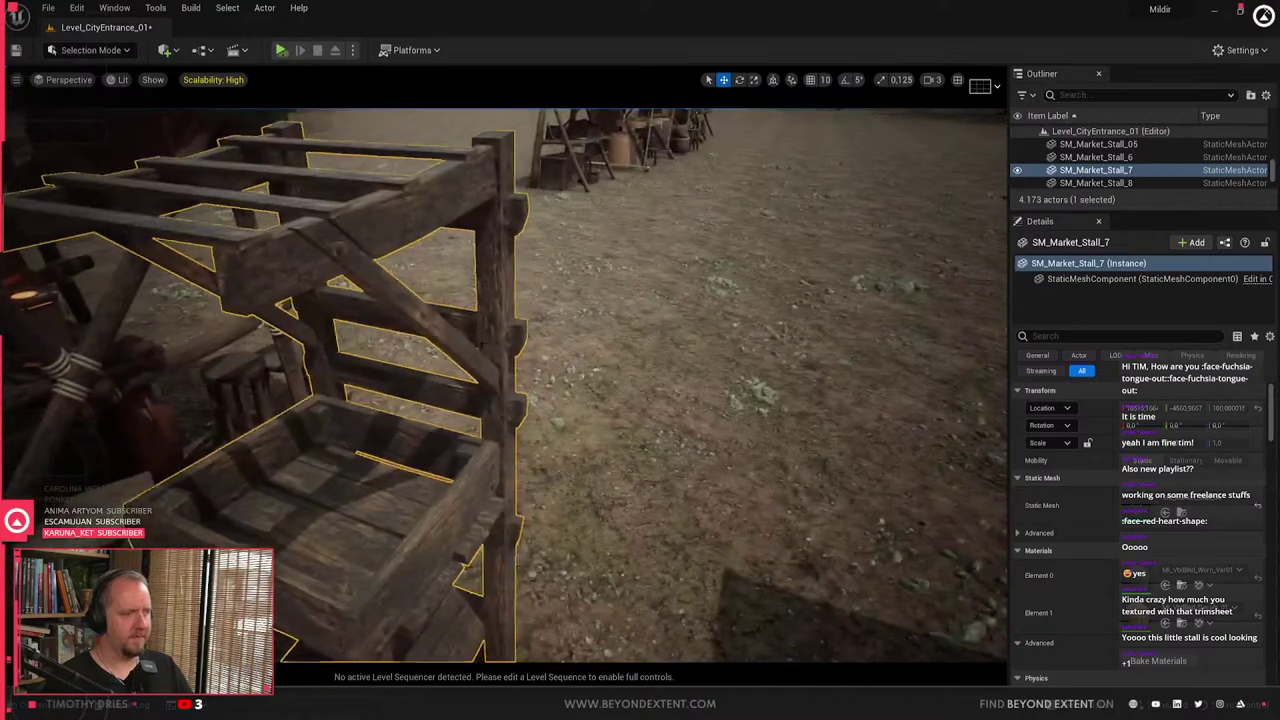
- Leave the stall in the Unreal level and switch to the Market Stalls reference board, maximizing its window
{"action": "key", "text": "Escape"}
{"action": "left_click", "coordinate": [540, 385]}
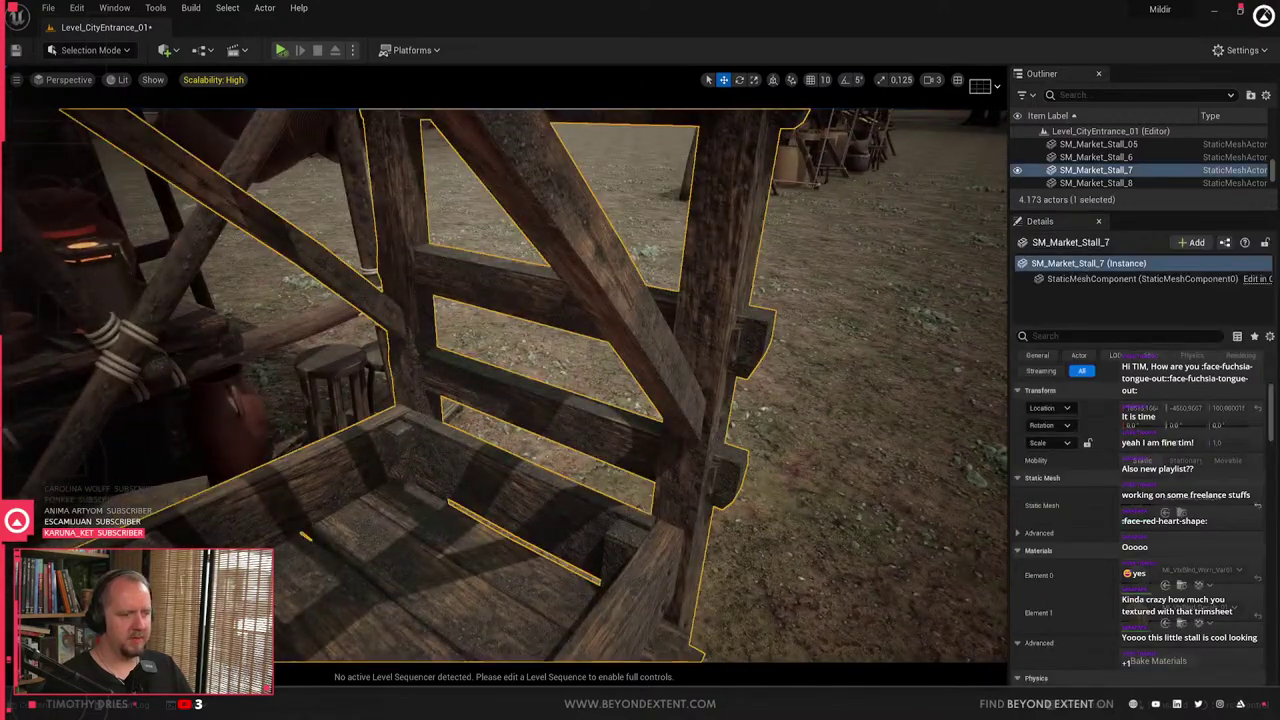
{"action": "key", "text": "alt+Tab"}
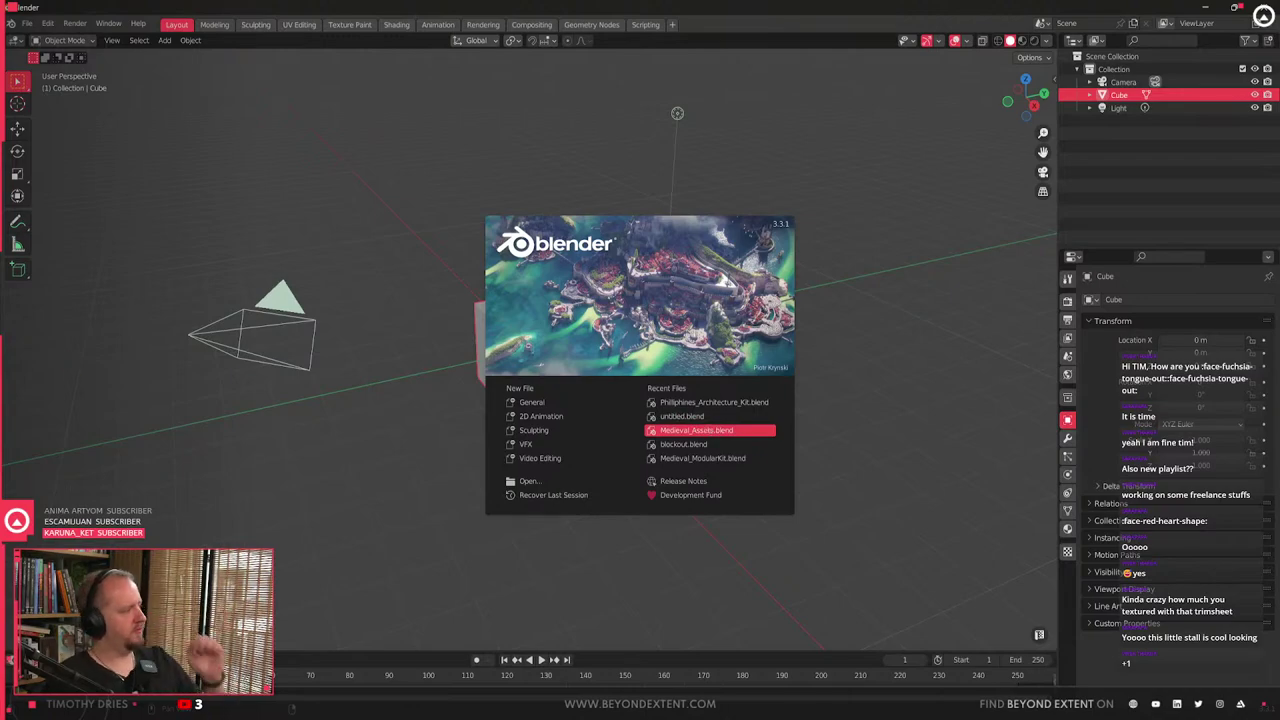
{"action": "key", "text": "alt+Tab"}
{"action": "key", "text": "ctrl+f"}
{"action": "scroll", "coordinate": [359, 392], "scroll_direction": "down", "scroll_amount": 5}
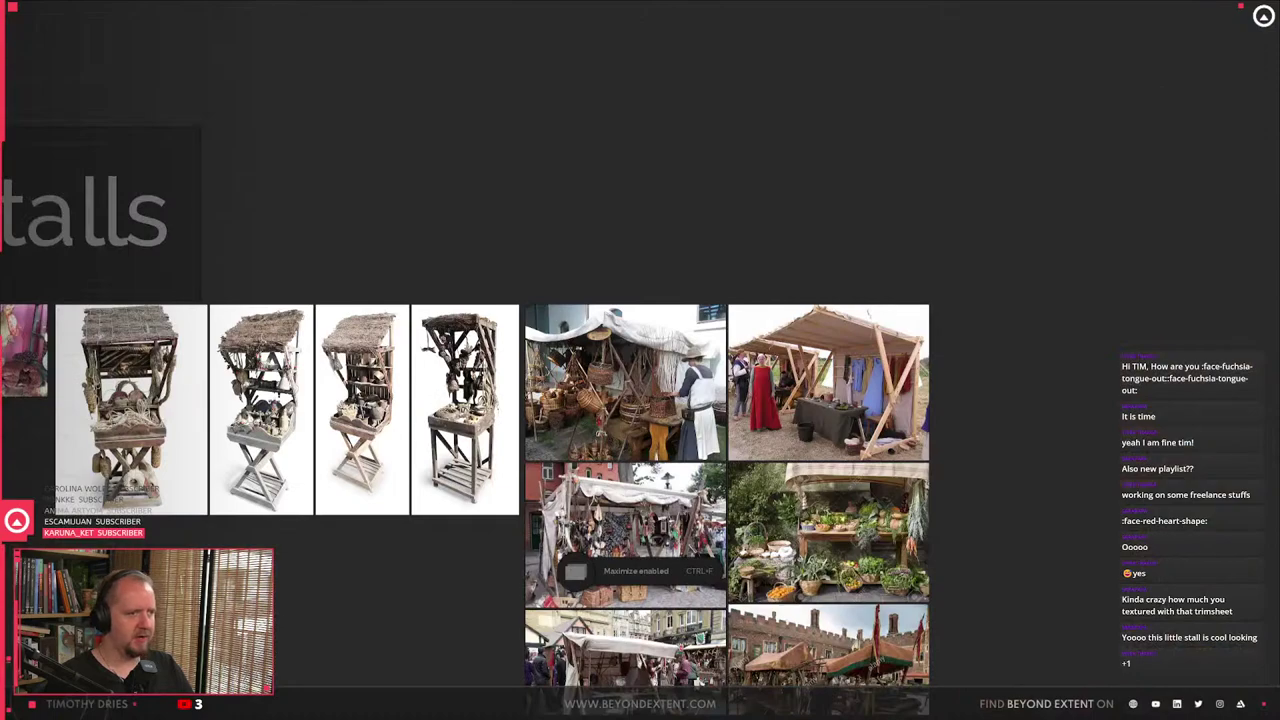
- Examine the photos of narrow wooden stalls with thatched roofs, including the scalloped tray edge and crossed legs
{"action": "scroll", "coordinate": [442, 333], "scroll_direction": "up", "scroll_amount": 5}
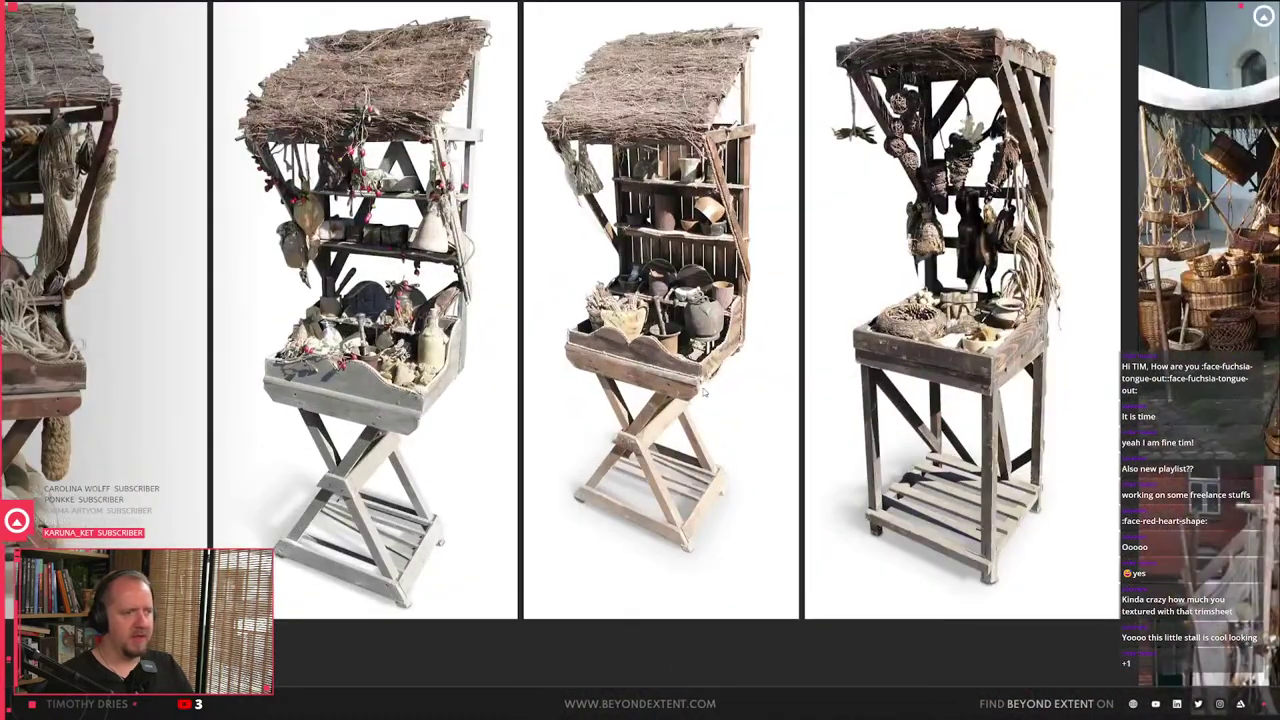
{"action": "scroll", "coordinate": [678, 347], "scroll_direction": "up", "scroll_amount": 2}
{"action": "scroll", "coordinate": [678, 347], "scroll_direction": "down", "scroll_amount": 4}
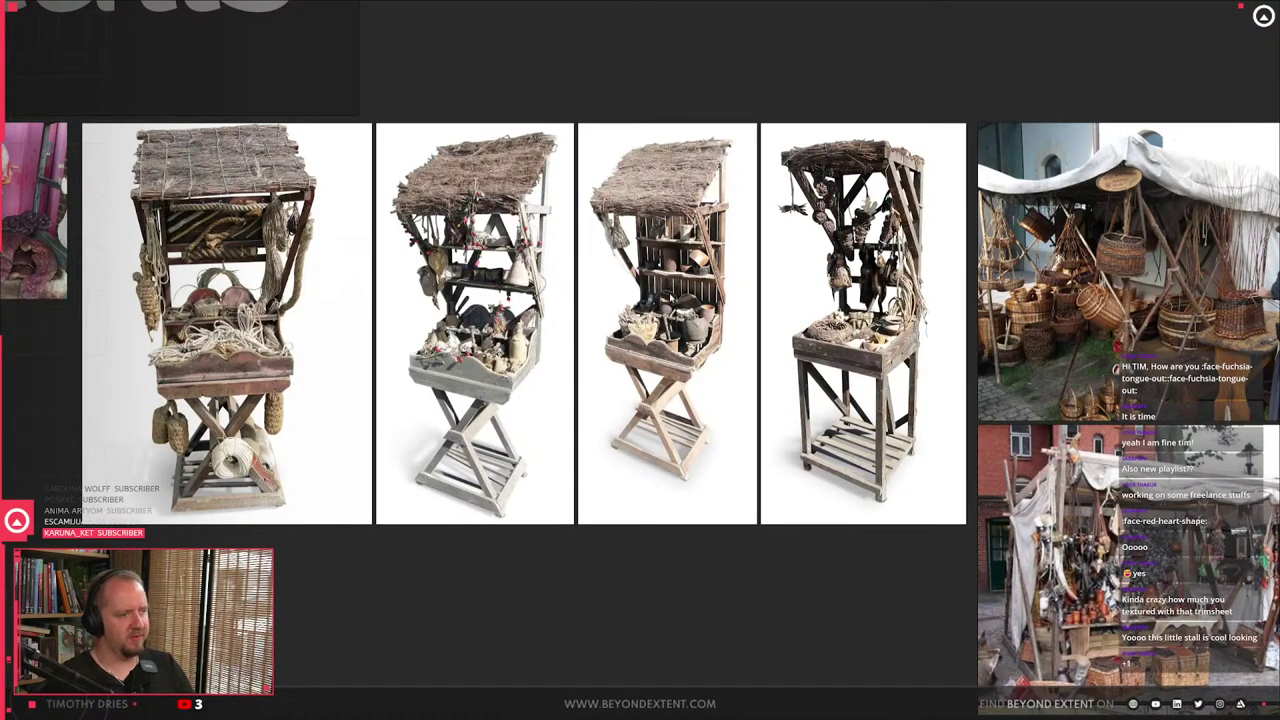
{"action": "scroll", "coordinate": [647, 307], "scroll_direction": "up", "scroll_amount": 3}
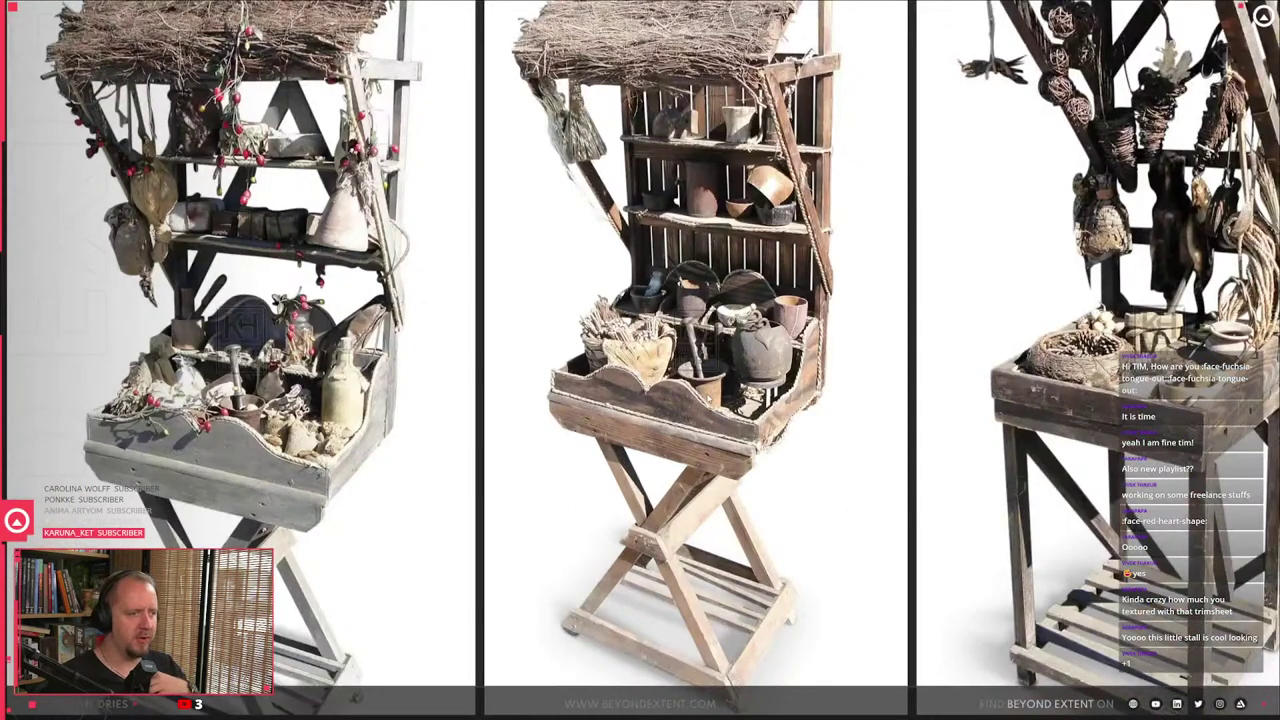
{"action": "scroll", "coordinate": [692, 273], "scroll_direction": "up", "scroll_amount": 5}
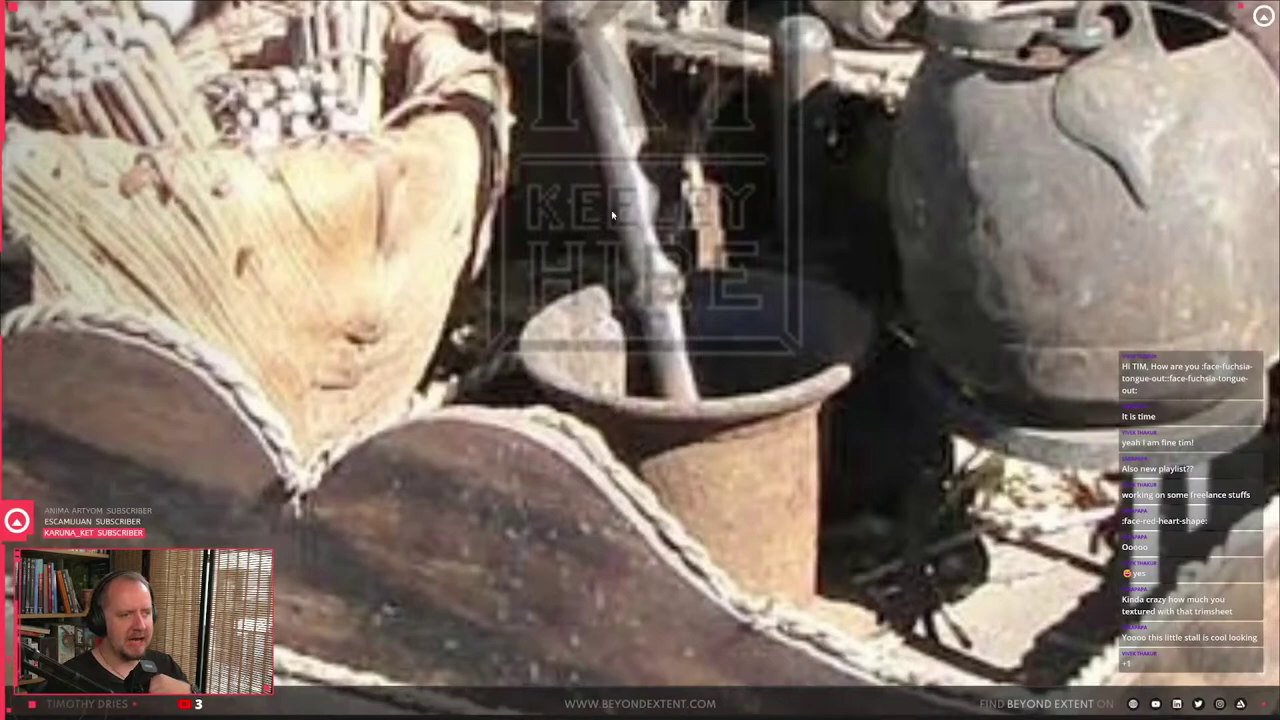
{"action": "scroll", "coordinate": [613, 214], "scroll_direction": "down", "scroll_amount": 3}
{"action": "scroll", "coordinate": [613, 214], "scroll_direction": "up", "scroll_amount": 1}
{"action": "scroll", "coordinate": [613, 214], "scroll_direction": "down", "scroll_amount": 6}
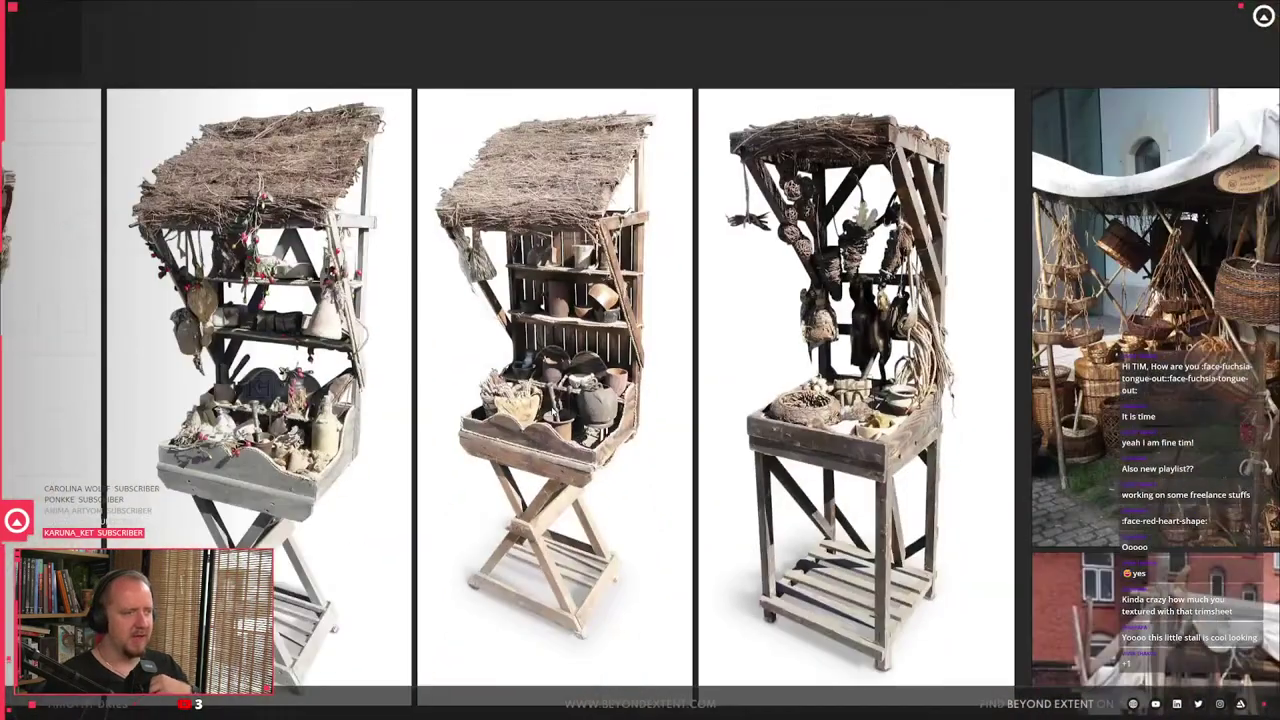
{"action": "middle_click_drag", "start_coordinate": [553, 412], "coordinate": [716, 350]}
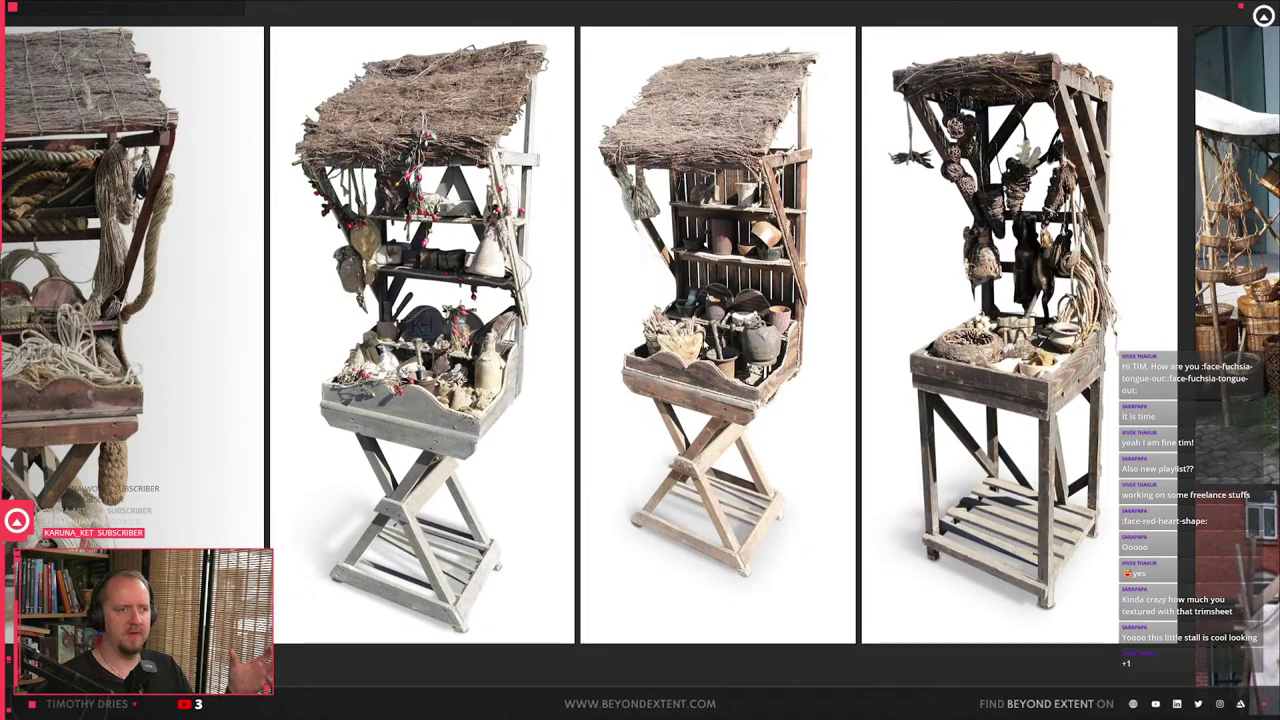
- Examine the remaining Market Stalls references, comparing the food and meat displays with the cloth-covered stalls
{"action": "scroll", "coordinate": [701, 338], "scroll_direction": "down", "scroll_amount": 6}
{"action": "middle_click_drag", "start_coordinate": [402, 322], "coordinate": [411, 328]}
{"action": "scroll", "coordinate": [411, 328], "scroll_direction": "up", "scroll_amount": 2}
{"action": "middle_click_drag", "start_coordinate": [305, 356], "coordinate": [714, 371]}
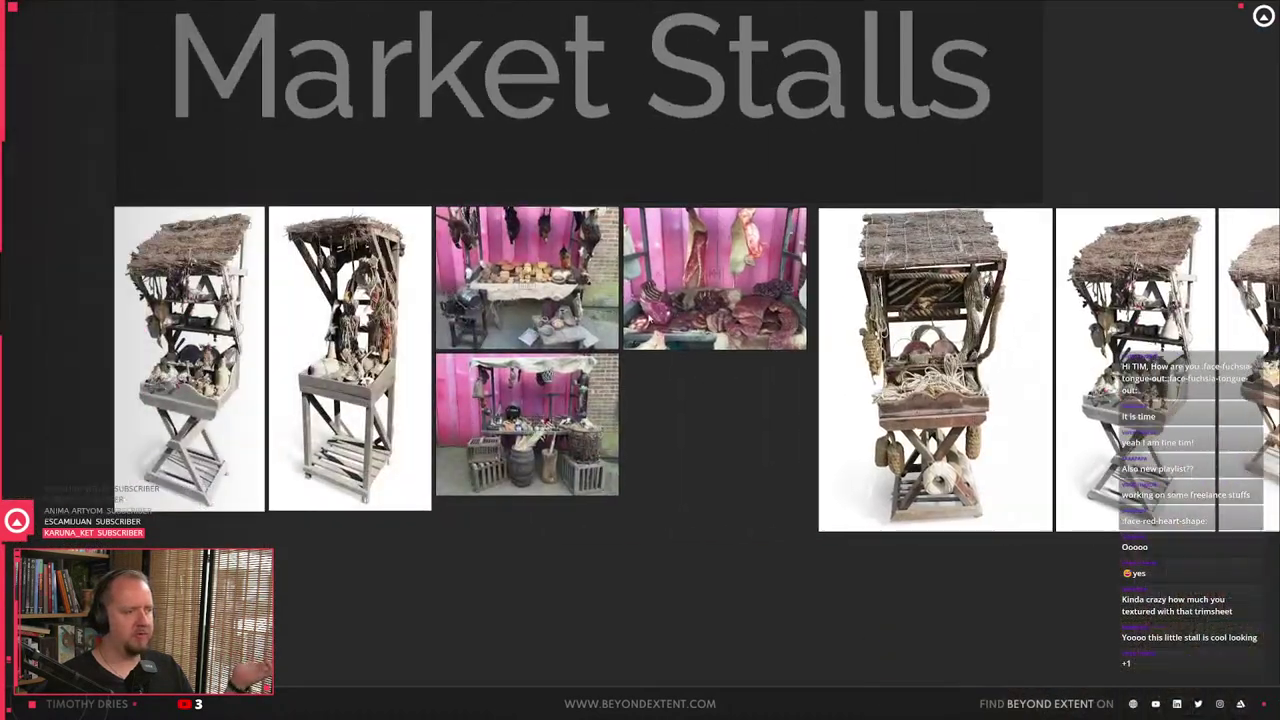
{"action": "scroll", "coordinate": [648, 318], "scroll_direction": "up", "scroll_amount": 6}
{"action": "scroll", "coordinate": [550, 390], "scroll_direction": "down", "scroll_amount": 3}
{"action": "scroll", "coordinate": [697, 345], "scroll_direction": "up", "scroll_amount": 2}
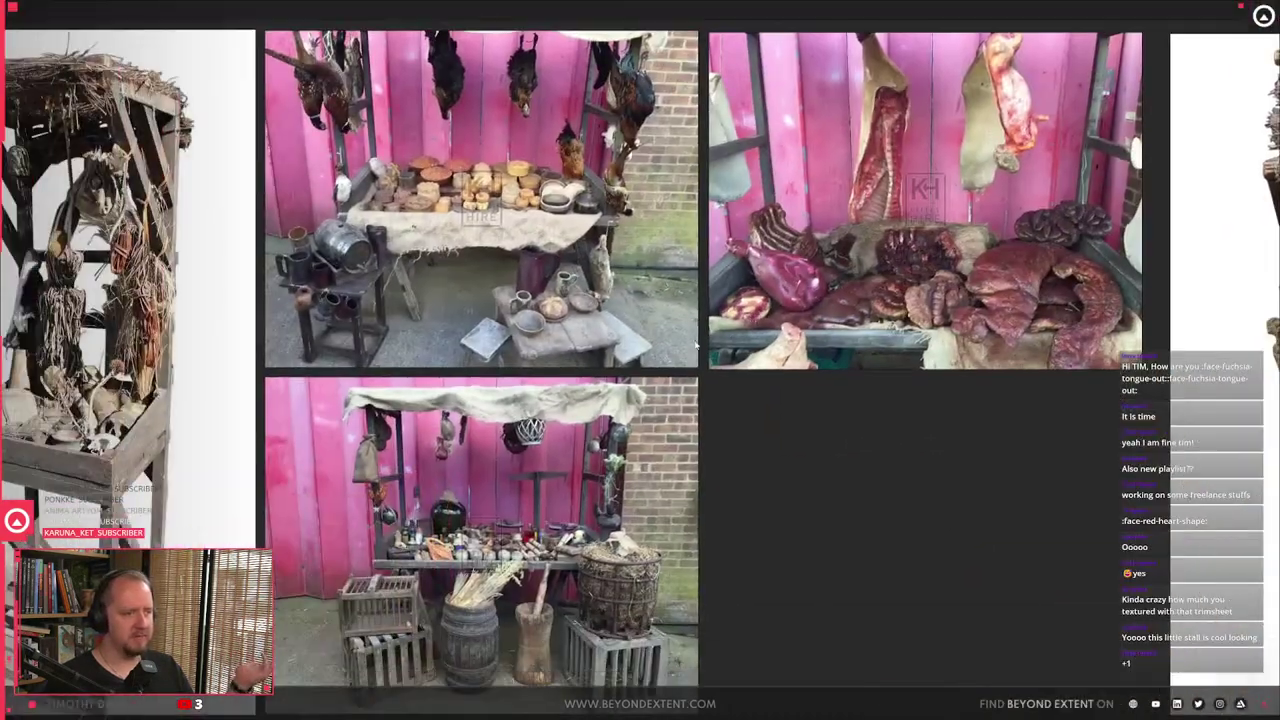
{"action": "middle_click_drag", "start_coordinate": [489, 362], "coordinate": [888, 346]}
{"action": "middle_click_drag", "start_coordinate": [540, 445], "coordinate": [393, 383]}
{"action": "scroll", "coordinate": [761, 346], "scroll_direction": "down", "scroll_amount": 3}
{"action": "middle_click_drag", "start_coordinate": [958, 396], "coordinate": [277, 402]}
{"action": "middle_click_drag", "start_coordinate": [876, 416], "coordinate": [159, 414]}
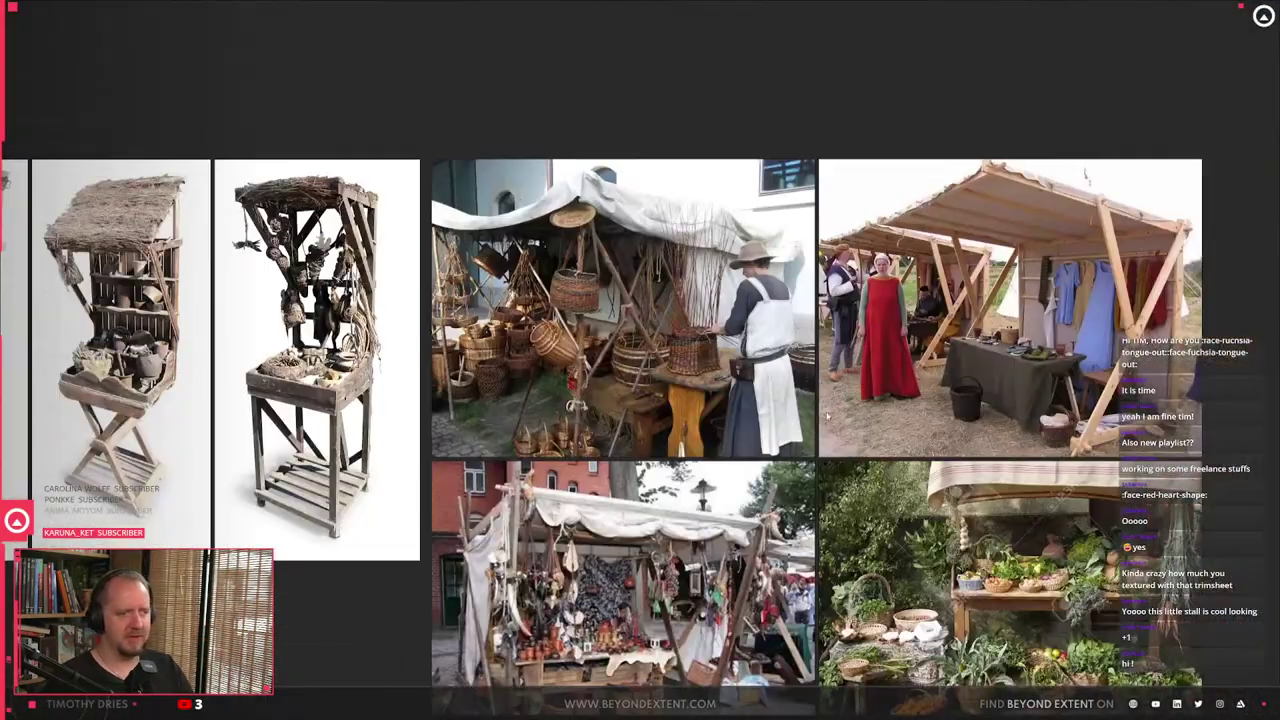
{"action": "scroll", "coordinate": [826, 416], "scroll_direction": "down", "scroll_amount": 1}
{"action": "middle_click_drag", "start_coordinate": [192, 366], "coordinate": [750, 371]}
{"action": "scroll", "coordinate": [750, 371], "scroll_direction": "up", "scroll_amount": 2}
{"action": "middle_click_drag", "start_coordinate": [20, 343], "coordinate": [790, 397]}
{"action": "scroll", "coordinate": [790, 396], "scroll_direction": "left", "scroll_amount": 2}
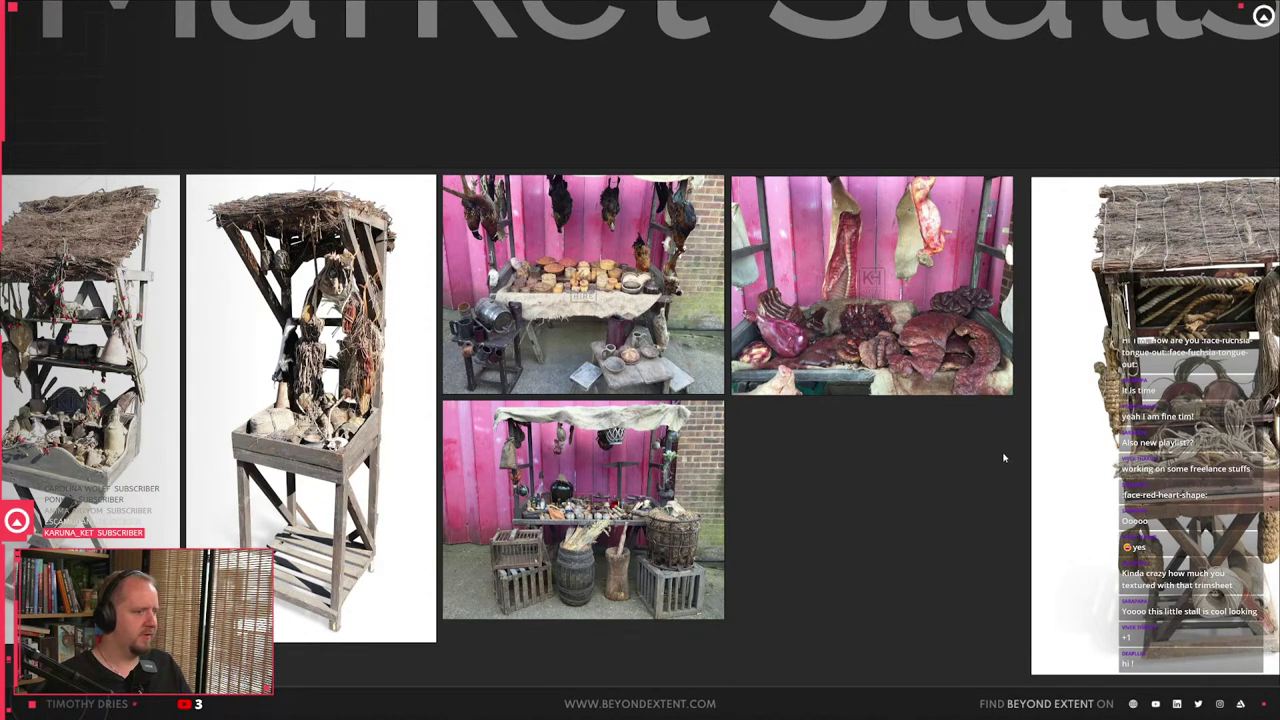
{"action": "scroll", "coordinate": [735, 527], "scroll_direction": "down", "scroll_amount": 1}
- Switch to Blender and examine the underside and pole frame of the Market_Stall_02 model
{"action": "key", "text": "alt+Tab"}
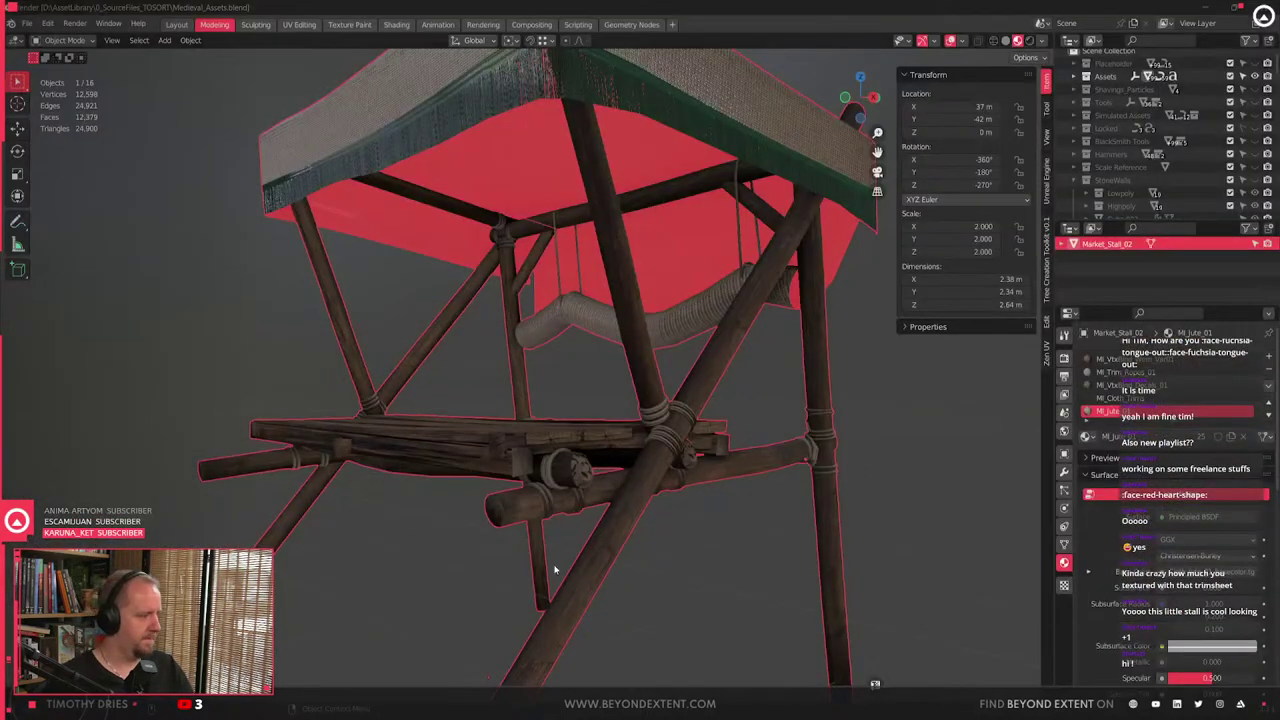
{"action": "scroll", "coordinate": [531, 577], "scroll_direction": "down", "scroll_amount": 4}
{"action": "middle_click_drag", "start_coordinate": [531, 577], "coordinate": [651, 478]}
{"action": "scroll", "coordinate": [483, 514], "scroll_direction": "up", "scroll_amount": 5}
{"action": "scroll", "coordinate": [673, 500], "scroll_direction": "down", "scroll_amount": 6}
{"action": "scroll", "coordinate": [613, 491], "scroll_direction": "up", "scroll_amount": 4}
- Check the stall in the Unreal level, then return to Blender and examine Market_Stall_02's tabletop, rope lashings and cloth roof
{"action": "key", "text": "alt+Tab"}
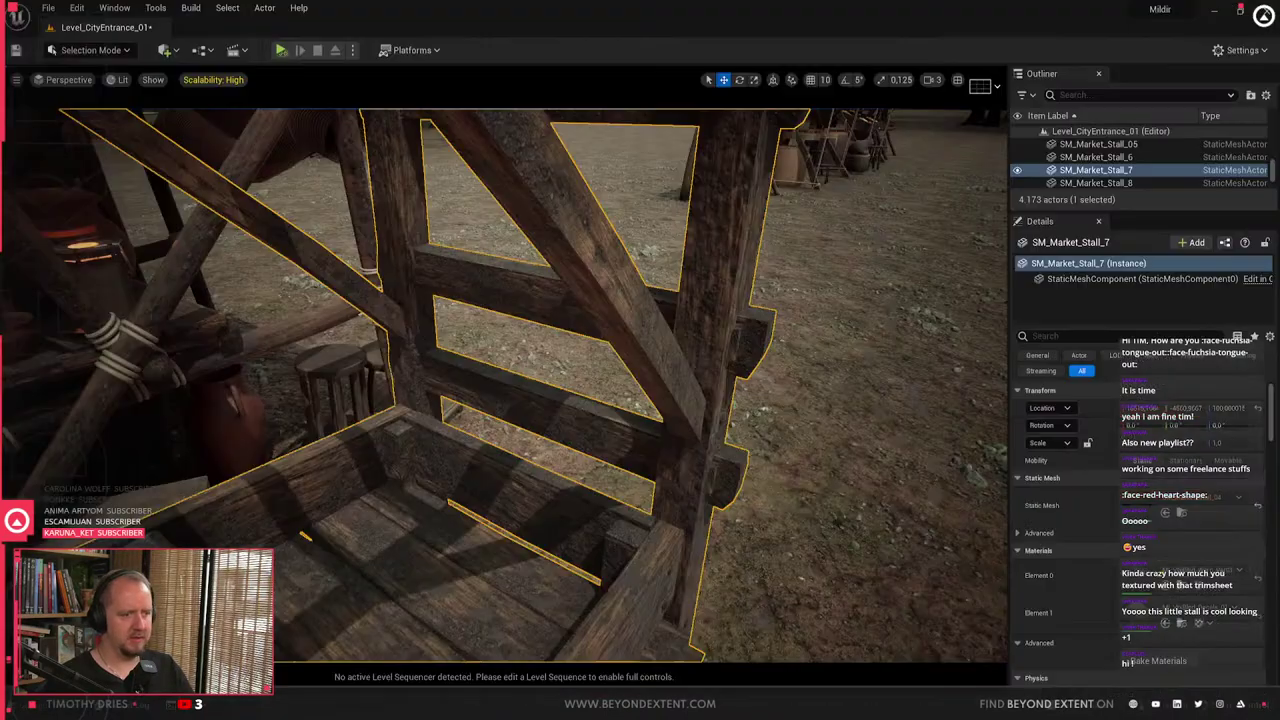
{"action": "right_click_drag", "start_coordinate": [552, 368], "coordinate": [604, 340]}
{"action": "key", "text": "s"}
{"action": "key", "text": "alt+Tab"}
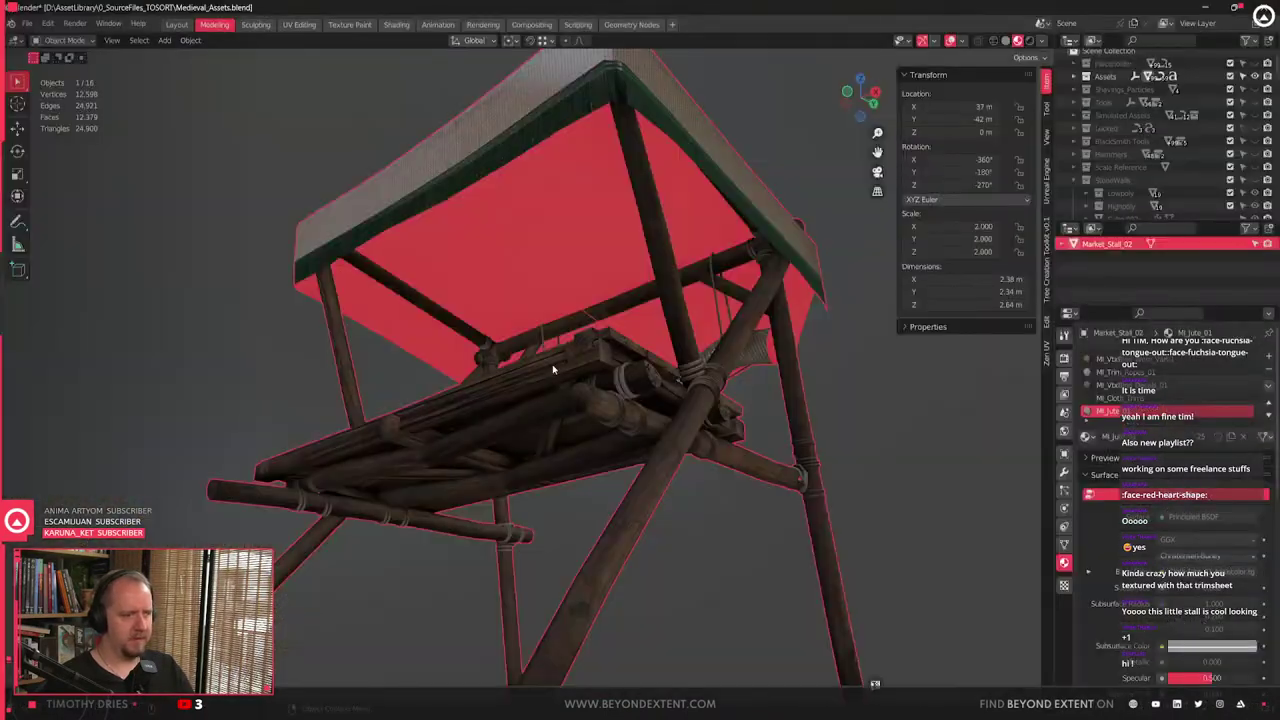
{"action": "scroll", "coordinate": [553, 370], "scroll_direction": "down", "scroll_amount": 4}
{"action": "middle_click_drag", "start_coordinate": [553, 370], "coordinate": [781, 423]}
{"action": "scroll", "coordinate": [590, 377], "scroll_direction": "up", "scroll_amount": 8}
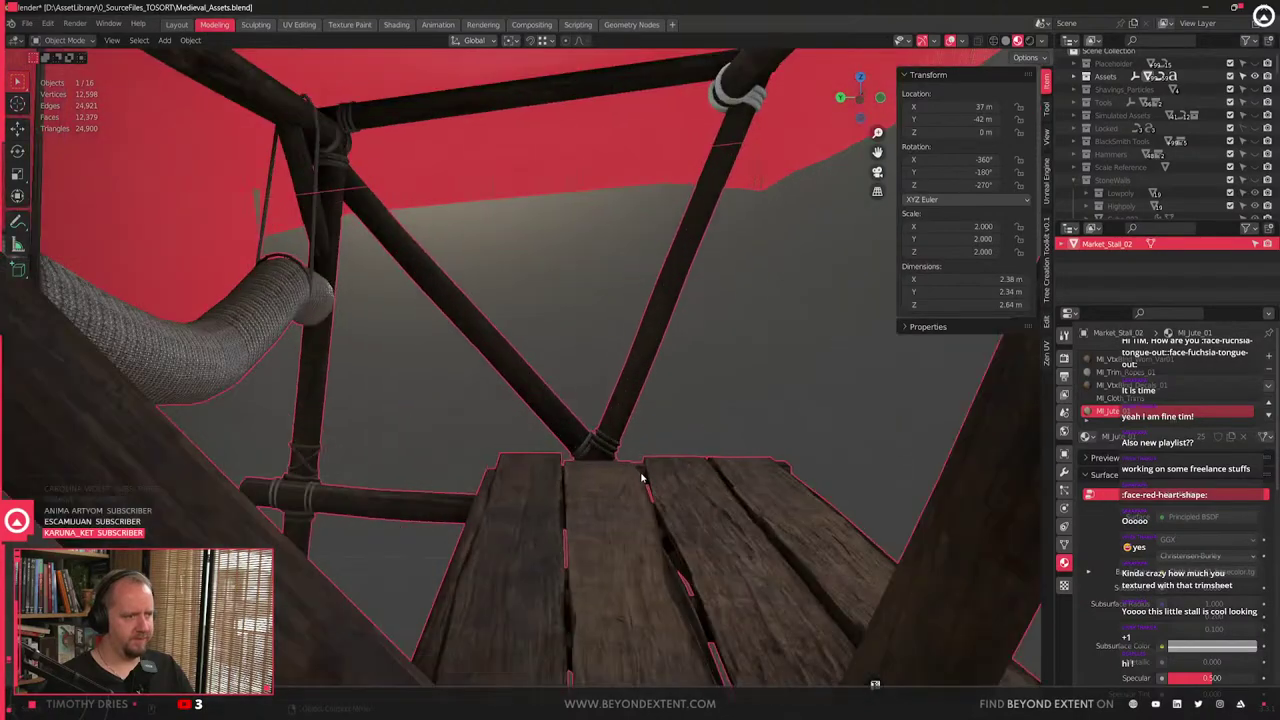
{"action": "scroll", "coordinate": [590, 377], "scroll_direction": "up", "scroll_amount": 3}
{"action": "middle_click_drag", "start_coordinate": [574, 386], "coordinate": [451, 334]}
{"action": "scroll", "coordinate": [451, 334], "scroll_direction": "down", "scroll_amount": 8}
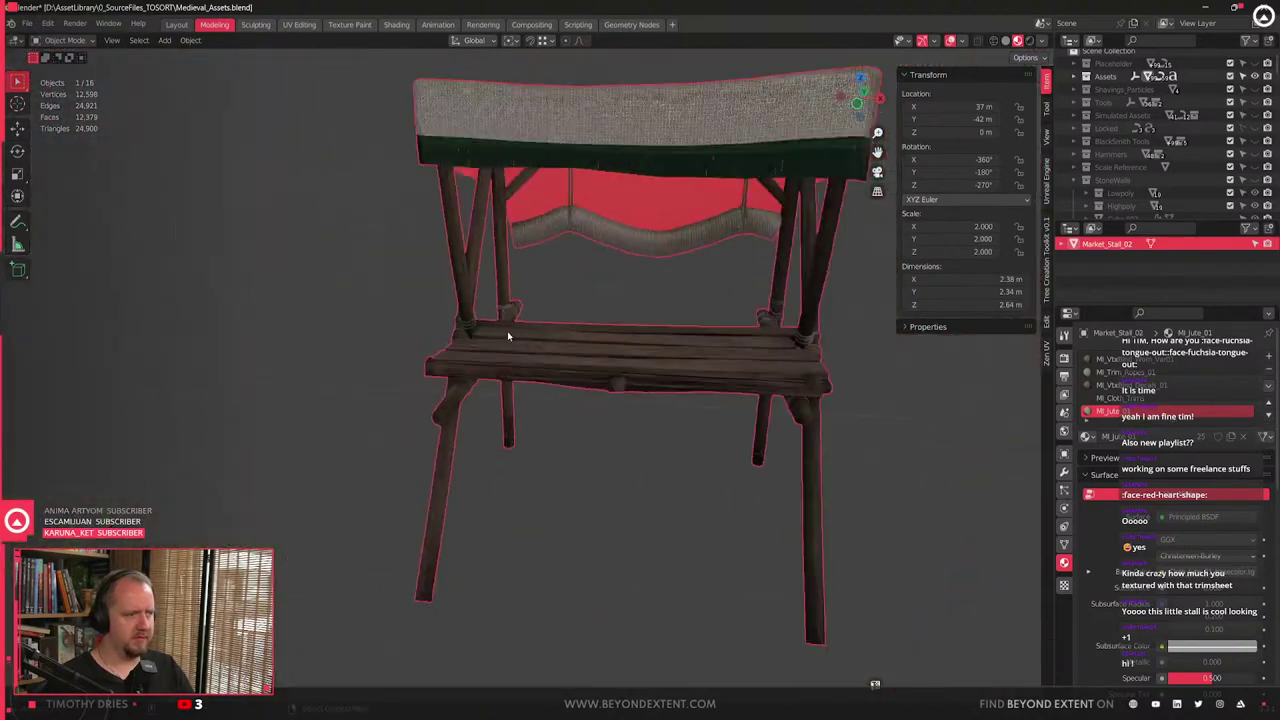
- Deselect Market_Stall_02 and bring the rest of the scene's assets back into view around the stalls
{"action": "left_click", "coordinate": [716, 469]}
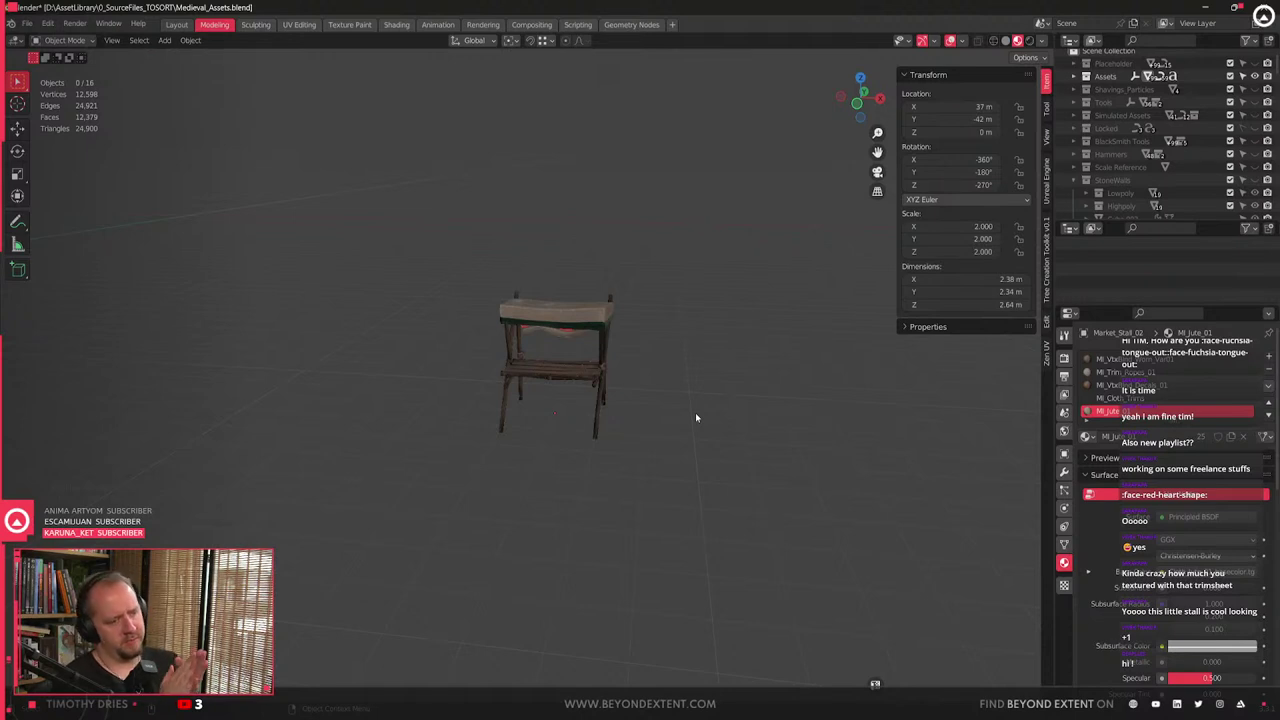
{"action": "key", "text": "alt+h"}
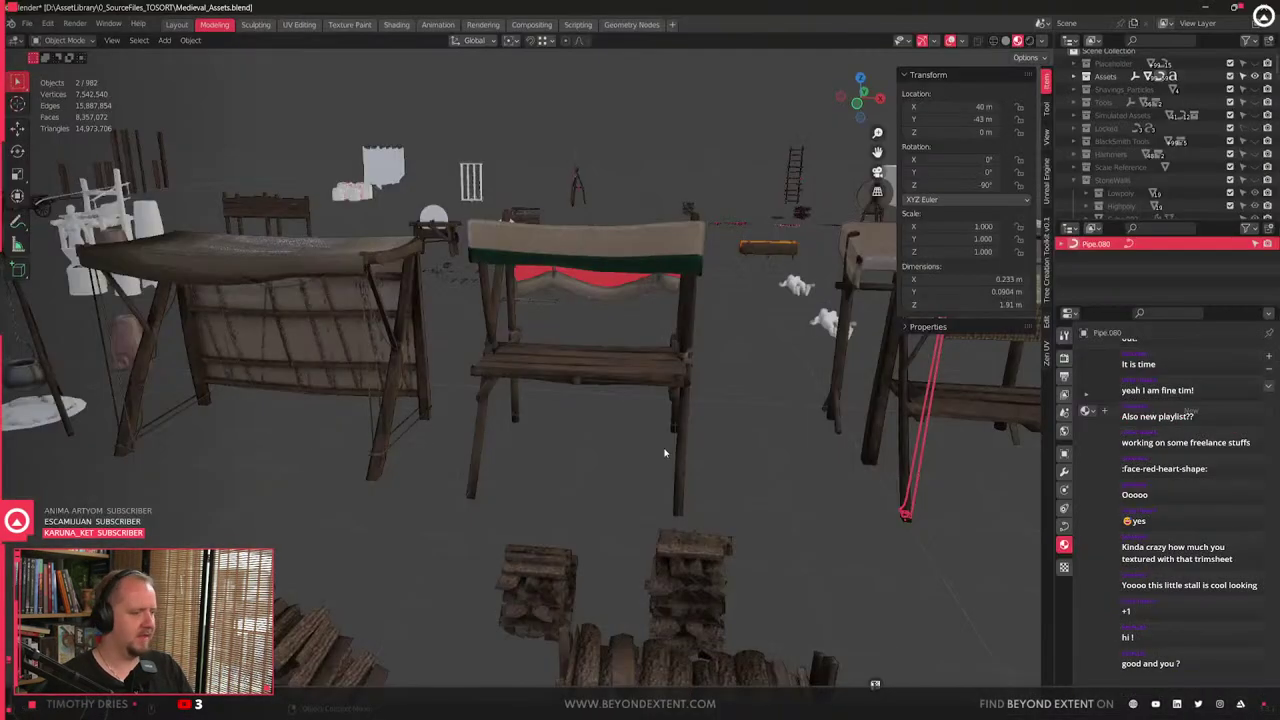
{"action": "scroll", "coordinate": [666, 451], "scroll_direction": "up", "scroll_amount": 4}
{"action": "scroll", "coordinate": [664, 452], "scroll_direction": "down", "scroll_amount": 5}
{"action": "middle_click_drag", "start_coordinate": [636, 474], "coordinate": [360, 526], "text": "shift"}
- Look over the neighbouring market stalls and select the small wooden Market_Stall_04 with the open slatted roof
{"action": "left_click", "coordinate": [540, 410]}
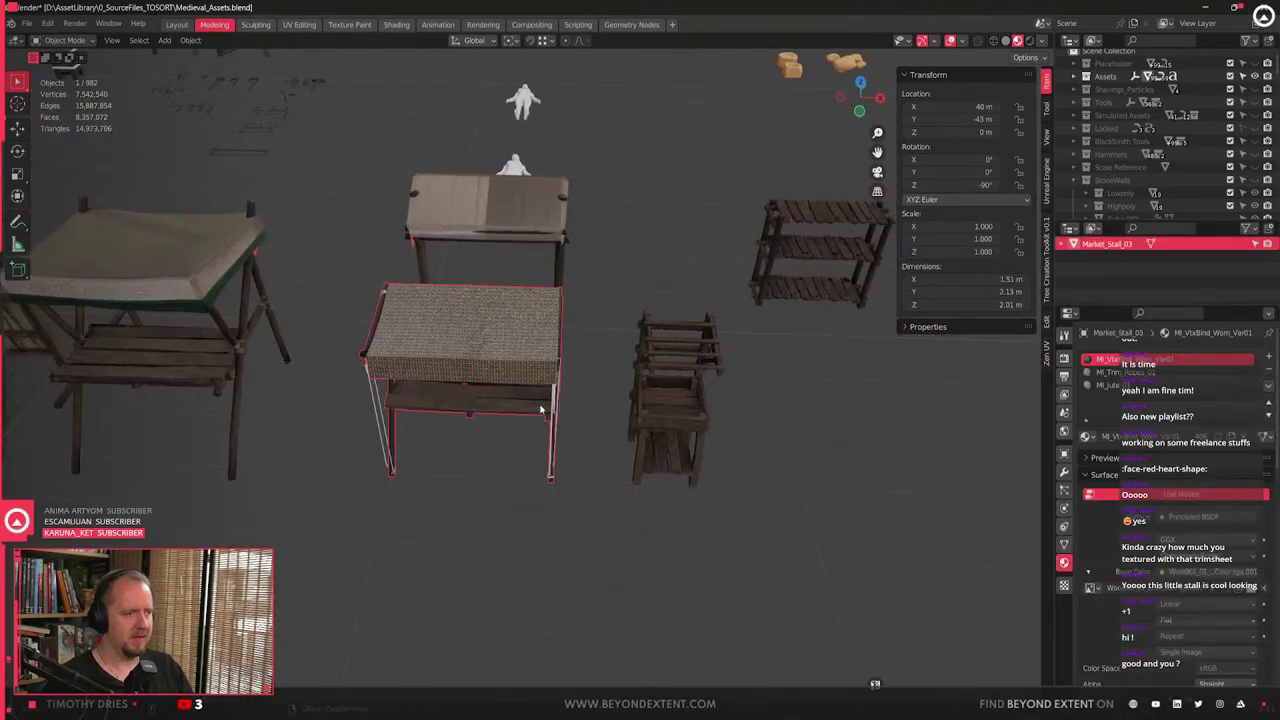
{"action": "middle_click_drag", "start_coordinate": [712, 424], "coordinate": [591, 420]}
{"action": "left_click", "coordinate": [668, 432]}
{"action": "scroll", "coordinate": [668, 434], "scroll_direction": "up", "scroll_amount": 6}
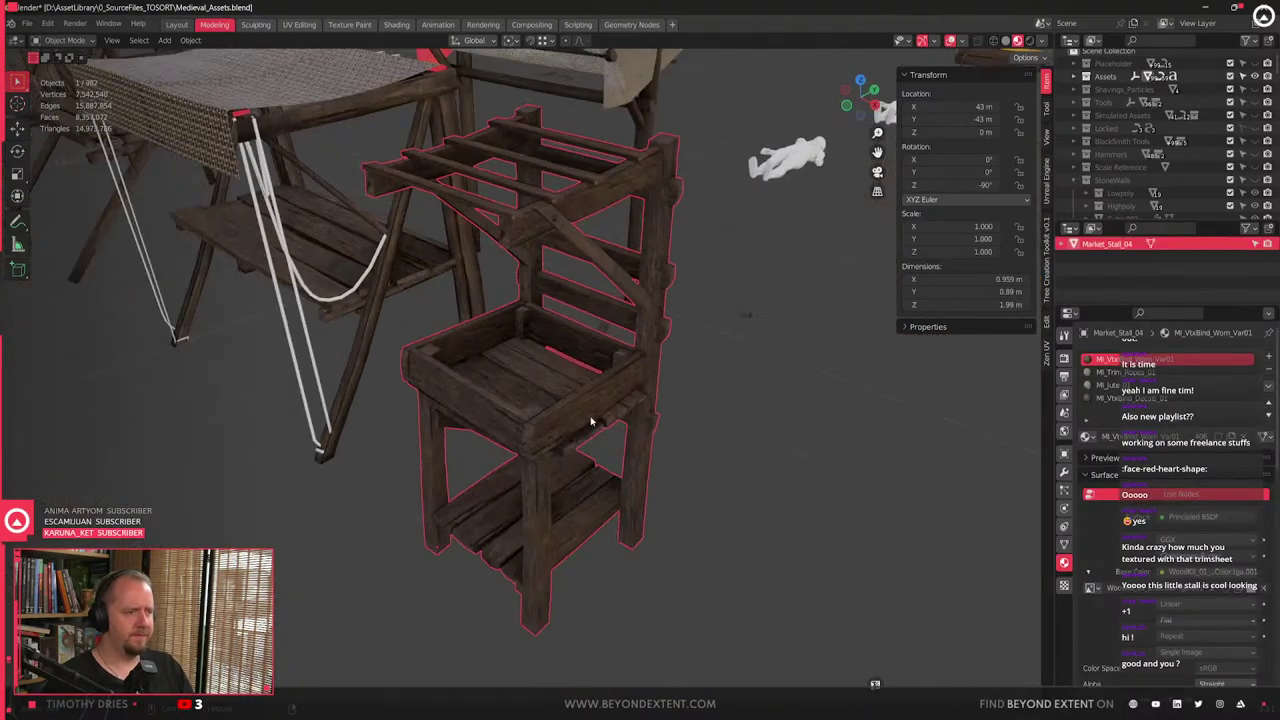
{"action": "middle_click_drag", "start_coordinate": [75, 205], "coordinate": [297, 311], "text": "shift"}
{"action": "left_click", "coordinate": [297, 311]}
{"action": "left_click", "coordinate": [325, 201]}
{"action": "left_click", "coordinate": [301, 219]}
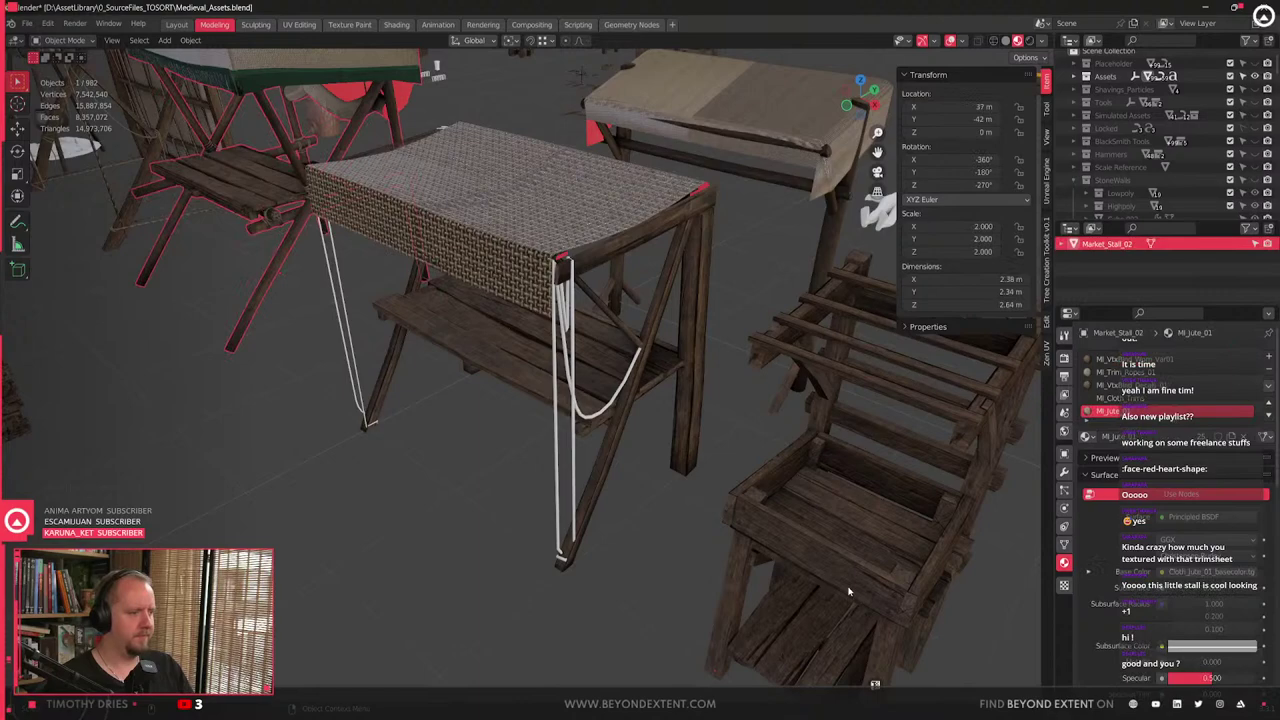
{"action": "left_click", "coordinate": [849, 591]}
{"action": "middle_click_drag", "start_coordinate": [849, 591], "coordinate": [677, 560], "text": "shift"}
{"action": "scroll", "coordinate": [660, 540], "scroll_direction": "up", "scroll_amount": 4}
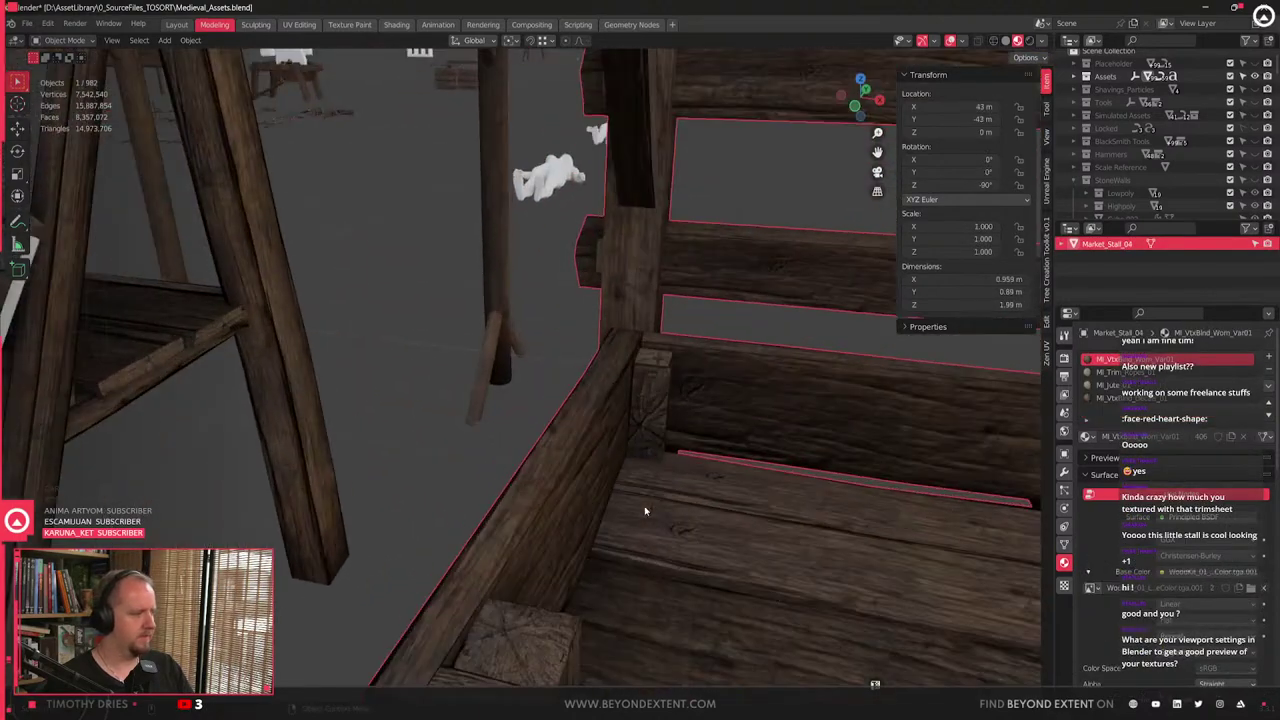
- Examine Market_Stall_04's tray, corner posts, back rails and lower shelf up close and from several sides
{"action": "middle_click_drag", "start_coordinate": [643, 511], "coordinate": [517, 413], "text": "shift"}
{"action": "key", "text": "Tab"}
{"action": "middle_click_drag", "start_coordinate": [594, 406], "coordinate": [652, 579]}
{"action": "scroll", "coordinate": [669, 526], "scroll_direction": "down", "scroll_amount": 3}
{"action": "key", "text": "Tab"}
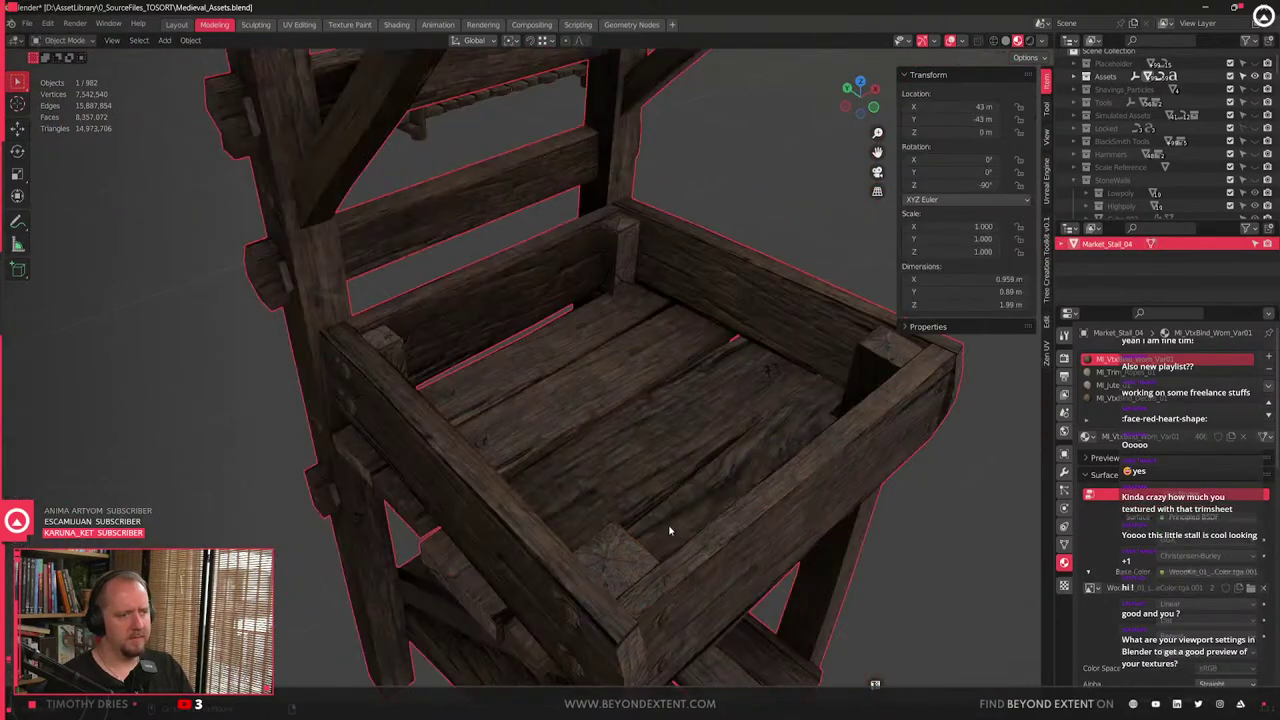
{"action": "middle_click_drag", "start_coordinate": [668, 524], "coordinate": [635, 513]}
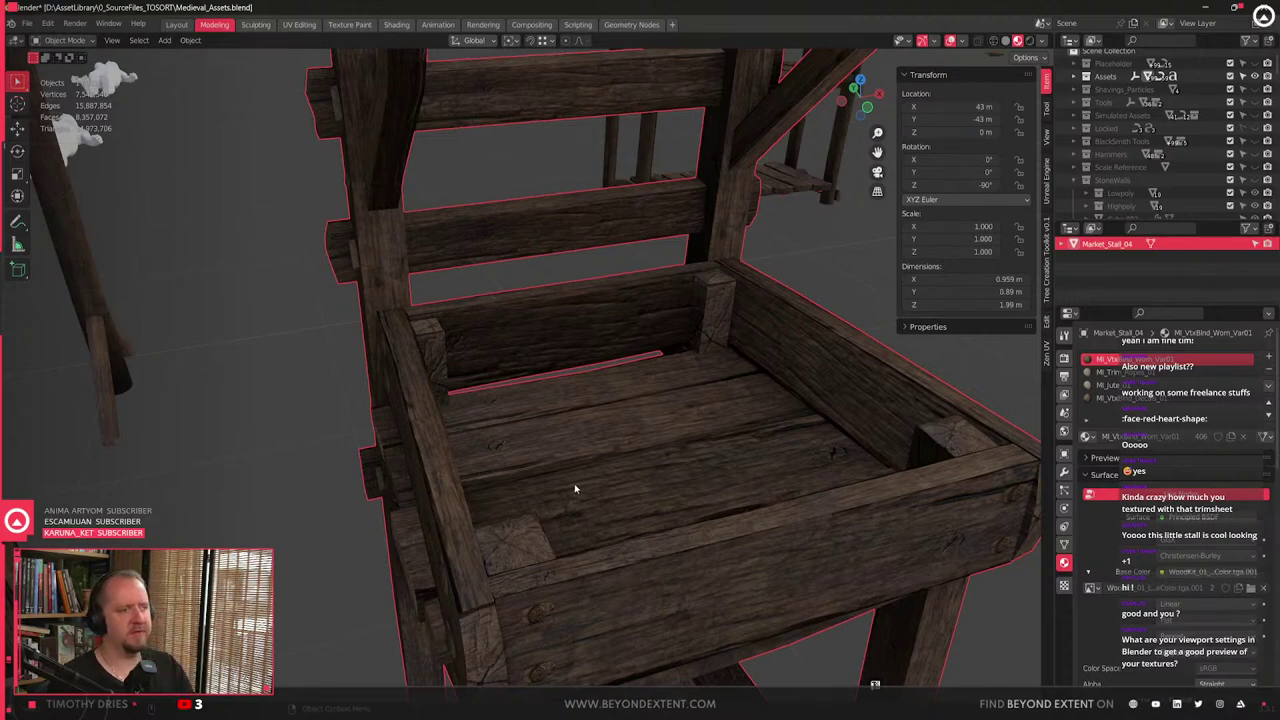
{"action": "scroll", "coordinate": [575, 489], "scroll_direction": "down", "scroll_amount": 6}
{"action": "middle_click_drag", "start_coordinate": [575, 489], "coordinate": [511, 509]}
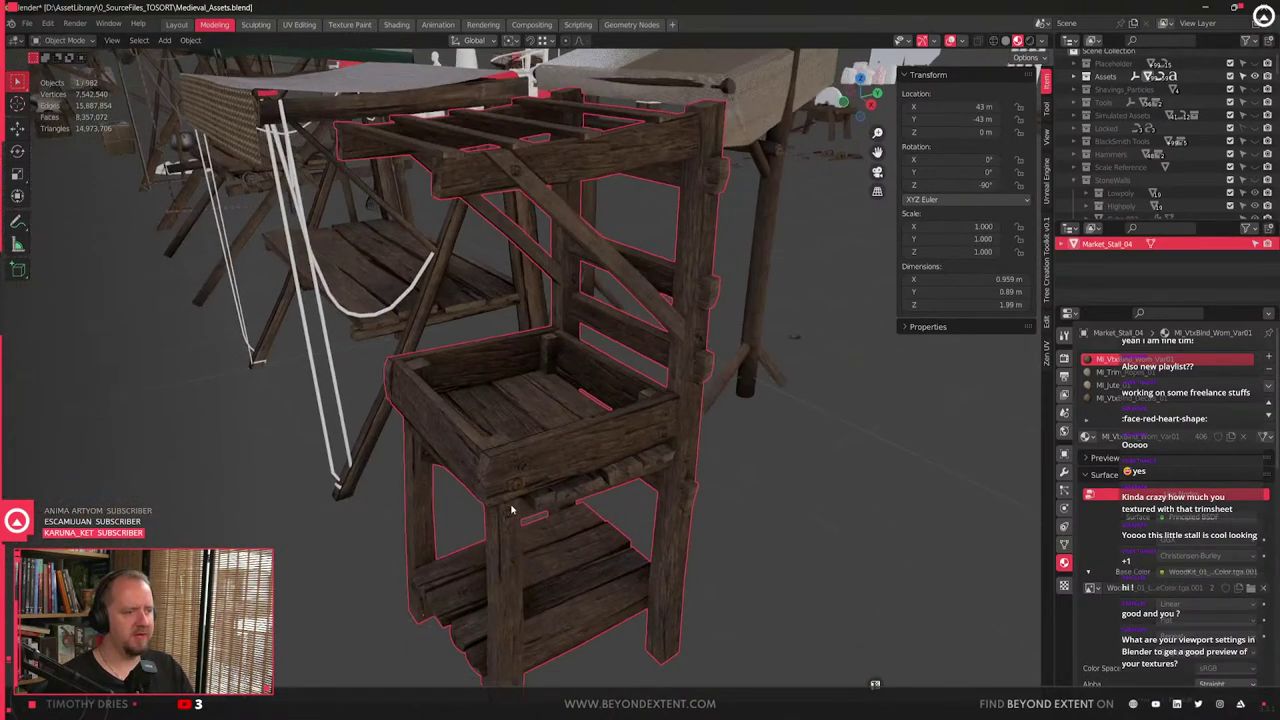
{"action": "middle_click_drag", "start_coordinate": [699, 427], "coordinate": [788, 436]}
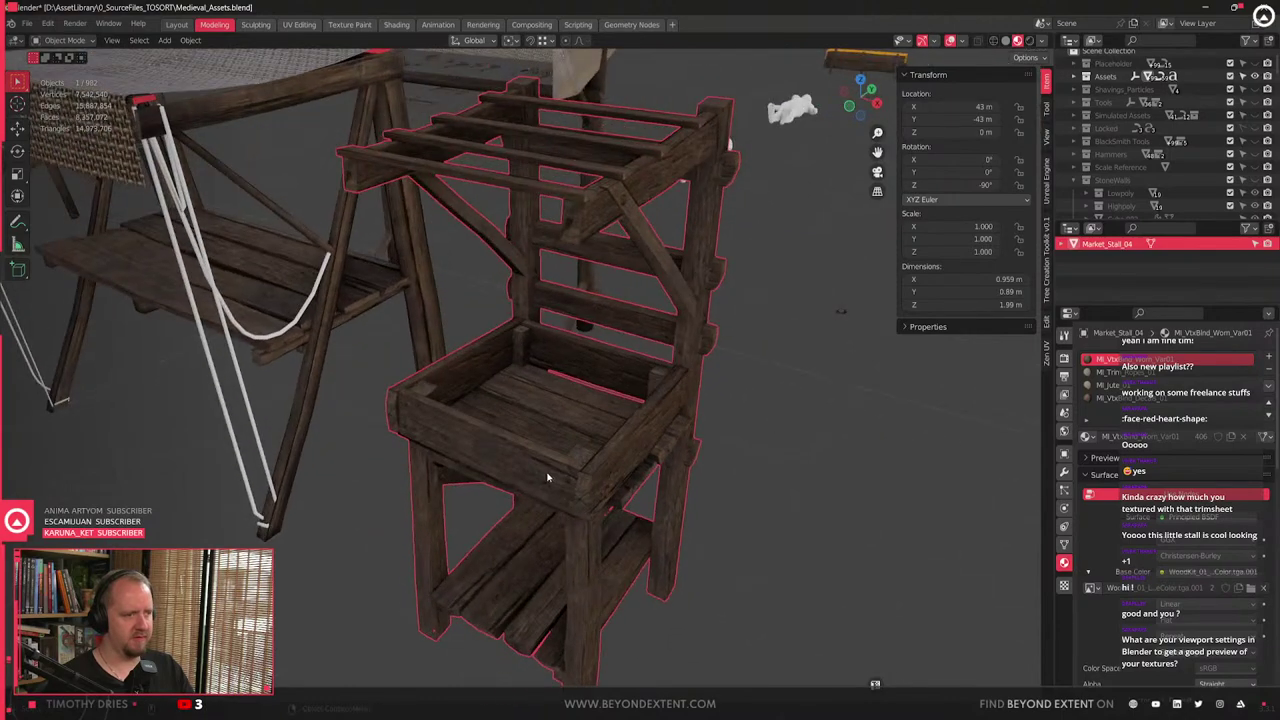
{"action": "scroll", "coordinate": [549, 479], "scroll_direction": "up", "scroll_amount": 3}
{"action": "middle_click_drag", "start_coordinate": [549, 480], "coordinate": [587, 496]}
{"action": "scroll", "coordinate": [586, 496], "scroll_direction": "down", "scroll_amount": 3}
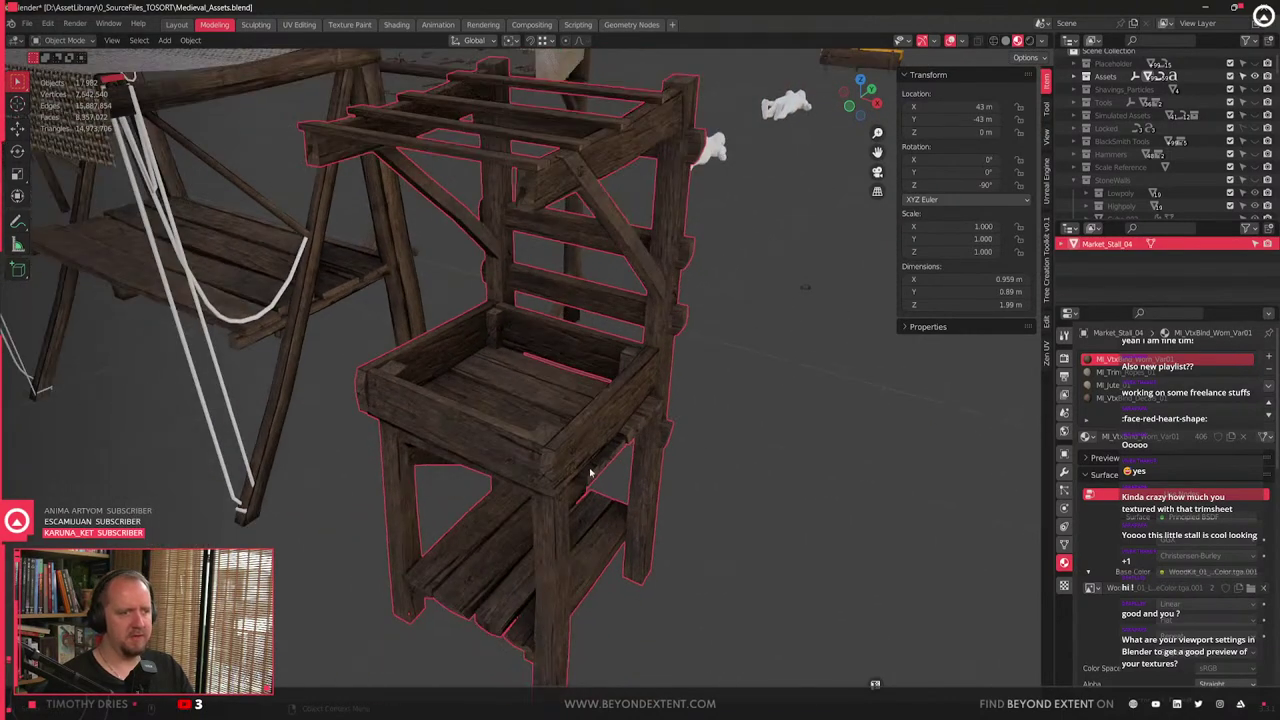
- Turn Ambient Occlusion and Screen Space Reflections off and on again in the render settings to compare the preview
{"action": "left_click", "coordinate": [1064, 358]}
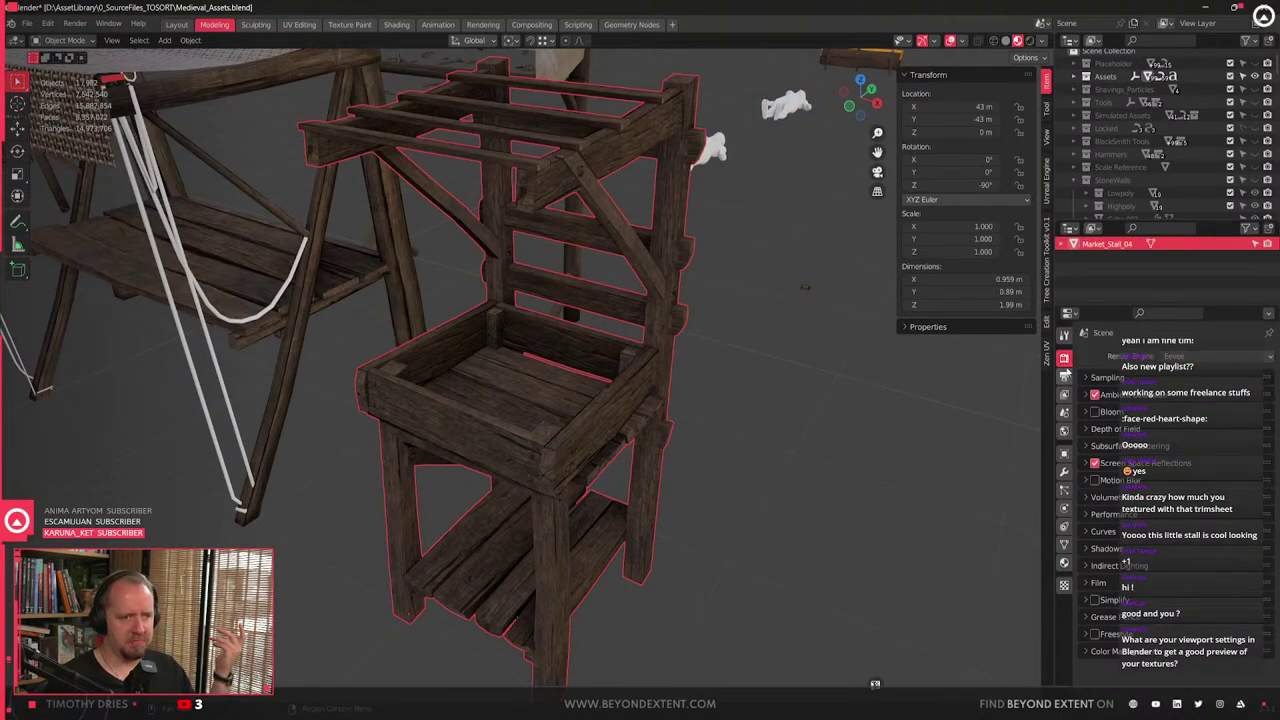
{"action": "left_click", "coordinate": [1095, 396]}
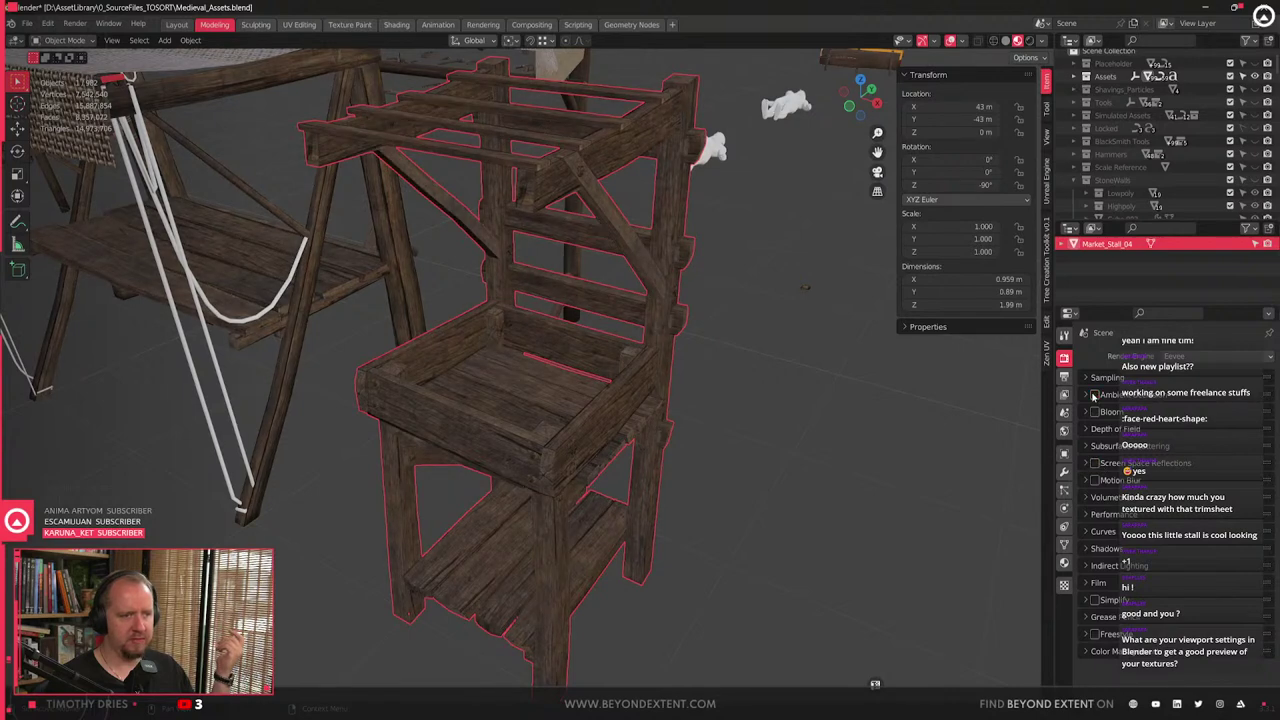
{"action": "left_click", "coordinate": [1095, 396]}
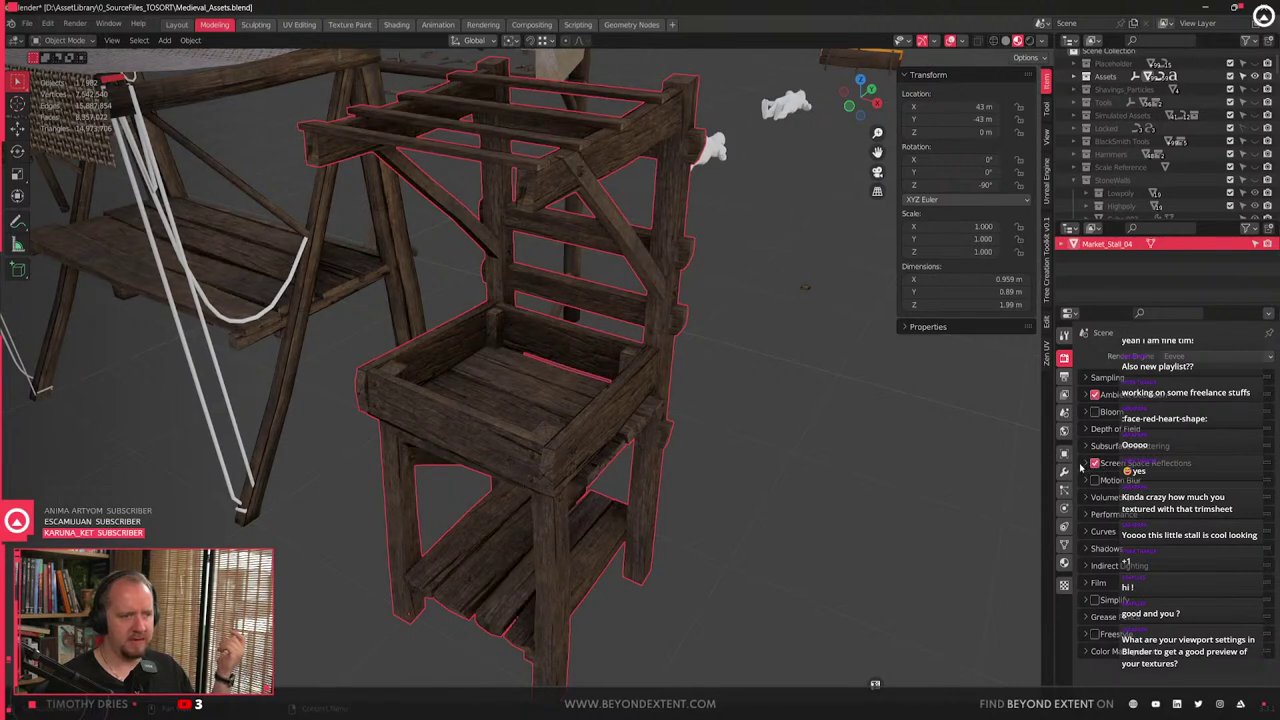
- Check the Screen Space Reflections options, collapse them, and open the viewport shading settings for the scene lighting
{"action": "left_click", "coordinate": [1084, 464]}
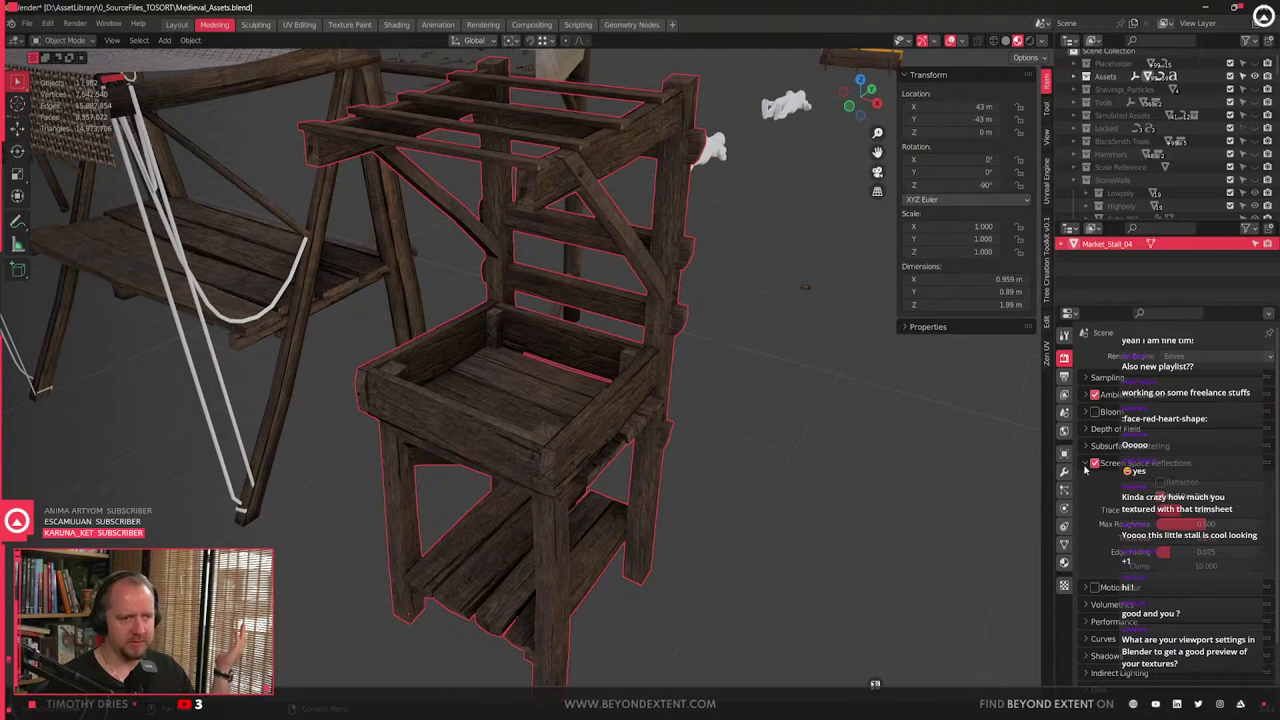
{"action": "left_click", "coordinate": [1085, 464]}
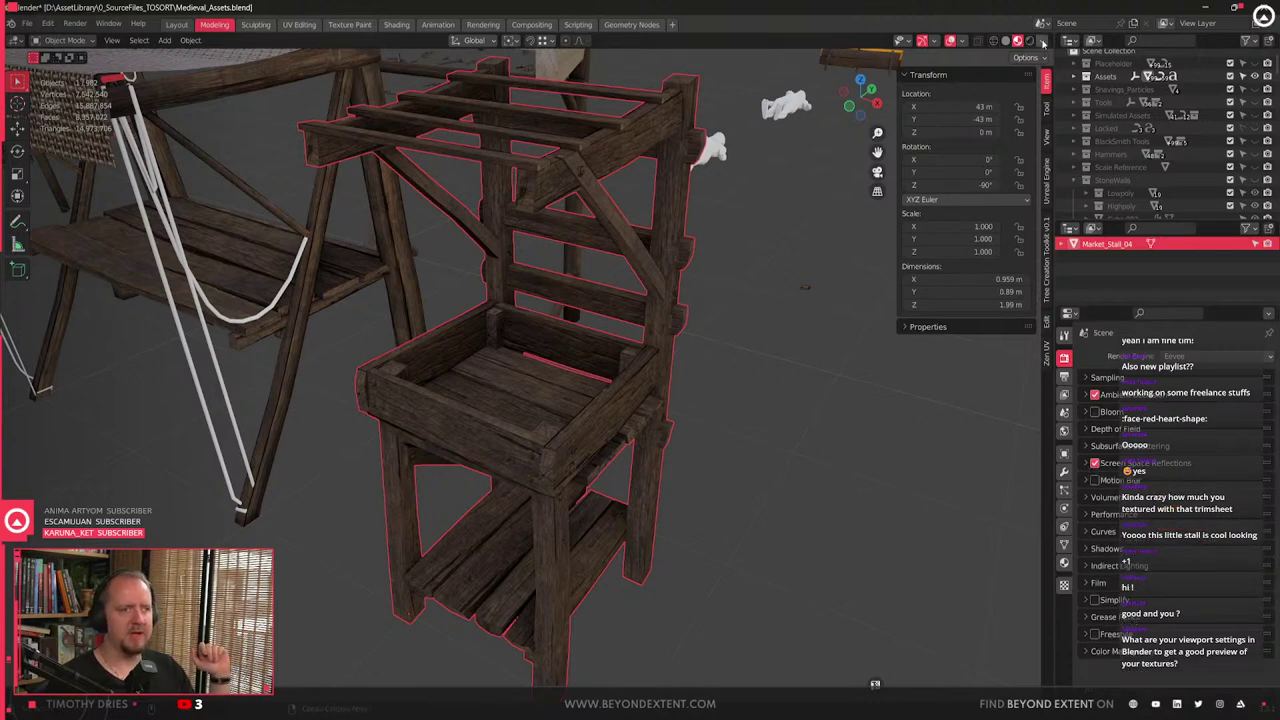
{"action": "left_click", "coordinate": [1042, 42]}
{"action": "left_click", "coordinate": [1042, 43]}
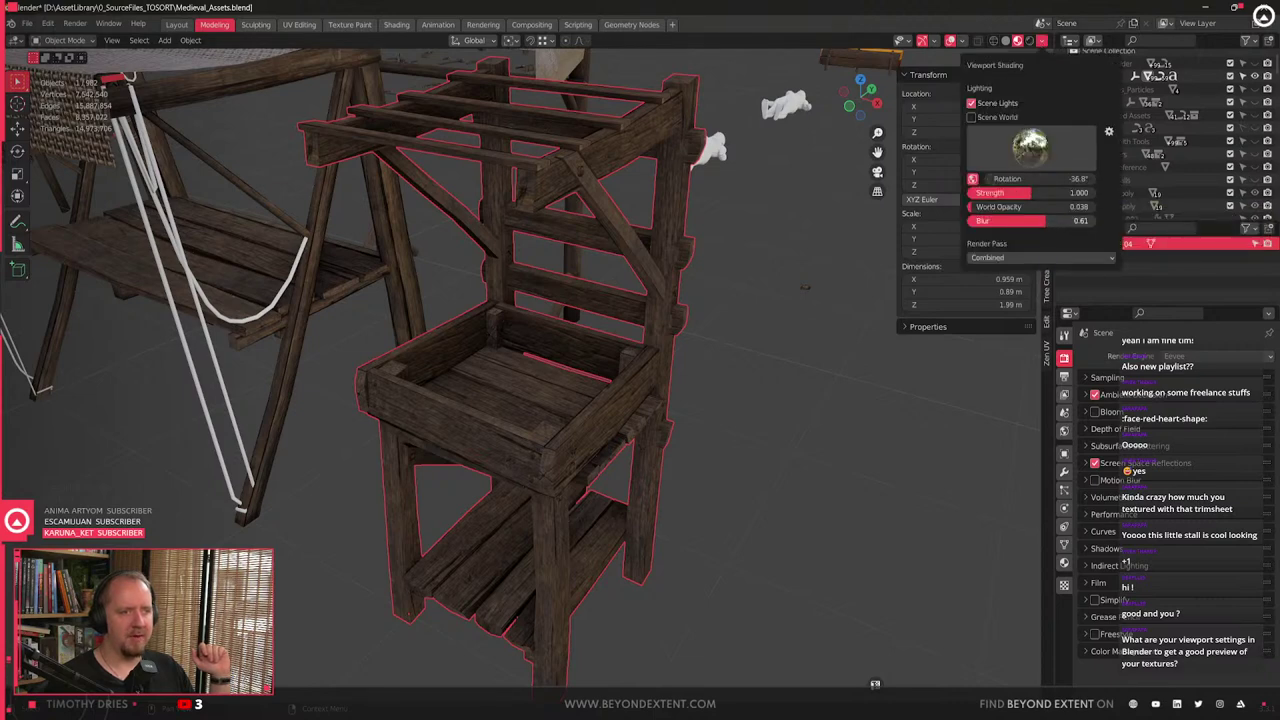
- Vary the environment backdrop's Blur down to 0.00 and back up to compare the background behind Market_Stall_04
{"action": "mouse_move", "coordinate": [666, 423]}
{"action": "middle_mouse_down"}
{"action": "mouse_move", "coordinate": [603, 340]}
{"action": "mouse_move", "coordinate": [545, 390]}
{"action": "middle_mouse_up"}
{"action": "middle_click_drag", "start_coordinate": [530, 308], "coordinate": [403, 297]}
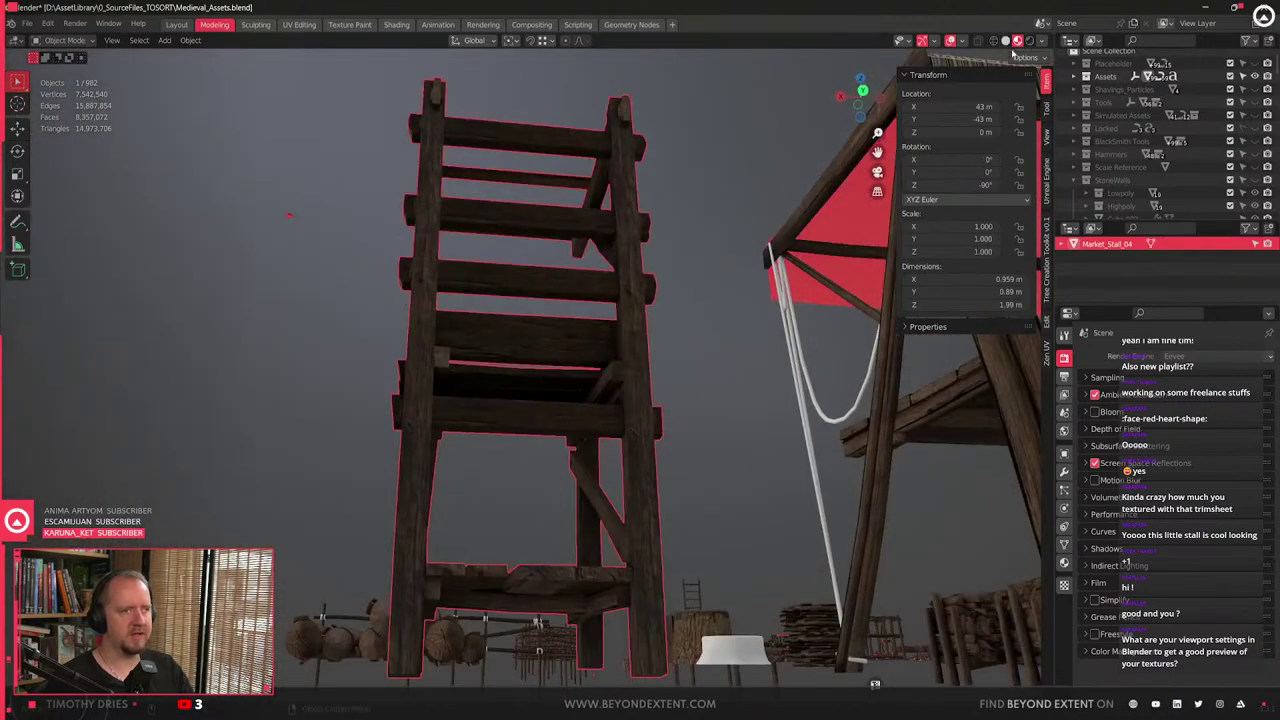
{"action": "left_click", "coordinate": [1042, 41]}
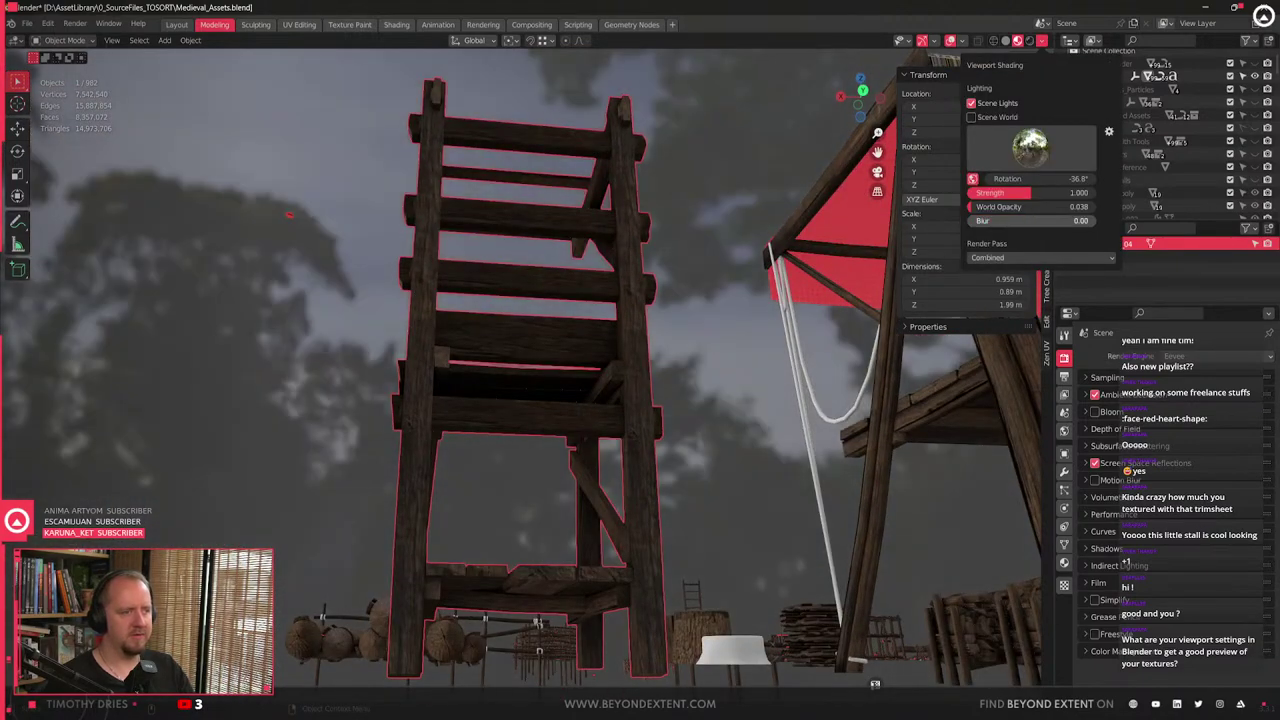
{"action": "mouse_move", "coordinate": [969, 221]}
{"action": "left_mouse_down"}
{"action": "mouse_move", "coordinate": [1053, 221]}
{"action": "mouse_move", "coordinate": [1049, 206]}
{"action": "left_mouse_up"}
{"action": "middle_click_drag", "start_coordinate": [540, 314], "coordinate": [786, 400]}
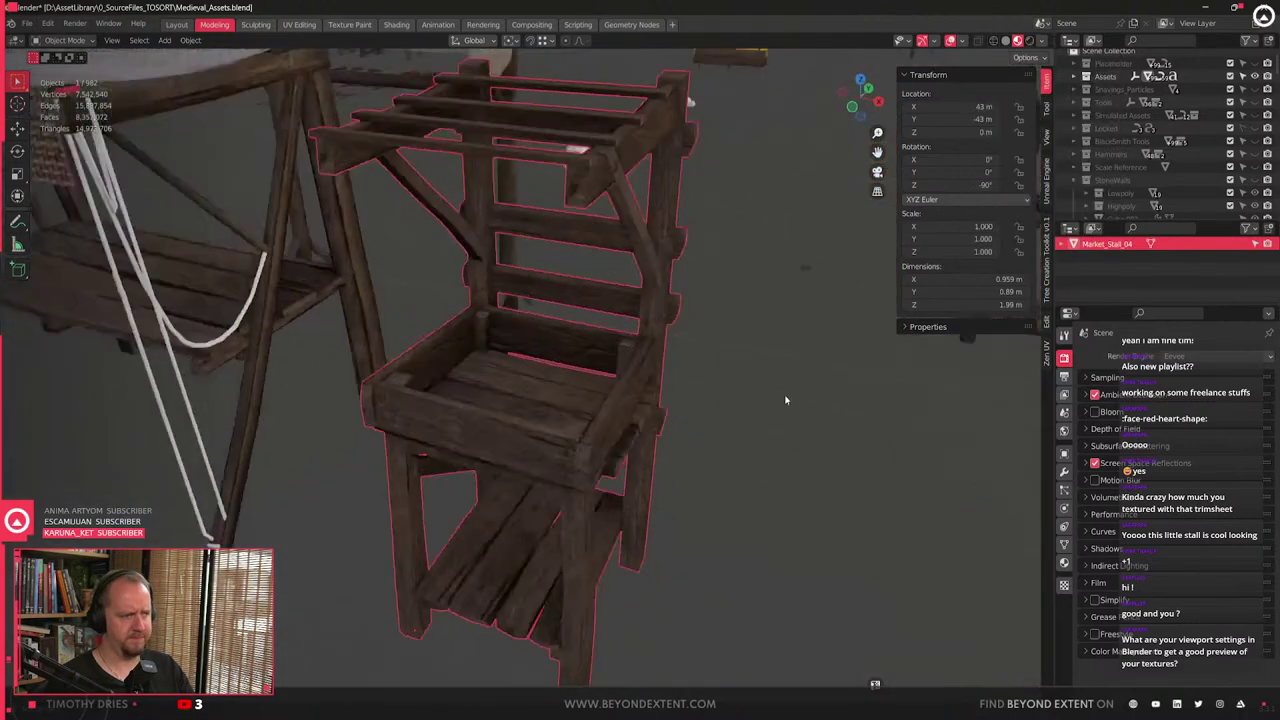
- Examine the wood grain on Market_Stall_04's tray boards up close, along with its corner joints and lower shelf
{"action": "scroll", "coordinate": [634, 471], "scroll_direction": "up", "scroll_amount": 5}
{"action": "middle_click_drag", "start_coordinate": [616, 489], "coordinate": [591, 466]}
{"action": "scroll", "coordinate": [591, 466], "scroll_direction": "up", "scroll_amount": 5}
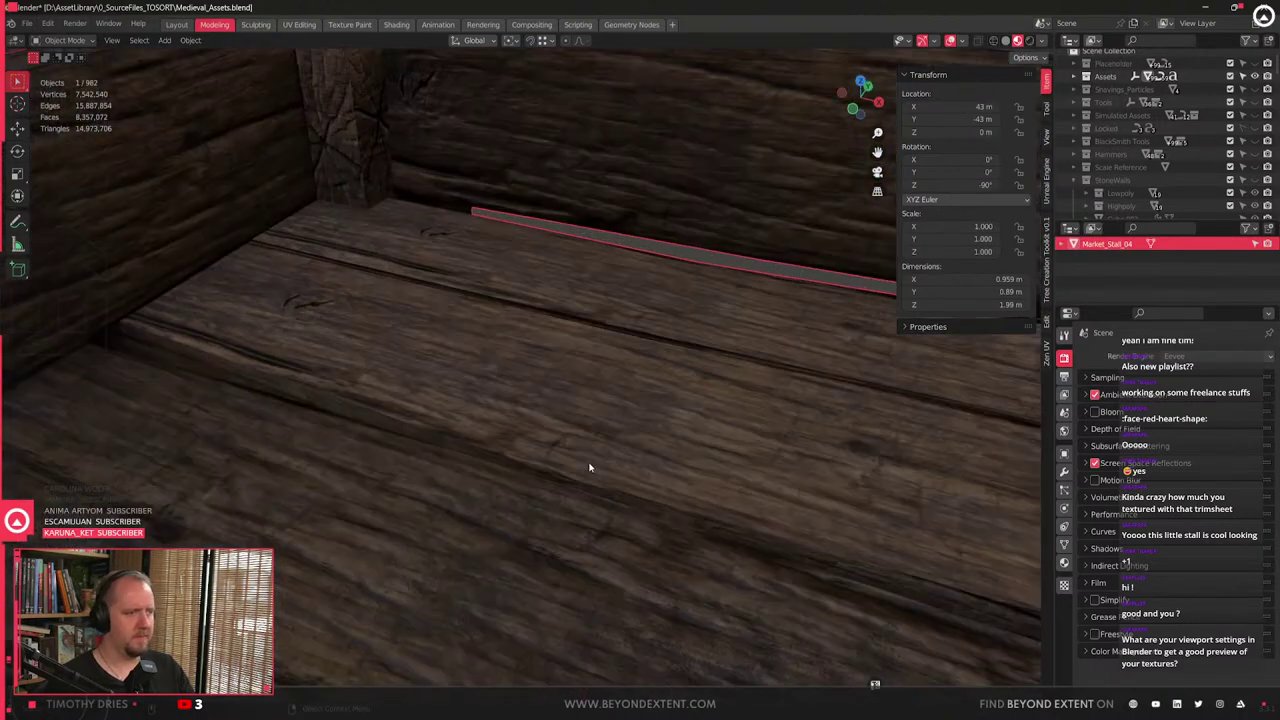
{"action": "scroll", "coordinate": [591, 466], "scroll_direction": "down", "scroll_amount": 4}
{"action": "middle_click_drag", "start_coordinate": [485, 472], "coordinate": [523, 463]}
{"action": "scroll", "coordinate": [523, 463], "scroll_direction": "down", "scroll_amount": 2}
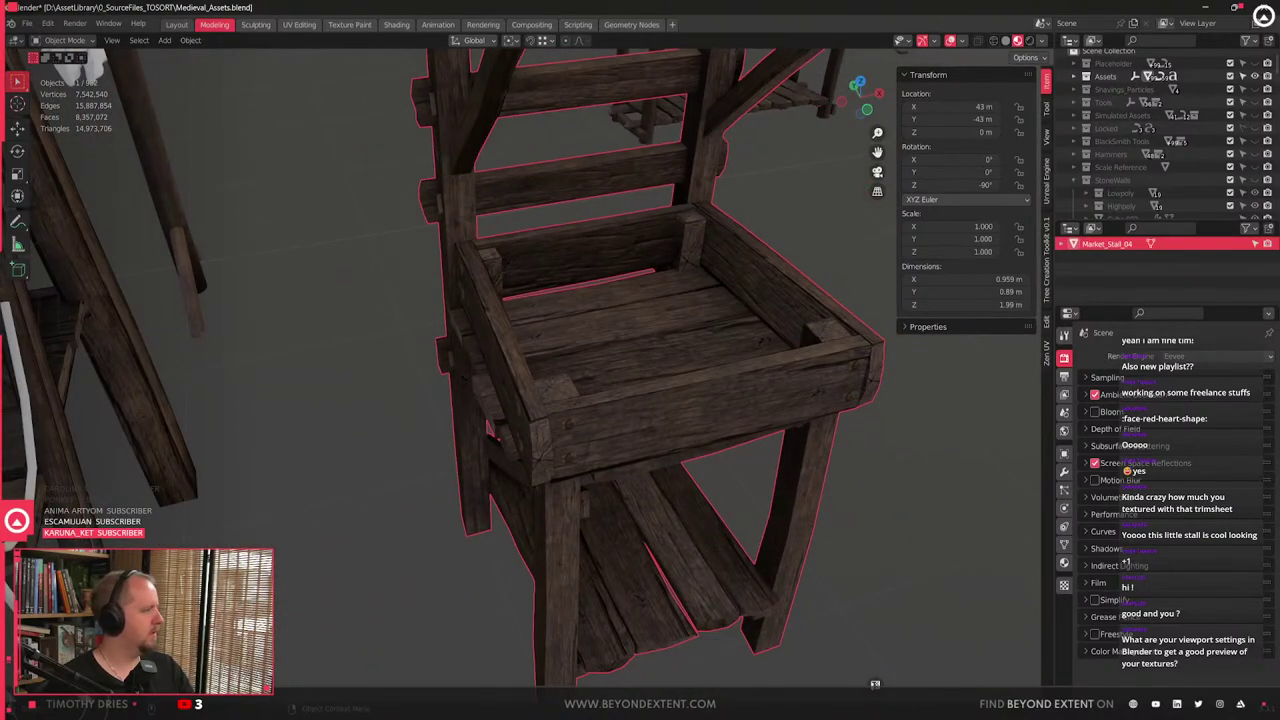
{"action": "scroll", "coordinate": [637, 320], "scroll_direction": "down", "scroll_amount": 6}
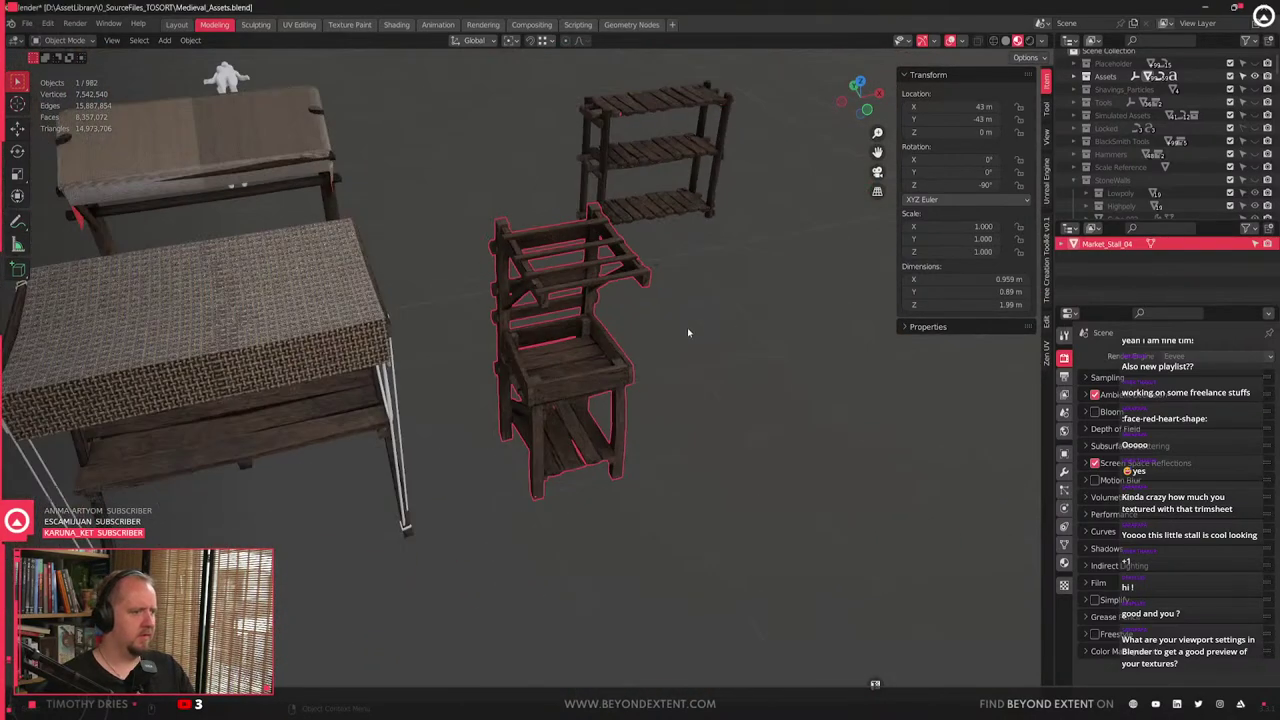
- Select Market_Stall_02 with the fringed cloth canopy and bring its plank table into close view
{"action": "scroll", "coordinate": [297, 449], "scroll_direction": "down", "scroll_amount": 4}
{"action": "middle_click_drag", "start_coordinate": [60, 428], "coordinate": [425, 372], "text": "shift"}
{"action": "left_click", "coordinate": [425, 372]}
{"action": "scroll", "coordinate": [425, 372], "scroll_direction": "up", "scroll_amount": 5}
{"action": "scroll", "coordinate": [643, 454], "scroll_direction": "up", "scroll_amount": 3}
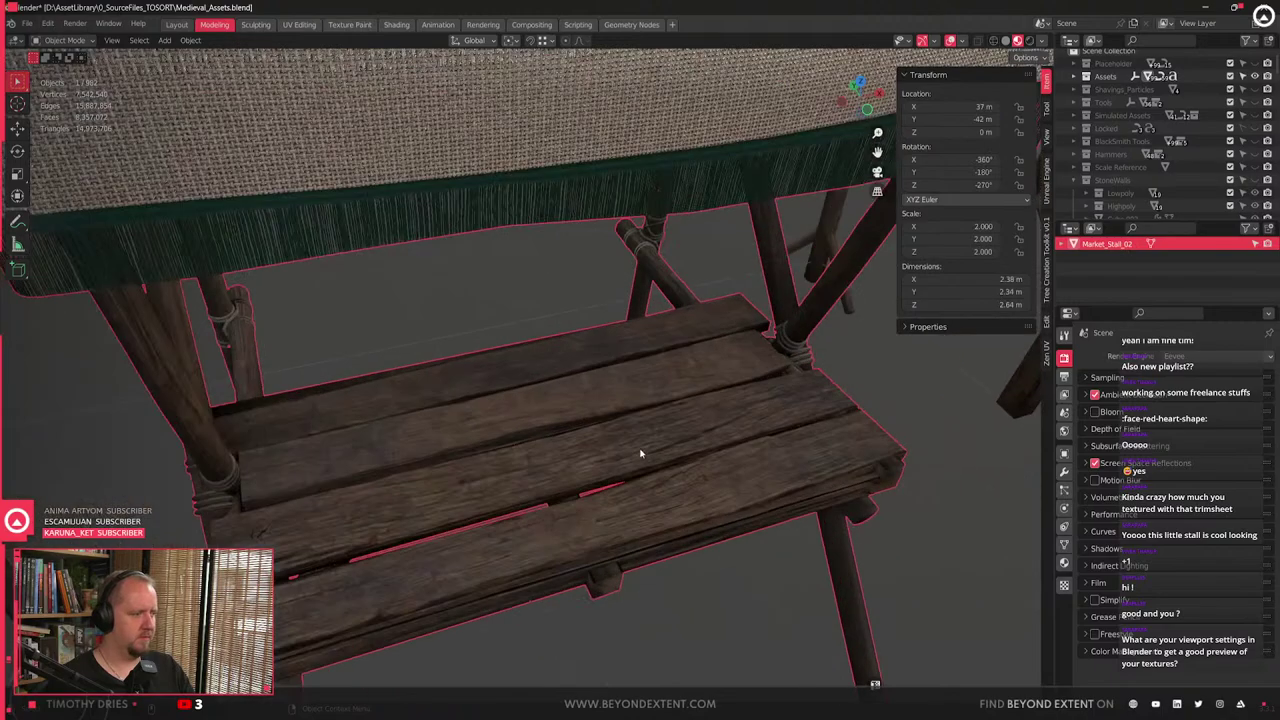
- Enter Edit Mode on Market_Stall_02 and examine the geometry of the rope lashings around its pole joints
{"action": "key", "text": "Tab"}
{"action": "middle_click_drag", "start_coordinate": [643, 454], "coordinate": [401, 347]}
{"action": "scroll", "coordinate": [401, 347], "scroll_direction": "up", "scroll_amount": 3}
{"action": "middle_click_drag", "start_coordinate": [345, 446], "coordinate": [487, 400], "text": "shift"}
{"action": "scroll", "coordinate": [530, 380], "scroll_direction": "up", "scroll_amount": 3}
{"action": "scroll", "coordinate": [526, 382], "scroll_direction": "down", "scroll_amount": 3}
{"action": "scroll", "coordinate": [509, 383], "scroll_direction": "up", "scroll_amount": 4}
{"action": "scroll", "coordinate": [474, 396], "scroll_direction": "down", "scroll_amount": 2}
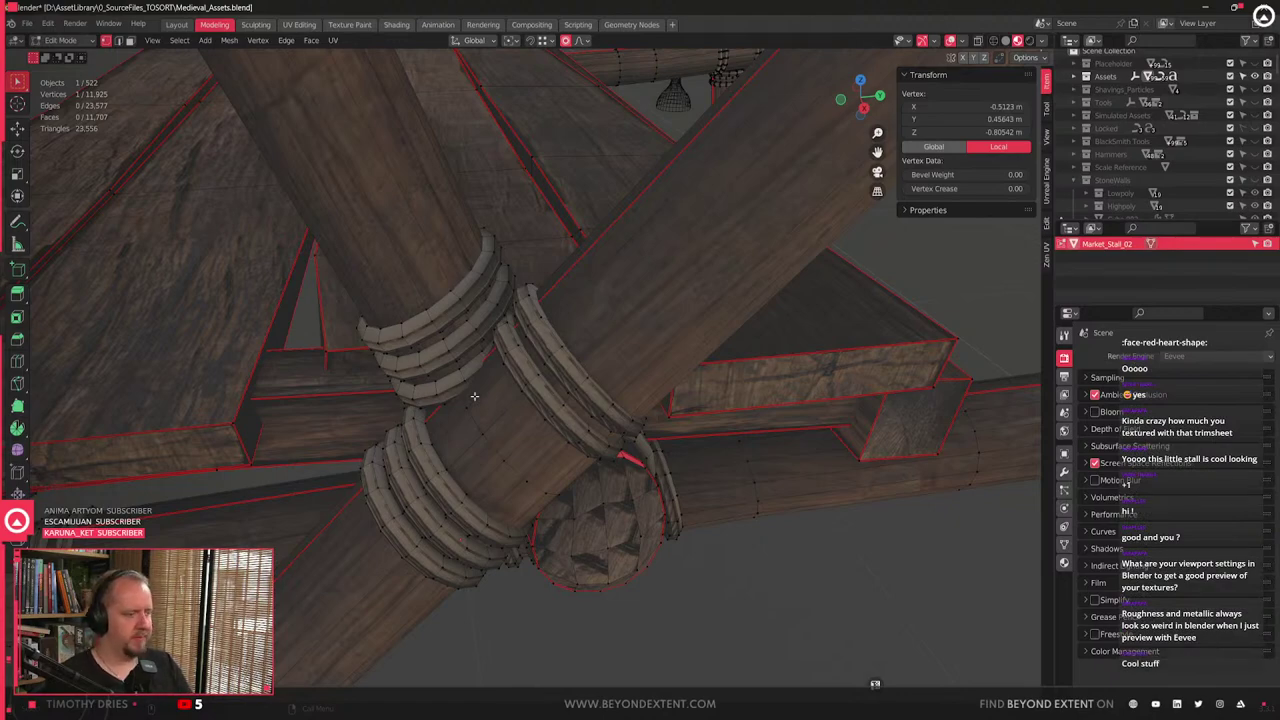
- Return Market_Stall_02 to Object Mode and examine the texture of its table planks
{"action": "scroll", "coordinate": [474, 396], "scroll_direction": "down", "scroll_amount": 3}
{"action": "middle_click_drag", "start_coordinate": [474, 396], "coordinate": [660, 426]}
{"action": "scroll", "coordinate": [500, 365], "scroll_direction": "up", "scroll_amount": 3}
{"action": "scroll", "coordinate": [563, 409], "scroll_direction": "down", "scroll_amount": 5}
{"action": "key", "text": "Tab"}
{"action": "scroll", "coordinate": [711, 404], "scroll_direction": "up", "scroll_amount": 3}
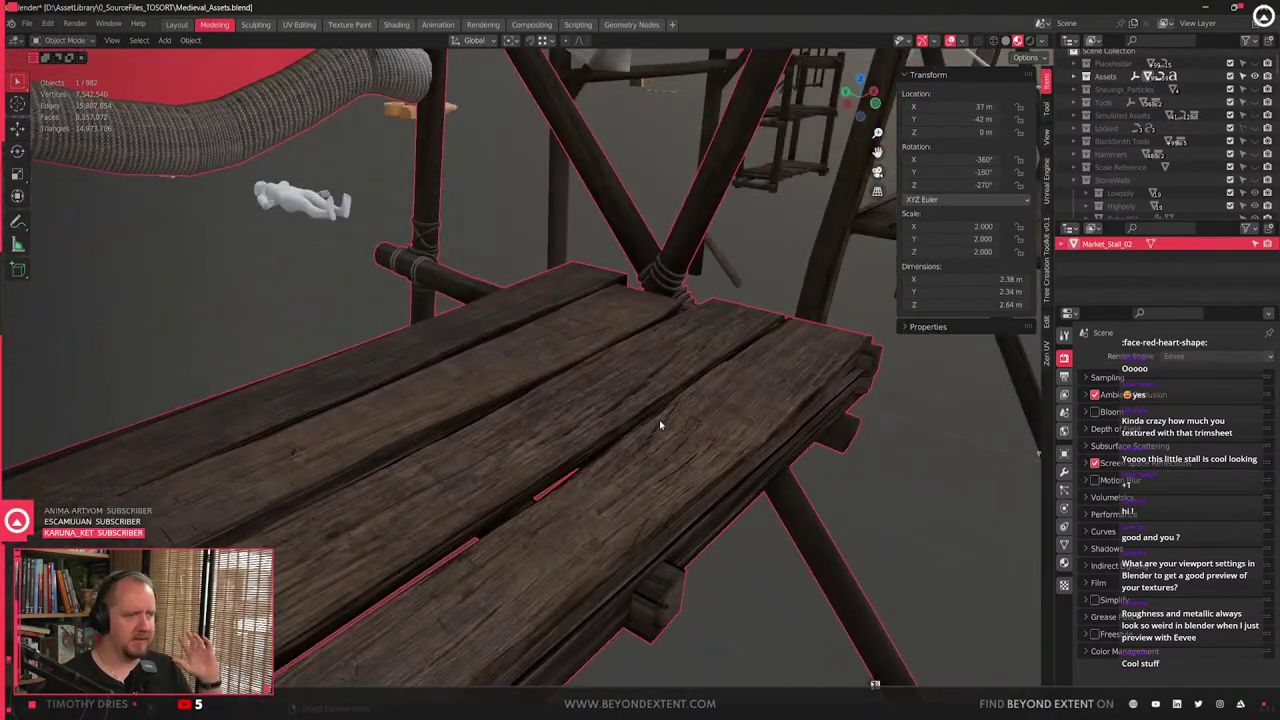
- Examine Market_Stall_02's overall frame and the woven canopy with its green fringe from several sides
{"action": "scroll", "coordinate": [660, 426], "scroll_direction": "down", "scroll_amount": 5}
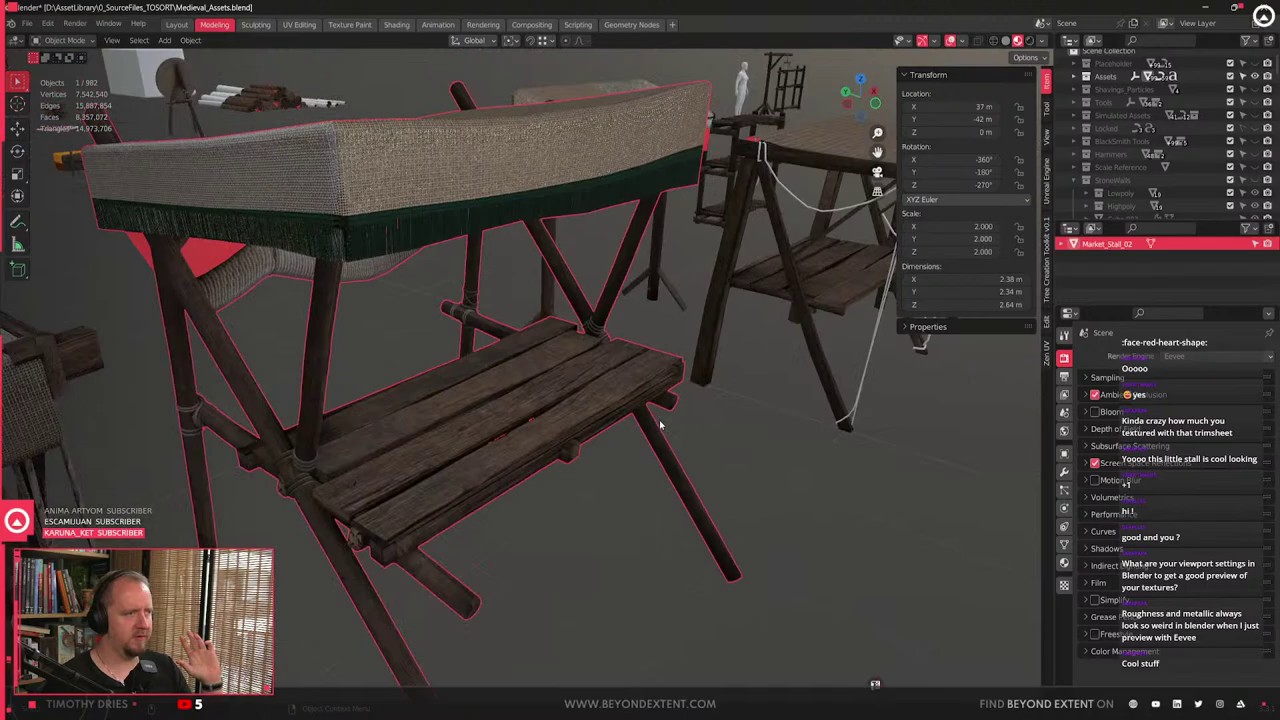
{"action": "scroll", "coordinate": [552, 345], "scroll_direction": "up", "scroll_amount": 3}
{"action": "middle_click_drag", "start_coordinate": [534, 280], "coordinate": [569, 335]}
{"action": "scroll", "coordinate": [547, 421], "scroll_direction": "down", "scroll_amount": 8}
{"action": "scroll", "coordinate": [481, 424], "scroll_direction": "up", "scroll_amount": 5}
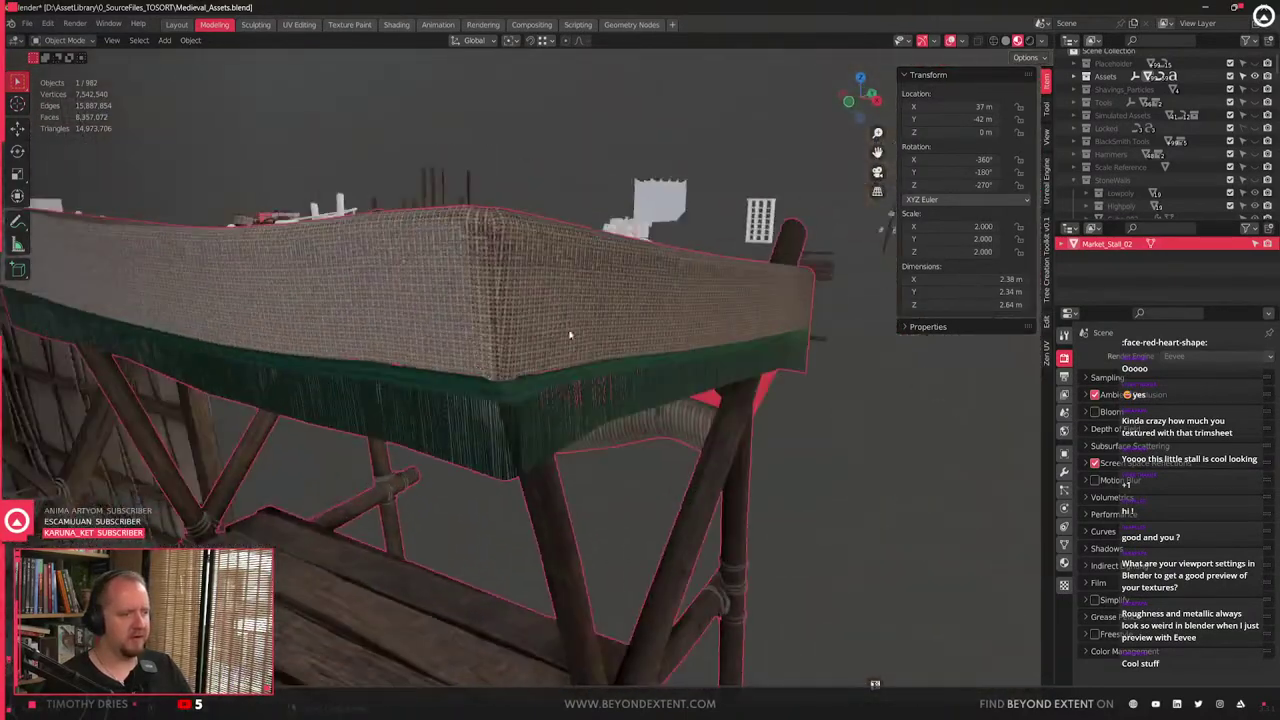
{"action": "middle_click_drag", "start_coordinate": [489, 250], "coordinate": [476, 332]}
- Switch to Unreal Engine to view the same canopy stall in Level_CityEntrance_01, and return to Blender
{"action": "left_click", "coordinate": [910, 708]}
{"action": "key", "text": "w"}
{"action": "mouse_move", "coordinate": [506, 386]}
{"action": "right_mouse_down"}
{"action": "mouse_move", "coordinate": [450, 330]}
{"action": "mouse_move", "coordinate": [400, 330]}
{"action": "mouse_move", "coordinate": [385, 345]}
{"action": "mouse_move", "coordinate": [400, 350]}
{"action": "mouse_move", "coordinate": [385, 388]}
{"action": "mouse_move", "coordinate": [540, 365]}
{"action": "mouse_move", "coordinate": [485, 380]}
{"action": "mouse_move", "coordinate": [510, 382]}
{"action": "right_mouse_up"}
{"action": "key", "text": "s"}
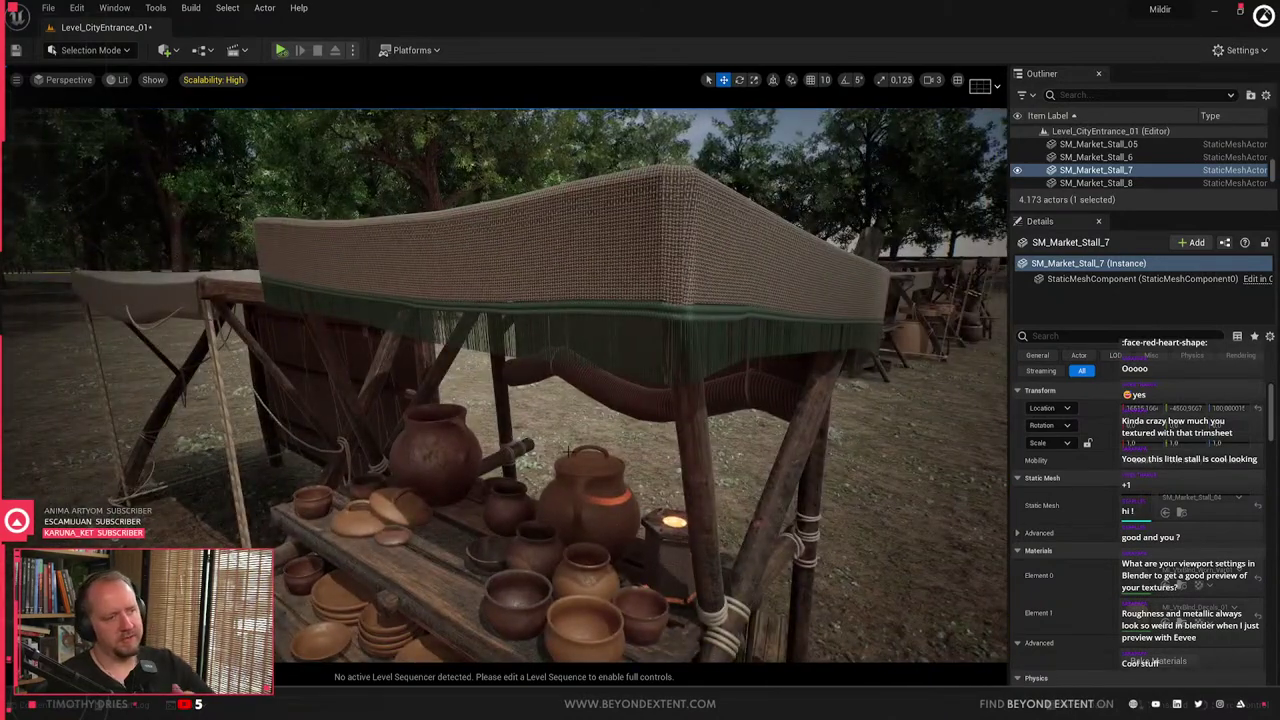
{"action": "key", "text": "alt+Tab"}
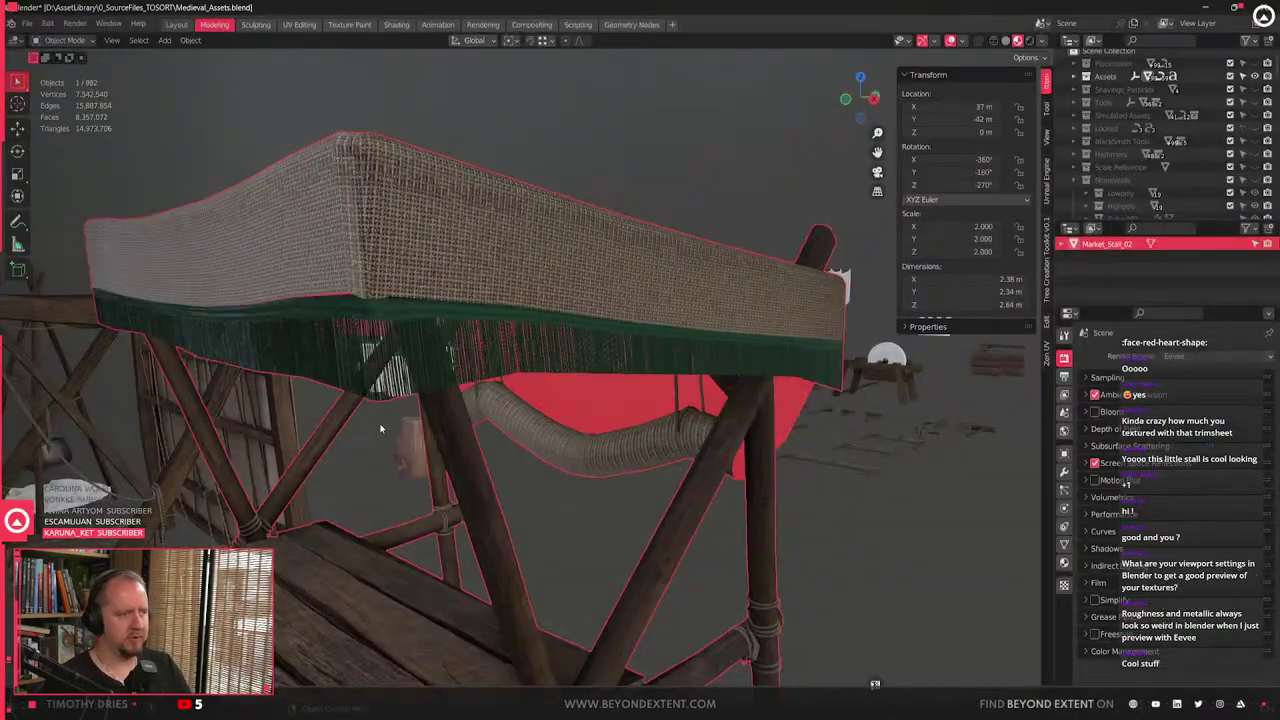
- Enter Edit Mode on Market_Stall_02 and select the three square beam-end faces along the table's edge
{"action": "scroll", "coordinate": [380, 428], "scroll_direction": "down", "scroll_amount": 4}
{"action": "middle_click_drag", "start_coordinate": [380, 428], "coordinate": [586, 303]}
{"action": "scroll", "coordinate": [586, 303], "scroll_direction": "up", "scroll_amount": 4}
{"action": "middle_click_drag", "start_coordinate": [580, 377], "coordinate": [620, 357]}
{"action": "key", "text": "Tab"}
{"action": "middle_click_drag", "start_coordinate": [523, 449], "coordinate": [749, 380]}
{"action": "key", "text": "alt+a"}
{"action": "left_click", "coordinate": [797, 356]}
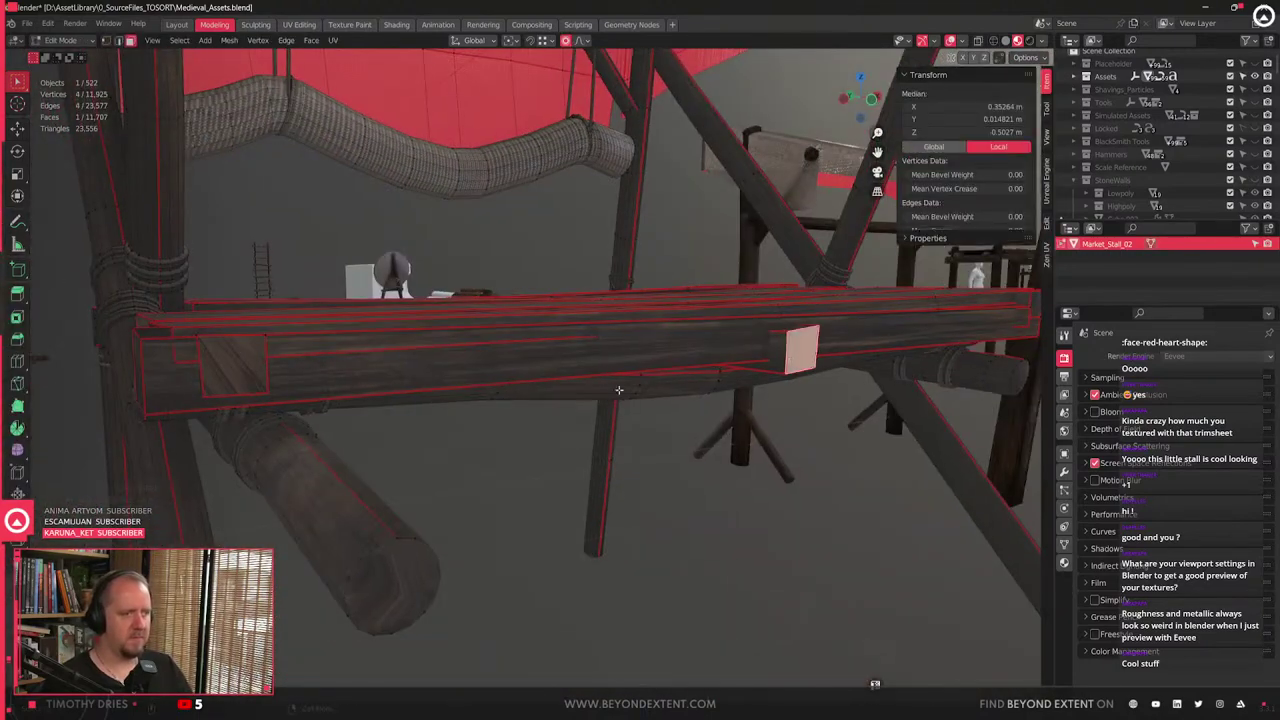
{"action": "left_click", "coordinate": [240, 366], "text": "shift"}
{"action": "middle_click_drag", "start_coordinate": [240, 366], "coordinate": [932, 452]}
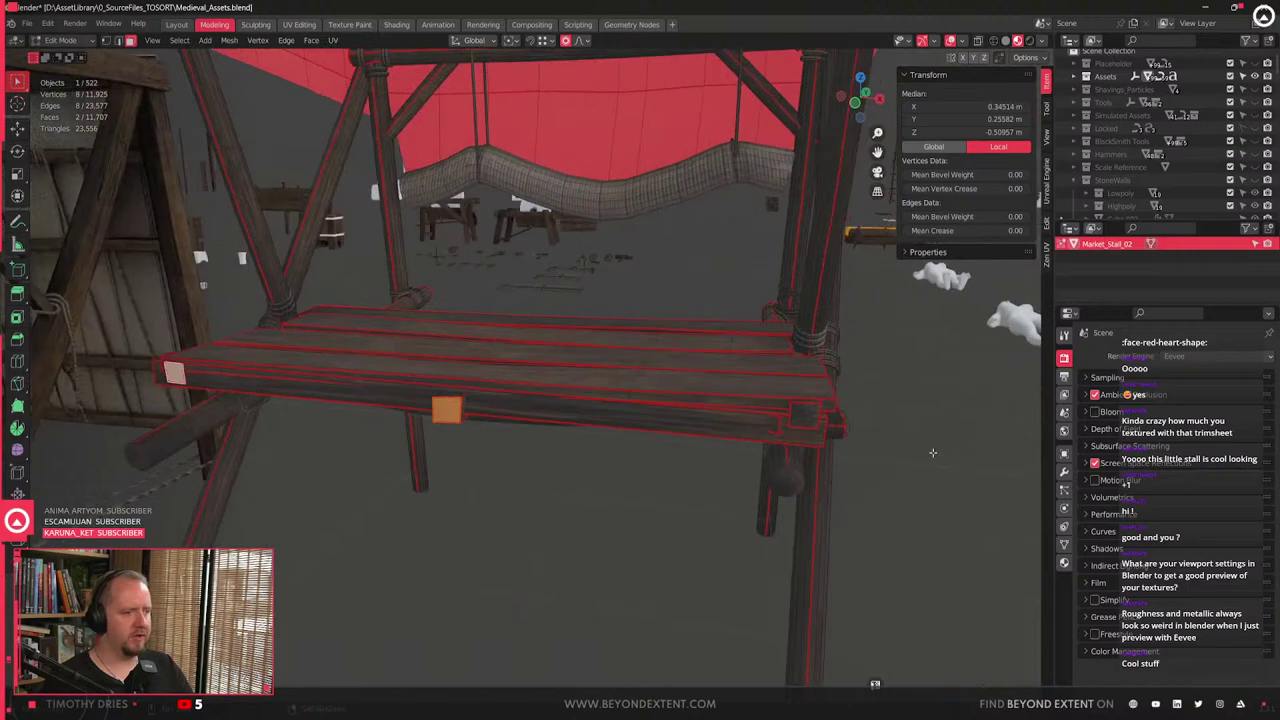
{"action": "left_click", "coordinate": [814, 413], "text": "shift"}
- Open the UV Editor beside the model and unwrap the three selected beam-end faces
{"action": "left_click", "coordinate": [876, 686]}
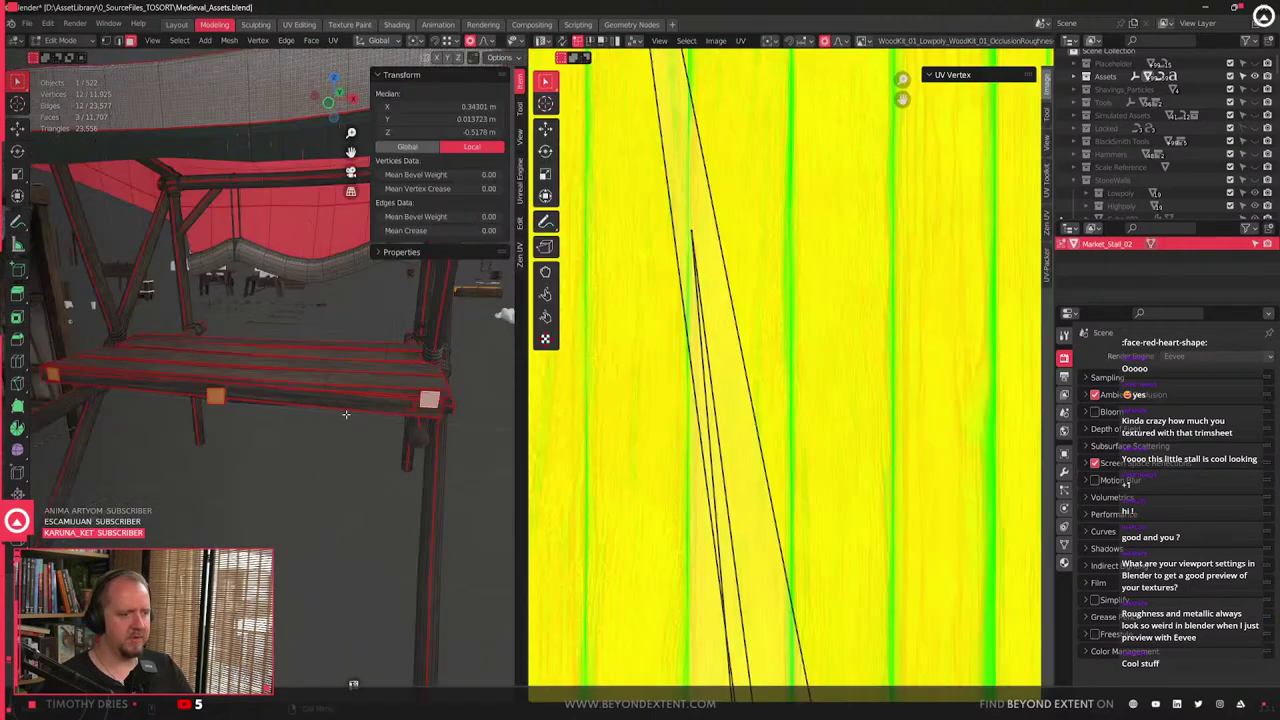
{"action": "key", "text": "u"}
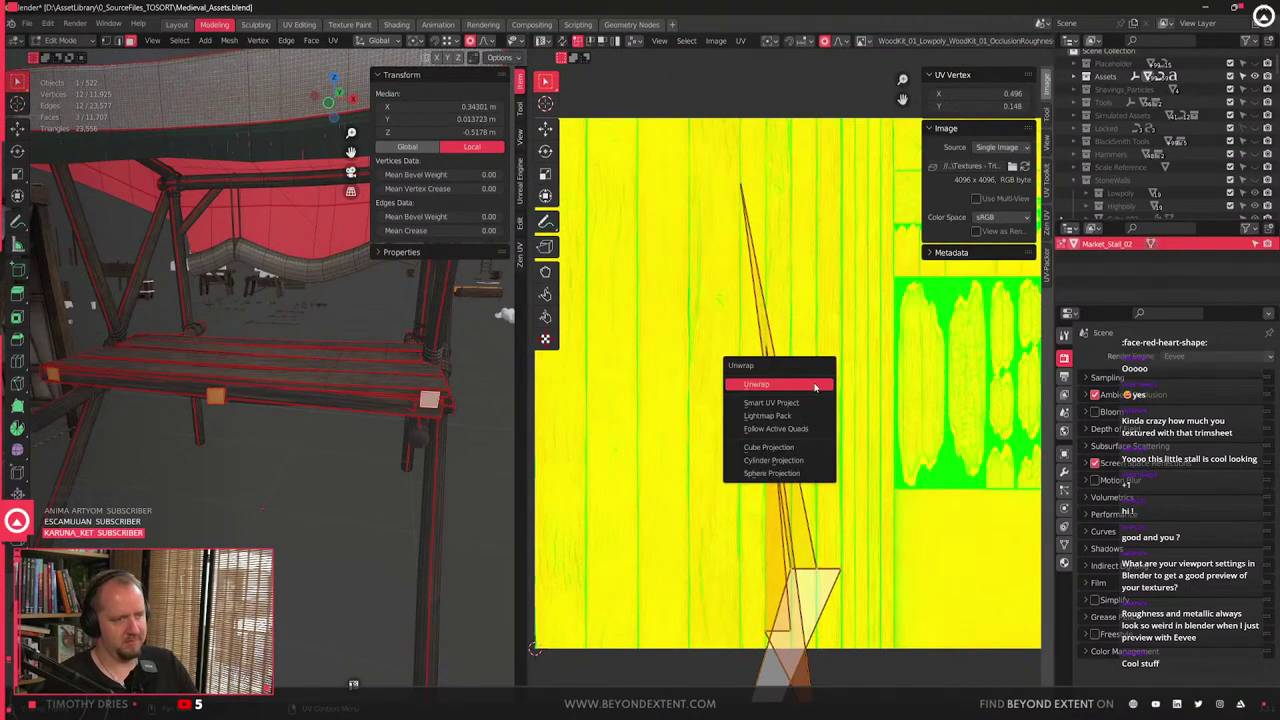
{"action": "left_click", "coordinate": [814, 381]}
{"action": "scroll", "coordinate": [814, 388], "scroll_direction": "down", "scroll_amount": 2}
{"action": "key", "text": "u"}
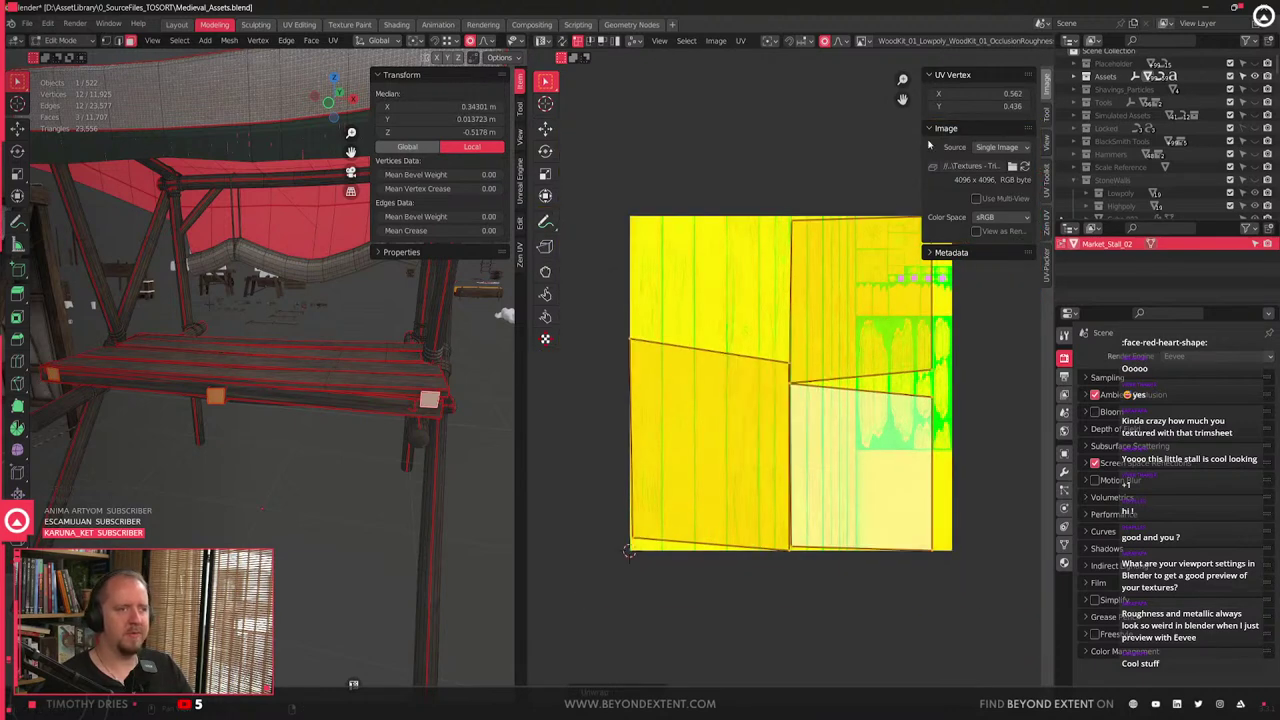
{"action": "middle_click_drag", "start_coordinate": [761, 440], "coordinate": [739, 472]}
{"action": "scroll", "coordinate": [740, 520], "scroll_direction": "up", "scroll_amount": 2}
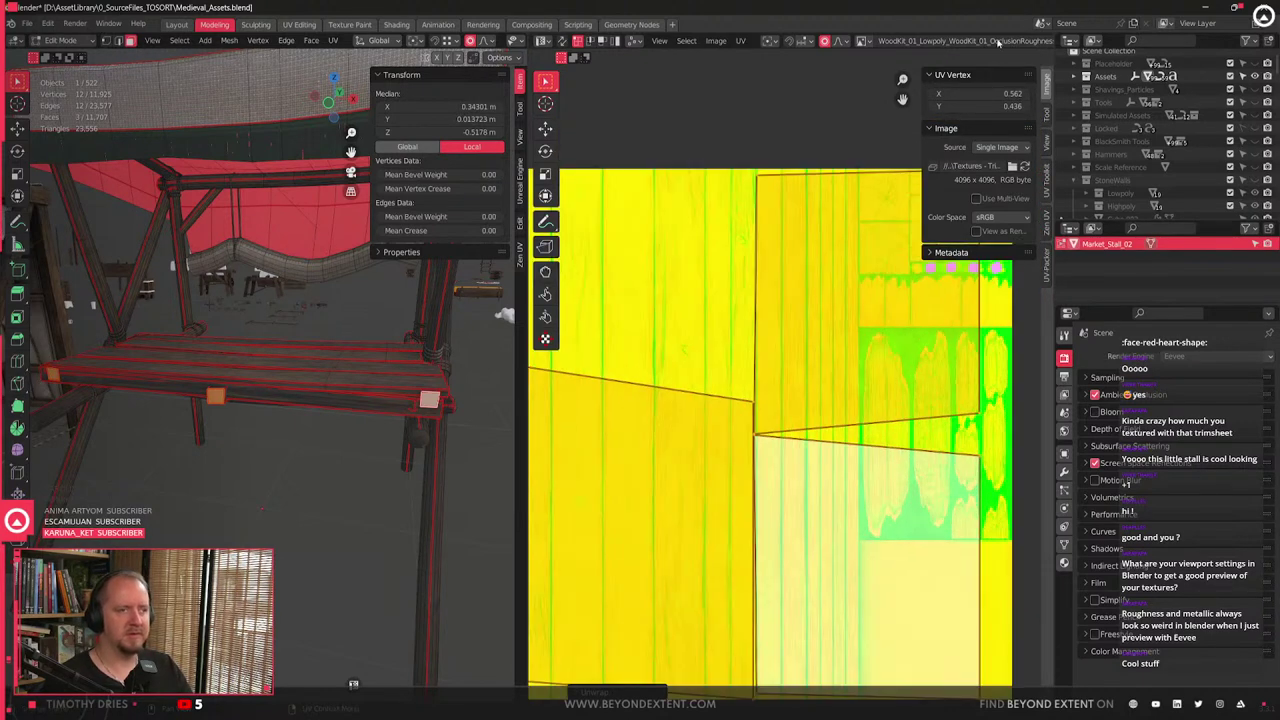
- Display the WoodKit_01 Normal texture behind the UVs and straighten the three islands with Straighten UVs
{"action": "left_click", "coordinate": [861, 40]}
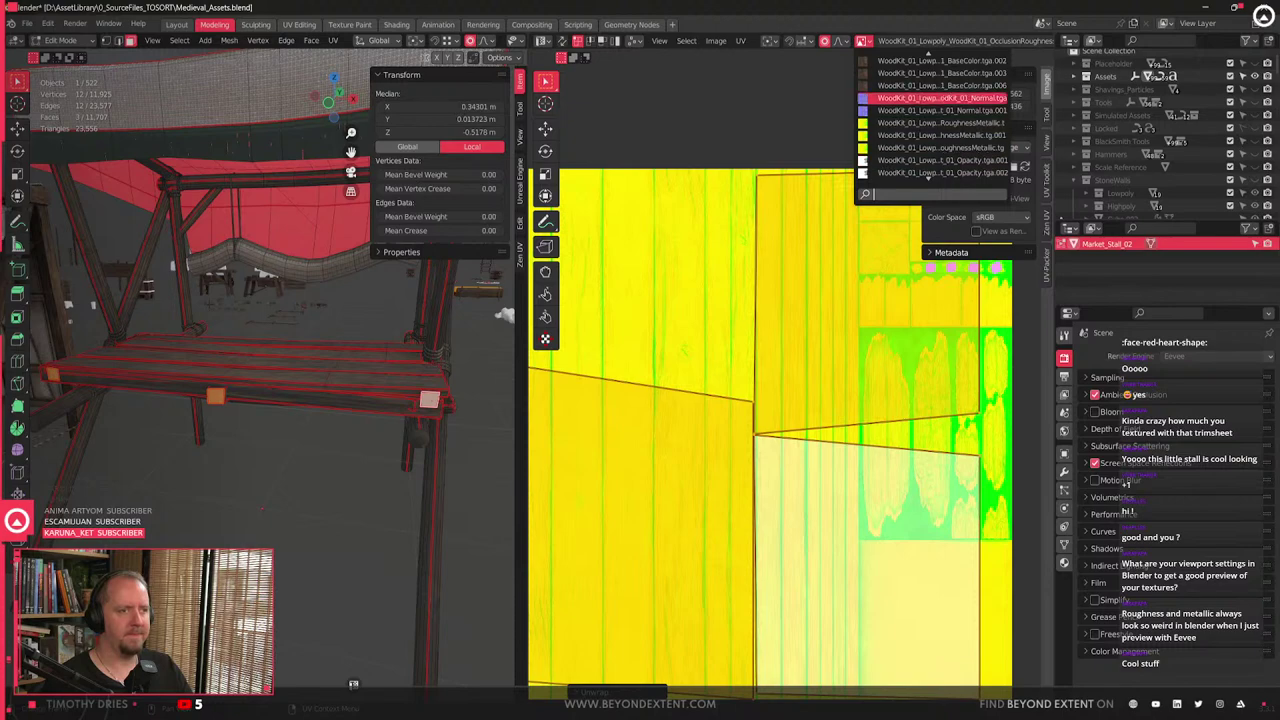
{"action": "left_click", "coordinate": [940, 98]}
{"action": "key", "text": "n"}
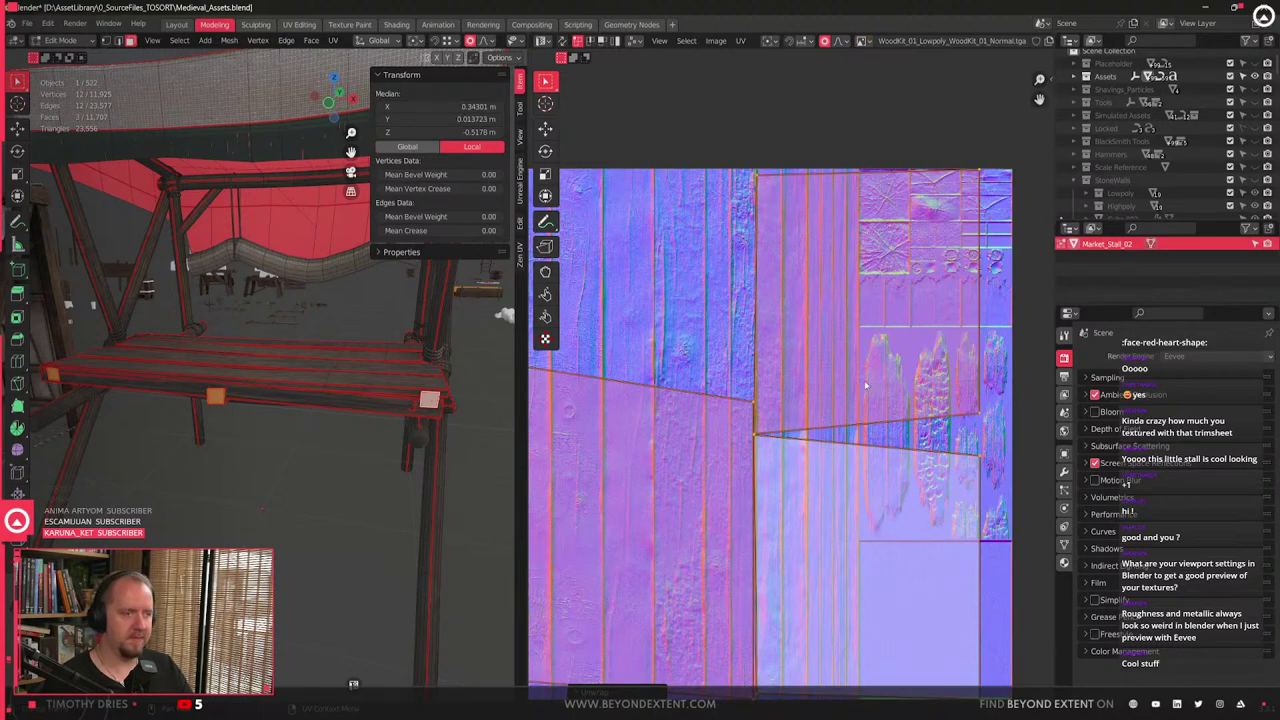
{"action": "key", "text": "q"}
{"action": "left_click", "coordinate": [921, 386]}
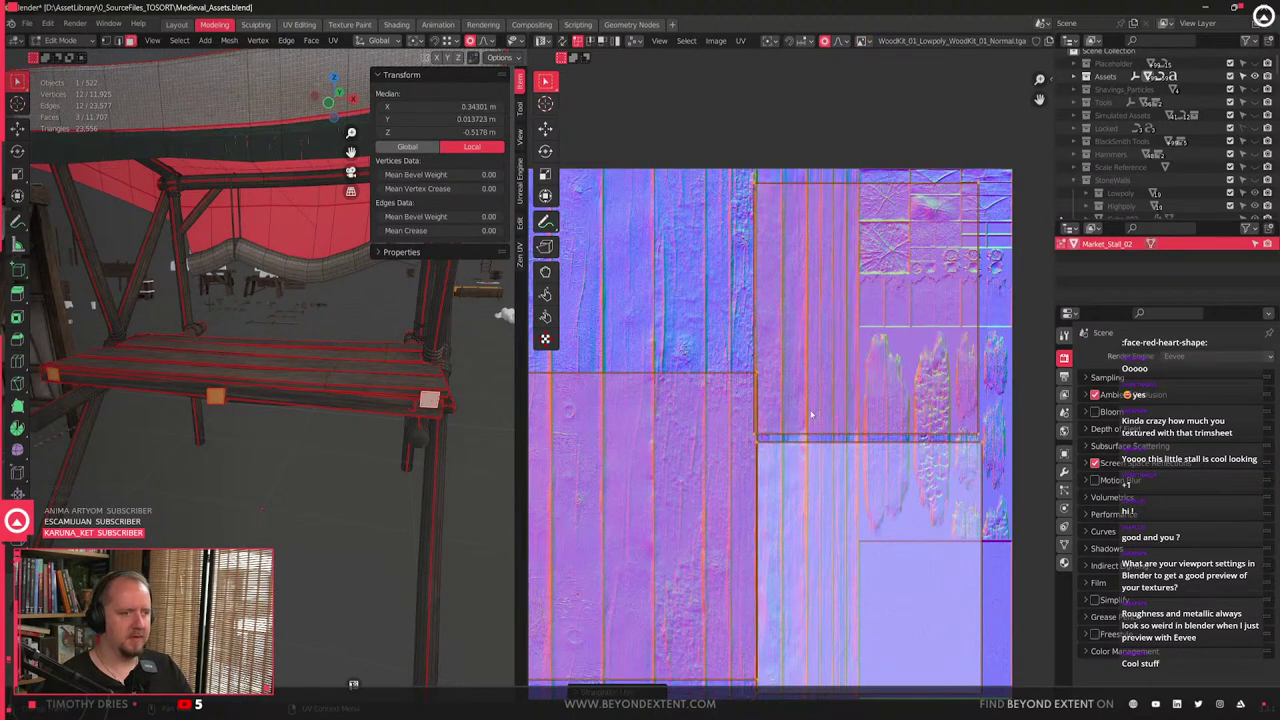
- Try Stack Islands on the three straightened UV islands and undo it
{"action": "scroll", "coordinate": [811, 416], "scroll_direction": "down", "scroll_amount": 2}
{"action": "key", "text": "q"}
{"action": "left_click", "coordinate": [815, 402]}
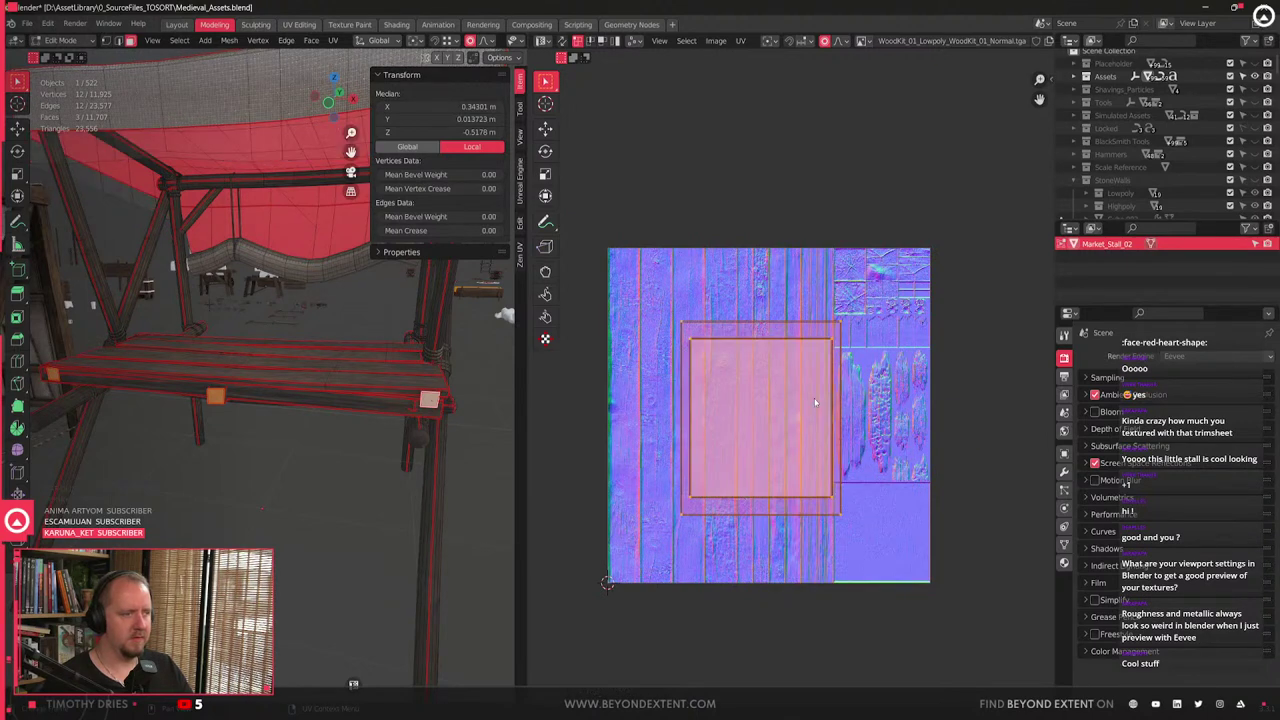
{"action": "key", "text": "ctrl+z"}
- Set the UV selection to face mode and select the three beam-end islands one by one
{"action": "left_click", "coordinate": [812, 168]}
{"action": "key", "text": "3"}
{"action": "left_click", "coordinate": [745, 429]}
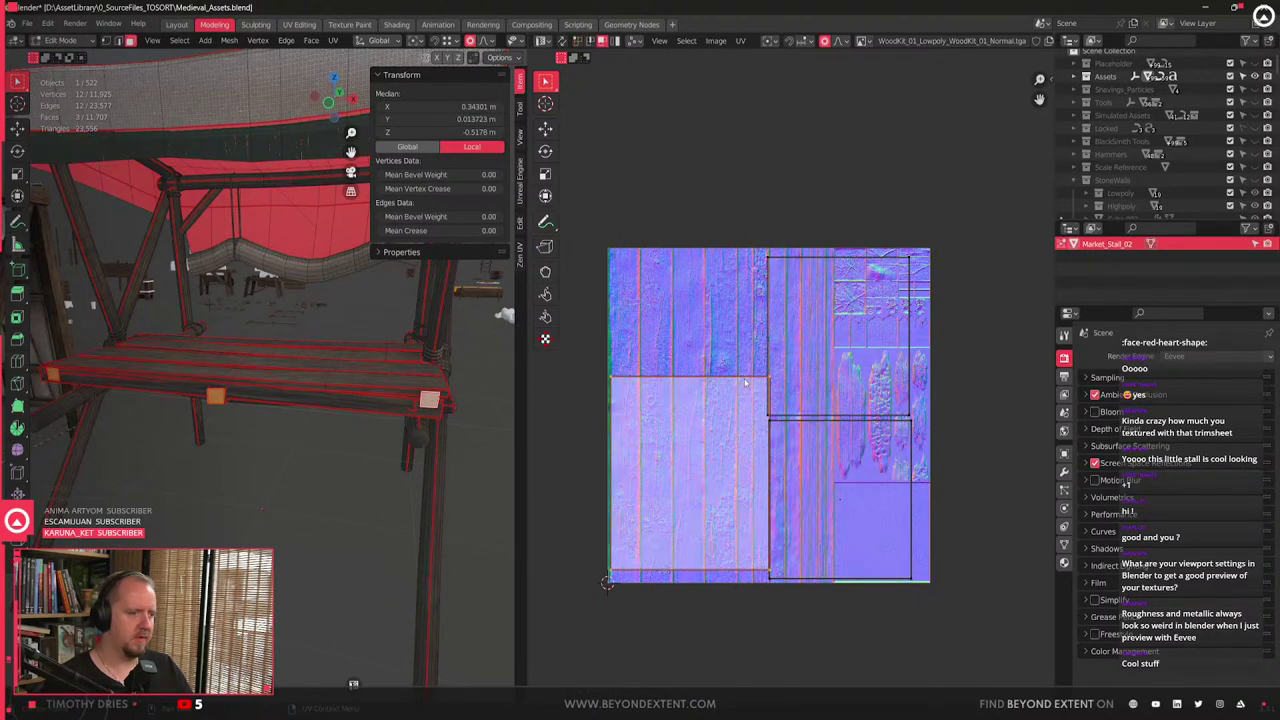
{"action": "left_click", "coordinate": [873, 303], "text": "shift"}
{"action": "left_click", "coordinate": [855, 490], "text": "shift"}
- Try stacking the islands twice with different selections, undoing each attempt
{"action": "key", "text": "q"}
{"action": "left_click", "coordinate": [856, 491]}
{"action": "key", "text": "ctrl+z"}
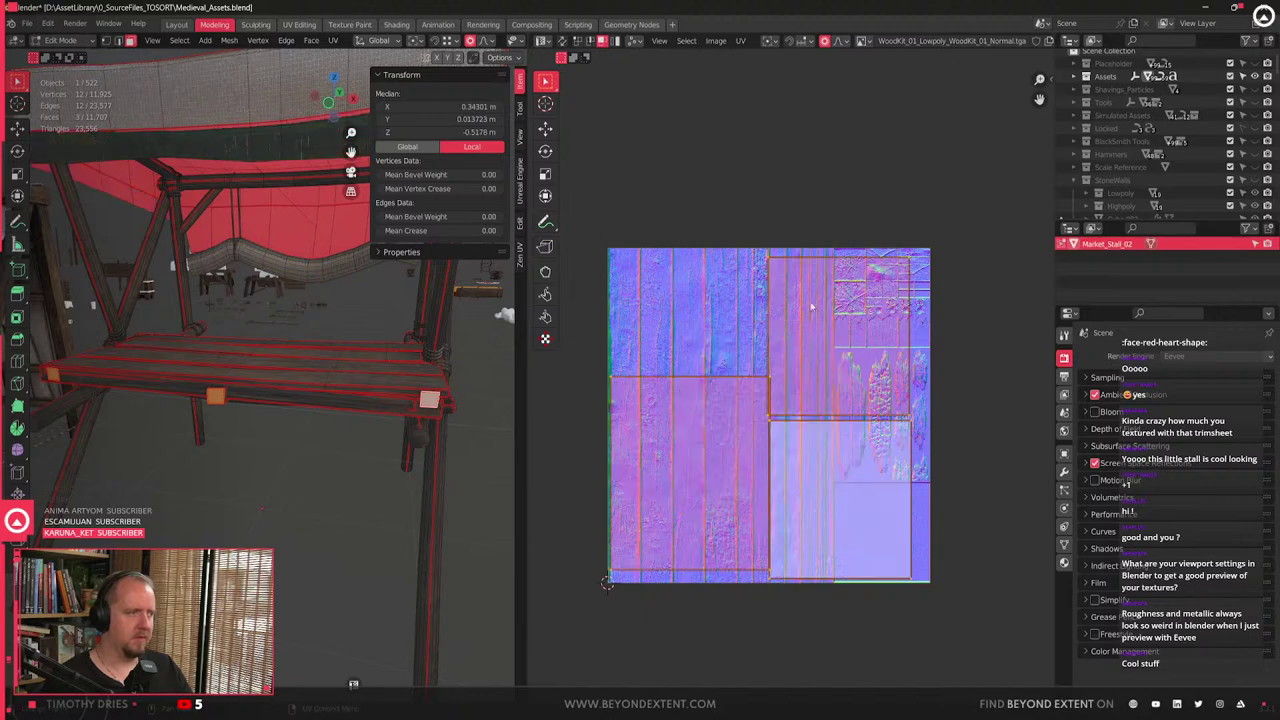
{"action": "left_click", "coordinate": [706, 497]}
{"action": "key", "text": "a"}
{"action": "key", "text": "q"}
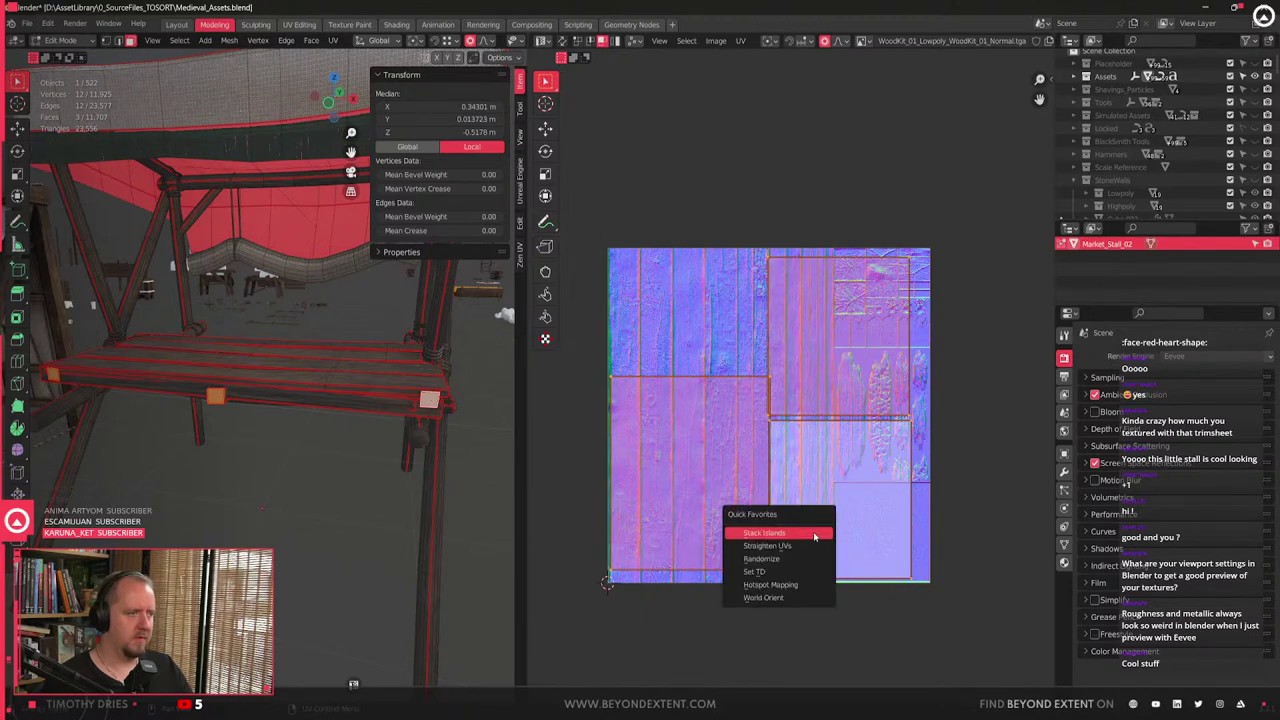
{"action": "left_click", "coordinate": [813, 531]}
{"action": "key", "text": "ctrl+z"}
- Try moving the largest UV island, cancel the move, and turn off proportional editing in the UV Editor
{"action": "left_click", "coordinate": [676, 426]}
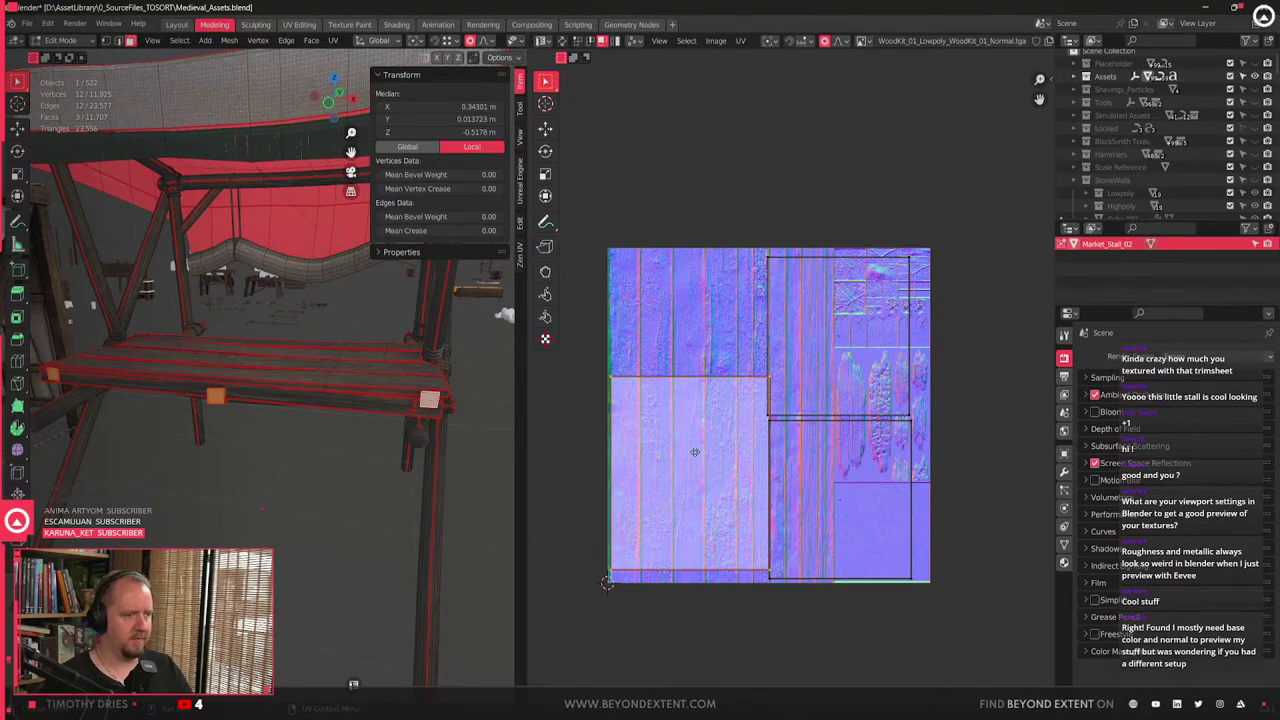
{"action": "key", "text": "g"}
{"action": "right_click", "coordinate": [918, 278]}
{"action": "key", "text": "o"}
{"action": "key", "text": "alt+a"}
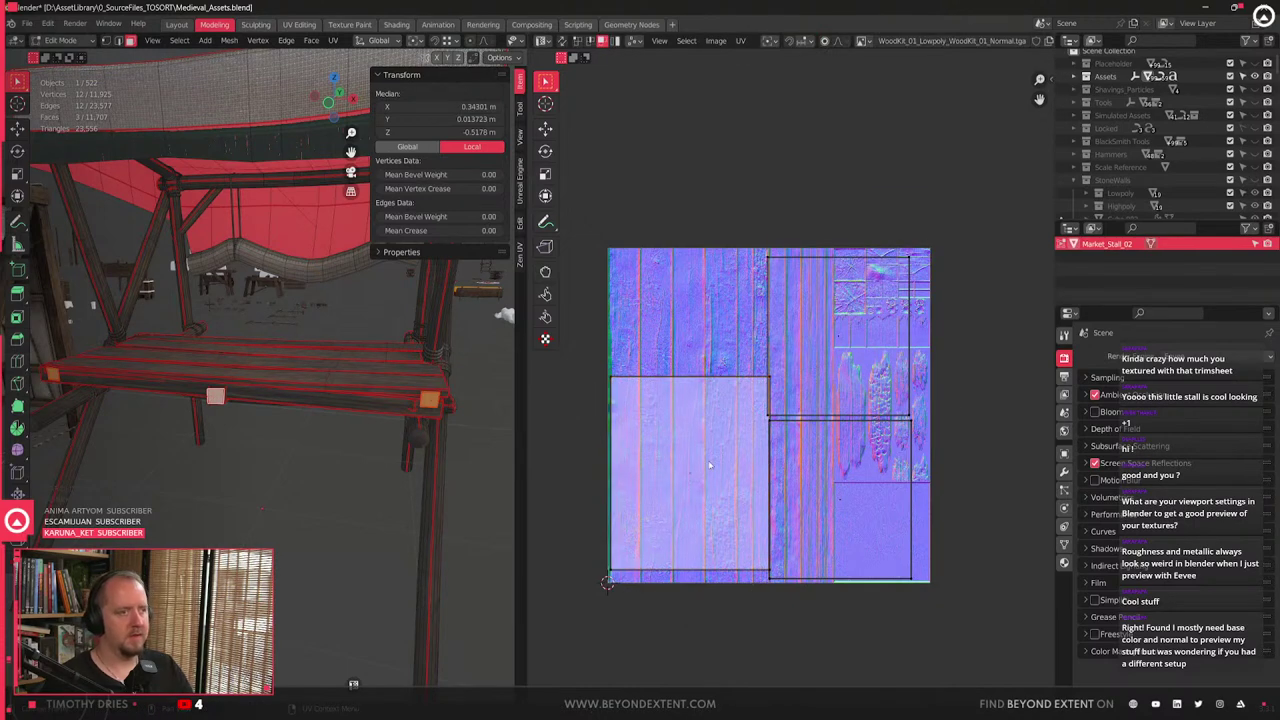
- Stack all three UV islands once more, undo the stacking, and view the beam ends from the other side
{"action": "key", "text": "q"}
{"action": "left_click", "coordinate": [730, 466]}
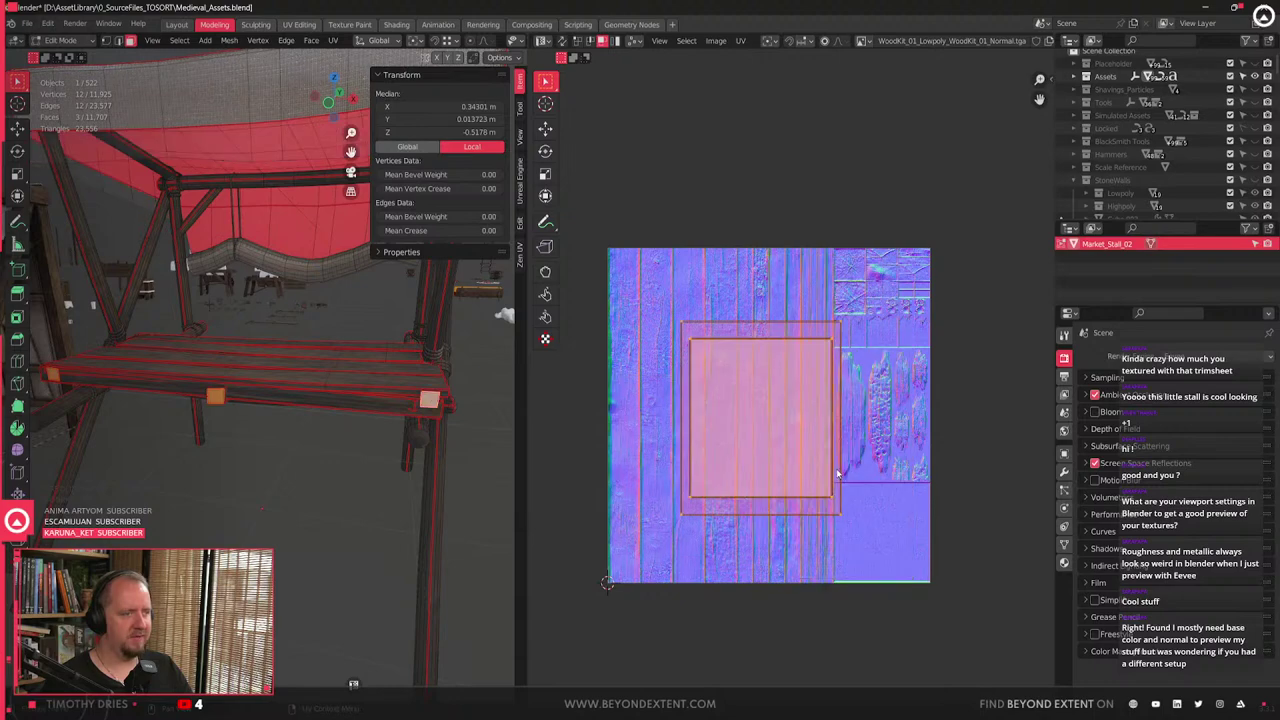
{"action": "key", "text": "ctrl+p"}
{"action": "middle_click_drag", "start_coordinate": [282, 360], "coordinate": [400, 392]}
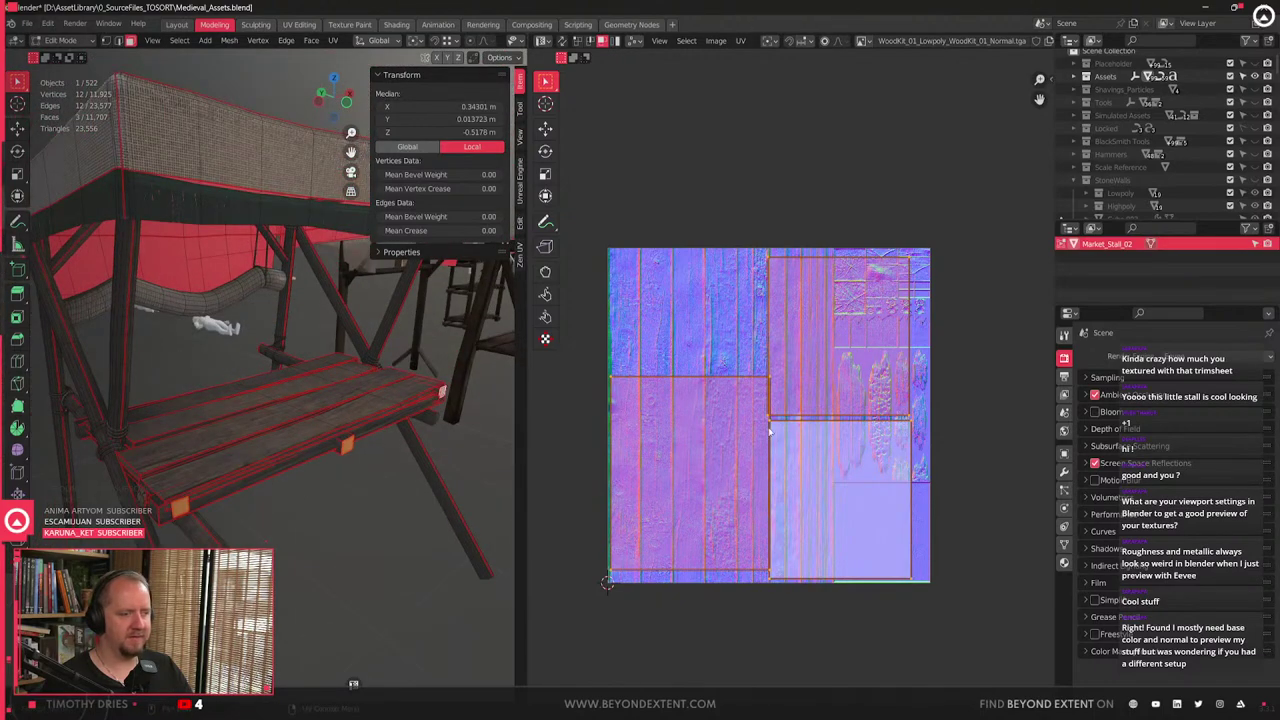
- Move the largest UV island by hand over the upper smaller island on the trim sheet
{"action": "left_click", "coordinate": [717, 479]}
{"action": "key", "text": "g"}
{"action": "left_click", "coordinate": [888, 335]}
{"action": "scroll", "coordinate": [892, 336], "scroll_direction": "up", "scroll_amount": 2}
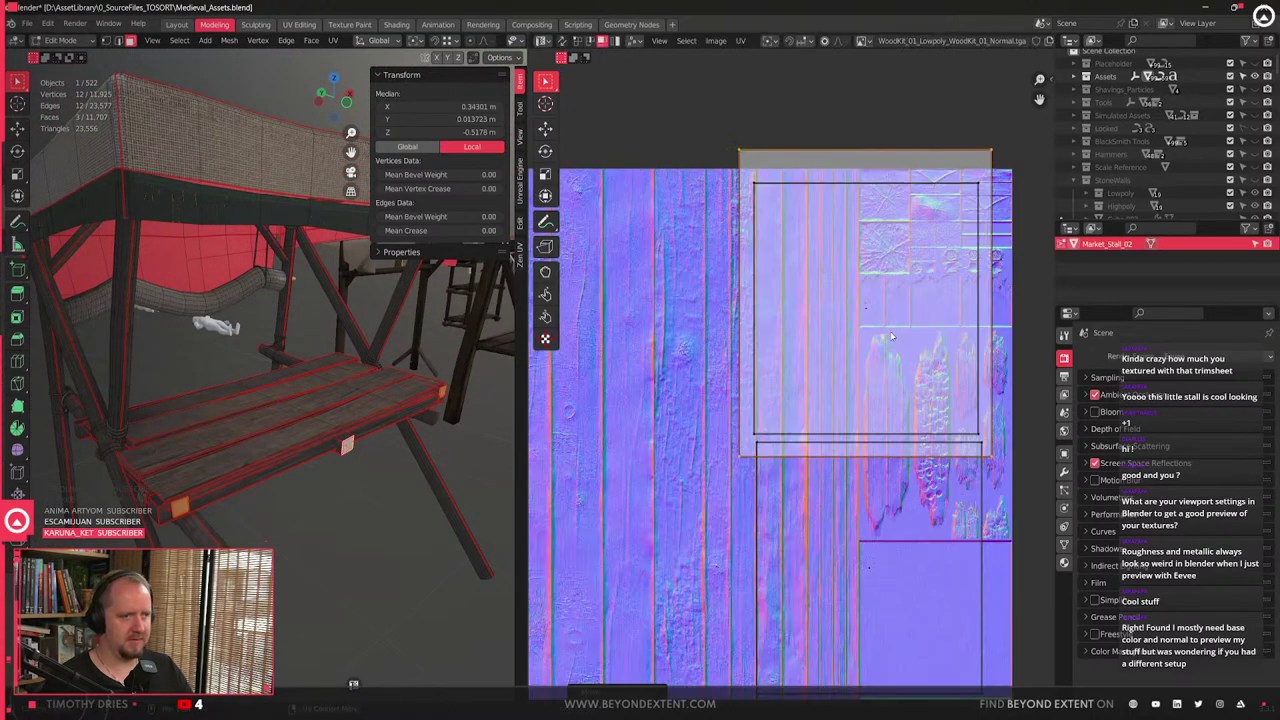
{"action": "middle_click_drag", "start_coordinate": [892, 336], "coordinate": [751, 458]}
- Bring up Zen UV's stacking tools in the UV Editor, check the stack options, and stack the three selected beam-end islands in Global Mode
{"action": "key", "text": "n"}
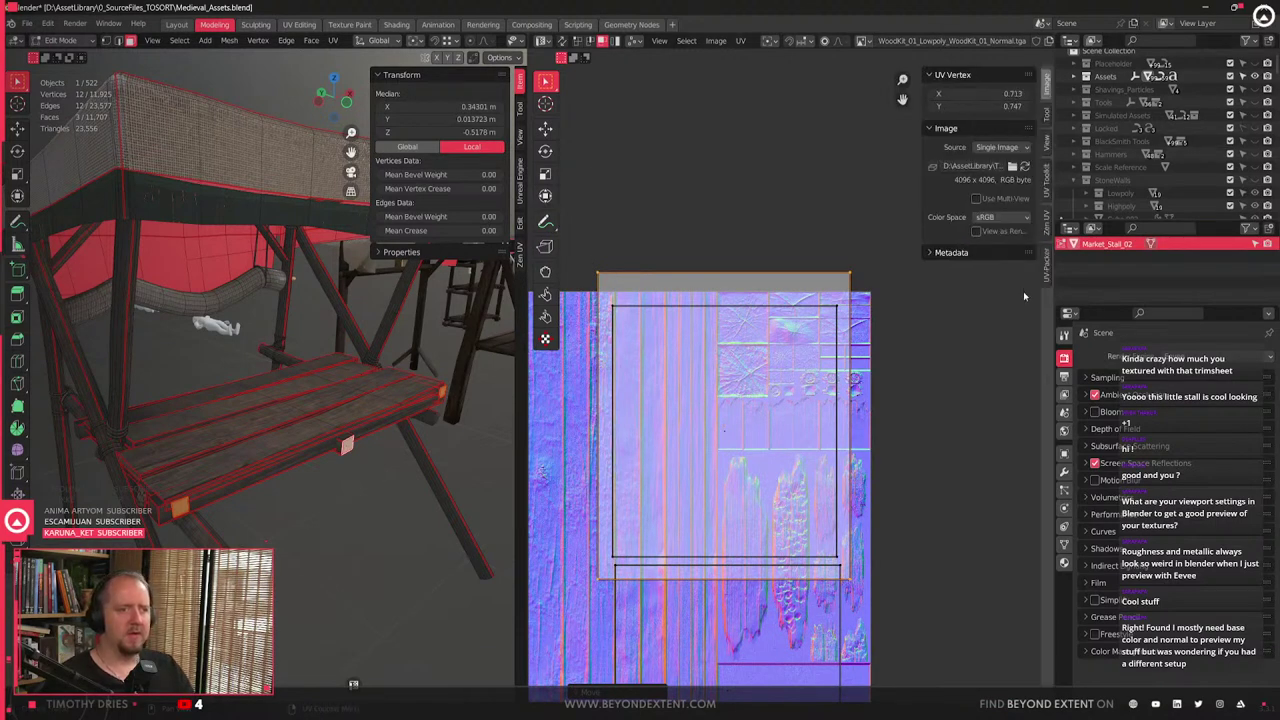
{"action": "left_click", "coordinate": [1046, 218]}
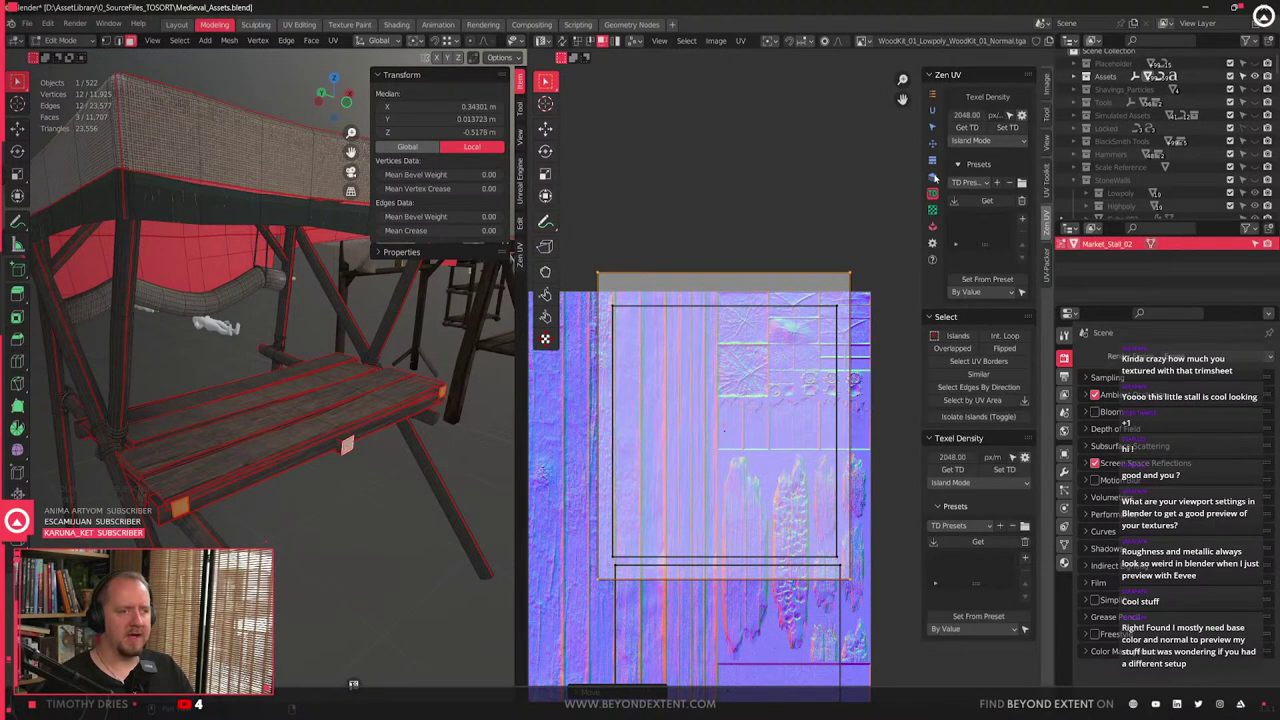
{"action": "left_click", "coordinate": [933, 177]}
{"action": "left_click", "coordinate": [966, 115]}
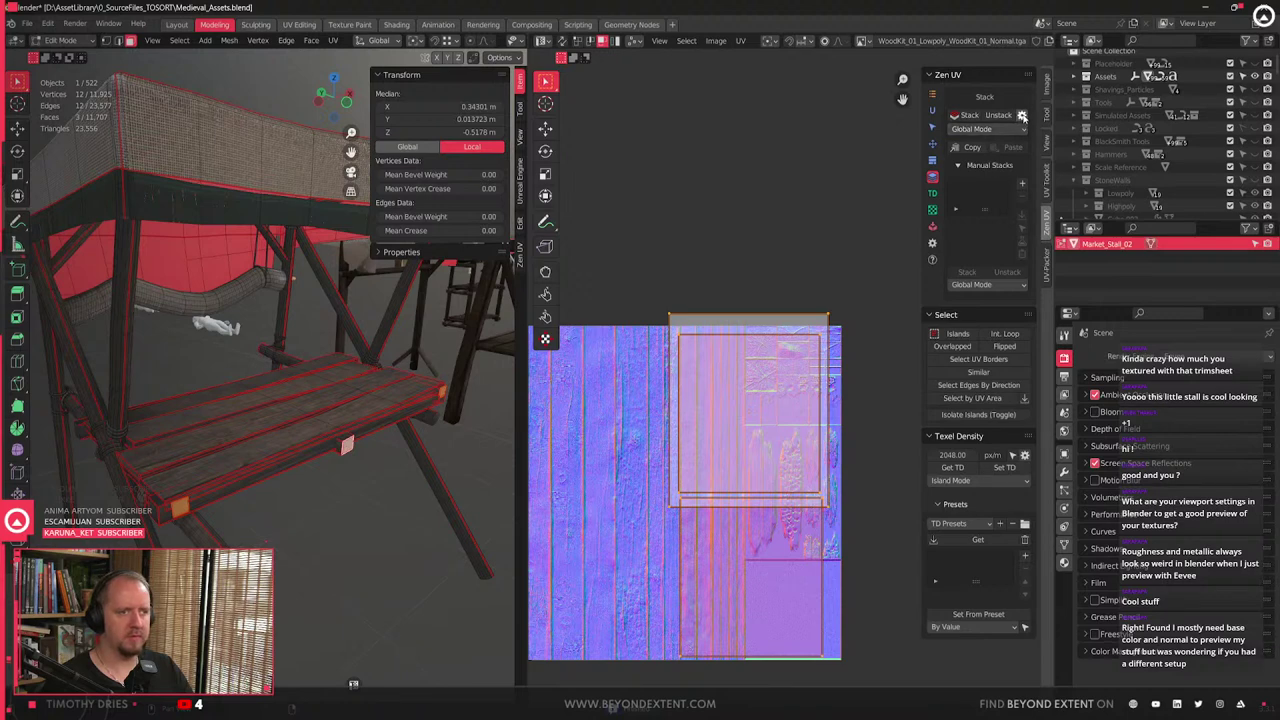
{"action": "left_click", "coordinate": [1021, 116]}
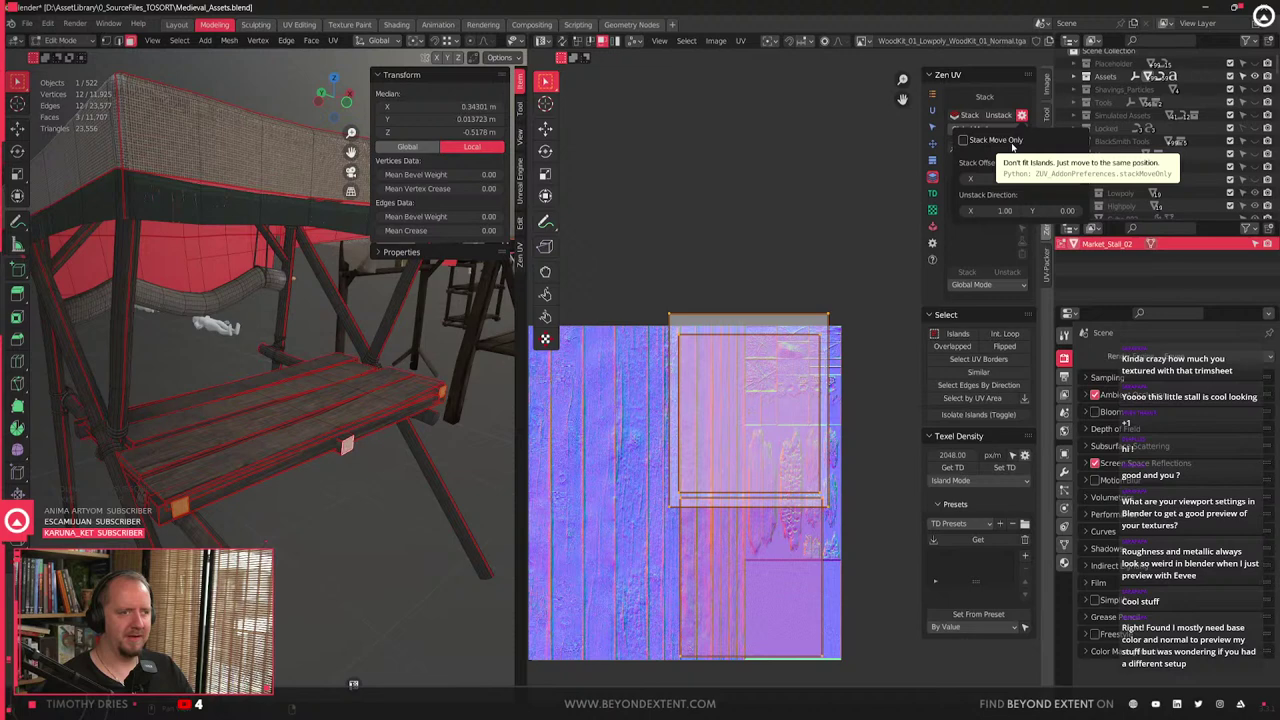
{"action": "left_click", "coordinate": [1012, 146]}
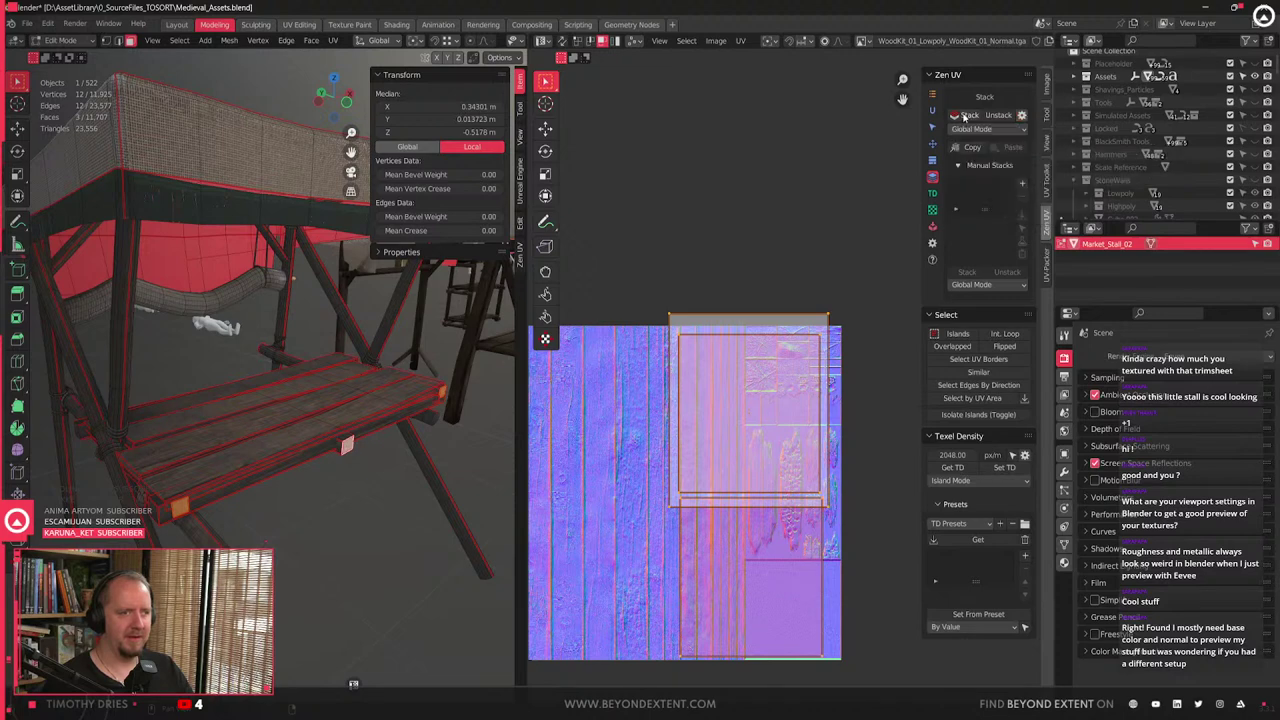
{"action": "left_click", "coordinate": [966, 116]}
- Switch Zen UV stacking to Selected Mode and stack the selected islands again
{"action": "left_click", "coordinate": [978, 130]}
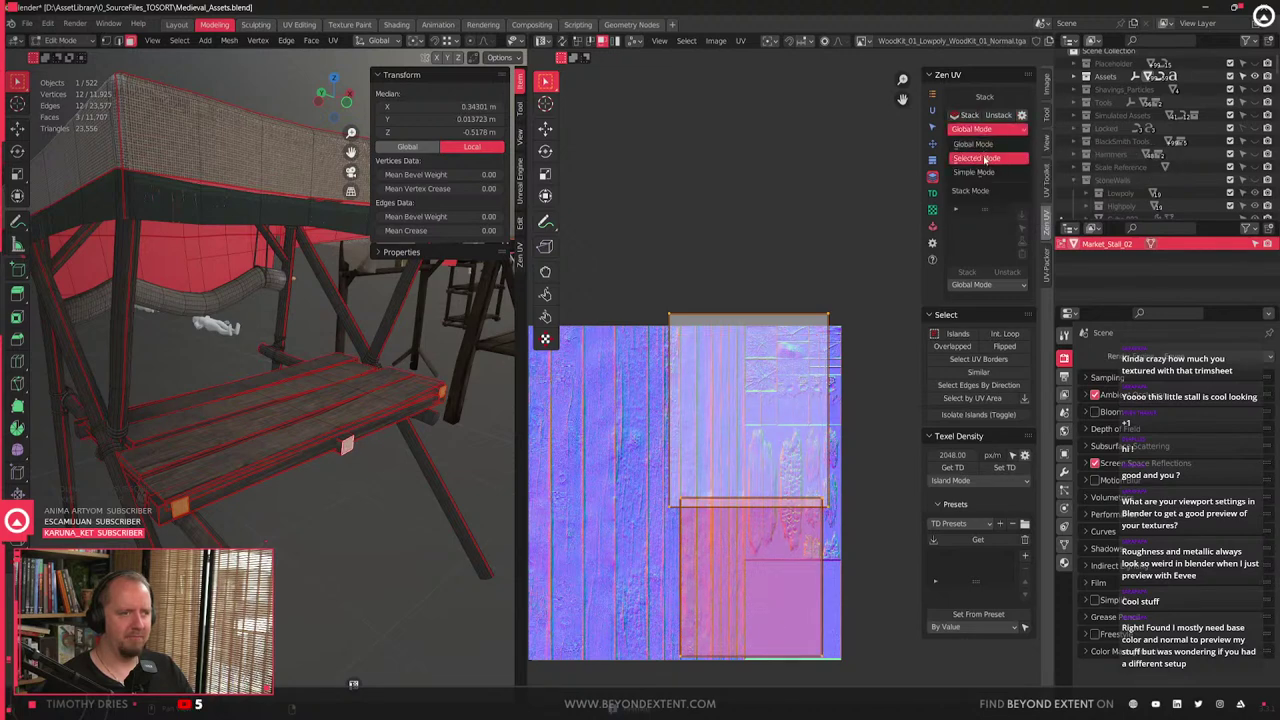
{"action": "left_click", "coordinate": [976, 158]}
{"action": "left_click", "coordinate": [972, 117]}
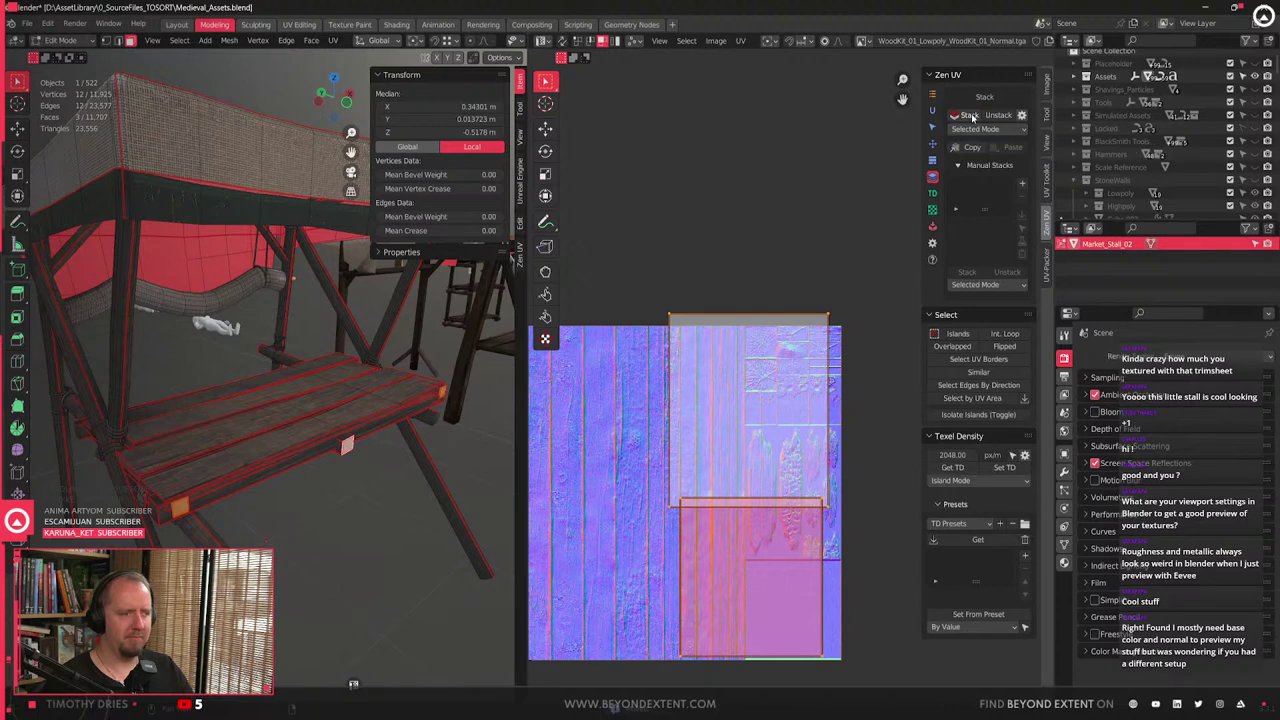
{"action": "middle_click_drag", "start_coordinate": [795, 438], "coordinate": [789, 369]}
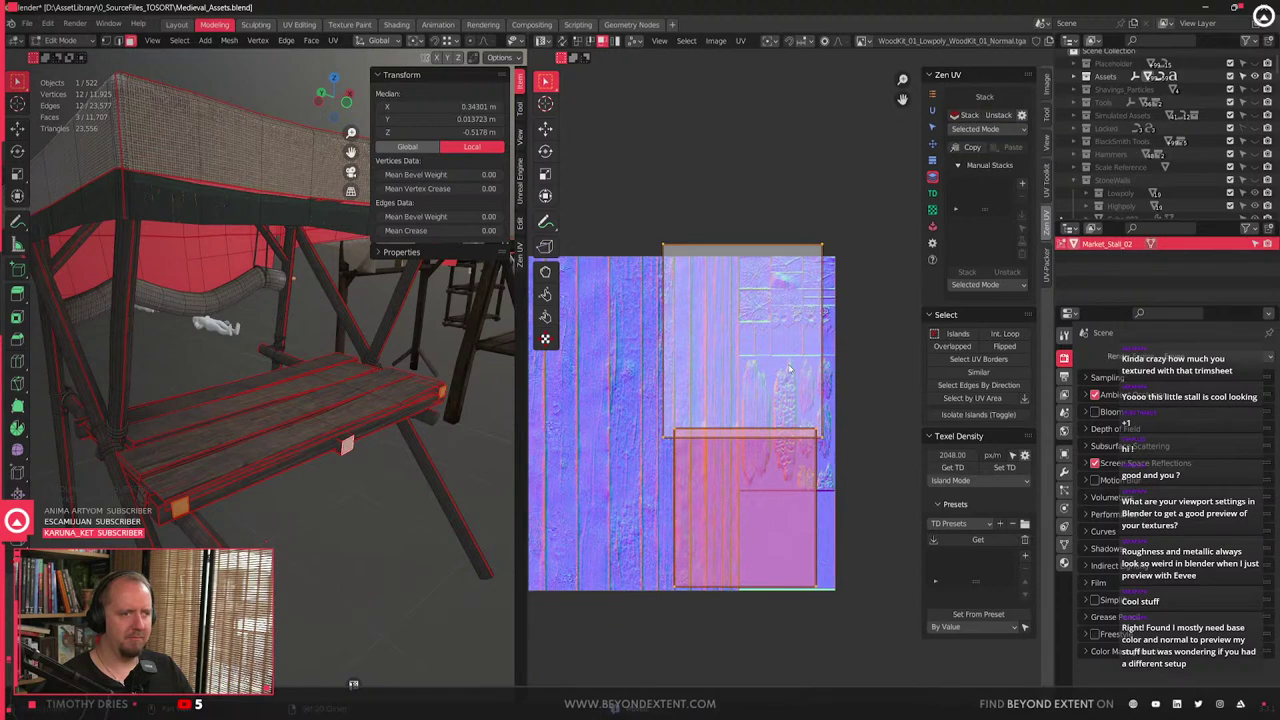
{"action": "left_click", "coordinate": [752, 527]}
{"action": "key", "text": "g"}
{"action": "right_click", "coordinate": [765, 363]}
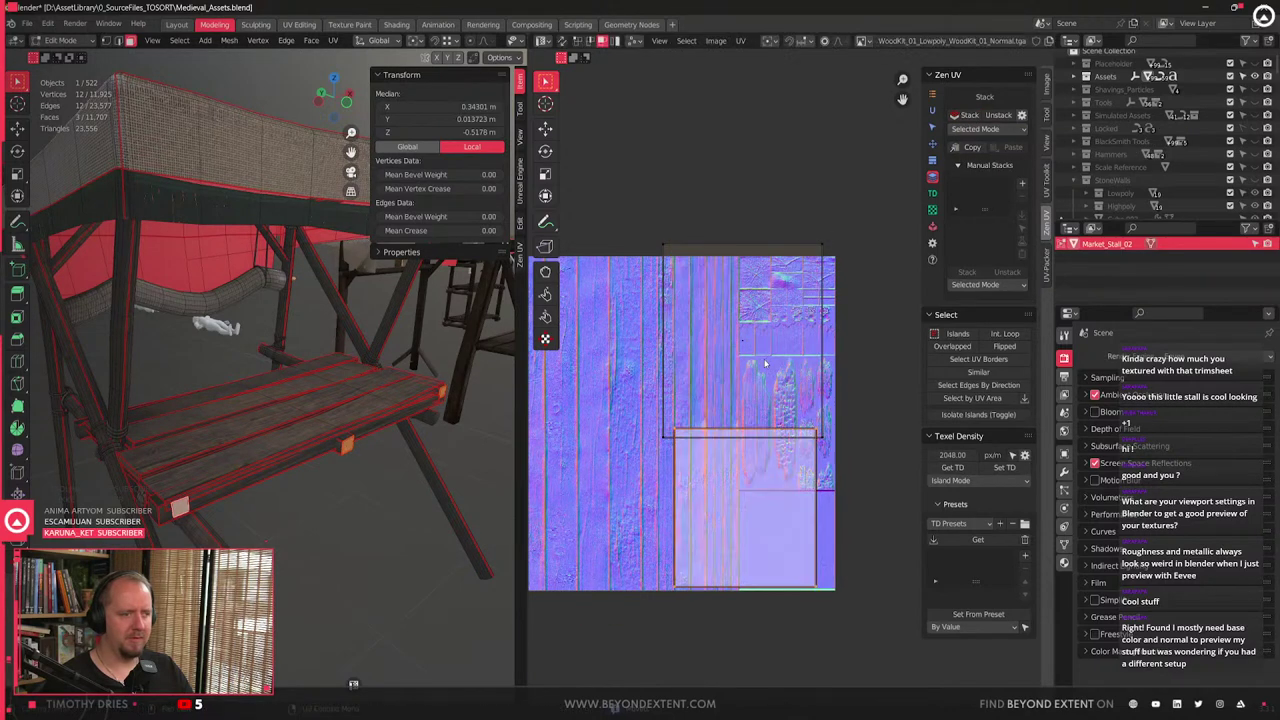
- Scale the largest UV island down to the width of the smaller ones and move it over them
{"action": "left_click", "coordinate": [696, 264]}
{"action": "left_click", "coordinate": [744, 327]}
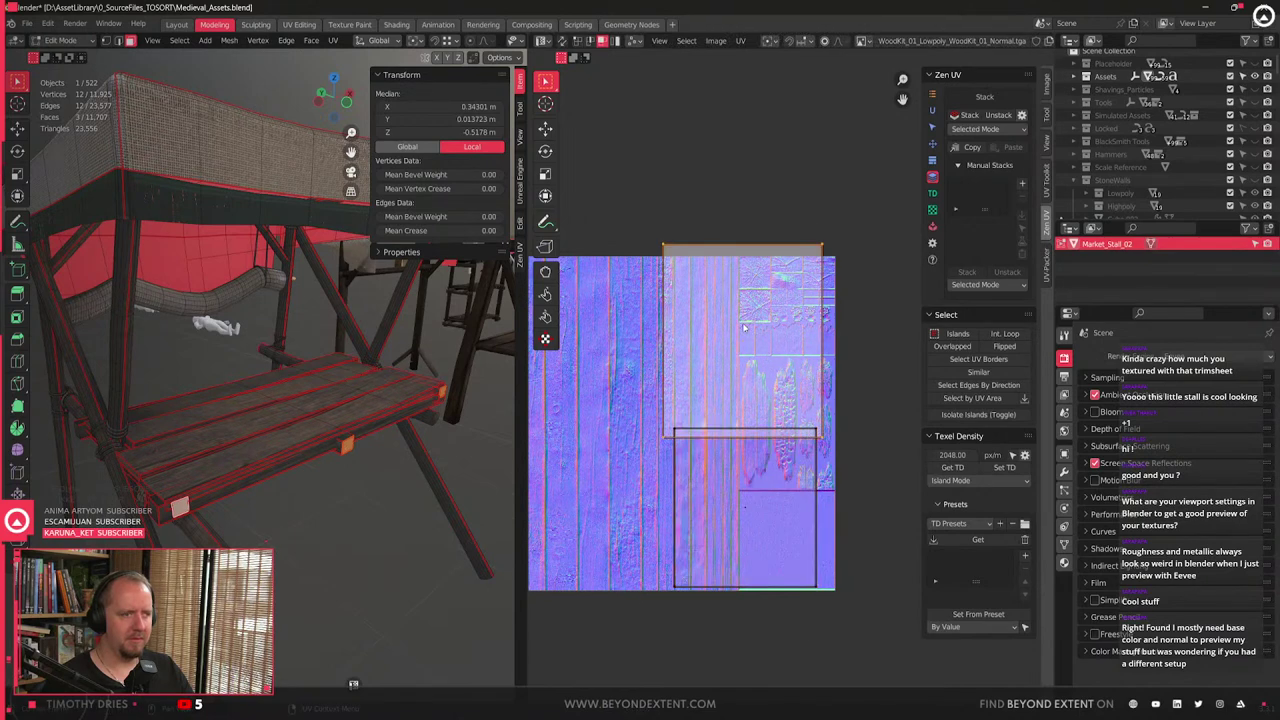
{"action": "right_click", "coordinate": [849, 437]}
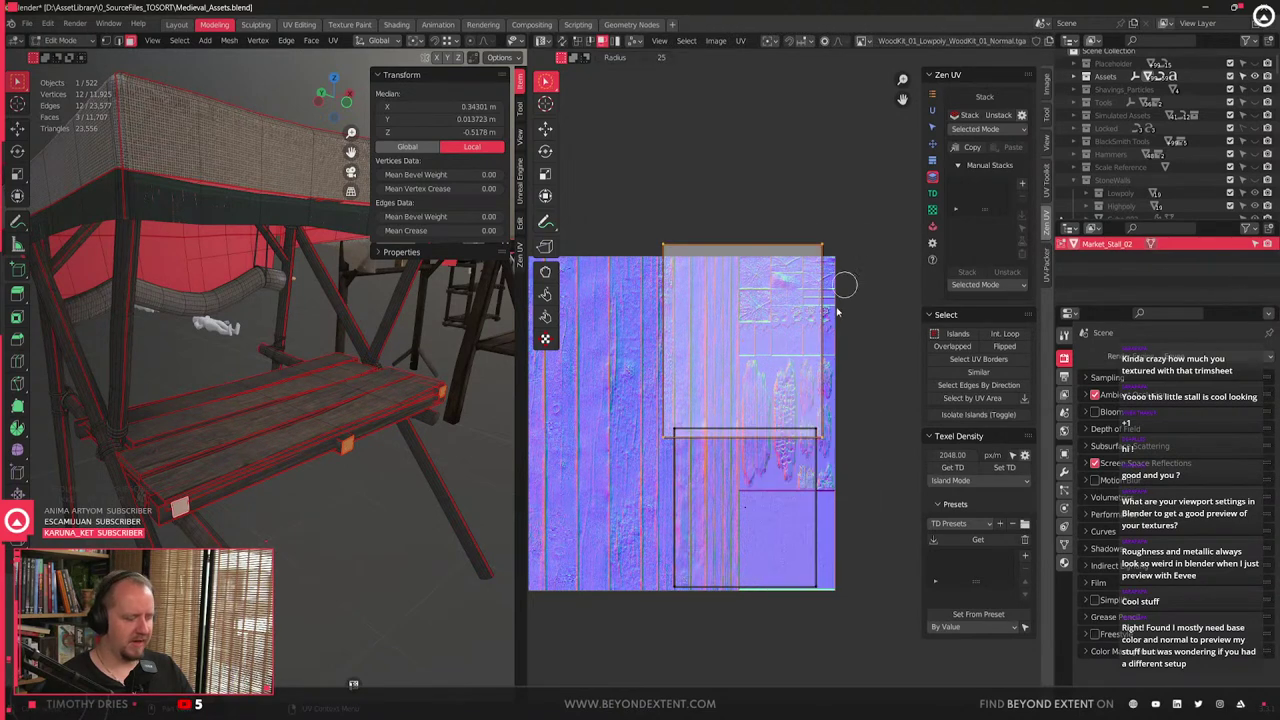
{"action": "left_click", "coordinate": [1021, 115]}
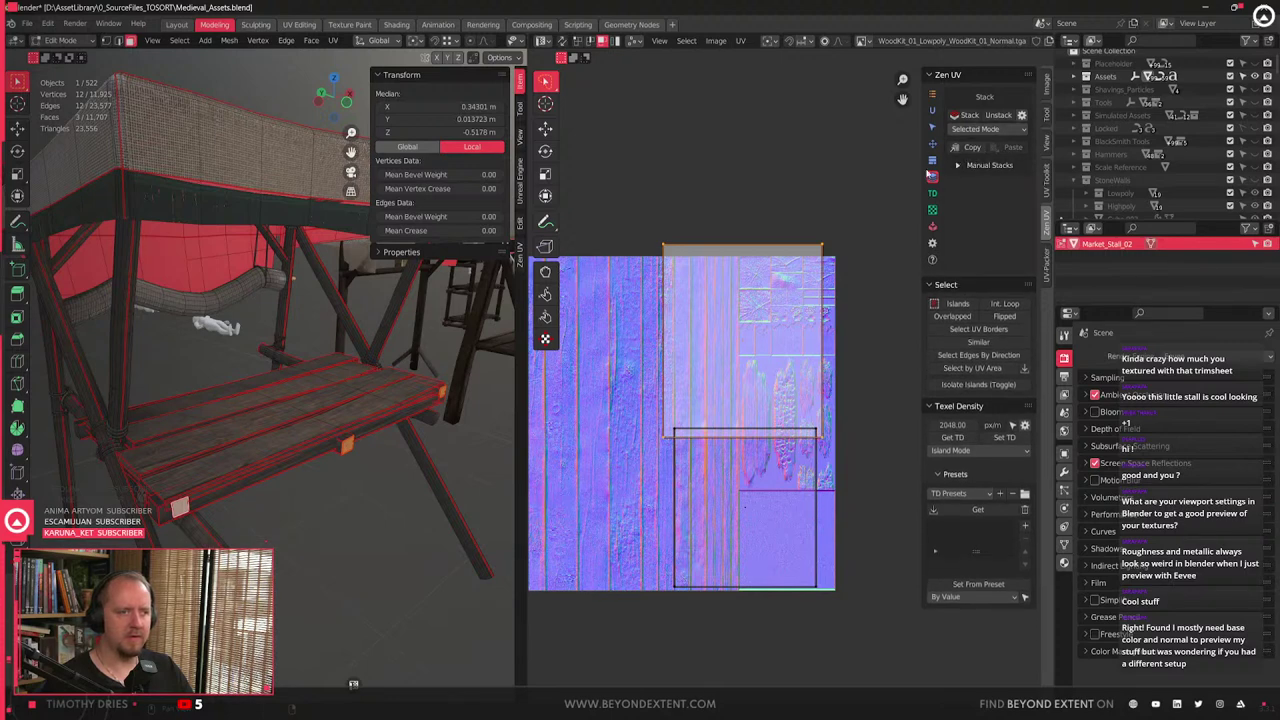
{"action": "key", "text": "s"}
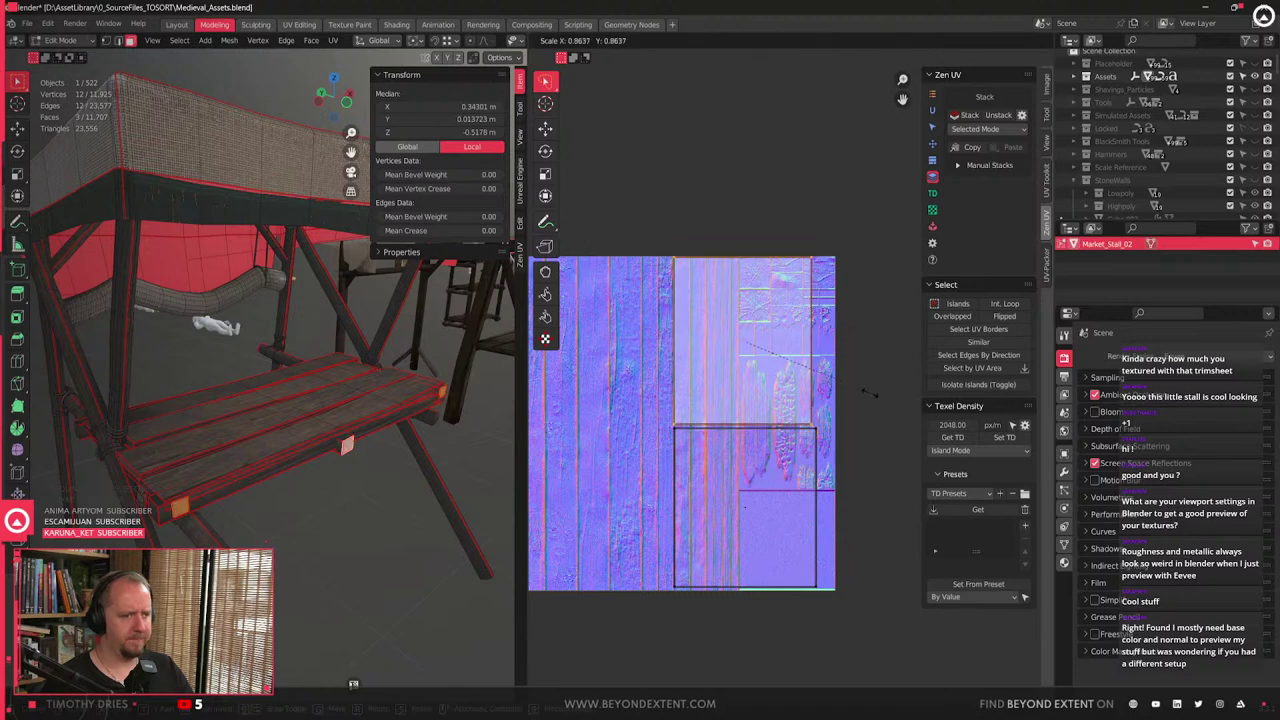
{"action": "left_click", "coordinate": [876, 396]}
{"action": "key", "text": "g"}
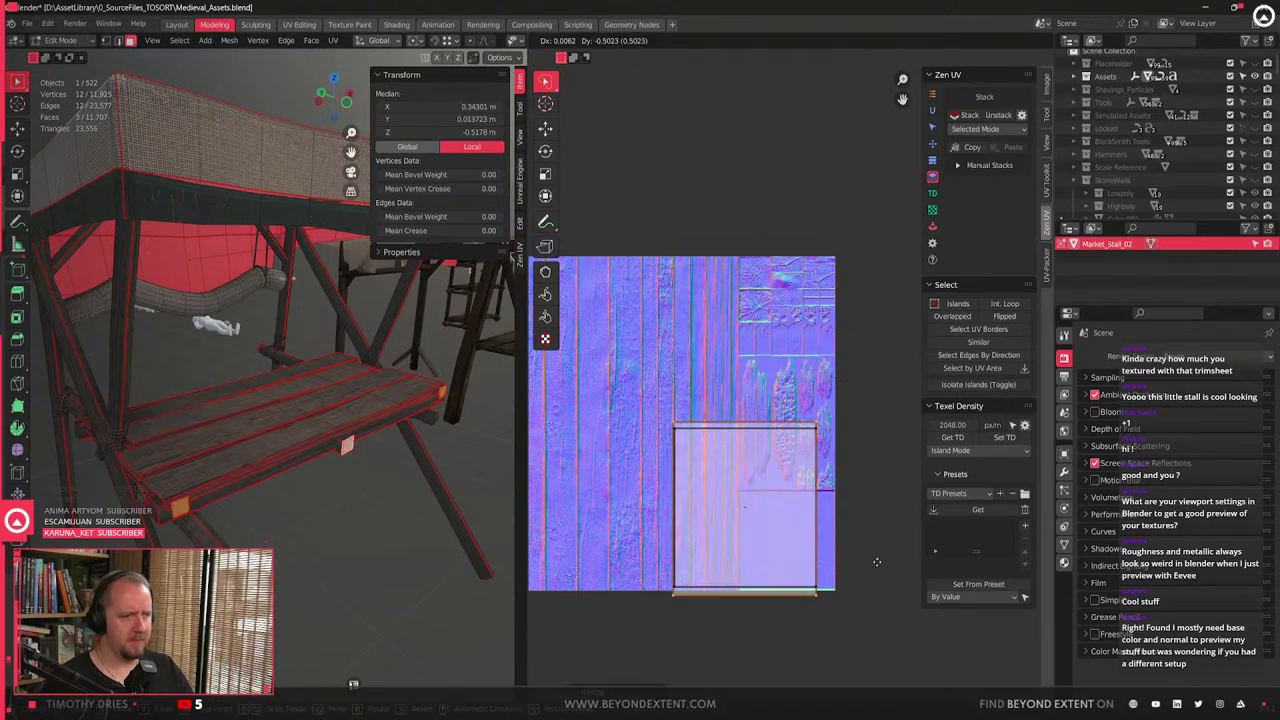
{"action": "left_click", "coordinate": [877, 562]}
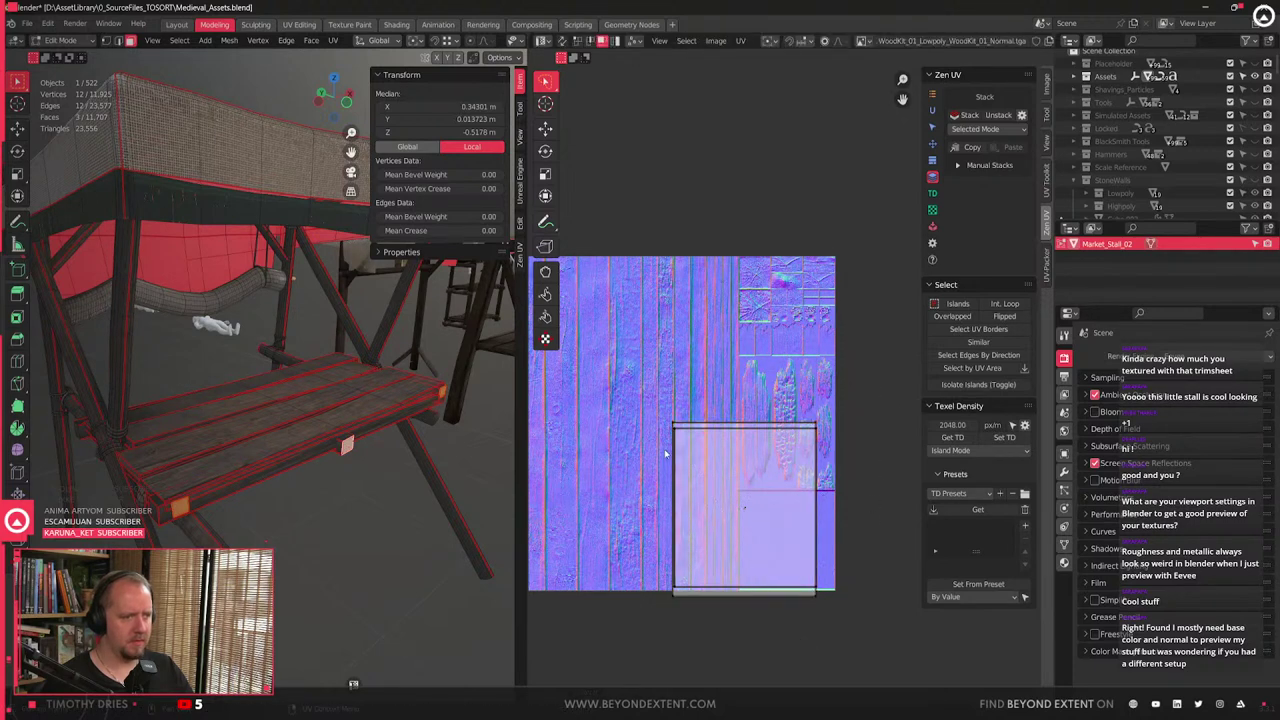
- Run Stack Islands twice on all the overlapping beam-end islands
{"action": "key", "text": "q"}
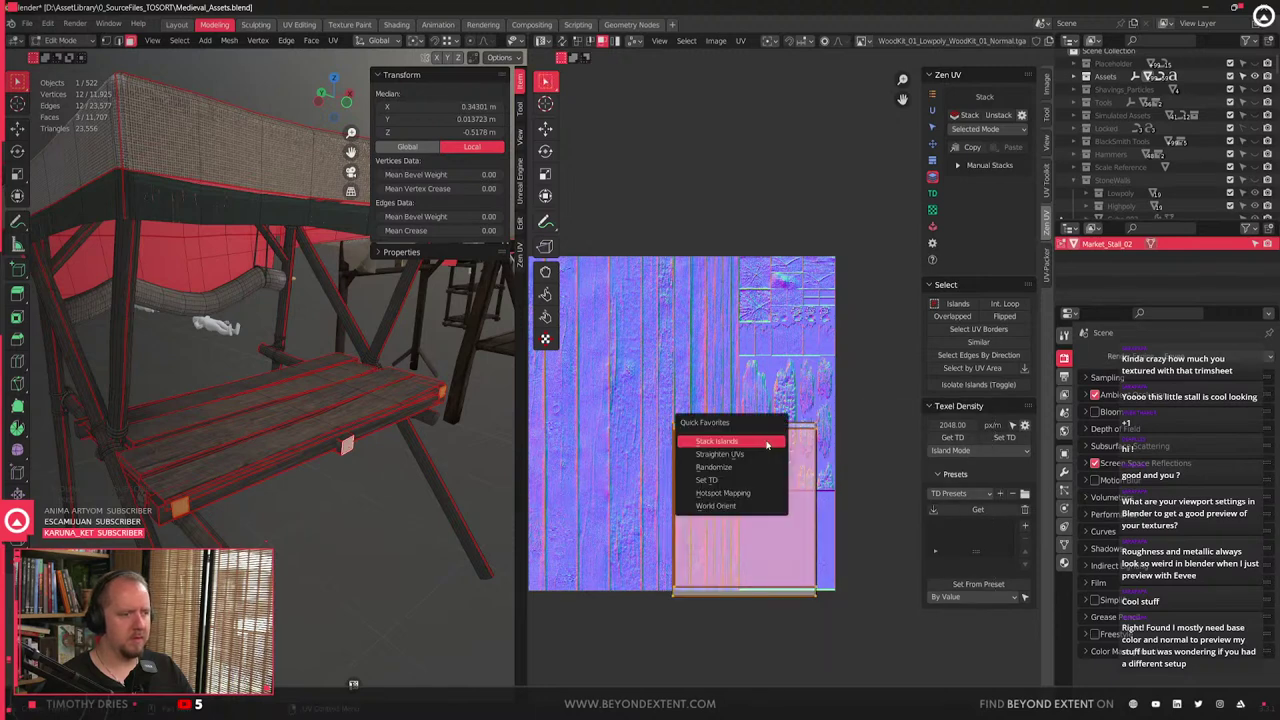
{"action": "left_click", "coordinate": [767, 444]}
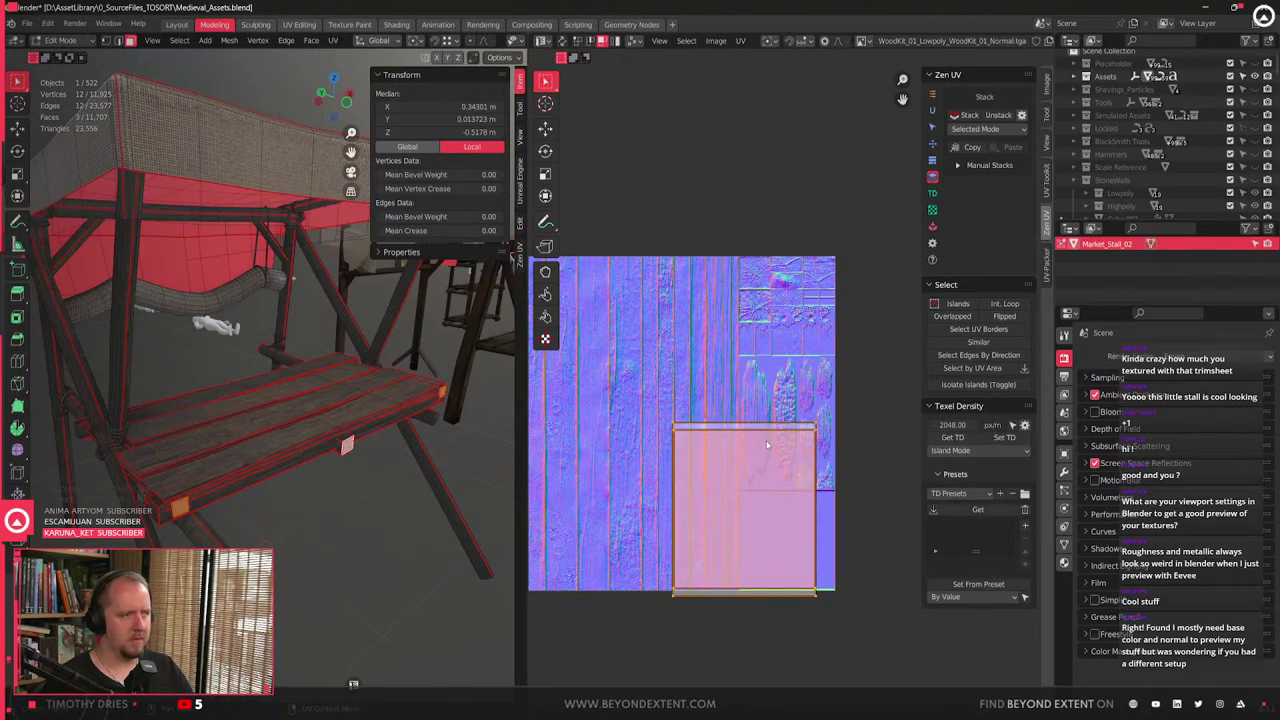
{"action": "key", "text": "q"}
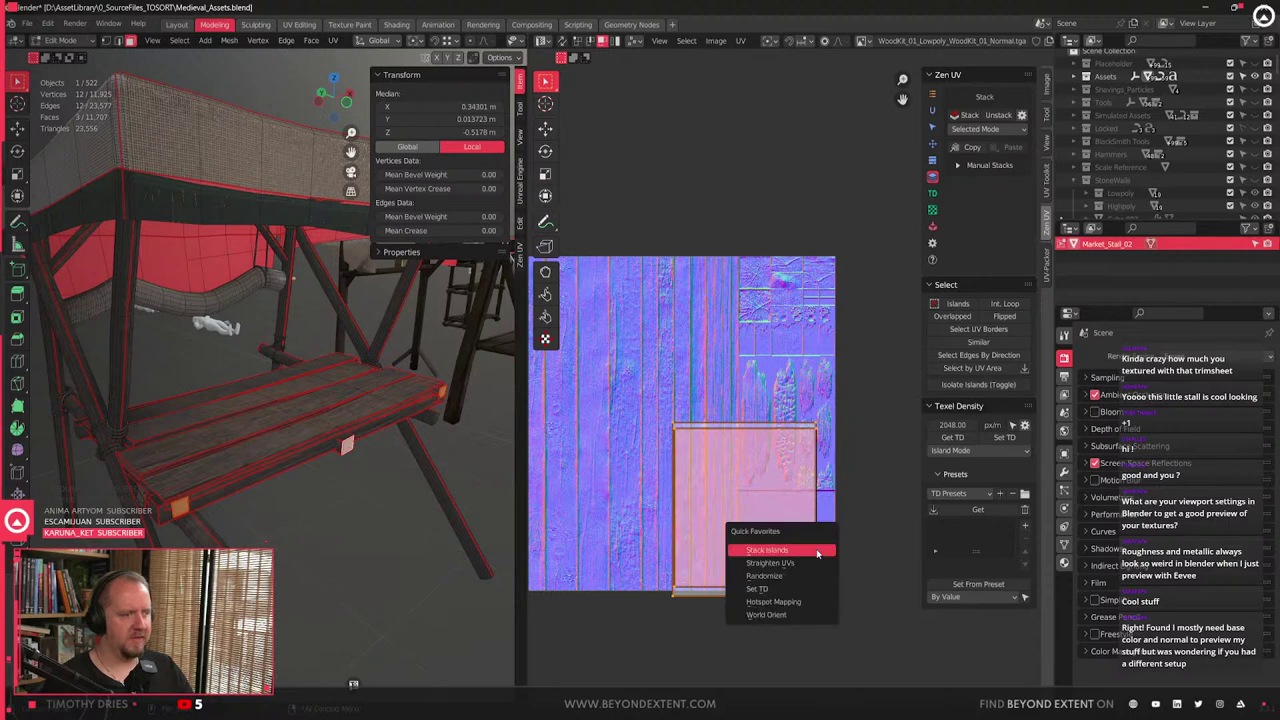
{"action": "left_click", "coordinate": [817, 553]}
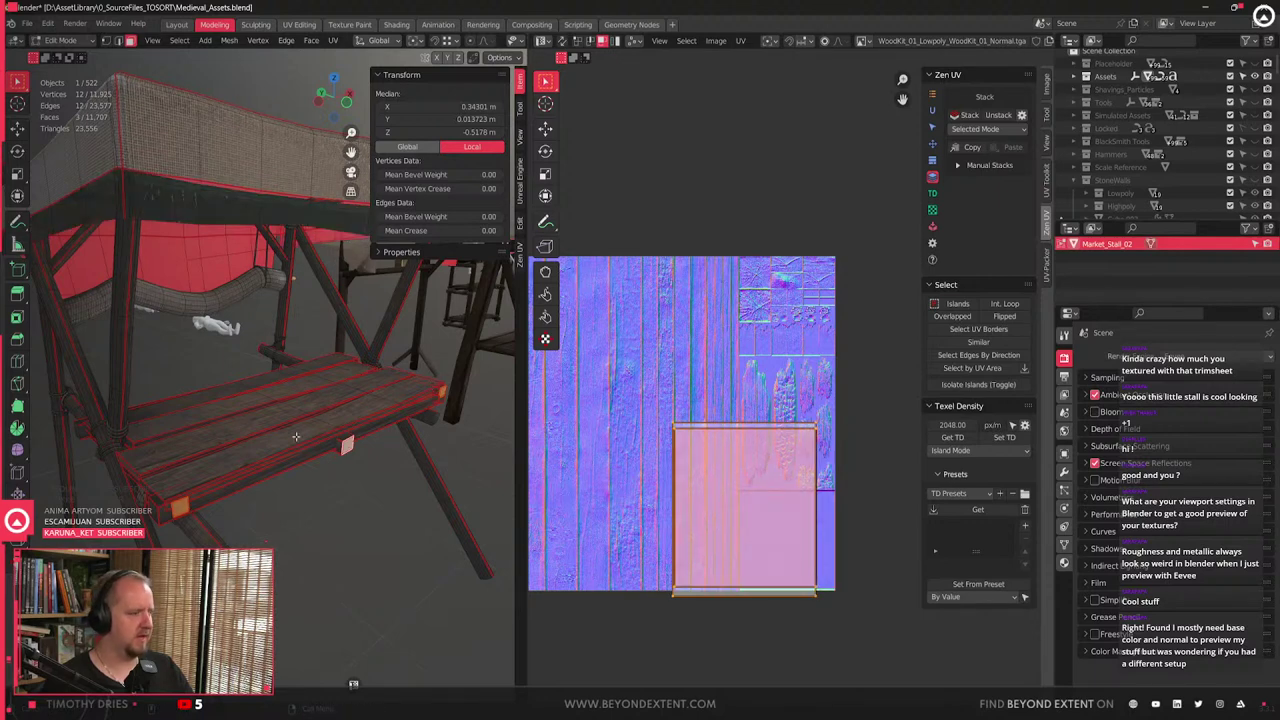
- Select the face loop of the green band below the canopy to view its UVs on the trim sheet
{"action": "middle_click_drag", "start_coordinate": [232, 198], "coordinate": [248, 272], "text": "shift"}
{"action": "left_click", "coordinate": [248, 273]}
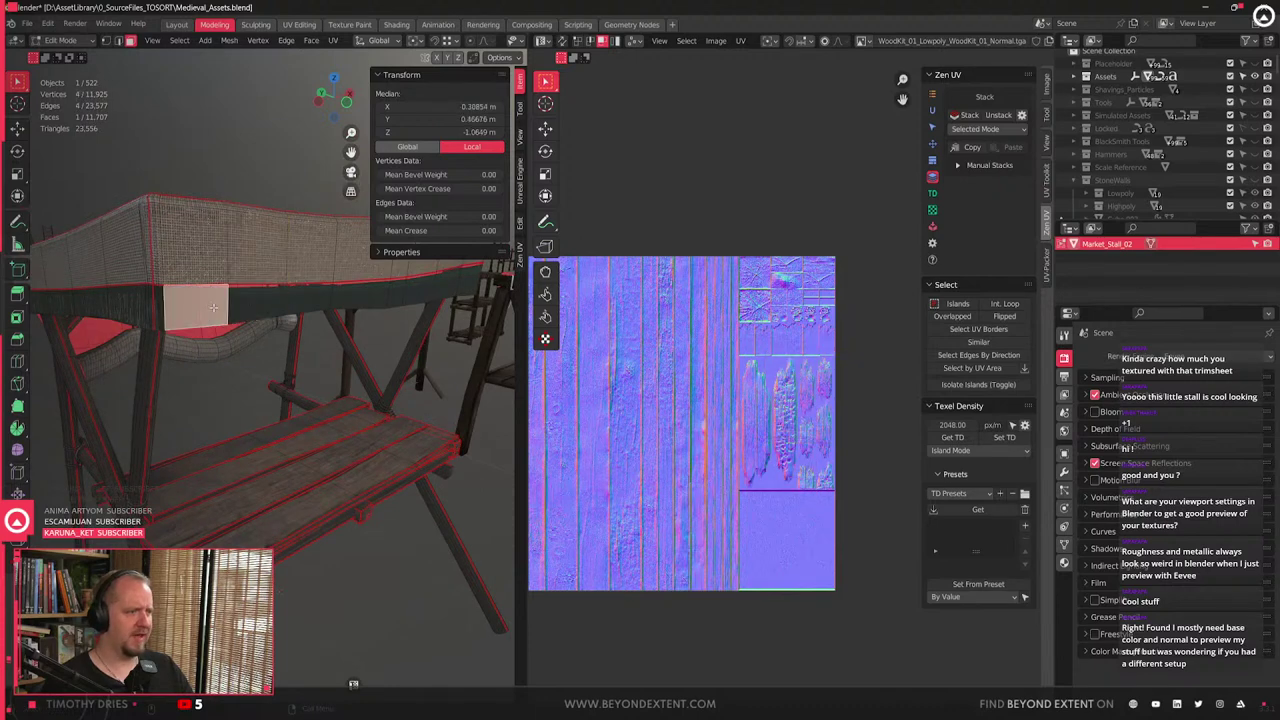
{"action": "left_click", "coordinate": [237, 302], "text": "alt"}
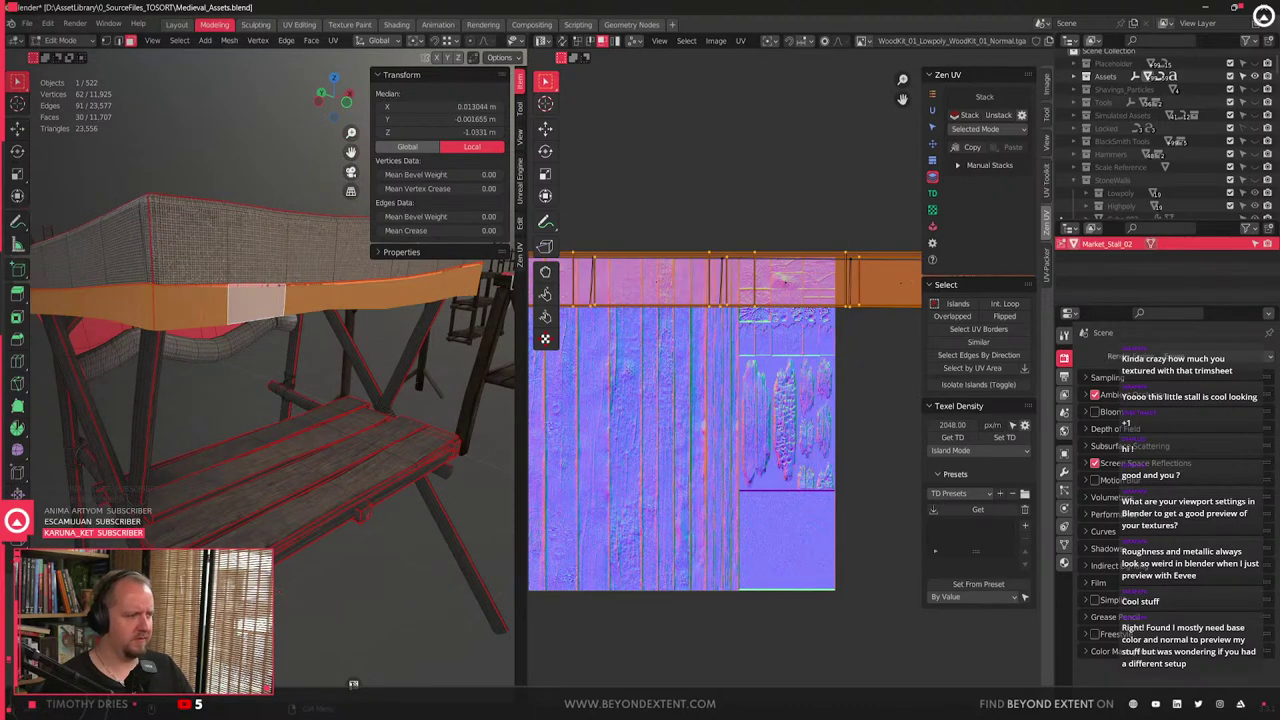
- Reselect the three beam-end faces of the stall table together with all their UV islands
{"action": "left_click", "coordinate": [384, 515]}
{"action": "left_click", "coordinate": [367, 512], "text": "shift"}
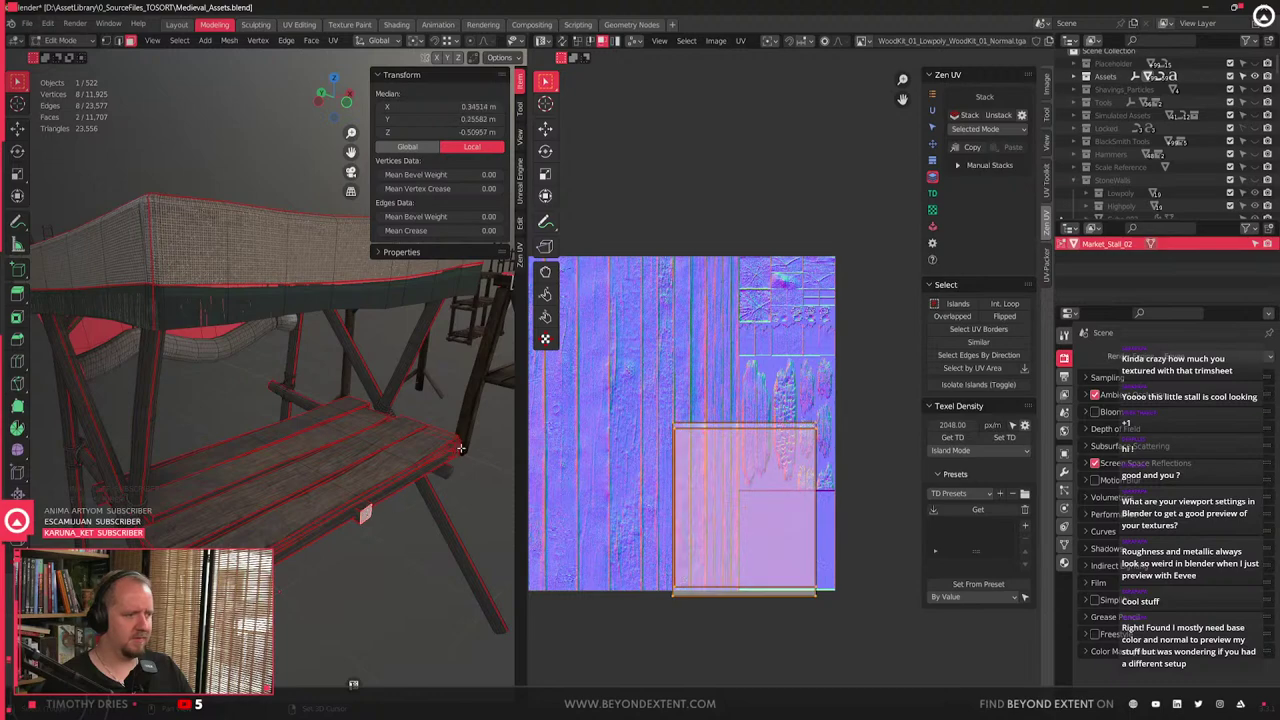
{"action": "left_click", "coordinate": [457, 446], "text": "shift"}
{"action": "right_click", "coordinate": [811, 531]}
{"action": "left_click", "coordinate": [811, 531]}
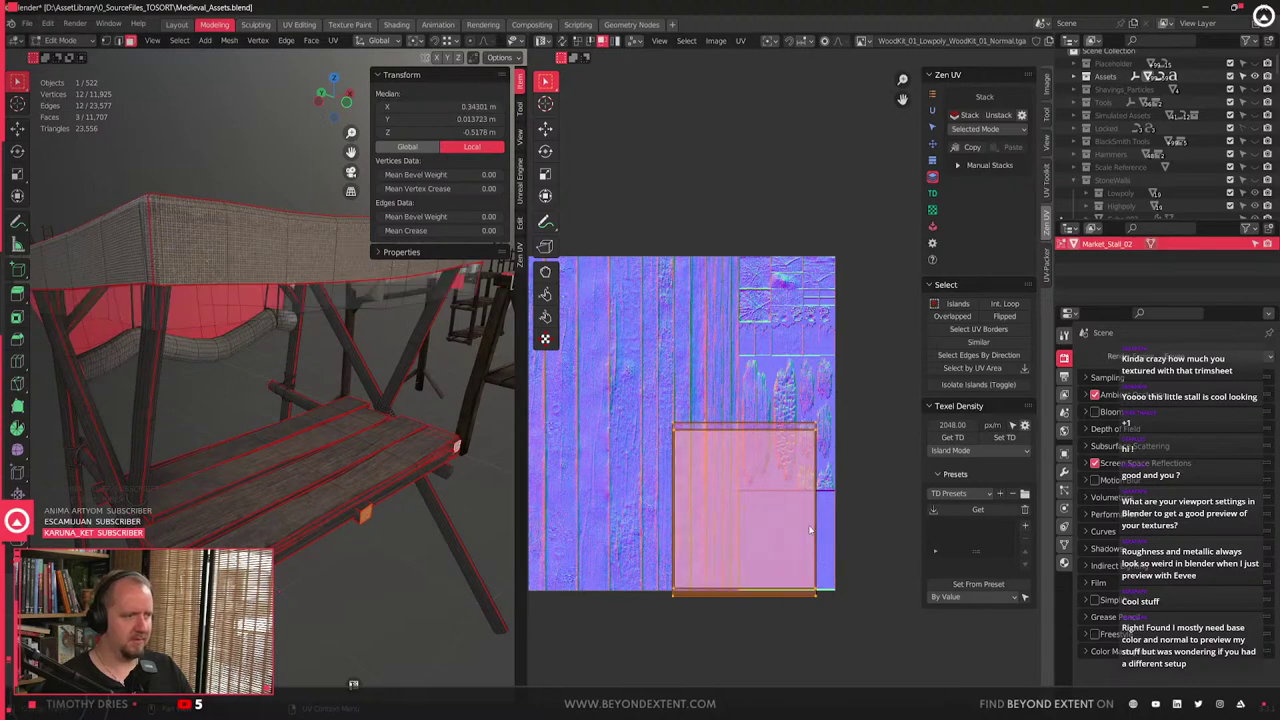
- Move the stacked islands up to the end-grain area of the trim sheet and scale them to less than half size
{"action": "middle_click_drag", "start_coordinate": [355, 490], "coordinate": [258, 500]}
{"action": "scroll", "coordinate": [778, 511], "scroll_direction": "up", "scroll_amount": 2}
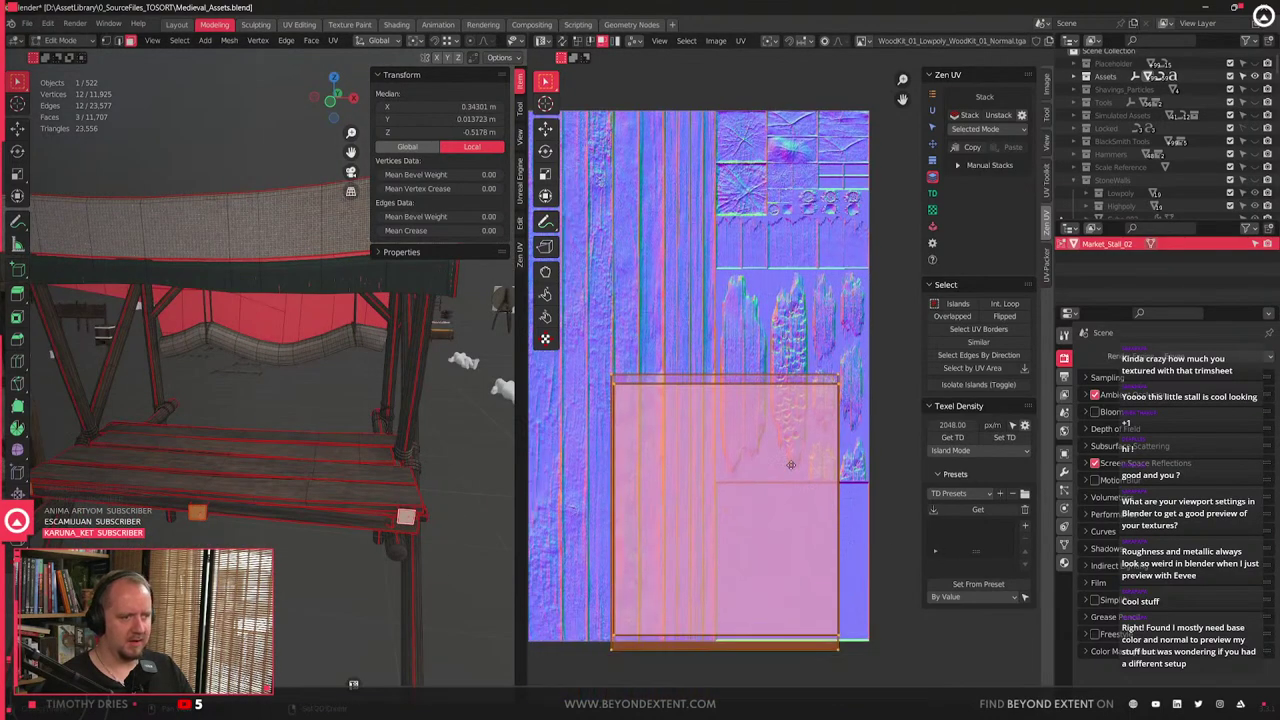
{"action": "key", "text": "g"}
{"action": "left_click", "coordinate": [779, 122]}
{"action": "middle_click_drag", "start_coordinate": [771, 237], "coordinate": [743, 477]}
{"action": "key", "text": "s"}
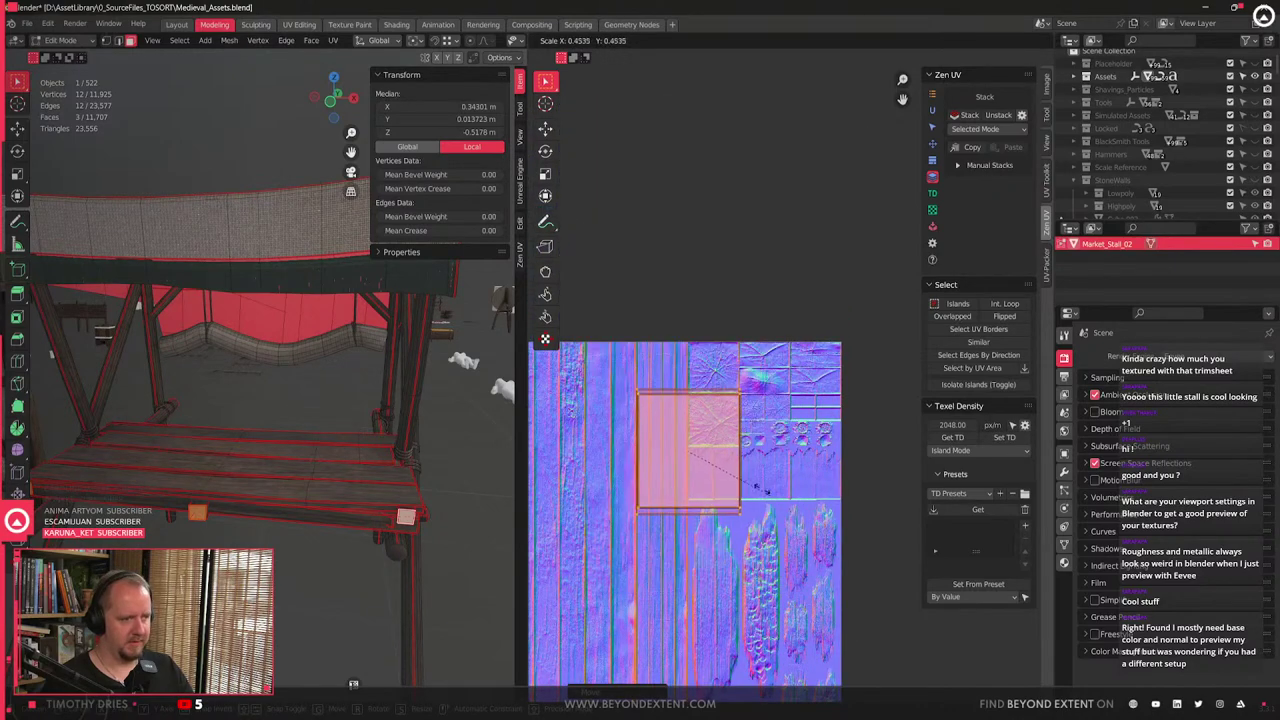
{"action": "left_click", "coordinate": [736, 482]}
- Move the stacked islands onto the lower large end-grain tile and shrink them to its width, then slightly along Y
{"action": "scroll", "coordinate": [740, 476], "scroll_direction": "up", "scroll_amount": 2}
{"action": "scroll", "coordinate": [739, 476], "scroll_direction": "up", "scroll_amount": 2}
{"action": "key", "text": "g"}
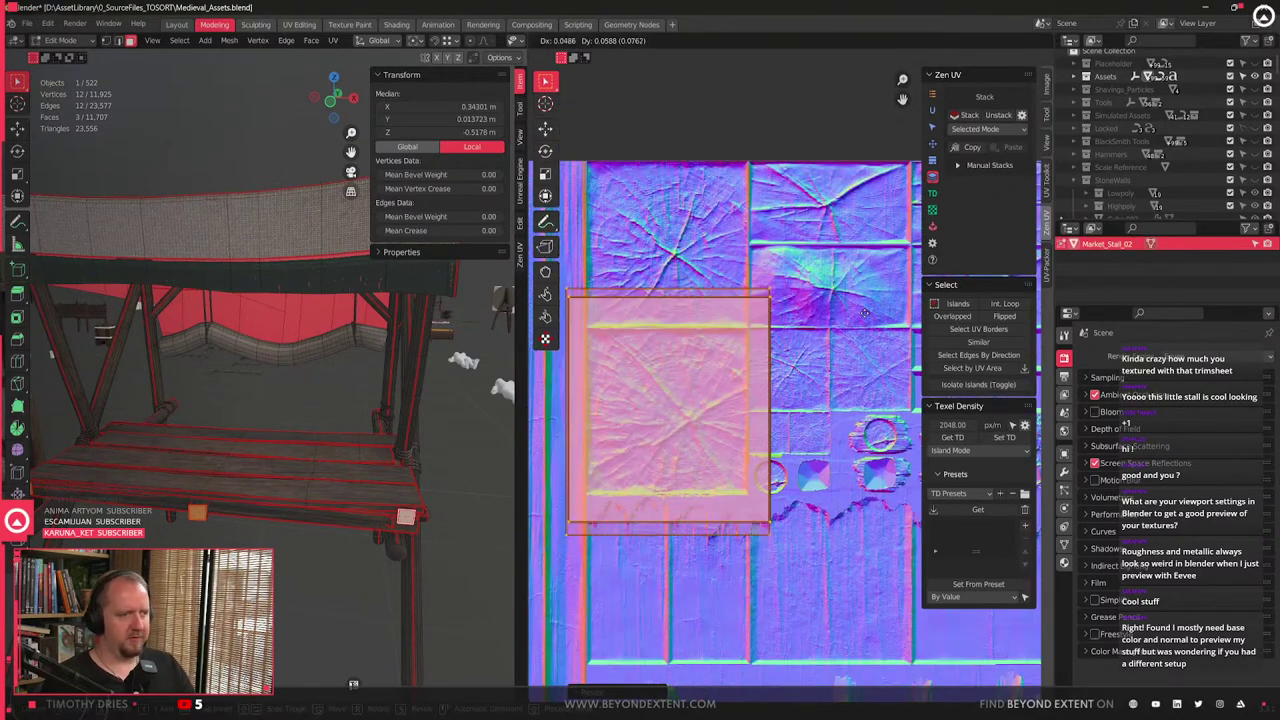
{"action": "left_click", "coordinate": [818, 410]}
{"action": "scroll", "coordinate": [818, 410], "scroll_direction": "up", "scroll_amount": 1}
{"action": "key", "text": "s"}
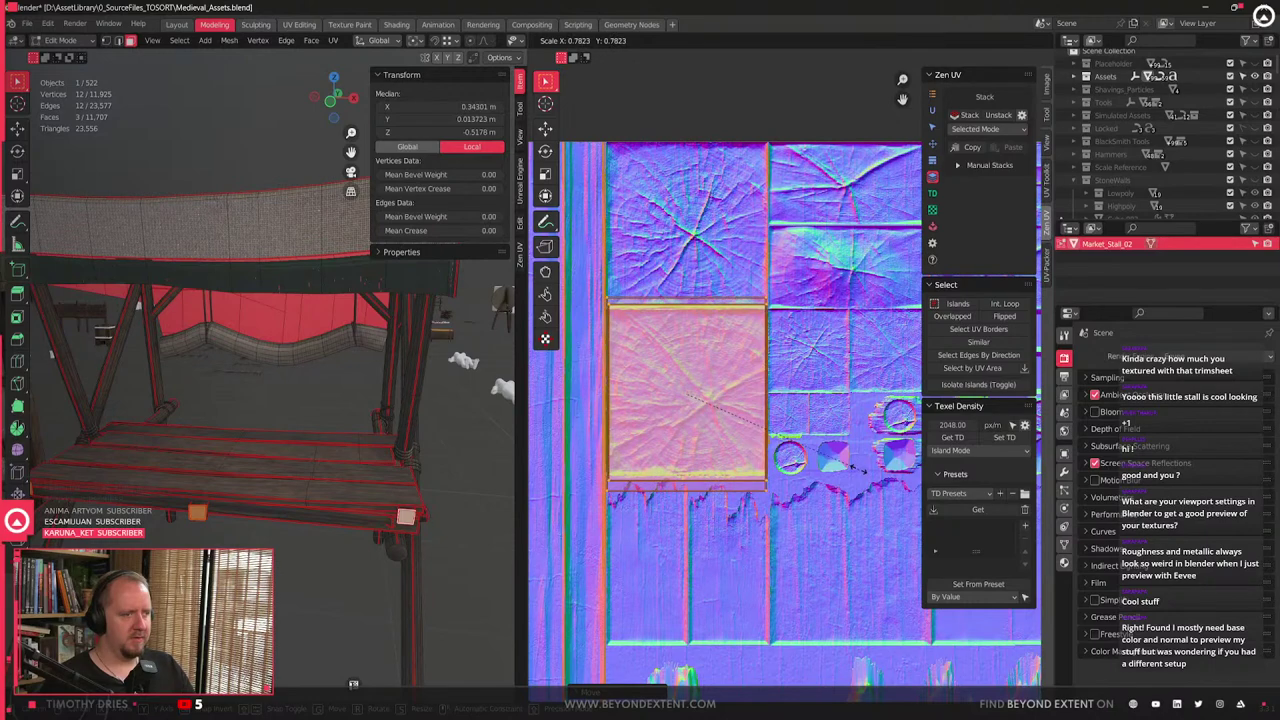
{"action": "key", "text": "y"}
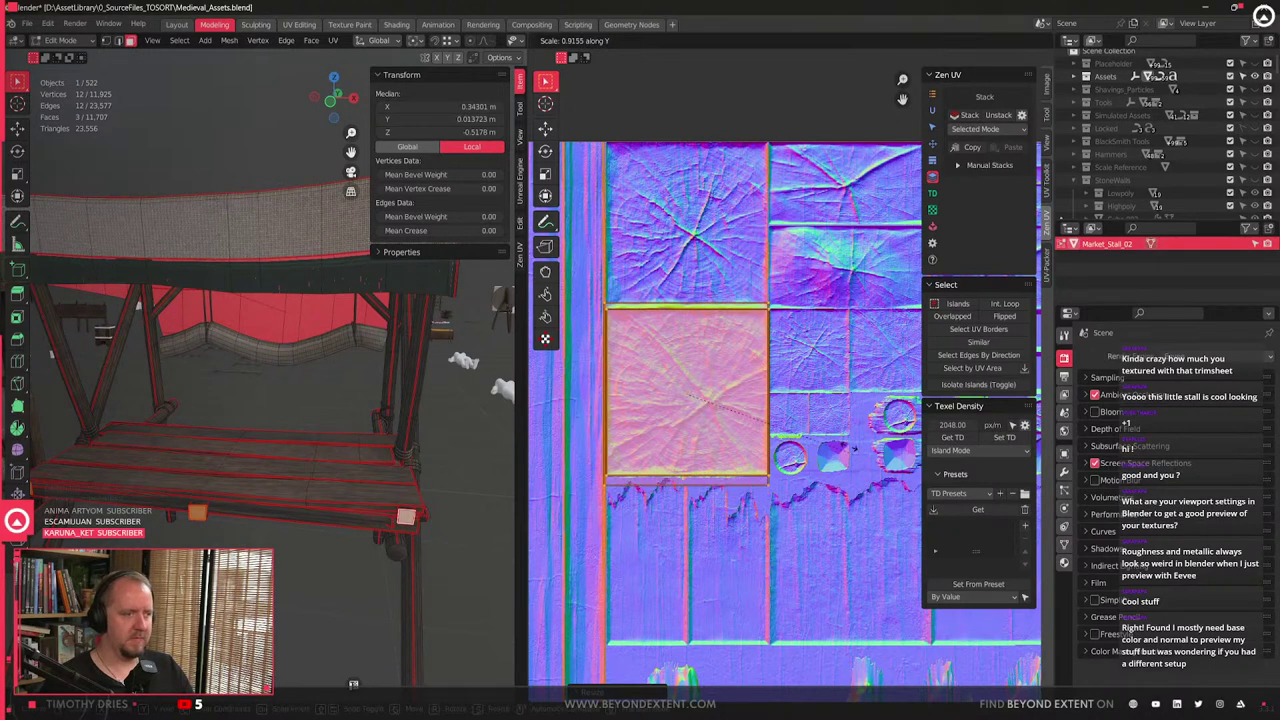
{"action": "left_click", "coordinate": [800, 410]}
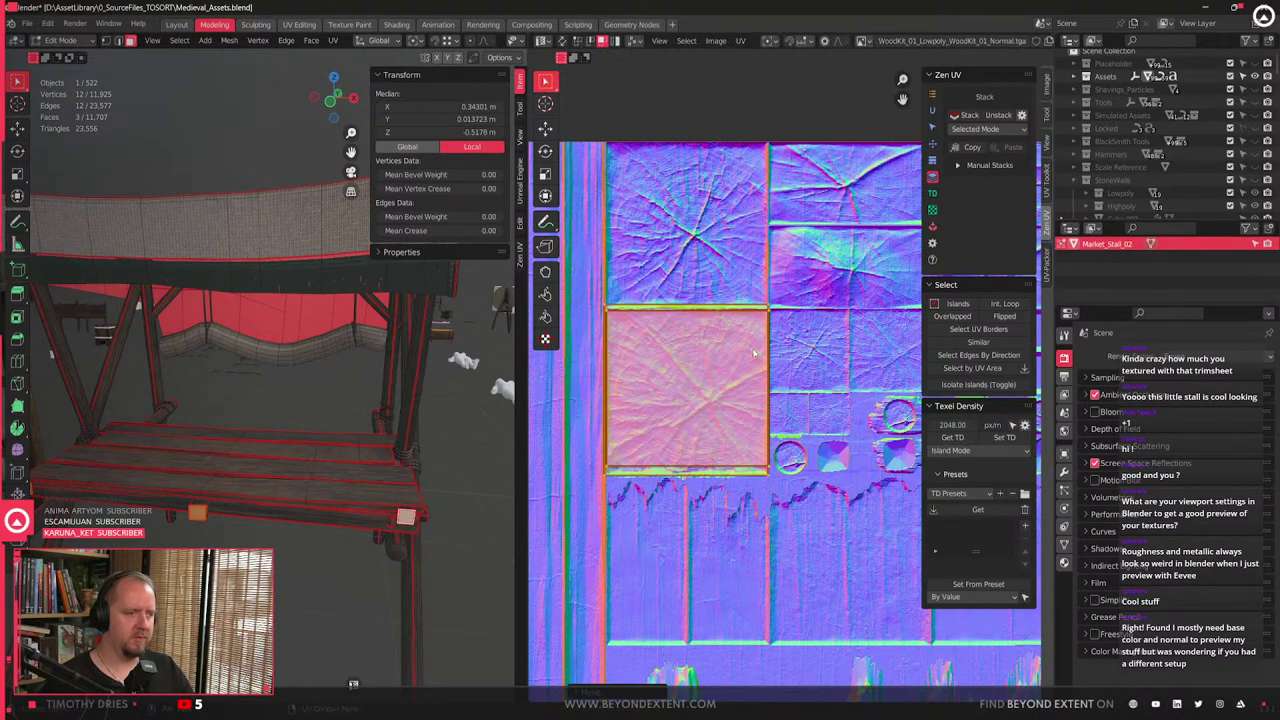
- Change the UV selection mode to islands and scale the beam-end UVs to about 0.94 along Y
{"action": "scroll", "coordinate": [798, 405], "scroll_direction": "up", "scroll_amount": 1}
{"action": "left_click", "coordinate": [843, 440]}
{"action": "key", "text": "t"}
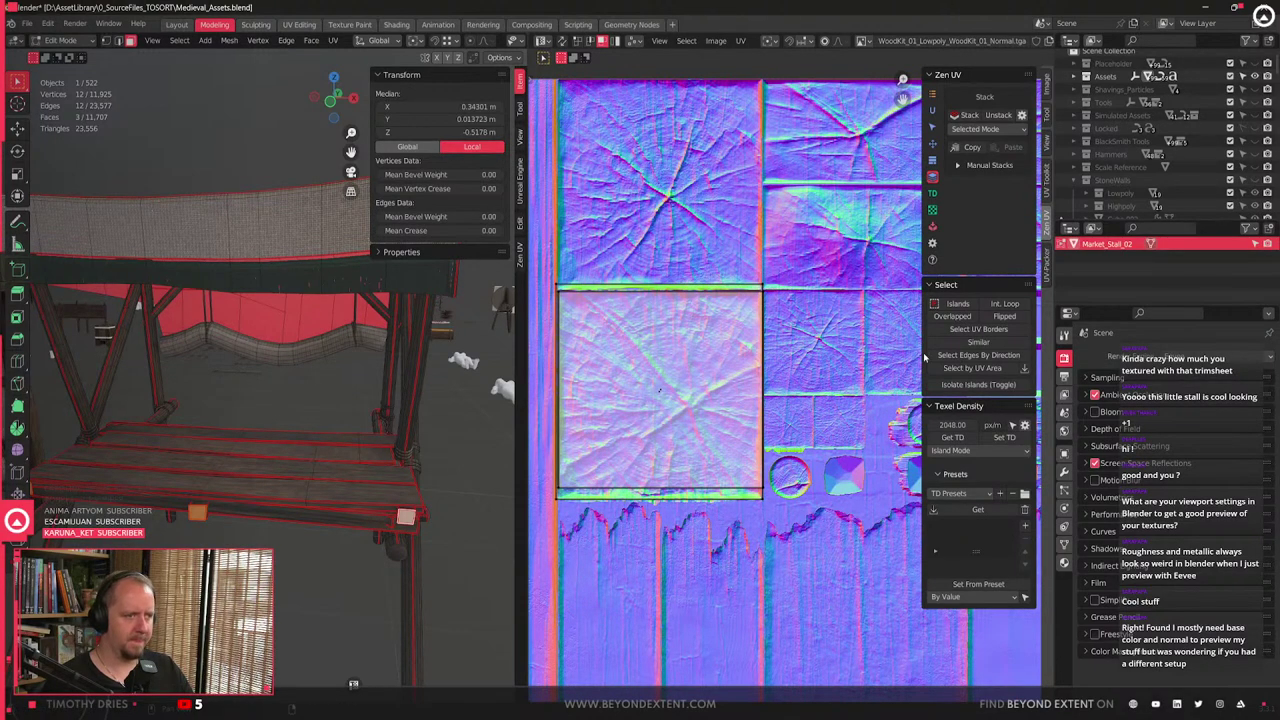
{"action": "key", "text": "3"}
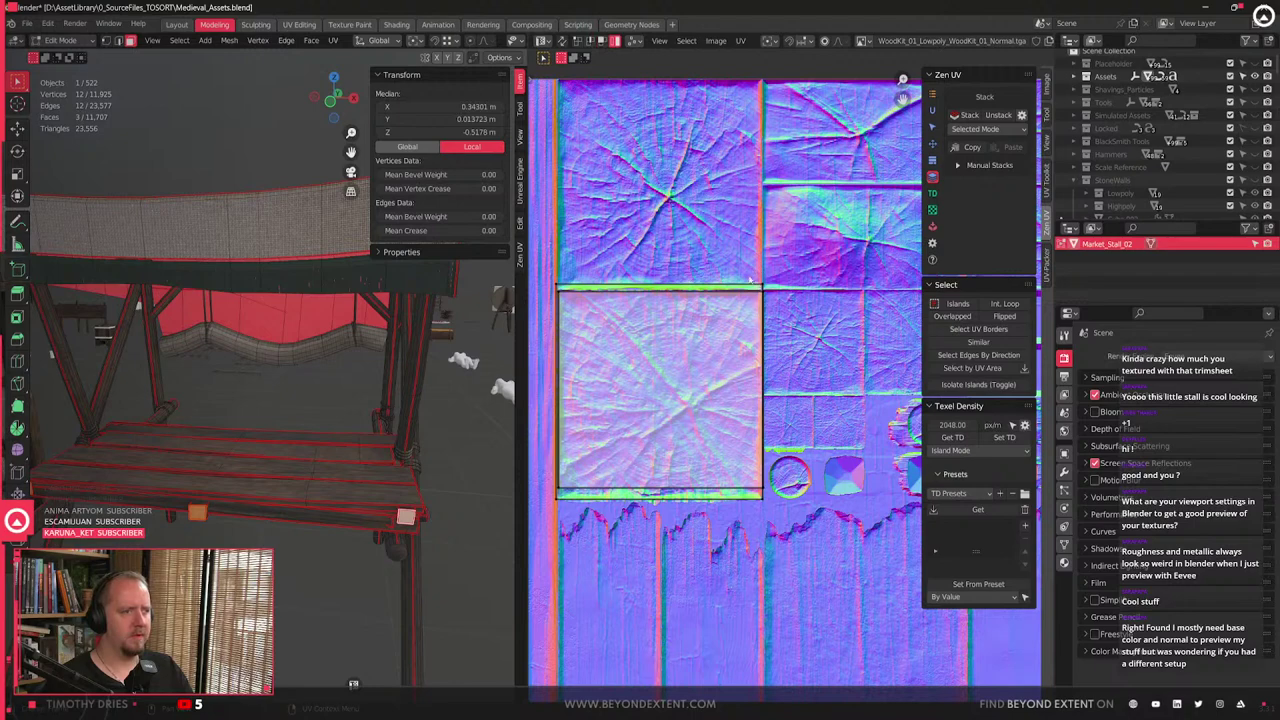
{"action": "key", "text": "s"}
{"action": "key", "text": "y"}
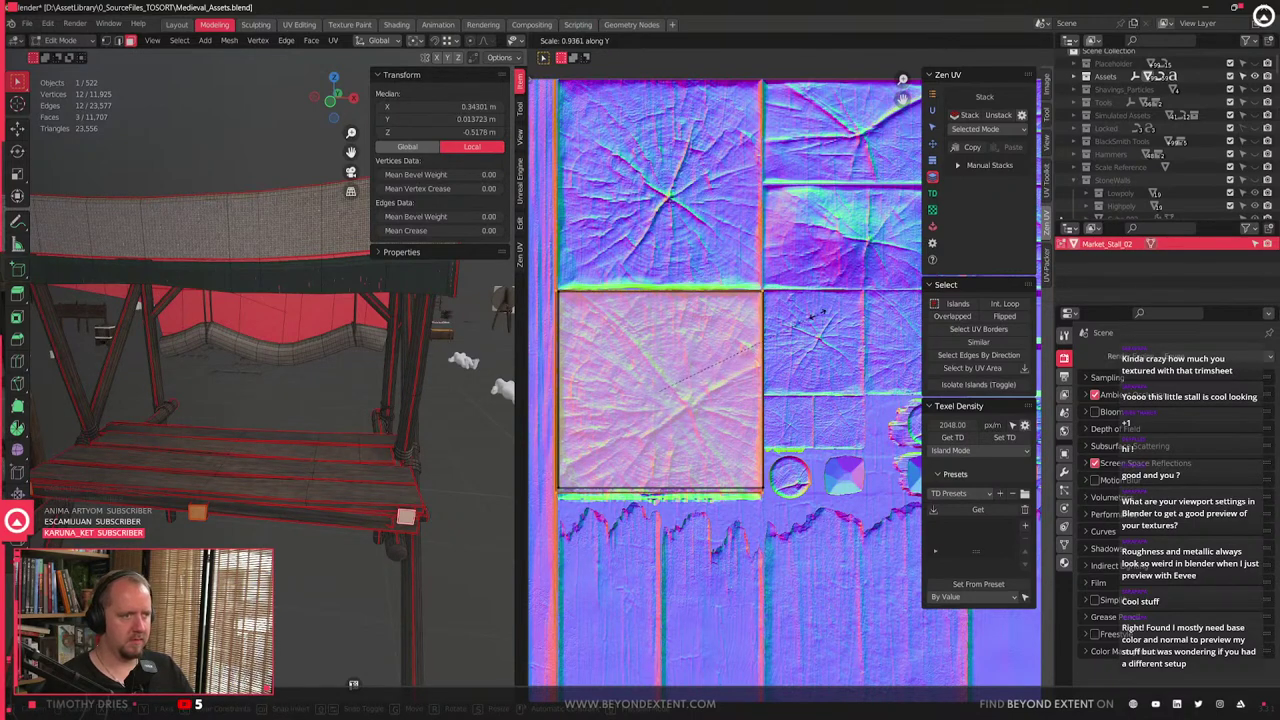
{"action": "left_click", "coordinate": [812, 316]}
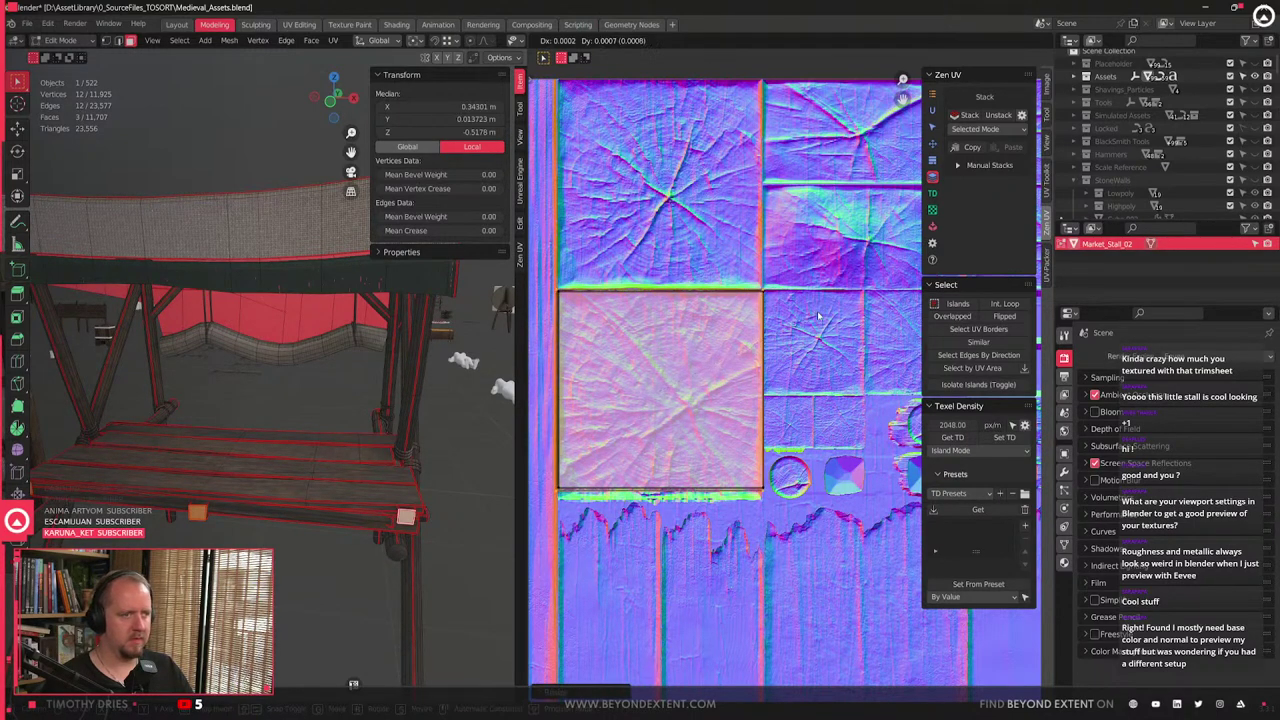
- Shift the stacked islands along Y and scale them vertically to fill the end-grain tile
{"action": "left_click_drag", "start_coordinate": [678, 404], "coordinate": [672, 398]}
{"action": "key", "text": "g"}
{"action": "key", "text": "y"}
{"action": "left_click", "coordinate": [680, 407]}
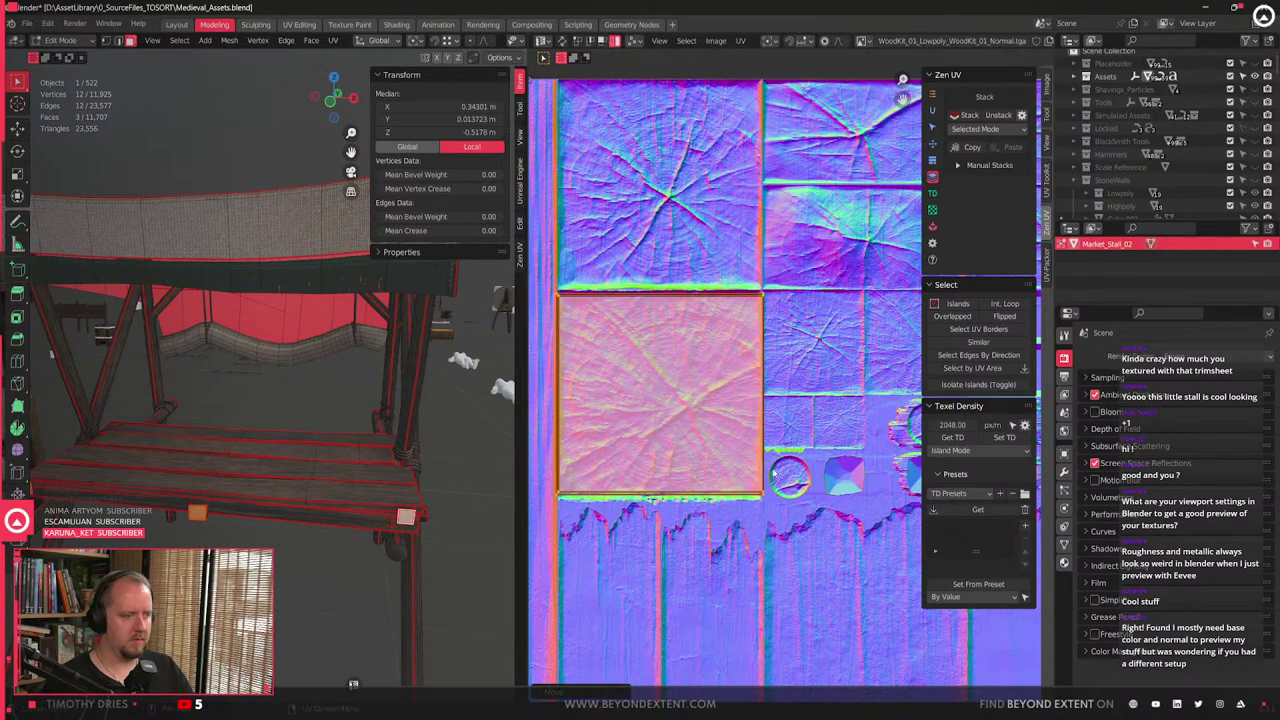
{"action": "key", "text": "s"}
{"action": "key", "text": "y"}
{"action": "left_click", "coordinate": [795, 497]}
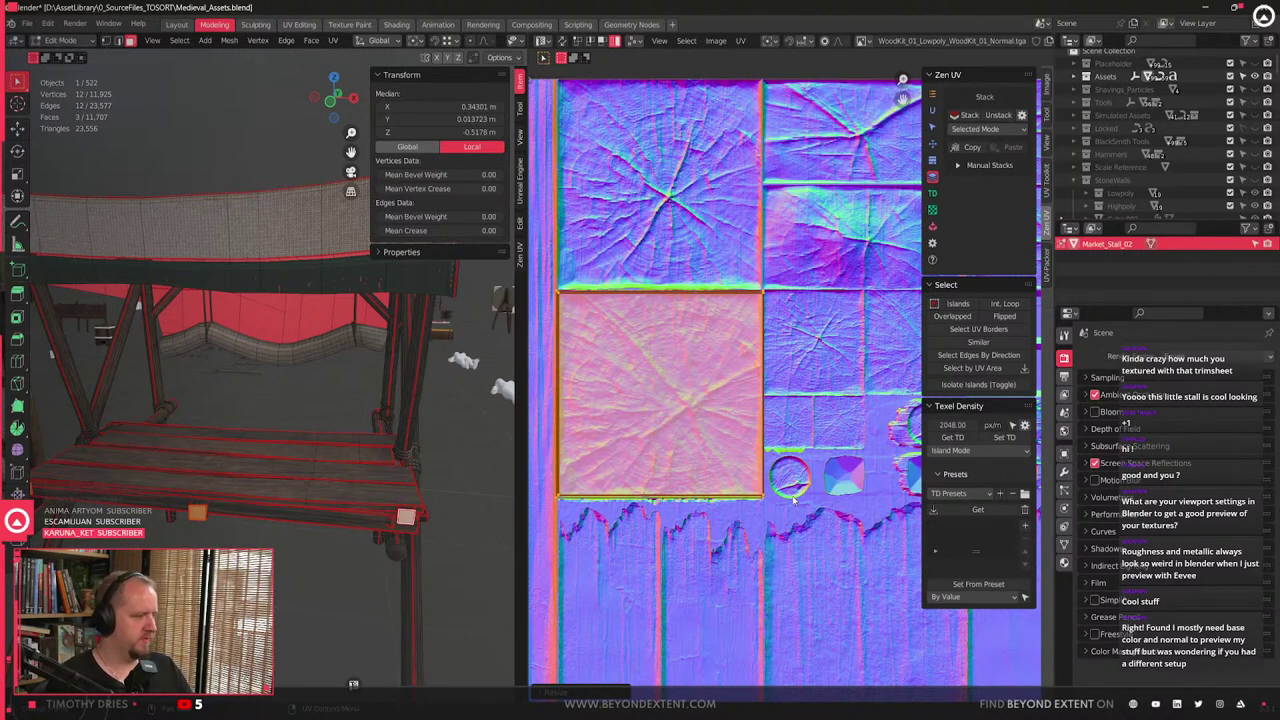
- Hide the UV editor's sidebar and scale the stacked beam-end islands down to about half size
{"action": "scroll", "coordinate": [787, 461], "scroll_direction": "down", "scroll_amount": 4}
{"action": "scroll", "coordinate": [790, 440], "scroll_direction": "up", "scroll_amount": 6}
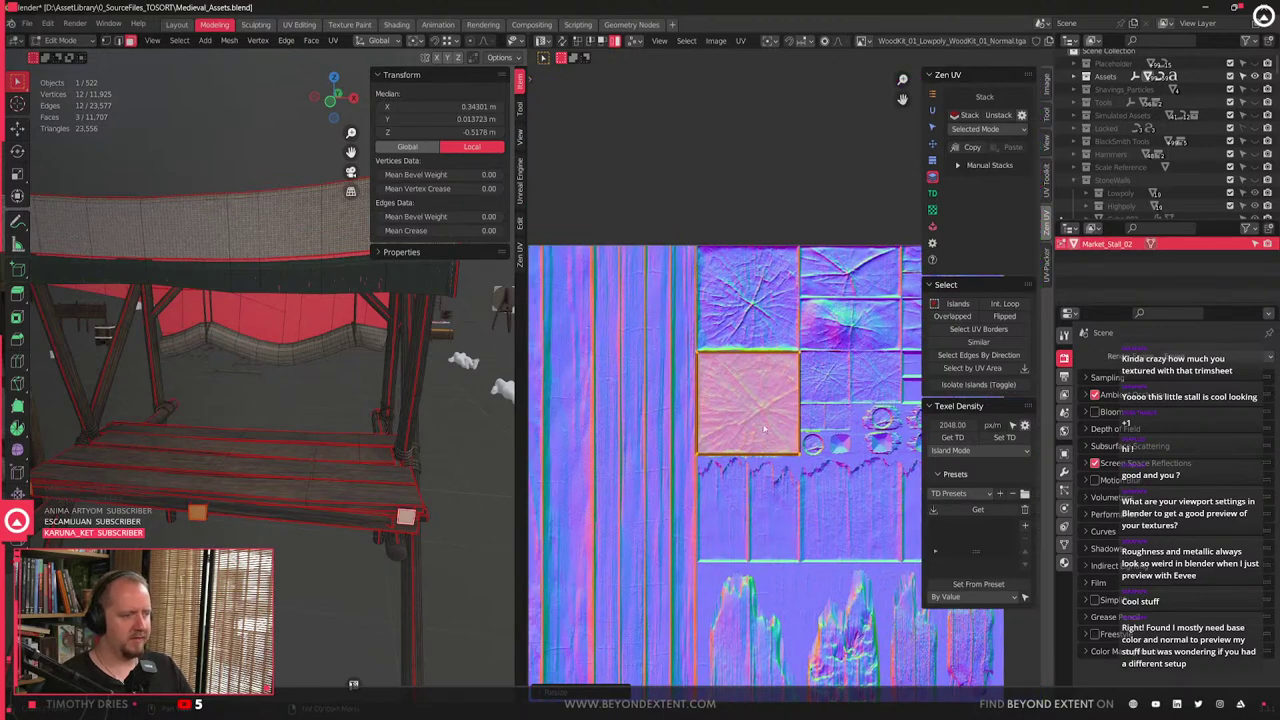
{"action": "scroll", "coordinate": [792, 421], "scroll_direction": "down", "scroll_amount": 3}
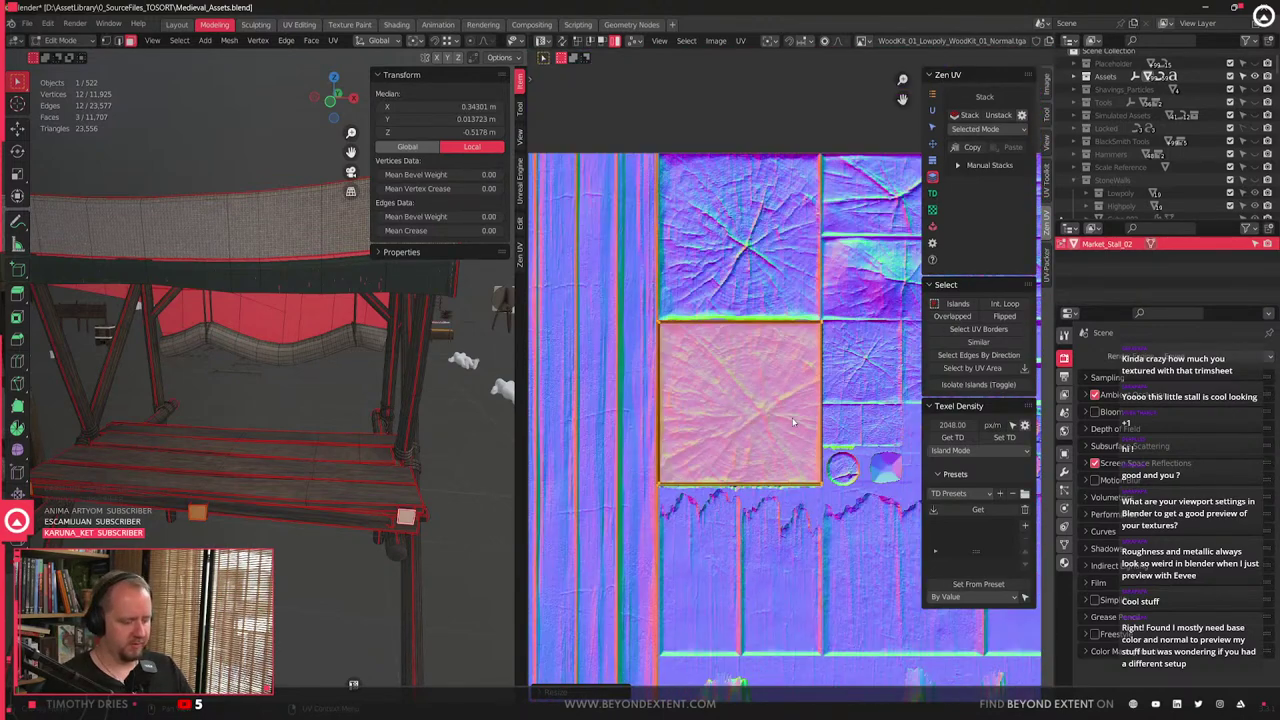
{"action": "key", "text": "n"}
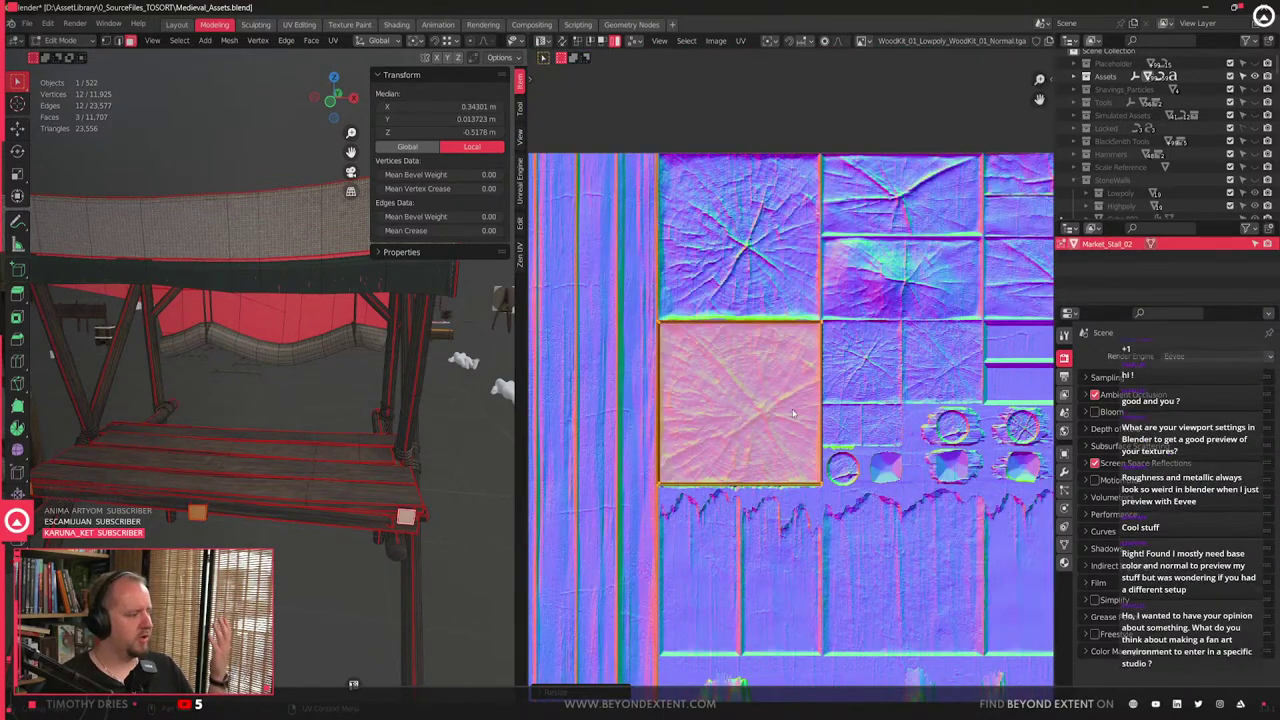
{"action": "scroll", "coordinate": [793, 413], "scroll_direction": "up", "scroll_amount": 1}
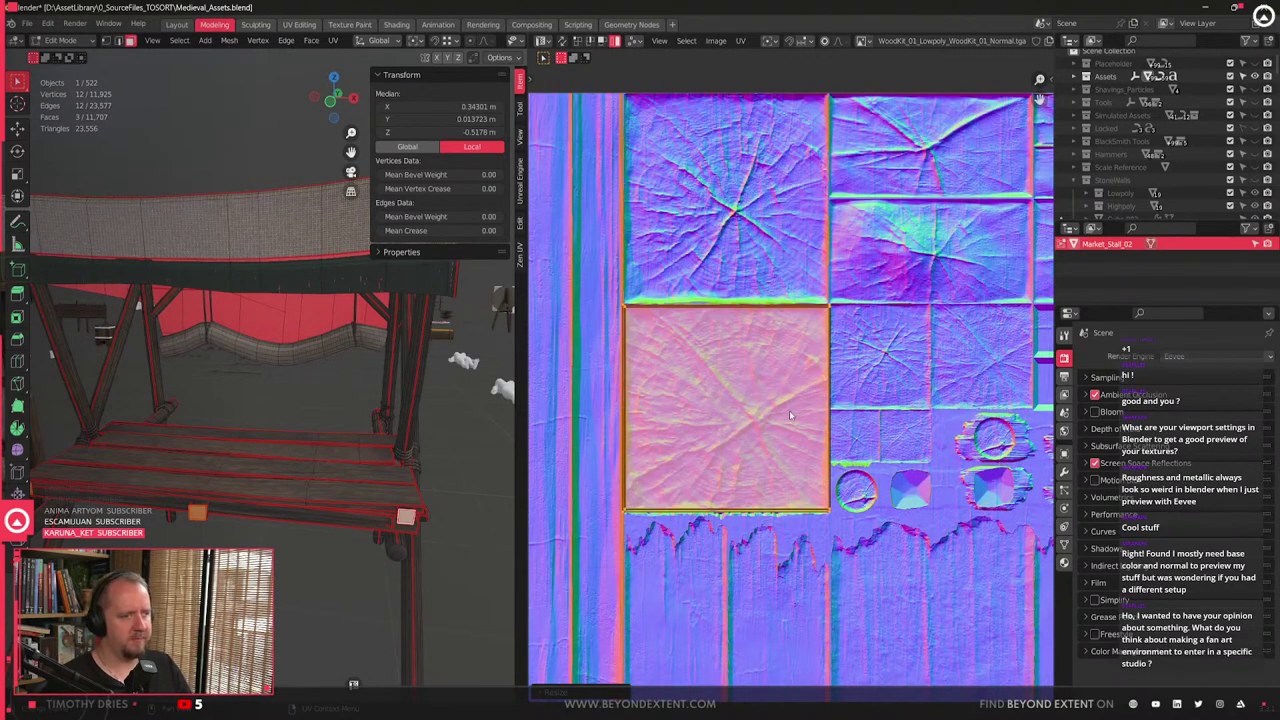
{"action": "scroll", "coordinate": [793, 413], "scroll_direction": "down", "scroll_amount": 1}
{"action": "middle_click_drag", "start_coordinate": [847, 447], "coordinate": [836, 456]}
{"action": "key", "text": "s"}
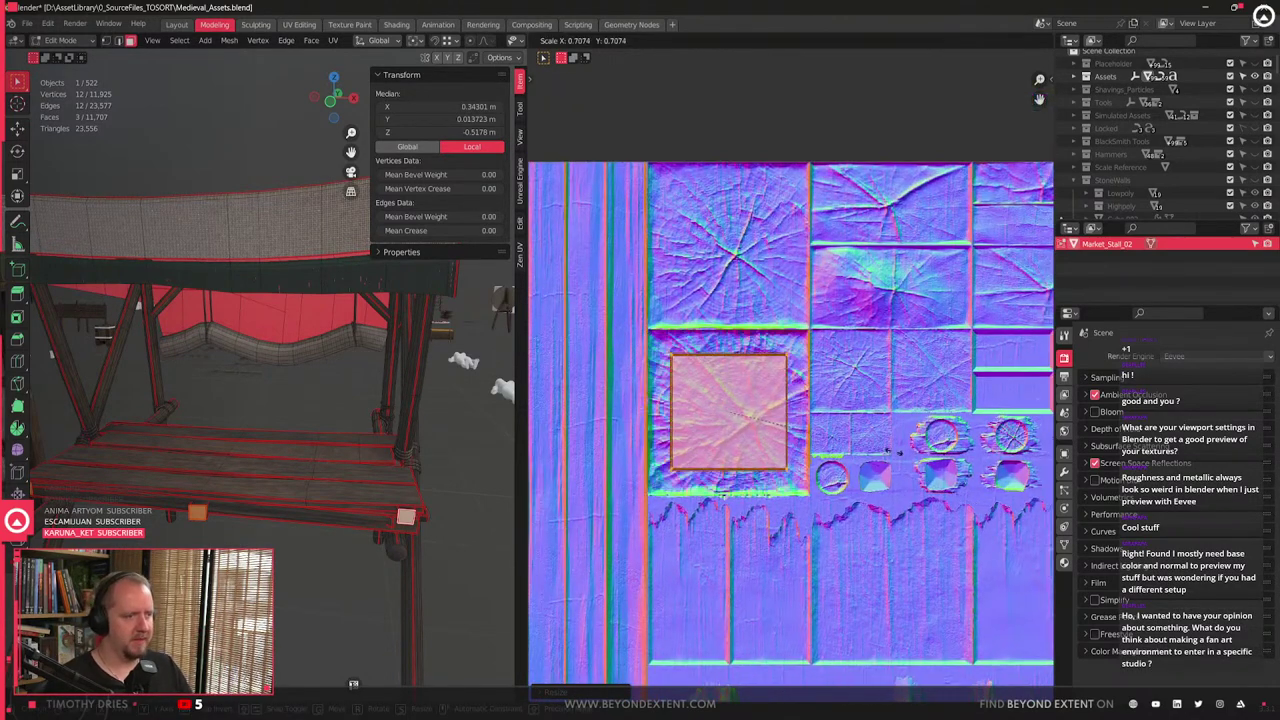
{"action": "left_click", "coordinate": [860, 435]}
- Move the stacked islands onto the small end-grain tile beside the lower large one and fine-tune their scale and position
{"action": "key", "text": "g"}
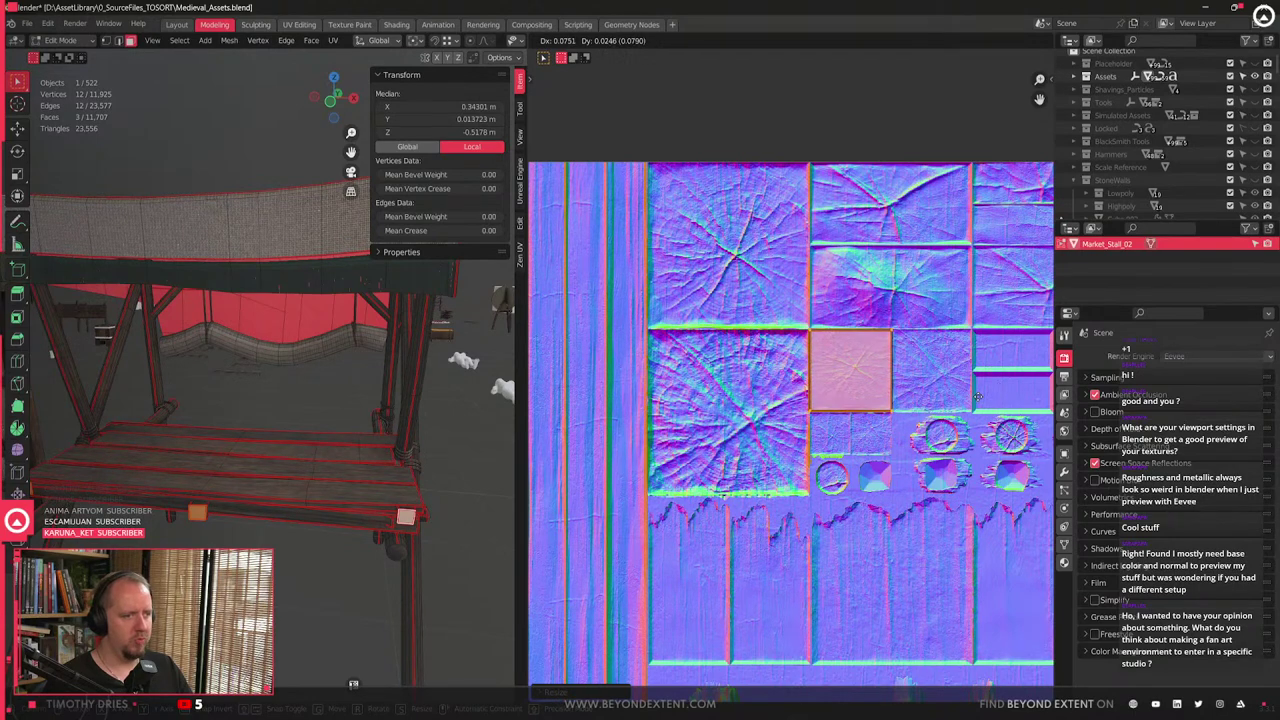
{"action": "left_click", "coordinate": [978, 398]}
{"action": "key", "text": "s"}
{"action": "left_click", "coordinate": [990, 425]}
{"action": "key", "text": "g"}
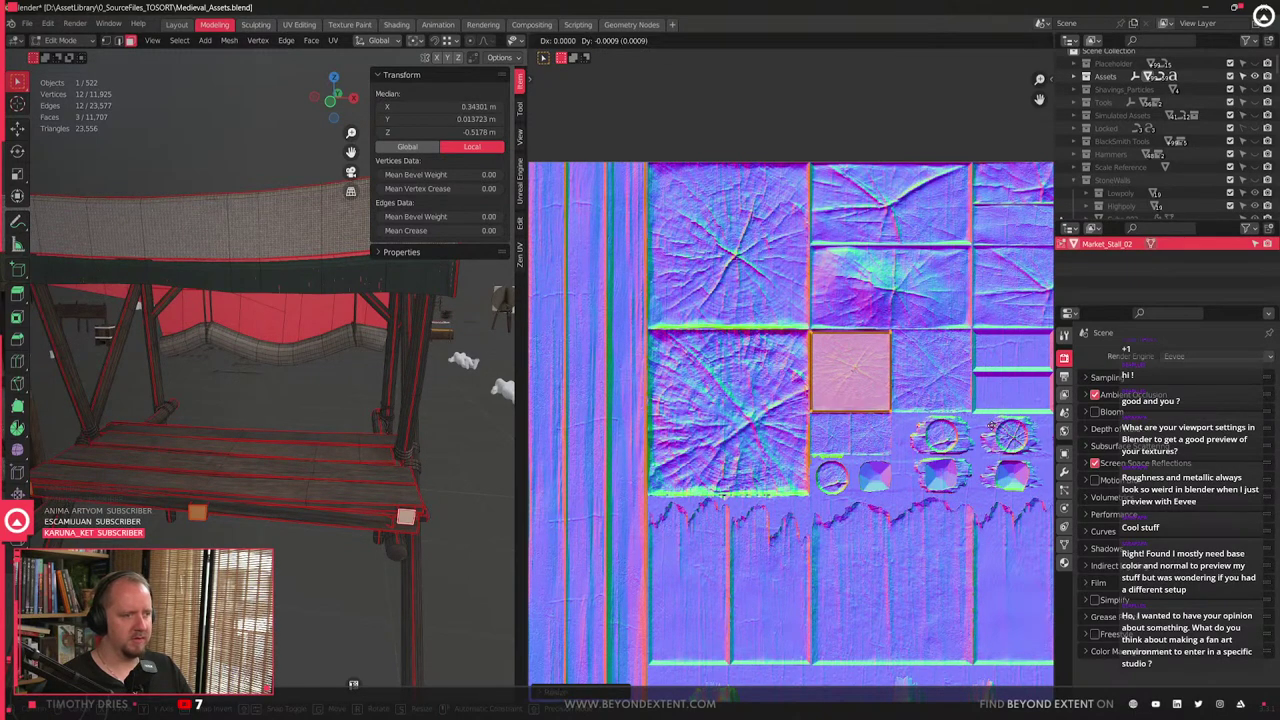
{"action": "left_click", "coordinate": [991, 427]}
- Widen the 3D viewport and nudge the stacked islands to center them within the small end-grain tile
{"action": "middle_click_drag", "start_coordinate": [192, 468], "coordinate": [333, 518]}
{"action": "scroll", "coordinate": [268, 448], "scroll_direction": "up", "scroll_amount": 4}
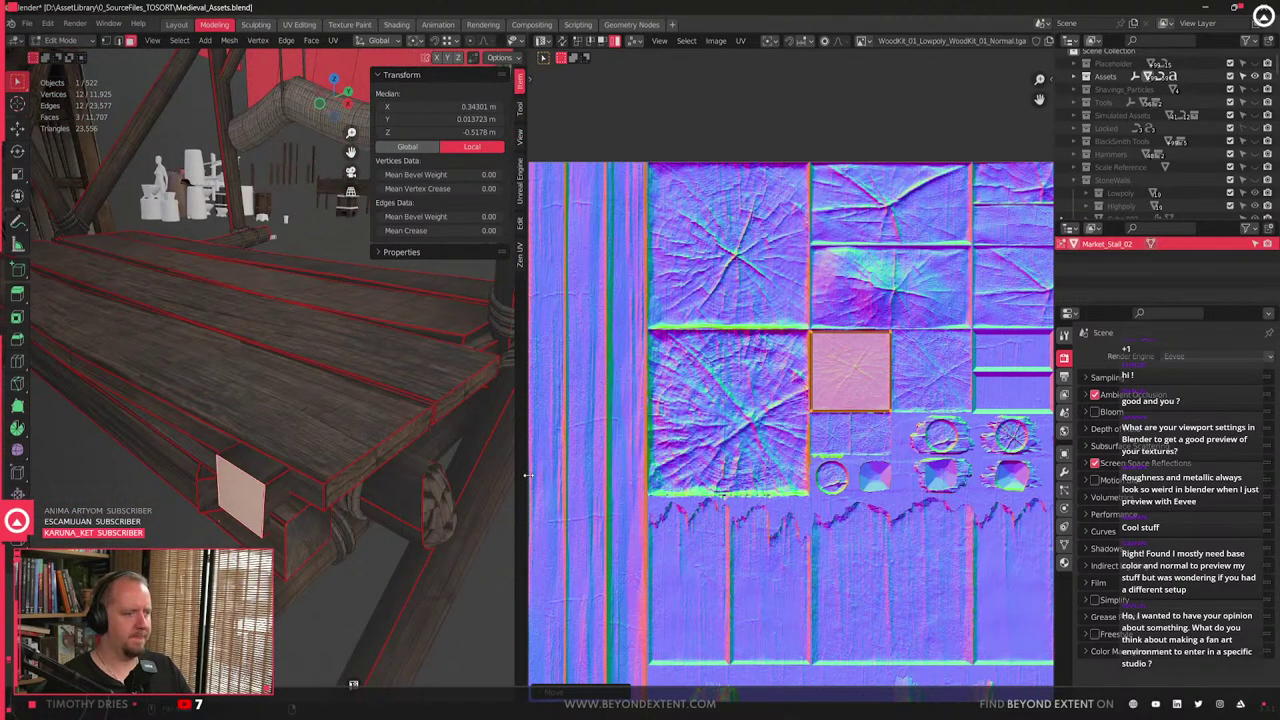
{"action": "left_click_drag", "start_coordinate": [527, 476], "coordinate": [662, 476]}
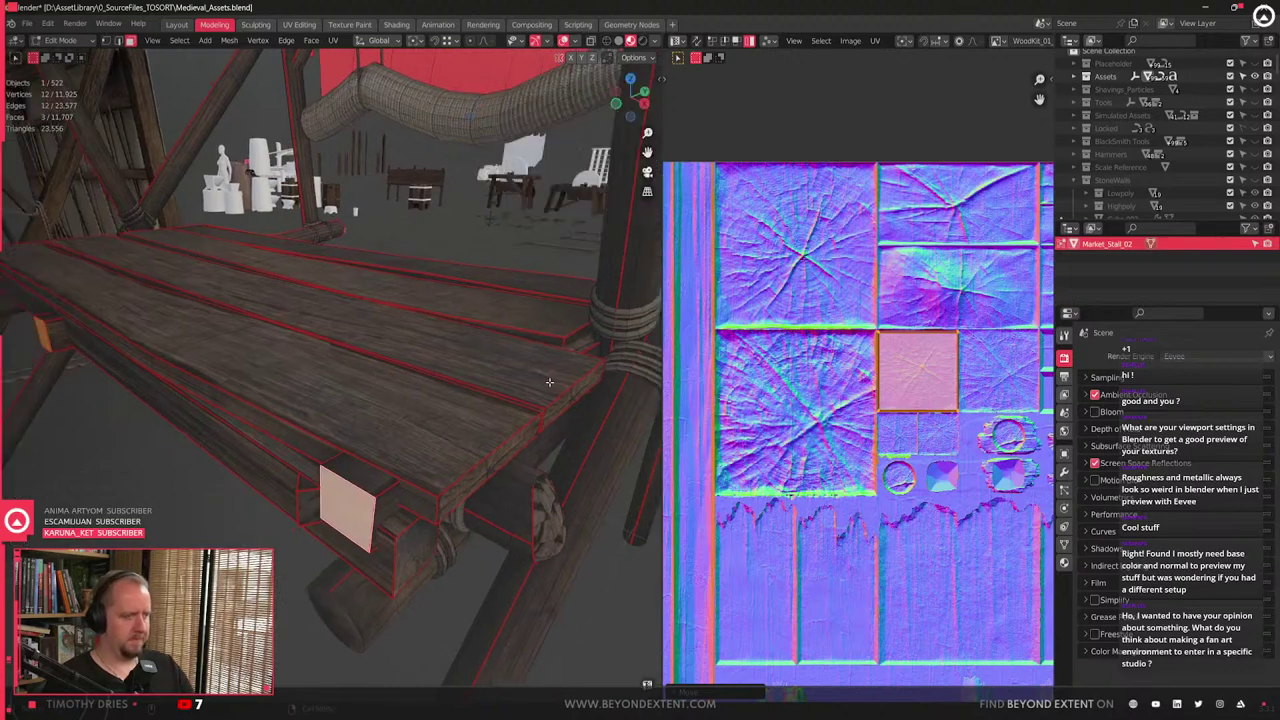
{"action": "middle_click_drag", "start_coordinate": [549, 382], "coordinate": [267, 510]}
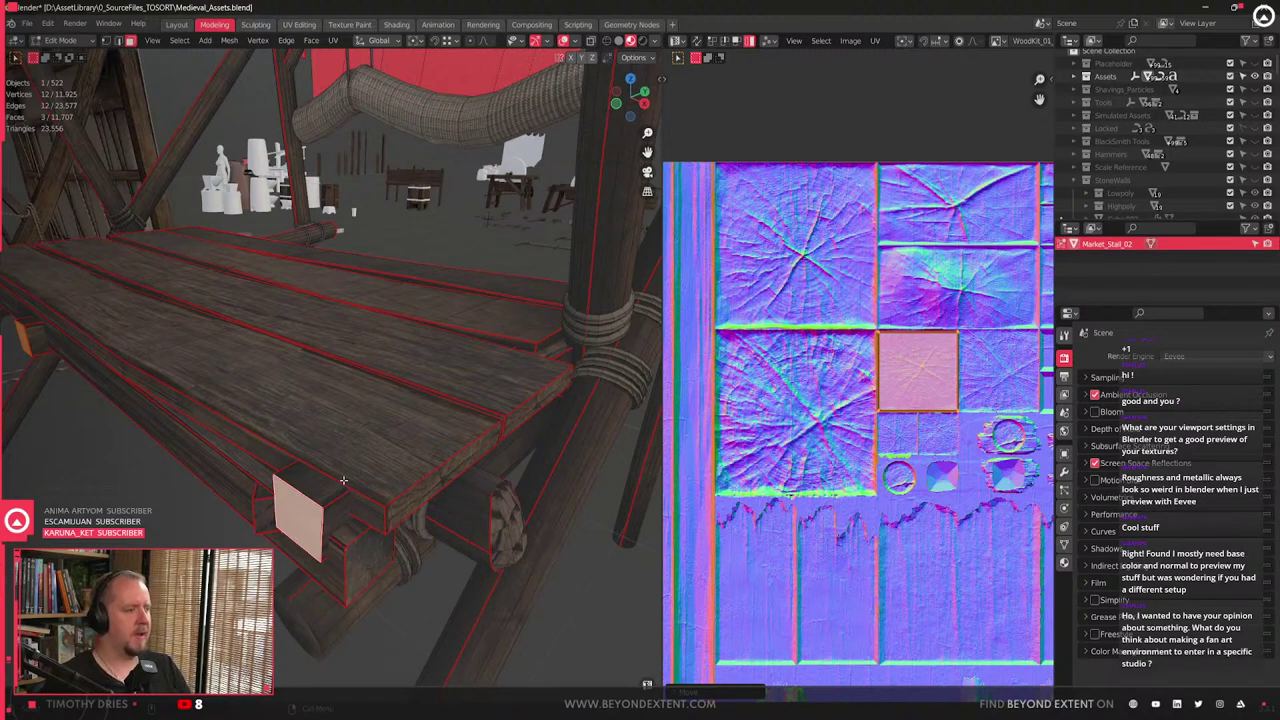
{"action": "middle_click_drag", "start_coordinate": [343, 481], "coordinate": [289, 299]}
{"action": "scroll", "coordinate": [367, 503], "scroll_direction": "up", "scroll_amount": 4}
{"action": "scroll", "coordinate": [367, 503], "scroll_direction": "up", "scroll_amount": 4}
{"action": "scroll", "coordinate": [908, 421], "scroll_direction": "up", "scroll_amount": 5}
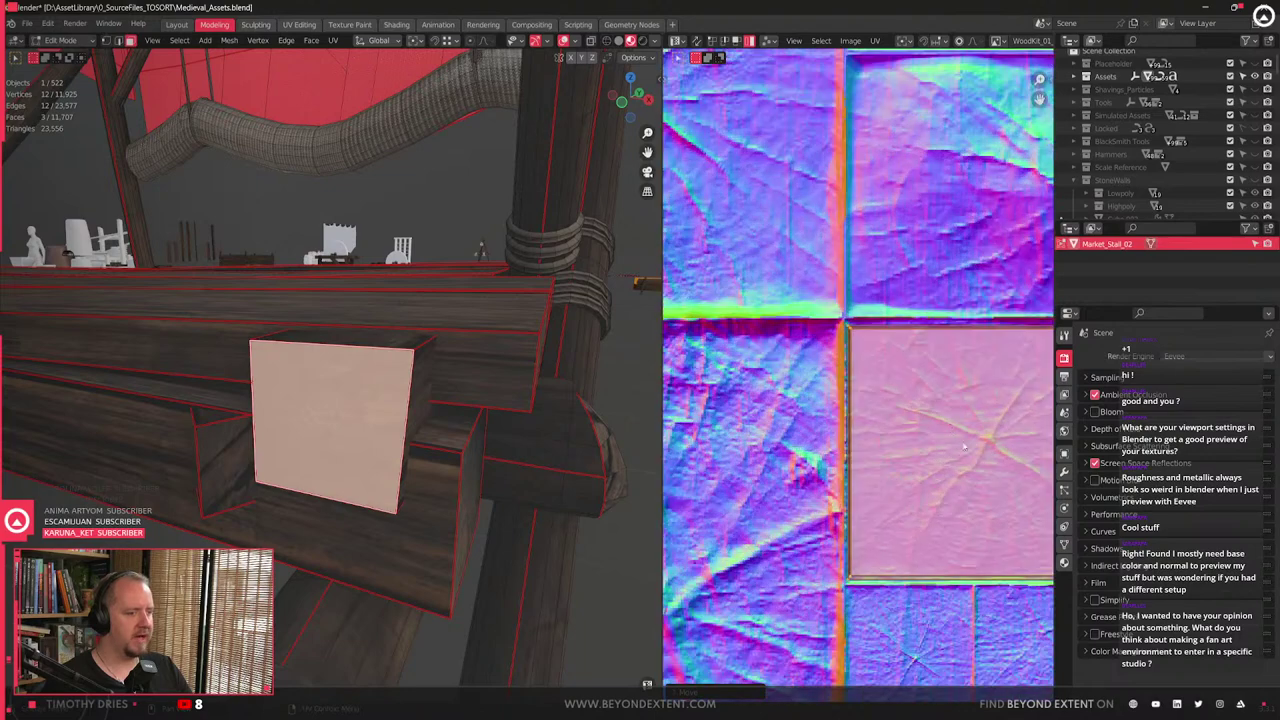
{"action": "key", "text": "g"}
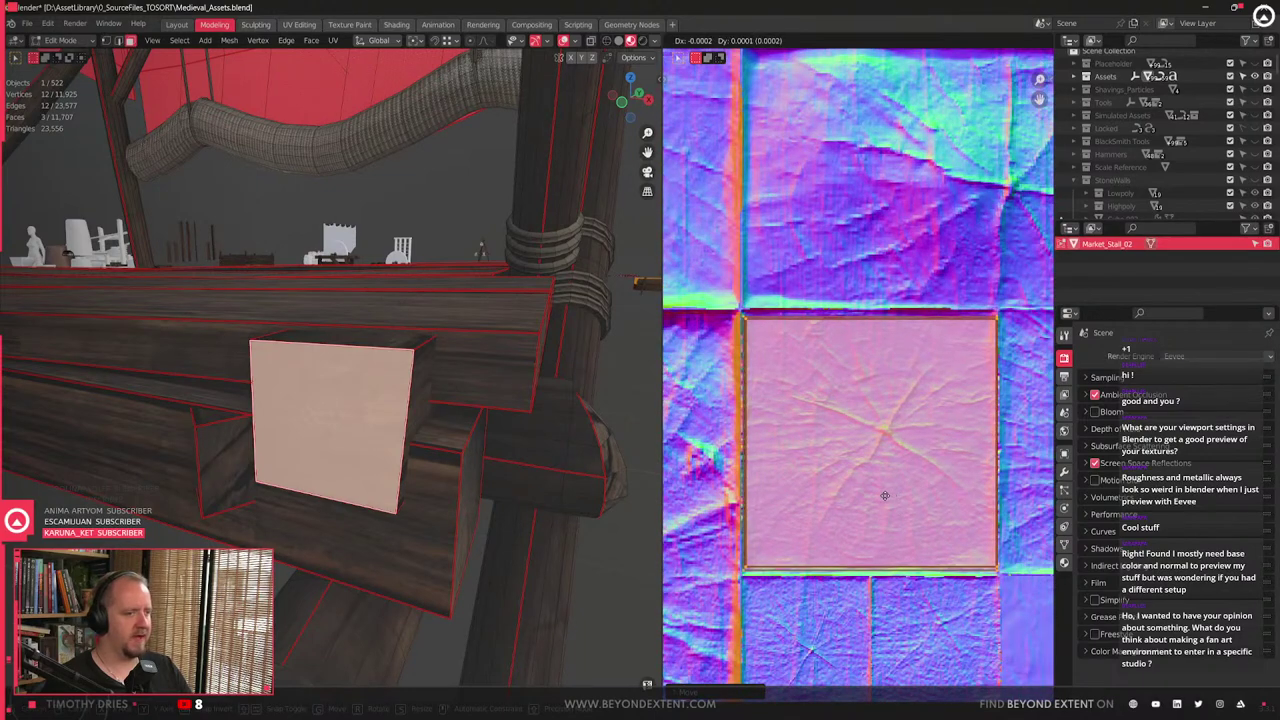
{"action": "left_click", "coordinate": [883, 490]}
- Inset the selected beam-end faces and clear the seams on the new inner edges
{"action": "middle_click_drag", "start_coordinate": [543, 494], "coordinate": [621, 493]}
{"action": "key", "text": "i"}
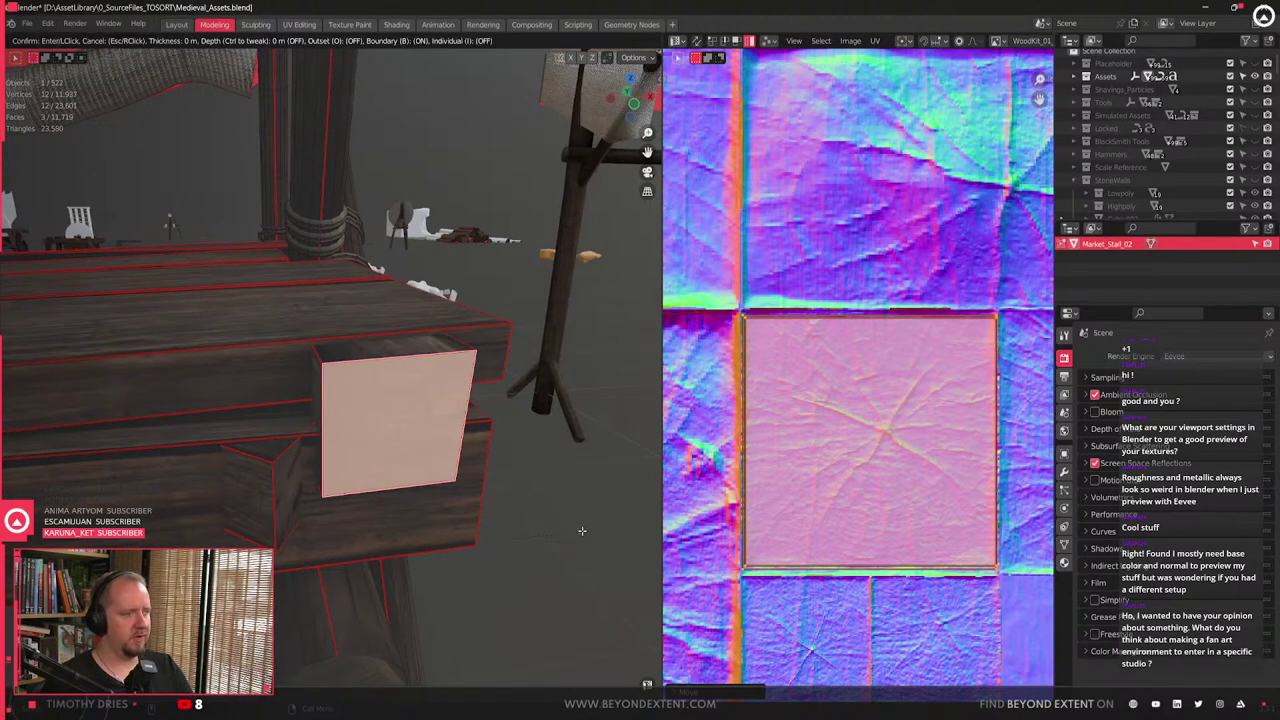
{"action": "right_click", "coordinate": [520, 504]}
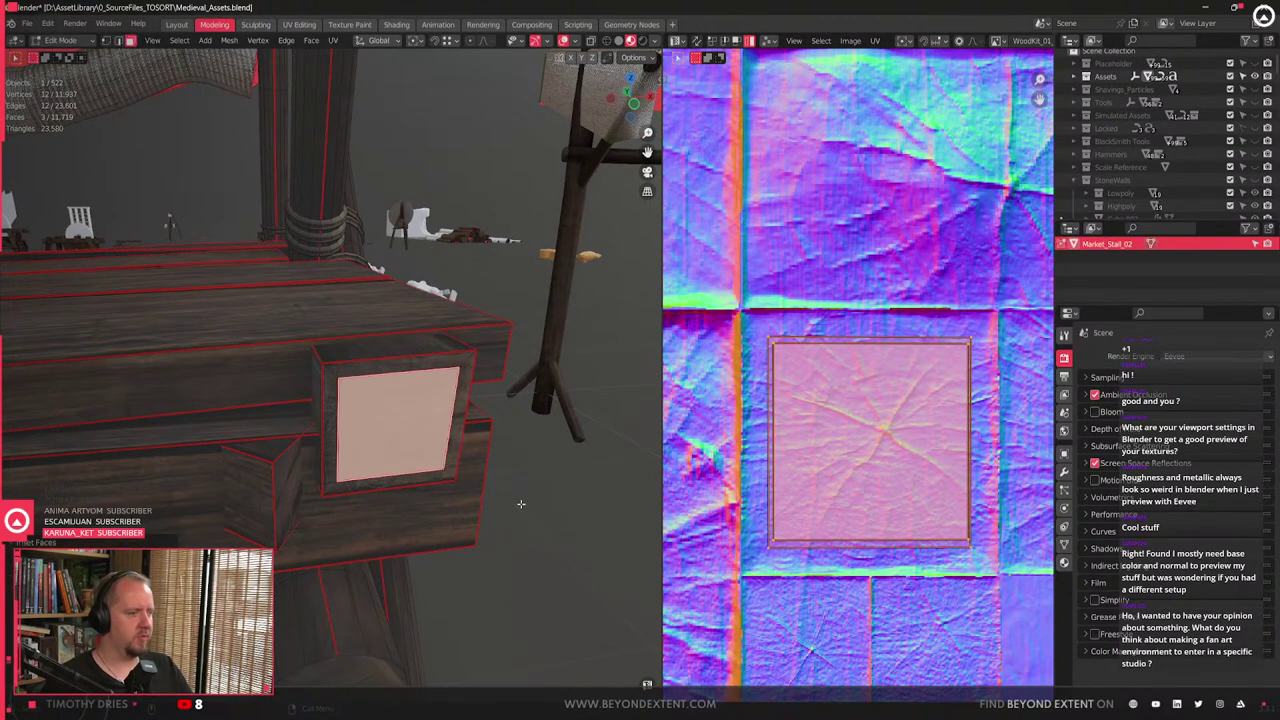
{"action": "right_click", "coordinate": [520, 504]}
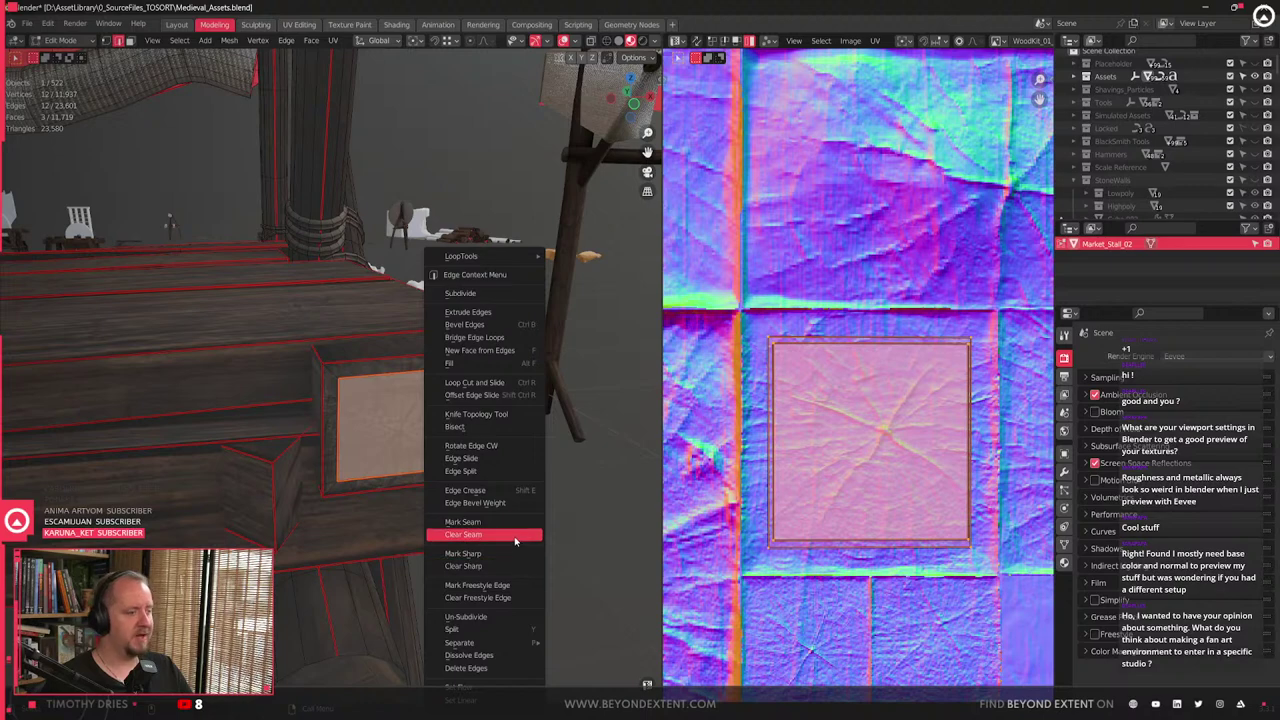
{"action": "left_click", "coordinate": [514, 536]}
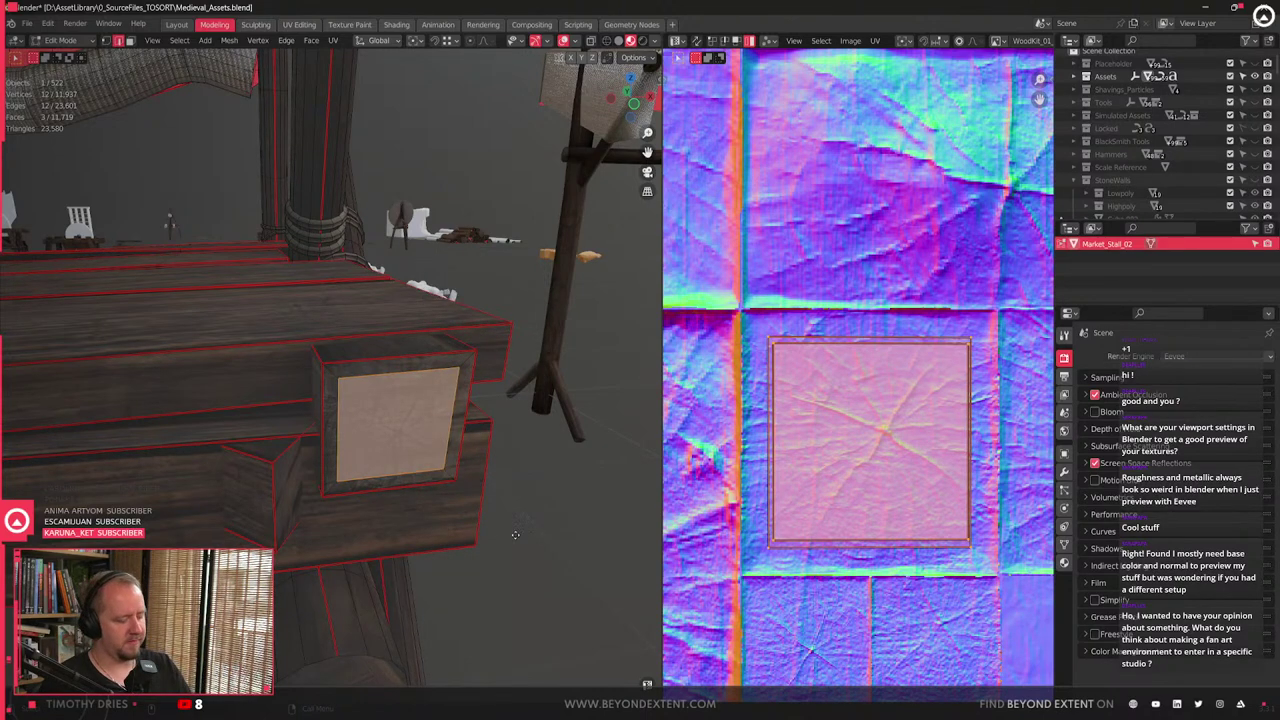
- Move the inset beam-end faces about -0.007 m along global Y
{"action": "key", "text": "g"}
{"action": "key", "text": "y"}
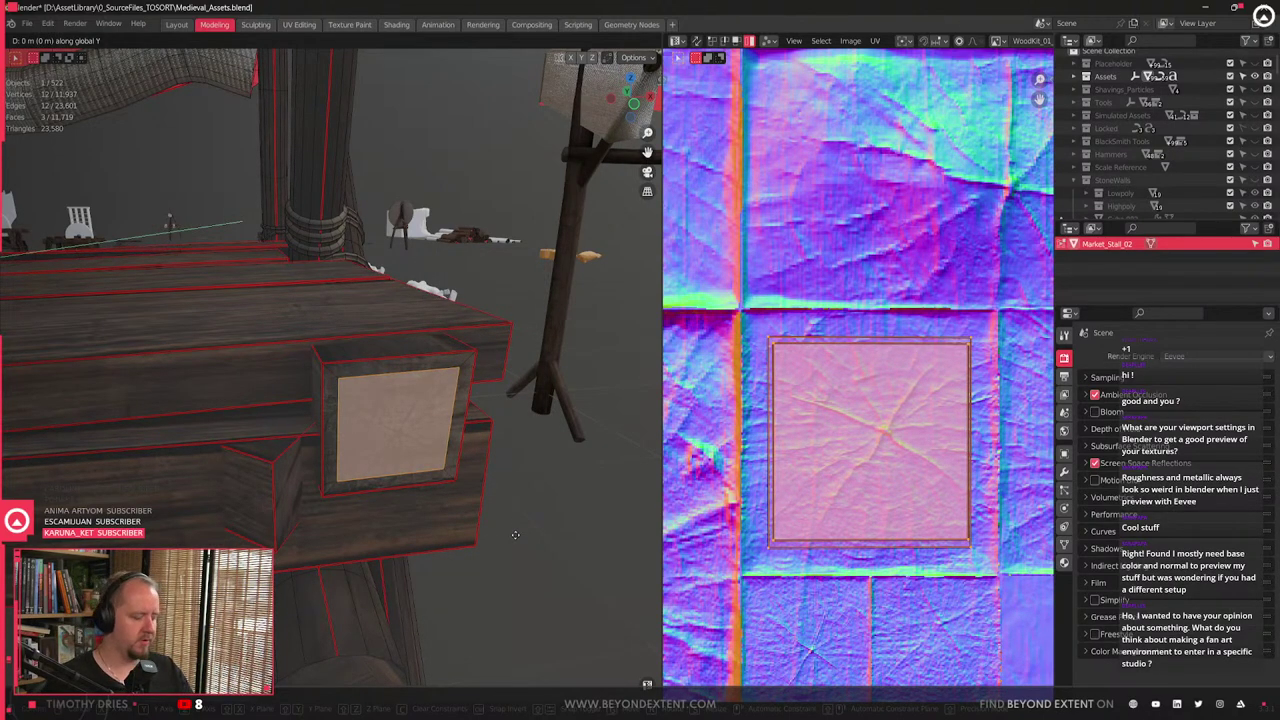
{"action": "key", "text": "x"}
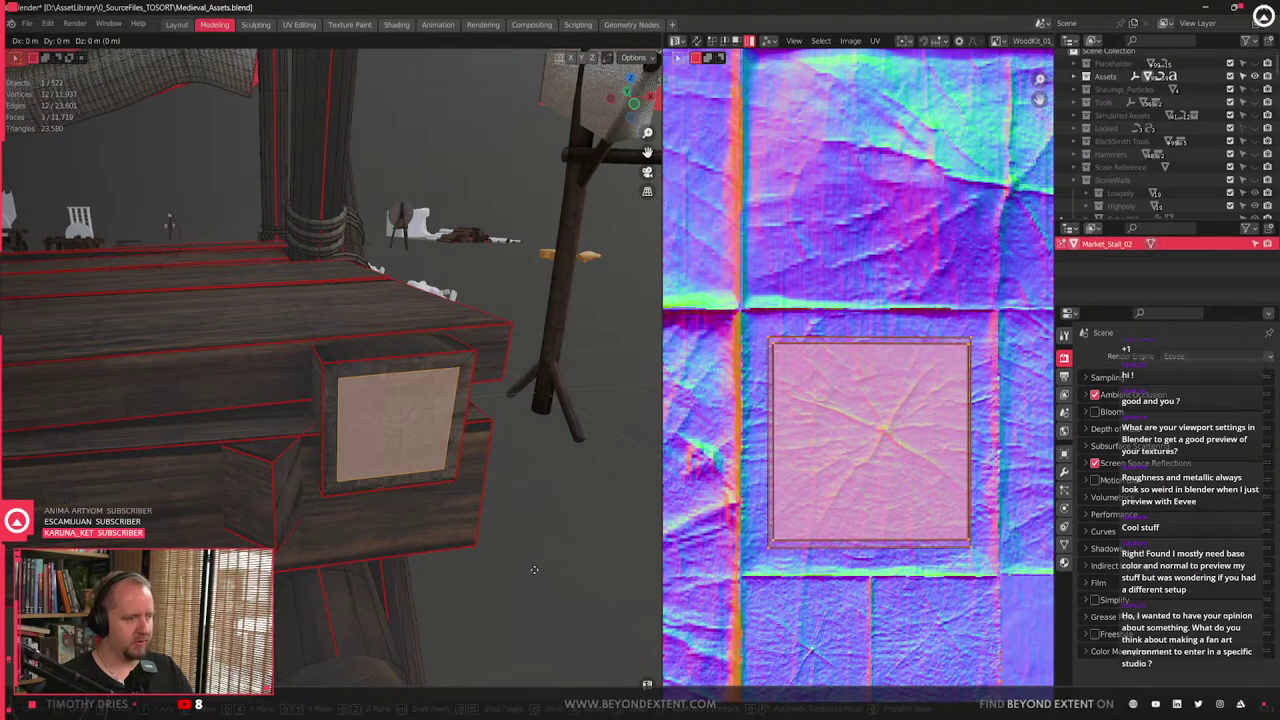
{"action": "key", "text": "y"}
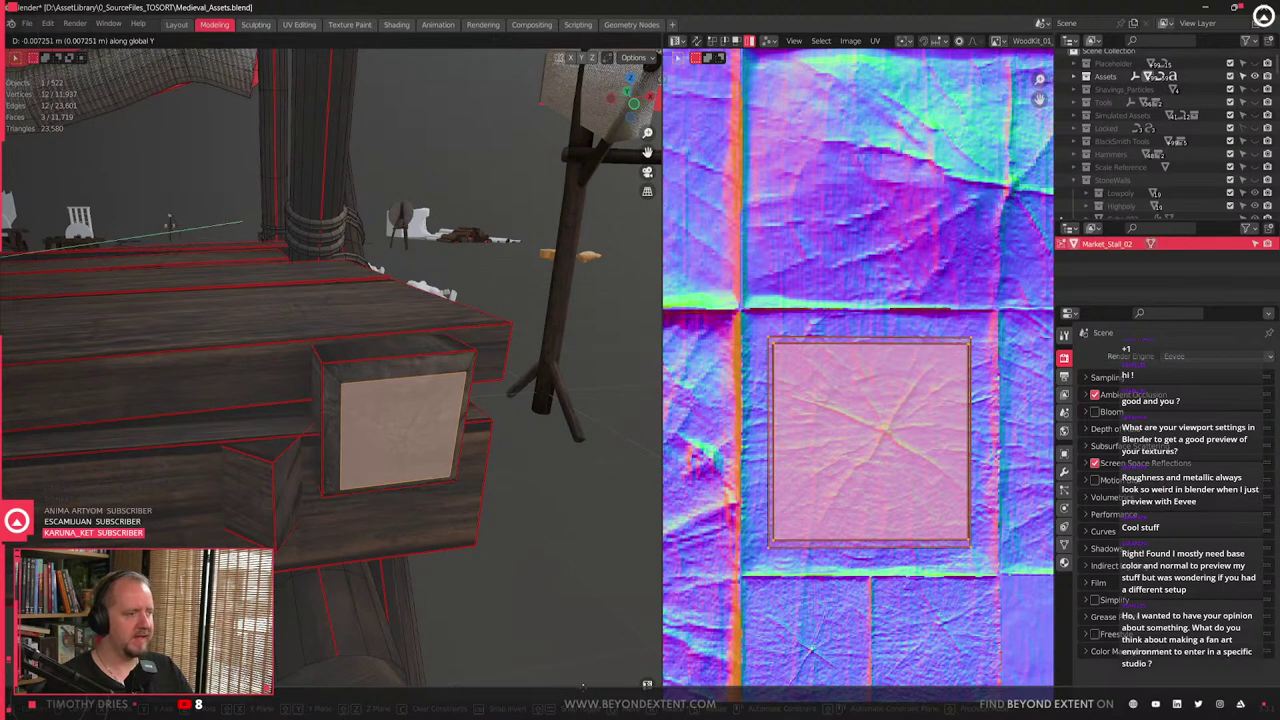
{"action": "left_click", "coordinate": [583, 685]}
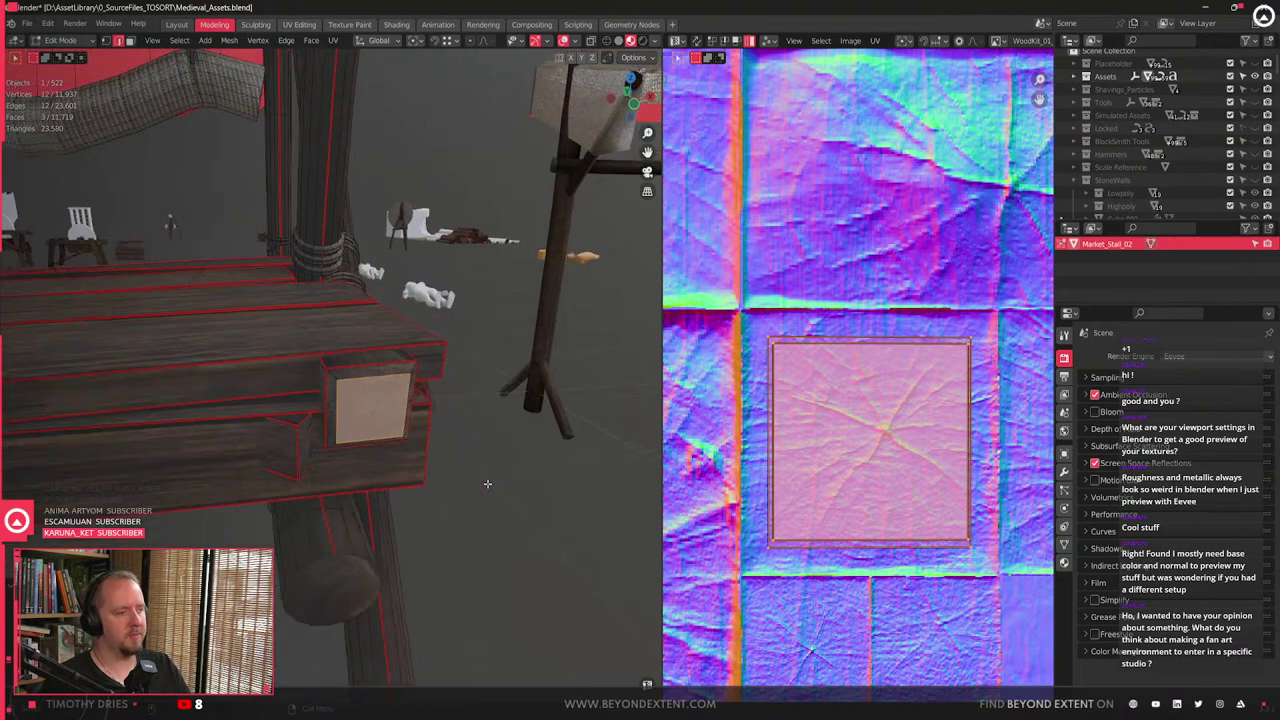
{"action": "scroll", "coordinate": [487, 484], "scroll_direction": "down", "scroll_amount": 3}
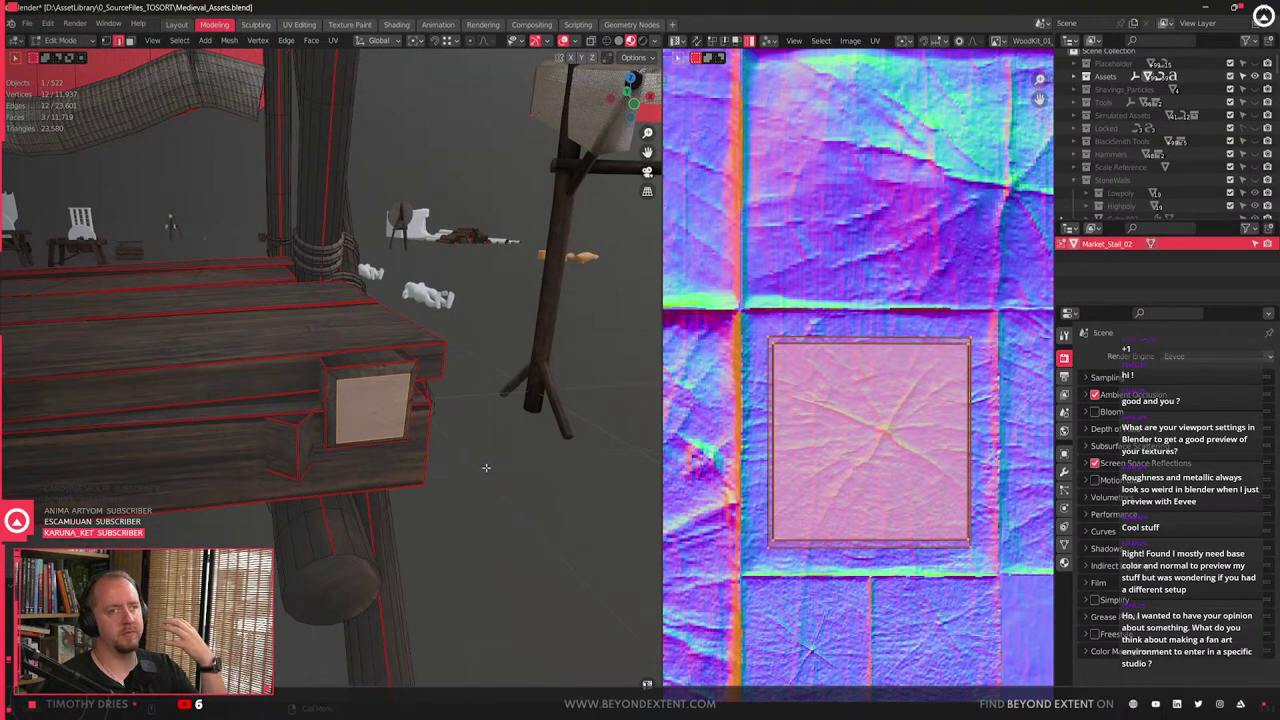
{"action": "middle_click_drag", "start_coordinate": [486, 467], "coordinate": [361, 490]}
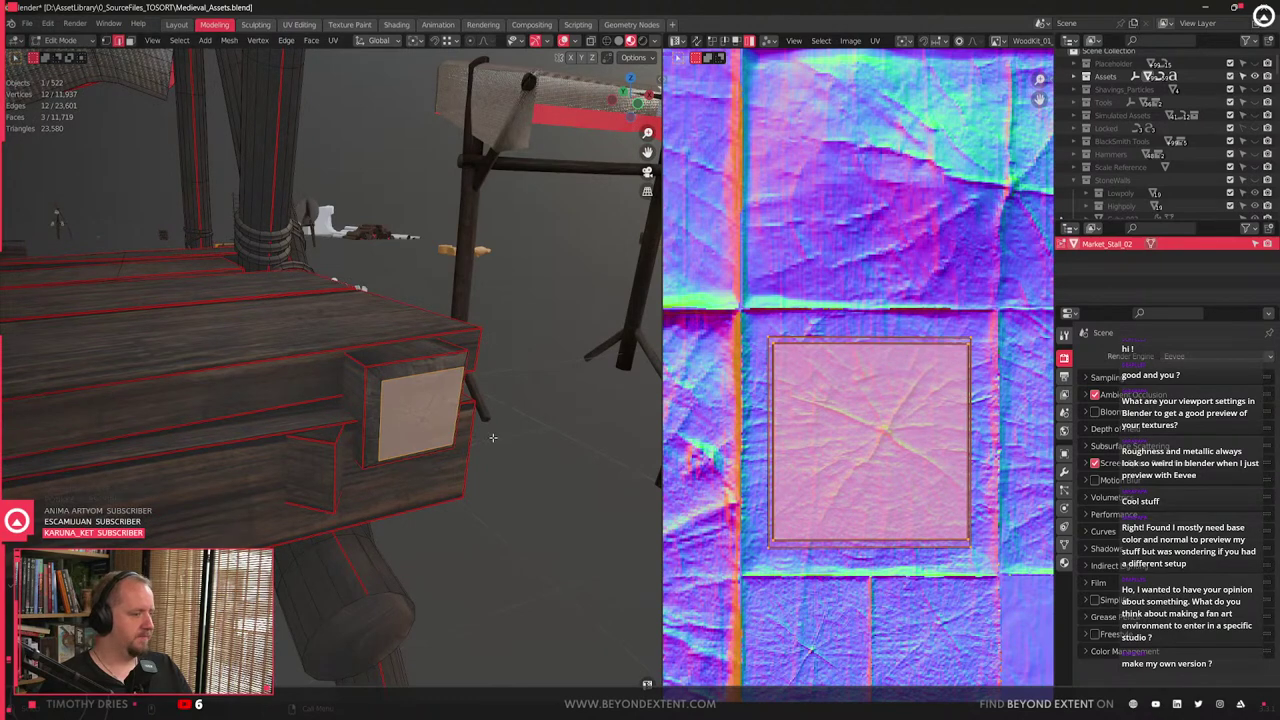
{"action": "middle_click_drag", "start_coordinate": [492, 437], "coordinate": [300, 458]}
{"action": "key", "text": "3"}
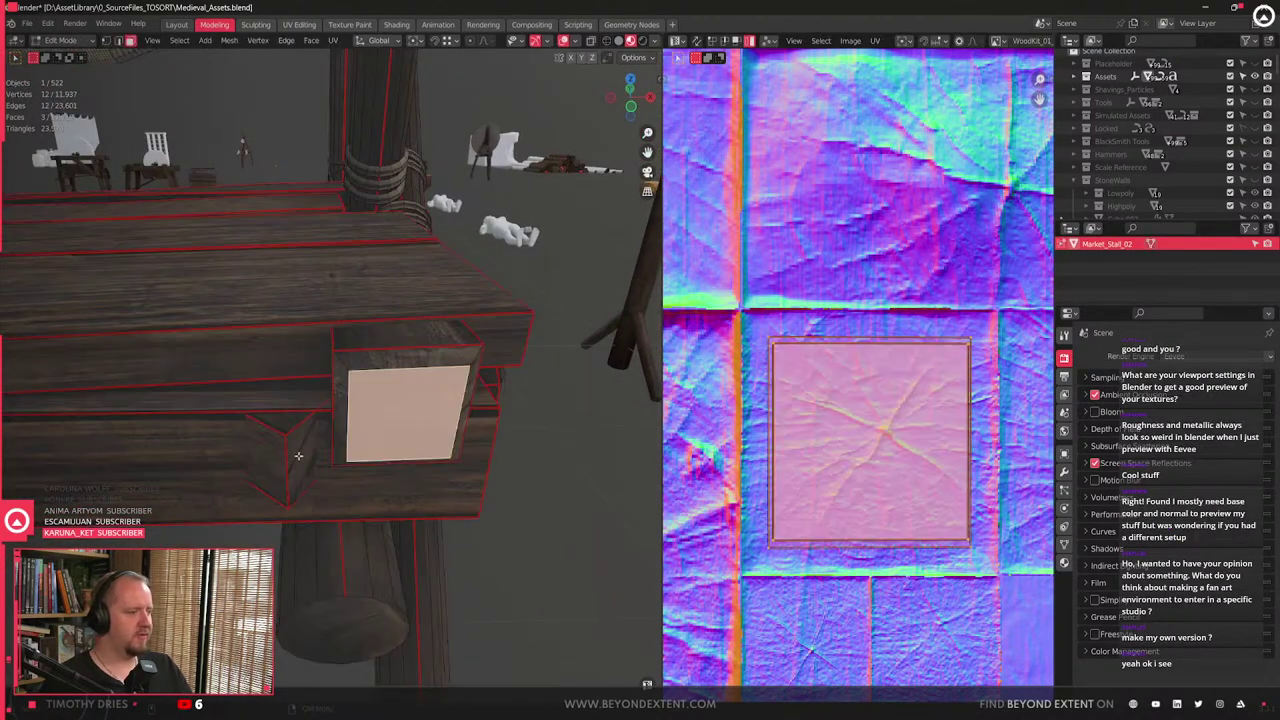
{"action": "left_click", "coordinate": [298, 455]}
{"action": "key", "text": "g"}
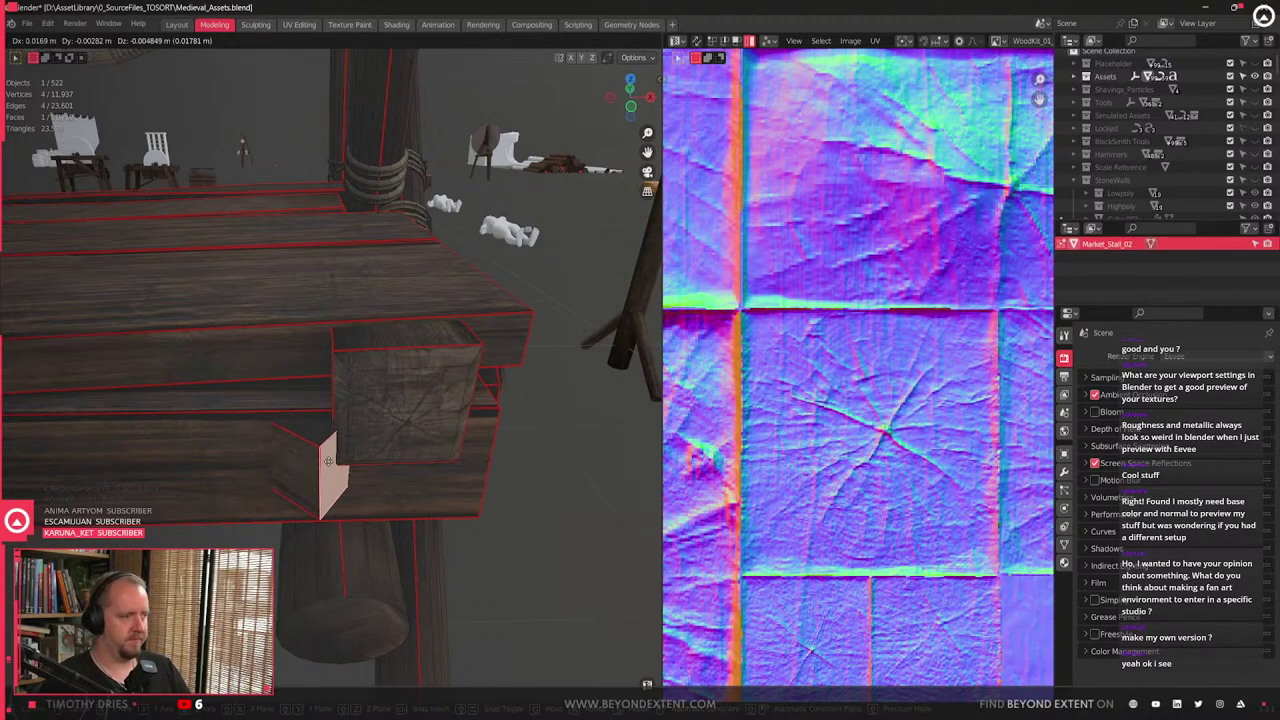
{"action": "right_click", "coordinate": [343, 474]}
- Select all linked faces of the round log end beneath the tabletop planks and unwrap them
{"action": "scroll", "coordinate": [343, 474], "scroll_direction": "down", "scroll_amount": 5}
{"action": "middle_click_drag", "start_coordinate": [120, 490], "coordinate": [397, 509], "text": "shift"}
{"action": "middle_click_drag", "start_coordinate": [262, 455], "coordinate": [512, 427]}
{"action": "left_click", "coordinate": [393, 537]}
{"action": "key", "text": "l"}
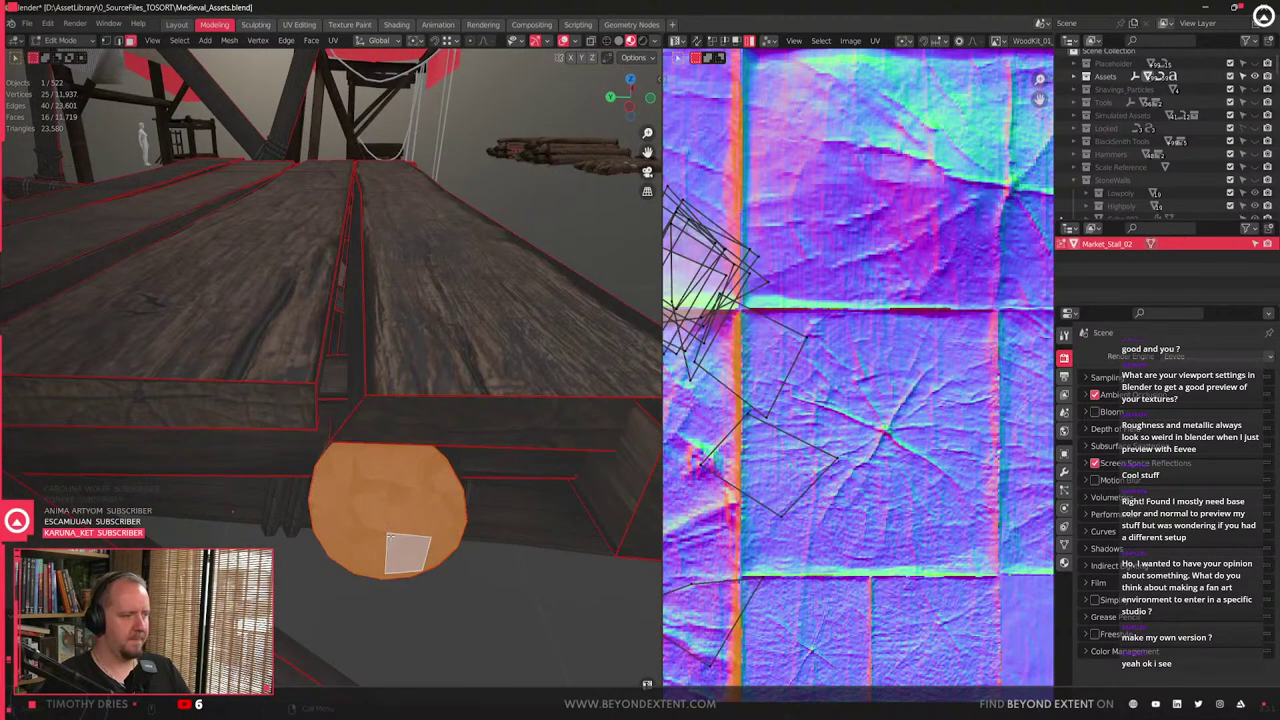
{"action": "scroll", "coordinate": [885, 430], "scroll_direction": "down", "scroll_amount": 3}
{"action": "key", "text": "a"}
{"action": "key", "text": "u"}
{"action": "left_click", "coordinate": [904, 440]}
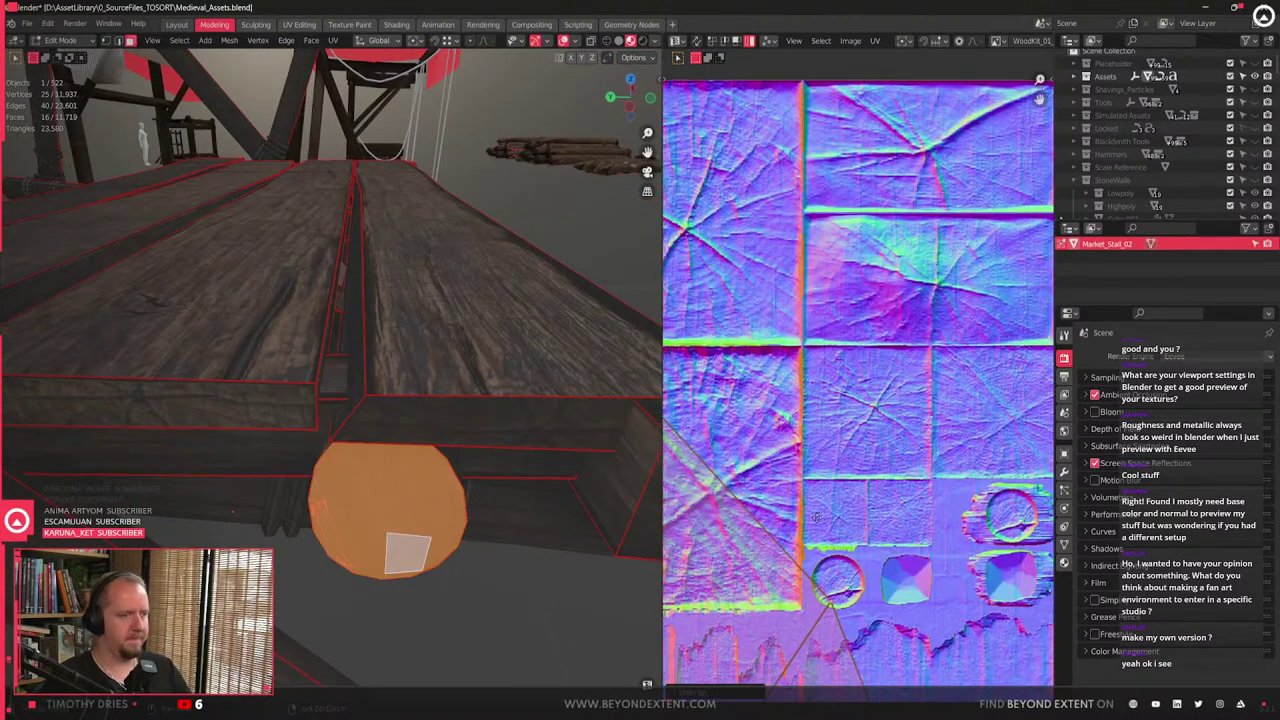
- Move the log-end island over the trim sheet and shrink it to smaller than an end-grain tile
{"action": "scroll", "coordinate": [887, 357], "scroll_direction": "down", "scroll_amount": 6}
{"action": "key", "text": "s"}
{"action": "left_click", "coordinate": [741, 544]}
{"action": "key", "text": "g"}
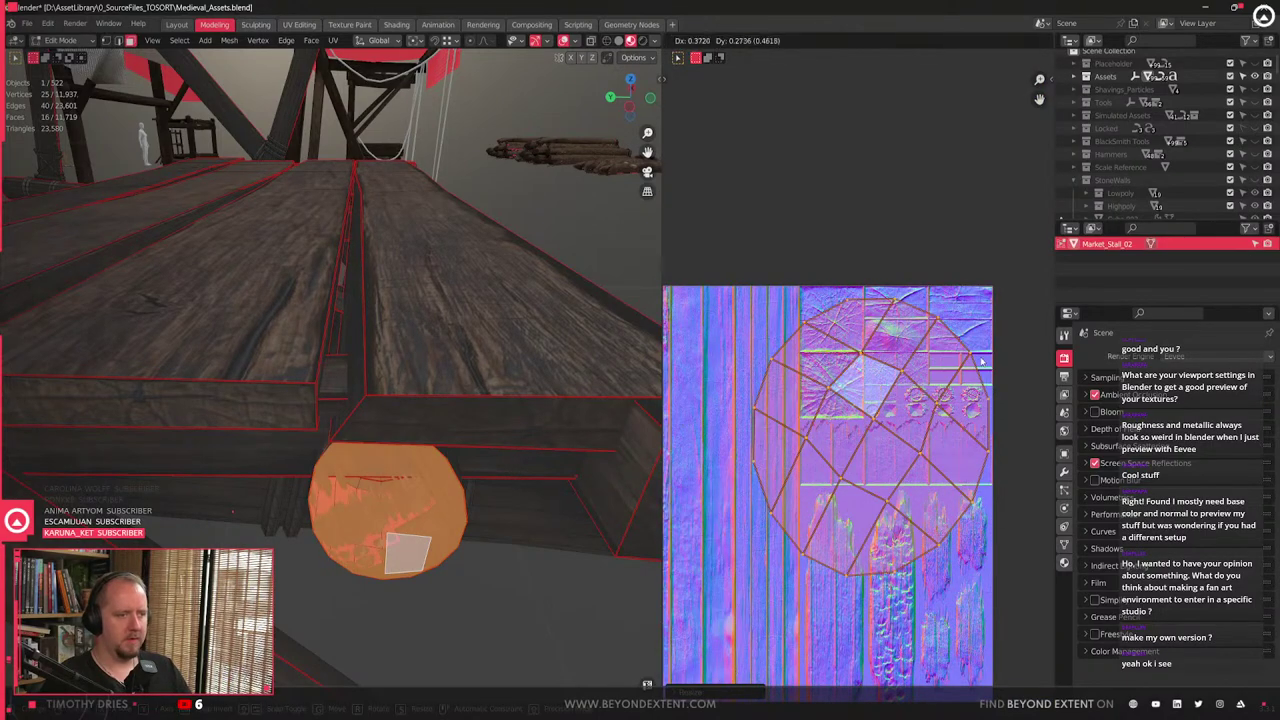
{"action": "left_click", "coordinate": [977, 384]}
{"action": "key", "text": "s"}
{"action": "left_click", "coordinate": [880, 449]}
- Move the log-end island onto the lower large end-grain tile and scale it up about three times to fill the tile
{"action": "scroll", "coordinate": [878, 448], "scroll_direction": "up", "scroll_amount": 3}
{"action": "scroll", "coordinate": [878, 448], "scroll_direction": "up", "scroll_amount": 3}
{"action": "key", "text": "g"}
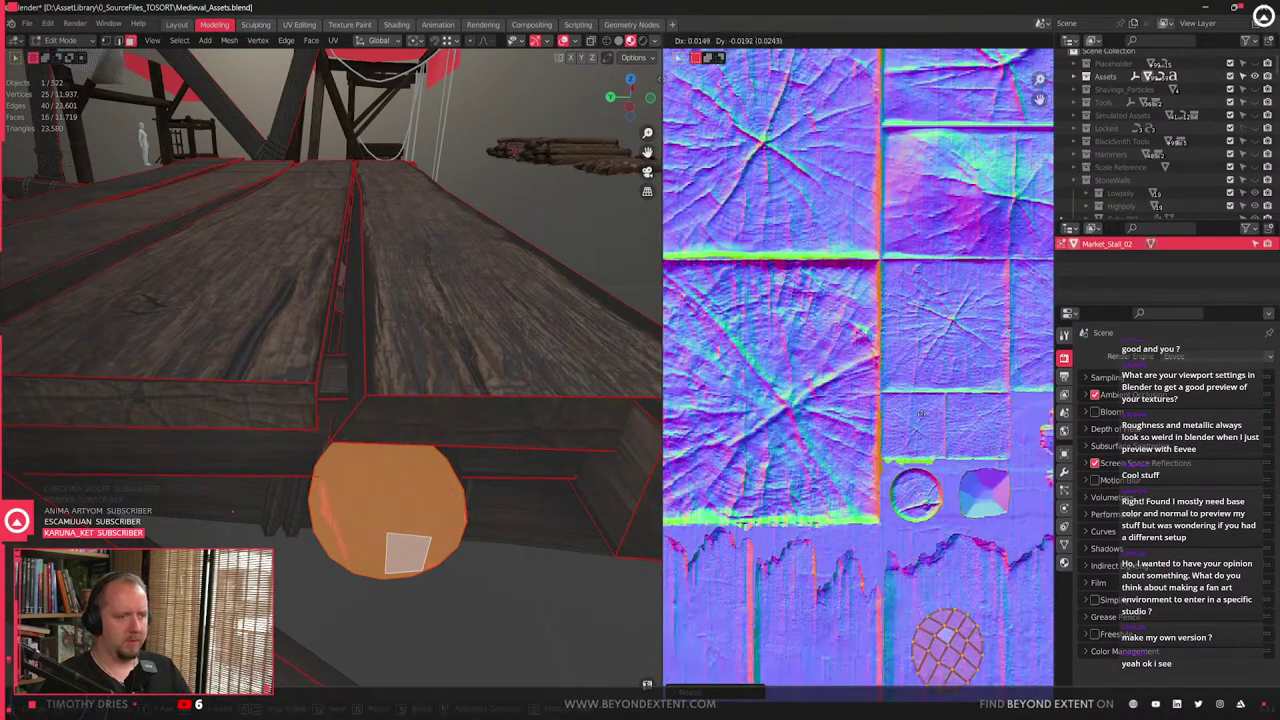
{"action": "left_click", "coordinate": [888, 366]}
{"action": "scroll", "coordinate": [910, 430], "scroll_direction": "down", "scroll_amount": 5}
{"action": "mouse_move", "coordinate": [919, 450]}
{"action": "middle_mouse_down"}
{"action": "mouse_move", "coordinate": [826, 476]}
{"action": "mouse_move", "coordinate": [939, 456]}
{"action": "middle_mouse_up"}
{"action": "scroll", "coordinate": [826, 476], "scroll_direction": "up", "scroll_amount": 2}
{"action": "key", "text": "g"}
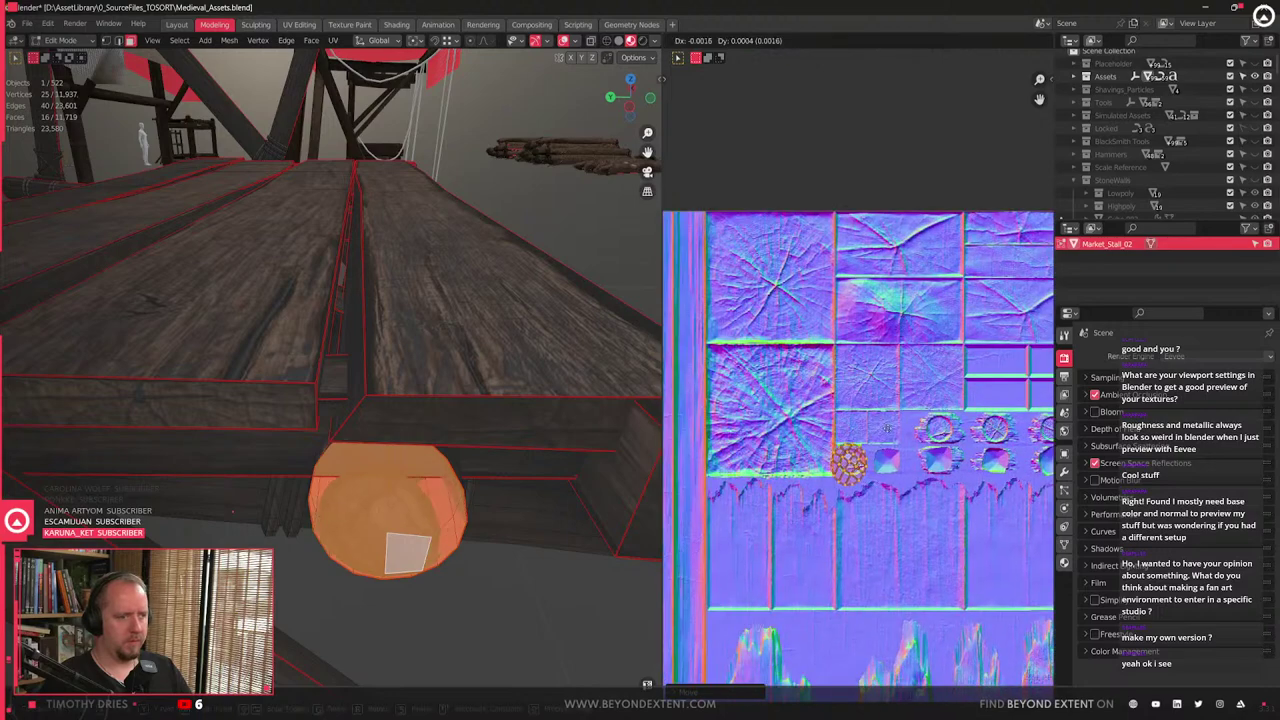
{"action": "left_click", "coordinate": [860, 405]}
{"action": "key", "text": "s"}
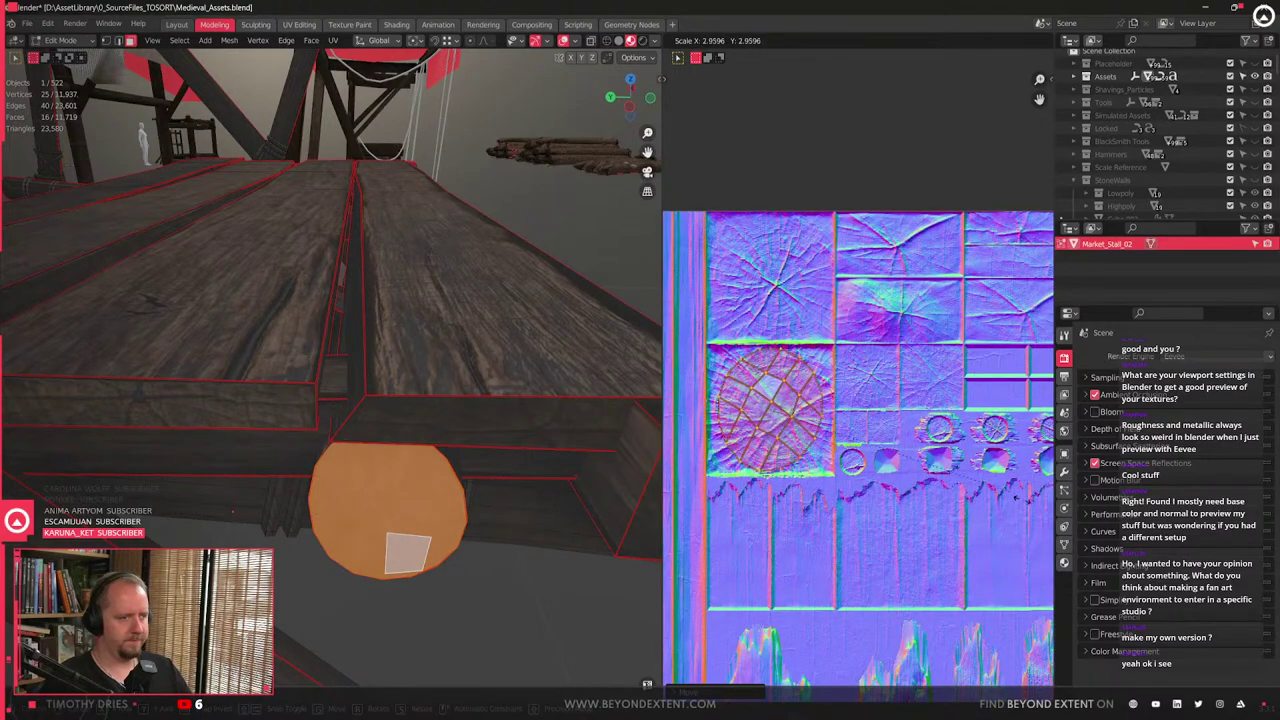
{"action": "left_click", "coordinate": [523, 570]}
- Select the log end on the other side of the stall, unwrap its faces and set their texel density
{"action": "middle_click_drag", "start_coordinate": [523, 570], "coordinate": [433, 409]}
{"action": "left_click", "coordinate": [433, 409]}
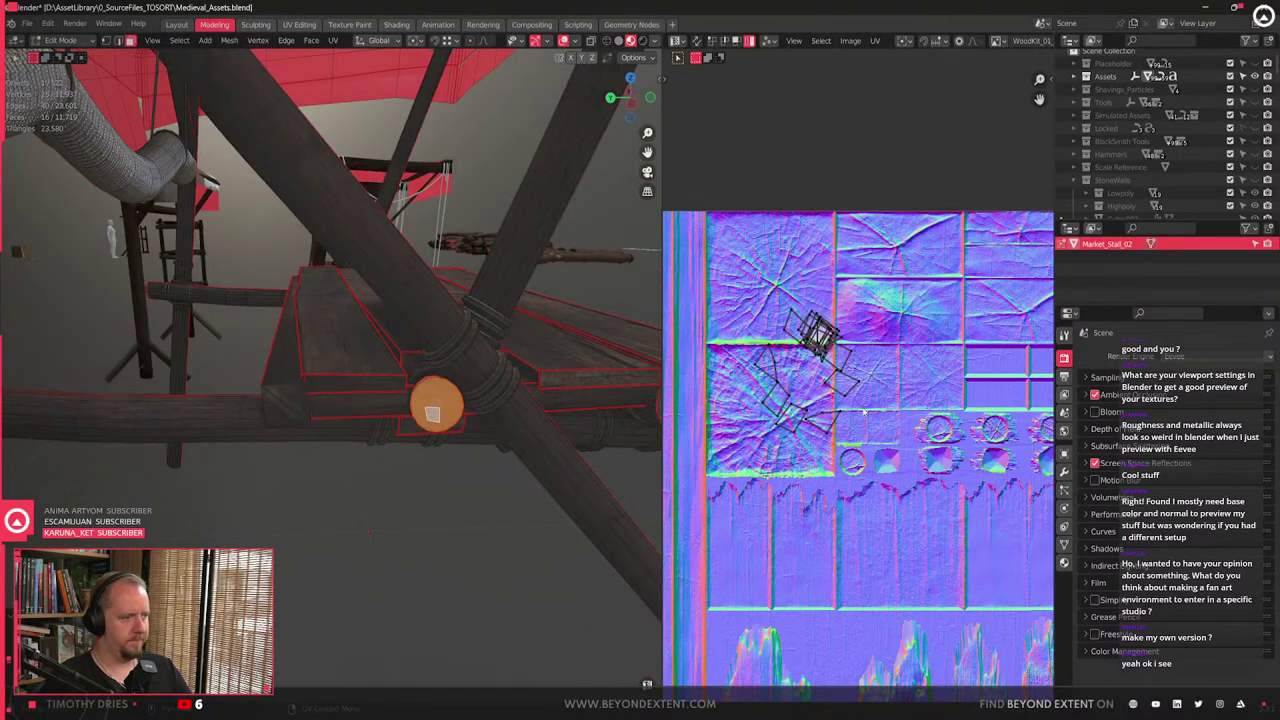
{"action": "key", "text": "q"}
{"action": "left_click", "coordinate": [862, 409]}
{"action": "key", "text": "q"}
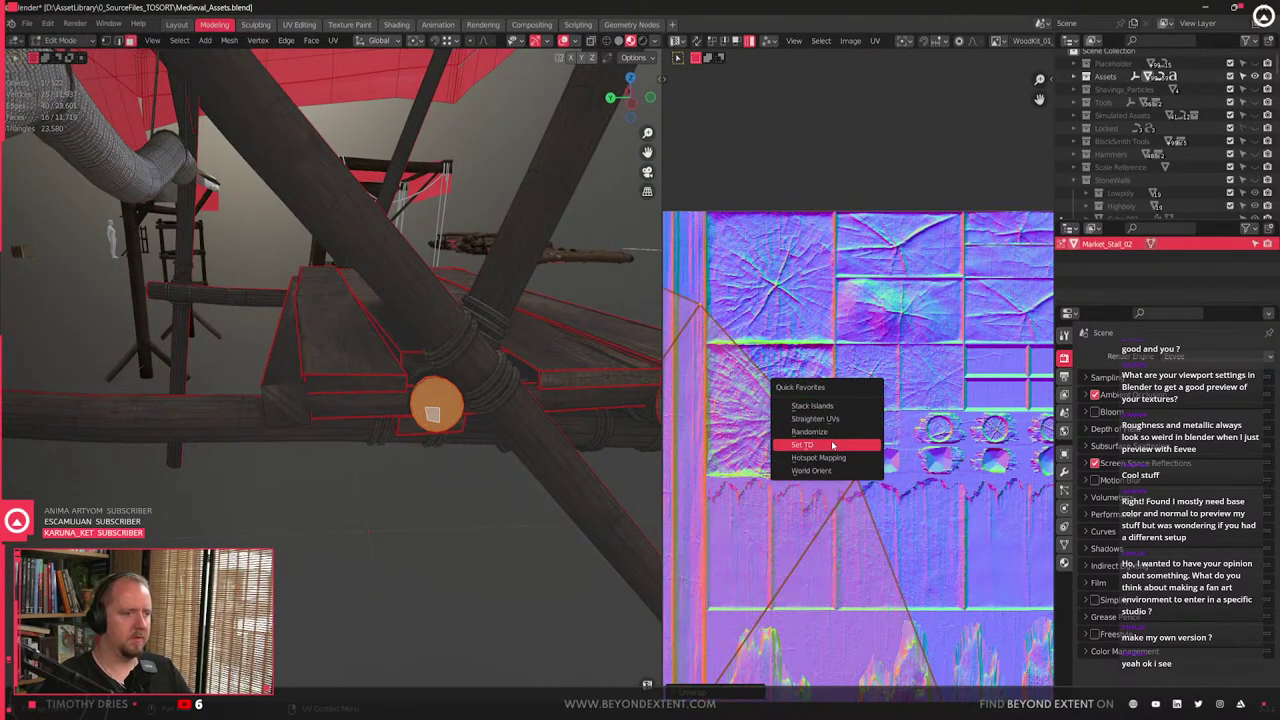
{"action": "left_click", "coordinate": [834, 446]}
- Move the second log-end island onto the lower large end-grain tile and scale it to about 0.86 to fit
{"action": "scroll", "coordinate": [834, 446], "scroll_direction": "down", "scroll_amount": 4}
{"action": "key", "text": "g"}
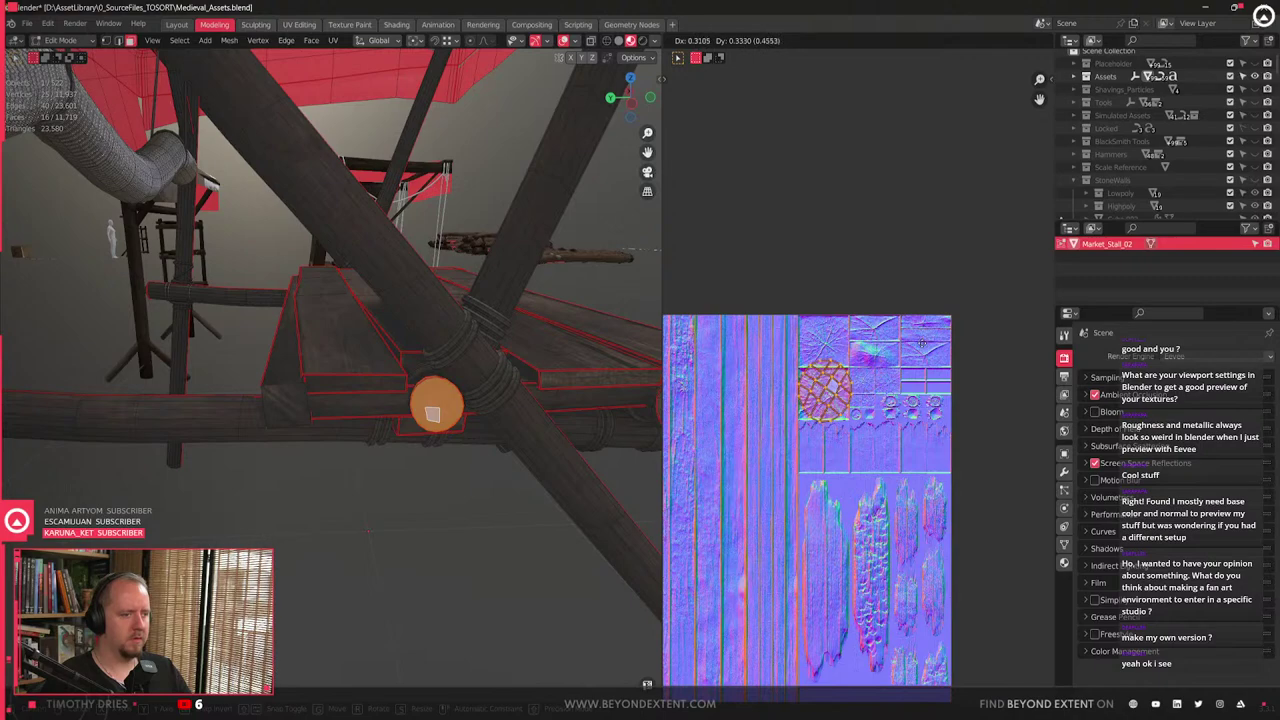
{"action": "left_click", "coordinate": [940, 380]}
{"action": "scroll", "coordinate": [950, 432], "scroll_direction": "up", "scroll_amount": 5}
{"action": "key", "text": "s"}
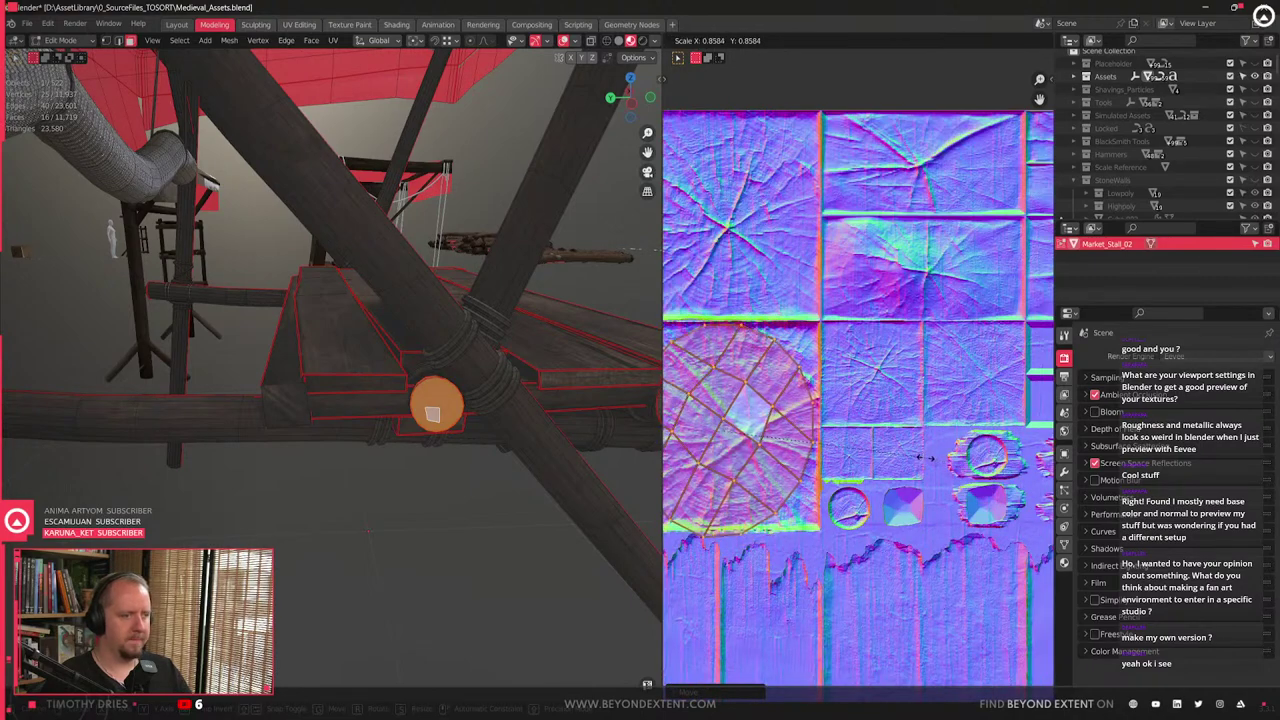
{"action": "left_click", "coordinate": [922, 456]}
{"action": "key", "text": "g"}
{"action": "left_click", "coordinate": [921, 454]}
{"action": "scroll", "coordinate": [365, 513], "scroll_direction": "down", "scroll_amount": 3}
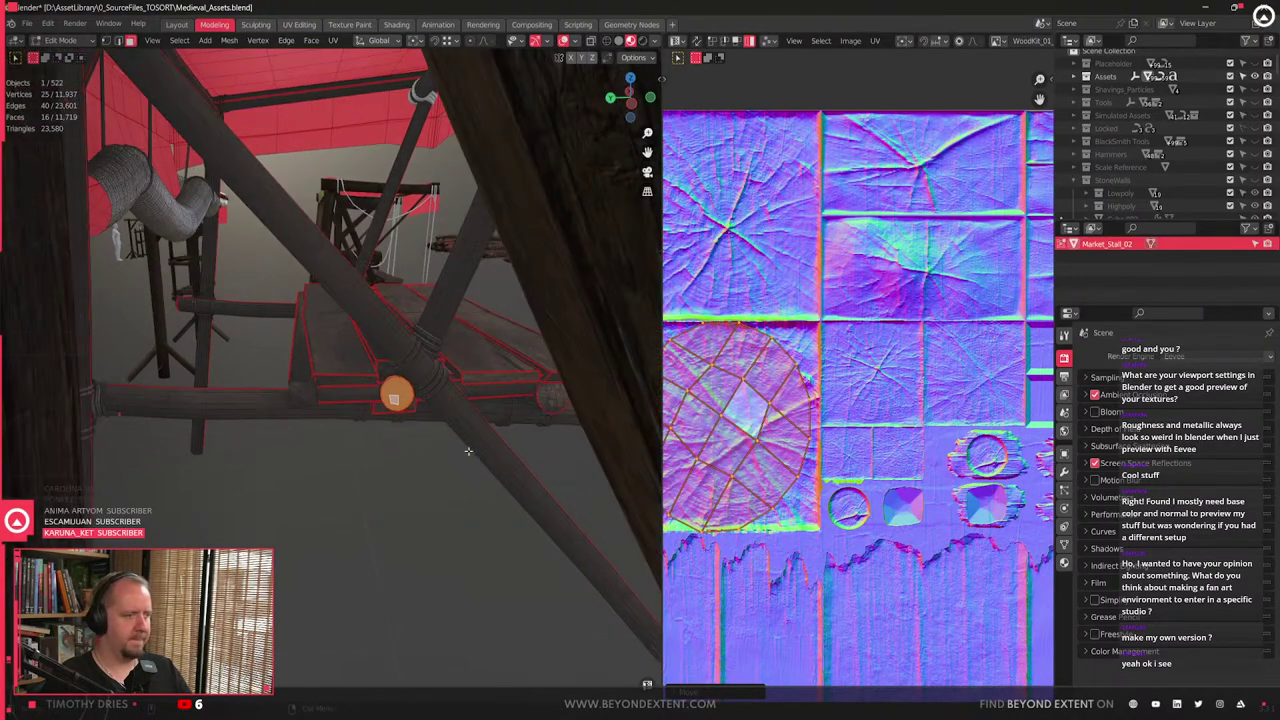
- Select all faces of the two log ends projecting beneath the stall's table and unwrap them
{"action": "middle_click_drag", "start_coordinate": [436, 508], "coordinate": [200, 486]}
{"action": "scroll", "coordinate": [292, 472], "scroll_direction": "down", "scroll_amount": 3}
{"action": "middle_click_drag", "start_coordinate": [402, 551], "coordinate": [380, 480], "text": "shift"}
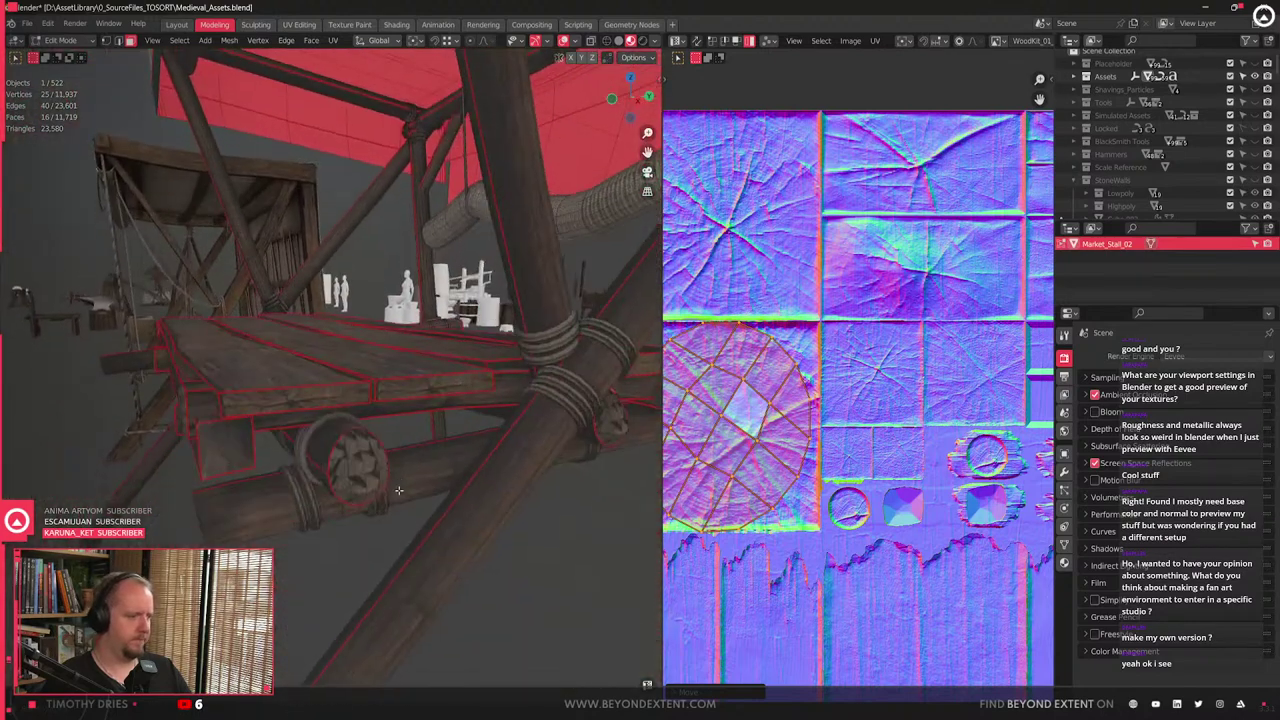
{"action": "left_click", "coordinate": [375, 479]}
{"action": "key", "text": "l"}
{"action": "left_click", "coordinate": [621, 424], "text": "shift"}
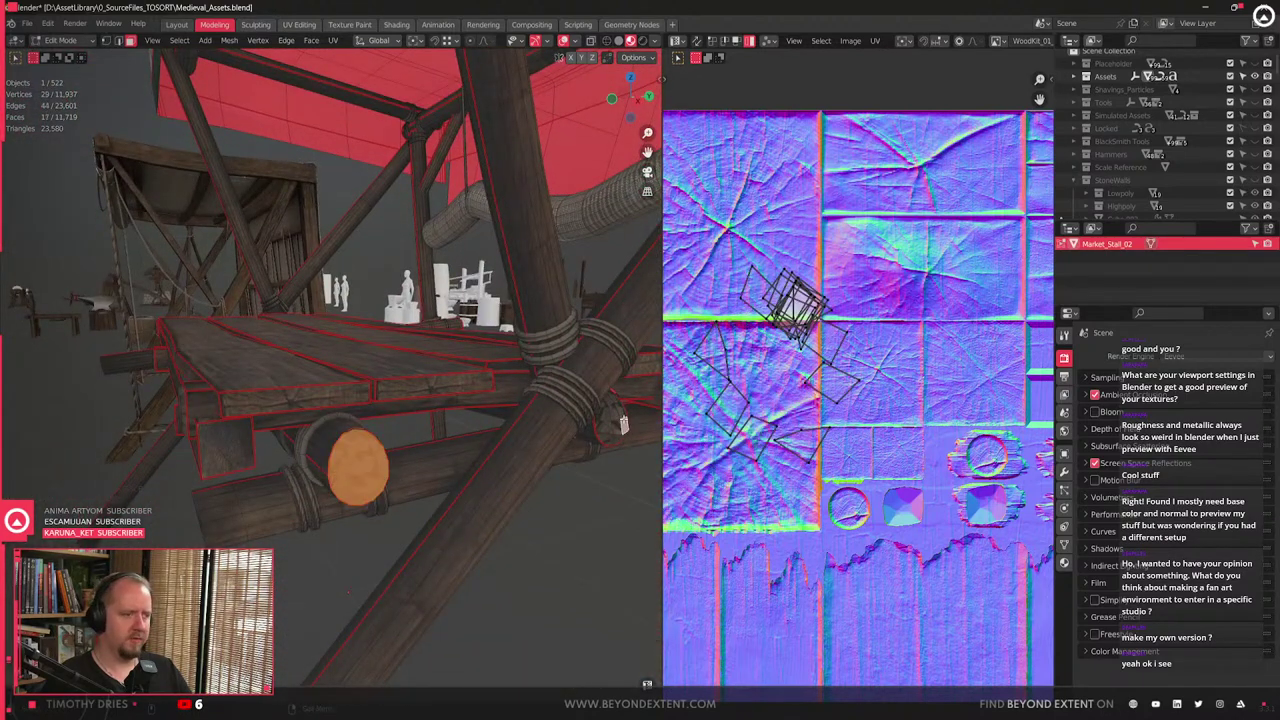
{"action": "key", "text": "l"}
{"action": "key", "text": "a"}
{"action": "key", "text": "u"}
{"action": "left_click", "coordinate": [858, 441]}
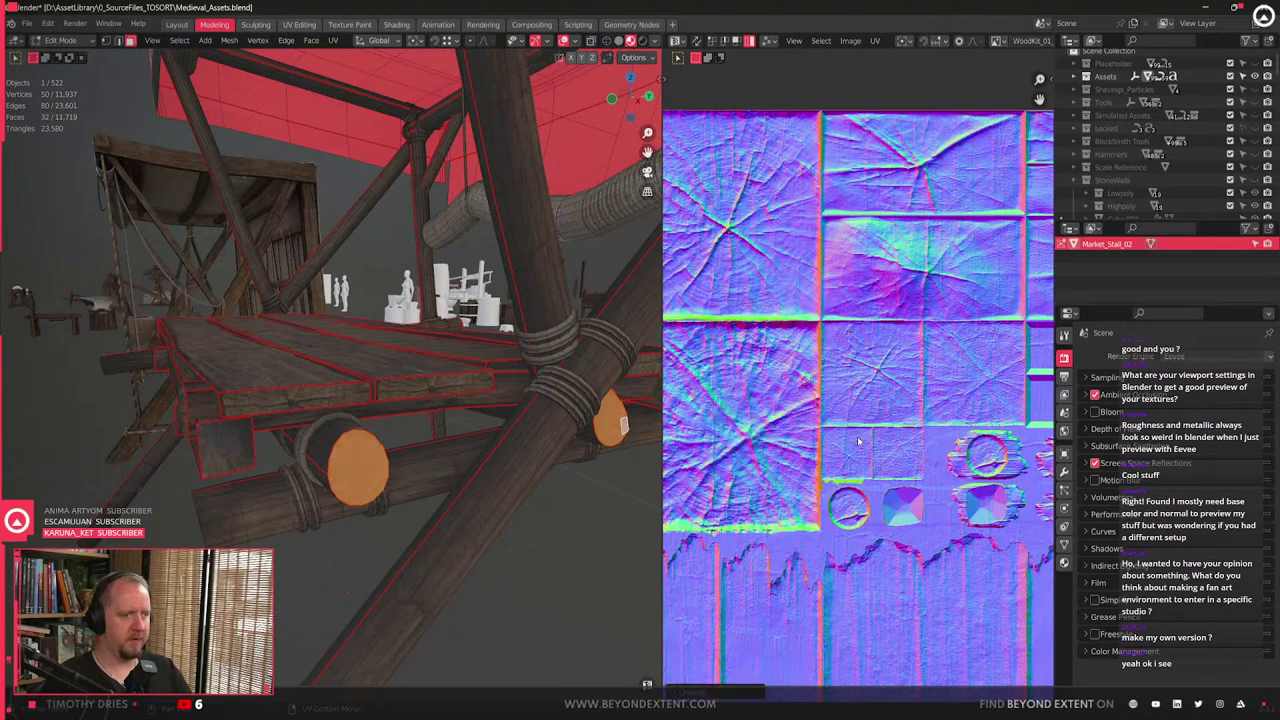
- Set the texel density of the two unwrapped log-end islands and stack them
{"action": "scroll", "coordinate": [858, 441], "scroll_direction": "down", "scroll_amount": 6}
{"action": "middle_click_drag", "start_coordinate": [817, 616], "coordinate": [851, 451]}
{"action": "key", "text": "q"}
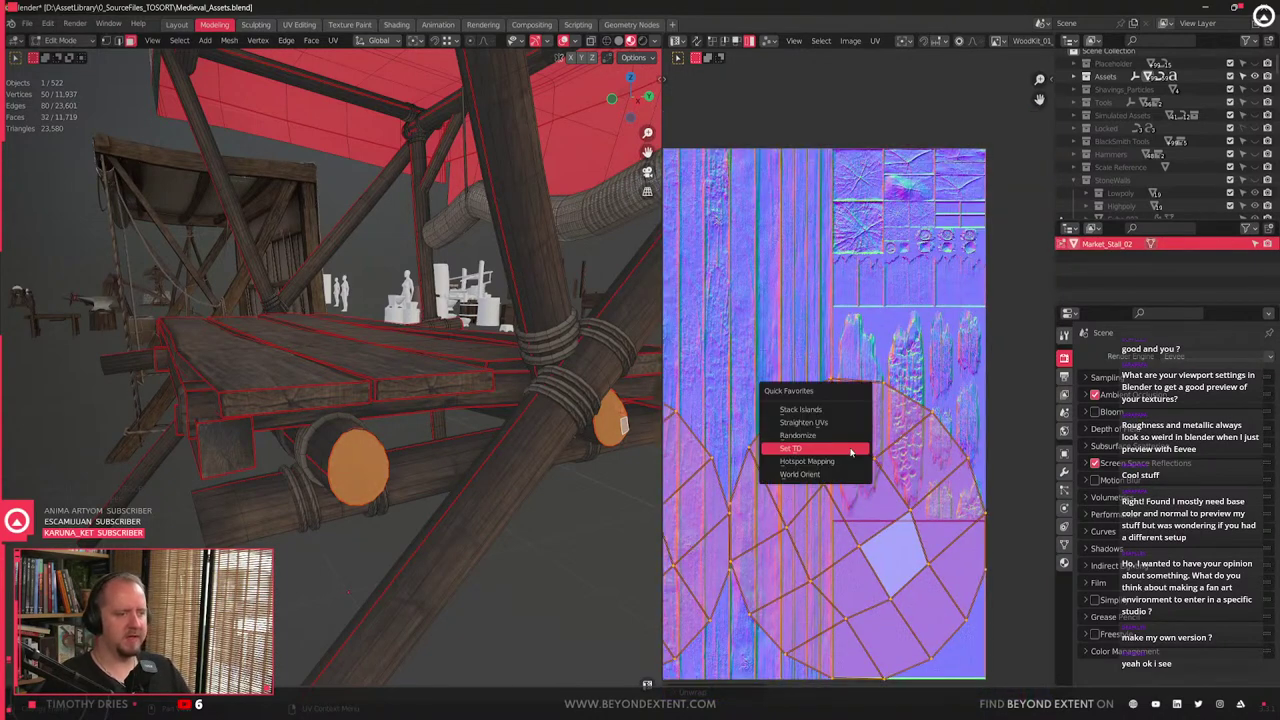
{"action": "left_click", "coordinate": [851, 453]}
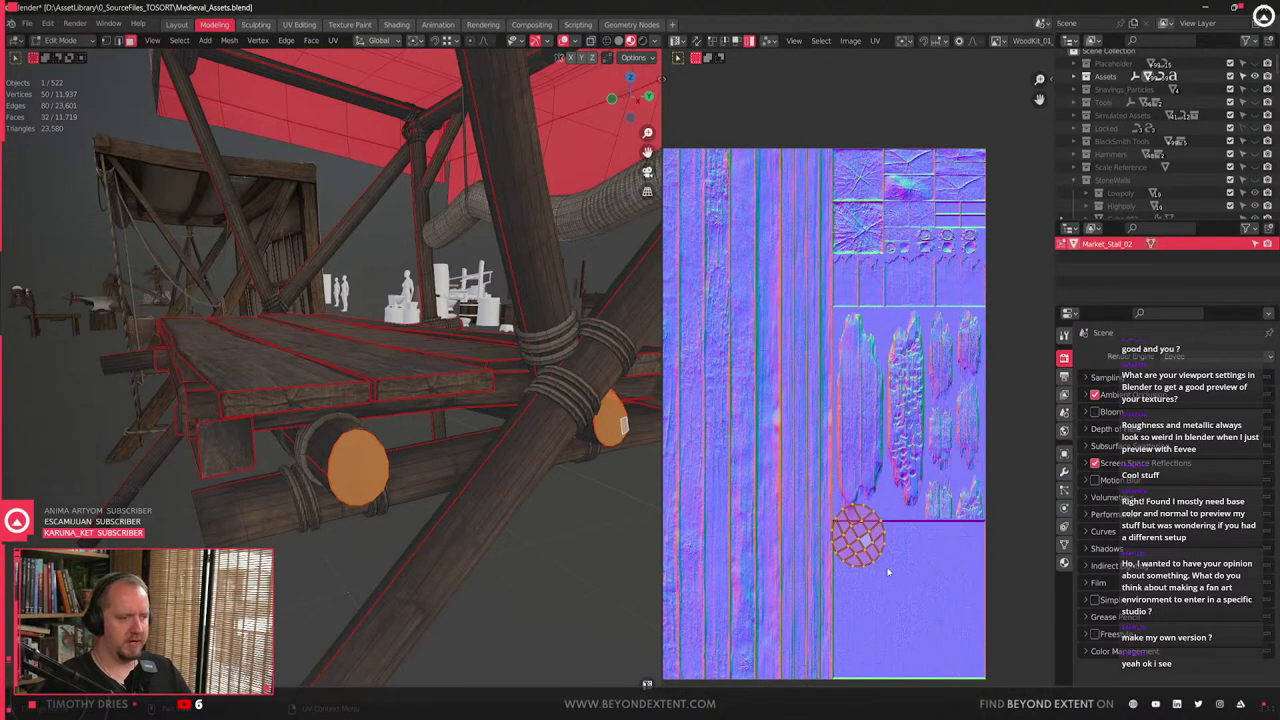
{"action": "key", "text": "q"}
{"action": "left_click", "coordinate": [846, 414]}
{"action": "scroll", "coordinate": [810, 455], "scroll_direction": "down", "scroll_amount": 2}
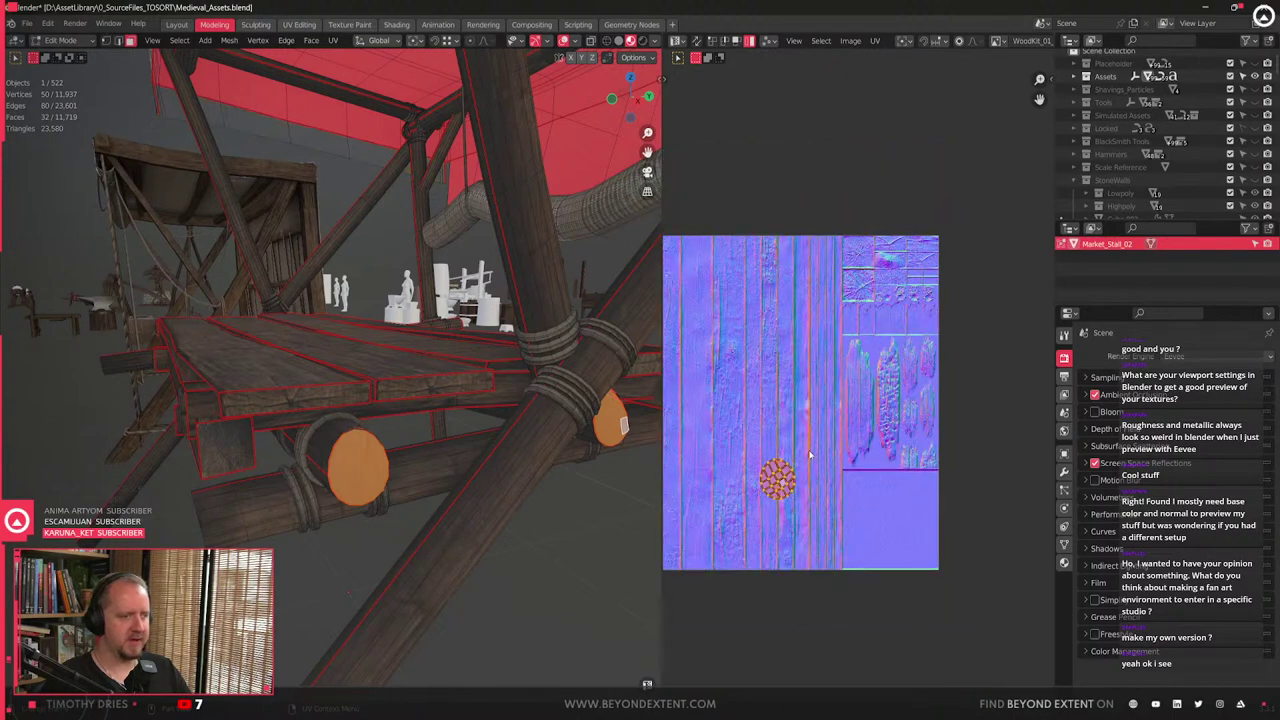
- Move the log-end islands onto the lower large end-grain tile of the trim sheet
{"action": "key", "text": "g"}
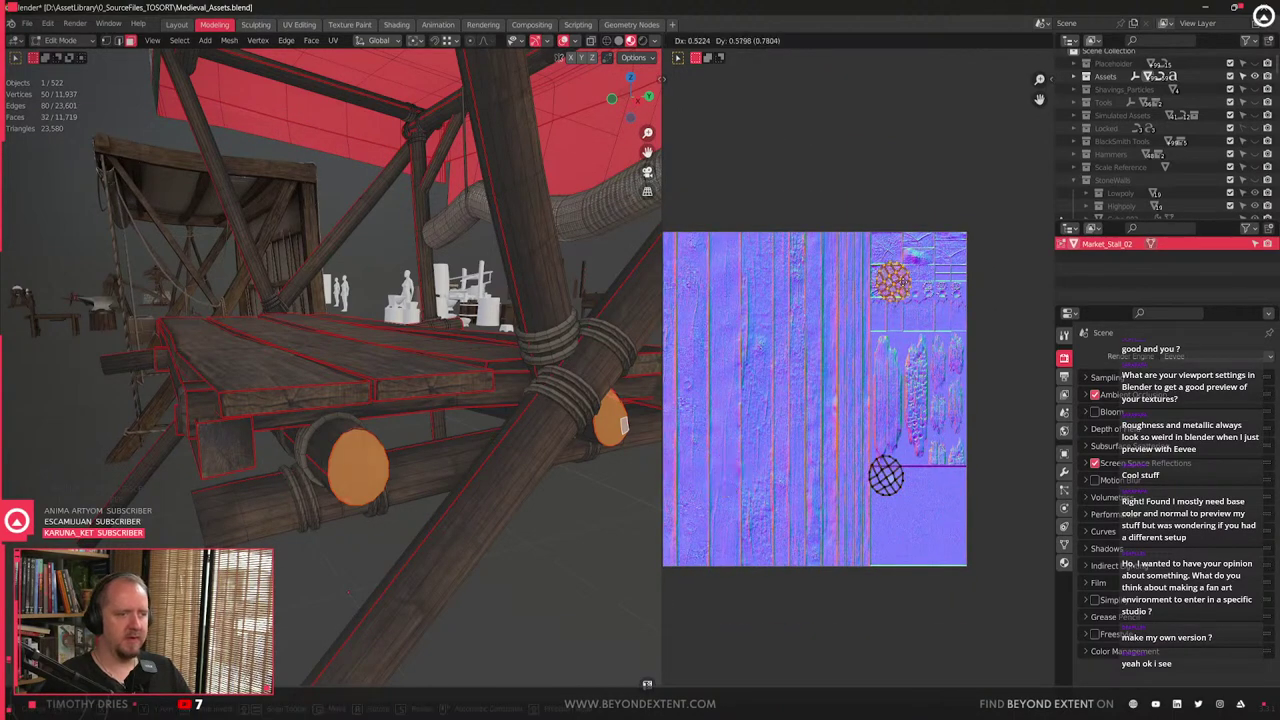
{"action": "left_click", "coordinate": [904, 282]}
{"action": "left_click", "coordinate": [888, 474]}
{"action": "key", "text": "g"}
{"action": "left_click", "coordinate": [896, 274]}
{"action": "scroll", "coordinate": [896, 272], "scroll_direction": "up", "scroll_amount": 5}
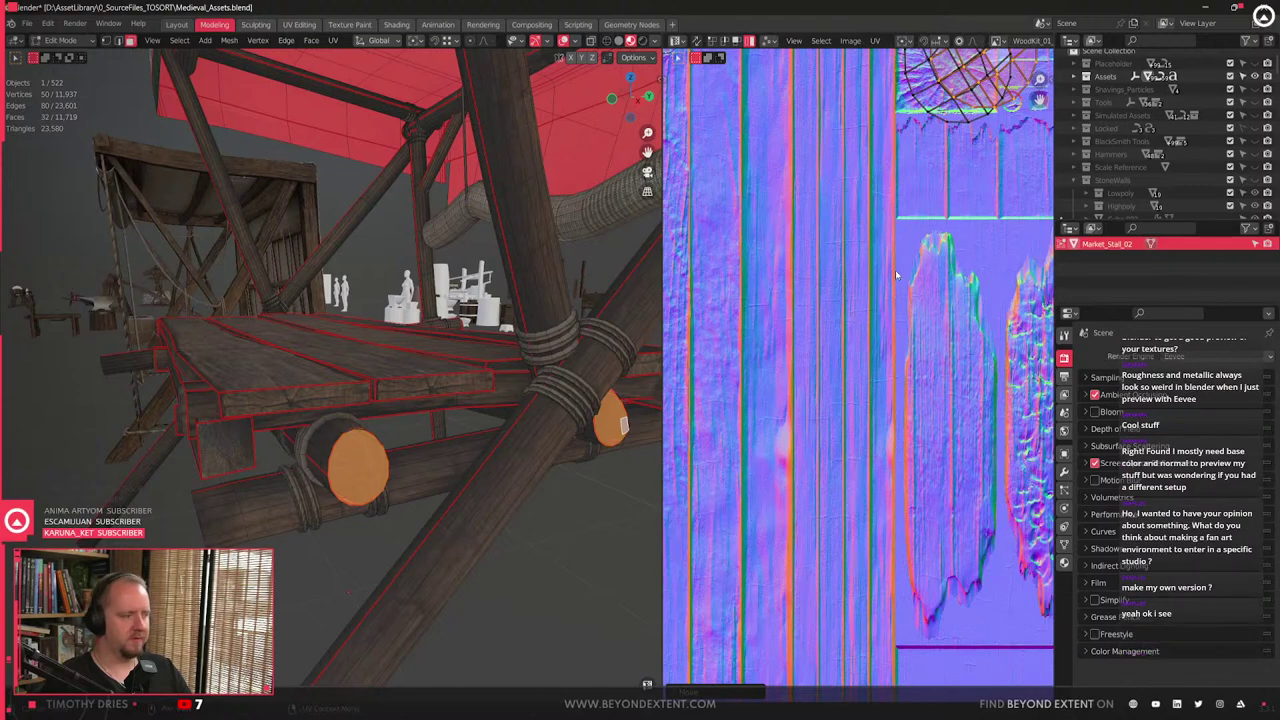
{"action": "middle_click_drag", "start_coordinate": [896, 274], "coordinate": [840, 400]}
{"action": "scroll", "coordinate": [882, 328], "scroll_direction": "up", "scroll_amount": 2}
{"action": "middle_click_drag", "start_coordinate": [882, 330], "coordinate": [853, 459]}
{"action": "scroll", "coordinate": [849, 448], "scroll_direction": "down", "scroll_amount": 2}
{"action": "key", "text": "g"}
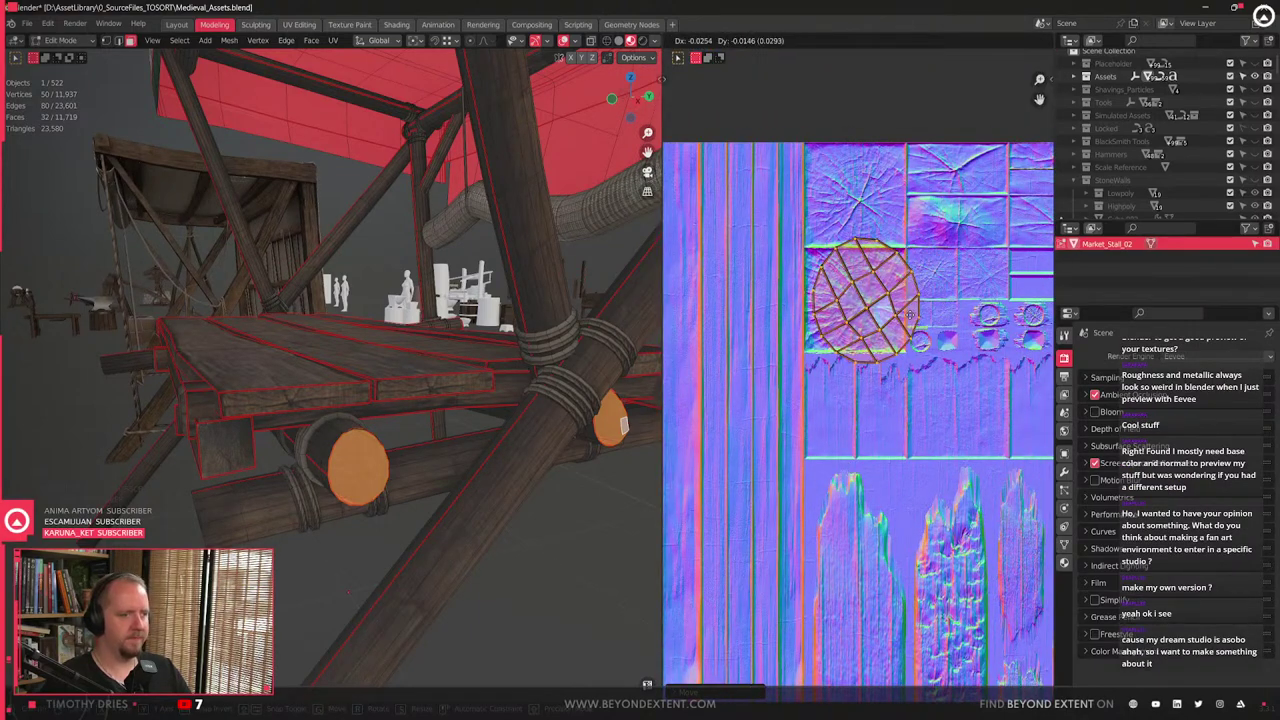
{"action": "left_click", "coordinate": [908, 318]}
- Scale the log-end islands down to fit inside the lower large end-grain tile
{"action": "scroll", "coordinate": [920, 400], "scroll_direction": "up", "scroll_amount": 3}
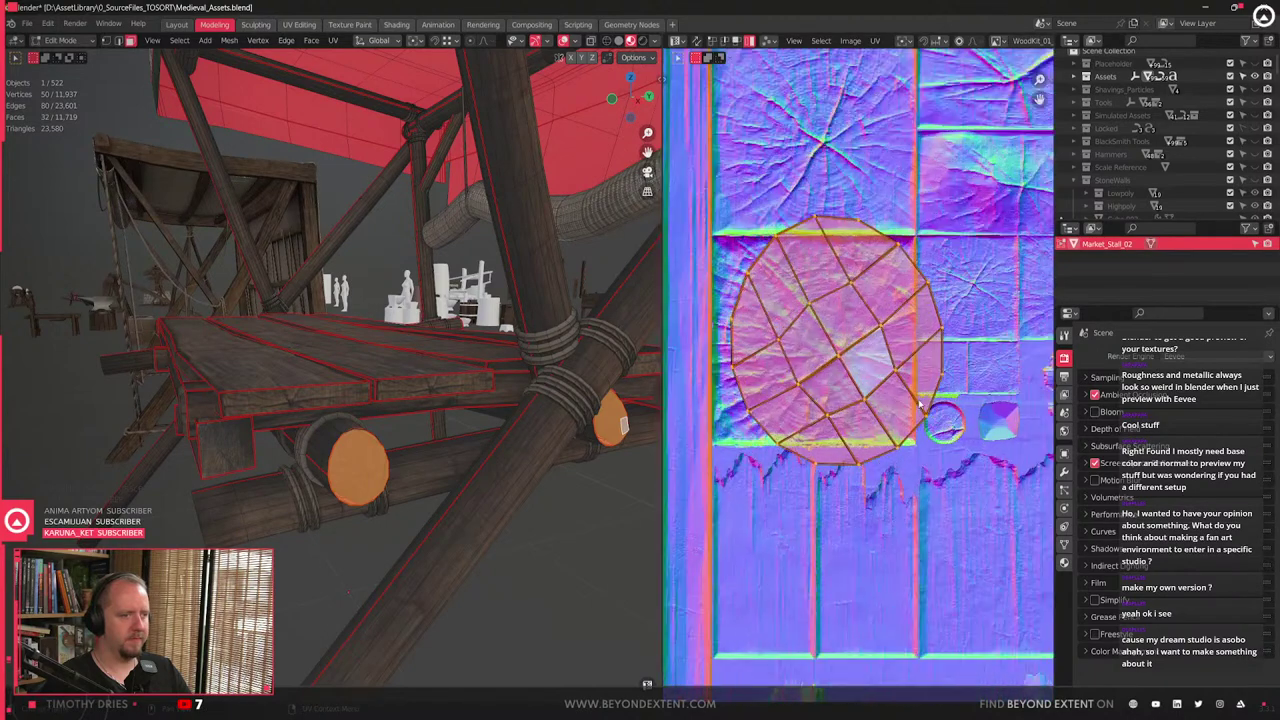
{"action": "key", "text": "s"}
{"action": "key", "text": "Return"}
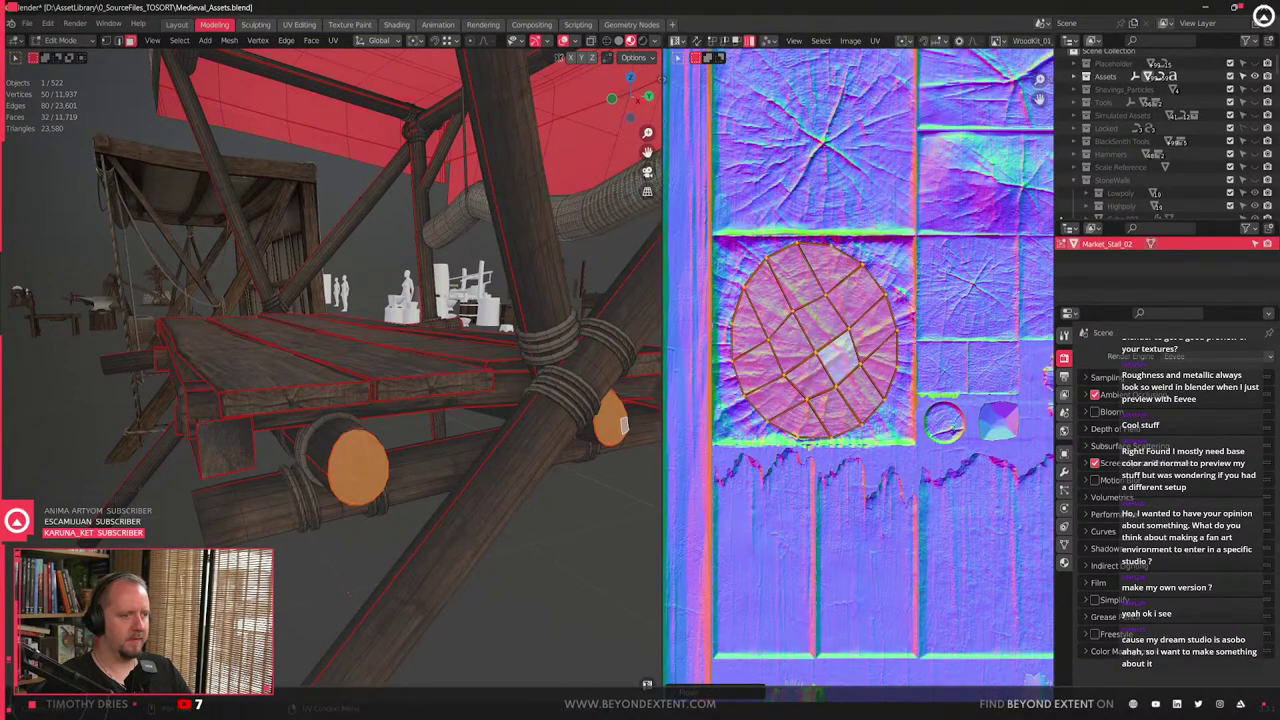
{"action": "key", "text": "s"}
{"action": "left_click", "coordinate": [941, 445]}
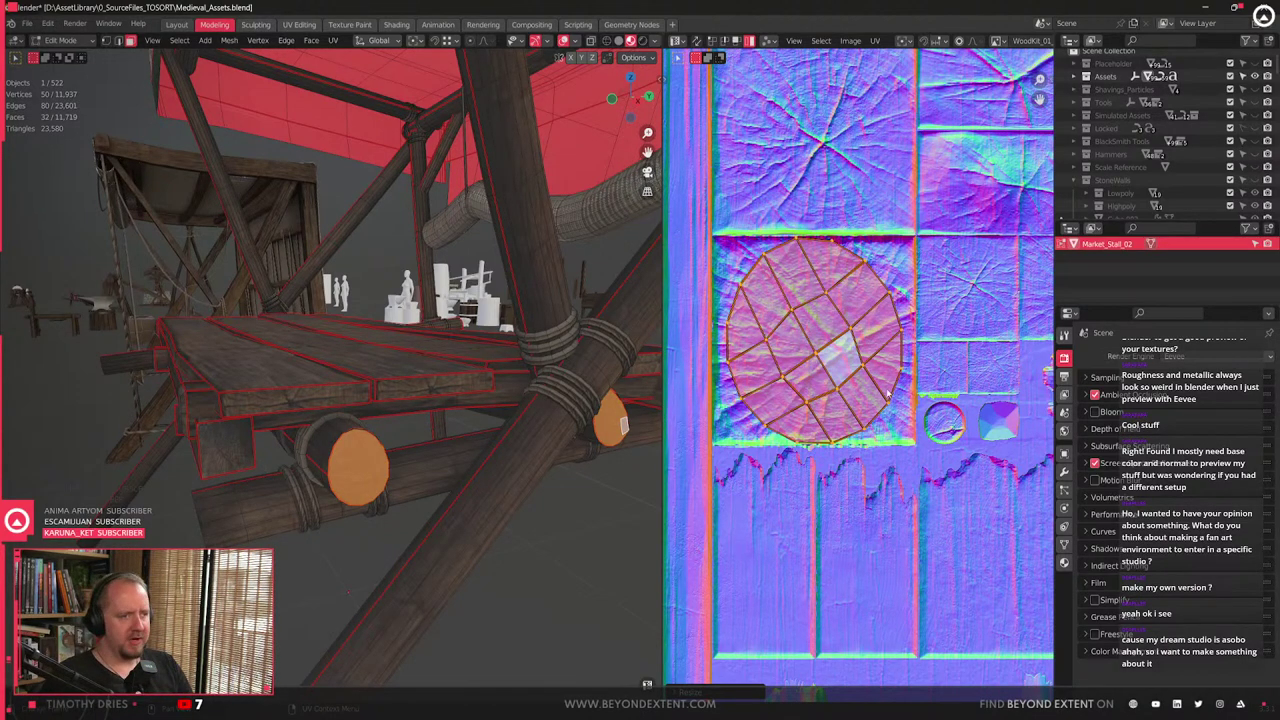
- Select both end faces of the lower supporting log beneath the stall's table and unwrap them
{"action": "scroll", "coordinate": [876, 400], "scroll_direction": "down", "scroll_amount": 4}
{"action": "middle_click_drag", "start_coordinate": [876, 400], "coordinate": [865, 422]}
{"action": "scroll", "coordinate": [480, 448], "scroll_direction": "down", "scroll_amount": 5}
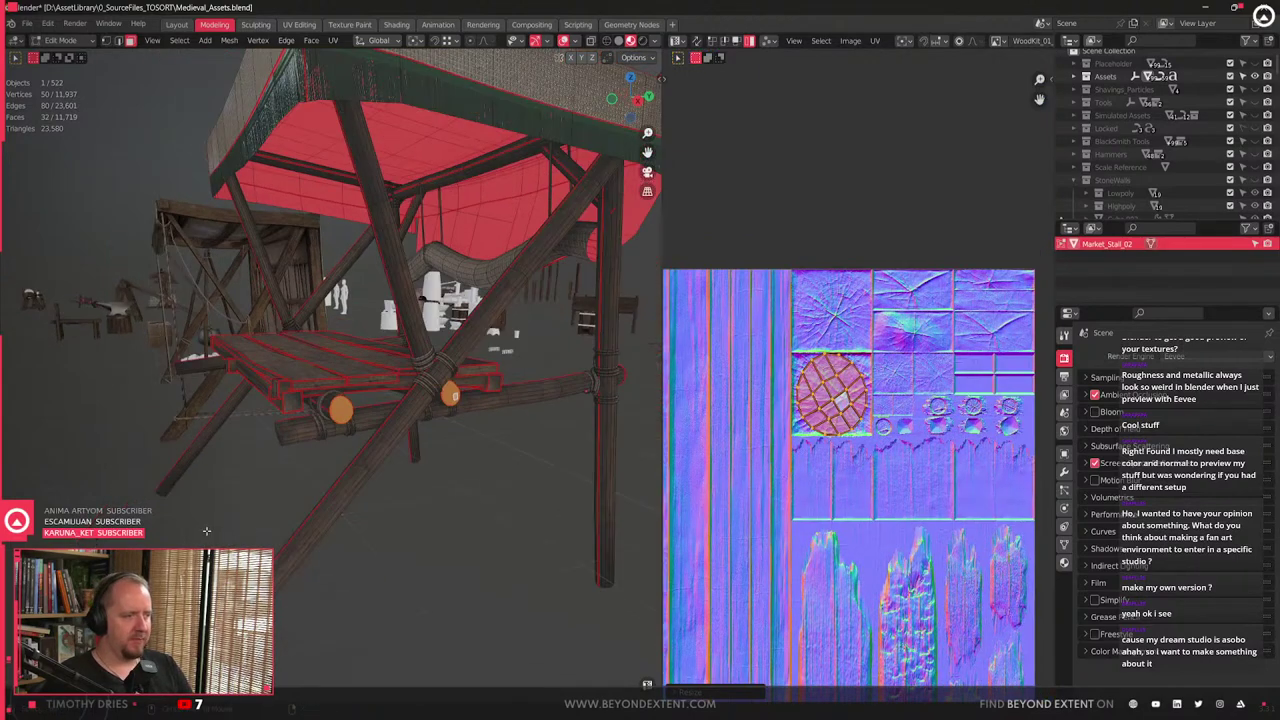
{"action": "middle_click_drag", "start_coordinate": [206, 529], "coordinate": [379, 529]}
{"action": "scroll", "coordinate": [321, 432], "scroll_direction": "up", "scroll_amount": 5}
{"action": "middle_click_drag", "start_coordinate": [321, 432], "coordinate": [319, 494]}
{"action": "left_click", "coordinate": [363, 436]}
{"action": "left_click", "coordinate": [168, 454], "text": "shift"}
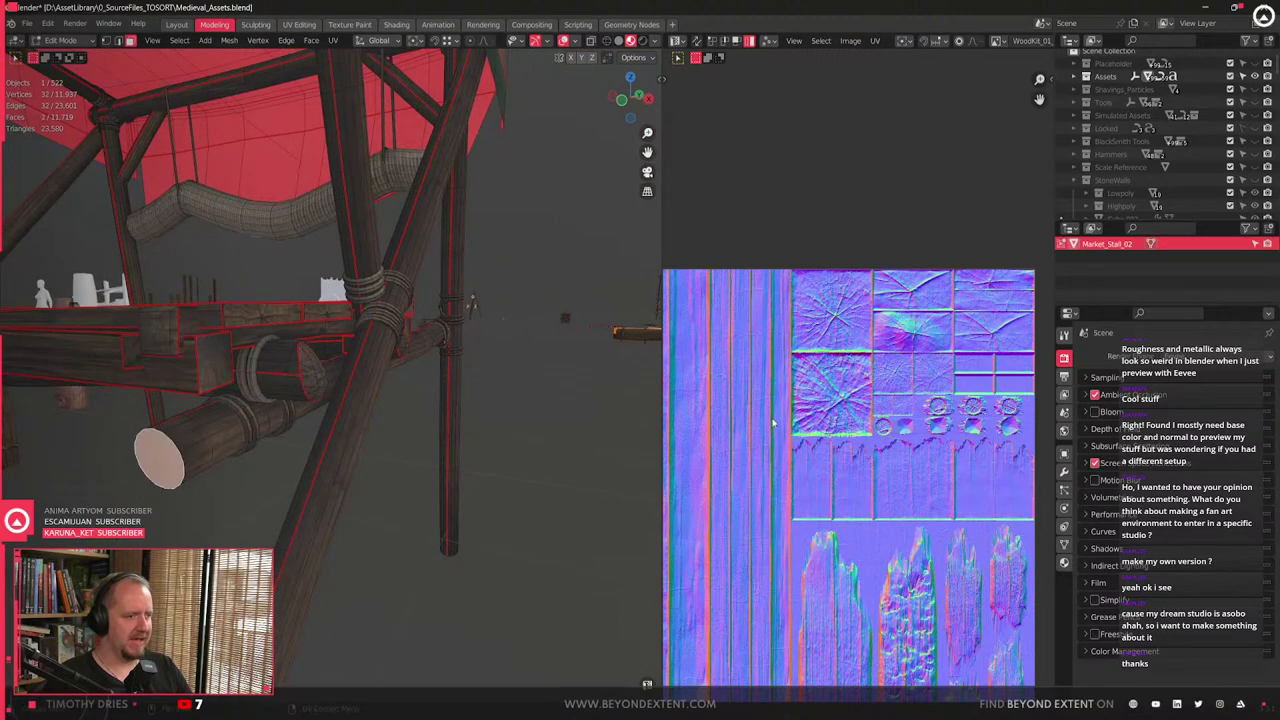
{"action": "scroll", "coordinate": [880, 511], "scroll_direction": "up", "scroll_amount": 2}
{"action": "key", "text": "u"}
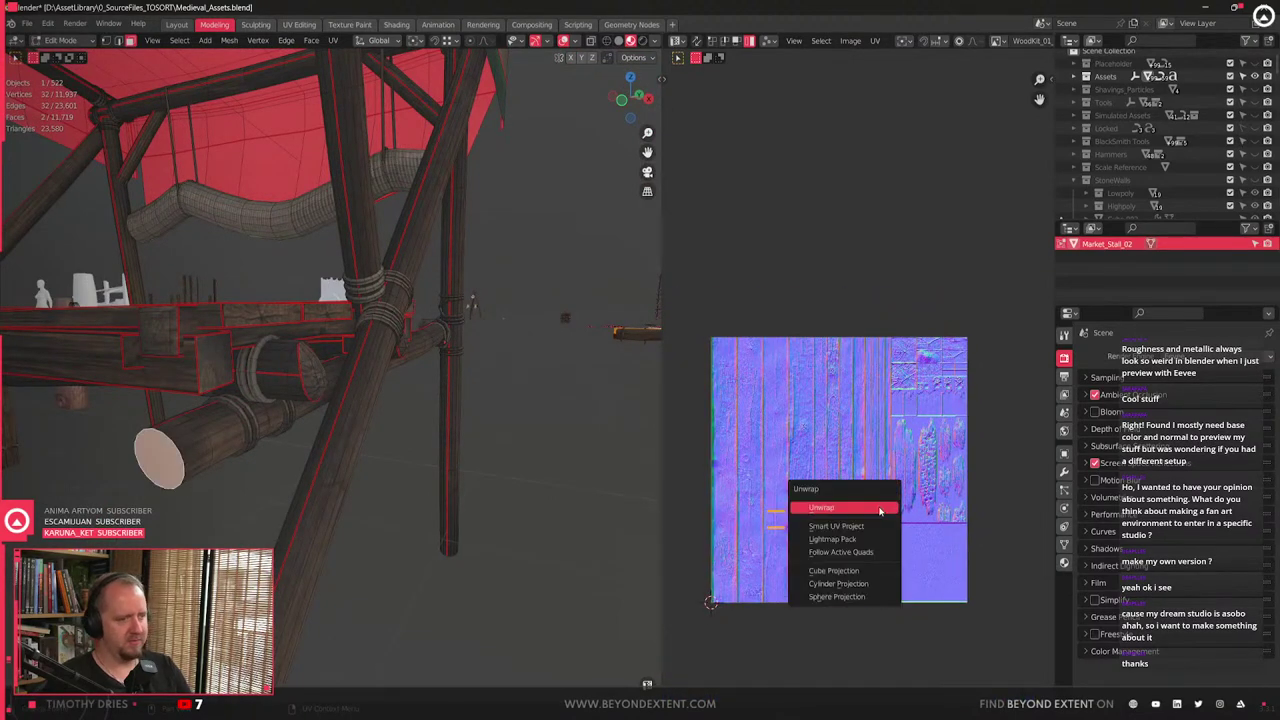
{"action": "left_click", "coordinate": [880, 510]}
- Try to stack the two lower-log islands and set their texel density
{"action": "key", "text": "q"}
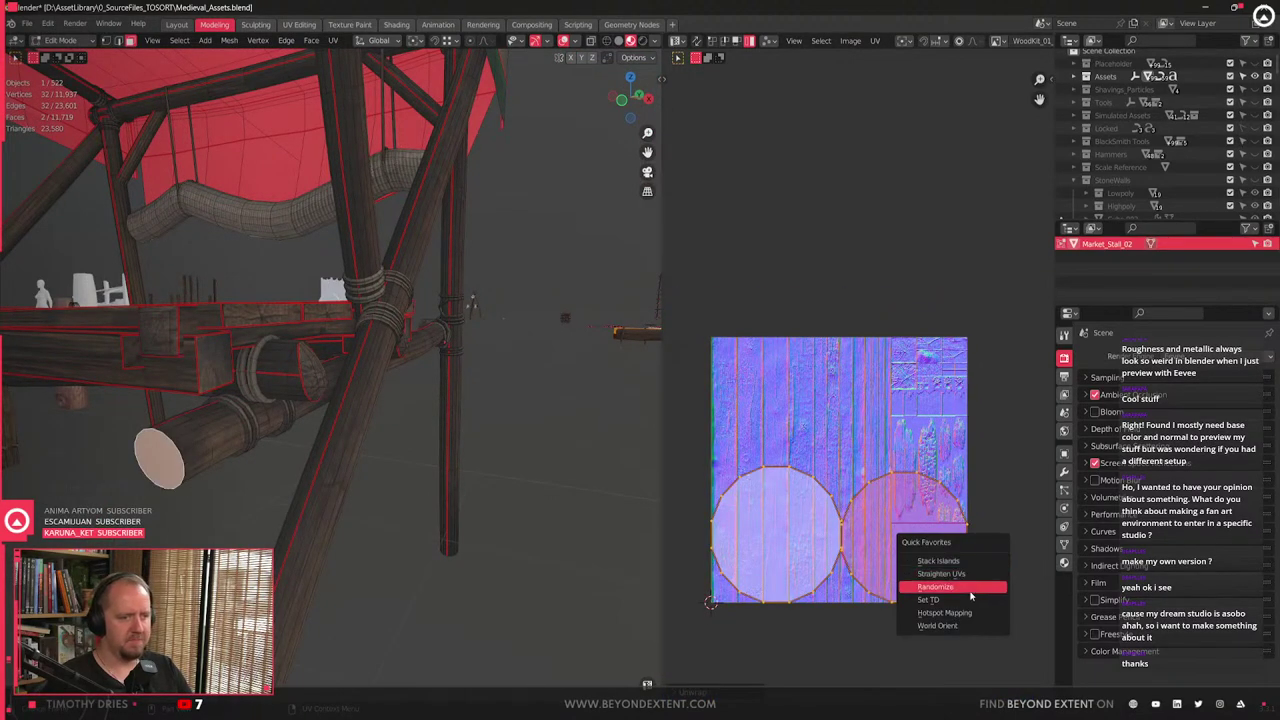
{"action": "left_click", "coordinate": [972, 560]}
{"action": "left_click", "coordinate": [918, 545], "text": "shift"}
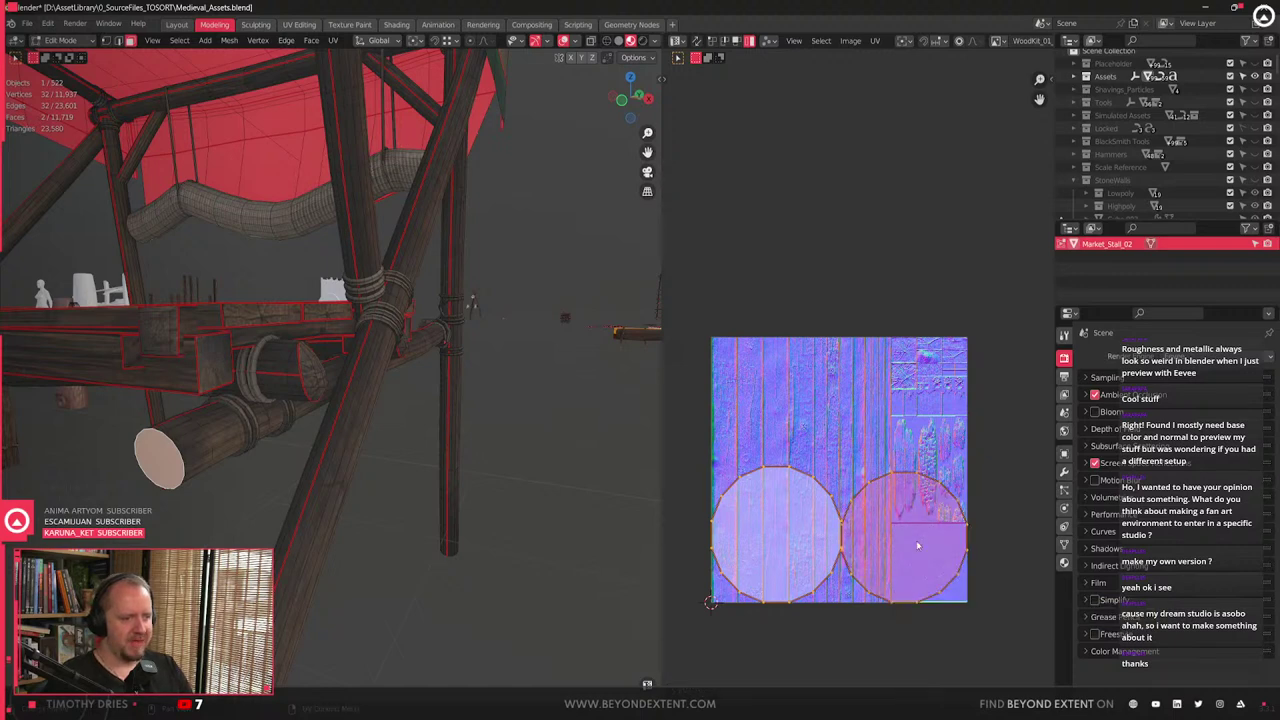
{"action": "key", "text": "q"}
{"action": "left_click", "coordinate": [905, 580]}
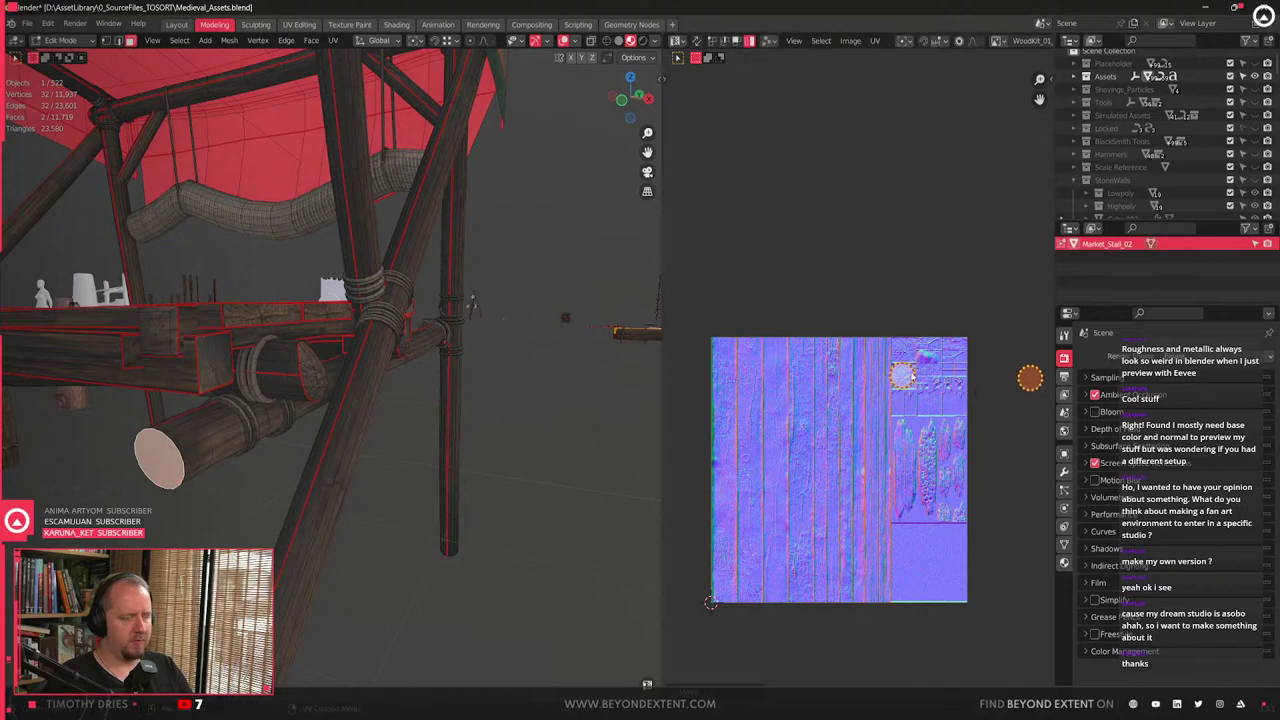
- Move the two lower-log islands over each other on the lower large end-grain tile
{"action": "scroll", "coordinate": [937, 407], "scroll_direction": "up", "scroll_amount": 5}
{"action": "scroll", "coordinate": [937, 407], "scroll_direction": "down", "scroll_amount": 3}
{"action": "key", "text": "g"}
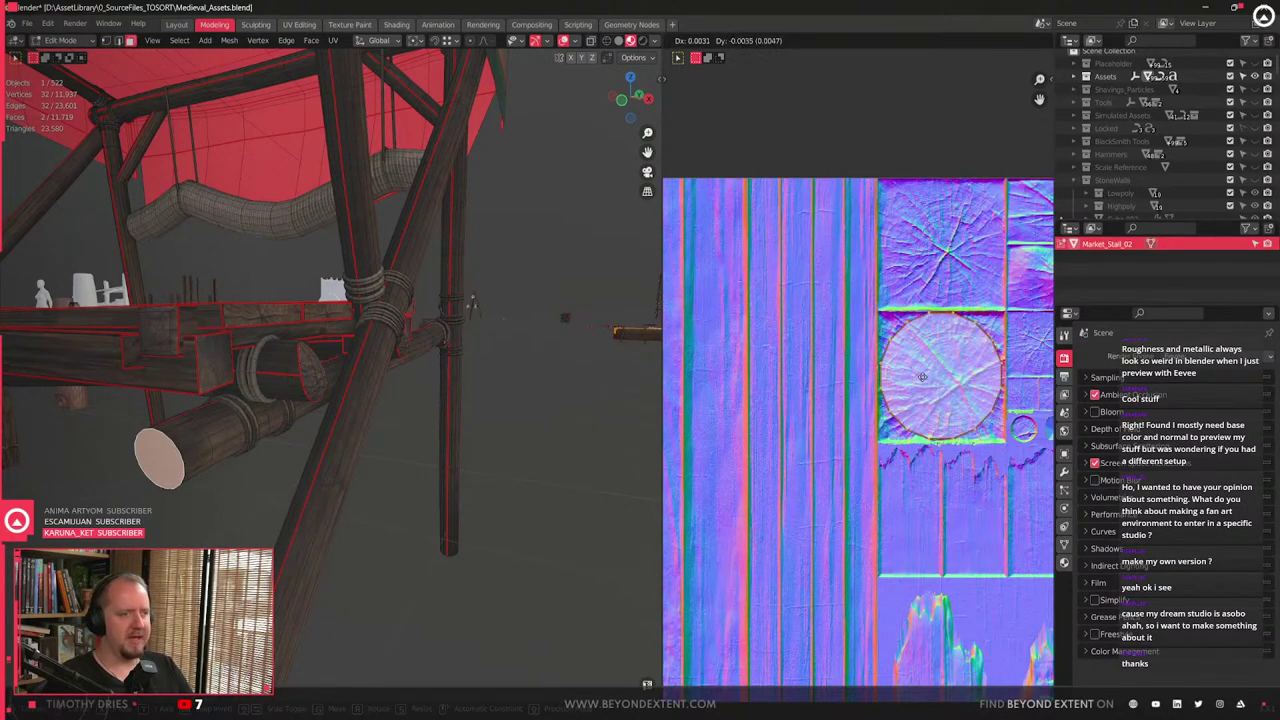
{"action": "scroll", "coordinate": [930, 381], "scroll_direction": "down", "scroll_amount": 4}
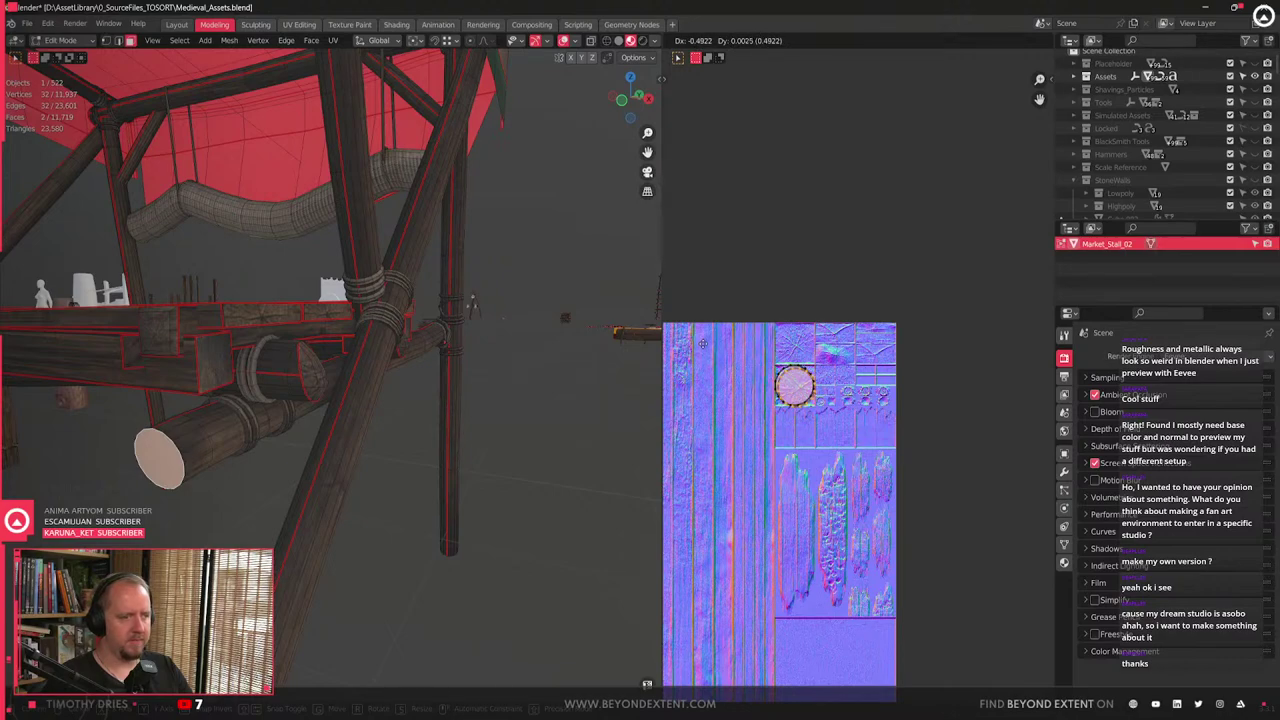
{"action": "left_click", "coordinate": [704, 332]}
{"action": "scroll", "coordinate": [790, 380], "scroll_direction": "up", "scroll_amount": 5}
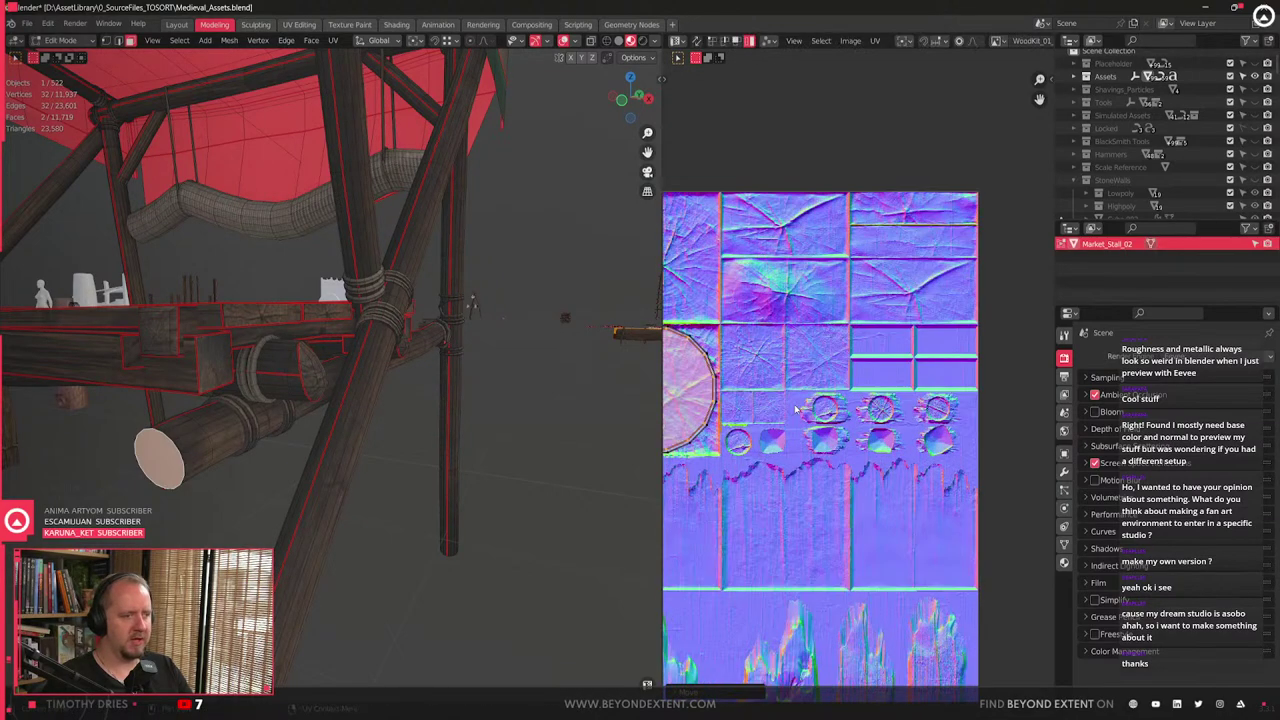
- Scale the lower-log islands to the end-grain tile's size and center them within its borders
{"action": "key", "text": "s"}
{"action": "left_click", "coordinate": [994, 478]}
{"action": "key", "text": "g"}
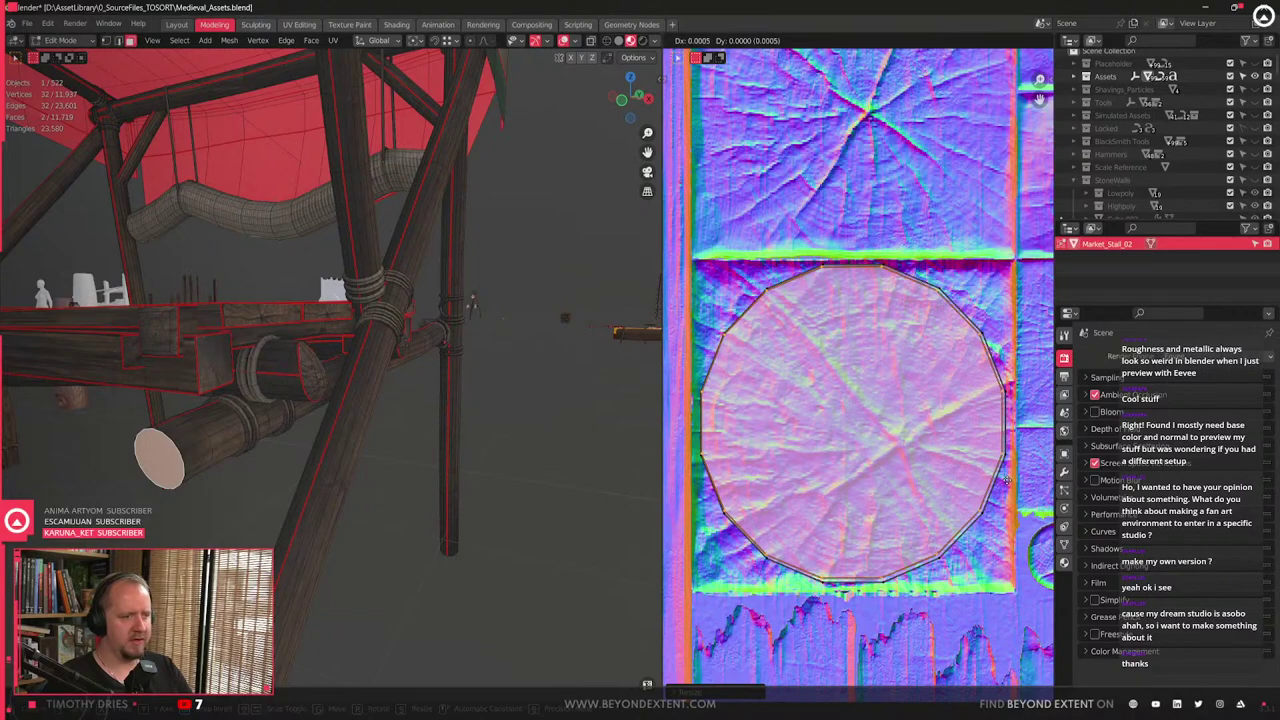
{"action": "left_click", "coordinate": [1006, 484]}
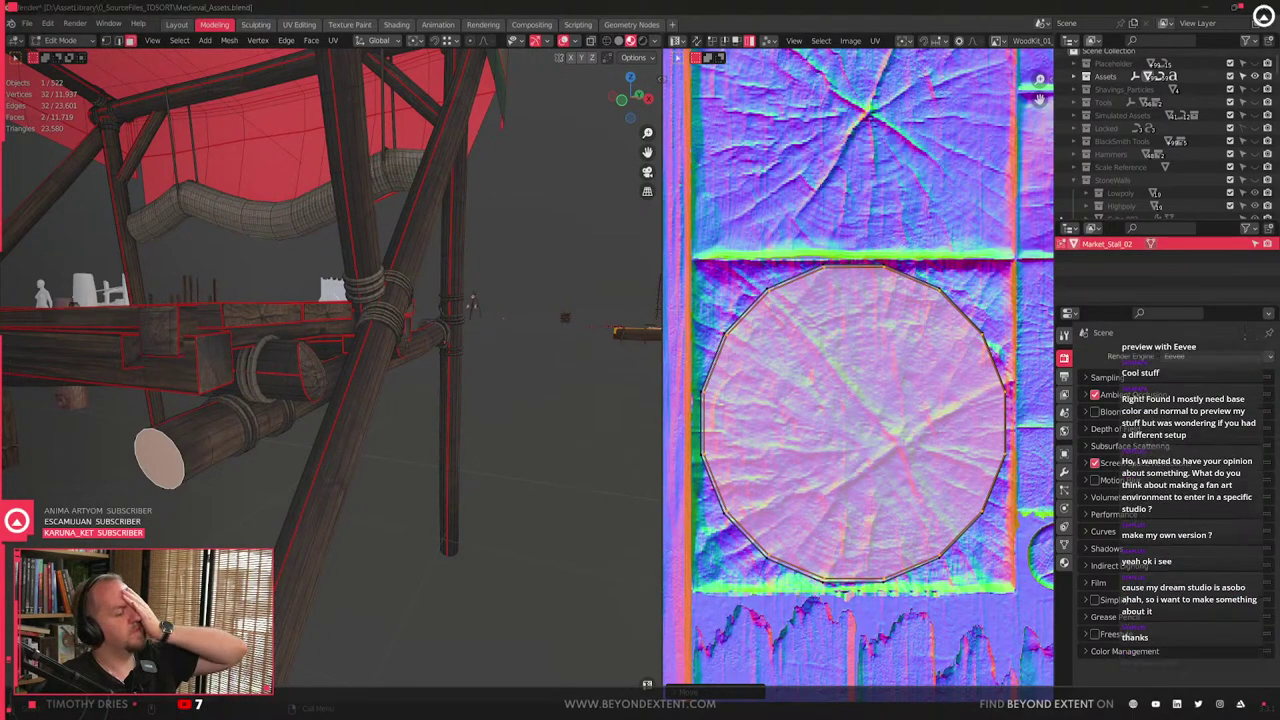
- Scale the lower-log island to about 0.988 to keep it inside the end-grain tile
{"action": "key", "text": "alt+Tab"}
{"action": "key", "text": "alt+Tab"}
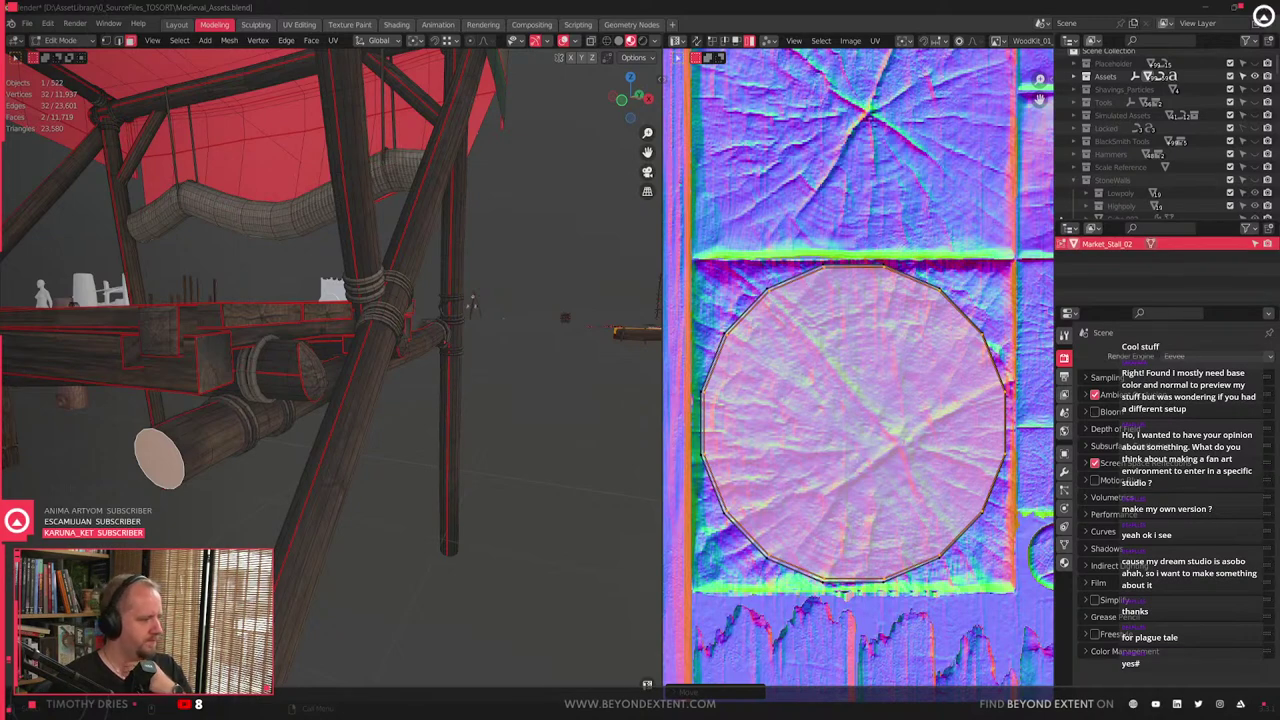
{"action": "scroll", "coordinate": [845, 390], "scroll_direction": "down", "scroll_amount": 4}
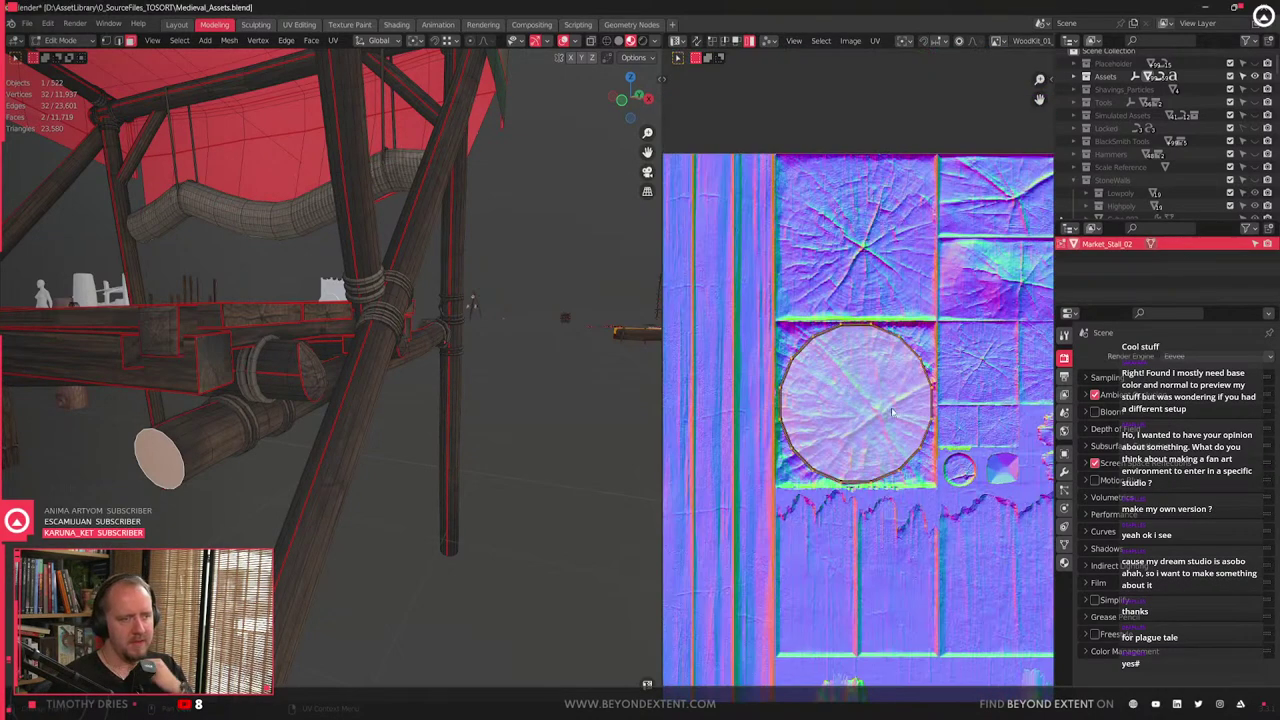
{"action": "scroll", "coordinate": [860, 405], "scroll_direction": "up", "scroll_amount": 3}
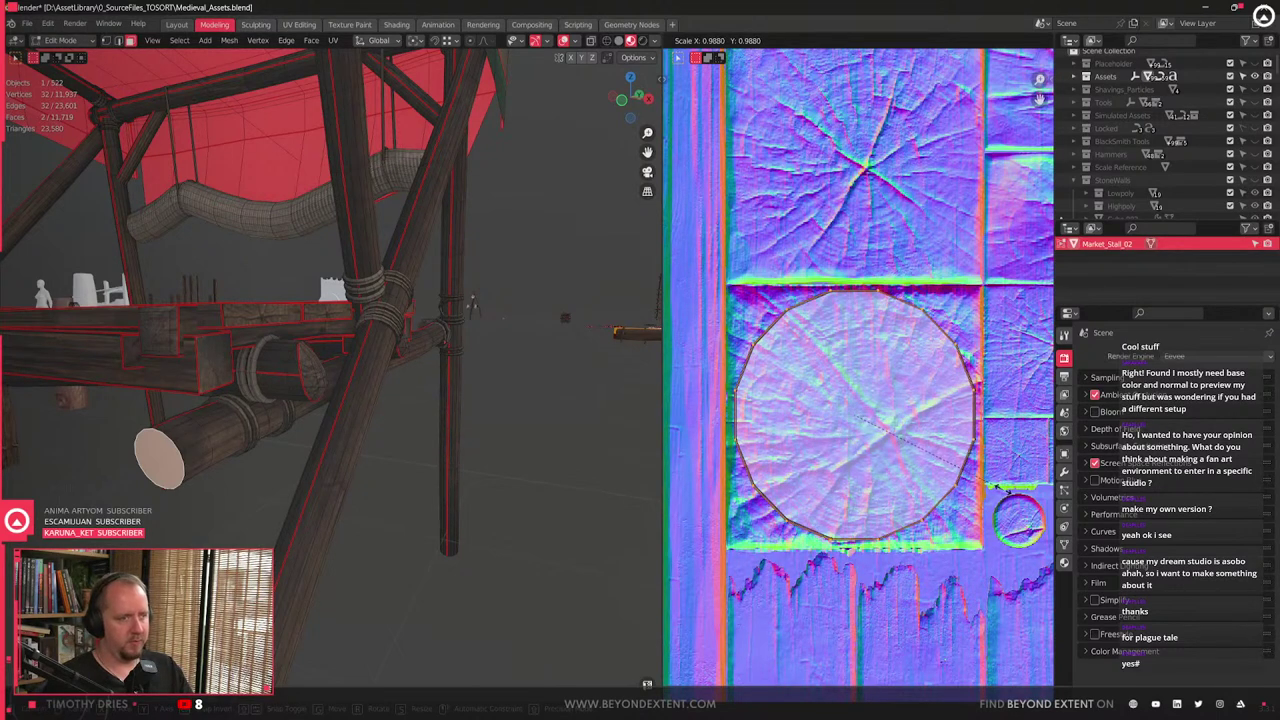
{"action": "left_click", "coordinate": [1004, 492]}
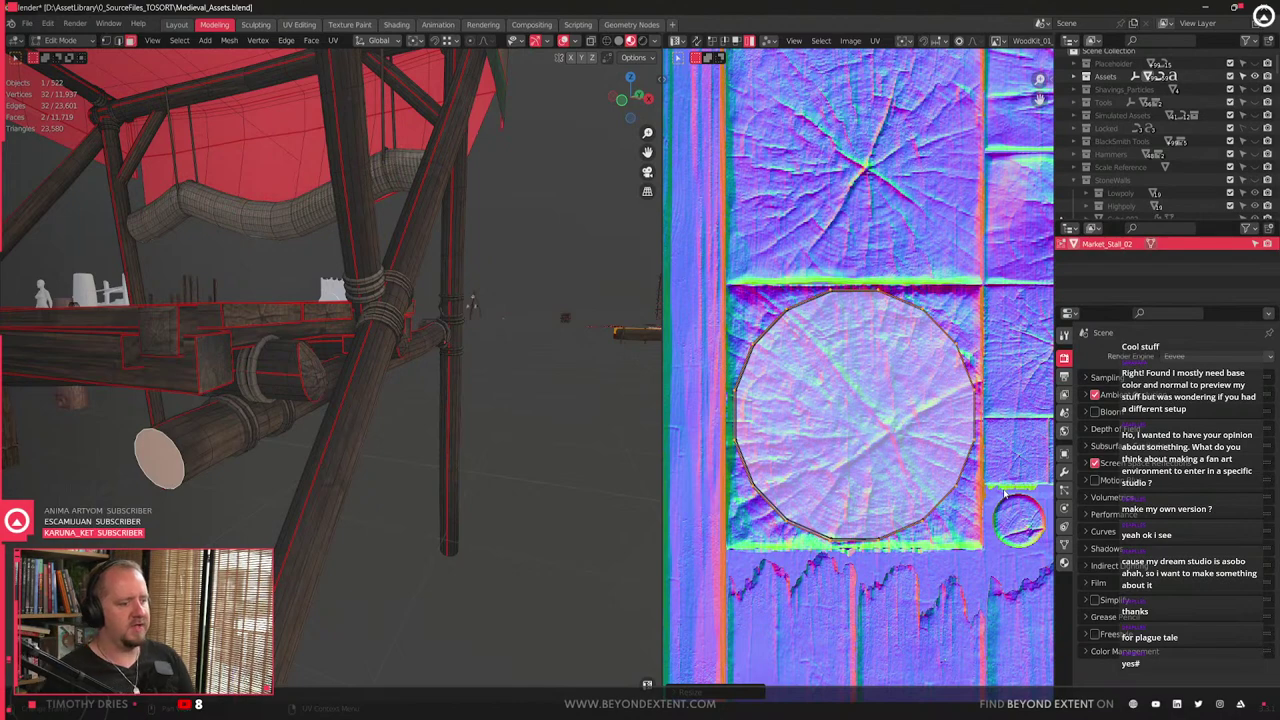
- Fine-tune the lower-log island's position on the tile along the Y axis and select all the UVs
{"action": "scroll", "coordinate": [925, 480], "scroll_direction": "down", "scroll_amount": 3}
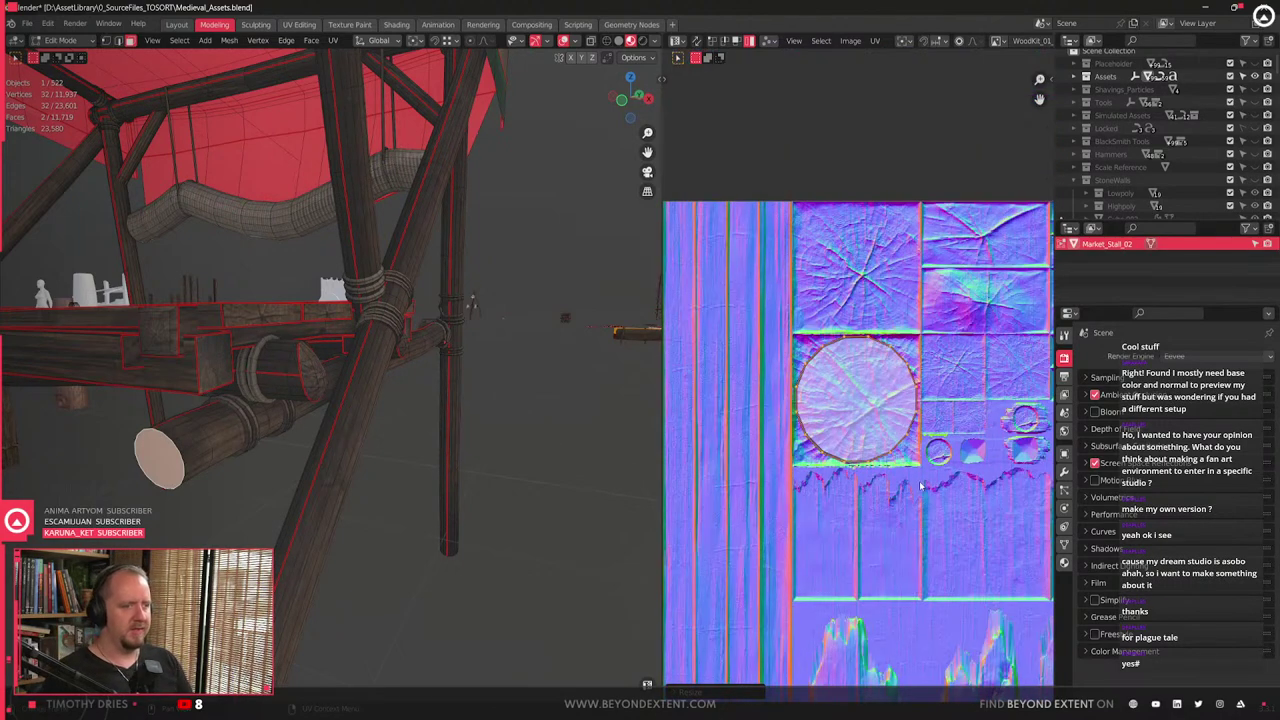
{"action": "scroll", "coordinate": [918, 510], "scroll_direction": "up", "scroll_amount": 4}
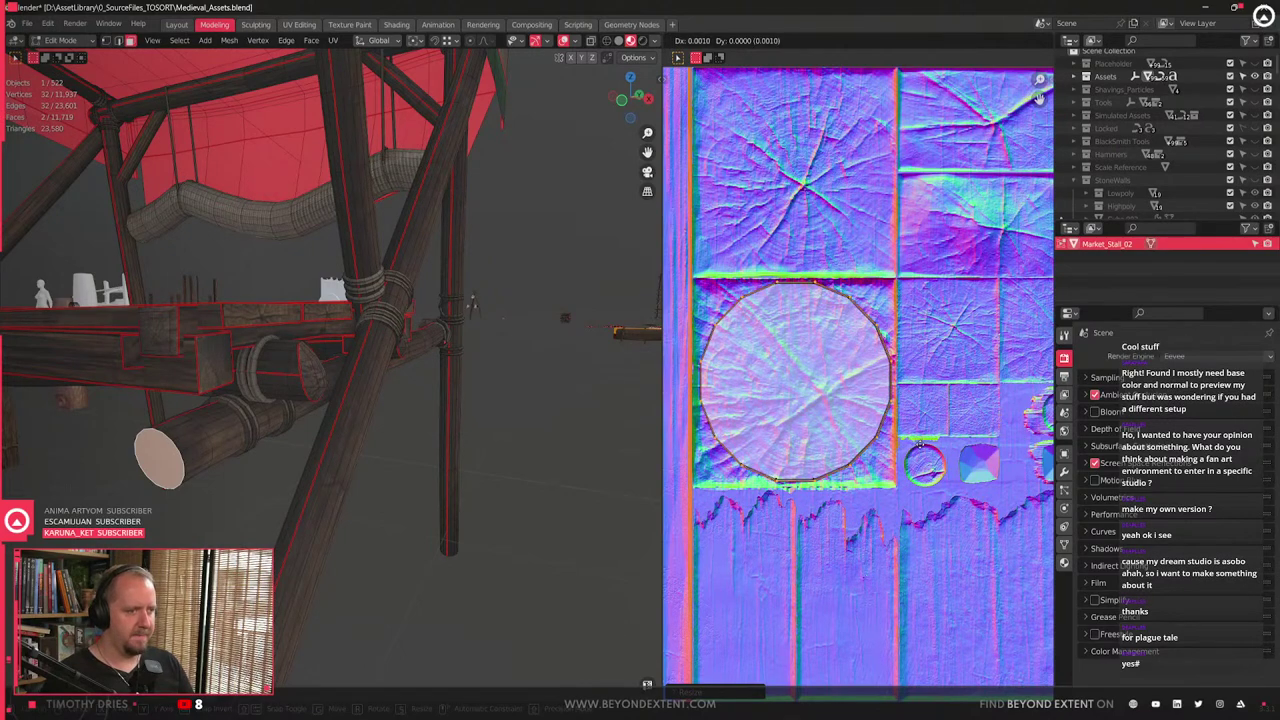
{"action": "key", "text": "g"}
{"action": "key", "text": "y"}
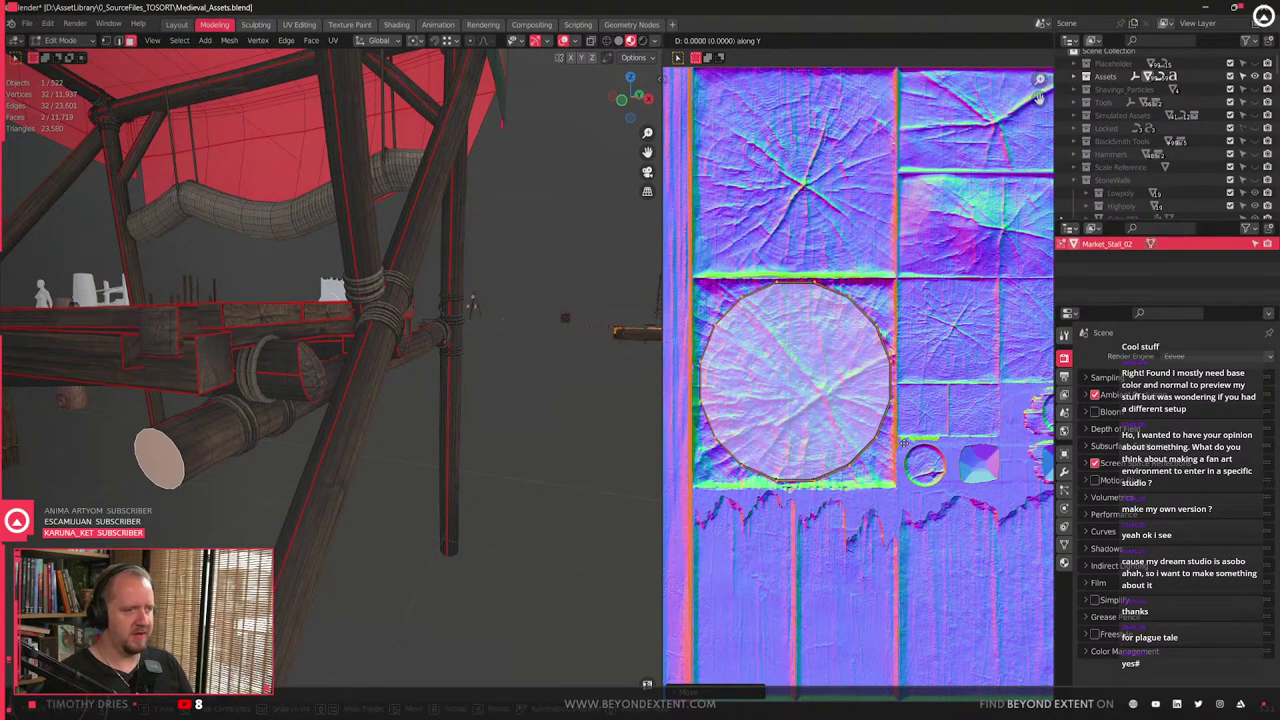
{"action": "left_click", "coordinate": [893, 445]}
{"action": "key", "text": "a"}
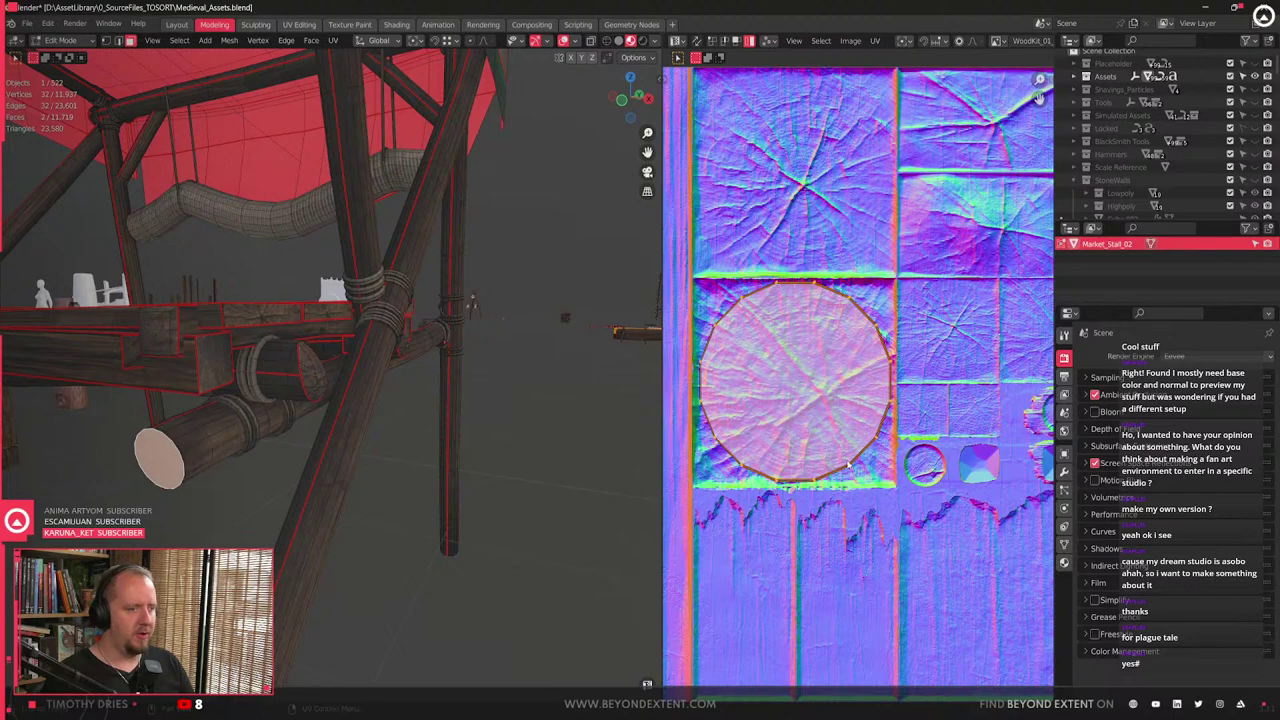
{"action": "middle_click_drag", "start_coordinate": [846, 472], "coordinate": [890, 478]}
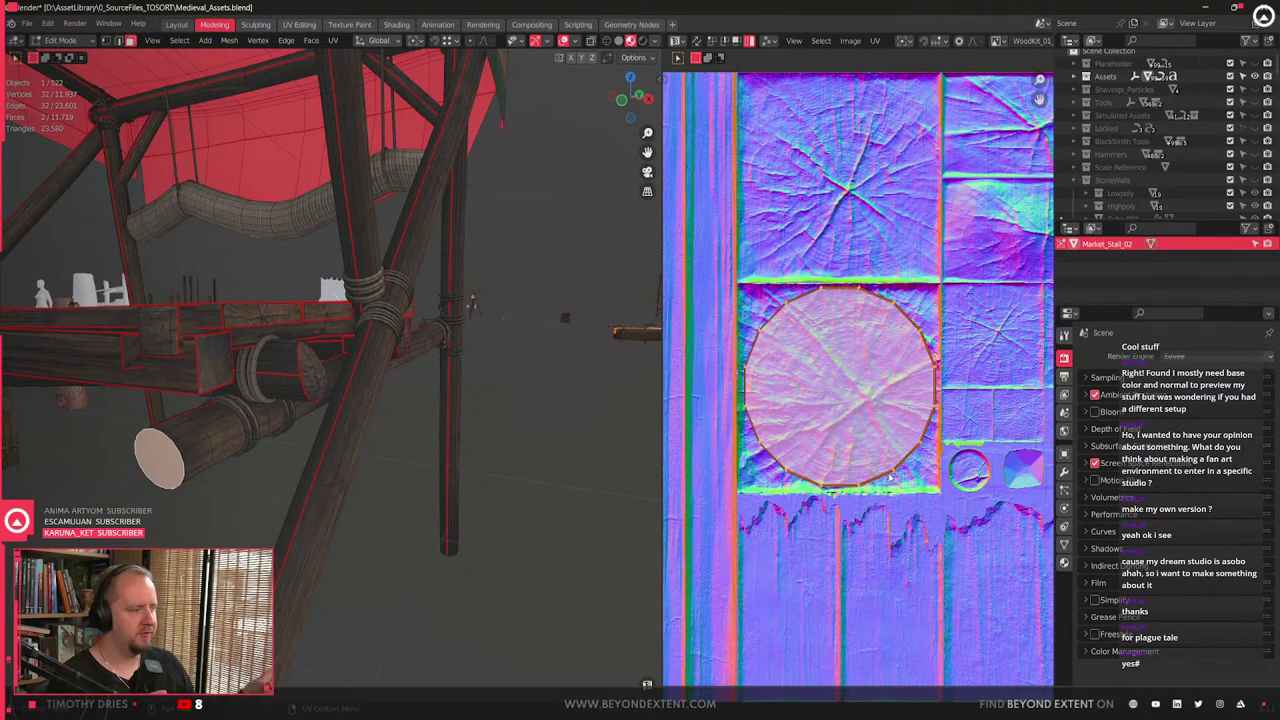
- Switch to edge selection and mark the border edges of the lower log's end faces as seams
{"action": "scroll", "coordinate": [895, 408], "scroll_direction": "down", "scroll_amount": 4}
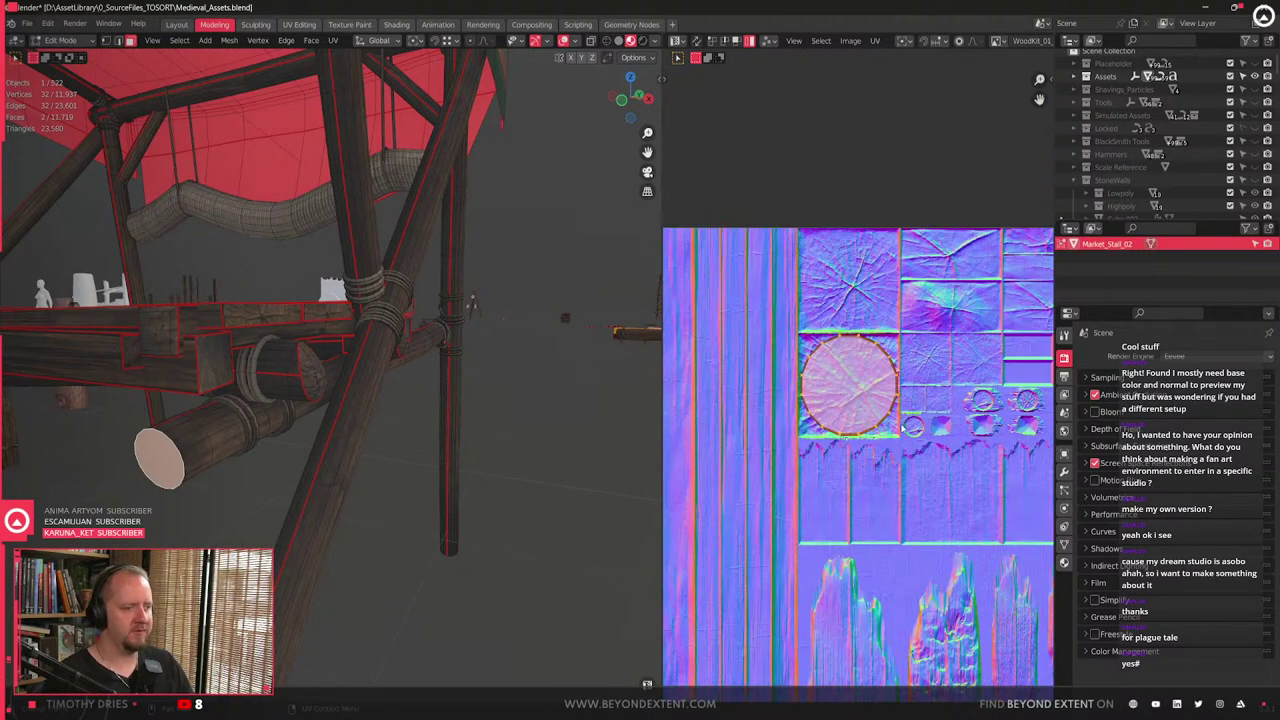
{"action": "scroll", "coordinate": [896, 442], "scroll_direction": "up", "scroll_amount": 4}
{"action": "middle_click_drag", "start_coordinate": [246, 526], "coordinate": [341, 505]}
{"action": "scroll", "coordinate": [300, 512], "scroll_direction": "down", "scroll_amount": 2}
{"action": "scroll", "coordinate": [322, 514], "scroll_direction": "up", "scroll_amount": 2}
{"action": "scroll", "coordinate": [340, 505], "scroll_direction": "up", "scroll_amount": 3}
{"action": "key", "text": "2"}
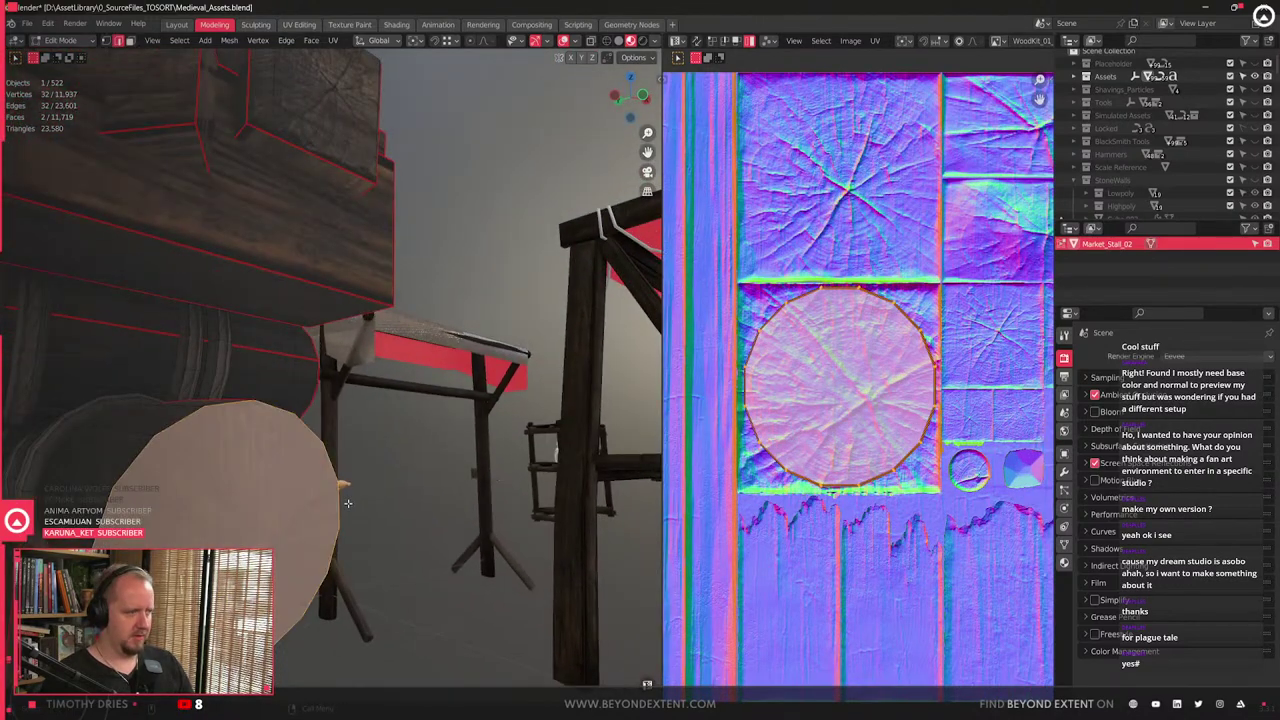
{"action": "right_click", "coordinate": [350, 492]}
{"action": "left_click", "coordinate": [350, 492]}
{"action": "scroll", "coordinate": [349, 490], "scroll_direction": "down", "scroll_amount": 3}
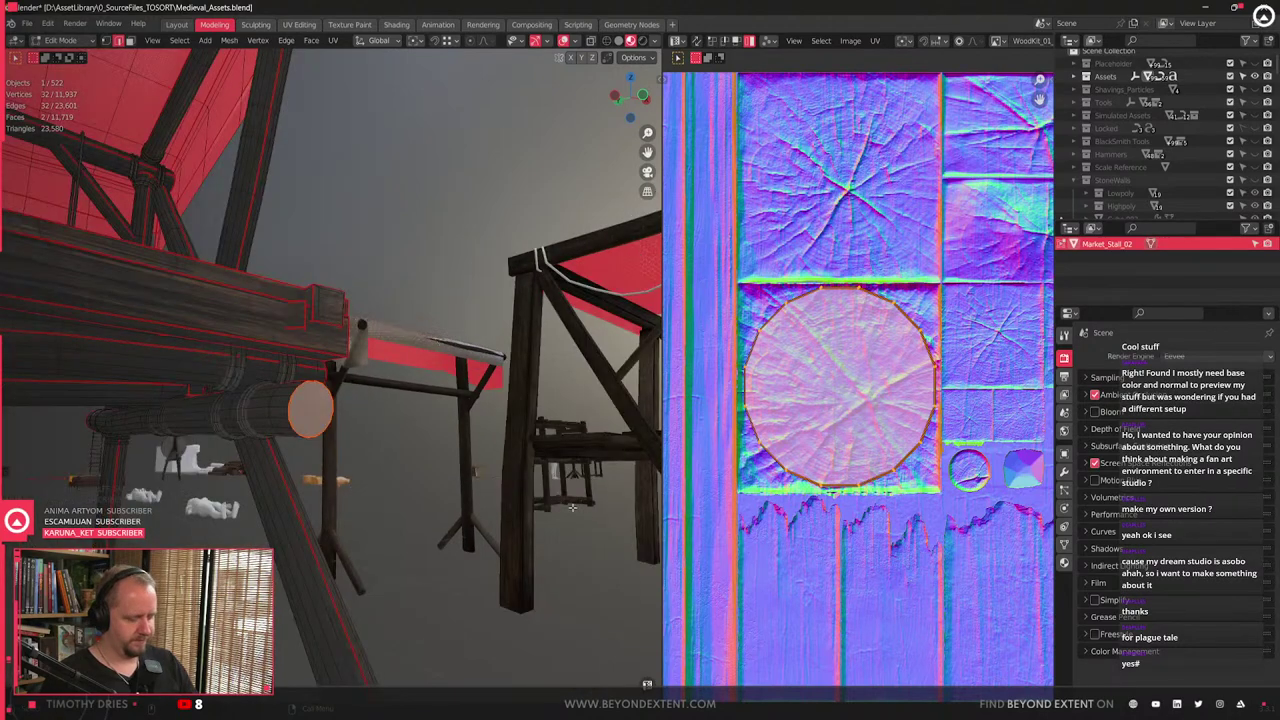
{"action": "scroll", "coordinate": [572, 508], "scroll_direction": "up", "scroll_amount": 3}
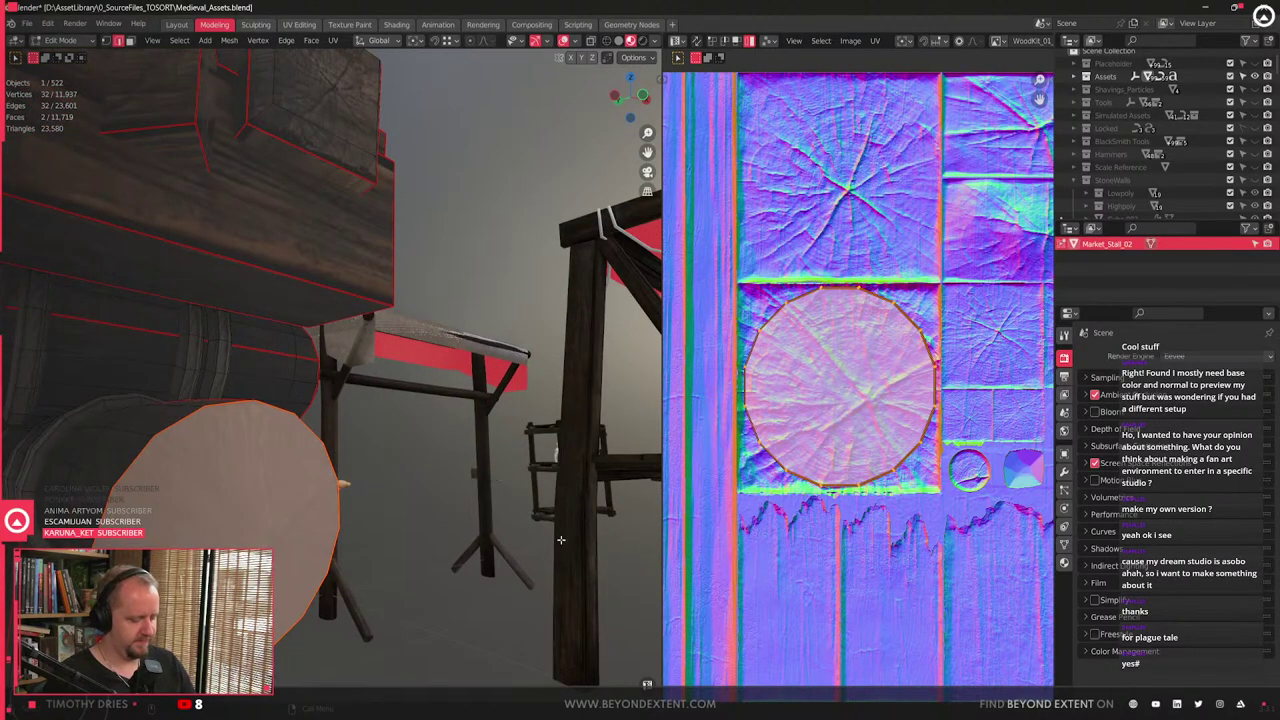
{"action": "right_click", "coordinate": [560, 540]}
{"action": "left_click", "coordinate": [540, 588]}
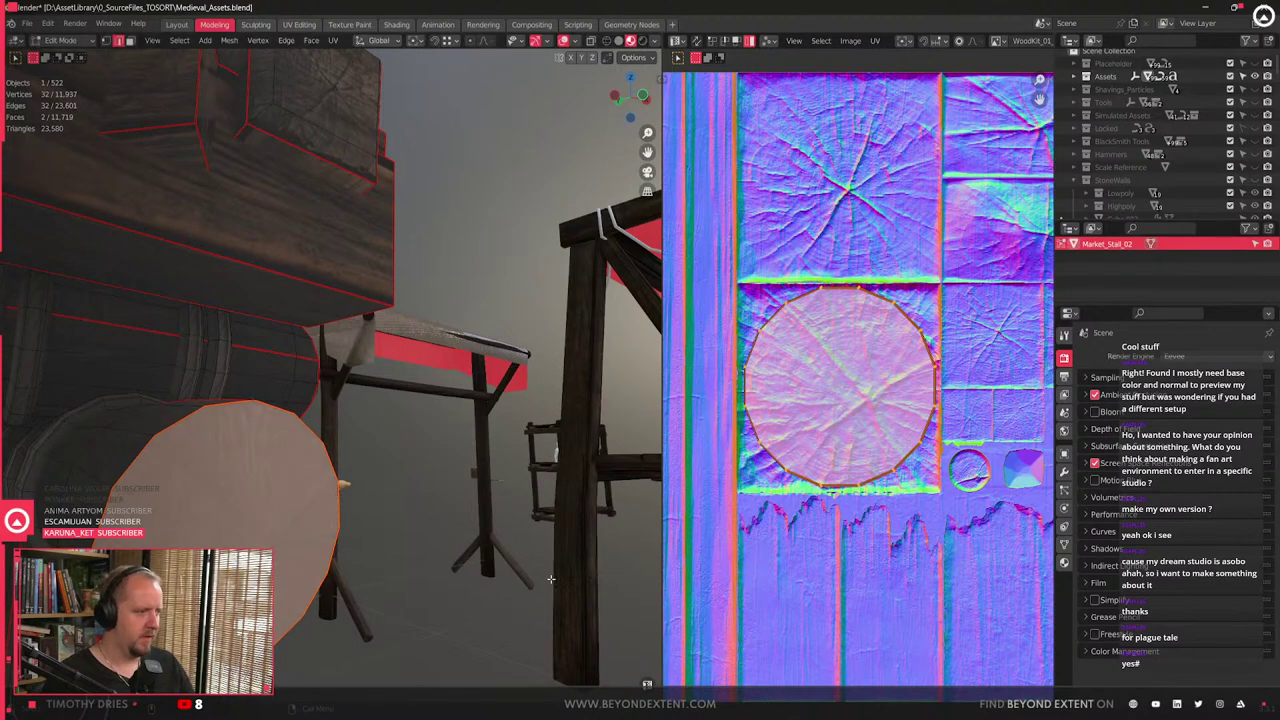
{"action": "key", "text": "ctrl+f"}
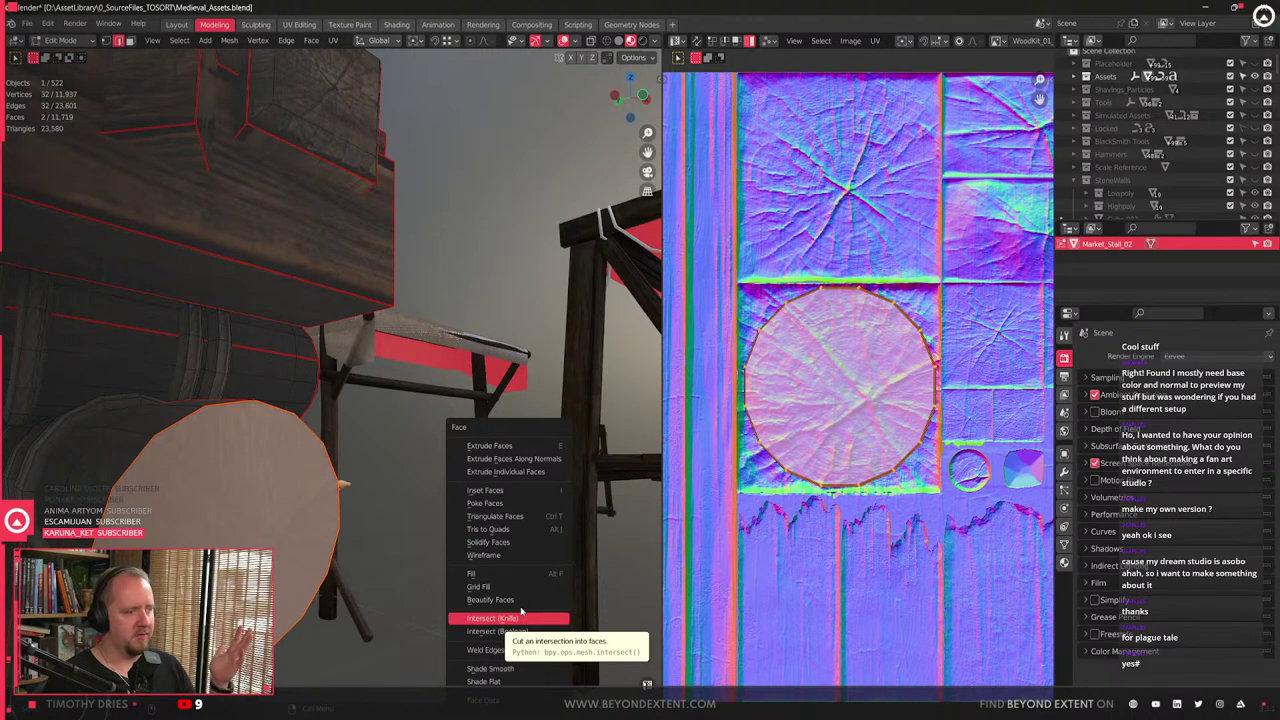
{"action": "left_click", "coordinate": [521, 491]}
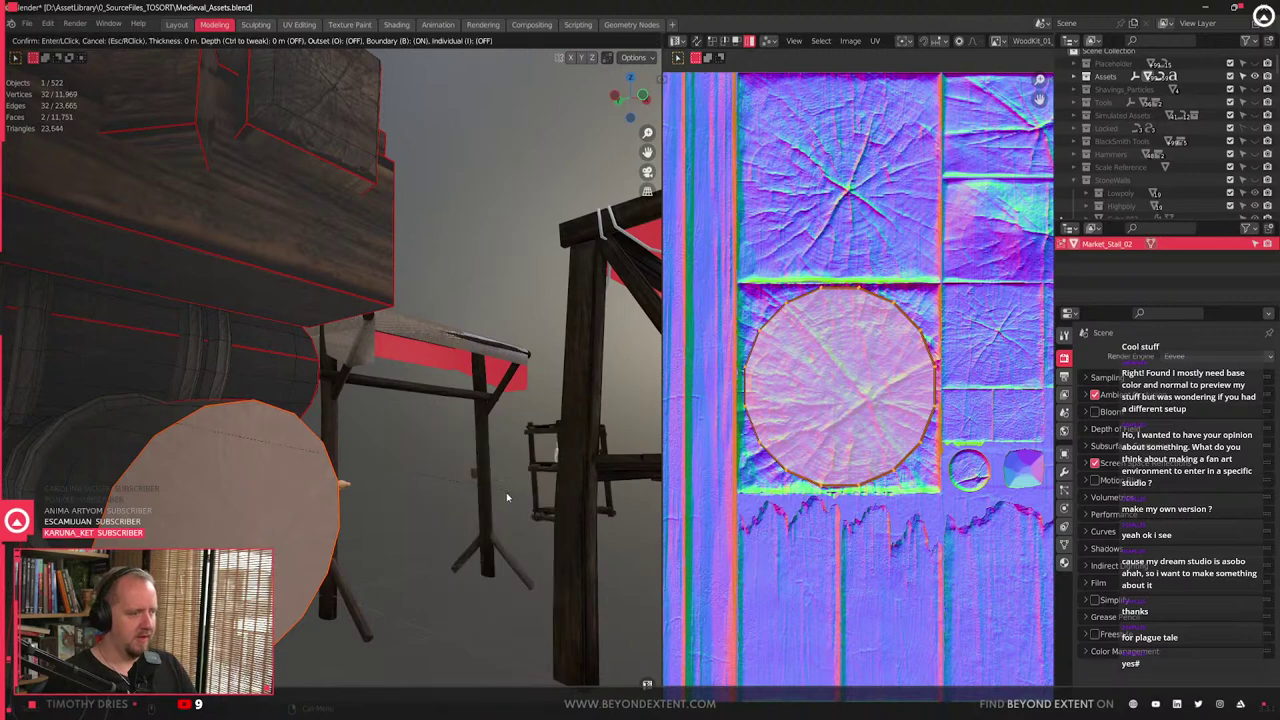
{"action": "scroll", "coordinate": [305, 491], "scroll_direction": "up", "scroll_amount": 3}
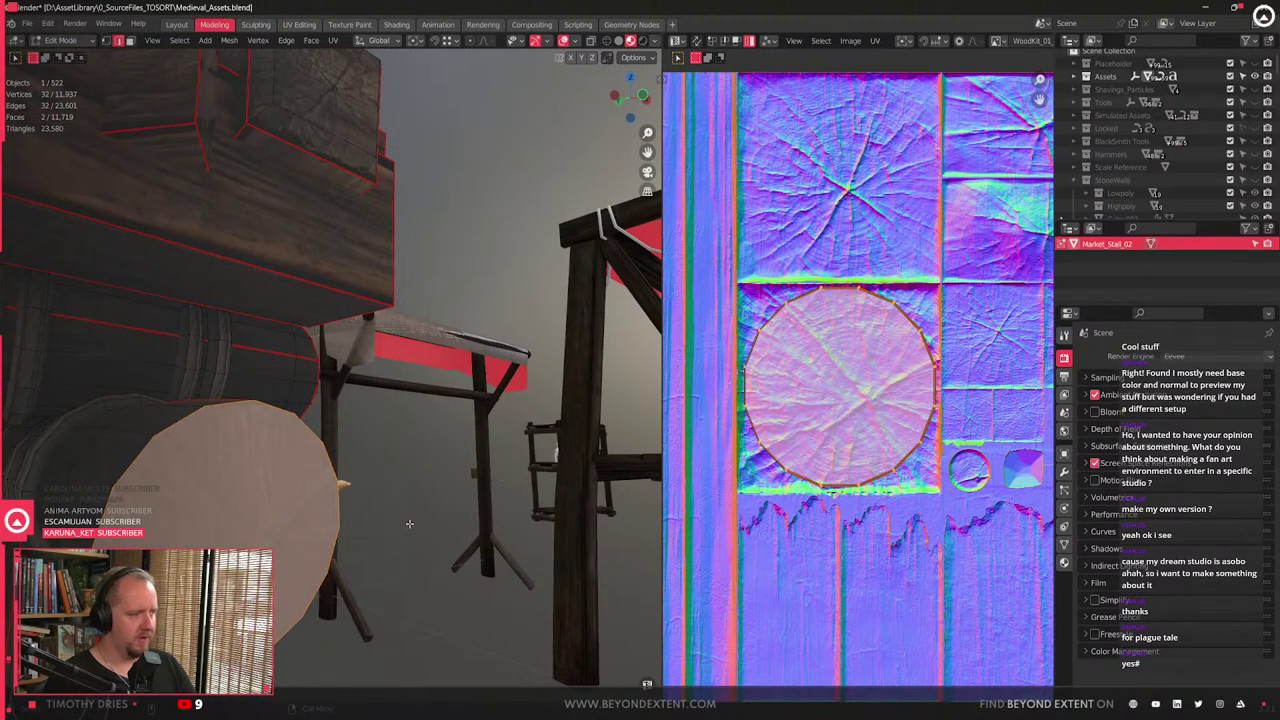
{"action": "right_click", "coordinate": [409, 524]}
{"action": "left_click", "coordinate": [409, 524]}
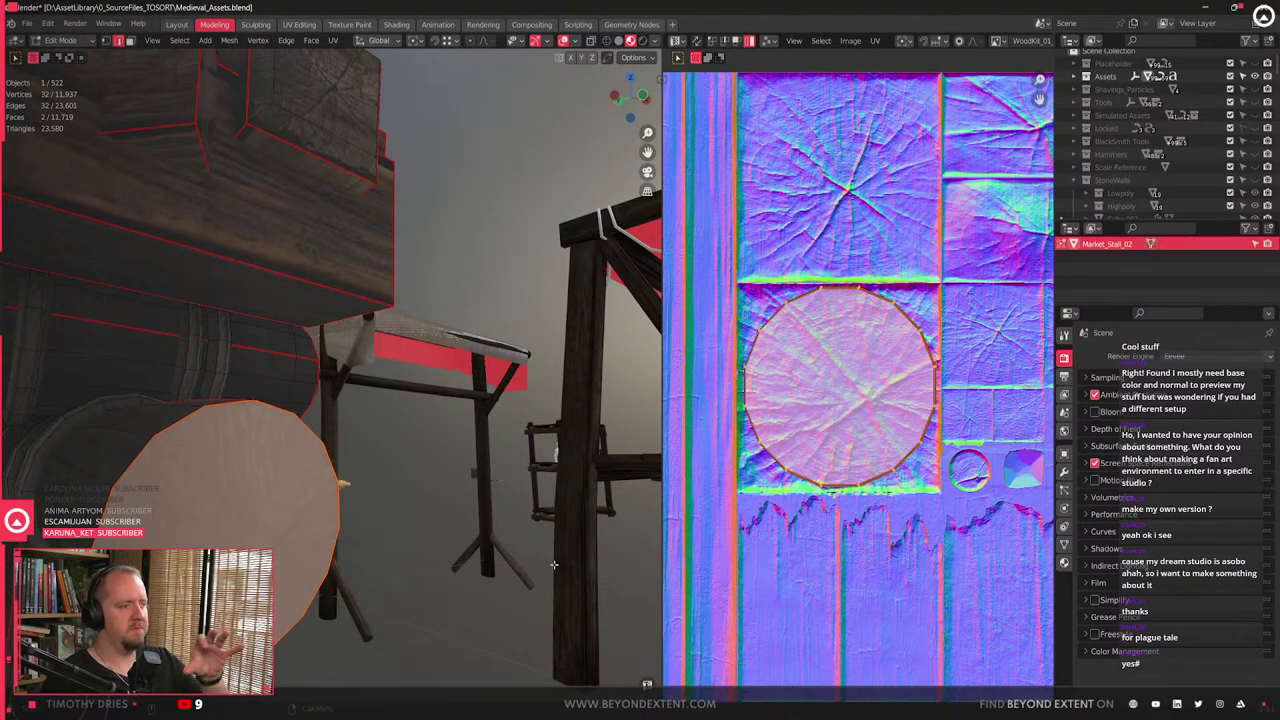
{"action": "key", "text": "i"}
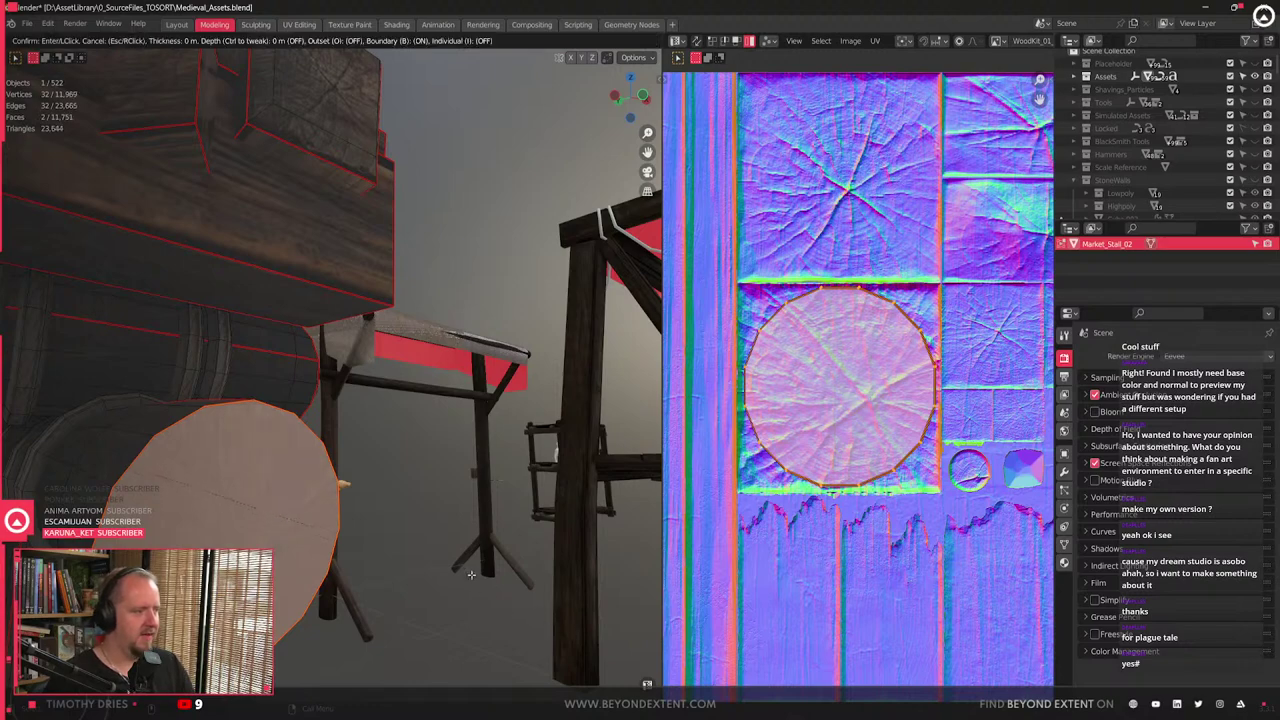
{"action": "right_click", "coordinate": [378, 530]}
- Merge the end-face vertices by distance and try to inset the near log's end face
{"action": "key", "text": "m"}
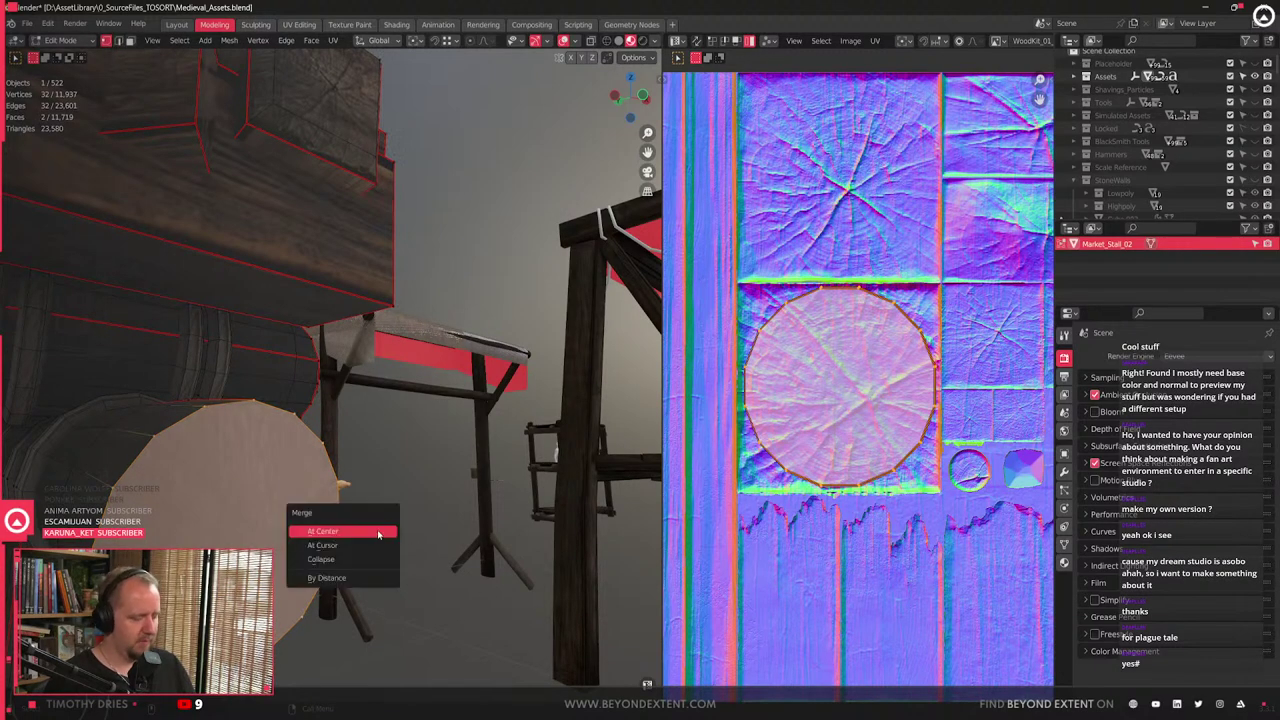
{"action": "left_click", "coordinate": [356, 577]}
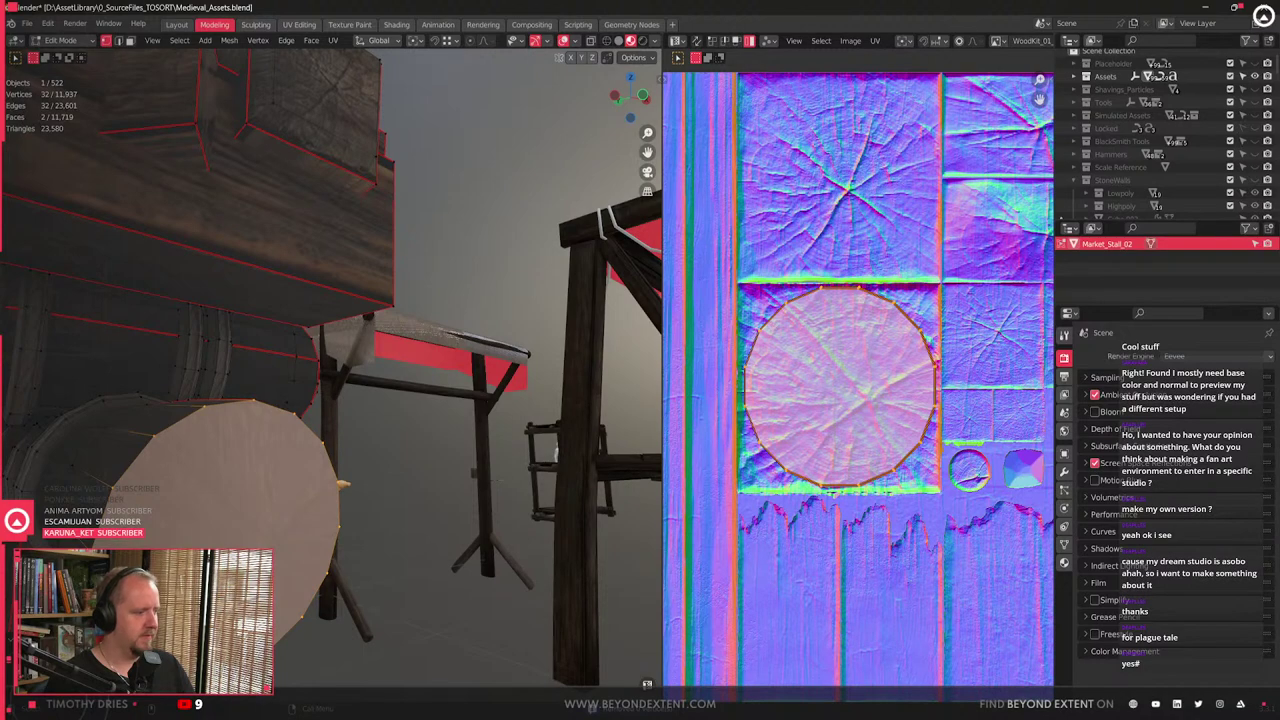
{"action": "left_click", "coordinate": [237, 502]}
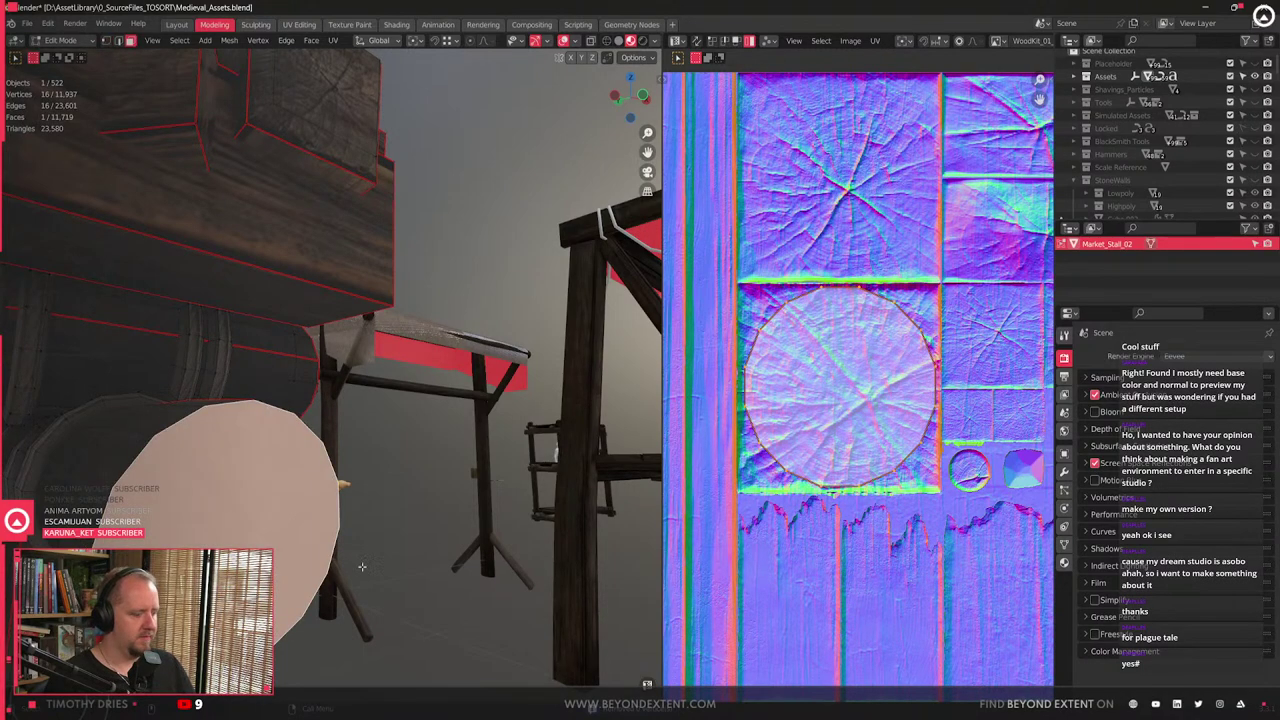
{"action": "key", "text": "i"}
{"action": "key", "text": "Escape"}
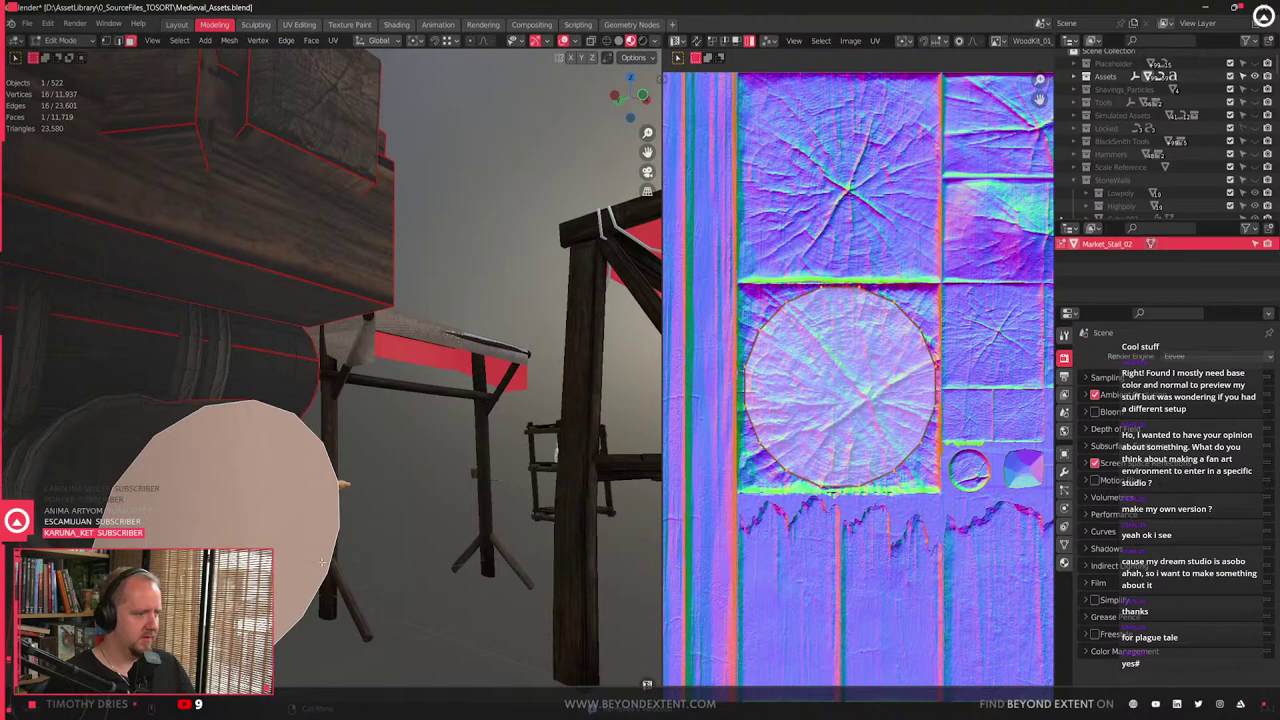
- Examine the market stall from a distance and from underneath, in object mode and back in edit mode
{"action": "left_click", "coordinate": [393, 482]}
{"action": "scroll", "coordinate": [393, 482], "scroll_direction": "down", "scroll_amount": 10}
{"action": "scroll", "coordinate": [350, 508], "scroll_direction": "up", "scroll_amount": 4}
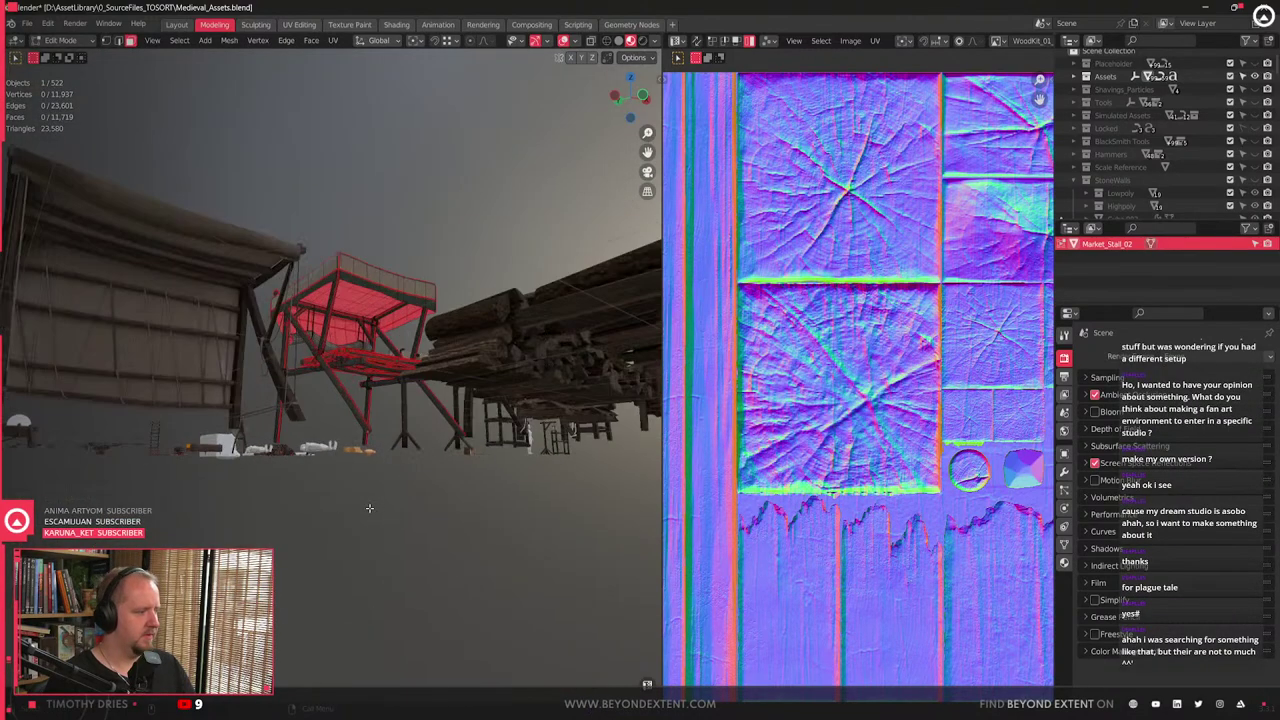
{"action": "scroll", "coordinate": [369, 508], "scroll_direction": "up", "scroll_amount": 4}
{"action": "middle_click_drag", "start_coordinate": [369, 508], "coordinate": [279, 516]}
{"action": "scroll", "coordinate": [411, 488], "scroll_direction": "down", "scroll_amount": 5}
{"action": "scroll", "coordinate": [222, 488], "scroll_direction": "up", "scroll_amount": 3}
{"action": "scroll", "coordinate": [279, 516], "scroll_direction": "down", "scroll_amount": 5}
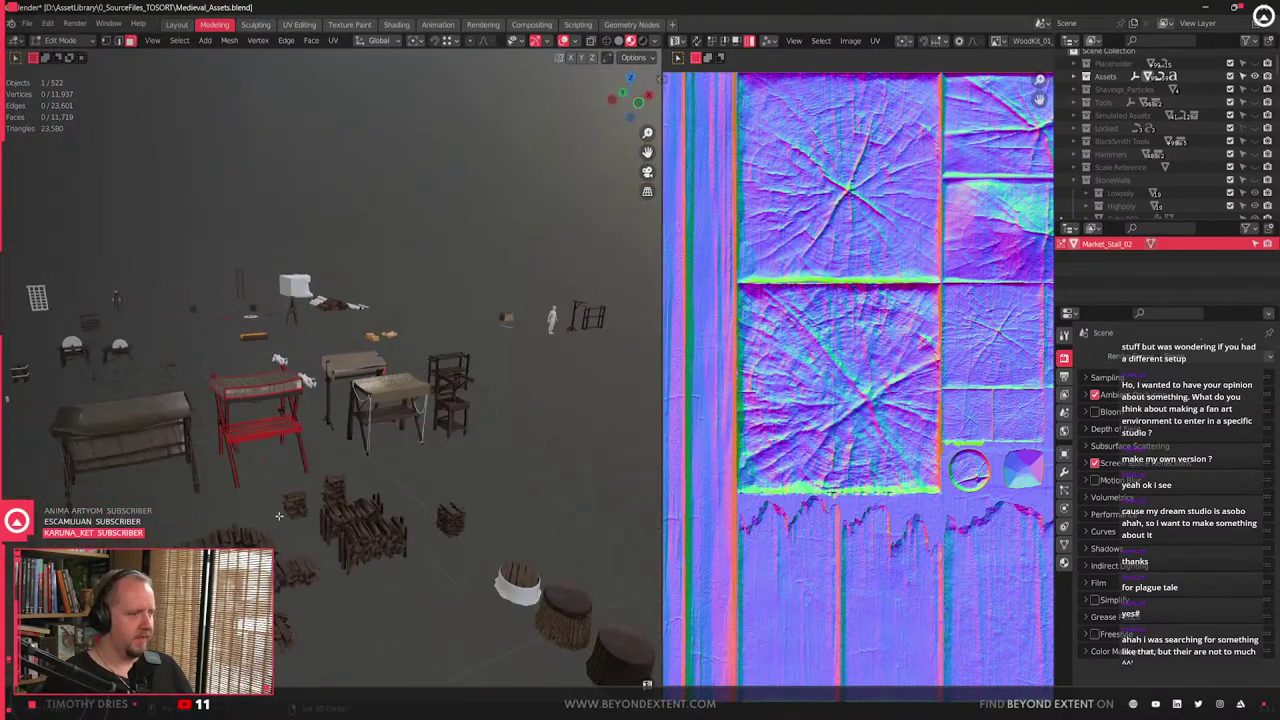
{"action": "scroll", "coordinate": [279, 516], "scroll_direction": "up", "scroll_amount": 5}
{"action": "key", "text": "Tab"}
{"action": "scroll", "coordinate": [381, 542], "scroll_direction": "up", "scroll_amount": 4}
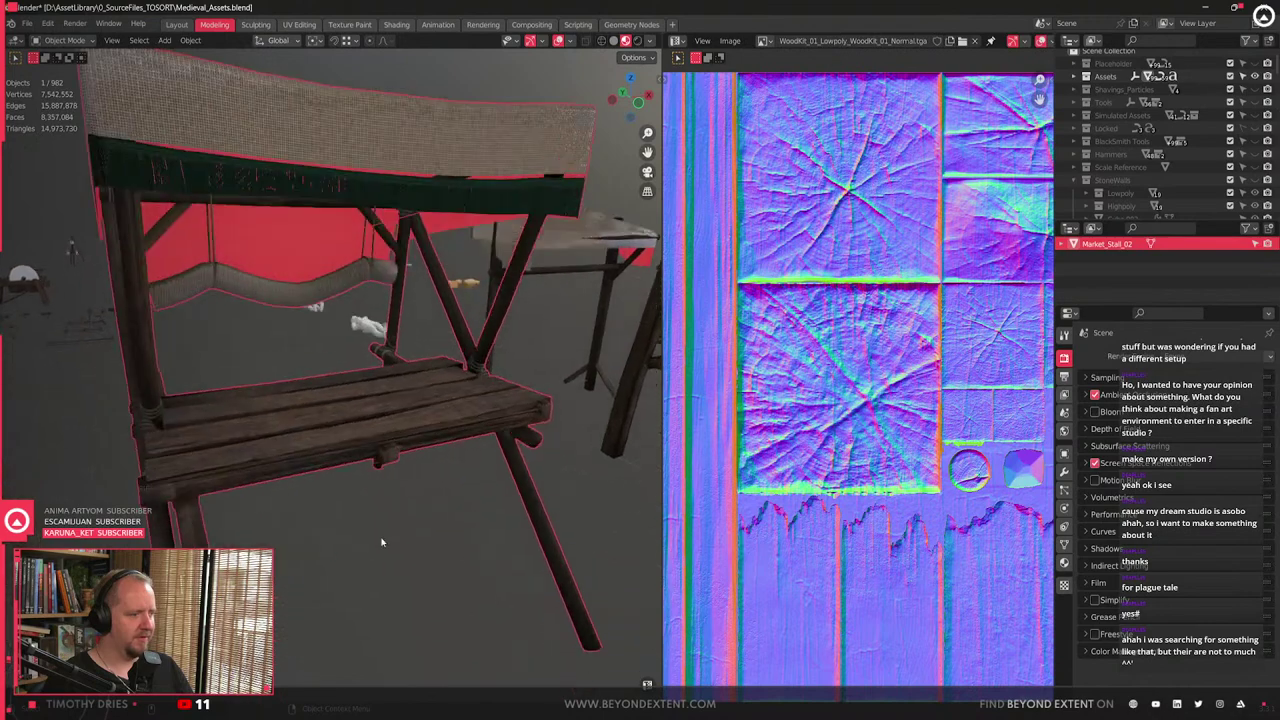
{"action": "scroll", "coordinate": [381, 542], "scroll_direction": "up", "scroll_amount": 2}
{"action": "middle_click_drag", "start_coordinate": [381, 542], "coordinate": [370, 471]}
{"action": "key", "text": "Tab"}
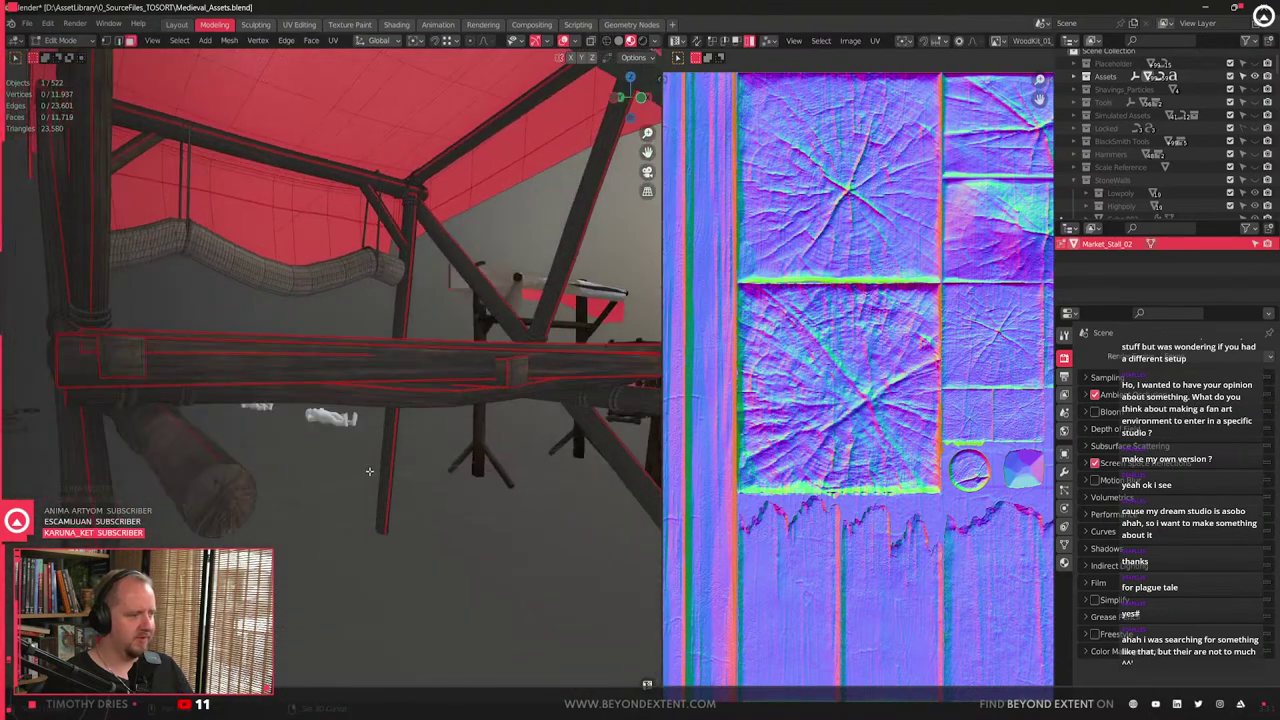
- Select both lower-log end faces on the near side of the stall and inset them by about 0.007 m
{"action": "left_click", "coordinate": [201, 501]}
{"action": "middle_click_drag", "start_coordinate": [201, 501], "coordinate": [538, 492]}
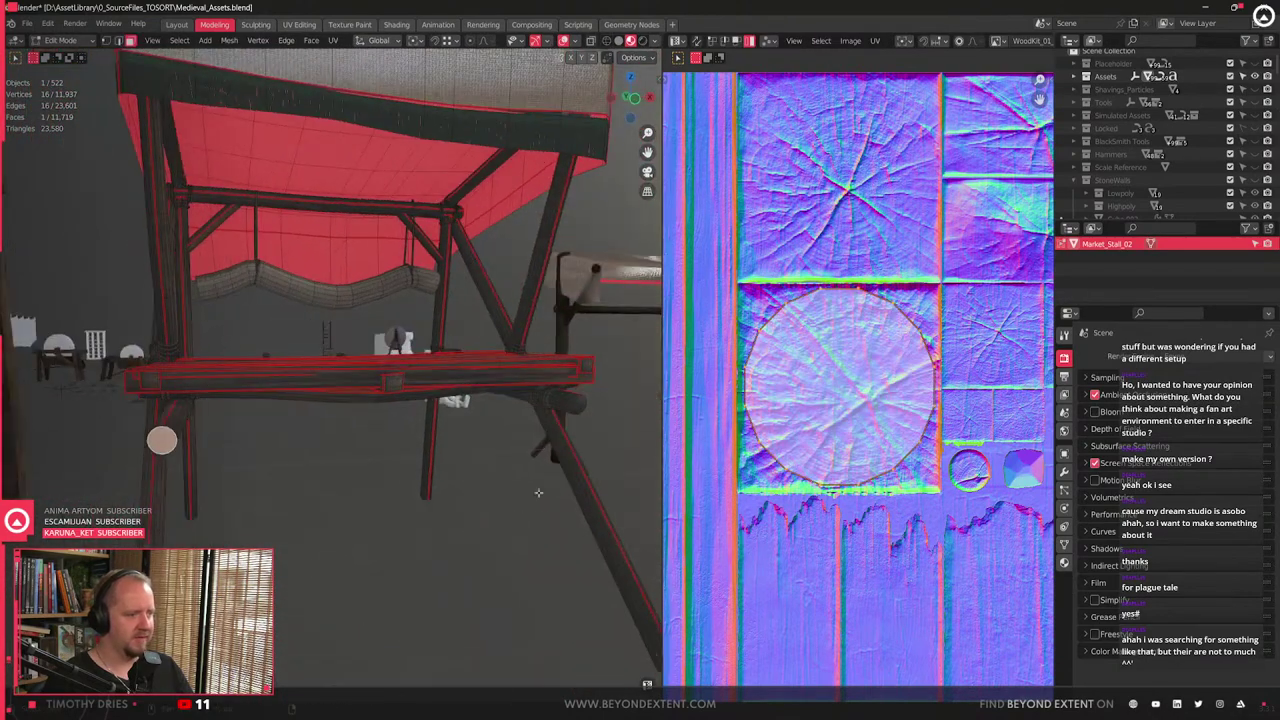
{"action": "left_click", "coordinate": [582, 398], "text": "shift"}
{"action": "right_click", "coordinate": [560, 423]}
{"action": "middle_click_drag", "start_coordinate": [560, 430], "coordinate": [545, 496]}
{"action": "key", "text": "i"}
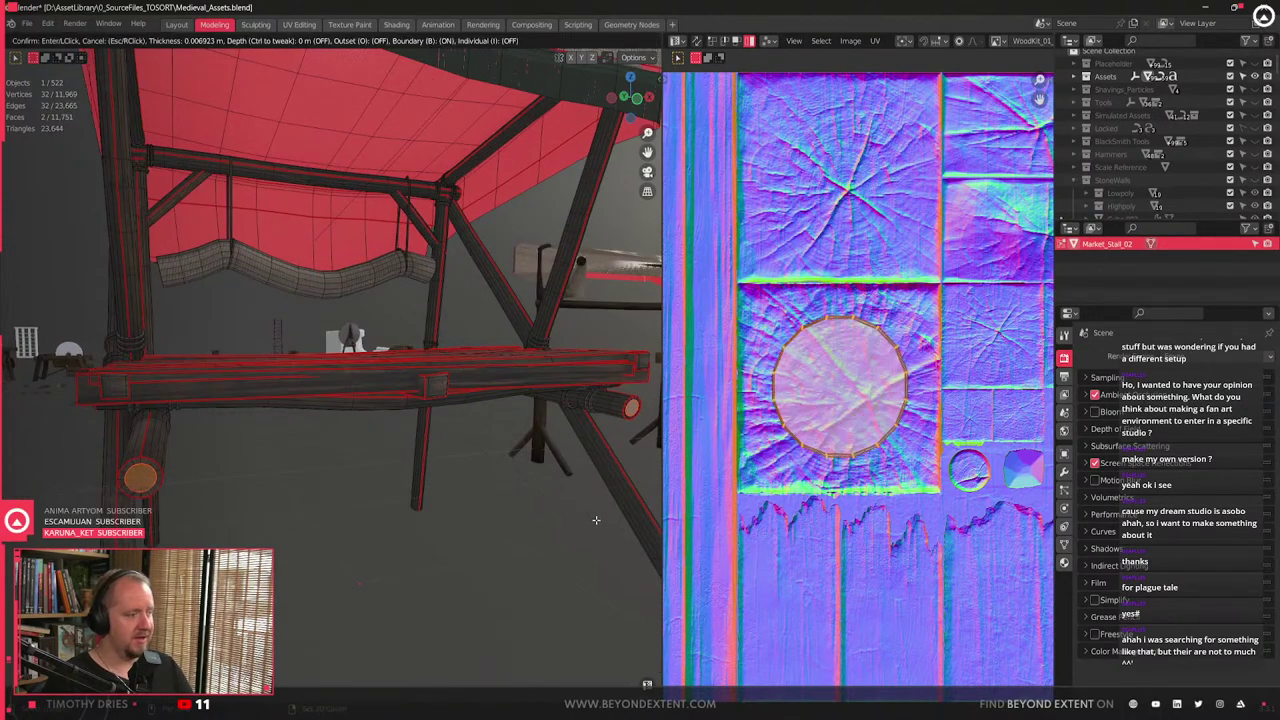
{"action": "left_click", "coordinate": [596, 520]}
{"action": "scroll", "coordinate": [886, 382], "scroll_direction": "up", "scroll_amount": 1}
{"action": "scroll", "coordinate": [298, 487], "scroll_direction": "up", "scroll_amount": 2}
- Clear the seams from the inset border edges of both lower-log end faces
{"action": "right_click", "coordinate": [301, 489]}
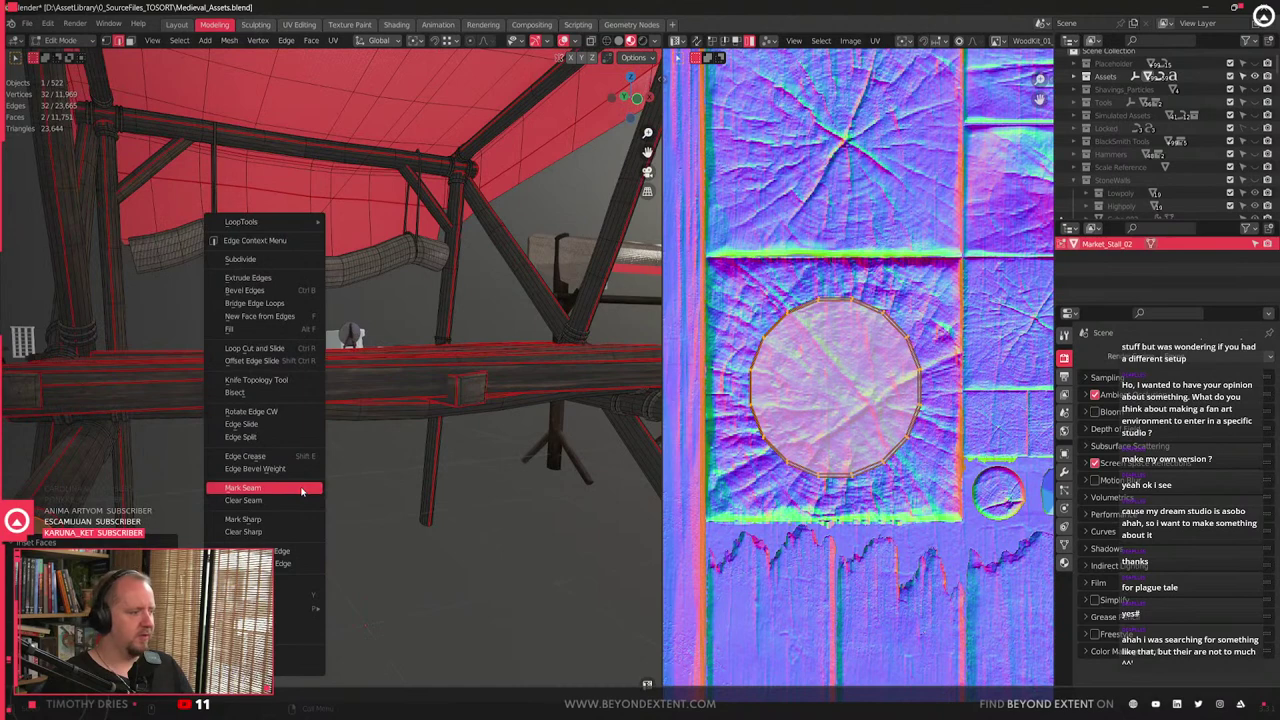
{"action": "left_click", "coordinate": [301, 490]}
{"action": "right_click", "coordinate": [301, 489]}
{"action": "left_click", "coordinate": [303, 500]}
{"action": "middle_click_drag", "start_coordinate": [303, 501], "coordinate": [434, 485]}
- Move the inset lower-log end faces outward along the global Y axis and check the log ends in object mode
{"action": "key", "text": "g"}
{"action": "key", "text": "g"}
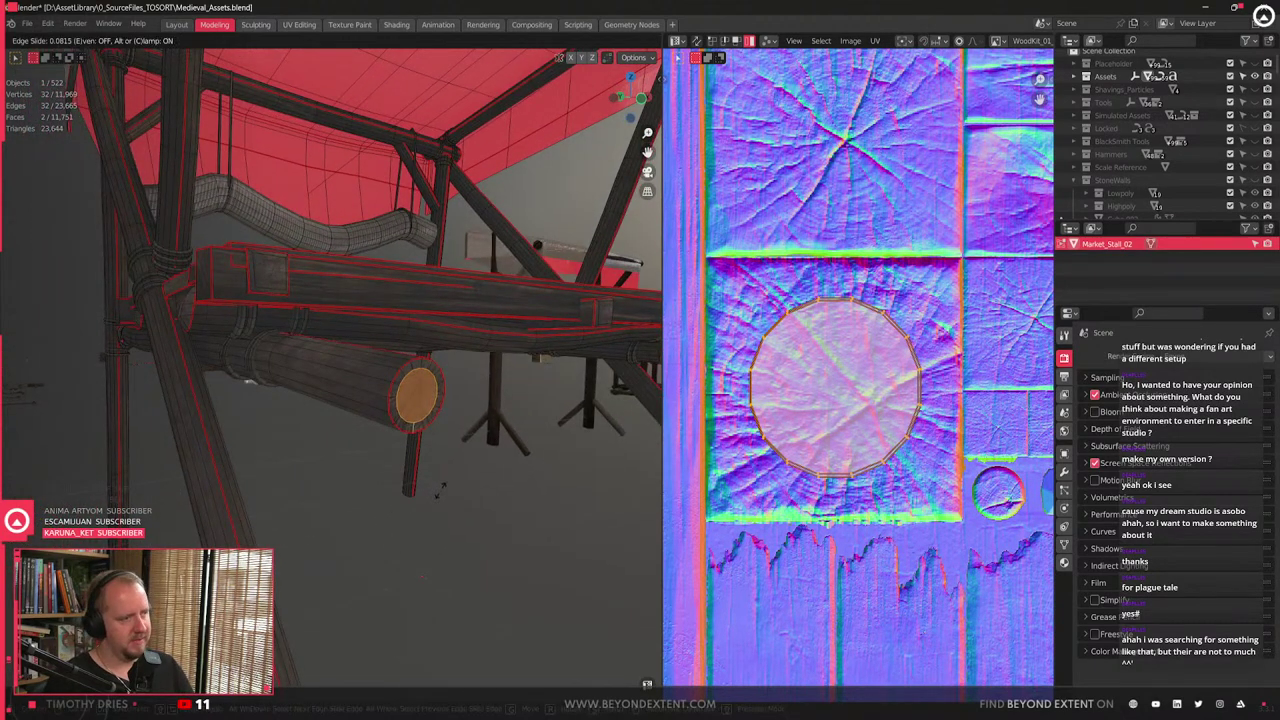
{"action": "key", "text": "g"}
{"action": "key", "text": "y"}
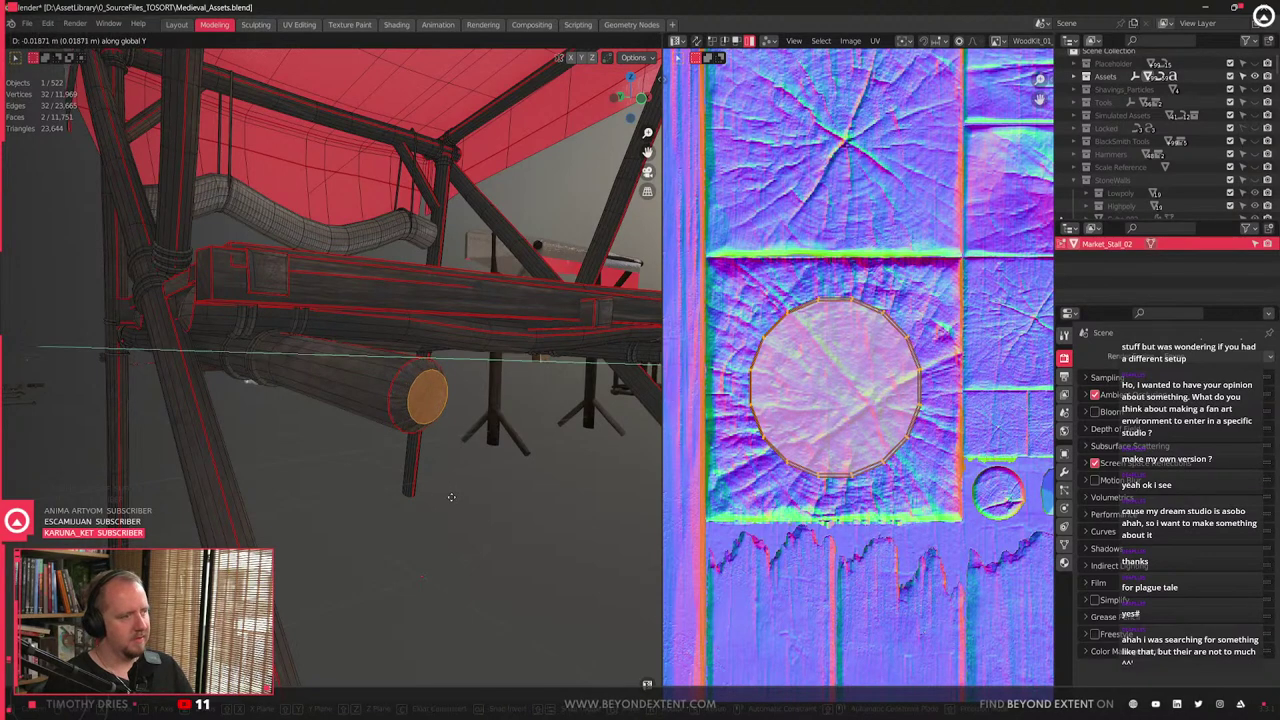
{"action": "left_click", "coordinate": [467, 507]}
{"action": "middle_click_drag", "start_coordinate": [471, 509], "coordinate": [403, 463]}
{"action": "scroll", "coordinate": [345, 503], "scroll_direction": "down", "scroll_amount": 4}
{"action": "key", "text": "Tab"}
{"action": "left_click", "coordinate": [358, 547]}
{"action": "scroll", "coordinate": [403, 463], "scroll_direction": "up", "scroll_amount": 5}
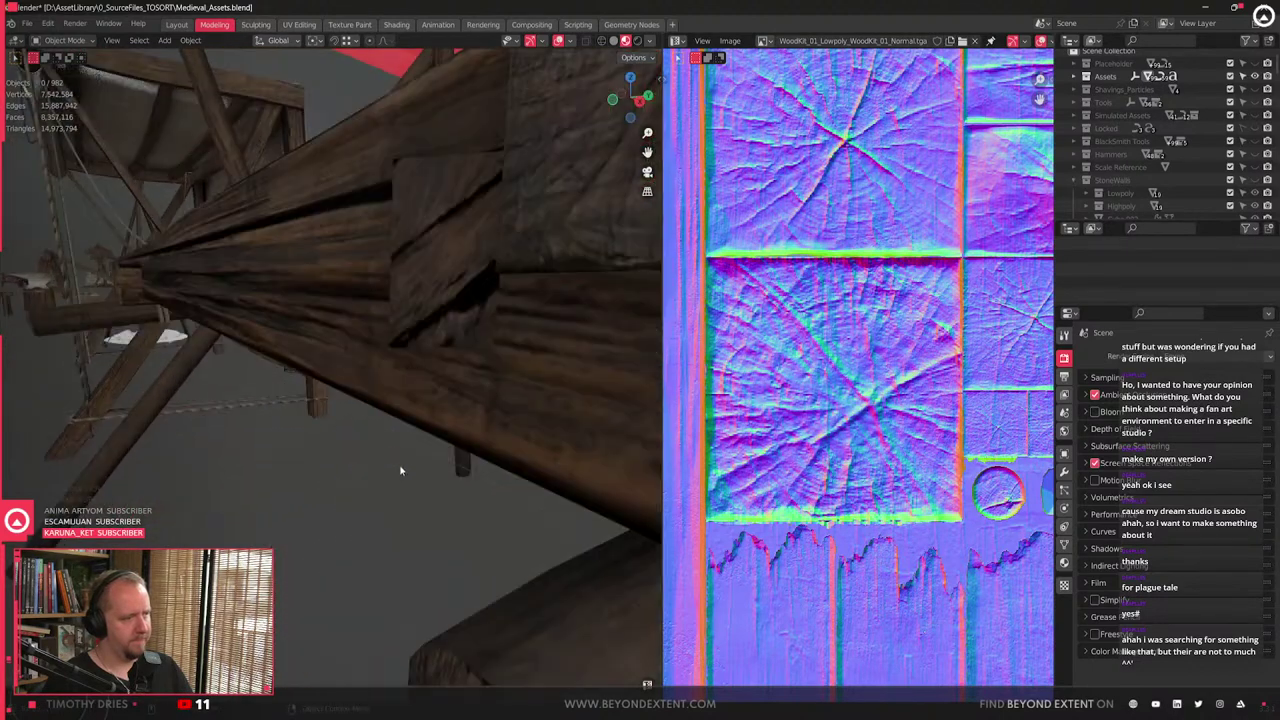
{"action": "scroll", "coordinate": [429, 533], "scroll_direction": "down", "scroll_amount": 3}
- Inset the square end face of the beam above the lower log and move it outward along the X axis
{"action": "left_click", "coordinate": [429, 533]}
{"action": "key", "text": "Tab"}
{"action": "left_click", "coordinate": [421, 532]}
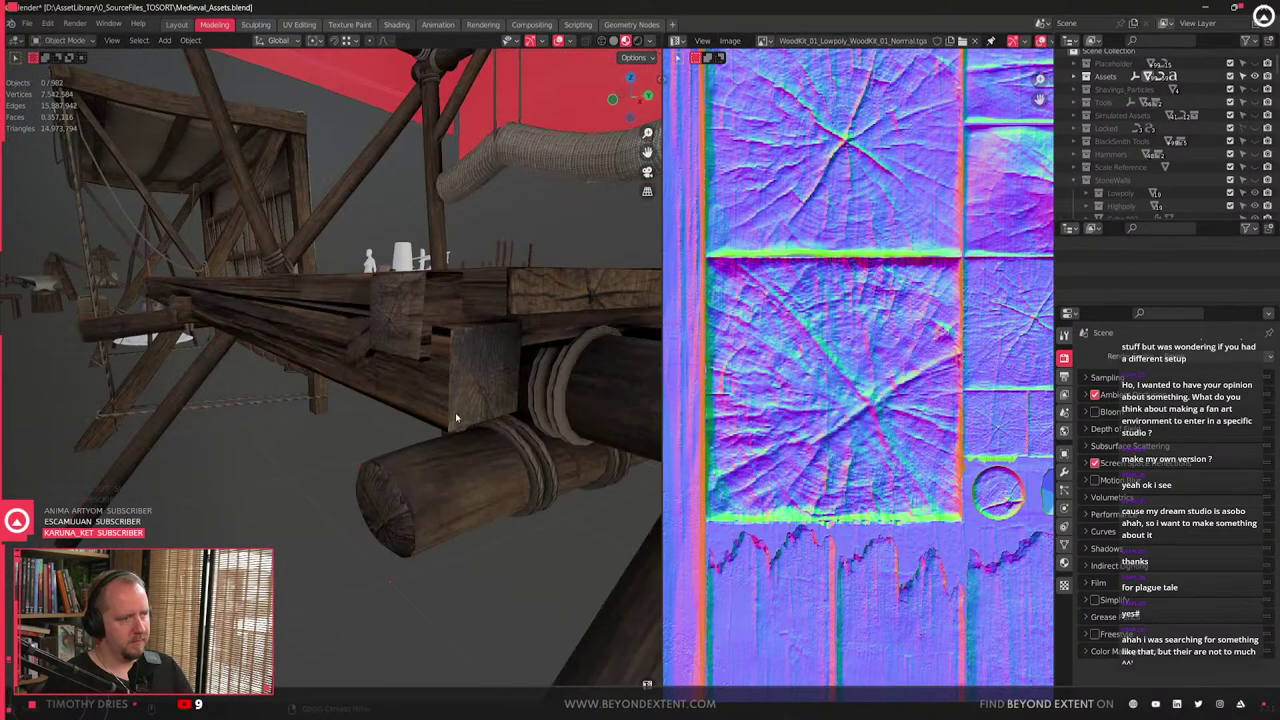
{"action": "key", "text": "3"}
{"action": "left_click", "coordinate": [505, 404]}
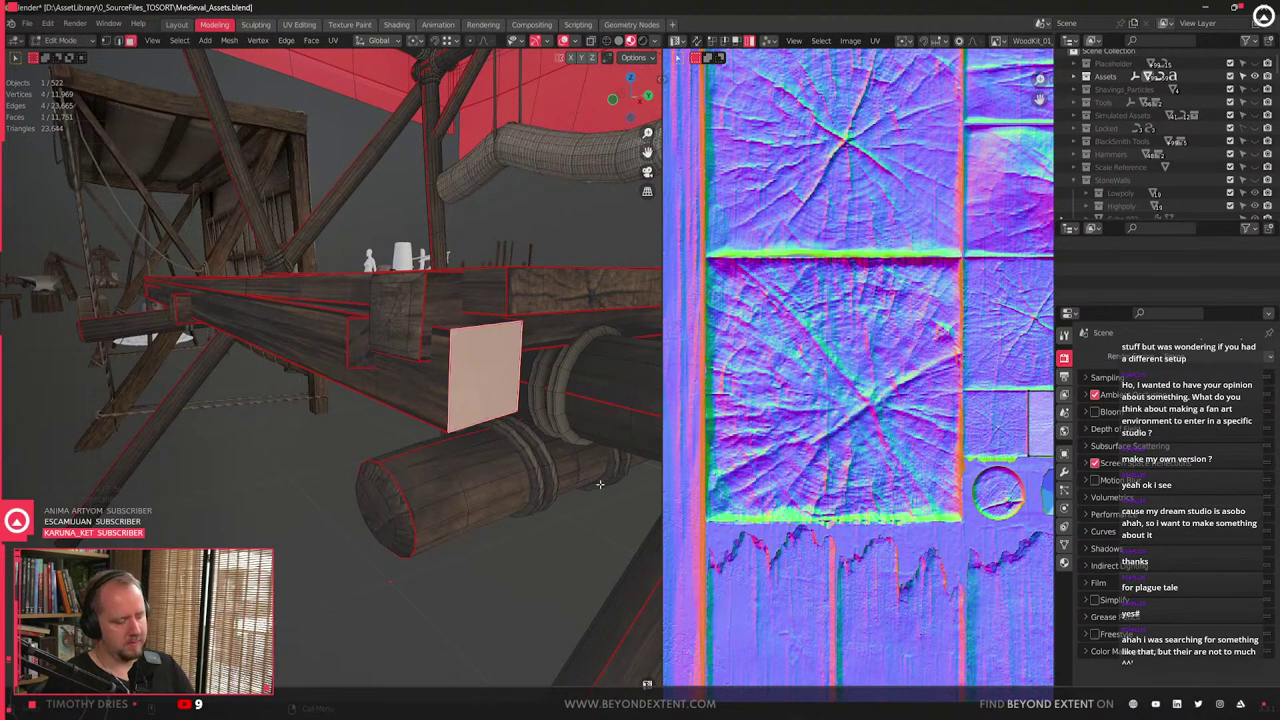
{"action": "key", "text": "i"}
{"action": "left_click", "coordinate": [592, 484]}
{"action": "key", "text": "g"}
{"action": "key", "text": "y"}
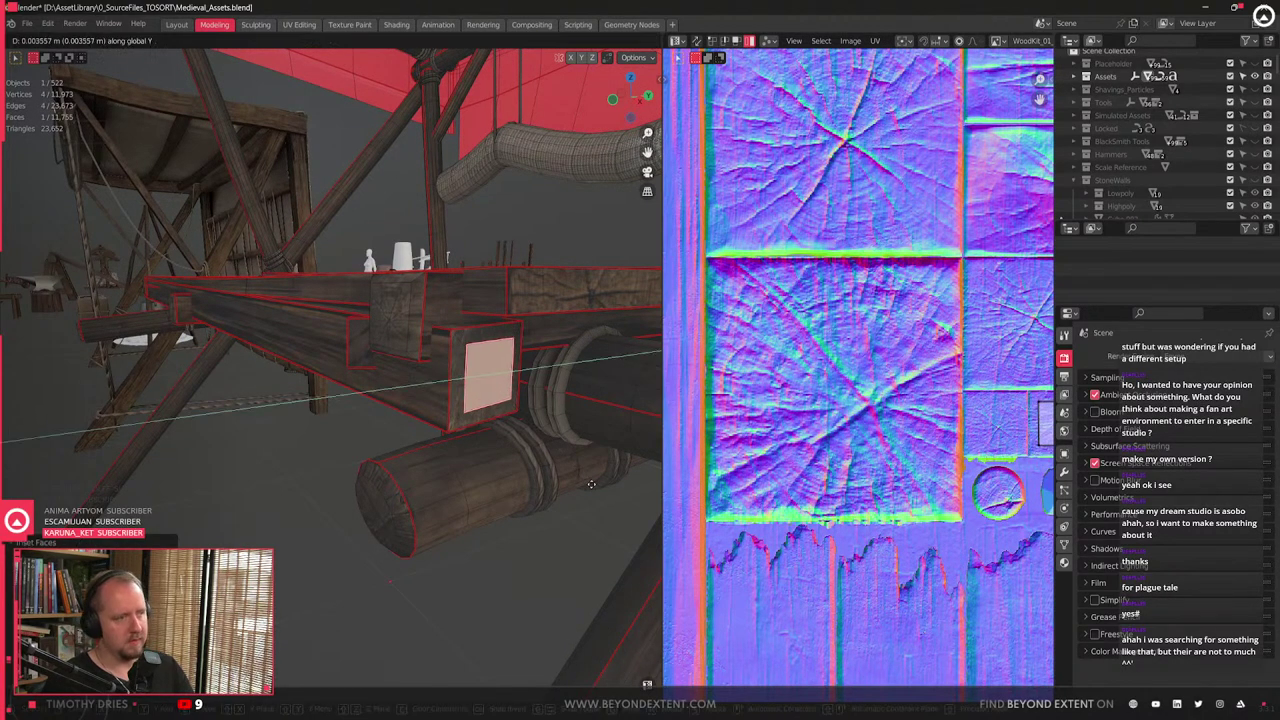
{"action": "key", "text": "x"}
{"action": "left_click", "coordinate": [592, 485]}
- Switch to edge selection and clear the seam and sharp marks from the inset edges of the beam's end
{"action": "key", "text": "2"}
{"action": "right_click", "coordinate": [489, 382]}
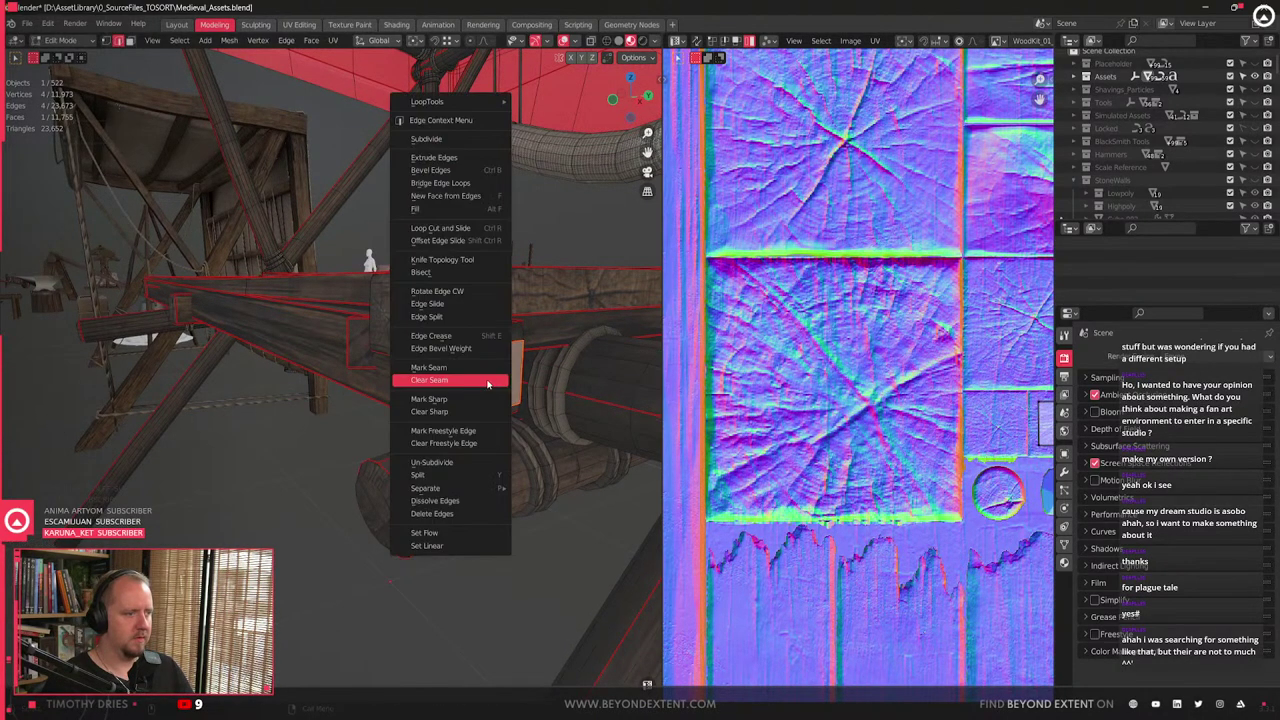
{"action": "left_click", "coordinate": [489, 382]}
{"action": "middle_click_drag", "start_coordinate": [490, 412], "coordinate": [450, 437]}
{"action": "right_click", "coordinate": [450, 437]}
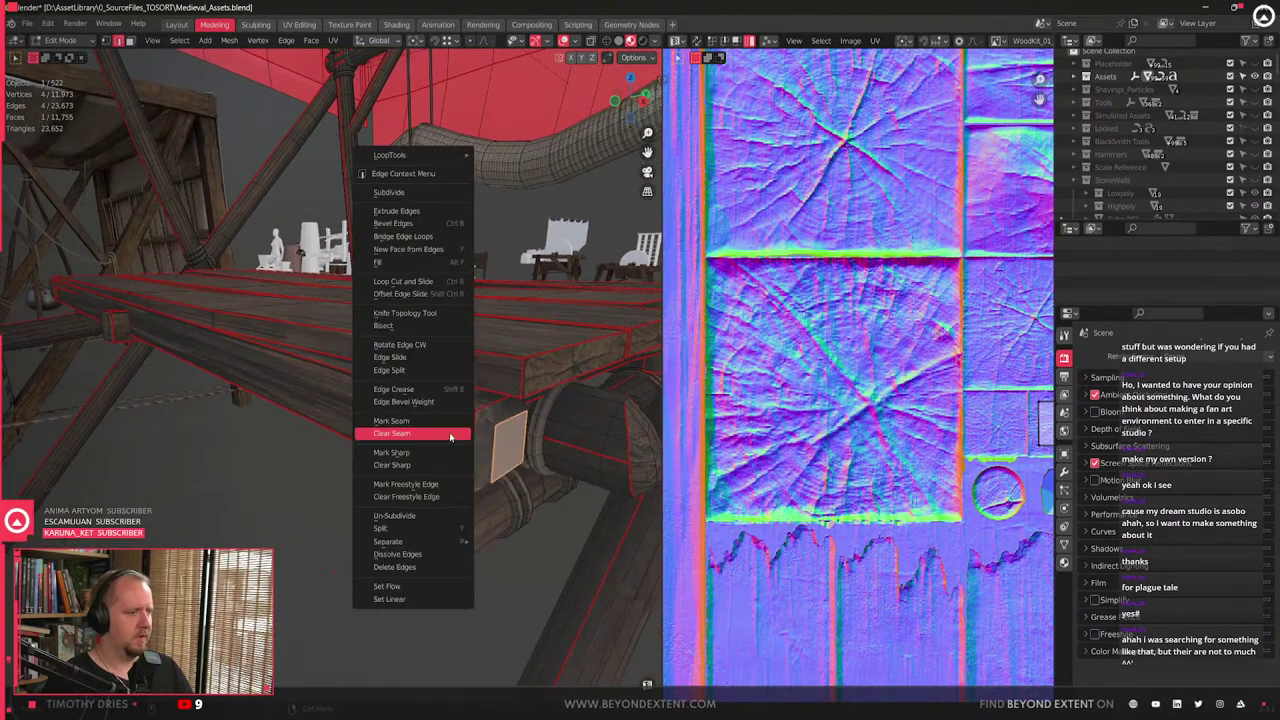
{"action": "left_click", "coordinate": [443, 467]}
- Examine the middle crossbeam's inset end by selecting its end face and the faces surrounding it
{"action": "left_click", "coordinate": [366, 403]}
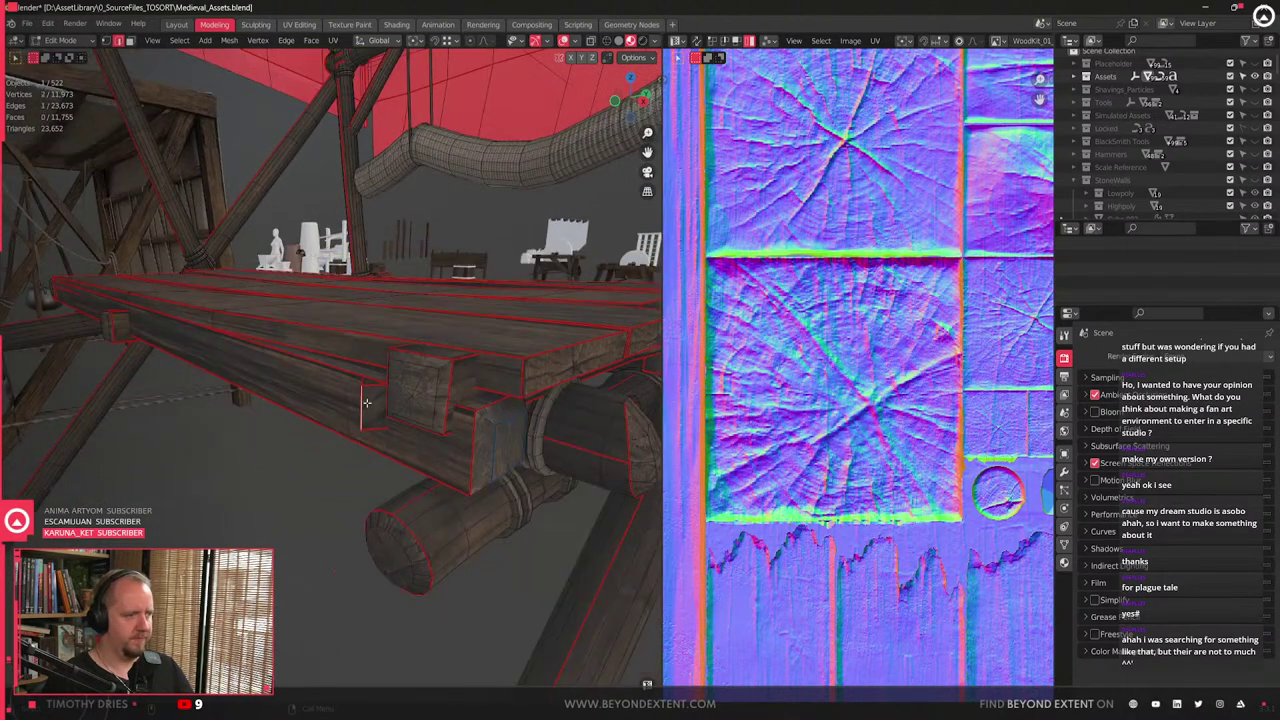
{"action": "middle_click_drag", "start_coordinate": [373, 402], "coordinate": [405, 407]}
{"action": "left_click", "coordinate": [352, 347]}
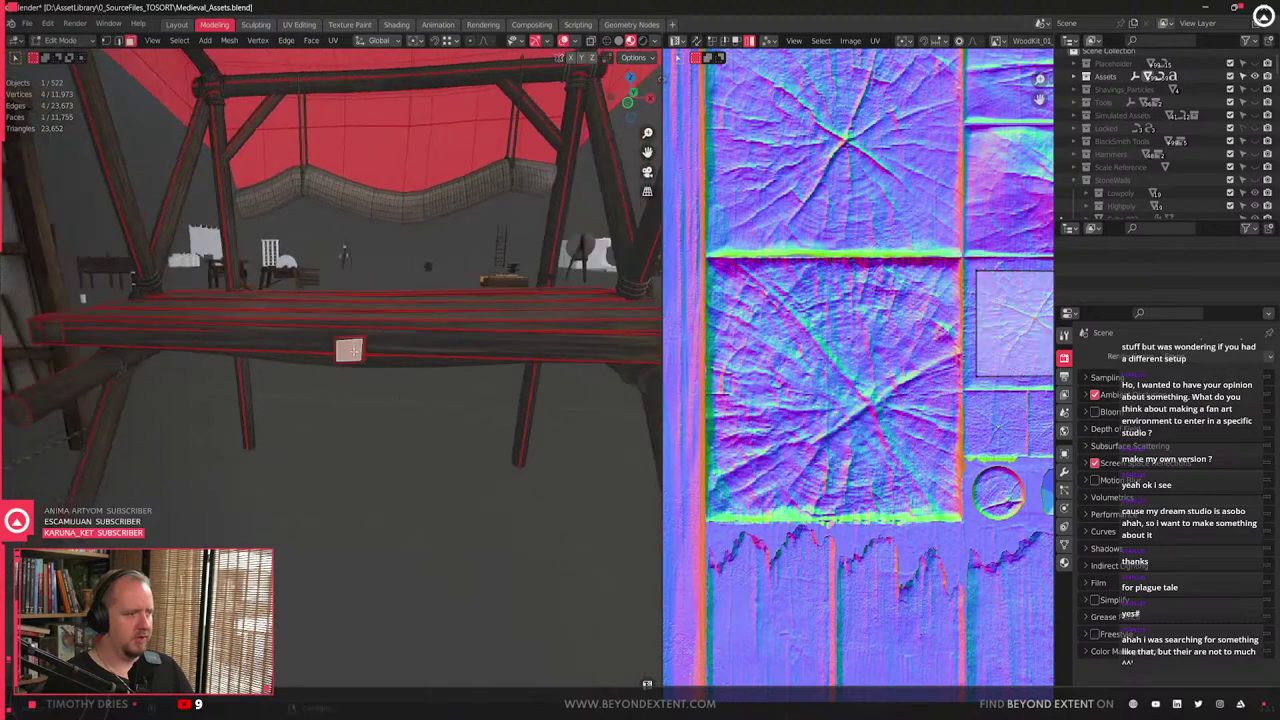
{"action": "middle_click_drag", "start_coordinate": [352, 347], "coordinate": [357, 403]}
{"action": "key", "text": "ctrl+KP_Add"}
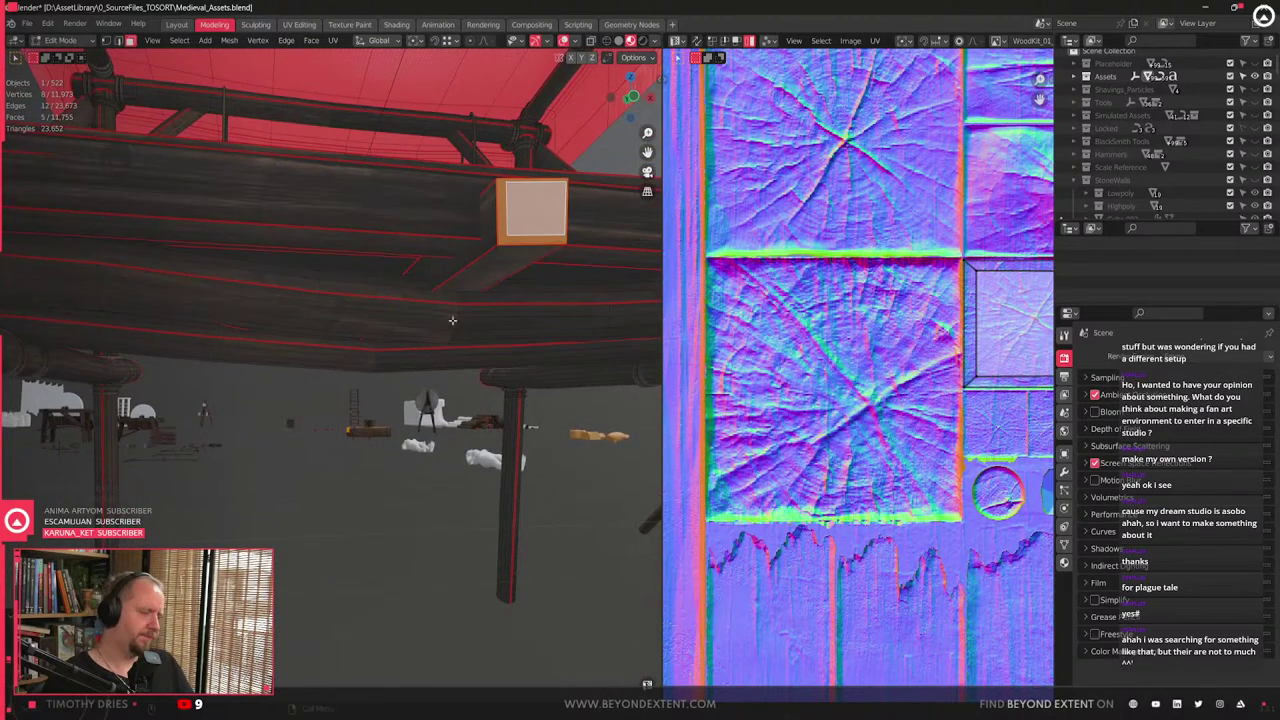
{"action": "key", "text": "ctrl+KP_Subtract"}
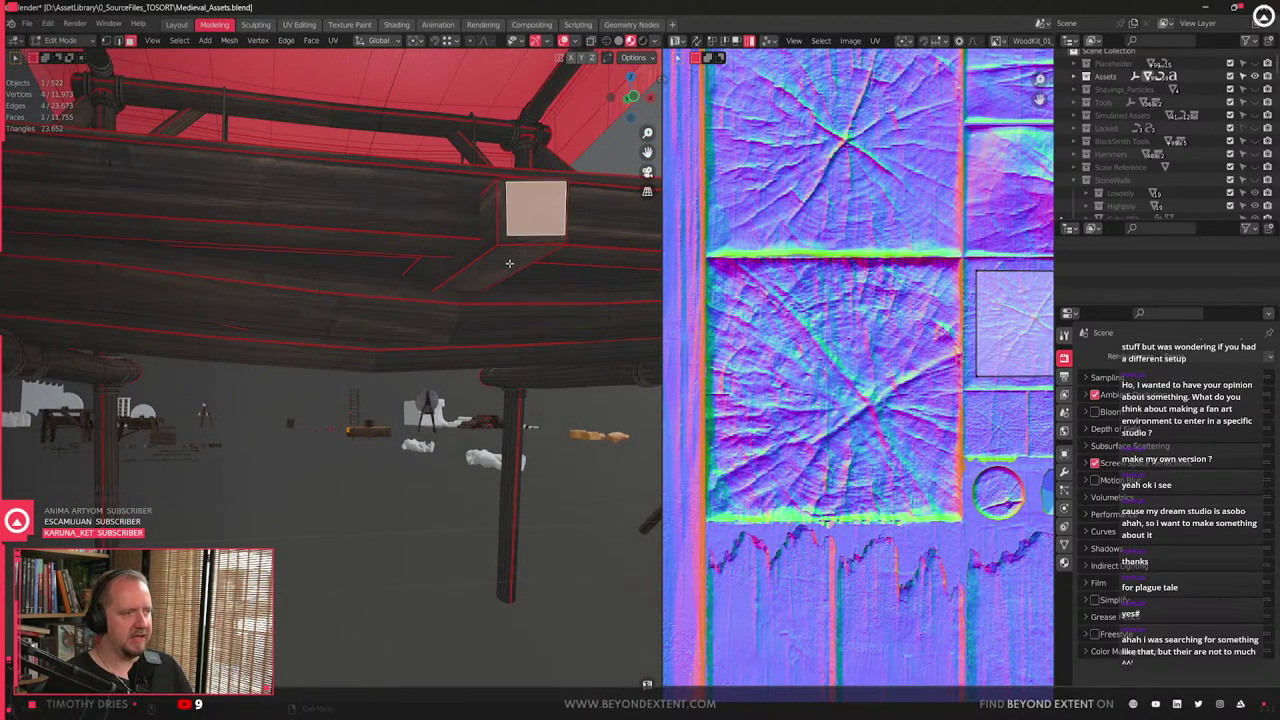
{"action": "left_click", "coordinate": [529, 244], "text": "alt"}
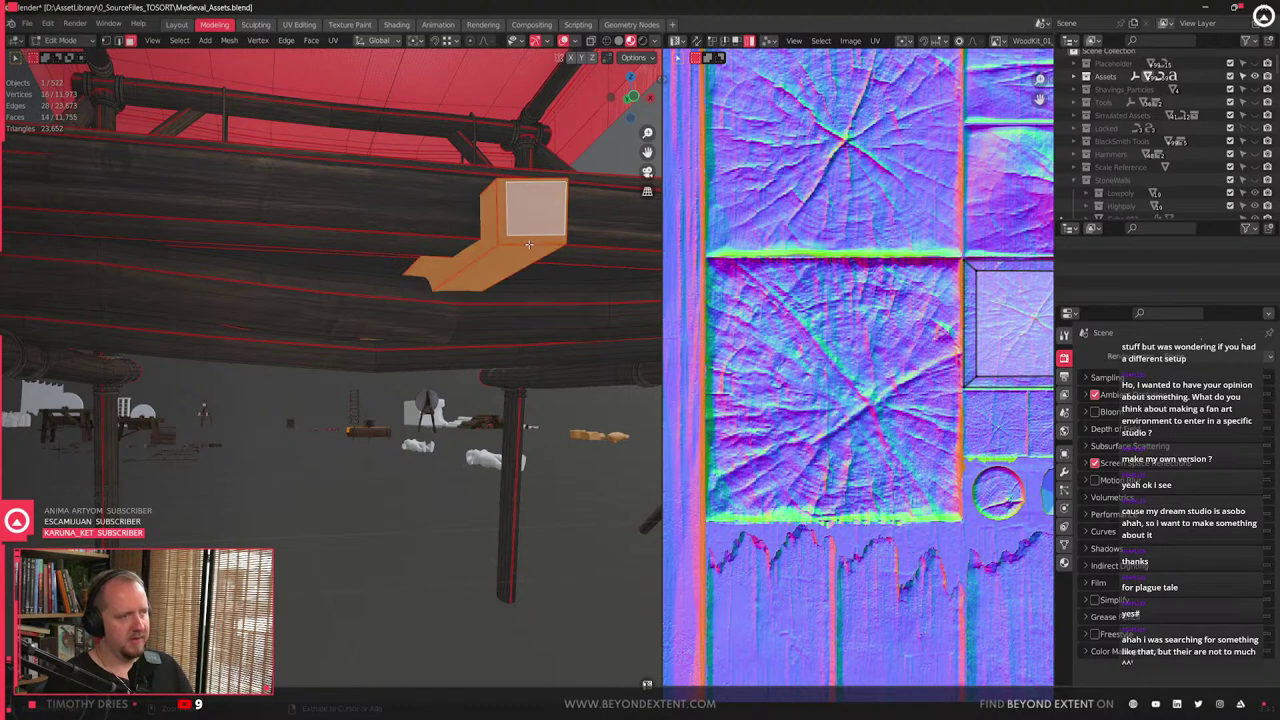
- Select the middle crossbeam's two upper side edges and try to move them along the Z axis
{"action": "middle_click_drag", "start_coordinate": [529, 244], "coordinate": [445, 334]}
{"action": "scroll", "coordinate": [405, 425], "scroll_direction": "up", "scroll_amount": 2}
{"action": "left_click", "coordinate": [410, 434]}
{"action": "key", "text": "2"}
{"action": "left_click", "coordinate": [485, 328]}
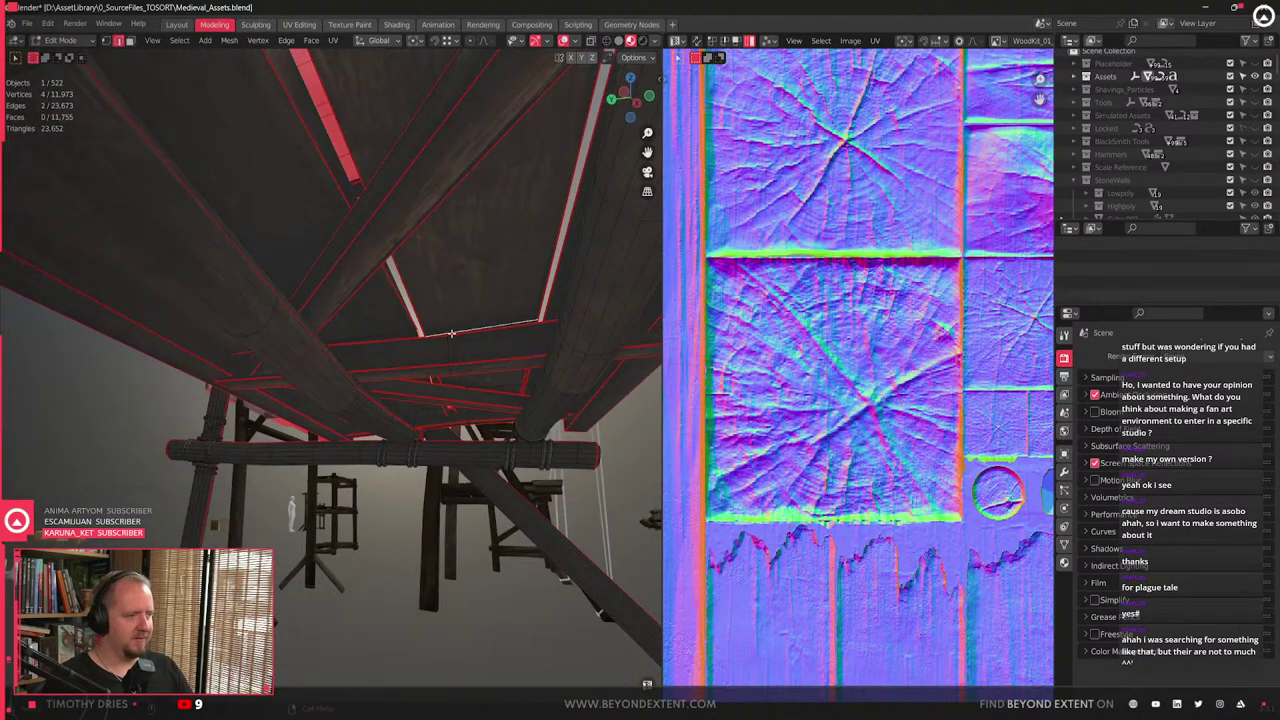
{"action": "middle_click_drag", "start_coordinate": [512, 362], "coordinate": [436, 378]}
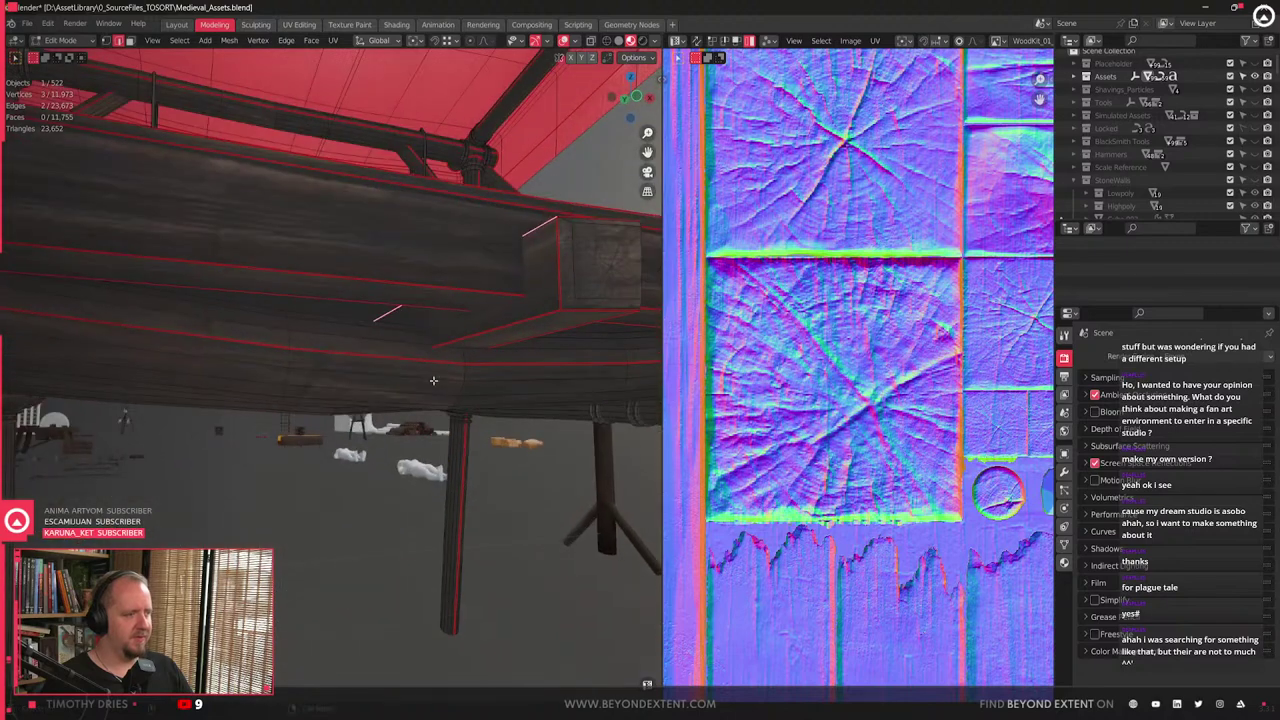
{"action": "key", "text": "g"}
{"action": "key", "text": "z"}
{"action": "left_click", "coordinate": [451, 367]}
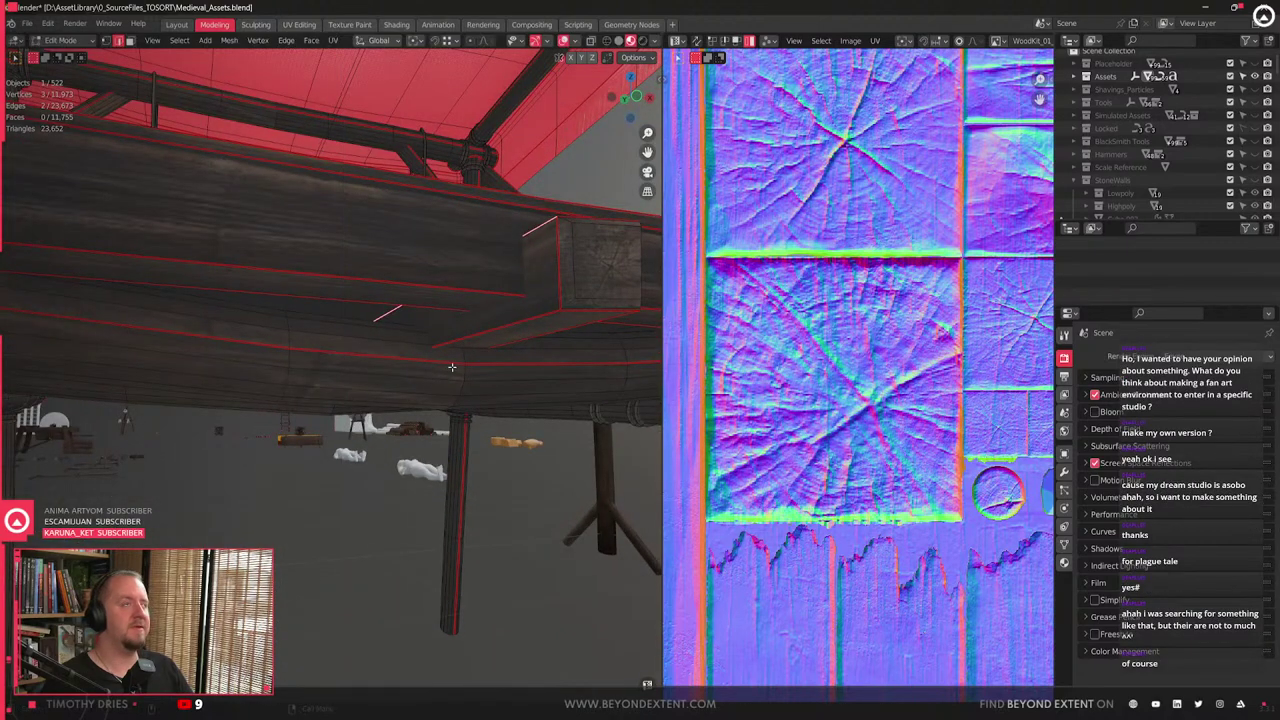
{"action": "middle_click_drag", "start_coordinate": [455, 367], "coordinate": [450, 376]}
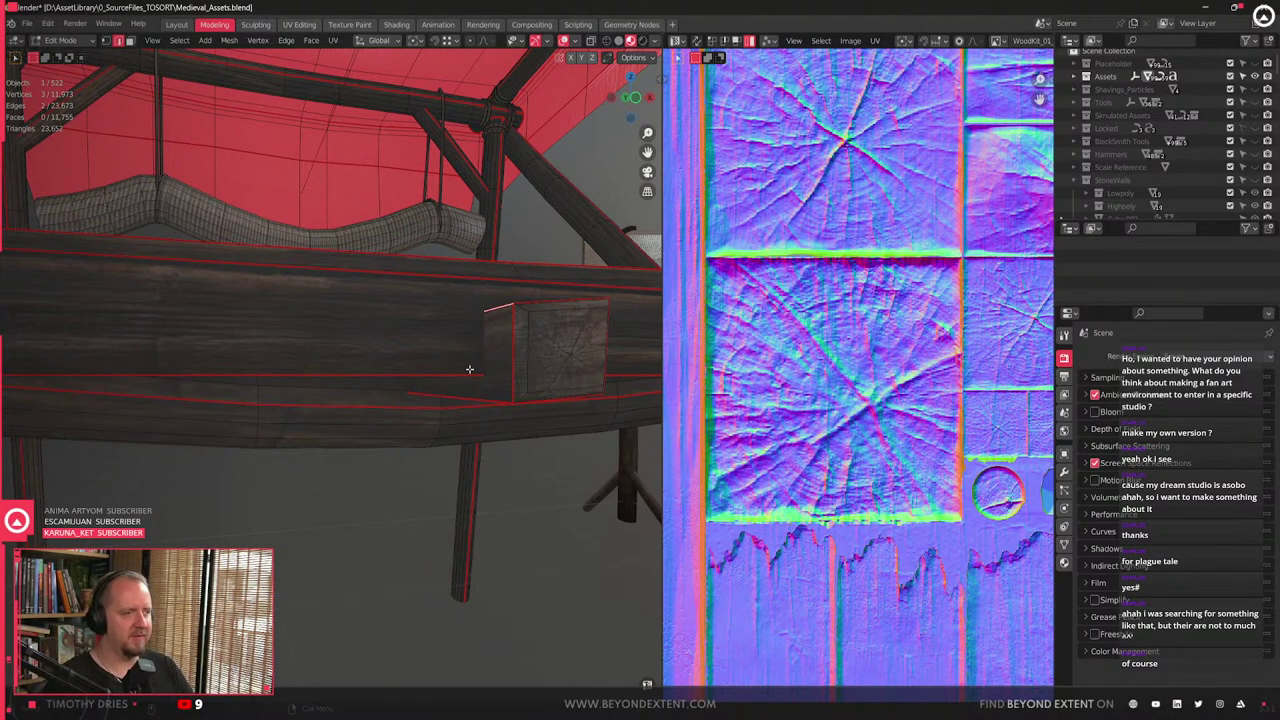
- Add a lengthwise loop cut to the tabletop plank above the round log end and move its end edge along the X axis
{"action": "middle_click_drag", "start_coordinate": [469, 369], "coordinate": [256, 393]}
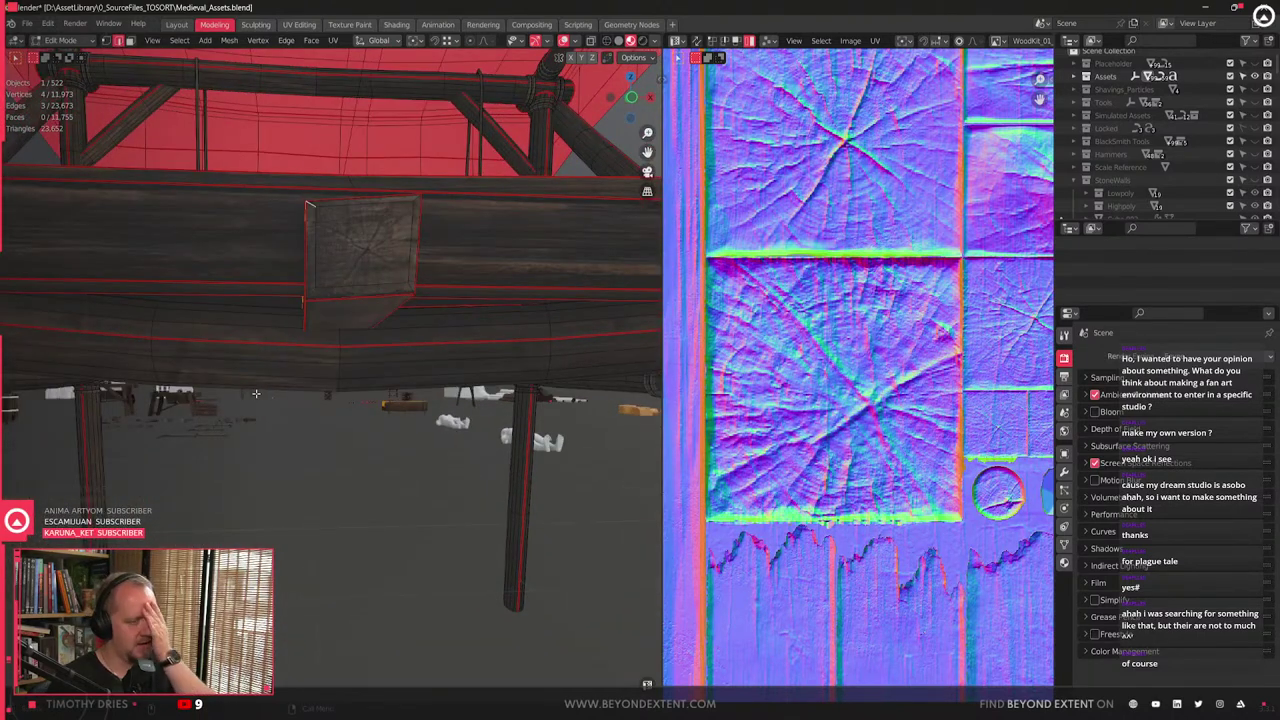
{"action": "middle_click_drag", "start_coordinate": [337, 339], "coordinate": [371, 410]}
{"action": "scroll", "coordinate": [326, 335], "scroll_direction": "down", "scroll_amount": 5}
{"action": "scroll", "coordinate": [337, 411], "scroll_direction": "up", "scroll_amount": 4}
{"action": "key", "text": "ctrl+r"}
{"action": "left_click", "coordinate": [302, 377]}
{"action": "middle_click_drag", "start_coordinate": [302, 377], "coordinate": [485, 479]}
{"action": "left_click", "coordinate": [468, 470]}
{"action": "key", "text": "g"}
{"action": "key", "text": "x"}
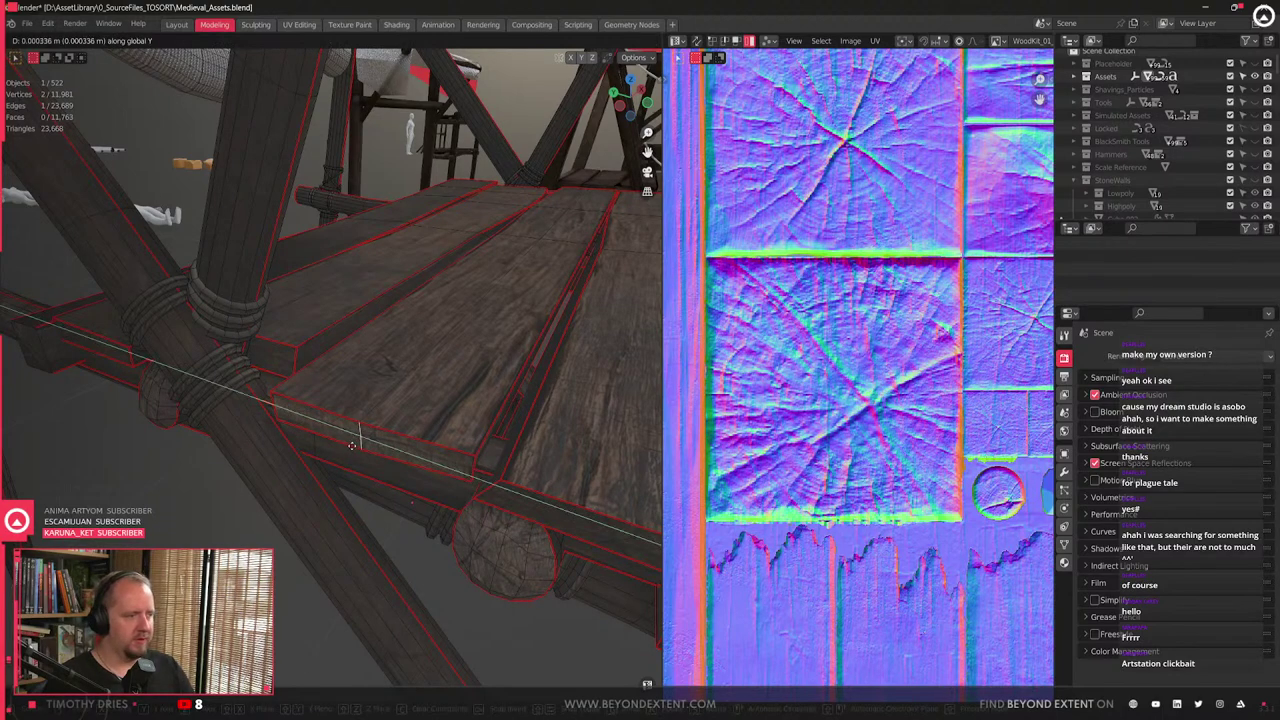
{"action": "left_click", "coordinate": [362, 450]}
- Add a second lengthwise loop cut to the same plank, shift its end edge along the X axis and leave edit mode
{"action": "key", "text": "ctrl+r"}
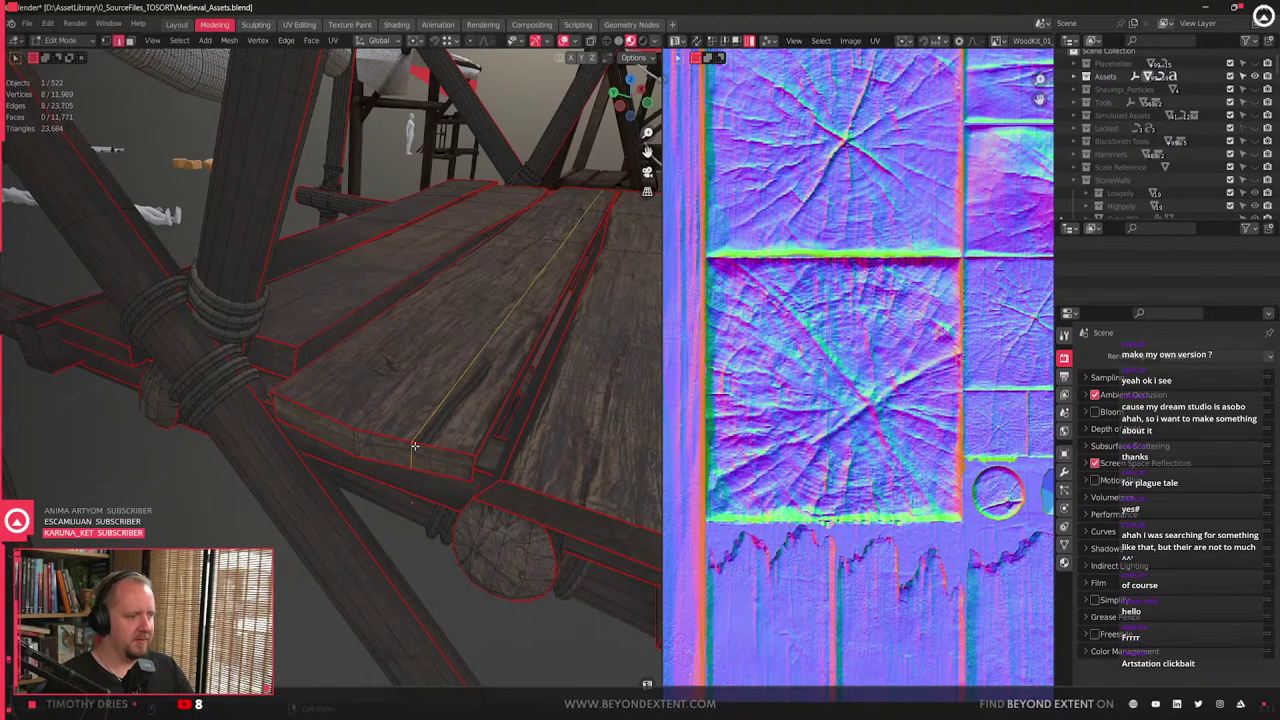
{"action": "left_click", "coordinate": [412, 446]}
{"action": "right_click", "coordinate": [409, 448]}
{"action": "right_click", "coordinate": [408, 453]}
{"action": "left_click", "coordinate": [407, 450]}
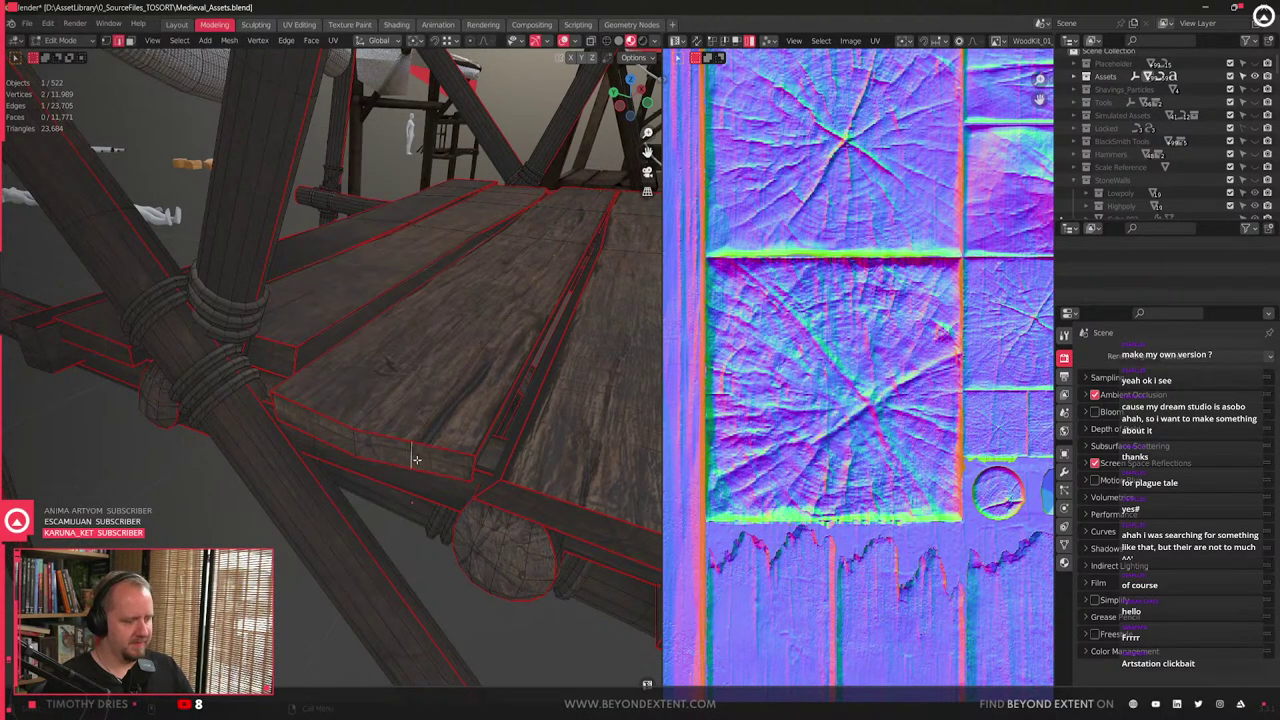
{"action": "key", "text": "g"}
{"action": "key", "text": "x"}
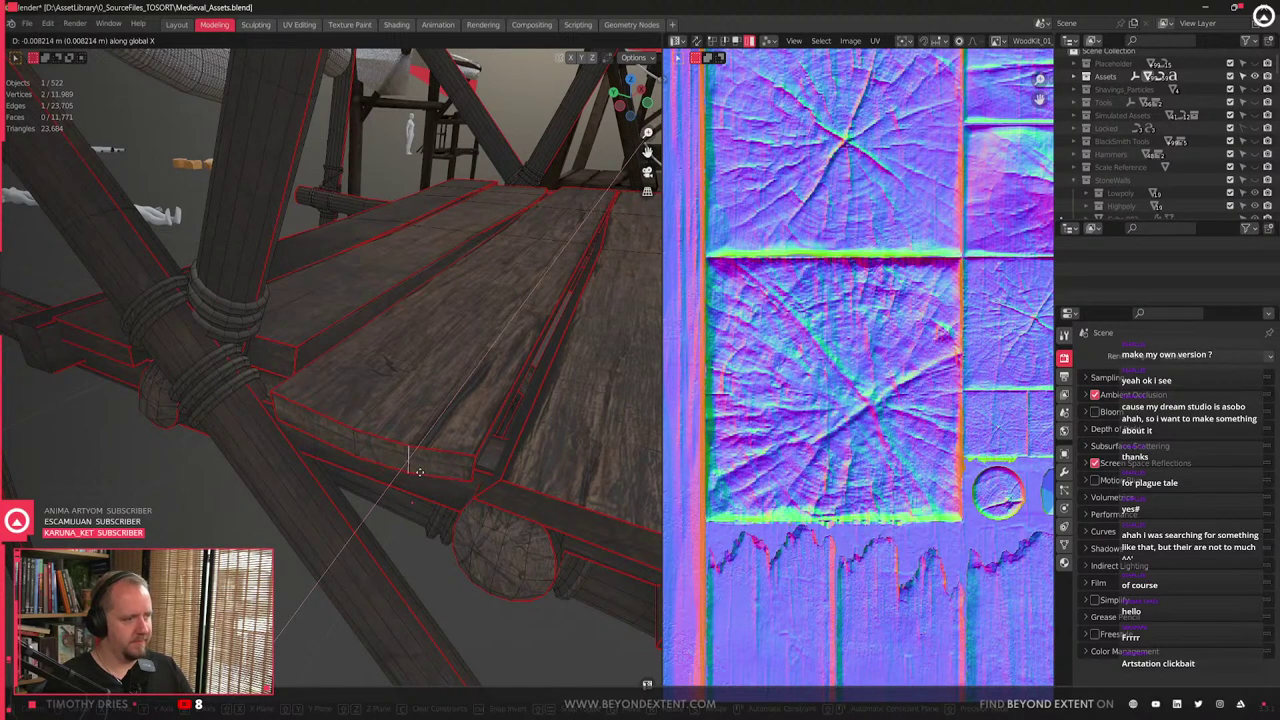
{"action": "left_click", "coordinate": [419, 472]}
{"action": "middle_click_drag", "start_coordinate": [419, 472], "coordinate": [306, 480]}
{"action": "scroll", "coordinate": [462, 433], "scroll_direction": "down", "scroll_amount": 3}
{"action": "key", "text": "Tab"}
{"action": "scroll", "coordinate": [464, 435], "scroll_direction": "down", "scroll_amount": 4}
- Select the small wooden peg decal on the canopied stall and turn on snapping with Face Project as the target
{"action": "left_click", "coordinate": [464, 435]}
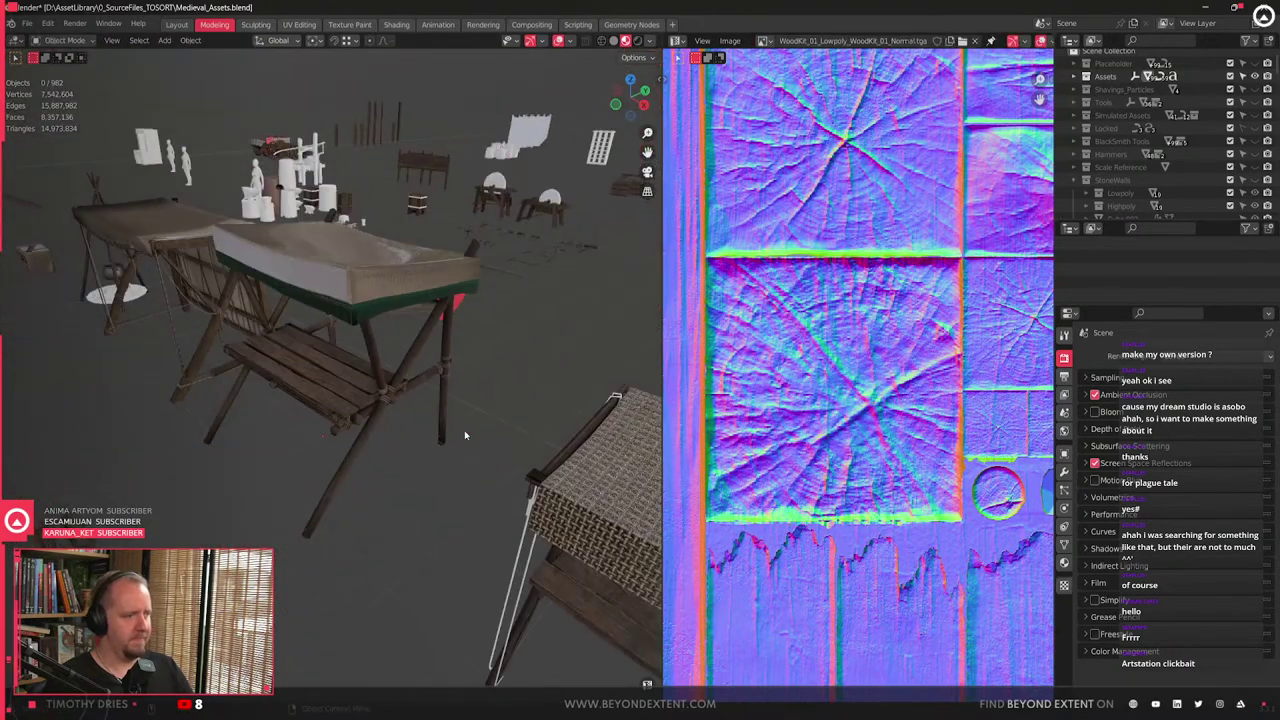
{"action": "middle_click_drag", "start_coordinate": [464, 435], "coordinate": [388, 440]}
{"action": "scroll", "coordinate": [469, 420], "scroll_direction": "down", "scroll_amount": 4}
{"action": "scroll", "coordinate": [469, 420], "scroll_direction": "up", "scroll_amount": 2}
{"action": "left_click", "coordinate": [315, 418]}
{"action": "middle_click_drag", "start_coordinate": [315, 418], "coordinate": [646, 508], "text": "shift"}
{"action": "middle_click_drag", "start_coordinate": [317, 448], "coordinate": [342, 461]}
{"action": "key", "text": "n"}
{"action": "key", "text": "n"}
{"action": "scroll", "coordinate": [340, 445], "scroll_direction": "up", "scroll_amount": 5}
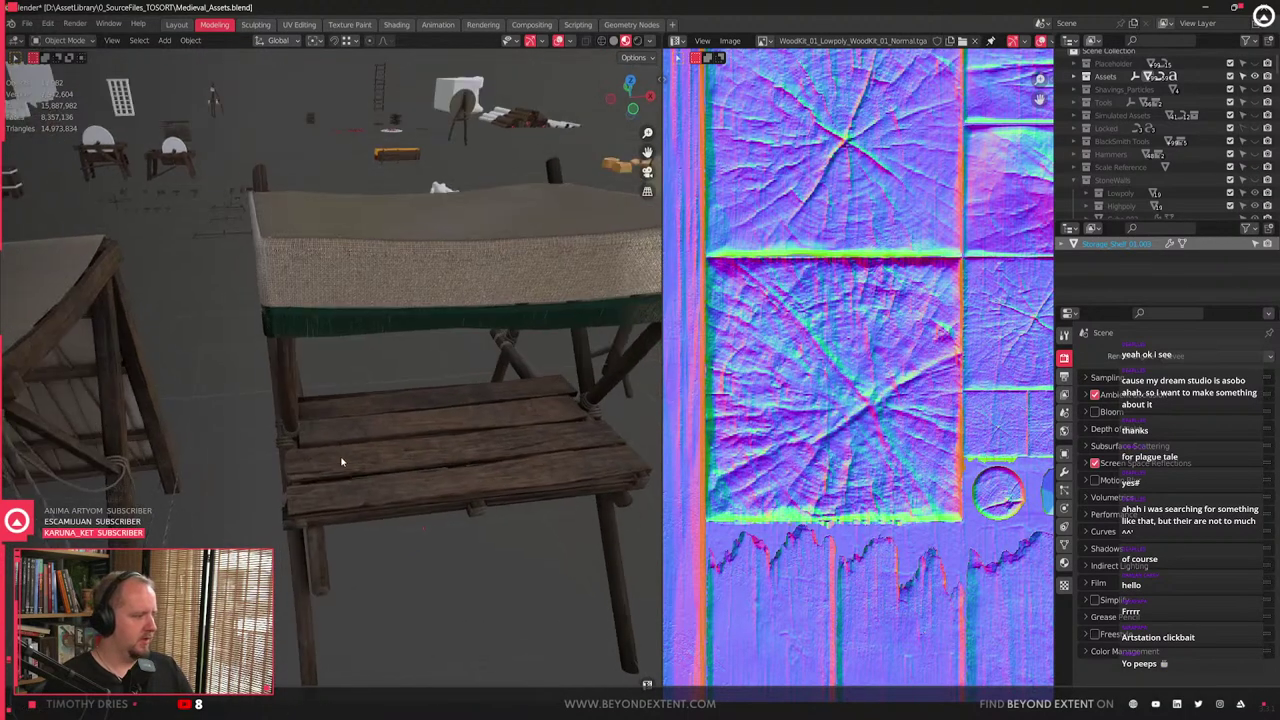
{"action": "scroll", "coordinate": [342, 461], "scroll_direction": "up", "scroll_amount": 6}
{"action": "scroll", "coordinate": [377, 503], "scroll_direction": "down", "scroll_amount": 5}
{"action": "scroll", "coordinate": [513, 440], "scroll_direction": "up", "scroll_amount": 1}
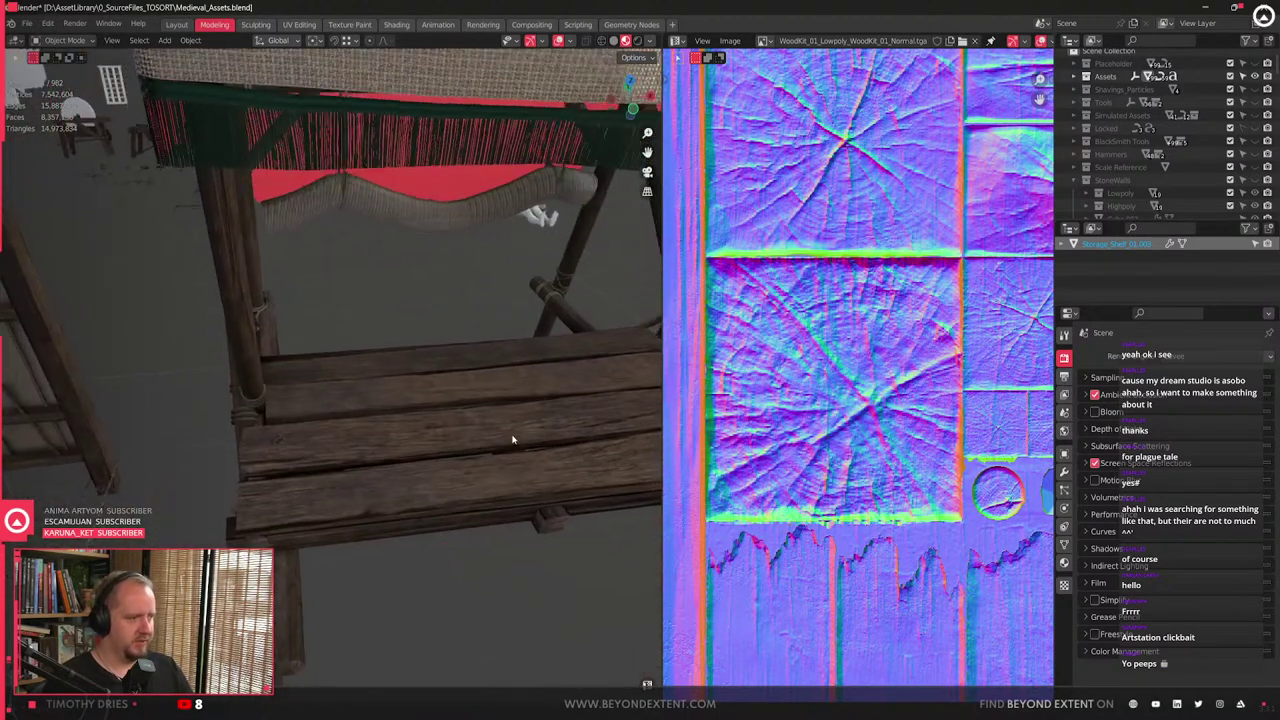
{"action": "middle_click_drag", "start_coordinate": [512, 440], "coordinate": [336, 471]}
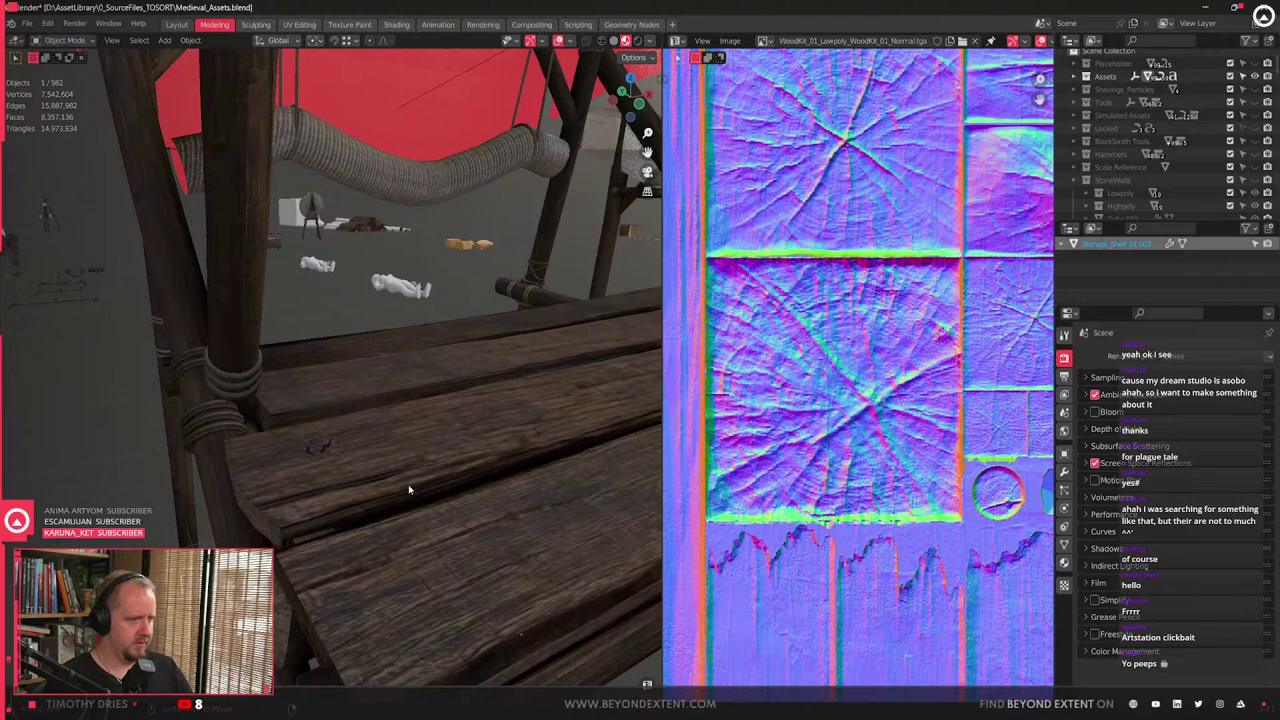
{"action": "mouse_move", "coordinate": [408, 490]}
{"action": "middle_mouse_down"}
{"action": "mouse_move", "coordinate": [423, 486]}
{"action": "mouse_move", "coordinate": [391, 508]}
{"action": "middle_mouse_up"}
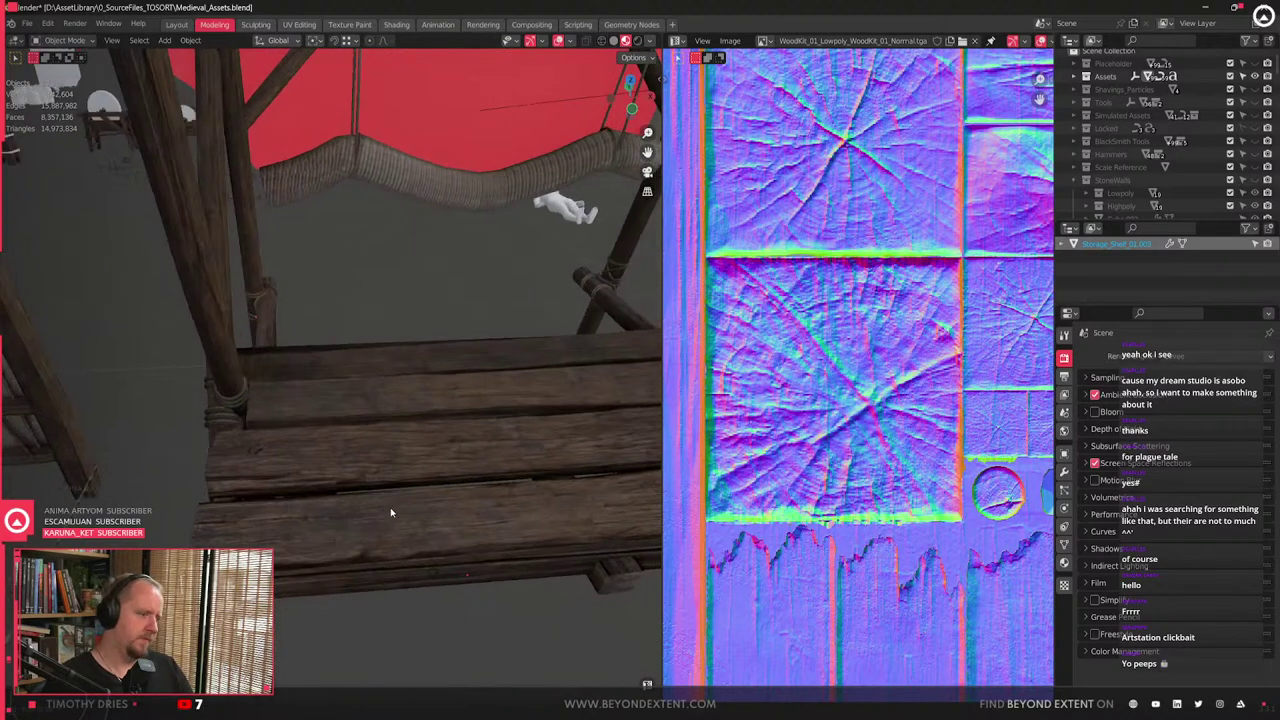
{"action": "left_click", "coordinate": [348, 42]}
{"action": "left_click", "coordinate": [334, 40]}
{"action": "left_click", "coordinate": [349, 42]}
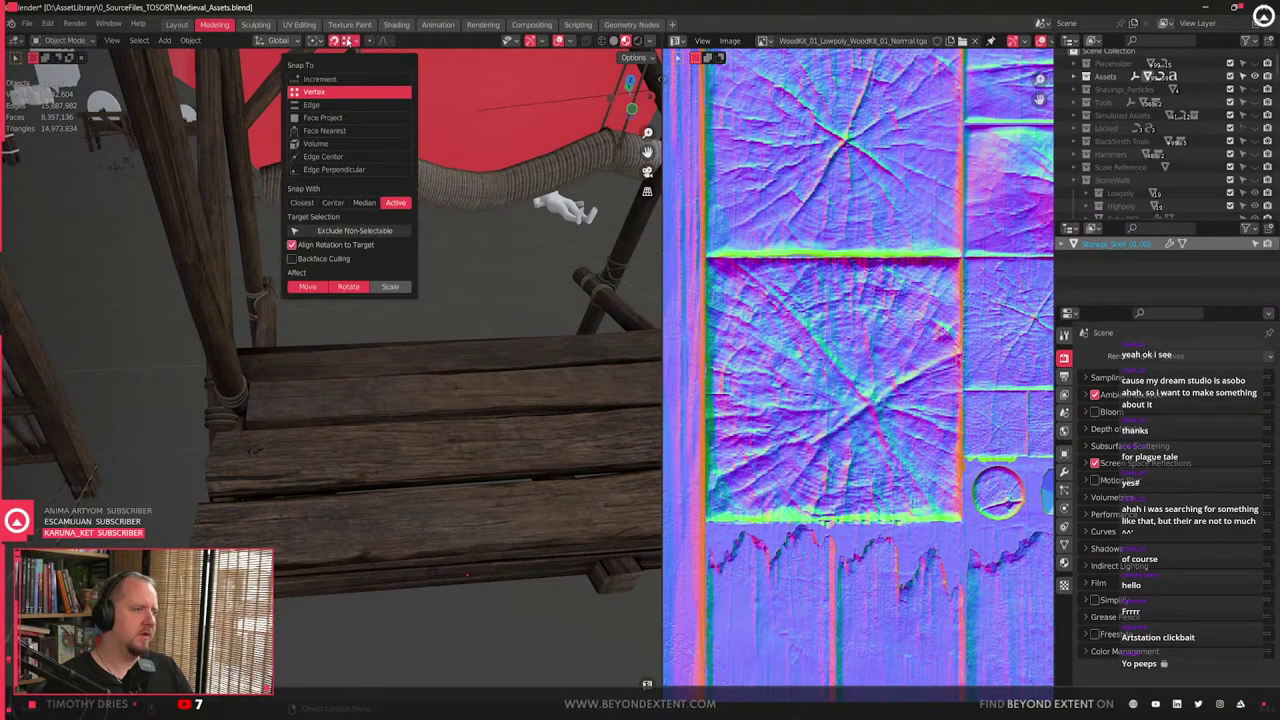
{"action": "left_click", "coordinate": [331, 119]}
- Place a copy of the peg decal on the second plank near the rope-bound post and scale it up
{"action": "middle_click_drag", "start_coordinate": [326, 356], "coordinate": [311, 429]}
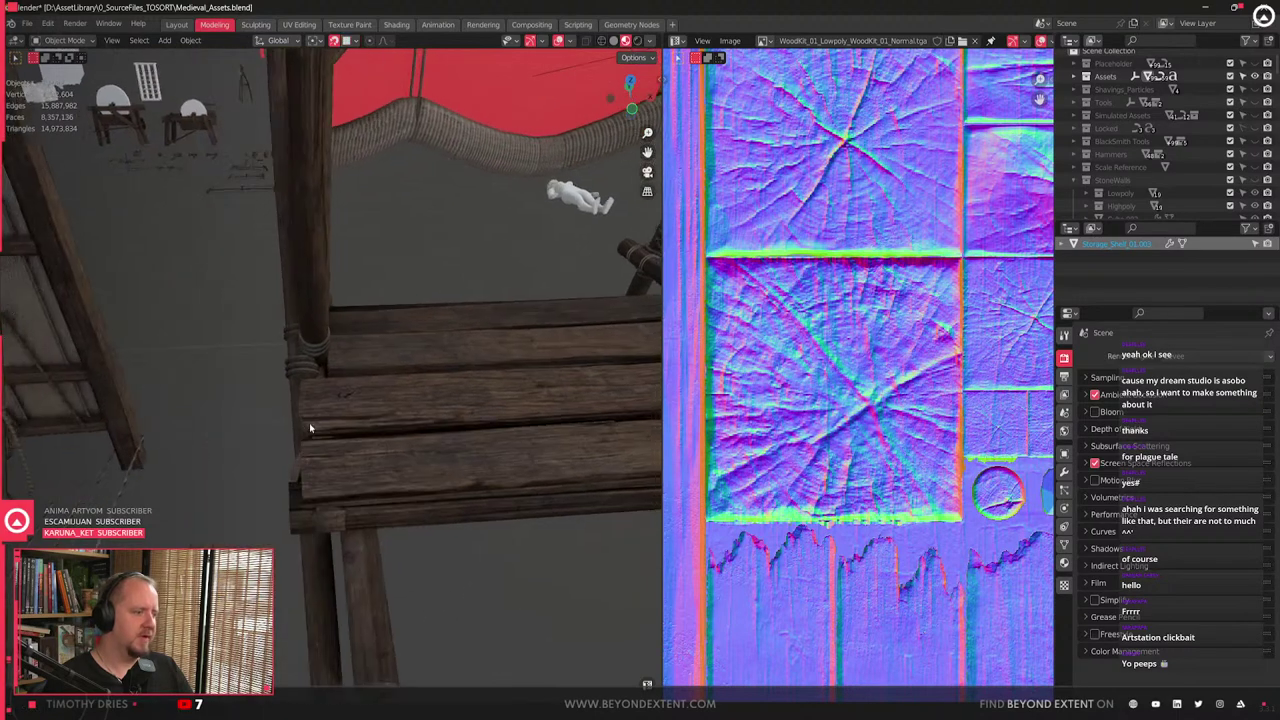
{"action": "scroll", "coordinate": [380, 447], "scroll_direction": "up", "scroll_amount": 2}
{"action": "key", "text": "g"}
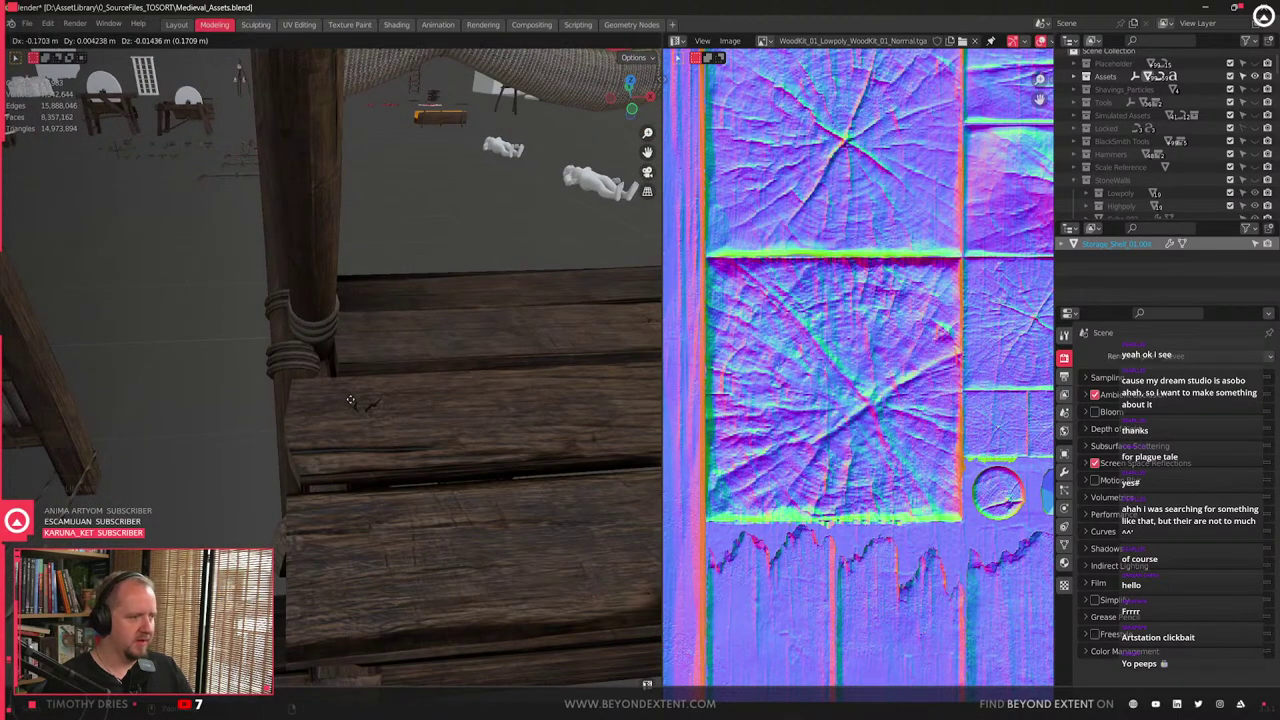
{"action": "left_click", "coordinate": [369, 399]}
{"action": "middle_click_drag", "start_coordinate": [400, 412], "coordinate": [313, 470]}
{"action": "key", "text": "KP_Decimal"}
{"action": "scroll", "coordinate": [363, 469], "scroll_direction": "down", "scroll_amount": 10}
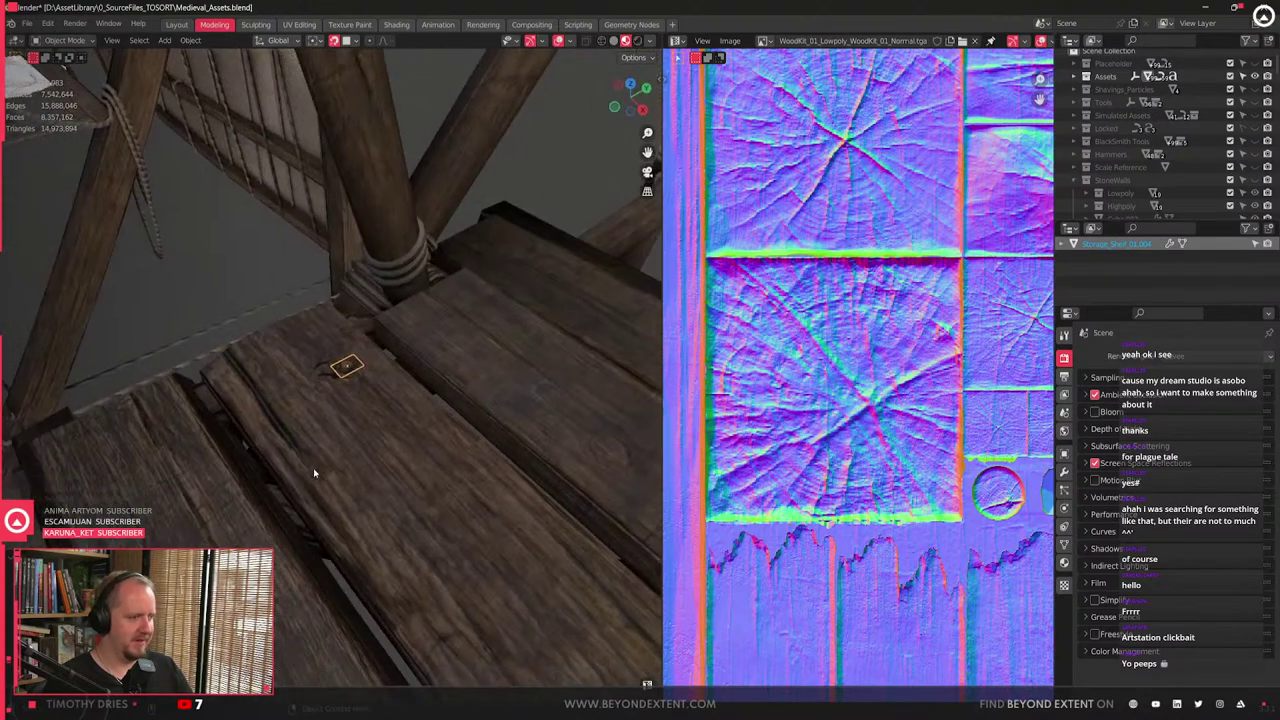
{"action": "key", "text": "s"}
{"action": "left_click", "coordinate": [463, 446]}
- Duplicate the peg decal onto the second plank's front half and onto the front plank, and adjust the last copy's position
{"action": "key", "text": "shift+d"}
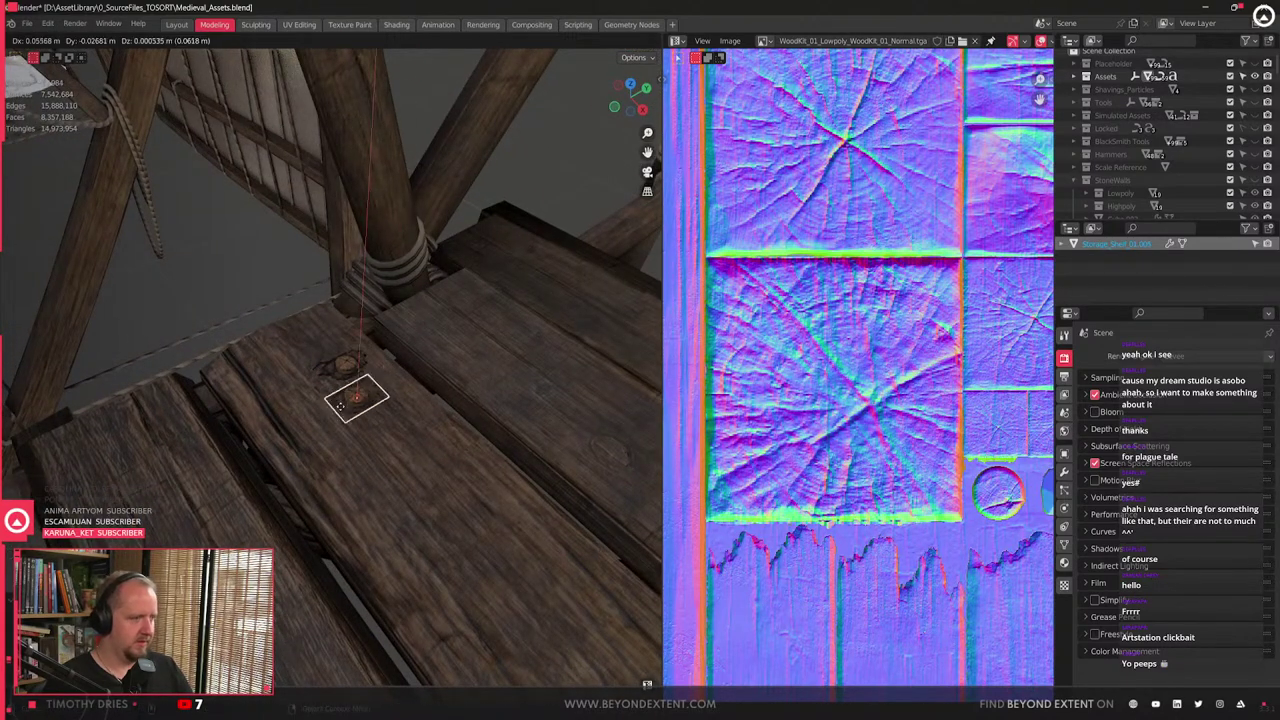
{"action": "left_click", "coordinate": [284, 403]}
{"action": "key", "text": "shift+d"}
{"action": "left_click", "coordinate": [185, 456]}
{"action": "middle_click_drag", "start_coordinate": [185, 456], "coordinate": [398, 414]}
{"action": "key", "text": "KP_Decimal"}
{"action": "scroll", "coordinate": [318, 404], "scroll_direction": "down", "scroll_amount": 6}
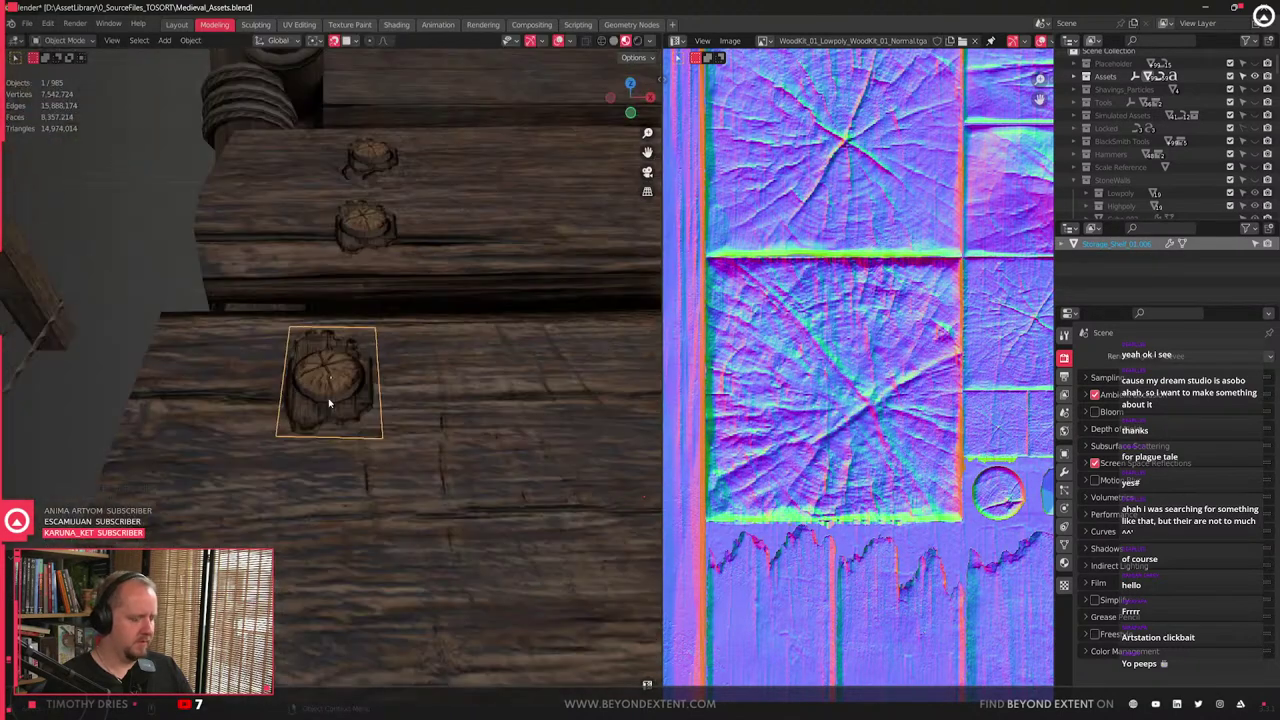
{"action": "key", "text": "g"}
{"action": "left_click", "coordinate": [243, 406]}
- Duplicate the peg decal to the outer corner of the front plank, above the supporting crossbeam
{"action": "scroll", "coordinate": [243, 406], "scroll_direction": "down", "scroll_amount": 2}
{"action": "middle_click_drag", "start_coordinate": [243, 406], "coordinate": [325, 431]}
{"action": "key", "text": "KP_Decimal"}
{"action": "scroll", "coordinate": [302, 435], "scroll_direction": "down", "scroll_amount": 7}
{"action": "key", "text": "shift+d"}
{"action": "left_click", "coordinate": [414, 420]}
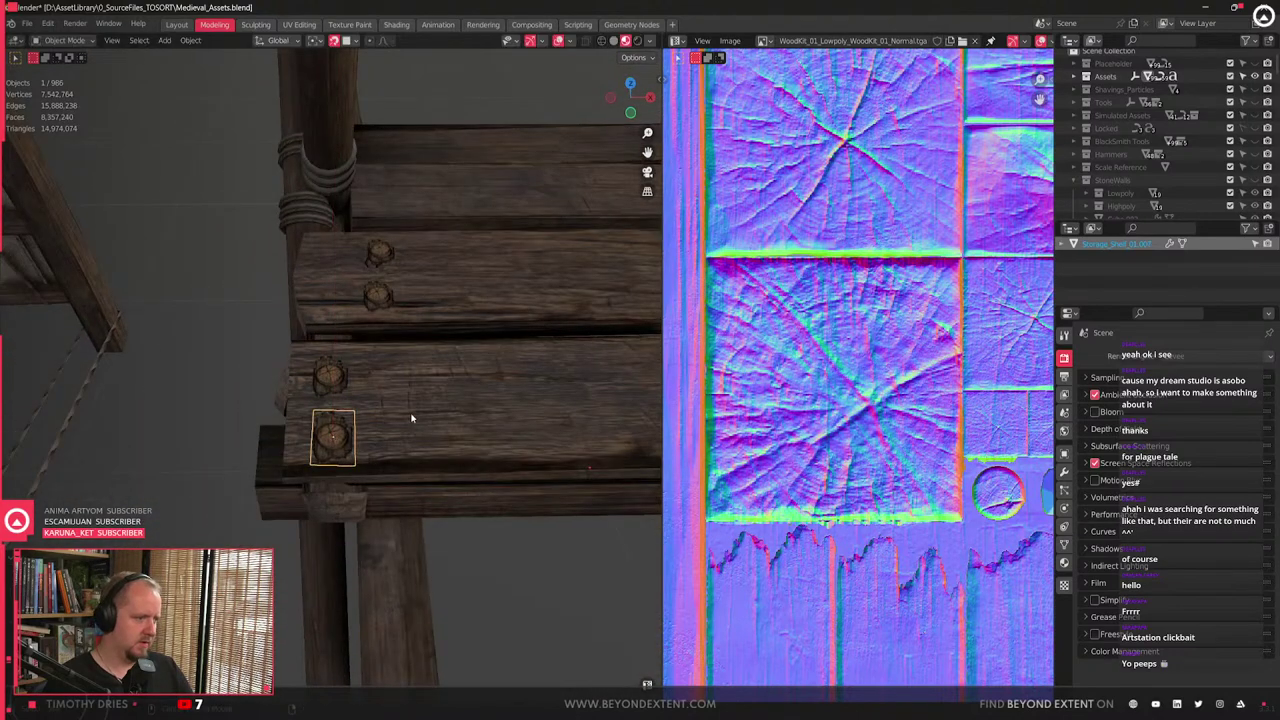
- Rescale the corner peg decal and rotate it about the global Z axis
{"action": "middle_click_drag", "start_coordinate": [414, 420], "coordinate": [366, 451]}
{"action": "key", "text": "s"}
{"action": "left_click", "coordinate": [478, 500]}
{"action": "key", "text": "r"}
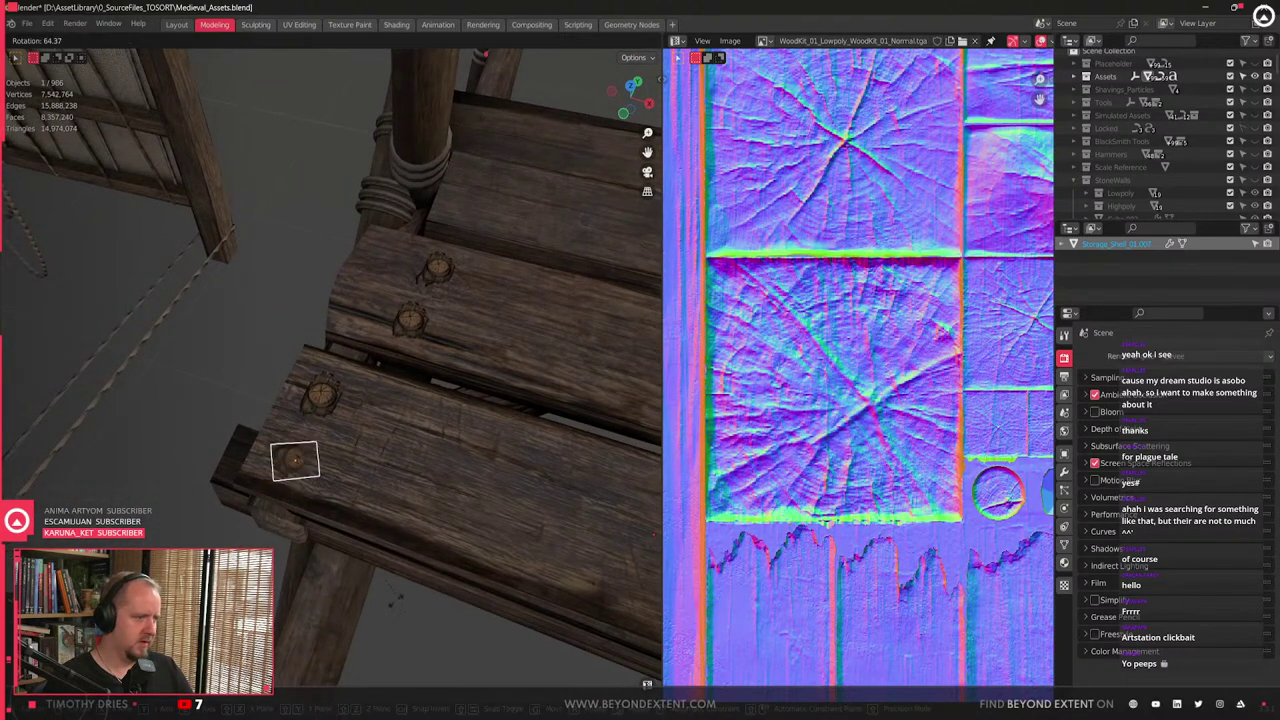
{"action": "key", "text": "z"}
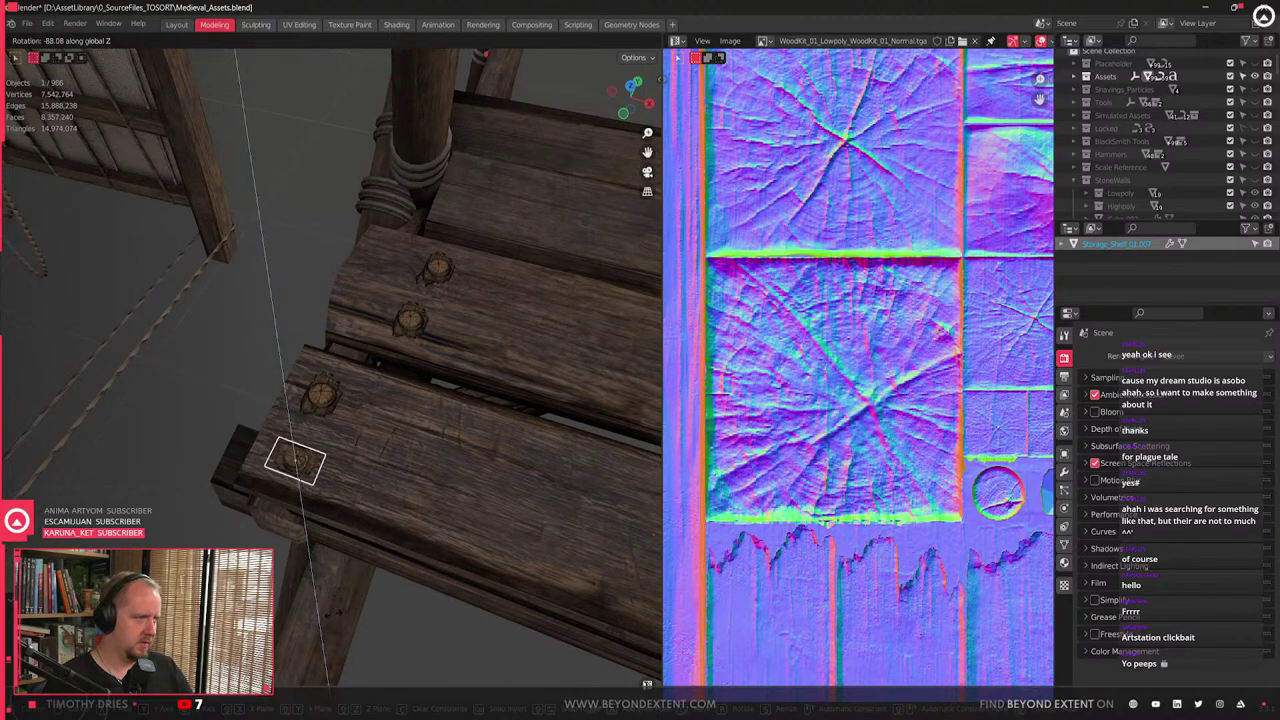
{"action": "left_click", "coordinate": [340, 471]}
- Duplicate the rotated peg decal to the front and rear corners of the second plank's end
{"action": "key", "text": "shift+d"}
{"action": "key", "text": "shift+z"}
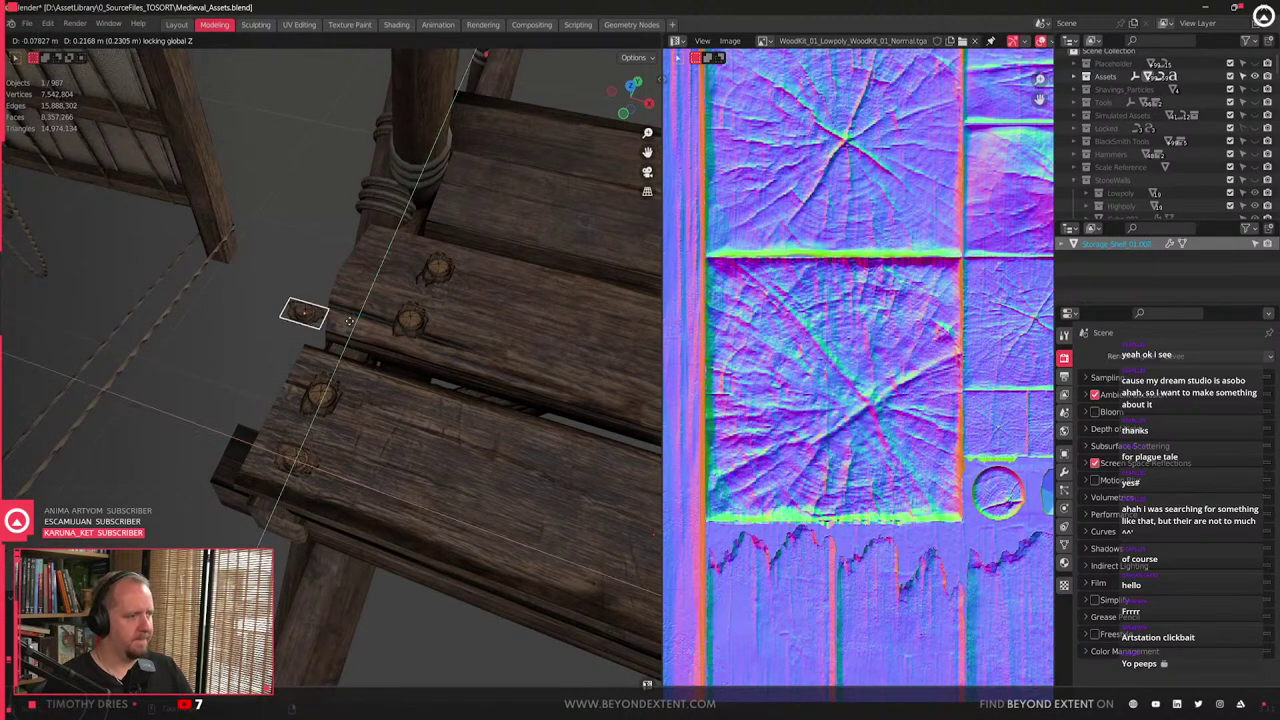
{"action": "left_click", "coordinate": [364, 322]}
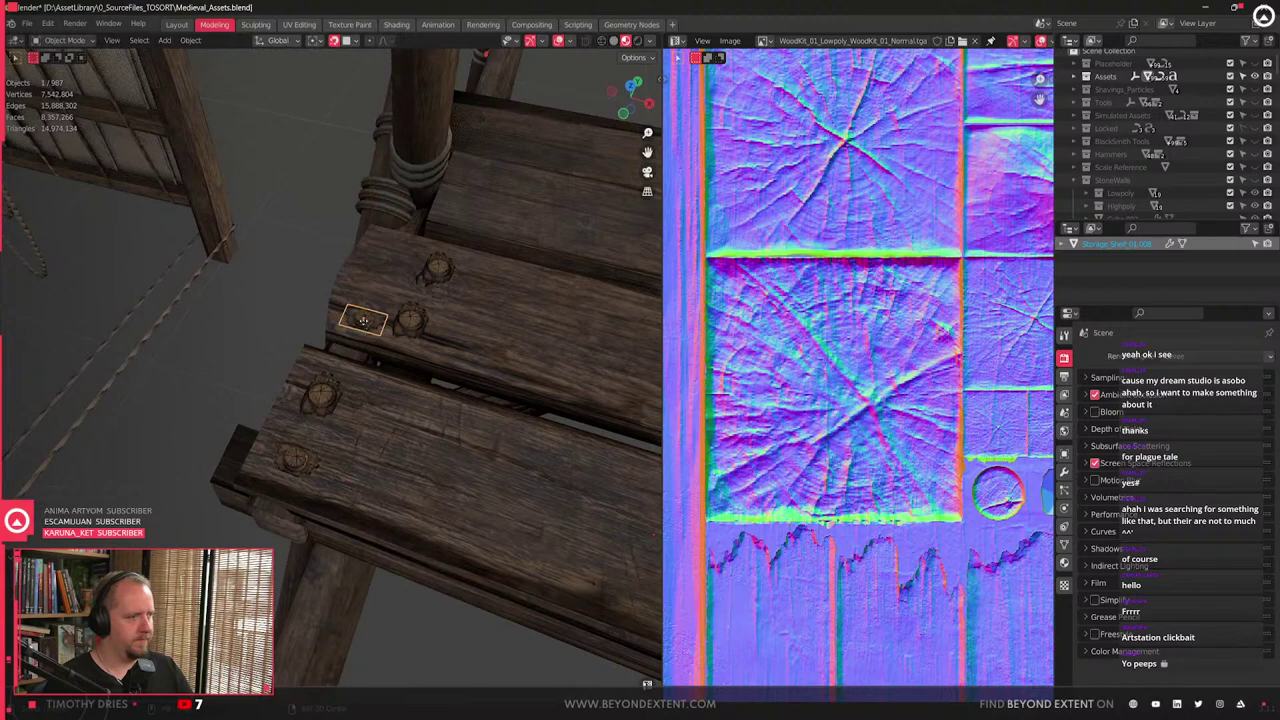
{"action": "key", "text": "shift+d"}
{"action": "left_click", "coordinate": [431, 267]}
- Delete the three unrotated peg decals from the front and second planks
{"action": "left_click", "coordinate": [434, 268]}
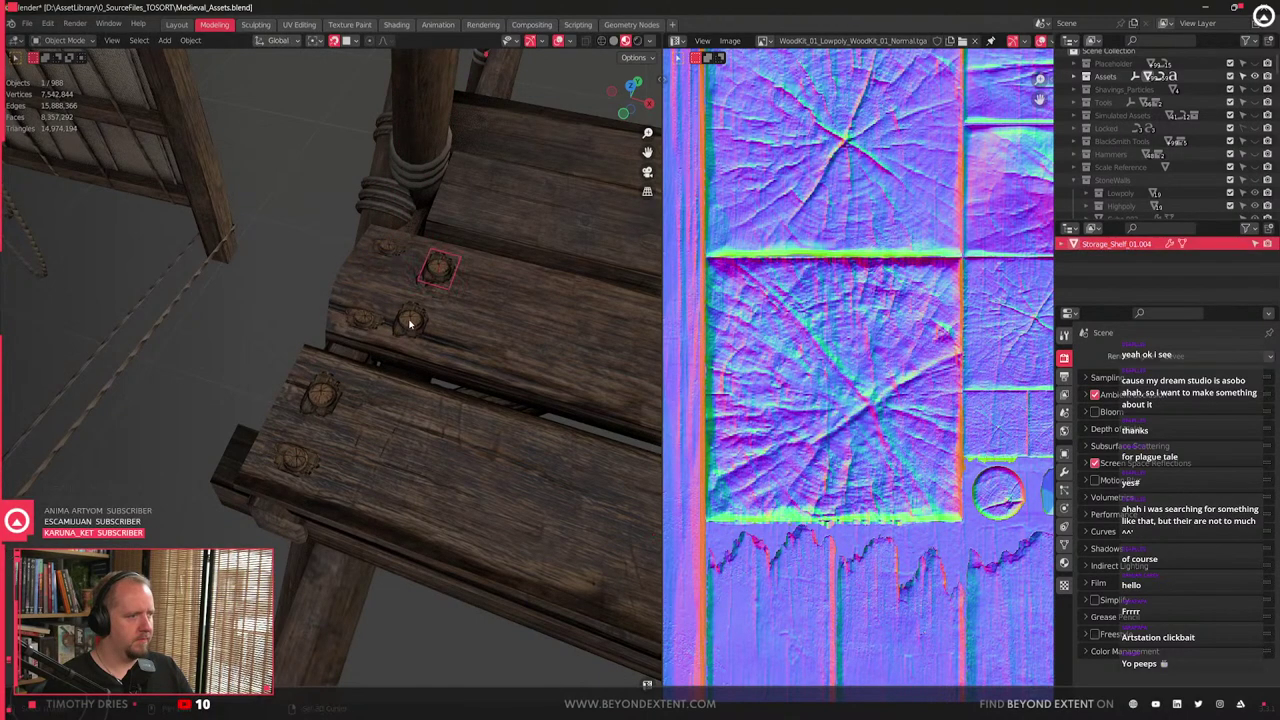
{"action": "left_click", "coordinate": [409, 320], "text": "shift"}
{"action": "left_click", "coordinate": [315, 401], "text": "shift"}
{"action": "key", "text": "Delete"}
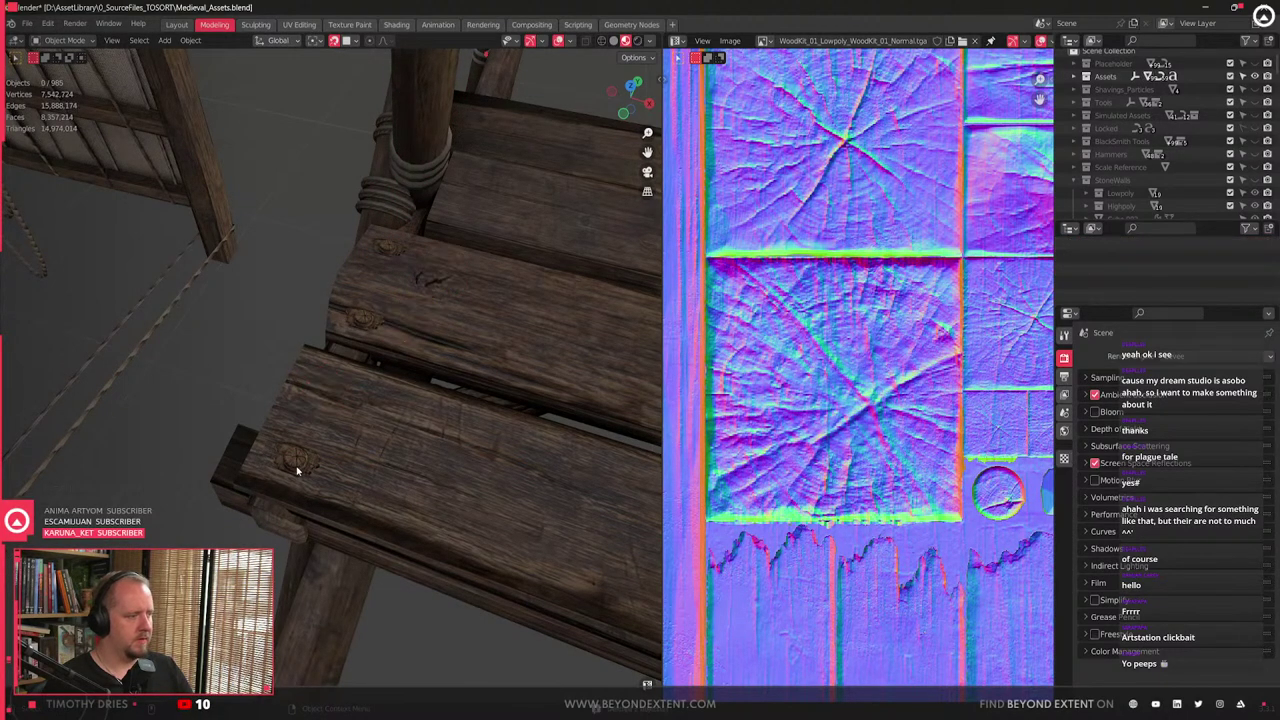
- Duplicate the rotated corner peg decal to the rear side of the front plank's end
{"action": "left_click", "coordinate": [297, 471]}
{"action": "key", "text": "shift+d"}
{"action": "left_click", "coordinate": [330, 403]}
{"action": "middle_click_drag", "start_coordinate": [390, 375], "coordinate": [338, 413], "text": "shift"}
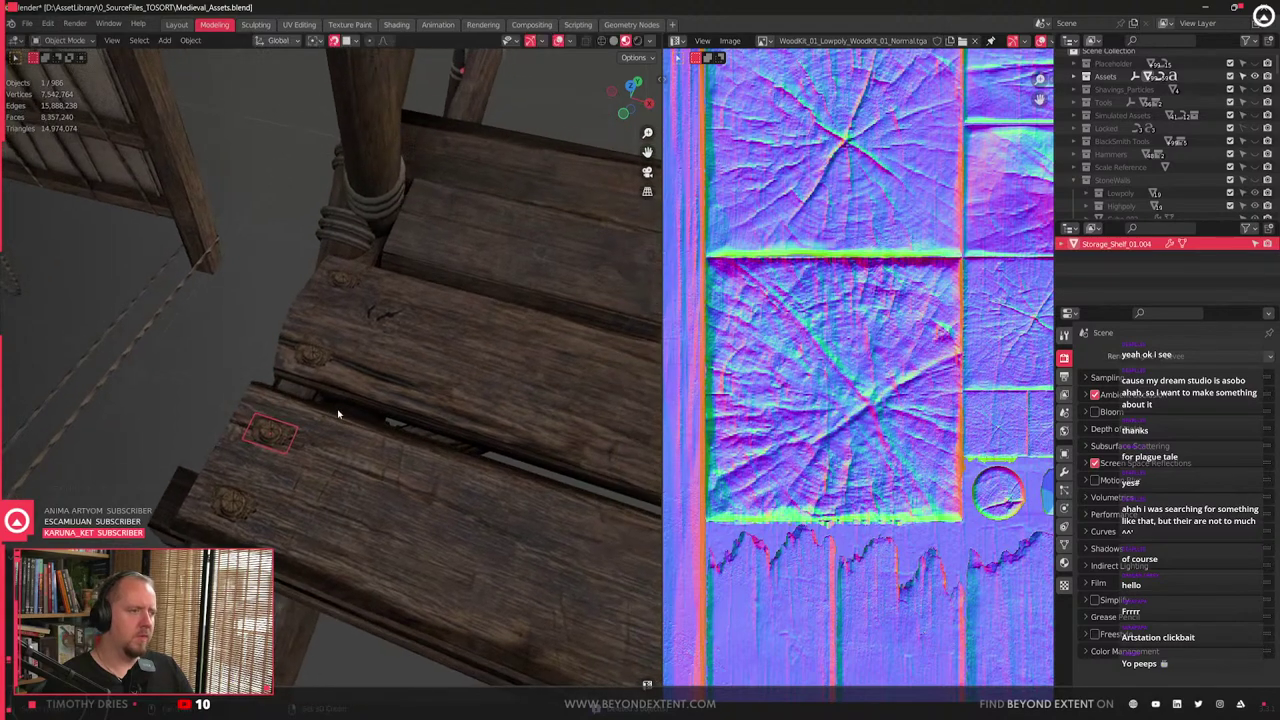
- Place copies of the peg decal at the ends of the two rear planks, beside the rope-bound post
{"action": "key", "text": "shift+d"}
{"action": "key", "text": "shift+z"}
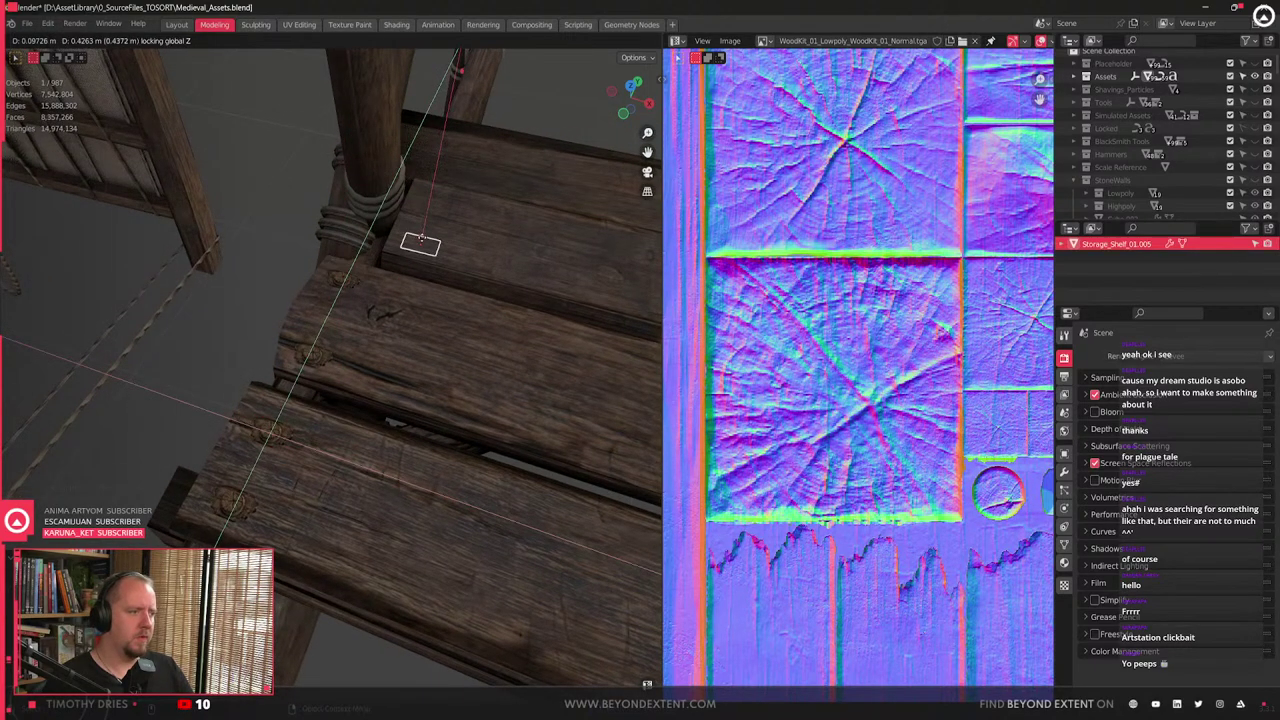
{"action": "right_click", "coordinate": [422, 238]}
{"action": "key", "text": "g"}
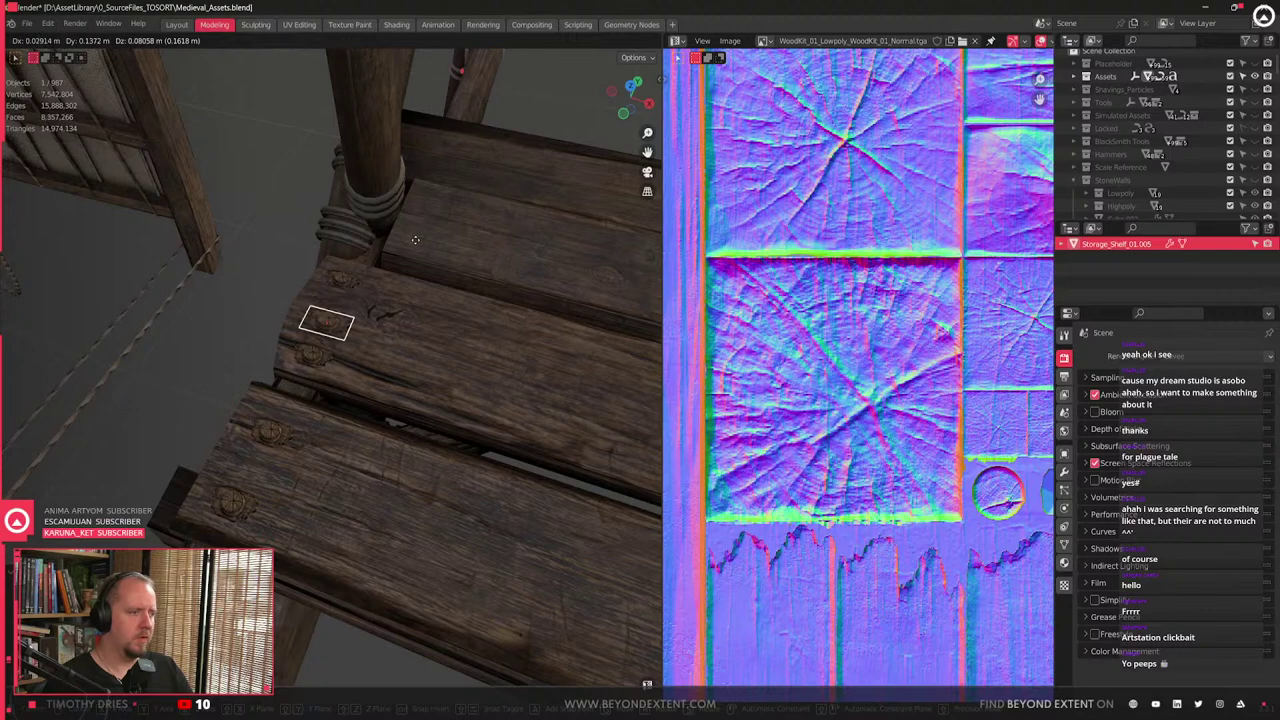
{"action": "left_click", "coordinate": [415, 240]}
{"action": "key", "text": "shift+d"}
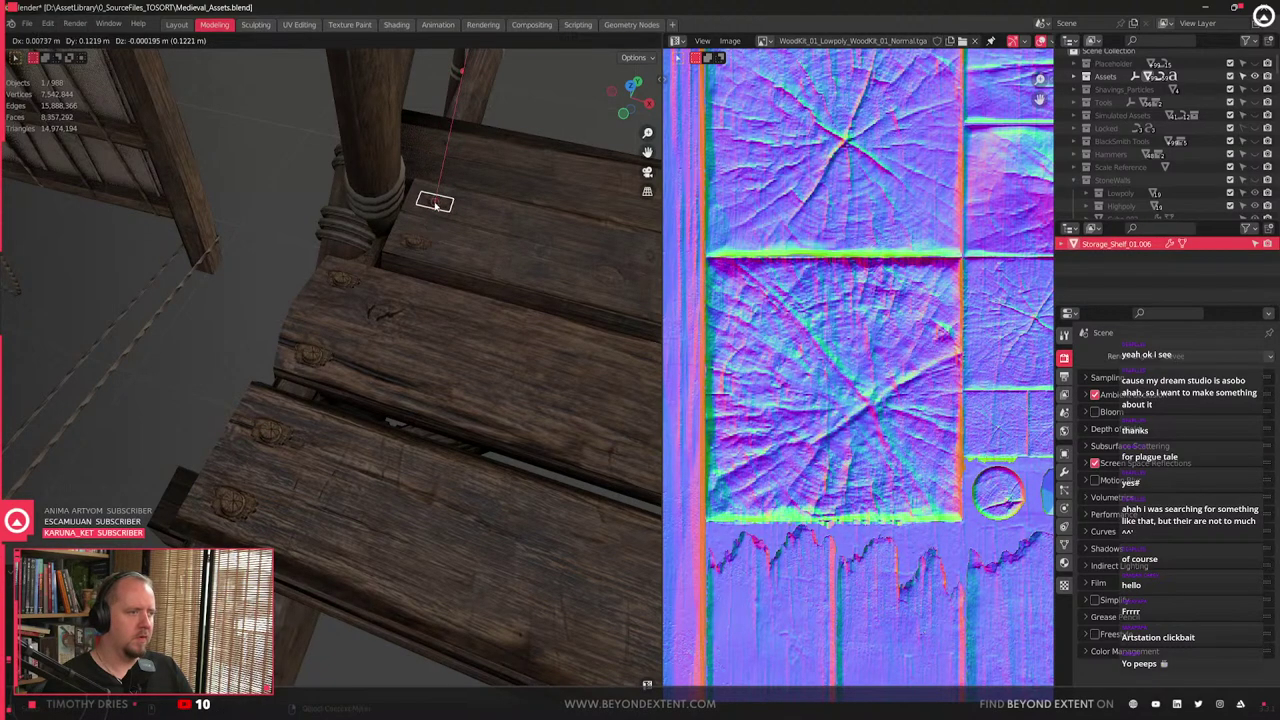
{"action": "left_click", "coordinate": [435, 205]}
{"action": "key", "text": "shift+d"}
{"action": "left_click", "coordinate": [419, 140]}
- Duplicate the peg decals across all the tabletop planks in a row above the middle crossbeam
{"action": "middle_click_drag", "start_coordinate": [421, 142], "coordinate": [302, 396]}
{"action": "key", "text": "shift+d"}
{"action": "left_click", "coordinate": [373, 264]}
{"action": "key", "text": "shift+d"}
{"action": "left_click", "coordinate": [256, 371]}
{"action": "key", "text": "shift+d"}
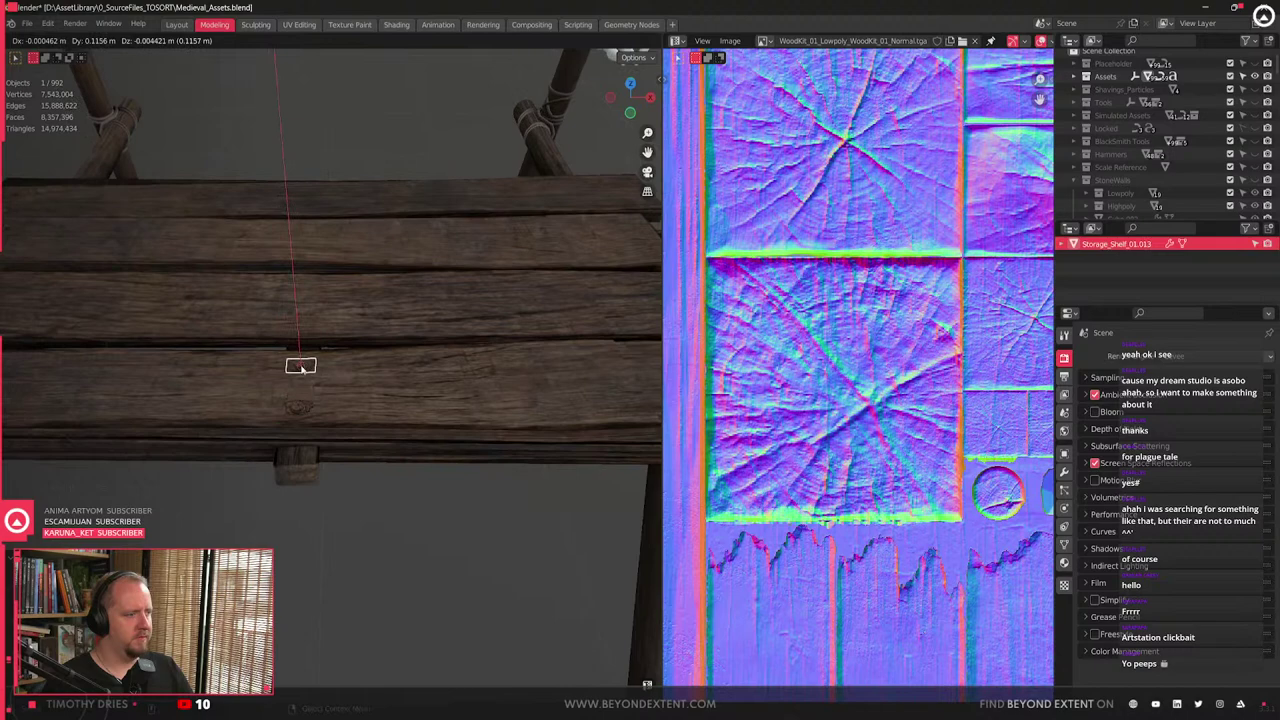
{"action": "left_click", "coordinate": [305, 323]}
{"action": "key", "text": "shift+d"}
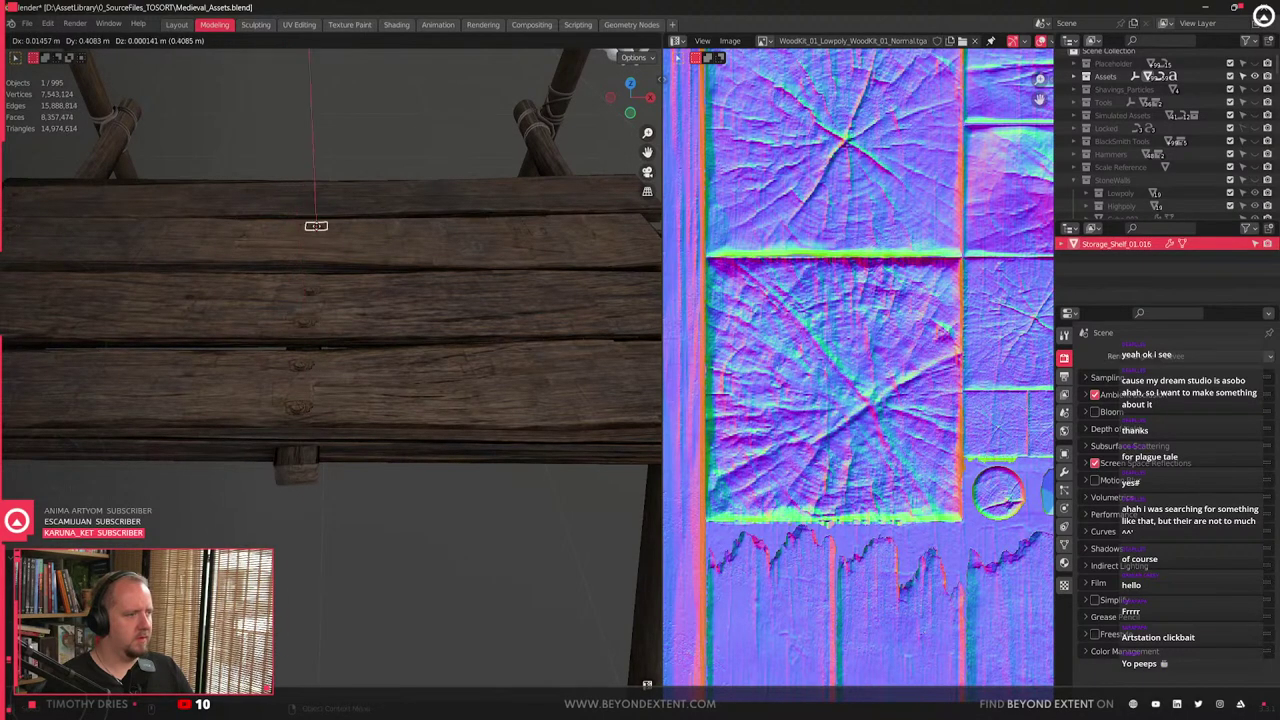
{"action": "left_click", "coordinate": [315, 194]}
{"action": "key", "text": "shift+d"}
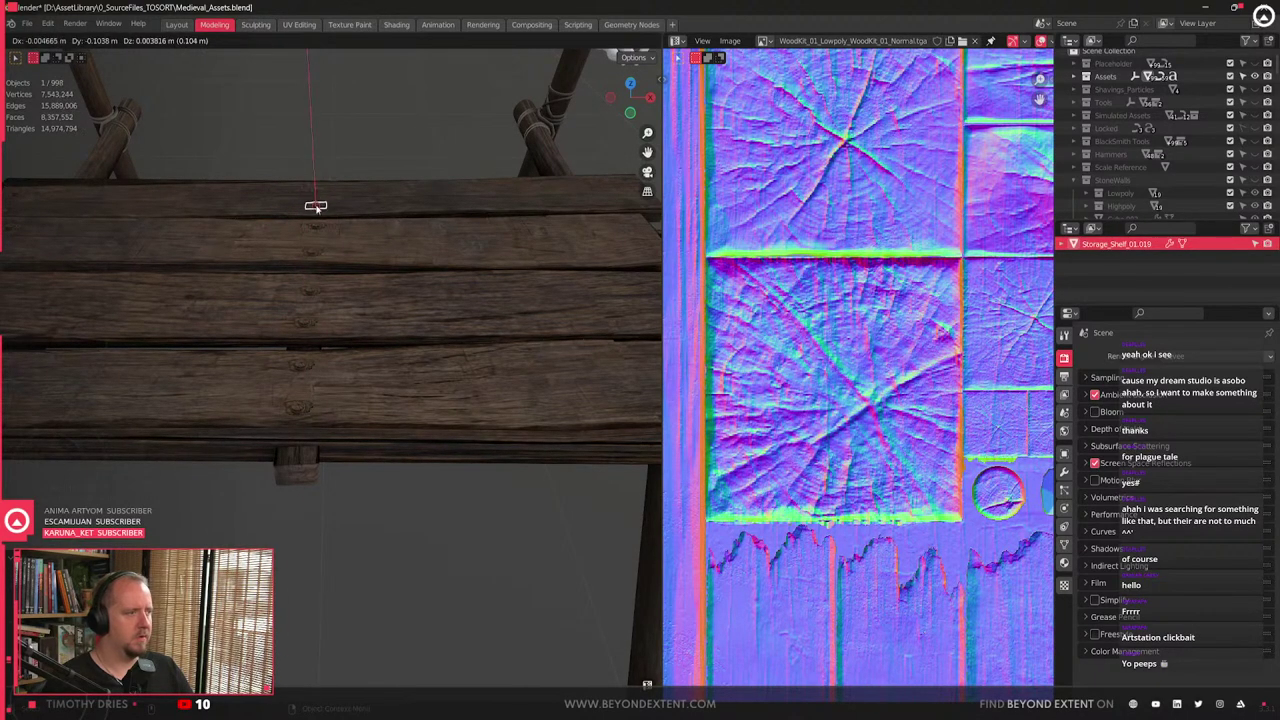
{"action": "left_click", "coordinate": [317, 208]}
- Duplicate peg decals onto the opposite ends of the second and front planks, along the far crossbeam
{"action": "middle_click_drag", "start_coordinate": [468, 277], "coordinate": [241, 329], "text": "shift"}
{"action": "key", "text": "shift+d"}
{"action": "left_click", "coordinate": [420, 342]}
{"action": "key", "text": "shift+d"}
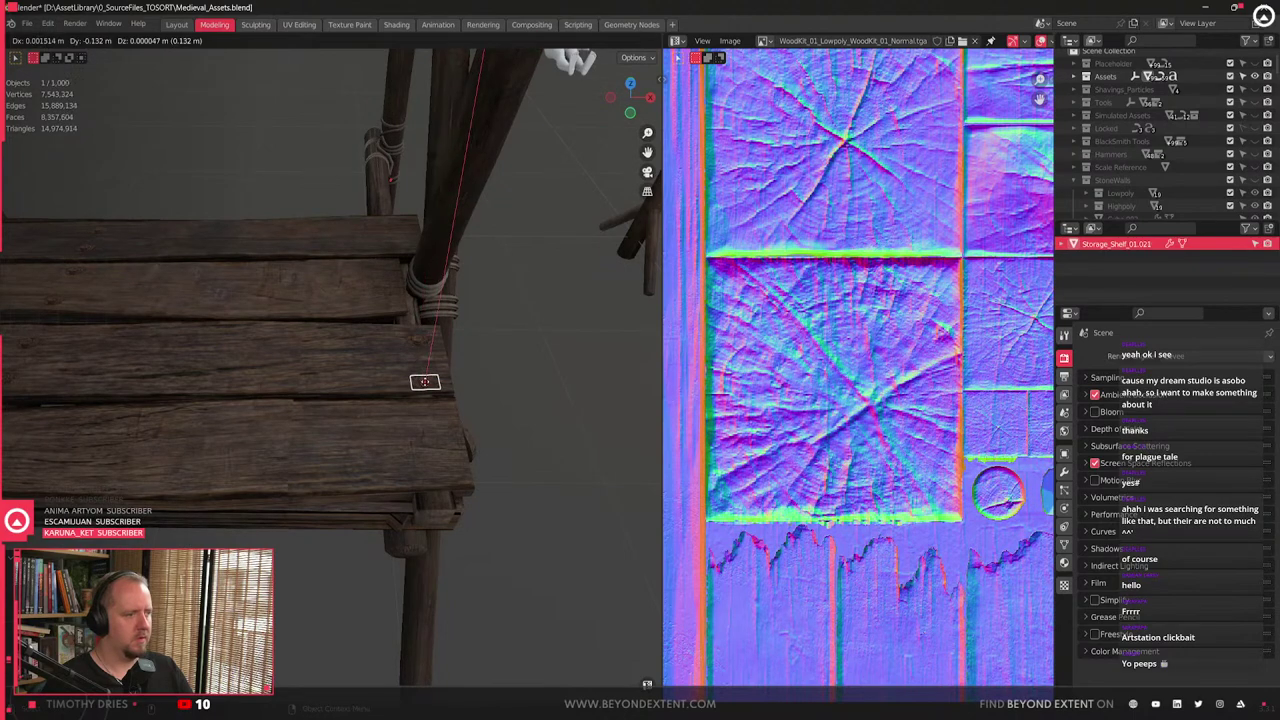
{"action": "left_click", "coordinate": [426, 398]}
{"action": "key", "text": "shift+d"}
{"action": "left_click", "coordinate": [426, 467]}
- Duplicate peg decals onto the opposite ends of the two rear planks and add one extra to the second plank
{"action": "key", "text": "shift+d"}
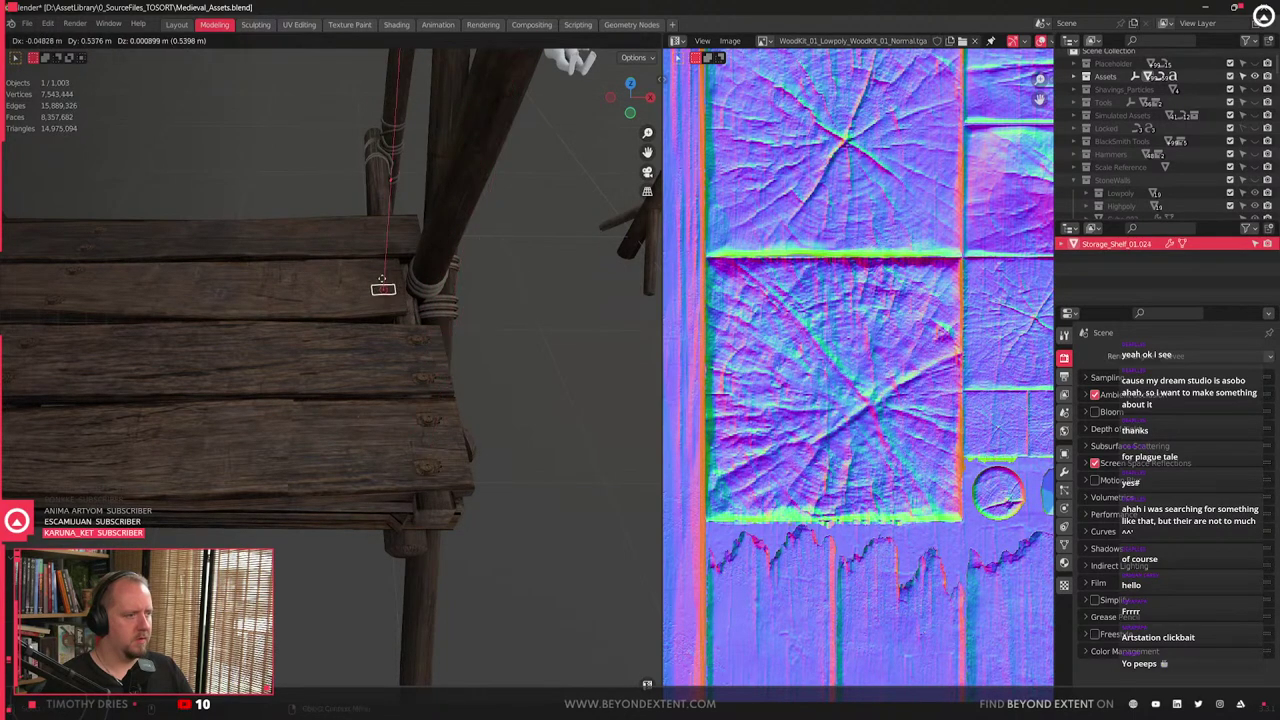
{"action": "left_click", "coordinate": [388, 298]}
{"action": "key", "text": "shift+d"}
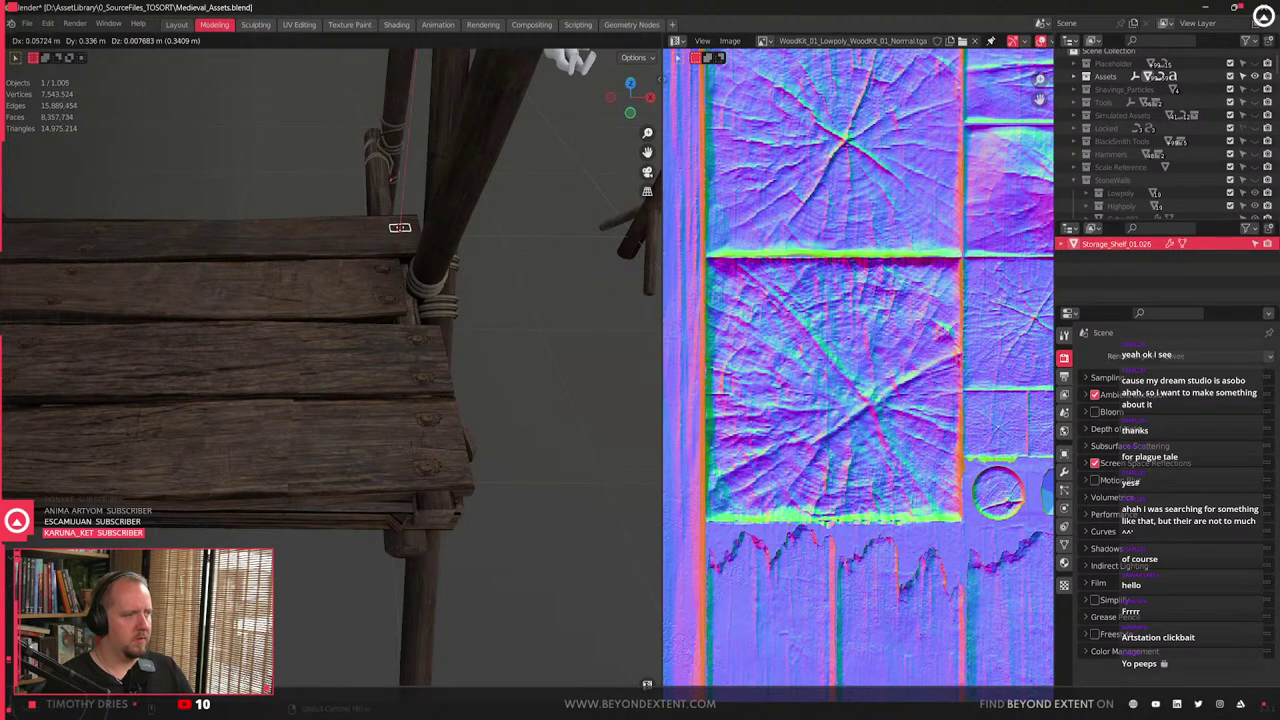
{"action": "left_click", "coordinate": [400, 227]}
{"action": "key", "text": "shift+d"}
{"action": "left_click", "coordinate": [381, 237]}
{"action": "key", "text": "shift+d"}
{"action": "left_click", "coordinate": [404, 246]}
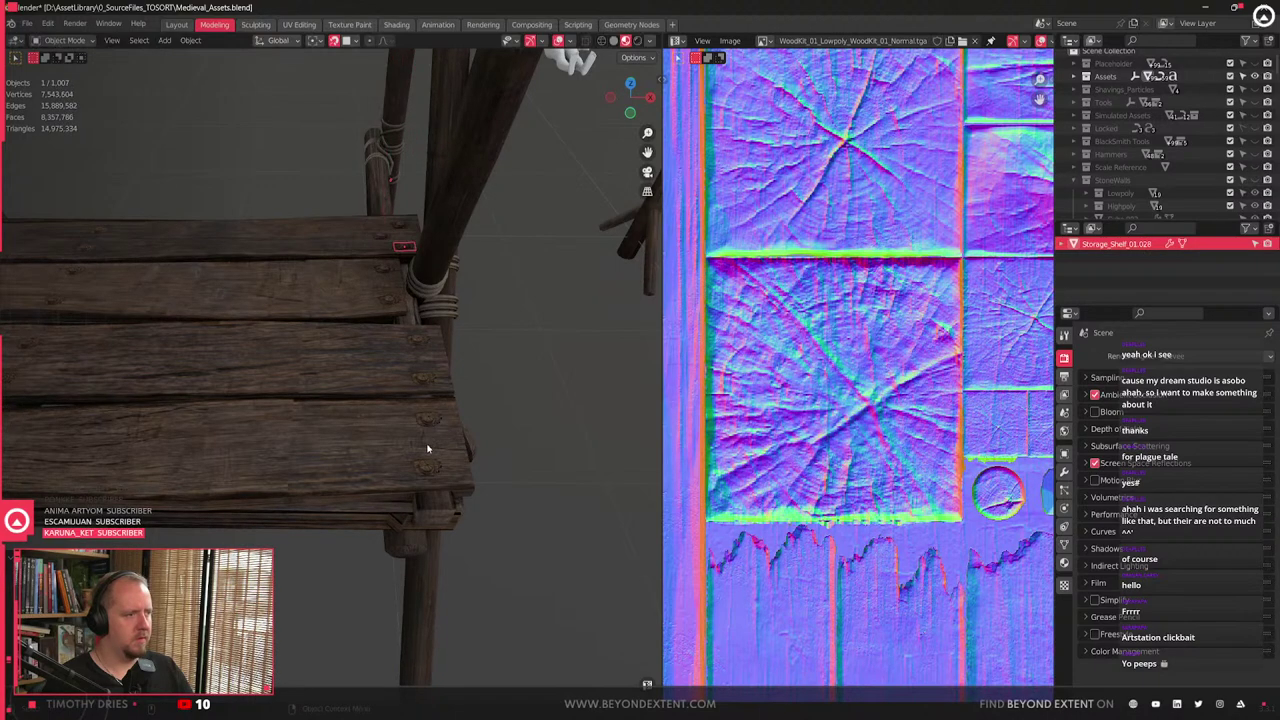
{"action": "key", "text": "shift+d"}
{"action": "left_click", "coordinate": [398, 361]}
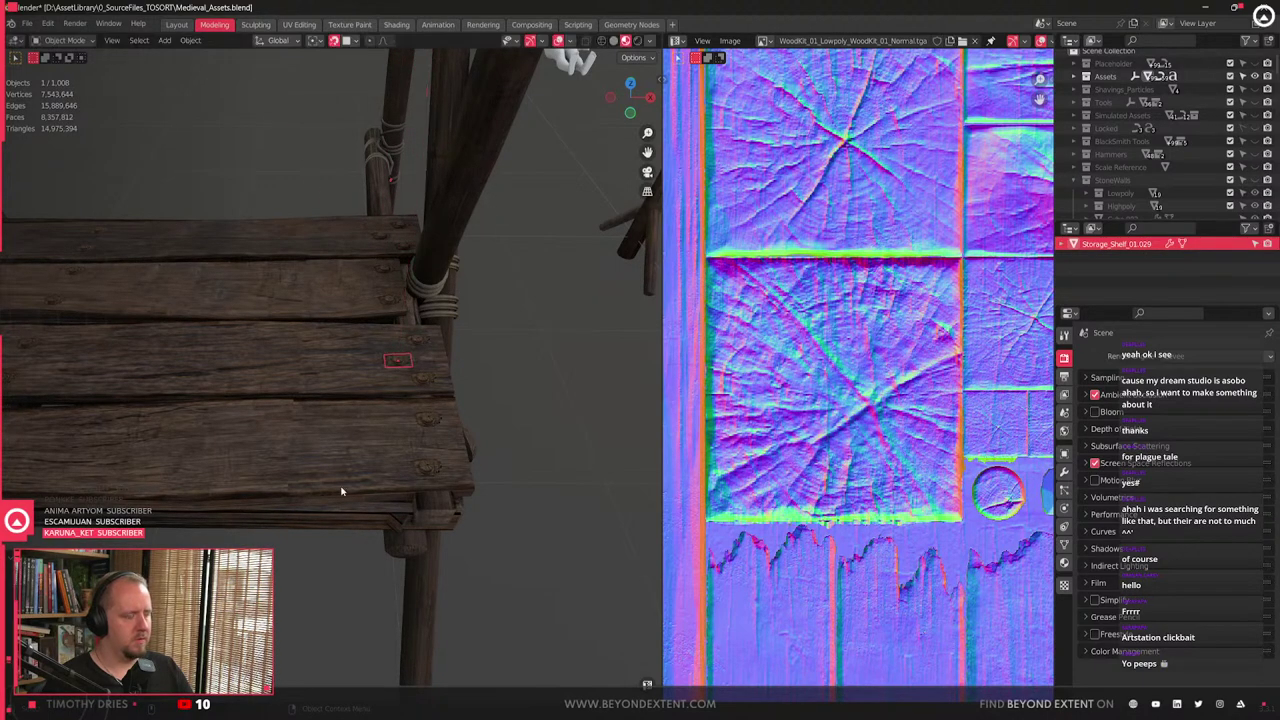
- Hide the market stall so that only its loose peg decals remain in the viewport
{"action": "scroll", "coordinate": [338, 488], "scroll_direction": "down", "scroll_amount": 5}
{"action": "scroll", "coordinate": [294, 467], "scroll_direction": "down", "scroll_amount": 1}
{"action": "middle_click_drag", "start_coordinate": [294, 467], "coordinate": [378, 407], "text": "shift"}
{"action": "left_click", "coordinate": [574, 426]}
{"action": "scroll", "coordinate": [560, 427], "scroll_direction": "down", "scroll_amount": 3}
{"action": "key", "text": "Delete"}
- Select all the peg decals from the top view and randomize their rotation with Randomize Transform
{"action": "key", "text": "KP_7"}
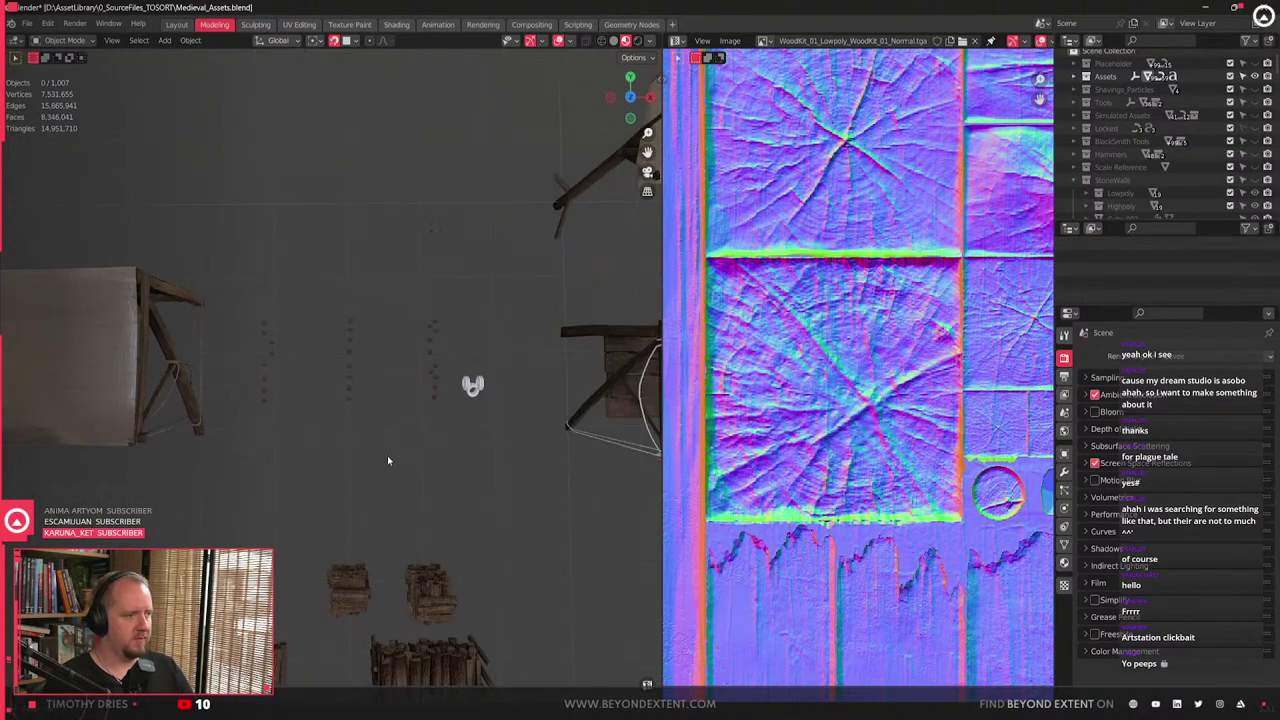
{"action": "left_click_drag", "start_coordinate": [221, 297], "coordinate": [449, 437]}
{"action": "scroll", "coordinate": [368, 422], "scroll_direction": "up", "scroll_amount": 2}
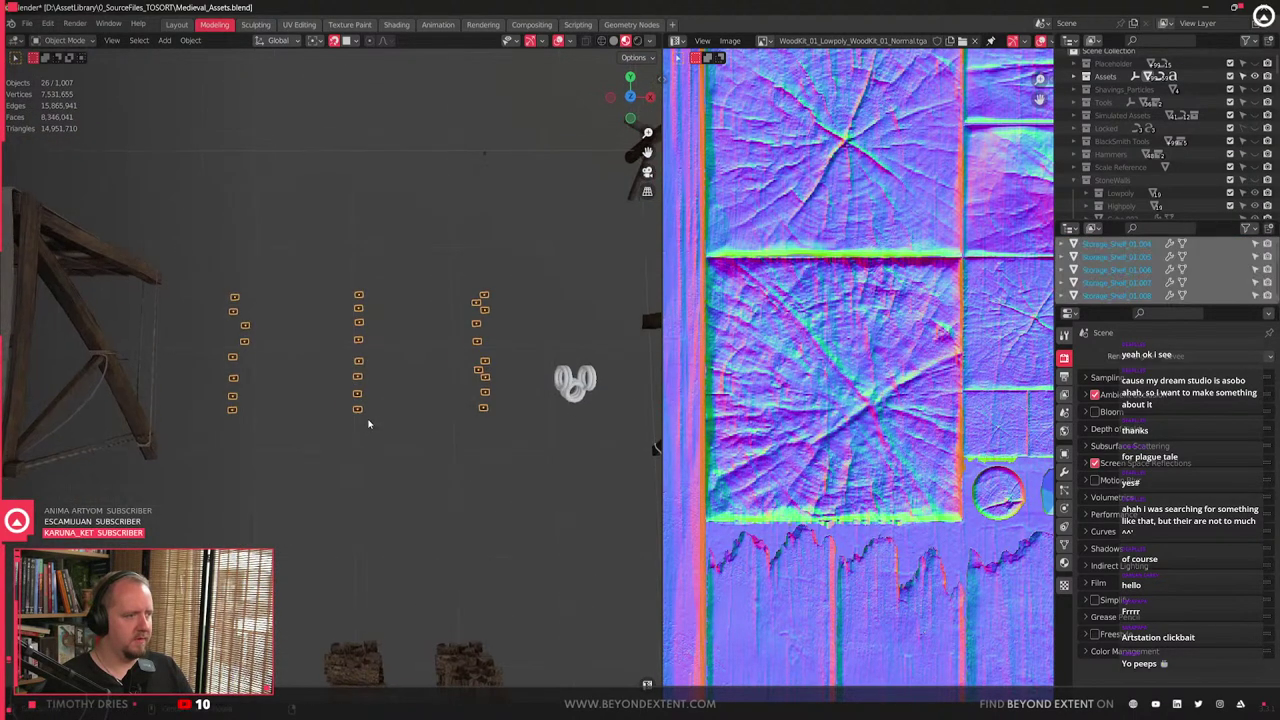
{"action": "left_click", "coordinate": [190, 40]}
{"action": "mouse_move", "coordinate": [228, 55]}
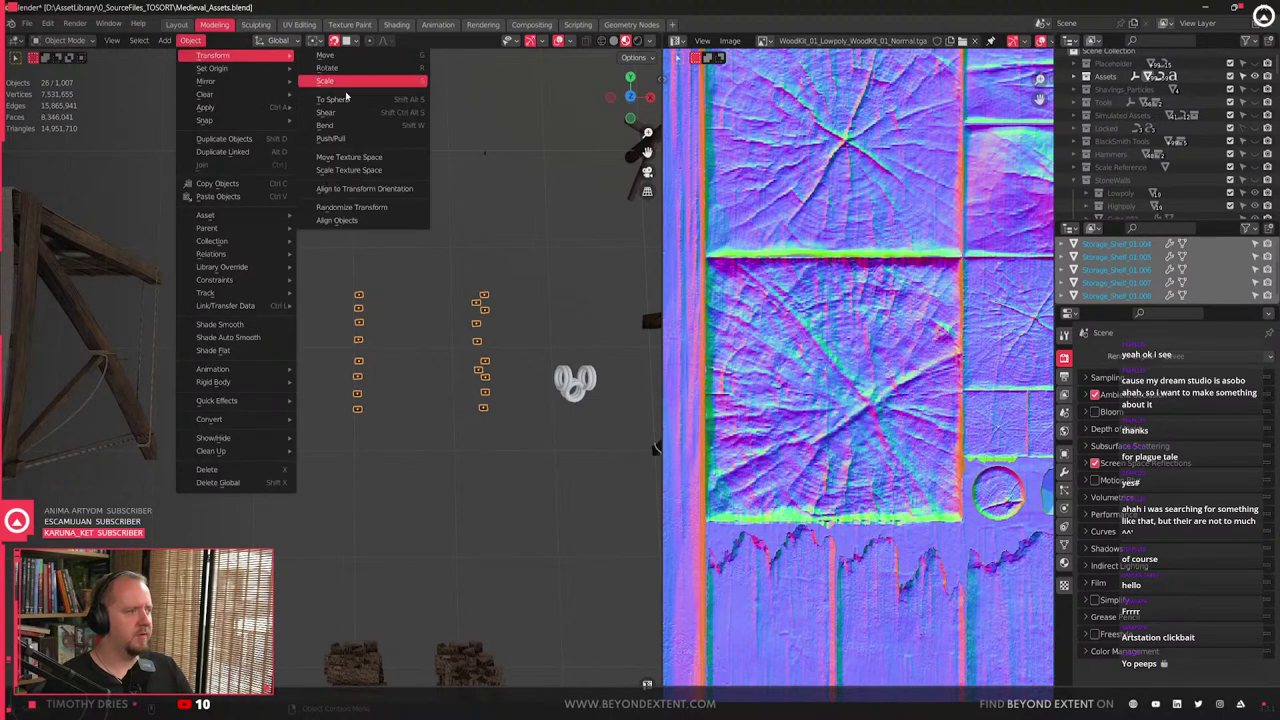
{"action": "left_click", "coordinate": [350, 207]}
{"action": "scroll", "coordinate": [407, 422], "scroll_direction": "up", "scroll_amount": 4}
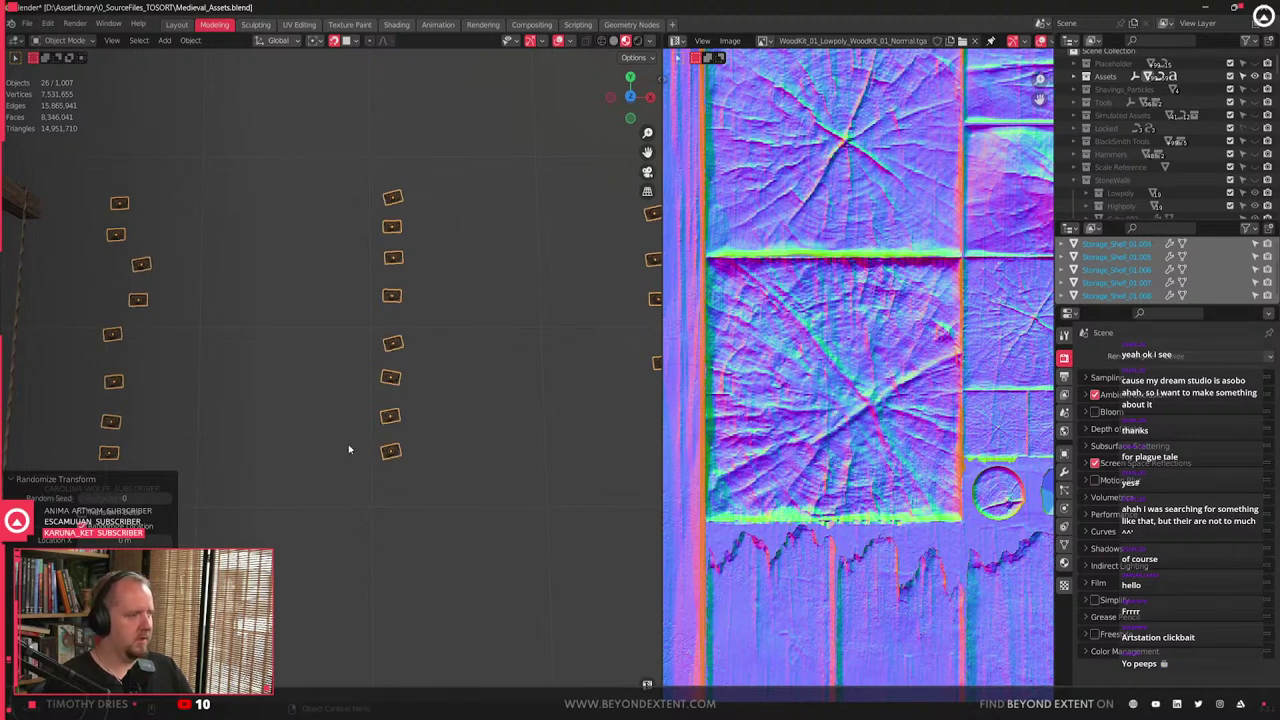
{"action": "middle_click_drag", "start_coordinate": [288, 569], "coordinate": [291, 532], "text": "shift"}
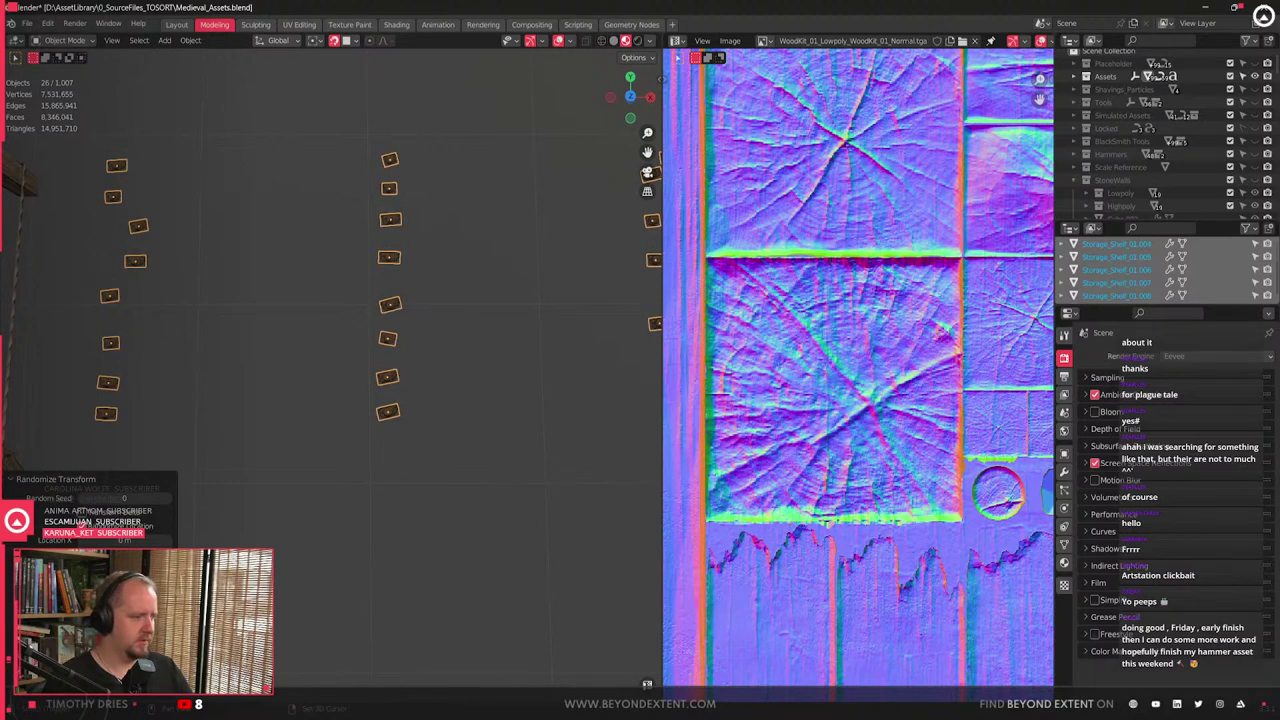
{"action": "scroll", "coordinate": [417, 354], "scroll_direction": "down", "scroll_amount": 4}
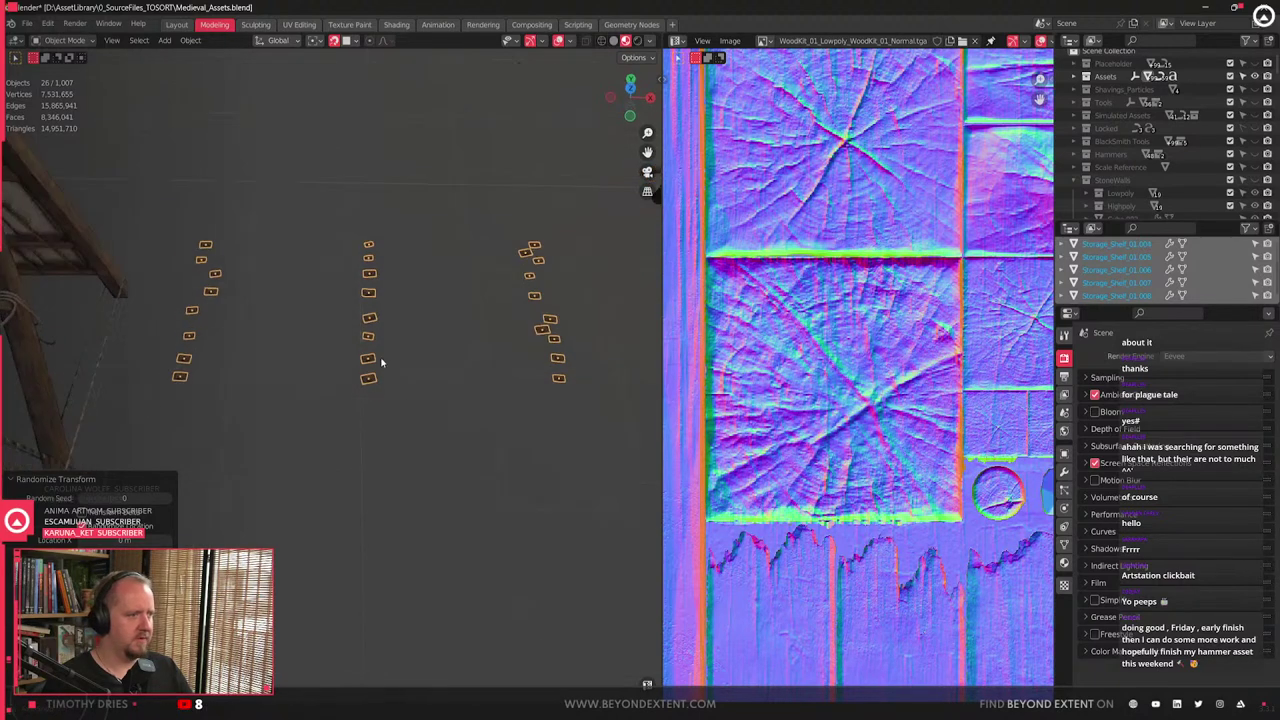
{"action": "middle_click_drag", "start_coordinate": [410, 350], "coordinate": [343, 392]}
{"action": "scroll", "coordinate": [339, 360], "scroll_direction": "down", "scroll_amount": 3}
{"action": "left_click", "coordinate": [340, 363]}
{"action": "left_click_drag", "start_coordinate": [229, 262], "coordinate": [506, 434]}
{"action": "middle_click_drag", "start_coordinate": [430, 402], "coordinate": [427, 418]}
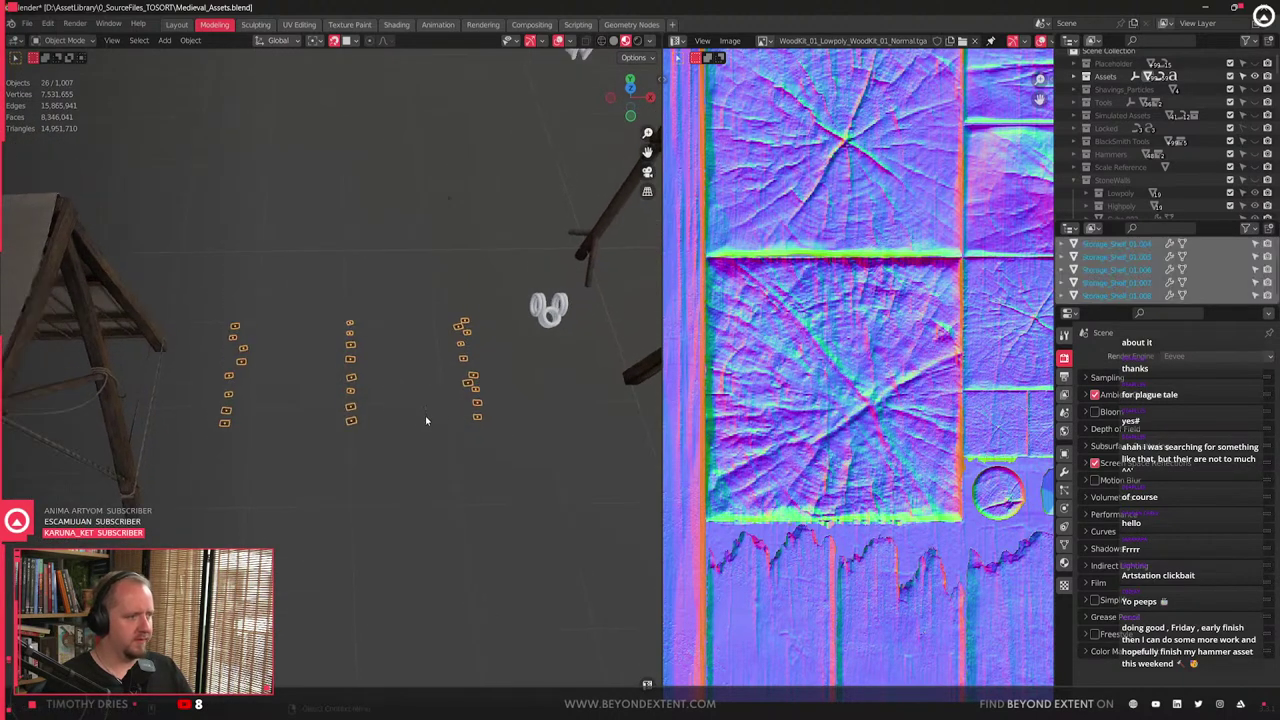
- Unhide the market stall and join all the peg decals into the Market_Stall_02 object
{"action": "left_click", "coordinate": [421, 416]}
{"action": "key", "text": "alt+h"}
{"action": "middle_click_drag", "start_coordinate": [302, 384], "coordinate": [306, 337]}
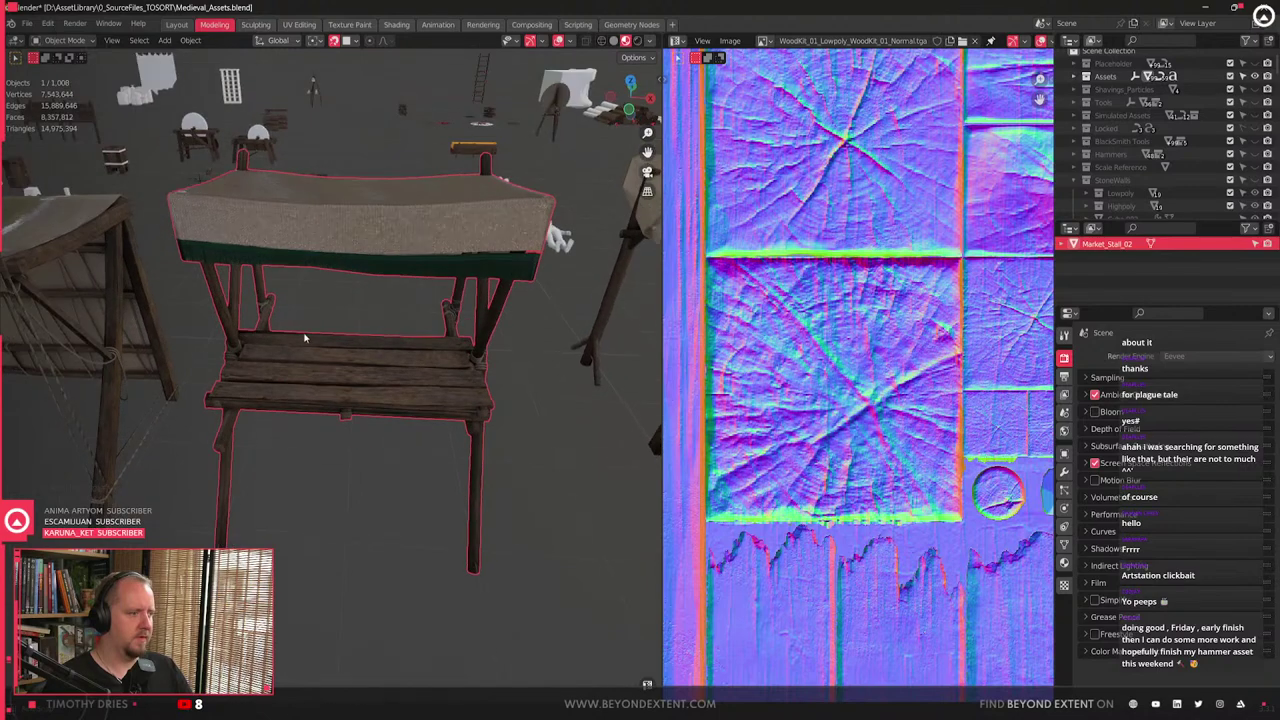
{"action": "left_click_drag", "start_coordinate": [213, 319], "coordinate": [515, 485]}
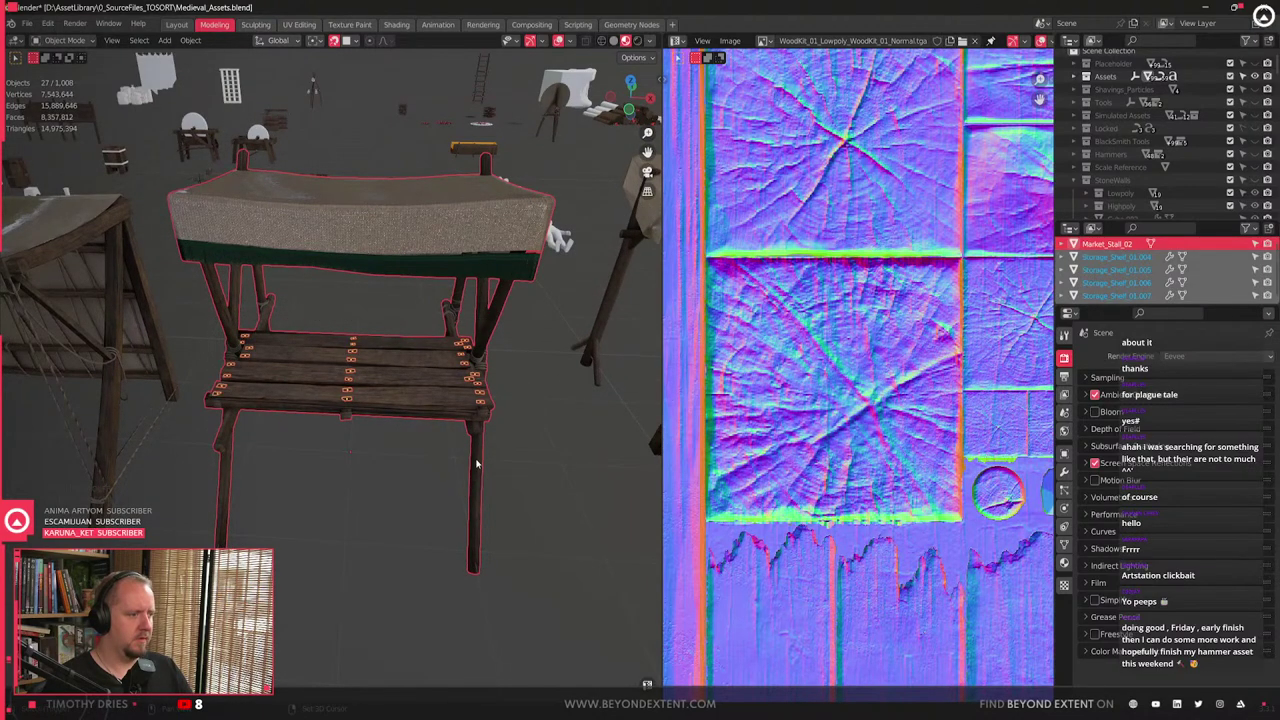
{"action": "left_click", "coordinate": [477, 464]}
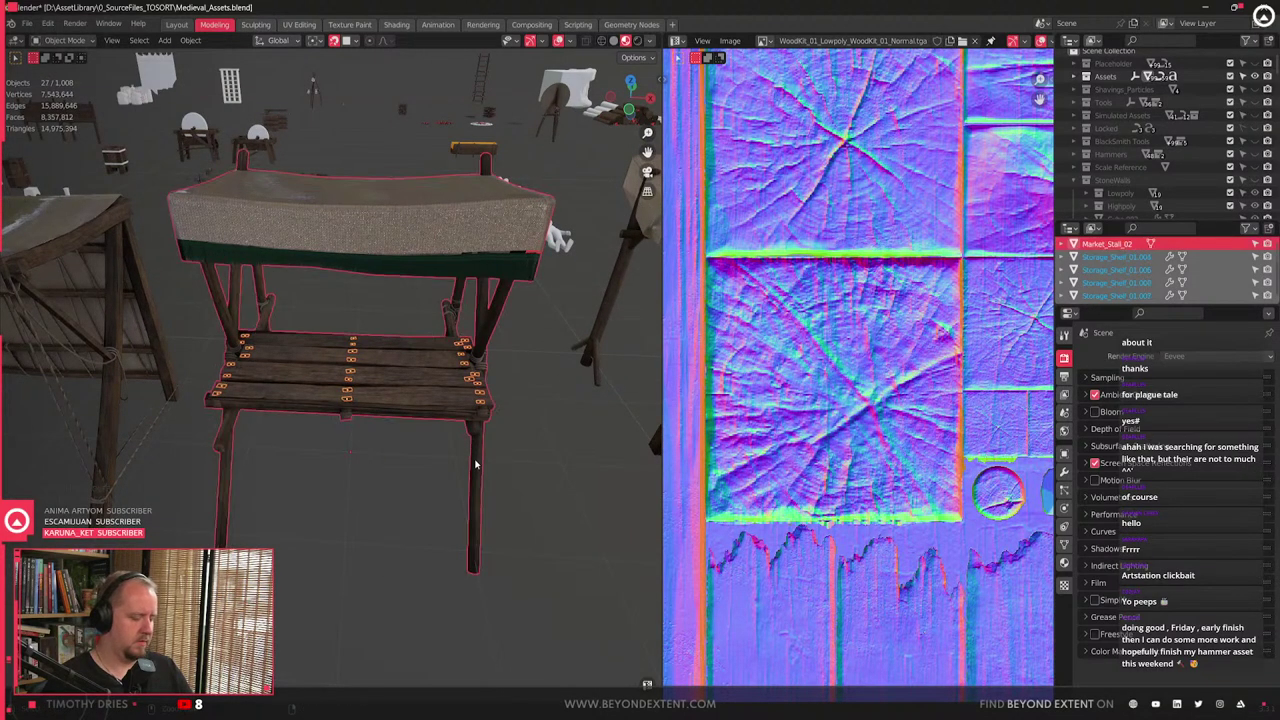
{"action": "key", "text": "ctrl+h"}
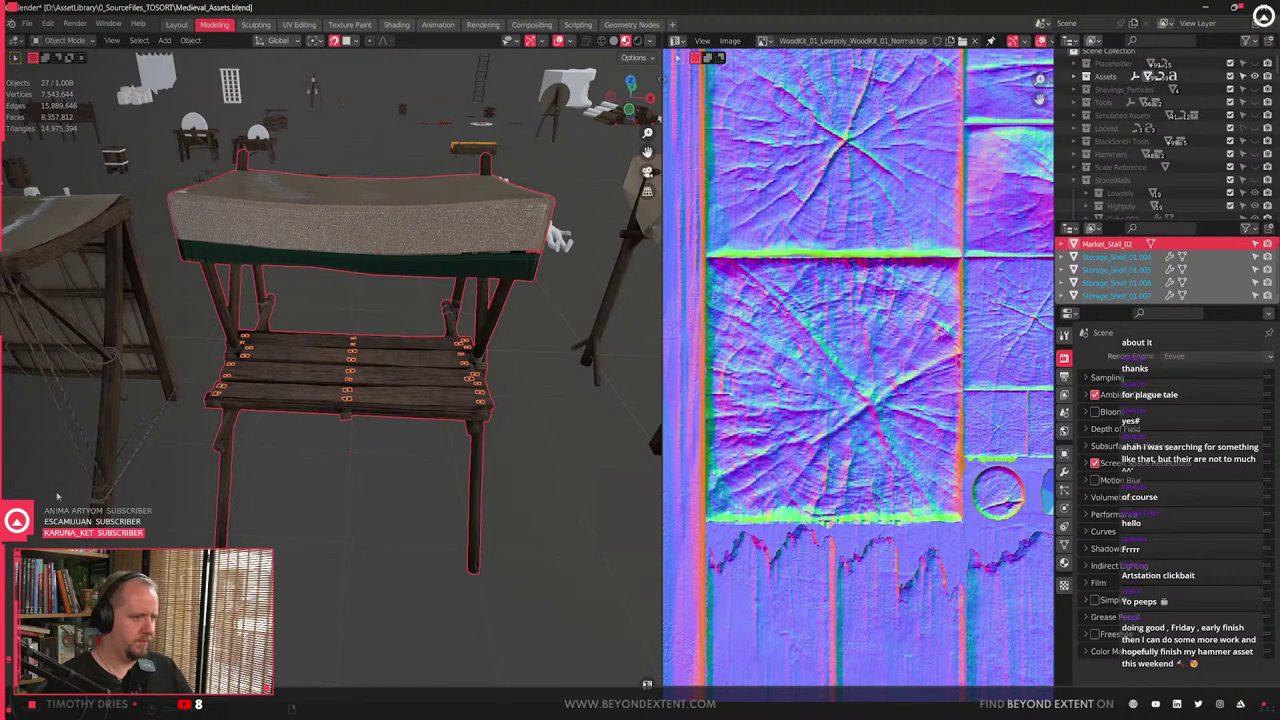
{"action": "key", "text": "ctrl+j"}
{"action": "scroll", "coordinate": [327, 414], "scroll_direction": "up", "scroll_amount": 7}
{"action": "middle_click_drag", "start_coordinate": [327, 414], "coordinate": [243, 432]}
{"action": "middle_click_drag", "start_coordinate": [311, 467], "coordinate": [406, 489]}
{"action": "scroll", "coordinate": [432, 444], "scroll_direction": "down", "scroll_amount": 7}
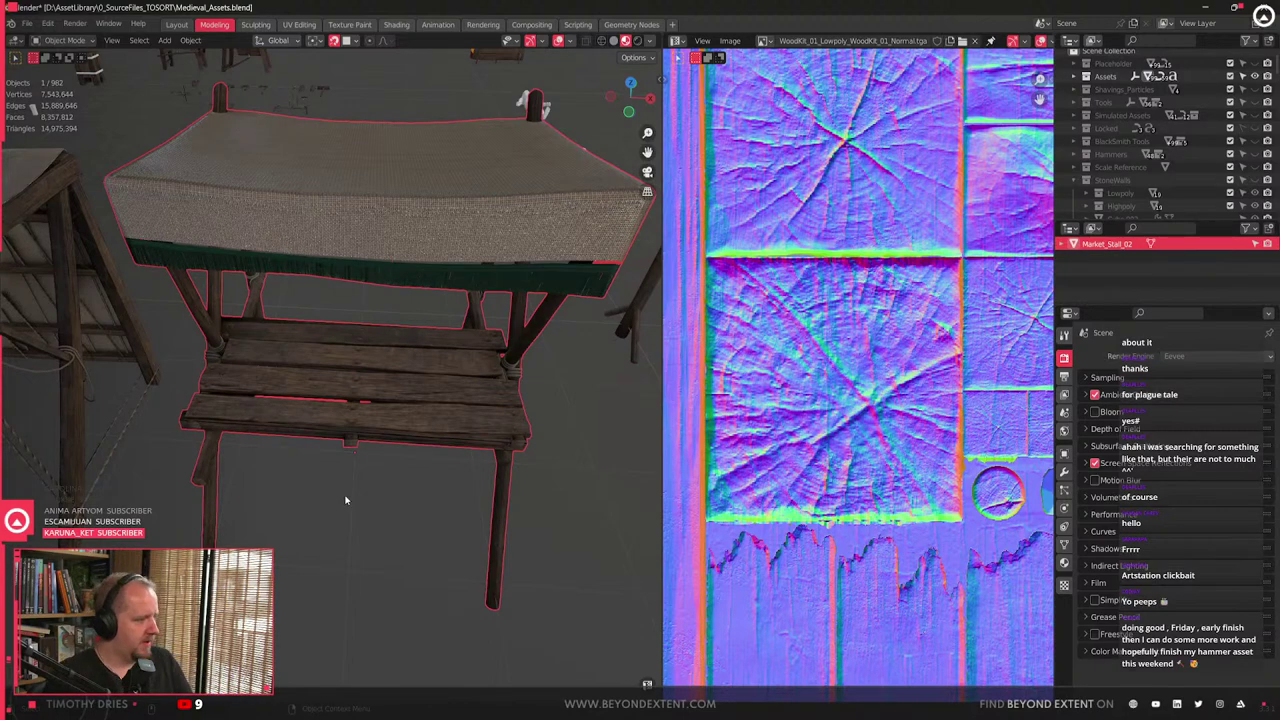
- Try to add lengthwise loop cuts along the front tabletop plank, undoing the last one
{"action": "scroll", "coordinate": [347, 501], "scroll_direction": "up", "scroll_amount": 5}
{"action": "middle_click_drag", "start_coordinate": [347, 501], "coordinate": [435, 425]}
{"action": "key", "text": "Tab"}
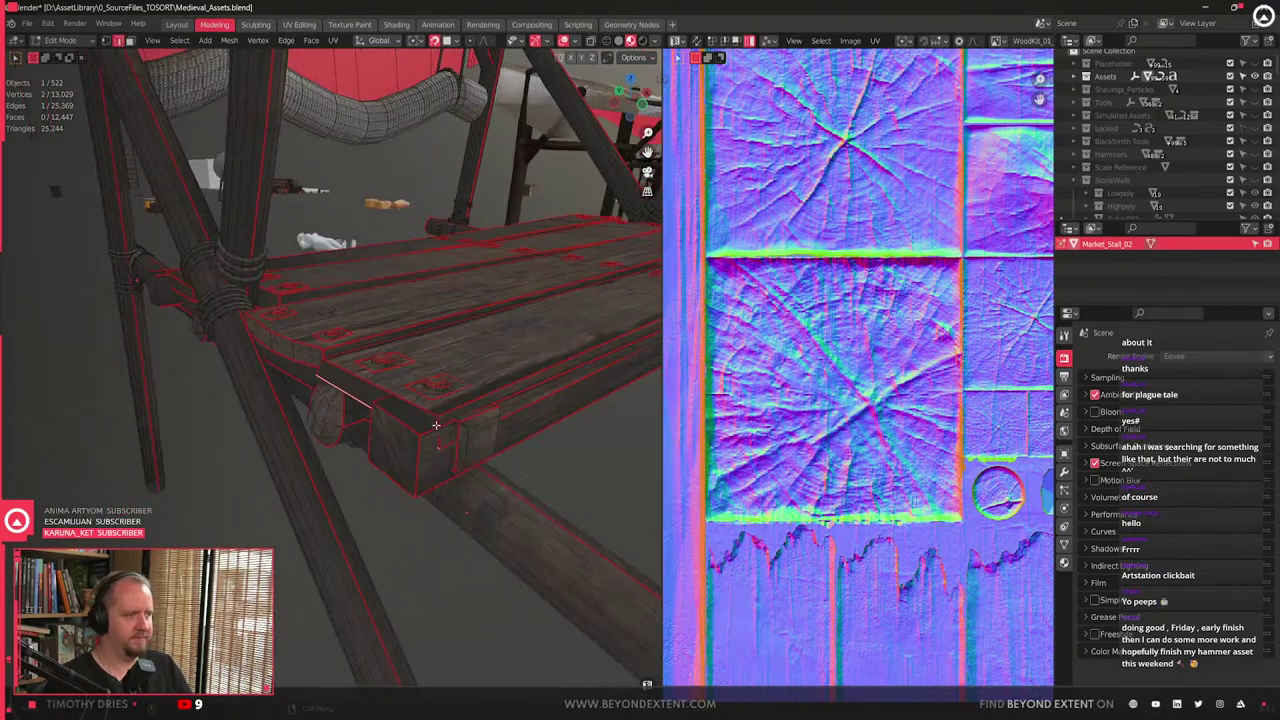
{"action": "key", "text": "ctrl+r"}
{"action": "left_click", "coordinate": [388, 390]}
{"action": "scroll", "coordinate": [428, 432], "scroll_direction": "up", "scroll_amount": 5}
{"action": "left_click", "coordinate": [445, 429]}
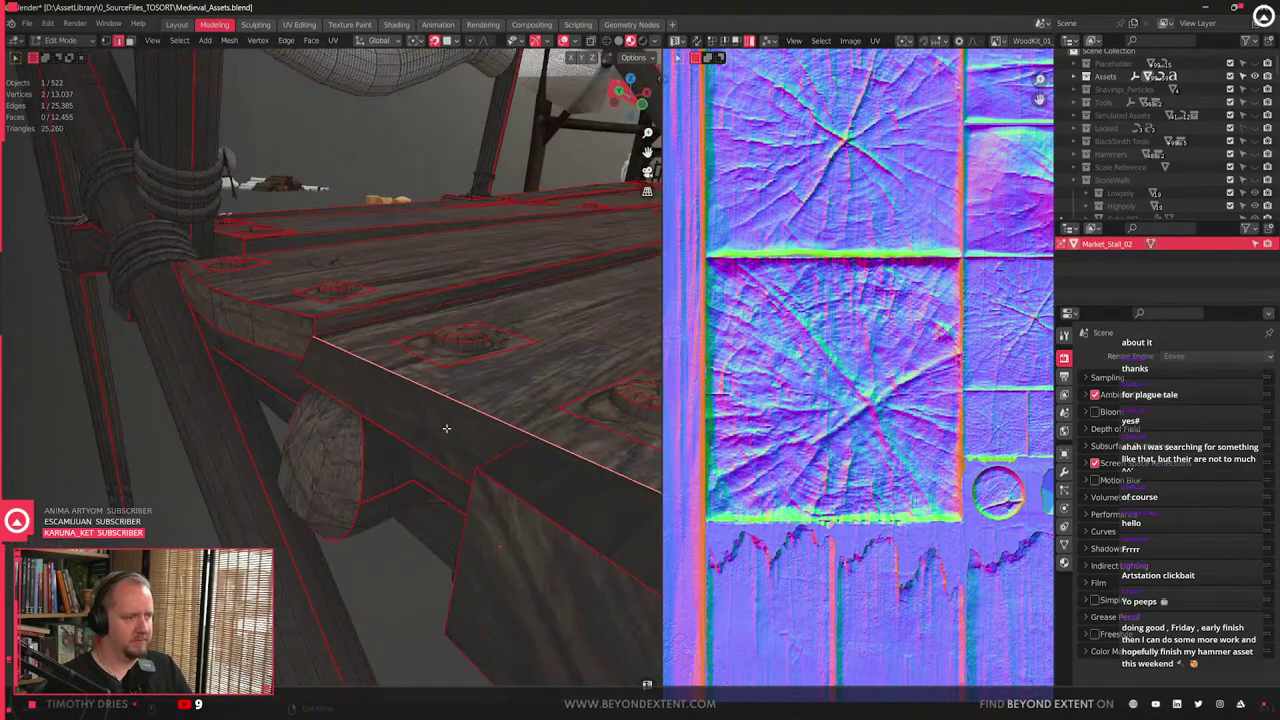
{"action": "left_click", "coordinate": [437, 429]}
{"action": "key", "text": "ctrl+r"}
{"action": "left_click", "coordinate": [472, 412]}
{"action": "left_click", "coordinate": [446, 421]}
{"action": "middle_click_drag", "start_coordinate": [425, 431], "coordinate": [385, 480]}
{"action": "key", "text": "ctrl+r"}
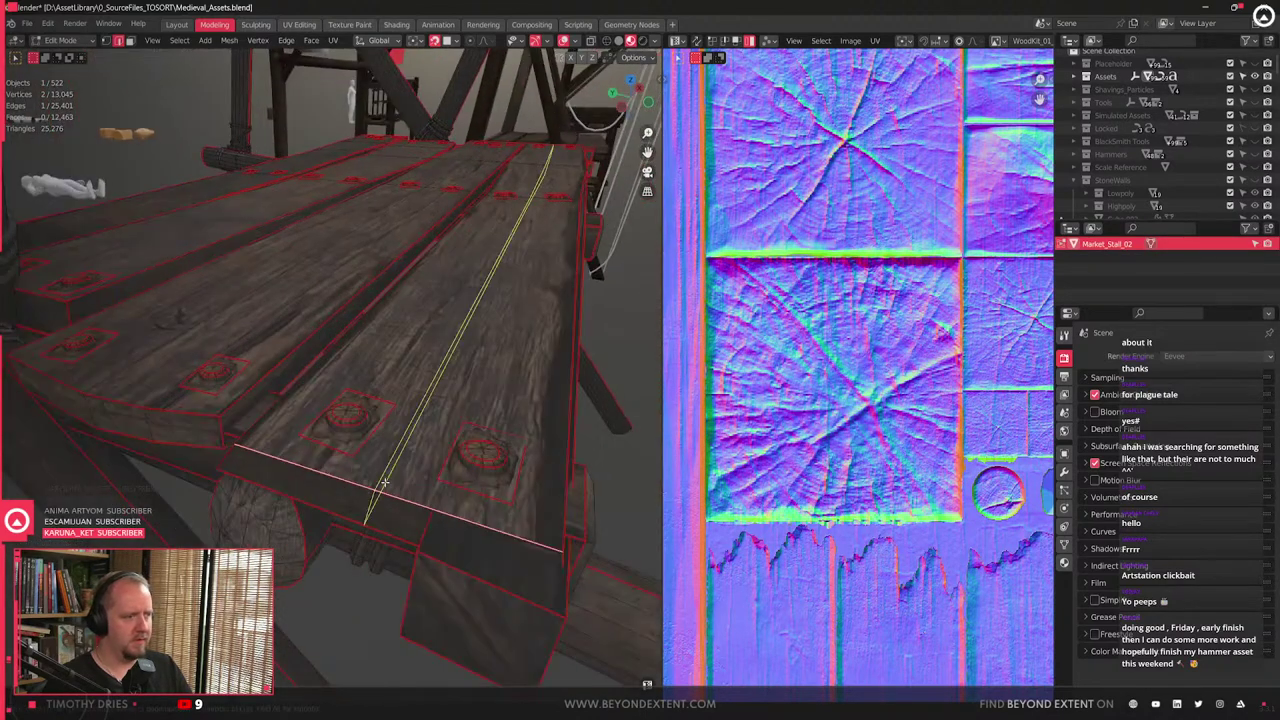
{"action": "left_click", "coordinate": [385, 482]}
{"action": "key", "text": "ctrl+z"}
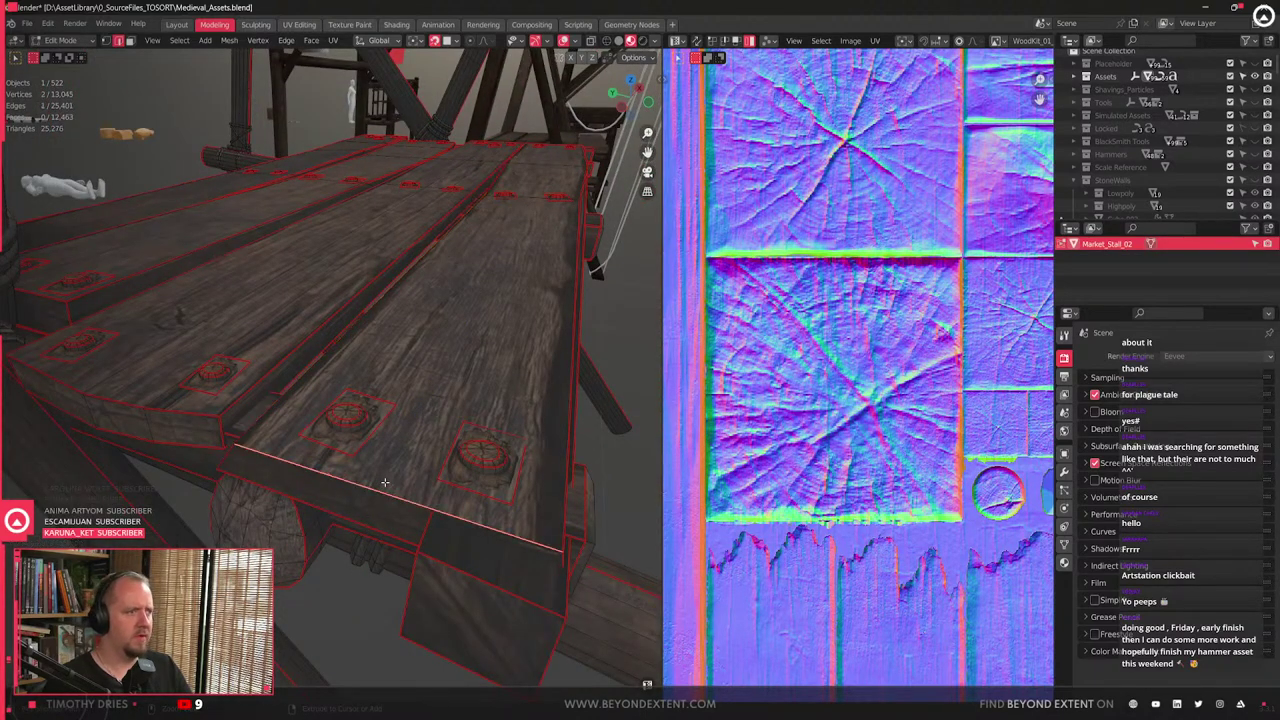
- Add a lengthwise loop cut down the front tabletop plank and merge all of the stall's vertices by distance
{"action": "key", "text": "ctrl+r"}
{"action": "left_click", "coordinate": [378, 489]}
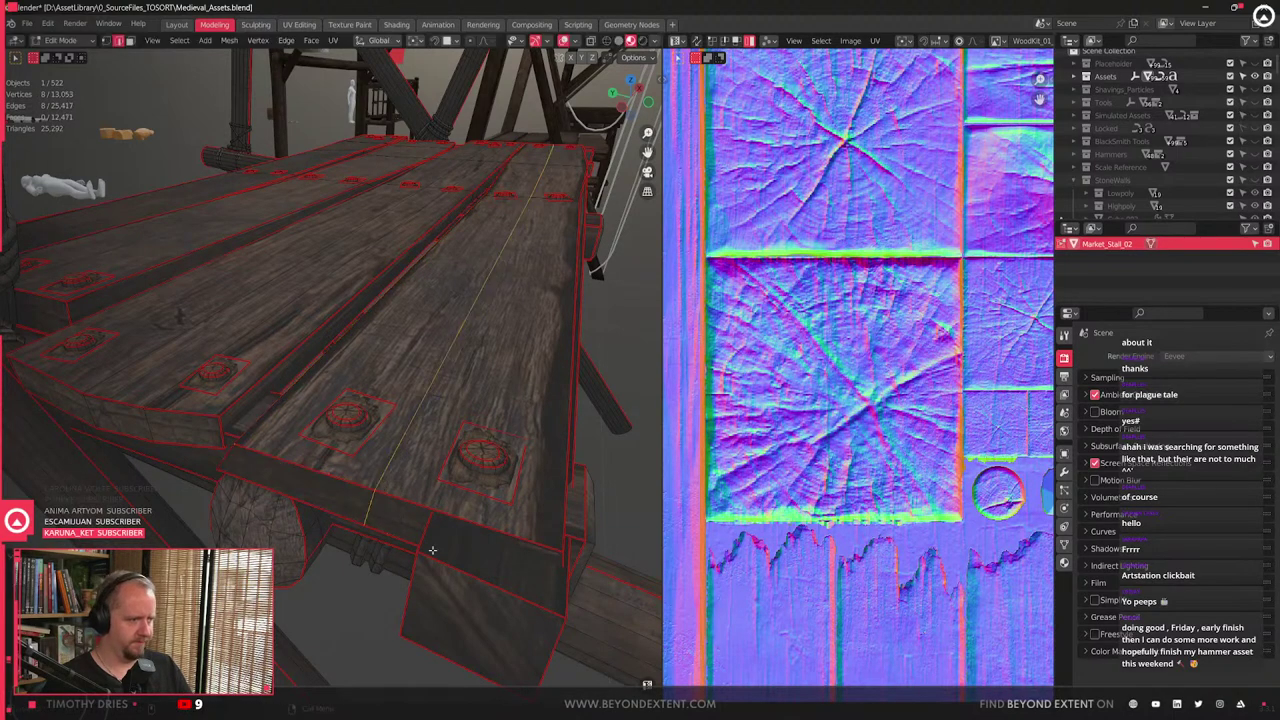
{"action": "key", "text": "a"}
{"action": "key", "text": "m"}
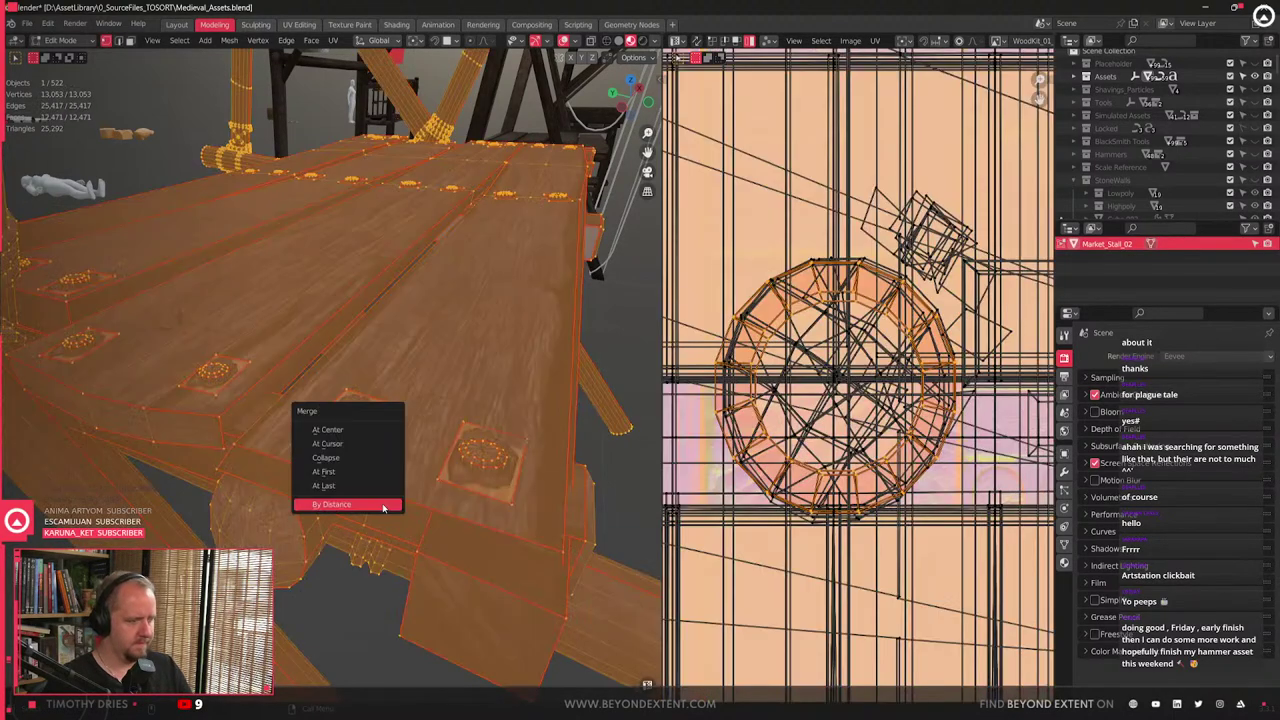
{"action": "left_click", "coordinate": [382, 503]}
- Move the new middle edge on the front plank's end outward about 0.01 m along X
{"action": "left_click", "coordinate": [375, 492]}
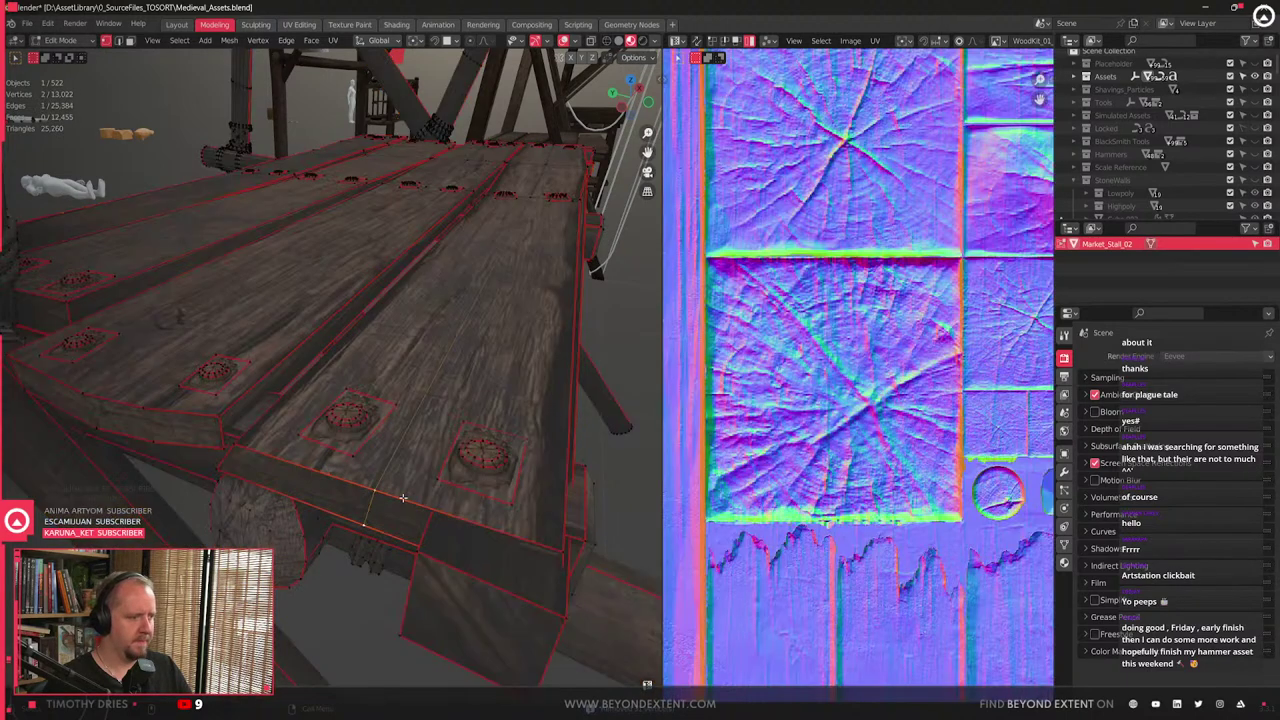
{"action": "key", "text": "g"}
{"action": "key", "text": "x"}
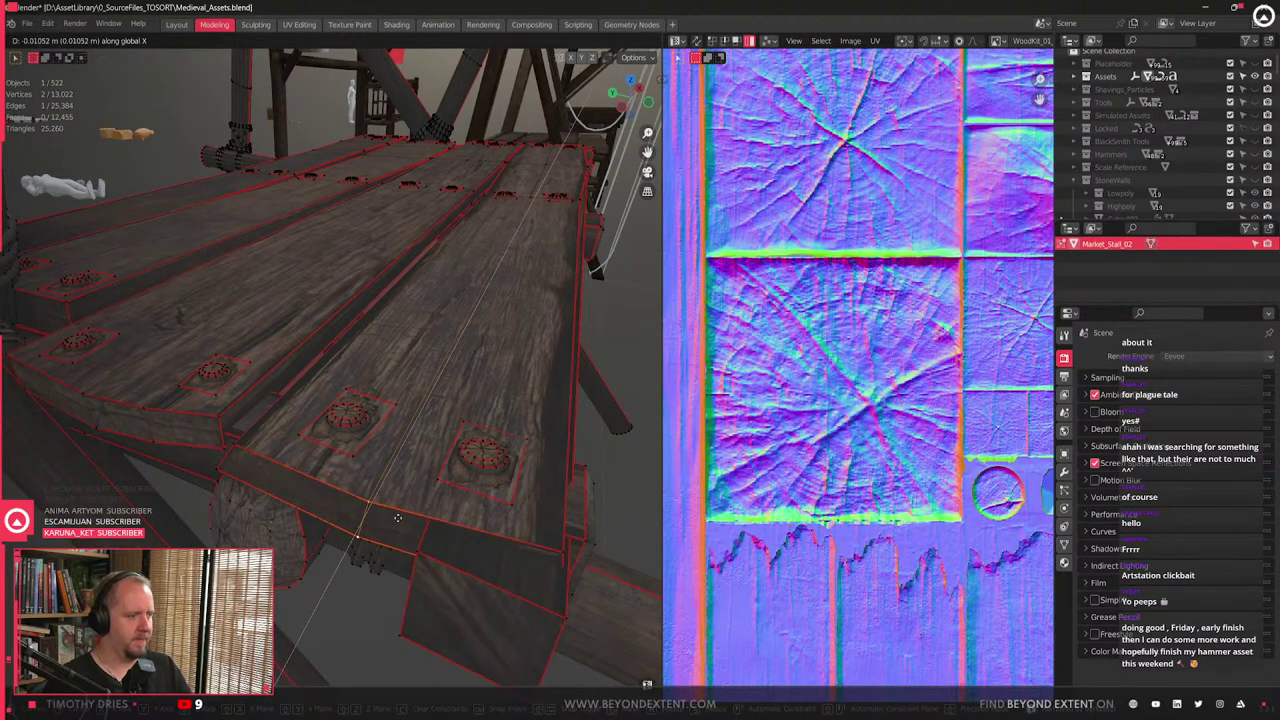
{"action": "left_click", "coordinate": [394, 520]}
- Lower the top face of the front rail beneath the tabletop by about 0.025 m along Z
{"action": "middle_click_drag", "start_coordinate": [455, 578], "coordinate": [285, 452]}
{"action": "left_click", "coordinate": [283, 449]}
{"action": "key", "text": "g"}
{"action": "key", "text": "z"}
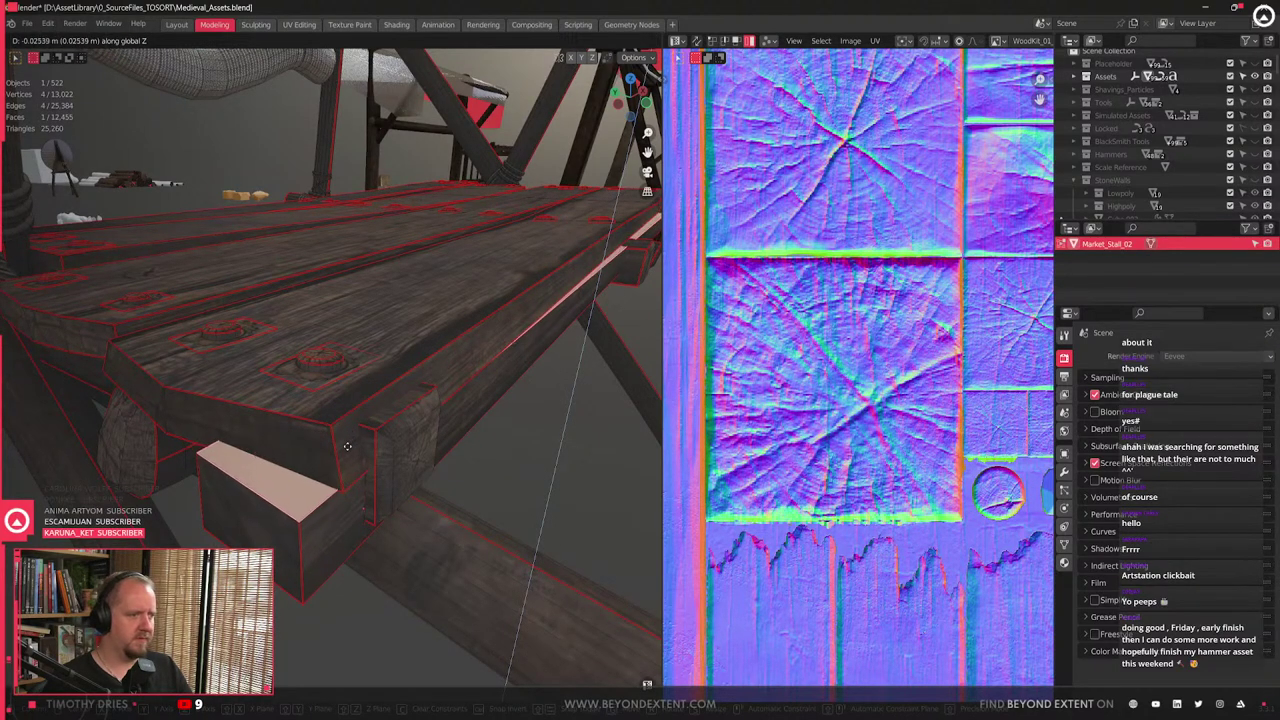
{"action": "left_click", "coordinate": [348, 440]}
- Select the whole front rail beneath the tabletop and scale it along Z to about 0.9
{"action": "middle_click_drag", "start_coordinate": [348, 440], "coordinate": [260, 406]}
{"action": "left_click", "coordinate": [235, 365]}
{"action": "key", "text": "l"}
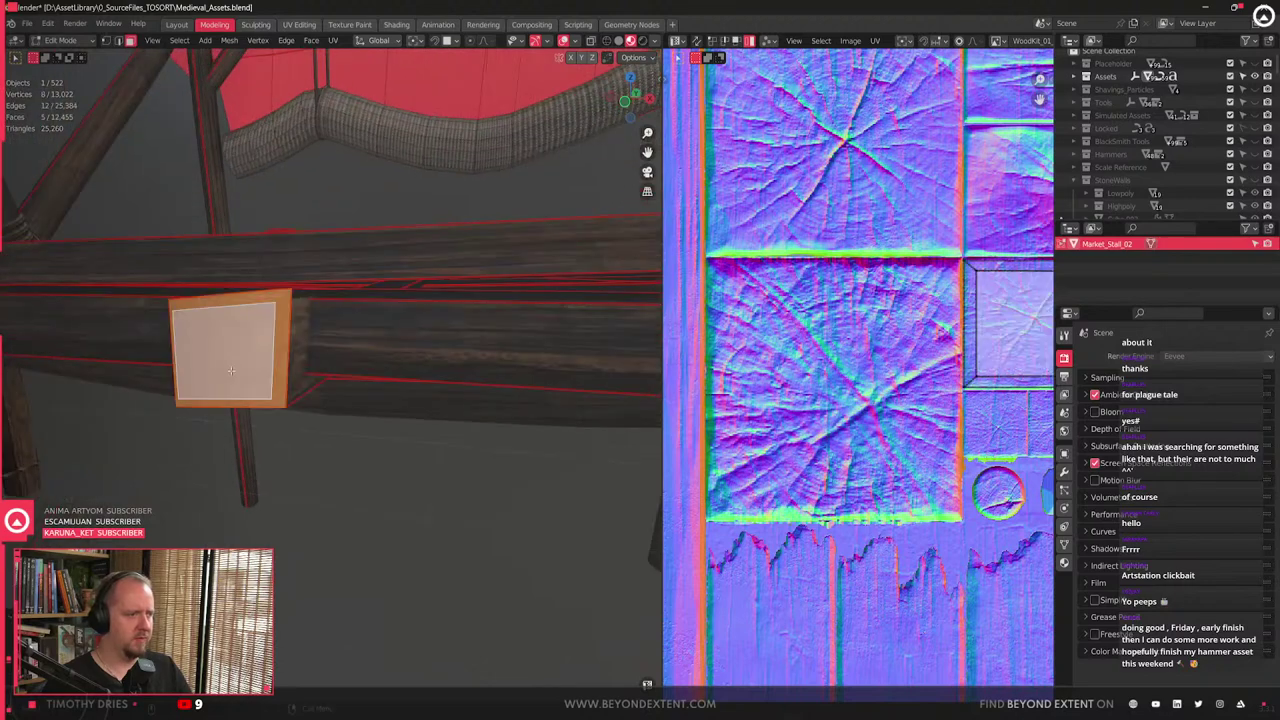
{"action": "mouse_move", "coordinate": [235, 365]}
{"action": "middle_mouse_down"}
{"action": "mouse_move", "coordinate": [226, 374]}
{"action": "mouse_move", "coordinate": [249, 395]}
{"action": "mouse_move", "coordinate": [258, 366]}
{"action": "middle_mouse_up"}
{"action": "left_click", "coordinate": [248, 390]}
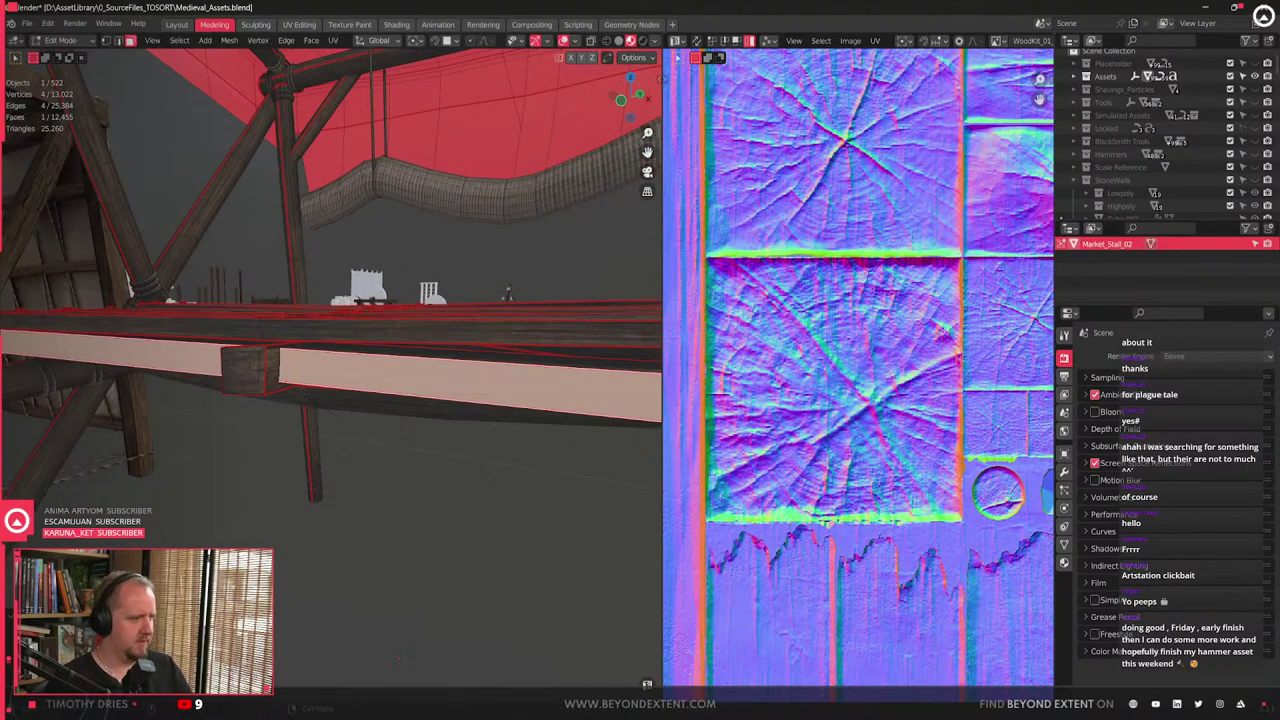
{"action": "key", "text": "ctrl+KP_Add"}
{"action": "scroll", "coordinate": [498, 476], "scroll_direction": "up", "scroll_amount": 2}
{"action": "key", "text": "g"}
{"action": "key", "text": "z"}
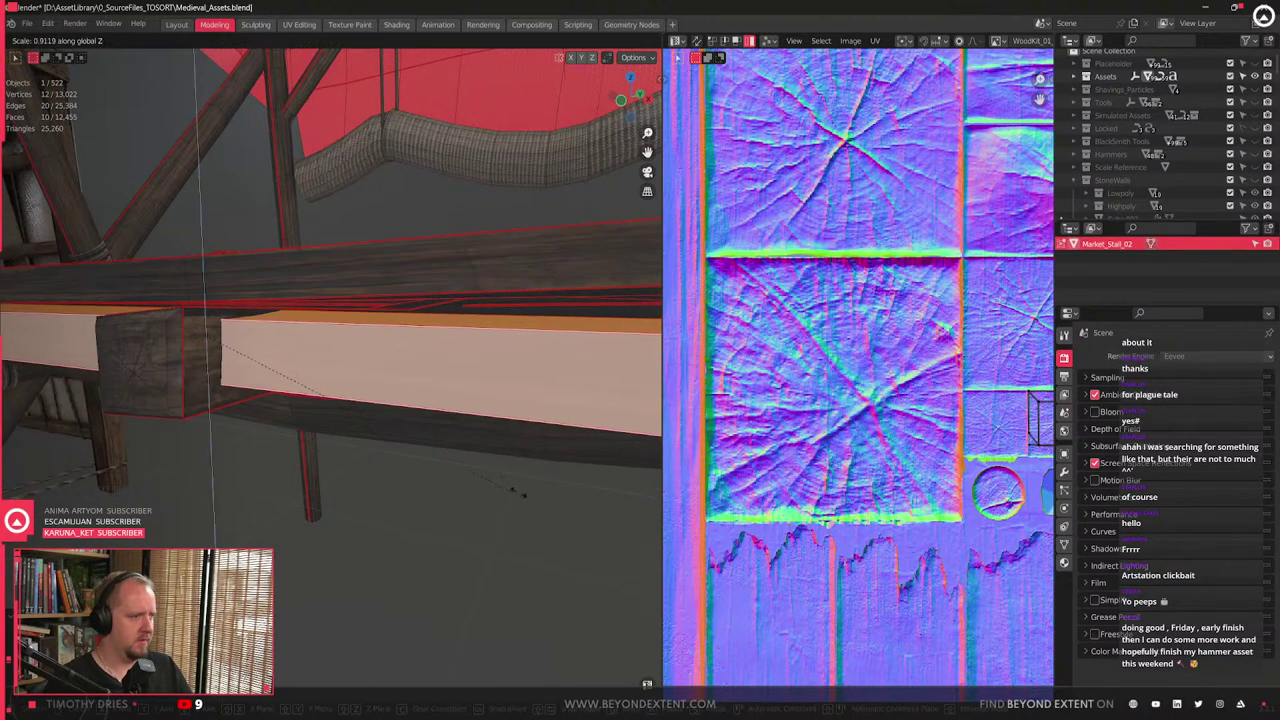
{"action": "left_click", "coordinate": [497, 461]}
{"action": "scroll", "coordinate": [430, 474], "scroll_direction": "down", "scroll_amount": 3}
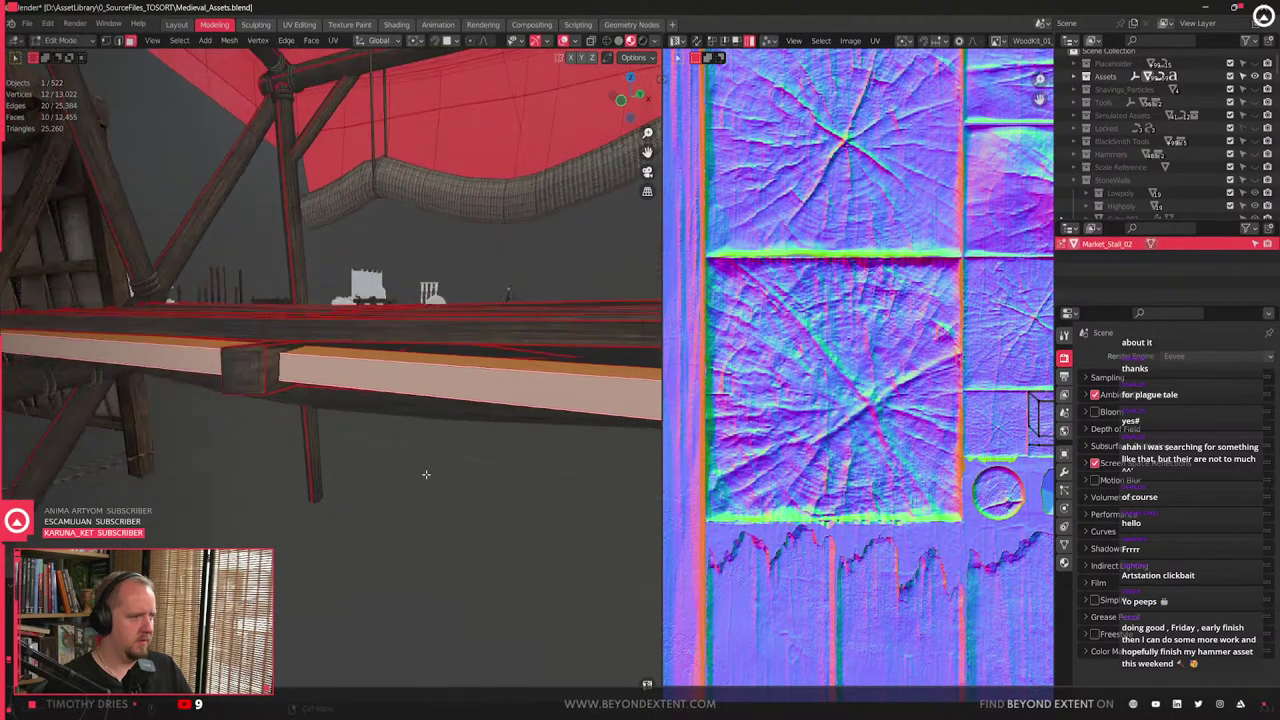
- Add a loop cut across the front rail near its middle and shift it along Z to bend the rail
{"action": "middle_click_drag", "start_coordinate": [428, 474], "coordinate": [402, 461]}
{"action": "left_click", "coordinate": [476, 333]}
{"action": "middle_click_drag", "start_coordinate": [476, 334], "coordinate": [449, 370]}
{"action": "key", "text": "g"}
{"action": "key", "text": "z"}
{"action": "left_click", "coordinate": [464, 368]}
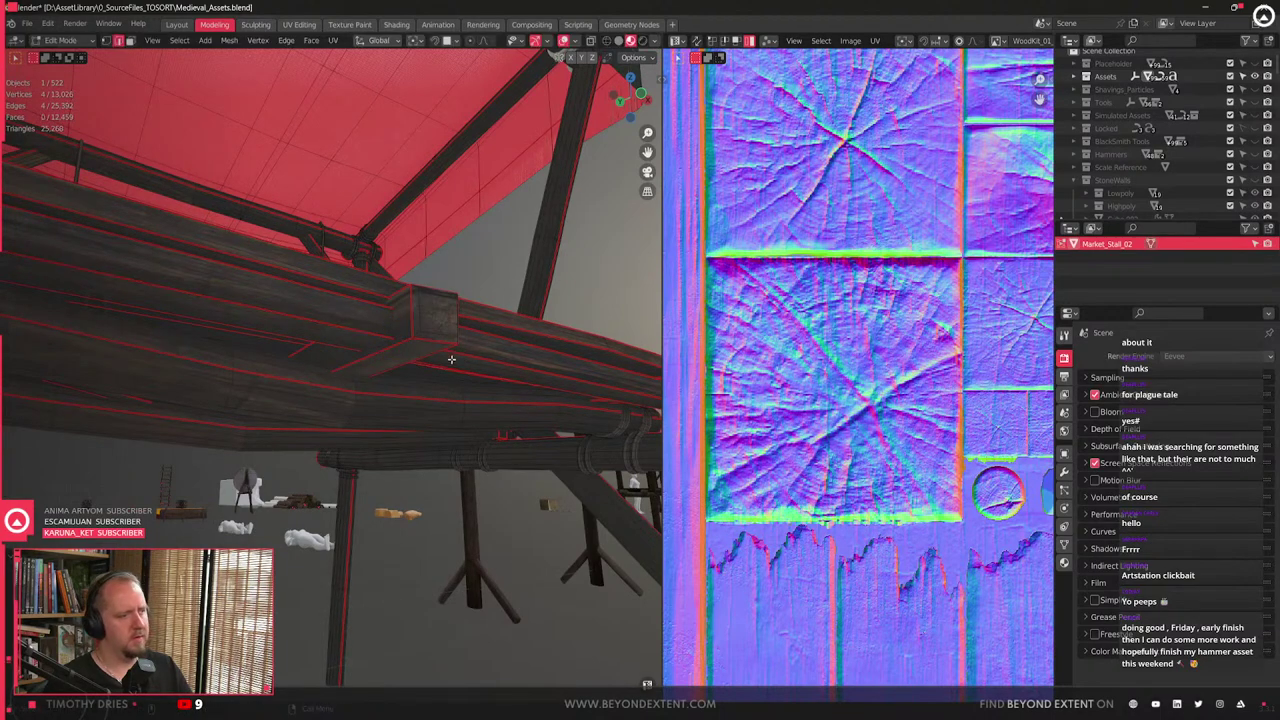
{"action": "key", "text": "e"}
{"action": "key", "text": "z"}
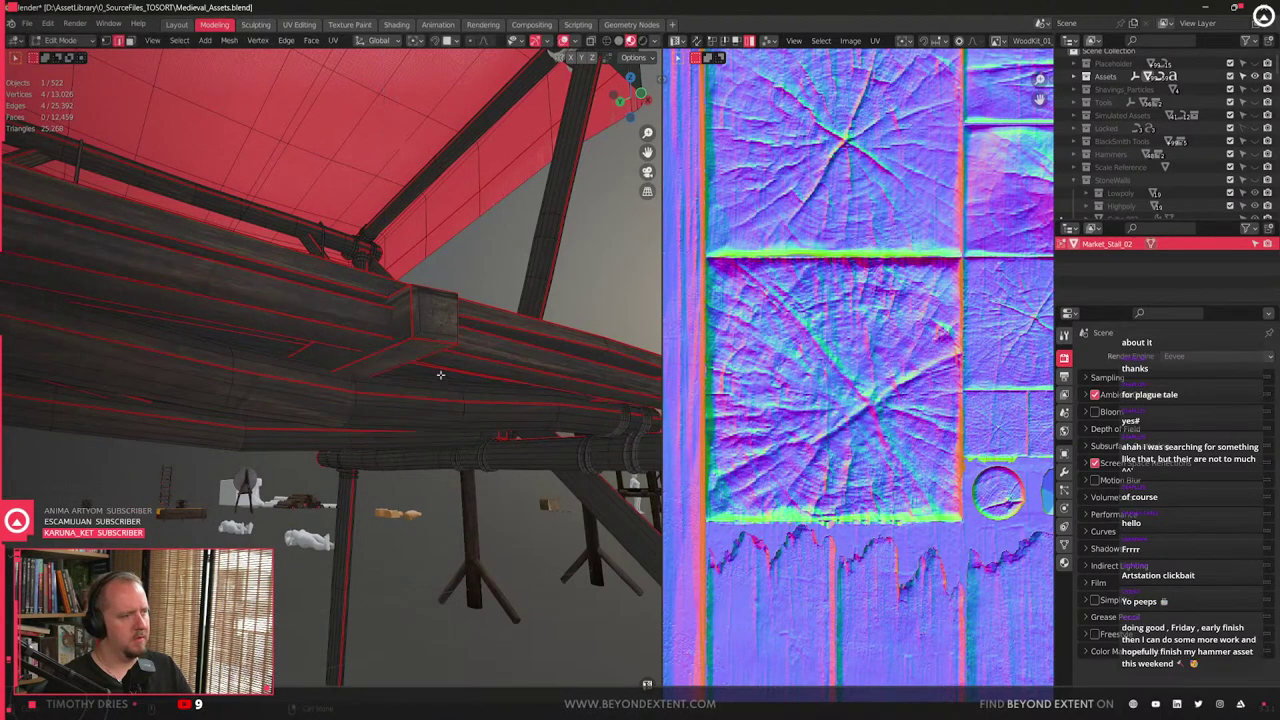
{"action": "left_click", "coordinate": [439, 386]}
- Try to reshape the front rail's end by moving its inset end face along Z and inward
{"action": "middle_click_drag", "start_coordinate": [439, 386], "coordinate": [412, 428]}
{"action": "scroll", "coordinate": [403, 475], "scroll_direction": "up", "scroll_amount": 3}
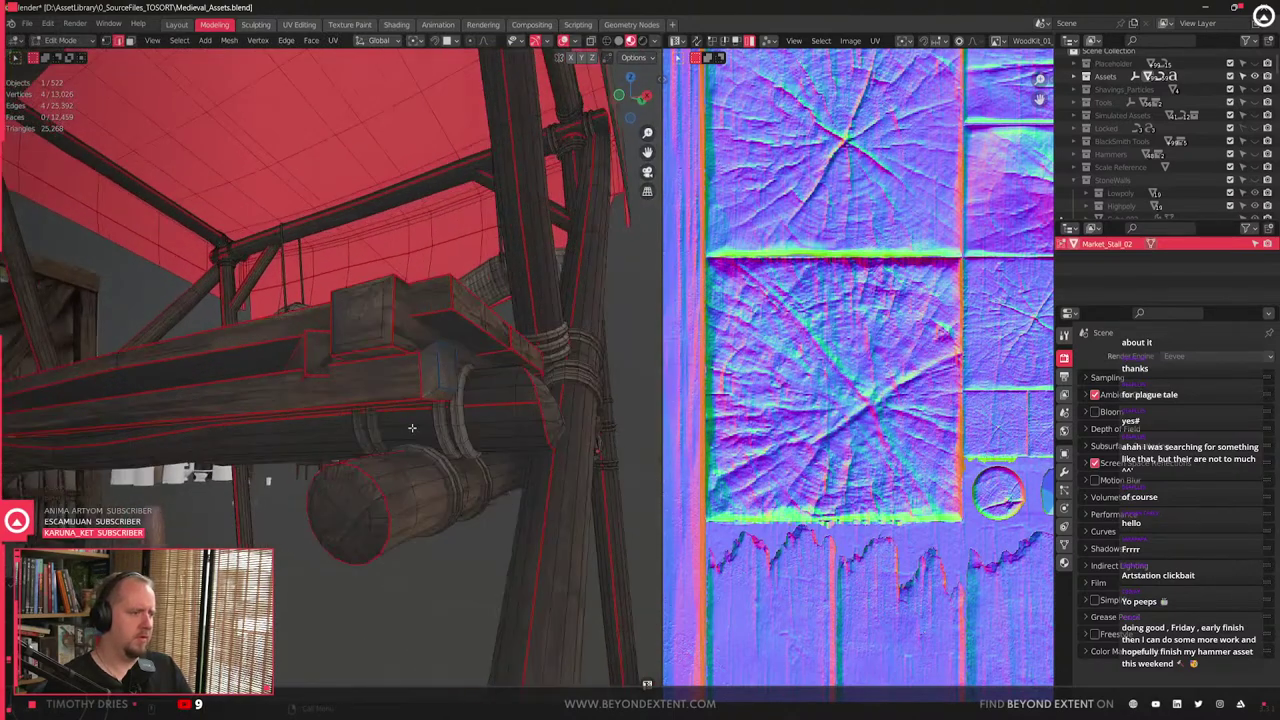
{"action": "left_click", "coordinate": [436, 374]}
{"action": "key", "text": "3"}
{"action": "left_click", "coordinate": [449, 371]}
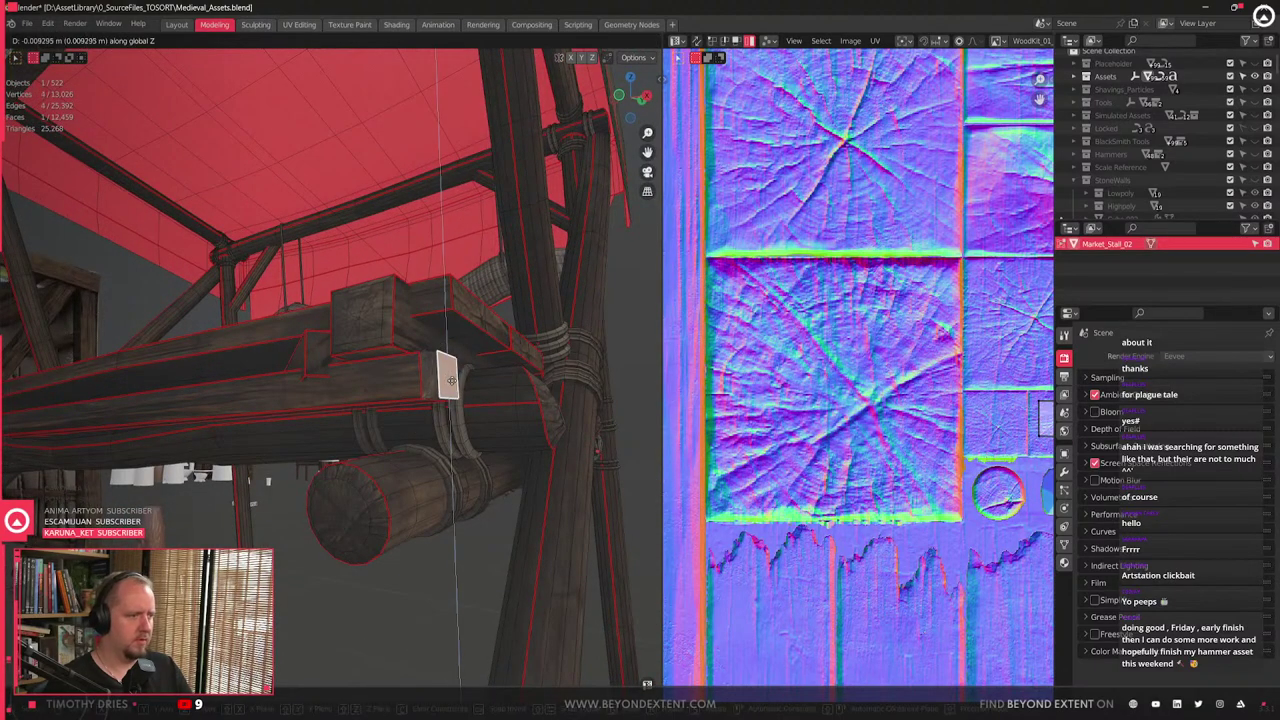
{"action": "middle_click_drag", "start_coordinate": [449, 371], "coordinate": [404, 486]}
{"action": "scroll", "coordinate": [404, 486], "scroll_direction": "up", "scroll_amount": 4}
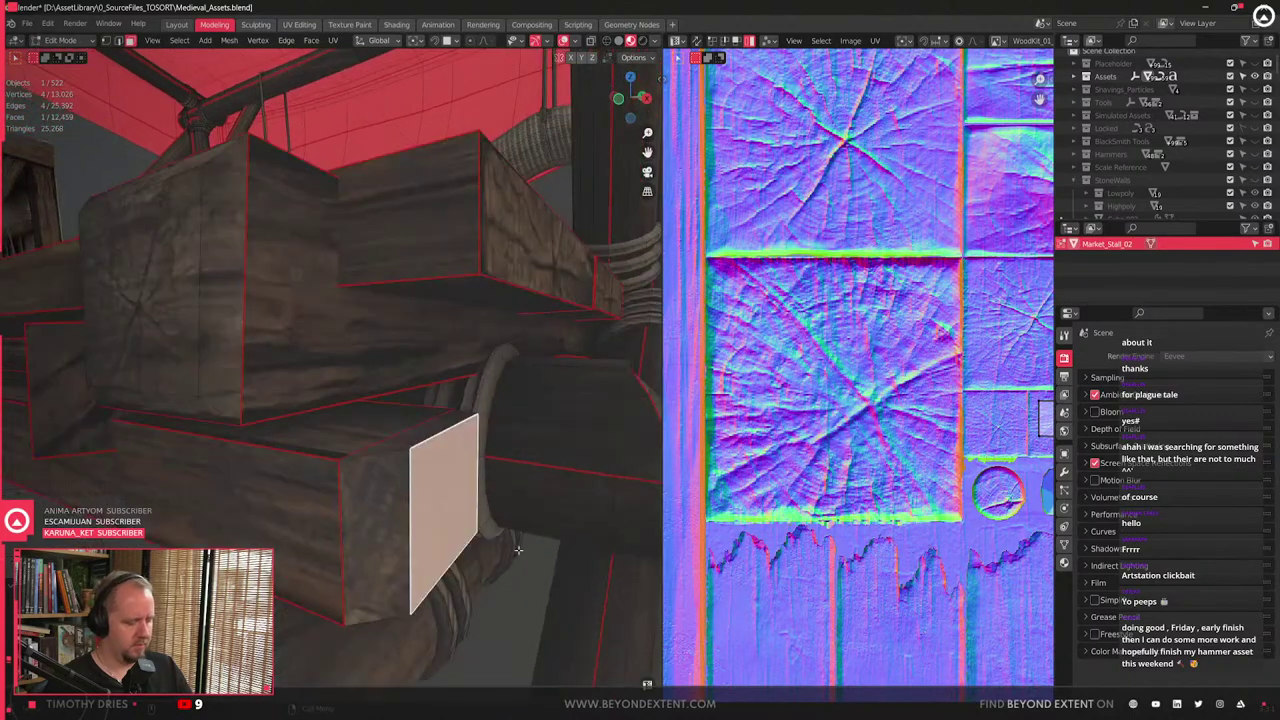
{"action": "middle_click_drag", "start_coordinate": [518, 549], "coordinate": [496, 550]}
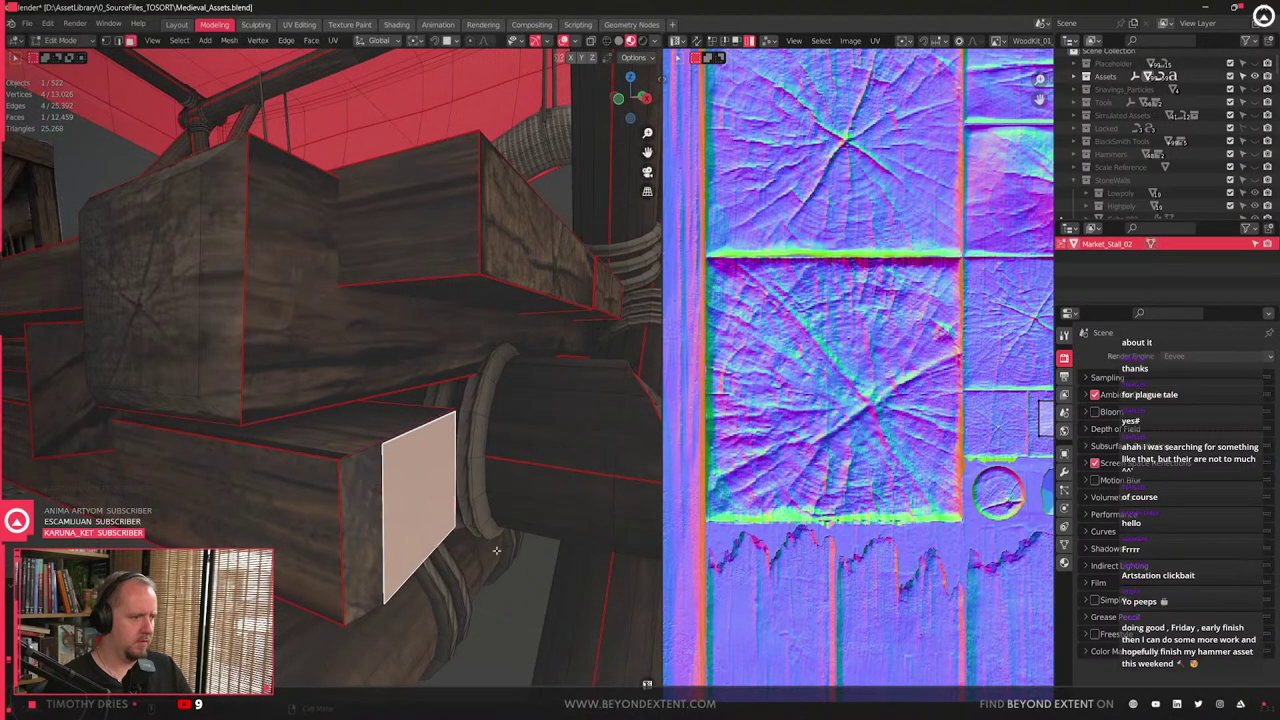
- Delete the old inset faces on the front rail's end and fill the opening with a single face
{"action": "key", "text": "ctrl+l"}
{"action": "key", "text": "ctrl+z"}
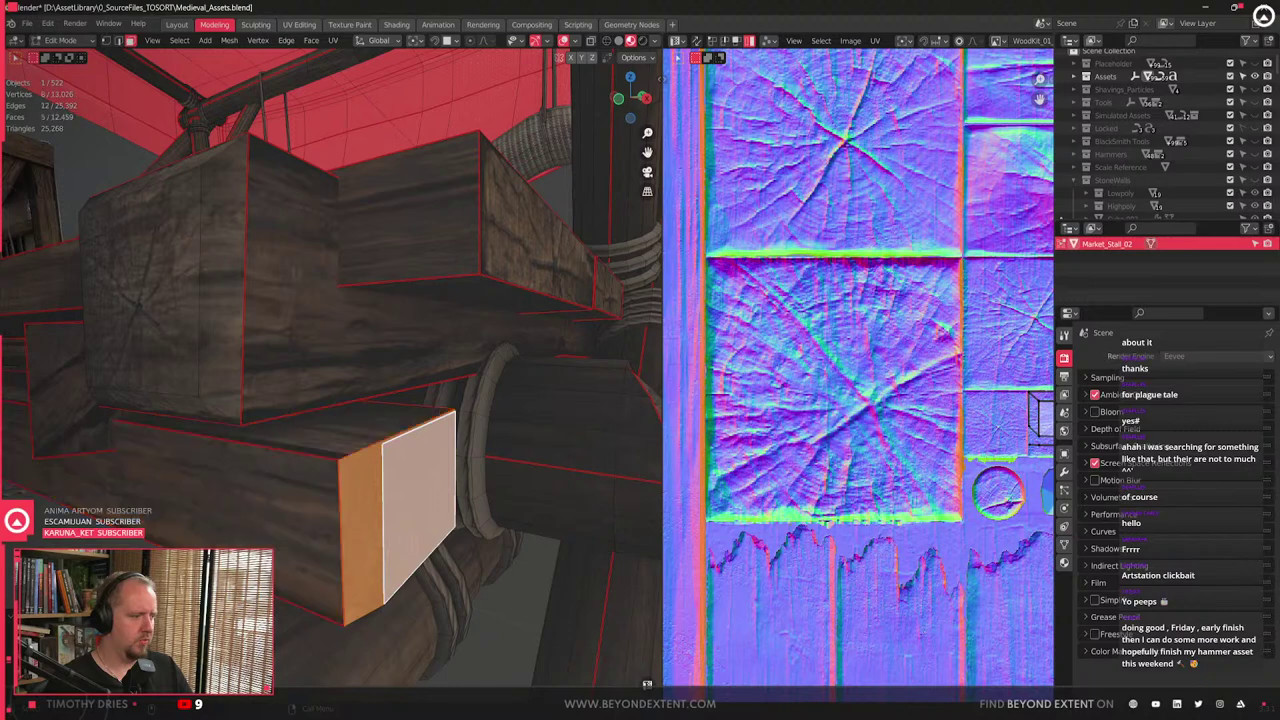
{"action": "key", "text": "x"}
{"action": "left_click", "coordinate": [487, 549]}
{"action": "key", "text": "2"}
{"action": "left_click", "coordinate": [384, 442], "text": "alt"}
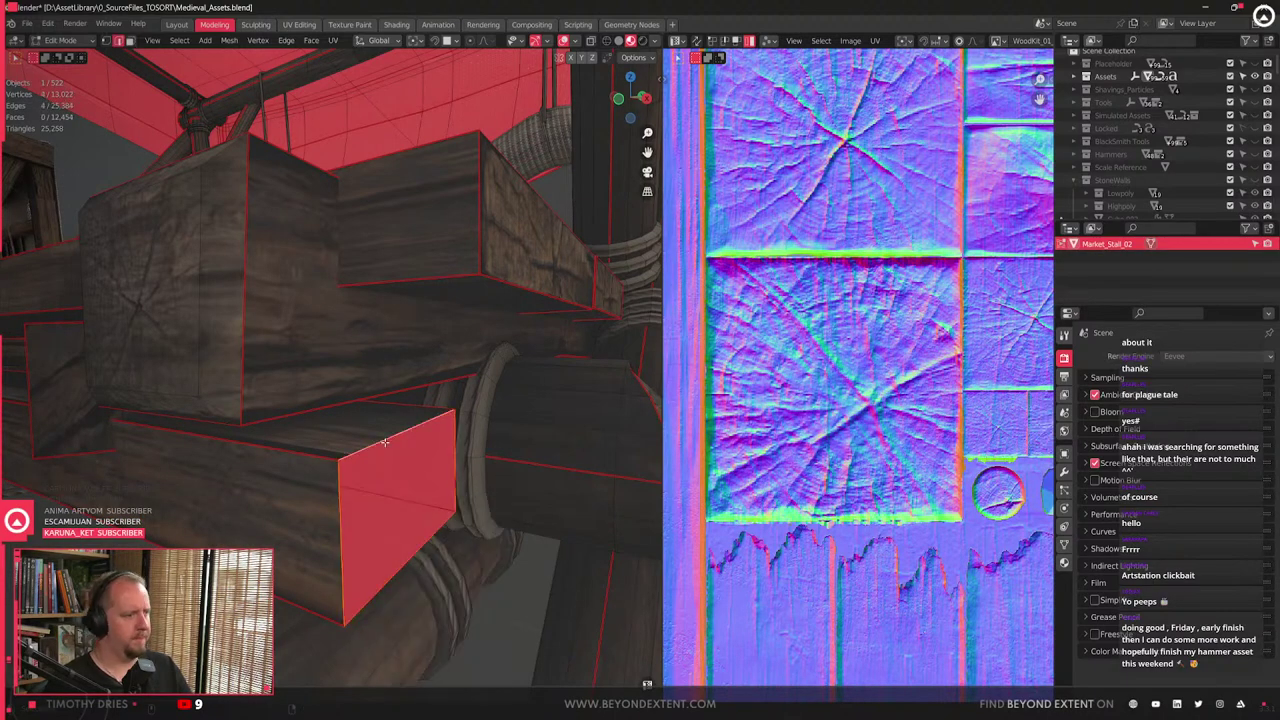
{"action": "key", "text": "f"}
- Inset the front rail's end face slightly and move the inner face about 0.0024 m outward along X
{"action": "key", "text": "i"}
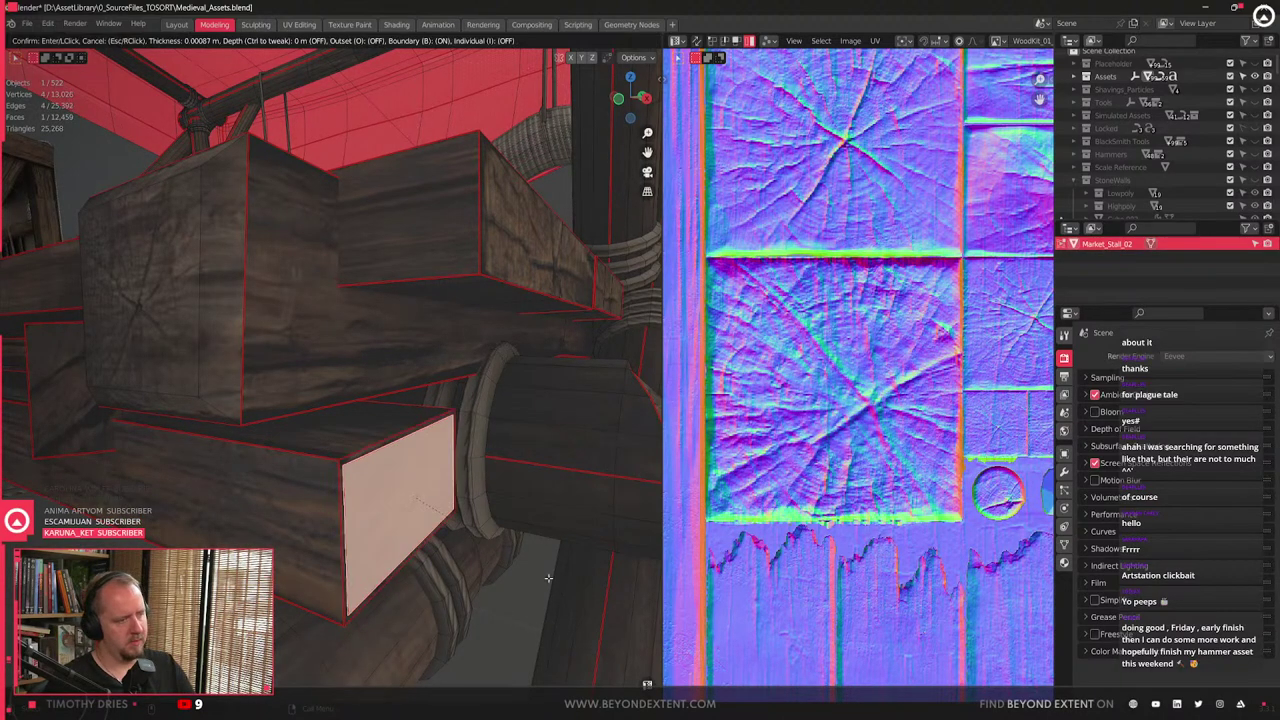
{"action": "left_click", "coordinate": [545, 580]}
{"action": "key", "text": "e"}
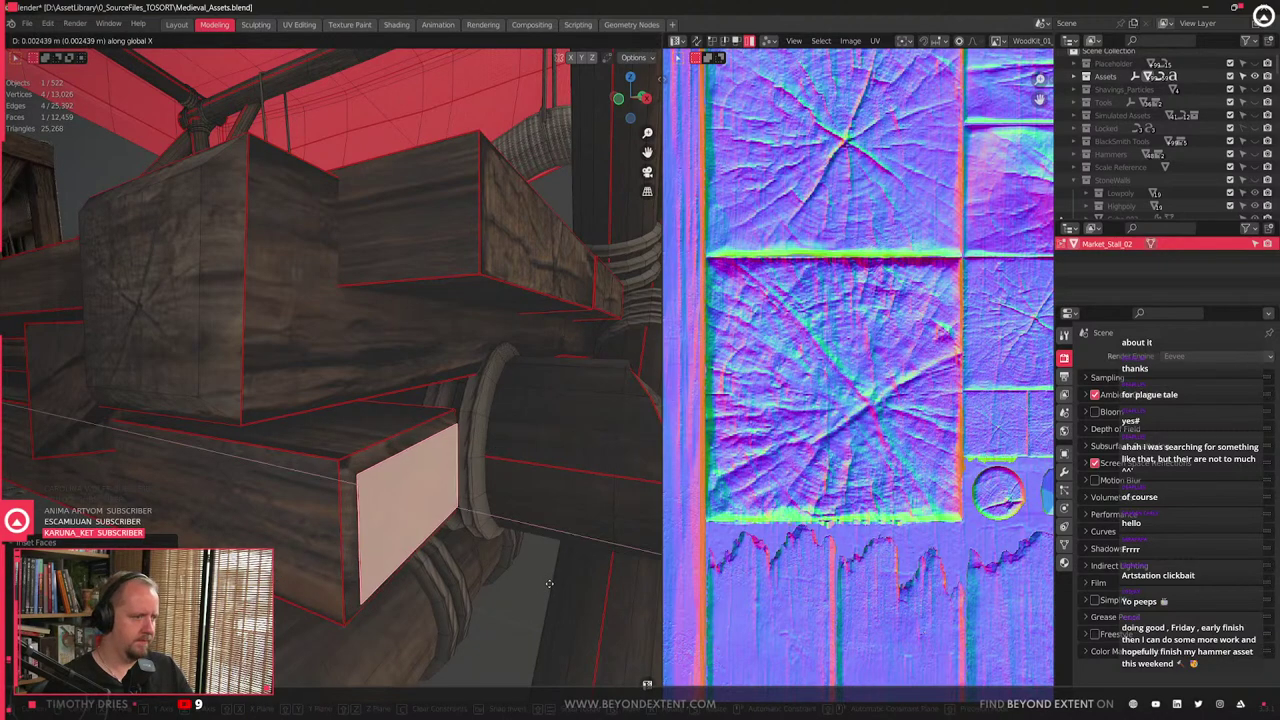
{"action": "left_click", "coordinate": [441, 510]}
- Clear the sharp and seam marks from the inset face's edges on the rail end and select the five end faces
{"action": "scroll", "coordinate": [449, 508], "scroll_direction": "down", "scroll_amount": 4}
{"action": "key", "text": "2"}
{"action": "right_click", "coordinate": [449, 511]}
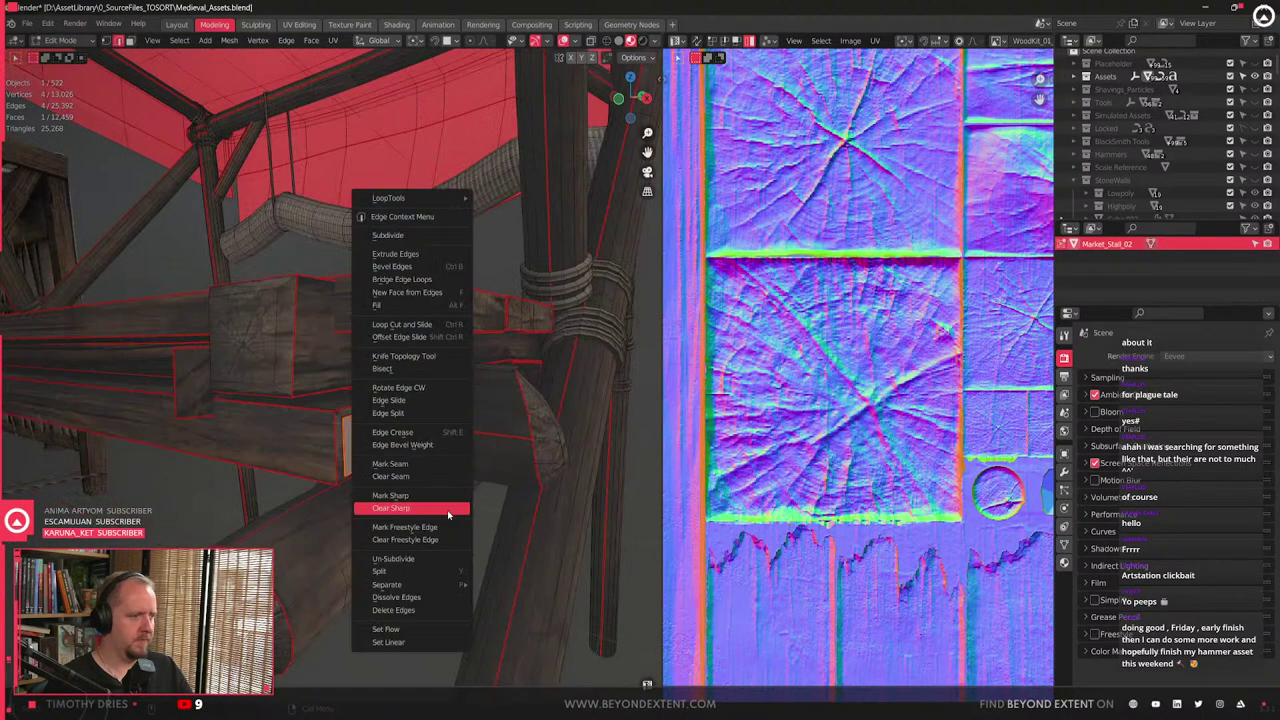
{"action": "left_click", "coordinate": [449, 514]}
{"action": "scroll", "coordinate": [449, 512], "scroll_direction": "up", "scroll_amount": 4}
{"action": "right_click", "coordinate": [448, 511]}
{"action": "left_click", "coordinate": [421, 480]}
{"action": "key", "text": "l"}
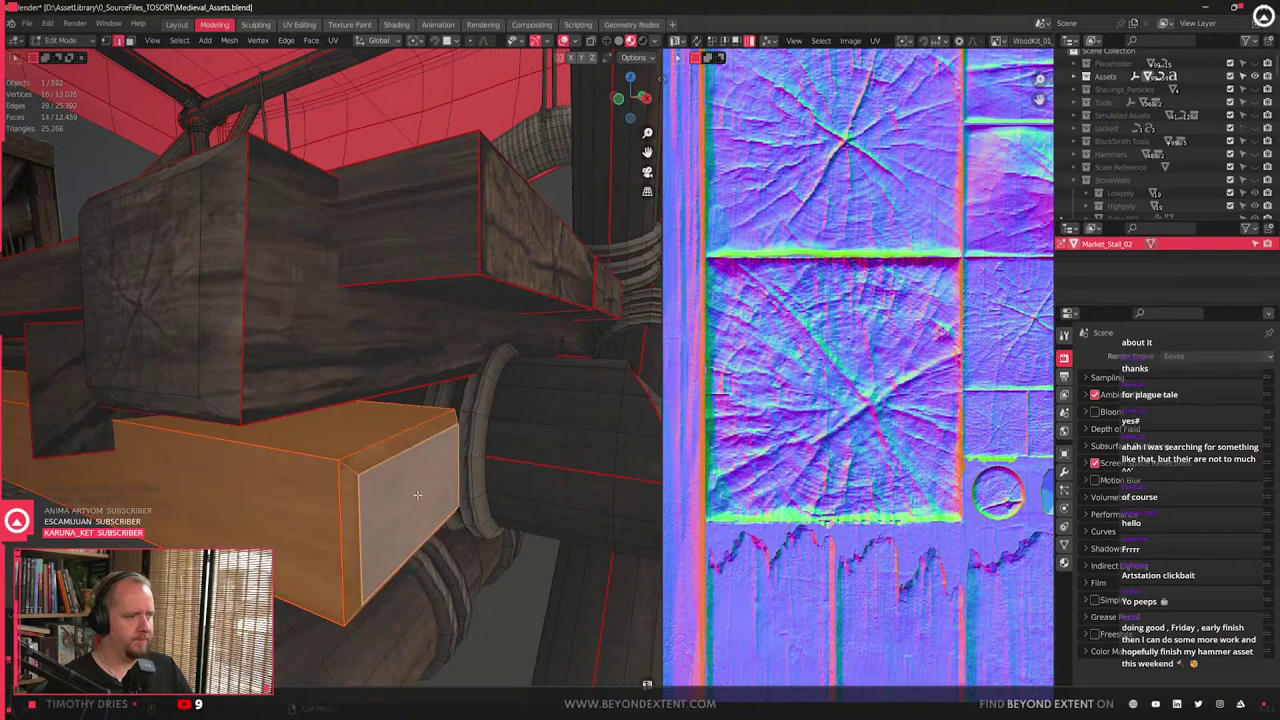
{"action": "left_click", "coordinate": [430, 446]}
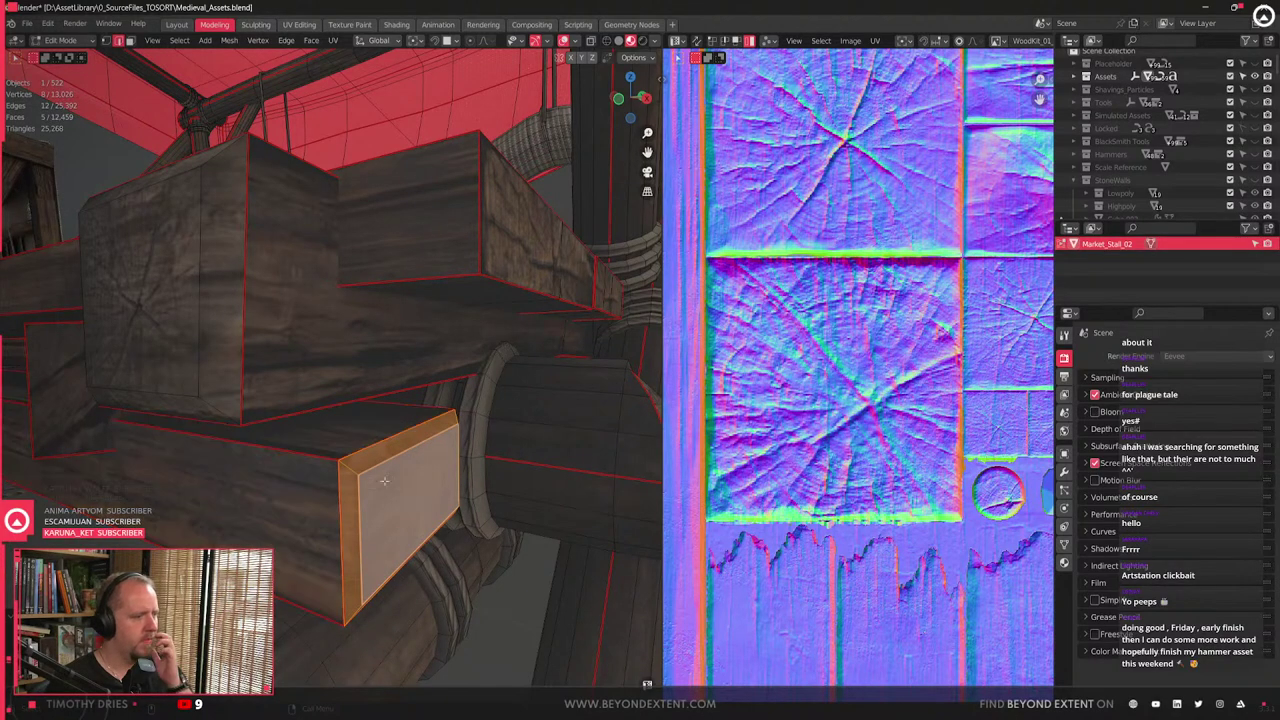
{"action": "right_click", "coordinate": [430, 446]}
- Select all UVs of the rail's end faces and apply Set TD to match their texel density
{"action": "scroll", "coordinate": [803, 453], "scroll_direction": "down", "scroll_amount": 10}
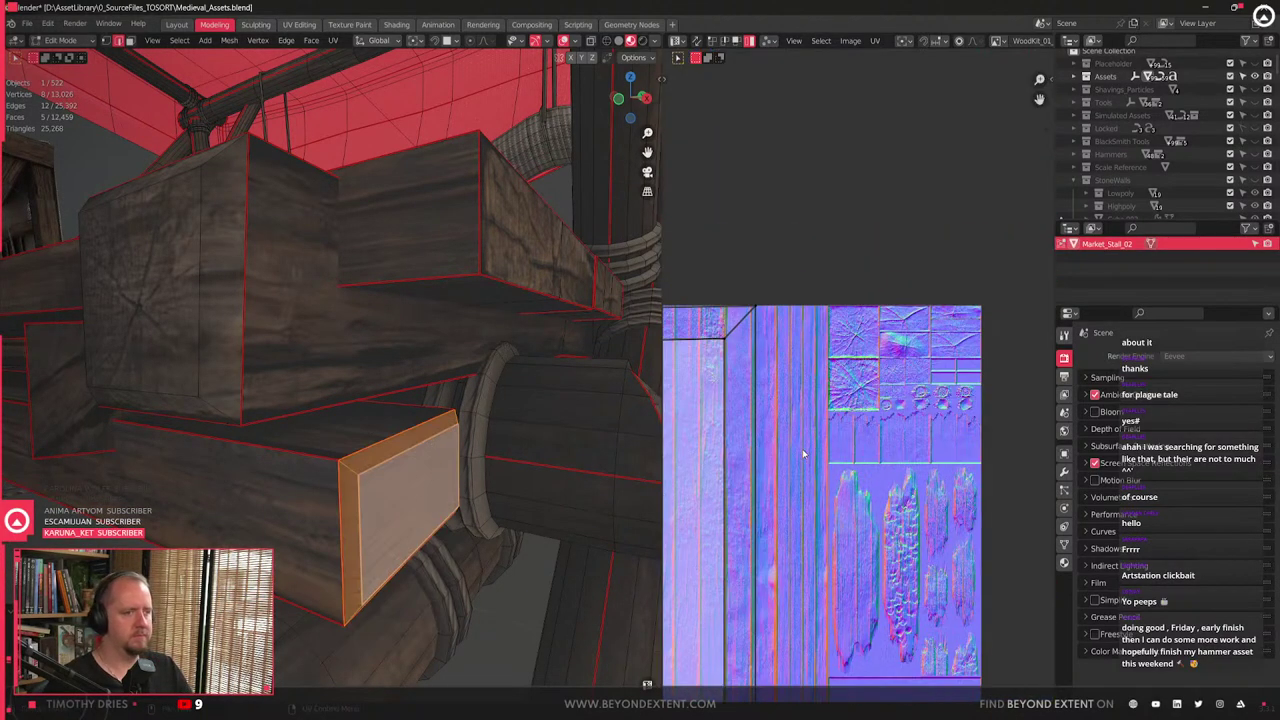
{"action": "middle_click_drag", "start_coordinate": [803, 453], "coordinate": [937, 353]}
{"action": "key", "text": "a"}
{"action": "key", "text": "q"}
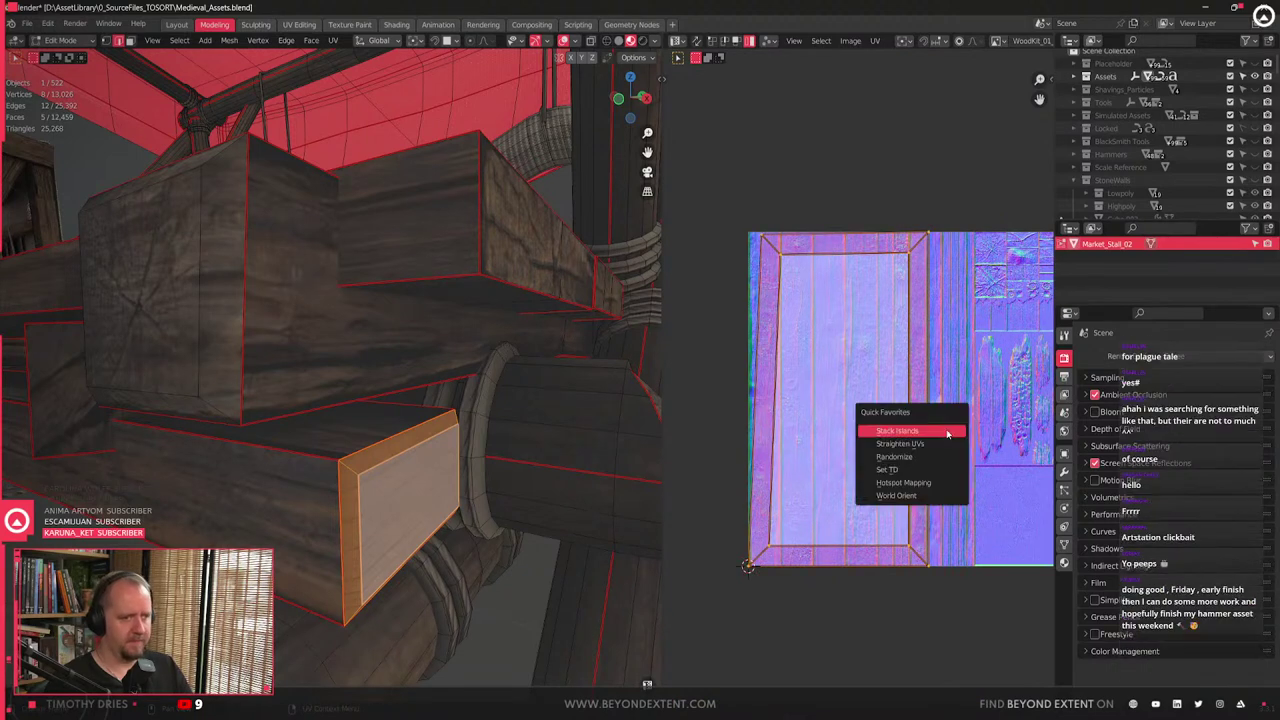
{"action": "key", "text": "q"}
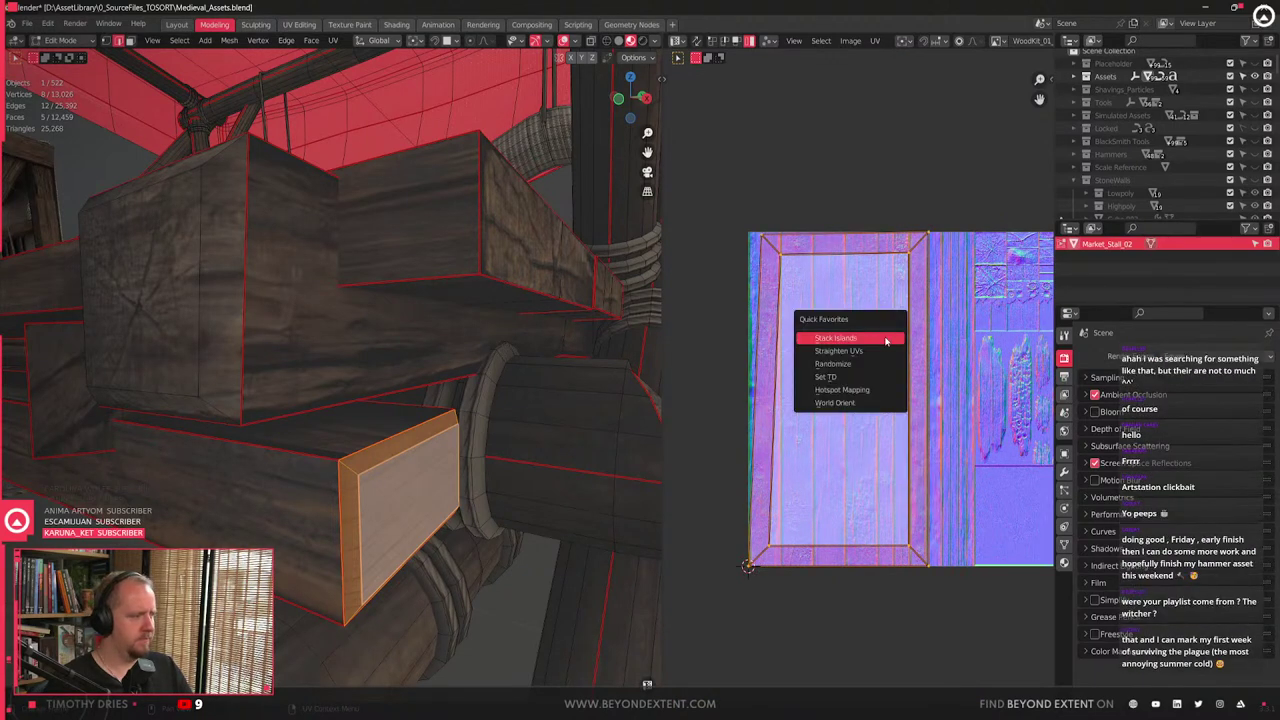
{"action": "left_click", "coordinate": [861, 378]}
{"action": "middle_click_drag", "start_coordinate": [878, 401], "coordinate": [831, 440]}
- Move the rail end's UV island onto the upper rectangular end-grain tile and rotate it 90 degrees
{"action": "key", "text": "g"}
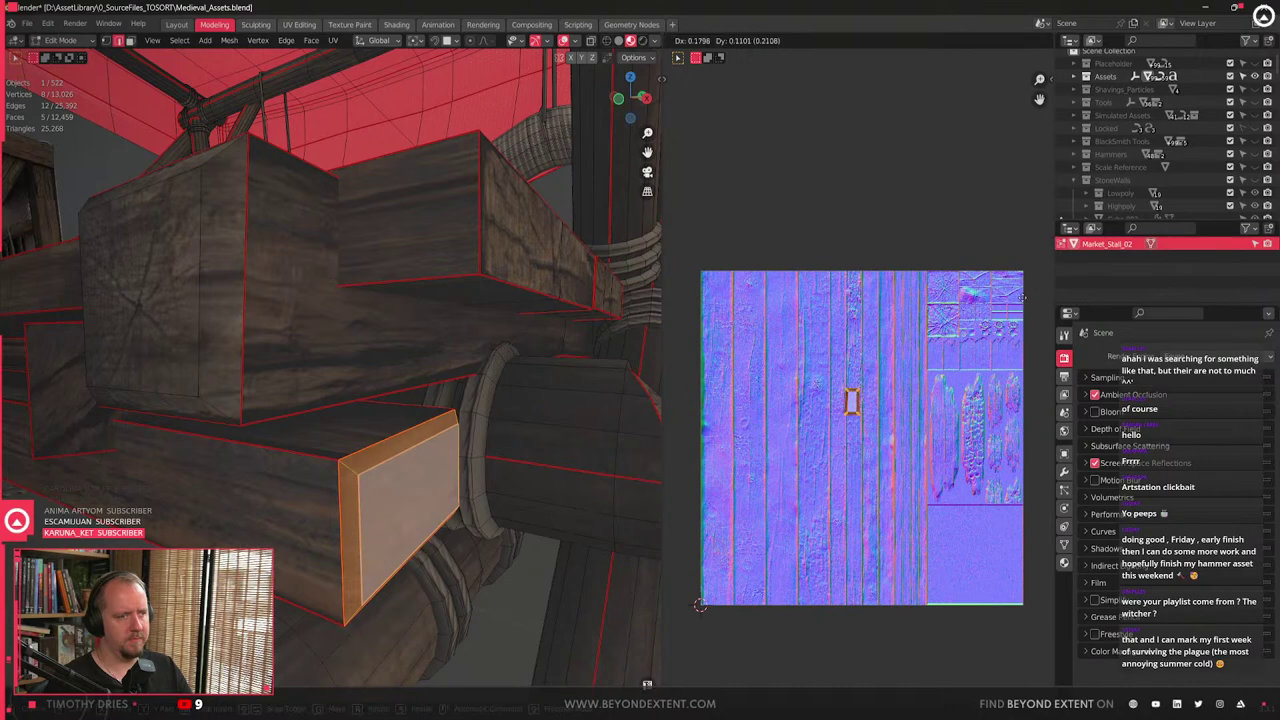
{"action": "left_click", "coordinate": [1022, 291]}
{"action": "scroll", "coordinate": [1000, 310], "scroll_direction": "up", "scroll_amount": 4}
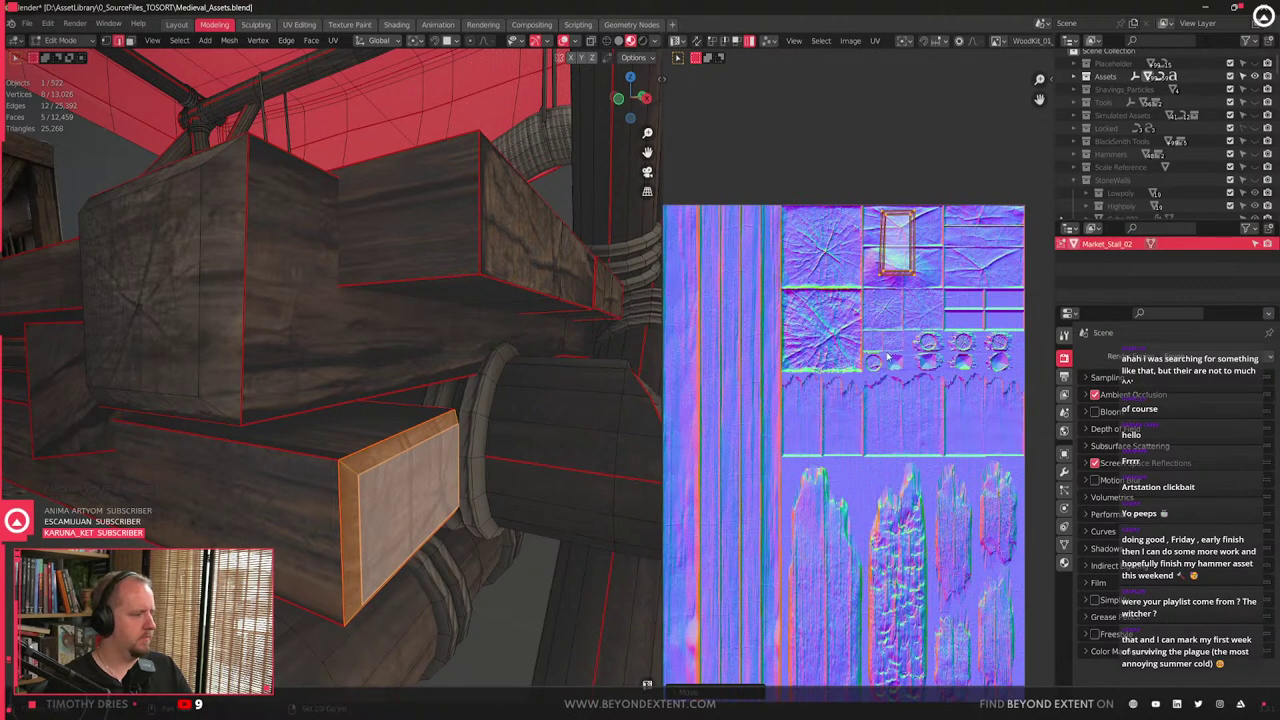
{"action": "key", "text": "r"}
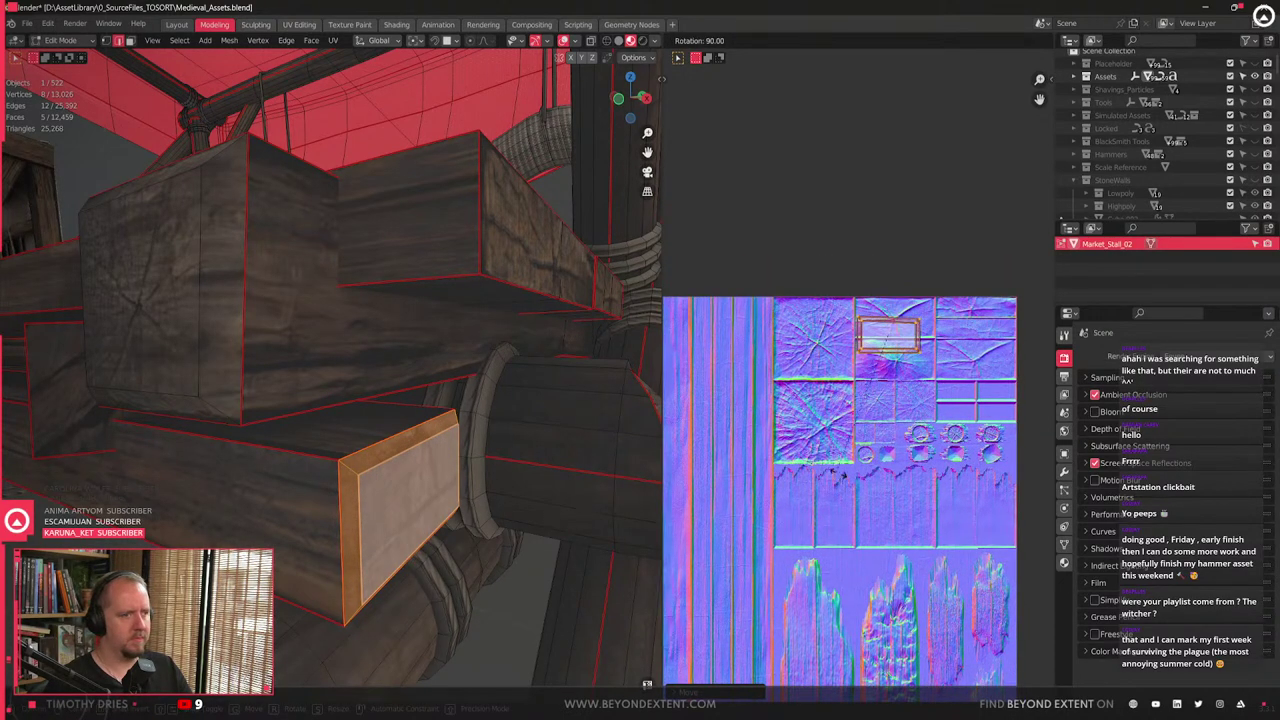
{"action": "left_click", "coordinate": [836, 473]}
{"action": "scroll", "coordinate": [838, 478], "scroll_direction": "up", "scroll_amount": 4}
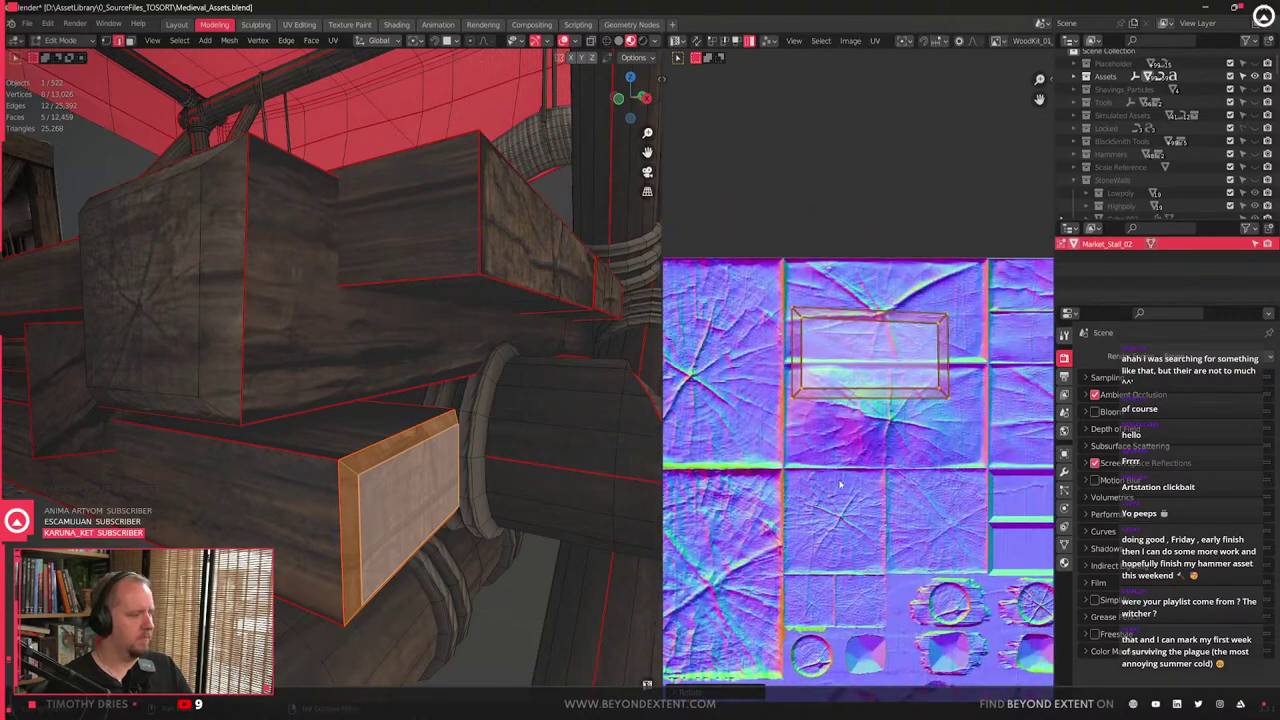
{"action": "key", "text": "g"}
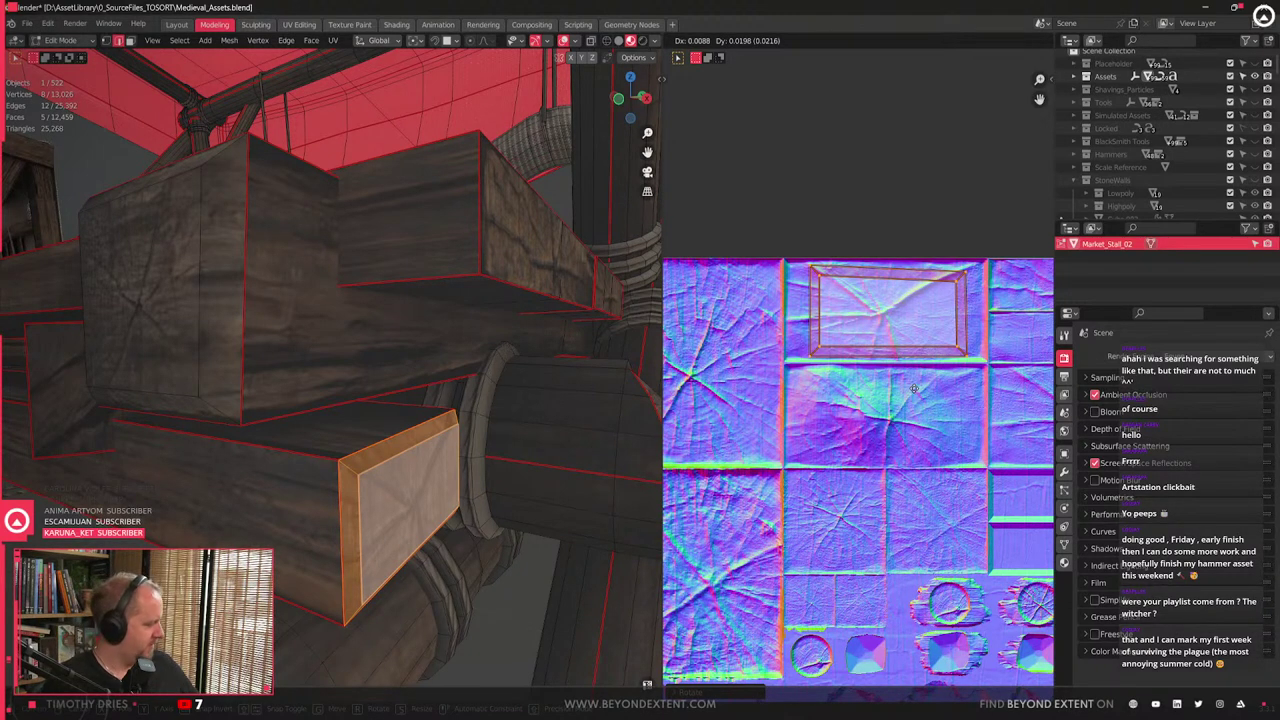
{"action": "left_click", "coordinate": [916, 387]}
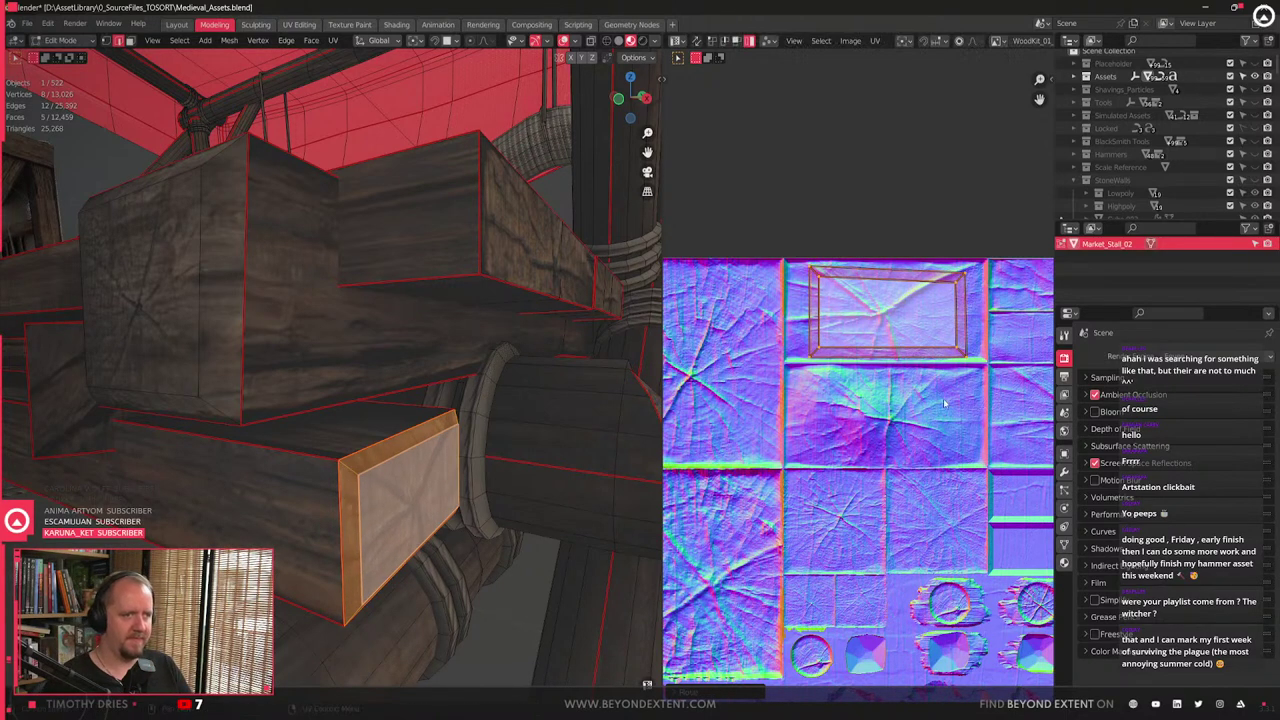
- Scale the rail end's UV island to fill the rectangular end-grain tile and align its upper inner edge to the tile's border
{"action": "key", "text": "s"}
{"action": "left_click", "coordinate": [976, 412]}
{"action": "key", "text": "s"}
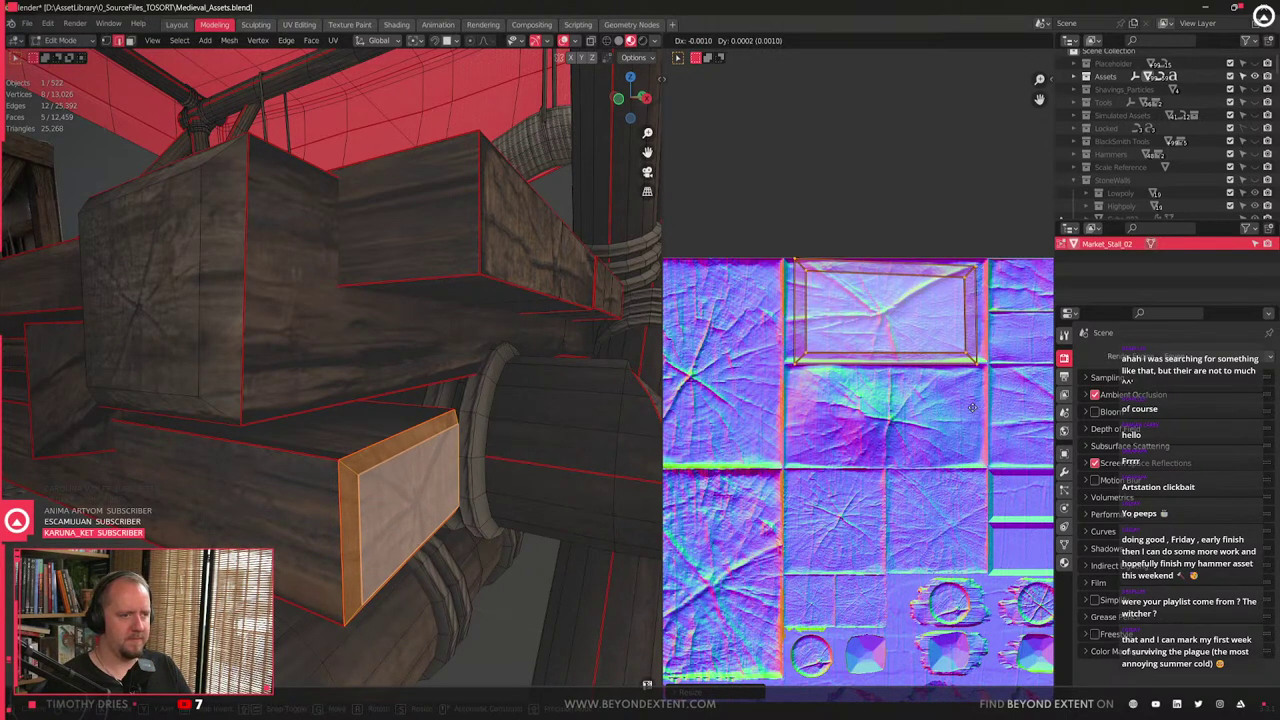
{"action": "left_click", "coordinate": [977, 411]}
{"action": "key", "text": "s"}
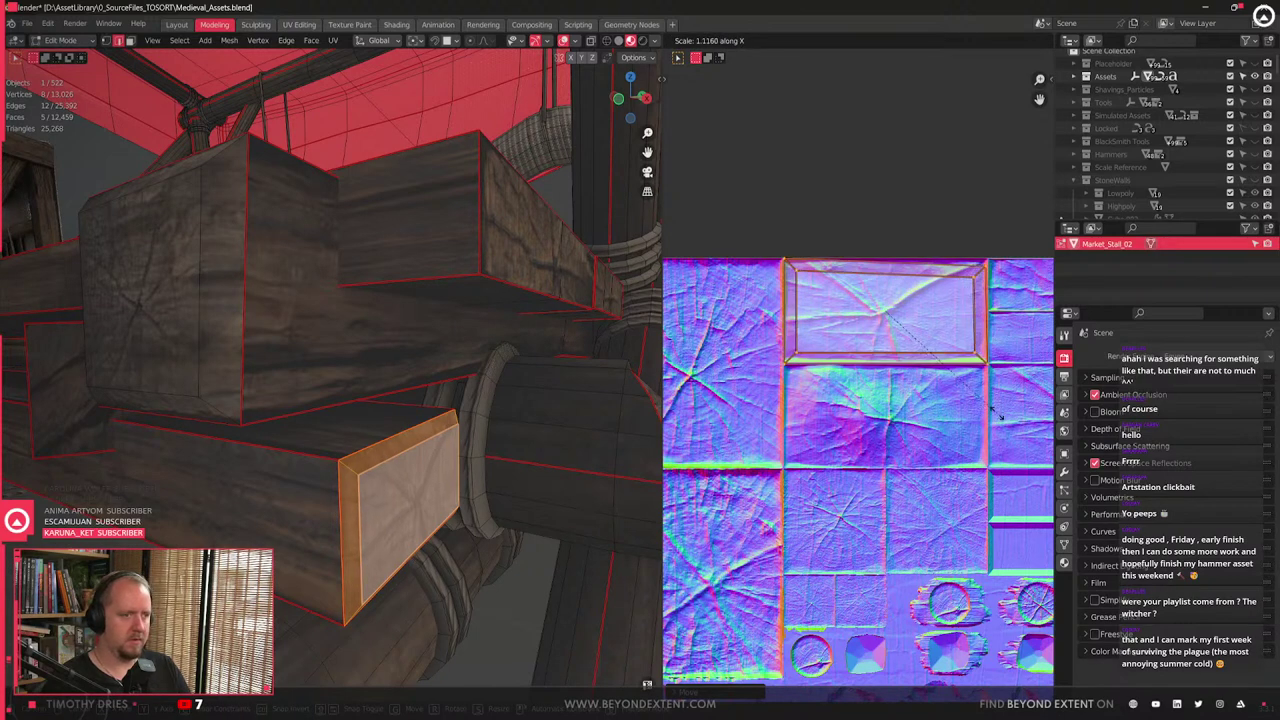
{"action": "left_click", "coordinate": [976, 427]}
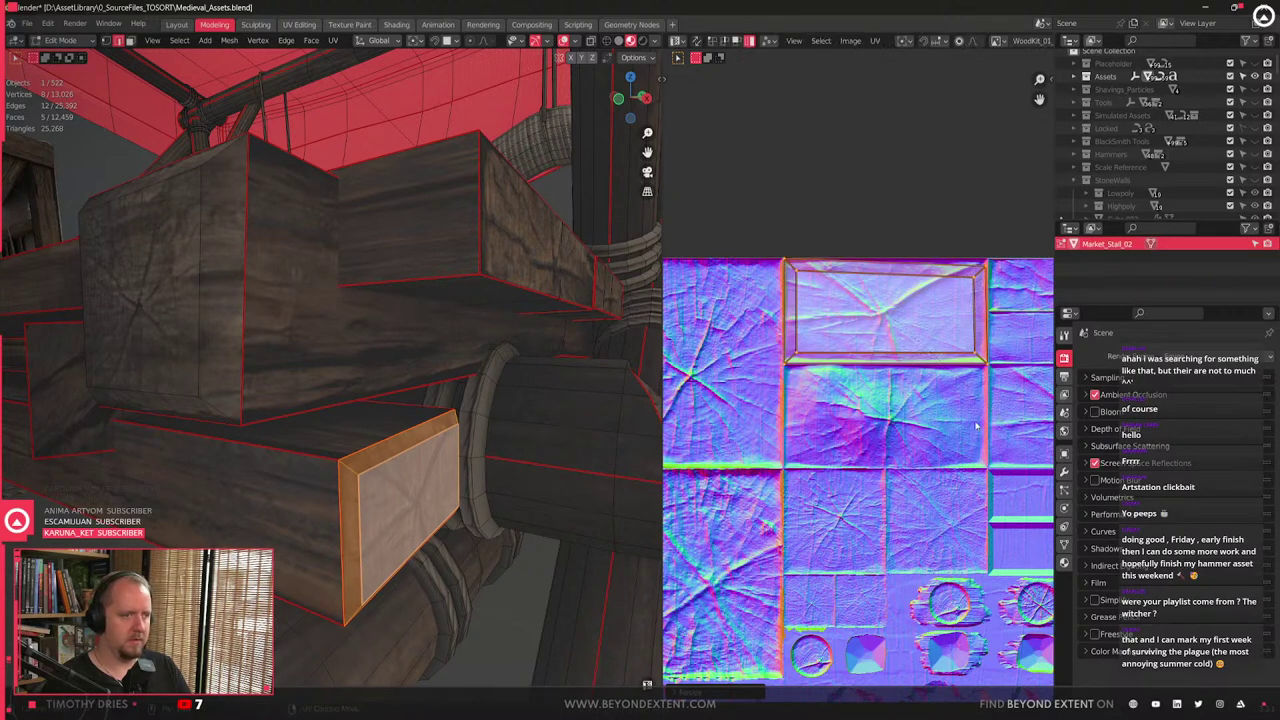
{"action": "left_click", "coordinate": [952, 266]}
{"action": "key", "text": "g"}
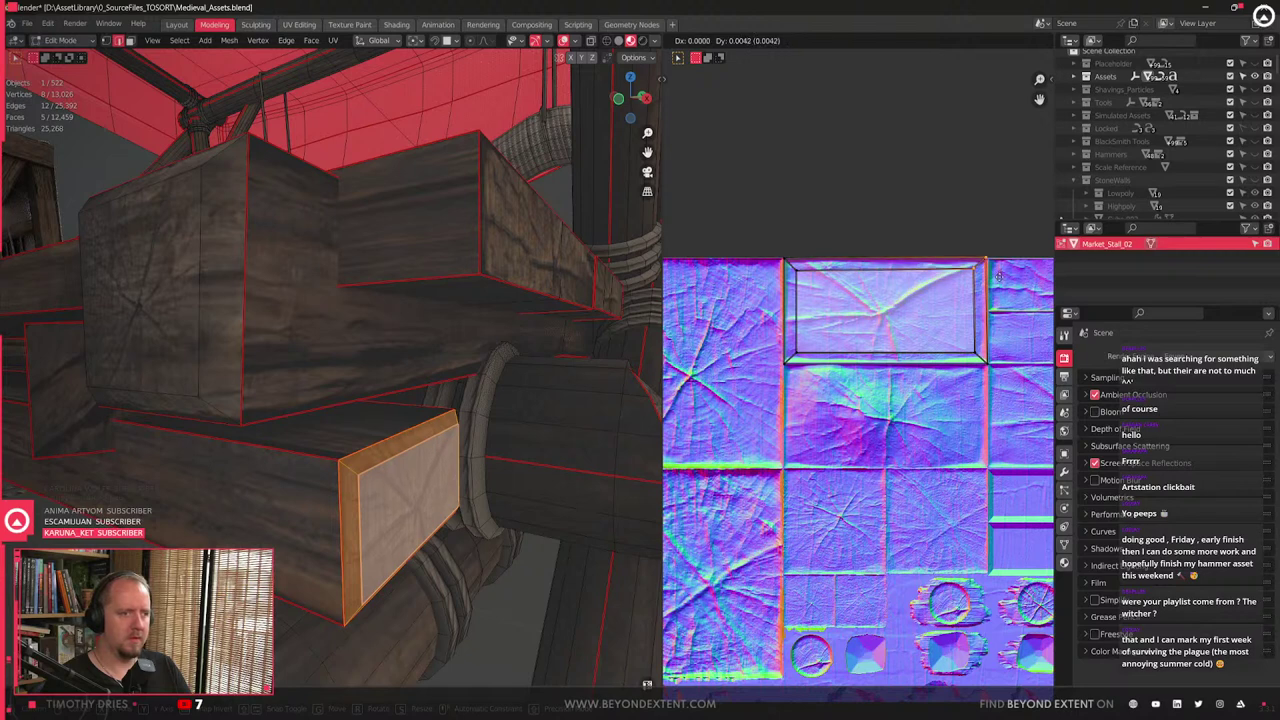
{"action": "left_click", "coordinate": [1003, 288]}
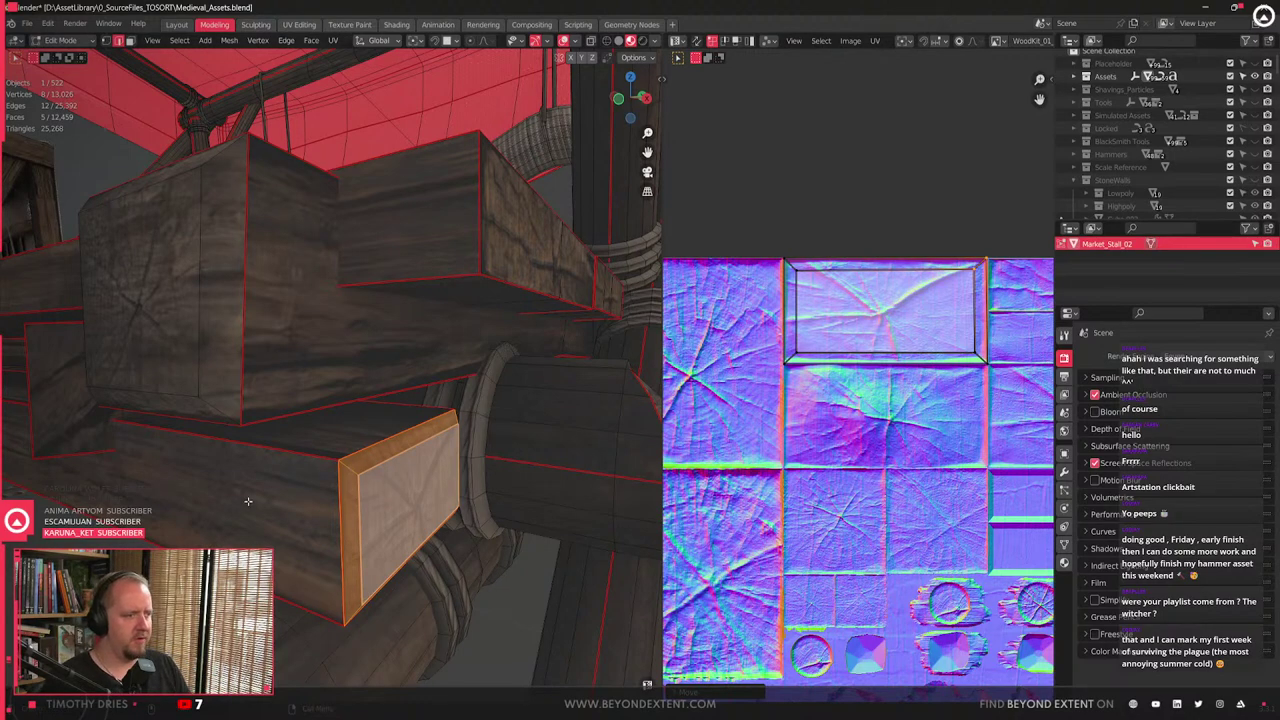
- Examine the textured front rail end and the surrounding table frame in Object Mode
{"action": "scroll", "coordinate": [248, 501], "scroll_direction": "down", "scroll_amount": 5}
{"action": "scroll", "coordinate": [384, 438], "scroll_direction": "up", "scroll_amount": 5}
{"action": "key", "text": "Tab"}
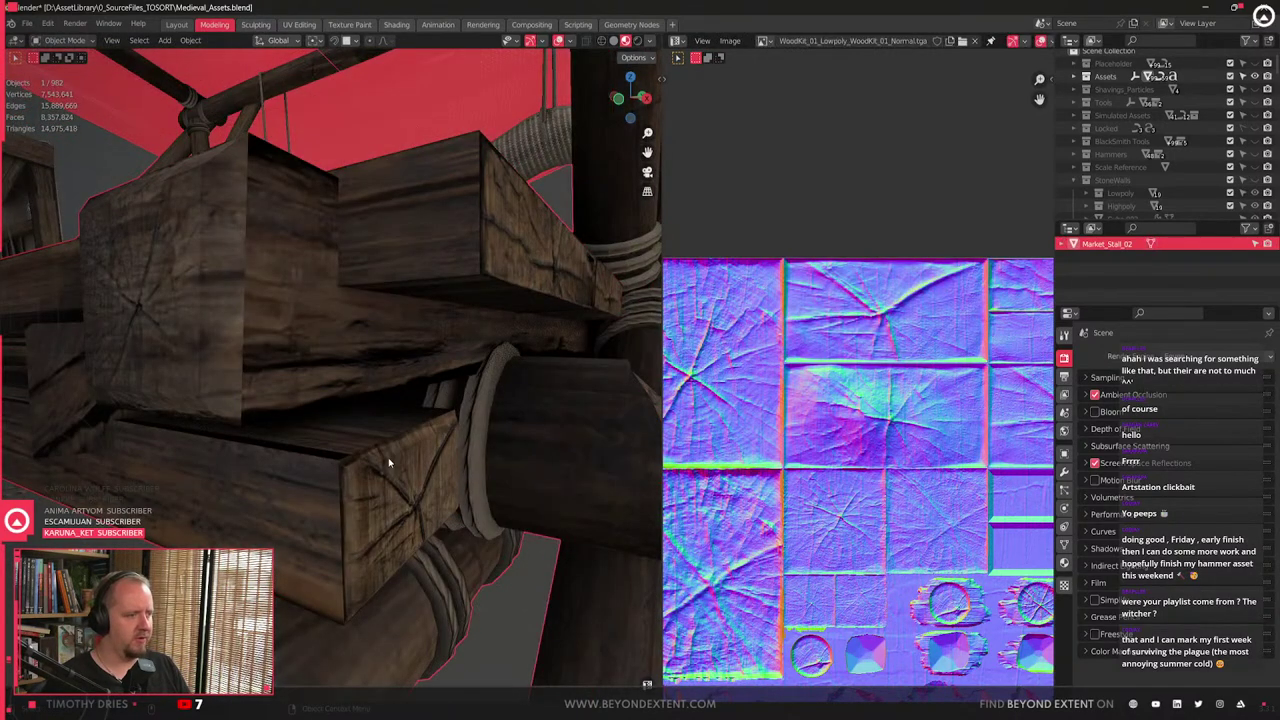
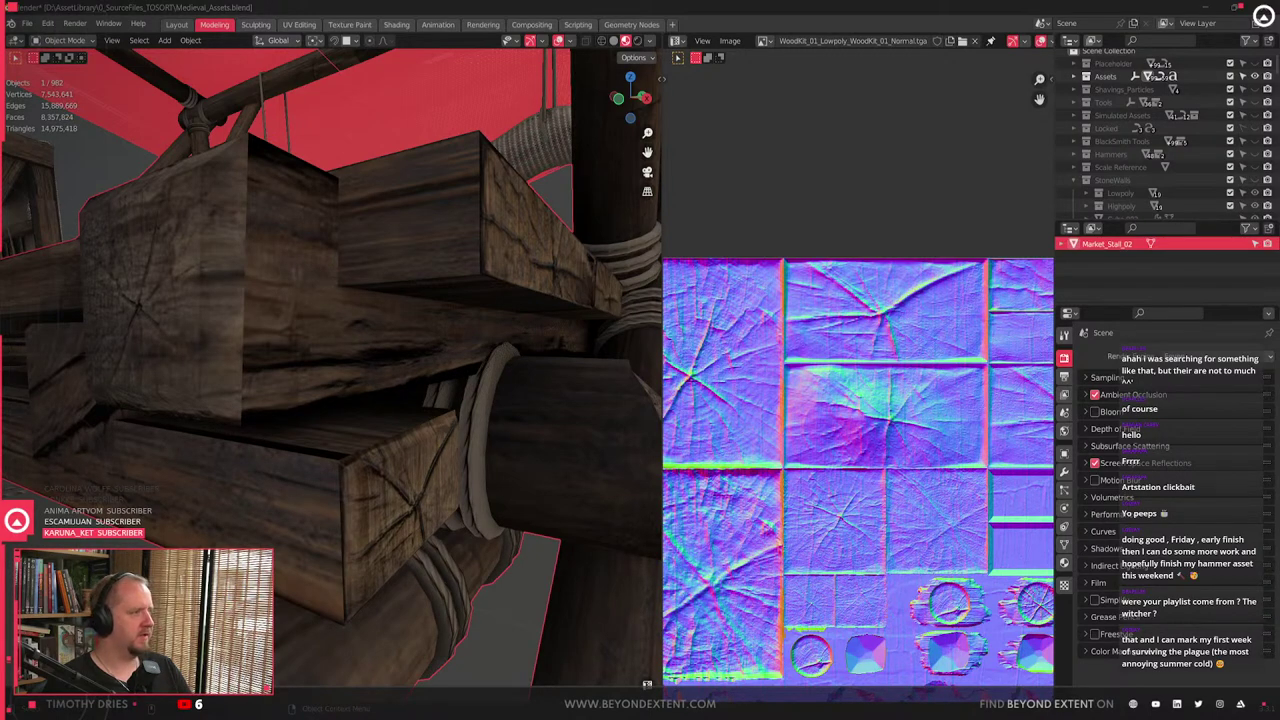
{"action": "key", "text": "alt+Tab"}
{"action": "scroll", "coordinate": [228, 488], "scroll_direction": "down", "scroll_amount": 5}
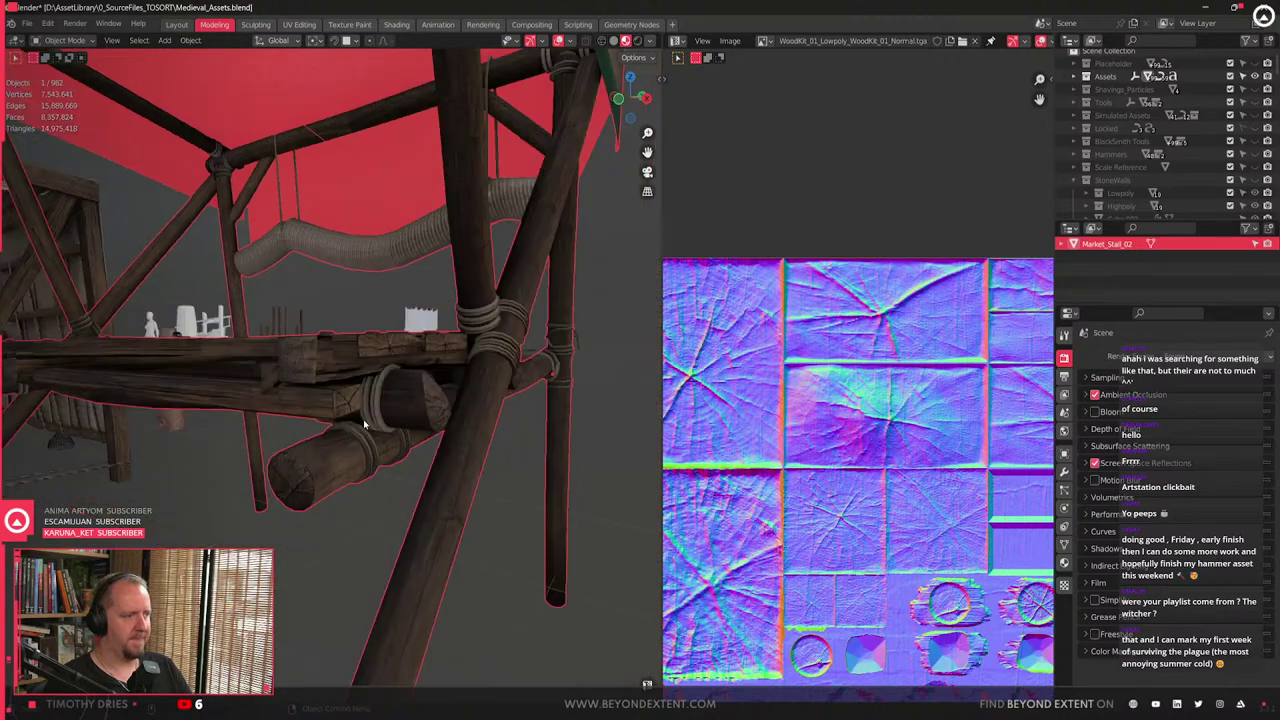
{"action": "middle_click_drag", "start_coordinate": [228, 488], "coordinate": [410, 433]}
{"action": "middle_click_drag", "start_coordinate": [517, 420], "coordinate": [431, 471]}
{"action": "scroll", "coordinate": [431, 471], "scroll_direction": "down", "scroll_amount": 4}
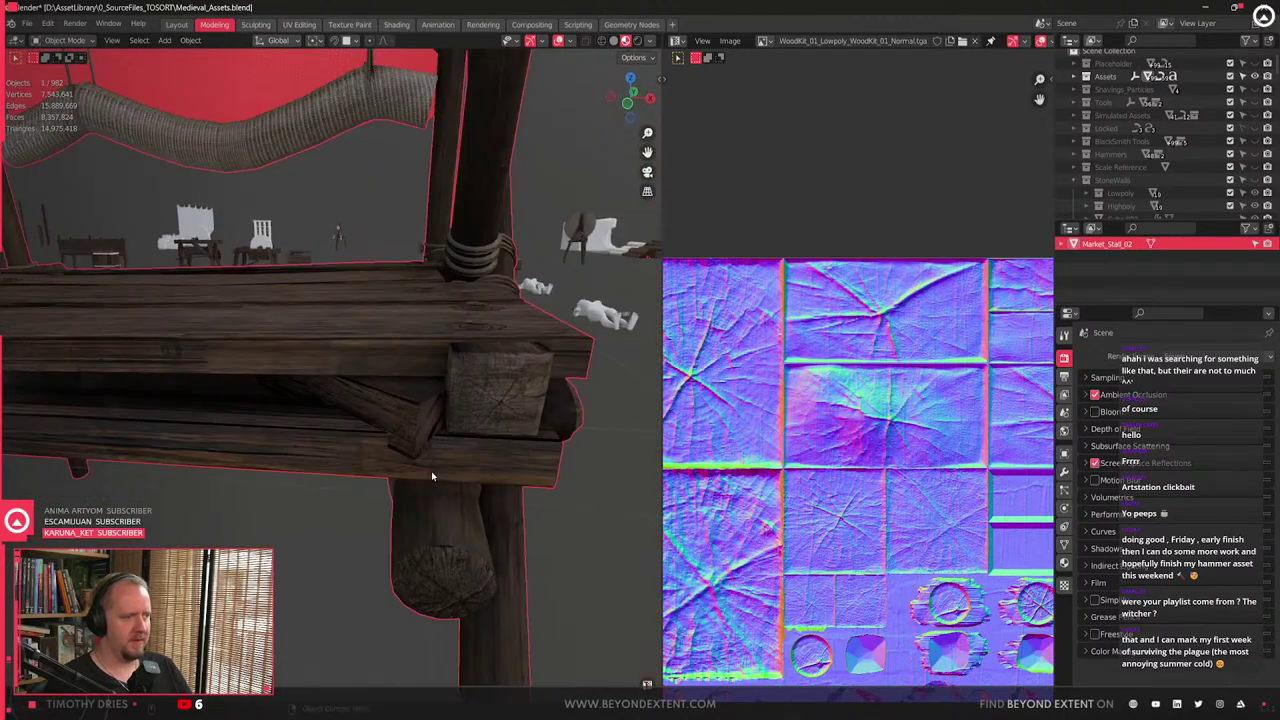
- Select the whole loose plank between the front rails beneath the tabletop, scale it along Z and reposition it along Z
{"action": "key", "text": "Tab"}
{"action": "key", "text": "alt+a"}
{"action": "key", "text": "l"}
{"action": "key", "text": "g"}
{"action": "key", "text": "Escape"}
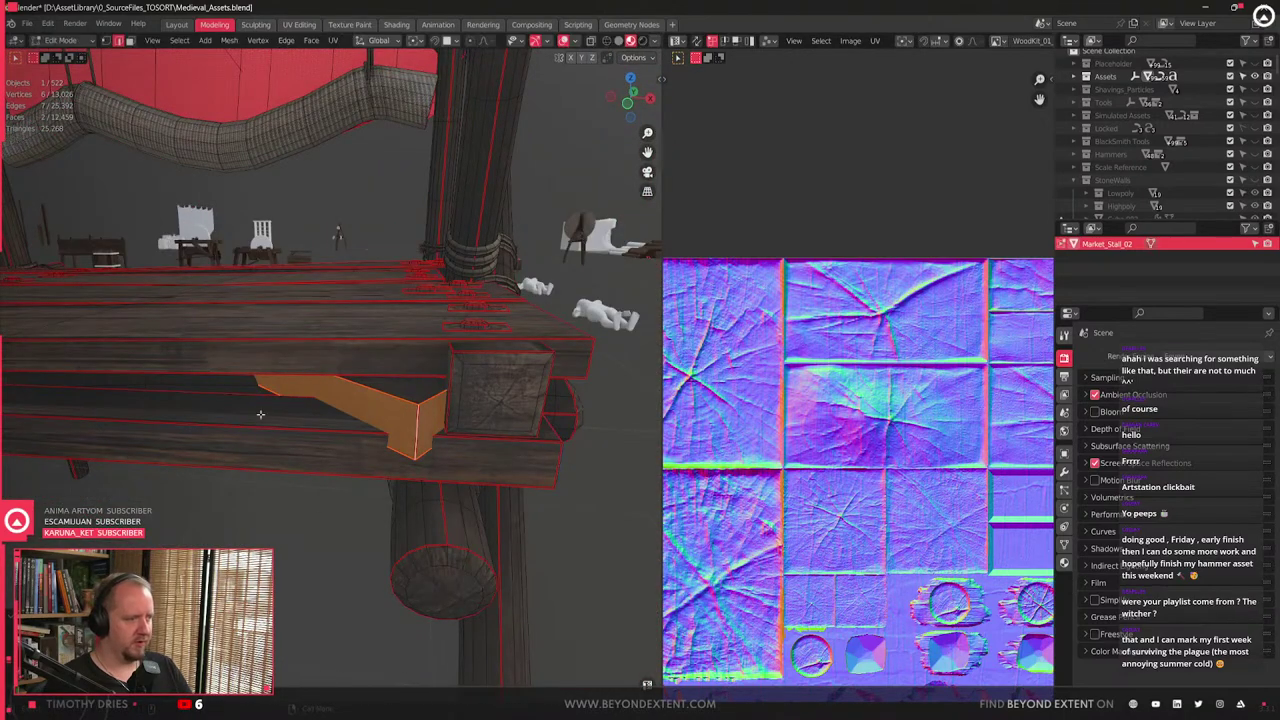
{"action": "key", "text": "ctrl+l"}
{"action": "middle_click_drag", "start_coordinate": [504, 426], "coordinate": [420, 386]}
{"action": "key", "text": "s"}
{"action": "key", "text": "z"}
{"action": "left_click", "coordinate": [417, 384]}
{"action": "key", "text": "g"}
{"action": "key", "text": "z"}
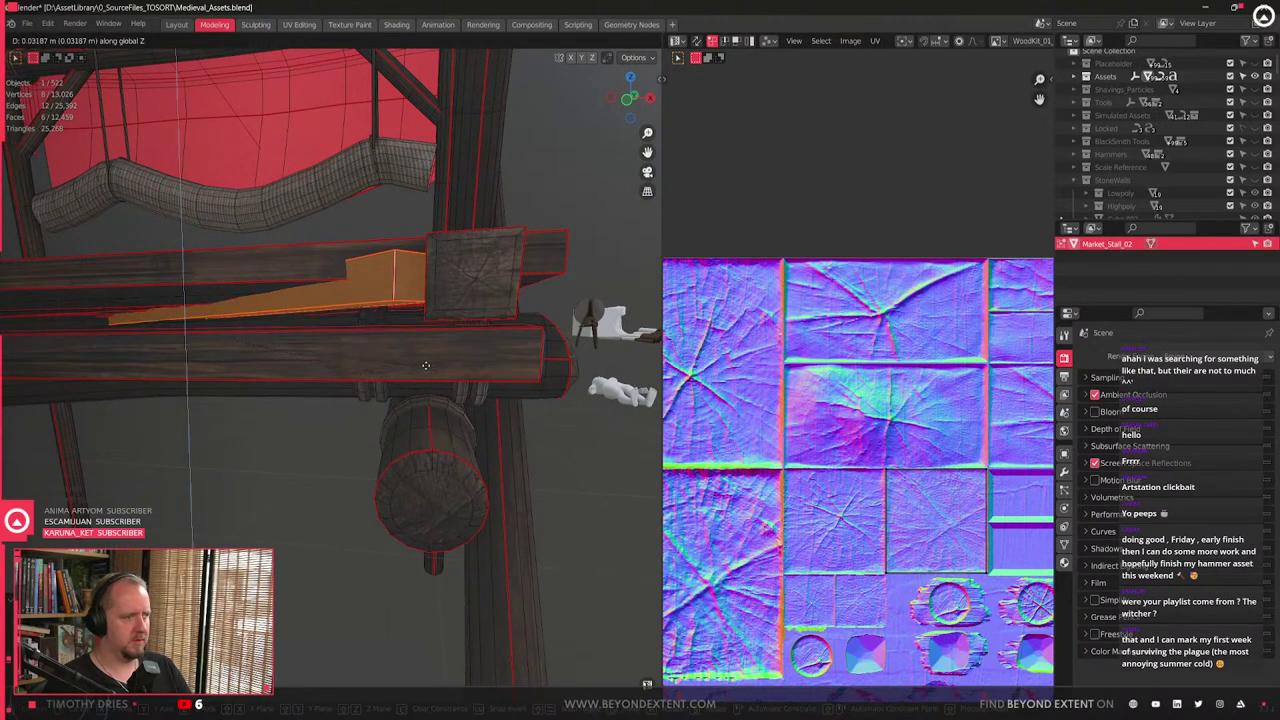
{"action": "left_click", "coordinate": [407, 474]}
{"action": "scroll", "coordinate": [398, 450], "scroll_direction": "down", "scroll_amount": 4}
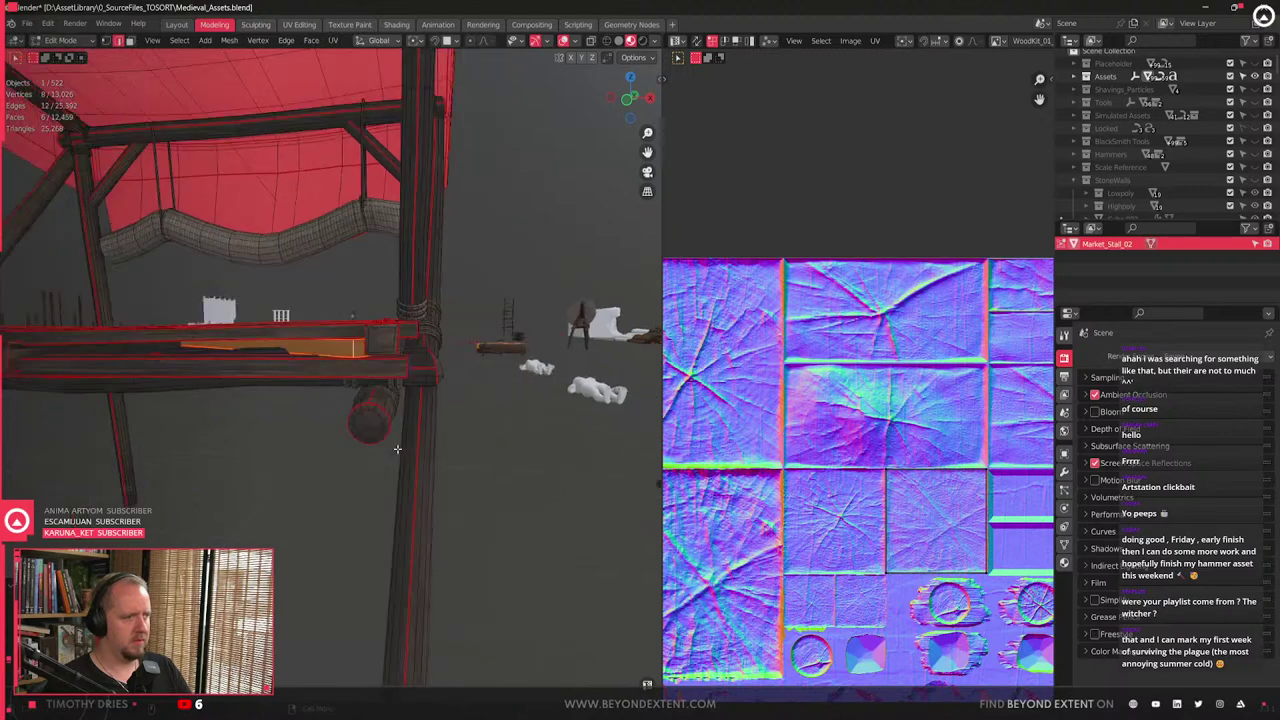
{"action": "middle_click_drag", "start_coordinate": [397, 449], "coordinate": [401, 422]}
{"action": "key", "text": "Tab"}
{"action": "scroll", "coordinate": [374, 412], "scroll_direction": "up", "scroll_amount": 4}
{"action": "scroll", "coordinate": [417, 361], "scroll_direction": "up", "scroll_amount": 3}
- Select the whole square-ended block beneath the tabletop, toggle Correct Face Attributes and try moving the block down along Z
{"action": "key", "text": "Tab"}
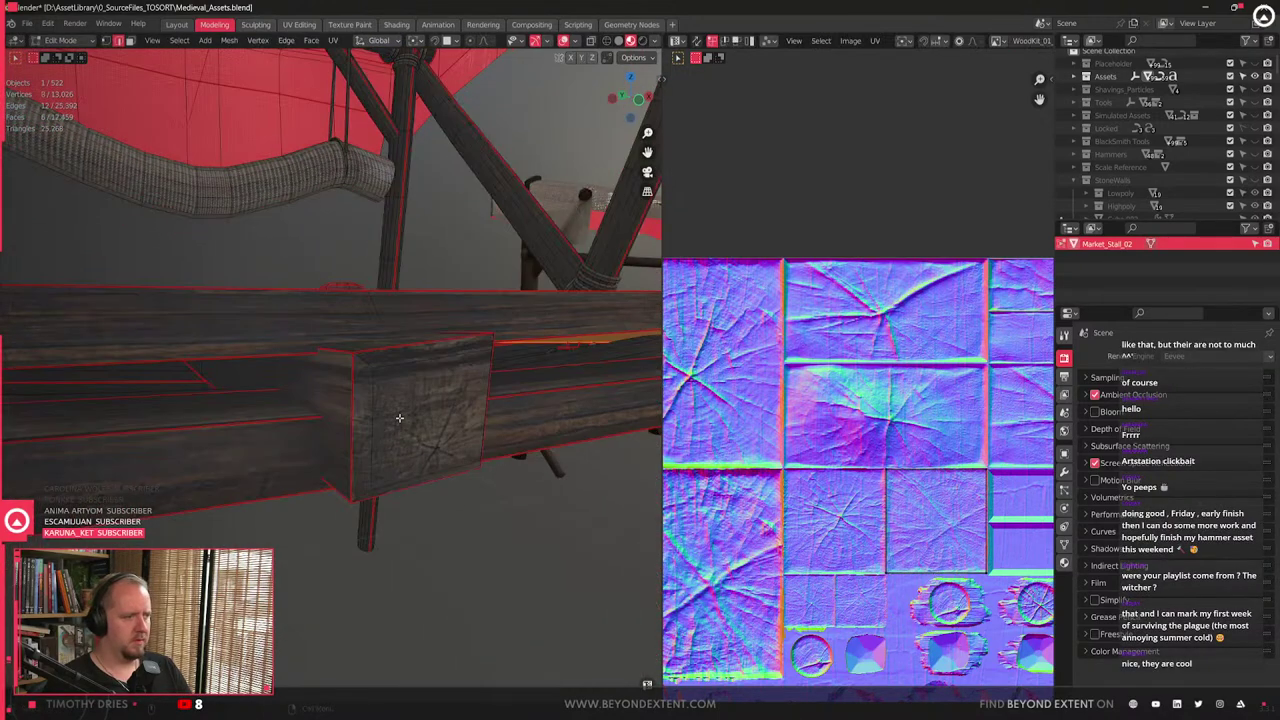
{"action": "key", "text": "l"}
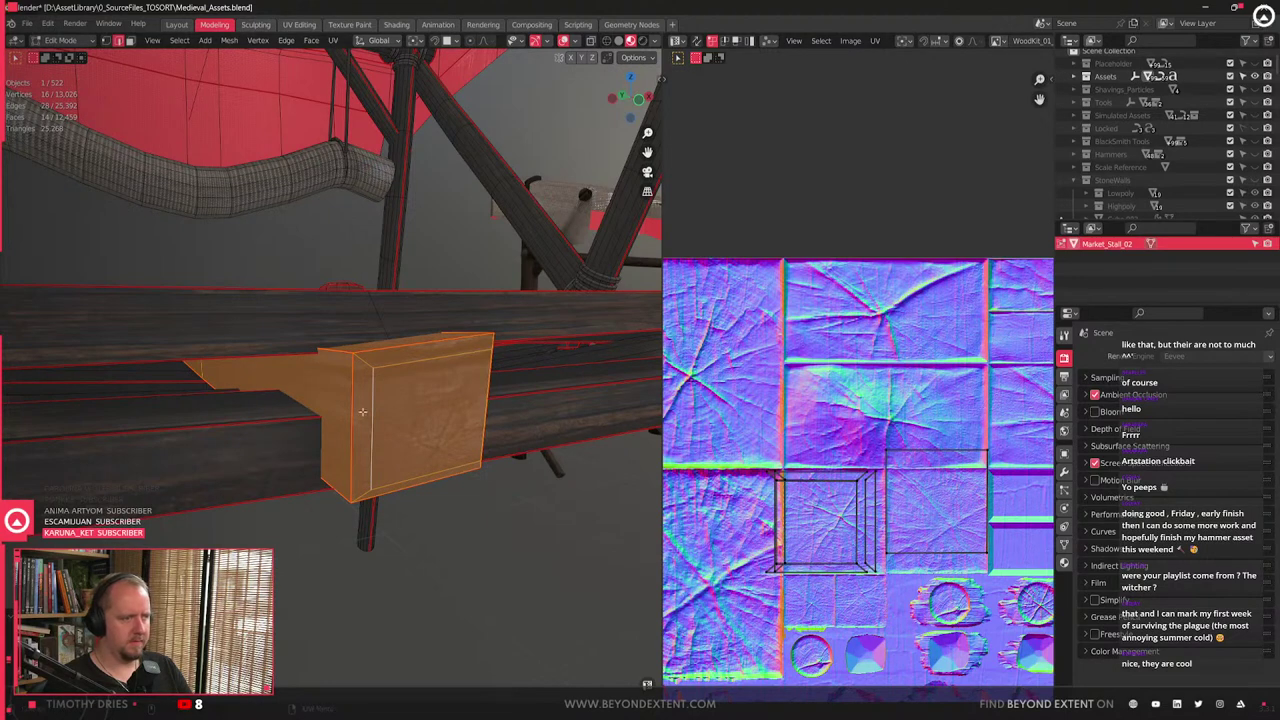
{"action": "key", "text": "q"}
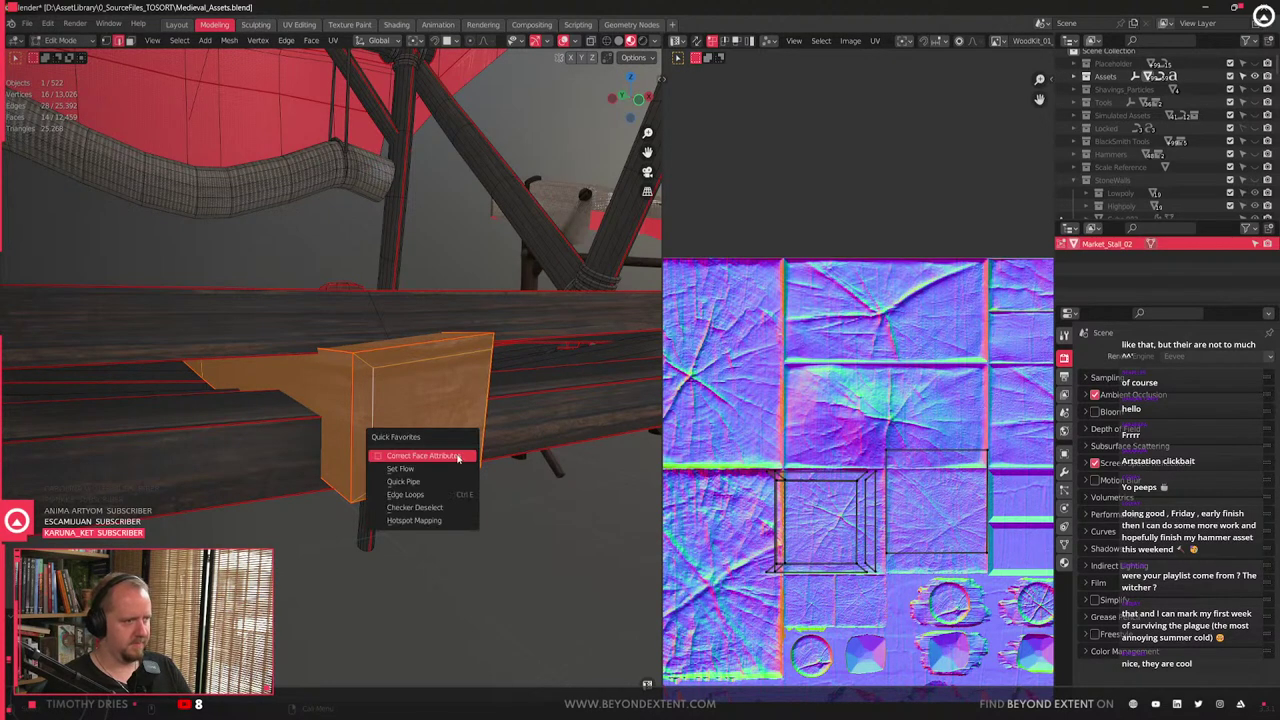
{"action": "left_click", "coordinate": [457, 456]}
{"action": "key", "text": "g"}
{"action": "right_click", "coordinate": [458, 467]}
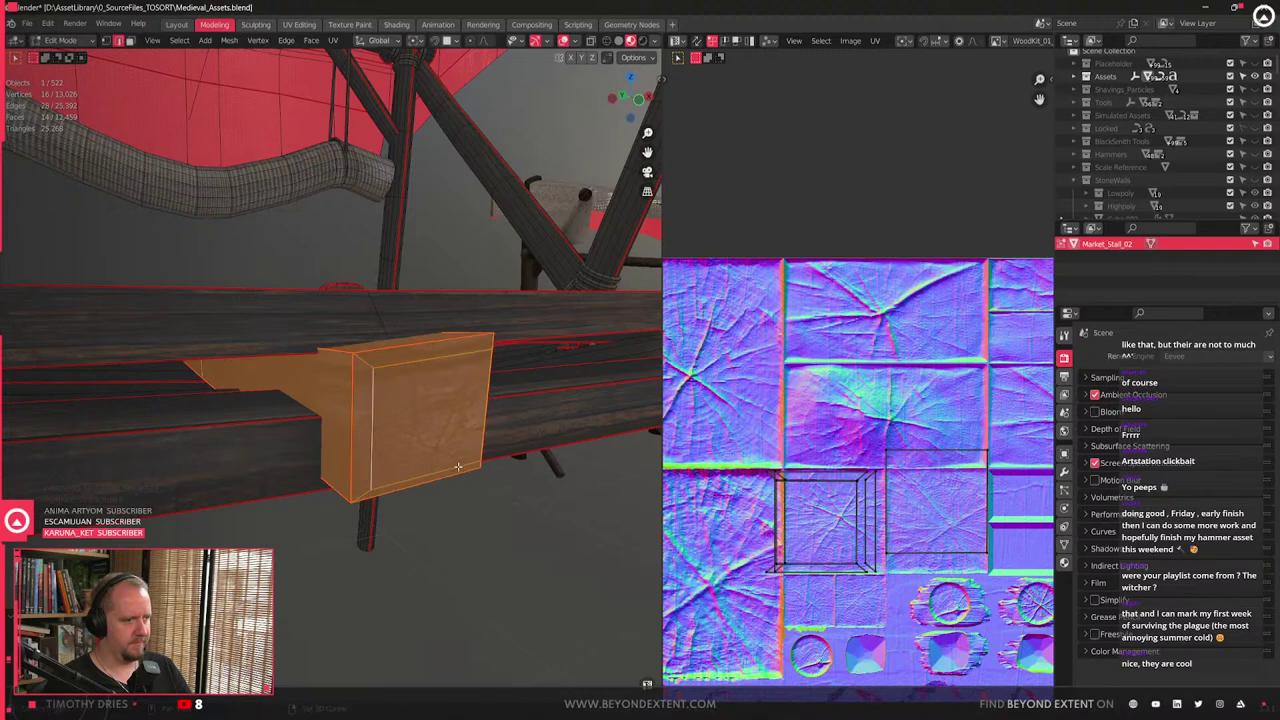
{"action": "key", "text": "g"}
{"action": "key", "text": "z"}
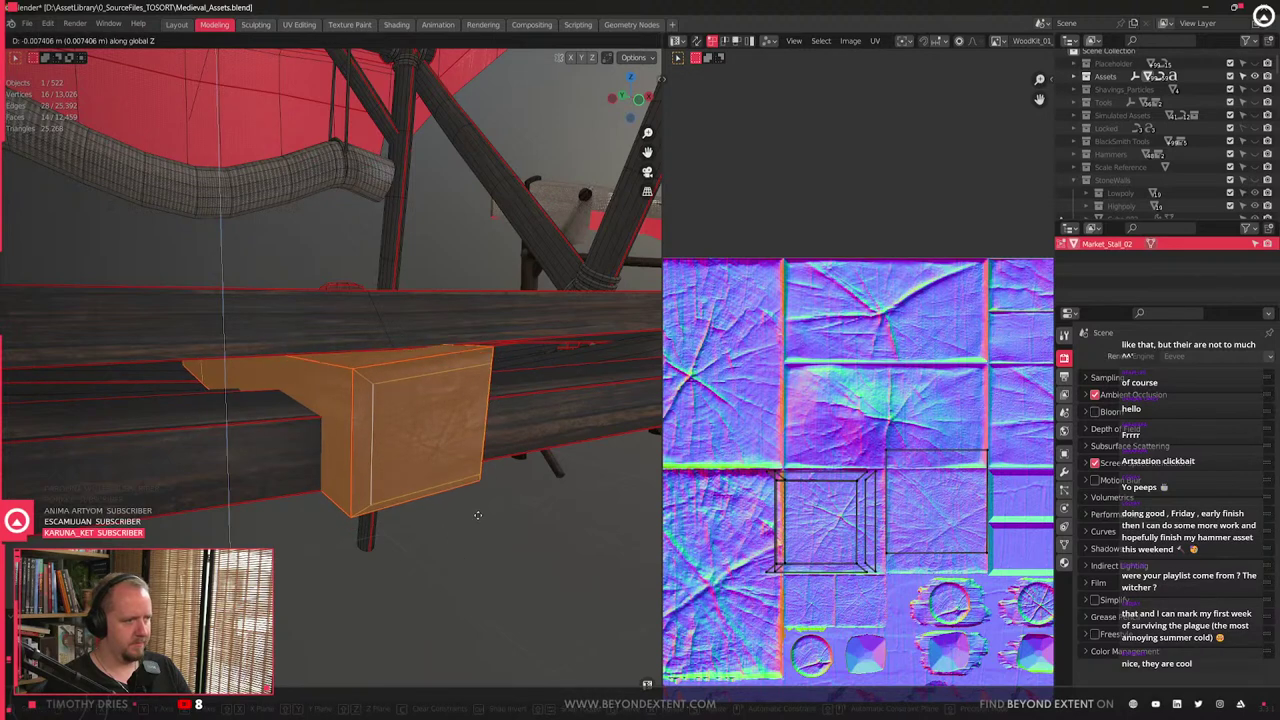
{"action": "key", "text": "Escape"}
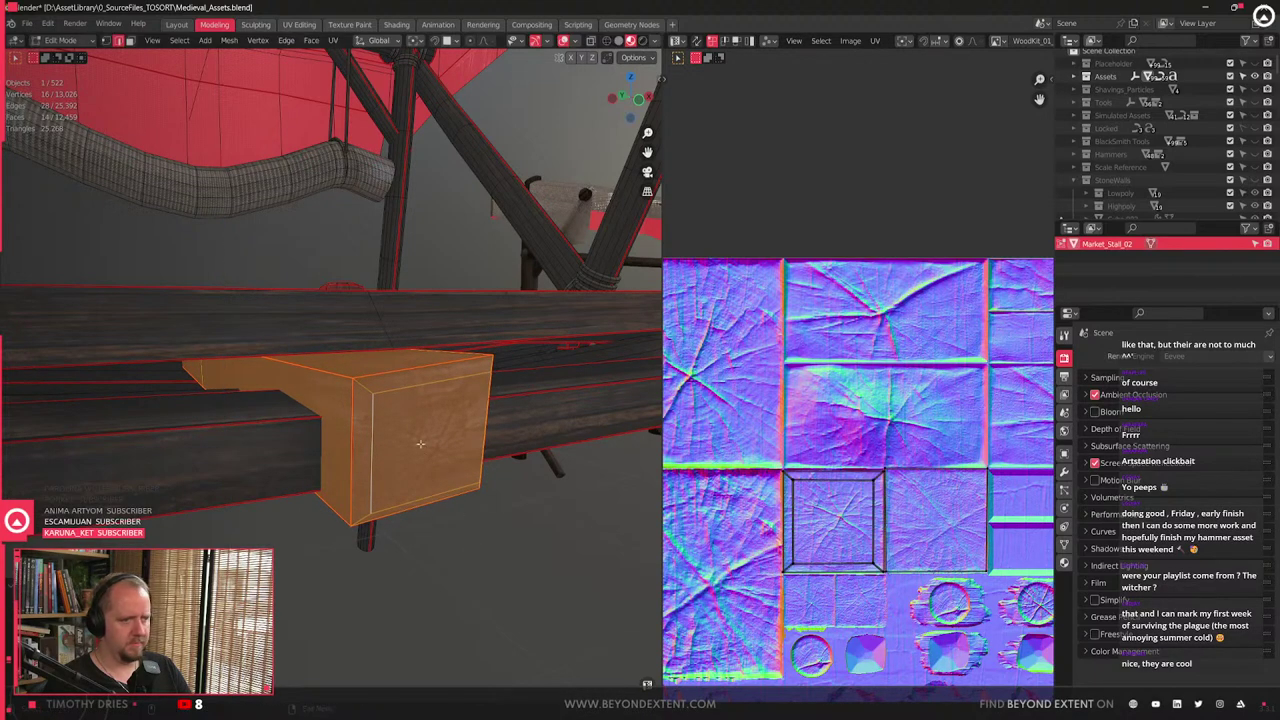
- Toggle Correct Face Attributes again and raise the square-ended block about 0.0135 m along Z
{"action": "key", "text": "q"}
{"action": "left_click", "coordinate": [422, 445]}
{"action": "key", "text": "g"}
{"action": "key", "text": "z"}
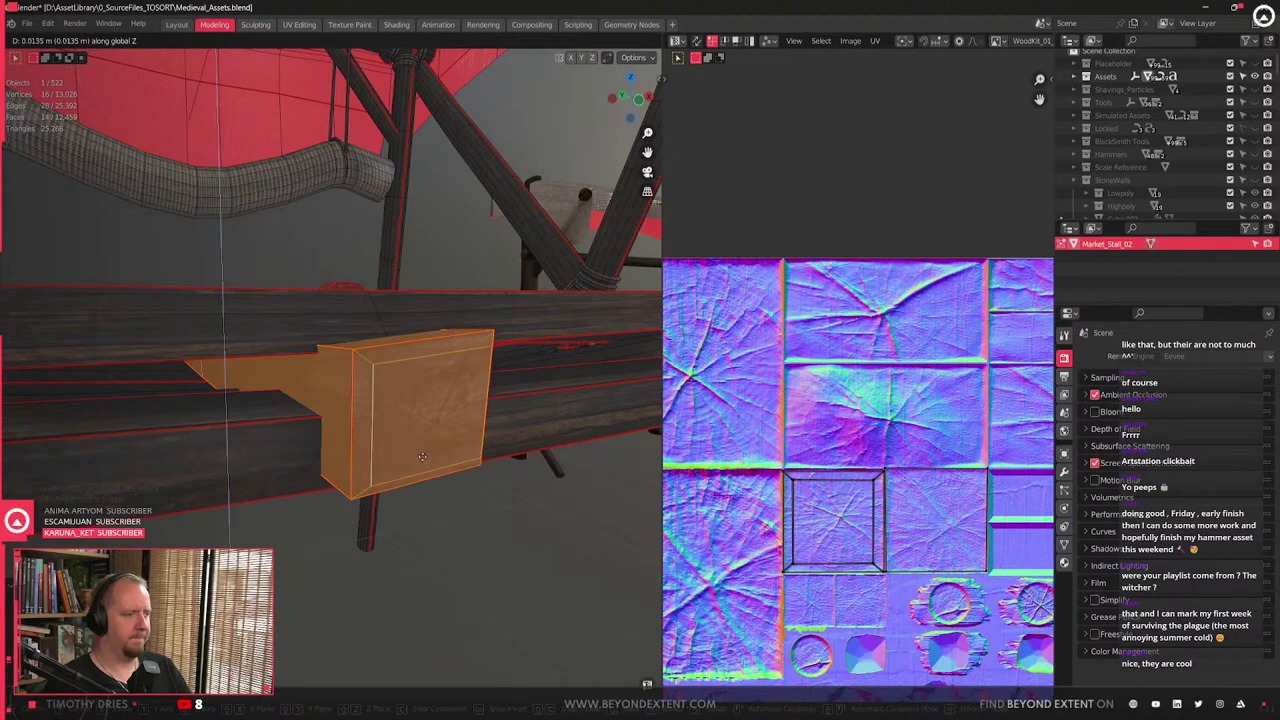
{"action": "left_click", "coordinate": [422, 459]}
- Select the round rail's protruding end vertices and shorten the rail by about 0.15 m with X locked
{"action": "scroll", "coordinate": [381, 430], "scroll_direction": "down", "scroll_amount": 5}
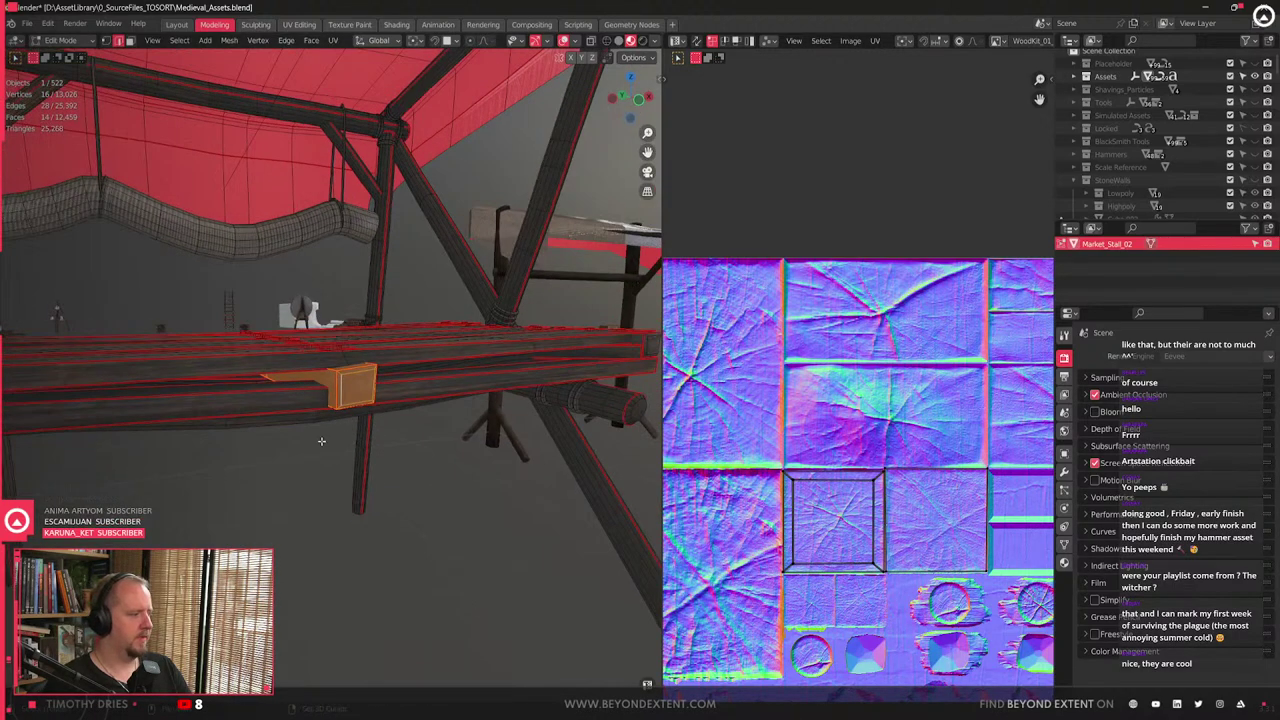
{"action": "middle_click_drag", "start_coordinate": [321, 441], "coordinate": [340, 405]}
{"action": "left_click", "coordinate": [342, 402]}
{"action": "middle_click_drag", "start_coordinate": [430, 488], "coordinate": [414, 514]}
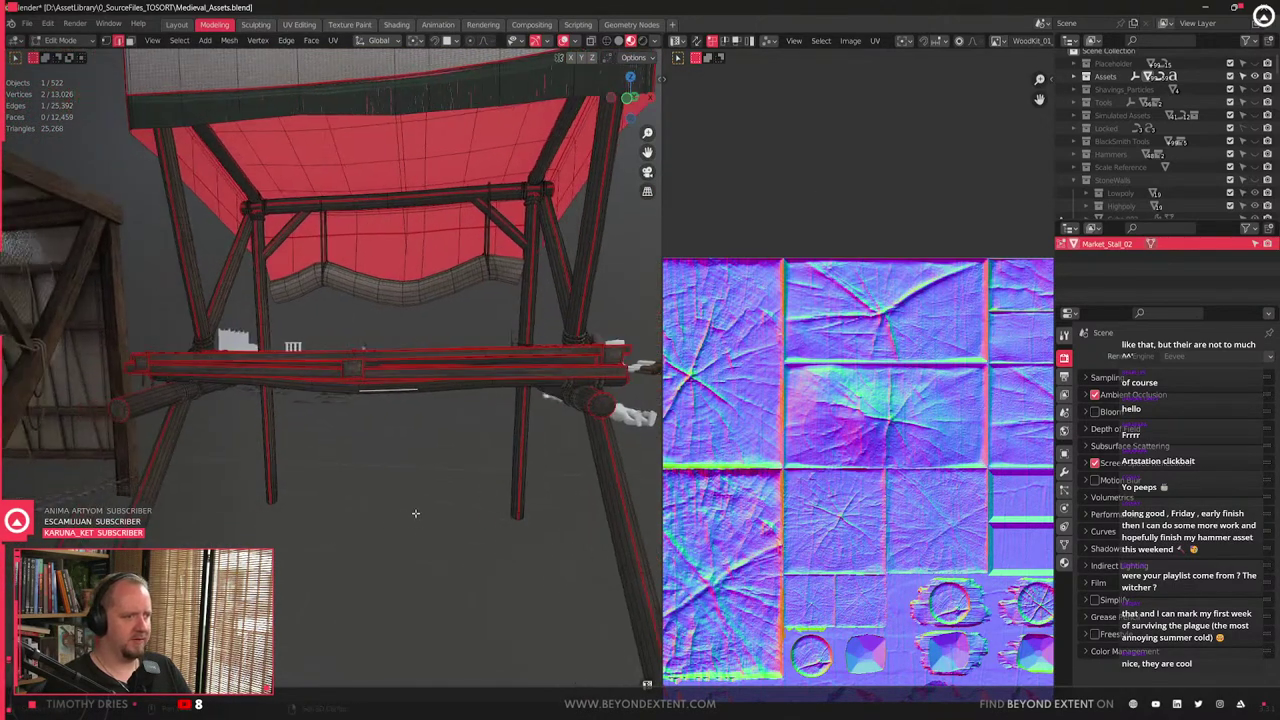
{"action": "scroll", "coordinate": [294, 489], "scroll_direction": "up", "scroll_amount": 3}
{"action": "middle_click_drag", "start_coordinate": [294, 489], "coordinate": [440, 539]}
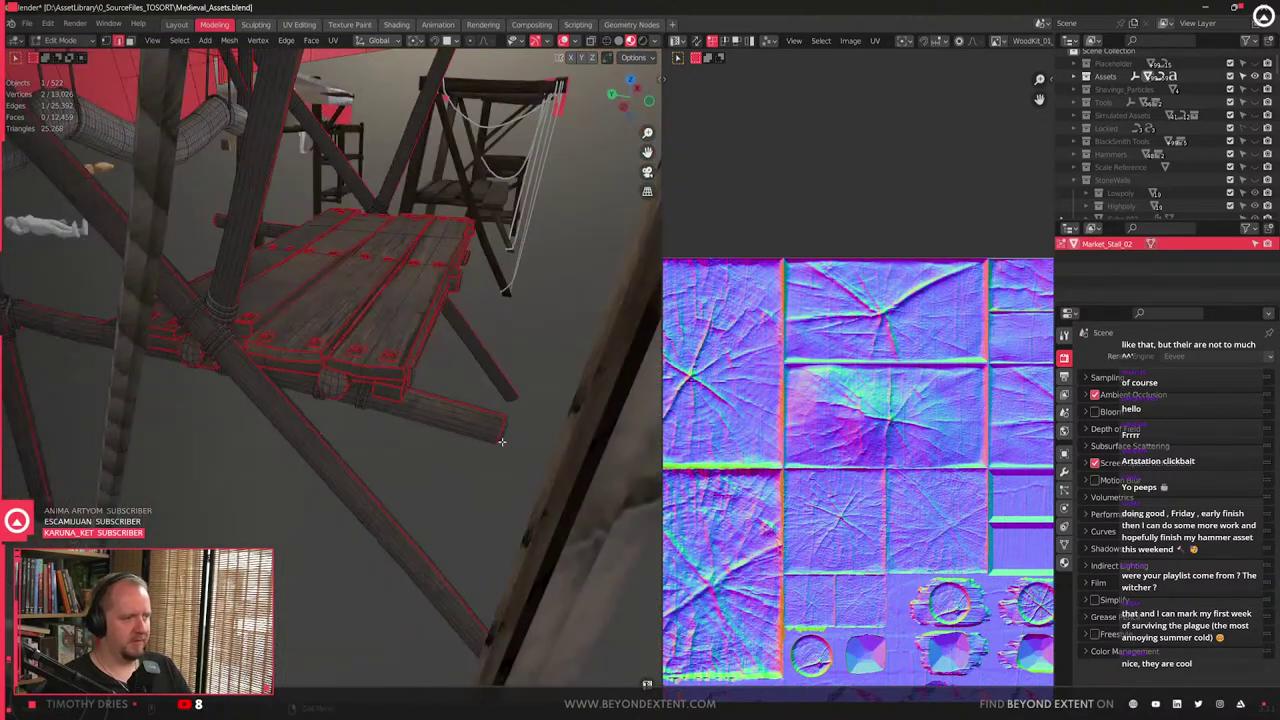
{"action": "middle_click_drag", "start_coordinate": [501, 441], "coordinate": [538, 449]}
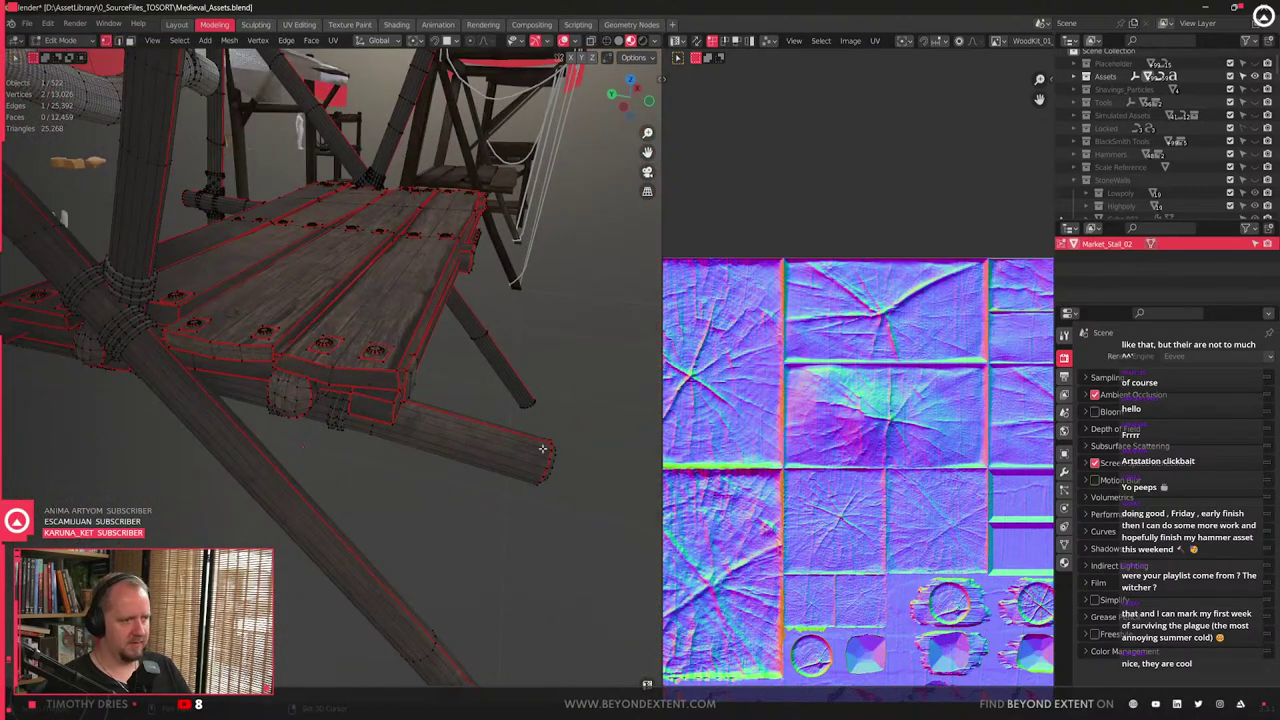
{"action": "key", "text": "alt+z"}
{"action": "left_click_drag", "start_coordinate": [492, 420], "coordinate": [640, 614]}
{"action": "key", "text": "alt+z"}
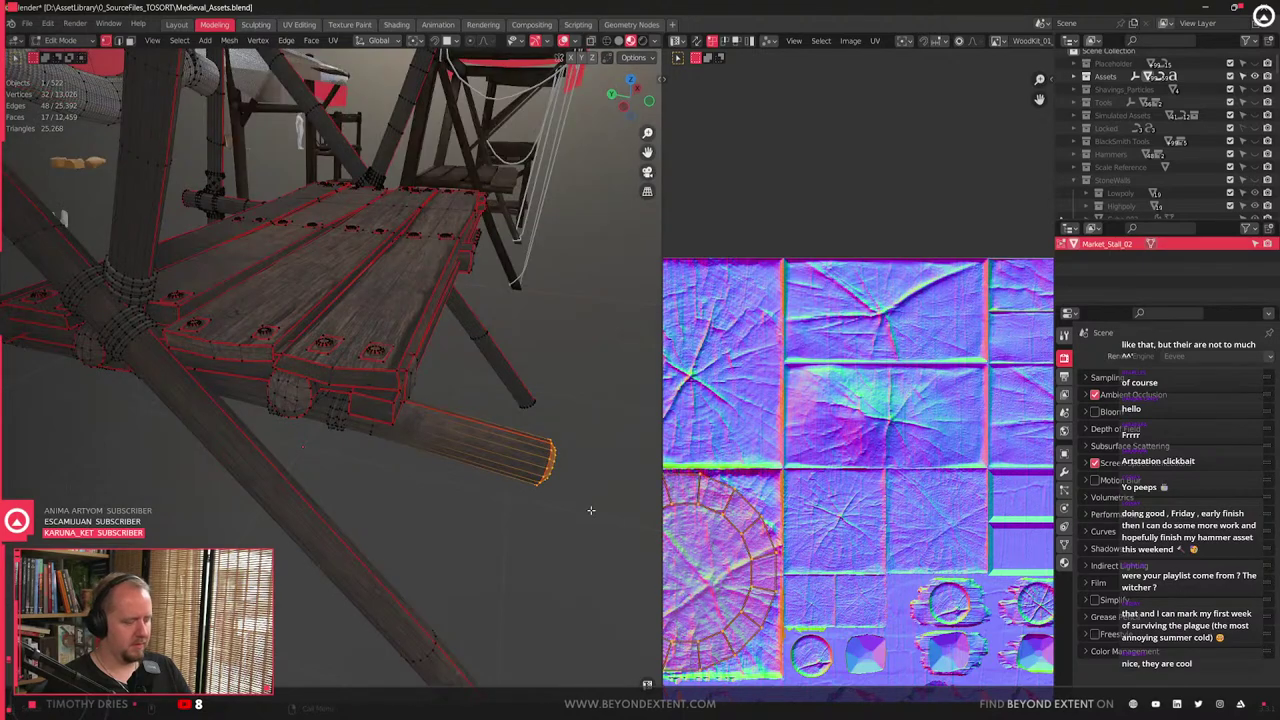
{"action": "key", "text": "g"}
{"action": "key", "text": "shift+x"}
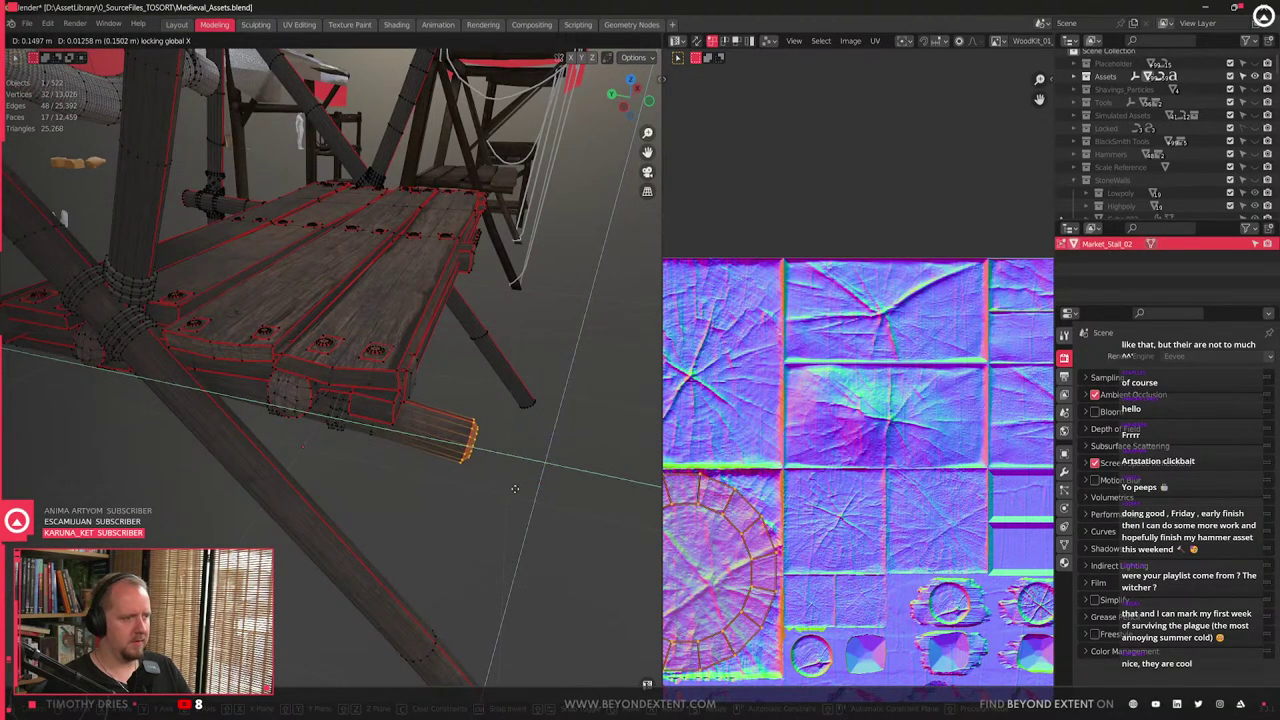
{"action": "left_click", "coordinate": [502, 481]}
- Toggle Correct Face Attributes and move the vertical edge on the tabletop plank's end about 0.035 m with Z locked
{"action": "key", "text": "Tab"}
{"action": "middle_click_drag", "start_coordinate": [417, 471], "coordinate": [350, 400]}
{"action": "key", "text": "Tab"}
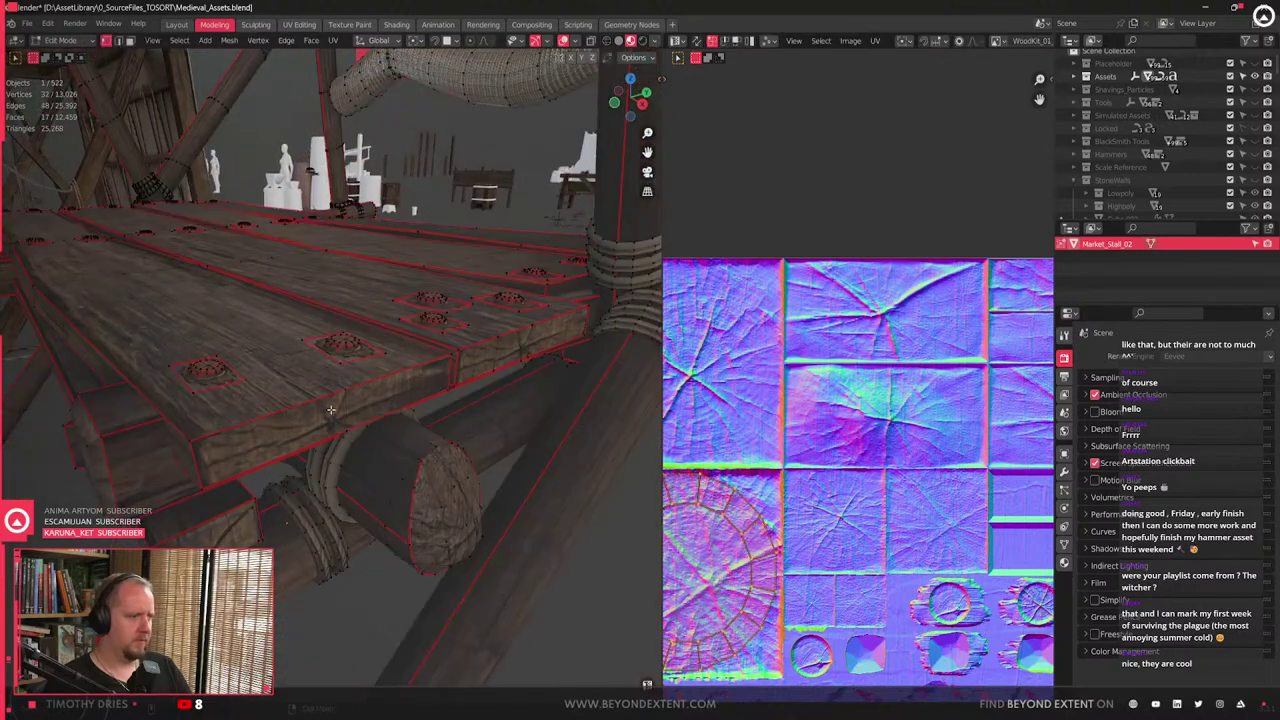
{"action": "key", "text": "g"}
{"action": "key", "text": "y"}
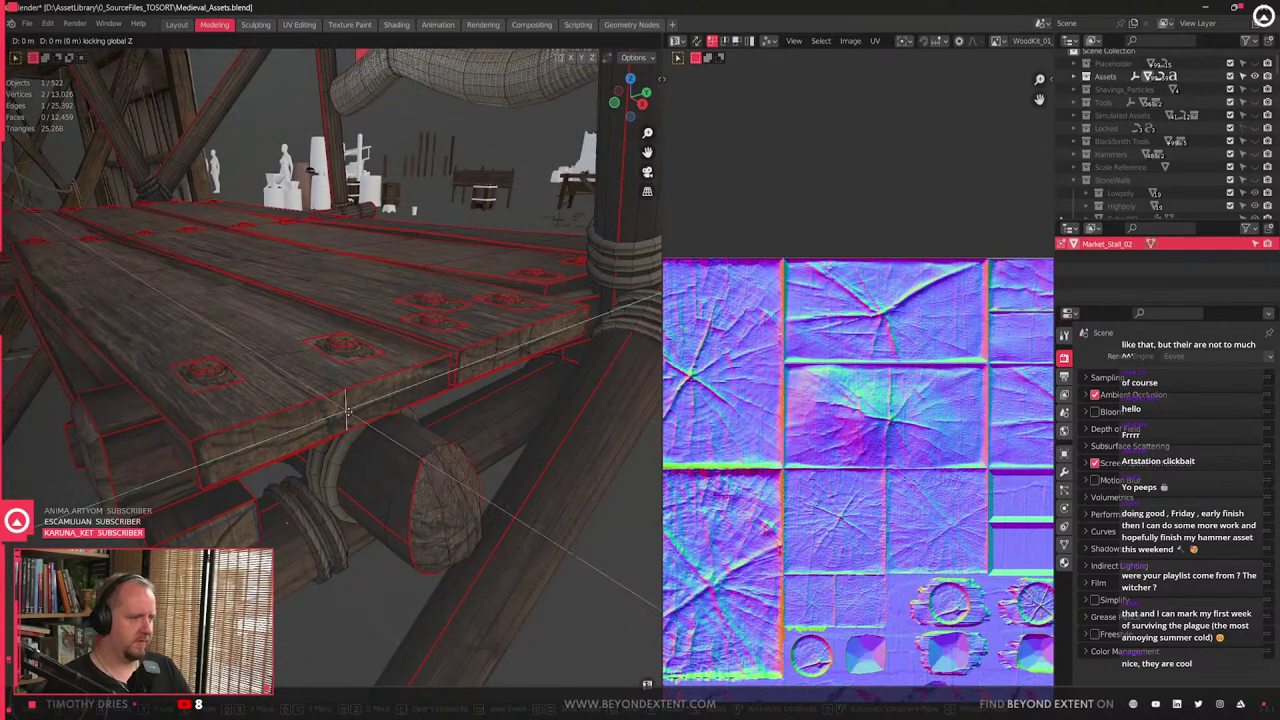
{"action": "right_click", "coordinate": [341, 441]}
{"action": "key", "text": "q"}
{"action": "left_click", "coordinate": [341, 441]}
{"action": "key", "text": "g"}
{"action": "key", "text": "z"}
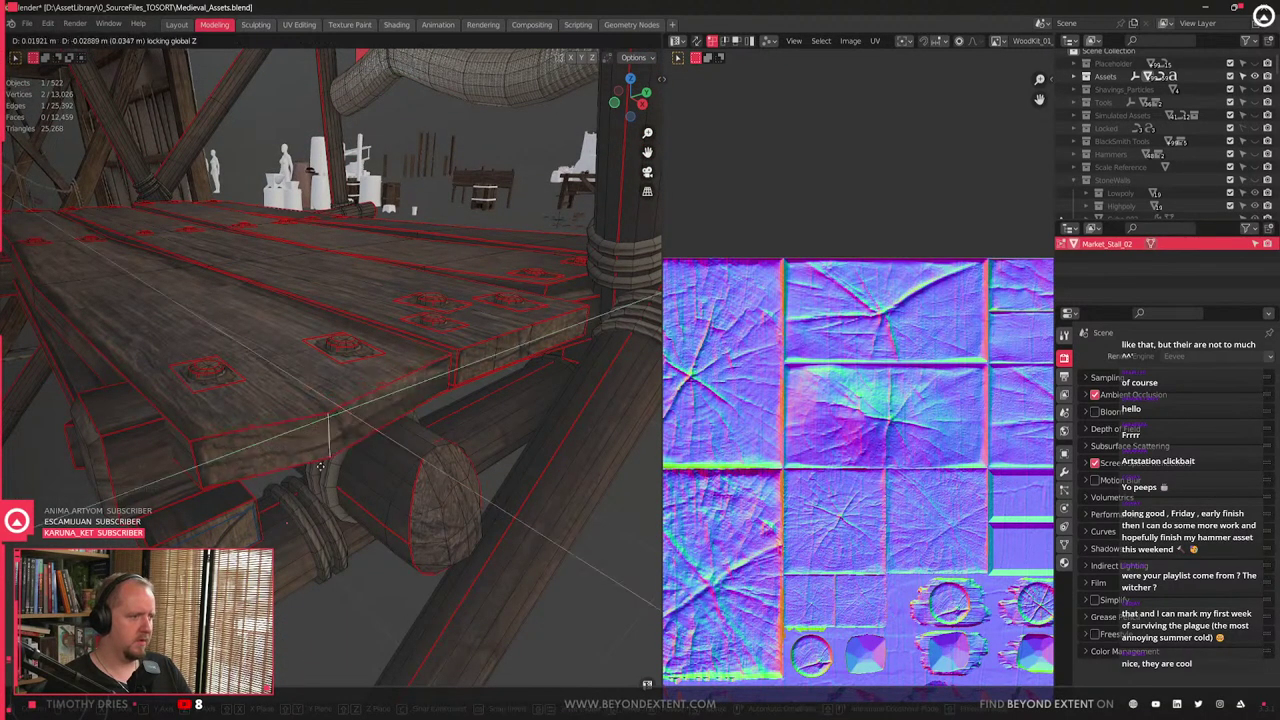
{"action": "left_click", "coordinate": [322, 466]}
- Add another lengthwise loop cut to the plank and slightly shift its end edges with Z locked
{"action": "key", "text": "ctrl+r"}
{"action": "left_click", "coordinate": [388, 403]}
{"action": "right_click", "coordinate": [388, 403]}
{"action": "left_click", "coordinate": [388, 403]}
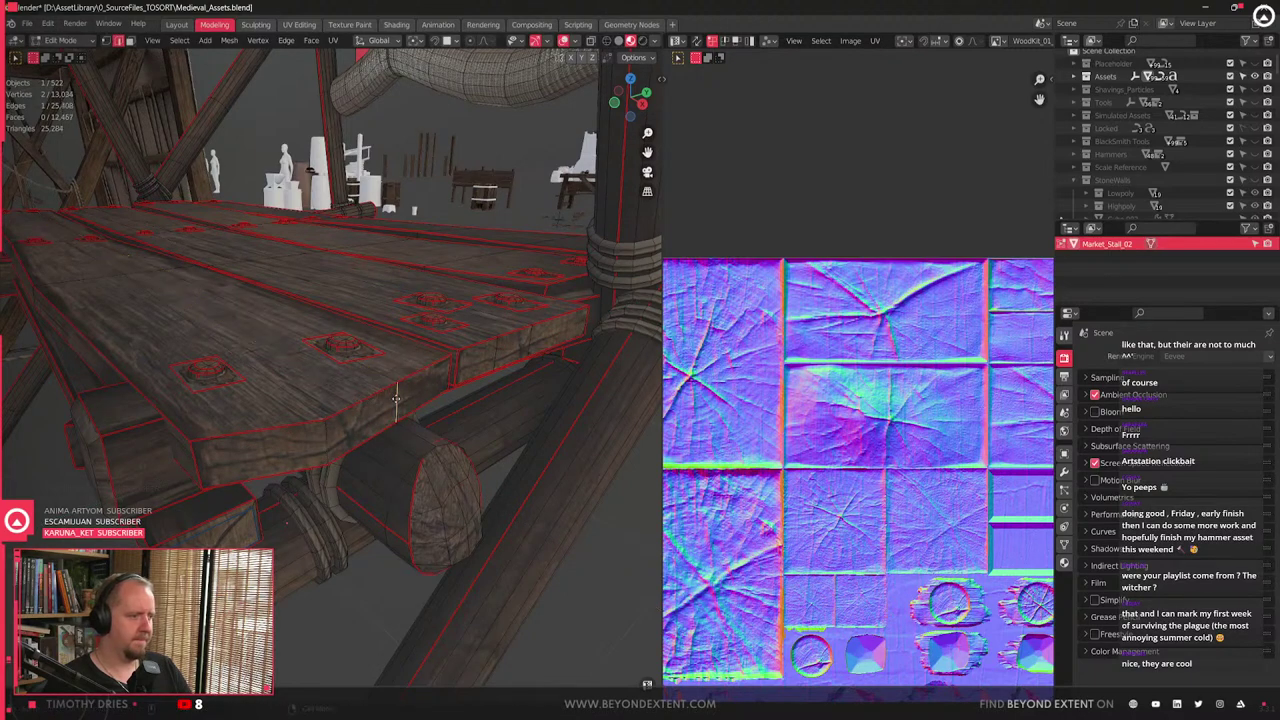
{"action": "key", "text": "g"}
{"action": "key", "text": "shift+z"}
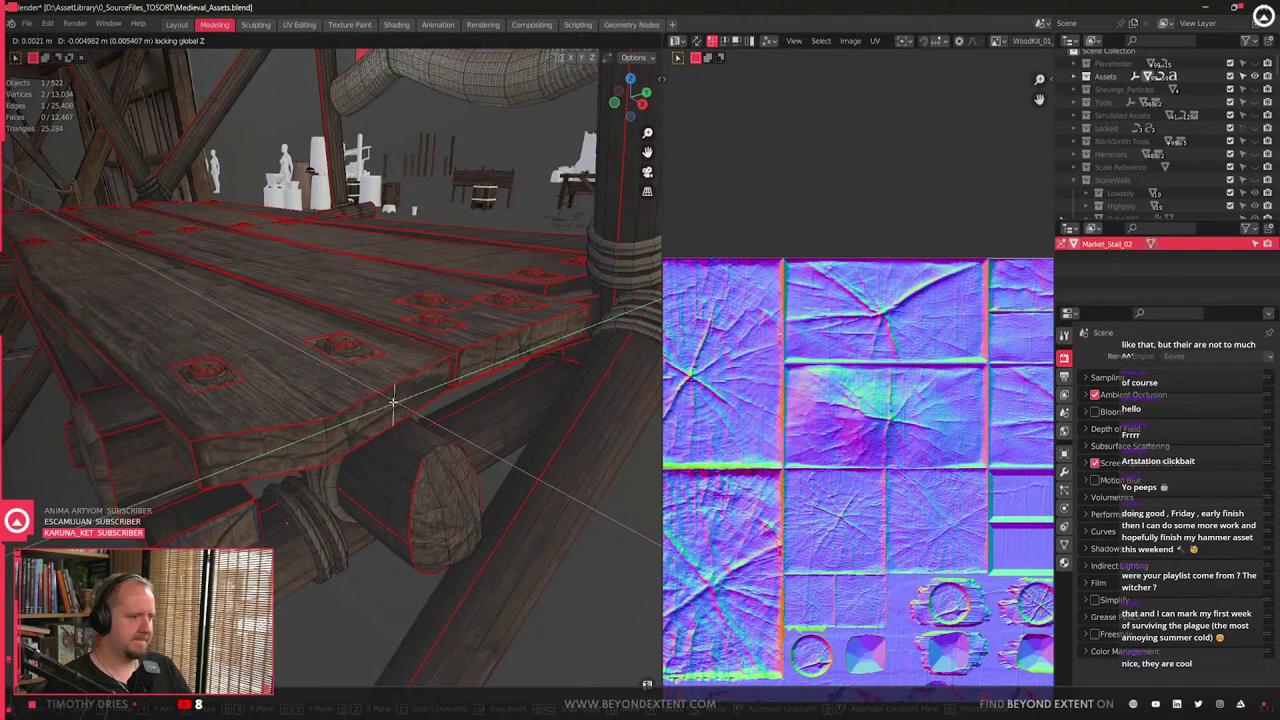
{"action": "left_click", "coordinate": [392, 401]}
{"action": "middle_click_drag", "start_coordinate": [392, 401], "coordinate": [426, 399]}
{"action": "key", "text": "g"}
{"action": "key", "text": "z"}
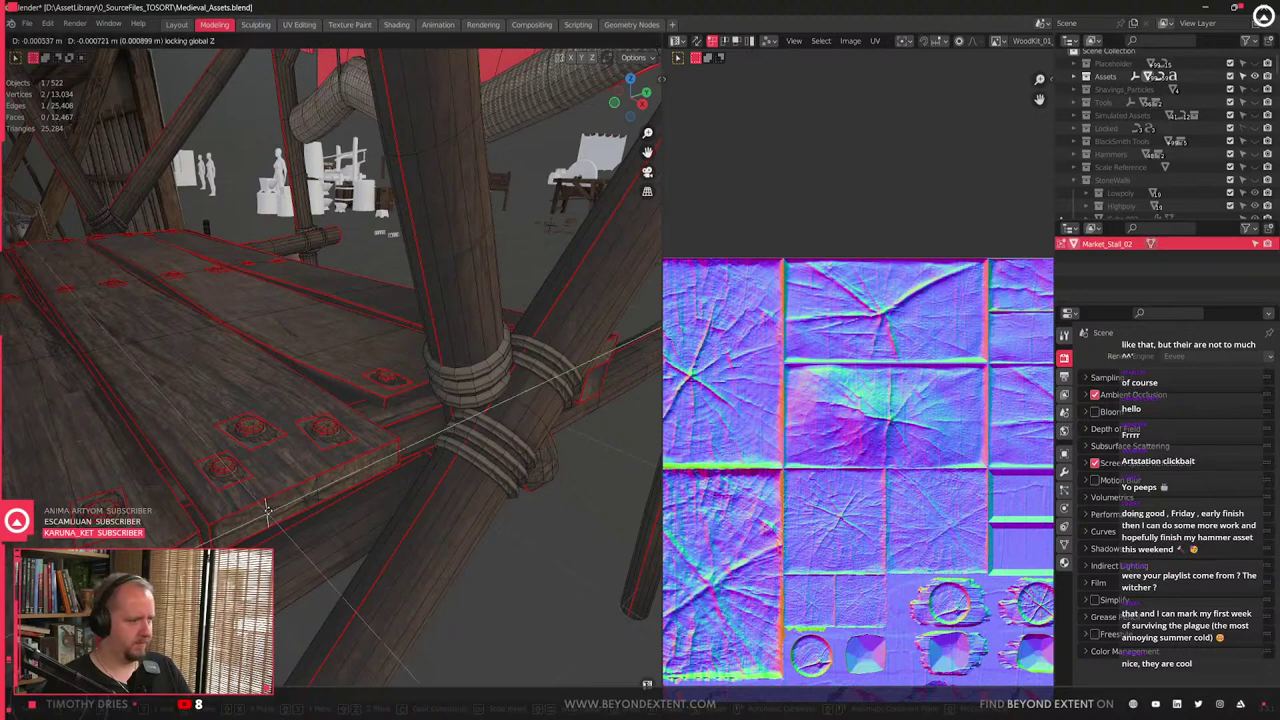
{"action": "left_click", "coordinate": [208, 522]}
- Add two lengthwise loop cuts to the outer tabletop plank above the square-ended support
{"action": "middle_click_drag", "start_coordinate": [390, 476], "coordinate": [289, 471]}
{"action": "key", "text": "ctrl+r"}
{"action": "left_click", "coordinate": [262, 457]}
{"action": "right_click", "coordinate": [262, 457]}
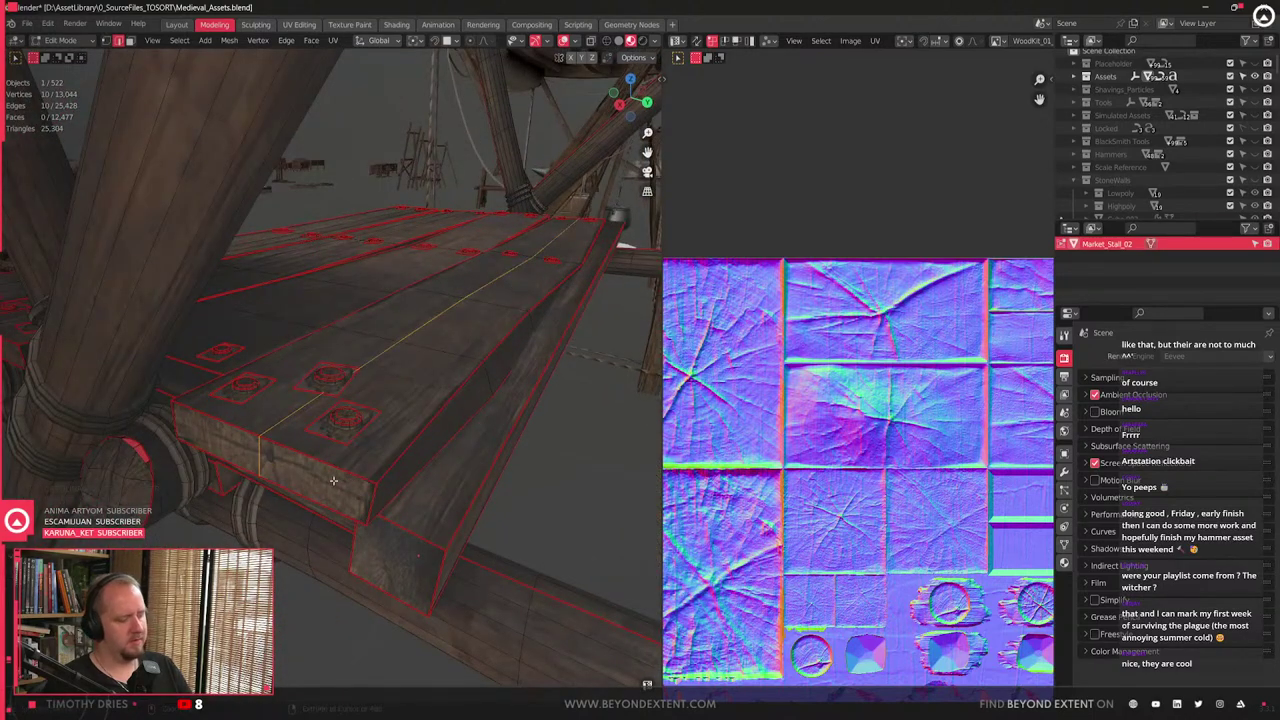
{"action": "key", "text": "ctrl+r"}
{"action": "left_click", "coordinate": [308, 476]}
{"action": "right_click", "coordinate": [308, 476]}
- Shift the outer plank's two new end edges with Z locked, moving the first about 0.02 m, to make the end uneven
{"action": "left_click", "coordinate": [308, 476]}
{"action": "key", "text": "g"}
{"action": "key", "text": "z"}
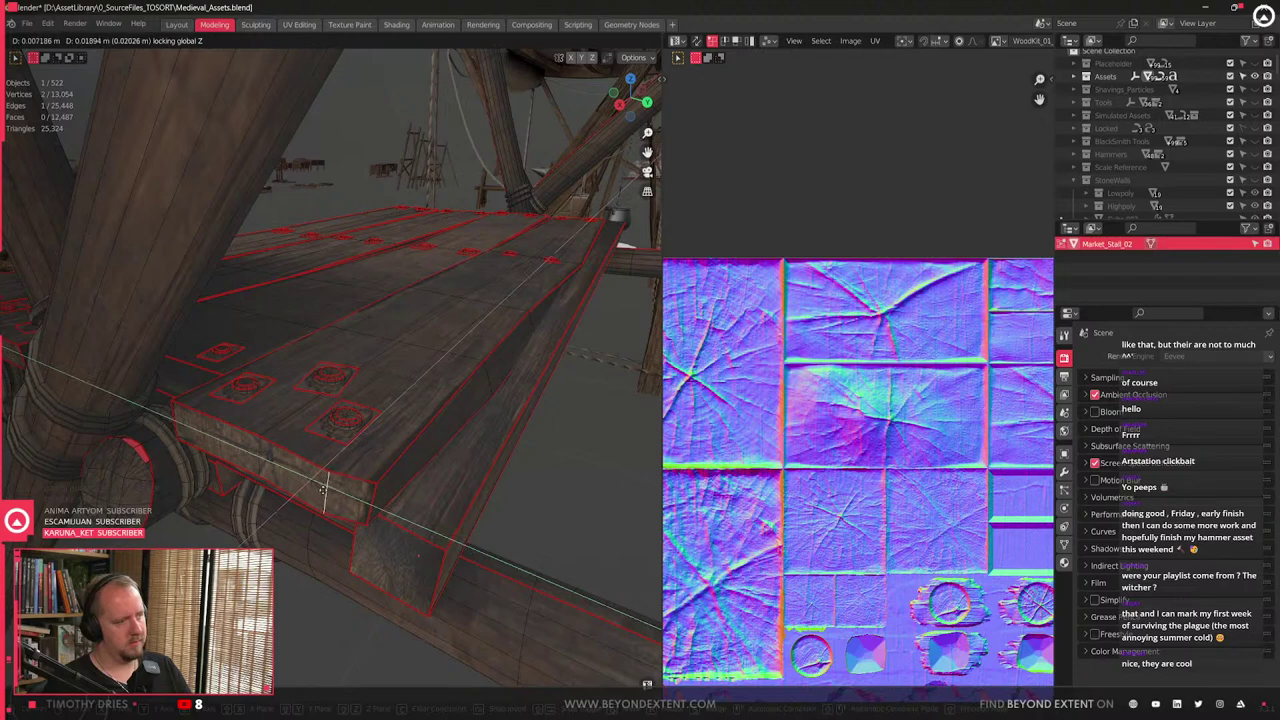
{"action": "left_click", "coordinate": [323, 491]}
{"action": "left_click", "coordinate": [265, 467]}
{"action": "key", "text": "g"}
{"action": "key", "text": "shift+z"}
{"action": "left_click", "coordinate": [258, 481]}
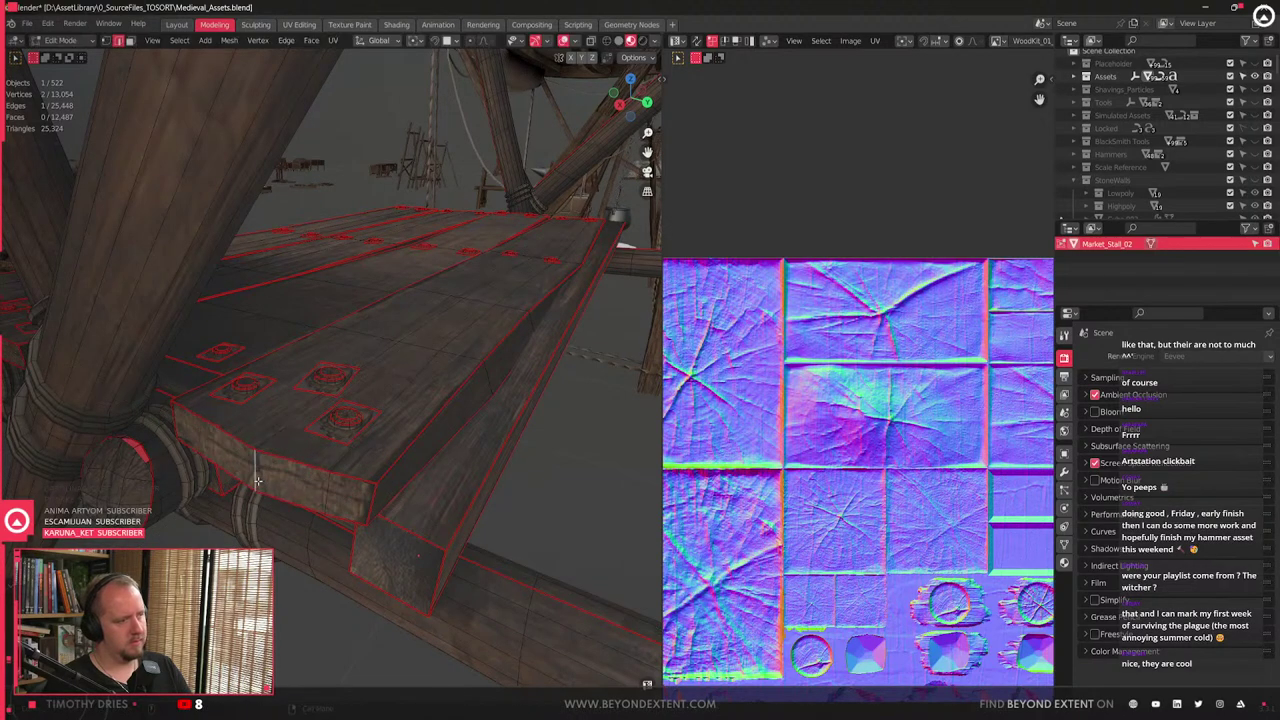
- Shift the two loop-cut edges at the outer plank's opposite end with Z locked, moving the first about 0.01 m
{"action": "mouse_move", "coordinate": [256, 481]}
{"action": "middle_mouse_down"}
{"action": "mouse_move", "coordinate": [363, 451]}
{"action": "mouse_move", "coordinate": [286, 374]}
{"action": "mouse_move", "coordinate": [352, 387]}
{"action": "mouse_move", "coordinate": [445, 601]}
{"action": "middle_mouse_up"}
{"action": "key", "text": "g"}
{"action": "key", "text": "z"}
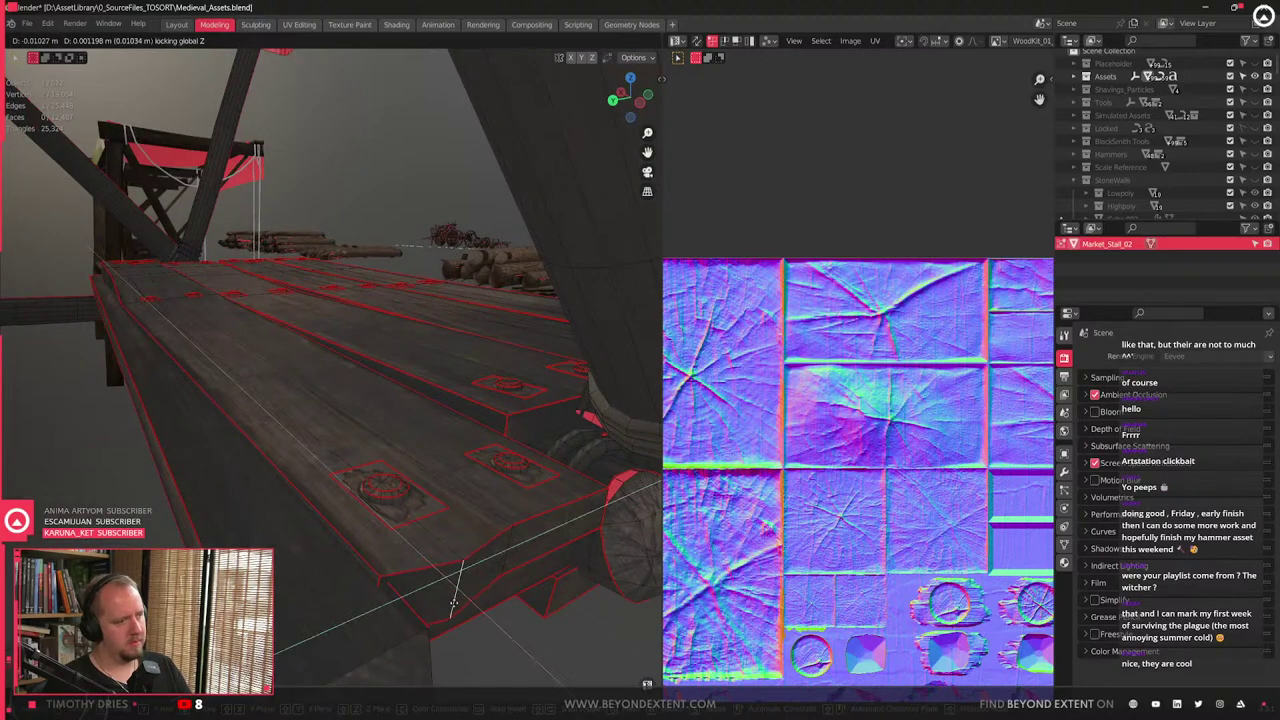
{"action": "left_click", "coordinate": [454, 603]}
{"action": "left_click", "coordinate": [511, 558]}
{"action": "key", "text": "g"}
{"action": "key", "text": "shift+z"}
{"action": "left_click", "coordinate": [543, 560]}
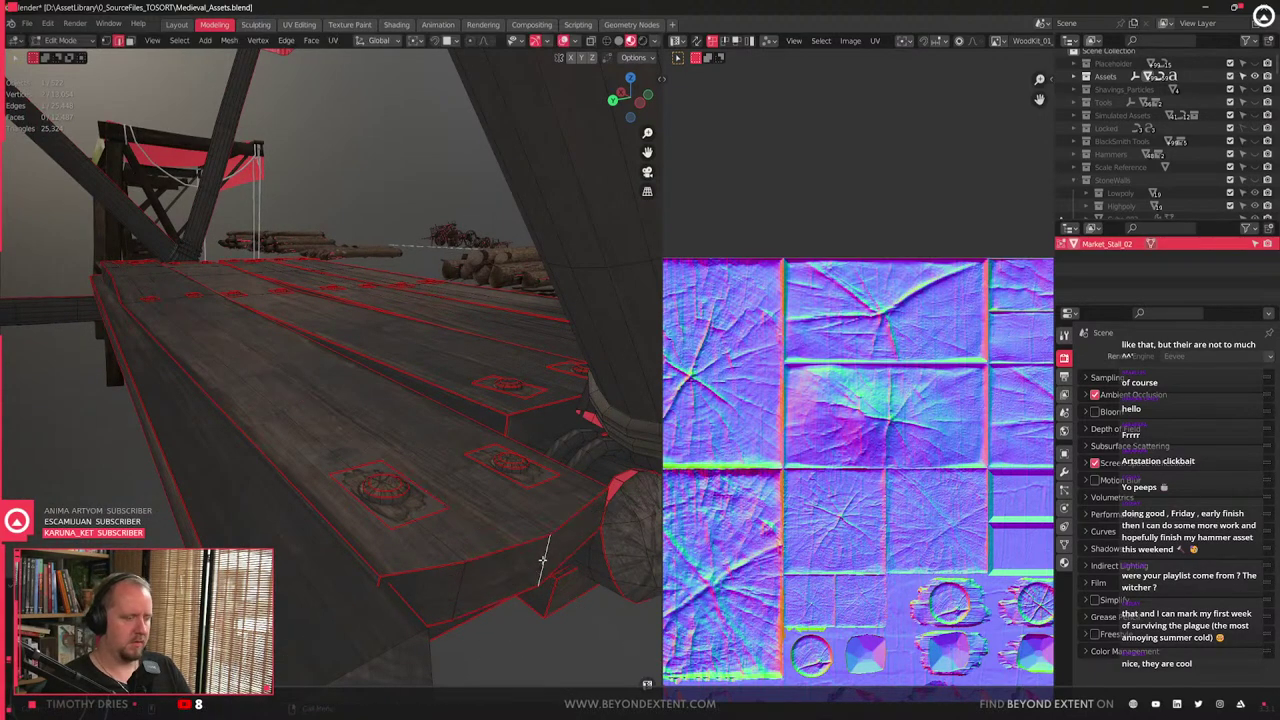
- Select the whole round rail with its end cap and hide all the other stall geometry
{"action": "middle_click_drag", "start_coordinate": [541, 560], "coordinate": [378, 443]}
{"action": "left_click", "coordinate": [376, 440]}
{"action": "scroll", "coordinate": [378, 443], "scroll_direction": "up", "scroll_amount": 5}
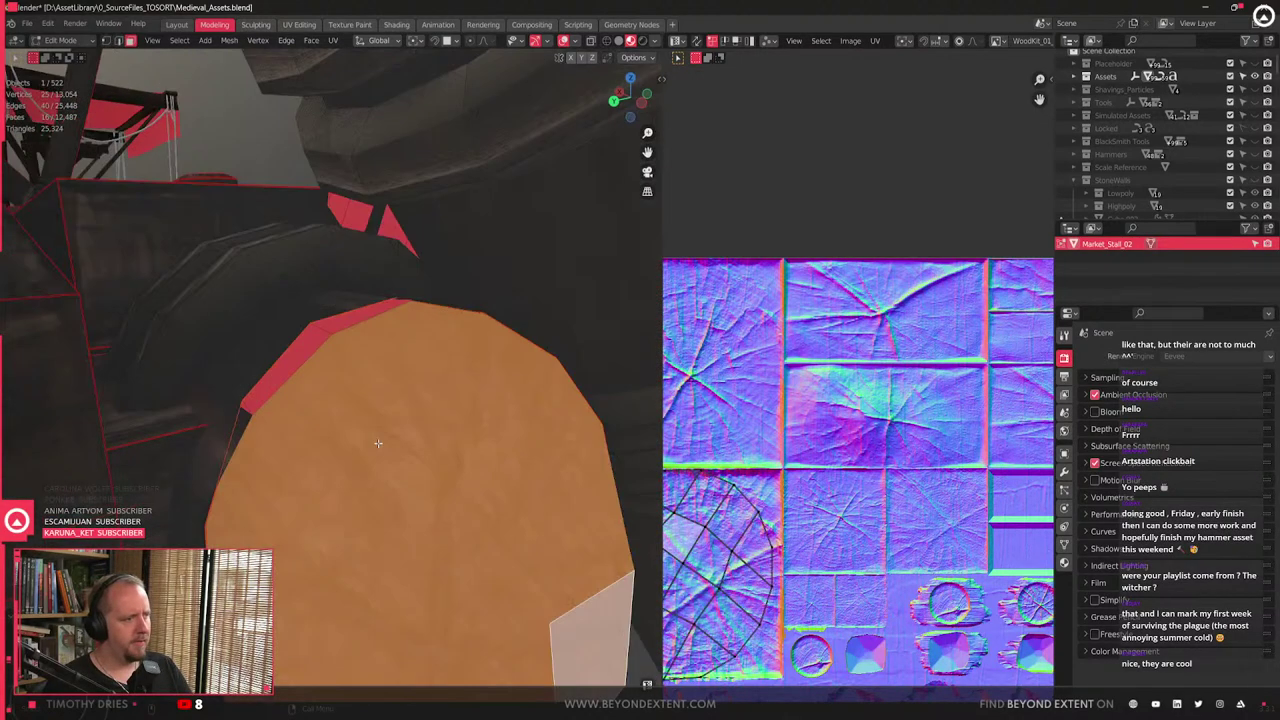
{"action": "left_click", "coordinate": [240, 388]}
{"action": "key", "text": "l"}
{"action": "scroll", "coordinate": [244, 388], "scroll_direction": "down", "scroll_amount": 6}
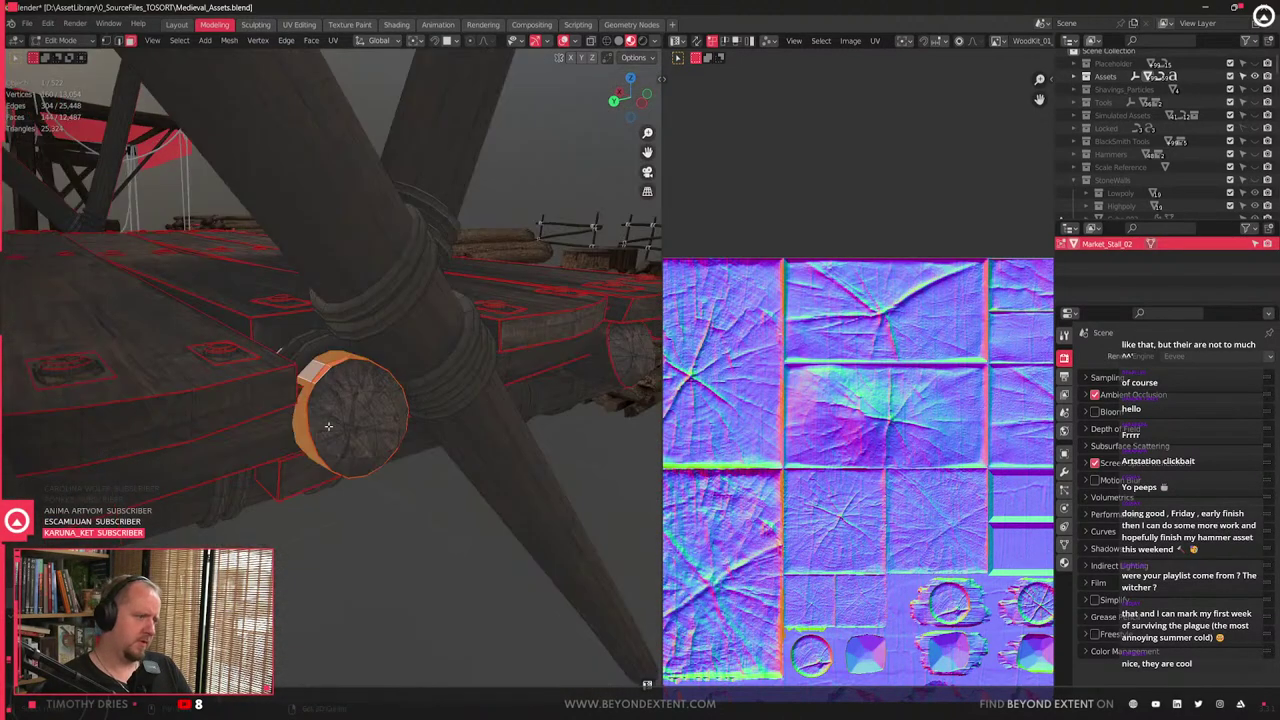
{"action": "left_click", "coordinate": [327, 430], "text": "shift"}
{"action": "key", "text": "l"}
{"action": "key", "text": "shift+h"}
- Examine the red faces where the isolated round rail meets its end cap
{"action": "scroll", "coordinate": [330, 431], "scroll_direction": "up", "scroll_amount": 4}
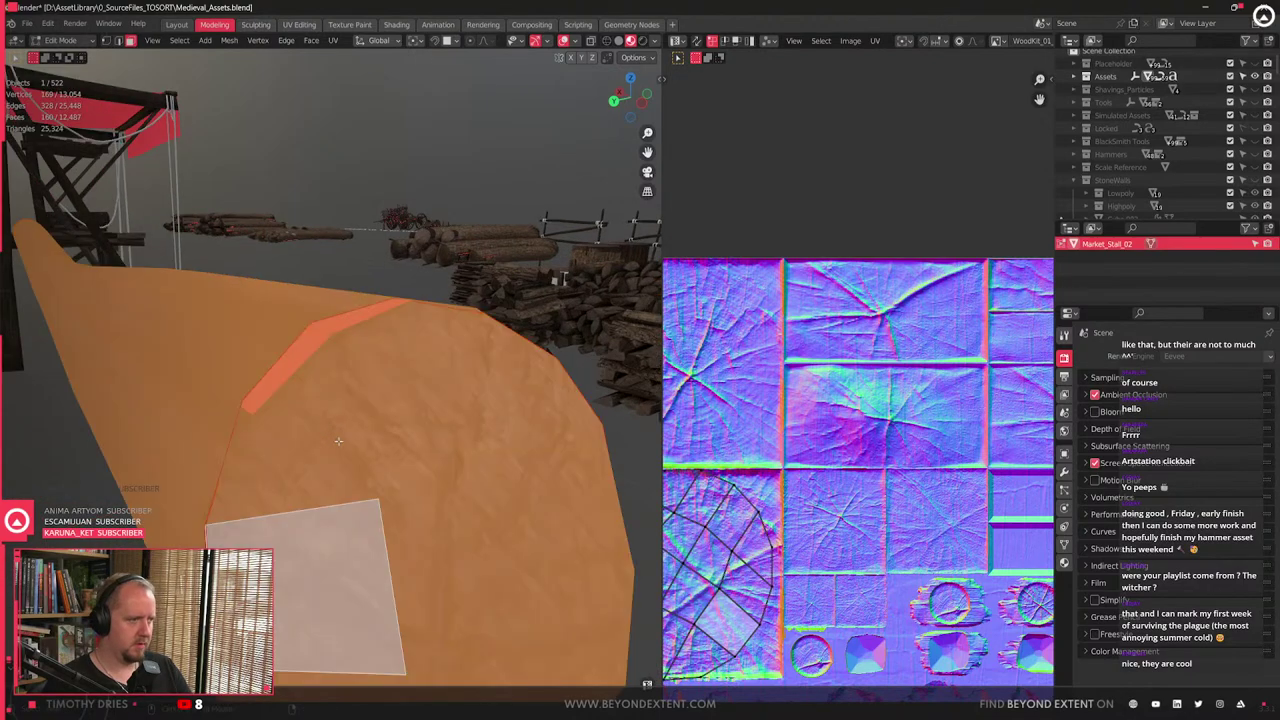
{"action": "scroll", "coordinate": [410, 450], "scroll_direction": "down", "scroll_amount": 6}
{"action": "middle_click_drag", "start_coordinate": [425, 460], "coordinate": [266, 494]}
{"action": "scroll", "coordinate": [258, 487], "scroll_direction": "up", "scroll_amount": 4}
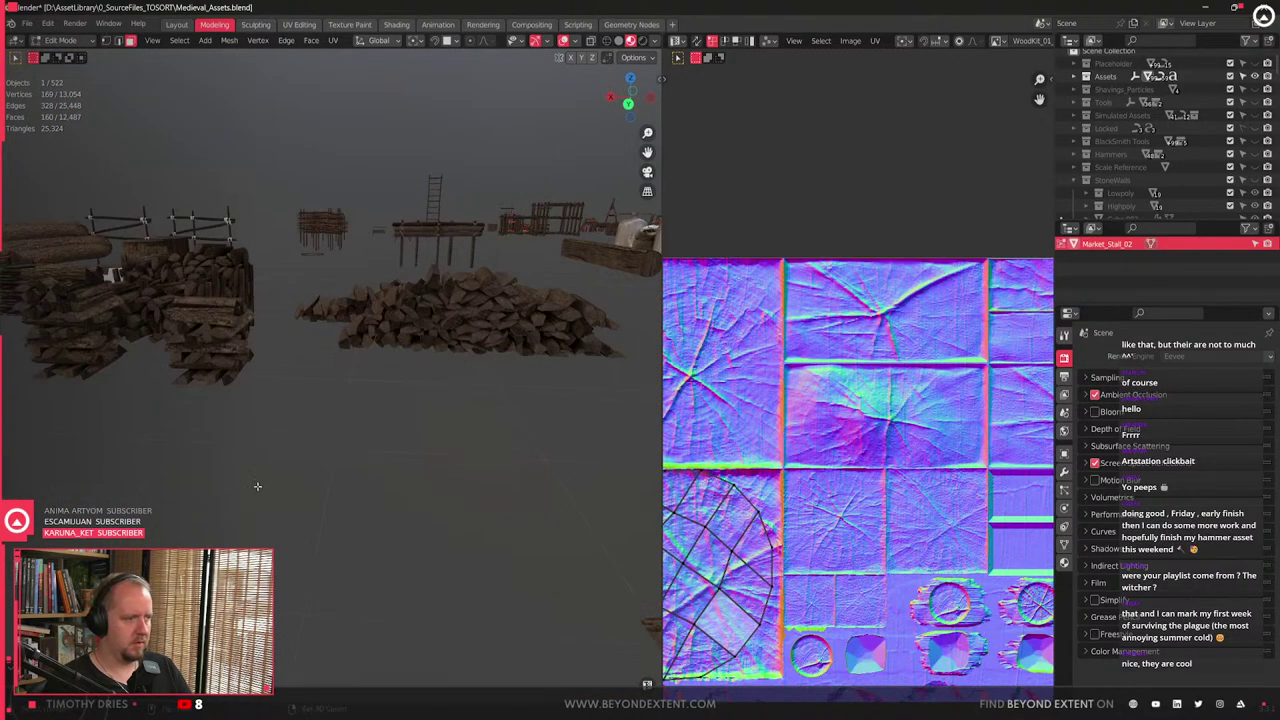
{"action": "scroll", "coordinate": [339, 471], "scroll_direction": "down", "scroll_amount": 2}
{"action": "scroll", "coordinate": [338, 471], "scroll_direction": "down", "scroll_amount": 3}
{"action": "key", "text": "1"}
{"action": "scroll", "coordinate": [390, 366], "scroll_direction": "up", "scroll_amount": 2}
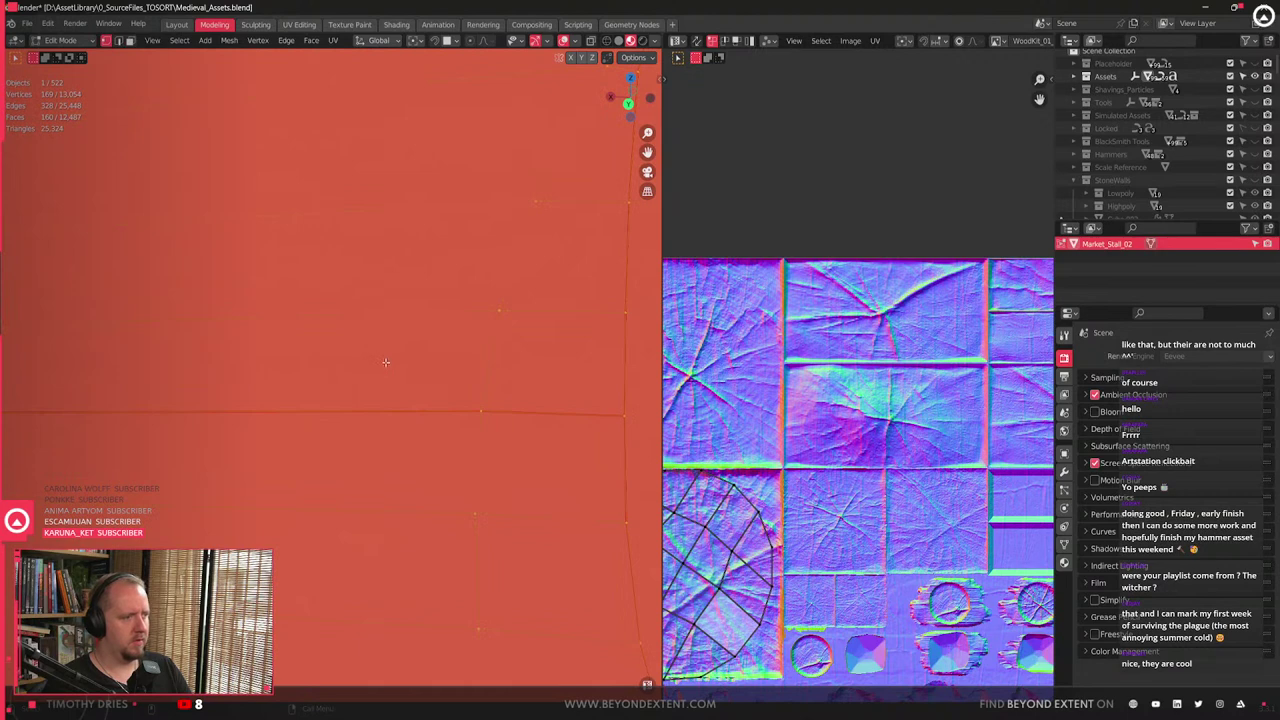
{"action": "scroll", "coordinate": [388, 363], "scroll_direction": "down", "scroll_amount": 2}
{"action": "left_click", "coordinate": [377, 372]}
{"action": "middle_click_drag", "start_coordinate": [377, 372], "coordinate": [375, 414]}
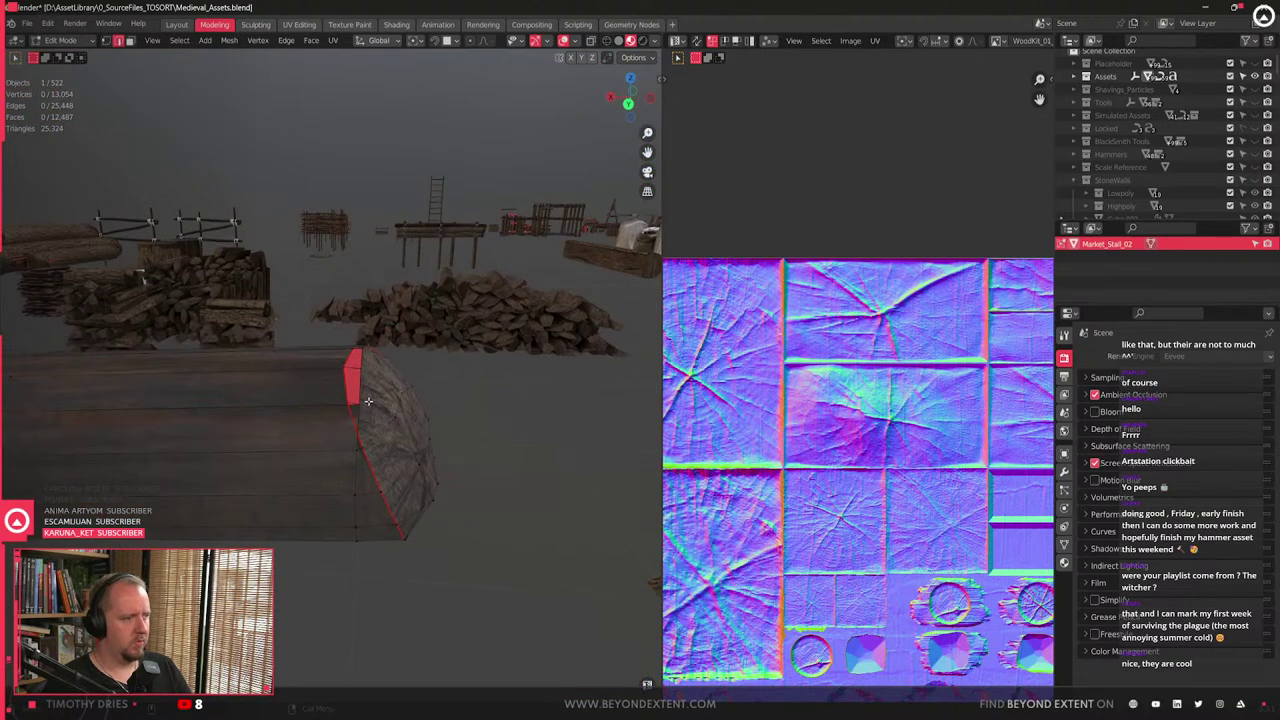
- Check which faces are linked around the rail end by selecting the rail body, red faces and end cap
{"action": "key", "text": "l"}
{"action": "key", "text": "ctrl+z"}
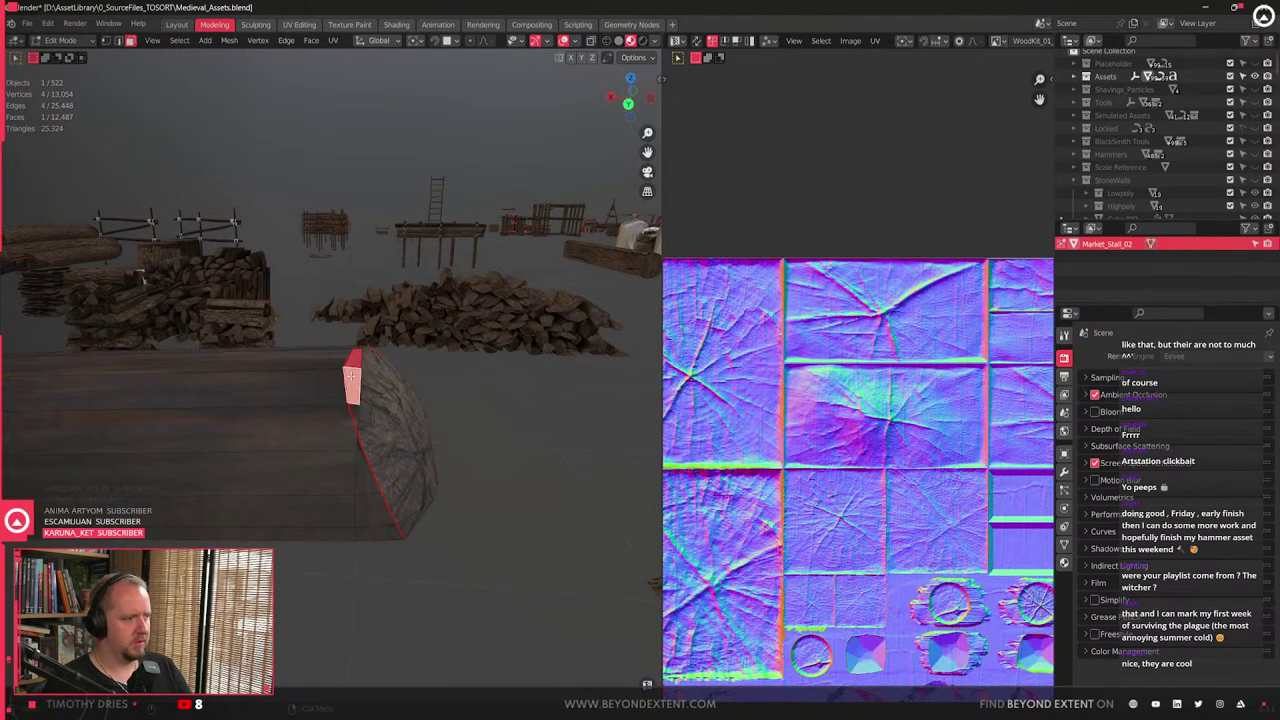
{"action": "key", "text": "l"}
{"action": "key", "text": "ctrl+z"}
{"action": "key", "text": "l"}
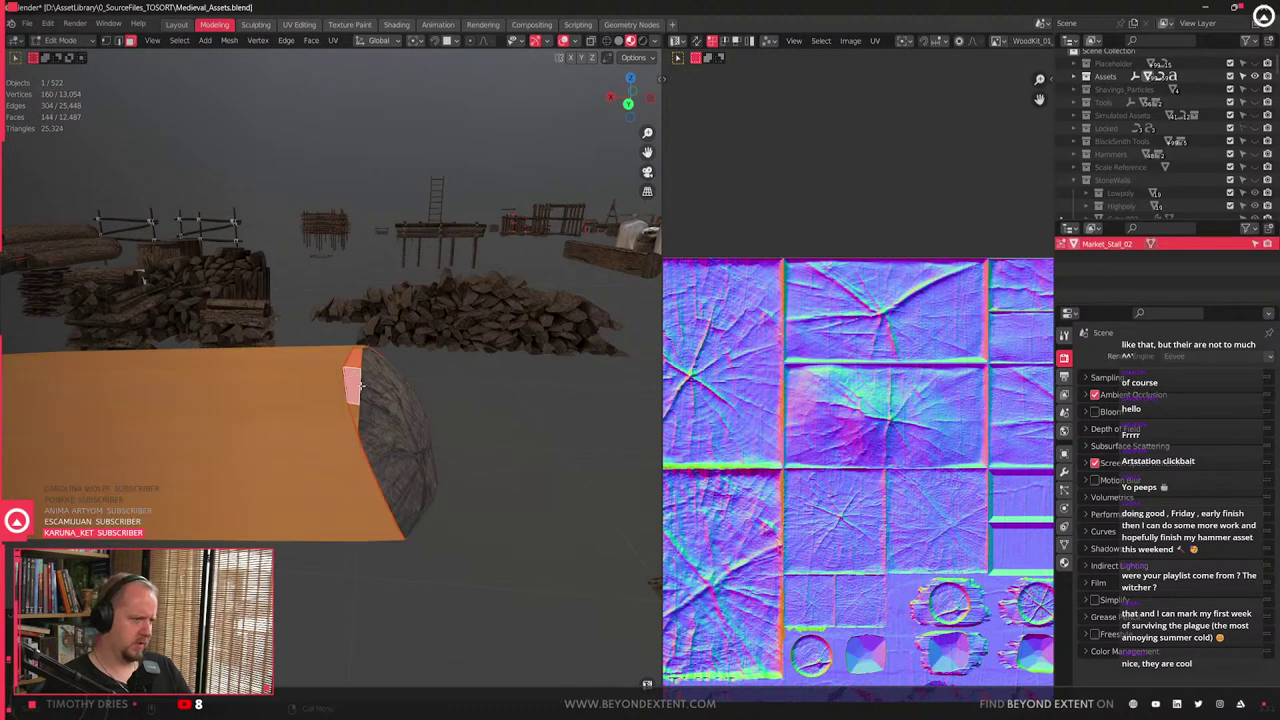
{"action": "left_click", "coordinate": [319, 413]}
{"action": "key", "text": "l"}
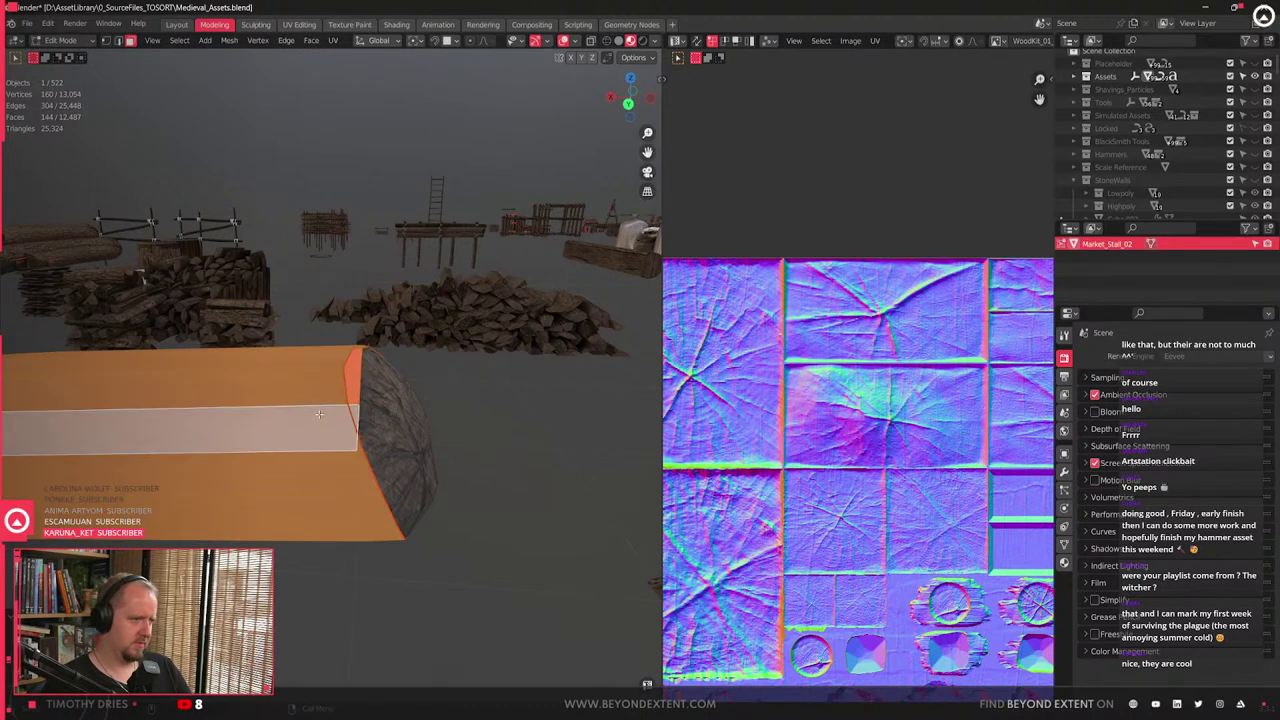
{"action": "left_click", "coordinate": [349, 384]}
{"action": "middle_click_drag", "start_coordinate": [349, 384], "coordinate": [400, 448]}
{"action": "key", "text": "l"}
{"action": "middle_click_drag", "start_coordinate": [220, 460], "coordinate": [324, 455], "text": "shift"}
{"action": "scroll", "coordinate": [324, 455], "scroll_direction": "up", "scroll_amount": 4}
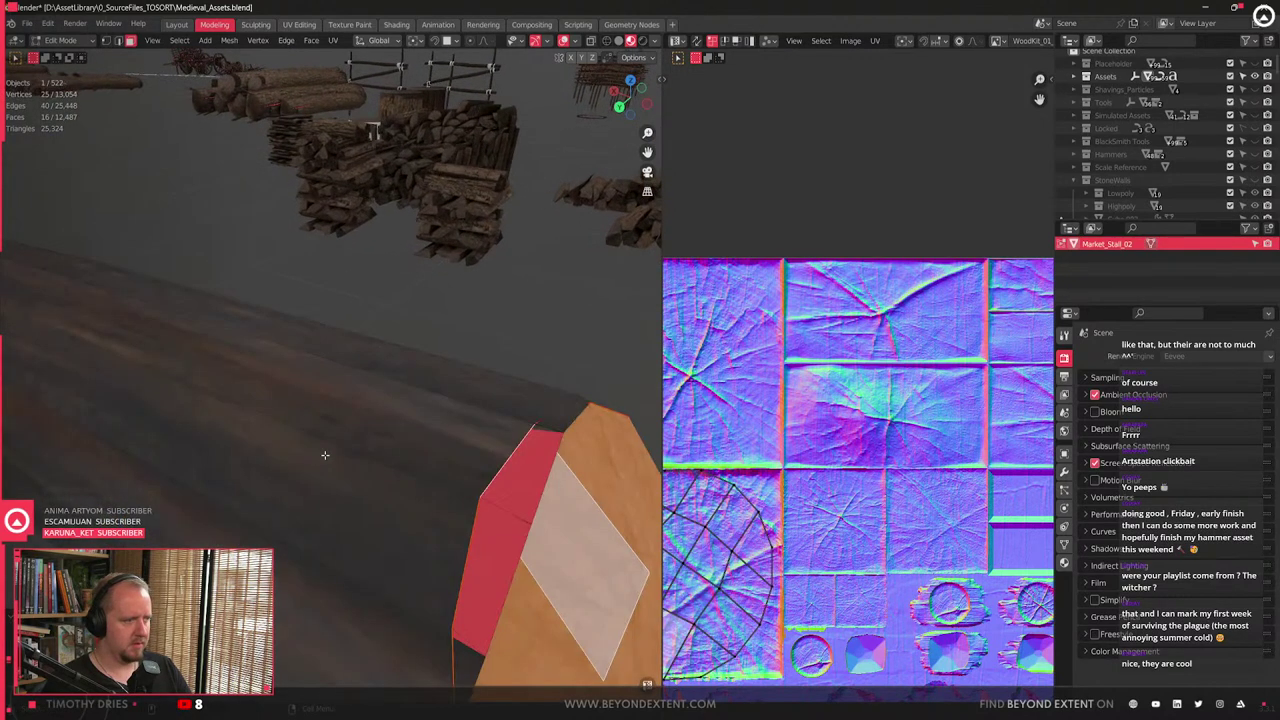
- Merge the vertex pairs bounding the red faces at their centers to collapse those faces on the rail's rim
{"action": "key", "text": "1"}
{"action": "scroll", "coordinate": [468, 541], "scroll_direction": "down", "scroll_amount": 4}
{"action": "left_click_drag", "start_coordinate": [371, 455], "coordinate": [369, 452]}
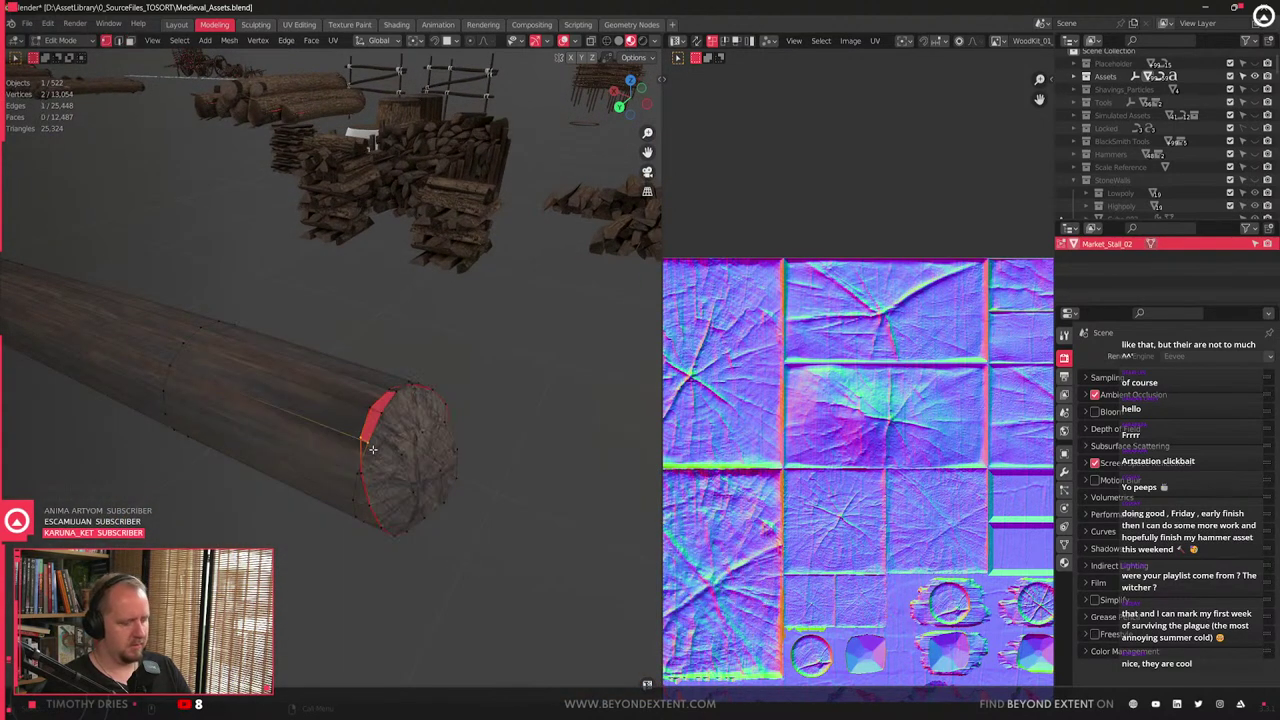
{"action": "key", "text": "m"}
{"action": "left_click", "coordinate": [363, 404]}
{"action": "key", "text": "m"}
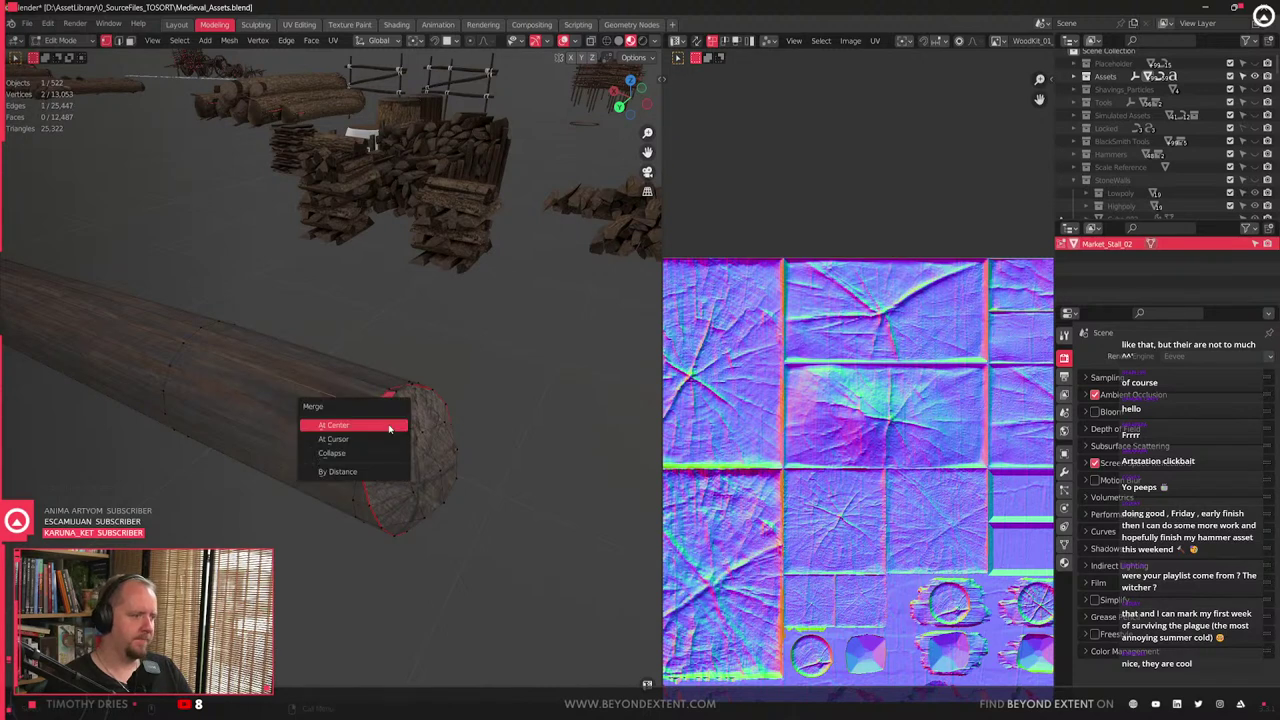
{"action": "left_click", "coordinate": [363, 406]}
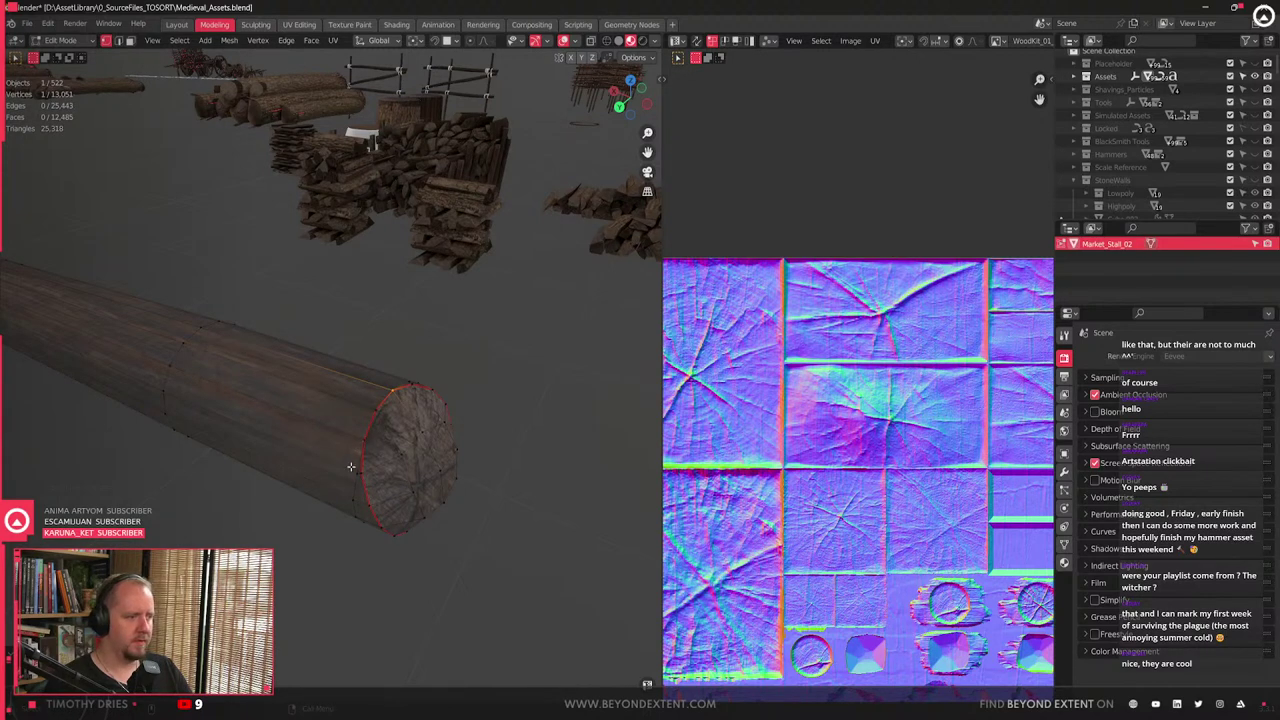
{"action": "key", "text": "m"}
{"action": "left_click", "coordinate": [378, 491]}
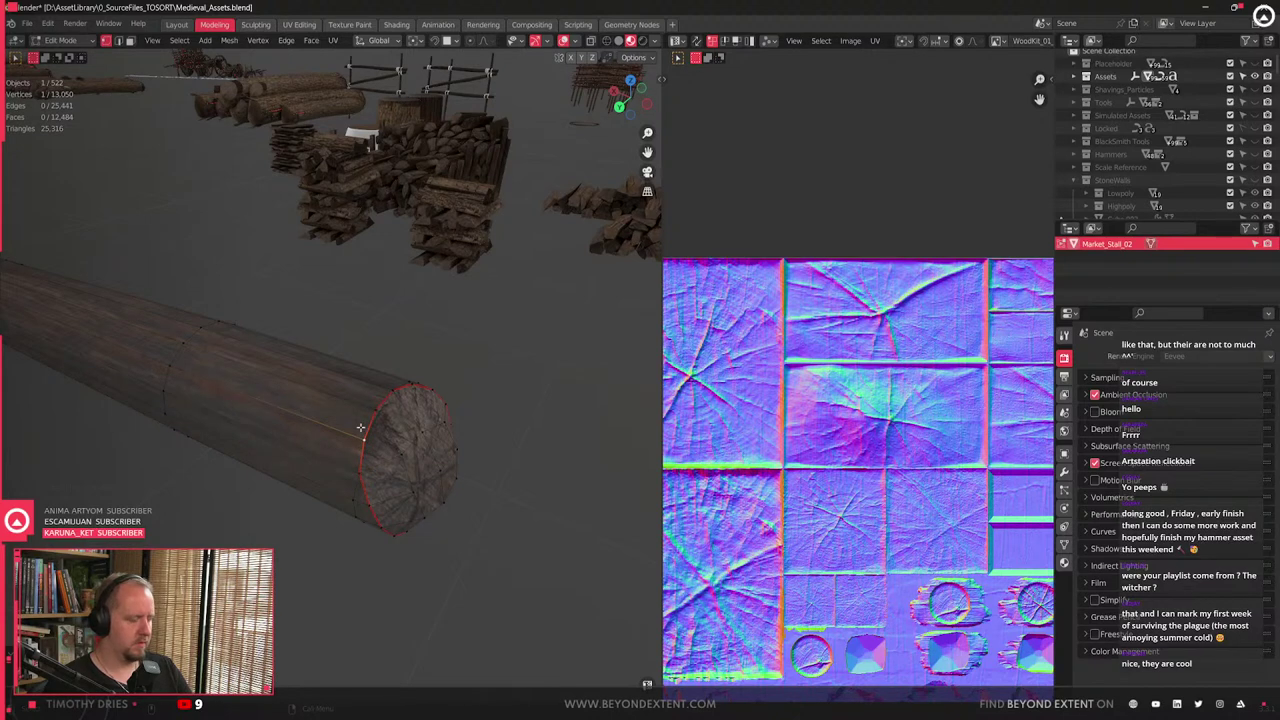
- Show the rail in wireframe and merge the next vertex pair beside its end rim at the center
{"action": "key", "text": "shift+z"}
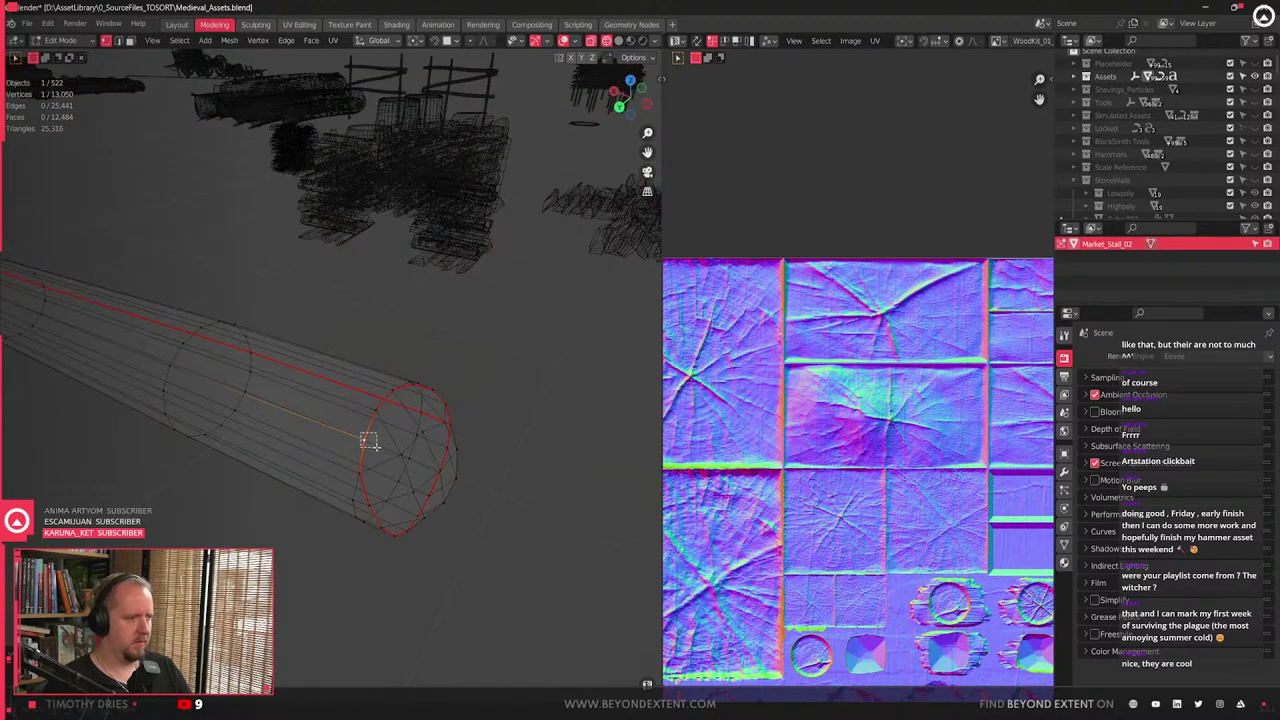
{"action": "key", "text": "m"}
{"action": "left_click", "coordinate": [377, 451]}
{"action": "middle_click_drag", "start_coordinate": [405, 455], "coordinate": [314, 491]}
{"action": "scroll", "coordinate": [316, 492], "scroll_direction": "up", "scroll_amount": 1}
{"action": "middle_click_drag", "start_coordinate": [363, 226], "coordinate": [334, 331], "text": "shift"}
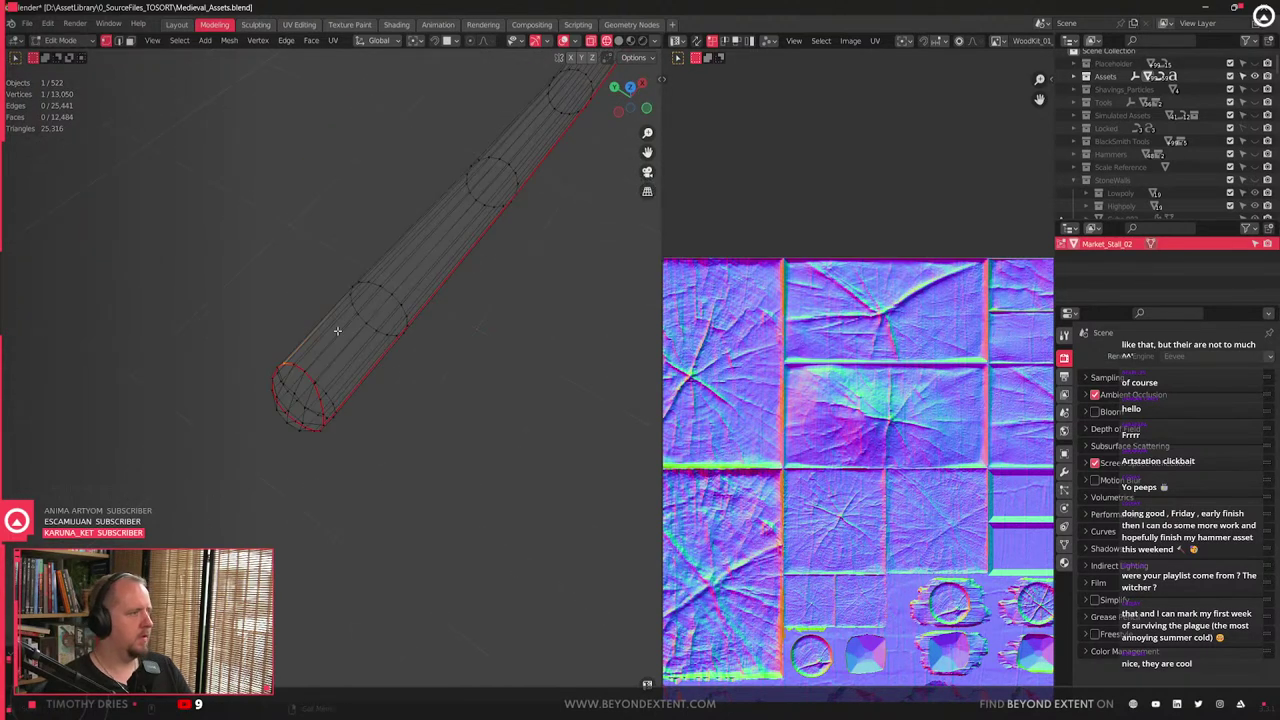
{"action": "scroll", "coordinate": [334, 333], "scroll_direction": "up", "scroll_amount": 2}
{"action": "left_click", "coordinate": [265, 428], "text": "shift"}
{"action": "key", "text": "m"}
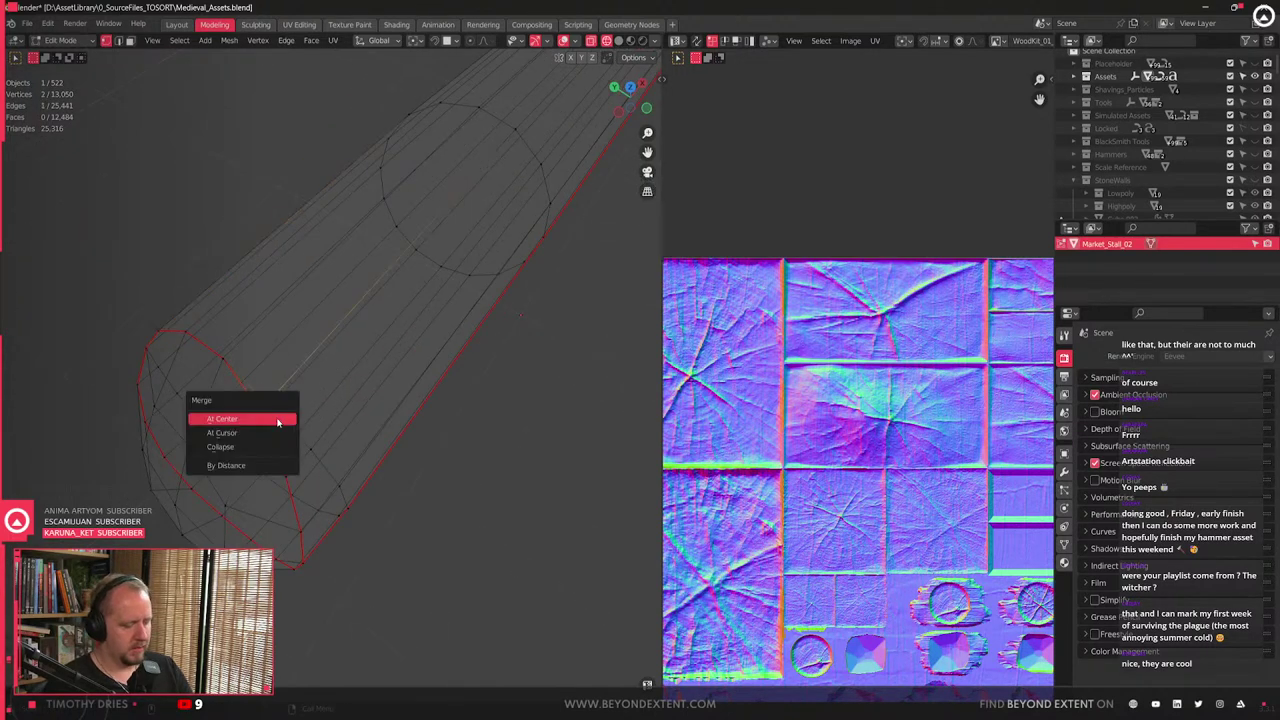
{"action": "left_click", "coordinate": [273, 428]}
- Merge two more vertex pairs beside the rail's rim at their centers and move the last merged vertex about 0.006 m along X
{"action": "left_click_drag", "start_coordinate": [307, 469], "coordinate": [323, 485]}
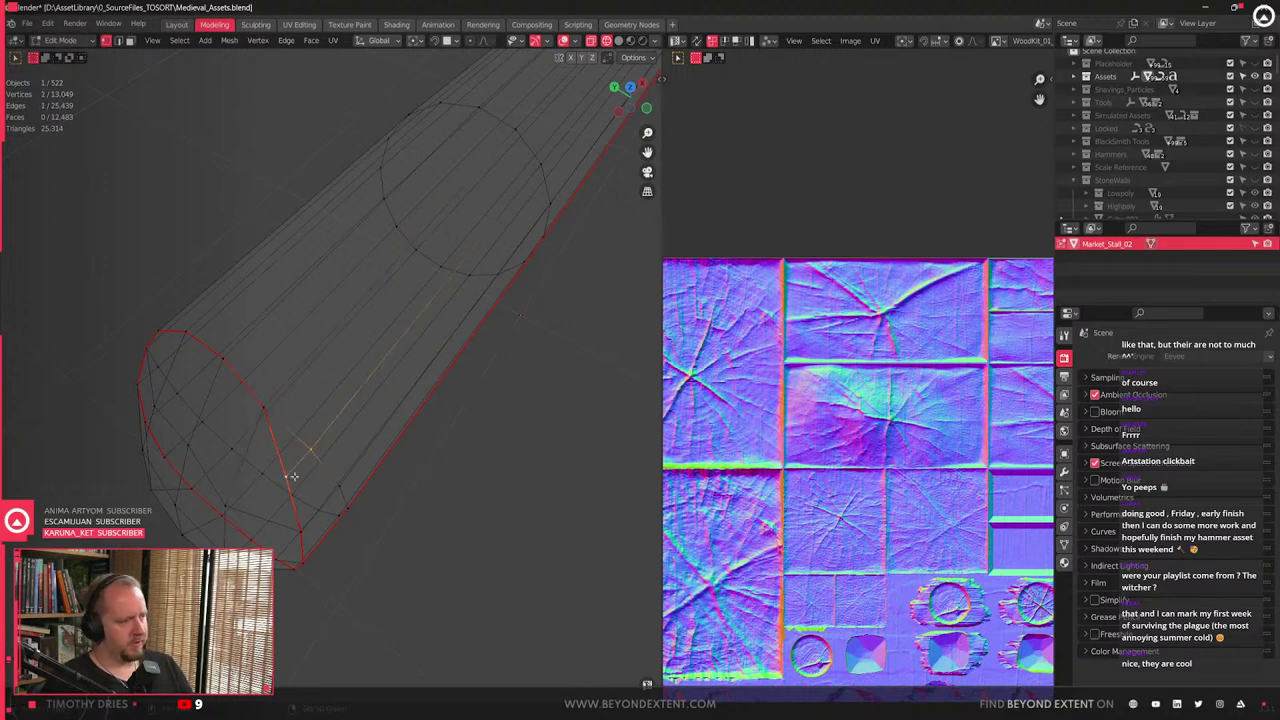
{"action": "key", "text": "m"}
{"action": "left_click", "coordinate": [329, 465]}
{"action": "mouse_move", "coordinate": [329, 465]}
{"action": "middle_mouse_down"}
{"action": "mouse_move", "coordinate": [309, 460]}
{"action": "mouse_move", "coordinate": [334, 452]}
{"action": "mouse_move", "coordinate": [309, 451]}
{"action": "middle_mouse_up"}
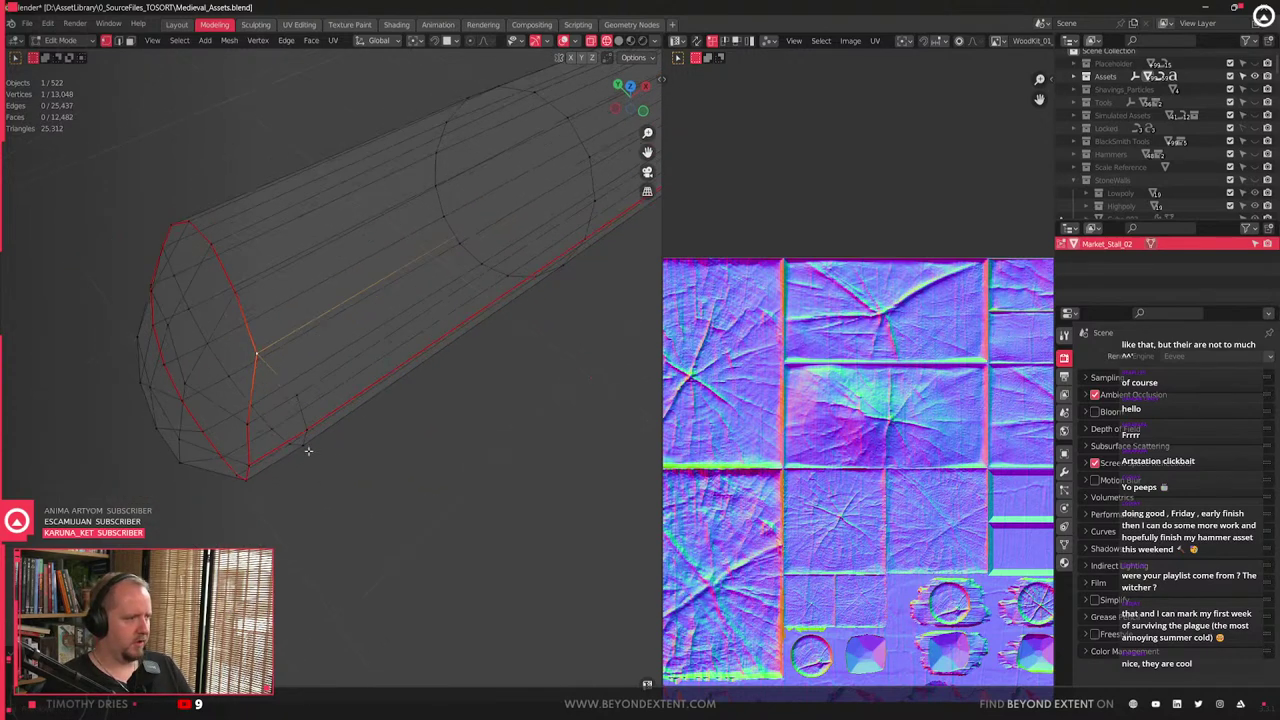
{"action": "key", "text": "m"}
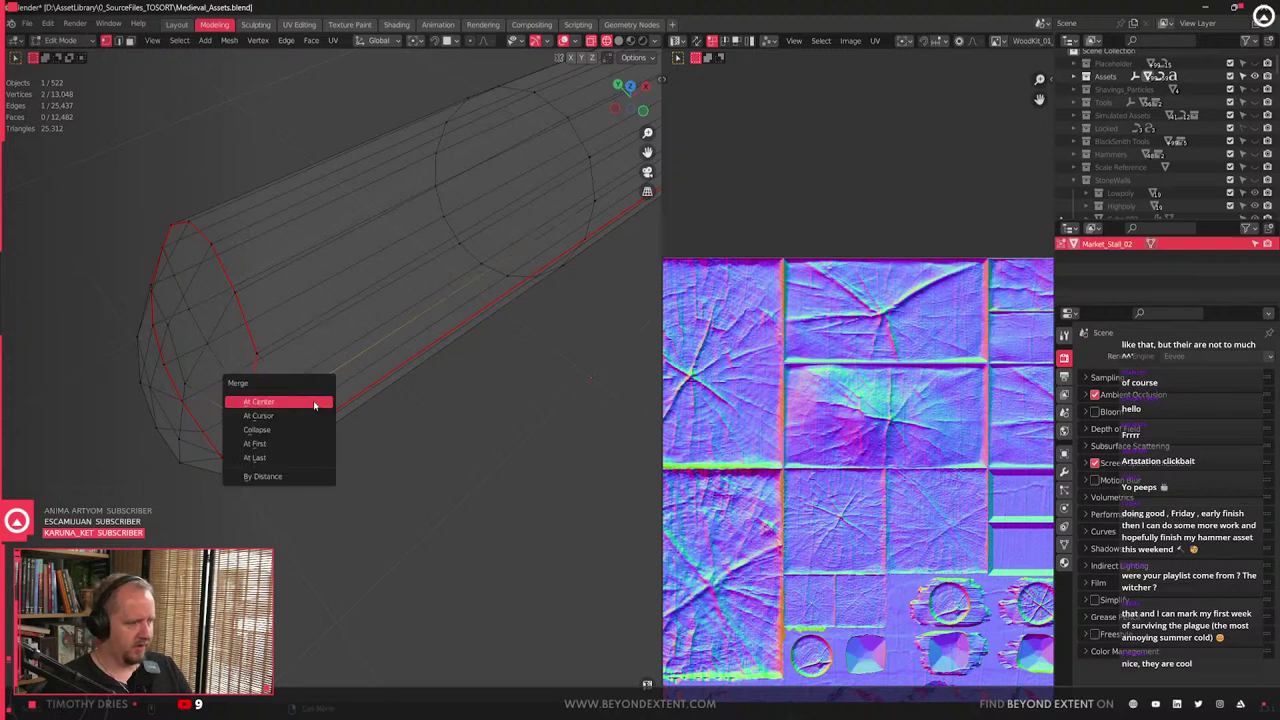
{"action": "left_click", "coordinate": [313, 401]}
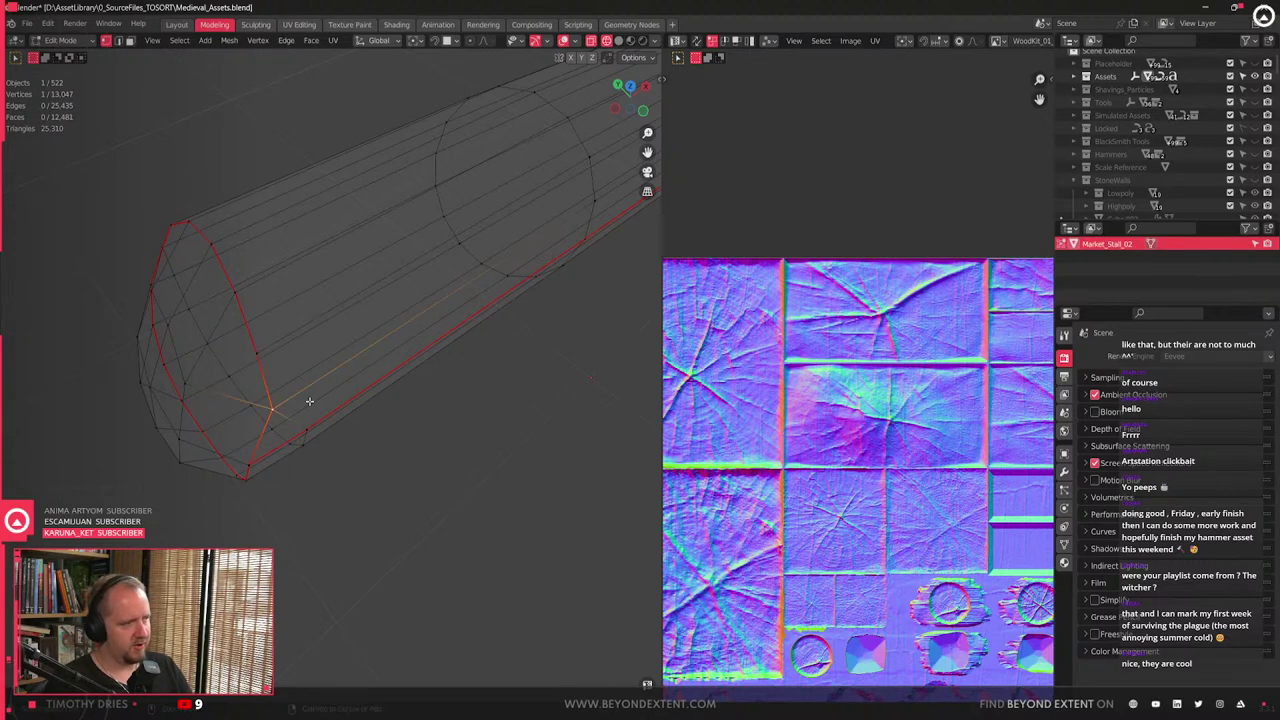
{"action": "key", "text": "g"}
{"action": "key", "text": "x"}
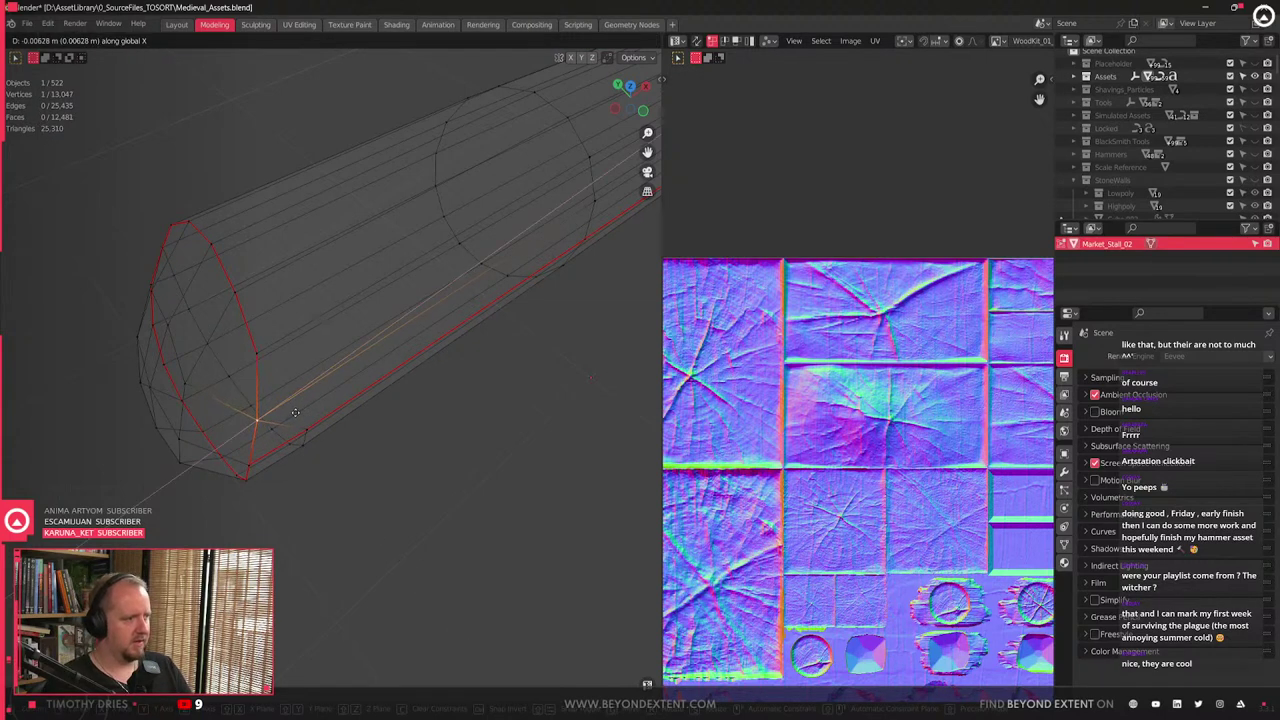
{"action": "left_click", "coordinate": [295, 412]}
- Try to flatten the next vertex pair at the rim with a Y scale of 0 and merge it at center
{"action": "middle_click_drag", "start_coordinate": [271, 400], "coordinate": [495, 400]}
{"action": "left_click", "coordinate": [505, 394], "text": "shift"}
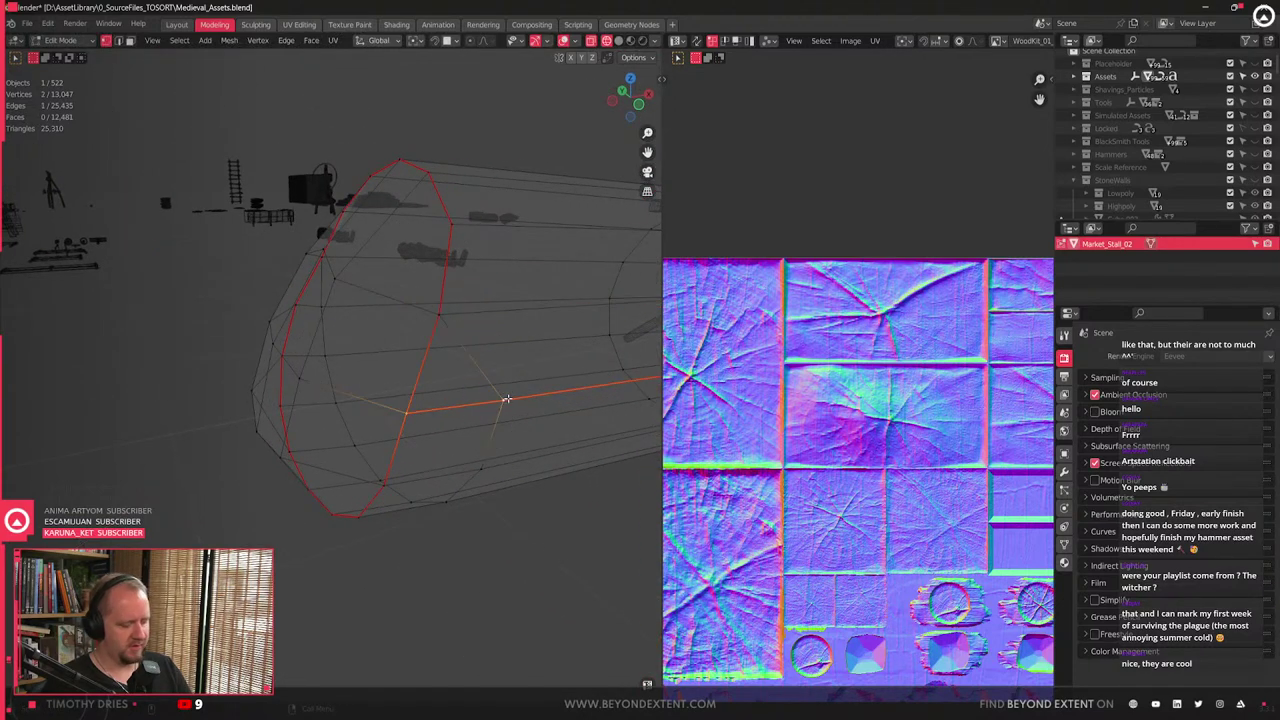
{"action": "key", "text": "s"}
{"action": "key", "text": "y"}
{"action": "key", "text": "0"}
{"action": "key", "text": "Return"}
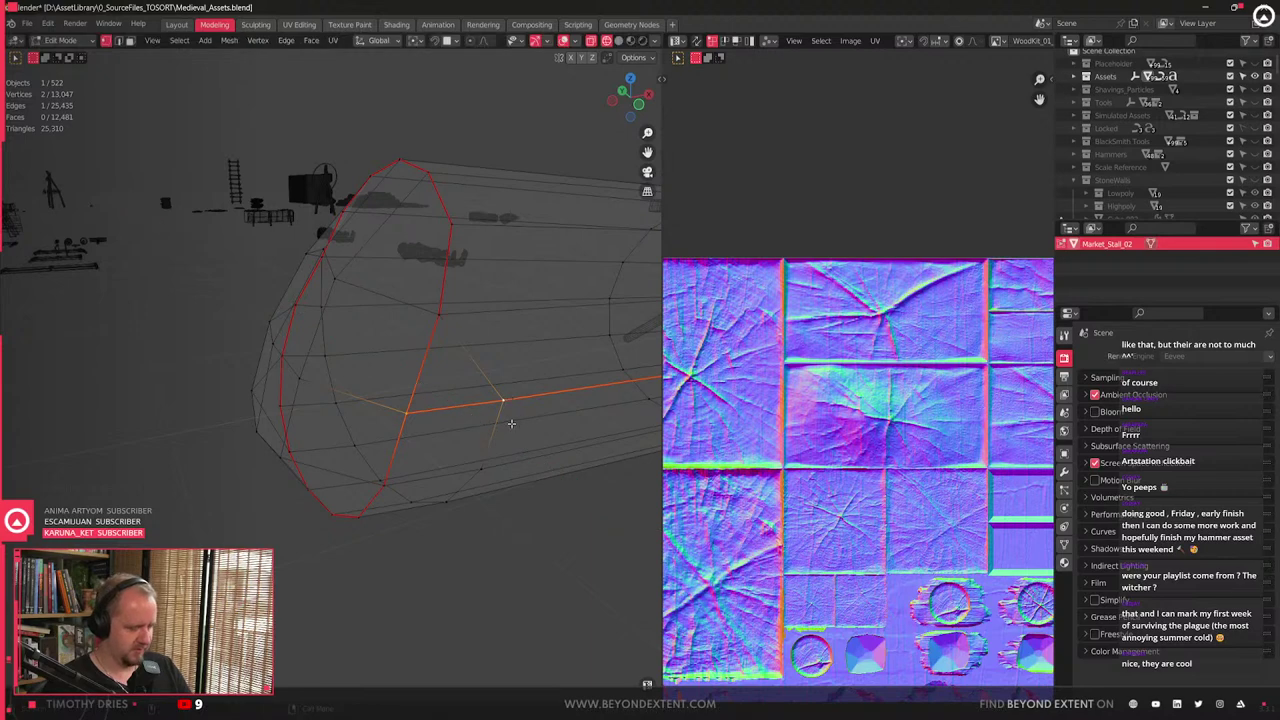
{"action": "key", "text": "q"}
{"action": "right_click", "coordinate": [486, 444]}
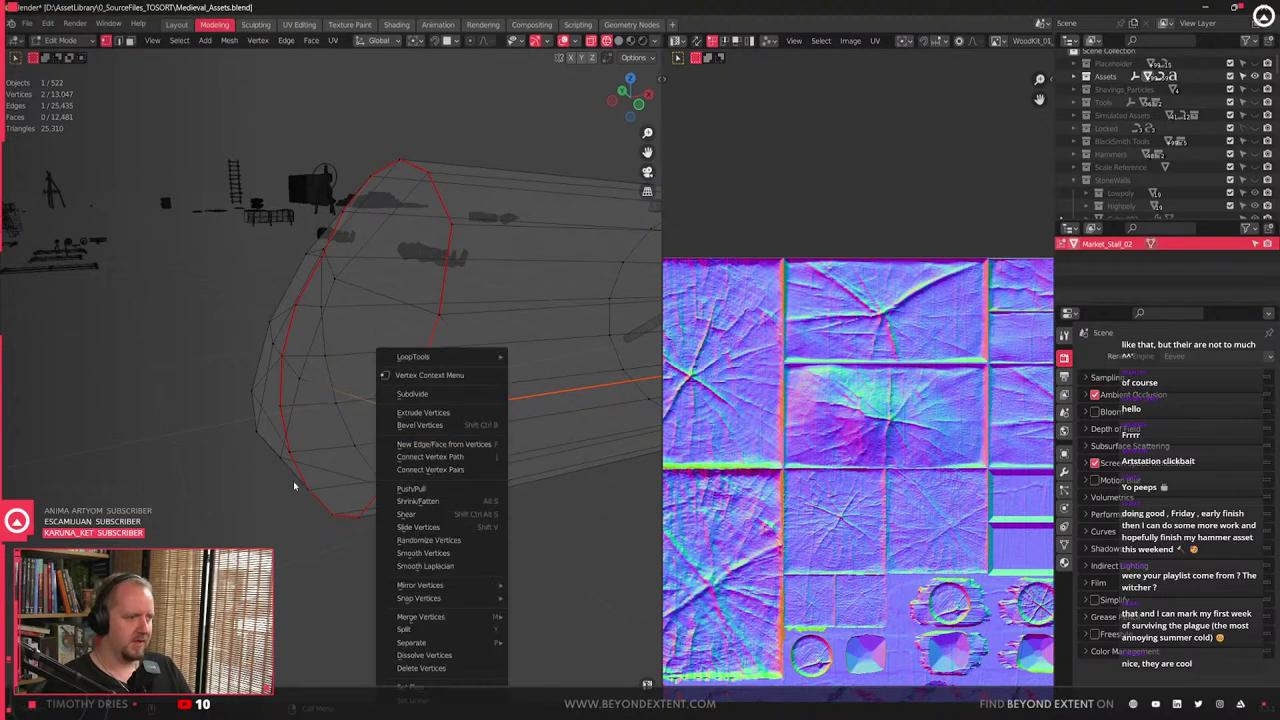
{"action": "key", "text": "m"}
{"action": "left_click", "coordinate": [505, 485]}
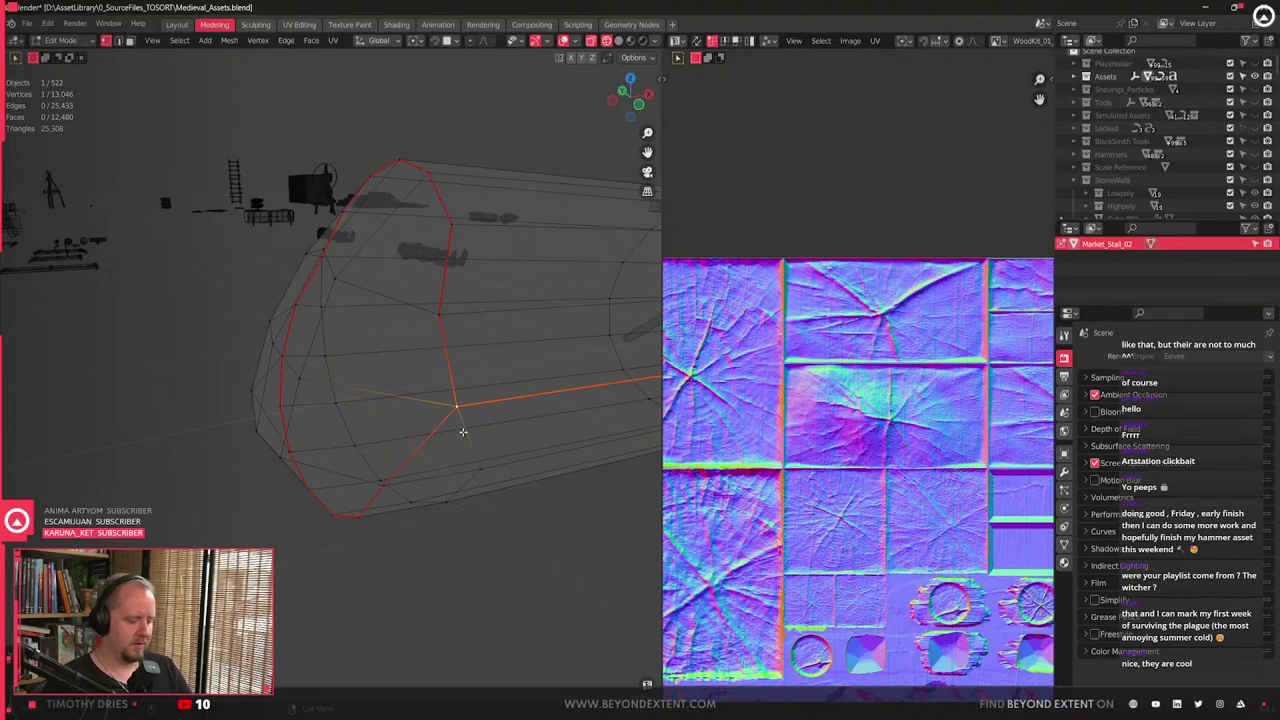
- Dissolve the edges of the leftover partial loop behind the rail's end rim and return to the textured view
{"action": "left_click", "coordinate": [469, 381], "text": "alt"}
{"action": "left_click", "coordinate": [480, 369], "text": "alt"}
{"action": "key", "text": "x"}
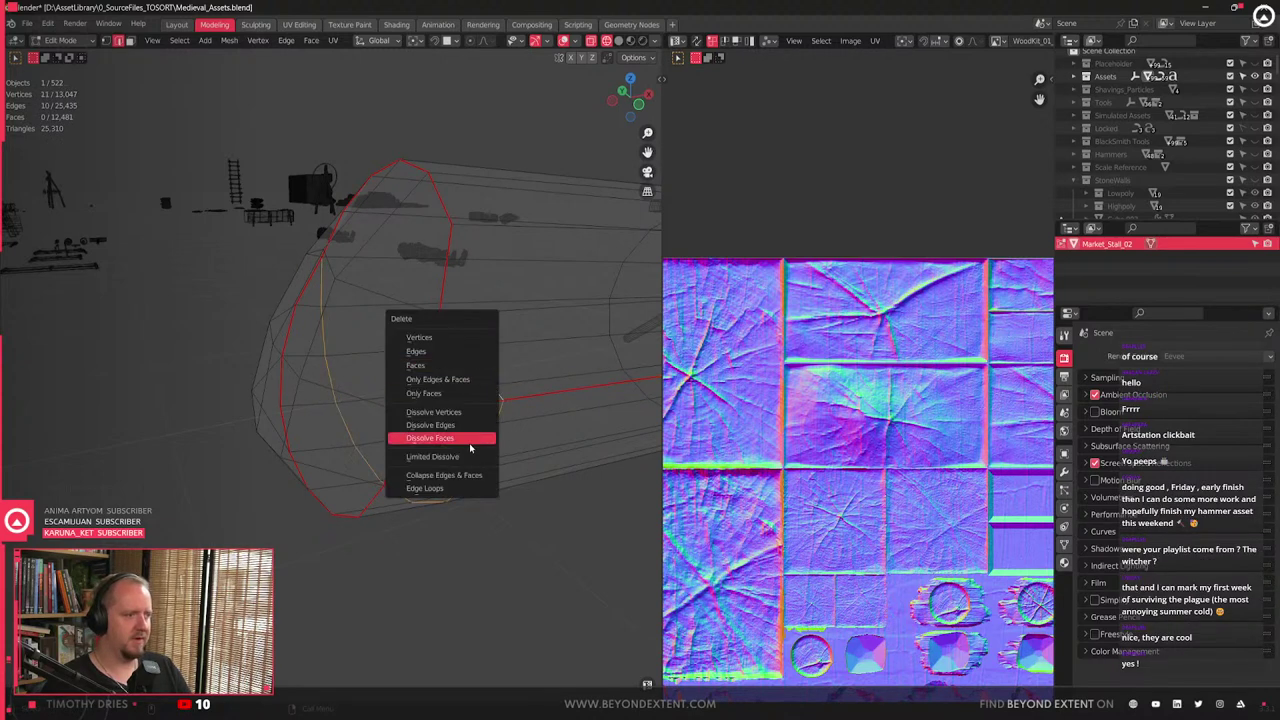
{"action": "left_click", "coordinate": [470, 428]}
{"action": "scroll", "coordinate": [440, 430], "scroll_direction": "down", "scroll_amount": 7}
{"action": "key", "text": "shift+z"}
{"action": "middle_click_drag", "start_coordinate": [311, 437], "coordinate": [301, 510]}
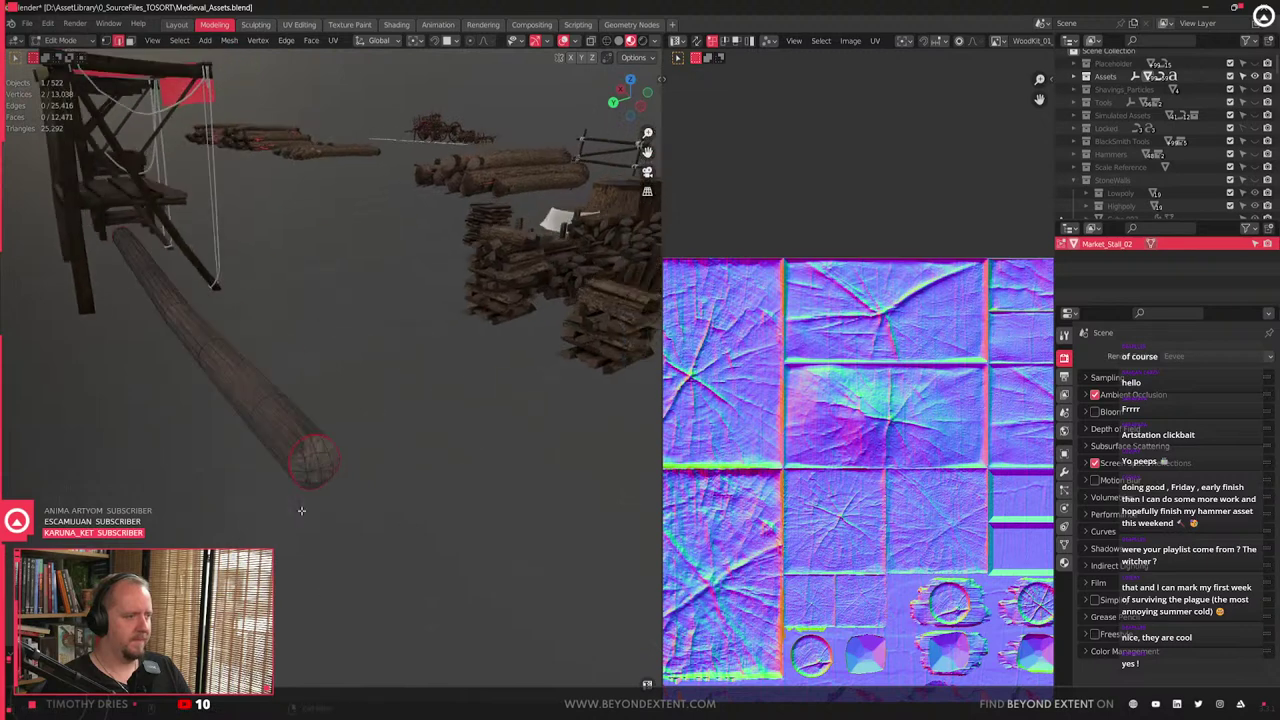
{"action": "scroll", "coordinate": [301, 510], "scroll_direction": "up", "scroll_amount": 4}
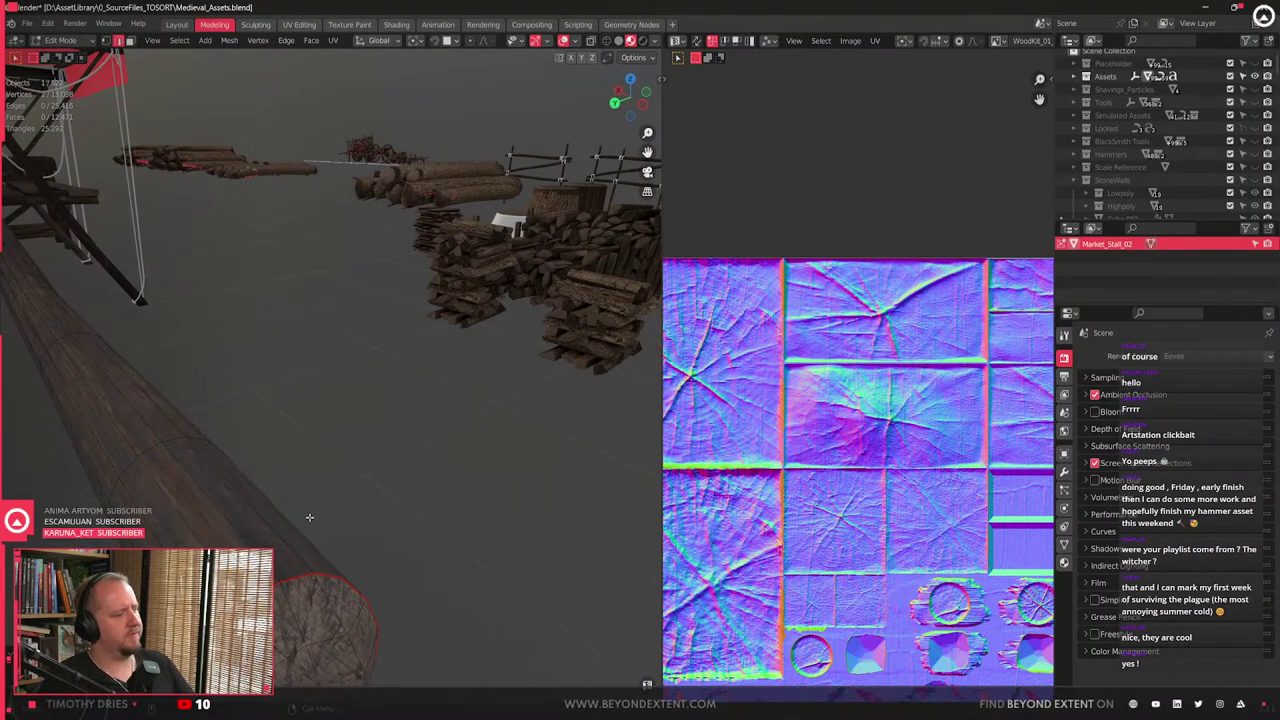
{"action": "middle_click_drag", "start_coordinate": [311, 512], "coordinate": [307, 465]}
{"action": "scroll", "coordinate": [361, 508], "scroll_direction": "up", "scroll_amount": 3}
{"action": "left_click", "coordinate": [391, 443]}
{"action": "key", "text": "1"}
{"action": "left_click", "coordinate": [299, 462]}
{"action": "key", "text": "g"}
{"action": "key", "text": "g"}
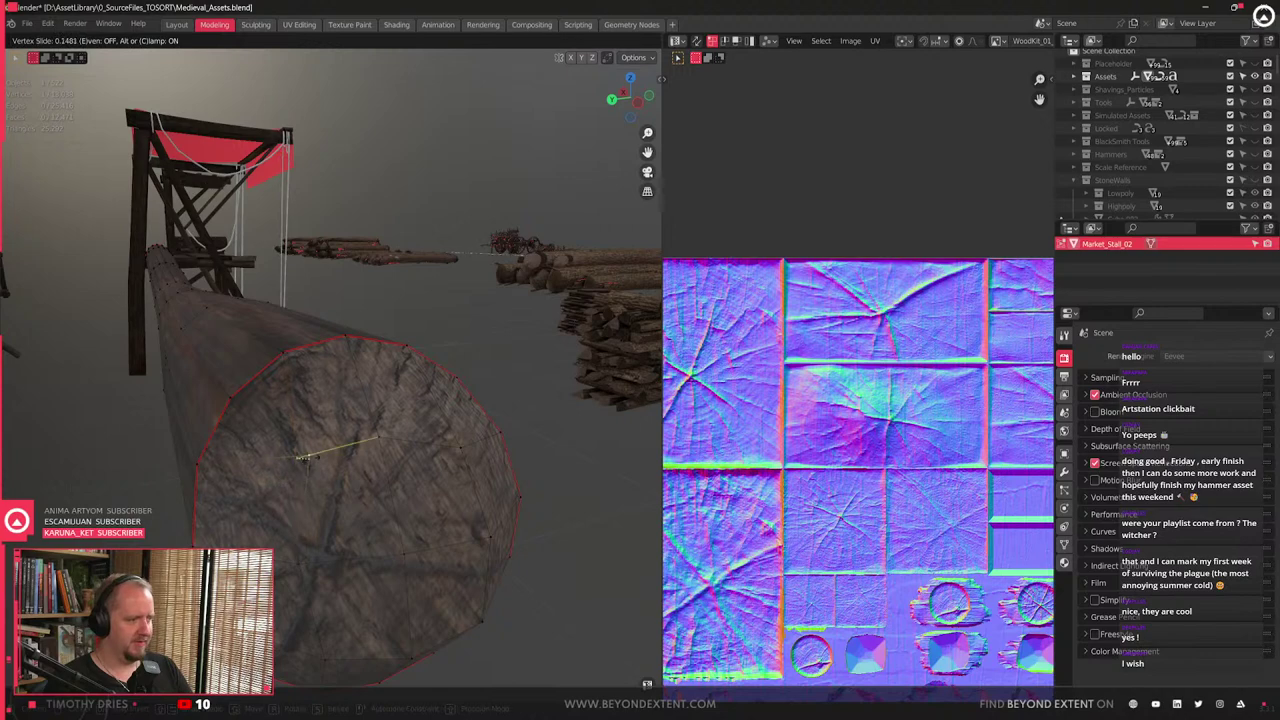
{"action": "right_click", "coordinate": [313, 457]}
{"action": "key", "text": "g"}
{"action": "key", "text": "g"}
{"action": "right_click", "coordinate": [310, 494]}
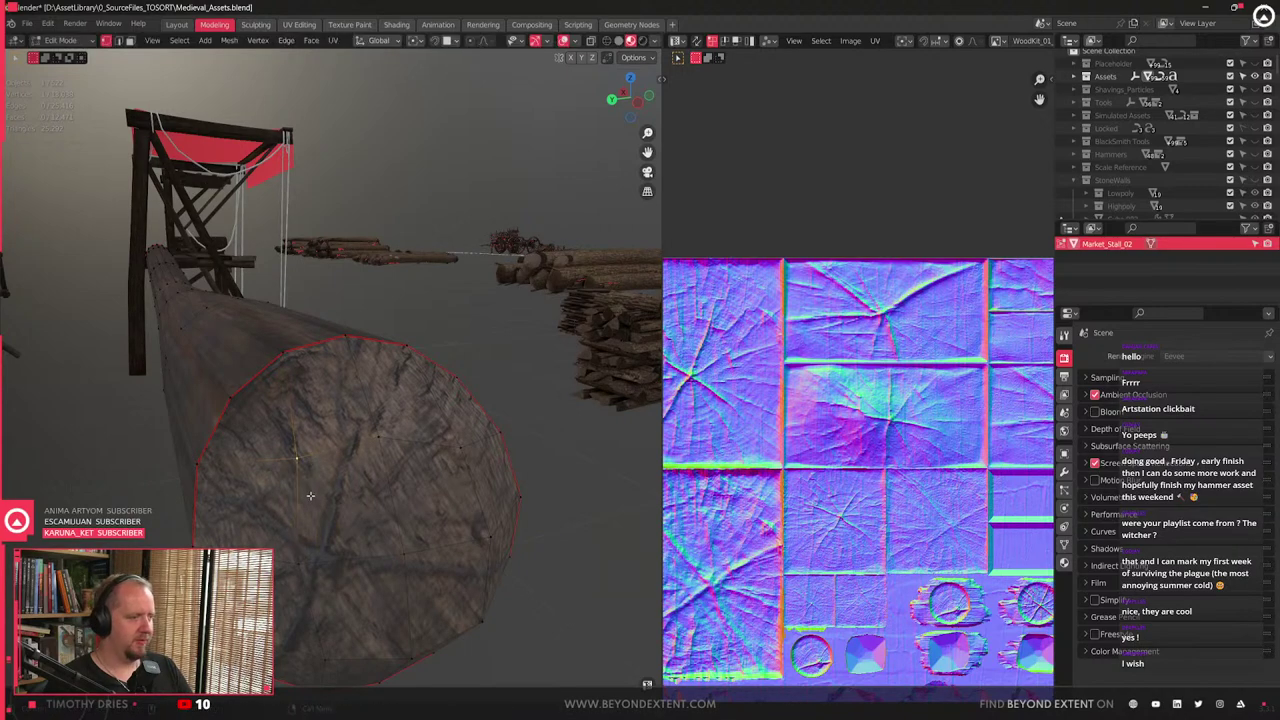
{"action": "middle_click_drag", "start_coordinate": [310, 496], "coordinate": [362, 480]}
- Select all linked faces of the round rail's body, without its end cap, and bring the plank area of the trim sheet into view
{"action": "key", "text": "3"}
{"action": "left_click", "coordinate": [366, 390]}
{"action": "middle_click_drag", "start_coordinate": [366, 390], "coordinate": [514, 455]}
{"action": "scroll", "coordinate": [514, 455], "scroll_direction": "down", "scroll_amount": 5}
{"action": "scroll", "coordinate": [251, 485], "scroll_direction": "up", "scroll_amount": 3}
{"action": "left_click", "coordinate": [362, 401]}
{"action": "key", "text": "ctrl+l"}
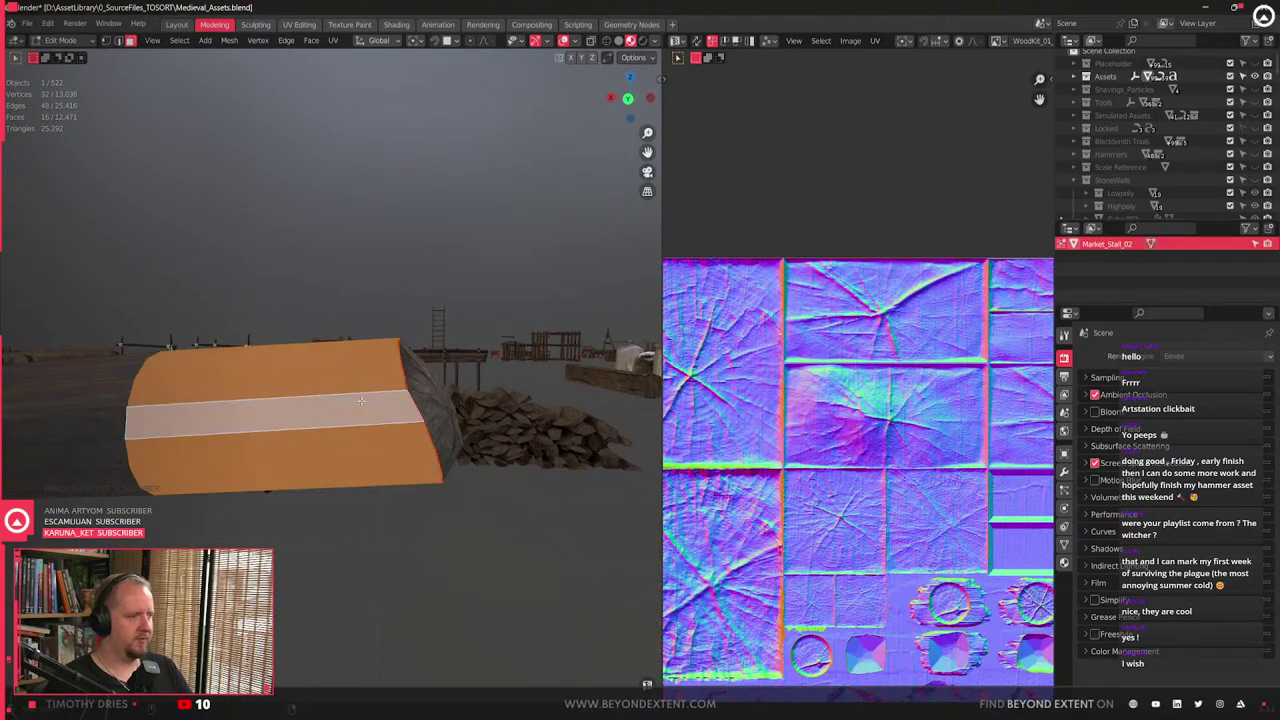
{"action": "scroll", "coordinate": [771, 546], "scroll_direction": "down", "scroll_amount": 9}
{"action": "middle_click_drag", "start_coordinate": [736, 485], "coordinate": [935, 425]}
{"action": "scroll", "coordinate": [935, 425], "scroll_direction": "up", "scroll_amount": 3}
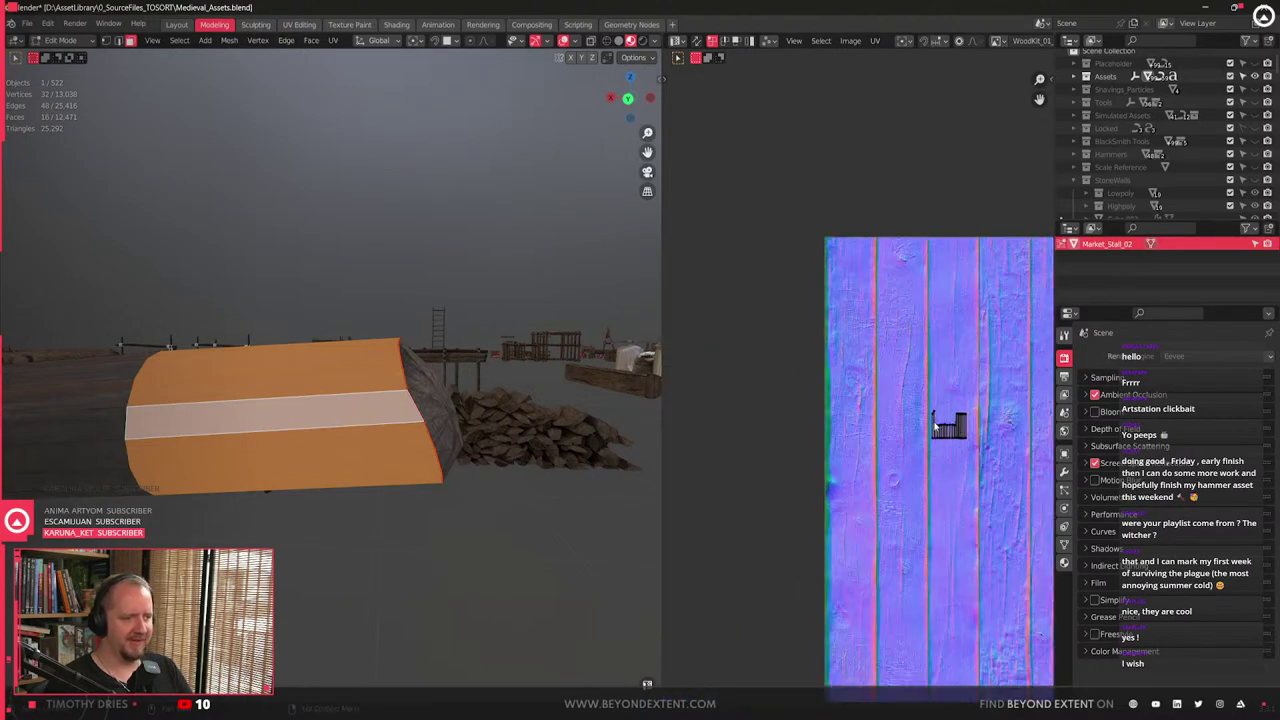
{"action": "middle_click_drag", "start_coordinate": [100, 496], "coordinate": [463, 513], "text": "shift"}
{"action": "key", "text": "ctrl+l"}
- Unwrap the selected rail body into one straight vertical UV strip
{"action": "scroll", "coordinate": [262, 483], "scroll_direction": "down", "scroll_amount": 6}
{"action": "key", "text": "u"}
{"action": "left_click", "coordinate": [984, 480]}
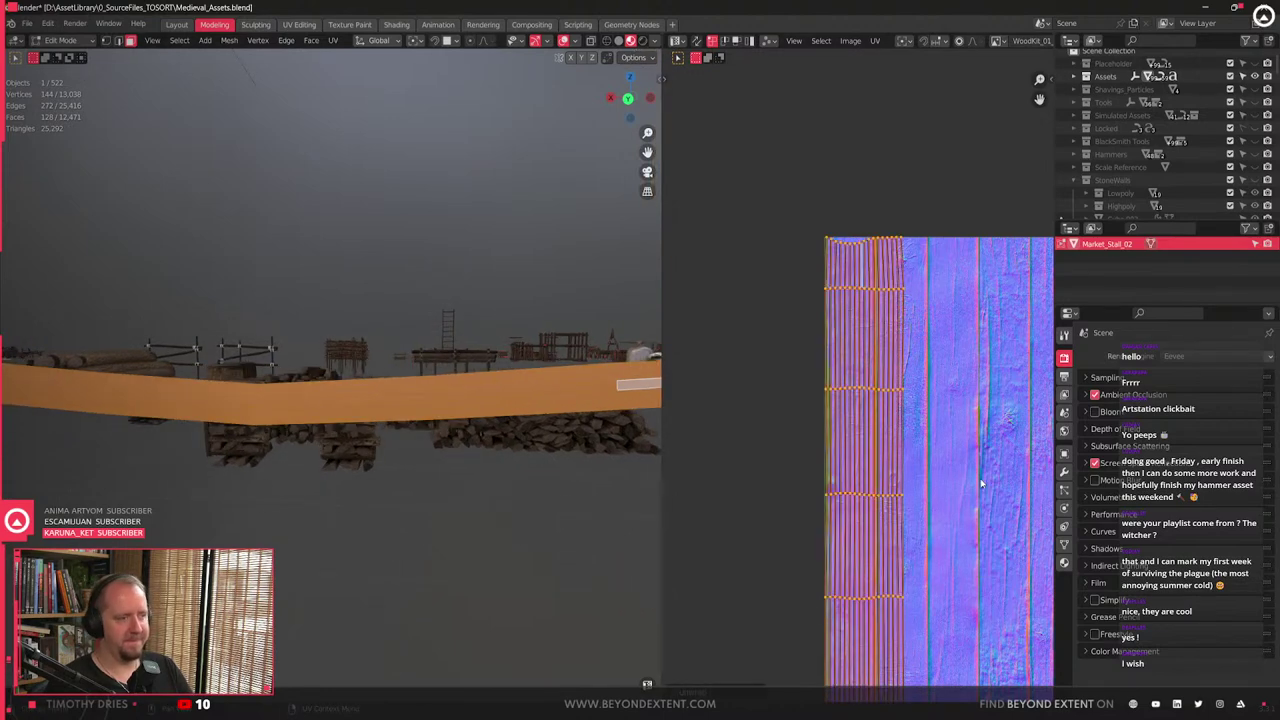
{"action": "scroll", "coordinate": [916, 480], "scroll_direction": "down", "scroll_amount": 1}
{"action": "key", "text": "u"}
{"action": "left_click", "coordinate": [884, 515]}
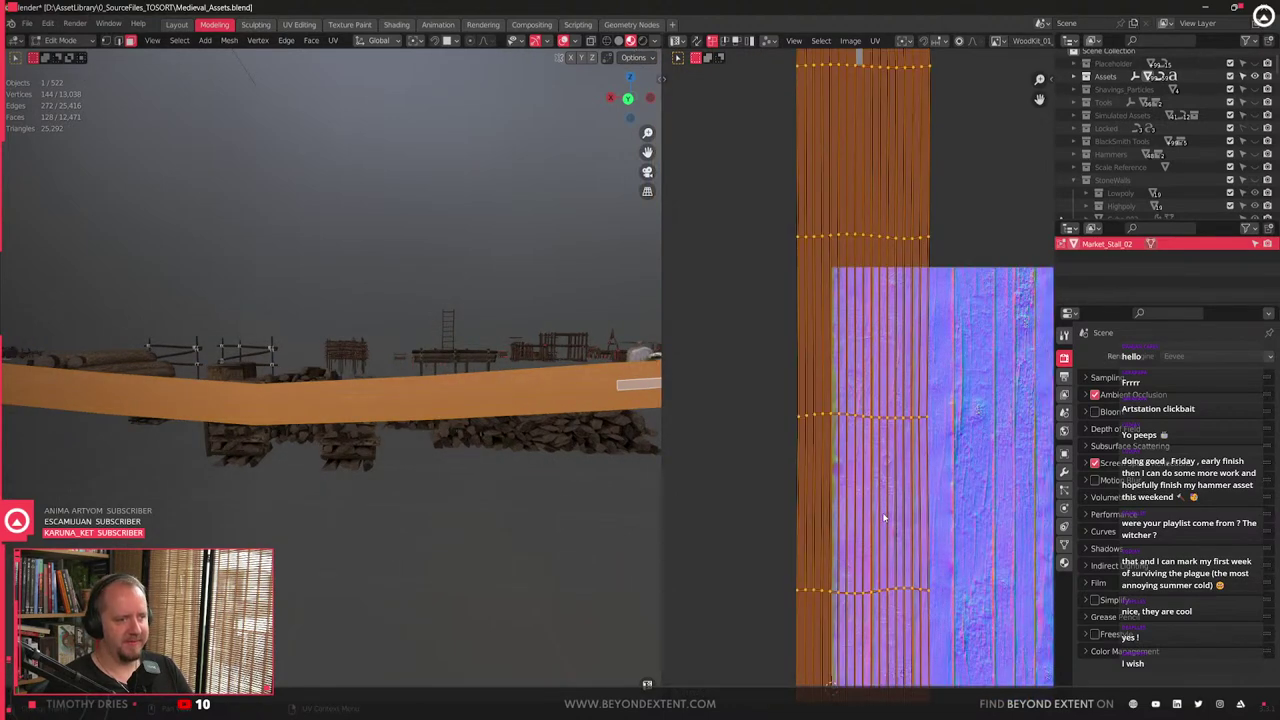
- Set the Zen UV texel density to 1024 px/m and apply it to the rail body's UV island
{"action": "scroll", "coordinate": [884, 517], "scroll_direction": "down", "scroll_amount": 1}
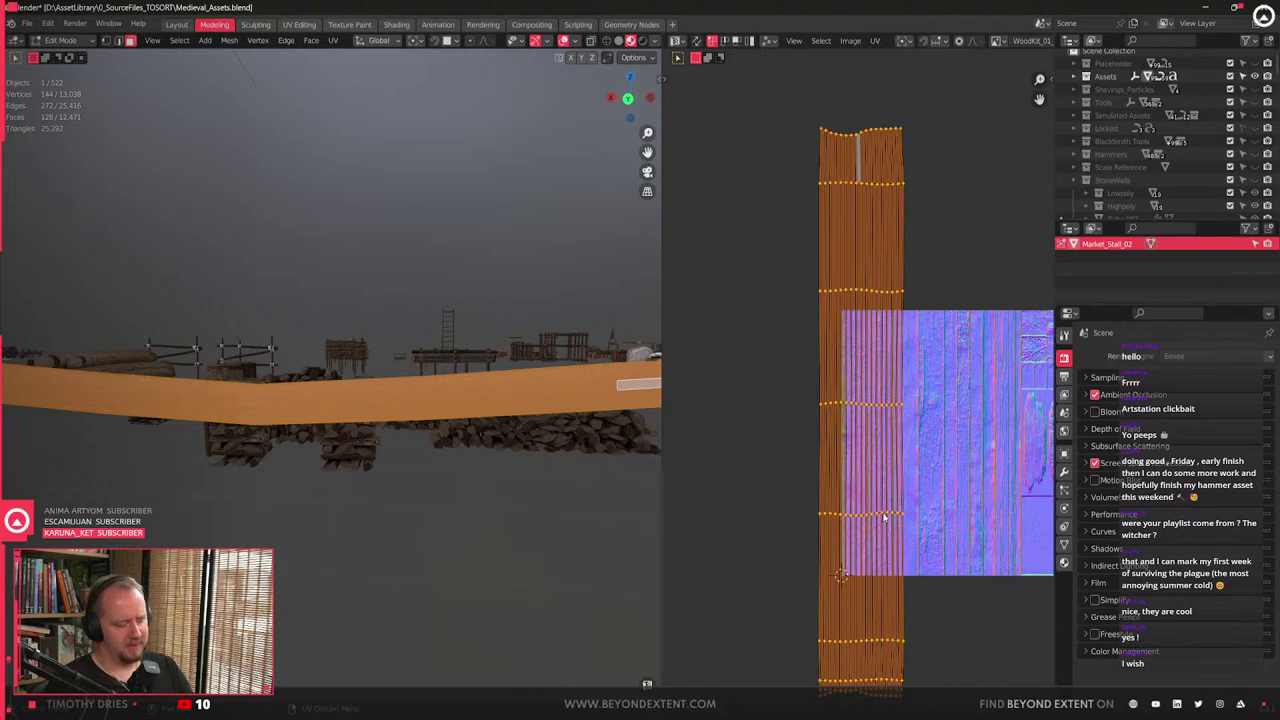
{"action": "key", "text": "n"}
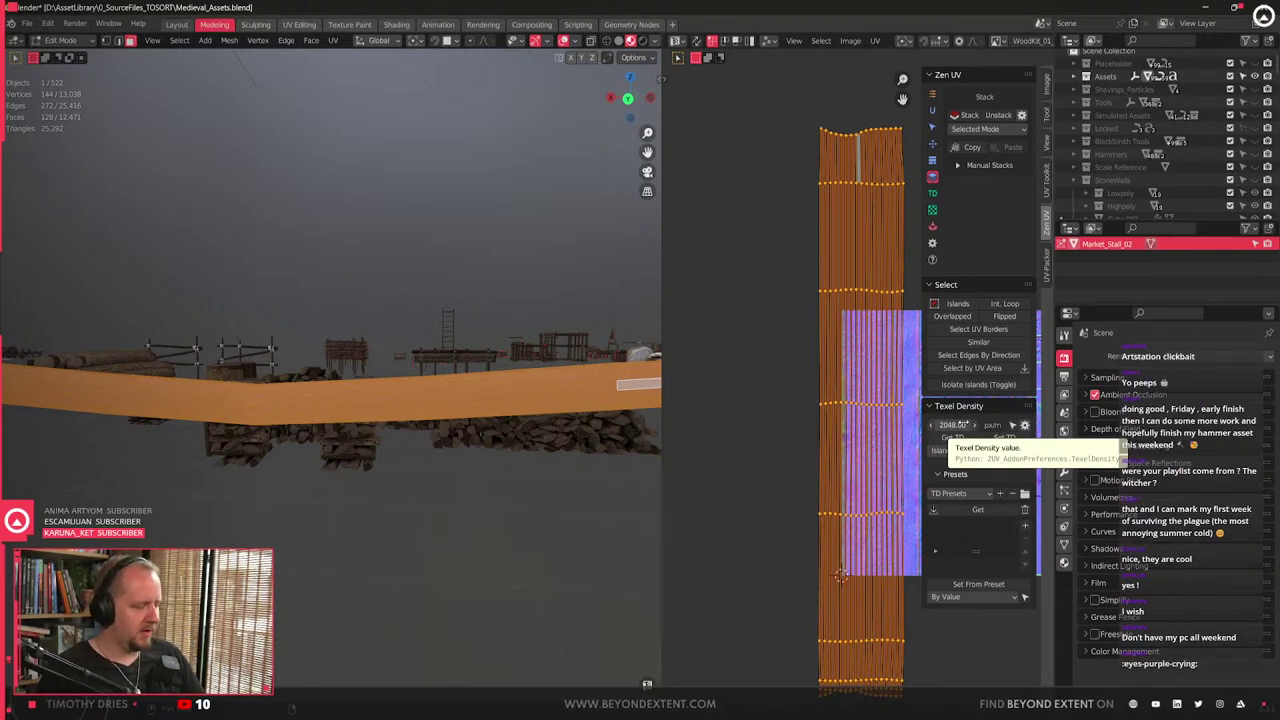
{"action": "left_click", "coordinate": [955, 425]}
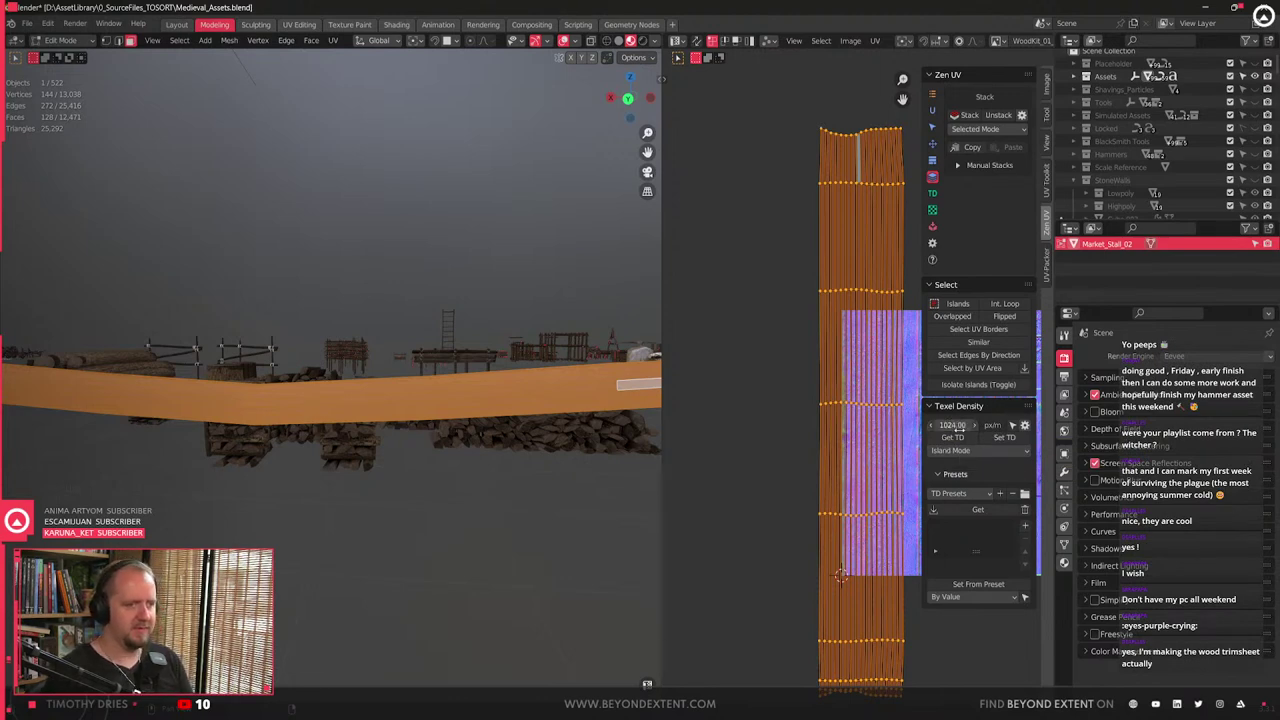
{"action": "mouse_move", "coordinate": [408, 537]}
{"action": "middle_mouse_down"}
{"action": "mouse_move", "coordinate": [465, 543]}
{"action": "mouse_move", "coordinate": [440, 530]}
{"action": "mouse_move", "coordinate": [456, 515]}
{"action": "mouse_move", "coordinate": [421, 519]}
{"action": "middle_mouse_up"}
{"action": "key", "text": "q"}
{"action": "left_click", "coordinate": [897, 417]}
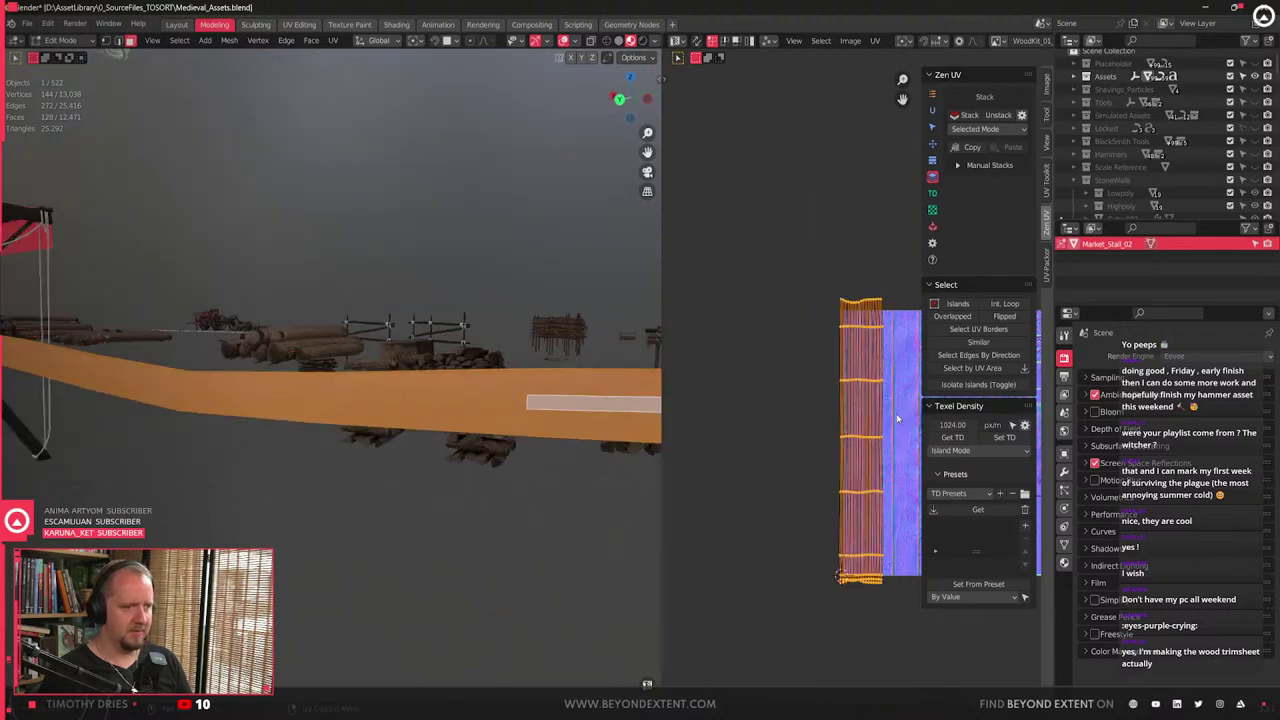
- Scale the rail's UV strip down slightly and move it about 0.13 along U onto the wood planks of the trim sheet
{"action": "middle_click_drag", "start_coordinate": [903, 445], "coordinate": [797, 408], "text": "shift"}
{"action": "scroll", "coordinate": [796, 408], "scroll_direction": "up", "scroll_amount": 2}
{"action": "key", "text": "s"}
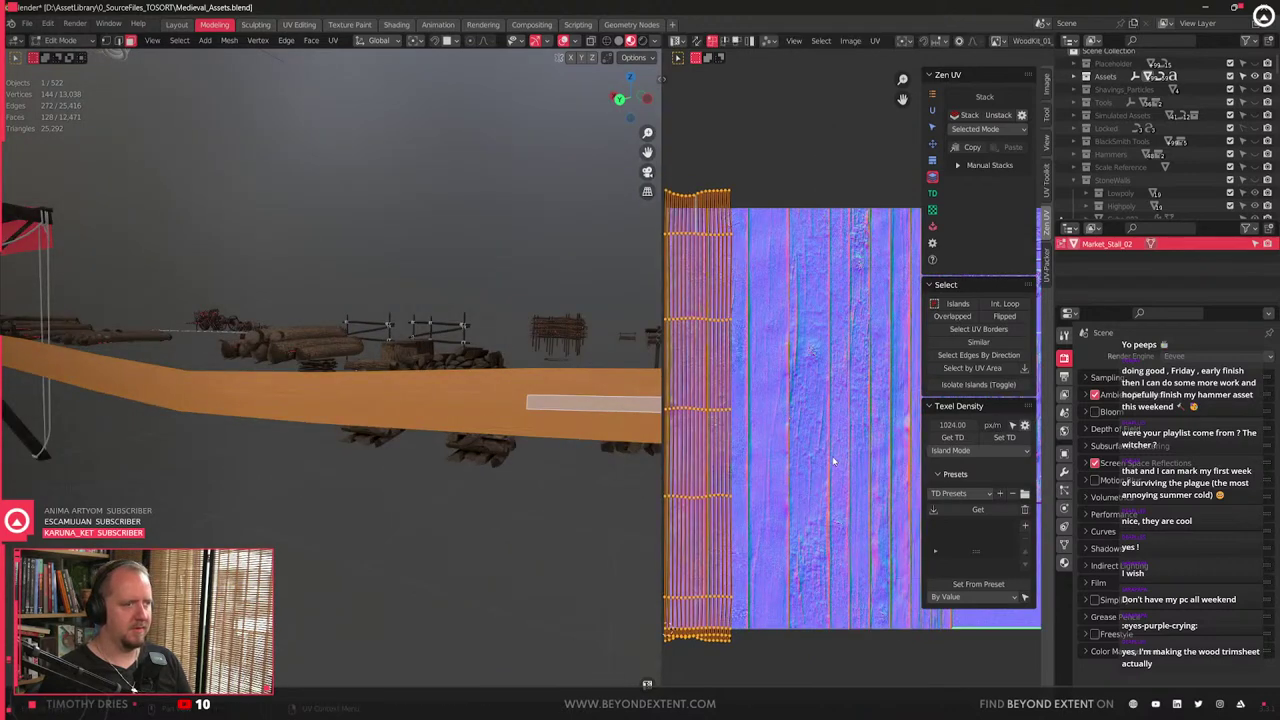
{"action": "left_click", "coordinate": [818, 455]}
{"action": "key", "text": "g"}
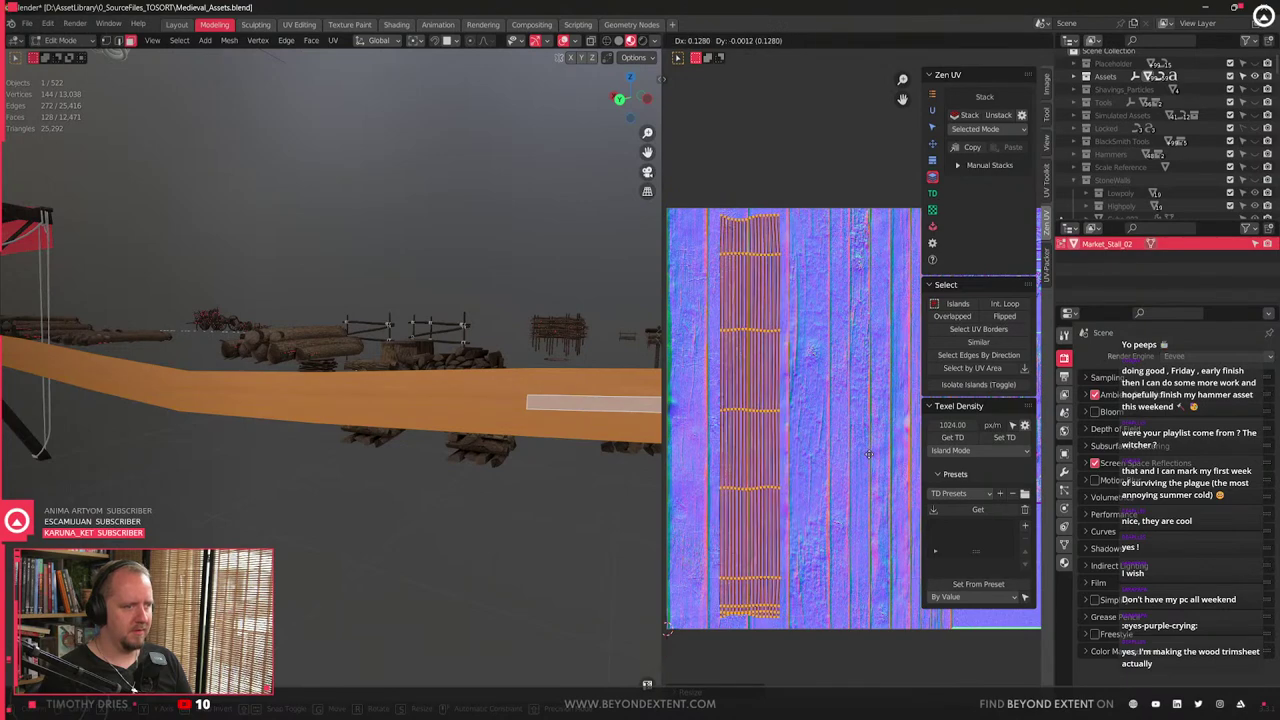
{"action": "left_click", "coordinate": [870, 459]}
{"action": "scroll", "coordinate": [745, 430], "scroll_direction": "up", "scroll_amount": 2}
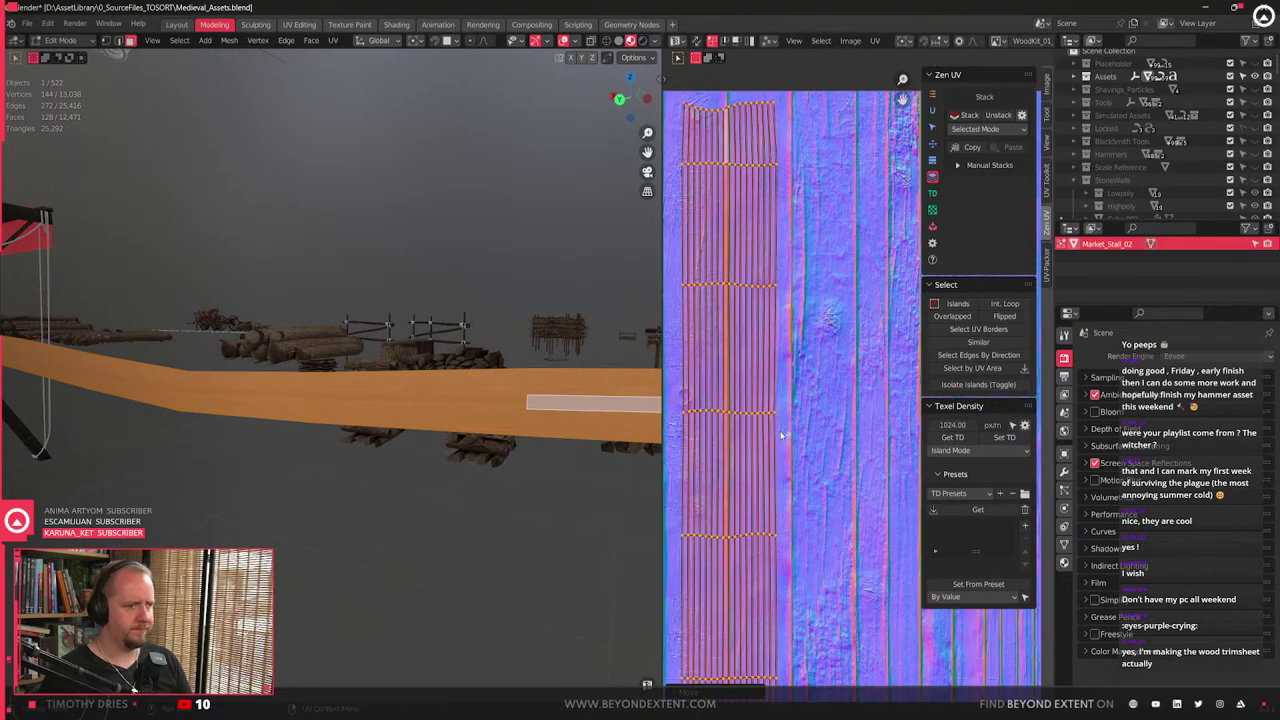
{"action": "key", "text": "n"}
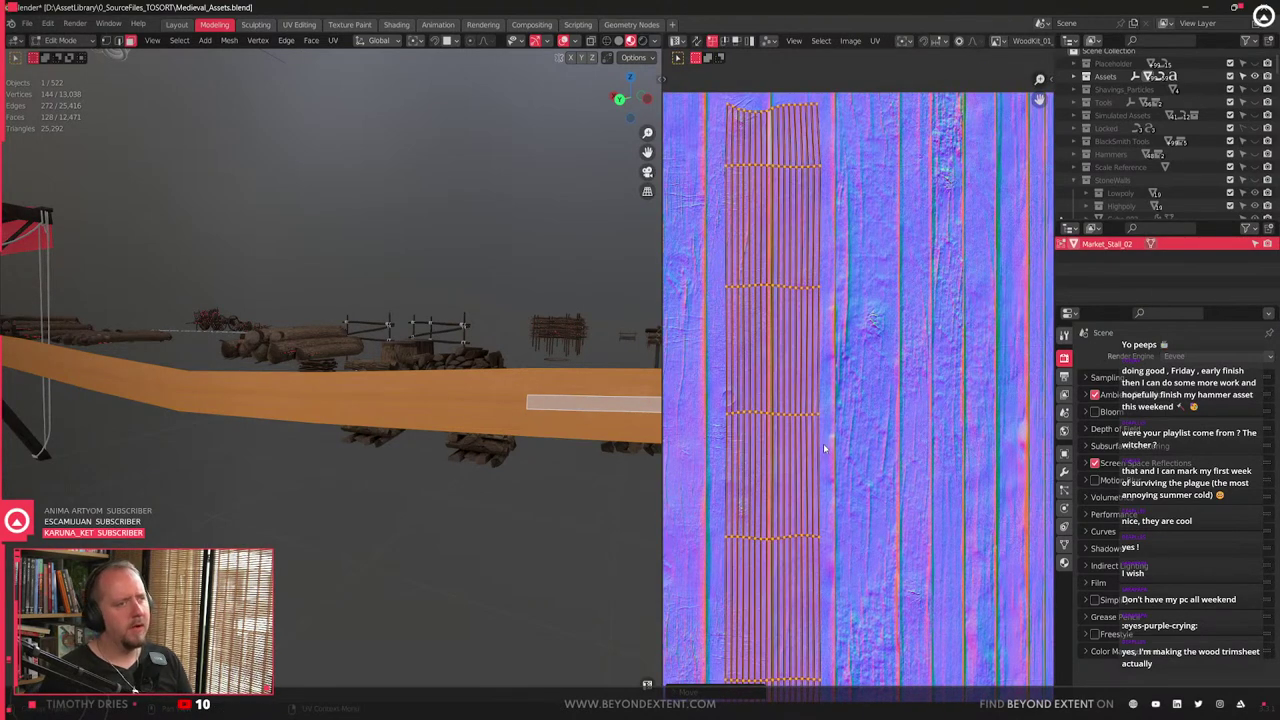
- Select the lengthwise edge loop running along the rail's side from its open end
{"action": "middle_click_drag", "start_coordinate": [535, 466], "coordinate": [420, 440]}
{"action": "scroll", "coordinate": [438, 467], "scroll_direction": "down", "scroll_amount": 1}
{"action": "left_click", "coordinate": [375, 408]}
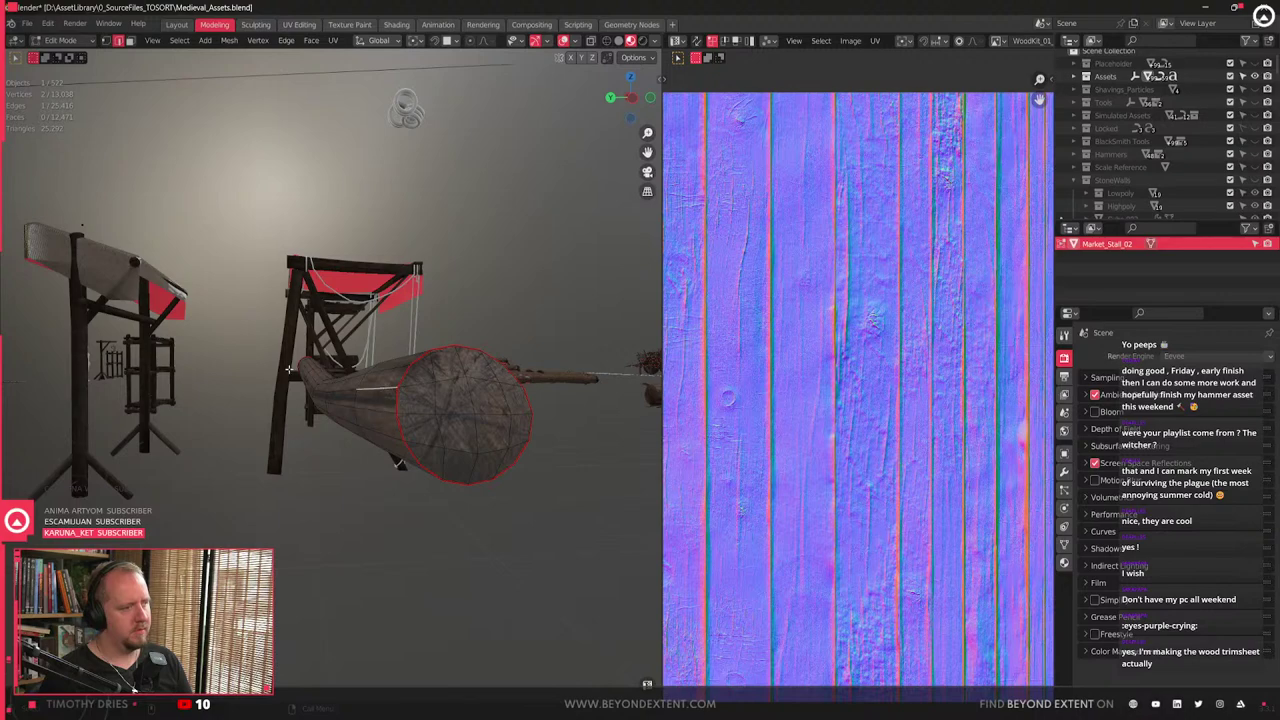
{"action": "middle_click_drag", "start_coordinate": [289, 369], "coordinate": [279, 398]}
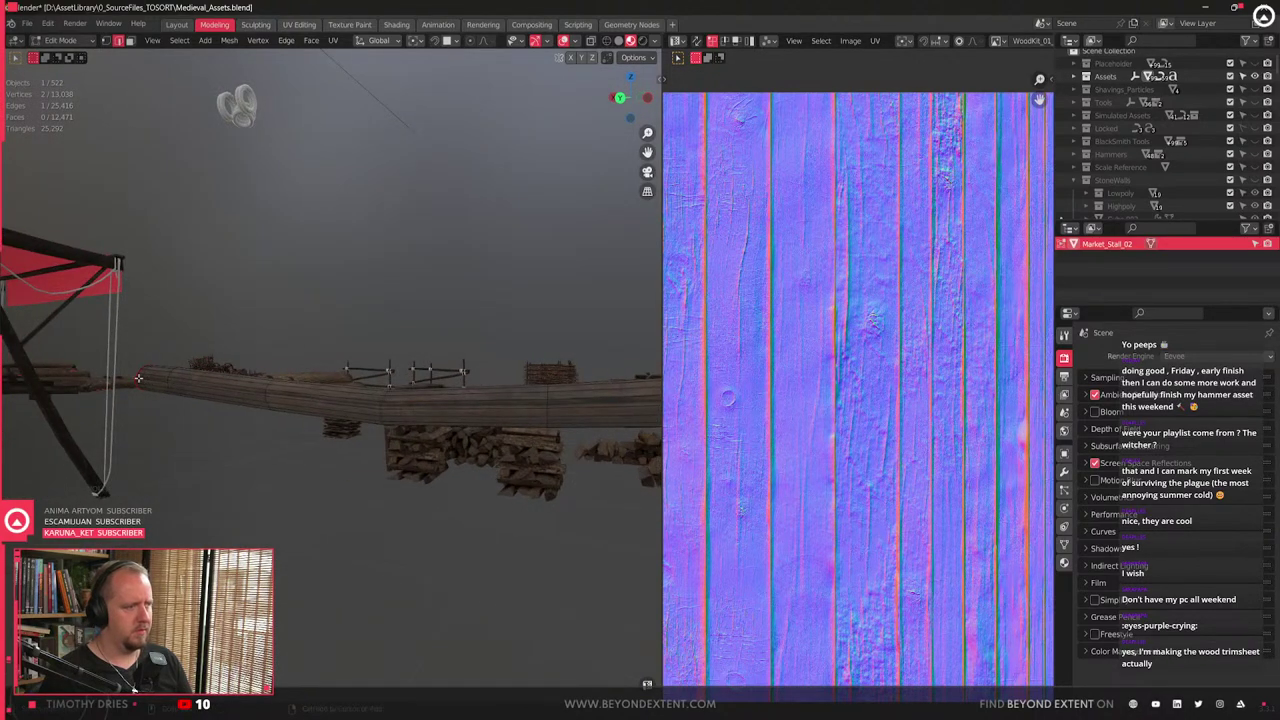
{"action": "middle_click_drag", "start_coordinate": [138, 378], "coordinate": [342, 439]}
{"action": "scroll", "coordinate": [342, 439], "scroll_direction": "up", "scroll_amount": 5}
{"action": "middle_click_drag", "start_coordinate": [210, 470], "coordinate": [318, 415], "text": "shift"}
{"action": "left_click", "coordinate": [316, 406], "text": "alt"}
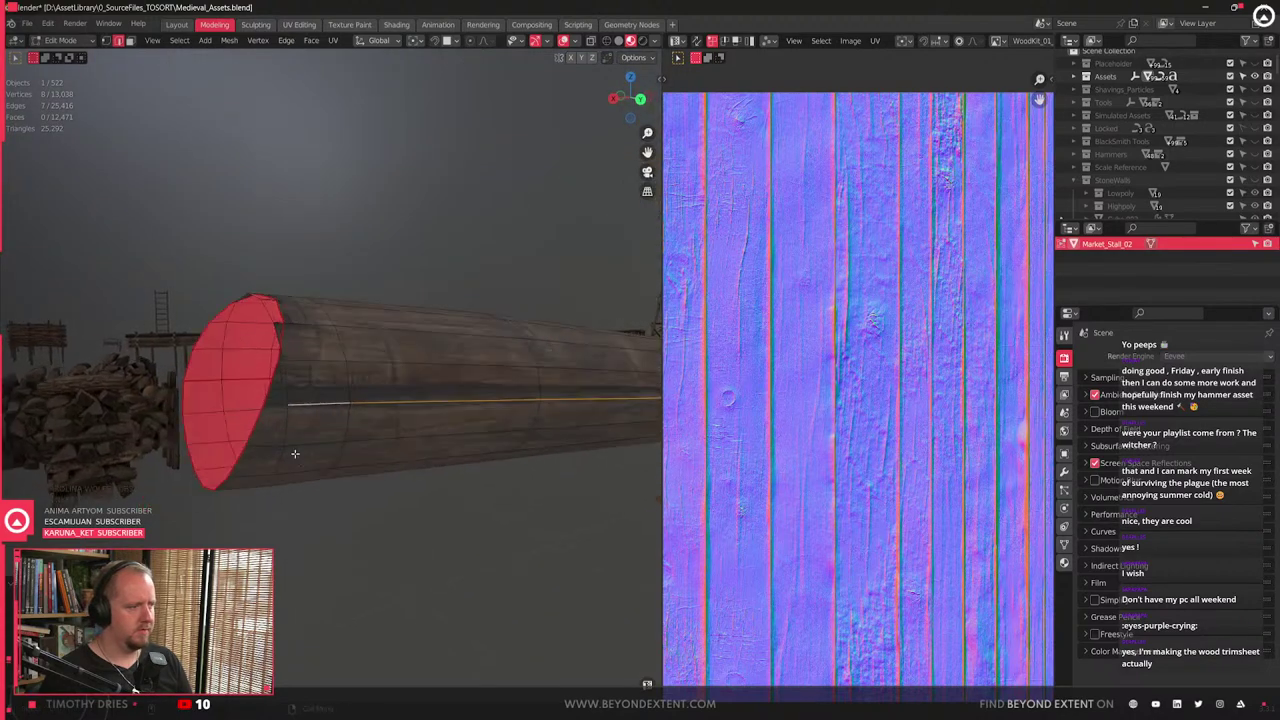
- Reveal all hidden geometry, select the linked log with the cut end, and check the stall in Object Mode
{"action": "scroll", "coordinate": [295, 454], "scroll_direction": "up", "scroll_amount": 2}
{"action": "key", "text": "a"}
{"action": "key", "text": "alt+h"}
{"action": "left_click", "coordinate": [331, 385]}
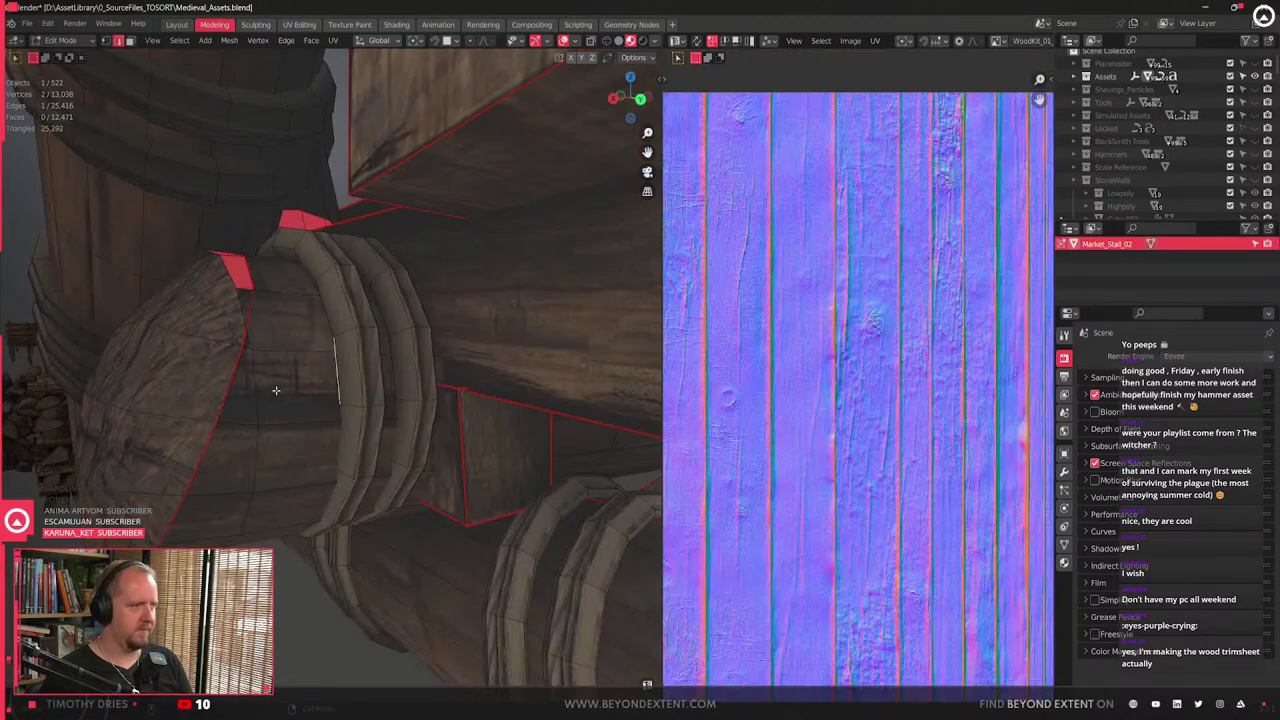
{"action": "key", "text": "l"}
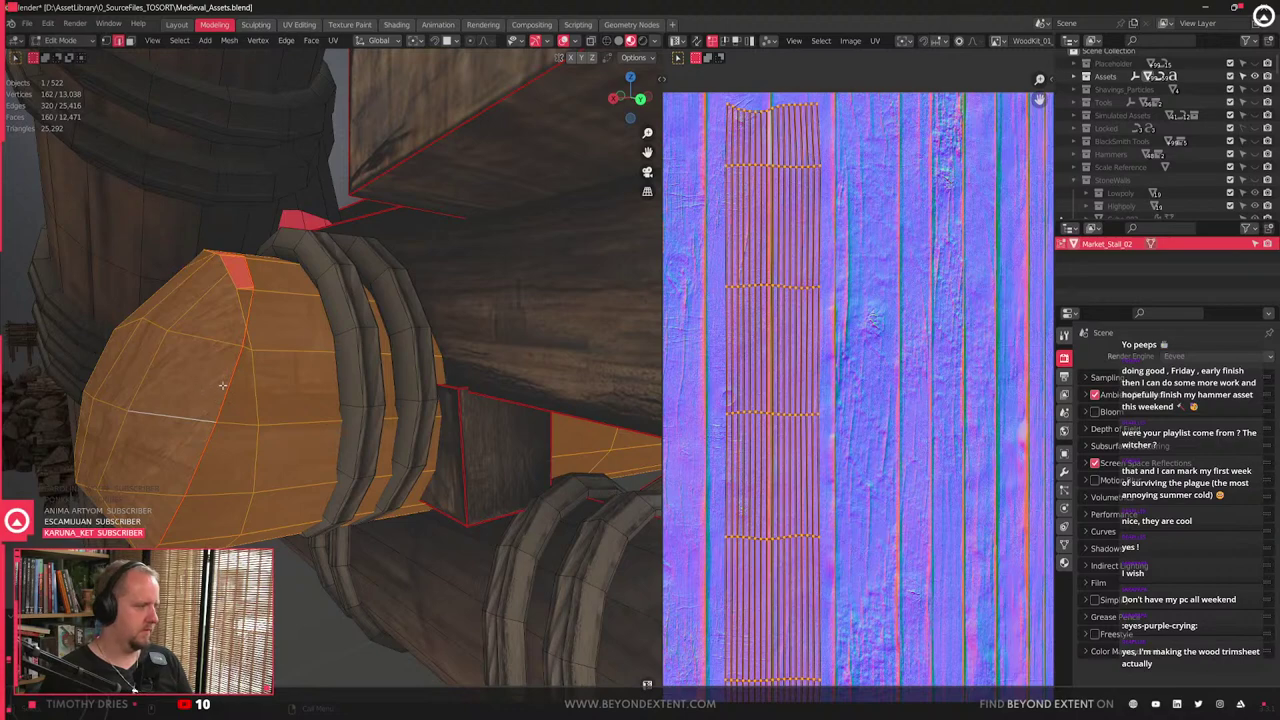
{"action": "key", "text": "Tab"}
{"action": "scroll", "coordinate": [278, 389], "scroll_direction": "down", "scroll_amount": 3}
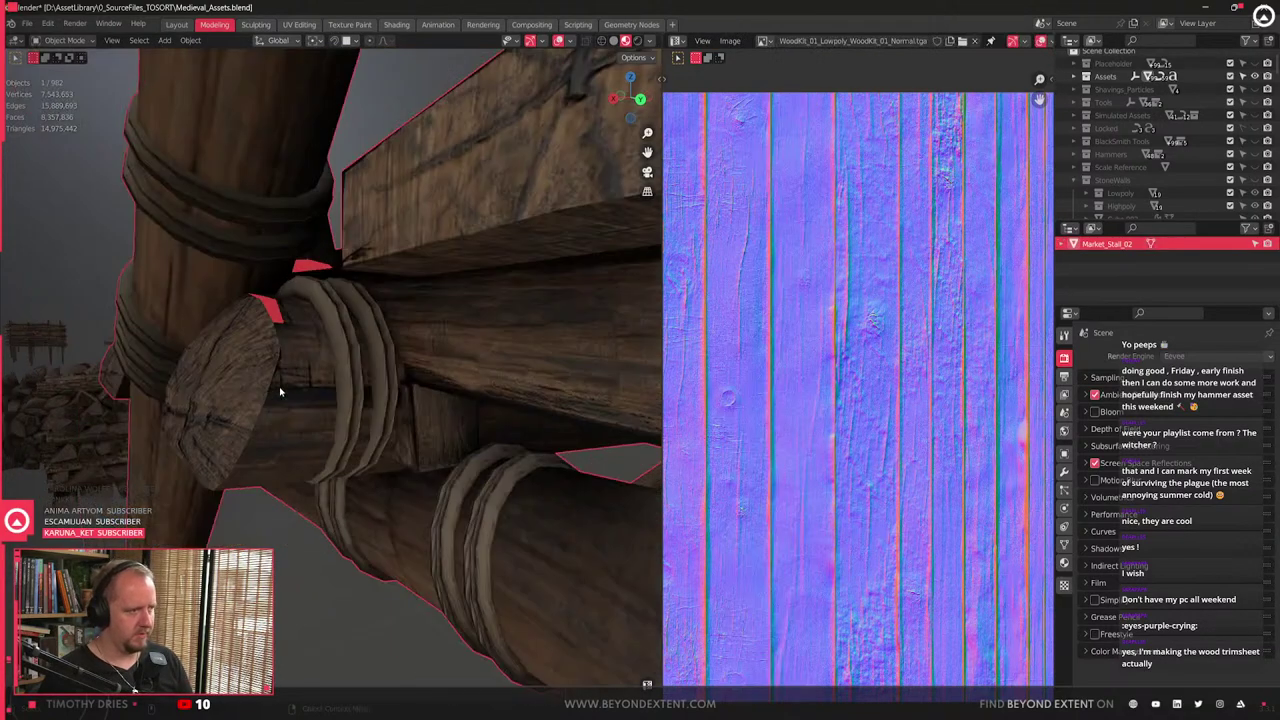
- Isolate the selected log in Edit Mode by hiding everything else, with vertex selection active
{"action": "key", "text": "Tab"}
{"action": "key", "text": "shift+h"}
{"action": "middle_click_drag", "start_coordinate": [283, 388], "coordinate": [286, 365]}
{"action": "key", "text": "1"}
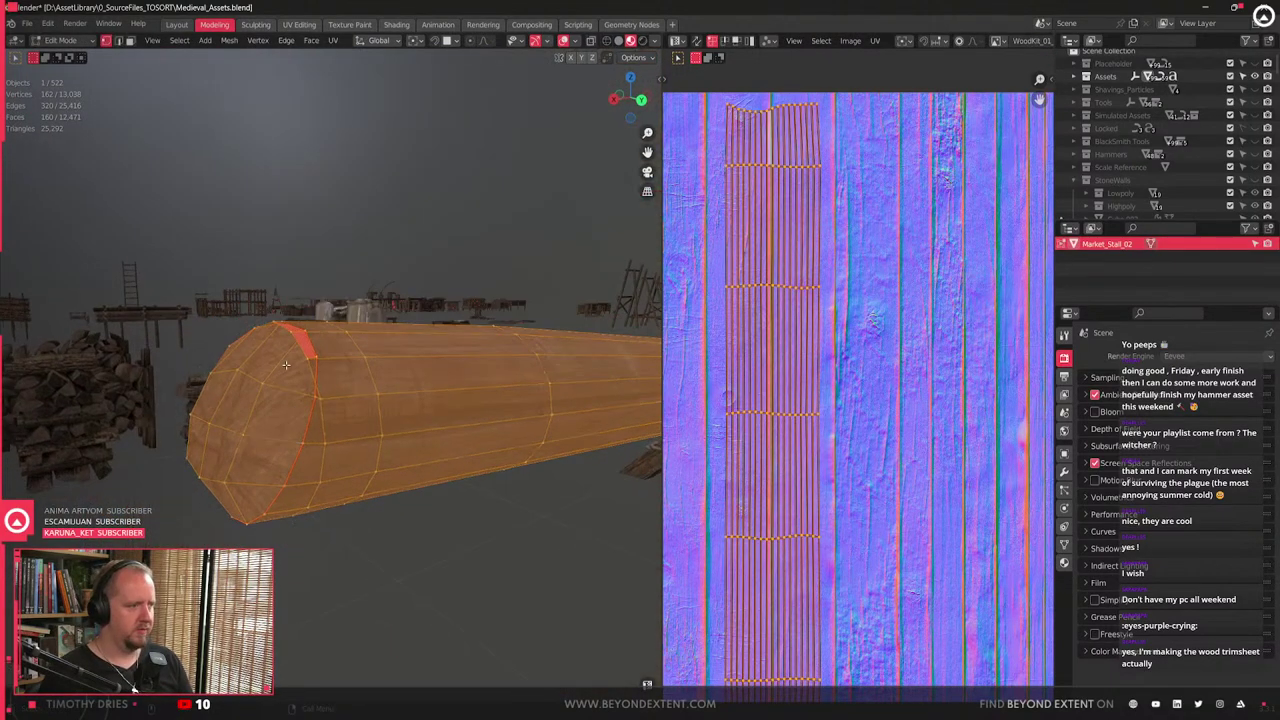
- Try to merge the two selected vertices at the gap in the log's end cap at their center
{"action": "left_click", "coordinate": [299, 347]}
{"action": "key", "text": "m"}
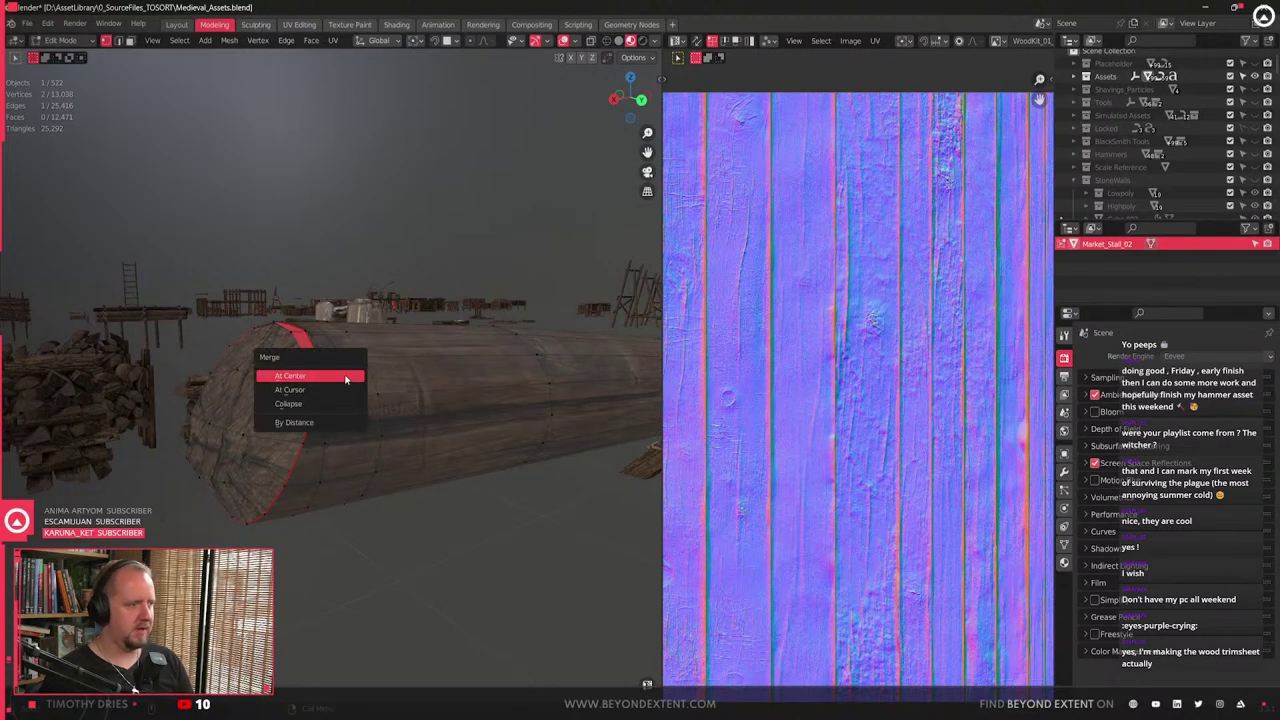
{"action": "left_click", "coordinate": [347, 377]}
- Dissolve the edge loop that runs around the log just behind its cut end
{"action": "key", "text": "x"}
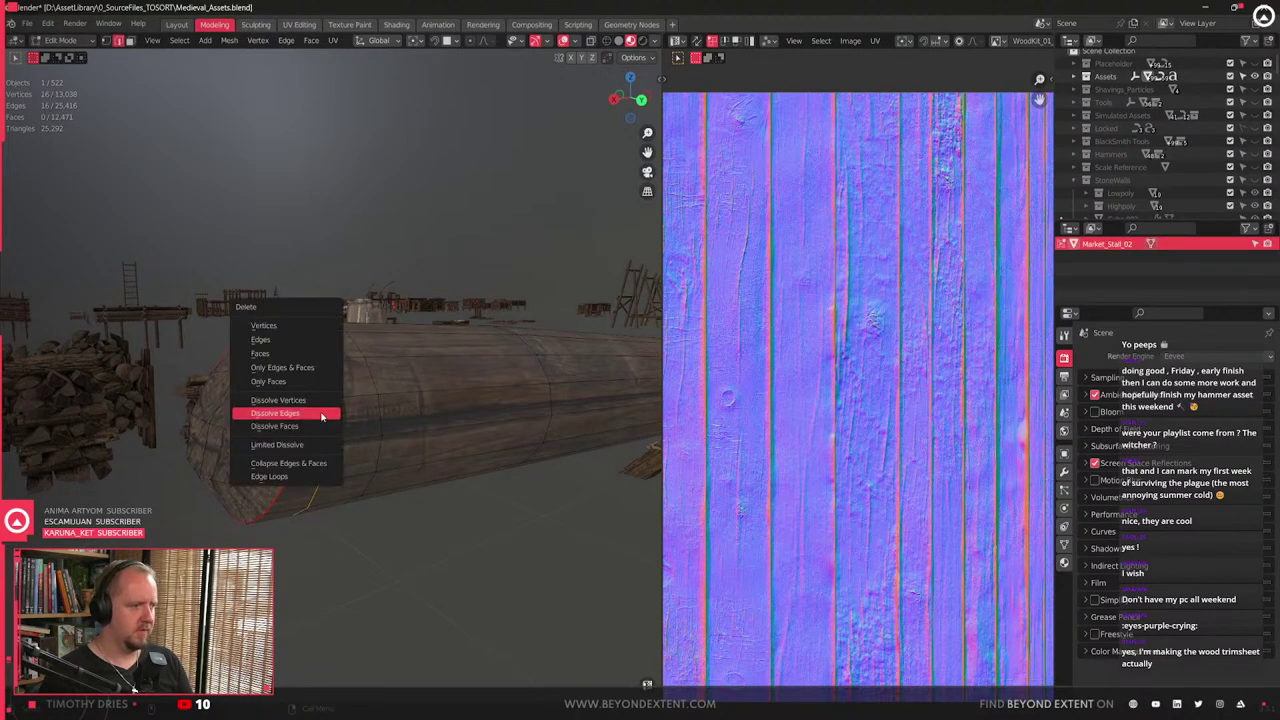
{"action": "left_click", "coordinate": [319, 414]}
{"action": "middle_click_drag", "start_coordinate": [429, 483], "coordinate": [500, 534]}
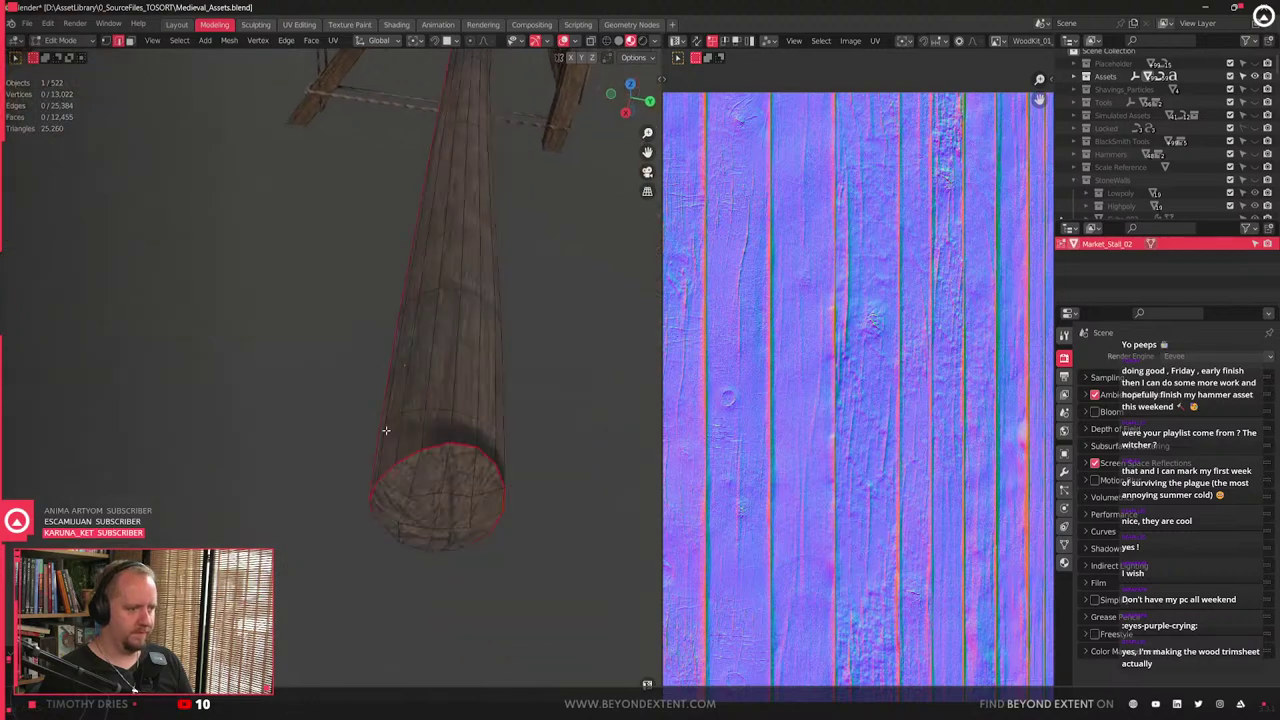
- Select the log's linked side faces and examine their UV island on the wood trim sheet
{"action": "scroll", "coordinate": [386, 431], "scroll_direction": "up", "scroll_amount": 4}
{"action": "middle_click_drag", "start_coordinate": [386, 431], "coordinate": [440, 433], "text": "shift"}
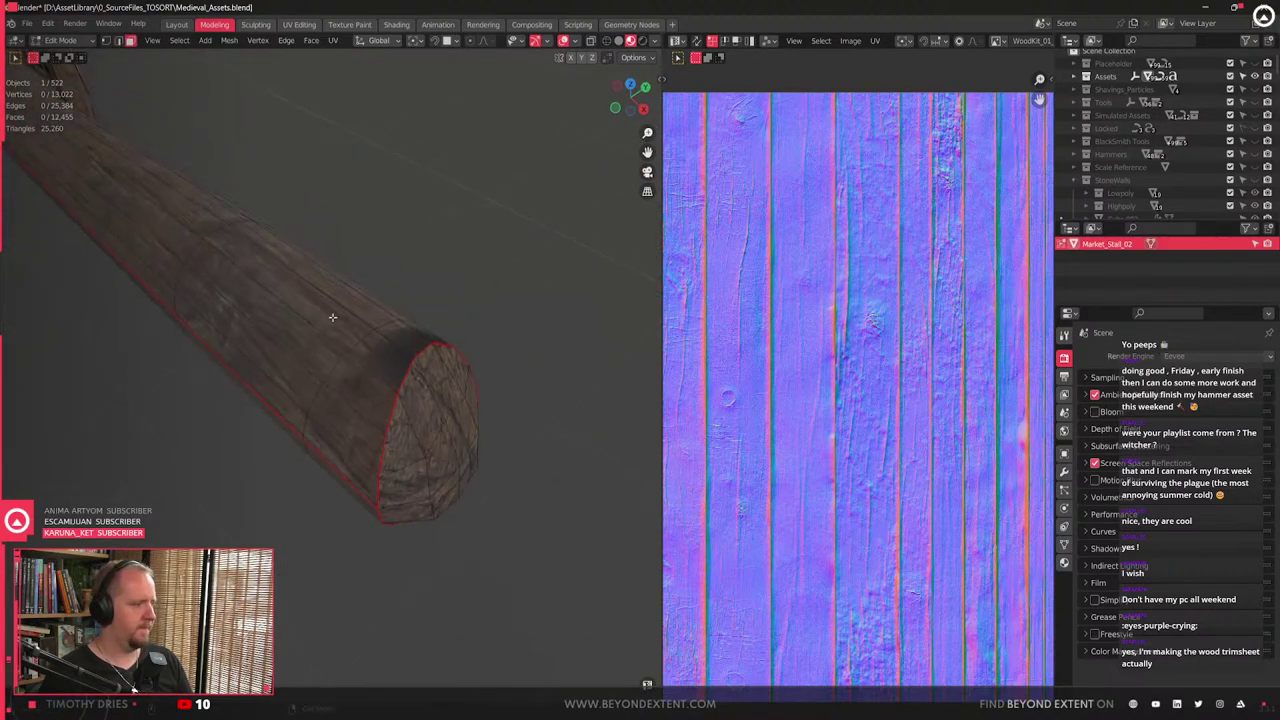
{"action": "middle_click_drag", "start_coordinate": [412, 337], "coordinate": [136, 304]}
{"action": "key", "text": "l"}
{"action": "scroll", "coordinate": [789, 352], "scroll_direction": "down", "scroll_amount": 4}
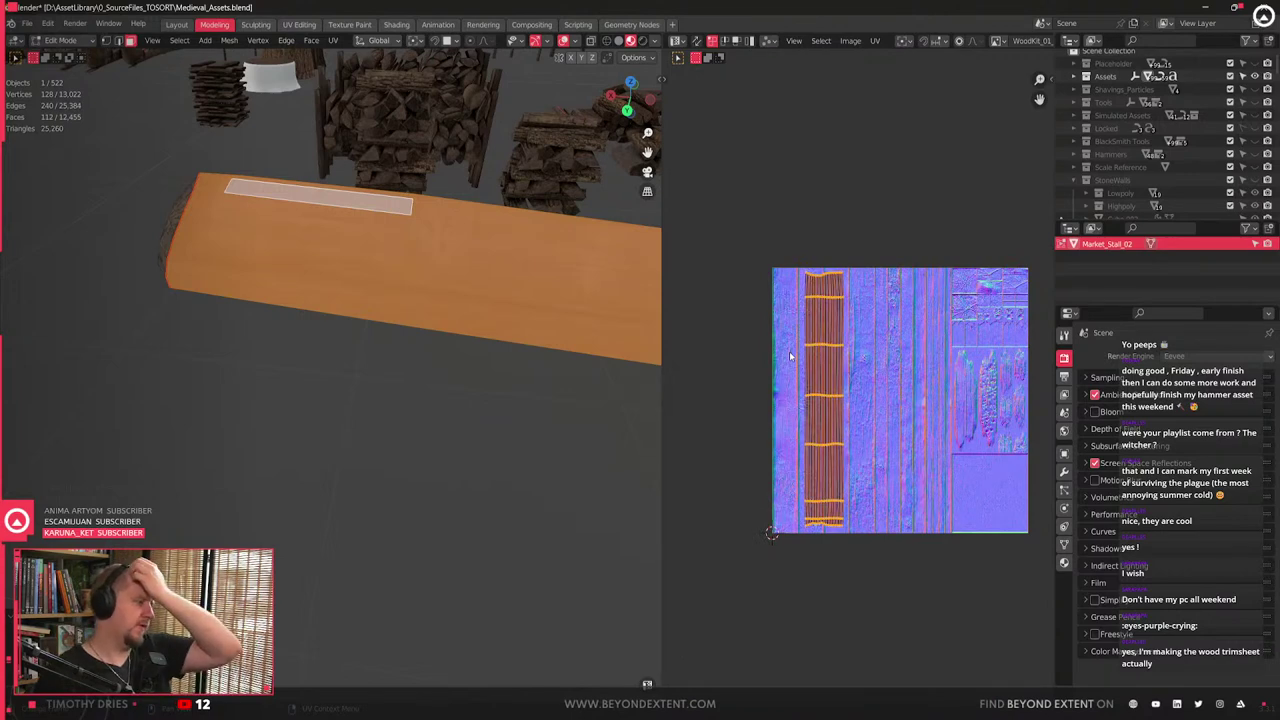
{"action": "scroll", "coordinate": [850, 400], "scroll_direction": "up", "scroll_amount": 3}
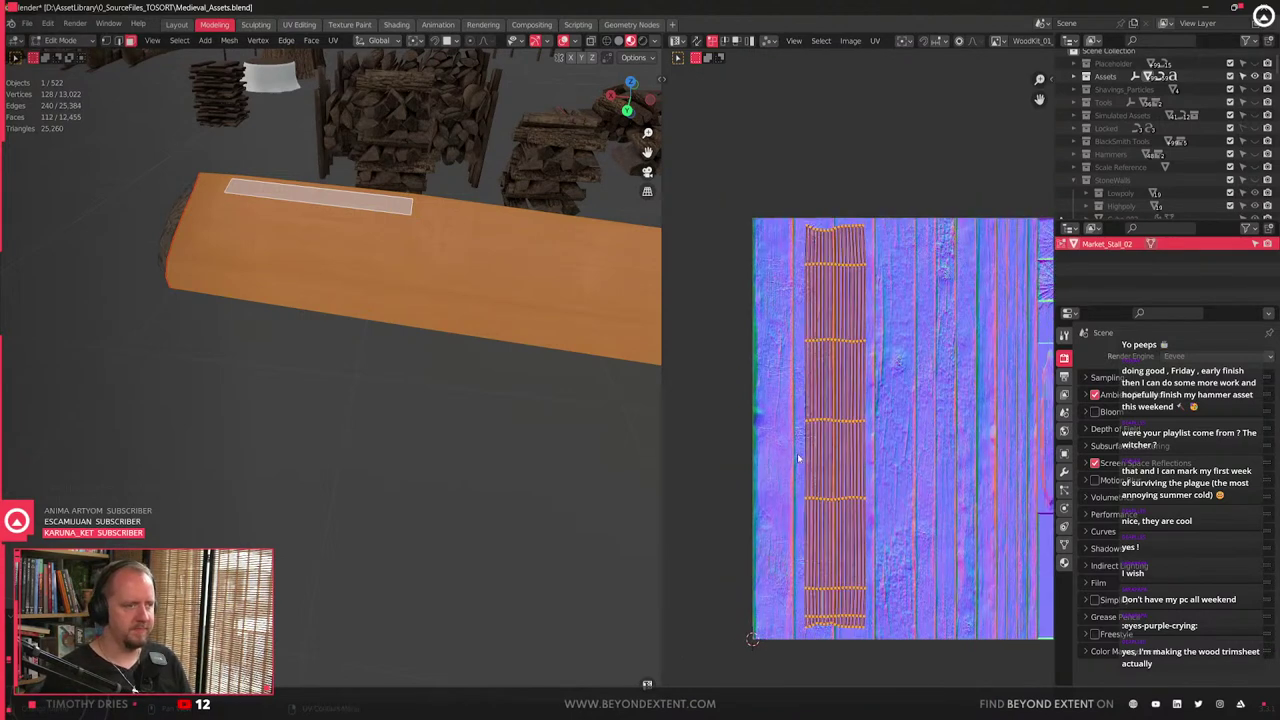
- Mark the lengthwise edge loop along the log's side as a seam to split its bark into two halves
{"action": "middle_click_drag", "start_coordinate": [400, 380], "coordinate": [365, 392]}
{"action": "middle_click_drag", "start_coordinate": [469, 346], "coordinate": [310, 418]}
{"action": "key", "text": "2"}
{"action": "left_click", "coordinate": [277, 284]}
{"action": "scroll", "coordinate": [310, 418], "scroll_direction": "down", "scroll_amount": 5}
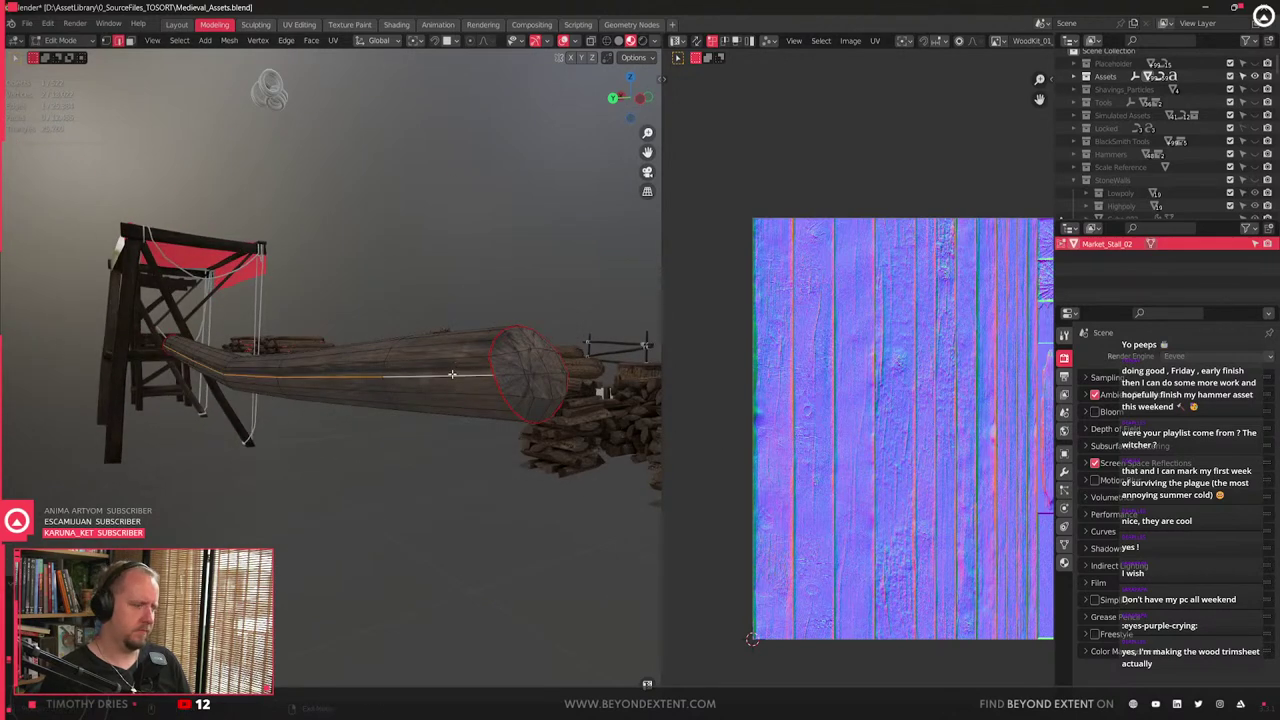
{"action": "right_click", "coordinate": [452, 374]}
{"action": "left_click", "coordinate": [450, 362]}
- Select the log's lower half and fit its UV island to one plank of the trim sheet, scaling it by about 1.18
{"action": "left_click", "coordinate": [411, 389]}
{"action": "key", "text": "l"}
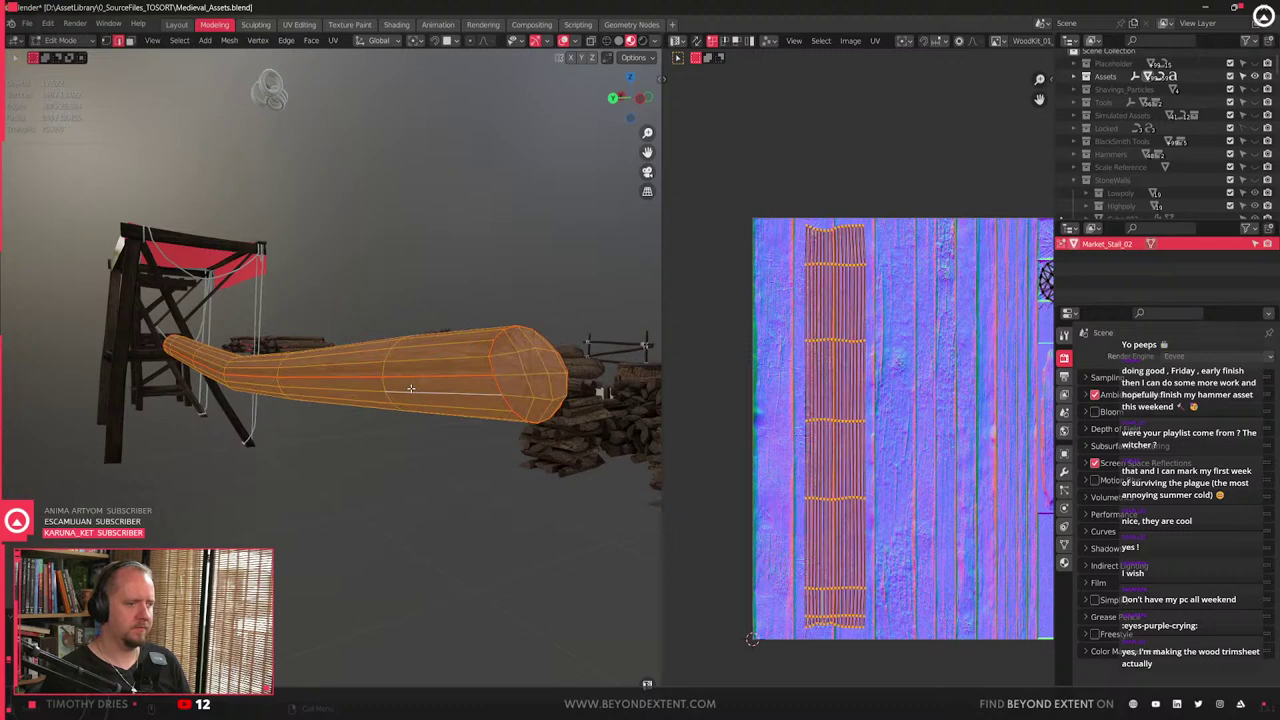
{"action": "key", "text": "3"}
{"action": "left_click", "coordinate": [411, 389]}
{"action": "key", "text": "l"}
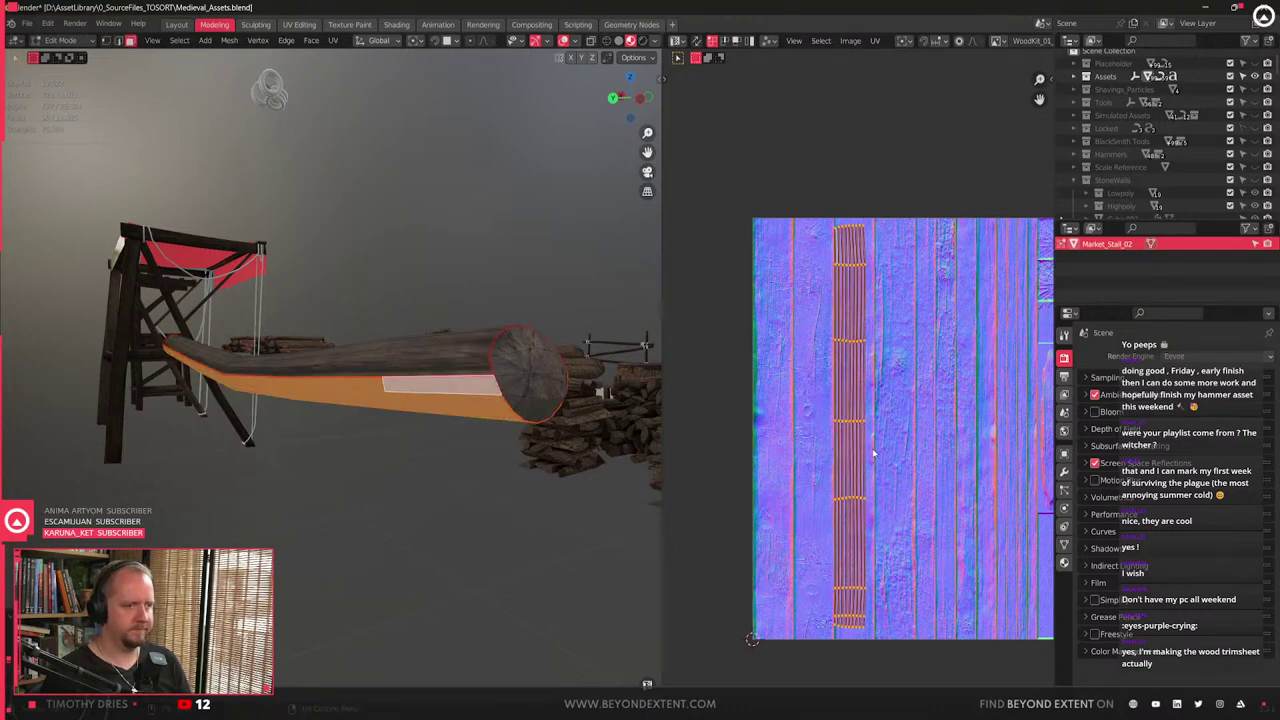
{"action": "scroll", "coordinate": [873, 453], "scroll_direction": "up", "scroll_amount": 2}
{"action": "key", "text": "s"}
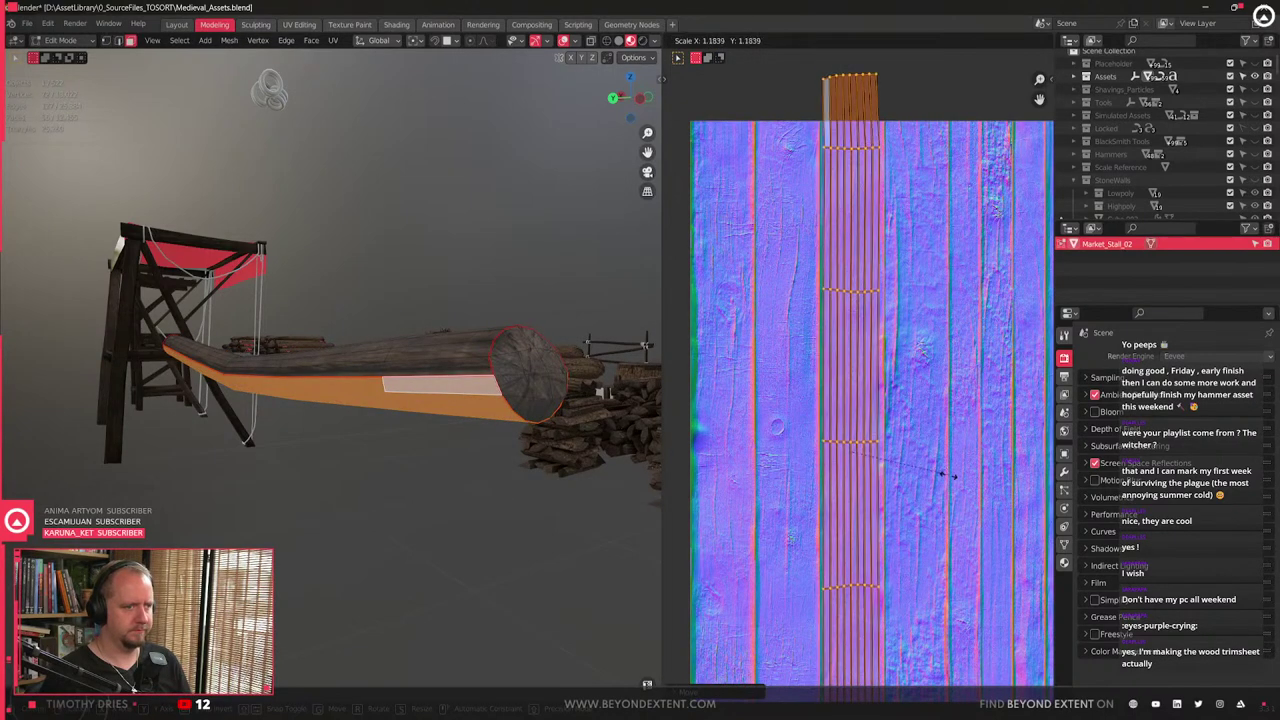
{"action": "left_click", "coordinate": [953, 477]}
- Select the log's upper half, move its UV island onto the neighbouring plank strip, and scale it up to the strip's width
{"action": "left_click", "coordinate": [452, 365]}
{"action": "key", "text": "ctrl+l"}
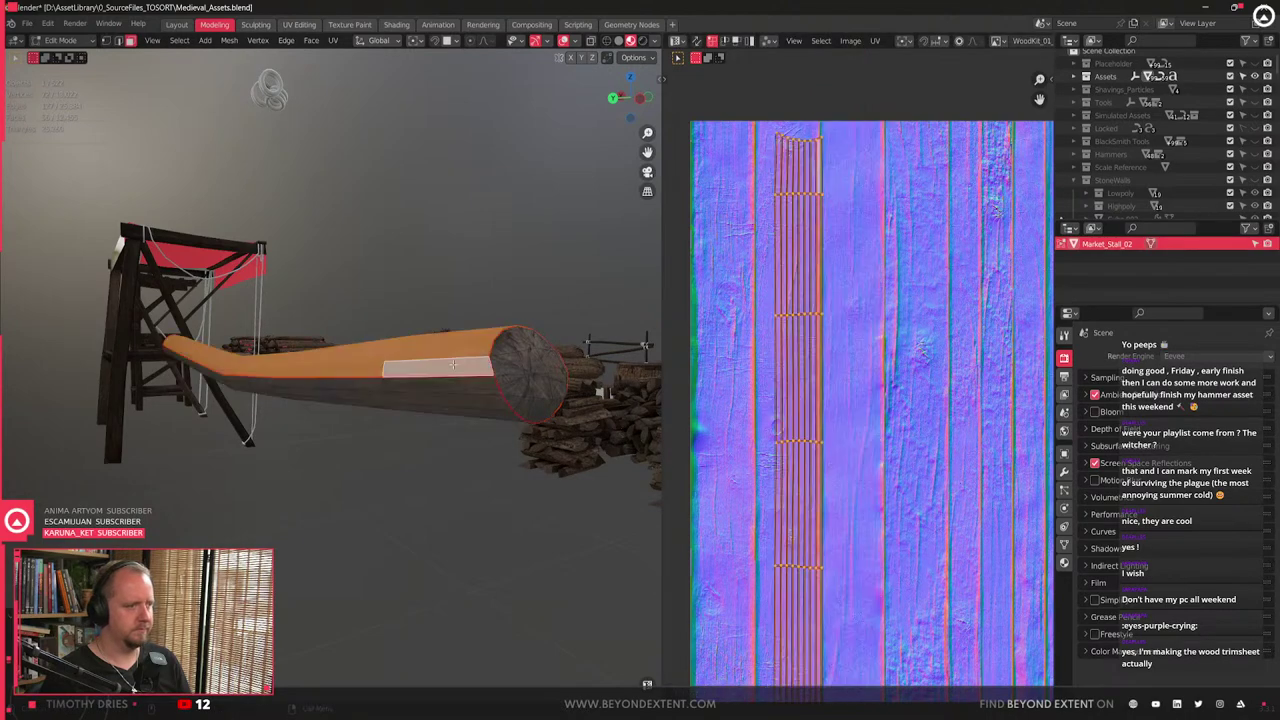
{"action": "key", "text": "s"}
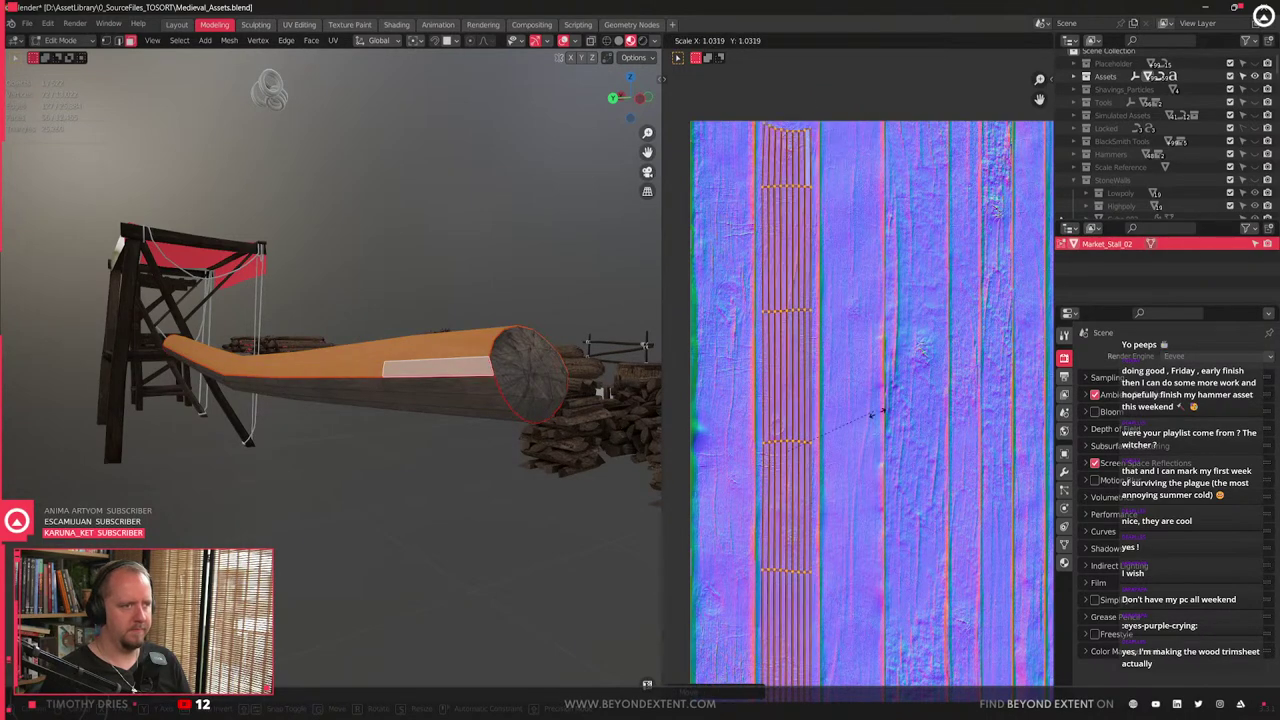
{"action": "left_click", "coordinate": [885, 420]}
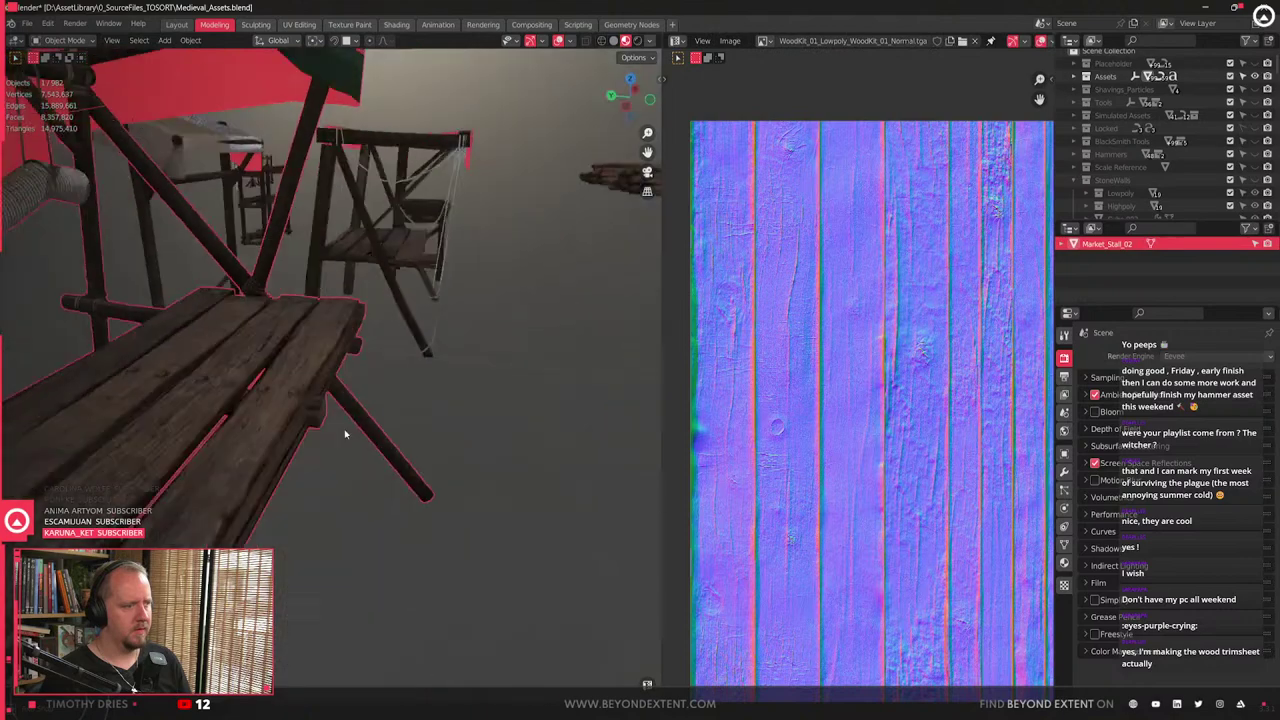
- Reveal the rest of the stall and delete the linked faces of the long square beam along the tabletop's outer edge
{"action": "middle_click_drag", "start_coordinate": [257, 445], "coordinate": [392, 467]}
{"action": "scroll", "coordinate": [392, 459], "scroll_direction": "up", "scroll_amount": 3}
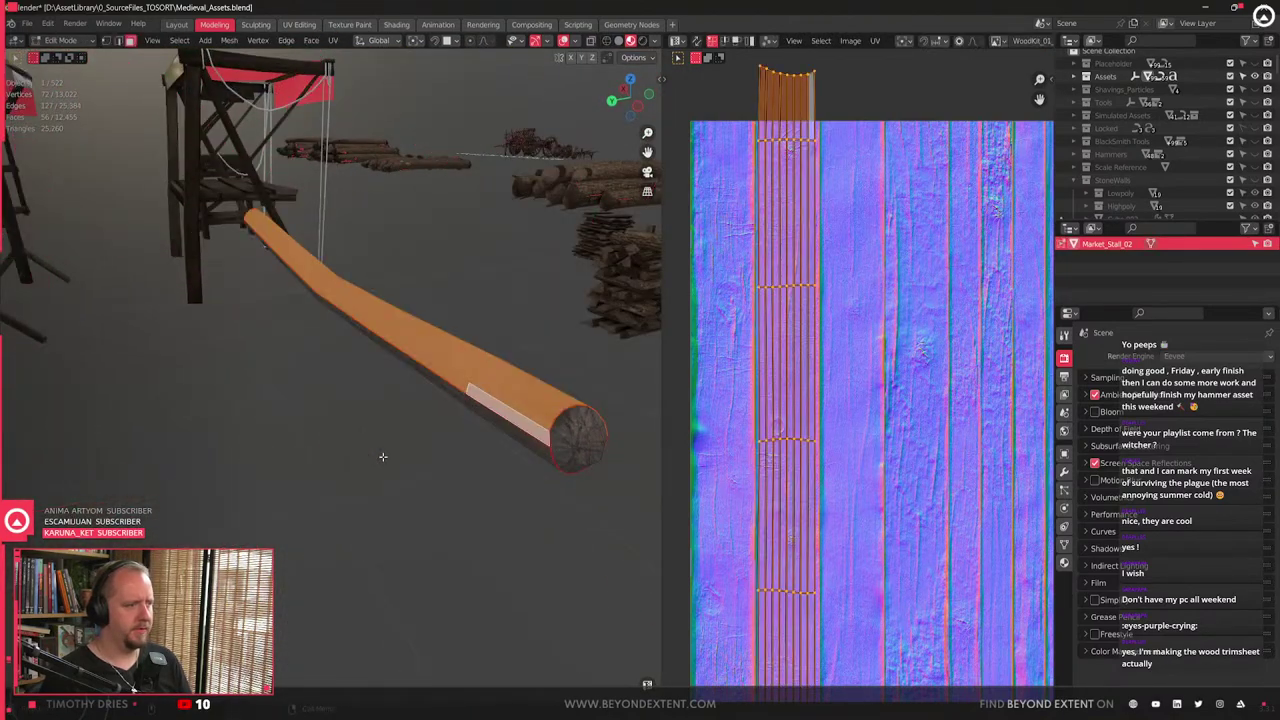
{"action": "key", "text": "alt+a"}
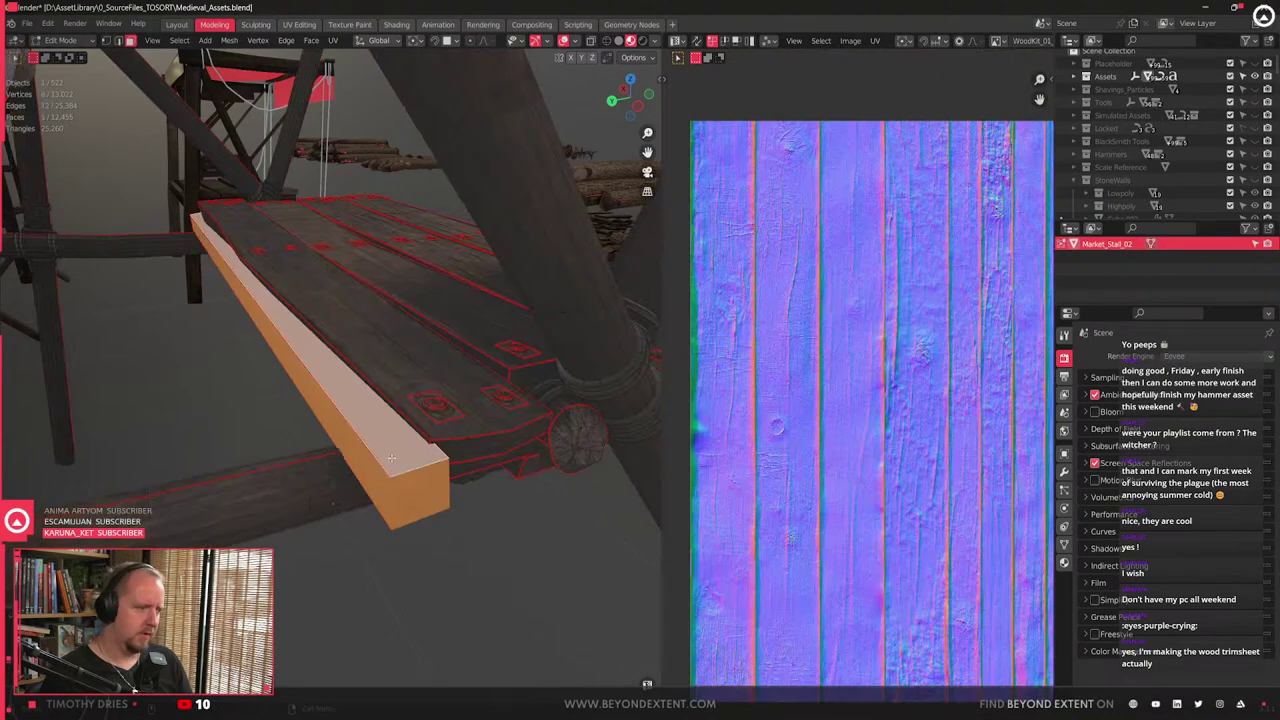
{"action": "key", "text": "x"}
{"action": "left_click", "coordinate": [352, 393]}
- Find and delete the leftover face of the removed square beam
{"action": "middle_click_drag", "start_coordinate": [352, 393], "coordinate": [336, 406]}
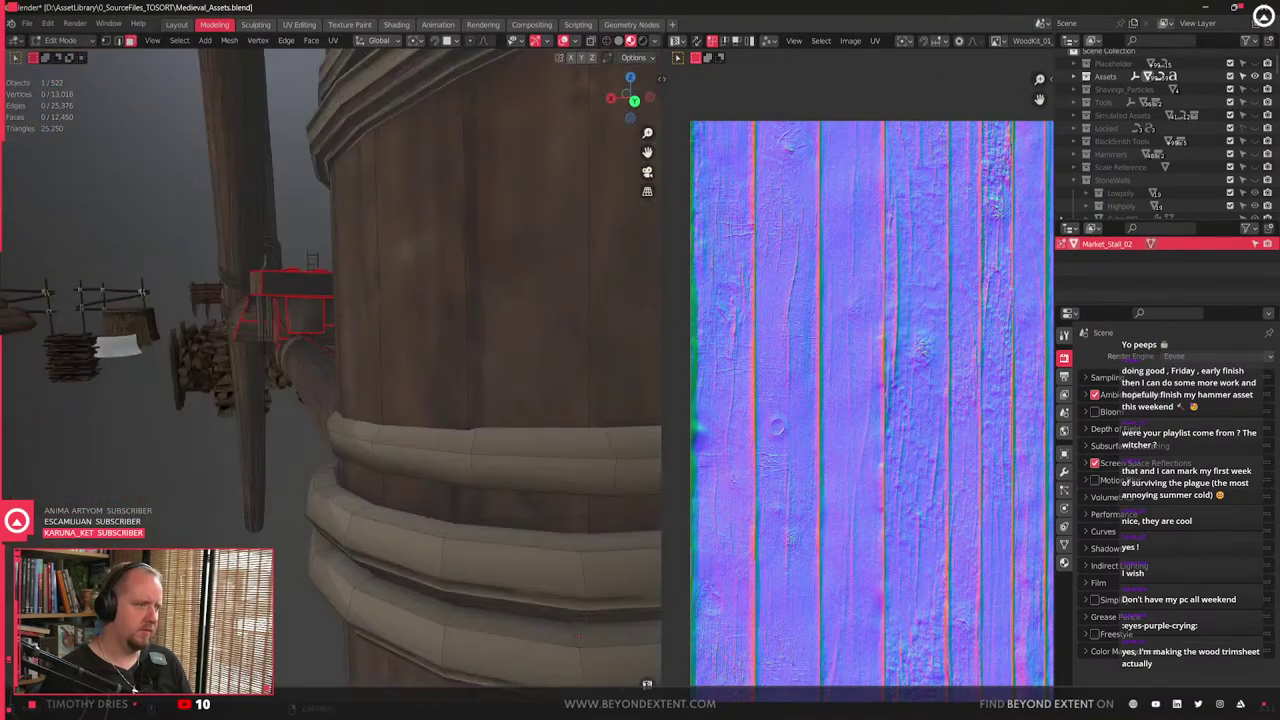
{"action": "left_click_drag", "start_coordinate": [302, 361], "coordinate": [366, 359]}
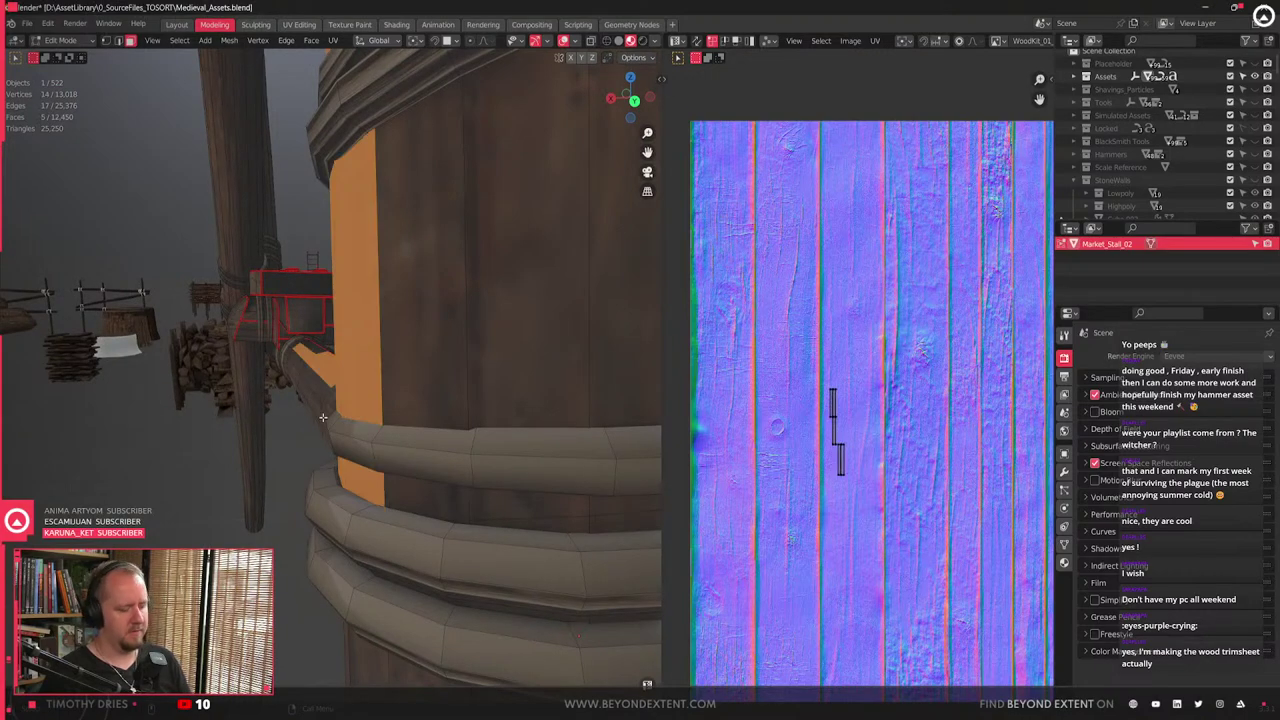
{"action": "key", "text": "n"}
{"action": "key", "text": "n"}
{"action": "scroll", "coordinate": [323, 417], "scroll_direction": "down", "scroll_amount": 6}
{"action": "middle_click_drag", "start_coordinate": [323, 417], "coordinate": [245, 347]}
{"action": "scroll", "coordinate": [365, 432], "scroll_direction": "up", "scroll_amount": 3}
{"action": "left_click", "coordinate": [384, 412]}
{"action": "left_click", "coordinate": [318, 407]}
{"action": "key", "text": "x"}
{"action": "left_click", "coordinate": [308, 407]}
- Inset the end faces of the square support beams by about 0.009 m and clear the seam marks on the inset edges
{"action": "middle_click_drag", "start_coordinate": [361, 383], "coordinate": [594, 566]}
{"action": "key", "text": "i"}
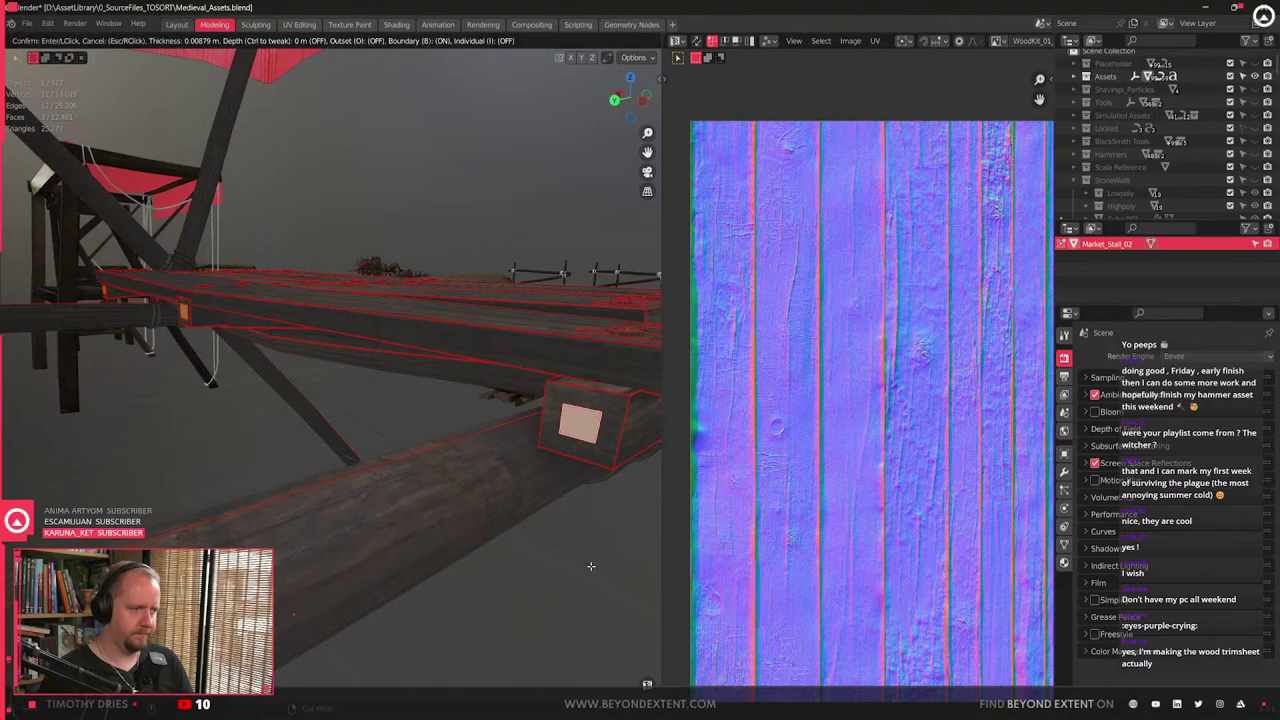
{"action": "left_click", "coordinate": [593, 566]}
{"action": "right_click", "coordinate": [584, 540]}
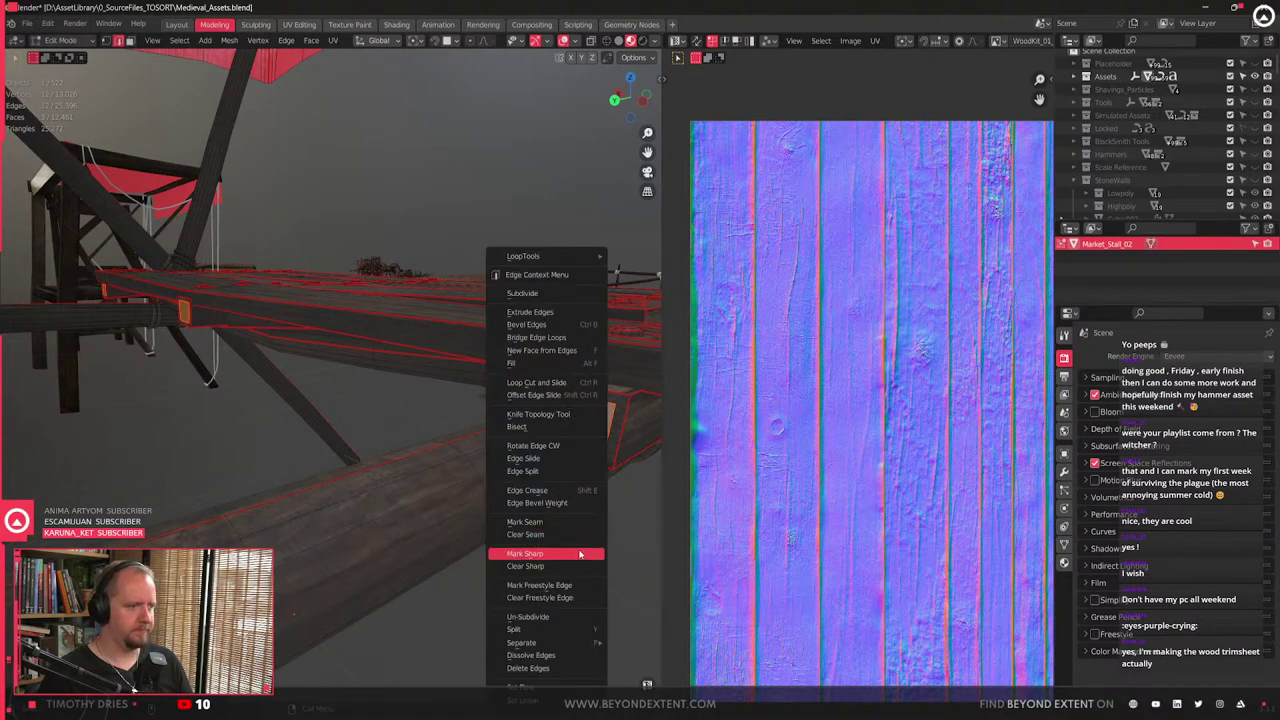
{"action": "left_click", "coordinate": [581, 543]}
{"action": "middle_click_drag", "start_coordinate": [578, 541], "coordinate": [399, 483]}
{"action": "right_click", "coordinate": [458, 468]}
{"action": "left_click", "coordinate": [450, 484]}
- Move the inset beam-end faces outward along the Y axis to bevel the beam ends
{"action": "key", "text": "g"}
{"action": "key", "text": "y"}
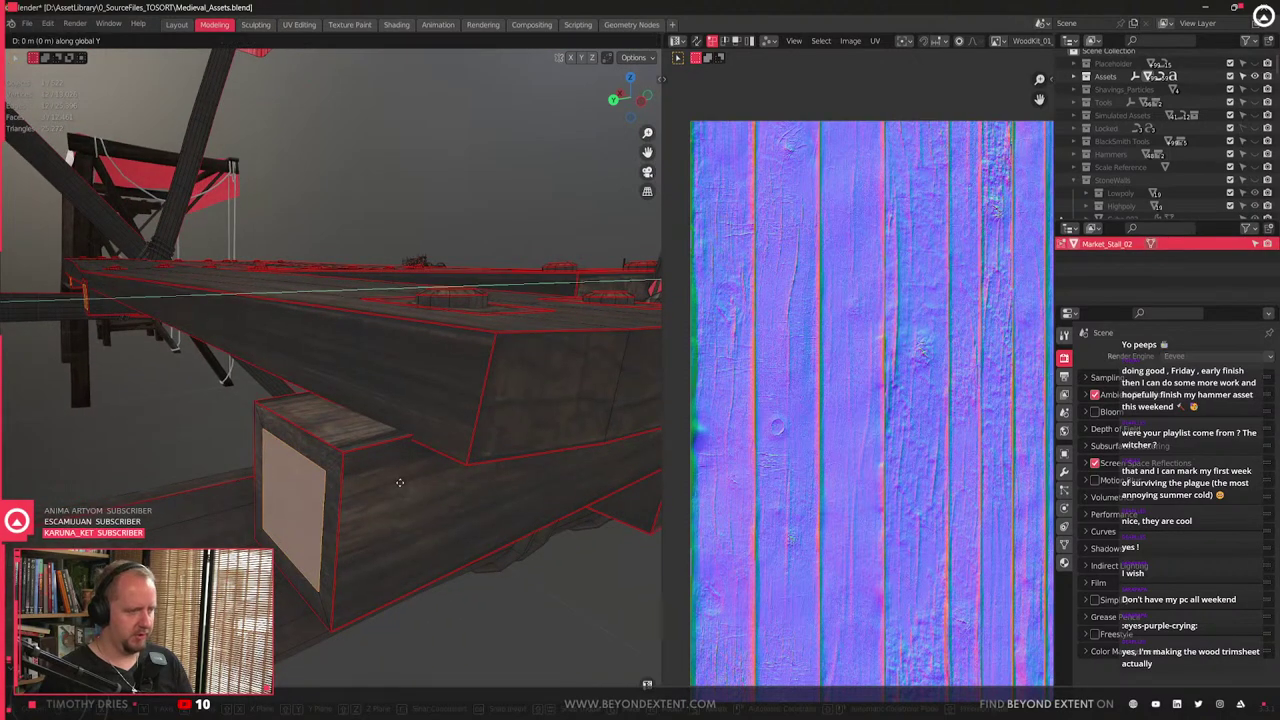
{"action": "left_click", "coordinate": [373, 499]}
{"action": "scroll", "coordinate": [273, 505], "scroll_direction": "down", "scroll_amount": 4}
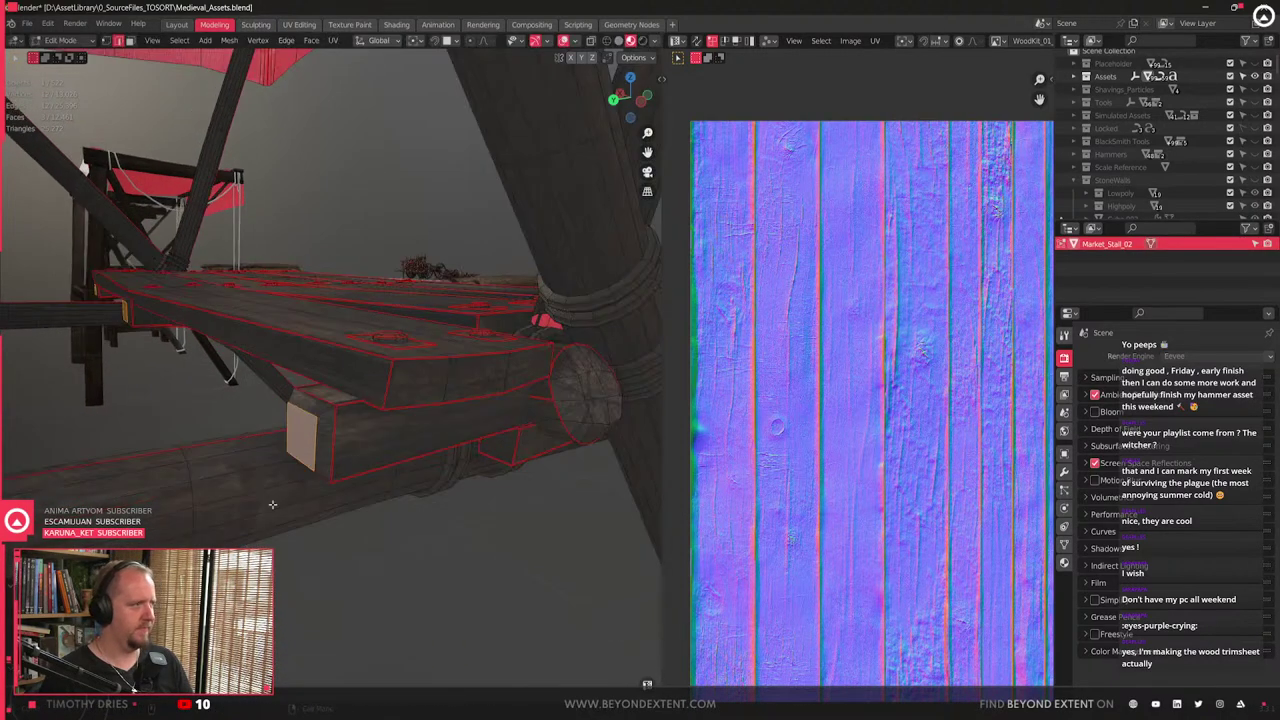
- Select the open edge loop of the round log beside the rope-bound posts and fill it with a cap face
{"action": "middle_click_drag", "start_coordinate": [273, 505], "coordinate": [321, 517]}
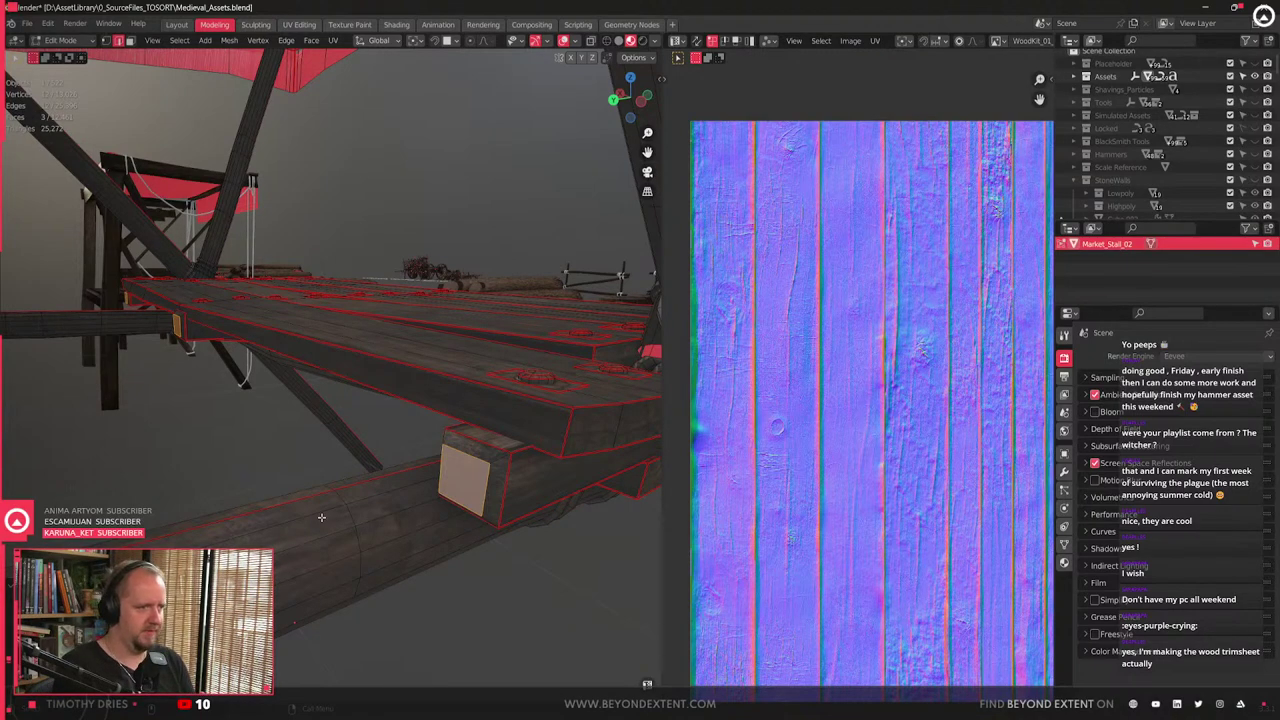
{"action": "scroll", "coordinate": [321, 517], "scroll_direction": "down", "scroll_amount": 4}
{"action": "middle_click_drag", "start_coordinate": [180, 489], "coordinate": [205, 497]}
{"action": "scroll", "coordinate": [205, 497], "scroll_direction": "up", "scroll_amount": 4}
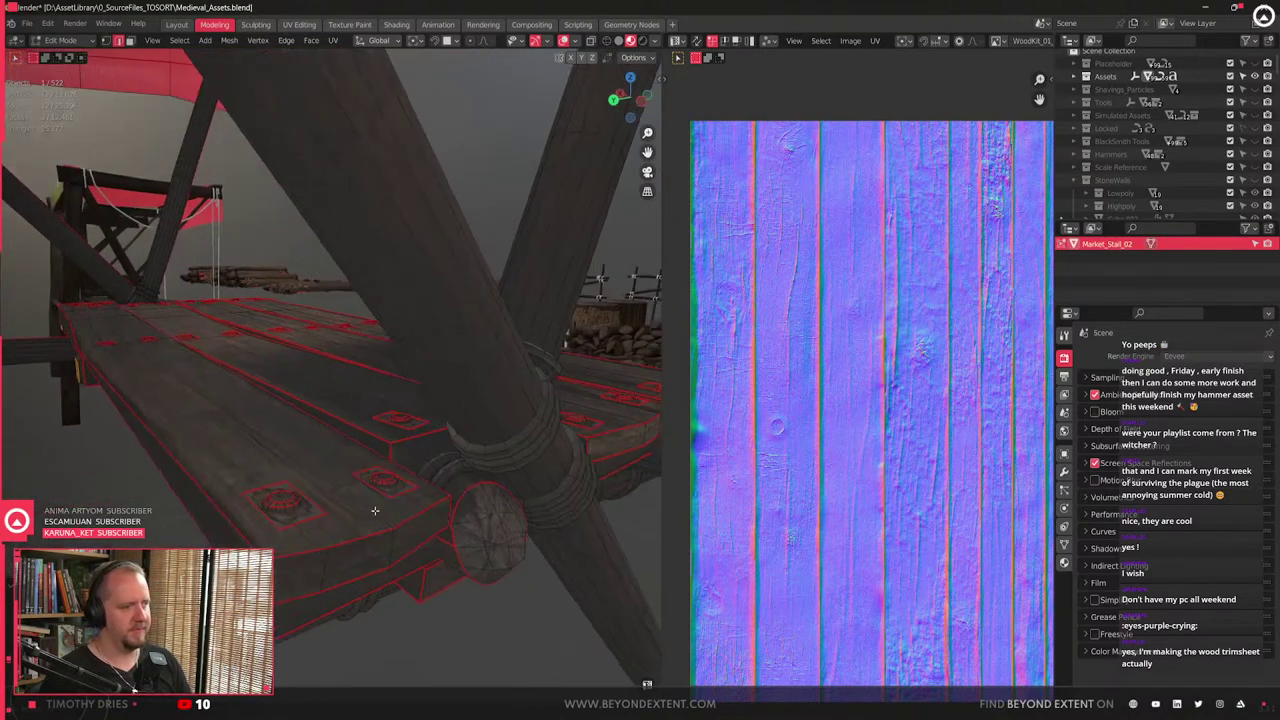
{"action": "middle_click_drag", "start_coordinate": [135, 520], "coordinate": [194, 527]}
{"action": "scroll", "coordinate": [269, 449], "scroll_direction": "up", "scroll_amount": 3}
{"action": "middle_click_drag", "start_coordinate": [269, 449], "coordinate": [324, 445]}
{"action": "scroll", "coordinate": [343, 440], "scroll_direction": "up", "scroll_amount": 3}
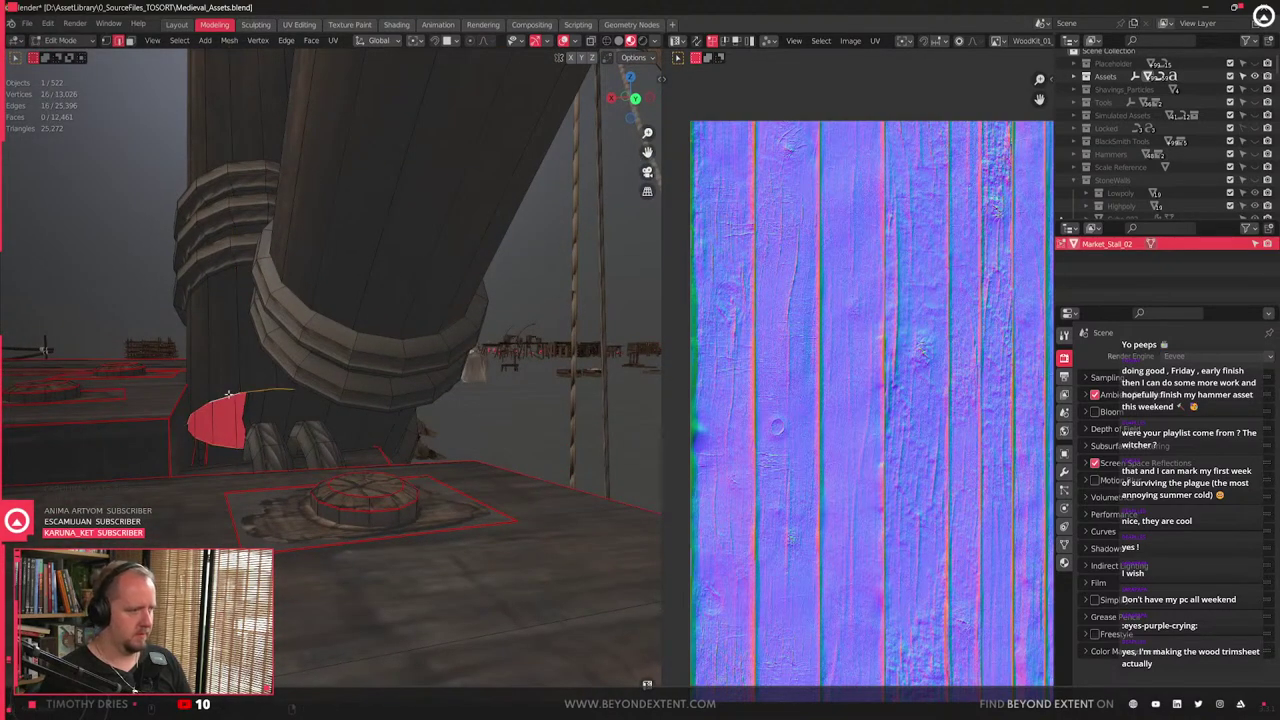
{"action": "middle_click_drag", "start_coordinate": [228, 395], "coordinate": [610, 407]}
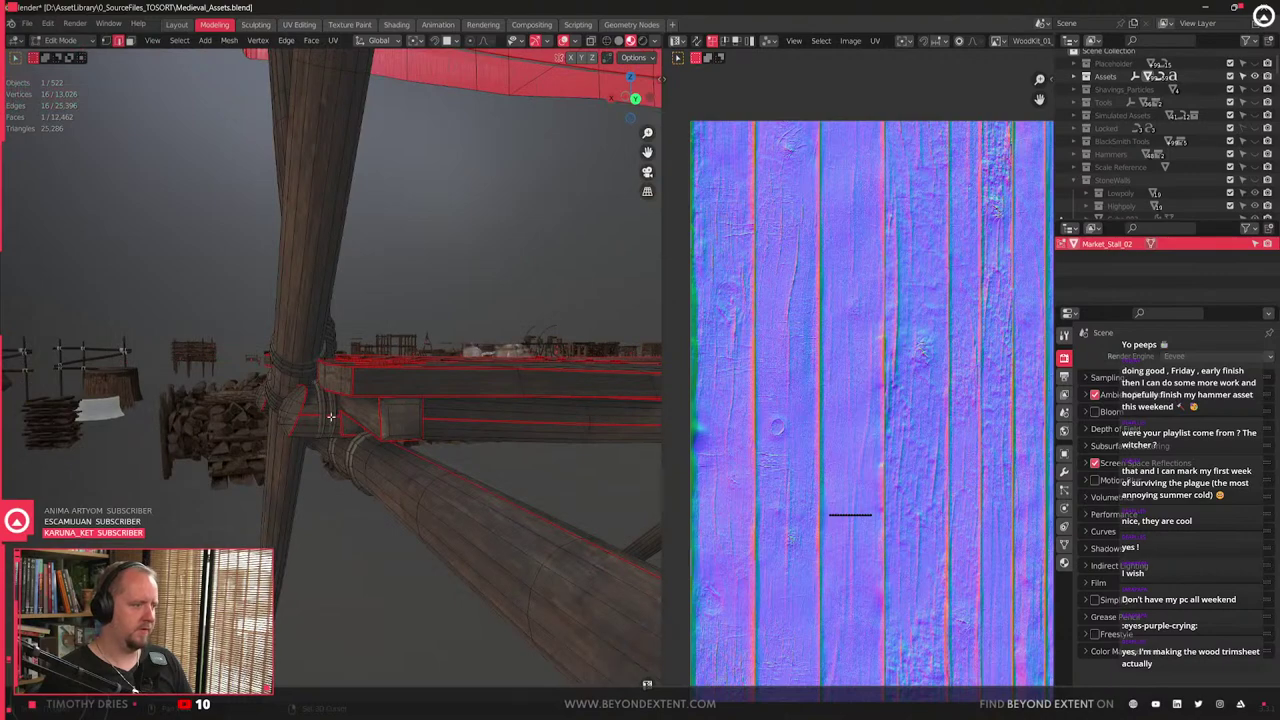
- Cap the next open log end beside the posts and reposition the cap with the X axis locked
{"action": "middle_click_drag", "start_coordinate": [331, 416], "coordinate": [222, 470]}
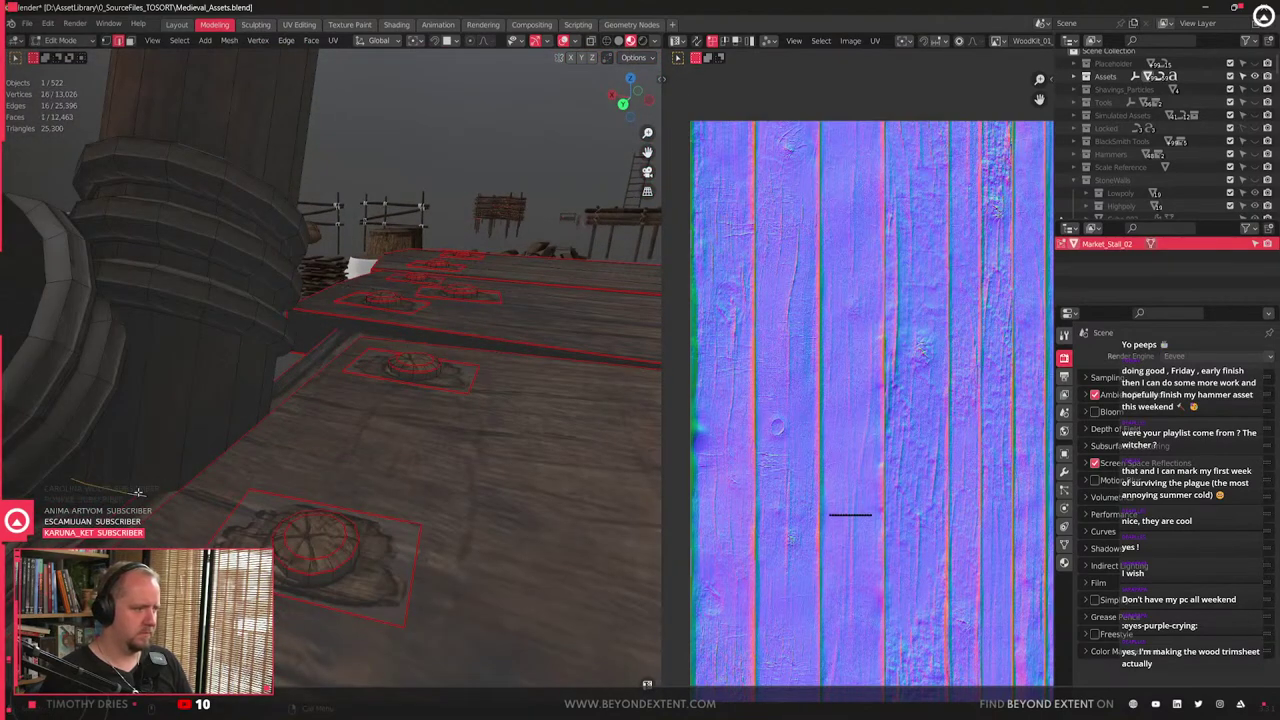
{"action": "middle_click_drag", "start_coordinate": [138, 492], "coordinate": [410, 432]}
{"action": "key", "text": "g"}
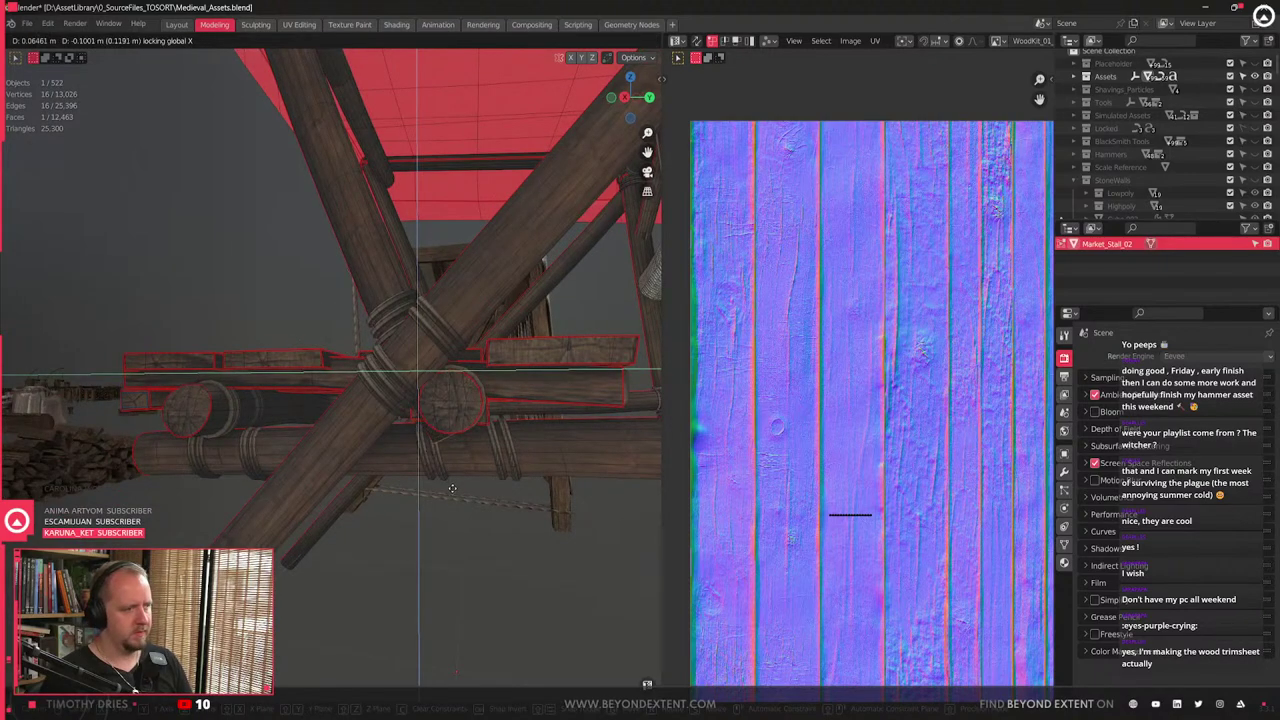
{"action": "left_click", "coordinate": [465, 525]}
- Mark the moved log cap's outer edge as a seam and inset the cap face
{"action": "middle_click_drag", "start_coordinate": [465, 485], "coordinate": [430, 440]}
{"action": "right_click", "coordinate": [422, 432]}
{"action": "left_click", "coordinate": [420, 388]}
{"action": "key", "text": "i"}
{"action": "left_click", "coordinate": [509, 484]}
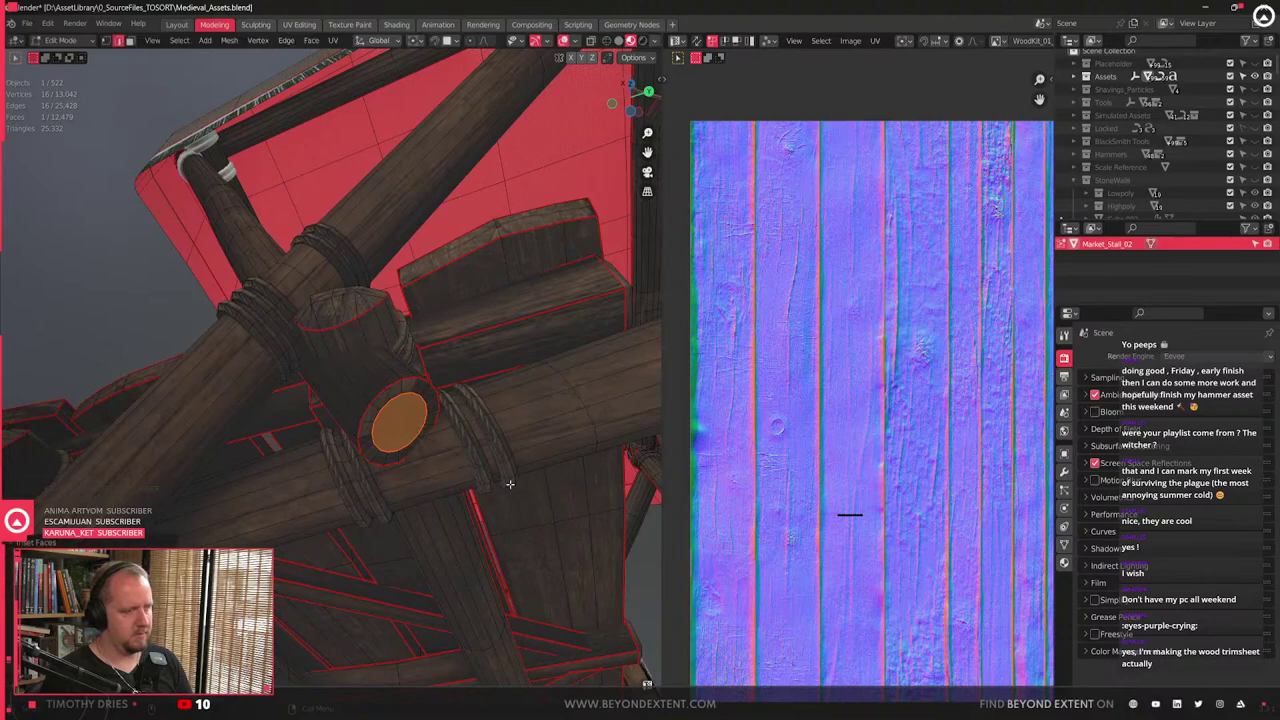
- Clear the seam from the inset cap's inner edge and shift the inset face slightly with the X axis locked
{"action": "right_click", "coordinate": [510, 485]}
{"action": "left_click", "coordinate": [506, 502]}
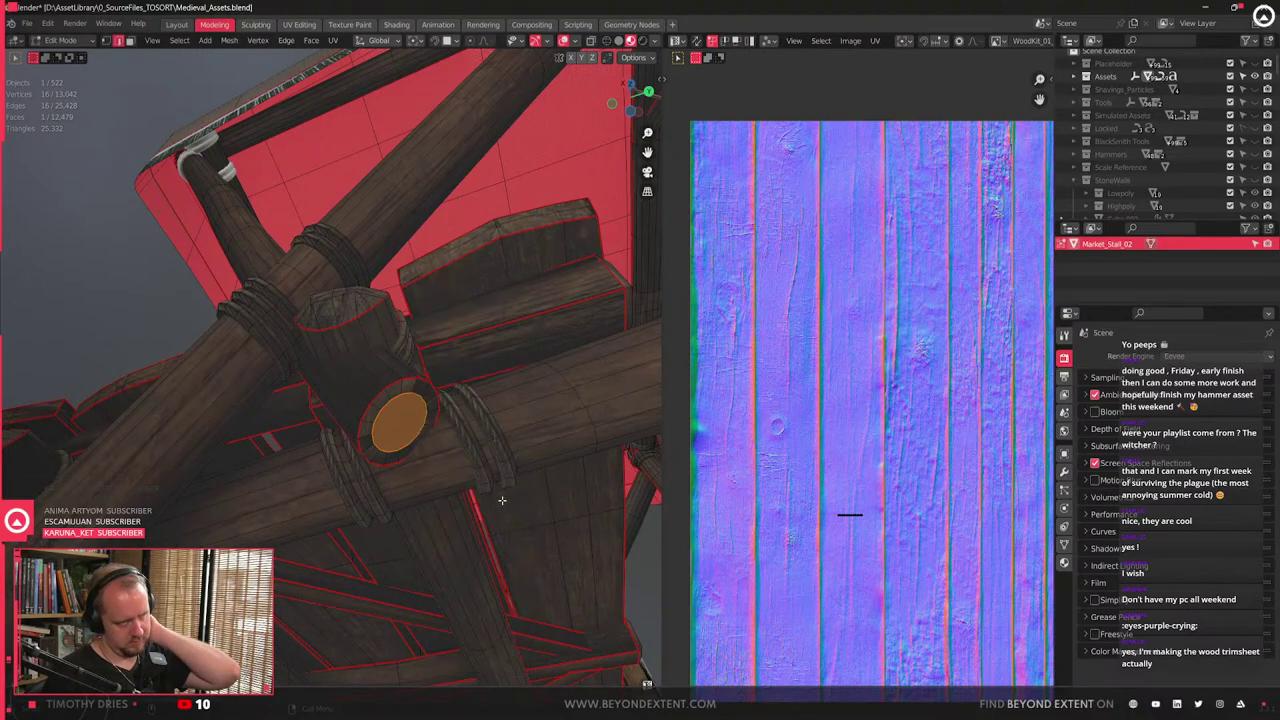
{"action": "key", "text": "g"}
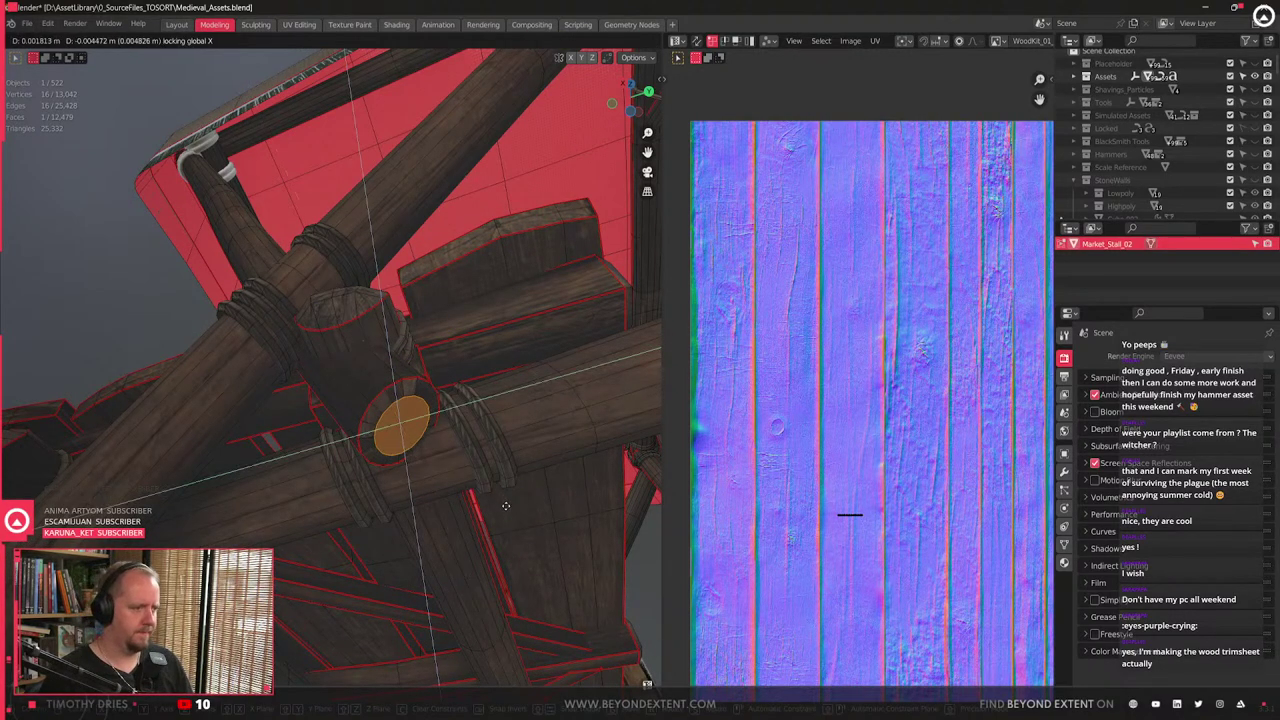
{"action": "left_click", "coordinate": [472, 510]}
- Select the log cap's linked faces bounded by the seam, unwrap them, and apply Set TD to the UV island
{"action": "key", "text": "ctrl+l"}
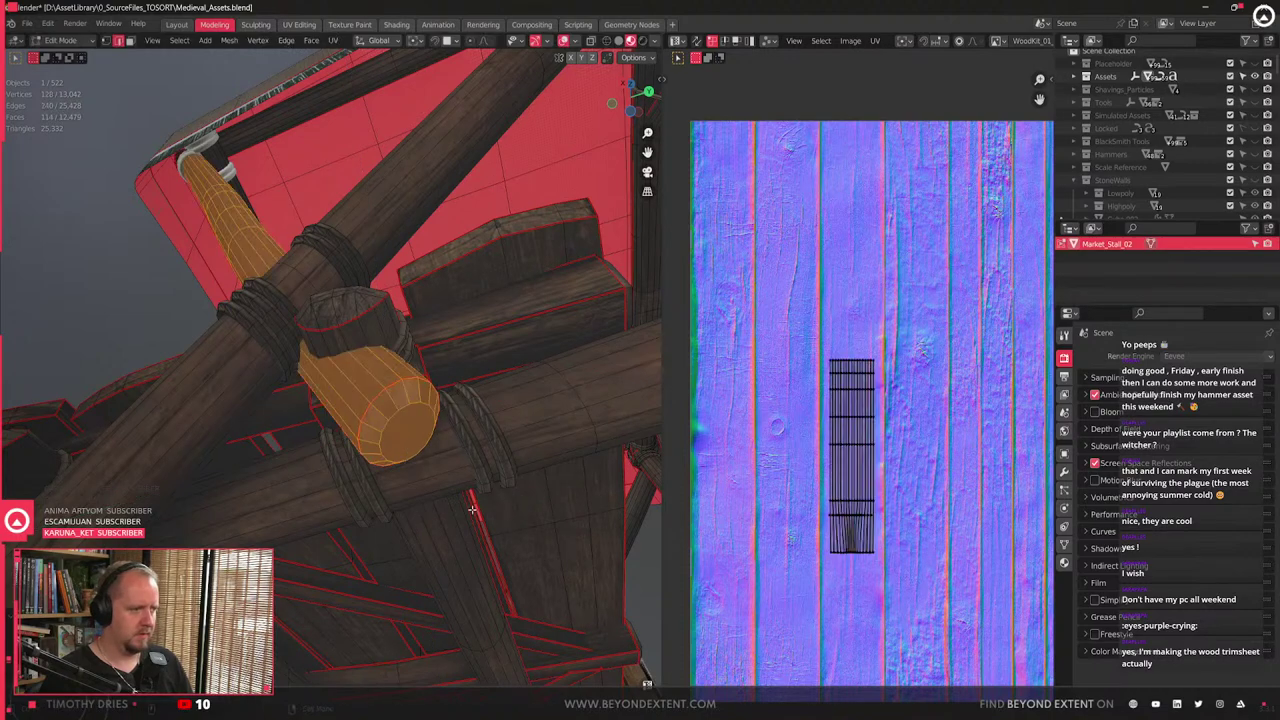
{"action": "left_click", "coordinate": [130, 650]}
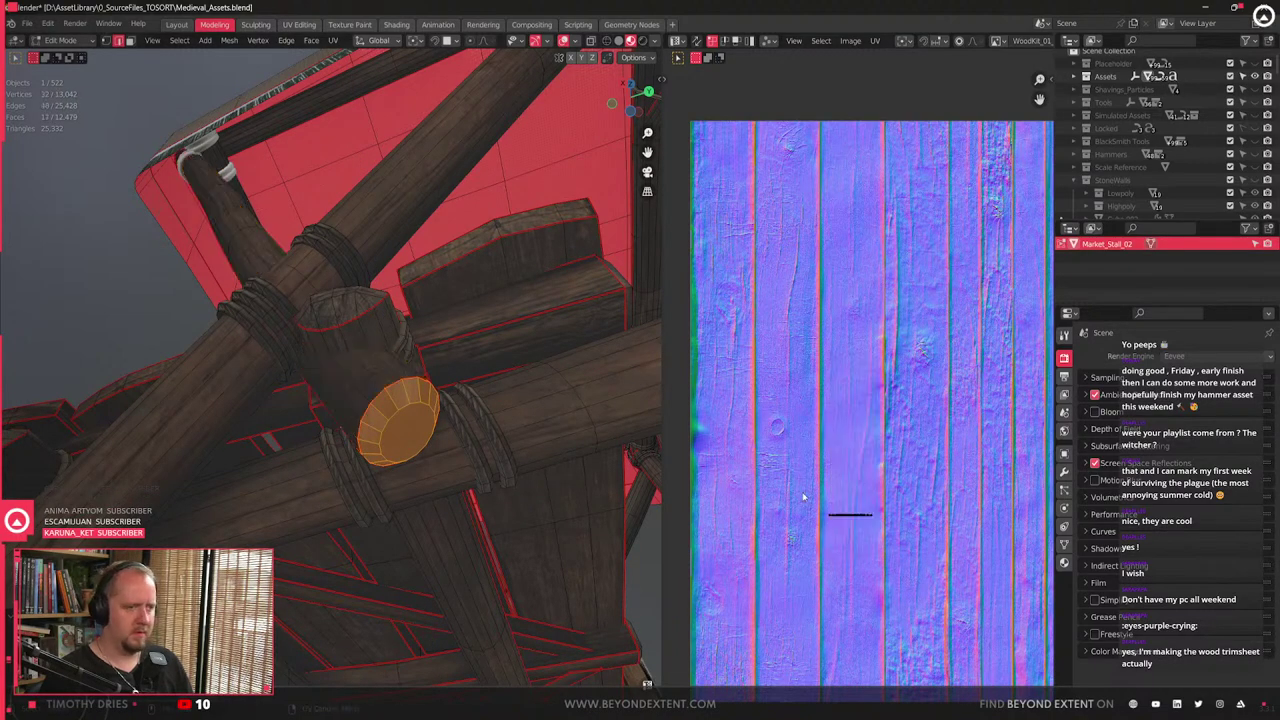
{"action": "scroll", "coordinate": [805, 497], "scroll_direction": "down", "scroll_amount": 4}
{"action": "key", "text": "a"}
{"action": "key", "text": "u"}
{"action": "left_click", "coordinate": [805, 496]}
{"action": "key", "text": "q"}
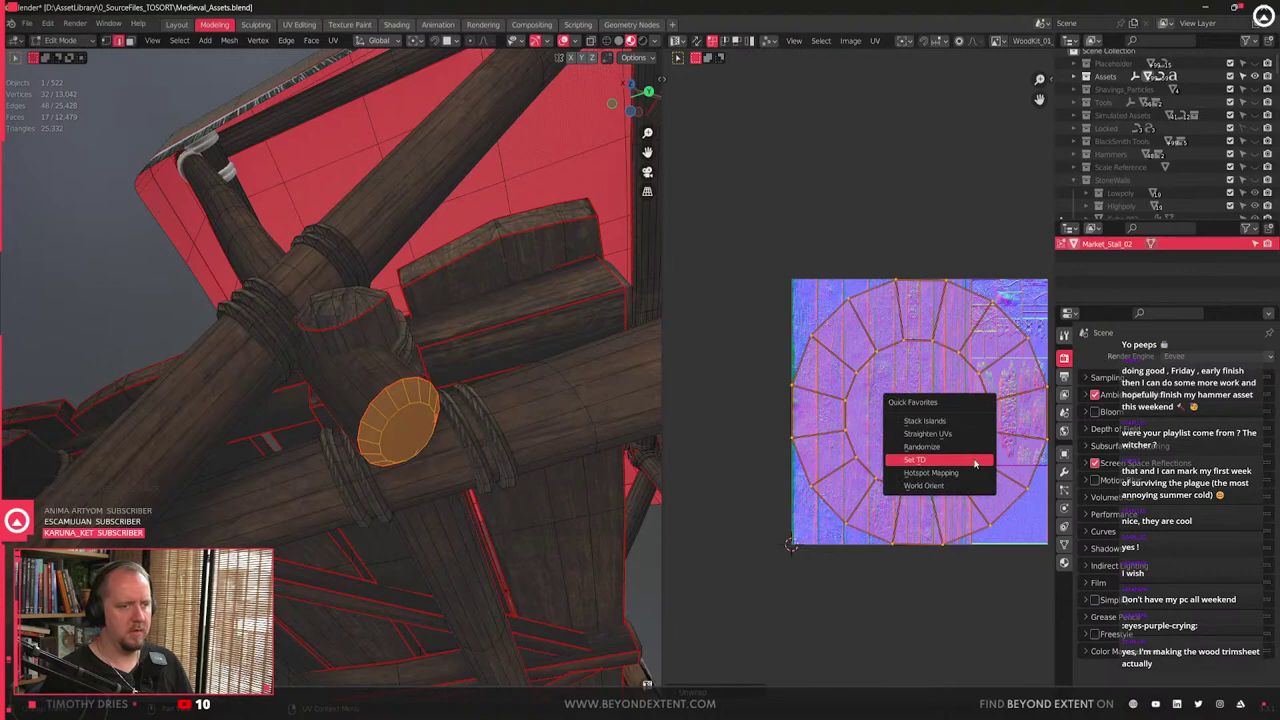
{"action": "left_click", "coordinate": [974, 460]}
- Move the log cap's UV island onto the square cracked end-grain tile of the wood trim sheet
{"action": "middle_click_drag", "start_coordinate": [990, 449], "coordinate": [934, 475]}
{"action": "key", "text": "g"}
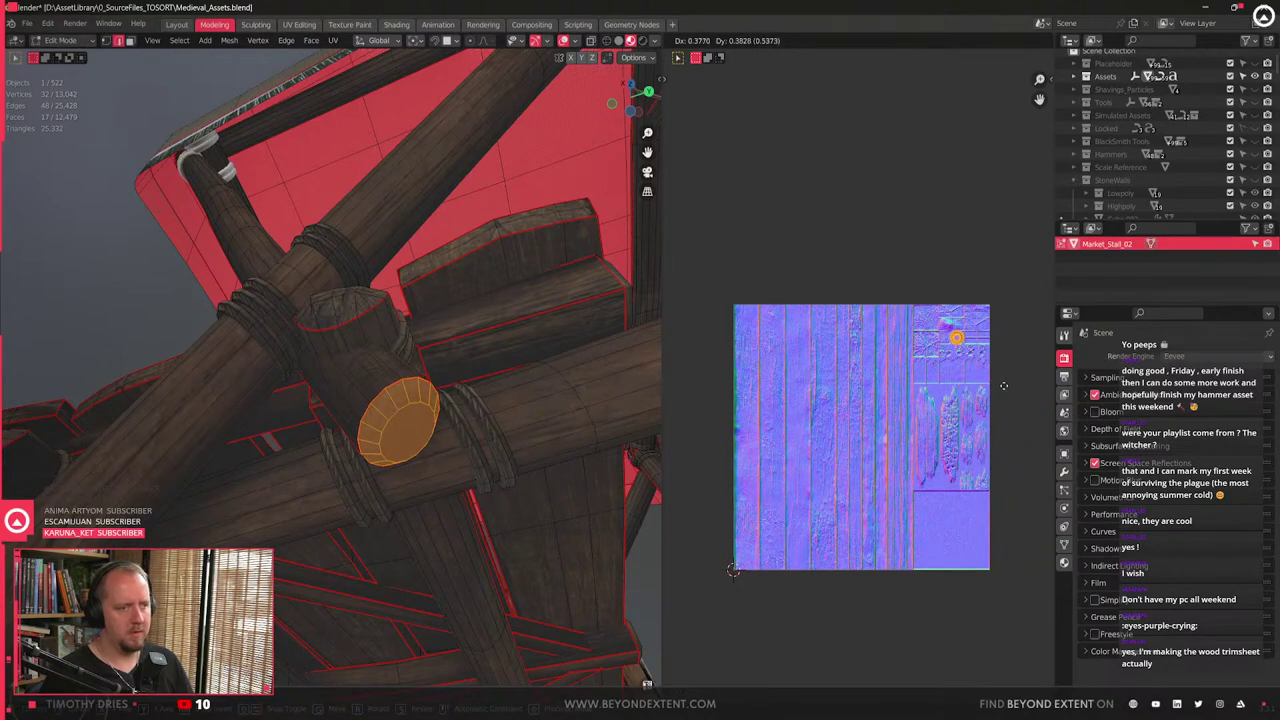
{"action": "scroll", "coordinate": [1003, 385], "scroll_direction": "up", "scroll_amount": 5}
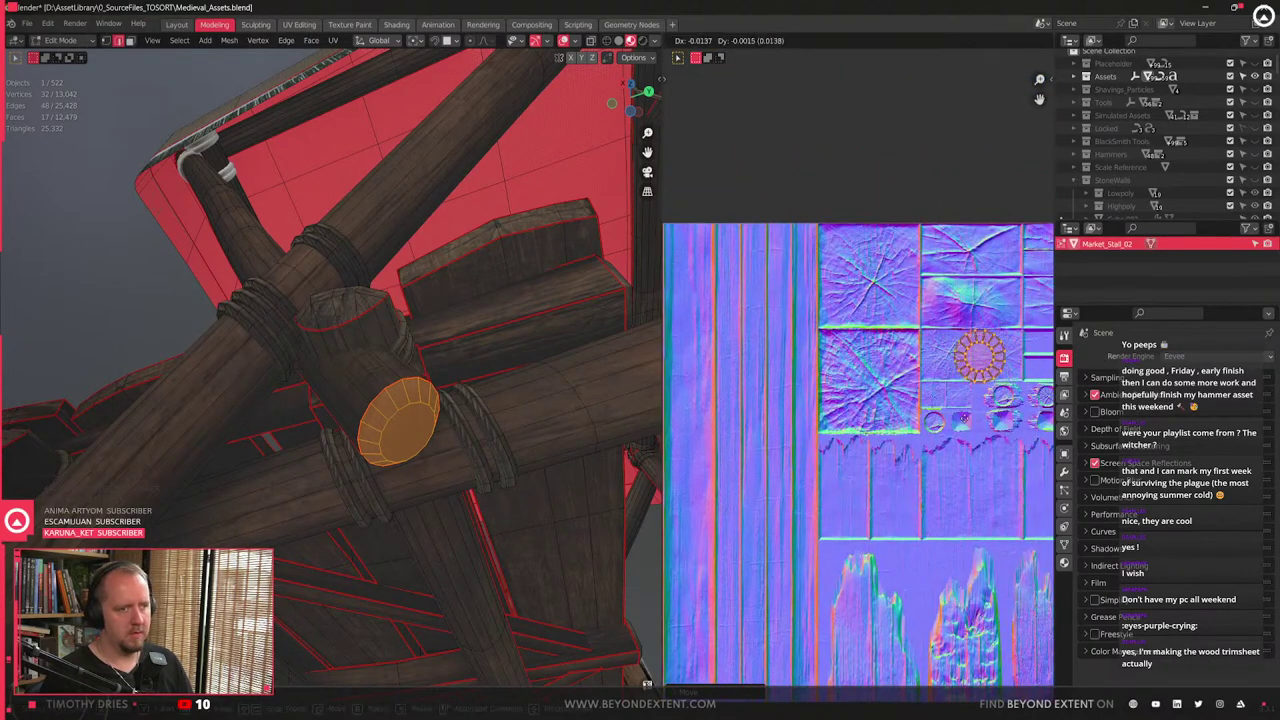
{"action": "scroll", "coordinate": [955, 414], "scroll_direction": "up", "scroll_amount": 3}
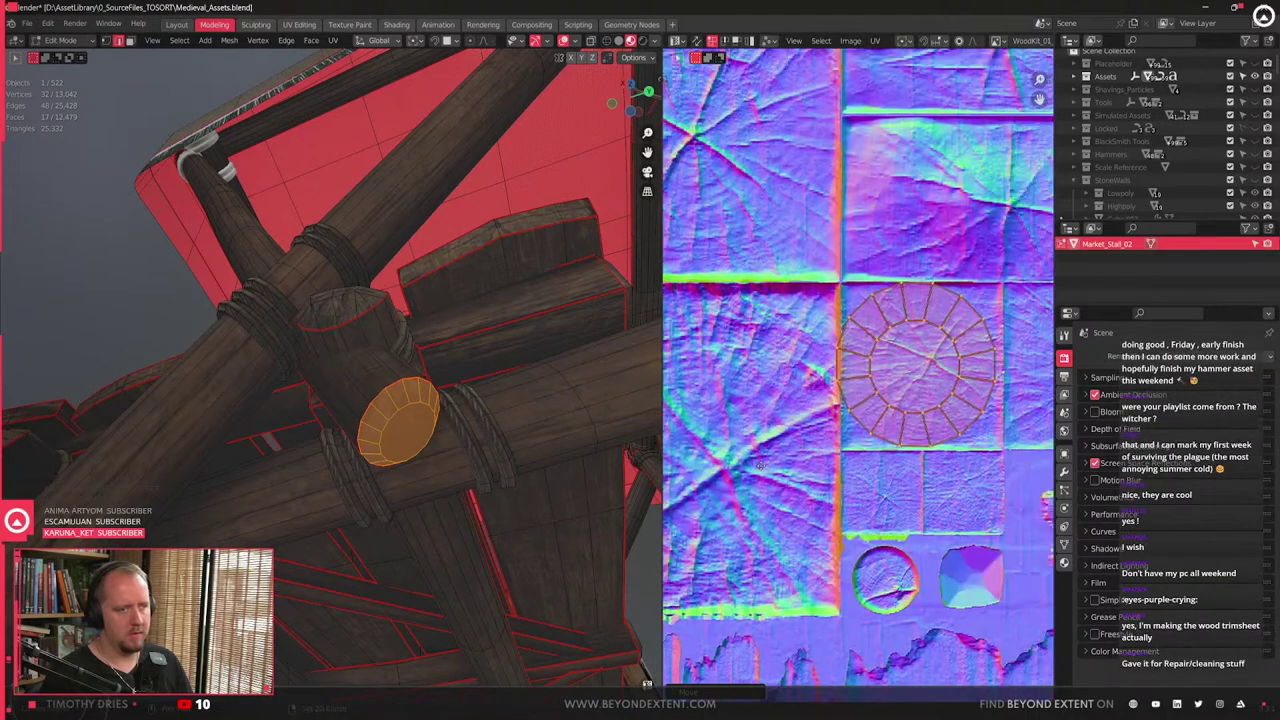
{"action": "left_click", "coordinate": [918, 480]}
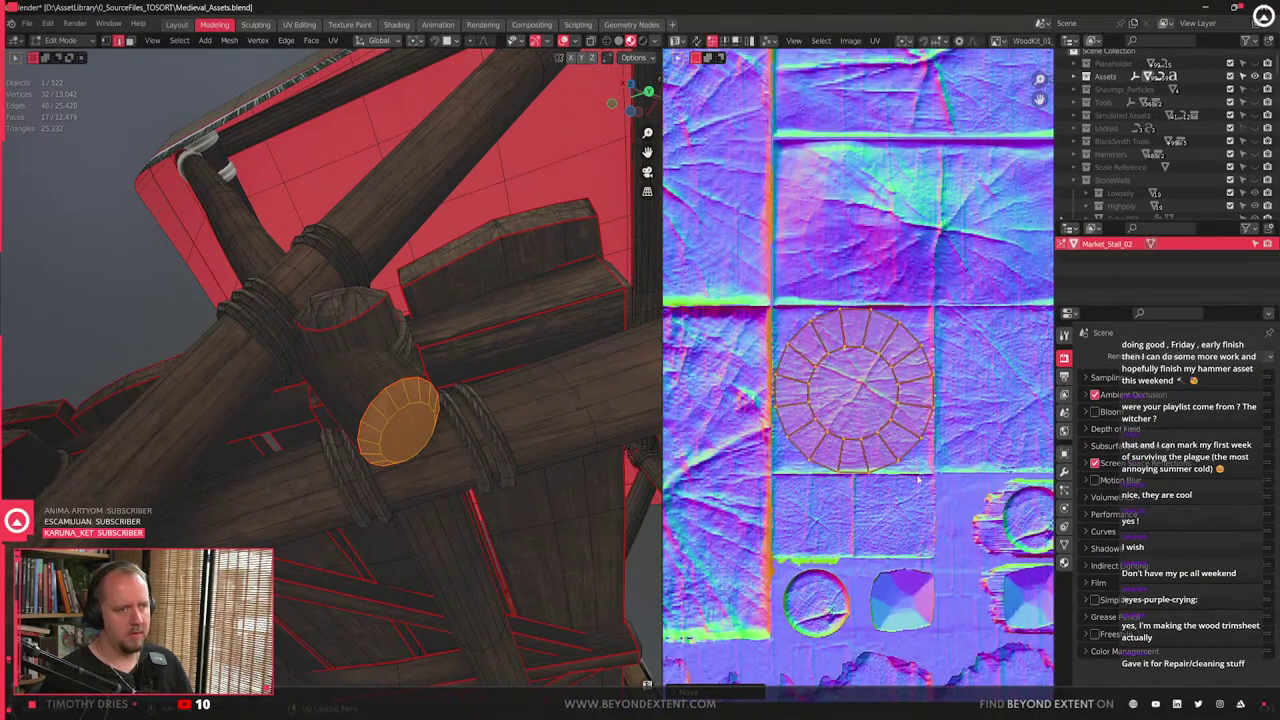
- Leave Edit Mode and examine the whole market stall's legs, underside and log ends from several angles
{"action": "middle_click_drag", "start_coordinate": [449, 398], "coordinate": [434, 535]}
{"action": "key", "text": "Tab"}
{"action": "scroll", "coordinate": [423, 478], "scroll_direction": "up", "scroll_amount": 2}
{"action": "scroll", "coordinate": [434, 535], "scroll_direction": "down", "scroll_amount": 4}
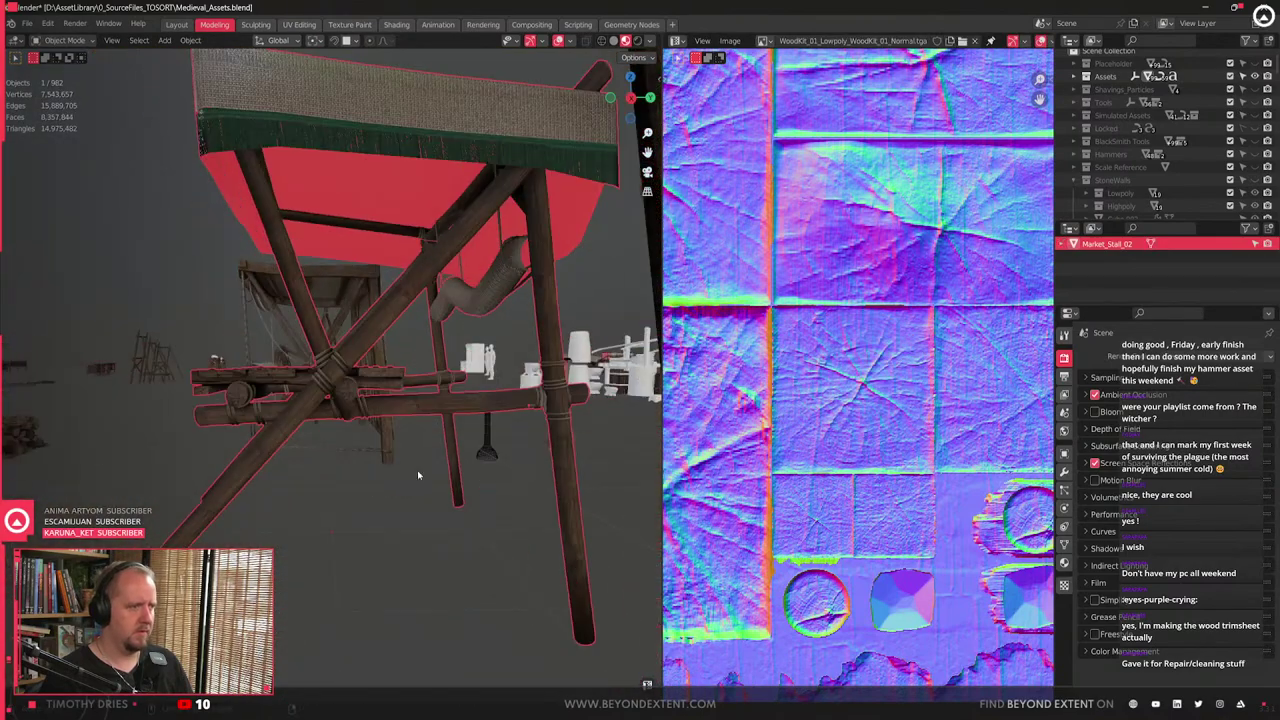
{"action": "middle_click_drag", "start_coordinate": [417, 474], "coordinate": [430, 378]}
{"action": "scroll", "coordinate": [311, 474], "scroll_direction": "down", "scroll_amount": 4}
{"action": "scroll", "coordinate": [368, 419], "scroll_direction": "down", "scroll_amount": 5}
{"action": "scroll", "coordinate": [374, 449], "scroll_direction": "up", "scroll_amount": 4}
{"action": "scroll", "coordinate": [437, 449], "scroll_direction": "up", "scroll_amount": 3}
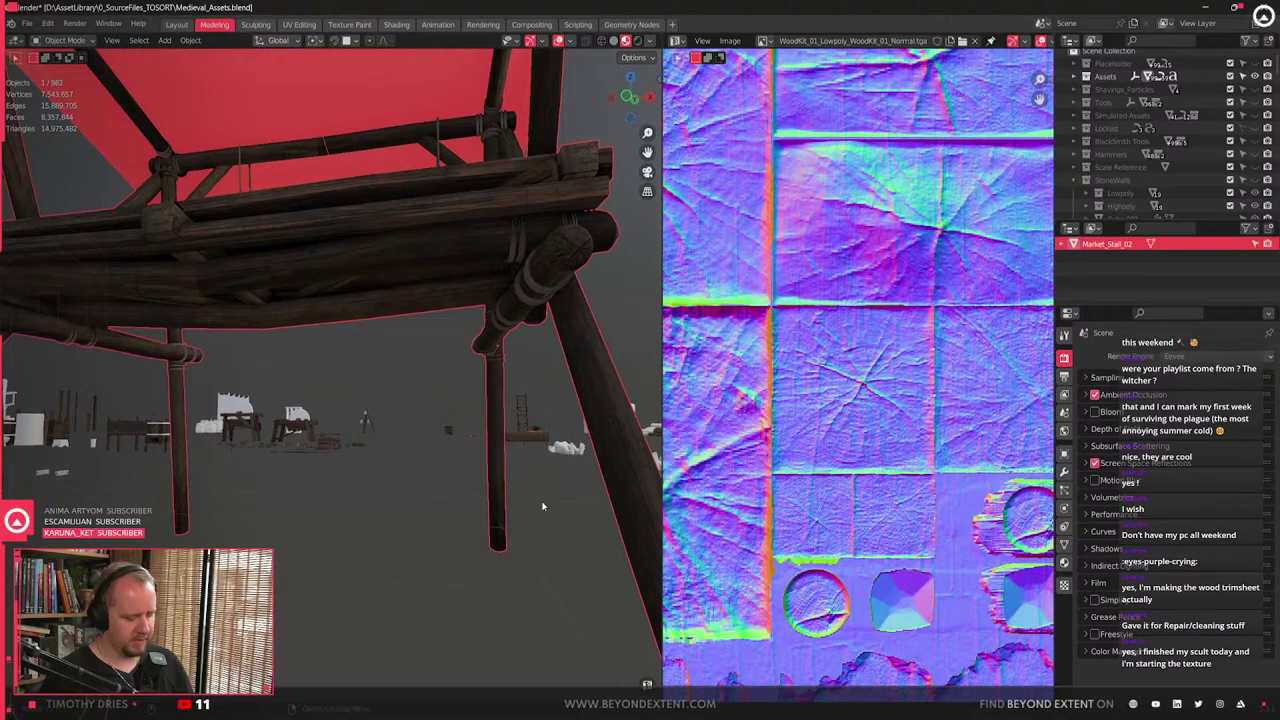
- Select the market stall and isolate it in local view
{"action": "key", "text": "n"}
{"action": "scroll", "coordinate": [543, 505], "scroll_direction": "down", "scroll_amount": 3}
{"action": "left_click", "coordinate": [365, 529]}
{"action": "key", "text": "n"}
{"action": "scroll", "coordinate": [365, 529], "scroll_direction": "up", "scroll_amount": 5}
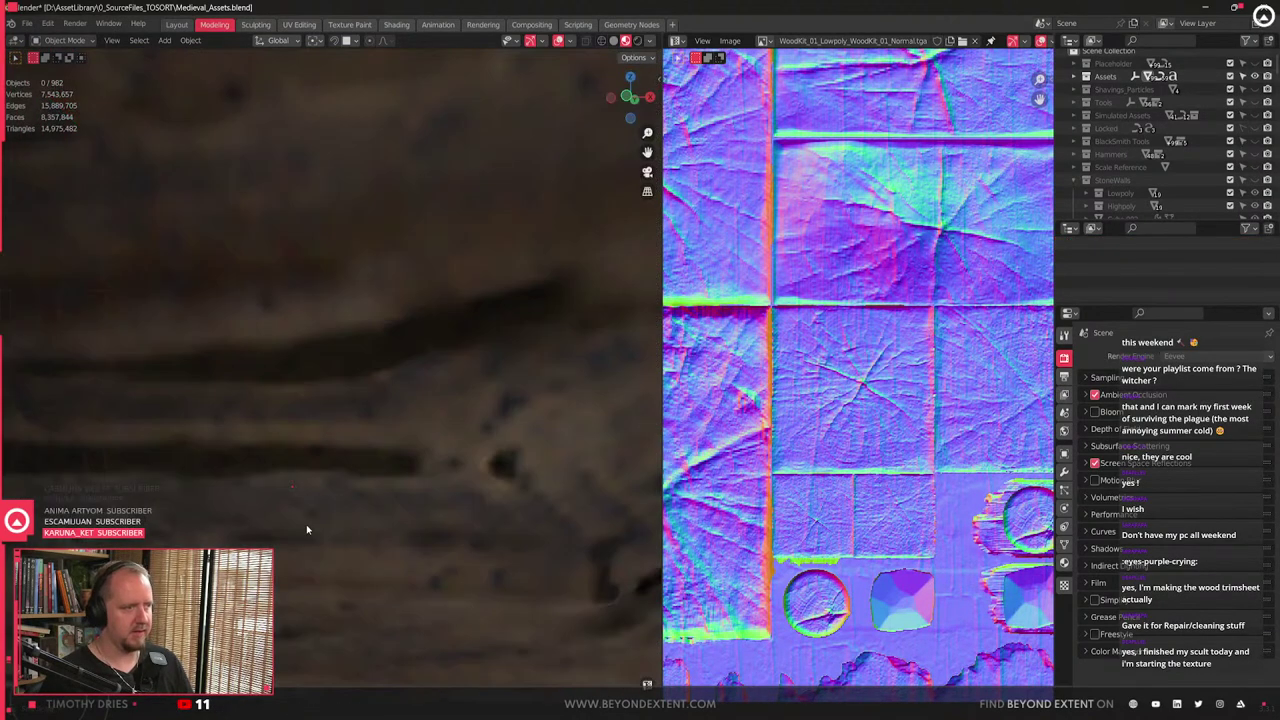
{"action": "middle_click_drag", "start_coordinate": [307, 530], "coordinate": [361, 362]}
{"action": "left_click", "coordinate": [365, 335]}
{"action": "key", "text": "KP_Divide"}
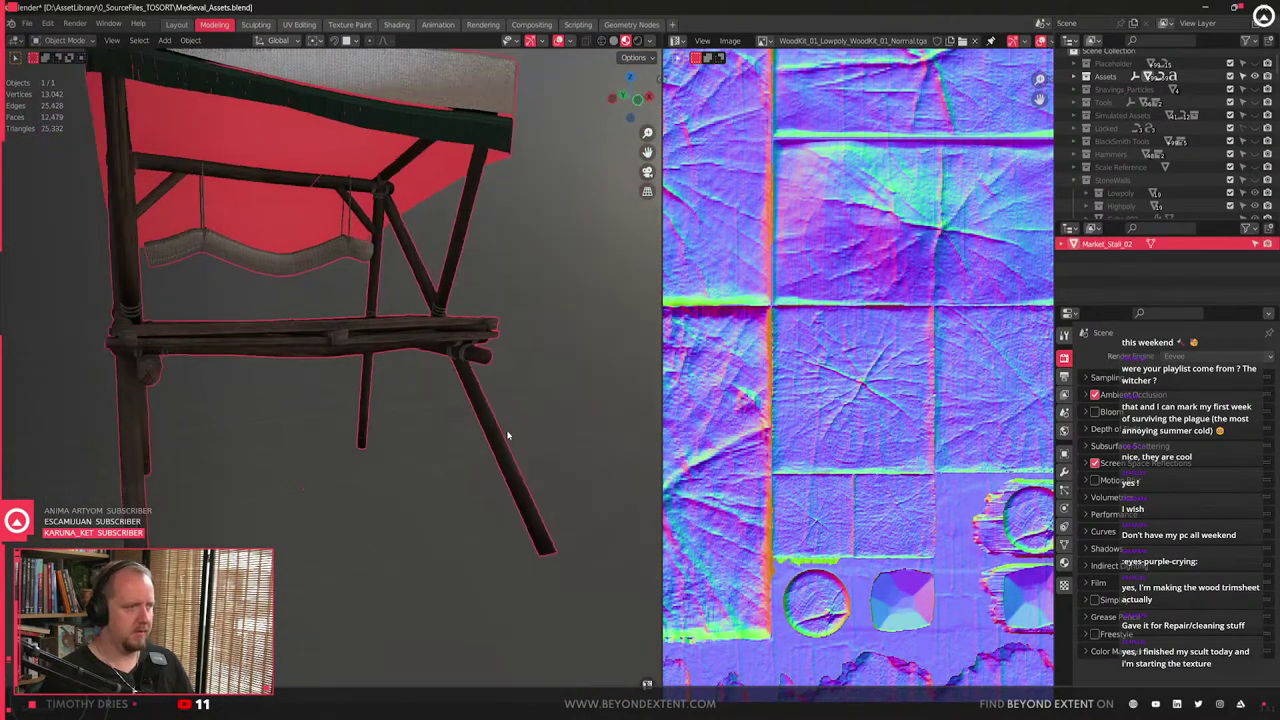
- In Edit Mode, select the middle edge loop of the long diagonal beam and shift it with the X axis locked
{"action": "middle_click_drag", "start_coordinate": [586, 437], "coordinate": [378, 435]}
{"action": "key", "text": "Tab"}
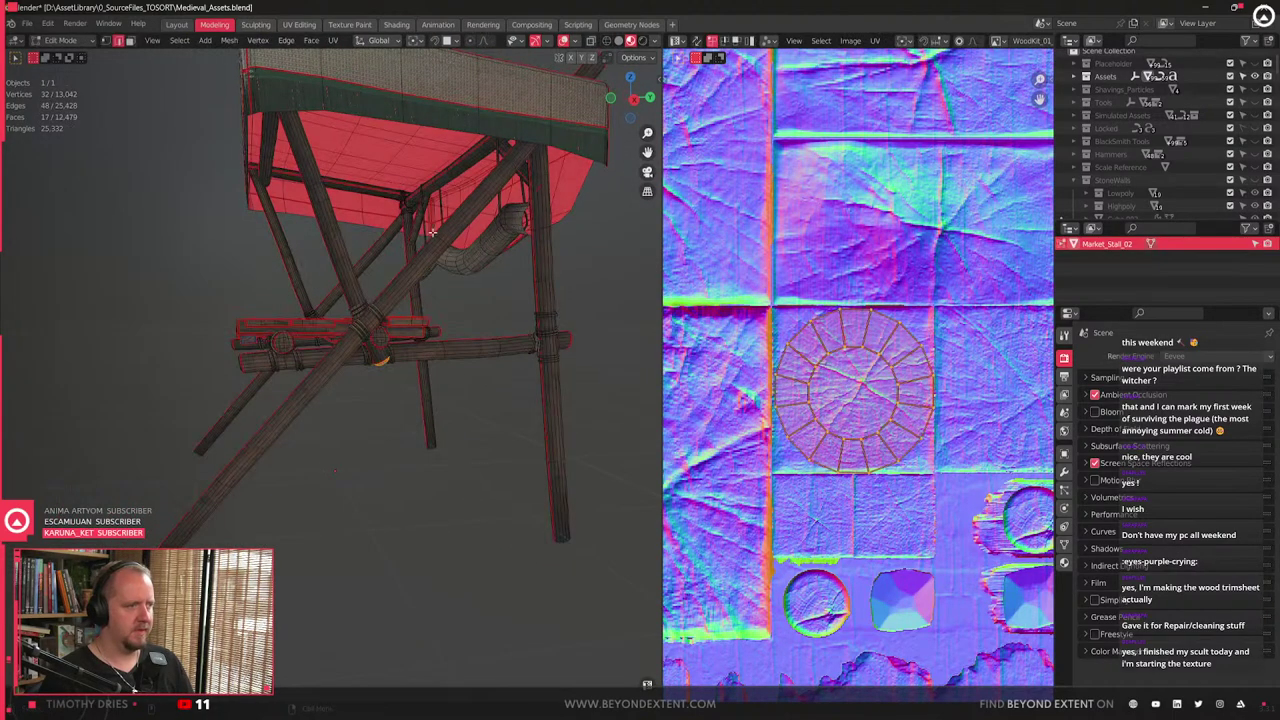
{"action": "key", "text": "1"}
{"action": "mouse_move", "coordinate": [442, 242]}
{"action": "middle_mouse_down"}
{"action": "mouse_move", "coordinate": [412, 267]}
{"action": "mouse_move", "coordinate": [426, 282]}
{"action": "middle_mouse_up"}
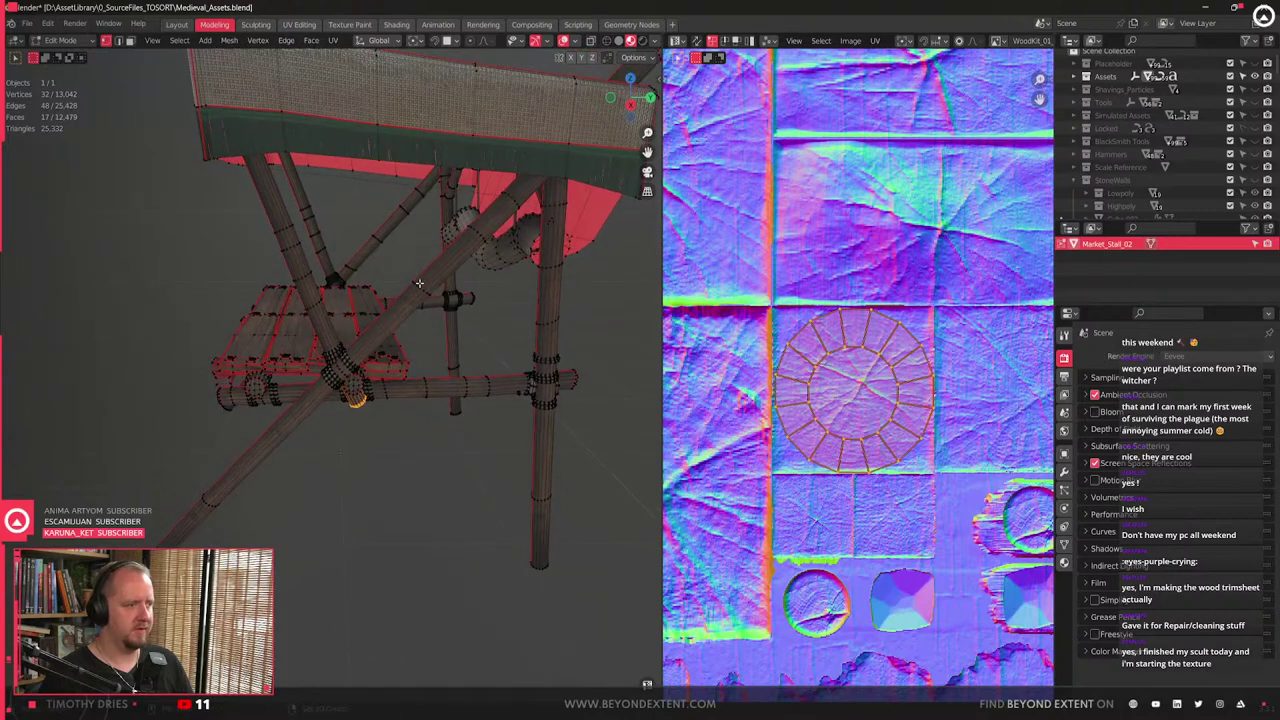
{"action": "key", "text": "shift+z"}
{"action": "left_click", "coordinate": [433, 285], "text": "alt"}
{"action": "key", "text": "alt+z"}
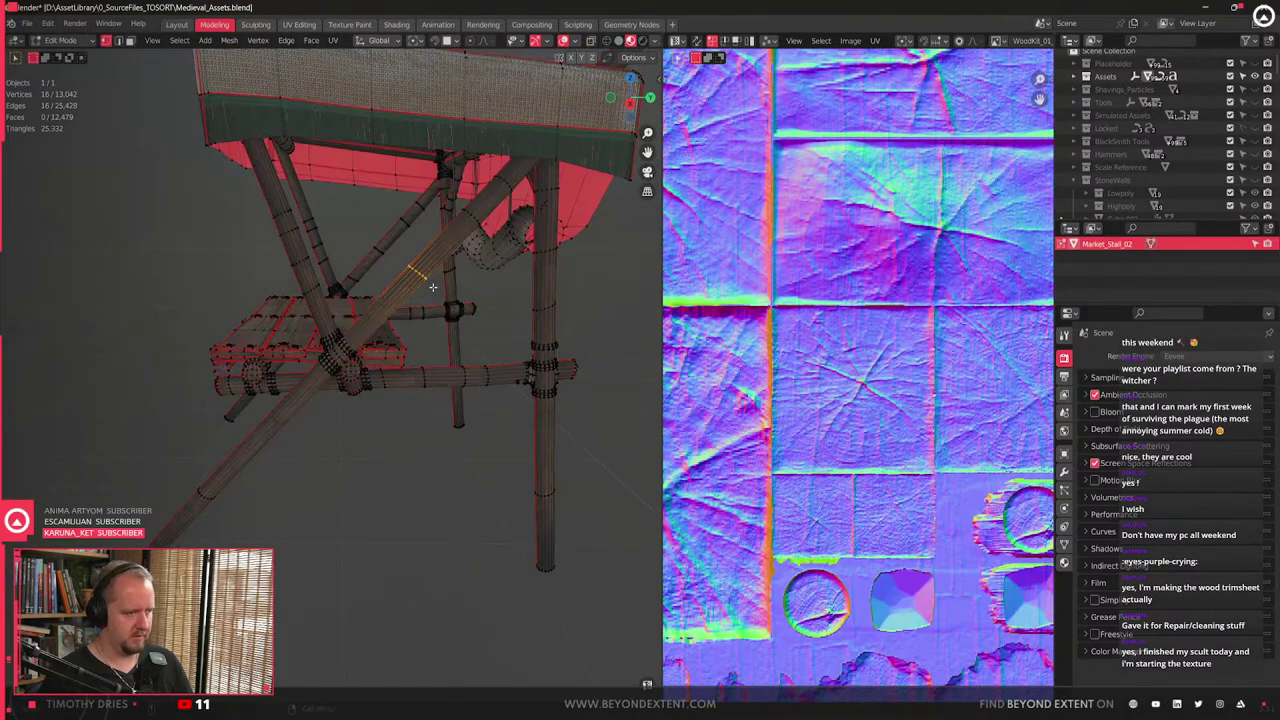
{"action": "key", "text": "g"}
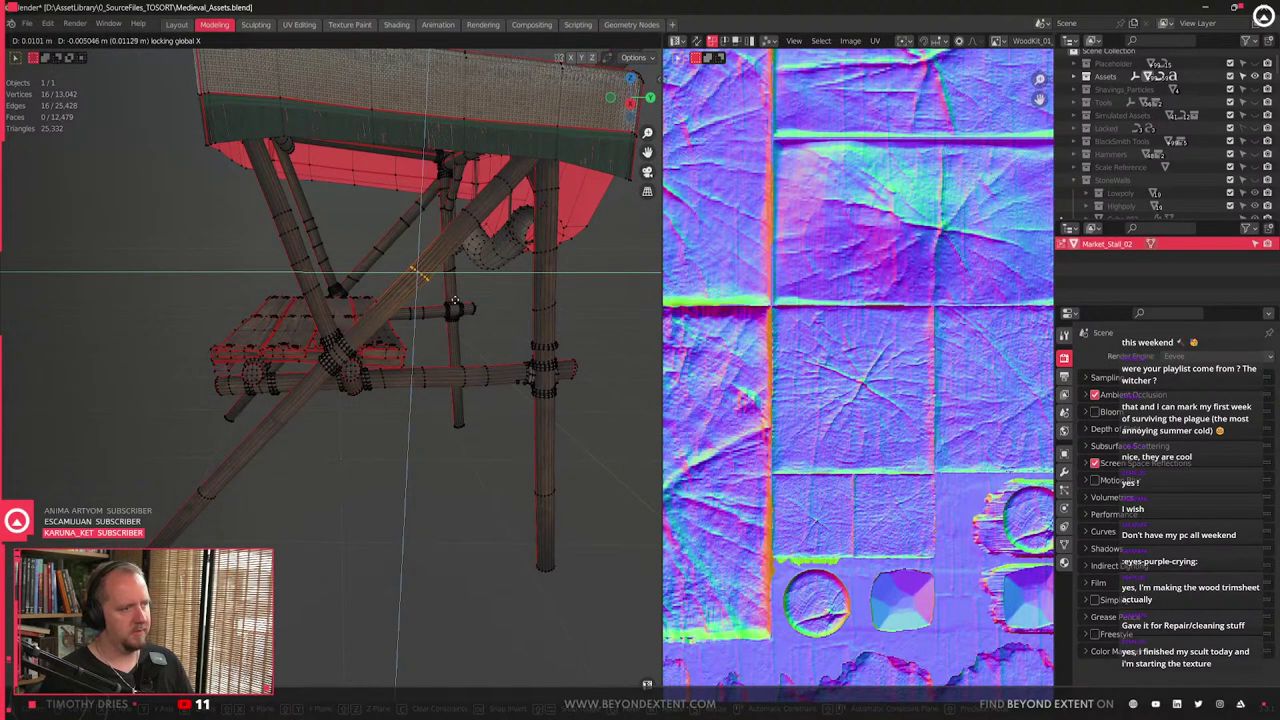
{"action": "left_click", "coordinate": [455, 301]}
- Fine-tune the diagonal beam's middle edge loop with another small move, keeping the X axis locked
{"action": "middle_click_drag", "start_coordinate": [455, 301], "coordinate": [357, 286]}
{"action": "key", "text": "alt+z"}
{"action": "left_click_drag", "start_coordinate": [384, 316], "coordinate": [388, 320]}
{"action": "key", "text": "alt+z"}
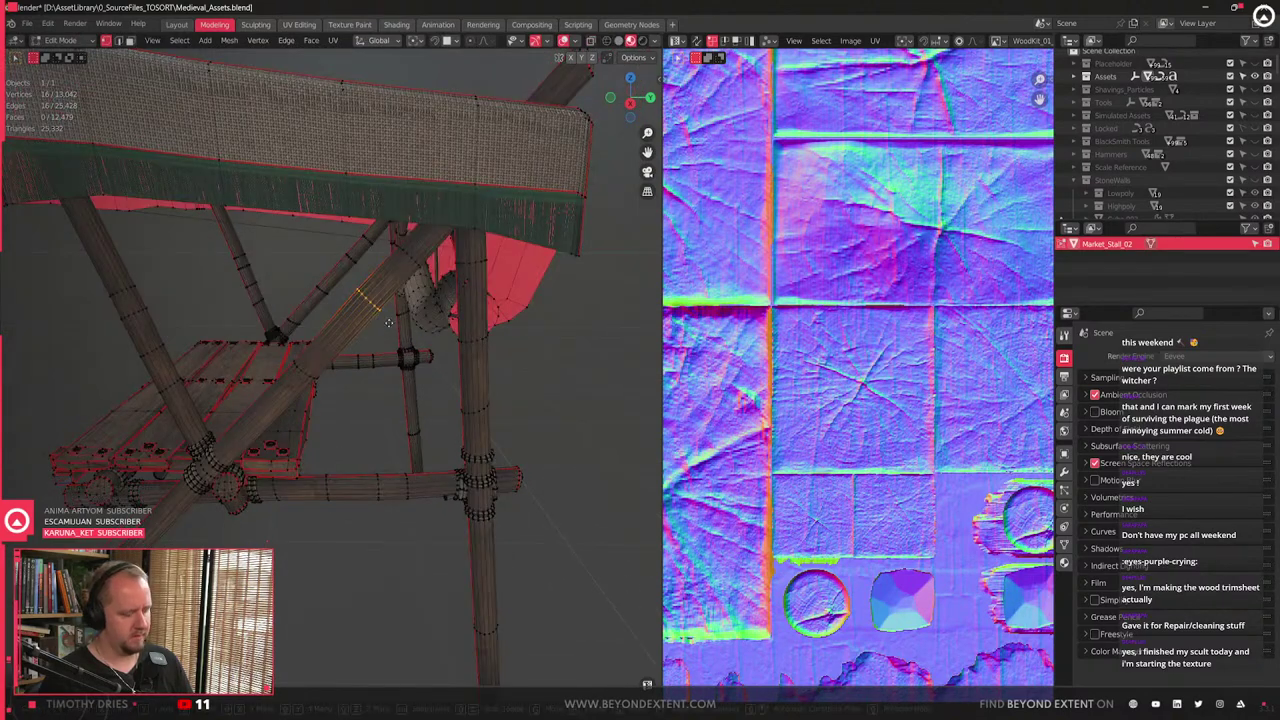
{"action": "key", "text": "g"}
{"action": "key", "text": "y"}
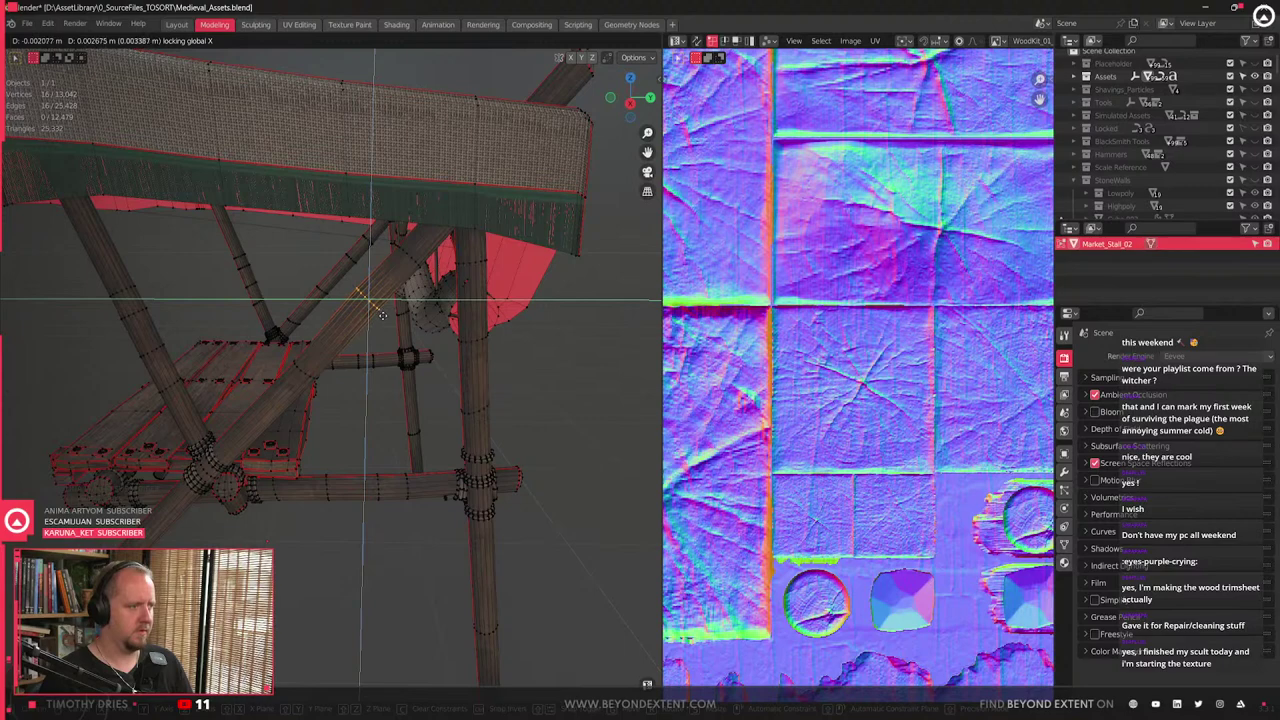
{"action": "left_click", "coordinate": [382, 316]}
- Select the edge loop on the lower part of the slanted leg below the table and nudge it slightly
{"action": "key", "text": "Tab"}
{"action": "middle_click_drag", "start_coordinate": [380, 324], "coordinate": [523, 423]}
{"action": "key", "text": "Tab"}
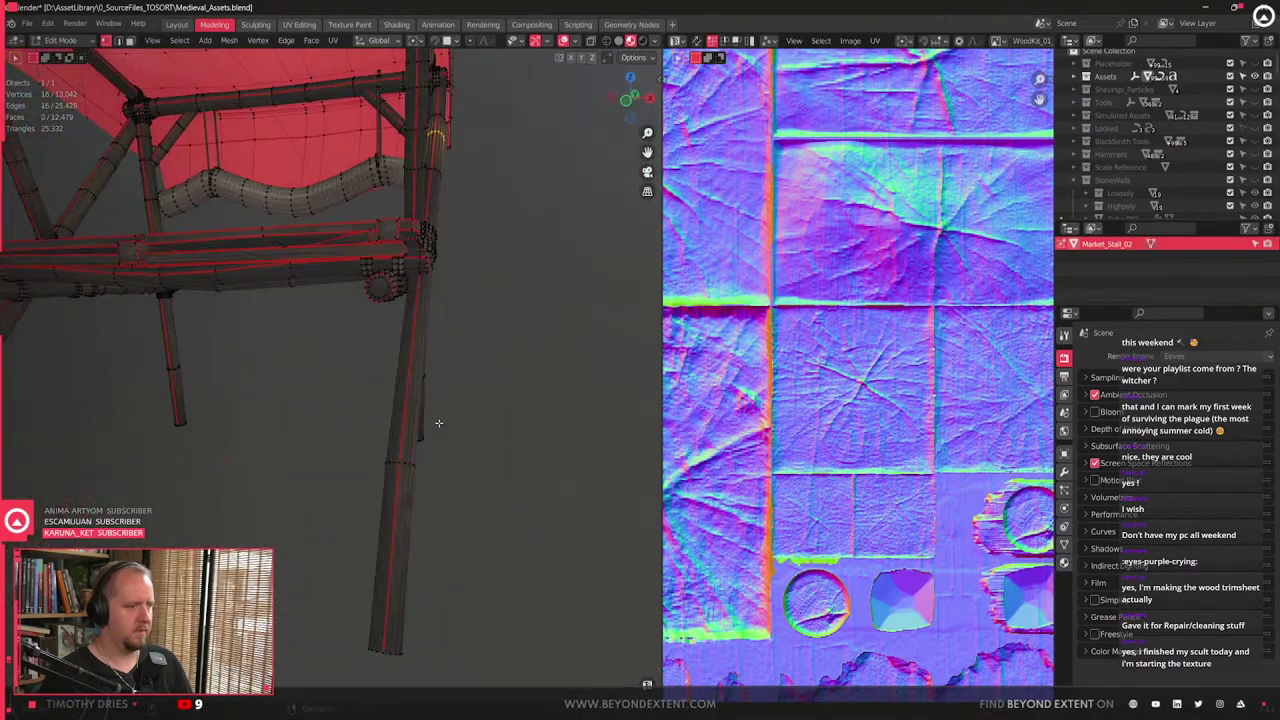
{"action": "middle_click_drag", "start_coordinate": [439, 423], "coordinate": [372, 440]}
{"action": "key", "text": "alt+z"}
{"action": "left_click_drag", "start_coordinate": [272, 463], "coordinate": [412, 553]}
{"action": "key", "text": "alt+z"}
{"action": "key", "text": "g"}
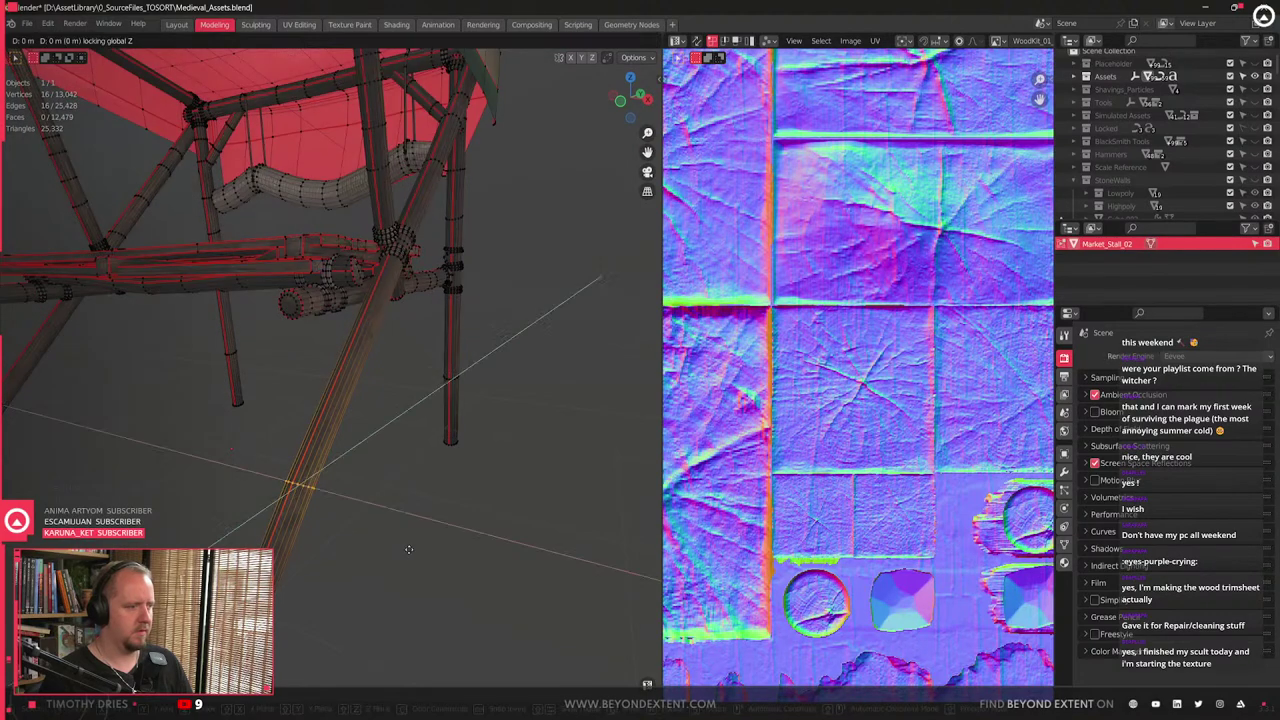
{"action": "right_click", "coordinate": [409, 549]}
{"action": "key", "text": "g"}
{"action": "left_click", "coordinate": [411, 551]}
- Select the edge loop halfway down the upright leg and shift it sideways with the Z axis locked
{"action": "key", "text": "alt+z"}
{"action": "left_click_drag", "start_coordinate": [428, 357], "coordinate": [491, 401]}
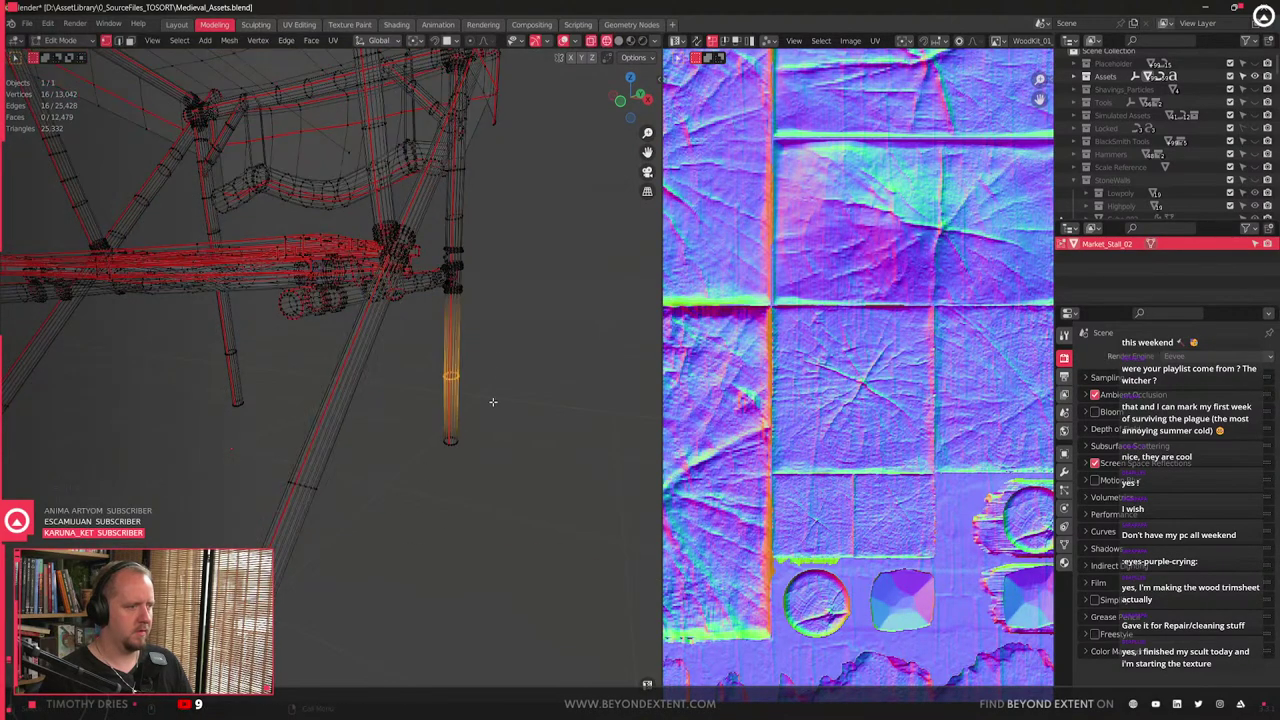
{"action": "key", "text": "alt+z"}
{"action": "key", "text": "g"}
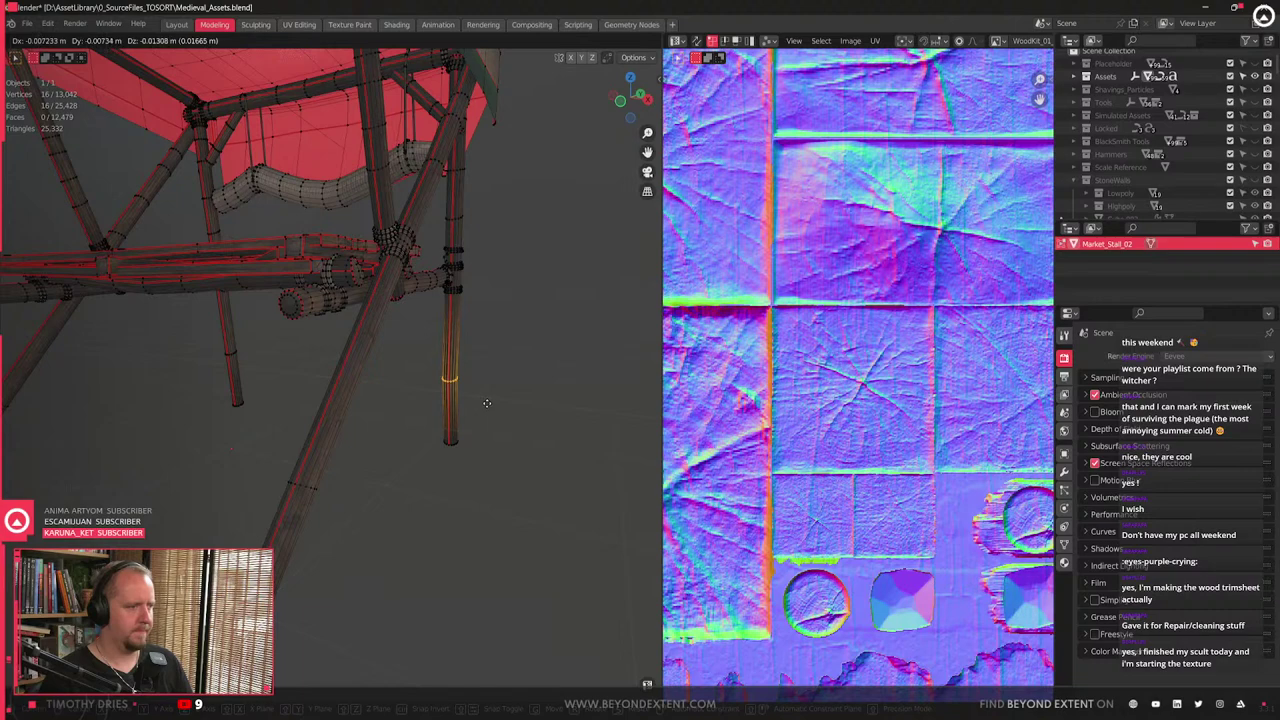
{"action": "right_click", "coordinate": [486, 403]}
{"action": "key", "text": "Tab"}
{"action": "middle_click_drag", "start_coordinate": [465, 415], "coordinate": [351, 456]}
{"action": "key", "text": "Tab"}
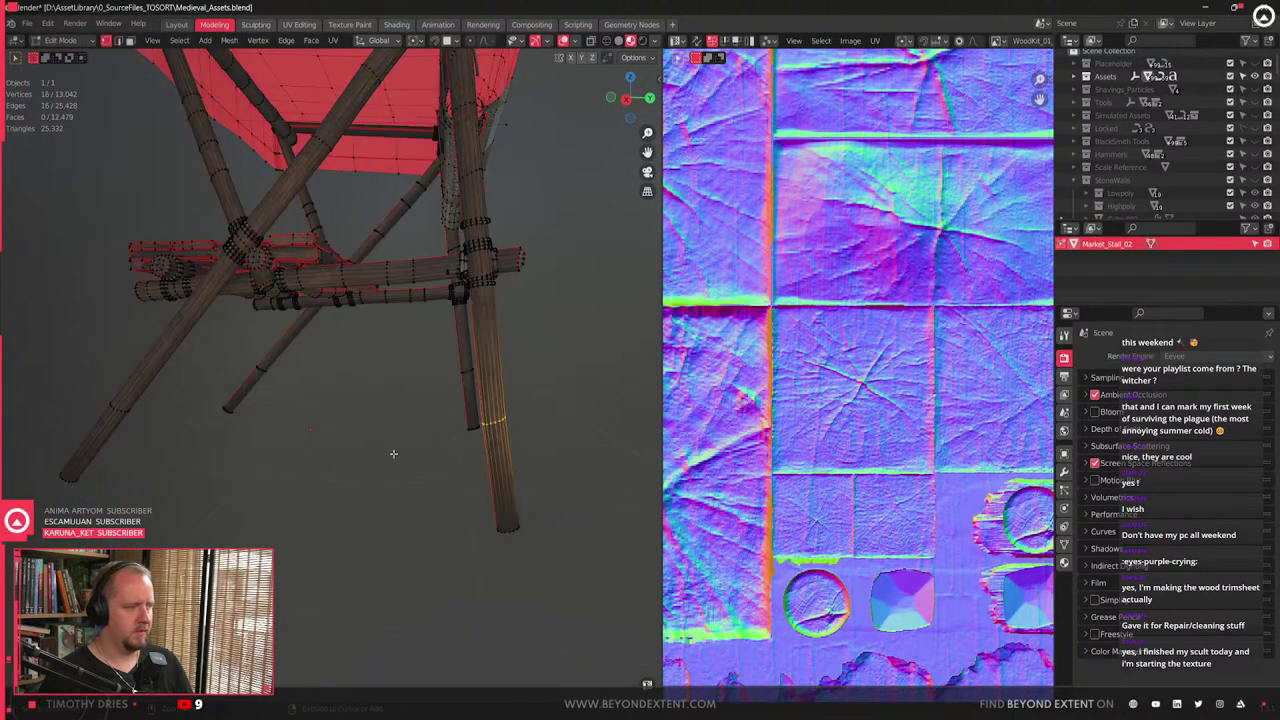
{"action": "key", "text": "g"}
{"action": "key", "text": "z"}
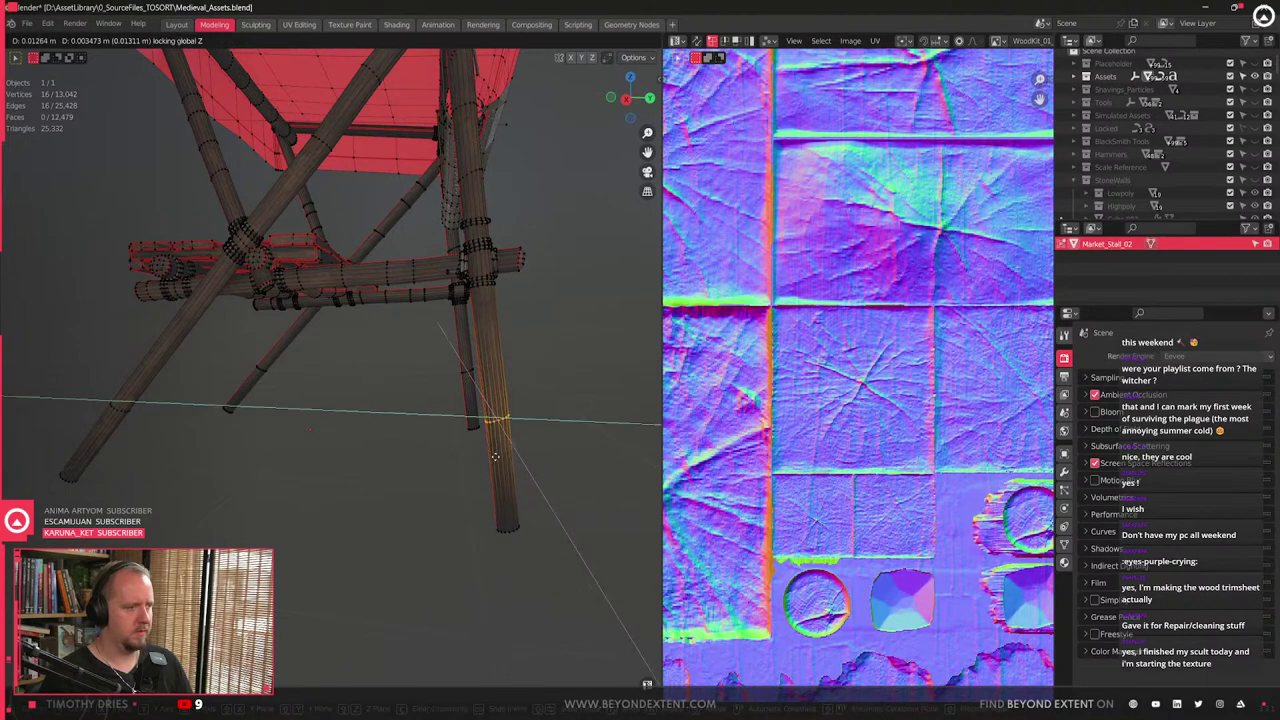
{"action": "left_click", "coordinate": [495, 457]}
- Return to Object Mode, export the market stall for Unreal, and deselect it
{"action": "key", "text": "Tab"}
{"action": "scroll", "coordinate": [450, 459], "scroll_direction": "down", "scroll_amount": 4}
{"action": "middle_click_drag", "start_coordinate": [471, 463], "coordinate": [133, 460]}
{"action": "mouse_move", "coordinate": [247, 395]}
{"action": "middle_mouse_down"}
{"action": "mouse_move", "coordinate": [177, 434]}
{"action": "mouse_move", "coordinate": [254, 371]}
{"action": "middle_mouse_up"}
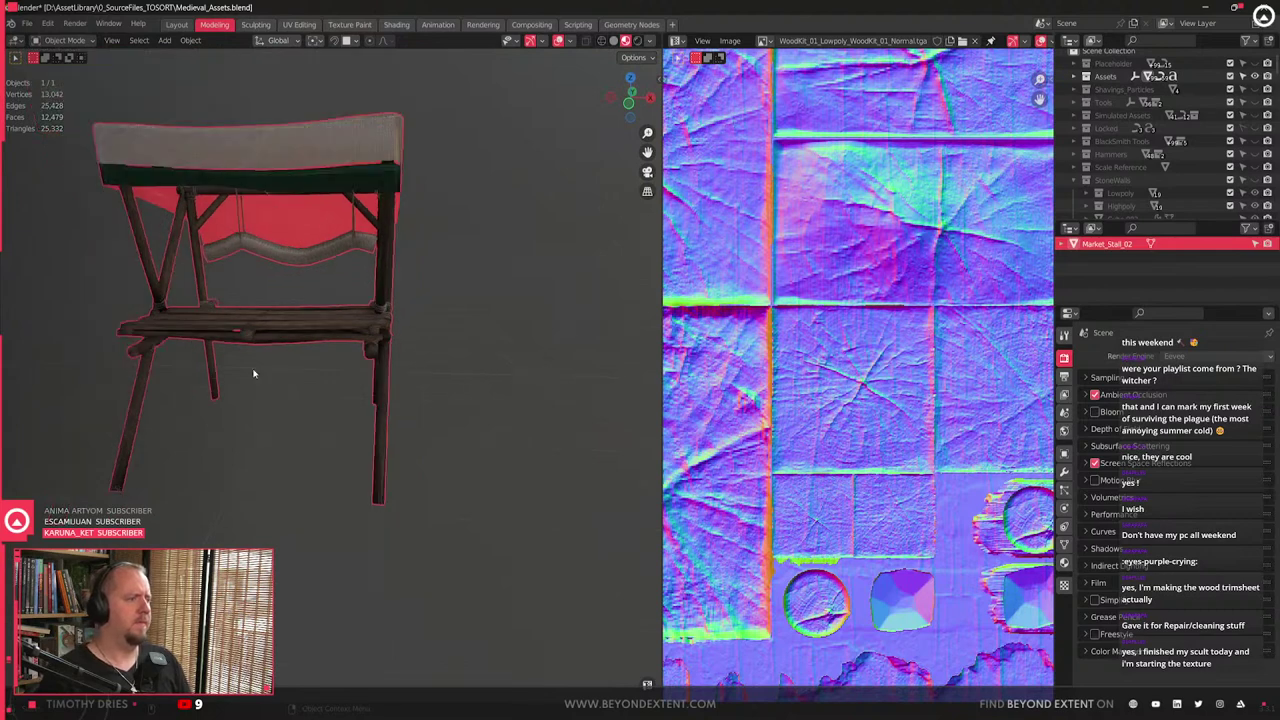
{"action": "scroll", "coordinate": [260, 378], "scroll_direction": "down", "scroll_amount": 3}
{"action": "key", "text": "q"}
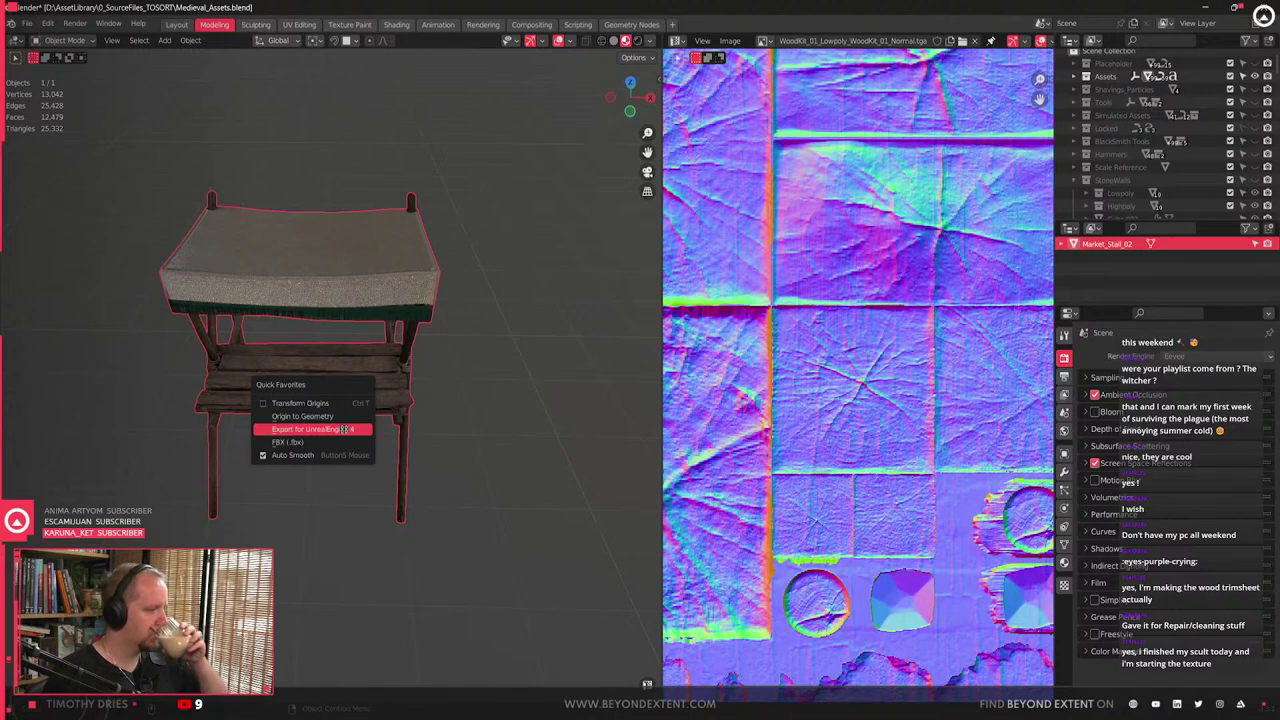
{"action": "left_click", "coordinate": [343, 428]}
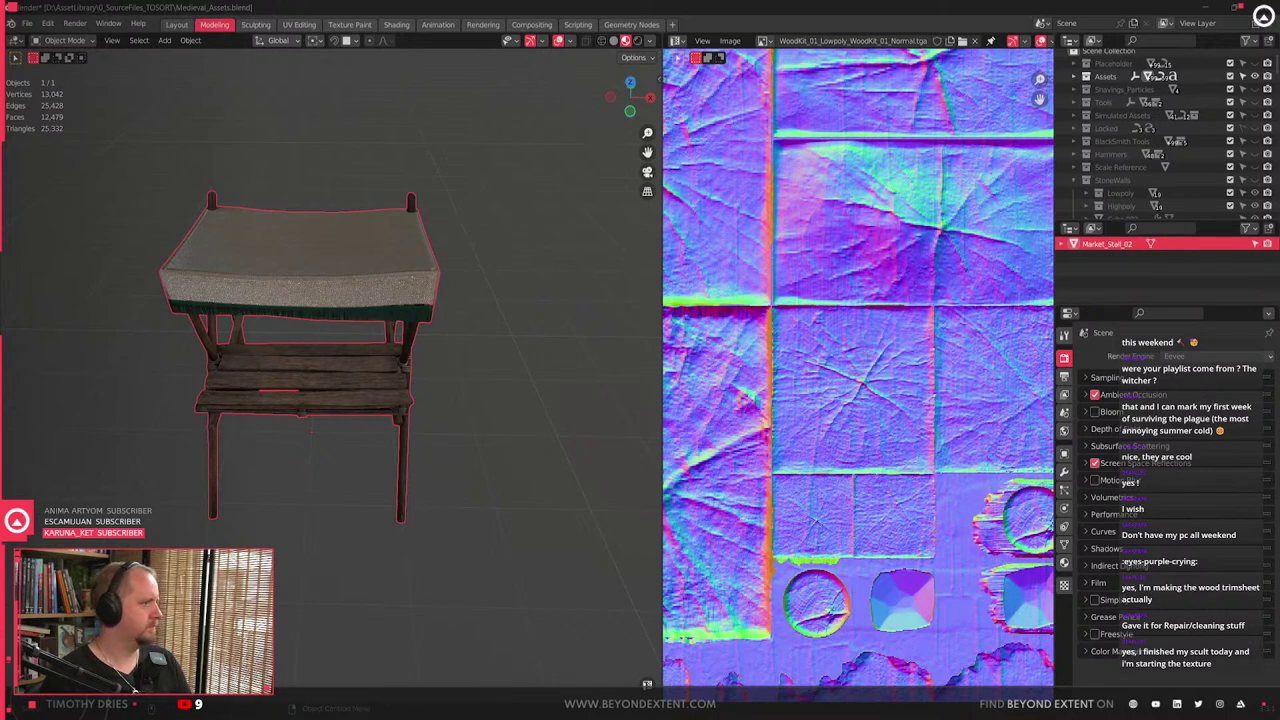
{"action": "key", "text": "alt+Tab"}
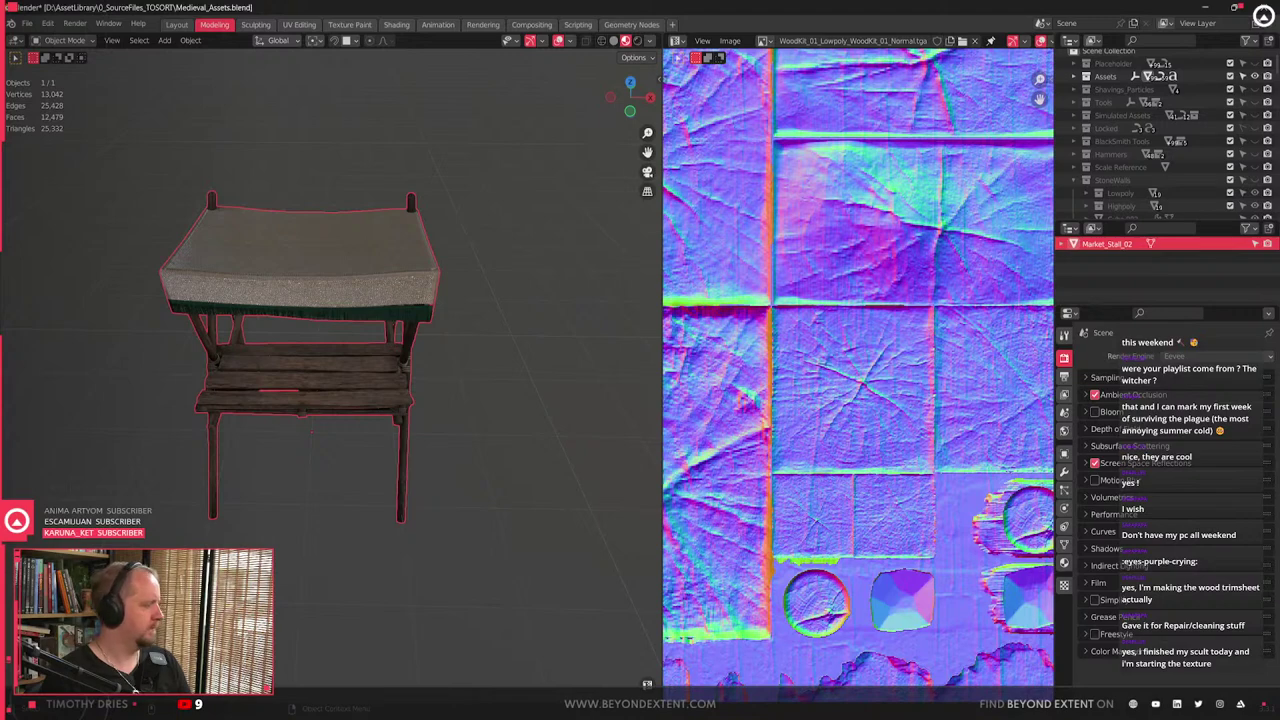
{"action": "scroll", "coordinate": [391, 483], "scroll_direction": "up", "scroll_amount": 5}
{"action": "middle_click_drag", "start_coordinate": [300, 451], "coordinate": [614, 536]}
{"action": "scroll", "coordinate": [334, 409], "scroll_direction": "down", "scroll_amount": 4}
{"action": "left_click", "coordinate": [614, 536]}
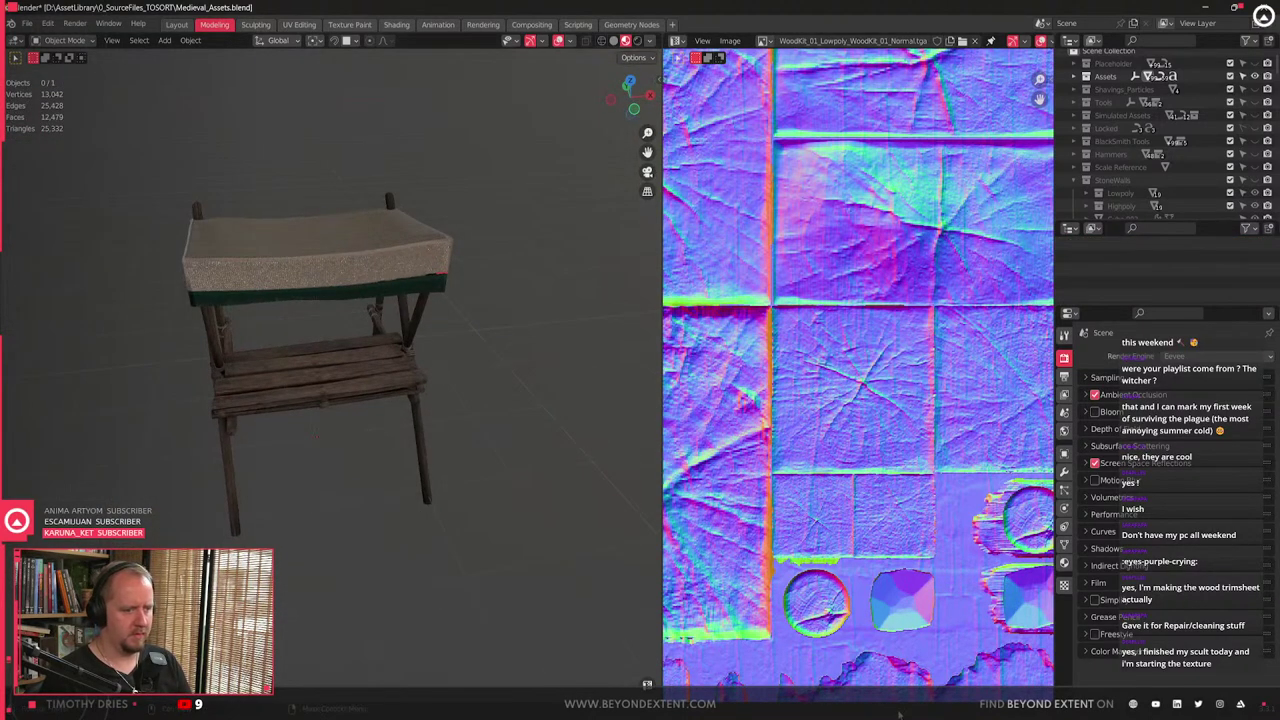
- Switch to Unreal Editor and view the pottery-covered market stall up close in the level
{"action": "key", "text": "alt+Tab"}
{"action": "left_click", "coordinate": [526, 388]}
{"action": "left_click_drag", "start_coordinate": [526, 388], "coordinate": [540, 450], "text": "alt"}
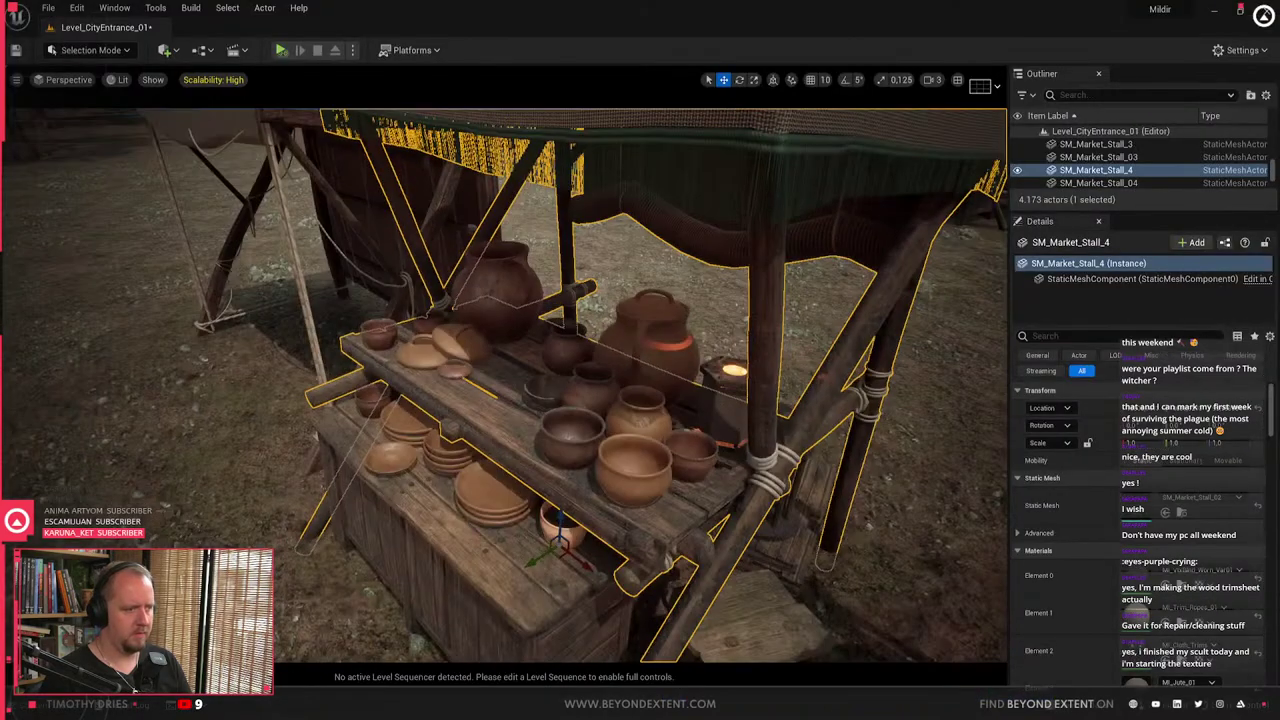
{"action": "key", "text": "Escape"}
{"action": "scroll", "coordinate": [526, 388], "scroll_direction": "up", "scroll_amount": 4}
{"action": "left_click_drag", "start_coordinate": [526, 388], "coordinate": [526, 360], "text": "alt"}
- Reimport the SM_Market_Stall_02 static mesh and accept the listed material matches
{"action": "key", "text": "ctrl+space"}
{"action": "left_click", "coordinate": [450, 388]}
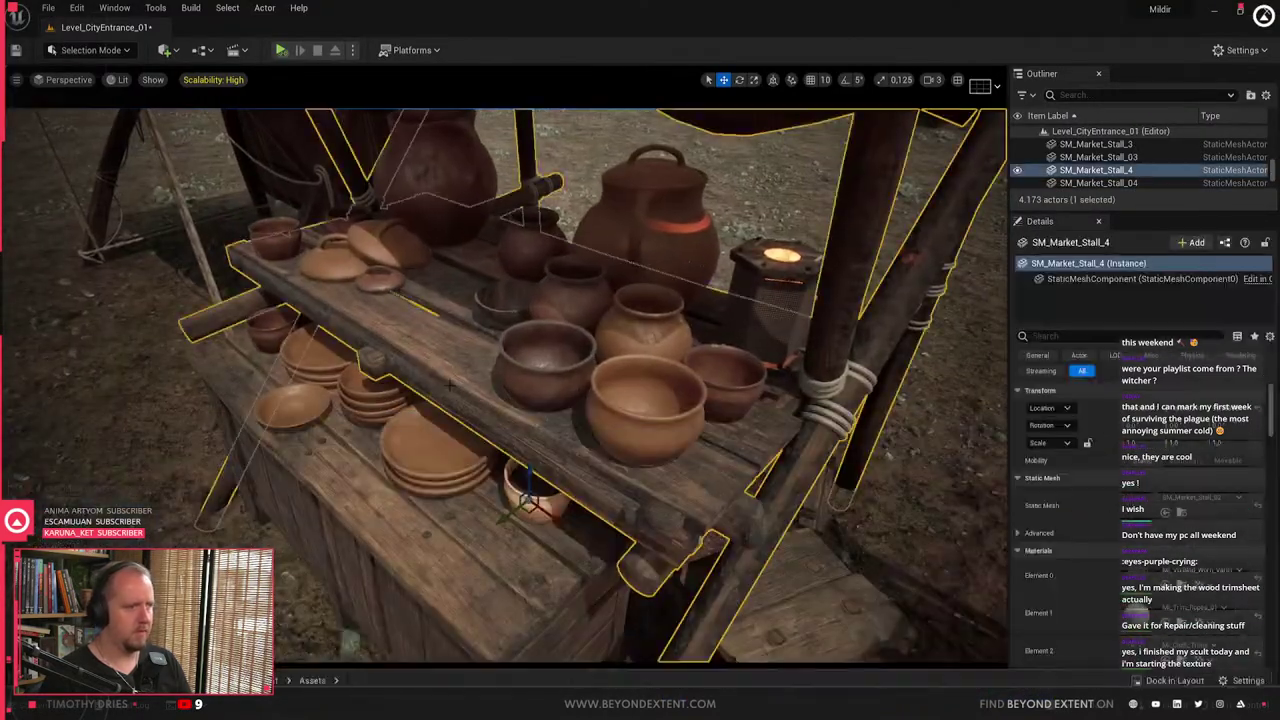
{"action": "right_click", "coordinate": [451, 390]}
{"action": "key", "text": "Escape"}
{"action": "key", "text": "ctrl+space"}
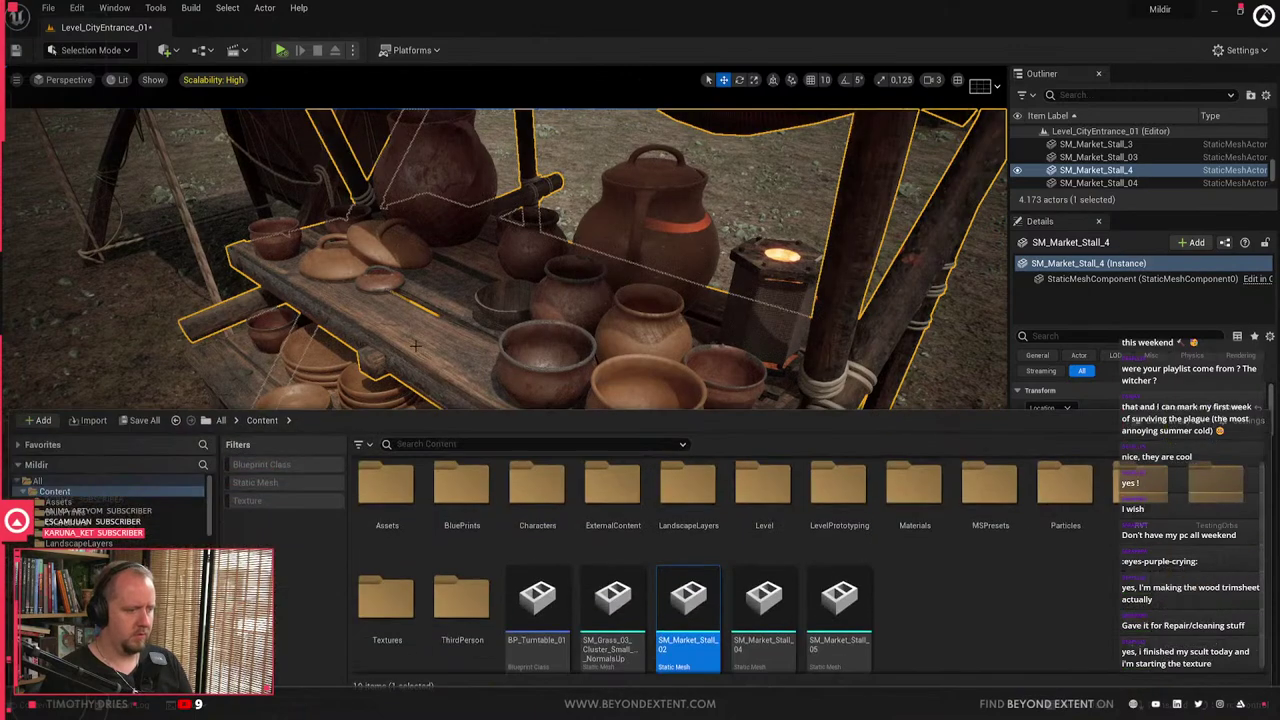
{"action": "right_click", "coordinate": [686, 602]}
{"action": "left_click", "coordinate": [730, 236]}
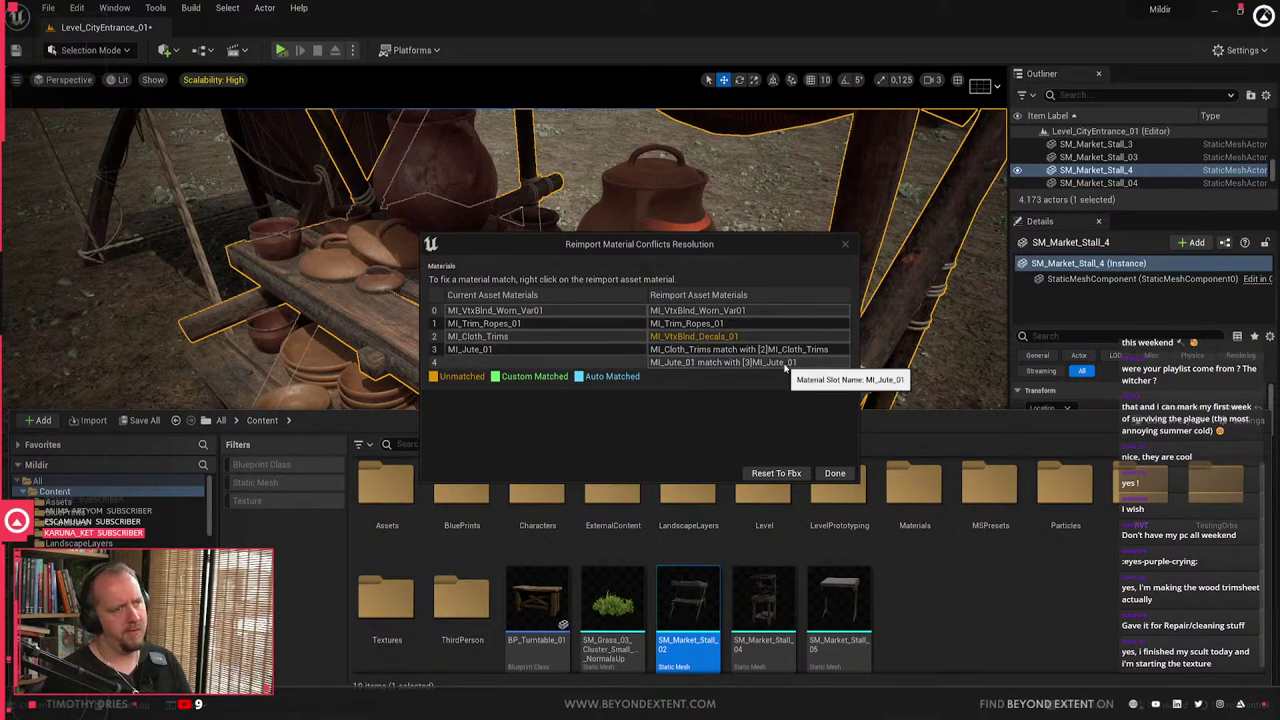
{"action": "left_click", "coordinate": [835, 473]}
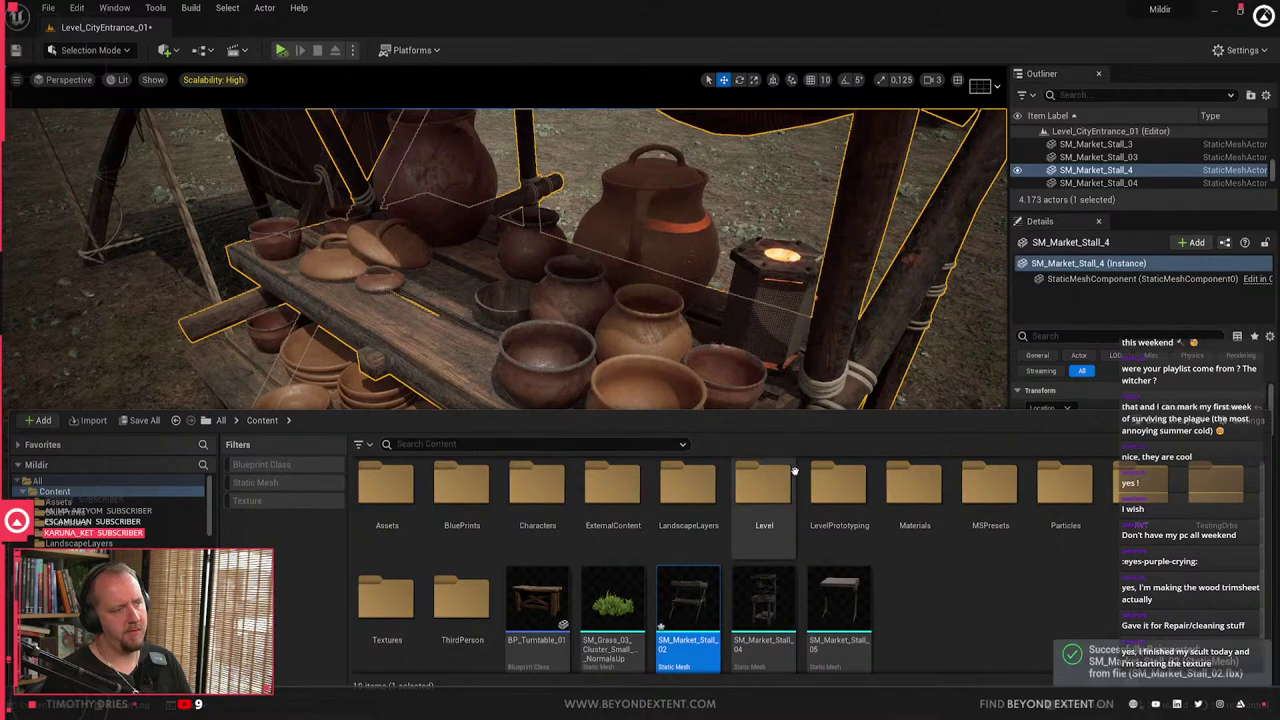
- Close the asset browser and change the editor from Selection Mode to Modeling Mode
{"action": "left_click", "coordinate": [413, 380]}
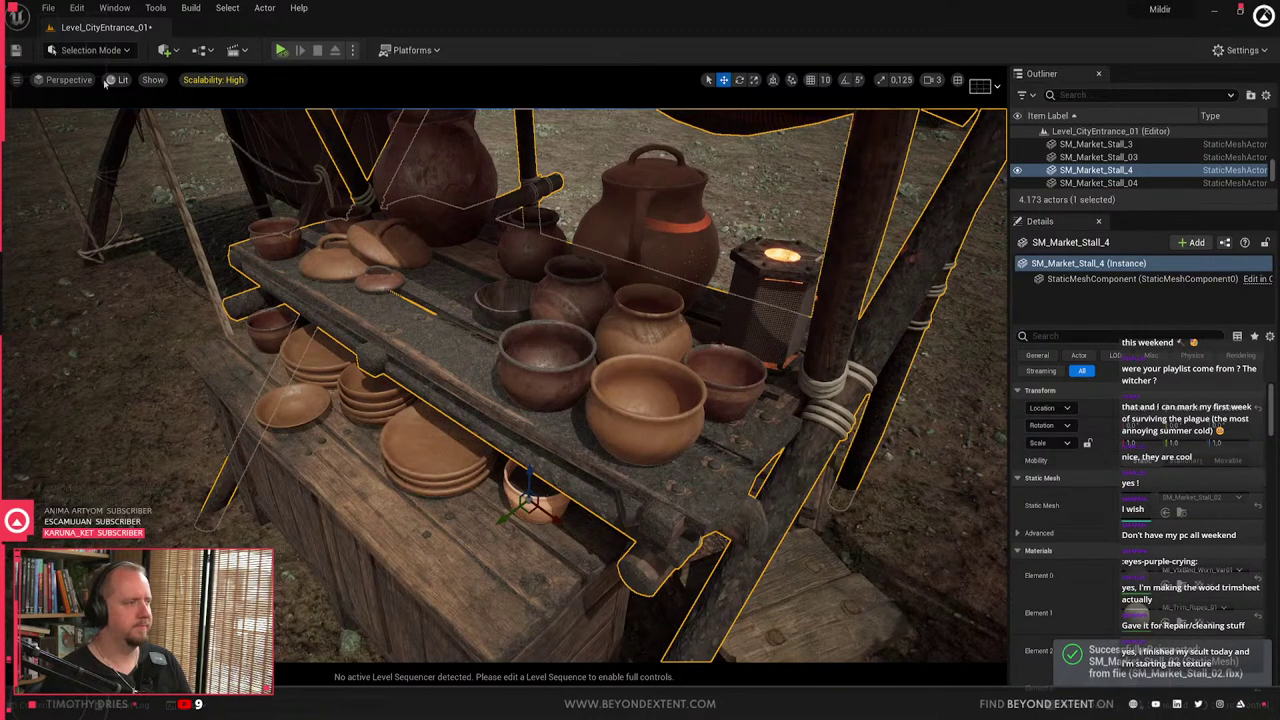
{"action": "left_click", "coordinate": [90, 50]}
{"action": "left_click", "coordinate": [85, 126]}
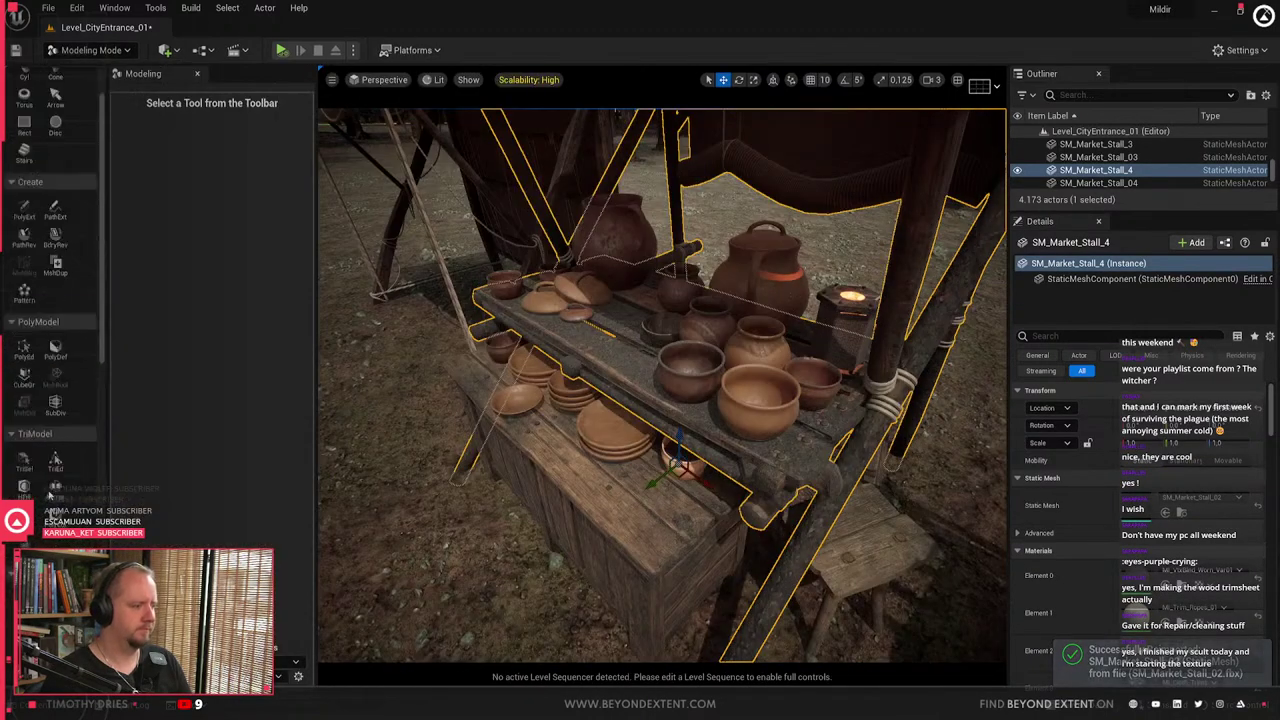
- Bake per-channel vertex colors onto the selected market stall, with Curvature in red and Ambient Occlusion in green, and accept the bake
{"action": "scroll", "coordinate": [50, 497], "scroll_direction": "down", "scroll_amount": 5}
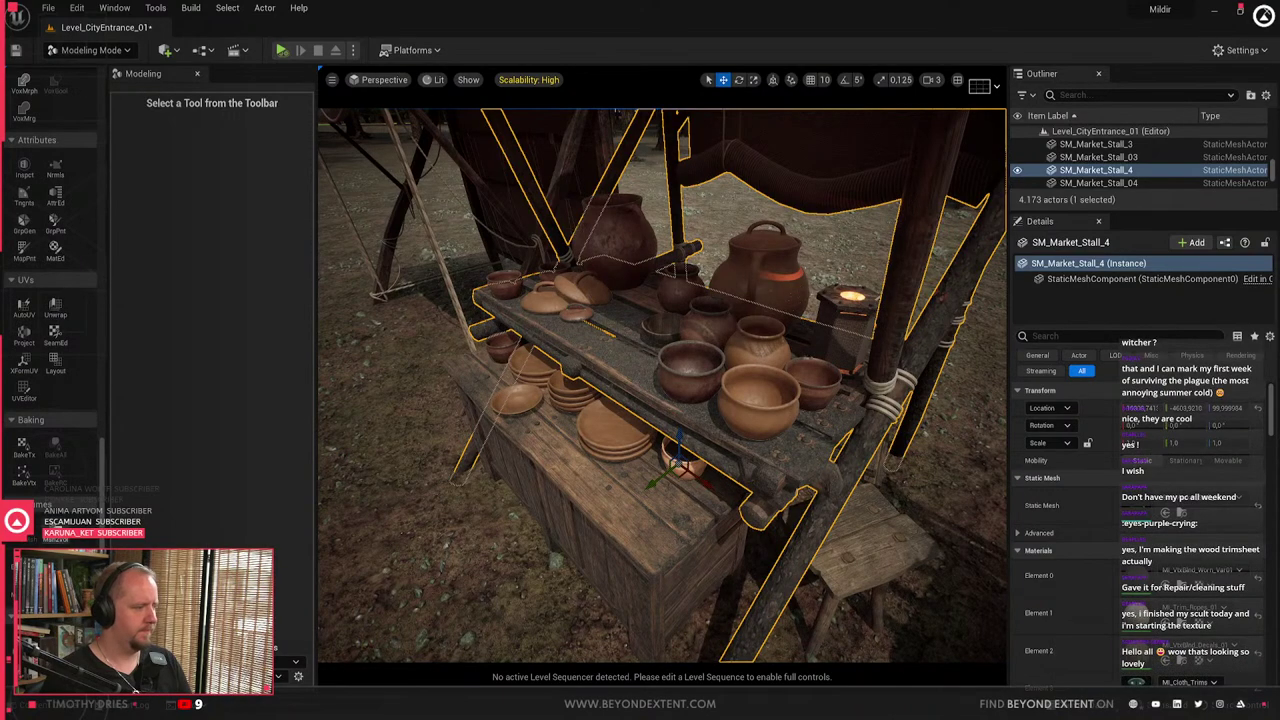
{"action": "left_click", "coordinate": [23, 483]}
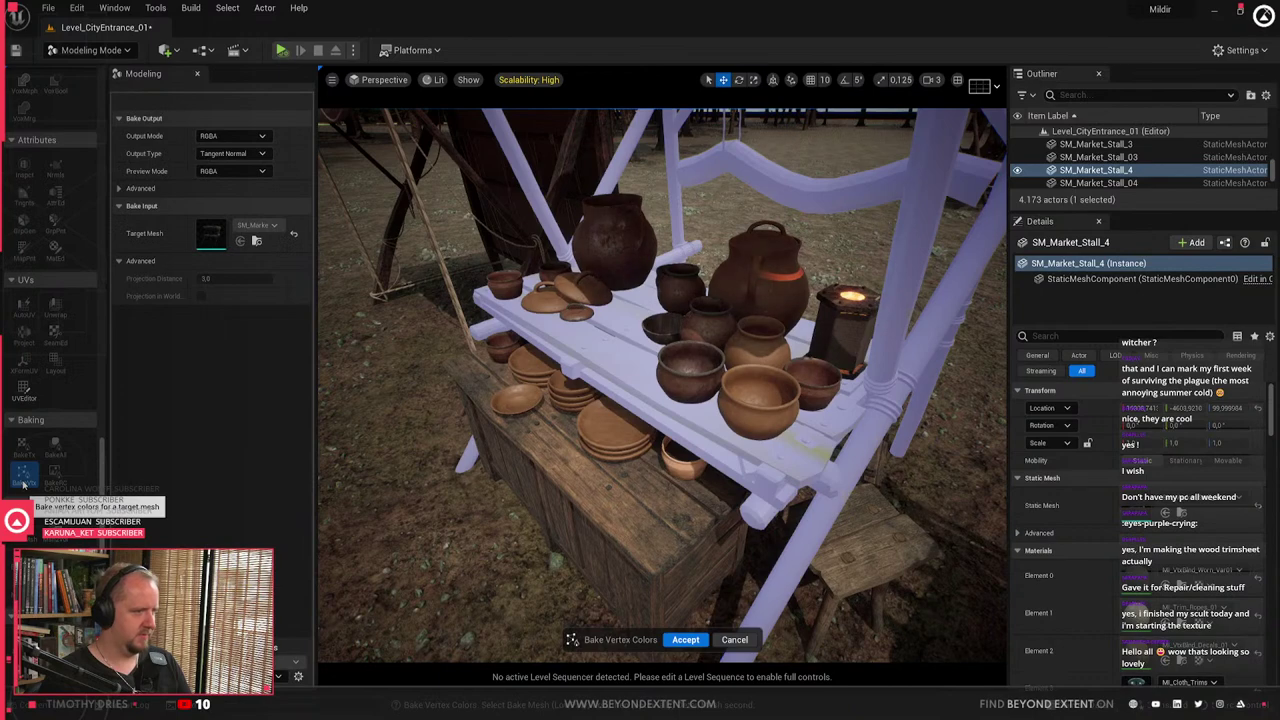
{"action": "left_click", "coordinate": [229, 138]}
{"action": "left_click", "coordinate": [228, 162]}
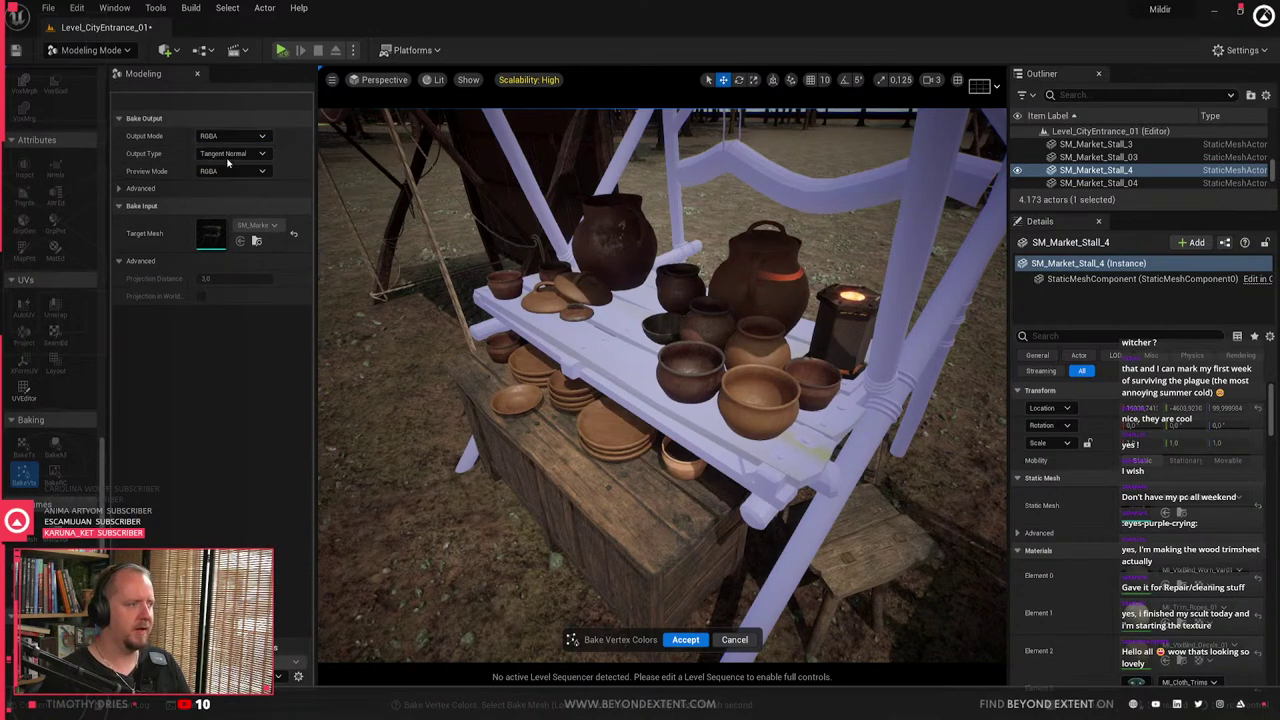
{"action": "left_click", "coordinate": [230, 153]}
{"action": "left_click", "coordinate": [230, 201]}
{"action": "left_click", "coordinate": [240, 171]}
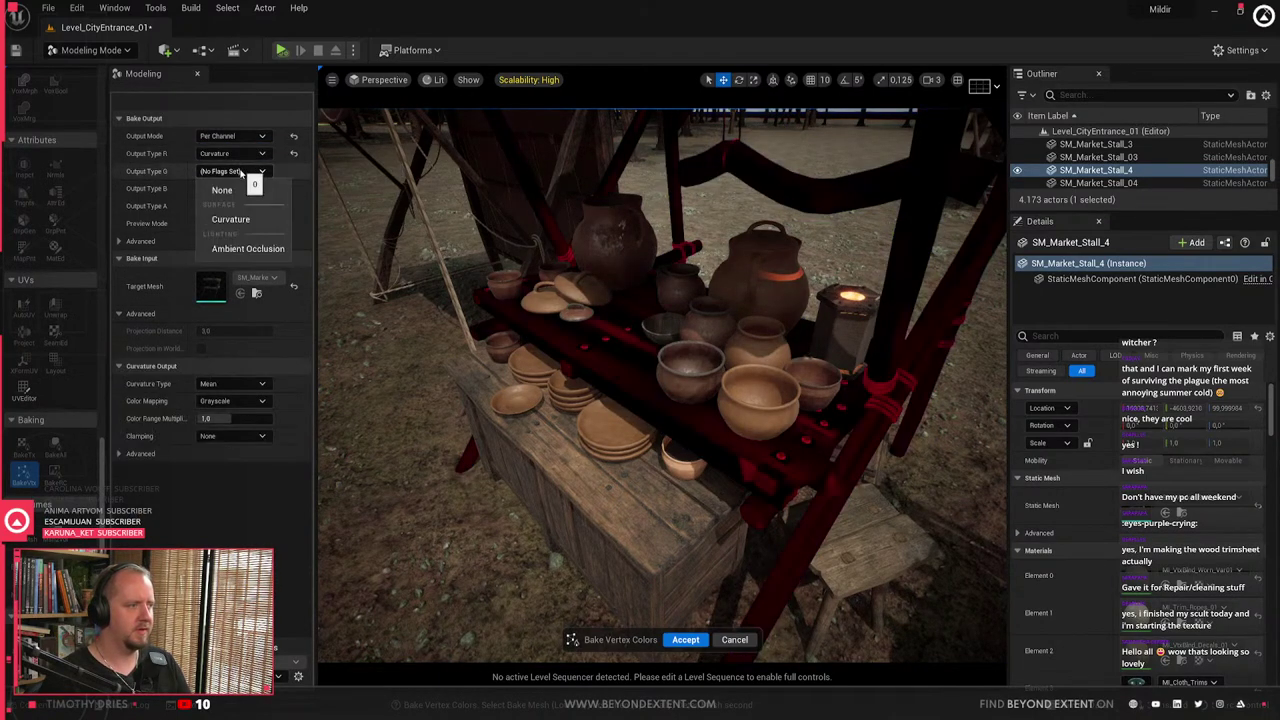
{"action": "left_click", "coordinate": [248, 248]}
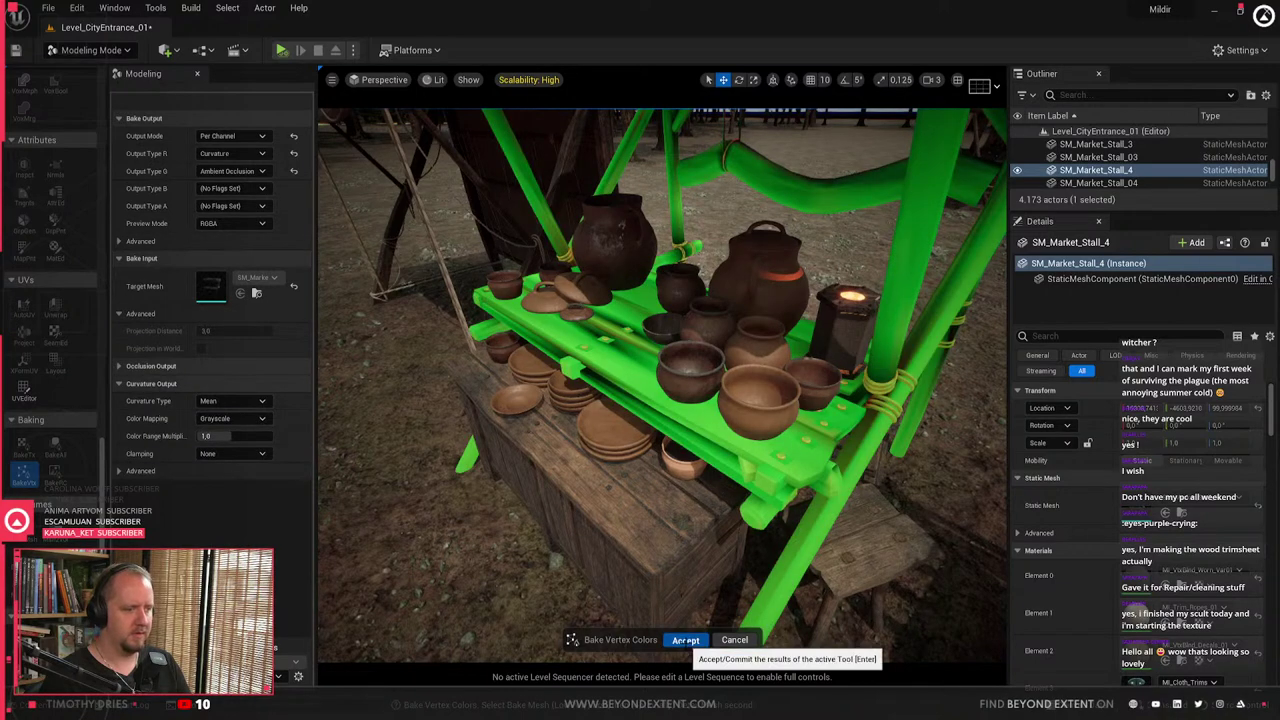
{"action": "left_click", "coordinate": [686, 640]}
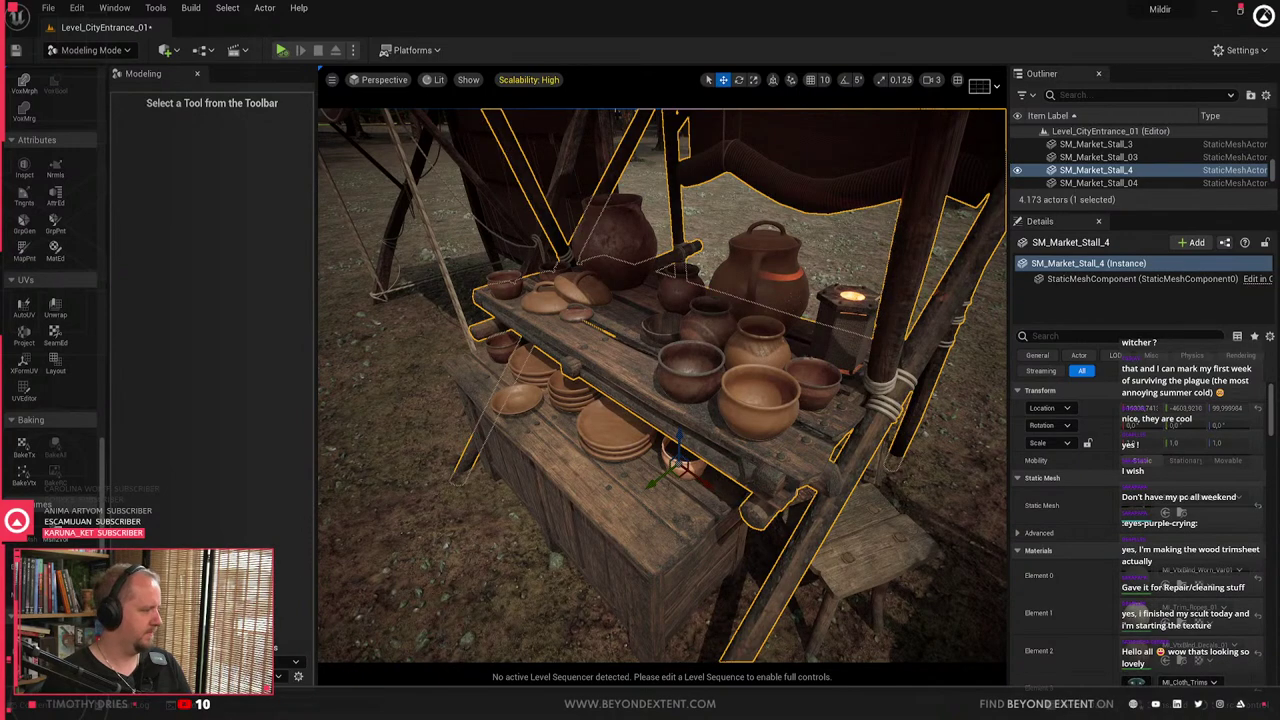
- Clear the selection, view the pottery stall from the front, and return the editor to Selection Mode
{"action": "left_click", "coordinate": [691, 372]}
{"action": "key", "text": "Escape"}
{"action": "right_click_drag", "start_coordinate": [640, 450], "coordinate": [740, 425]}
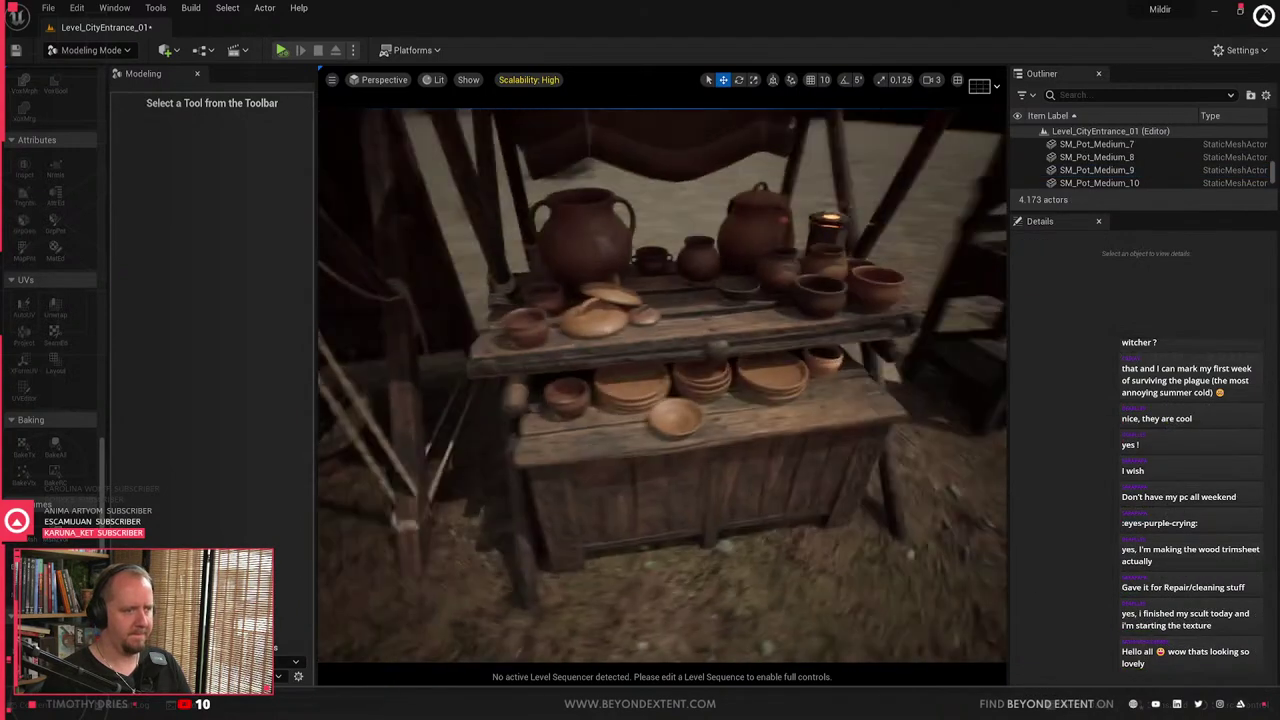
{"action": "left_click", "coordinate": [88, 50]}
{"action": "left_click", "coordinate": [100, 68]}
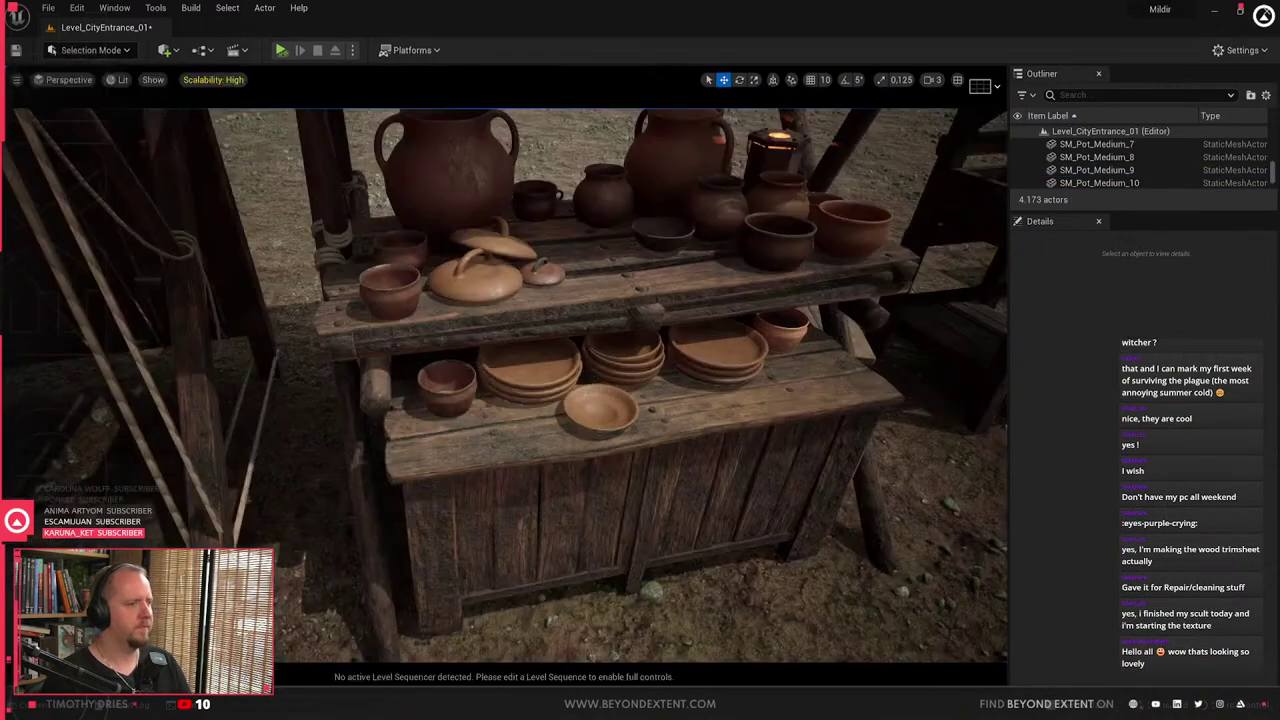
- Examine the pottery stall's rope-tied beam ends and the tray of the neighbouring wooden shelf stall up close
{"action": "left_click", "coordinate": [612, 457]}
{"action": "key", "text": "Escape"}
{"action": "right_click_drag", "start_coordinate": [612, 457], "coordinate": [430, 480]}
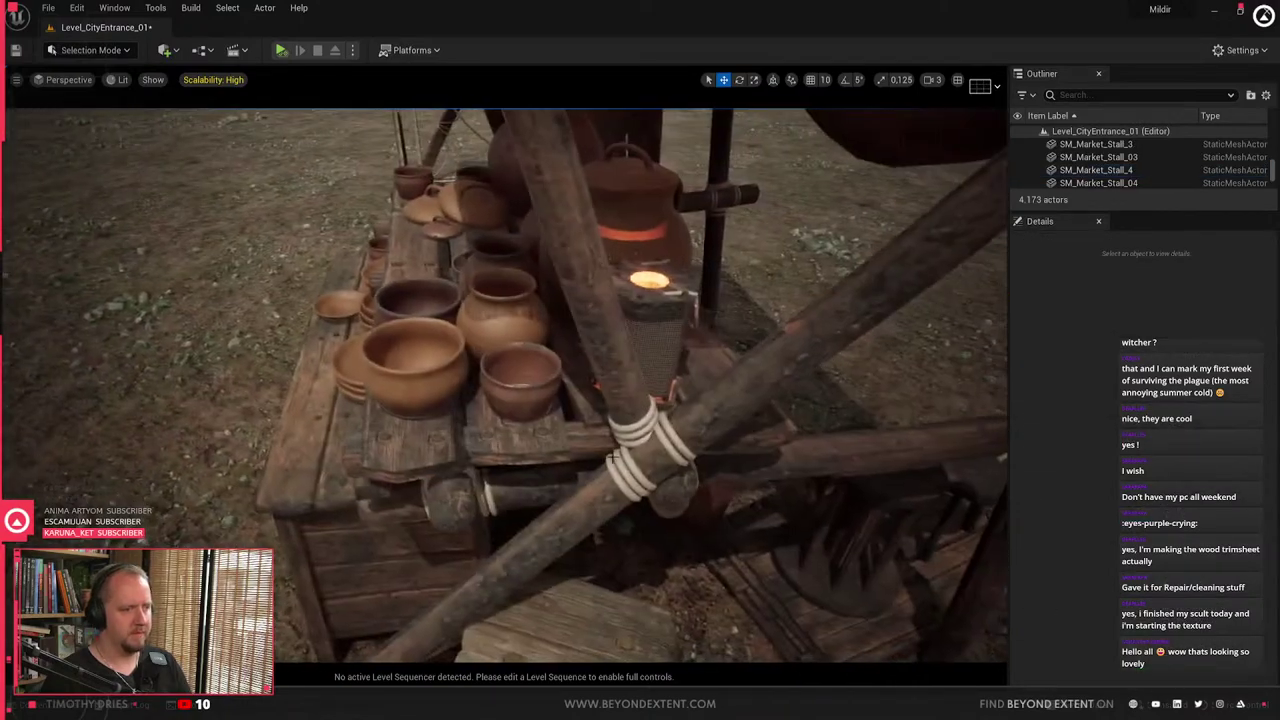
{"action": "right_click_drag", "start_coordinate": [614, 455], "coordinate": [720, 455]}
{"action": "left_click", "coordinate": [575, 372]}
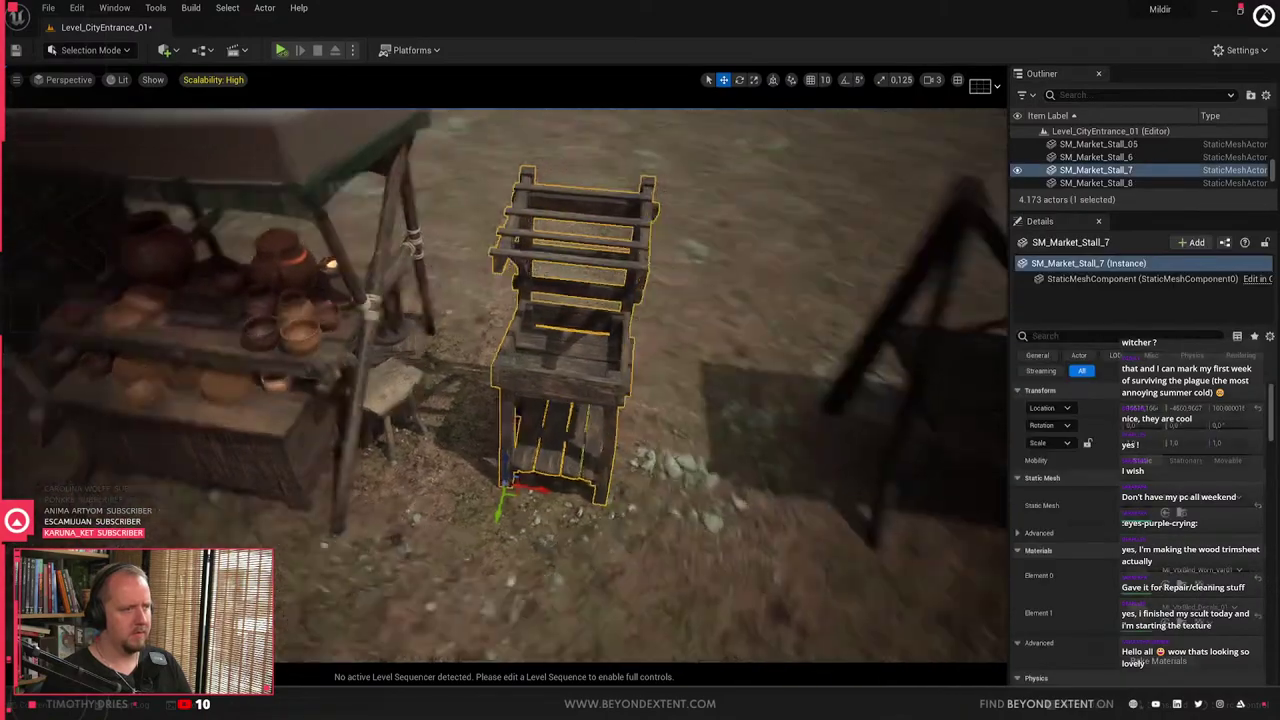
{"action": "right_click_drag", "start_coordinate": [575, 372], "coordinate": [350, 310]}
{"action": "right_click_drag", "start_coordinate": [510, 346], "coordinate": [500, 346]}
{"action": "right_click_drag", "start_coordinate": [410, 456], "coordinate": [505, 488]}
{"action": "key", "text": "Escape"}
{"action": "right_click_drag", "start_coordinate": [404, 457], "coordinate": [404, 457]}
- Try painting black vertex color on the shelf stall's tray in Mesh Paint mode, undo the stroke, and return to Selection Mode
{"action": "left_click", "coordinate": [404, 457]}
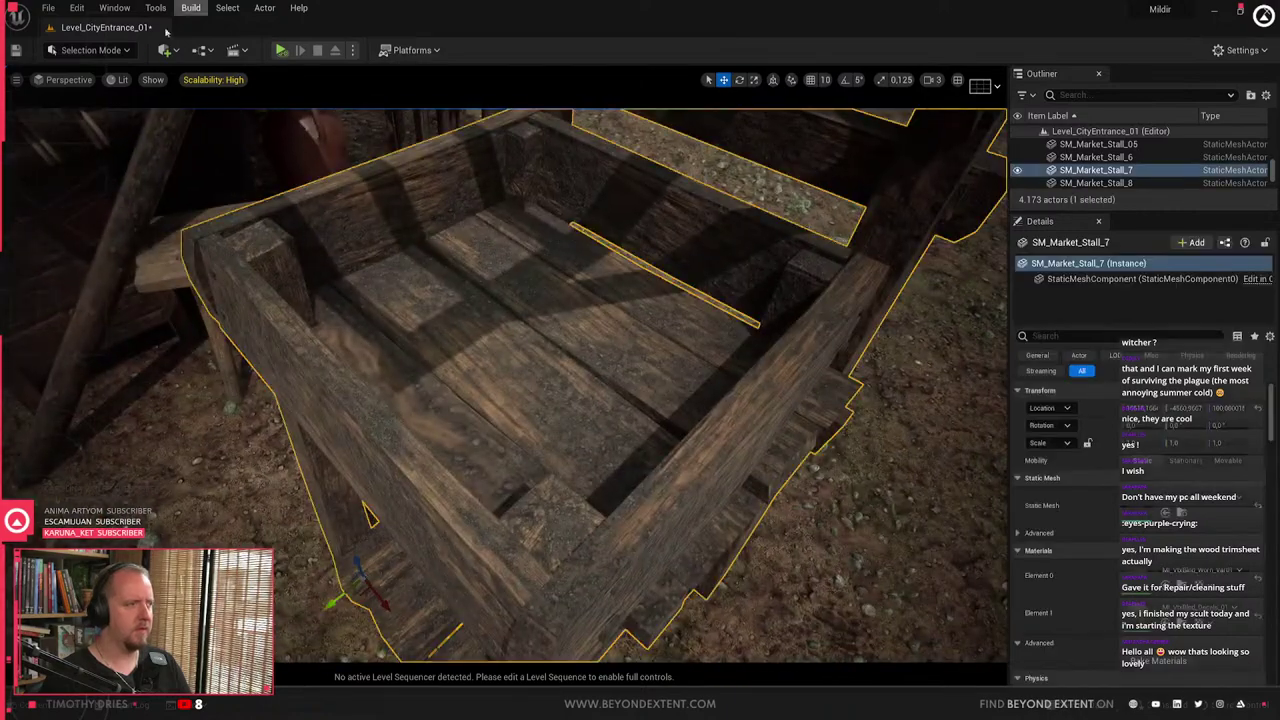
{"action": "left_click", "coordinate": [90, 50]}
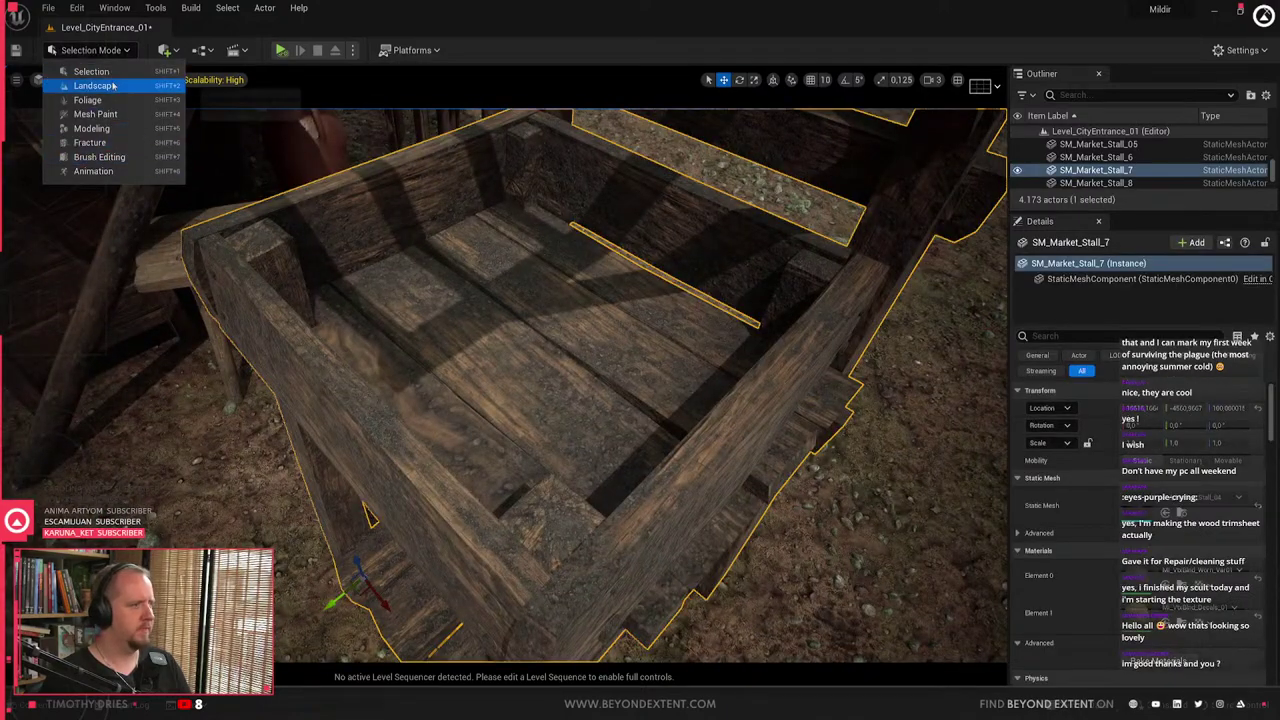
{"action": "left_click", "coordinate": [115, 116]}
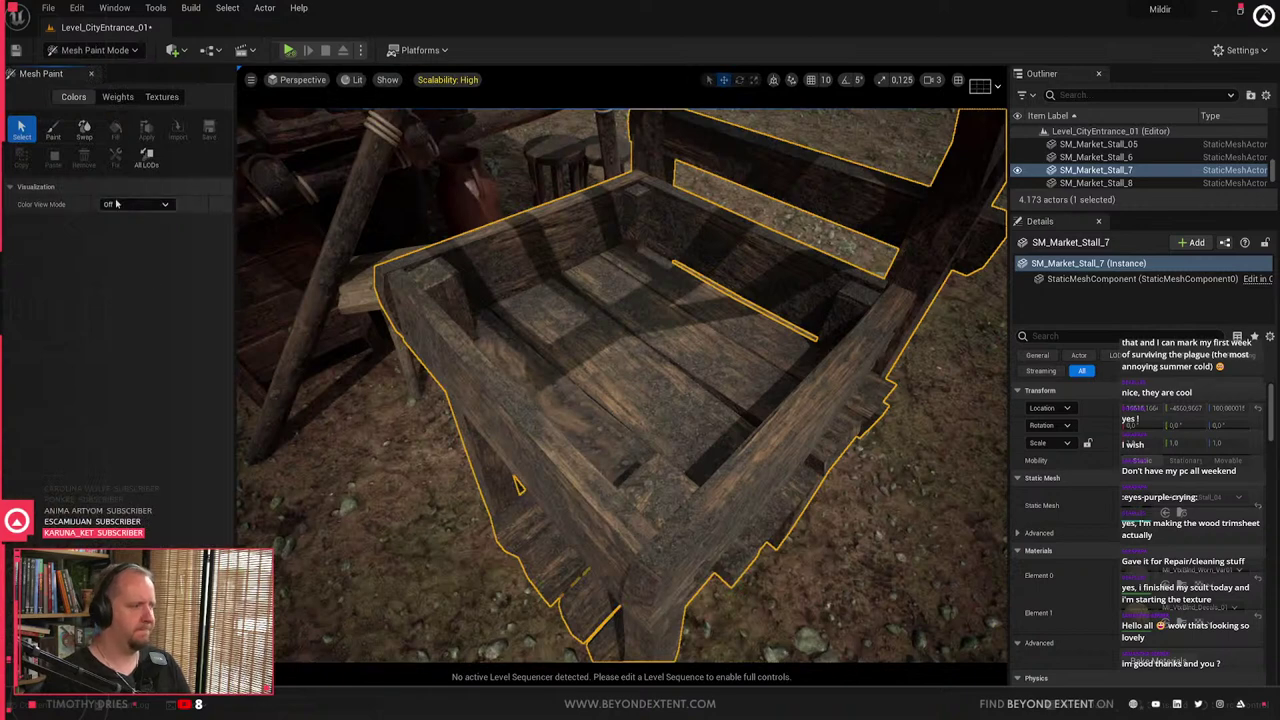
{"action": "left_click", "coordinate": [53, 130]}
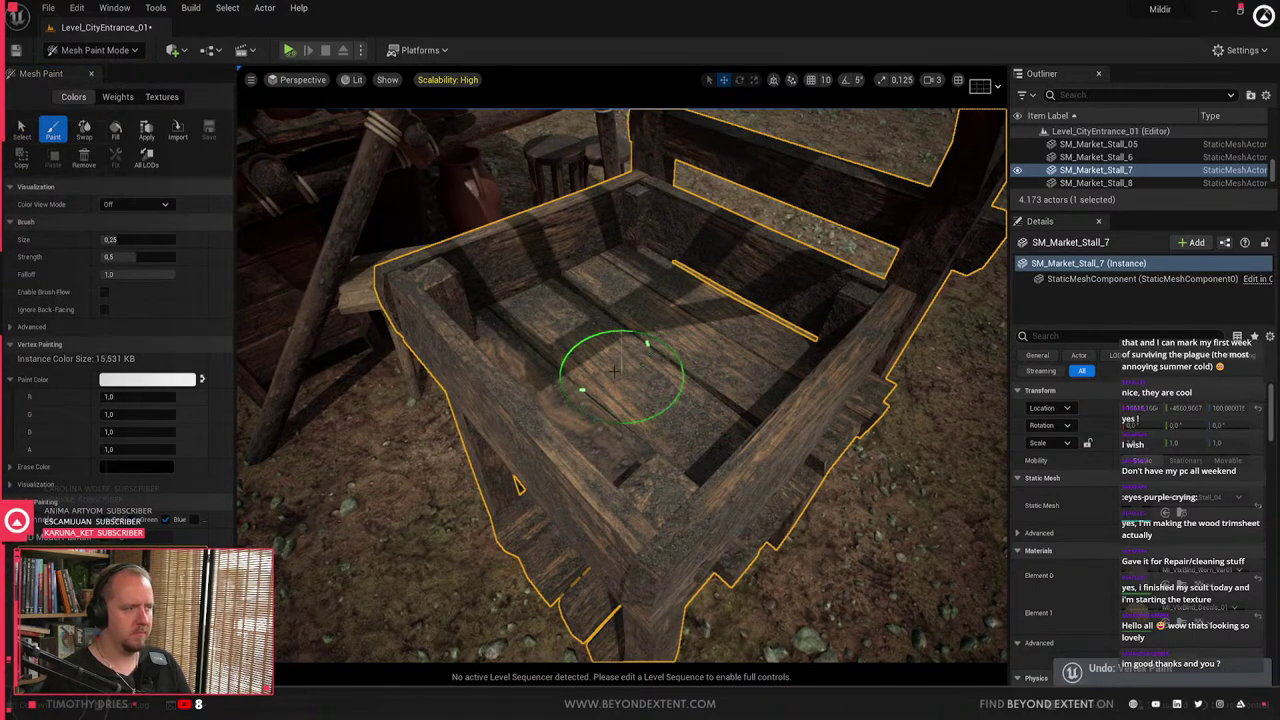
{"action": "key", "text": "x"}
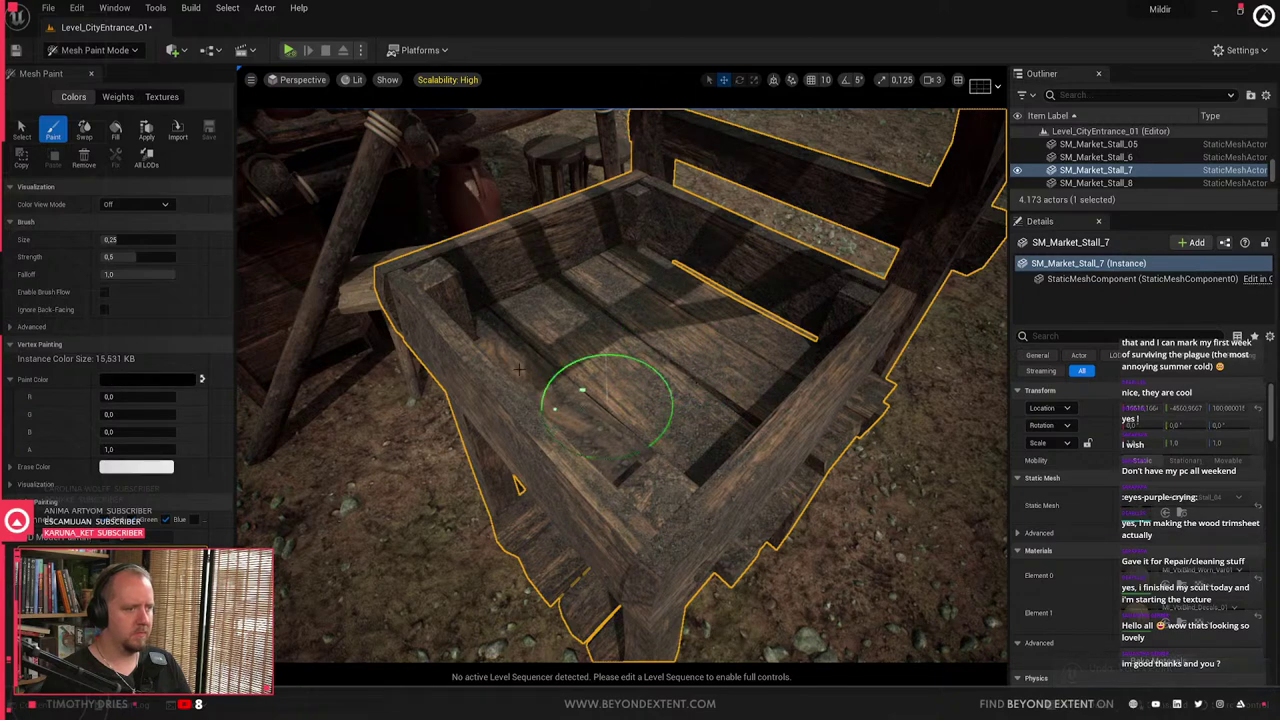
{"action": "mouse_move", "coordinate": [587, 301]}
{"action": "left_mouse_down"}
{"action": "mouse_move", "coordinate": [680, 312]}
{"action": "mouse_move", "coordinate": [571, 420]}
{"action": "mouse_move", "coordinate": [571, 455]}
{"action": "mouse_move", "coordinate": [583, 391]}
{"action": "left_mouse_up"}
{"action": "key", "text": "ctrl+z"}
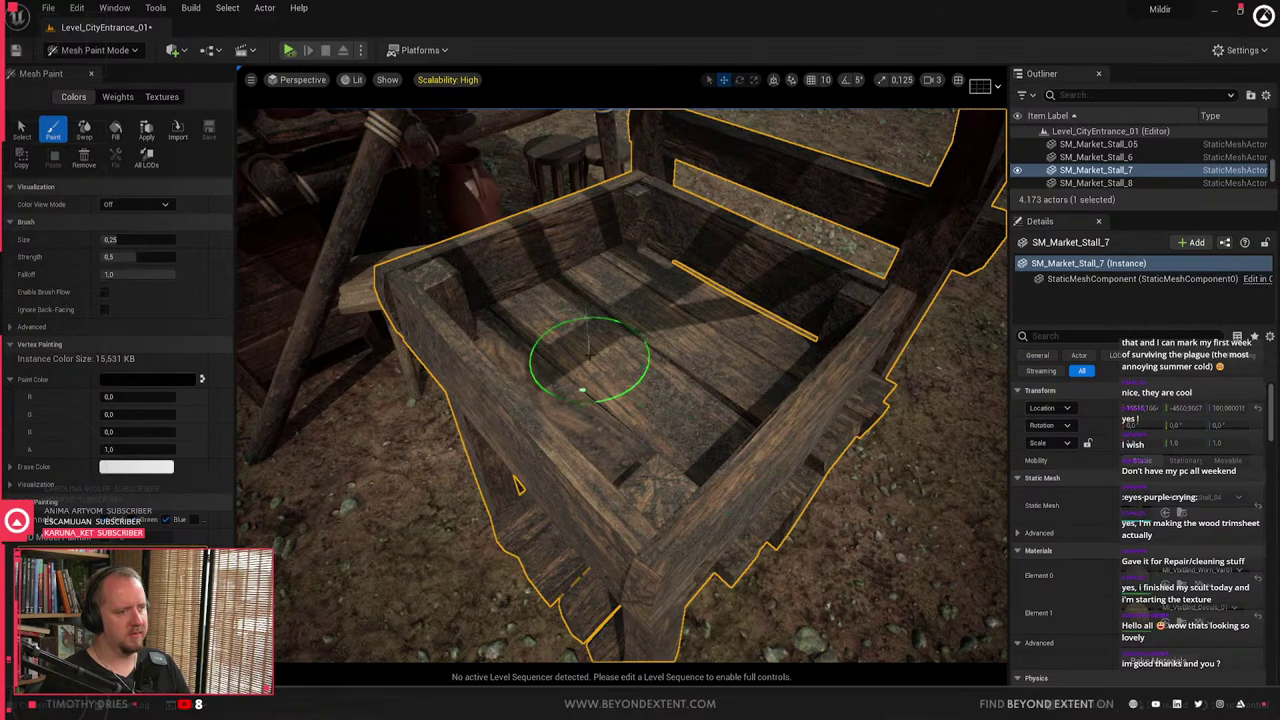
{"action": "left_click", "coordinate": [106, 50]}
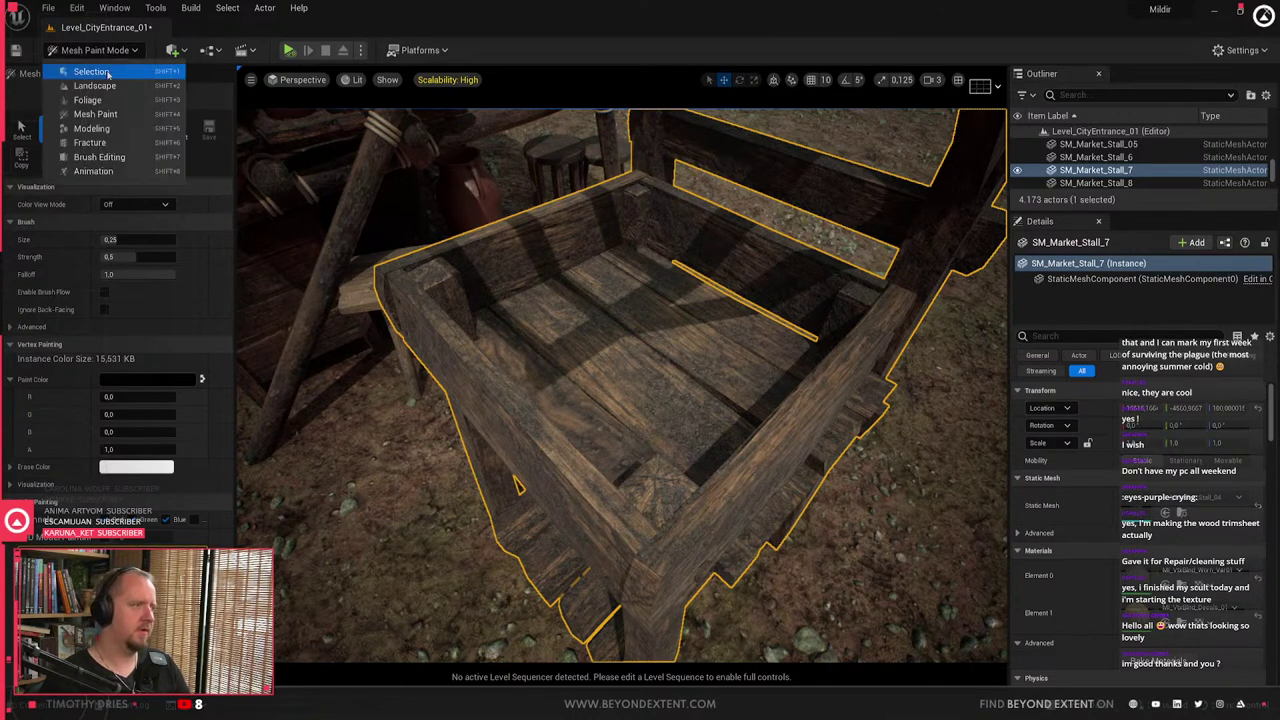
{"action": "left_click", "coordinate": [106, 72]}
- Select the wooden shelf stall SM_Market_Stall_7 and shift it slightly beside the pottery stall
{"action": "key", "text": "Escape"}
{"action": "mouse_move", "coordinate": [480, 350]}
{"action": "right_mouse_down"}
{"action": "mouse_move", "coordinate": [640, 350]}
{"action": "mouse_move", "coordinate": [520, 404]}
{"action": "right_mouse_up"}
{"action": "left_click", "coordinate": [388, 402]}
{"action": "right_click_drag", "start_coordinate": [388, 402], "coordinate": [460, 445]}
{"action": "left_click", "coordinate": [388, 402]}
{"action": "key", "text": "Escape"}
{"action": "left_click", "coordinate": [846, 412]}
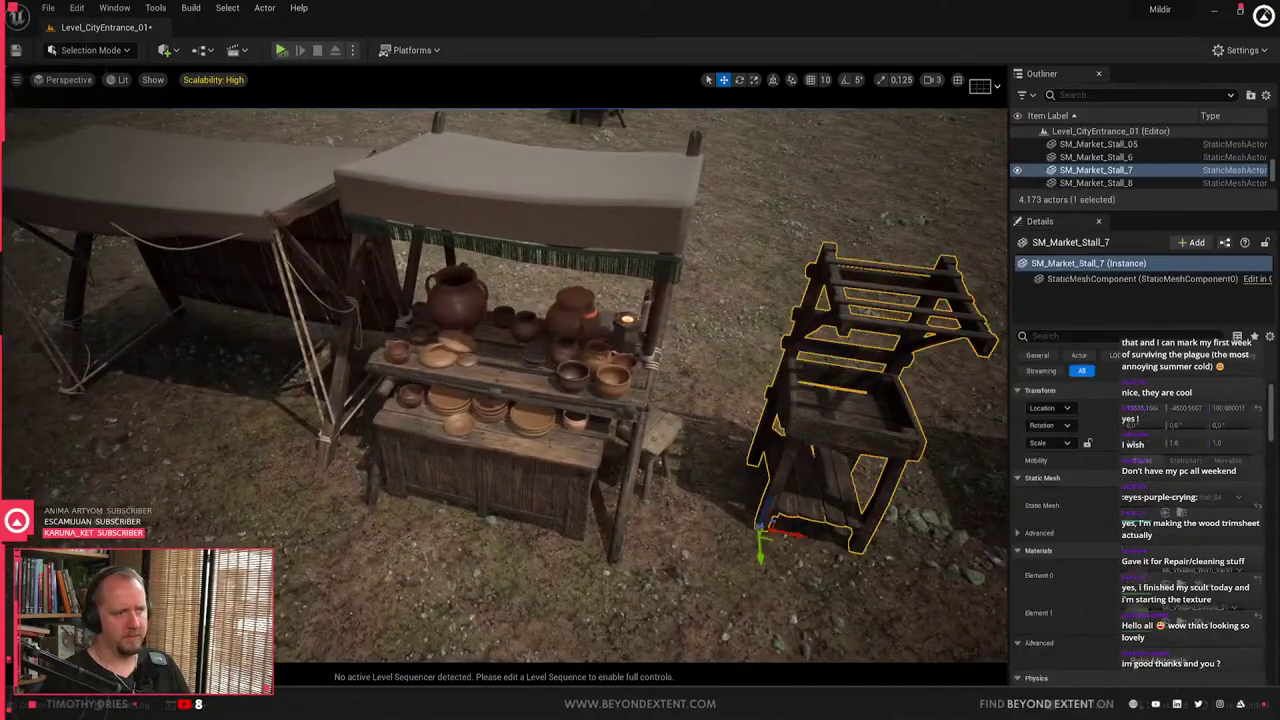
{"action": "right_click_drag", "start_coordinate": [846, 412], "coordinate": [975, 400]}
{"action": "left_click_drag", "start_coordinate": [590, 497], "coordinate": [613, 501]}
{"action": "right_click_drag", "start_coordinate": [613, 501], "coordinate": [650, 503]}
{"action": "left_click", "coordinate": [613, 501]}
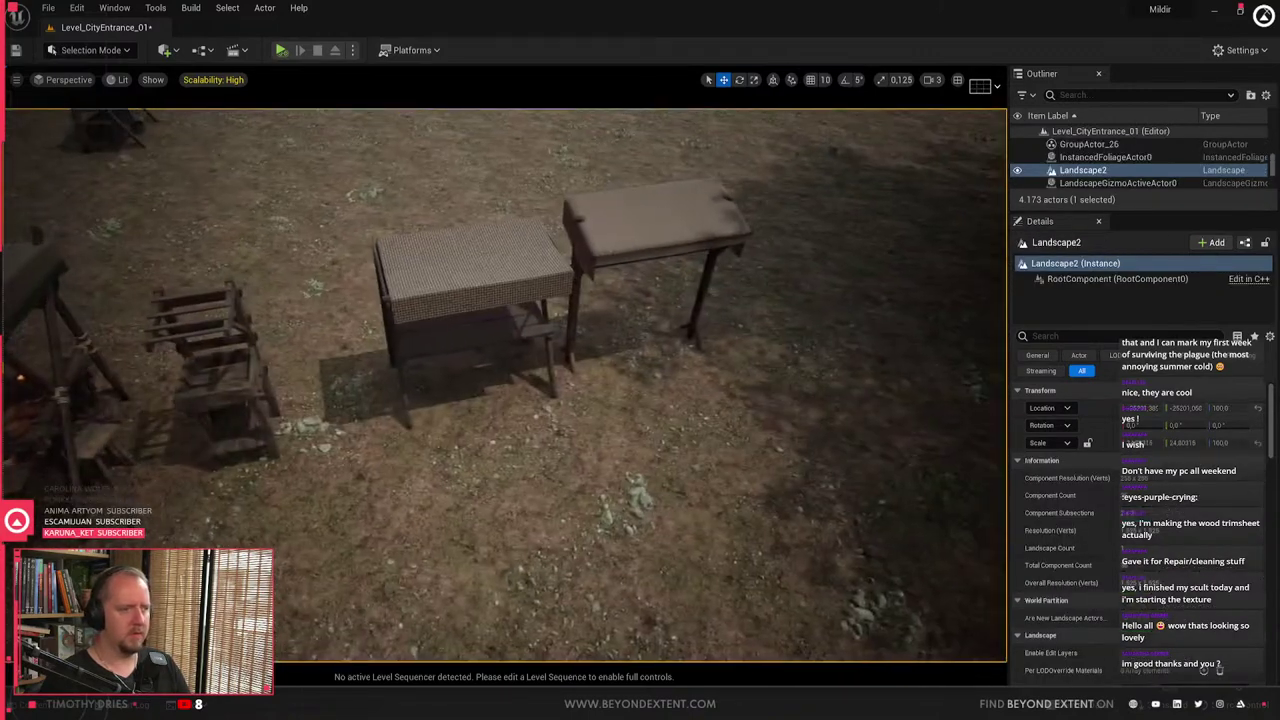
- Move the two covered stalls beyond the shelf stall together to a new spot, deselect them, and return to the shelf stall
{"action": "left_click", "coordinate": [480, 262]}
{"action": "left_click", "coordinate": [716, 222], "text": "ctrl"}
{"action": "left_click_drag", "start_coordinate": [663, 352], "coordinate": [757, 338]}
{"action": "left_click", "coordinate": [483, 470]}
{"action": "key", "text": "Escape"}
{"action": "right_click_drag", "start_coordinate": [483, 470], "coordinate": [340, 482]}
{"action": "left_click", "coordinate": [483, 470]}
{"action": "key", "text": "Escape"}
- Search the project's Assets folder for "pottery" with the results filtered to static meshes
{"action": "key", "text": "ctrl+space"}
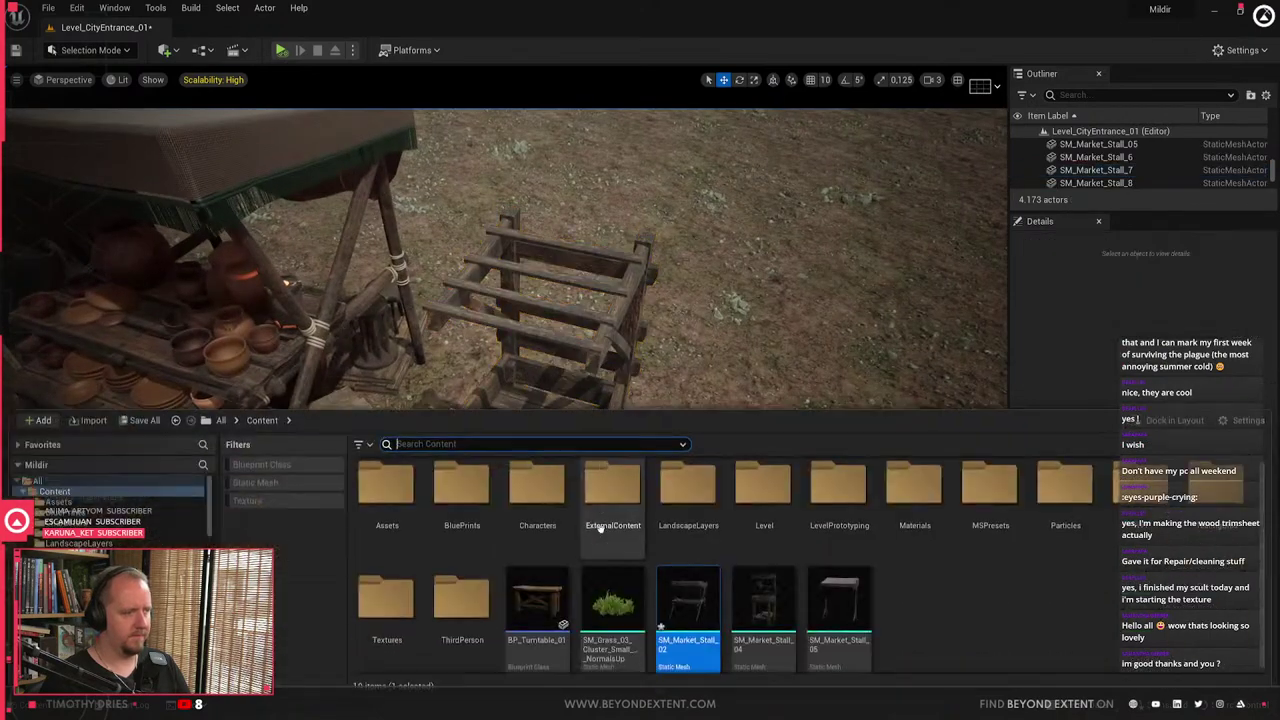
{"action": "left_click", "coordinate": [93, 503]}
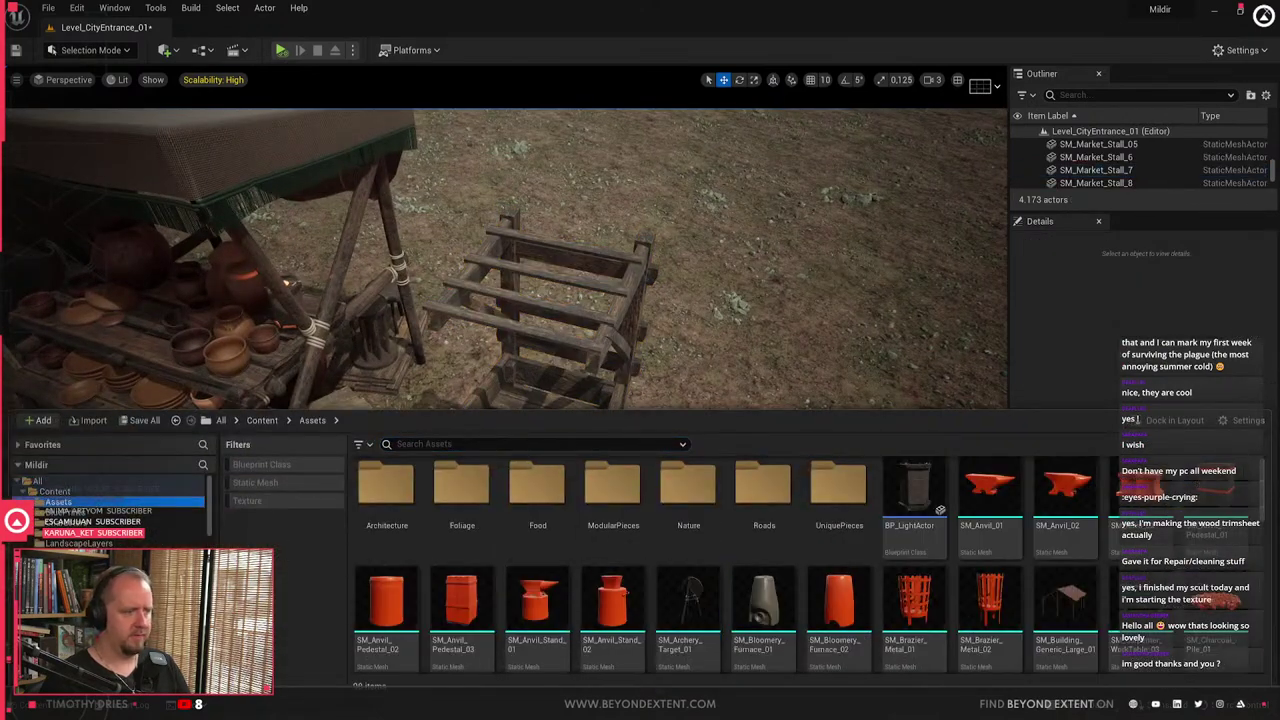
{"action": "left_click", "coordinate": [60, 491]}
{"action": "left_click", "coordinate": [90, 510]}
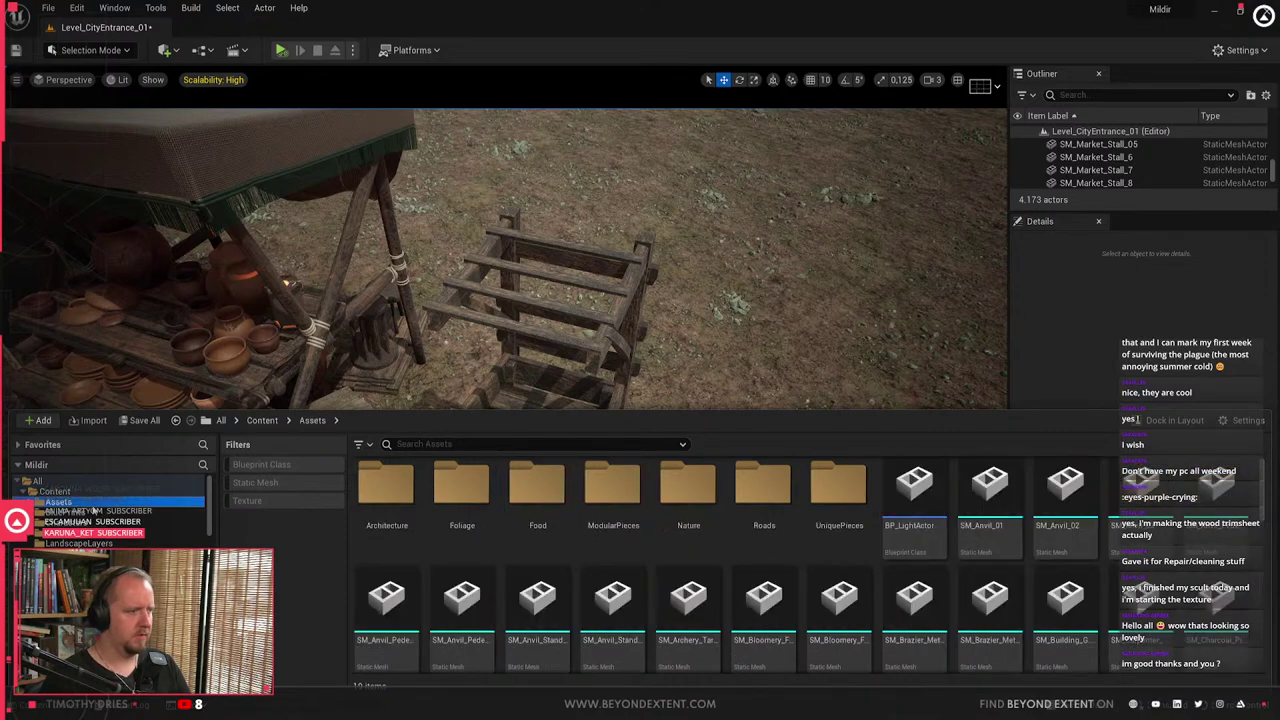
{"action": "left_click", "coordinate": [92, 503]}
{"action": "left_click", "coordinate": [92, 492]}
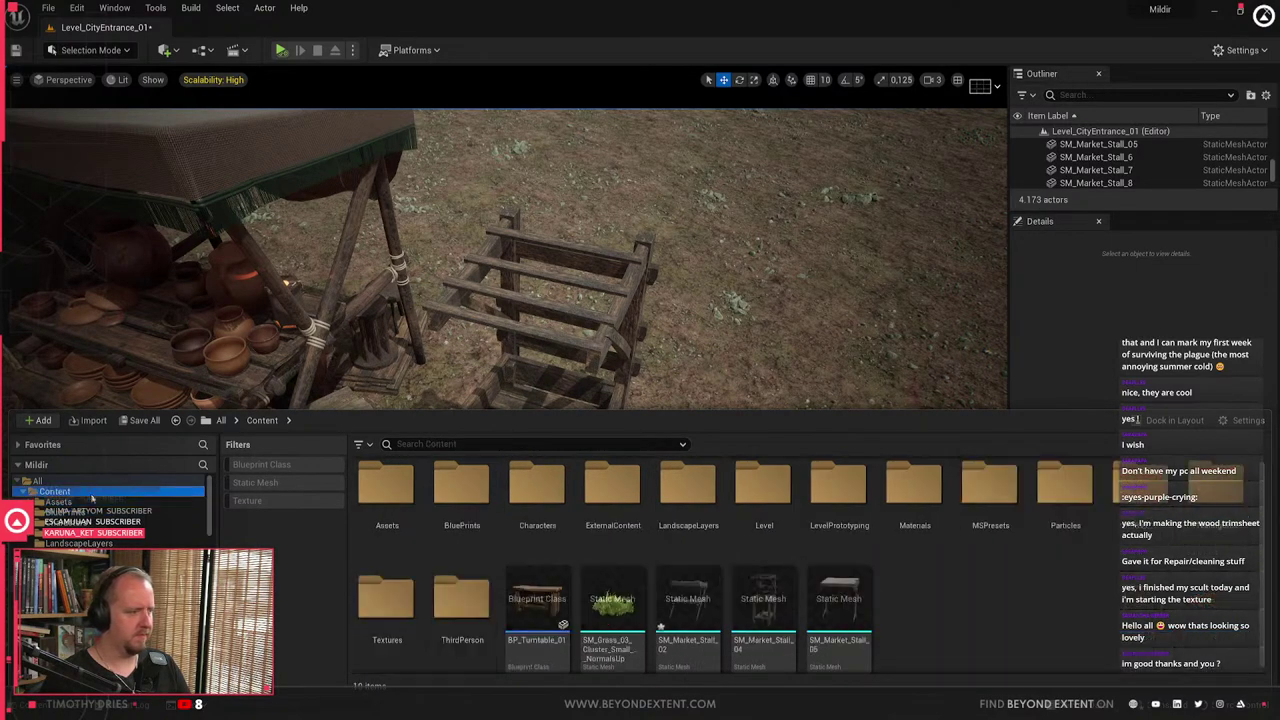
{"action": "left_click", "coordinate": [94, 503]}
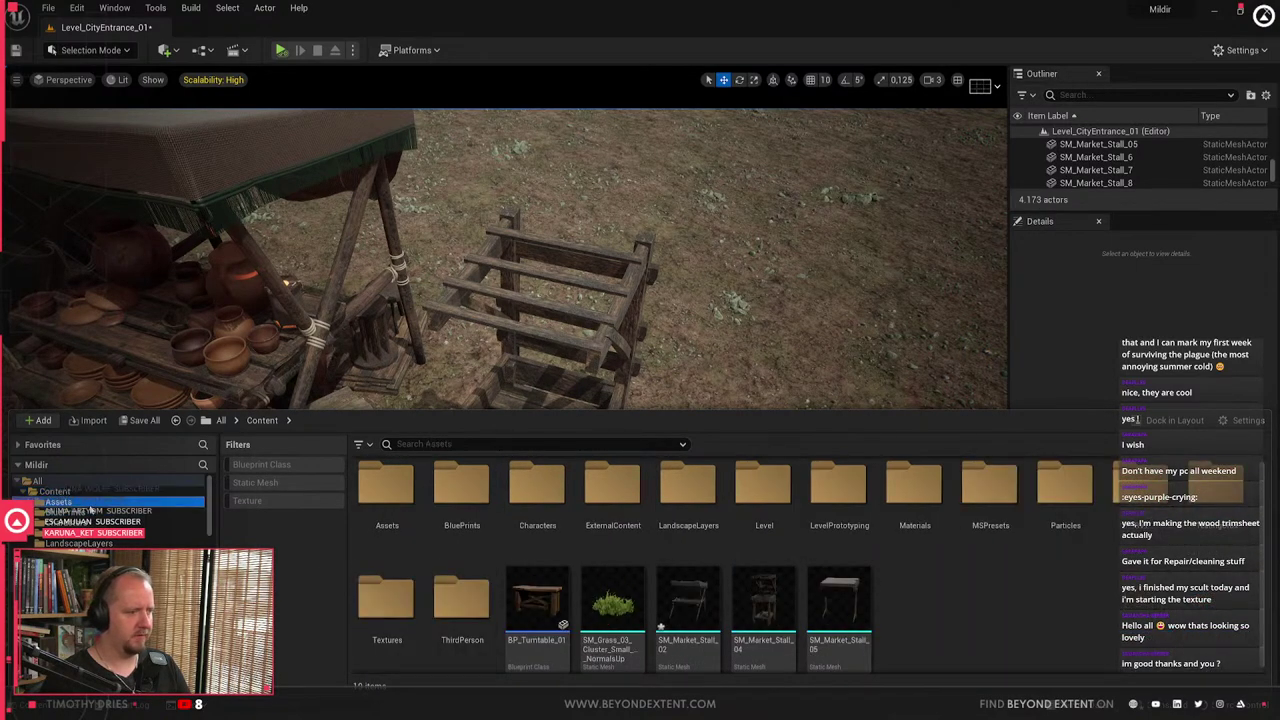
{"action": "left_click", "coordinate": [256, 483]}
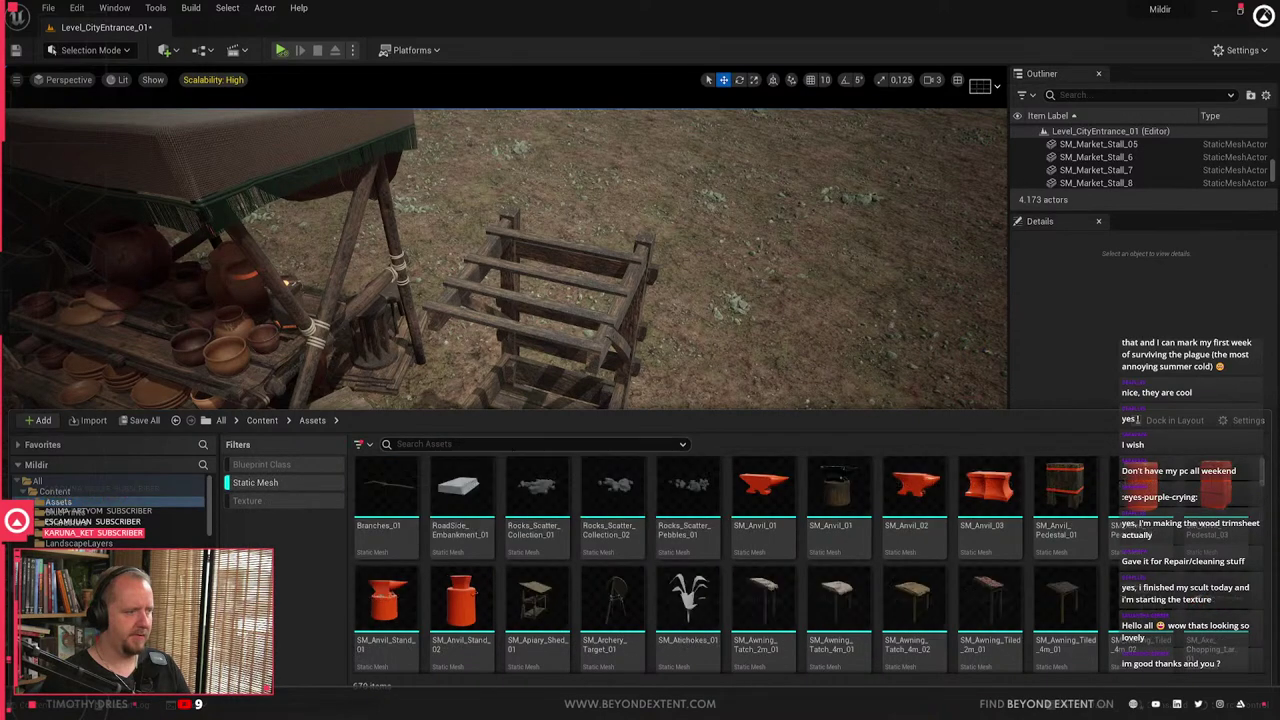
{"action": "type", "text": "potter"}
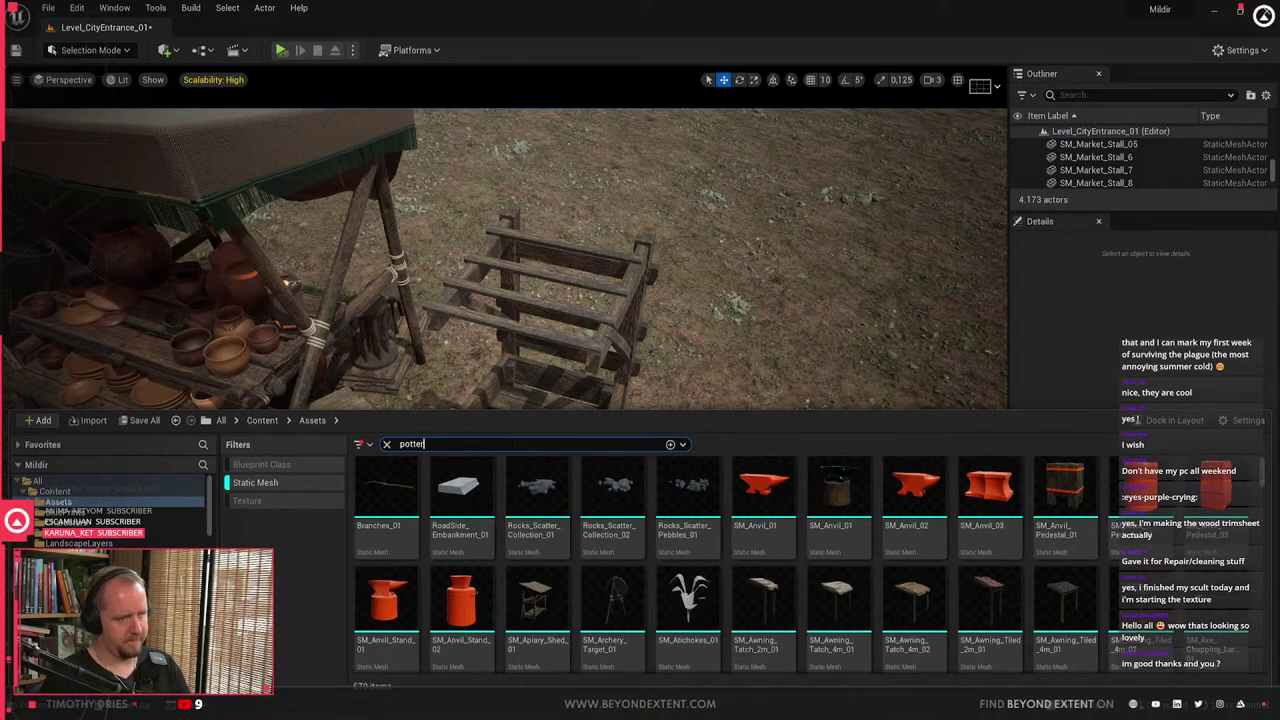
{"action": "type", "text": "y"}
- Place SM_Plate_02 in the back corner of the shelf stall's wooden tray
{"action": "right_click_drag", "start_coordinate": [716, 350], "coordinate": [680, 390]}
{"action": "key", "text": "w"}
{"action": "key", "text": "ctrl+space"}
{"action": "left_click_drag", "start_coordinate": [677, 543], "coordinate": [489, 391]}
- Place SM_Pot_Large_01 in the shelf stall's tray next to the plate and deselect it
{"action": "key", "text": "ctrl+space"}
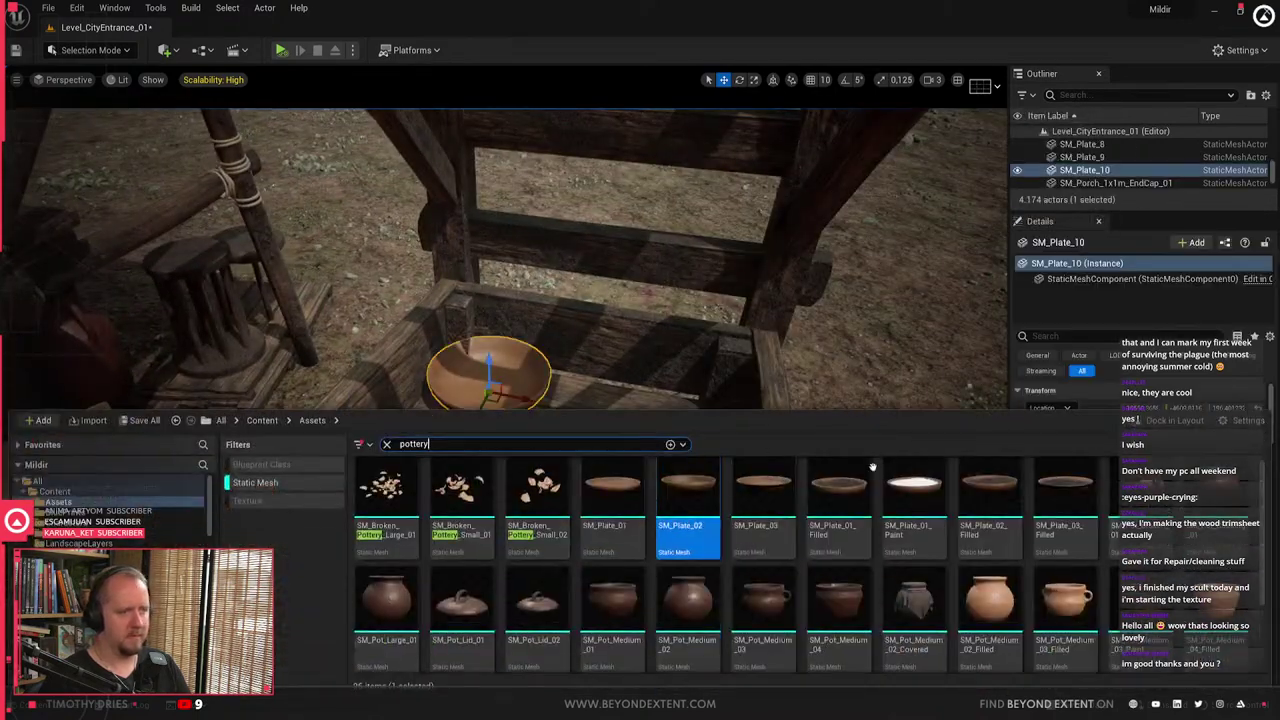
{"action": "left_click_drag", "start_coordinate": [387, 600], "coordinate": [484, 414]}
{"action": "key", "text": "ctrl+space"}
{"action": "key", "text": "ctrl+space"}
{"action": "key", "text": "w"}
{"action": "key", "text": "Escape"}
- Duplicate the plate in the tray, stack the copy on the original, and rotate it for variation
{"action": "left_click", "coordinate": [427, 415]}
{"action": "scroll", "coordinate": [440, 410], "scroll_direction": "up", "scroll_amount": 5}
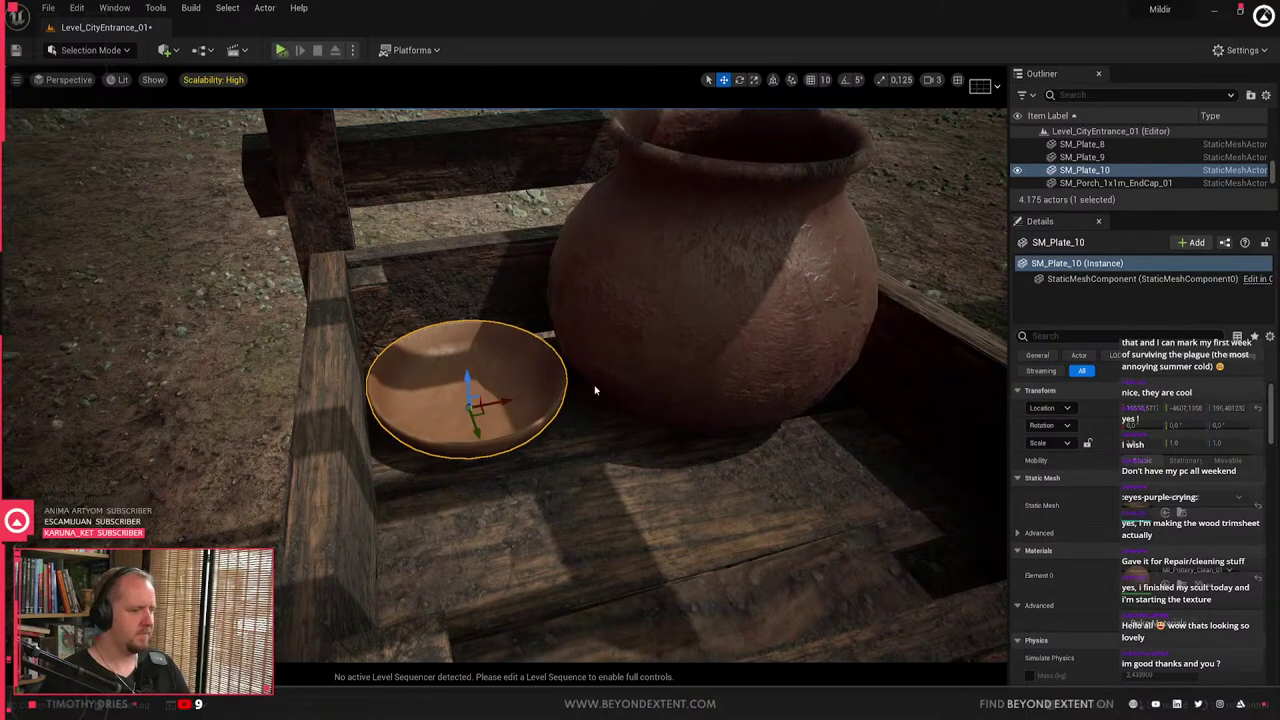
{"action": "left_click_drag", "start_coordinate": [466, 377], "coordinate": [495, 415]}
{"action": "key", "text": "ctrl+z"}
{"action": "key", "text": "e"}
{"action": "key", "text": "r"}
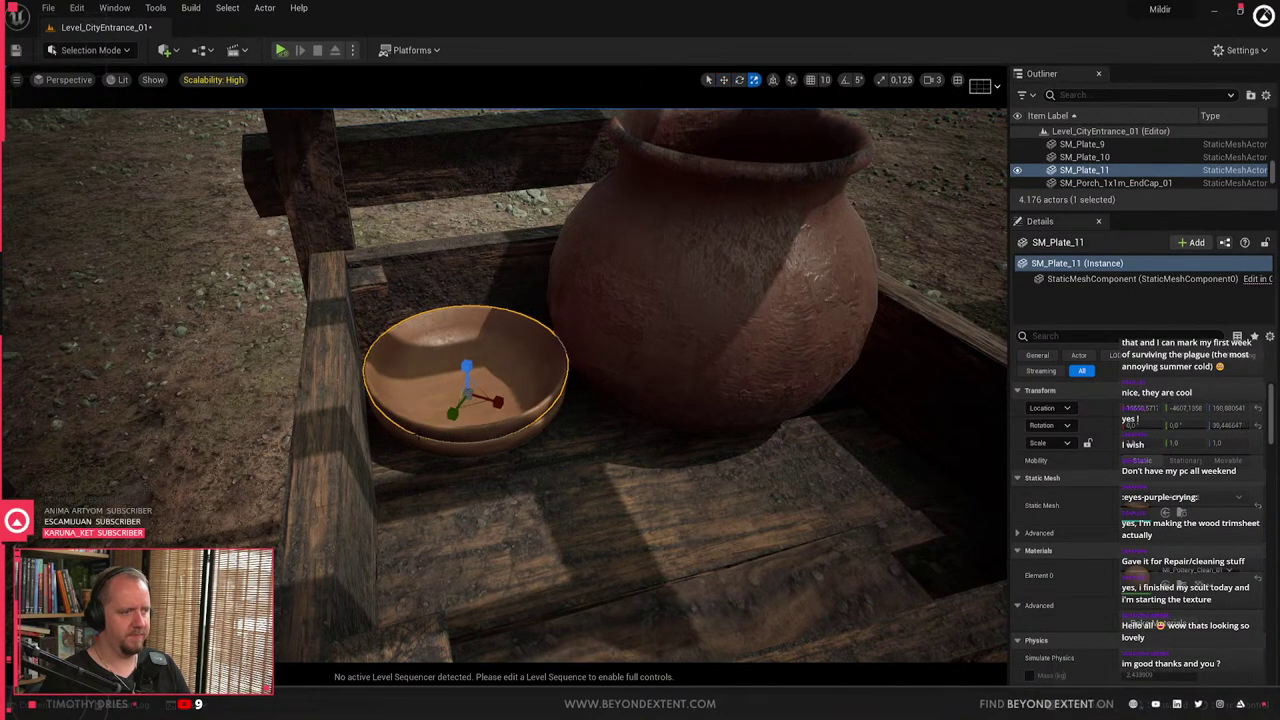
- Stack two SM_Plate_03 plates on top of the pile in the tray, rotate the upper one, and deselect it
{"action": "key", "text": "ctrl+space"}
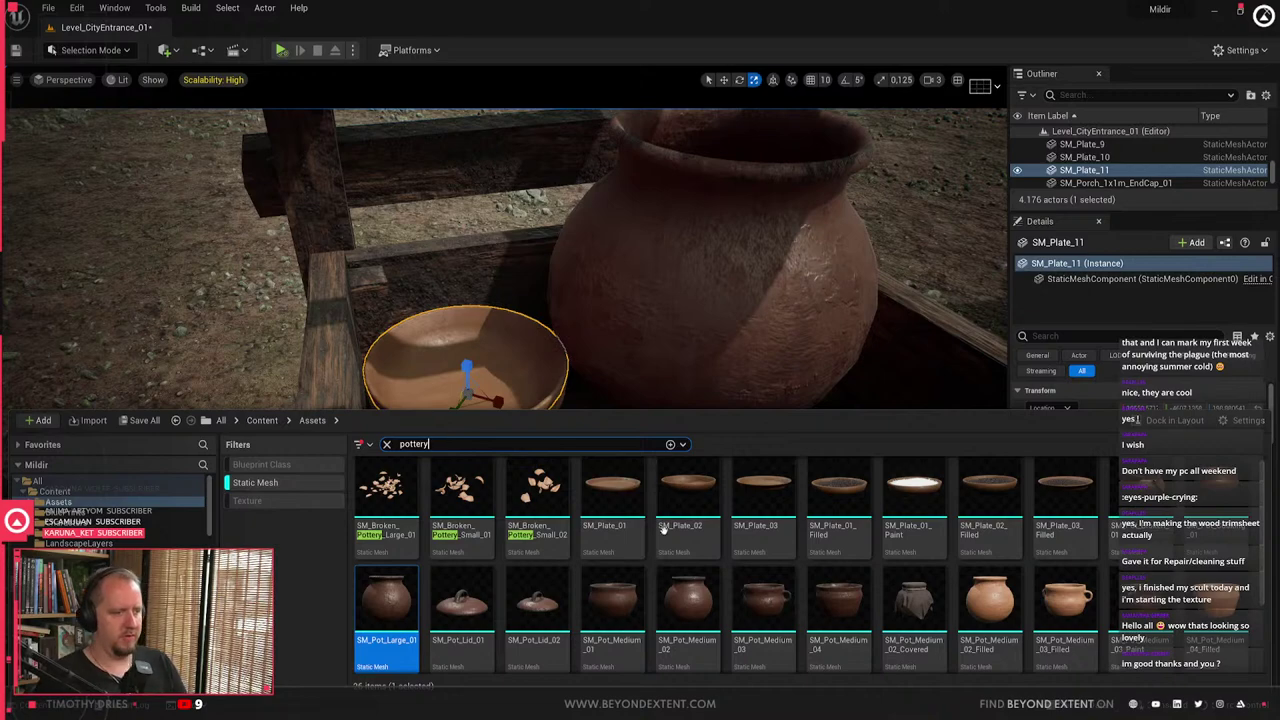
{"action": "scroll", "coordinate": [858, 582], "scroll_direction": "down", "scroll_amount": 2}
{"action": "scroll", "coordinate": [858, 582], "scroll_direction": "up", "scroll_amount": 2}
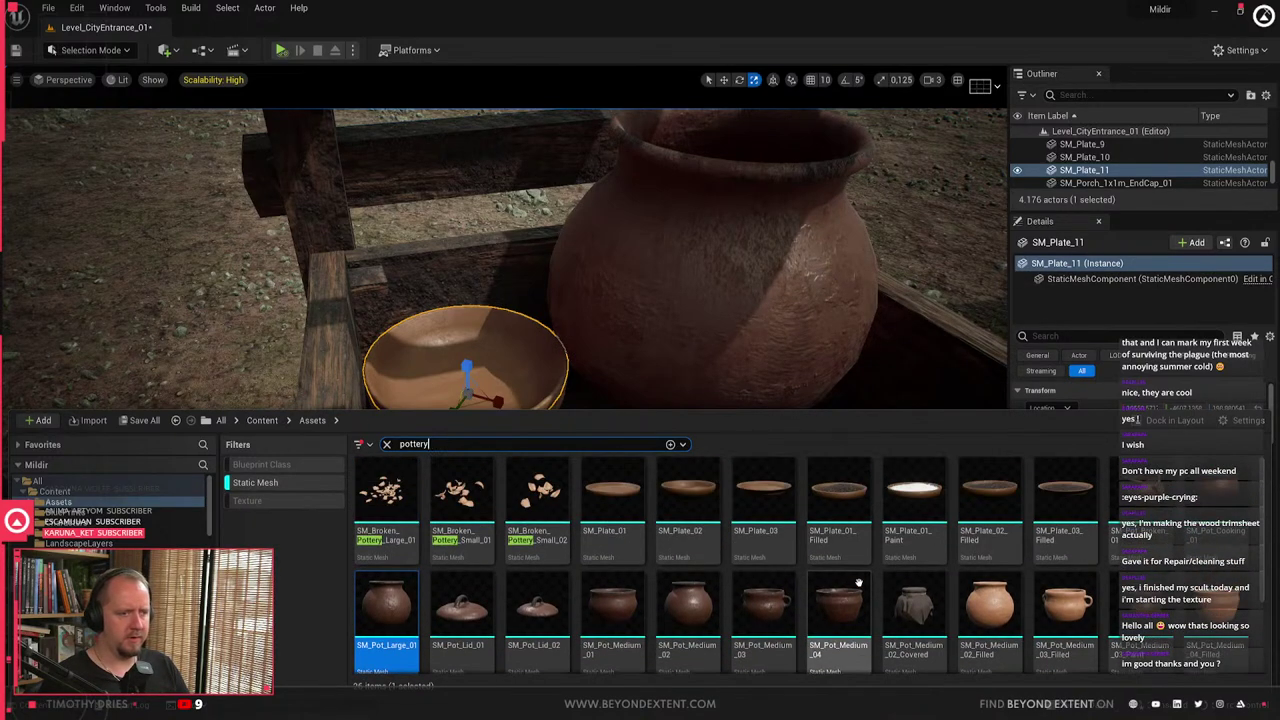
{"action": "left_click_drag", "start_coordinate": [763, 492], "coordinate": [458, 339]}
{"action": "key", "text": "e"}
{"action": "left_click_drag", "start_coordinate": [434, 393], "coordinate": [446, 396]}
{"action": "key", "text": "Escape"}
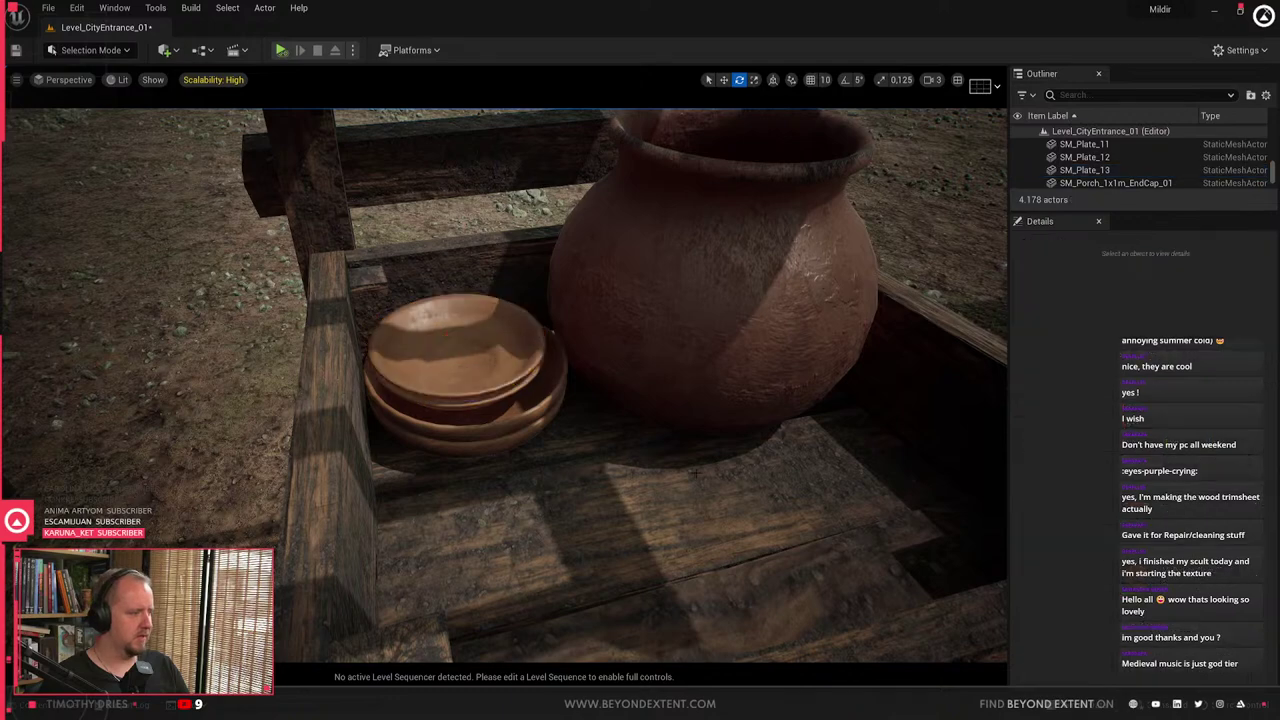
- Place a medium pot from the pottery meshes in the tray, in front of the stacked plates
{"action": "right_click_drag", "start_coordinate": [606, 474], "coordinate": [590, 466]}
{"action": "key", "text": "ctrl+space"}
{"action": "scroll", "coordinate": [757, 578], "scroll_direction": "down", "scroll_amount": 1}
{"action": "left_click_drag", "start_coordinate": [757, 578], "coordinate": [395, 424]}
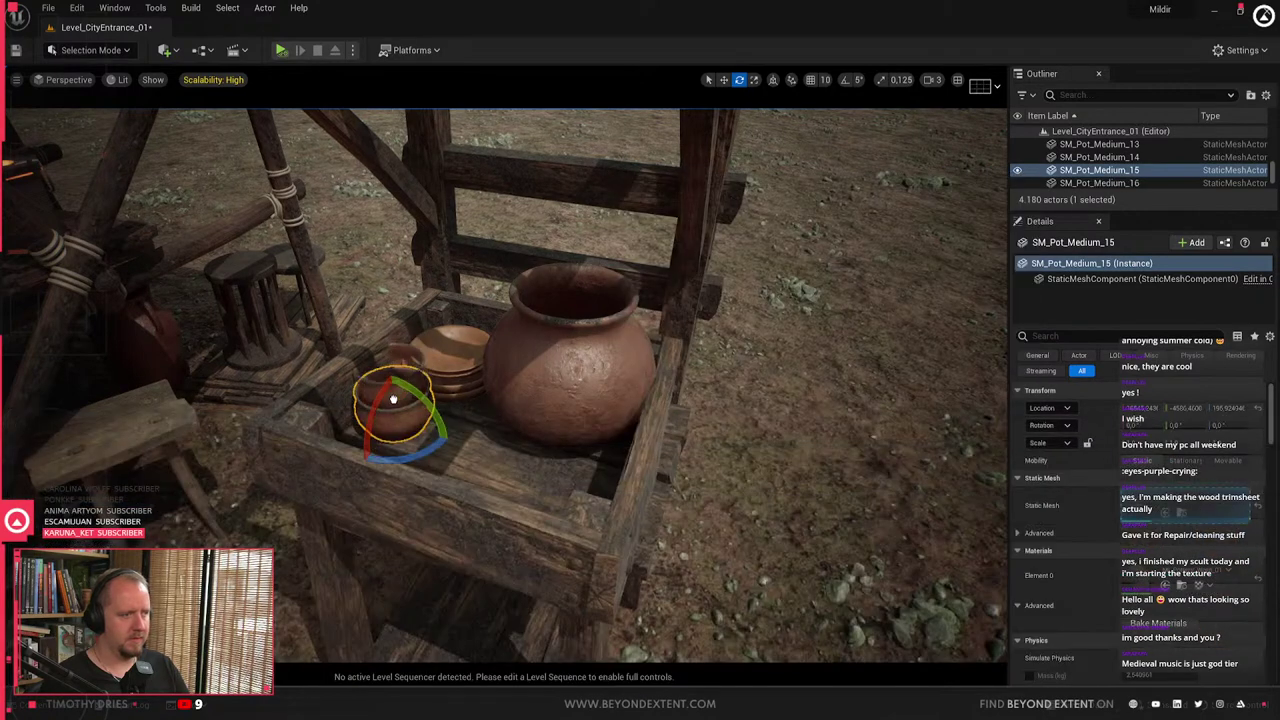
- Adjust the upper medium pot so it sits stacked on the lower one beside the plates, and deselect it
{"action": "left_click", "coordinate": [396, 405]}
{"action": "key", "text": "f"}
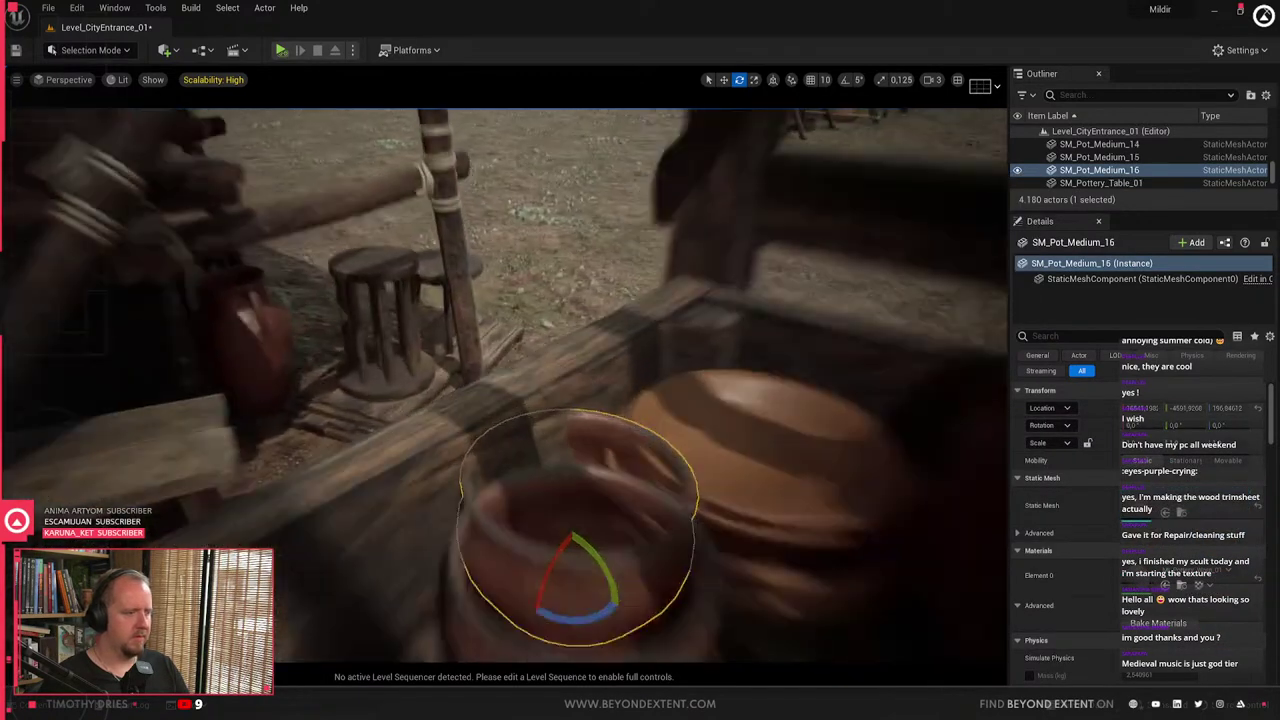
{"action": "key", "text": "w"}
{"action": "left_click_drag", "start_coordinate": [522, 411], "coordinate": [538, 465]}
{"action": "right_click_drag", "start_coordinate": [540, 465], "coordinate": [540, 380]}
{"action": "left_click_drag", "start_coordinate": [598, 470], "coordinate": [600, 418], "text": "alt"}
{"action": "key", "text": "Escape"}
{"action": "right_click_drag", "start_coordinate": [553, 443], "coordinate": [692, 478]}
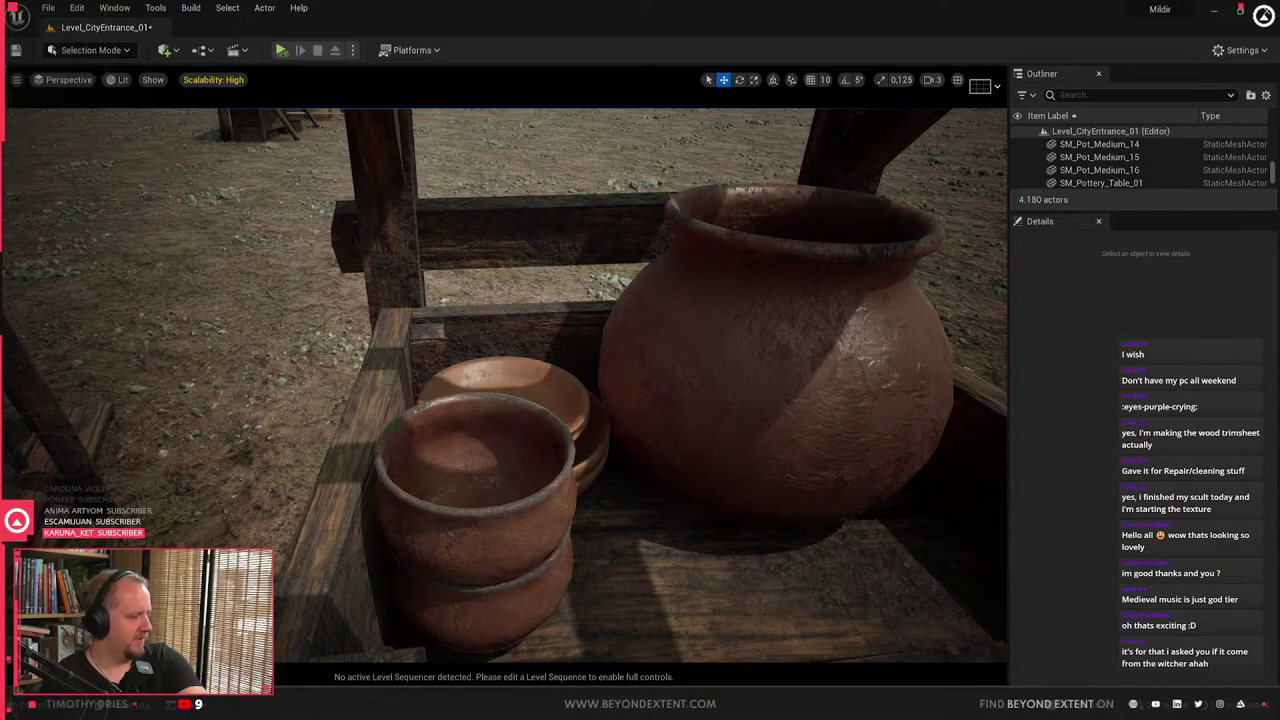
- Place the SM_Pot_Medium_02_Covered mesh in the shelf stall's tray, in front of the large pot
{"action": "left_click", "coordinate": [490, 525]}
{"action": "right_click_drag", "start_coordinate": [490, 525], "coordinate": [590, 580]}
{"action": "key", "text": "ctrl+space"}
{"action": "scroll", "coordinate": [841, 510], "scroll_direction": "down", "scroll_amount": 2}
{"action": "left_click_drag", "start_coordinate": [840, 510], "coordinate": [469, 345]}
{"action": "left_click", "coordinate": [469, 345]}
{"action": "mouse_move", "coordinate": [469, 345]}
{"action": "right_mouse_down"}
{"action": "mouse_move", "coordinate": [476, 285]}
{"action": "mouse_move", "coordinate": [476, 350]}
{"action": "right_mouse_up"}
{"action": "mouse_move", "coordinate": [547, 510]}
{"action": "right_mouse_down"}
{"action": "mouse_move", "coordinate": [550, 385]}
{"action": "mouse_move", "coordinate": [547, 510]}
{"action": "right_mouse_up"}
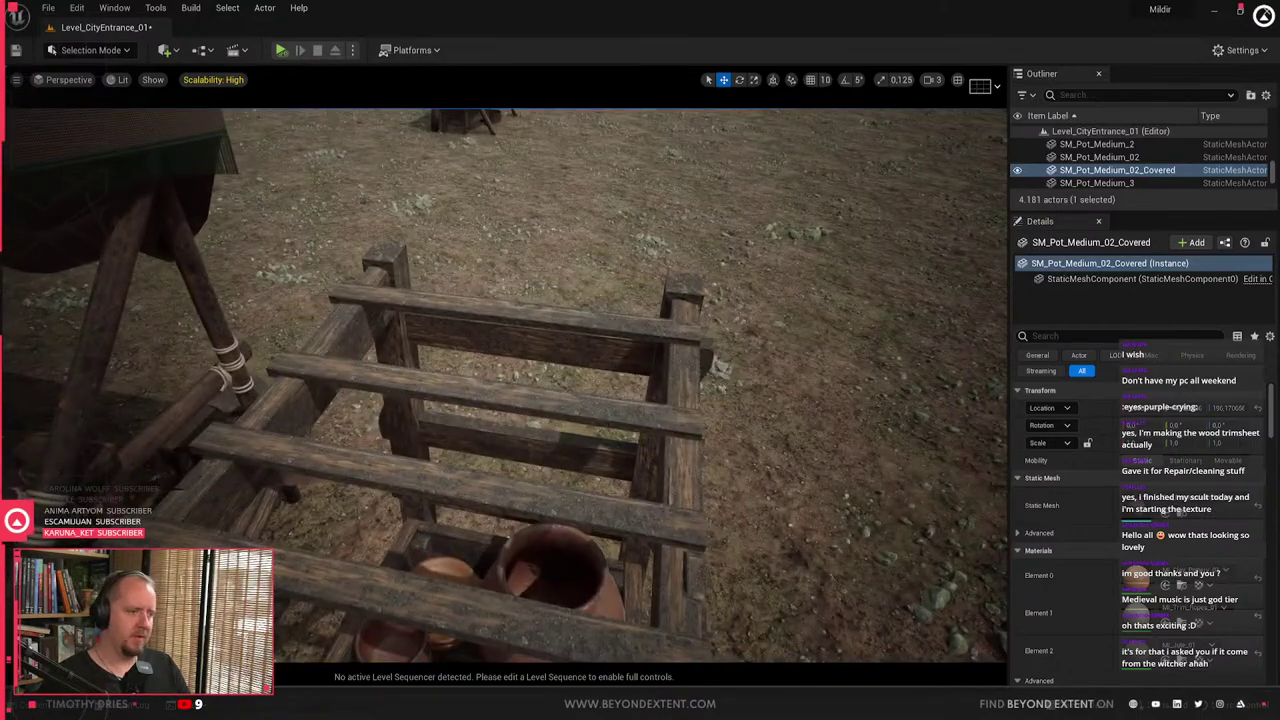
{"action": "right_click_drag", "start_coordinate": [582, 572], "coordinate": [582, 572]}
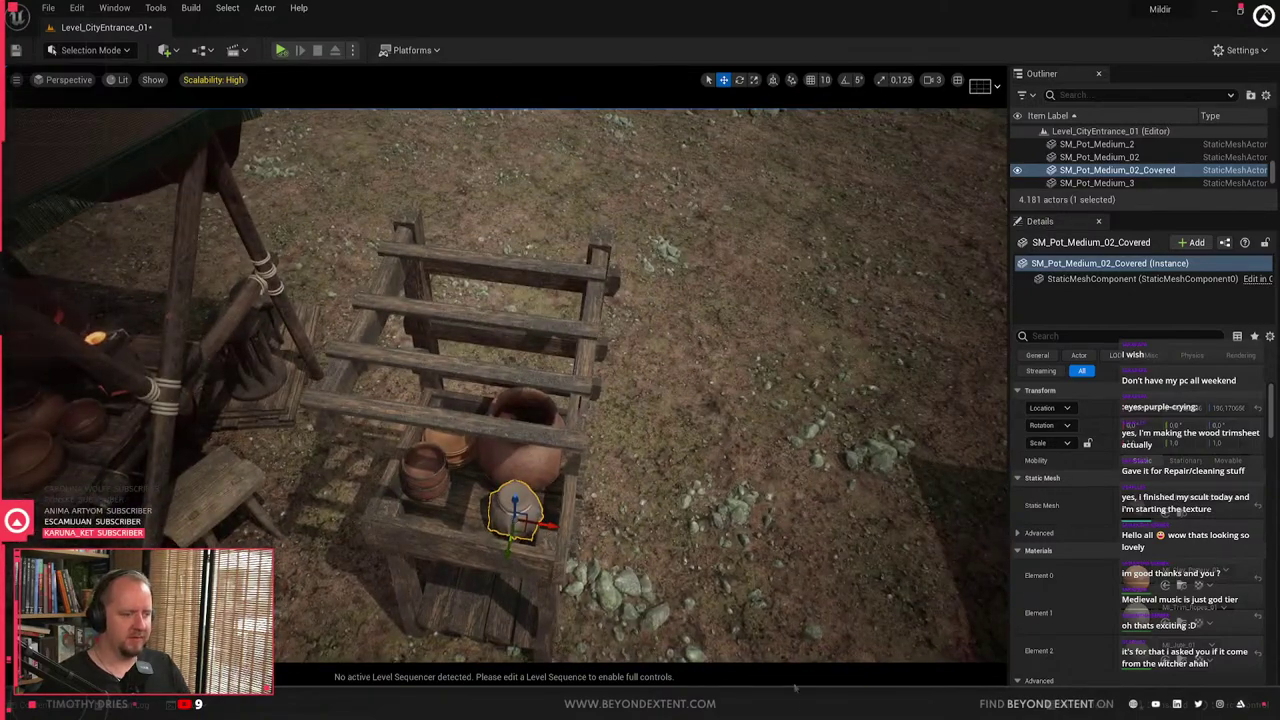
- Switch to Blender and leave the isolated view of the market stall so that all assets are shown
{"action": "key", "text": "alt+Tab"}
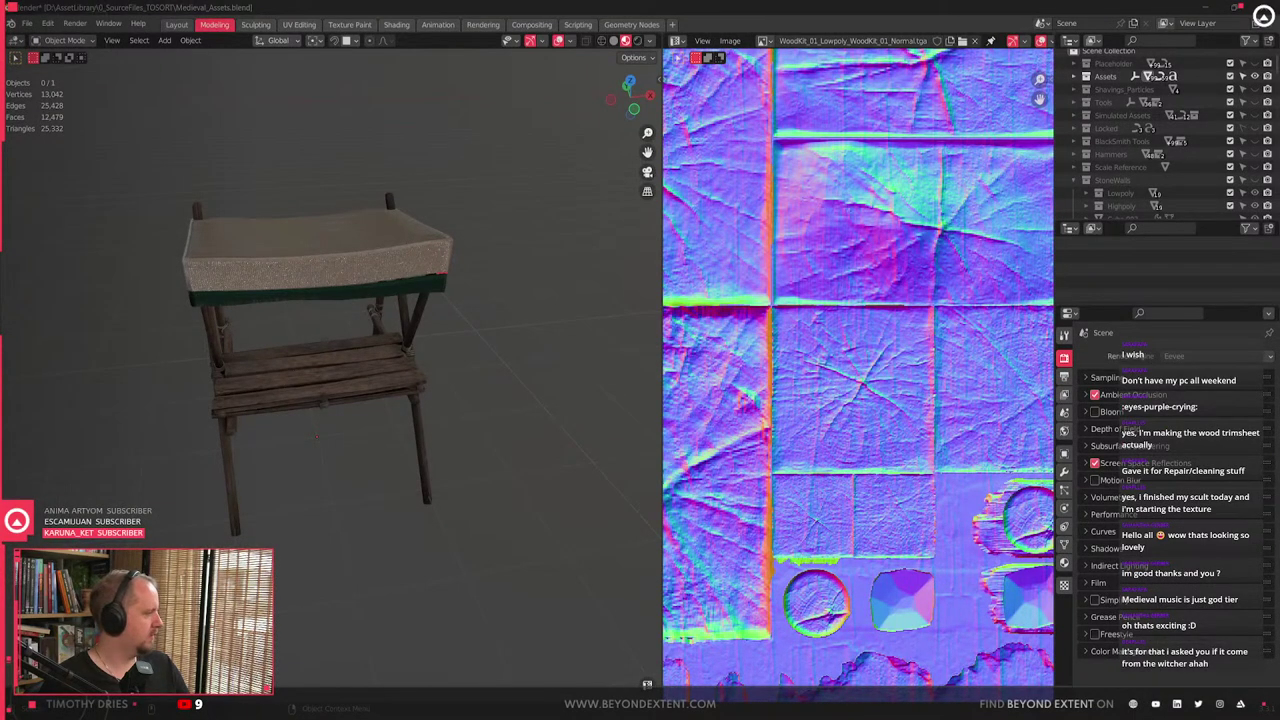
{"action": "scroll", "coordinate": [436, 480], "scroll_direction": "up", "scroll_amount": 4}
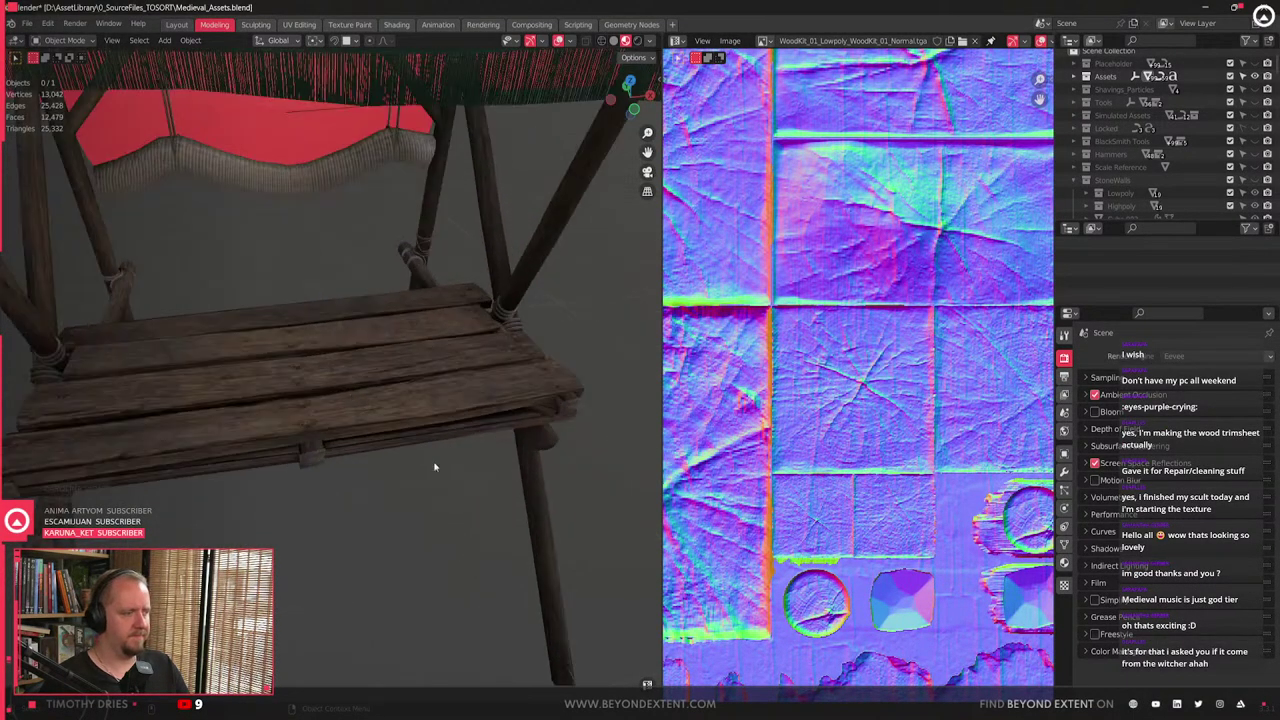
{"action": "middle_click_drag", "start_coordinate": [434, 466], "coordinate": [389, 471]}
{"action": "scroll", "coordinate": [445, 466], "scroll_direction": "down", "scroll_amount": 5}
{"action": "key", "text": "KP_Divide"}
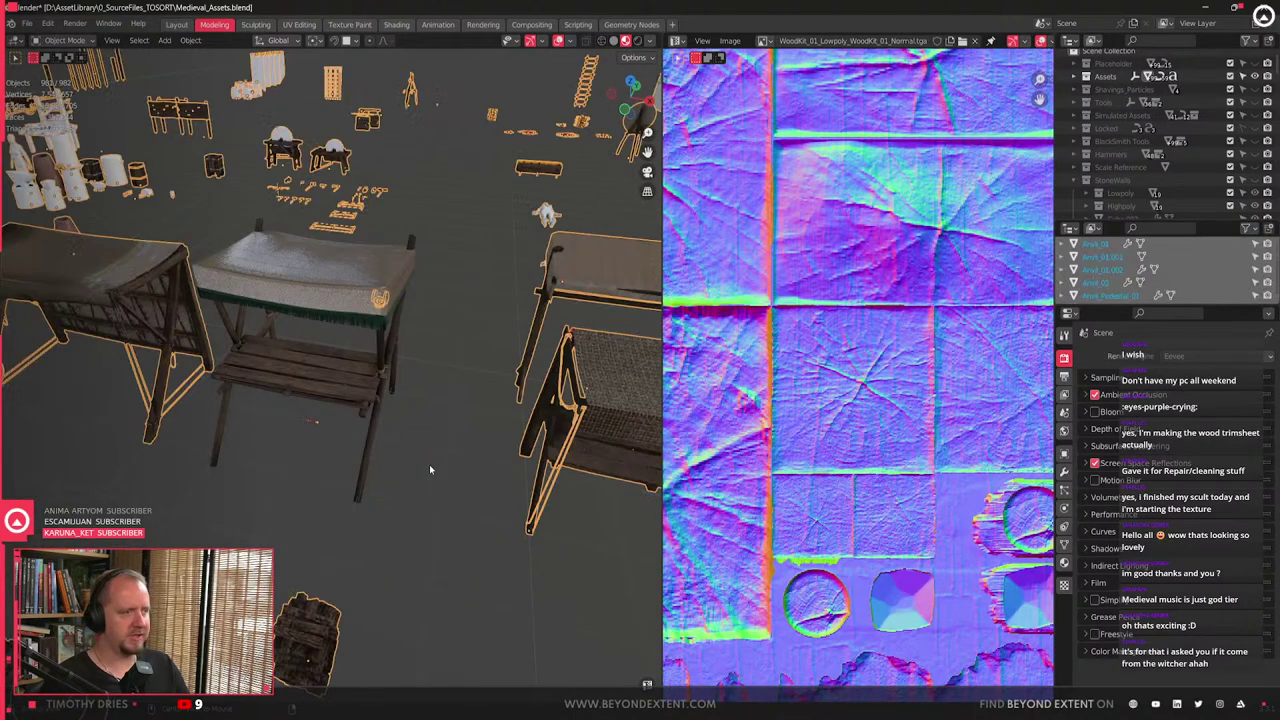
- Examine the thatched-roof stall reference images and survey the market stalls in the Blender scene
{"action": "scroll", "coordinate": [278, 476], "scroll_direction": "up", "scroll_amount": 4}
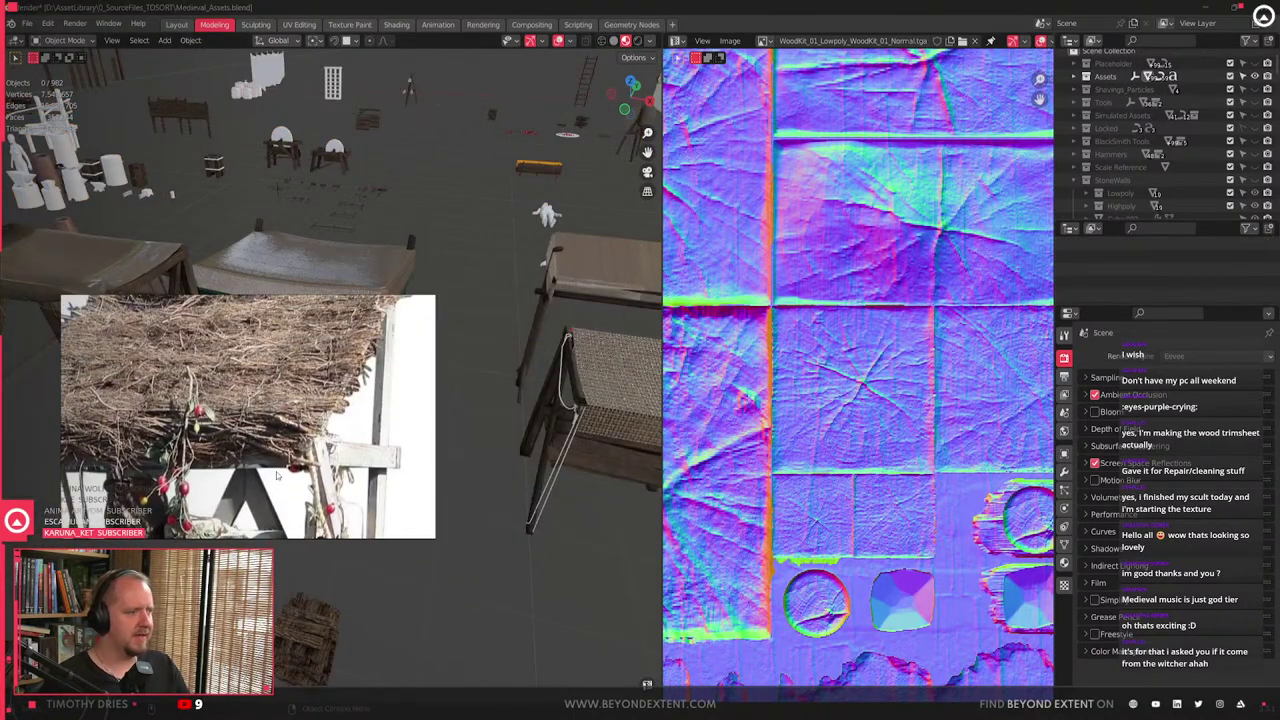
{"action": "scroll", "coordinate": [275, 423], "scroll_direction": "down", "scroll_amount": 8}
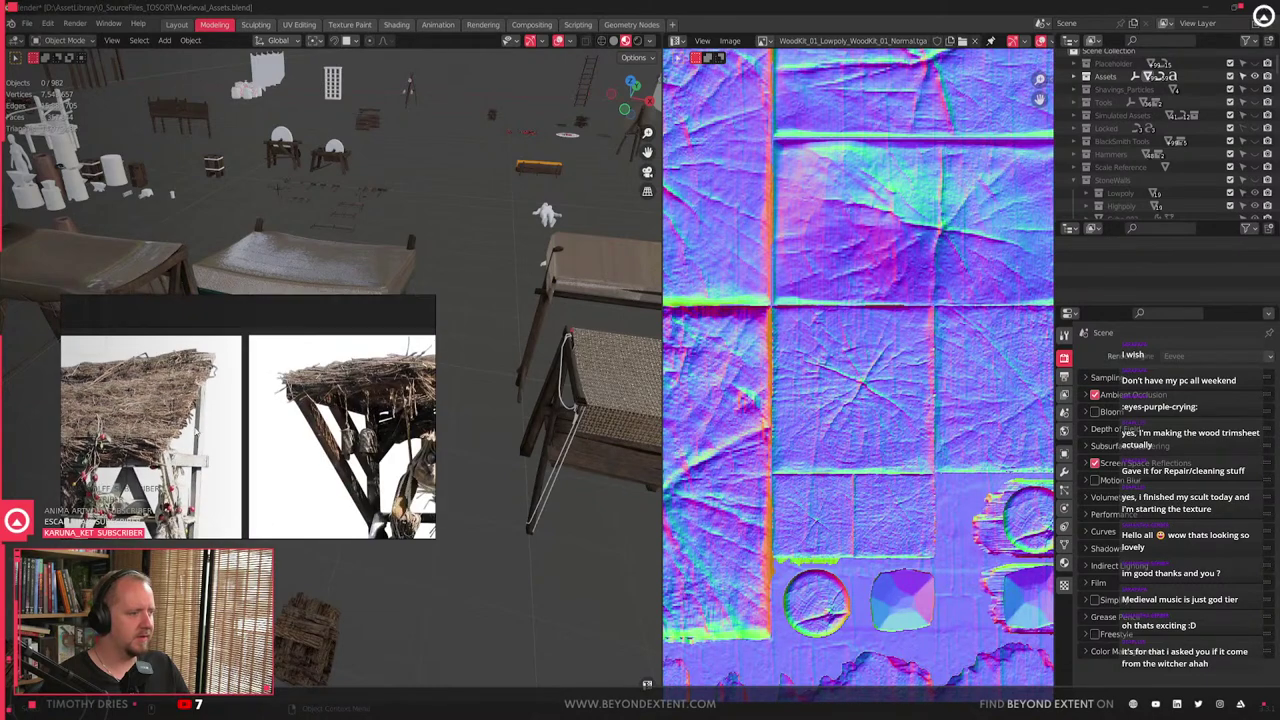
{"action": "key", "text": "ctrl+m"}
{"action": "scroll", "coordinate": [290, 395], "scroll_direction": "down", "scroll_amount": 9}
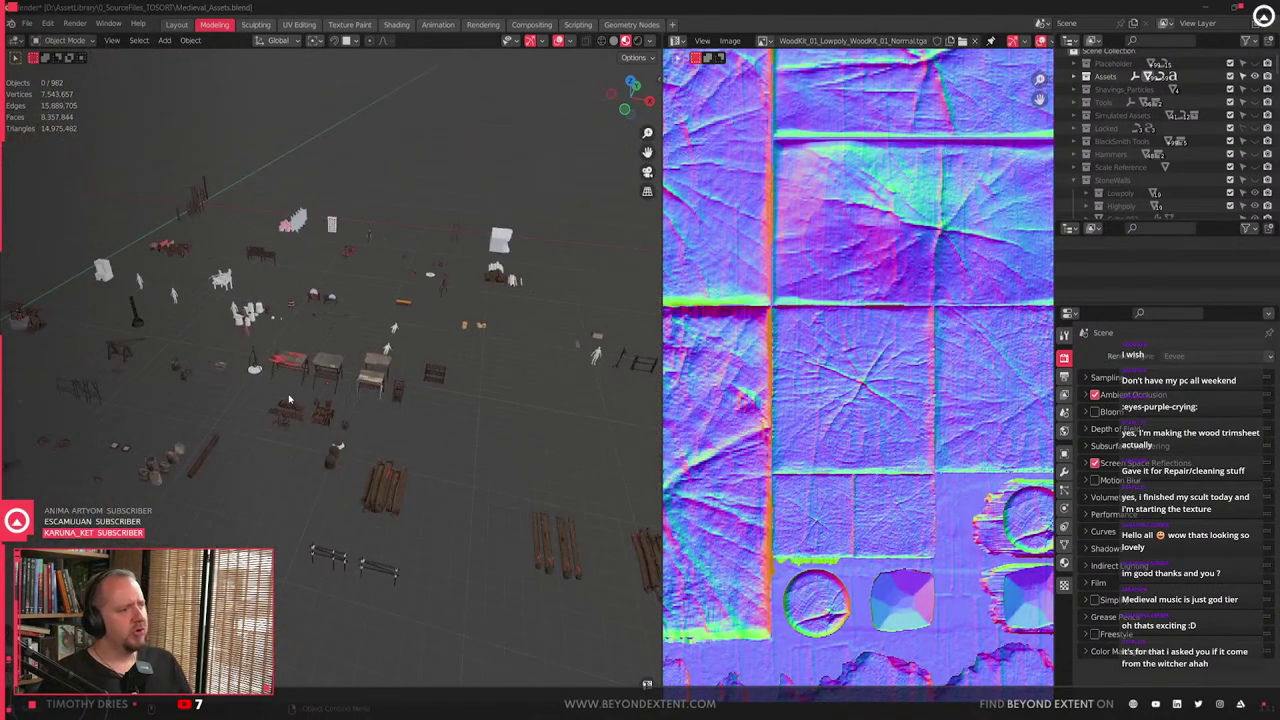
{"action": "left_click_drag", "start_coordinate": [290, 397], "coordinate": [306, 423]}
{"action": "left_click", "coordinate": [362, 405]}
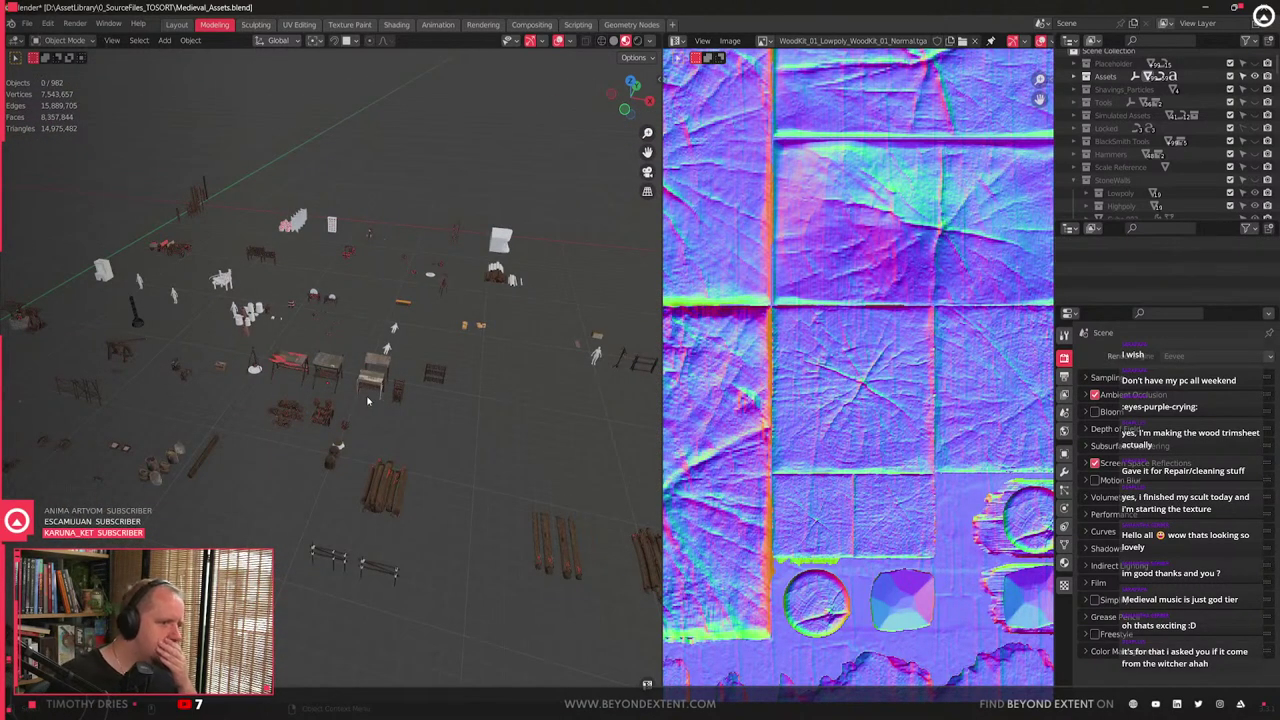
{"action": "scroll", "coordinate": [367, 401], "scroll_direction": "up", "scroll_amount": 6}
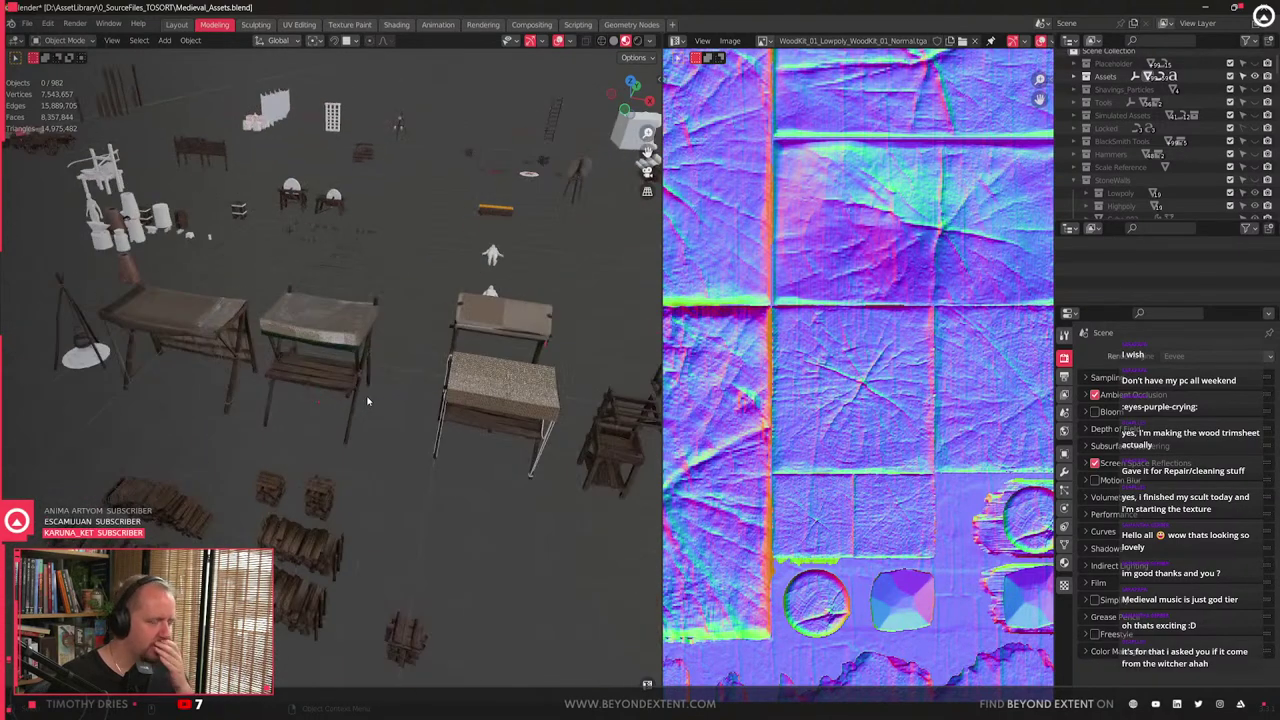
{"action": "scroll", "coordinate": [367, 401], "scroll_direction": "down", "scroll_amount": 5}
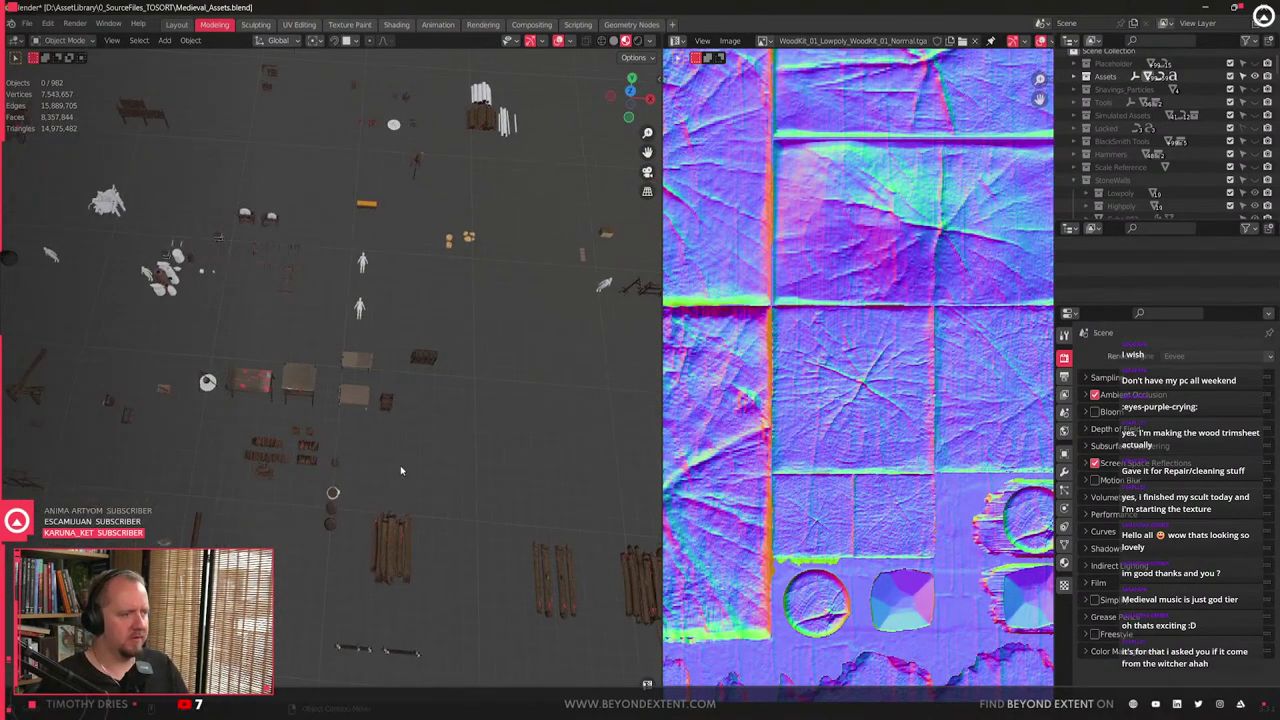
{"action": "scroll", "coordinate": [400, 465], "scroll_direction": "up", "scroll_amount": 5}
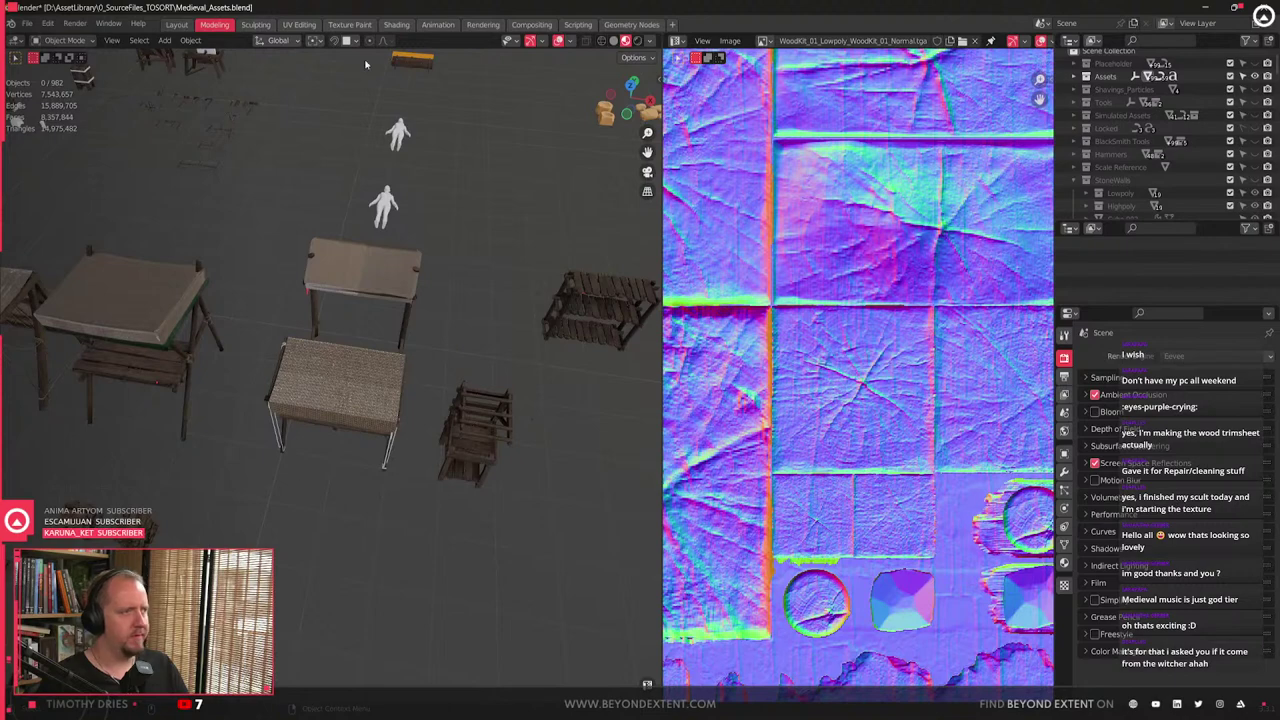
- In the Market_Stall_04 mesh, duplicate the top face of an upper slat and raise the copy slightly along Z
{"action": "left_click", "coordinate": [371, 419]}
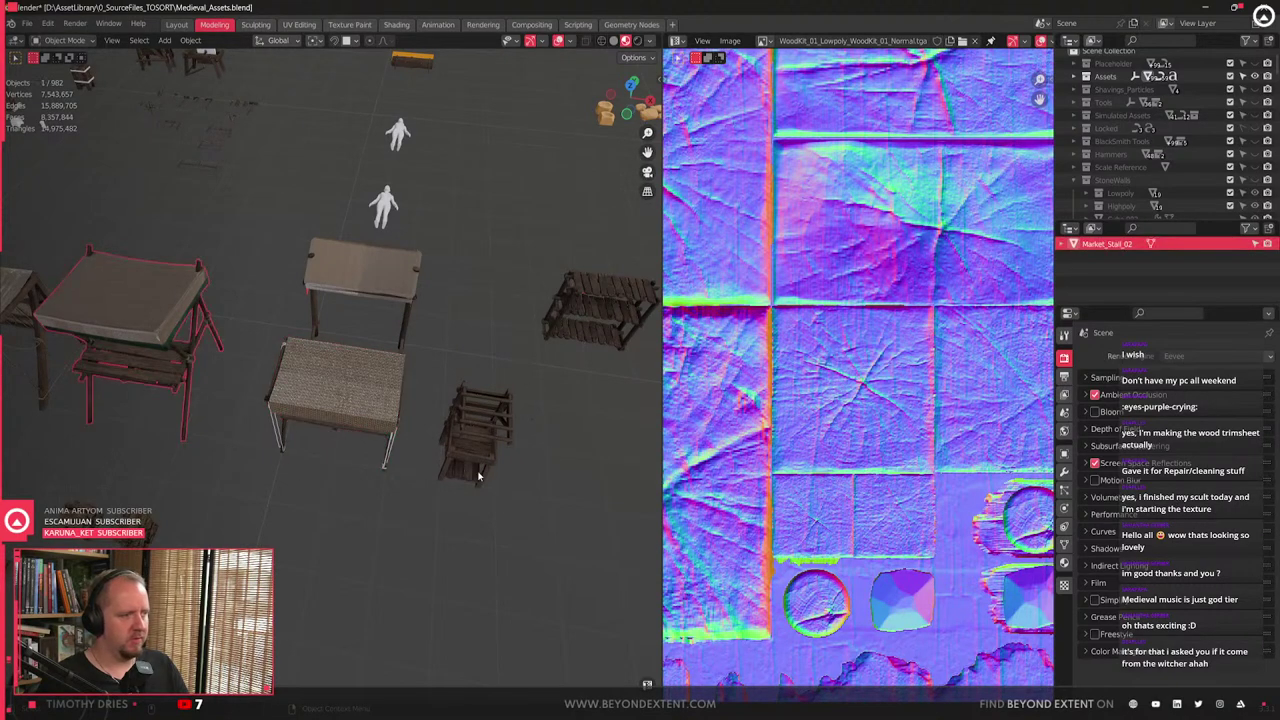
{"action": "key", "text": "KP_Decimal"}
{"action": "key", "text": "Tab"}
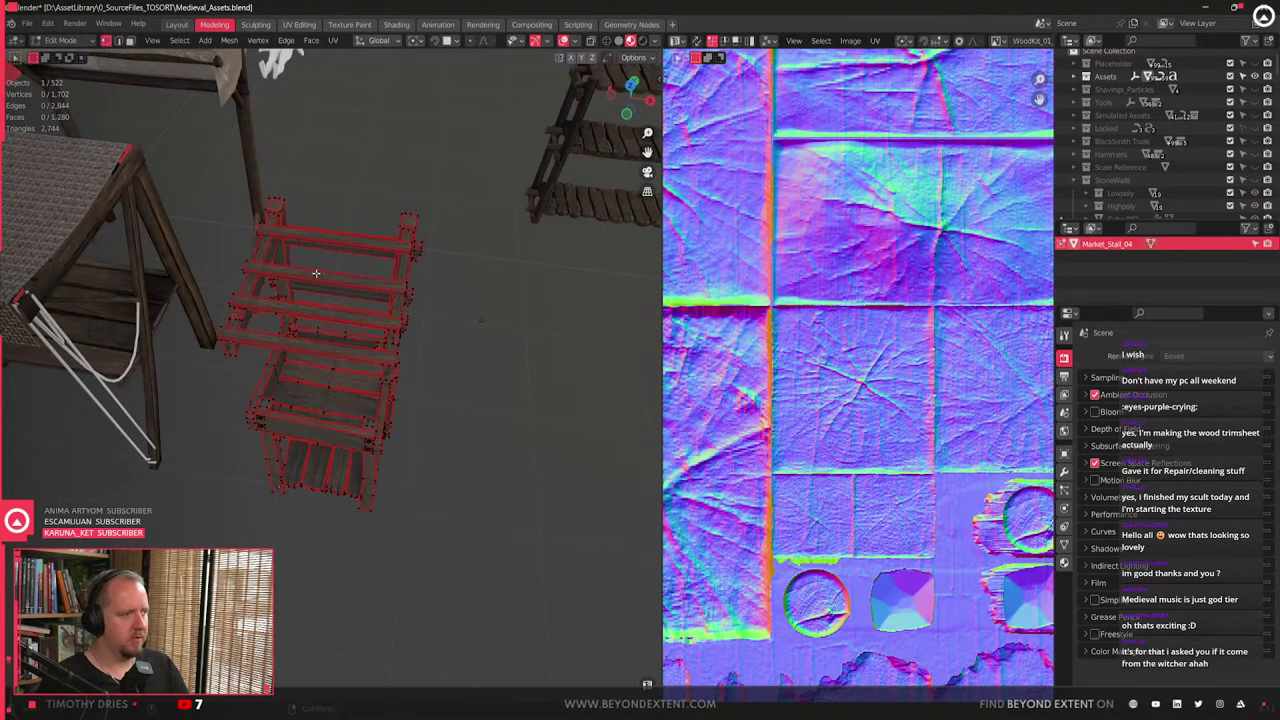
{"action": "key", "text": "shift+d"}
{"action": "key", "text": "z"}
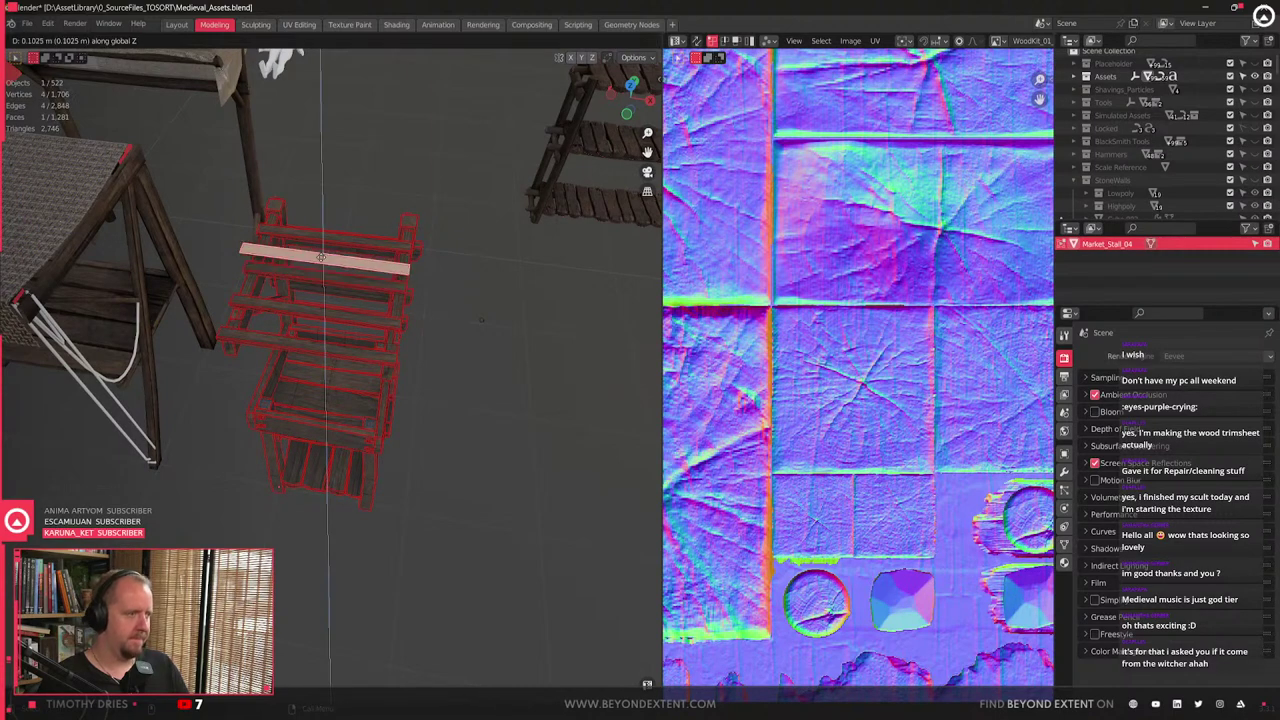
{"action": "left_click", "coordinate": [328, 264]}
{"action": "middle_click_drag", "start_coordinate": [329, 266], "coordinate": [279, 352]}
- Move the duplicated face's edges along Y so it forms a flat sheet covering the stall's slatted top
{"action": "key", "text": "2"}
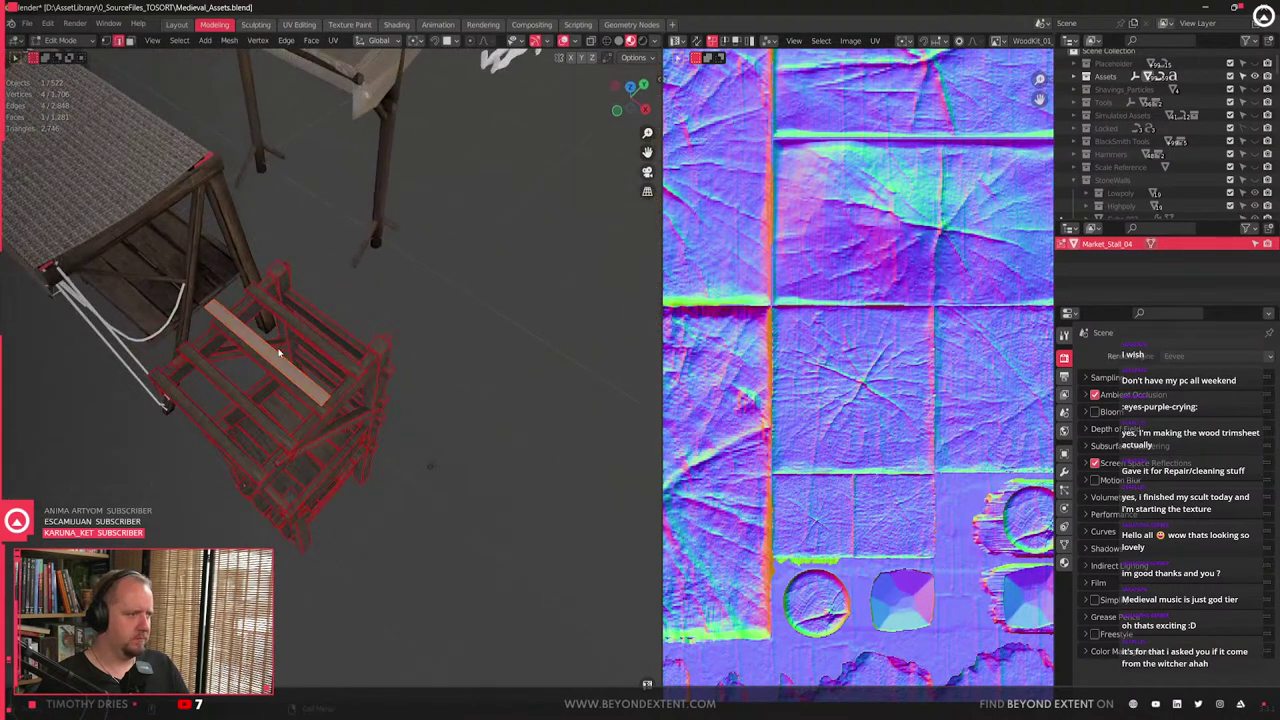
{"action": "key", "text": "g"}
{"action": "key", "text": "y"}
{"action": "left_click", "coordinate": [333, 301]}
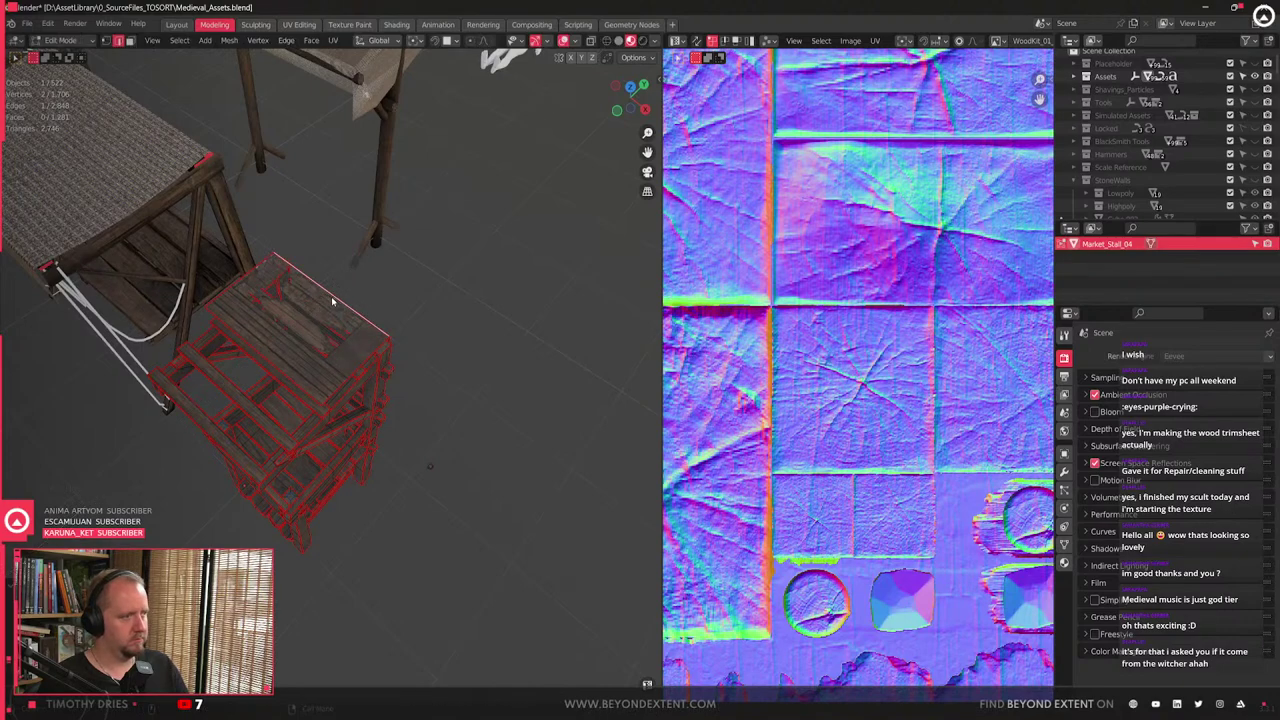
{"action": "middle_click_drag", "start_coordinate": [268, 365], "coordinate": [349, 431]}
- Separate the roof sheet from Market_Stall_04 into its own object and select it in Object Mode
{"action": "key", "text": "ctrl+l"}
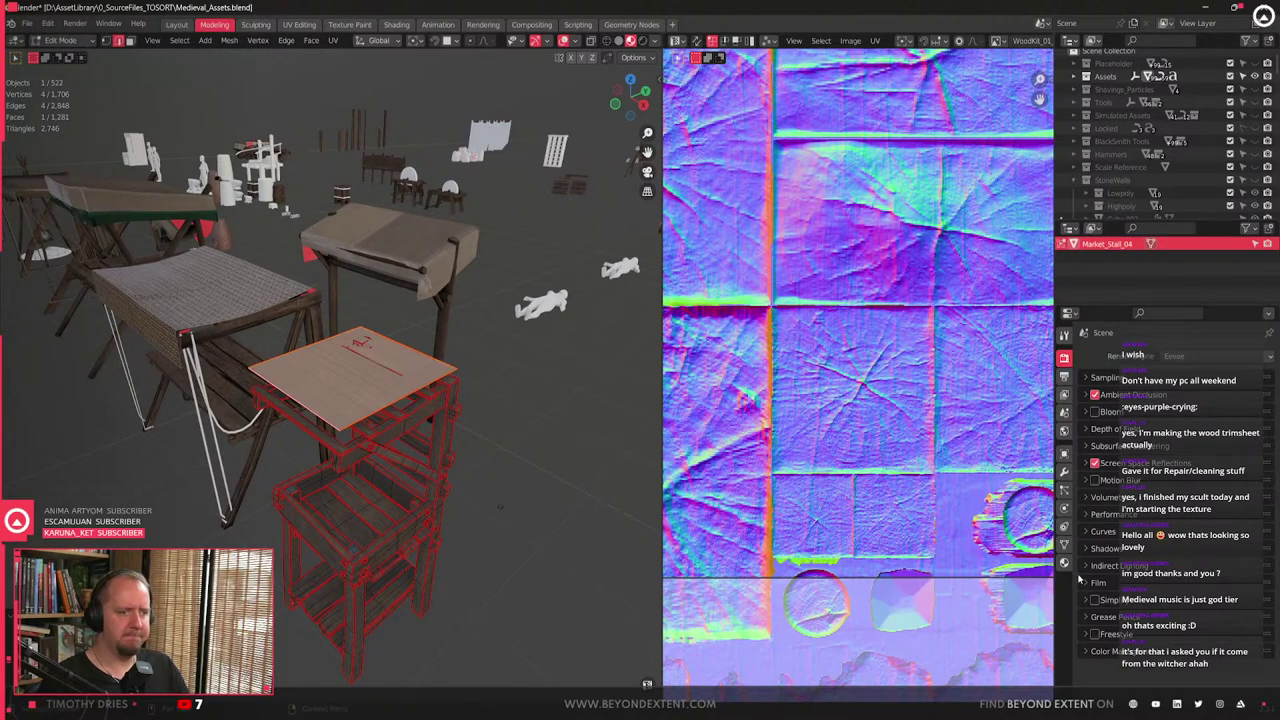
{"action": "left_click", "coordinate": [1064, 563]}
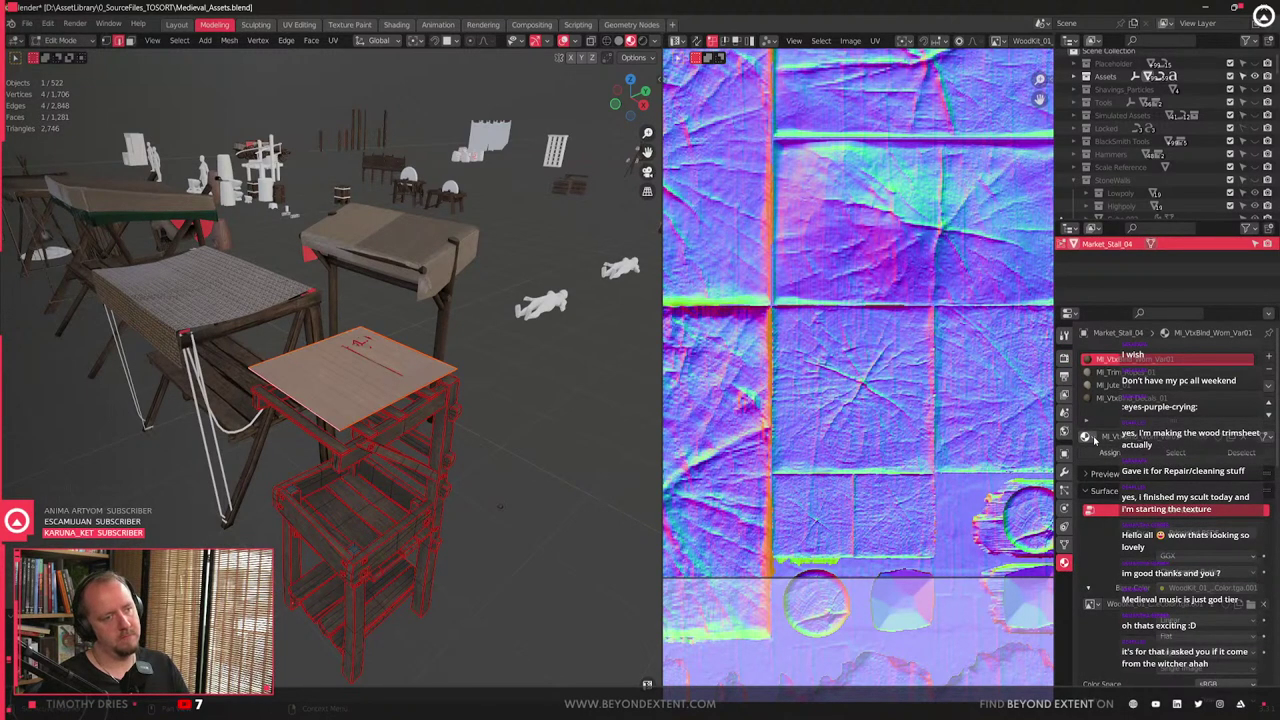
{"action": "key", "text": "p"}
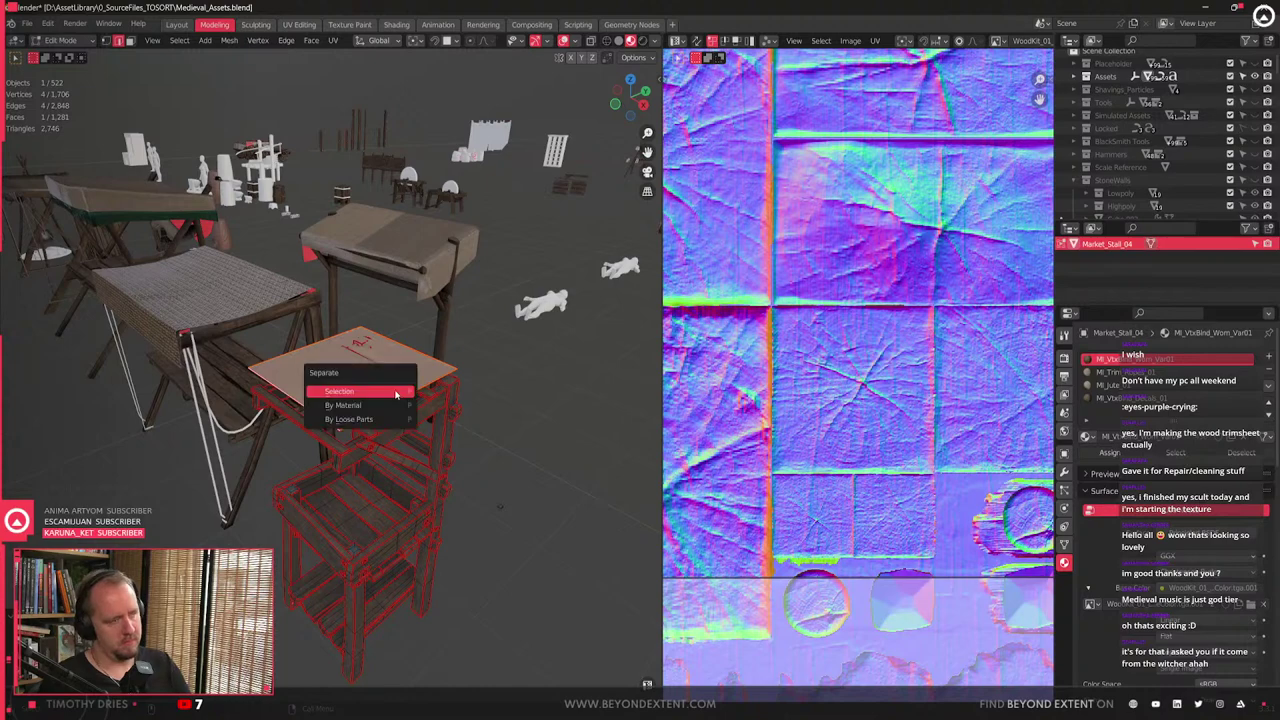
{"action": "left_click", "coordinate": [375, 387]}
{"action": "key", "text": "Tab"}
{"action": "left_click", "coordinate": [375, 387]}
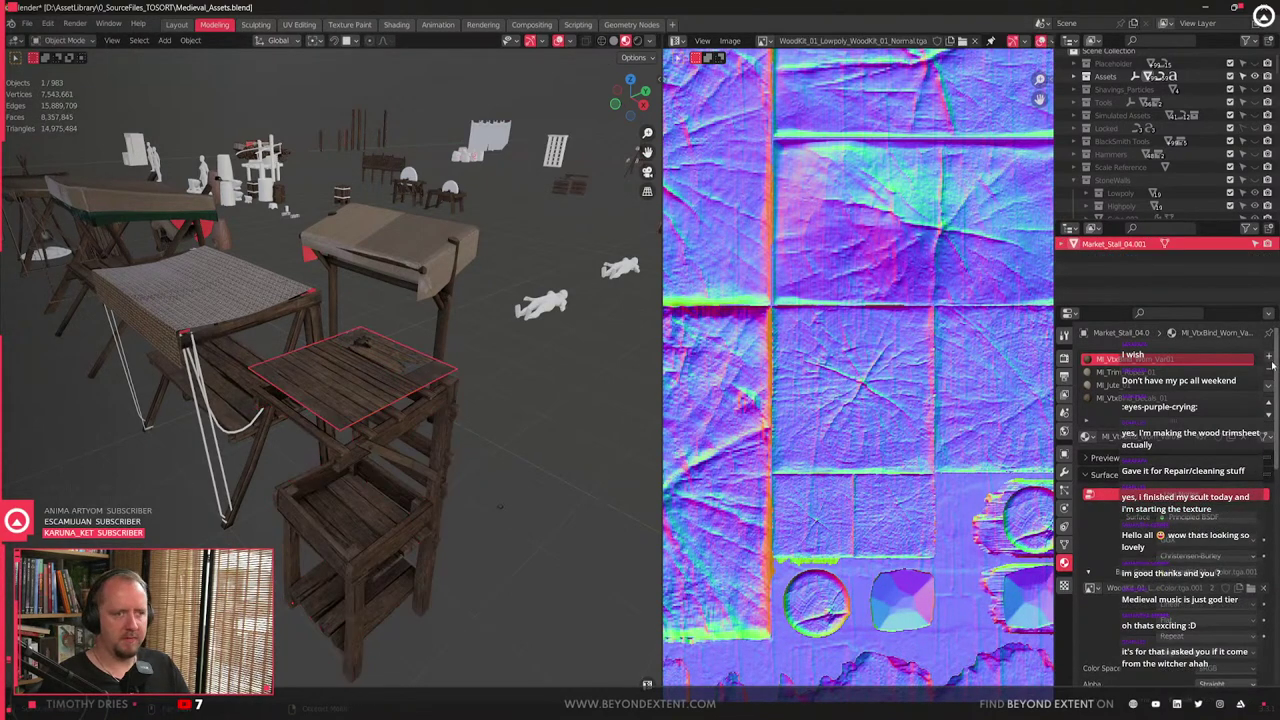
- Clear the surplus material slots on the roof sheet and assign the MI_Thatch_01 material
{"action": "left_click", "coordinate": [1269, 370]}
{"action": "left_click", "coordinate": [1086, 410]}
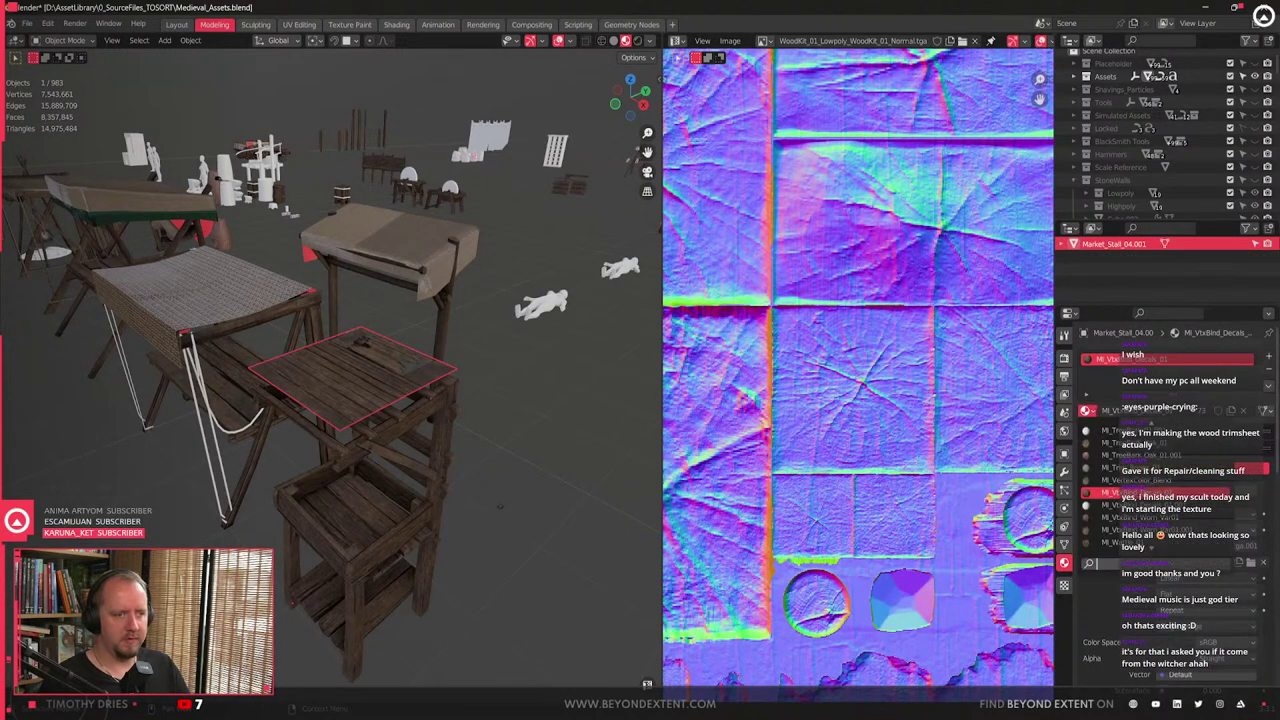
{"action": "type", "text": "th"}
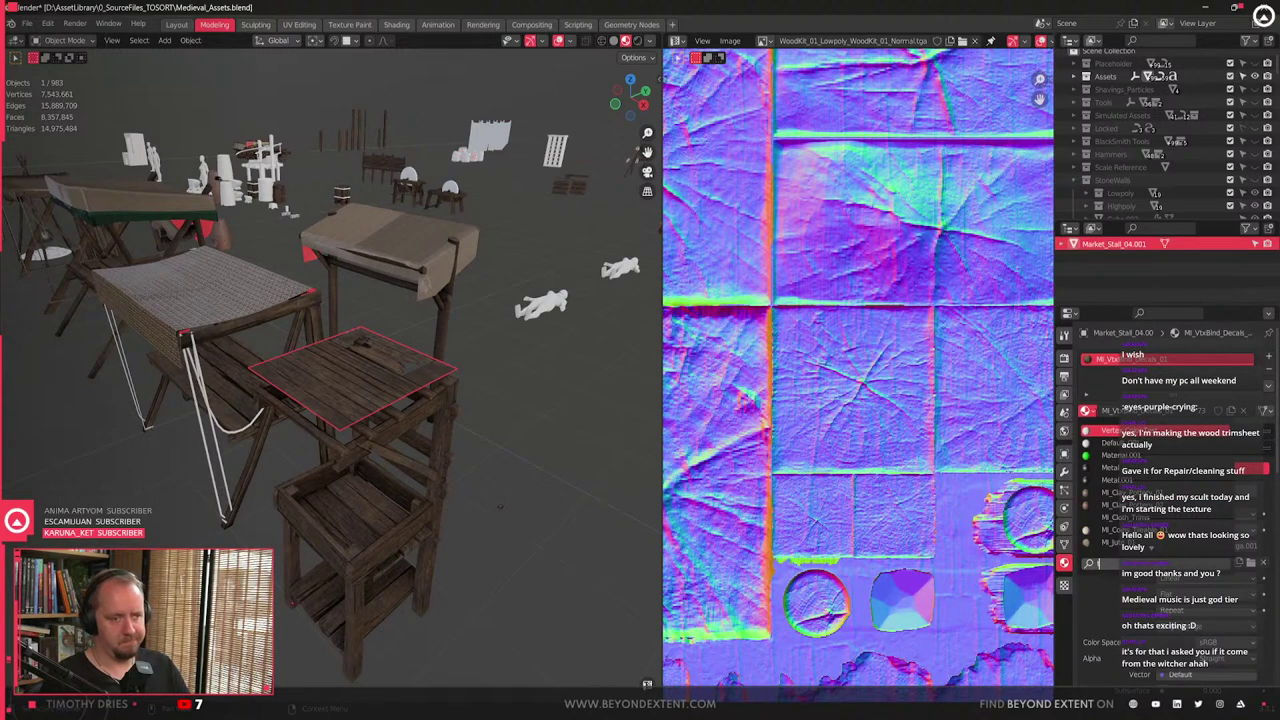
{"action": "type", "text": "a"}
{"action": "key", "text": "BackSpace"}
{"action": "type", "text": "ha"}
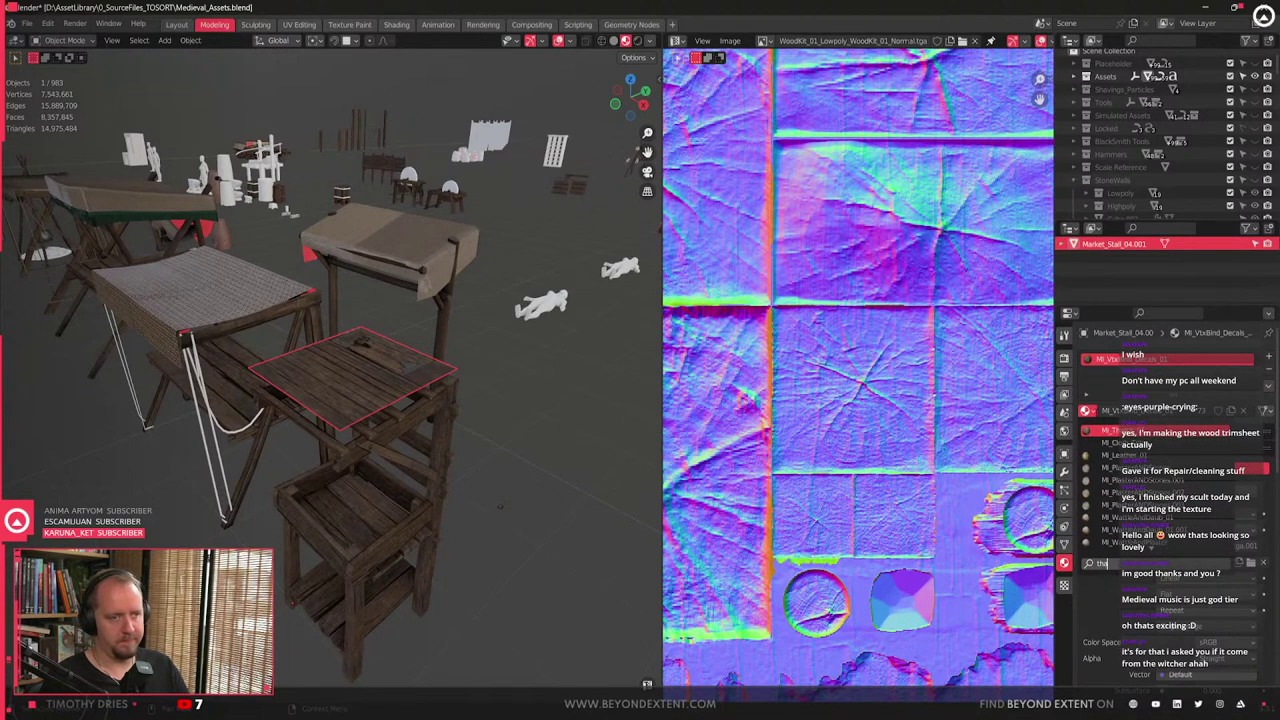
{"action": "key", "text": "Return"}
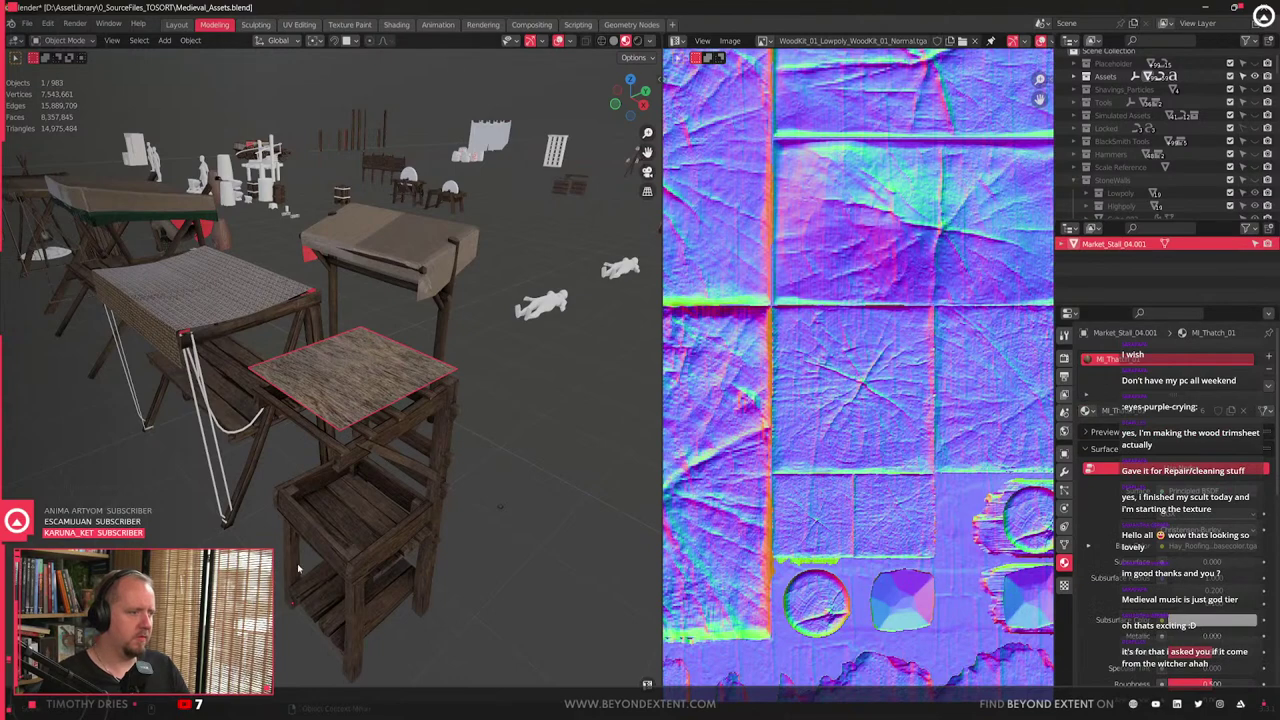
- Try to rotate the thatch sheet about the global Z axis
{"action": "scroll", "coordinate": [436, 440], "scroll_direction": "up", "scroll_amount": 6}
{"action": "middle_click_drag", "start_coordinate": [298, 568], "coordinate": [390, 538]}
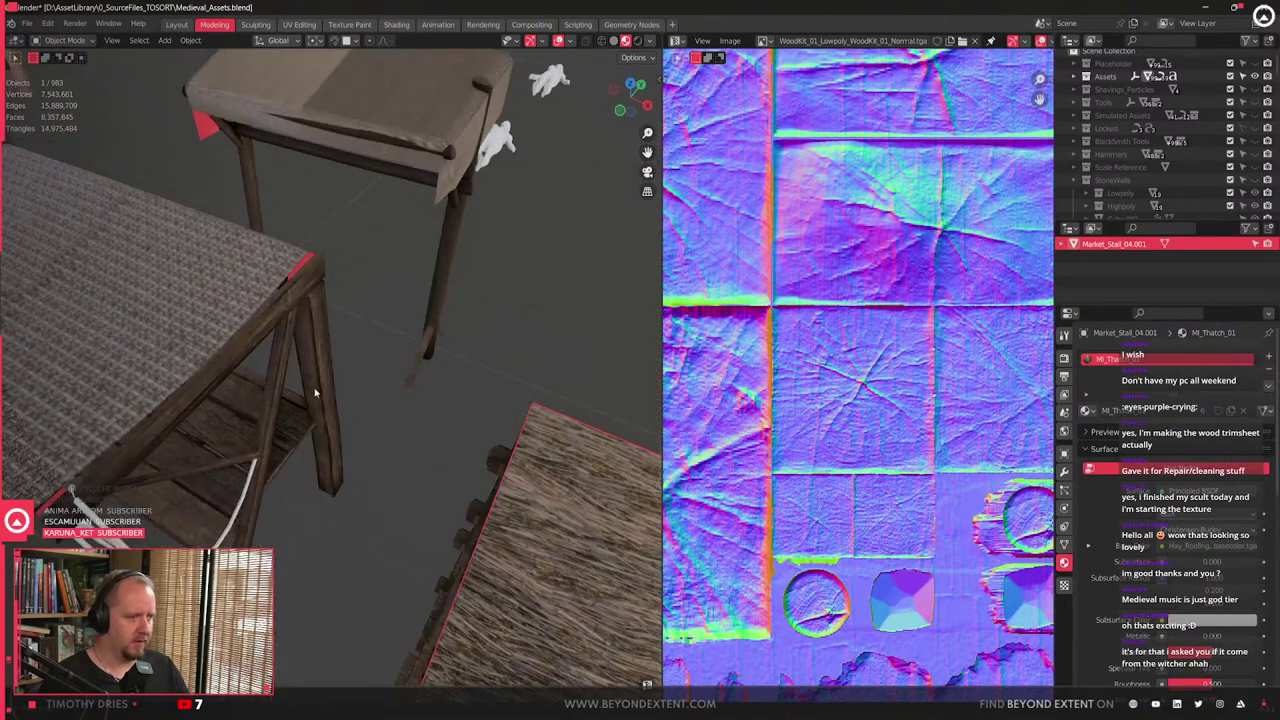
{"action": "middle_click_drag", "start_coordinate": [316, 393], "coordinate": [473, 471]}
{"action": "key", "text": "KP_Decimal"}
{"action": "middle_click_drag", "start_coordinate": [586, 389], "coordinate": [425, 420]}
{"action": "key", "text": "r"}
{"action": "key", "text": "z"}
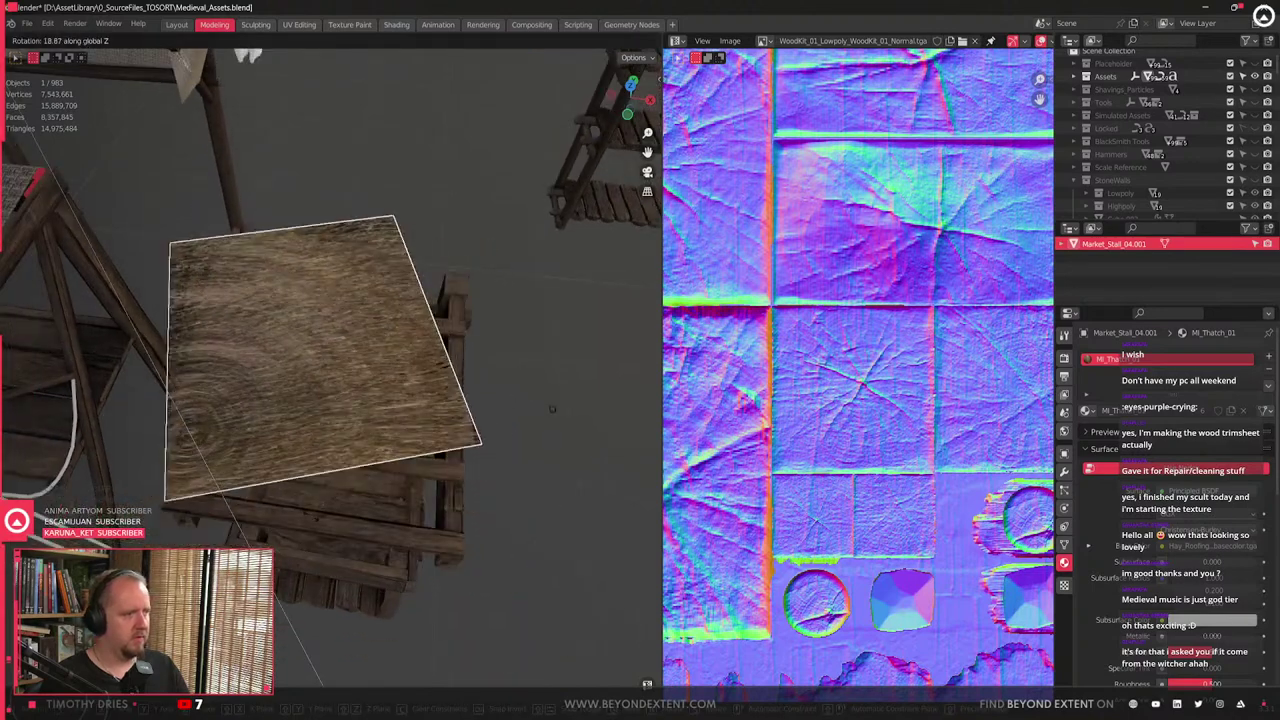
{"action": "left_click", "coordinate": [427, 369]}
{"action": "scroll", "coordinate": [427, 369], "scroll_direction": "down", "scroll_amount": 1}
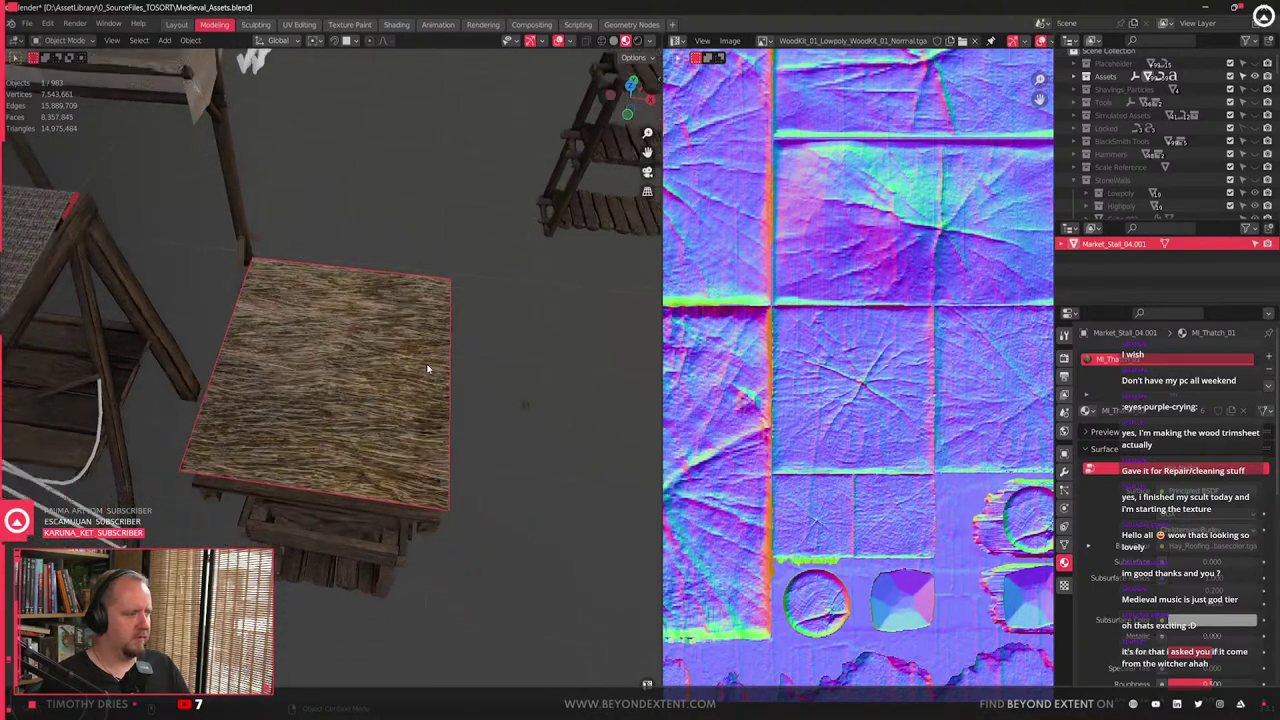
{"action": "scroll", "coordinate": [367, 433], "scroll_direction": "up", "scroll_amount": 1}
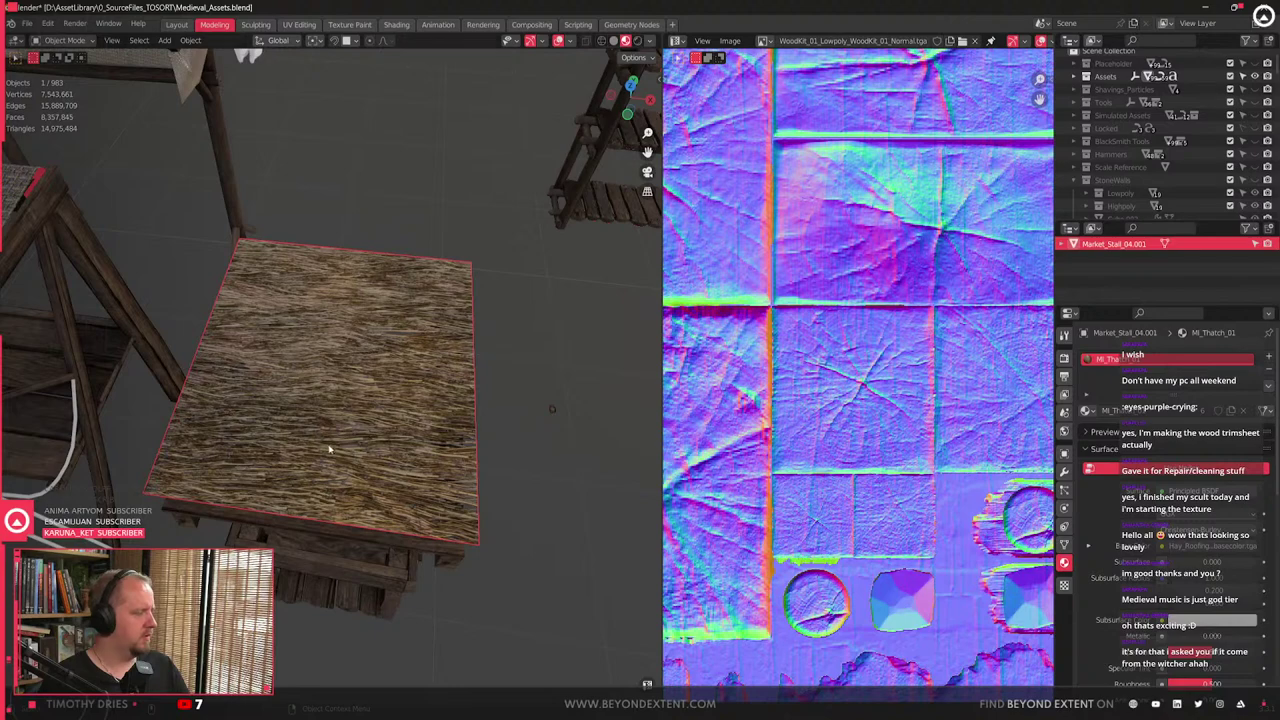
- Move one side edge of the thatch sheet outward along X so its frayed straw ends overhang the stall
{"action": "middle_click_drag", "start_coordinate": [329, 450], "coordinate": [395, 400]}
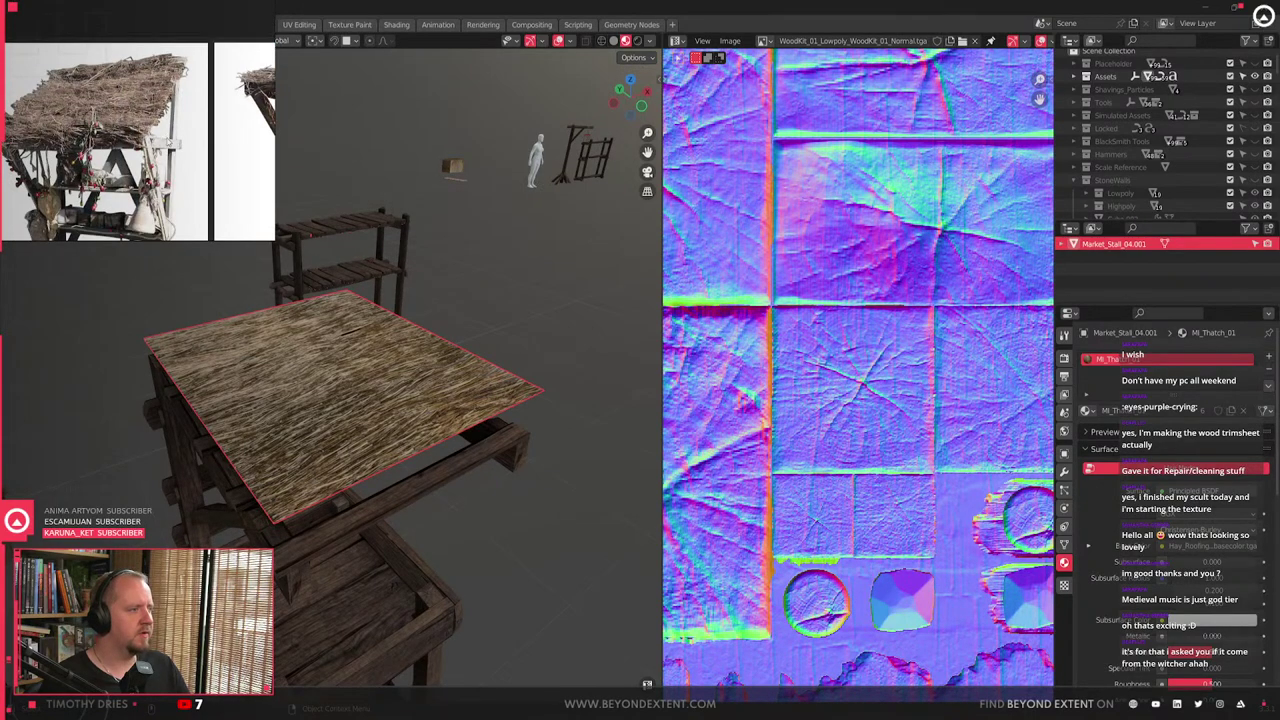
{"action": "middle_click_drag", "start_coordinate": [268, 432], "coordinate": [484, 407]}
{"action": "key", "text": "Tab"}
{"action": "key", "text": "g"}
{"action": "key", "text": "y"}
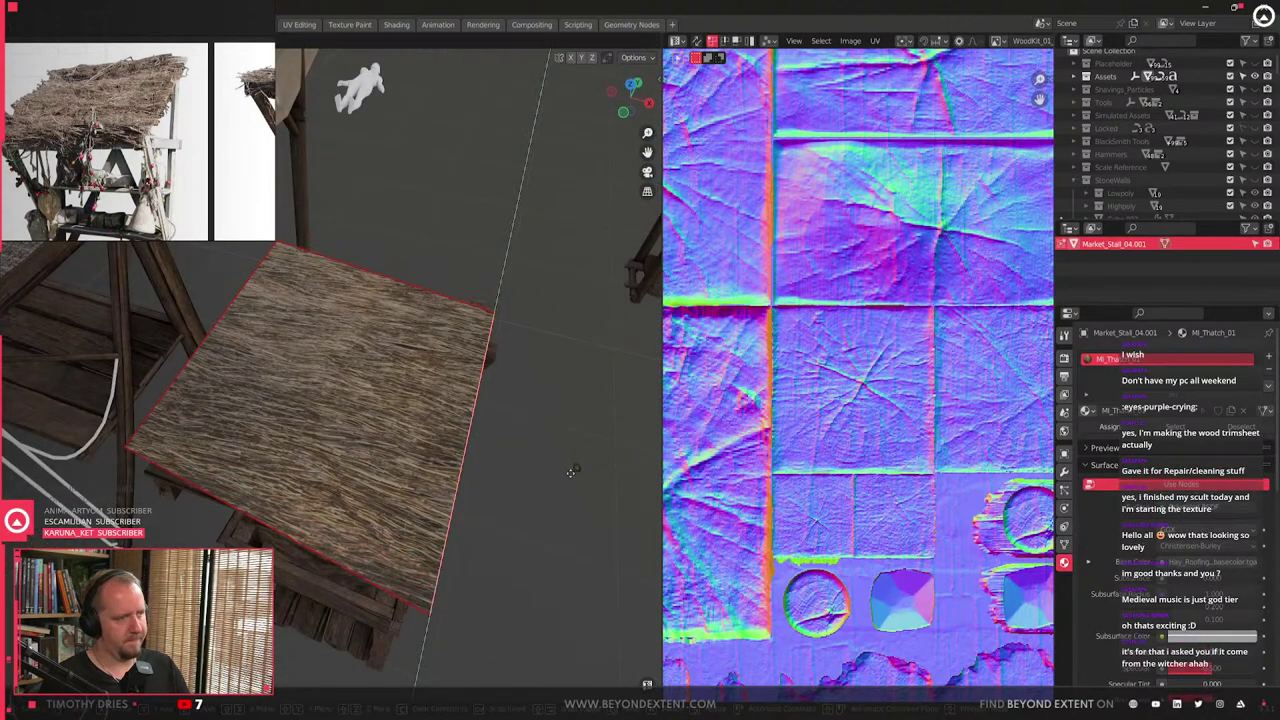
{"action": "key", "text": "x"}
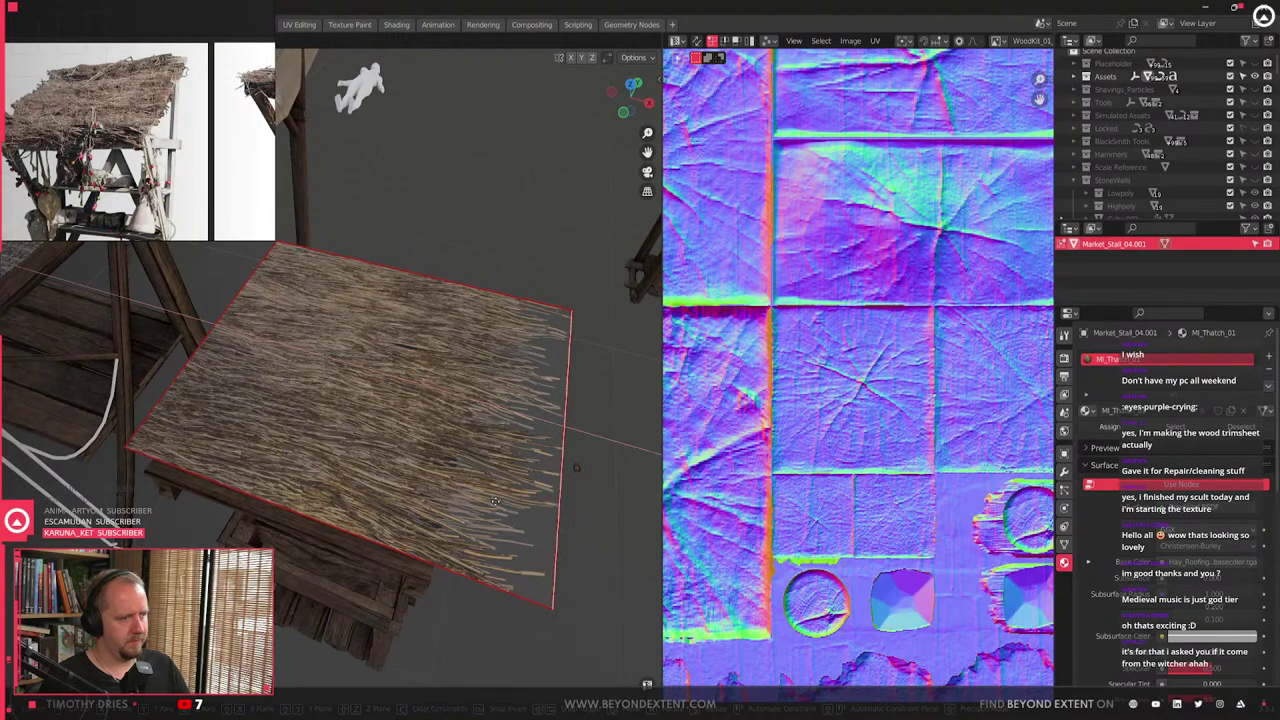
{"action": "left_click", "coordinate": [494, 500]}
- Extend the opposite edge of the thatch sheet outward along X and return to Object Mode
{"action": "middle_click_drag", "start_coordinate": [494, 500], "coordinate": [324, 449]}
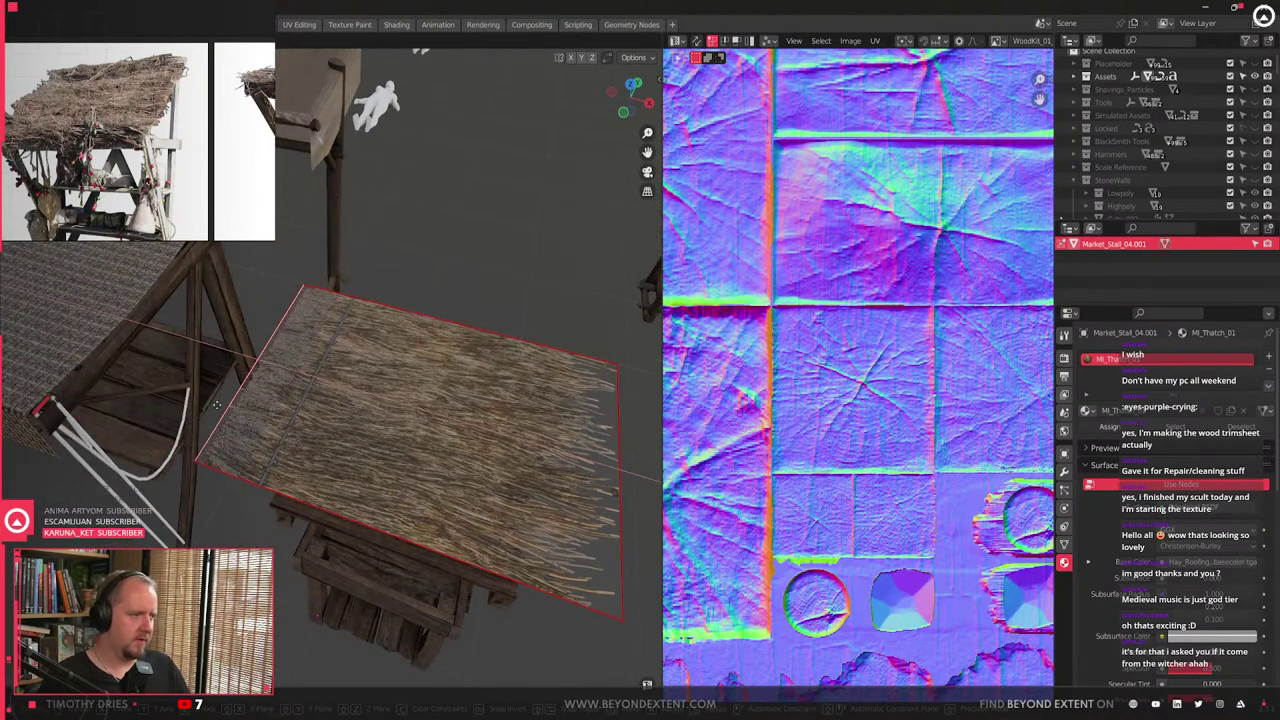
{"action": "left_click", "coordinate": [262, 421]}
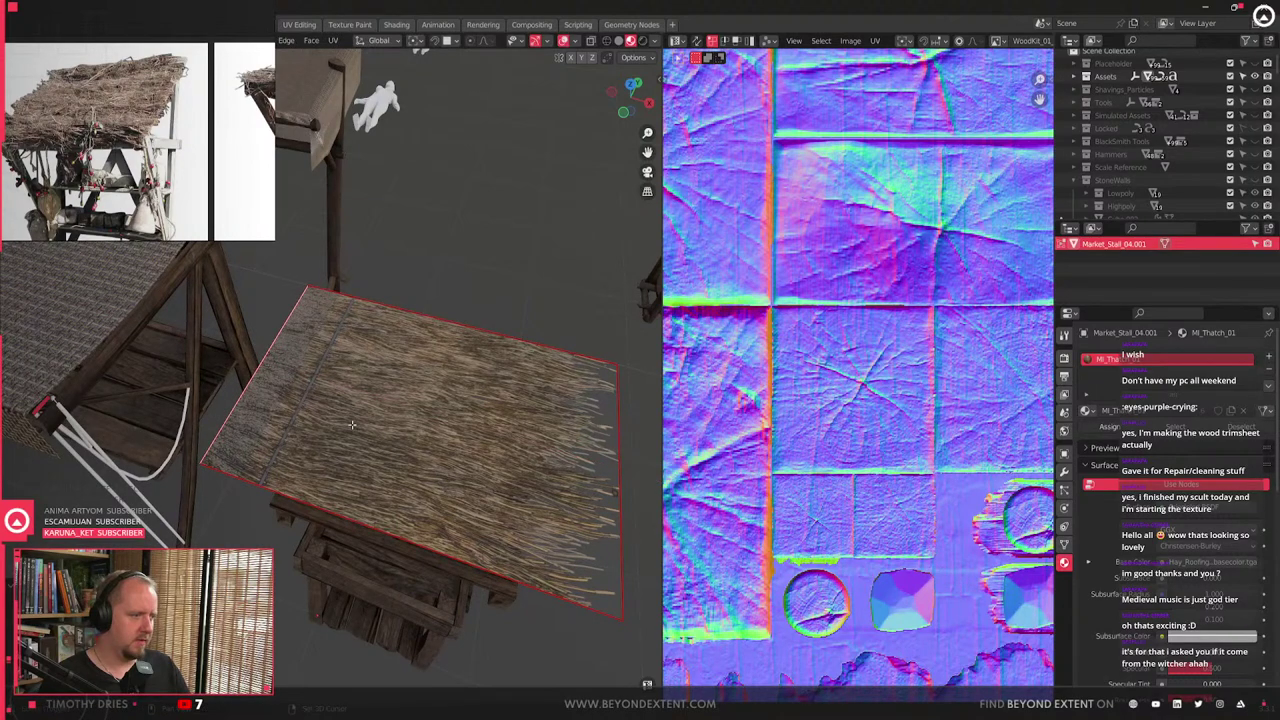
{"action": "key", "text": "Tab"}
{"action": "scroll", "coordinate": [353, 429], "scroll_direction": "up", "scroll_amount": 3}
{"action": "scroll", "coordinate": [356, 431], "scroll_direction": "down", "scroll_amount": 3}
{"action": "middle_click_drag", "start_coordinate": [363, 431], "coordinate": [418, 456]}
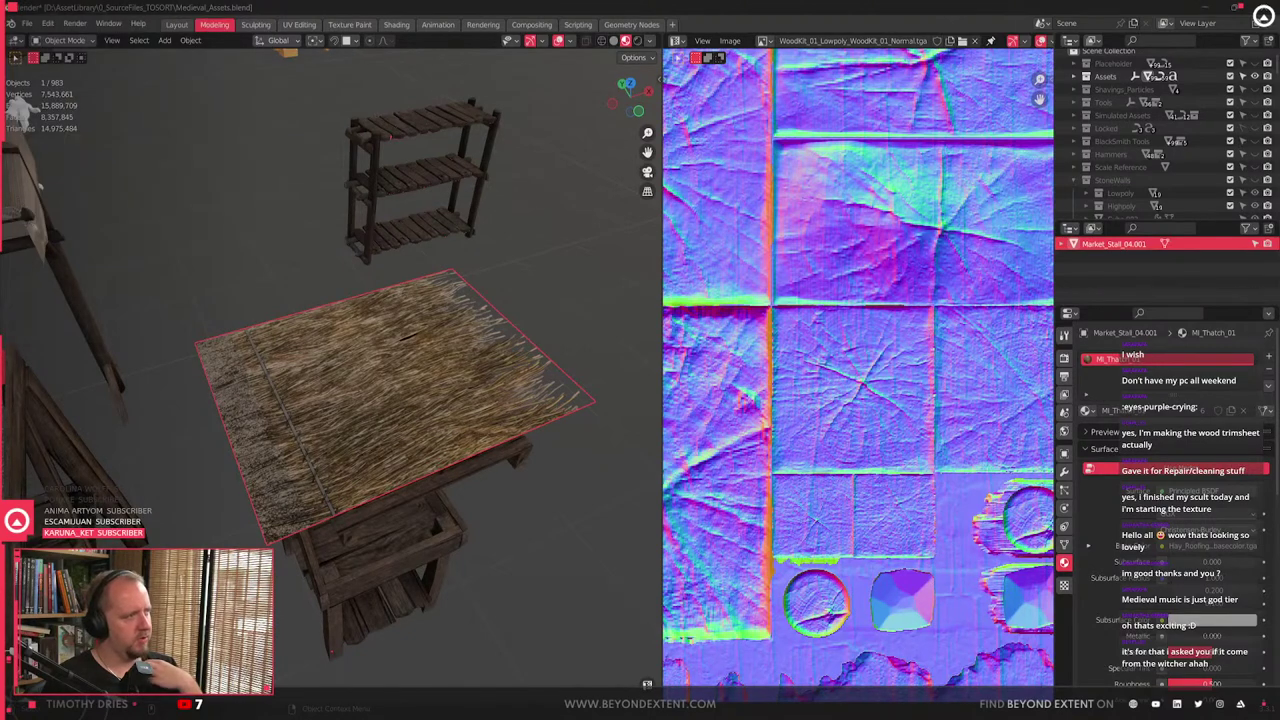
- Close the image editor showing the wood kit normal map so the 3D viewport takes over its space
{"action": "scroll", "coordinate": [453, 431], "scroll_direction": "up", "scroll_amount": 1}
{"action": "left_click_drag", "start_coordinate": [492, 507], "coordinate": [493, 508]}
{"action": "scroll", "coordinate": [456, 458], "scroll_direction": "down", "scroll_amount": 1}
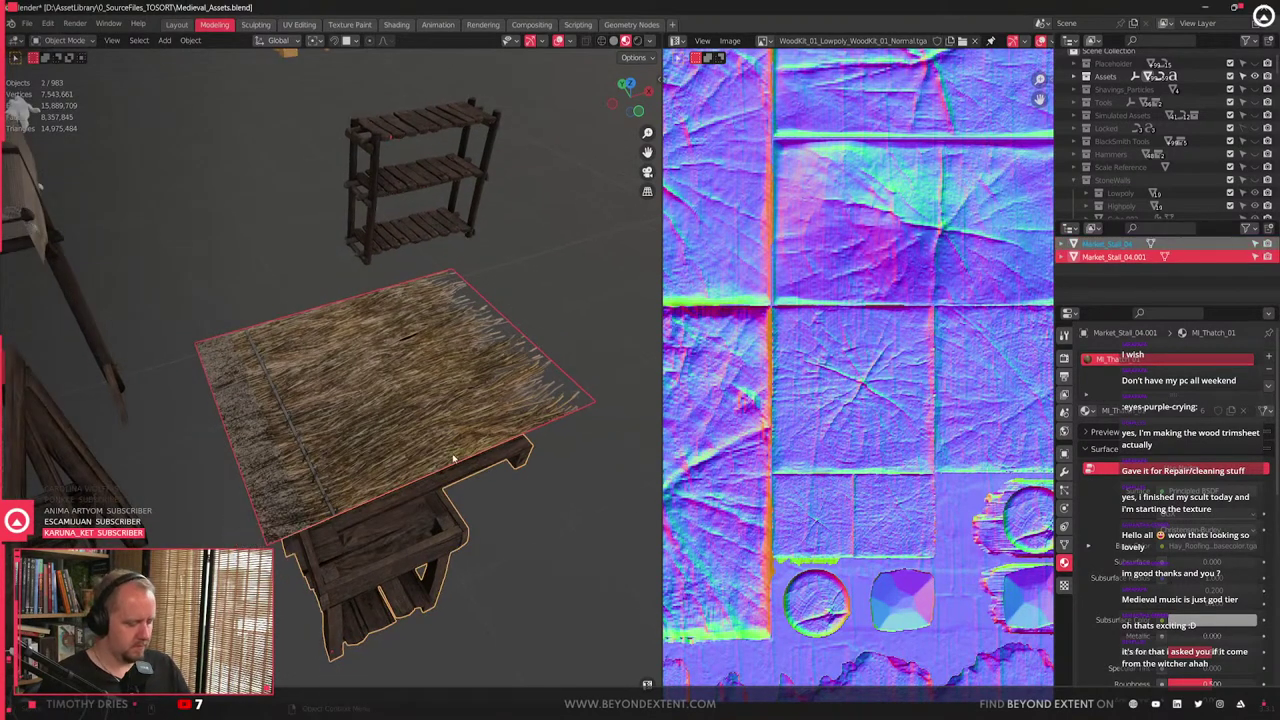
{"action": "left_click", "coordinate": [457, 485]}
{"action": "key", "text": "n"}
{"action": "key", "text": "n"}
{"action": "left_click_drag", "start_coordinate": [656, 690], "coordinate": [700, 660]}
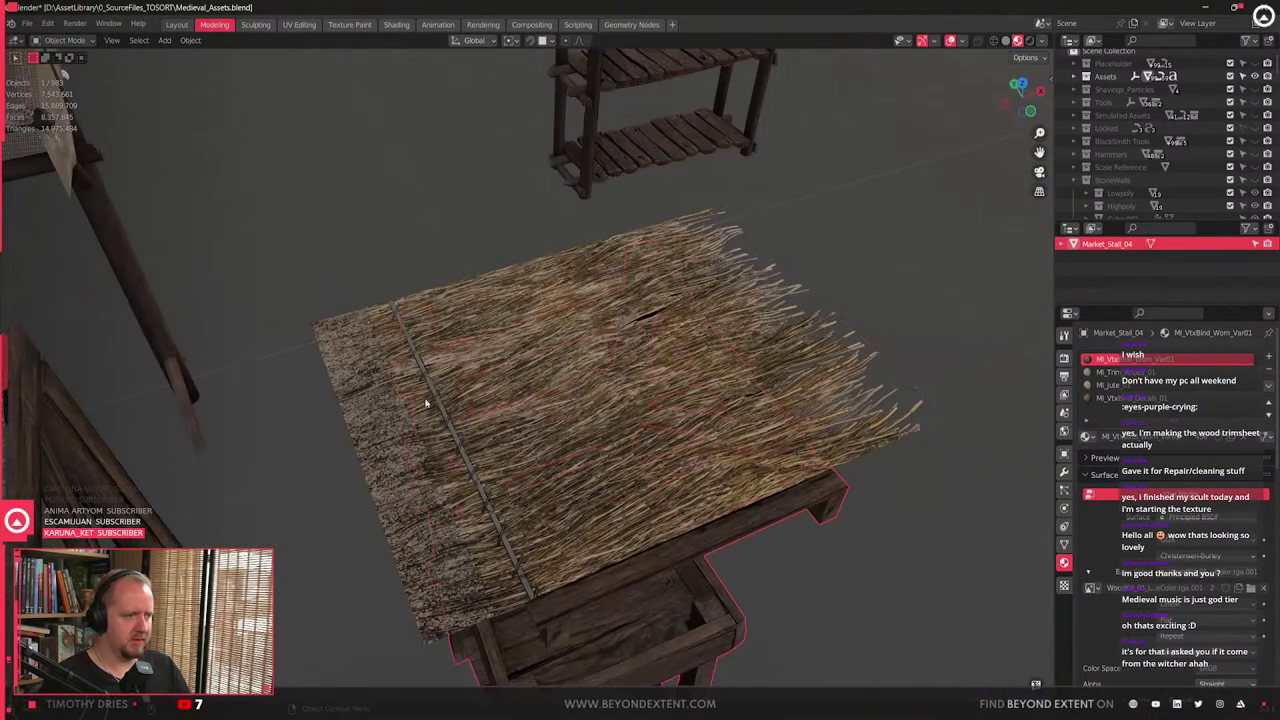
- Select the thatch sheet and try to rotate it freehand about the global Y and Z axes
{"action": "left_click", "coordinate": [430, 404]}
{"action": "middle_click_drag", "start_coordinate": [735, 525], "coordinate": [595, 410]}
{"action": "middle_click_drag", "start_coordinate": [595, 410], "coordinate": [565, 364], "text": "shift"}
{"action": "scroll", "coordinate": [498, 324], "scroll_direction": "up", "scroll_amount": 2}
{"action": "scroll", "coordinate": [565, 364], "scroll_direction": "down", "scroll_amount": 2}
{"action": "key", "text": "Tab"}
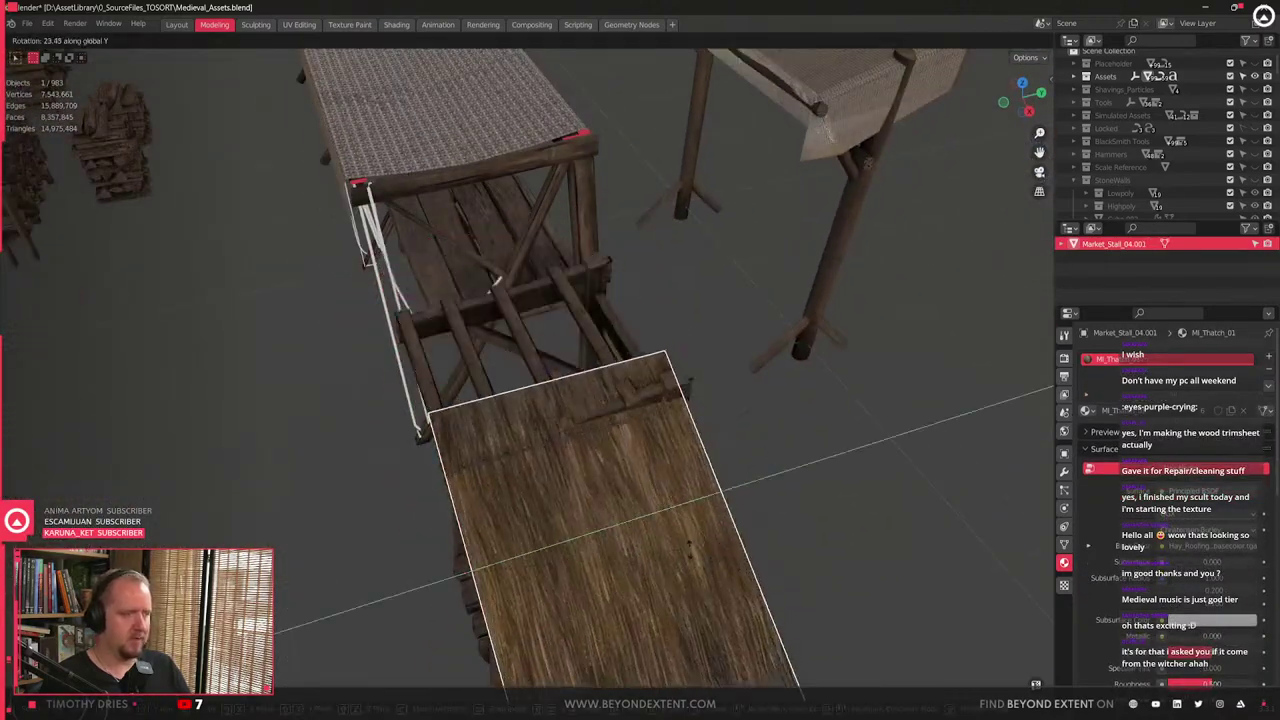
{"action": "key", "text": "Tab"}
{"action": "key", "text": "q"}
{"action": "left_click", "coordinate": [672, 407]}
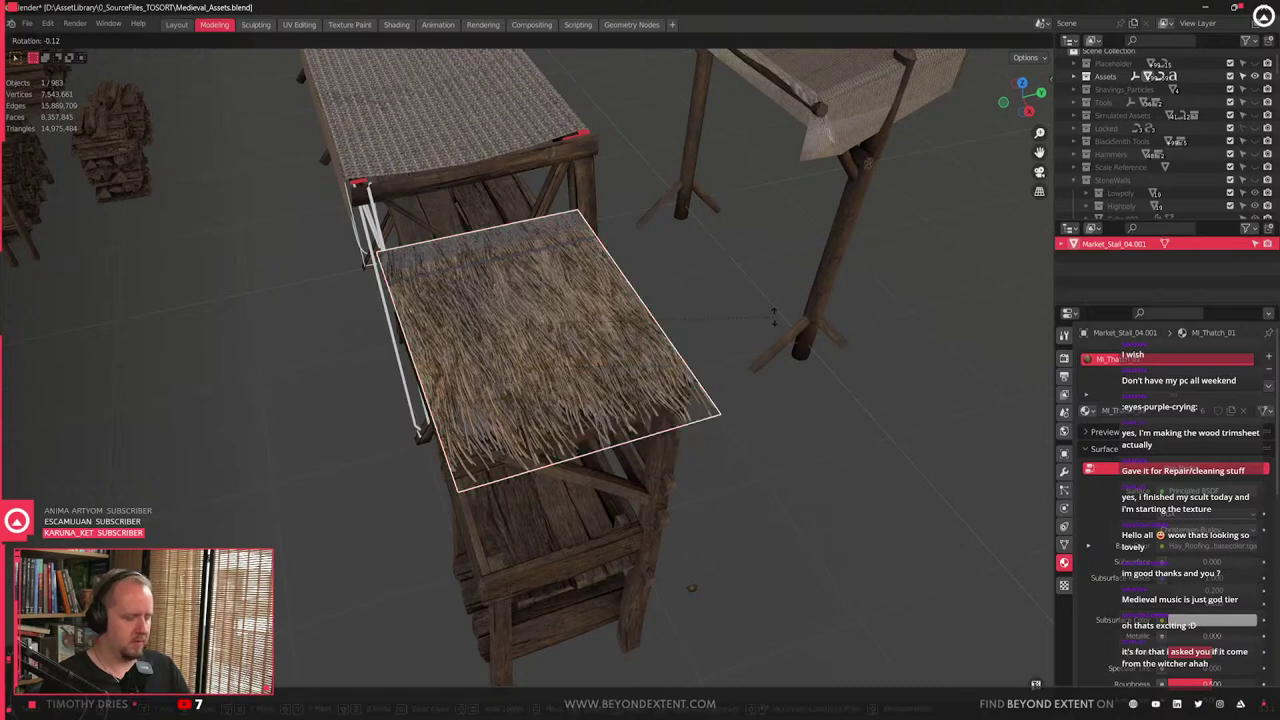
{"action": "key", "text": "r"}
{"action": "key", "text": "z"}
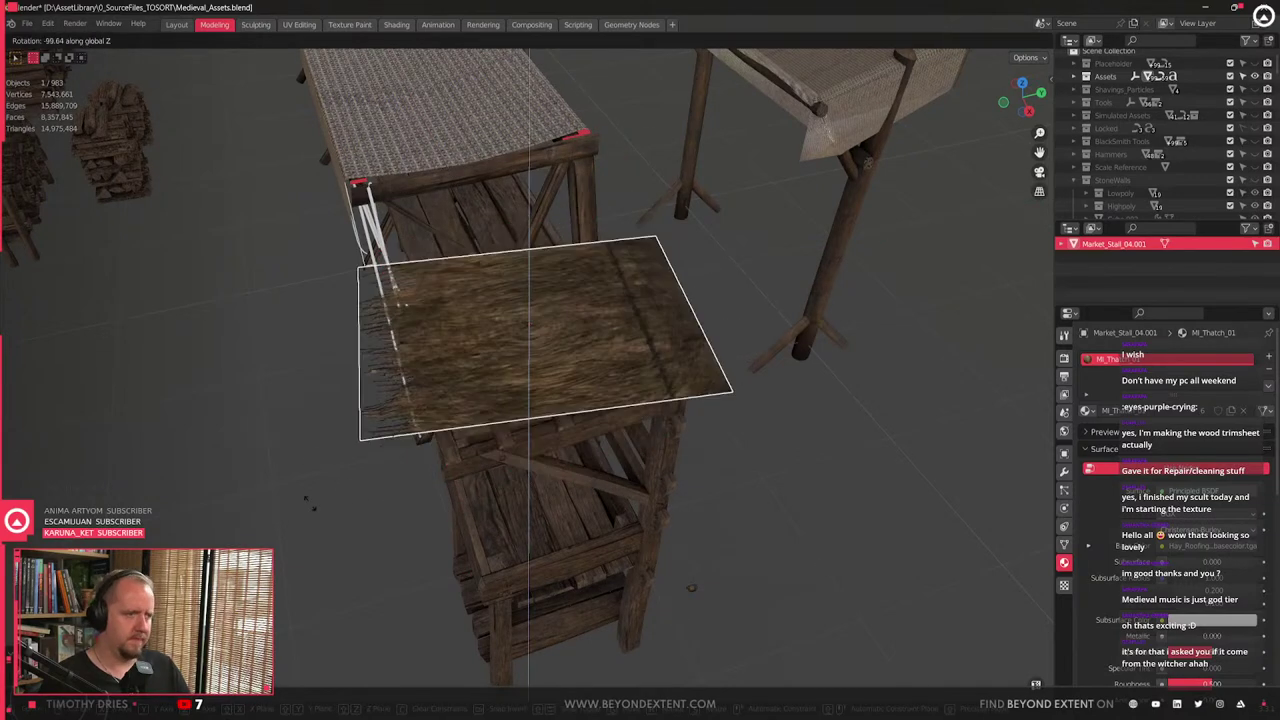
{"action": "left_click", "coordinate": [440, 518]}
- Rotate the thatch sheet by exactly -90° about the global Z axis using snapping
{"action": "key", "text": "ctrl+shift+Tab"}
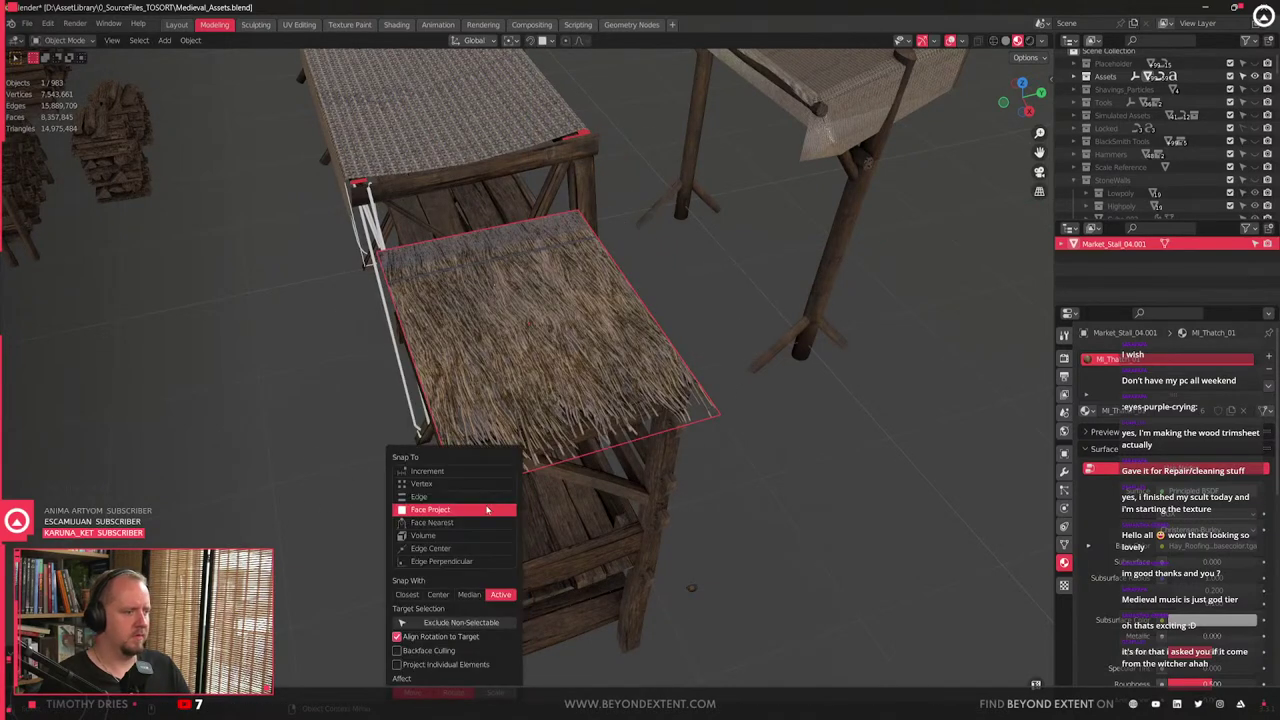
{"action": "key", "text": "r"}
{"action": "key", "text": "z"}
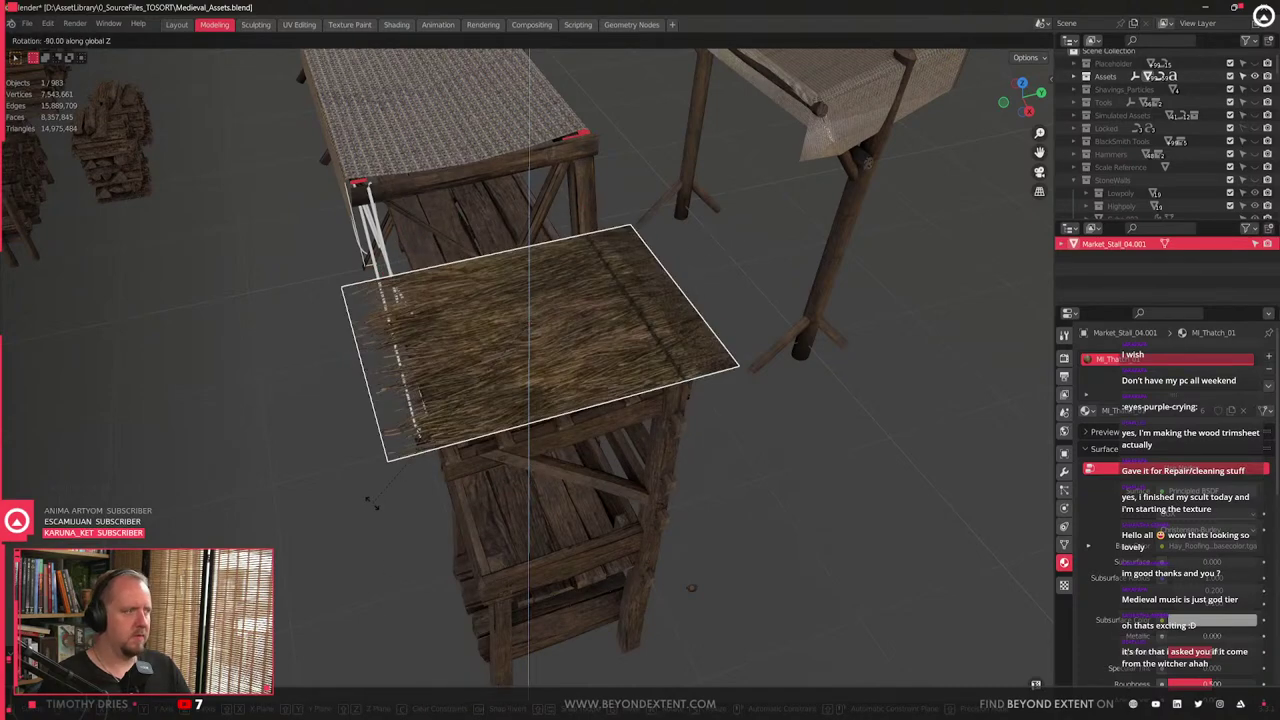
{"action": "left_click", "coordinate": [372, 507]}
{"action": "scroll", "coordinate": [558, 397], "scroll_direction": "up", "scroll_amount": 2}
{"action": "middle_click_drag", "start_coordinate": [558, 397], "coordinate": [699, 450]}
{"action": "scroll", "coordinate": [638, 451], "scroll_direction": "up", "scroll_amount": 1}
{"action": "scroll", "coordinate": [699, 450], "scroll_direction": "down", "scroll_amount": 3}
{"action": "middle_click_drag", "start_coordinate": [686, 406], "coordinate": [622, 425]}
{"action": "key", "text": "r"}
{"action": "key", "text": "x"}
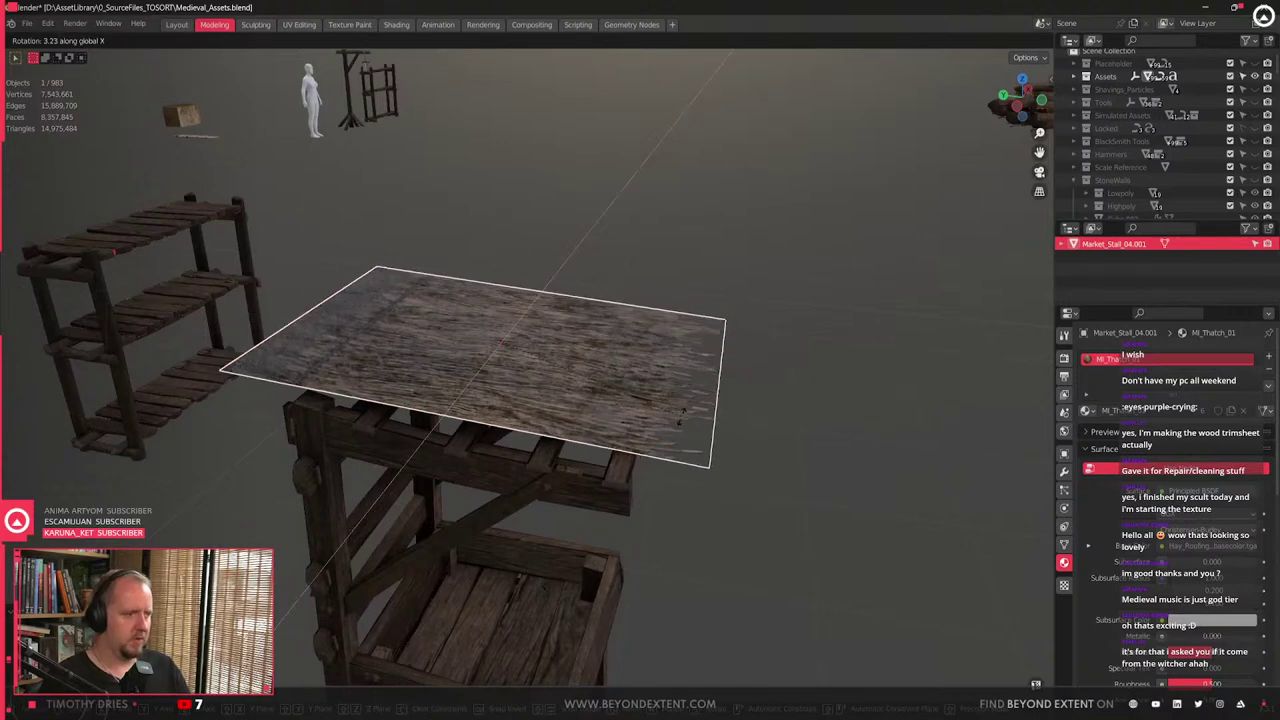
{"action": "key", "text": "Escape"}
- Adjust the thatch sheet's height along the global Z axis so it hovers just above the stall's roof beams
{"action": "key", "text": "g"}
{"action": "key", "text": "z"}
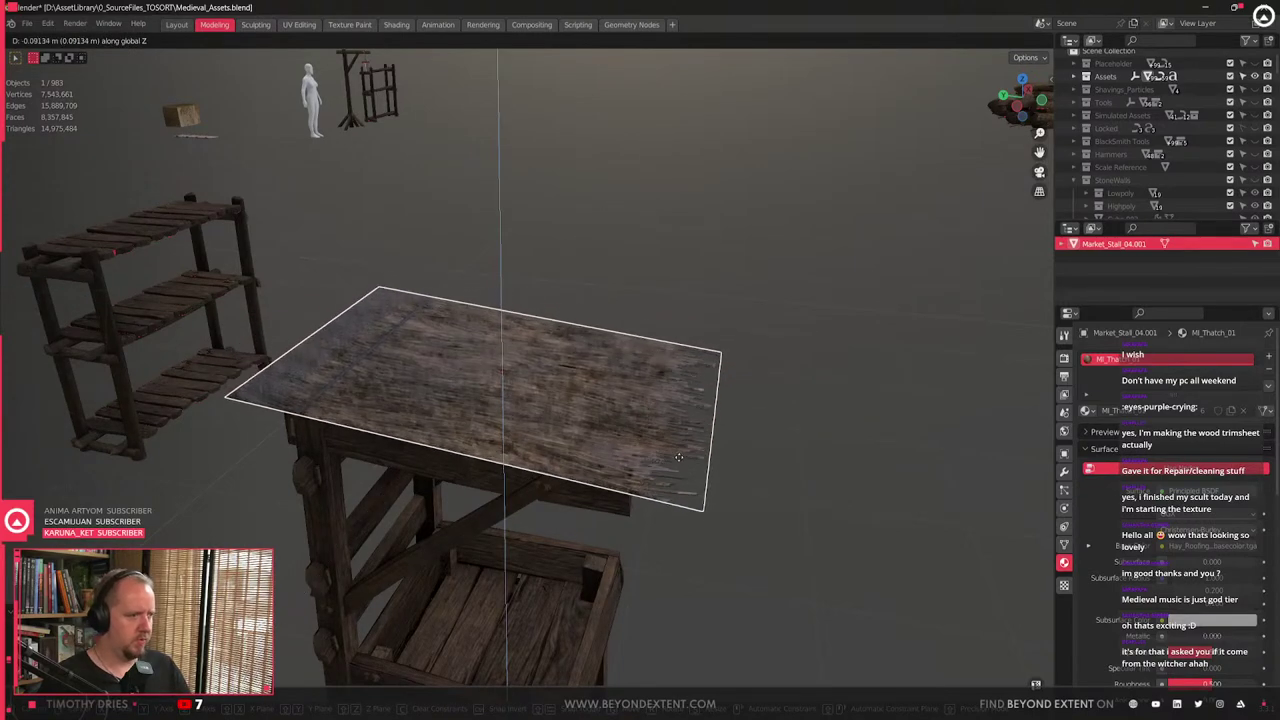
{"action": "left_click", "coordinate": [705, 460]}
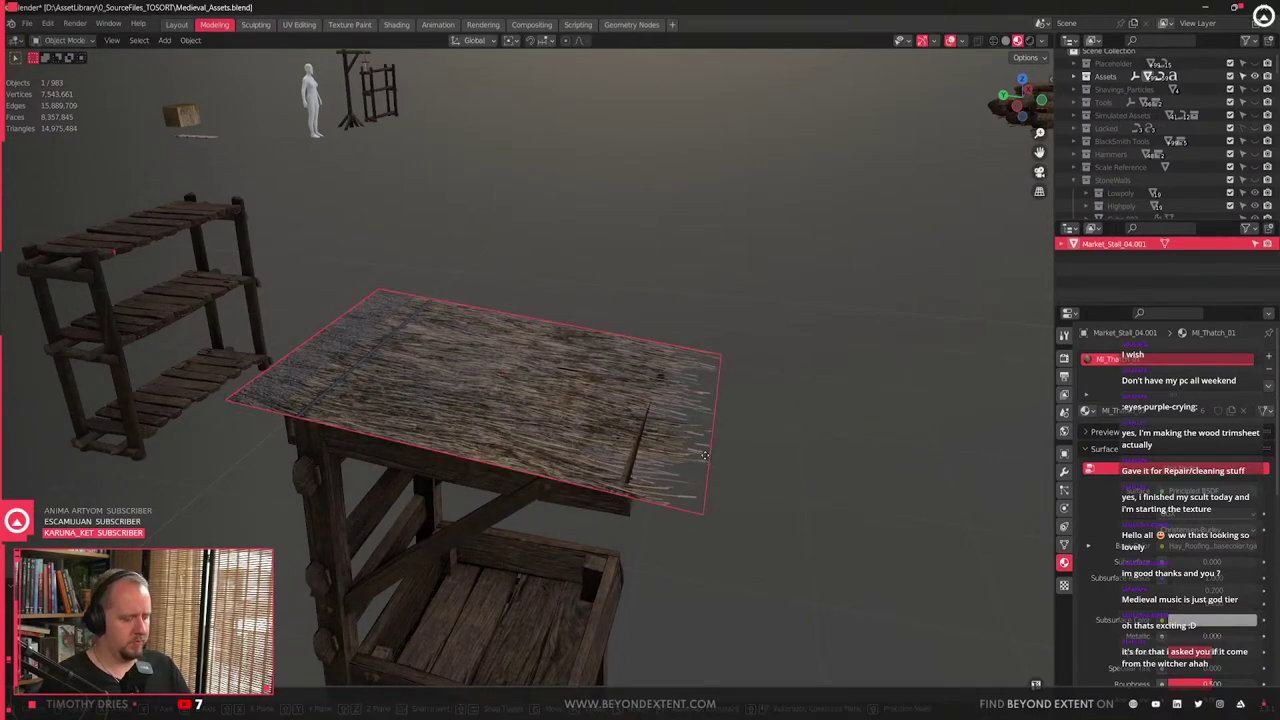
{"action": "key", "text": "g"}
{"action": "key", "text": "z"}
{"action": "left_click", "coordinate": [705, 457]}
{"action": "middle_click_drag", "start_coordinate": [705, 457], "coordinate": [629, 400]}
{"action": "key", "text": "g"}
{"action": "key", "text": "z"}
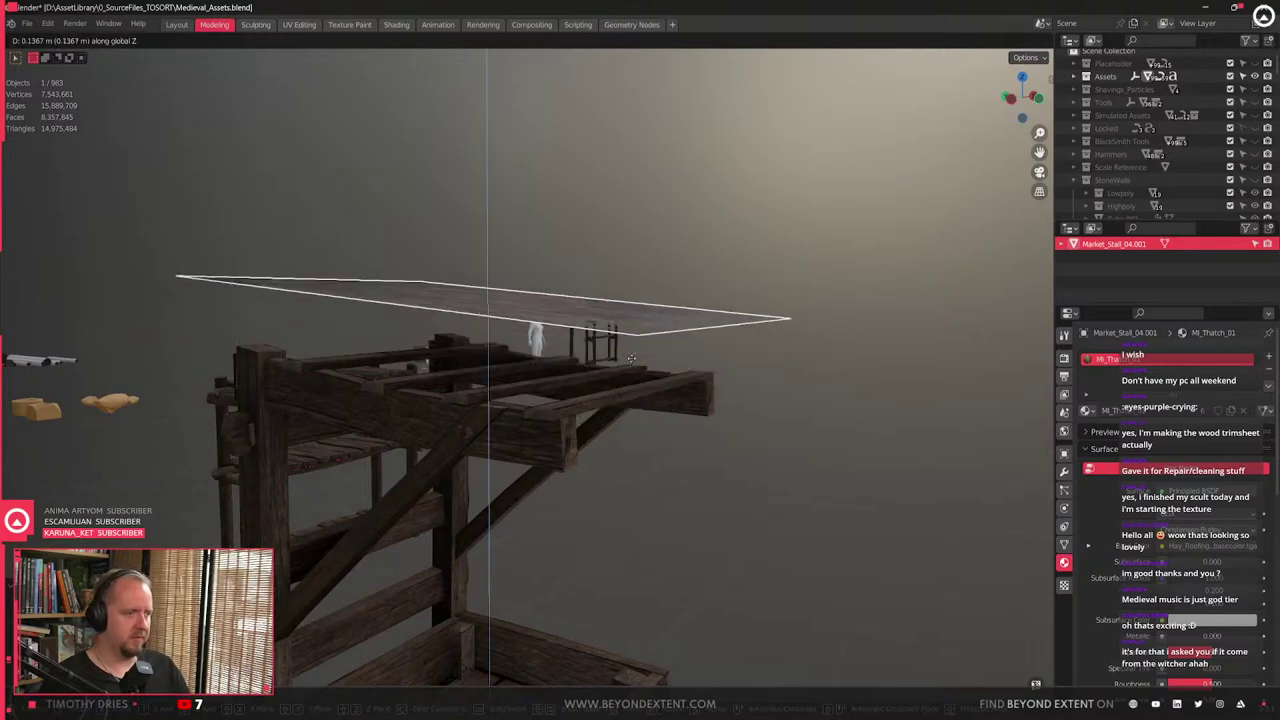
{"action": "left_click", "coordinate": [630, 370]}
- Duplicate the thatch sheet and extrude the copy downward along Z into a thick slab with outward-facing normals
{"action": "key", "text": "Tab"}
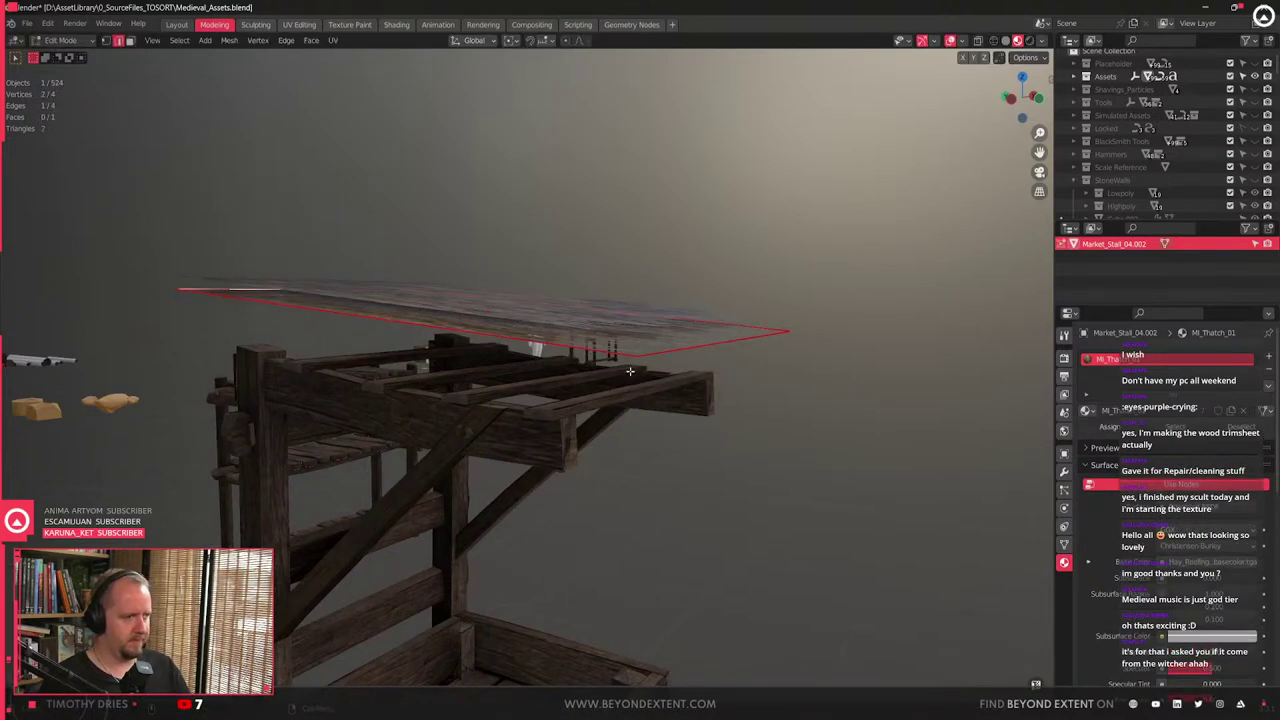
{"action": "key", "text": "a"}
{"action": "key", "text": "e"}
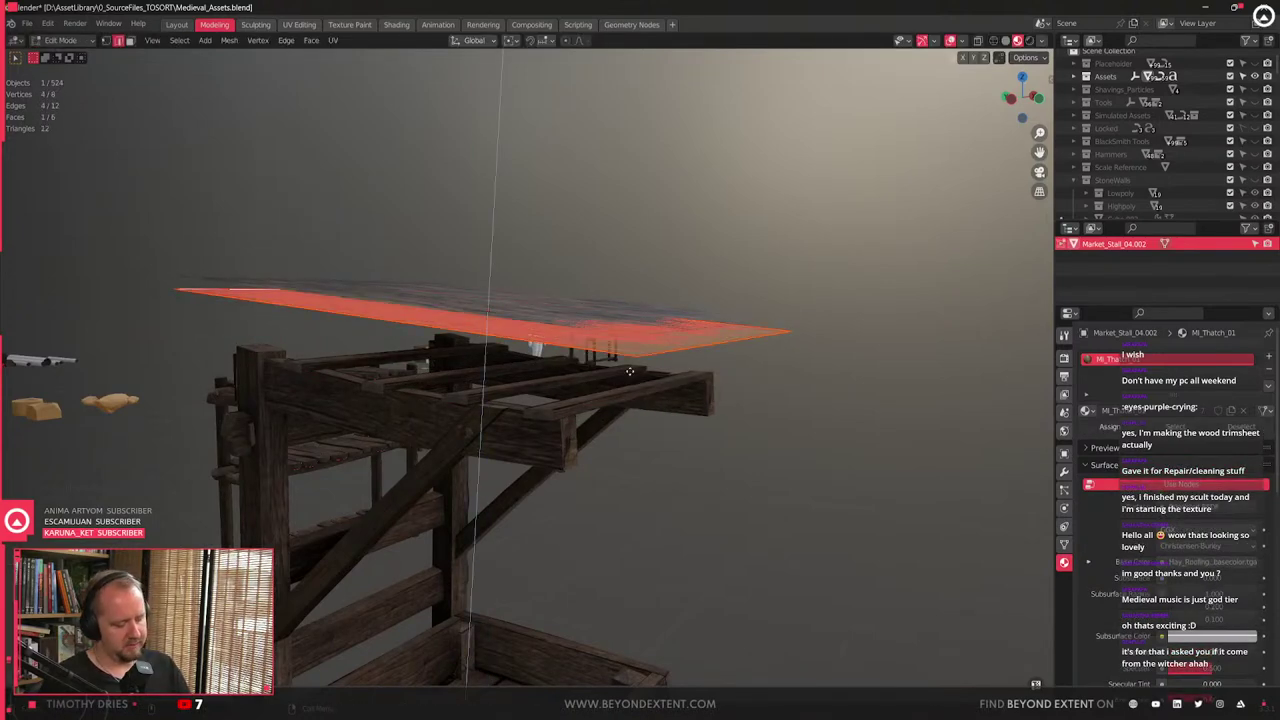
{"action": "key", "text": "z"}
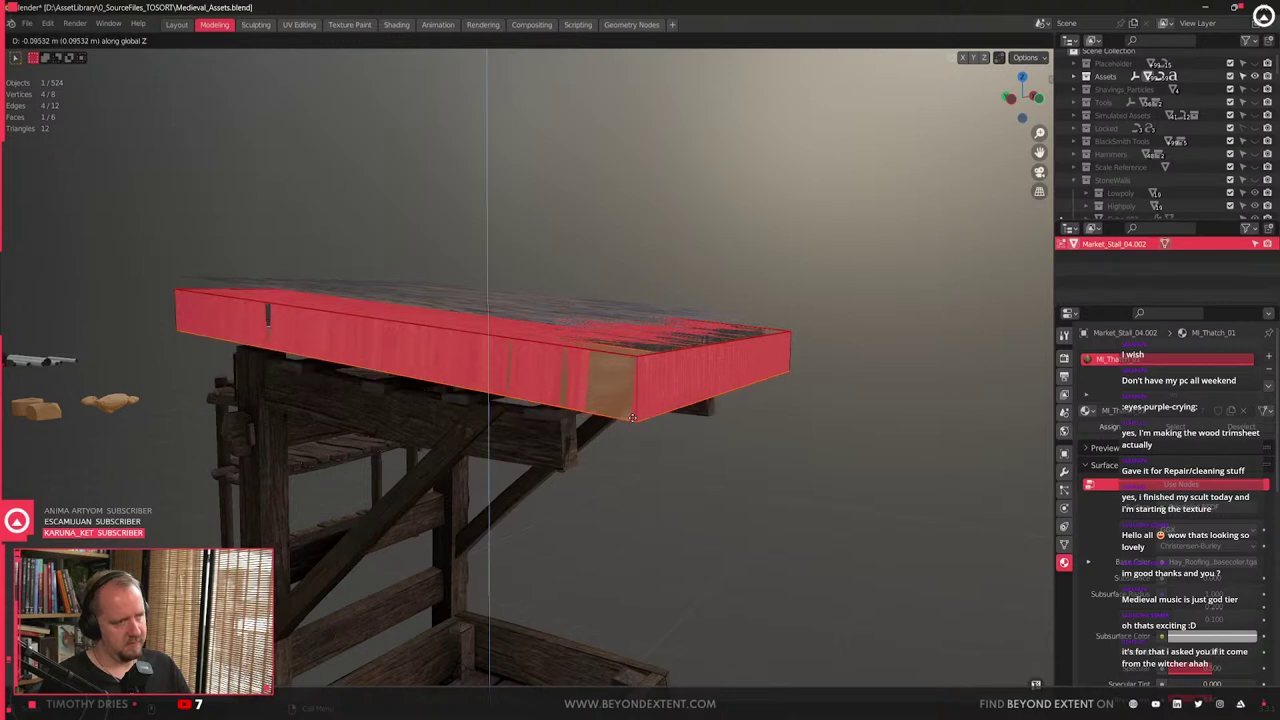
{"action": "left_click", "coordinate": [637, 410]}
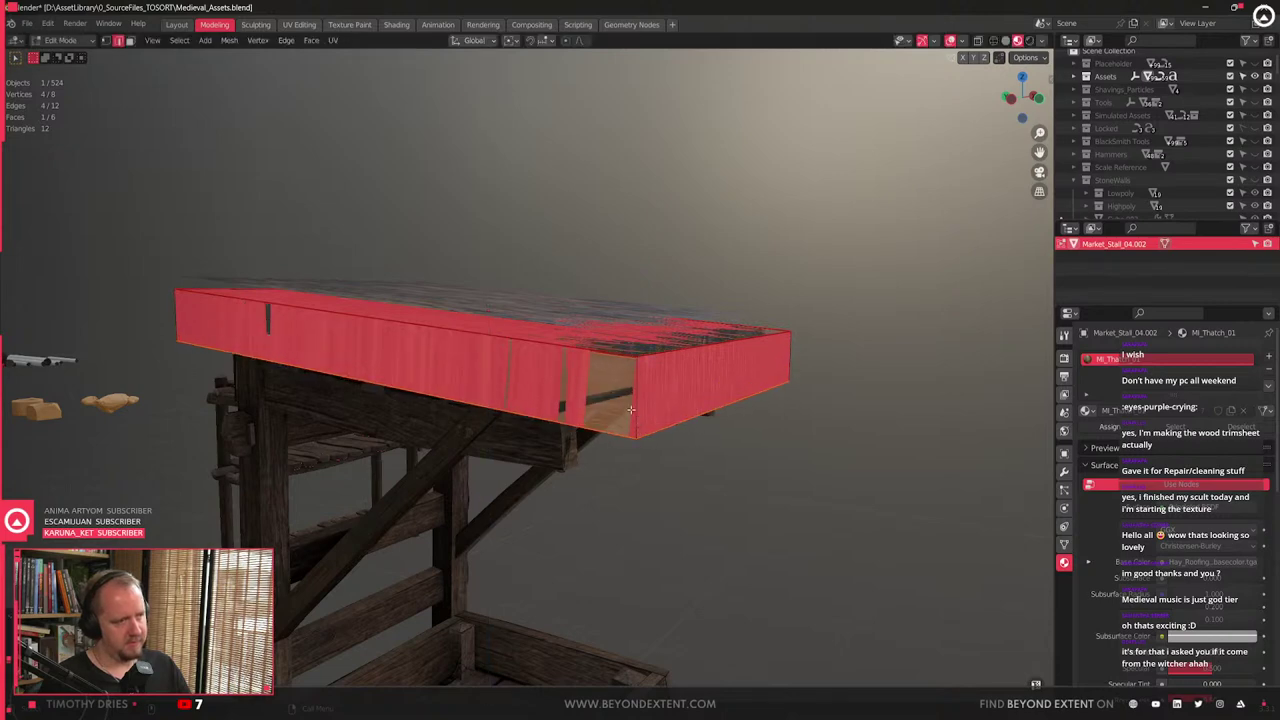
{"action": "key", "text": "Tab"}
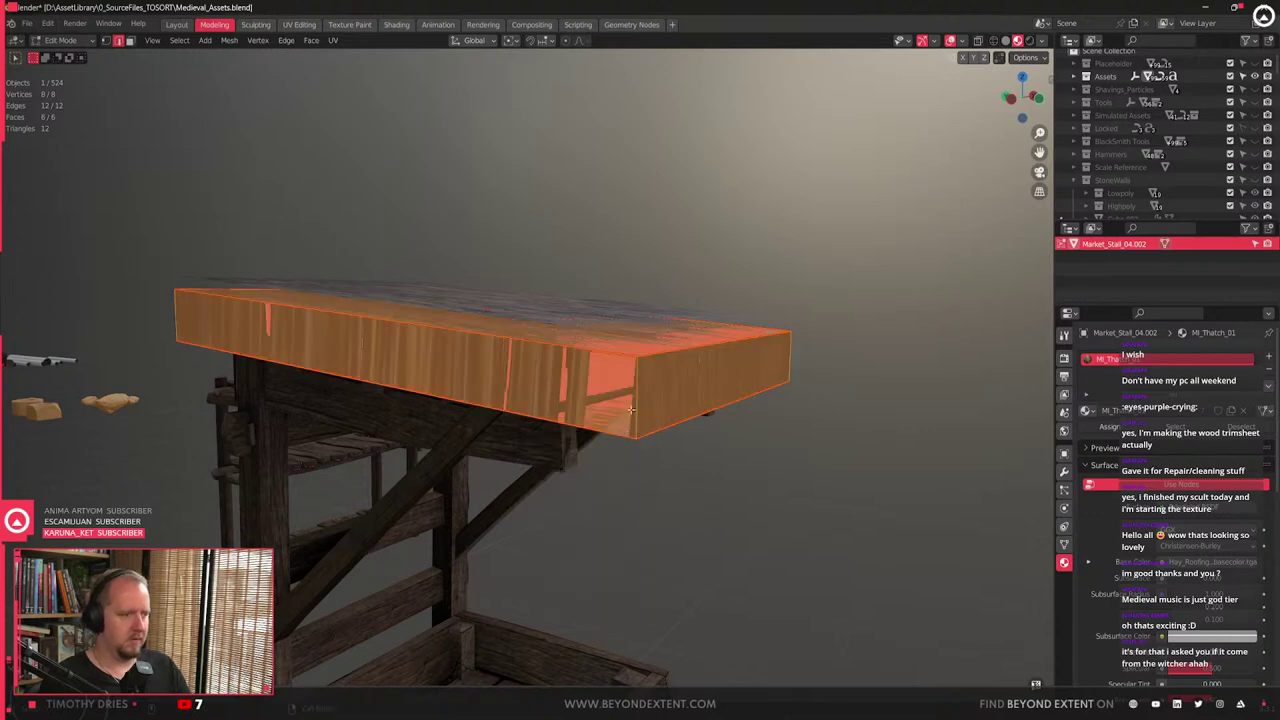
{"action": "middle_click_drag", "start_coordinate": [631, 409], "coordinate": [580, 351]}
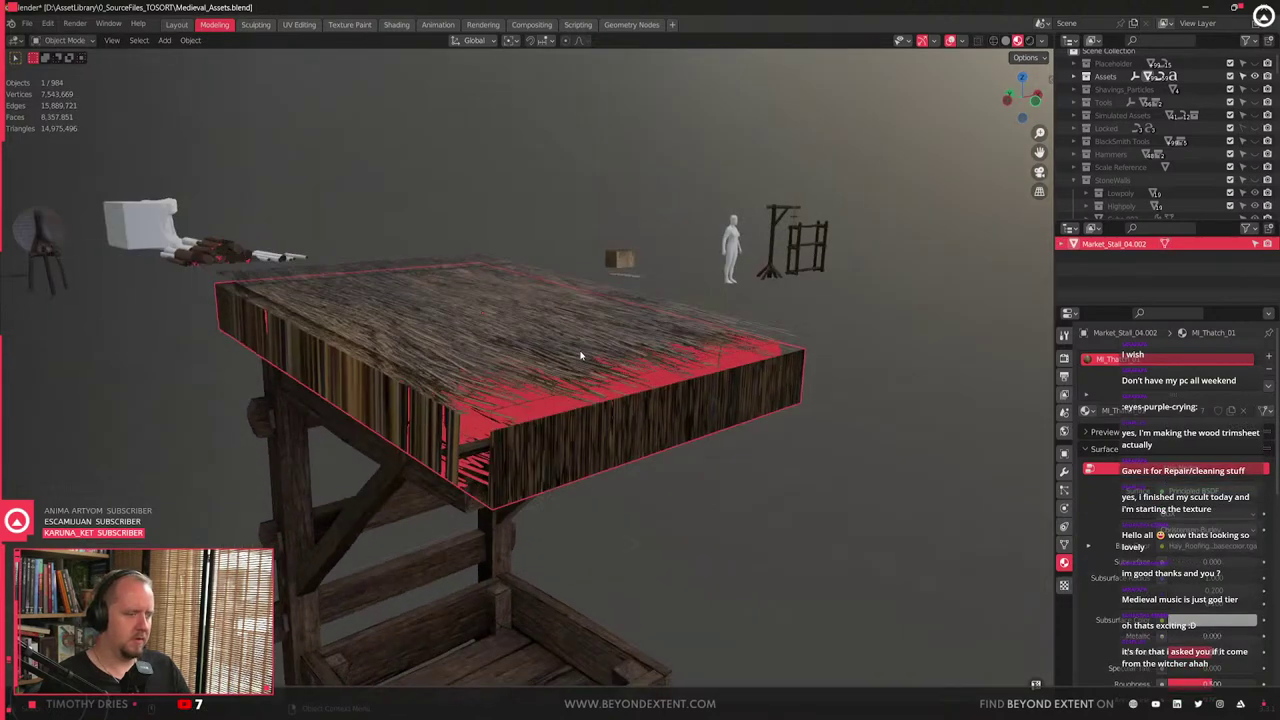
- Adjust the slab's height along Z so it rests on the roof beams beneath the thatch sheet
{"action": "middle_click_drag", "start_coordinate": [574, 409], "coordinate": [640, 446]}
{"action": "key", "text": "g"}
{"action": "key", "text": "z"}
{"action": "left_click", "coordinate": [643, 440]}
{"action": "key", "text": "g"}
{"action": "key", "text": "z"}
{"action": "left_click", "coordinate": [635, 366]}
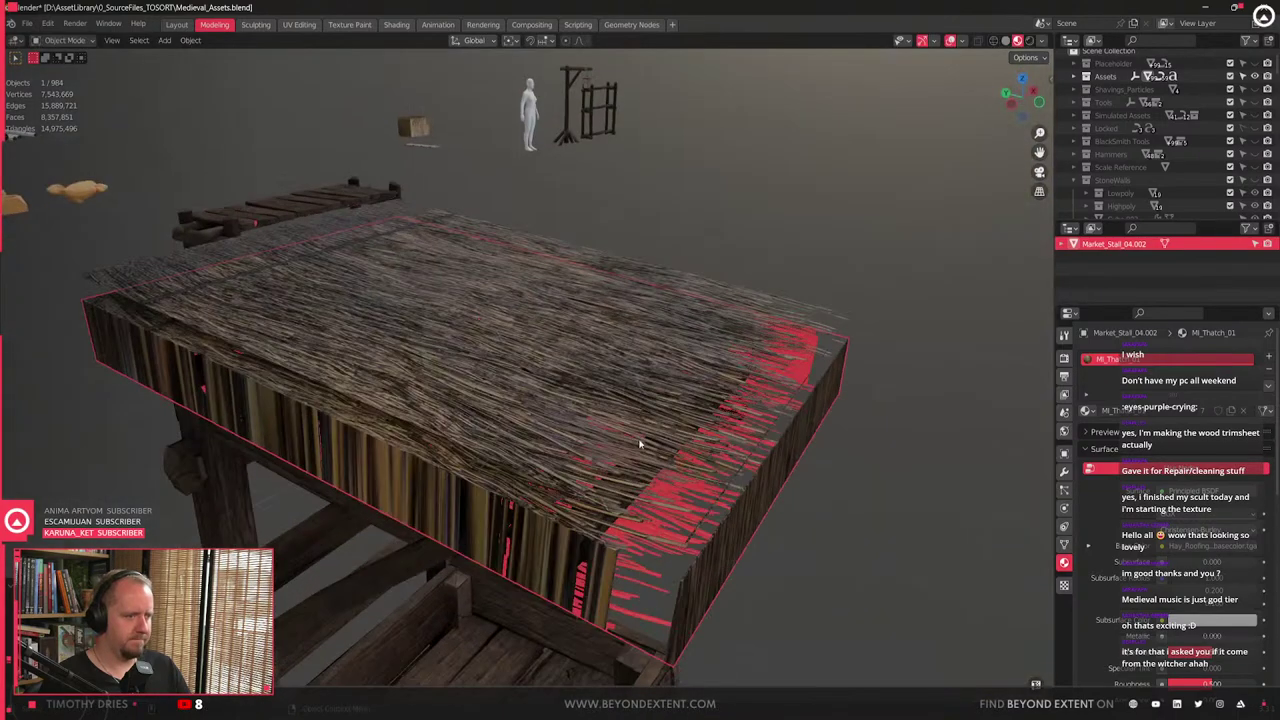
- Edge-slide the slab's front end face inward so the straw ends of the sheet overhang it
{"action": "middle_click_drag", "start_coordinate": [680, 490], "coordinate": [679, 399]}
{"action": "key", "text": "Tab"}
{"action": "key", "text": "3"}
{"action": "left_click", "coordinate": [680, 402]}
{"action": "key", "text": "g"}
{"action": "key", "text": "g"}
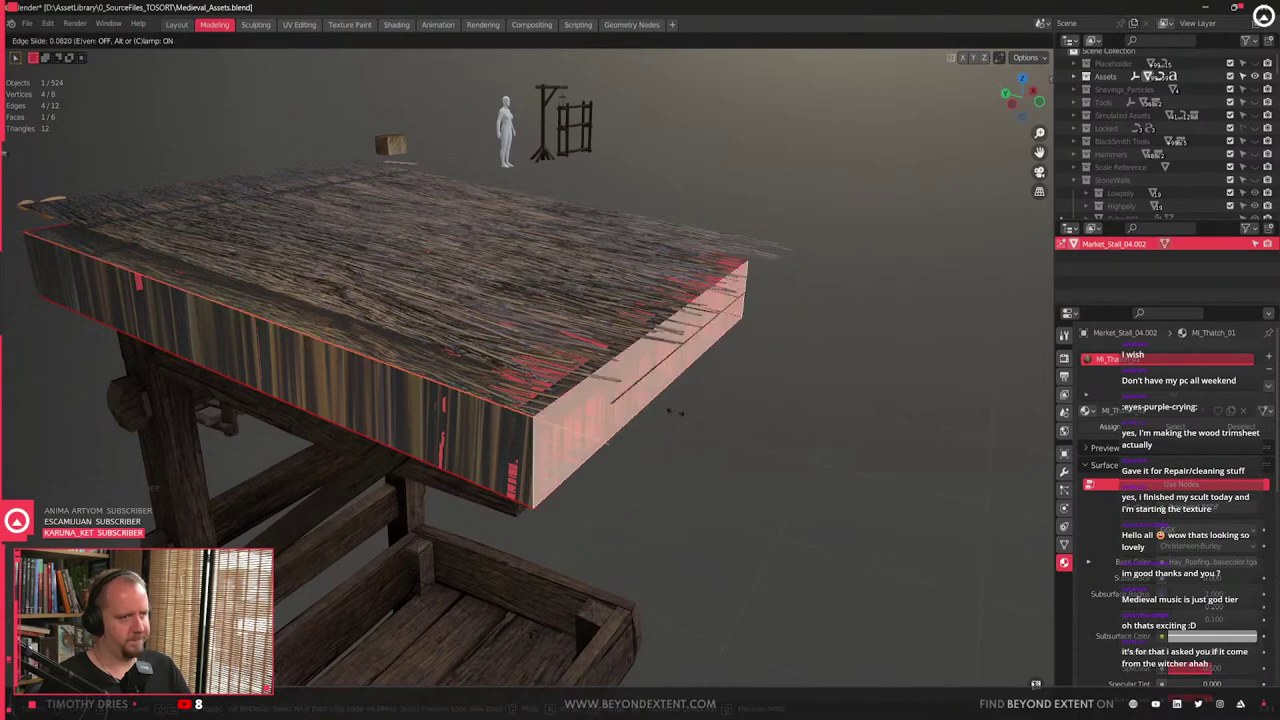
{"action": "left_click", "coordinate": [700, 440]}
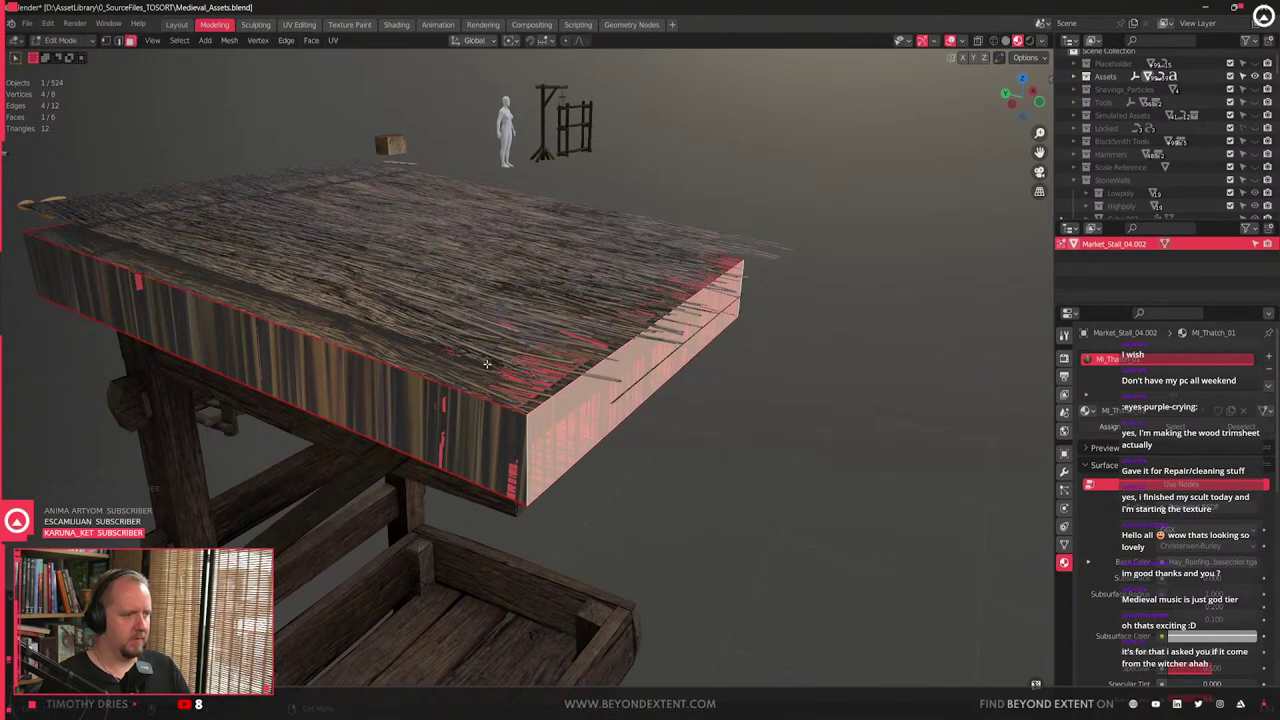
{"action": "key", "text": "Tab"}
- Raise the separate thatch sheet about 0.3 m along Z to clear it from the slab
{"action": "left_click", "coordinate": [445, 290]}
{"action": "key", "text": "g"}
{"action": "key", "text": "z"}
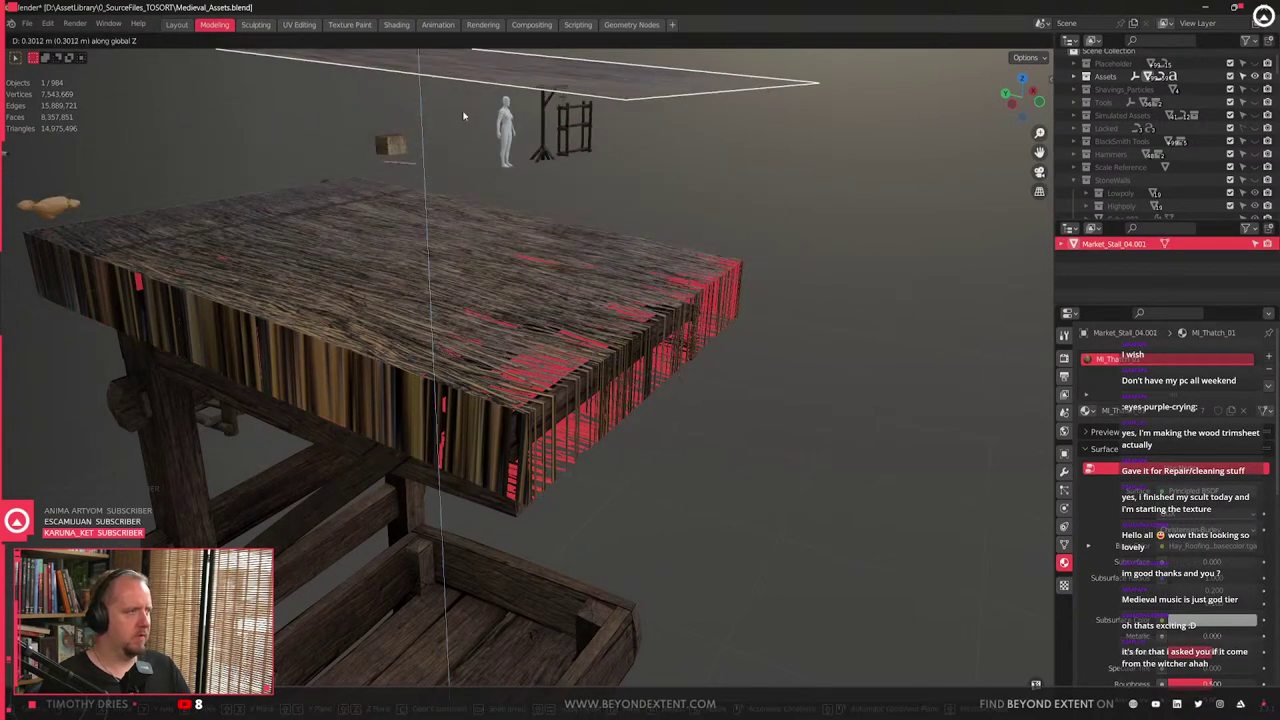
{"action": "left_click", "coordinate": [464, 115]}
- Thin the slab by lowering its top face about 0.07 m along Z
{"action": "left_click", "coordinate": [486, 312]}
{"action": "key", "text": "Tab"}
{"action": "left_click", "coordinate": [460, 294]}
{"action": "key", "text": "g"}
{"action": "key", "text": "z"}
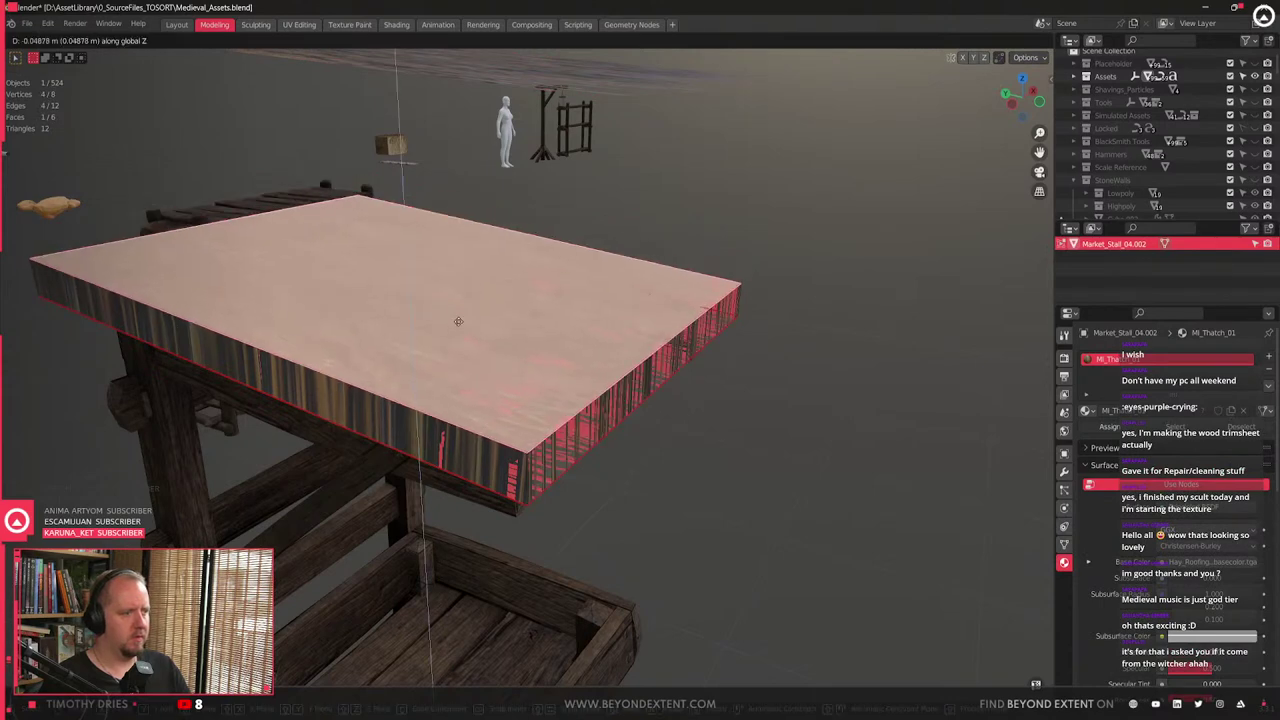
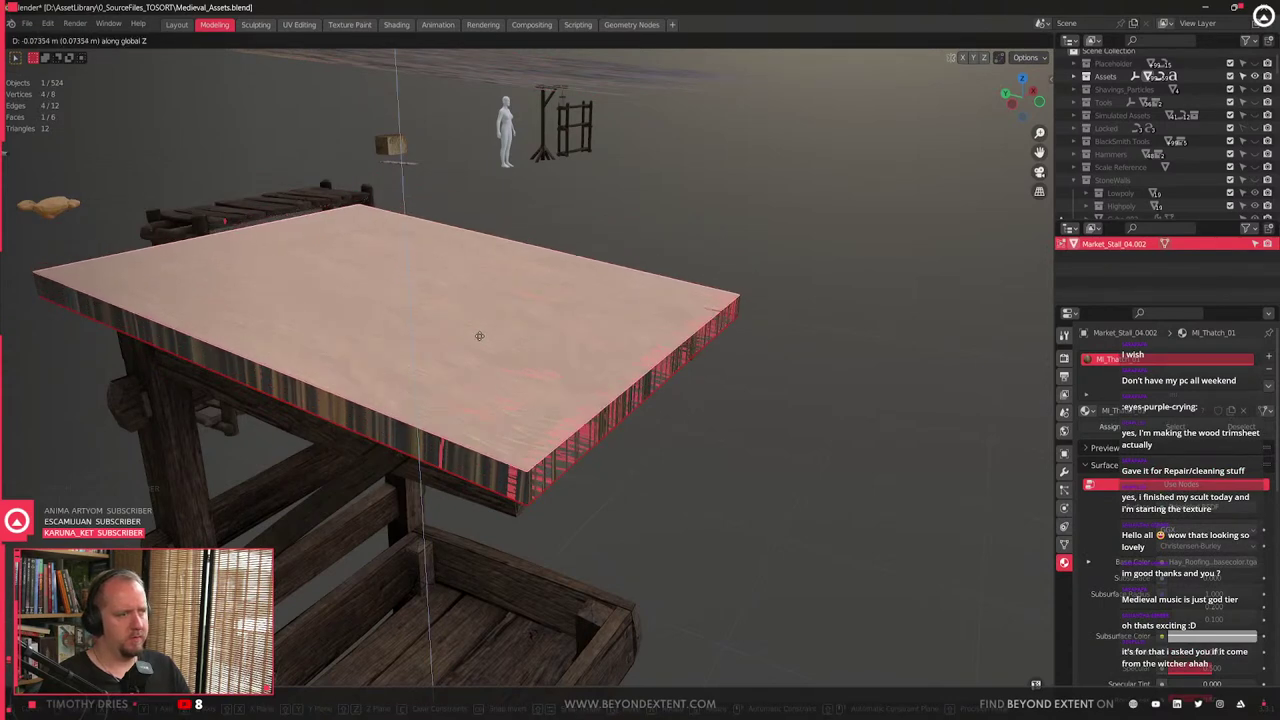
{"action": "left_click", "coordinate": [488, 330]}
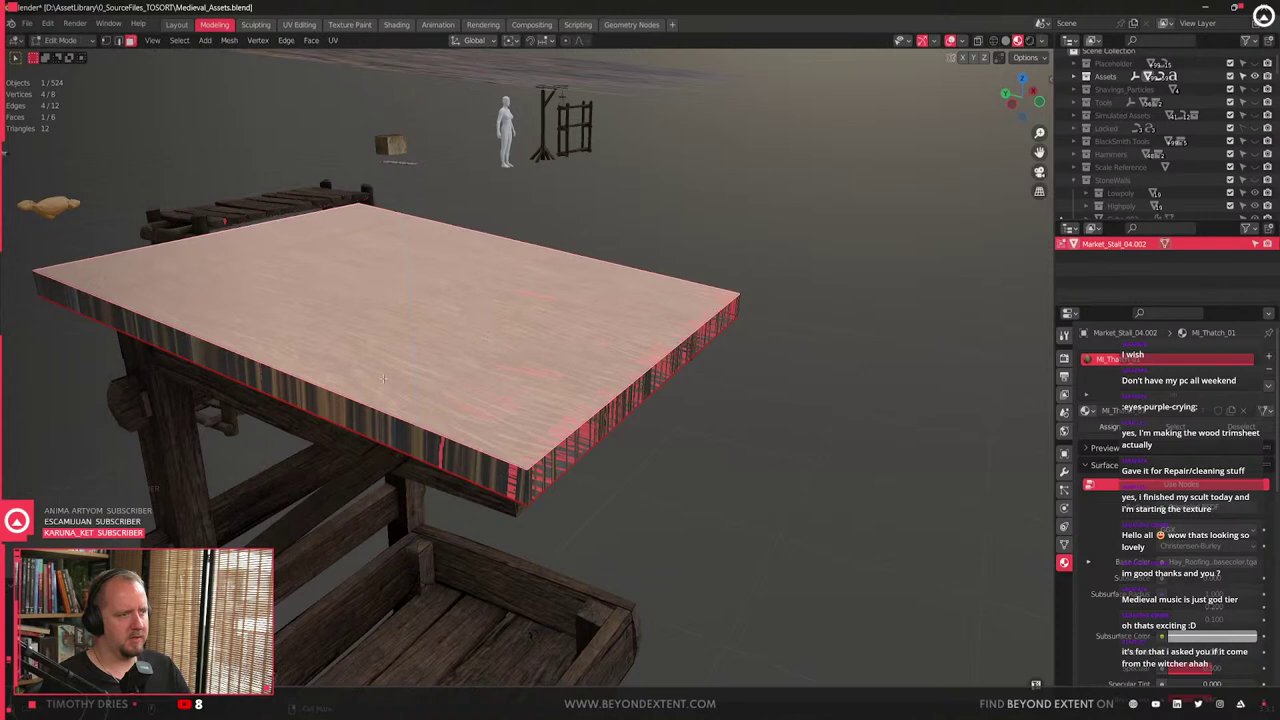
- Add three crosswise loop cuts to divide the slab into four bands along its slope
{"action": "middle_click_drag", "start_coordinate": [429, 379], "coordinate": [444, 380]}
{"action": "key", "text": "ctrl+r"}
{"action": "left_click", "coordinate": [338, 378]}
{"action": "right_click", "coordinate": [336, 378]}
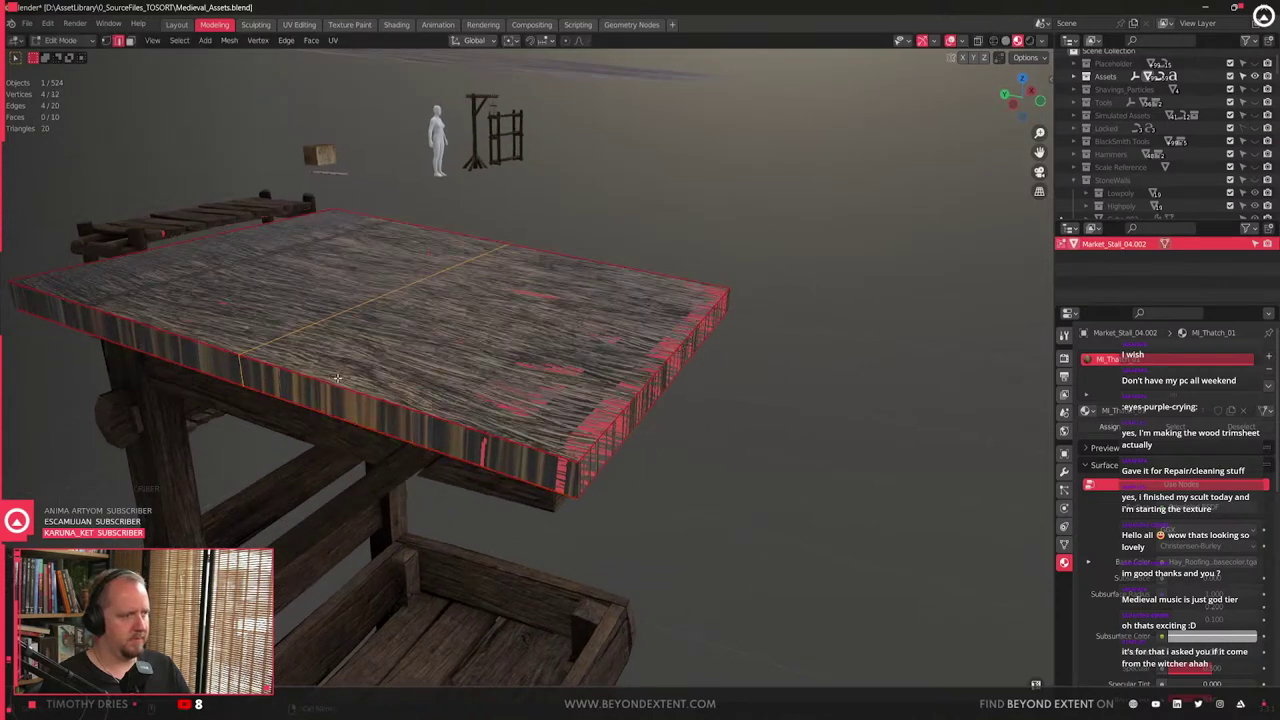
{"action": "key", "text": "ctrl+r"}
{"action": "left_click", "coordinate": [471, 414]}
{"action": "right_click", "coordinate": [471, 414]}
{"action": "key", "text": "ctrl+r"}
{"action": "left_click", "coordinate": [185, 338]}
{"action": "right_click", "coordinate": [180, 272]}
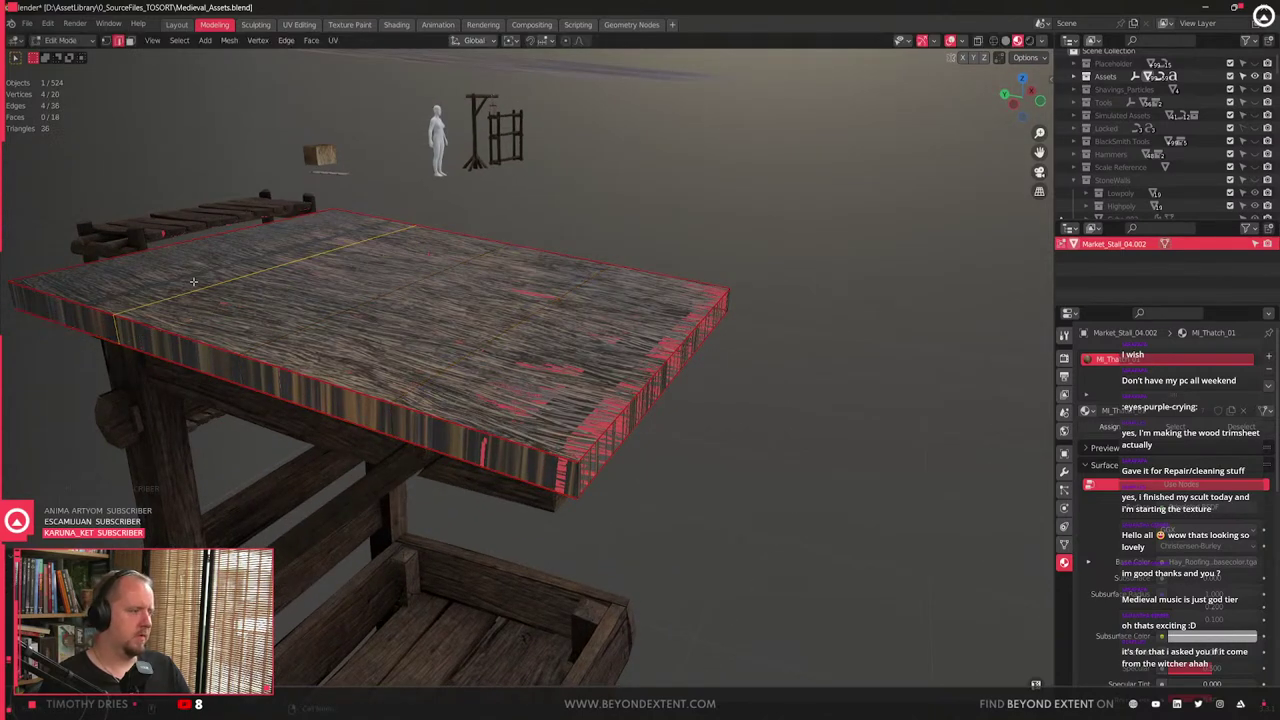
- Extrude the top faces of the three upper bands upward along Z by about 0.02 m to form the first step
{"action": "key", "text": "alt+a"}
{"action": "left_click", "coordinate": [250, 252]}
{"action": "left_click", "coordinate": [330, 290], "text": "shift"}
{"action": "left_click", "coordinate": [447, 318], "text": "shift"}
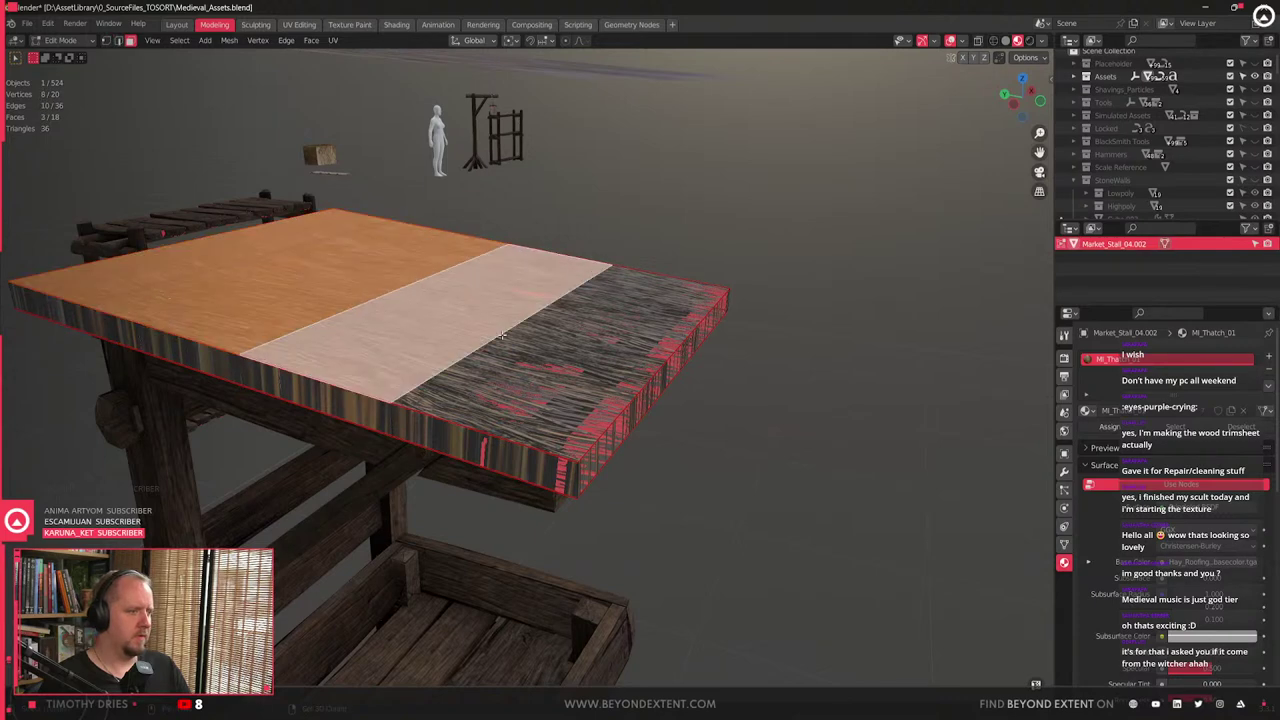
{"action": "key", "text": "g"}
{"action": "key", "text": "z"}
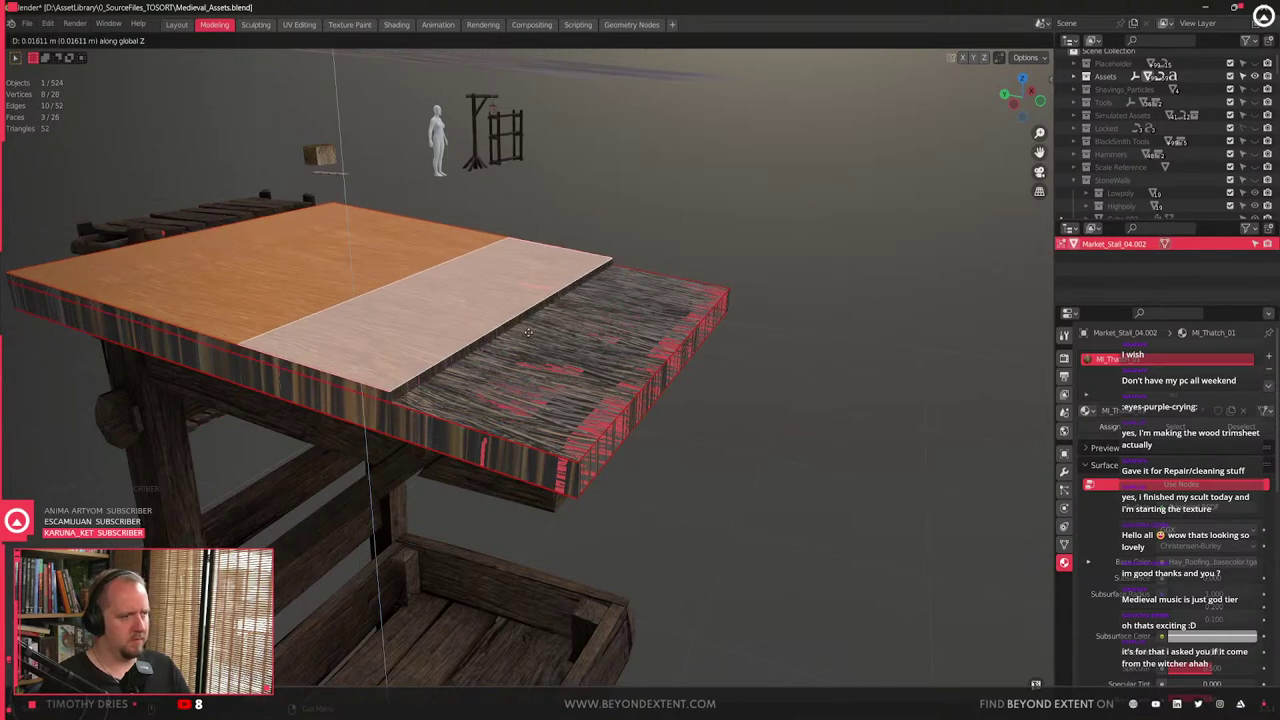
{"action": "left_click", "coordinate": [335, 258]}
- Extrude the top faces of the two uppermost bands upward to form the second step
{"action": "left_click", "coordinate": [335, 258]}
{"action": "left_click", "coordinate": [265, 237], "text": "shift"}
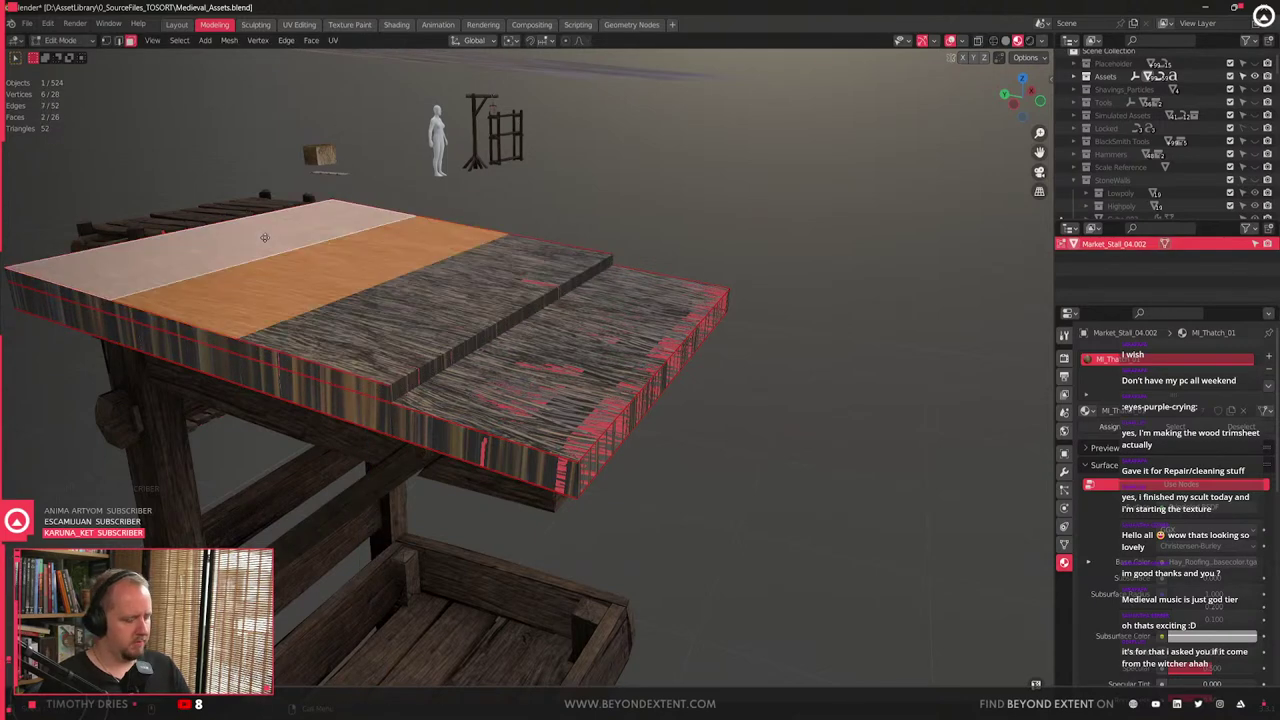
{"action": "key", "text": "e"}
{"action": "left_click", "coordinate": [267, 225]}
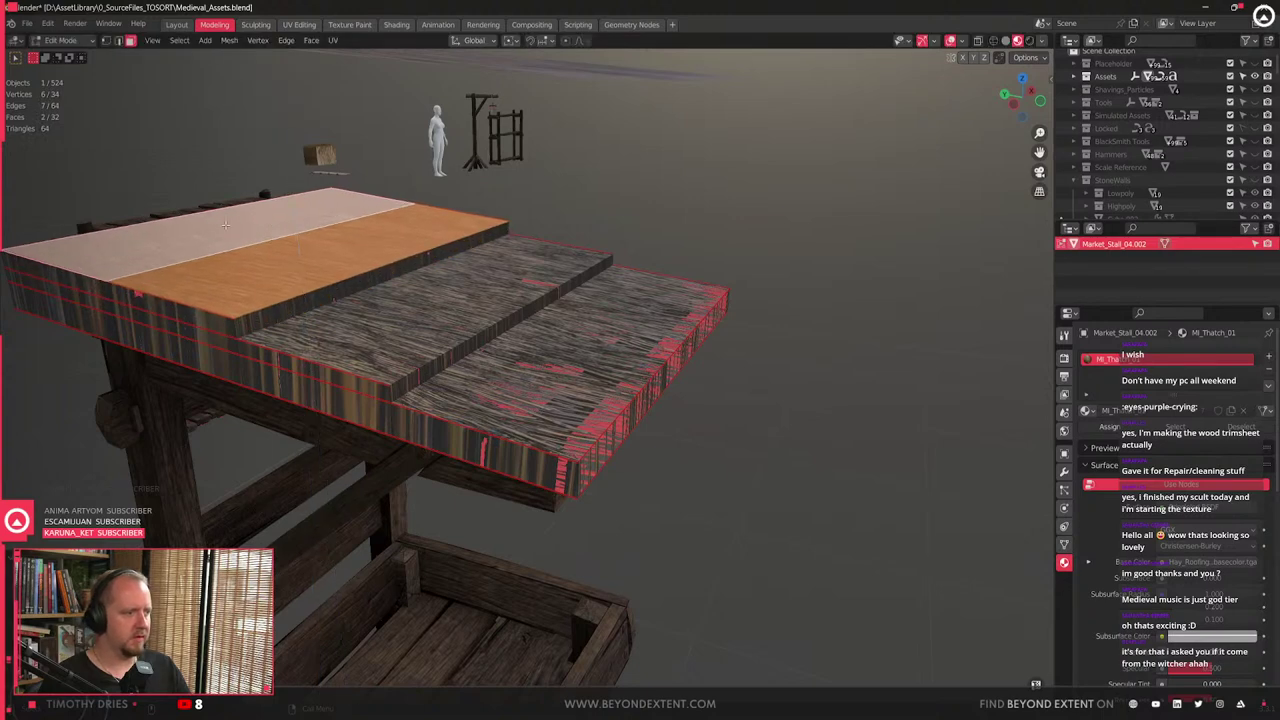
- Extrude the highest band's top face upward along Z by about 0.03 m to form the third step
{"action": "left_click", "coordinate": [222, 226]}
{"action": "key", "text": "e"}
{"action": "key", "text": "z"}
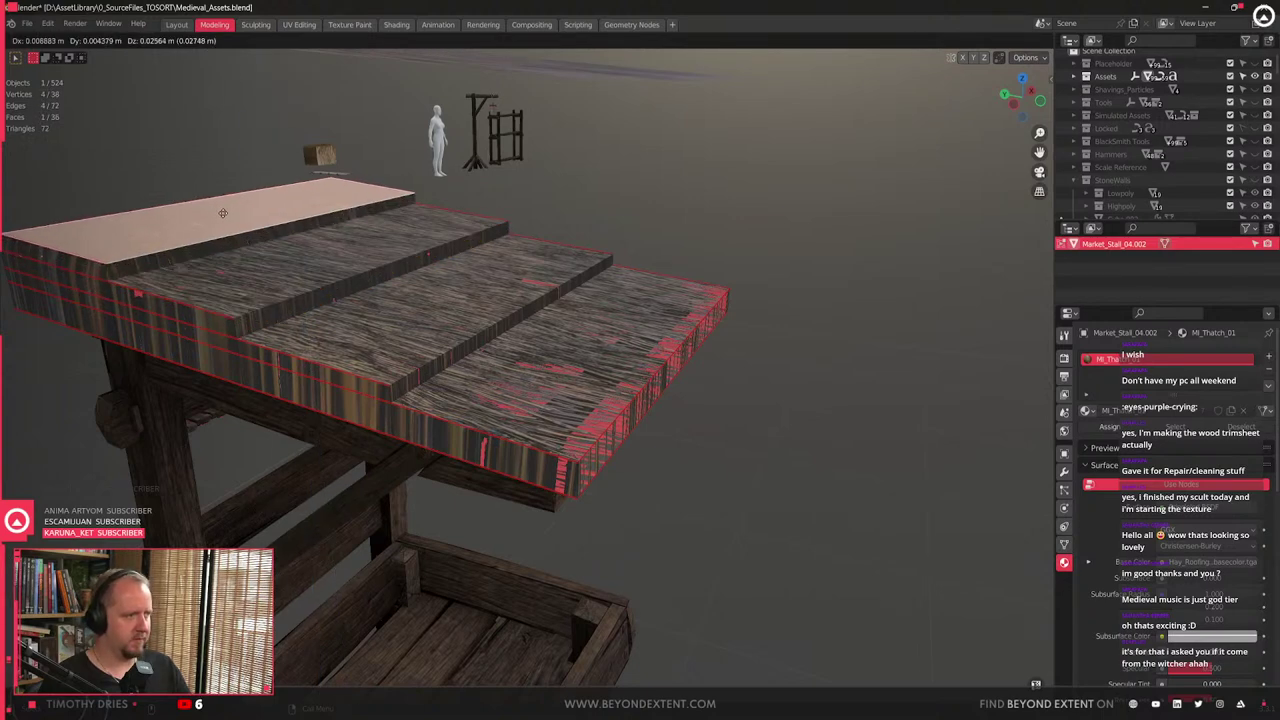
{"action": "key", "text": "z"}
{"action": "left_click", "coordinate": [222, 212]}
- Select the stepped slab's front end face and open a UV editor beside the 3D viewport
{"action": "middle_click_drag", "start_coordinate": [222, 212], "coordinate": [764, 400]}
{"action": "middle_click_drag", "start_coordinate": [662, 412], "coordinate": [652, 408]}
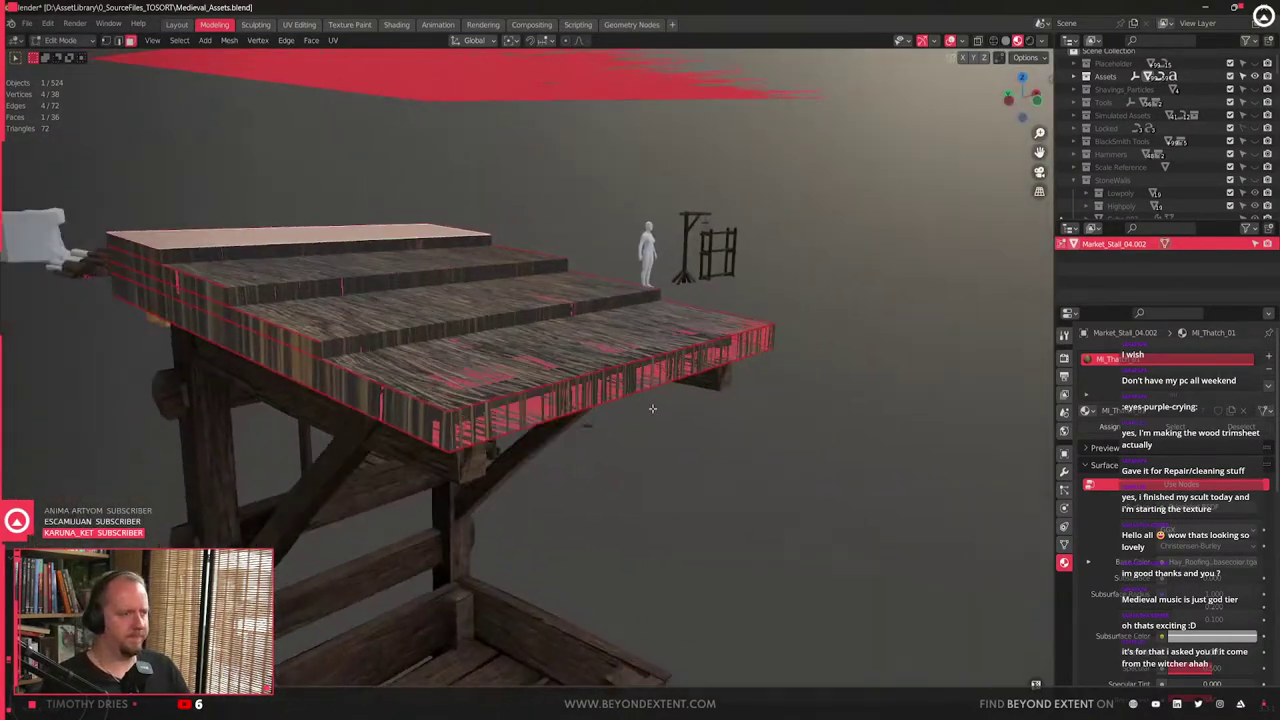
{"action": "key", "text": "Tab"}
{"action": "key", "text": "Tab"}
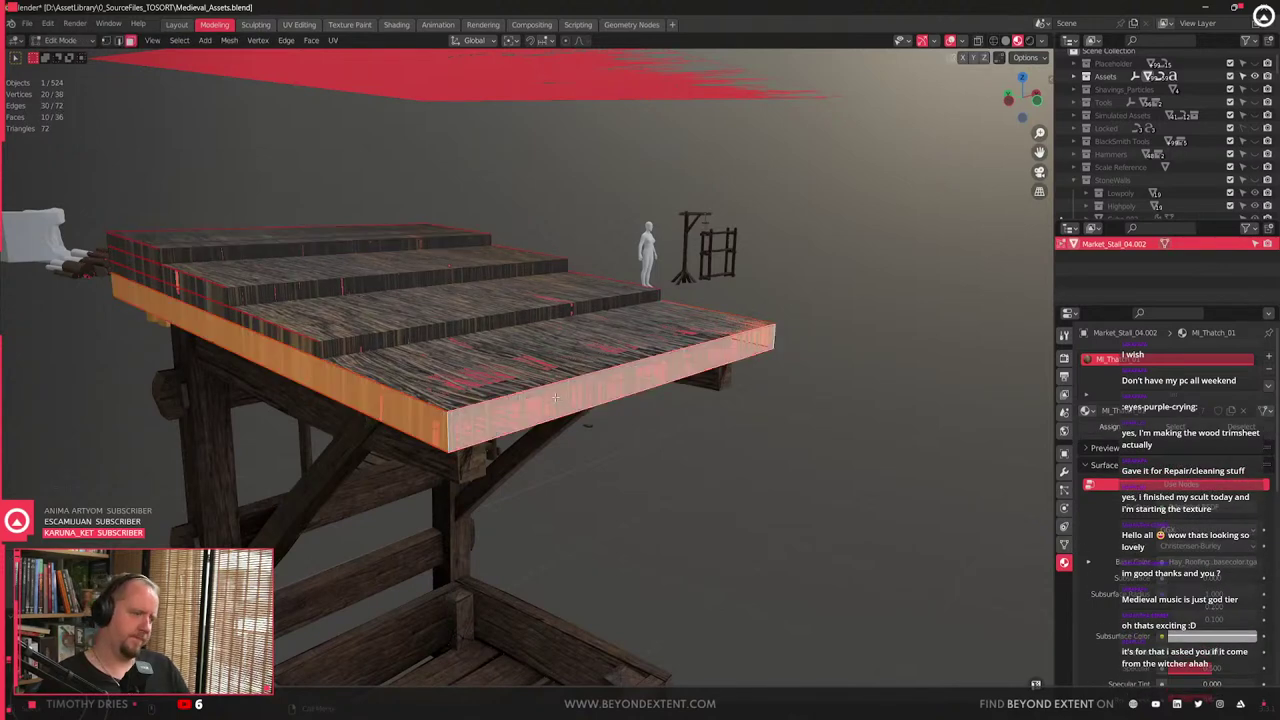
{"action": "left_click", "coordinate": [555, 398]}
{"action": "mouse_move", "coordinate": [555, 398]}
{"action": "middle_mouse_down"}
{"action": "mouse_move", "coordinate": [481, 404]}
{"action": "mouse_move", "coordinate": [541, 406]}
{"action": "middle_mouse_up"}
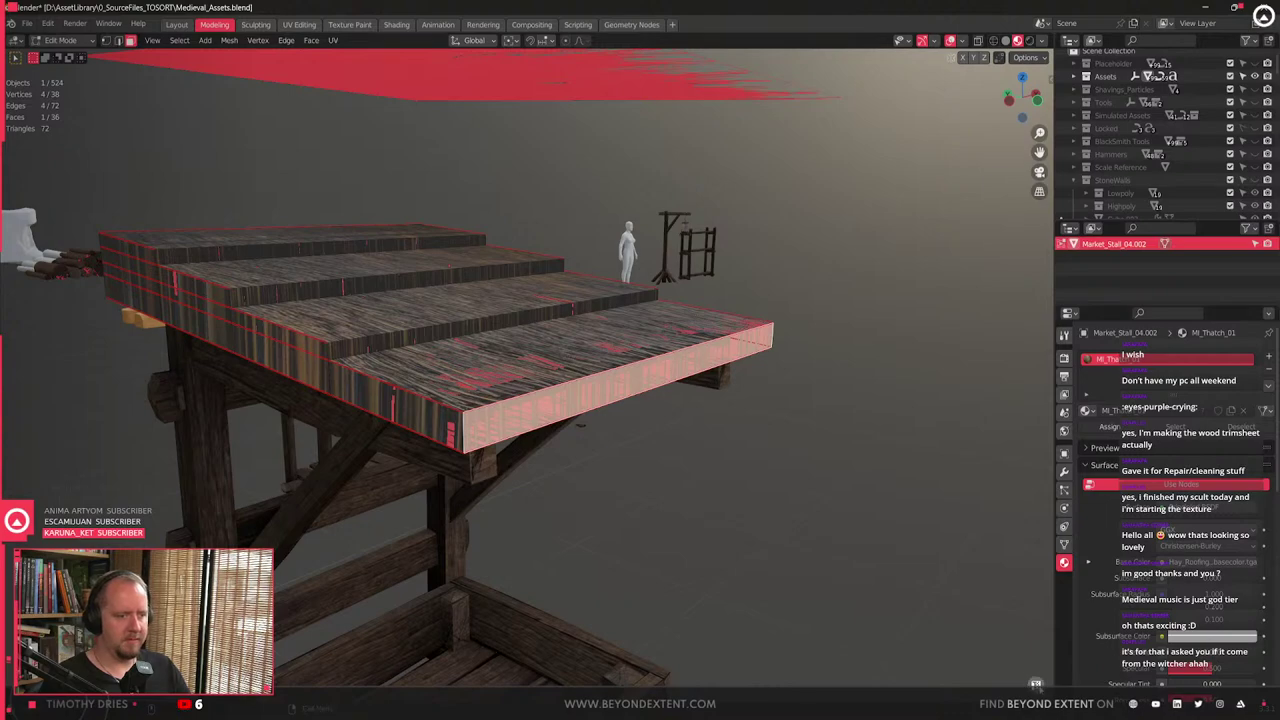
{"action": "left_click", "coordinate": [1037, 686]}
{"action": "scroll", "coordinate": [955, 250], "scroll_direction": "down", "scroll_amount": 7}
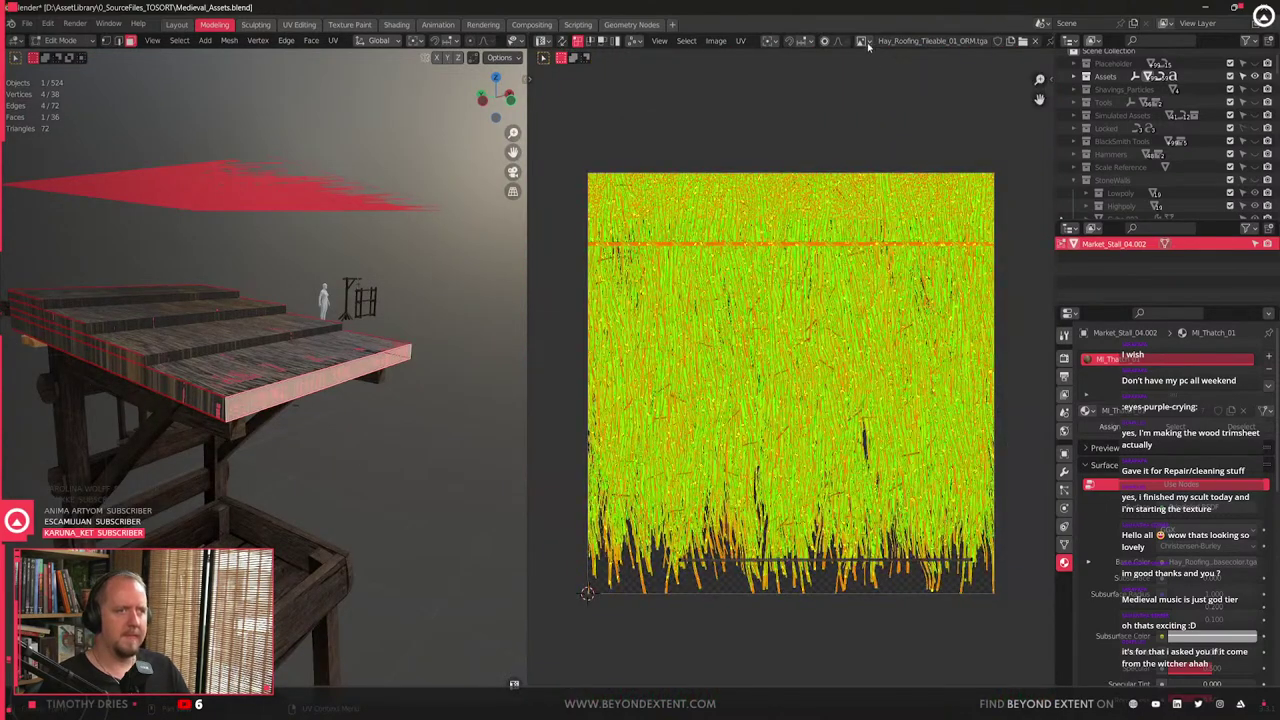
- Display the Hay_Roofing_Tileable_01_normal.tga texture in the UV editor and unwrap all faces of the stepped slab
{"action": "left_click", "coordinate": [860, 40]}
{"action": "left_click", "coordinate": [920, 113]}
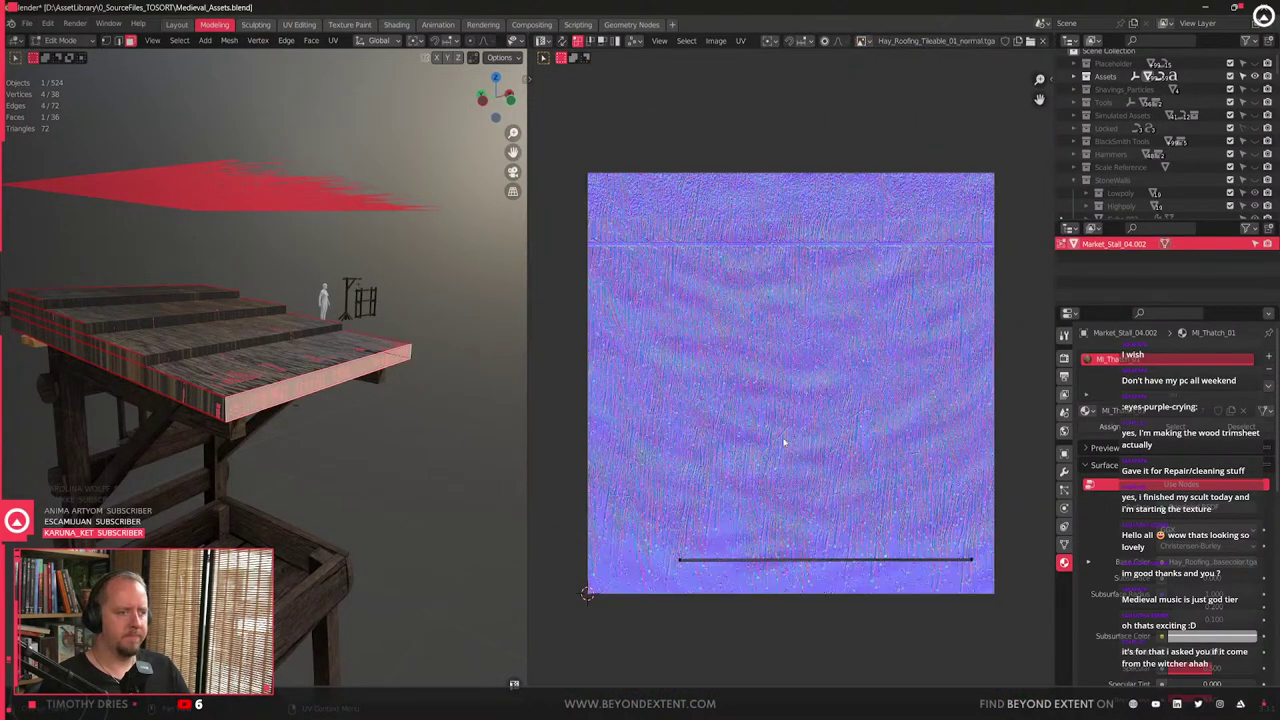
{"action": "key", "text": "q"}
{"action": "key", "text": "a"}
{"action": "key", "text": "q"}
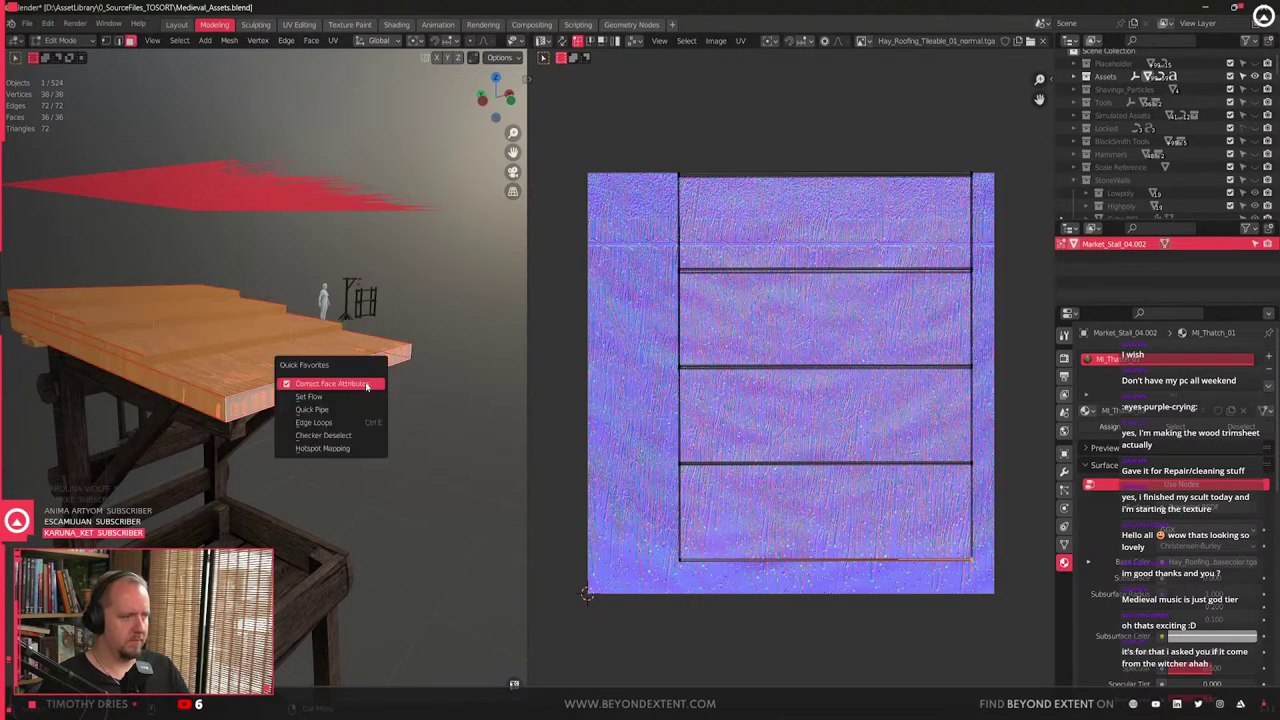
{"action": "key", "text": "Escape"}
{"action": "key", "text": "u"}
{"action": "left_click", "coordinate": [414, 406]}
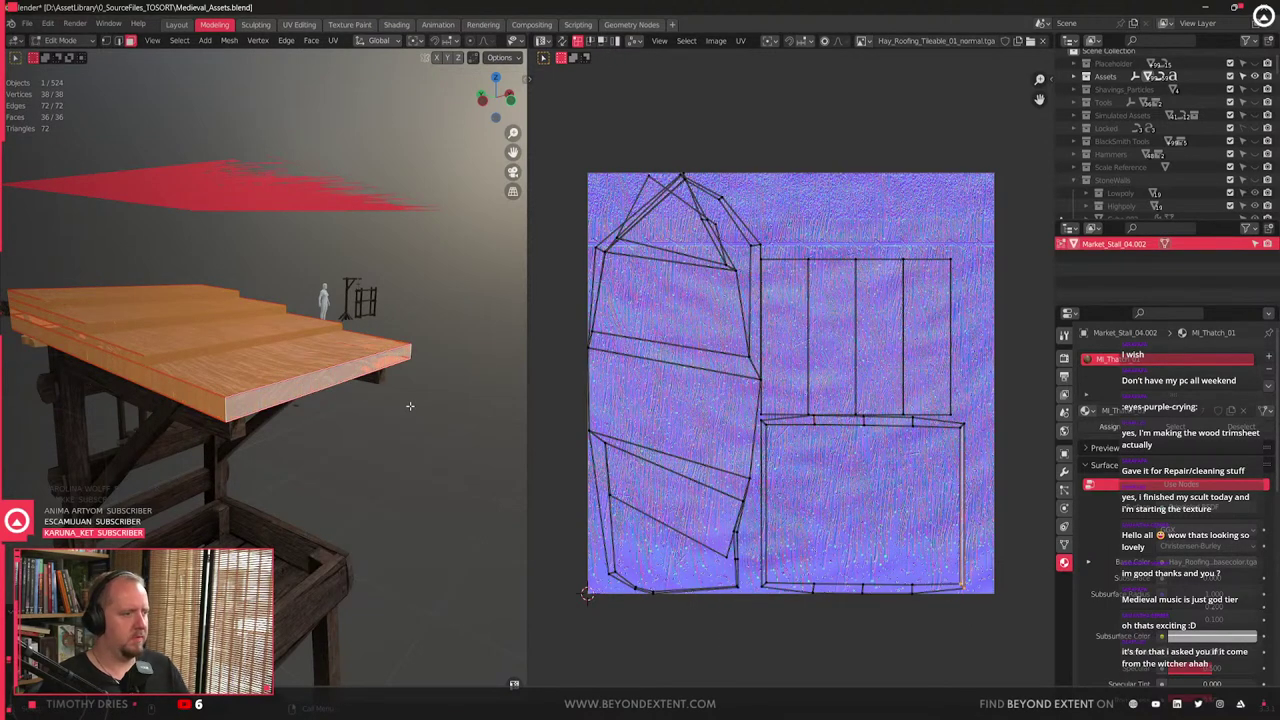
{"action": "key", "text": "q"}
{"action": "key", "text": "q"}
{"action": "key", "text": "Escape"}
{"action": "key", "text": "a"}
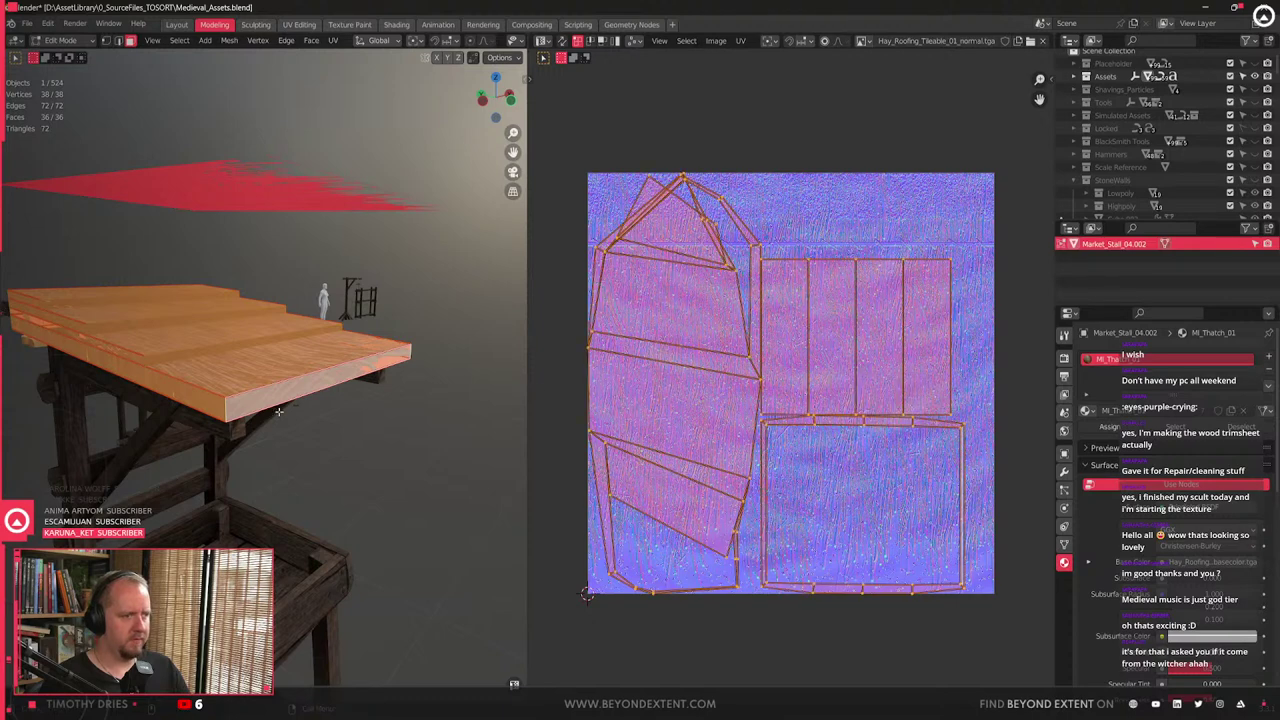
- Clear the seams and sharp marks from all edges of the stepped slab
{"action": "key", "text": "2"}
{"action": "left_click", "coordinate": [312, 435]}
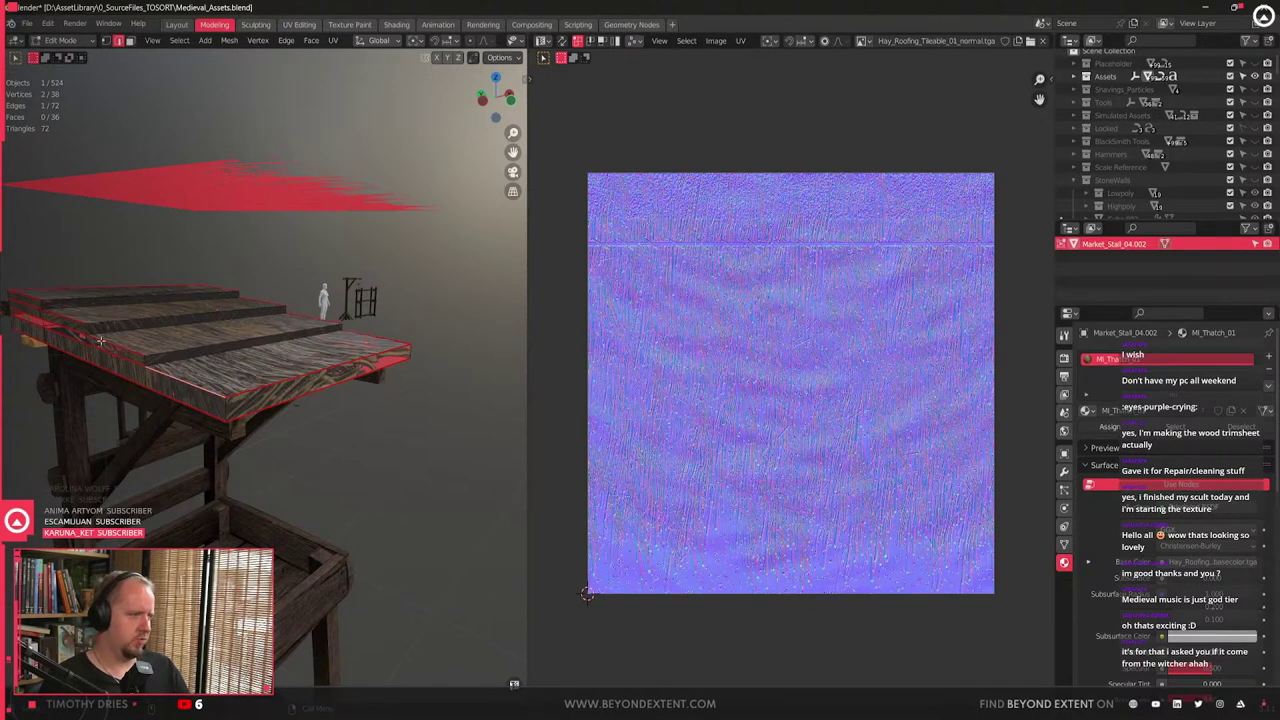
{"action": "key", "text": "a"}
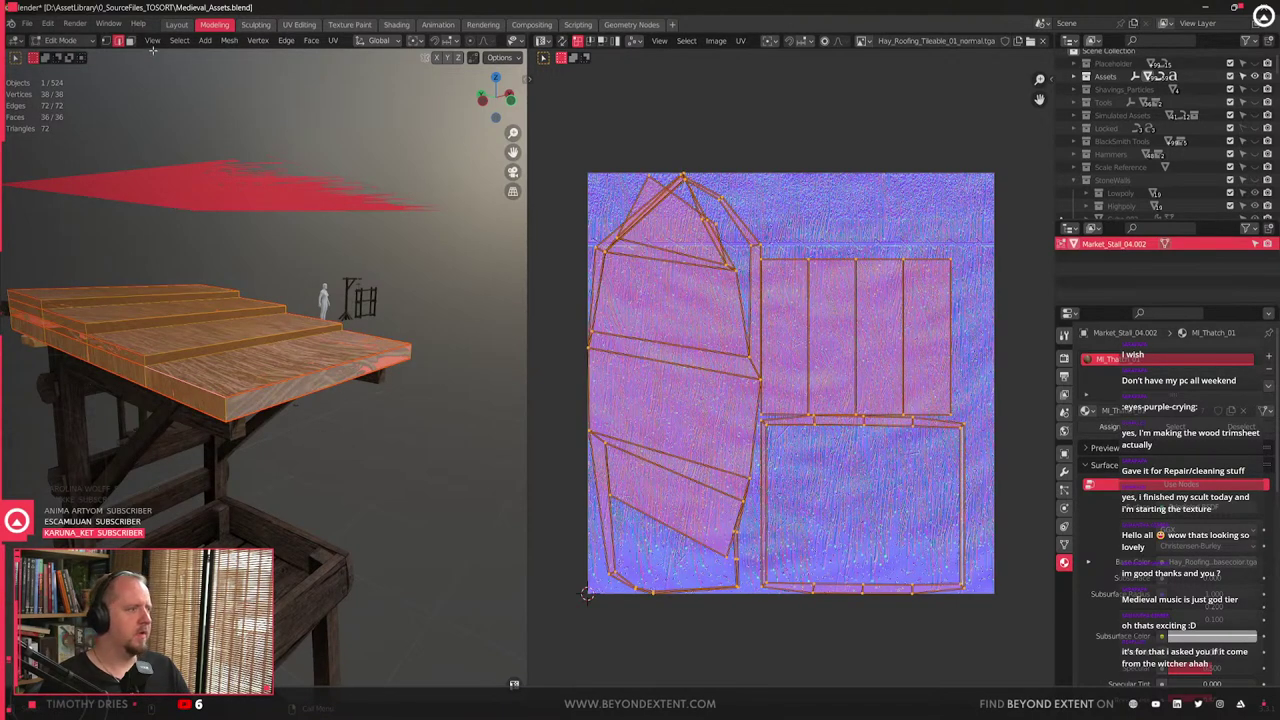
{"action": "left_click", "coordinate": [179, 40]}
{"action": "key", "text": "ctrl+e"}
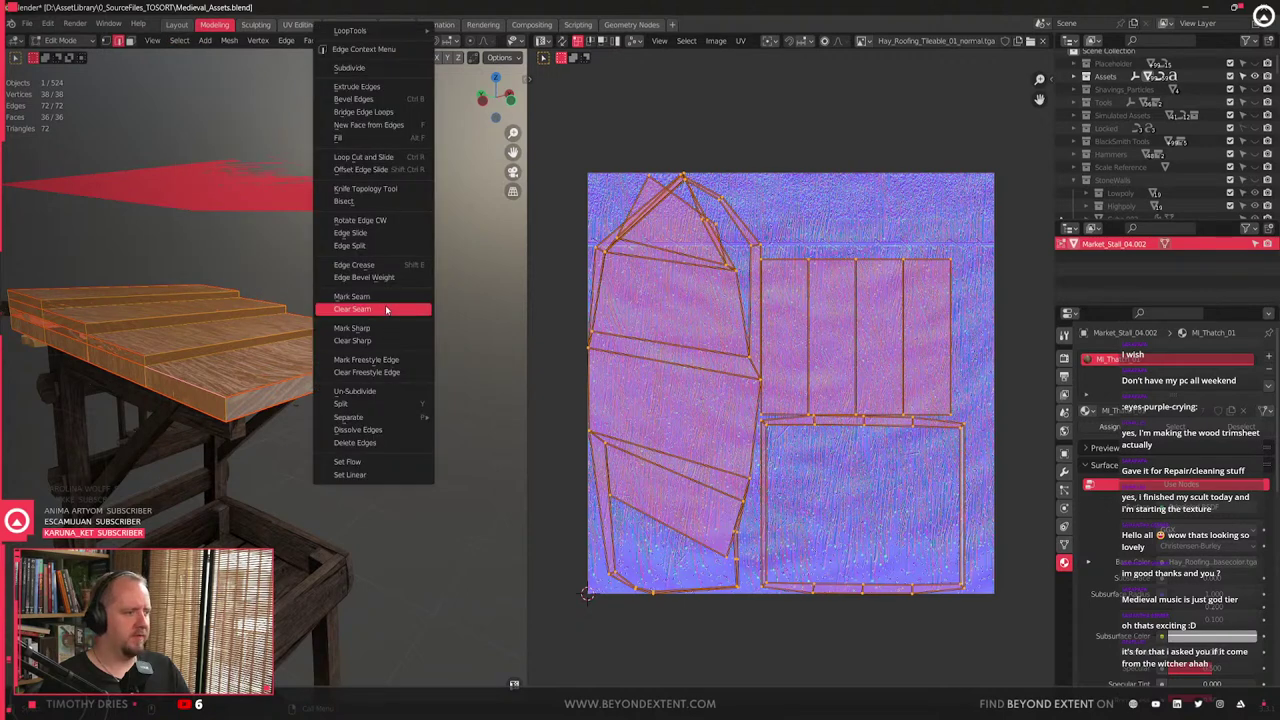
{"action": "left_click", "coordinate": [387, 310]}
{"action": "right_click", "coordinate": [387, 314]}
{"action": "left_click", "coordinate": [383, 345]}
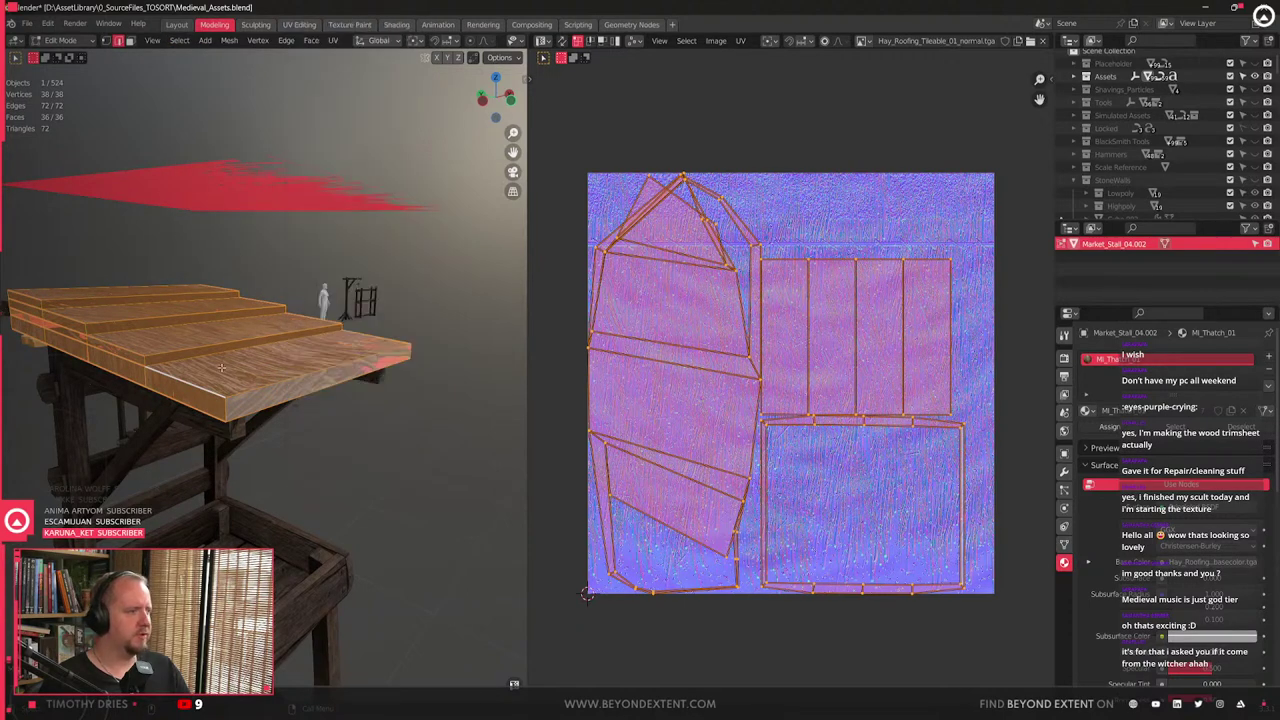
{"action": "key", "text": "ctrl+e"}
{"action": "left_click", "coordinate": [250, 277]}
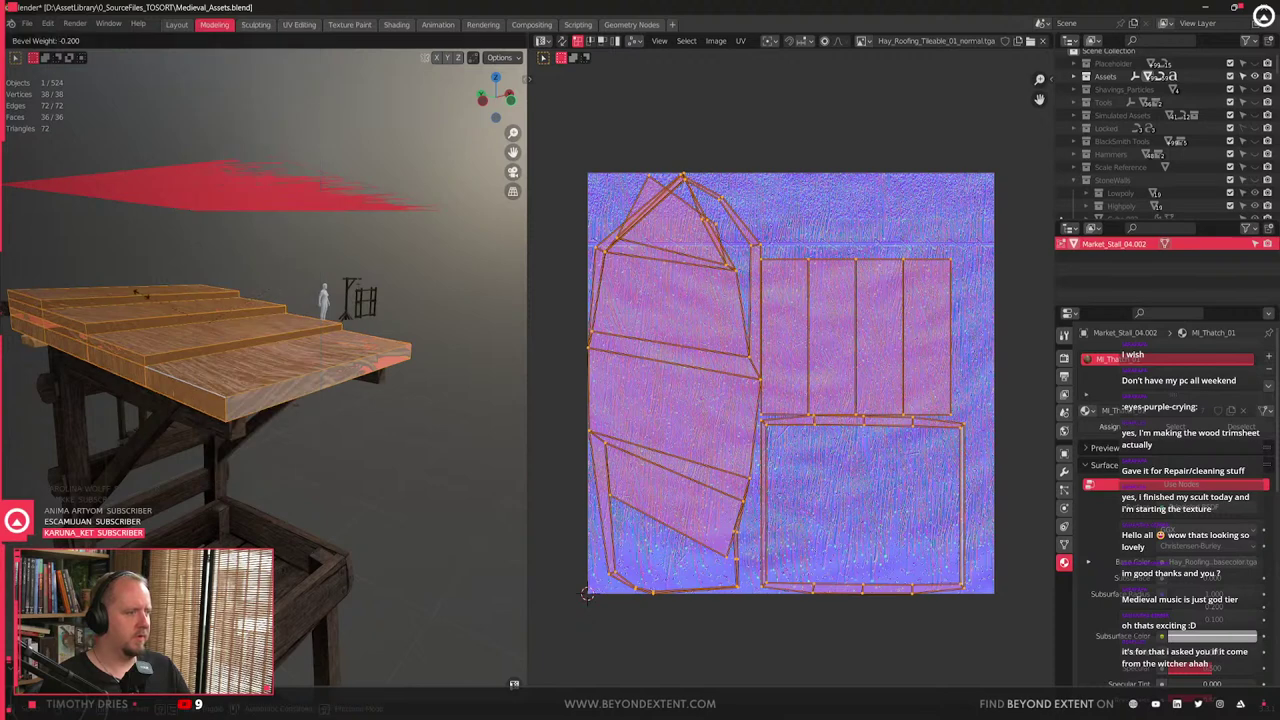
{"action": "left_click", "coordinate": [162, 310]}
{"action": "key", "text": "ctrl+e"}
{"action": "left_click", "coordinate": [416, 296]}
{"action": "left_click", "coordinate": [329, 336]}
{"action": "left_click", "coordinate": [425, 330]}
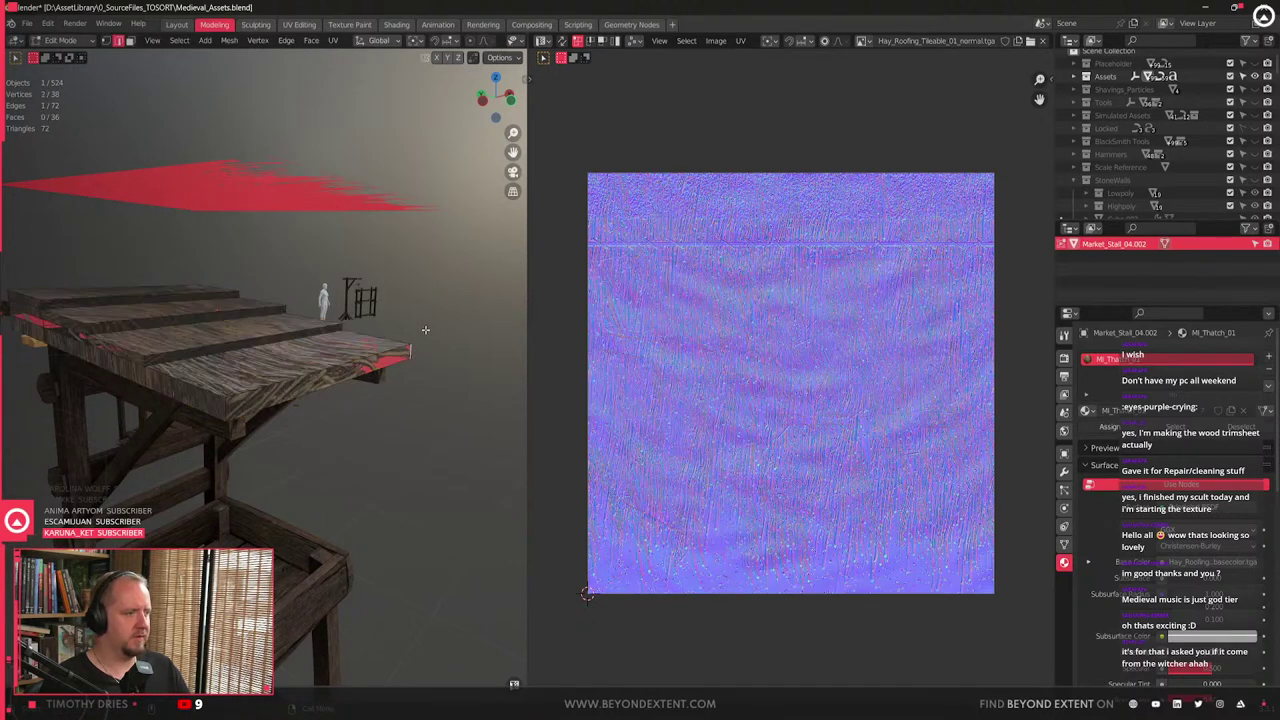
- Select the slab's sharp edges and mark them as UV seams
{"action": "left_click", "coordinate": [179, 40]}
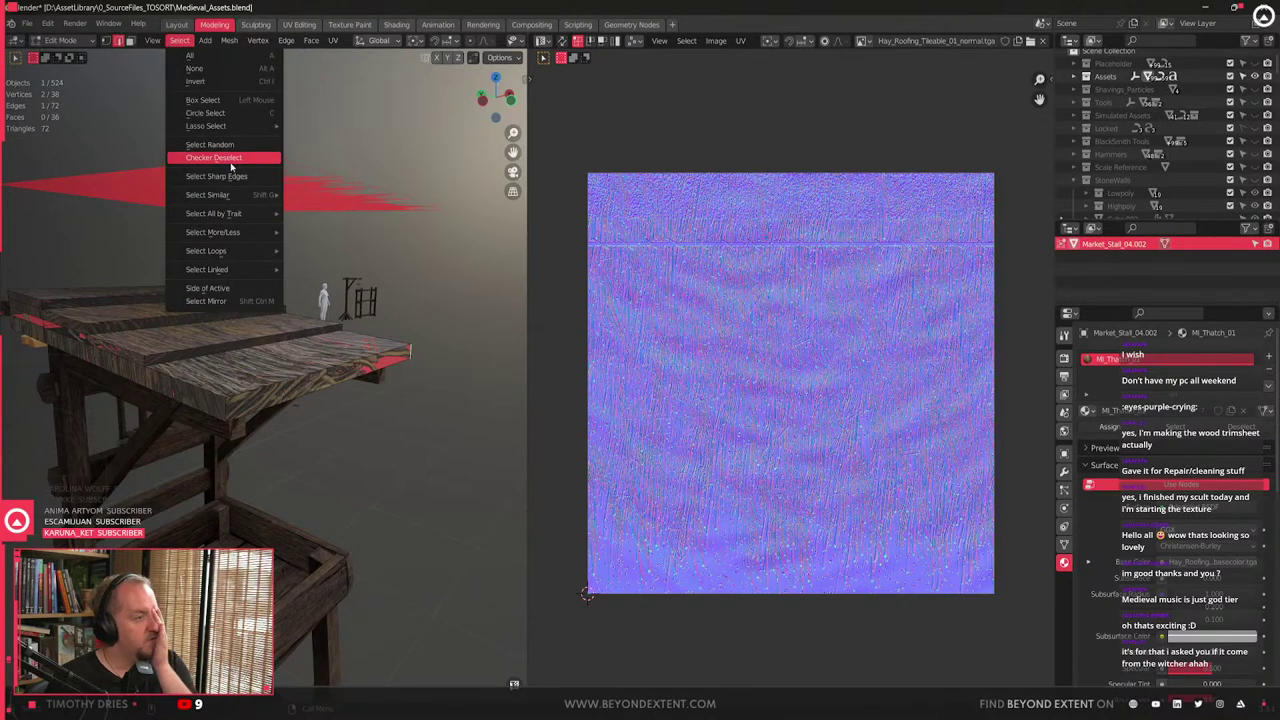
{"action": "left_click", "coordinate": [215, 157]}
{"action": "right_click", "coordinate": [280, 341]}
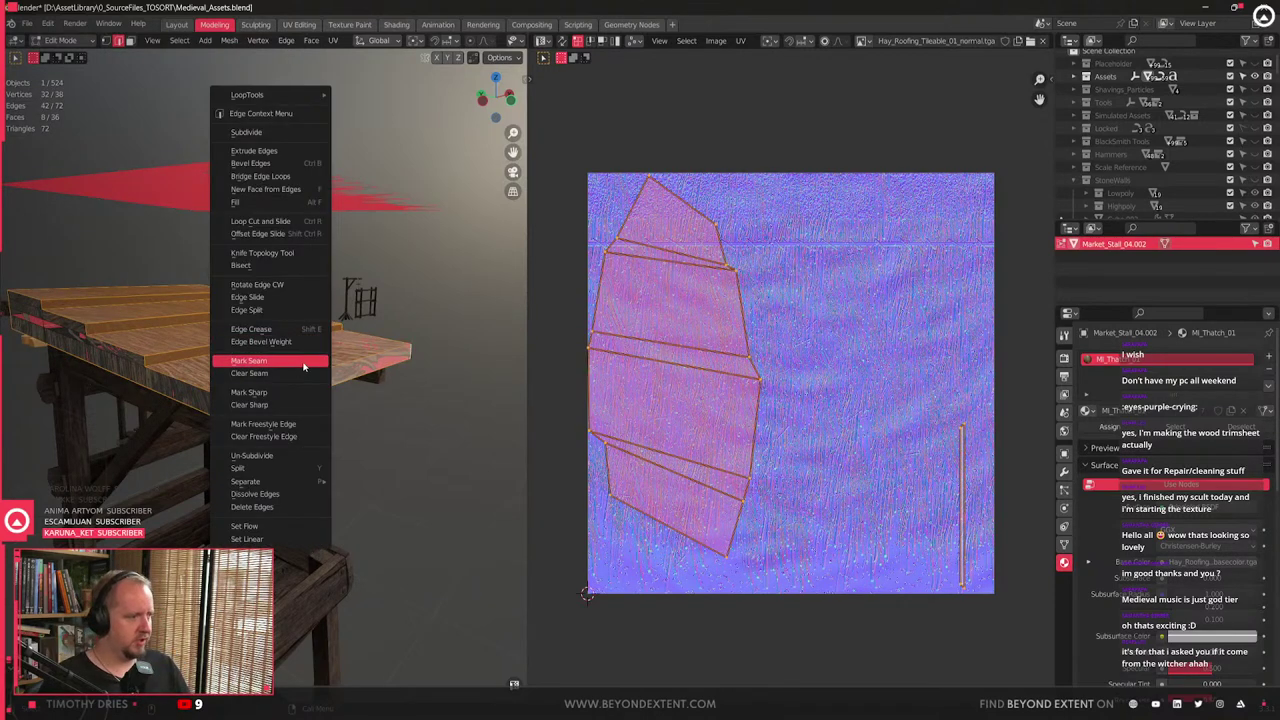
{"action": "left_click", "coordinate": [303, 366]}
{"action": "right_click", "coordinate": [304, 367]}
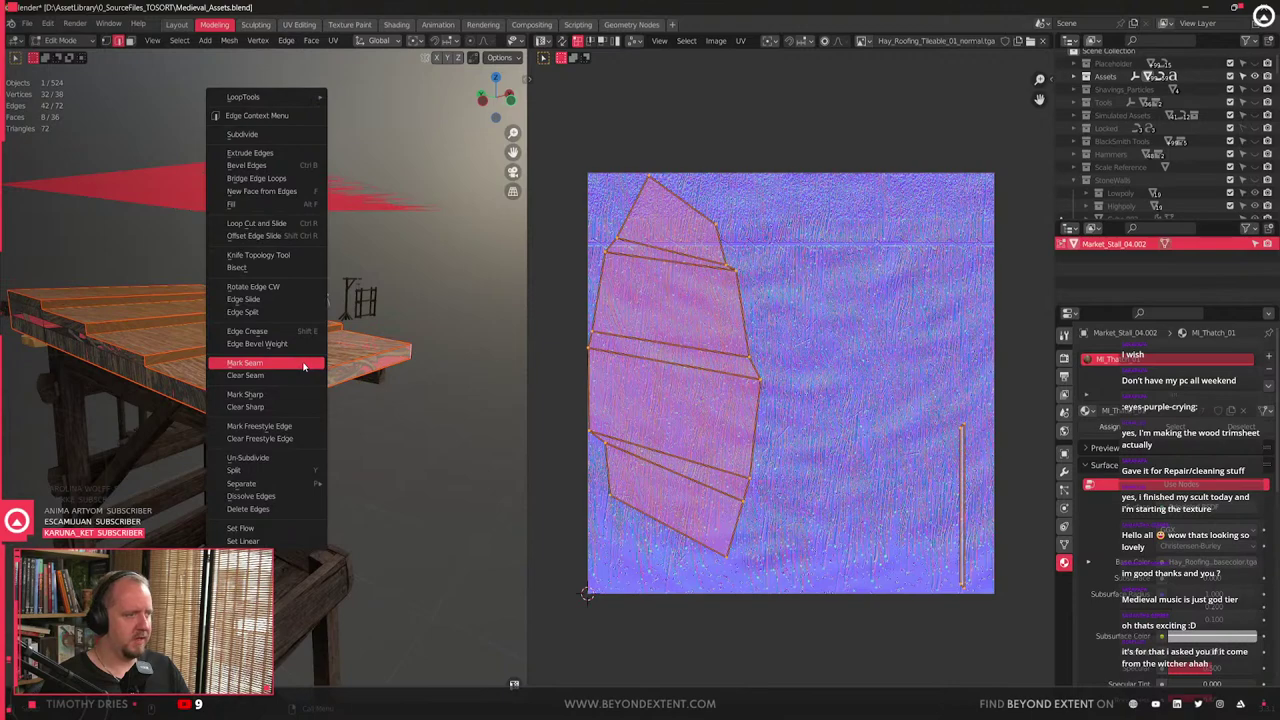
{"action": "left_click", "coordinate": [404, 366]}
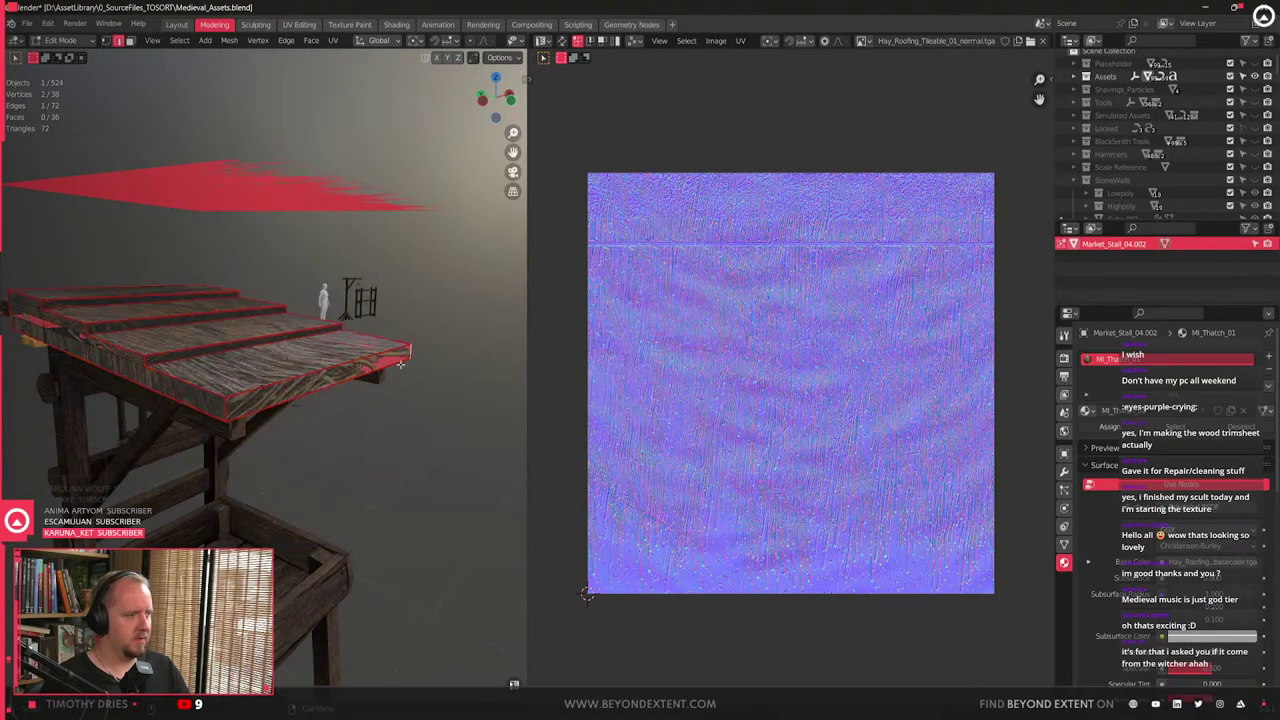
- Select the whole slab and unwrap it along its marked seams
{"action": "scroll", "coordinate": [402, 368], "scroll_direction": "up", "scroll_amount": 1}
{"action": "scroll", "coordinate": [402, 368], "scroll_direction": "down", "scroll_amount": 2}
{"action": "key", "text": "a"}
{"action": "key", "text": "u"}
{"action": "left_click", "coordinate": [915, 433]}
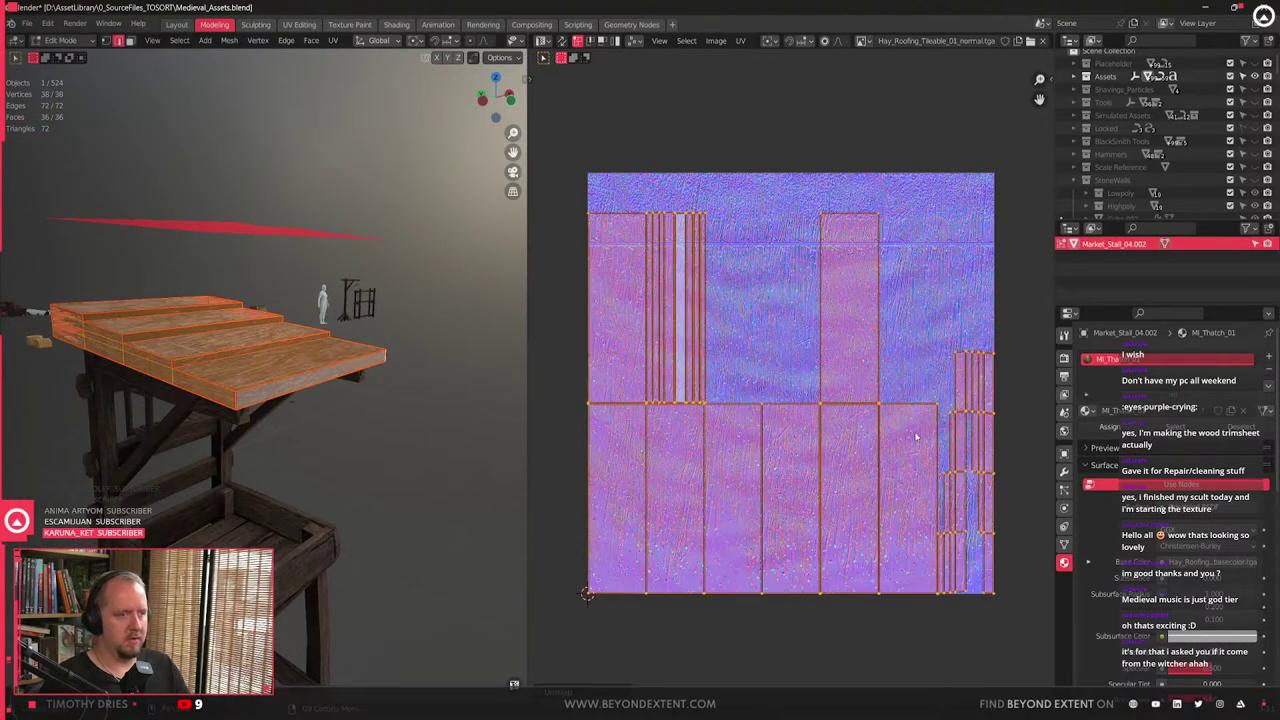
- Set the texel density of all the slab's UV islands and align them with World Orient
{"action": "scroll", "coordinate": [845, 450], "scroll_direction": "up", "scroll_amount": 2}
{"action": "key", "text": "q"}
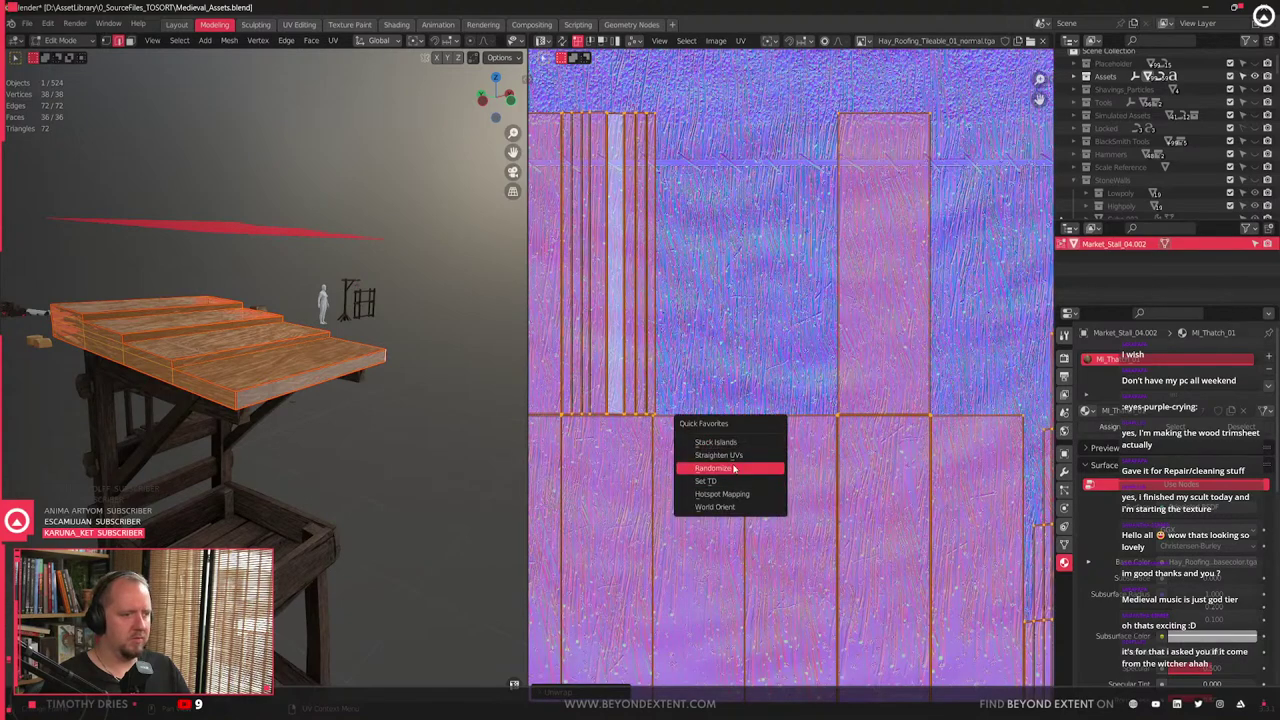
{"action": "left_click", "coordinate": [734, 481]}
{"action": "scroll", "coordinate": [790, 390], "scroll_direction": "down", "scroll_amount": 4}
{"action": "scroll", "coordinate": [790, 390], "scroll_direction": "up", "scroll_amount": 2}
{"action": "key", "text": "q"}
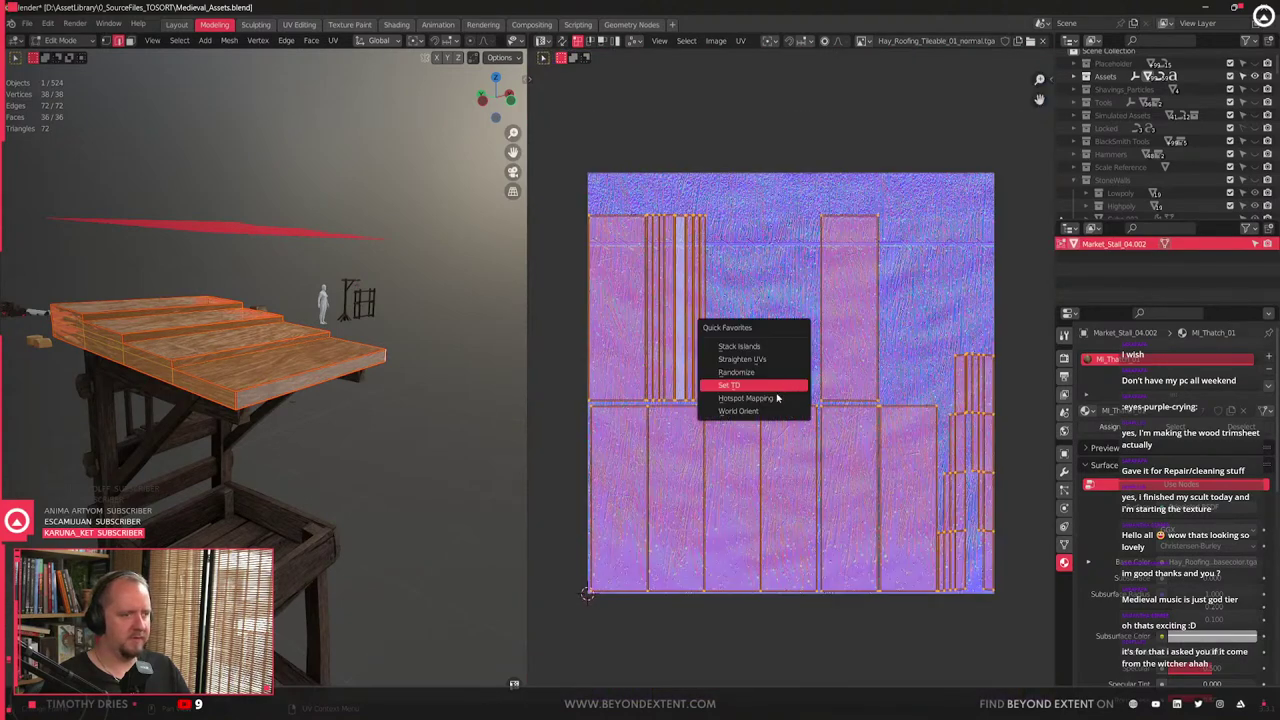
{"action": "left_click", "coordinate": [772, 420]}
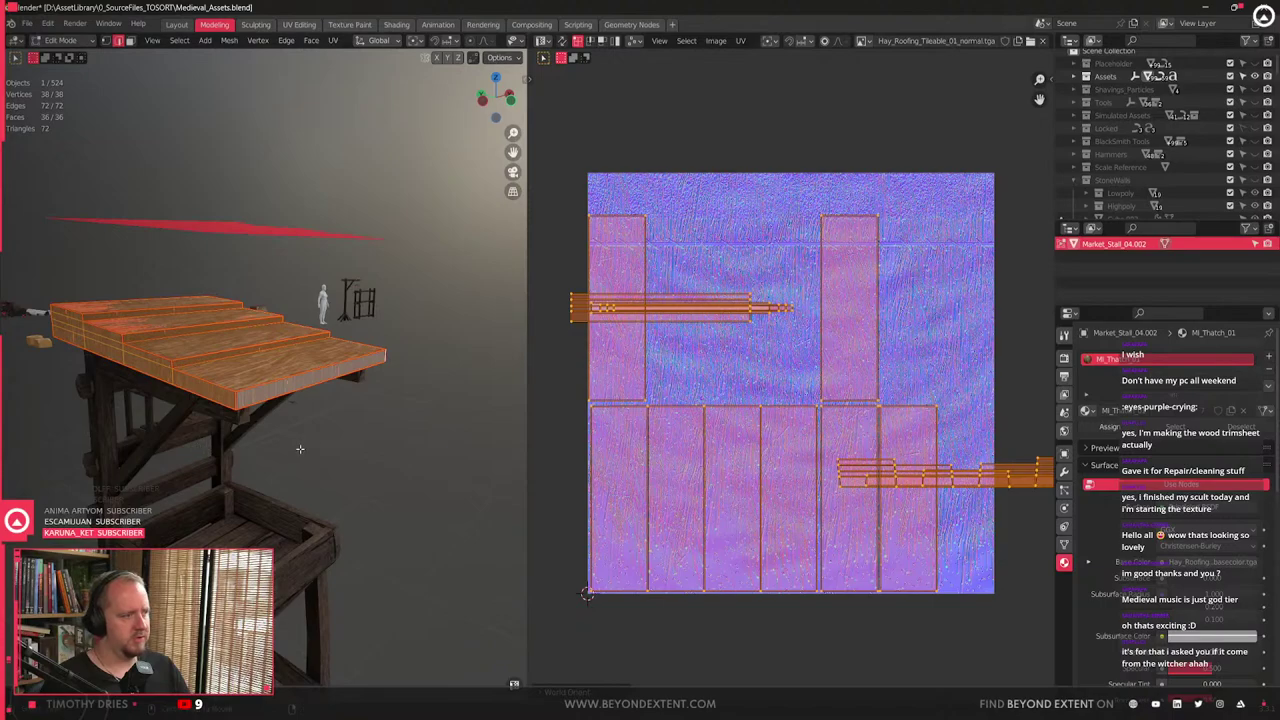
- Rotate all the slab's UV islands about 90 degrees and shift them down toward the texture's lower-left part
{"action": "middle_click_drag", "start_coordinate": [300, 449], "coordinate": [275, 468]}
{"action": "scroll", "coordinate": [235, 446], "scroll_direction": "up", "scroll_amount": 3}
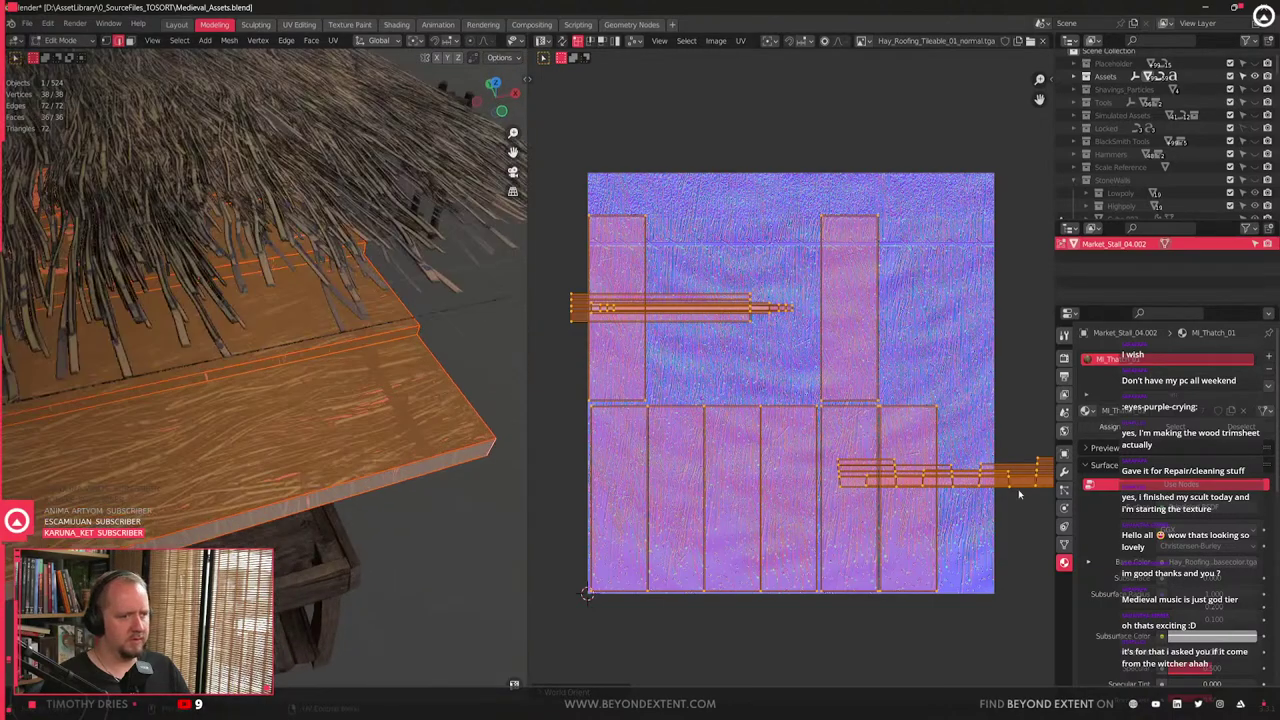
{"action": "key", "text": "r"}
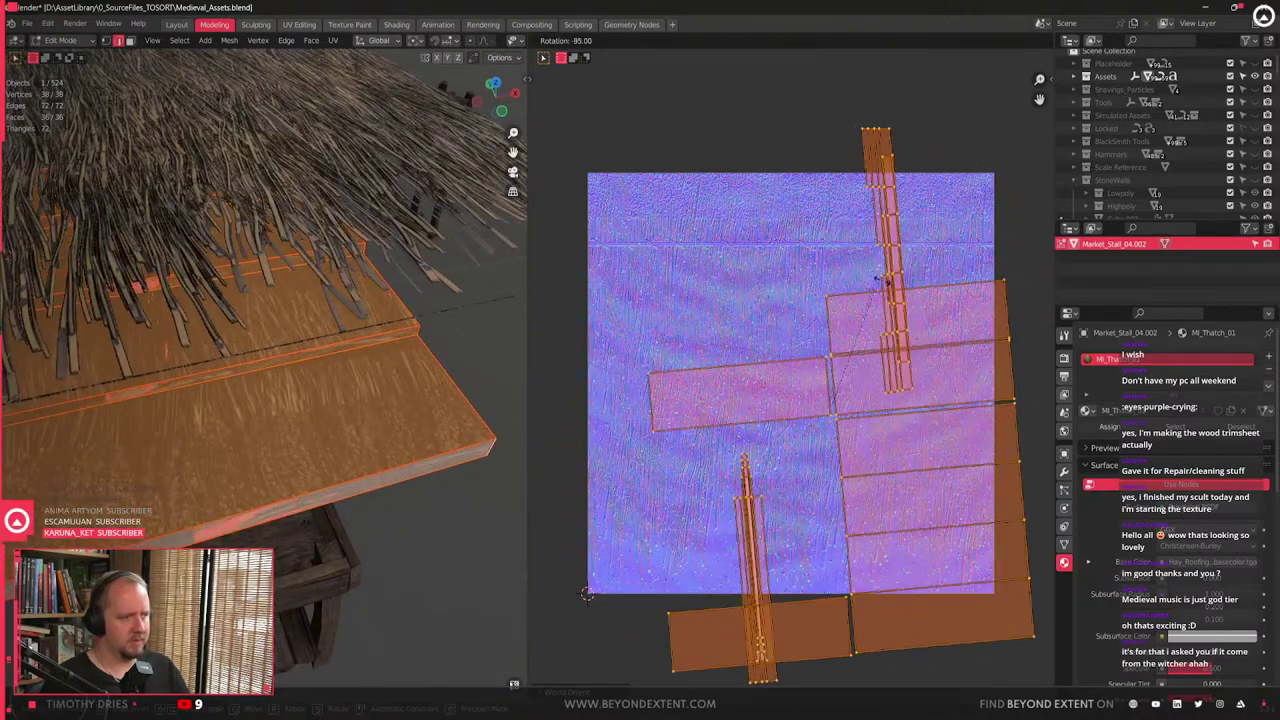
{"action": "left_click", "coordinate": [783, 519]}
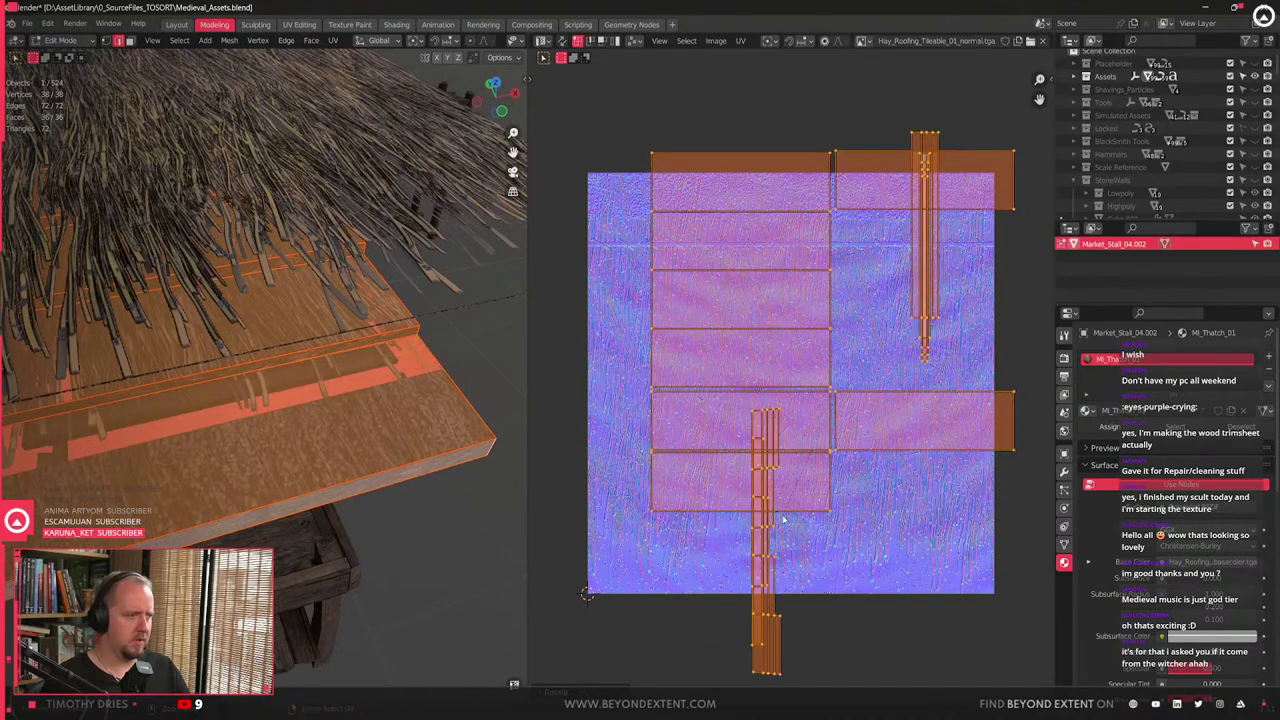
{"action": "middle_click_drag", "start_coordinate": [400, 476], "coordinate": [414, 432]}
{"action": "scroll", "coordinate": [820, 363], "scroll_direction": "down", "scroll_amount": 2}
{"action": "middle_click_drag", "start_coordinate": [150, 462], "coordinate": [300, 400]}
{"action": "key", "text": "g"}
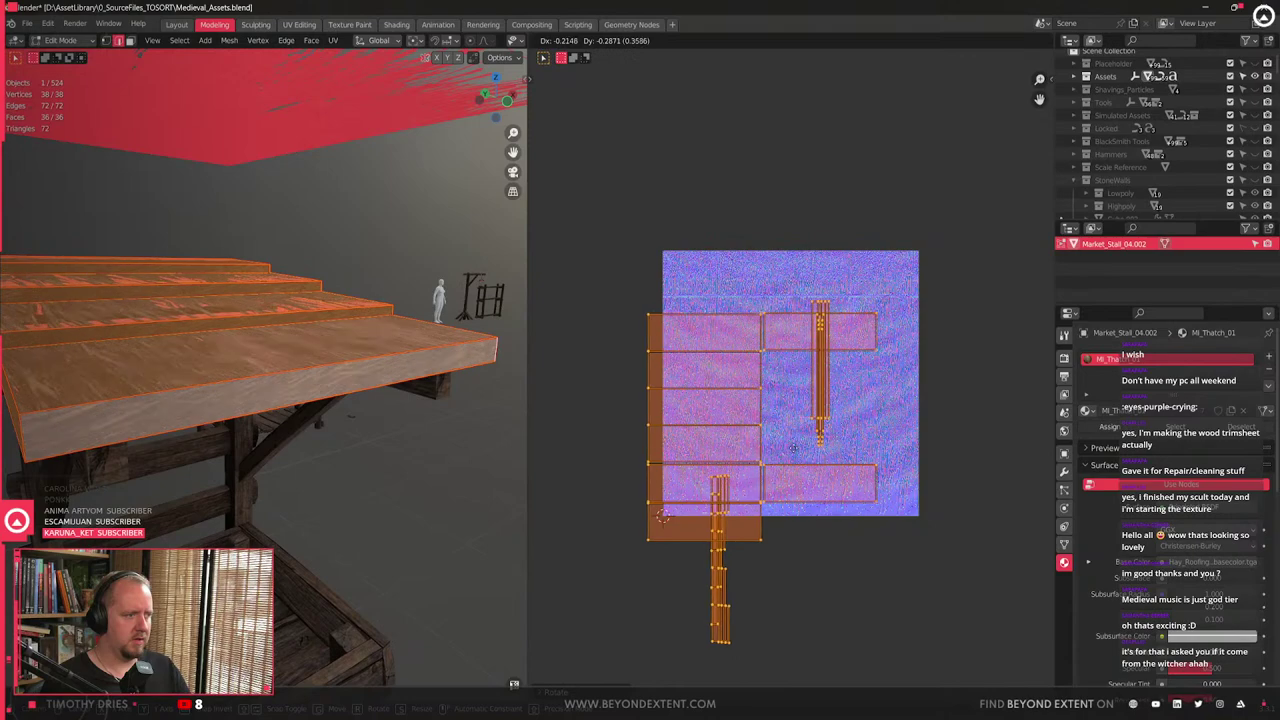
{"action": "left_click", "coordinate": [772, 415]}
- Isolate the thatch slab together with the market stall frame and edit both meshes
{"action": "middle_click_drag", "start_coordinate": [262, 318], "coordinate": [342, 359]}
{"action": "scroll", "coordinate": [270, 358], "scroll_direction": "down", "scroll_amount": 3}
{"action": "key", "text": "Tab"}
{"action": "left_click", "coordinate": [367, 386], "text": "shift"}
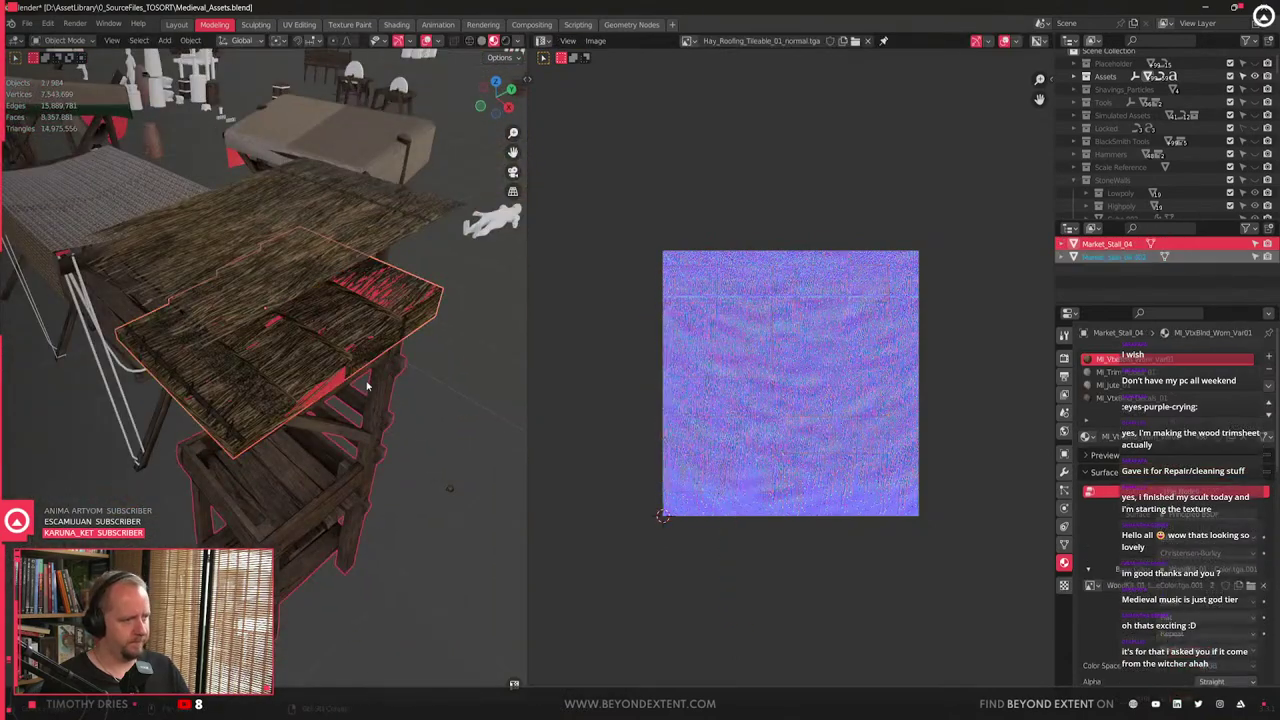
{"action": "key", "text": "KP_Divide"}
{"action": "middle_click_drag", "start_coordinate": [310, 405], "coordinate": [277, 494]}
{"action": "key", "text": "Tab"}
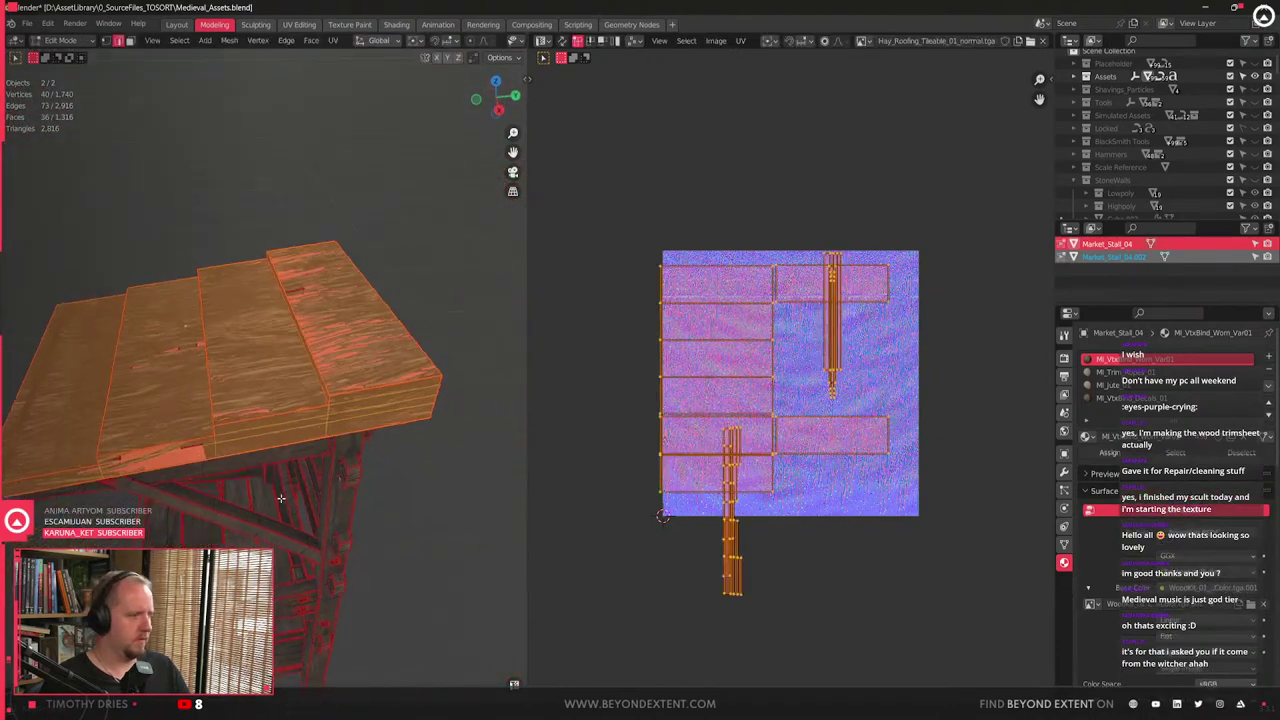
- Move the UV islands of the highest top face and the one below it to different areas of the hay texture
{"action": "key", "text": "alt+a"}
{"action": "left_click", "coordinate": [358, 332]}
{"action": "scroll", "coordinate": [790, 383], "scroll_direction": "up", "scroll_amount": 2}
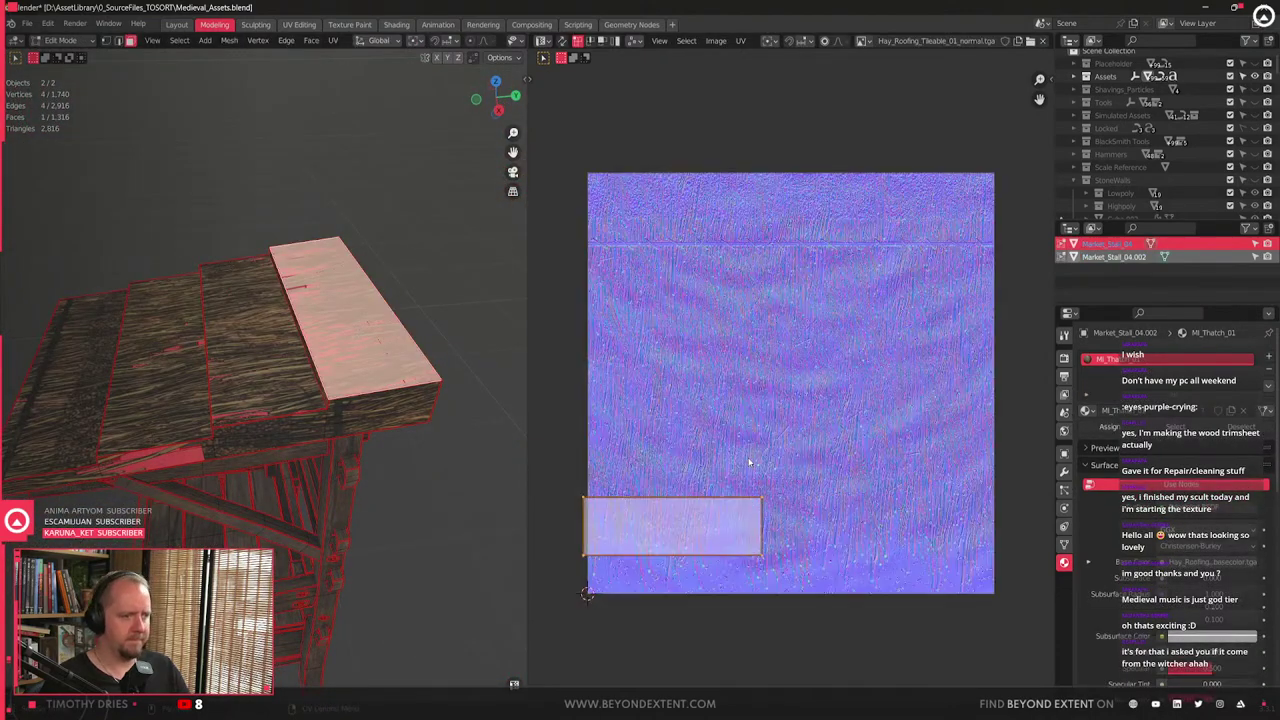
{"action": "key", "text": "g"}
{"action": "left_click", "coordinate": [822, 328]}
{"action": "left_click", "coordinate": [235, 357]}
{"action": "key", "text": "g"}
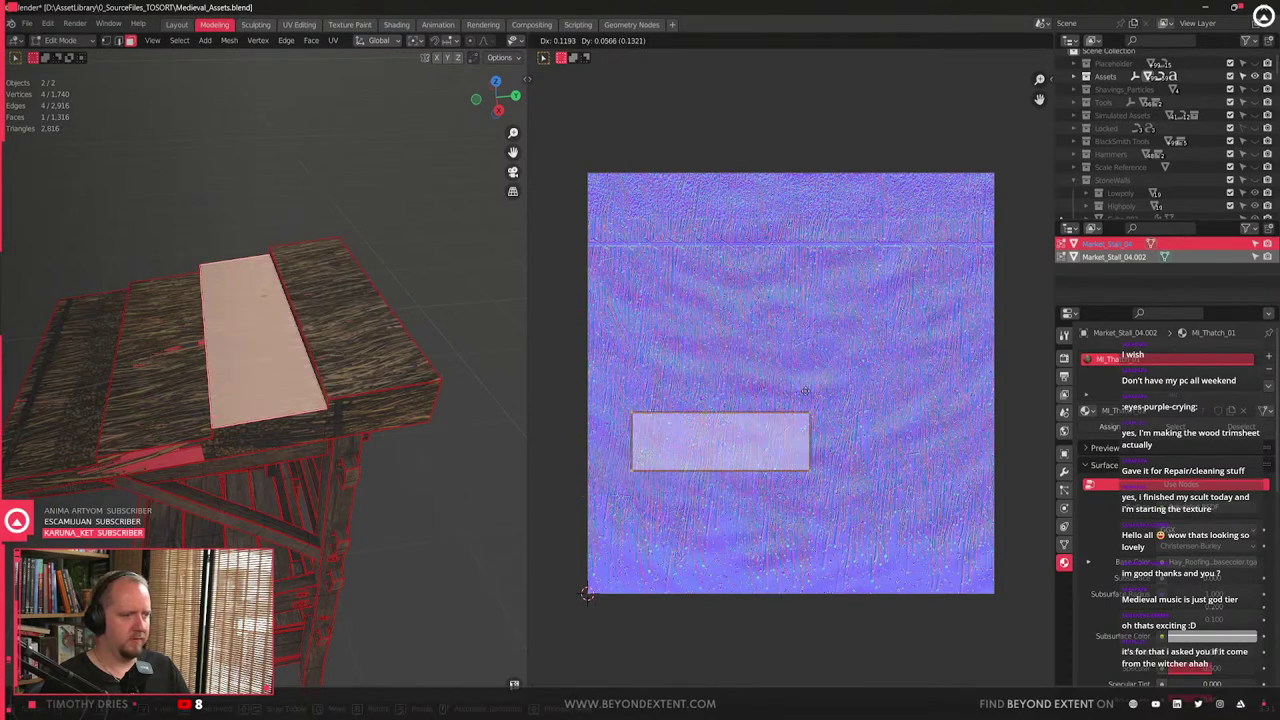
{"action": "left_click", "coordinate": [850, 343]}
- Reposition the UV islands of the two lower top faces on separate parts of the hay texture
{"action": "left_click", "coordinate": [172, 370]}
{"action": "key", "text": "g"}
{"action": "right_click", "coordinate": [990, 454]}
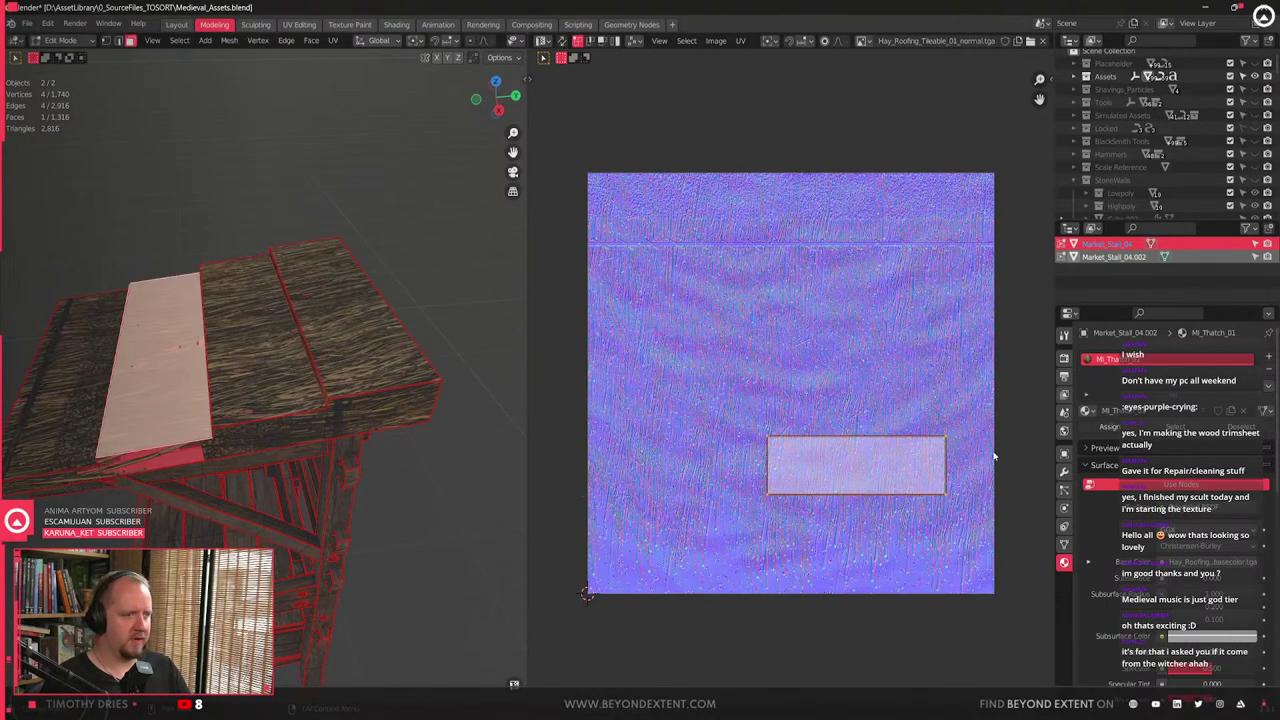
{"action": "key", "text": "g"}
{"action": "left_click", "coordinate": [926, 389]}
{"action": "left_click", "coordinate": [72, 404]}
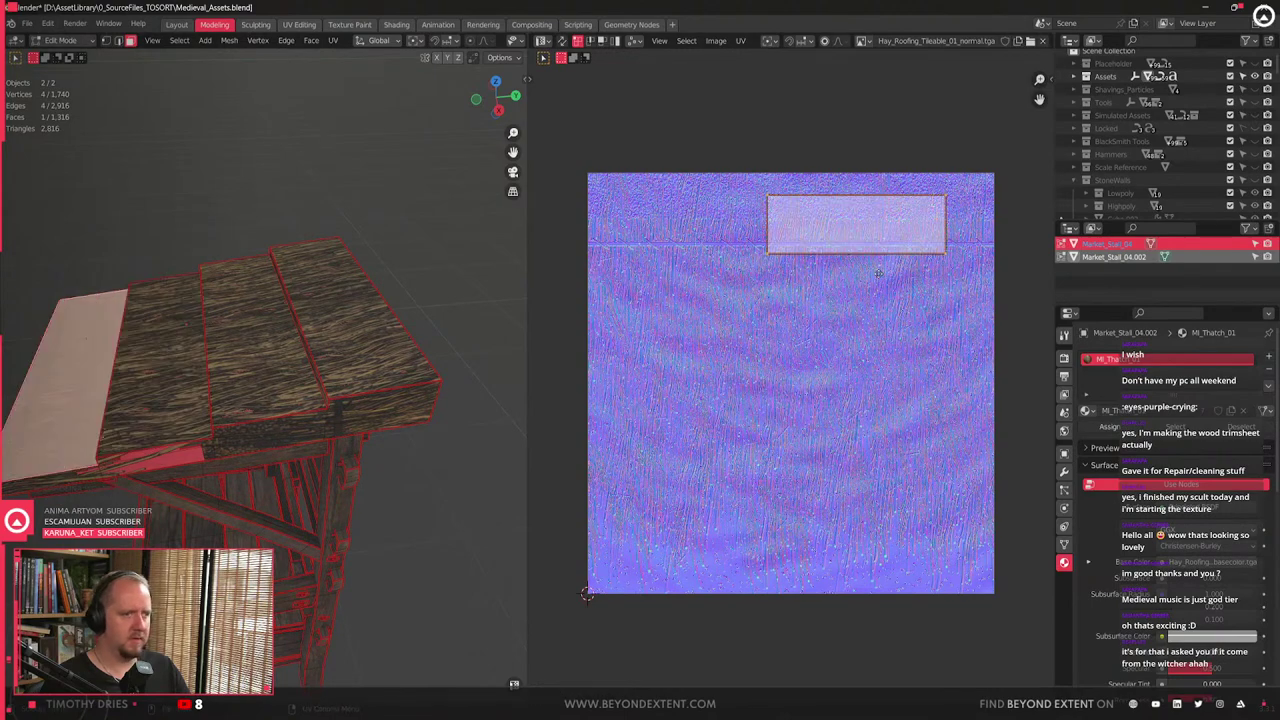
{"action": "key", "text": "g"}
{"action": "left_click", "coordinate": [779, 436]}
- Rotate the front end face's UV island about 90 degrees and reposition it on the hay texture
{"action": "middle_click_drag", "start_coordinate": [115, 461], "coordinate": [300, 403]}
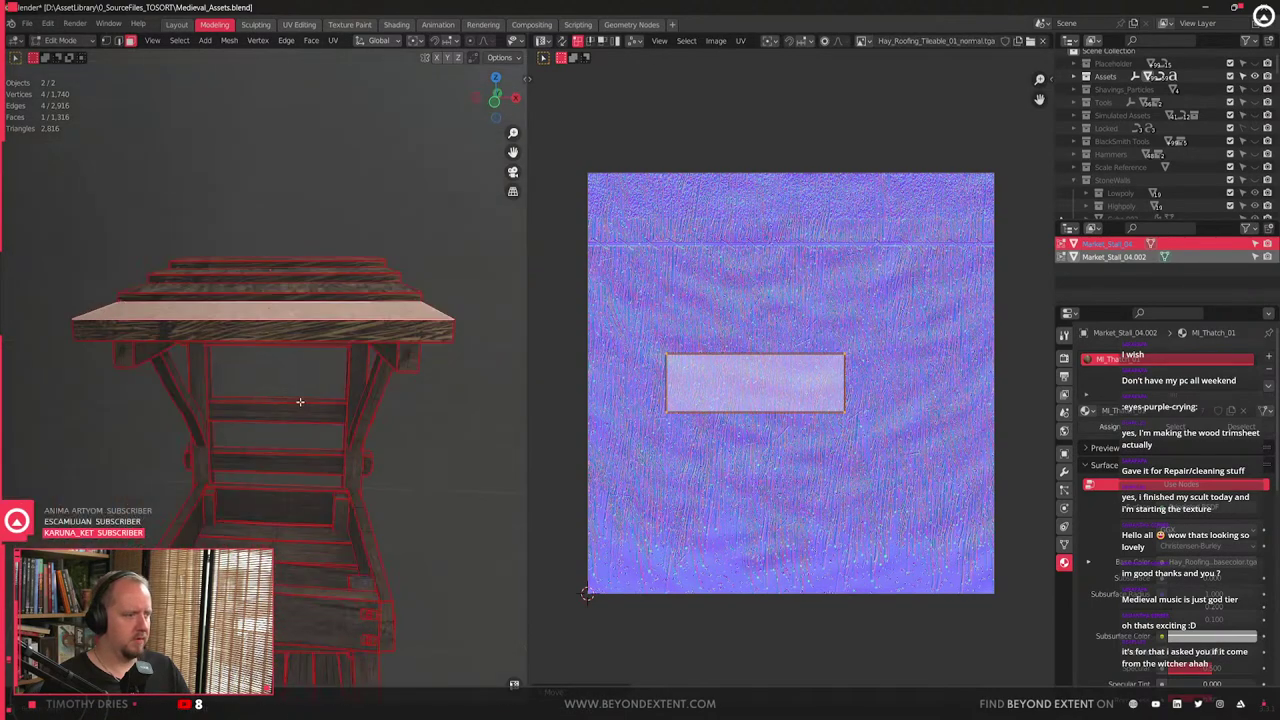
{"action": "left_click", "coordinate": [321, 330]}
{"action": "key", "text": "r"}
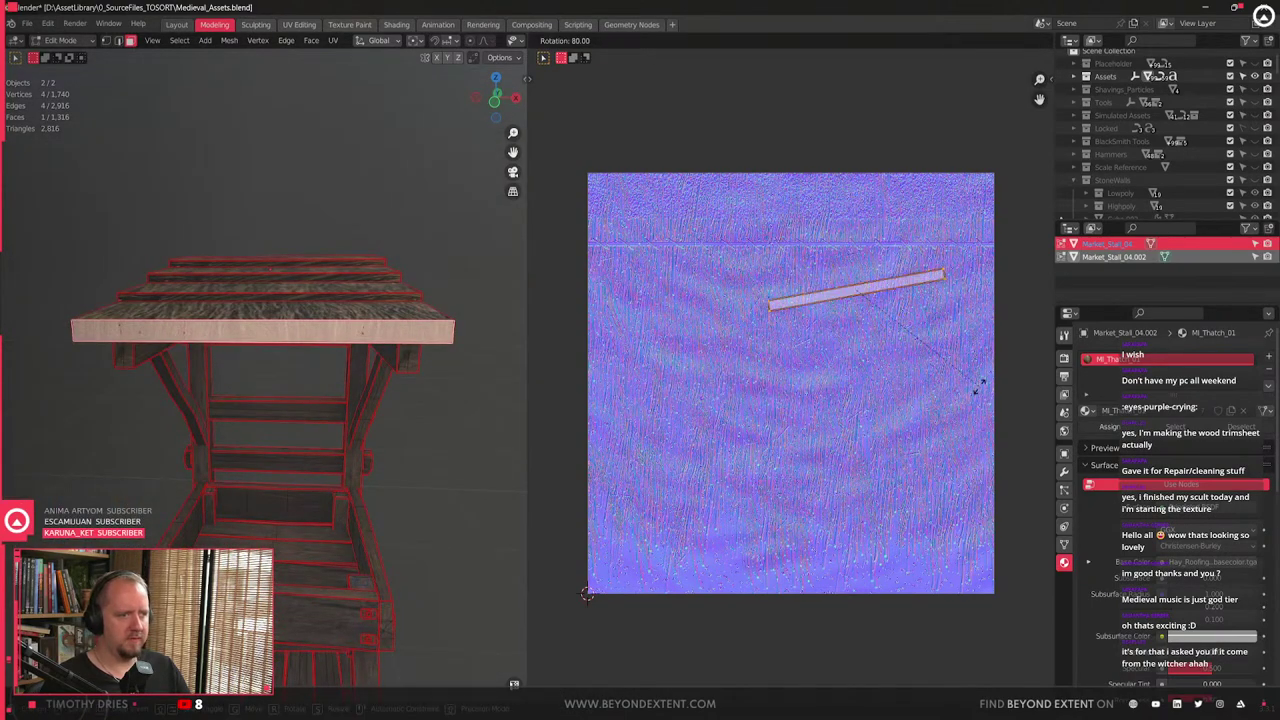
{"action": "left_click", "coordinate": [967, 408]}
{"action": "key", "text": "g"}
{"action": "left_click", "coordinate": [920, 275]}
- Edit only the thatch slab and select its linked side faces
{"action": "mouse_move", "coordinate": [177, 399]}
{"action": "middle_mouse_down"}
{"action": "mouse_move", "coordinate": [258, 387]}
{"action": "mouse_move", "coordinate": [300, 406]}
{"action": "mouse_move", "coordinate": [297, 452]}
{"action": "mouse_move", "coordinate": [360, 400]}
{"action": "mouse_move", "coordinate": [277, 394]}
{"action": "mouse_move", "coordinate": [291, 403]}
{"action": "mouse_move", "coordinate": [235, 375]}
{"action": "mouse_move", "coordinate": [157, 401]}
{"action": "middle_mouse_up"}
{"action": "key", "text": "Tab"}
{"action": "scroll", "coordinate": [308, 352], "scroll_direction": "up", "scroll_amount": 4}
{"action": "left_click", "coordinate": [269, 386]}
{"action": "key", "text": "Tab"}
{"action": "left_click", "coordinate": [283, 372]}
{"action": "key", "text": "l"}
{"action": "left_click", "coordinate": [389, 391], "text": "shift"}
{"action": "key", "text": "l"}
{"action": "scroll", "coordinate": [866, 456], "scroll_direction": "down", "scroll_amount": 1}
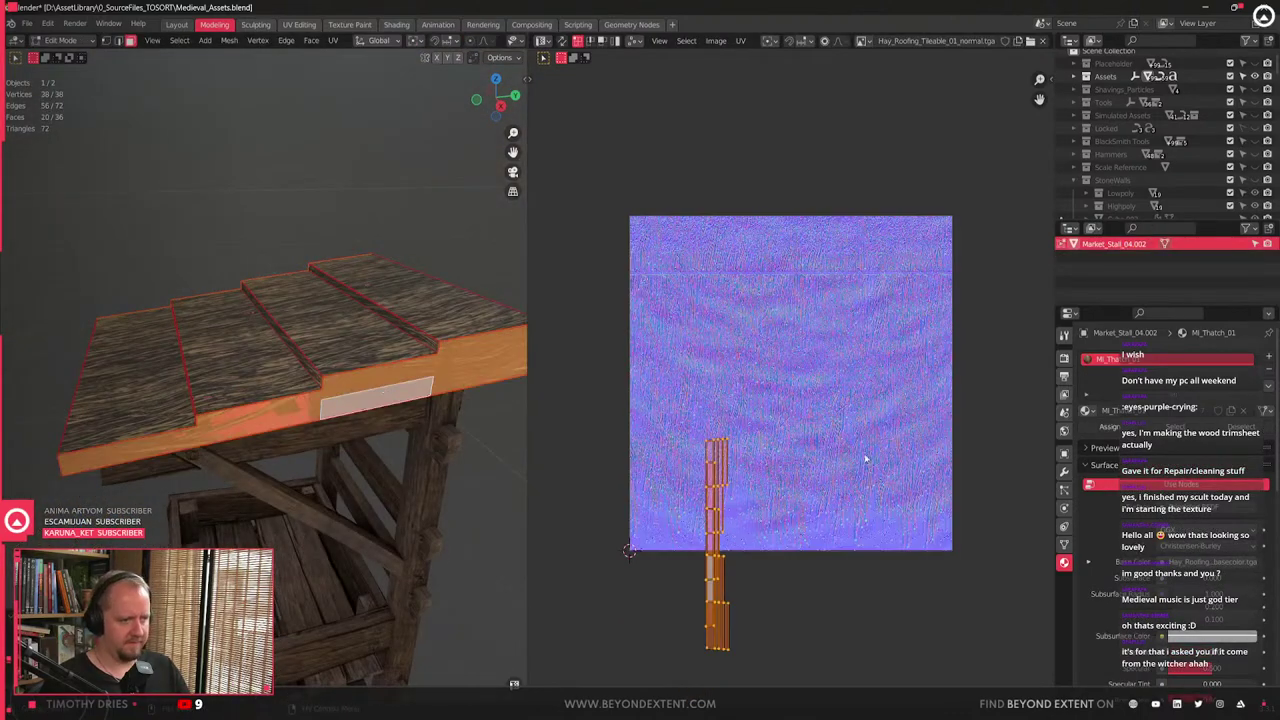
- Try rotating the side faces' UV islands about 90 degrees to lie horizontally in the middle of the hay texture
{"action": "key", "text": "r"}
{"action": "left_click", "coordinate": [778, 618], "text": "ctrl"}
{"action": "key", "text": "g"}
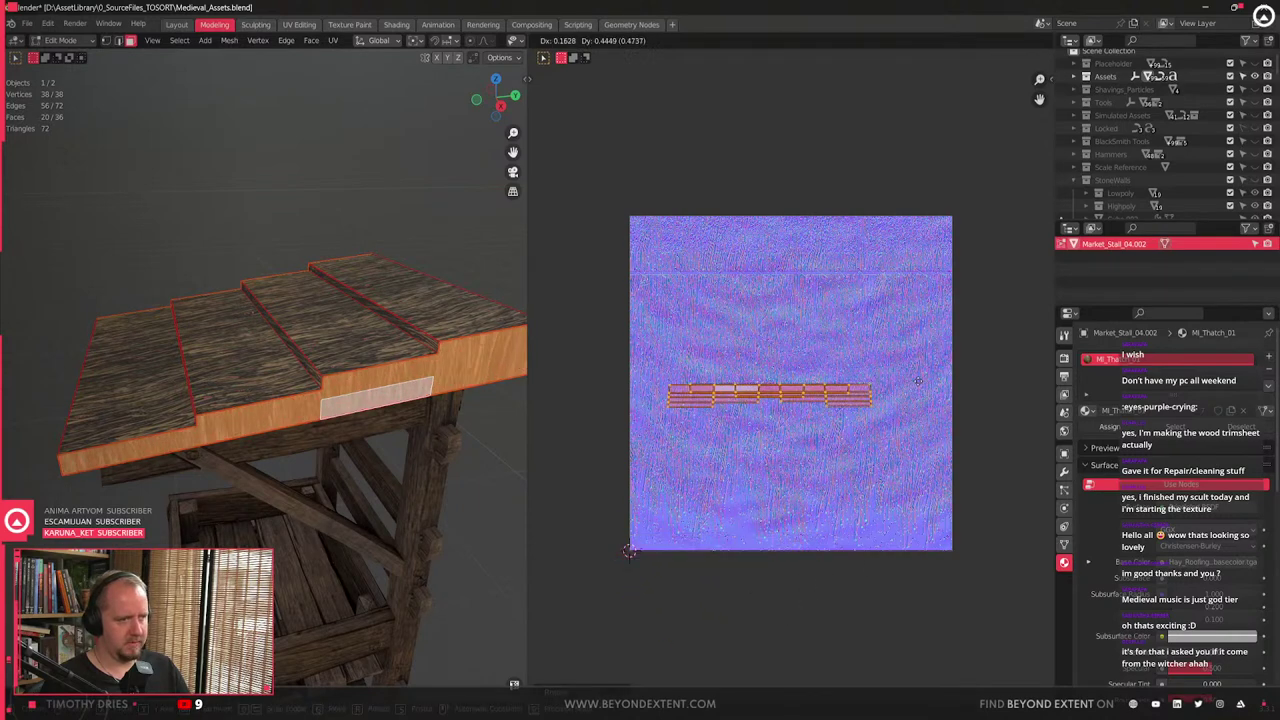
{"action": "left_click", "coordinate": [924, 364]}
- Rotate the side faces' UV islands about 90 degrees to stand upright, scale them slightly, and position them mid-texture
{"action": "key", "text": "r"}
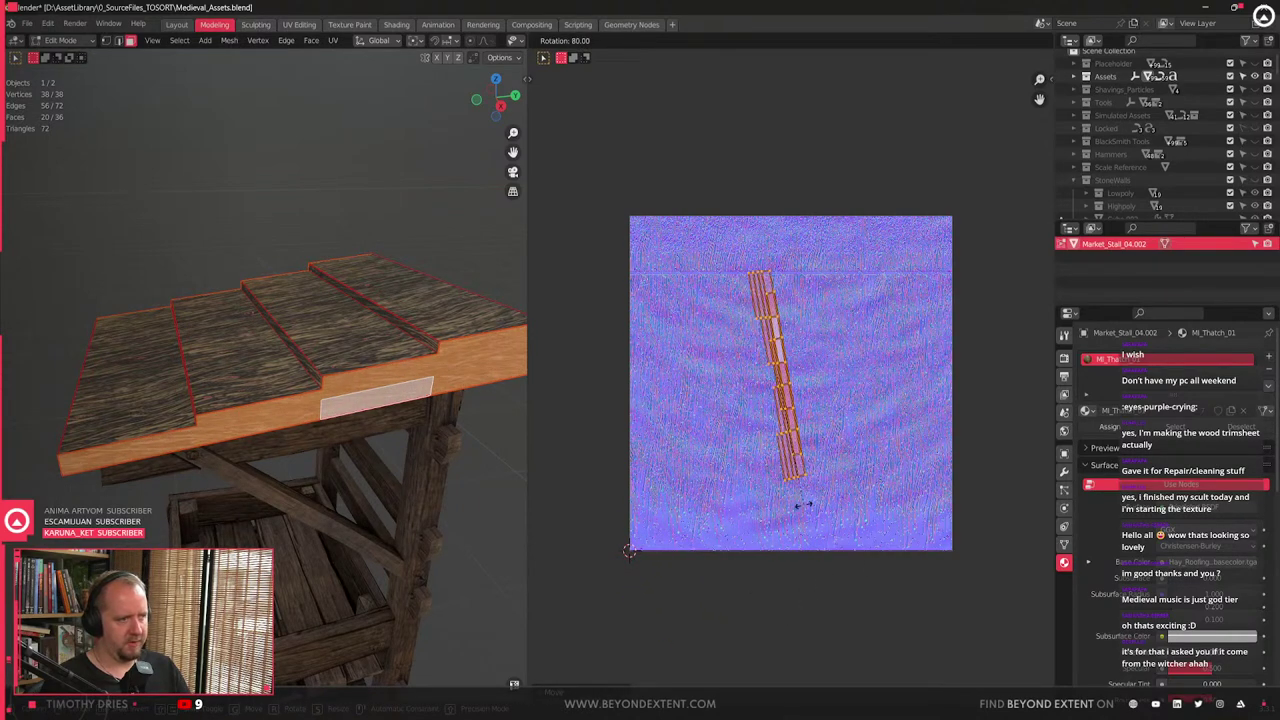
{"action": "left_click", "coordinate": [787, 506], "text": "ctrl"}
{"action": "key", "text": "g"}
{"action": "left_click", "coordinate": [880, 476]}
{"action": "key", "text": "s"}
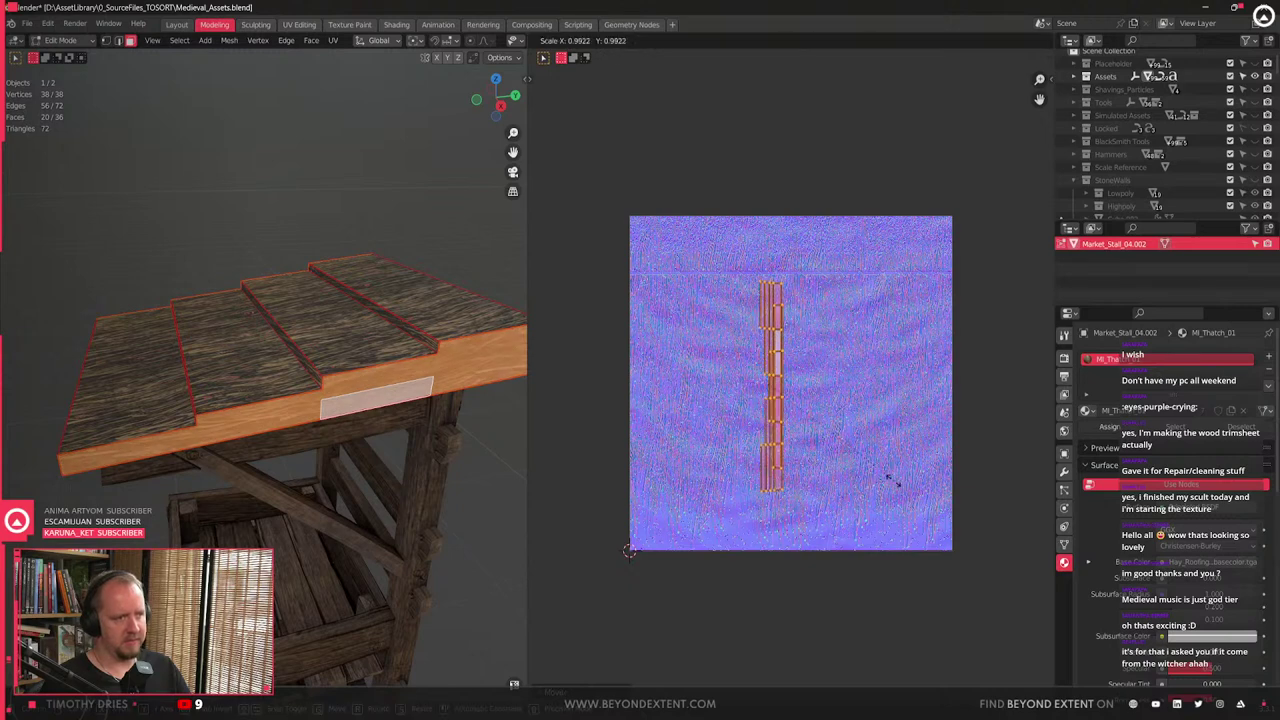
{"action": "left_click", "coordinate": [888, 484]}
{"action": "key", "text": "g"}
{"action": "left_click", "coordinate": [913, 481]}
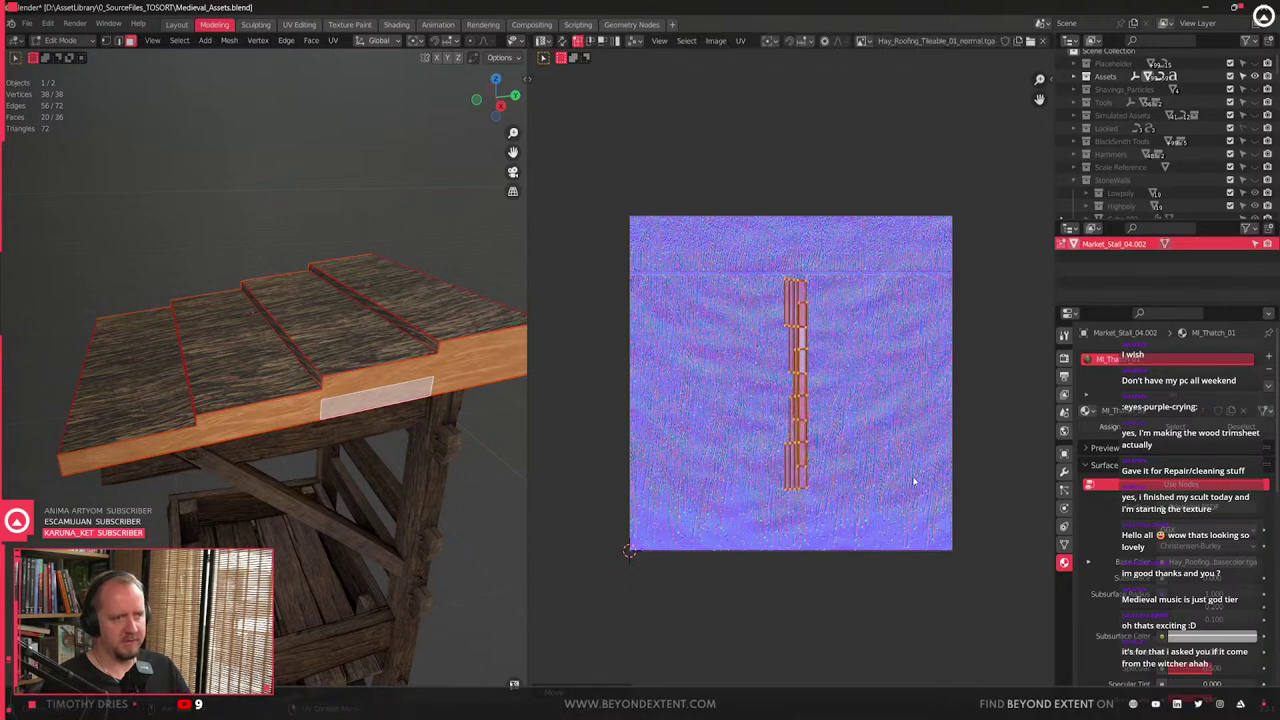
- Try rotating the side faces' UV islands about -90 degrees to lie horizontally and moving them higher on the hay texture
{"action": "key", "text": "r"}
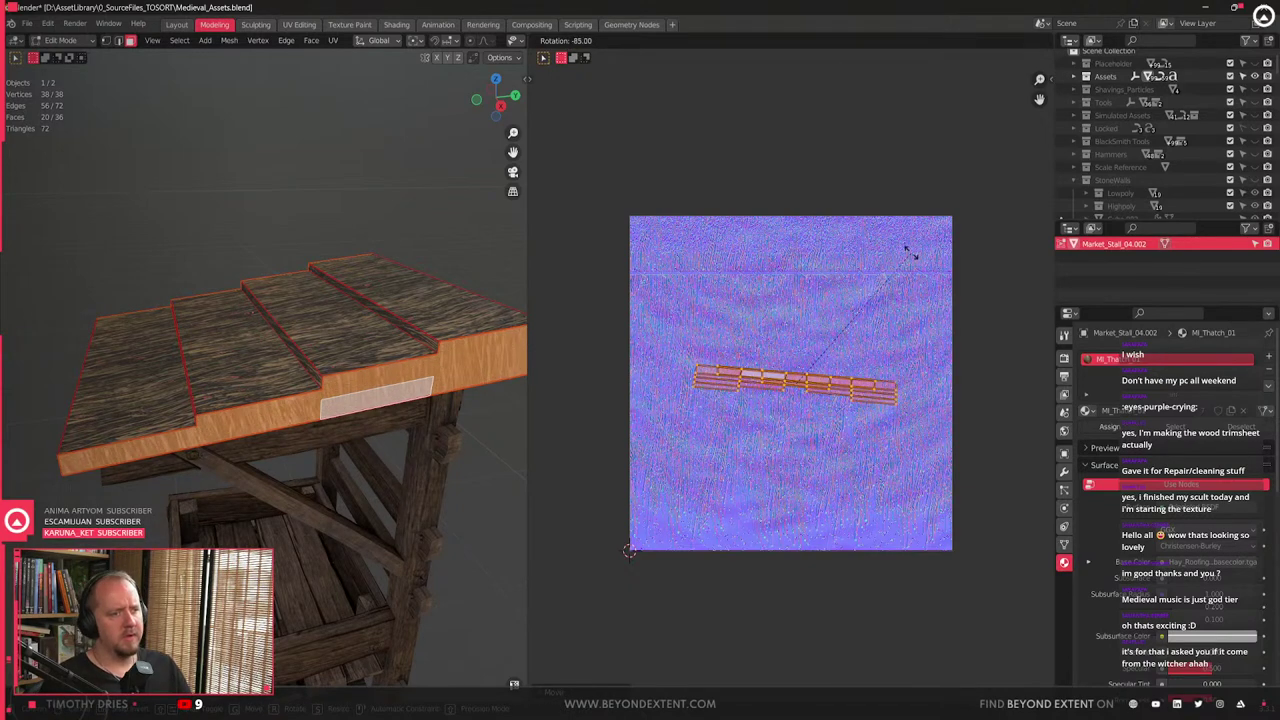
{"action": "left_click", "coordinate": [903, 242]}
{"action": "key", "text": "g"}
{"action": "left_click", "coordinate": [878, 91]}
{"action": "key", "text": "Tab"}
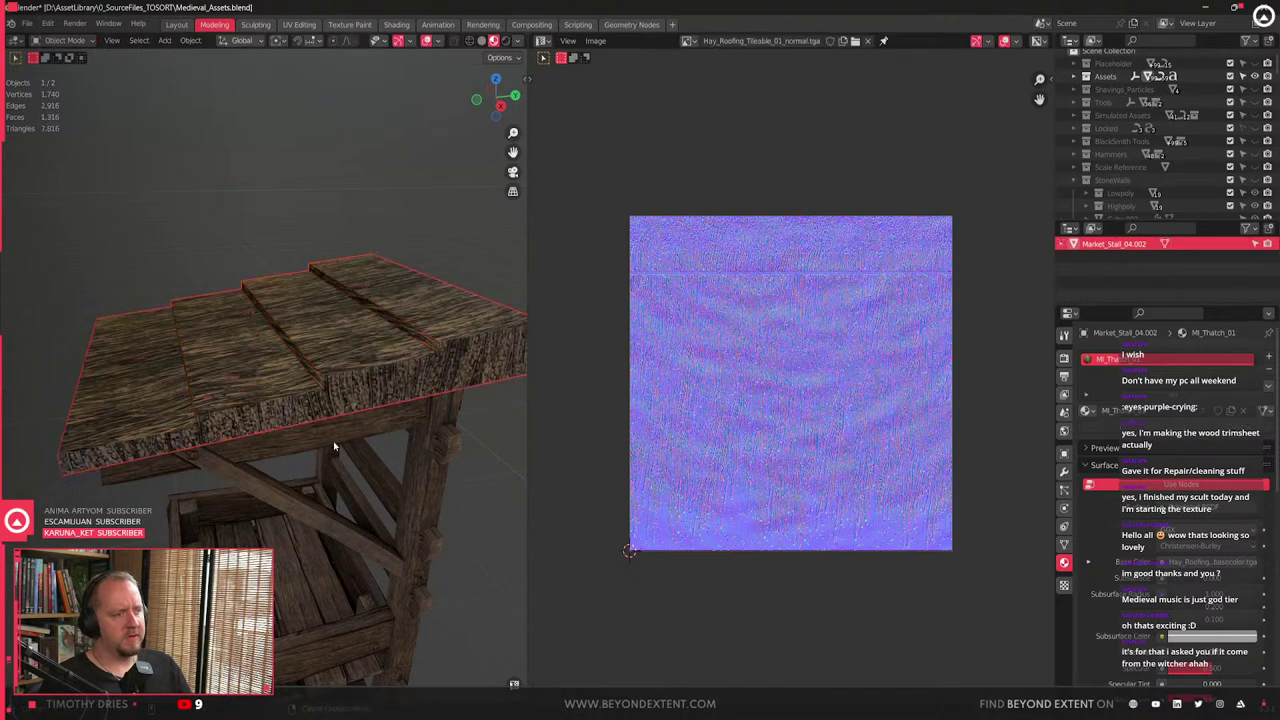
{"action": "middle_click_drag", "start_coordinate": [333, 441], "coordinate": [360, 414]}
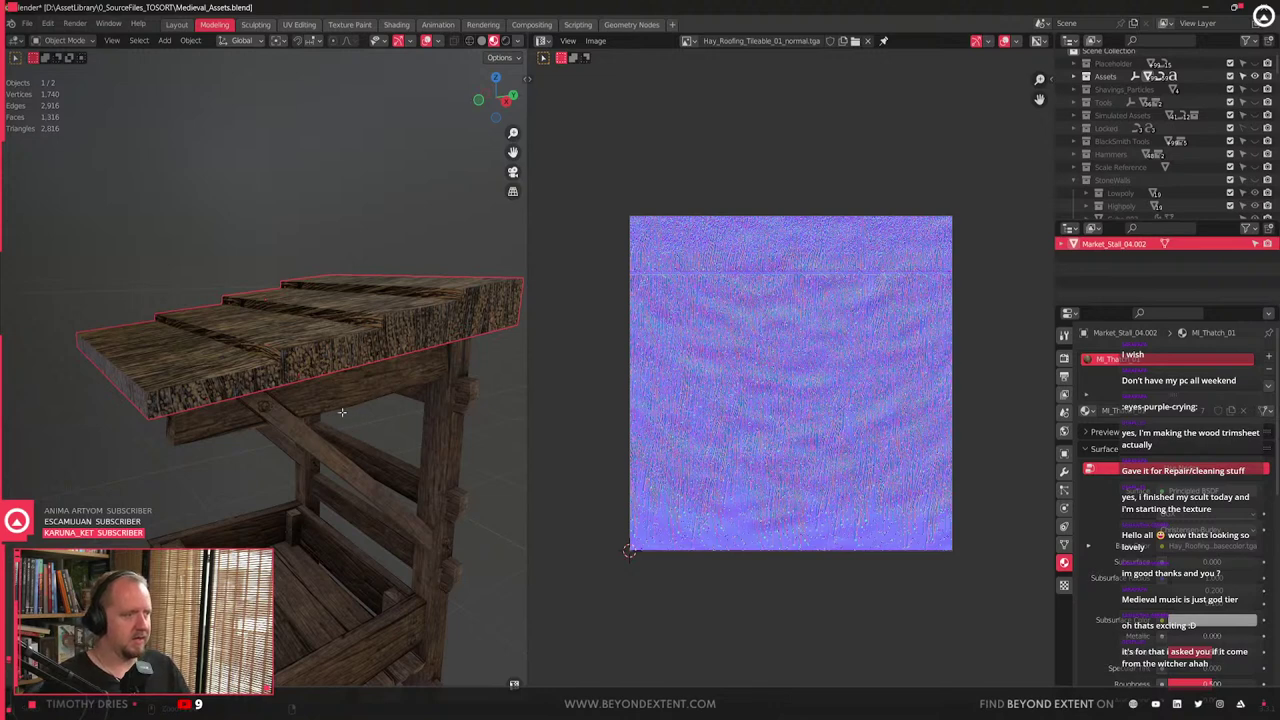
{"action": "key", "text": "Tab"}
{"action": "middle_click_drag", "start_coordinate": [341, 412], "coordinate": [345, 422]}
{"action": "key", "text": "ctrl+z"}
- Rotate the side faces' UV islands back upright in the middle of the hay texture and check the slab from several sides
{"action": "key", "text": "r"}
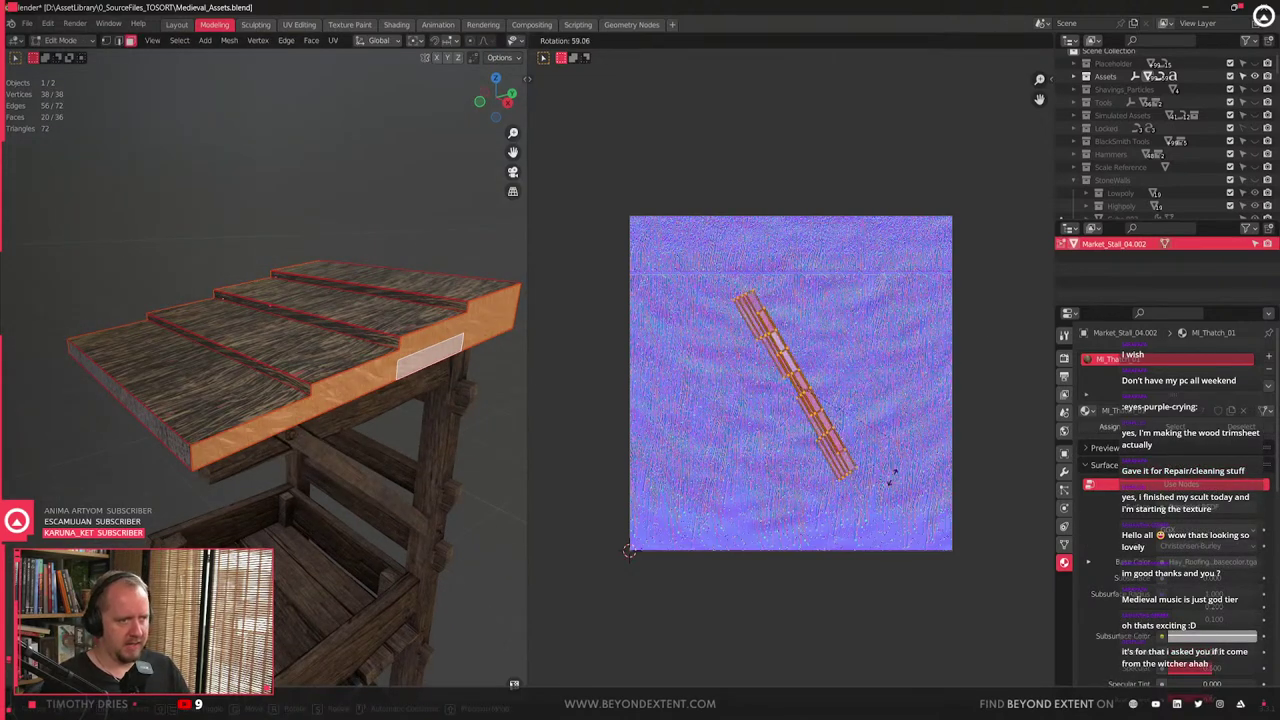
{"action": "left_click", "coordinate": [862, 506]}
{"action": "middle_click_drag", "start_coordinate": [276, 447], "coordinate": [380, 446]}
{"action": "key", "text": "Tab"}
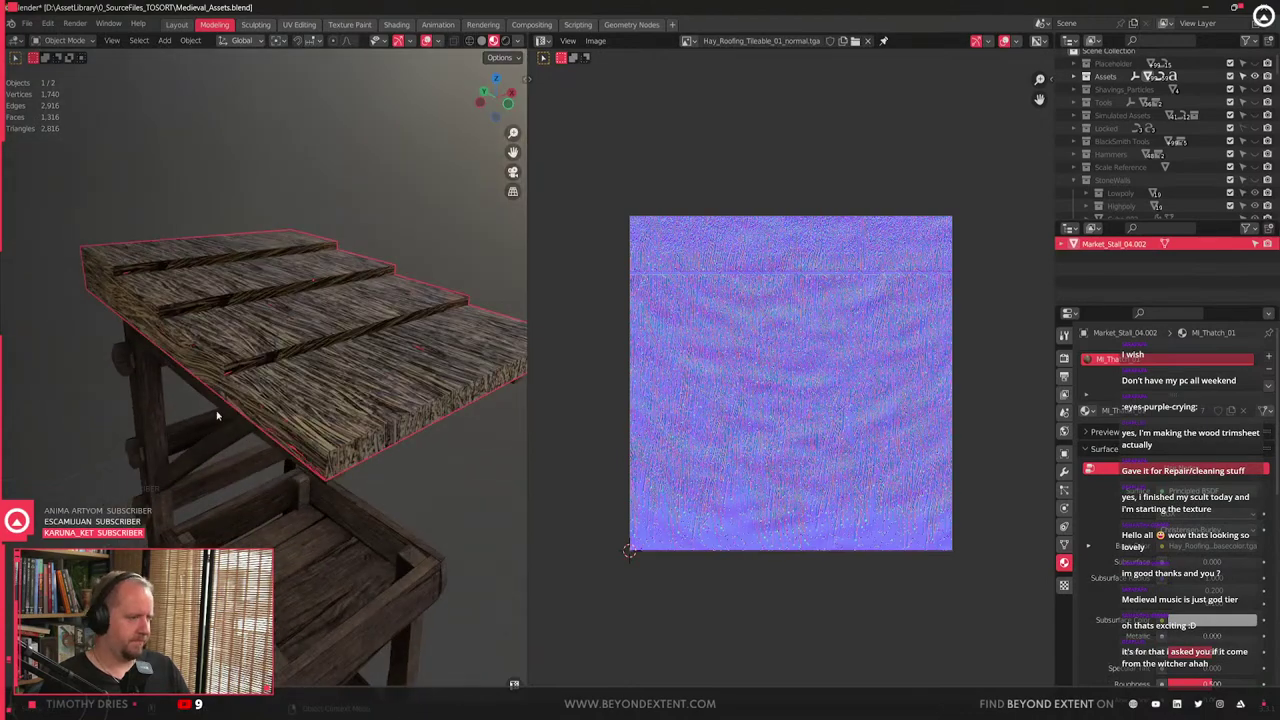
{"action": "middle_click_drag", "start_coordinate": [266, 388], "coordinate": [185, 386]}
{"action": "mouse_move", "coordinate": [341, 395]}
{"action": "middle_mouse_down"}
{"action": "mouse_move", "coordinate": [206, 397]}
{"action": "mouse_move", "coordinate": [280, 377]}
{"action": "mouse_move", "coordinate": [278, 340]}
{"action": "mouse_move", "coordinate": [237, 360]}
{"action": "mouse_move", "coordinate": [256, 337]}
{"action": "mouse_move", "coordinate": [222, 374]}
{"action": "middle_mouse_up"}
- Select the four stepped top faces of the thatch slab
{"action": "key", "text": "Tab"}
{"action": "left_click", "coordinate": [238, 365]}
{"action": "left_click", "coordinate": [251, 337], "text": "shift"}
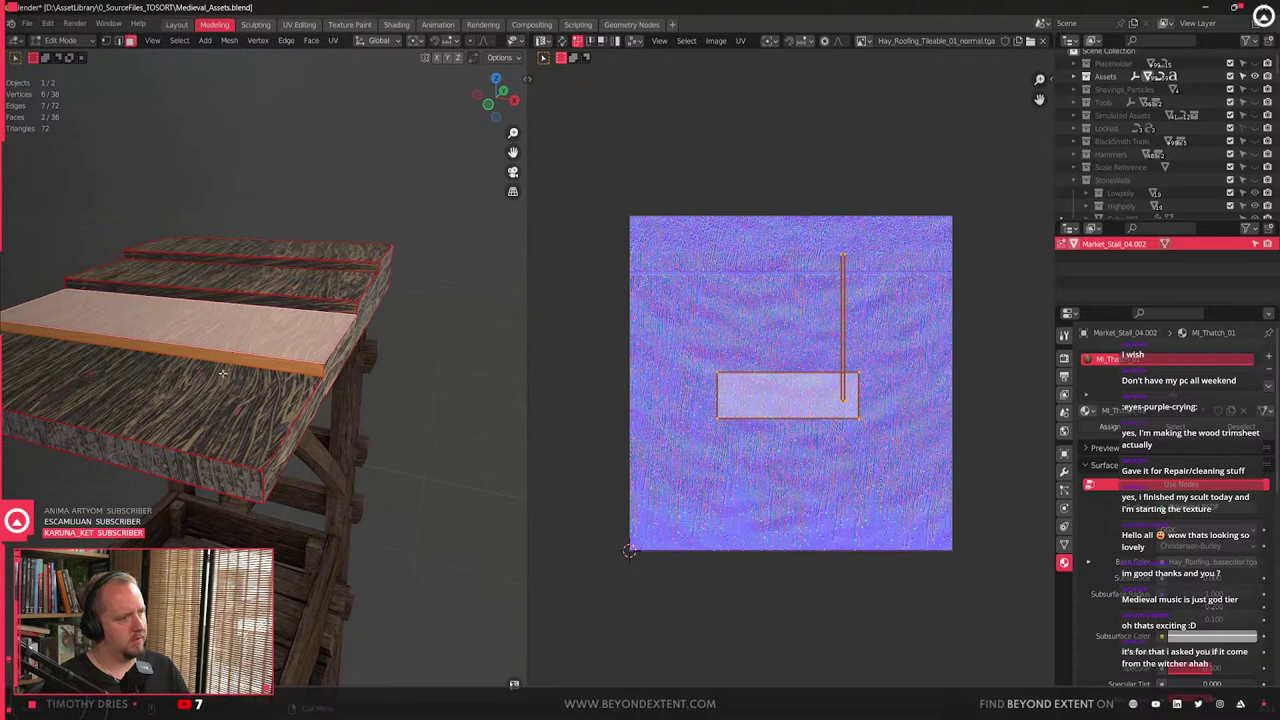
{"action": "scroll", "coordinate": [222, 374], "scroll_direction": "down", "scroll_amount": 4}
{"action": "key", "text": "Tab"}
{"action": "middle_click_drag", "start_coordinate": [217, 429], "coordinate": [265, 388]}
{"action": "key", "text": "Tab"}
{"action": "left_click", "coordinate": [187, 413], "text": "shift"}
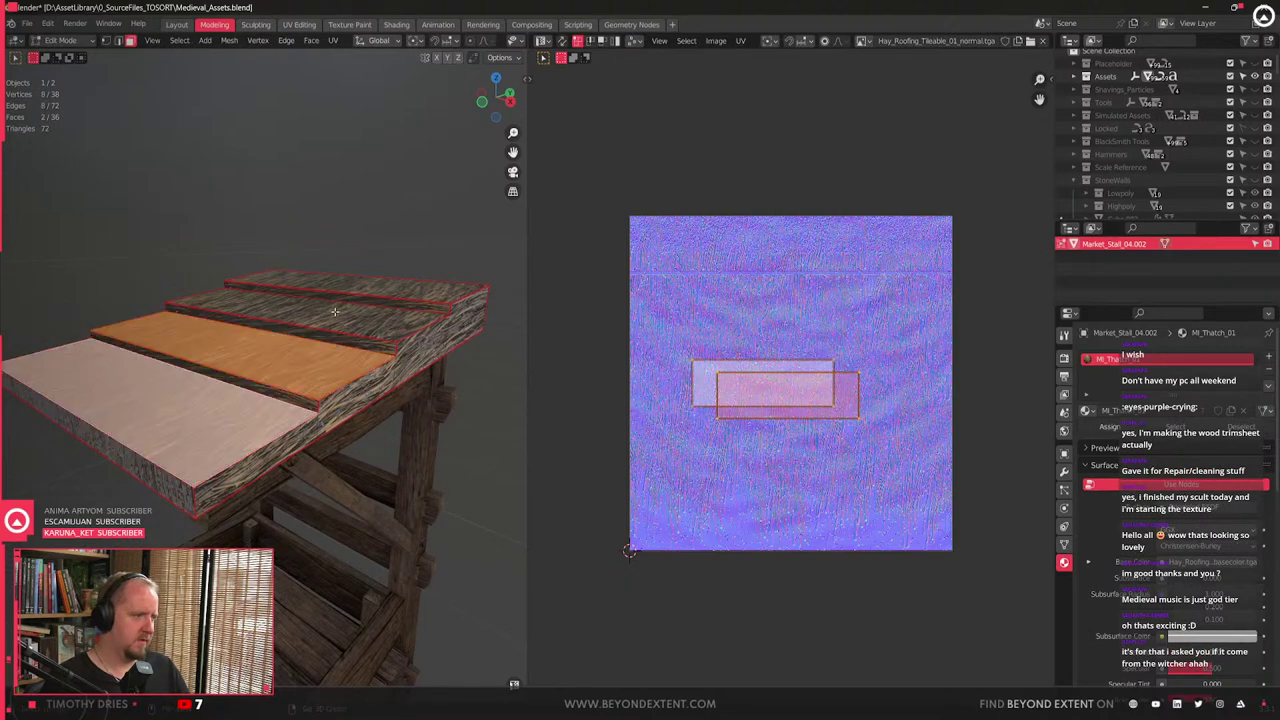
{"action": "left_click", "coordinate": [321, 328], "text": "shift"}
{"action": "left_click", "coordinate": [372, 282], "text": "shift"}
{"action": "key", "text": "g"}
{"action": "key", "text": "z"}
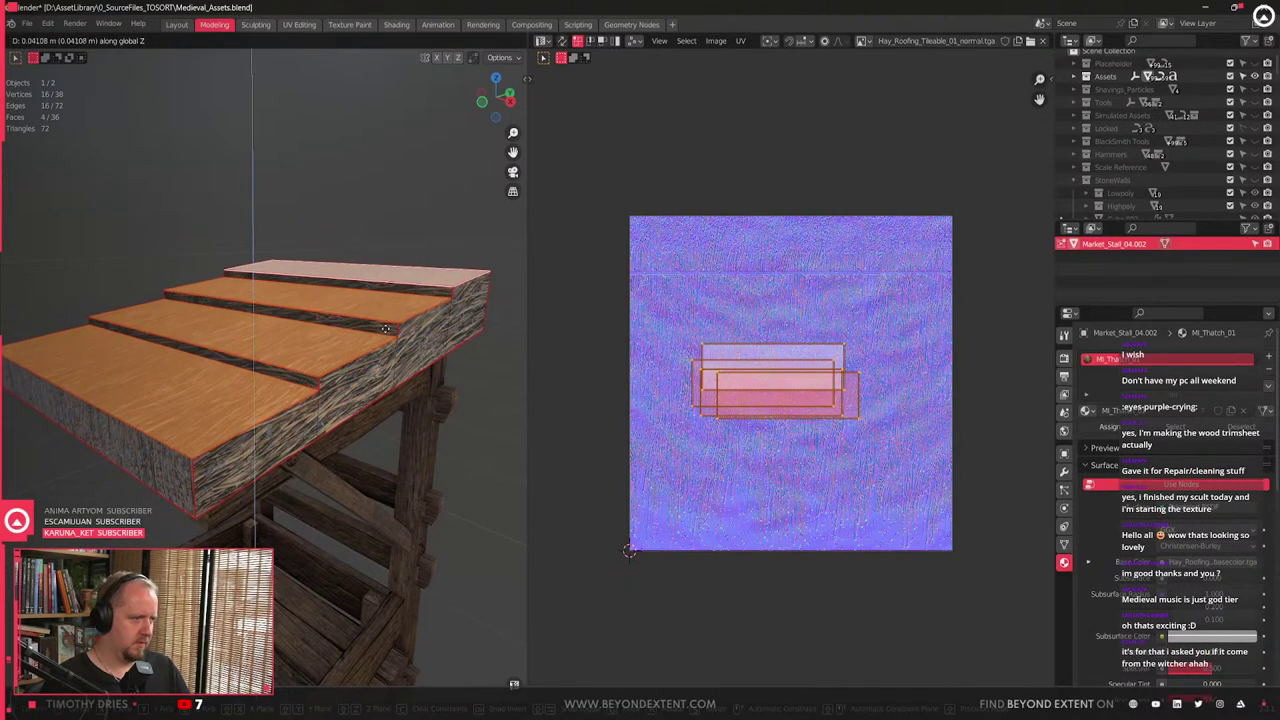
{"action": "left_click", "coordinate": [376, 376]}
- Duplicate the four top faces, raise the copies slightly along Z, and shift them along Y toward the slab's lower edge
{"action": "key", "text": "e"}
{"action": "key", "text": "z"}
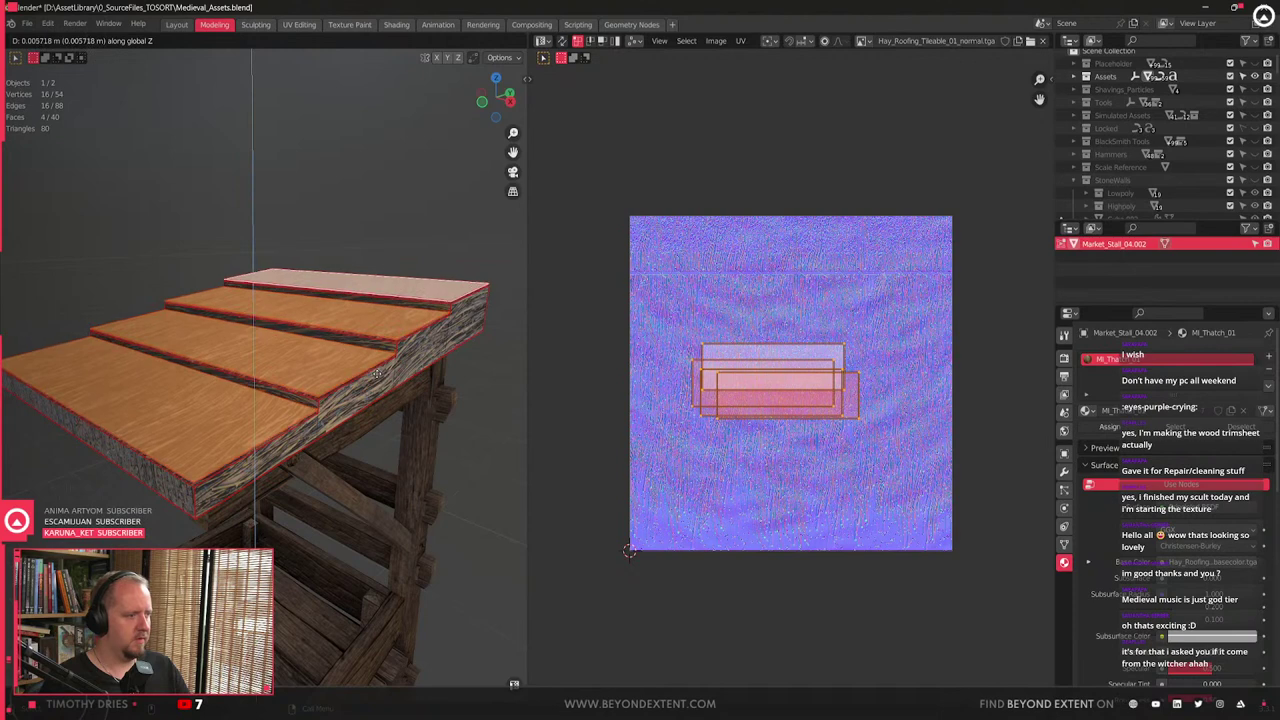
{"action": "left_click", "coordinate": [378, 375]}
{"action": "middle_click_drag", "start_coordinate": [378, 375], "coordinate": [346, 380]}
{"action": "key", "text": "g"}
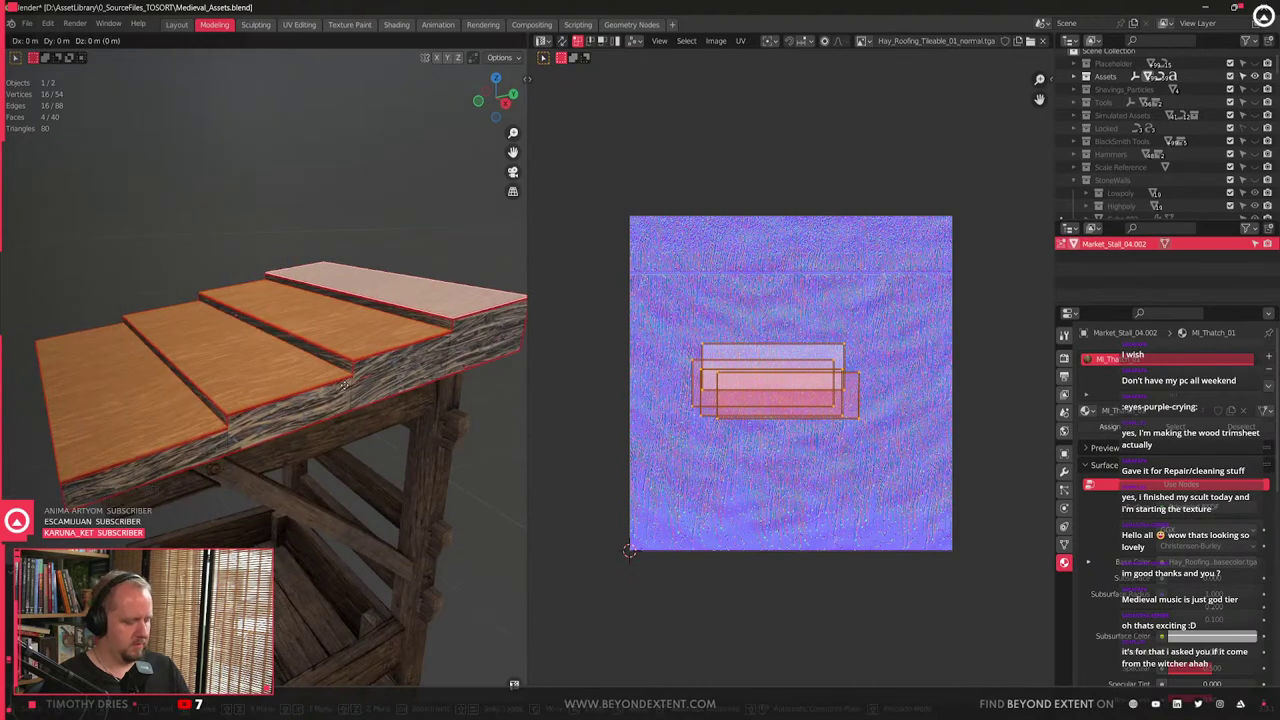
{"action": "key", "text": "y"}
{"action": "left_click", "coordinate": [329, 389]}
{"action": "key", "text": "g"}
{"action": "key", "text": "z"}
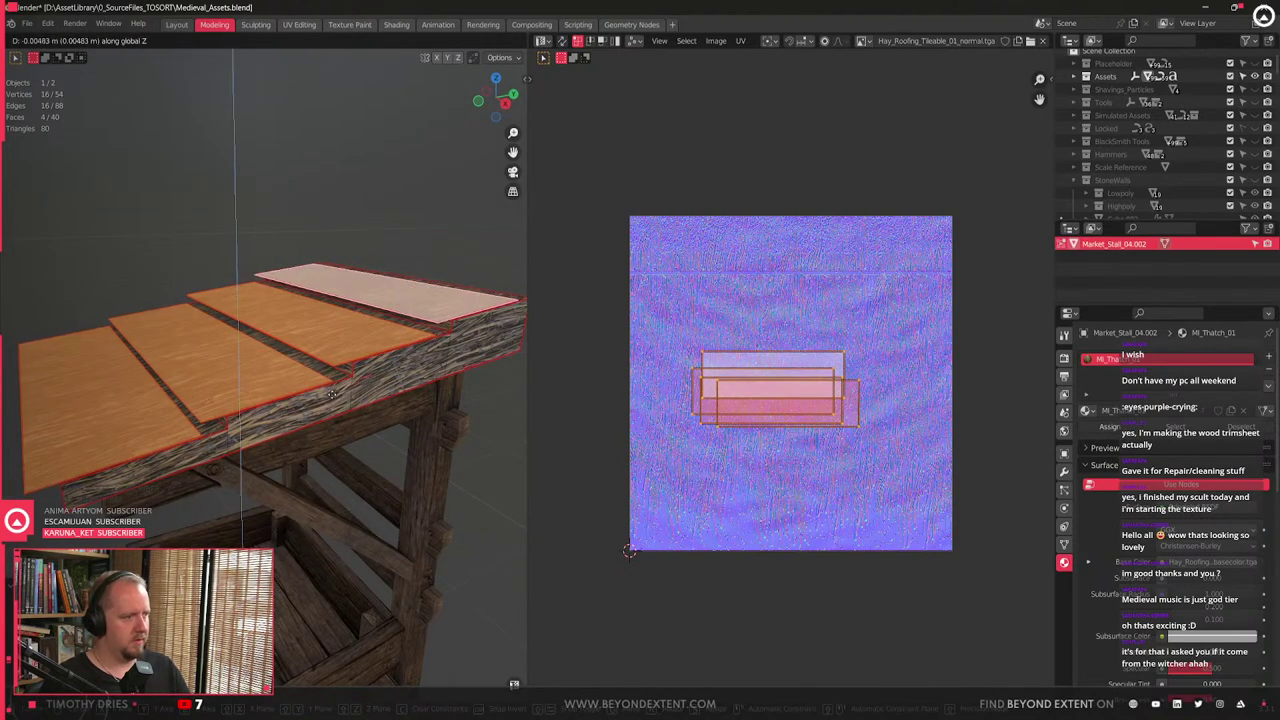
{"action": "left_click", "coordinate": [332, 394]}
- Try moving the duplicated faces' UV islands and stacking them on the hay texture
{"action": "key", "text": "g"}
{"action": "left_click", "coordinate": [857, 337]}
{"action": "key", "text": "q"}
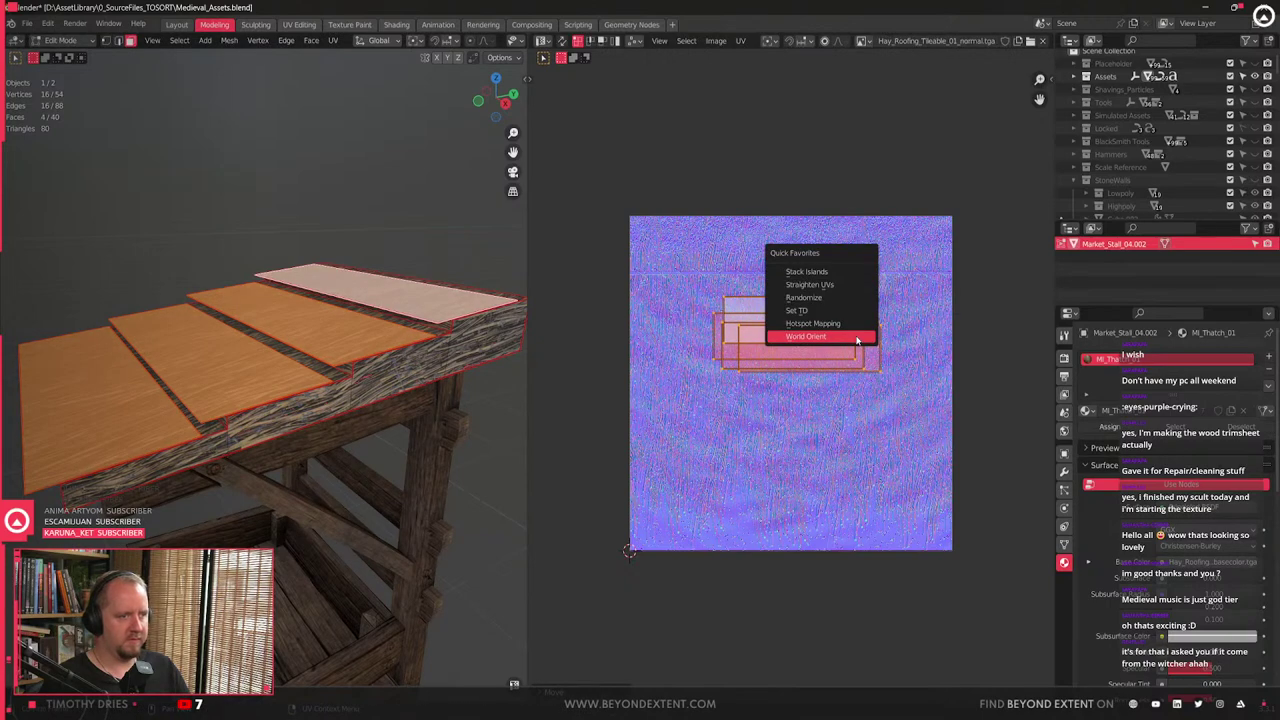
{"action": "left_click", "coordinate": [710, 273]}
{"action": "key", "text": "q"}
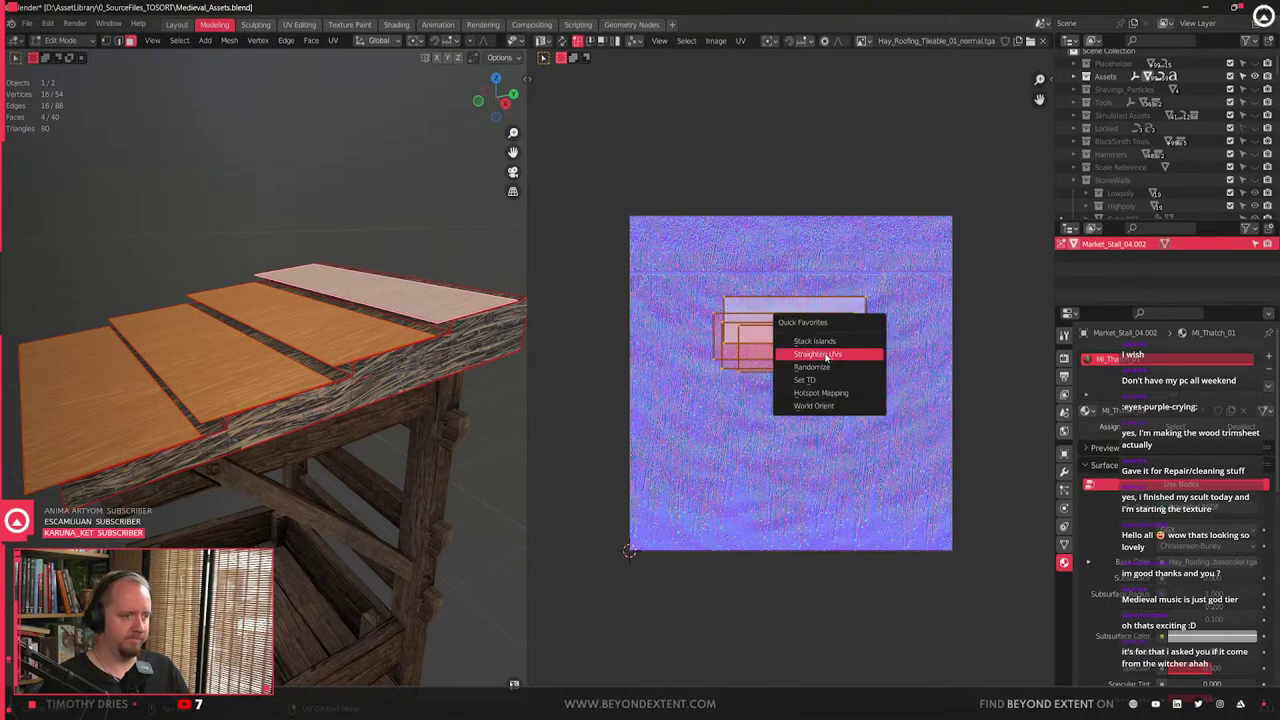
{"action": "left_click", "coordinate": [842, 343]}
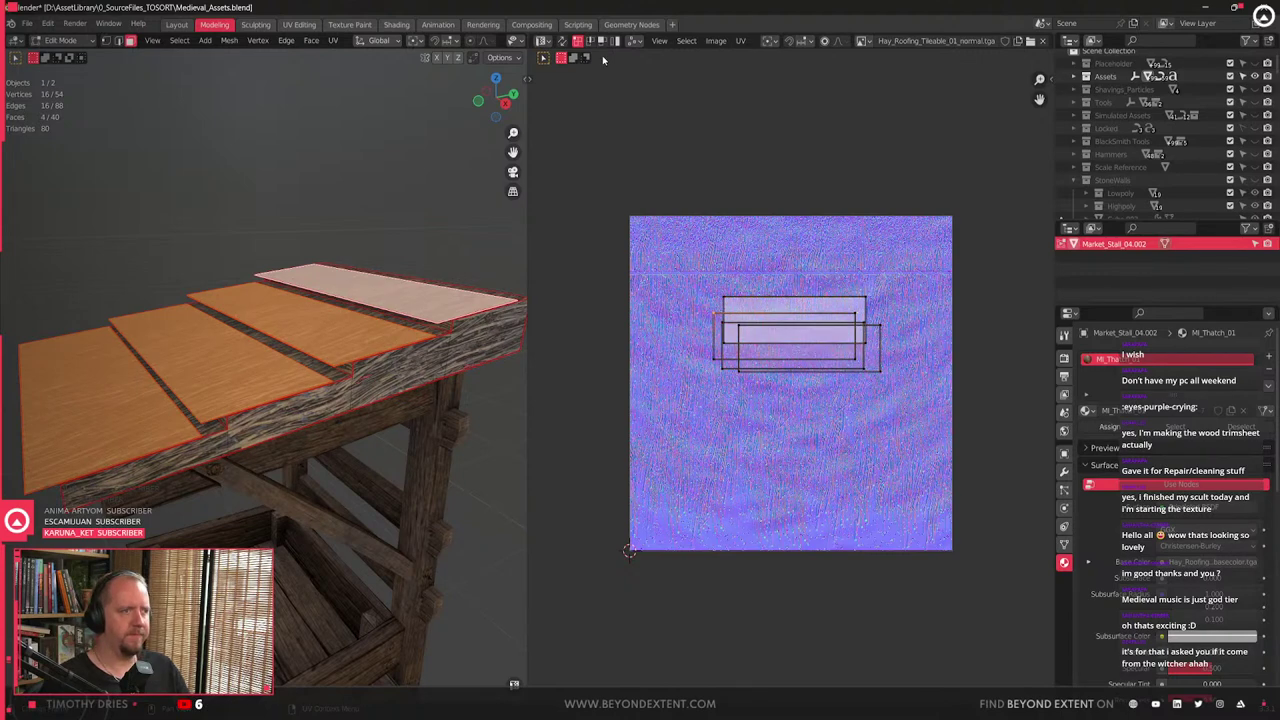
{"action": "left_click_drag", "start_coordinate": [660, 298], "coordinate": [1010, 415]}
{"action": "key", "text": "q"}
{"action": "left_click", "coordinate": [841, 320]}
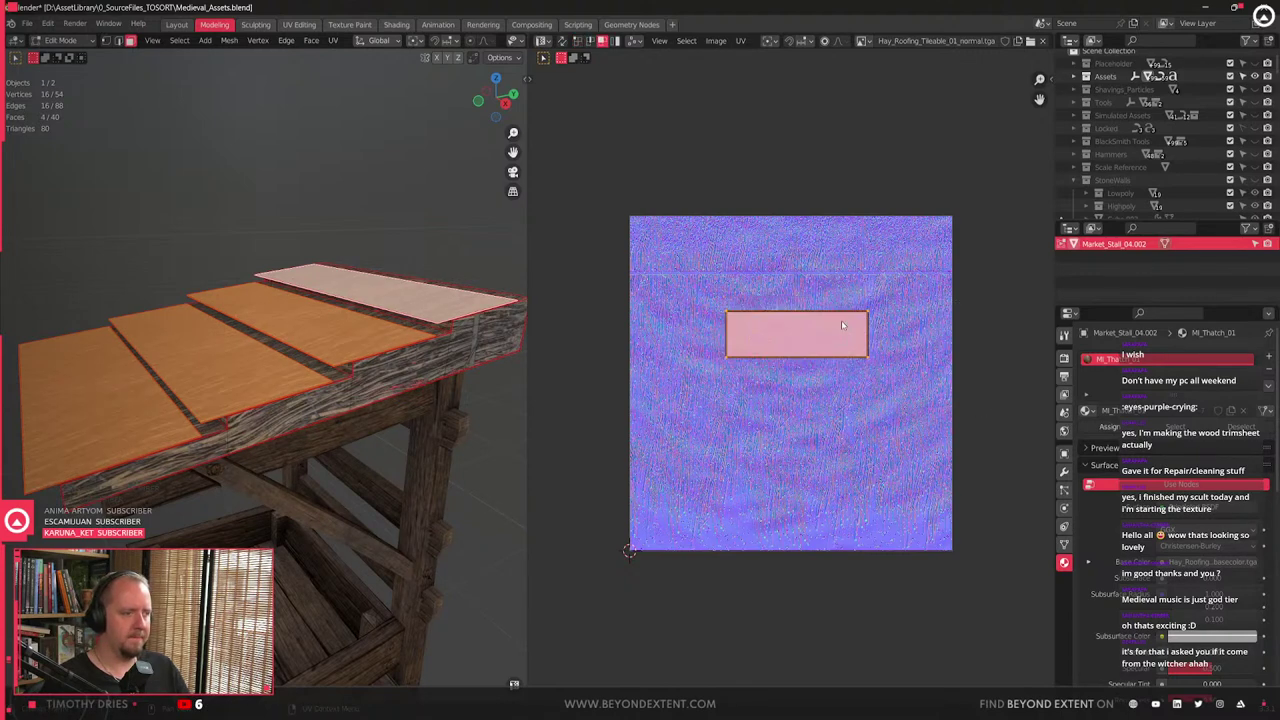
{"action": "key", "text": "ctrl+z"}
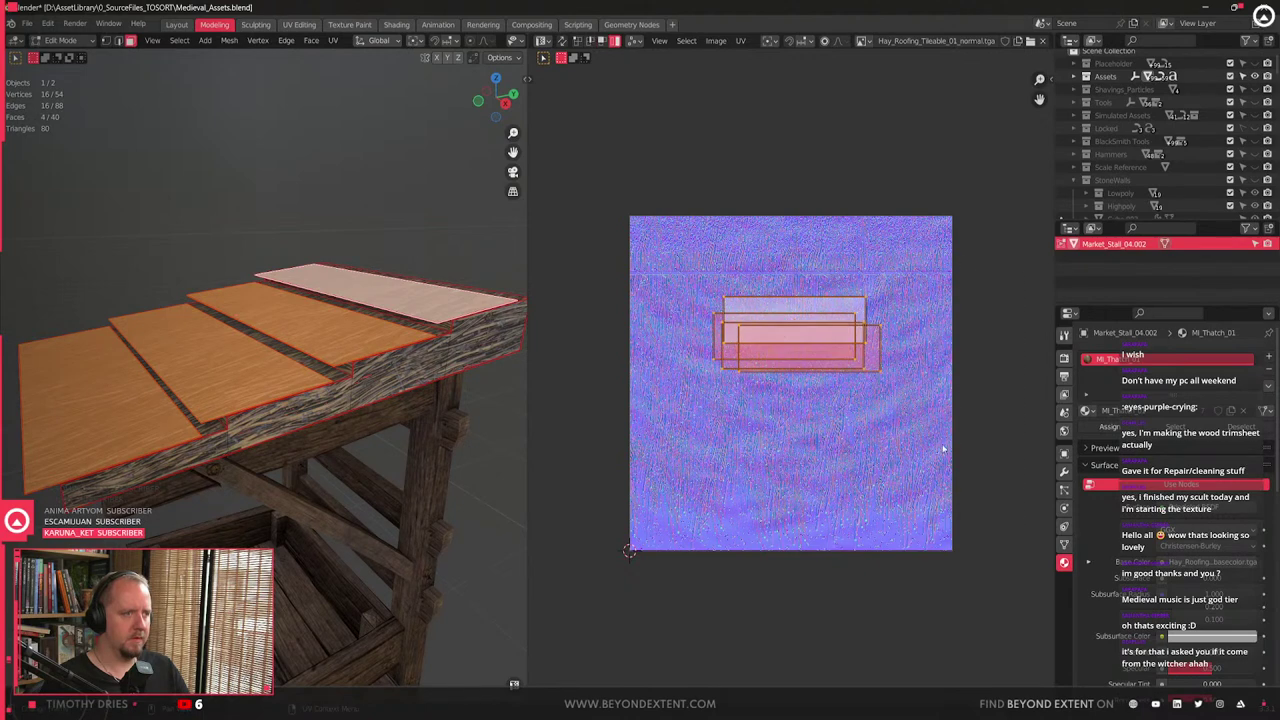
- Stack the four duplicated faces' UV islands and move the stack down to the bottom edge of the hay texture
{"action": "key", "text": "q"}
{"action": "left_click", "coordinate": [776, 314]}
{"action": "key", "text": "g"}
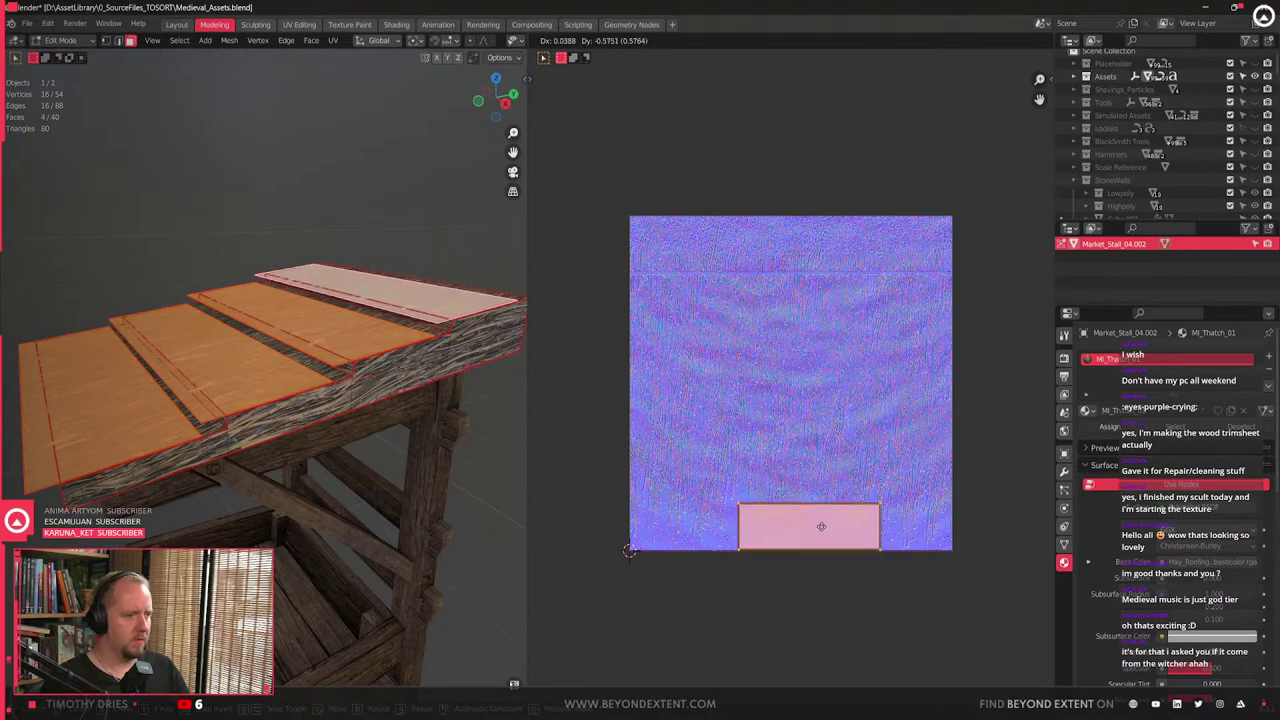
{"action": "left_click", "coordinate": [821, 527]}
- Nudge the four duplicated faces slightly along Z above the thatch slab
{"action": "scroll", "coordinate": [270, 375], "scroll_direction": "up", "scroll_amount": 3}
{"action": "middle_click_drag", "start_coordinate": [270, 375], "coordinate": [291, 425]}
{"action": "key", "text": "g"}
{"action": "key", "text": "z"}
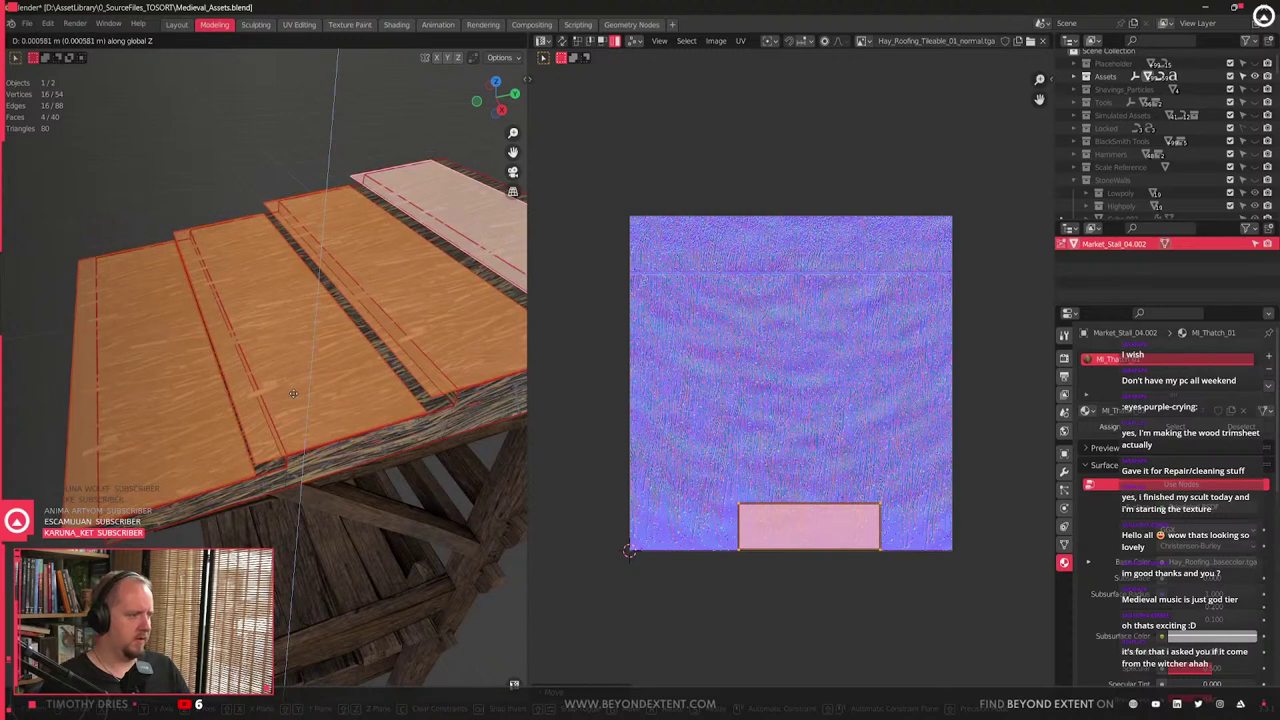
{"action": "left_click", "coordinate": [293, 393]}
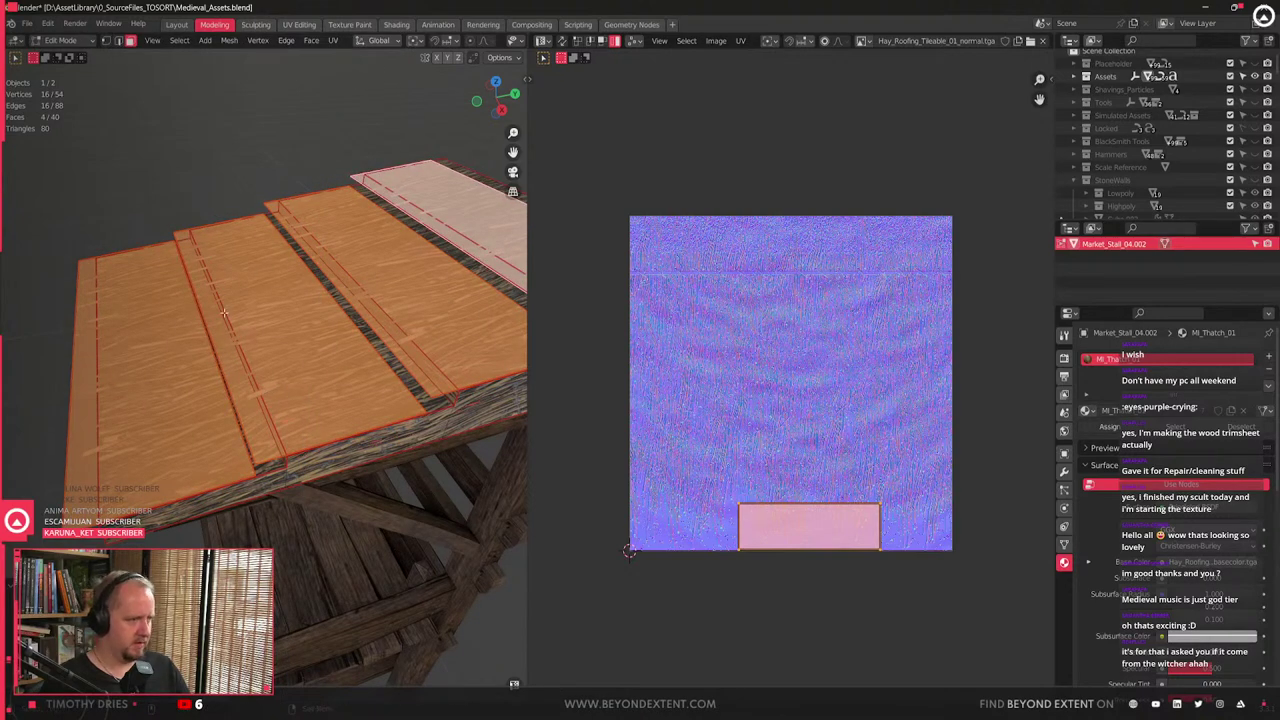
{"action": "scroll", "coordinate": [224, 313], "scroll_direction": "down", "scroll_amount": 3}
- Turn off Correct Face Attributes and slide the duplicated faces out over the step edges without moving them along X
{"action": "key", "text": "g"}
{"action": "key", "text": "shift+x"}
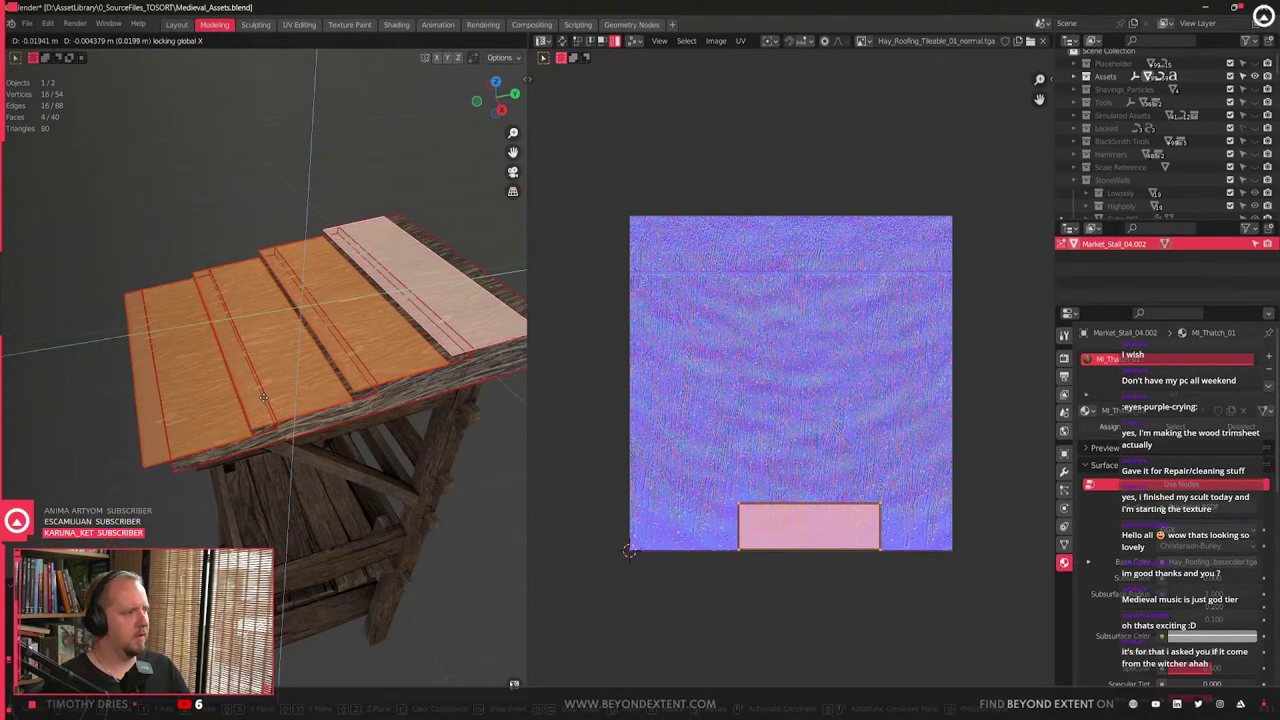
{"action": "right_click", "coordinate": [603, 427]}
{"action": "key", "text": "q"}
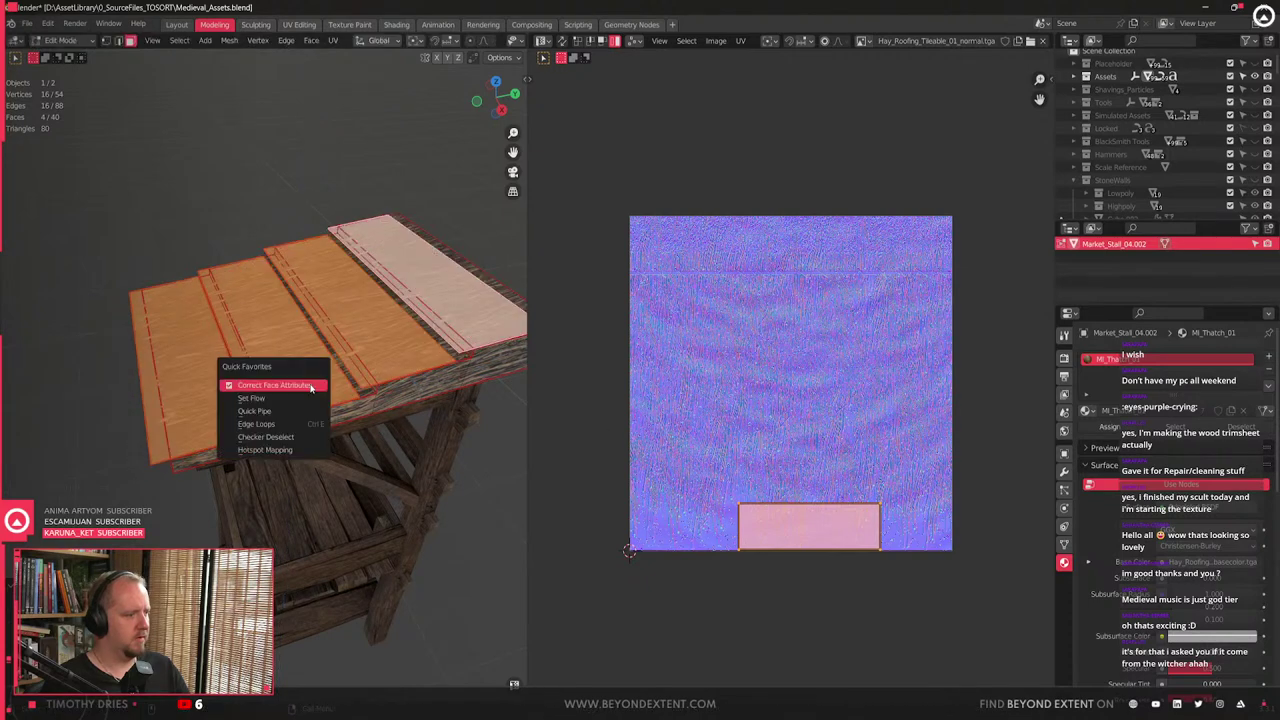
{"action": "left_click", "coordinate": [311, 387]}
{"action": "key", "text": "g"}
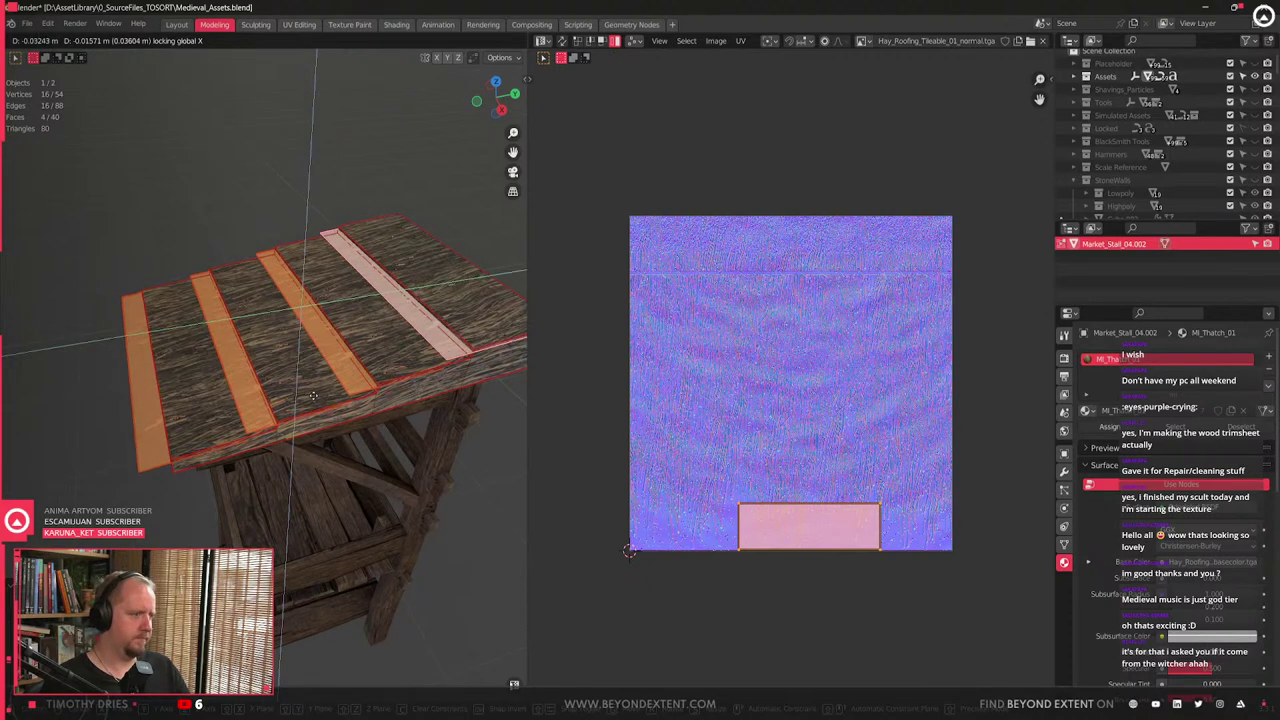
{"action": "left_click", "coordinate": [98, 421]}
- Add two loop cuts across the lowest duplicated thatch panel, parallel to its overhanging edge
{"action": "middle_click_drag", "start_coordinate": [98, 421], "coordinate": [400, 438]}
{"action": "left_click", "coordinate": [252, 370]}
{"action": "key", "text": "Tab"}
{"action": "key", "text": "Tab"}
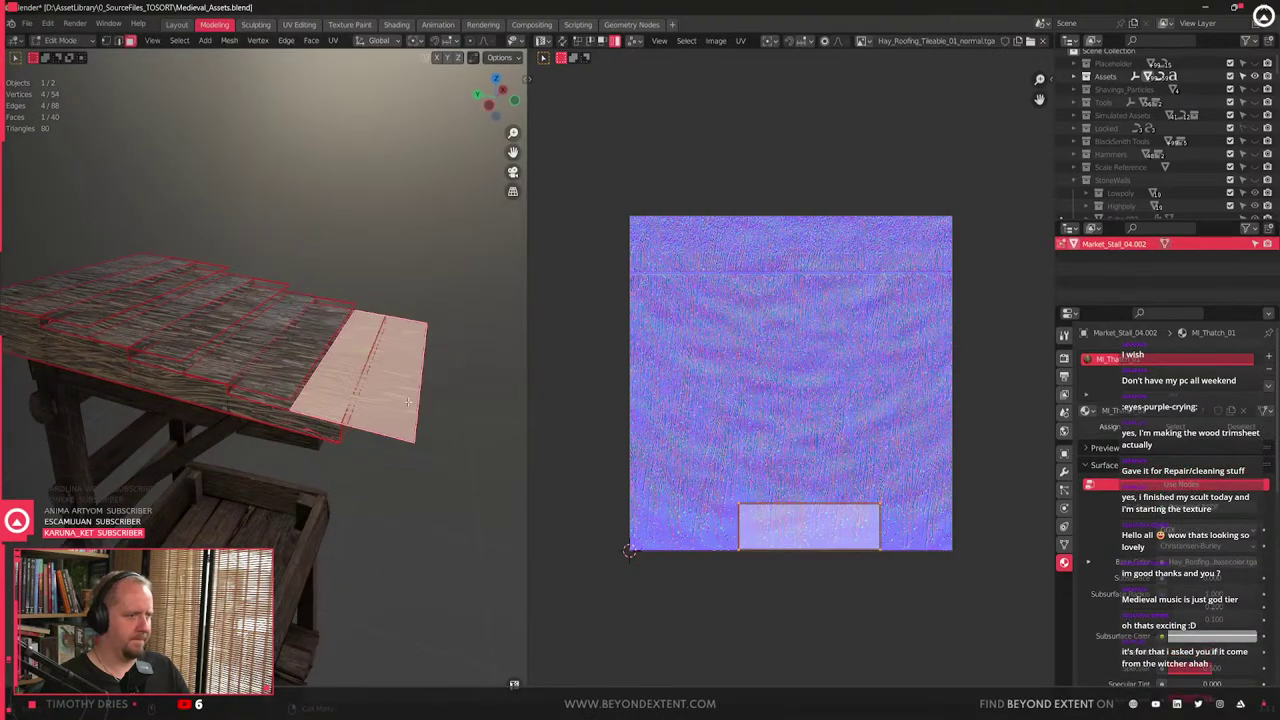
{"action": "left_click", "coordinate": [367, 407]}
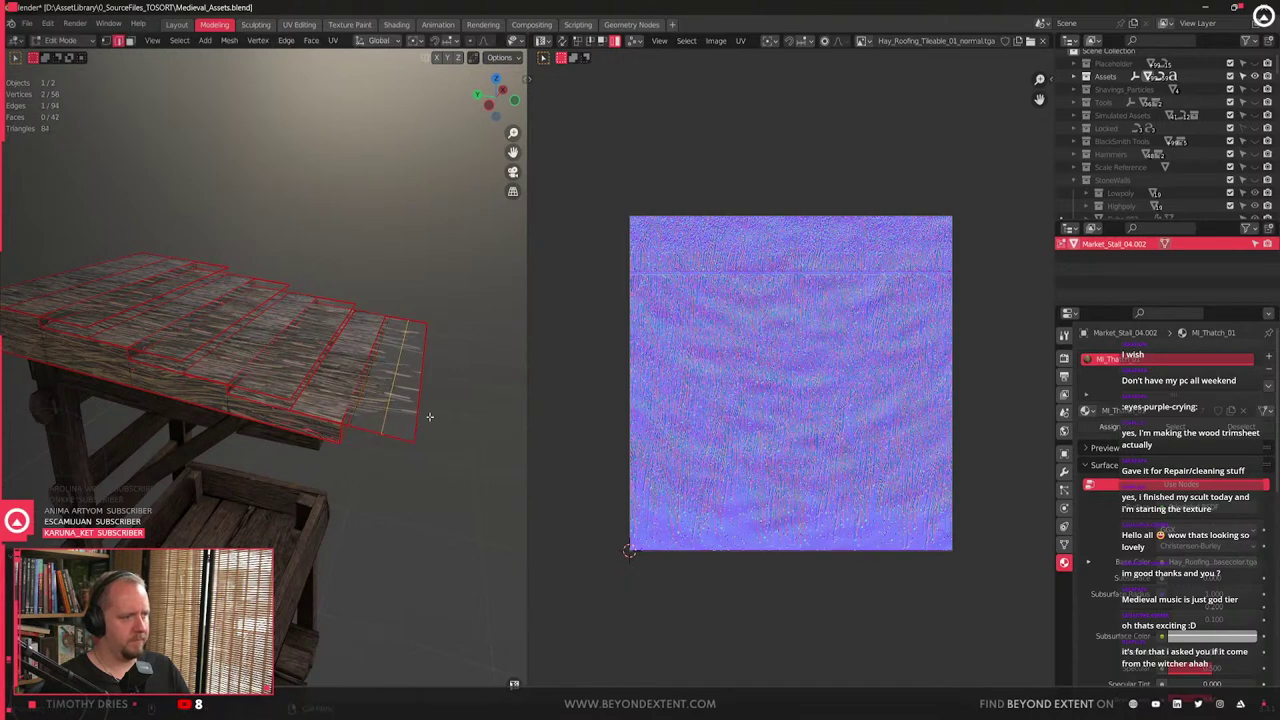
- Bend the lowest panel's outer edge downward in a smooth curve using proportional editing with X locked
{"action": "key", "text": "g"}
{"action": "key", "text": "y"}
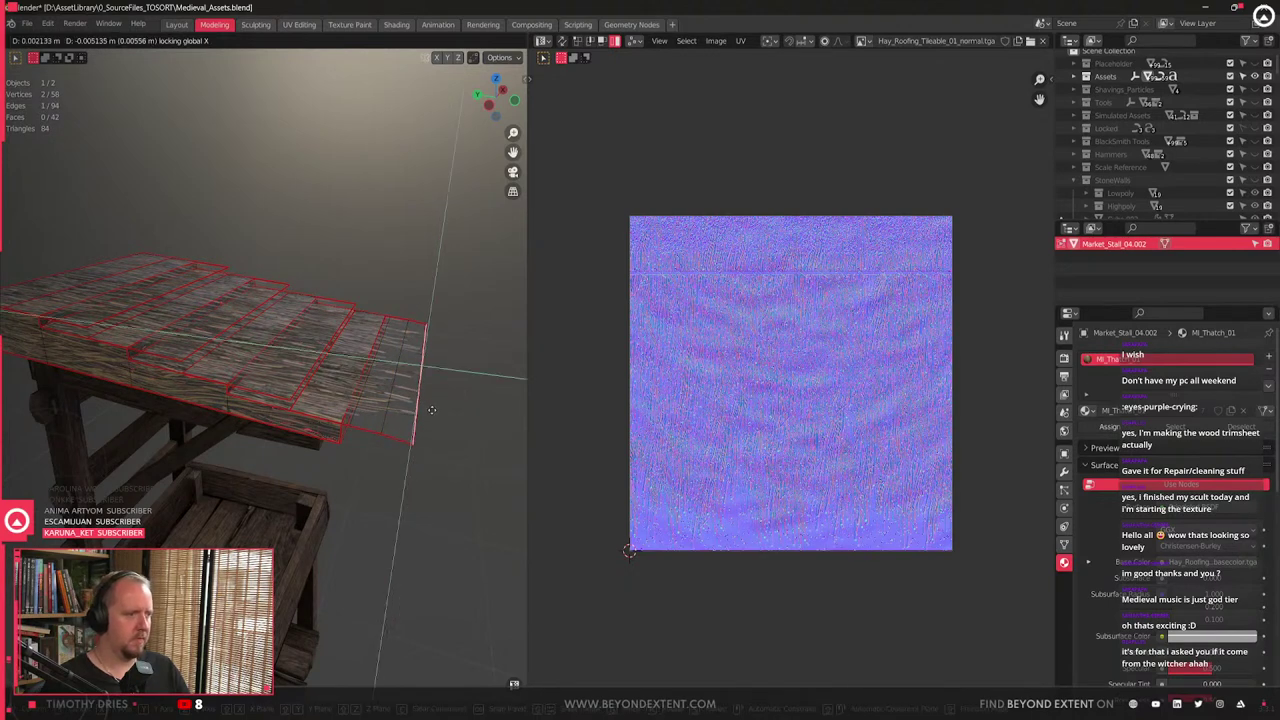
{"action": "left_click", "coordinate": [421, 426]}
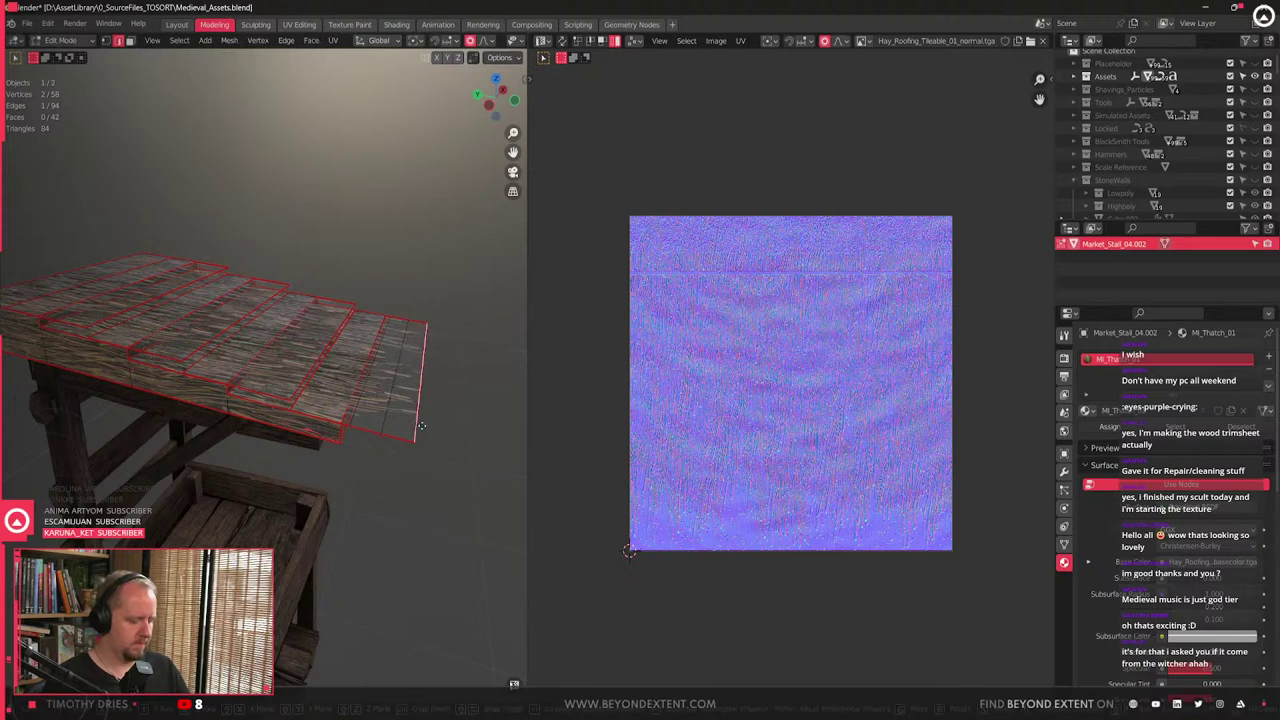
{"action": "key", "text": "g"}
{"action": "key", "text": "x"}
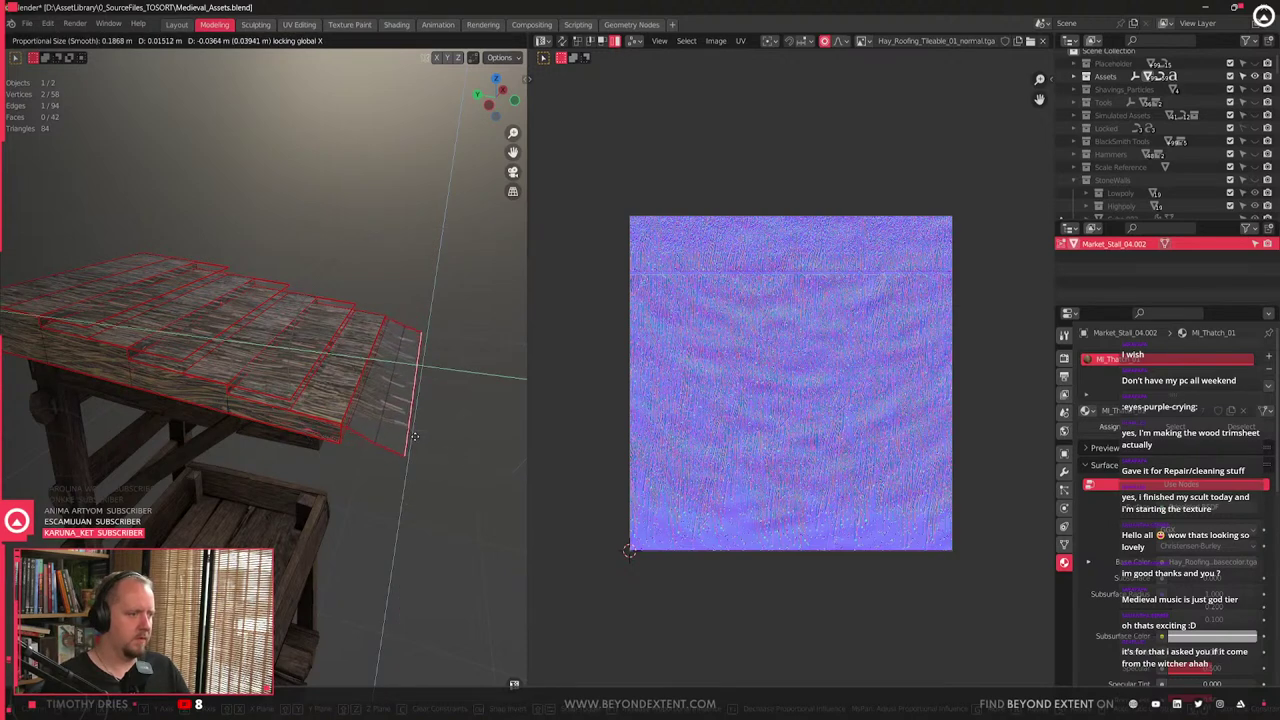
{"action": "scroll", "coordinate": [410, 440], "scroll_direction": "up", "scroll_amount": 4}
{"action": "left_click", "coordinate": [397, 449]}
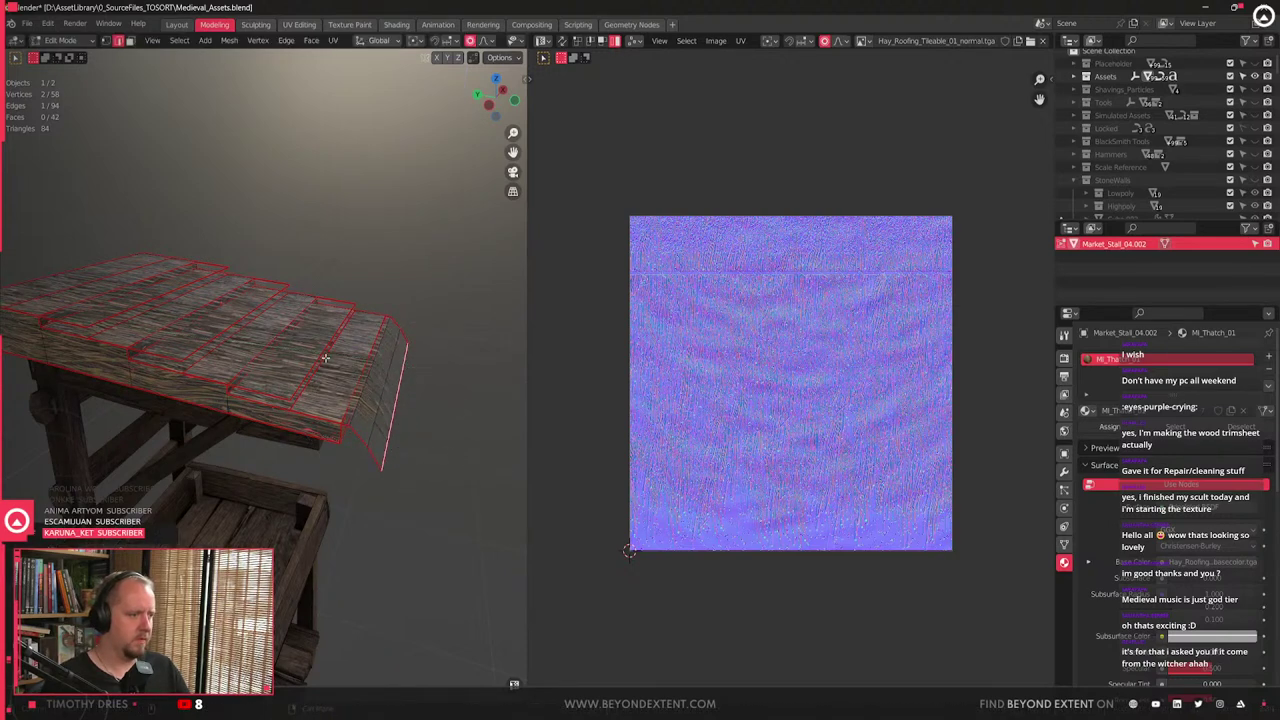
- Add two loop cuts across the second duplicated panel and bend its outer edge down with proportional editing
{"action": "left_click", "coordinate": [323, 352]}
{"action": "middle_click_drag", "start_coordinate": [323, 352], "coordinate": [380, 348]}
{"action": "scroll", "coordinate": [332, 348], "scroll_direction": "up", "scroll_amount": 3}
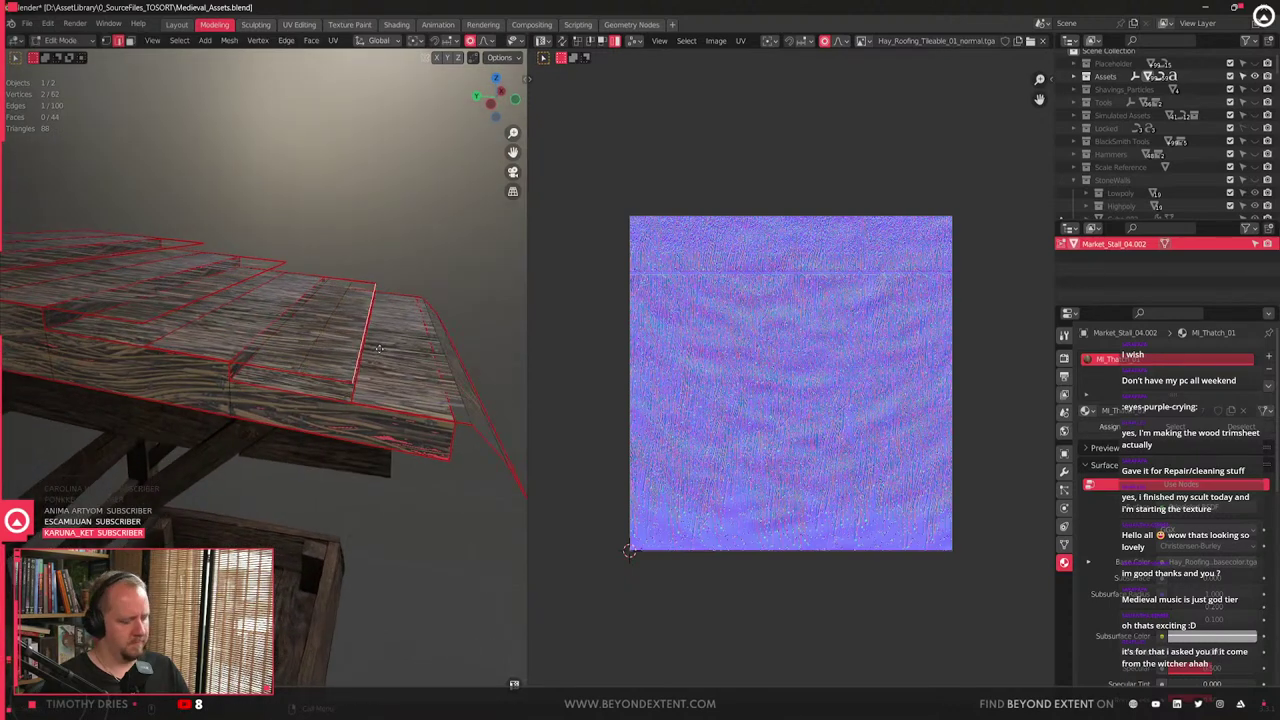
{"action": "key", "text": "g"}
{"action": "key", "text": "y"}
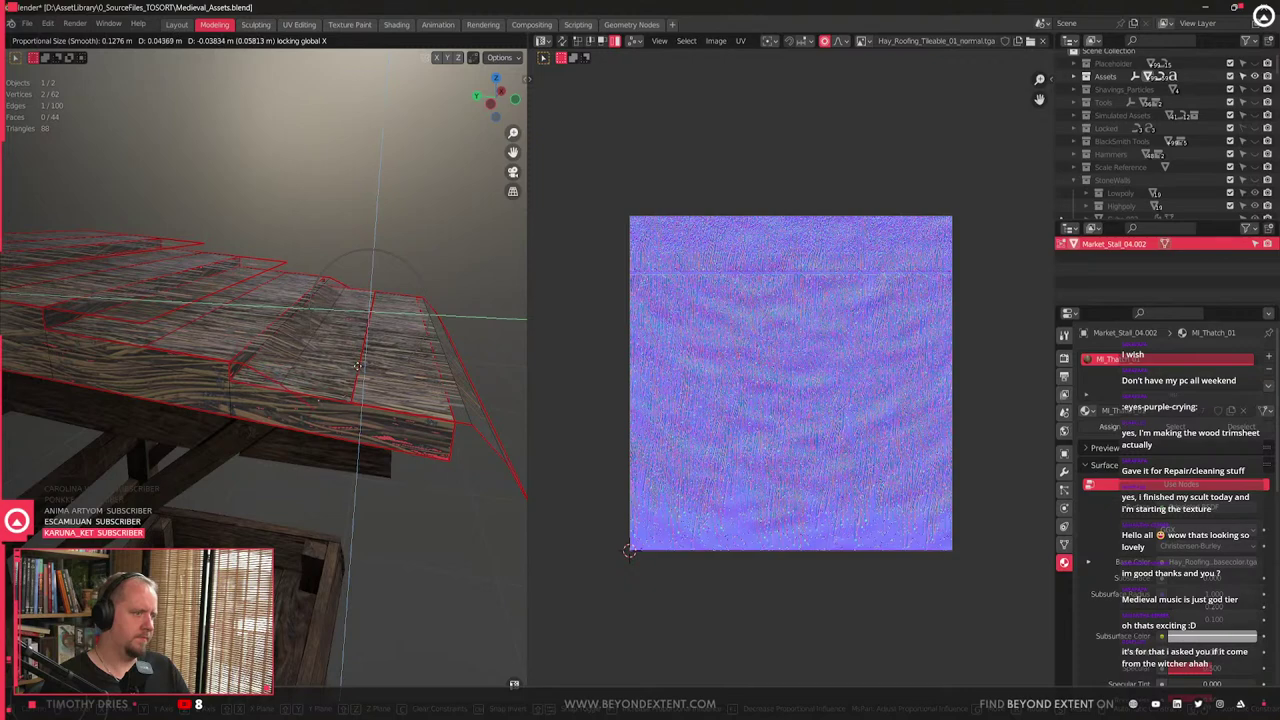
{"action": "left_click", "coordinate": [361, 355]}
{"action": "scroll", "coordinate": [350, 358], "scroll_direction": "down", "scroll_amount": 5}
{"action": "middle_click_drag", "start_coordinate": [345, 360], "coordinate": [230, 355]}
{"action": "key", "text": "Tab"}
{"action": "scroll", "coordinate": [277, 435], "scroll_direction": "up", "scroll_amount": 3}
{"action": "scroll", "coordinate": [355, 432], "scroll_direction": "down", "scroll_amount": 4}
{"action": "key", "text": "Tab"}
- Select all four duplicated thatch panels with their linked faces and raise them along Z well clear of the slab
{"action": "left_click", "coordinate": [230, 355]}
{"action": "left_click", "coordinate": [195, 360]}
{"action": "left_click", "coordinate": [280, 342], "text": "shift"}
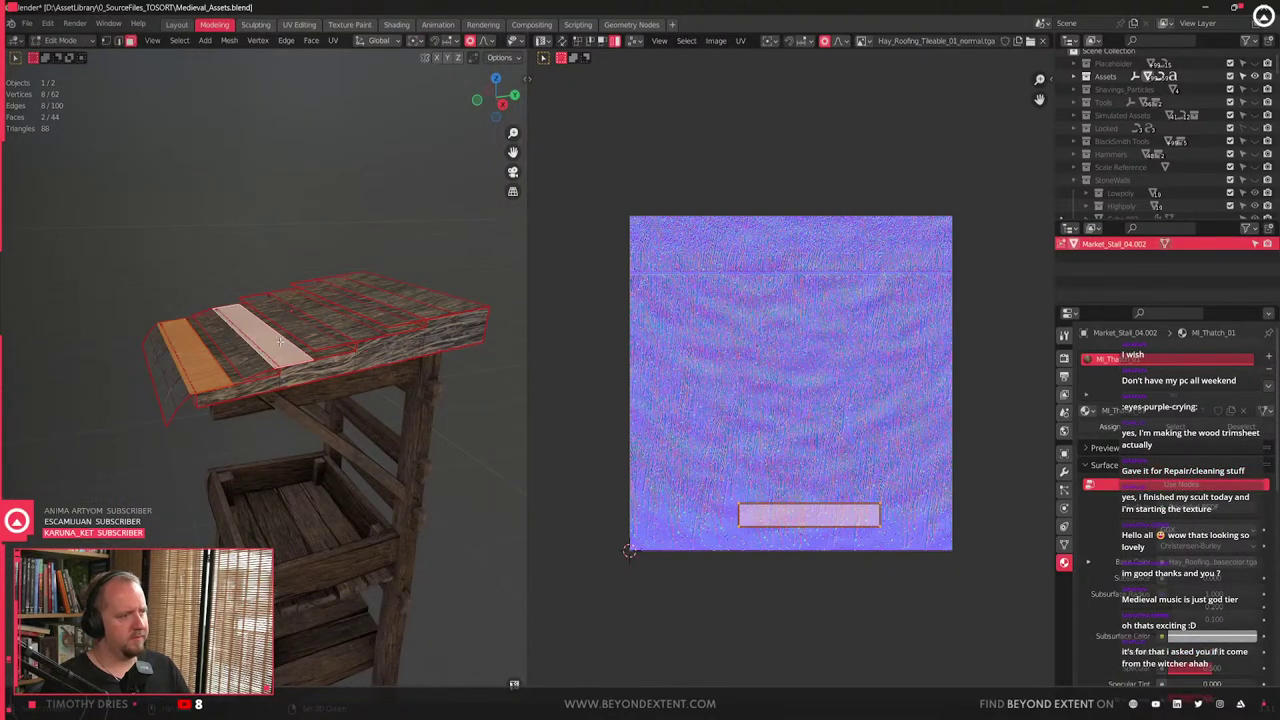
{"action": "left_click", "coordinate": [333, 319], "text": "shift"}
{"action": "left_click", "coordinate": [388, 299], "text": "shift"}
{"action": "key", "text": "ctrl+l"}
{"action": "key", "text": "g"}
{"action": "key", "text": "z"}
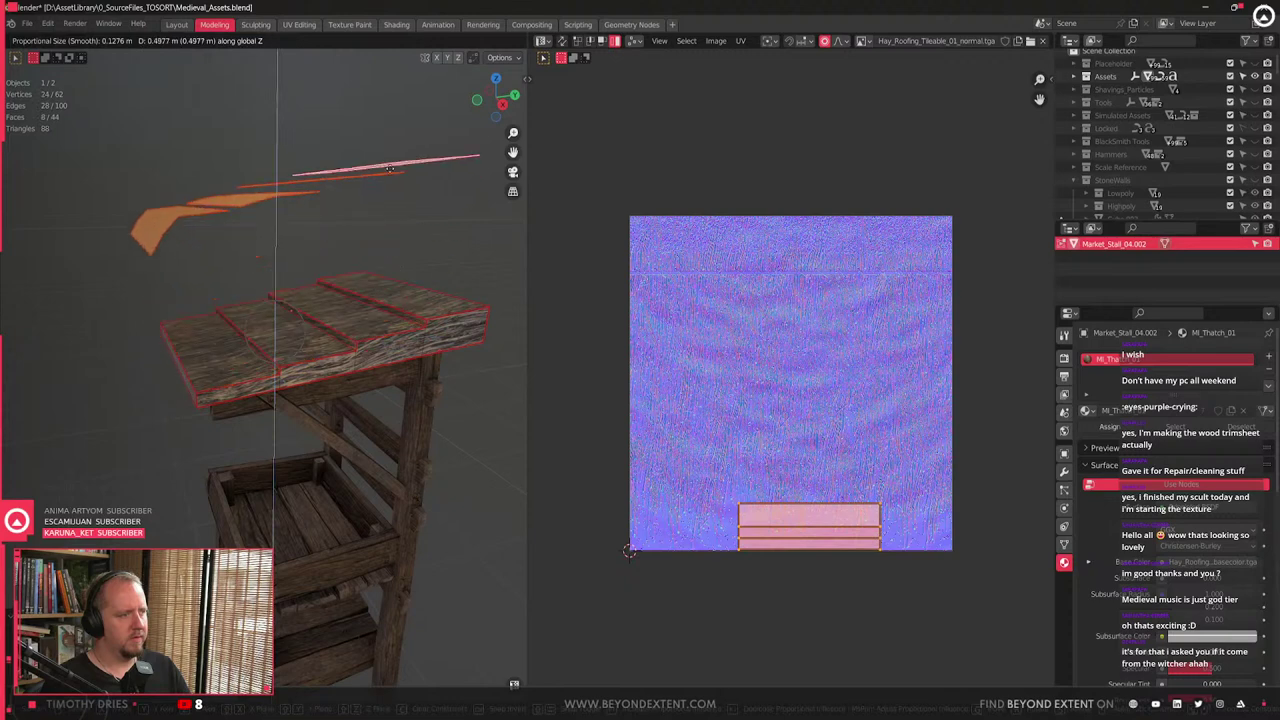
{"action": "left_click", "coordinate": [375, 125]}
- Add a loop cut through the middle of the thatch slab, running from its front to its back
{"action": "middle_click_drag", "start_coordinate": [193, 384], "coordinate": [251, 357]}
{"action": "key", "text": "ctrl+r"}
{"action": "left_click", "coordinate": [260, 356]}
{"action": "middle_click_drag", "start_coordinate": [323, 377], "coordinate": [290, 352]}
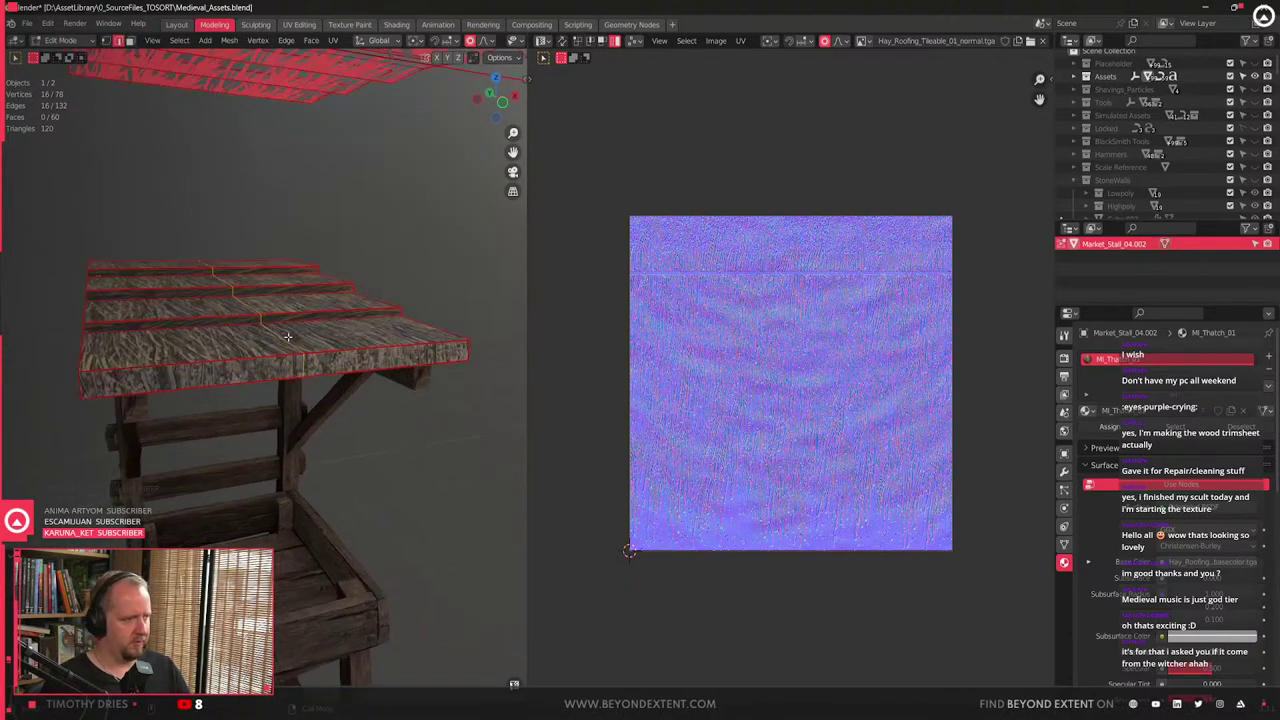
{"action": "scroll", "coordinate": [285, 345], "scroll_direction": "up", "scroll_amount": 3}
- Select the upper vertices along the slab's centre line and raise them along Z to form a ridge
{"action": "middle_click_drag", "start_coordinate": [240, 312], "coordinate": [197, 263]}
{"action": "key", "text": "1"}
{"action": "key", "text": "shift+z"}
{"action": "left_click_drag", "start_coordinate": [214, 242], "coordinate": [287, 322]}
{"action": "middle_click_drag", "start_coordinate": [287, 322], "coordinate": [267, 306]}
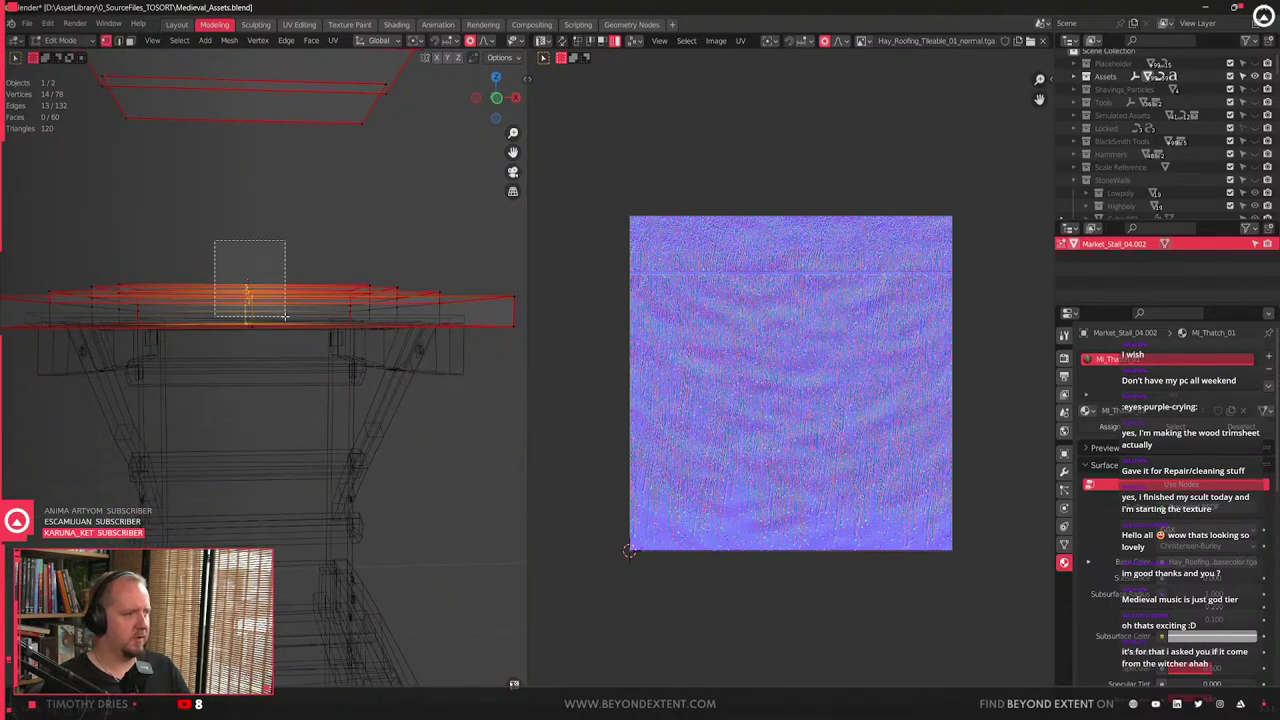
{"action": "left_click_drag", "start_coordinate": [285, 317], "coordinate": [288, 326]}
{"action": "key", "text": "shift+z"}
{"action": "middle_click_drag", "start_coordinate": [291, 337], "coordinate": [312, 388]}
{"action": "key", "text": "g"}
{"action": "key", "text": "z"}
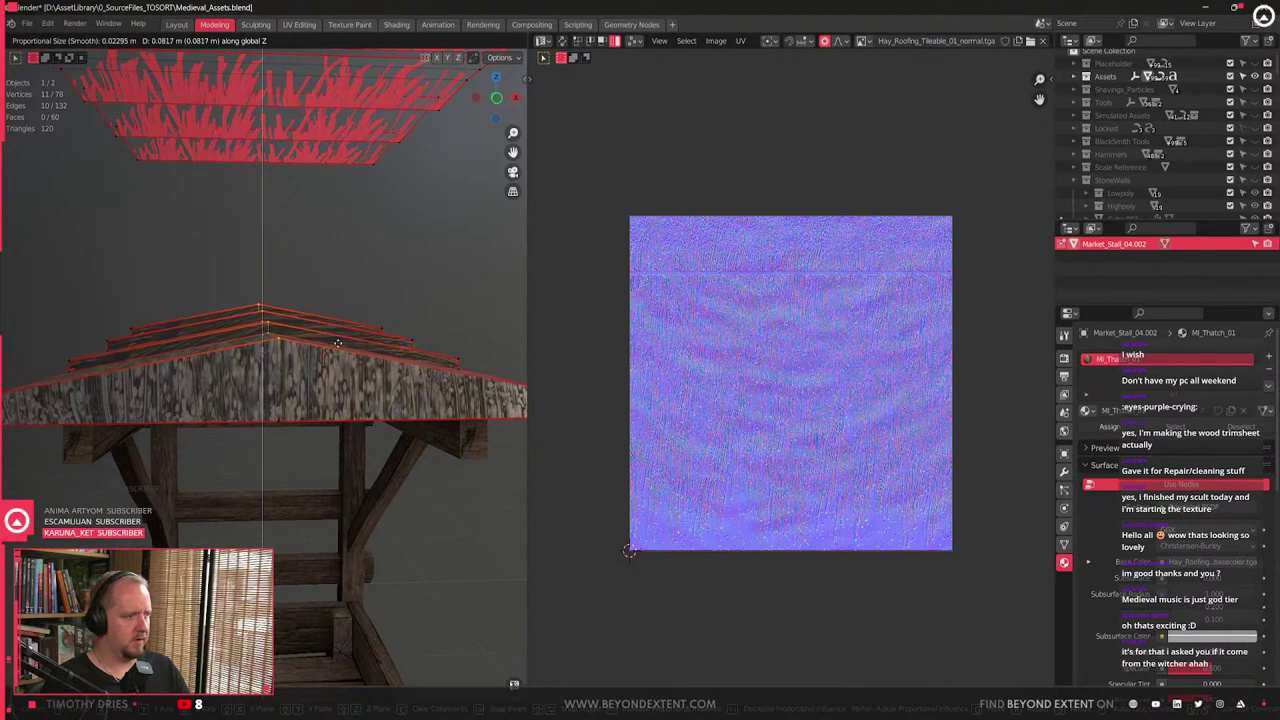
{"action": "left_click", "coordinate": [326, 357]}
- Bevel the ridge edge loop widely across the thatch slab to form sloped segments on both sides
{"action": "scroll", "coordinate": [322, 359], "scroll_direction": "down", "scroll_amount": 4}
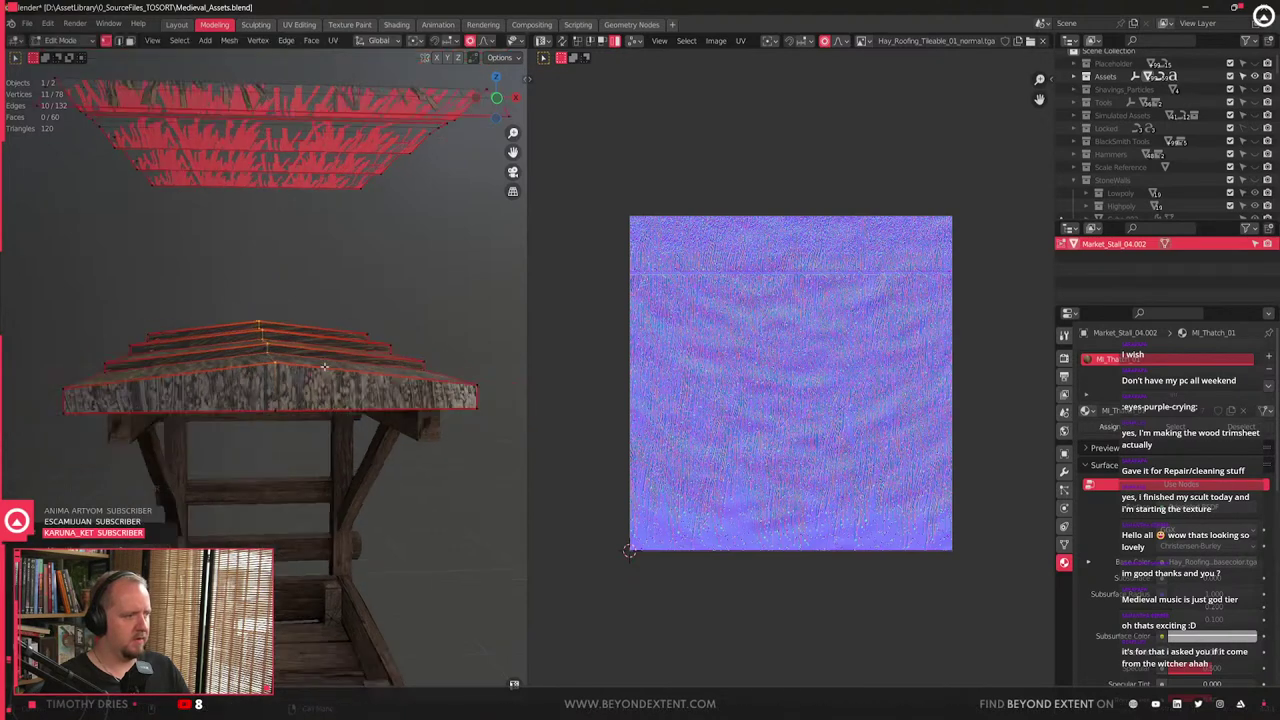
{"action": "middle_click_drag", "start_coordinate": [305, 371], "coordinate": [289, 405]}
{"action": "key", "text": "2"}
{"action": "left_click", "coordinate": [266, 347]}
{"action": "key", "text": "ctrl+b"}
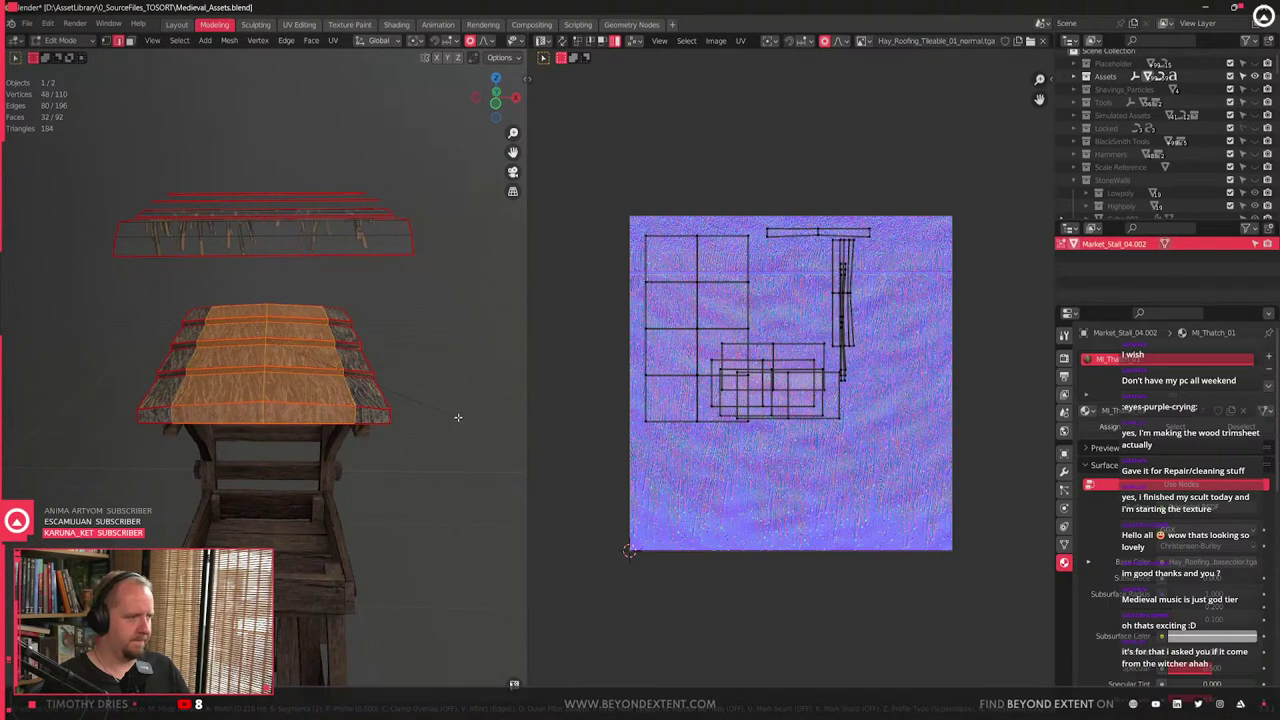
{"action": "left_click", "coordinate": [446, 417]}
- Select the vertices at one side end of the thatch slab, flatten them along Z and lower them about 0.035 m
{"action": "middle_click_drag", "start_coordinate": [446, 417], "coordinate": [408, 379]}
{"action": "key", "text": "1"}
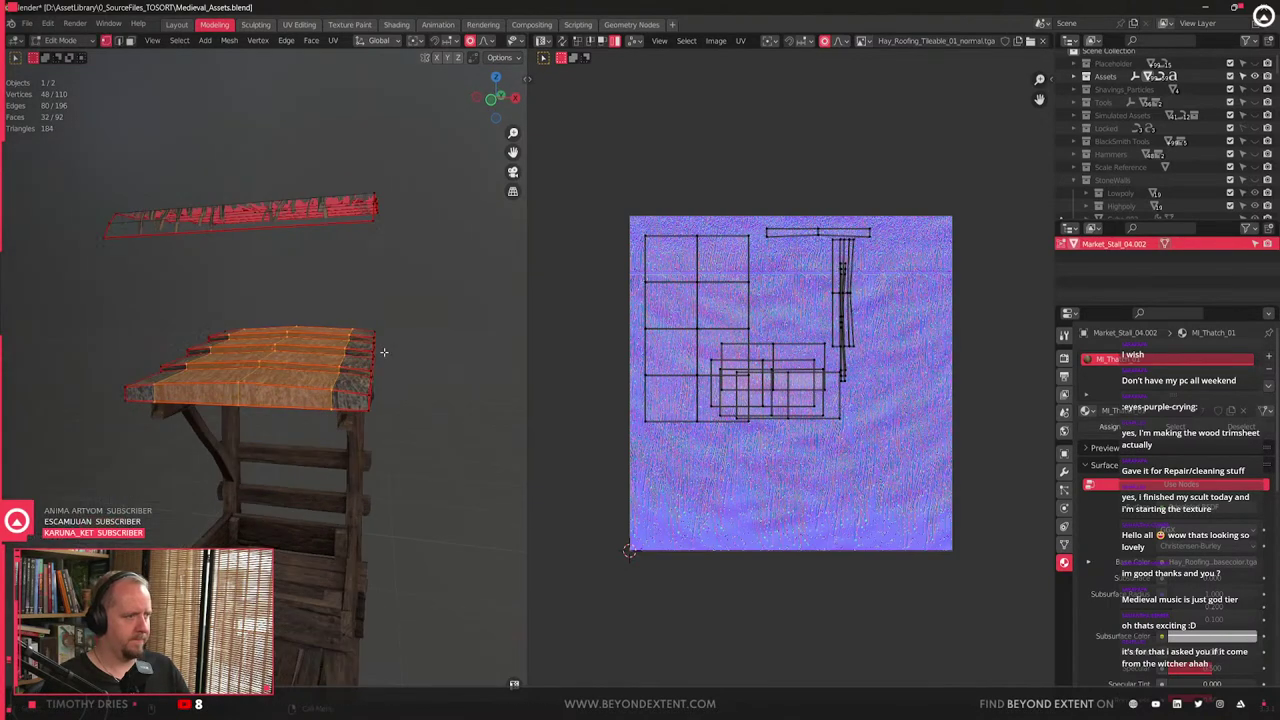
{"action": "key", "text": "shift+z"}
{"action": "left_click_drag", "start_coordinate": [365, 326], "coordinate": [426, 469]}
{"action": "key", "text": "shift+z"}
{"action": "key", "text": "s"}
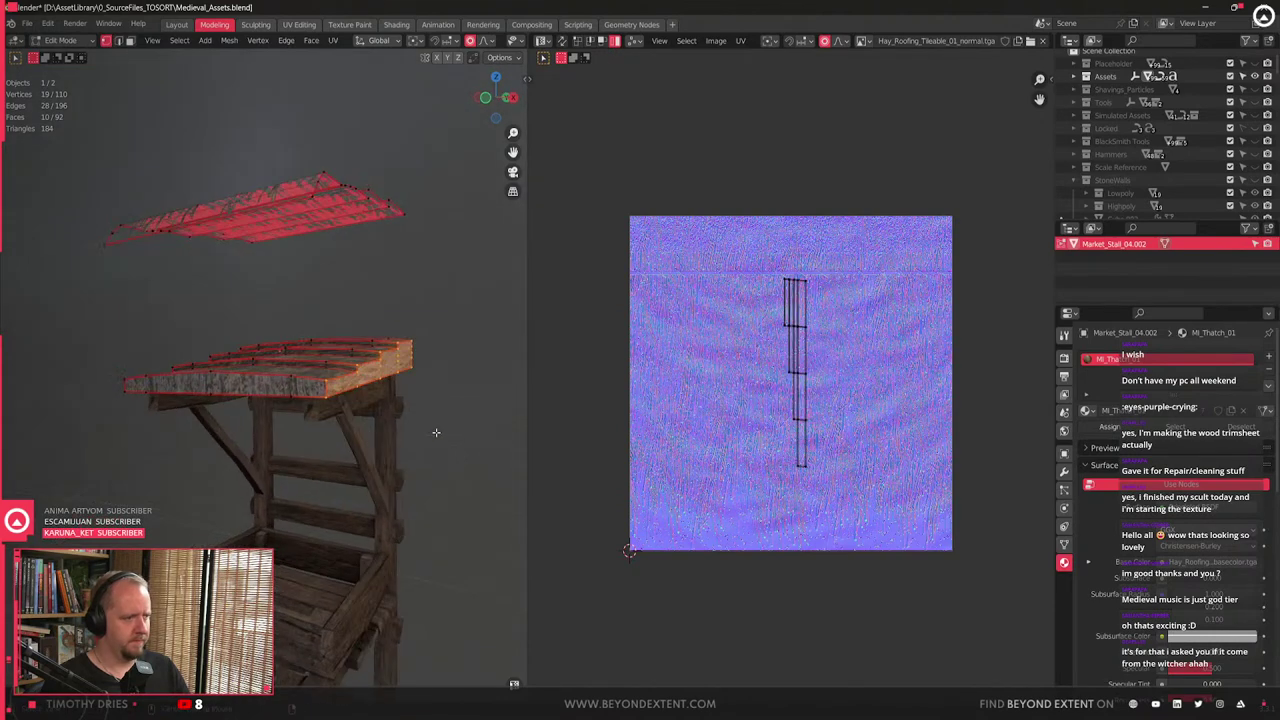
{"action": "key", "text": "z"}
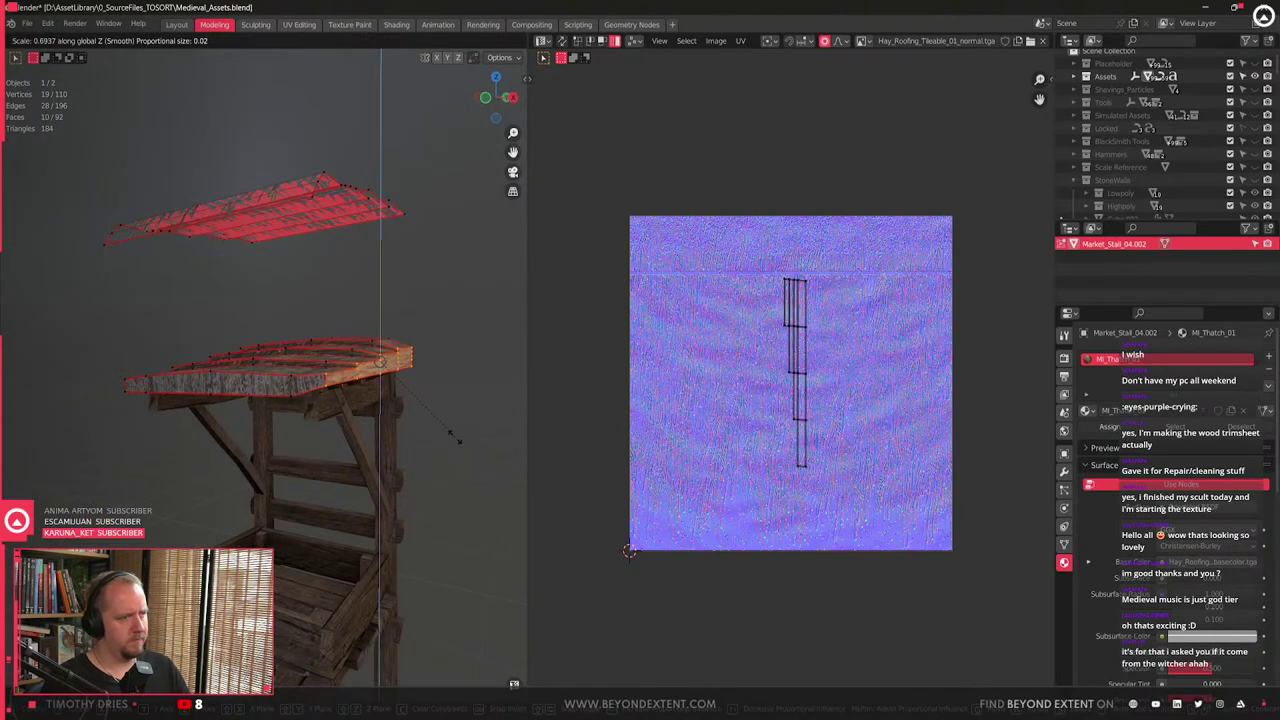
{"action": "key", "text": "g"}
{"action": "key", "text": "z"}
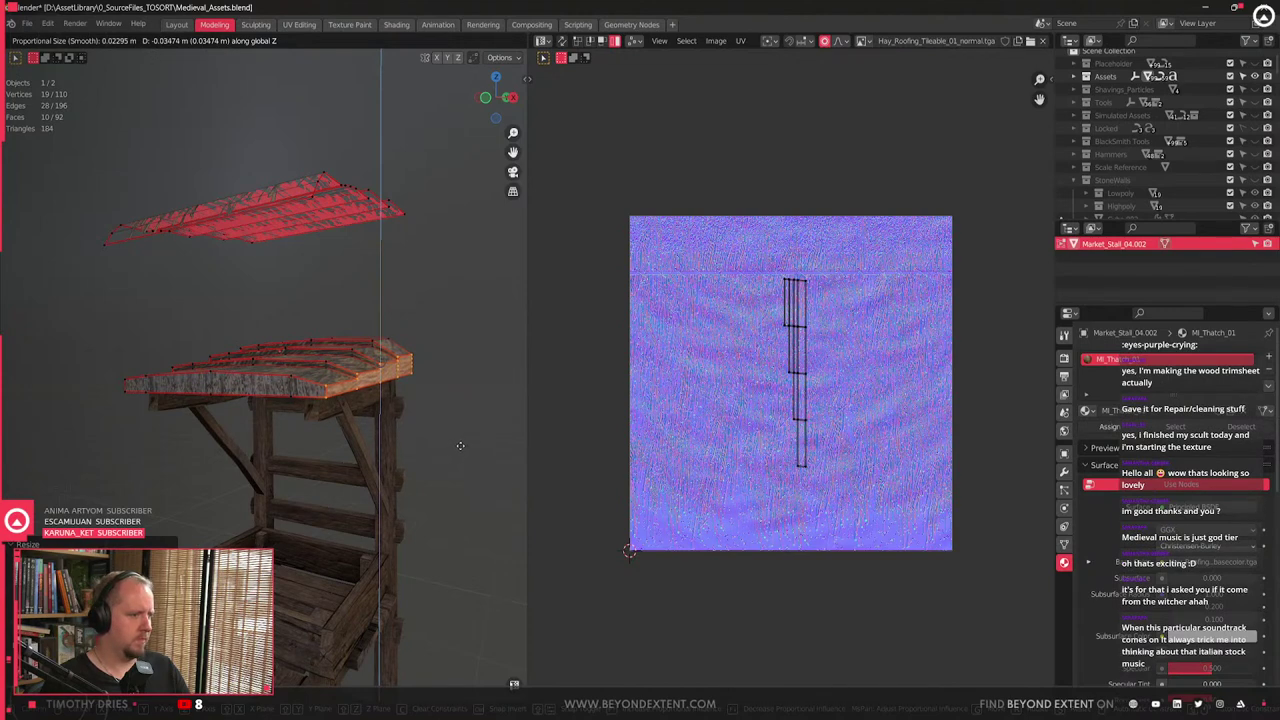
{"action": "left_click", "coordinate": [460, 445]}
- Select the vertices at the slab's opposite side end, flatten them along Z and lower them about 0.025 m
{"action": "middle_click_drag", "start_coordinate": [460, 445], "coordinate": [310, 433]}
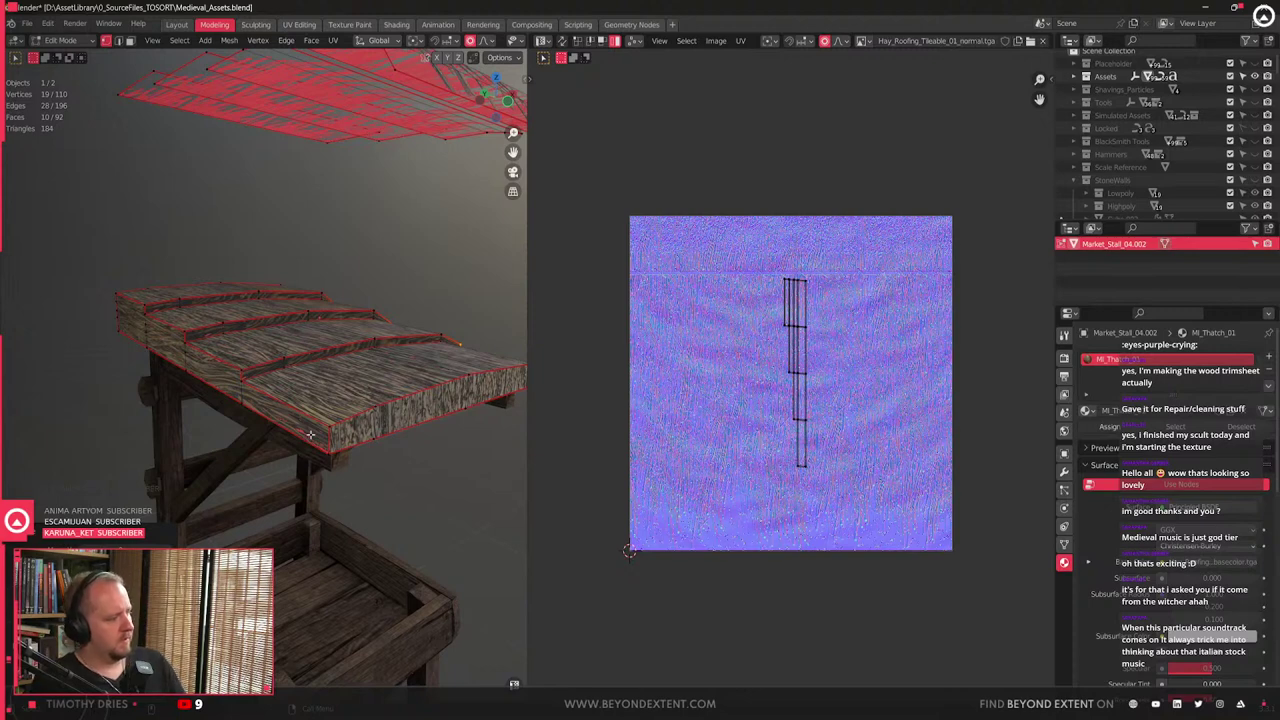
{"action": "middle_click_drag", "start_coordinate": [339, 434], "coordinate": [120, 337]}
{"action": "key", "text": "shift+z"}
{"action": "mouse_move", "coordinate": [123, 279]}
{"action": "left_mouse_down"}
{"action": "mouse_move", "coordinate": [206, 470]}
{"action": "mouse_move", "coordinate": [219, 470]}
{"action": "left_mouse_up"}
{"action": "mouse_move", "coordinate": [222, 425]}
{"action": "middle_mouse_down"}
{"action": "mouse_move", "coordinate": [257, 404]}
{"action": "mouse_move", "coordinate": [349, 414]}
{"action": "mouse_move", "coordinate": [354, 401]}
{"action": "mouse_move", "coordinate": [423, 389]}
{"action": "mouse_move", "coordinate": [400, 380]}
{"action": "mouse_move", "coordinate": [384, 385]}
{"action": "mouse_move", "coordinate": [523, 446]}
{"action": "middle_mouse_up"}
{"action": "scroll", "coordinate": [320, 402], "scroll_direction": "down", "scroll_amount": 2}
{"action": "key", "text": "shift+z"}
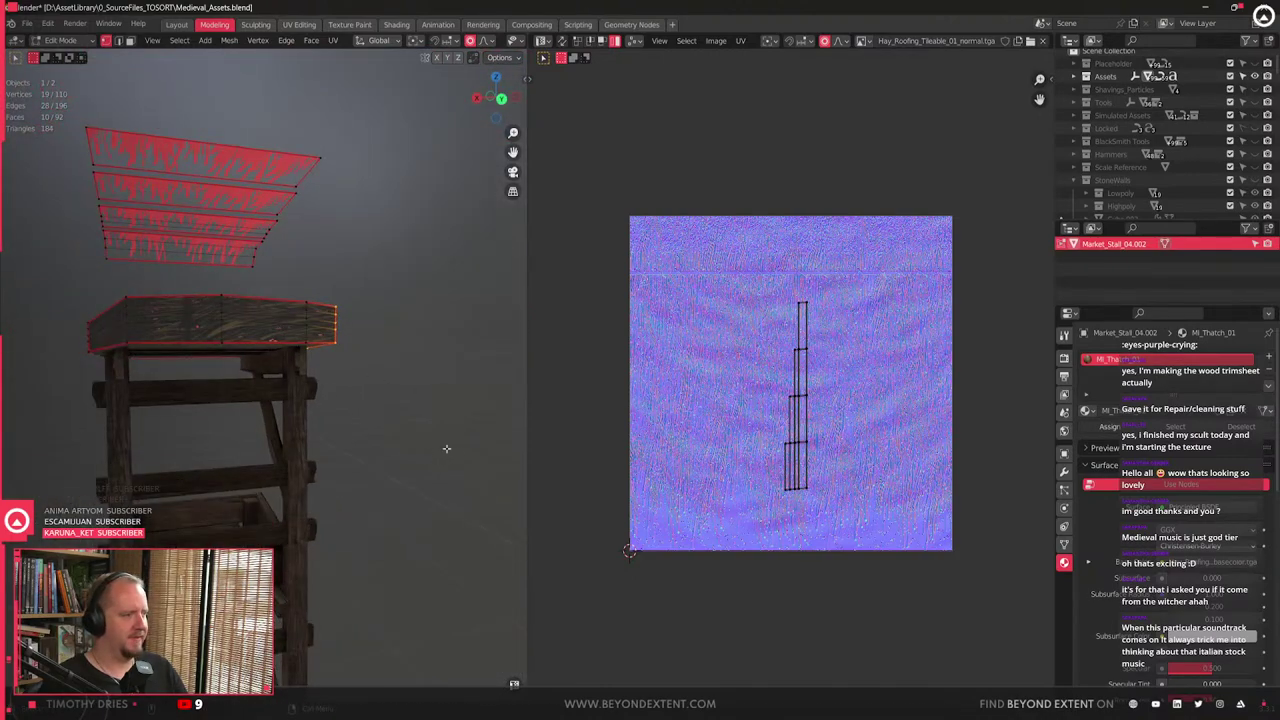
{"action": "key", "text": "s"}
{"action": "key", "text": "z"}
{"action": "left_click", "coordinate": [396, 410]}
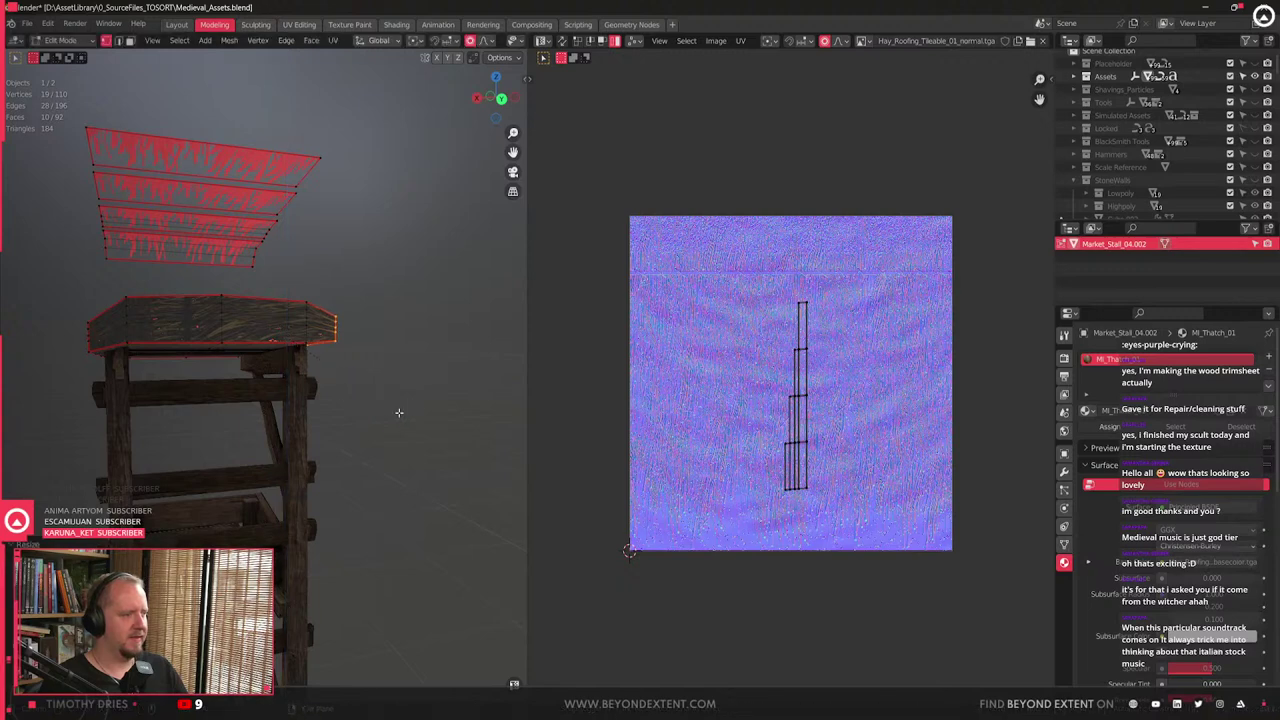
{"action": "key", "text": "g"}
{"action": "key", "text": "z"}
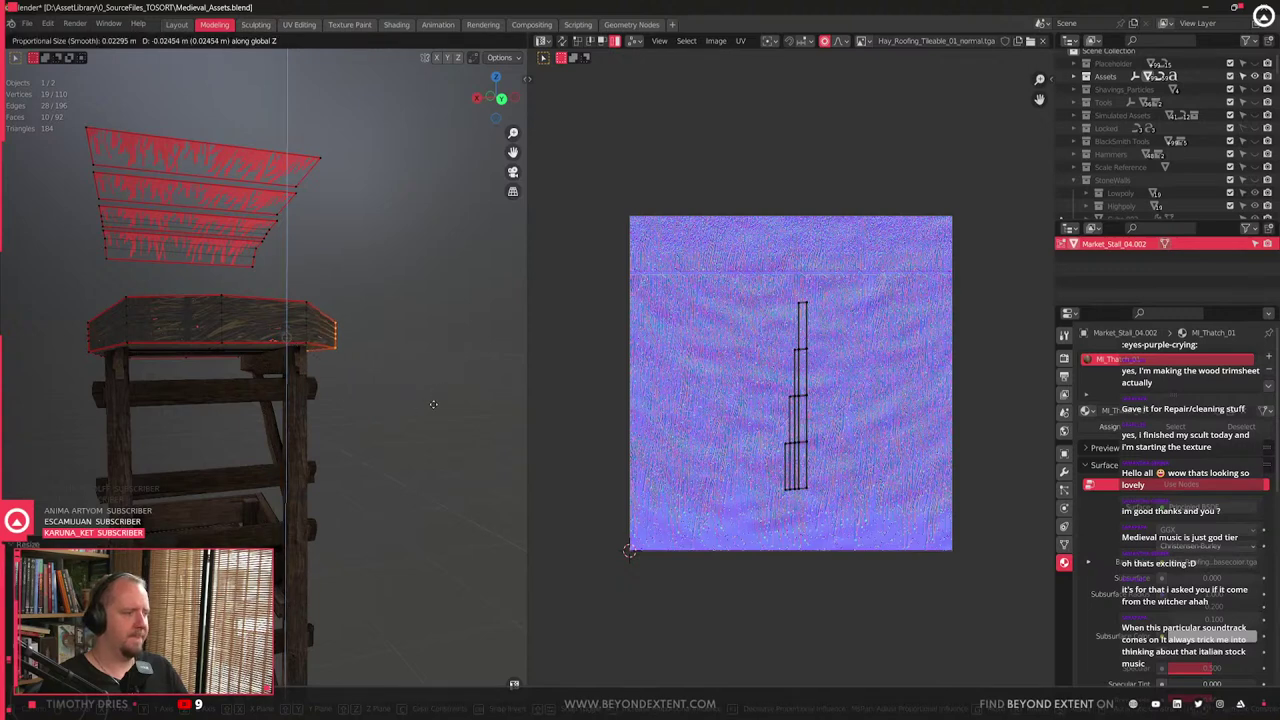
{"action": "left_click", "coordinate": [433, 404]}
- Select the slab's central edge loop and move it slightly upward
{"action": "left_click", "coordinate": [222, 313]}
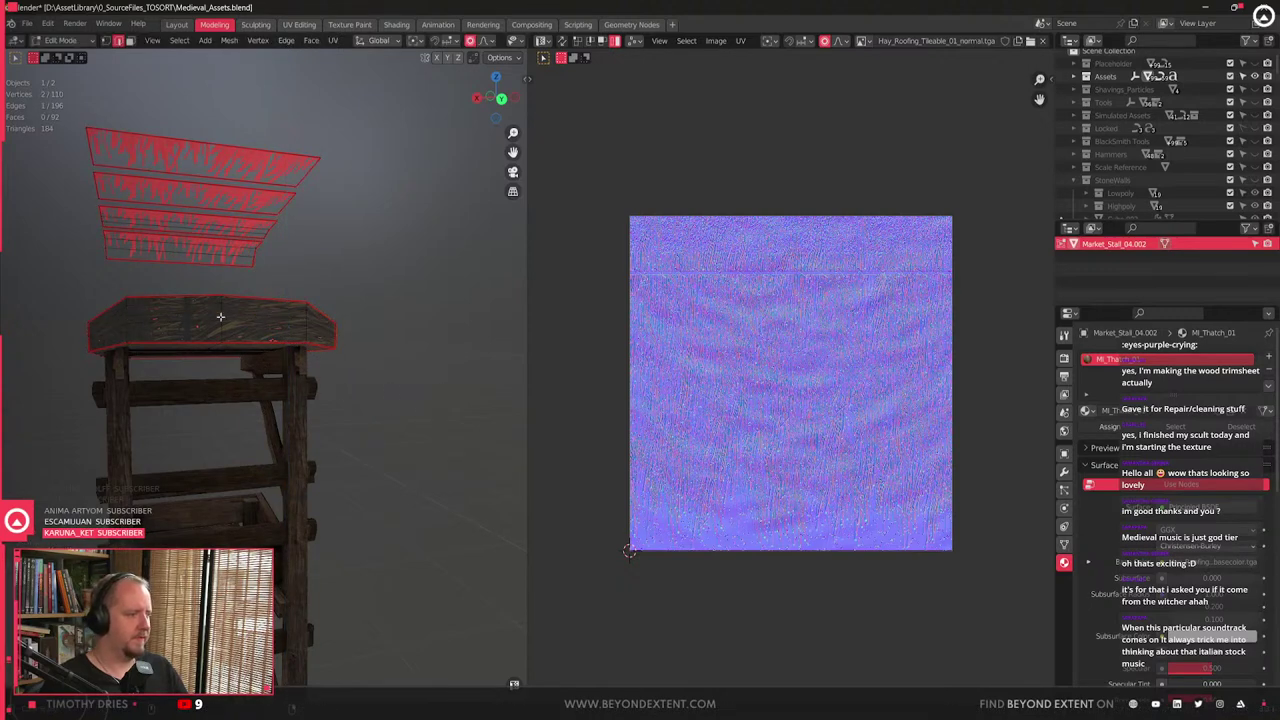
{"action": "left_click", "coordinate": [221, 317], "text": "alt"}
{"action": "key", "text": "g"}
{"action": "left_click", "coordinate": [244, 298]}
- Add a front-to-back loop cut on each outer side of the thatch slab
{"action": "middle_click_drag", "start_coordinate": [244, 298], "coordinate": [275, 366]}
{"action": "key", "text": "l"}
{"action": "key", "text": "ctrl+r"}
{"action": "left_click", "coordinate": [270, 370]}
{"action": "right_click", "coordinate": [270, 370]}
{"action": "key", "text": "ctrl+r"}
{"action": "key", "text": "e"}
{"action": "left_click", "coordinate": [301, 363]}
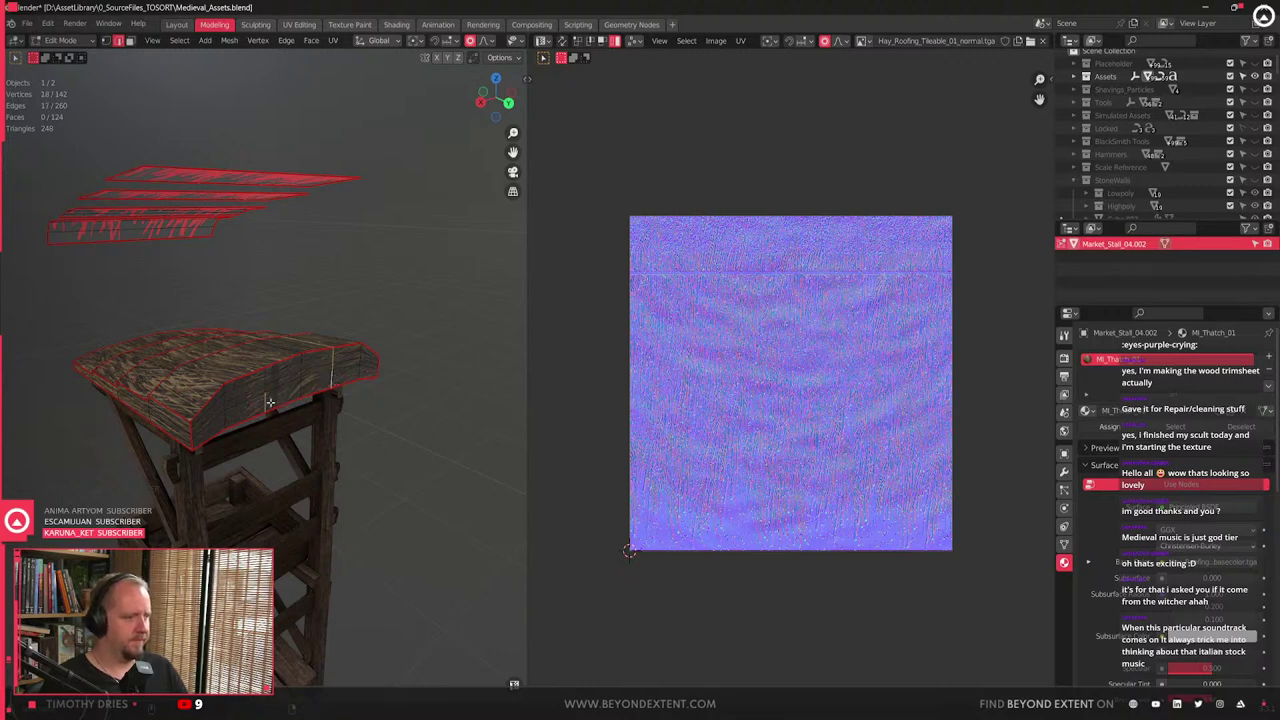
- Move the added edge loops along Z to round the roof's arch
{"action": "scroll", "coordinate": [263, 402], "scroll_direction": "up", "scroll_amount": 4}
{"action": "key", "text": "g"}
{"action": "key", "text": "z"}
{"action": "middle_click_drag", "start_coordinate": [263, 402], "coordinate": [237, 374]}
{"action": "left_click", "coordinate": [282, 384]}
{"action": "scroll", "coordinate": [282, 384], "scroll_direction": "down", "scroll_amount": 3}
{"action": "key", "text": "Tab"}
{"action": "scroll", "coordinate": [200, 486], "scroll_direction": "up", "scroll_amount": 5}
{"action": "key", "text": "Tab"}
- Slant the risers between the thatch tiers by moving their upper edges along Y
{"action": "middle_click_drag", "start_coordinate": [285, 423], "coordinate": [276, 432]}
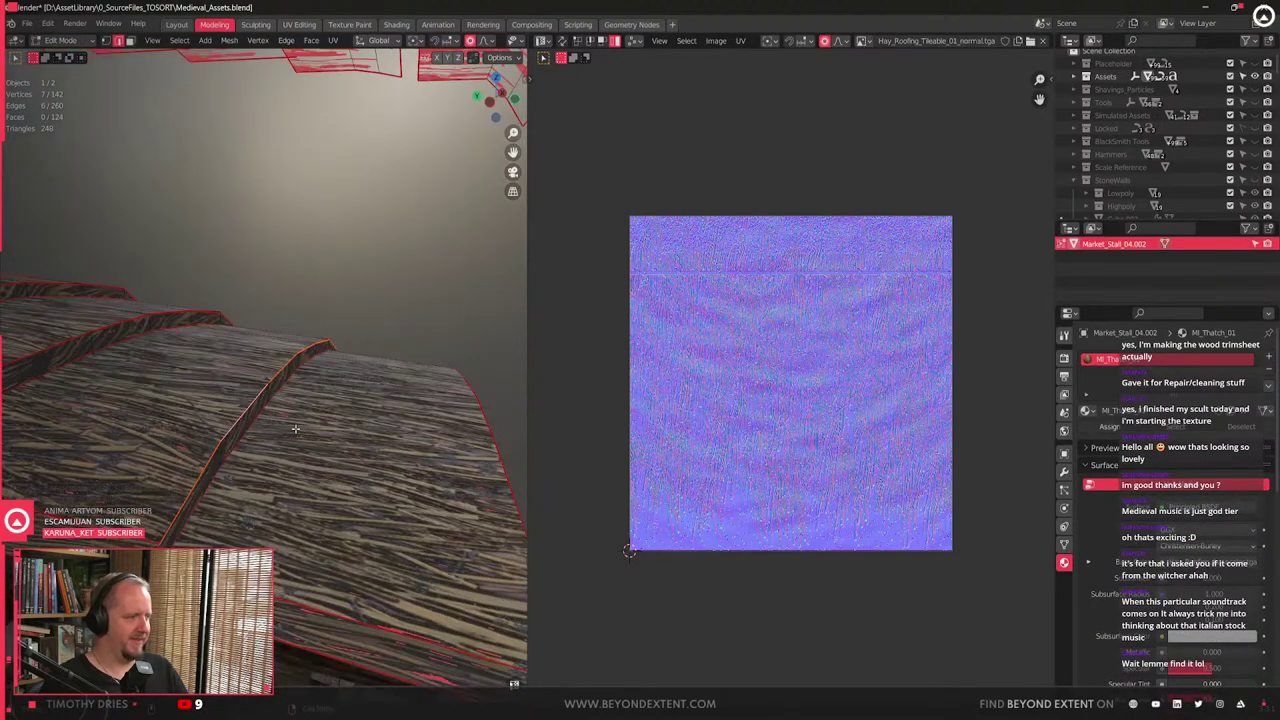
{"action": "key", "text": "g"}
{"action": "key", "text": "y"}
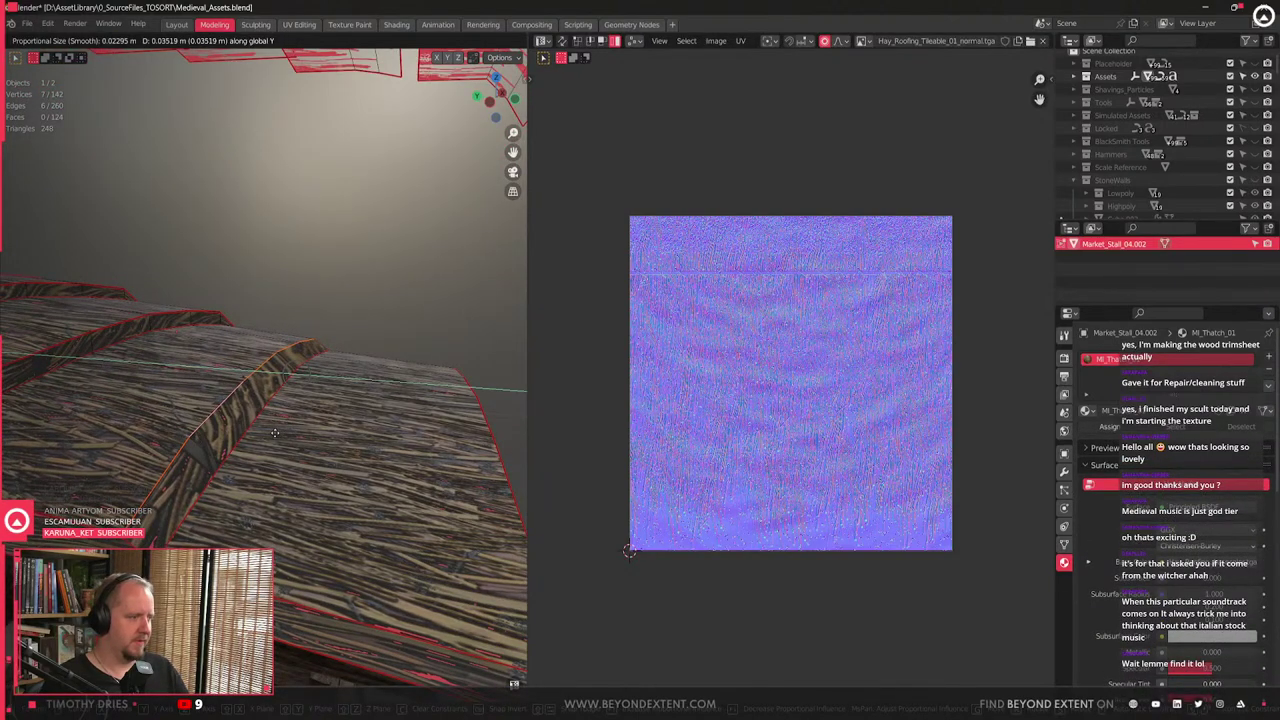
{"action": "left_click", "coordinate": [240, 424]}
{"action": "middle_click_drag", "start_coordinate": [205, 405], "coordinate": [264, 410], "text": "shift"}
{"action": "left_click", "coordinate": [242, 397]}
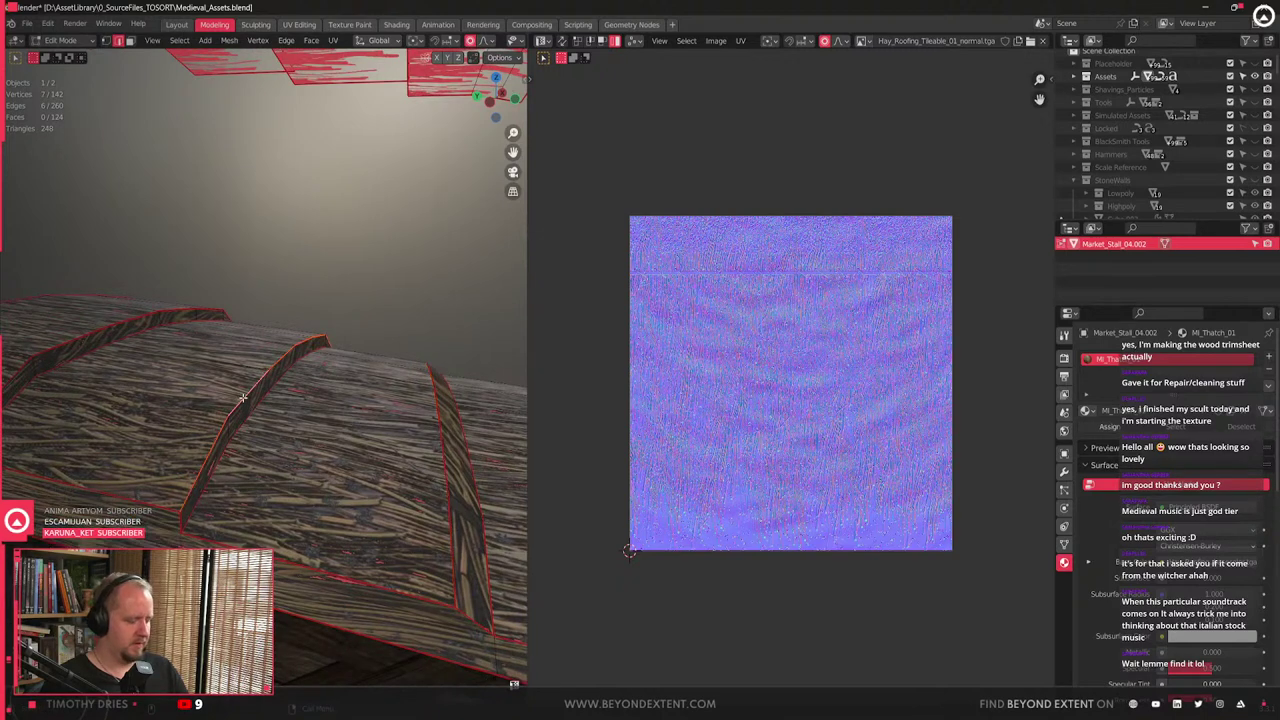
{"action": "key", "text": "g"}
{"action": "key", "text": "y"}
{"action": "left_click", "coordinate": [229, 398]}
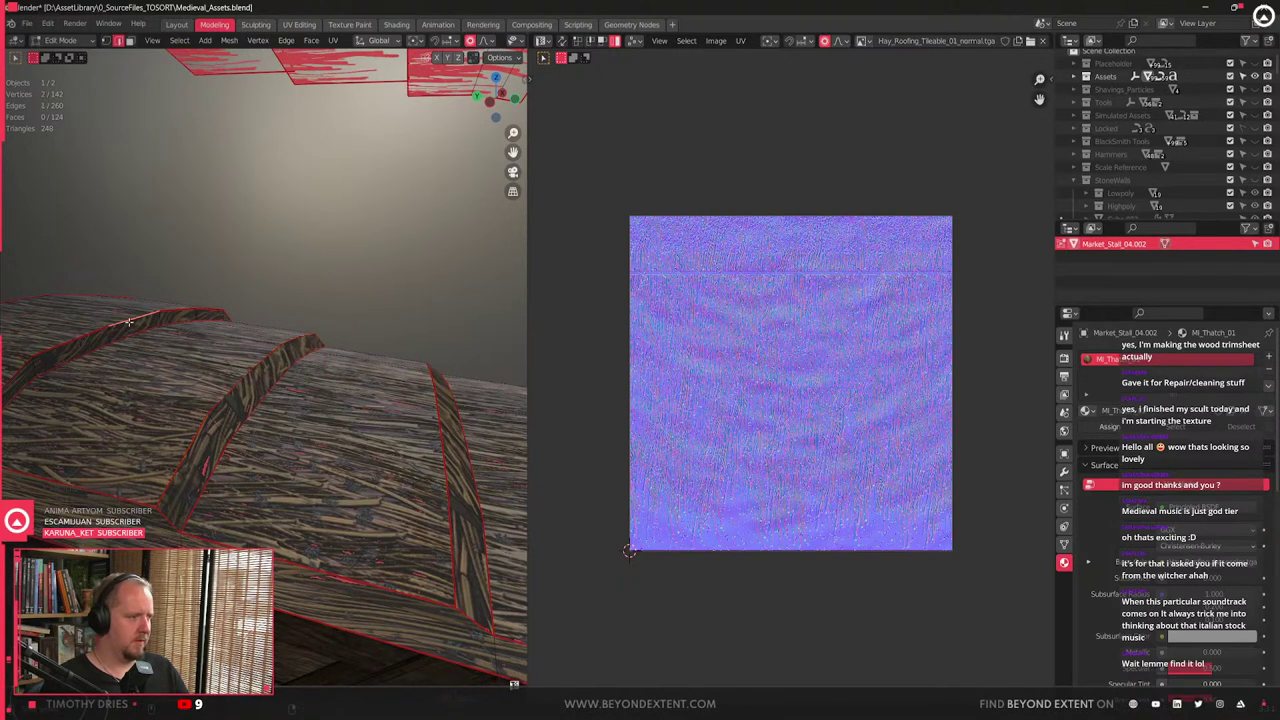
- Select all linked faces of the three riser strips between the thatch tiers
{"action": "key", "text": "3"}
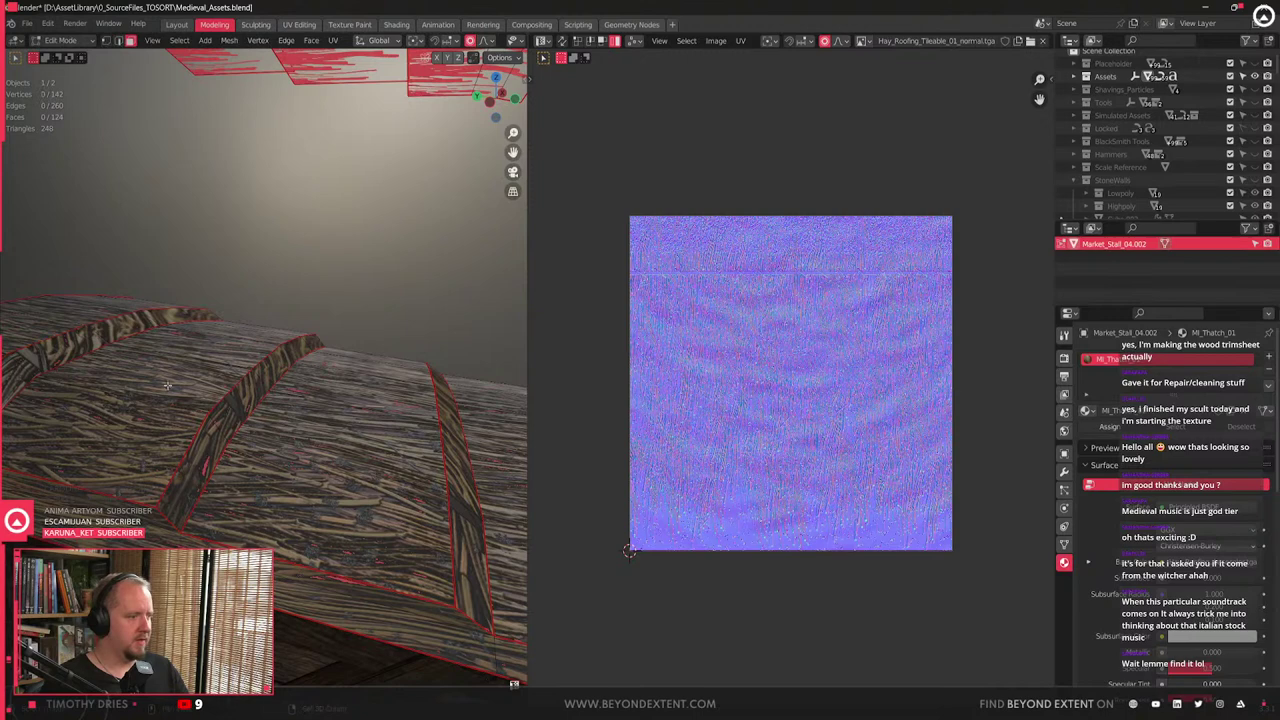
{"action": "left_click", "coordinate": [458, 467], "text": "shift"}
{"action": "left_click", "coordinate": [215, 438], "text": "shift"}
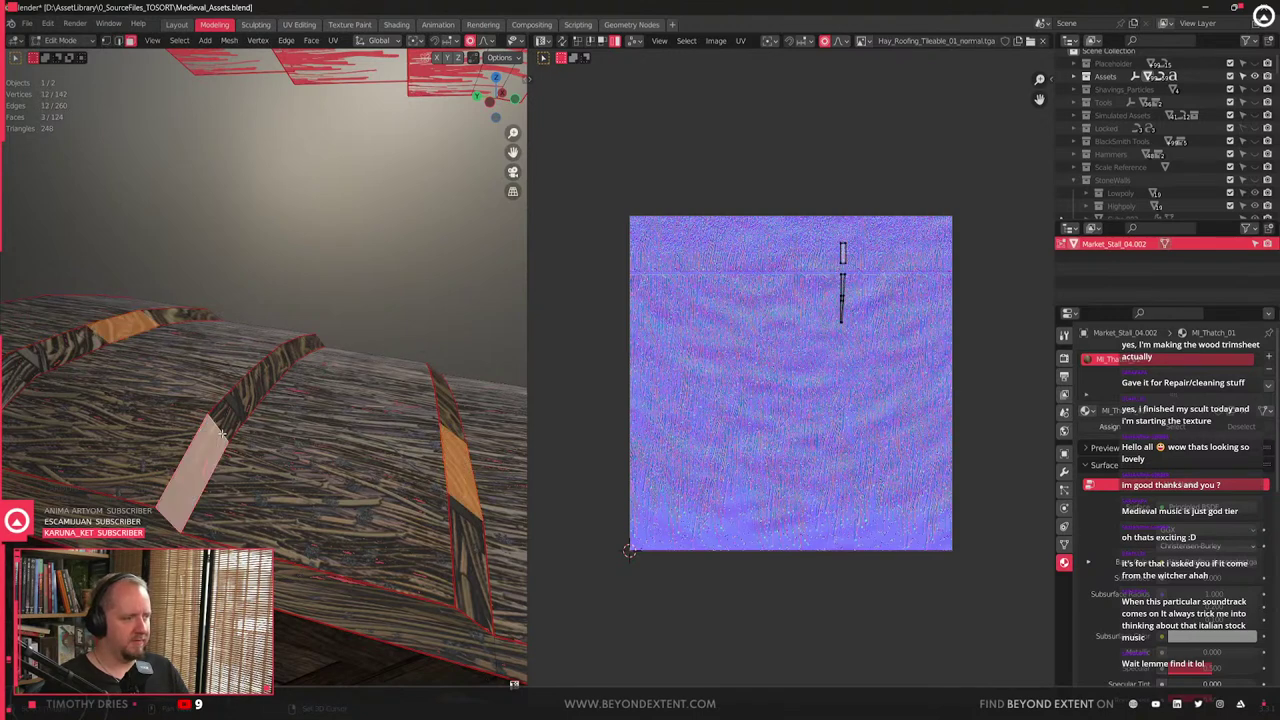
{"action": "key", "text": "ctrl+l"}
- Rotate the riser strips' UVs by -90°, apply Set TD and move them to the top of the hay texture
{"action": "key", "text": "r"}
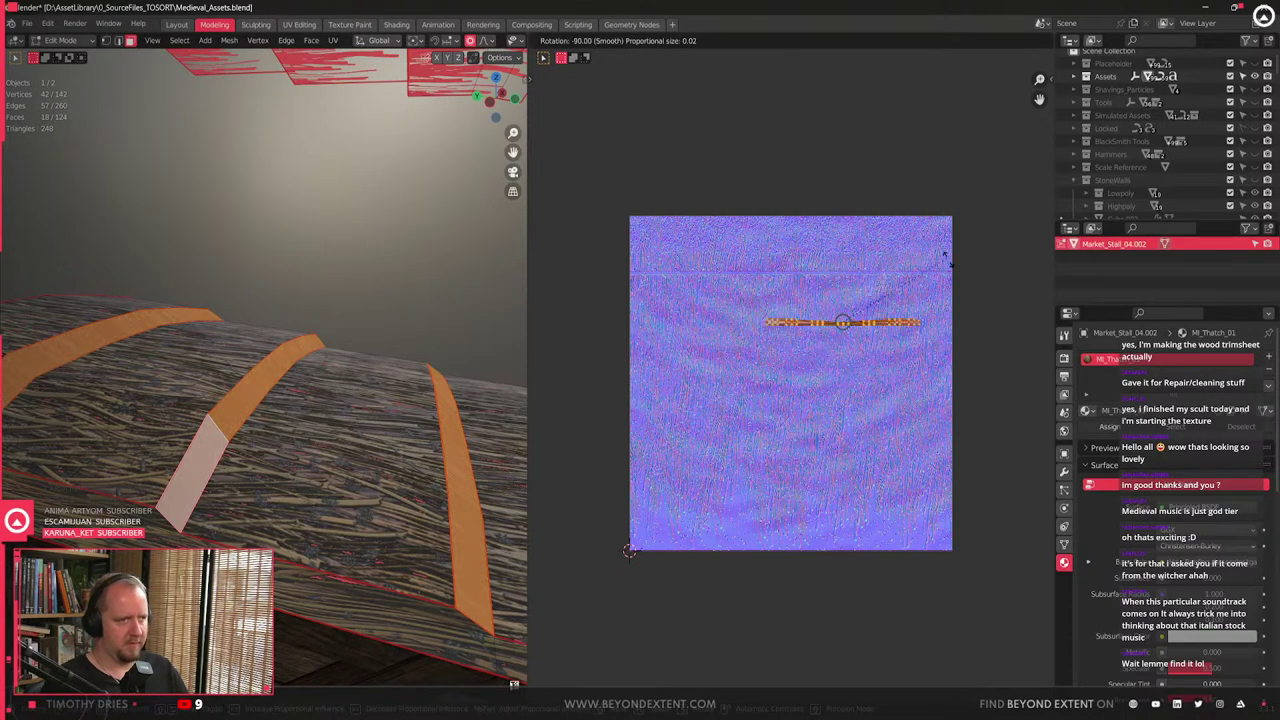
{"action": "left_click", "coordinate": [946, 252]}
{"action": "key", "text": "q"}
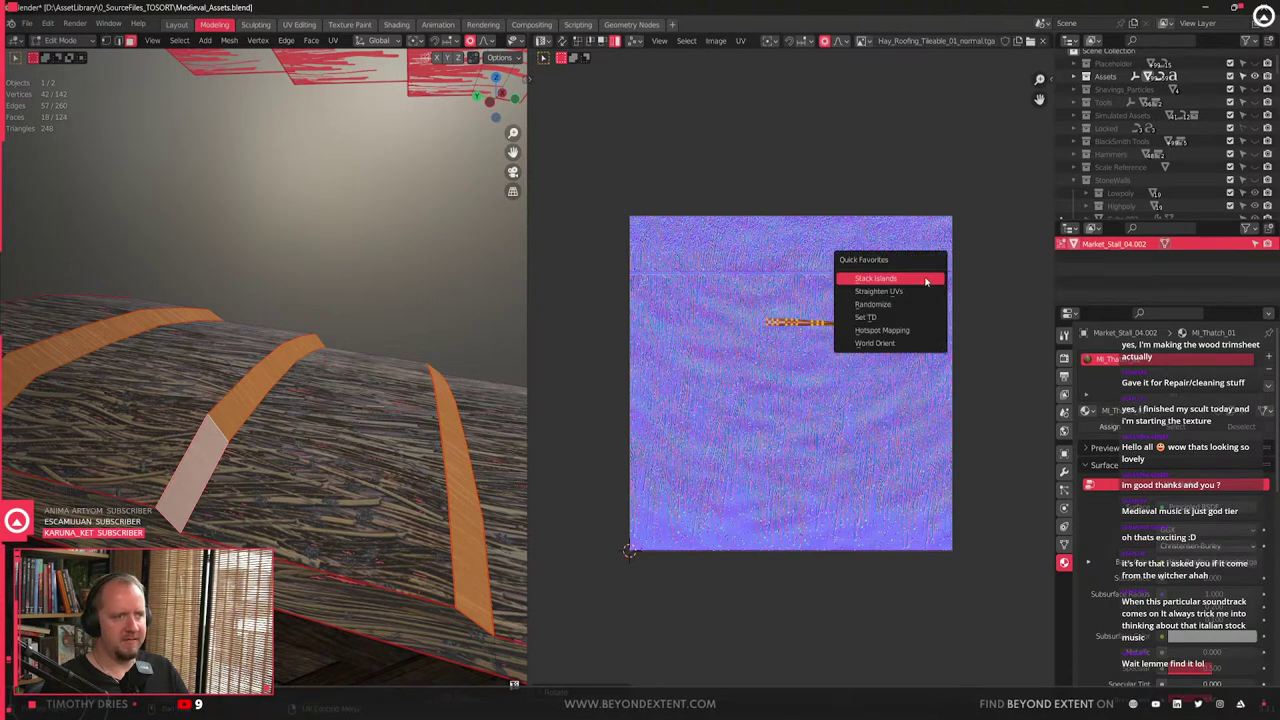
{"action": "left_click", "coordinate": [855, 347]}
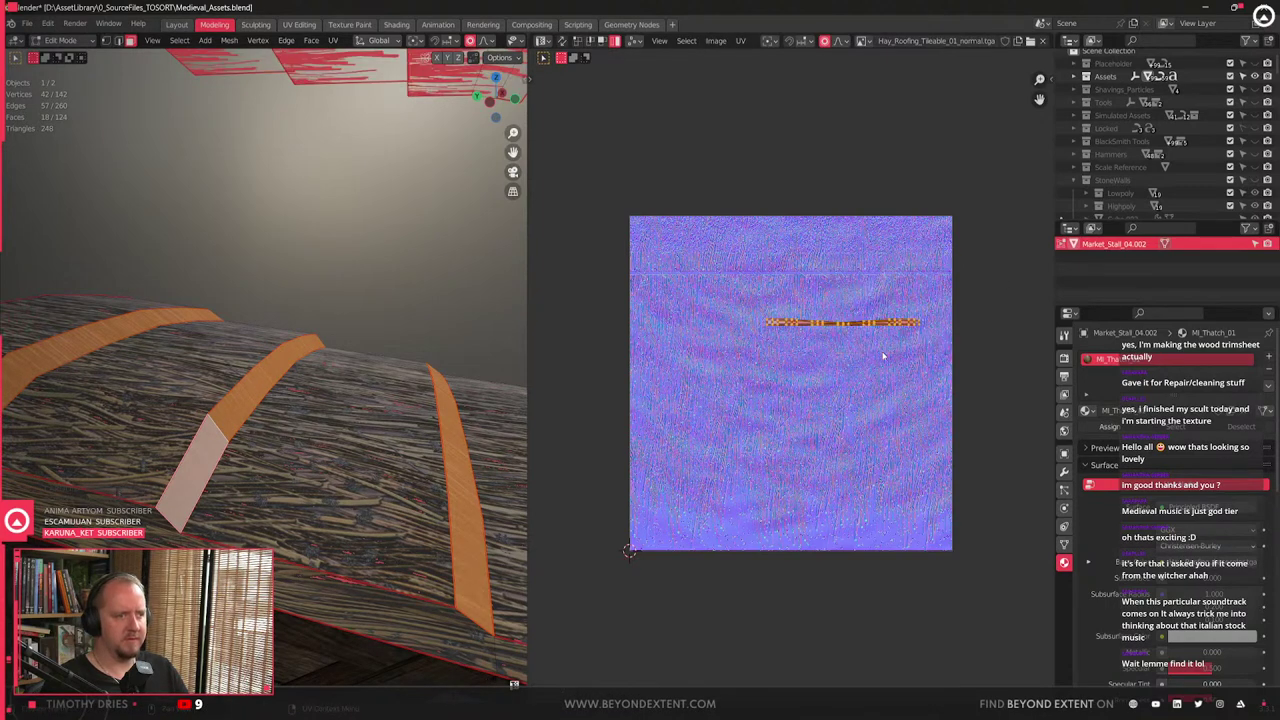
{"action": "key", "text": "q"}
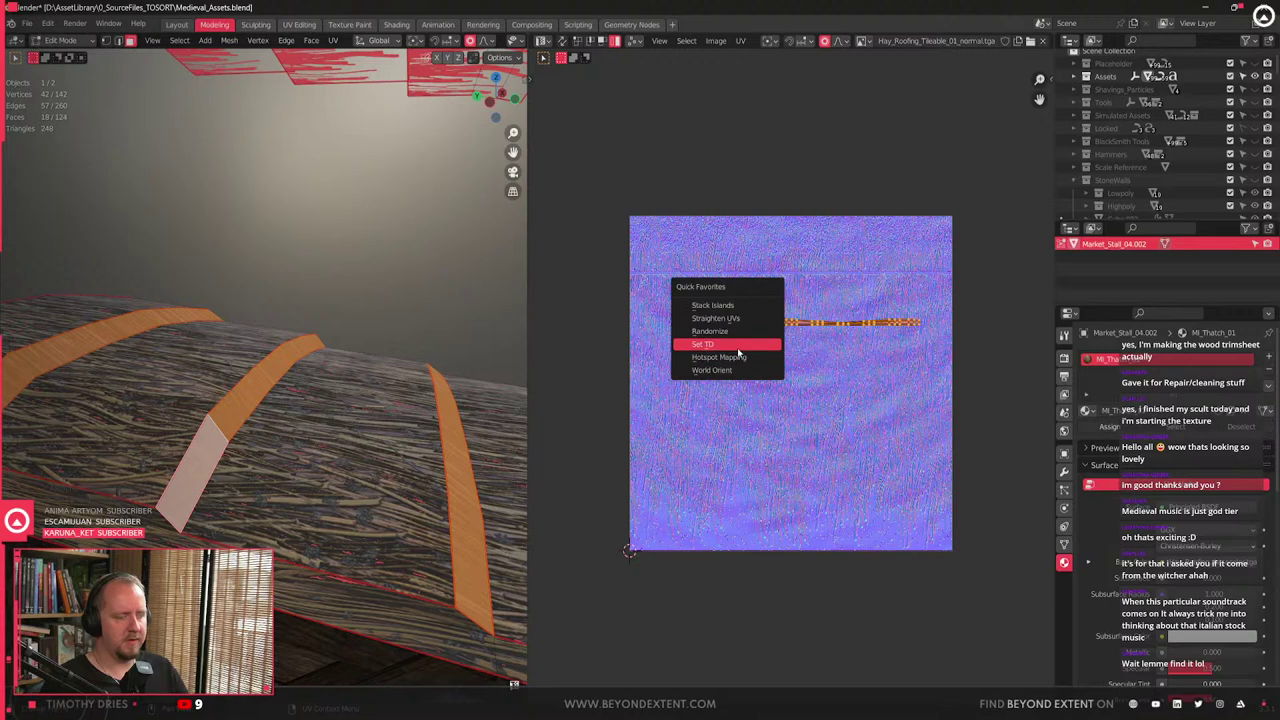
{"action": "left_click", "coordinate": [738, 350]}
{"action": "key", "text": "g"}
{"action": "left_click", "coordinate": [781, 298]}
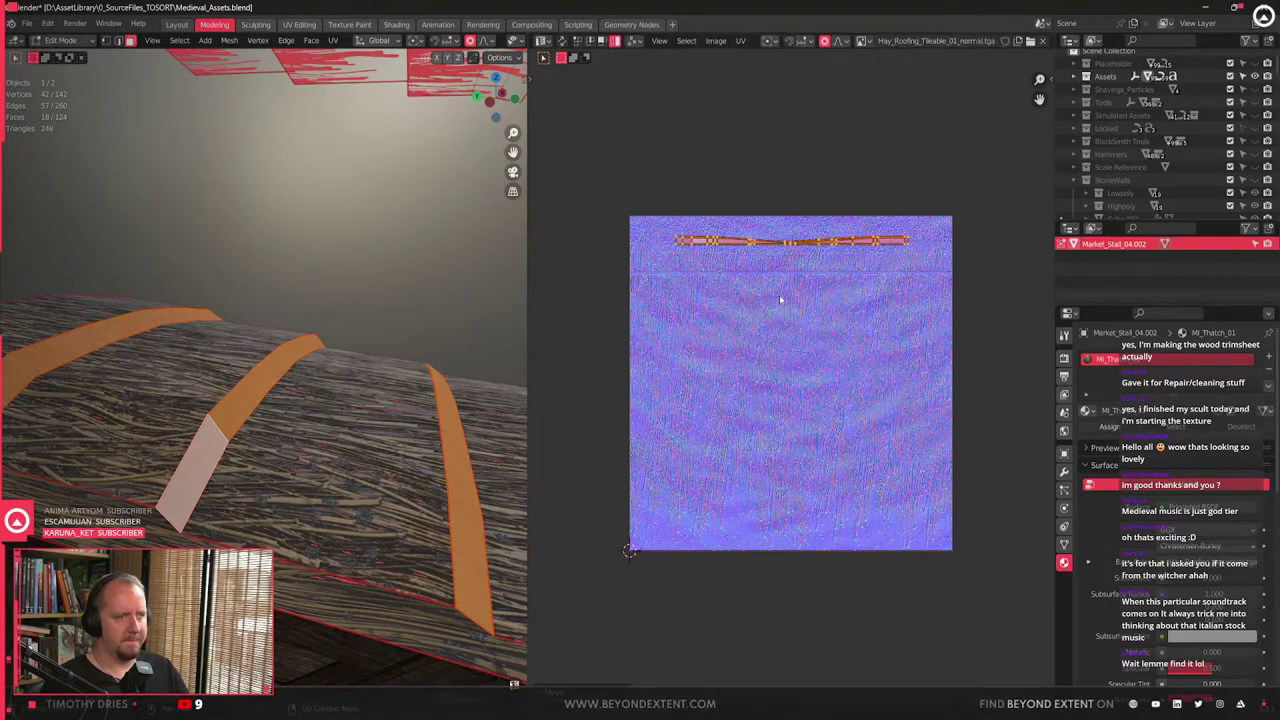
- Unwrap the three riser strips, lay their UV islands horizontally and place them in the upper part of the texture
{"action": "key", "text": "u"}
{"action": "left_click", "coordinate": [280, 422]}
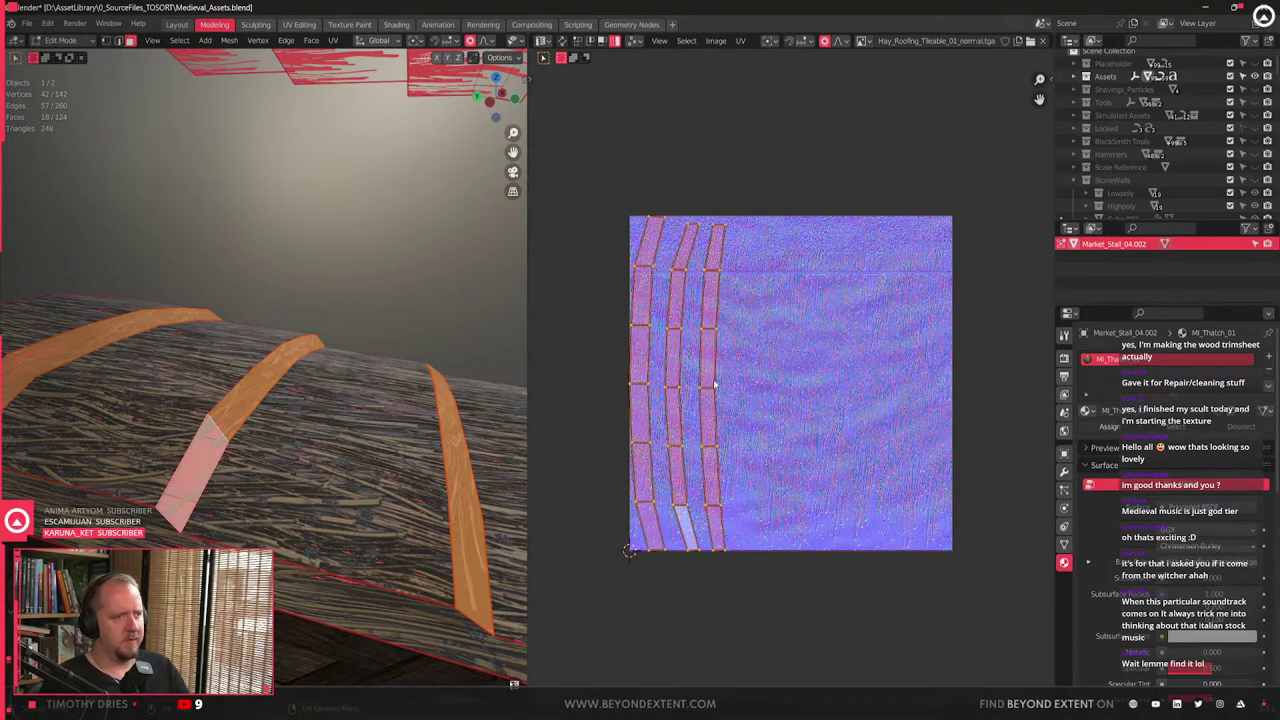
{"action": "left_click", "coordinate": [774, 538]}
{"action": "key", "text": "q"}
{"action": "left_click", "coordinate": [774, 480]}
{"action": "key", "text": "g"}
{"action": "key", "text": "g"}
{"action": "left_click", "coordinate": [807, 346]}
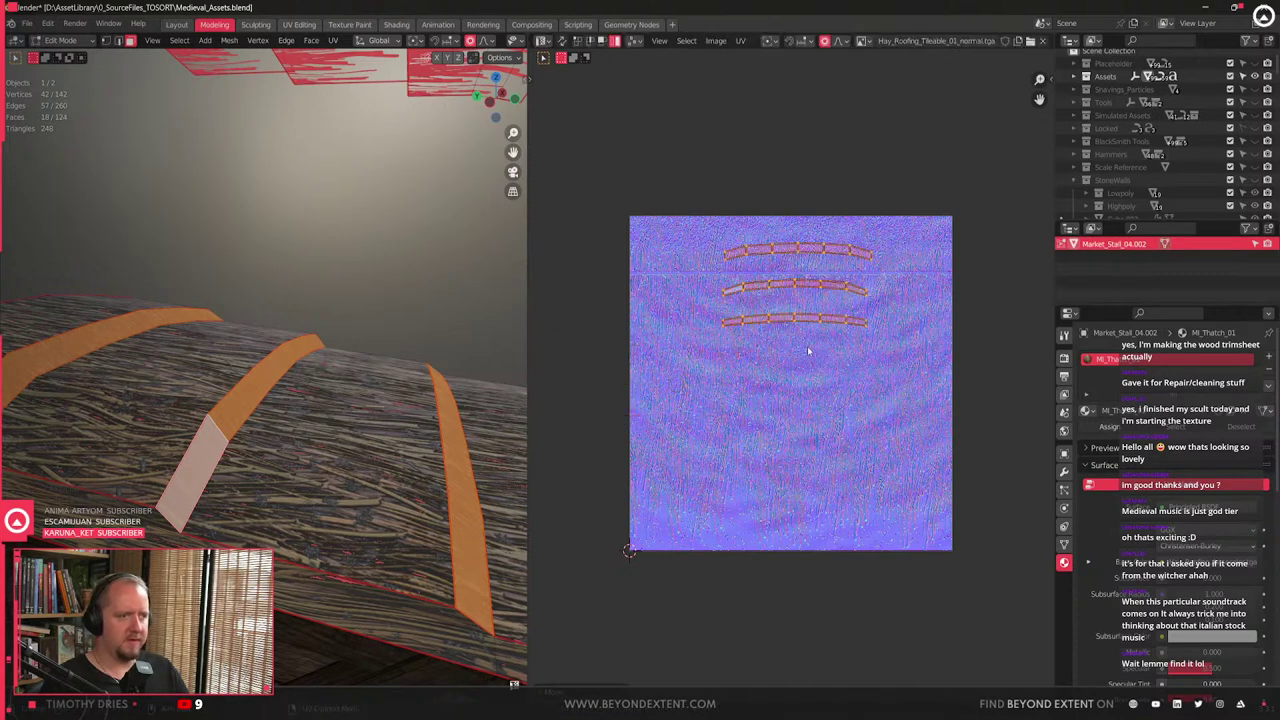
- Stack the three riser UV islands and move them into the band at the top of the hay texture
{"action": "left_click_drag", "start_coordinate": [885, 370], "coordinate": [705, 325]}
{"action": "left_click_drag", "start_coordinate": [697, 208], "coordinate": [698, 209]}
{"action": "key", "text": "q"}
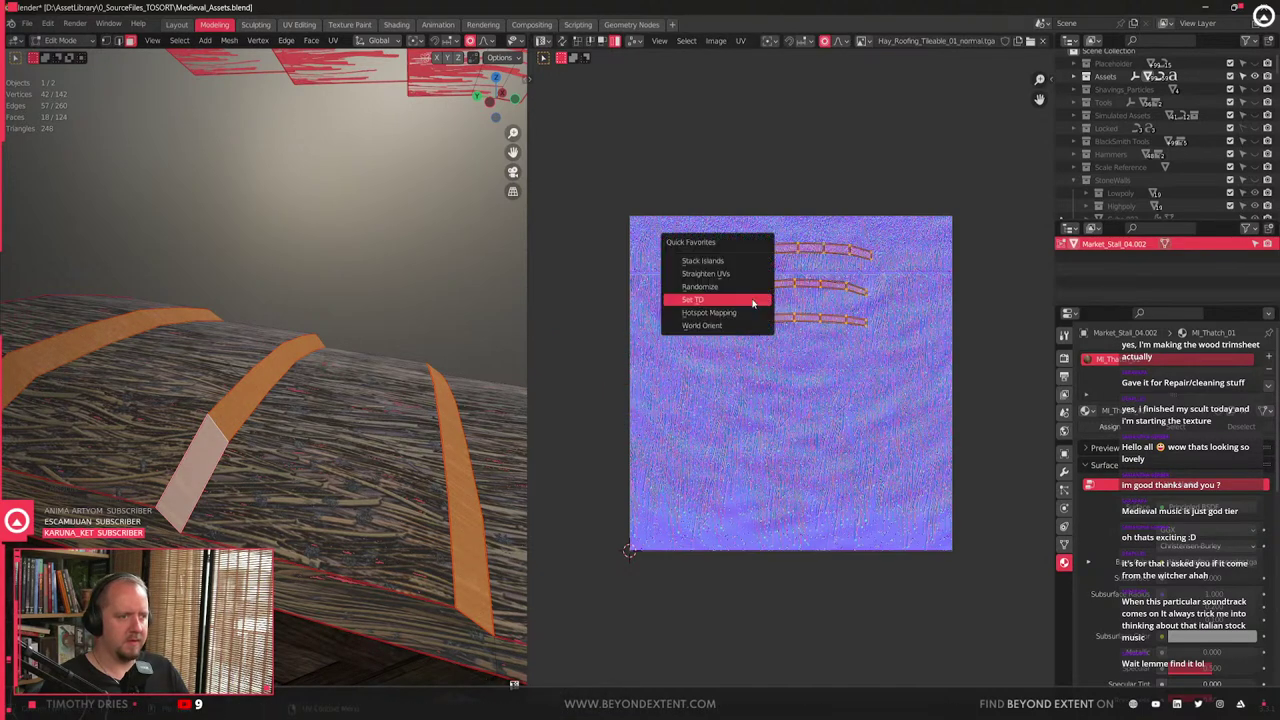
{"action": "left_click", "coordinate": [733, 260]}
{"action": "key", "text": "g"}
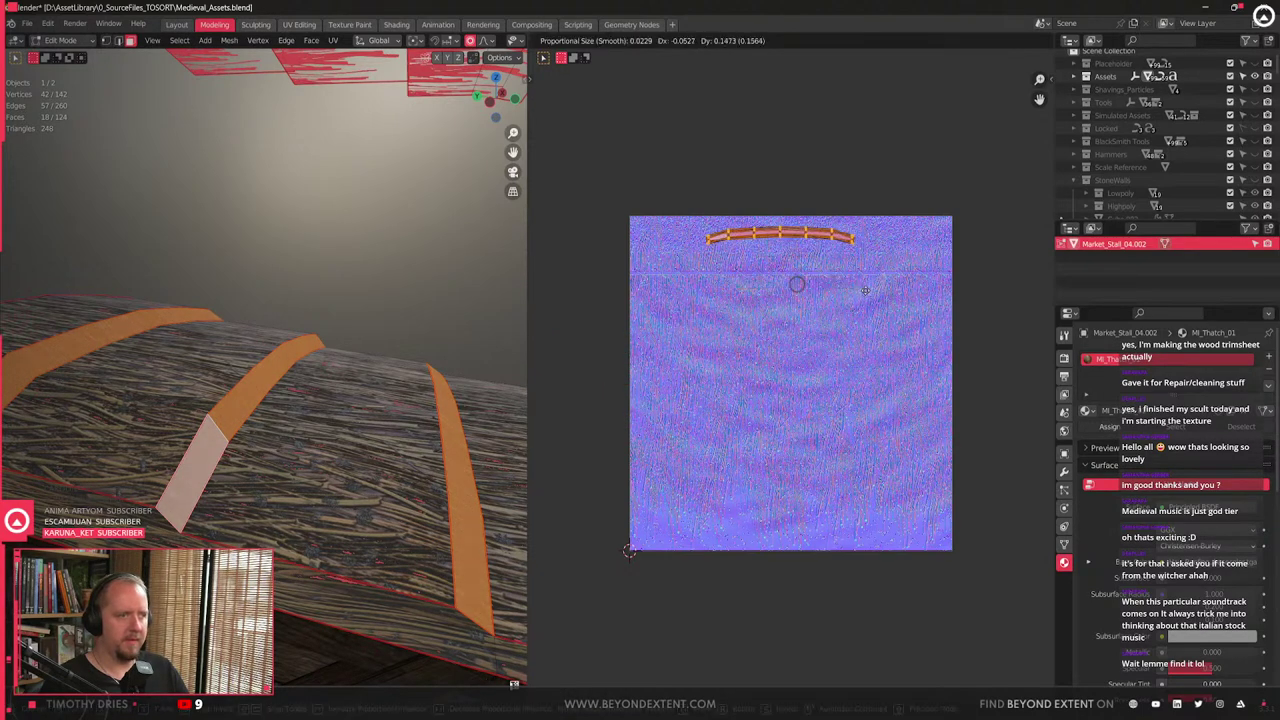
{"action": "left_click", "coordinate": [868, 294]}
{"action": "key", "text": "Tab"}
{"action": "middle_click_drag", "start_coordinate": [341, 411], "coordinate": [347, 182]}
{"action": "middle_click_drag", "start_coordinate": [347, 310], "coordinate": [314, 437]}
{"action": "scroll", "coordinate": [314, 437], "scroll_direction": "down", "scroll_amount": 3}
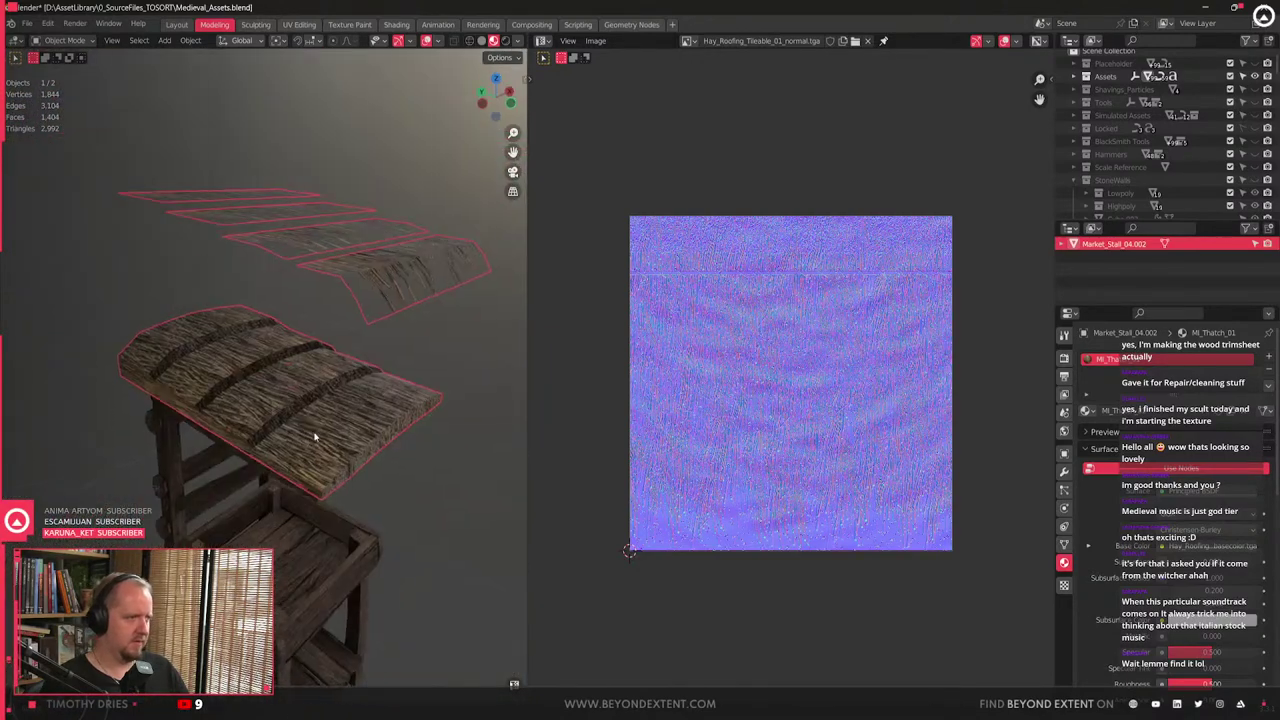
- Select the four floating hay panels above the roof with all their linked faces and delete the faces
{"action": "key", "text": "Tab"}
{"action": "left_click", "coordinate": [387, 268]}
{"action": "key", "text": "ctrl+l"}
{"action": "left_click_drag", "start_coordinate": [173, 174], "coordinate": [391, 280]}
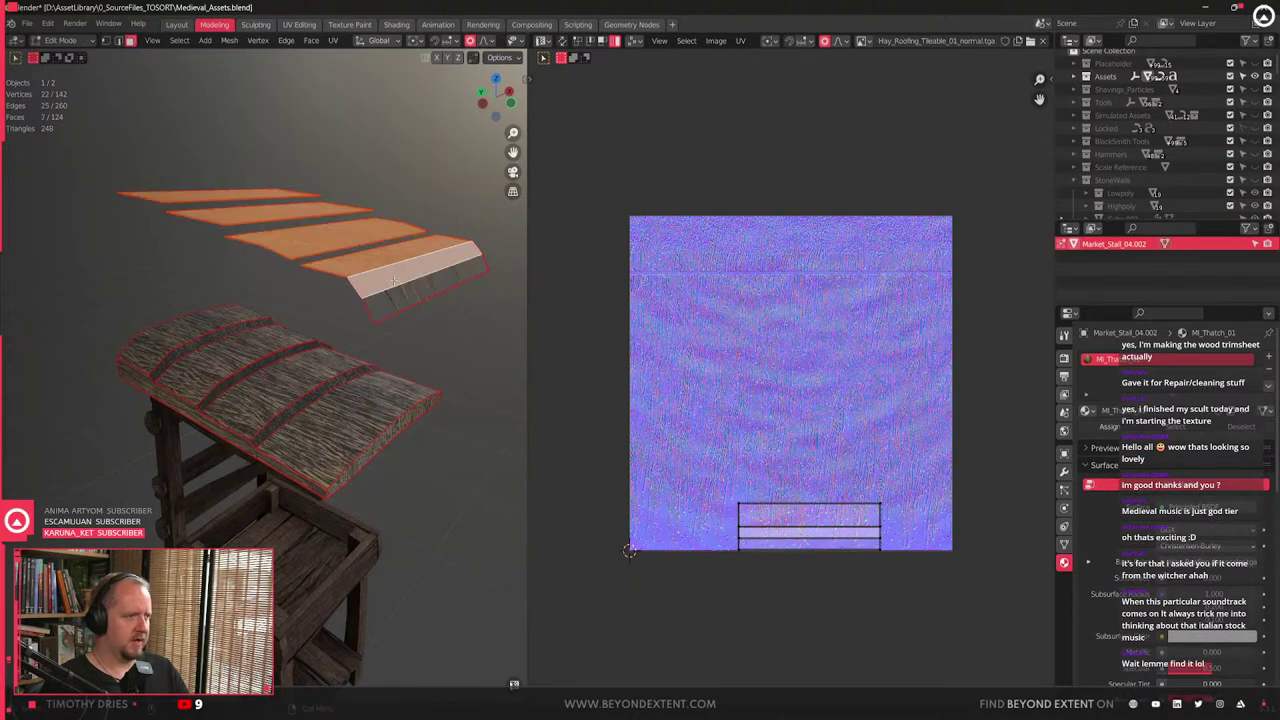
{"action": "left_click", "coordinate": [394, 283]}
{"action": "key", "text": "ctrl+l"}
{"action": "middle_click_drag", "start_coordinate": [381, 300], "coordinate": [390, 298]}
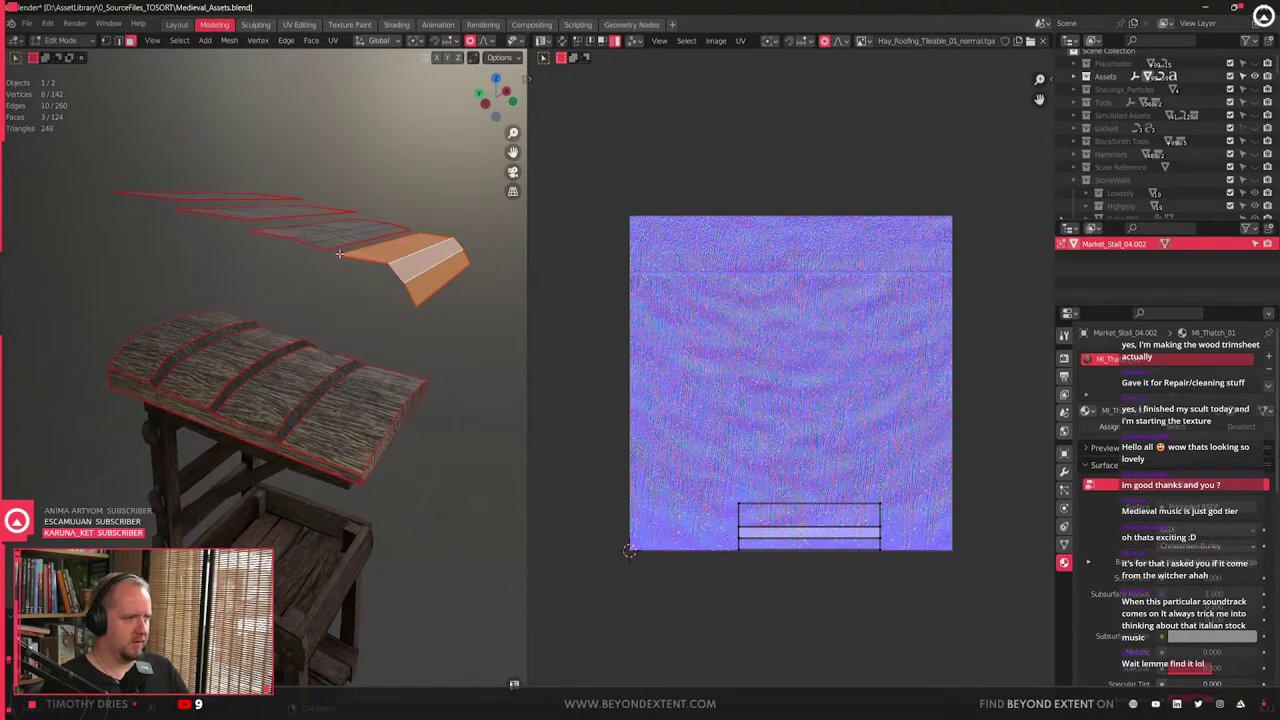
{"action": "left_click_drag", "start_coordinate": [149, 157], "coordinate": [520, 286]}
{"action": "key", "text": "g"}
{"action": "key", "text": "z"}
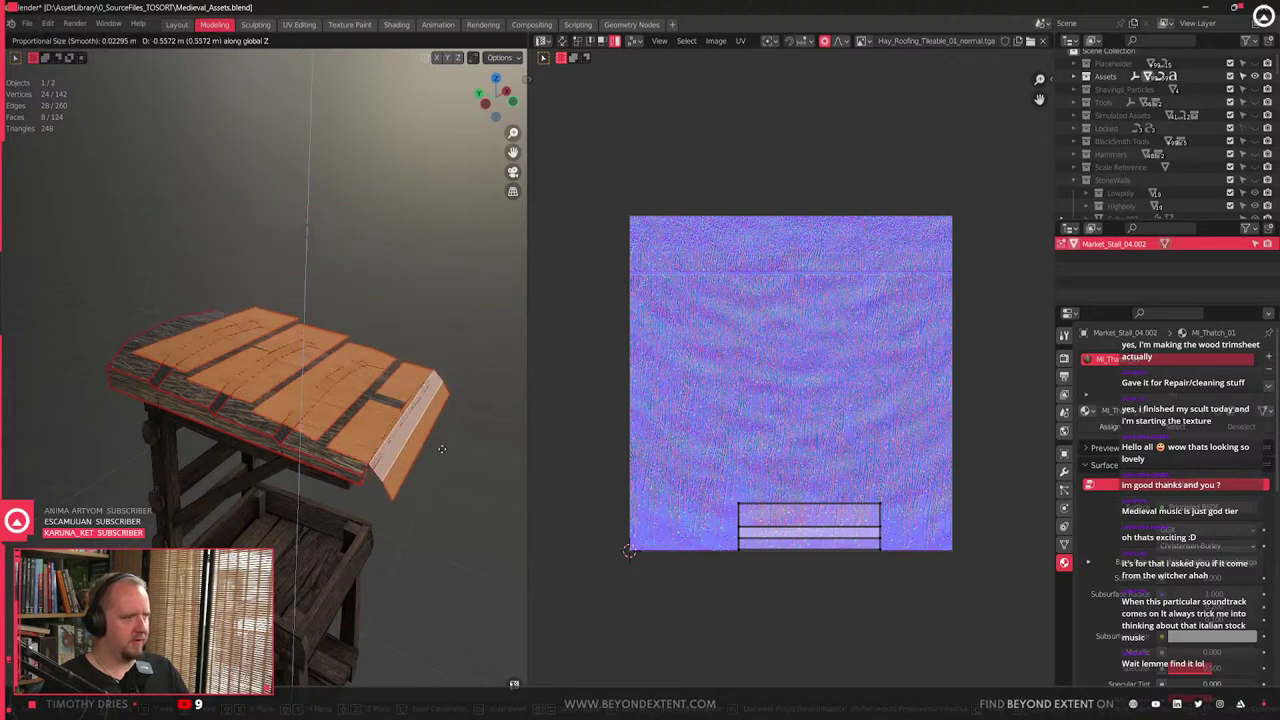
{"action": "key", "text": "Escape"}
{"action": "key", "text": "x"}
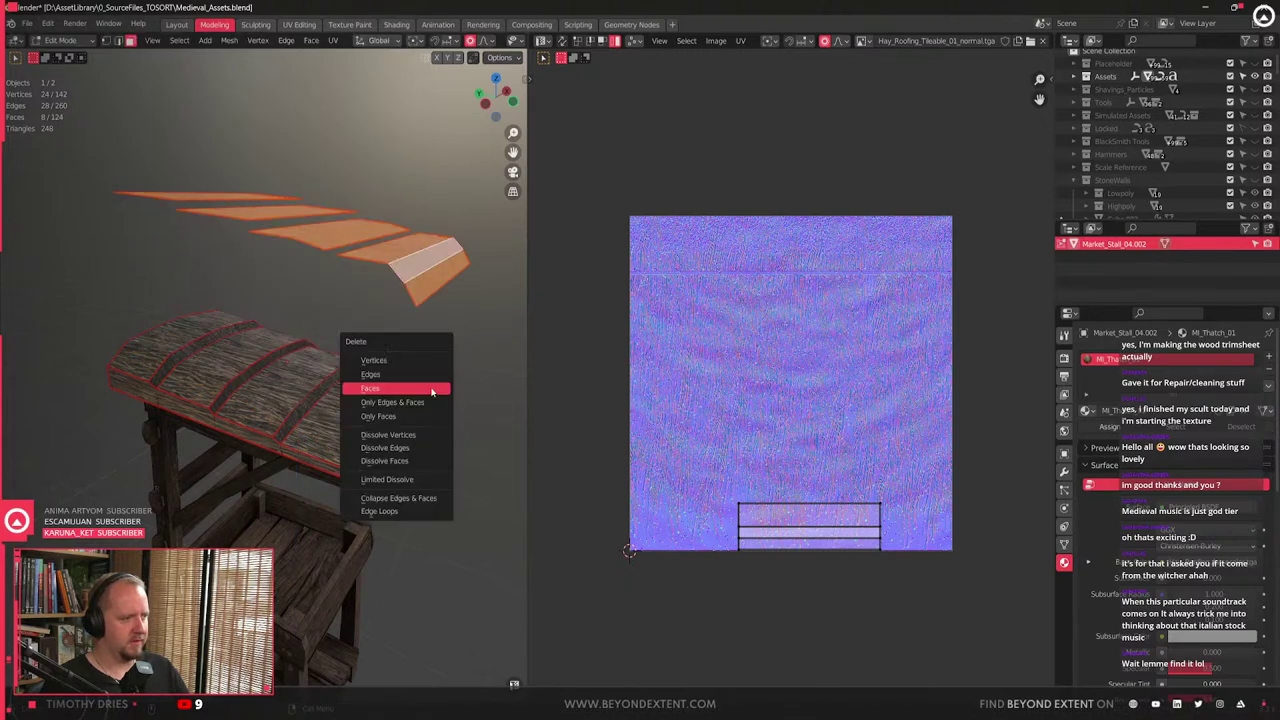
{"action": "left_click", "coordinate": [428, 389]}
- Duplicate the four top roof panels with all their linked faces and raise the copies about 0.03 m along Z
{"action": "middle_click_drag", "start_coordinate": [427, 398], "coordinate": [355, 408]}
{"action": "left_click", "coordinate": [343, 430]}
{"action": "scroll", "coordinate": [343, 428], "scroll_direction": "up", "scroll_amount": 3}
{"action": "left_click", "coordinate": [326, 380], "text": "shift"}
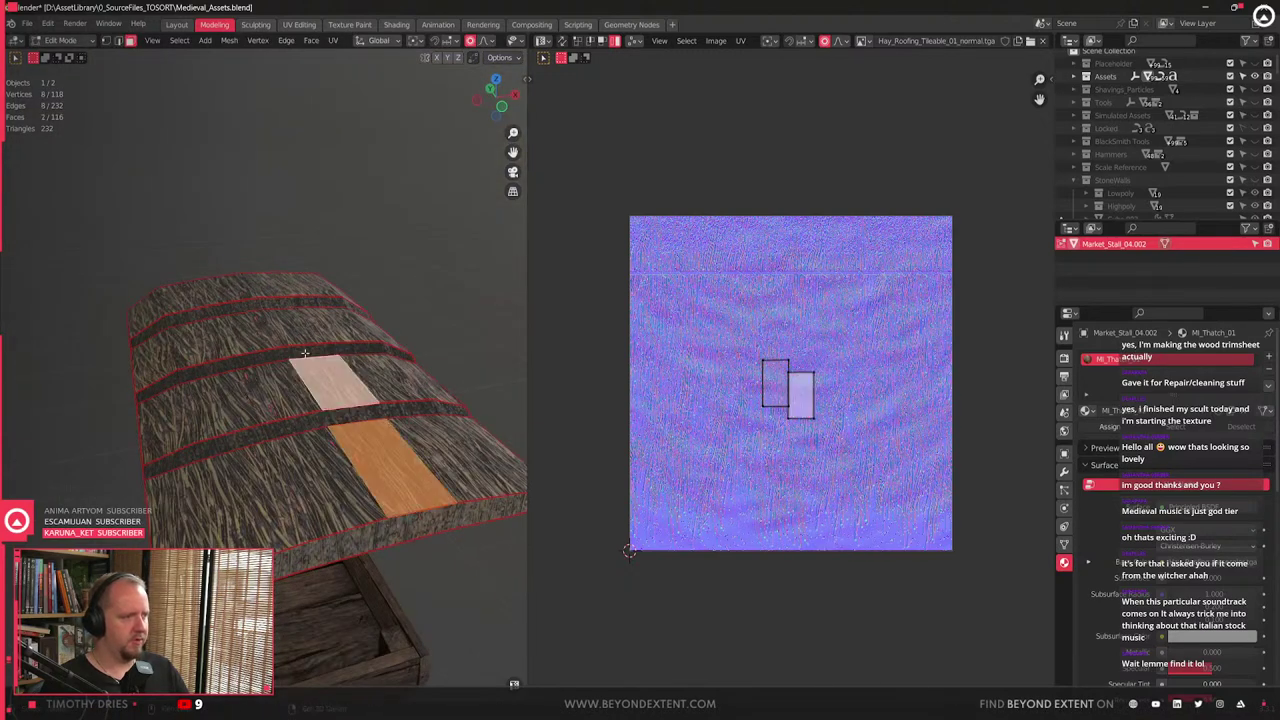
{"action": "left_click", "coordinate": [283, 303], "text": "shift"}
{"action": "left_click", "coordinate": [284, 328], "text": "shift"}
{"action": "left_click", "coordinate": [287, 329]}
{"action": "left_click", "coordinate": [323, 381], "text": "shift"}
{"action": "left_click", "coordinate": [324, 462], "text": "shift"}
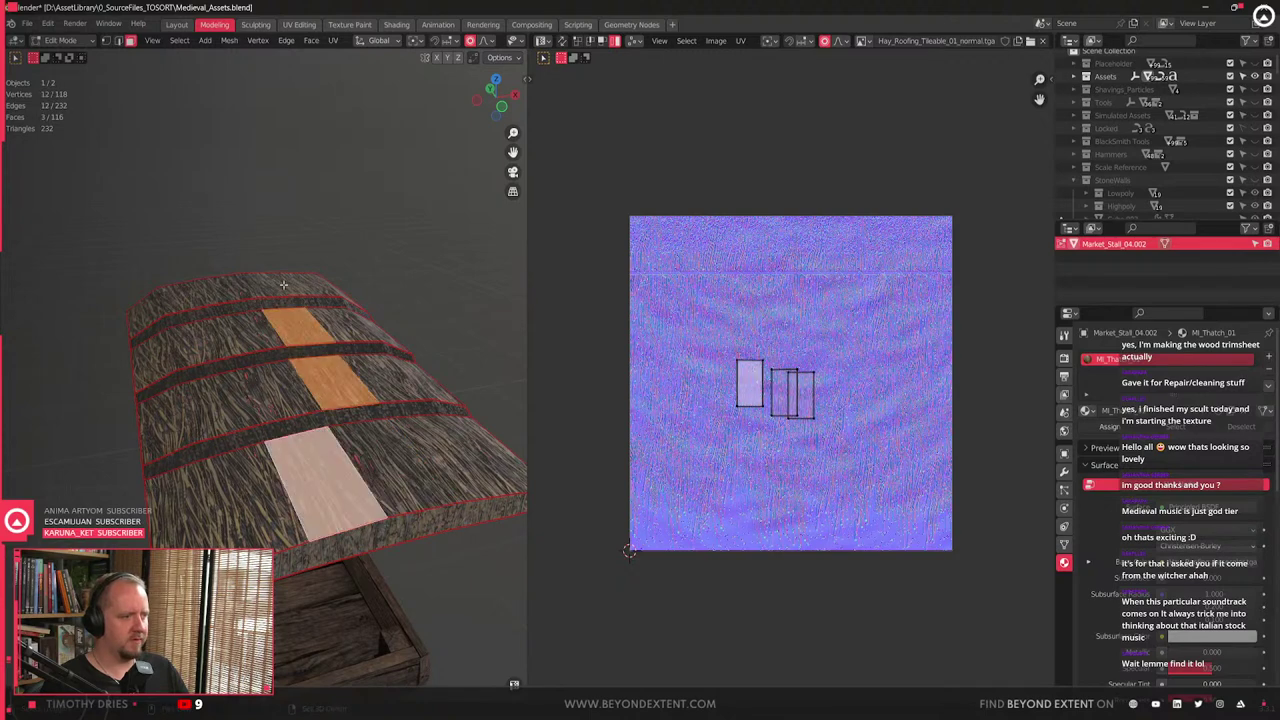
{"action": "left_click", "coordinate": [283, 288], "text": "shift"}
{"action": "key", "text": "ctrl+l"}
{"action": "middle_click_drag", "start_coordinate": [284, 288], "coordinate": [328, 292]}
{"action": "key", "text": "shift+d"}
{"action": "key", "text": "z"}
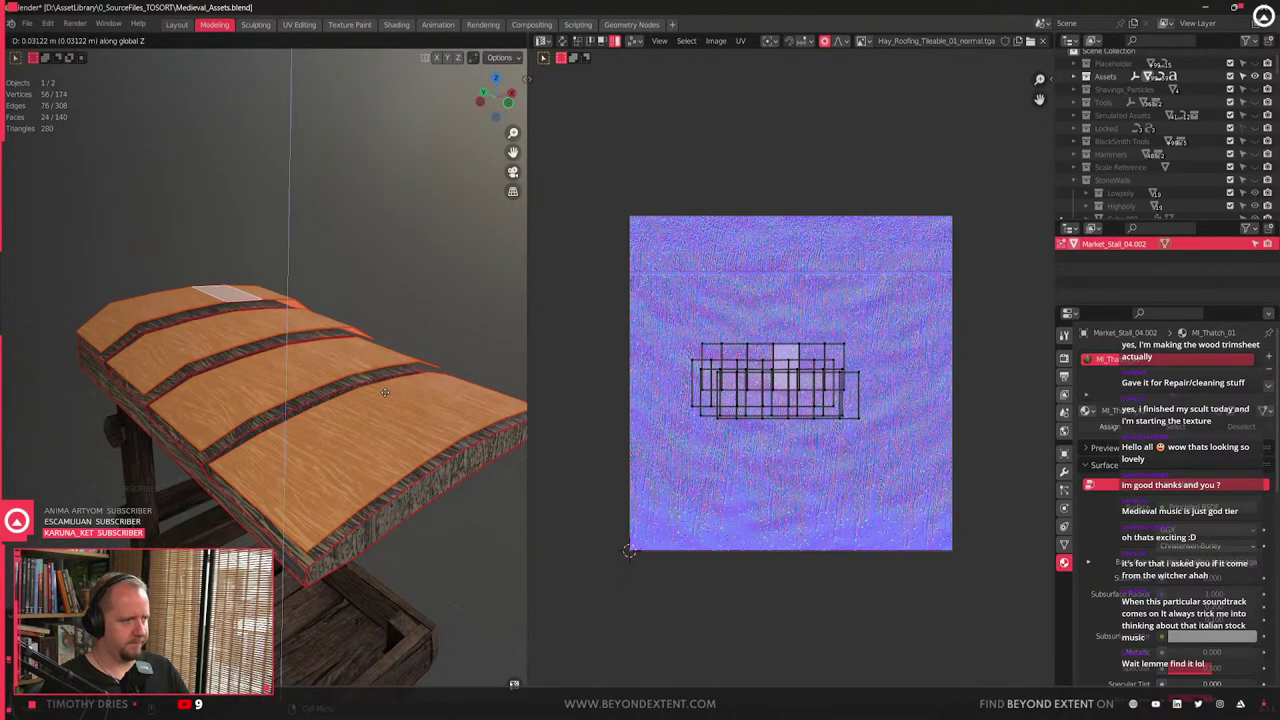
{"action": "left_click", "coordinate": [328, 396]}
- Slide the duplicated hay panels about 0.08 m forward down the slope with the X axis locked, so they overhang each step
{"action": "mouse_move", "coordinate": [328, 396]}
{"action": "middle_mouse_down"}
{"action": "mouse_move", "coordinate": [354, 399]}
{"action": "mouse_move", "coordinate": [351, 389]}
{"action": "middle_mouse_up"}
{"action": "key", "text": "g"}
{"action": "key", "text": "y"}
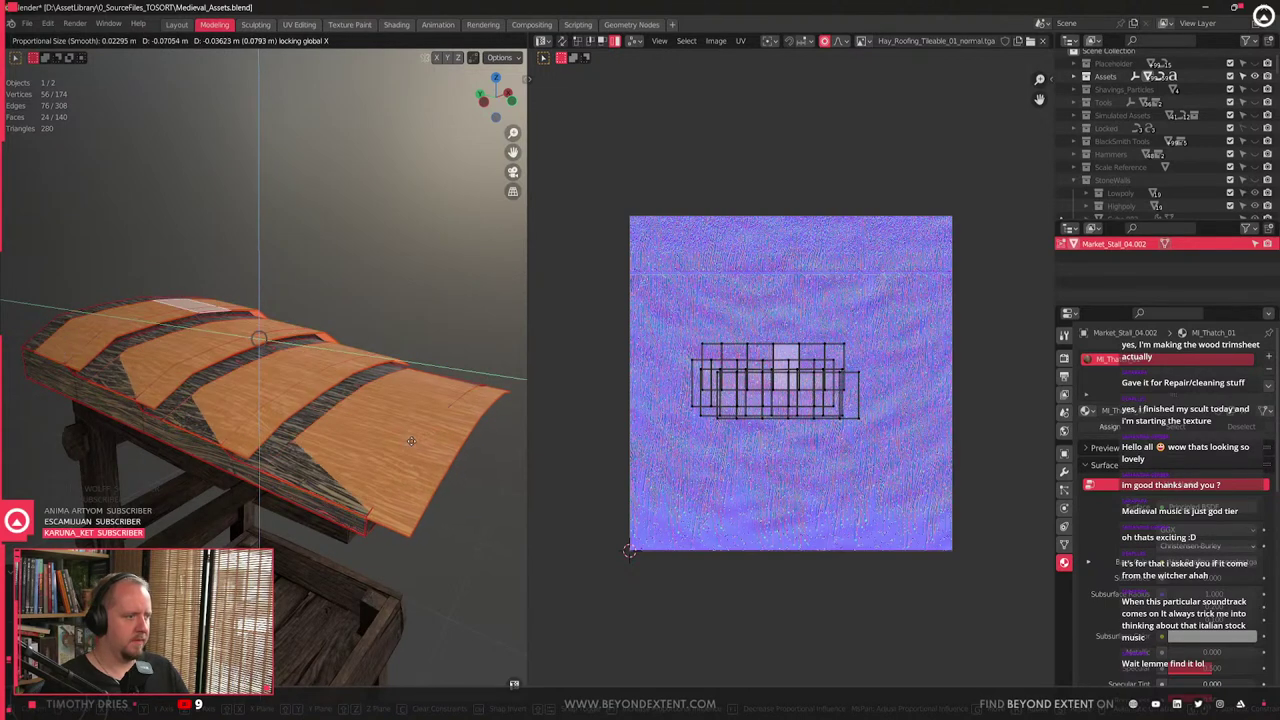
{"action": "left_click", "coordinate": [416, 446]}
{"action": "key", "text": "r"}
{"action": "key", "text": "x"}
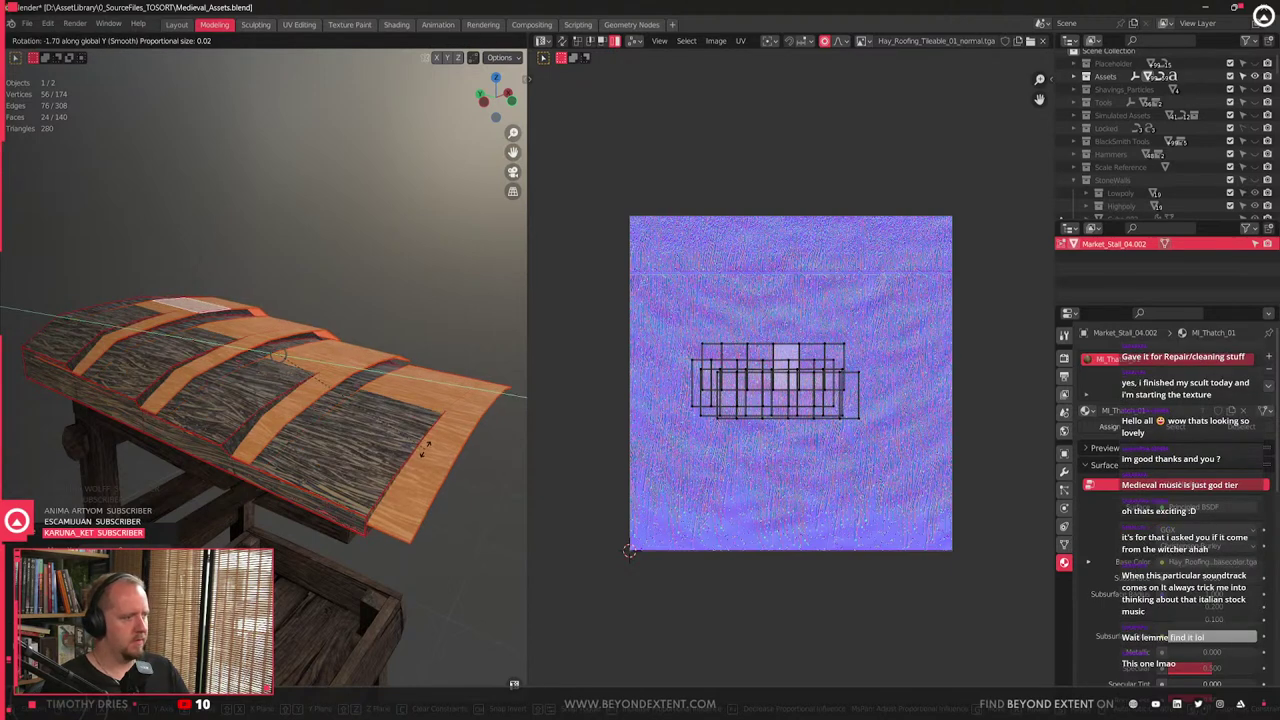
{"action": "right_click", "coordinate": [421, 458]}
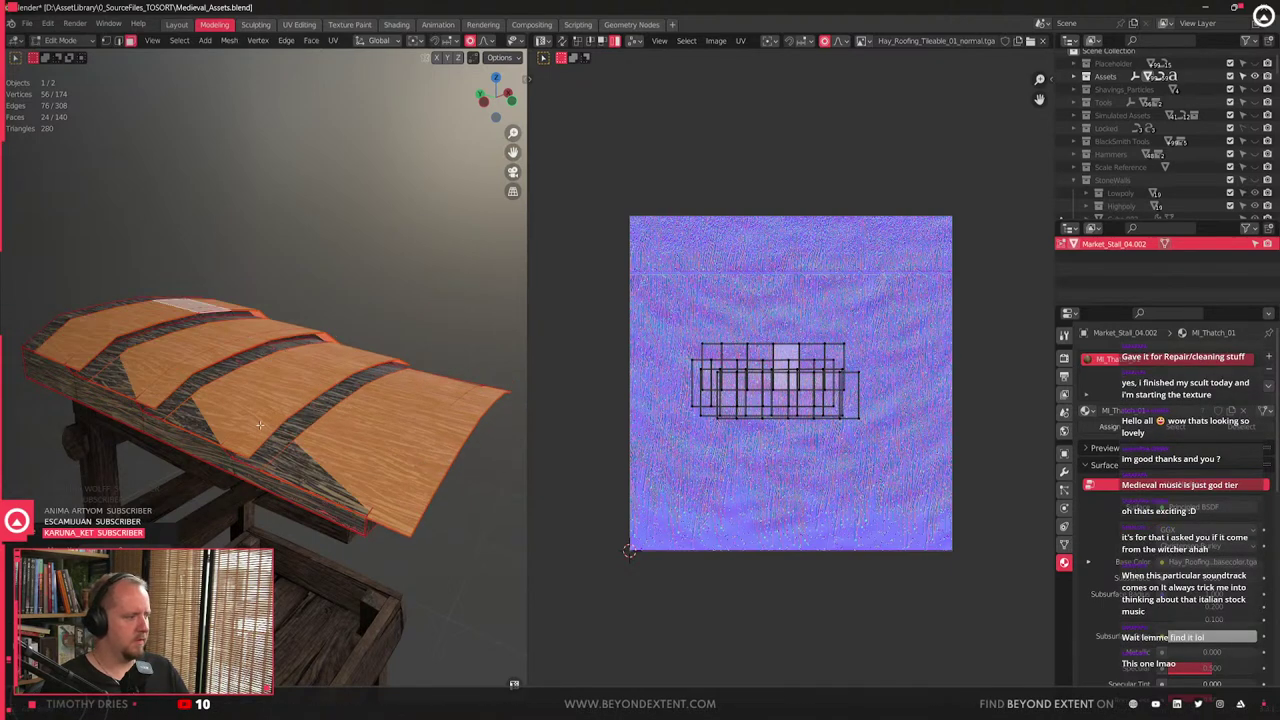
- Adjust the height of the four duplicated hay panels along Z relative to the roof
{"action": "middle_click_drag", "start_coordinate": [300, 400], "coordinate": [155, 350]}
{"action": "key", "text": "g"}
{"action": "key", "text": "z"}
{"action": "left_click", "coordinate": [206, 362]}
- Try to tilt the rearmost duplicated panel about the Y axis and lower it about 0.03 m along Z
{"action": "left_click", "coordinate": [165, 331]}
{"action": "key", "text": "l"}
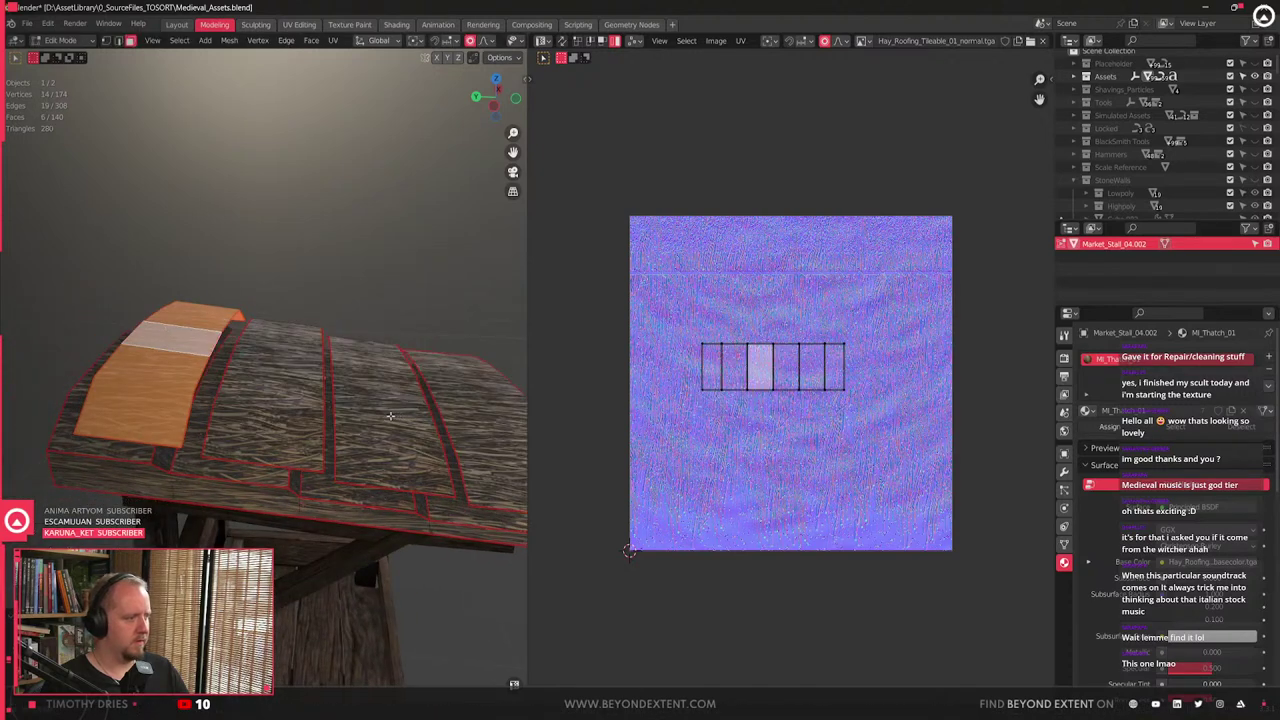
{"action": "middle_click_drag", "start_coordinate": [390, 415], "coordinate": [362, 404]}
{"action": "key", "text": "r"}
{"action": "key", "text": "y"}
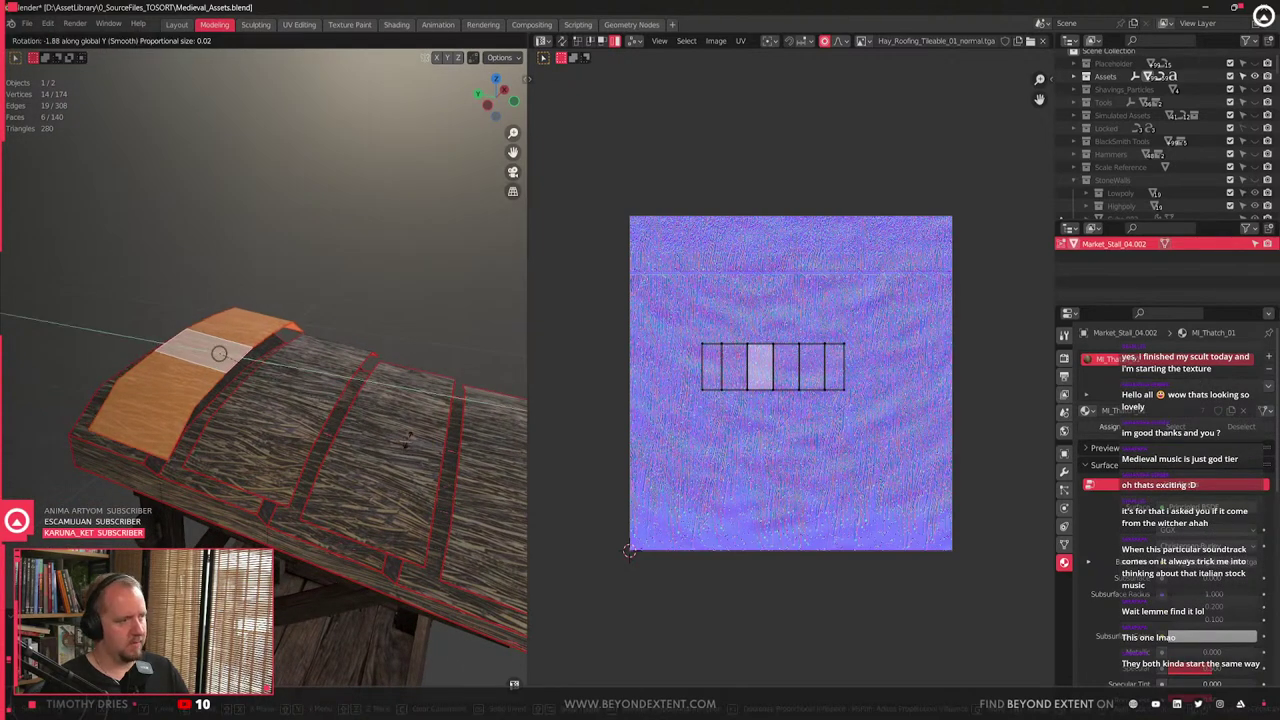
{"action": "key", "text": "g"}
{"action": "key", "text": "z"}
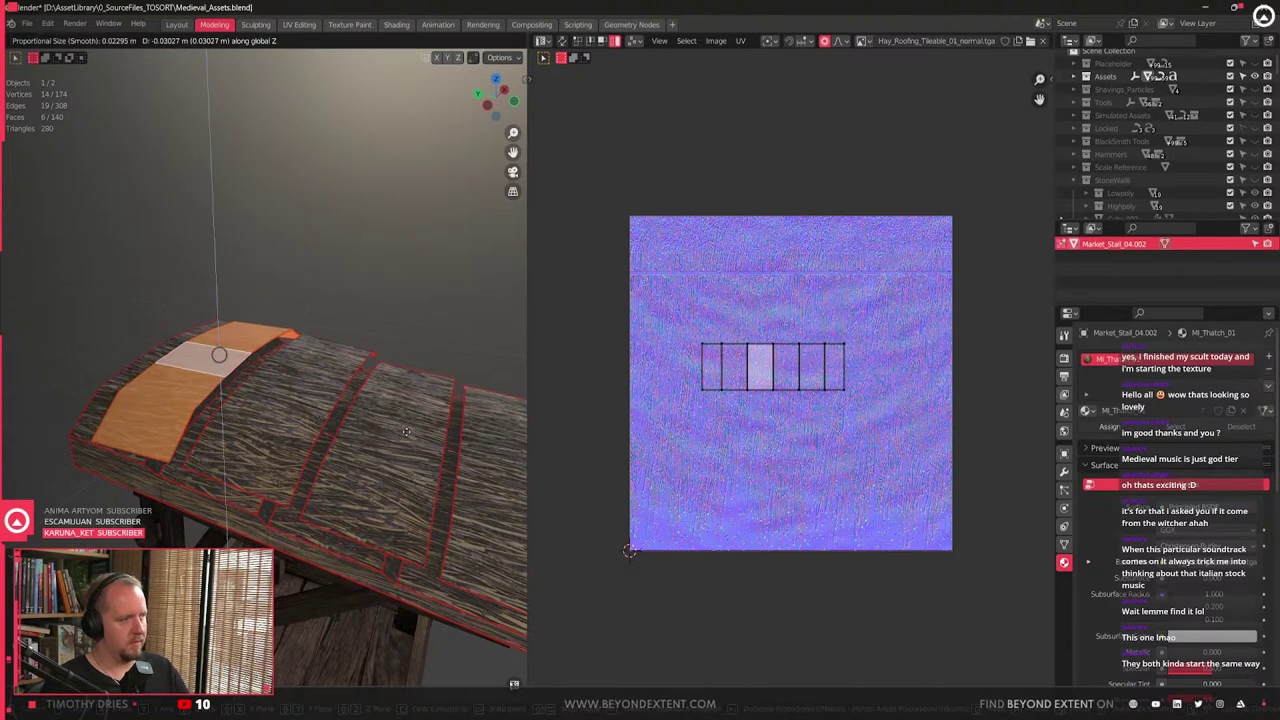
- Try to rotate the second duplicated panel about the X axis and lower it along Z onto the roof
{"action": "key", "text": "r"}
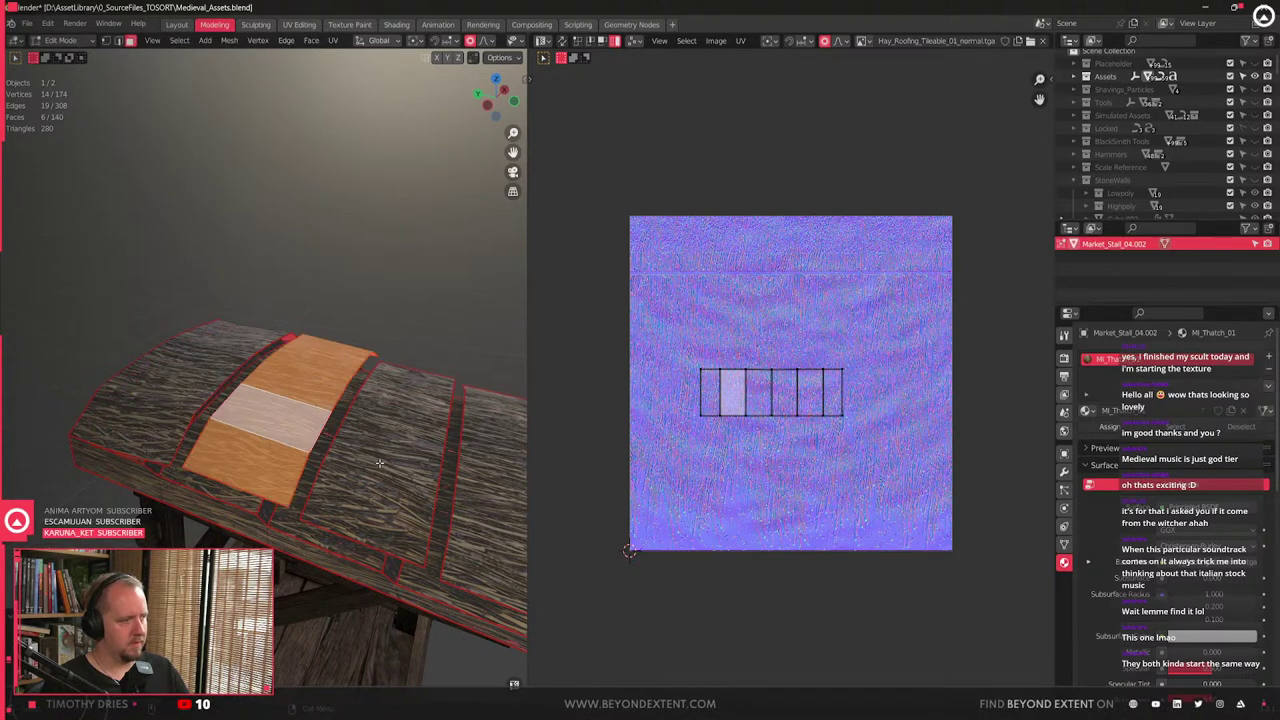
{"action": "key", "text": "x"}
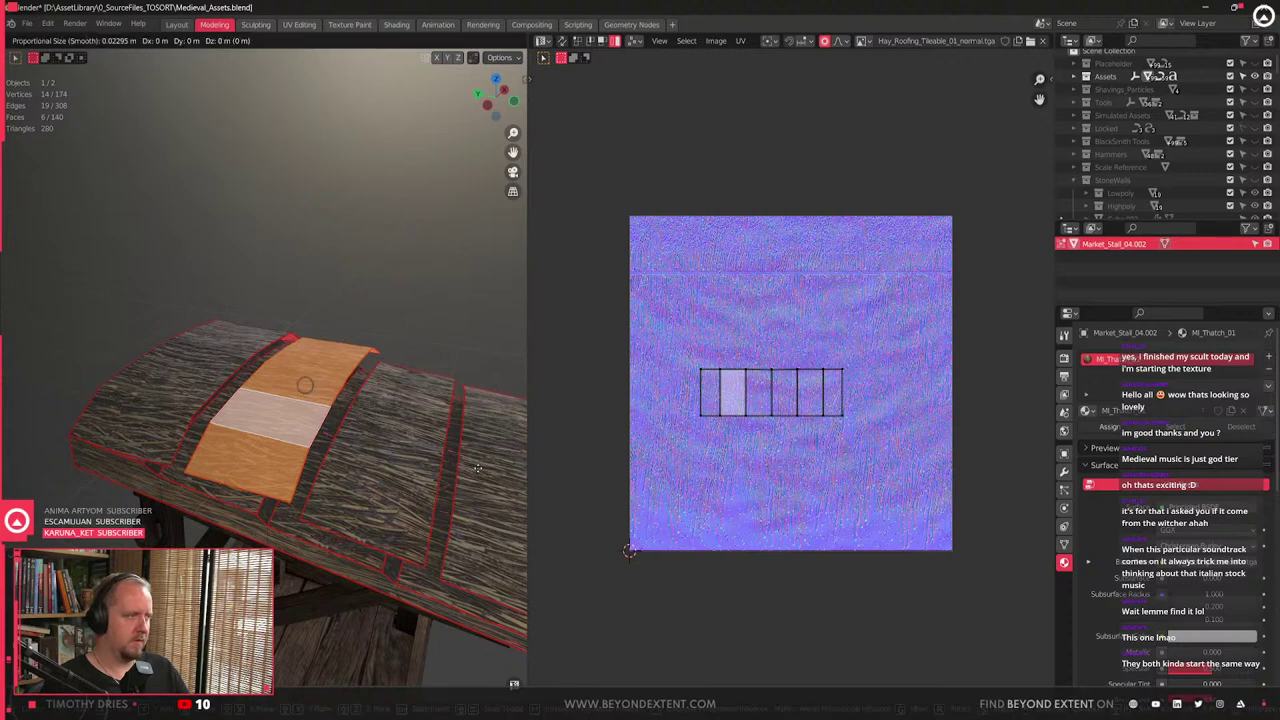
{"action": "key", "text": "g"}
{"action": "key", "text": "z"}
{"action": "left_click", "coordinate": [478, 478]}
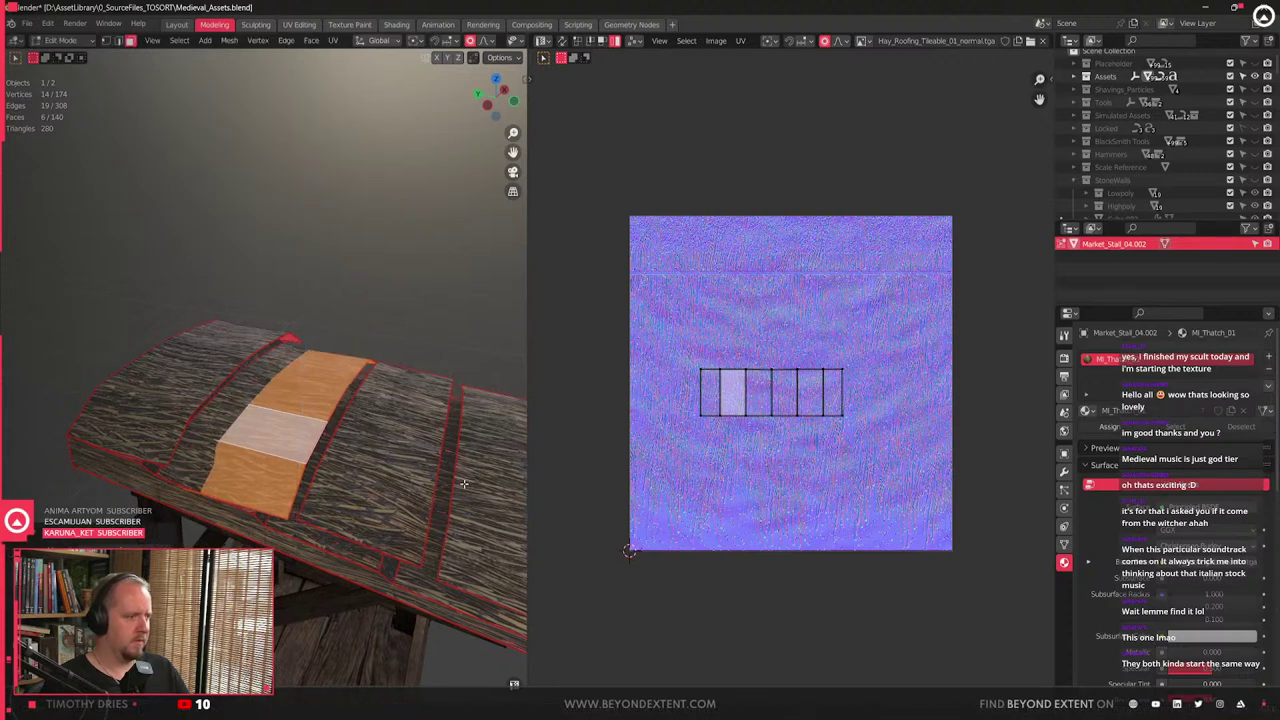
{"action": "middle_click_drag", "start_coordinate": [478, 478], "coordinate": [398, 432], "text": "shift"}
{"action": "middle_click_drag", "start_coordinate": [300, 410], "coordinate": [258, 385]}
{"action": "left_click", "coordinate": [300, 396]}
- Undo the individual rotations and height changes of the duplicated panels
{"action": "key", "text": "ctrl+z"}
{"action": "key", "text": "ctrl+z"}
{"action": "key", "text": "ctrl+z"}
- Select all four duplicated hay panels with their linked faces and lower them together along Z
{"action": "left_click", "coordinate": [256, 375], "text": "shift"}
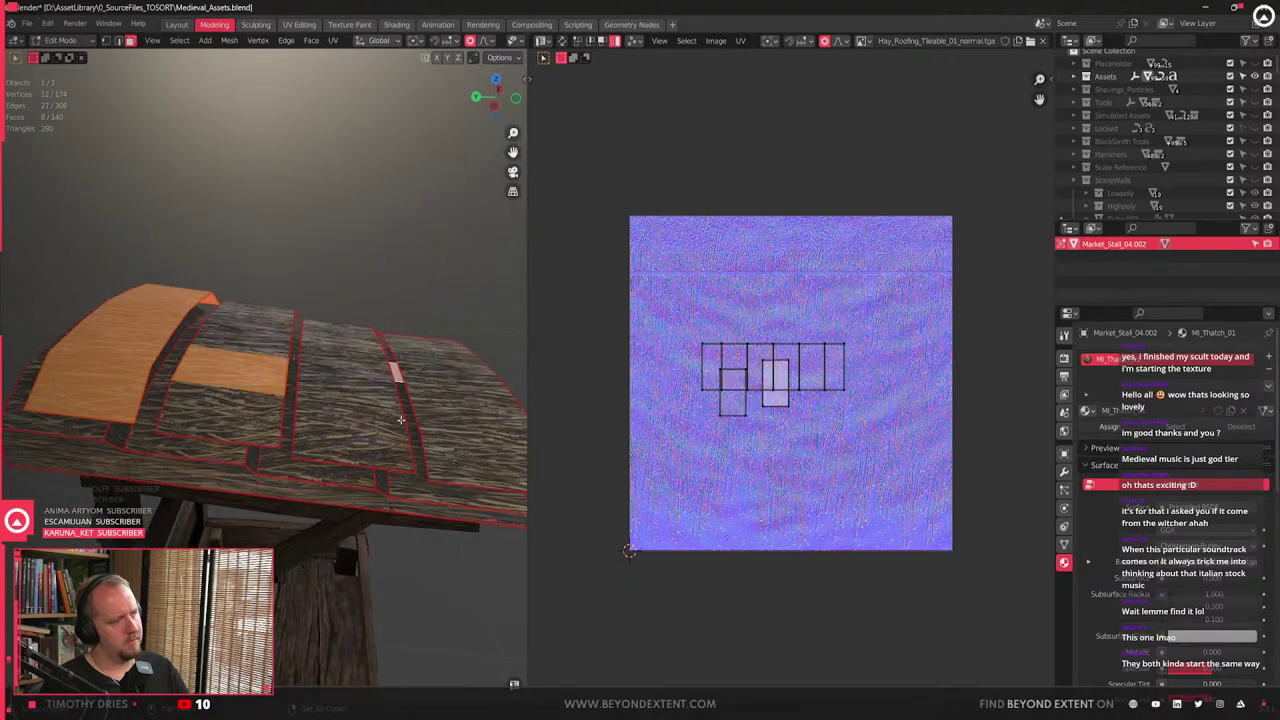
{"action": "left_click", "coordinate": [455, 385], "text": "shift"}
{"action": "left_click", "coordinate": [348, 400], "text": "shift"}
{"action": "key", "text": "ctrl+l"}
{"action": "key", "text": "g"}
{"action": "key", "text": "z"}
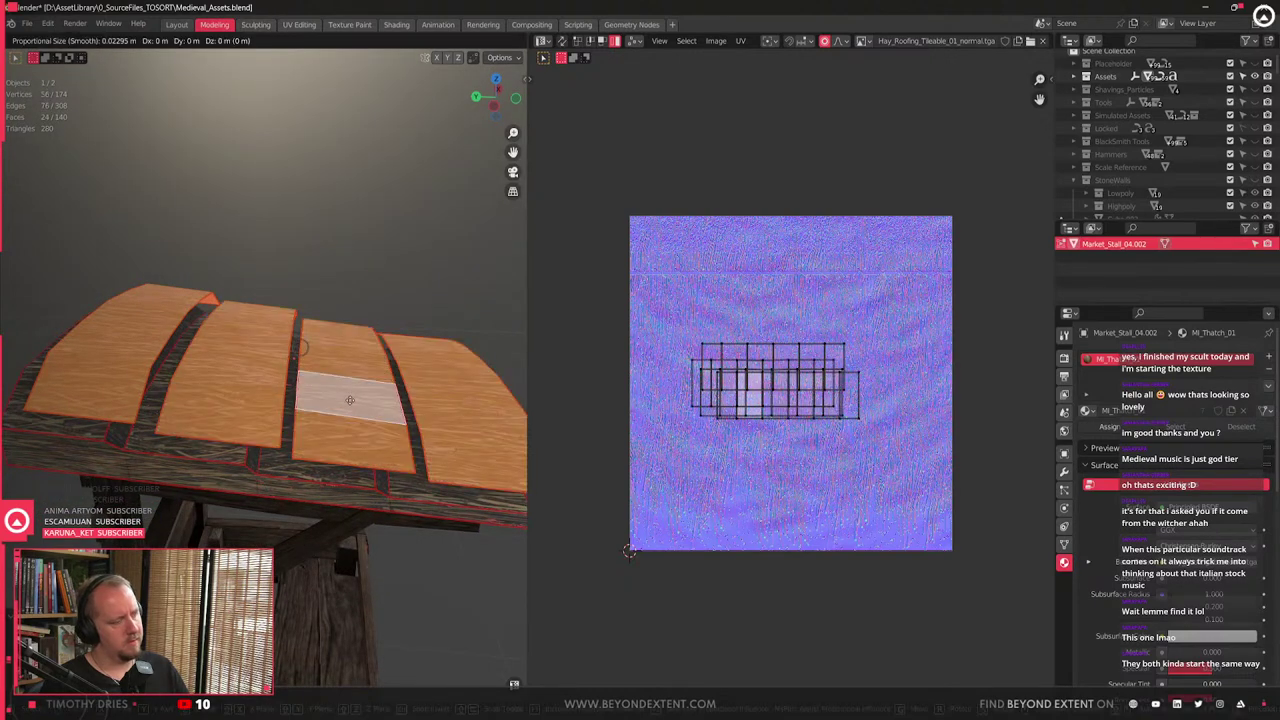
{"action": "left_click", "coordinate": [354, 459]}
- Select all UVs of the duplicated hay panels and stack their islands on top of each other
{"action": "middle_click_drag", "start_coordinate": [405, 447], "coordinate": [352, 429]}
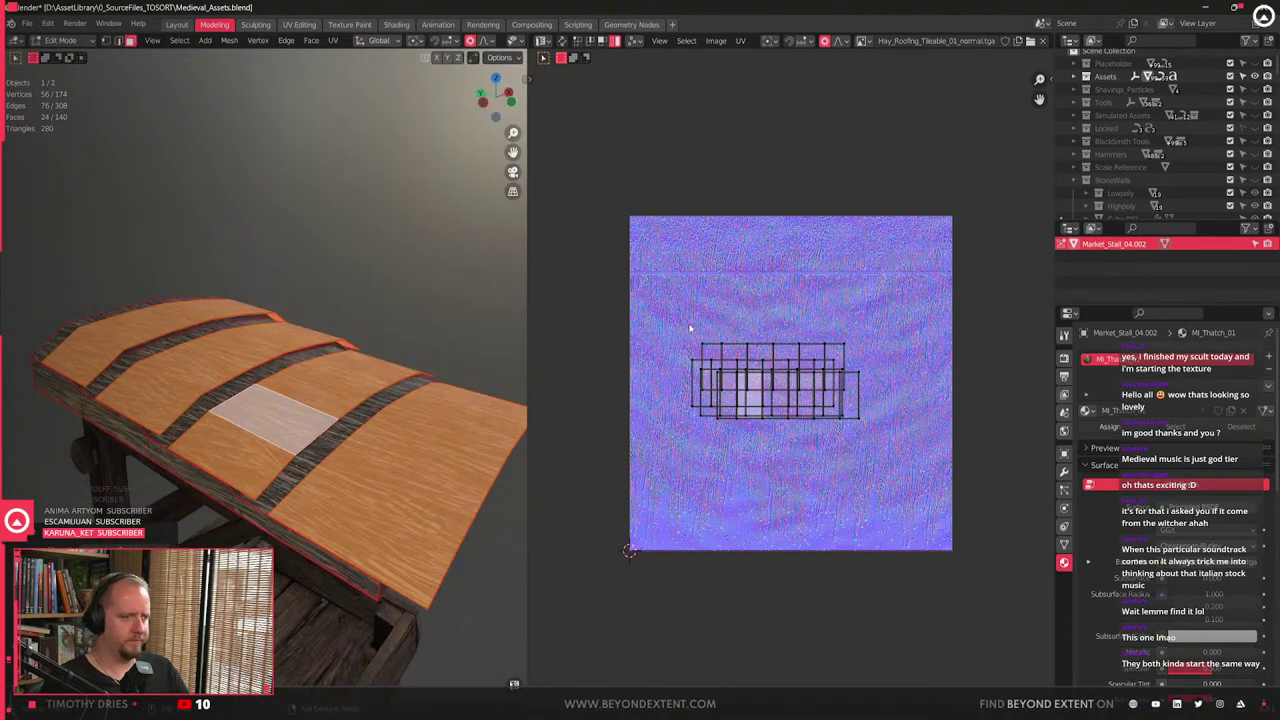
{"action": "key", "text": "a"}
{"action": "key", "text": "q"}
{"action": "left_click", "coordinate": [744, 313]}
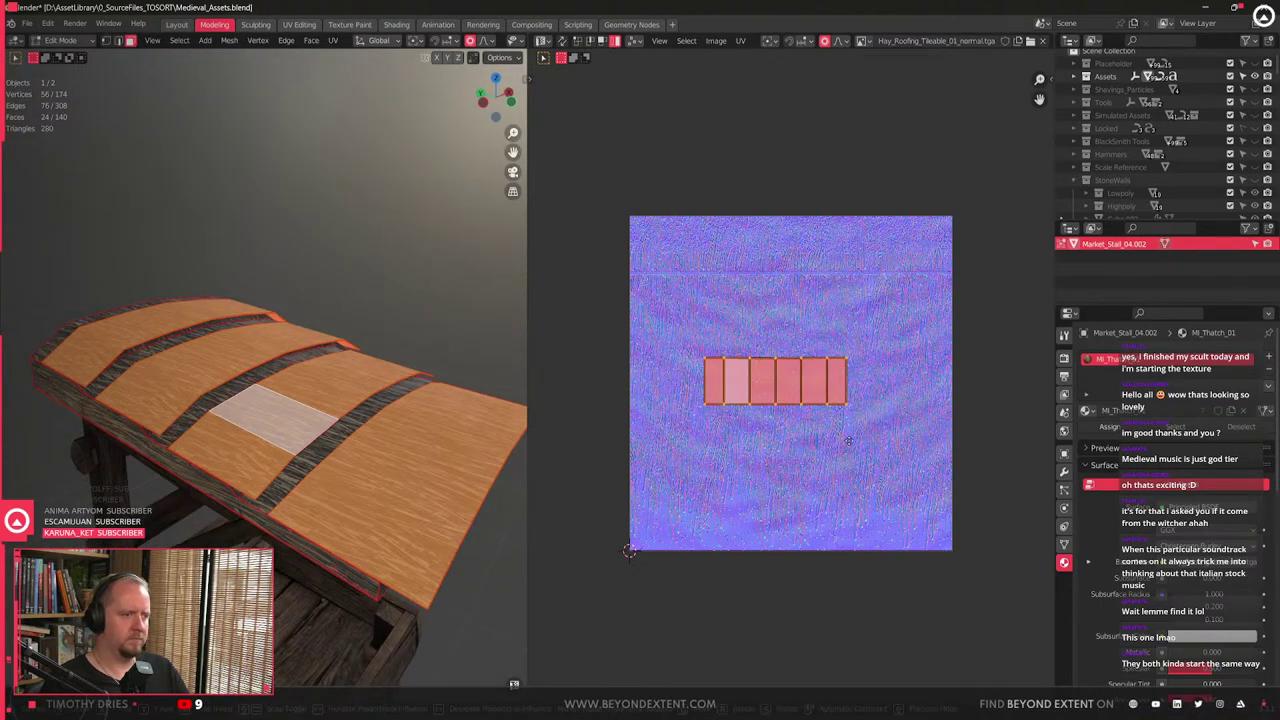
- Enlarge the stacked UV islands and fit them into the lower-left corner of the hay texture
{"action": "key", "text": "g"}
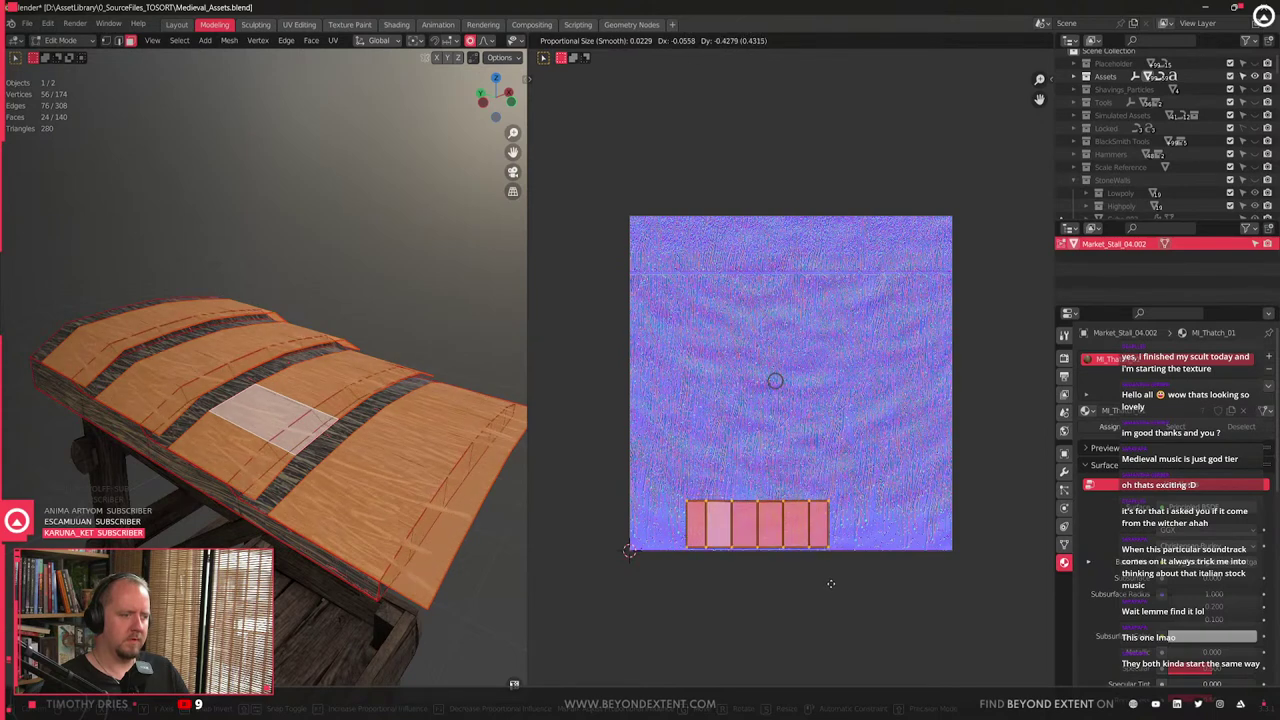
{"action": "left_click", "coordinate": [836, 572]}
{"action": "key", "text": "s"}
{"action": "left_click", "coordinate": [897, 583]}
{"action": "key", "text": "g"}
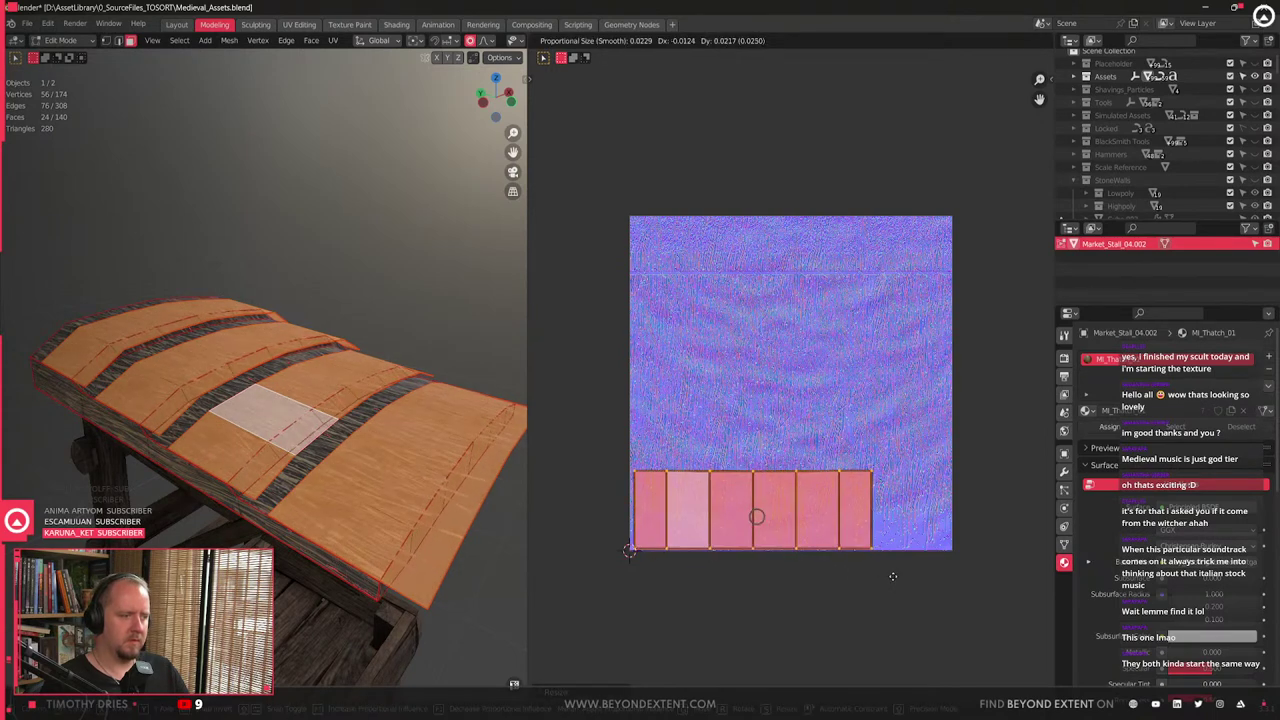
{"action": "left_click", "coordinate": [886, 572]}
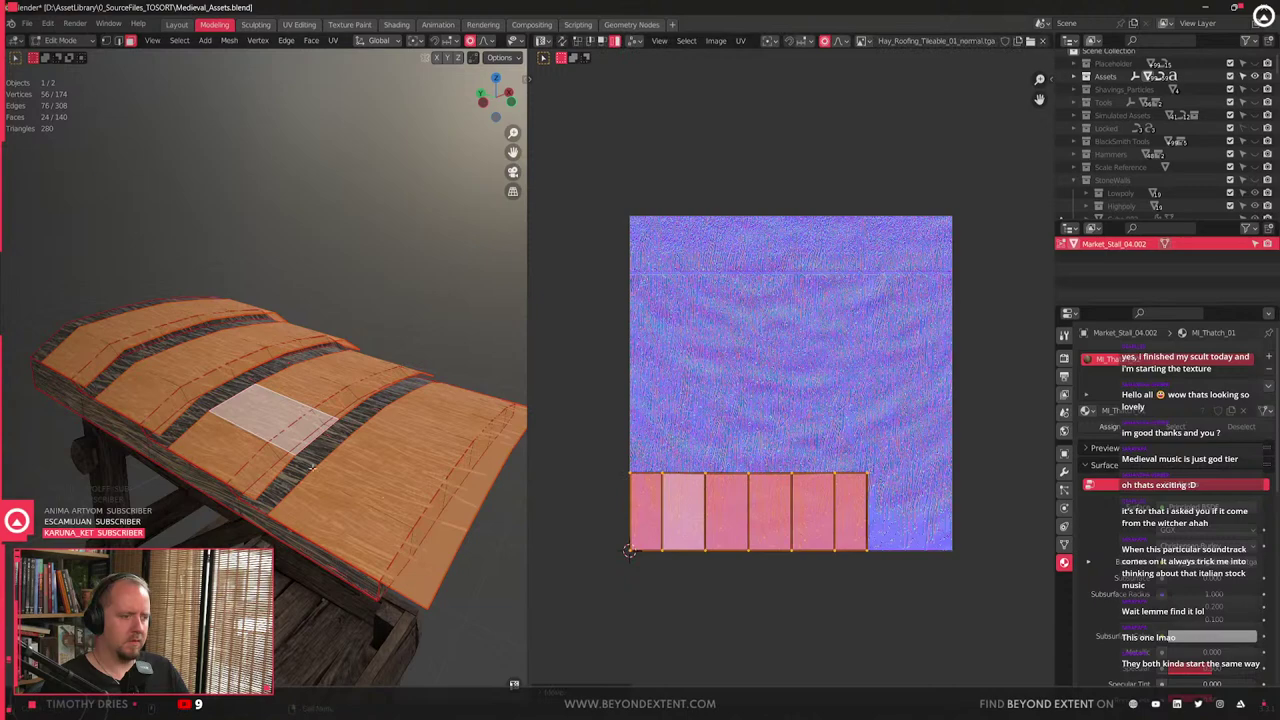
- Lower the upper edge loop of the third overlapping hay panel about 0.005 m along Z, into the roof
{"action": "middle_click_drag", "start_coordinate": [312, 468], "coordinate": [346, 425]}
{"action": "key", "text": "Tab"}
{"action": "scroll", "coordinate": [266, 480], "scroll_direction": "up", "scroll_amount": 3}
{"action": "key", "text": "Tab"}
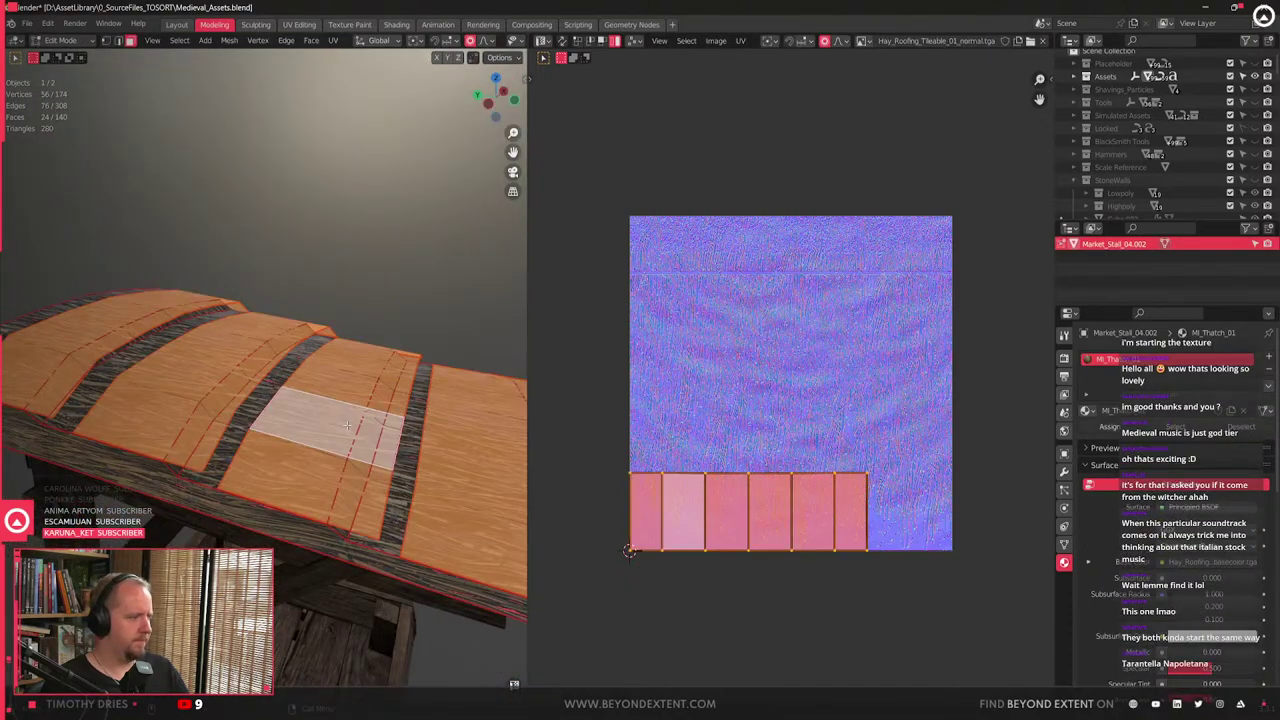
{"action": "key", "text": "2"}
{"action": "left_click", "coordinate": [321, 372]}
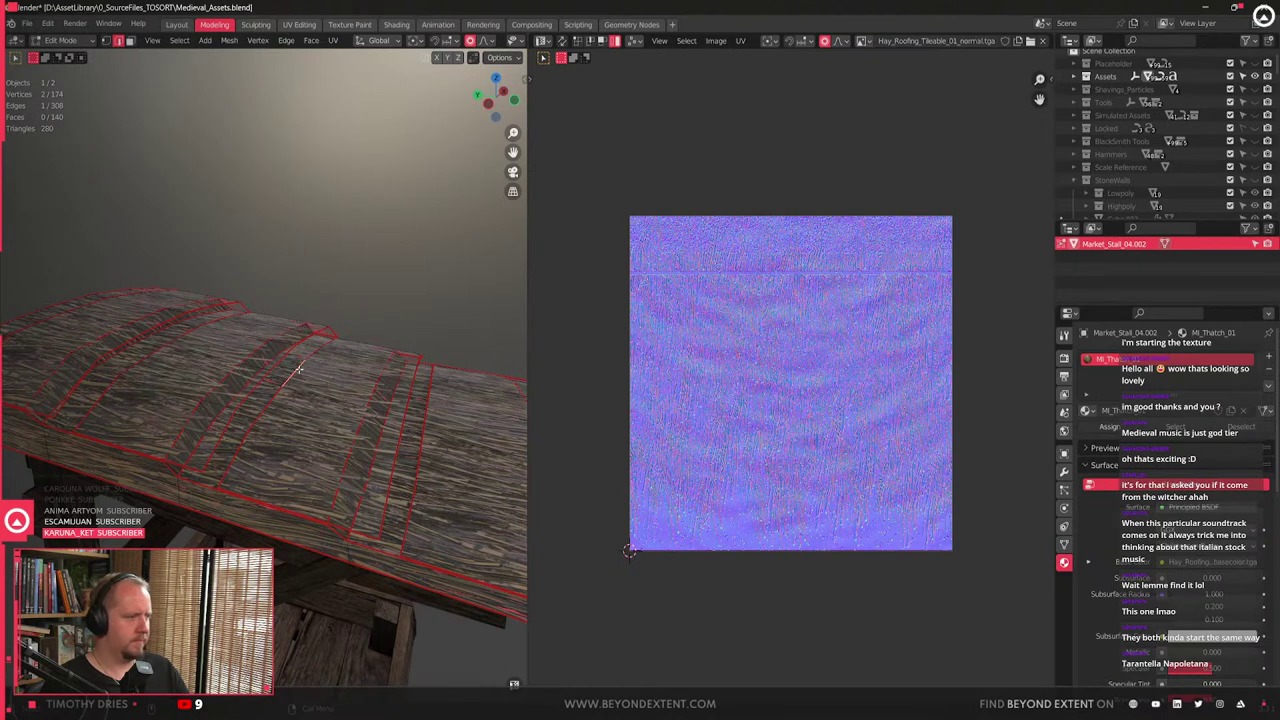
{"action": "key", "text": "g"}
{"action": "key", "text": "z"}
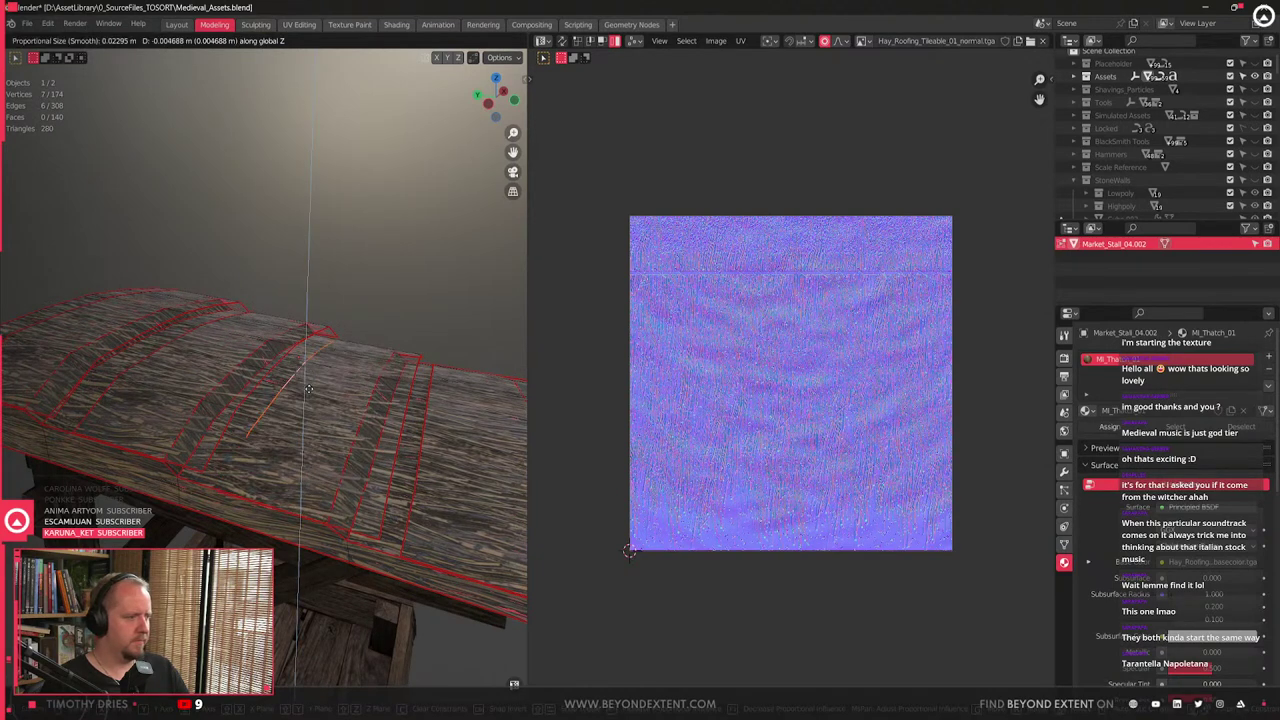
{"action": "left_click", "coordinate": [308, 392]}
- Lower the upper edge loop of the second overlapping hay panel slightly along Z
{"action": "left_click", "coordinate": [193, 337]}
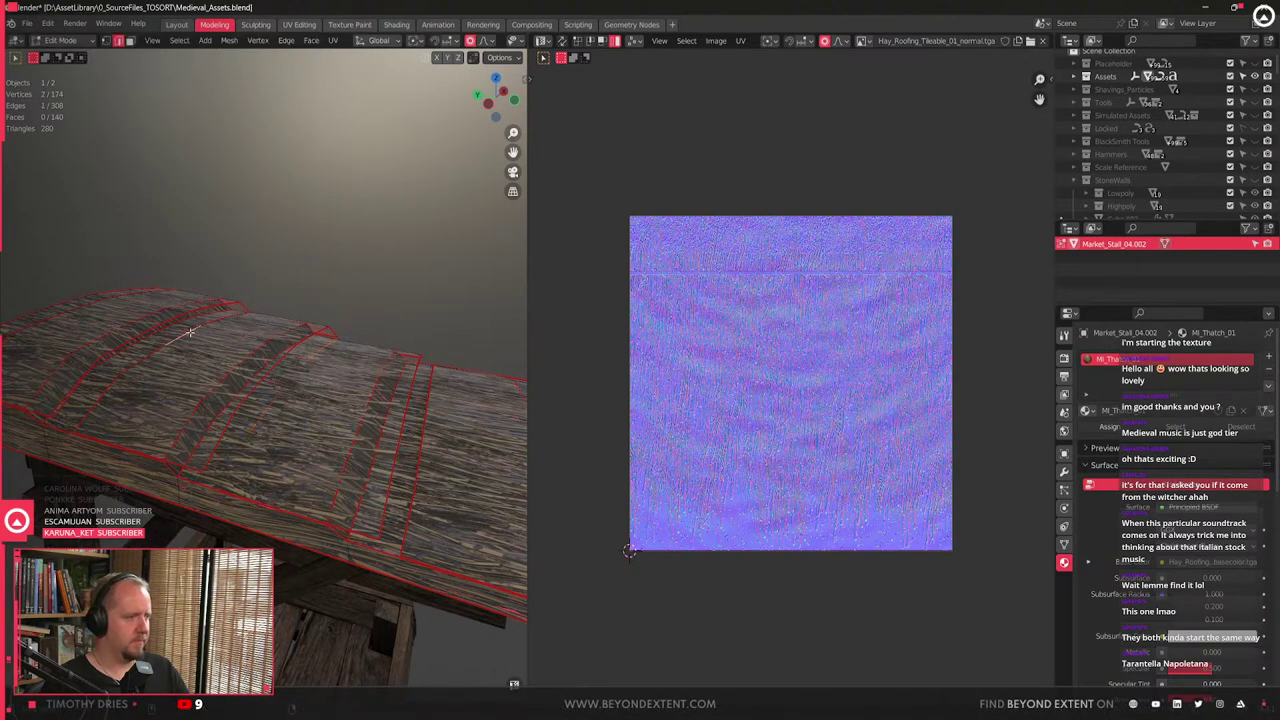
{"action": "left_click", "coordinate": [190, 332], "text": "alt"}
{"action": "key", "text": "g"}
{"action": "key", "text": "z"}
{"action": "left_click", "coordinate": [201, 335]}
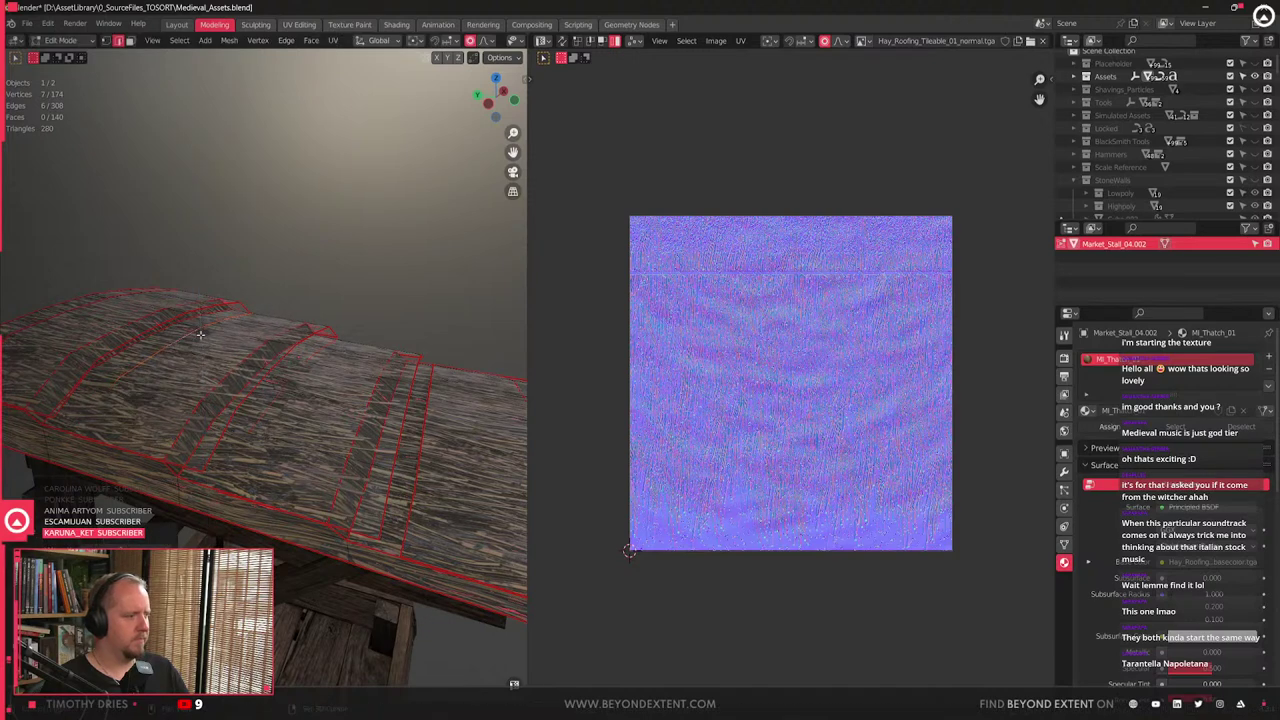
- Lower the upper edge loop of the rearmost overlapping hay panel along Z into the roof surface
{"action": "left_click_drag", "start_coordinate": [201, 335], "coordinate": [289, 362], "text": "shift"}
{"action": "left_click", "coordinate": [185, 348]}
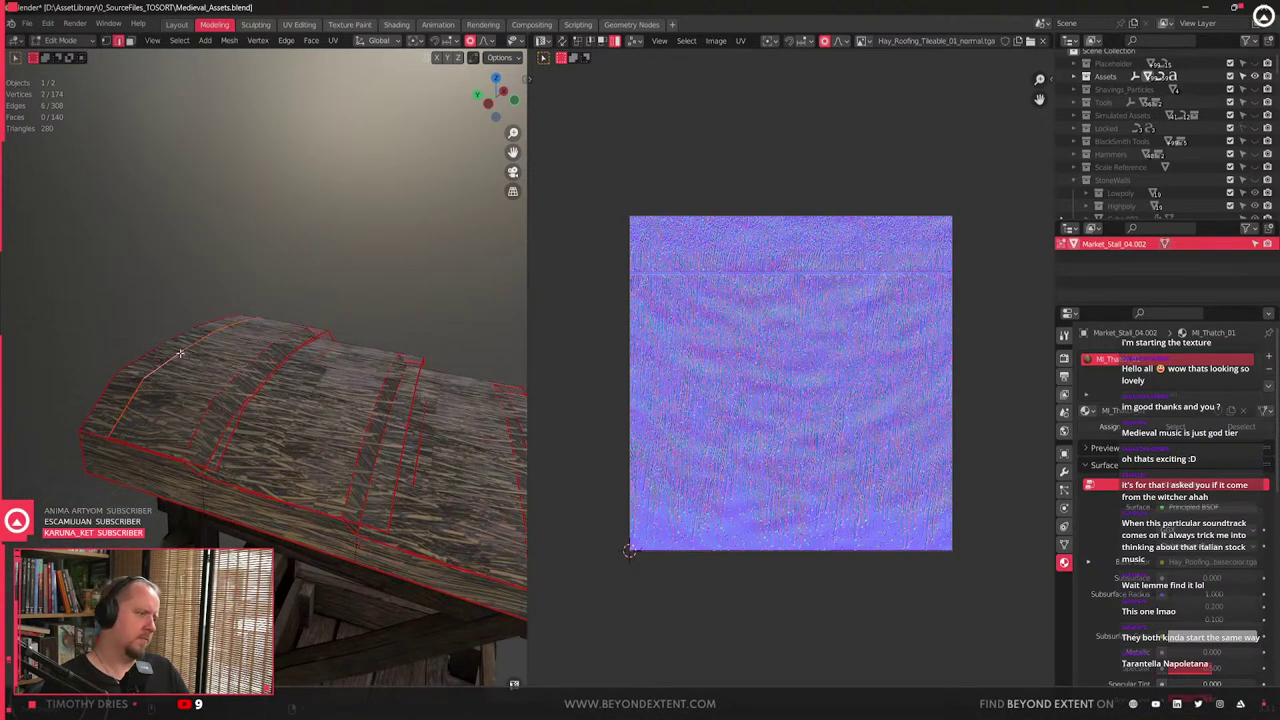
{"action": "key", "text": "g"}
{"action": "key", "text": "z"}
{"action": "left_click", "coordinate": [181, 377]}
{"action": "scroll", "coordinate": [181, 377], "scroll_direction": "down", "scroll_amount": 5}
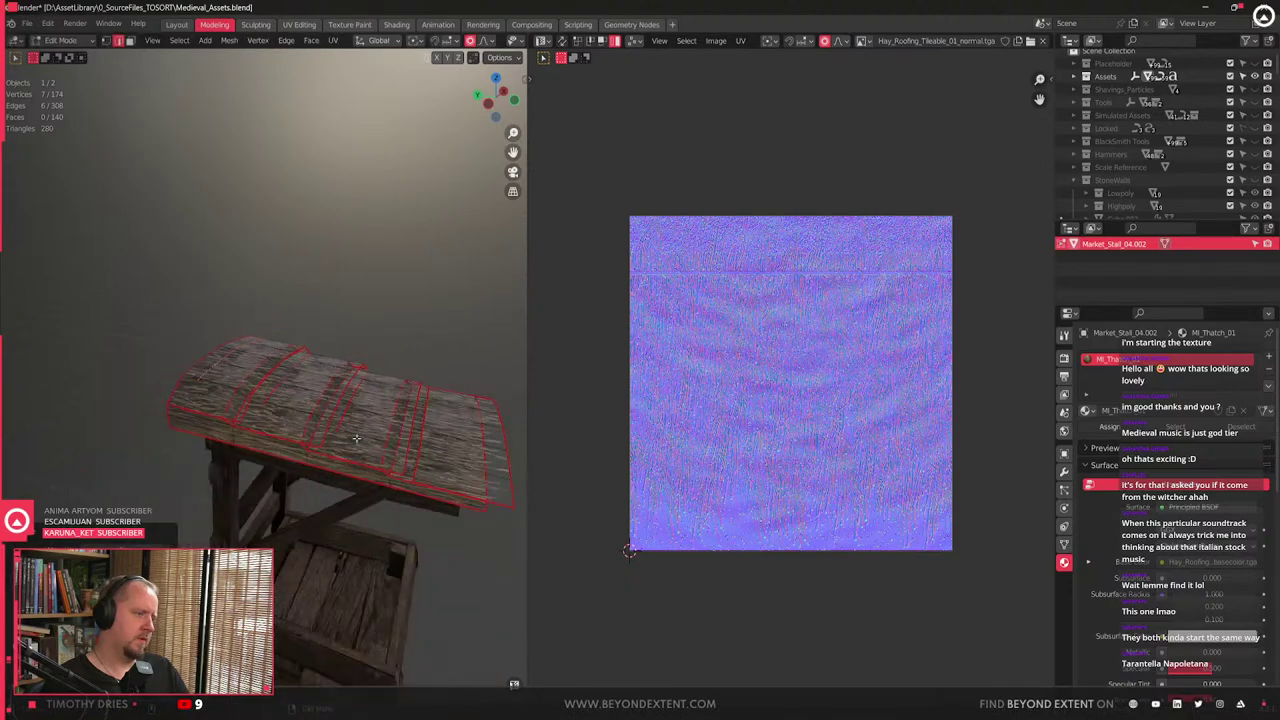
- Lower the upper edge loop of the frontmost overlapping hay panel slightly along Z
{"action": "middle_click_drag", "start_coordinate": [200, 377], "coordinate": [409, 328]}
{"action": "left_click", "coordinate": [309, 380]}
{"action": "key", "text": "g"}
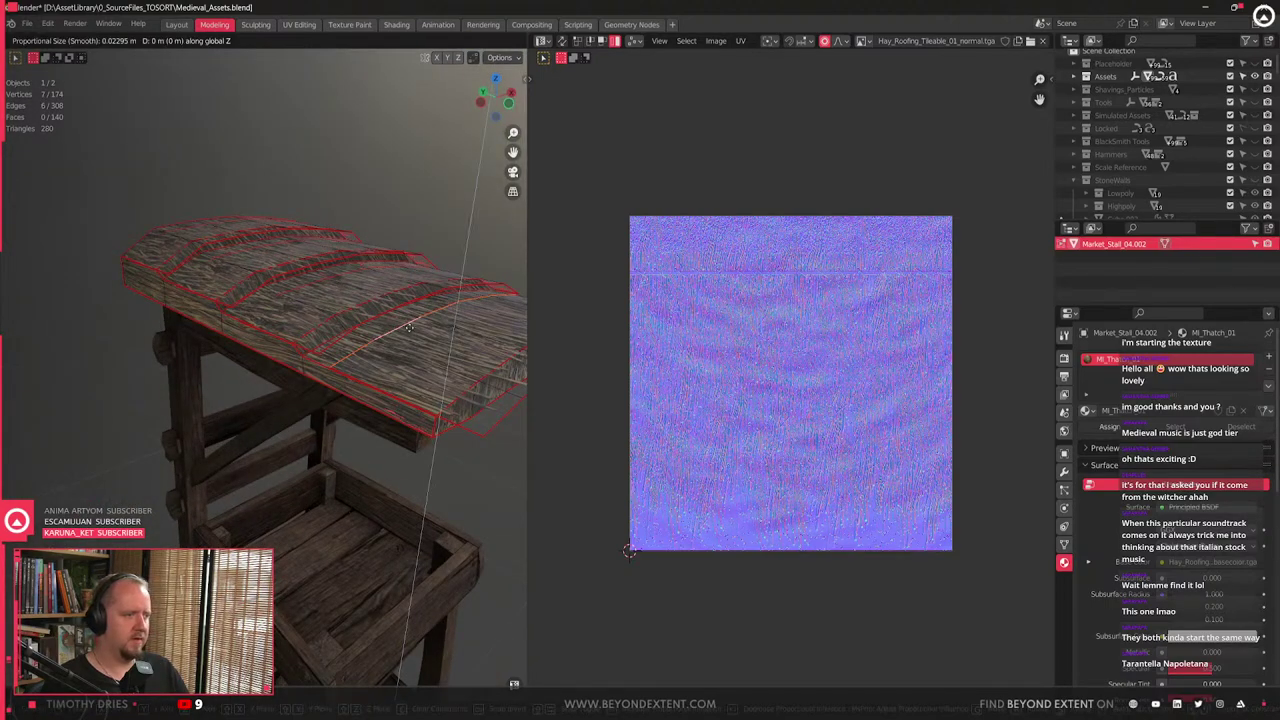
{"action": "left_click", "coordinate": [405, 340]}
{"action": "middle_click_drag", "start_coordinate": [405, 340], "coordinate": [422, 408]}
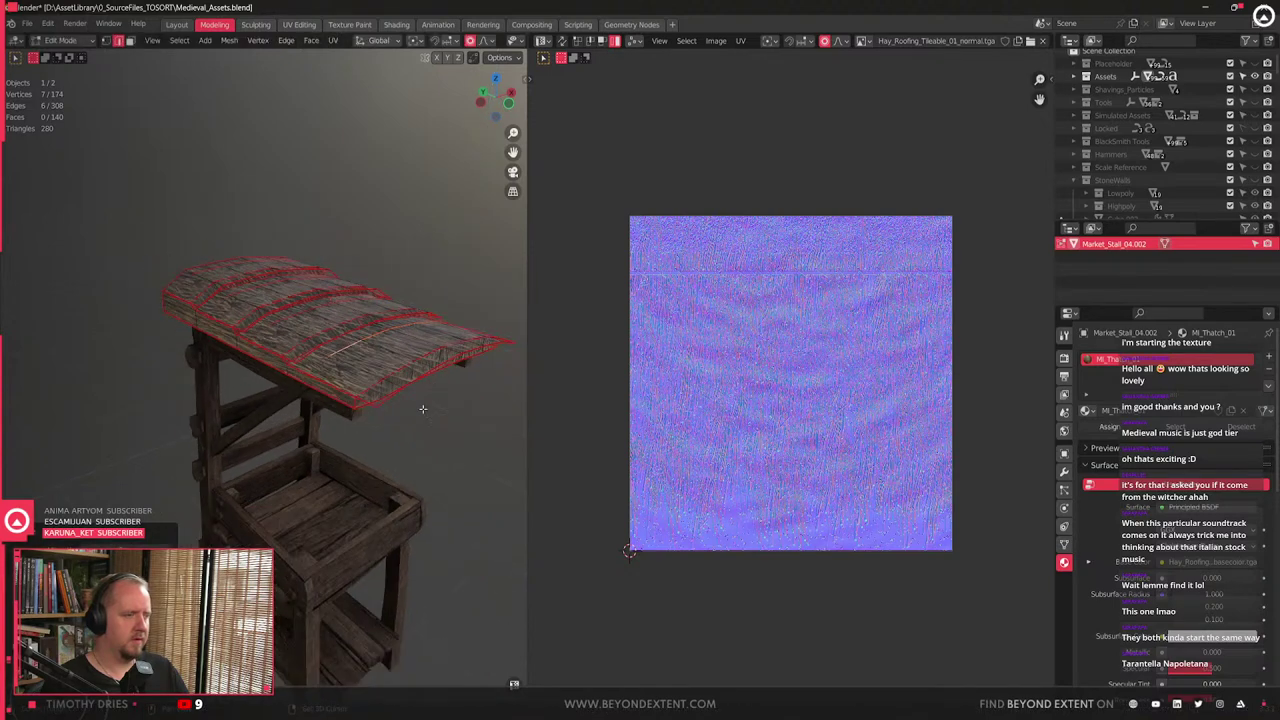
{"action": "middle_click_drag", "start_coordinate": [308, 434], "coordinate": [277, 350]}
{"action": "scroll", "coordinate": [200, 445], "scroll_direction": "up", "scroll_amount": 3}
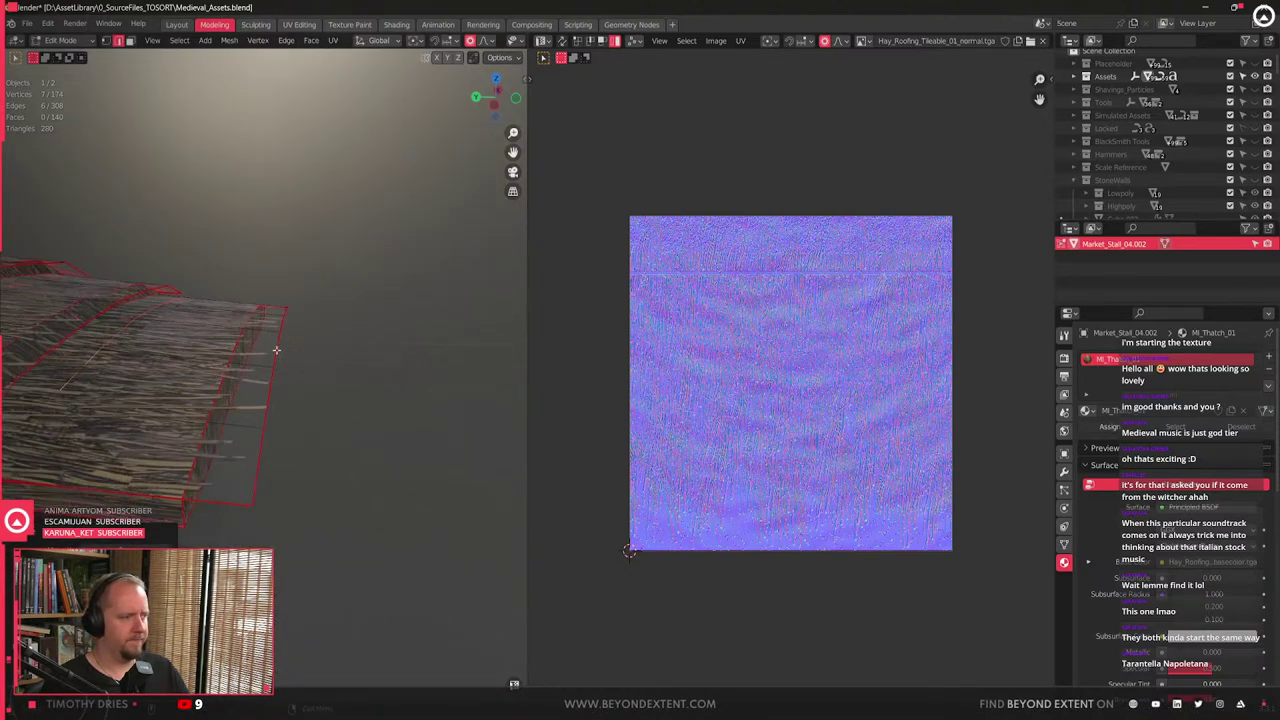
{"action": "key", "text": "g"}
{"action": "key", "text": "z"}
{"action": "right_click", "coordinate": [274, 357]}
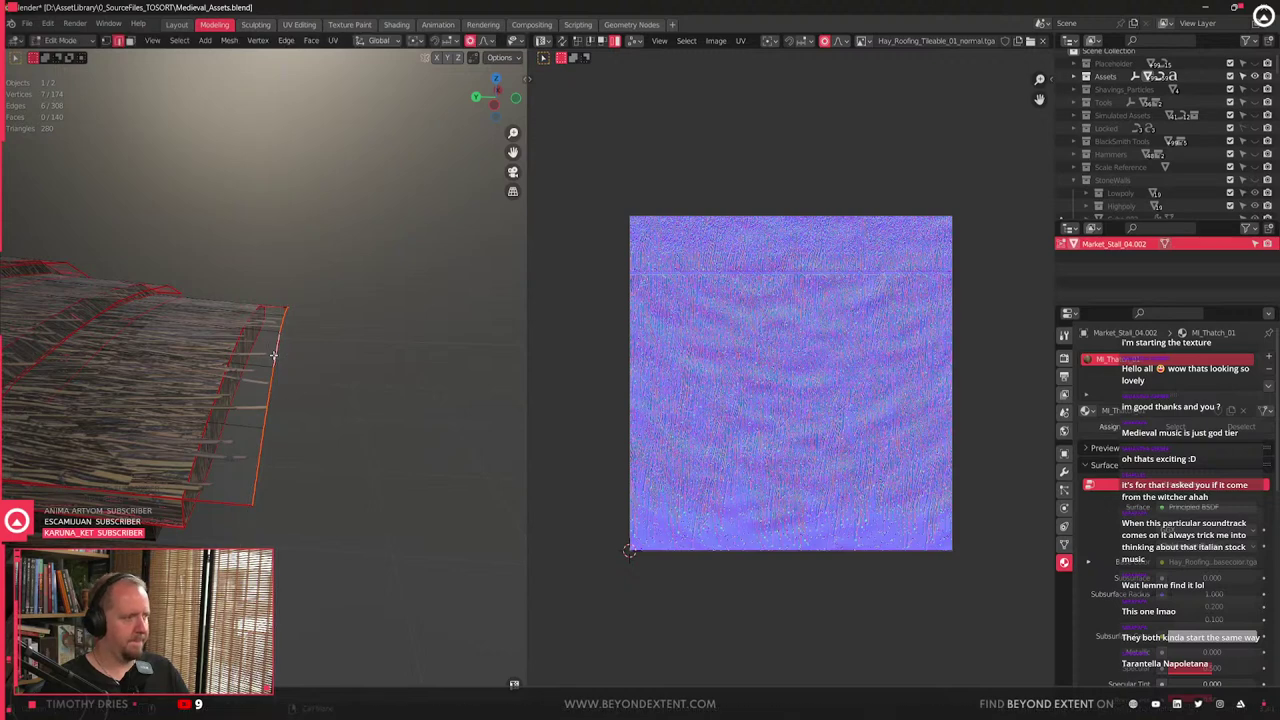
- Select the whole frontmost hay panel and move it about 0.1 m outward past the roof edge with the X axis locked
{"action": "middle_click_drag", "start_coordinate": [232, 395], "coordinate": [277, 405]}
{"action": "key", "text": "l"}
{"action": "key", "text": "g"}
{"action": "key", "text": "y"}
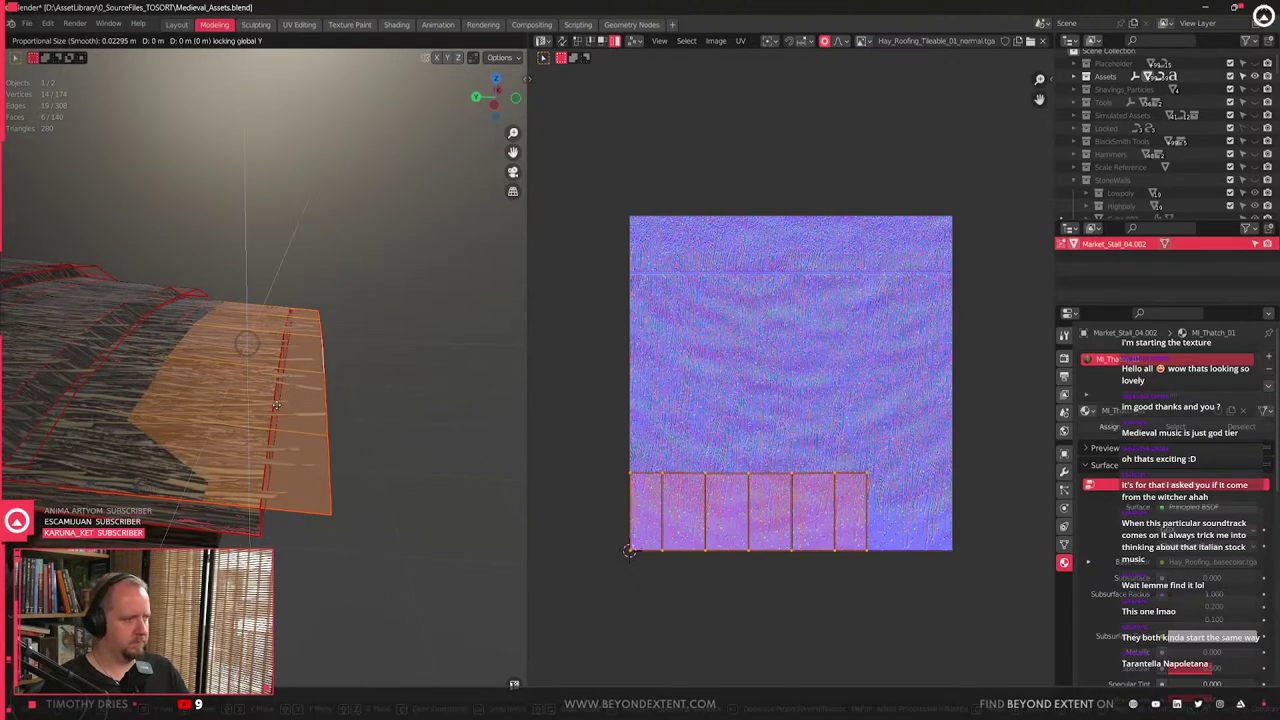
{"action": "key", "text": "x"}
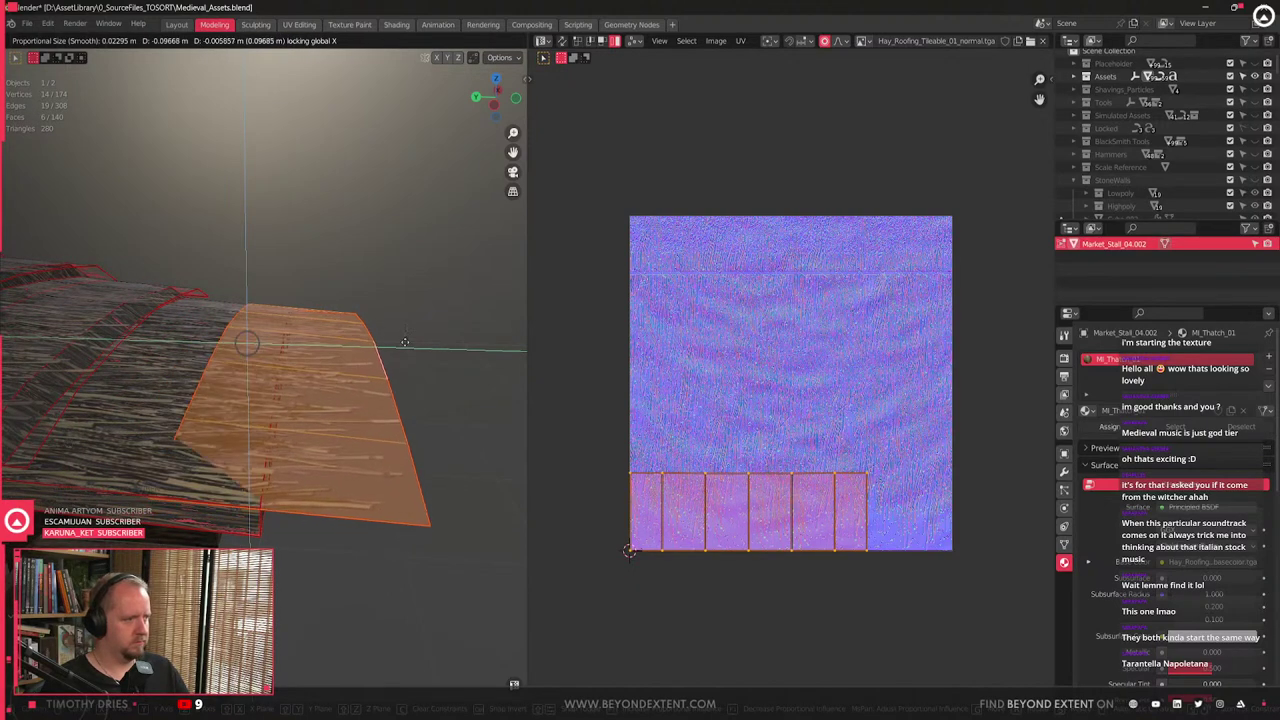
{"action": "left_click", "coordinate": [400, 352]}
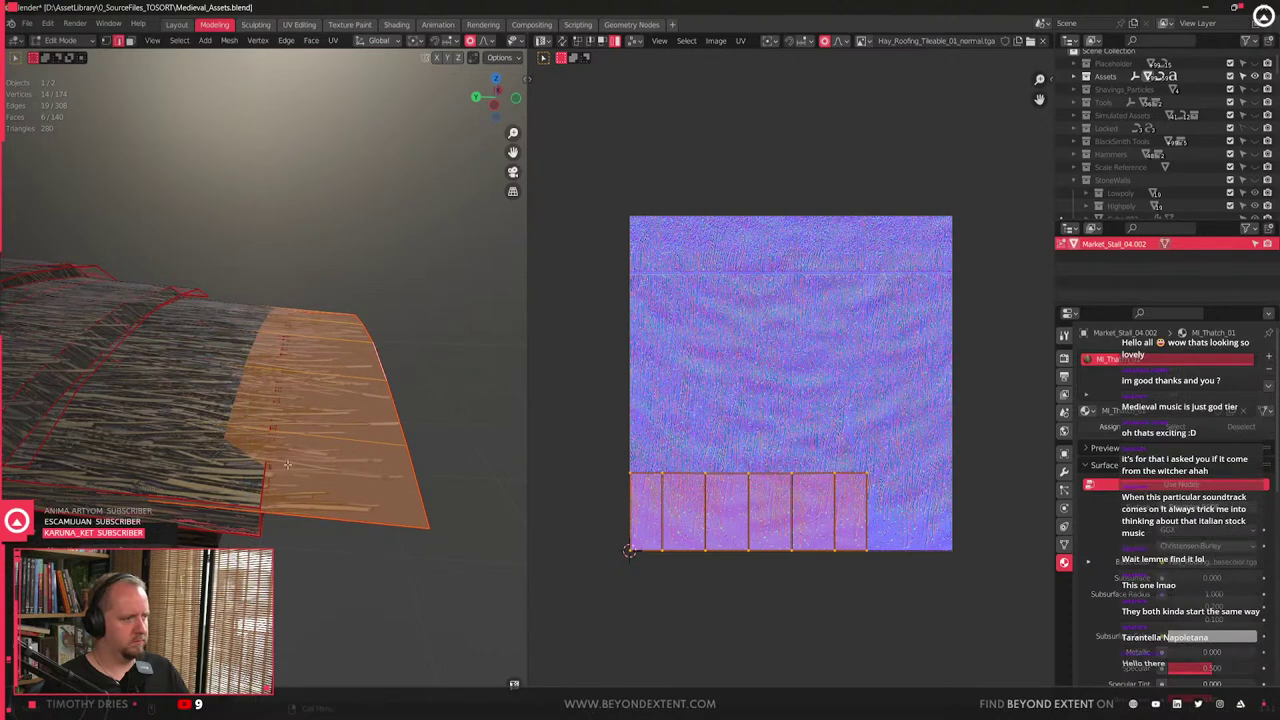
- Add two edge loops across the overhanging part of the frontmost hay panel
{"action": "left_click", "coordinate": [270, 515]}
{"action": "middle_click_drag", "start_coordinate": [403, 478], "coordinate": [392, 478], "text": "shift"}
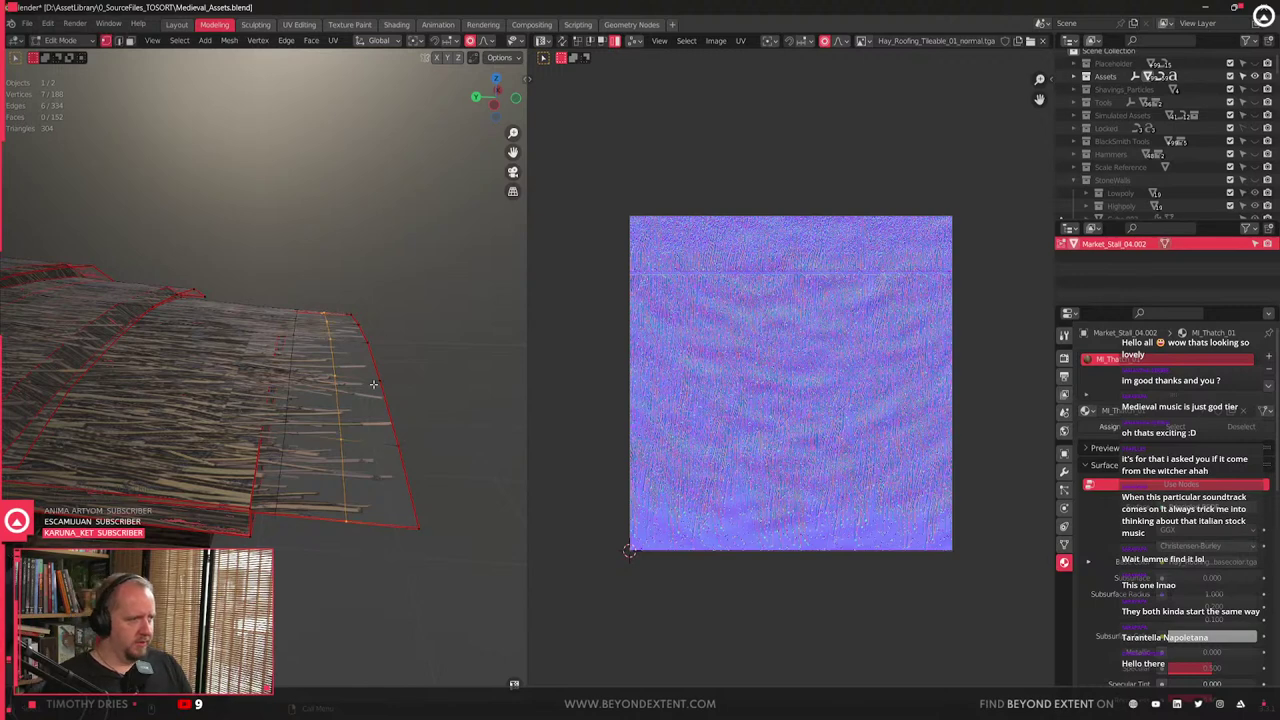
{"action": "middle_click_drag", "start_coordinate": [373, 384], "coordinate": [359, 380]}
{"action": "left_click_drag", "start_coordinate": [343, 297], "coordinate": [441, 556]}
{"action": "middle_click_drag", "start_coordinate": [417, 483], "coordinate": [376, 479]}
{"action": "key", "text": "g"}
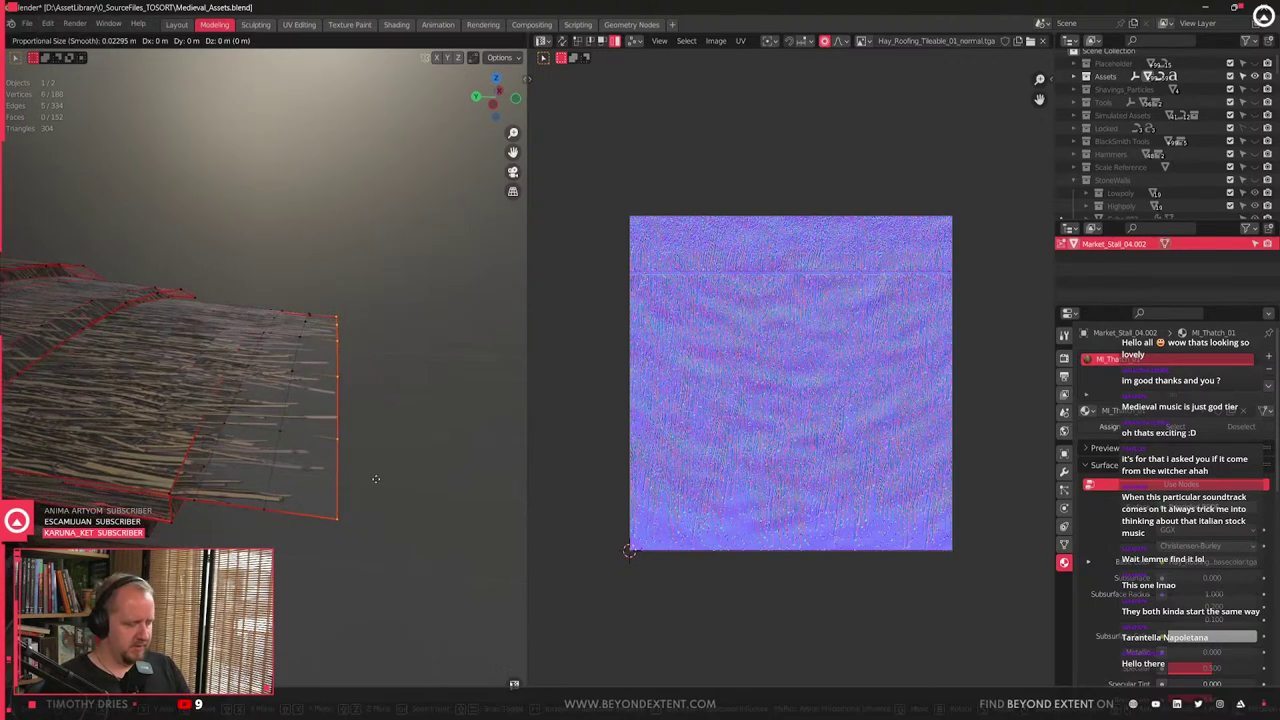
{"action": "key", "text": "shift+x"}
{"action": "right_click", "coordinate": [371, 511]}
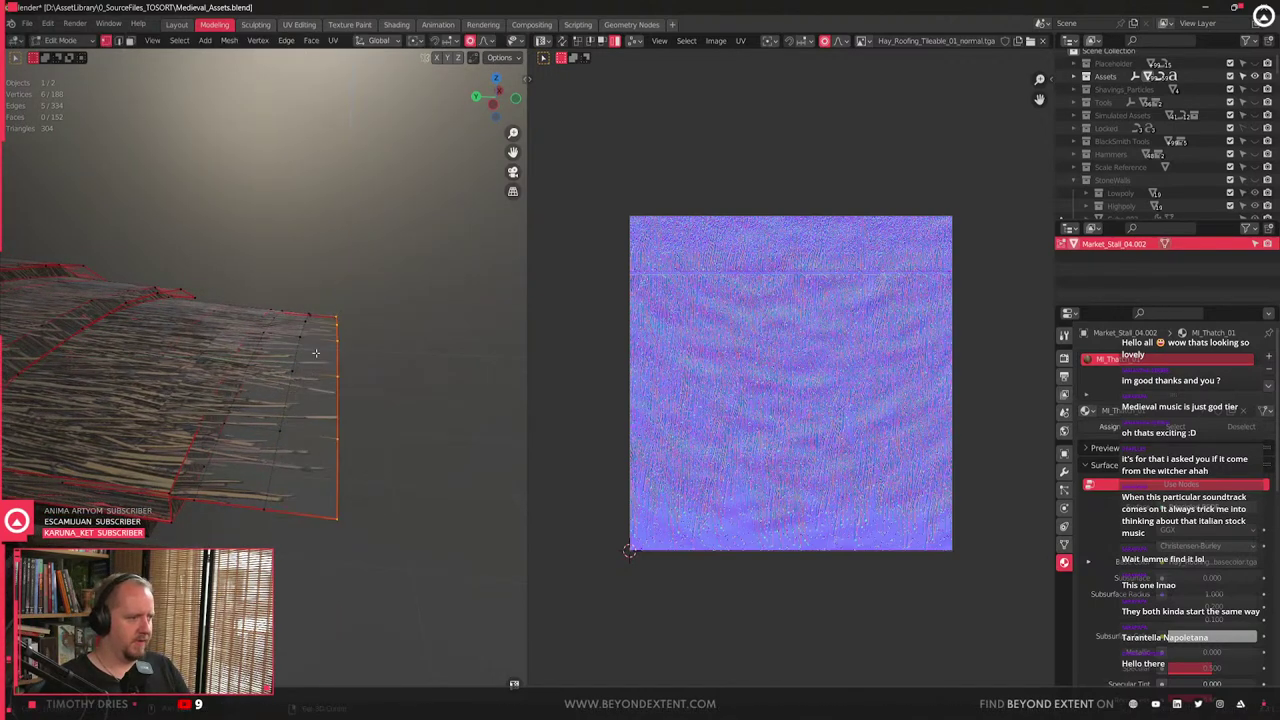
- Select all vertices along the frontmost hay panel's outer edge in see-through wireframe display and restore the textured display
{"action": "key", "text": "shift+z"}
{"action": "mouse_move", "coordinate": [325, 298]}
{"action": "left_mouse_down"}
{"action": "mouse_move", "coordinate": [413, 700]}
{"action": "mouse_move", "coordinate": [412, 688]}
{"action": "left_mouse_up"}
{"action": "key", "text": "shift+z"}
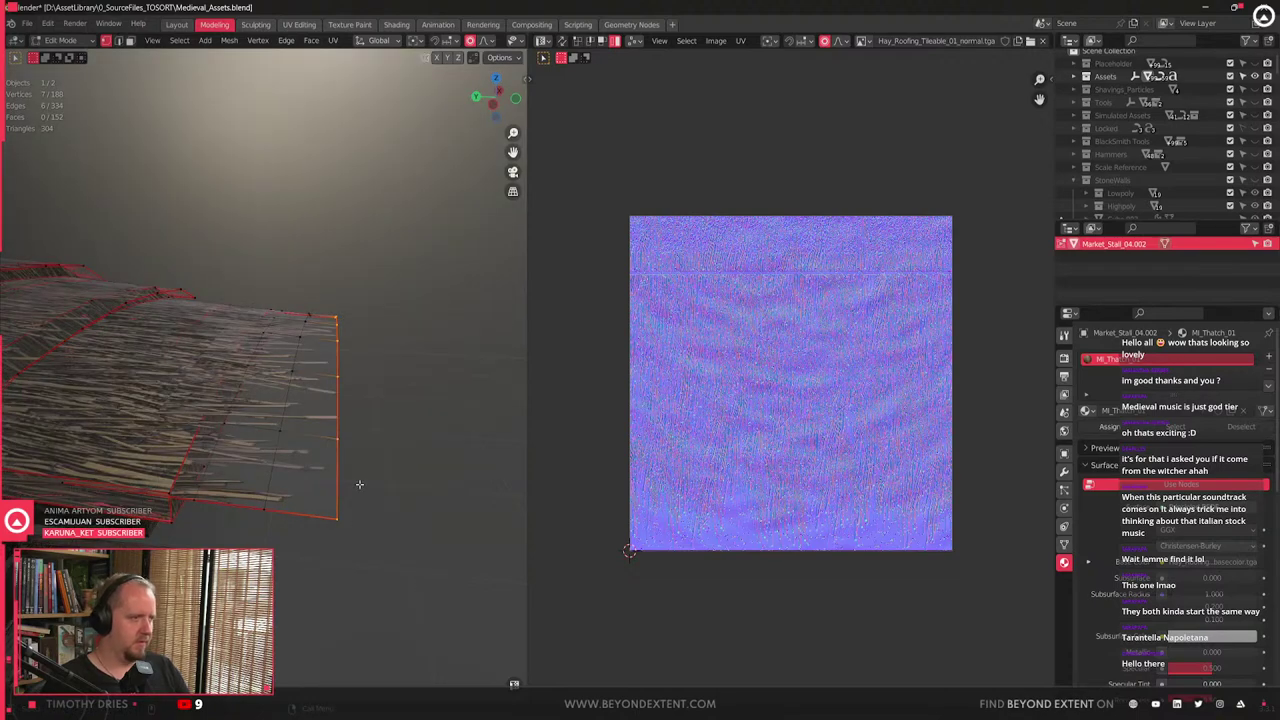
{"action": "key", "text": "g"}
{"action": "key", "text": "z"}
{"action": "right_click", "coordinate": [361, 485]}
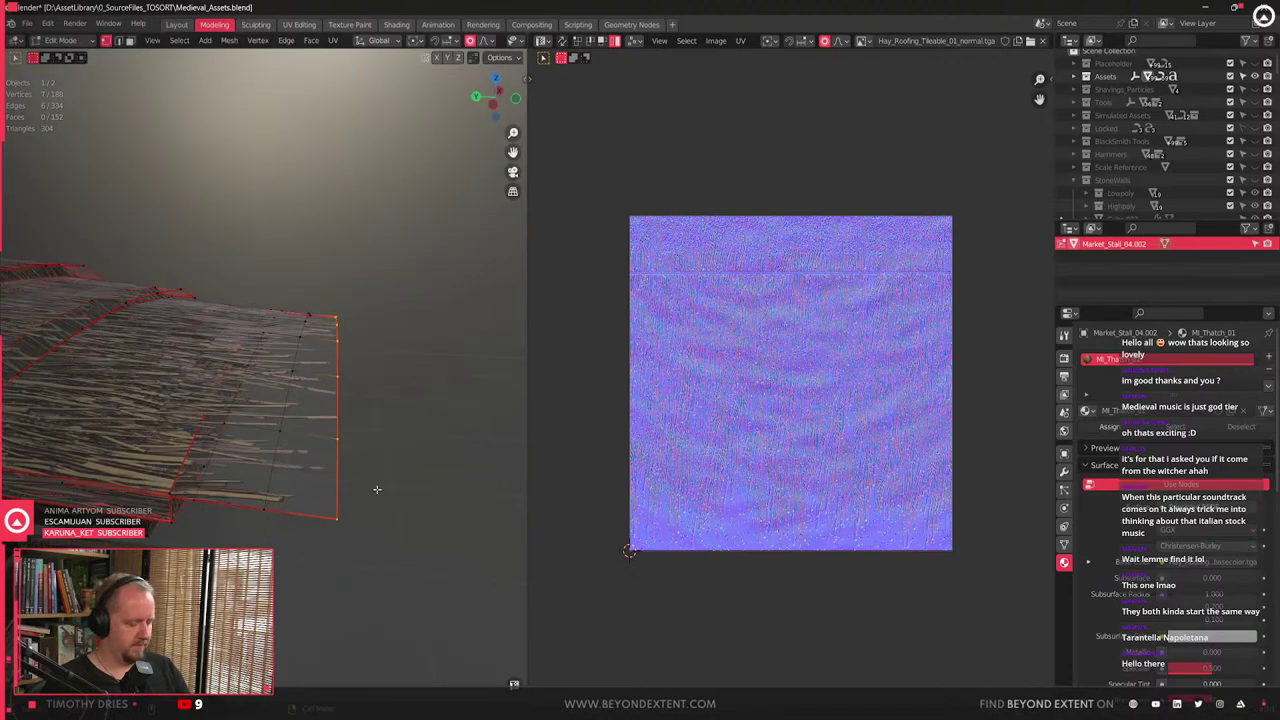
- Bend the frontmost panel's outer edge down about 0.05 m with X locked and a proportional radius of about 0.13 m
{"action": "key", "text": "g"}
{"action": "key", "text": "shift+x"}
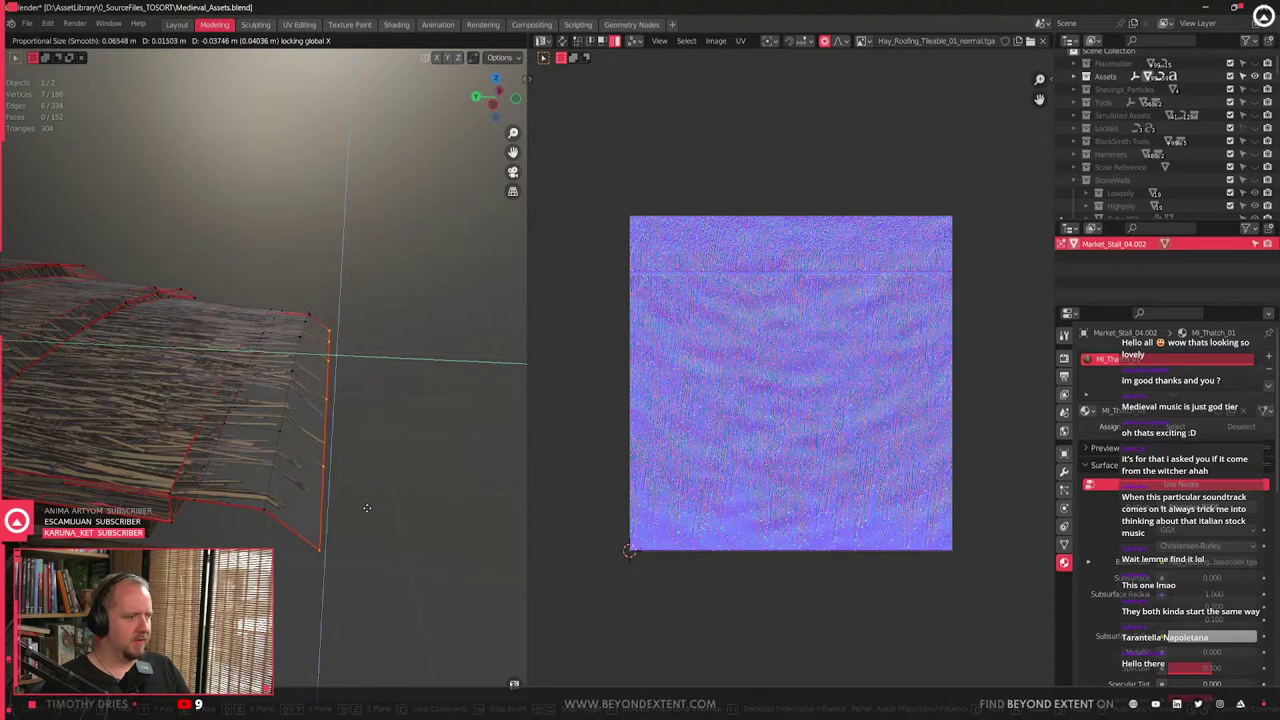
{"action": "scroll", "coordinate": [366, 509], "scroll_direction": "down", "scroll_amount": 7}
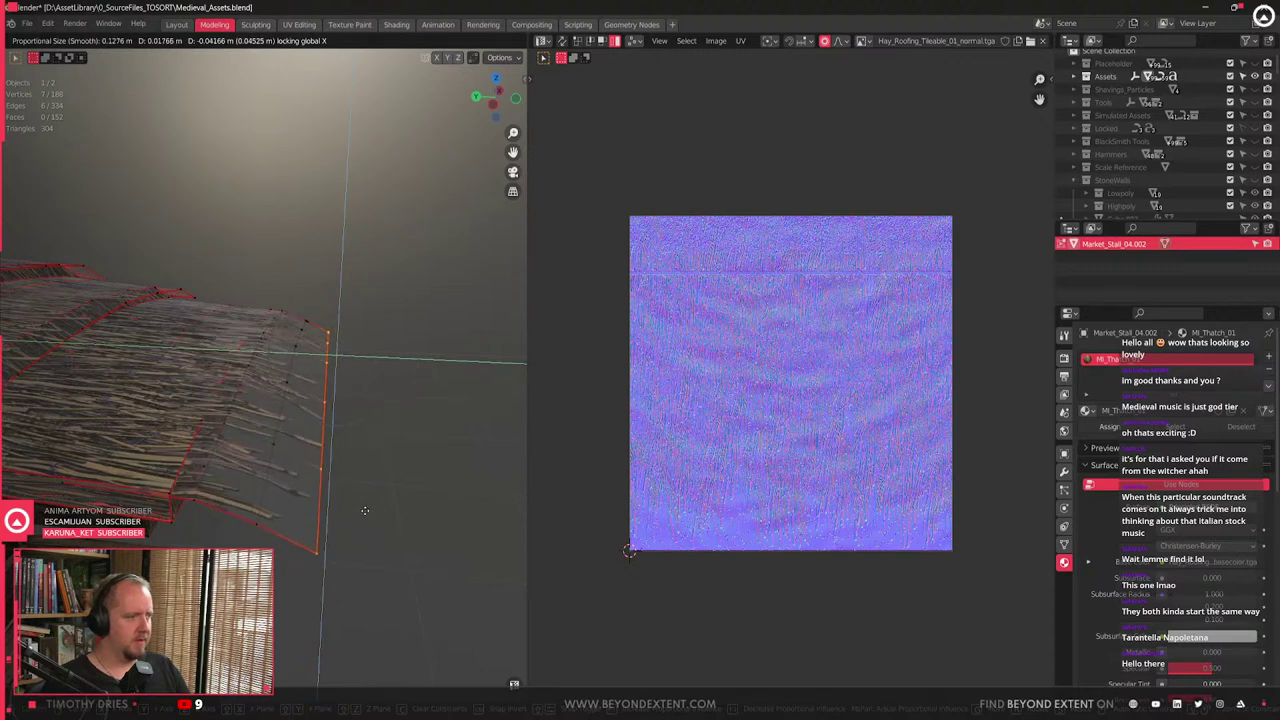
{"action": "left_click", "coordinate": [365, 514]}
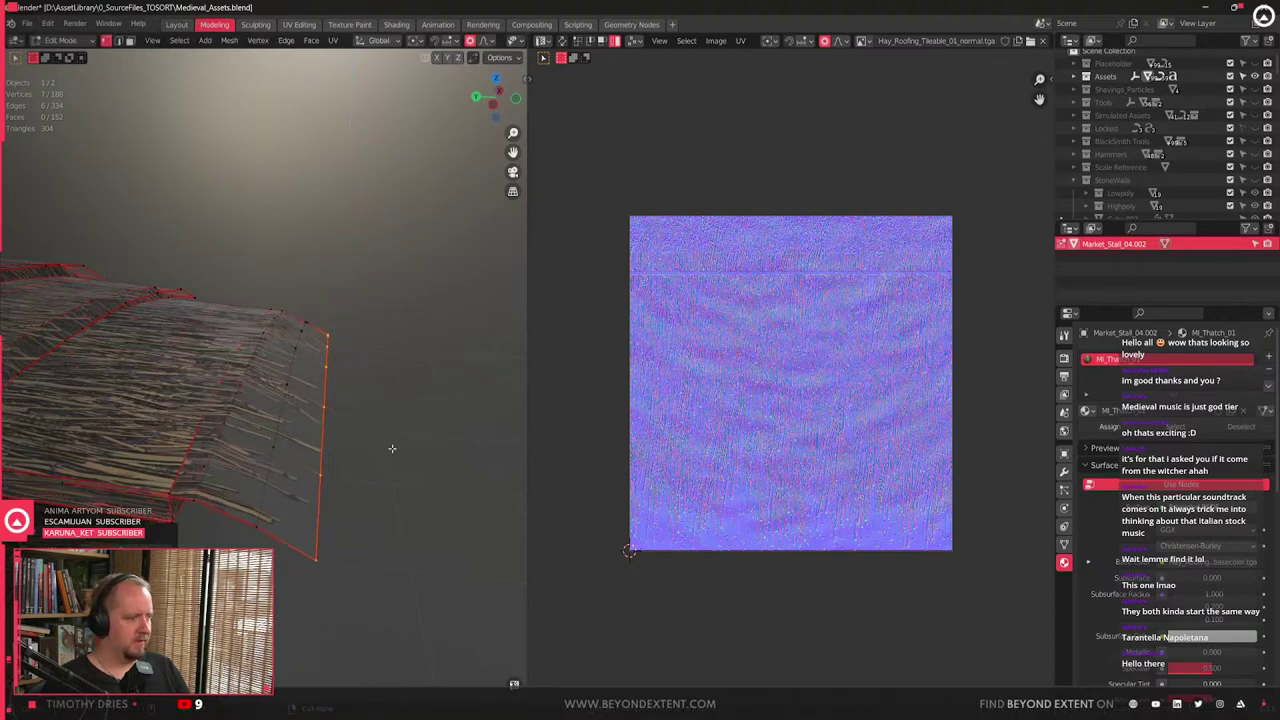
- Rotate the drooping outer edge about 30 degrees around X and move it further down and inward with X locked
{"action": "key", "text": "g"}
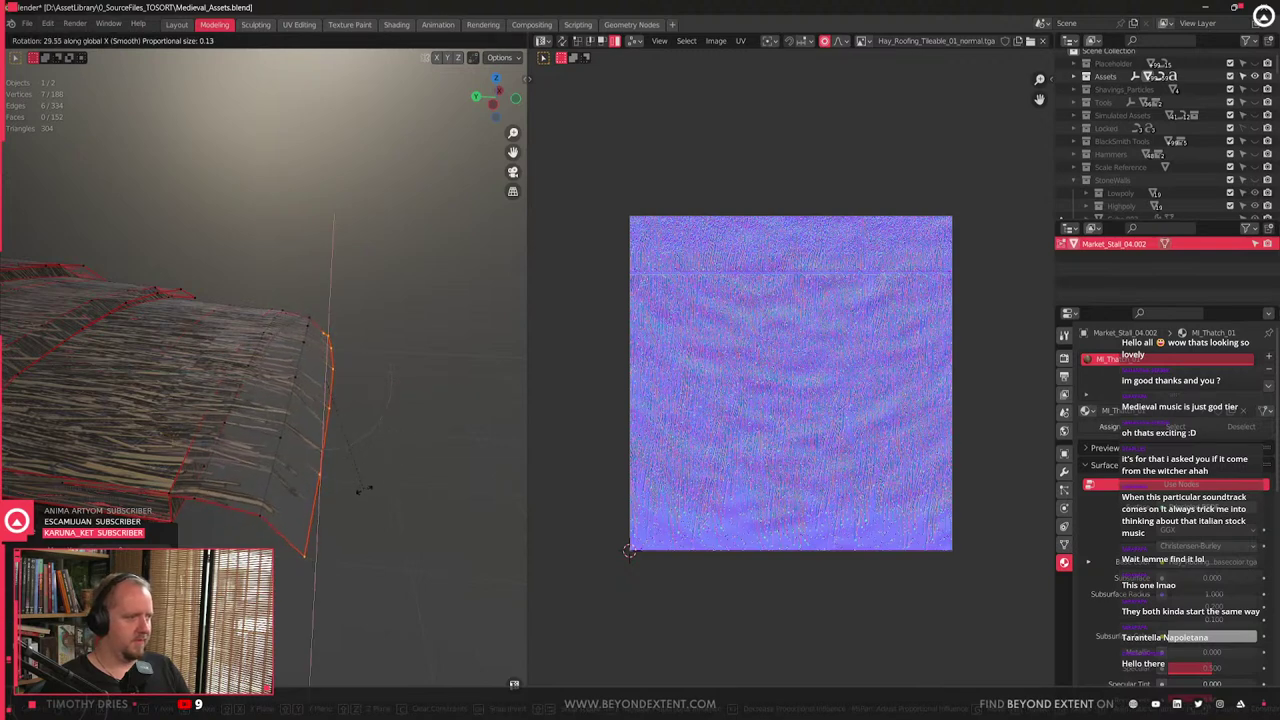
{"action": "left_click", "coordinate": [363, 489]}
{"action": "key", "text": "g"}
{"action": "key", "text": "y"}
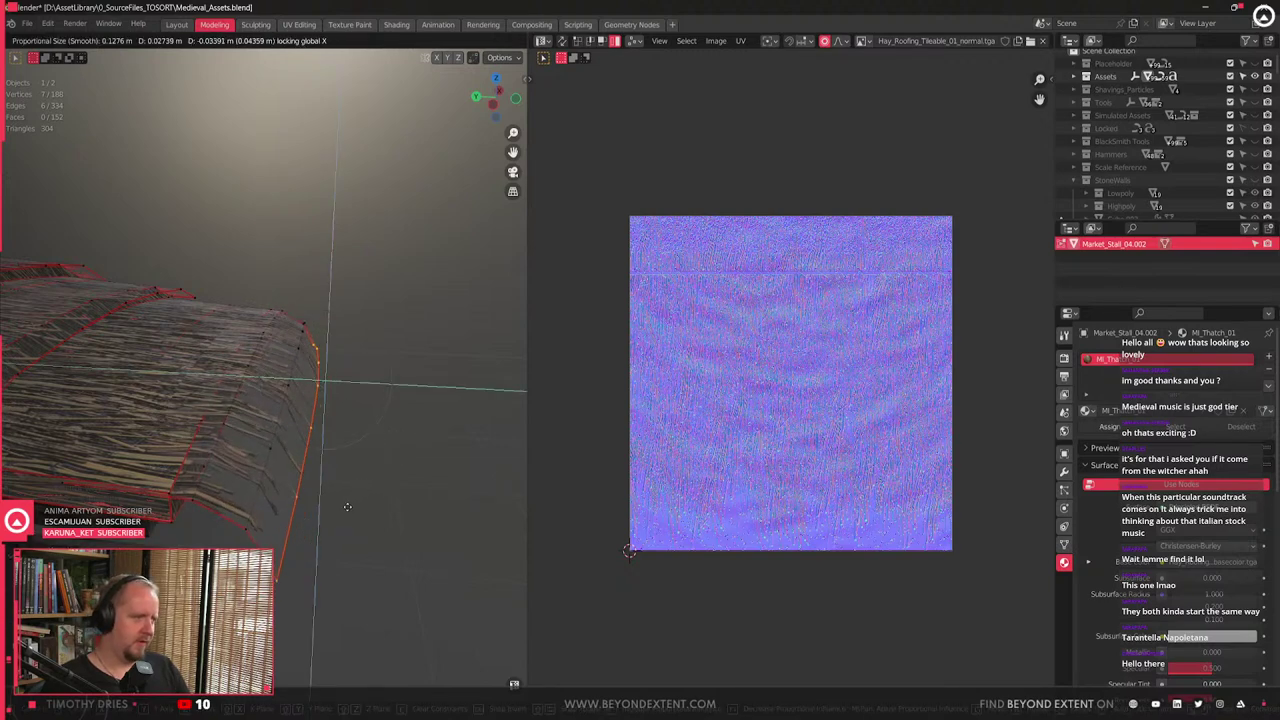
{"action": "left_click", "coordinate": [338, 513]}
{"action": "middle_click_drag", "start_coordinate": [342, 513], "coordinate": [299, 513]}
{"action": "key", "text": "Tab"}
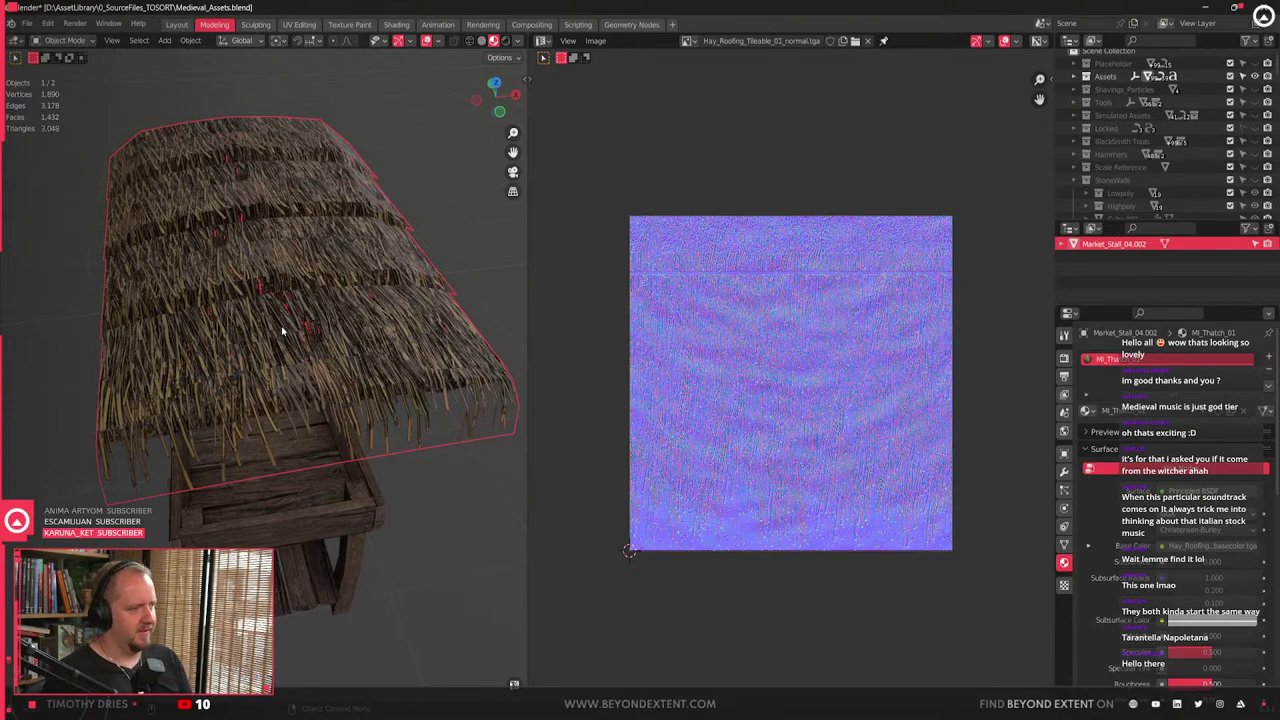
- Add two edge loops across the hay panel behind the frontmost one, one centred and one halfway between it and the outer edge
{"action": "scroll", "coordinate": [281, 331], "scroll_direction": "up", "scroll_amount": 2}
{"action": "mouse_move", "coordinate": [281, 331]}
{"action": "middle_mouse_down"}
{"action": "mouse_move", "coordinate": [103, 329]}
{"action": "mouse_move", "coordinate": [217, 340]}
{"action": "mouse_move", "coordinate": [266, 321]}
{"action": "middle_mouse_up"}
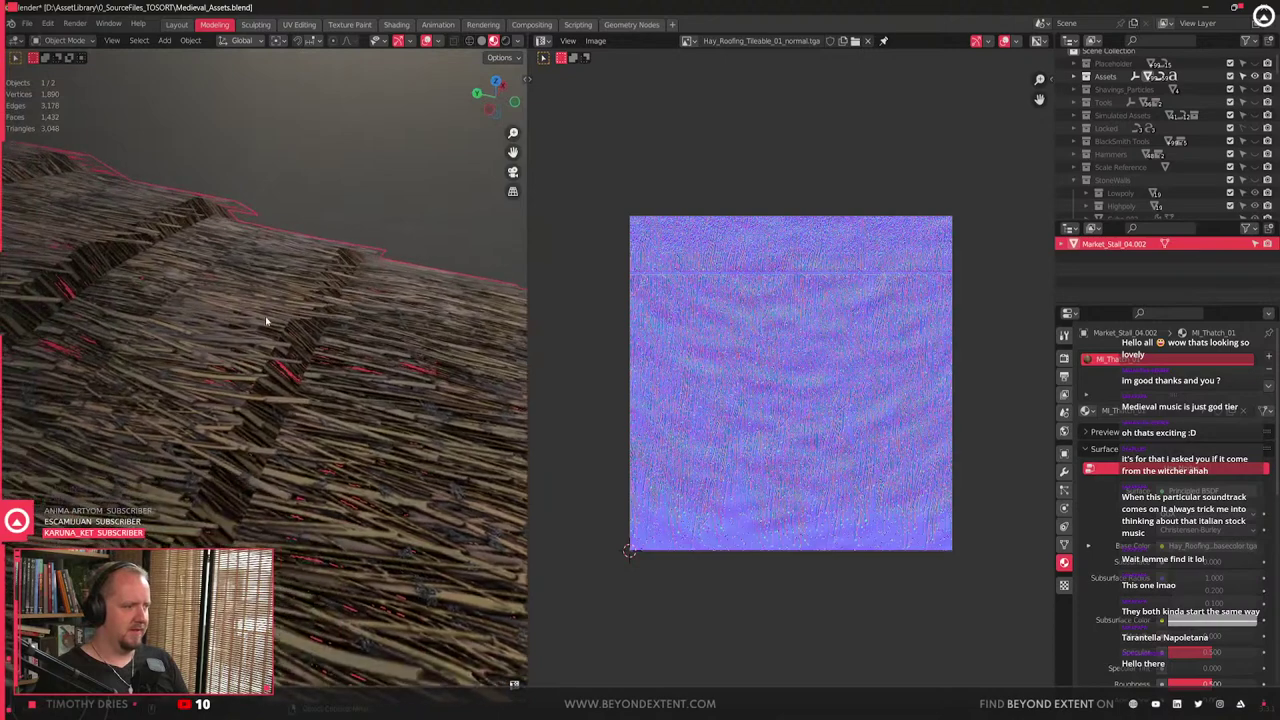
{"action": "key", "text": "Tab"}
{"action": "scroll", "coordinate": [318, 288], "scroll_direction": "down", "scroll_amount": 5}
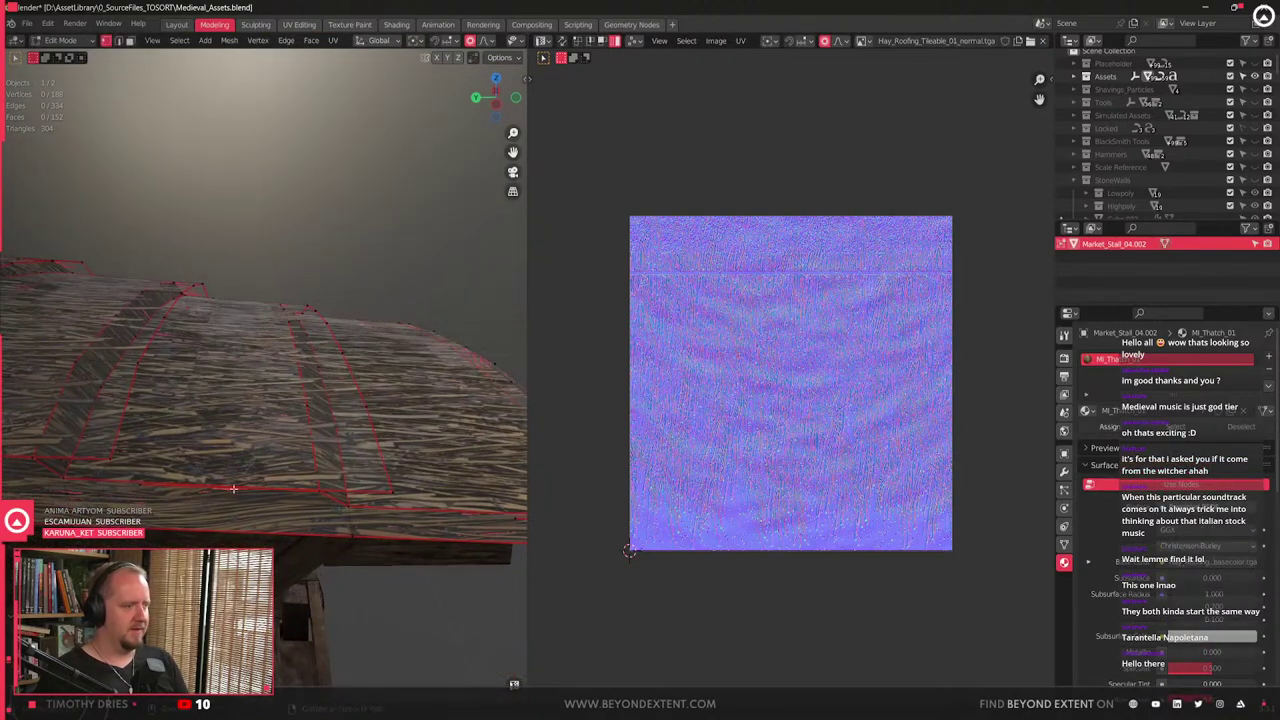
{"action": "key", "text": "3"}
{"action": "left_click", "coordinate": [310, 320]}
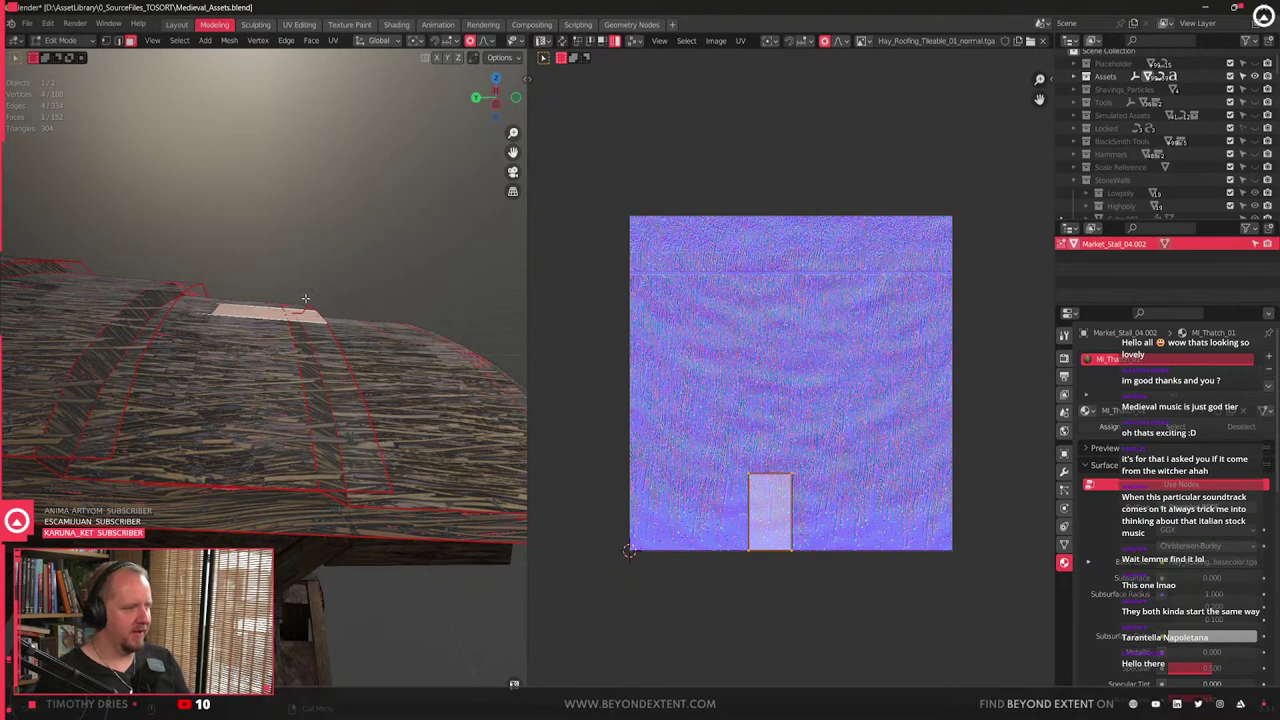
{"action": "middle_click_drag", "start_coordinate": [281, 400], "coordinate": [306, 480]}
{"action": "key", "text": "ctrl+r"}
{"action": "left_click", "coordinate": [366, 552]}
{"action": "right_click", "coordinate": [364, 552]}
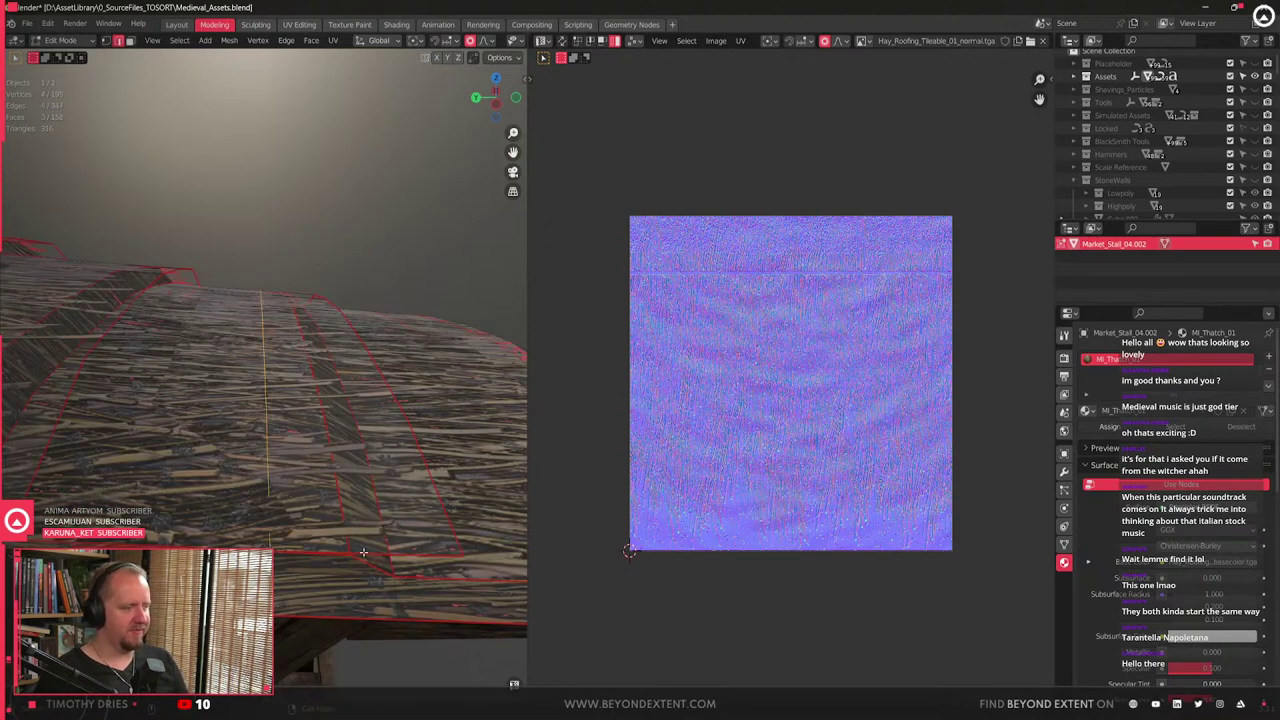
{"action": "left_click", "coordinate": [375, 560]}
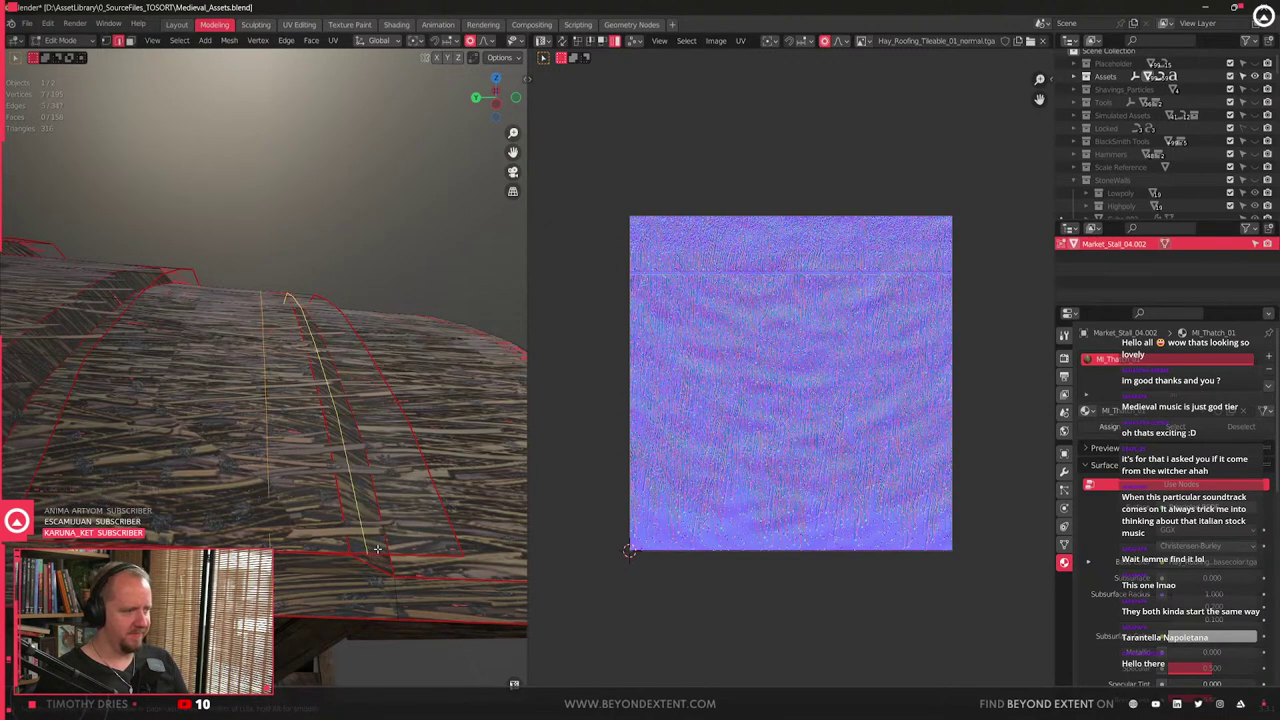
{"action": "left_click", "coordinate": [384, 525]}
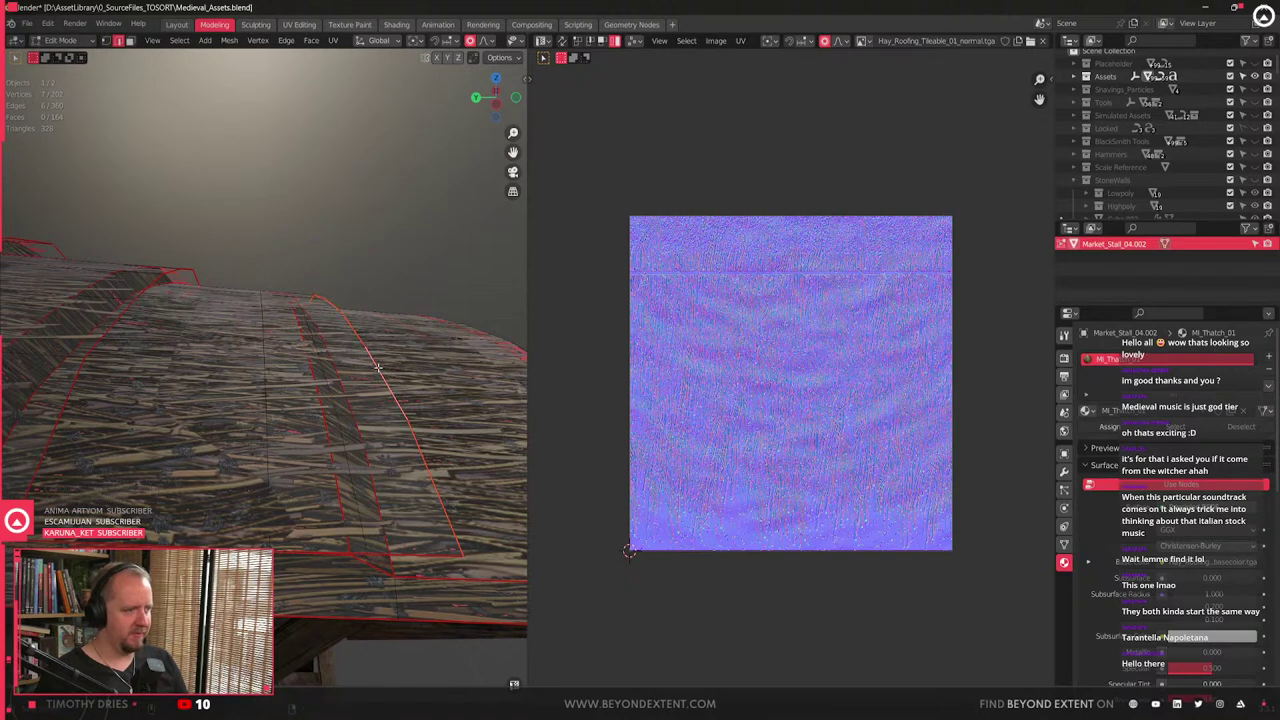
- Lower the outer edge loop of that second hay panel about 0.02 m along Z with proportional falloff
{"action": "key", "text": "g"}
{"action": "key", "text": "z"}
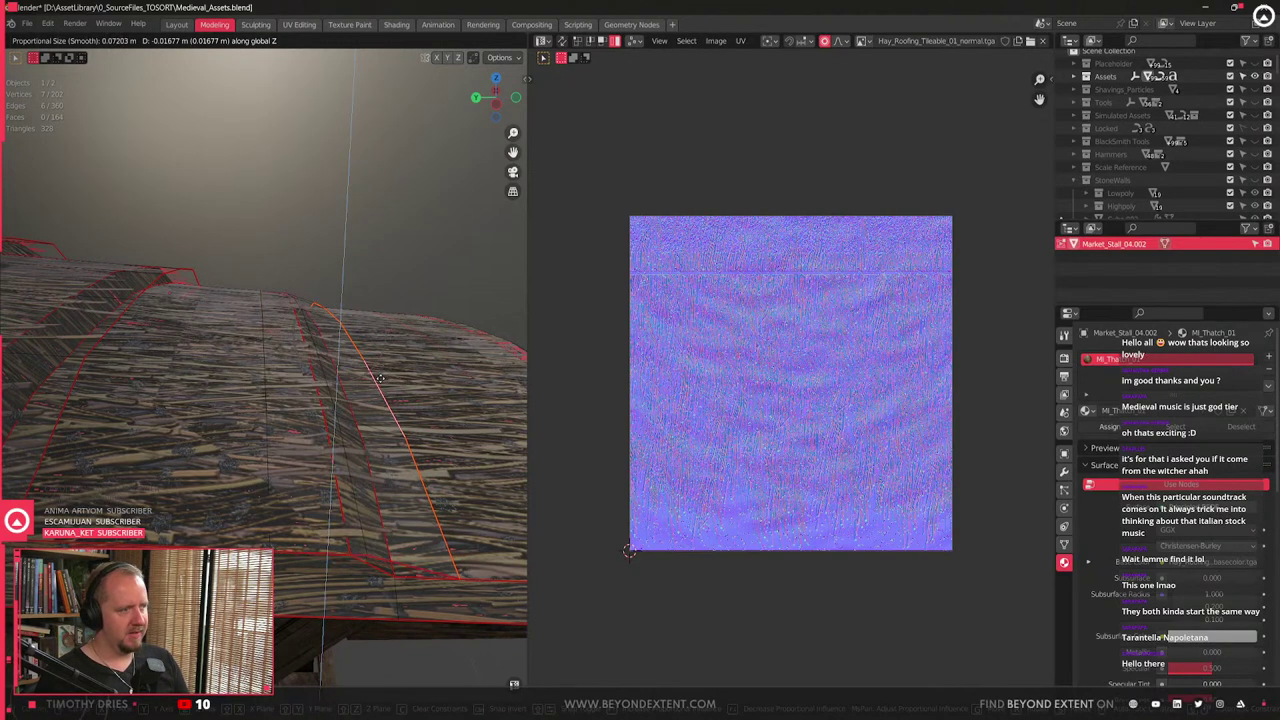
{"action": "left_click", "coordinate": [381, 382]}
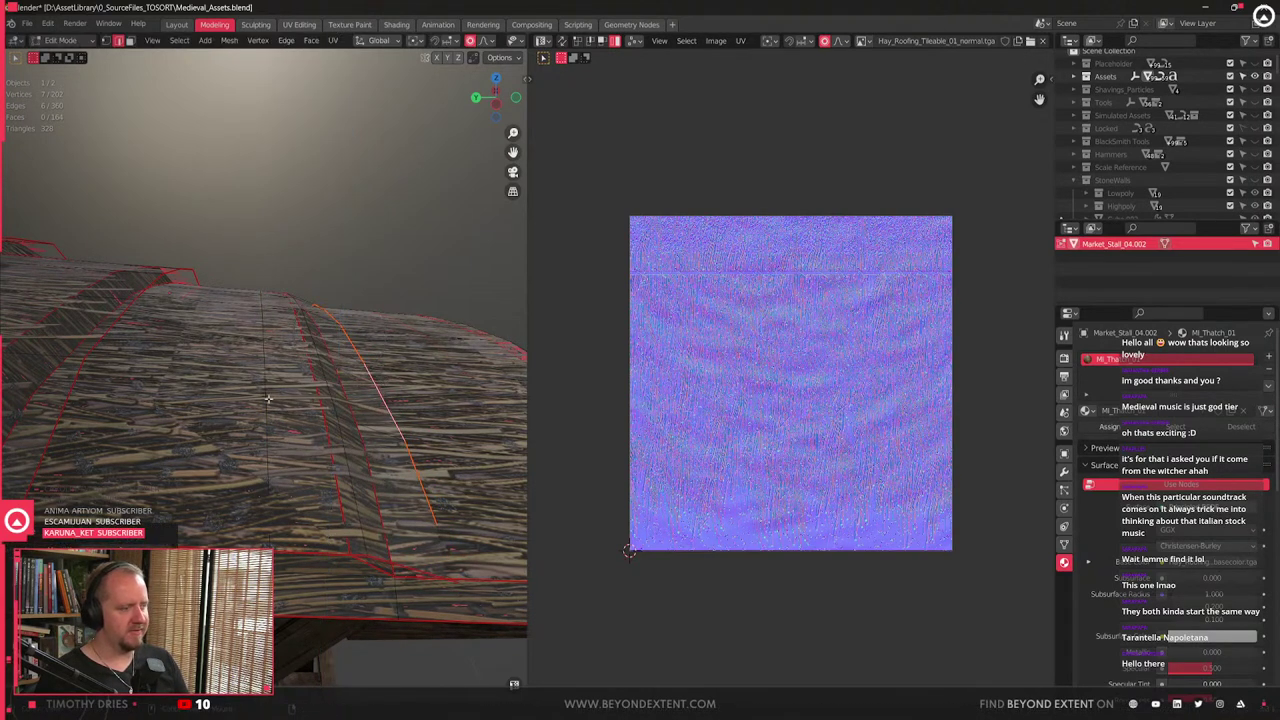
- Raise the second hay panel's two new inner edge loops slightly along Z to round its profile
{"action": "left_click", "coordinate": [266, 362]}
{"action": "key", "text": "g"}
{"action": "key", "text": "z"}
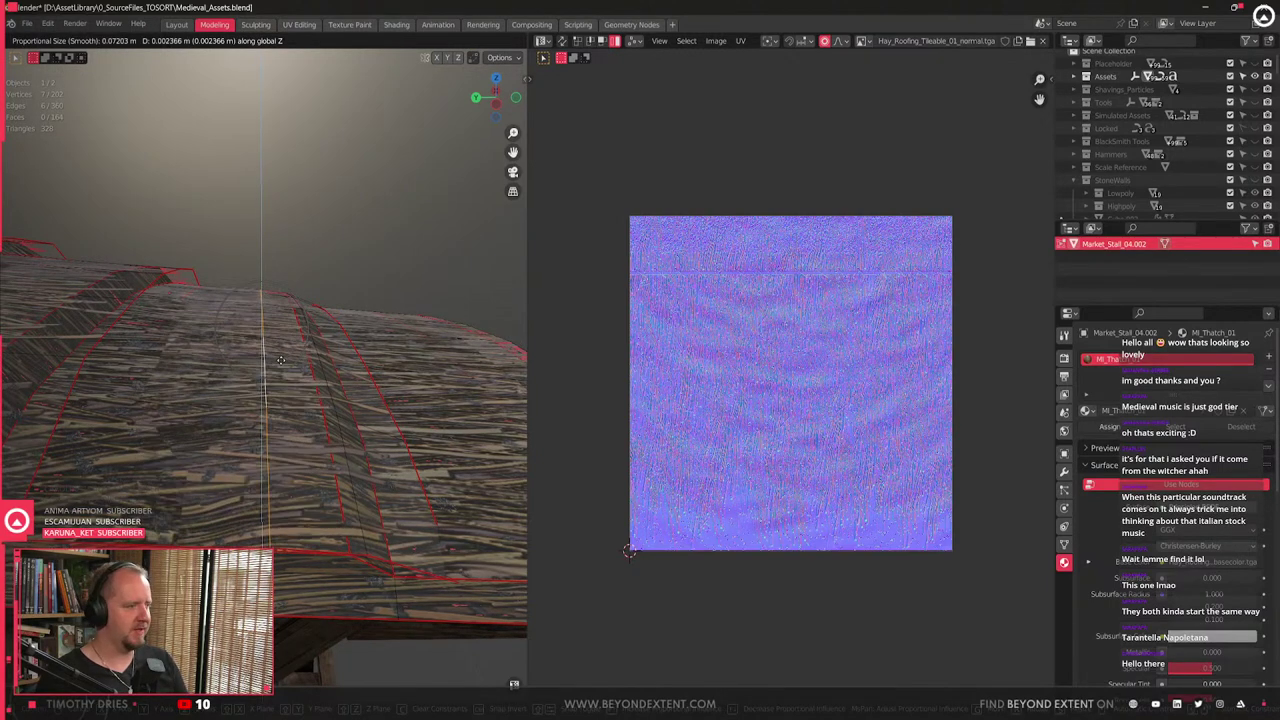
{"action": "left_click", "coordinate": [285, 358]}
{"action": "left_click", "coordinate": [328, 390]}
{"action": "key", "text": "g"}
{"action": "key", "text": "z"}
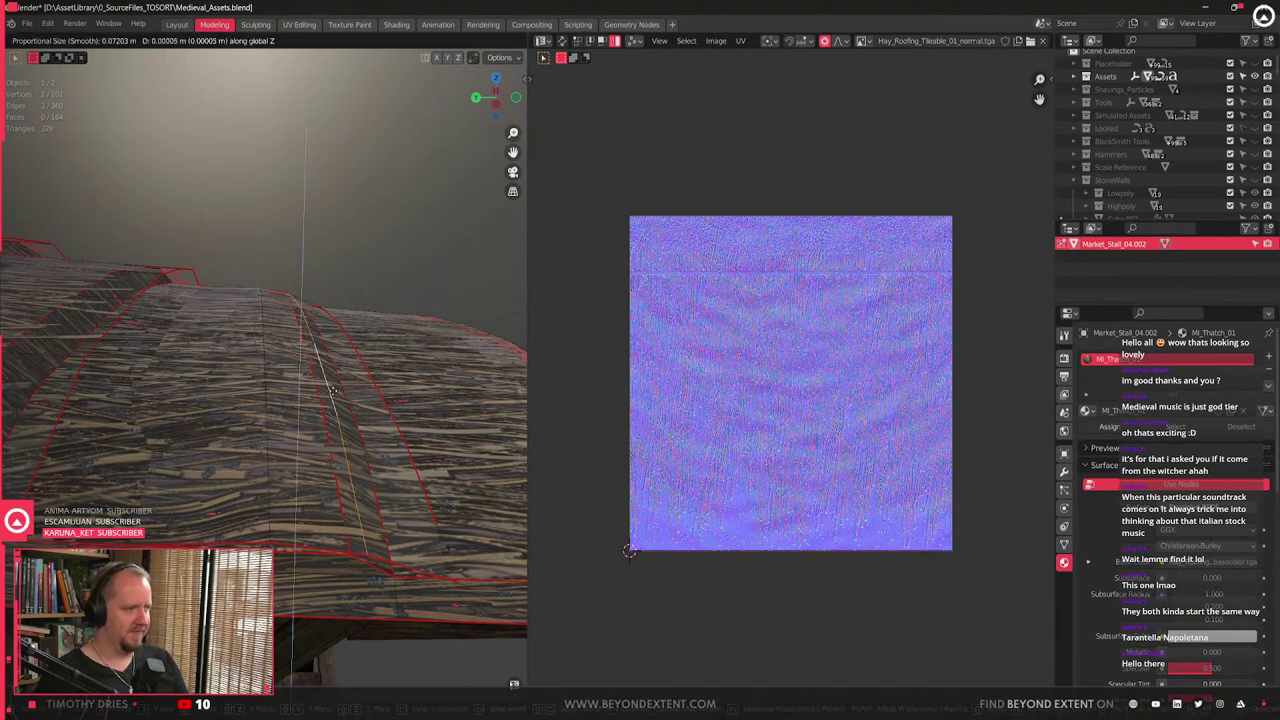
{"action": "left_click", "coordinate": [343, 387]}
- Select the vertices at the roof's front end and scale them slightly wider along X with proportional falloff
{"action": "mouse_move", "coordinate": [343, 387]}
{"action": "middle_mouse_down"}
{"action": "mouse_move", "coordinate": [258, 511]}
{"action": "mouse_move", "coordinate": [246, 575]}
{"action": "mouse_move", "coordinate": [274, 508]}
{"action": "mouse_move", "coordinate": [322, 516]}
{"action": "mouse_move", "coordinate": [202, 534]}
{"action": "mouse_move", "coordinate": [271, 515]}
{"action": "mouse_move", "coordinate": [291, 473]}
{"action": "mouse_move", "coordinate": [268, 537]}
{"action": "mouse_move", "coordinate": [286, 535]}
{"action": "middle_mouse_up"}
{"action": "scroll", "coordinate": [270, 440], "scroll_direction": "down", "scroll_amount": 4}
{"action": "key", "text": "Tab"}
{"action": "scroll", "coordinate": [285, 526], "scroll_direction": "up", "scroll_amount": 4}
{"action": "key", "text": "Tab"}
{"action": "key", "text": "1"}
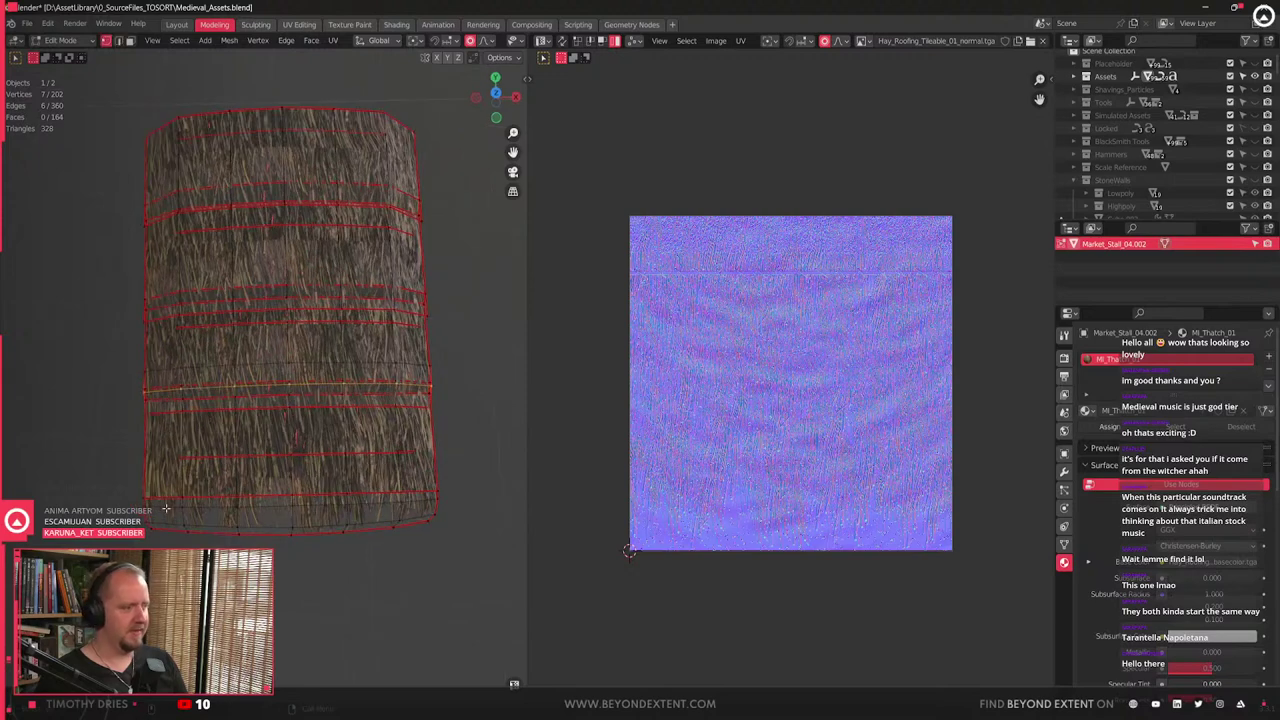
{"action": "mouse_move", "coordinate": [121, 483]}
{"action": "left_mouse_down"}
{"action": "mouse_move", "coordinate": [558, 594]}
{"action": "mouse_move", "coordinate": [490, 654]}
{"action": "left_mouse_up"}
{"action": "key", "text": "shift+z"}
{"action": "key", "text": "shift+z"}
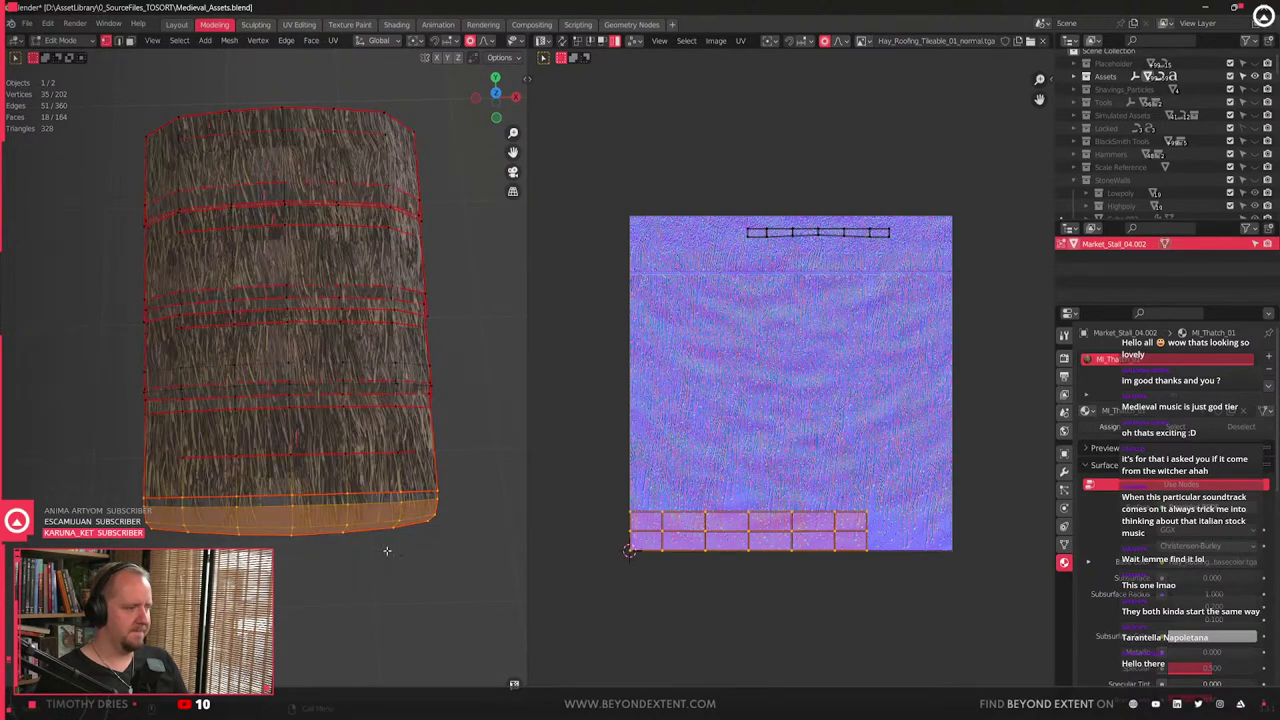
{"action": "key", "text": "s"}
{"action": "key", "text": "x"}
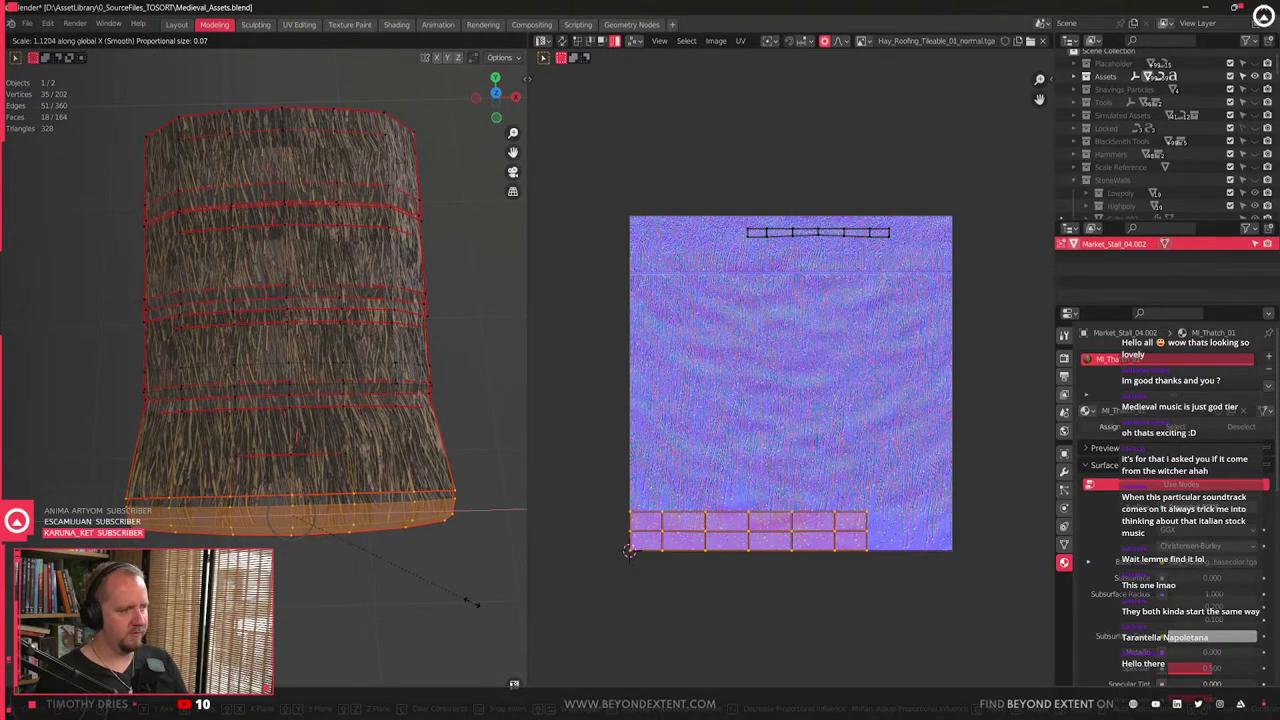
{"action": "left_click", "coordinate": [468, 605]}
{"action": "key", "text": "alt+z"}
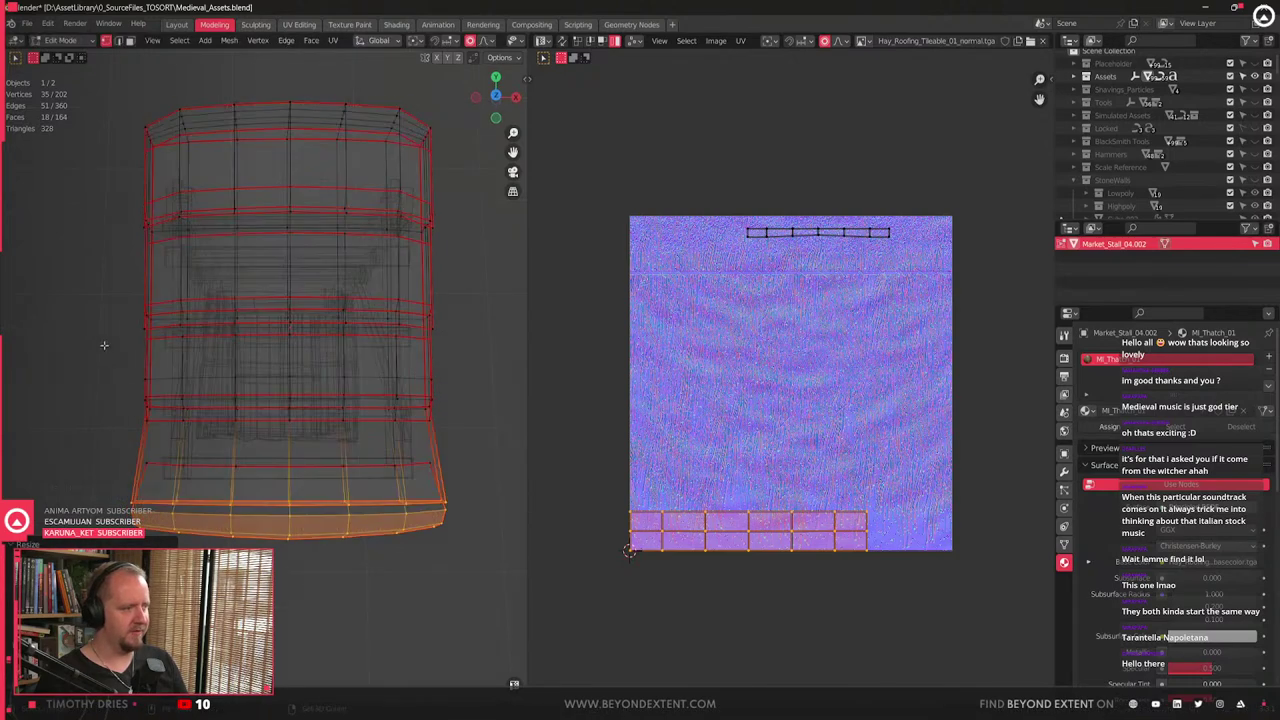
{"action": "left_click_drag", "start_coordinate": [459, 438], "coordinate": [459, 438]}
{"action": "key", "text": "alt+z"}
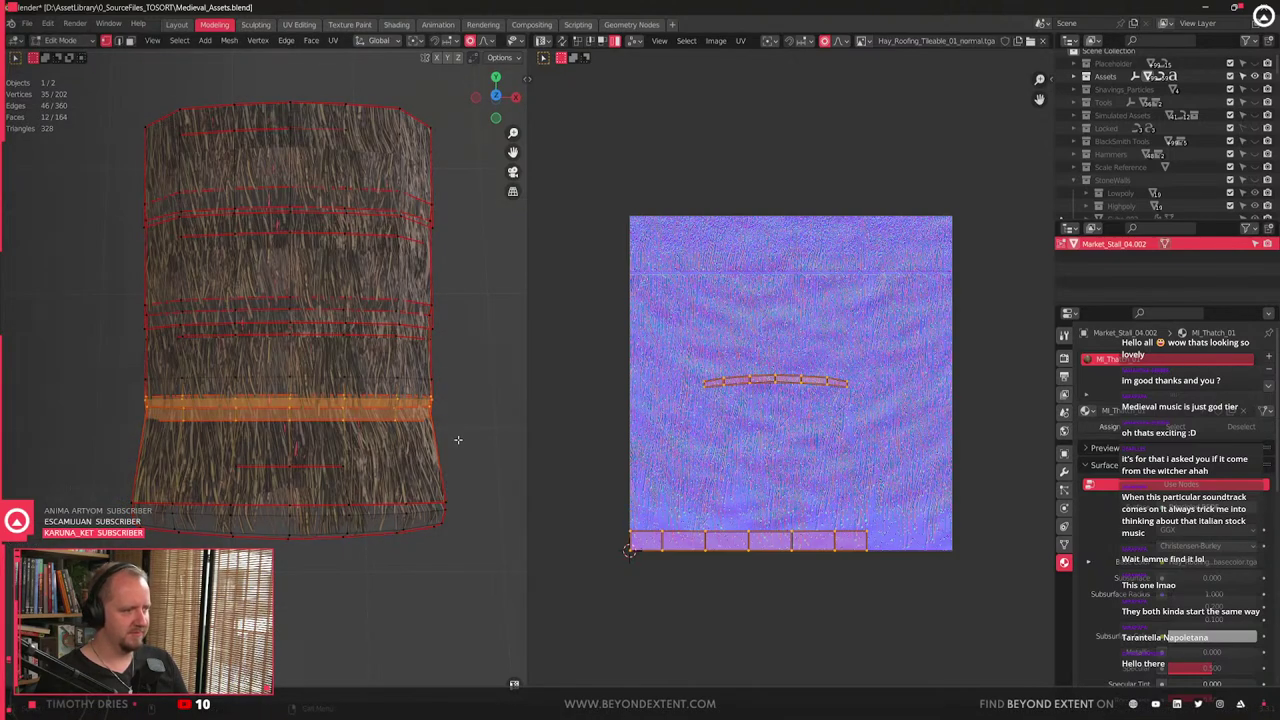
{"action": "key", "text": "s"}
{"action": "key", "text": "x"}
{"action": "key", "text": "Escape"}
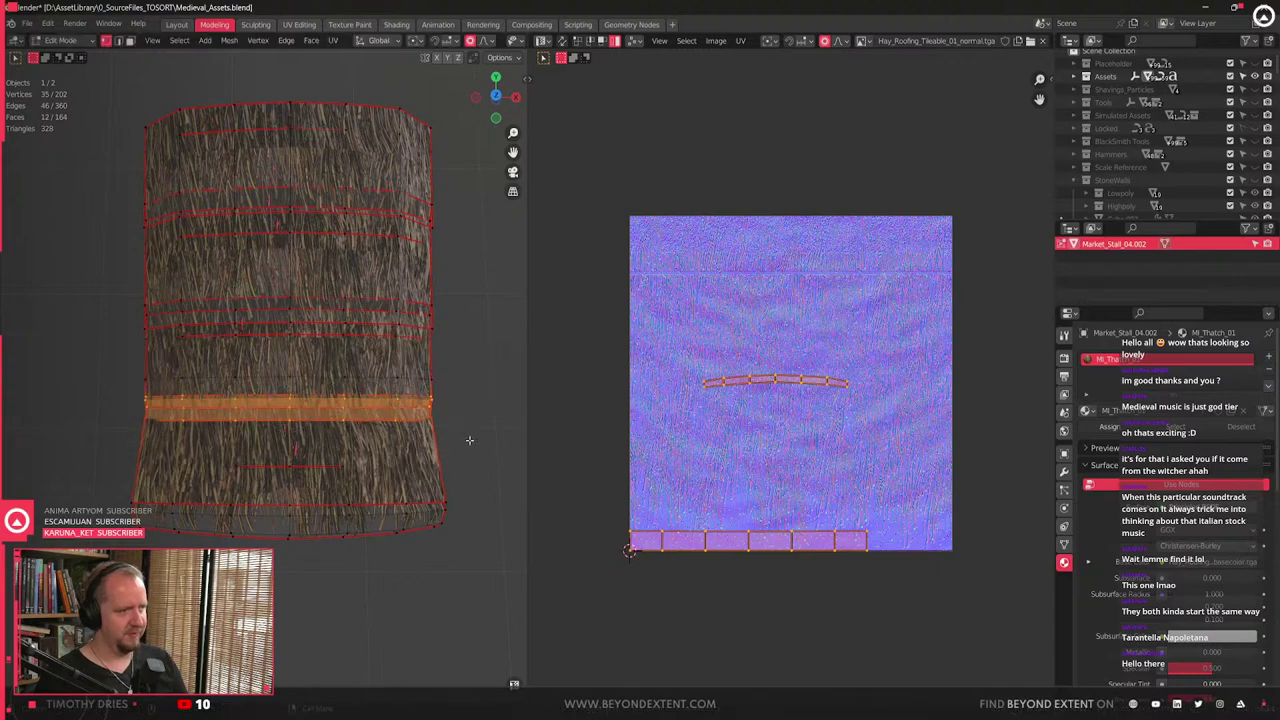
- In wireframe display, add an edge loop around the second roof section from the back, slid close to its rear step
{"action": "middle_click_drag", "start_coordinate": [167, 445], "coordinate": [292, 422]}
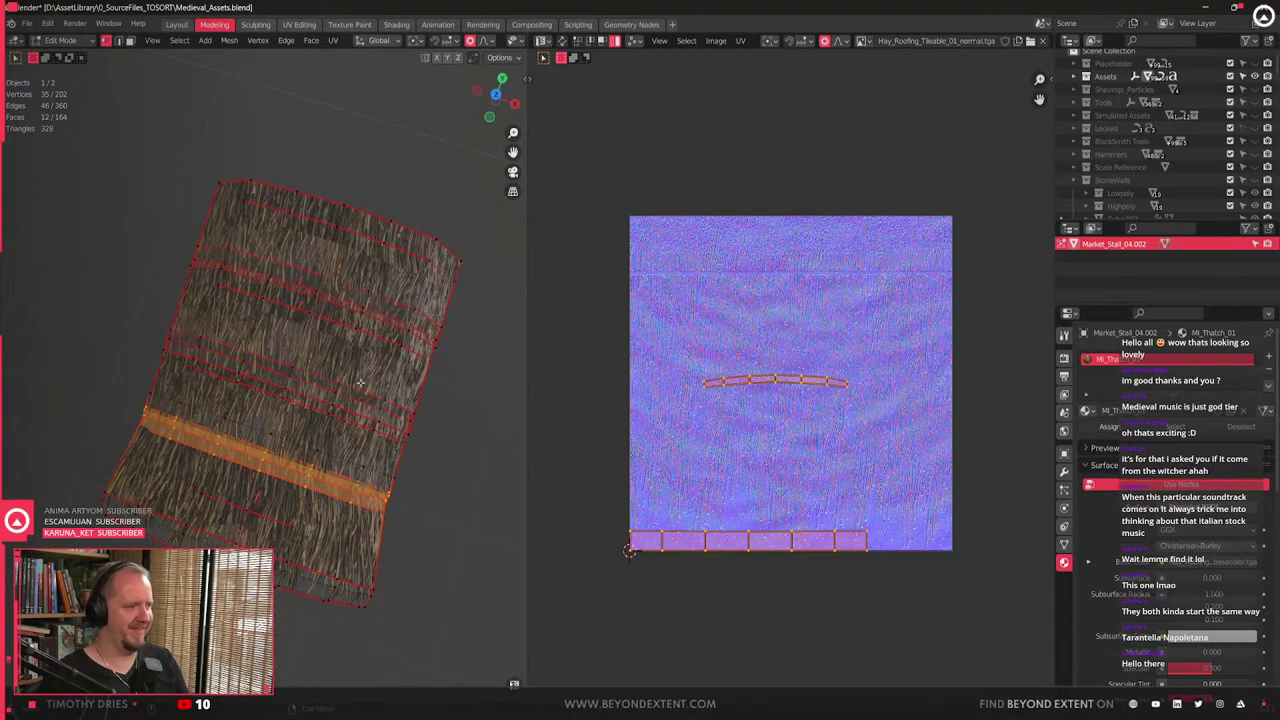
{"action": "left_click", "coordinate": [495, 94]}
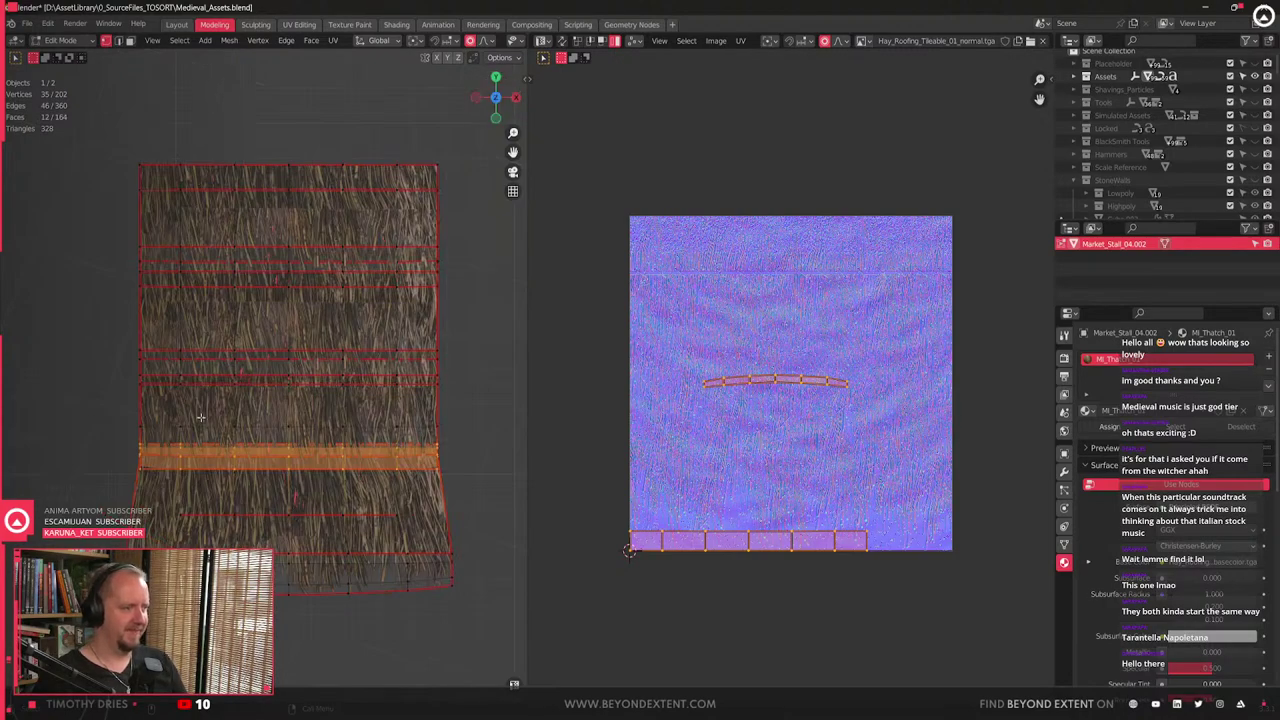
{"action": "key", "text": "shift+z"}
{"action": "middle_click_drag", "start_coordinate": [110, 331], "coordinate": [238, 399]}
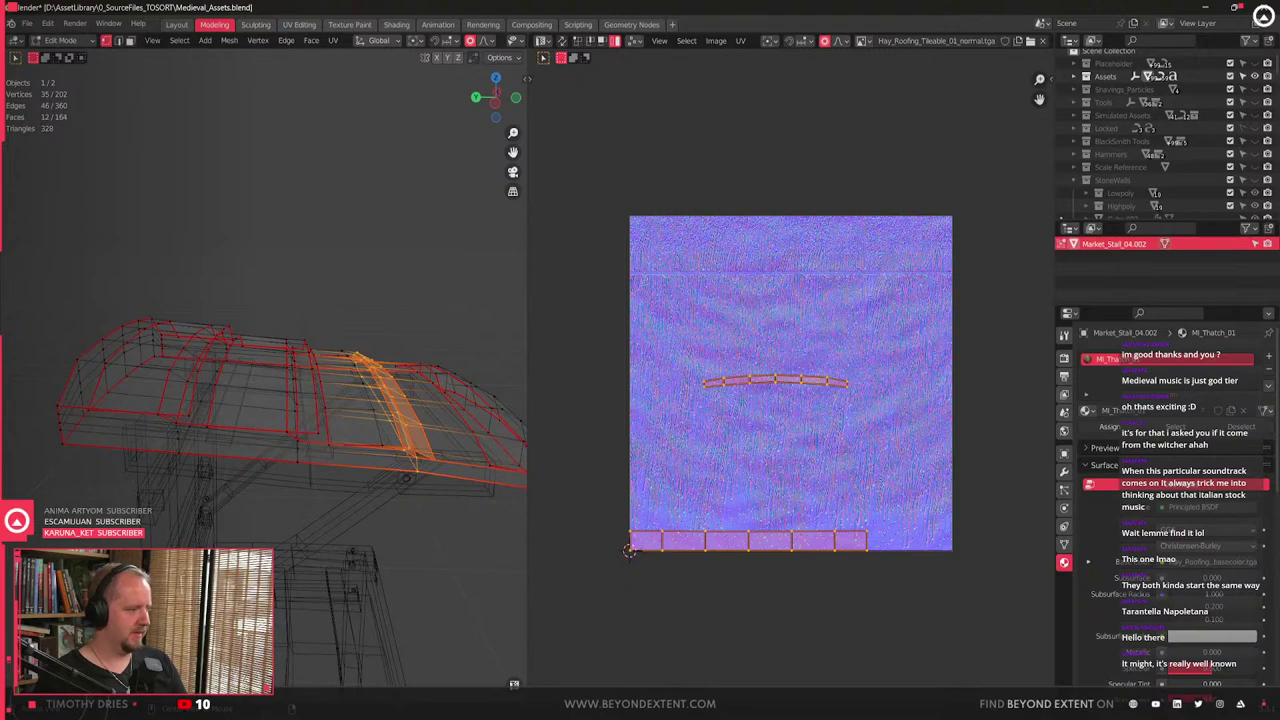
{"action": "mouse_move", "coordinate": [156, 383]}
{"action": "middle_mouse_down"}
{"action": "mouse_move", "coordinate": [173, 363]}
{"action": "mouse_move", "coordinate": [170, 384]}
{"action": "middle_mouse_up"}
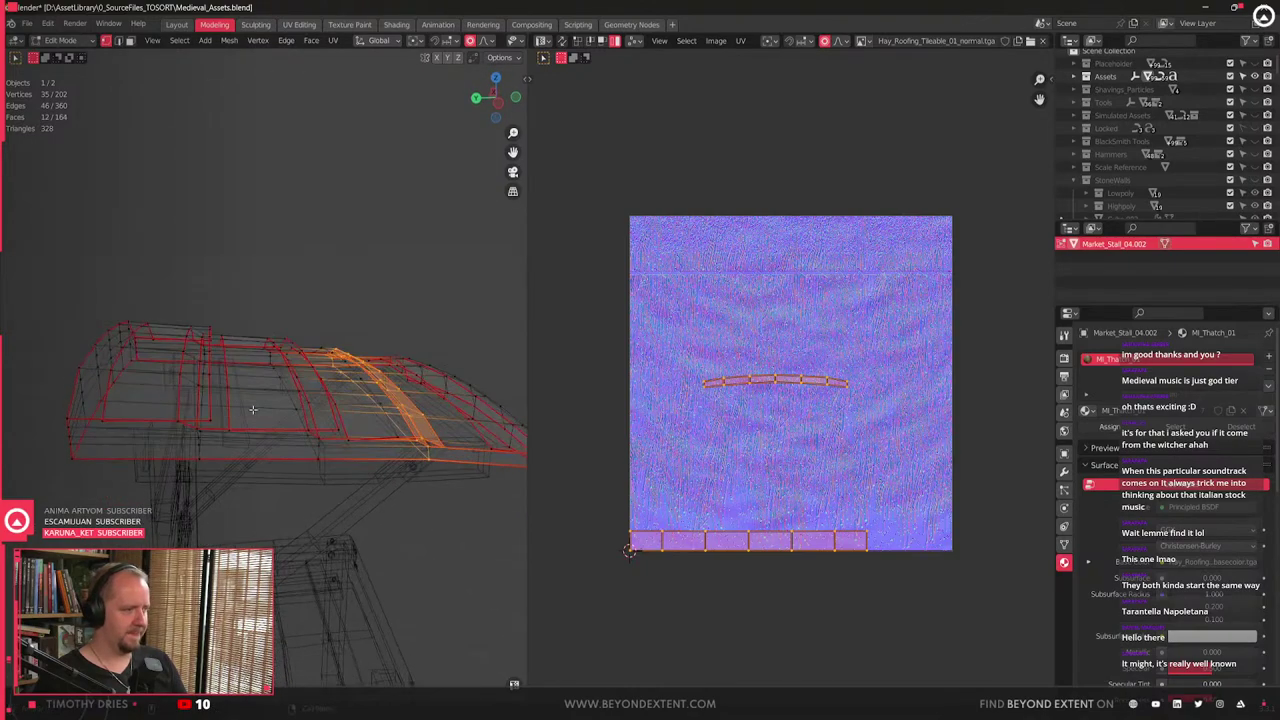
{"action": "left_click", "coordinate": [213, 433]}
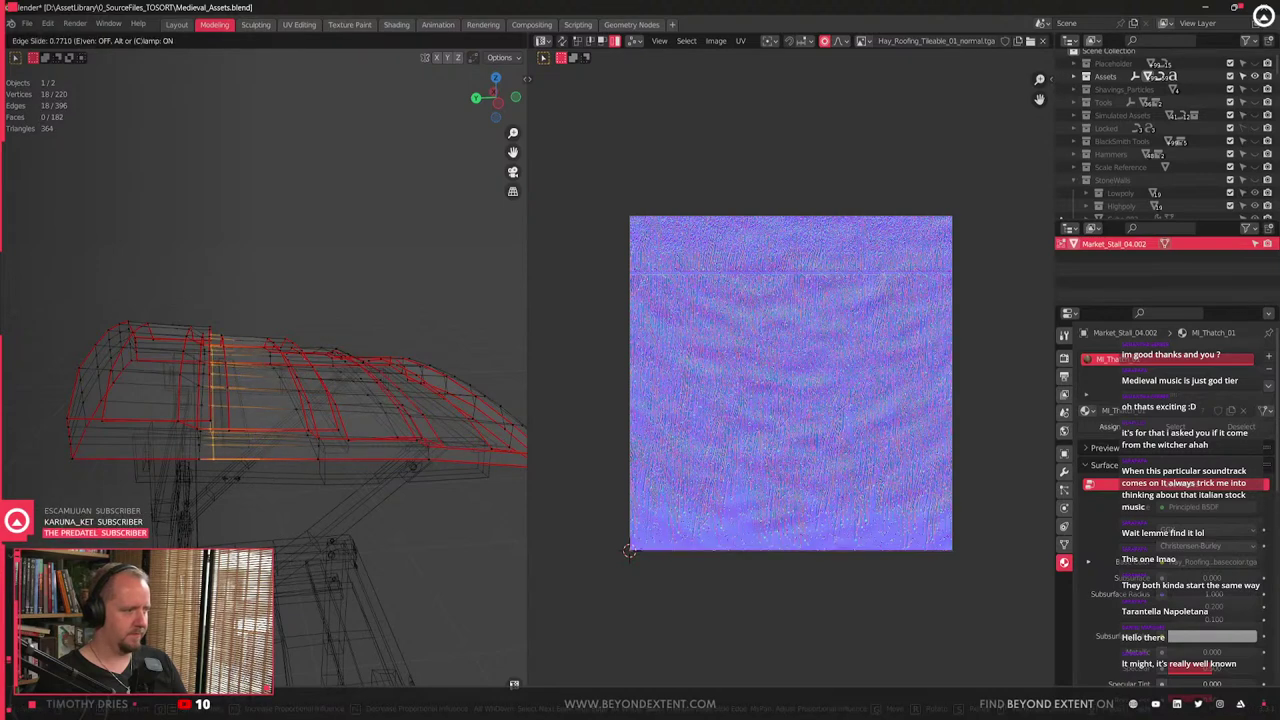
{"action": "left_click", "coordinate": [237, 478]}
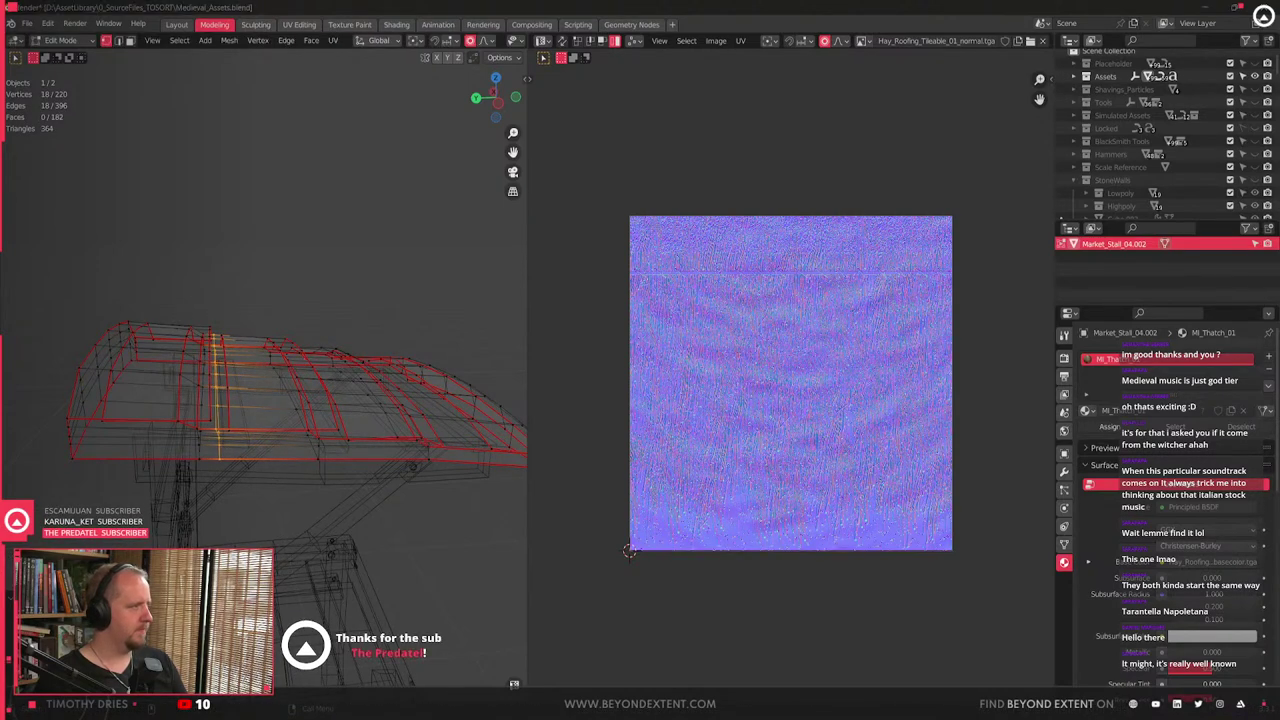
- Add one edge loop around each of the third and front roof sections, slid close to the section's rear step
{"action": "left_click", "coordinate": [283, 367]}
{"action": "middle_click_drag", "start_coordinate": [308, 428], "coordinate": [354, 446]}
{"action": "key", "text": "ctrl+r"}
{"action": "left_click", "coordinate": [308, 460]}
{"action": "left_click", "coordinate": [265, 450]}
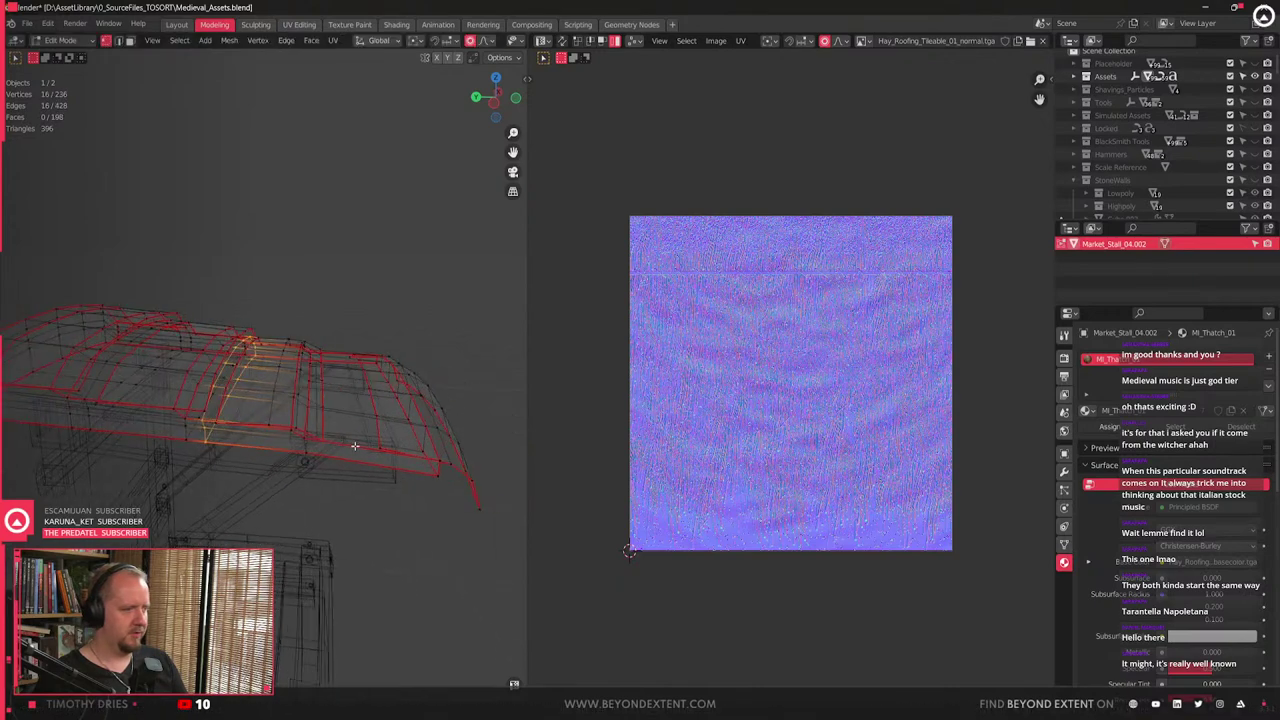
{"action": "left_click", "coordinate": [326, 456]}
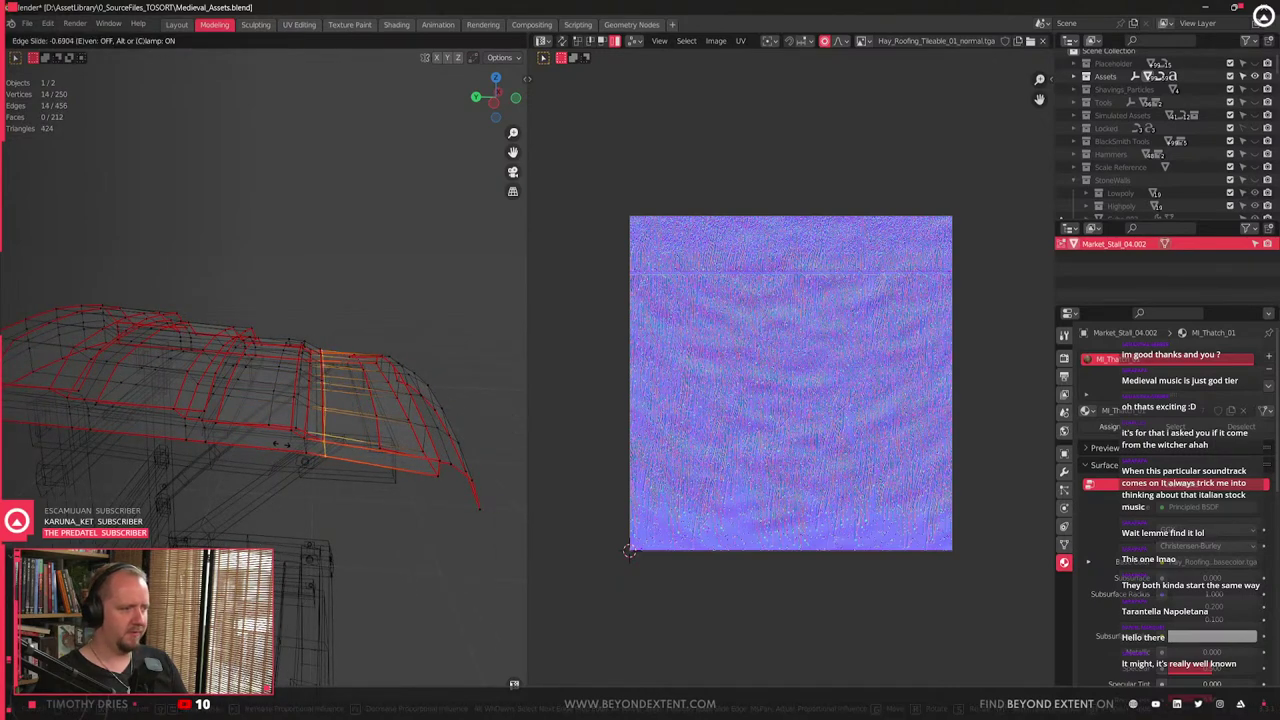
{"action": "left_click", "coordinate": [281, 444]}
- From the top view in wireframe, scale the vertices at the third roof section's front edge wider along X with proportional falloff
{"action": "mouse_move", "coordinate": [281, 444]}
{"action": "middle_mouse_down"}
{"action": "mouse_move", "coordinate": [258, 460]}
{"action": "mouse_move", "coordinate": [294, 454]}
{"action": "mouse_move", "coordinate": [314, 409]}
{"action": "middle_mouse_up"}
{"action": "scroll", "coordinate": [300, 430], "scroll_direction": "up", "scroll_amount": 1}
{"action": "key", "text": "shift+z"}
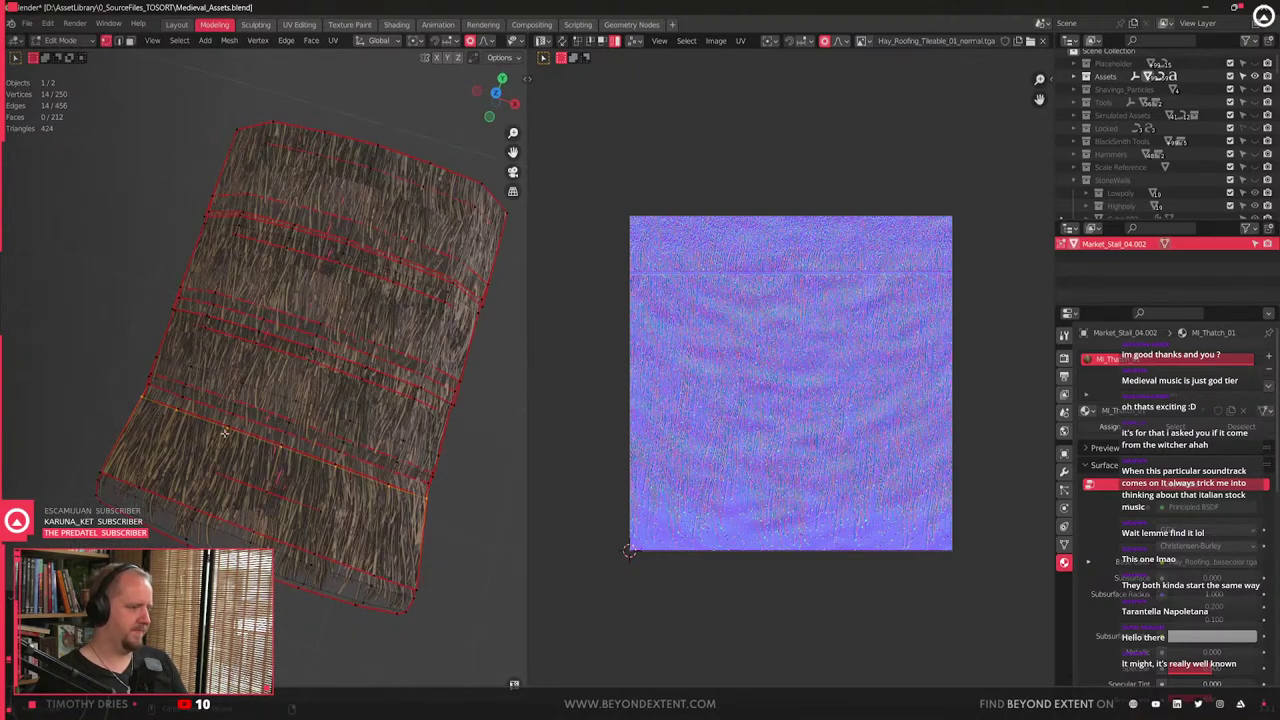
{"action": "middle_click_drag", "start_coordinate": [224, 433], "coordinate": [252, 438]}
{"action": "left_click", "coordinate": [495, 93]}
{"action": "key", "text": "shift+z"}
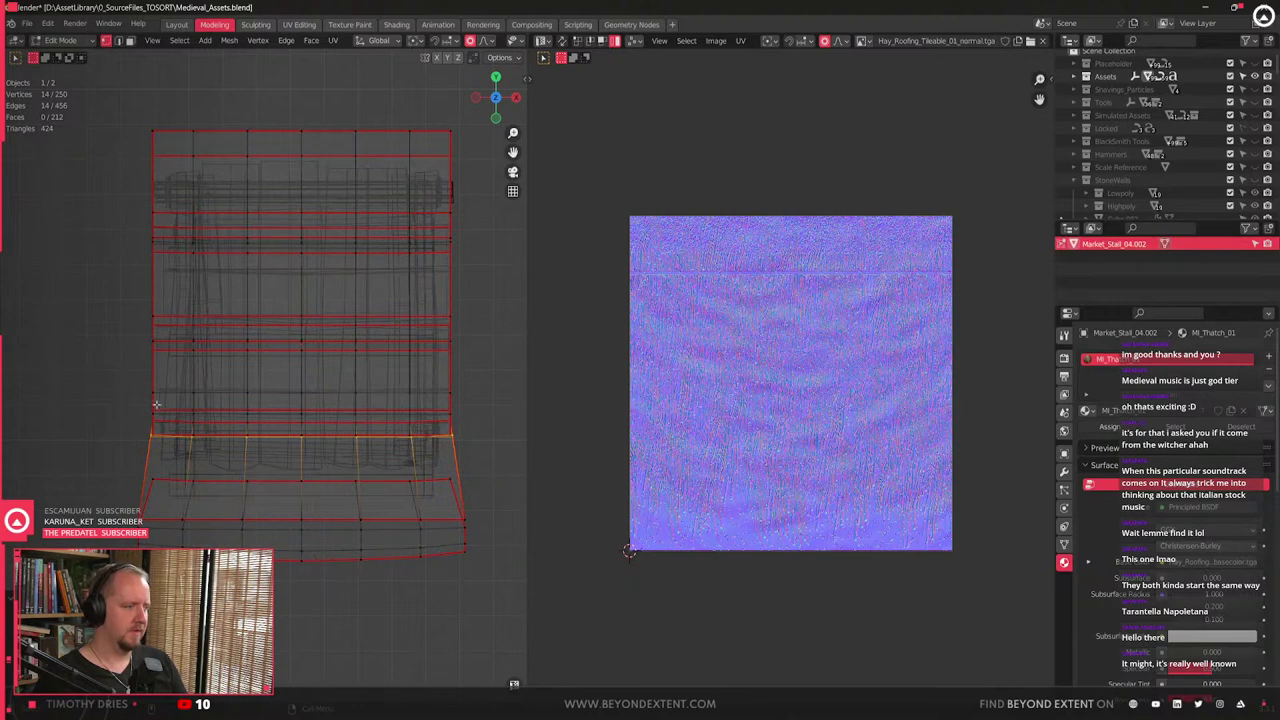
{"action": "left_click_drag", "start_coordinate": [124, 391], "coordinate": [476, 432]}
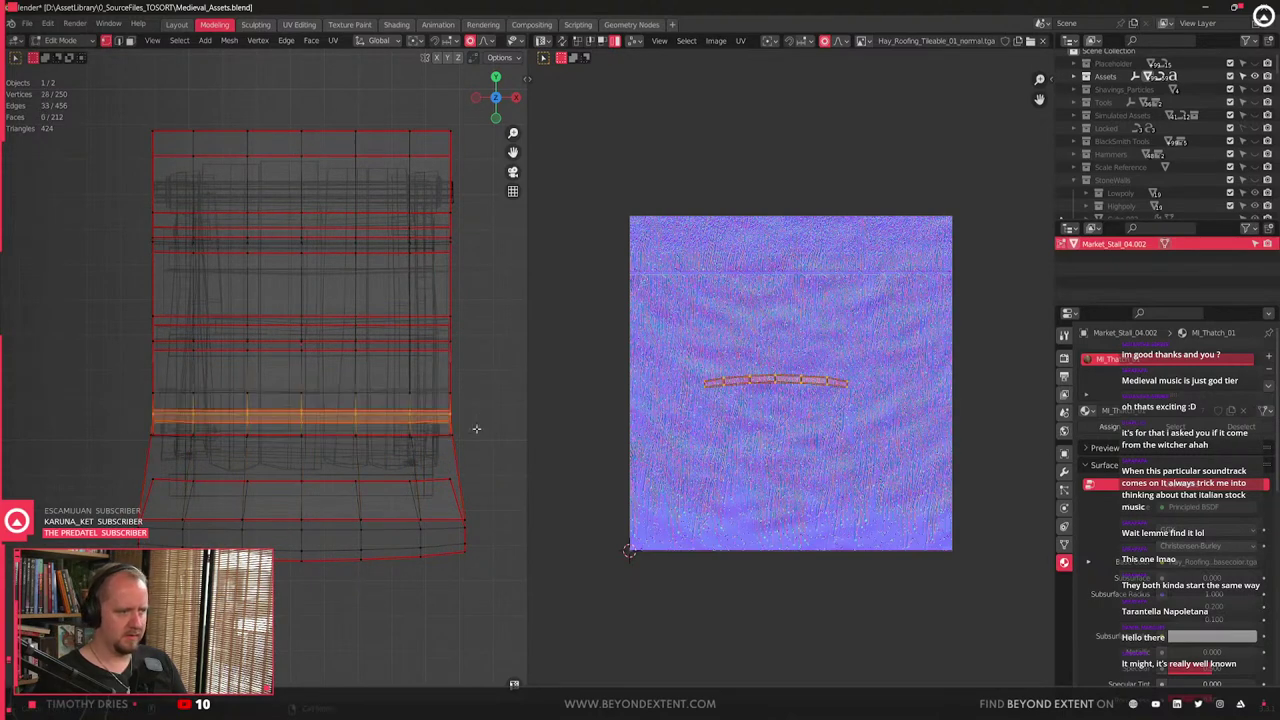
{"action": "key", "text": "s"}
{"action": "key", "text": "x"}
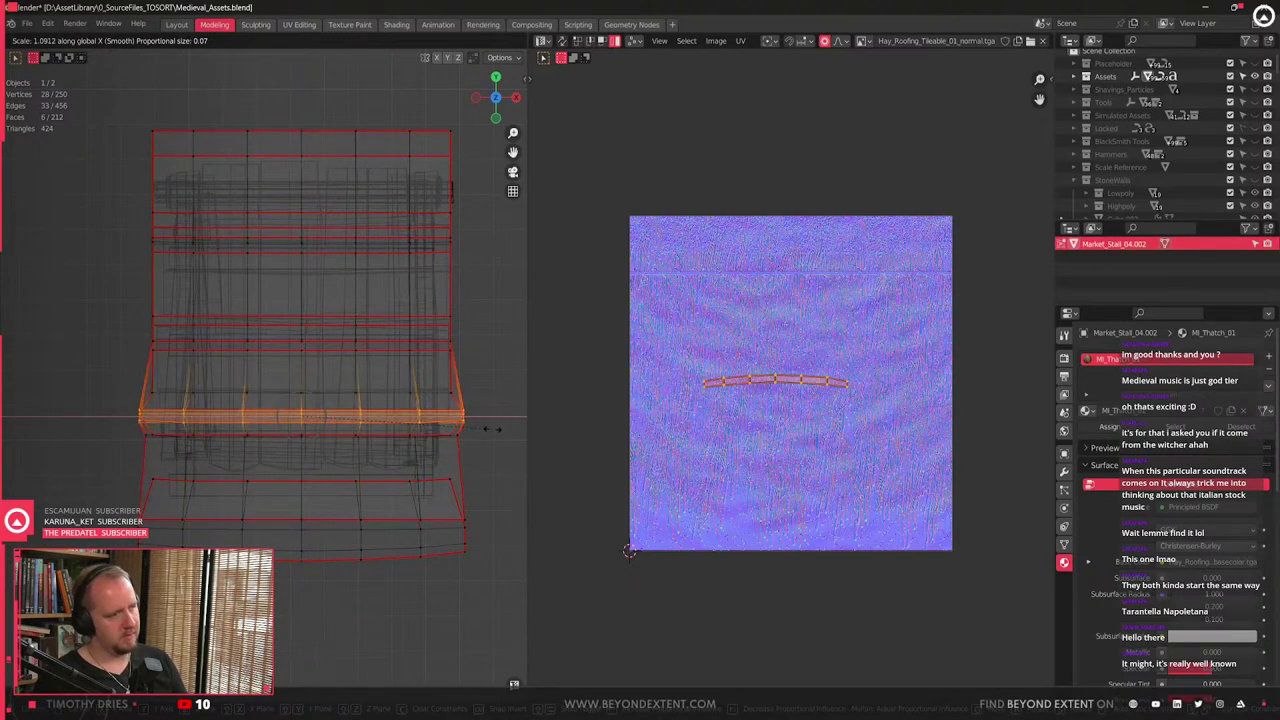
{"action": "left_click", "coordinate": [480, 432]}
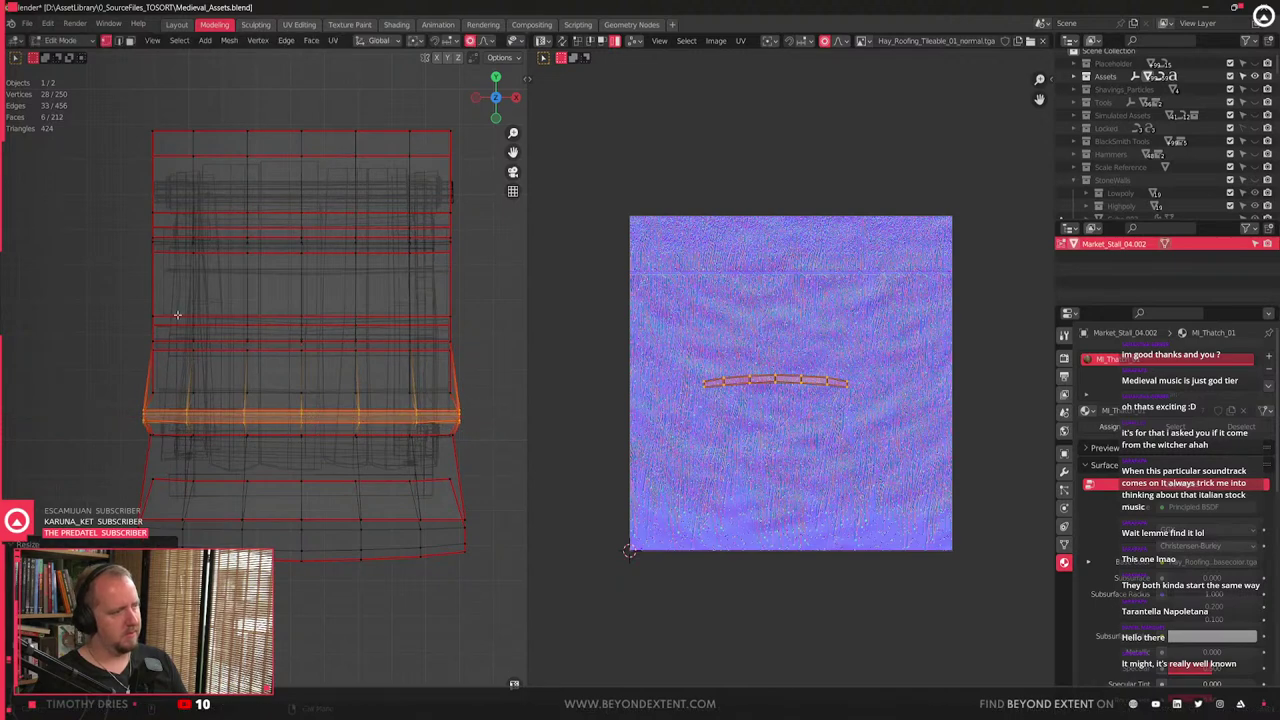
- Scale the vertices at the second roof section's front edge wider along X with proportional falloff
{"action": "left_click_drag", "start_coordinate": [116, 285], "coordinate": [487, 341]}
{"action": "key", "text": "s"}
{"action": "key", "text": "y"}
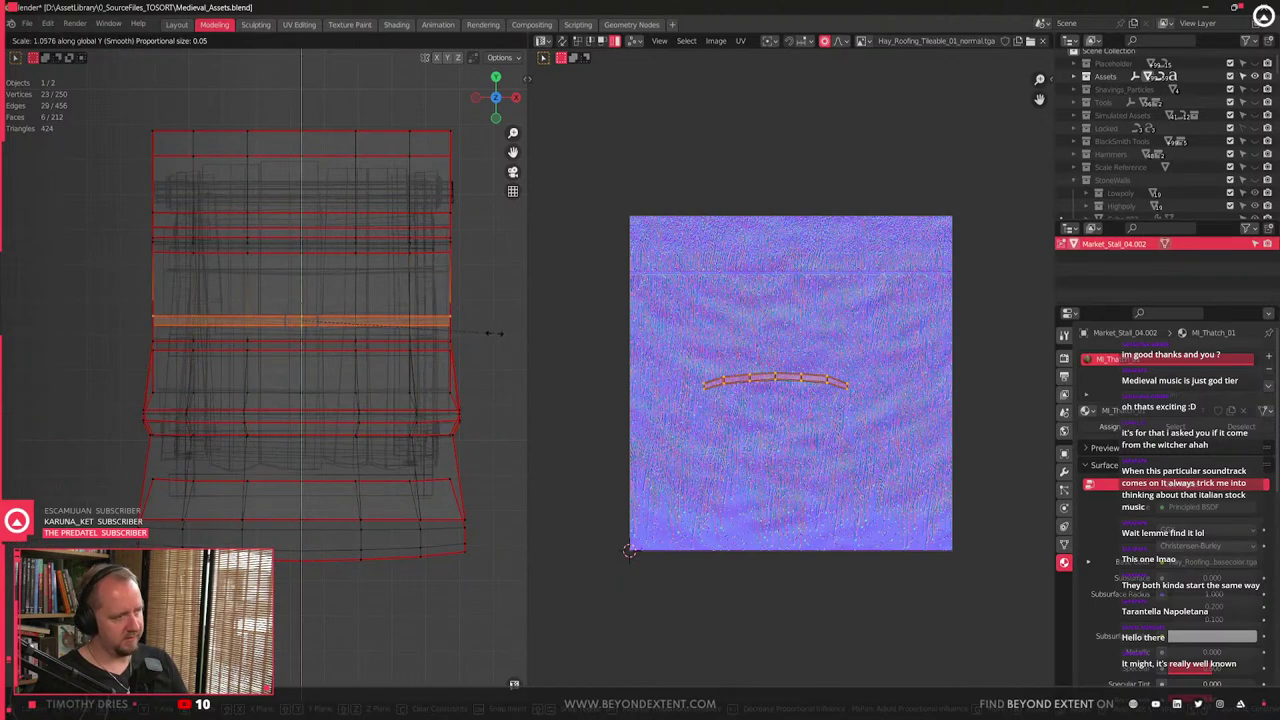
{"action": "key", "text": "x"}
{"action": "left_click", "coordinate": [493, 337]}
- Scale the vertices at the rear roof section's front edge wider along X with proportional falloff, and return to object mode with textured display
{"action": "middle_click_drag", "start_coordinate": [271, 240], "coordinate": [251, 286], "text": "shift"}
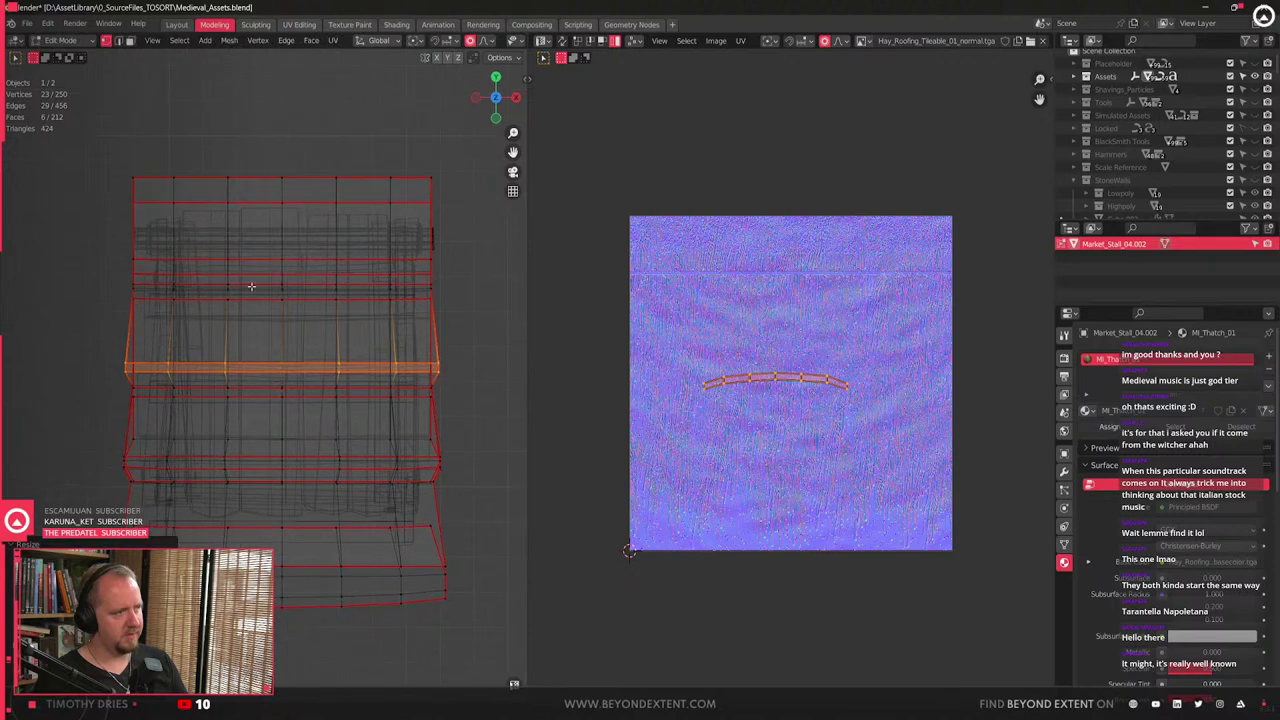
{"action": "left_click_drag", "start_coordinate": [227, 275], "coordinate": [457, 277]}
{"action": "key", "text": "s"}
{"action": "key", "text": "x"}
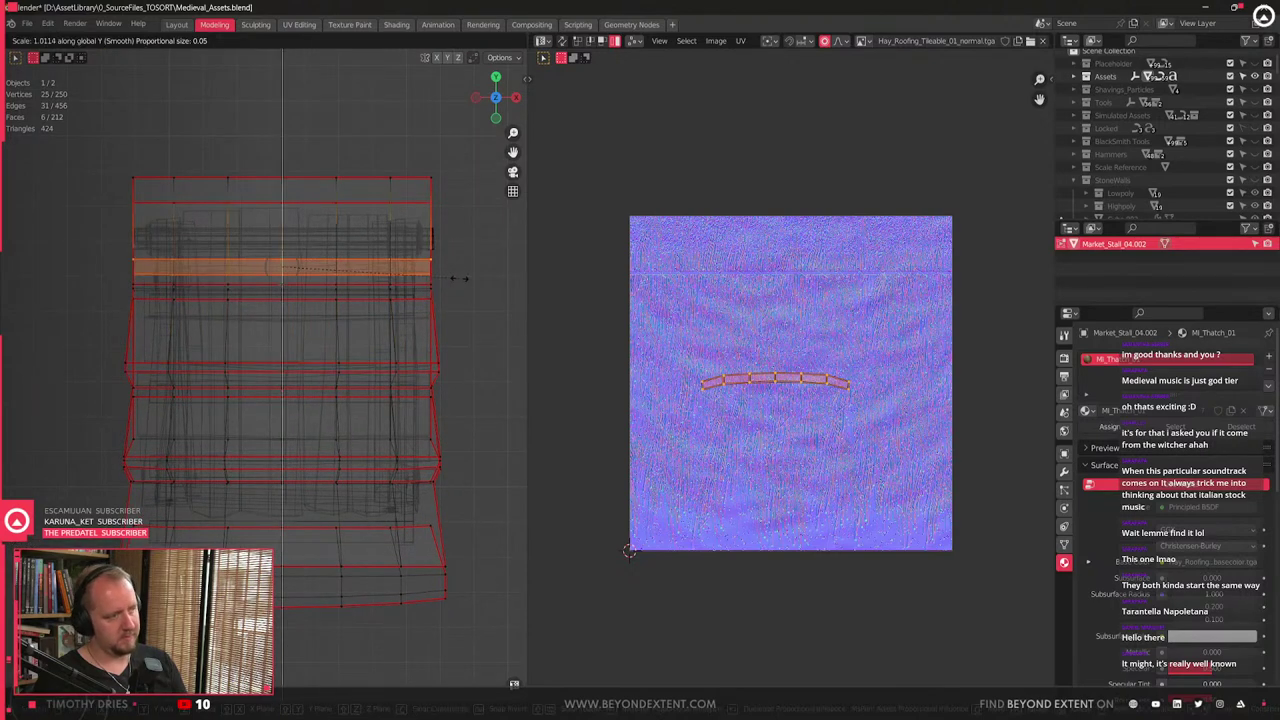
{"action": "left_click", "coordinate": [468, 279]}
{"action": "scroll", "coordinate": [346, 314], "scroll_direction": "down", "scroll_amount": 4}
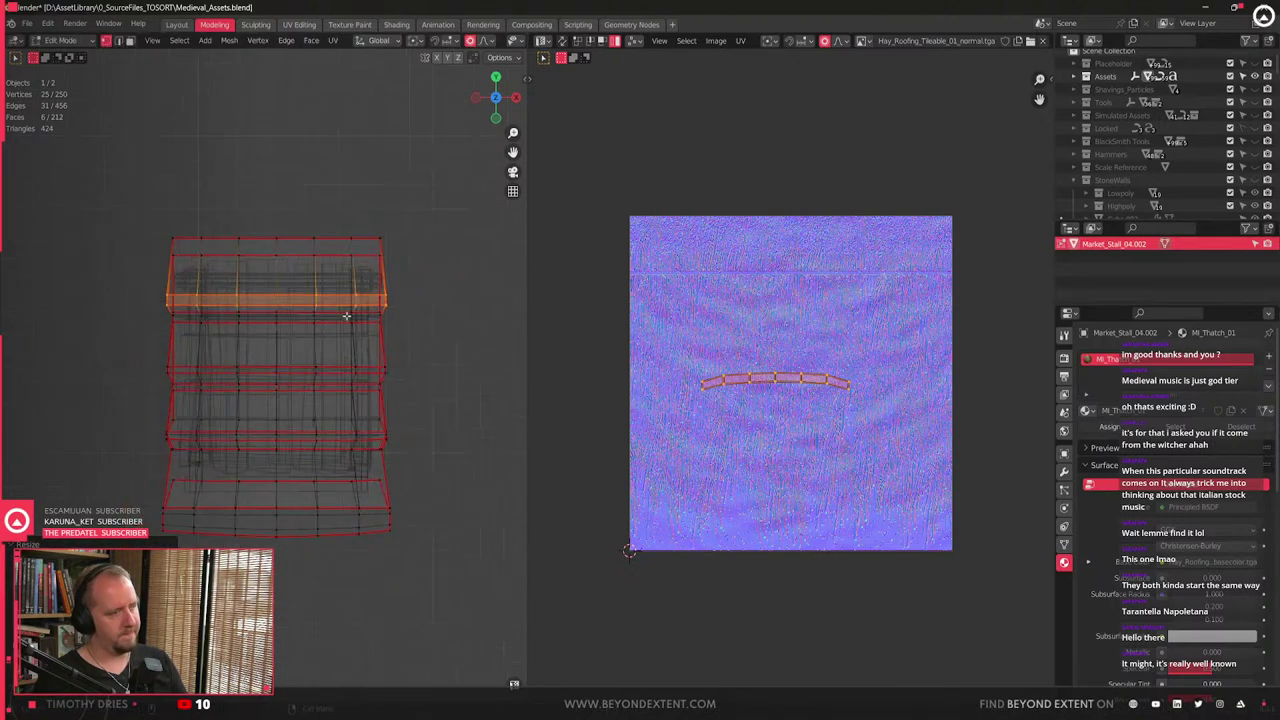
{"action": "key", "text": "Tab"}
{"action": "mouse_move", "coordinate": [286, 406]}
{"action": "middle_mouse_down"}
{"action": "mouse_move", "coordinate": [334, 334]}
{"action": "mouse_move", "coordinate": [223, 445]}
{"action": "mouse_move", "coordinate": [103, 451]}
{"action": "mouse_move", "coordinate": [37, 423]}
{"action": "mouse_move", "coordinate": [158, 363]}
{"action": "mouse_move", "coordinate": [320, 377]}
{"action": "mouse_move", "coordinate": [357, 412]}
{"action": "mouse_move", "coordinate": [400, 421]}
{"action": "middle_mouse_up"}
{"action": "key", "text": "shift+z"}
{"action": "scroll", "coordinate": [283, 413], "scroll_direction": "up", "scroll_amount": 3}
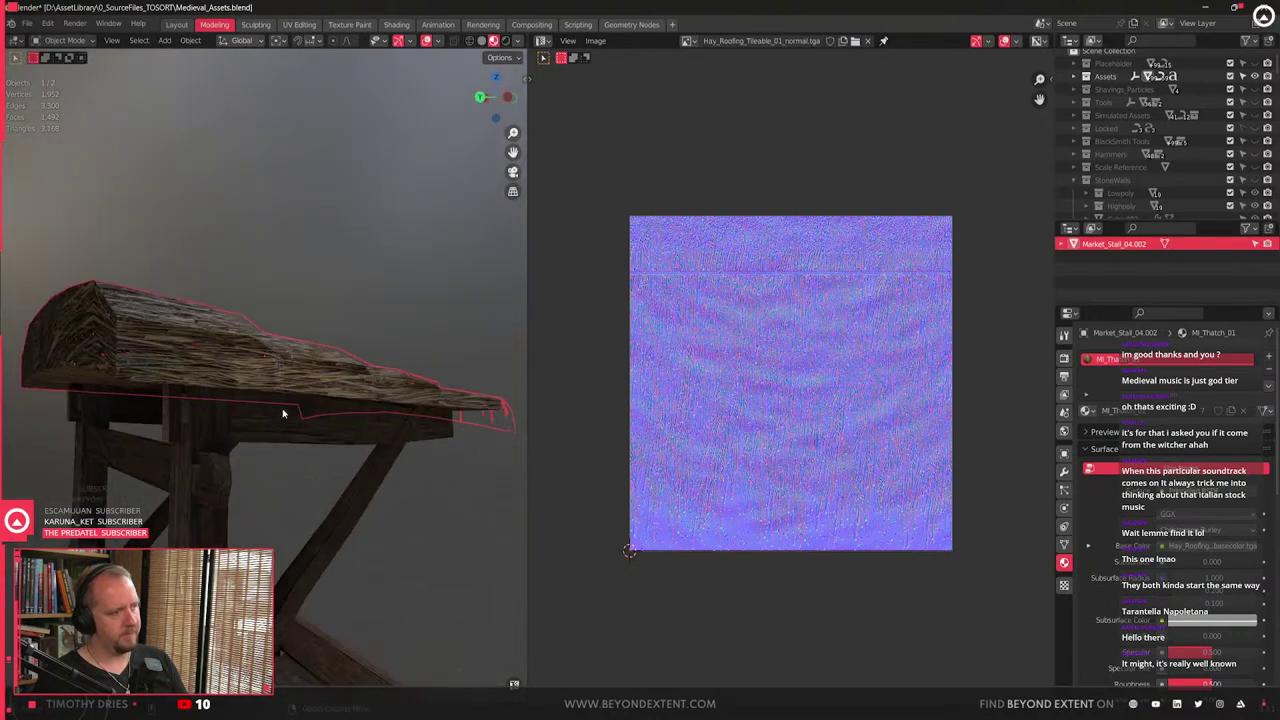
- Rotate the UV island of the roof's rear end cap 90 degrees and move it to the upper edge of the hay texture
{"action": "middle_click_drag", "start_coordinate": [292, 427], "coordinate": [417, 351]}
{"action": "key", "text": "Tab"}
{"action": "key", "text": "alt+a"}
{"action": "key", "text": "l"}
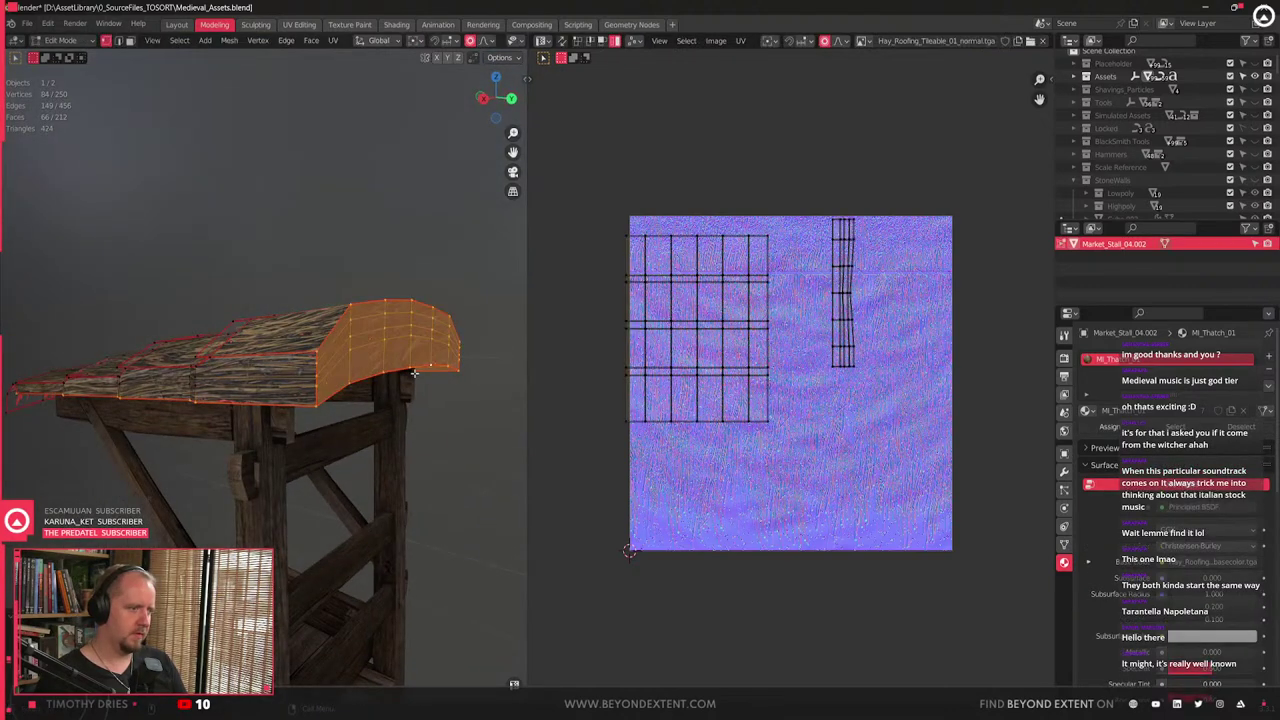
{"action": "key", "text": "alt+a"}
{"action": "key", "text": "l"}
{"action": "key", "text": "a"}
{"action": "key", "text": "r"}
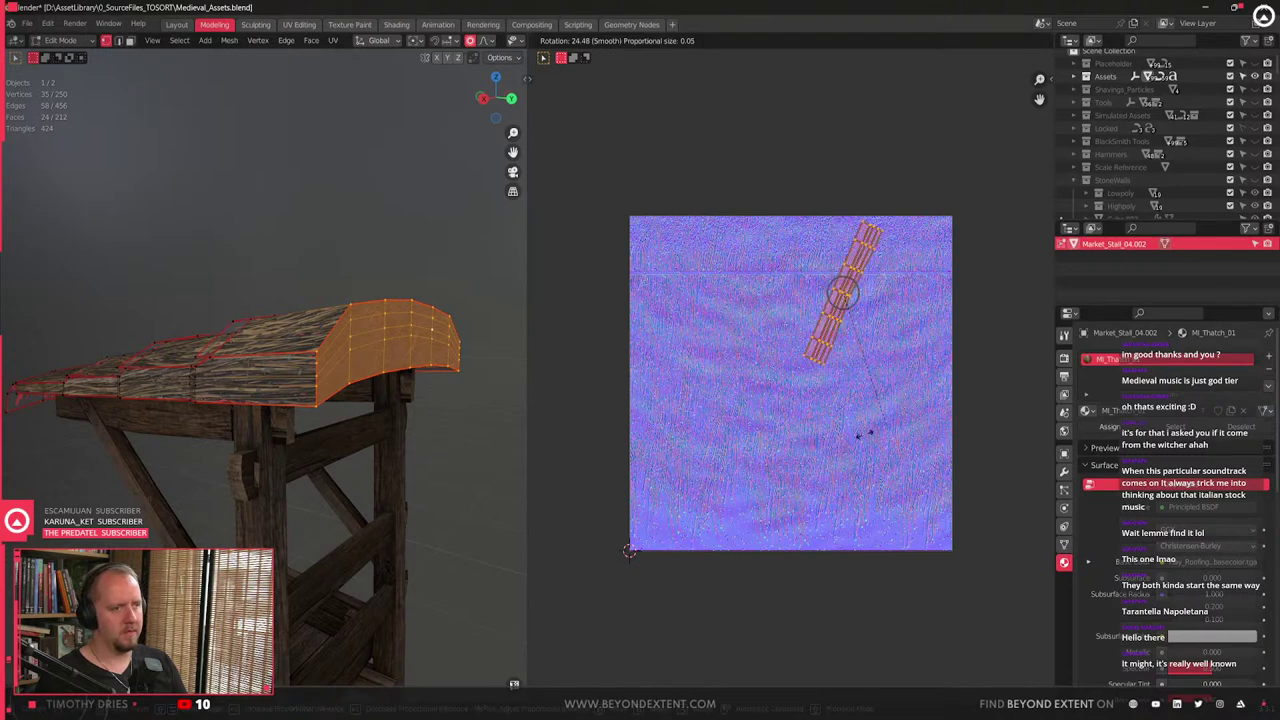
{"action": "left_click", "coordinate": [674, 457]}
{"action": "key", "text": "g"}
{"action": "left_click", "coordinate": [616, 398]}
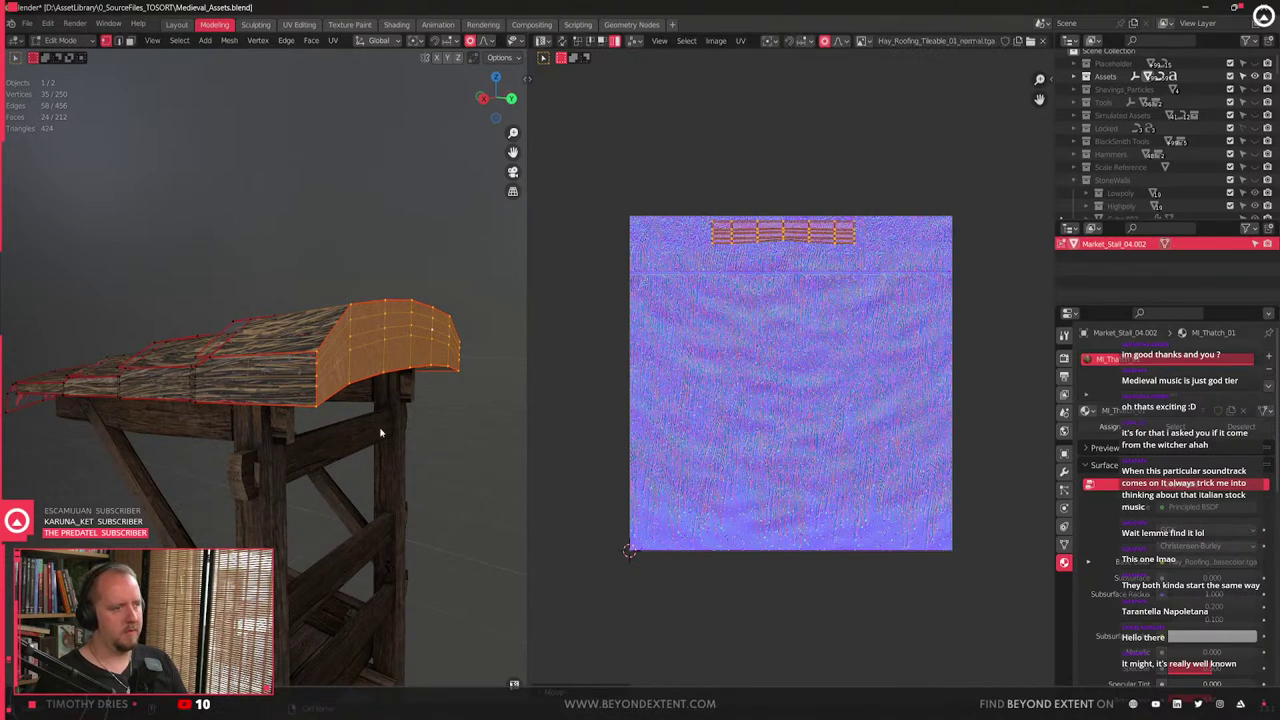
{"action": "key", "text": "Tab"}
{"action": "mouse_move", "coordinate": [380, 431]}
{"action": "middle_mouse_down"}
{"action": "mouse_move", "coordinate": [197, 444]}
{"action": "mouse_move", "coordinate": [390, 443]}
{"action": "middle_mouse_up"}
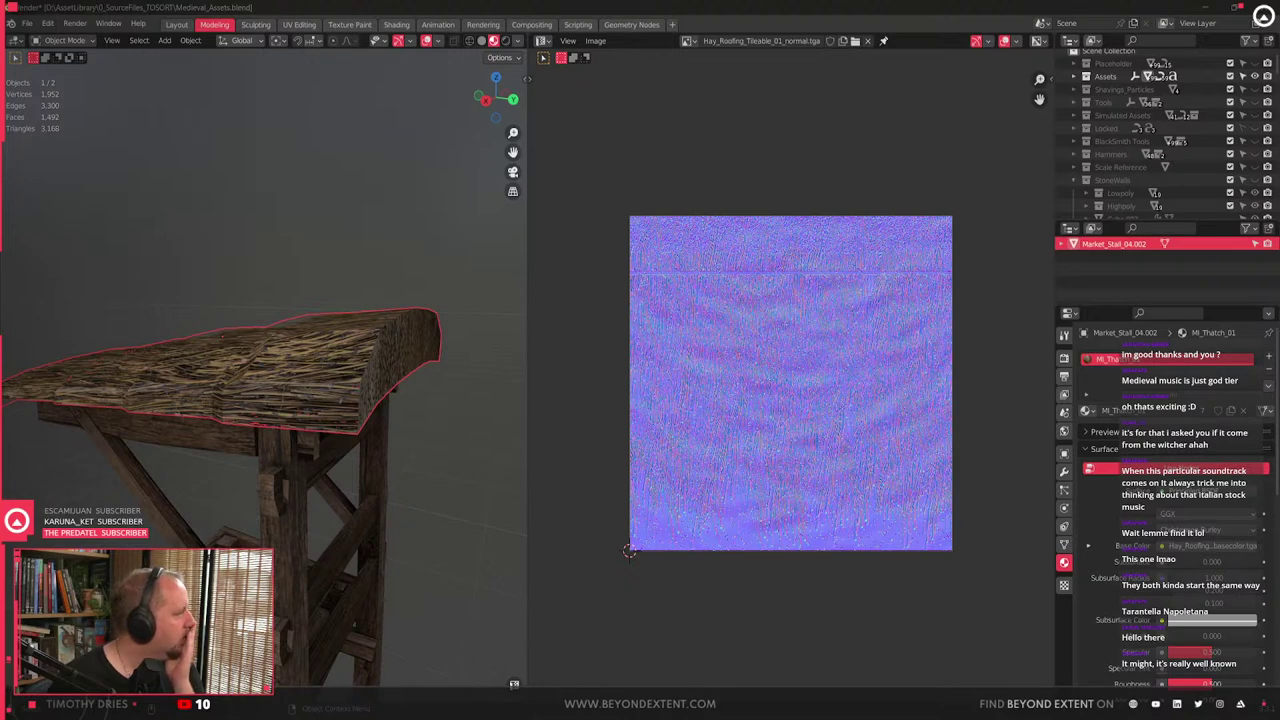
- Select the linked faces of the roof's side strip in face mode and duplicate them with a slight outward offset
{"action": "middle_click_drag", "start_coordinate": [364, 283], "coordinate": [197, 471]}
{"action": "key", "text": "Tab"}
{"action": "key", "text": "Tab"}
{"action": "key", "text": "Tab"}
{"action": "key", "text": "3"}
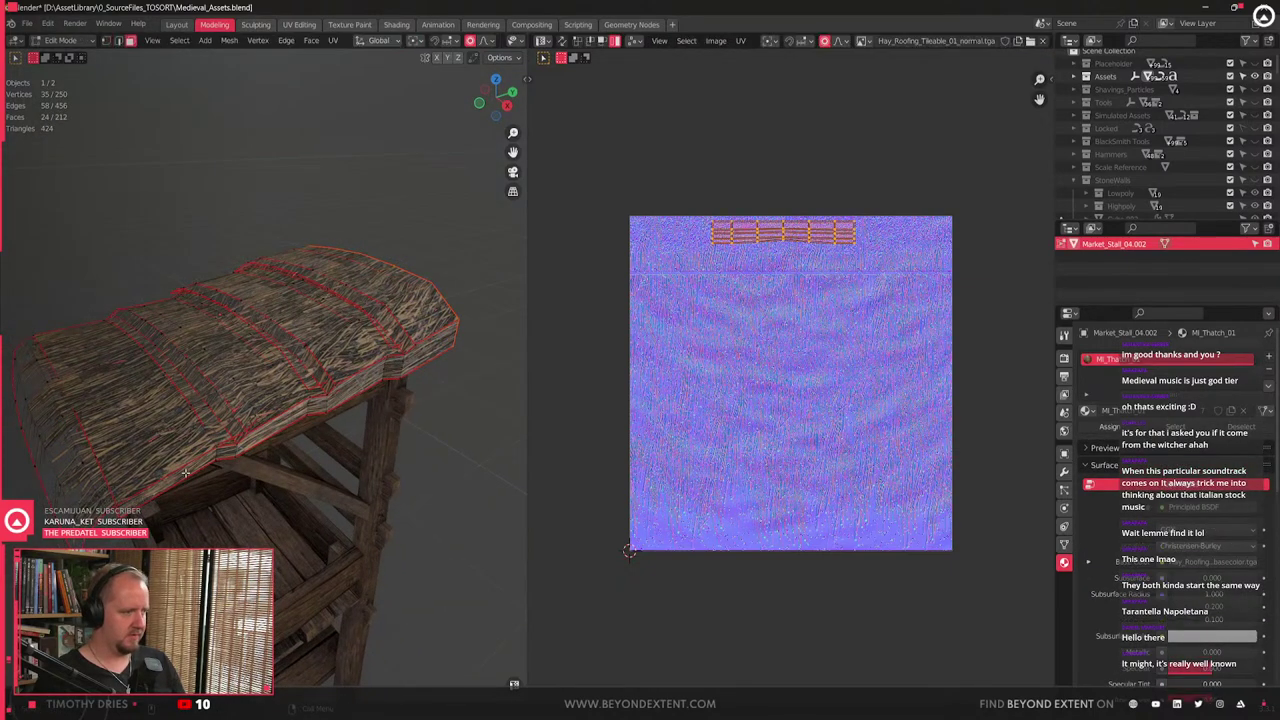
{"action": "left_click", "coordinate": [187, 472]}
{"action": "left_click", "coordinate": [226, 452], "text": "shift"}
{"action": "key", "text": "l"}
{"action": "middle_click_drag", "start_coordinate": [226, 451], "coordinate": [271, 403]}
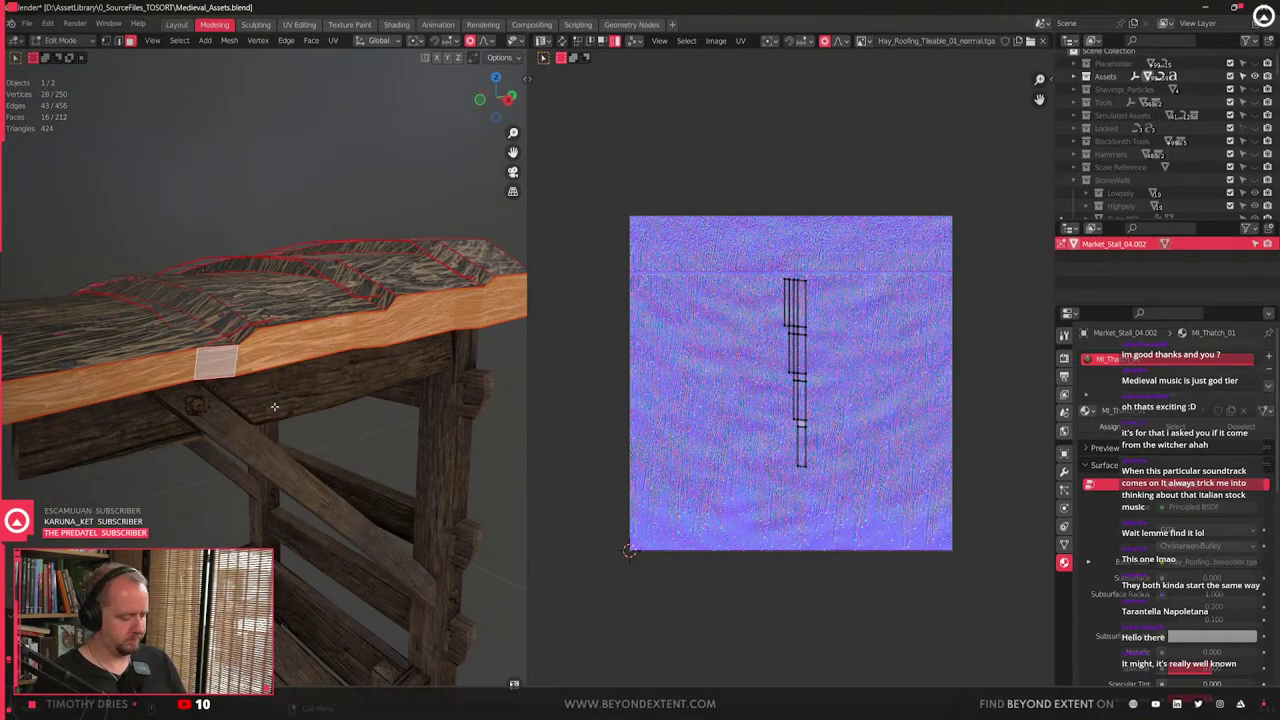
{"action": "key", "text": "shift+d"}
{"action": "left_click", "coordinate": [292, 416]}
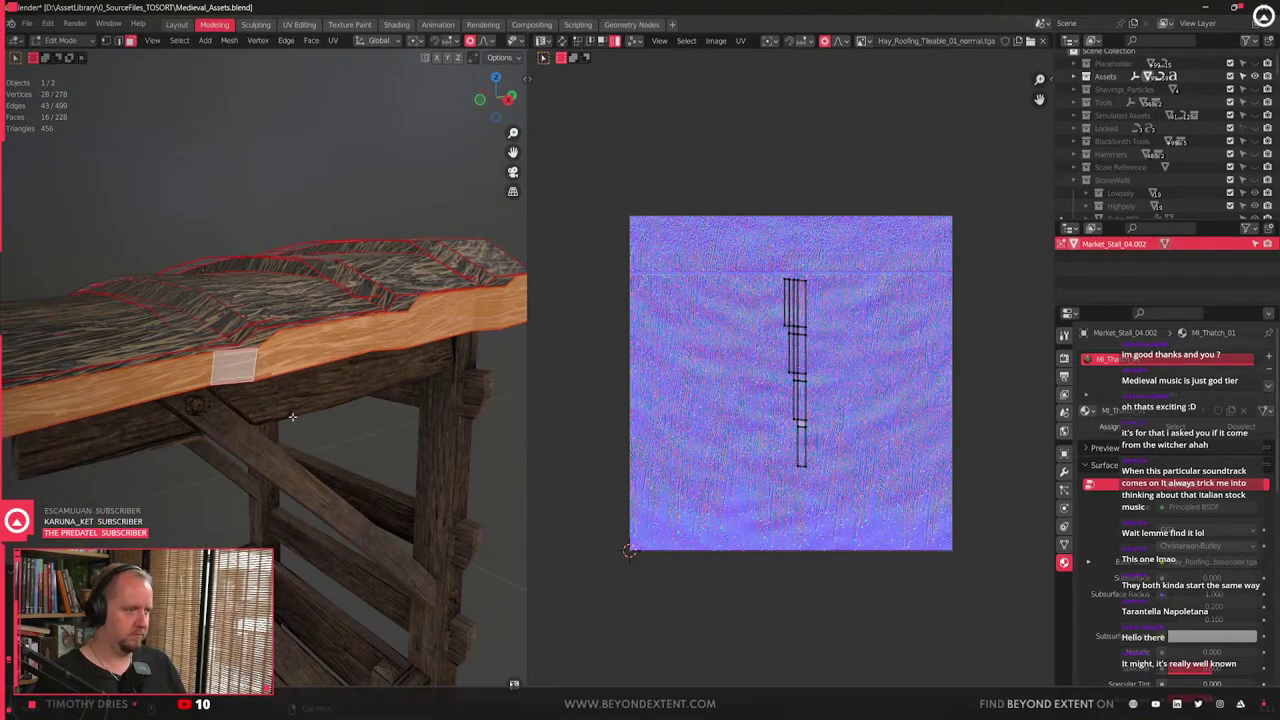
- Rotate the duplicated strip's UVs to horizontal and move them onto the lower edge of the hay texture
{"action": "key", "text": "a"}
{"action": "key", "text": "r"}
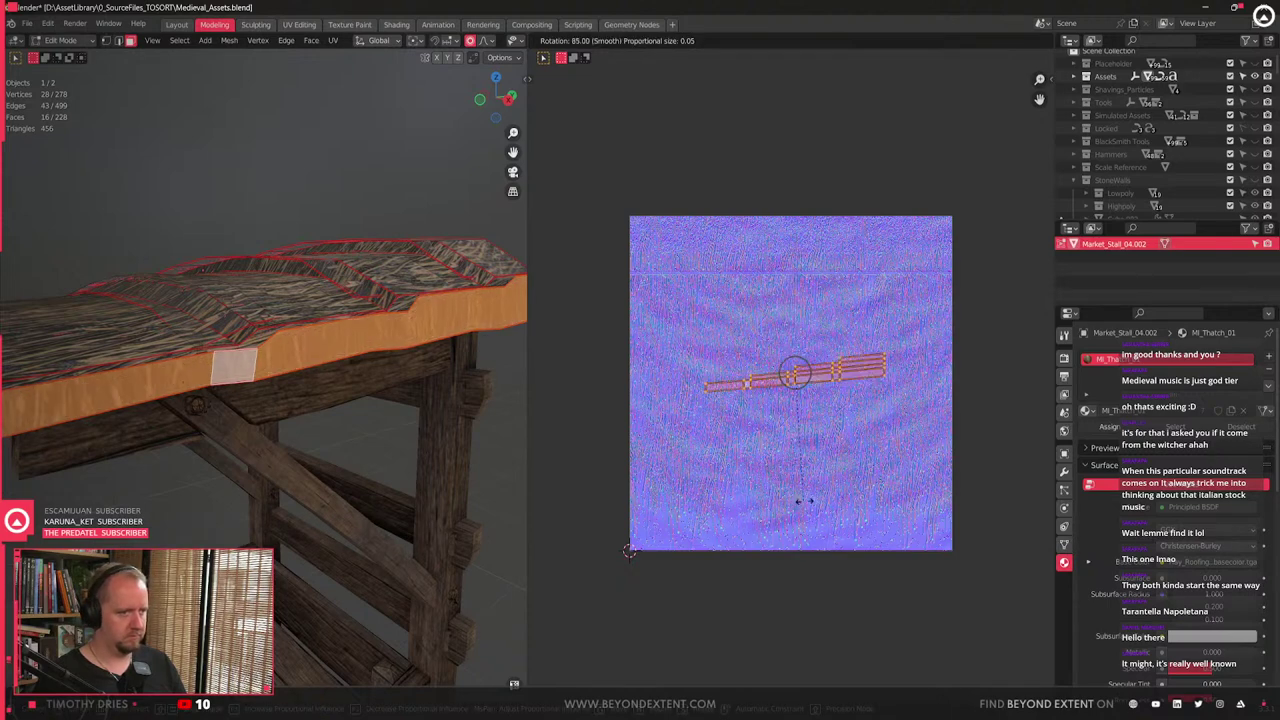
{"action": "left_click", "coordinate": [800, 502]}
{"action": "key", "text": "g"}
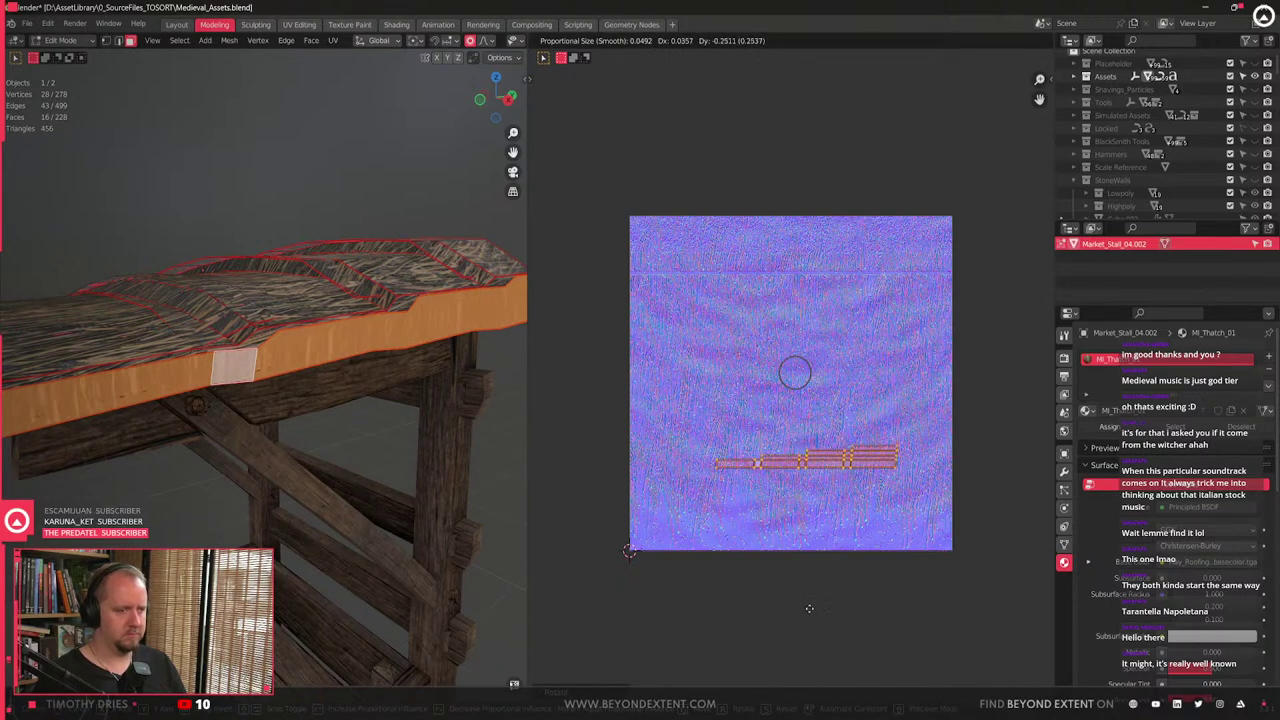
{"action": "left_click", "coordinate": [806, 640]}
{"action": "key", "text": "g"}
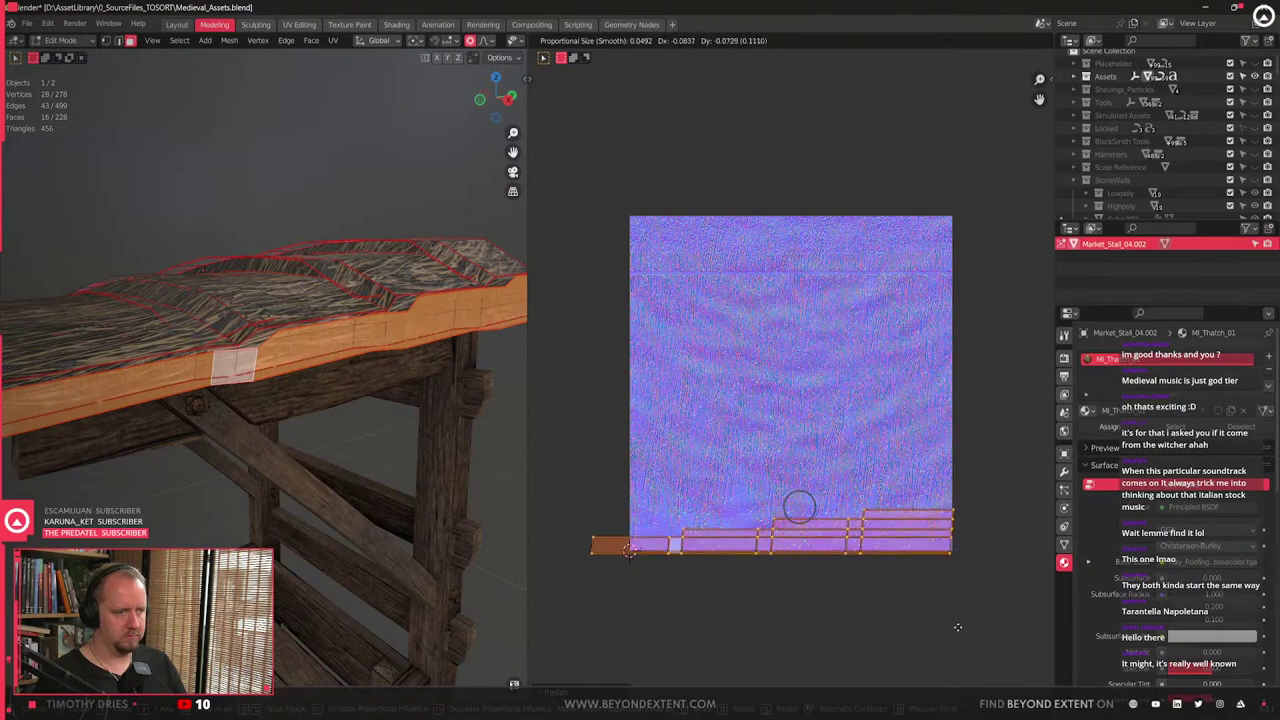
{"action": "left_click", "coordinate": [960, 624]}
{"action": "middle_click_drag", "start_coordinate": [397, 471], "coordinate": [423, 420]}
{"action": "type", "text": "s"}
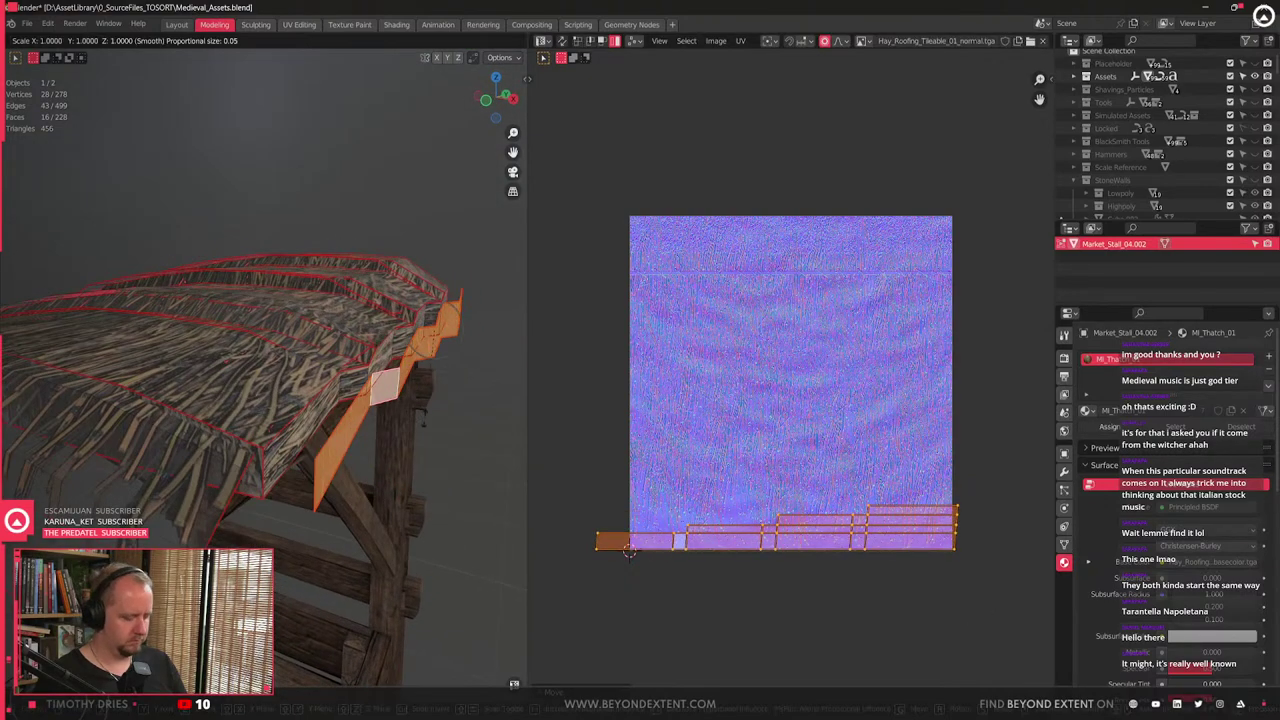
{"action": "type", "text": "y0x"}
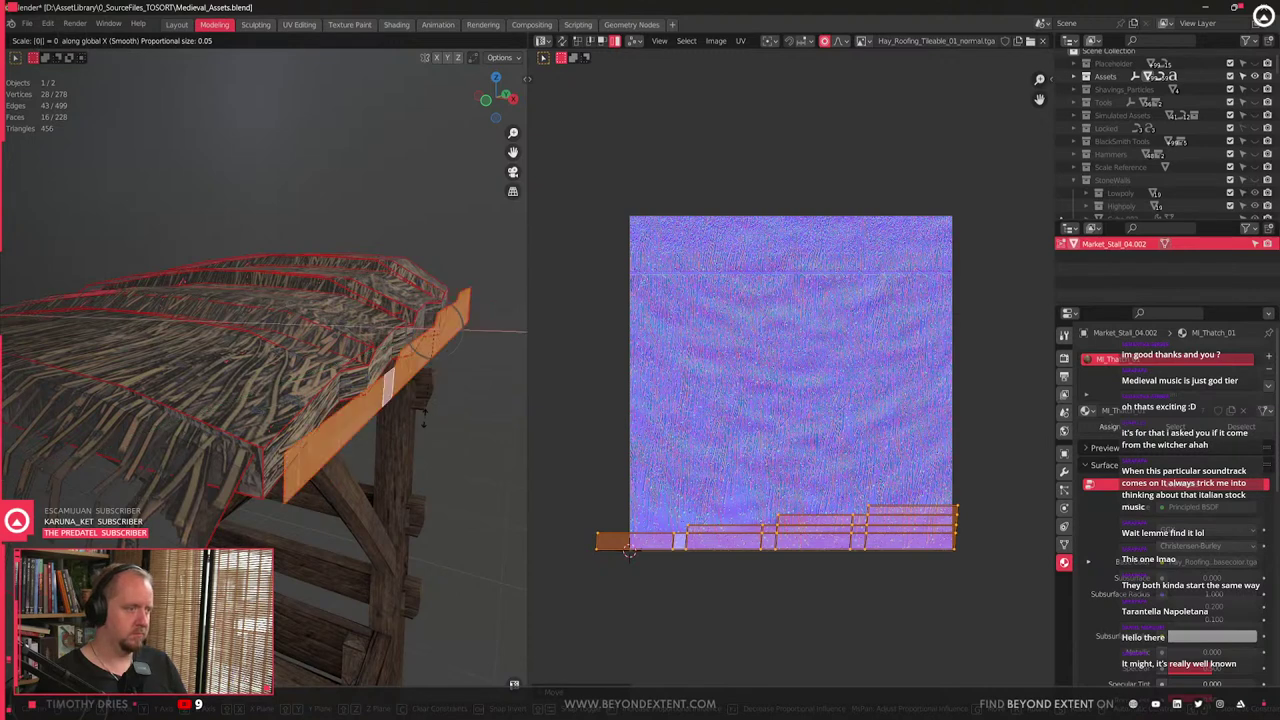
{"action": "key", "text": "Escape"}
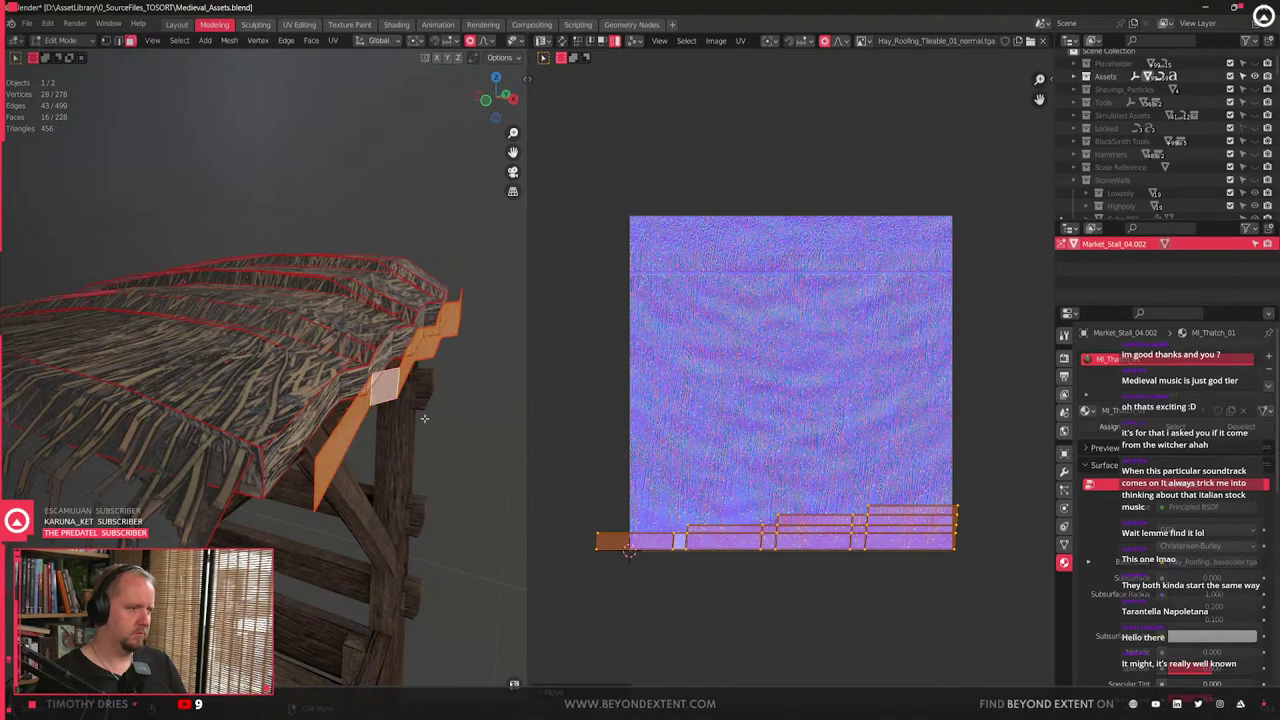
- Try moving the duplicated strip along Y, and undo back to the strip sitting flush against the roof's side
{"action": "key", "text": "g"}
{"action": "key", "text": "x"}
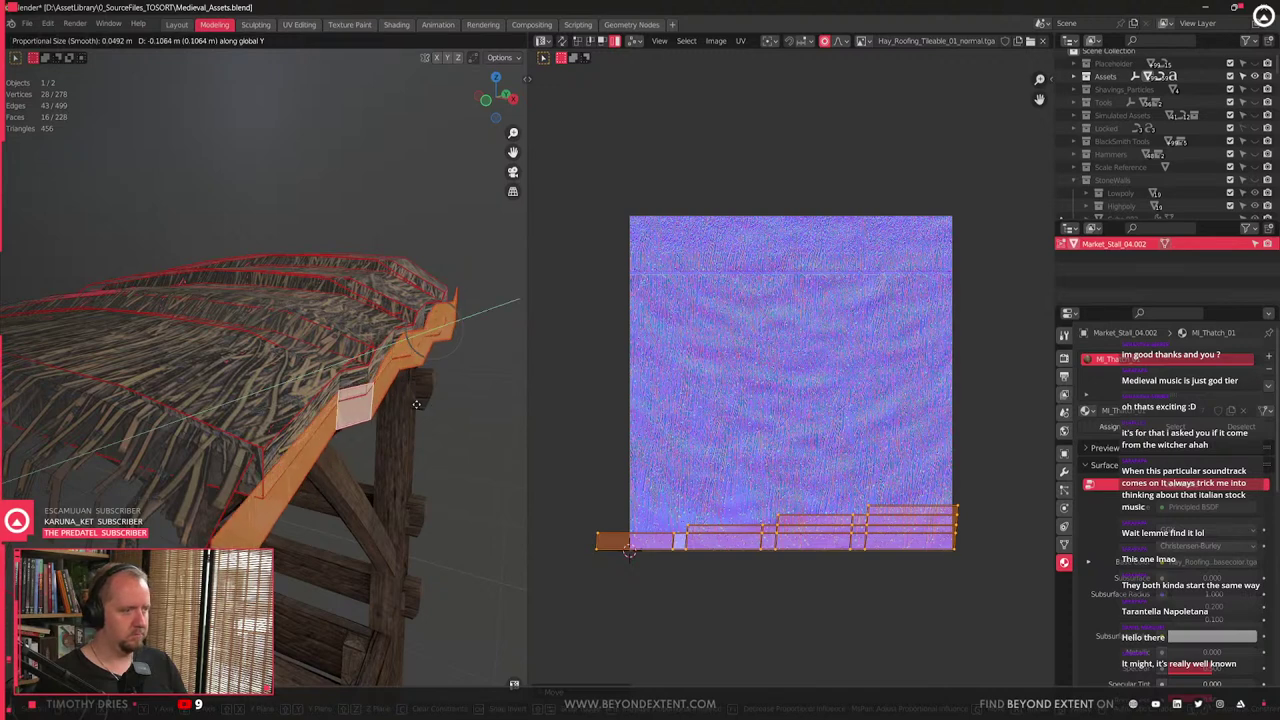
{"action": "left_click", "coordinate": [404, 404]}
{"action": "key", "text": "ctrl+z"}
{"action": "key", "text": "ctrl+z"}
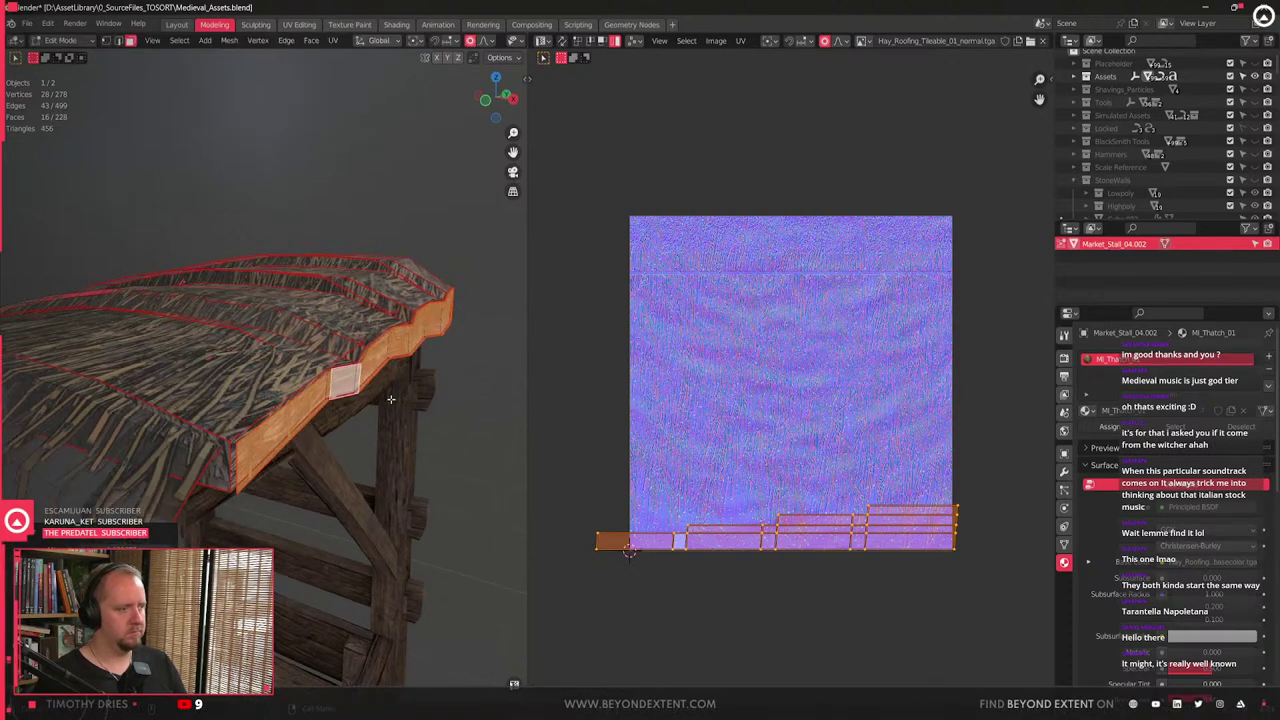
- Lower the bottom edge of the stepped side thatch strip about 0.03 m along Z
{"action": "left_click", "coordinate": [374, 379]}
{"action": "key", "text": "g"}
{"action": "key", "text": "z"}
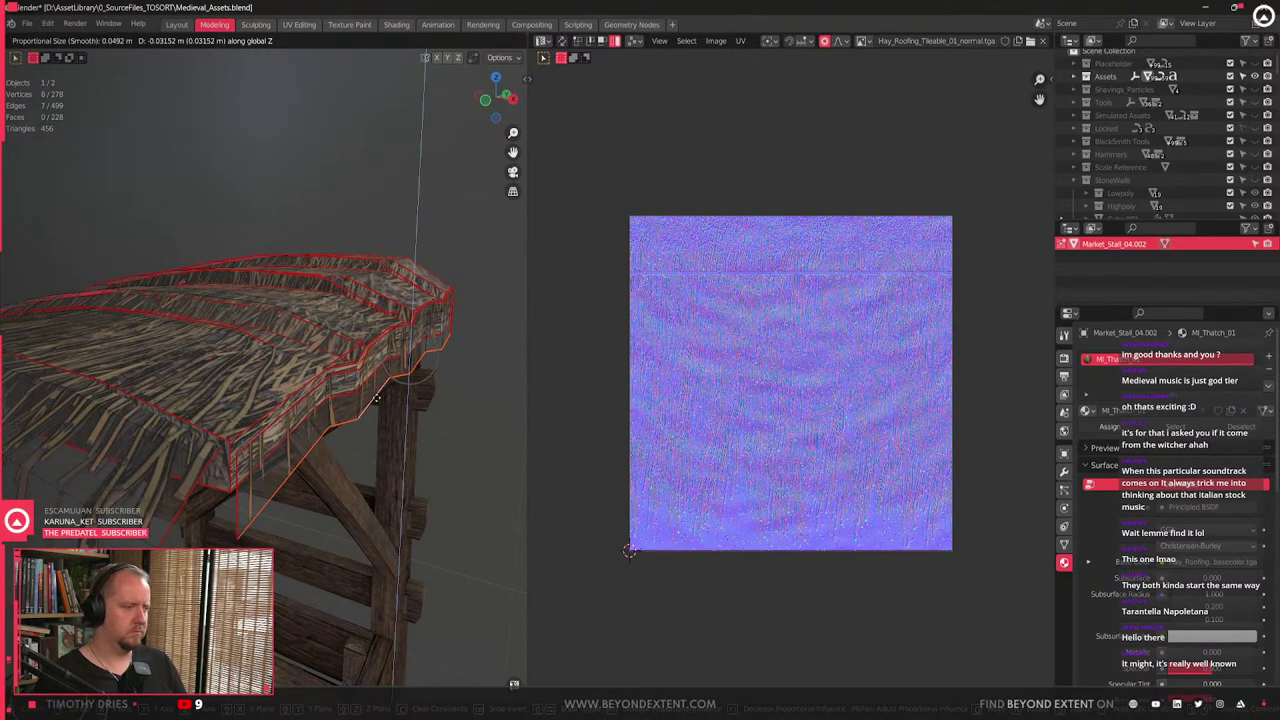
{"action": "left_click", "coordinate": [380, 399]}
- Enlarge the stepped side strip's UVs and align their lower border with the bottom edge of the hay texture
{"action": "key", "text": "l"}
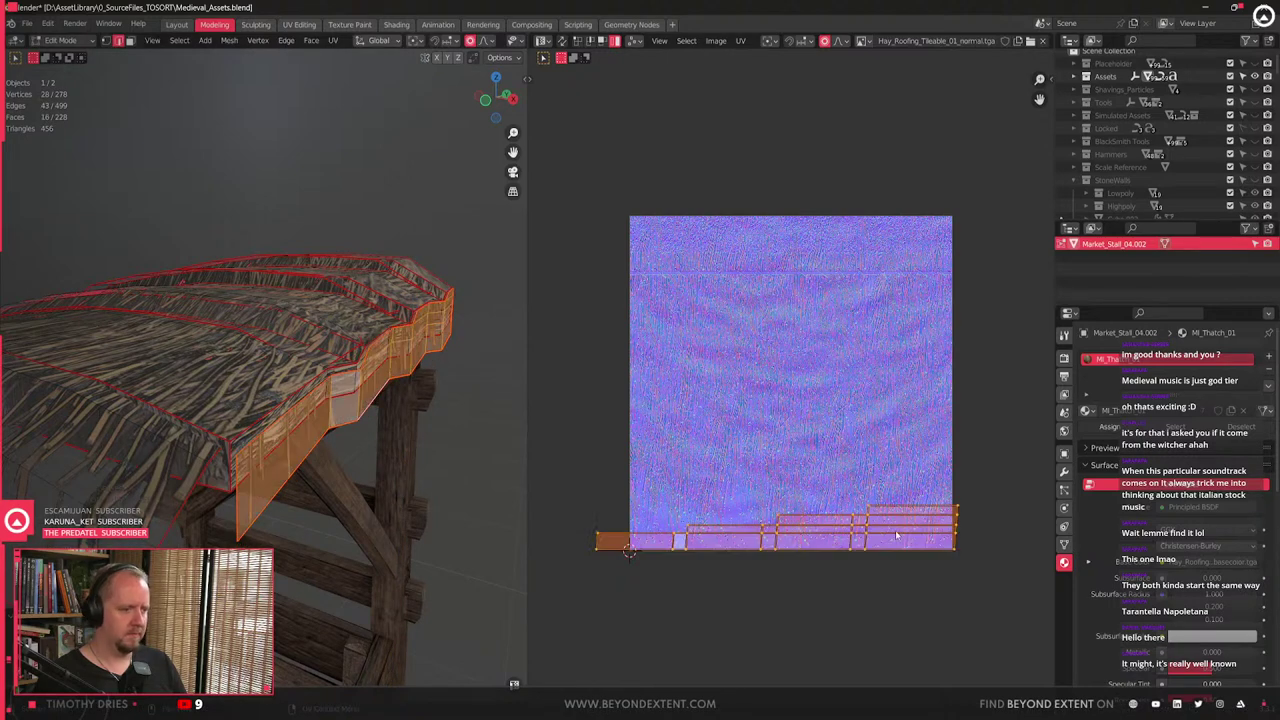
{"action": "key", "text": "g"}
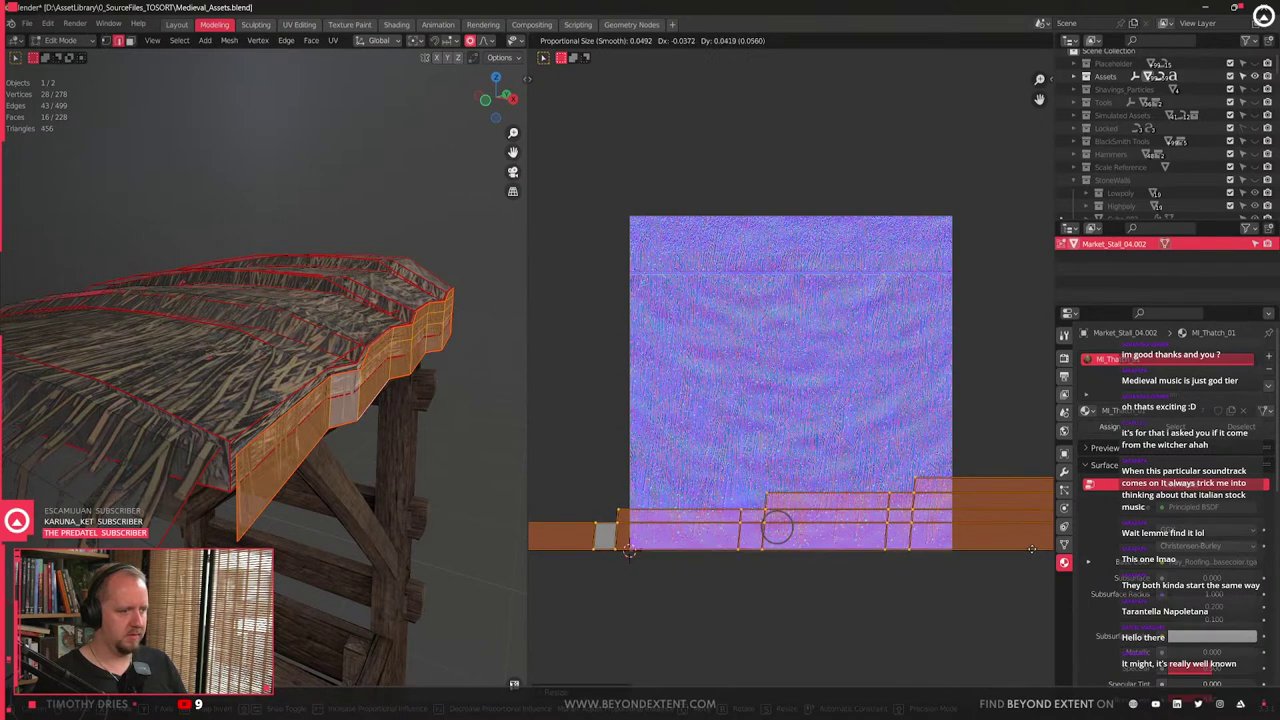
{"action": "left_click", "coordinate": [950, 559]}
{"action": "middle_click_drag", "start_coordinate": [950, 559], "coordinate": [863, 549]}
{"action": "key", "text": "g"}
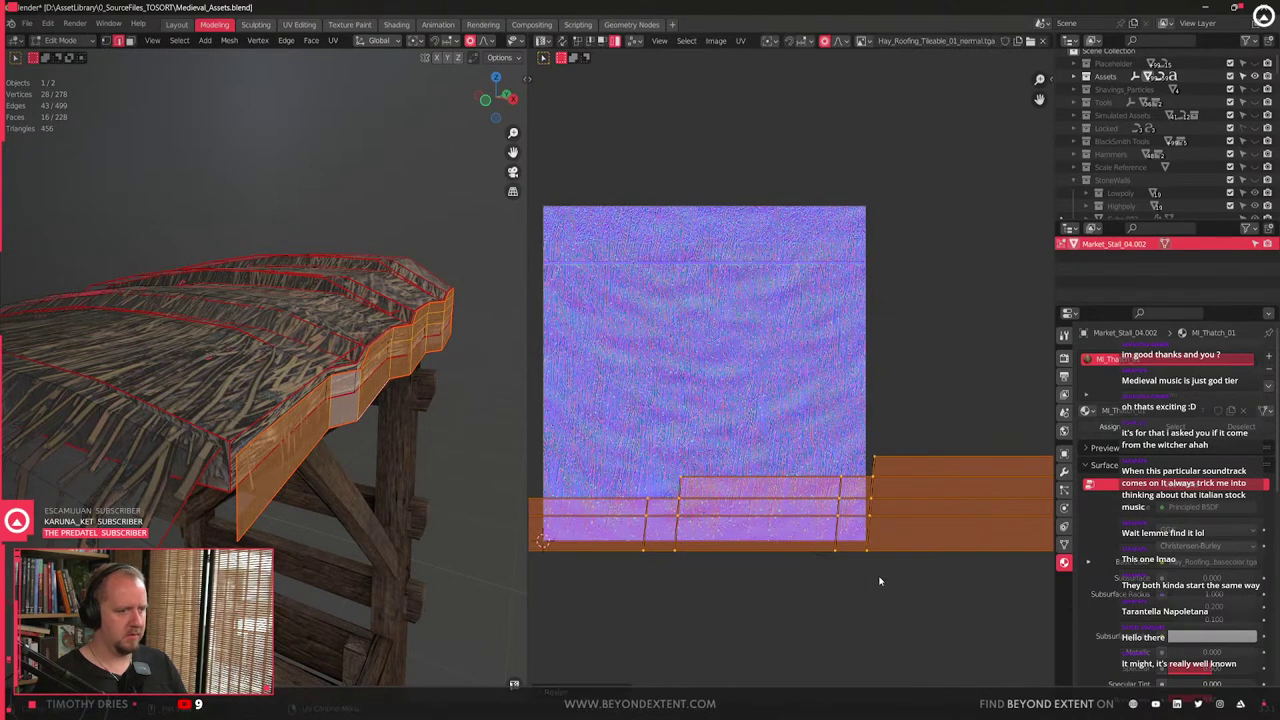
{"action": "left_click", "coordinate": [872, 566]}
{"action": "mouse_move", "coordinate": [398, 472]}
{"action": "middle_mouse_down"}
{"action": "mouse_move", "coordinate": [280, 466]}
{"action": "mouse_move", "coordinate": [329, 449]}
{"action": "mouse_move", "coordinate": [390, 454]}
{"action": "middle_mouse_up"}
{"action": "key", "text": "Tab"}
{"action": "left_click_drag", "start_coordinate": [389, 453], "coordinate": [394, 358]}
{"action": "key", "text": "Tab"}
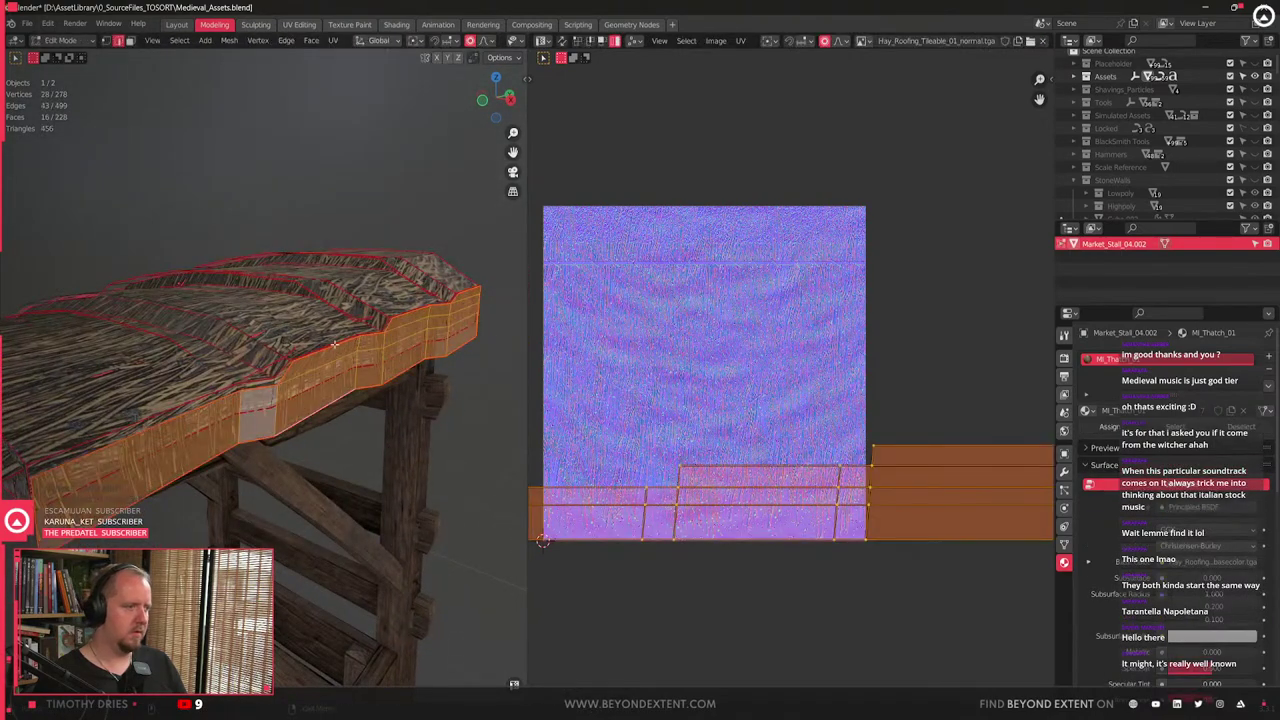
- Move the upper edge loop of the stepped side strip about -0.012 m along X with a reduced proportional falloff
{"action": "left_click", "coordinate": [332, 348]}
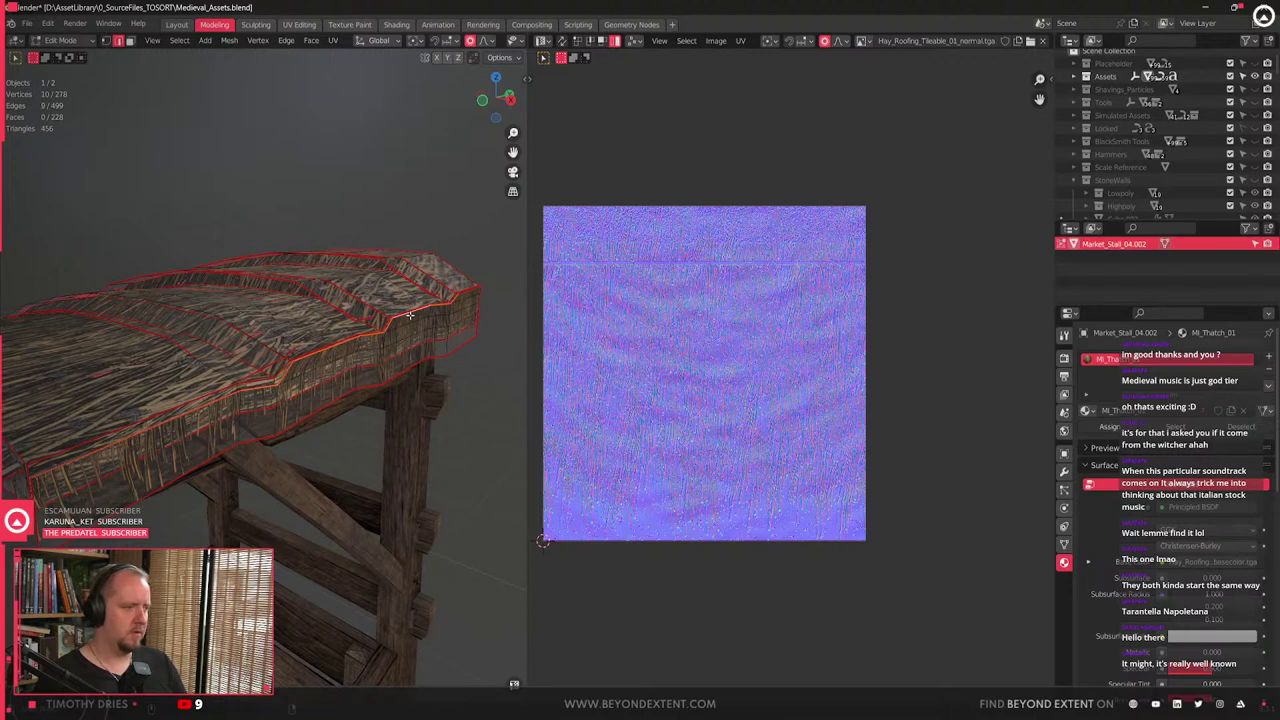
{"action": "left_click", "coordinate": [467, 293], "text": "shift"}
{"action": "middle_click_drag", "start_coordinate": [467, 293], "coordinate": [480, 297]}
{"action": "key", "text": "g"}
{"action": "key", "text": "y"}
{"action": "key", "text": "x"}
{"action": "scroll", "coordinate": [445, 309], "scroll_direction": "up", "scroll_amount": 4}
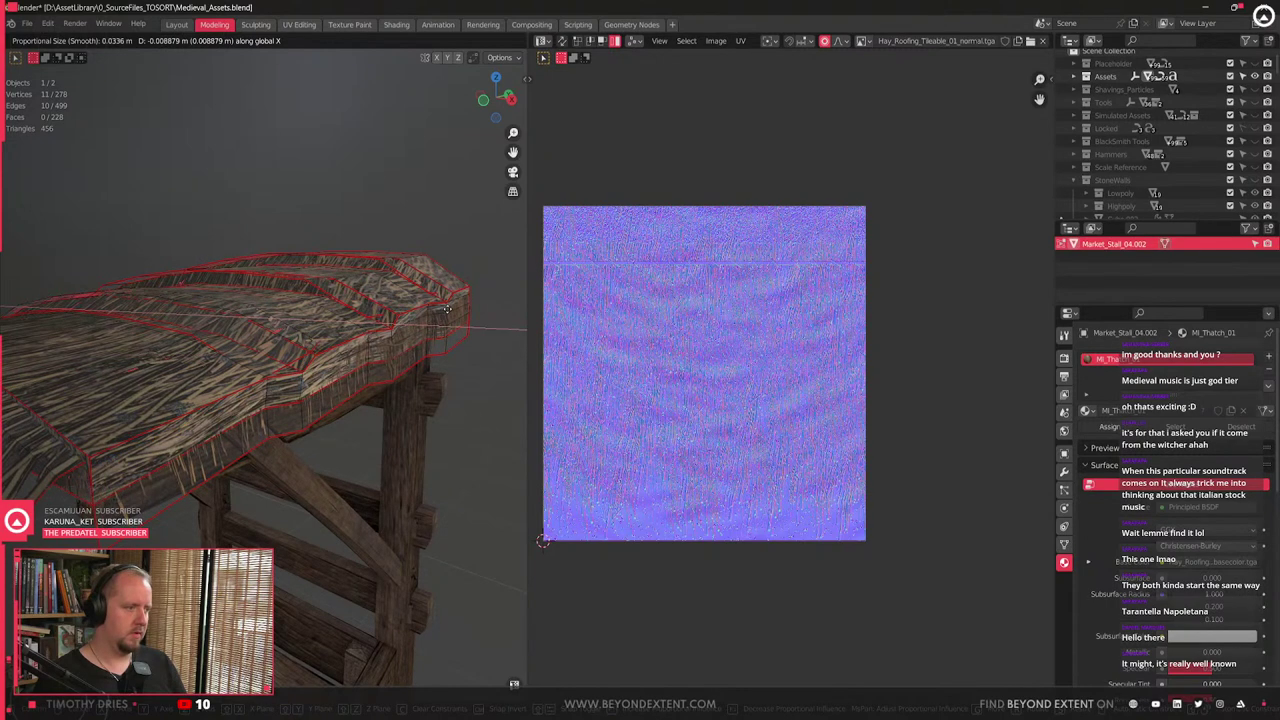
{"action": "scroll", "coordinate": [445, 309], "scroll_direction": "up", "scroll_amount": 3}
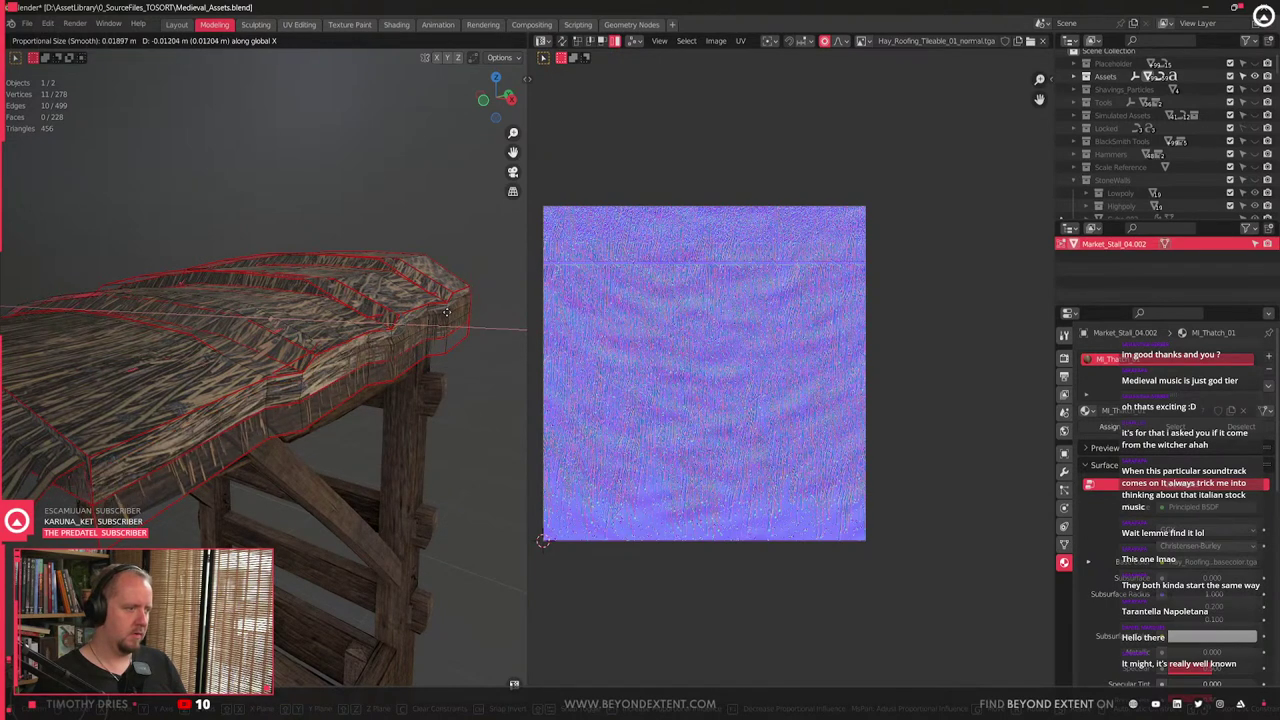
{"action": "left_click", "coordinate": [445, 313]}
- Select the whole stepped side strip and adjust its position along X
{"action": "key", "text": "Tab"}
{"action": "middle_click_drag", "start_coordinate": [364, 406], "coordinate": [376, 430]}
{"action": "key", "text": "Tab"}
{"action": "key", "text": "l"}
{"action": "key", "text": "x"}
{"action": "left_click", "coordinate": [294, 343]}
- Duplicate the linked thatch strip on the roof's curved side and offset the copy outward along Y
{"action": "scroll", "coordinate": [226, 411], "scroll_direction": "down", "scroll_amount": 3}
{"action": "middle_click_drag", "start_coordinate": [333, 413], "coordinate": [380, 332]}
{"action": "key", "text": "Tab"}
{"action": "key", "text": "Tab"}
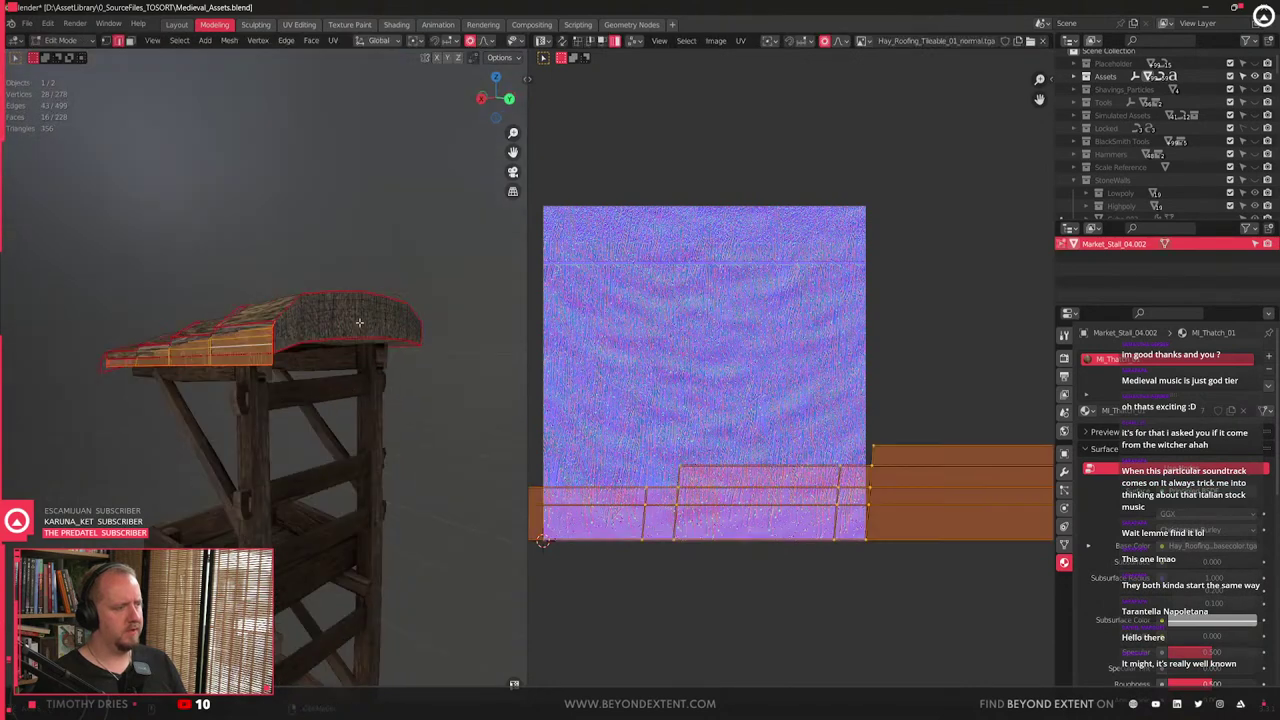
{"action": "left_click", "coordinate": [362, 334]}
{"action": "key", "text": "ctrl+l"}
{"action": "middle_click_drag", "start_coordinate": [296, 334], "coordinate": [320, 424]}
{"action": "scroll", "coordinate": [338, 354], "scroll_direction": "up", "scroll_amount": 2}
{"action": "scroll", "coordinate": [320, 424], "scroll_direction": "up", "scroll_amount": 2}
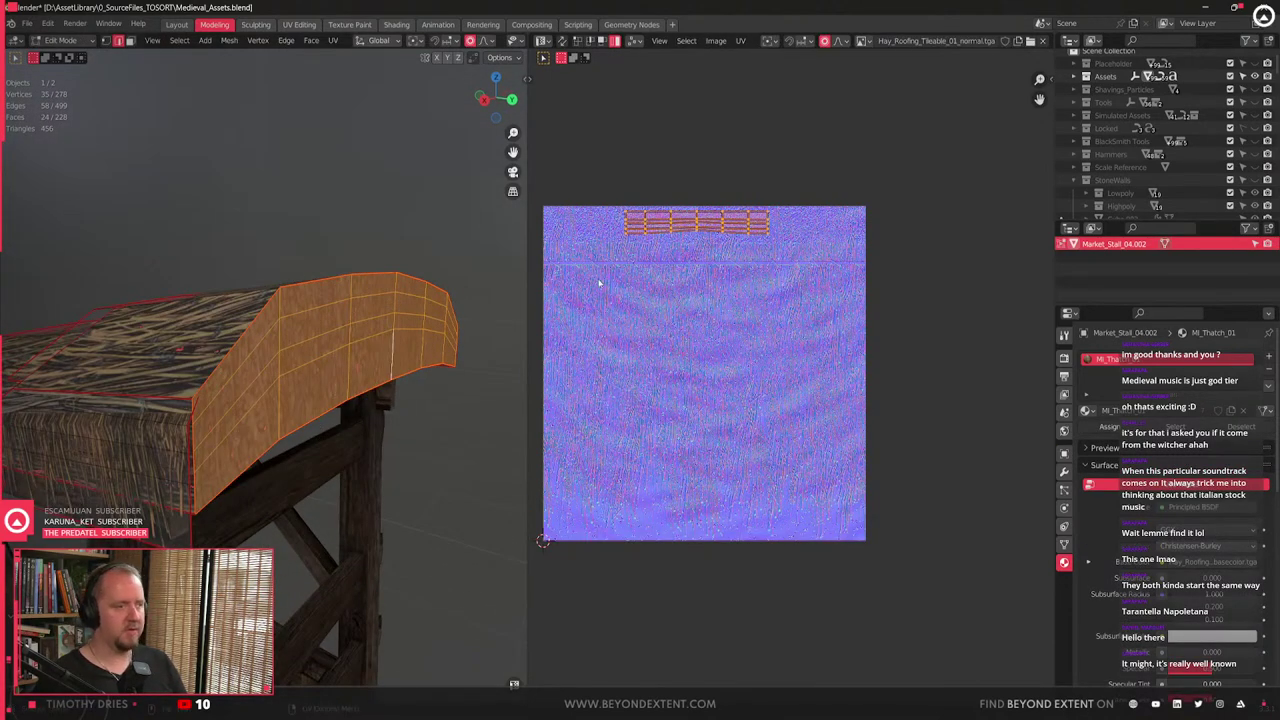
{"action": "key", "text": "shift+d"}
{"action": "key", "text": "y"}
{"action": "left_click", "coordinate": [352, 424]}
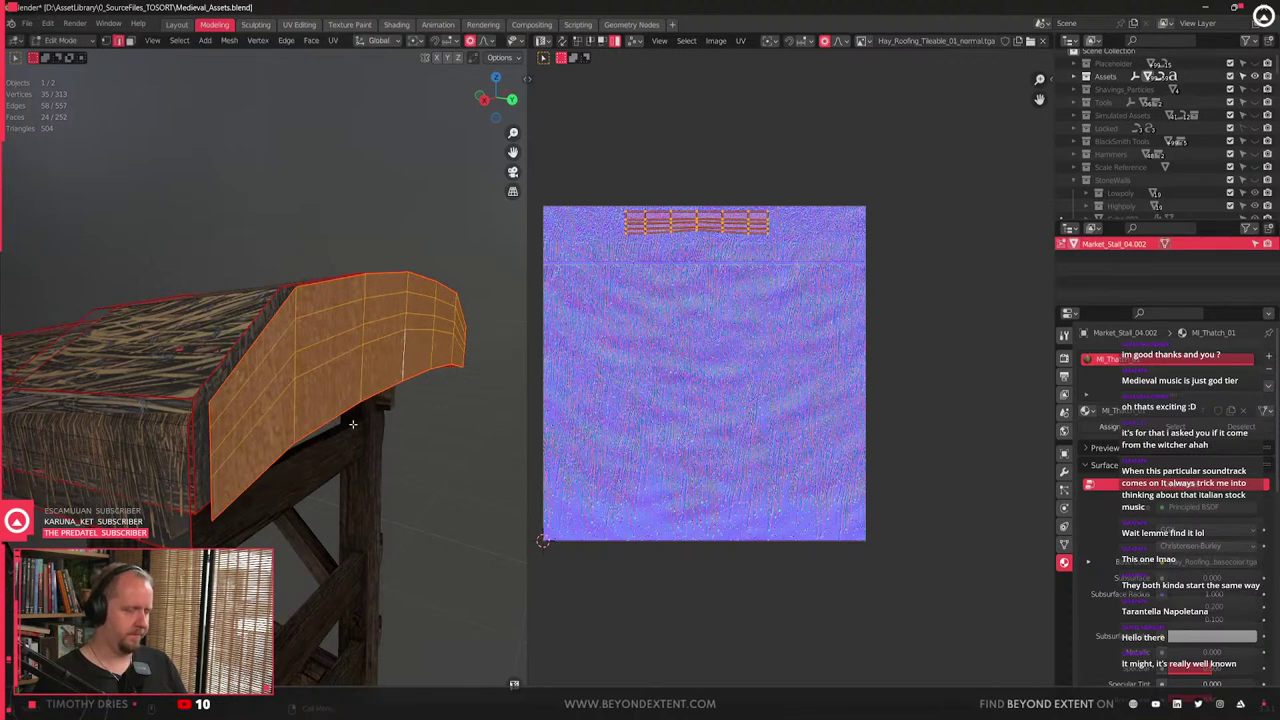
- Move the duplicated curved strip's UV island lower on the hay texture and apply Set TD
{"action": "key", "text": "g"}
{"action": "key", "text": "g"}
{"action": "left_click", "coordinate": [758, 475]}
{"action": "key", "text": "q"}
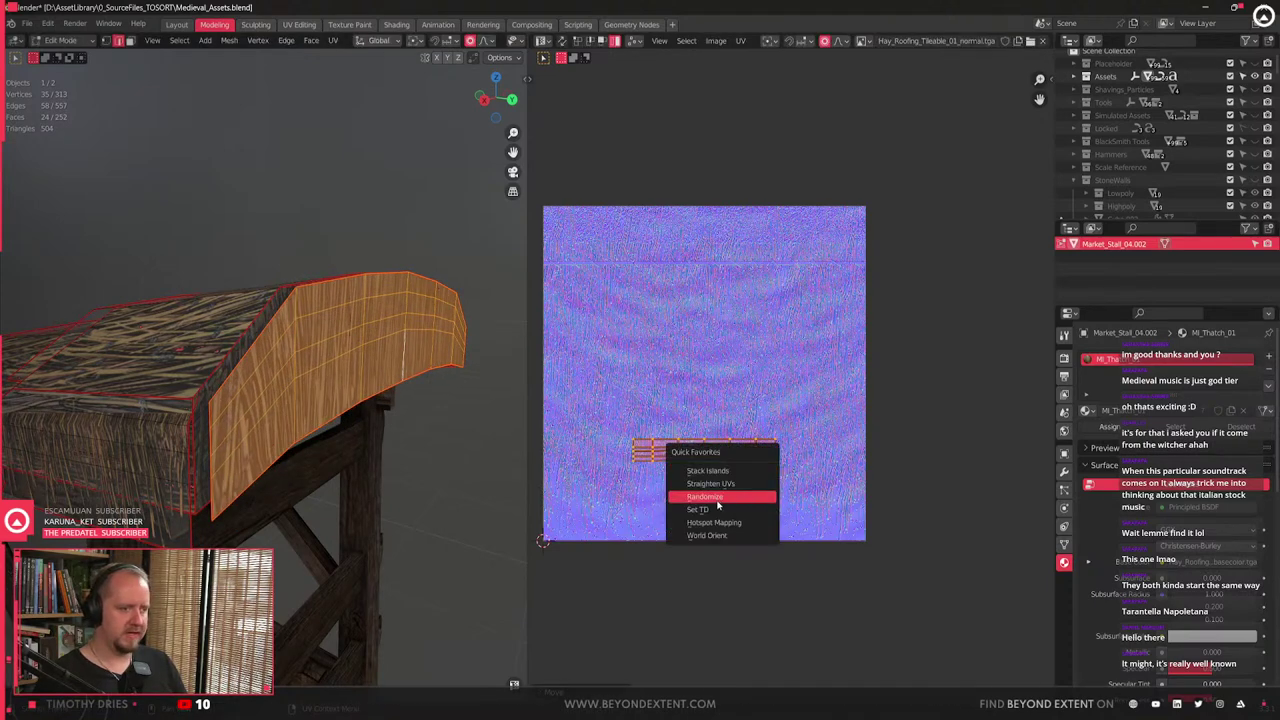
{"action": "left_click", "coordinate": [728, 507]}
{"action": "key", "text": "q"}
{"action": "key", "text": "Escape"}
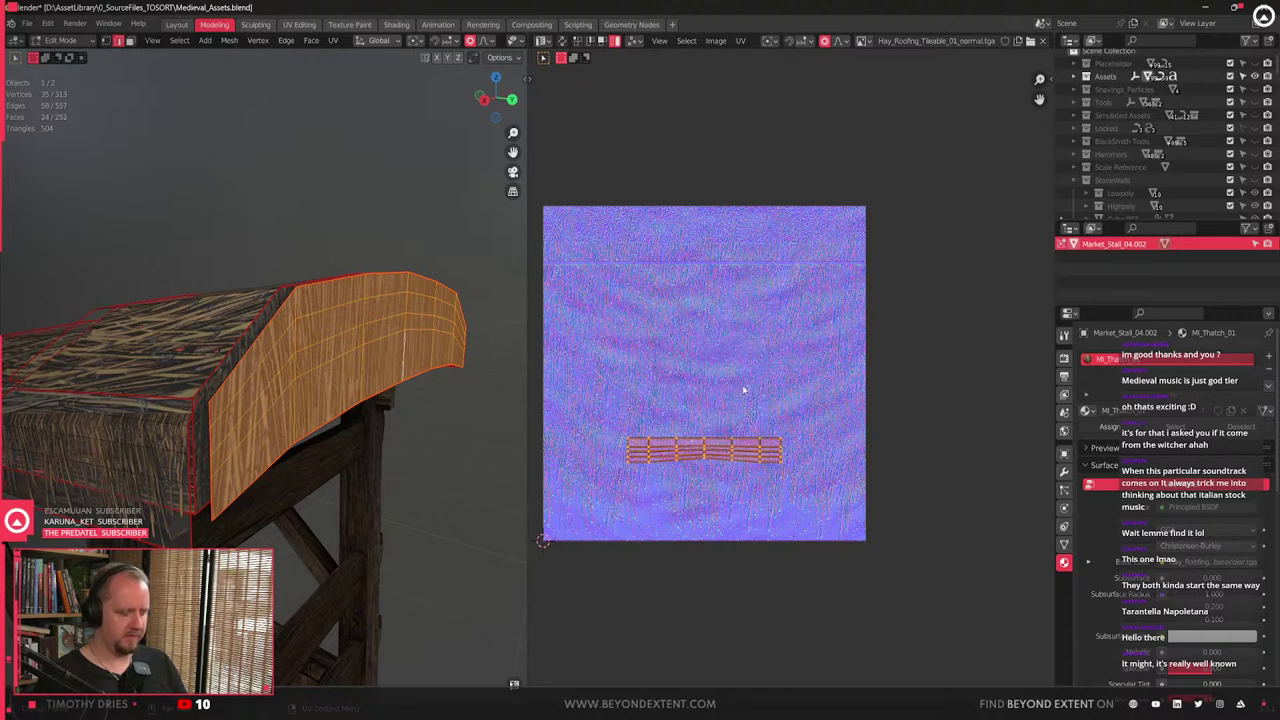
- Unwrap the duplicated curved strip, rotate its UV island roughly horizontal and apply Set TD
{"action": "key", "text": "u"}
{"action": "left_click", "coordinate": [743, 384]}
{"action": "key", "text": "r"}
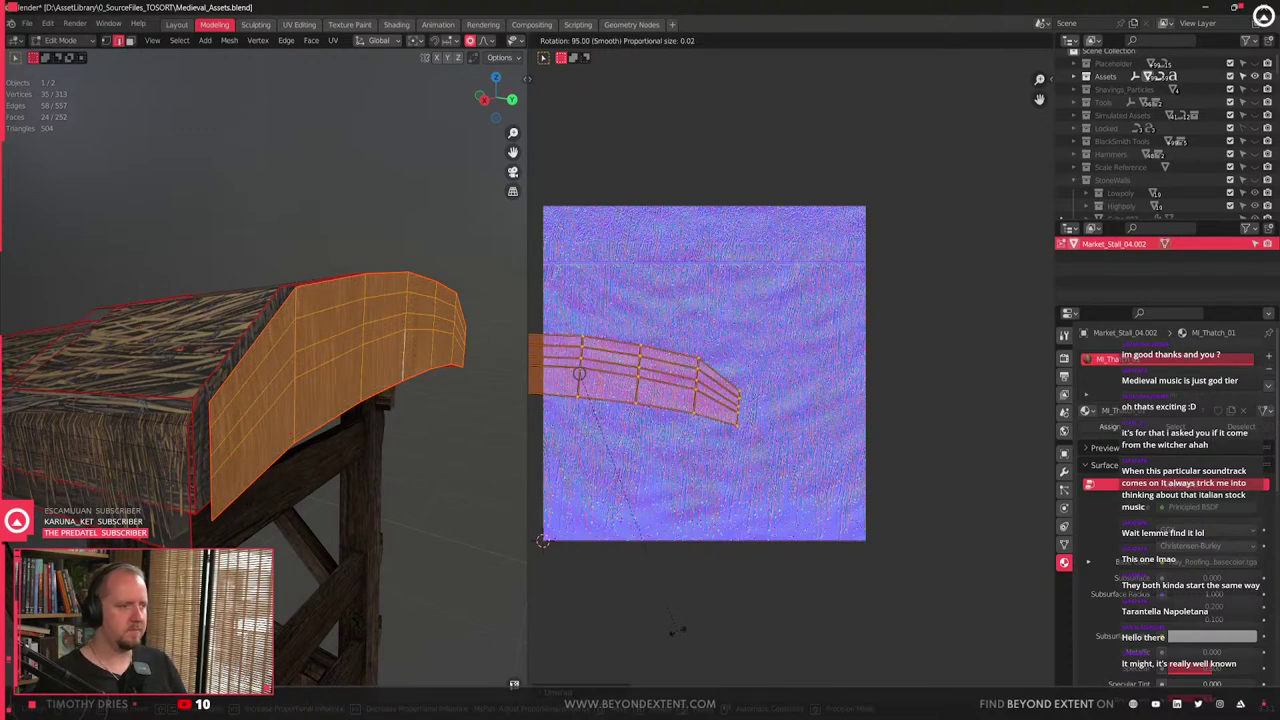
{"action": "left_click", "coordinate": [690, 617]}
{"action": "key", "text": "q"}
{"action": "left_click", "coordinate": [695, 468]}
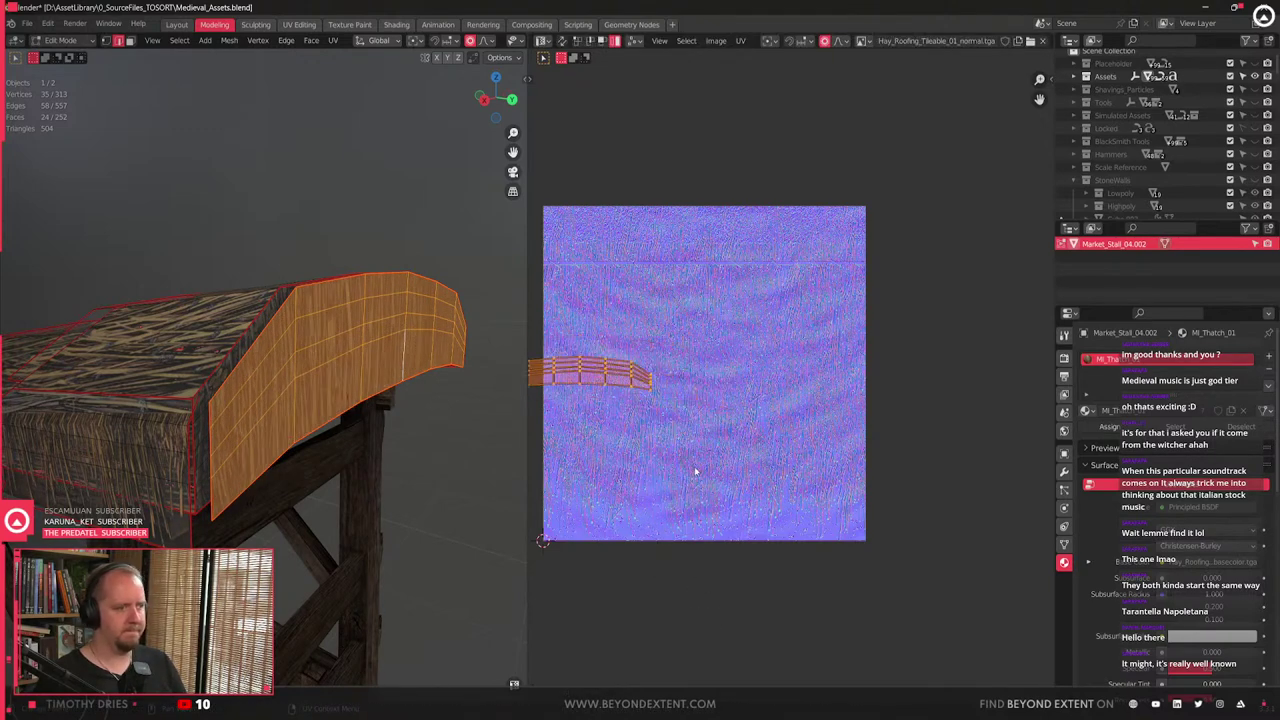
- Scale up the curved strip's UV island and place it along the texture's bottom edge, centred across its width
{"action": "key", "text": "g"}
{"action": "left_click", "coordinate": [786, 526]}
{"action": "key", "text": "s"}
{"action": "left_click", "coordinate": [912, 540]}
{"action": "key", "text": "g"}
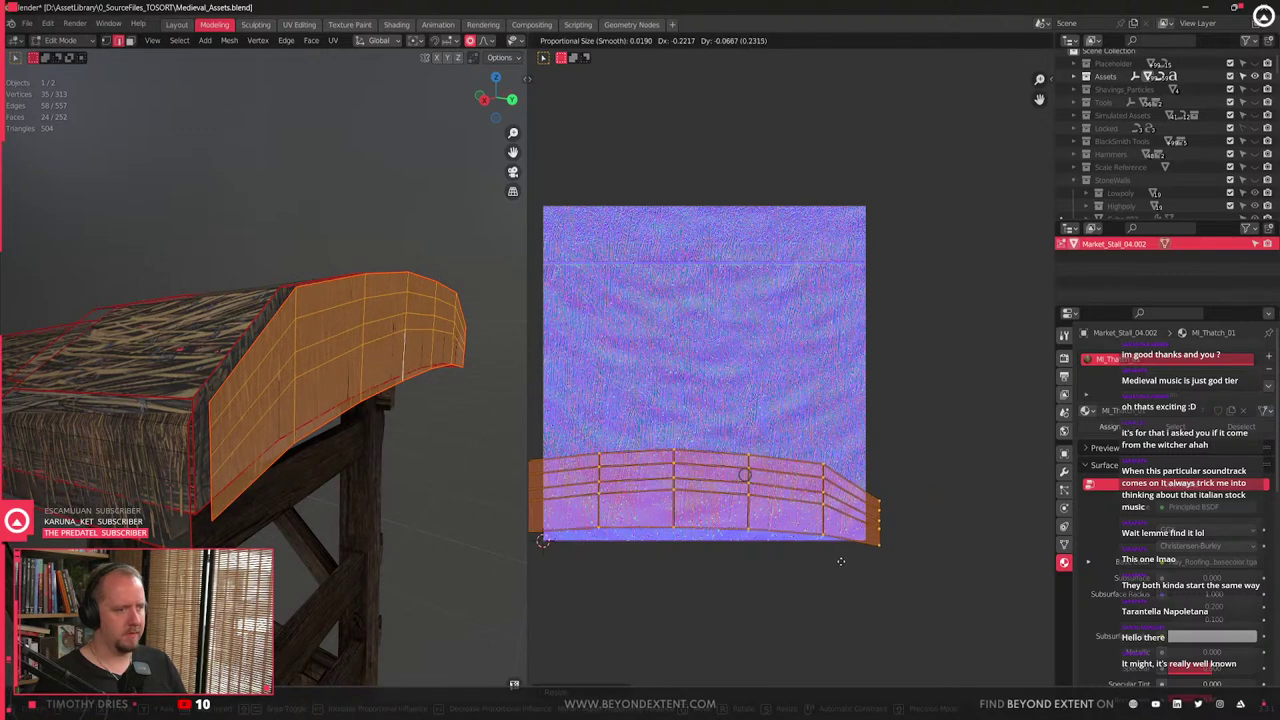
{"action": "left_click", "coordinate": [879, 564]}
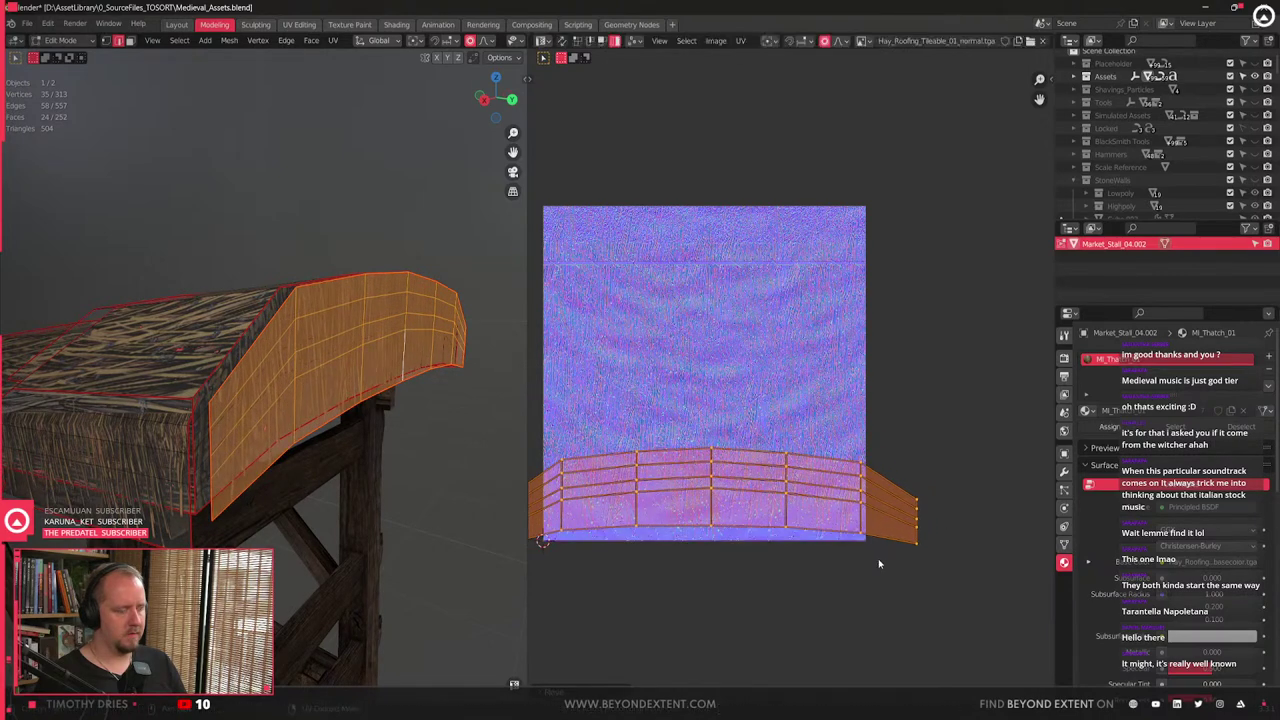
{"action": "key", "text": "Tab"}
{"action": "key", "text": "Tab"}
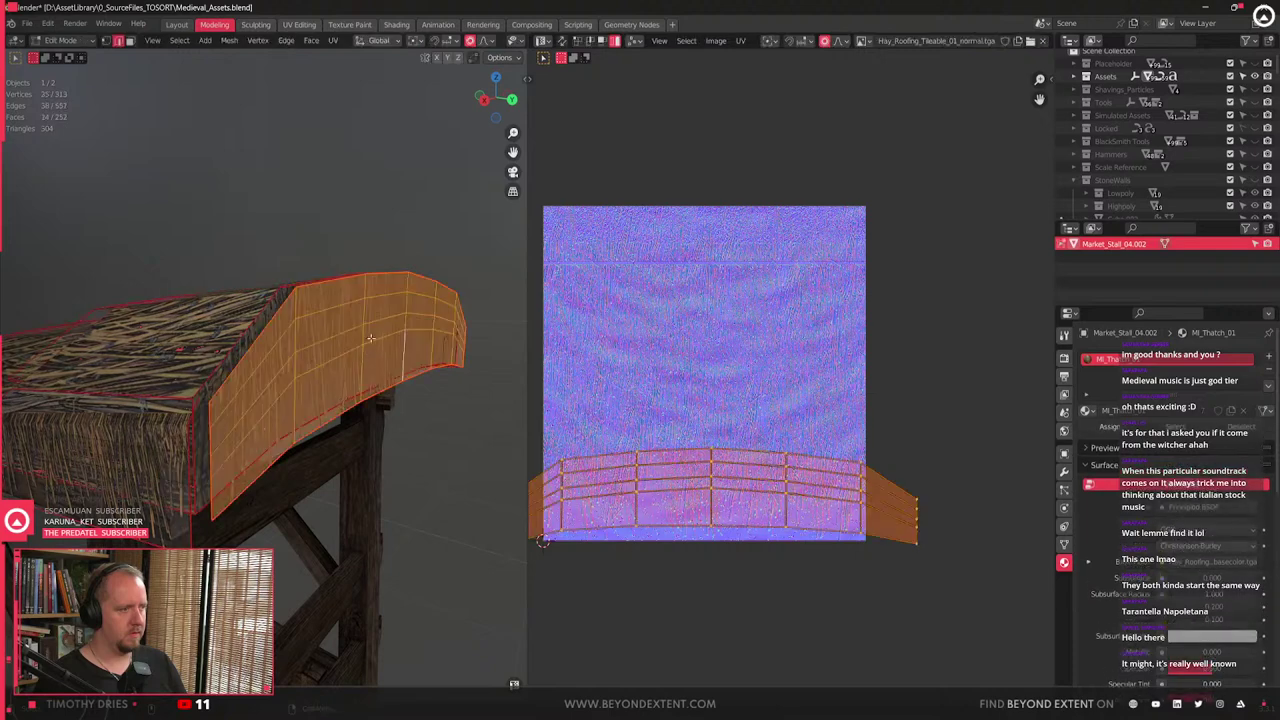
- Pull the curved strip's middle edge loop outward about 0.028 m along Y with a proportional size of about 0.087 m
{"action": "left_click", "coordinate": [380, 318], "text": "alt"}
{"action": "key", "text": "g"}
{"action": "key", "text": "y"}
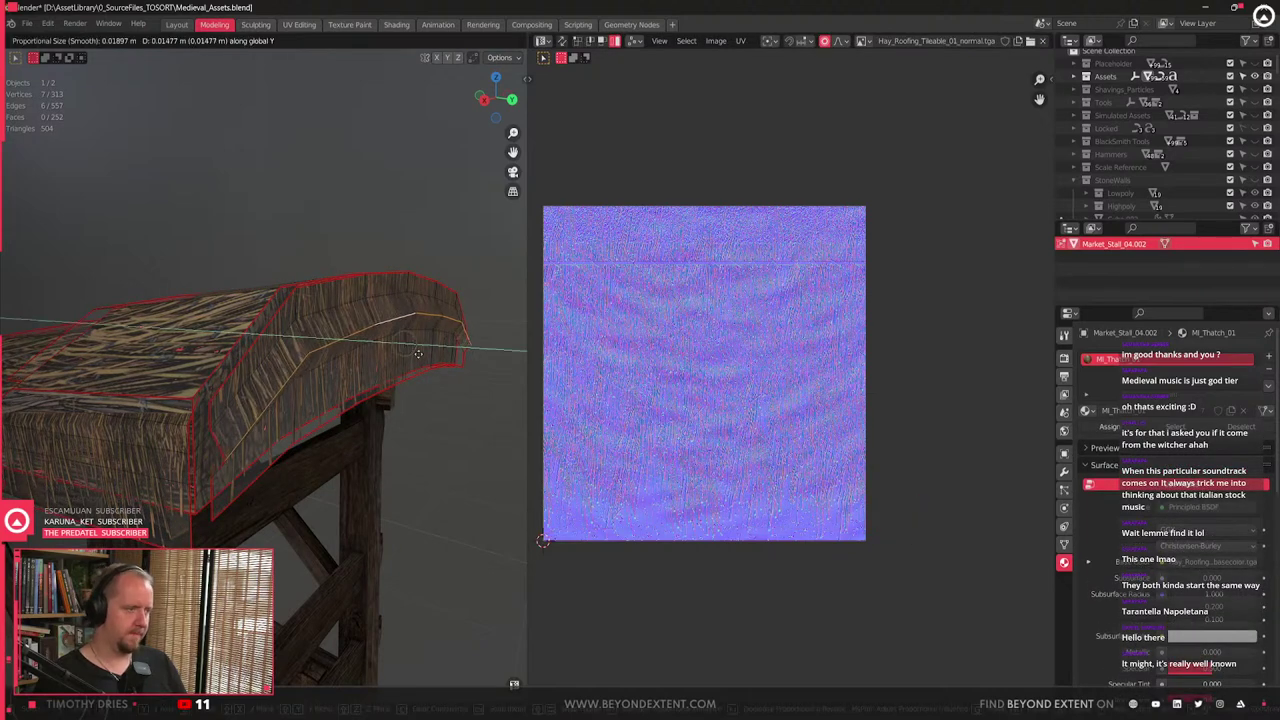
{"action": "scroll", "coordinate": [420, 355], "scroll_direction": "down", "scroll_amount": 10}
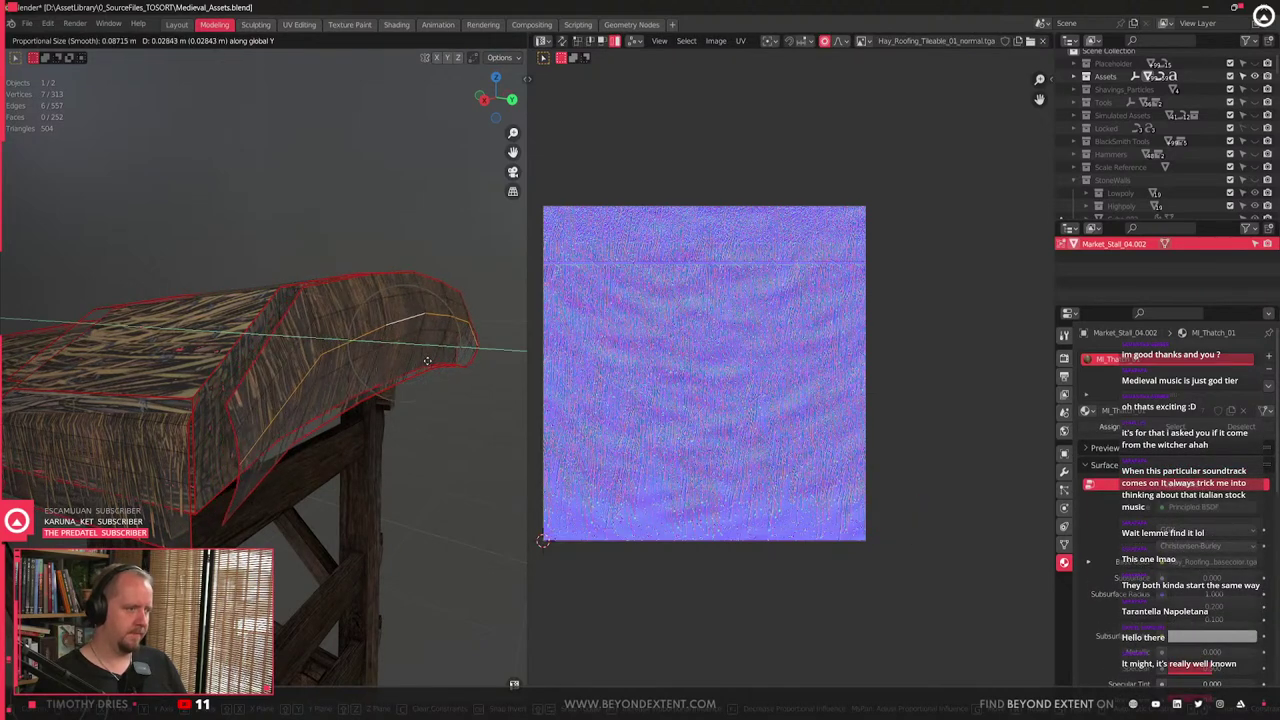
{"action": "left_click", "coordinate": [429, 361]}
- Select the whole curved strip, tilt it about Y and reposition it against the roof with X locked
{"action": "key", "text": "l"}
{"action": "key", "text": "g"}
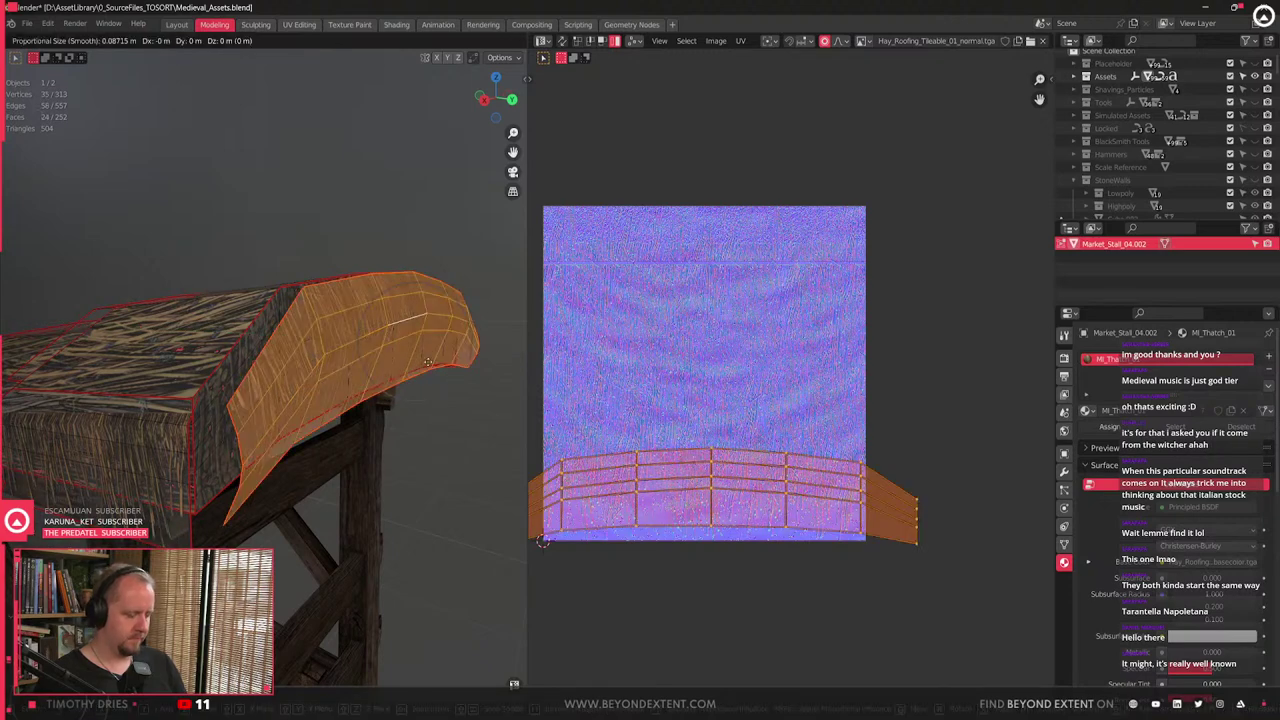
{"action": "key", "text": "y"}
{"action": "key", "text": "r"}
{"action": "key", "text": "y"}
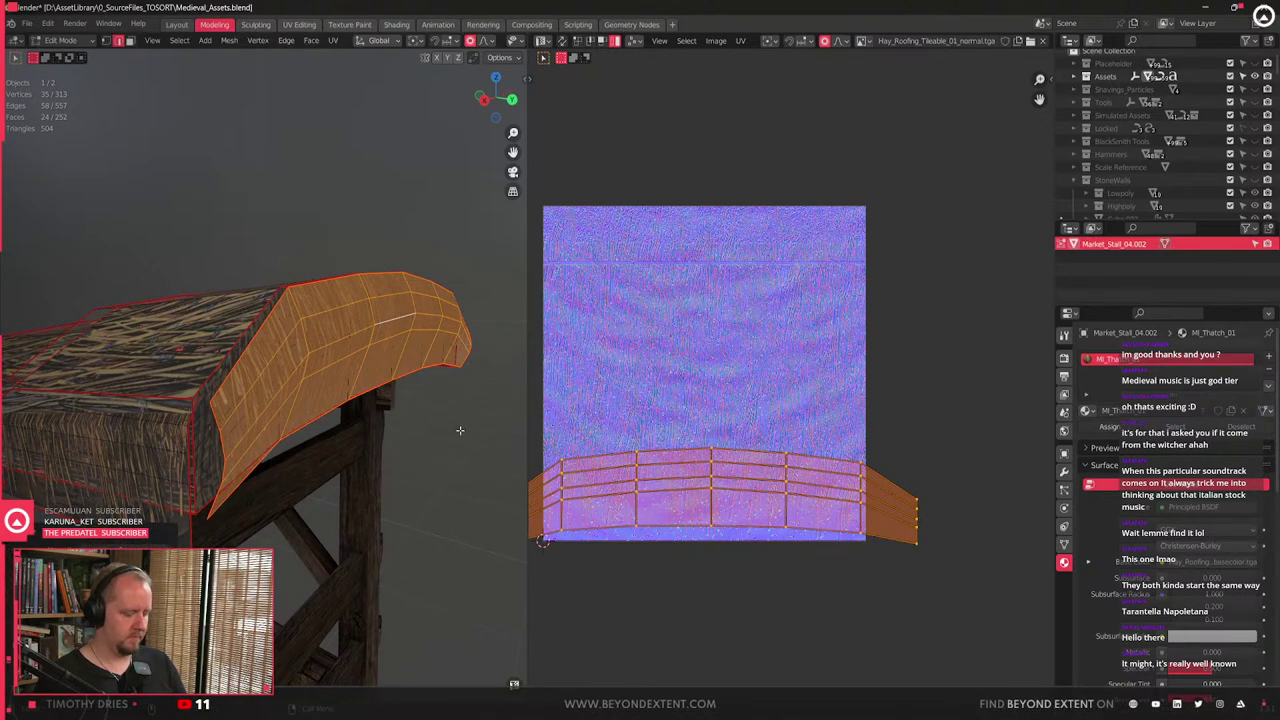
{"action": "key", "text": "g"}
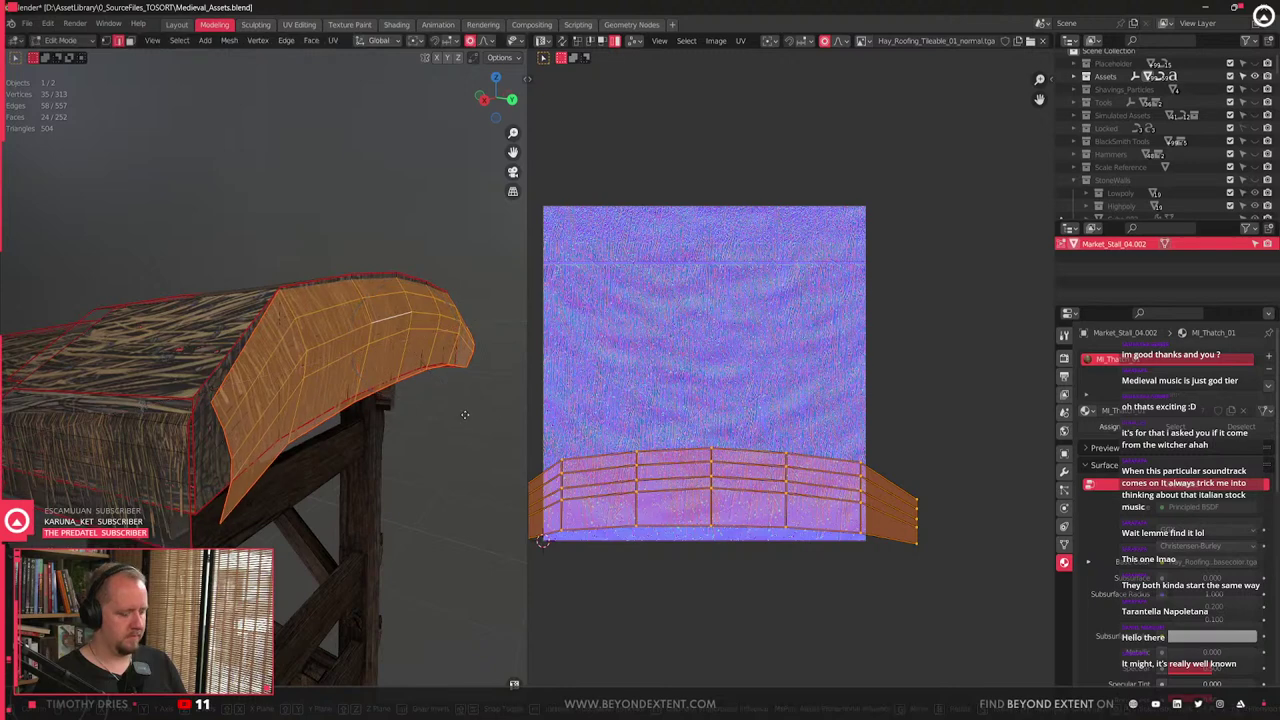
{"action": "key", "text": "shift+y"}
{"action": "key", "text": "shift+x"}
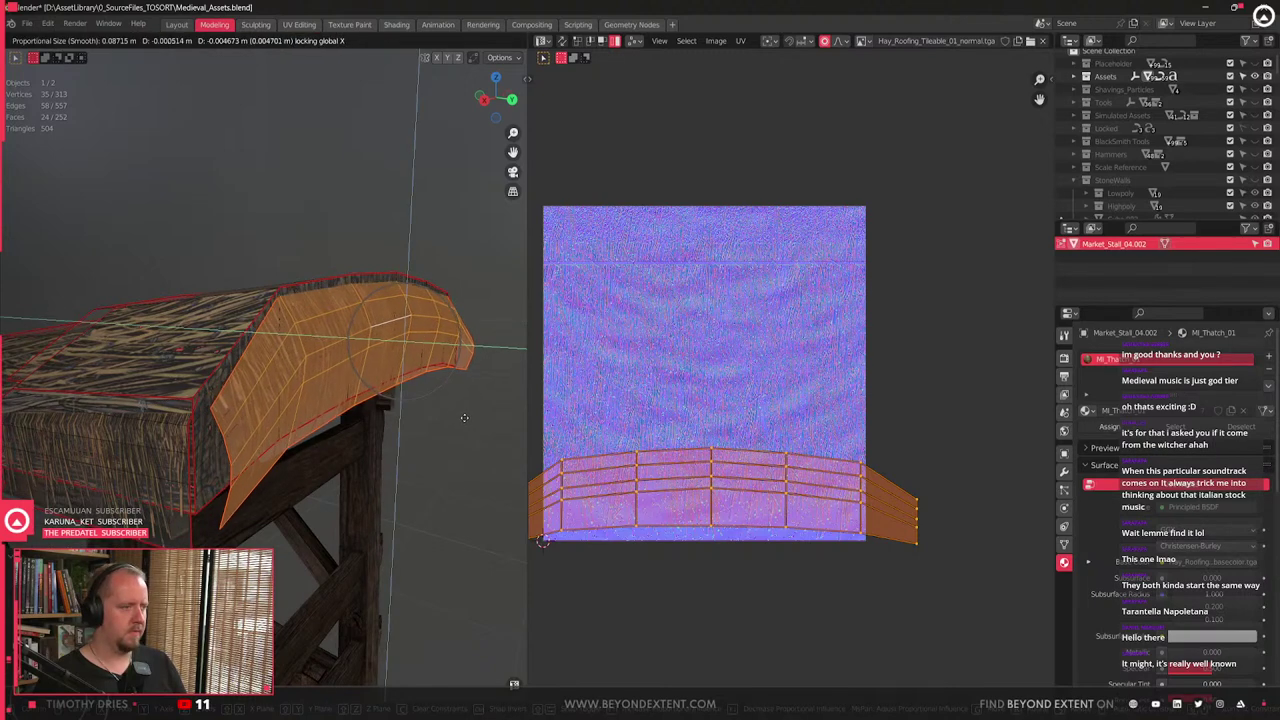
{"action": "left_click", "coordinate": [465, 418]}
- Move the curved strip's two vertical end edges about -0.019 m along Y to tuck them against the roof
{"action": "left_click", "coordinate": [227, 440]}
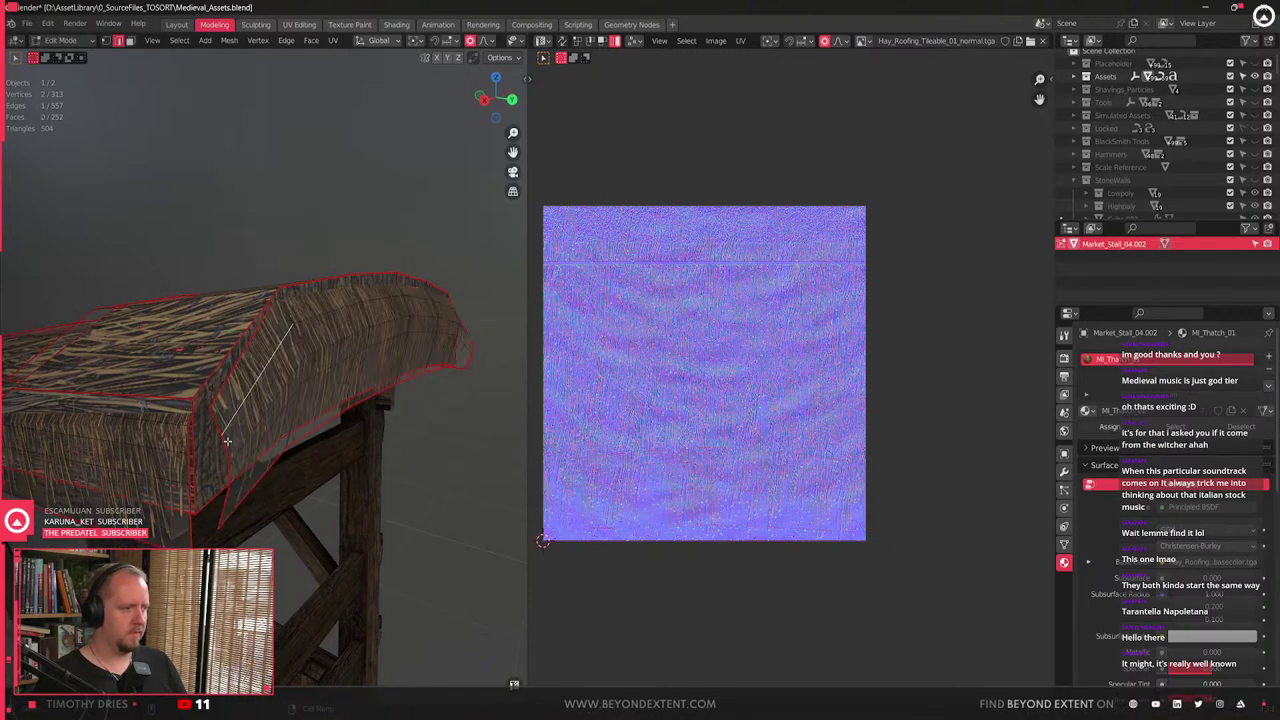
{"action": "middle_click_drag", "start_coordinate": [489, 349], "coordinate": [314, 370]}
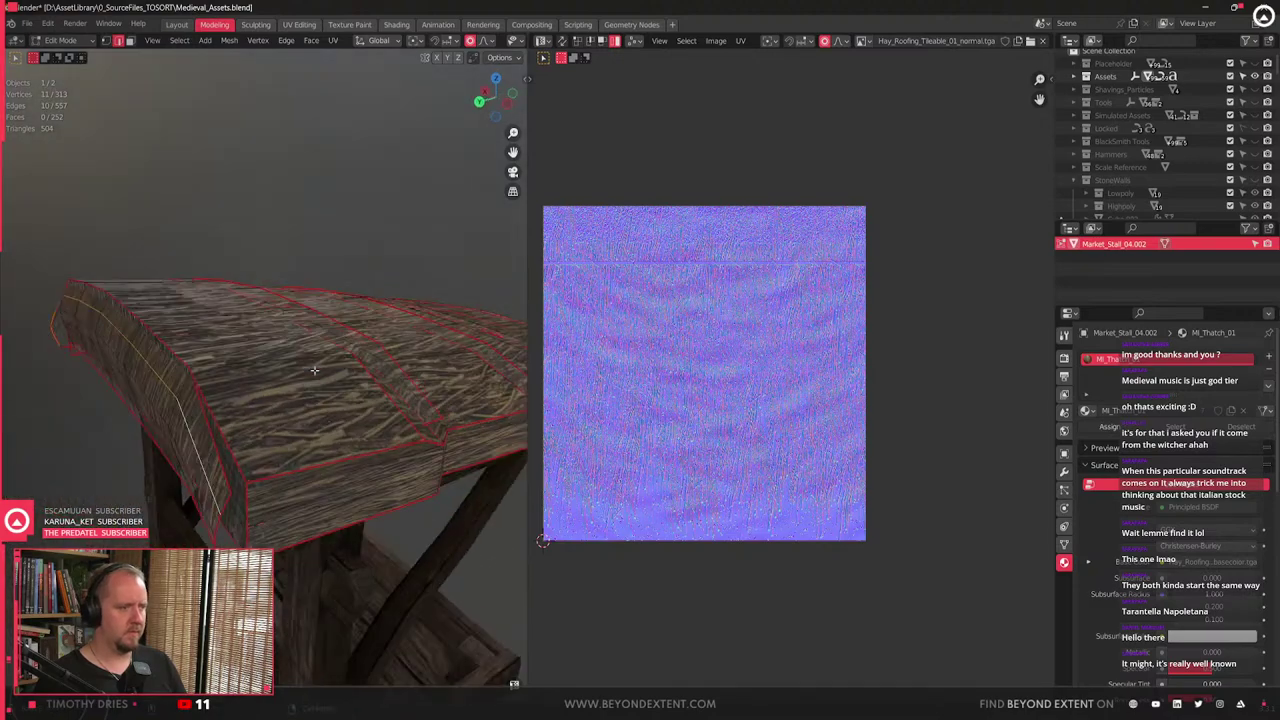
{"action": "key", "text": "g"}
{"action": "key", "text": "y"}
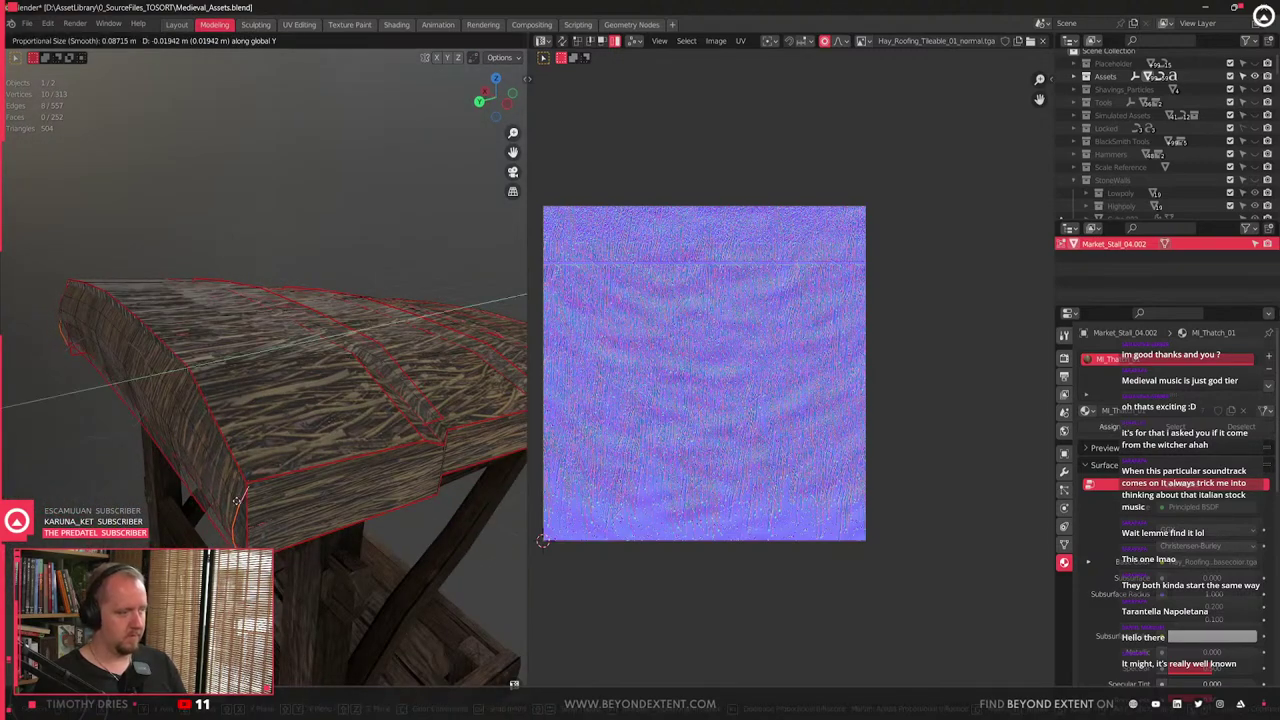
{"action": "left_click", "coordinate": [239, 506]}
{"action": "key", "text": "Tab"}
- Examine the market stall and its thatched roof from several angles and distances
{"action": "middle_click_drag", "start_coordinate": [185, 399], "coordinate": [377, 382]}
{"action": "scroll", "coordinate": [345, 443], "scroll_direction": "down", "scroll_amount": 10}
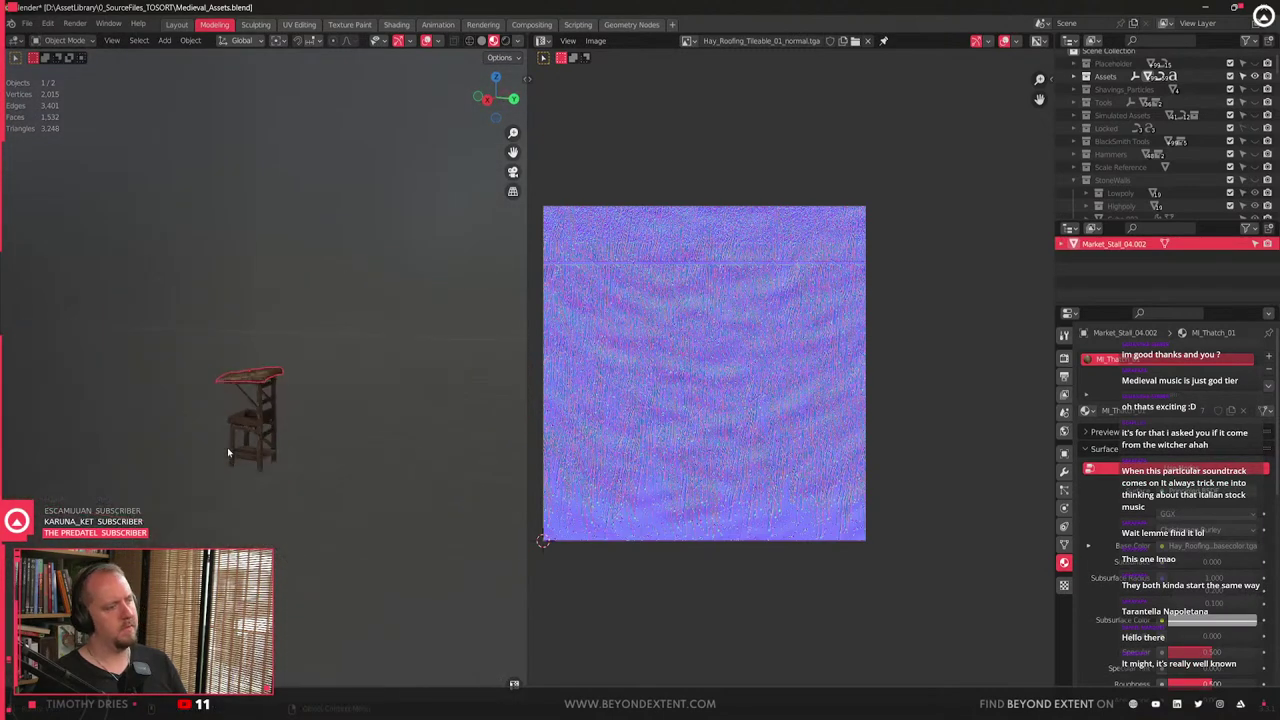
{"action": "middle_click_drag", "start_coordinate": [228, 449], "coordinate": [305, 356]}
{"action": "scroll", "coordinate": [335, 475], "scroll_direction": "up", "scroll_amount": 5}
{"action": "left_click", "coordinate": [377, 496]}
{"action": "scroll", "coordinate": [298, 400], "scroll_direction": "up", "scroll_amount": 5}
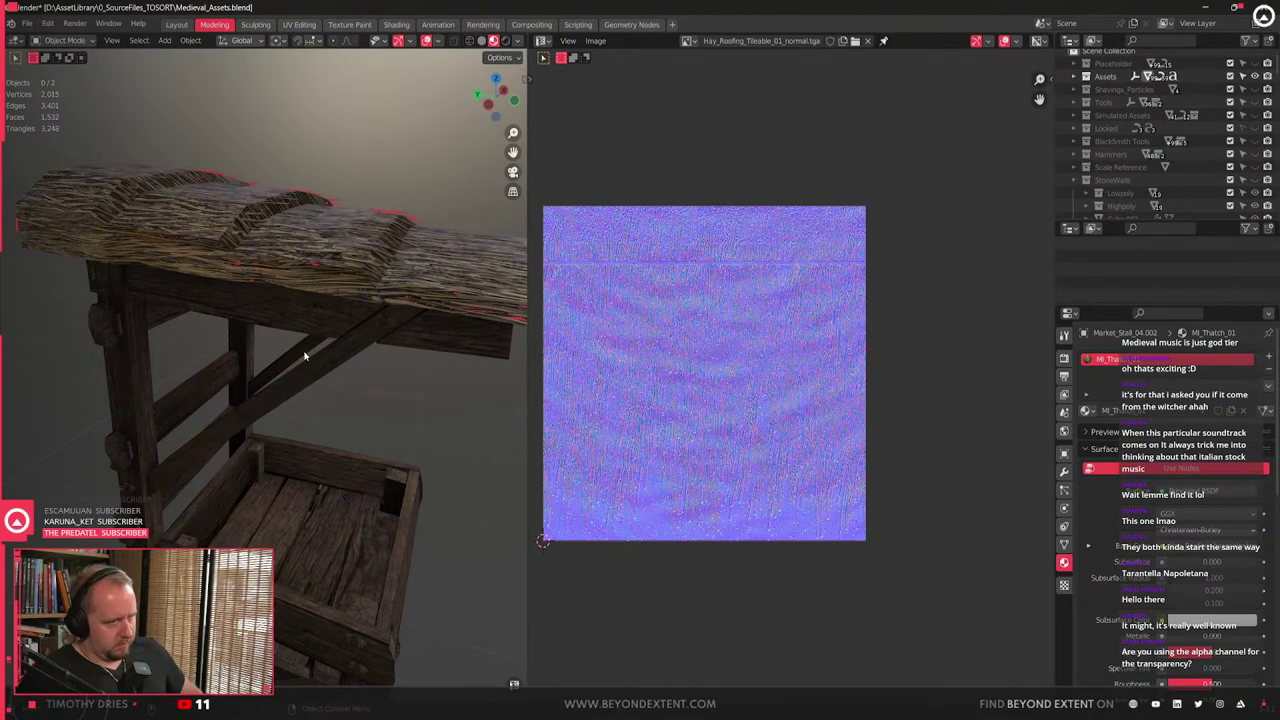
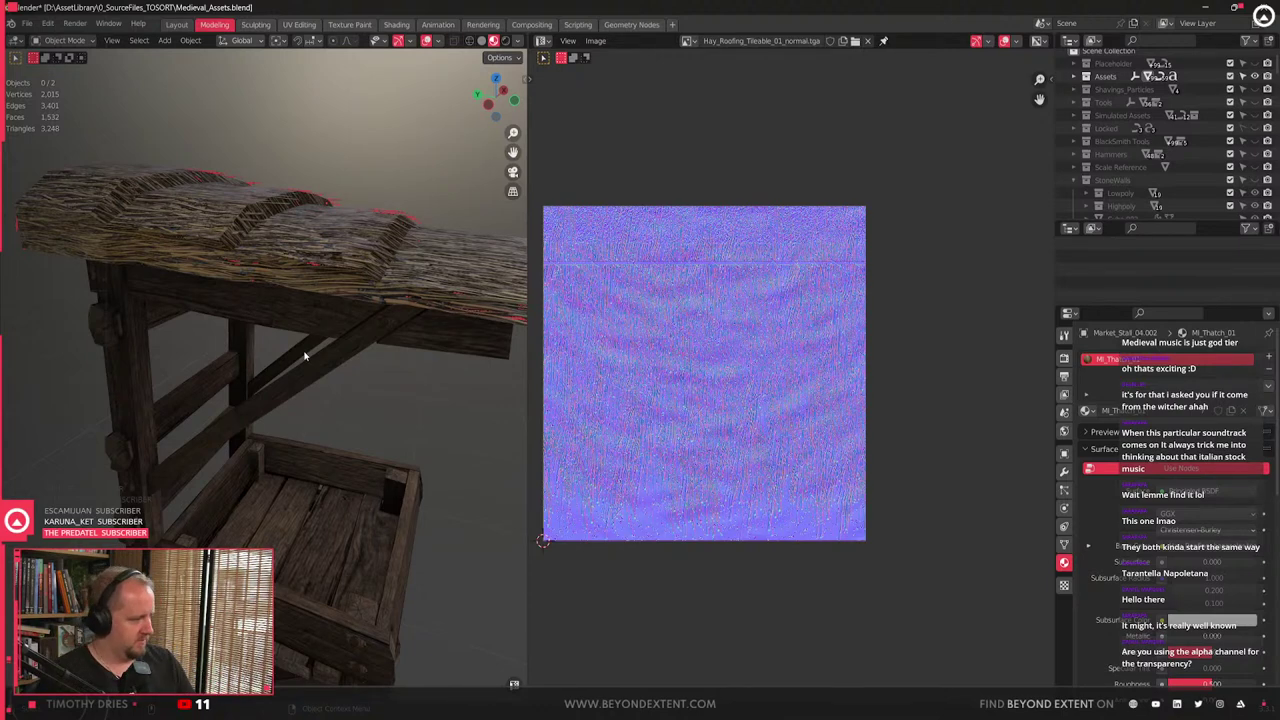
{"action": "scroll", "coordinate": [277, 370], "scroll_direction": "down", "scroll_amount": 3}
{"action": "middle_click_drag", "start_coordinate": [430, 420], "coordinate": [305, 372]}
- Join the thatched roof with the wooden stall frame into a single object
{"action": "left_click", "coordinate": [264, 456]}
{"action": "left_click", "coordinate": [437, 408]}
{"action": "left_click", "coordinate": [347, 307]}
{"action": "left_click", "coordinate": [351, 545]}
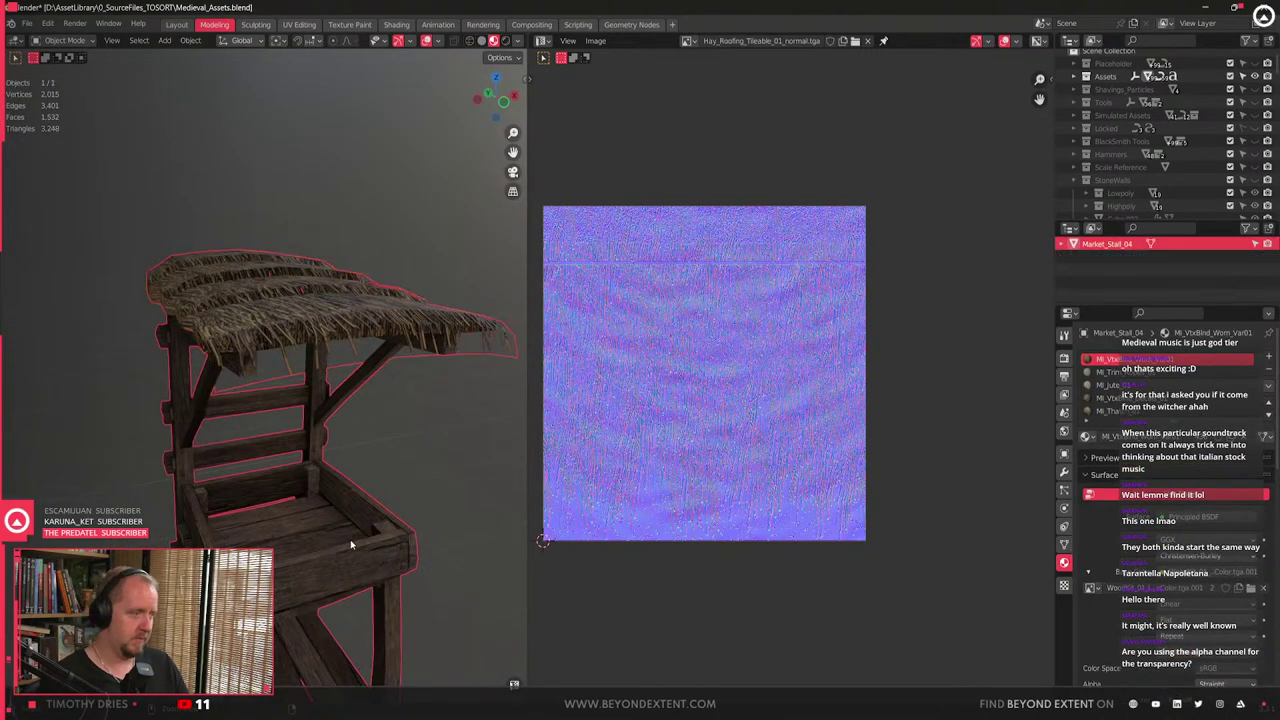
- Export the joined market stall for Unreal Engine
{"action": "middle_click_drag", "start_coordinate": [365, 488], "coordinate": [281, 517]}
{"action": "key", "text": "q"}
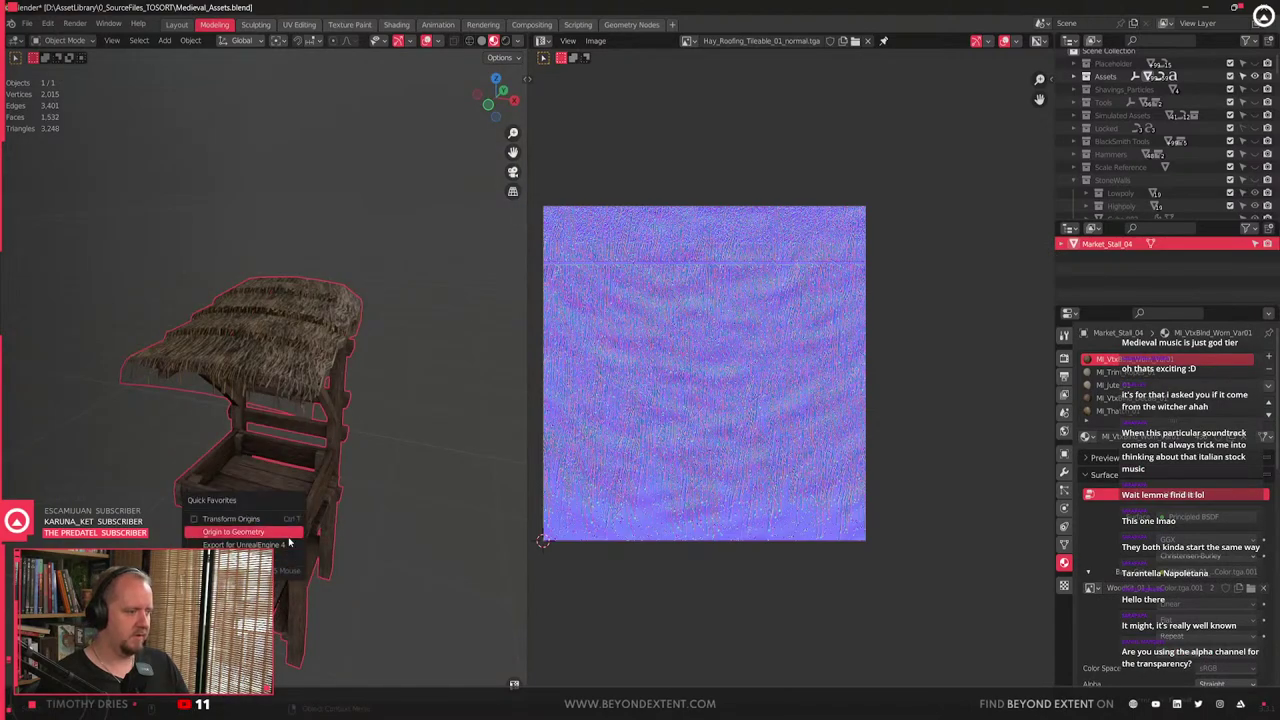
{"action": "left_click", "coordinate": [275, 545]}
- Switch to Unreal Editor and locate the mesh asset of the roofless market stall beside the pottery stall
{"action": "key", "text": "alt+Tab"}
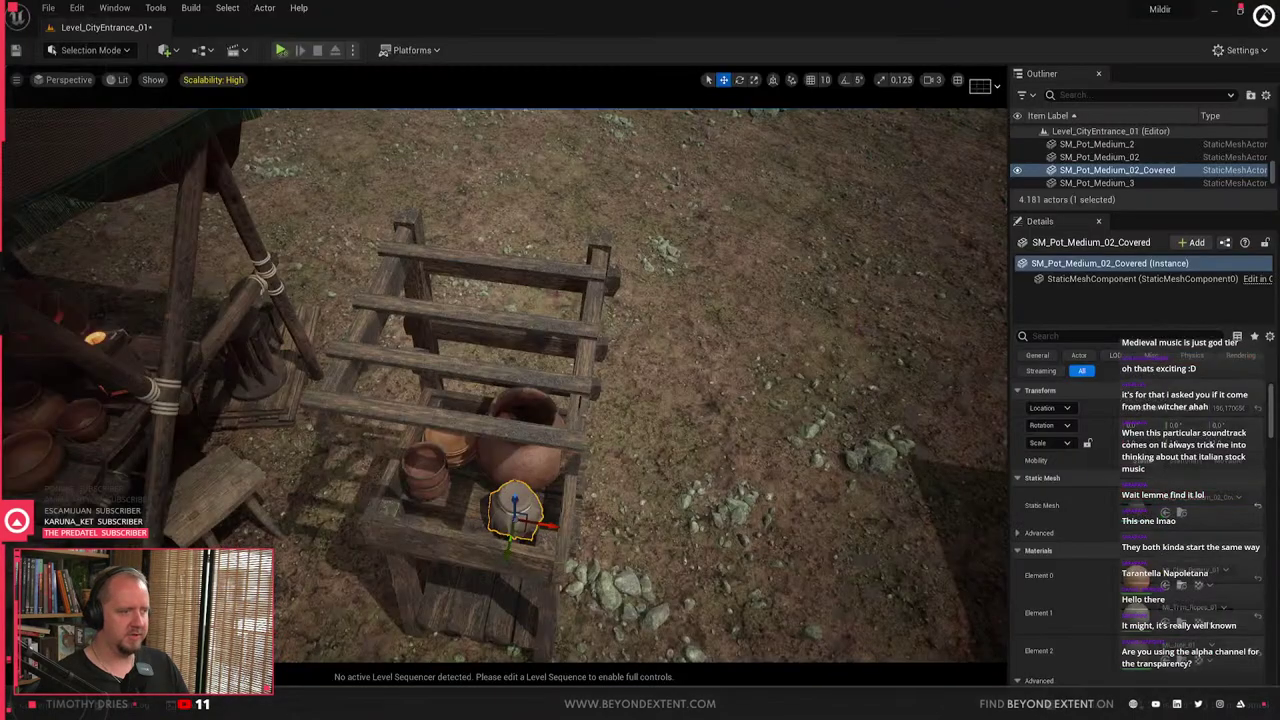
{"action": "right_click_drag", "start_coordinate": [584, 516], "coordinate": [530, 480]}
{"action": "key", "text": "Escape"}
{"action": "key", "text": "ctrl+space"}
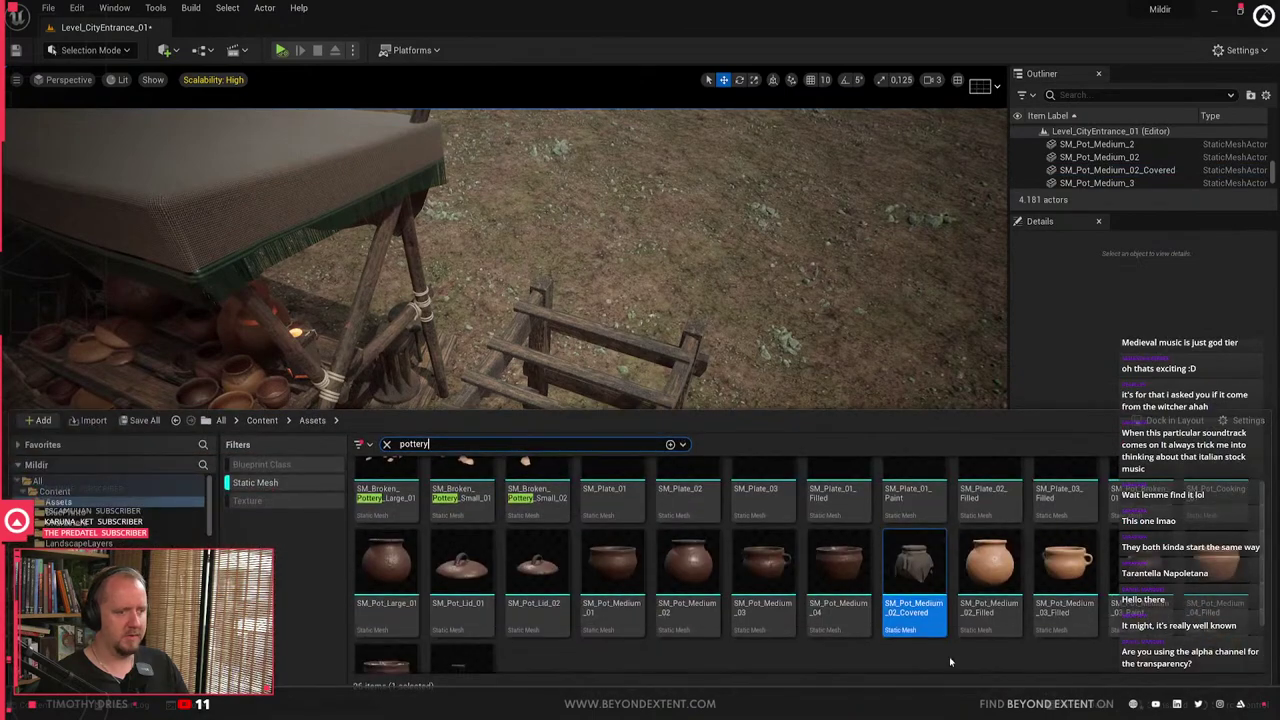
{"action": "left_click", "coordinate": [672, 379]}
{"action": "key", "text": "ctrl+b"}
- Reimport SM_Market_Stall_04, resetting its materials to those of the FBX file, and check the thatched roof in the level
{"action": "right_click", "coordinate": [778, 587]}
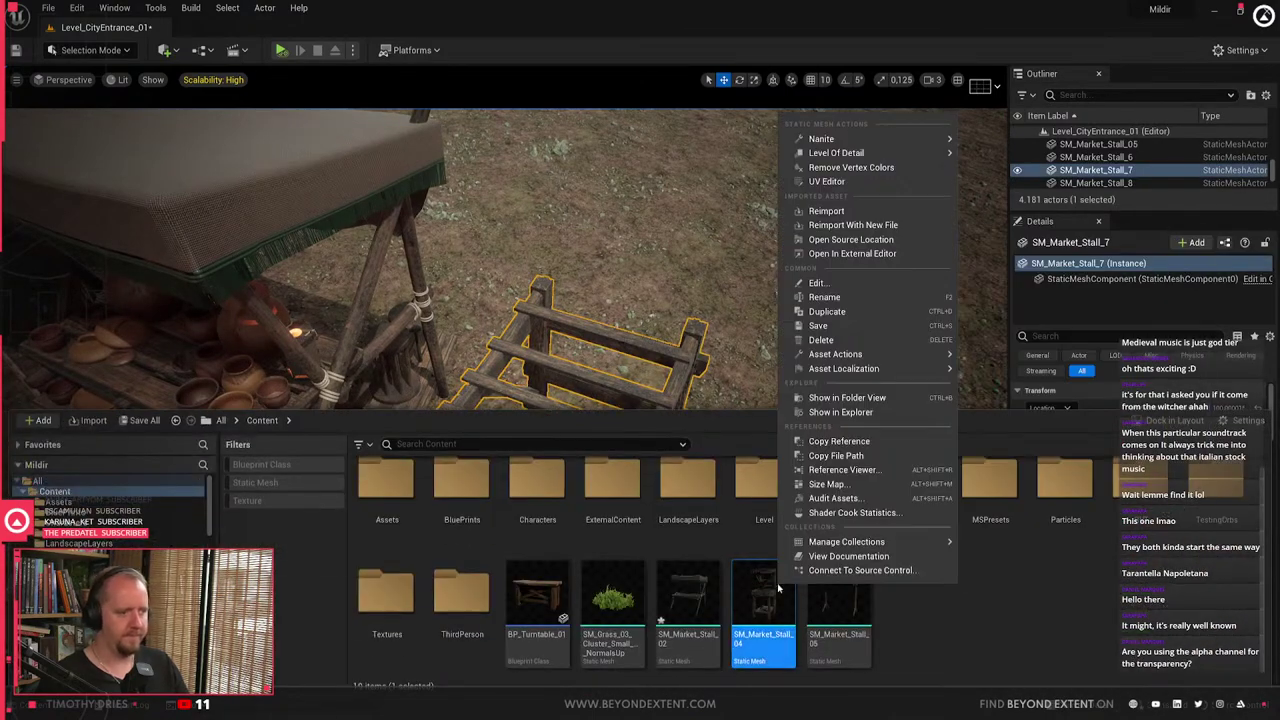
{"action": "left_click", "coordinate": [854, 208]}
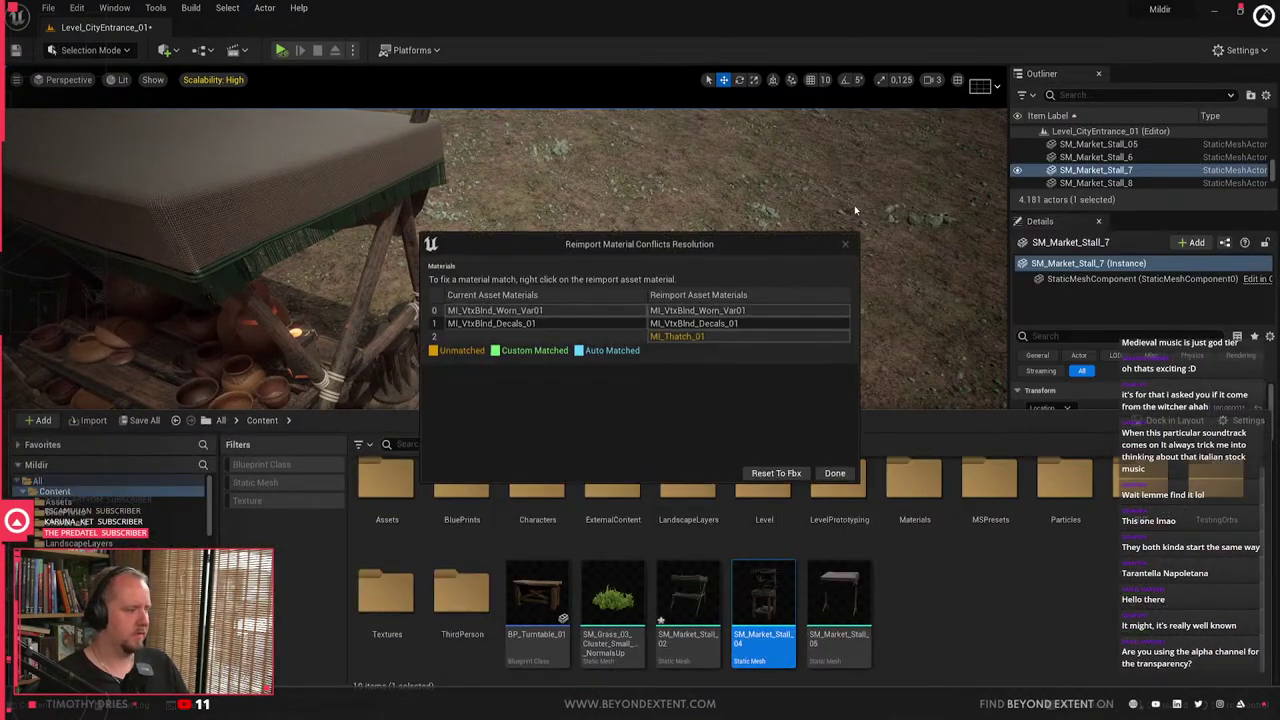
{"action": "left_click", "coordinate": [766, 473]}
{"action": "left_click", "coordinate": [570, 367]}
{"action": "key", "text": "Escape"}
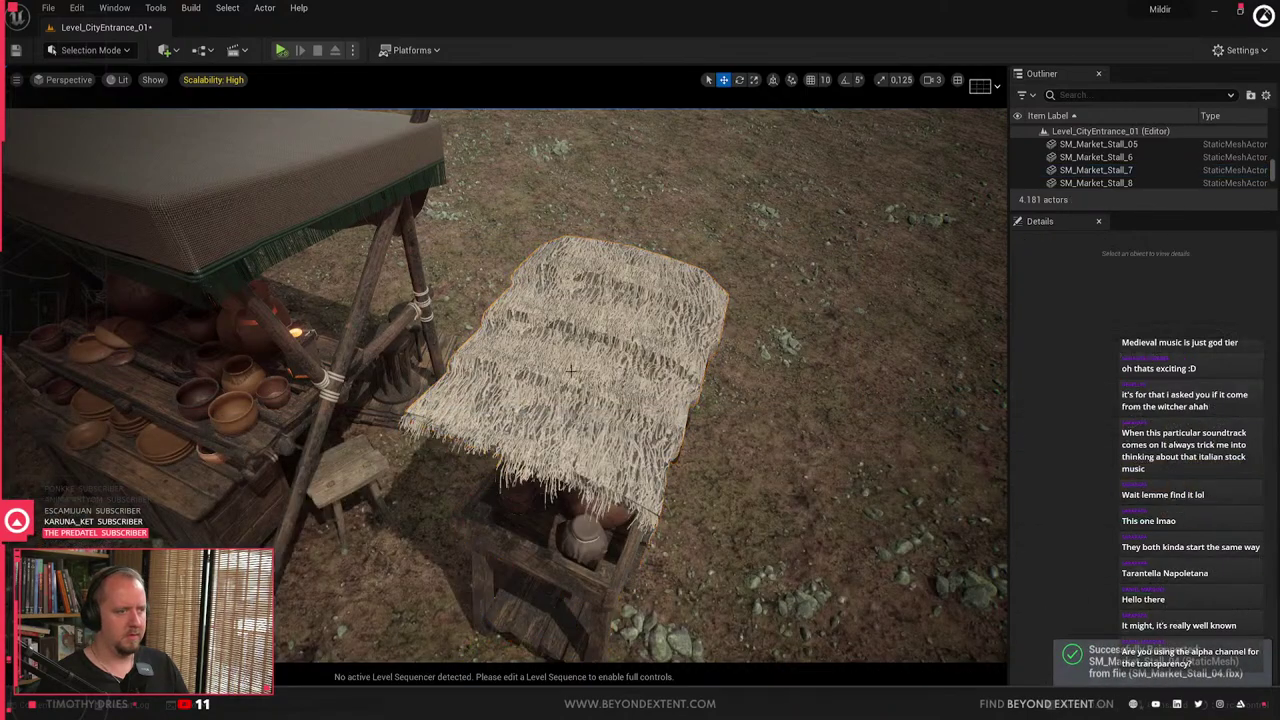
{"action": "right_click_drag", "start_coordinate": [570, 367], "coordinate": [530, 286]}
{"action": "right_click_drag", "start_coordinate": [430, 370], "coordinate": [410, 368]}
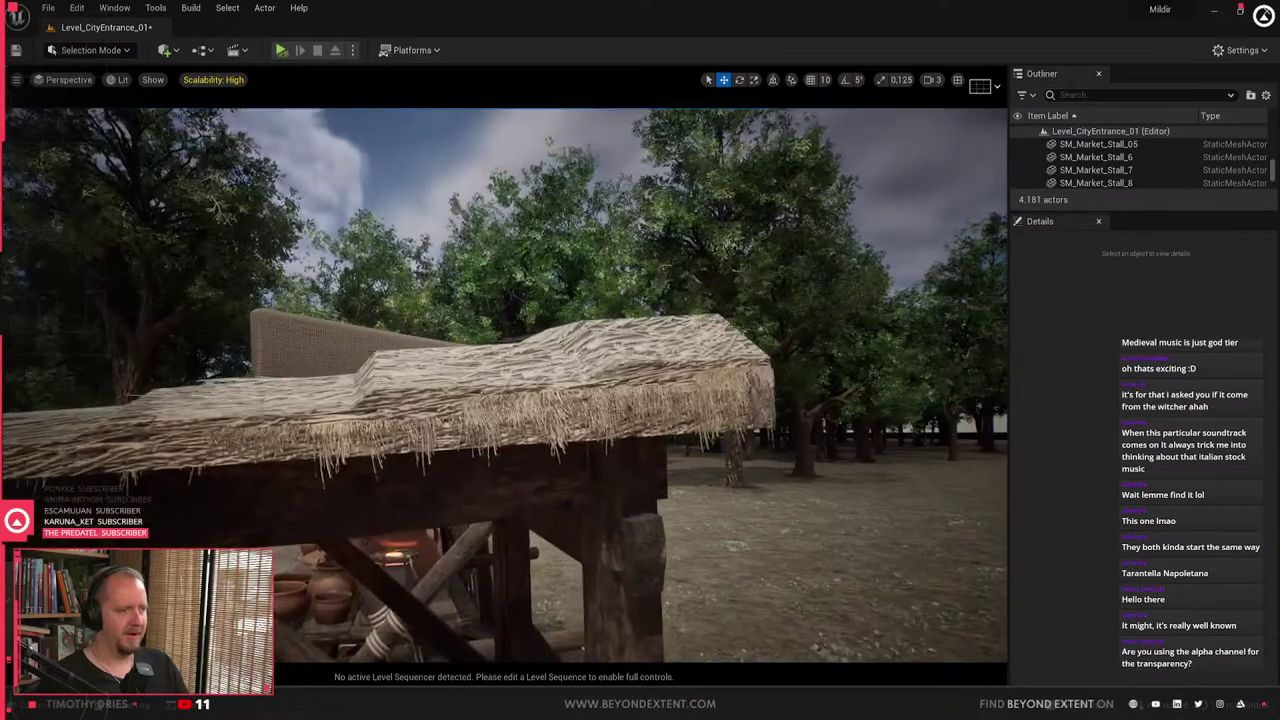
{"action": "right_click_drag", "start_coordinate": [594, 358], "coordinate": [594, 356]}
- Switch back to Blender and reload the Hay_Roofing_Tileable_01_normal.tga image from disk
{"action": "key", "text": "alt+Tab"}
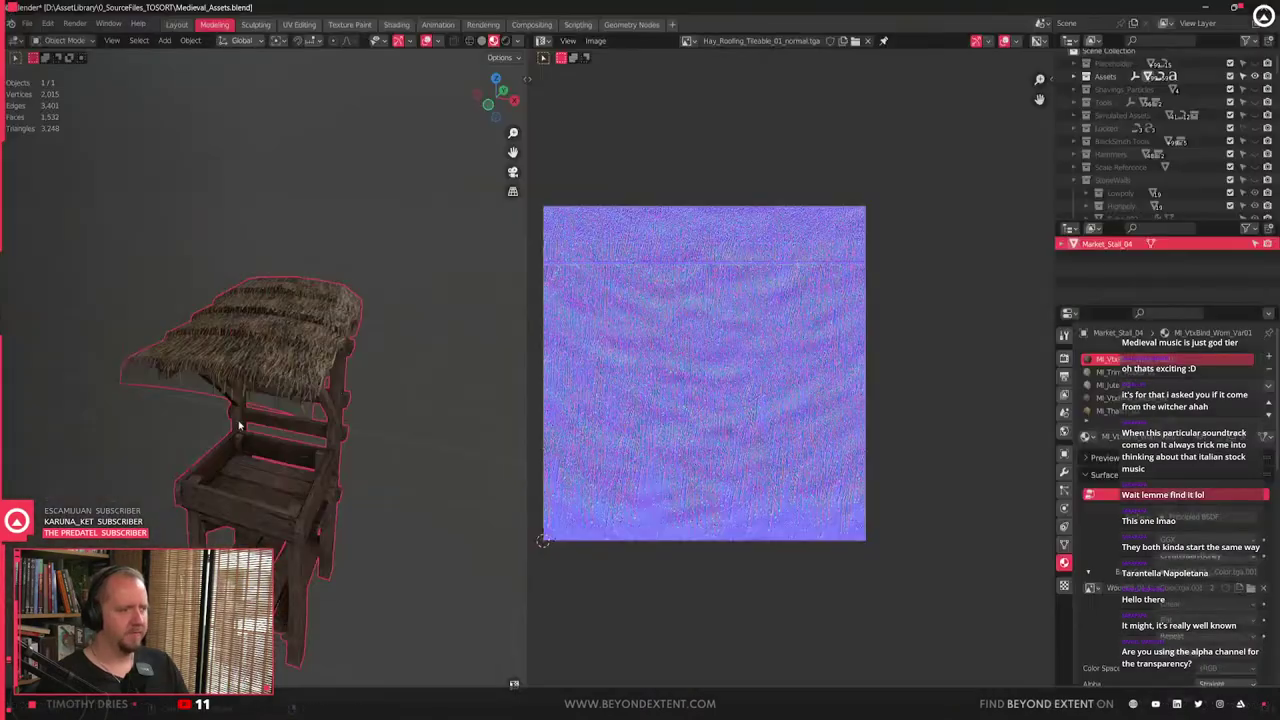
{"action": "middle_click_drag", "start_coordinate": [239, 425], "coordinate": [309, 490]}
{"action": "scroll", "coordinate": [788, 382], "scroll_direction": "up", "scroll_amount": 2}
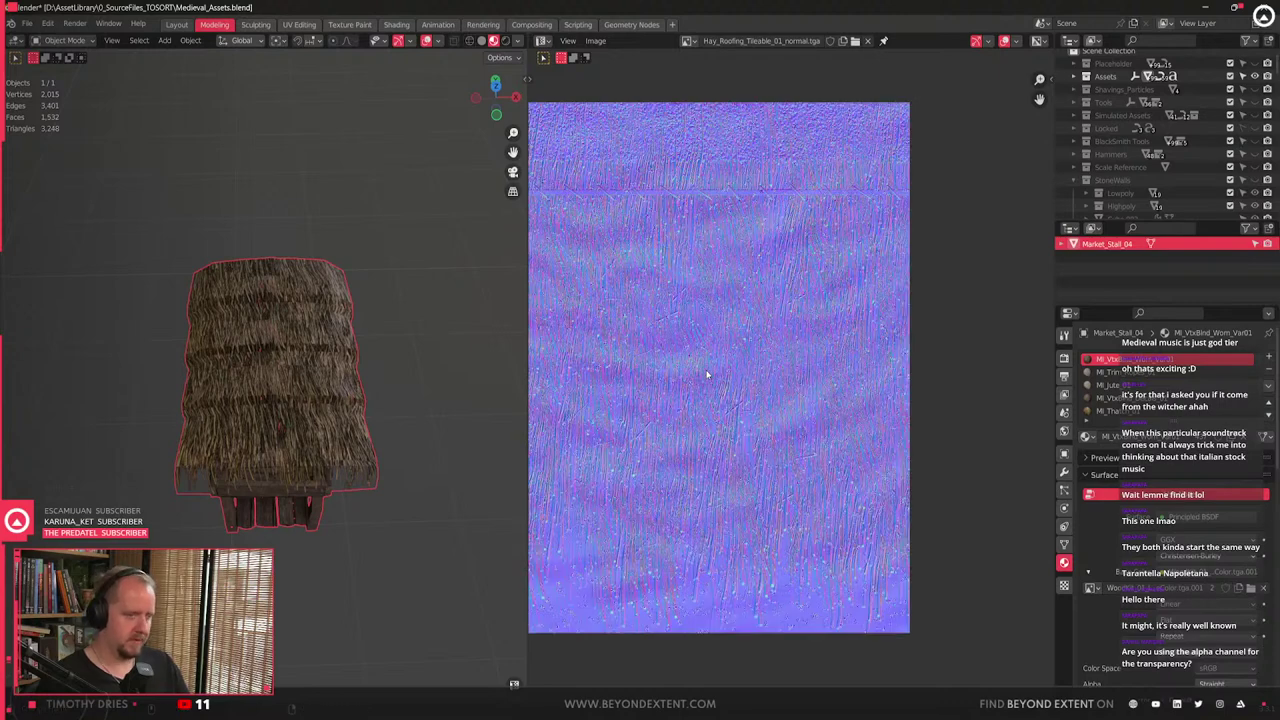
{"action": "left_click", "coordinate": [590, 41]}
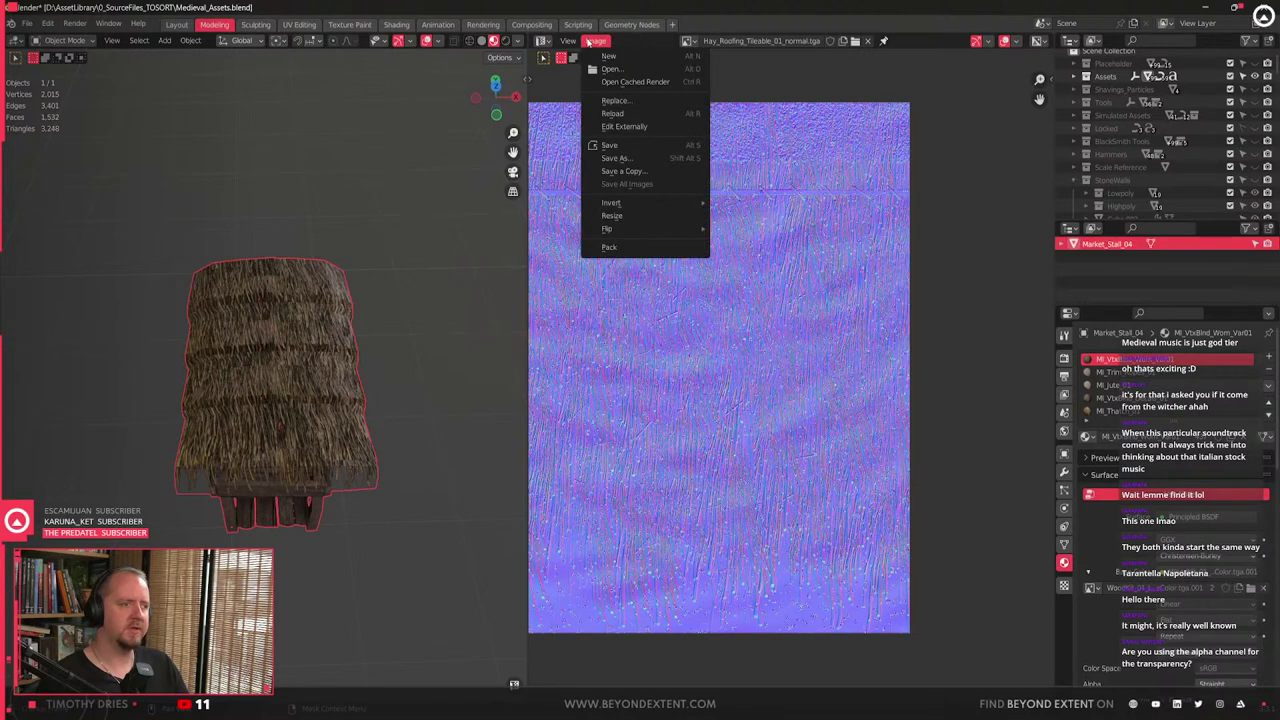
{"action": "left_click", "coordinate": [635, 116]}
{"action": "middle_click_drag", "start_coordinate": [621, 435], "coordinate": [818, 437]}
{"action": "middle_click_drag", "start_coordinate": [575, 635], "coordinate": [542, 638]}
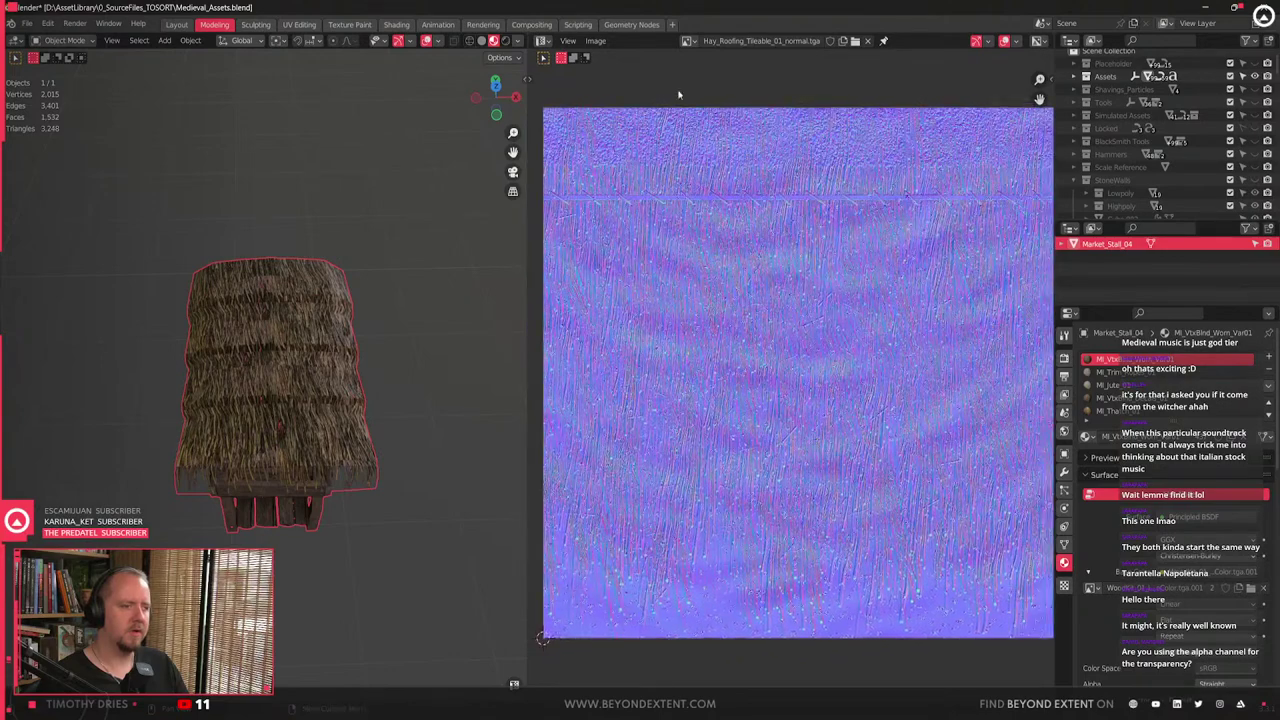
- Replace the normal map image with Hay_Roofing_Tileable_01_normal.tga from D:\AssetLibrary\Textures - Tileables\Hay\Textures
{"action": "left_click", "coordinate": [596, 41]}
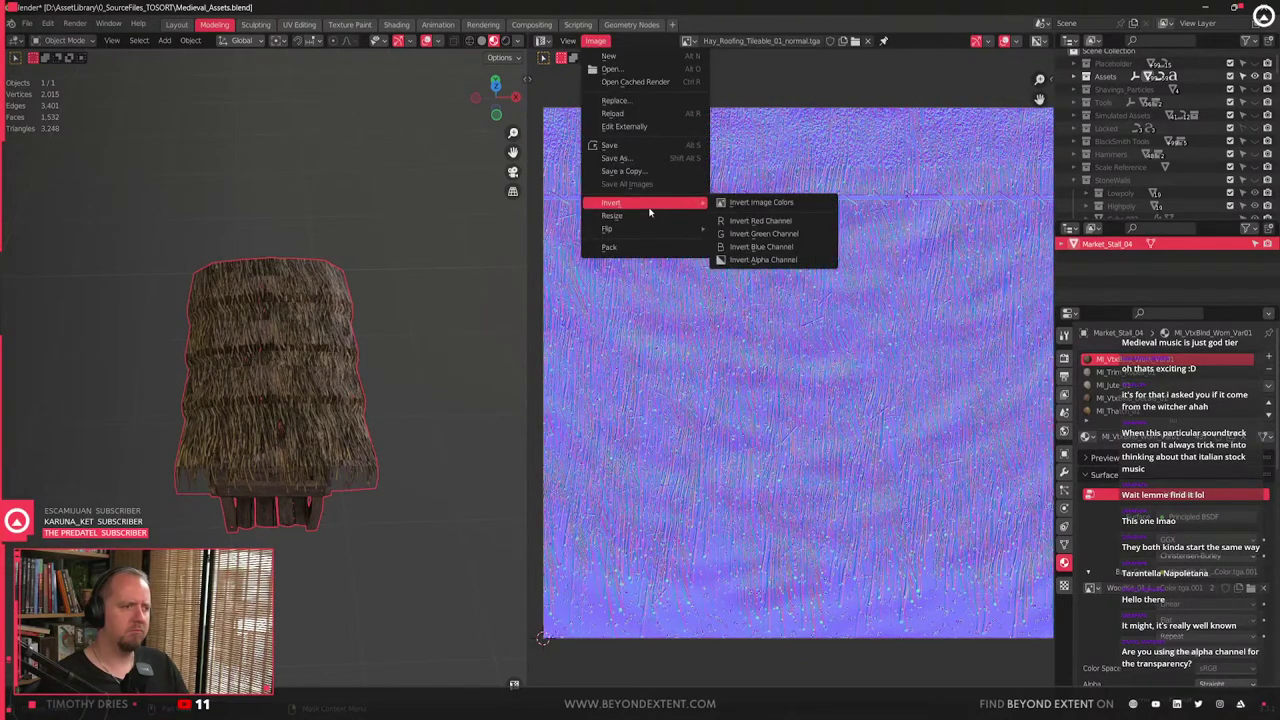
{"action": "left_click", "coordinate": [658, 103]}
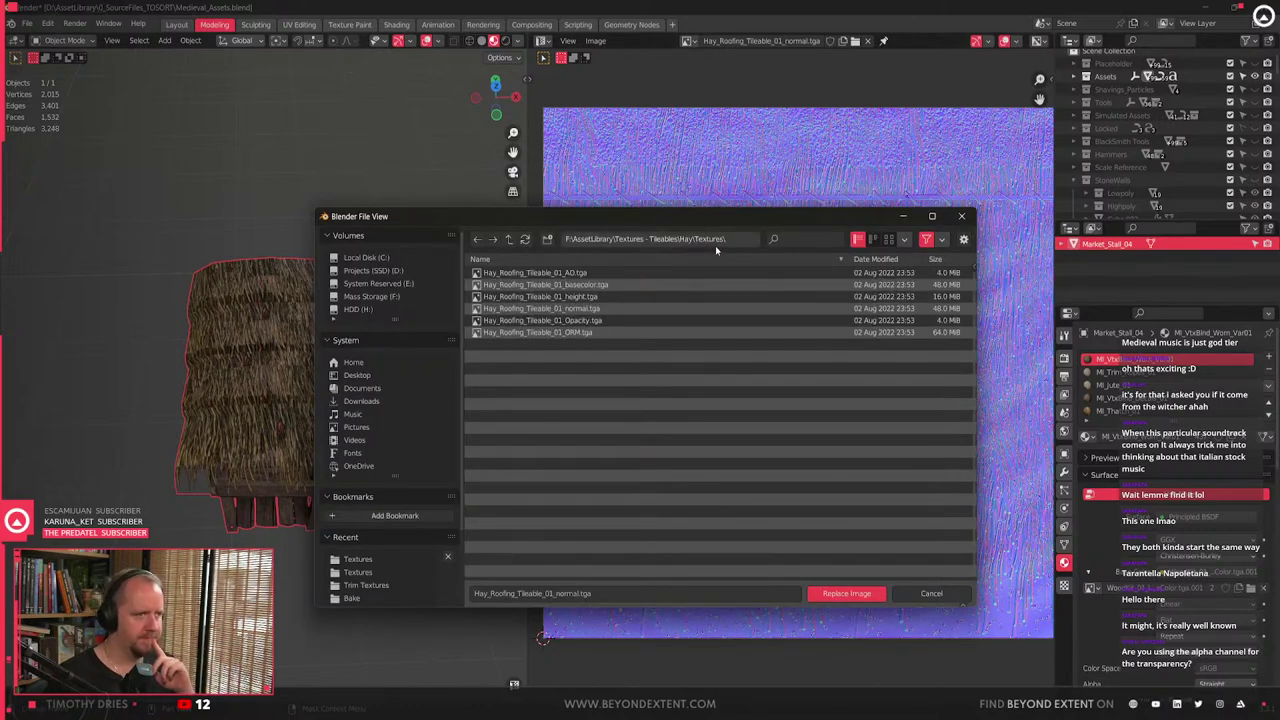
{"action": "left_click", "coordinate": [508, 240]}
{"action": "left_click", "coordinate": [508, 240]}
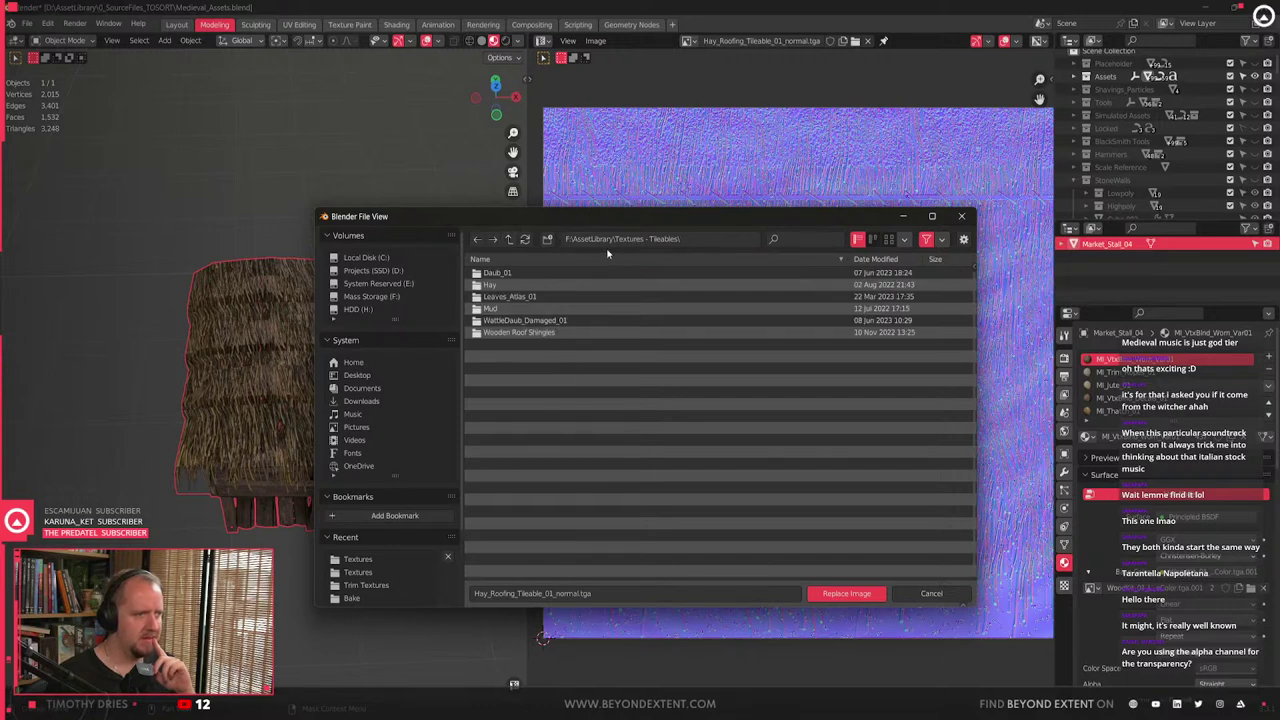
{"action": "left_click", "coordinate": [403, 273]}
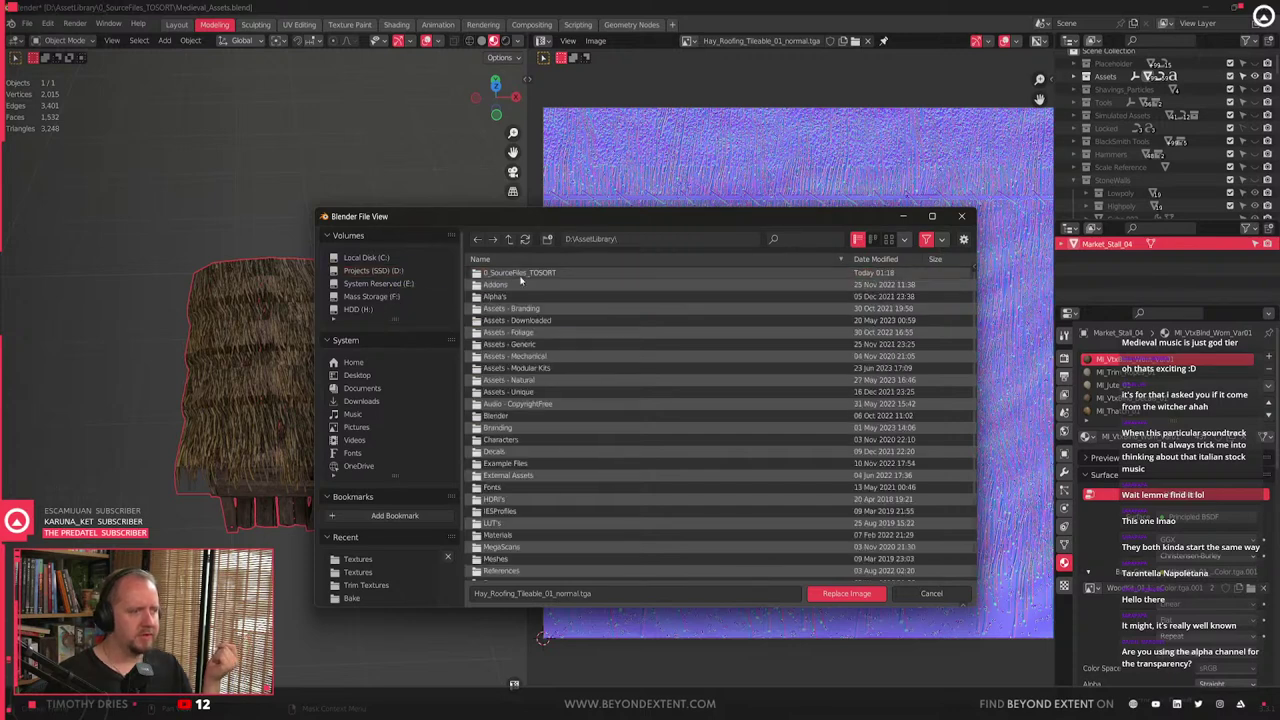
{"action": "scroll", "coordinate": [530, 400], "scroll_direction": "down", "scroll_amount": 5}
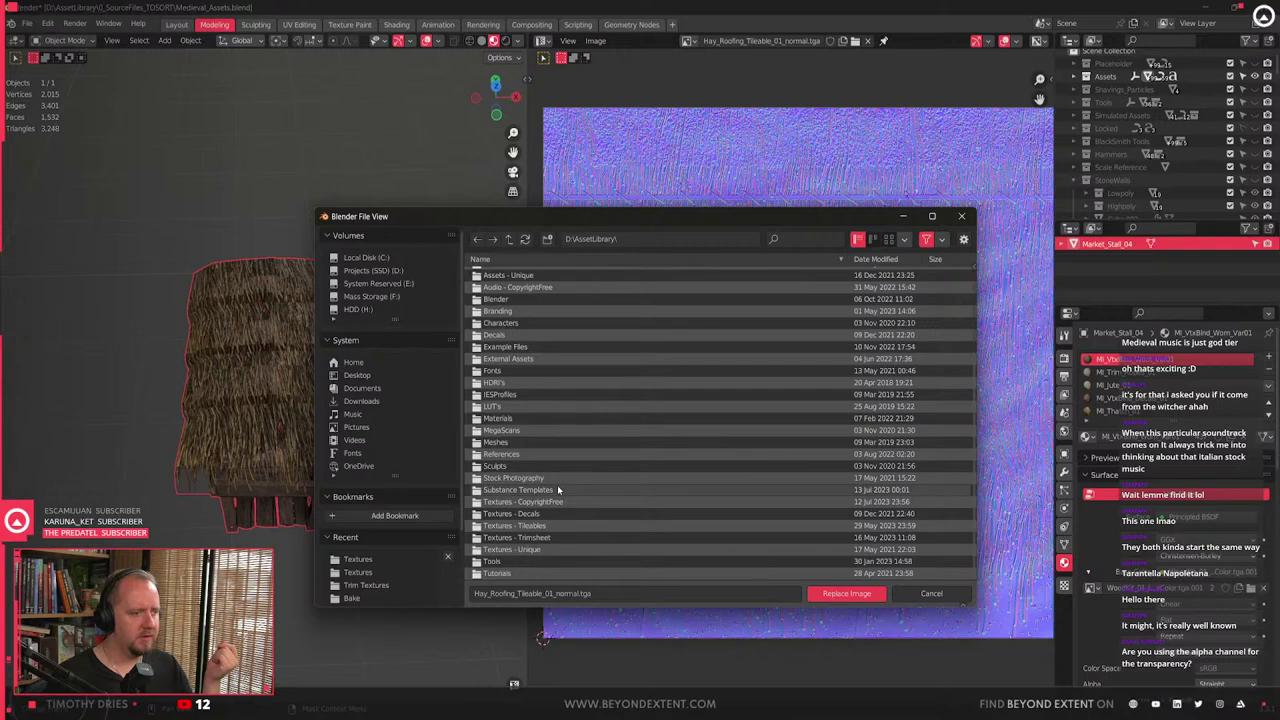
{"action": "double_click", "coordinate": [557, 527]}
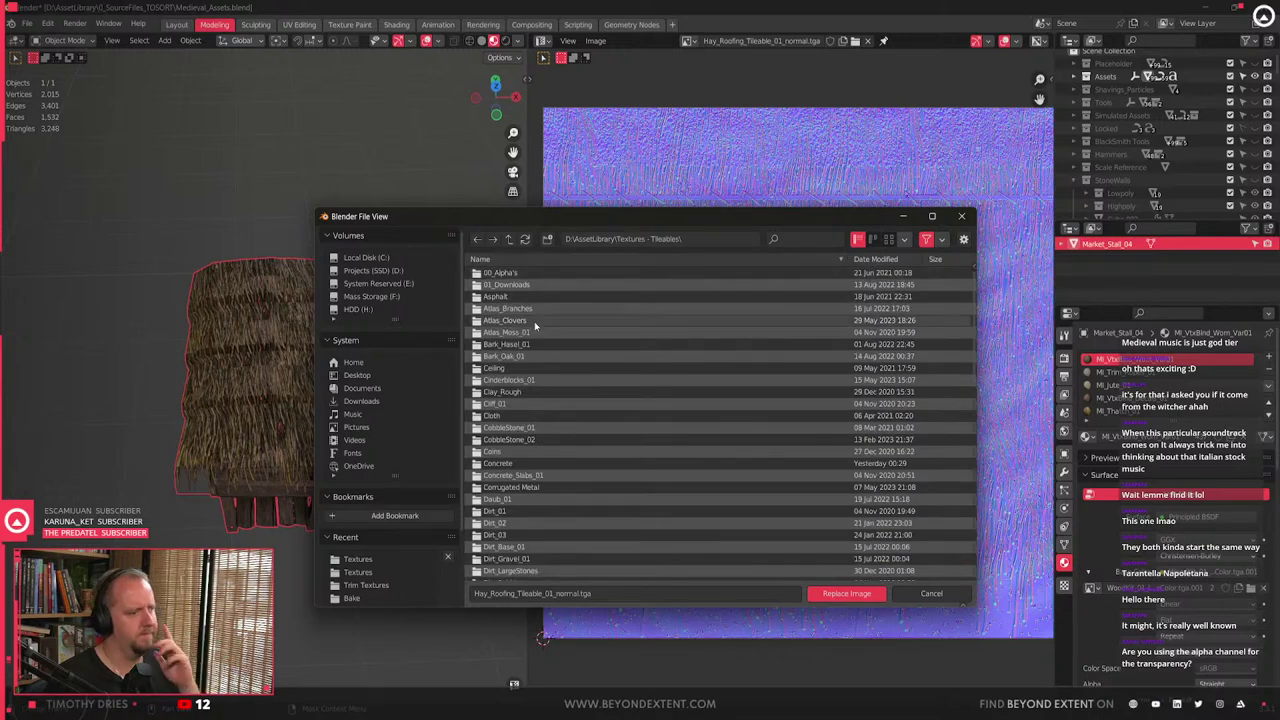
{"action": "scroll", "coordinate": [534, 321], "scroll_direction": "down", "scroll_amount": 10}
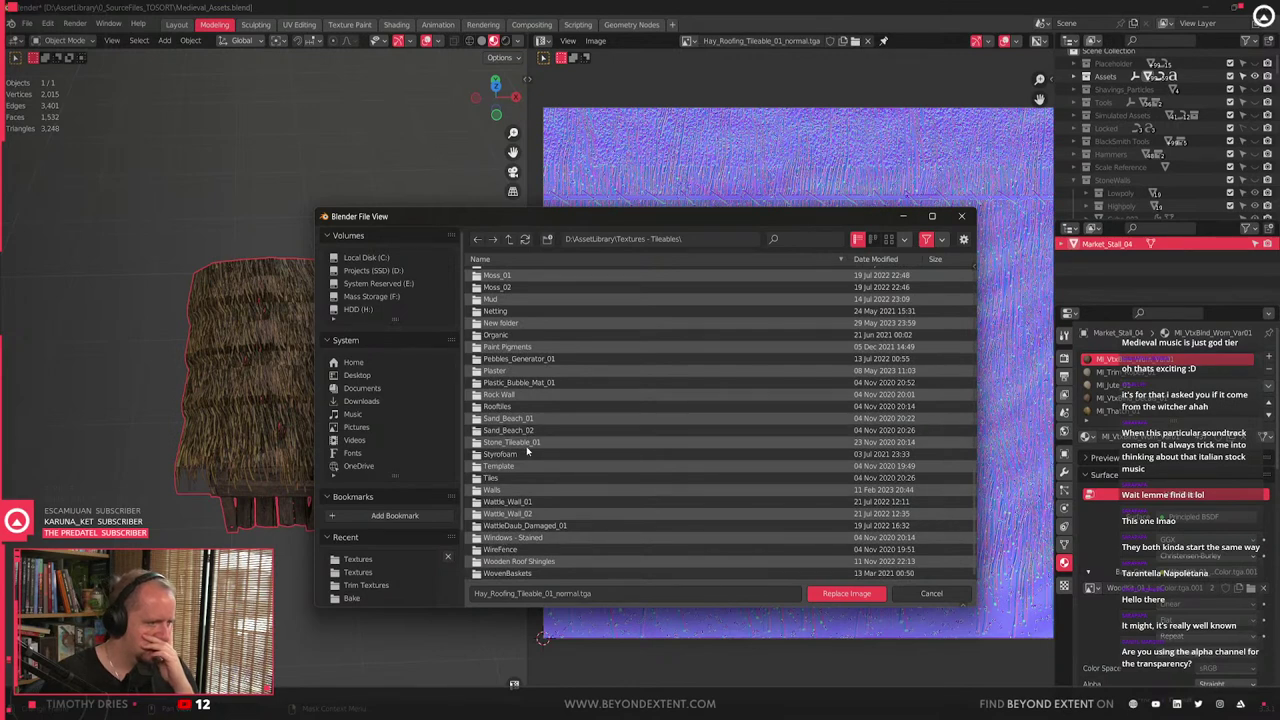
{"action": "scroll", "coordinate": [527, 451], "scroll_direction": "up", "scroll_amount": 8}
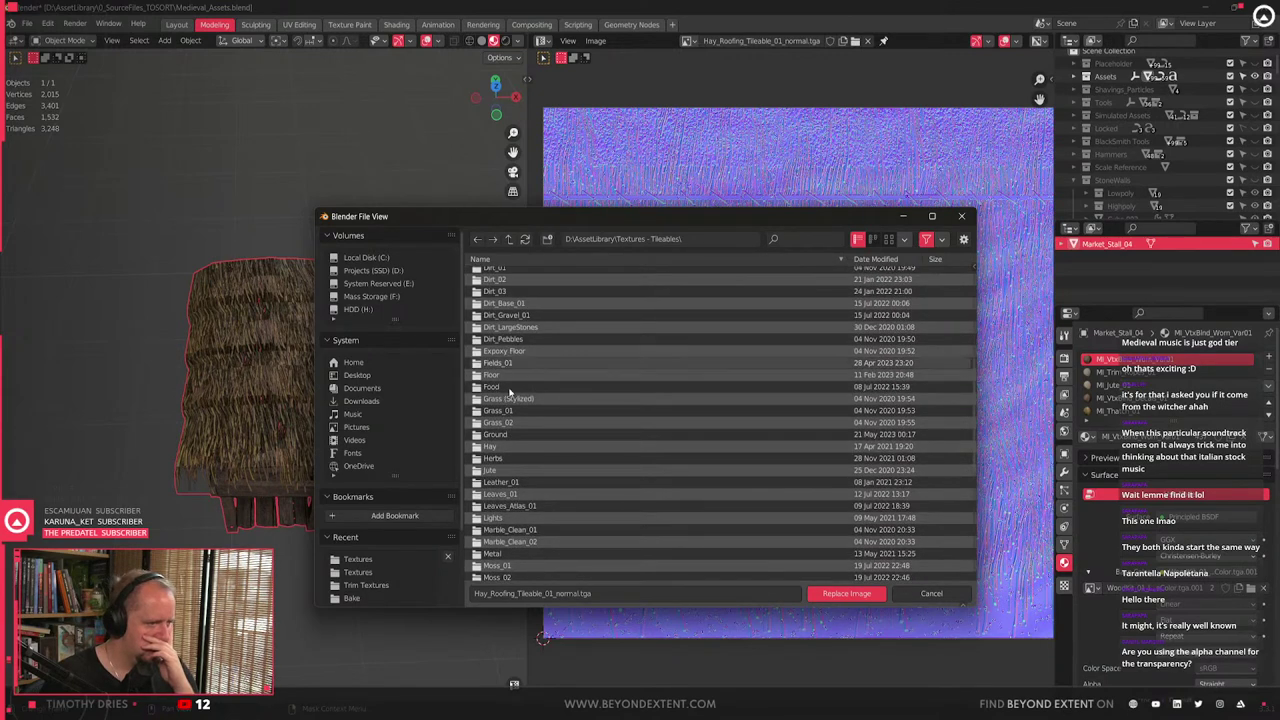
{"action": "double_click", "coordinate": [514, 446]}
{"action": "double_click", "coordinate": [500, 285]}
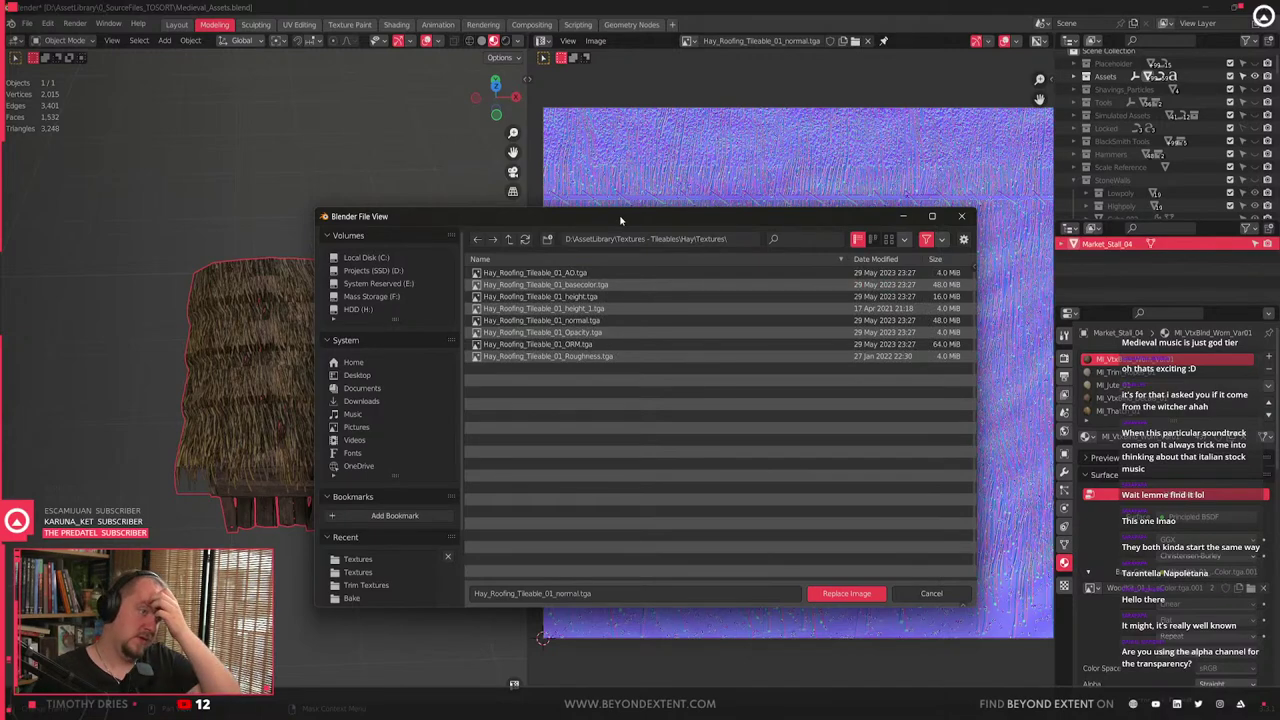
{"action": "double_click", "coordinate": [611, 321]}
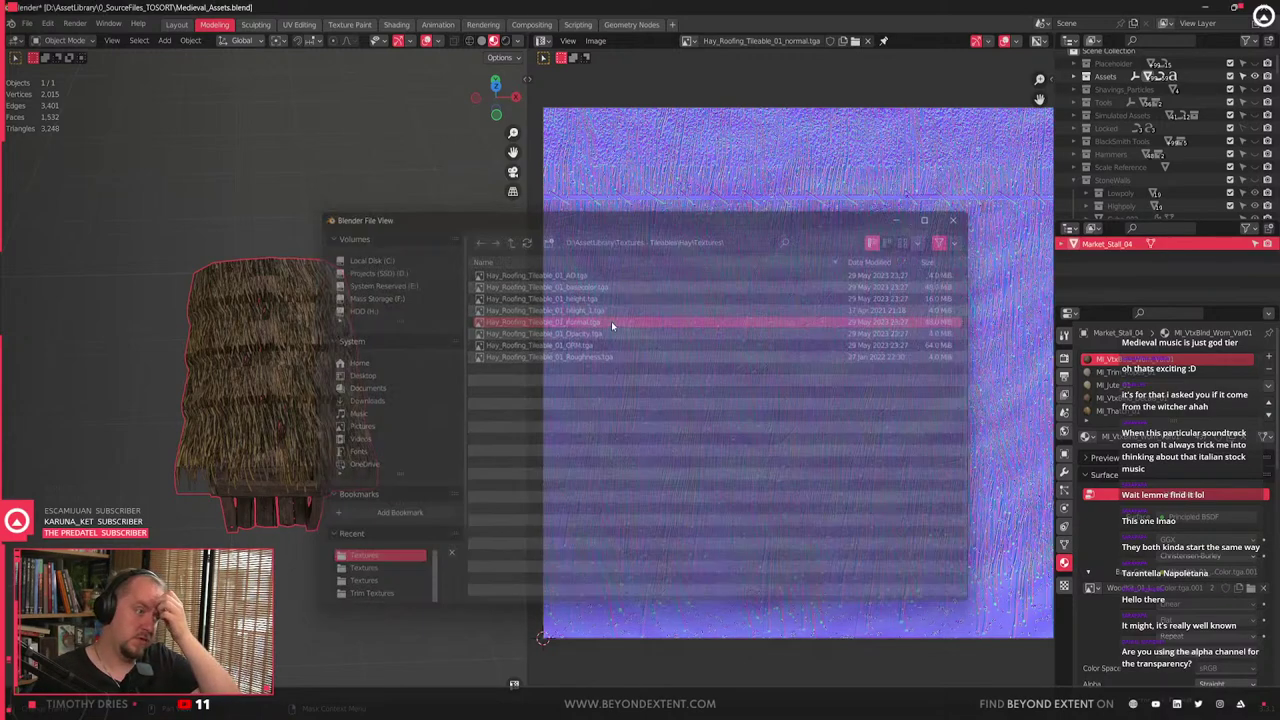
- Examine the replaced hay normal map up close, especially the straw ends along its lower edge, and the thatched roof
{"action": "scroll", "coordinate": [326, 417], "scroll_direction": "up", "scroll_amount": 6}
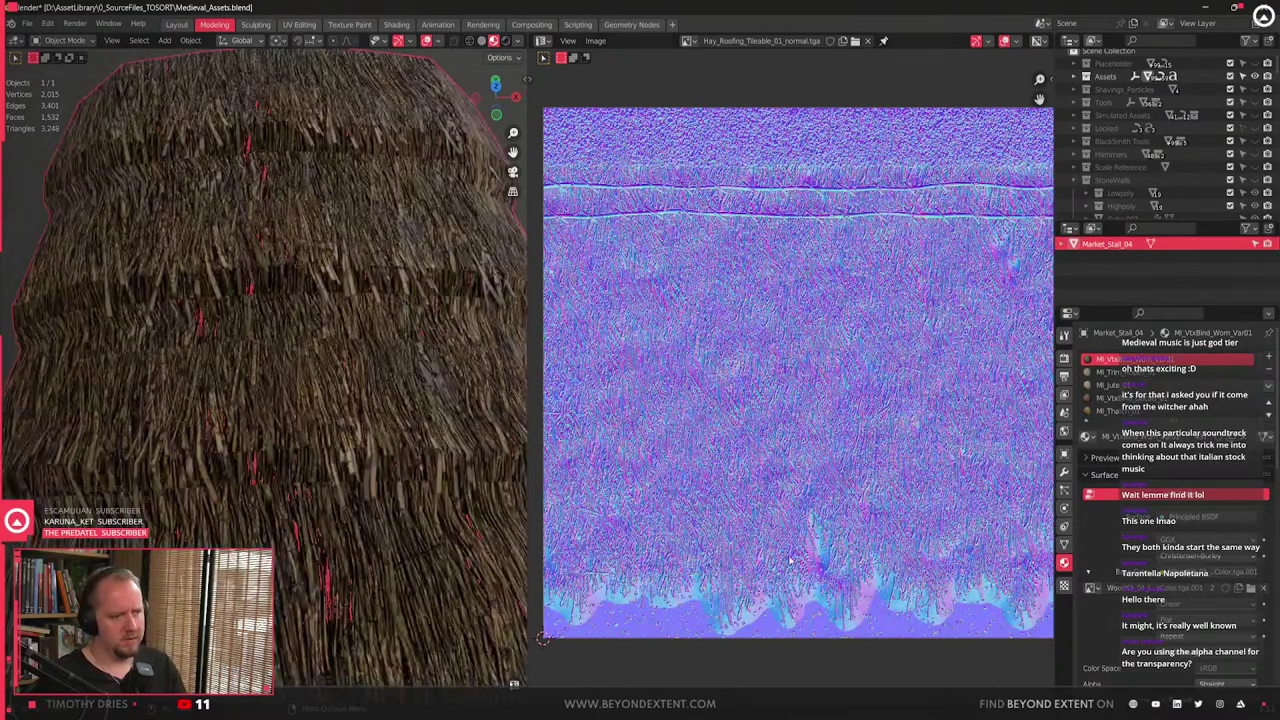
{"action": "scroll", "coordinate": [790, 561], "scroll_direction": "up", "scroll_amount": 4}
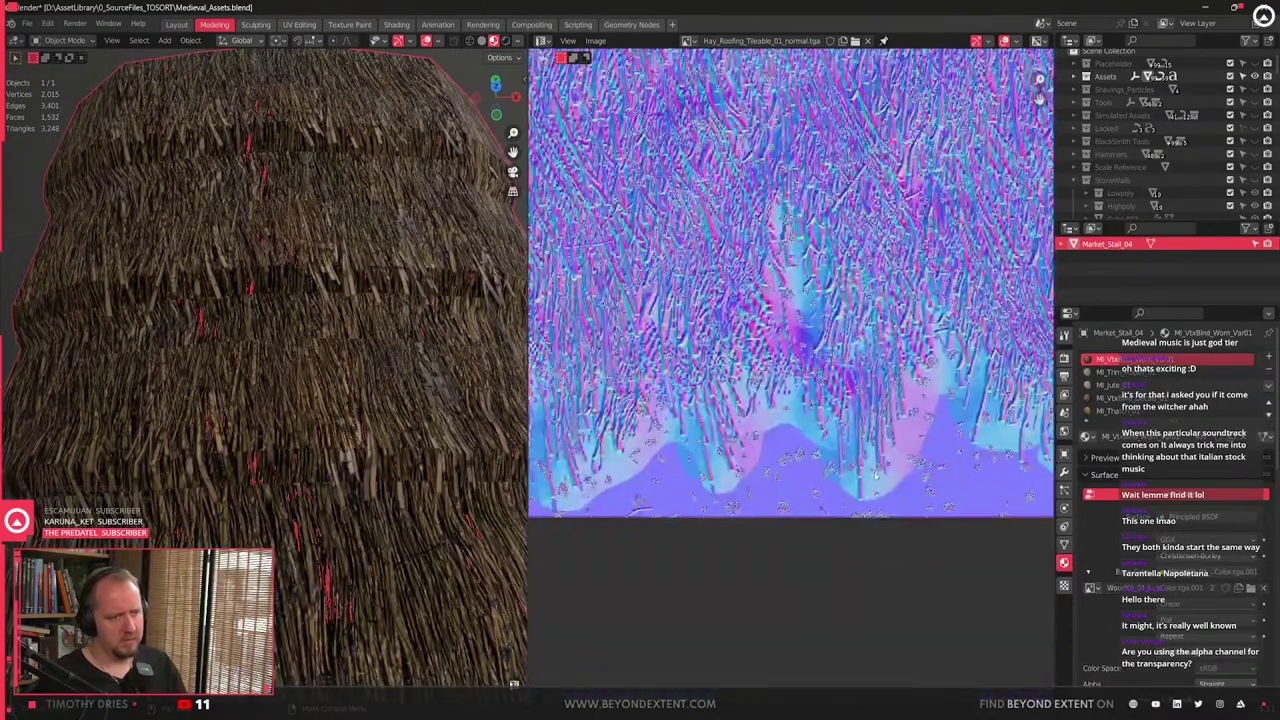
{"action": "middle_click_drag", "start_coordinate": [934, 411], "coordinate": [640, 436]}
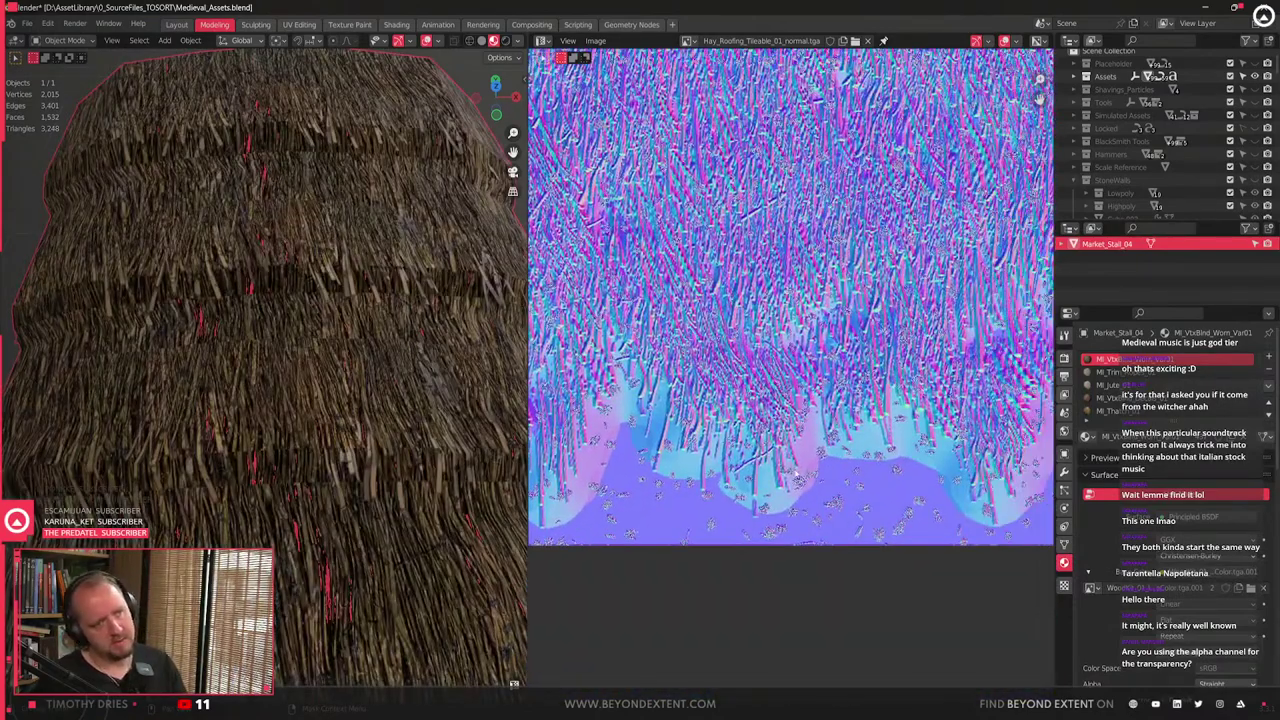
{"action": "middle_click_drag", "start_coordinate": [985, 330], "coordinate": [908, 448]}
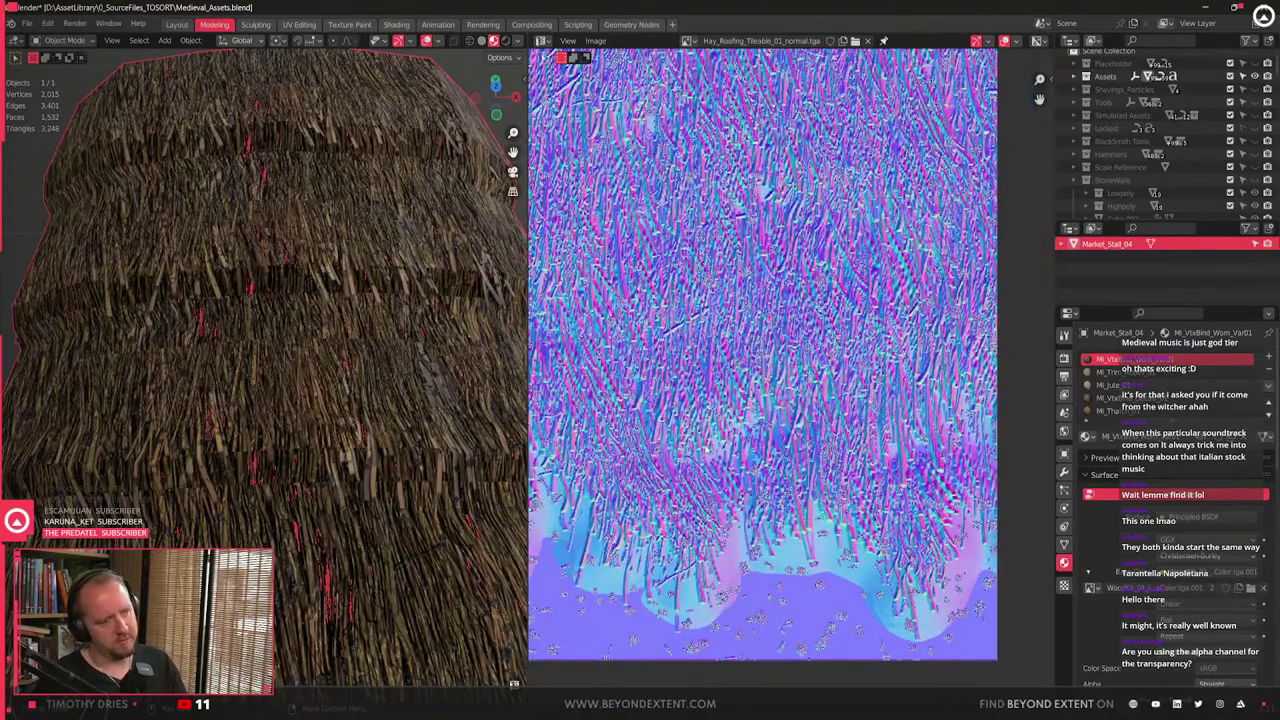
{"action": "scroll", "coordinate": [705, 450], "scroll_direction": "down", "scroll_amount": 2}
{"action": "middle_click_drag", "start_coordinate": [676, 410], "coordinate": [917, 563]}
{"action": "scroll", "coordinate": [737, 375], "scroll_direction": "down", "scroll_amount": 4}
{"action": "scroll", "coordinate": [737, 375], "scroll_direction": "up", "scroll_amount": 1}
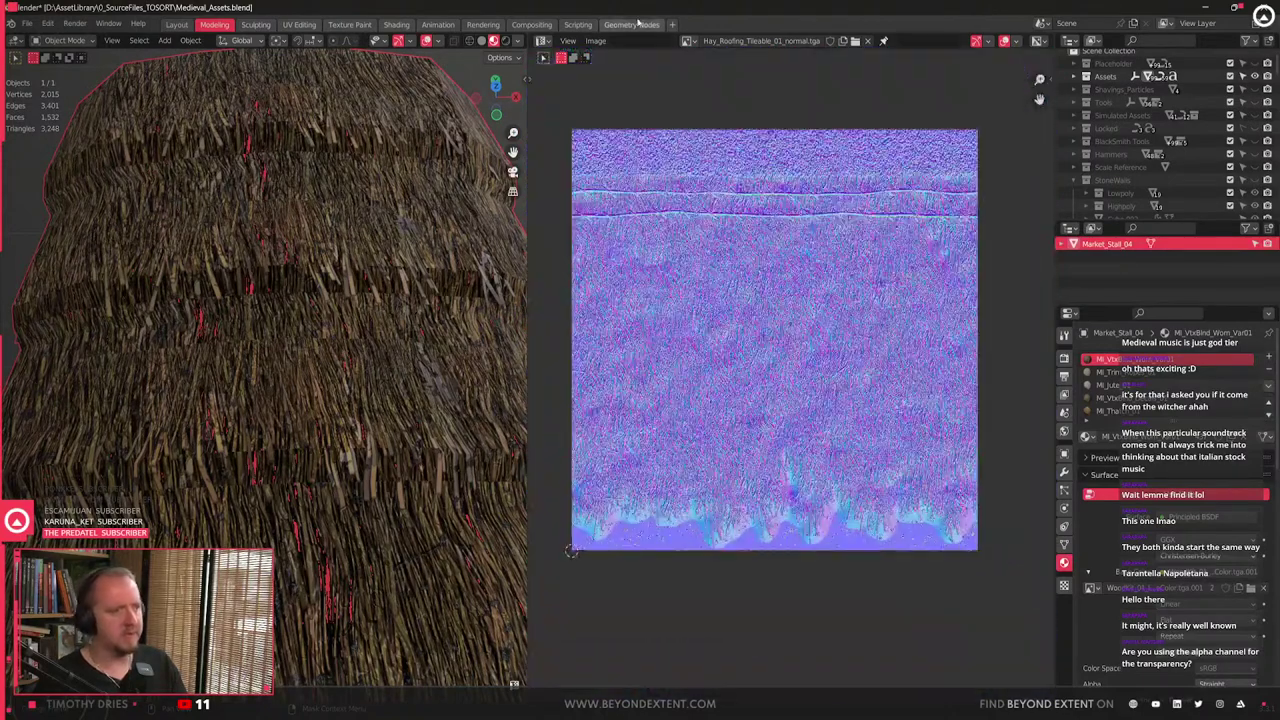
- Display the Hay_Roofing_Tileable_01_basecolor.tga texture in the image editor
{"action": "left_click", "coordinate": [689, 41]}
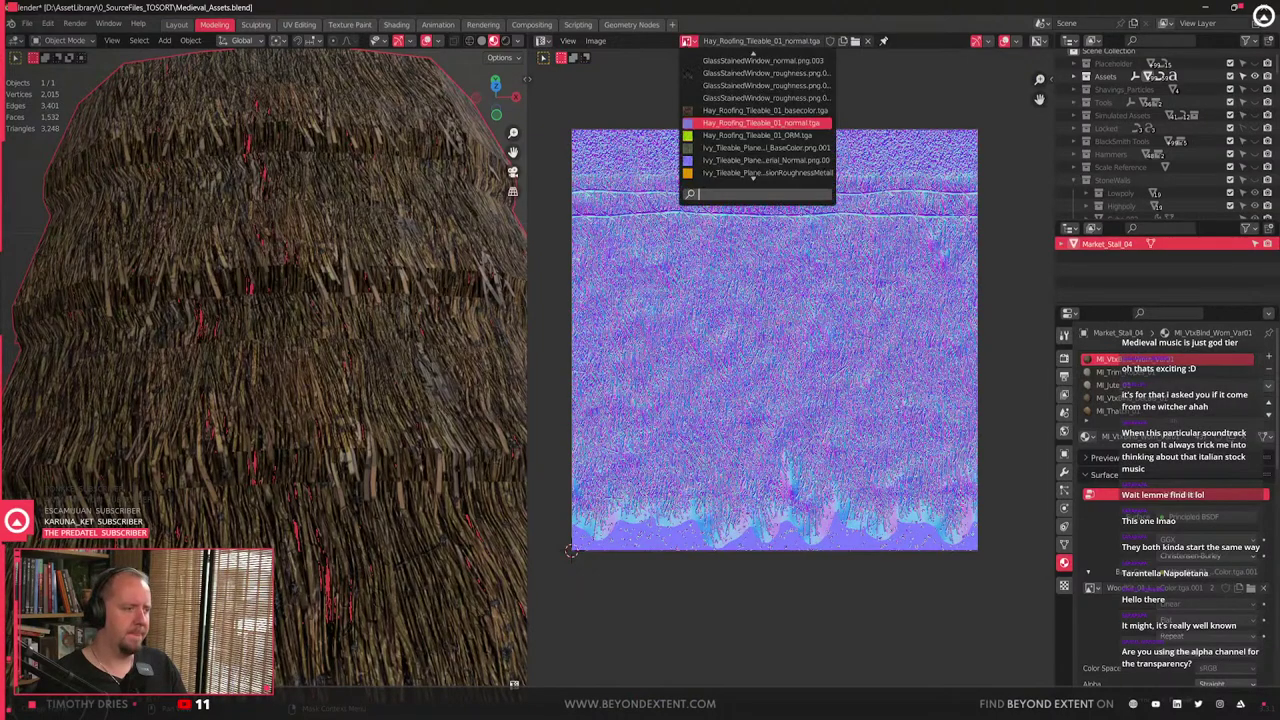
{"action": "key", "text": "Down"}
{"action": "key", "text": "Down"}
{"action": "key", "text": "Up"}
{"action": "key", "text": "Up"}
{"action": "key", "text": "Up"}
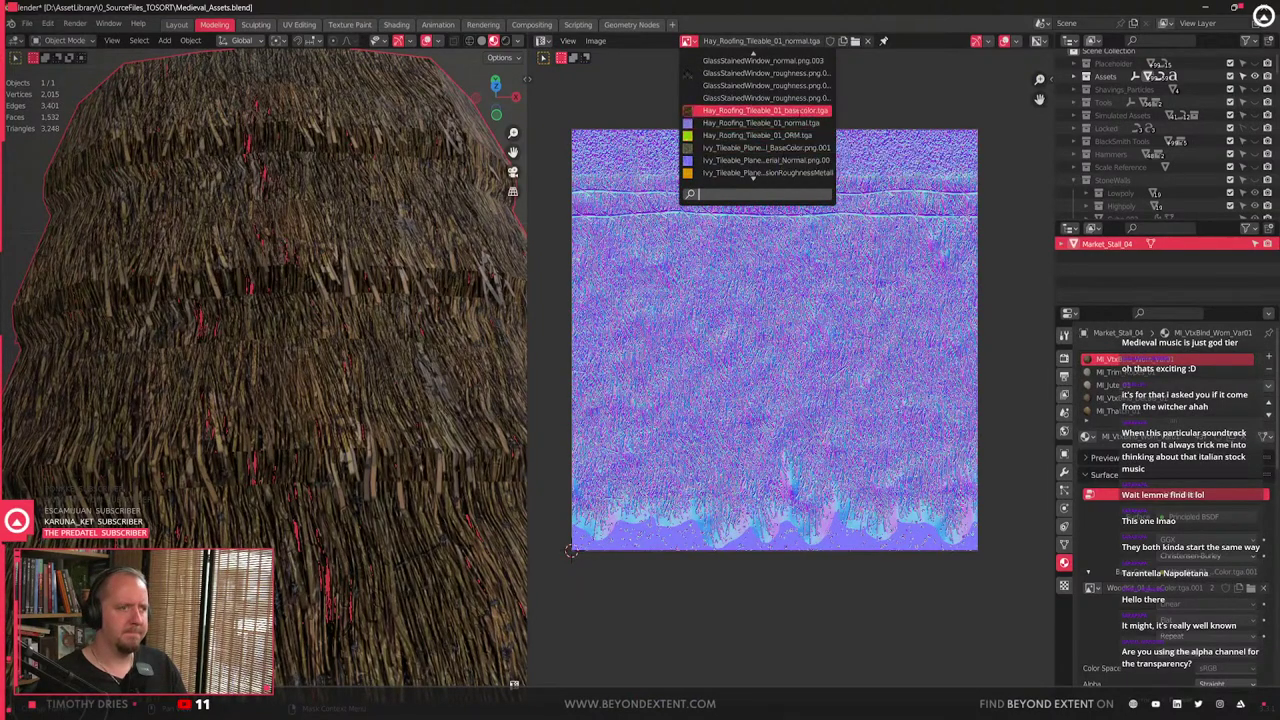
{"action": "left_click", "coordinate": [768, 111]}
- Replace the base color image with Hay_Roofing_Tileable_01_basecolor.tga from D:\AssetLibrary\Textures - Tileables\Hay\Textures
{"action": "left_click", "coordinate": [597, 41]}
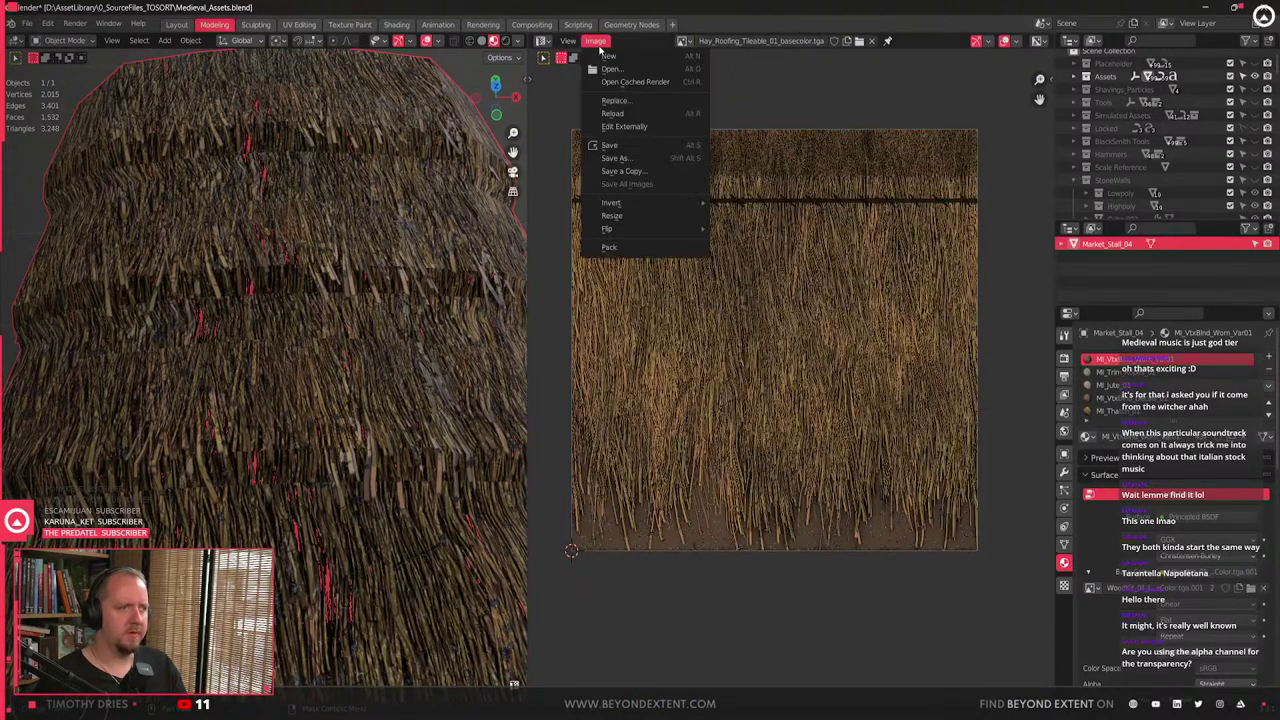
{"action": "left_click", "coordinate": [626, 103]}
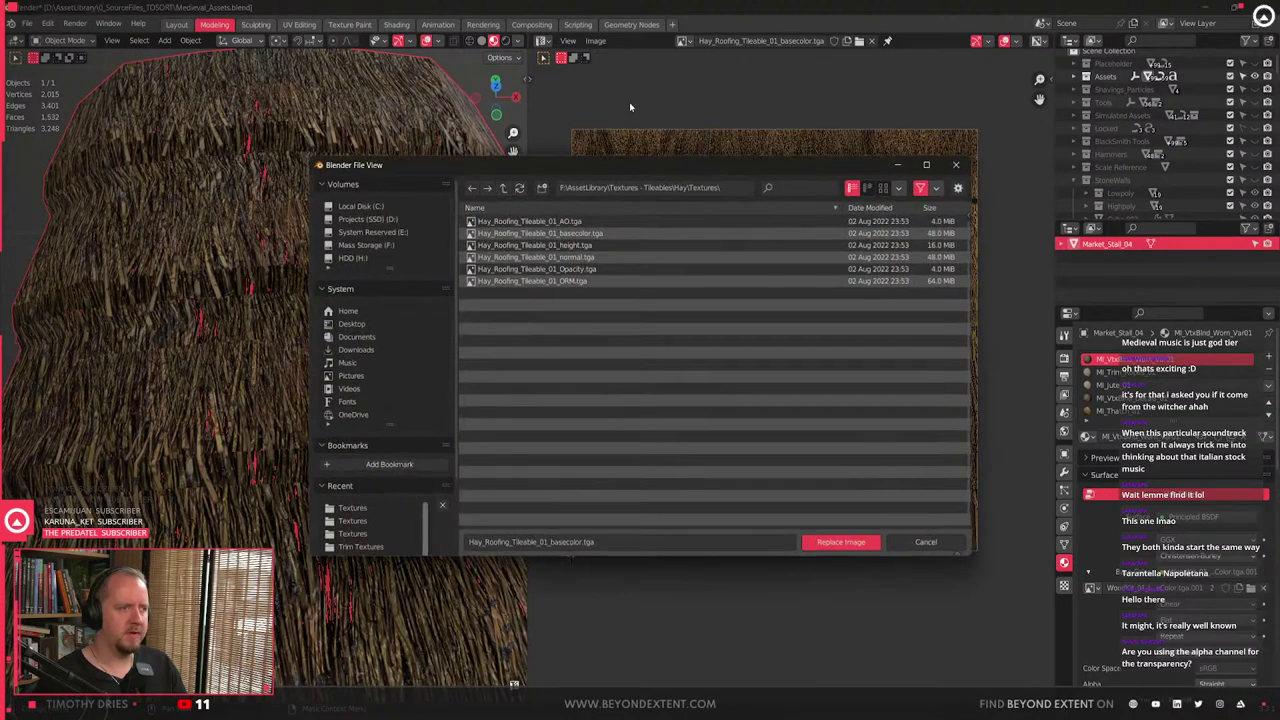
{"action": "left_click", "coordinate": [620, 188]}
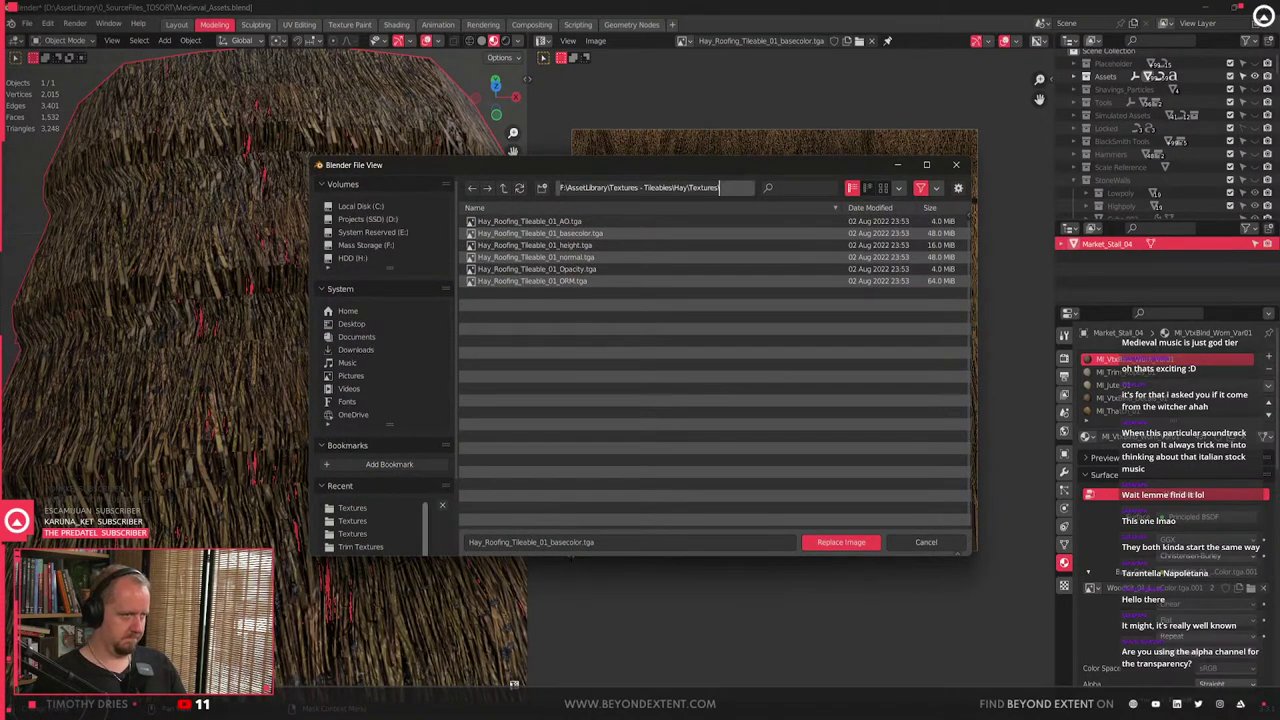
{"action": "key", "text": "Home"}
{"action": "key", "text": "Delete"}
{"action": "type", "text": "D"}
{"action": "key", "text": "Return"}
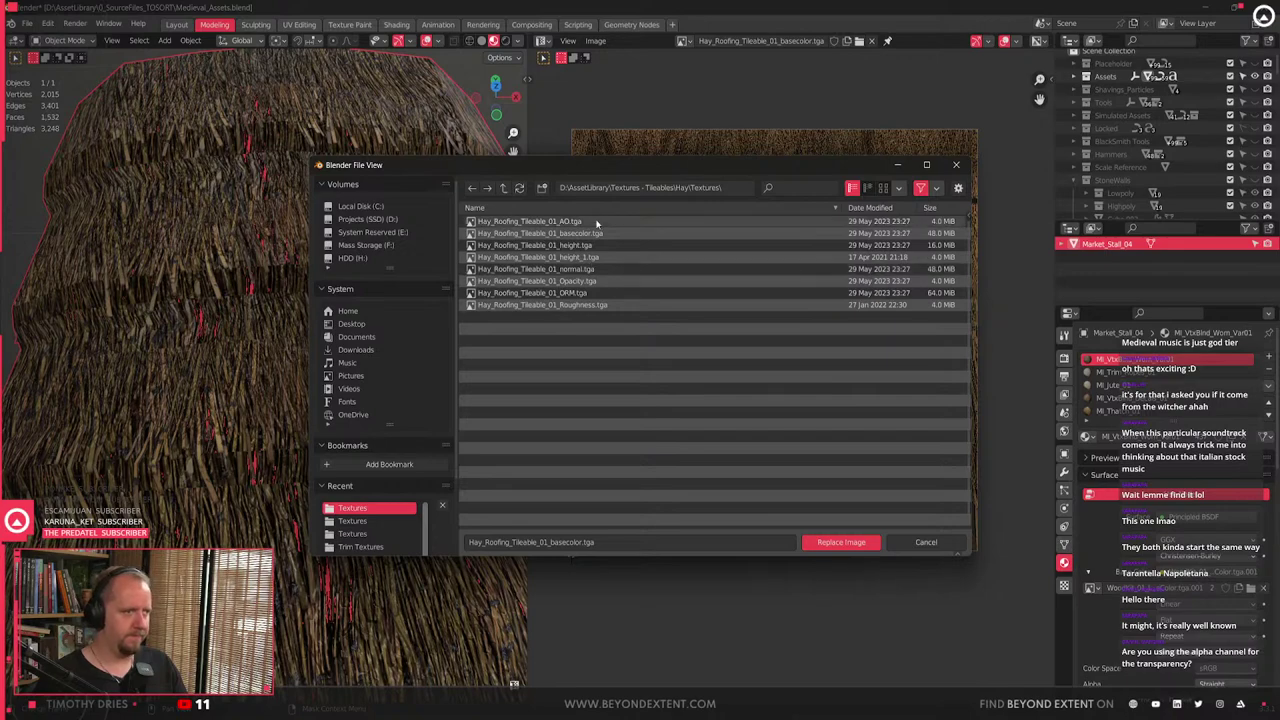
{"action": "double_click", "coordinate": [597, 233]}
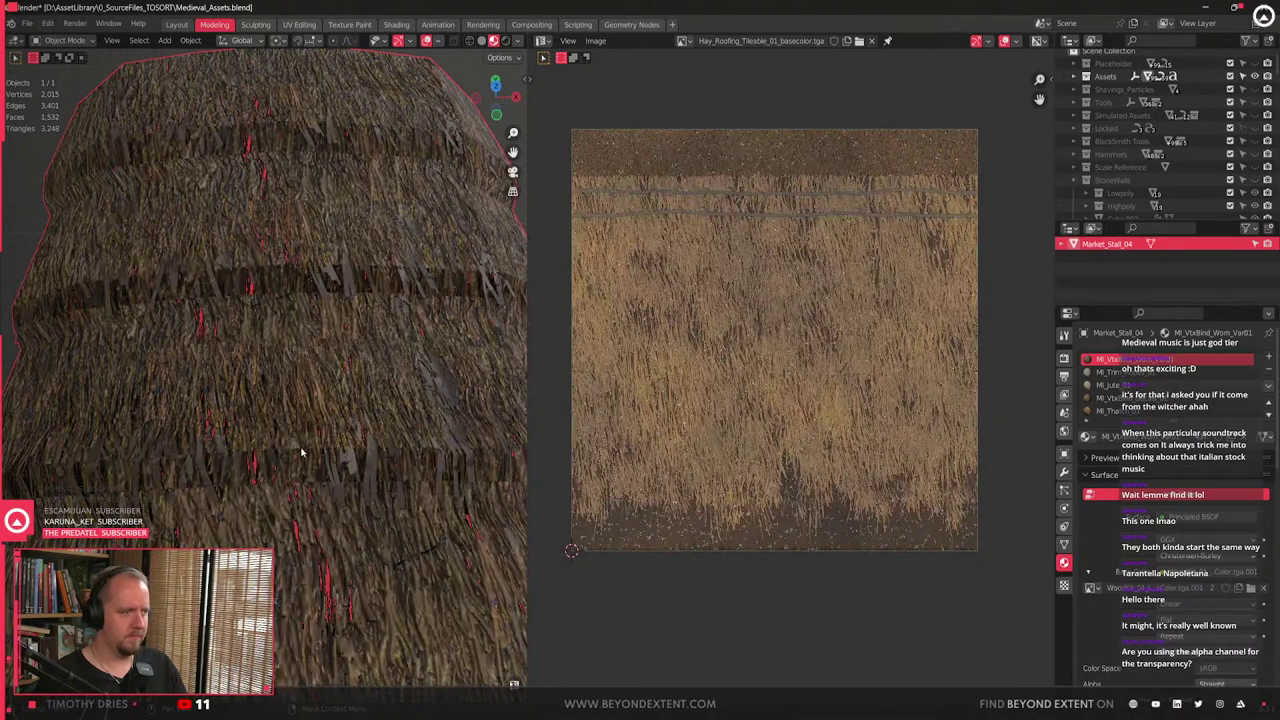
- Search the image editor's loaded images for "opacity" to look for a hay roofing opacity texture
{"action": "scroll", "coordinate": [284, 468], "scroll_direction": "down", "scroll_amount": 4}
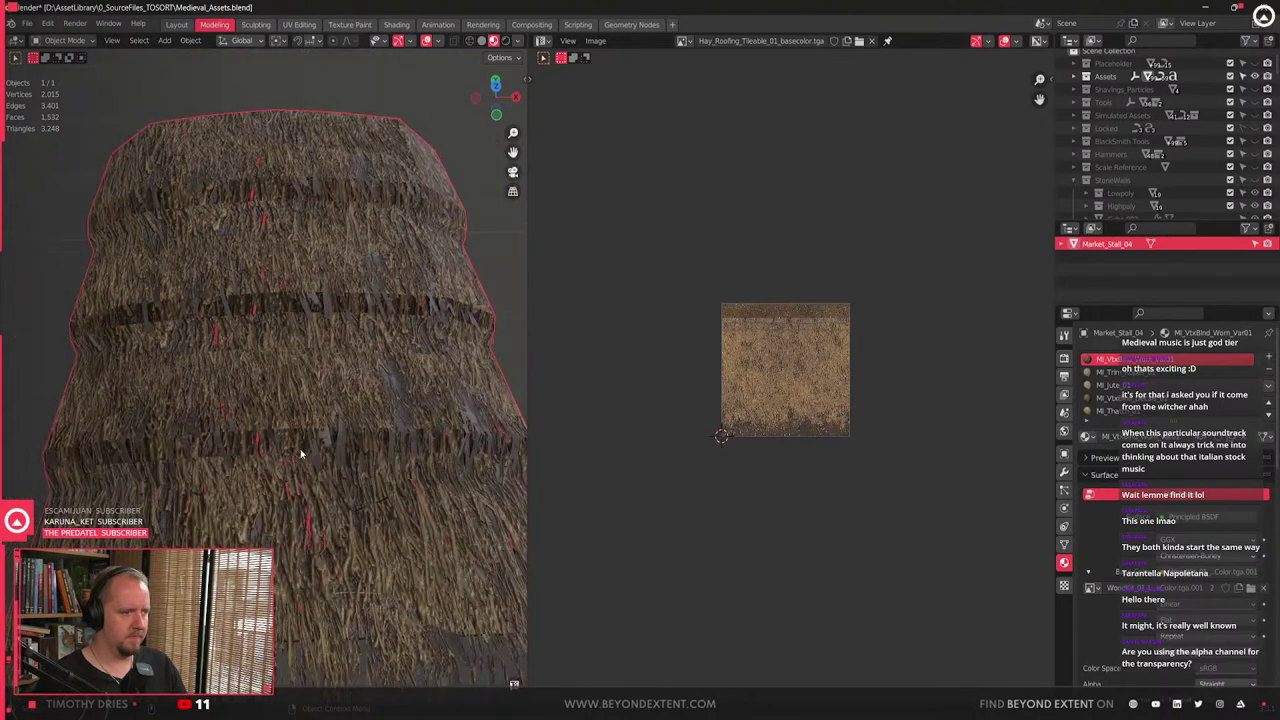
{"action": "left_click", "coordinate": [683, 41]}
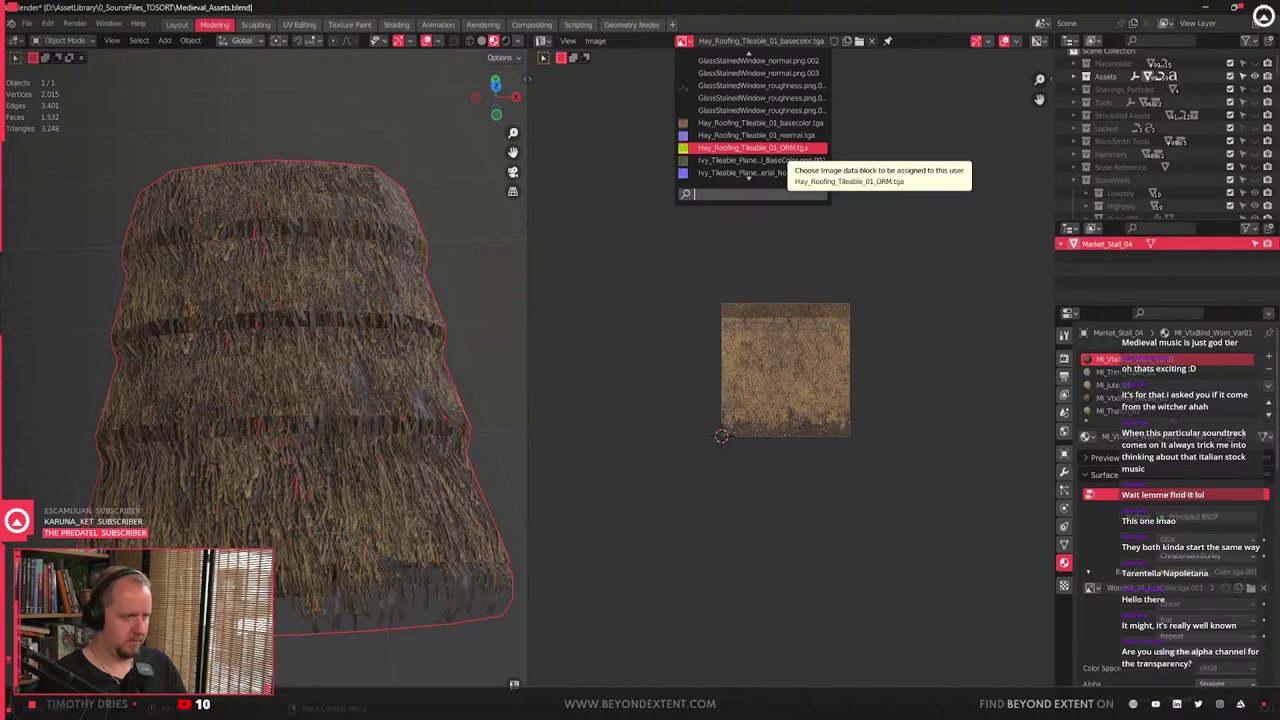
{"action": "key", "text": "Up"}
{"action": "key", "text": "Up"}
{"action": "key", "text": "Down"}
{"action": "key", "text": "Down"}
{"action": "key", "text": "Down"}
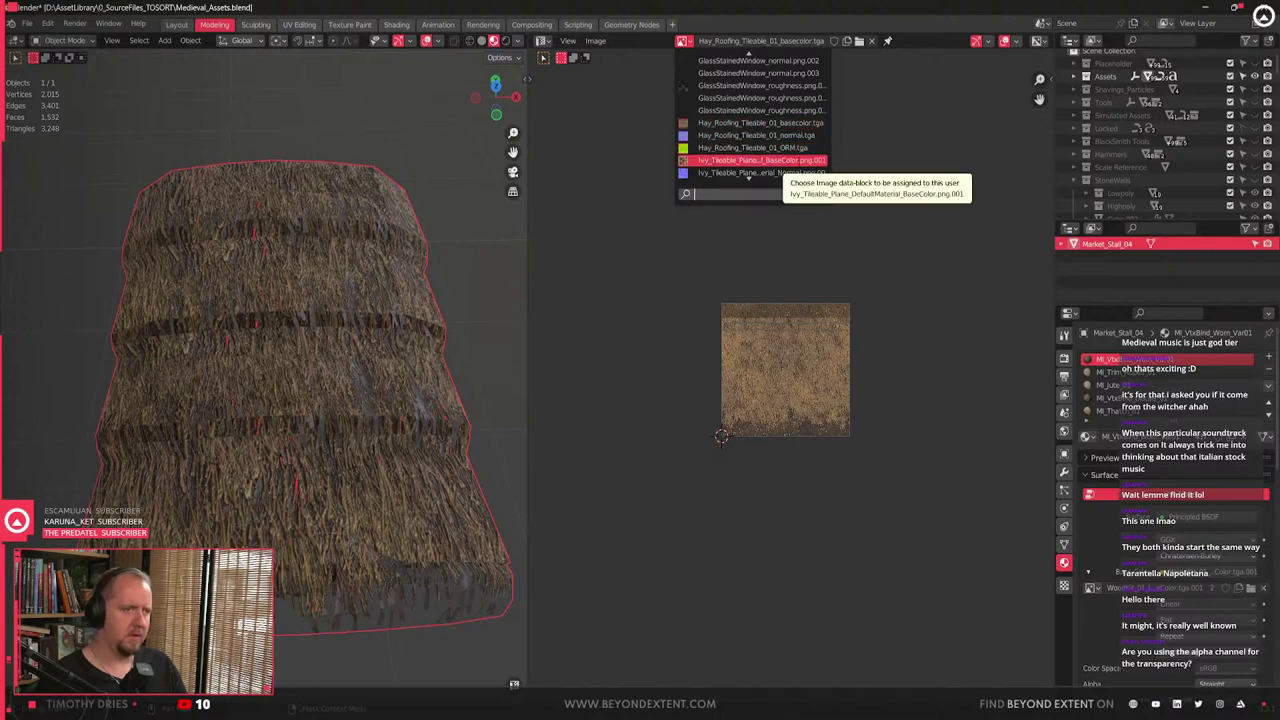
{"action": "type", "text": "opacity"}
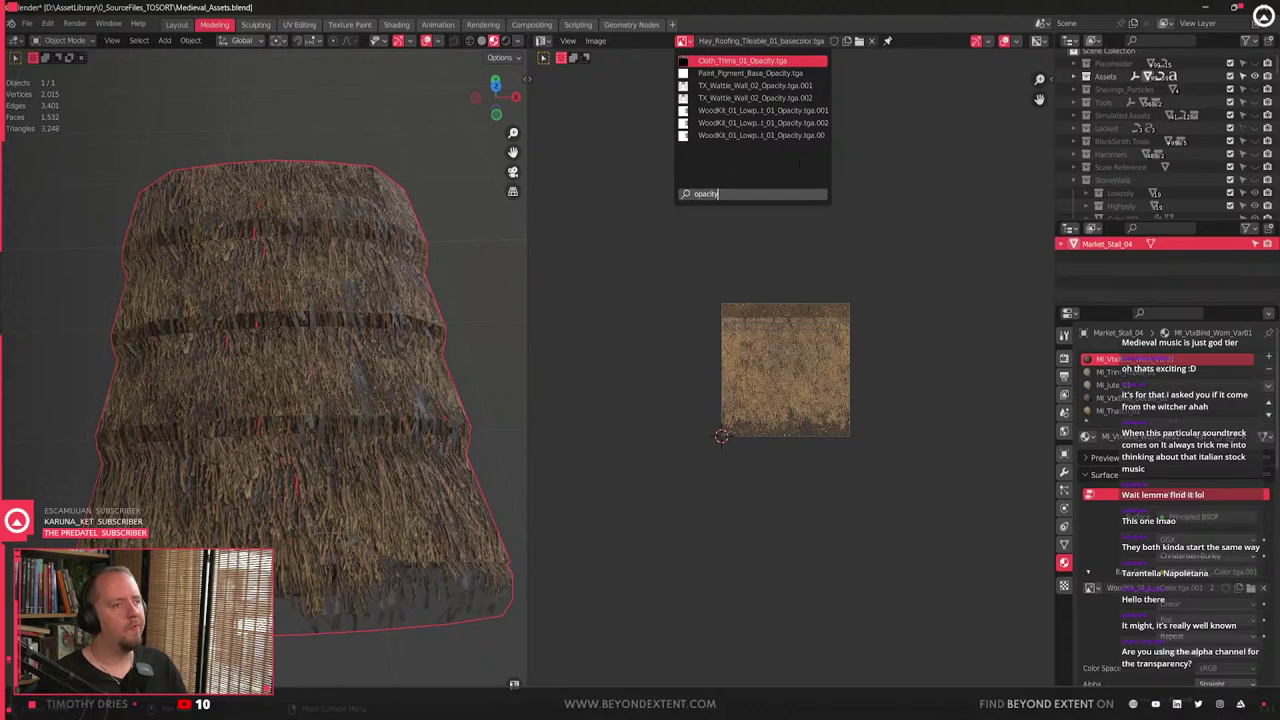
{"action": "left_click", "coordinate": [672, 363]}
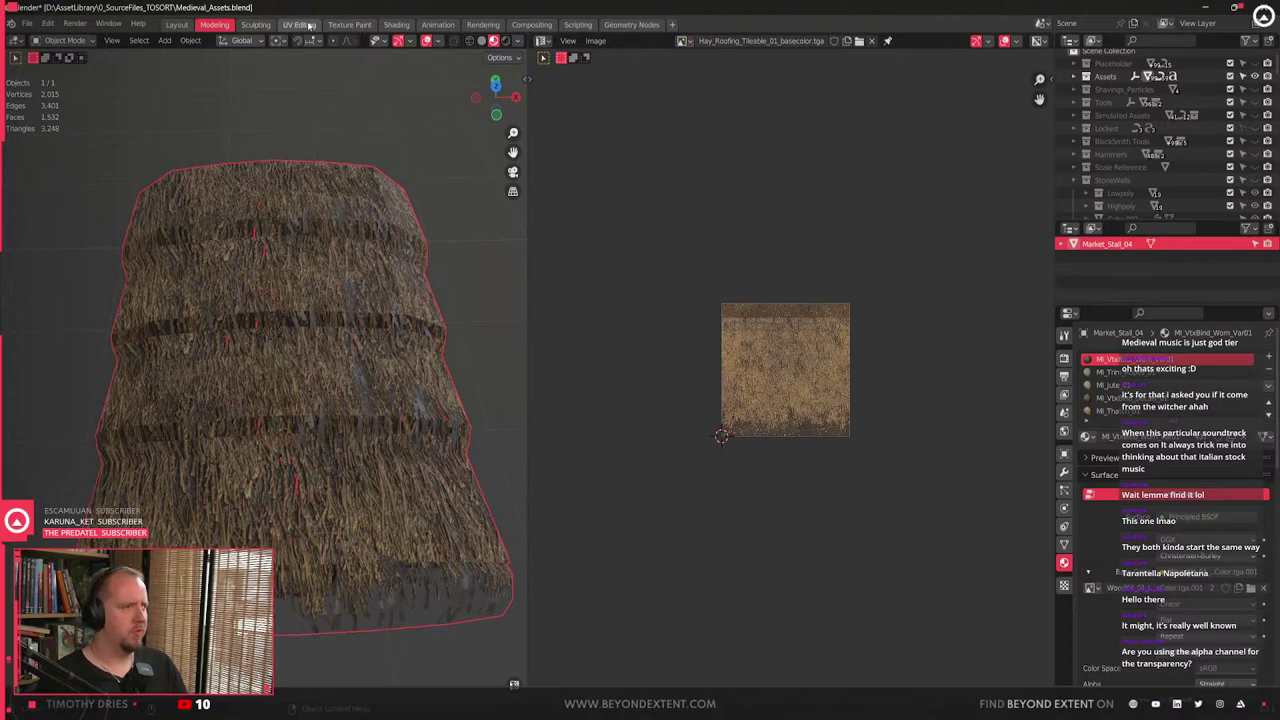
- Examine the MI_VtxBind_Worn_Var01 node setup in the Shading workspace, including how its roughness, opacity and normal textures are connected
{"action": "scroll", "coordinate": [769, 419], "scroll_direction": "up", "scroll_amount": 8}
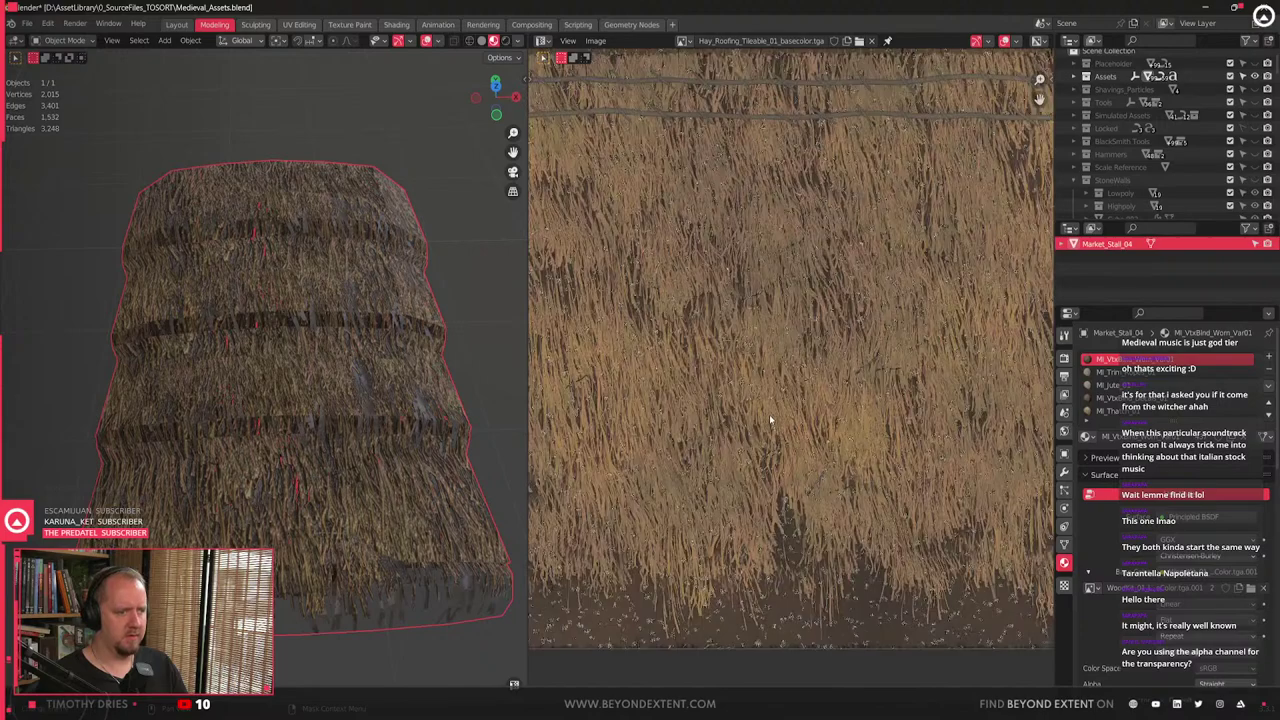
{"action": "middle_click_drag", "start_coordinate": [124, 546], "coordinate": [252, 545]}
{"action": "scroll", "coordinate": [280, 483], "scroll_direction": "up", "scroll_amount": 4}
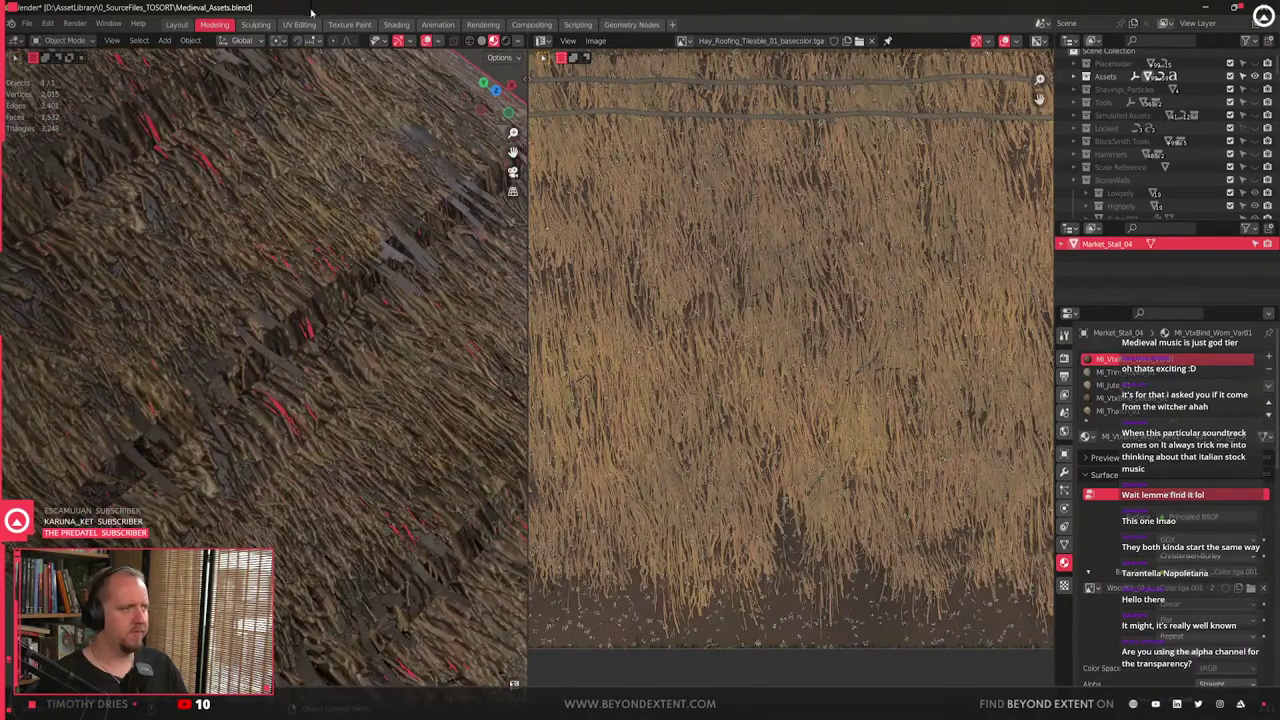
{"action": "left_click", "coordinate": [396, 24]}
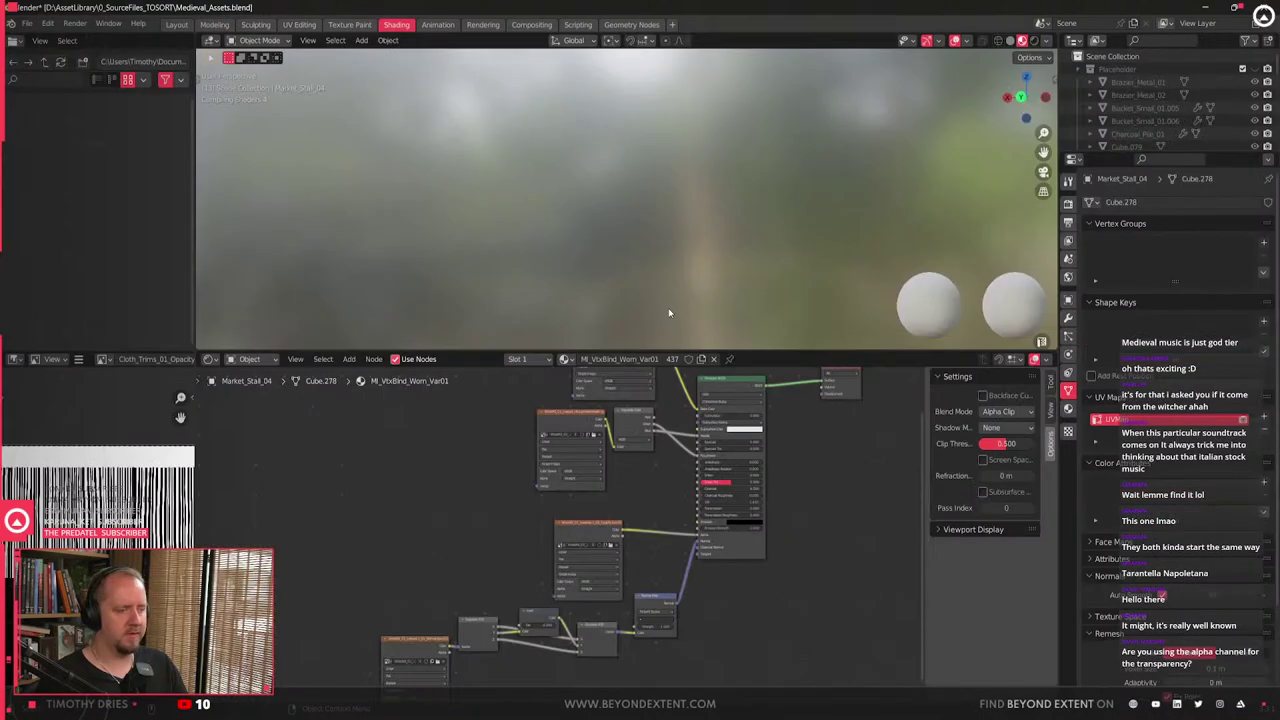
{"action": "middle_click_drag", "start_coordinate": [543, 510], "coordinate": [537, 549]}
{"action": "scroll", "coordinate": [603, 490], "scroll_direction": "up", "scroll_amount": 4}
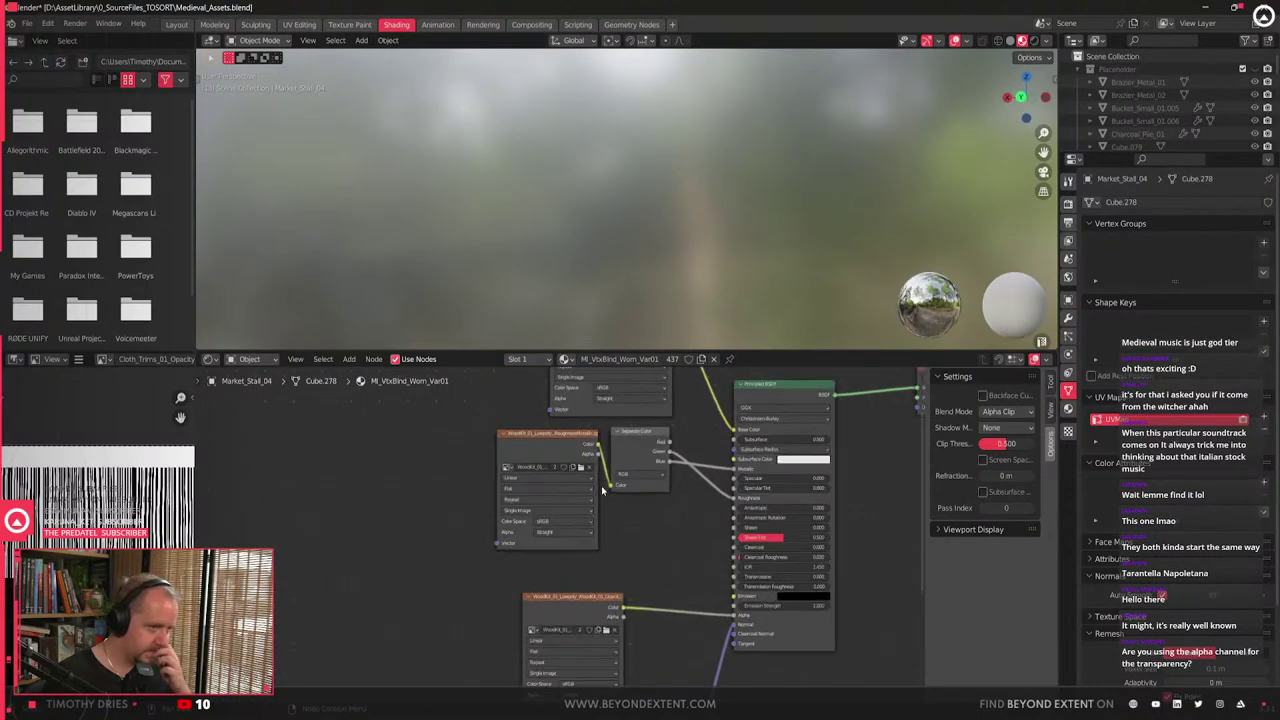
{"action": "left_click", "coordinate": [528, 453]}
{"action": "middle_click_drag", "start_coordinate": [766, 678], "coordinate": [731, 506]}
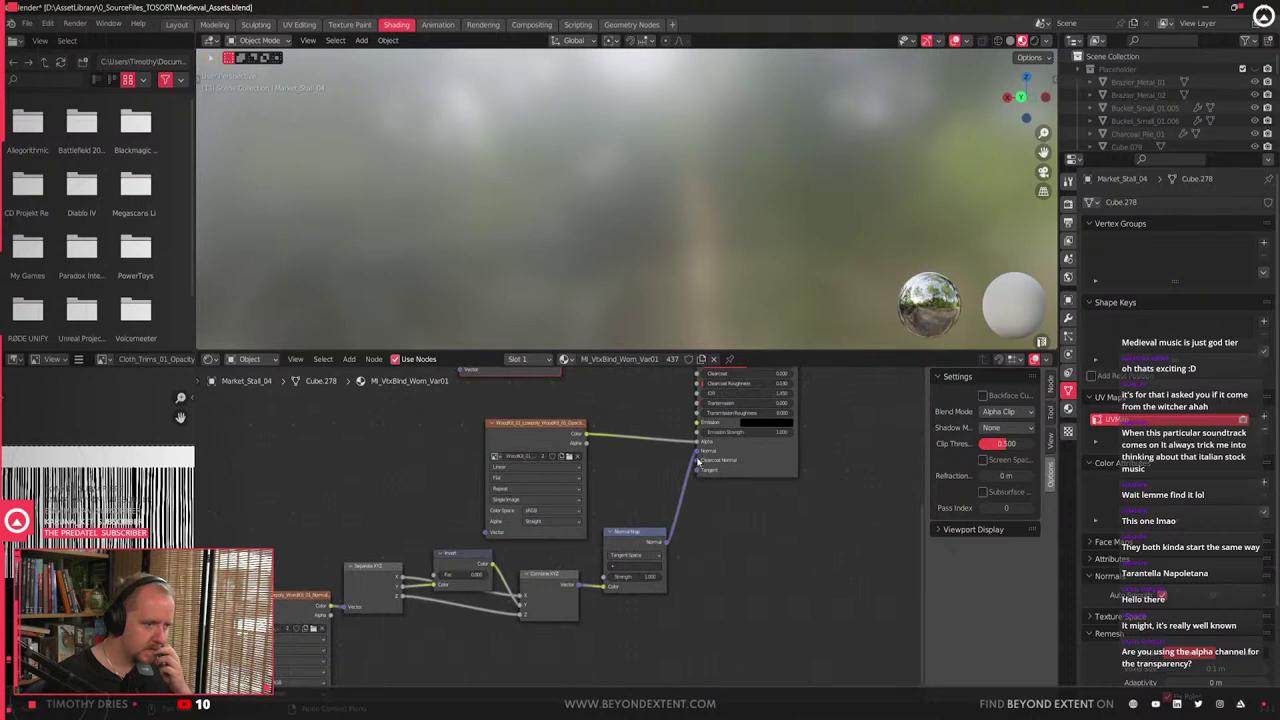
{"action": "left_click", "coordinate": [540, 438]}
{"action": "middle_click_drag", "start_coordinate": [406, 451], "coordinate": [420, 505]}
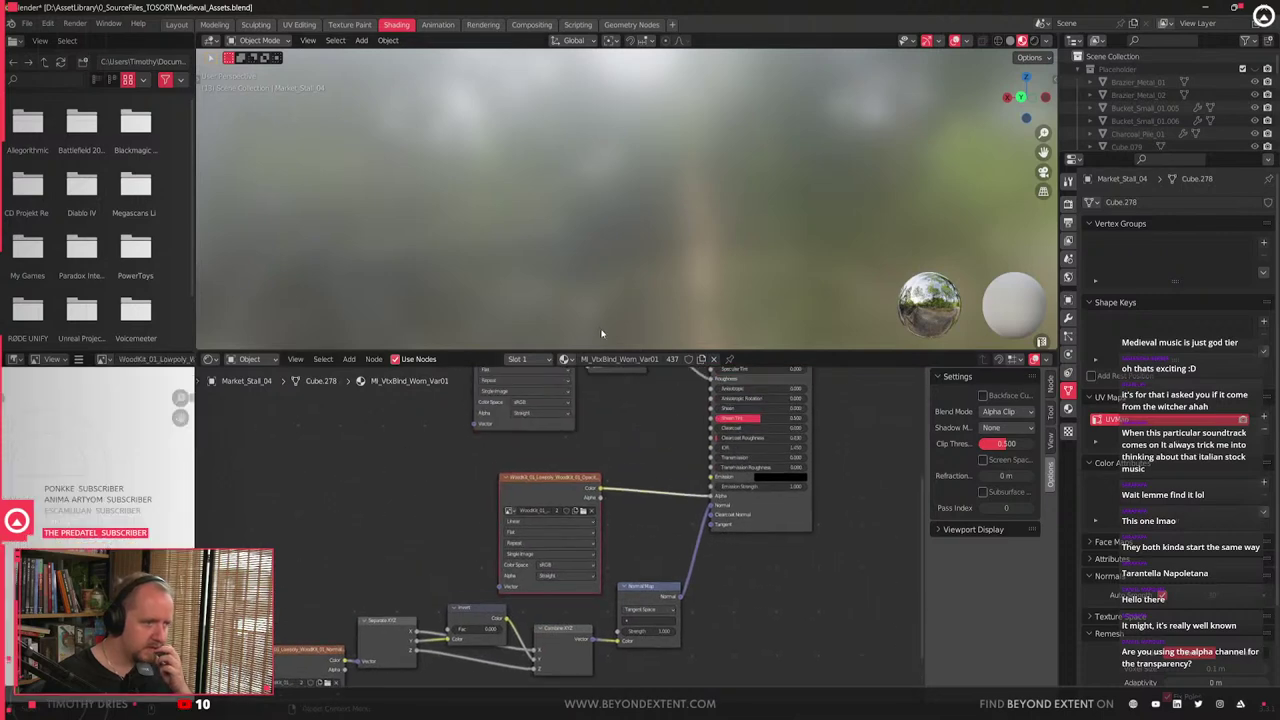
- Switch the active slot's material to MI_Thatch_01 in the shader editor
{"action": "left_click", "coordinate": [563, 361]}
{"action": "type", "text": "that"}
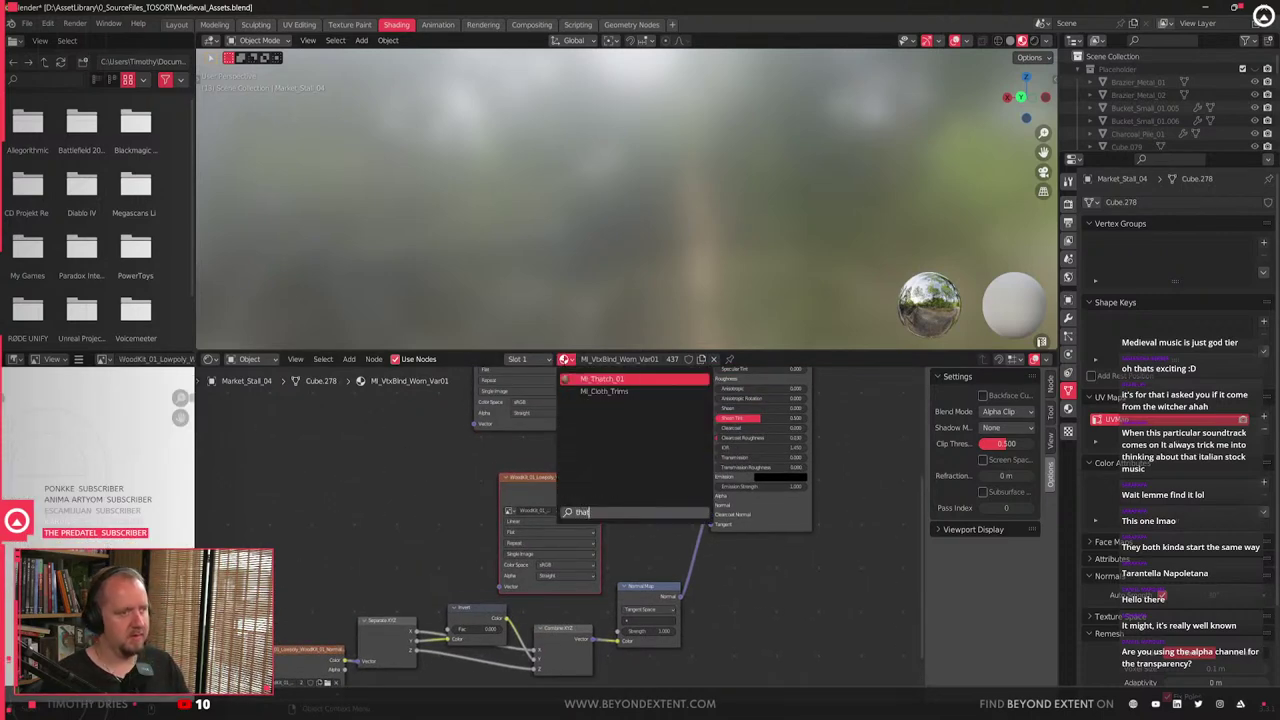
{"action": "key", "text": "Down"}
{"action": "left_click", "coordinate": [627, 381]}
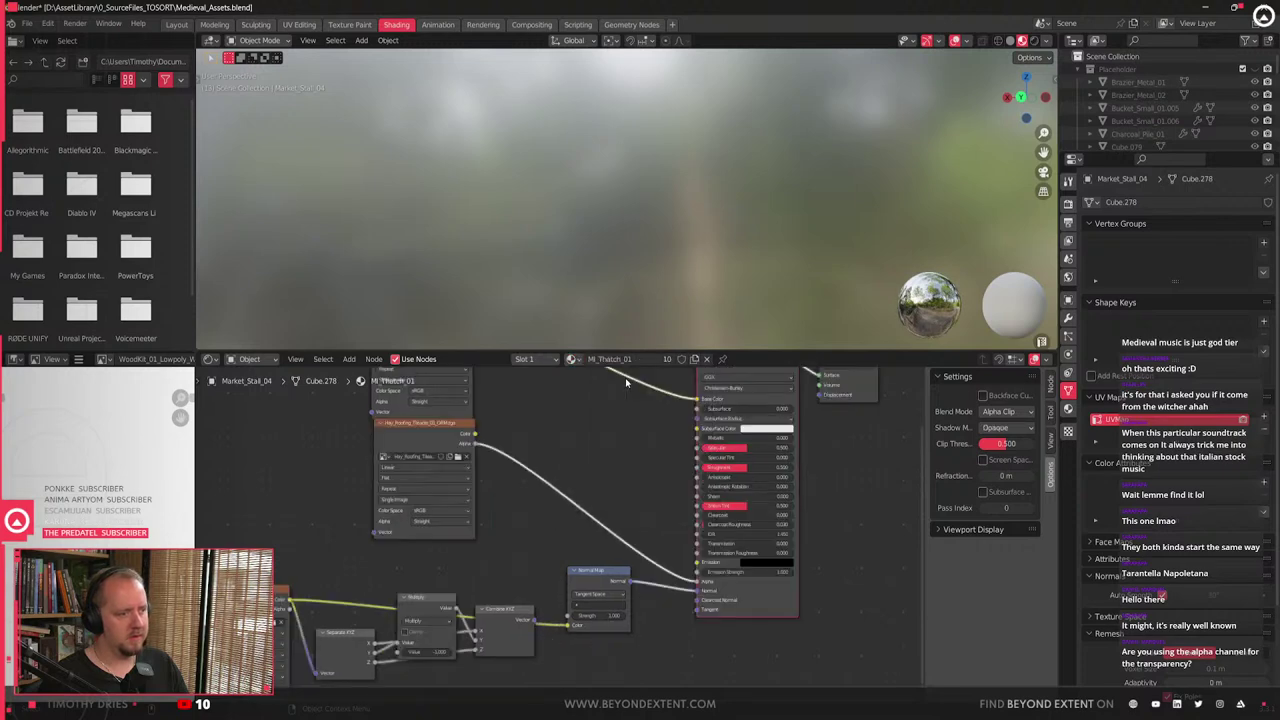
- Replace the ORM texture node's image with Hay_Roofing_Tileable_01_ORM.tga from D:\AssetLibrary\Textures - Tileables\Hay\Textures
{"action": "left_click_drag", "start_coordinate": [461, 489], "coordinate": [461, 498]}
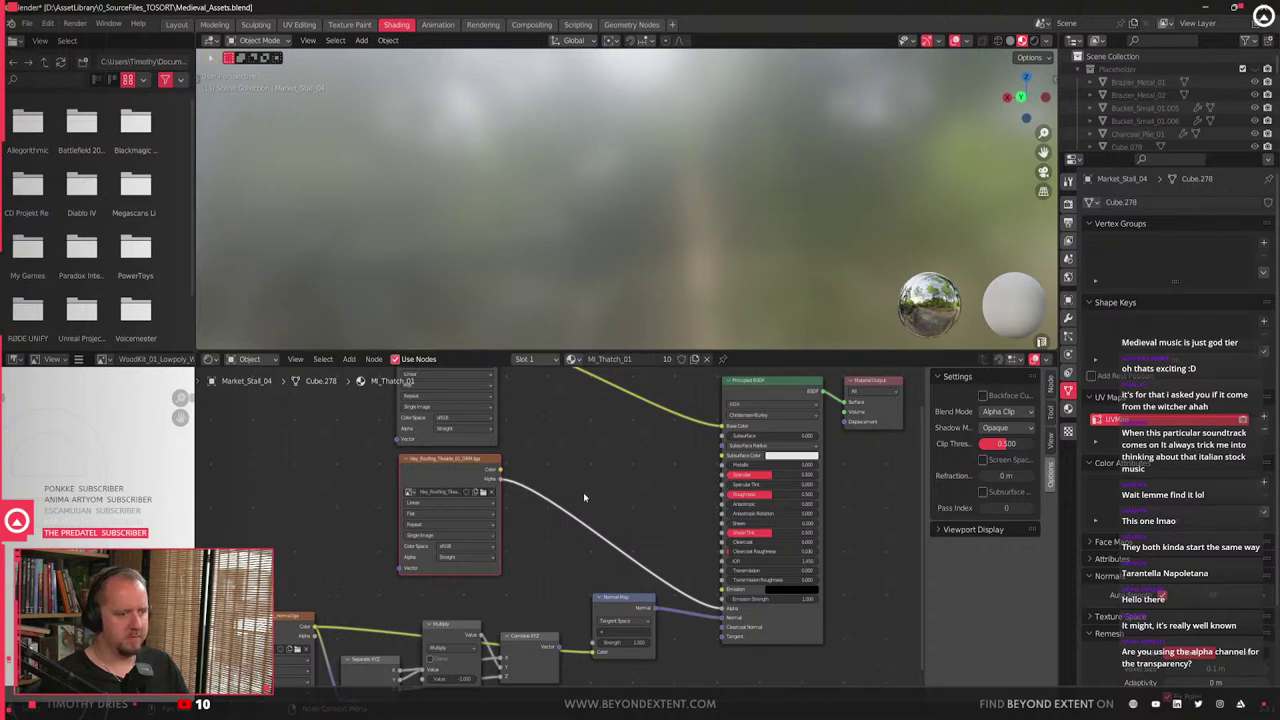
{"action": "mouse_move", "coordinate": [571, 486]}
{"action": "middle_mouse_down"}
{"action": "mouse_move", "coordinate": [571, 576]}
{"action": "mouse_move", "coordinate": [585, 502]}
{"action": "middle_mouse_up"}
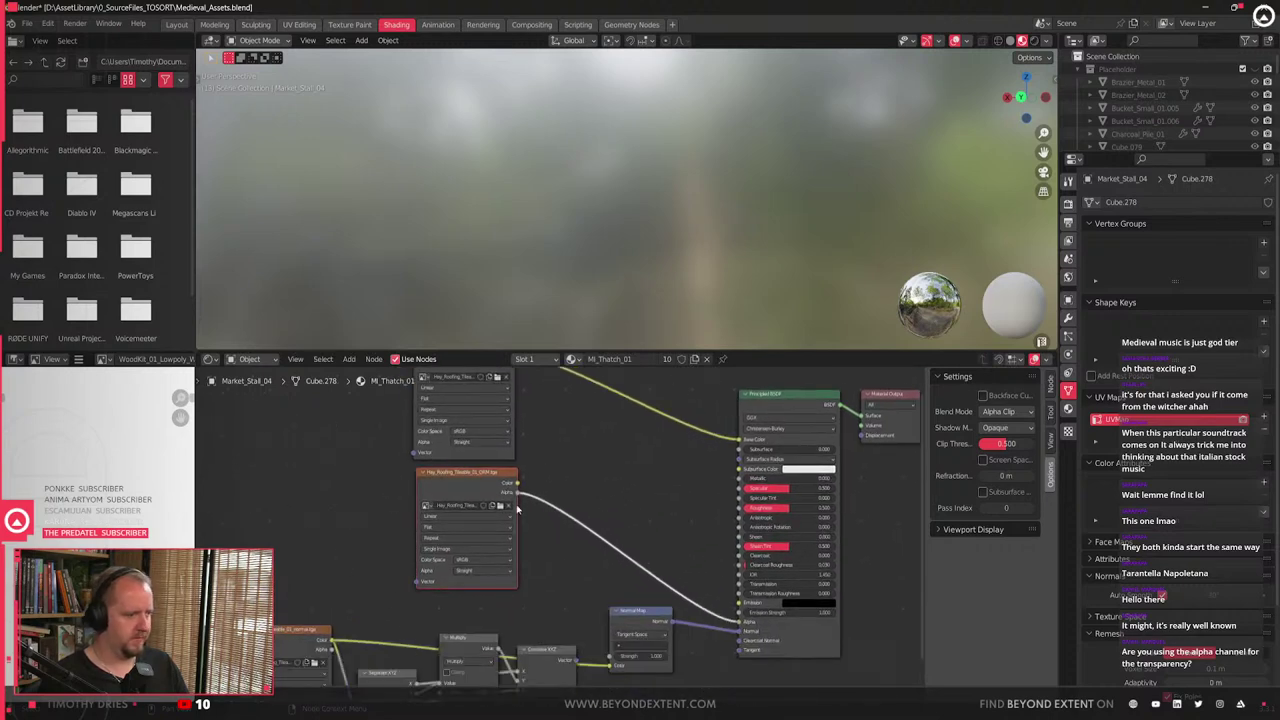
{"action": "left_click", "coordinate": [503, 507]}
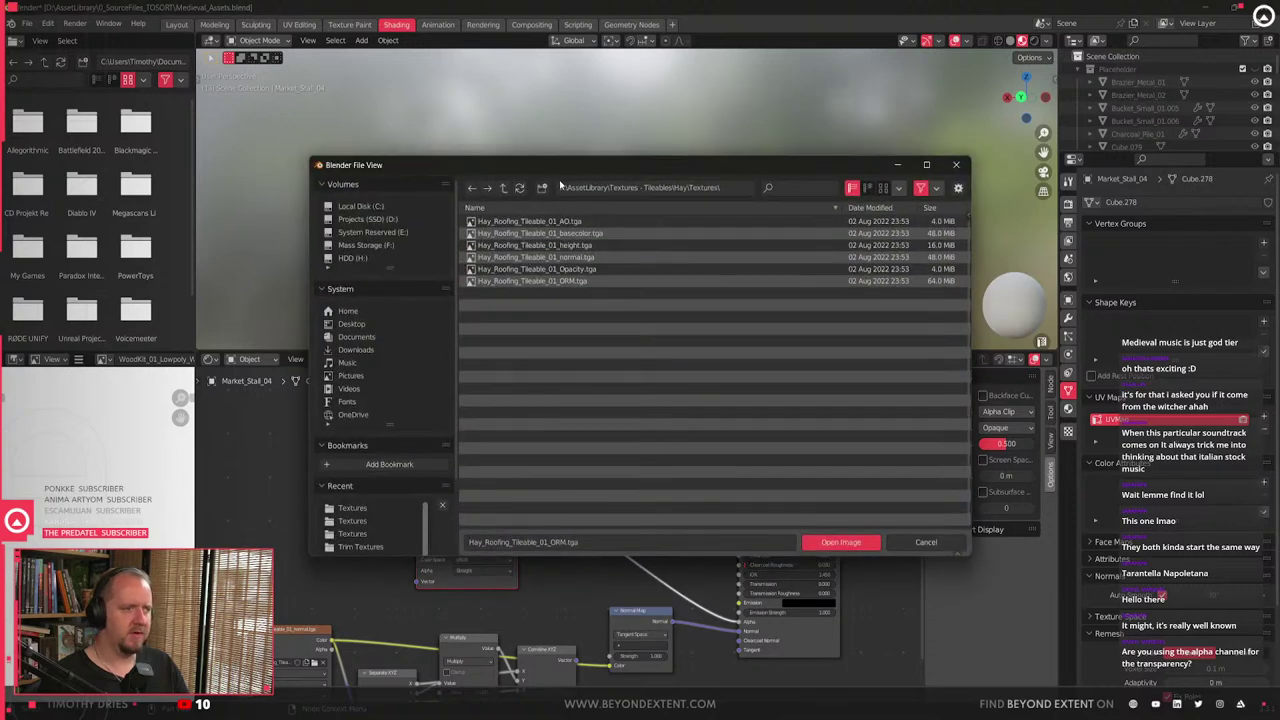
{"action": "left_click", "coordinate": [562, 187]}
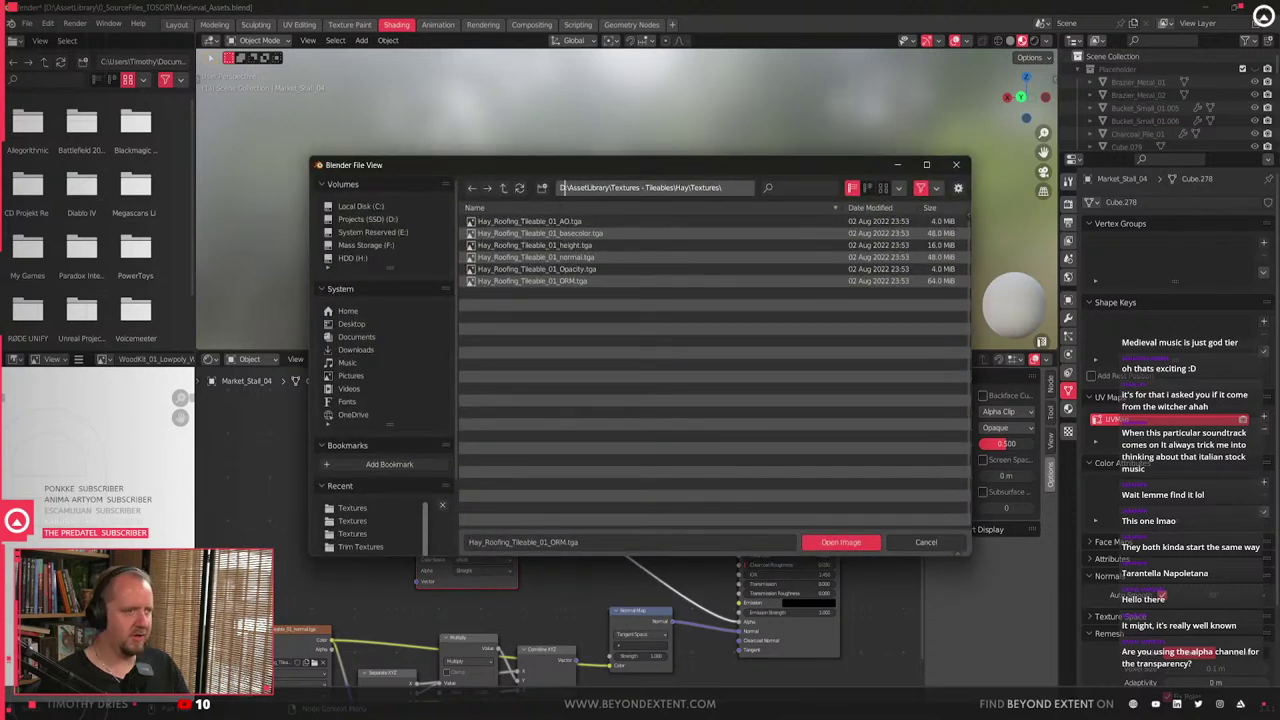
{"action": "key", "text": "Return"}
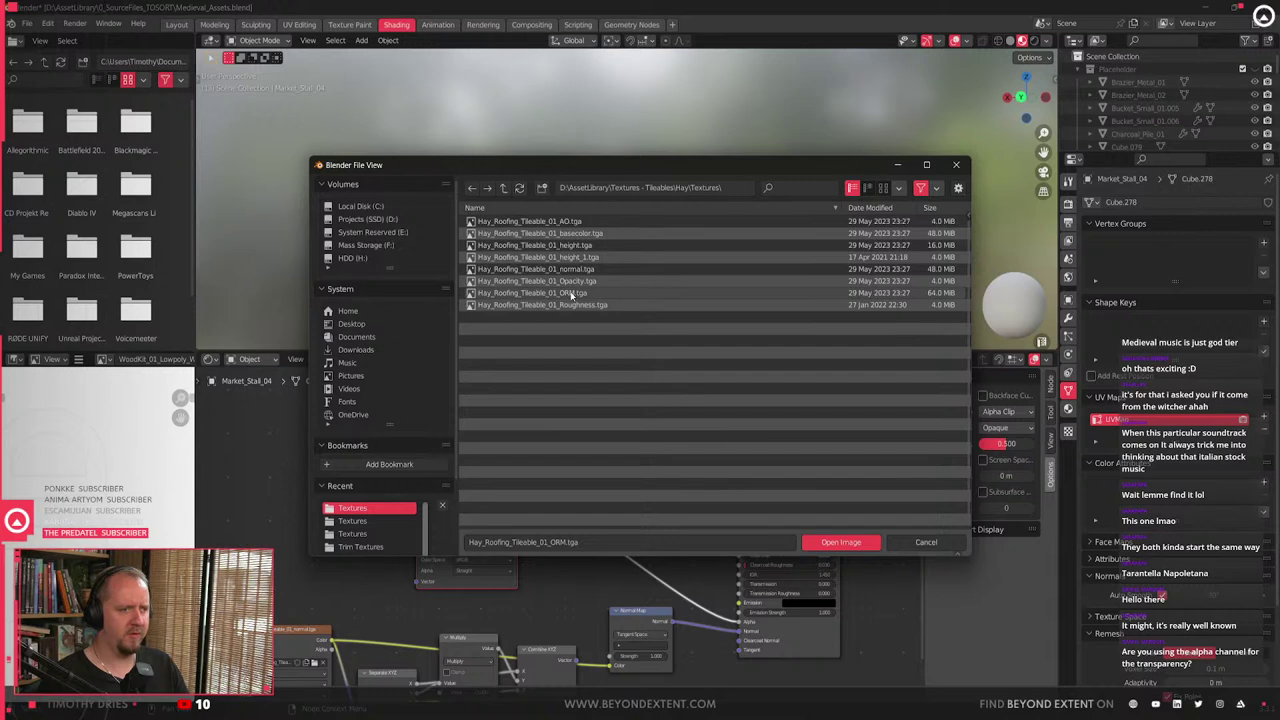
{"action": "double_click", "coordinate": [571, 293]}
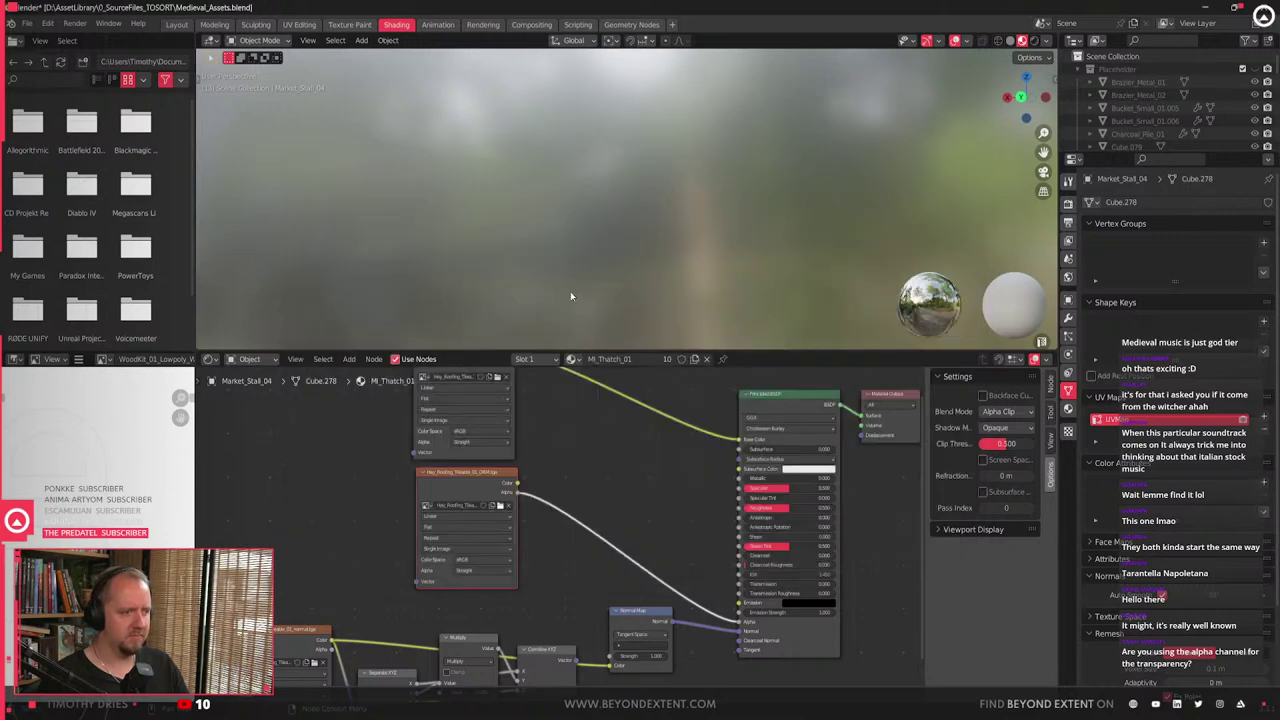
- Frame Market_Stall_04 and examine the thatched roof's transparency and layers up close with the replaced textures
{"action": "scroll", "coordinate": [757, 174], "scroll_direction": "down", "scroll_amount": 4}
{"action": "middle_click_drag", "start_coordinate": [405, 298], "coordinate": [421, 285]}
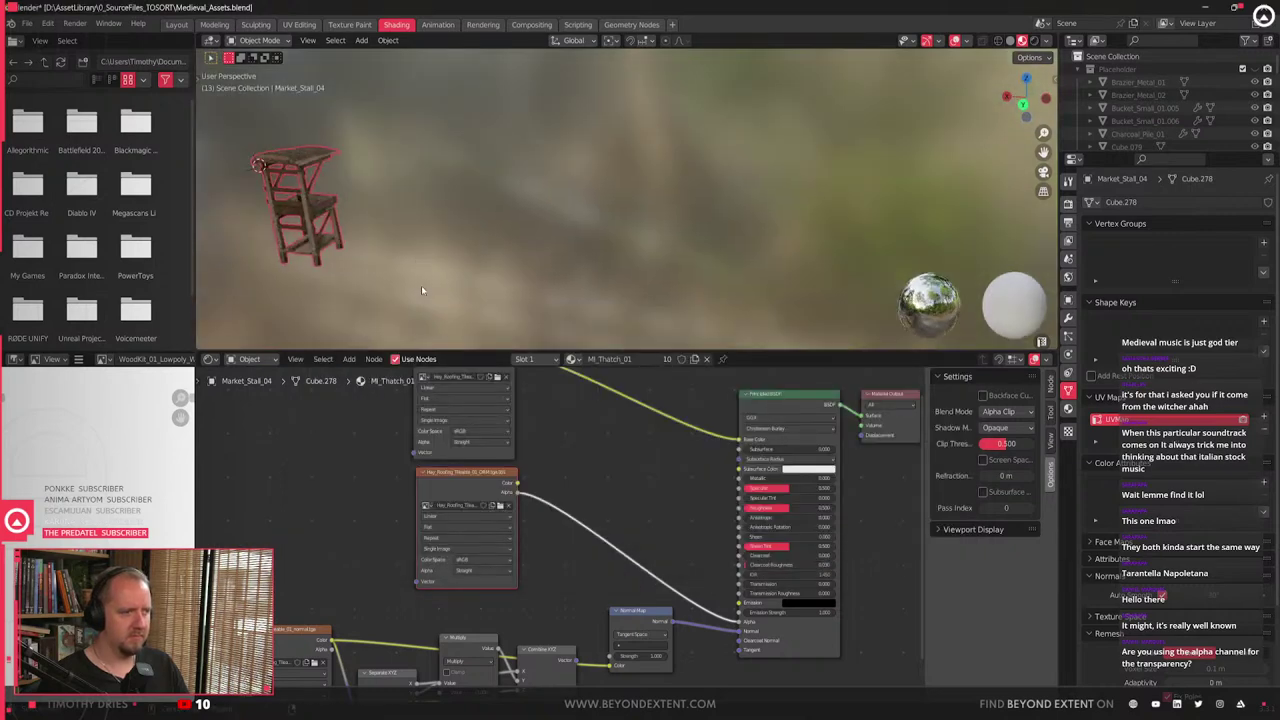
{"action": "key", "text": "KP_Decimal"}
{"action": "scroll", "coordinate": [659, 218], "scroll_direction": "up", "scroll_amount": 8}
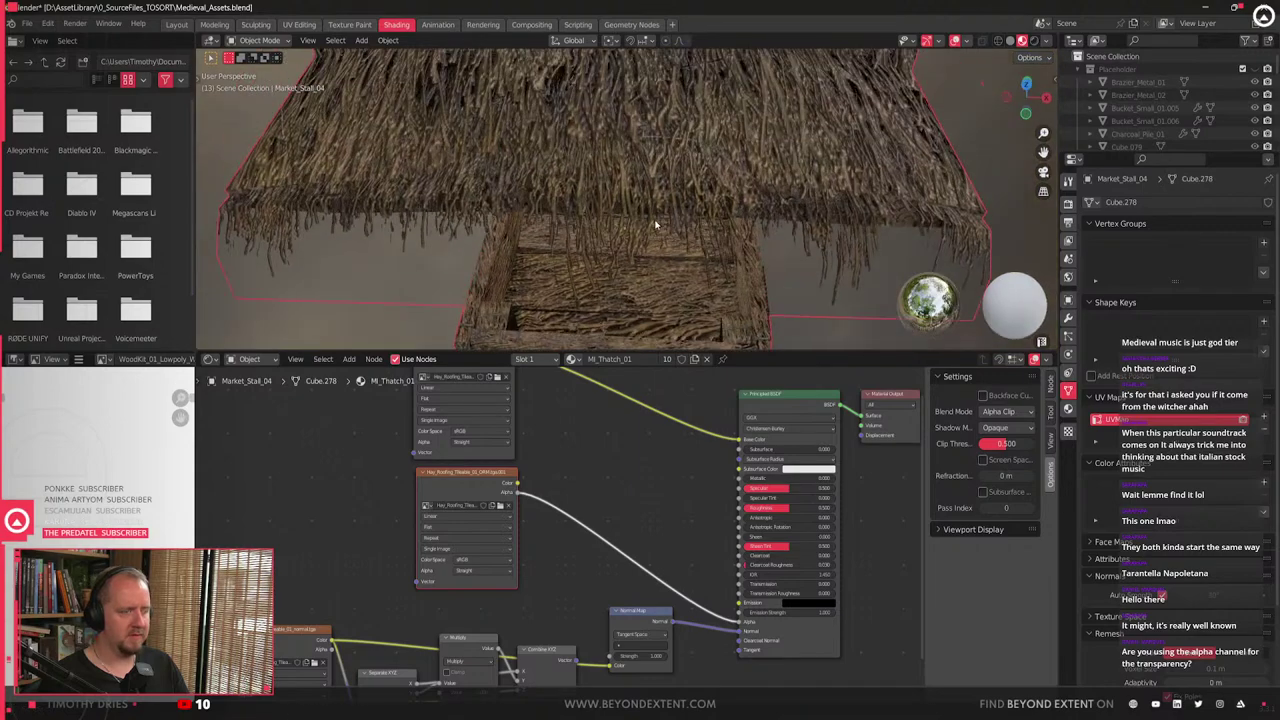
{"action": "middle_click_drag", "start_coordinate": [628, 254], "coordinate": [625, 260]}
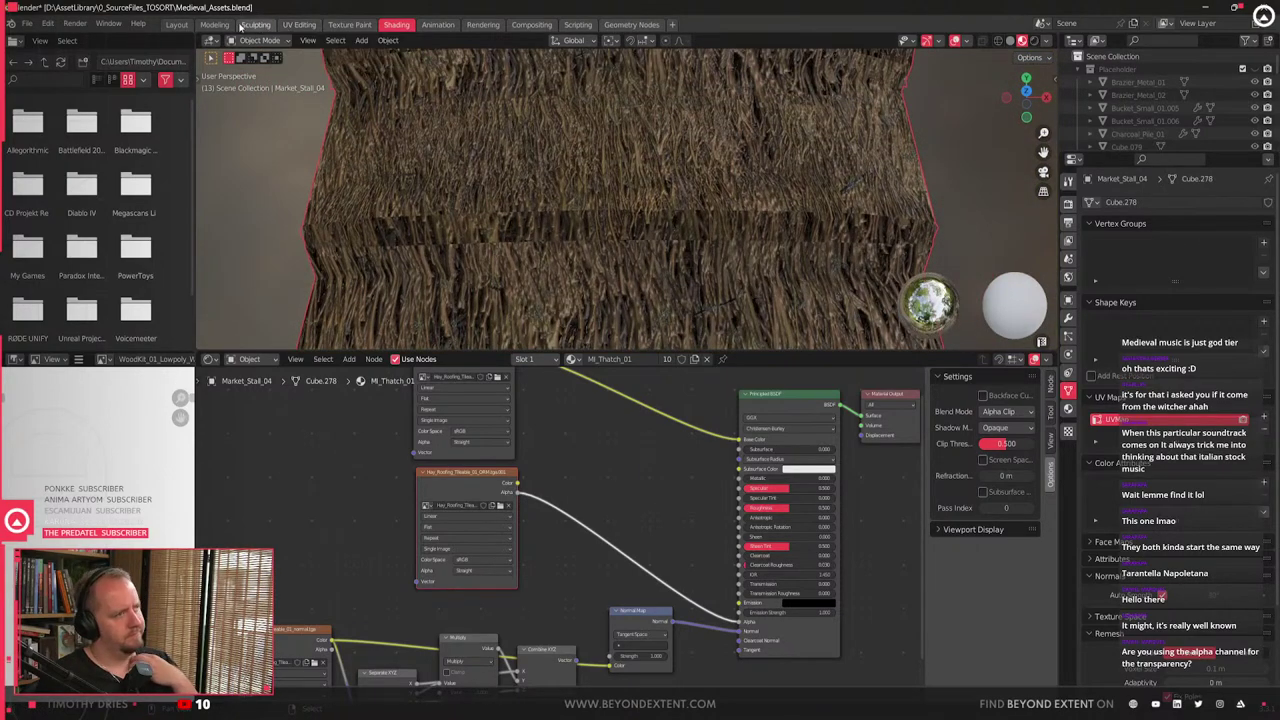
- Return to the Modeling workspace and inspect the materials on the stall's roof, tray, posts and braces from several angles
{"action": "left_click", "coordinate": [214, 24]}
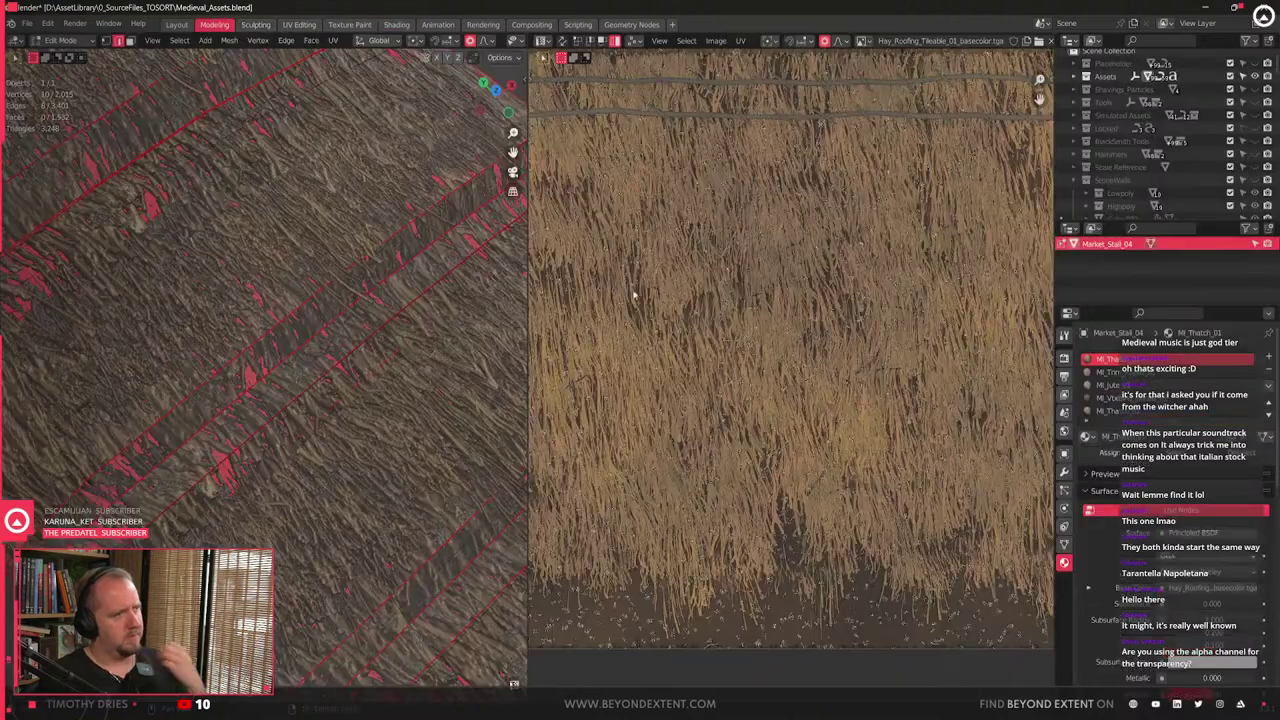
{"action": "scroll", "coordinate": [378, 318], "scroll_direction": "down", "scroll_amount": 8}
{"action": "key", "text": "Tab"}
{"action": "middle_click_drag", "start_coordinate": [378, 318], "coordinate": [277, 394]}
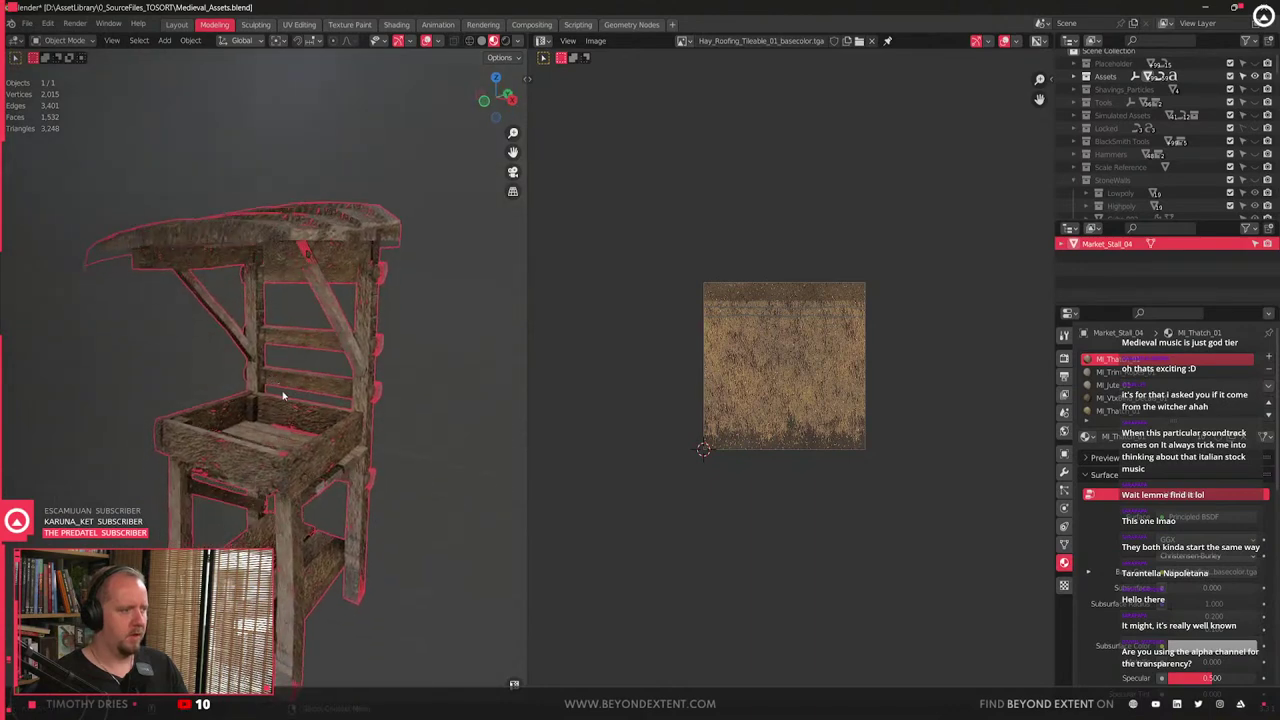
{"action": "scroll", "coordinate": [282, 396], "scroll_direction": "up", "scroll_amount": 4}
{"action": "scroll", "coordinate": [282, 396], "scroll_direction": "down", "scroll_amount": 5}
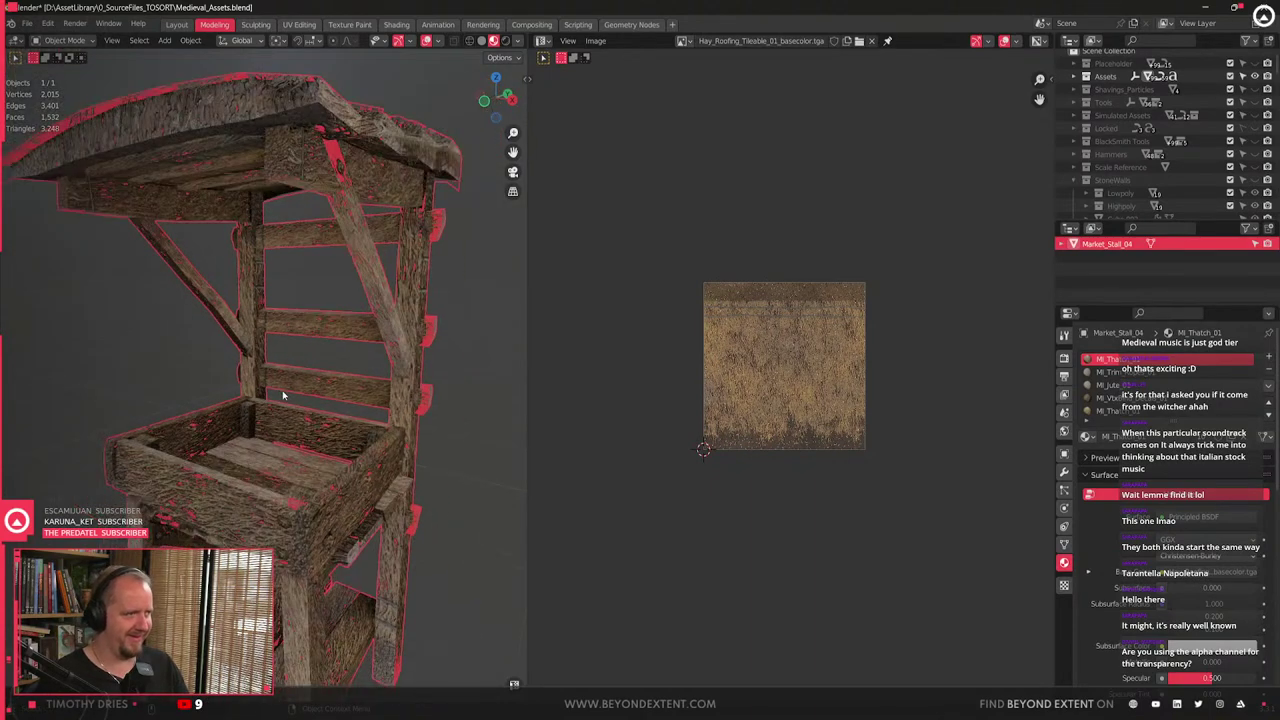
{"action": "middle_click_drag", "start_coordinate": [282, 396], "coordinate": [337, 257]}
{"action": "scroll", "coordinate": [292, 300], "scroll_direction": "up", "scroll_amount": 2}
{"action": "middle_click_drag", "start_coordinate": [292, 300], "coordinate": [271, 431]}
{"action": "scroll", "coordinate": [278, 460], "scroll_direction": "up", "scroll_amount": 3}
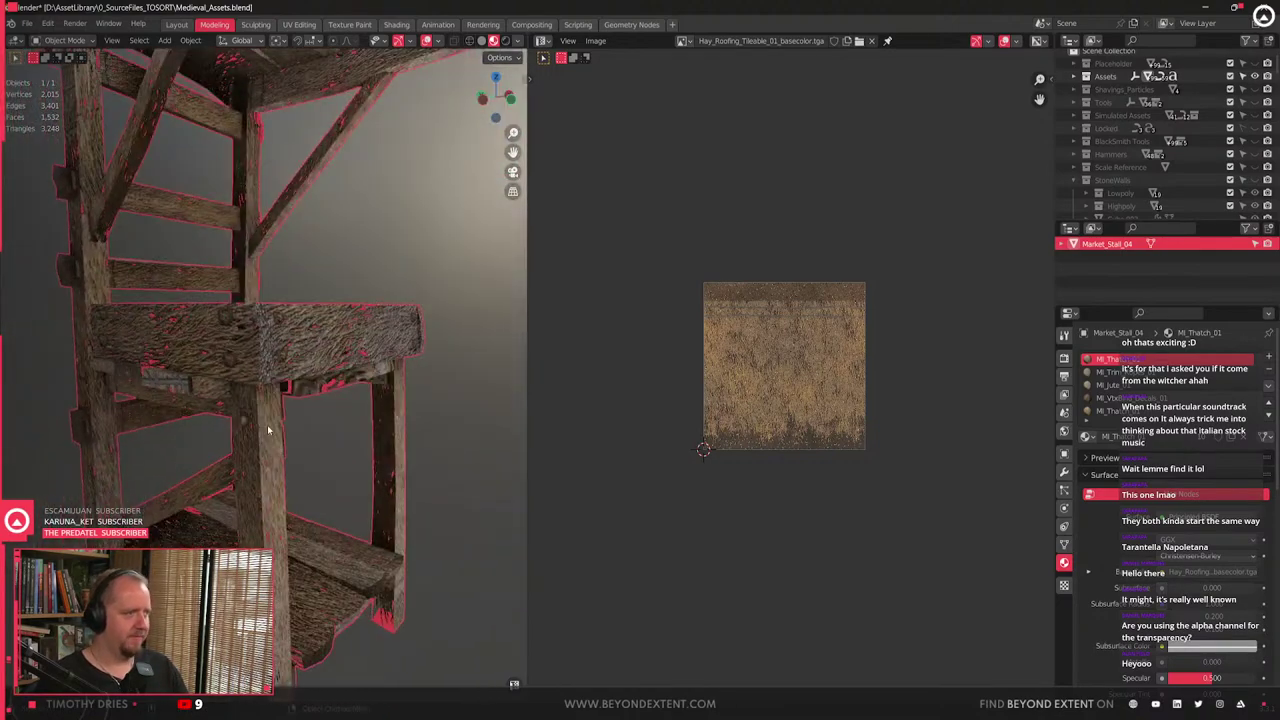
{"action": "scroll", "coordinate": [257, 400], "scroll_direction": "up", "scroll_amount": 3}
{"action": "middle_click_drag", "start_coordinate": [243, 366], "coordinate": [108, 393]}
{"action": "scroll", "coordinate": [268, 430], "scroll_direction": "down", "scroll_amount": 4}
- Enter Edit Mode on the stall and replace the fifth material slot's thatch material with MI_VtxBind_Worn_Var01
{"action": "key", "text": "Tab"}
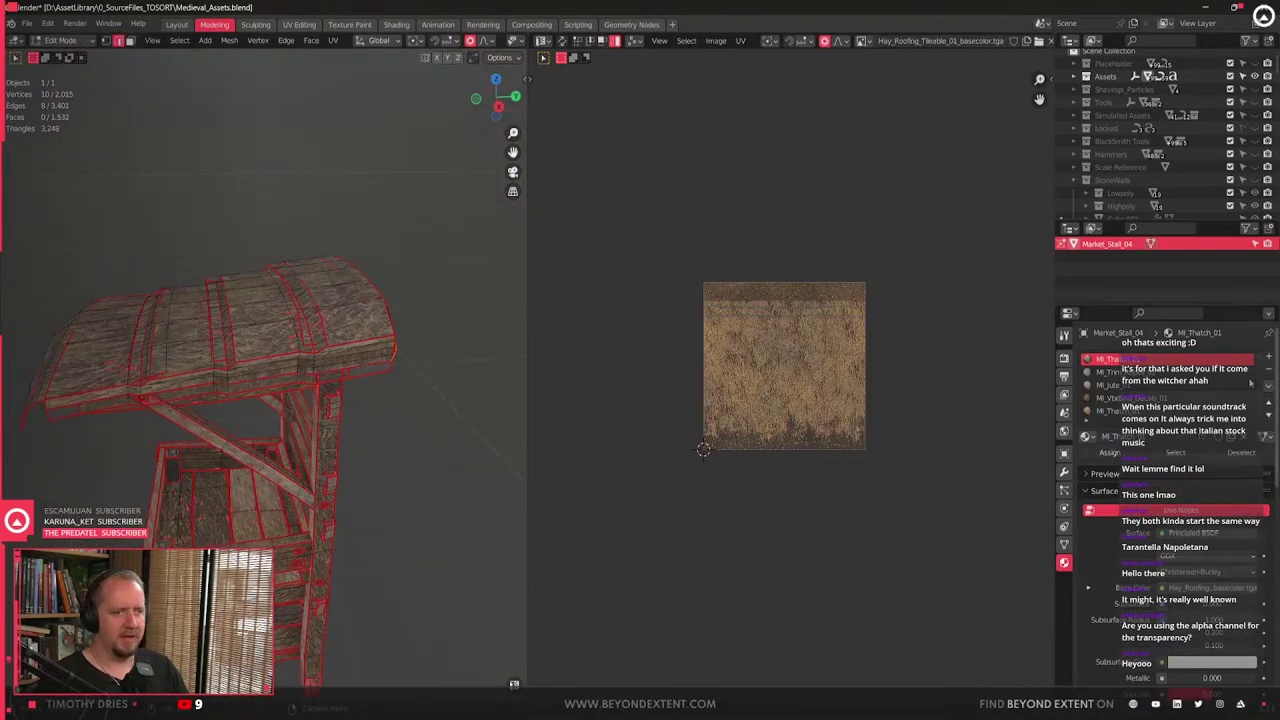
{"action": "left_click", "coordinate": [1182, 375]}
{"action": "left_click", "coordinate": [1174, 387]}
{"action": "scroll", "coordinate": [1173, 390], "scroll_direction": "down", "scroll_amount": 5}
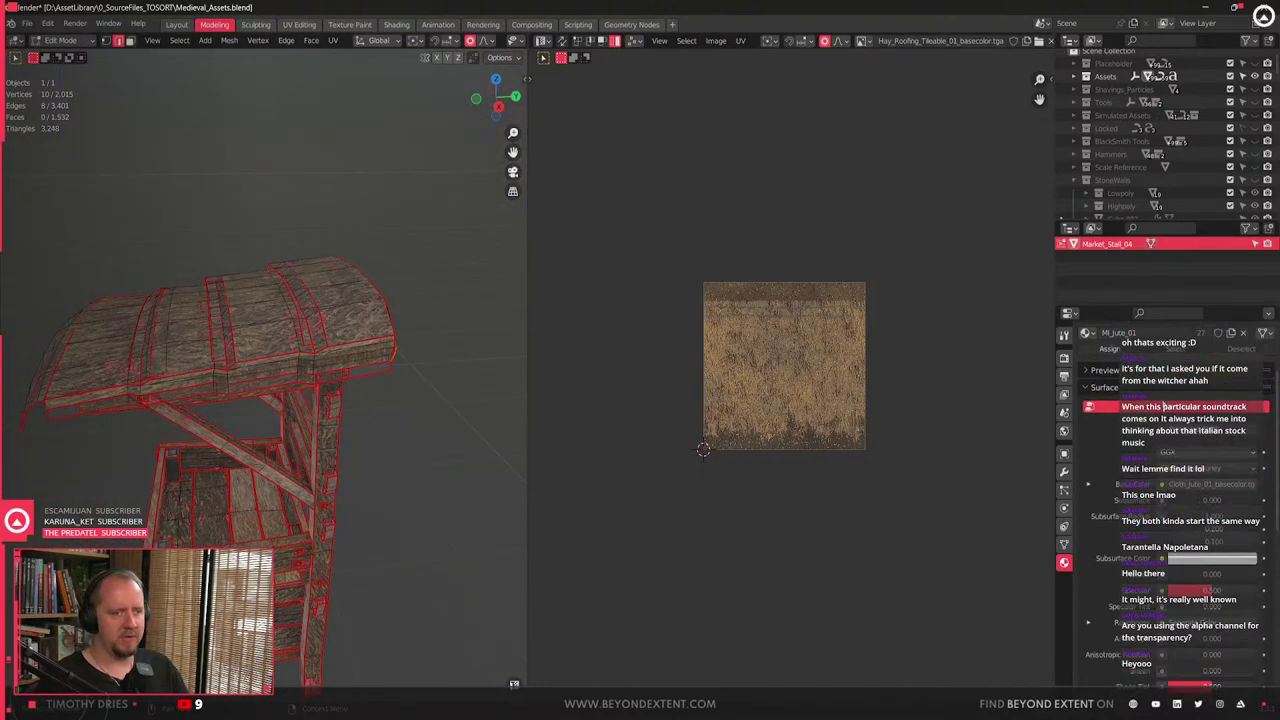
{"action": "scroll", "coordinate": [1160, 405], "scroll_direction": "up", "scroll_amount": 5}
{"action": "left_click", "coordinate": [1119, 412]}
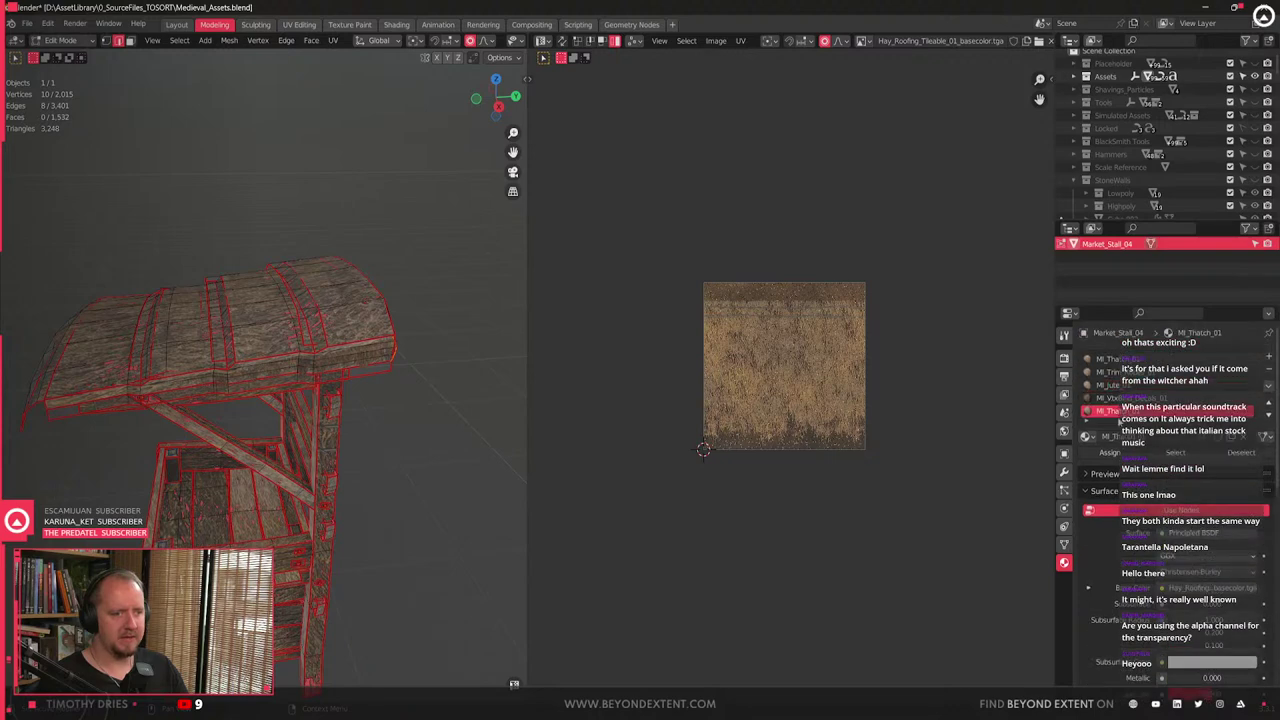
{"action": "left_click", "coordinate": [1086, 437]}
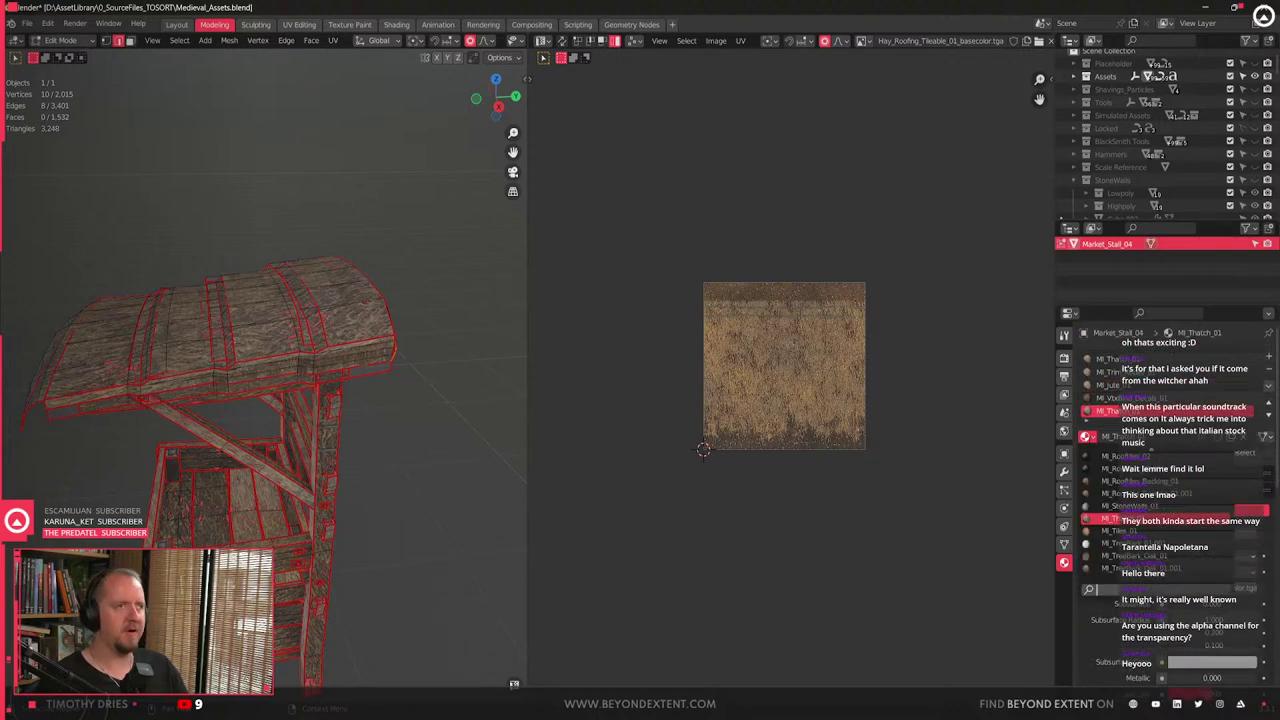
{"action": "type", "text": "wood"}
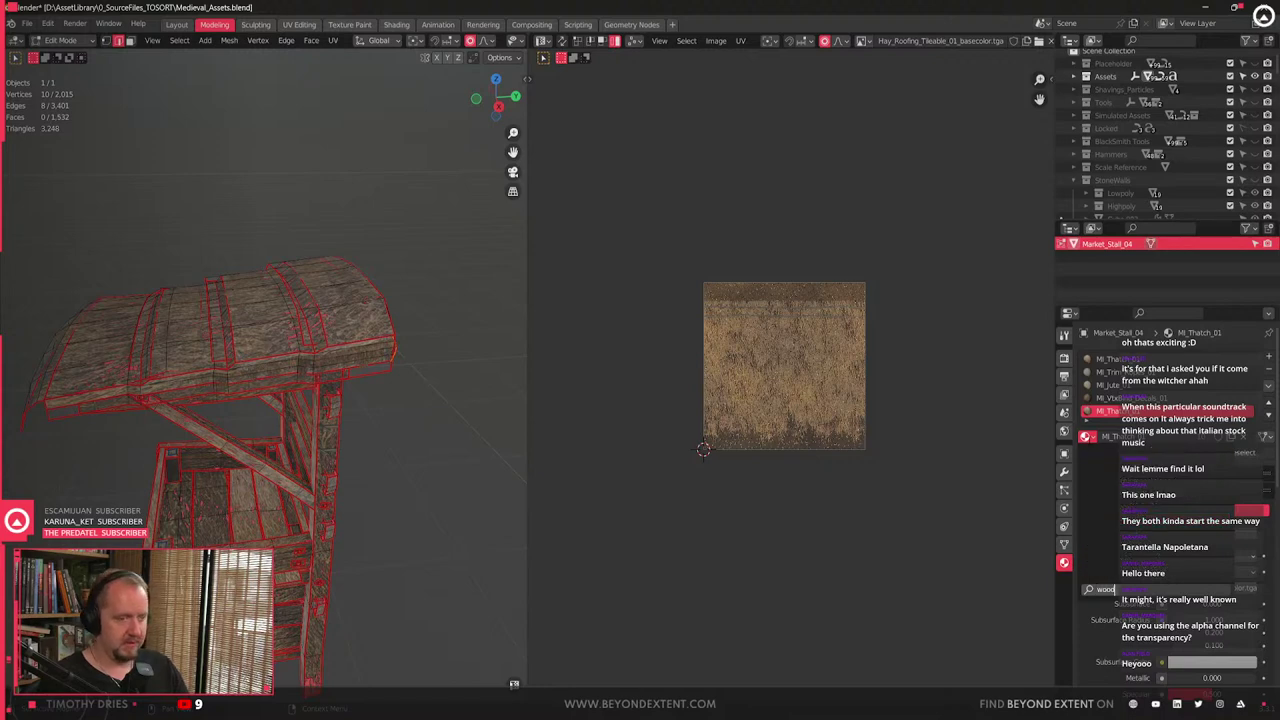
{"action": "key", "text": "BackSpace"}
{"action": "key", "text": "BackSpace"}
{"action": "key", "text": "BackSpace"}
{"action": "key", "text": "BackSpace"}
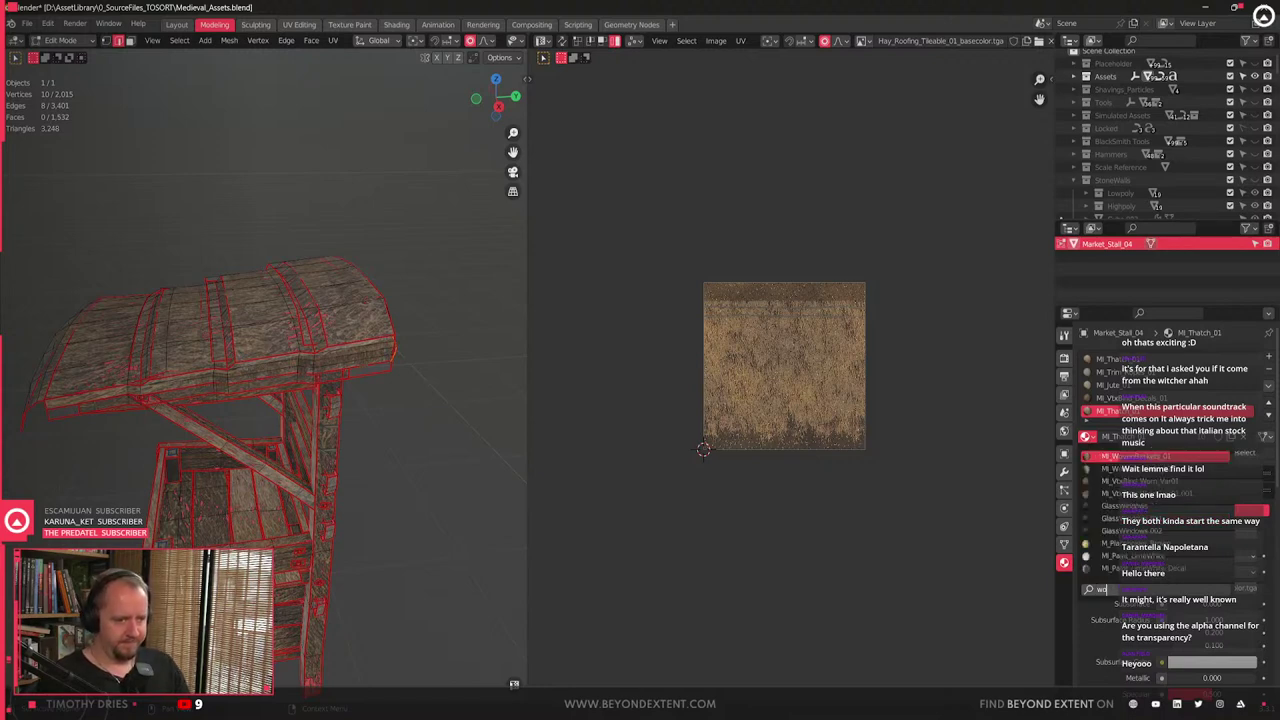
{"action": "type", "text": "vtx"}
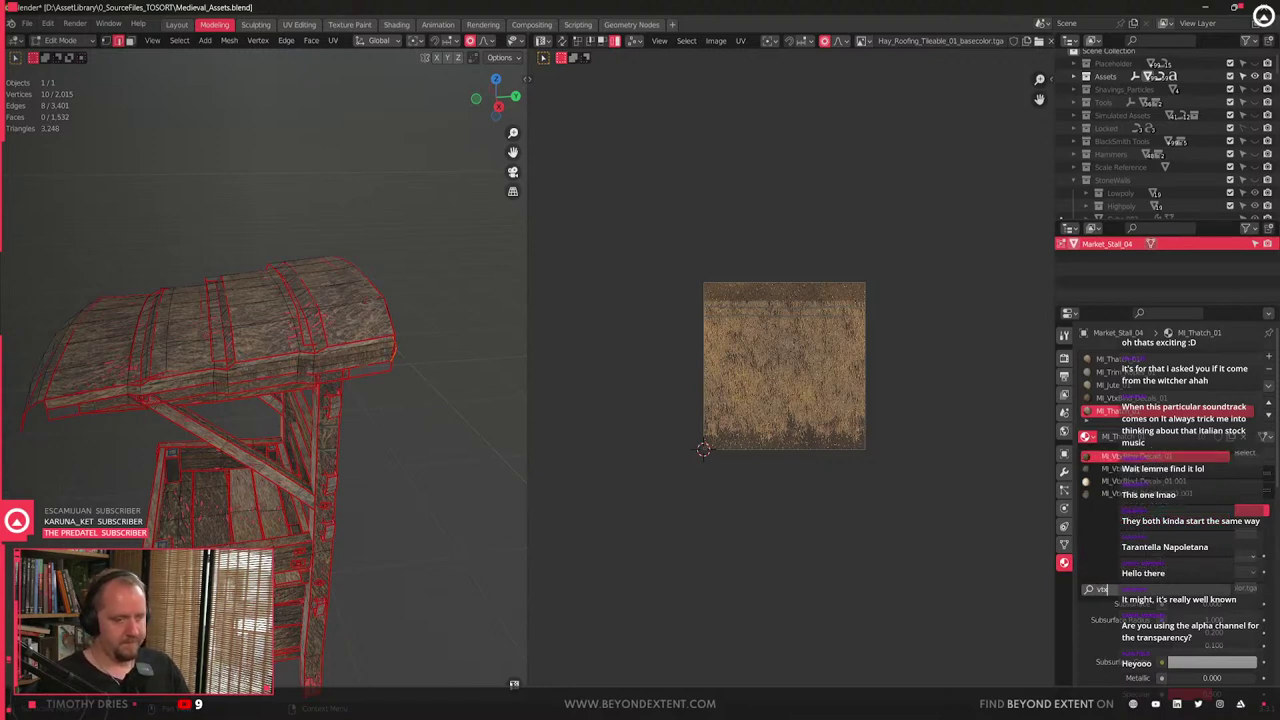
{"action": "left_click", "coordinate": [1160, 470]}
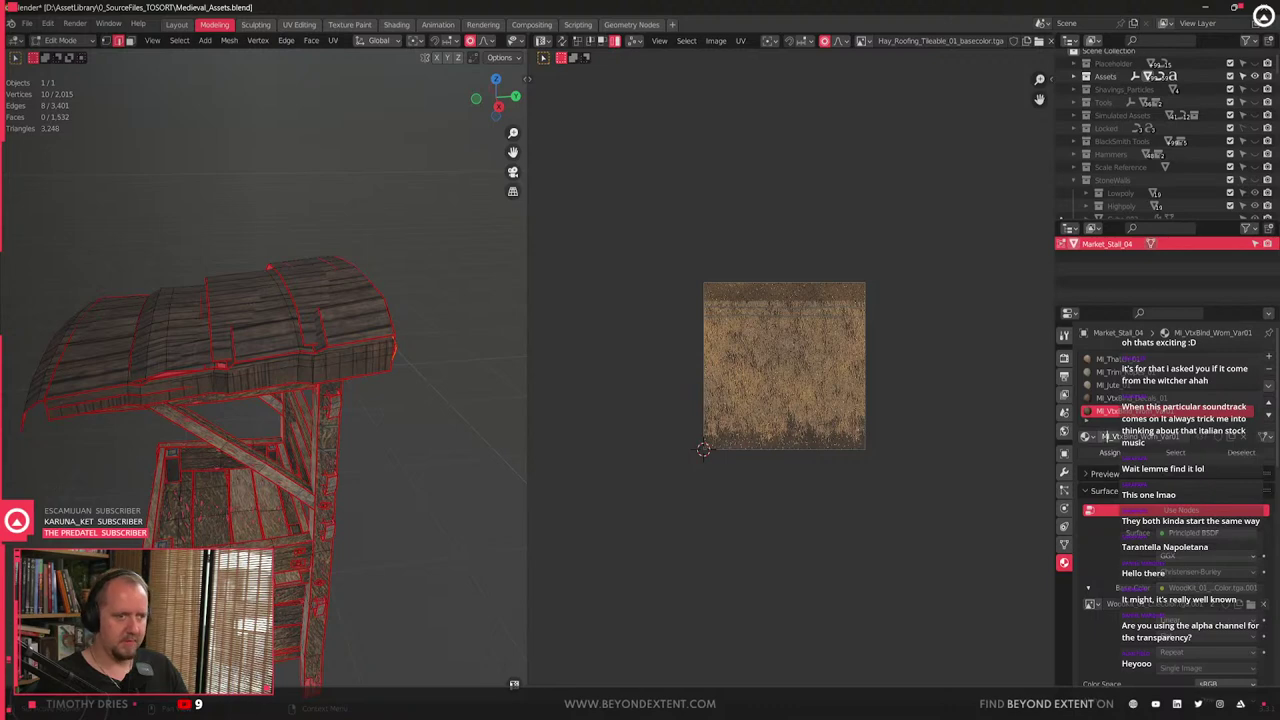
- Set the stall's fifth material slot to MI_Thatch_01 and its first slot to MI_VtxBind_Worn_Var01
{"action": "left_click", "coordinate": [1089, 437]}
{"action": "type", "text": "that"}
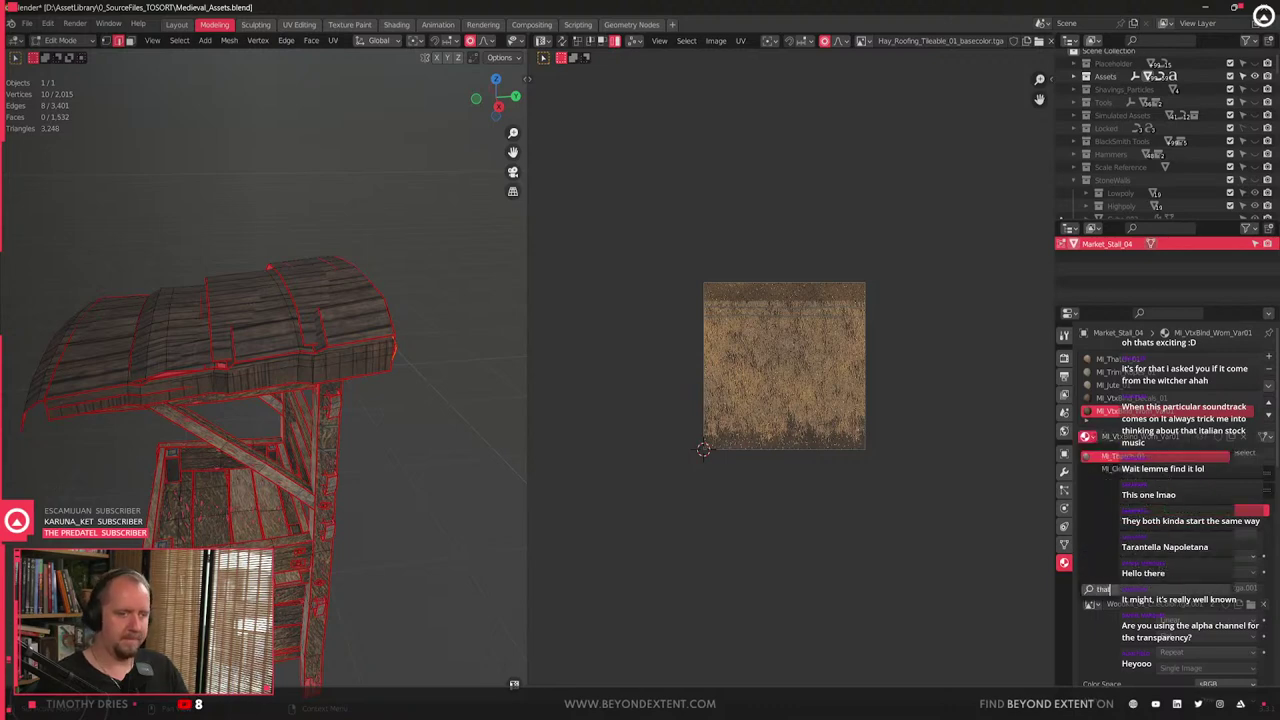
{"action": "left_click", "coordinate": [1110, 456]}
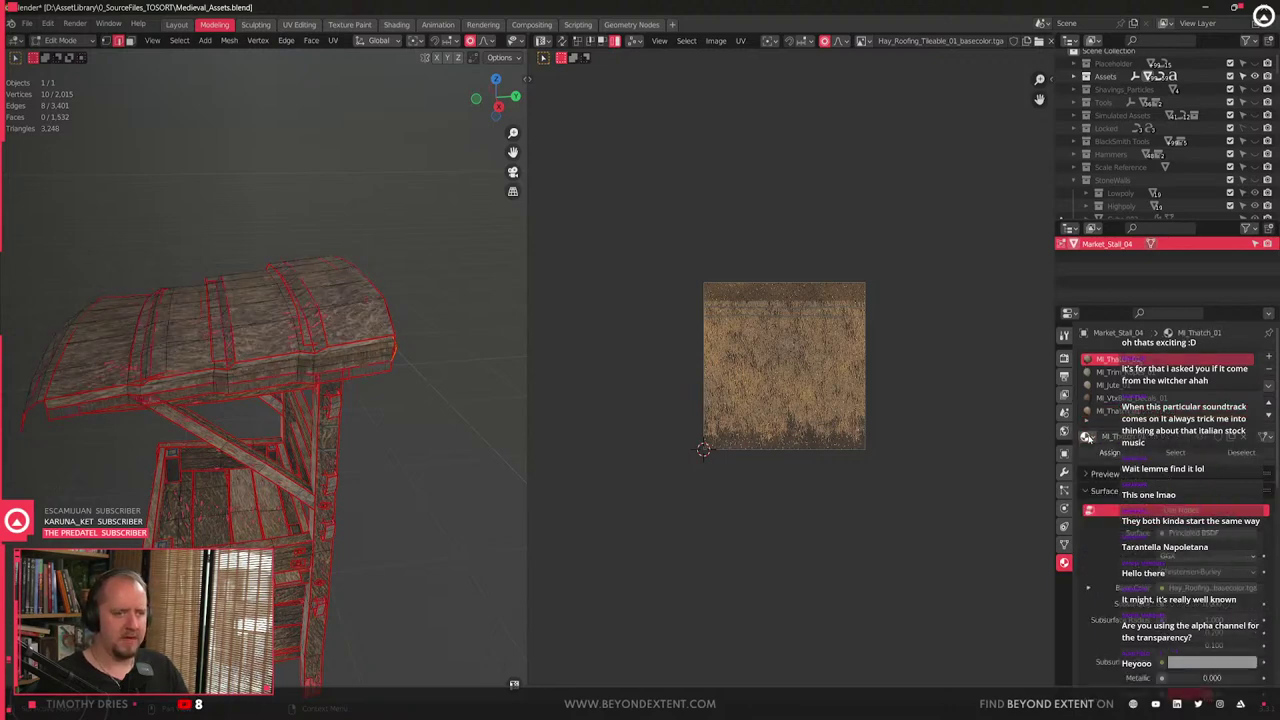
{"action": "left_click", "coordinate": [1087, 437]}
{"action": "type", "text": "vtx"}
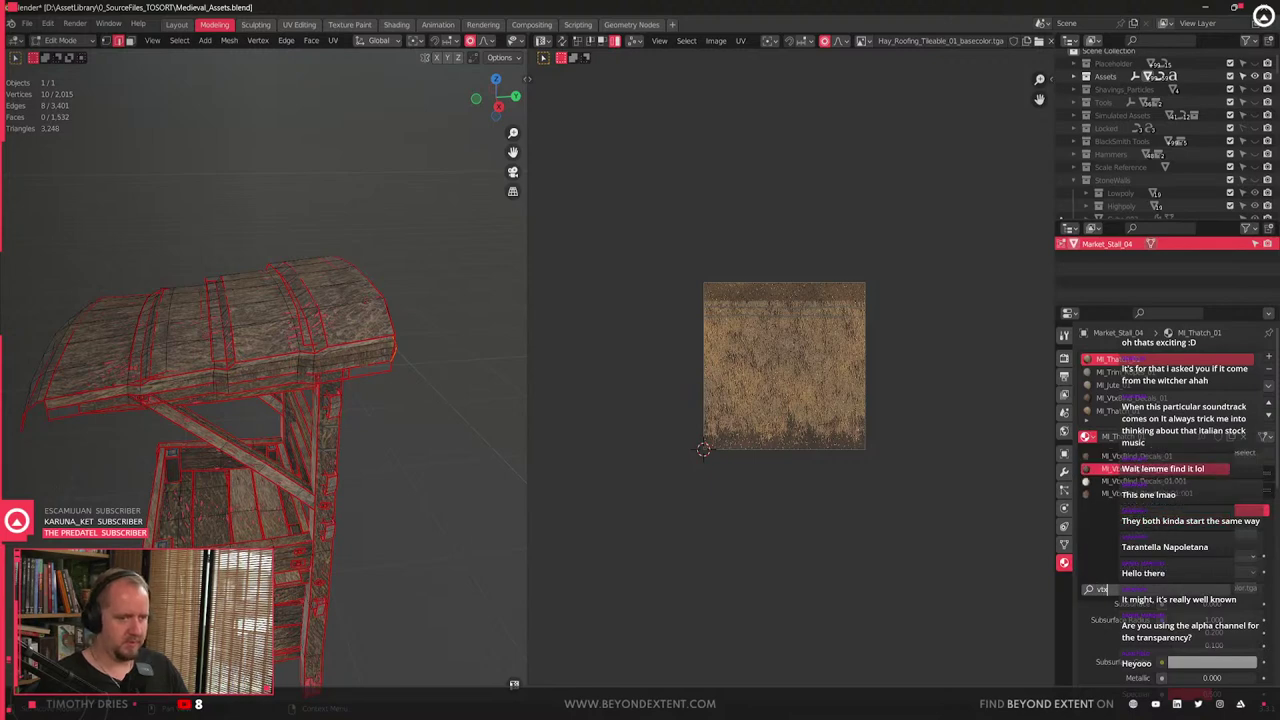
{"action": "left_click", "coordinate": [1110, 469]}
{"action": "middle_click_drag", "start_coordinate": [280, 496], "coordinate": [333, 490]}
{"action": "left_click", "coordinate": [443, 543]}
{"action": "middle_click_drag", "start_coordinate": [280, 630], "coordinate": [278, 508], "text": "shift"}
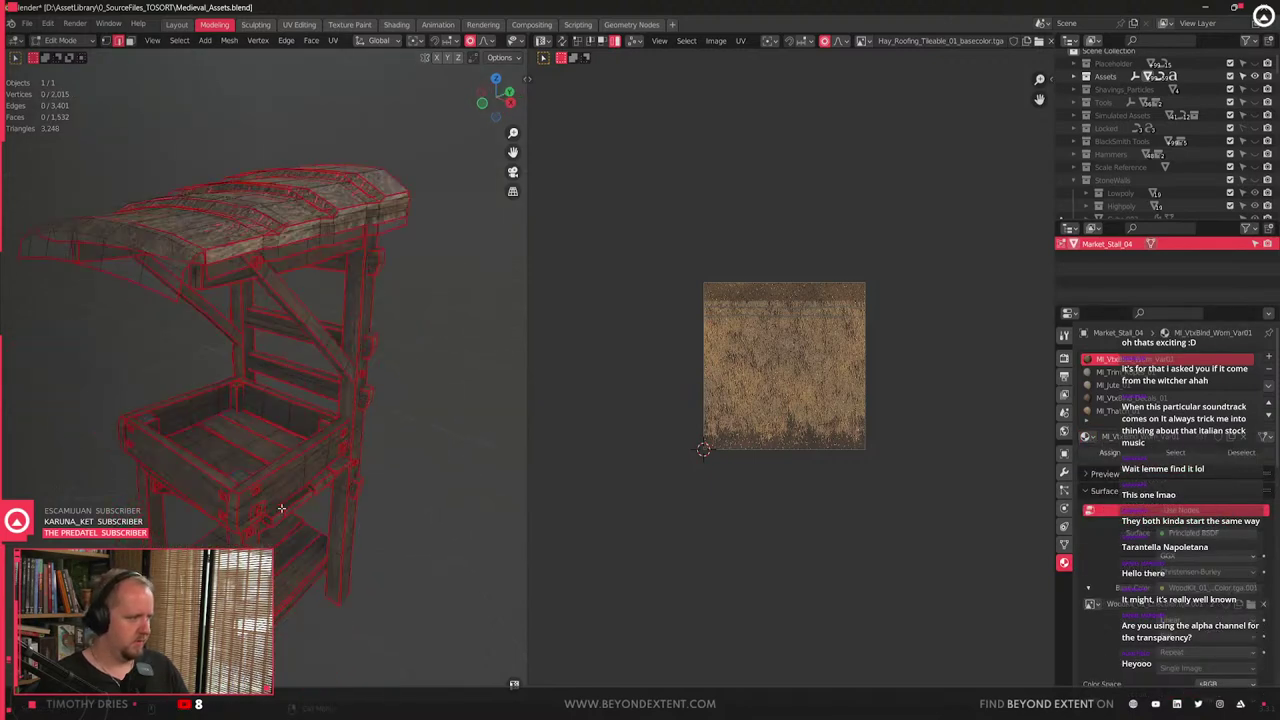
- Inspect the thatched roof in both modes and check how a linked roof panel's UVs lie on the hay texture
{"action": "scroll", "coordinate": [281, 508], "scroll_direction": "up", "scroll_amount": 2}
{"action": "key", "text": "Tab"}
{"action": "scroll", "coordinate": [300, 470], "scroll_direction": "down", "scroll_amount": 3}
{"action": "middle_click_drag", "start_coordinate": [218, 415], "coordinate": [300, 530]}
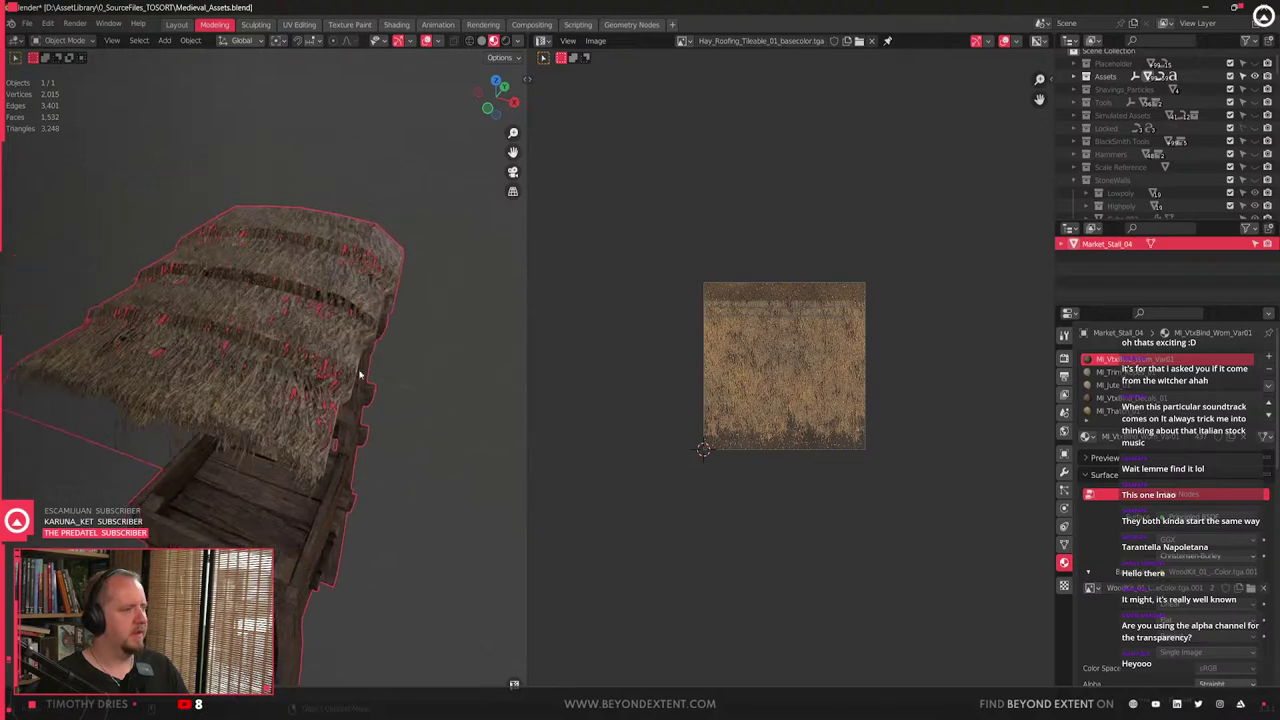
{"action": "middle_click_drag", "start_coordinate": [220, 350], "coordinate": [336, 401]}
{"action": "scroll", "coordinate": [306, 409], "scroll_direction": "up", "scroll_amount": 5}
{"action": "key", "text": "Tab"}
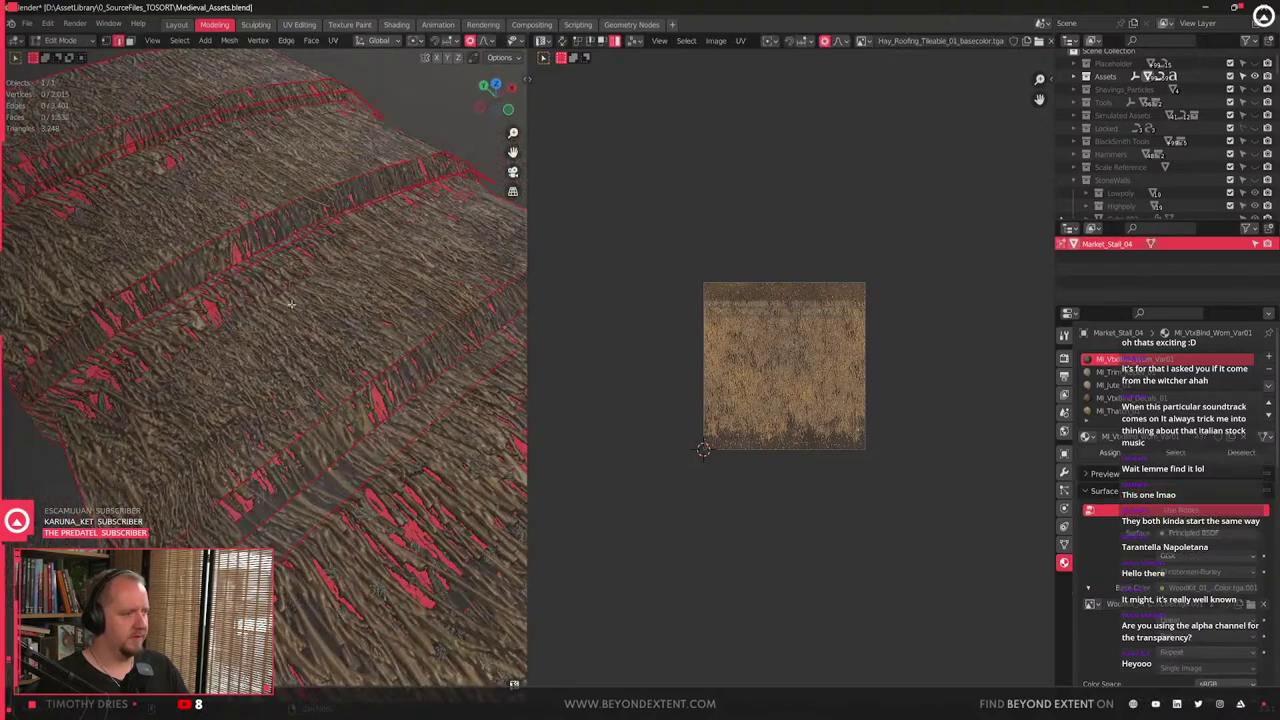
{"action": "left_click", "coordinate": [291, 310]}
{"action": "key", "text": "ctrl+l"}
{"action": "scroll", "coordinate": [777, 466], "scroll_direction": "up", "scroll_amount": 6}
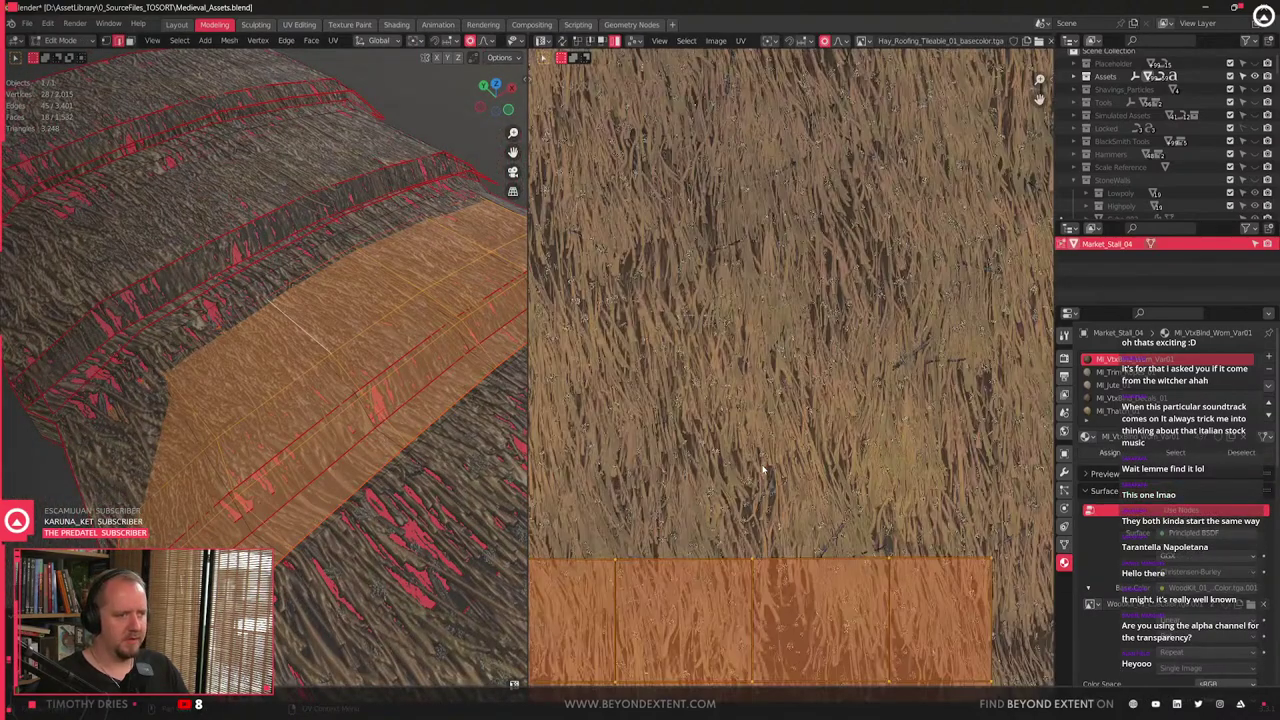
{"action": "middle_click_drag", "start_coordinate": [759, 442], "coordinate": [870, 642]}
{"action": "scroll", "coordinate": [757, 415], "scroll_direction": "down", "scroll_amount": 4}
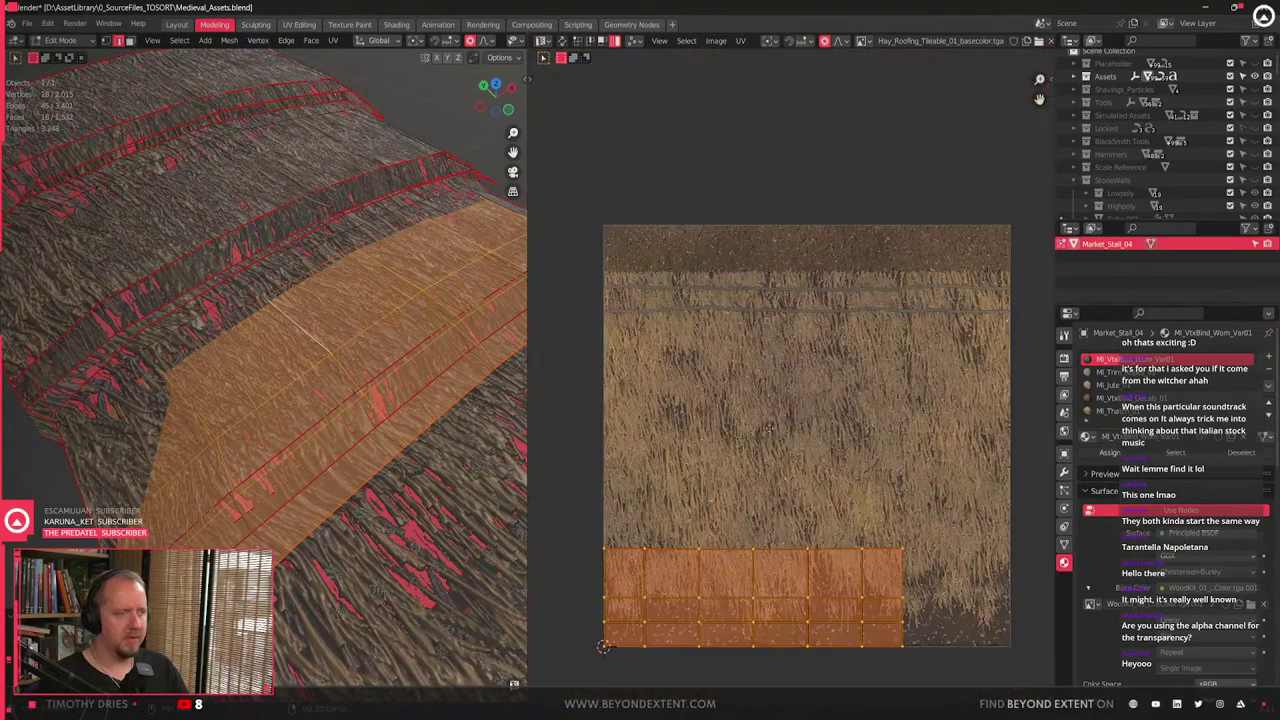
{"action": "middle_click_drag", "start_coordinate": [757, 415], "coordinate": [779, 377]}
{"action": "scroll", "coordinate": [187, 384], "scroll_direction": "down", "scroll_amount": 4}
{"action": "middle_click_drag", "start_coordinate": [186, 383], "coordinate": [237, 405]}
{"action": "scroll", "coordinate": [234, 275], "scroll_direction": "up", "scroll_amount": 8}
- Select the linked eave strip, scale its UVs down and move them to the bottom edge of the hay texture
{"action": "left_click", "coordinate": [318, 400]}
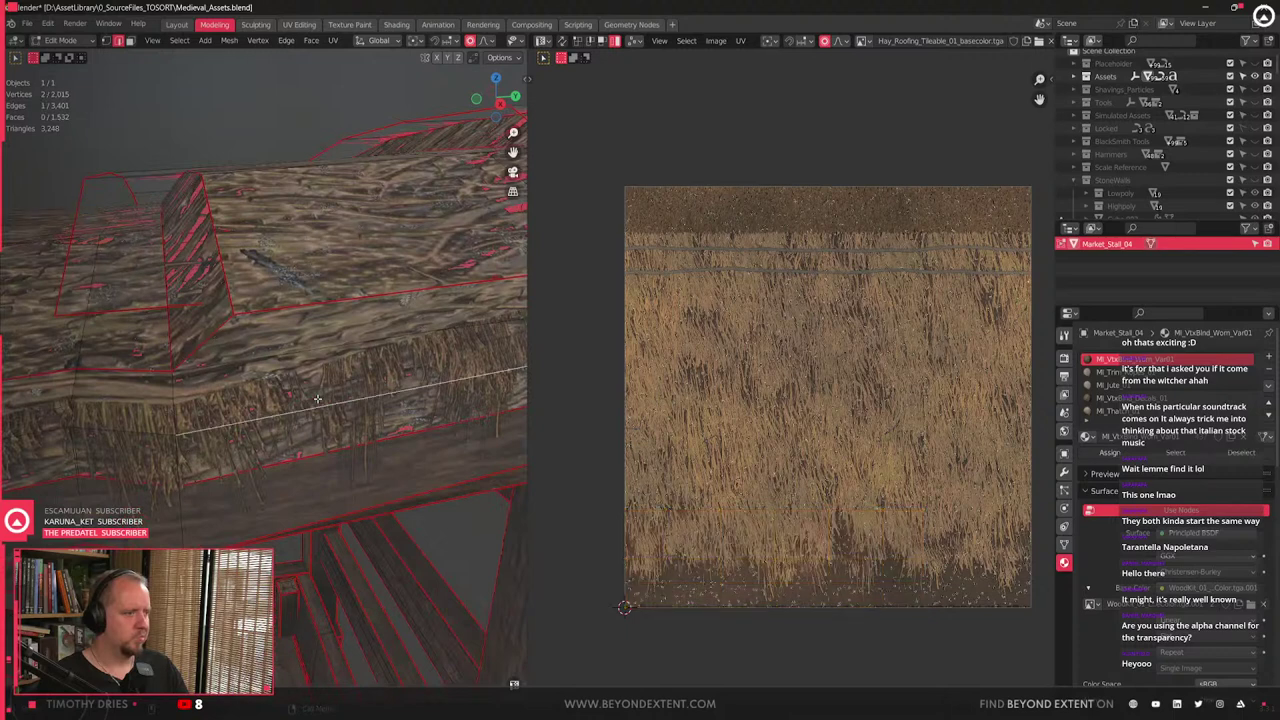
{"action": "key", "text": "l"}
{"action": "scroll", "coordinate": [318, 400], "scroll_direction": "down", "scroll_amount": 6}
{"action": "middle_click_drag", "start_coordinate": [860, 577], "coordinate": [830, 572]}
{"action": "key", "text": "s"}
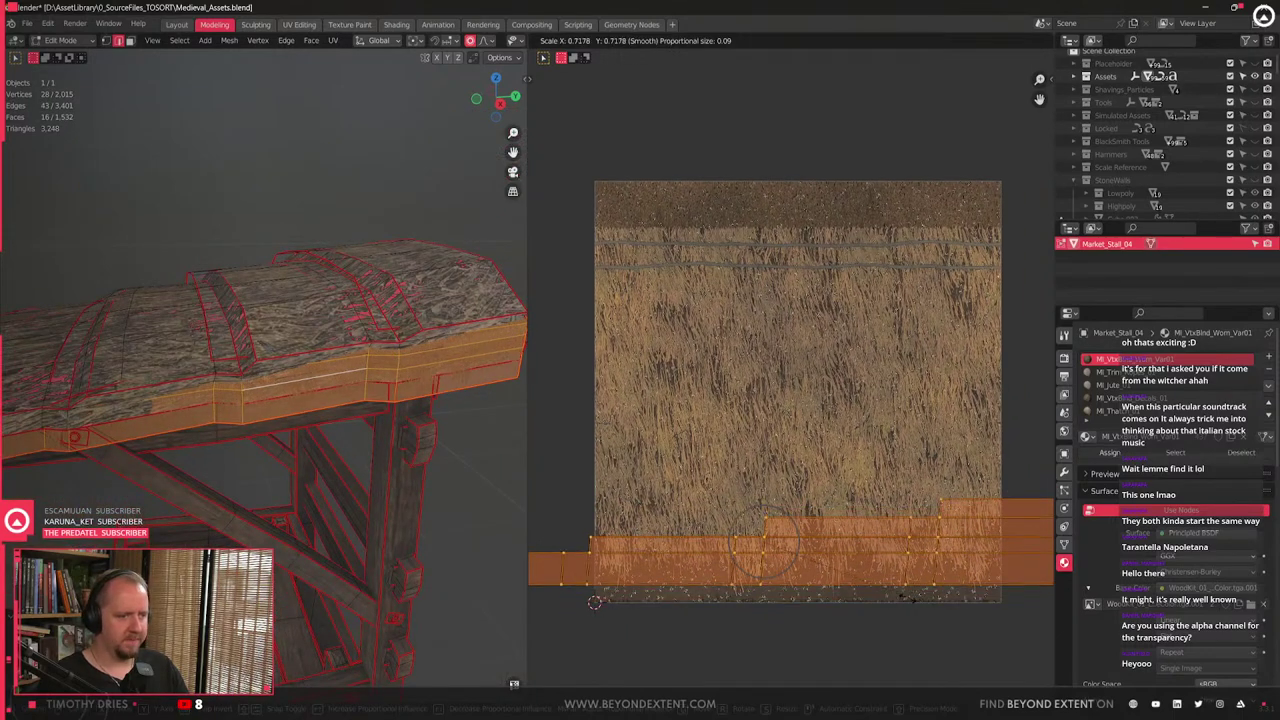
{"action": "left_click", "coordinate": [868, 605]}
{"action": "key", "text": "g"}
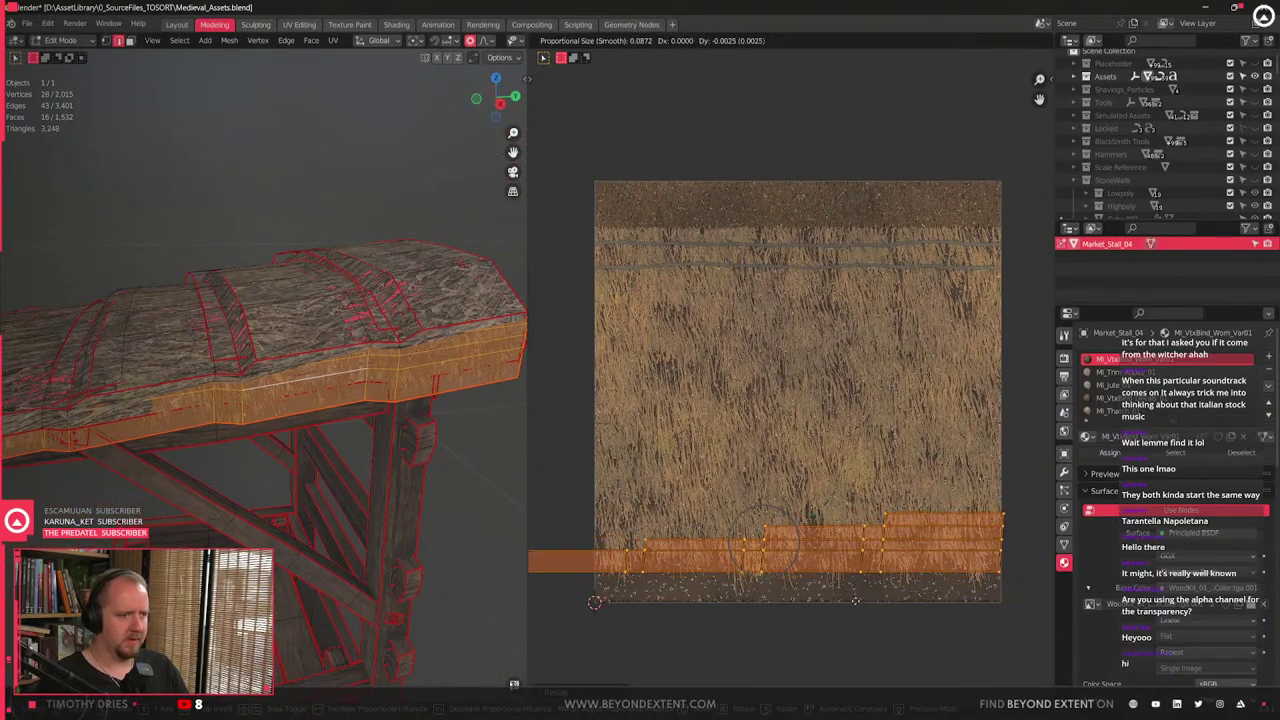
{"action": "left_click", "coordinate": [859, 630]}
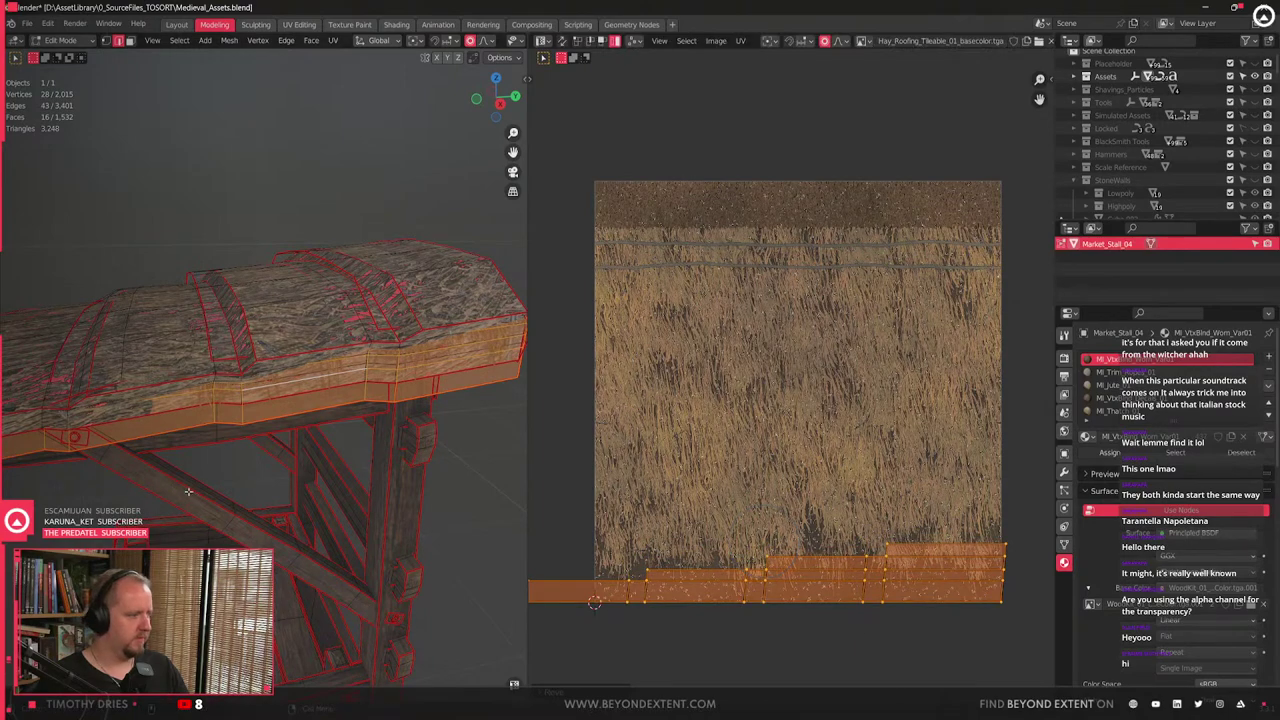
- Delete the thatch eave strip's linked faces except for the single face at the roof's end
{"action": "middle_click_drag", "start_coordinate": [188, 491], "coordinate": [211, 461]}
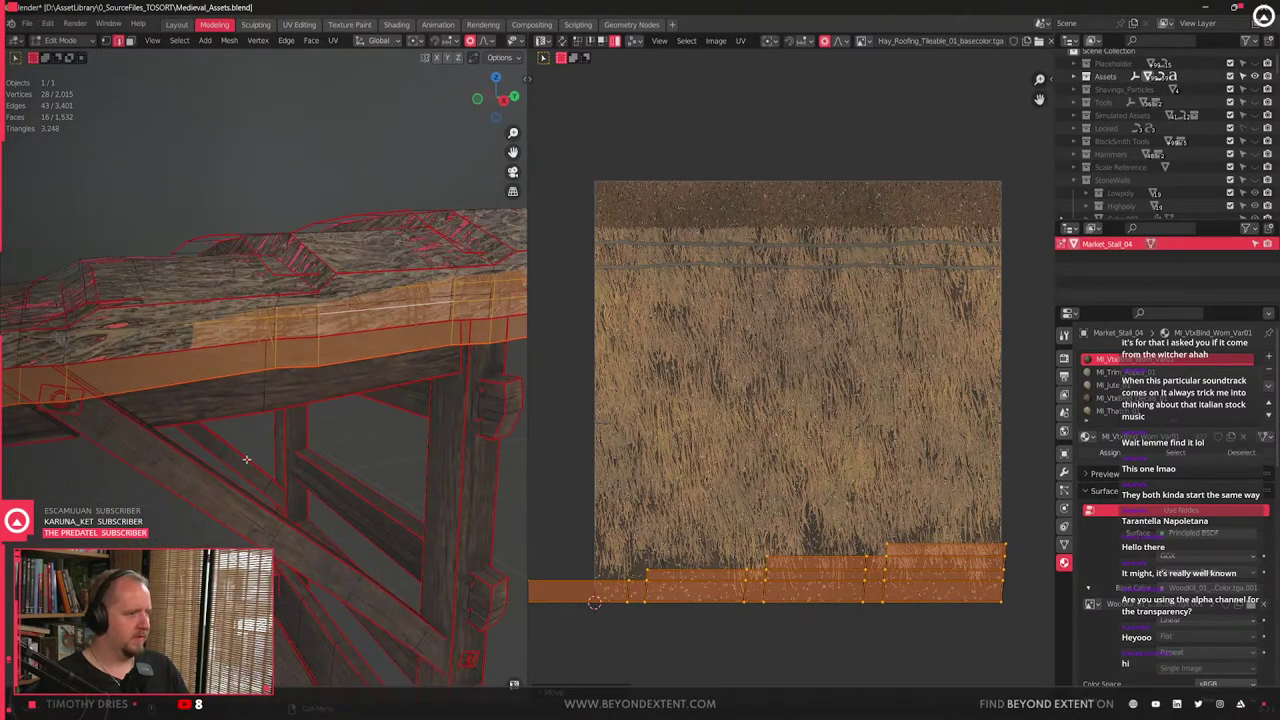
{"action": "scroll", "coordinate": [914, 586], "scroll_direction": "down", "scroll_amount": 1}
{"action": "scroll", "coordinate": [875, 586], "scroll_direction": "up", "scroll_amount": 2}
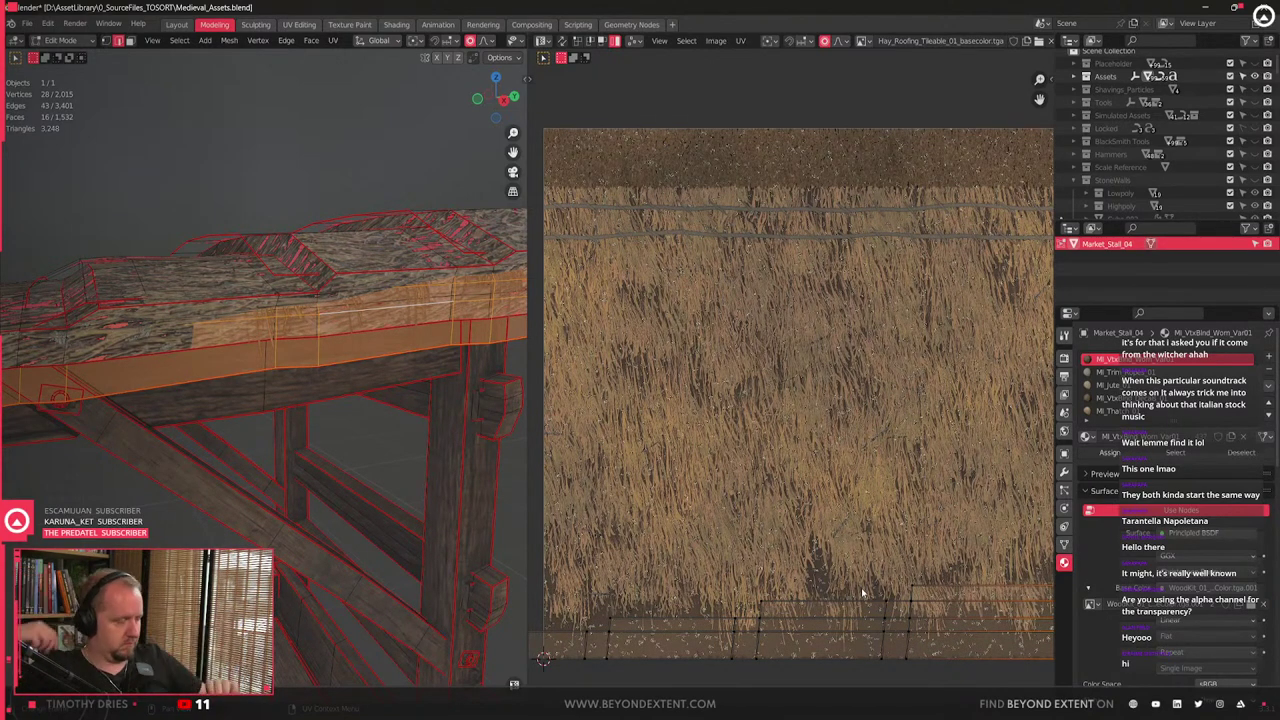
{"action": "scroll", "coordinate": [730, 550], "scroll_direction": "down", "scroll_amount": 2}
{"action": "middle_click_drag", "start_coordinate": [330, 390], "coordinate": [200, 420]}
{"action": "left_click", "coordinate": [195, 425]}
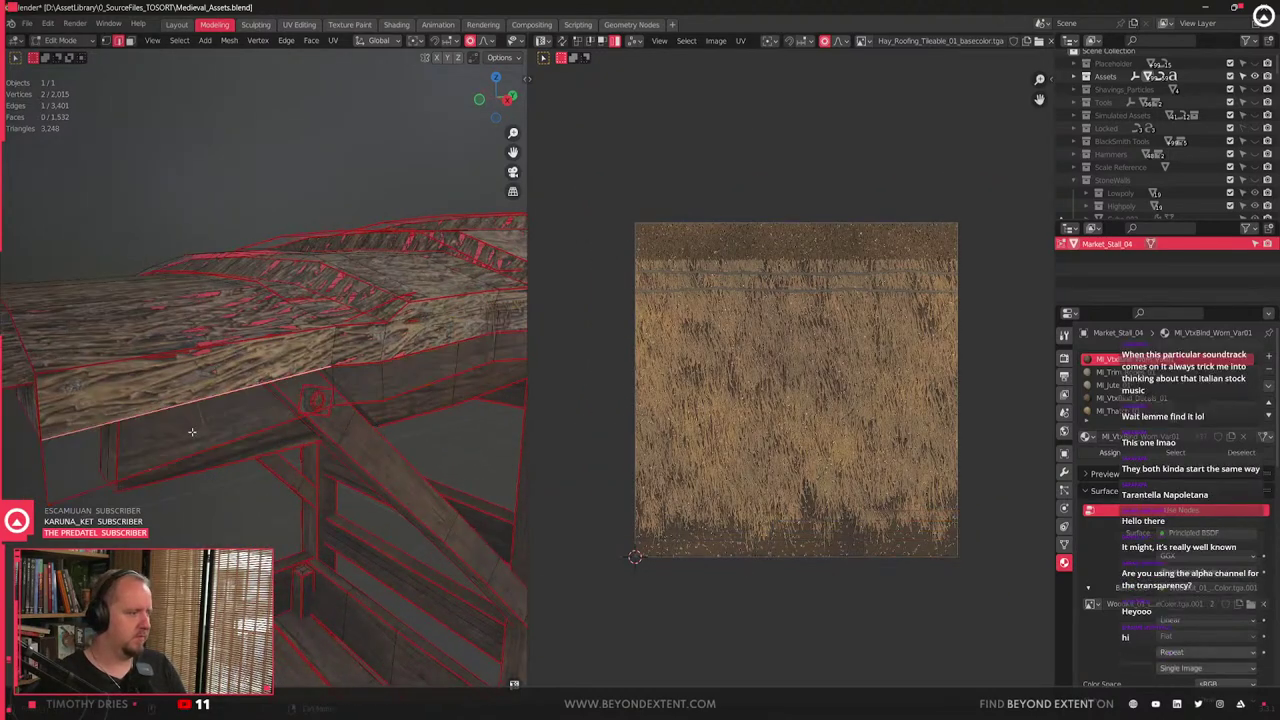
{"action": "left_click", "coordinate": [196, 425], "text": "alt"}
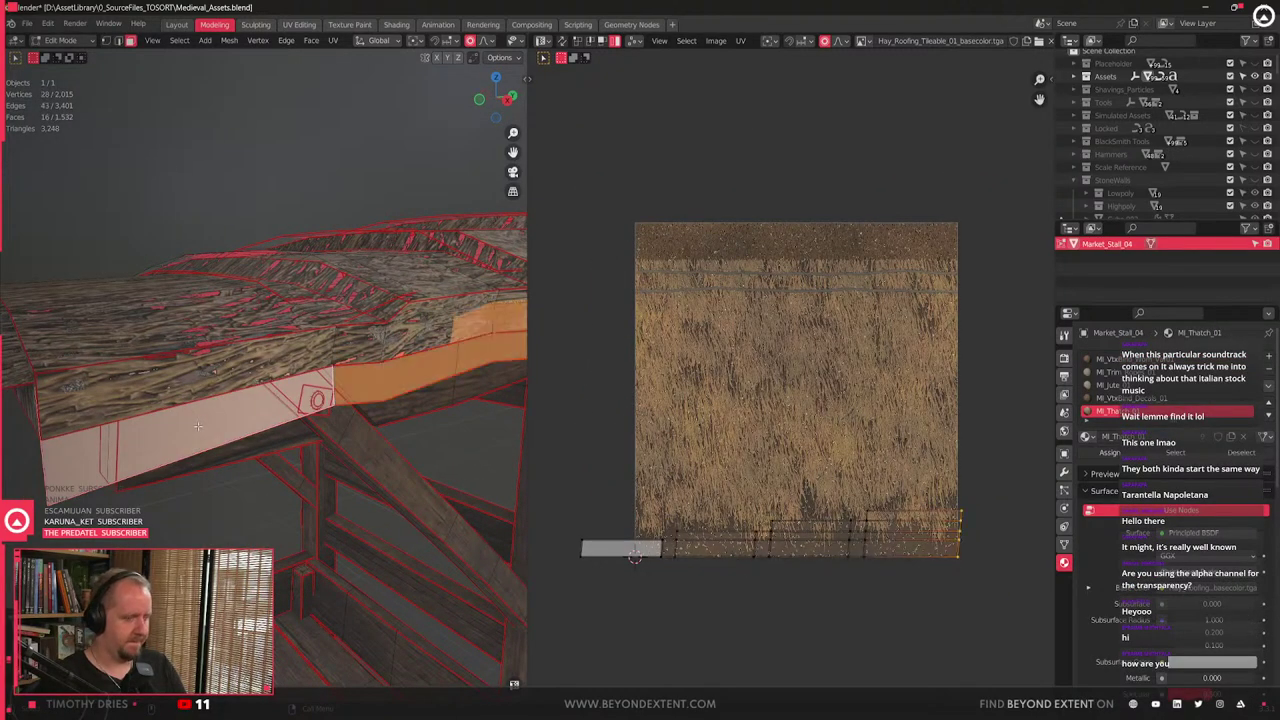
{"action": "left_click", "coordinate": [198, 427], "text": "shift"}
{"action": "key", "text": "x"}
{"action": "left_click", "coordinate": [199, 429]}
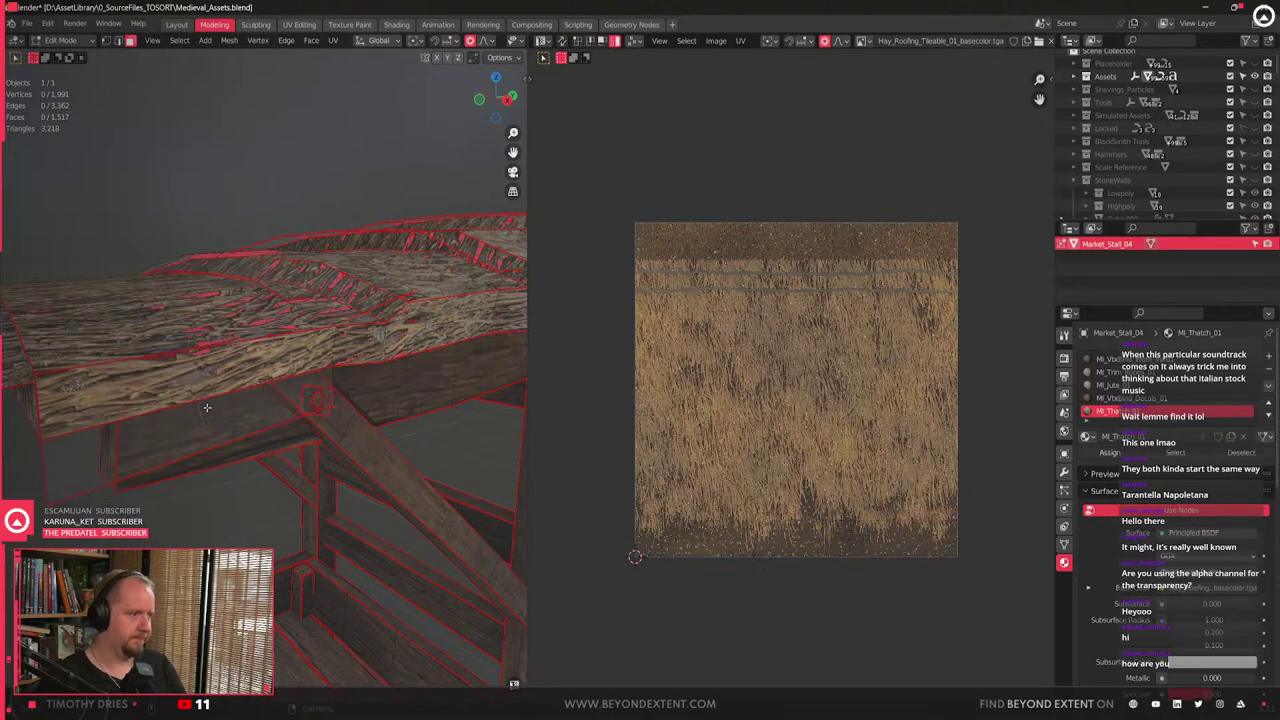
- Move the remaining eave face outward along the global X axis by about 0.012 m
{"action": "left_click", "coordinate": [207, 412]}
{"action": "middle_click_drag", "start_coordinate": [208, 413], "coordinate": [255, 426]}
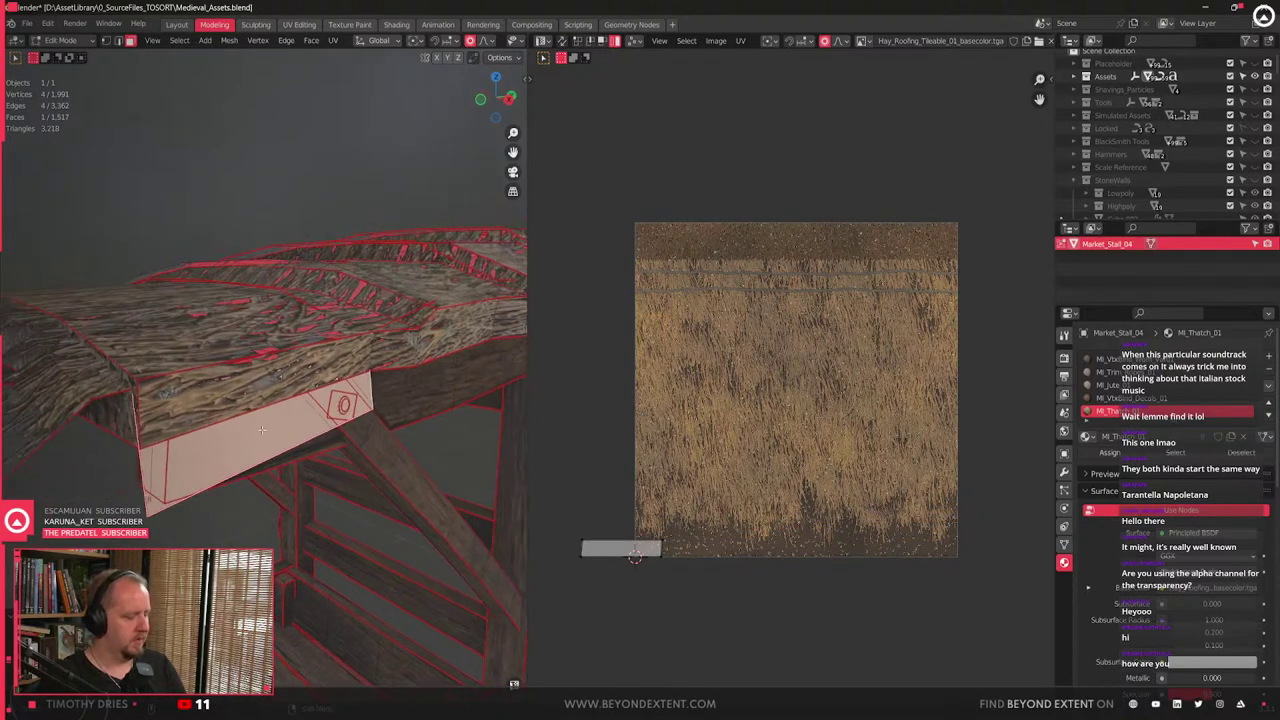
{"action": "key", "text": "g"}
{"action": "key", "text": "x"}
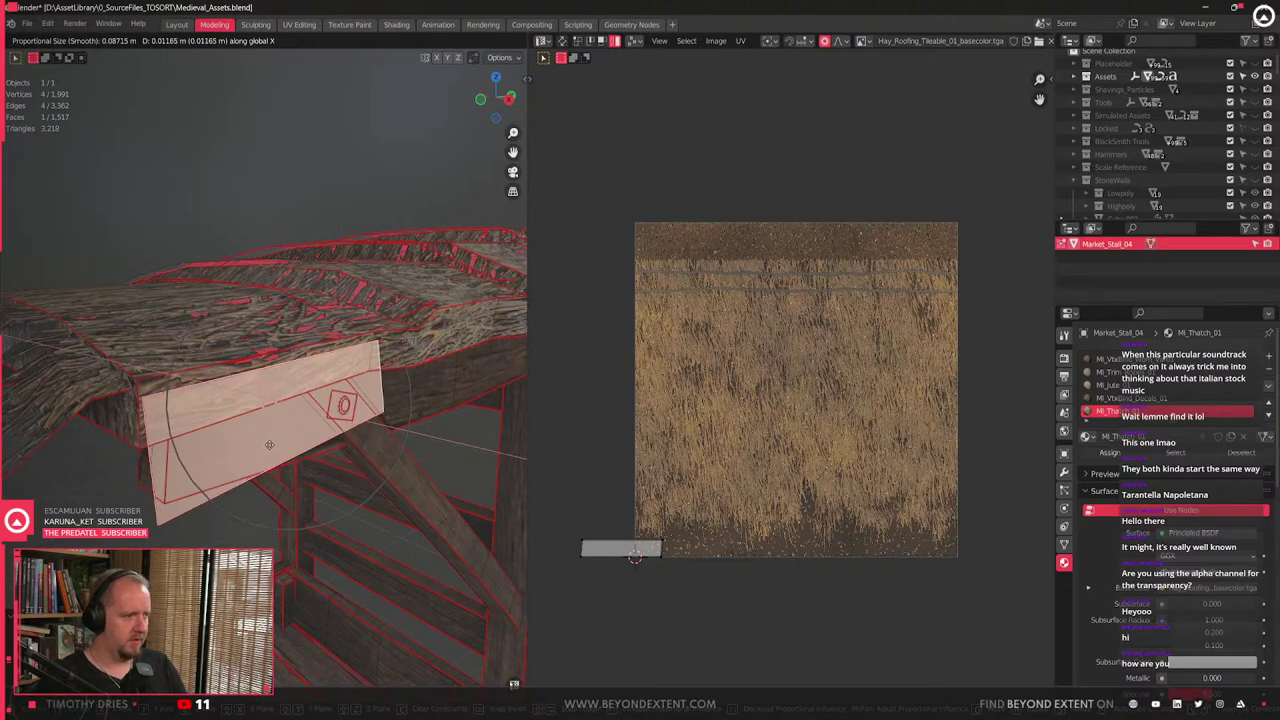
{"action": "left_click", "coordinate": [266, 444]}
{"action": "scroll", "coordinate": [387, 429], "scroll_direction": "up", "scroll_amount": 3}
- Add a lengthwise edge loop across the eave face and move it about 0.007 m with the global Y axis locked
{"action": "key", "text": "2"}
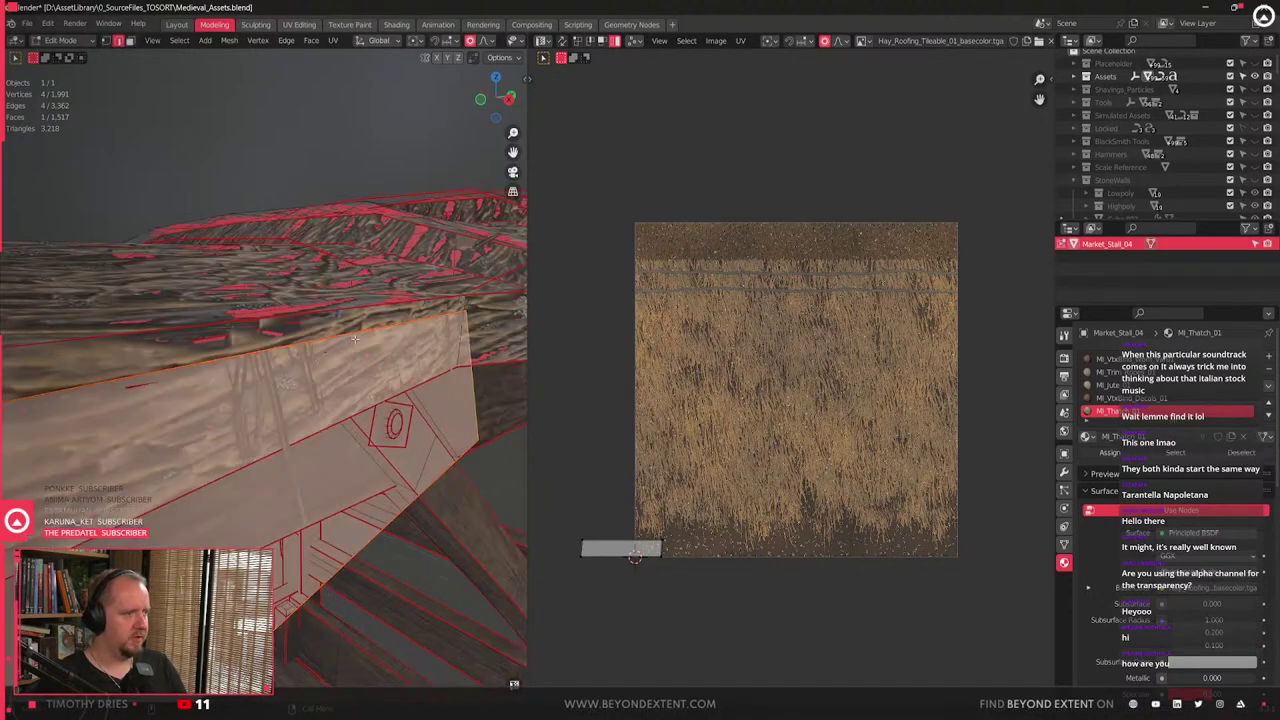
{"action": "left_click", "coordinate": [355, 339]}
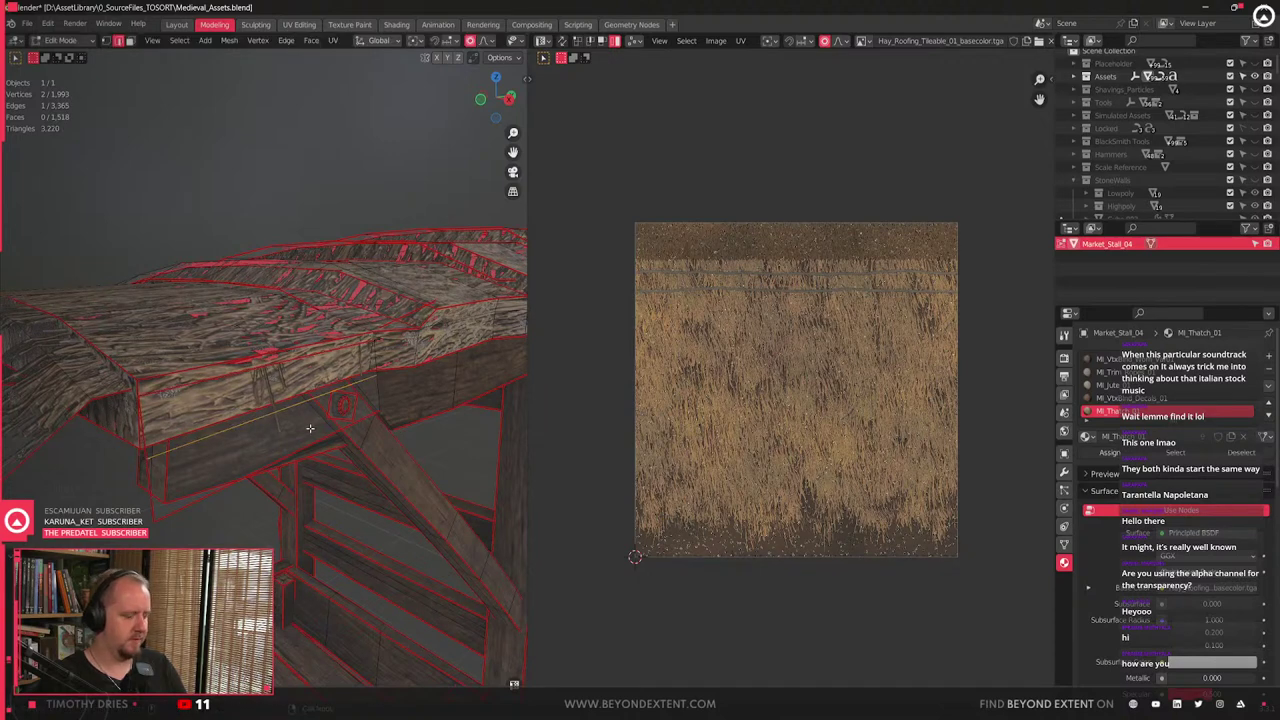
{"action": "key", "text": "g"}
{"action": "key", "text": "shift+y"}
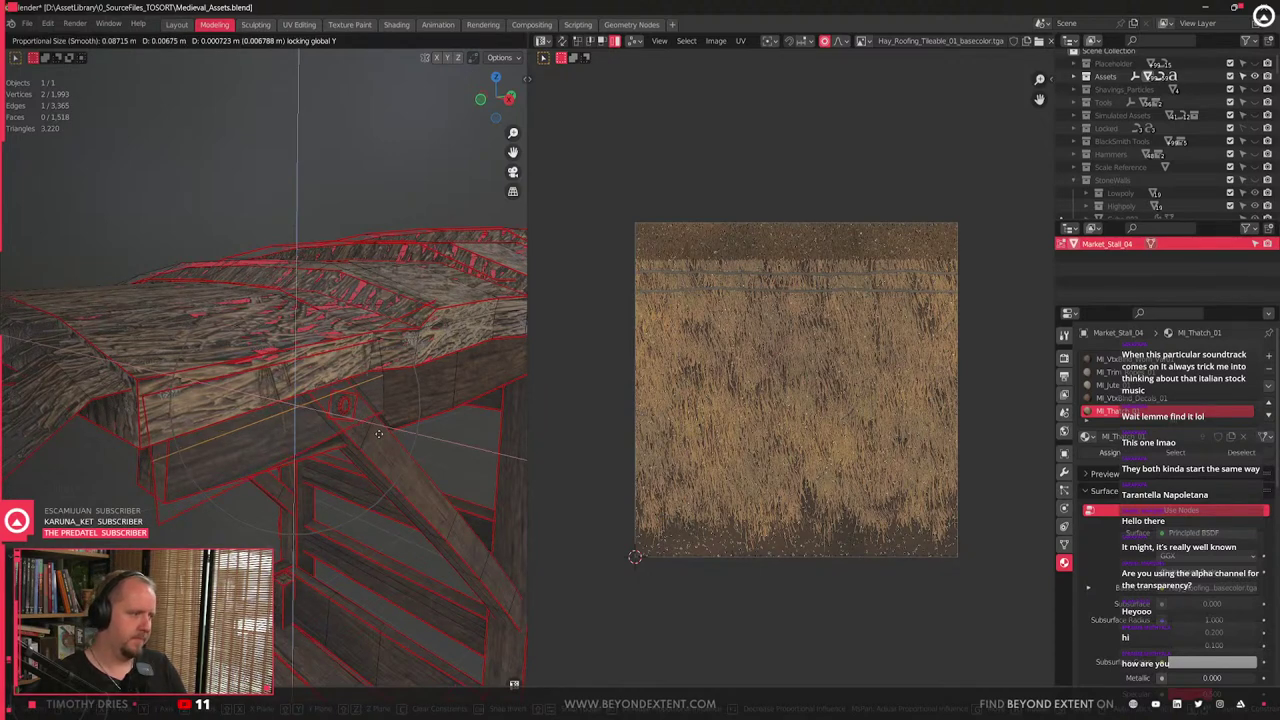
{"action": "left_click", "coordinate": [372, 435]}
- Select the linked eave strip, enlarge its UVs and move them to the hay texture's lower-left corner
{"action": "key", "text": "l"}
{"action": "key", "text": "a"}
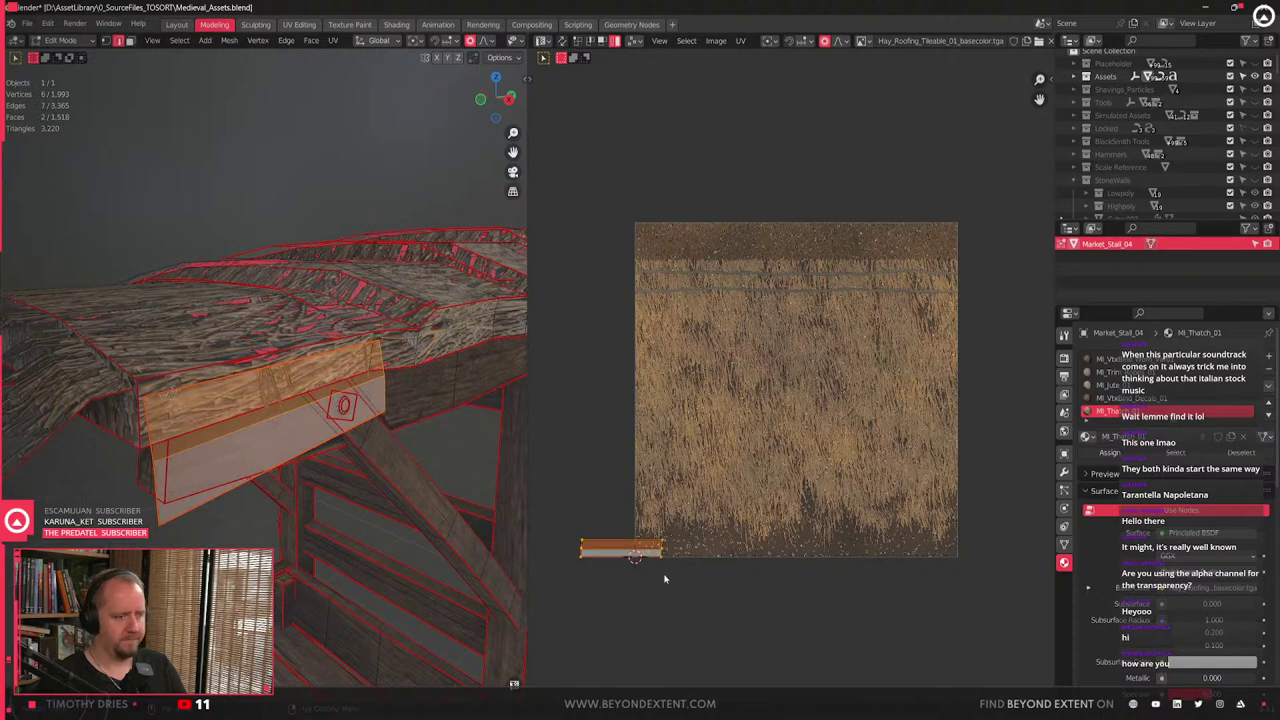
{"action": "key", "text": "g"}
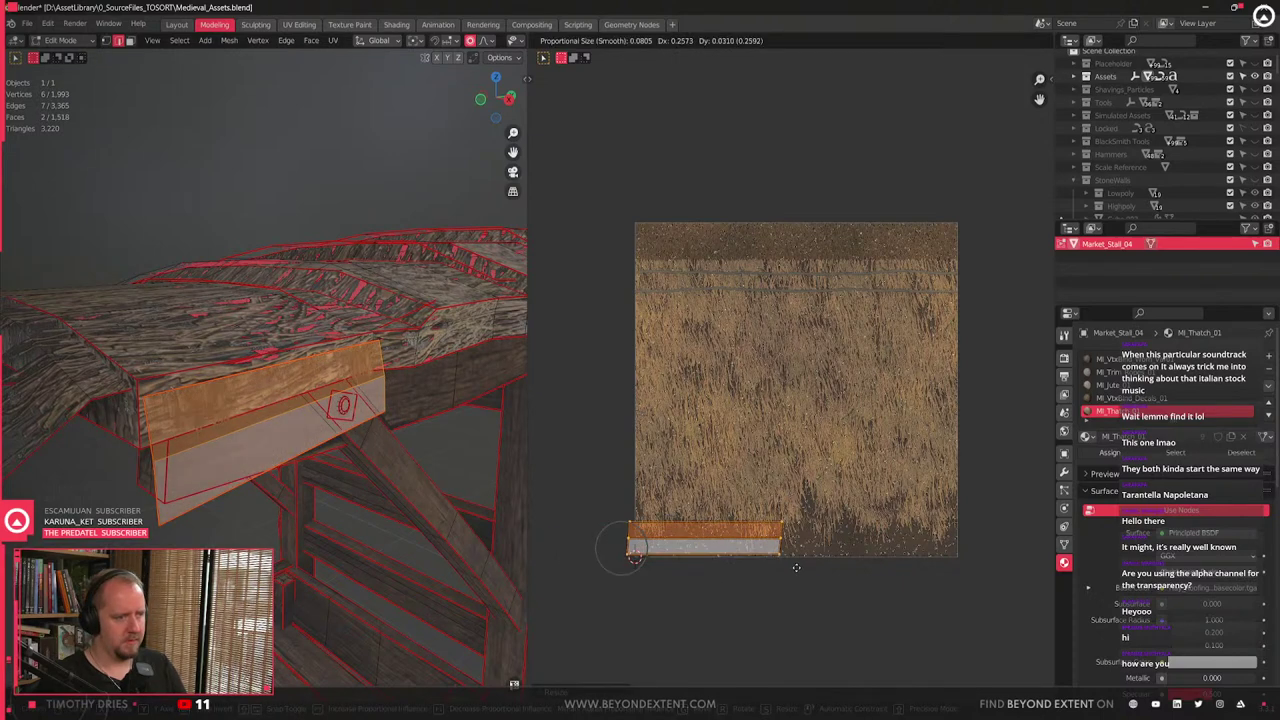
{"action": "left_click", "coordinate": [803, 573]}
{"action": "key", "text": "s"}
{"action": "key", "text": "x"}
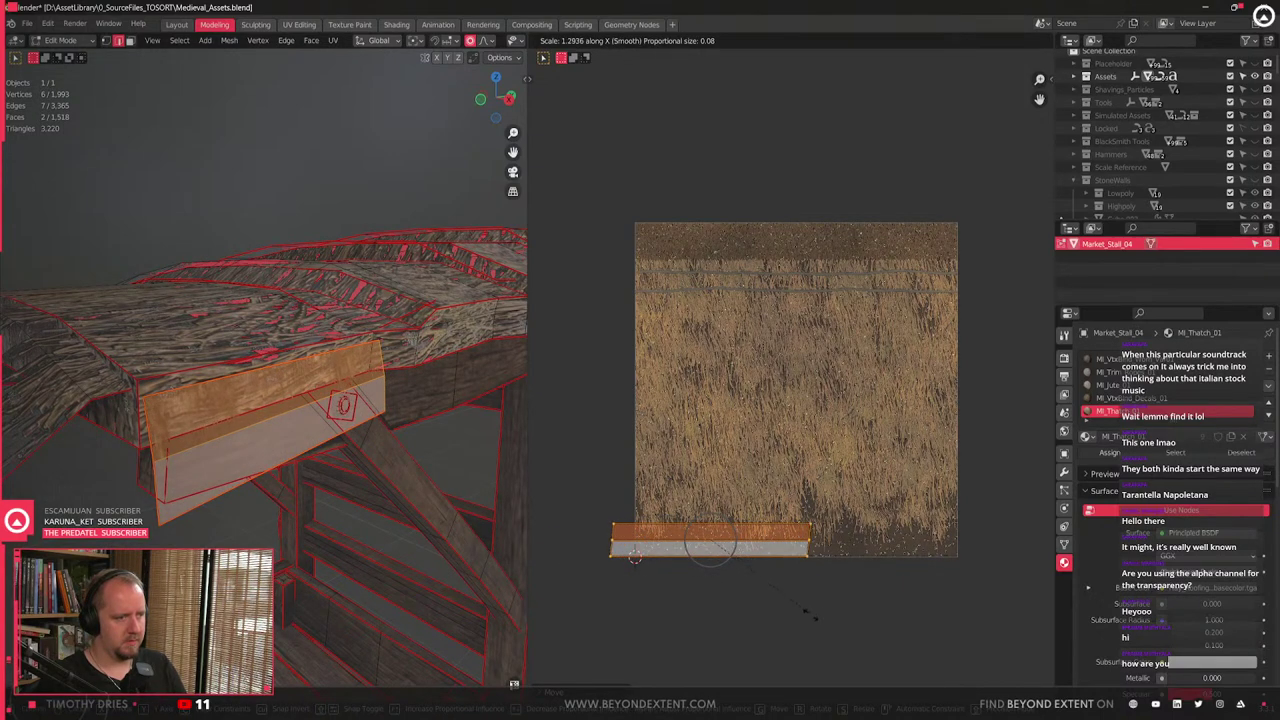
{"action": "right_click", "coordinate": [811, 622]}
- Stretch the eave strip's UVs vertically, reposition them over the loose straw ends and check the result in Object Mode
{"action": "key", "text": "s"}
{"action": "key", "text": "y"}
{"action": "left_click", "coordinate": [808, 60]}
{"action": "key", "text": "g"}
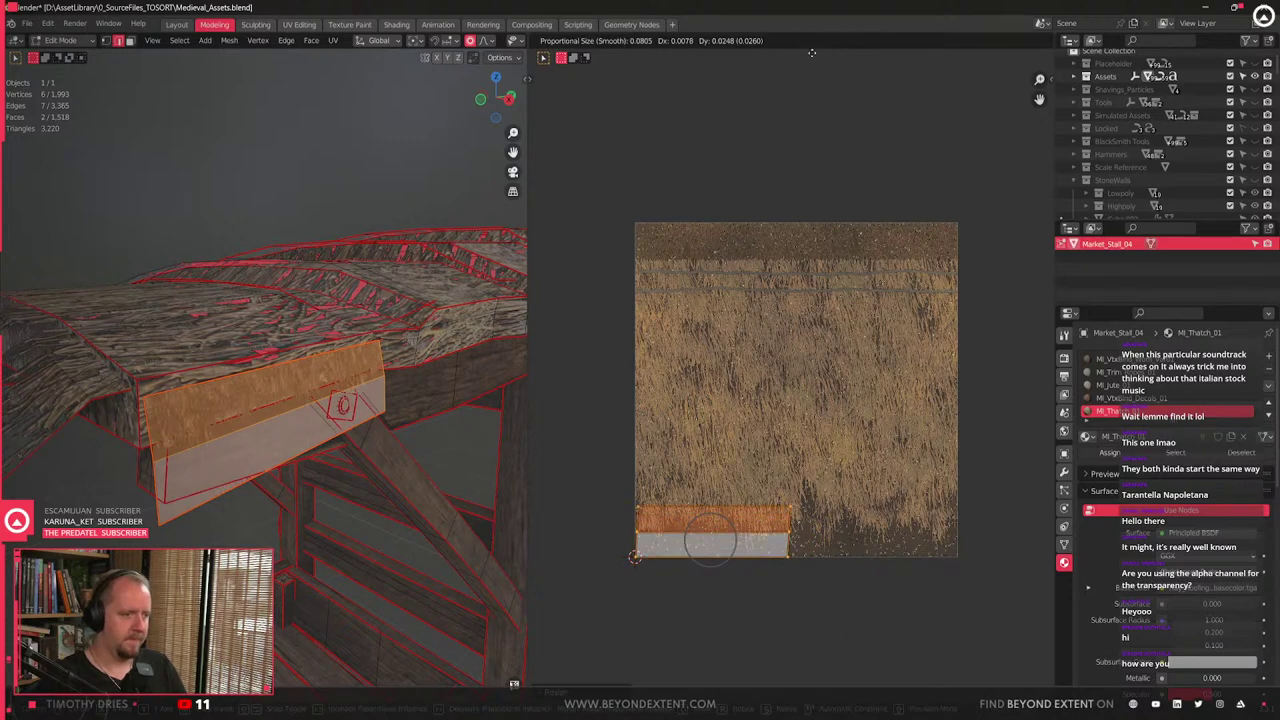
{"action": "right_click", "coordinate": [801, 677]}
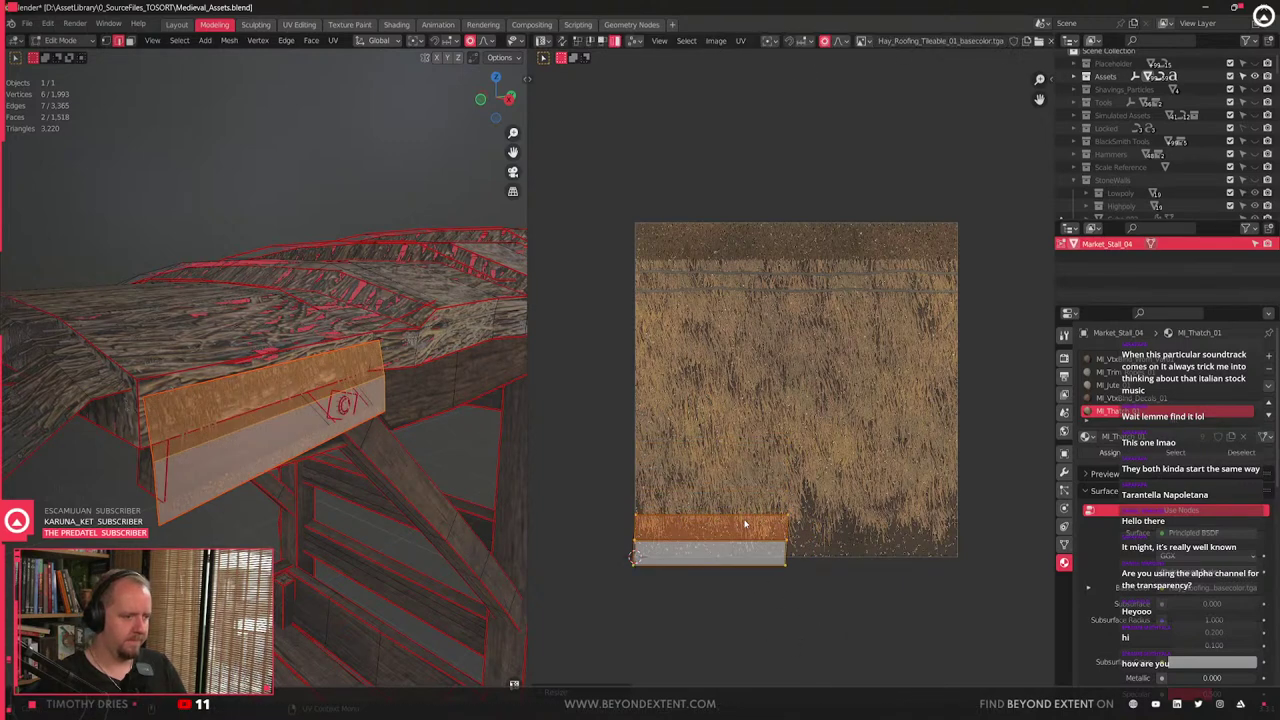
{"action": "key", "text": "g"}
{"action": "left_click", "coordinate": [745, 502]}
{"action": "scroll", "coordinate": [287, 441], "scroll_direction": "up", "scroll_amount": 3}
{"action": "key", "text": "Tab"}
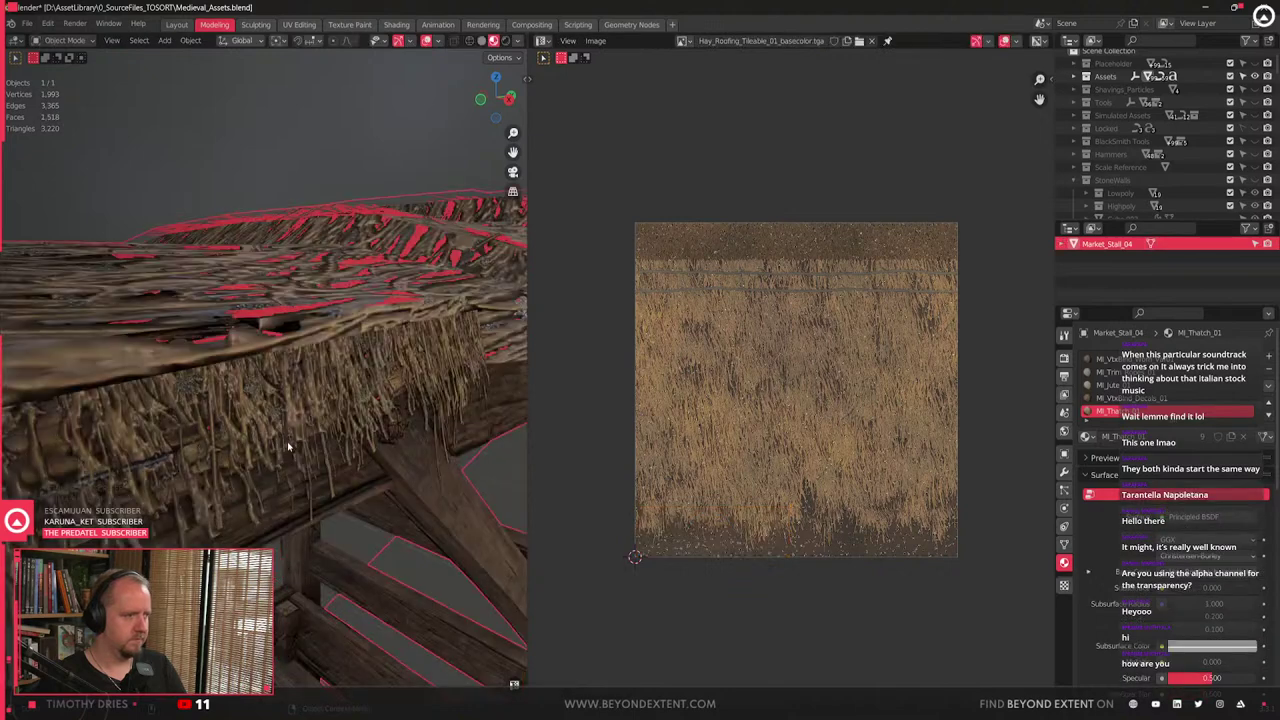
- Scale the eave strip's UVs down to roughly half size and place them in the hay texture's lower-left corner
{"action": "key", "text": "Tab"}
{"action": "key", "text": "g"}
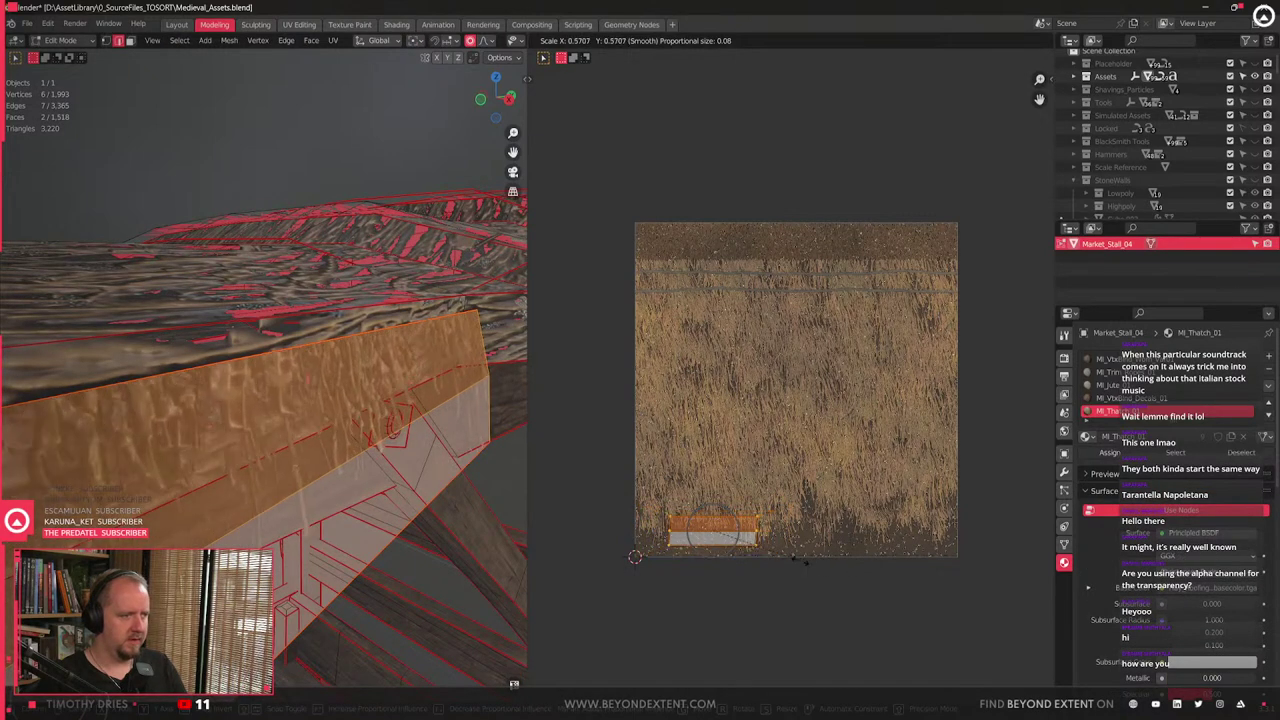
{"action": "left_click", "coordinate": [744, 574]}
{"action": "middle_click_drag", "start_coordinate": [744, 574], "coordinate": [769, 532]}
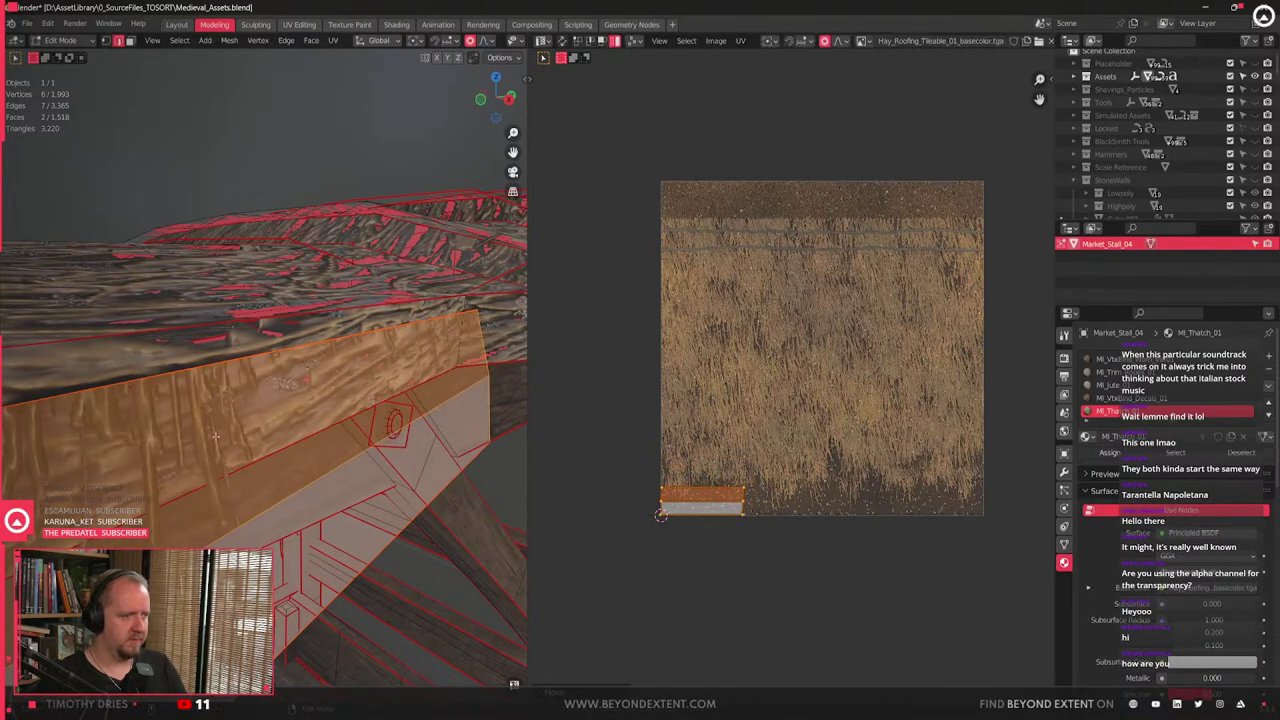
- Select the eave strip's inner end edges and slide them toward the roof corner to shorten the strip
{"action": "middle_click_drag", "start_coordinate": [400, 470], "coordinate": [348, 491]}
{"action": "scroll", "coordinate": [208, 447], "scroll_direction": "down", "scroll_amount": 4}
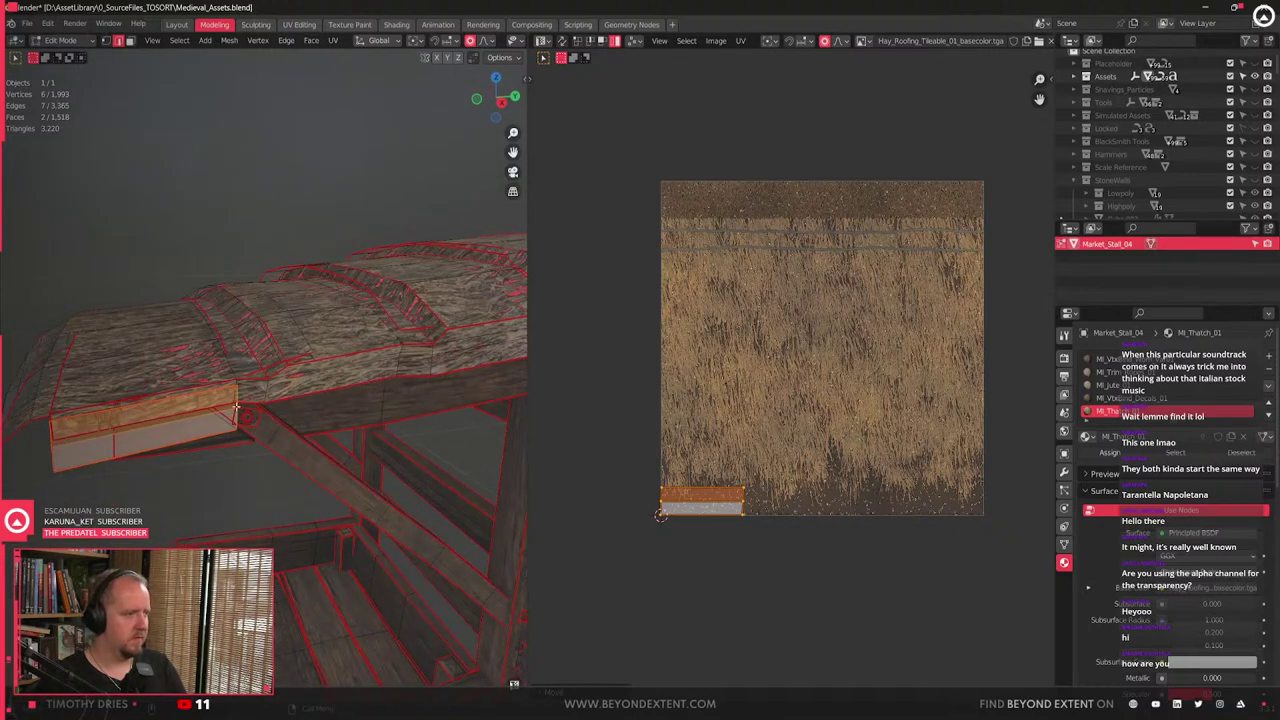
{"action": "left_click", "coordinate": [236, 408]}
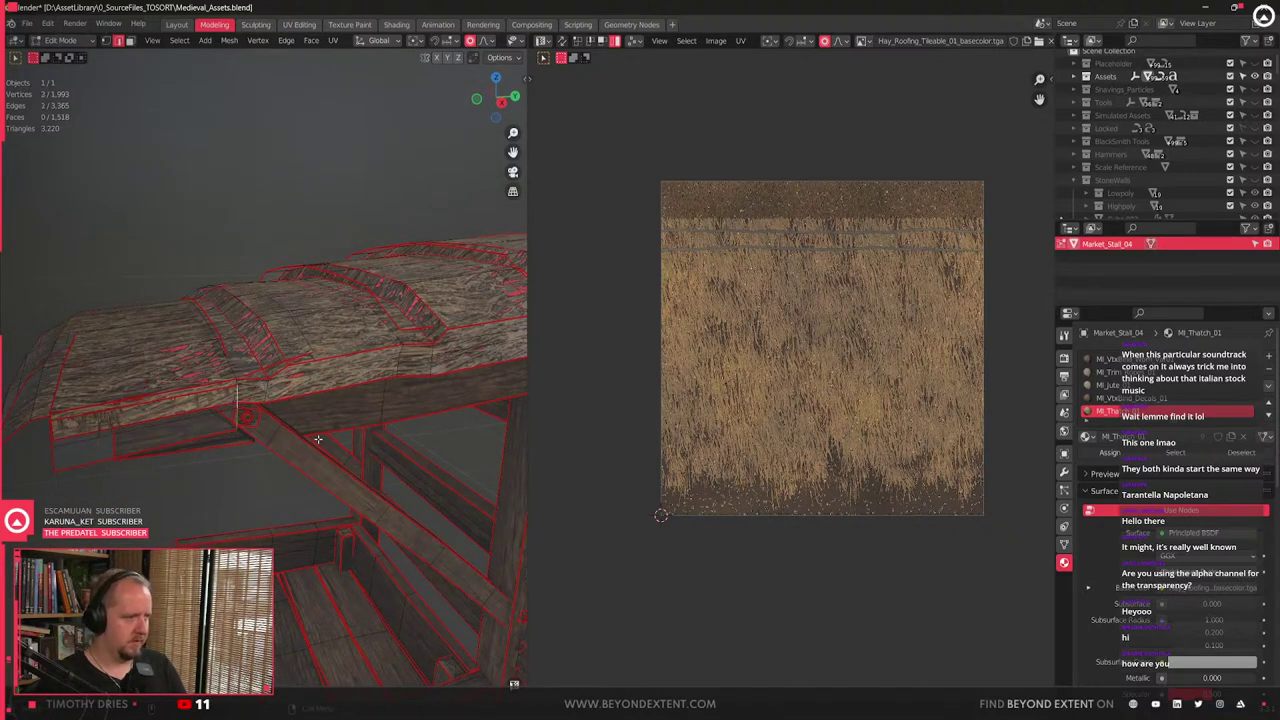
{"action": "left_click", "coordinate": [318, 438], "text": "shift"}
{"action": "key", "text": "g"}
{"action": "key", "text": "x"}
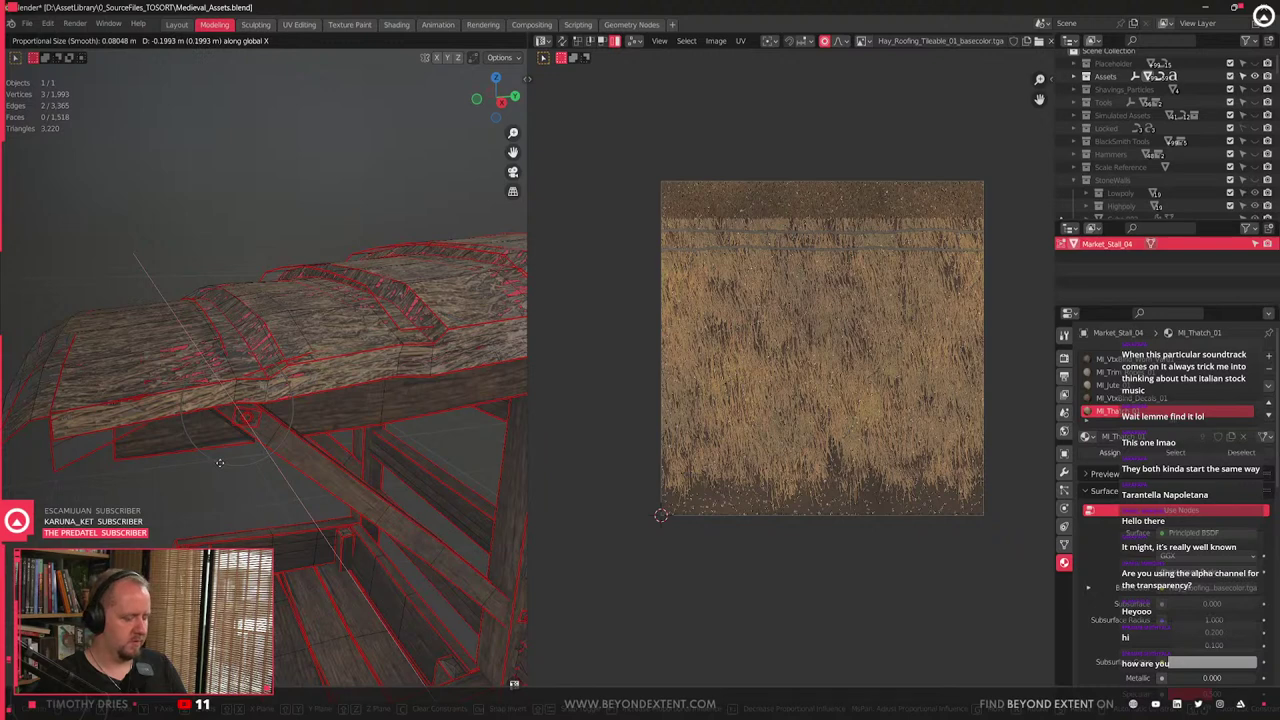
{"action": "key", "text": "Escape"}
{"action": "key", "text": "g"}
{"action": "key", "text": "g"}
{"action": "left_click", "coordinate": [179, 487]}
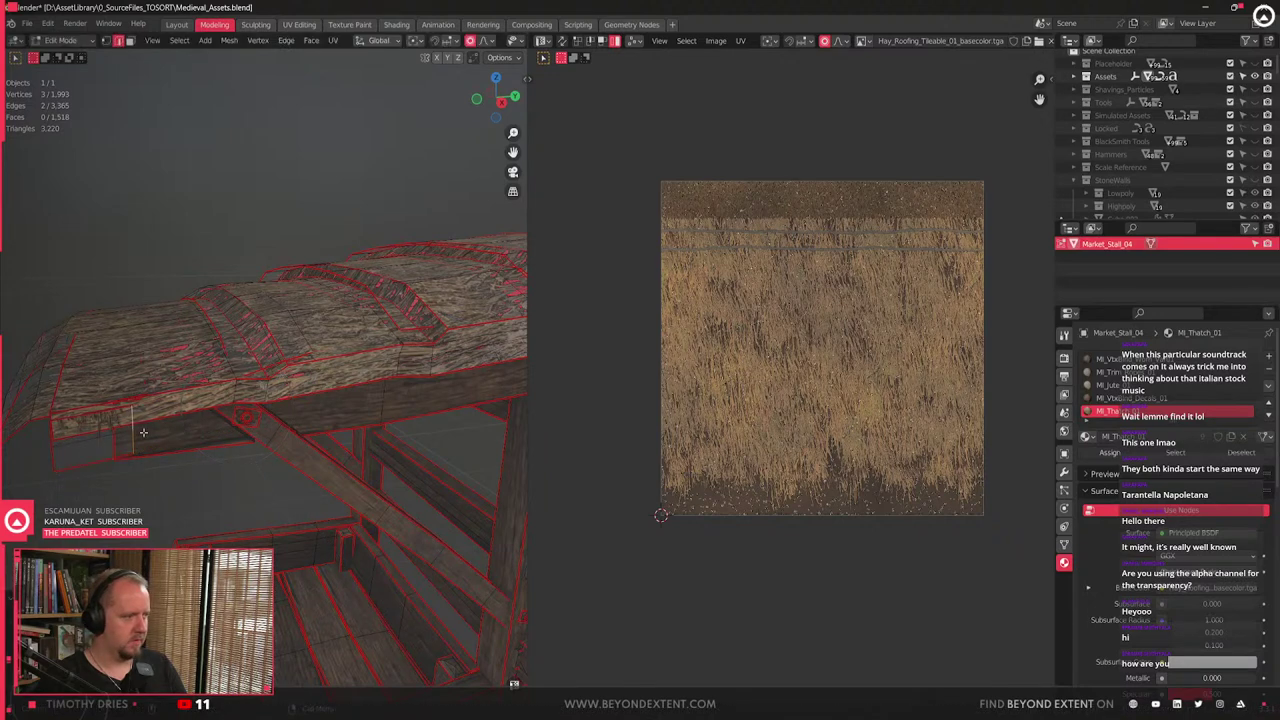
- Select the linked eave strip and move its UVs over the loose straw ends near the hay texture's bottom edge
{"action": "middle_click_drag", "start_coordinate": [144, 433], "coordinate": [197, 417]}
{"action": "key", "text": "l"}
{"action": "scroll", "coordinate": [195, 416], "scroll_direction": "up", "scroll_amount": 4}
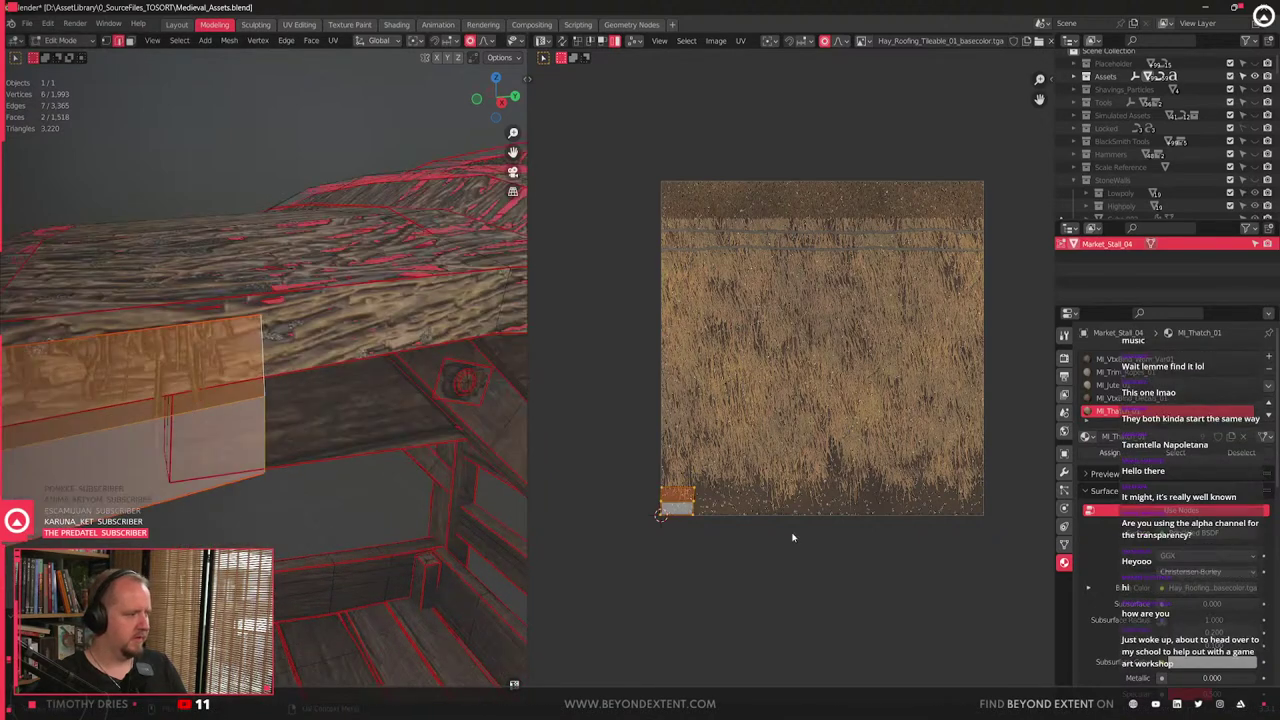
{"action": "scroll", "coordinate": [730, 545], "scroll_direction": "up", "scroll_amount": 4}
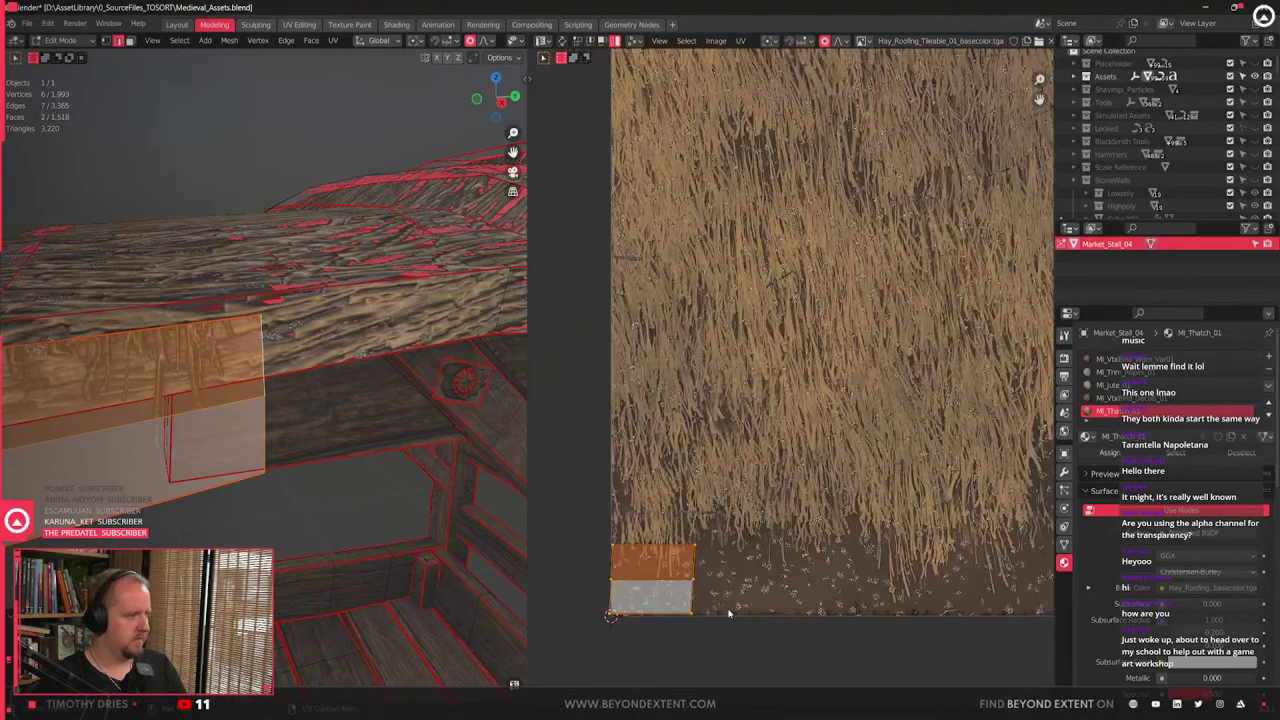
{"action": "key", "text": "g"}
{"action": "left_click", "coordinate": [855, 578]}
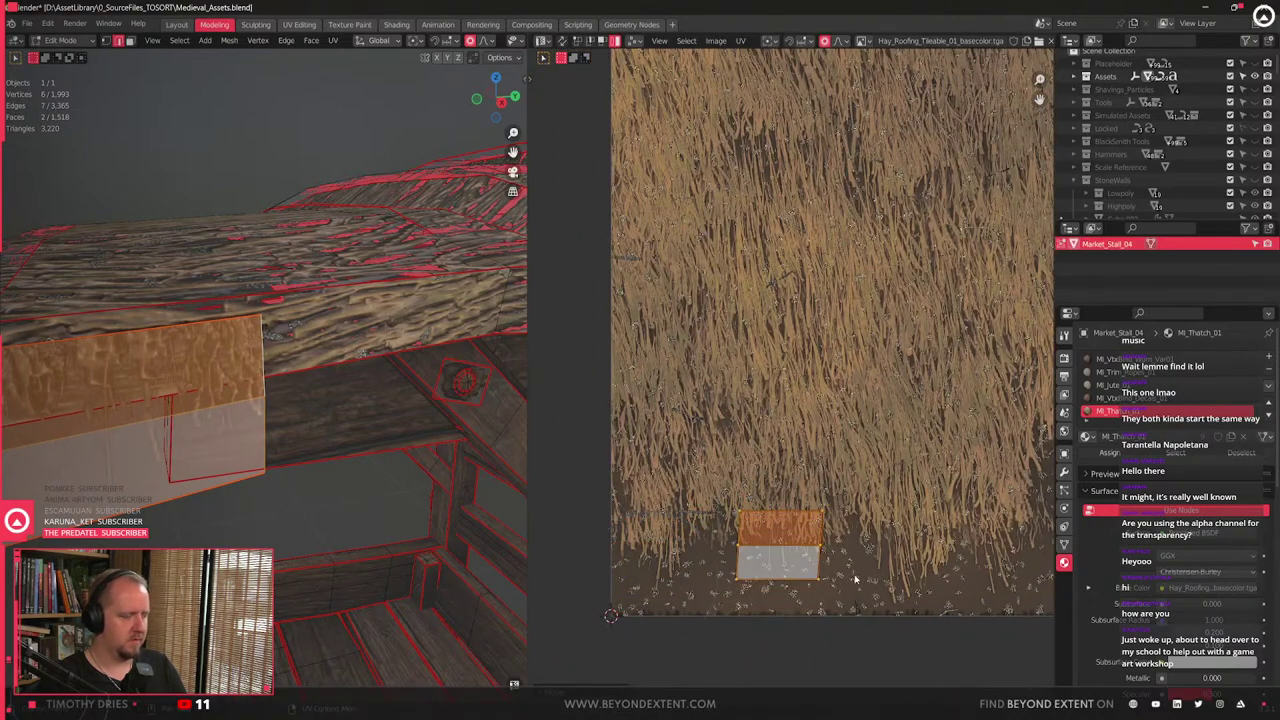
{"action": "key", "text": "s"}
{"action": "left_click", "coordinate": [864, 576]}
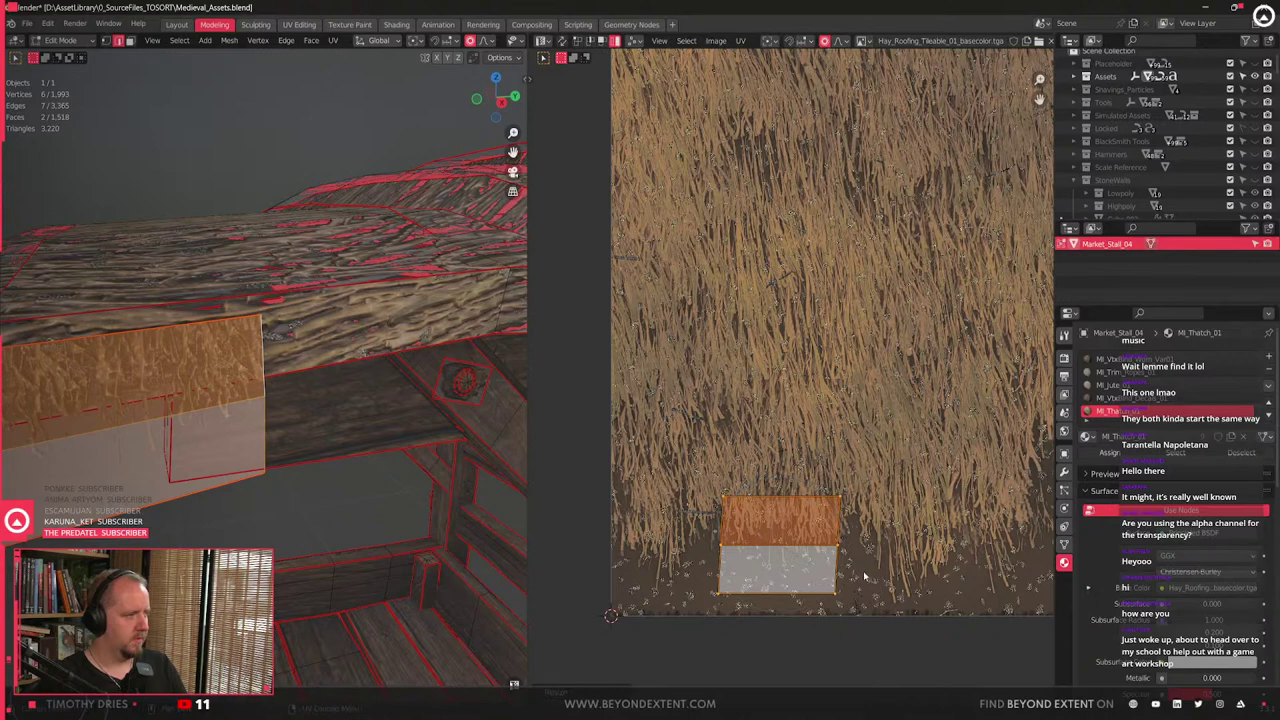
{"action": "key", "text": "ctrl+z"}
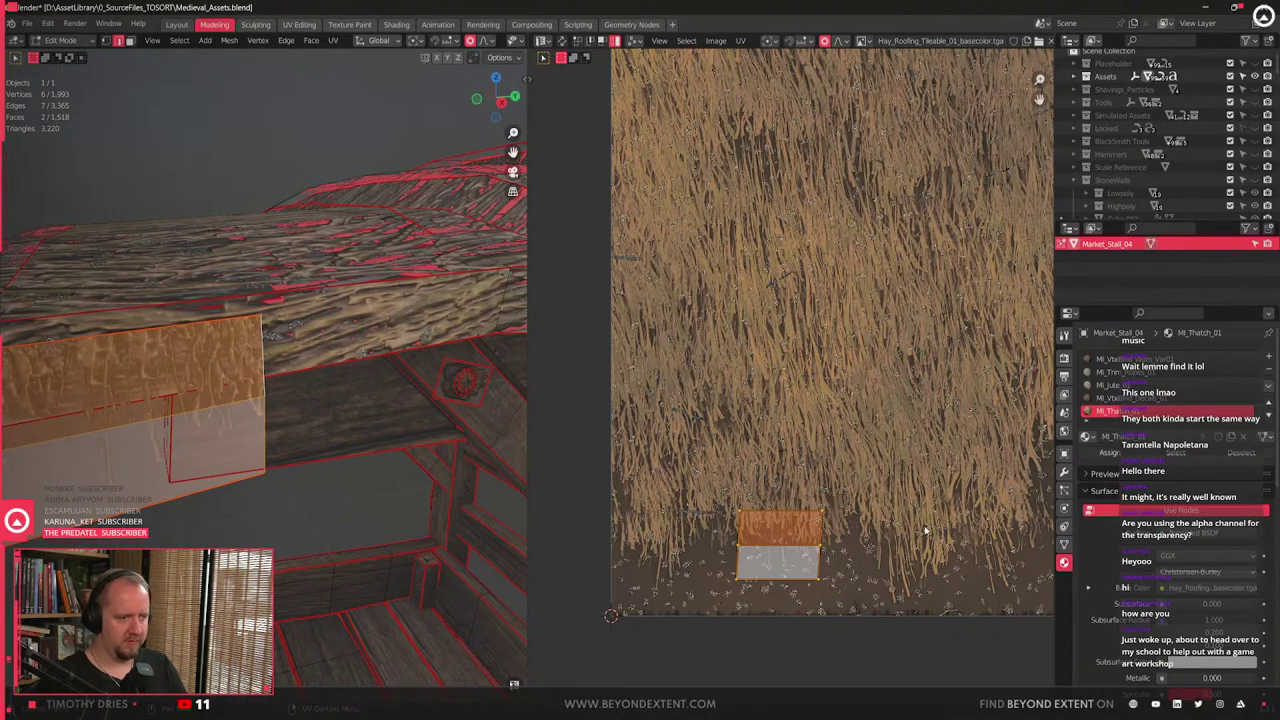
- Scale the eave strip's UVs up slightly around the loose straw ends of the hay texture
{"action": "scroll", "coordinate": [915, 538], "scroll_direction": "down", "scroll_amount": 1}
{"action": "scroll", "coordinate": [850, 461], "scroll_direction": "down", "scroll_amount": 1}
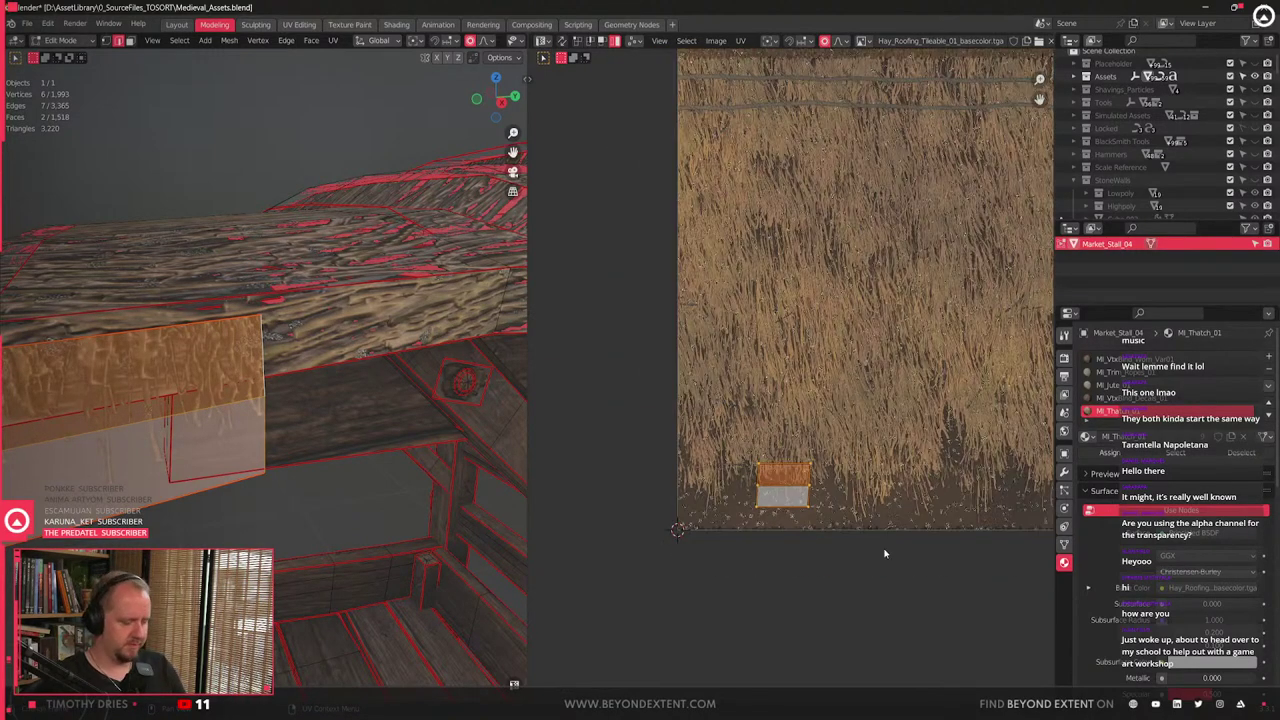
{"action": "key", "text": "s"}
{"action": "left_click", "coordinate": [908, 560]}
{"action": "scroll", "coordinate": [763, 493], "scroll_direction": "up", "scroll_amount": 3}
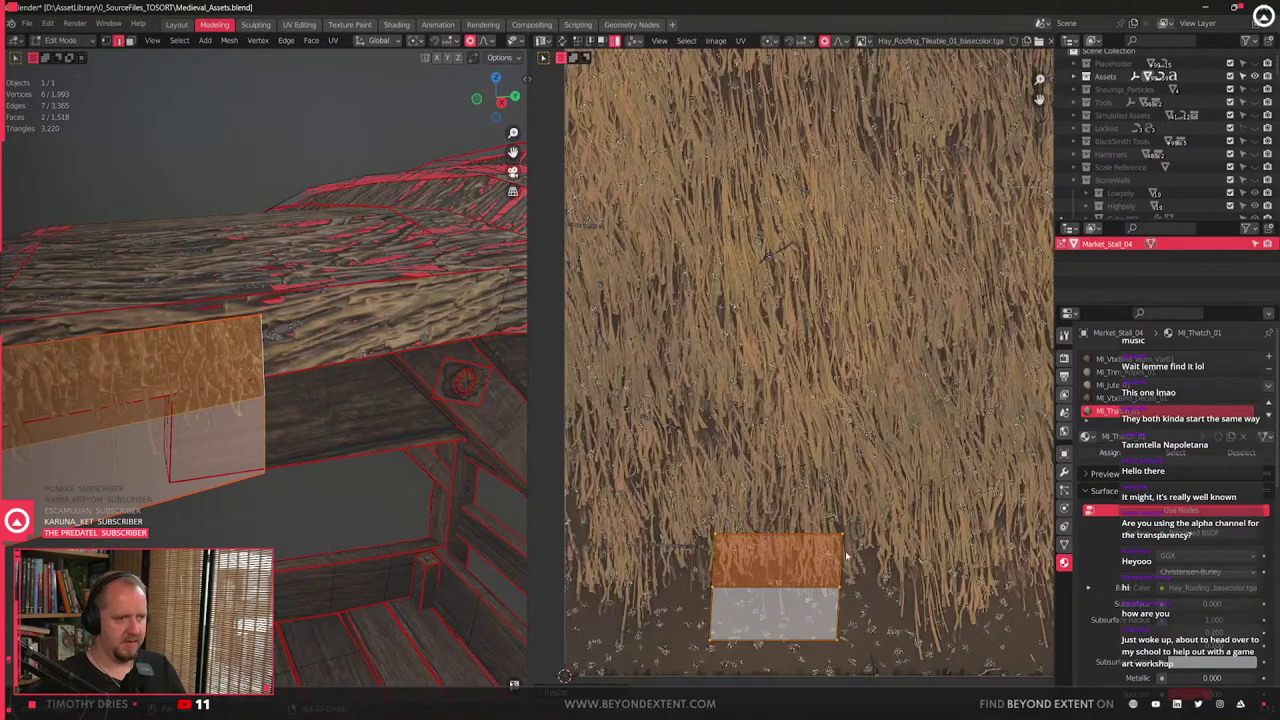
- Move the upper edge of the strip's UVs vertically into denser straw and check the result in Object Mode
{"action": "left_click", "coordinate": [764, 496]}
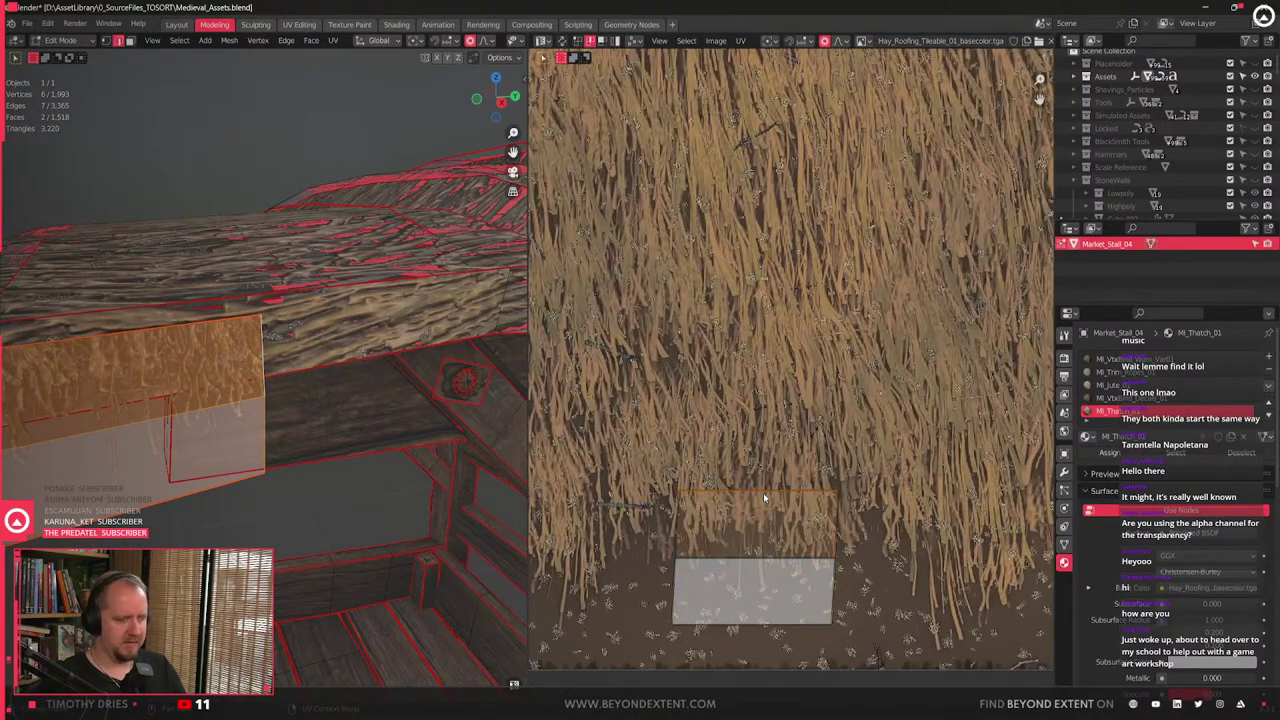
{"action": "key", "text": "g"}
{"action": "key", "text": "y"}
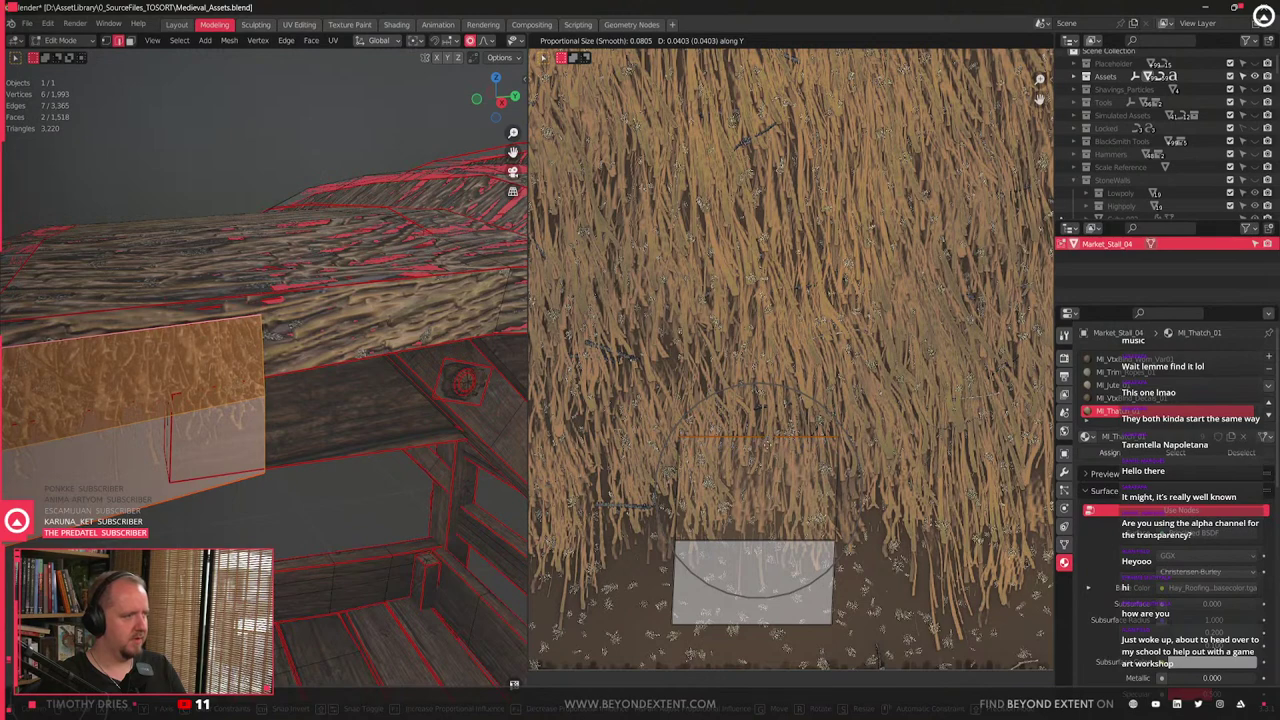
{"action": "left_click", "coordinate": [773, 481]}
{"action": "scroll", "coordinate": [312, 444], "scroll_direction": "down", "scroll_amount": 7}
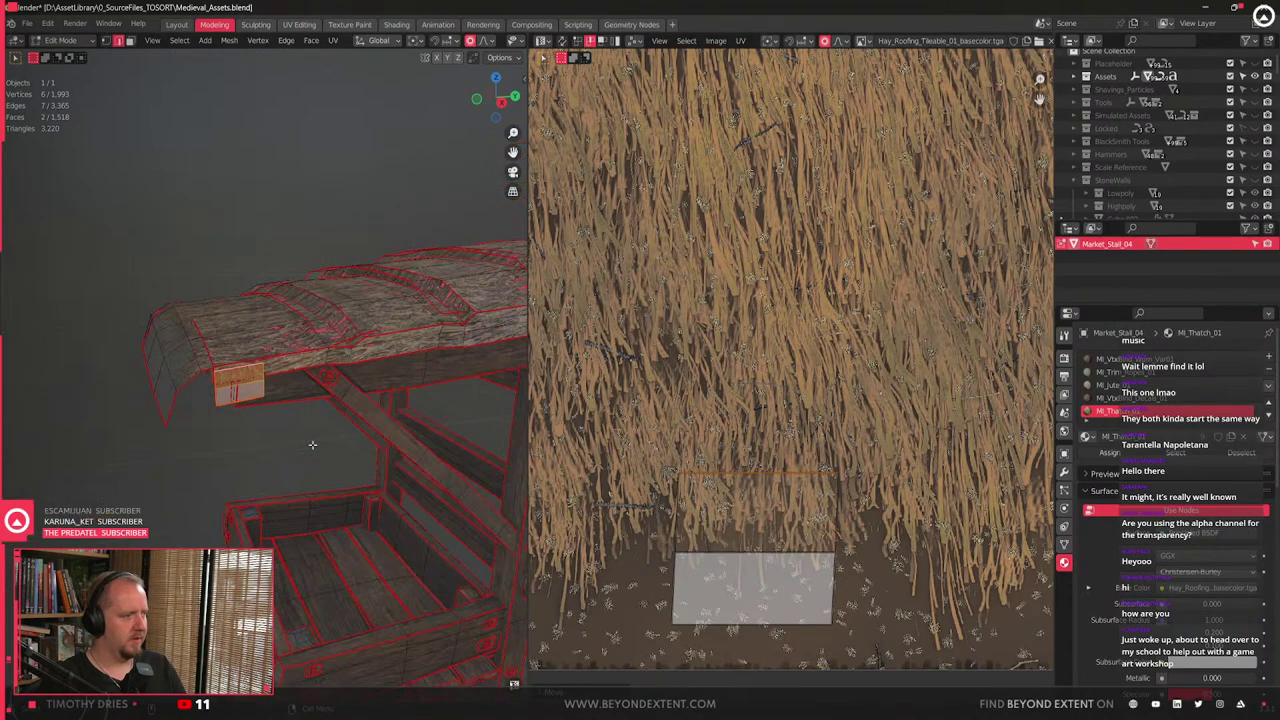
{"action": "scroll", "coordinate": [312, 444], "scroll_direction": "up", "scroll_amount": 4}
{"action": "key", "text": "Tab"}
{"action": "key", "text": "Tab"}
- Add a centred vertical loop cut to the eave strip and slide both bottom corner vertices inward to taper it
{"action": "left_click", "coordinate": [209, 389]}
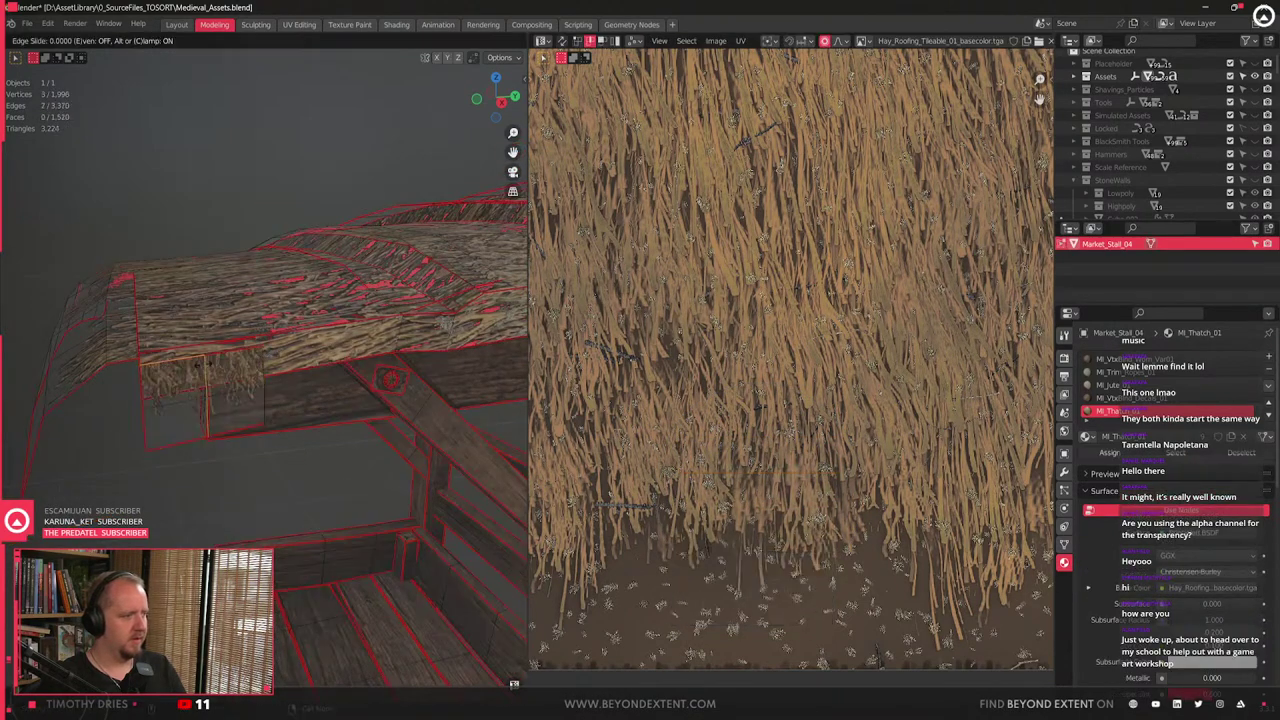
{"action": "left_click", "coordinate": [213, 414]}
{"action": "key", "text": "1"}
{"action": "left_click", "coordinate": [142, 453]}
{"action": "key", "text": "g"}
{"action": "key", "text": "g"}
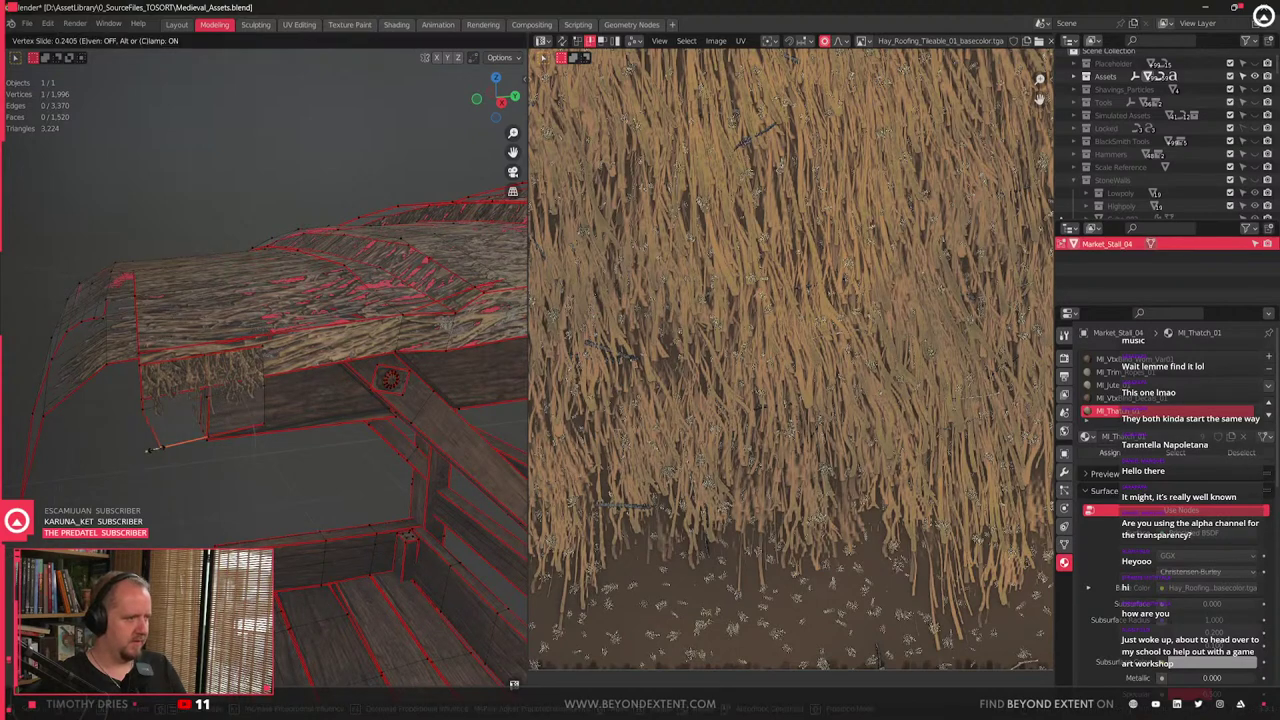
{"action": "left_click", "coordinate": [161, 448]}
{"action": "left_click", "coordinate": [263, 427]}
{"action": "key", "text": "g"}
{"action": "key", "text": "g"}
{"action": "left_click", "coordinate": [228, 429]}
- Select the linked eave strip, resize it and move it horizontally under the roof corner
{"action": "scroll", "coordinate": [230, 428], "scroll_direction": "down", "scroll_amount": 2}
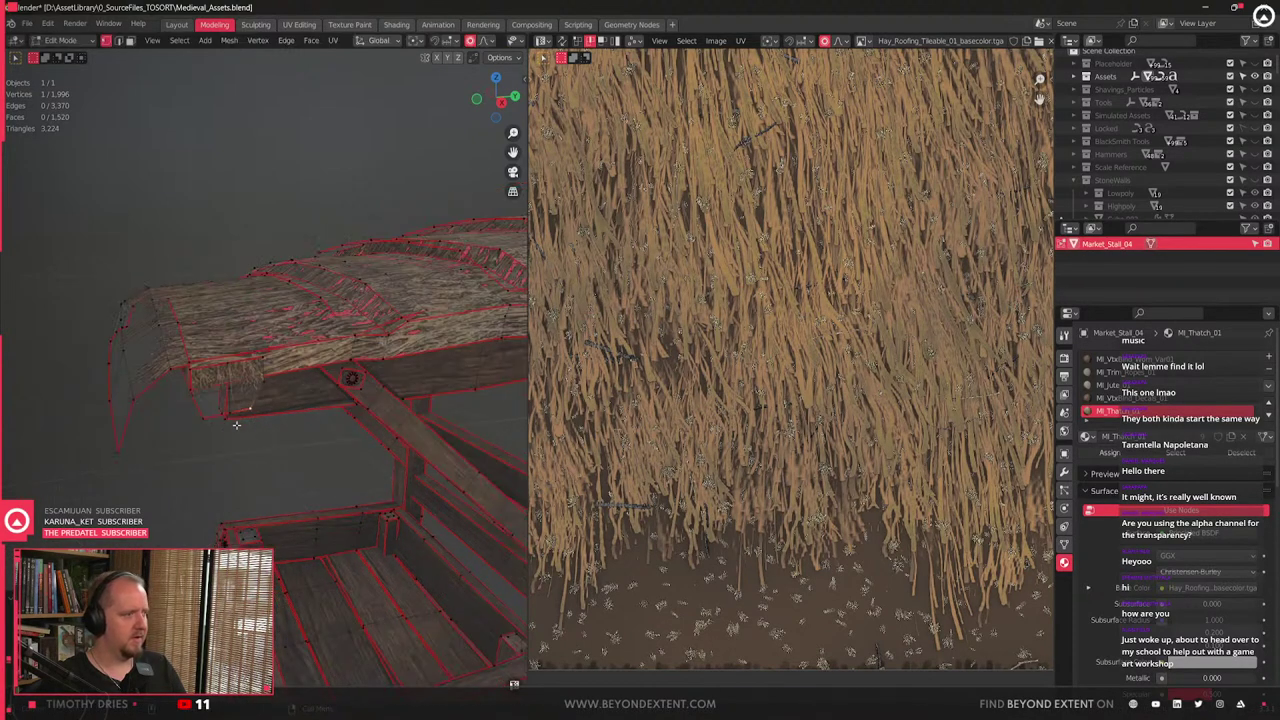
{"action": "key", "text": "l"}
{"action": "middle_click_drag", "start_coordinate": [234, 427], "coordinate": [222, 444]}
{"action": "key", "text": "g"}
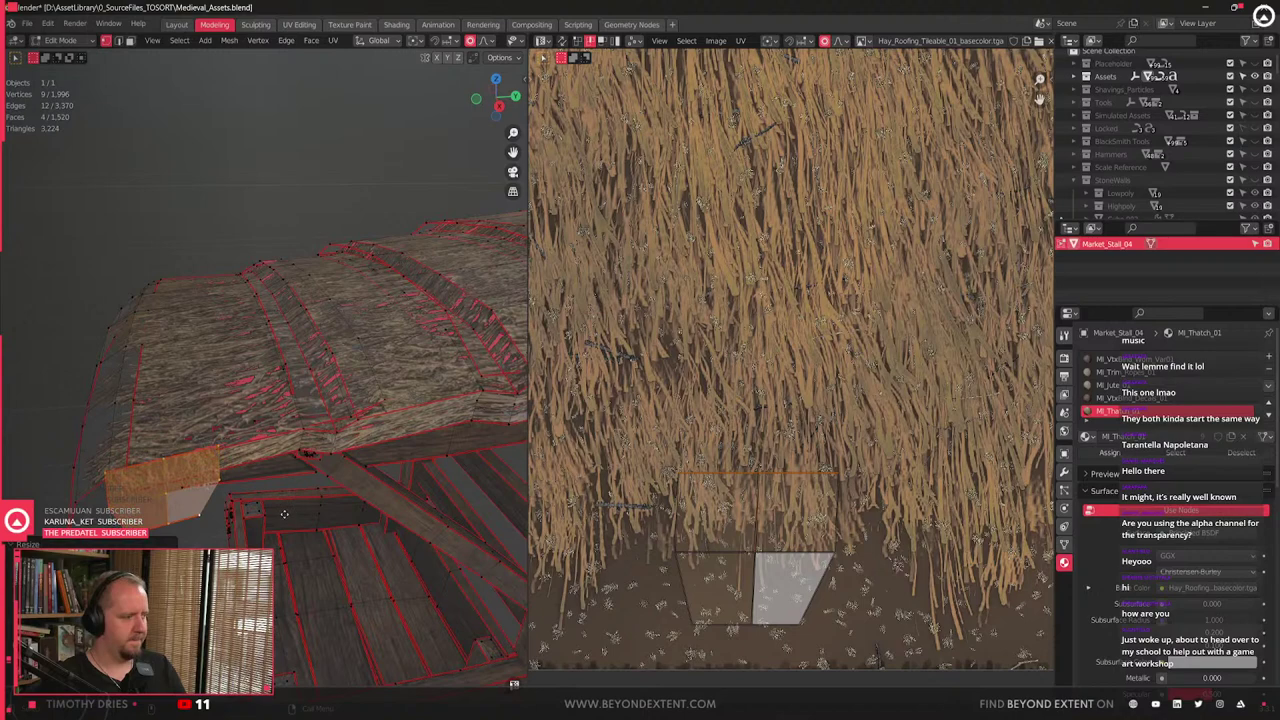
{"action": "key", "text": "shift+z"}
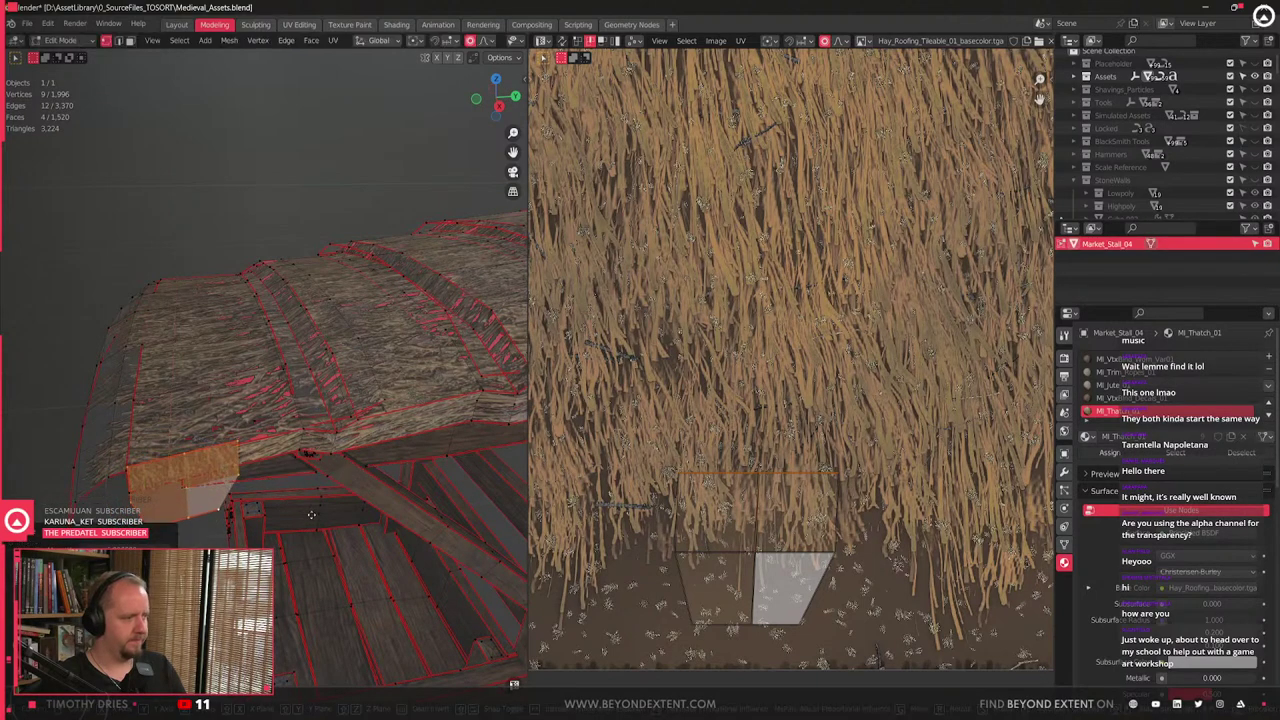
{"action": "left_click", "coordinate": [308, 519]}
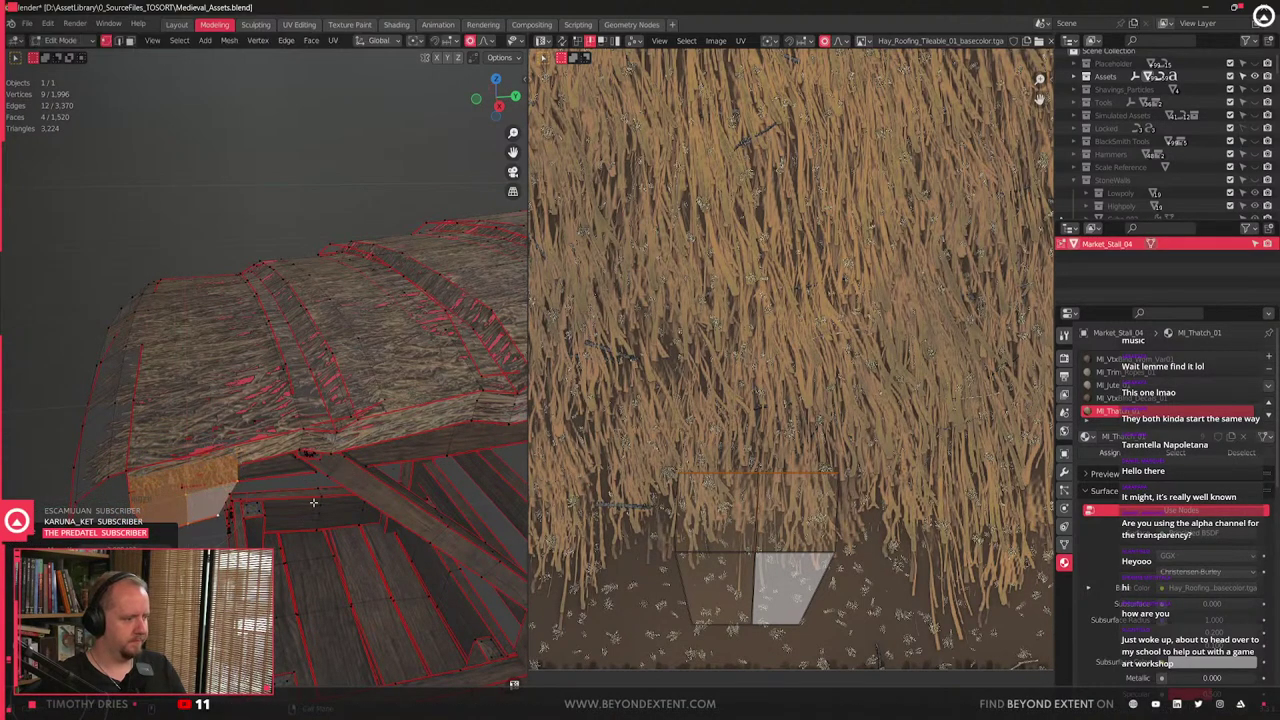
- Duplicate the tapered fringe strip further along the eave and enlarge the copy
{"action": "scroll", "coordinate": [308, 517], "scroll_direction": "down", "scroll_amount": 2}
{"action": "key", "text": "shift+d"}
{"action": "key", "text": "shift+z"}
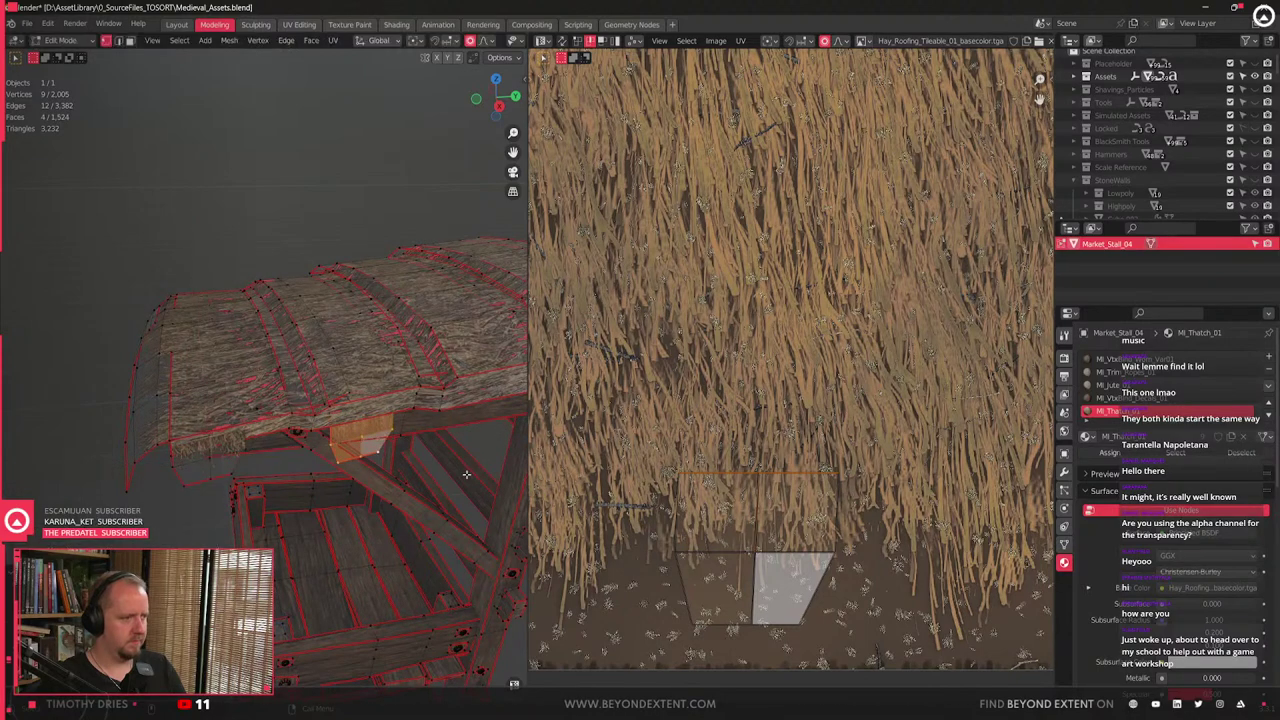
{"action": "key", "text": "z"}
{"action": "key", "text": "o"}
{"action": "left_click", "coordinate": [509, 501]}
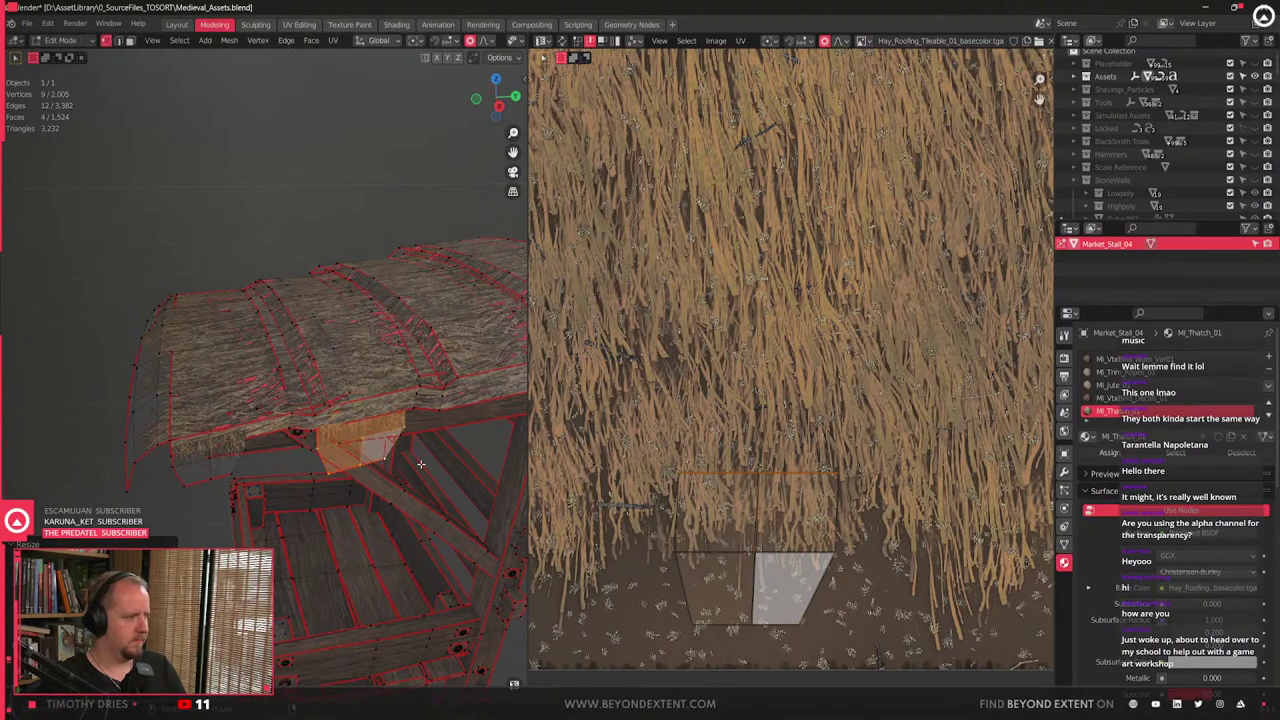
- Move the copied fringe strip horizontally against the eave and rotate it around Z to follow the roof edge
{"action": "middle_click_drag", "start_coordinate": [420, 461], "coordinate": [410, 421]}
{"action": "scroll", "coordinate": [408, 460], "scroll_direction": "up", "scroll_amount": 3}
{"action": "key", "text": "g"}
{"action": "key", "text": "shift+z"}
{"action": "left_click", "coordinate": [408, 472]}
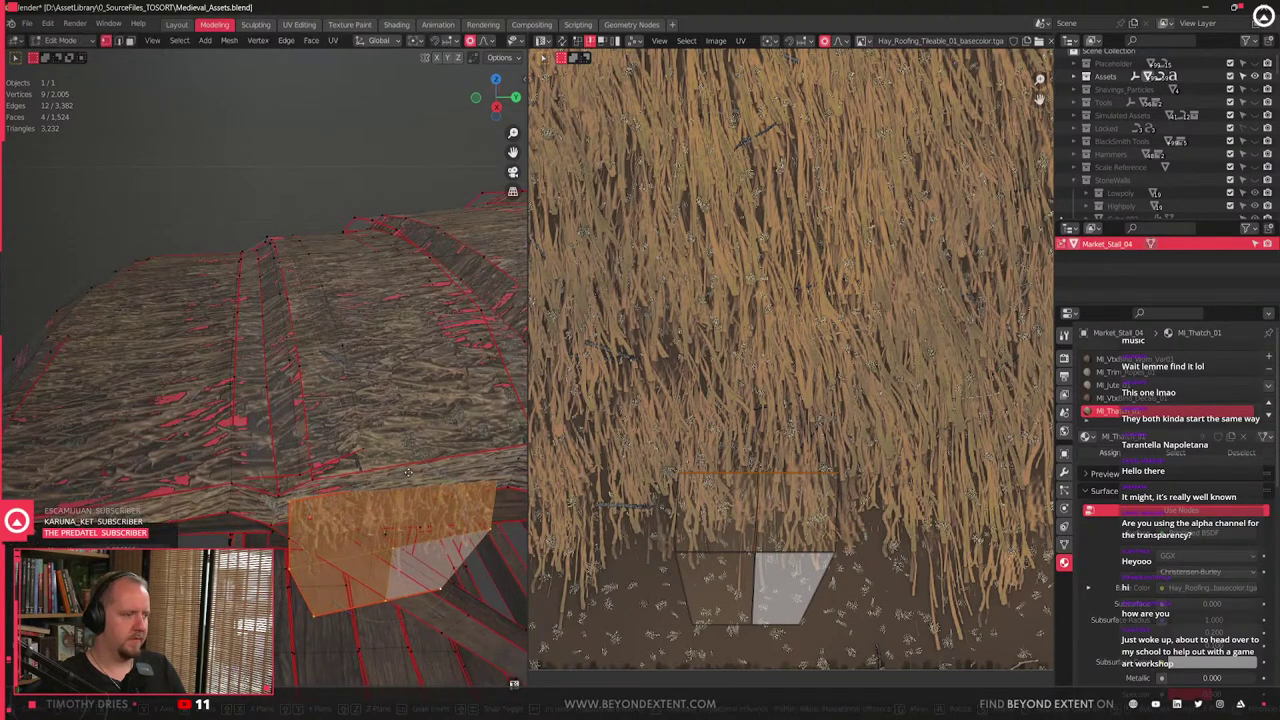
{"action": "key", "text": "a"}
{"action": "key", "text": "alt+a"}
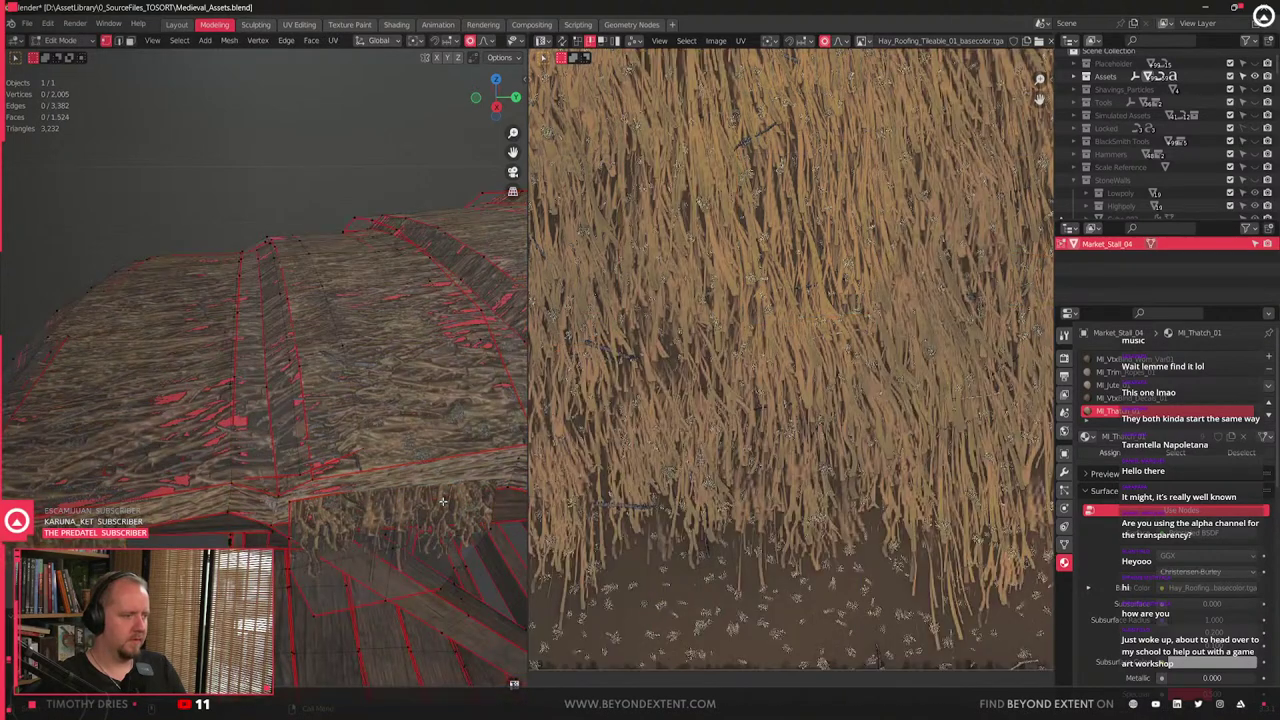
{"action": "key", "text": "l"}
{"action": "key", "text": "r"}
{"action": "key", "text": "z"}
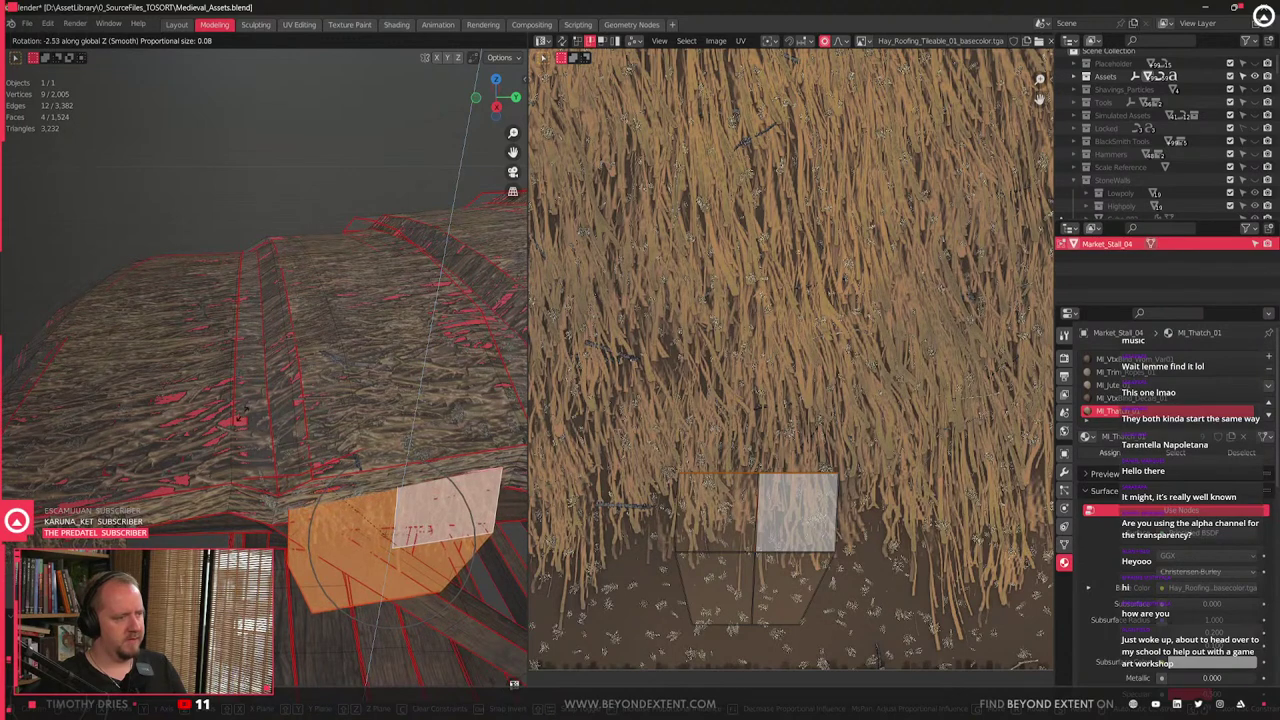
{"action": "left_click", "coordinate": [116, 415]}
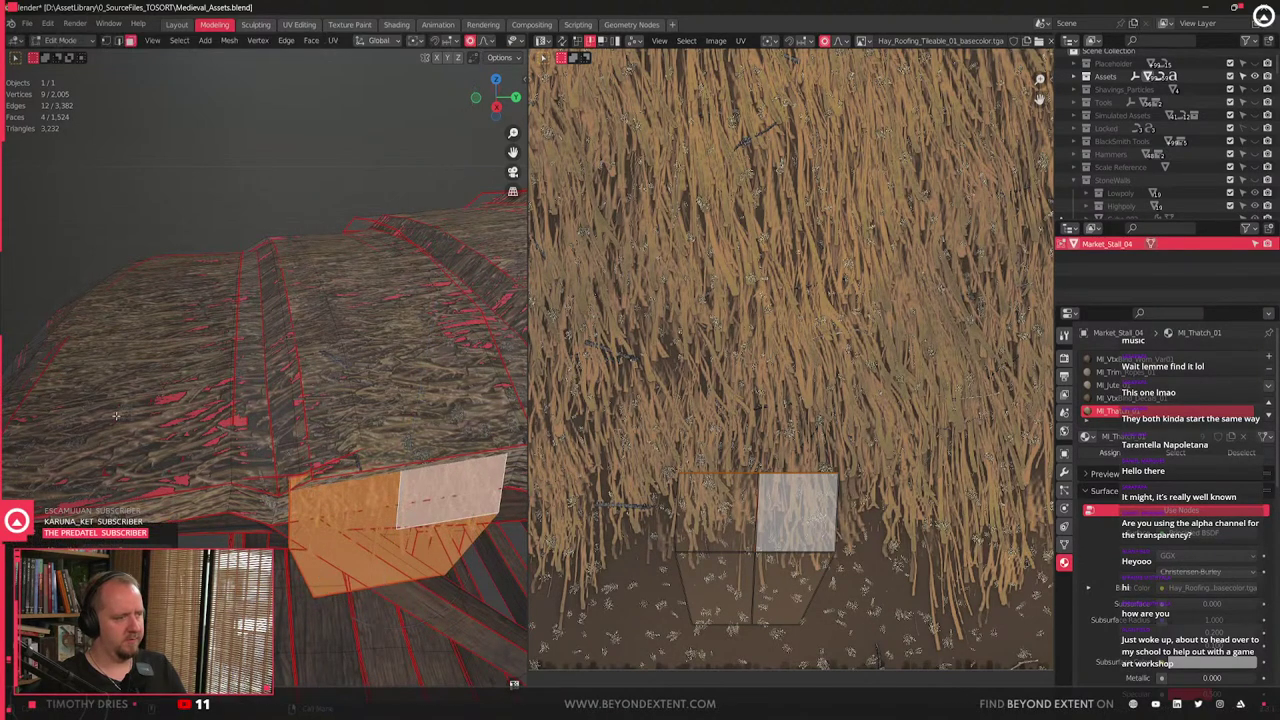
- Examine the two fringe strips against the roof edge in Object Mode and the roof's outline from above
{"action": "key", "text": "Tab"}
{"action": "scroll", "coordinate": [208, 470], "scroll_direction": "down", "scroll_amount": 5}
{"action": "middle_click_drag", "start_coordinate": [206, 477], "coordinate": [300, 495]}
{"action": "scroll", "coordinate": [206, 443], "scroll_direction": "up", "scroll_amount": 4}
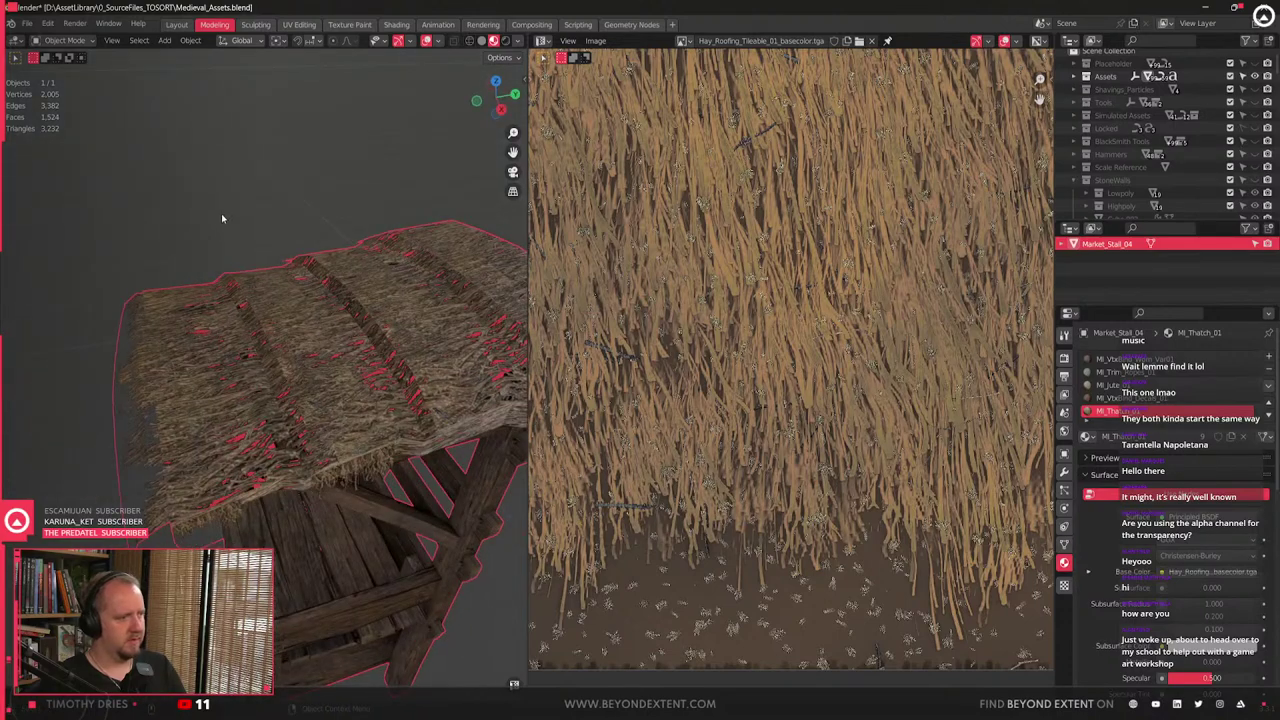
{"action": "key", "text": "Tab"}
{"action": "middle_click_drag", "start_coordinate": [251, 343], "coordinate": [172, 299]}
{"action": "scroll", "coordinate": [287, 454], "scroll_direction": "up", "scroll_amount": 1}
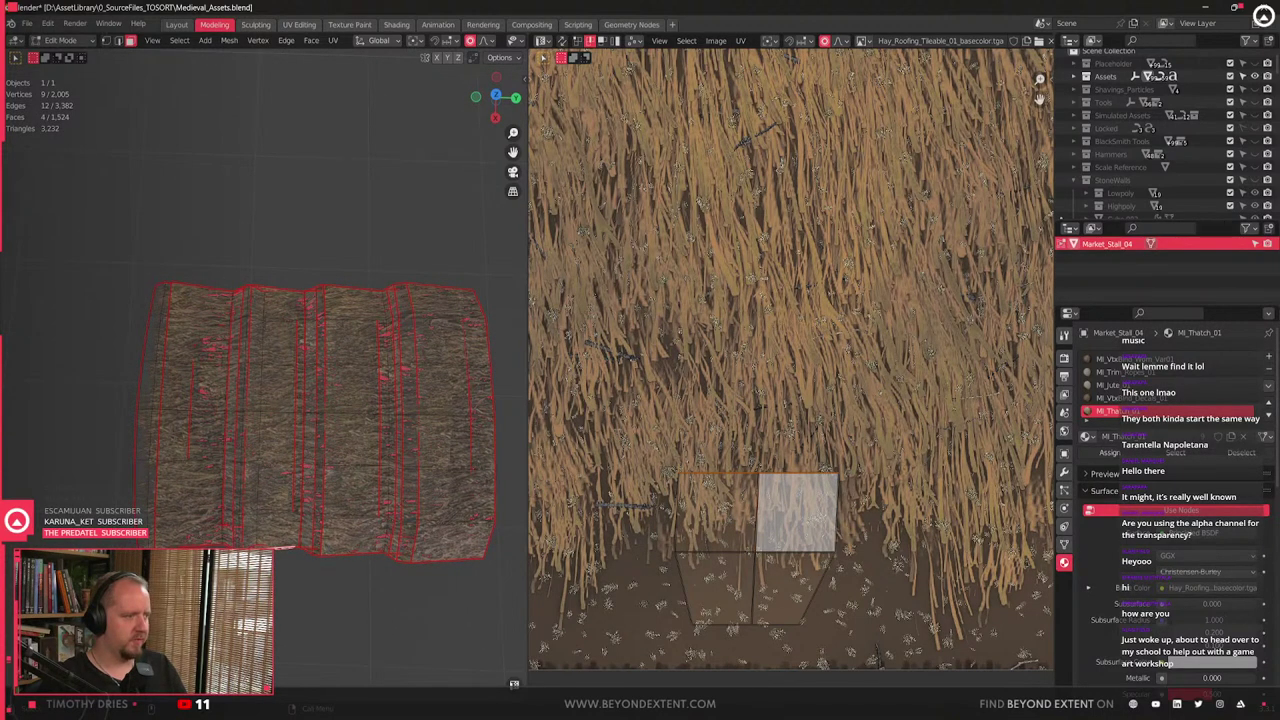
{"action": "middle_click_drag", "start_coordinate": [153, 509], "coordinate": [164, 520]}
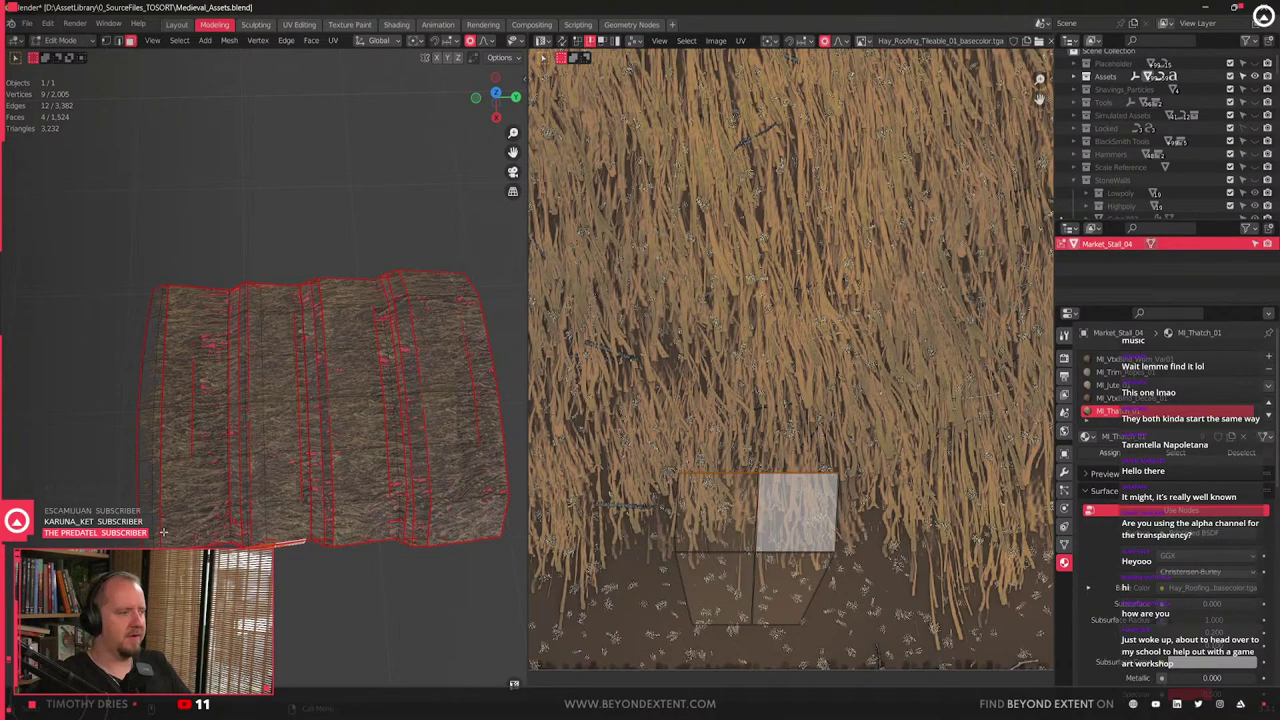
- Select both linked fringe strips along the eave and delete them
{"action": "middle_click_drag", "start_coordinate": [251, 388], "coordinate": [106, 404]}
{"action": "key", "text": "1"}
{"action": "left_click", "coordinate": [232, 476]}
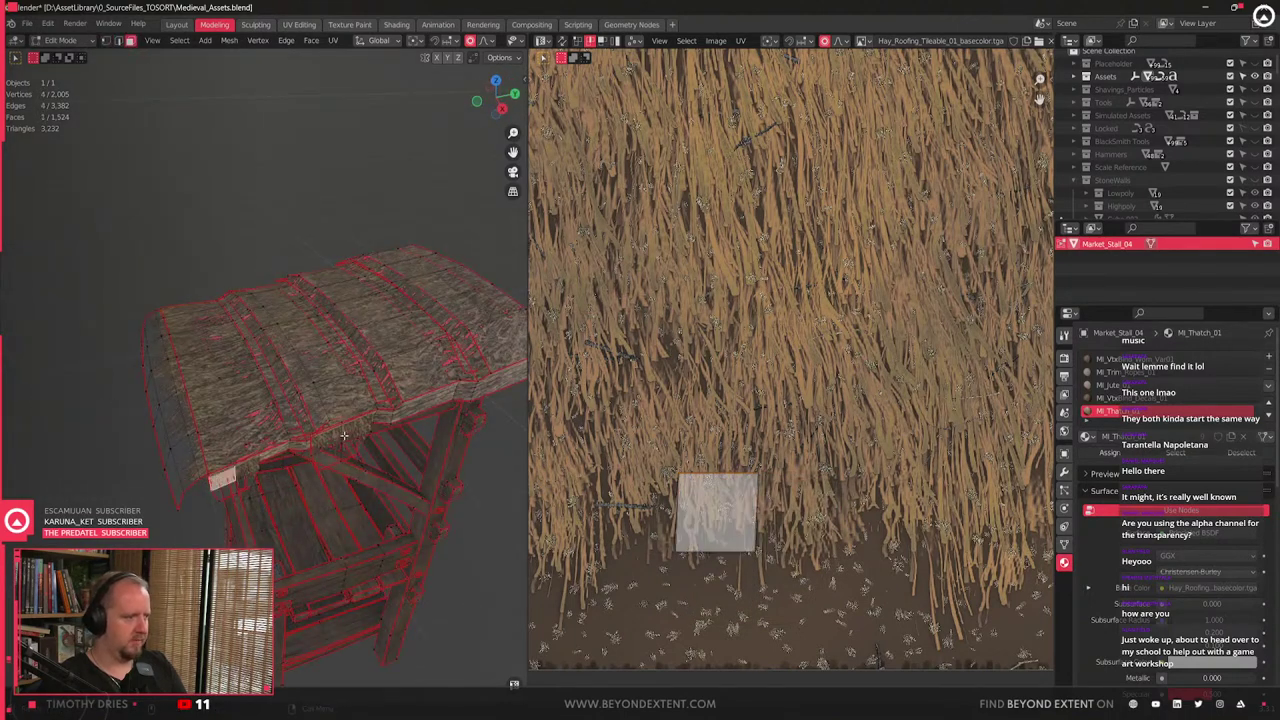
{"action": "left_click", "coordinate": [352, 430], "text": "shift"}
{"action": "key", "text": "ctrl+l"}
{"action": "key", "text": "x"}
{"action": "left_click", "coordinate": [346, 446]}
- Select the end layer's corner vertices on both roof sides in wireframe and move them inward 0.106 m along Y with proportional editing
{"action": "middle_click_drag", "start_coordinate": [340, 446], "coordinate": [390, 481]}
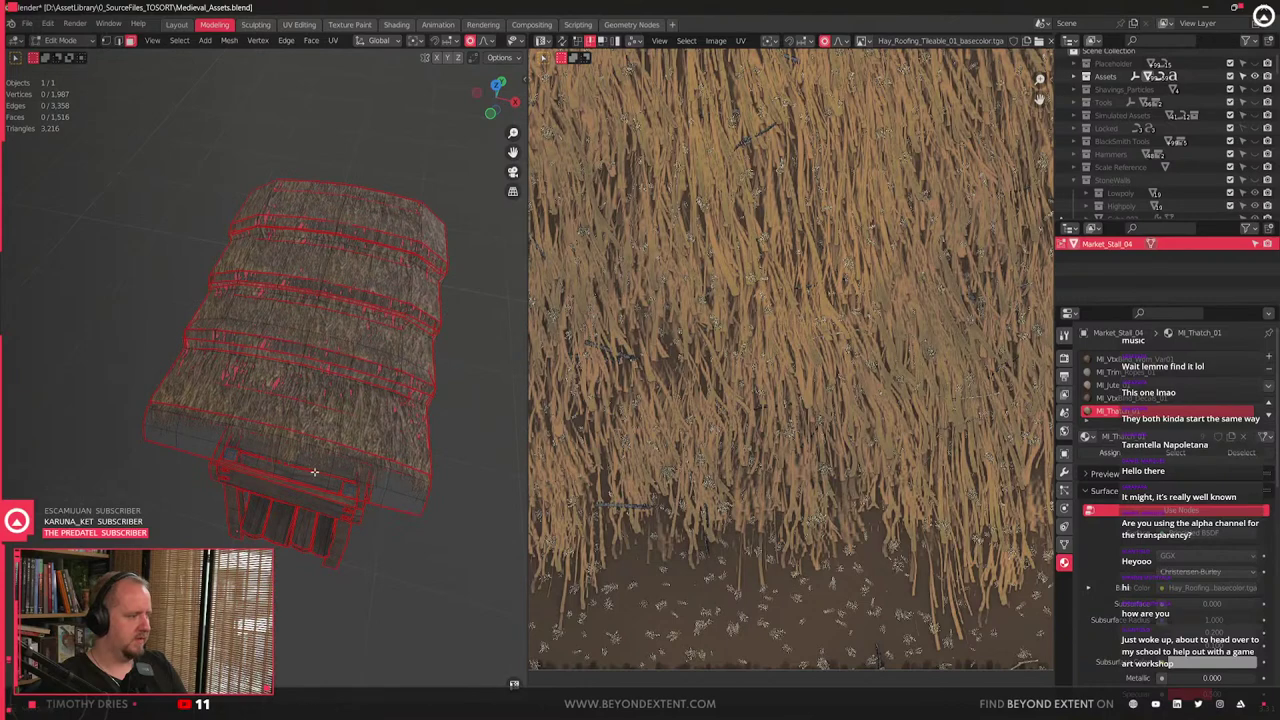
{"action": "mouse_move", "coordinate": [314, 471]}
{"action": "middle_mouse_down"}
{"action": "mouse_move", "coordinate": [367, 471]}
{"action": "mouse_move", "coordinate": [361, 457]}
{"action": "middle_mouse_up"}
{"action": "key", "text": "1"}
{"action": "key", "text": "shift+z"}
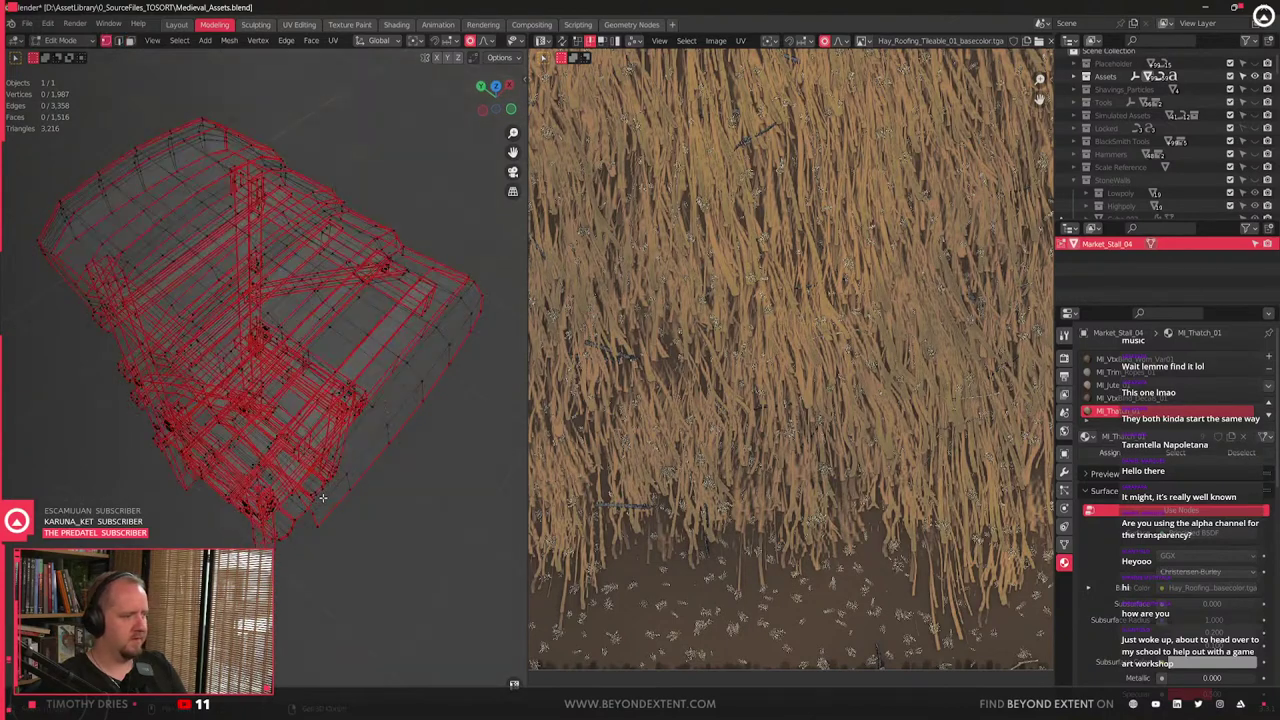
{"action": "middle_click_drag", "start_coordinate": [323, 497], "coordinate": [382, 466]}
{"action": "left_click_drag", "start_coordinate": [376, 447], "coordinate": [424, 493]}
{"action": "middle_click_drag", "start_coordinate": [422, 484], "coordinate": [414, 498]}
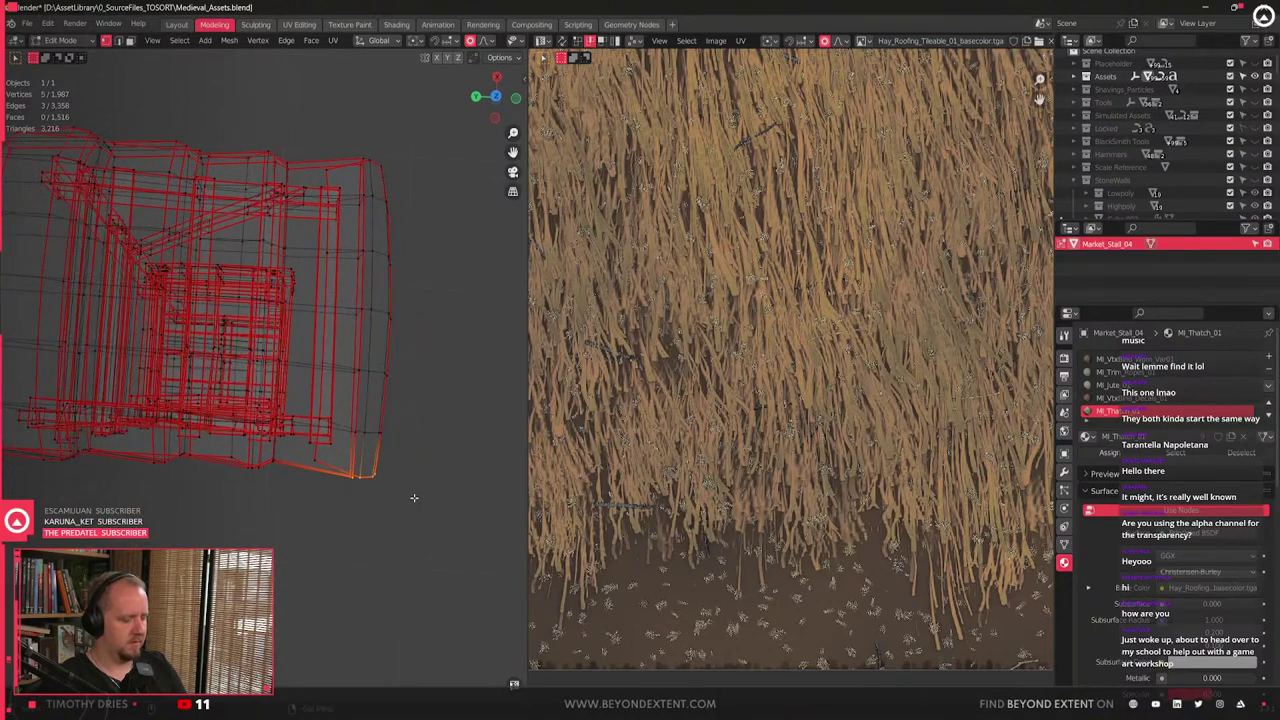
{"action": "key", "text": "shift+z"}
{"action": "left_click_drag", "start_coordinate": [395, 180], "coordinate": [395, 180], "text": "shift"}
{"action": "key", "text": "shift+z"}
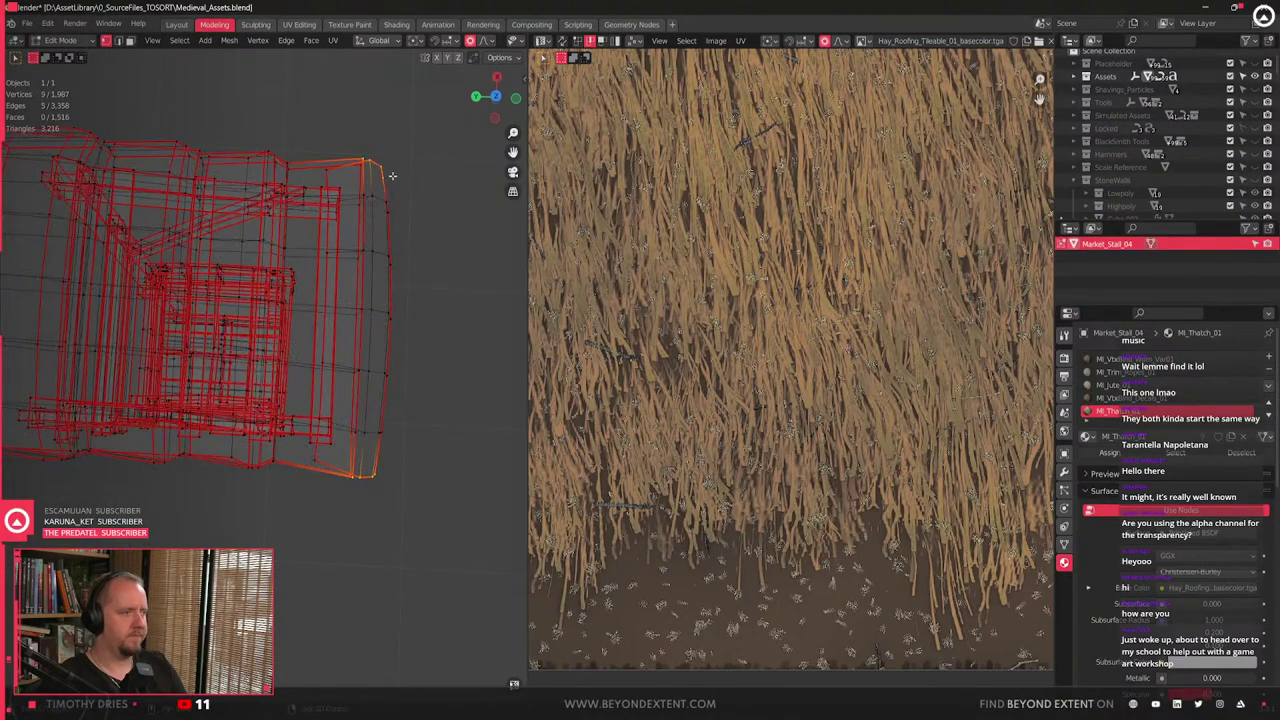
{"action": "middle_click_drag", "start_coordinate": [389, 188], "coordinate": [392, 240]}
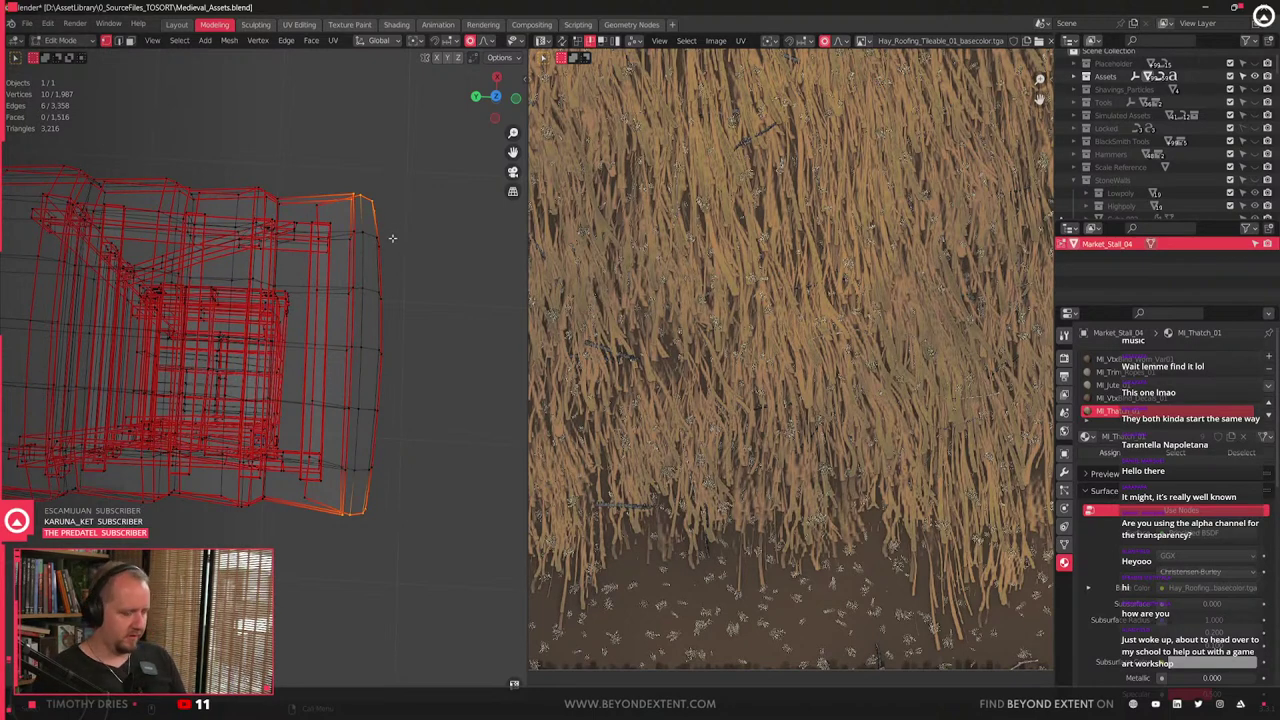
{"action": "key", "text": "g"}
{"action": "key", "text": "y"}
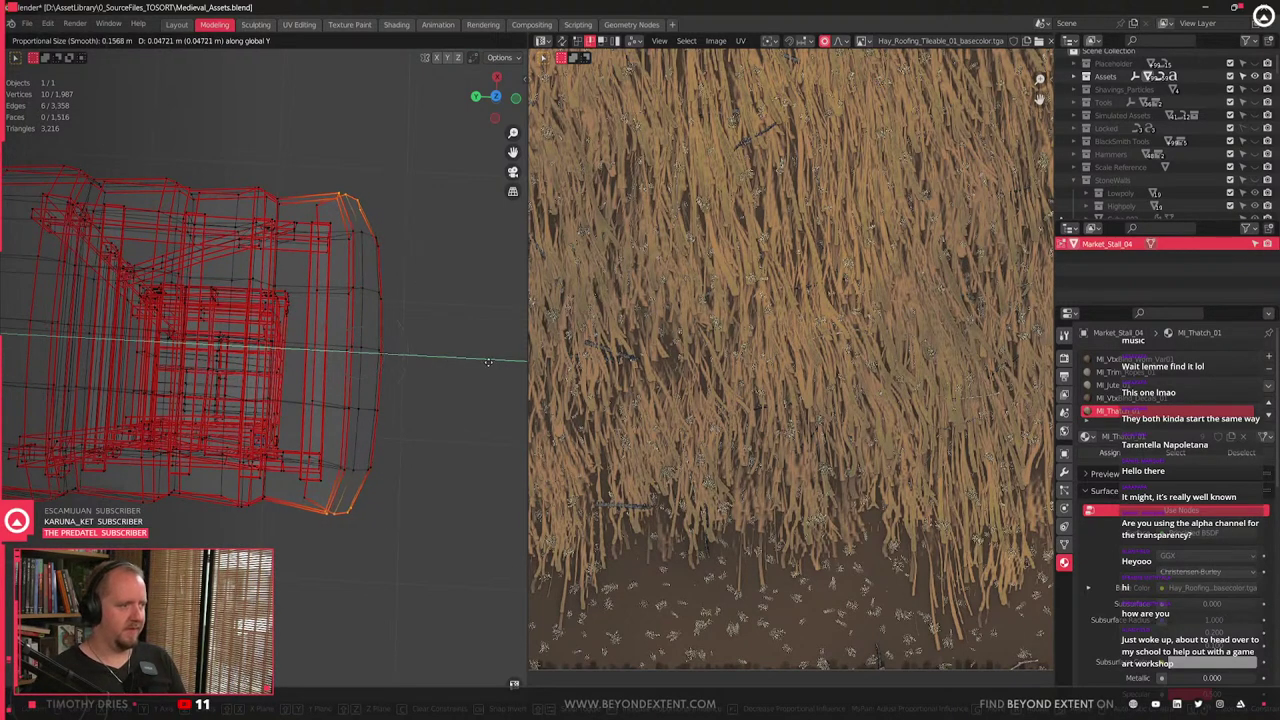
{"action": "scroll", "coordinate": [487, 362], "scroll_direction": "down", "scroll_amount": 6}
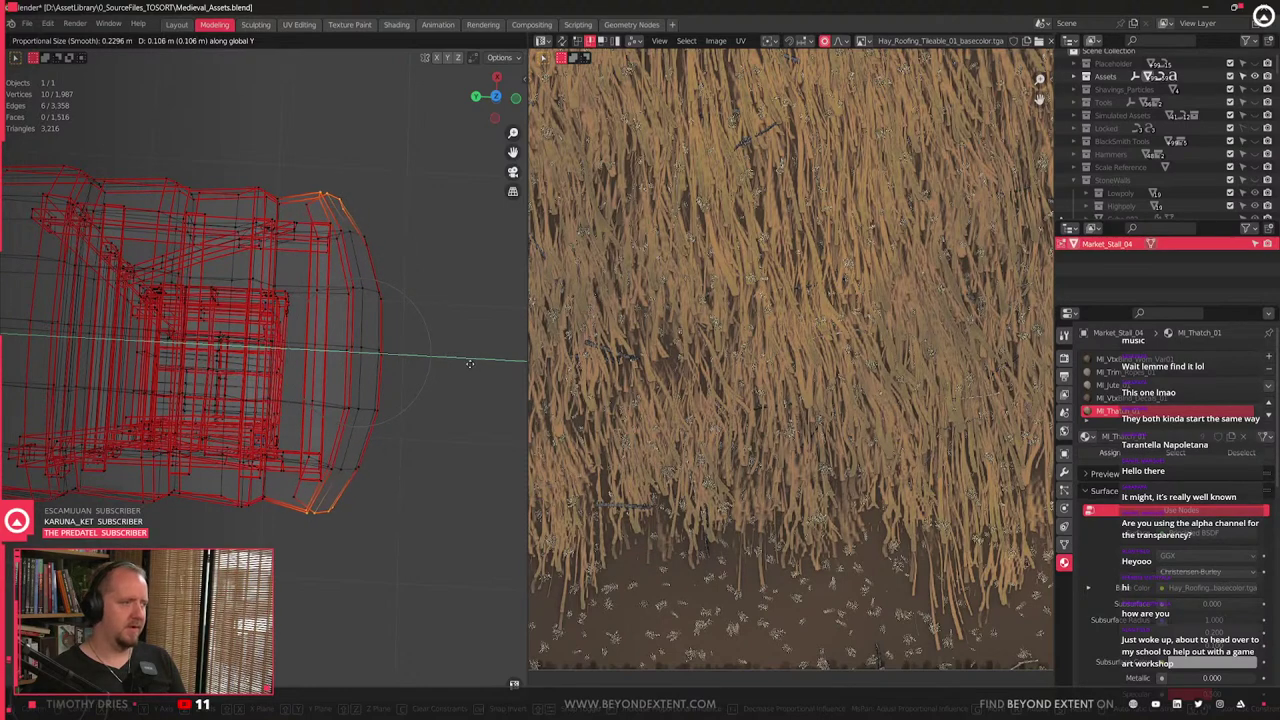
{"action": "left_click", "coordinate": [469, 363]}
- Select the side corner vertices of the next thatch layer on both roof sides in wireframe
{"action": "middle_click_drag", "start_coordinate": [469, 363], "coordinate": [393, 415]}
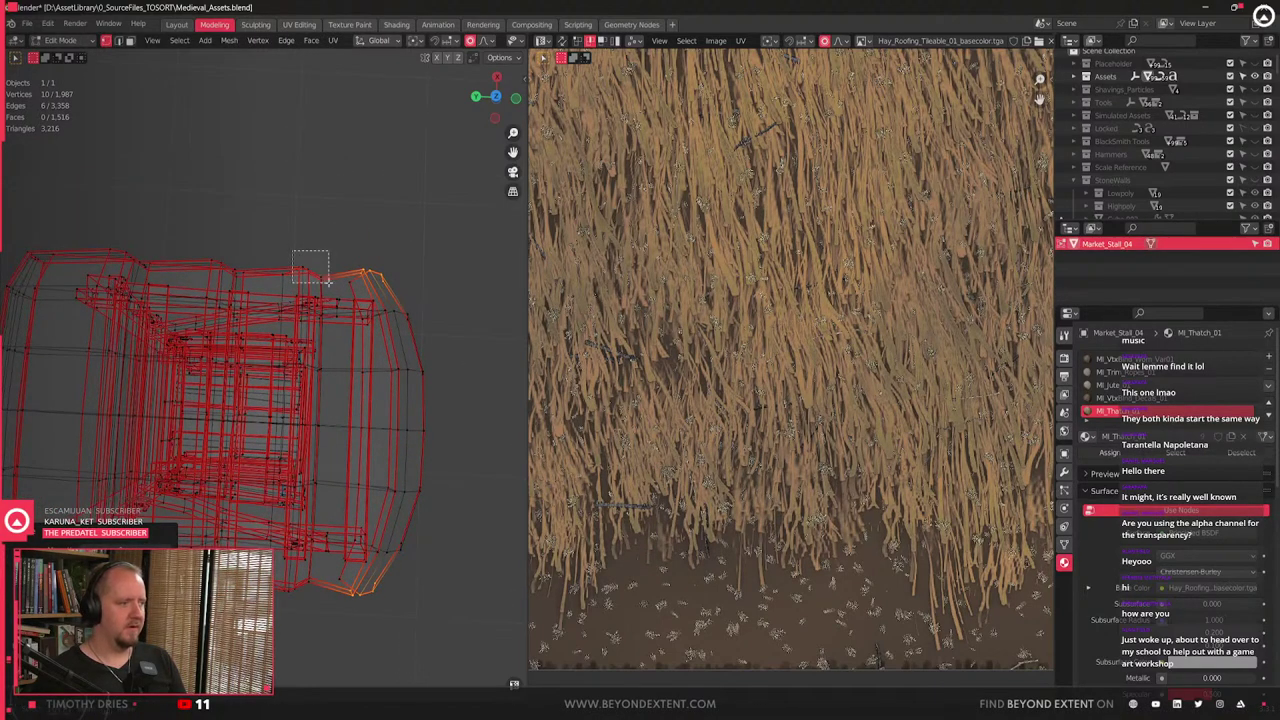
{"action": "left_click_drag", "start_coordinate": [329, 283], "coordinate": [331, 289]}
{"action": "key", "text": "g"}
{"action": "key", "text": "shift+z"}
{"action": "right_click", "coordinate": [331, 289]}
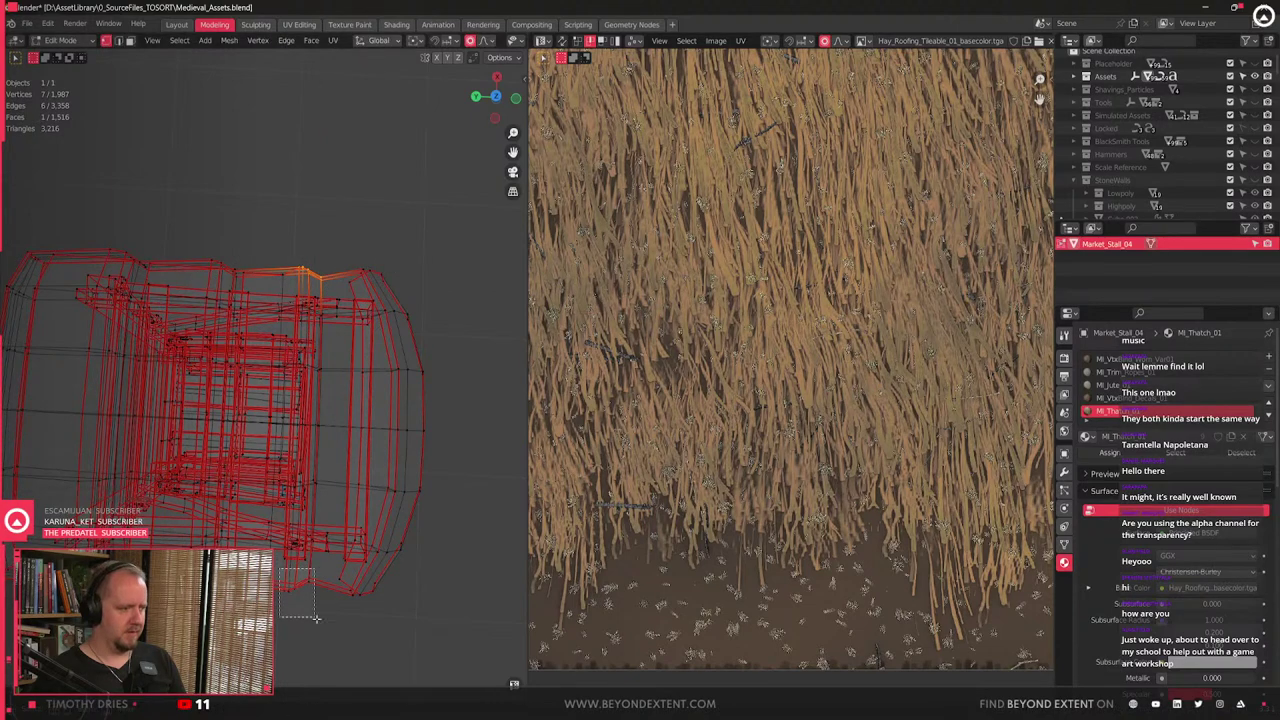
{"action": "left_click_drag", "start_coordinate": [316, 619], "coordinate": [320, 620], "text": "shift"}
{"action": "middle_click_drag", "start_coordinate": [335, 617], "coordinate": [328, 589], "text": "shift"}
{"action": "key", "text": "g"}
{"action": "key", "text": "y"}
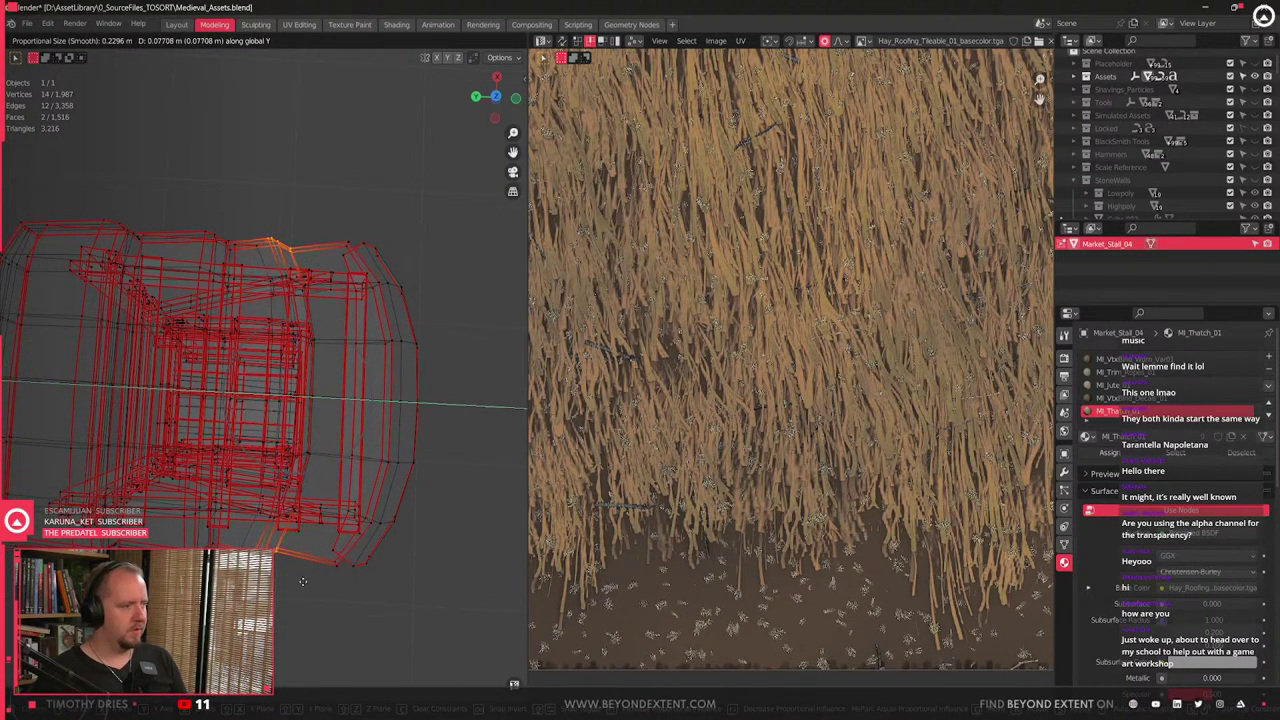
{"action": "scroll", "coordinate": [292, 581], "scroll_direction": "down", "scroll_amount": 4}
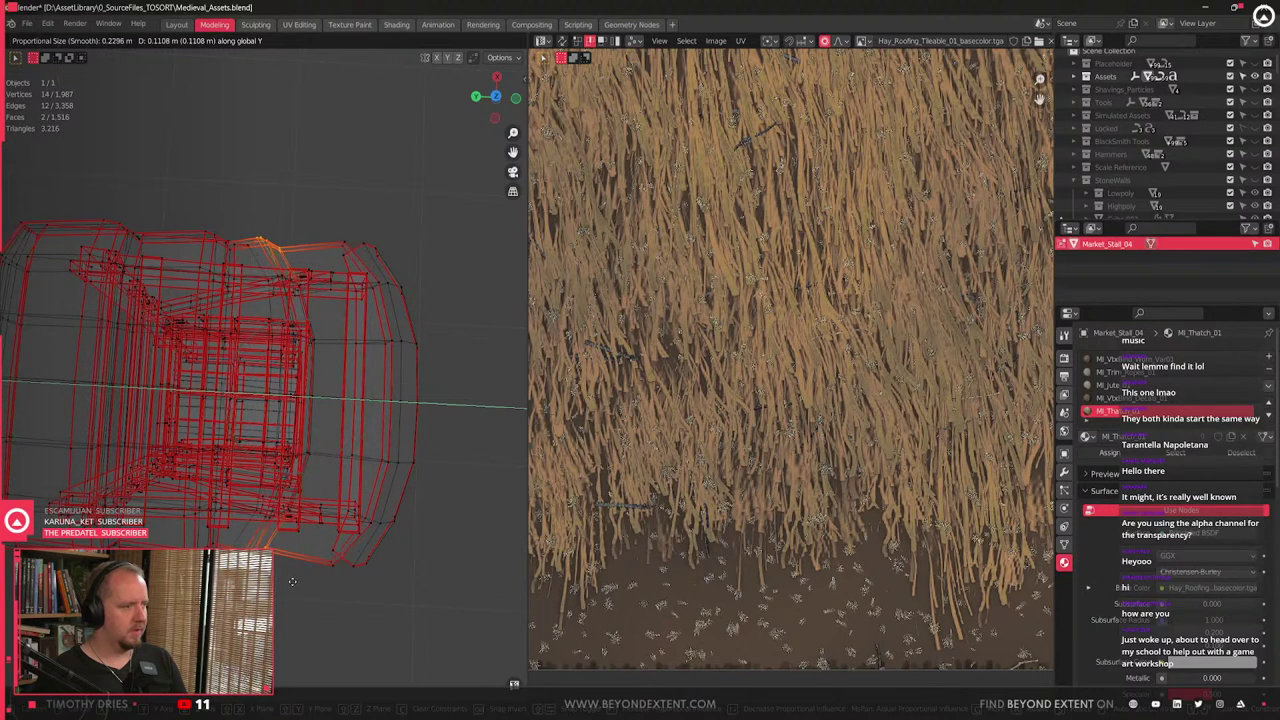
{"action": "right_click", "coordinate": [297, 581]}
{"action": "left_click", "coordinate": [486, 42]}
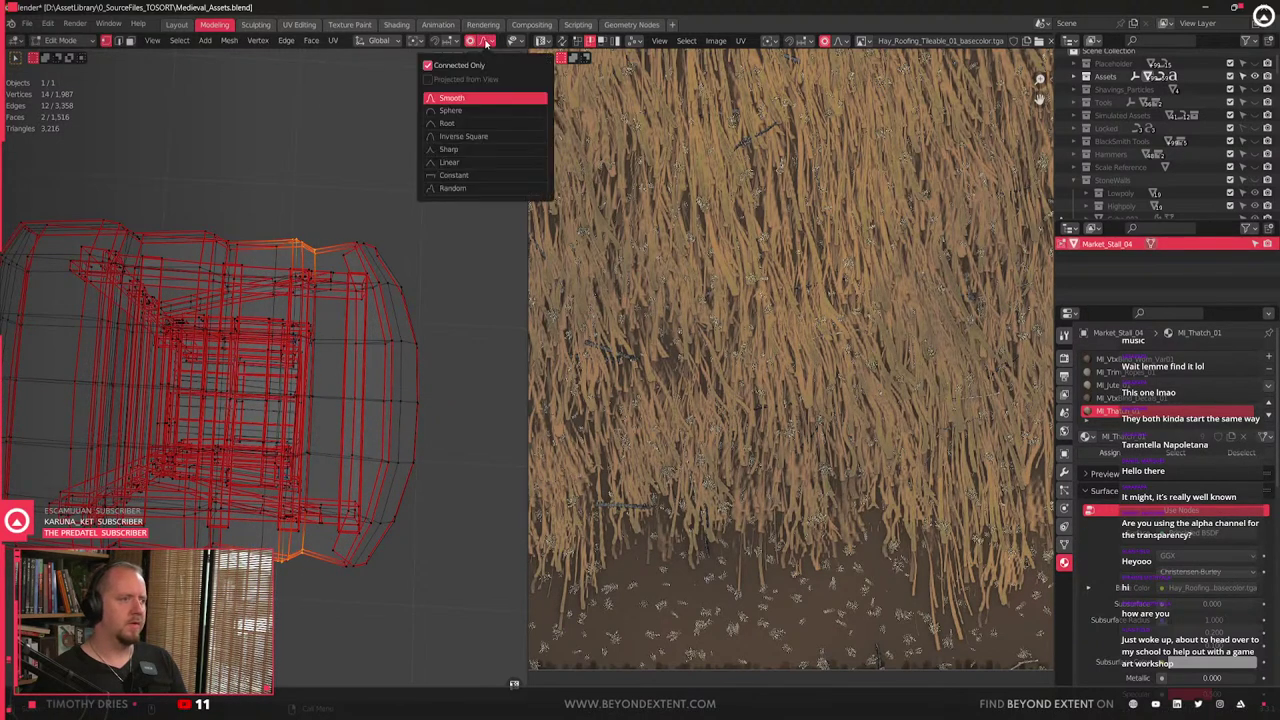
{"action": "left_click", "coordinate": [486, 43]}
- Move the selected layer corners about 0.06 m along Y with proportional editing
{"action": "key", "text": "g"}
{"action": "key", "text": "y"}
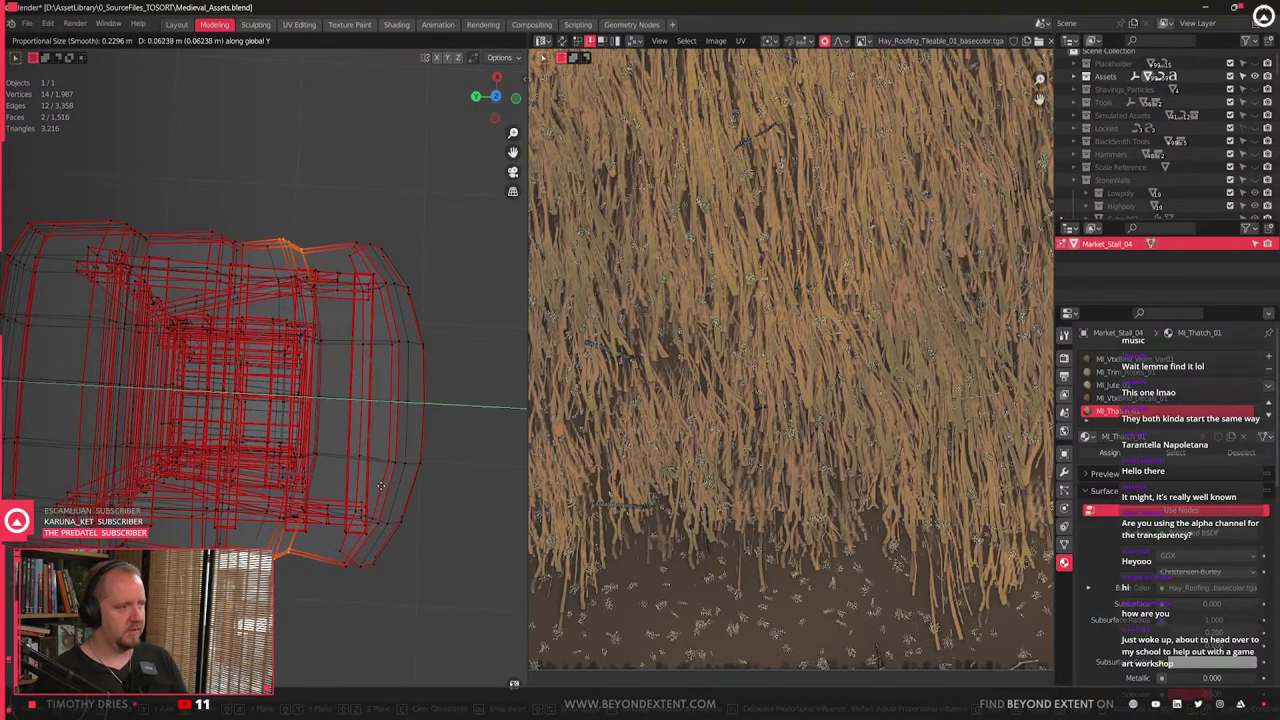
{"action": "left_click", "coordinate": [375, 486]}
- Select the third thatch layer's corner vertices on both roof sides and move them about 0.05 m along Y with proportional editing
{"action": "middle_click_drag", "start_coordinate": [213, 193], "coordinate": [286, 237], "text": "shift"}
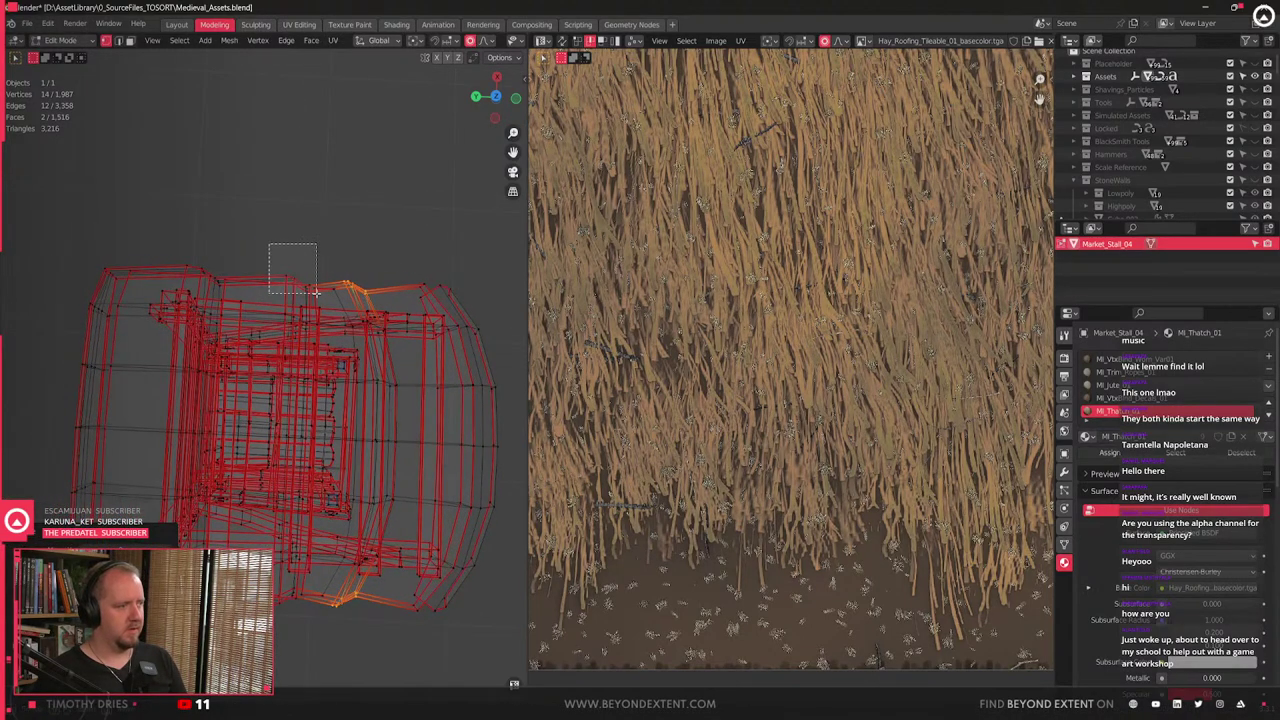
{"action": "left_click_drag", "start_coordinate": [317, 293], "coordinate": [321, 296]}
{"action": "middle_click_drag", "start_coordinate": [289, 614], "coordinate": [285, 492], "text": "shift"}
{"action": "left_click_drag", "start_coordinate": [263, 478], "coordinate": [315, 524], "text": "shift"}
{"action": "left_click_drag", "start_coordinate": [316, 535], "coordinate": [268, 465], "text": "shift"}
{"action": "key", "text": "g"}
{"action": "key", "text": "y"}
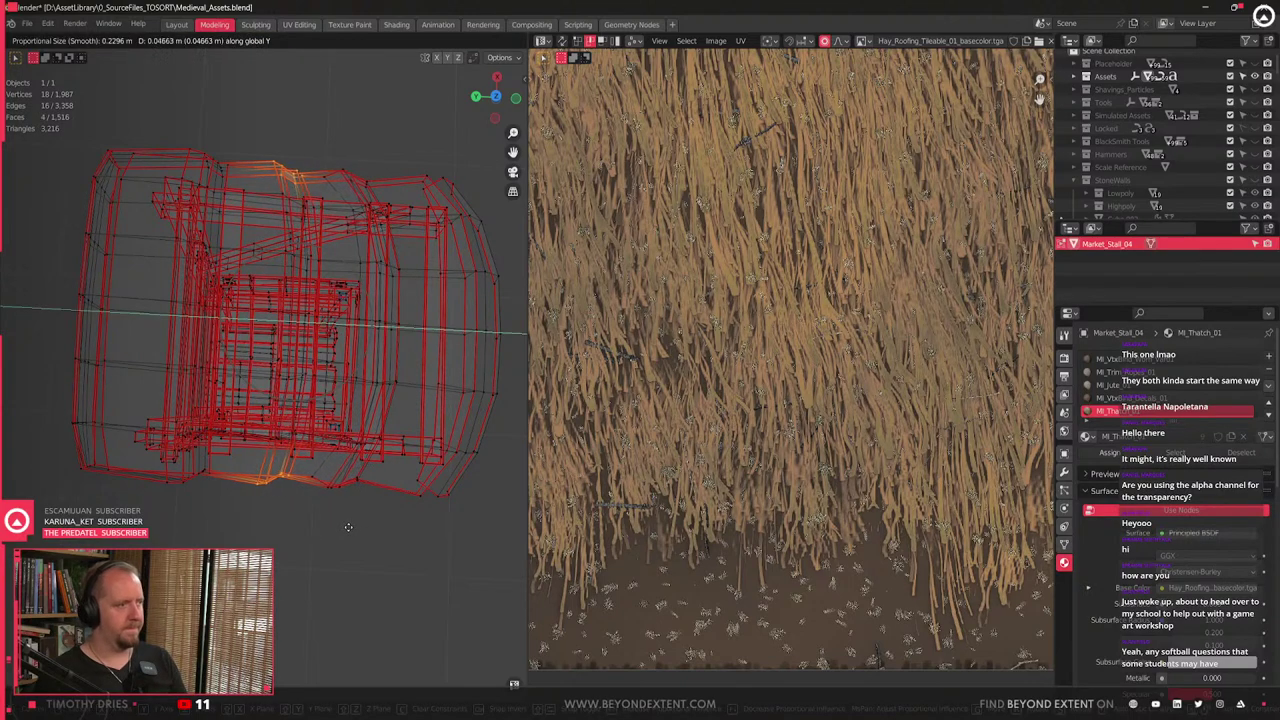
{"action": "left_click", "coordinate": [343, 527]}
- Select the last layer step's corner vertices on both roof sides and move them about 0.08 m along Y with proportional editing
{"action": "middle_click_drag", "start_coordinate": [341, 526], "coordinate": [288, 318]}
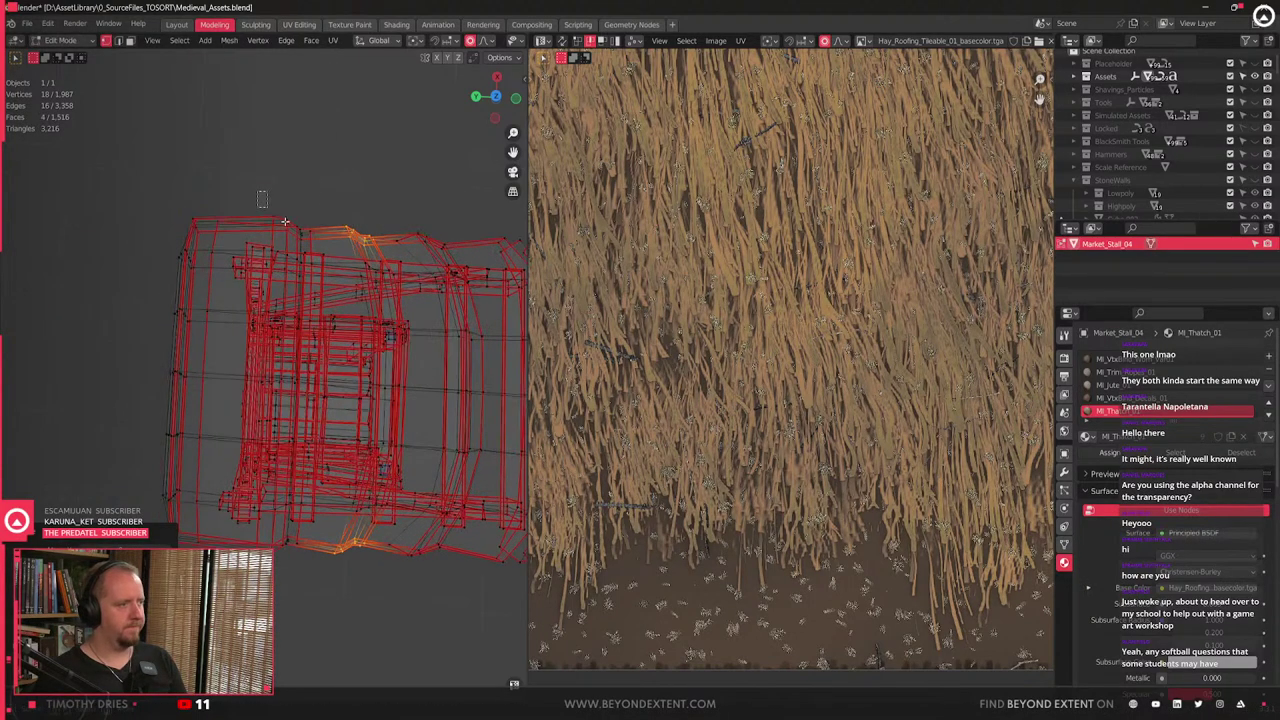
{"action": "left_click_drag", "start_coordinate": [284, 221], "coordinate": [326, 254]}
{"action": "middle_click_drag", "start_coordinate": [326, 254], "coordinate": [286, 484]}
{"action": "key", "text": "g"}
{"action": "key", "text": "y"}
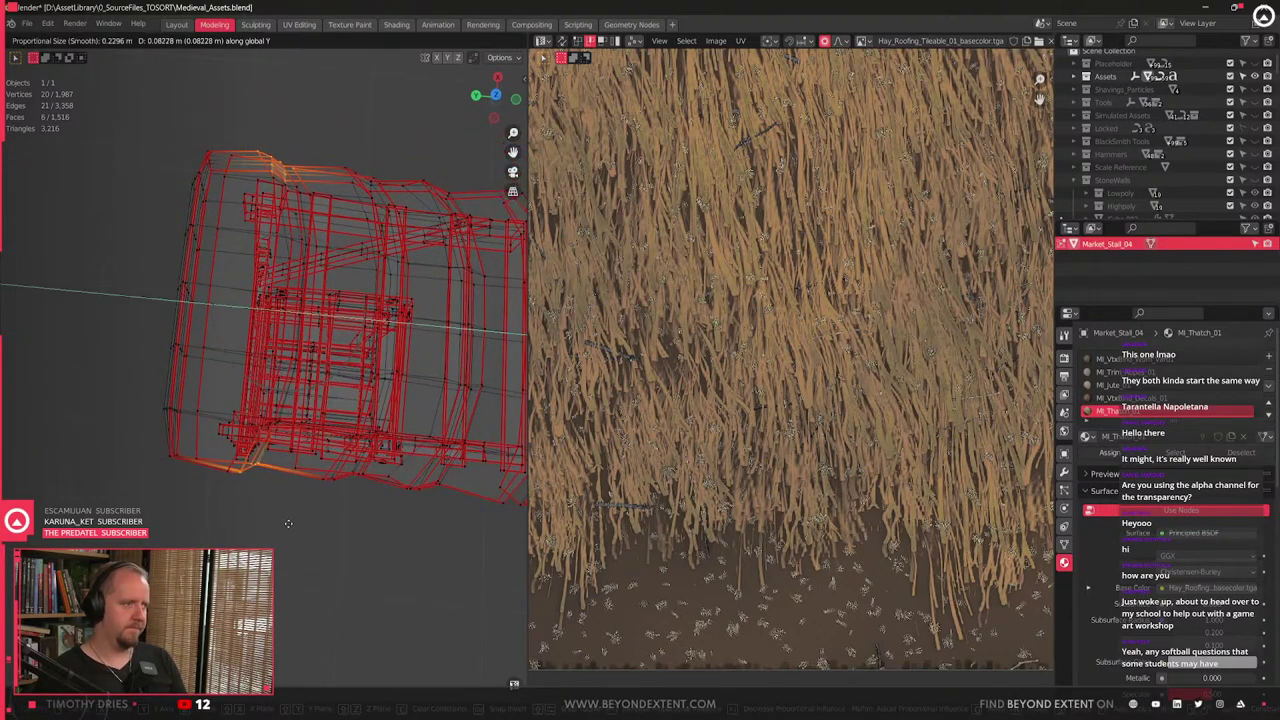
{"action": "left_click", "coordinate": [285, 522]}
{"action": "left_click_drag", "start_coordinate": [213, 321], "coordinate": [214, 322]}
{"action": "middle_click_drag", "start_coordinate": [220, 328], "coordinate": [317, 405]}
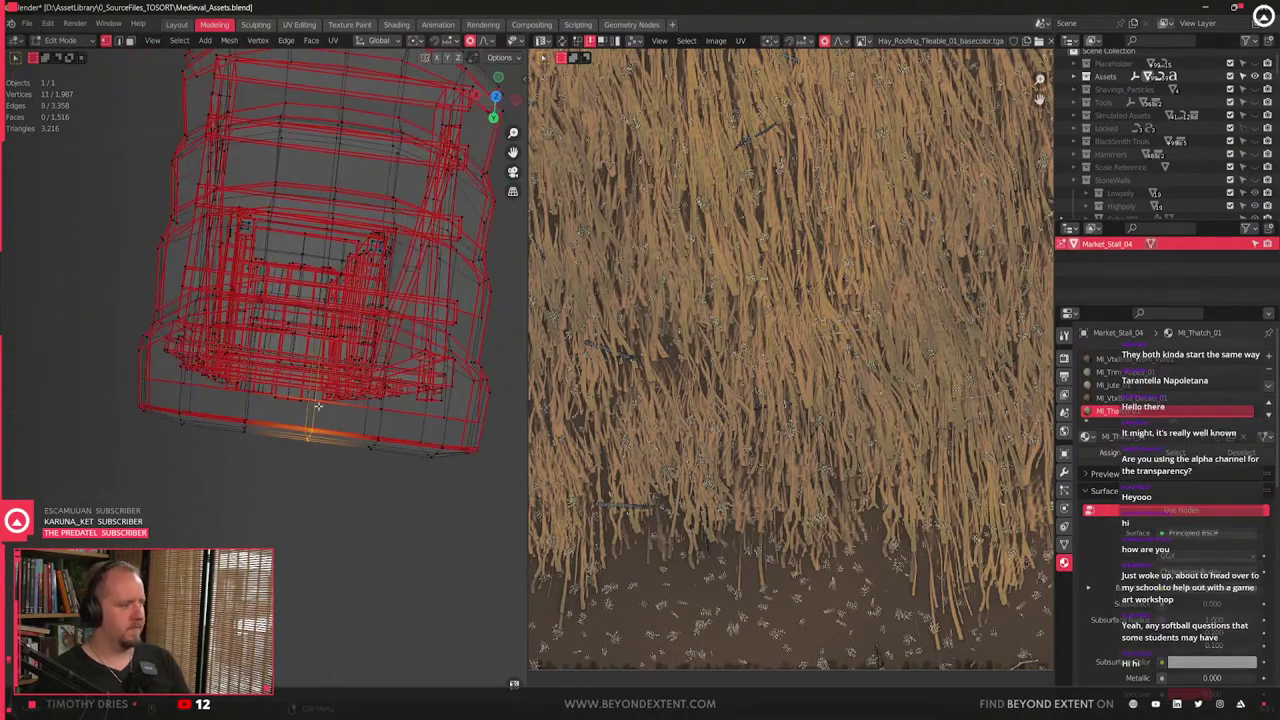
{"action": "key", "text": "g"}
{"action": "key", "text": "y"}
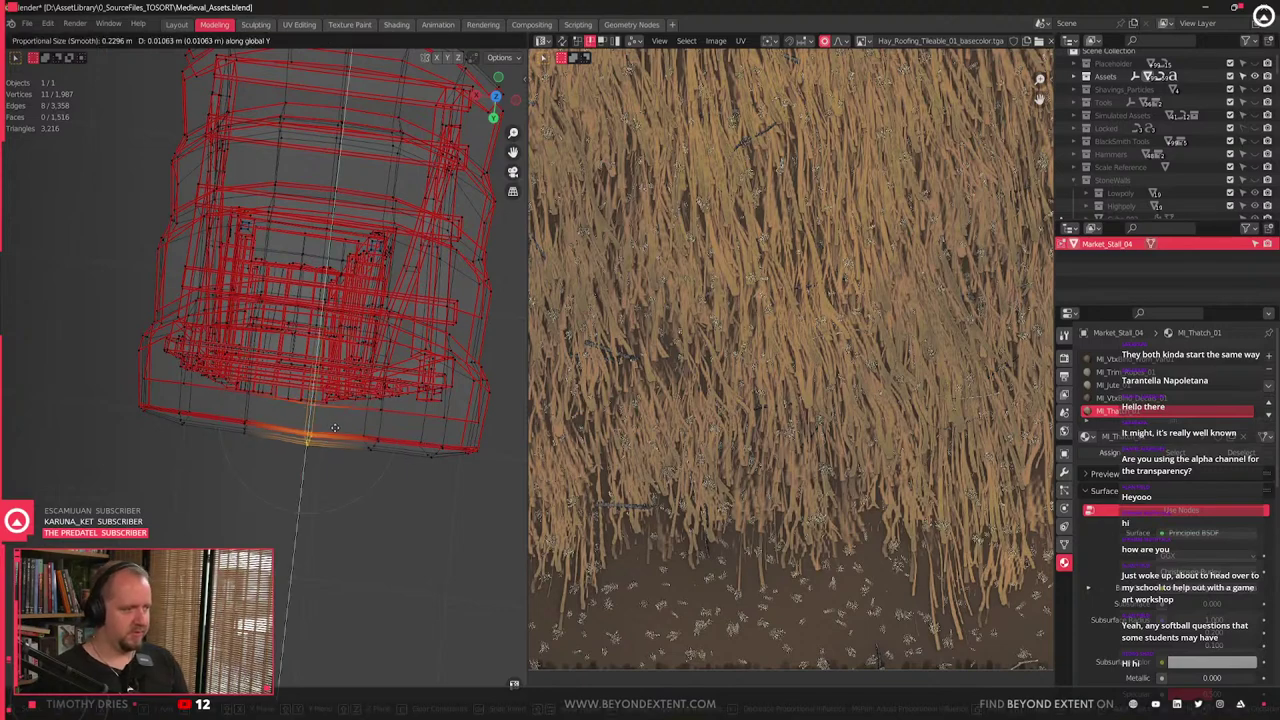
{"action": "right_click", "coordinate": [293, 442]}
- Select both outer corners at the roof's opposite end and move them about 0.04 m inward along Y with proportional editing
{"action": "middle_click_drag", "start_coordinate": [207, 436], "coordinate": [362, 478]}
{"action": "left_click_drag", "start_coordinate": [377, 493], "coordinate": [377, 494]}
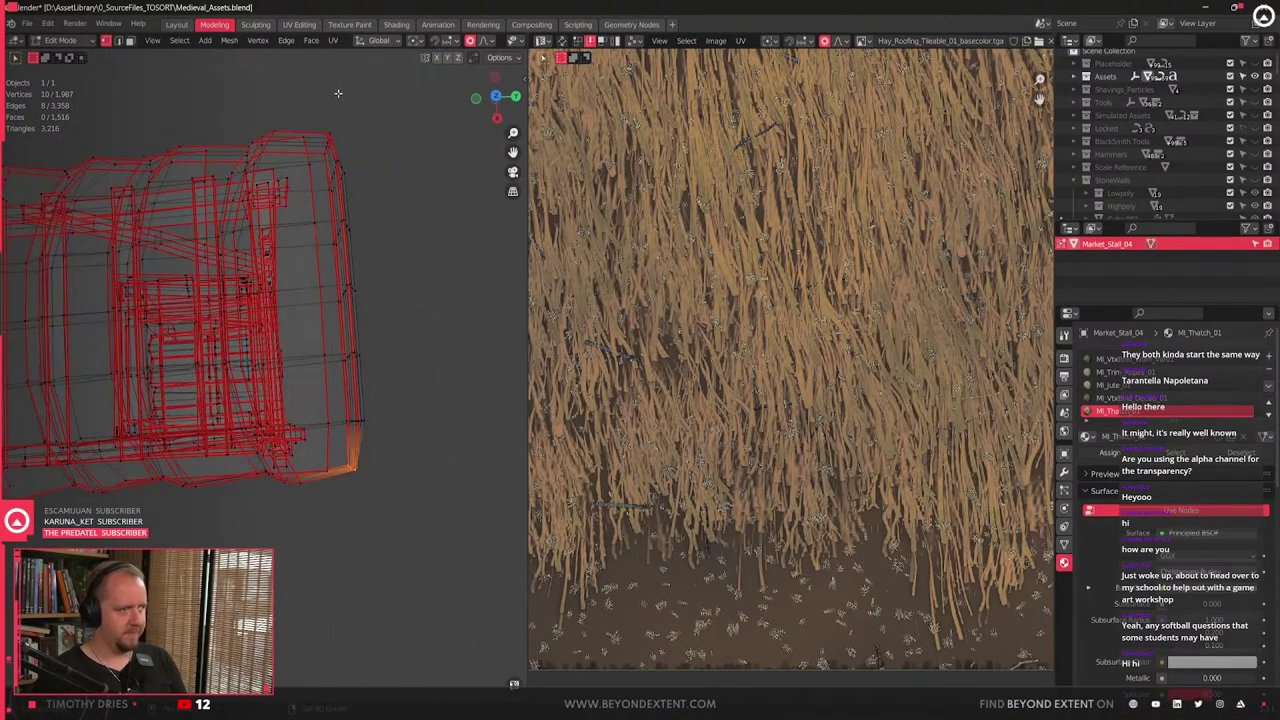
{"action": "left_click_drag", "start_coordinate": [314, 121], "coordinate": [356, 166]}
{"action": "middle_click_drag", "start_coordinate": [410, 215], "coordinate": [396, 288], "text": "shift"}
{"action": "key", "text": "g"}
{"action": "key", "text": "y"}
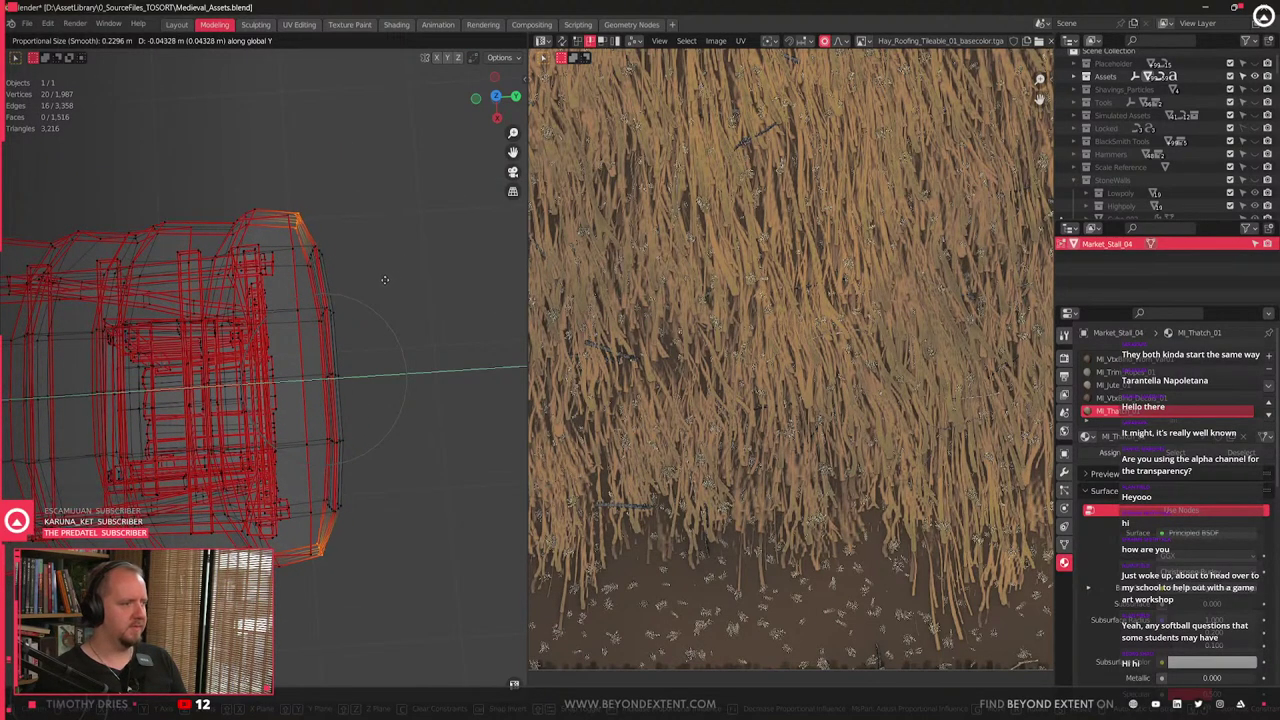
{"action": "left_click", "coordinate": [346, 325]}
- Select the middle vertices of that end edge and pull them slightly outward along Y to round the roof's outline
{"action": "left_click_drag", "start_coordinate": [317, 354], "coordinate": [371, 406]}
{"action": "key", "text": "g"}
{"action": "key", "text": "y"}
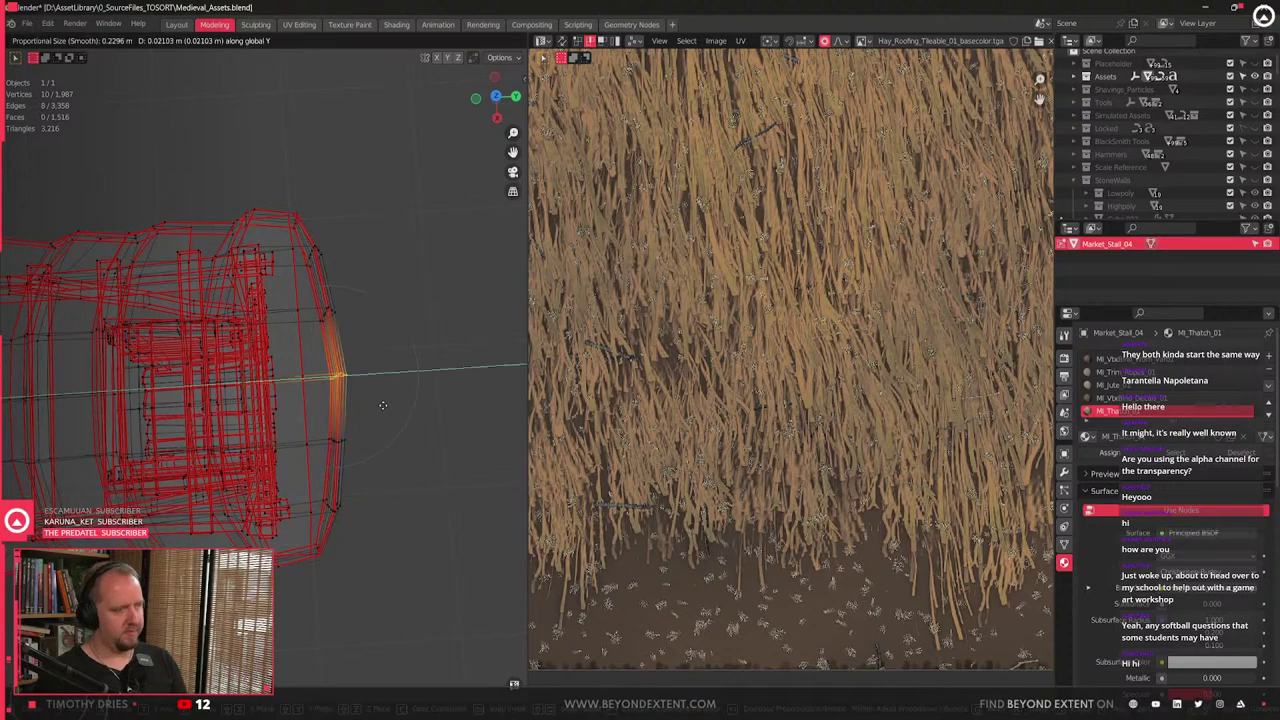
{"action": "left_click", "coordinate": [366, 397]}
- Return to the textured view and bevel the lower edge running along the thatch roof's rounded end
{"action": "scroll", "coordinate": [346, 387], "scroll_direction": "down", "scroll_amount": 3}
{"action": "key", "text": "Tab"}
{"action": "middle_click_drag", "start_coordinate": [343, 386], "coordinate": [323, 329]}
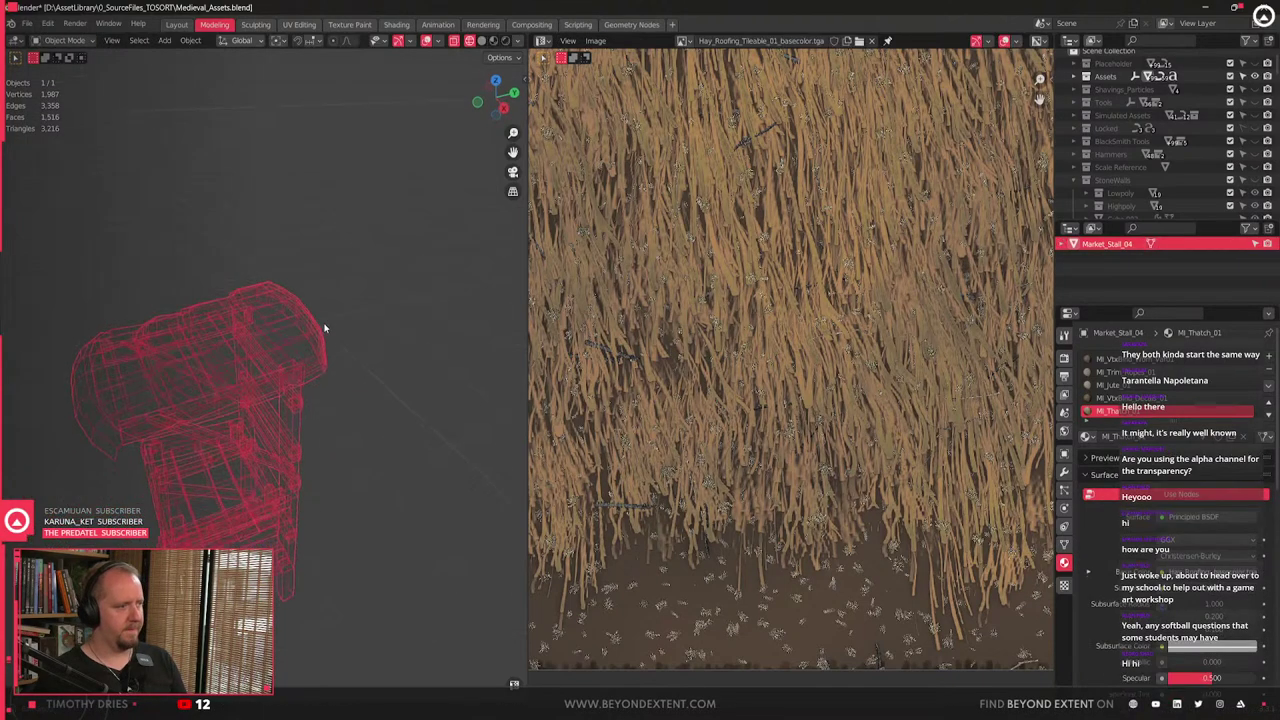
{"action": "key", "text": "shift+z"}
{"action": "middle_click_drag", "start_coordinate": [288, 437], "coordinate": [212, 215]}
{"action": "scroll", "coordinate": [294, 431], "scroll_direction": "up", "scroll_amount": 4}
{"action": "key", "text": "Tab"}
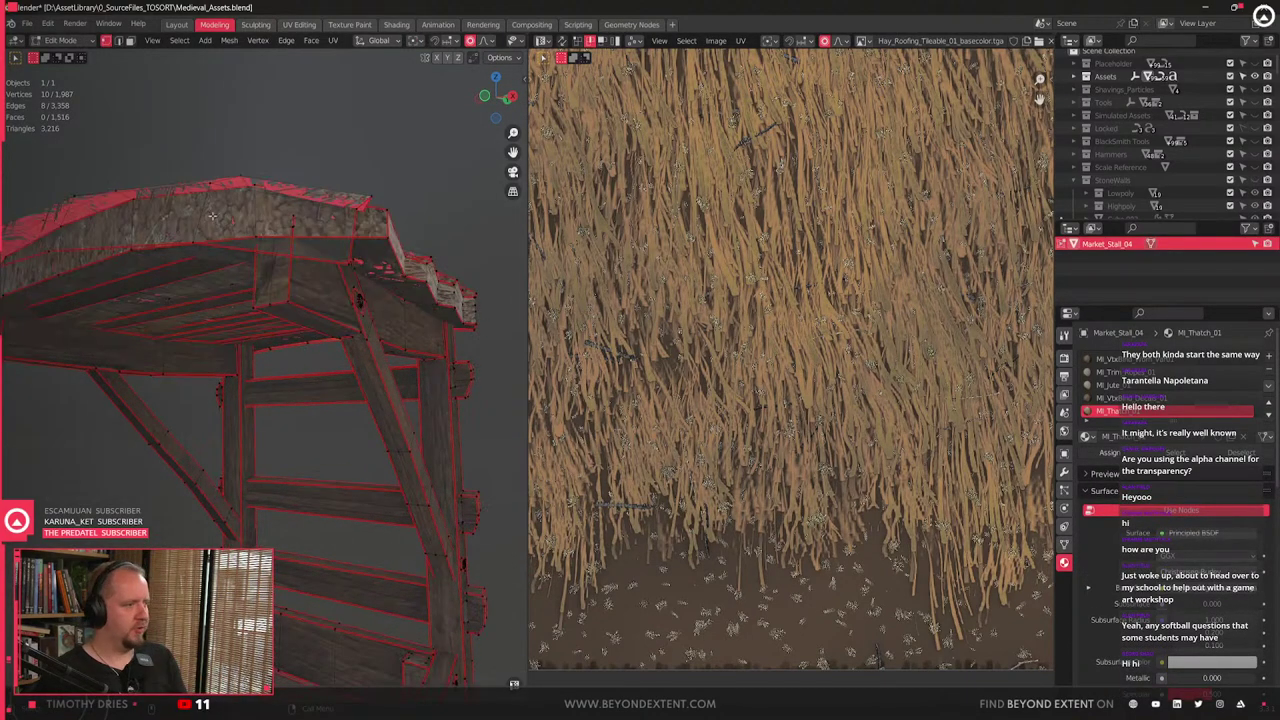
{"action": "middle_click_drag", "start_coordinate": [120, 259], "coordinate": [85, 285]}
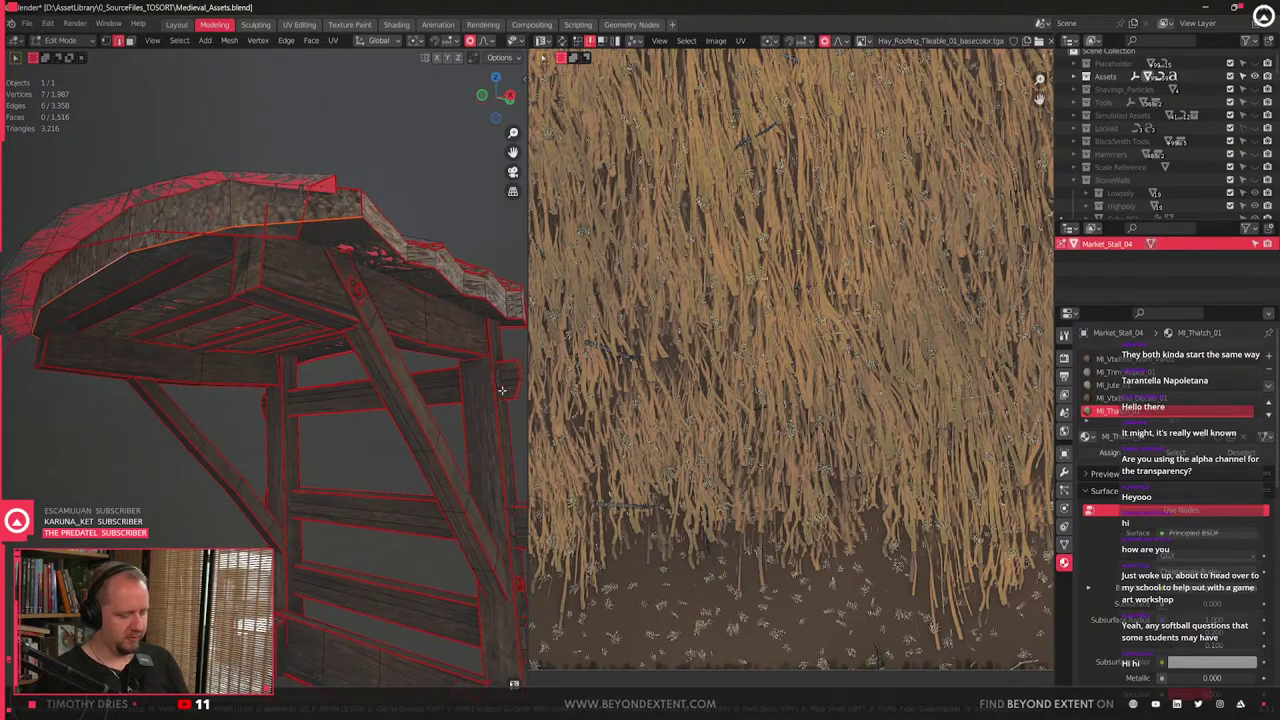
{"action": "key", "text": "ctrl+b"}
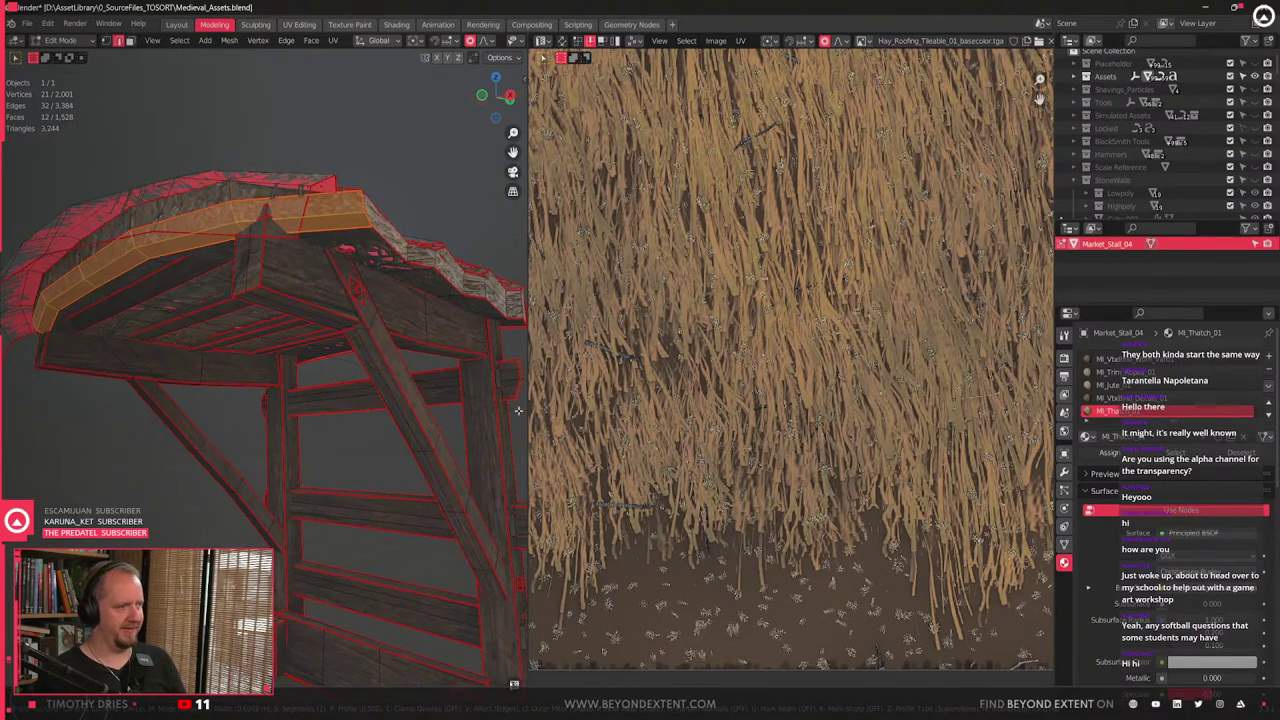
{"action": "left_click", "coordinate": [260, 343]}
- Clear the seam and sharp marks from the bevelled edges at the roof's end
{"action": "key", "text": "Tab"}
{"action": "mouse_move", "coordinate": [260, 343]}
{"action": "middle_mouse_down"}
{"action": "mouse_move", "coordinate": [239, 343]}
{"action": "mouse_move", "coordinate": [223, 314]}
{"action": "mouse_move", "coordinate": [237, 339]}
{"action": "middle_mouse_up"}
{"action": "key", "text": "Tab"}
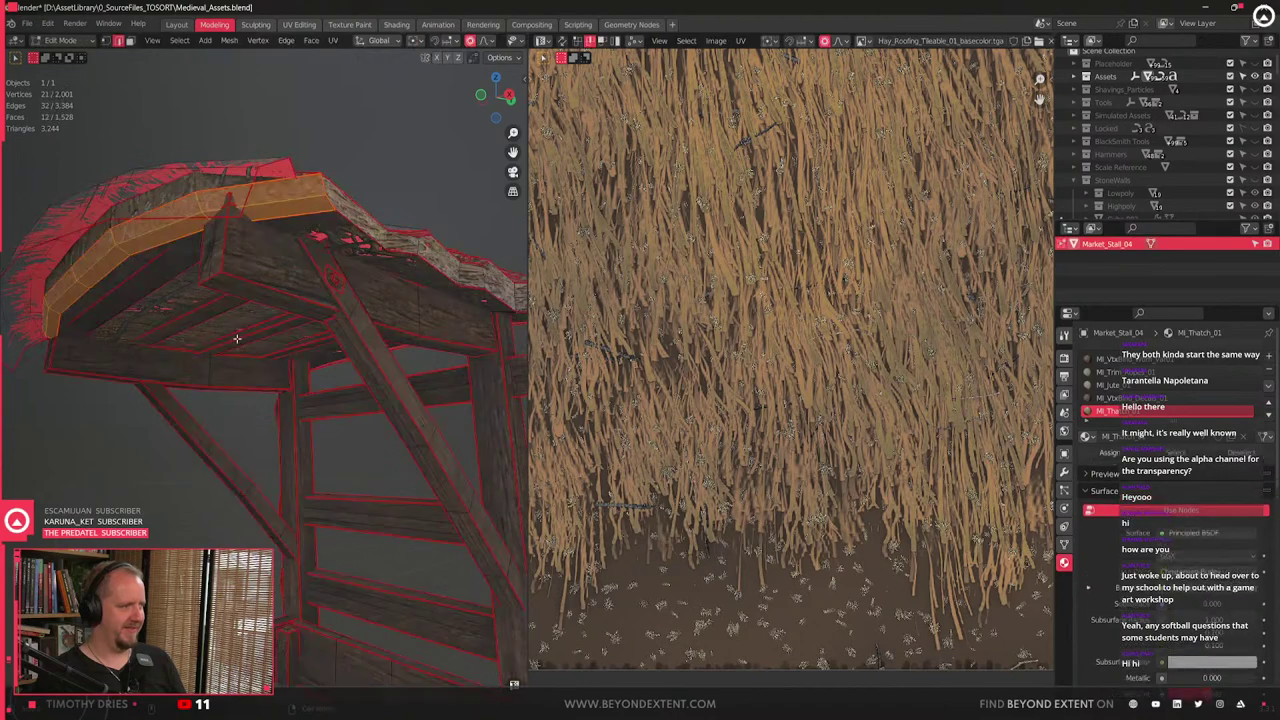
{"action": "right_click", "coordinate": [237, 339]}
{"action": "left_click", "coordinate": [238, 343]}
{"action": "right_click", "coordinate": [238, 343]}
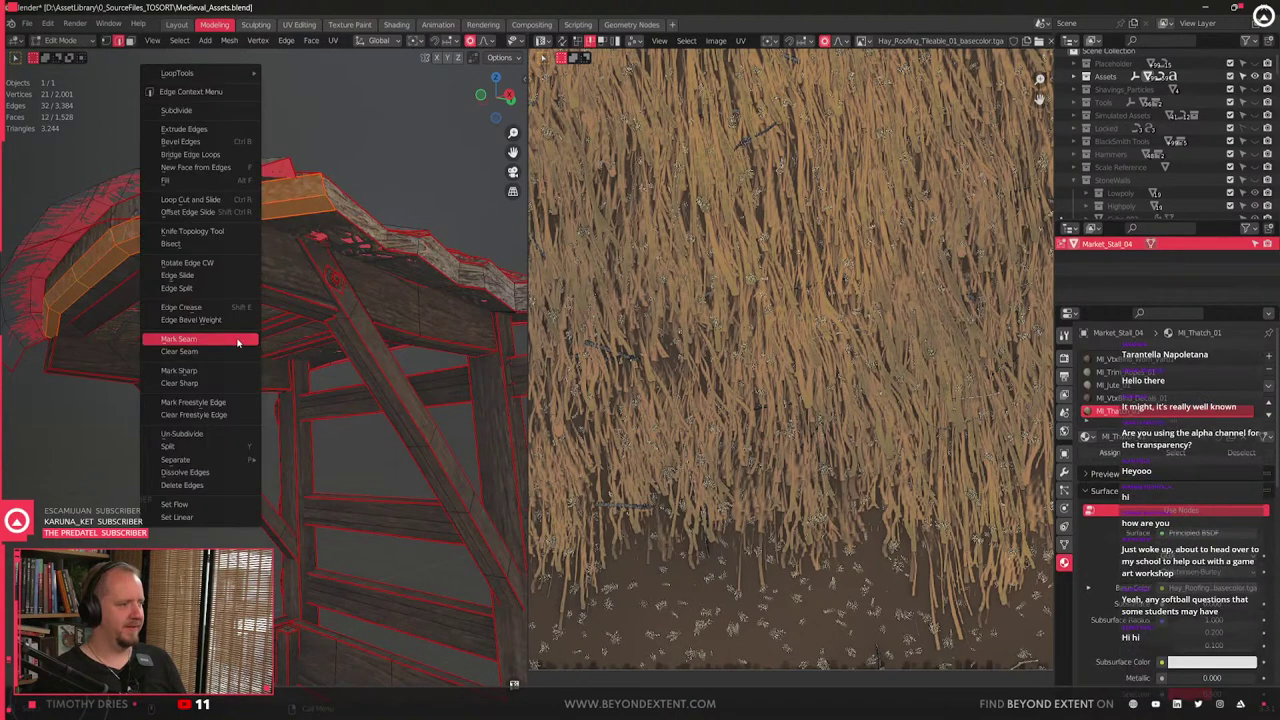
{"action": "left_click", "coordinate": [238, 352]}
{"action": "right_click", "coordinate": [238, 352]}
{"action": "left_click", "coordinate": [236, 382]}
- Examine the bevelled roof end and the thatch's underside in Object Mode
{"action": "key", "text": "Tab"}
{"action": "middle_click_drag", "start_coordinate": [235, 380], "coordinate": [300, 346]}
{"action": "right_click", "coordinate": [295, 188]}
{"action": "left_click", "coordinate": [328, 198]}
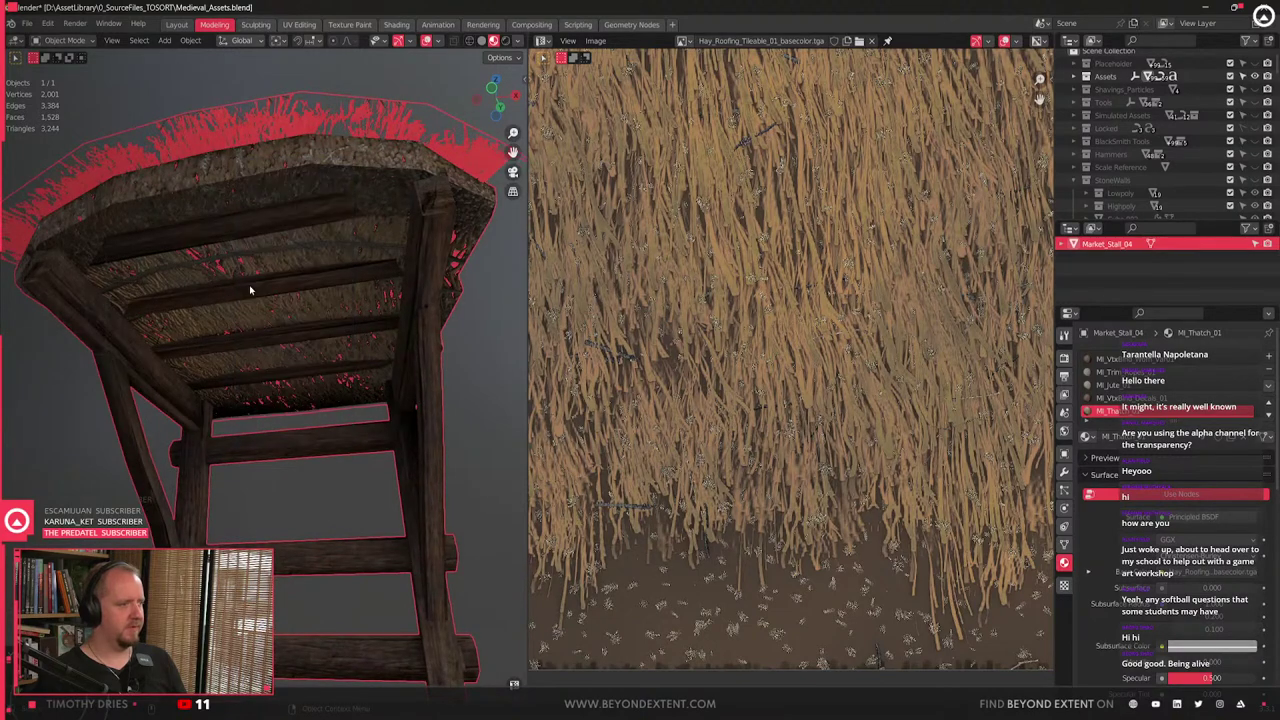
{"action": "middle_click_drag", "start_coordinate": [249, 285], "coordinate": [265, 290]}
{"action": "middle_click_drag", "start_coordinate": [298, 207], "coordinate": [388, 361]}
- Select the whole linked base thatch and duplicate it, moving the copy about 0.1 m down along Z
{"action": "key", "text": "Tab"}
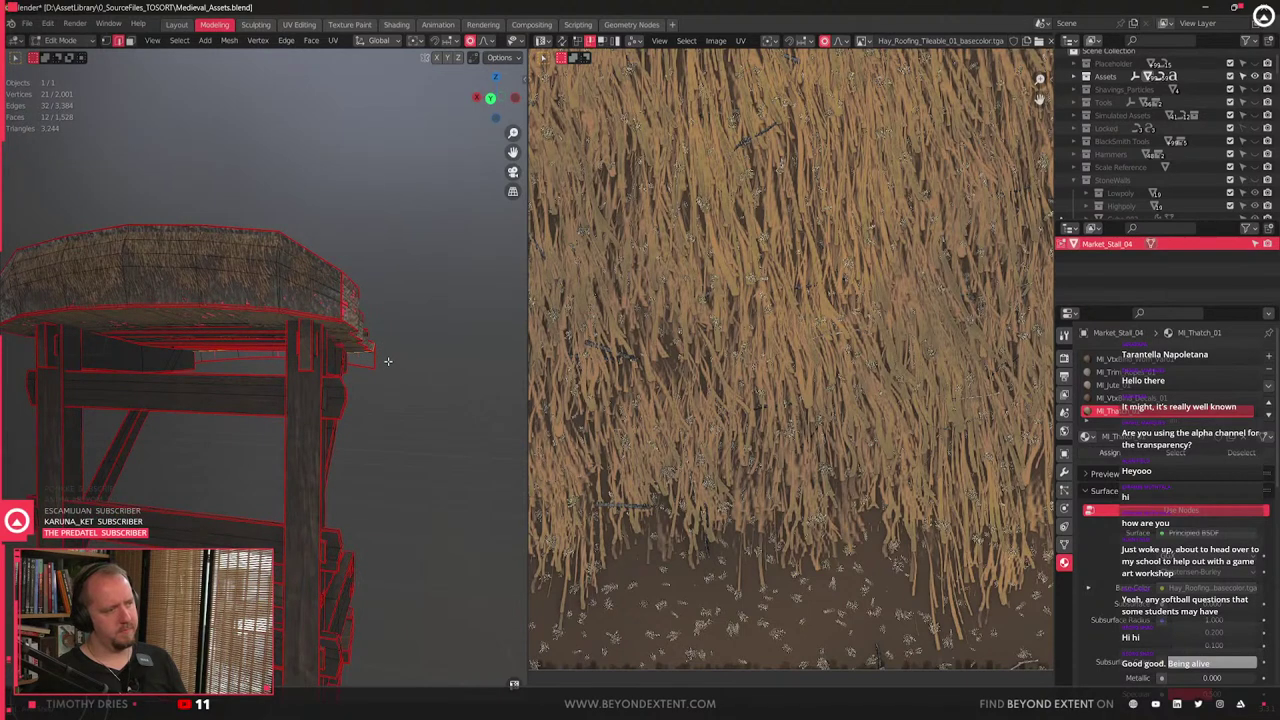
{"action": "middle_click_drag", "start_coordinate": [388, 361], "coordinate": [319, 315]}
{"action": "key", "text": "ctrl+l"}
{"action": "left_click", "coordinate": [301, 334]}
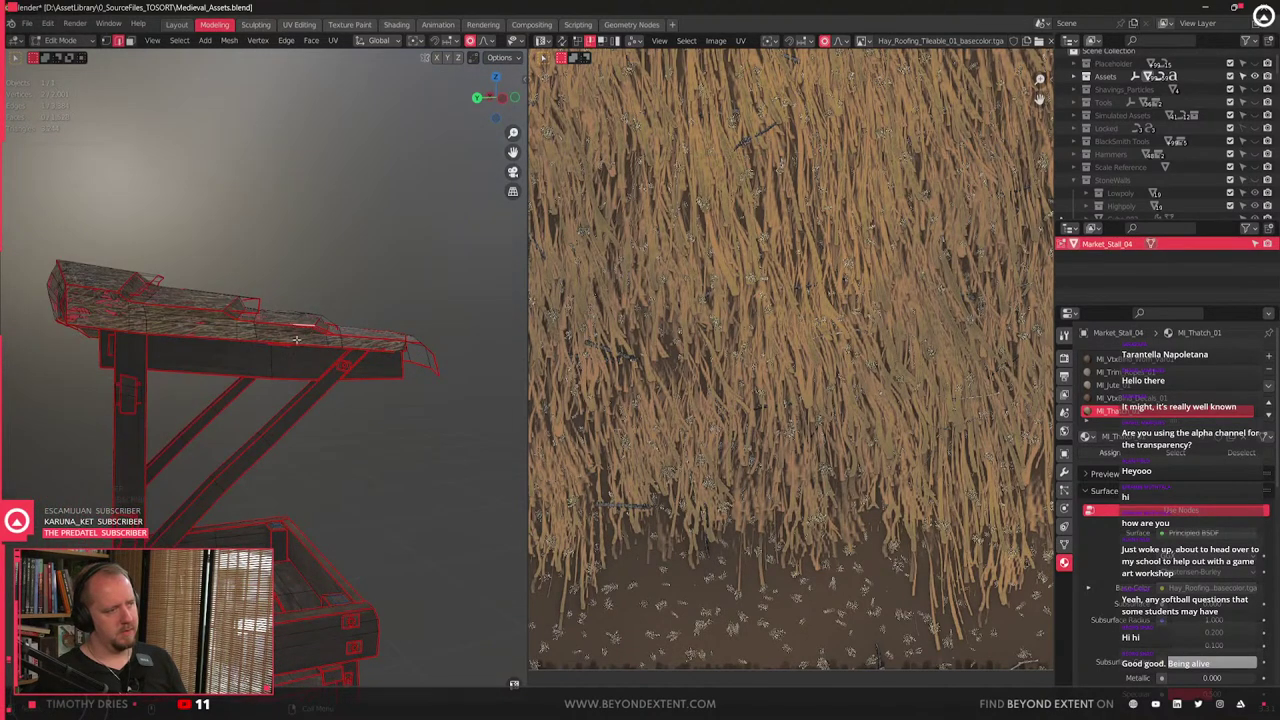
{"action": "key", "text": "ctrl+l"}
{"action": "key", "text": "l"}
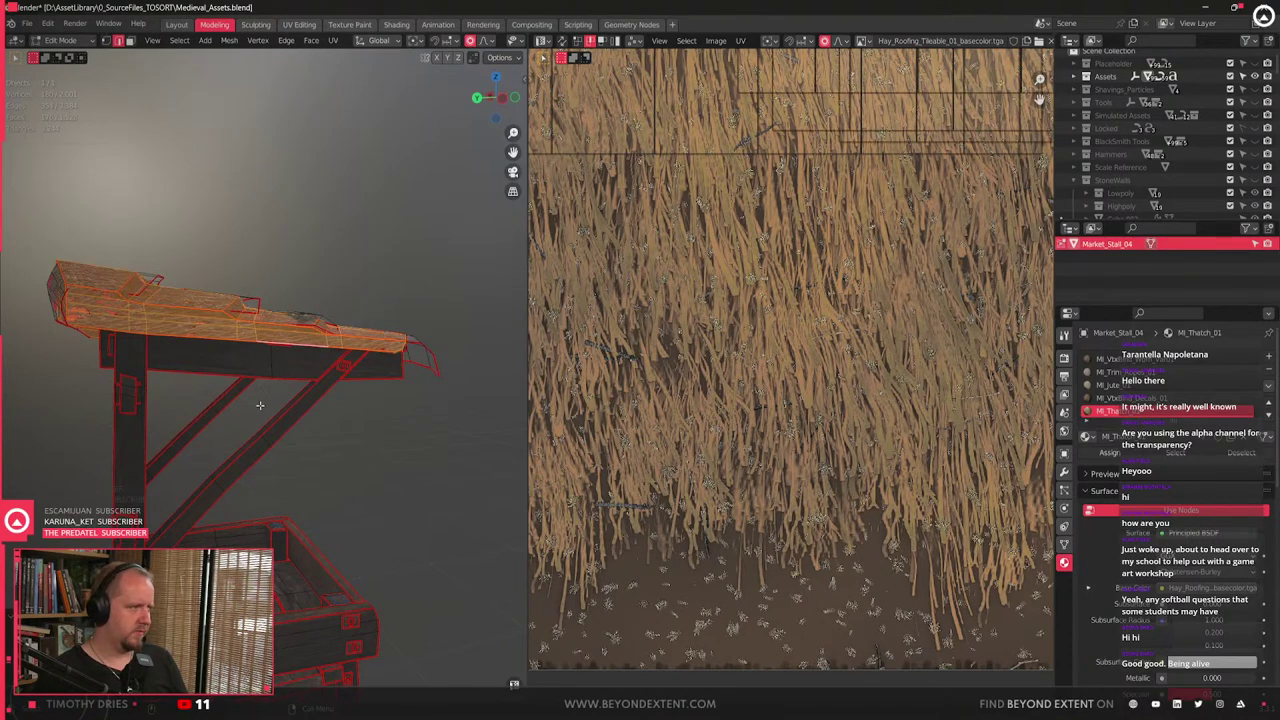
{"action": "middle_click_drag", "start_coordinate": [266, 364], "coordinate": [349, 360]}
{"action": "key", "text": "shift+d"}
{"action": "key", "text": "z"}
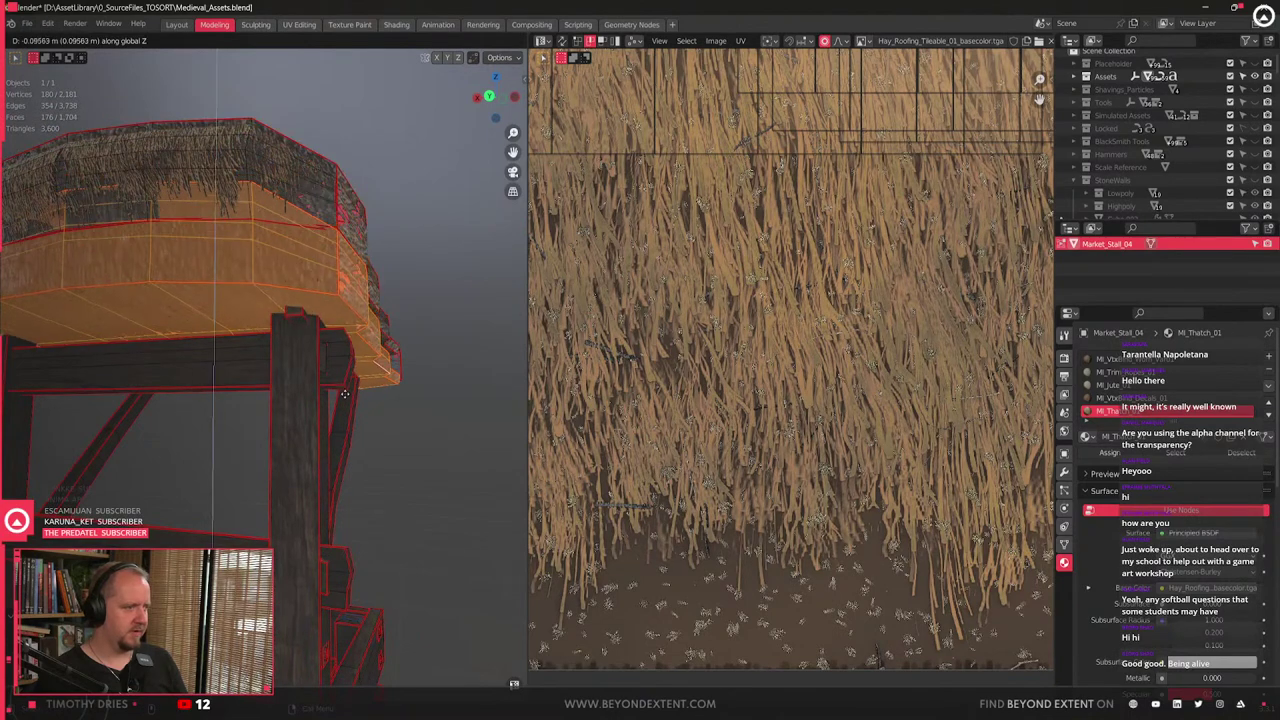
{"action": "left_click", "coordinate": [388, 391]}
- Rotate the thatch copy -180° around Y and adjust its tilt to follow the roof's slope
{"action": "type", "text": "ry-180"}
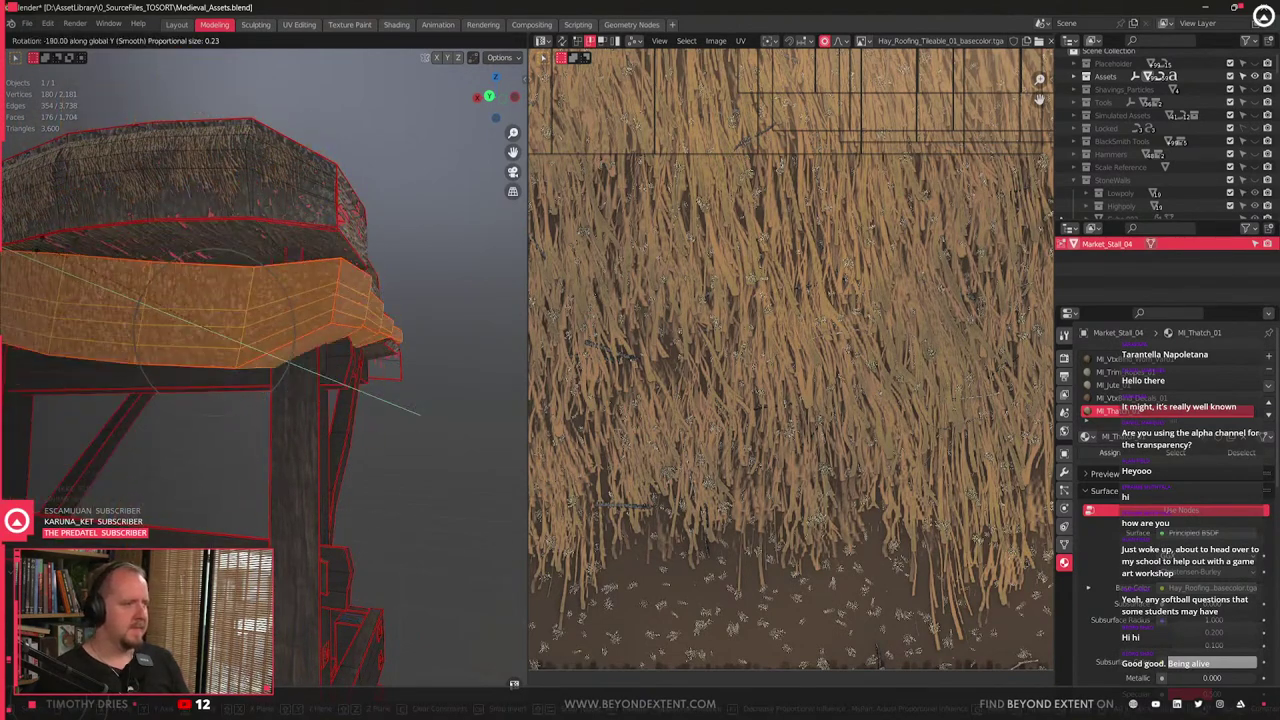
{"action": "key", "text": "Return"}
{"action": "middle_click_drag", "start_coordinate": [420, 412], "coordinate": [312, 435]}
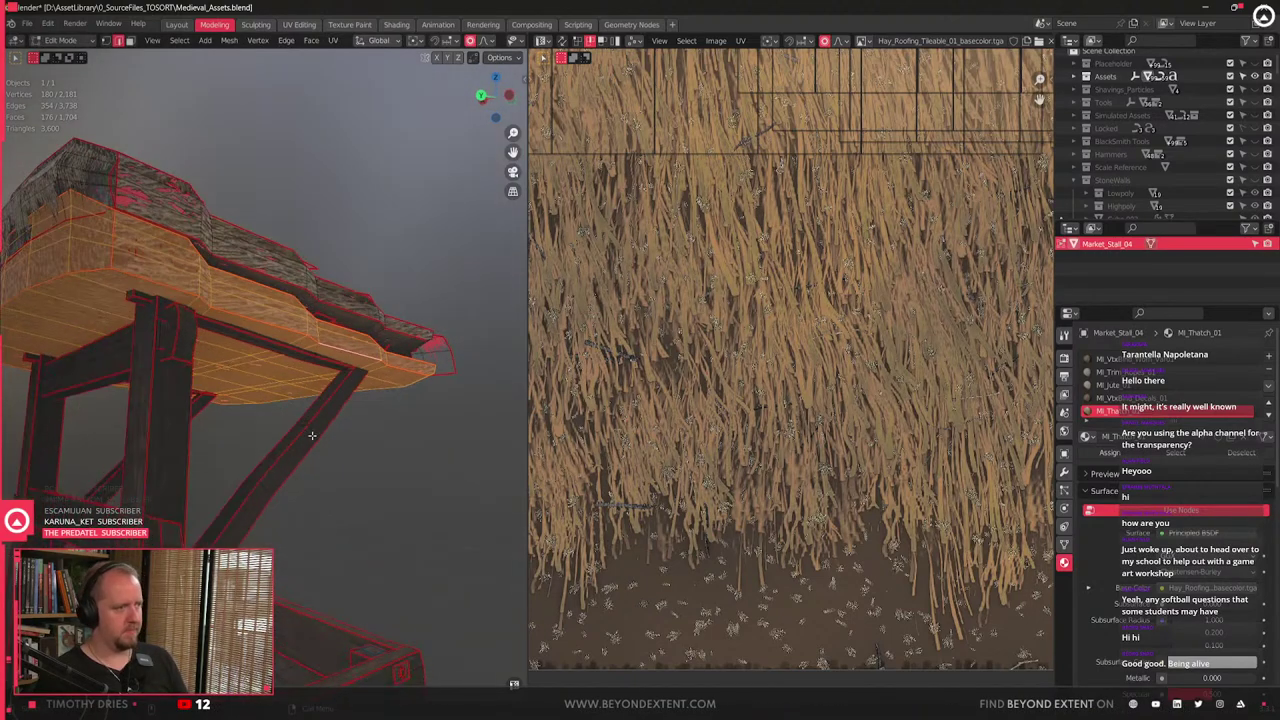
{"action": "key", "text": "r"}
{"action": "key", "text": "y"}
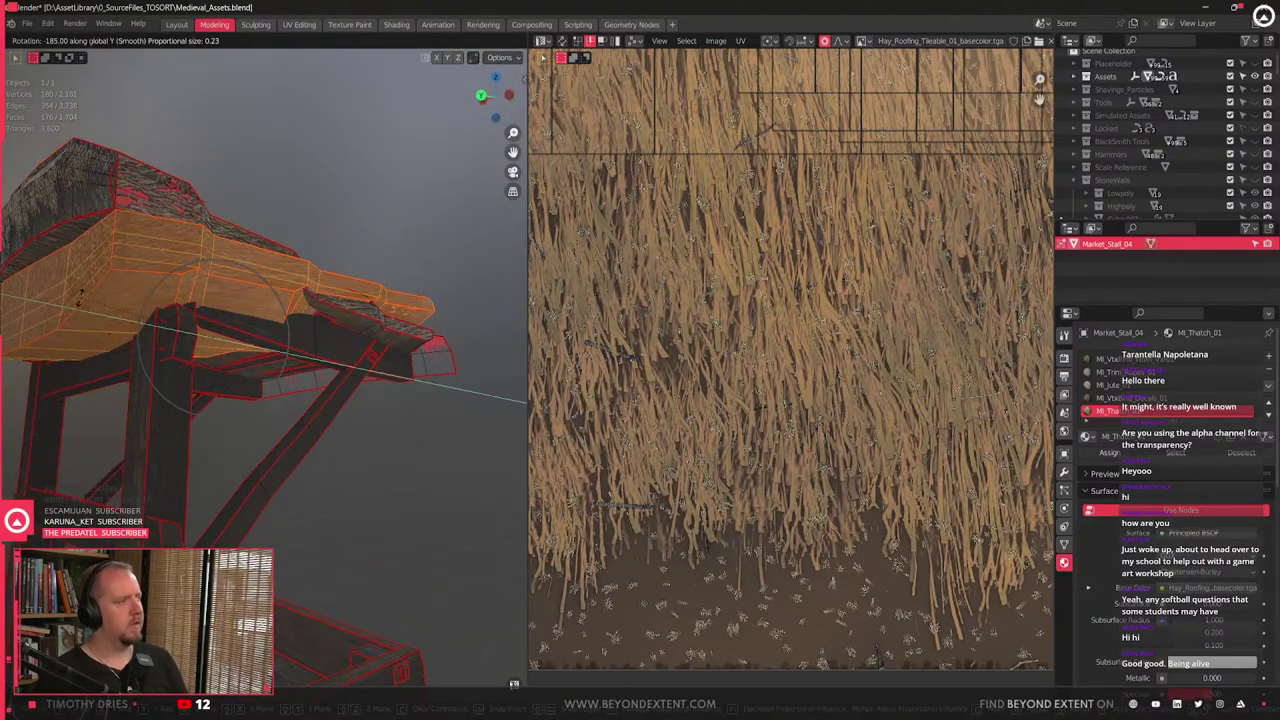
{"action": "left_click", "coordinate": [80, 311]}
{"action": "middle_click_drag", "start_coordinate": [285, 350], "coordinate": [355, 385]}
{"action": "key", "text": "r"}
{"action": "key", "text": "y"}
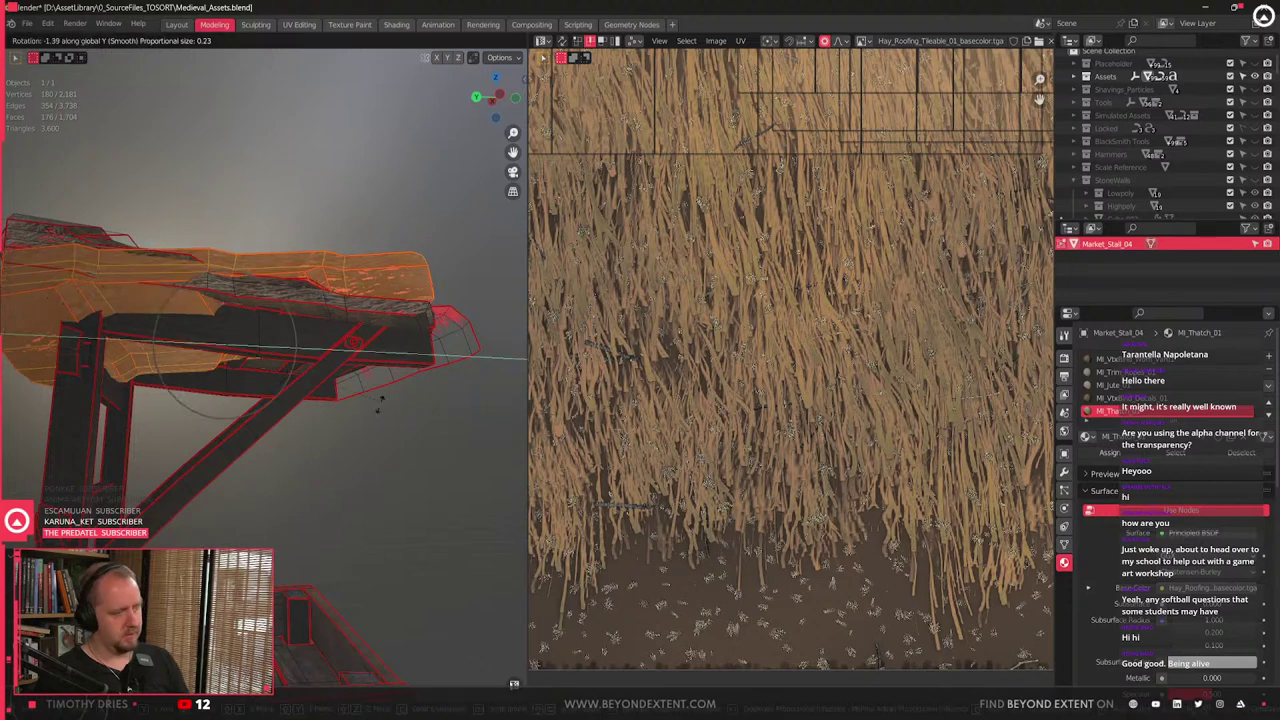
{"action": "key", "text": "x"}
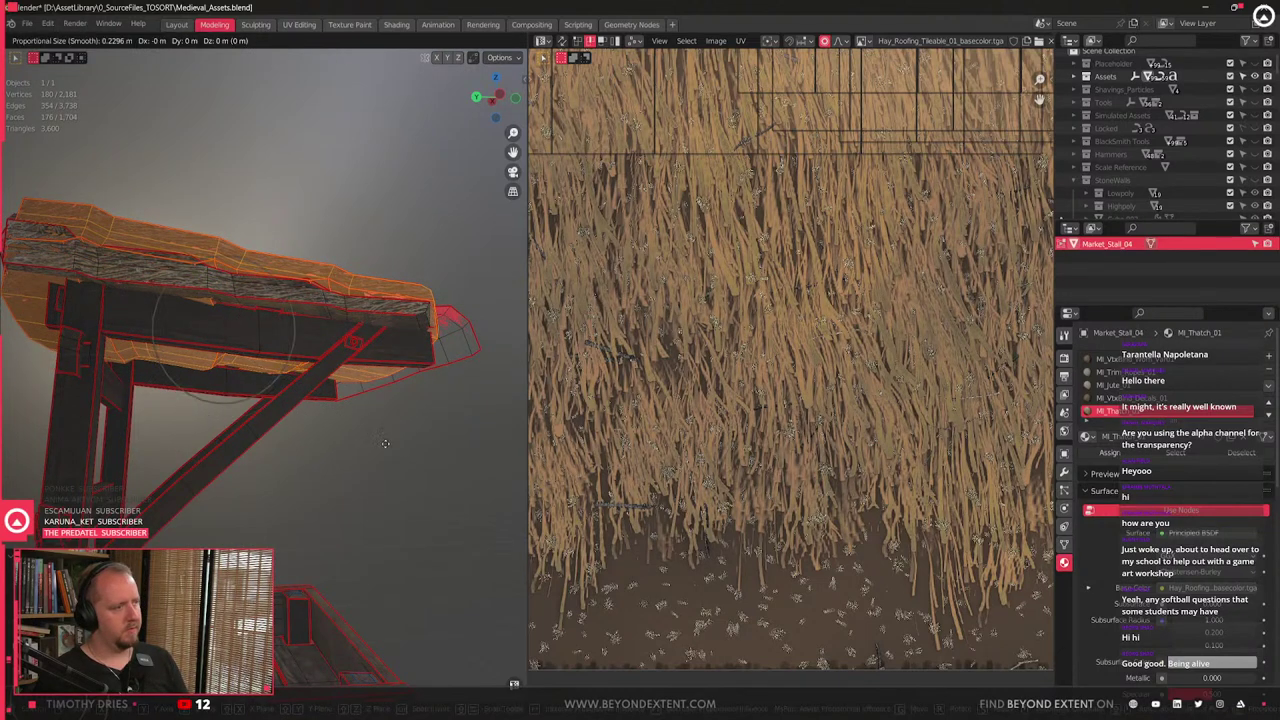
- Lower the thatch copy along Z beneath the roof and scale it to about 0.56 along Z
{"action": "key", "text": "z"}
{"action": "left_click", "coordinate": [382, 466]}
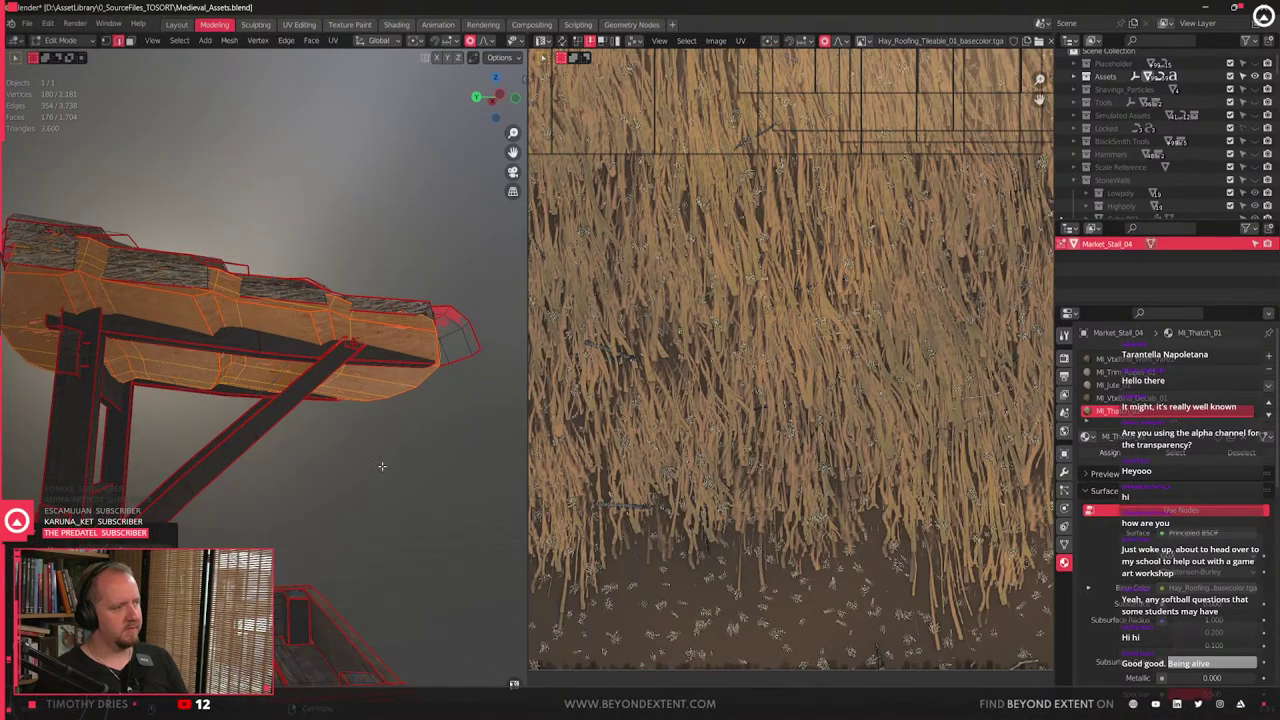
{"action": "middle_click_drag", "start_coordinate": [381, 466], "coordinate": [330, 425]}
{"action": "key", "text": "s"}
{"action": "key", "text": "z"}
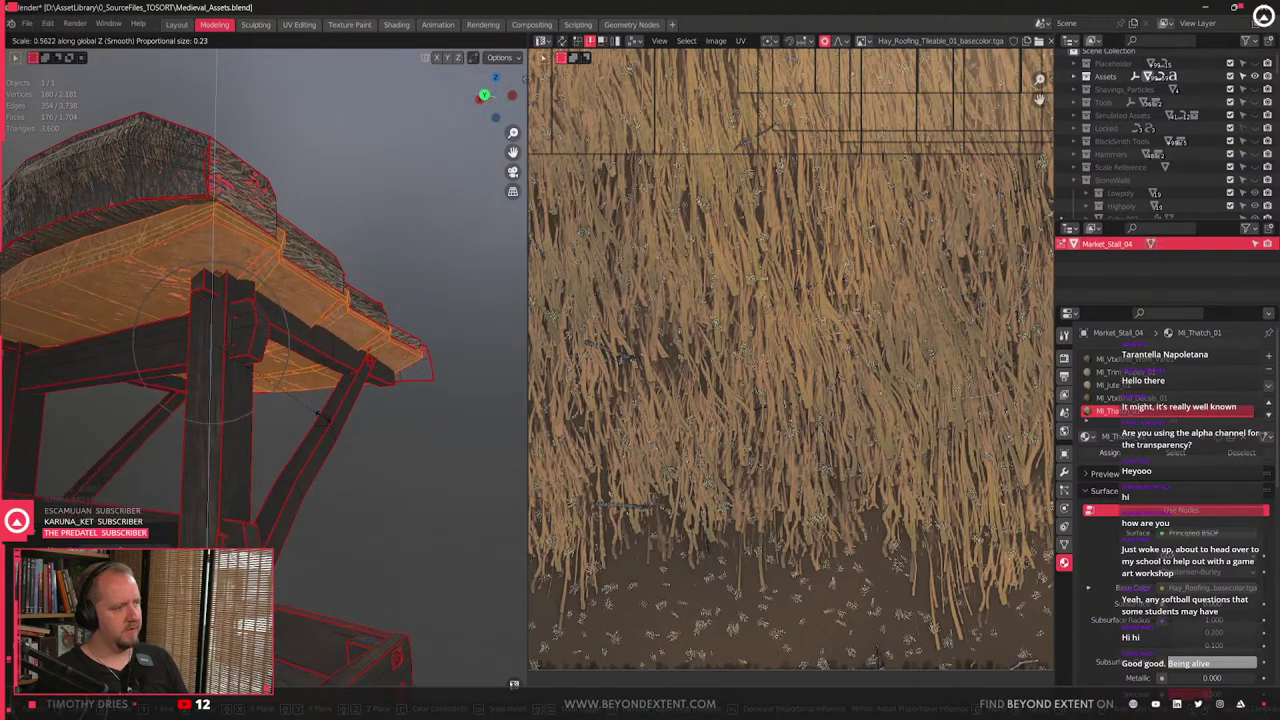
{"action": "left_click", "coordinate": [322, 415]}
- Shift the flattened copy horizontally in the XY plane to line it up under the roof
{"action": "key", "text": "g"}
{"action": "key", "text": "shift+z"}
{"action": "left_click", "coordinate": [330, 405]}
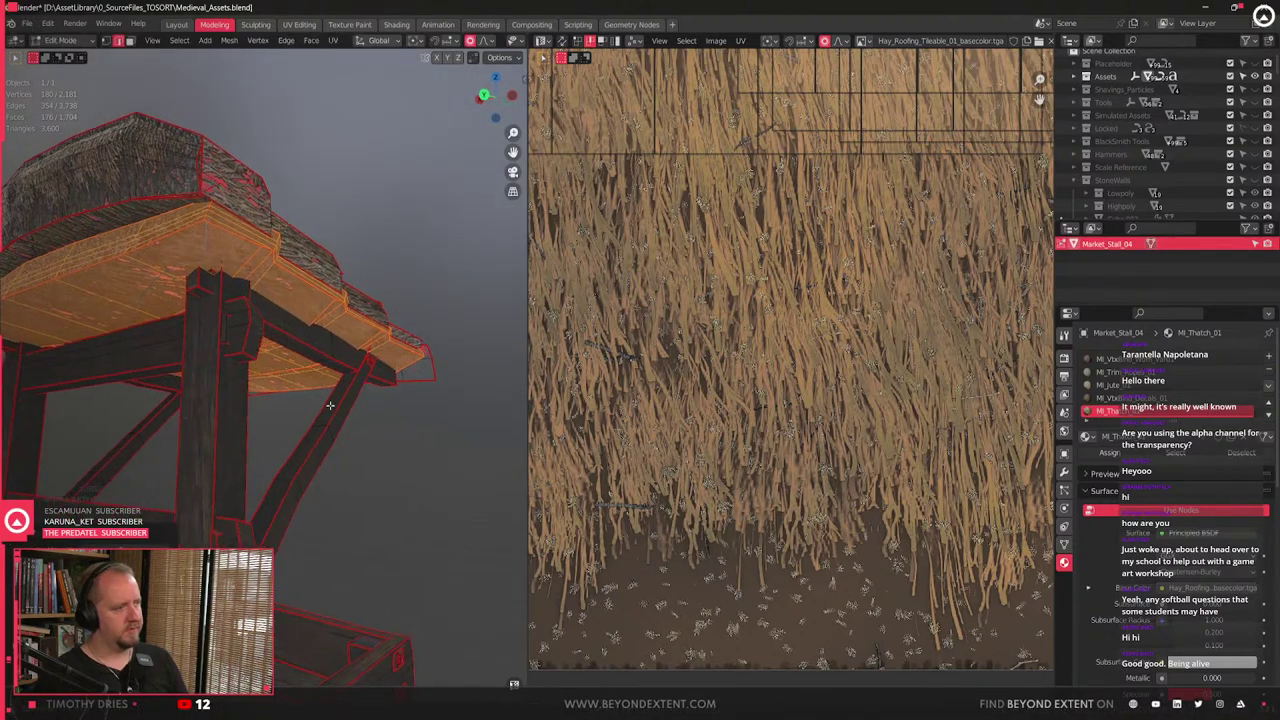
{"action": "middle_click_drag", "start_coordinate": [330, 405], "coordinate": [392, 360]}
{"action": "key", "text": "g"}
{"action": "key", "text": "y"}
{"action": "key", "text": "Escape"}
- Raise the middle edge loop of the thatch underside about 0.06 m along Z, using proportional editing with a radius of about 0.49 m
{"action": "key", "text": "Tab"}
{"action": "scroll", "coordinate": [320, 452], "scroll_direction": "up", "scroll_amount": 3}
{"action": "key", "text": "Tab"}
{"action": "key", "text": "g"}
{"action": "key", "text": "z"}
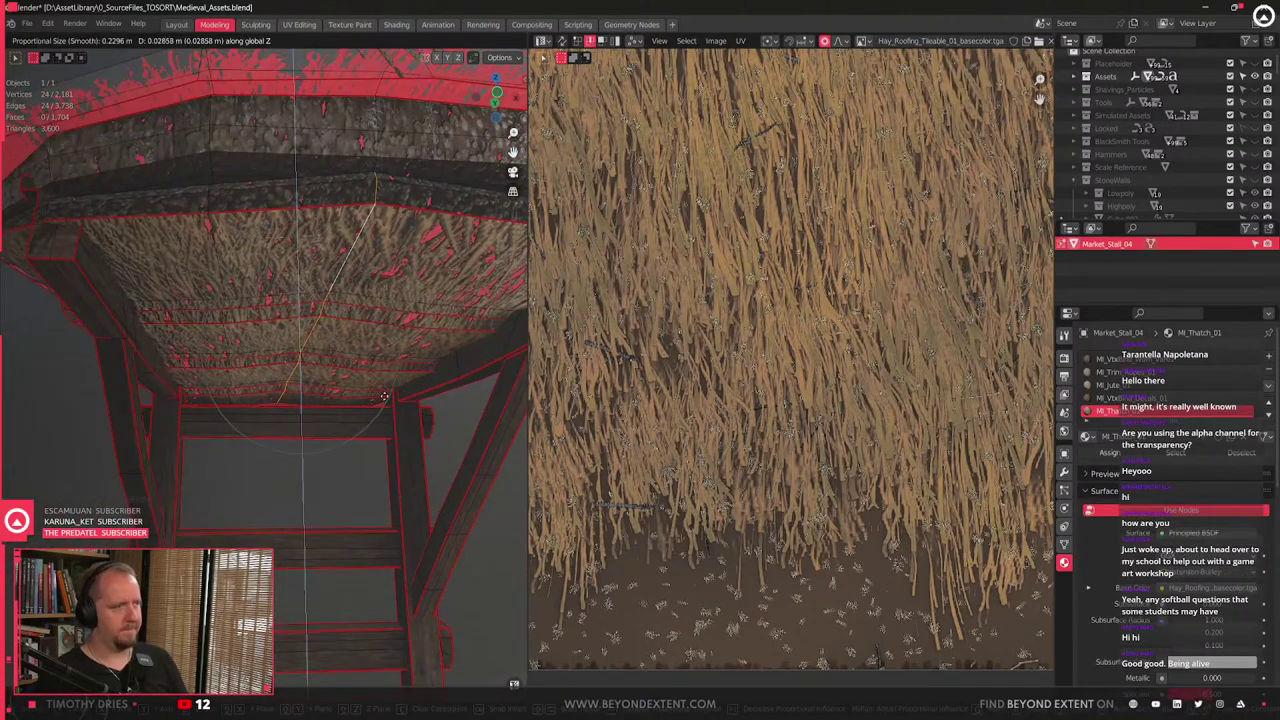
{"action": "scroll", "coordinate": [405, 386], "scroll_direction": "down", "scroll_amount": 1}
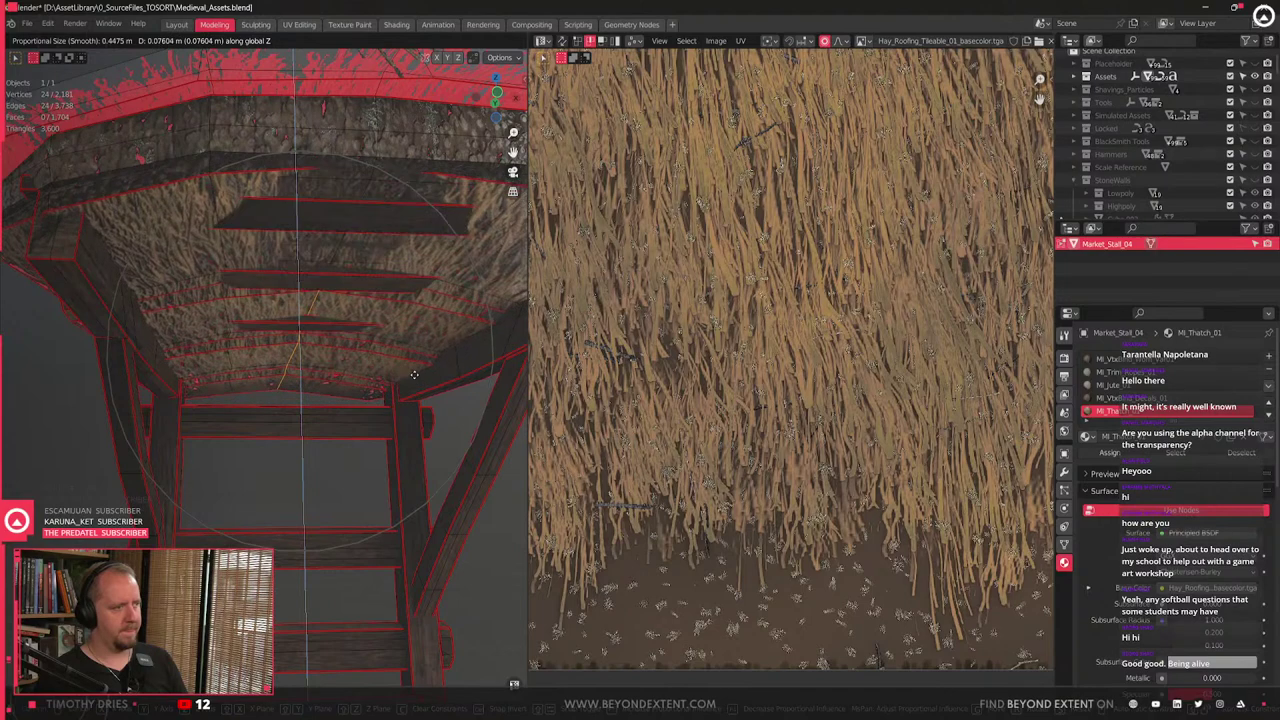
{"action": "scroll", "coordinate": [416, 380], "scroll_direction": "down", "scroll_amount": 2}
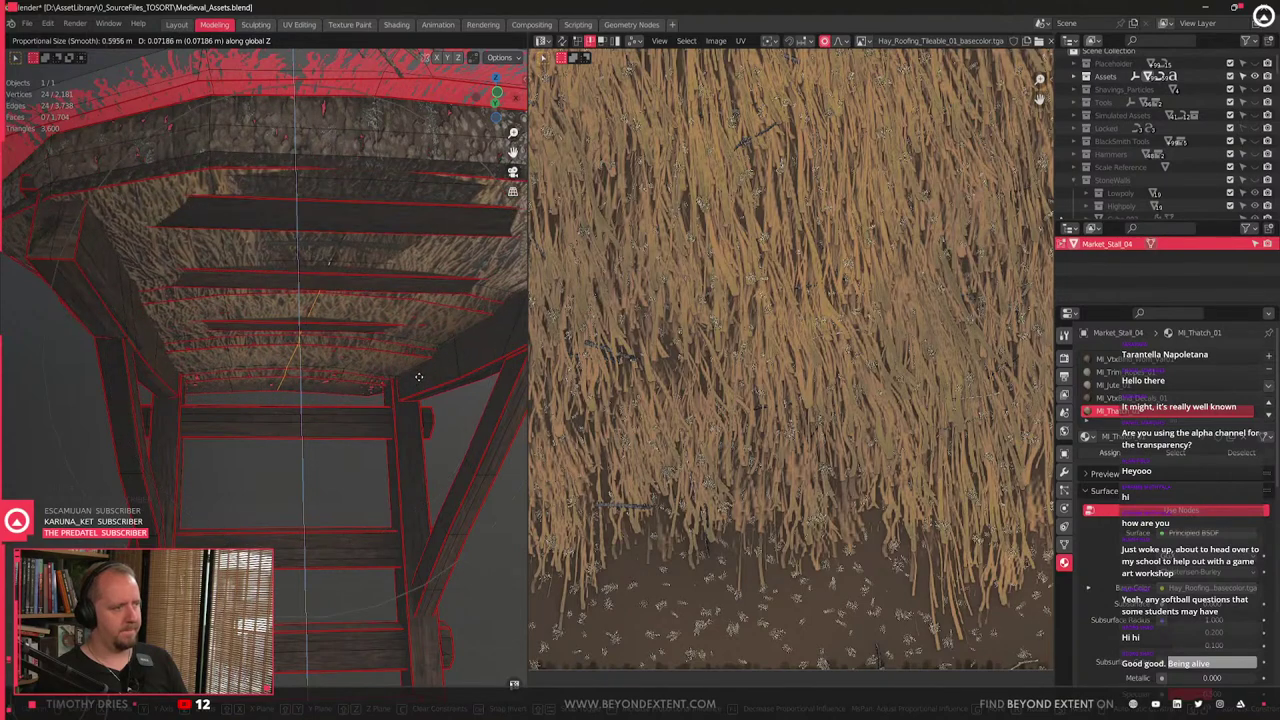
{"action": "scroll", "coordinate": [420, 377], "scroll_direction": "up", "scroll_amount": 2}
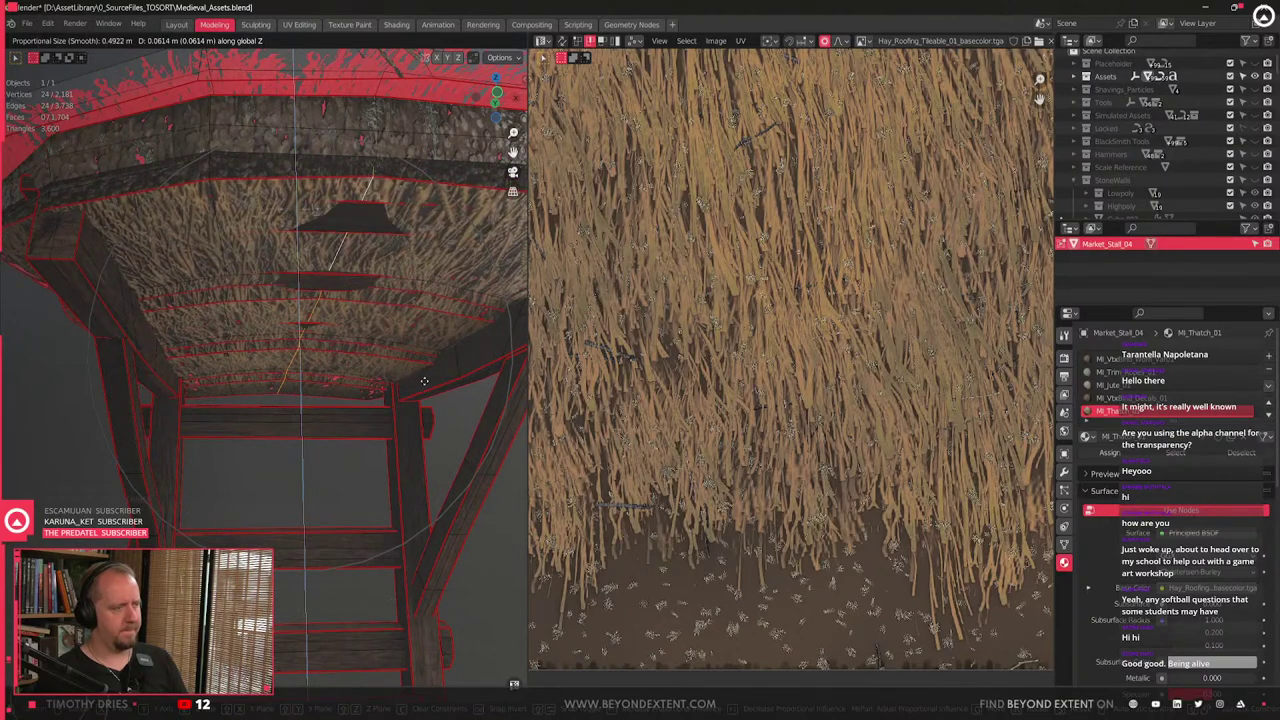
{"action": "left_click", "coordinate": [424, 381]}
{"action": "middle_click_drag", "start_coordinate": [424, 381], "coordinate": [222, 275]}
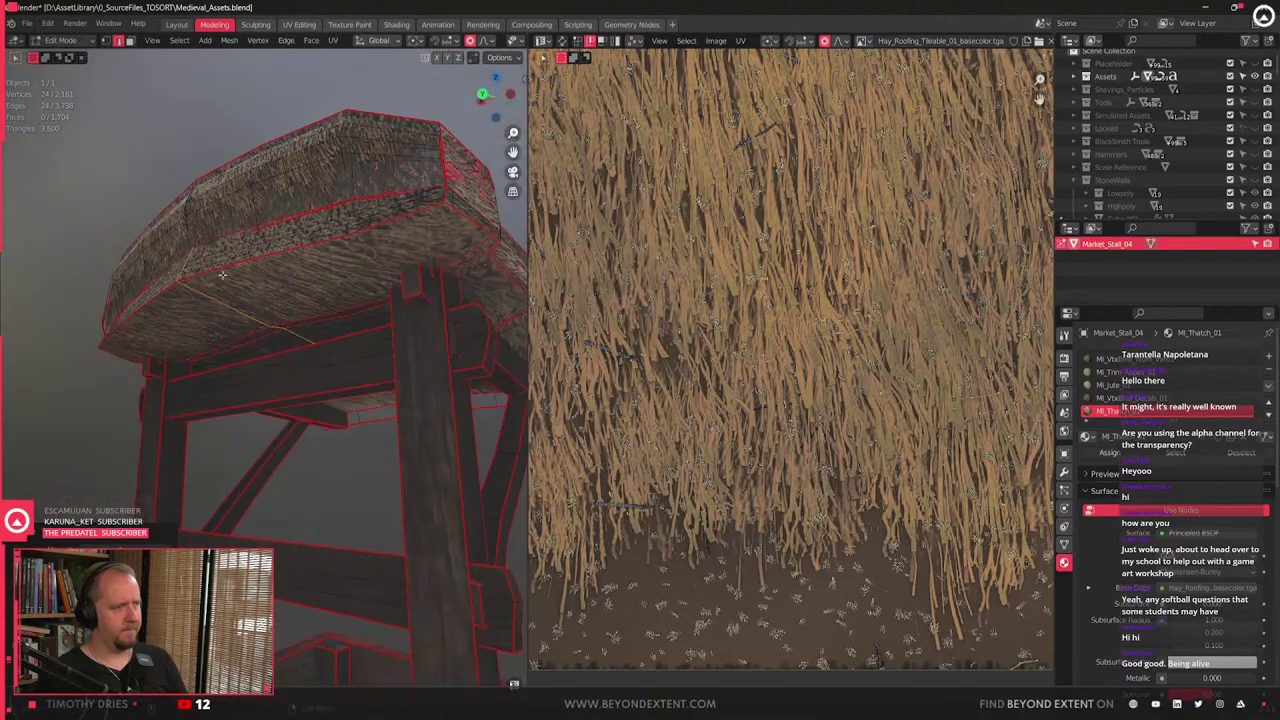
- Raise a vertex on the outer rim of the thatch underside about 0.06 m along Z with proportional radius about 0.87 m
{"action": "left_click", "coordinate": [187, 278]}
{"action": "key", "text": "g"}
{"action": "key", "text": "z"}
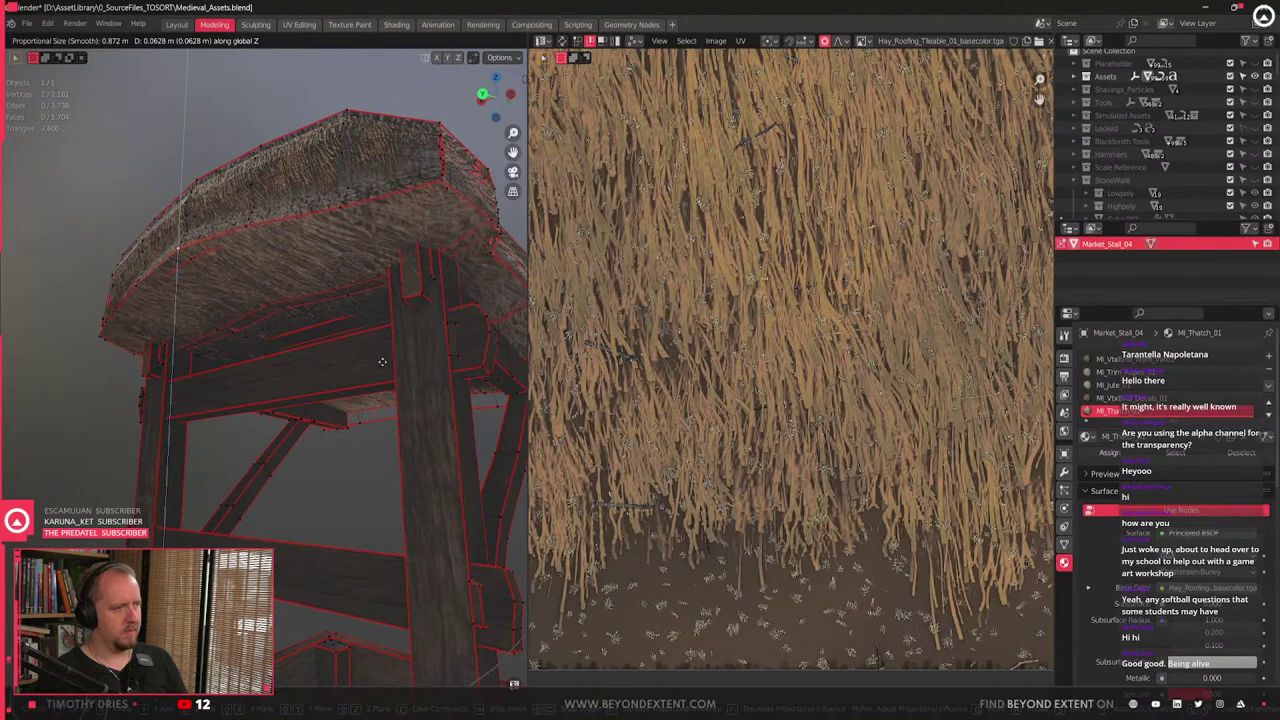
{"action": "left_click", "coordinate": [382, 362]}
{"action": "middle_click_drag", "start_coordinate": [382, 362], "coordinate": [307, 314]}
- Raise the crosswise edge loop near the covered roof plank about 0.05 m along Z with proportional radius about 0.28 m
{"action": "key", "text": "Tab"}
{"action": "scroll", "coordinate": [346, 363], "scroll_direction": "up", "scroll_amount": 3}
{"action": "scroll", "coordinate": [176, 438], "scroll_direction": "up", "scroll_amount": 2}
{"action": "key", "text": "Tab"}
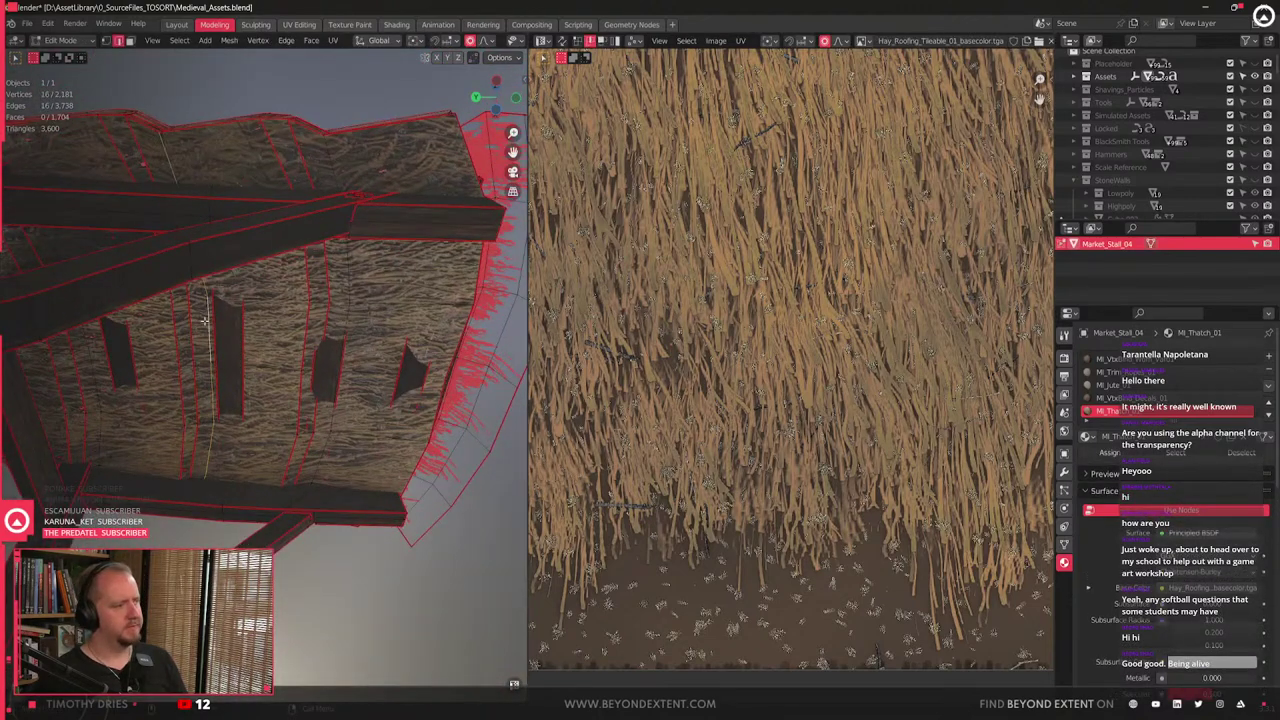
{"action": "middle_click_drag", "start_coordinate": [205, 320], "coordinate": [210, 324]}
{"action": "key", "text": "g"}
{"action": "key", "text": "z"}
{"action": "scroll", "coordinate": [212, 326], "scroll_direction": "up", "scroll_amount": 12}
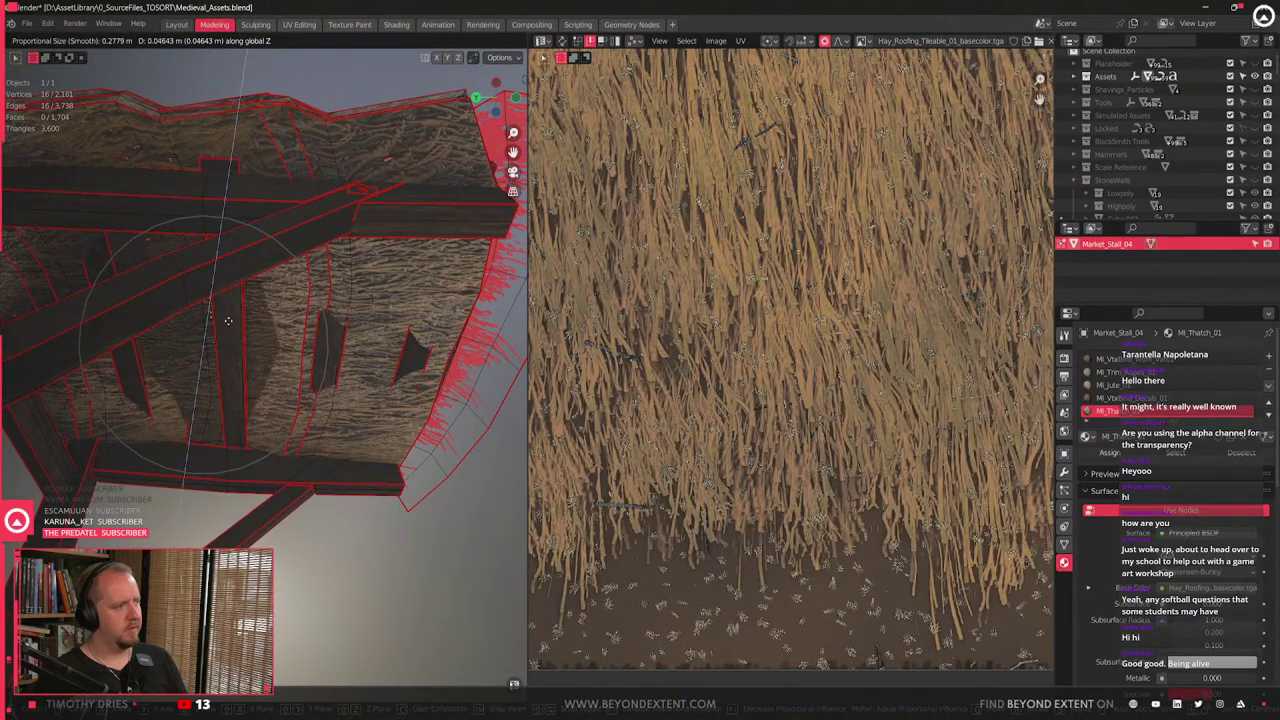
{"action": "left_click", "coordinate": [227, 327]}
{"action": "middle_click_drag", "start_coordinate": [227, 327], "coordinate": [242, 160]}
- Add an edge loop across the thatch underside beside the plank and raise it about 0.02 m along Z with proportional radius about 0.12 m
{"action": "key", "text": "ctrl+r"}
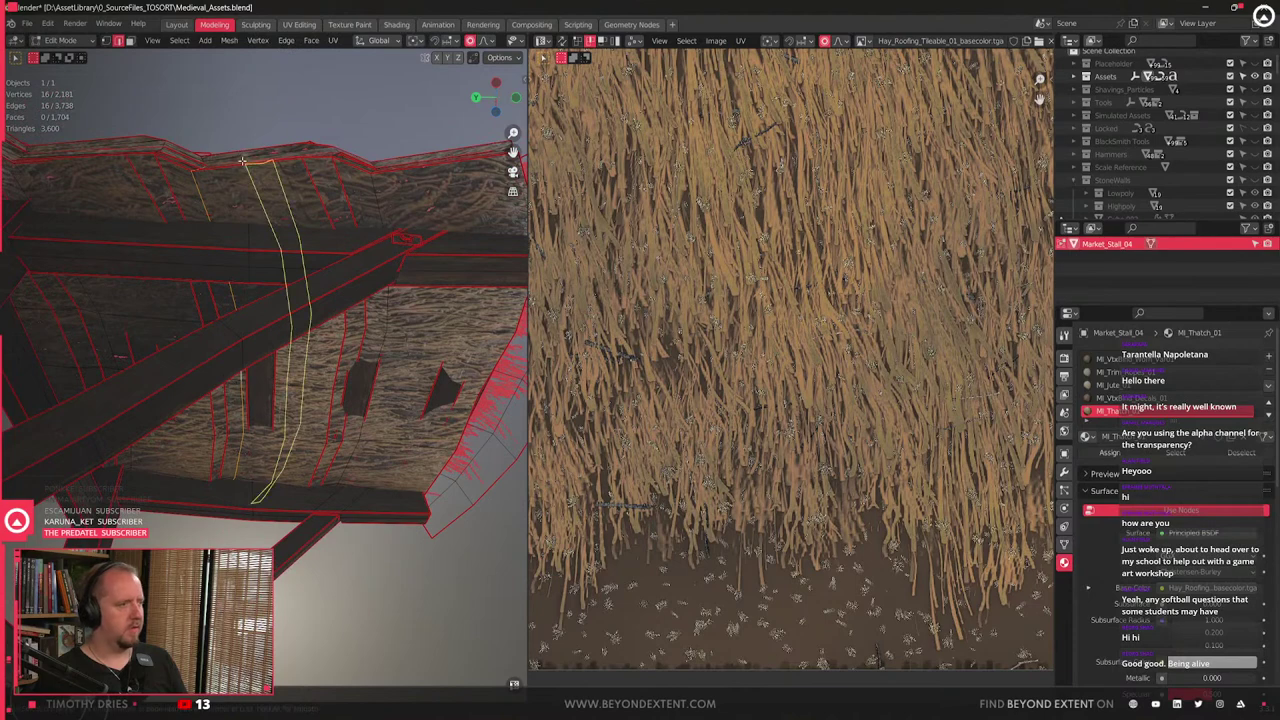
{"action": "key", "text": "Escape"}
{"action": "key", "text": "g"}
{"action": "key", "text": "z"}
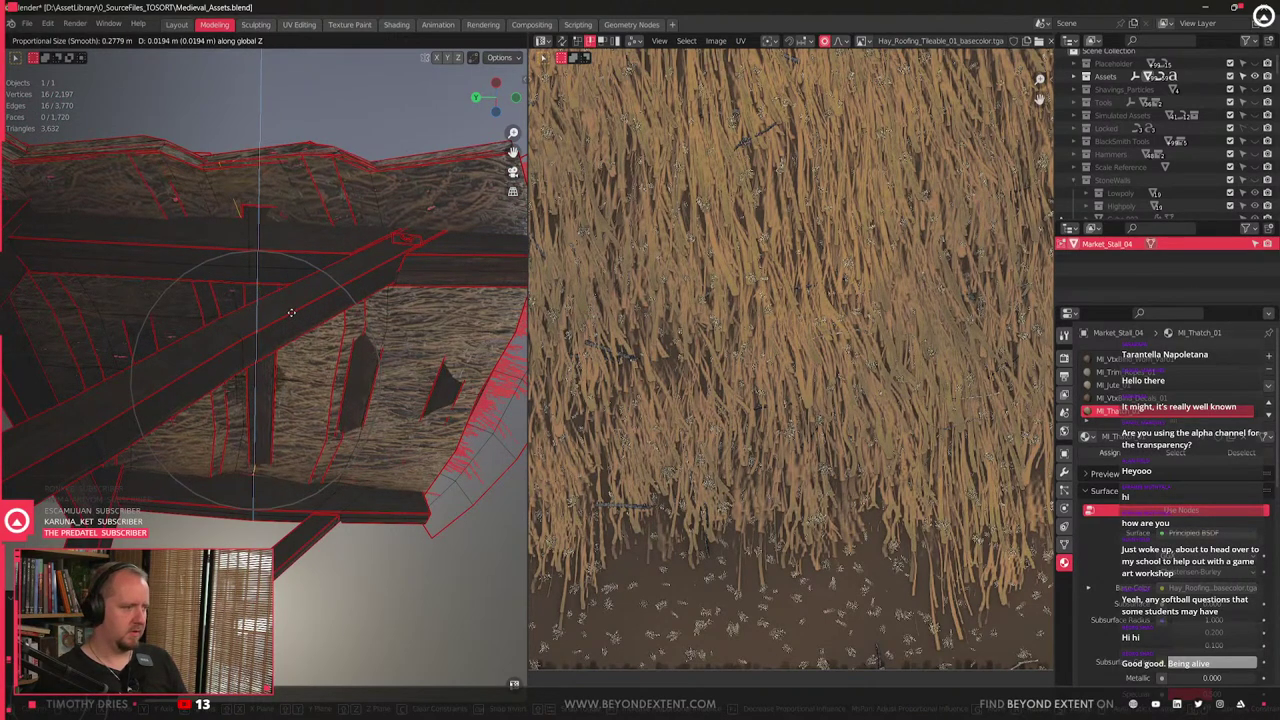
{"action": "scroll", "coordinate": [291, 313], "scroll_direction": "up", "scroll_amount": 4}
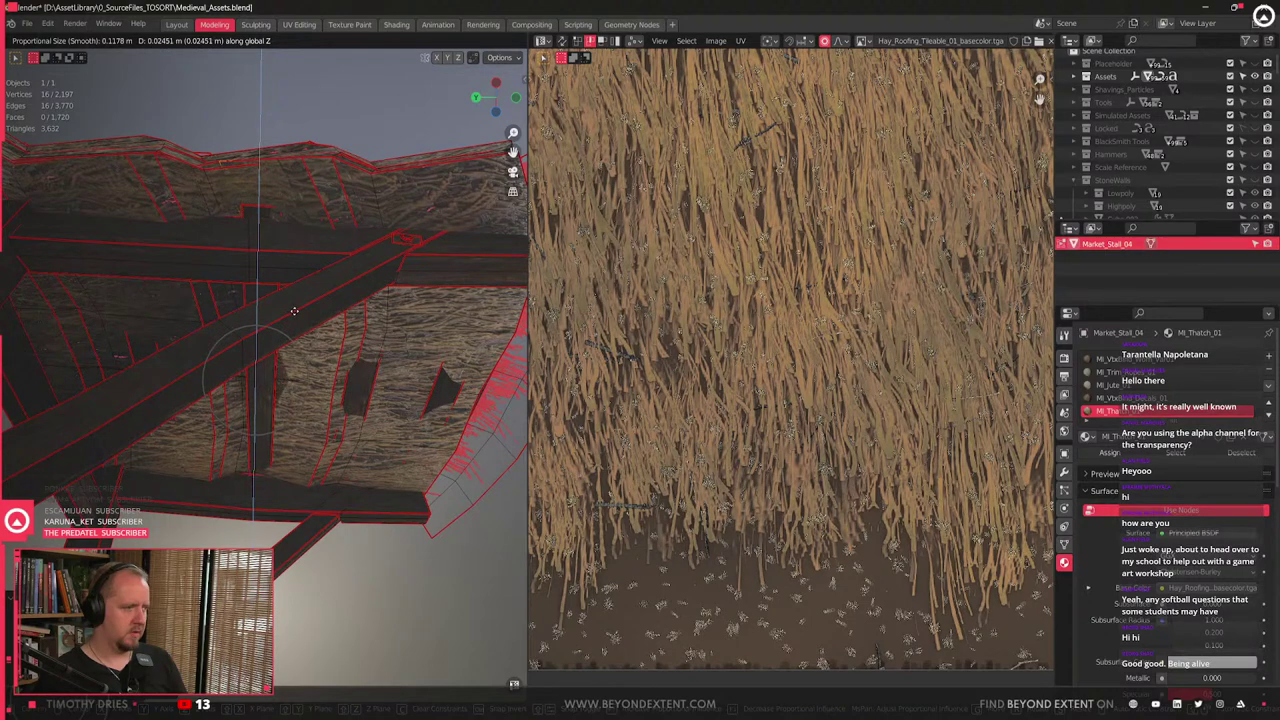
{"action": "left_click", "coordinate": [294, 311]}
- Raise the underside edges next to the neighbouring roof plank along Z to uncover more of the plank
{"action": "middle_click_drag", "start_coordinate": [294, 311], "coordinate": [306, 334]}
{"action": "left_click", "coordinate": [365, 342], "text": "alt"}
{"action": "key", "text": "g"}
{"action": "key", "text": "z"}
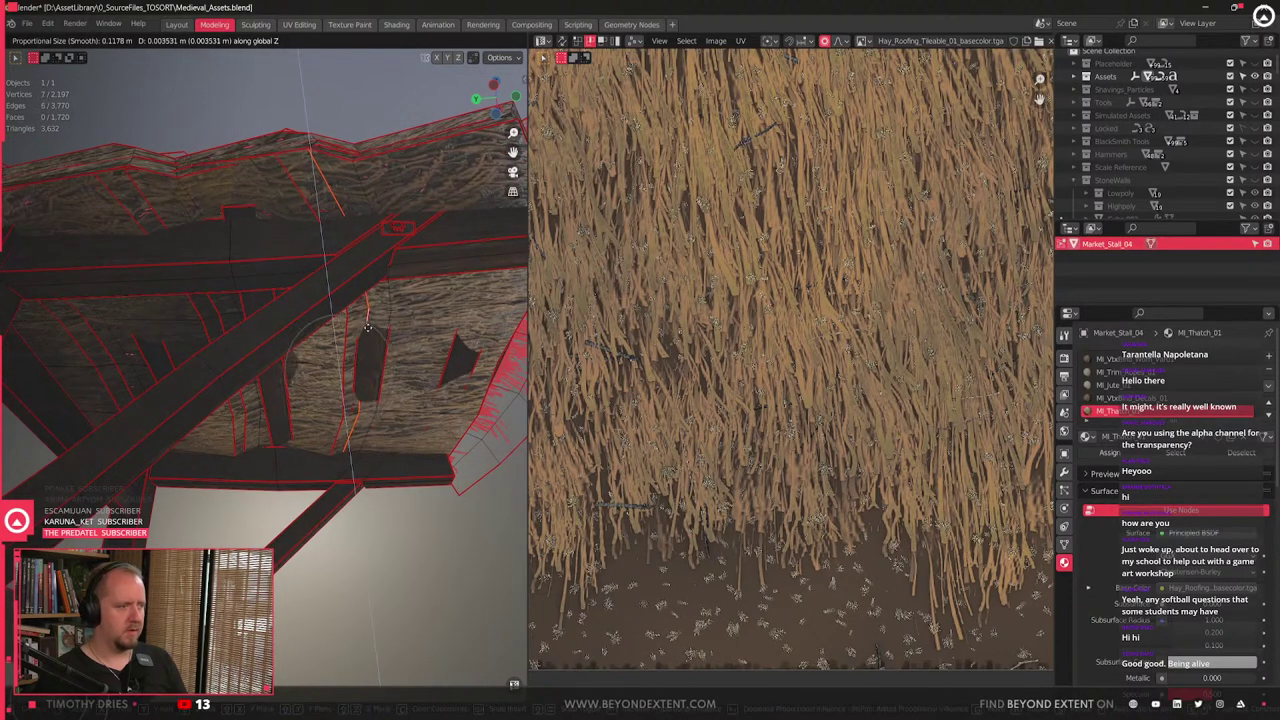
{"action": "left_click", "coordinate": [372, 328]}
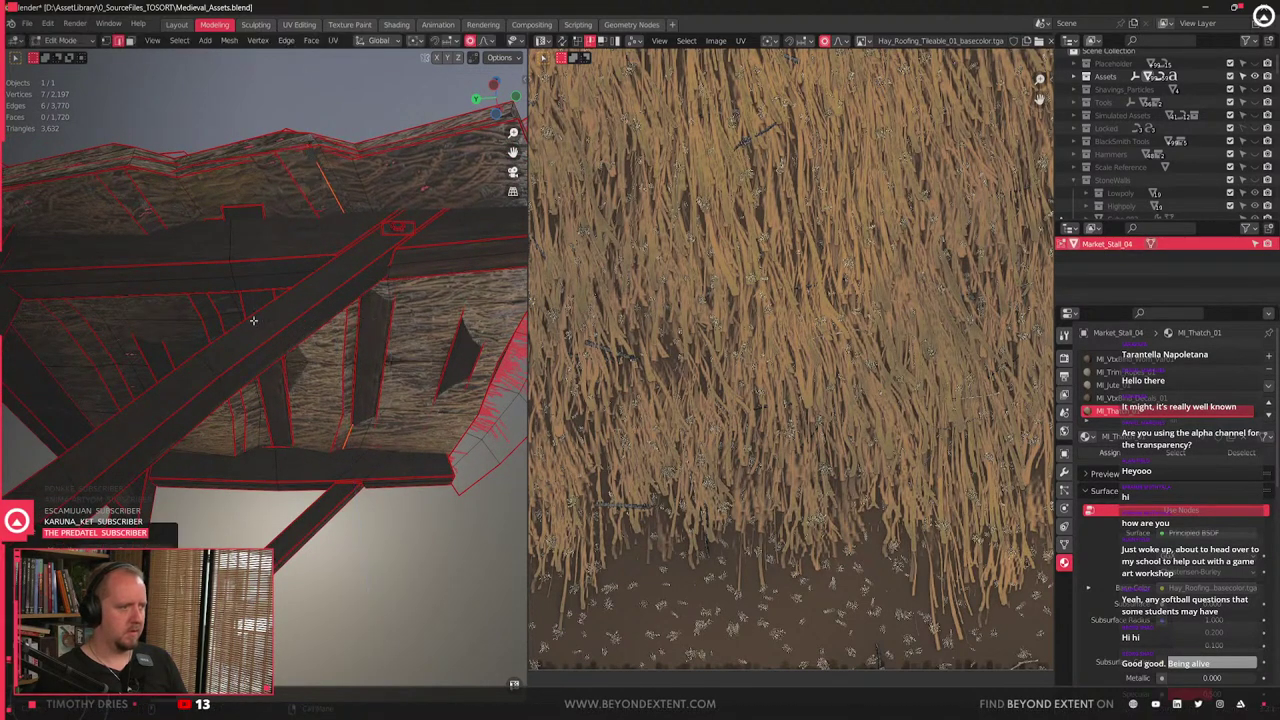
- Add another edge loop near the far end of the thatch underside, slide it along the surface and raise it along Z
{"action": "left_click", "coordinate": [138, 321], "text": "alt"}
{"action": "key", "text": "ctrl+r"}
{"action": "left_click", "coordinate": [143, 325]}
{"action": "right_click", "coordinate": [145, 330]}
{"action": "key", "text": "g"}
{"action": "key", "text": "g"}
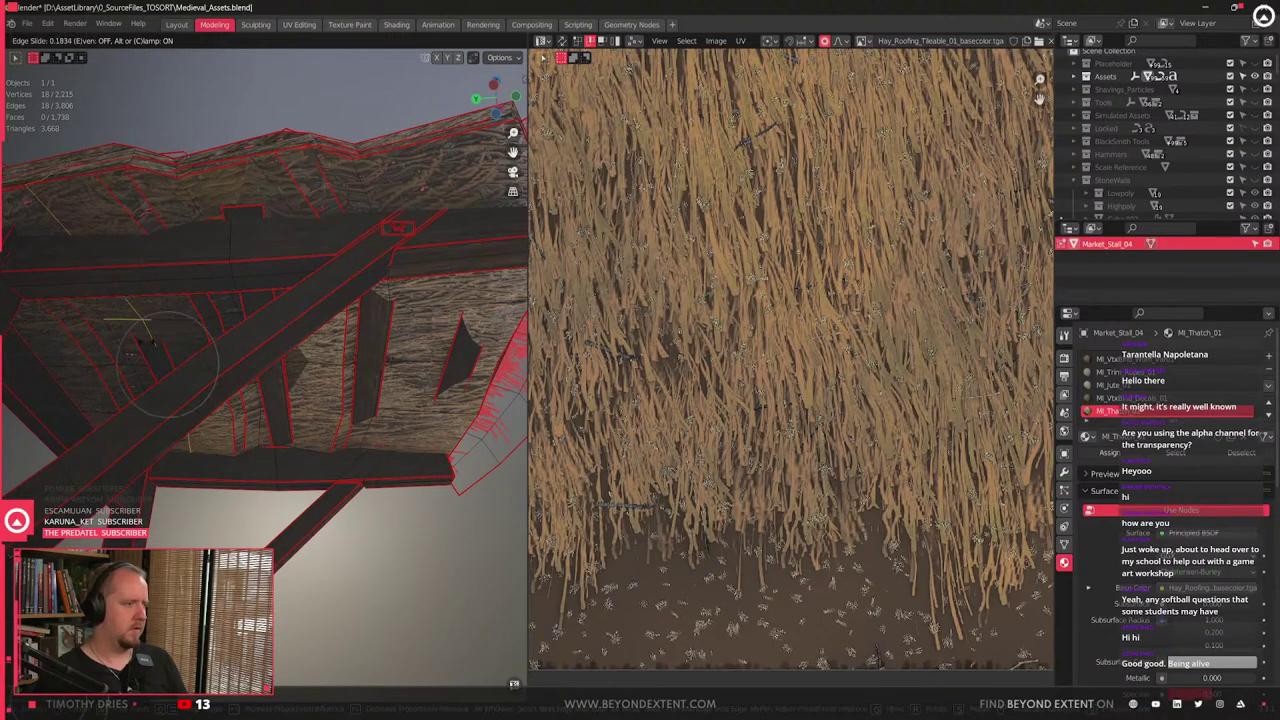
{"action": "left_click", "coordinate": [148, 337]}
{"action": "key", "text": "g"}
{"action": "key", "text": "z"}
{"action": "left_click", "coordinate": [146, 336]}
- Try deleting the thatch underside copy to compare the roof without it, and undo the deletion
{"action": "key", "text": "Tab"}
{"action": "middle_click_drag", "start_coordinate": [146, 336], "coordinate": [226, 375]}
{"action": "key", "text": "Tab"}
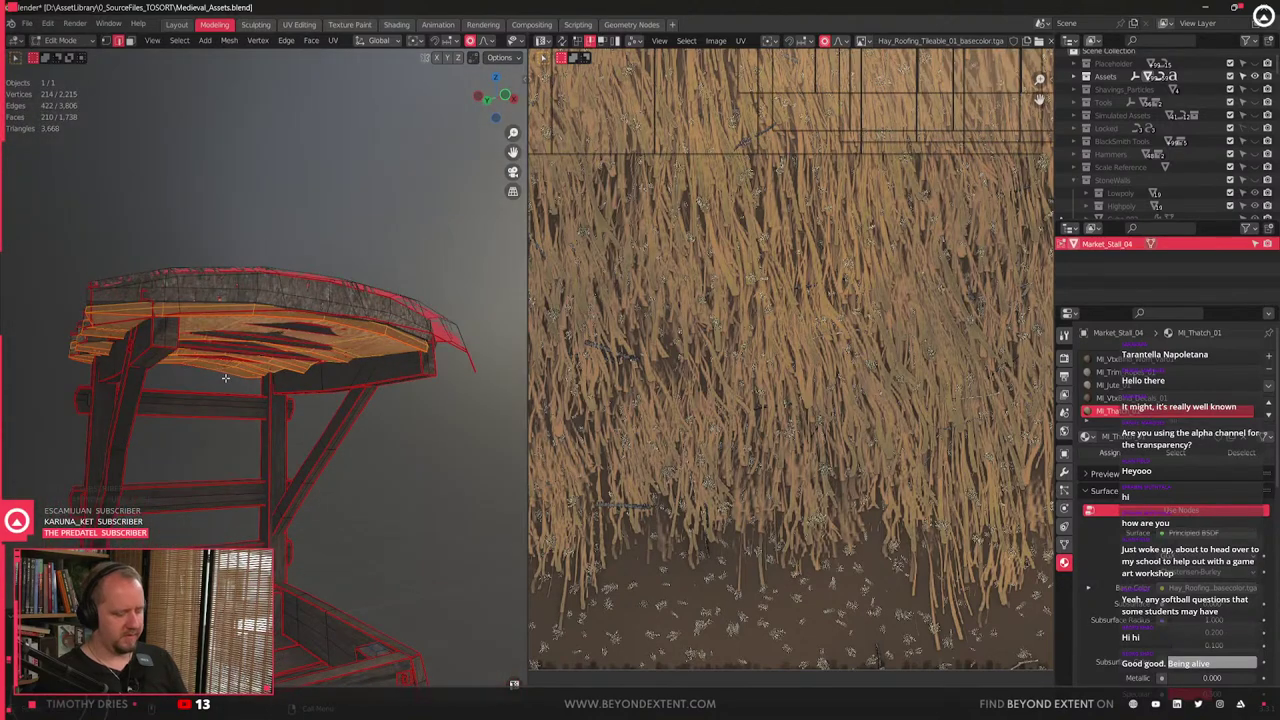
{"action": "key", "text": "x"}
{"action": "key", "text": "x"}
{"action": "left_click", "coordinate": [333, 486]}
{"action": "middle_click_drag", "start_coordinate": [333, 486], "coordinate": [291, 453]}
{"action": "key", "text": "Tab"}
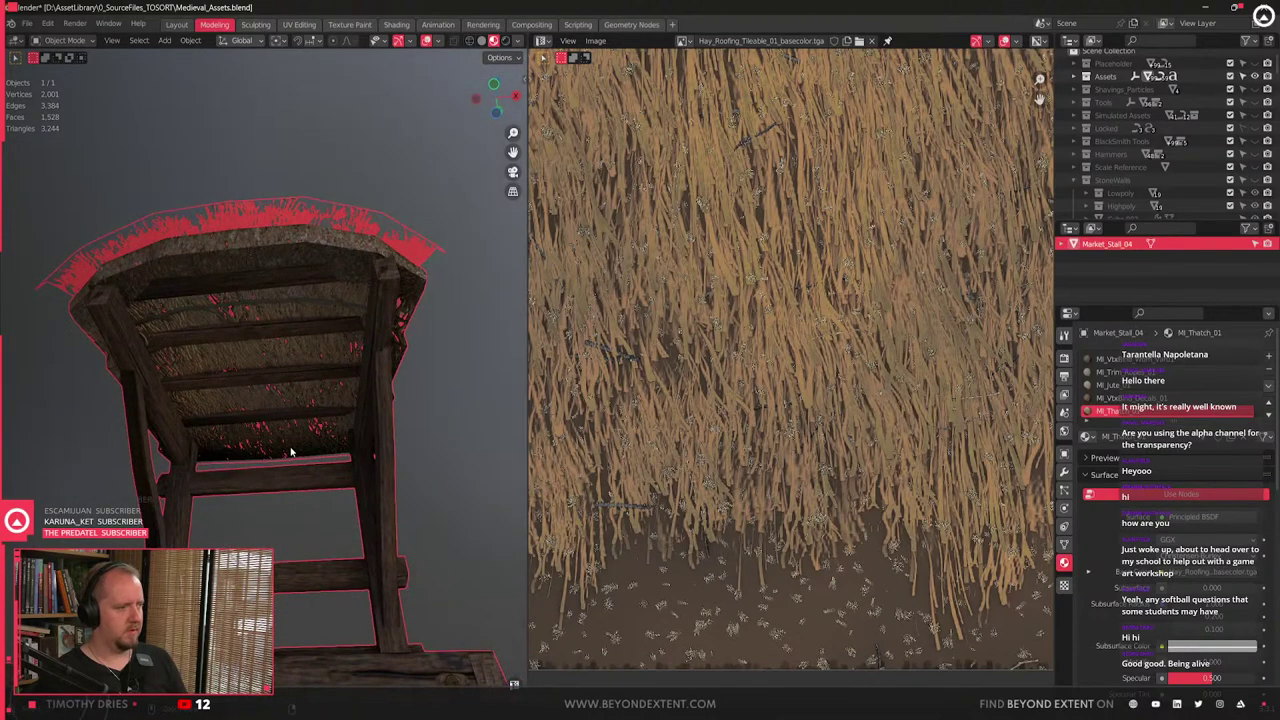
{"action": "key", "text": "ctrl+z"}
{"action": "key", "text": "ctrl+z"}
{"action": "key", "text": "Tab"}
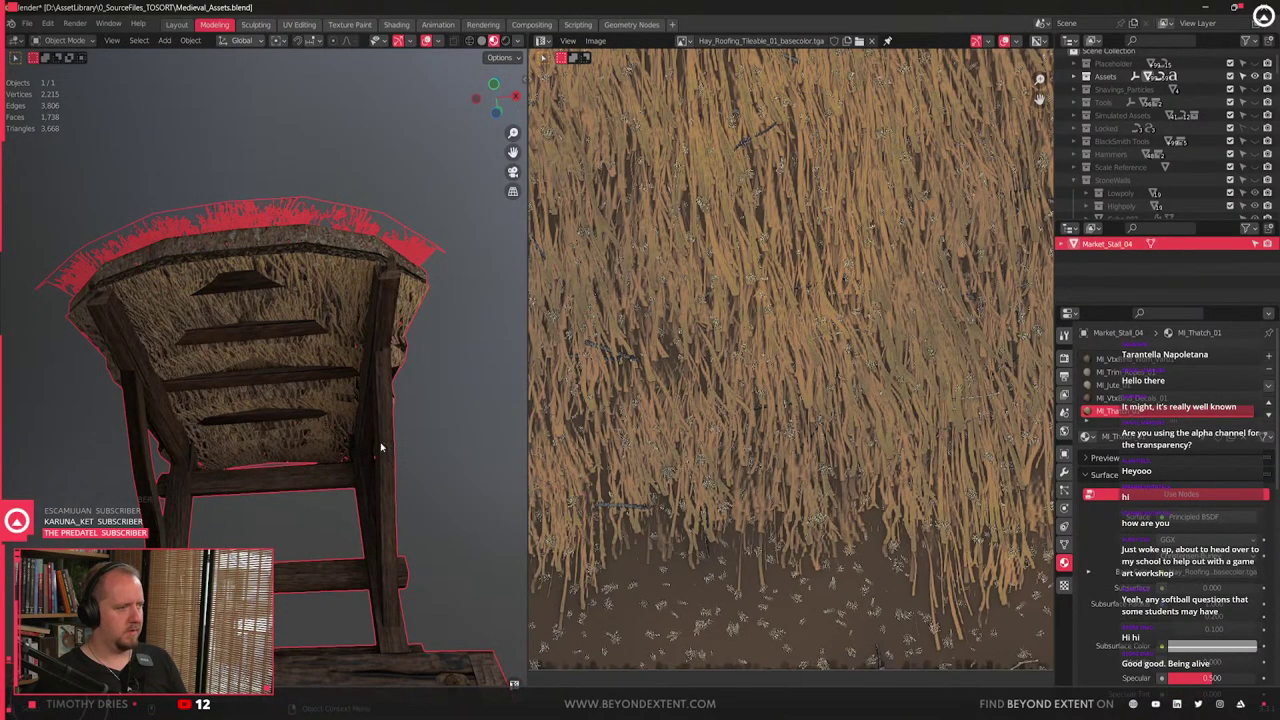
- Delete the linked thatch underside copy from beneath the roof
{"action": "middle_click_drag", "start_coordinate": [380, 447], "coordinate": [254, 443]}
{"action": "key", "text": "Tab"}
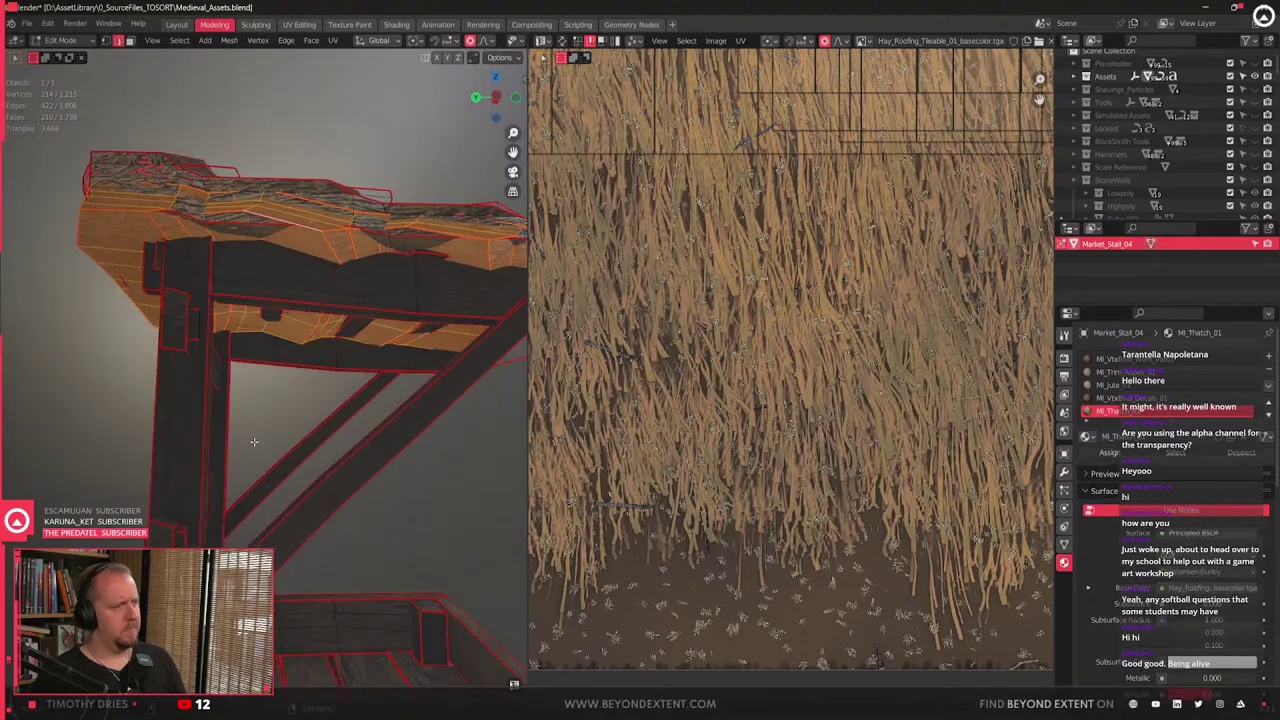
{"action": "key", "text": "x"}
{"action": "key", "text": "x"}
{"action": "left_click", "coordinate": [490, 292]}
- Examine the roof from the front and from below, checking the base thatch around the planks and beams
{"action": "middle_click_drag", "start_coordinate": [460, 298], "coordinate": [309, 366]}
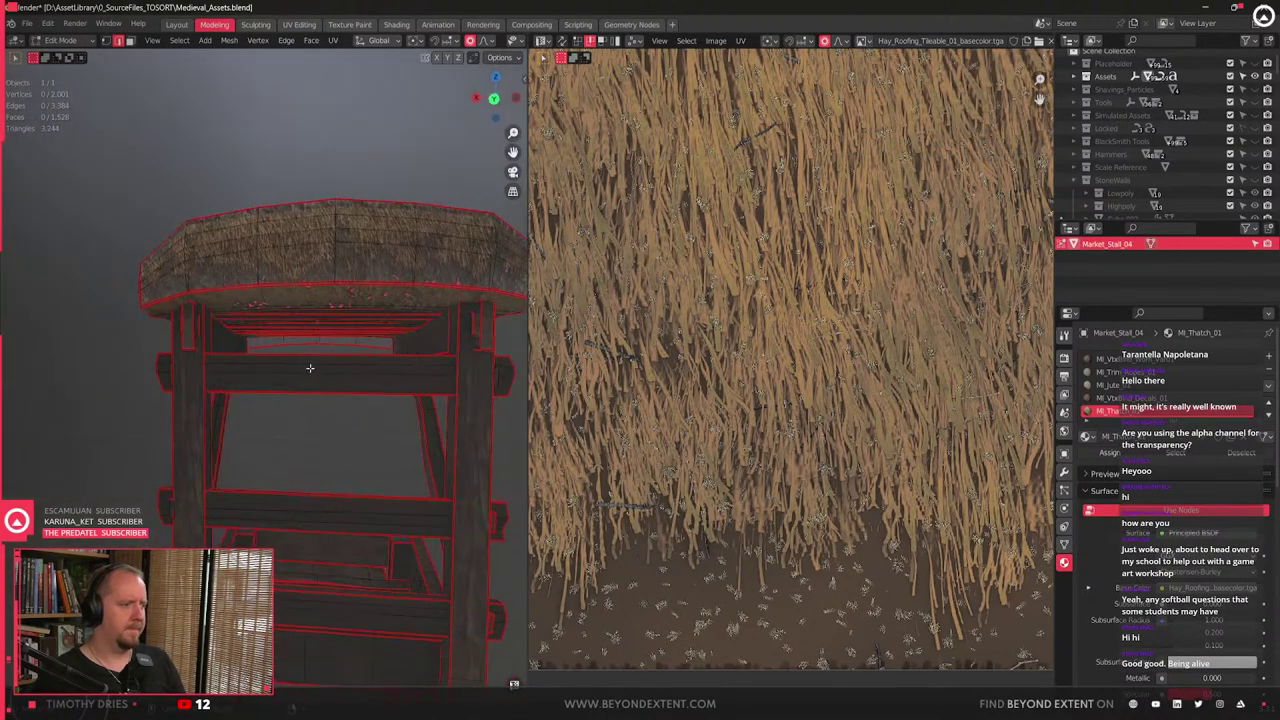
{"action": "scroll", "coordinate": [309, 366], "scroll_direction": "up", "scroll_amount": 3}
{"action": "middle_click_drag", "start_coordinate": [362, 257], "coordinate": [336, 343]}
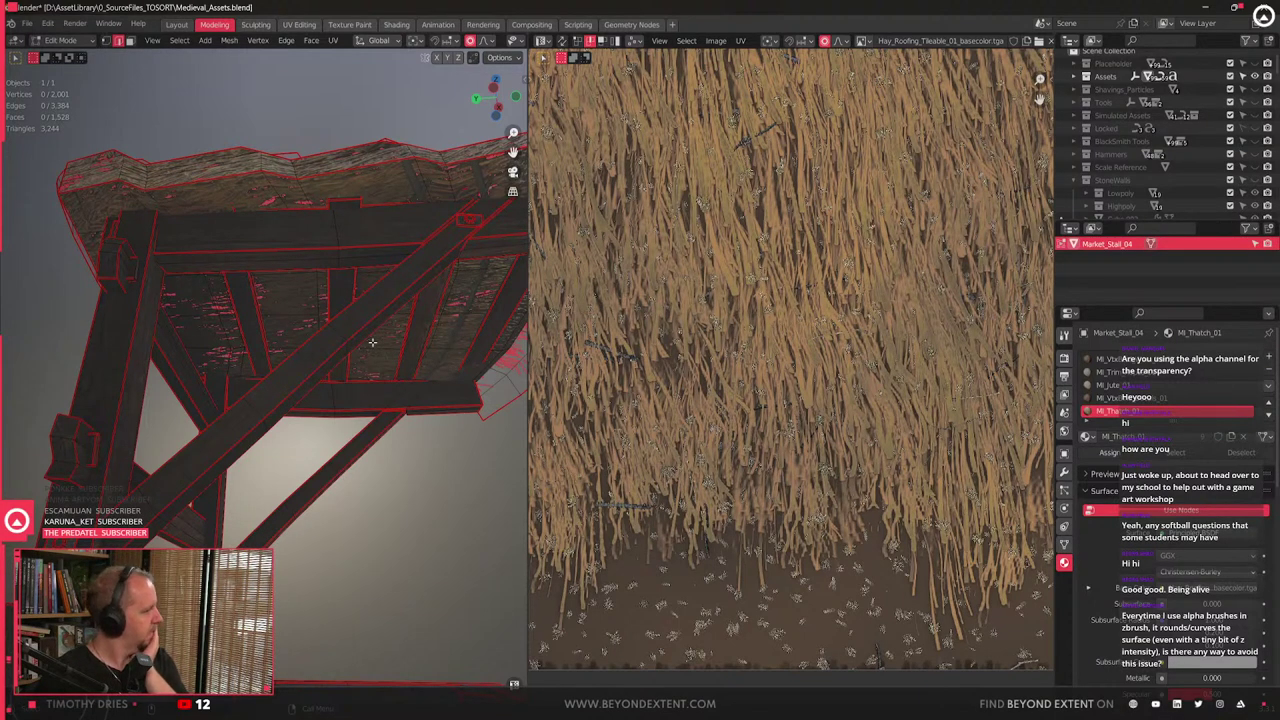
{"action": "scroll", "coordinate": [367, 386], "scroll_direction": "up", "scroll_amount": 3}
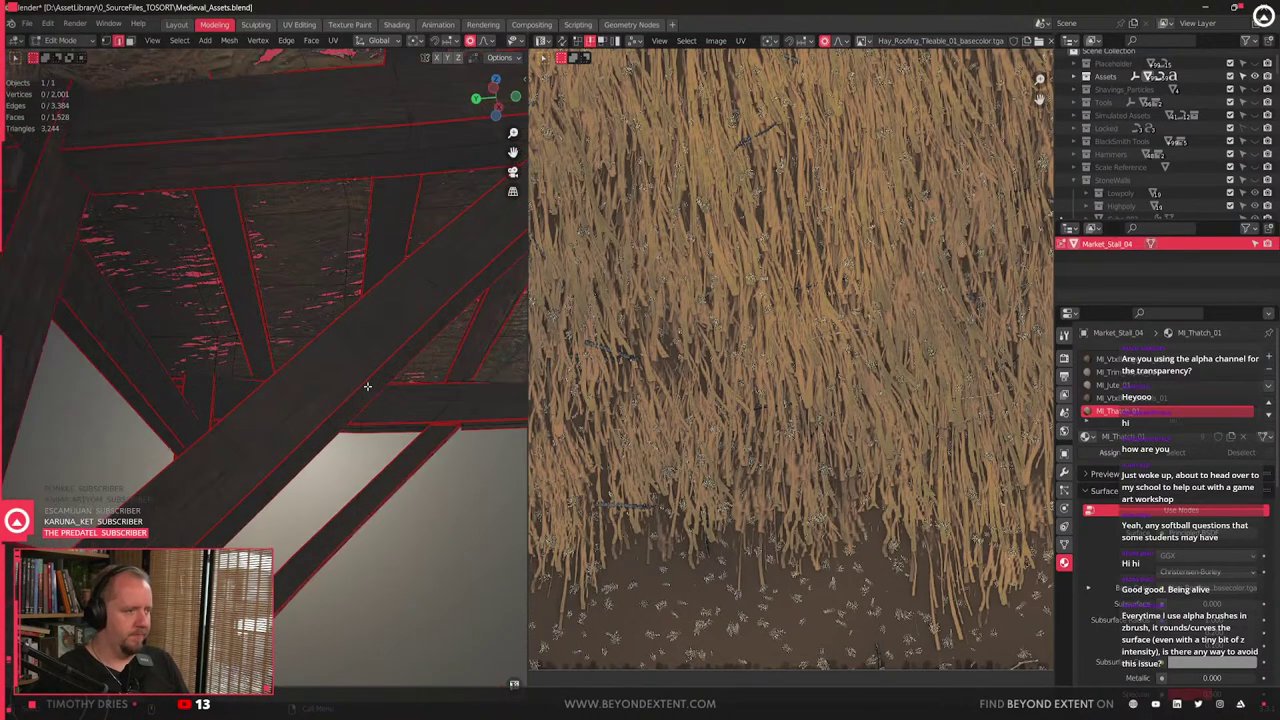
{"action": "scroll", "coordinate": [361, 380], "scroll_direction": "down", "scroll_amount": 6}
{"action": "scroll", "coordinate": [332, 417], "scroll_direction": "up", "scroll_amount": 3}
{"action": "middle_click_drag", "start_coordinate": [235, 396], "coordinate": [330, 440]}
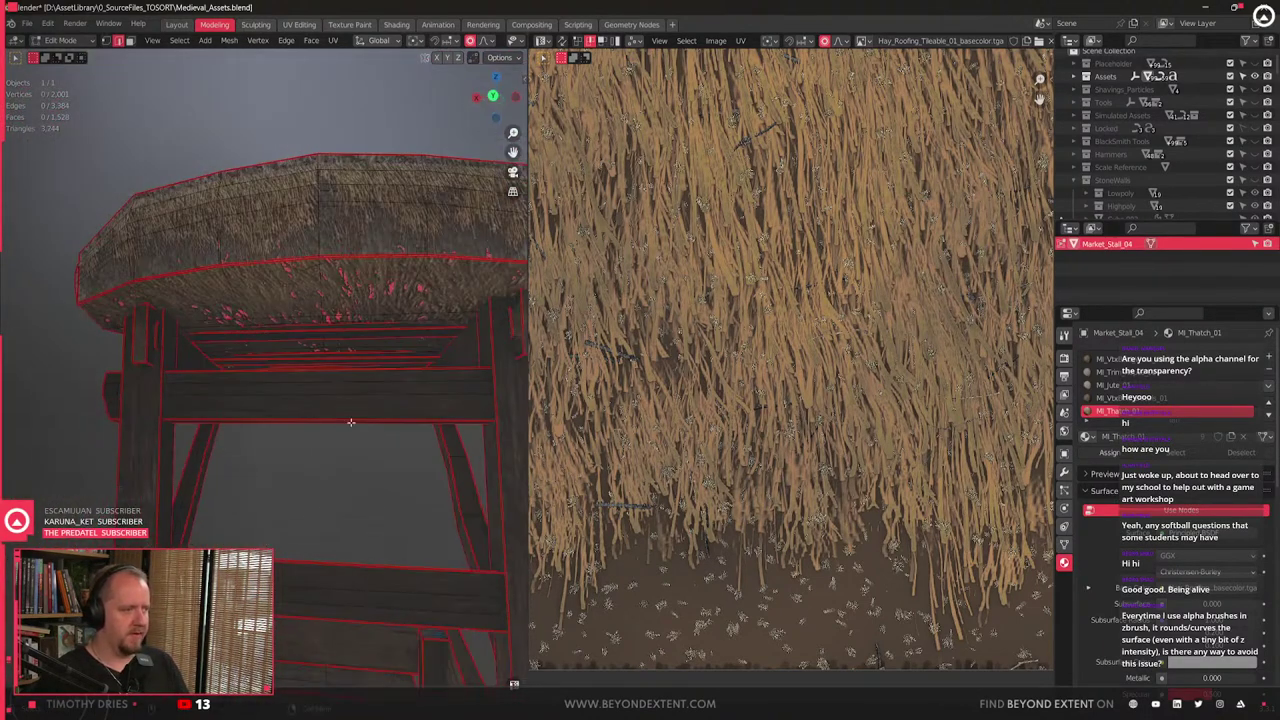
{"action": "middle_click_drag", "start_coordinate": [120, 385], "coordinate": [361, 470], "text": "shift"}
- Move the outer edge loop of the front thatch fringe about 0.04 m horizontally in the XY plane toward the roof
{"action": "key", "text": "g"}
{"action": "key", "text": "z"}
{"action": "left_click", "coordinate": [364, 347]}
{"action": "scroll", "coordinate": [364, 350], "scroll_direction": "down", "scroll_amount": 3}
{"action": "key", "text": "2"}
{"action": "left_click", "coordinate": [193, 441], "text": "alt"}
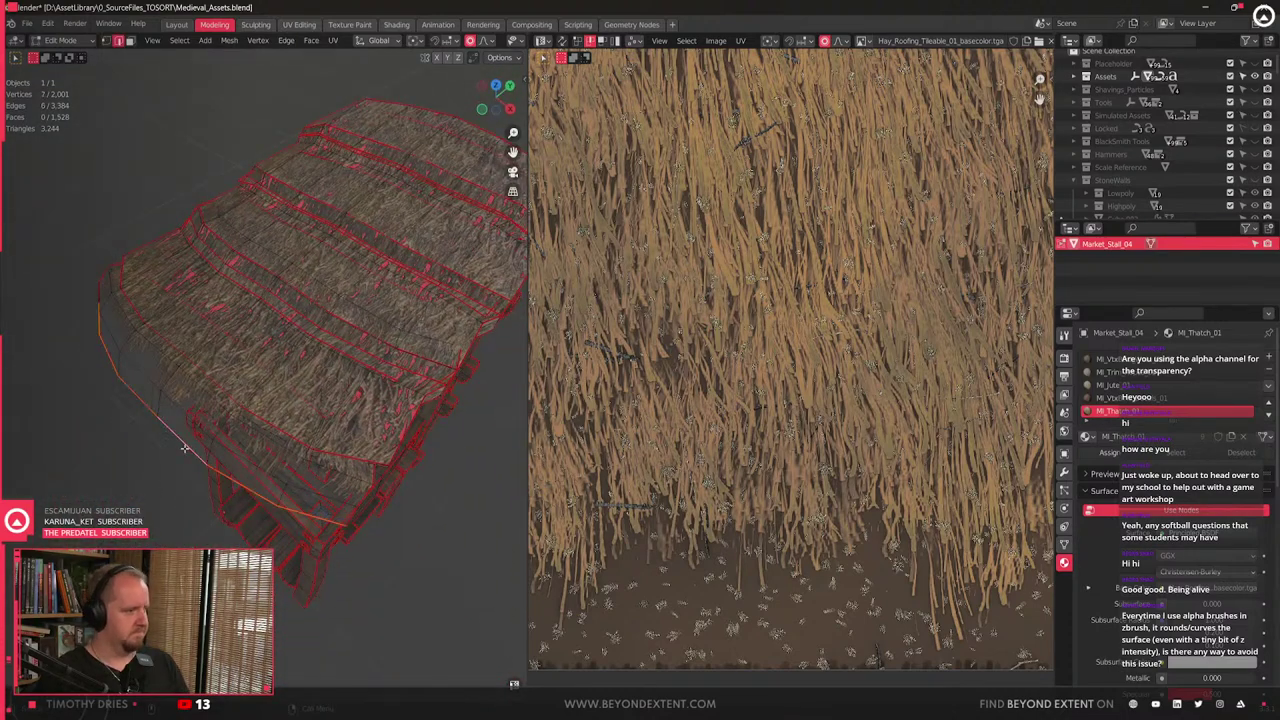
{"action": "key", "text": "g"}
{"action": "key", "text": "shift+z"}
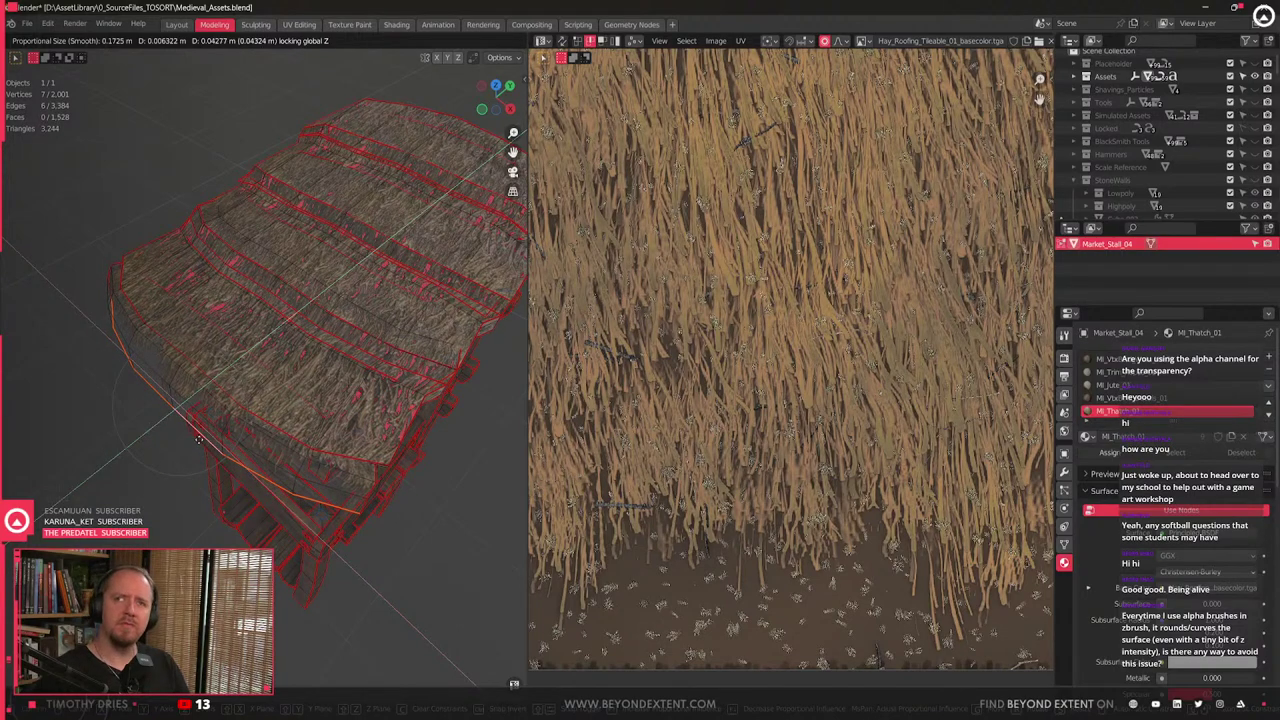
{"action": "left_click", "coordinate": [199, 440]}
- Shift the short end edge of the front thatch fringe about 0.03 m in the XY plane and rotate it about -32° around Z
{"action": "middle_click_drag", "start_coordinate": [199, 440], "coordinate": [351, 432]}
{"action": "left_click", "coordinate": [278, 416], "text": "alt"}
{"action": "left_click", "coordinate": [287, 440], "text": "alt"}
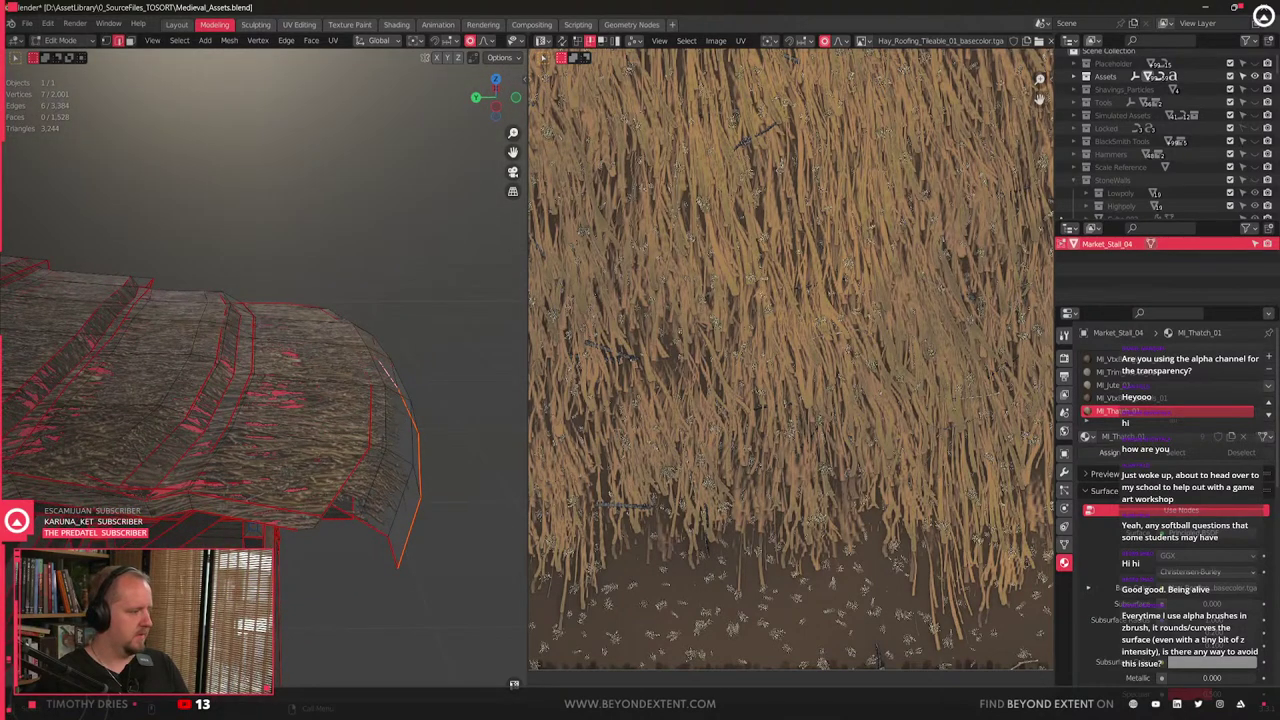
{"action": "middle_click_drag", "start_coordinate": [419, 423], "coordinate": [310, 301]}
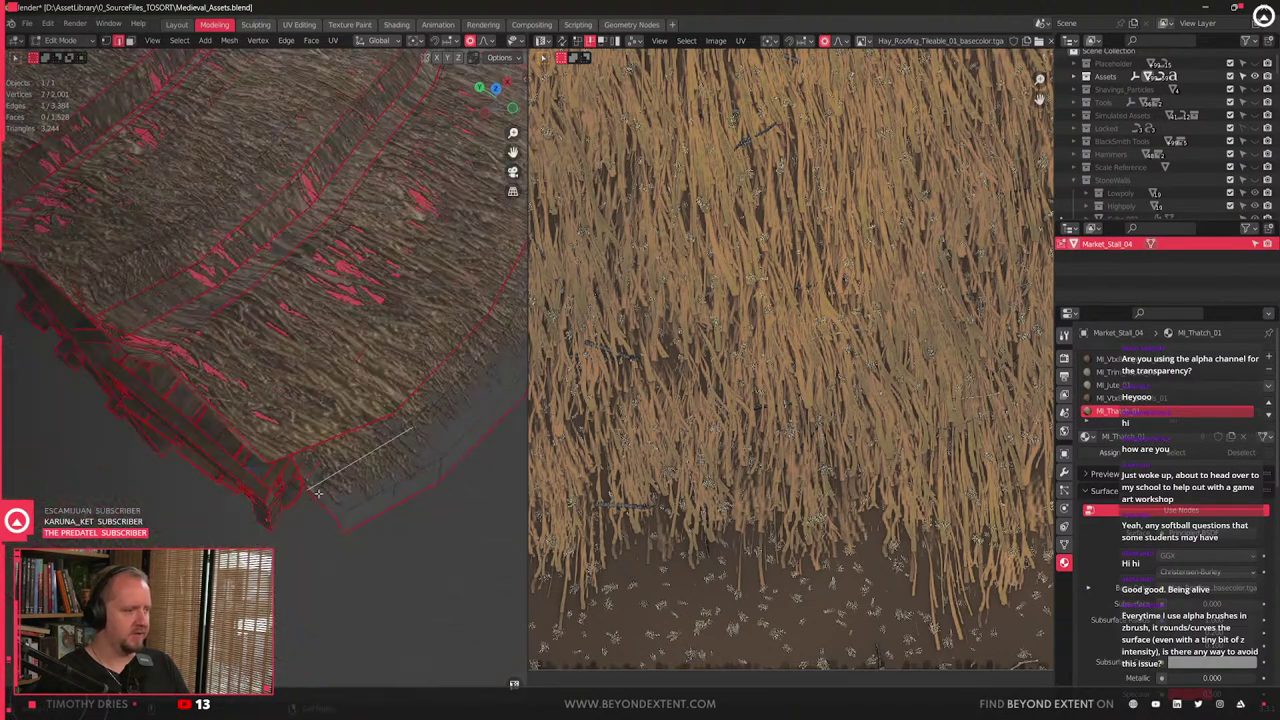
{"action": "key", "text": "1"}
{"action": "key", "text": "2"}
{"action": "left_click", "coordinate": [334, 515], "text": "alt"}
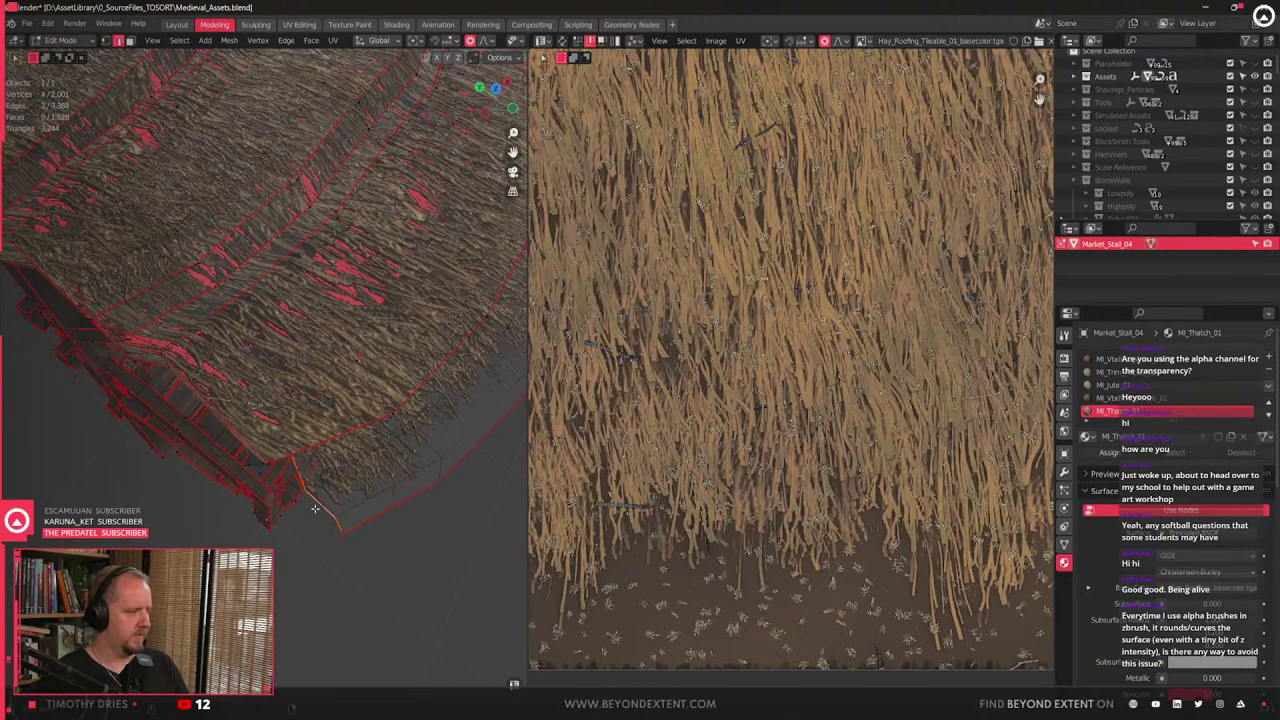
{"action": "key", "text": "g"}
{"action": "key", "text": "shift+z"}
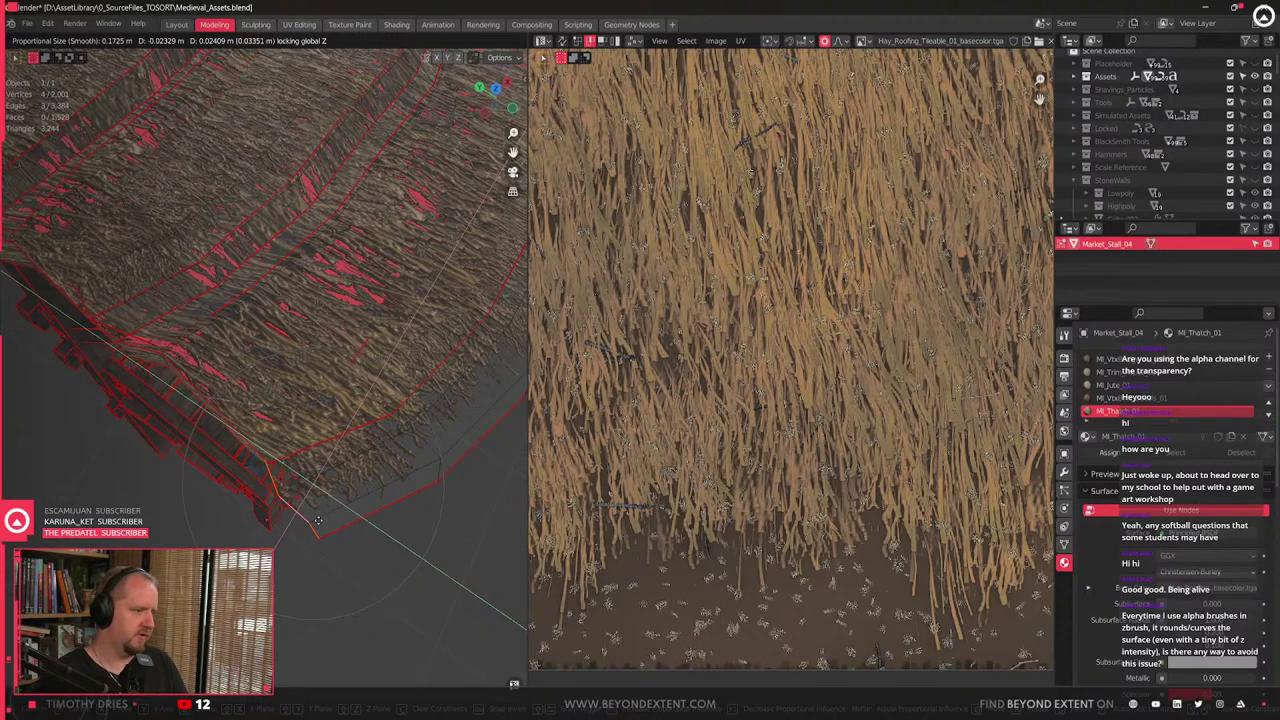
{"action": "key", "text": "r"}
{"action": "key", "text": "z"}
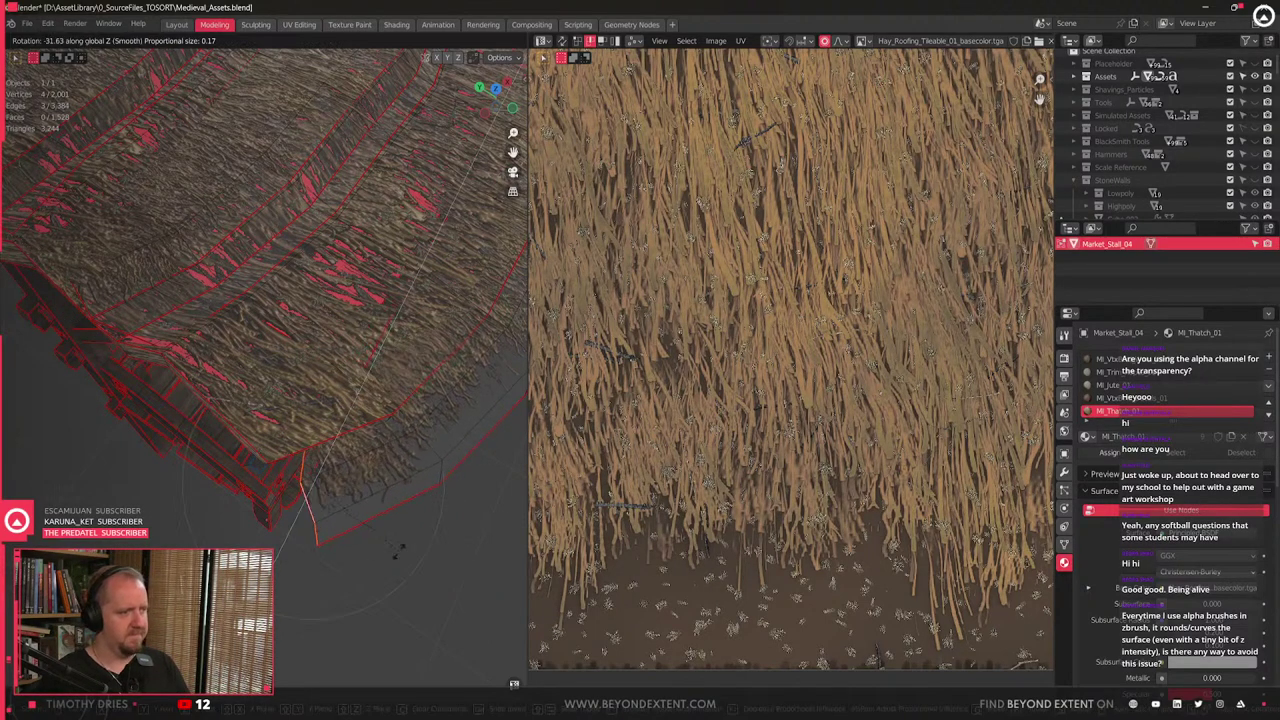
- Move the rotated fringe end edge about 0.09 m in the XY plane to meet the roof's corner
{"action": "key", "text": "g"}
{"action": "key", "text": "shift+z"}
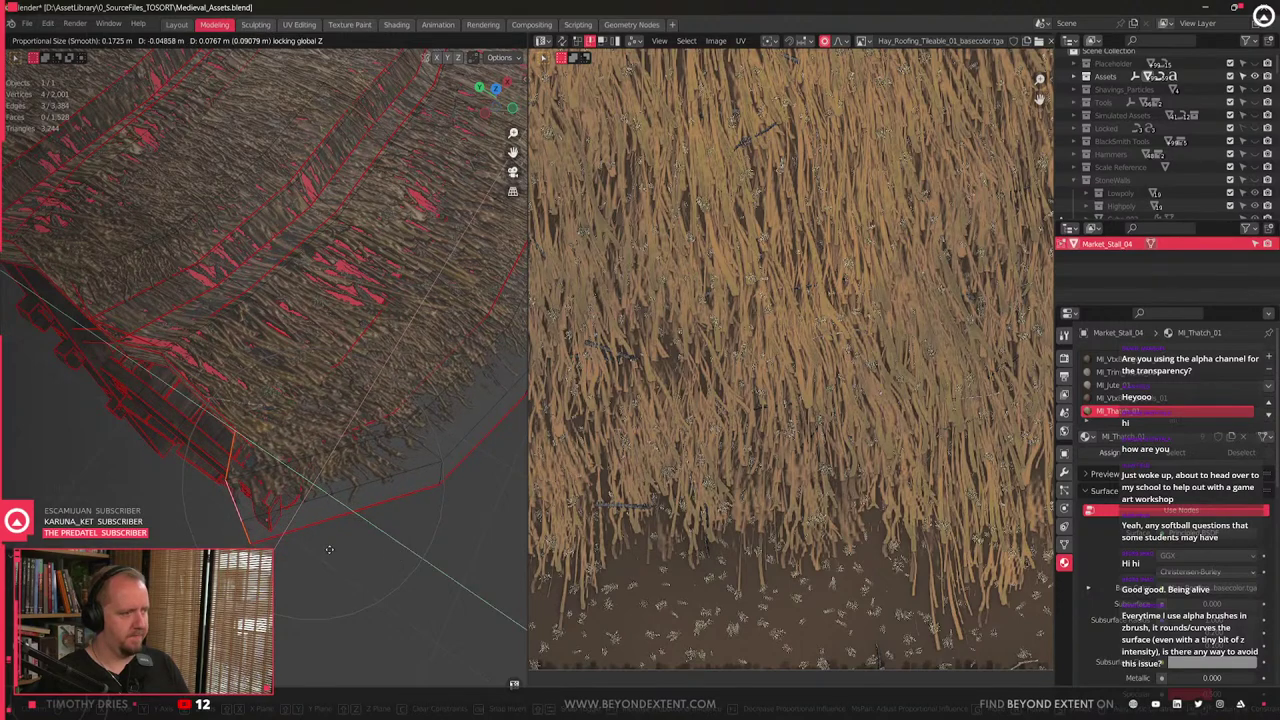
{"action": "left_click", "coordinate": [329, 549]}
{"action": "middle_click_drag", "start_coordinate": [329, 549], "coordinate": [331, 517]}
{"action": "scroll", "coordinate": [290, 500], "scroll_direction": "down", "scroll_amount": 4}
{"action": "scroll", "coordinate": [331, 517], "scroll_direction": "up", "scroll_amount": 4}
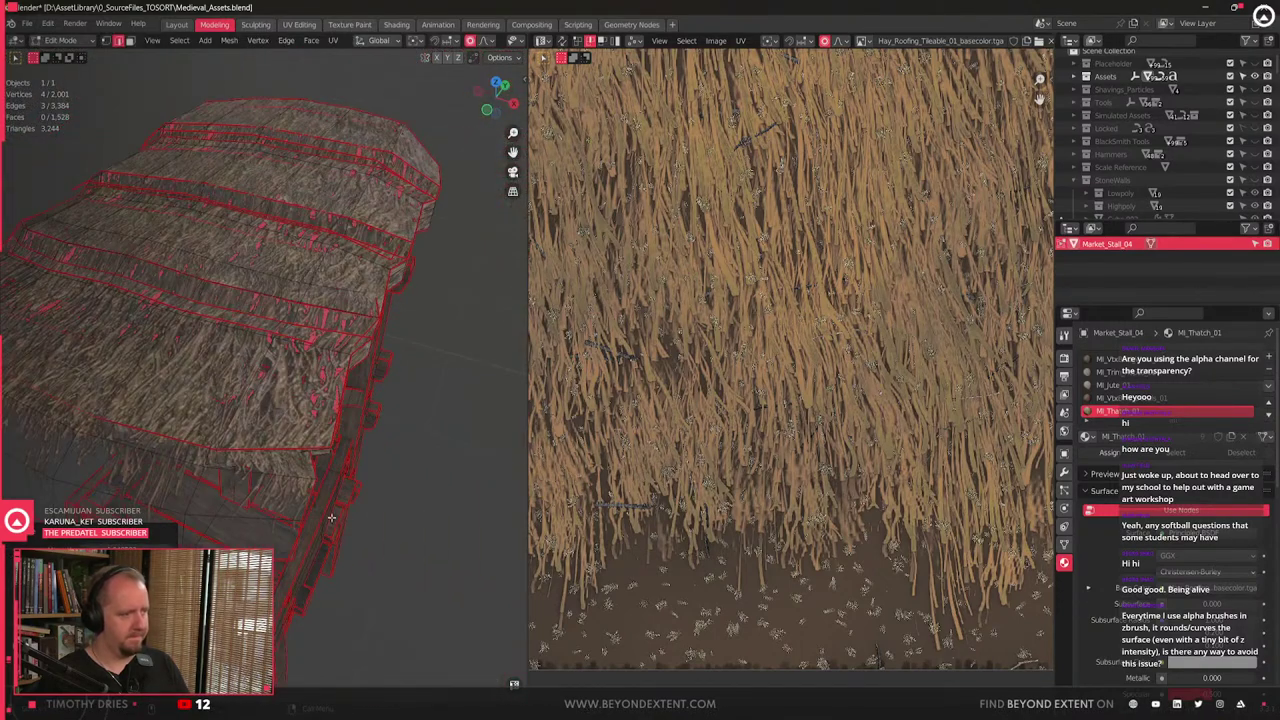
- Rotate the fringe's opposite end edge about 11° around Z and move it about 0.06 m in the XY plane
{"action": "left_click", "coordinate": [310, 506]}
{"action": "key", "text": "g"}
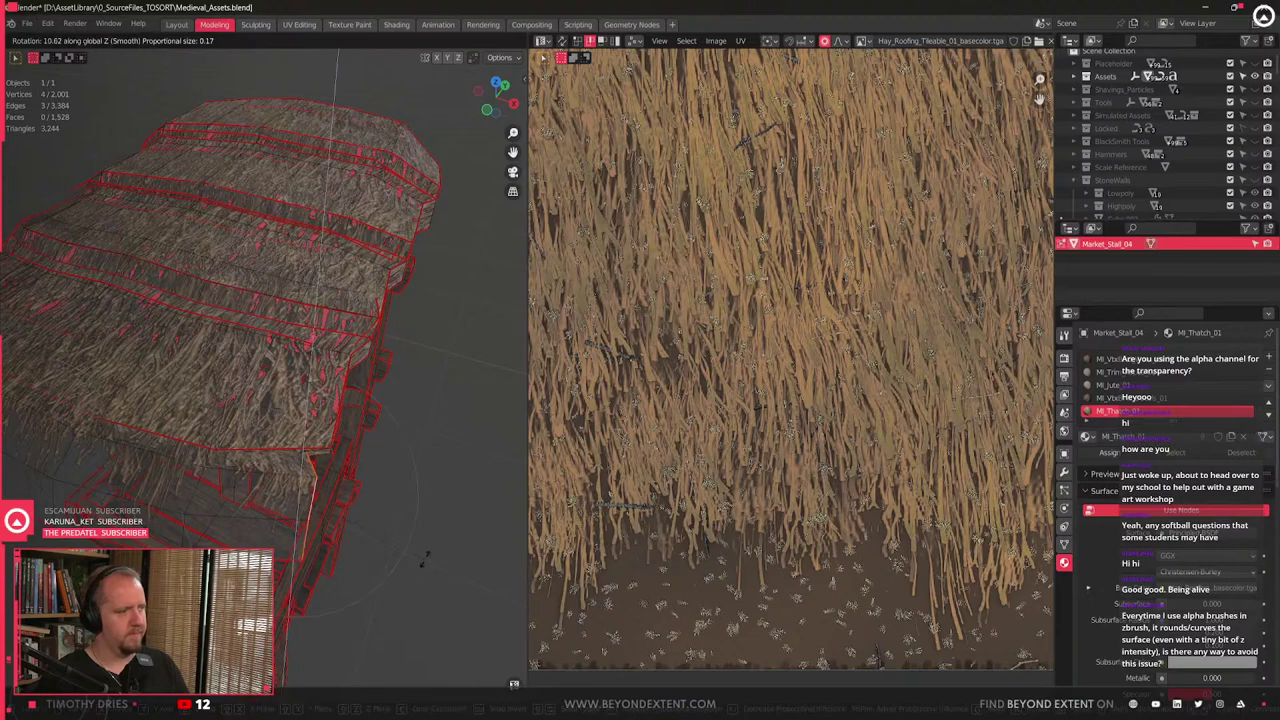
{"action": "key", "text": "shift+z"}
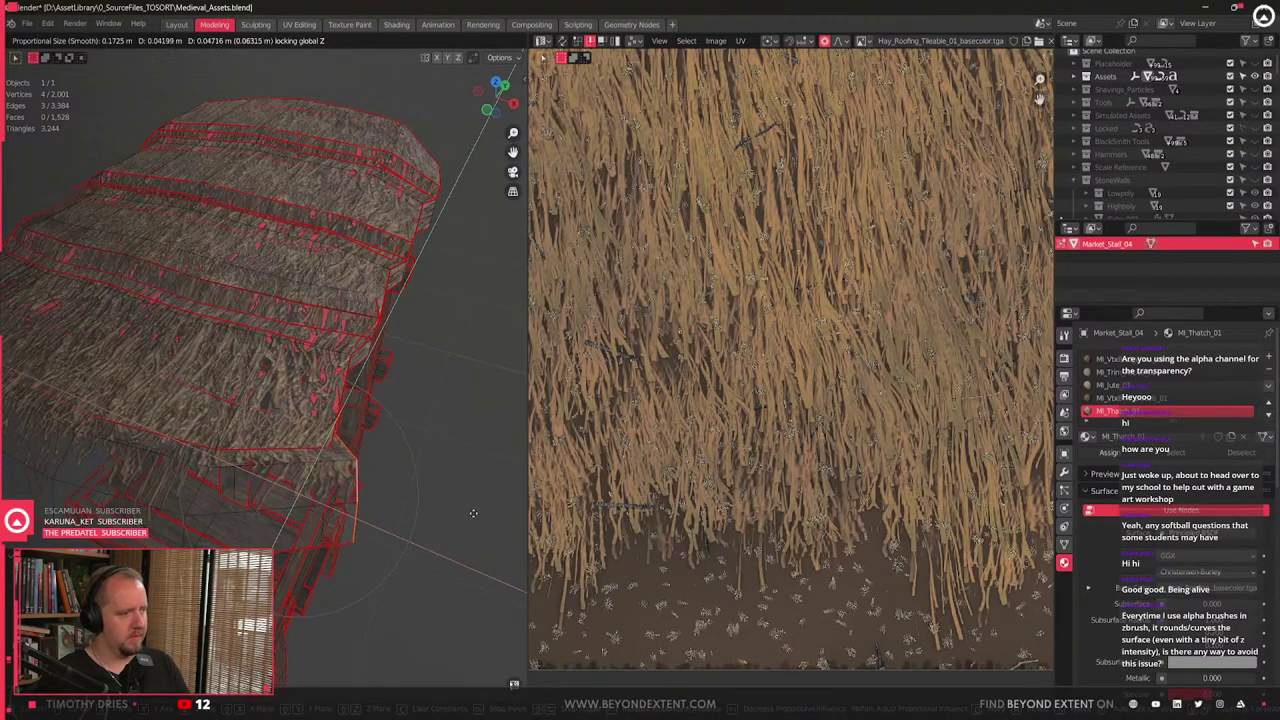
{"action": "left_click", "coordinate": [478, 519]}
- Rotate the selected end edges of the thatch fringe and move them about 0.04 m in the XY plane toward the corner
{"action": "scroll", "coordinate": [400, 440], "scroll_direction": "up", "scroll_amount": 3}
{"action": "middle_click_drag", "start_coordinate": [350, 400], "coordinate": [325, 418]}
{"action": "left_click", "coordinate": [323, 387]}
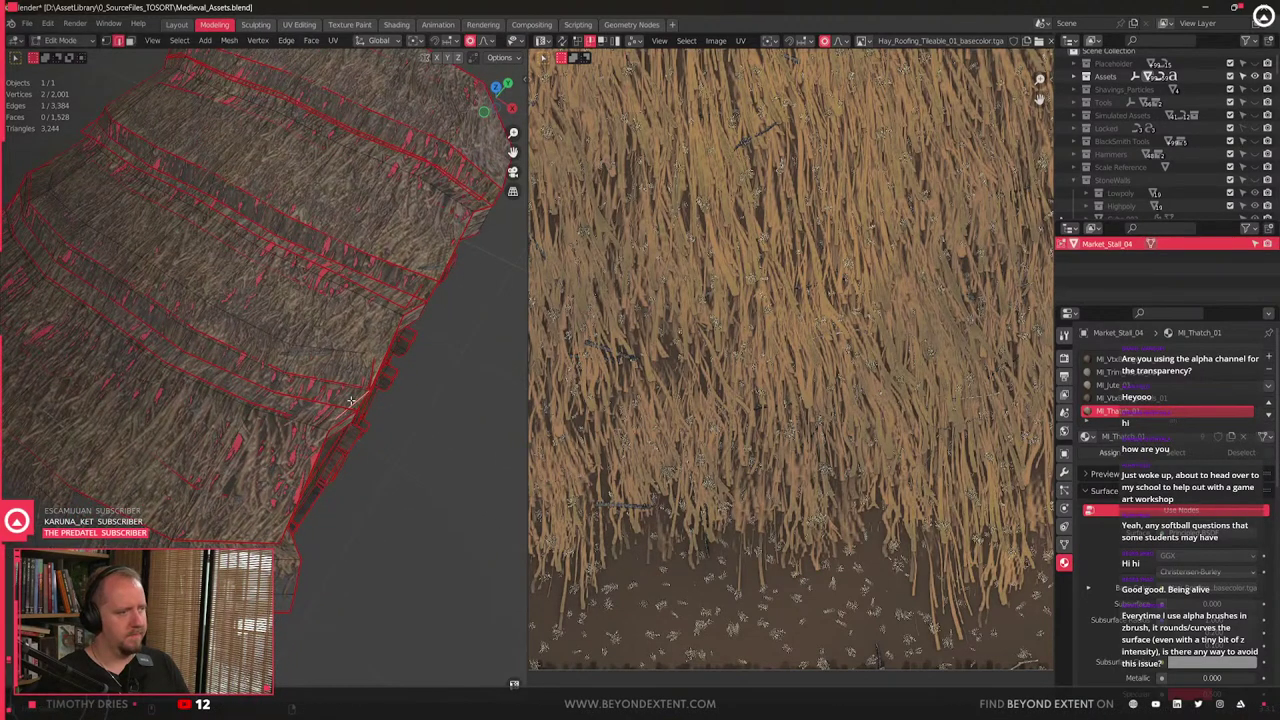
{"action": "left_click", "coordinate": [372, 376], "text": "ctrl"}
{"action": "middle_click_drag", "start_coordinate": [372, 380], "coordinate": [331, 428]}
{"action": "key", "text": "r"}
{"action": "left_click", "coordinate": [333, 401]}
{"action": "key", "text": "g"}
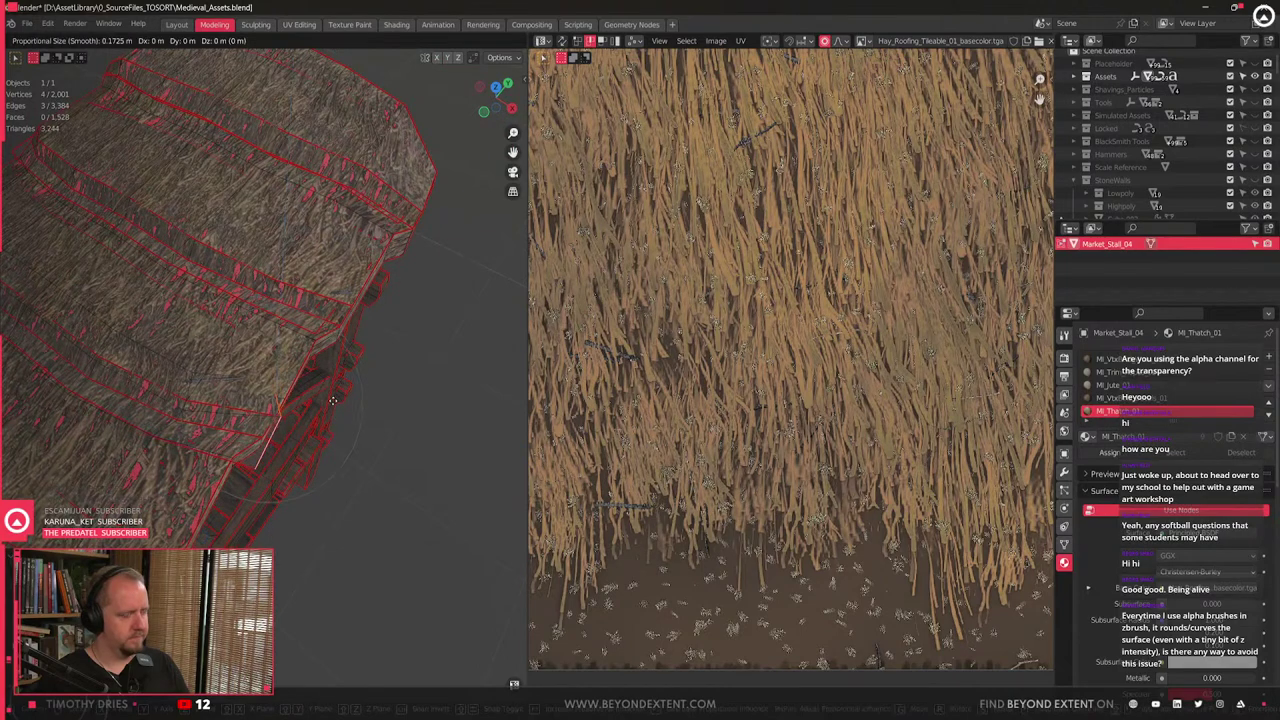
{"action": "key", "text": "shift+z"}
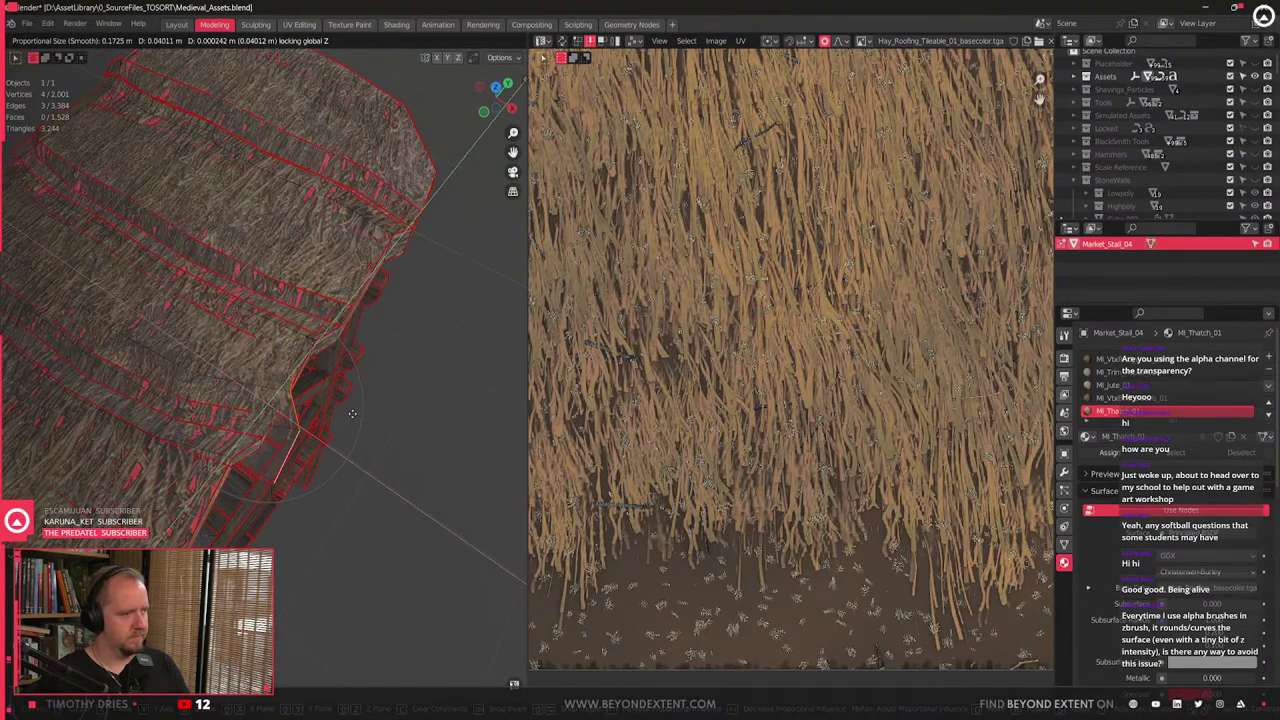
{"action": "left_click", "coordinate": [352, 414]}
- Rotate the front fringe's end edge loop about 3° around Z and extrude it about 0.14 m in the XY plane around the corner
{"action": "middle_click_drag", "start_coordinate": [352, 414], "coordinate": [380, 418]}
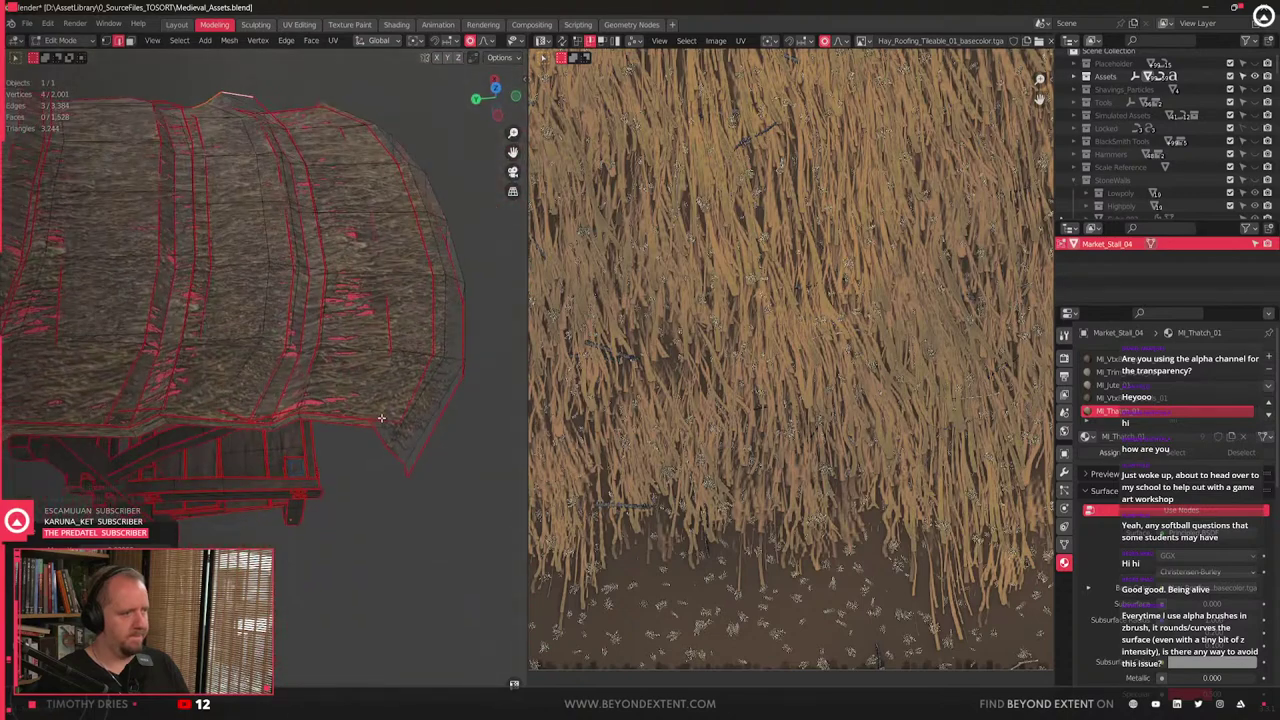
{"action": "left_click", "coordinate": [398, 455], "text": "alt"}
{"action": "scroll", "coordinate": [449, 479], "scroll_direction": "up", "scroll_amount": 1}
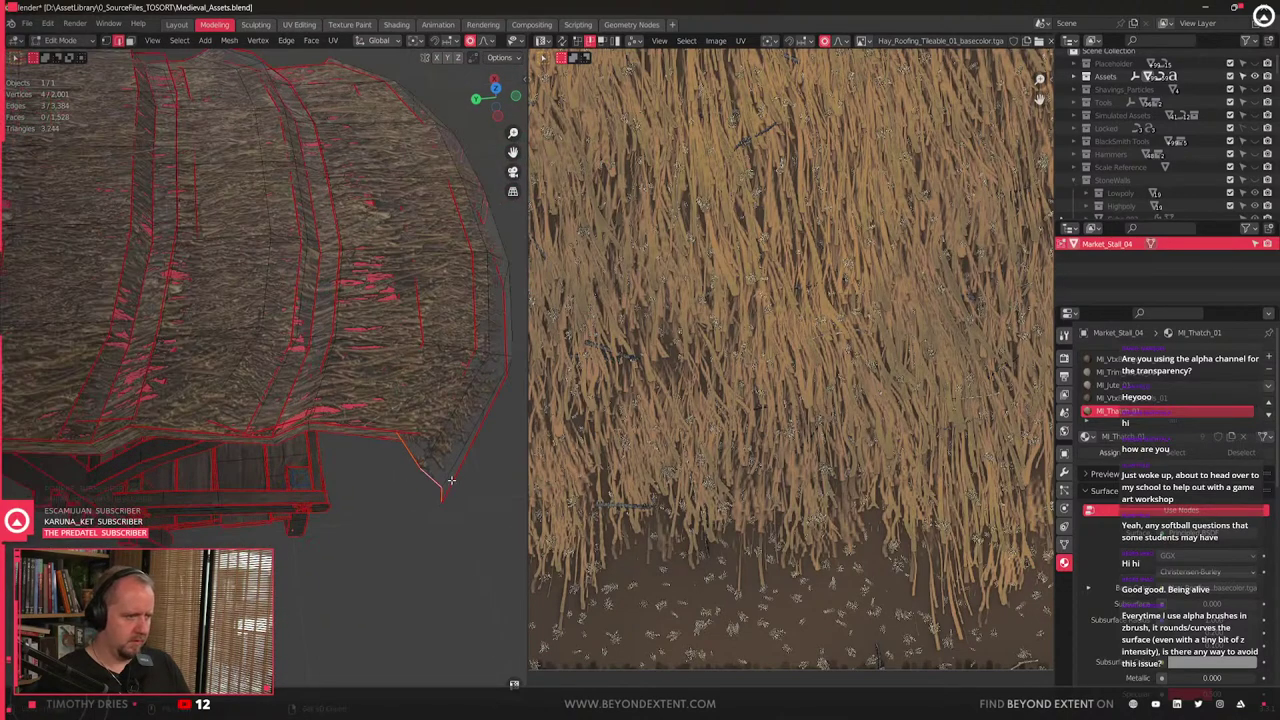
{"action": "key", "text": "r"}
{"action": "key", "text": "z"}
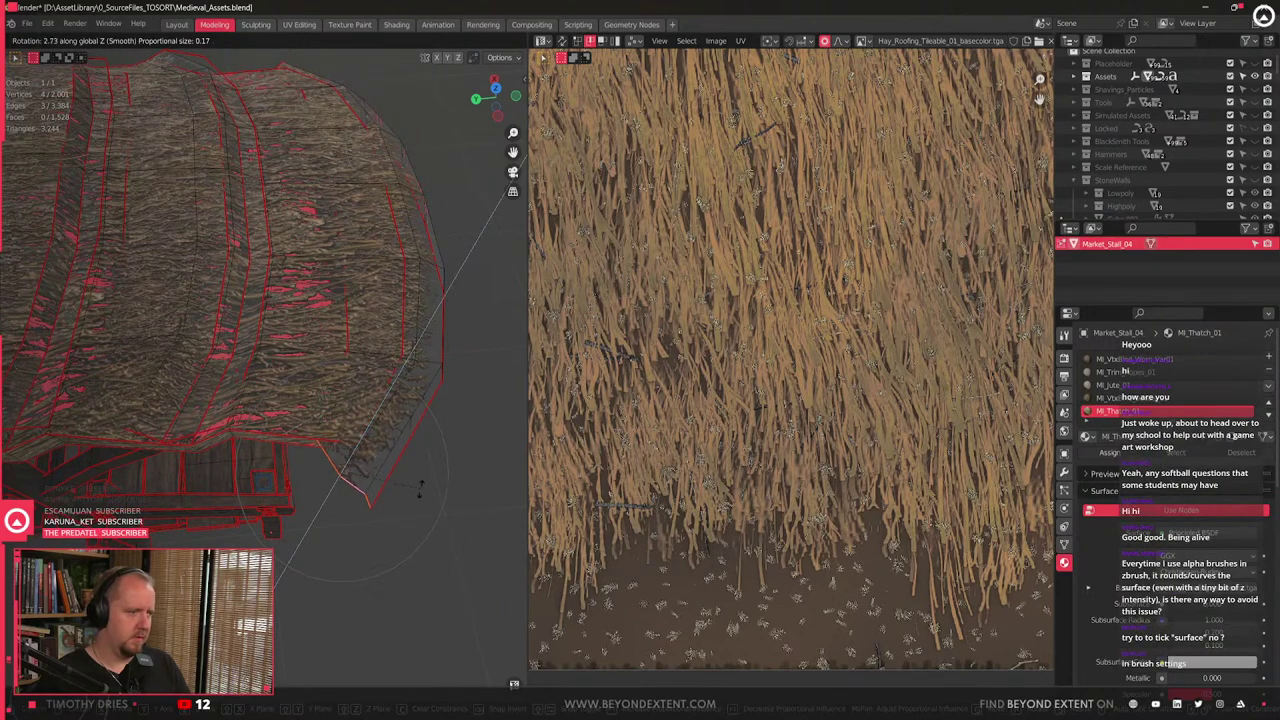
{"action": "left_click", "coordinate": [420, 487]}
{"action": "key", "text": "e"}
{"action": "key", "text": "shift+z"}
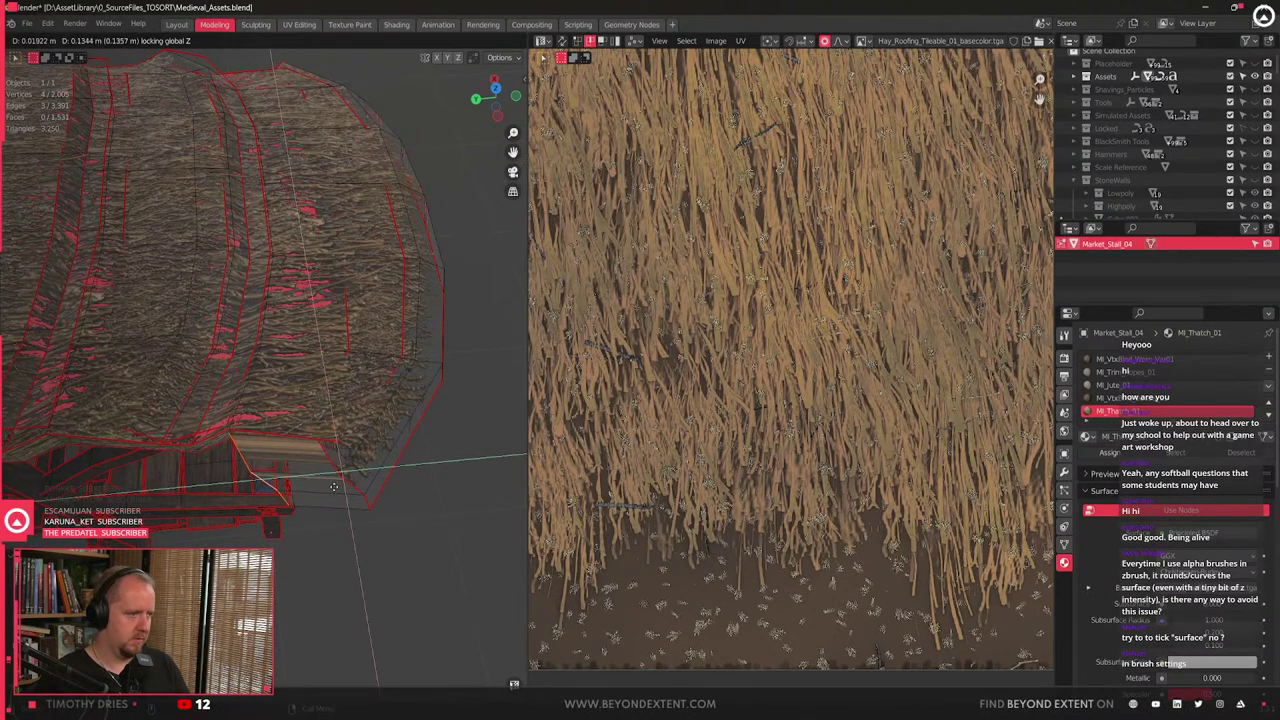
{"action": "left_click", "coordinate": [333, 485]}
- Pull the new fringe segment's outer corner vertices toward the roof in the XY plane, finishing with a move of about 0.05 m
{"action": "middle_click_drag", "start_coordinate": [333, 485], "coordinate": [350, 484]}
{"action": "key", "text": "1"}
{"action": "left_click", "coordinate": [392, 487]}
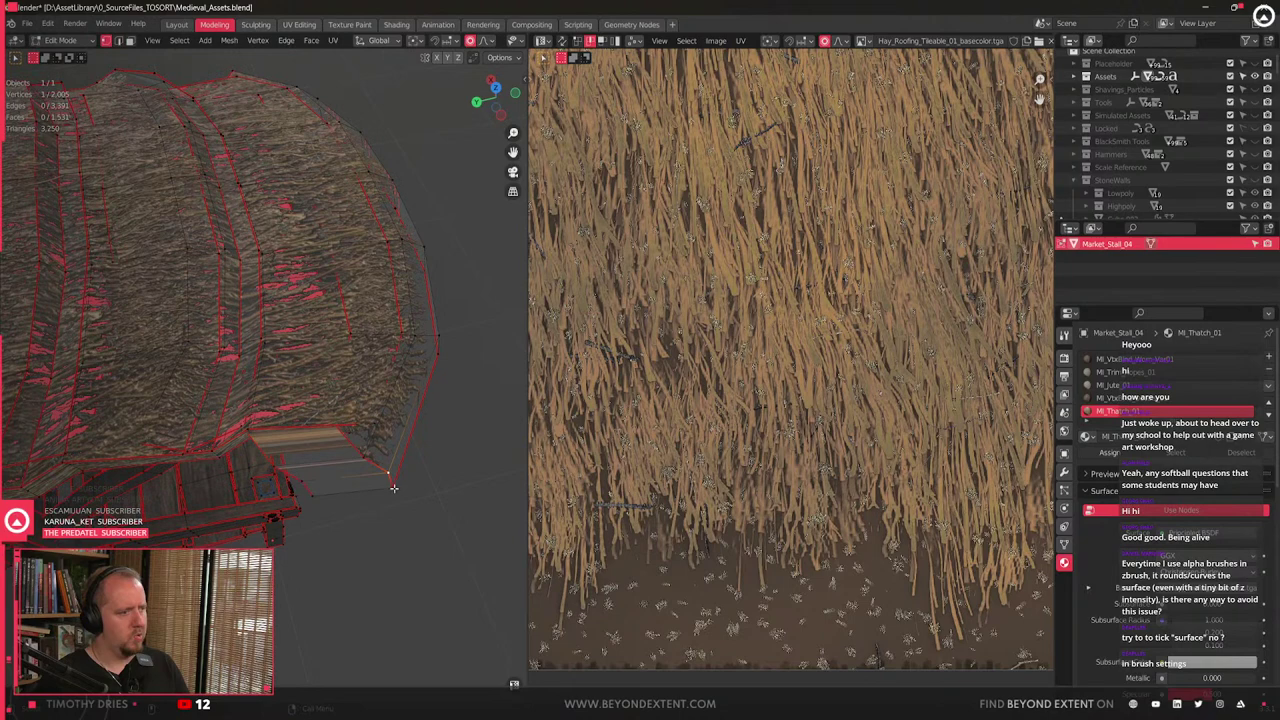
{"action": "key", "text": "g"}
{"action": "key", "text": "shift+z"}
{"action": "left_click", "coordinate": [344, 471]}
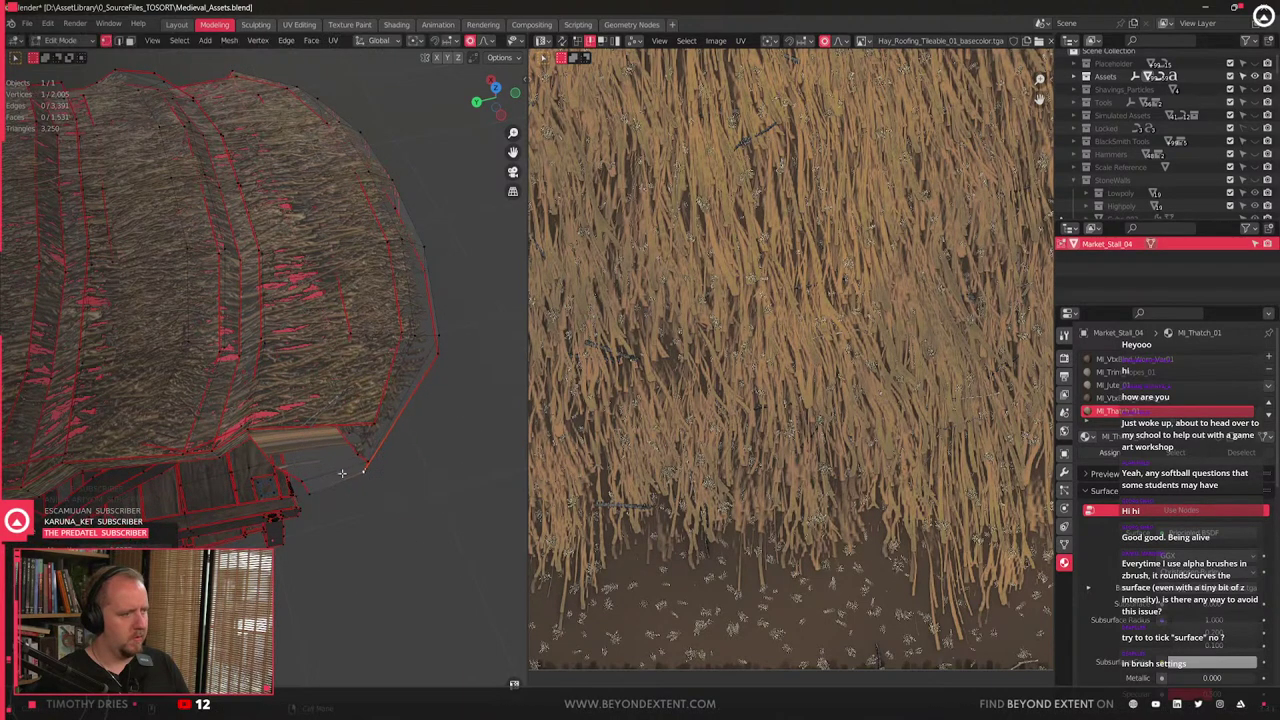
{"action": "key", "text": "g"}
{"action": "key", "text": "shift+z"}
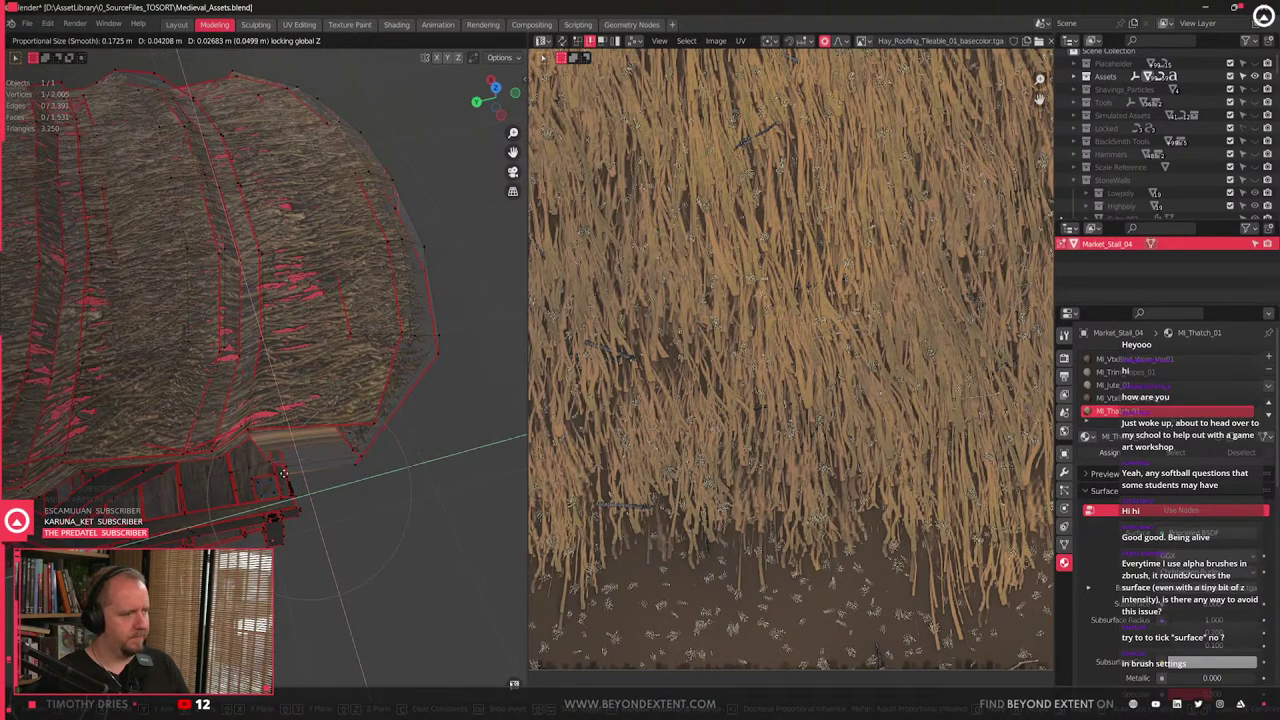
{"action": "left_click", "coordinate": [289, 474]}
- Clear the sharp and seam marks from the edges joining the extruded corner segment to the thatch fringe
{"action": "scroll", "coordinate": [301, 469], "scroll_direction": "up", "scroll_amount": 3}
{"action": "key", "text": "3"}
{"action": "left_click", "coordinate": [318, 484]}
{"action": "left_click", "coordinate": [350, 518], "text": "shift"}
{"action": "key", "text": "2"}
{"action": "left_click", "coordinate": [400, 486]}
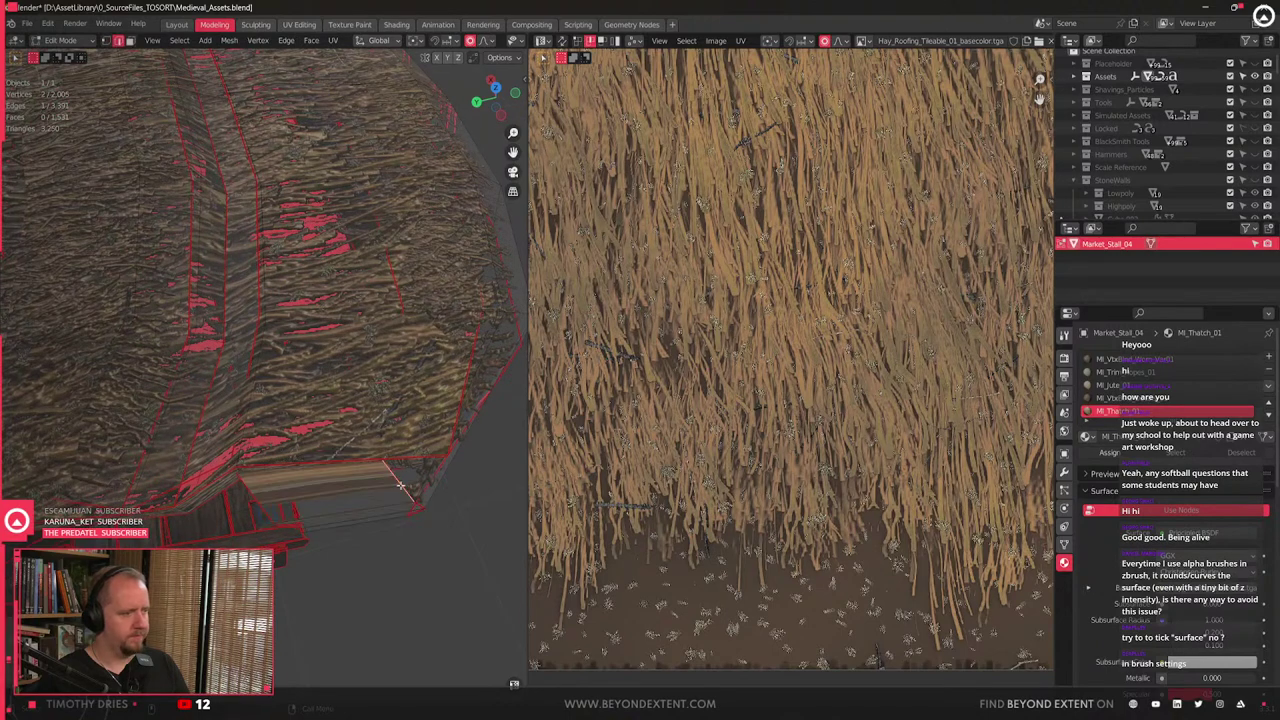
{"action": "right_click", "coordinate": [400, 486]}
{"action": "left_click", "coordinate": [410, 501], "text": "shift"}
{"action": "middle_click_drag", "start_coordinate": [414, 505], "coordinate": [370, 461]}
{"action": "left_click", "coordinate": [365, 460], "text": "shift"}
{"action": "right_click", "coordinate": [364, 461]}
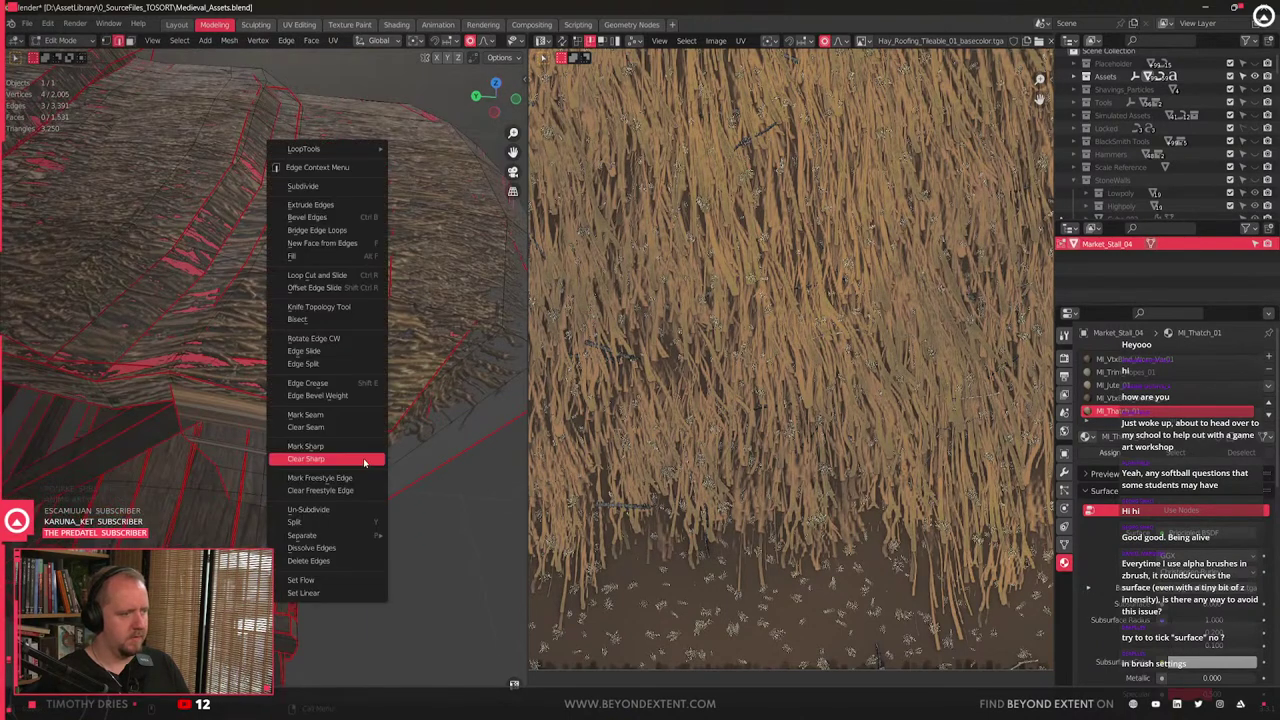
{"action": "left_click", "coordinate": [364, 461]}
{"action": "right_click", "coordinate": [364, 460]}
{"action": "left_click", "coordinate": [361, 429]}
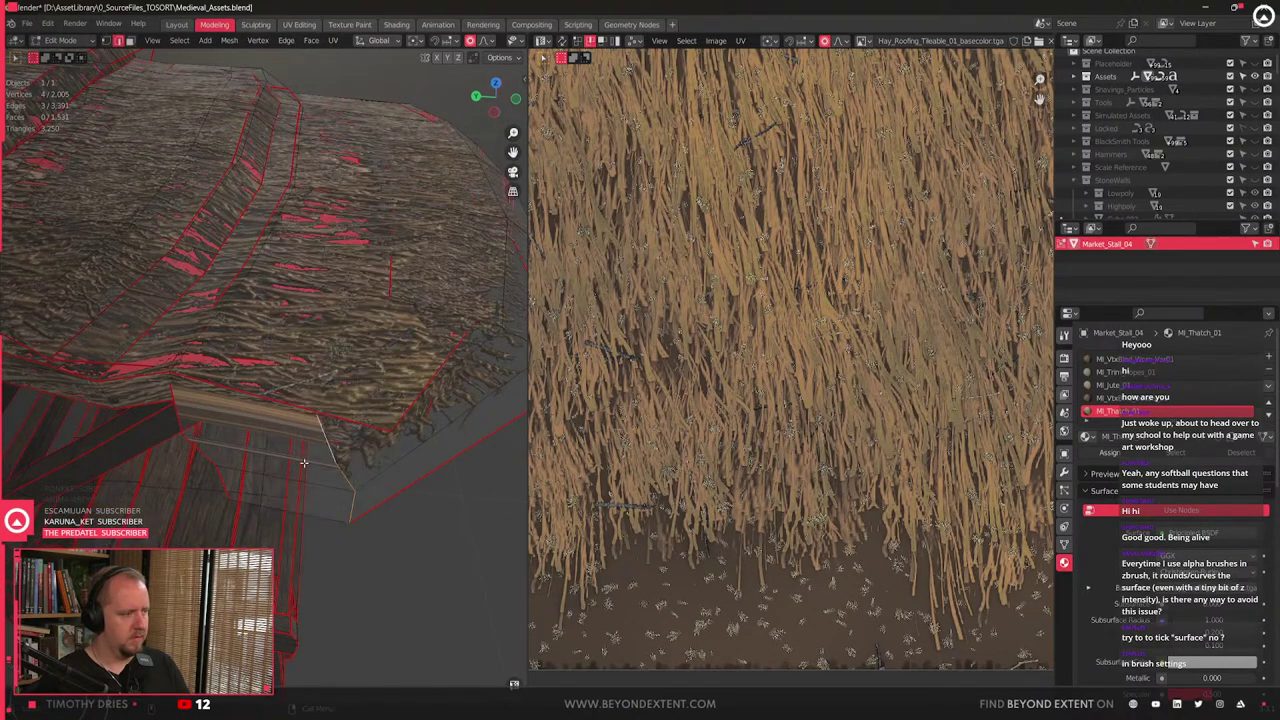
- Unwrap the three faces of the extruded fringe corner segment
{"action": "key", "text": "3"}
{"action": "left_click", "coordinate": [289, 455]}
{"action": "left_click", "coordinate": [290, 499], "text": "ctrl"}
{"action": "scroll", "coordinate": [808, 362], "scroll_direction": "down", "scroll_amount": 5}
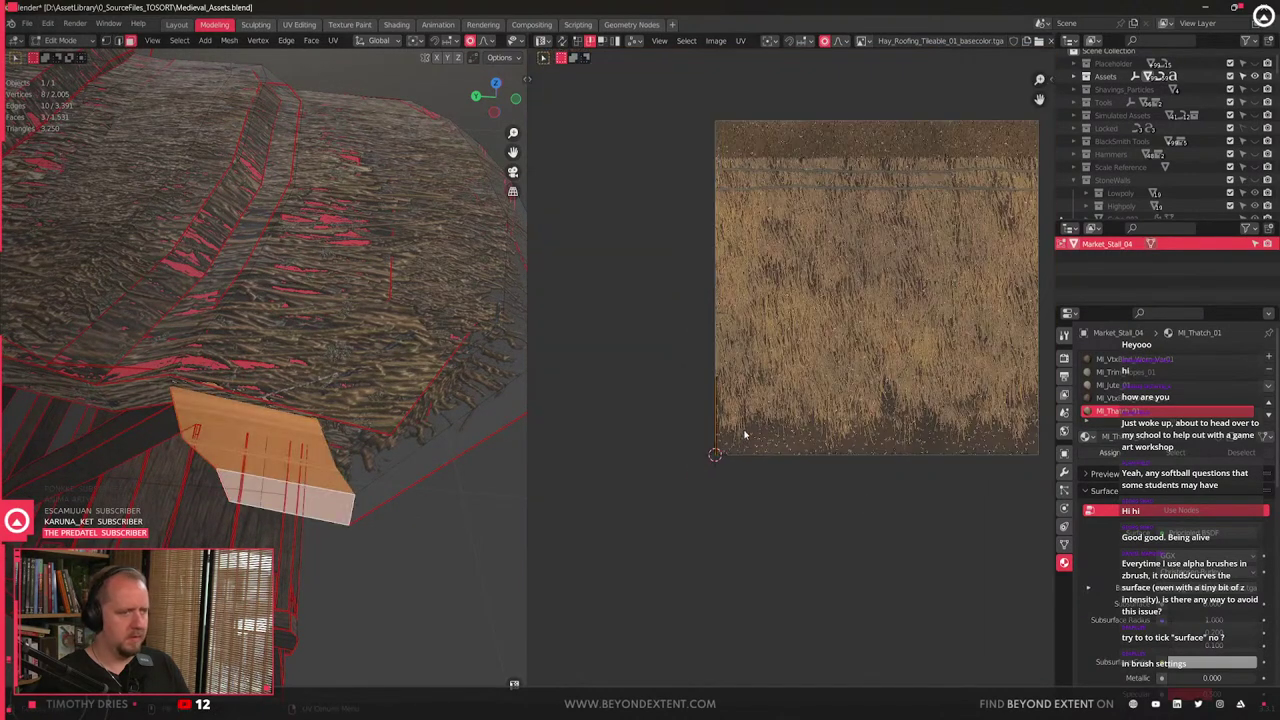
{"action": "key", "text": "u"}
{"action": "left_click", "coordinate": [765, 392]}
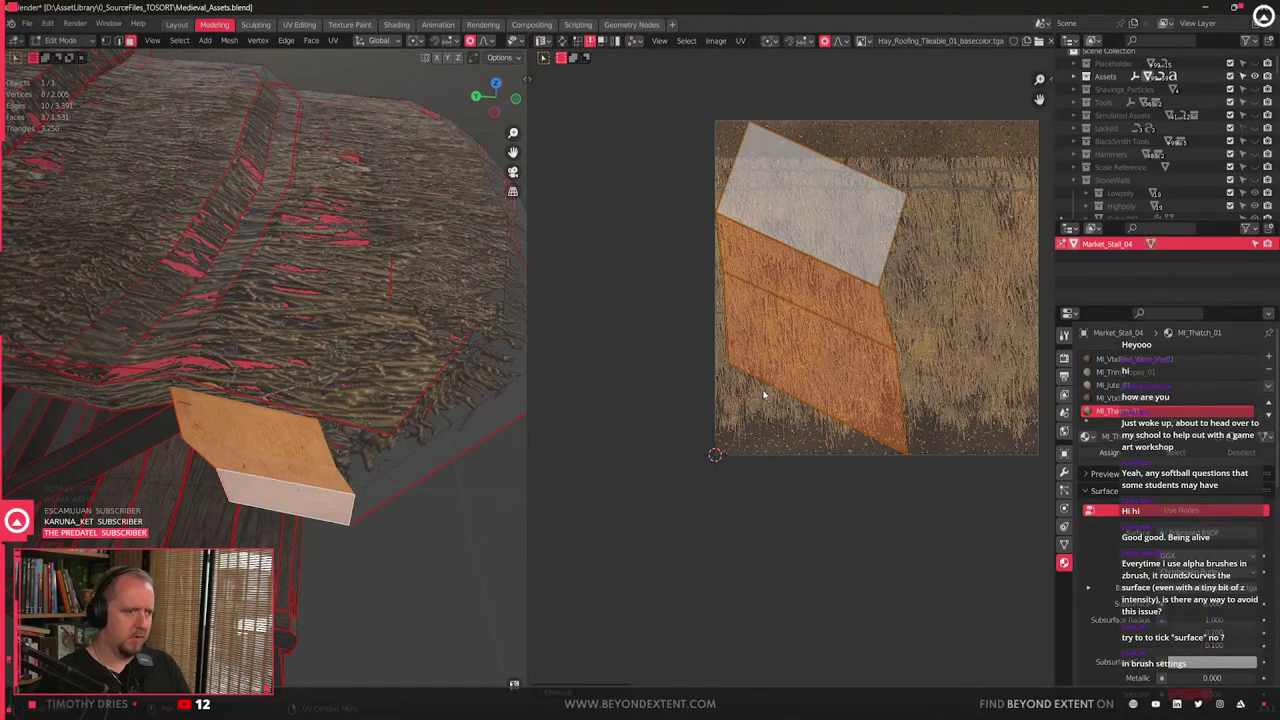
- Select all faces linked to the fringe corner and unwrap the whole fringe strip as one UV island
{"action": "scroll", "coordinate": [780, 390], "scroll_direction": "up", "scroll_amount": 1}
{"action": "left_click", "coordinate": [343, 494]}
{"action": "key", "text": "ctrl+l"}
{"action": "scroll", "coordinate": [343, 494], "scroll_direction": "down", "scroll_amount": 1}
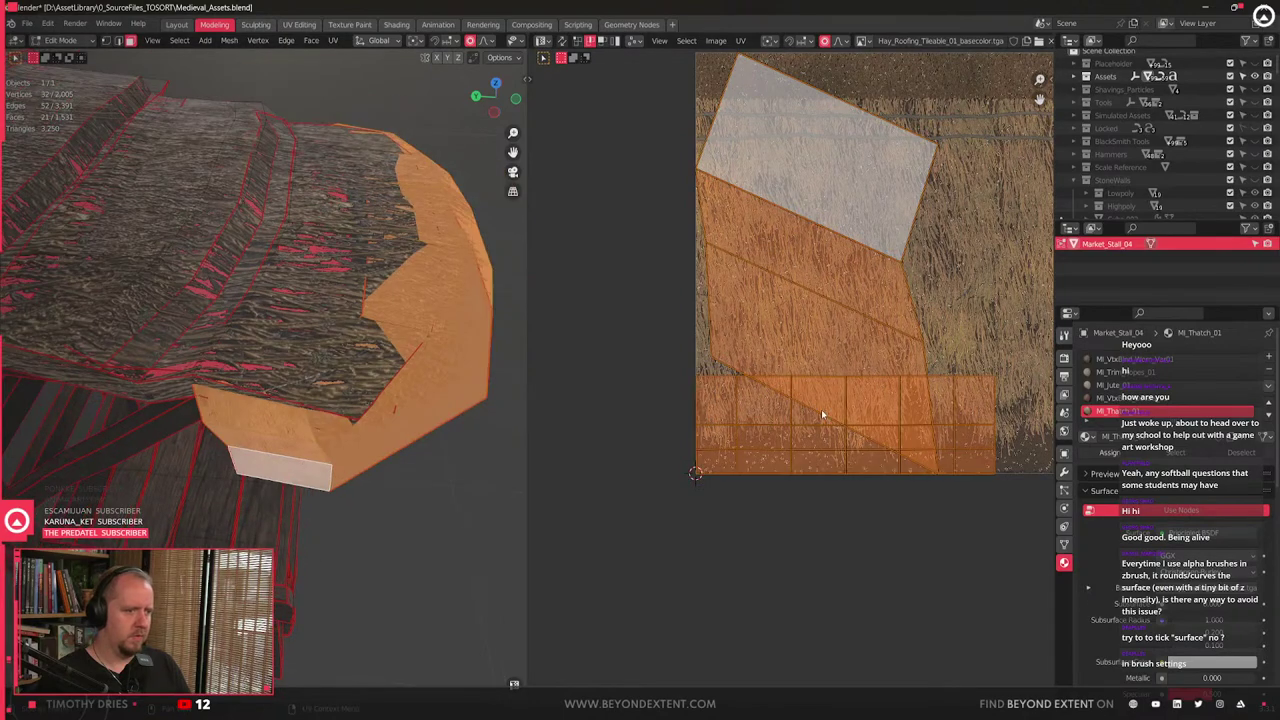
{"action": "key", "text": "u"}
{"action": "left_click", "coordinate": [821, 409]}
- Try straightening the fringe strip's UVs and rotating the island, and undo it
{"action": "key", "text": "q"}
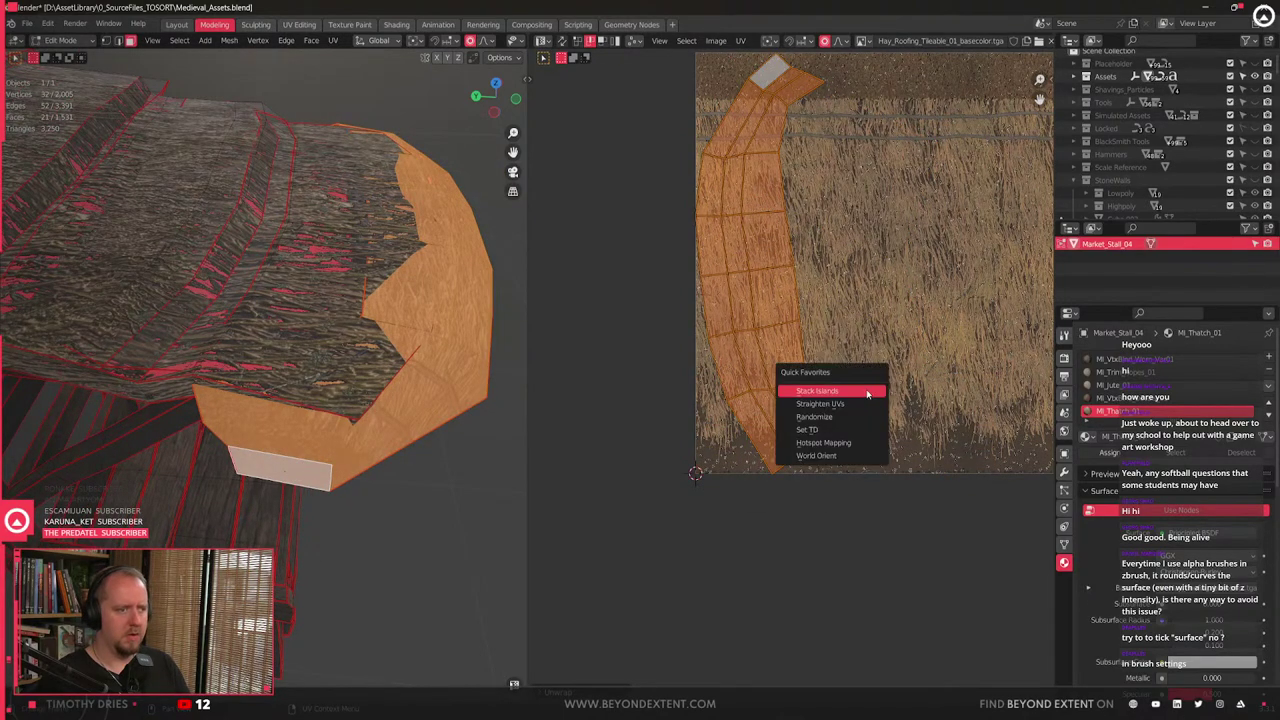
{"action": "left_click", "coordinate": [828, 403]}
{"action": "key", "text": "r"}
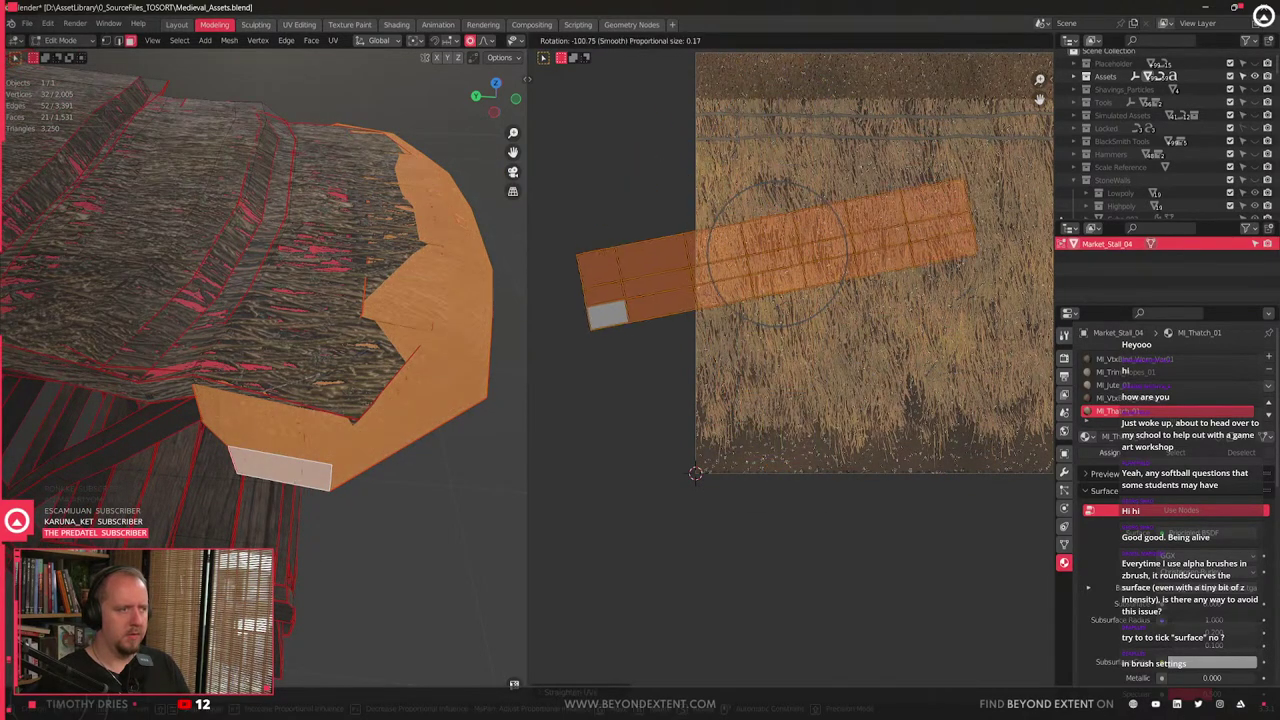
{"action": "key", "text": "Escape"}
{"action": "key", "text": "ctrl+z"}
- Reselect all of the fringe strip's UVs and apply Straighten UVs
{"action": "key", "text": "alt+a"}
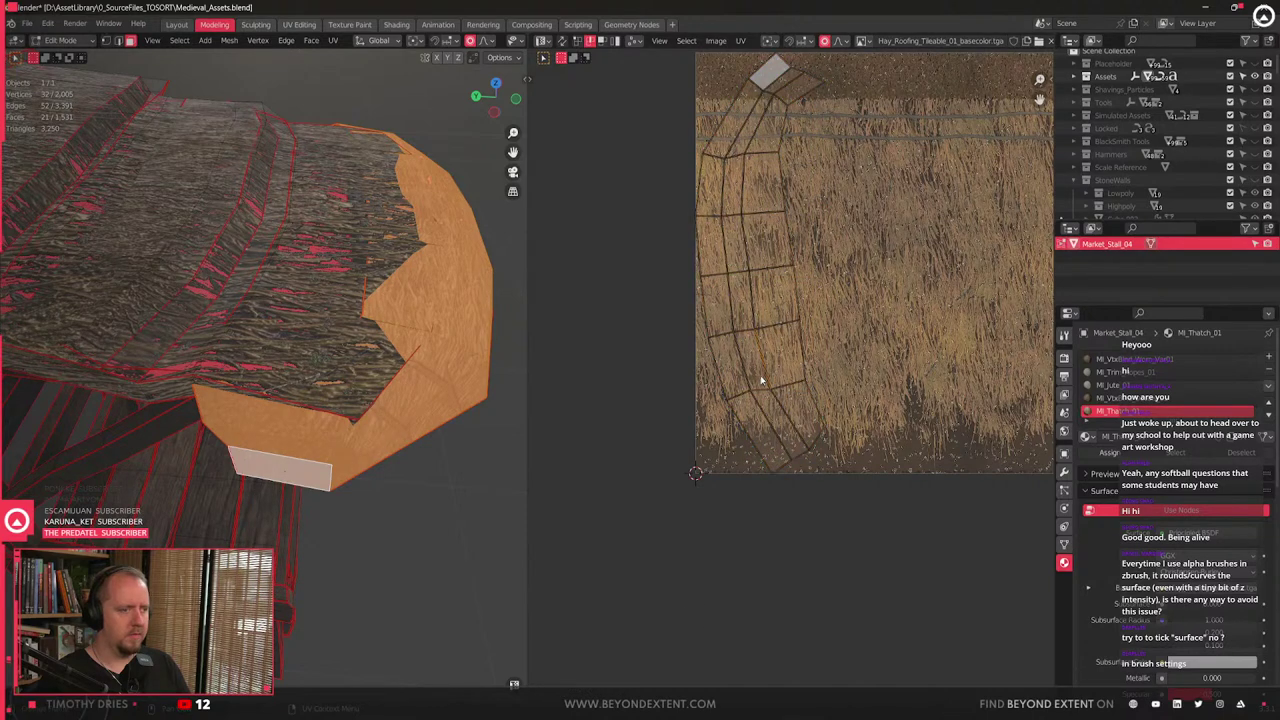
{"action": "key", "text": "a"}
{"action": "key", "text": "q"}
{"action": "left_click", "coordinate": [787, 316]}
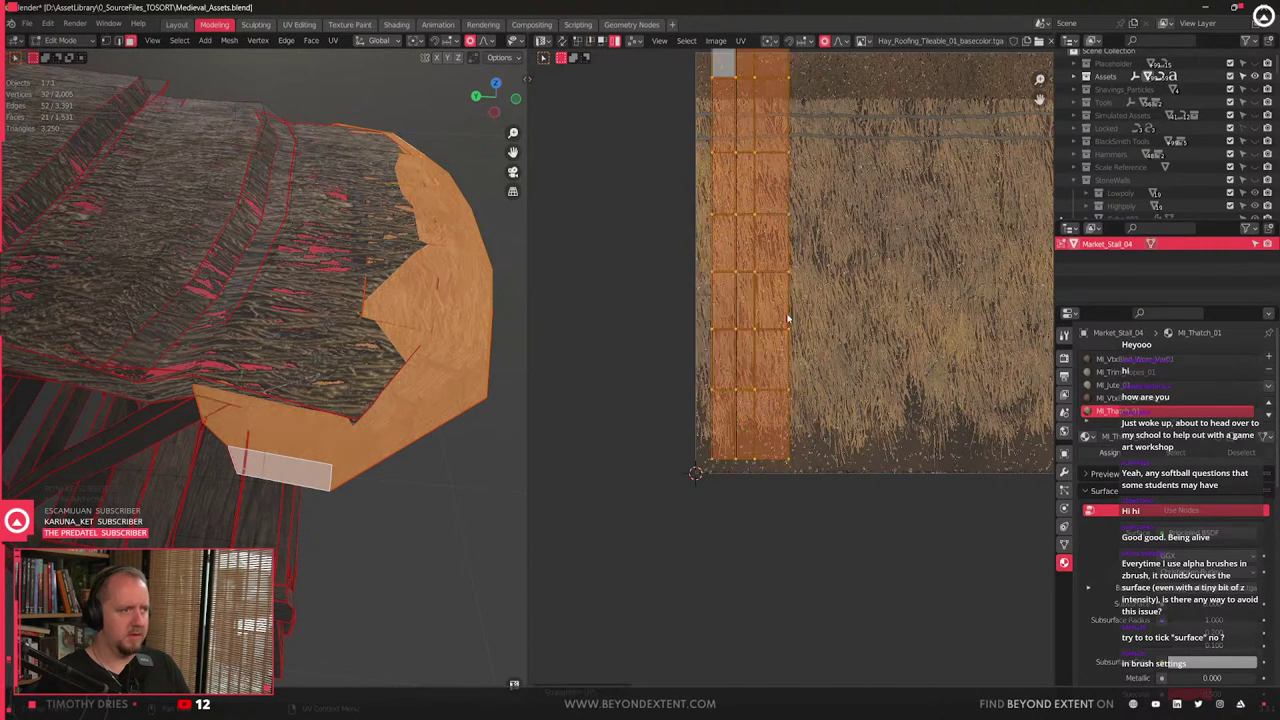
- Rotate the straightened UV strip -90° and move it onto the frayed bottom edge of the thatch texture
{"action": "scroll", "coordinate": [833, 380], "scroll_direction": "down", "scroll_amount": 1}
{"action": "key", "text": "r"}
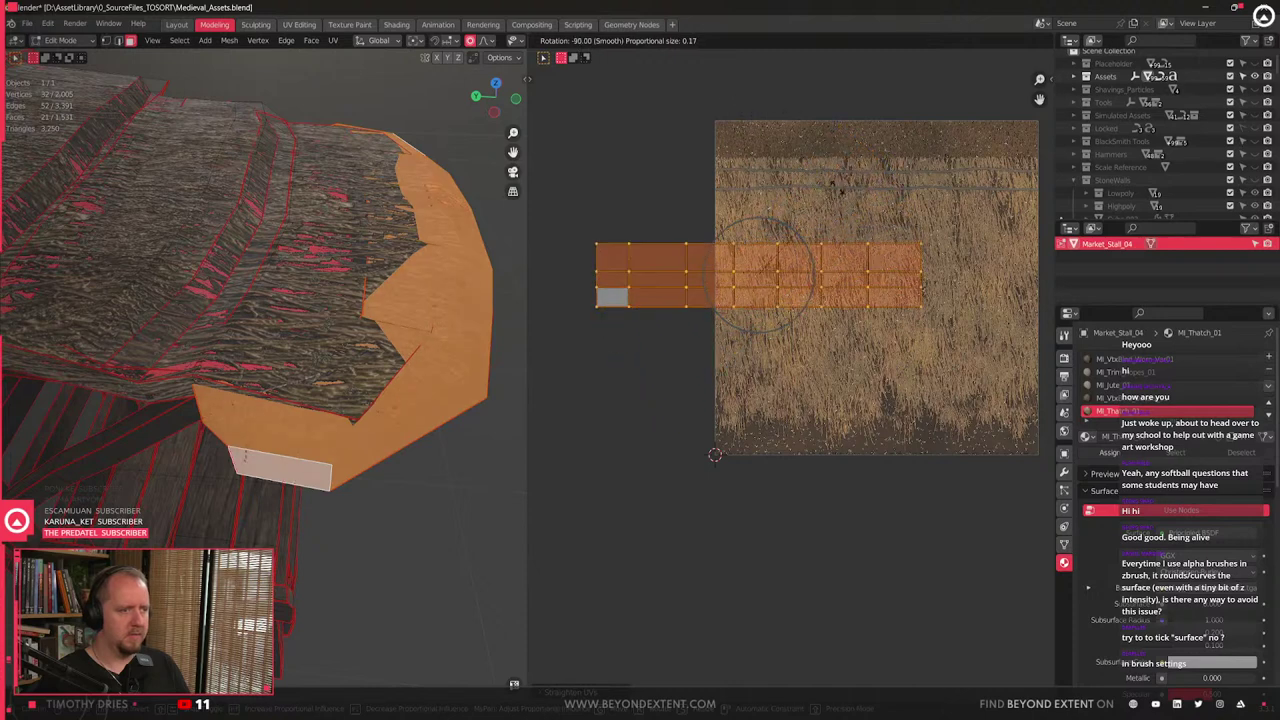
{"action": "left_click", "coordinate": [836, 198], "text": "ctrl"}
{"action": "key", "text": "g"}
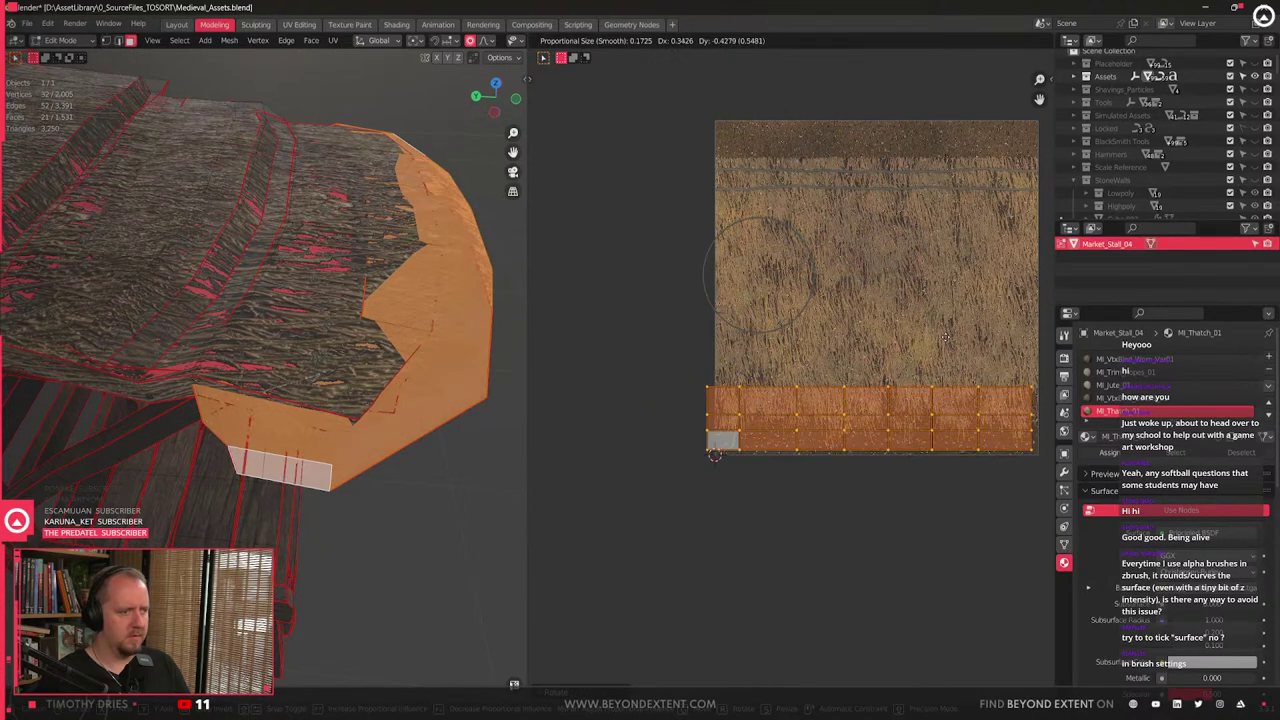
{"action": "left_click", "coordinate": [952, 343]}
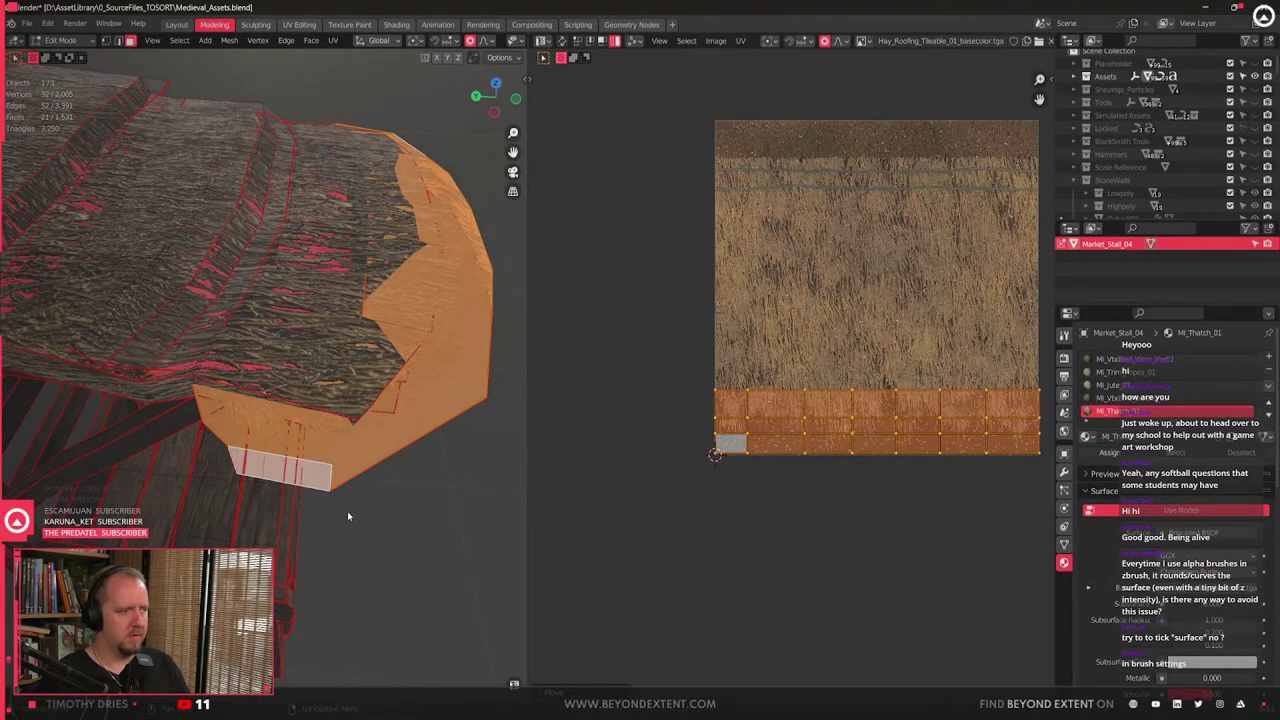
- Extrude the fringe's opposite end edge to continue the thatch around the roof's other corner
{"action": "key", "text": "alt+a"}
{"action": "middle_click_drag", "start_coordinate": [381, 527], "coordinate": [334, 405]}
{"action": "key", "text": "Tab"}
{"action": "key", "text": "Tab"}
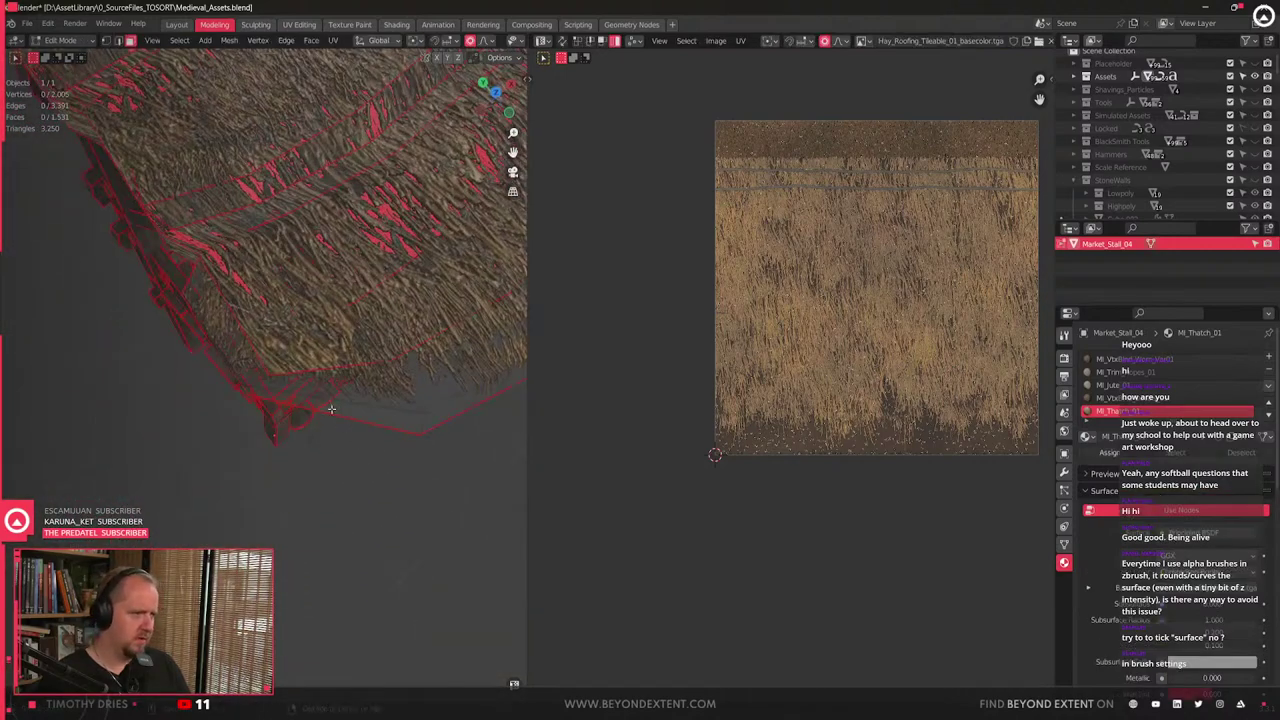
{"action": "key", "text": "g"}
{"action": "key", "text": "shift+z"}
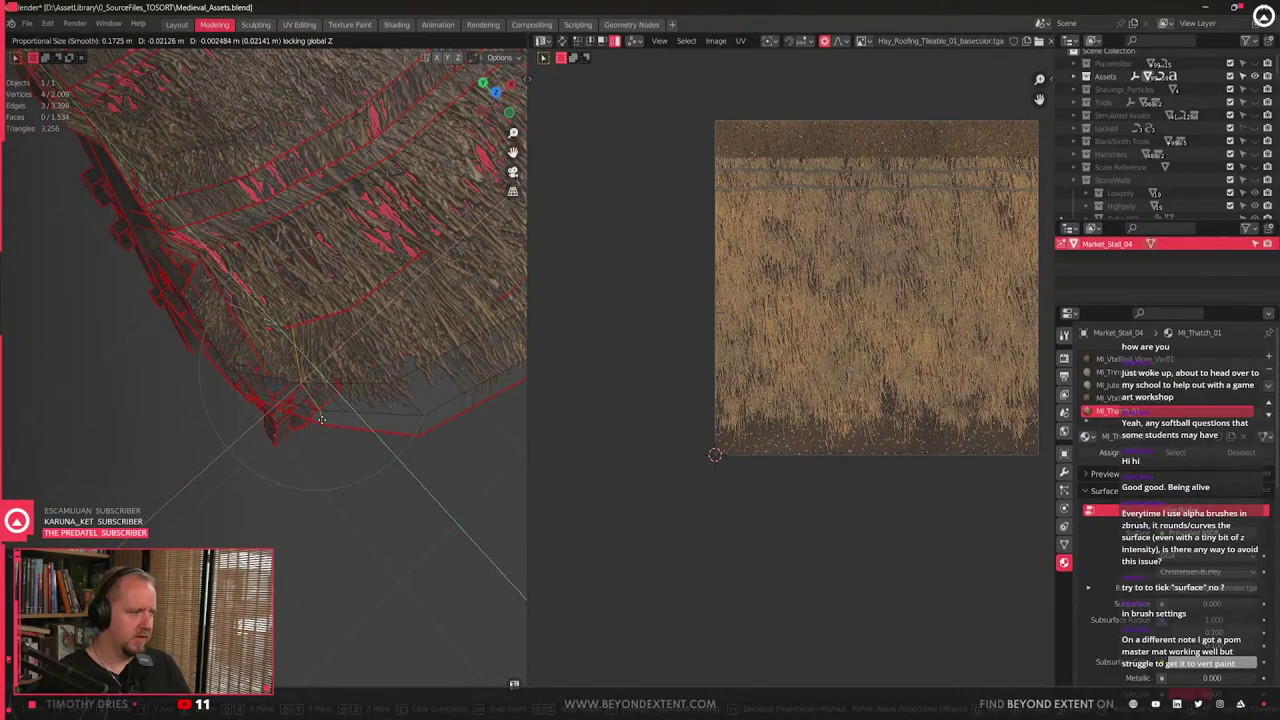
{"action": "right_click", "coordinate": [322, 420]}
- Move the outer corner vertex of the fringe about 0.09 m in the XY plane, using a proportional size of about 0.23 m
{"action": "key", "text": "1"}
{"action": "left_click", "coordinate": [322, 420]}
{"action": "key", "text": "g"}
{"action": "key", "text": "z"}
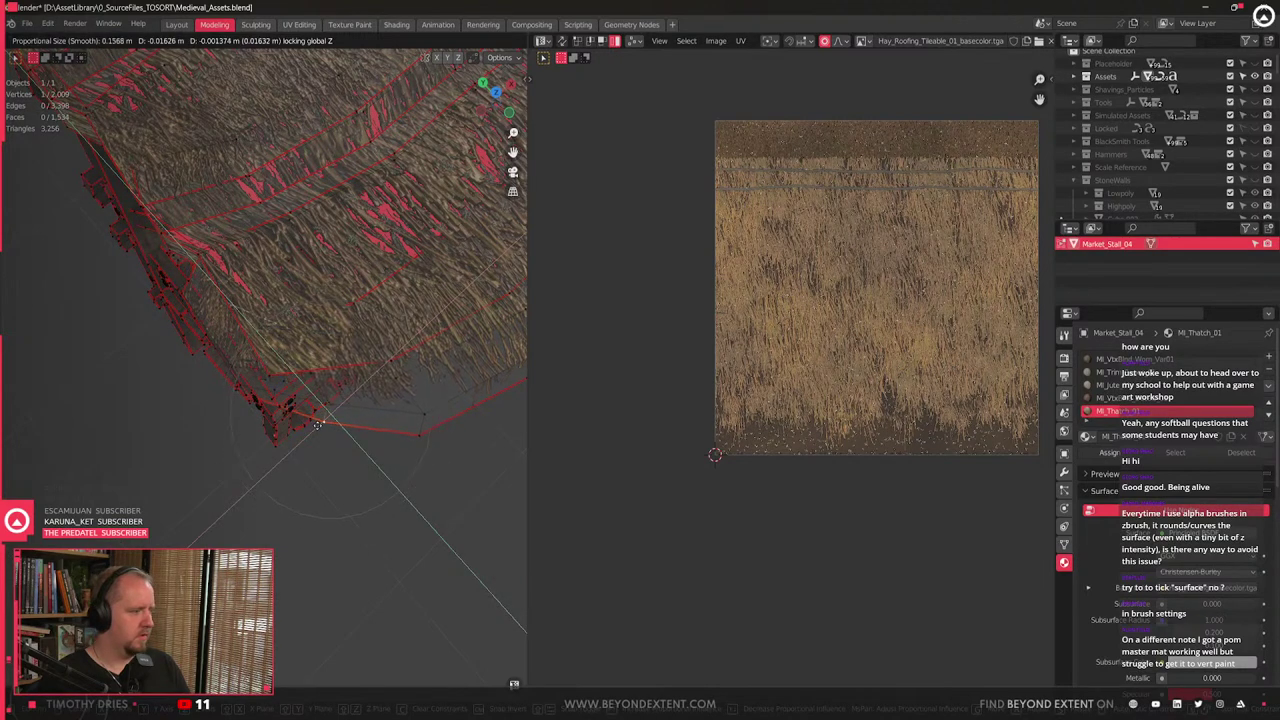
{"action": "scroll", "coordinate": [285, 440], "scroll_direction": "down", "scroll_amount": 4}
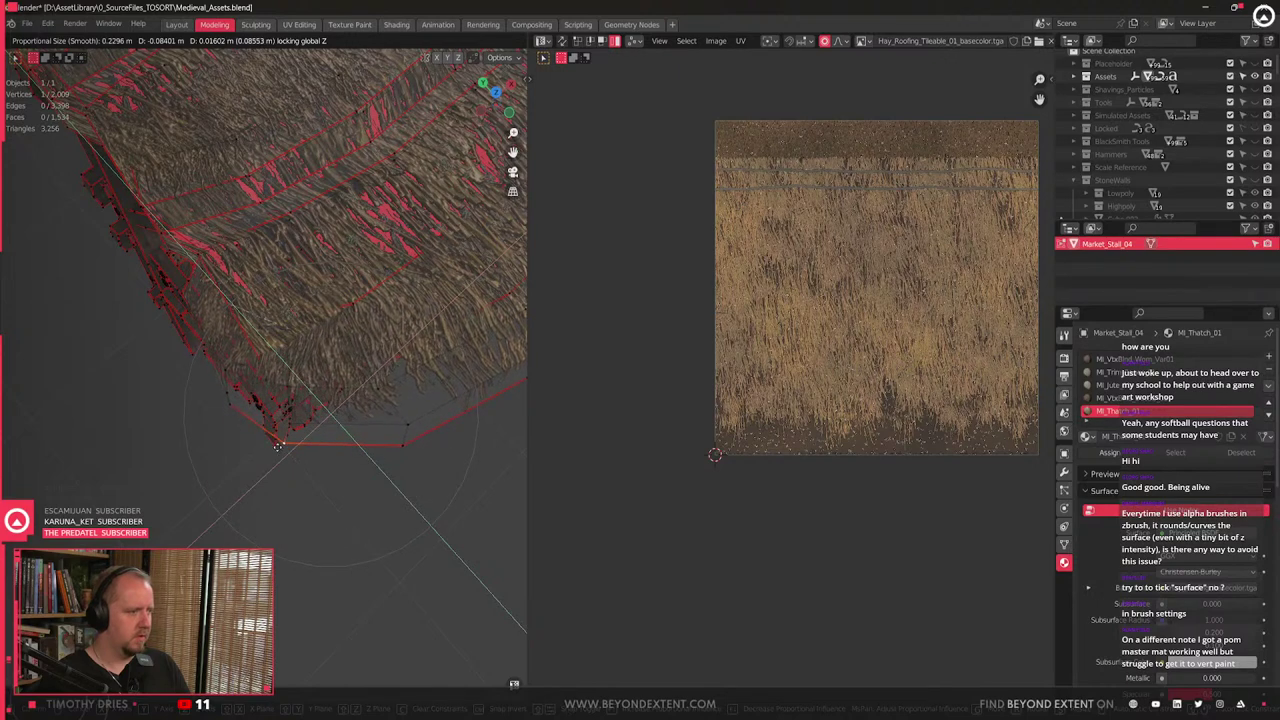
{"action": "left_click", "coordinate": [278, 442]}
{"action": "middle_click_drag", "start_coordinate": [282, 442], "coordinate": [317, 437]}
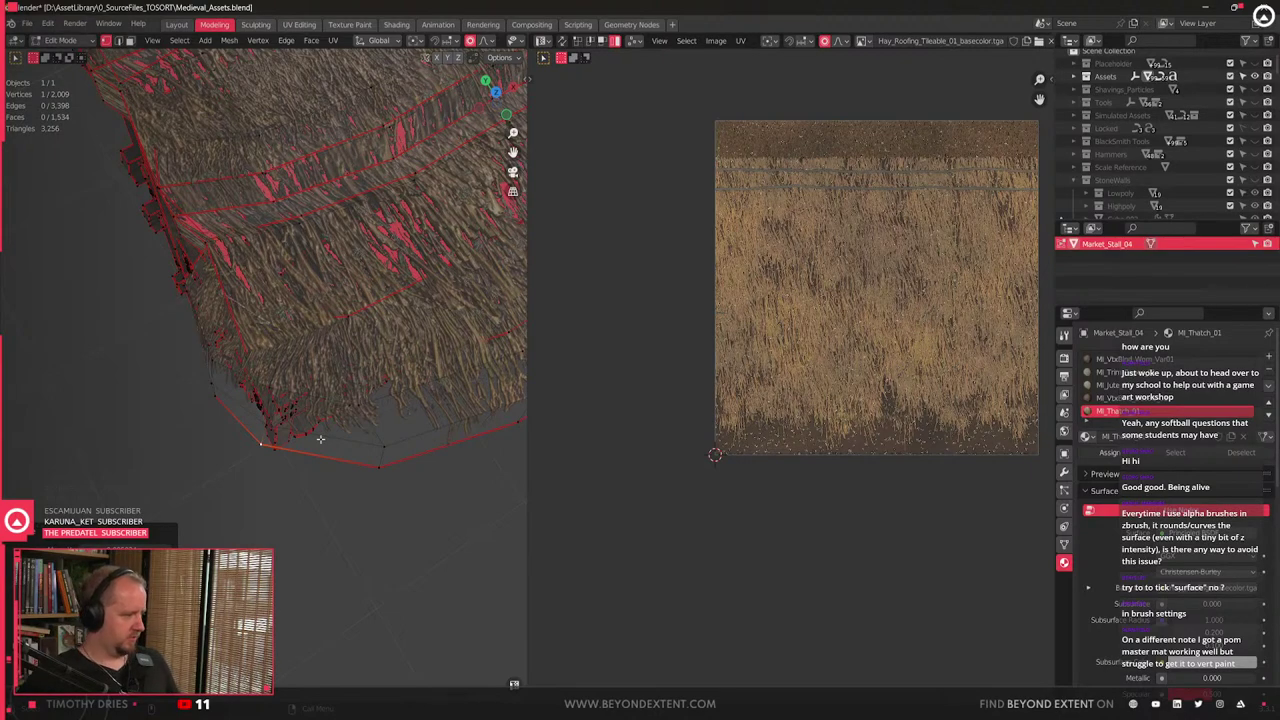
- Select the end edge loop of the extruded fringe, try rotating it around Z, and turn off proportional editing
{"action": "middle_click_drag", "start_coordinate": [320, 438], "coordinate": [338, 491]}
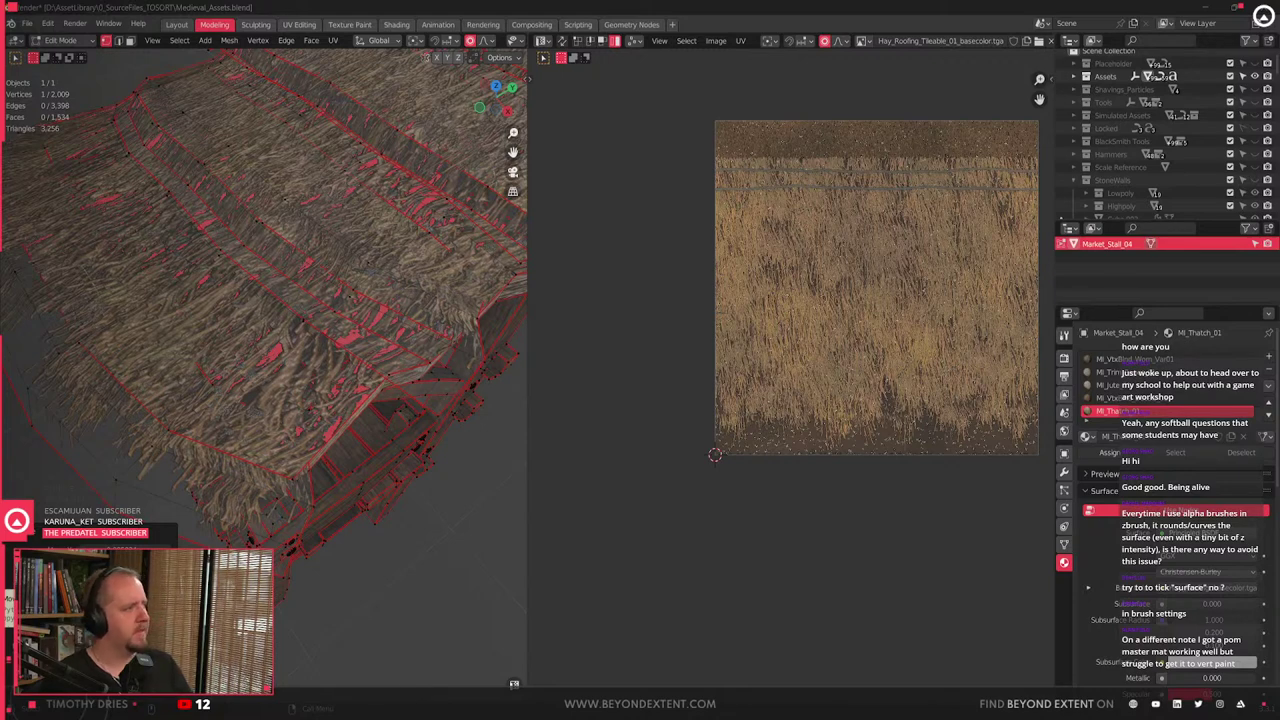
{"action": "left_click", "coordinate": [412, 500]}
{"action": "scroll", "coordinate": [411, 500], "scroll_direction": "down", "scroll_amount": 4}
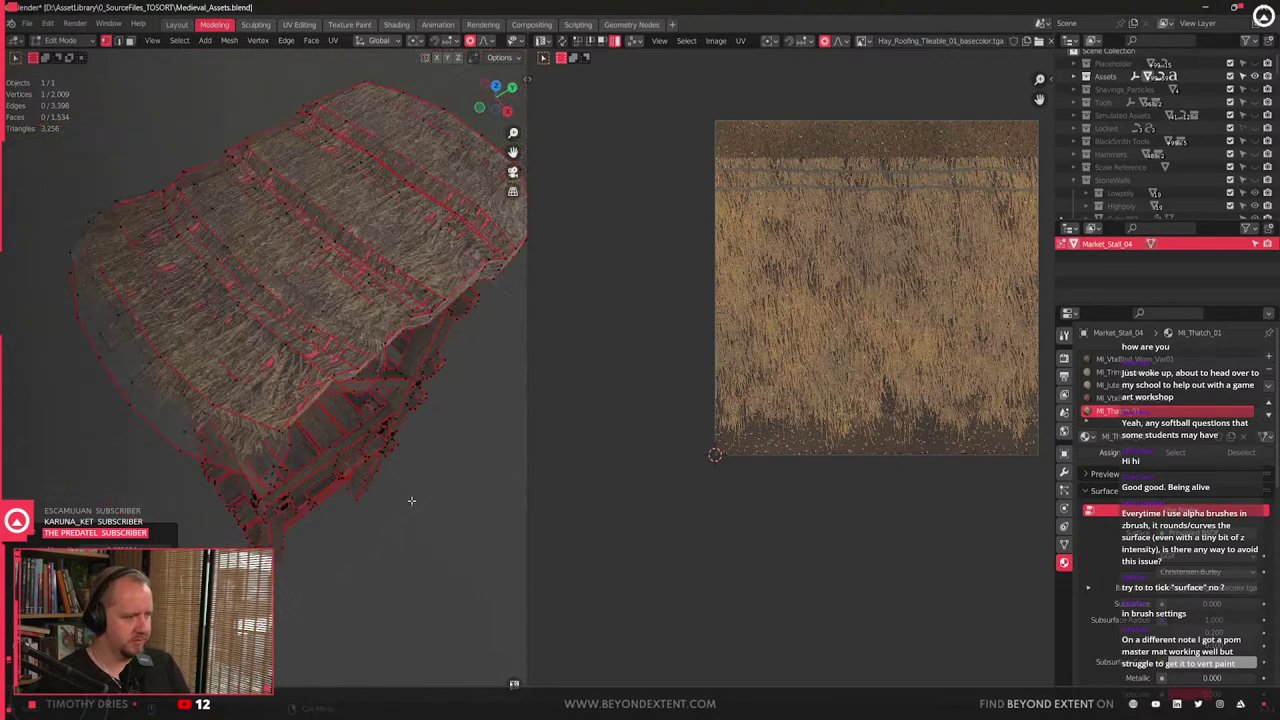
{"action": "middle_click_drag", "start_coordinate": [300, 515], "coordinate": [322, 447]}
{"action": "scroll", "coordinate": [366, 442], "scroll_direction": "up", "scroll_amount": 4}
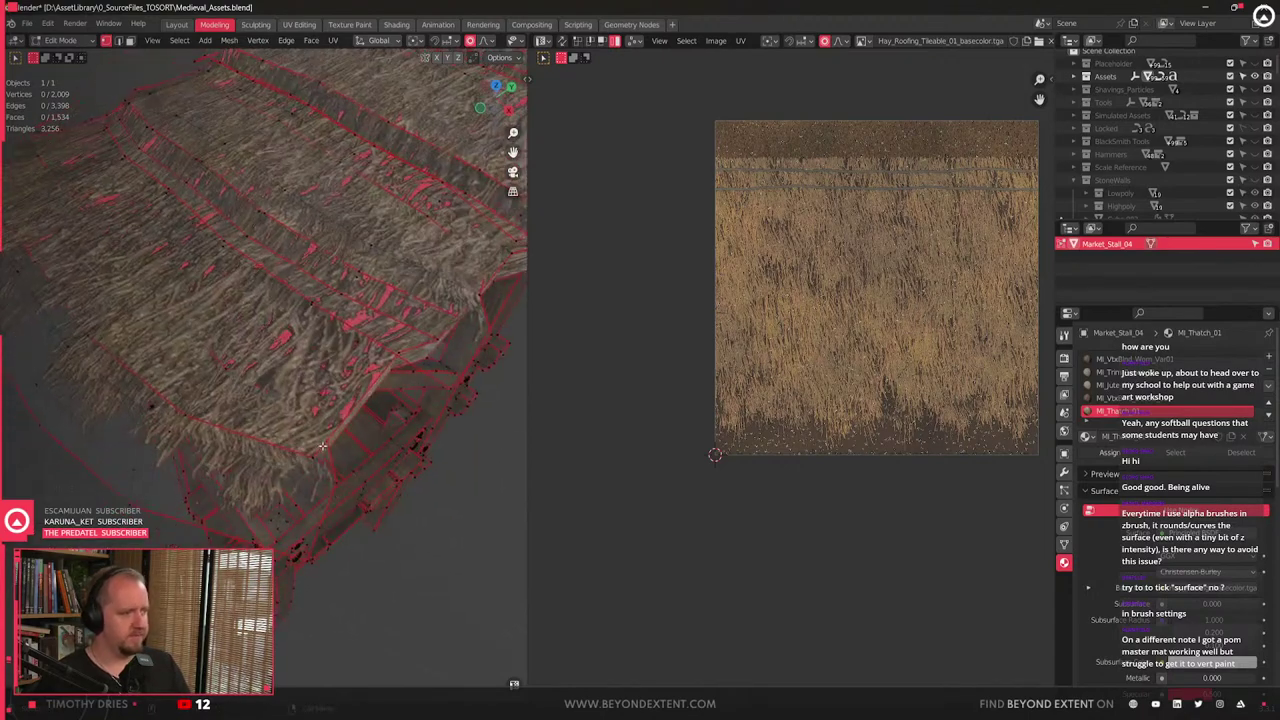
{"action": "left_click", "coordinate": [318, 515]}
{"action": "key", "text": "2"}
{"action": "left_click", "coordinate": [326, 513], "text": "alt"}
{"action": "middle_click_drag", "start_coordinate": [341, 525], "coordinate": [318, 528]}
{"action": "key", "text": "r"}
{"action": "key", "text": "z"}
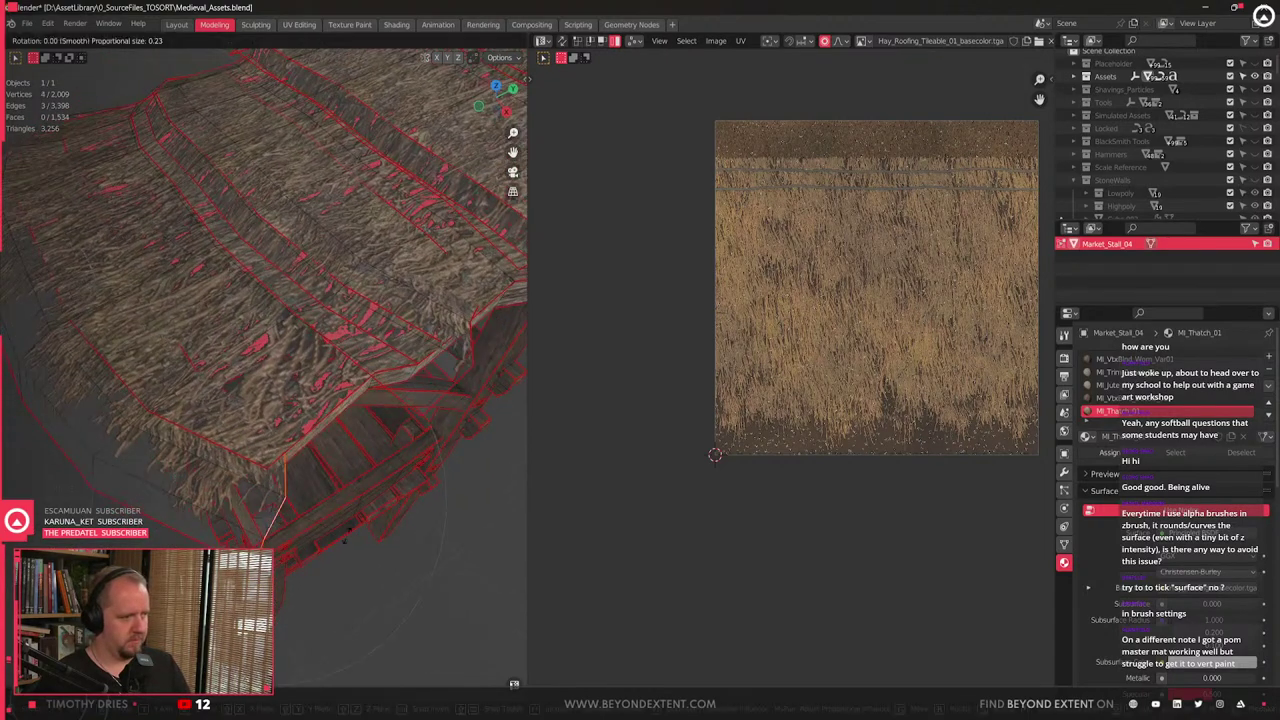
{"action": "right_click", "coordinate": [361, 510]}
{"action": "key", "text": "o"}
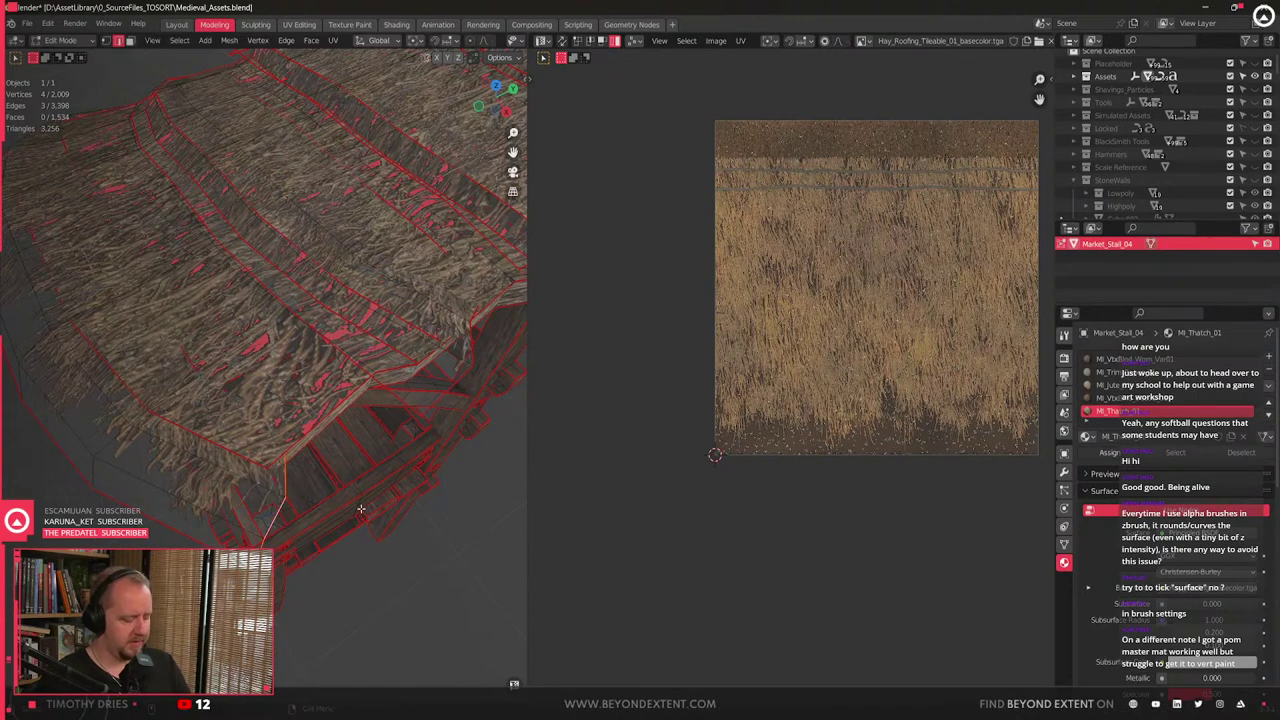
- Move the fringe's end edge loop in the XY plane and shift its lowest edge about 0.02 m in the same plane
{"action": "key", "text": "g"}
{"action": "key", "text": "shift+z"}
{"action": "left_click", "coordinate": [347, 492]}
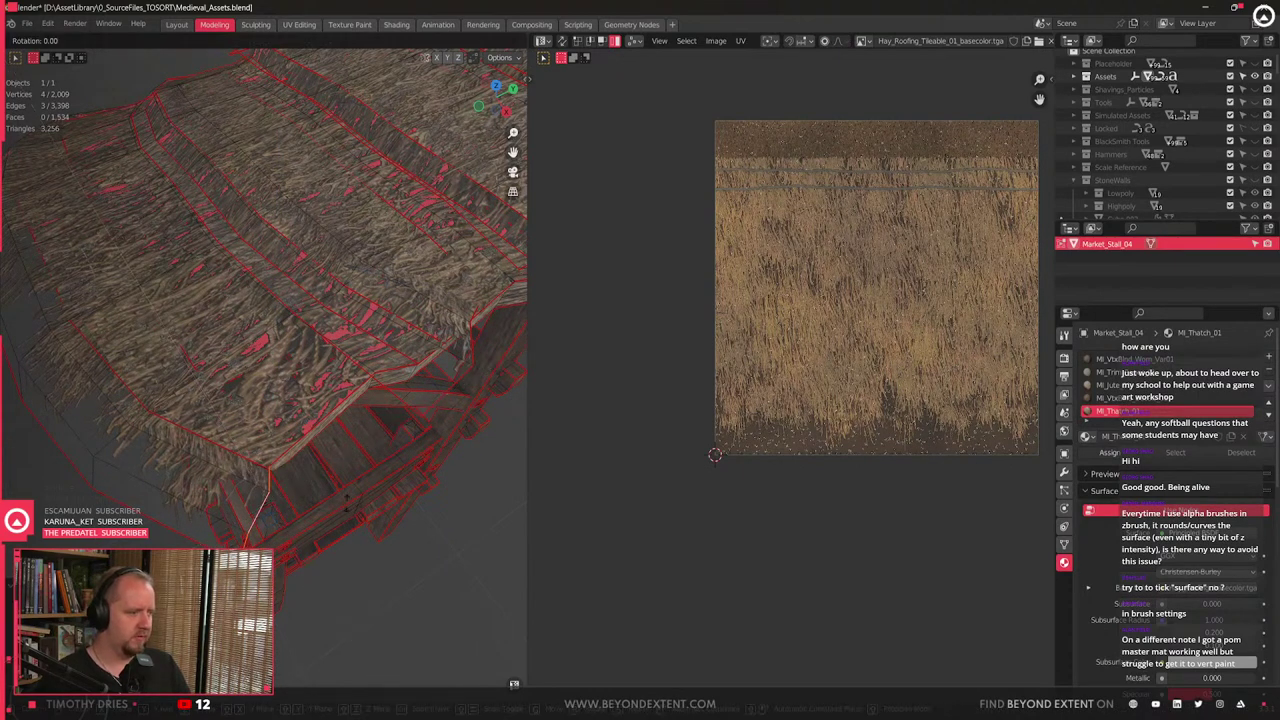
{"action": "left_click", "coordinate": [246, 543]}
{"action": "key", "text": "1"}
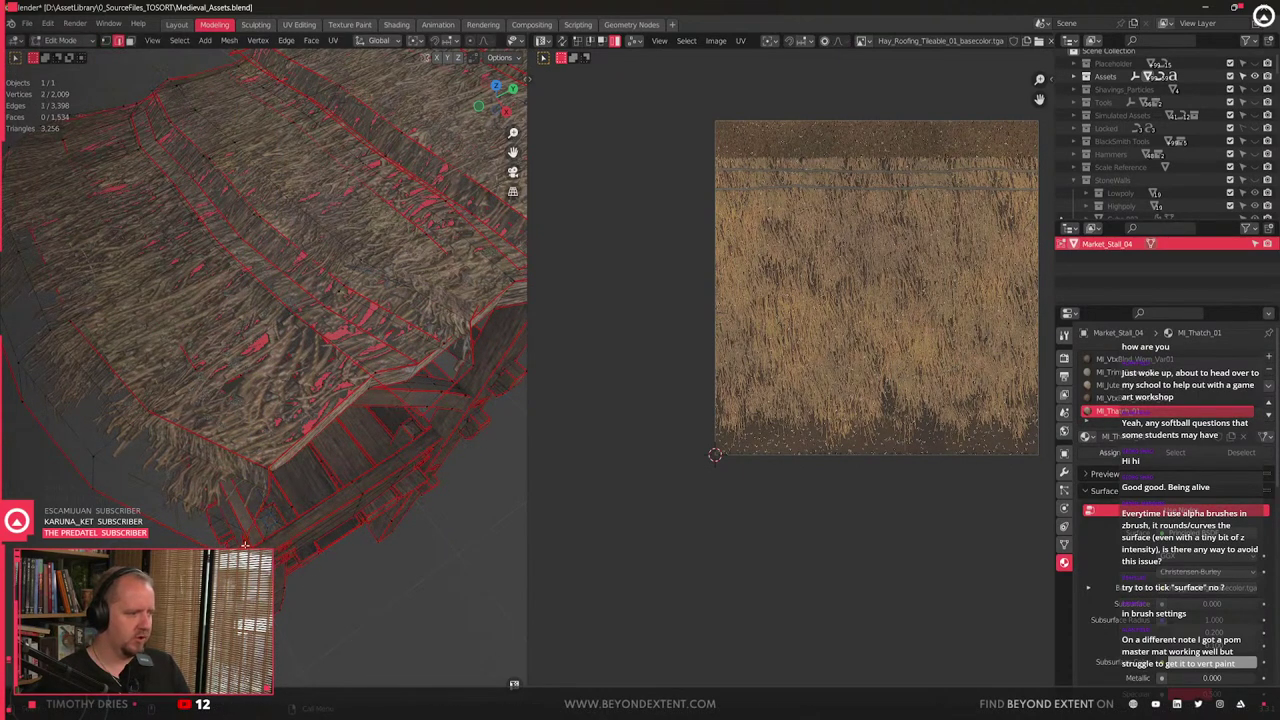
{"action": "key", "text": "g"}
{"action": "key", "text": "shift+z"}
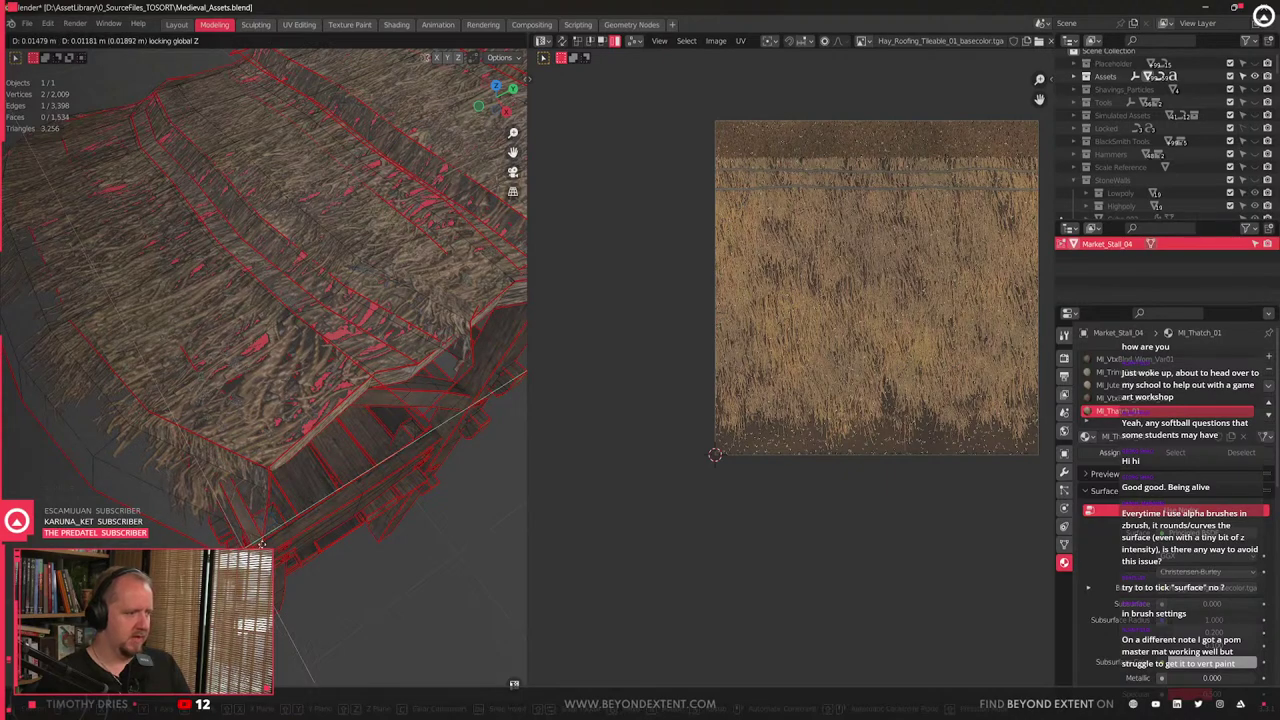
{"action": "left_click", "coordinate": [261, 544]}
- Nudge the lower edges of the fringe's end inward toward the stall frame
{"action": "scroll", "coordinate": [272, 512], "scroll_direction": "down", "scroll_amount": 6}
{"action": "middle_click_drag", "start_coordinate": [180, 497], "coordinate": [351, 437]}
{"action": "scroll", "coordinate": [262, 449], "scroll_direction": "up", "scroll_amount": 6}
{"action": "scroll", "coordinate": [350, 437], "scroll_direction": "down", "scroll_amount": 3}
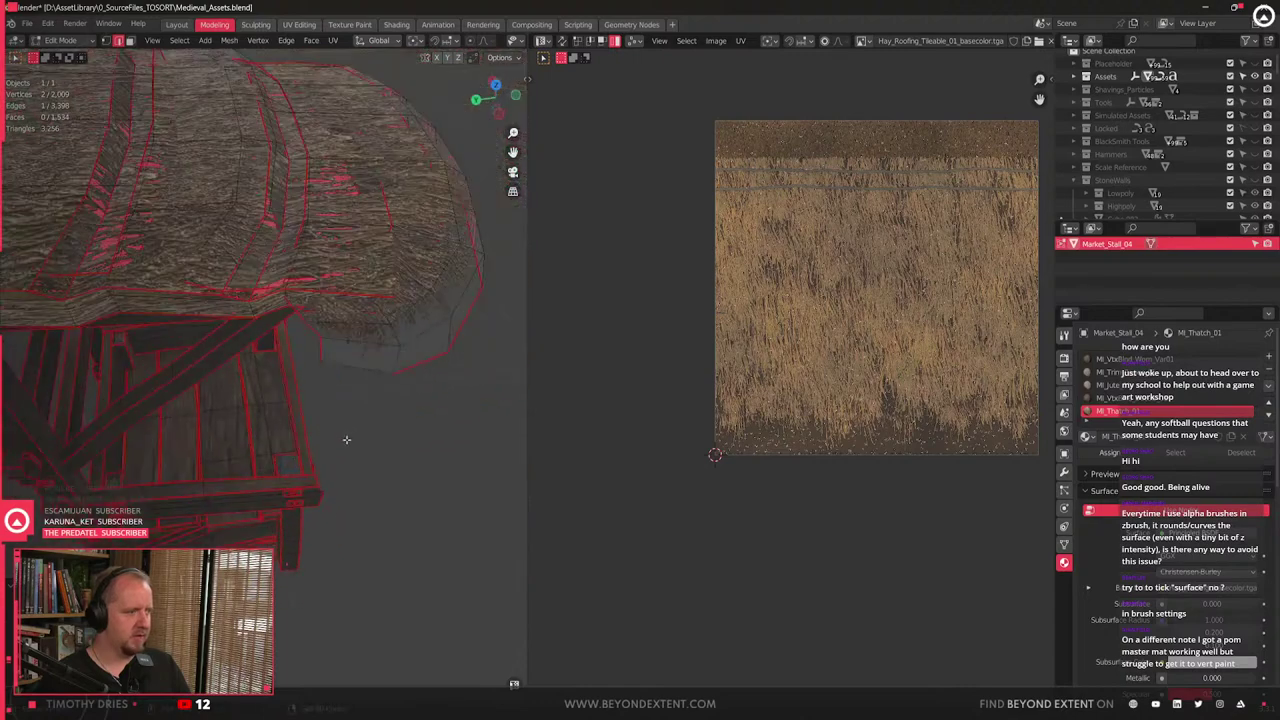
{"action": "key", "text": "g"}
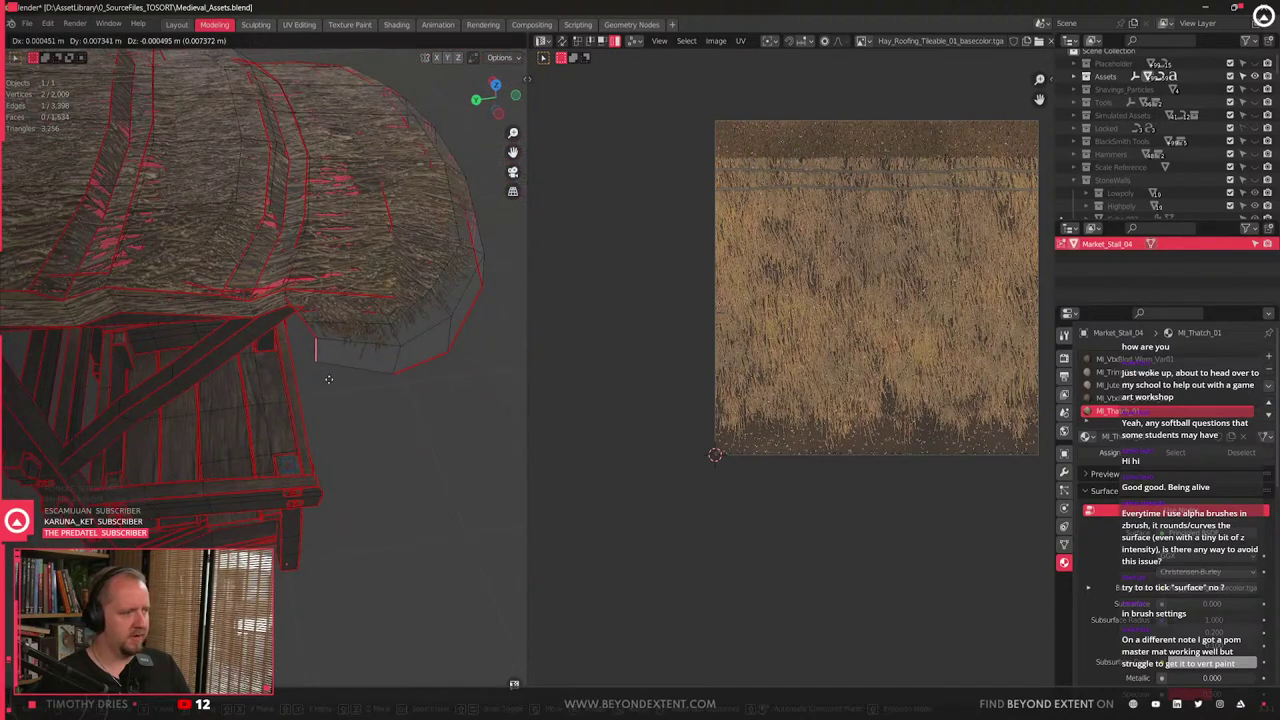
{"action": "left_click", "coordinate": [324, 378]}
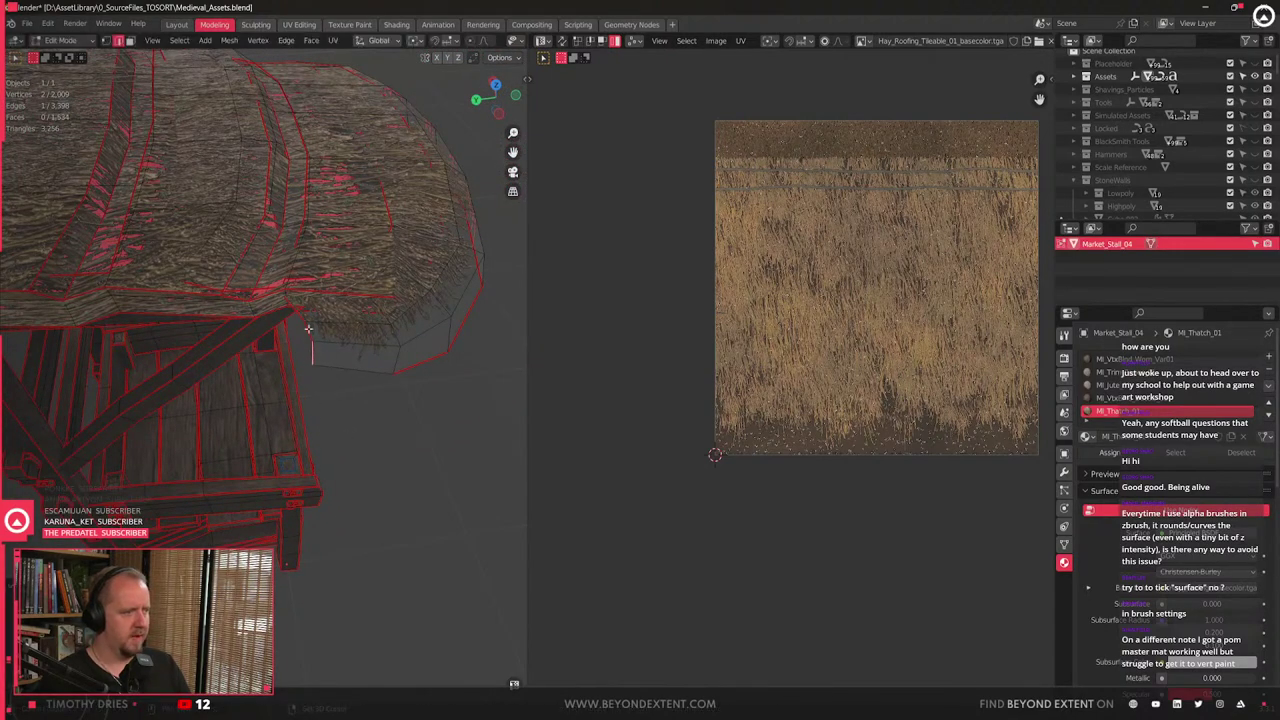
{"action": "key", "text": "g"}
{"action": "left_click", "coordinate": [332, 364]}
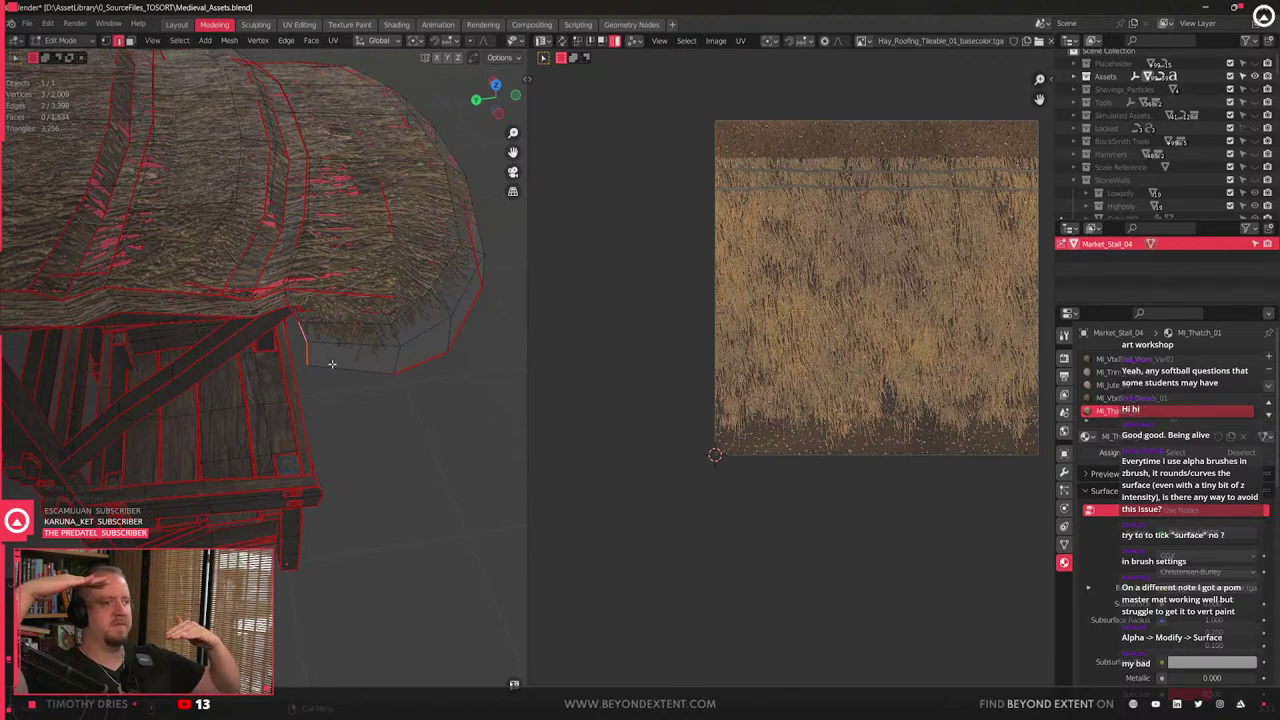
- Select the fringe's long horizontal edge loop beneath the roof overhang and raise it about 0.002 m along Z
{"action": "middle_click_drag", "start_coordinate": [199, 352], "coordinate": [312, 523]}
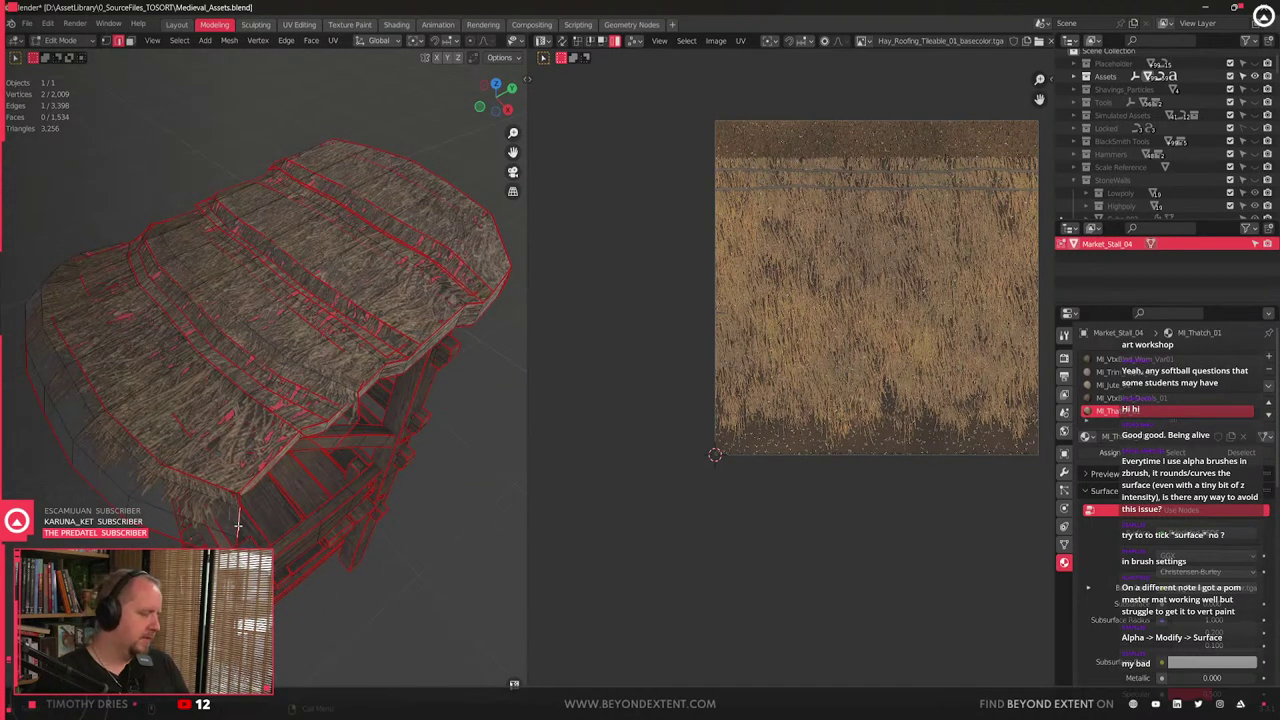
{"action": "scroll", "coordinate": [238, 524], "scroll_direction": "up", "scroll_amount": 4}
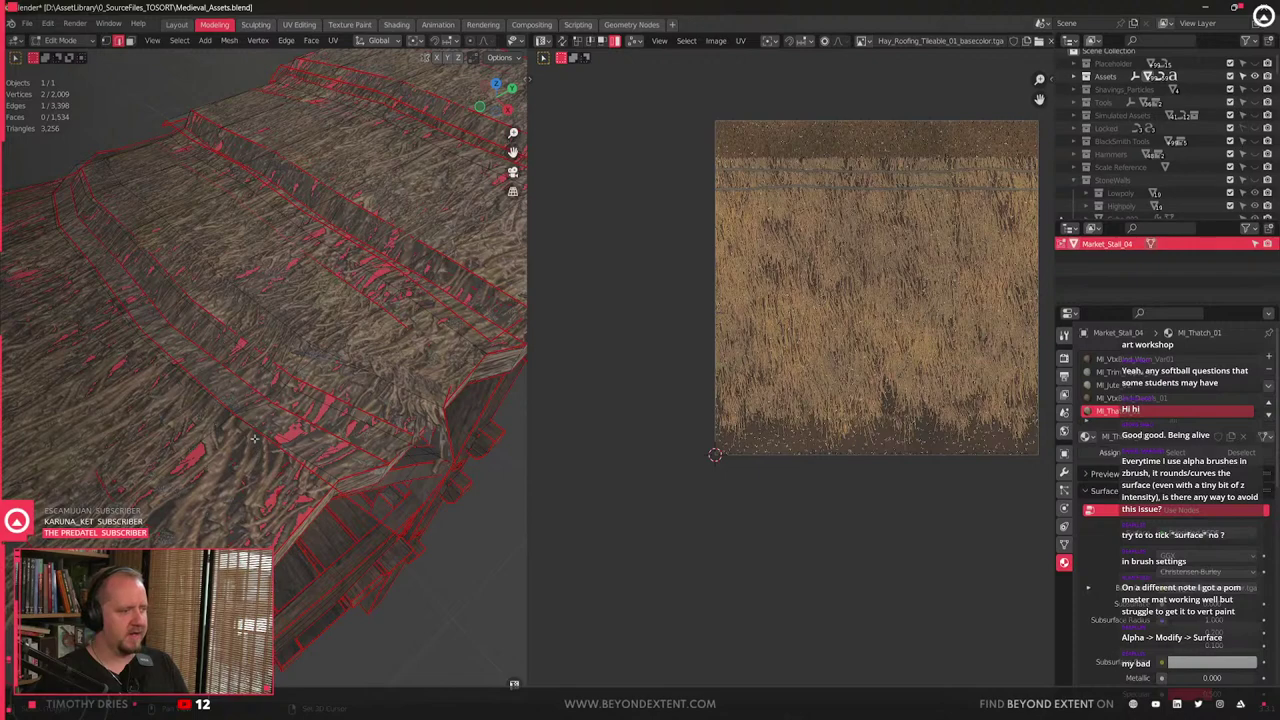
{"action": "scroll", "coordinate": [256, 432], "scroll_direction": "down", "scroll_amount": 6}
{"action": "middle_click_drag", "start_coordinate": [258, 428], "coordinate": [293, 378]}
{"action": "scroll", "coordinate": [293, 378], "scroll_direction": "up", "scroll_amount": 3}
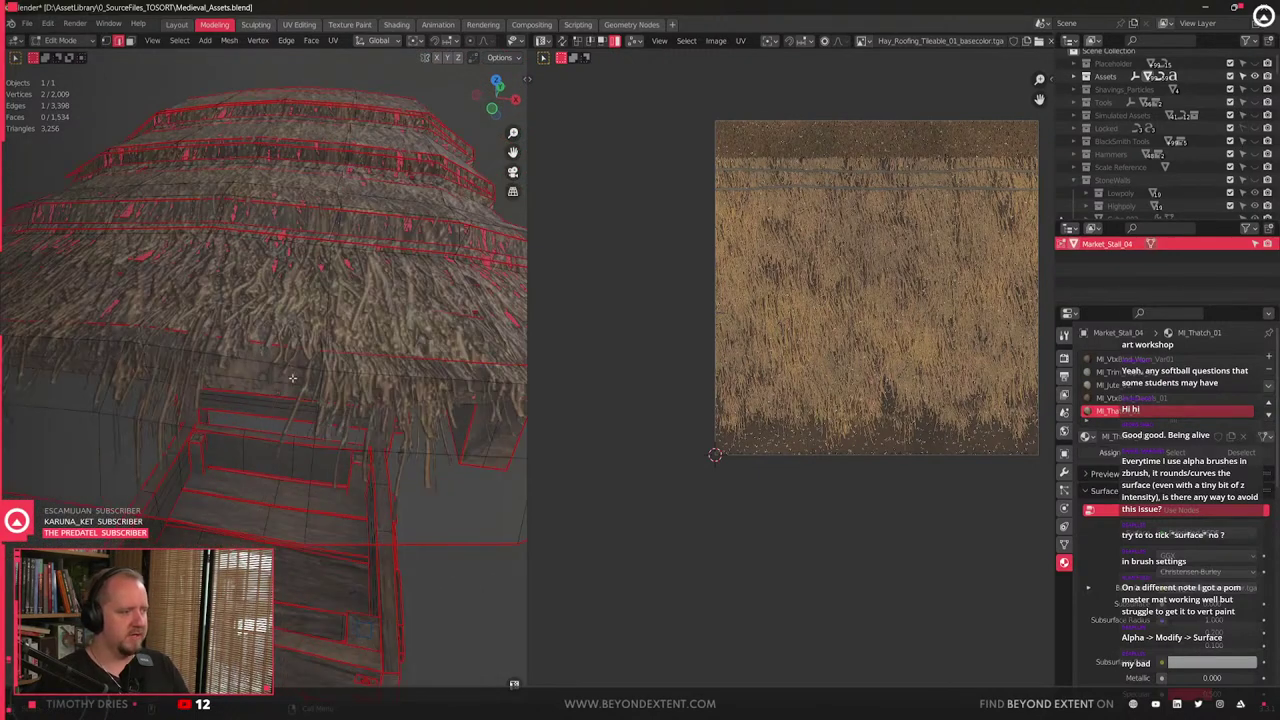
{"action": "left_click", "coordinate": [292, 378], "text": "alt"}
{"action": "key", "text": "g"}
{"action": "key", "text": "z"}
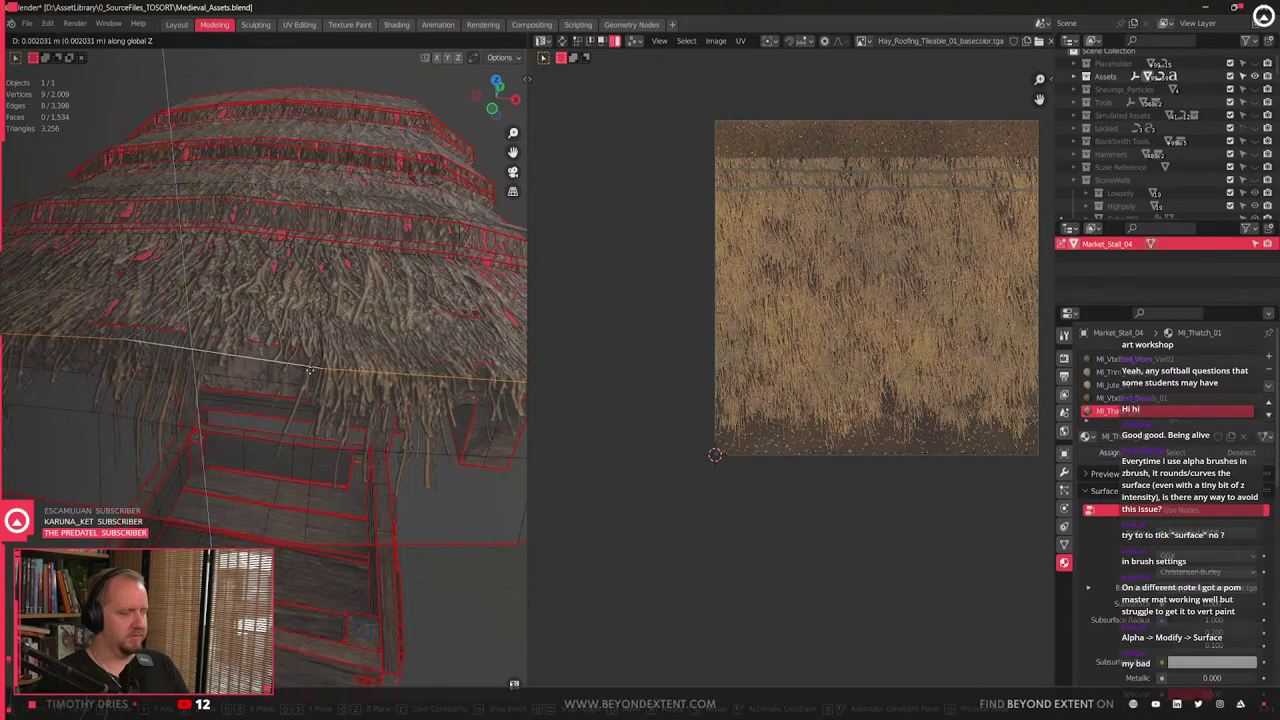
{"action": "left_click", "coordinate": [310, 370]}
- Move the fringe's end edge loop about 0.03 m in the XY plane at the roof corner
{"action": "scroll", "coordinate": [310, 370], "scroll_direction": "down", "scroll_amount": 6}
{"action": "middle_click_drag", "start_coordinate": [310, 372], "coordinate": [365, 462]}
{"action": "scroll", "coordinate": [363, 466], "scroll_direction": "up", "scroll_amount": 4}
{"action": "double_click", "coordinate": [361, 391]}
{"action": "key", "text": "r"}
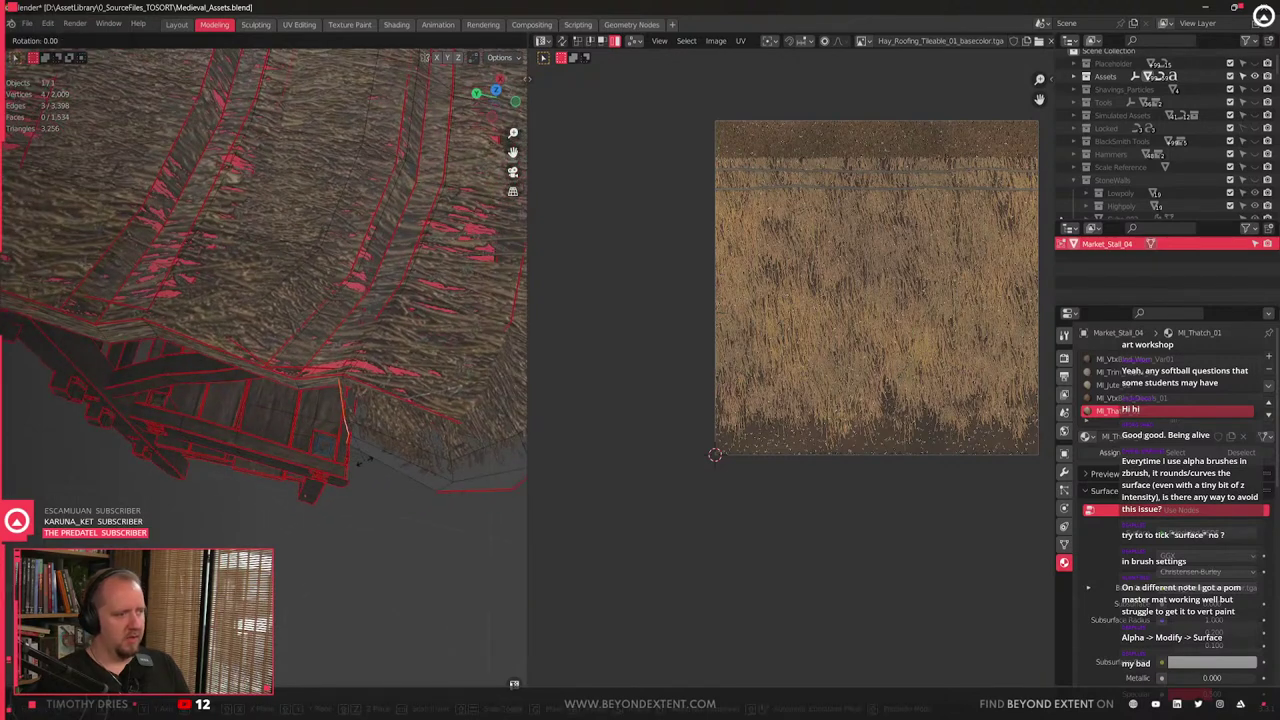
{"action": "key", "text": "g"}
{"action": "key", "text": "z"}
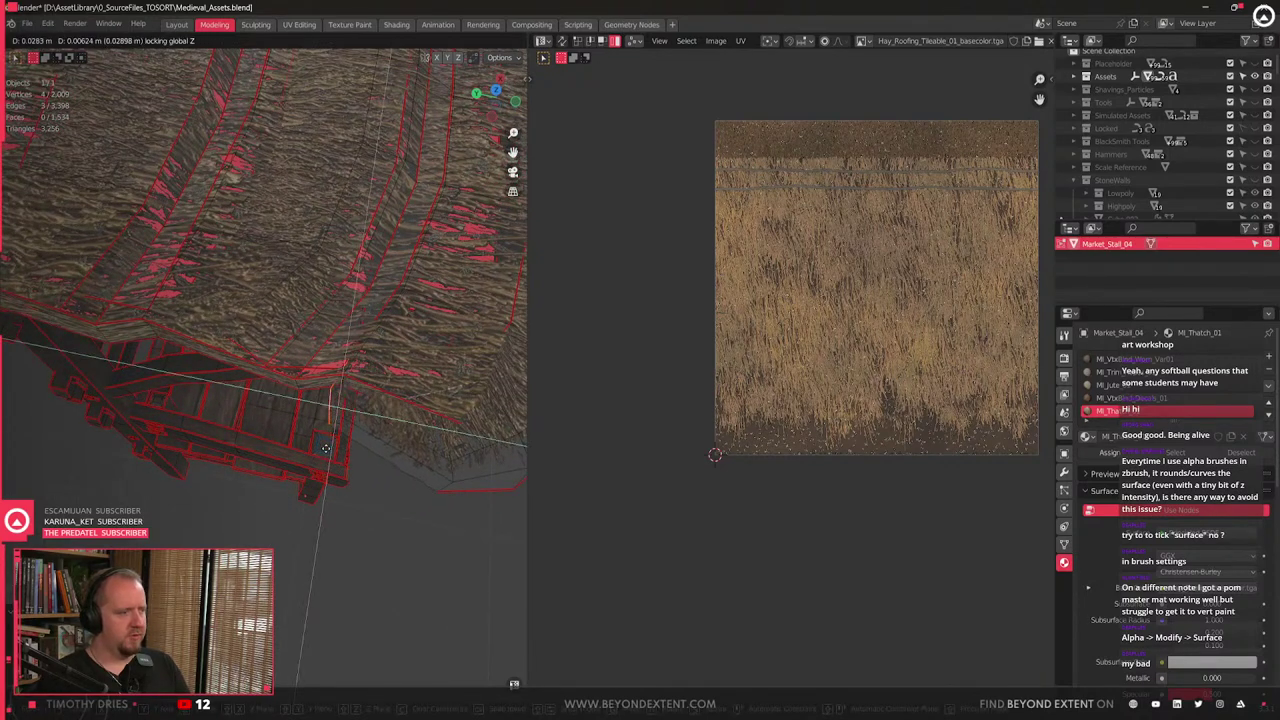
{"action": "left_click", "coordinate": [325, 448]}
- Rotate the fringe's end edge loop about -18° around Z
{"action": "middle_click_drag", "start_coordinate": [325, 448], "coordinate": [353, 473]}
{"action": "key", "text": "g"}
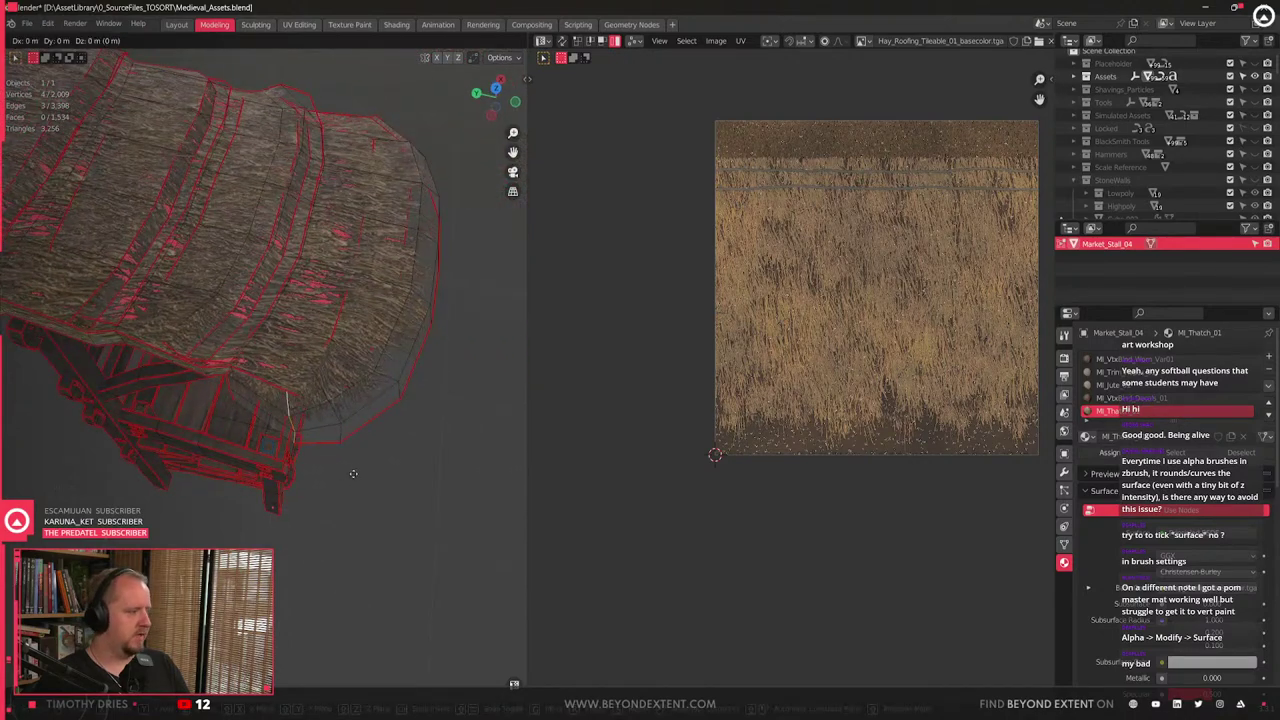
{"action": "key", "text": "r"}
{"action": "key", "text": "z"}
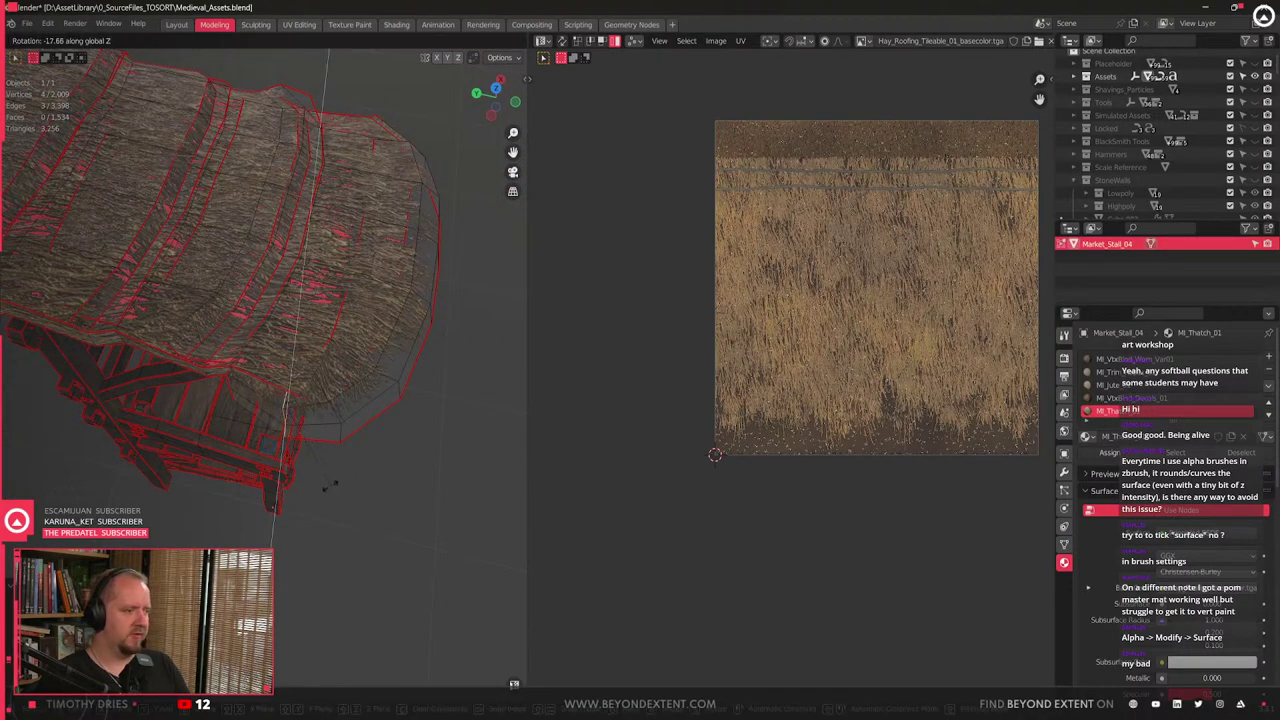
{"action": "left_click", "coordinate": [324, 488]}
- Try adding a loop cut across the thatch roof without sliding it, and undo the cut
{"action": "middle_click_drag", "start_coordinate": [324, 488], "coordinate": [324, 336]}
{"action": "key", "text": "l"}
{"action": "key", "text": "Tab"}
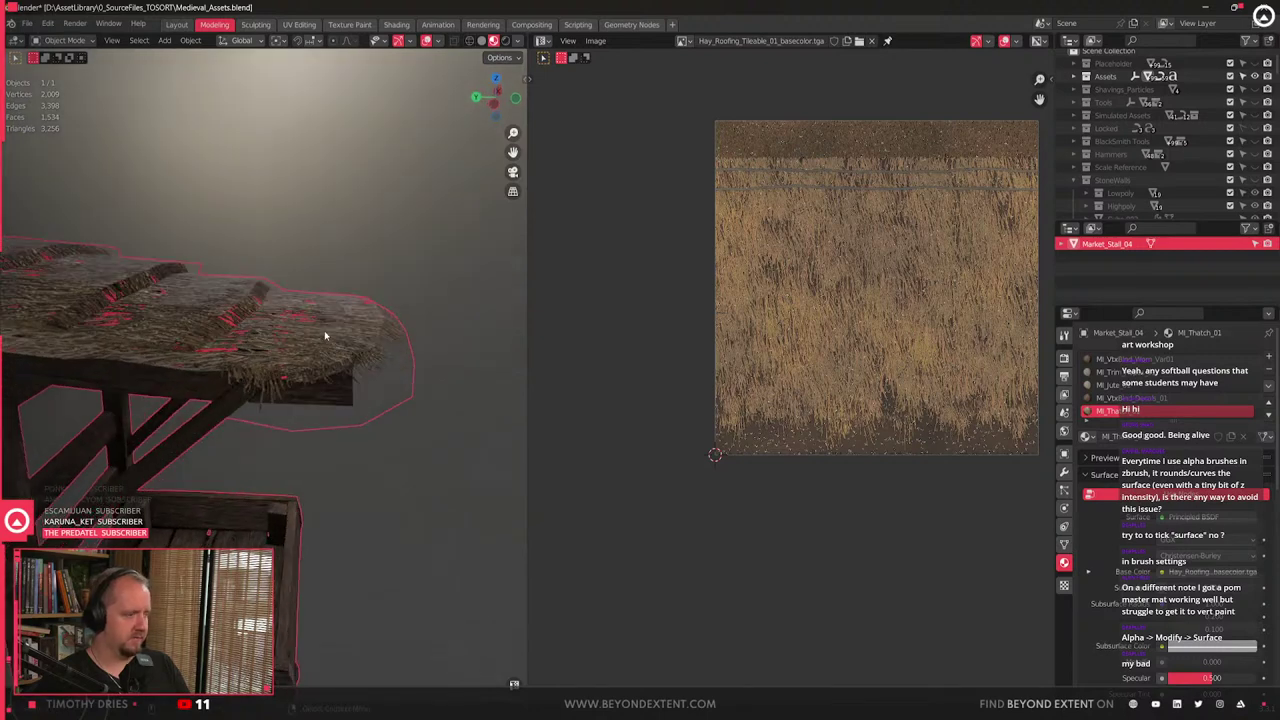
{"action": "key", "text": "Tab"}
{"action": "key", "text": "ctrl+r"}
{"action": "left_click", "coordinate": [138, 340]}
{"action": "right_click", "coordinate": [138, 340]}
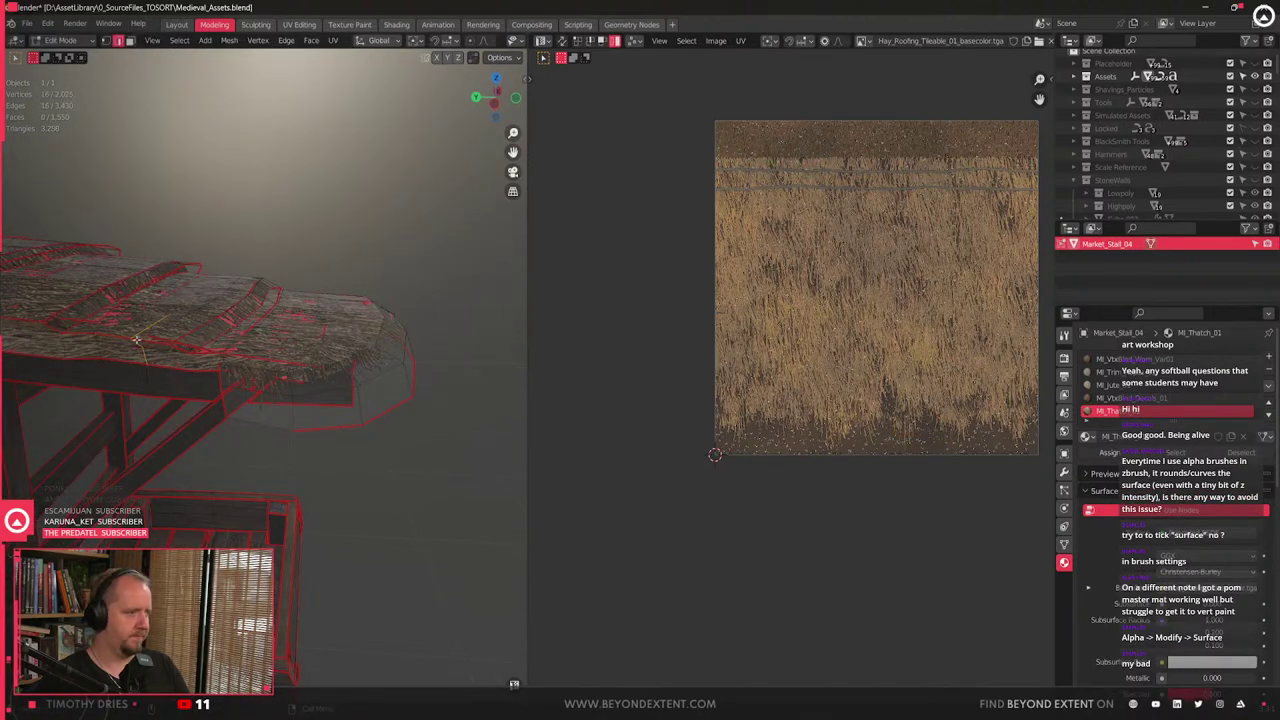
{"action": "middle_click_drag", "start_coordinate": [162, 340], "coordinate": [286, 451], "text": "shift"}
{"action": "scroll", "coordinate": [254, 370], "scroll_direction": "up", "scroll_amount": 2}
{"action": "left_click", "coordinate": [297, 374]}
{"action": "key", "text": "ctrl+l"}
{"action": "middle_click_drag", "start_coordinate": [297, 374], "coordinate": [268, 446]}
- Extrude the fringe's end edge loop along the roof's side edge
{"action": "left_click", "coordinate": [264, 446]}
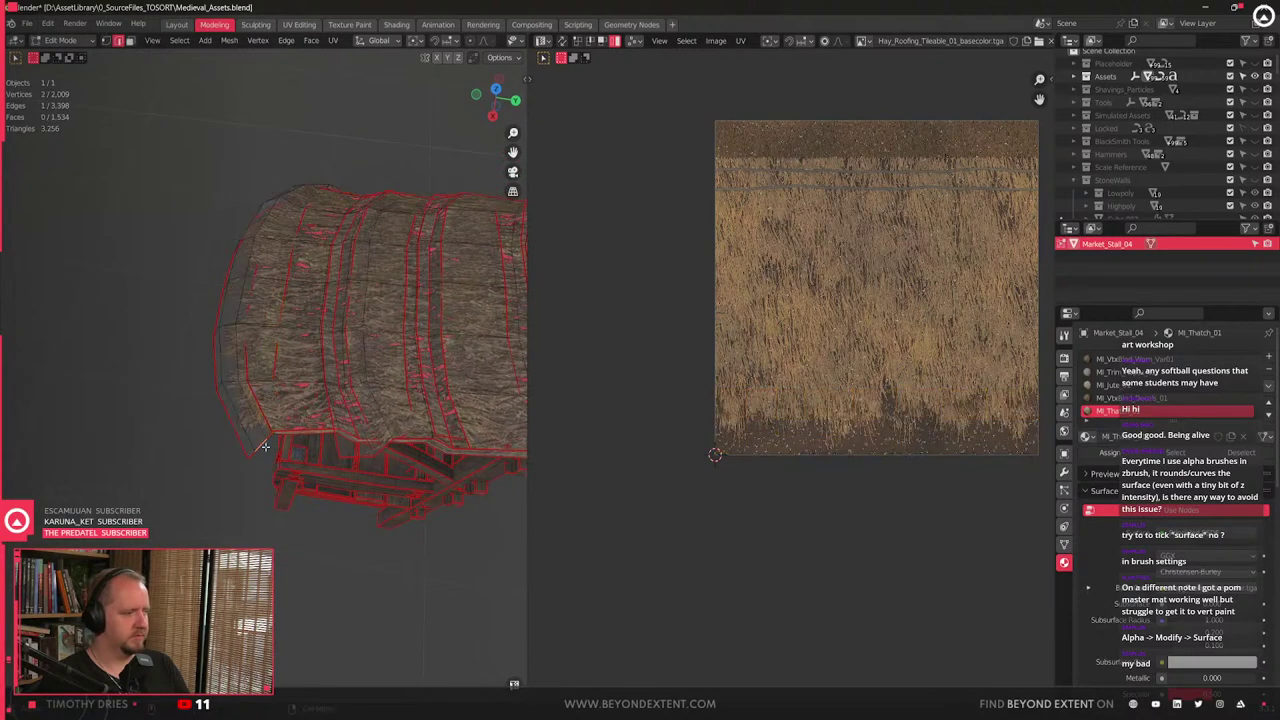
{"action": "scroll", "coordinate": [270, 452], "scroll_direction": "up", "scroll_amount": 2}
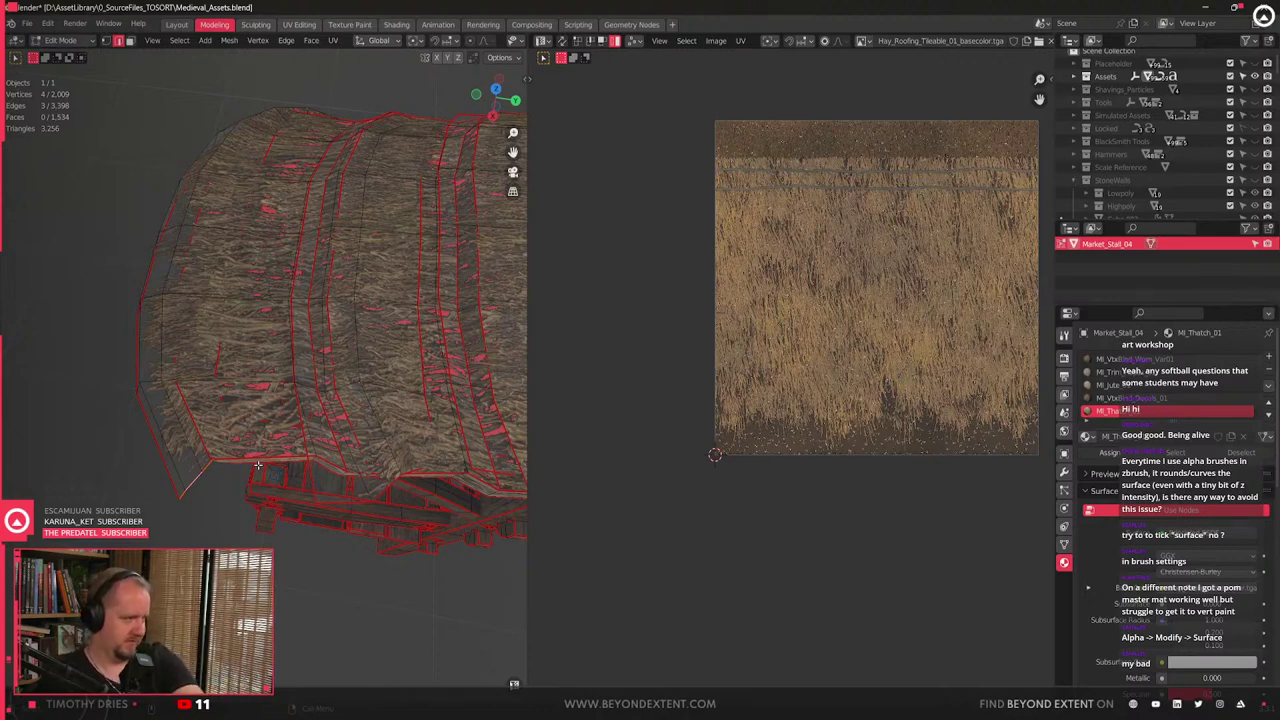
{"action": "middle_click_drag", "start_coordinate": [260, 465], "coordinate": [255, 501]}
{"action": "scroll", "coordinate": [279, 499], "scroll_direction": "up", "scroll_amount": 2}
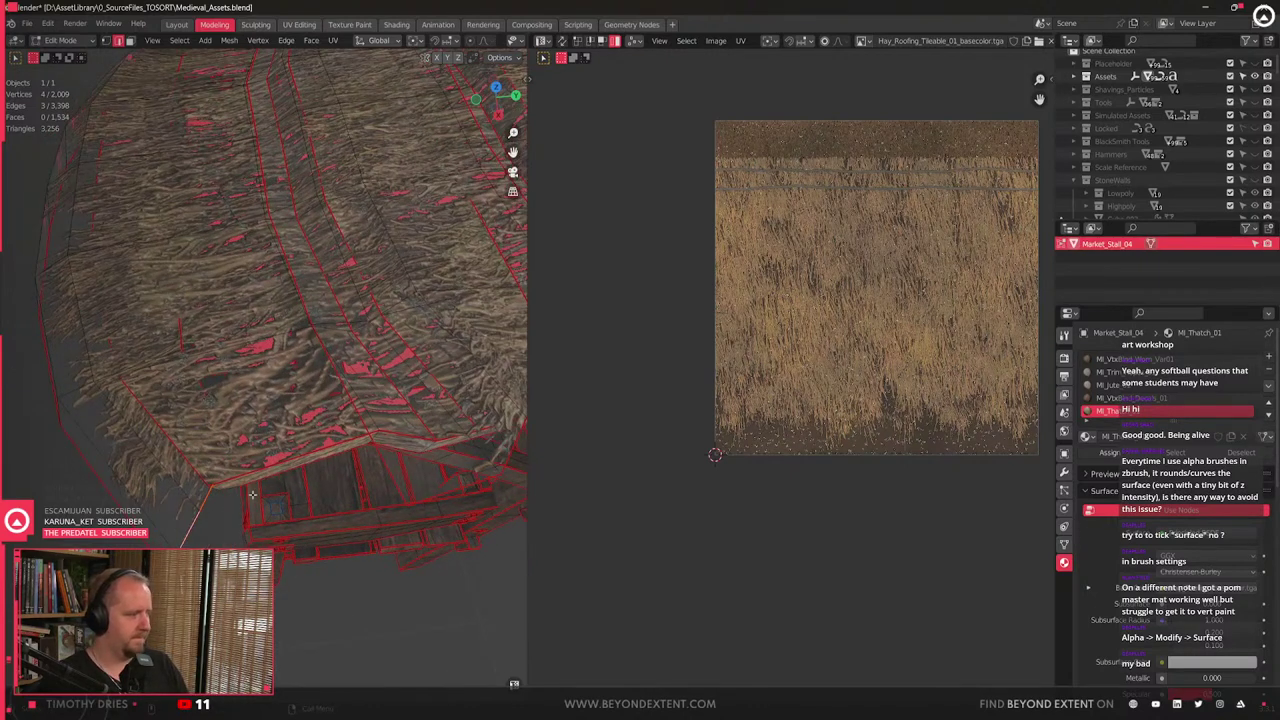
{"action": "key", "text": "e"}
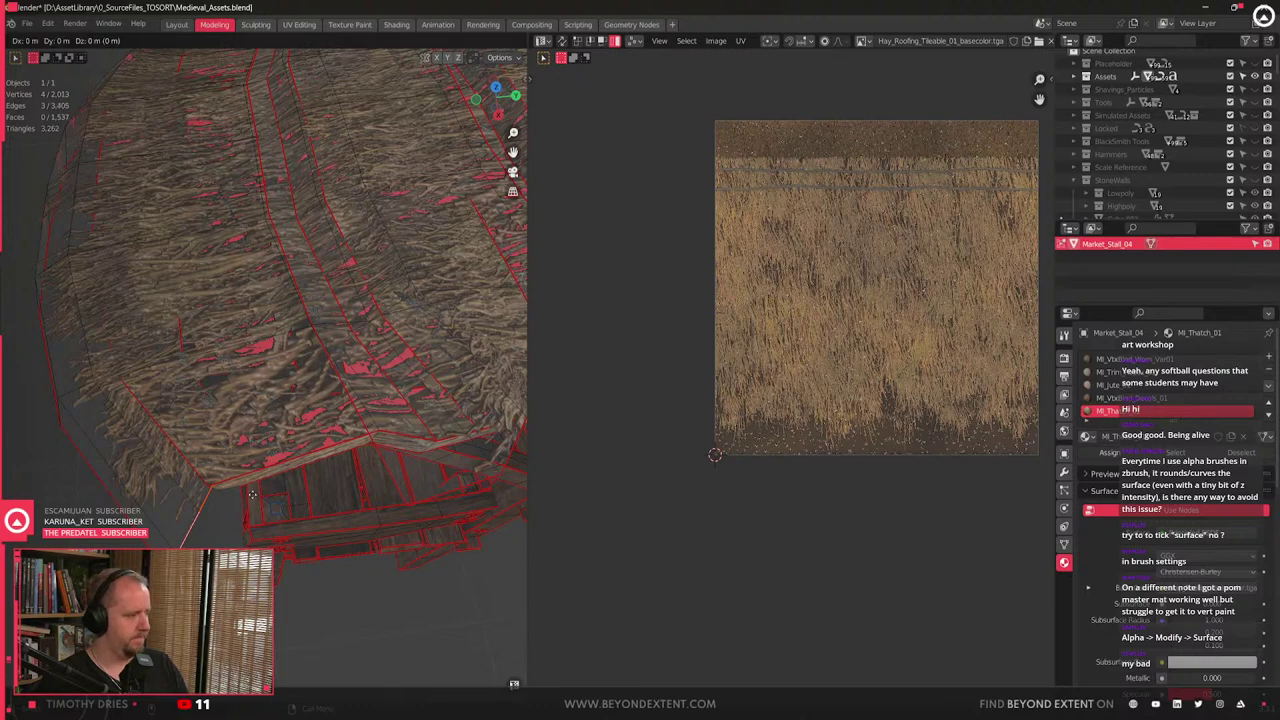
{"action": "left_click", "coordinate": [388, 482]}
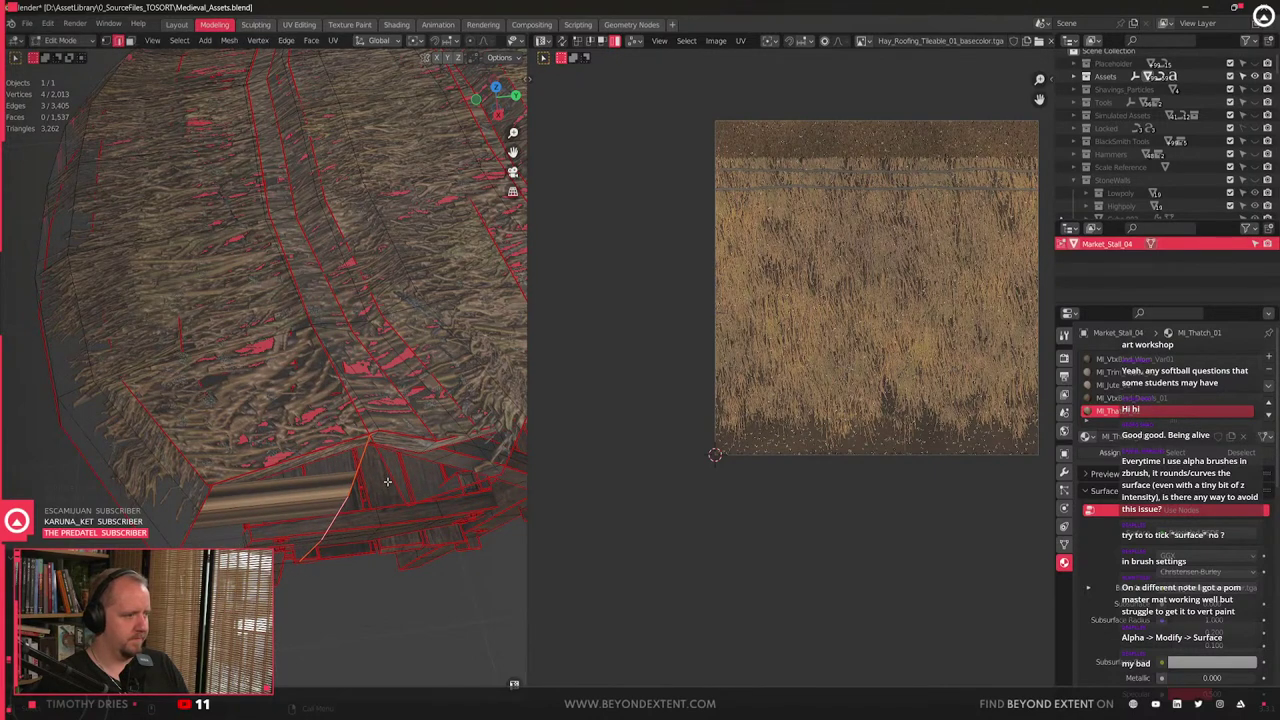
- Try a second extrusion of the side fringe, discard it, and rotate the first extrusion's end loop around Z
{"action": "key", "text": "e"}
{"action": "left_click", "coordinate": [388, 481]}
{"action": "key", "text": "r"}
{"action": "key", "text": "z"}
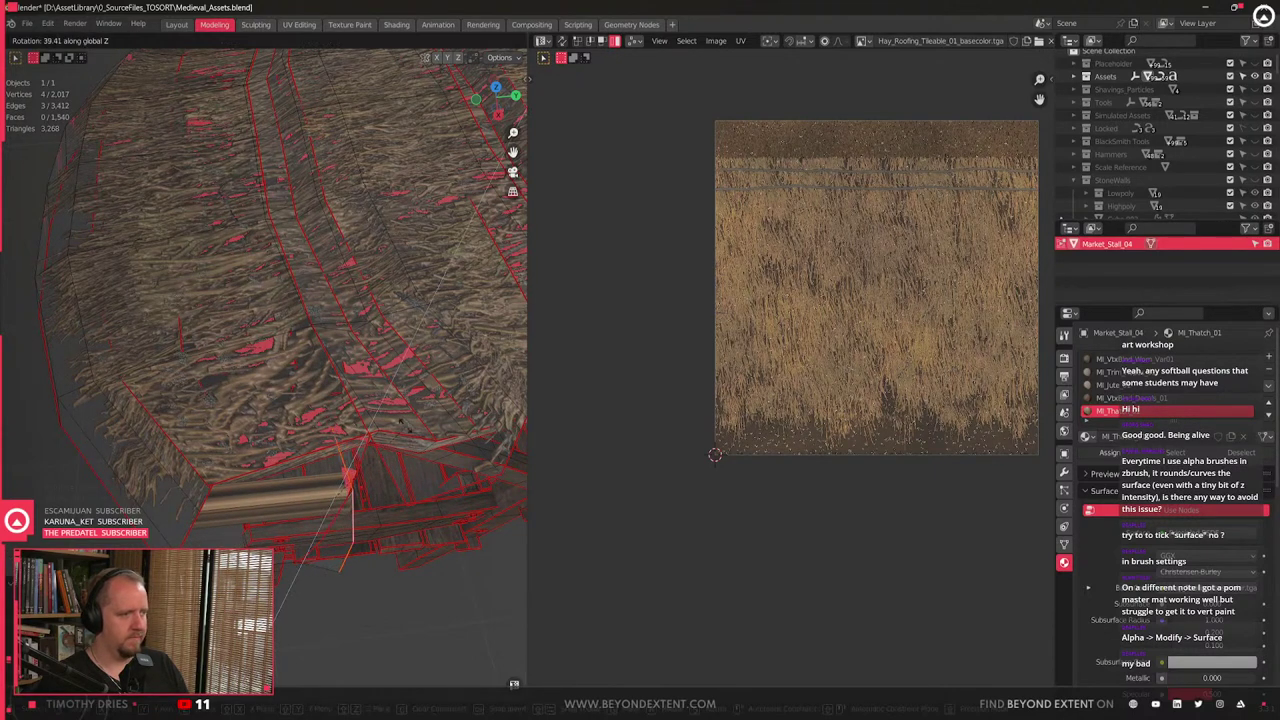
{"action": "right_click", "coordinate": [400, 421]}
{"action": "key", "text": "ctrl+z"}
{"action": "key", "text": "g"}
{"action": "key", "text": "z"}
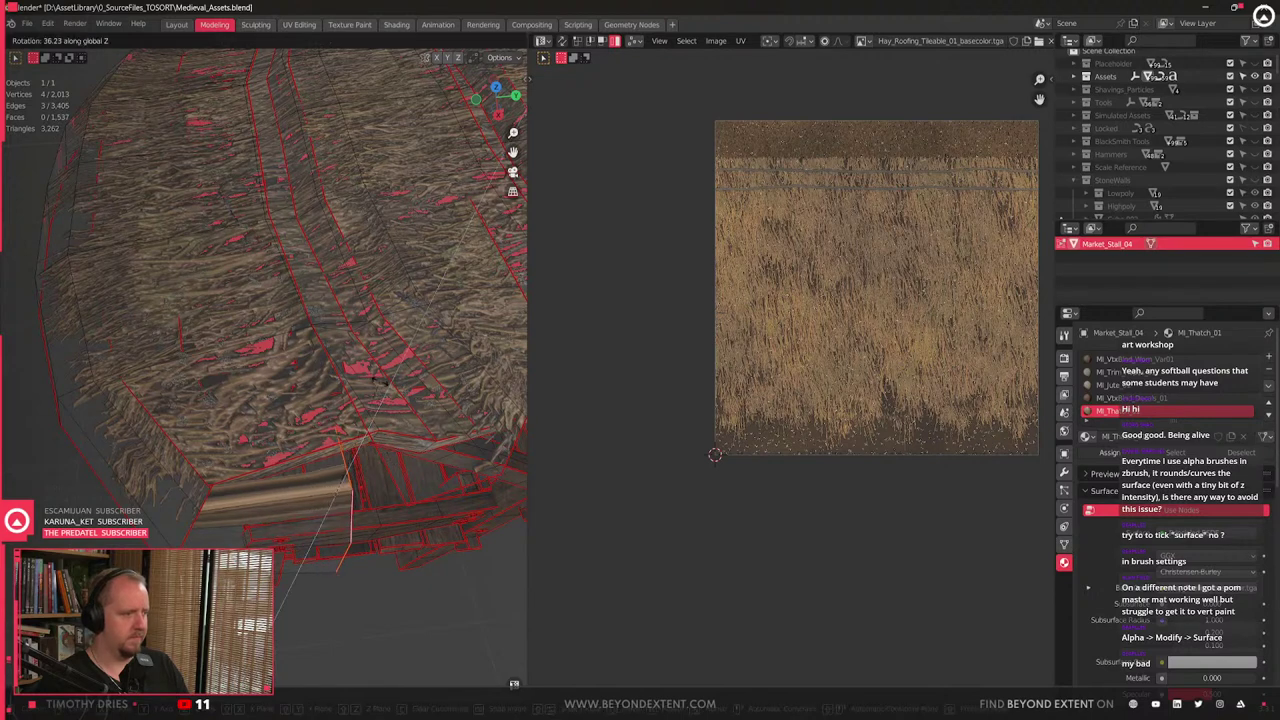
{"action": "left_click", "coordinate": [416, 367]}
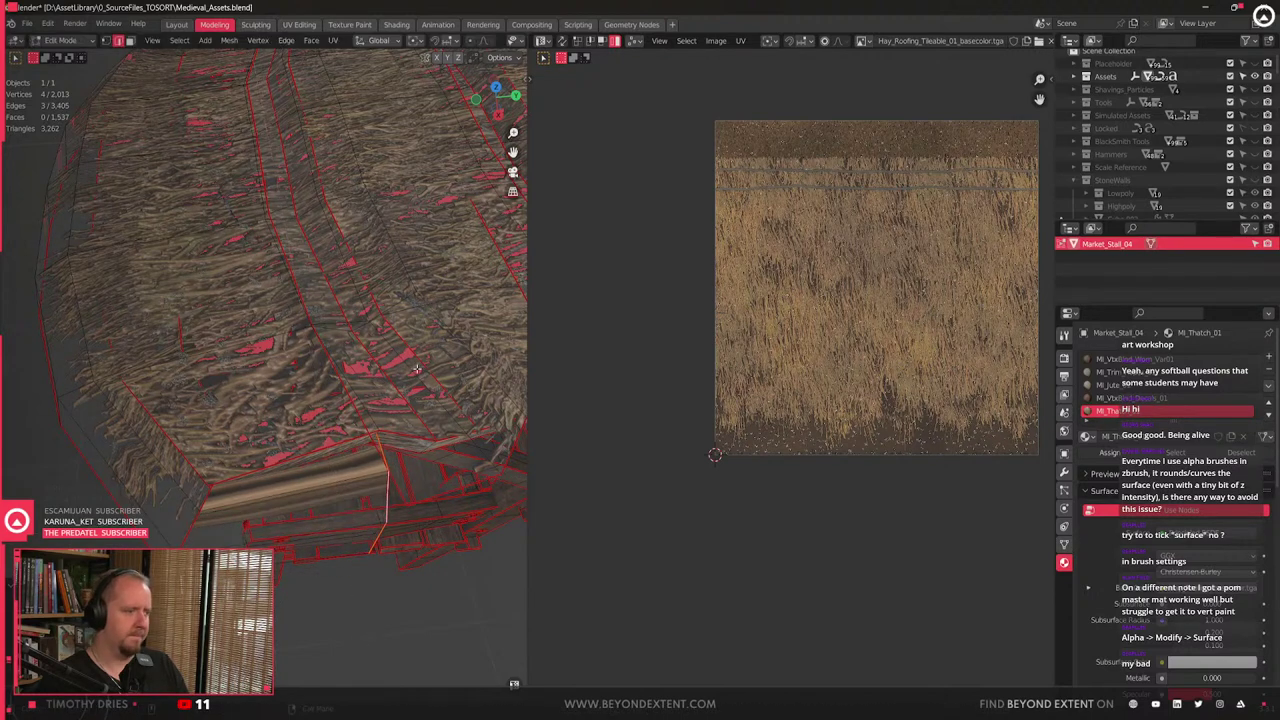
- Rotate the fringe's corner edge loop slightly and move it along Y
{"action": "left_click", "coordinate": [202, 496], "text": "alt"}
{"action": "key", "text": "r"}
{"action": "left_click", "coordinate": [408, 438]}
{"action": "key", "text": "g"}
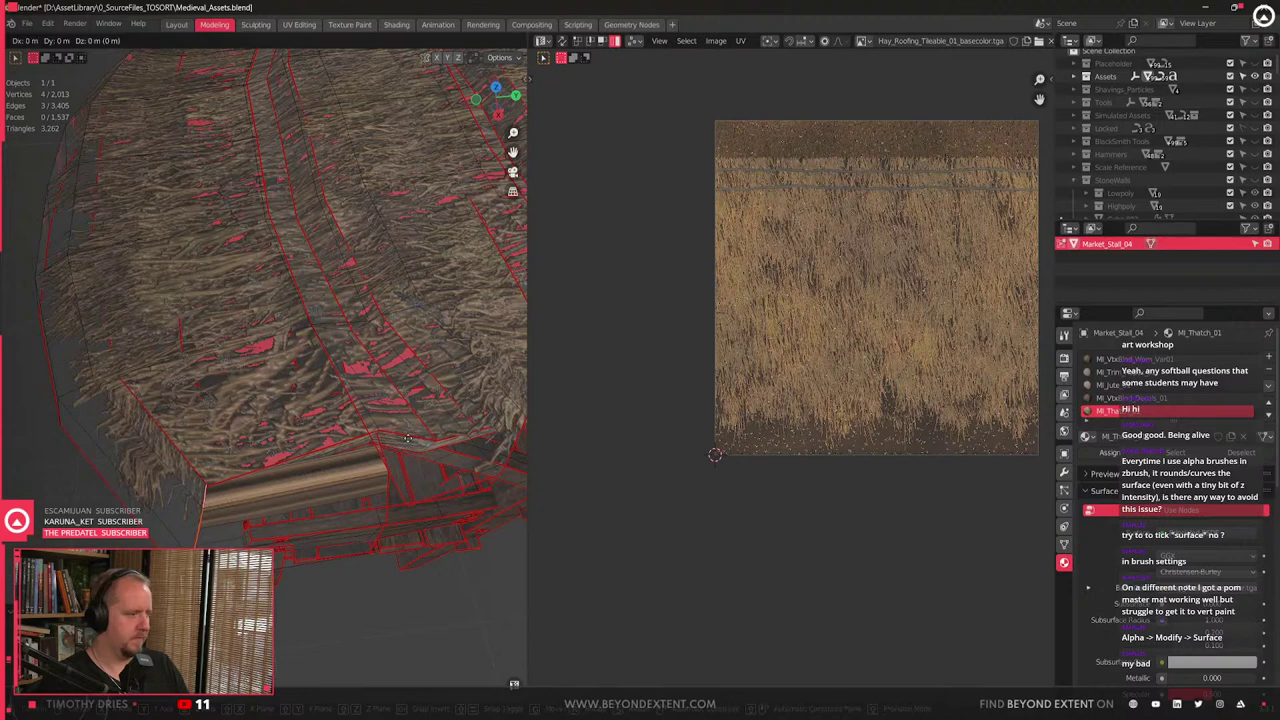
{"action": "key", "text": "y"}
{"action": "left_click", "coordinate": [405, 440]}
- Select the fringe faces extruded along the roof's side edge and delete them
{"action": "key", "text": "3"}
{"action": "left_click", "coordinate": [330, 489], "text": "alt"}
{"action": "scroll", "coordinate": [820, 395], "scroll_direction": "down", "scroll_amount": 4}
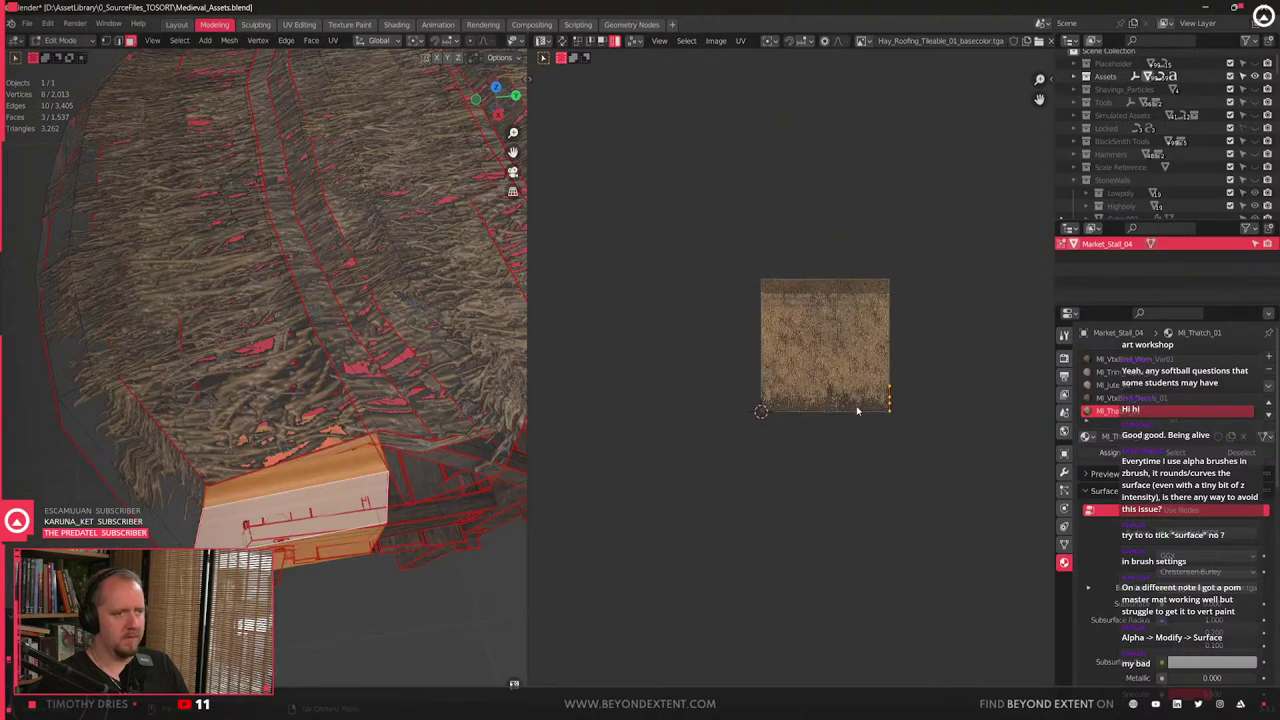
{"action": "left_click", "coordinate": [184, 496], "text": "alt"}
{"action": "middle_click_drag", "start_coordinate": [184, 496], "coordinate": [212, 494]}
{"action": "left_click", "coordinate": [350, 484]}
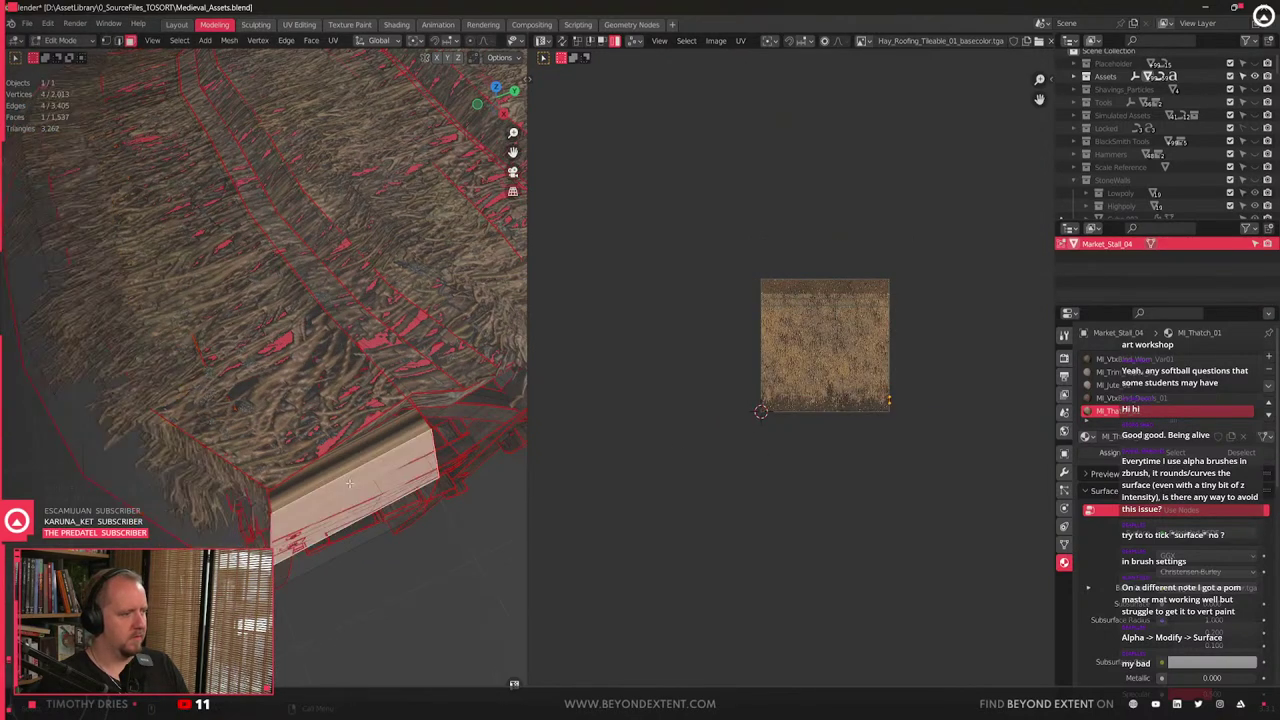
{"action": "double_click", "coordinate": [350, 484]}
{"action": "key", "text": "x"}
{"action": "left_click", "coordinate": [351, 486]}
- Select the overlapping thatch strip just above the roof's lowest layer and delete its faces
{"action": "double_click", "coordinate": [197, 507]}
{"action": "scroll", "coordinate": [197, 507], "scroll_direction": "down", "scroll_amount": 4}
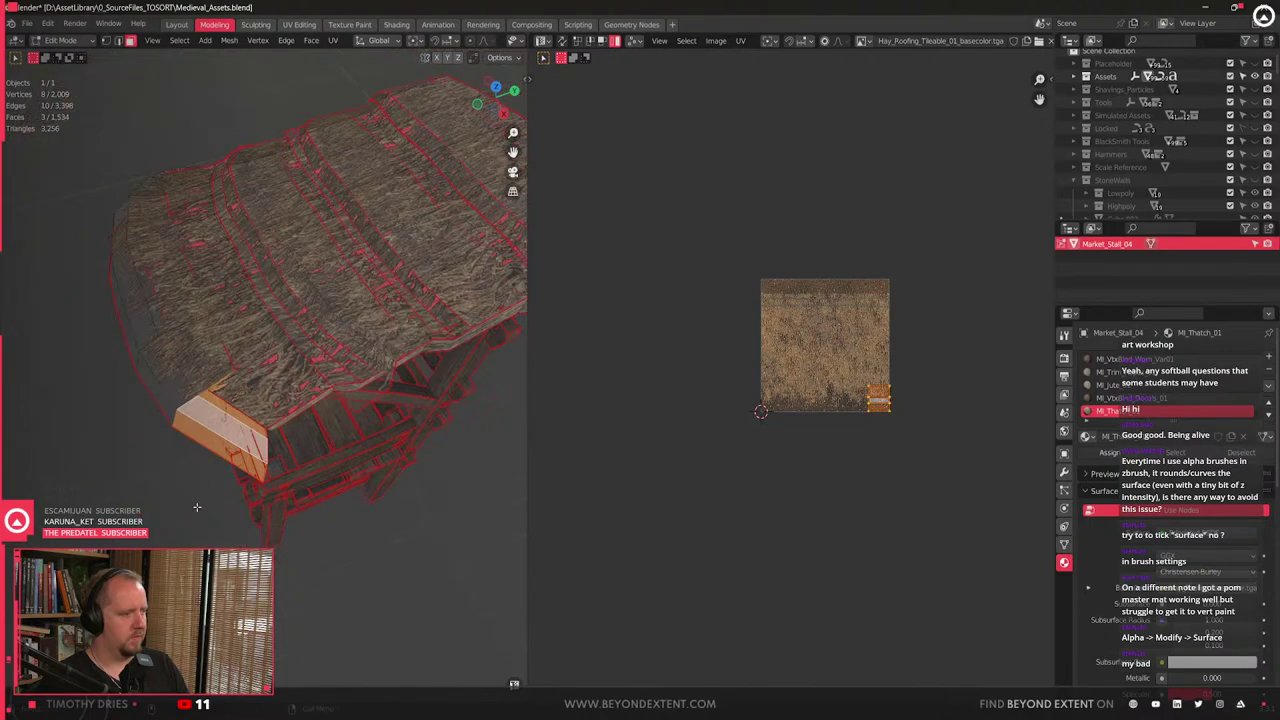
{"action": "middle_click_drag", "start_coordinate": [197, 507], "coordinate": [309, 435]}
{"action": "key", "text": "Tab"}
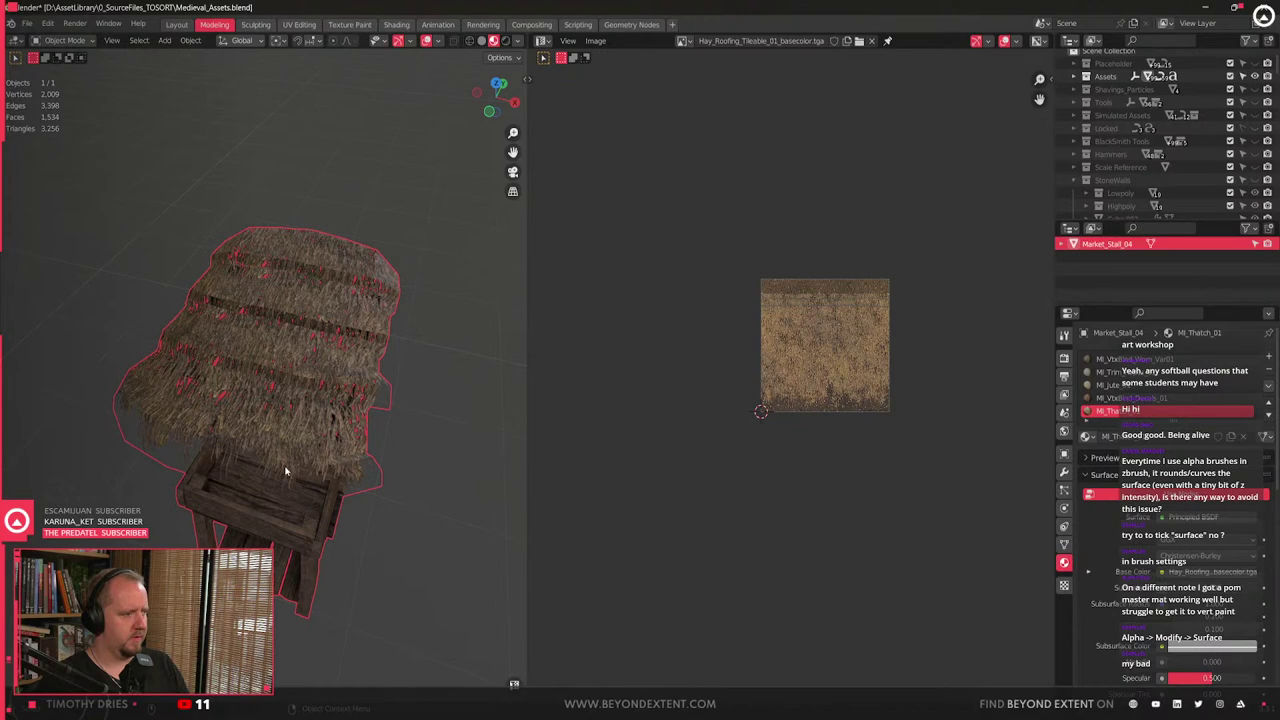
{"action": "key", "text": "Tab"}
{"action": "left_click", "coordinate": [384, 403], "text": "alt"}
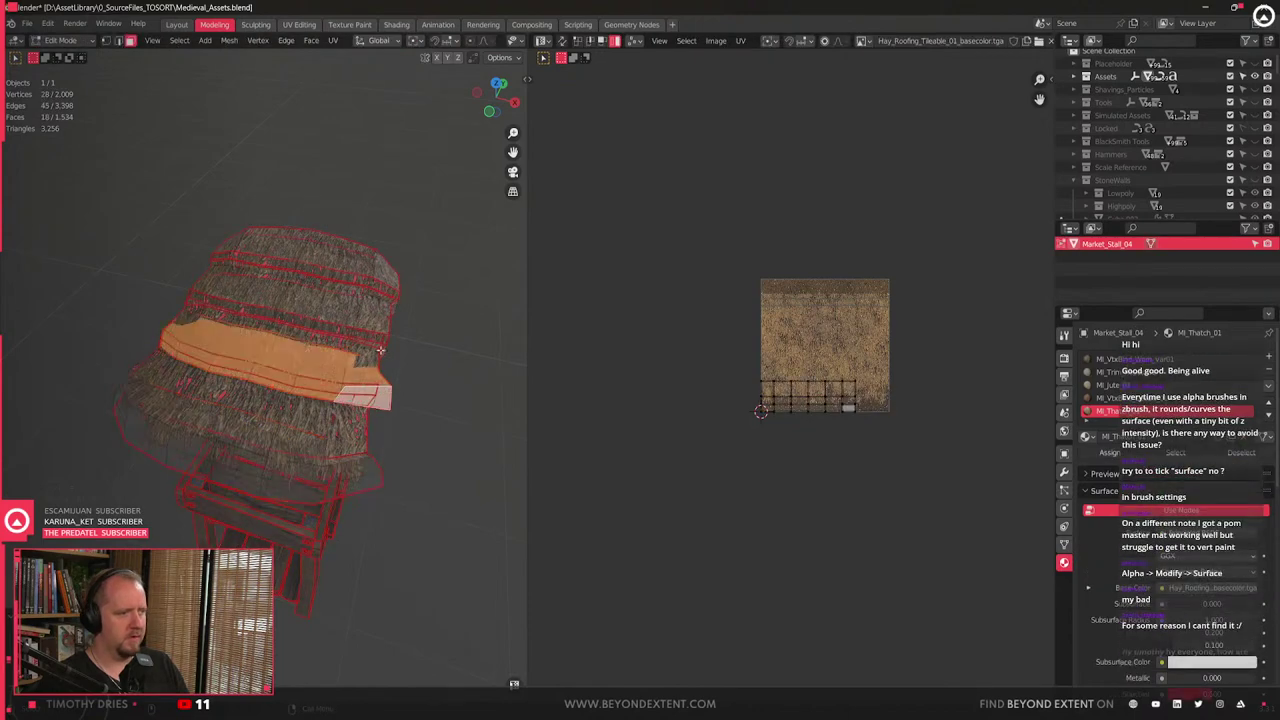
{"action": "key", "text": "x"}
{"action": "left_click", "coordinate": [382, 349]}
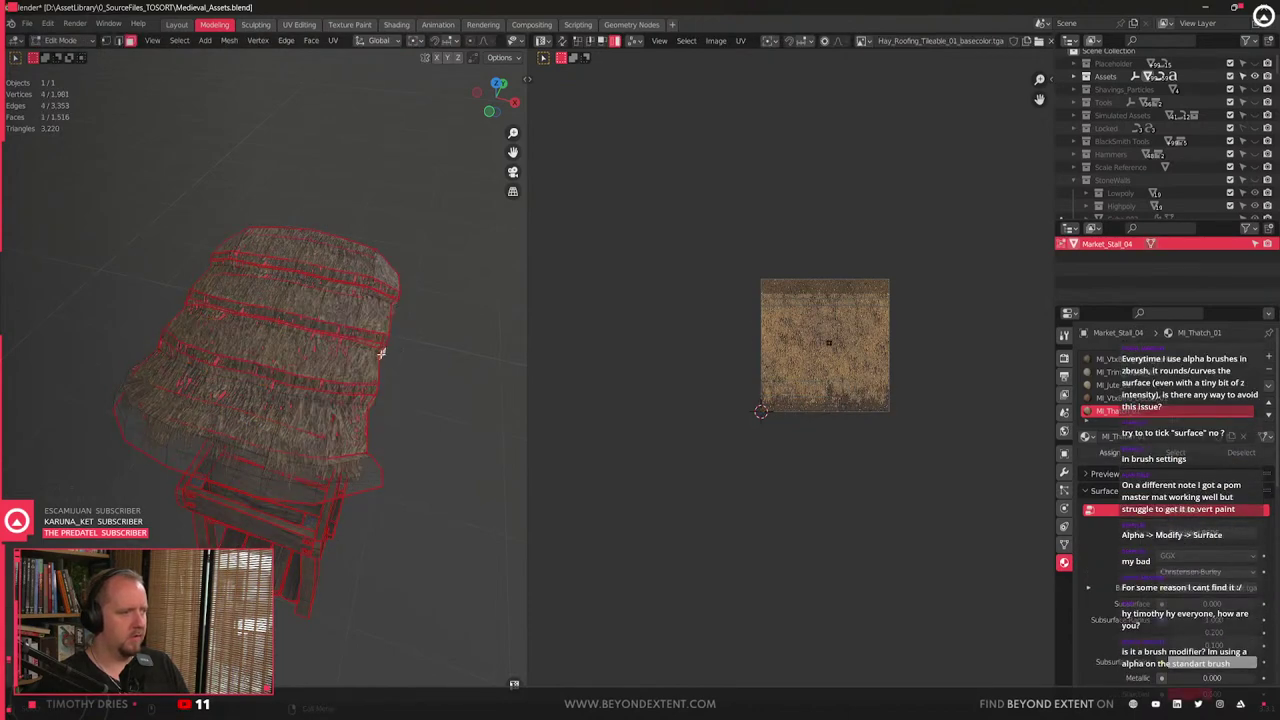
- Delete the narrow thatch strip along the seam of the next roof layer up
{"action": "key", "text": "l"}
{"action": "key", "text": "alt+a"}
{"action": "left_click", "coordinate": [372, 345], "text": "alt"}
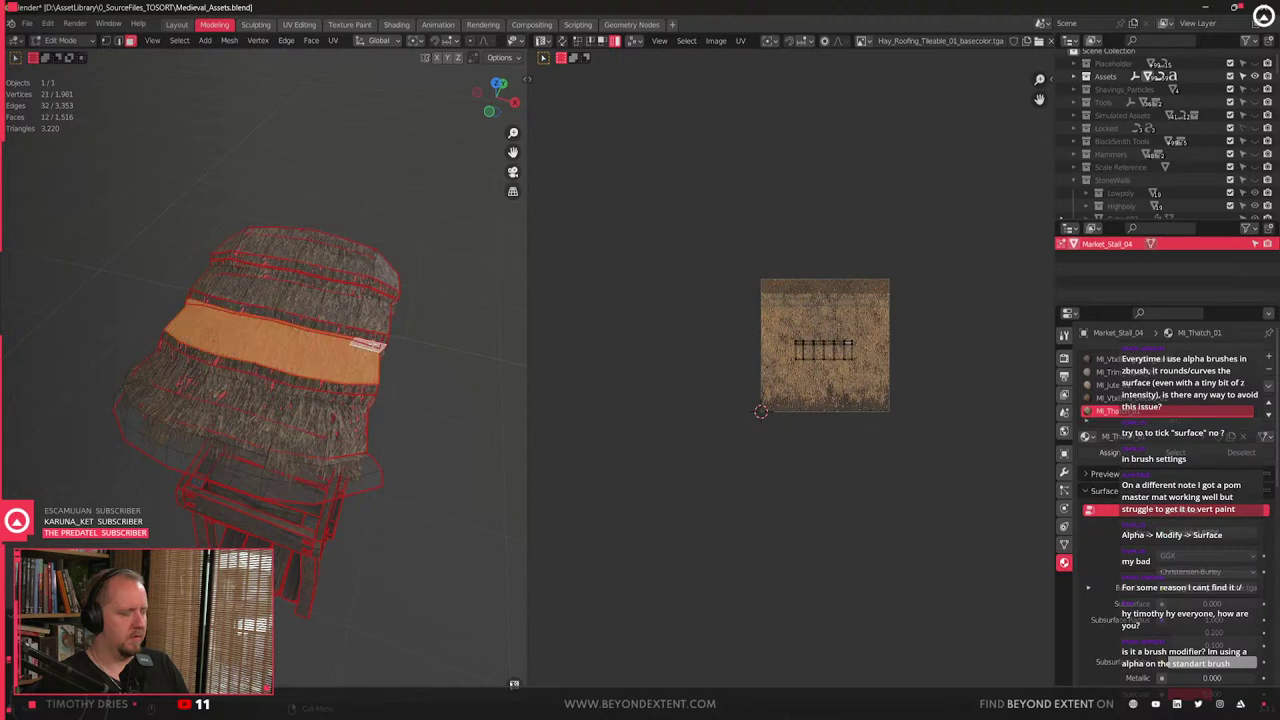
{"action": "left_click", "coordinate": [375, 342]}
{"action": "key", "text": "l"}
{"action": "key", "text": "x"}
{"action": "left_click", "coordinate": [374, 345]}
- Select the narrow overlapping thatch strip along the seam of the roof's topmost layer and delete its faces
{"action": "left_click", "coordinate": [388, 298]}
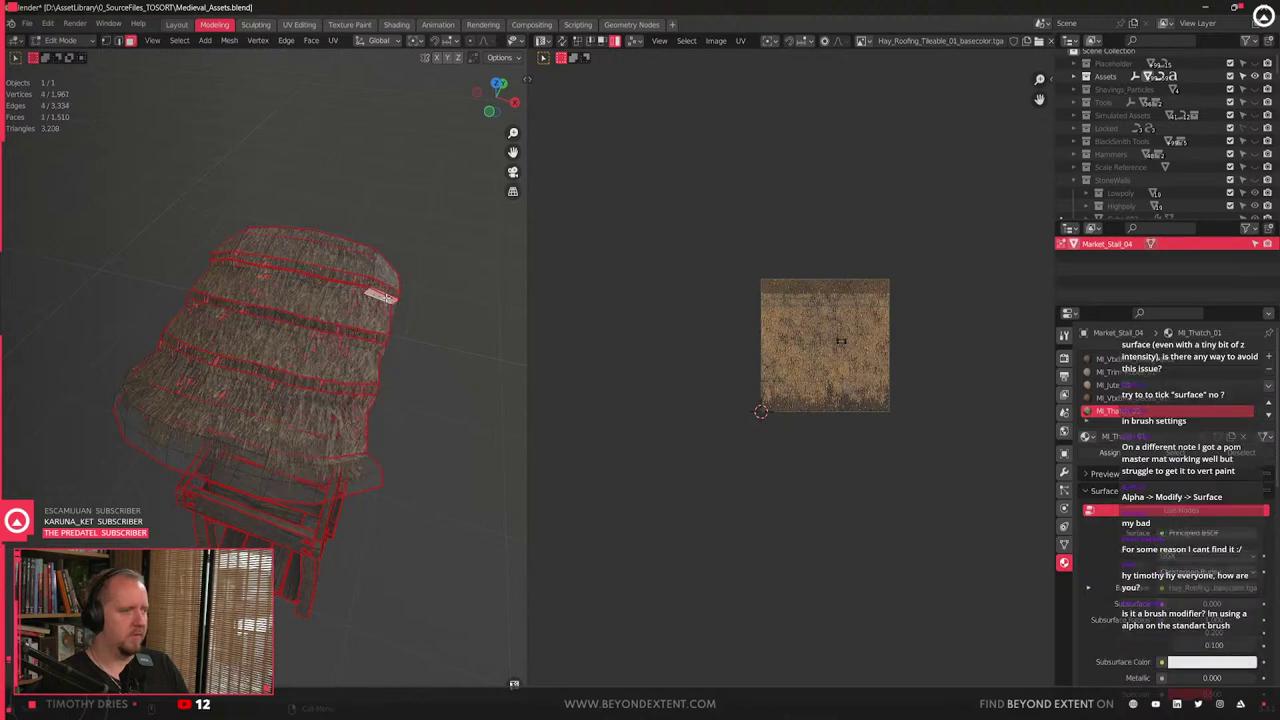
{"action": "left_click", "coordinate": [376, 283]}
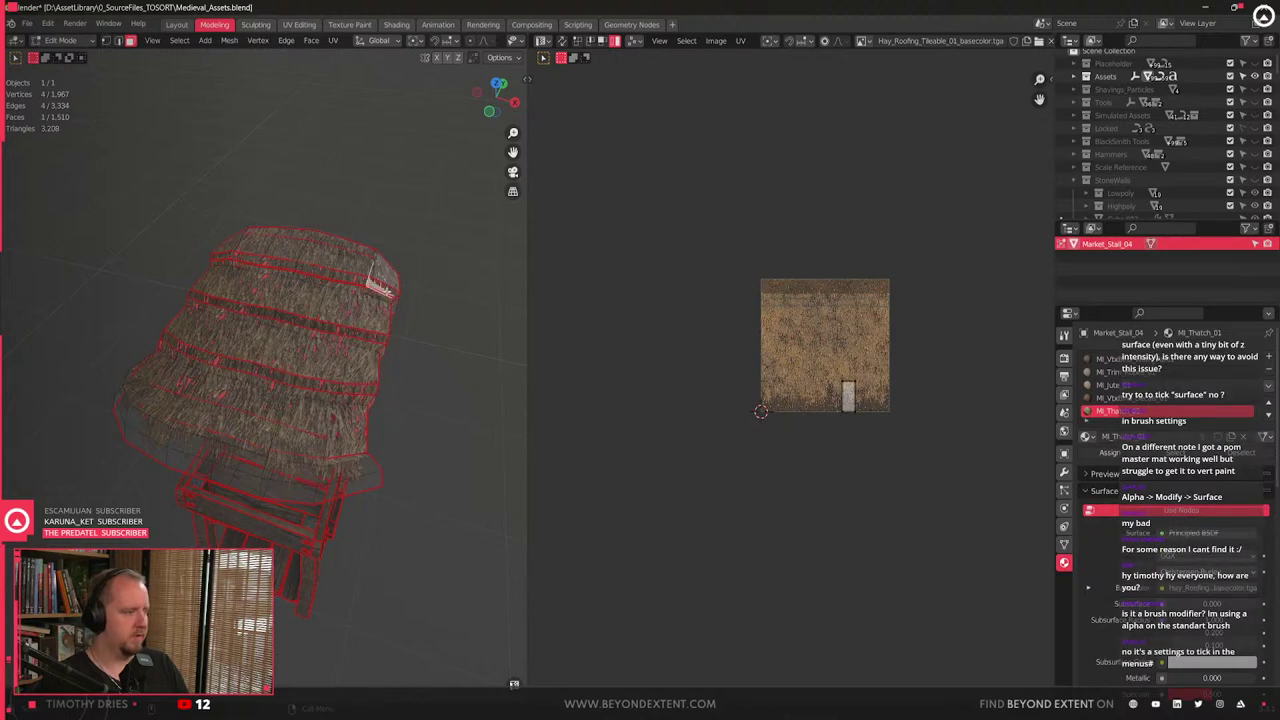
{"action": "left_click", "coordinate": [393, 296], "text": "alt"}
{"action": "left_click", "coordinate": [388, 297]}
{"action": "left_click", "coordinate": [380, 286]}
{"action": "key", "text": "l"}
{"action": "key", "text": "x"}
{"action": "left_click", "coordinate": [374, 290]}
- Select the edge loop across the second thatch layer and shift it about 0.07 m forward and slightly up, keeping X locked
{"action": "middle_click_drag", "start_coordinate": [261, 353], "coordinate": [33, 359]}
{"action": "left_click", "coordinate": [297, 438]}
{"action": "key", "text": "l"}
{"action": "key", "text": "2"}
{"action": "left_click", "coordinate": [280, 354], "text": "alt"}
{"action": "key", "text": "alt+a"}
{"action": "left_click", "coordinate": [211, 441], "text": "alt"}
{"action": "middle_click_drag", "start_coordinate": [210, 443], "coordinate": [255, 399]}
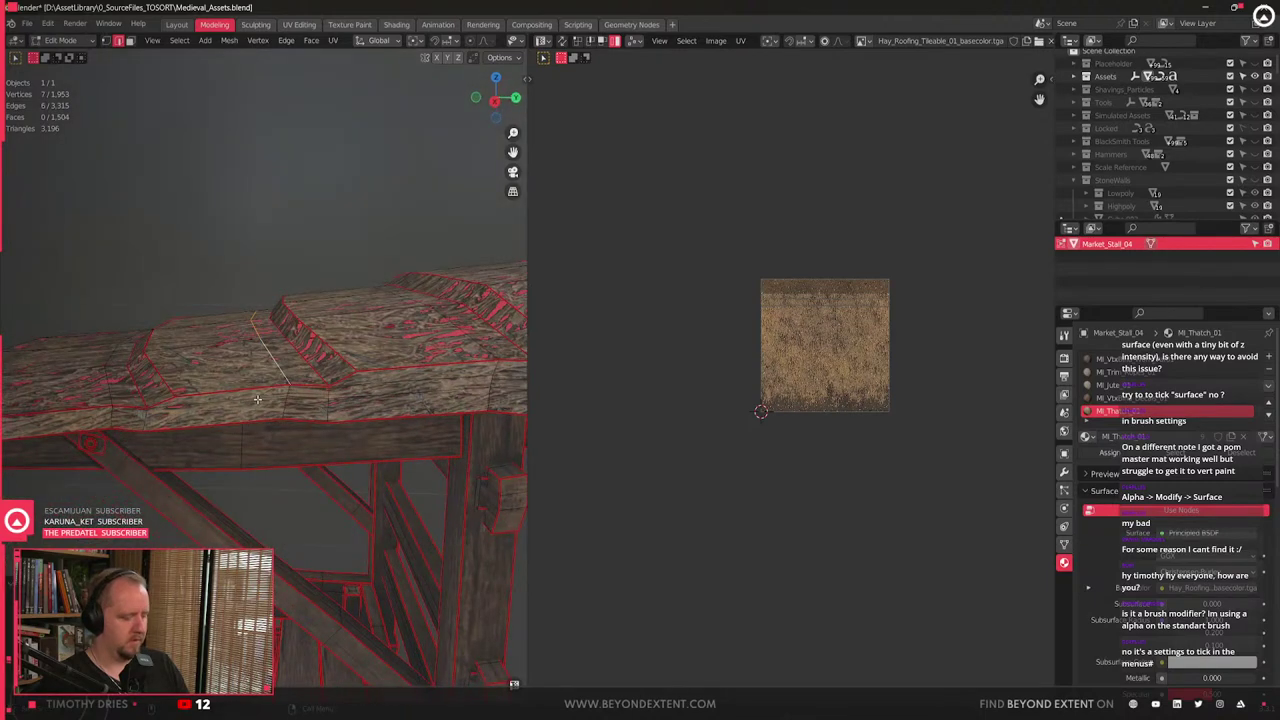
{"action": "key", "text": "g"}
{"action": "key", "text": "x"}
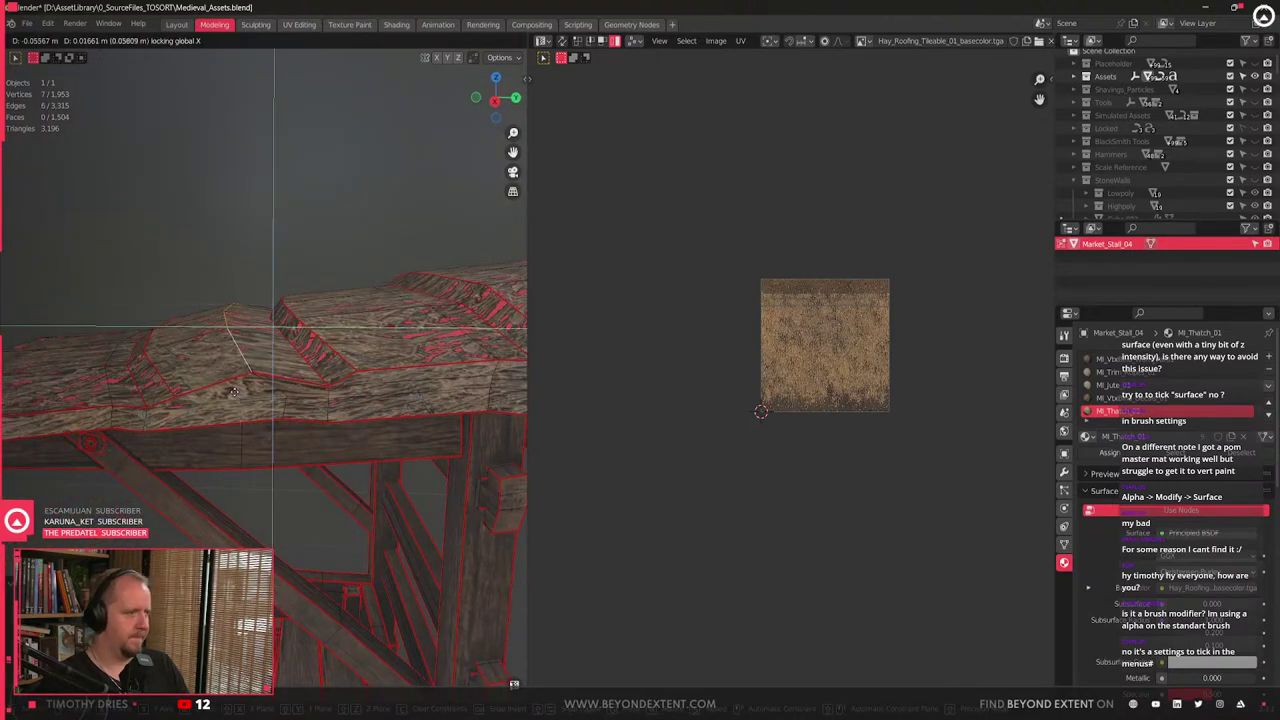
{"action": "right_click", "coordinate": [234, 390]}
{"action": "key", "text": "x"}
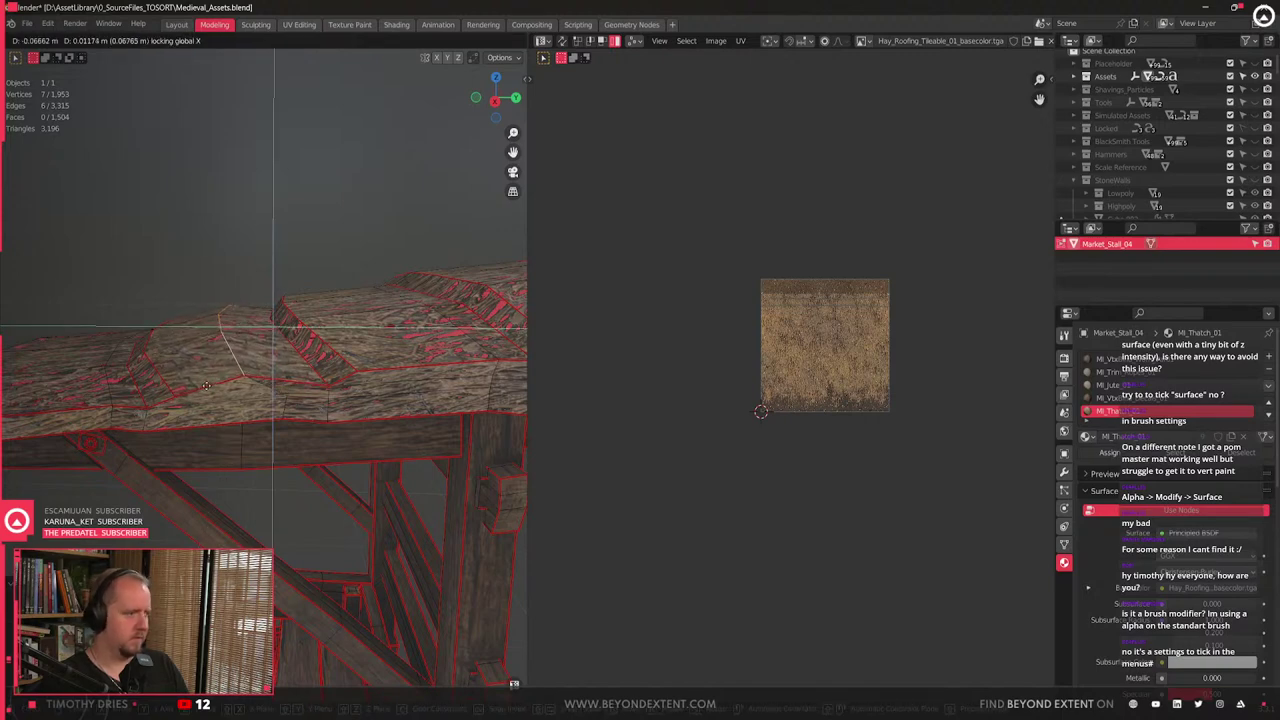
{"action": "left_click", "coordinate": [212, 384]}
- Add an edge loop across the third thatch layer and raise it about 0.02 m with X locked
{"action": "middle_click_drag", "start_coordinate": [350, 366], "coordinate": [290, 391], "text": "shift"}
{"action": "key", "text": "ctrl+r"}
{"action": "left_click", "coordinate": [331, 389]}
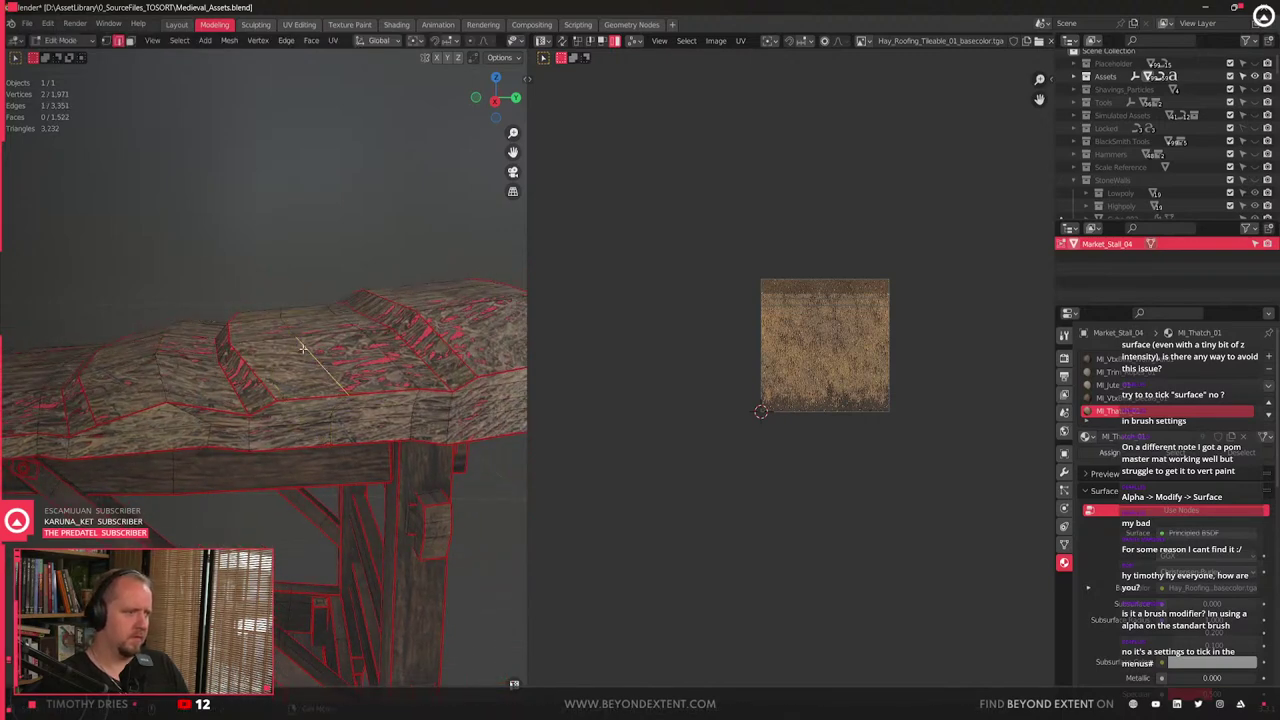
{"action": "middle_click_drag", "start_coordinate": [284, 321], "coordinate": [298, 204]}
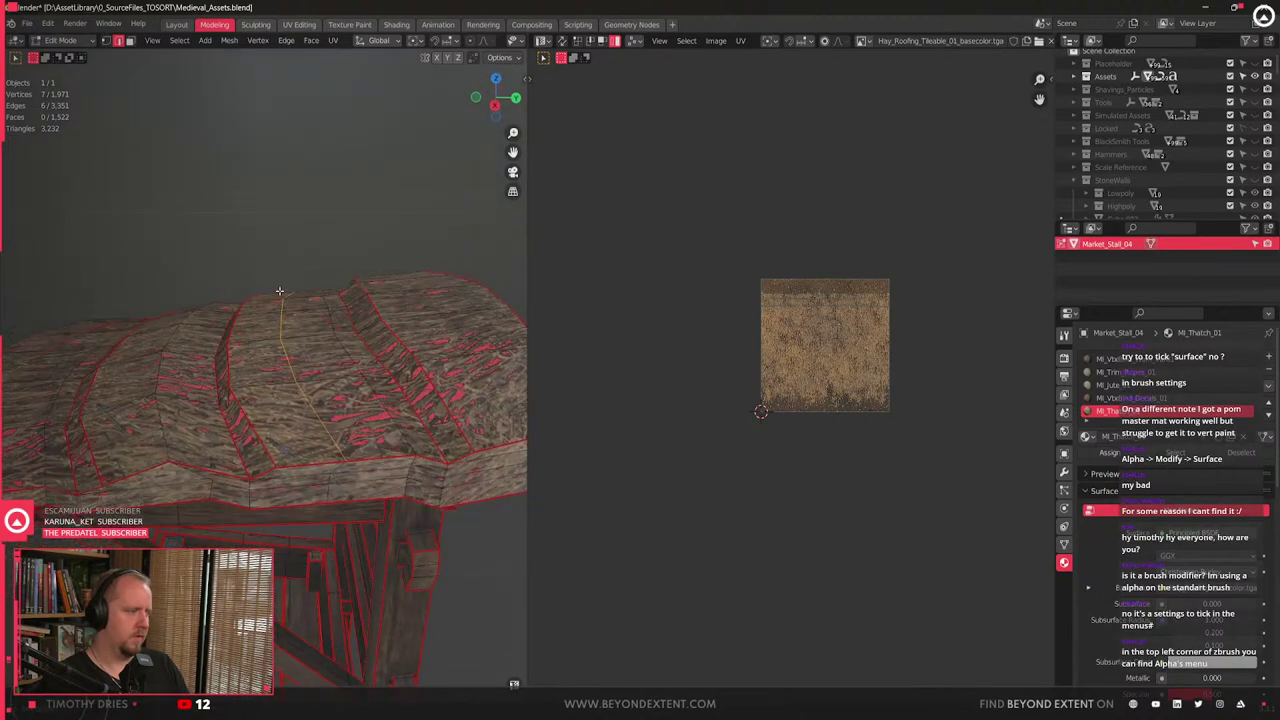
{"action": "left_click", "coordinate": [282, 291], "text": "shift"}
{"action": "key", "text": "g"}
{"action": "key", "text": "z"}
{"action": "key", "text": "shift+x"}
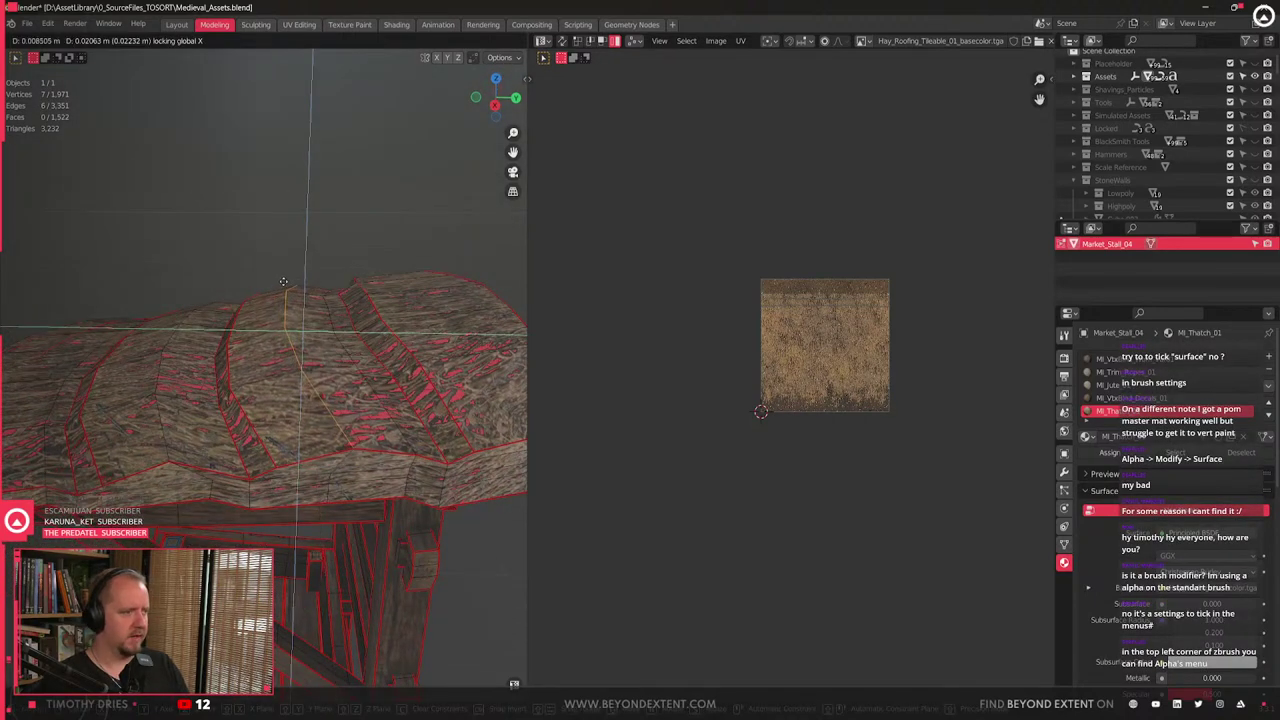
{"action": "left_click", "coordinate": [285, 281]}
- Add an edge loop across the topmost thatch layer and raise its upper edges about 0.013 m along Z
{"action": "middle_click_drag", "start_coordinate": [400, 372], "coordinate": [297, 420], "text": "shift"}
{"action": "key", "text": "ctrl+r"}
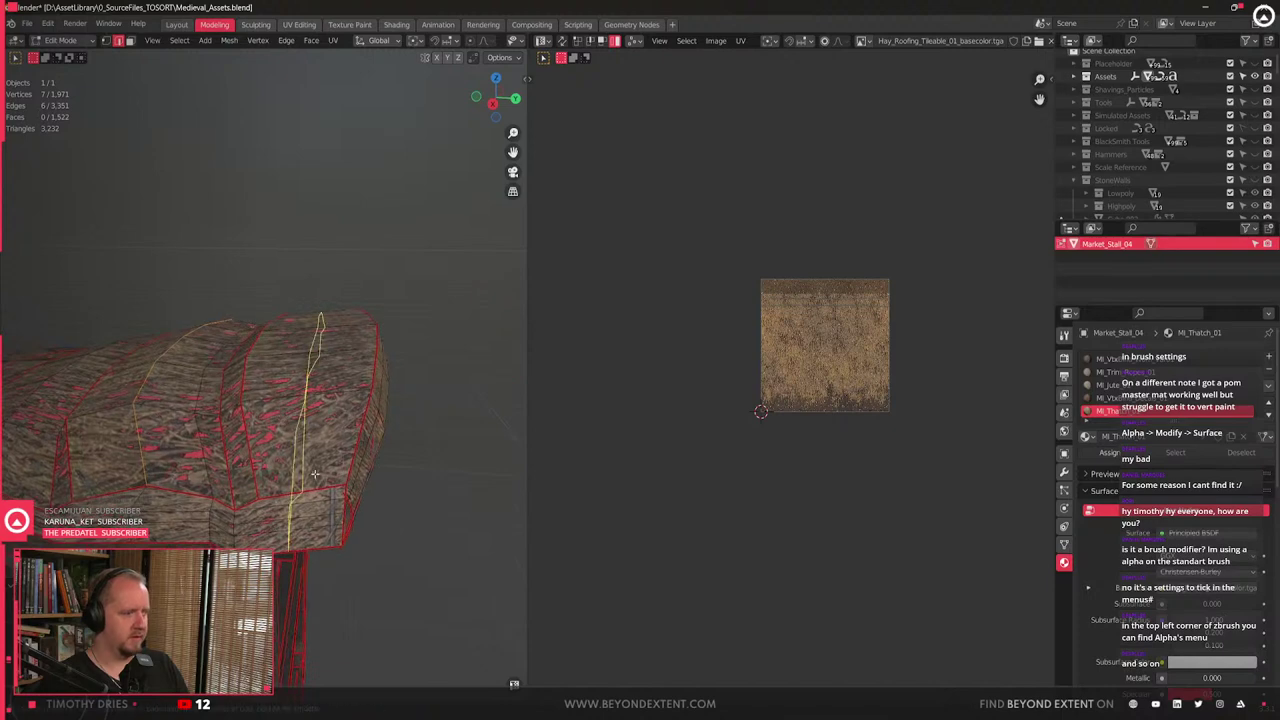
{"action": "left_click", "coordinate": [299, 424]}
{"action": "right_click", "coordinate": [299, 426]}
{"action": "left_click", "coordinate": [301, 462]}
{"action": "middle_click_drag", "start_coordinate": [317, 305], "coordinate": [333, 240]}
{"action": "left_click", "coordinate": [324, 295], "text": "ctrl"}
{"action": "key", "text": "g"}
{"action": "key", "text": "y"}
{"action": "key", "text": "x"}
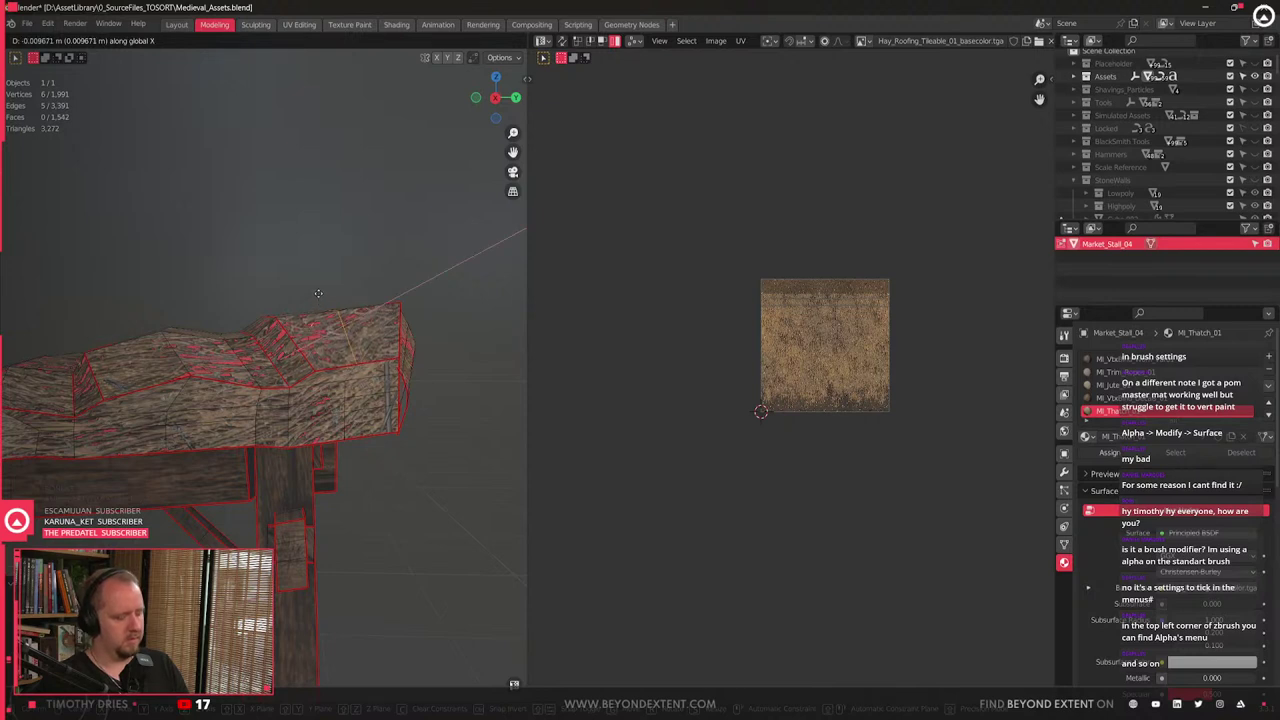
{"action": "key", "text": "y"}
{"action": "key", "text": "z"}
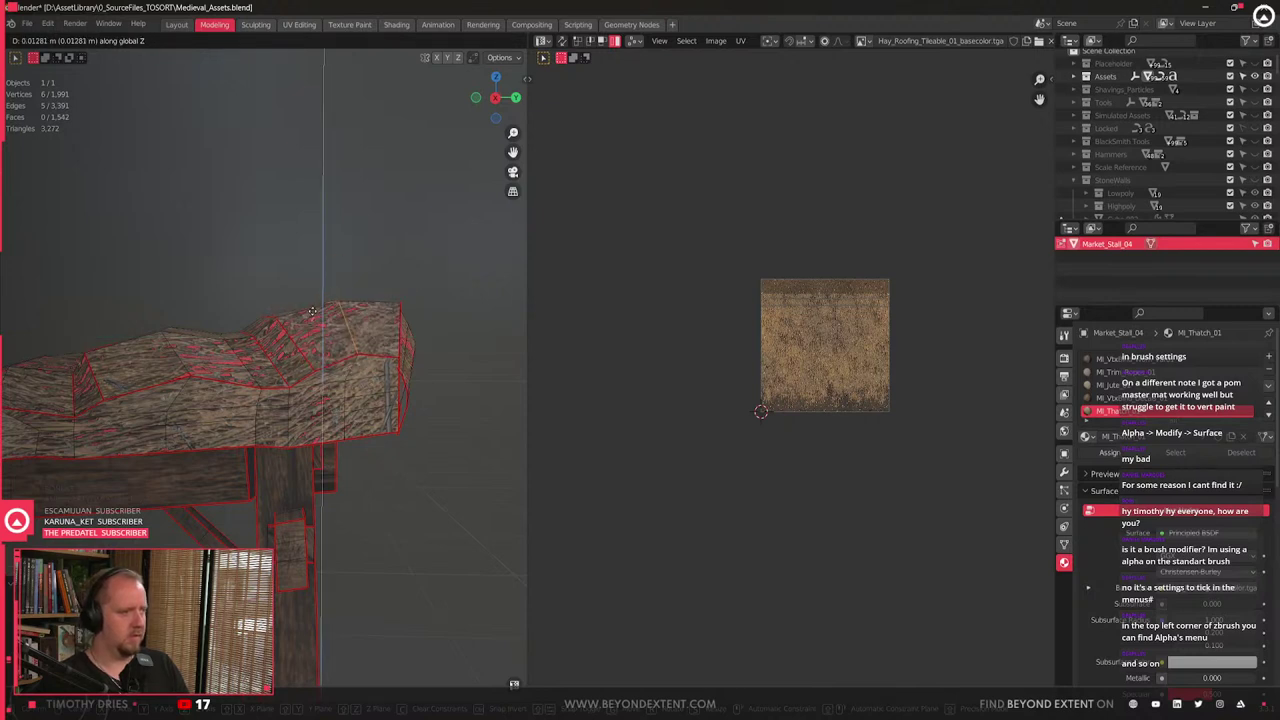
{"action": "left_click", "coordinate": [313, 314]}
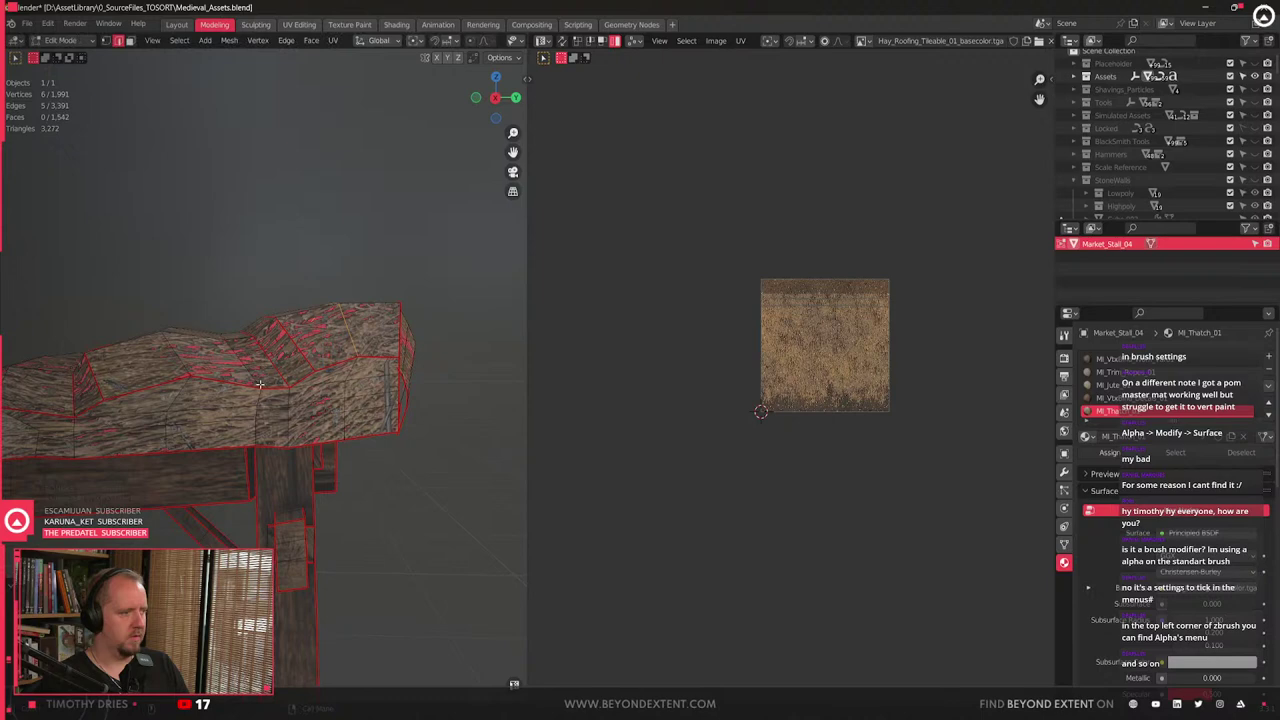
- Select all linked faces of the curved thatch fringe around the roof's front edge
{"action": "key", "text": "Tab"}
{"action": "scroll", "coordinate": [245, 405], "scroll_direction": "down", "scroll_amount": 5}
{"action": "left_click", "coordinate": [393, 402]}
{"action": "middle_click_drag", "start_coordinate": [271, 429], "coordinate": [357, 431]}
{"action": "scroll", "coordinate": [357, 418], "scroll_direction": "up", "scroll_amount": 4}
{"action": "left_click", "coordinate": [336, 447]}
{"action": "key", "text": "Tab"}
{"action": "key", "text": "l"}
{"action": "scroll", "coordinate": [409, 488], "scroll_direction": "down", "scroll_amount": 4}
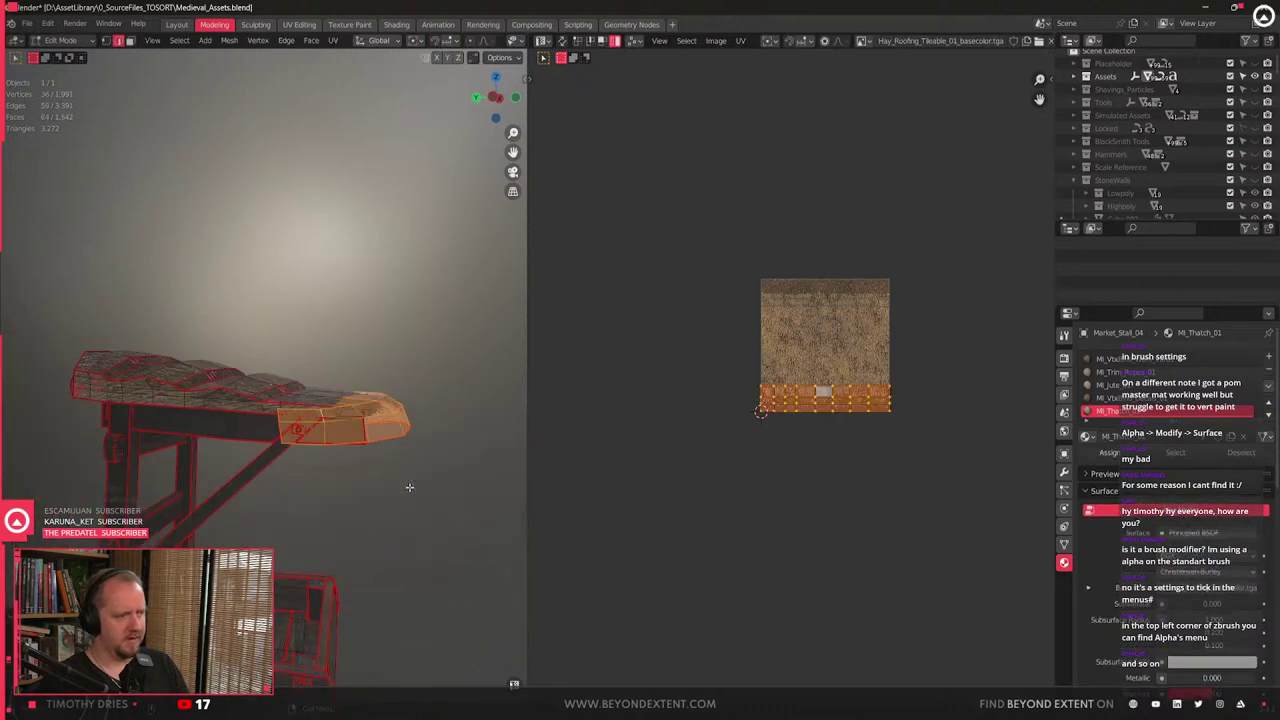
- Try to move the fringe away from the roof along Y and undo the move
{"action": "middle_click_drag", "start_coordinate": [409, 487], "coordinate": [367, 498]}
{"action": "key", "text": "g"}
{"action": "key", "text": "y"}
{"action": "left_click", "coordinate": [438, 510]}
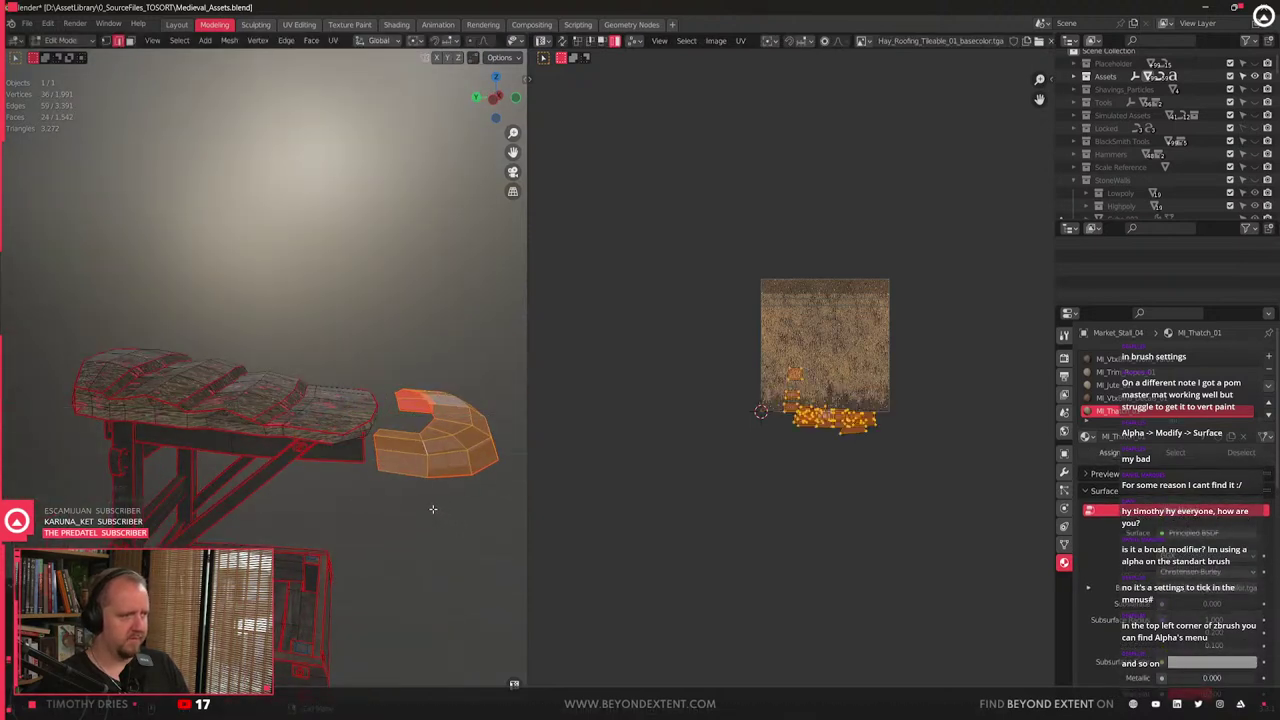
{"action": "key", "text": "ctrl+z"}
- Switch off UV correction during transforms and move the fringe along Y clear of the roof, leaving nothing selected
{"action": "key", "text": "q"}
{"action": "left_click", "coordinate": [430, 510]}
{"action": "key", "text": "g"}
{"action": "key", "text": "y"}
{"action": "left_click", "coordinate": [510, 518]}
{"action": "key", "text": "alt+a"}
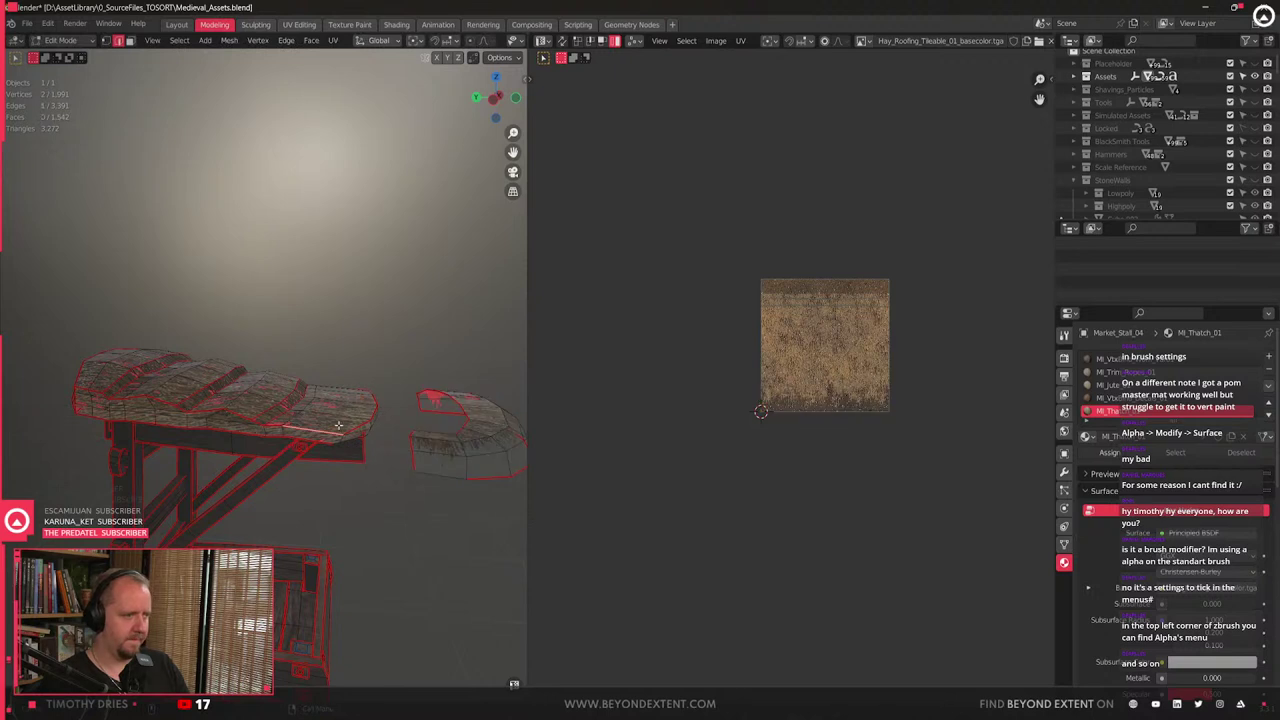
- Add an edge loop across the lowest thatch layer and raise it about 0.008 m along Z with smooth proportional editing of about 0.12 m
{"action": "scroll", "coordinate": [420, 485], "scroll_direction": "up", "scroll_amount": 3}
{"action": "middle_click_drag", "start_coordinate": [345, 460], "coordinate": [365, 470]}
{"action": "key", "text": "ctrl+r"}
{"action": "left_click", "coordinate": [363, 471]}
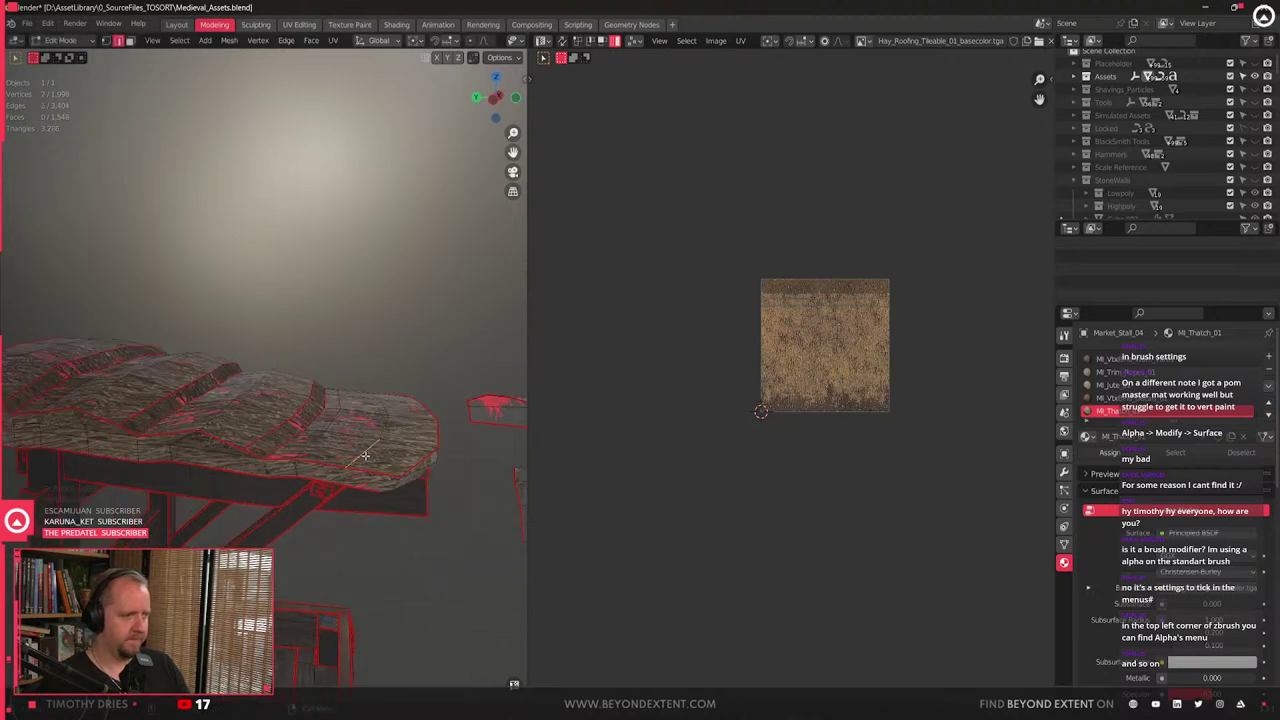
{"action": "key", "text": "g"}
{"action": "key", "text": "z"}
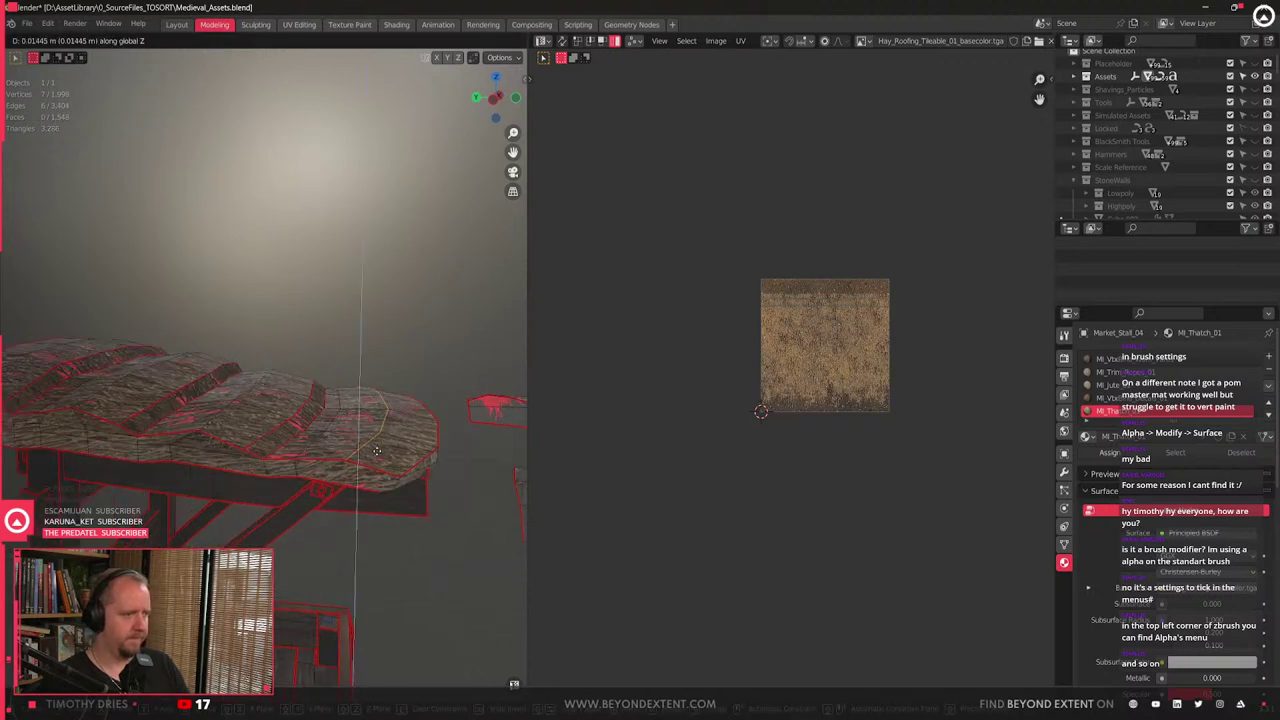
{"action": "key", "text": "o"}
{"action": "scroll", "coordinate": [380, 448], "scroll_direction": "down", "scroll_amount": 2}
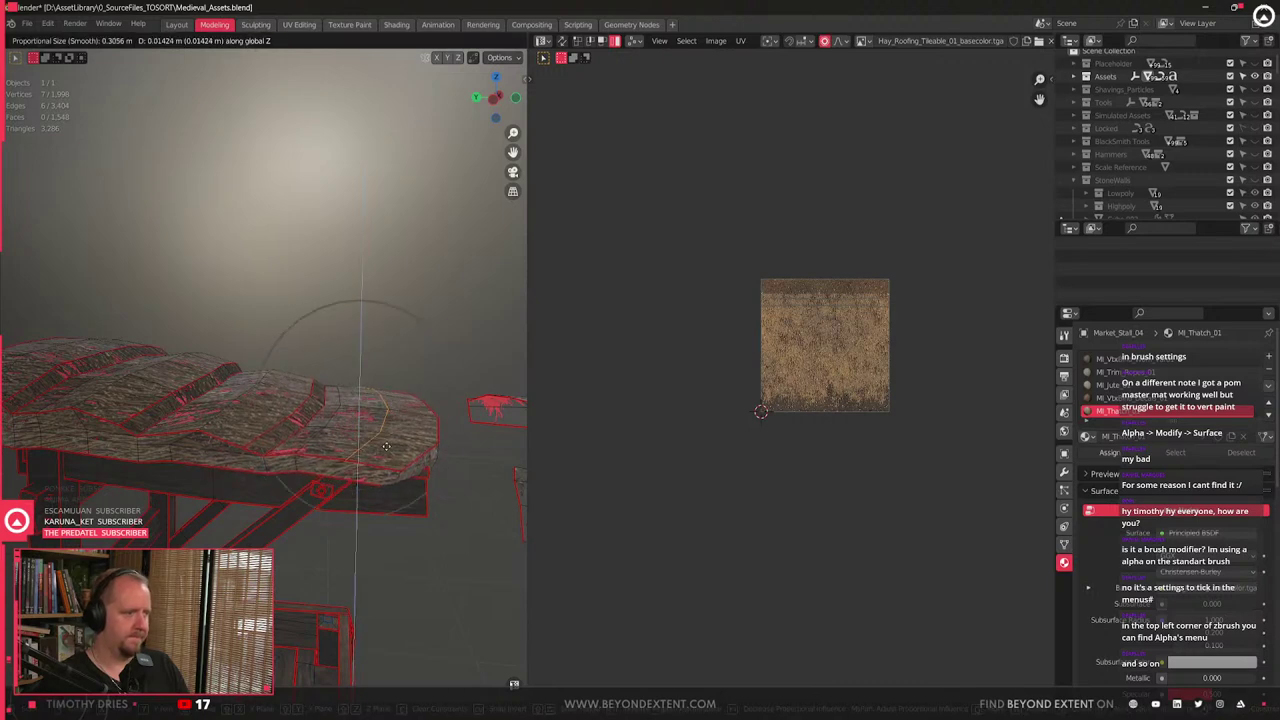
{"action": "scroll", "coordinate": [386, 447], "scroll_direction": "up", "scroll_amount": 6}
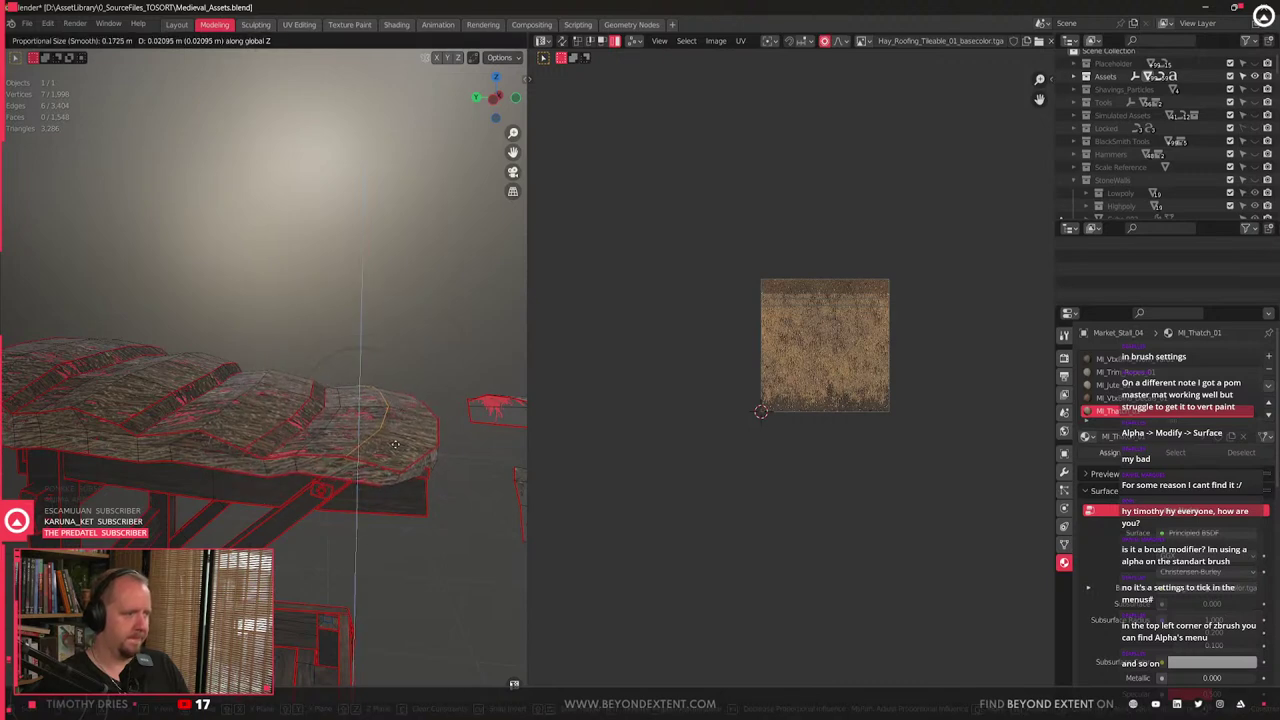
{"action": "scroll", "coordinate": [395, 444], "scroll_direction": "up", "scroll_amount": 4}
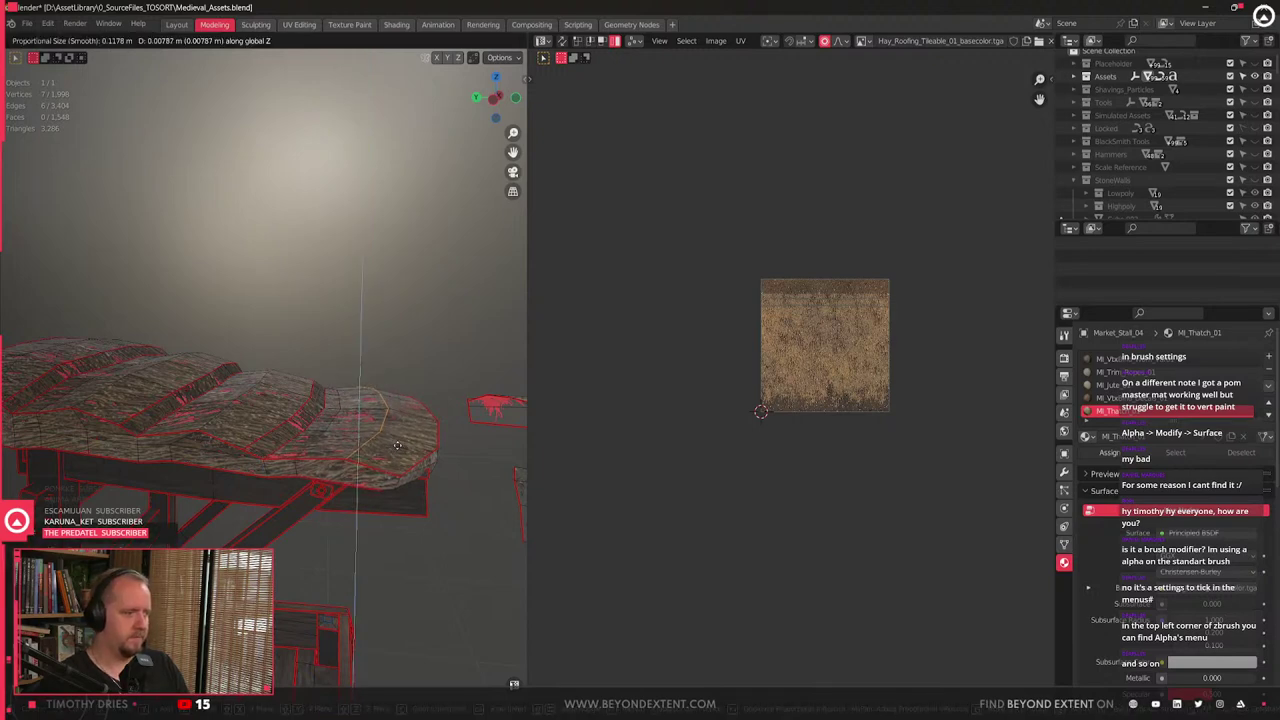
{"action": "left_click", "coordinate": [397, 446]}
- Select the edge path beside the lowest layer's seam, fill it, and raise it about 0.009 m along Z with proportional size about 0.04 m
{"action": "left_click", "coordinate": [320, 450]}
{"action": "middle_click_drag", "start_coordinate": [320, 450], "coordinate": [272, 486]}
{"action": "left_click", "coordinate": [274, 475], "text": "ctrl+shift"}
{"action": "left_click", "coordinate": [281, 489]}
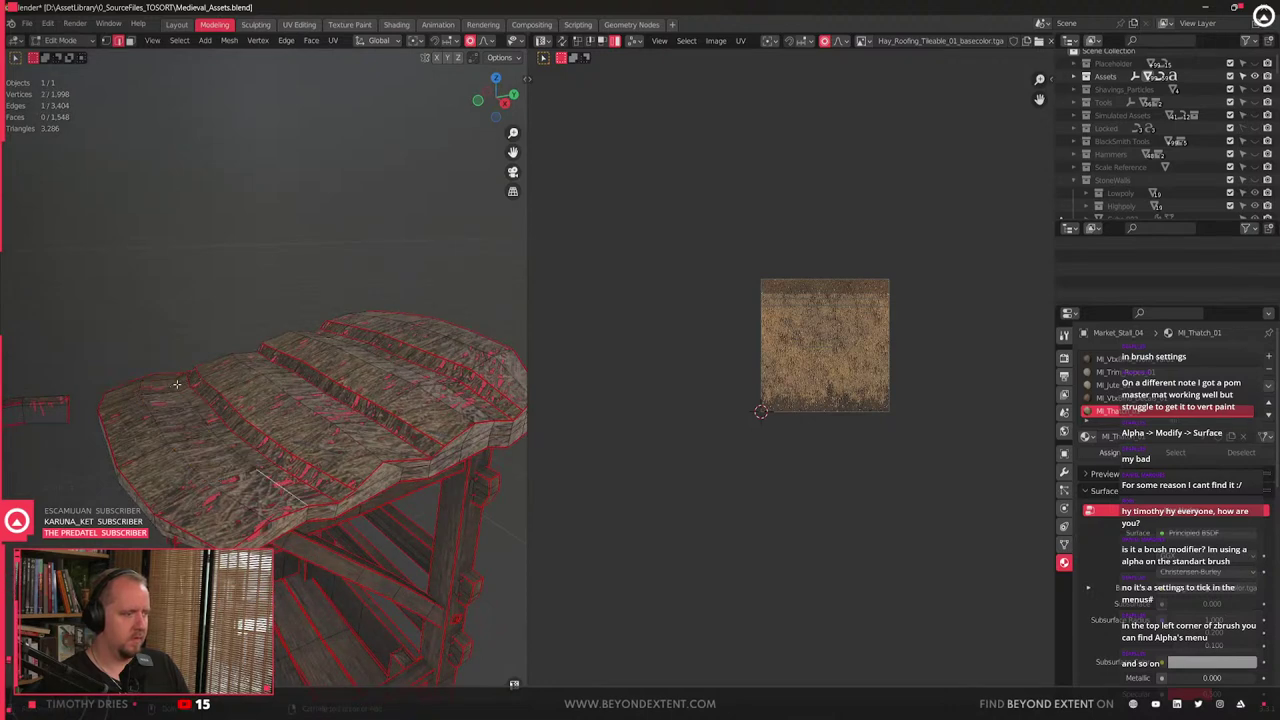
{"action": "left_click", "coordinate": [178, 386], "text": "ctrl"}
{"action": "key", "text": "f"}
{"action": "key", "text": "g"}
{"action": "key", "text": "z"}
{"action": "scroll", "coordinate": [207, 404], "scroll_direction": "up", "scroll_amount": 6}
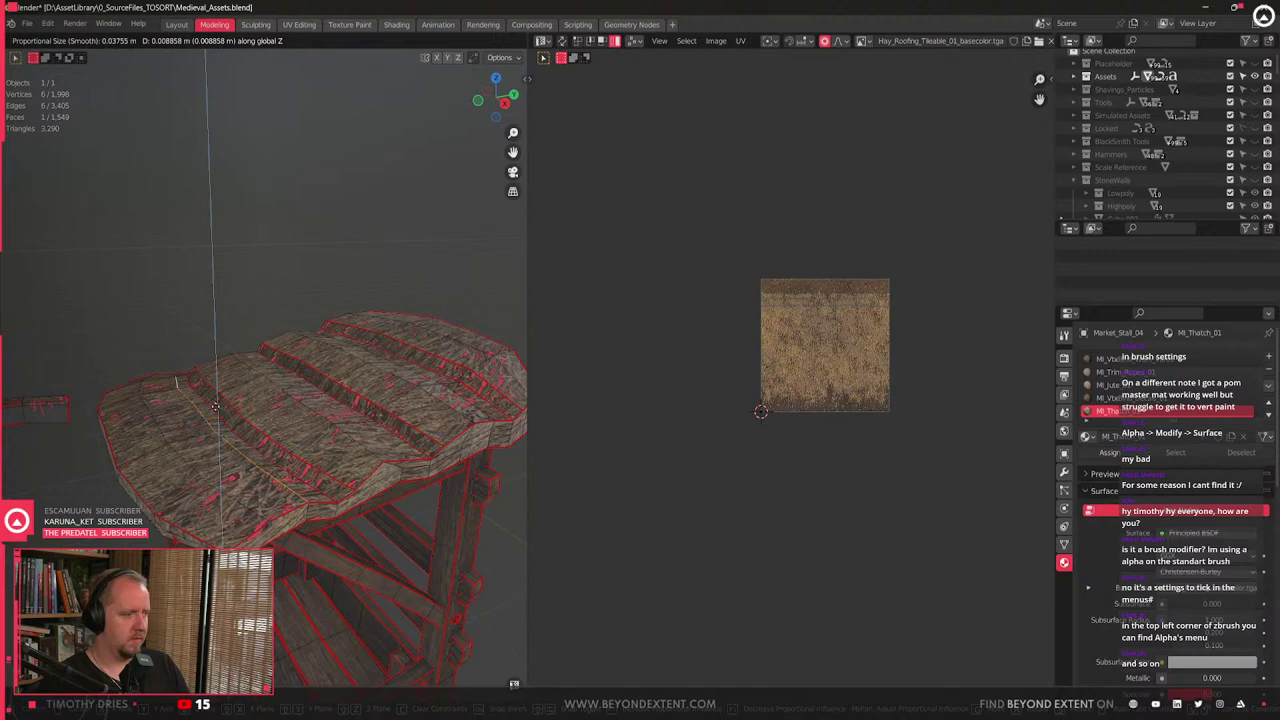
{"action": "left_click", "coordinate": [215, 407]}
- Examine the reshaped thatch layers of the whole stall in Object Mode
{"action": "key", "text": "Tab"}
{"action": "key", "text": "alt+a"}
{"action": "scroll", "coordinate": [216, 408], "scroll_direction": "down", "scroll_amount": 4}
{"action": "middle_click_drag", "start_coordinate": [216, 408], "coordinate": [274, 417]}
{"action": "right_click", "coordinate": [245, 383]}
{"action": "left_click", "coordinate": [277, 402]}
{"action": "right_click", "coordinate": [277, 402]}
{"action": "left_click", "coordinate": [277, 402]}
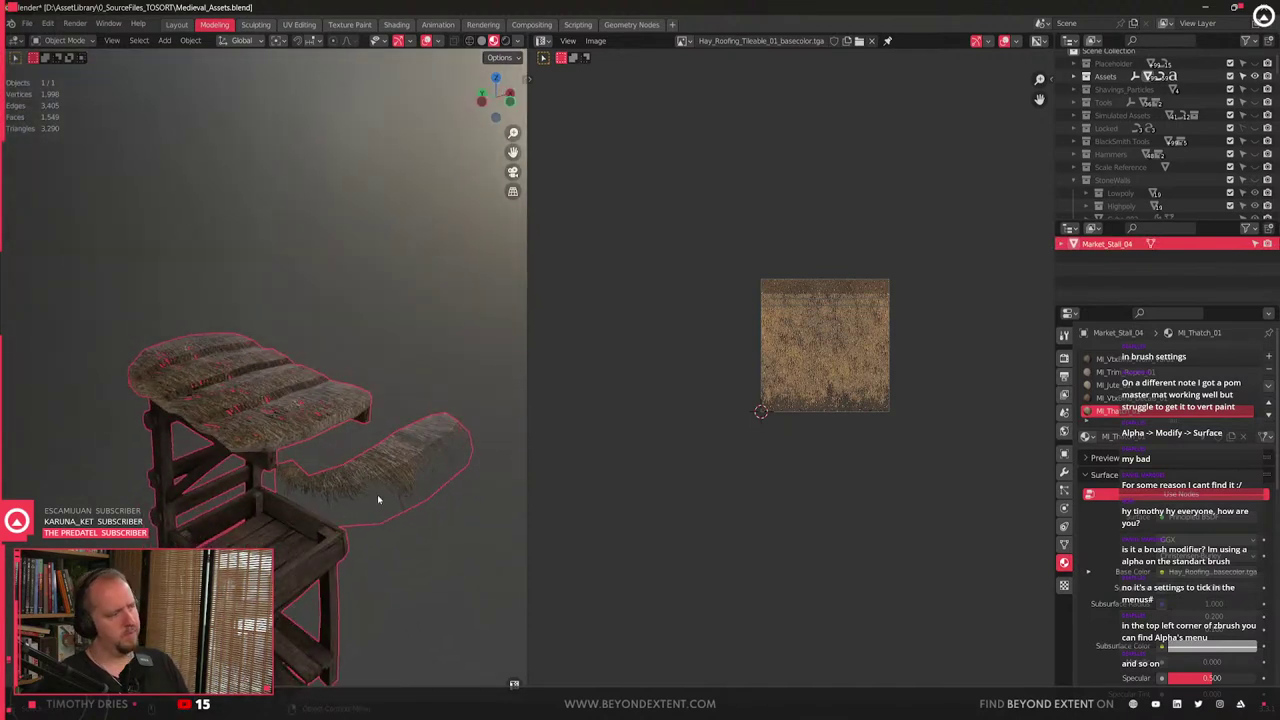
- Return to Edit Mode and select all linked faces of the detached fringe
{"action": "key", "text": "Tab"}
{"action": "middle_click_drag", "start_coordinate": [369, 482], "coordinate": [266, 520]}
{"action": "key", "text": "l"}
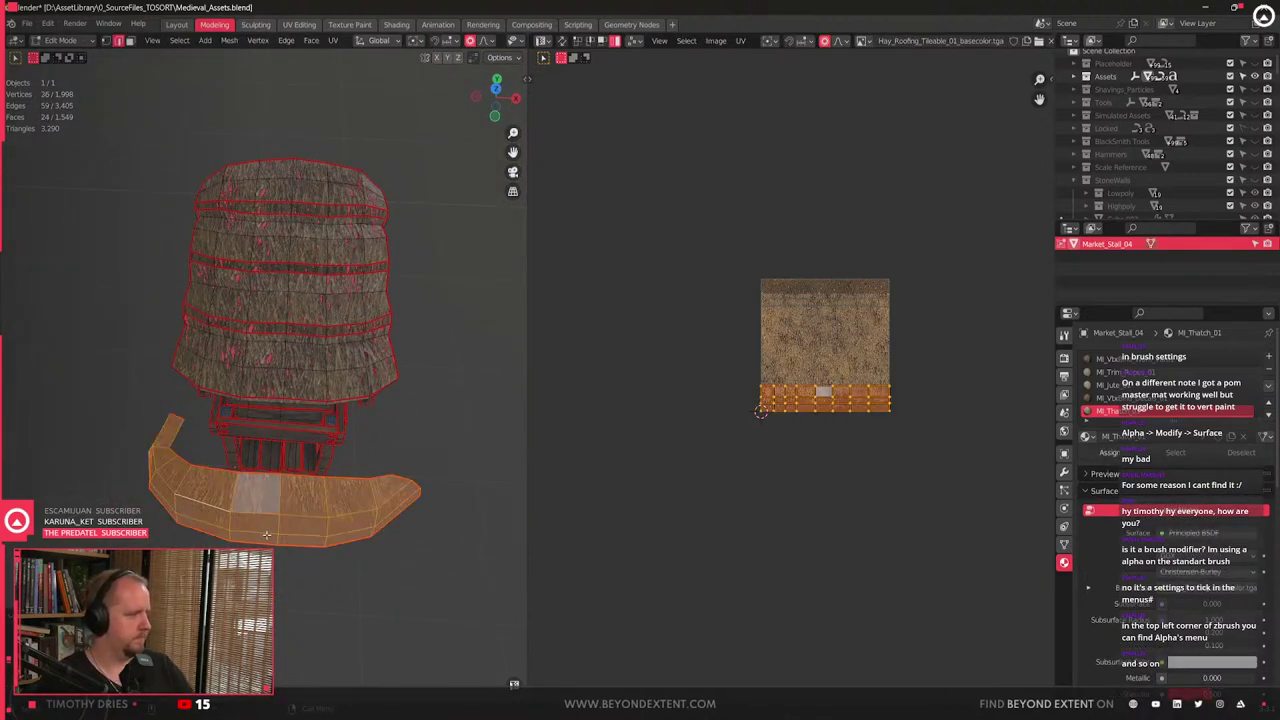
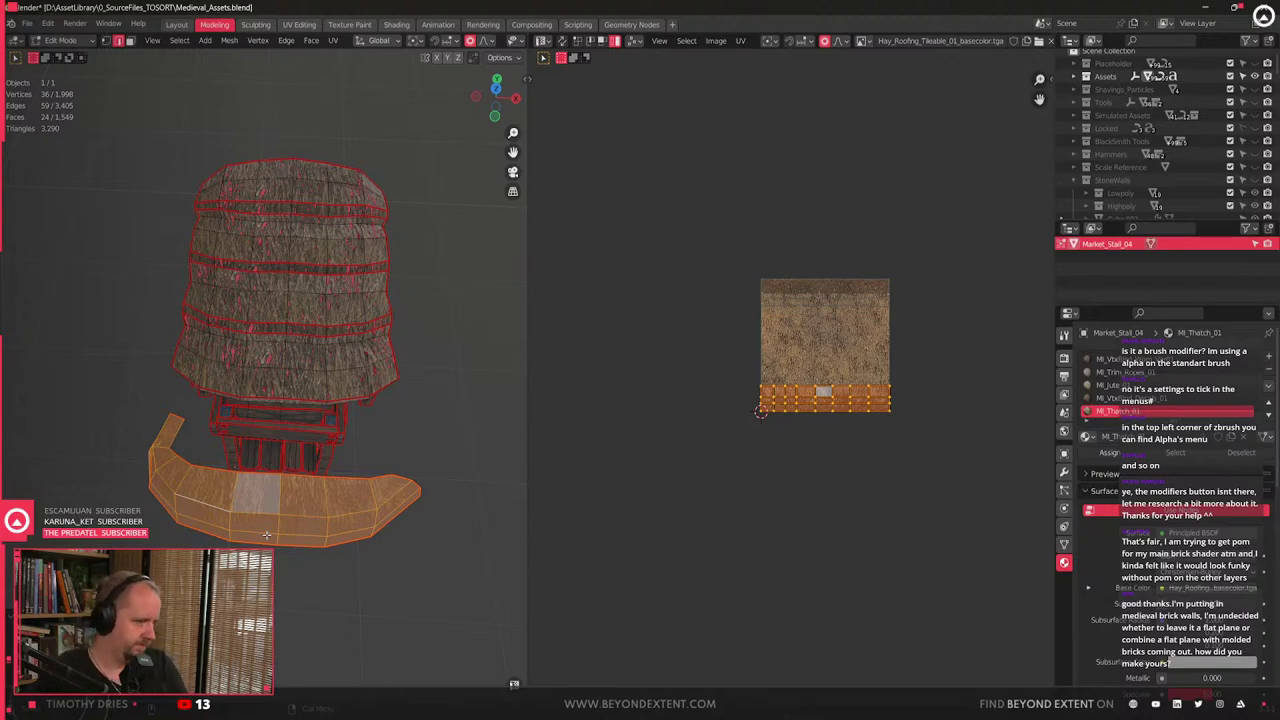
- Switch to Unreal Engine and fly through Level_CityEntrance_01 to examine the stone walls and buildings
{"action": "key", "text": "alt+Tab"}
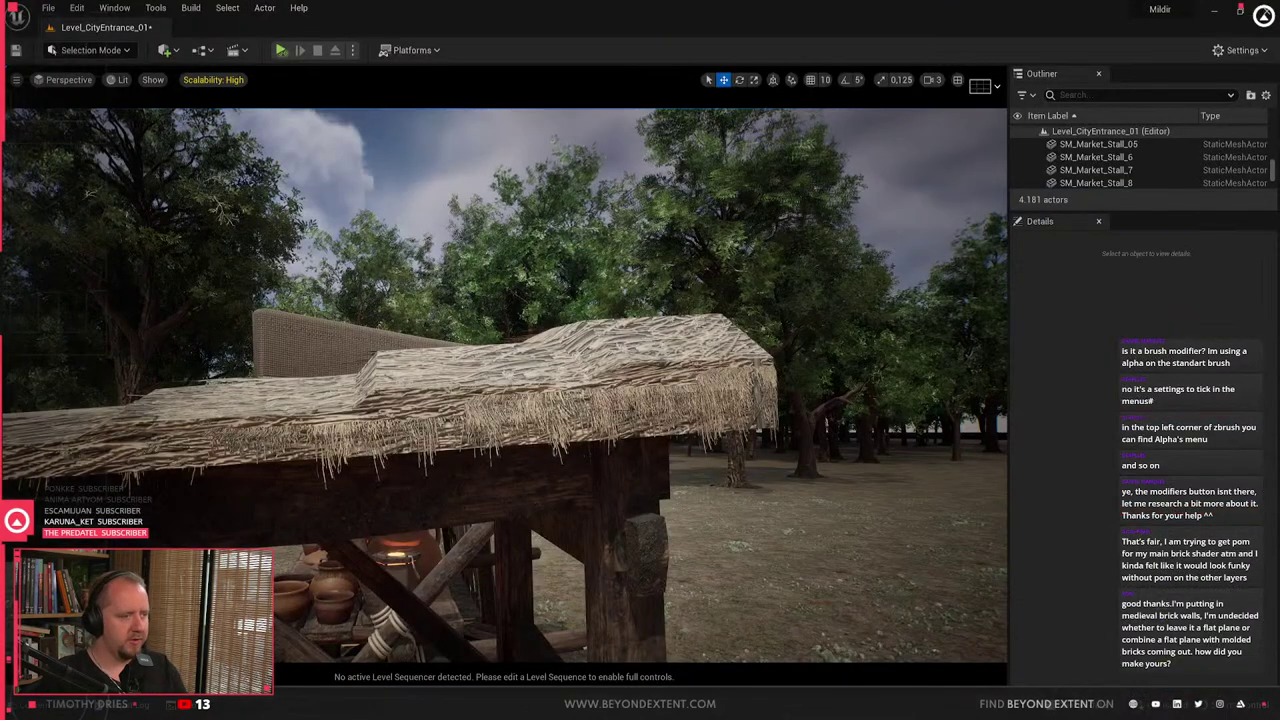
{"action": "scroll", "coordinate": [504, 385], "scroll_direction": "up", "scroll_amount": 3}
{"action": "key", "text": "1"}
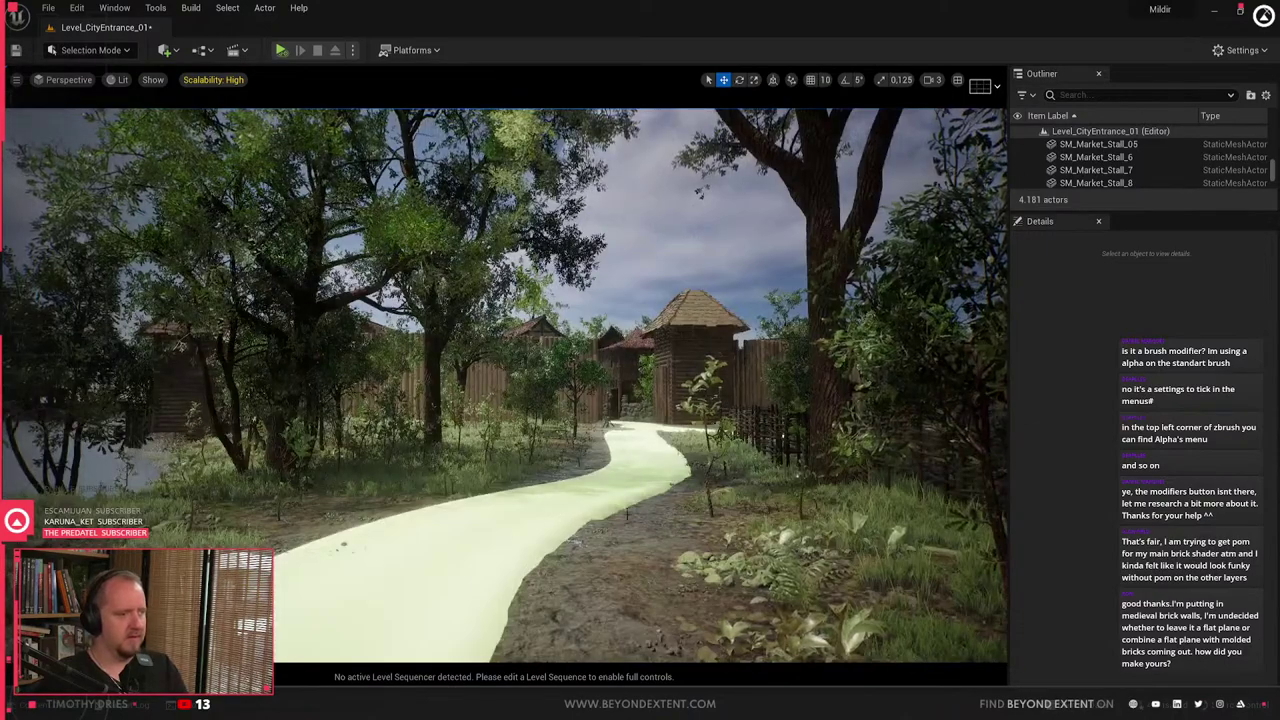
{"action": "key", "text": "w"}
{"action": "mouse_move", "coordinate": [504, 385]}
{"action": "right_mouse_down"}
{"action": "mouse_move", "coordinate": [530, 382]}
{"action": "mouse_move", "coordinate": [530, 460]}
{"action": "mouse_move", "coordinate": [520, 390]}
{"action": "mouse_move", "coordinate": [500, 390]}
{"action": "right_mouse_up"}
{"action": "key", "text": "w"}
{"action": "key", "text": "w"}
{"action": "right_click_drag", "start_coordinate": [627, 513], "coordinate": [580, 518]}
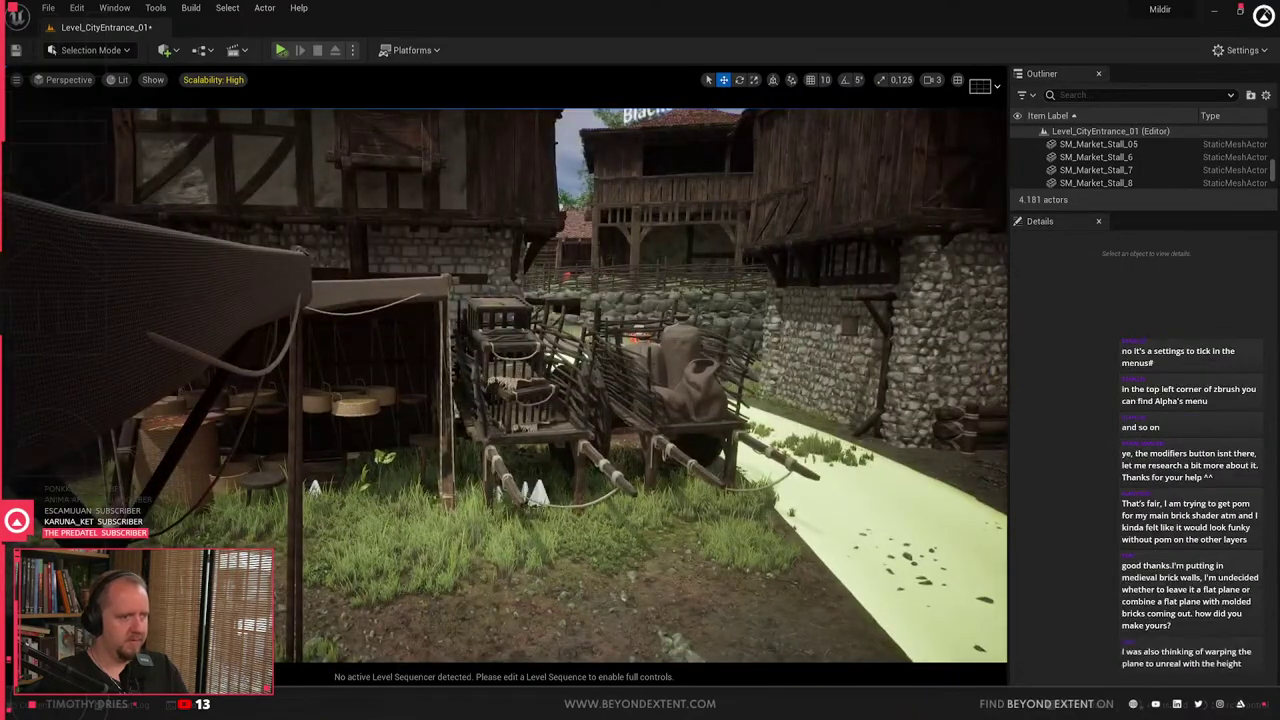
{"action": "key", "text": "w"}
{"action": "right_click_drag", "start_coordinate": [507, 385], "coordinate": [250, 355]}
{"action": "key", "text": "w"}
{"action": "key", "text": "w"}
{"action": "key", "text": "w"}
{"action": "key", "text": "w"}
{"action": "key", "text": "w"}
{"action": "key", "text": "w"}
{"action": "key", "text": "w"}
{"action": "key", "text": "w"}
{"action": "right_click_drag", "start_coordinate": [534, 558], "coordinate": [510, 562]}
- Switch back to Blender, move the selected fringe in the horizontal plane with Z locked, and leave Edit Mode
{"action": "key", "text": "alt+Tab"}
{"action": "scroll", "coordinate": [331, 571], "scroll_direction": "down", "scroll_amount": 4}
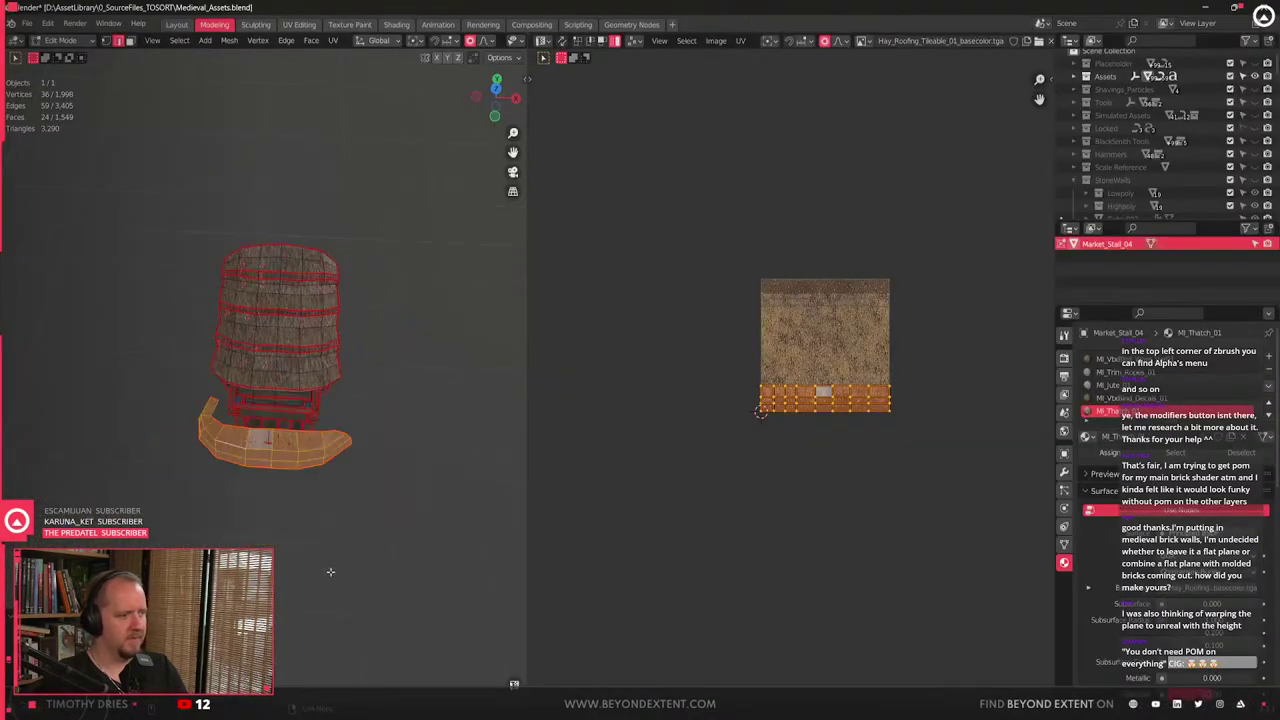
{"action": "middle_click_drag", "start_coordinate": [331, 571], "coordinate": [450, 500]}
{"action": "scroll", "coordinate": [388, 545], "scroll_direction": "up", "scroll_amount": 4}
{"action": "key", "text": "g"}
{"action": "key", "text": "shift+z"}
{"action": "left_click", "coordinate": [234, 438]}
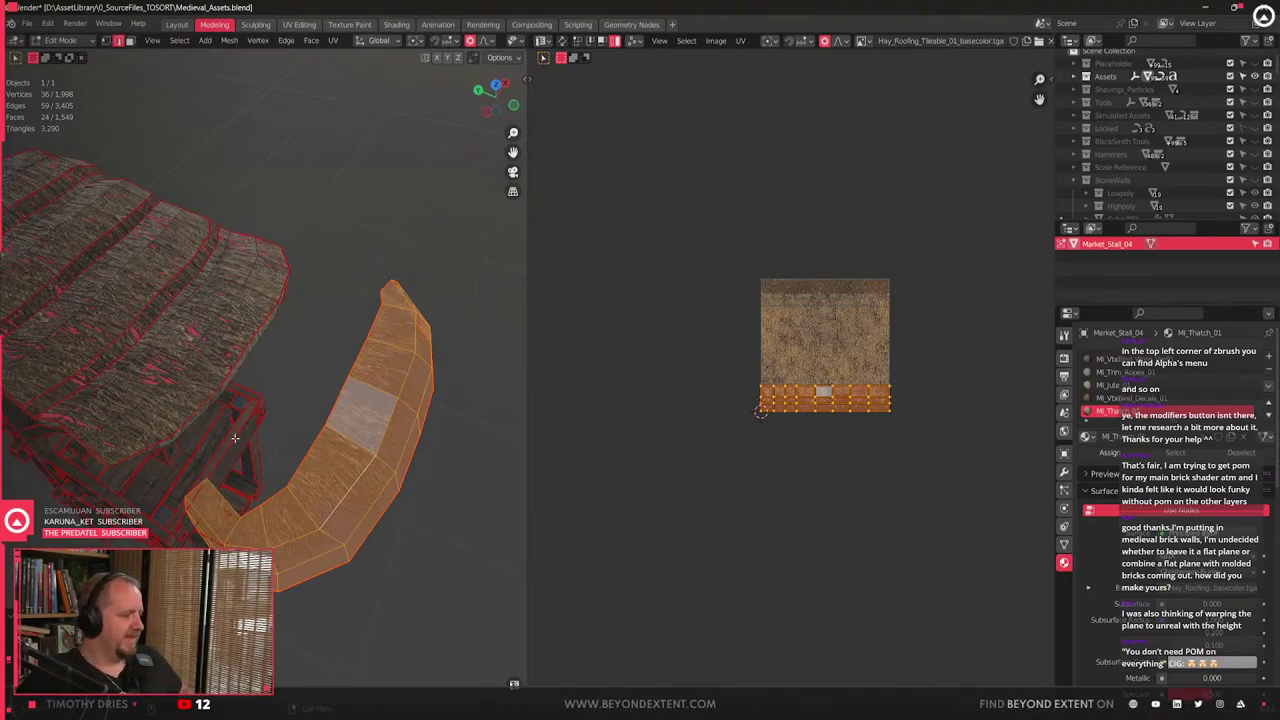
{"action": "middle_click_drag", "start_coordinate": [234, 438], "coordinate": [237, 484]}
{"action": "key", "text": "Tab"}
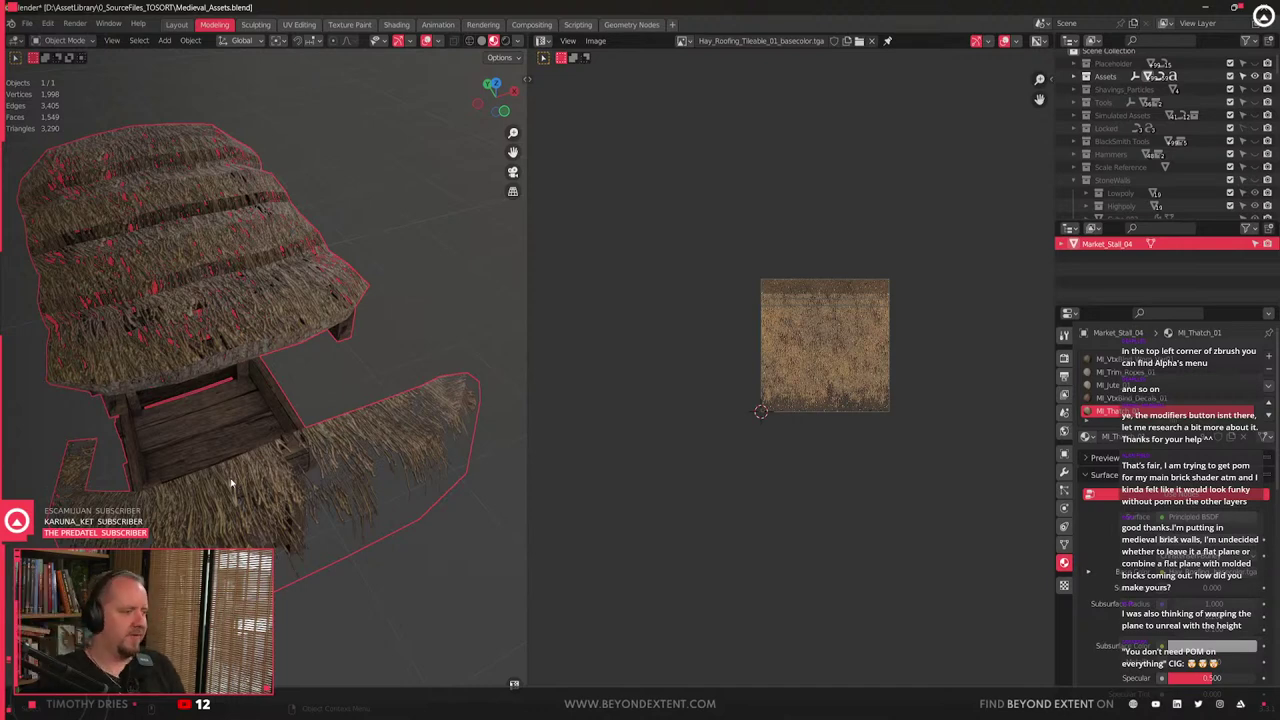
- Enter Edit Mode and select all linked faces of the detached fringe
{"action": "middle_click_drag", "start_coordinate": [384, 515], "coordinate": [314, 534]}
{"action": "key", "text": "Tab"}
{"action": "key", "text": "alt+a"}
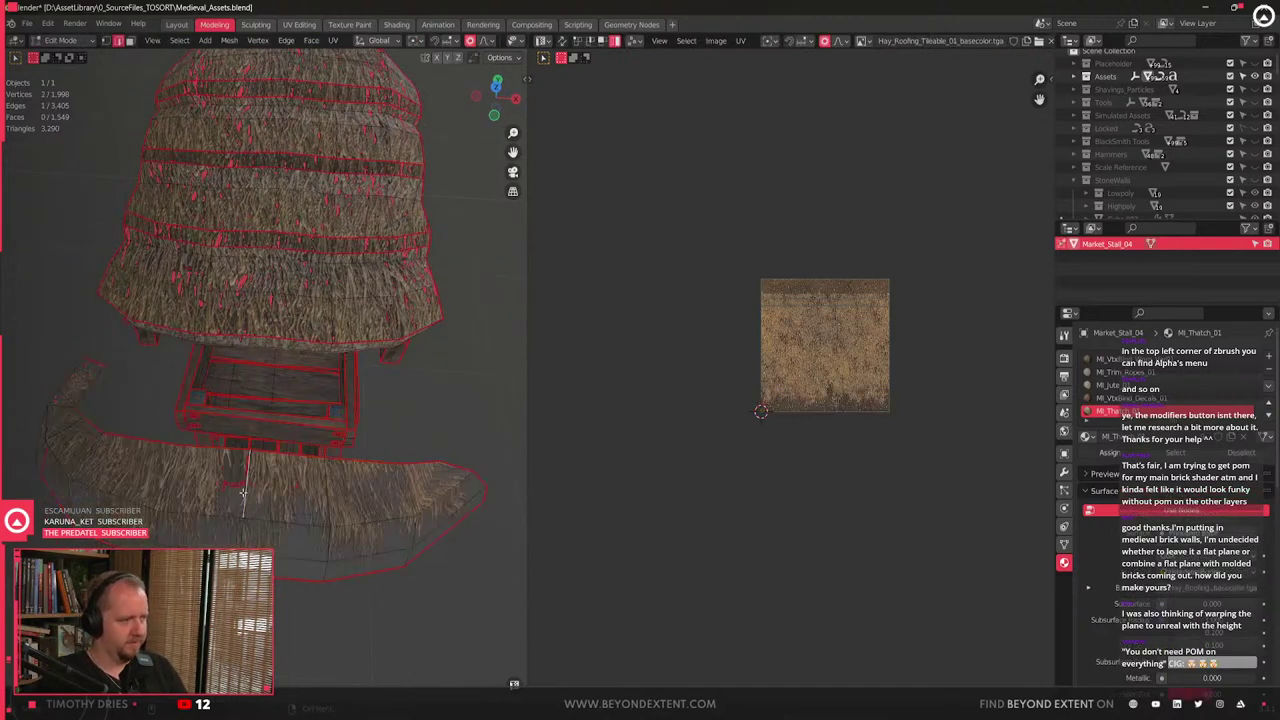
{"action": "left_click", "coordinate": [264, 494]}
{"action": "key", "text": "ctrl+l"}
{"action": "scroll", "coordinate": [279, 560], "scroll_direction": "down", "scroll_amount": 2}
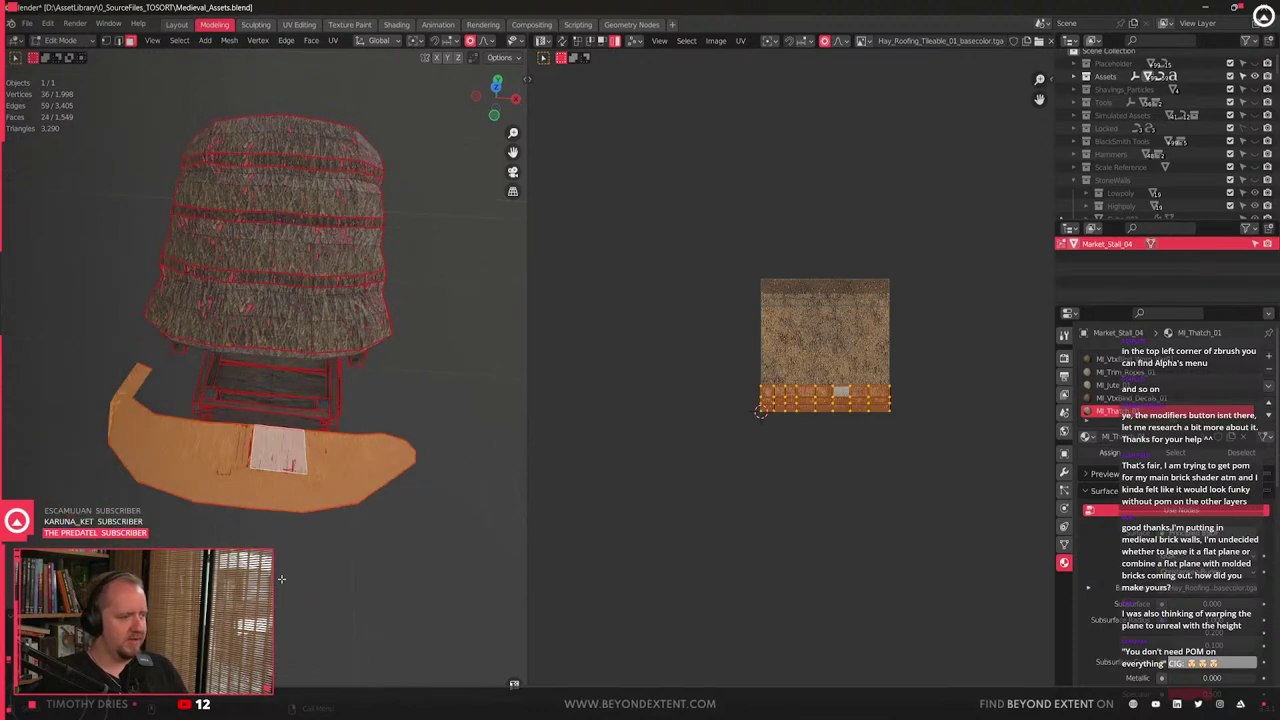
{"action": "left_click", "coordinate": [280, 579]}
{"action": "middle_click_drag", "start_coordinate": [281, 584], "coordinate": [287, 593]}
{"action": "left_click", "coordinate": [284, 486]}
{"action": "key", "text": "ctrl+l"}
{"action": "mouse_move", "coordinate": [289, 484]}
{"action": "middle_mouse_down"}
{"action": "mouse_move", "coordinate": [294, 512]}
{"action": "mouse_move", "coordinate": [308, 492]}
{"action": "middle_mouse_up"}
{"action": "left_click", "coordinate": [286, 546]}
- Select all linked faces of the fringe, separate them into their own object and leave Edit Mode
{"action": "scroll", "coordinate": [302, 475], "scroll_direction": "up", "scroll_amount": 2}
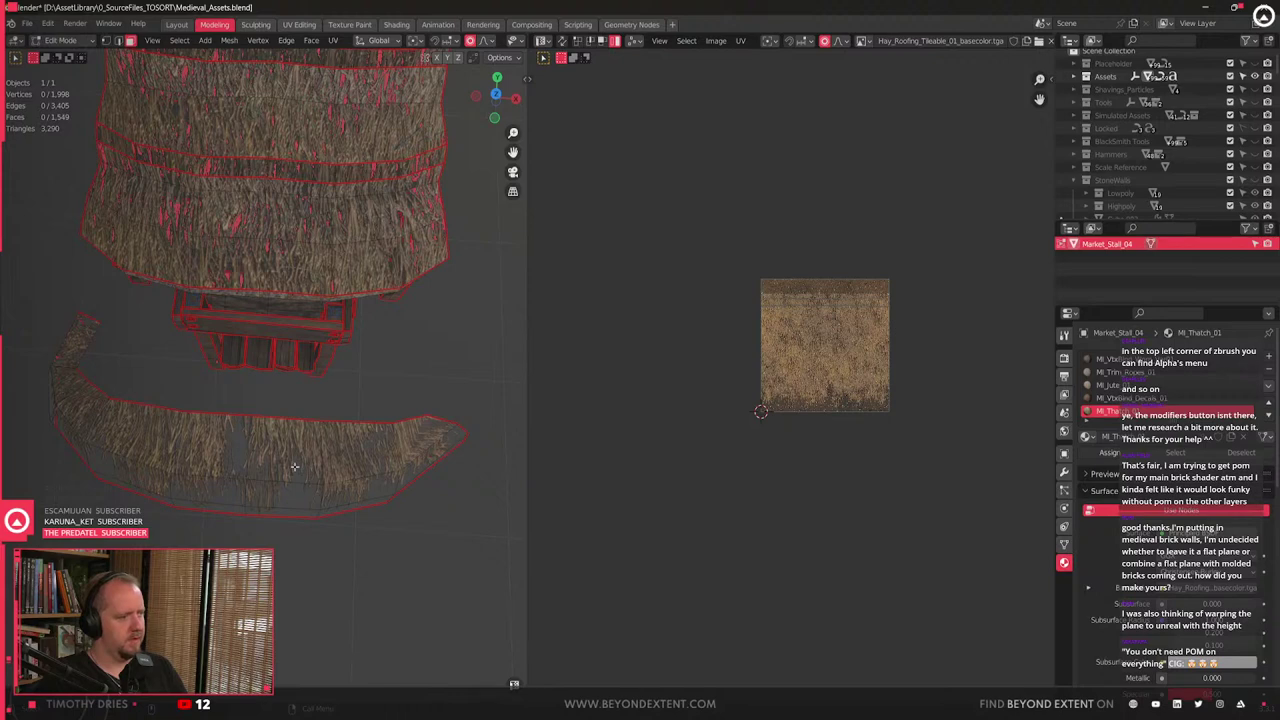
{"action": "left_click", "coordinate": [294, 466]}
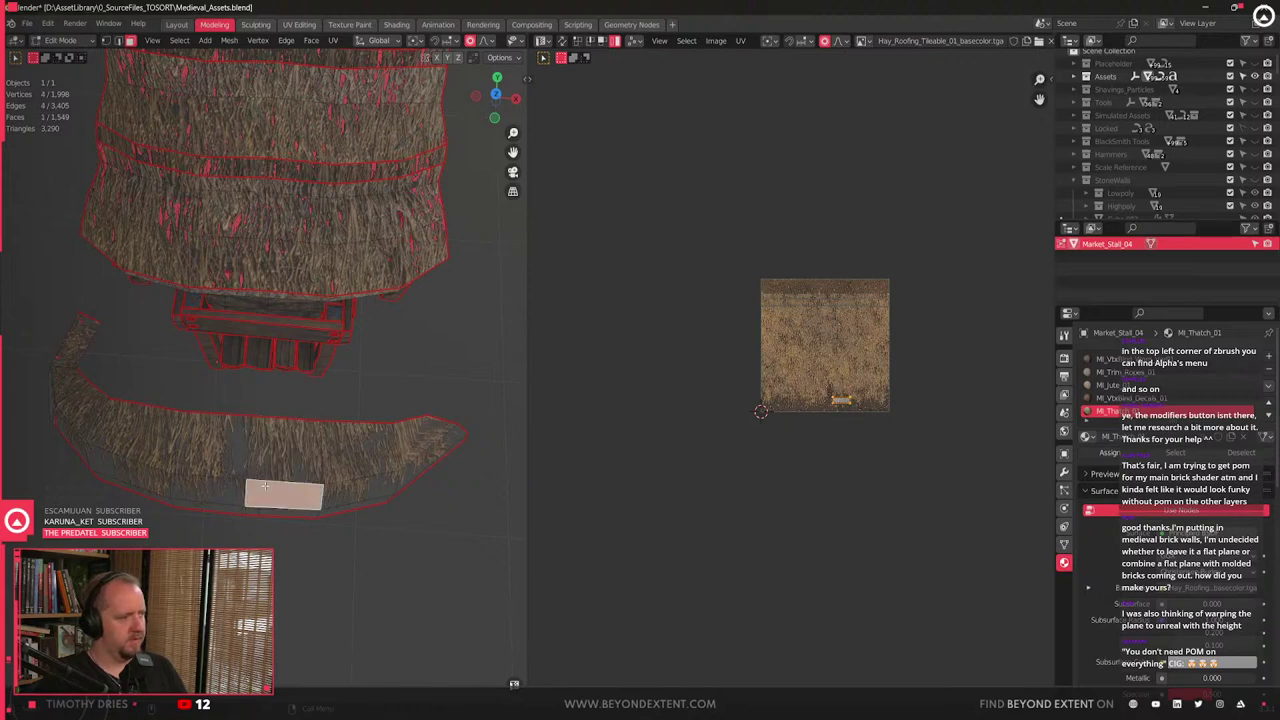
{"action": "key", "text": "ctrl+l"}
{"action": "key", "text": "p"}
{"action": "left_click", "coordinate": [310, 465]}
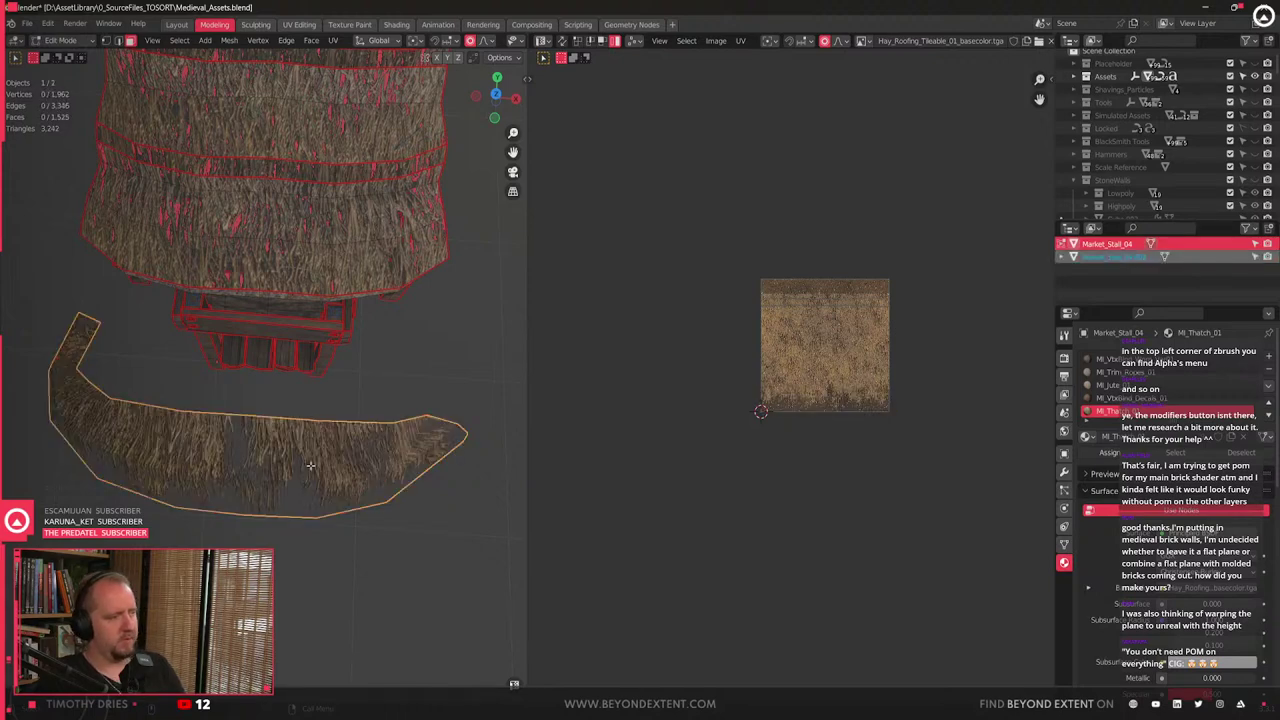
{"action": "key", "text": "Tab"}
- Add a Mirror modifier to the separated fringe and mirror it on the Y axis only
{"action": "left_click", "coordinate": [1064, 473]}
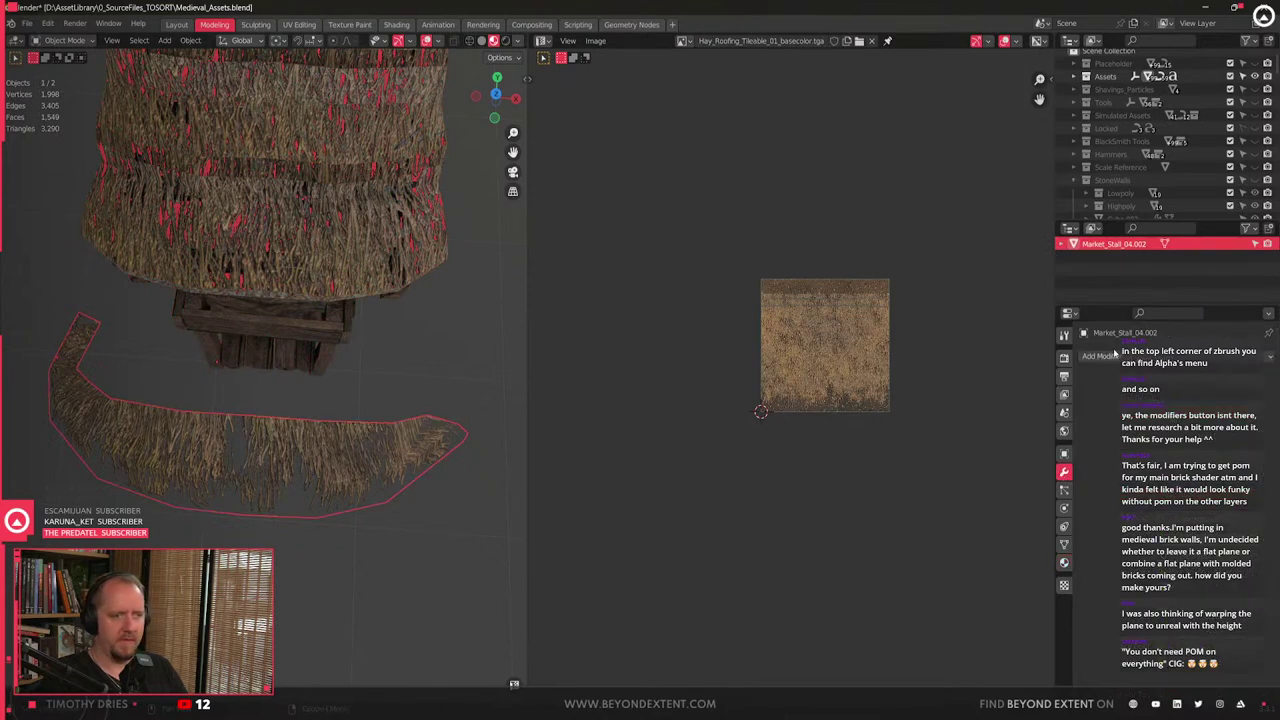
{"action": "left_click", "coordinate": [1110, 355]}
{"action": "left_click", "coordinate": [1037, 517]}
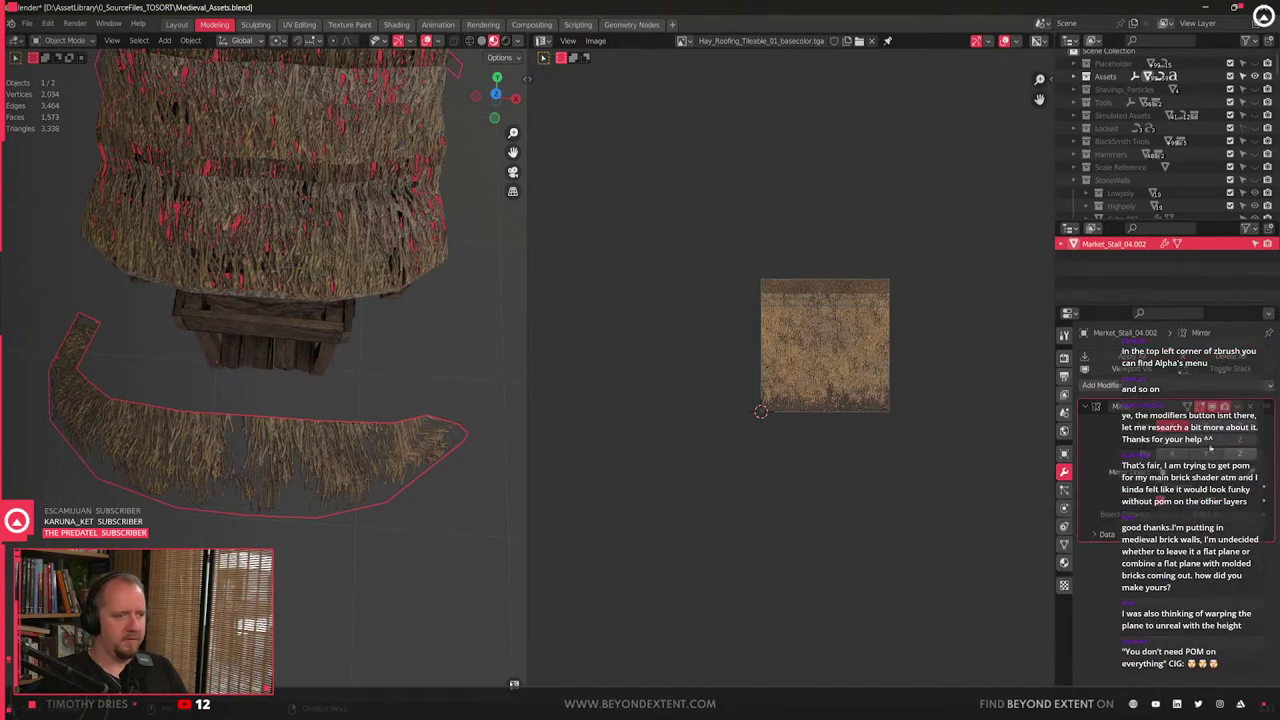
{"action": "left_click", "coordinate": [1217, 428]}
{"action": "scroll", "coordinate": [213, 475], "scroll_direction": "down", "scroll_amount": 2}
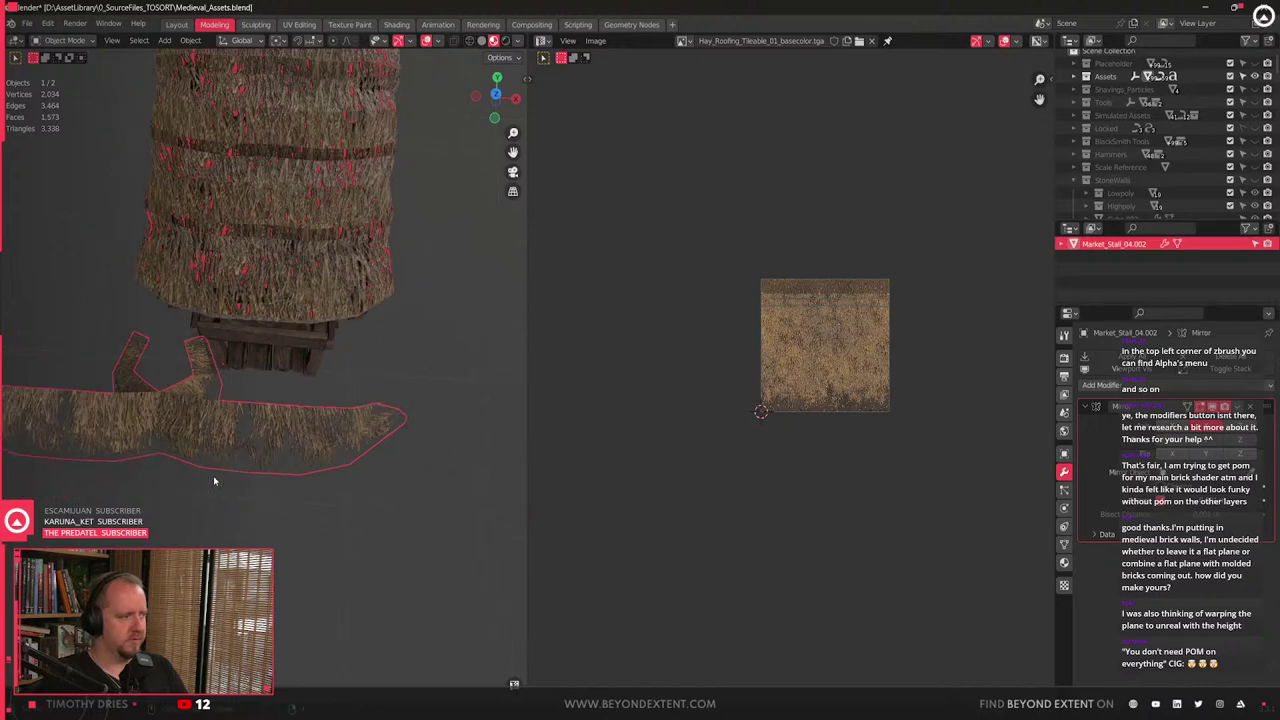
- Move only the fringe's origin about 0.34 m along global X, so the mirrored half overlaps the original symmetrically
{"action": "middle_click_drag", "start_coordinate": [213, 475], "coordinate": [222, 472]}
{"action": "key", "text": "q"}
{"action": "left_click", "coordinate": [247, 421]}
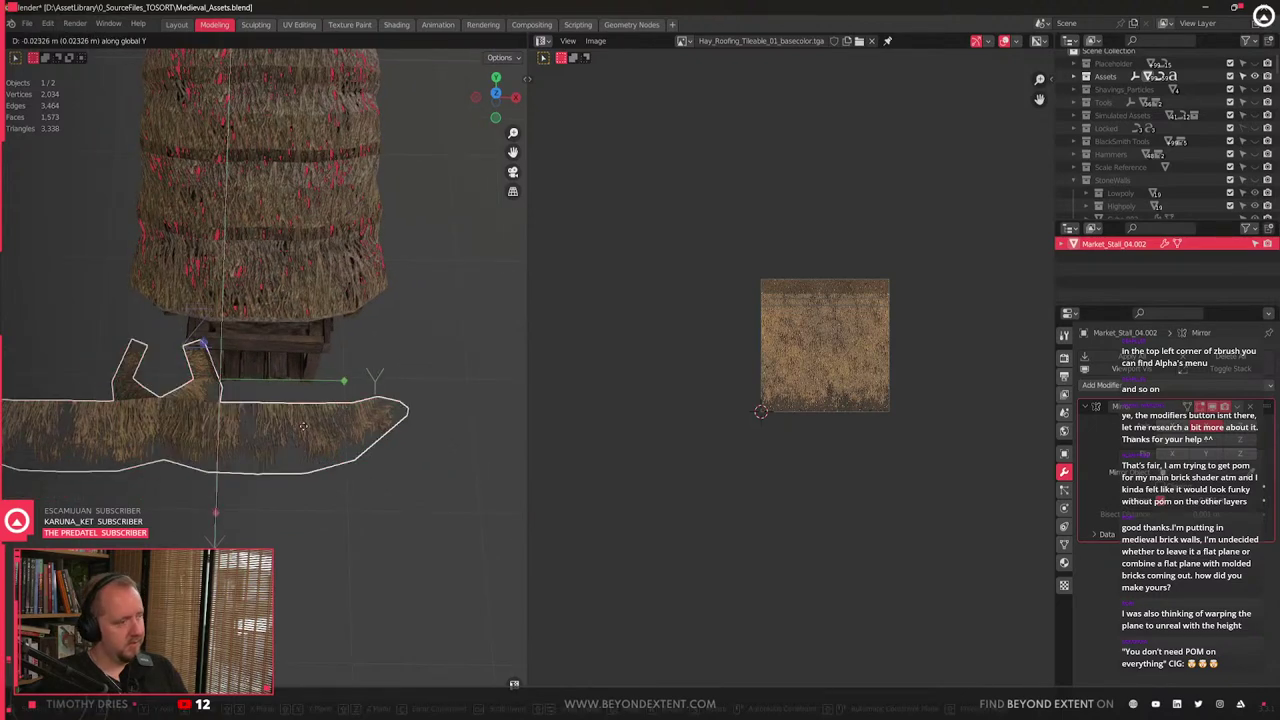
{"action": "key", "text": "g"}
{"action": "key", "text": "x"}
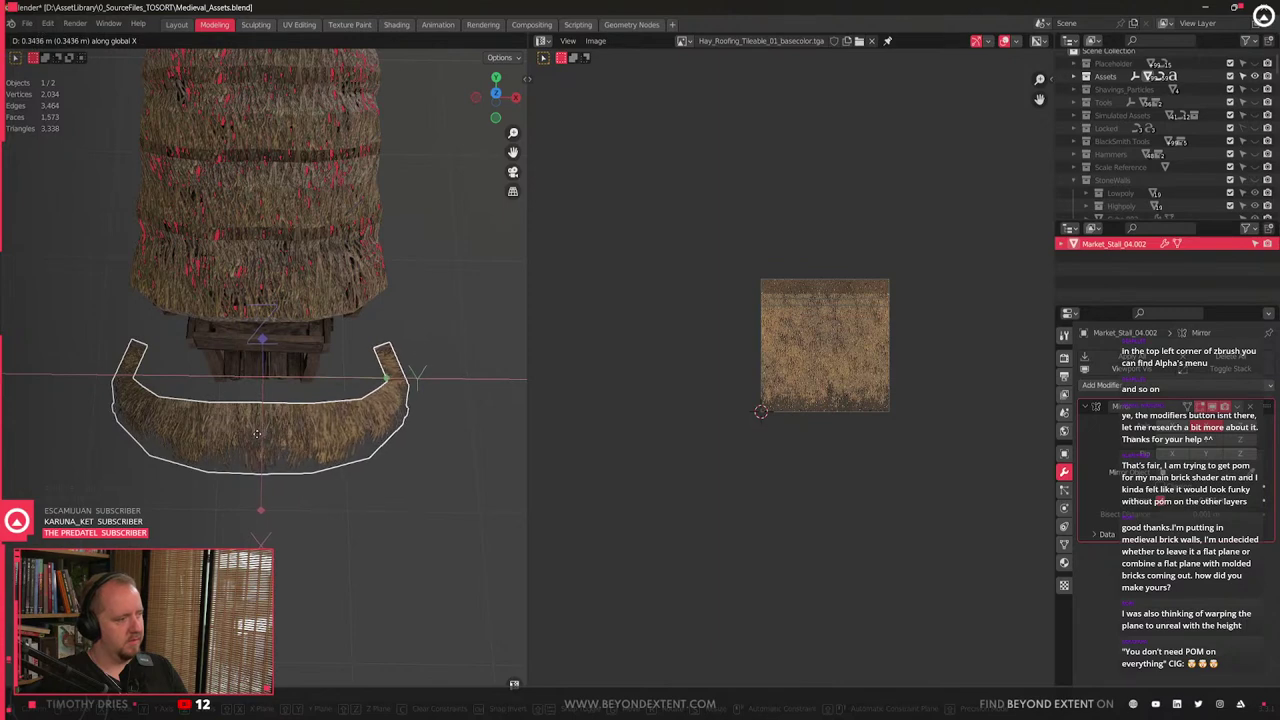
{"action": "left_click", "coordinate": [263, 434]}
{"action": "scroll", "coordinate": [263, 434], "scroll_direction": "up", "scroll_amount": 3}
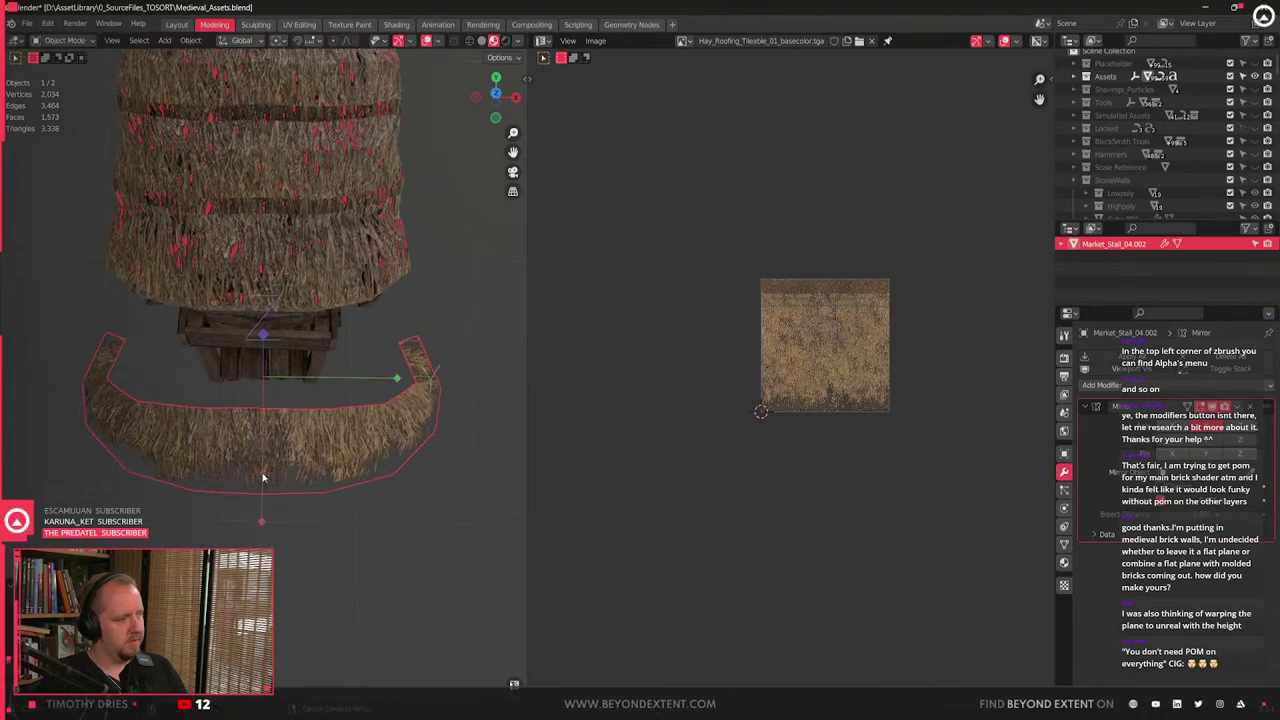
- Delete the middle column of faces and the remaining half beyond it from the fringe mesh, keeping the hooked half
{"action": "key", "text": "Tab"}
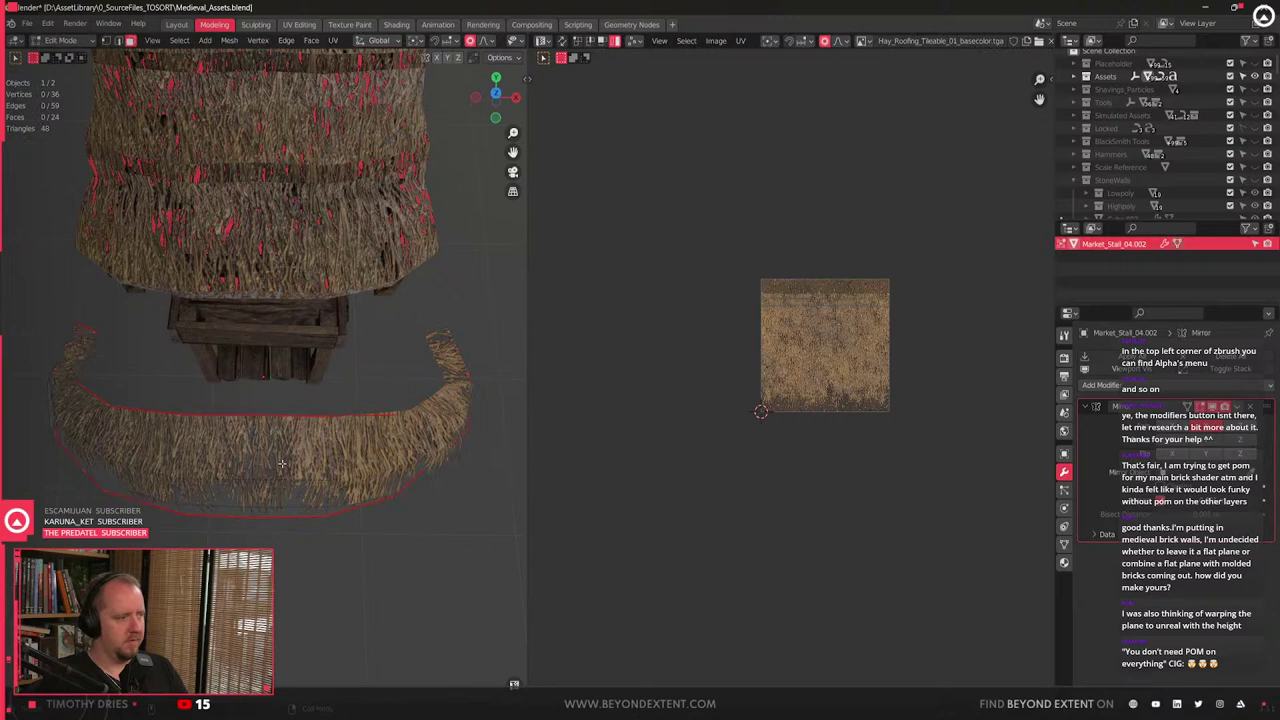
{"action": "left_click", "coordinate": [285, 461]}
{"action": "left_click", "coordinate": [286, 488], "text": "shift"}
{"action": "key", "text": "x"}
{"action": "left_click", "coordinate": [286, 482]}
{"action": "key", "text": "l"}
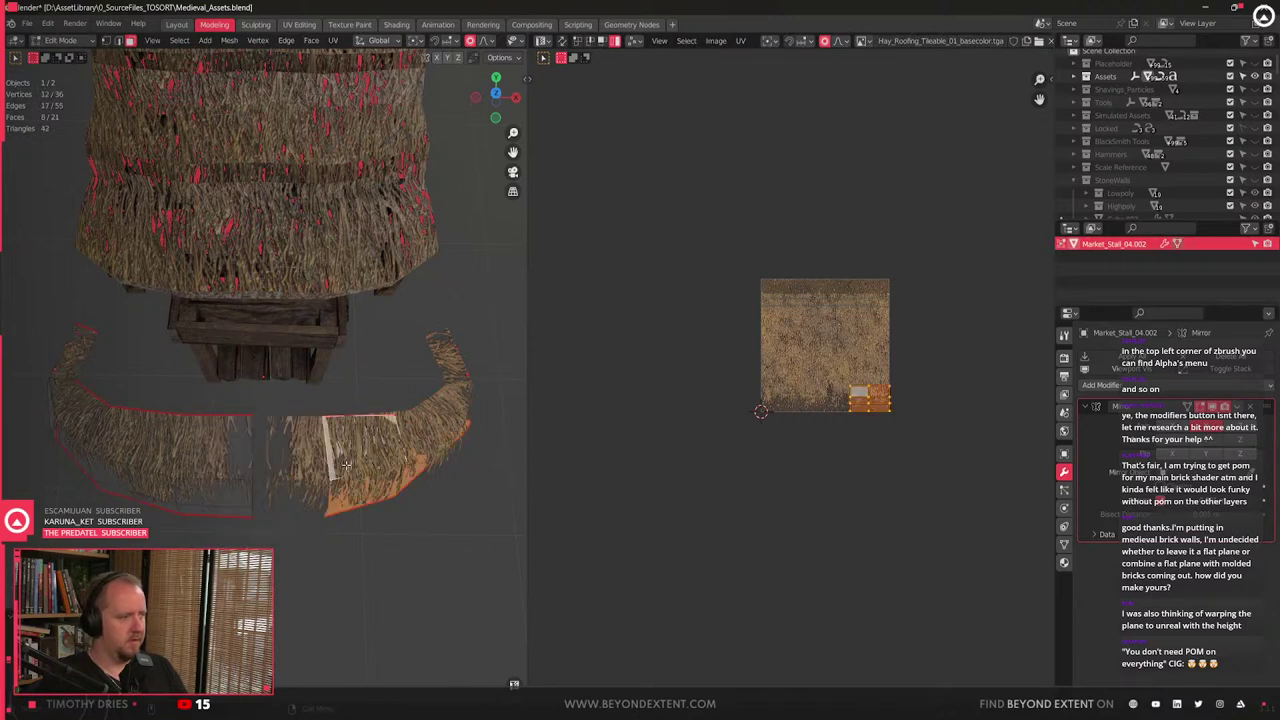
{"action": "key", "text": "x"}
{"action": "left_click", "coordinate": [346, 465]}
{"action": "key", "text": "Tab"}
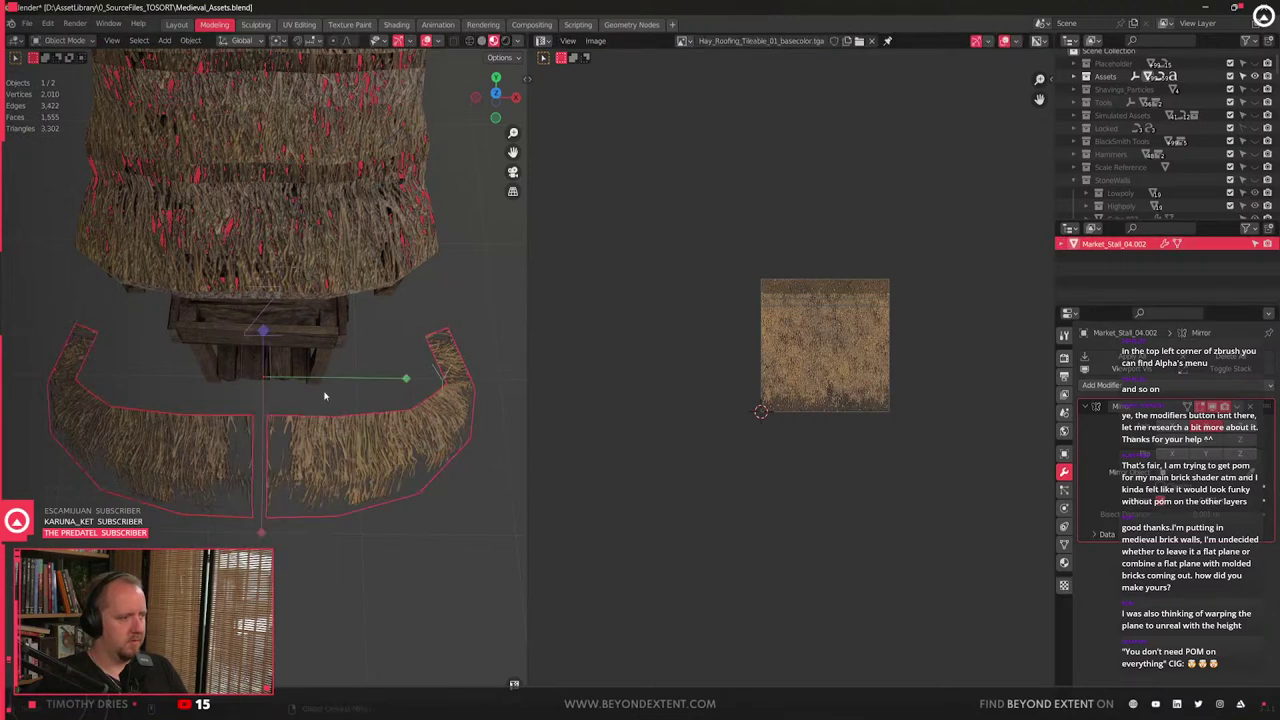
- Shift the fringe's origin about -0.016 m along X to close the centre gap, turn off origin-only transforms and deselect the fringe
{"action": "key", "text": "g"}
{"action": "key", "text": "x"}
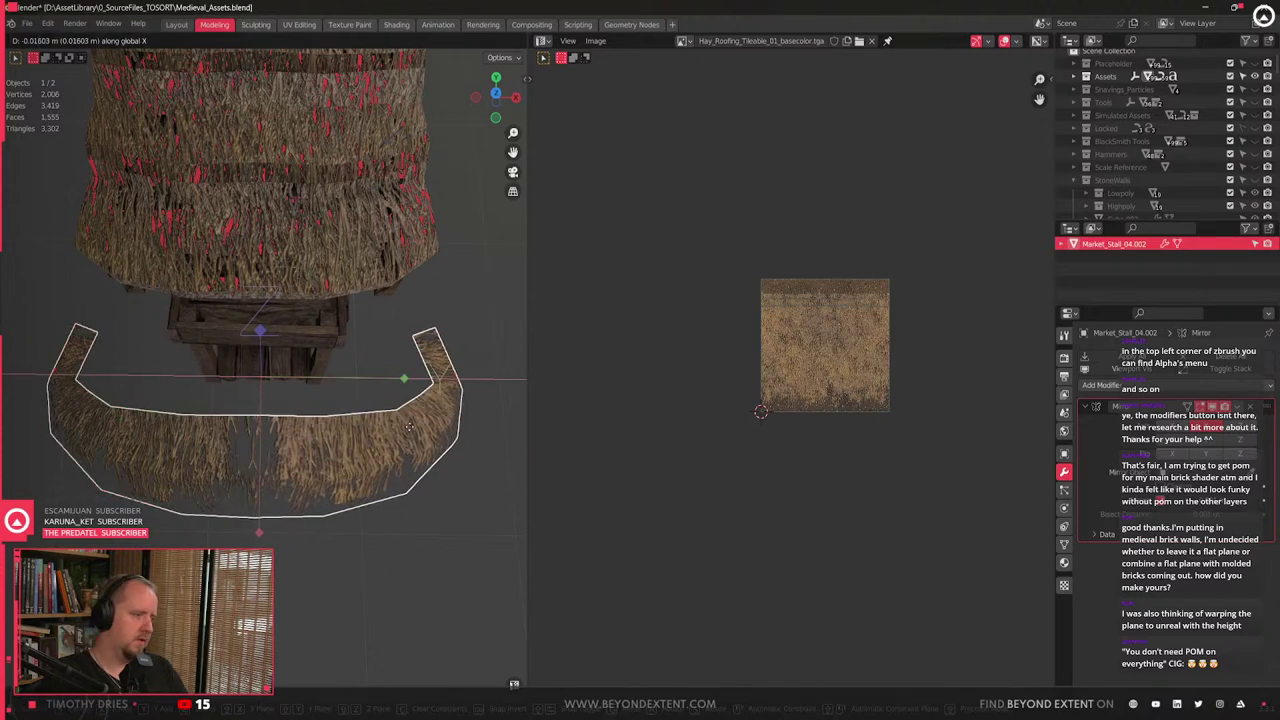
{"action": "left_click", "coordinate": [362, 465]}
{"action": "middle_click_drag", "start_coordinate": [362, 465], "coordinate": [345, 415]}
{"action": "scroll", "coordinate": [318, 449], "scroll_direction": "up", "scroll_amount": 2}
{"action": "key", "text": "q"}
{"action": "left_click", "coordinate": [320, 448]}
{"action": "left_click", "coordinate": [448, 403]}
{"action": "scroll", "coordinate": [446, 403], "scroll_direction": "down", "scroll_amount": 3}
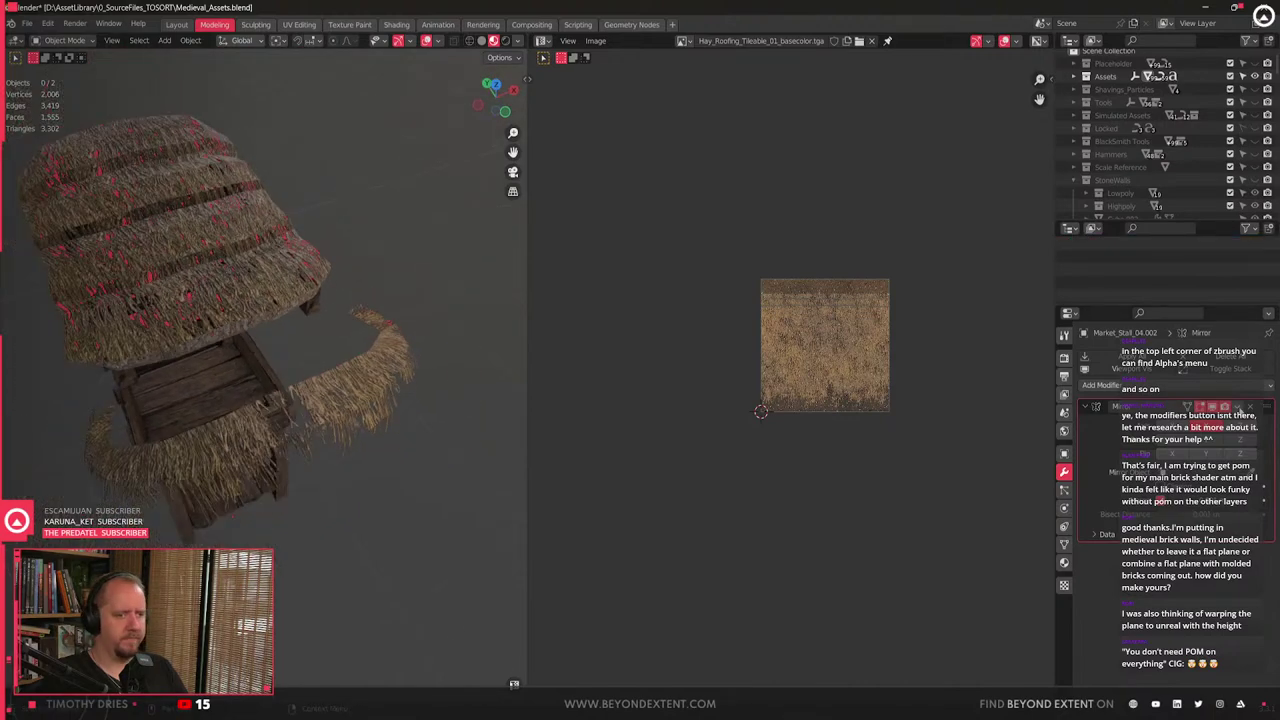
- Apply the Mirror modifier and select the fringe object
{"action": "left_click", "coordinate": [1239, 409]}
{"action": "left_click", "coordinate": [1226, 422]}
{"action": "middle_click_drag", "start_coordinate": [172, 443], "coordinate": [251, 466]}
{"action": "scroll", "coordinate": [251, 466], "scroll_direction": "up", "scroll_amount": 4}
{"action": "left_click", "coordinate": [324, 424]}
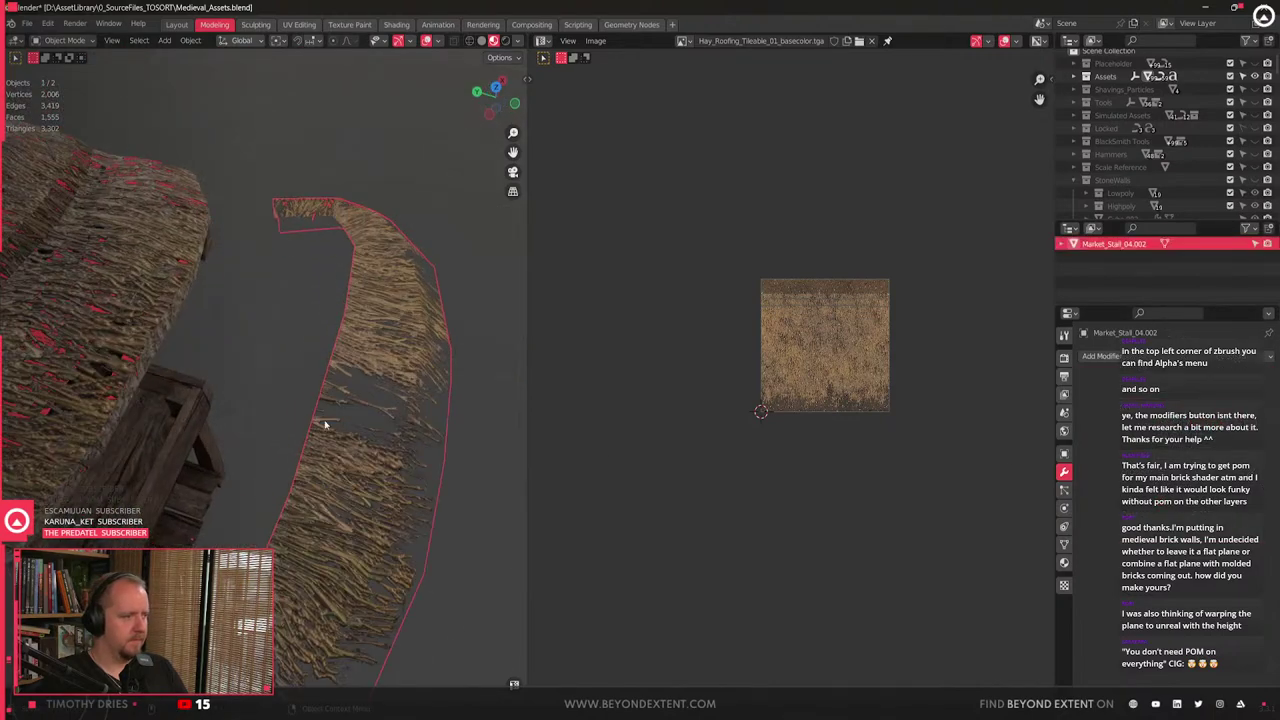
- Select all faces of the fringe in Edit Mode and straighten their UVs with Straighten UVs
{"action": "middle_click_drag", "start_coordinate": [325, 425], "coordinate": [271, 466]}
{"action": "scroll", "coordinate": [271, 466], "scroll_direction": "down", "scroll_amount": 3}
{"action": "key", "text": "Tab"}
{"action": "key", "text": "a"}
{"action": "scroll", "coordinate": [793, 385], "scroll_direction": "up", "scroll_amount": 5}
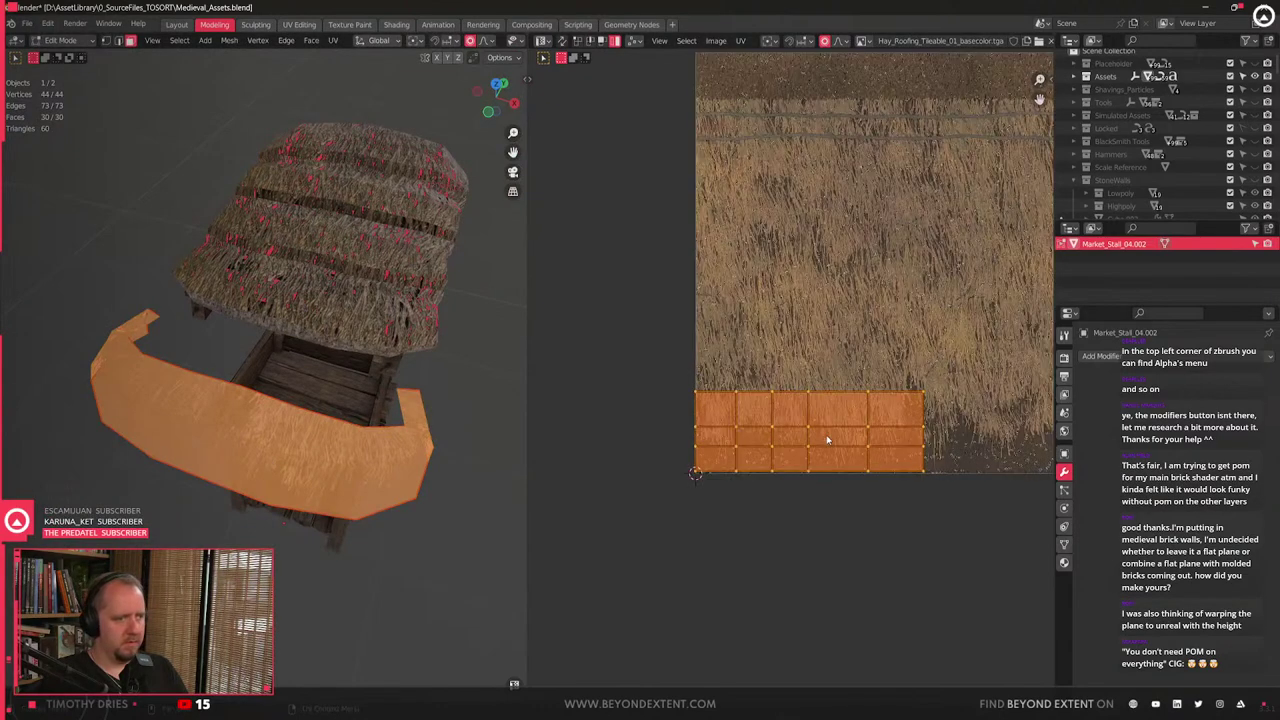
{"action": "key", "text": "u"}
{"action": "key", "text": "q"}
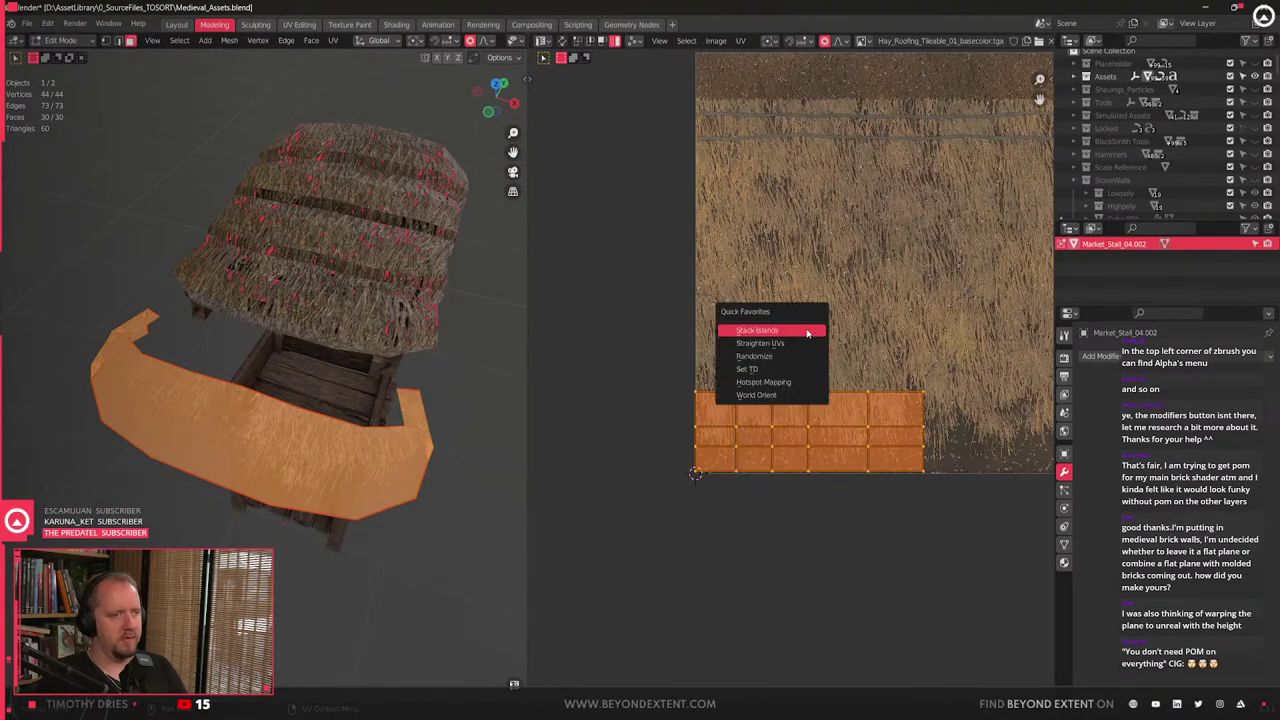
{"action": "left_click", "coordinate": [798, 346]}
- Align the fringe's UV strip with the thatch texture's lower edge and scale it up past both sides of the image
{"action": "scroll", "coordinate": [800, 380], "scroll_direction": "down", "scroll_amount": 3}
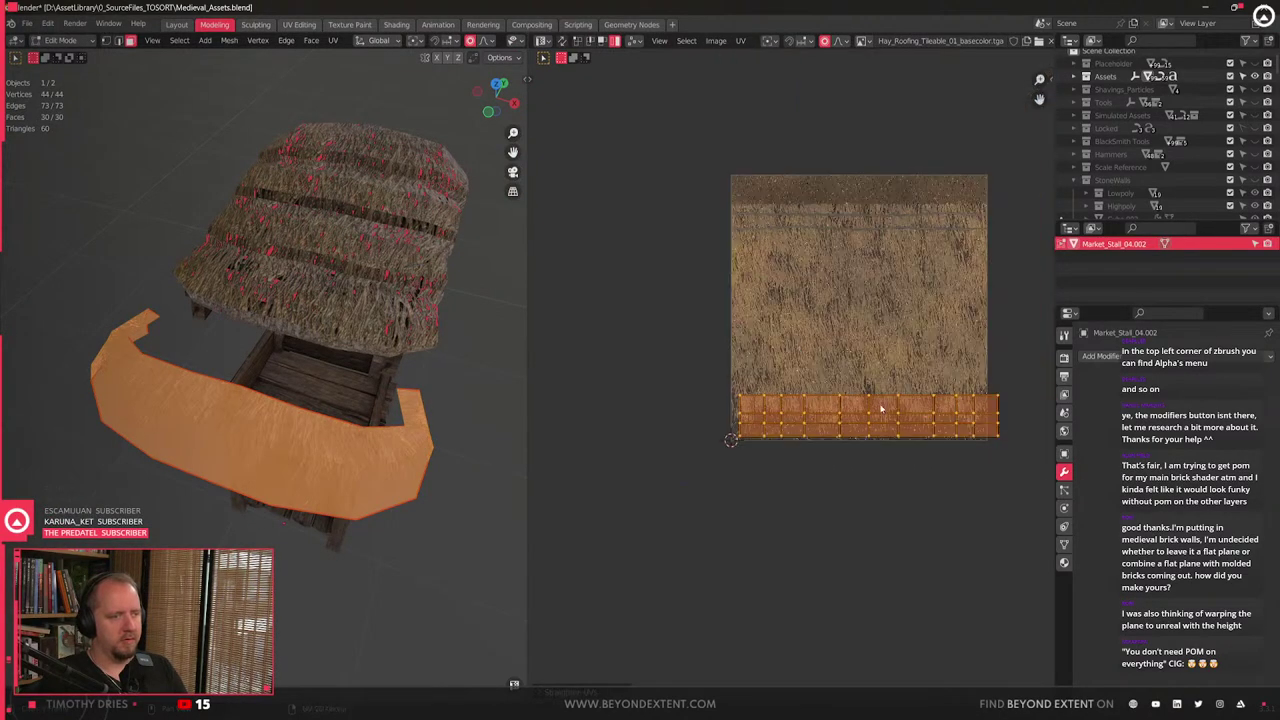
{"action": "key", "text": "g"}
{"action": "left_click", "coordinate": [871, 458]}
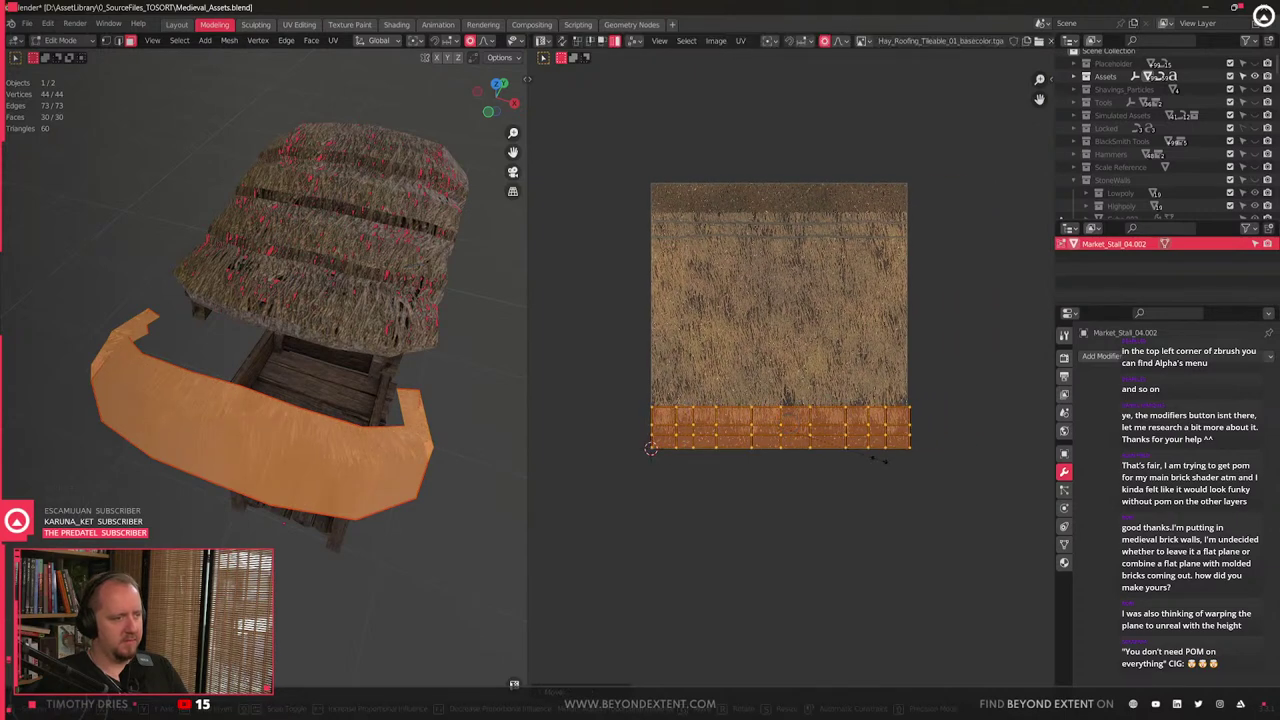
{"action": "key", "text": "s"}
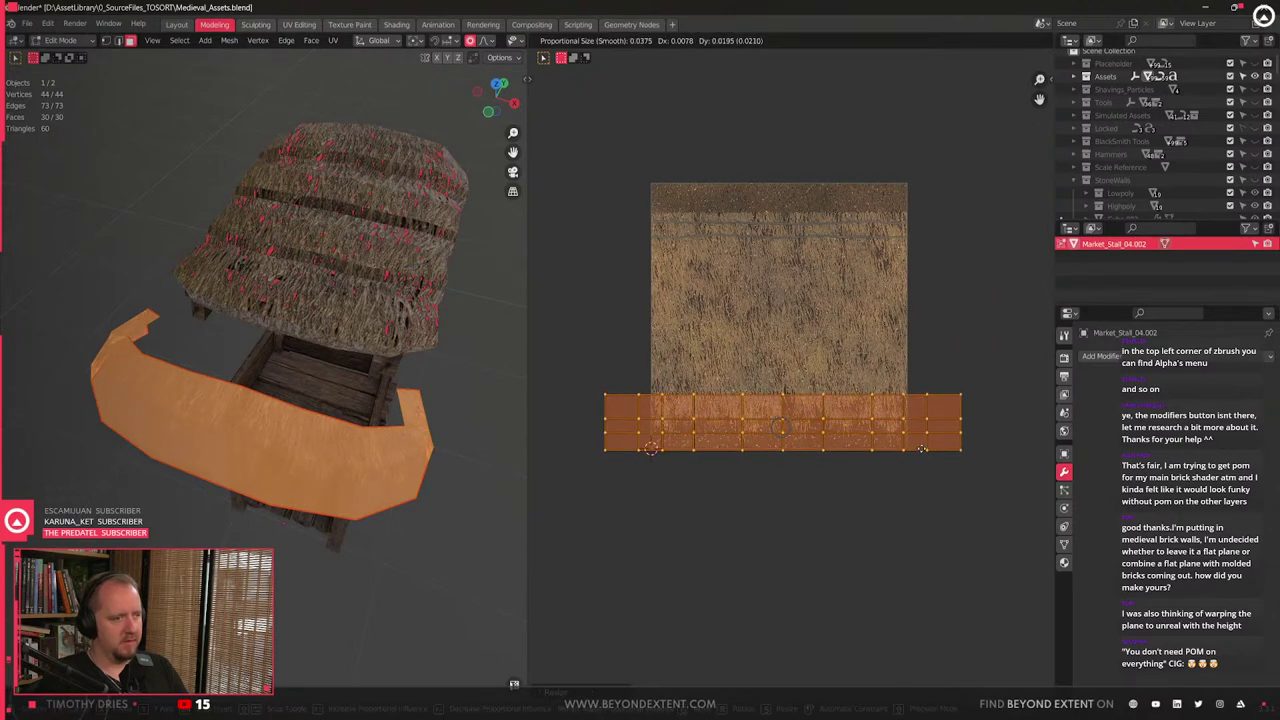
{"action": "left_click", "coordinate": [916, 440]}
- Move the whole fringe mesh against the front edge of the thatched roof, keeping its X position
{"action": "key", "text": "Tab"}
{"action": "middle_click_drag", "start_coordinate": [205, 424], "coordinate": [363, 420]}
{"action": "scroll", "coordinate": [342, 438], "scroll_direction": "up", "scroll_amount": 2}
{"action": "key", "text": "Tab"}
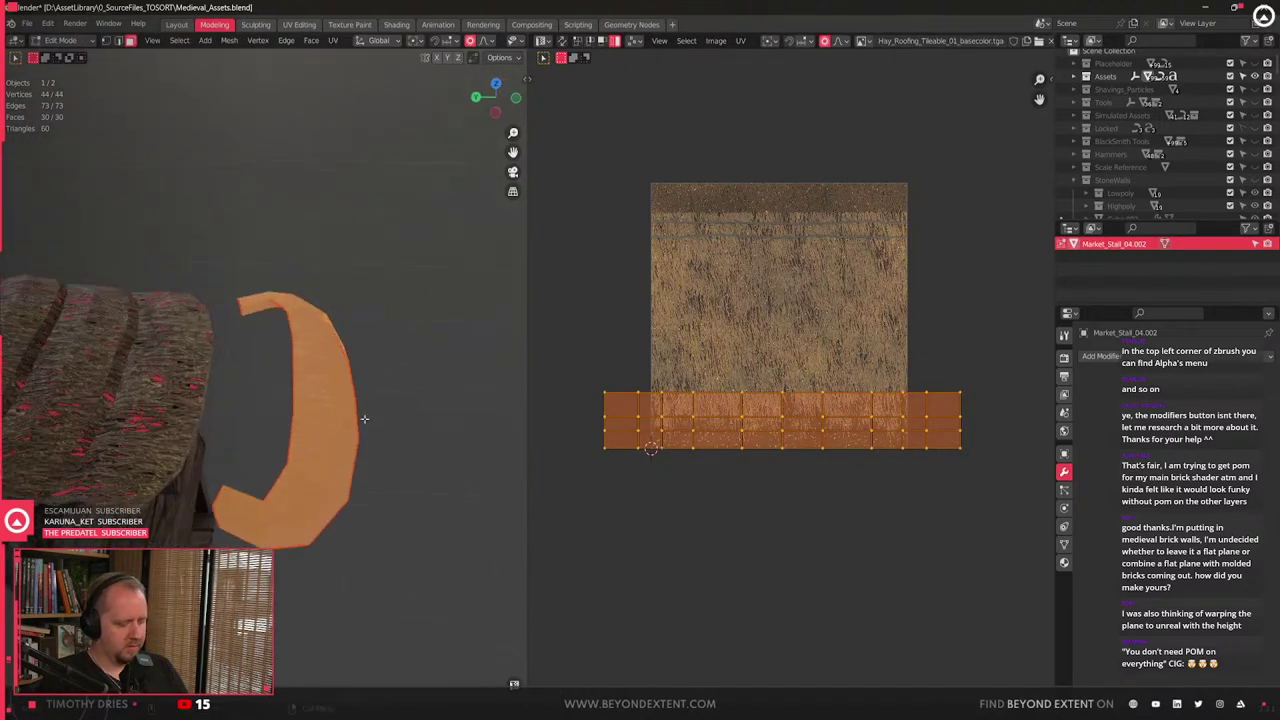
{"action": "key", "text": "g"}
{"action": "key", "text": "y"}
{"action": "key", "text": "z"}
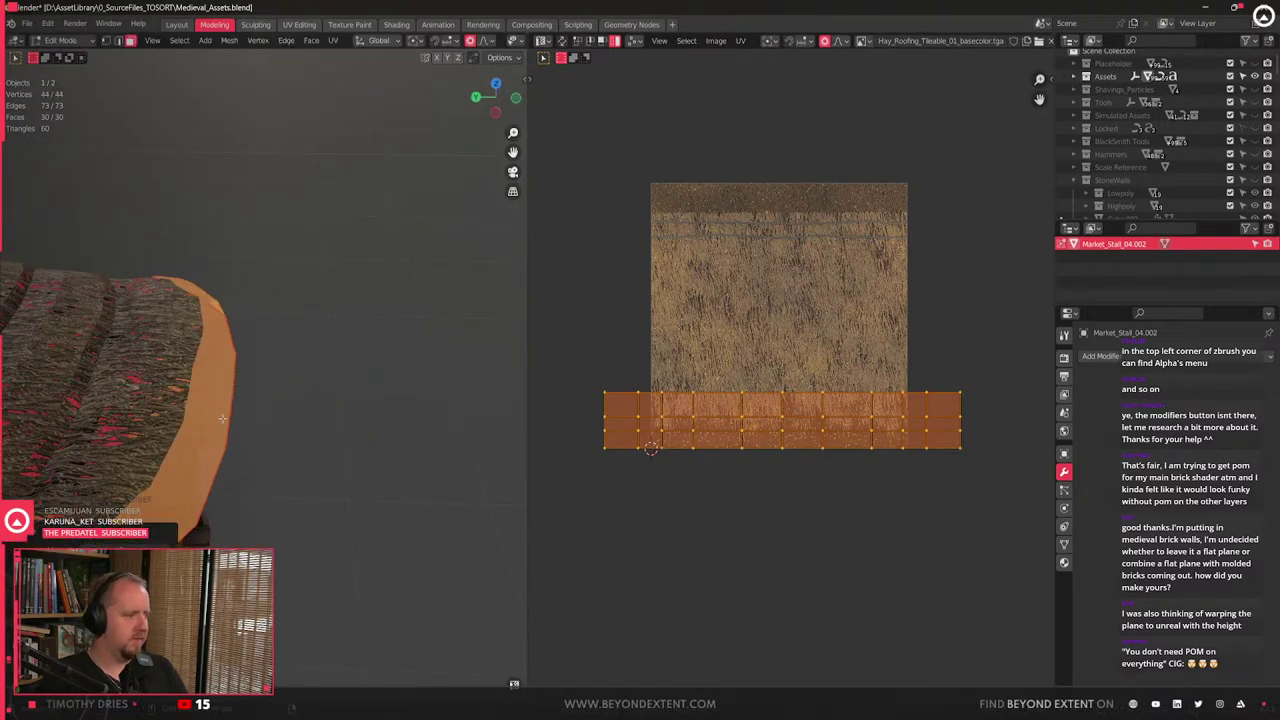
{"action": "left_click", "coordinate": [220, 378]}
- Duplicate the fringe twice up the roof with X locked, placing each copy on the next thatch layer
{"action": "middle_click_drag", "start_coordinate": [220, 378], "coordinate": [388, 354]}
{"action": "key", "text": "shift+d"}
{"action": "key", "text": "x"}
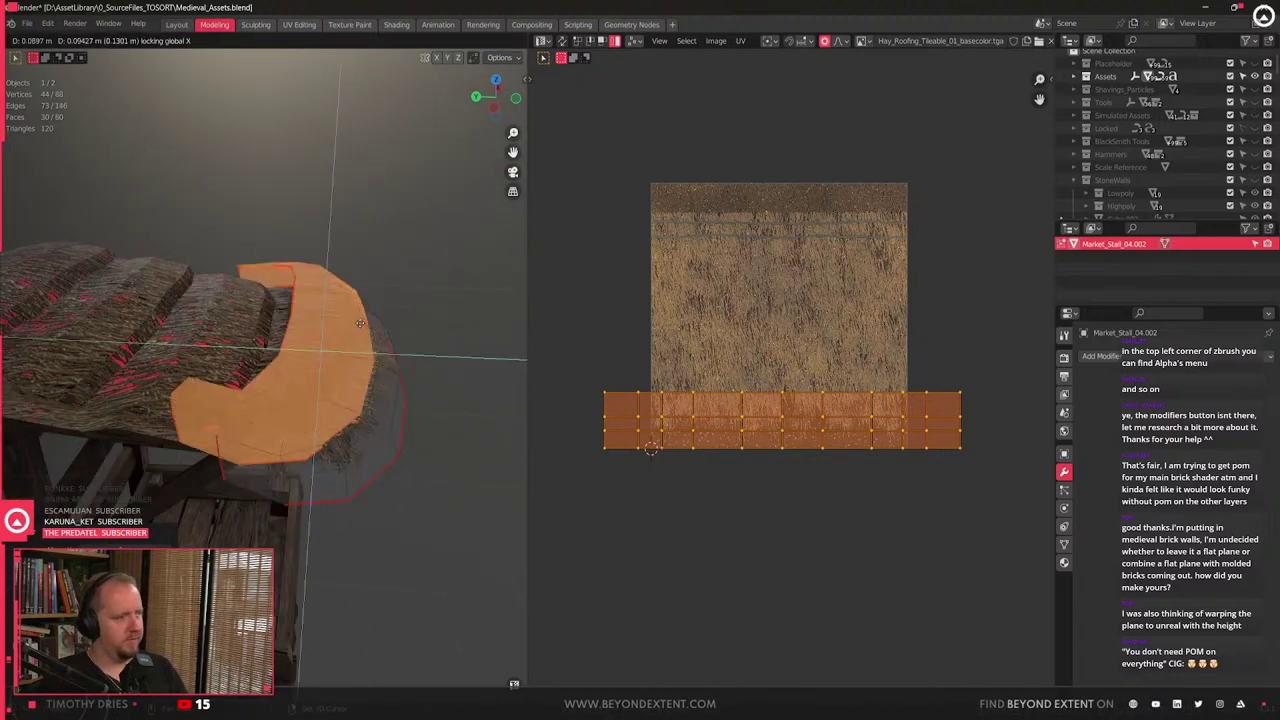
{"action": "left_click", "coordinate": [303, 343]}
{"action": "middle_click_drag", "start_coordinate": [303, 343], "coordinate": [350, 366], "text": "shift"}
{"action": "key", "text": "shift+d"}
{"action": "key", "text": "shift+y"}
{"action": "key", "text": "shift+x"}
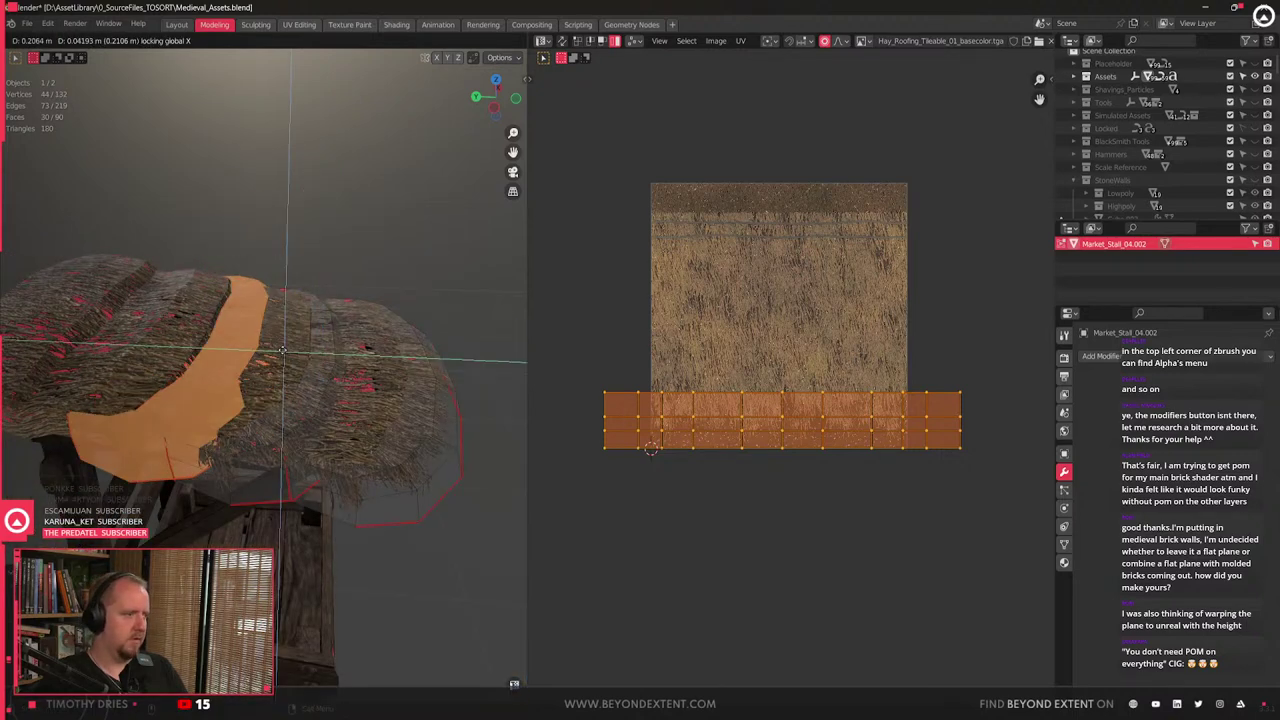
{"action": "left_click", "coordinate": [275, 346]}
- Duplicate the fringe once more onto the next higher thatch layer with X locked, and check it in Object Mode
{"action": "middle_click_drag", "start_coordinate": [275, 348], "coordinate": [416, 352], "text": "shift"}
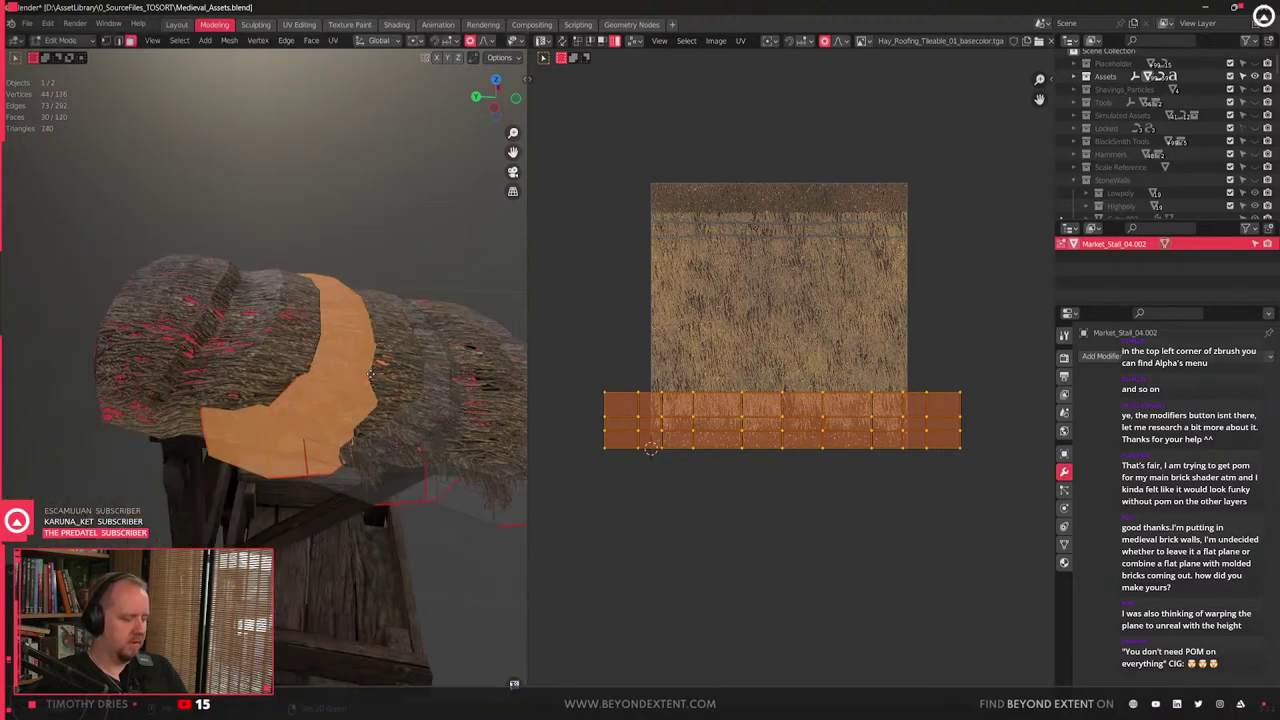
{"action": "key", "text": "shift+d"}
{"action": "key", "text": "shift+x"}
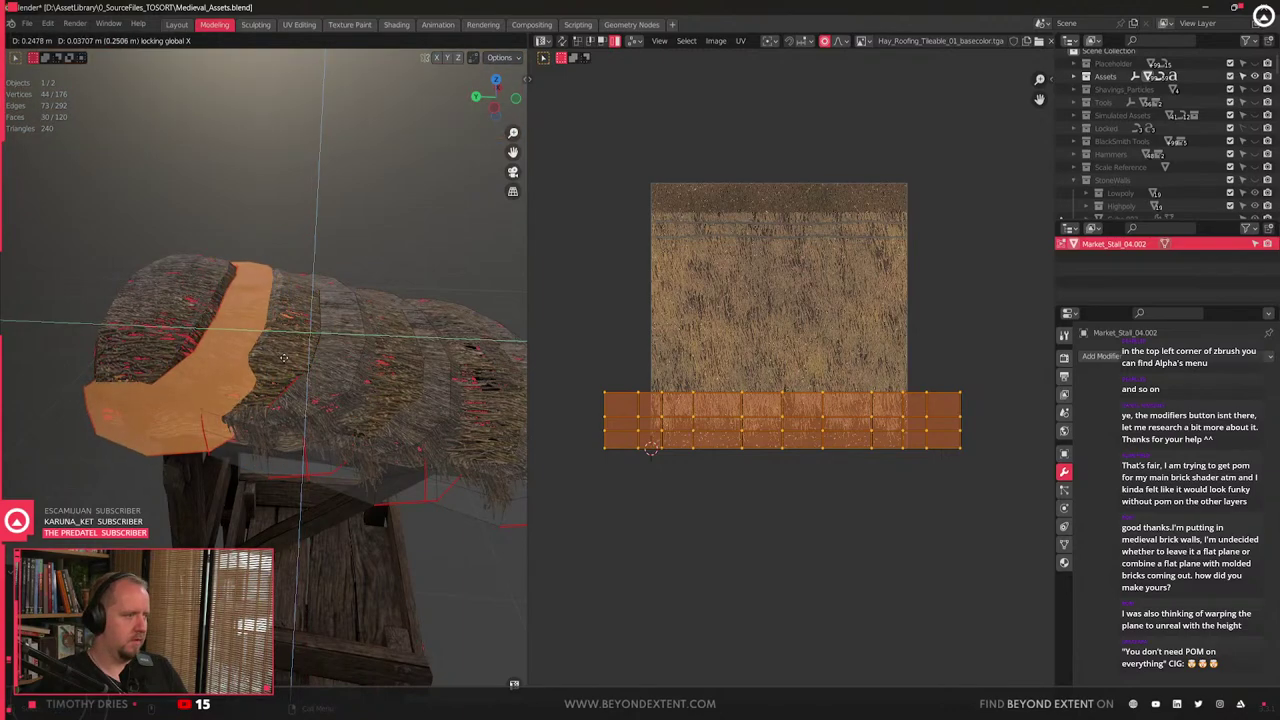
{"action": "left_click", "coordinate": [289, 359]}
{"action": "key", "text": "Tab"}
{"action": "middle_click_drag", "start_coordinate": [370, 395], "coordinate": [373, 449]}
- Return to Edit Mode, select the linked faces of the third fringe strip from the front and lower it slightly along Z
{"action": "key", "text": "Tab"}
{"action": "key", "text": "a"}
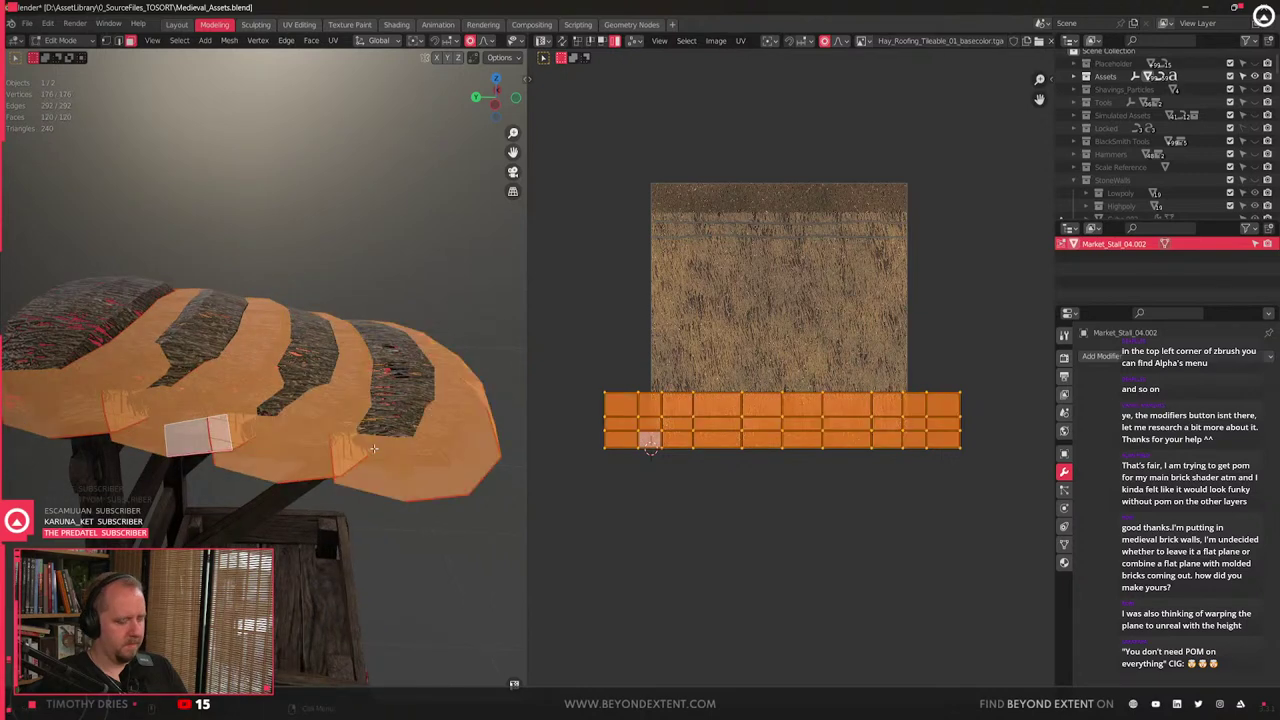
{"action": "left_click", "coordinate": [121, 381]}
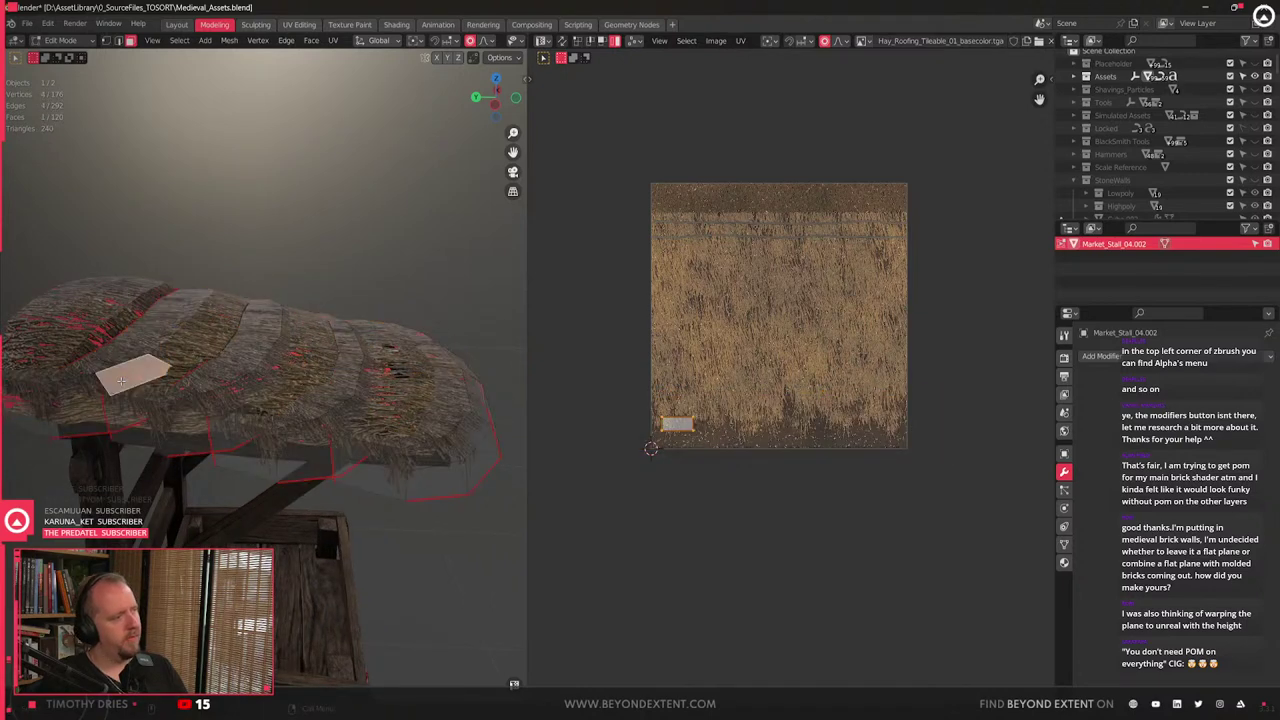
{"action": "key", "text": "ctrl+l"}
{"action": "key", "text": "g"}
{"action": "key", "text": "z"}
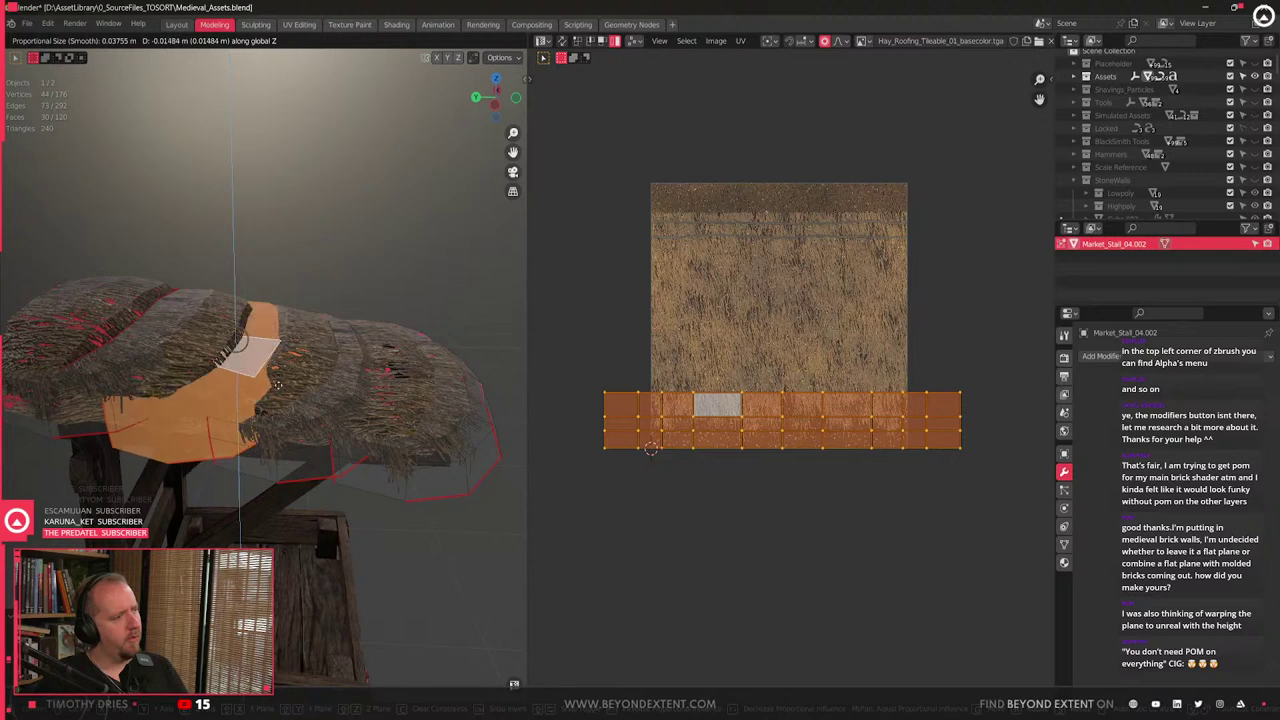
{"action": "left_click", "coordinate": [281, 377]}
- Lower the second fringe strip from the front along Z and rotate it about the X axis
{"action": "left_click", "coordinate": [337, 402], "text": "alt"}
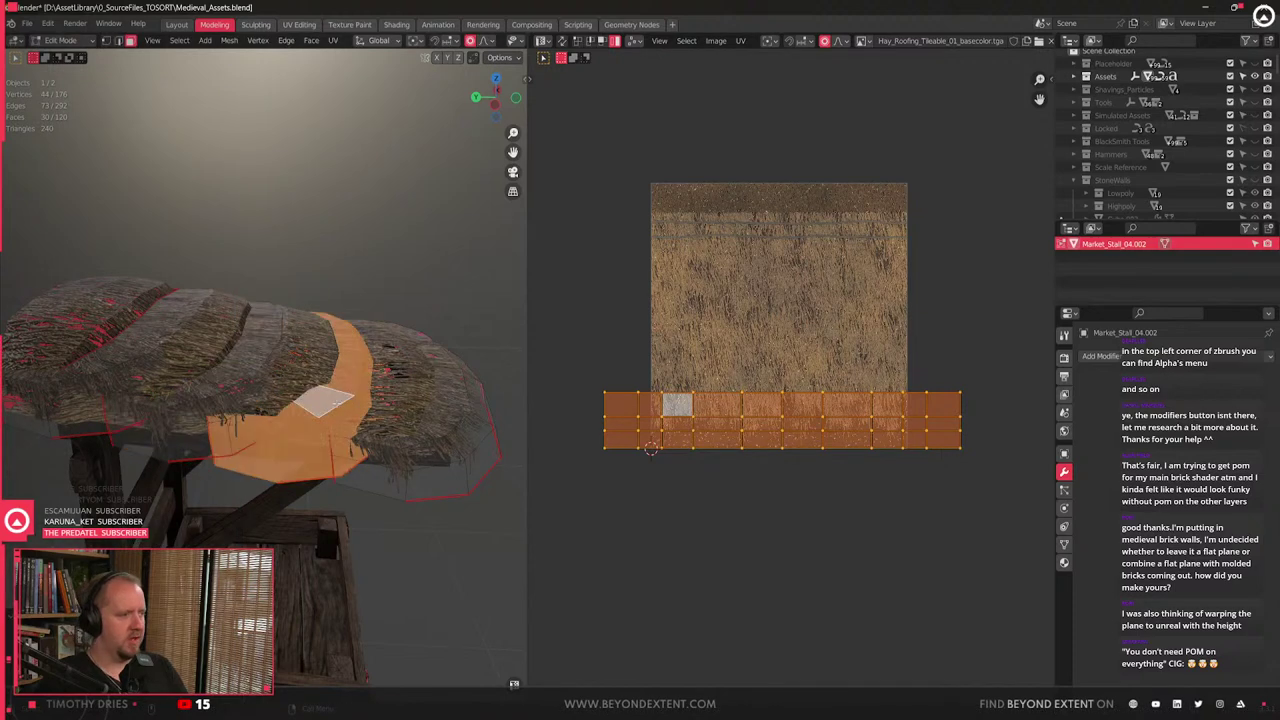
{"action": "key", "text": "g"}
{"action": "key", "text": "z"}
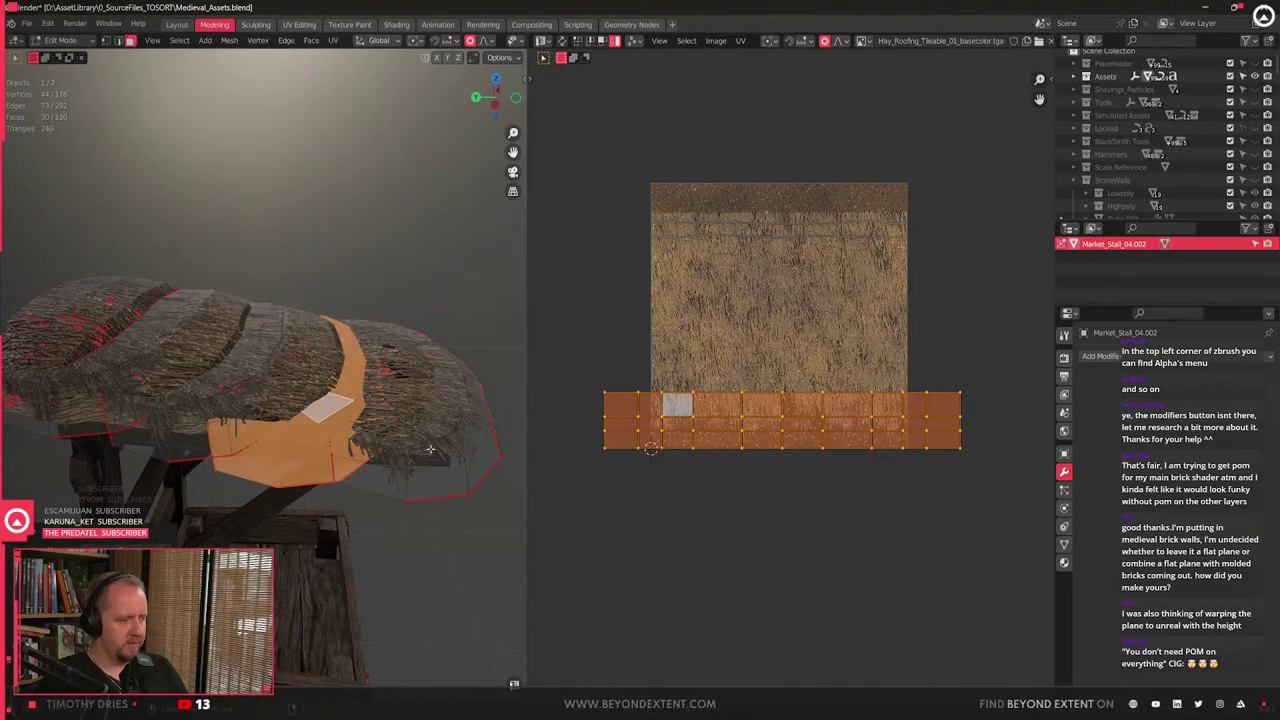
{"action": "left_click", "coordinate": [355, 440]}
{"action": "key", "text": "r"}
{"action": "key", "text": "x"}
{"action": "left_click", "coordinate": [428, 425]}
- Reposition the rotated second fringe strip with X locked so it sits on its thatch layer
{"action": "key", "text": "g"}
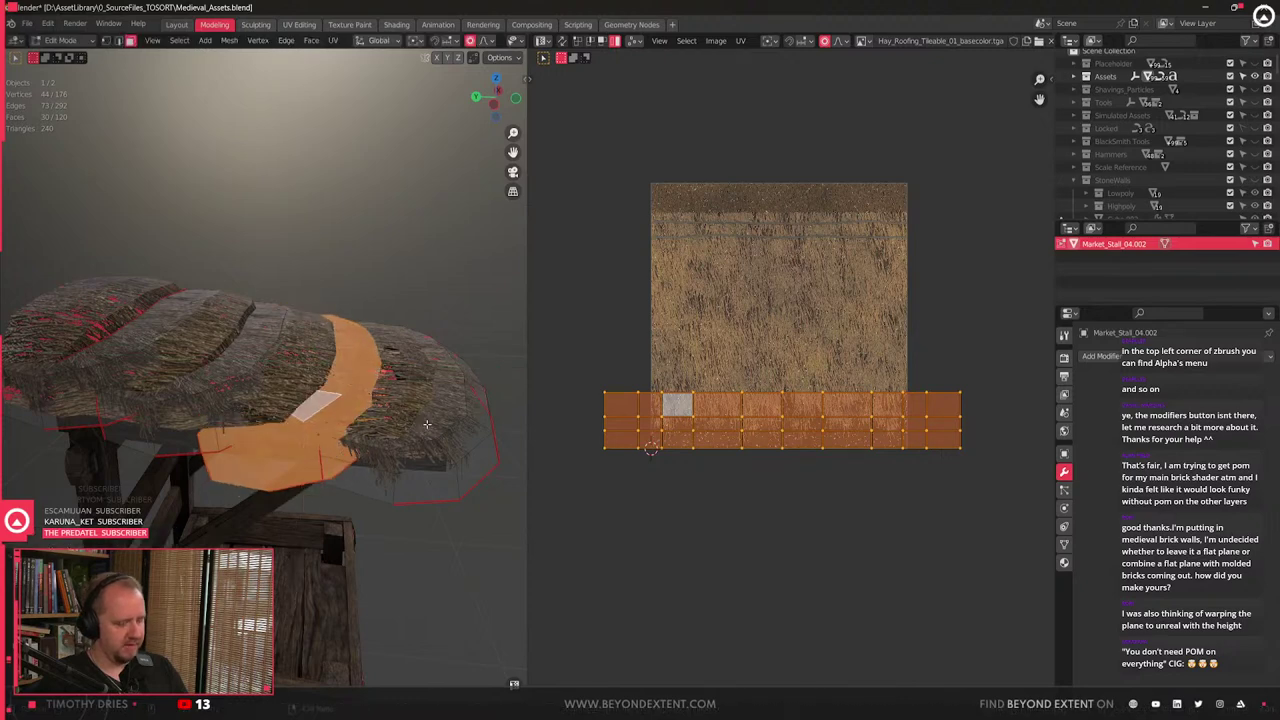
{"action": "key", "text": "shift+x"}
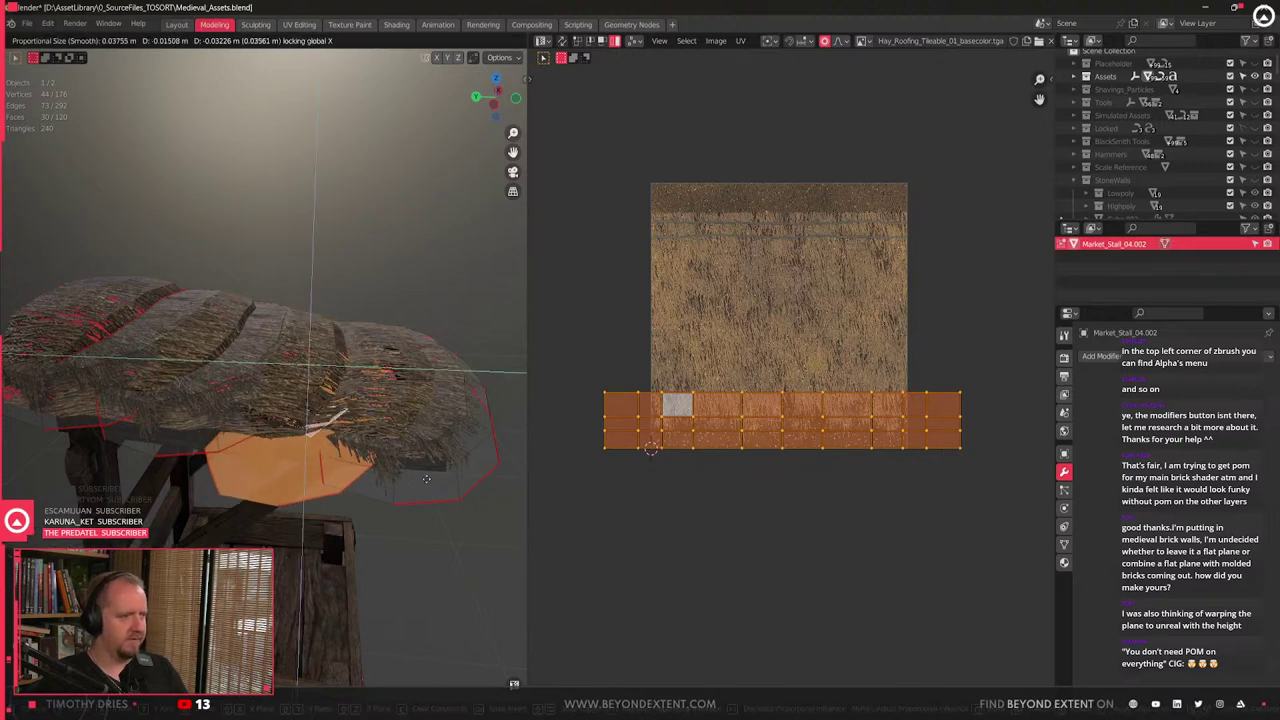
{"action": "left_click", "coordinate": [417, 421]}
- Select all linked faces of the third fringe strip, rotate it slightly and lower it along Z
{"action": "left_click", "coordinate": [239, 386]}
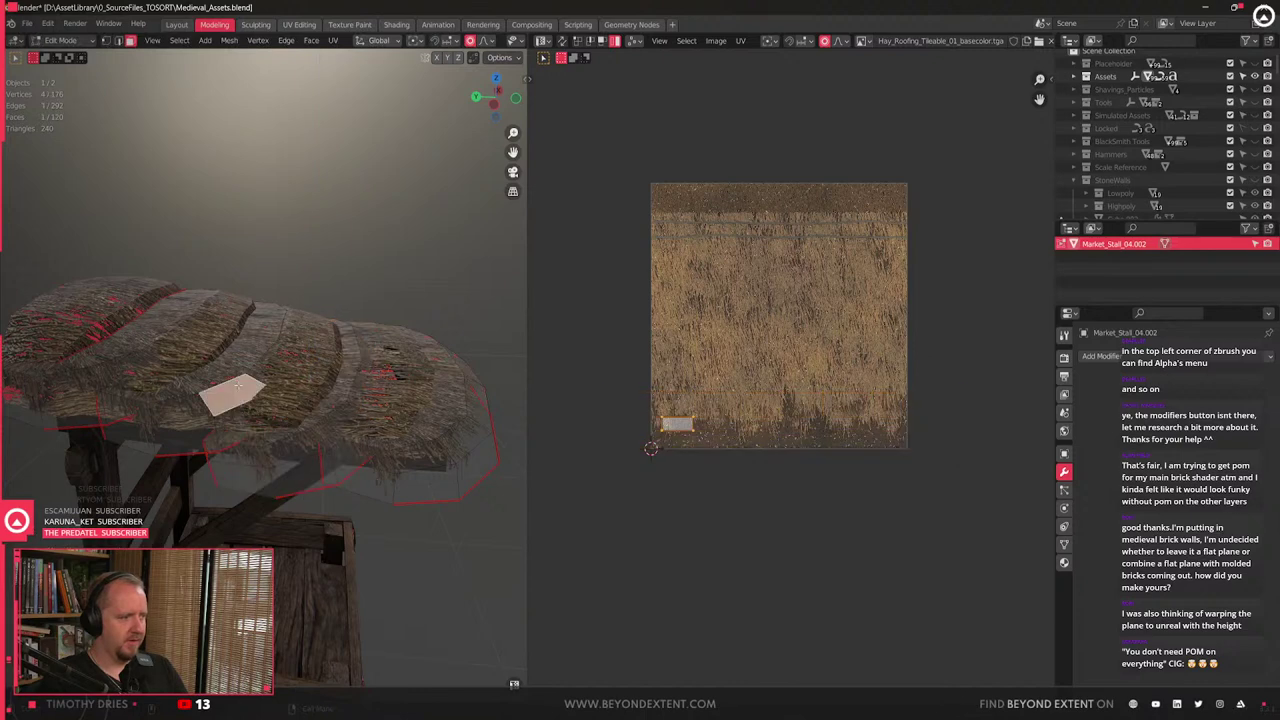
{"action": "key", "text": "ctrl+l"}
{"action": "key", "text": "r"}
{"action": "key", "text": "y"}
{"action": "left_click", "coordinate": [384, 396]}
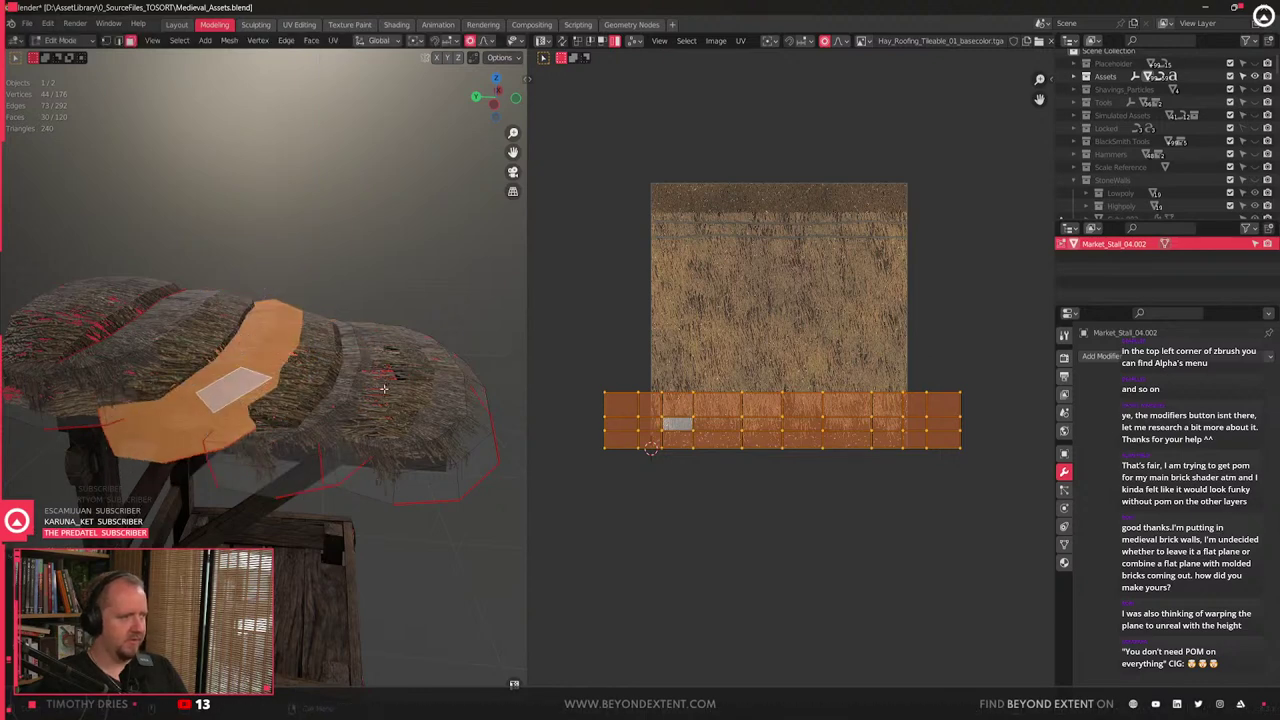
{"action": "key", "text": "g"}
{"action": "key", "text": "z"}
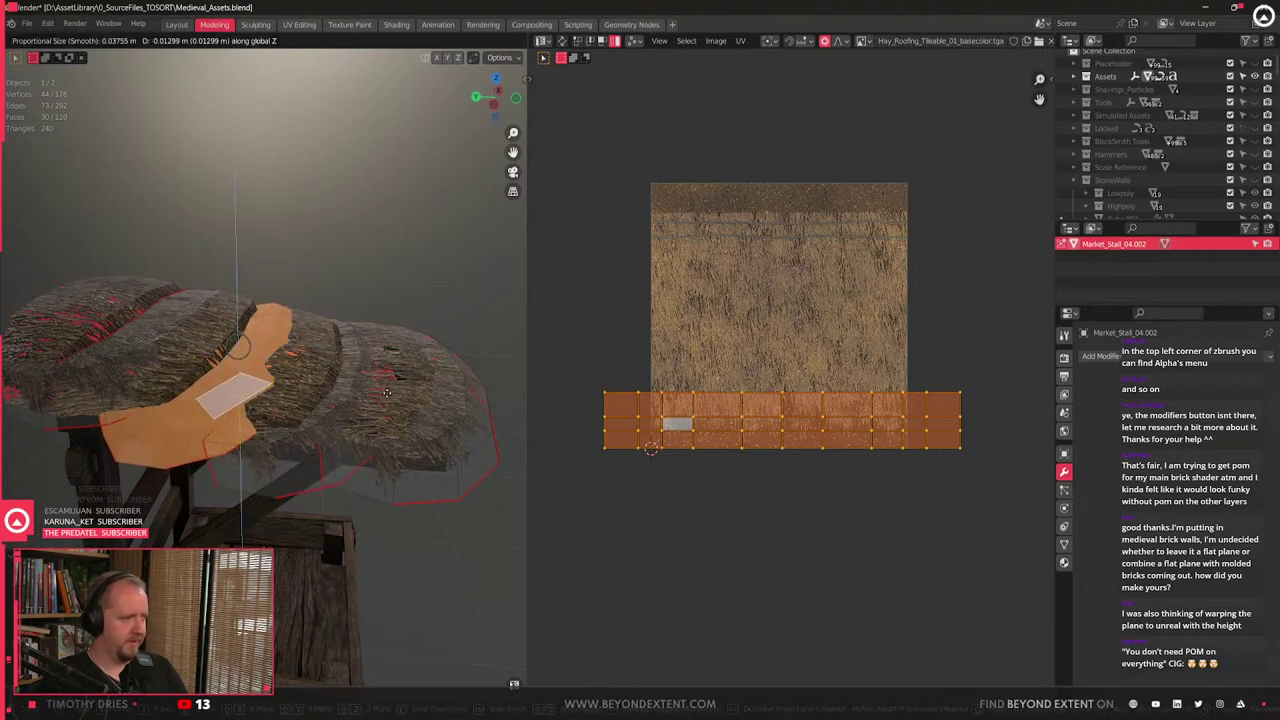
{"action": "left_click", "coordinate": [140, 296]}
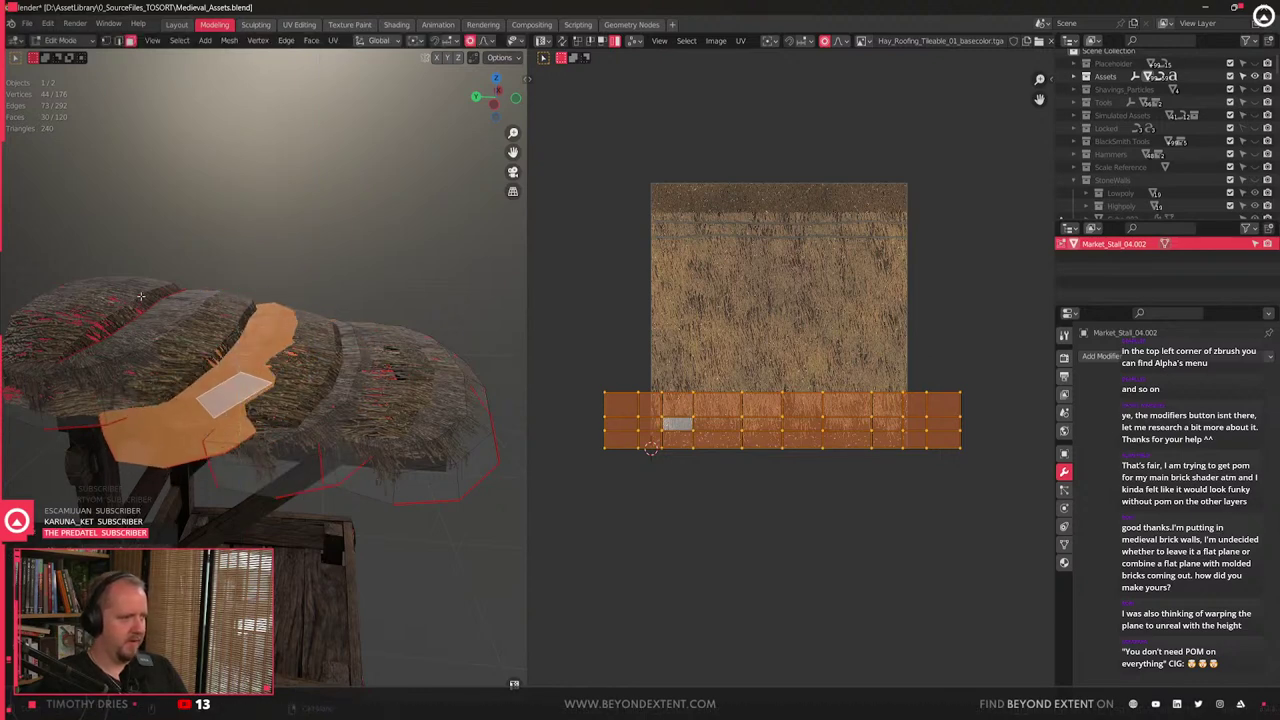
- Select all linked faces of the fourth, highest fringe strip
{"action": "left_click", "coordinate": [133, 357]}
{"action": "key", "text": "ctrl+l"}
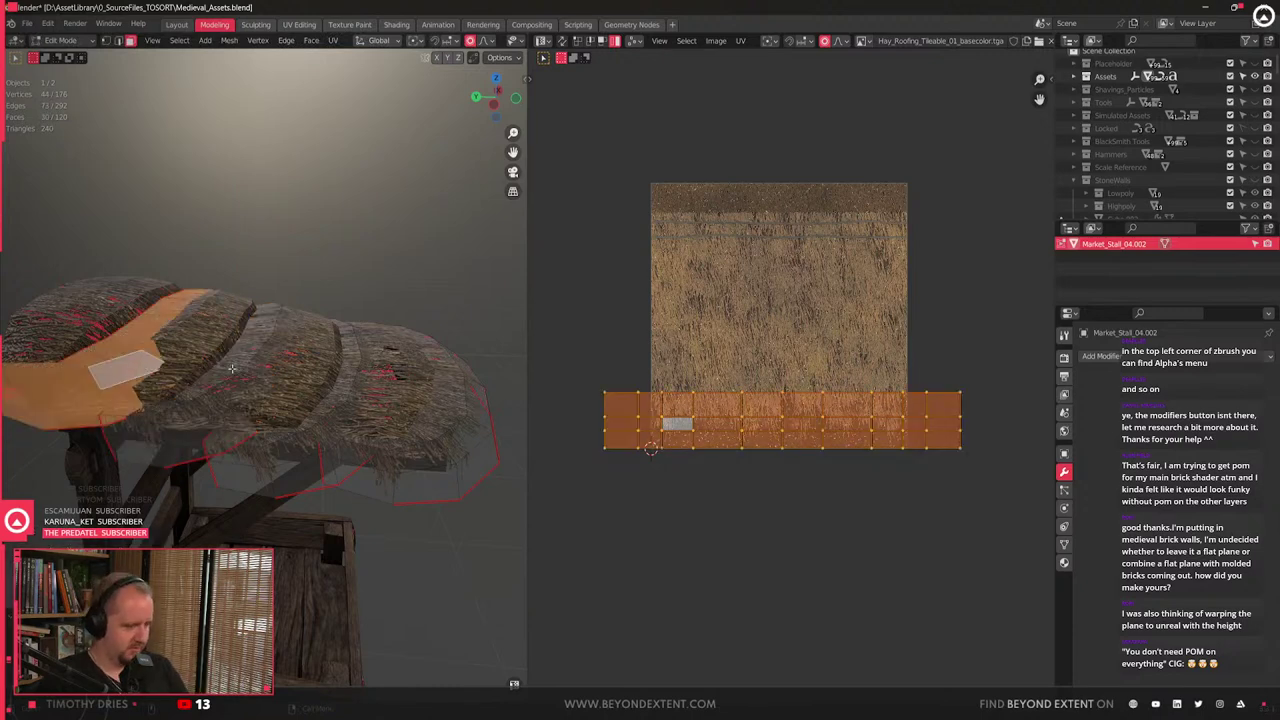
- Rotate the selected thatch strip about -10° around the global X axis and shift it slightly along Z
{"action": "middle_click_drag", "start_coordinate": [133, 357], "coordinate": [193, 374], "text": "shift"}
{"action": "key", "text": "r"}
{"action": "key", "text": "y"}
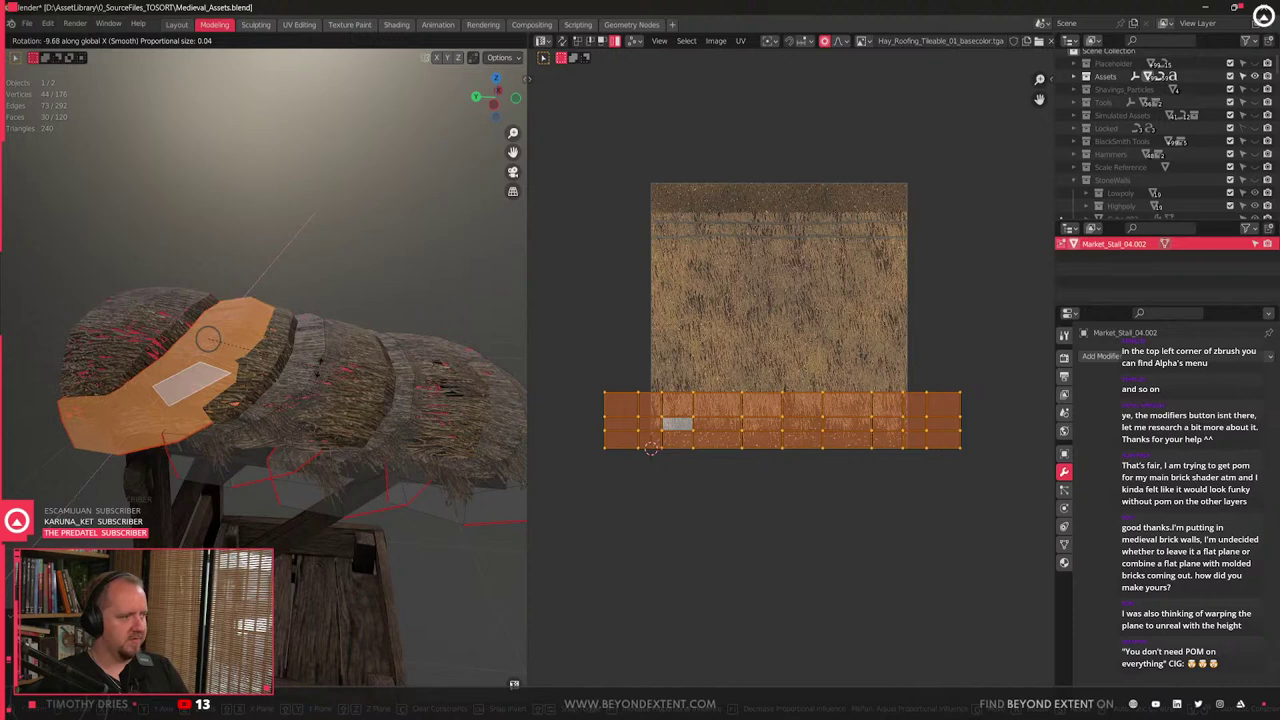
{"action": "left_click", "coordinate": [320, 367]}
{"action": "key", "text": "g"}
{"action": "key", "text": "z"}
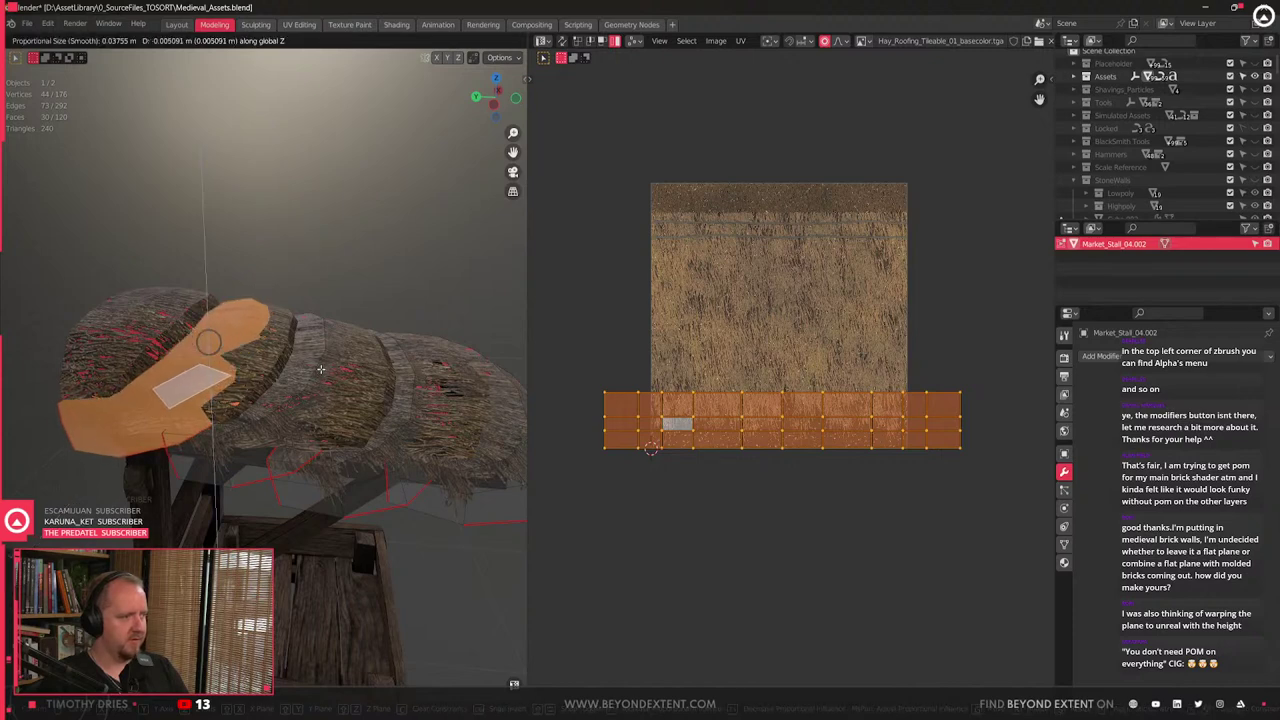
{"action": "middle_click_drag", "start_coordinate": [320, 369], "coordinate": [221, 295]}
{"action": "left_click", "coordinate": [307, 370]}
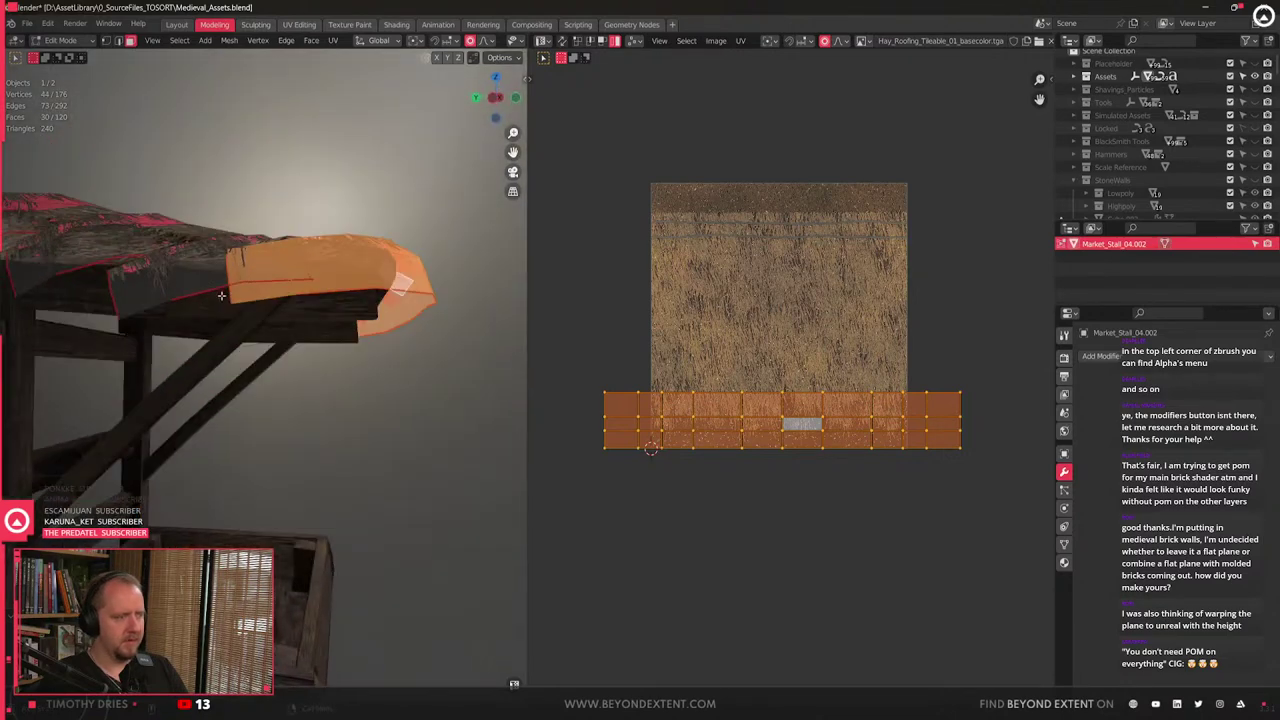
- Select all the thatch strips of the roof and duplicate them with a small offset along the Z axis
{"action": "scroll", "coordinate": [222, 296], "scroll_direction": "down", "scroll_amount": 4}
{"action": "left_click", "coordinate": [232, 328], "text": "shift"}
{"action": "key", "text": "a"}
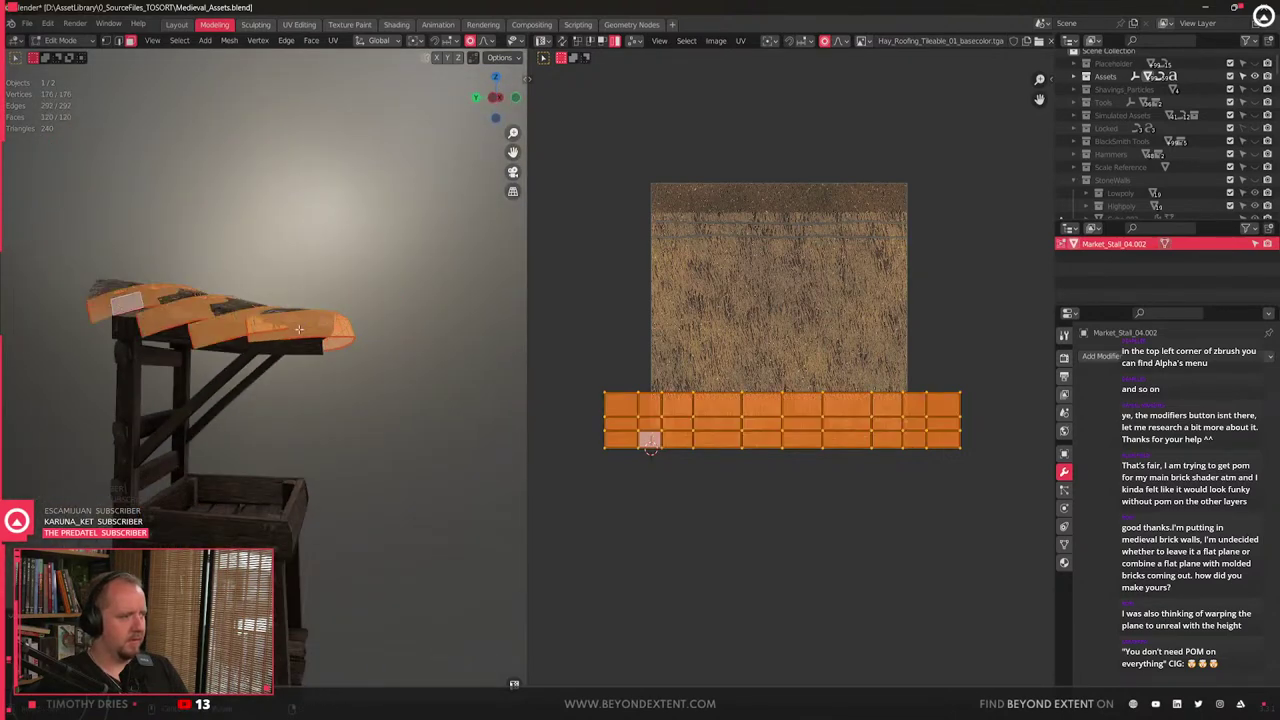
{"action": "middle_click_drag", "start_coordinate": [120, 304], "coordinate": [321, 360]}
{"action": "key", "text": "shift+d"}
{"action": "key", "text": "y"}
{"action": "key", "text": "x"}
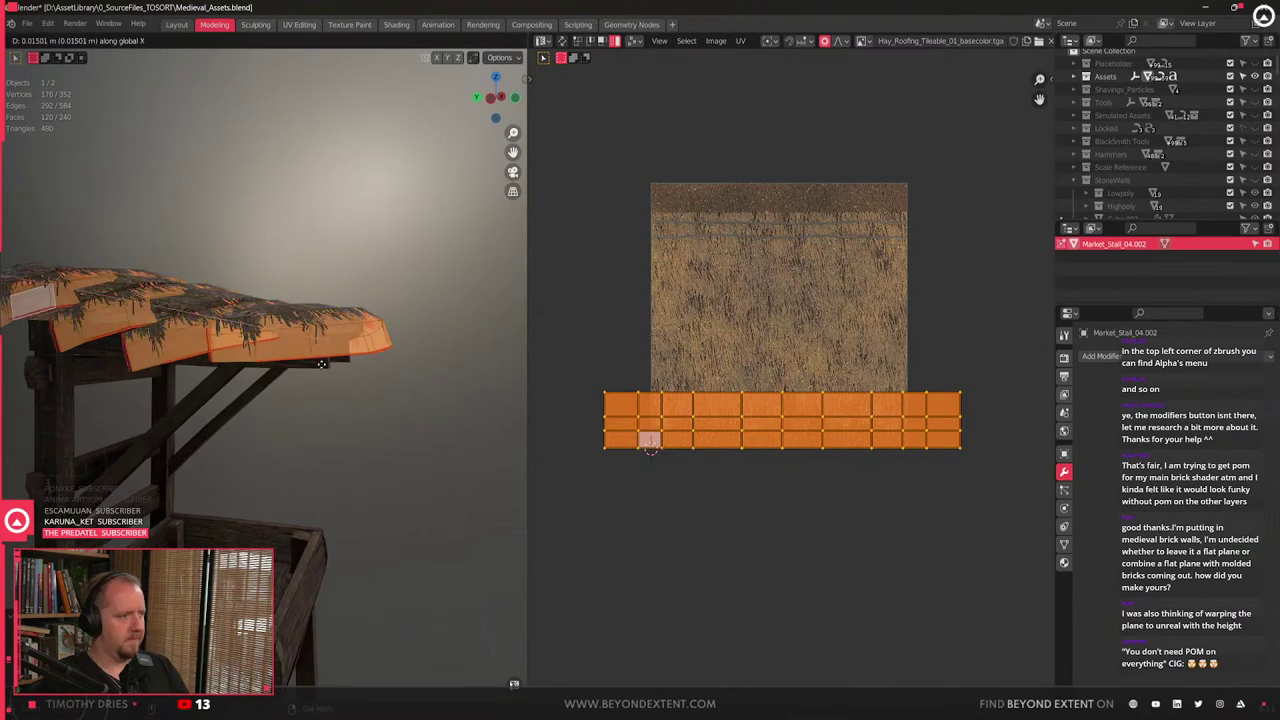
{"action": "key", "text": "z"}
{"action": "left_click", "coordinate": [392, 374]}
{"action": "key", "text": "r"}
{"action": "key", "text": "y"}
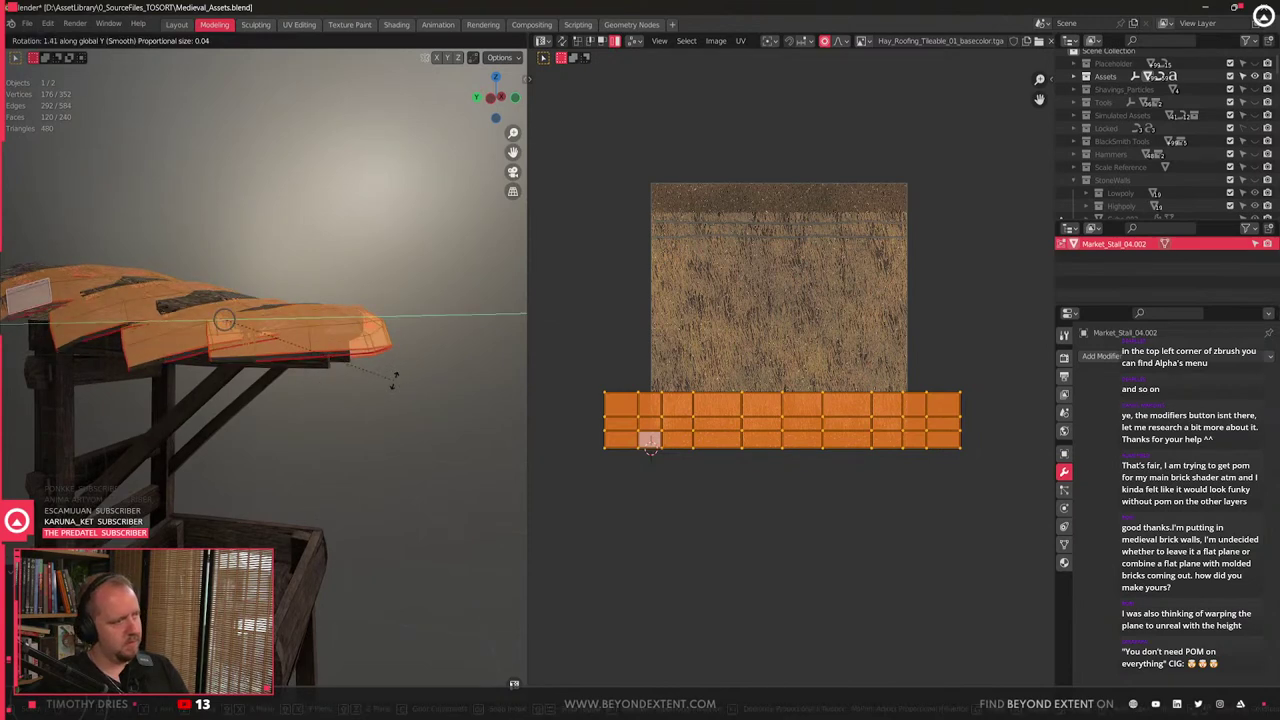
{"action": "key", "text": "x"}
{"action": "right_click", "coordinate": [383, 372]}
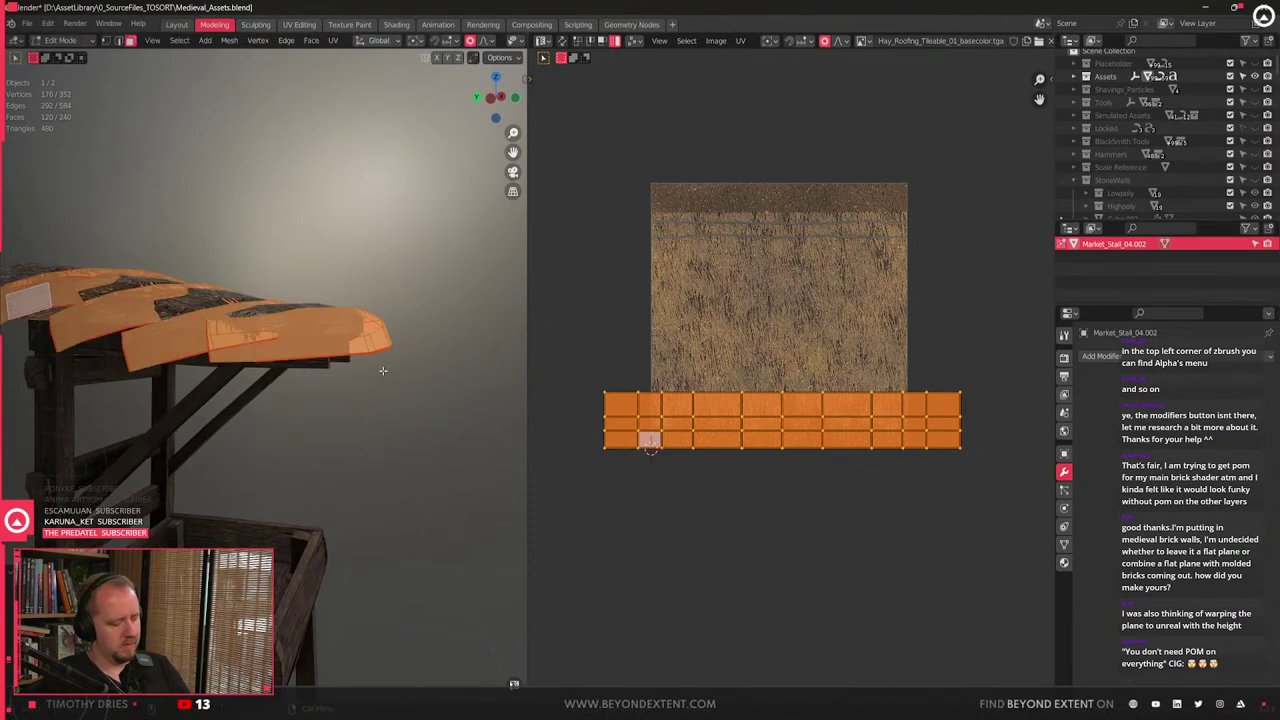
- Separate the duplicated thatch strips from the roof mesh into their own object
{"action": "key", "text": "p"}
{"action": "left_click", "coordinate": [383, 372]}
{"action": "middle_click_drag", "start_coordinate": [383, 372], "coordinate": [250, 430]}
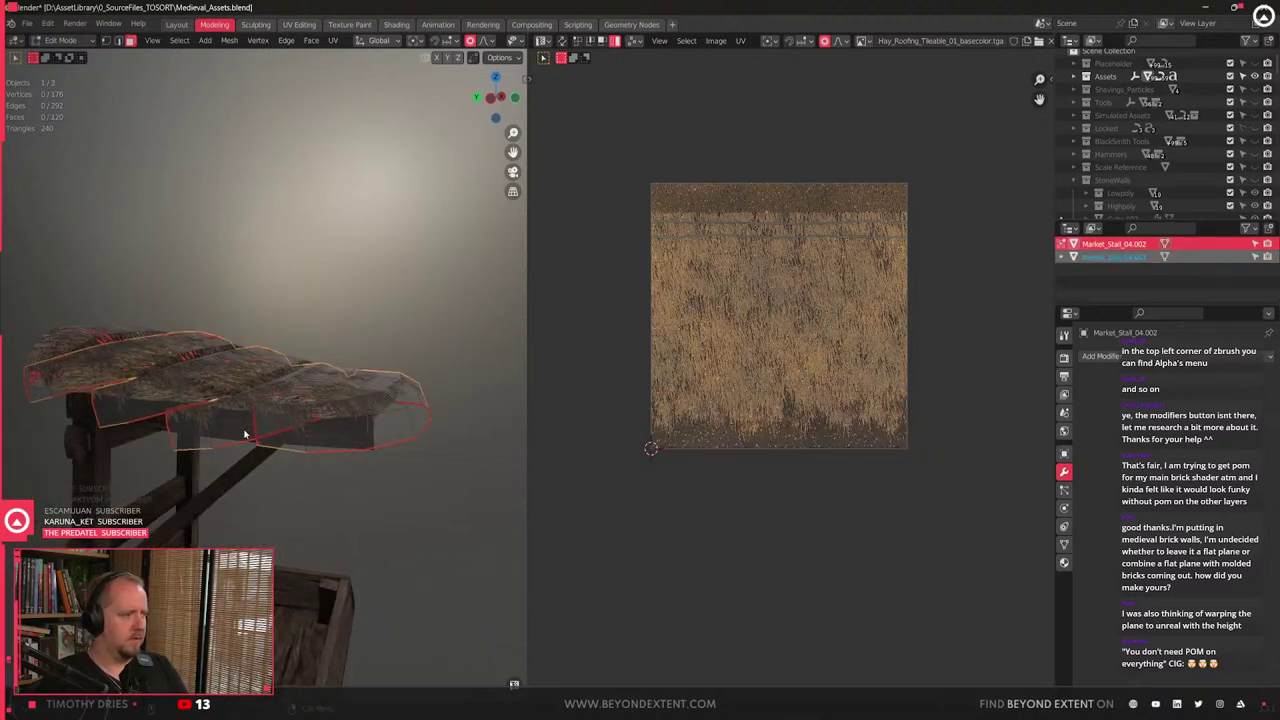
- Lift the Market_Stall_04.002 thatch layer about 0.28 m along Z to compare both layers, and clear its location again
{"action": "key", "text": "Tab"}
{"action": "key", "text": "g"}
{"action": "key", "text": "z"}
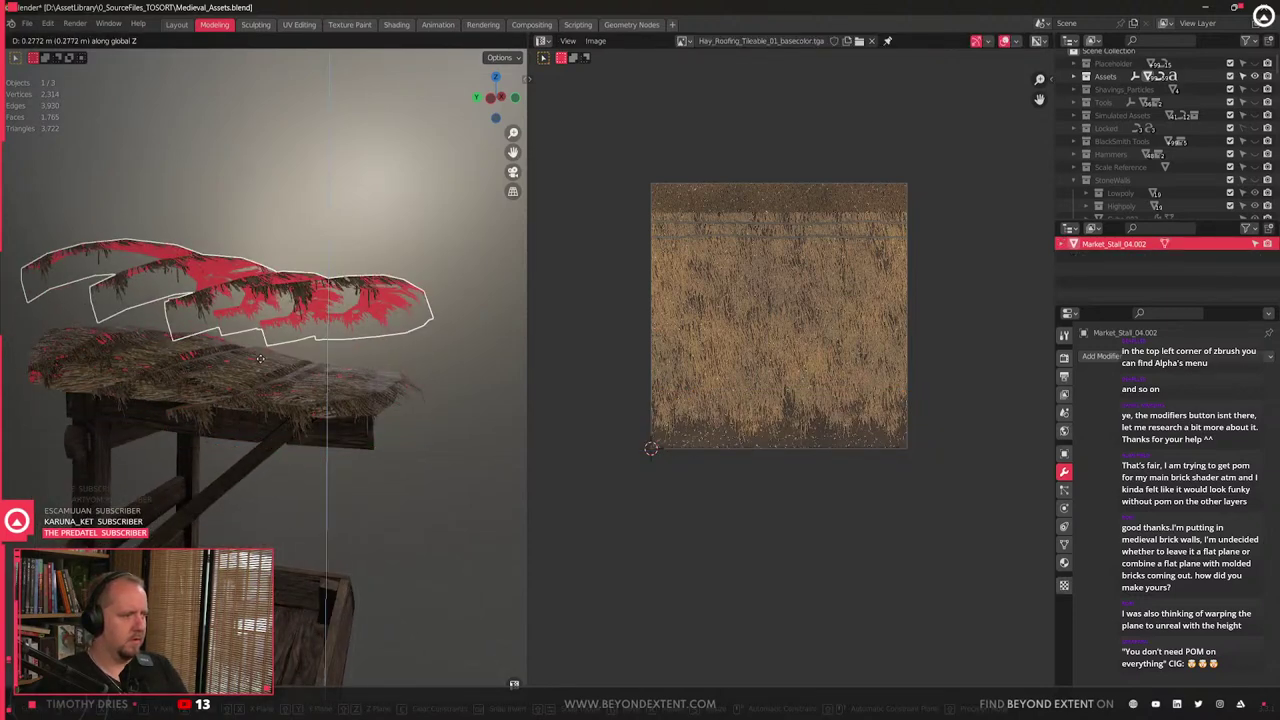
{"action": "left_click", "coordinate": [262, 362]}
{"action": "key", "text": "Tab"}
{"action": "key", "text": "q"}
{"action": "left_click", "coordinate": [311, 317]}
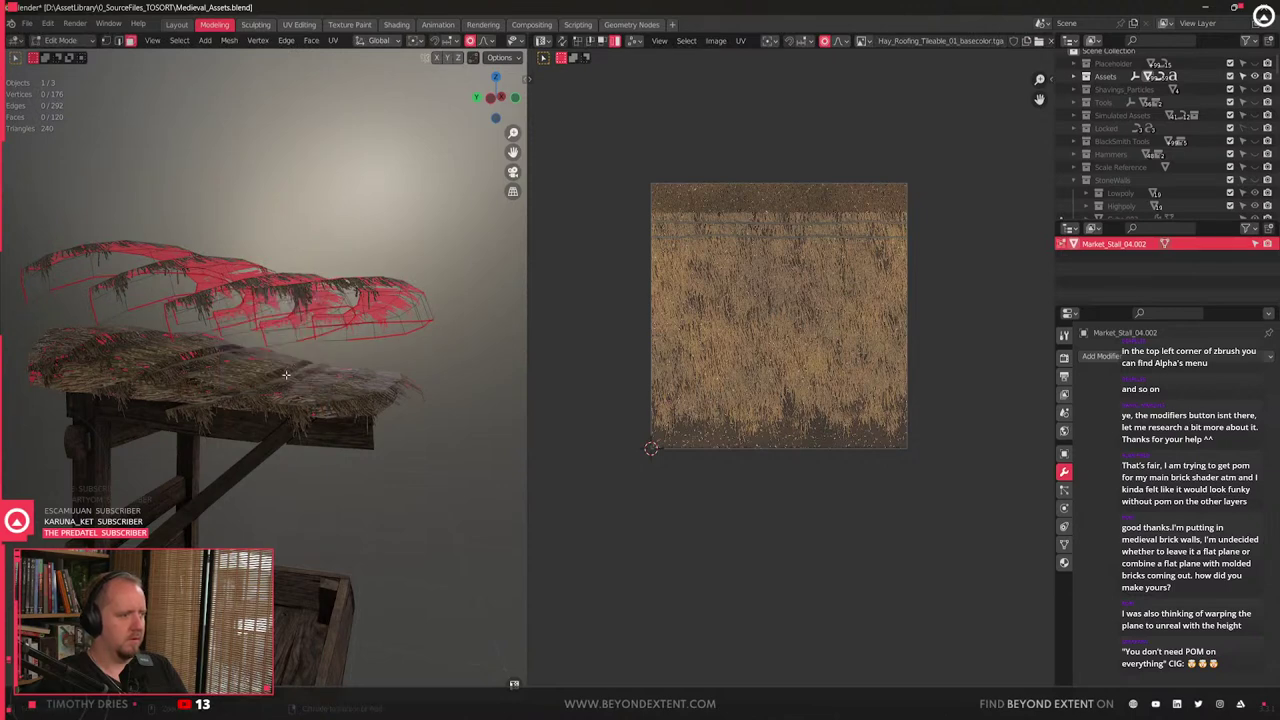
{"action": "key", "text": "Tab"}
{"action": "scroll", "coordinate": [228, 369], "scroll_direction": "down", "scroll_amount": 2}
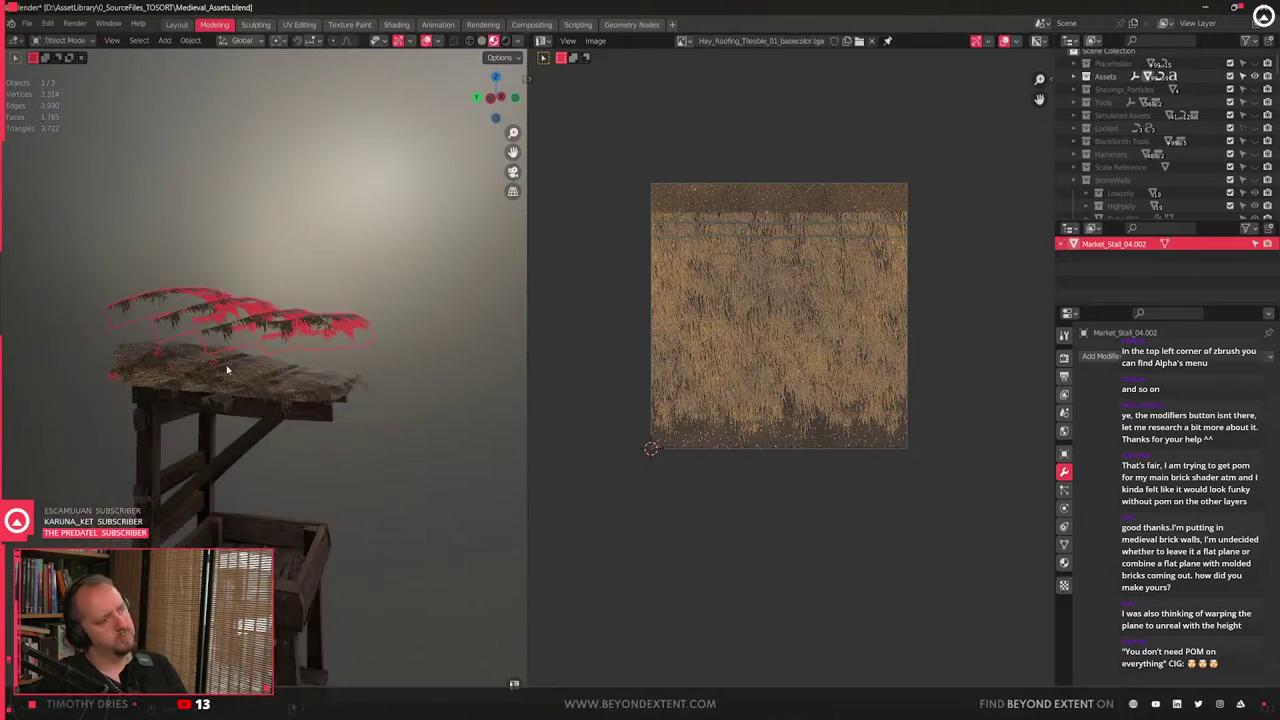
{"action": "key", "text": "alt+g"}
{"action": "scroll", "coordinate": [227, 370], "scroll_direction": "up", "scroll_amount": 2}
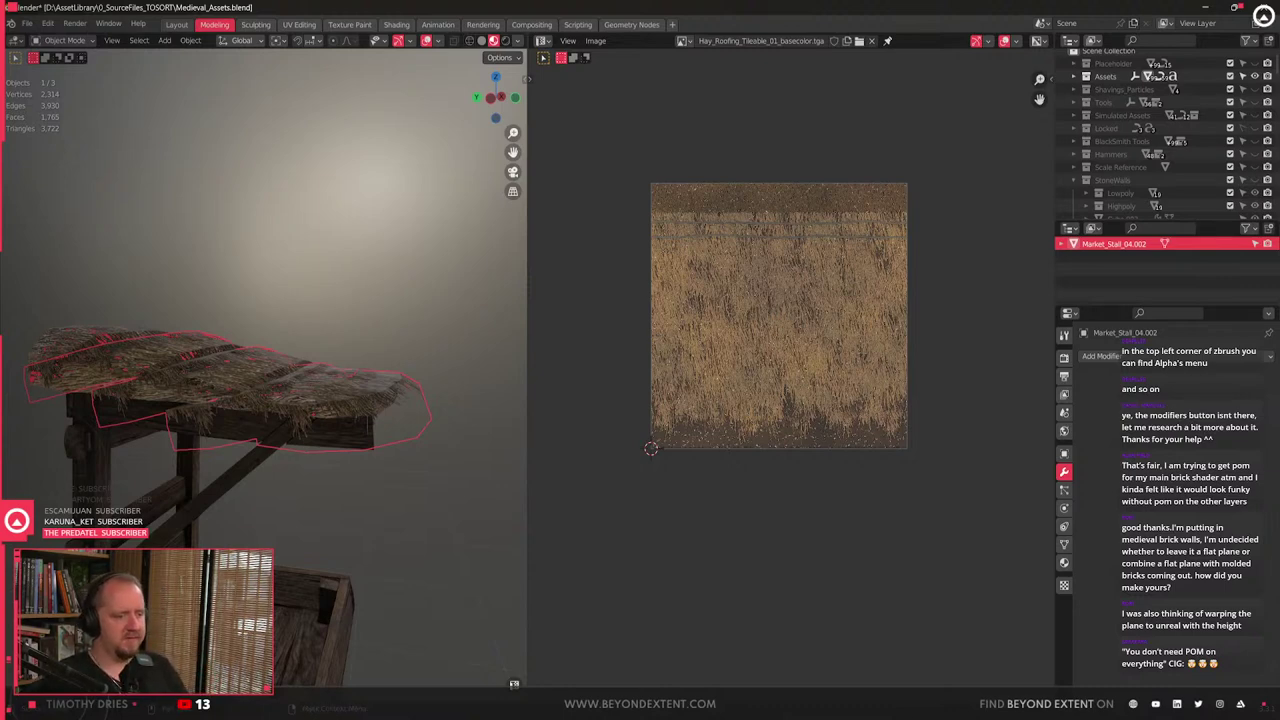
- Switch to Unreal Editor and examine the stone wall surface of Building_Building_Street_4 up close
{"action": "key", "text": "alt+Tab"}
{"action": "key", "text": "w"}
{"action": "right_click_drag", "start_coordinate": [612, 443], "coordinate": [468, 442]}
{"action": "key", "text": "w"}
{"action": "left_click", "coordinate": [611, 441]}
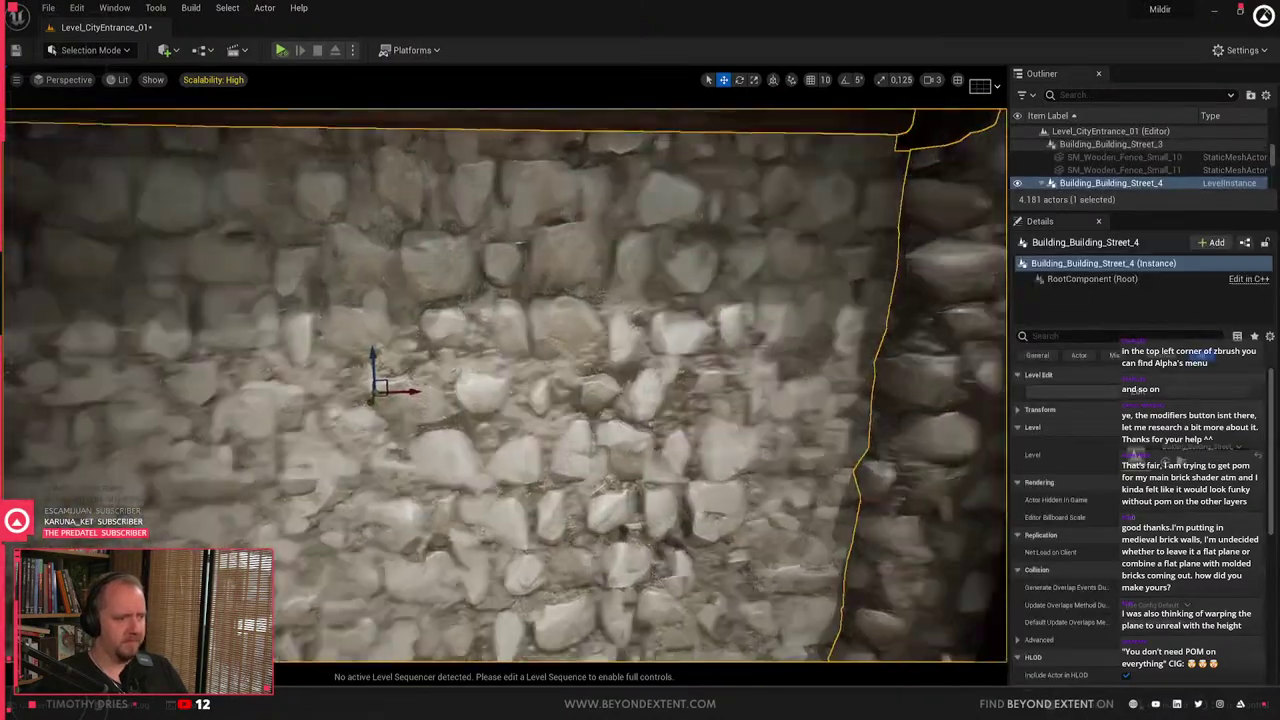
{"action": "key", "text": "s"}
{"action": "right_click_drag", "start_coordinate": [611, 441], "coordinate": [330, 443]}
{"action": "key", "text": "w"}
{"action": "right_click_drag", "start_coordinate": [410, 440], "coordinate": [400, 440]}
- Find the SM_Wall_Stone_4x3m_01 mesh in the Assets folder by searching for "wall" and place it on the open ground
{"action": "key", "text": "ctrl+space"}
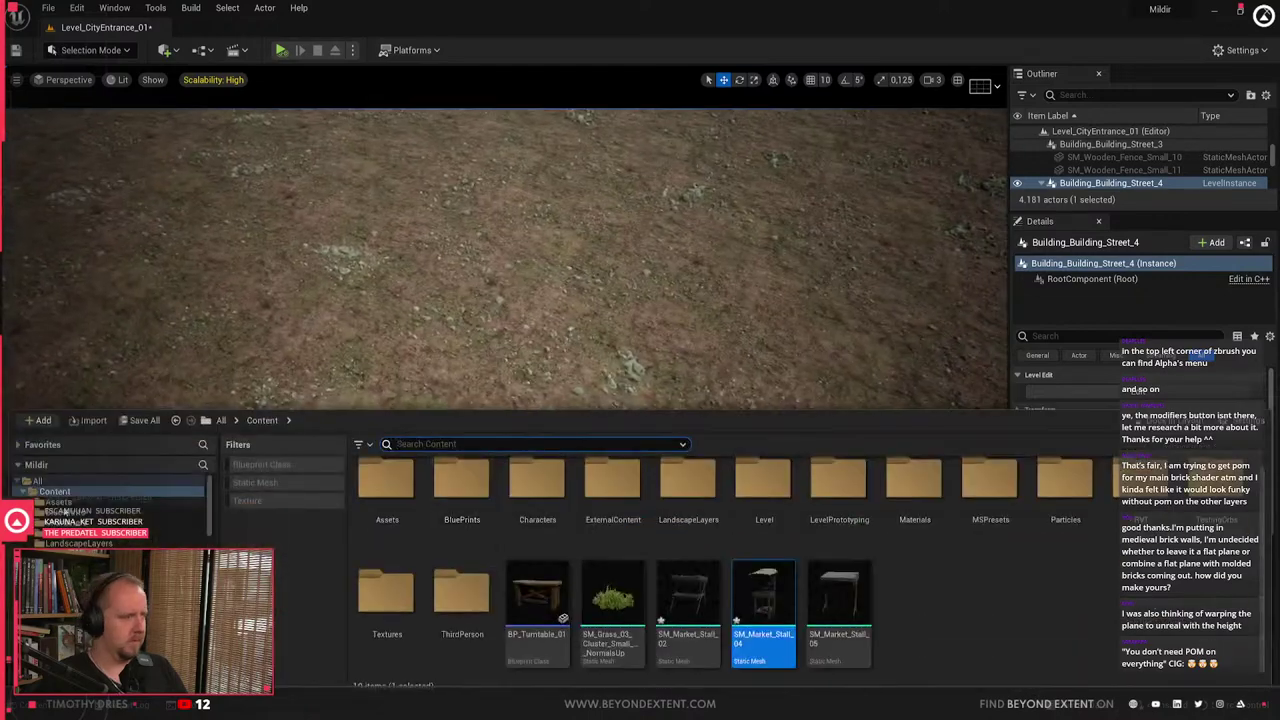
{"action": "double_click", "coordinate": [387, 480]}
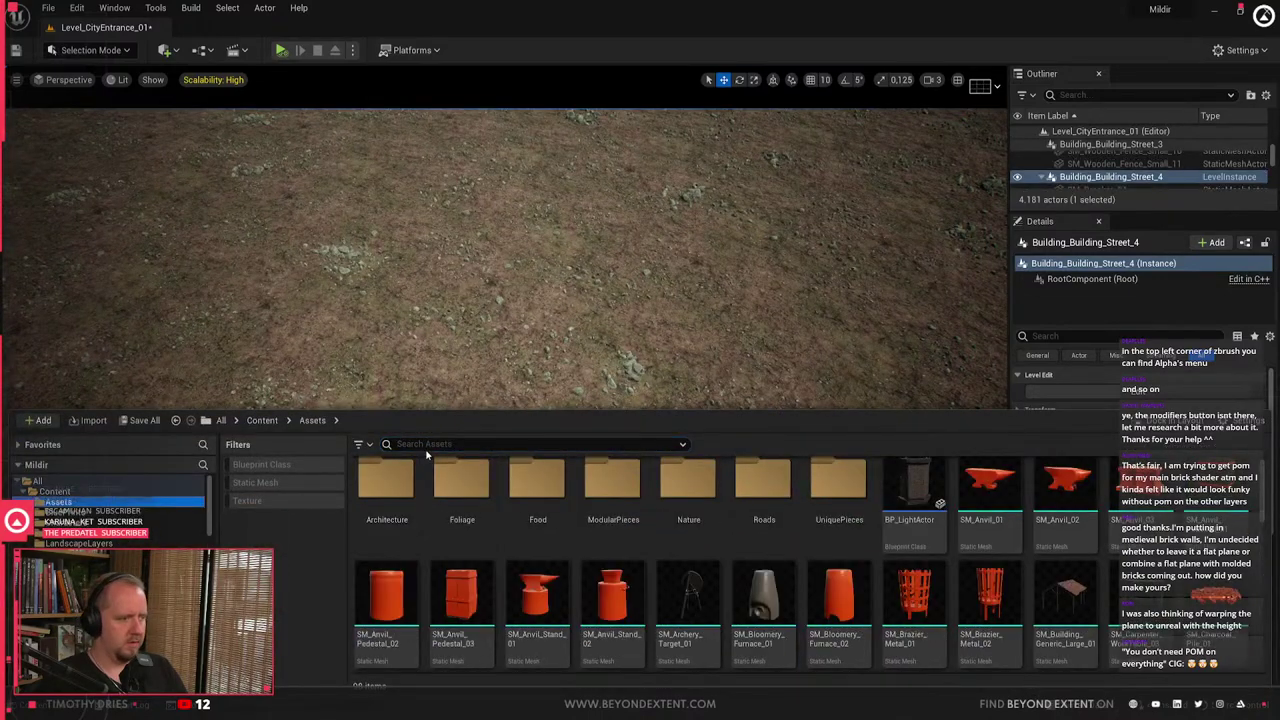
{"action": "type", "text": "wall"}
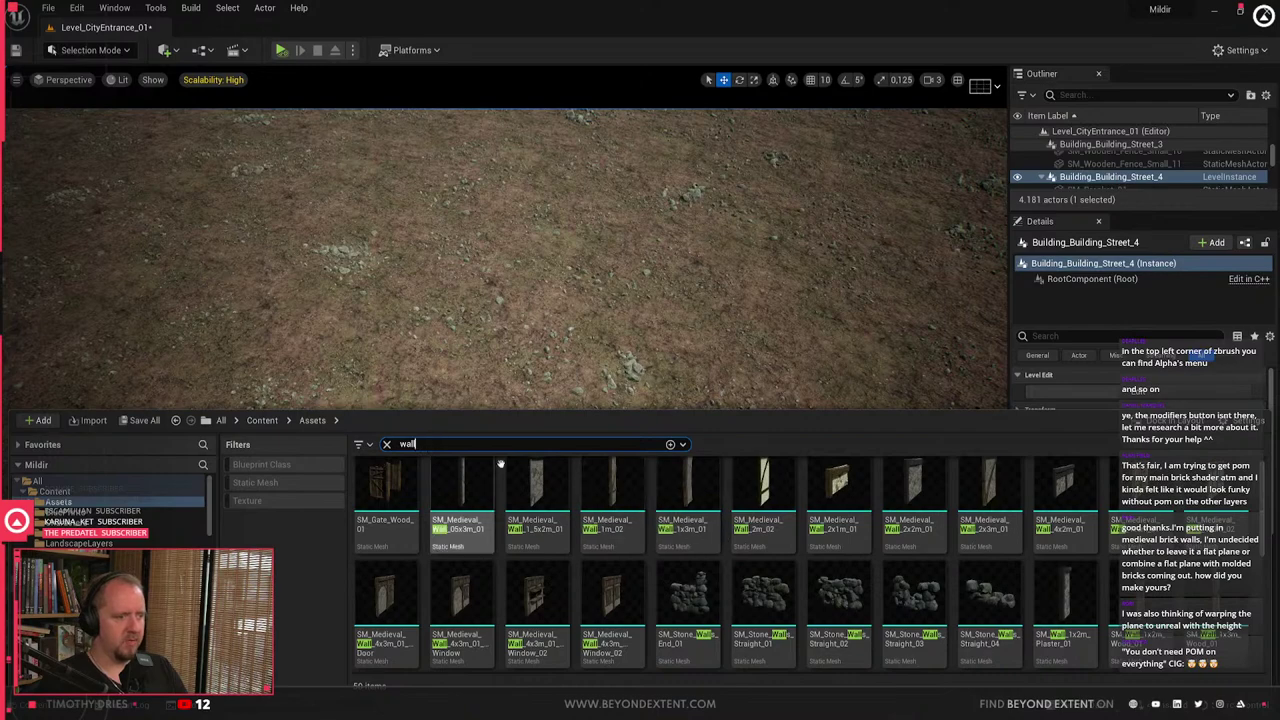
{"action": "scroll", "coordinate": [690, 537], "scroll_direction": "down", "scroll_amount": 1}
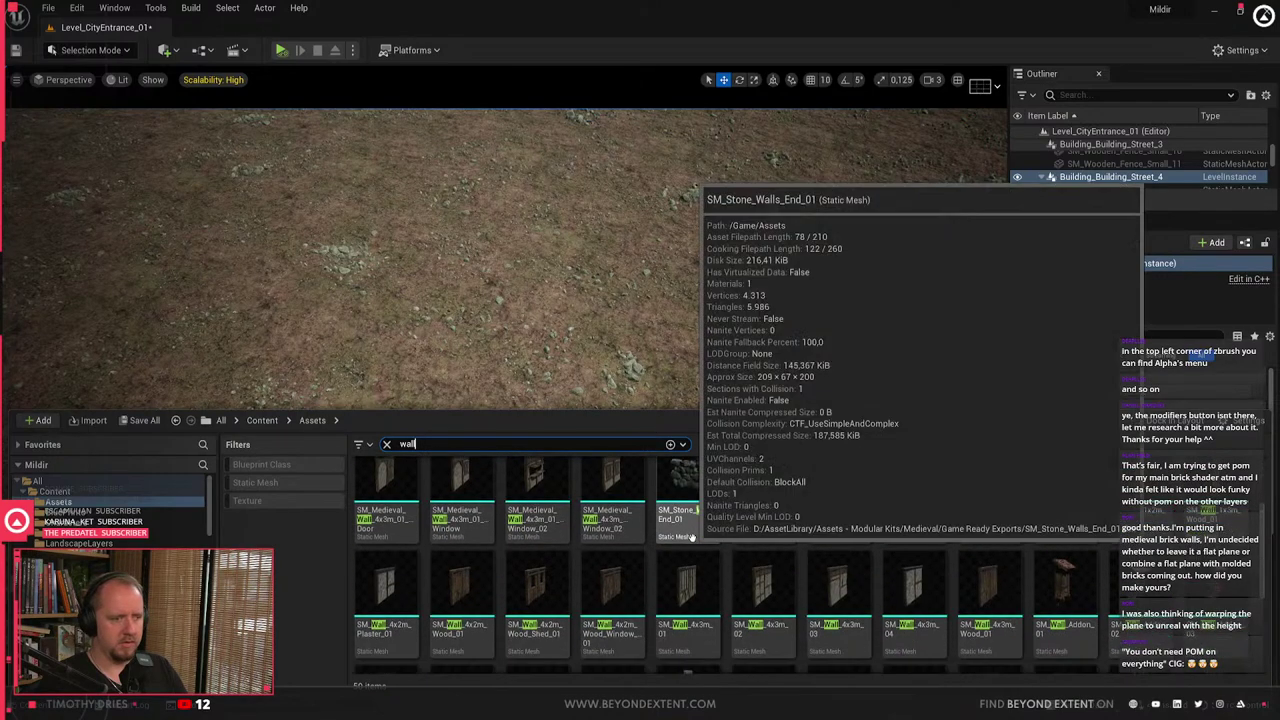
{"action": "scroll", "coordinate": [690, 537], "scroll_direction": "down", "scroll_amount": 1}
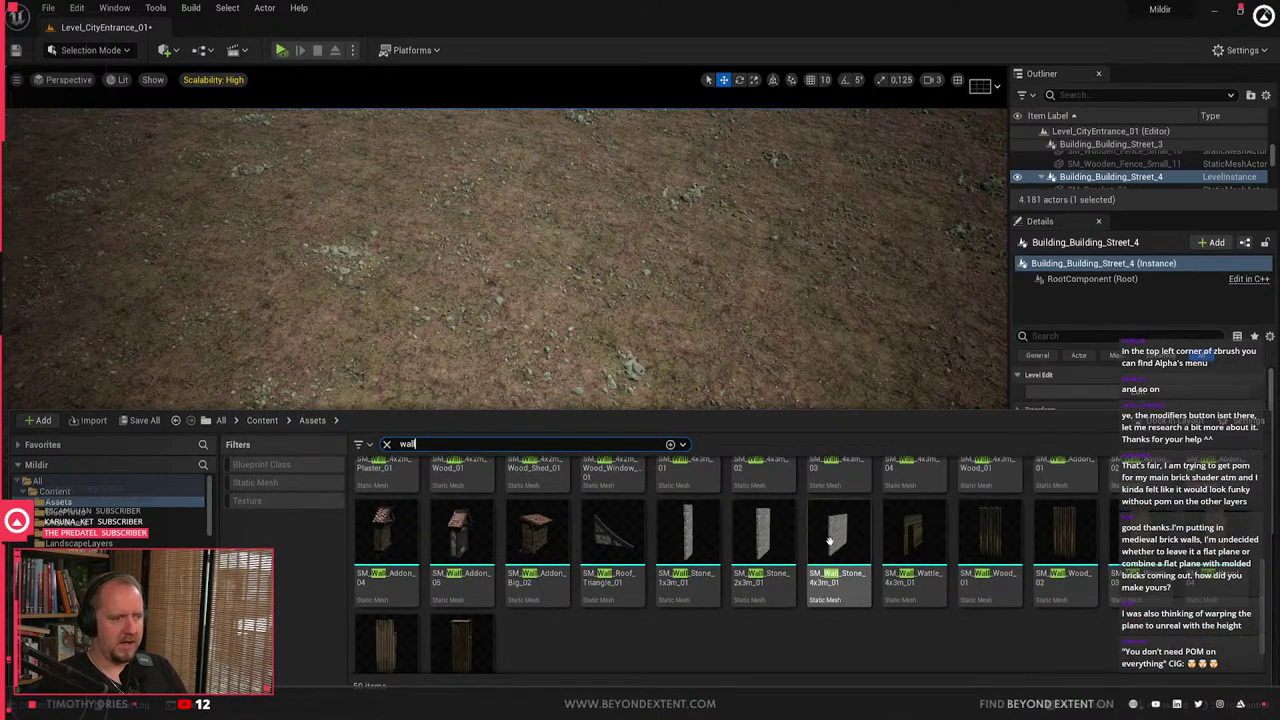
{"action": "left_click_drag", "start_coordinate": [838, 535], "coordinate": [680, 515]}
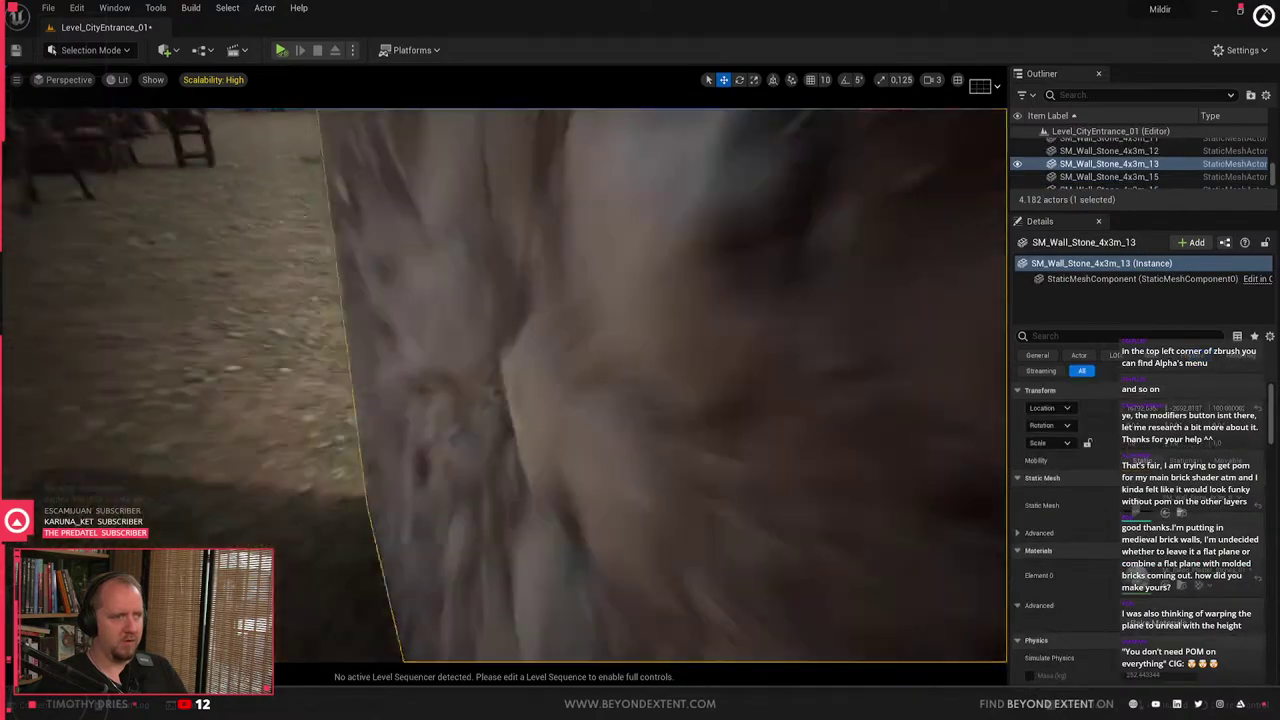
- Examine the placed stone wall's depth effect from the front, from its edge and at grazing angles
{"action": "right_click_drag", "start_coordinate": [506, 385], "coordinate": [570, 320]}
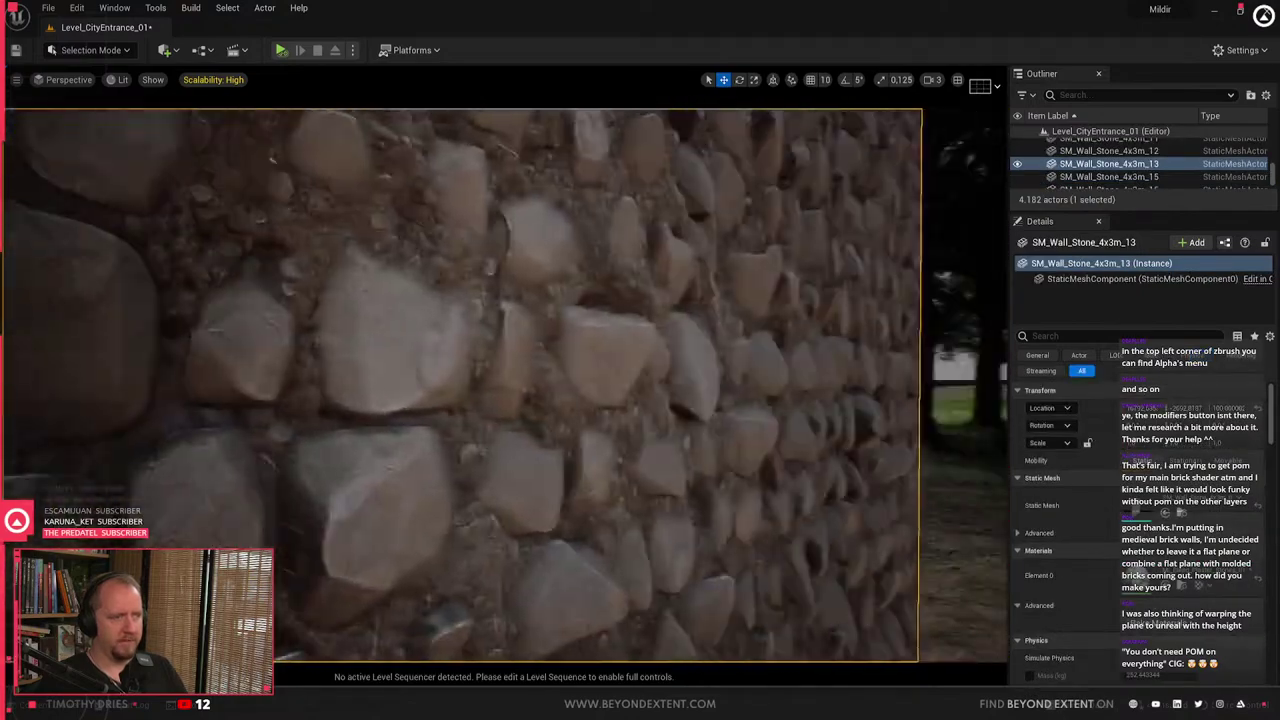
{"action": "right_click_drag", "start_coordinate": [506, 385], "coordinate": [380, 382]}
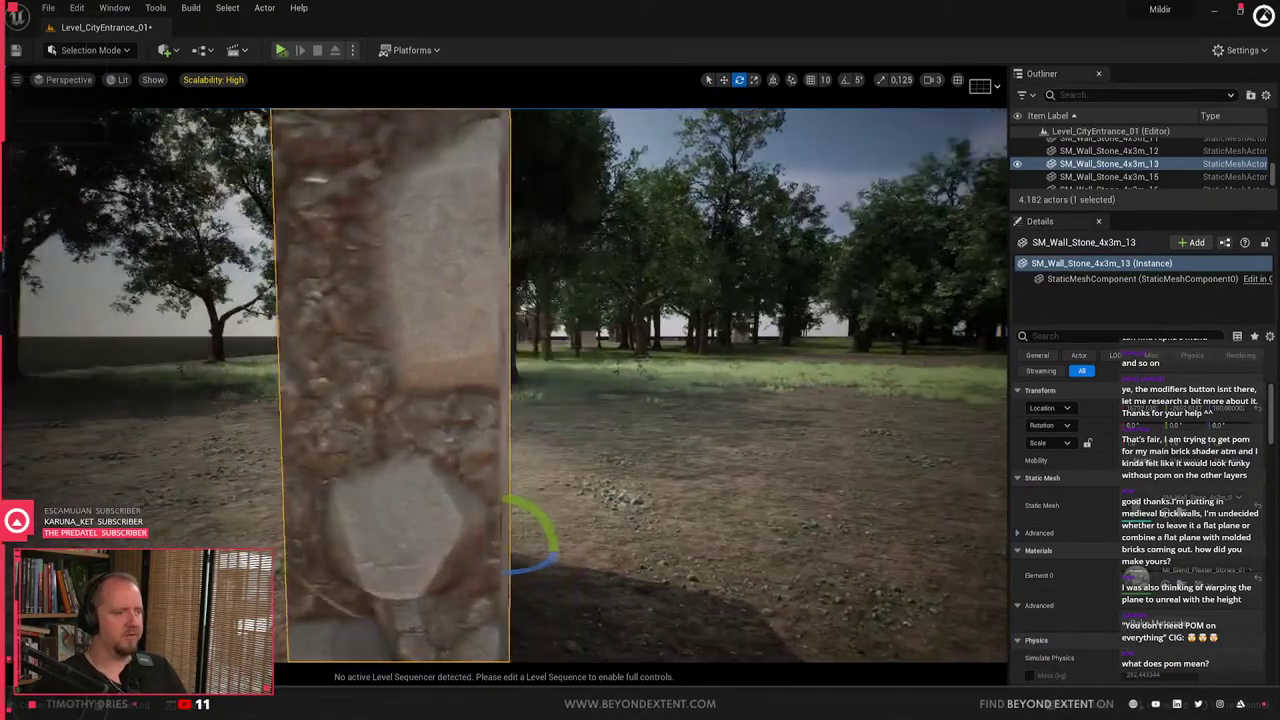
{"action": "key", "text": "d"}
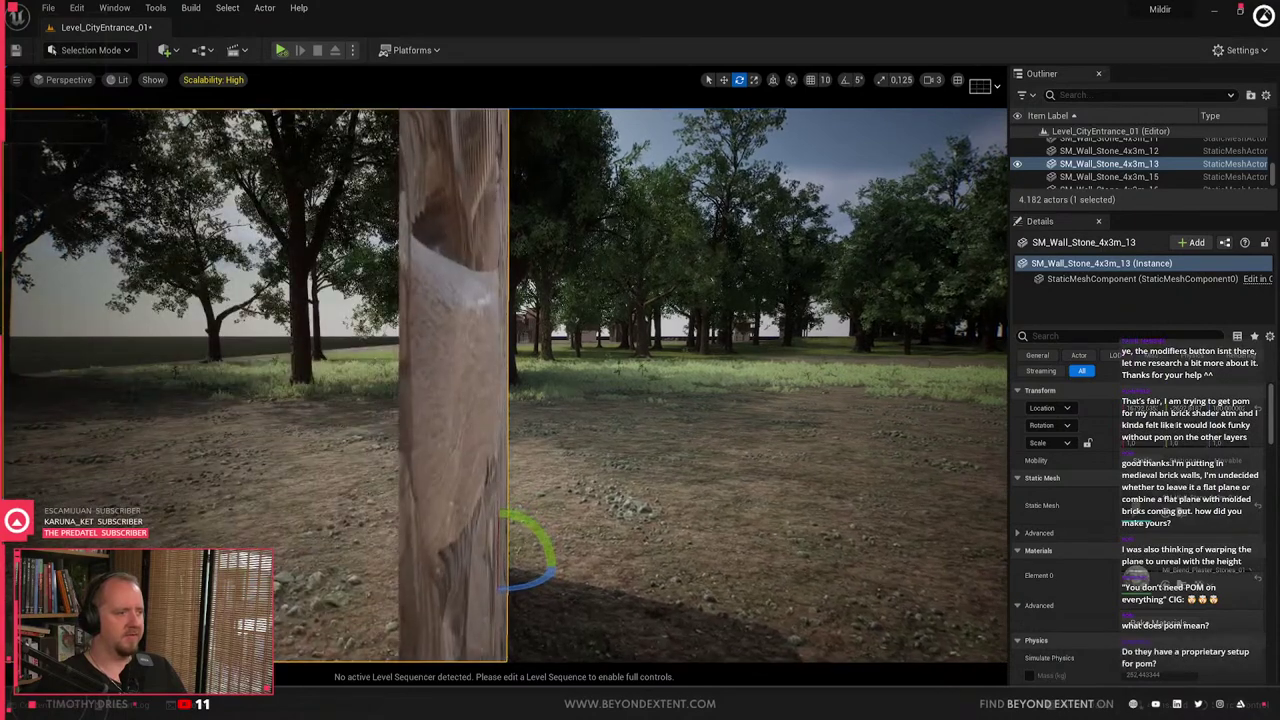
{"action": "right_click_drag", "start_coordinate": [447, 509], "coordinate": [170, 508]}
{"action": "key", "text": "d"}
{"action": "key", "text": "d"}
{"action": "key", "text": "a"}
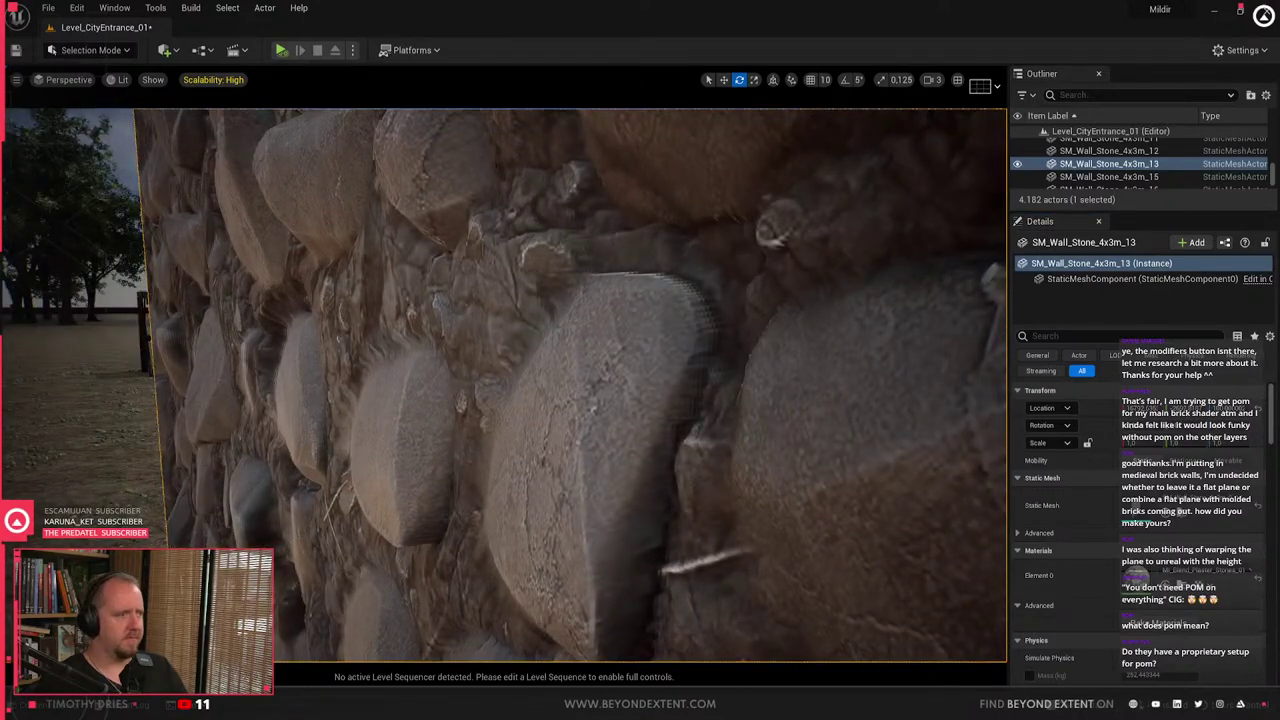
- Open the stone wall's MI_Blend_Plaster_Stones material instance beside the wall and look through its parameters
{"action": "left_click_drag", "start_coordinate": [0, 150], "coordinate": [166, 186]}
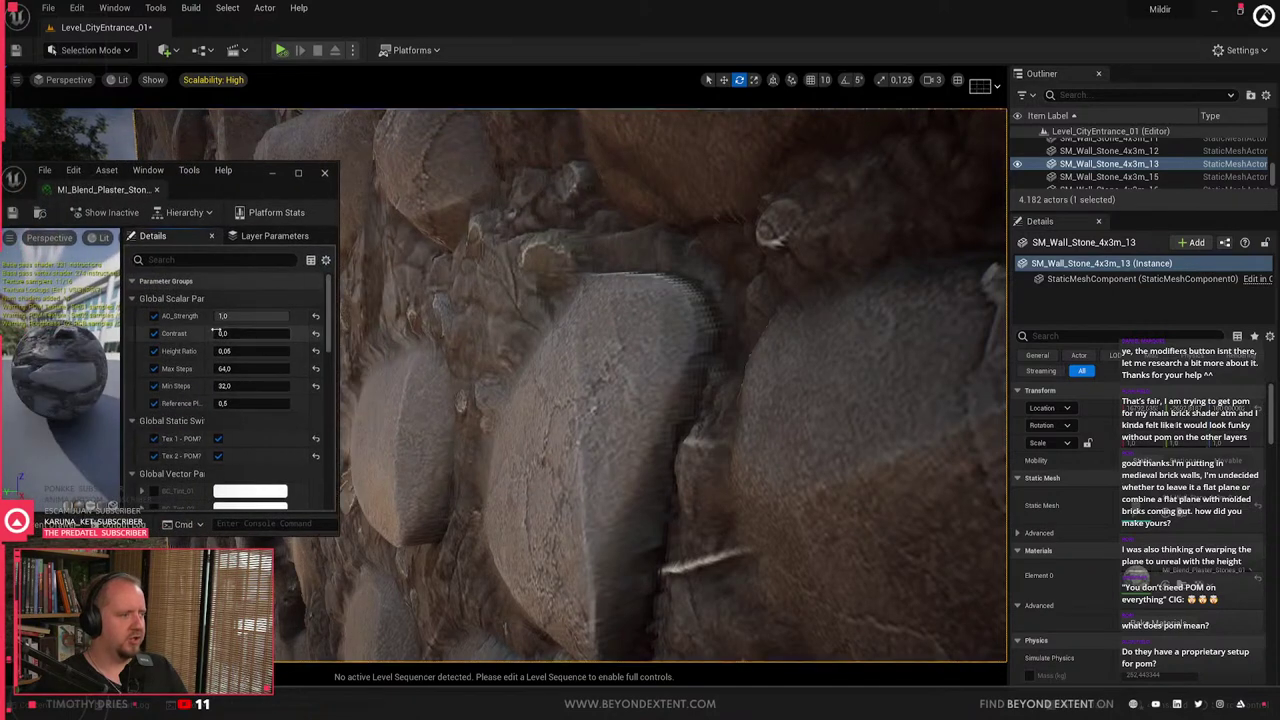
{"action": "scroll", "coordinate": [190, 338], "scroll_direction": "down", "scroll_amount": 5}
{"action": "scroll", "coordinate": [186, 340], "scroll_direction": "up", "scroll_amount": 3}
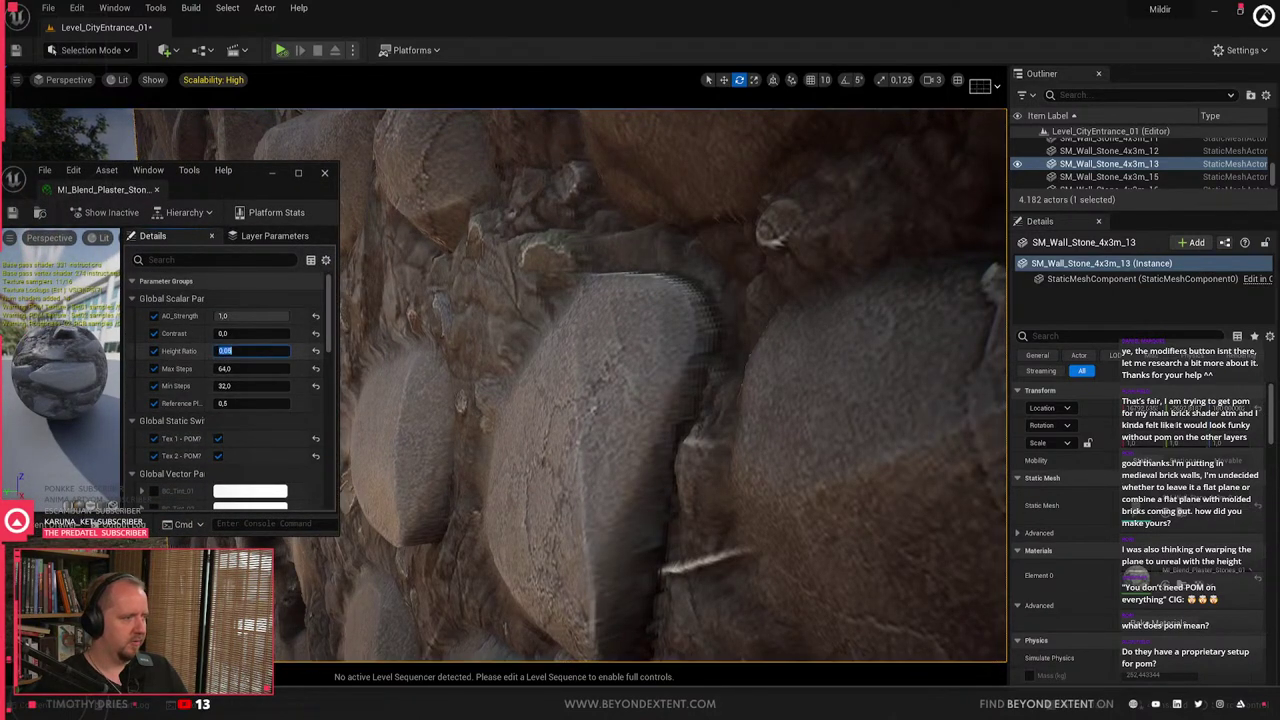
- Set the material instance's Height Ratio to 0 and inspect the wall without the parallax depth
{"action": "type", "text": "0"}
{"action": "key", "text": "Return"}
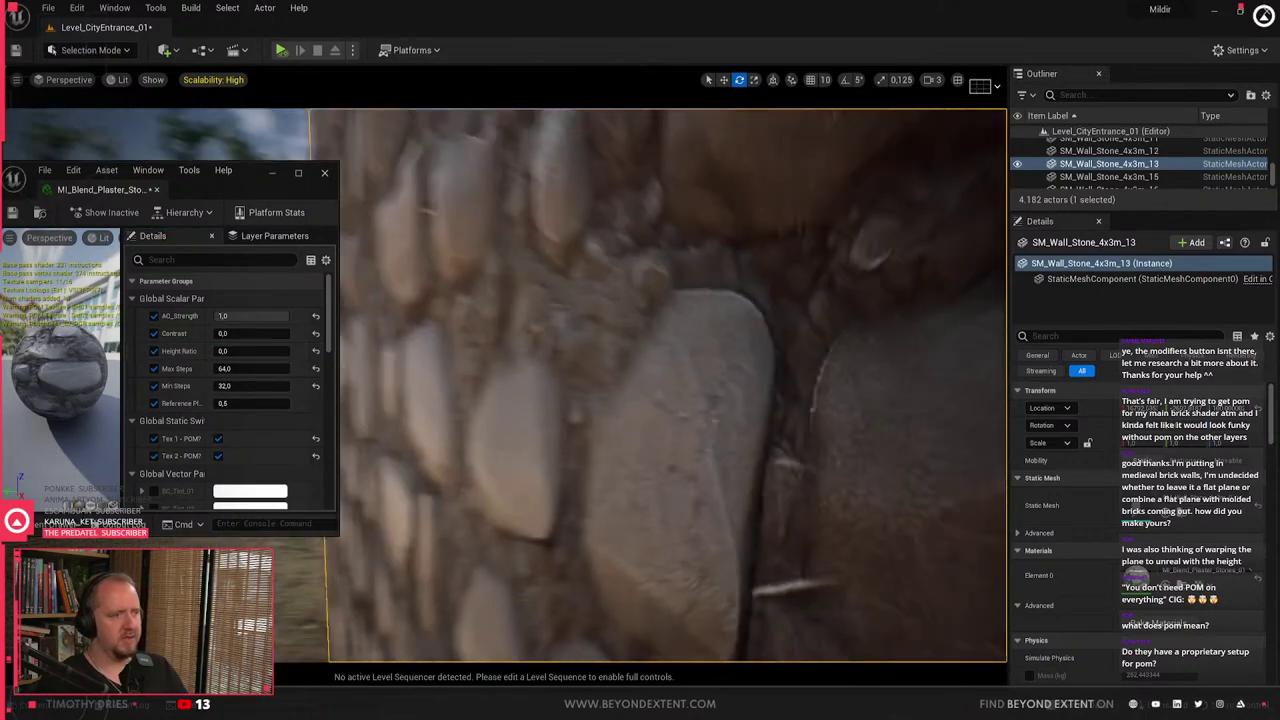
{"action": "mouse_move", "coordinate": [620, 400]}
{"action": "left_mouse_down", "text": "alt"}
{"action": "mouse_move", "coordinate": [470, 400]}
{"action": "mouse_move", "coordinate": [640, 400]}
{"action": "left_mouse_up", "text": "alt"}
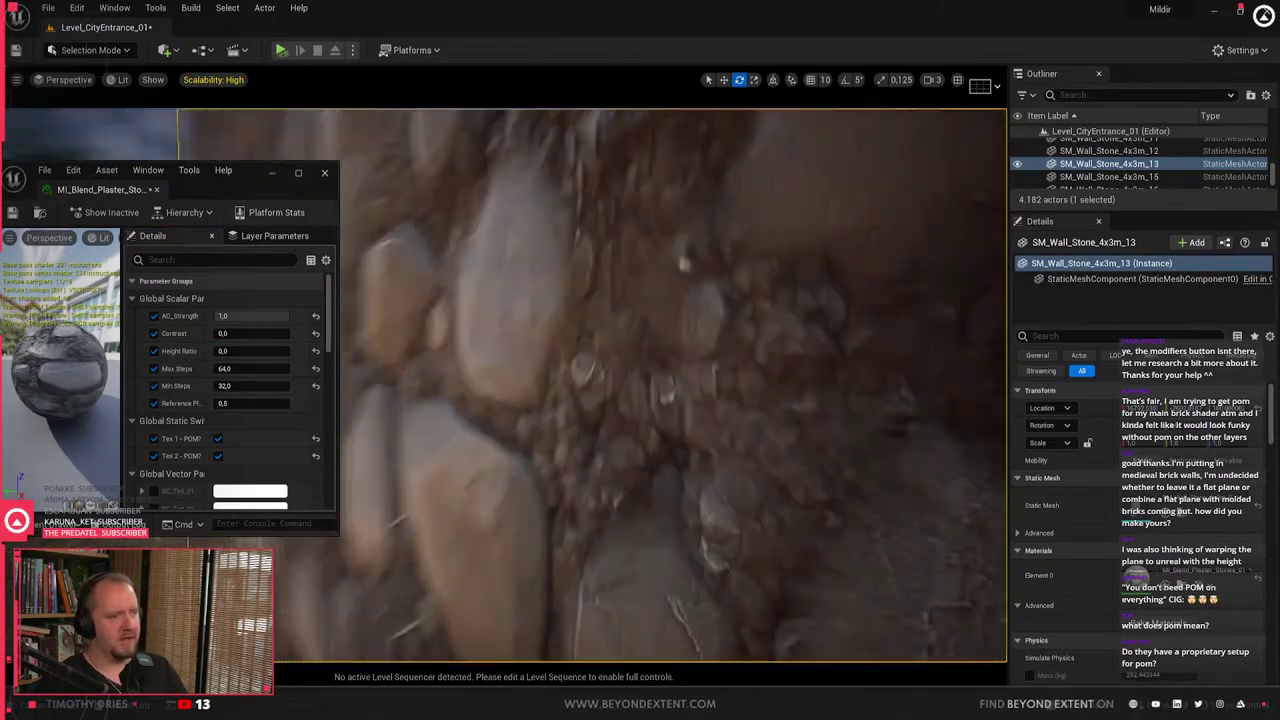
{"action": "right_click_drag", "start_coordinate": [660, 385], "coordinate": [660, 385]}
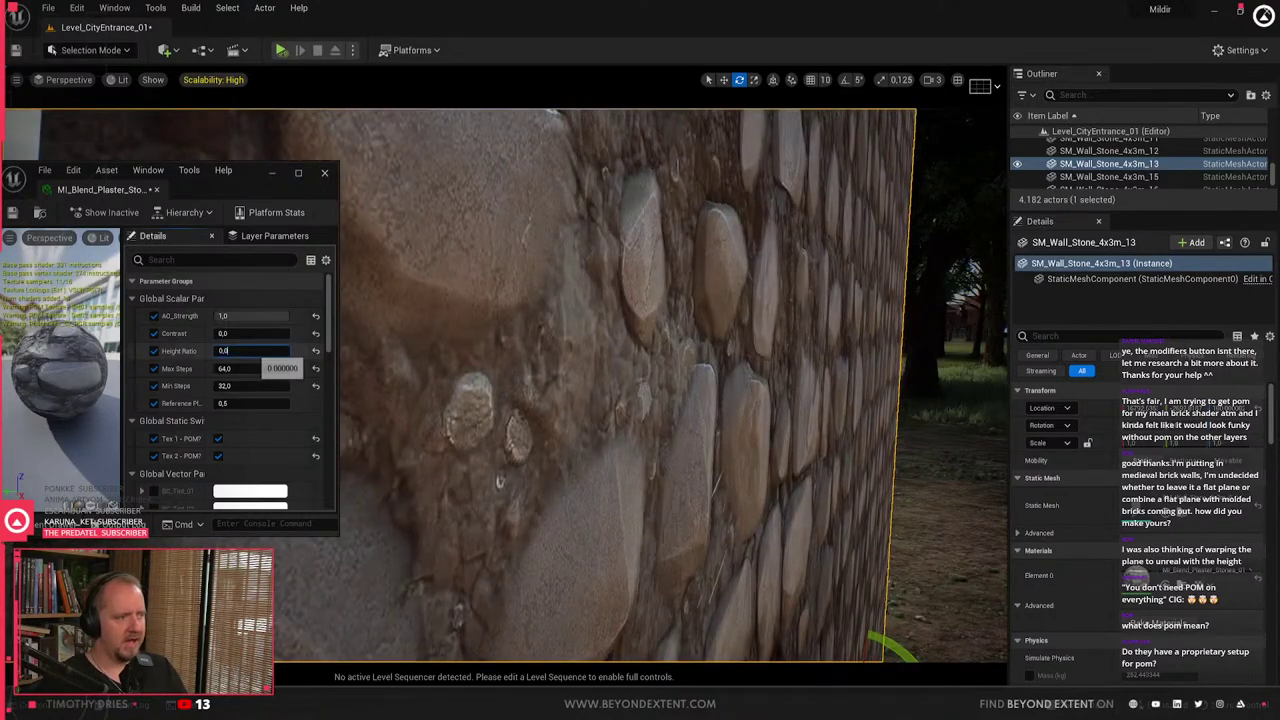
- Set the Height Ratio to 0.05 and check the wall's relief from a grazing angle
{"action": "key", "text": "Return"}
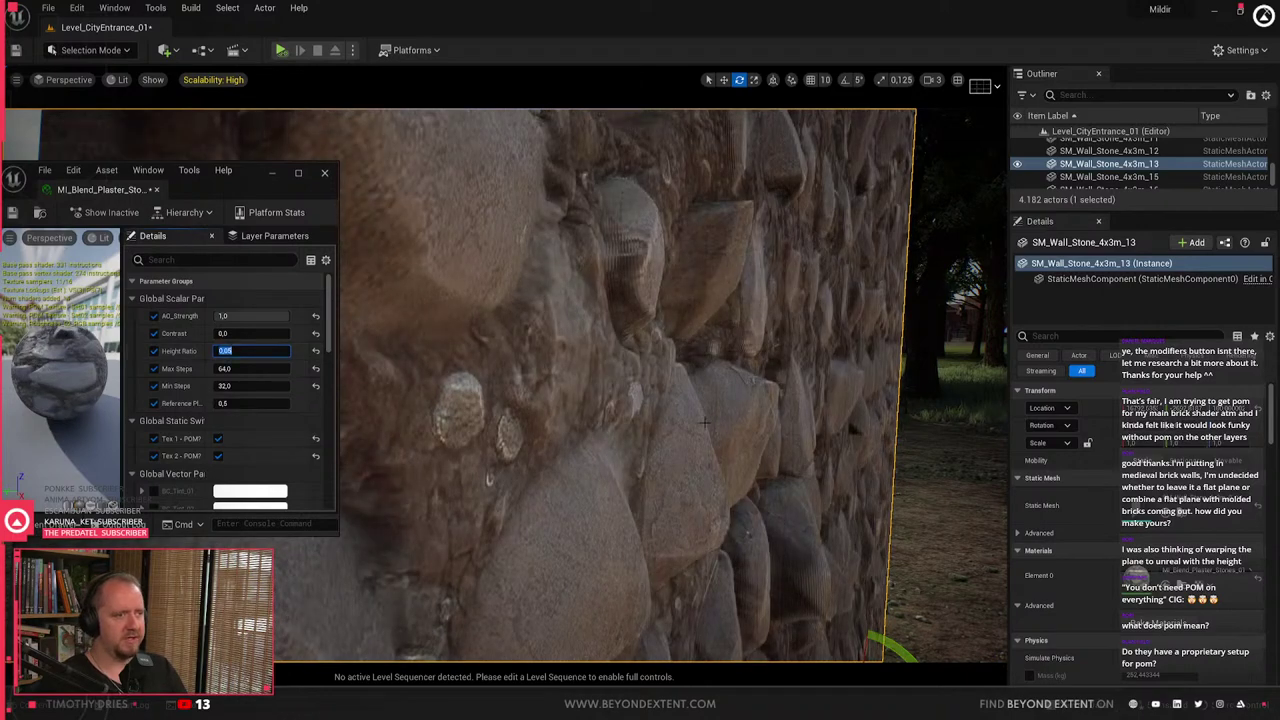
{"action": "right_click_drag", "start_coordinate": [699, 419], "coordinate": [699, 419]}
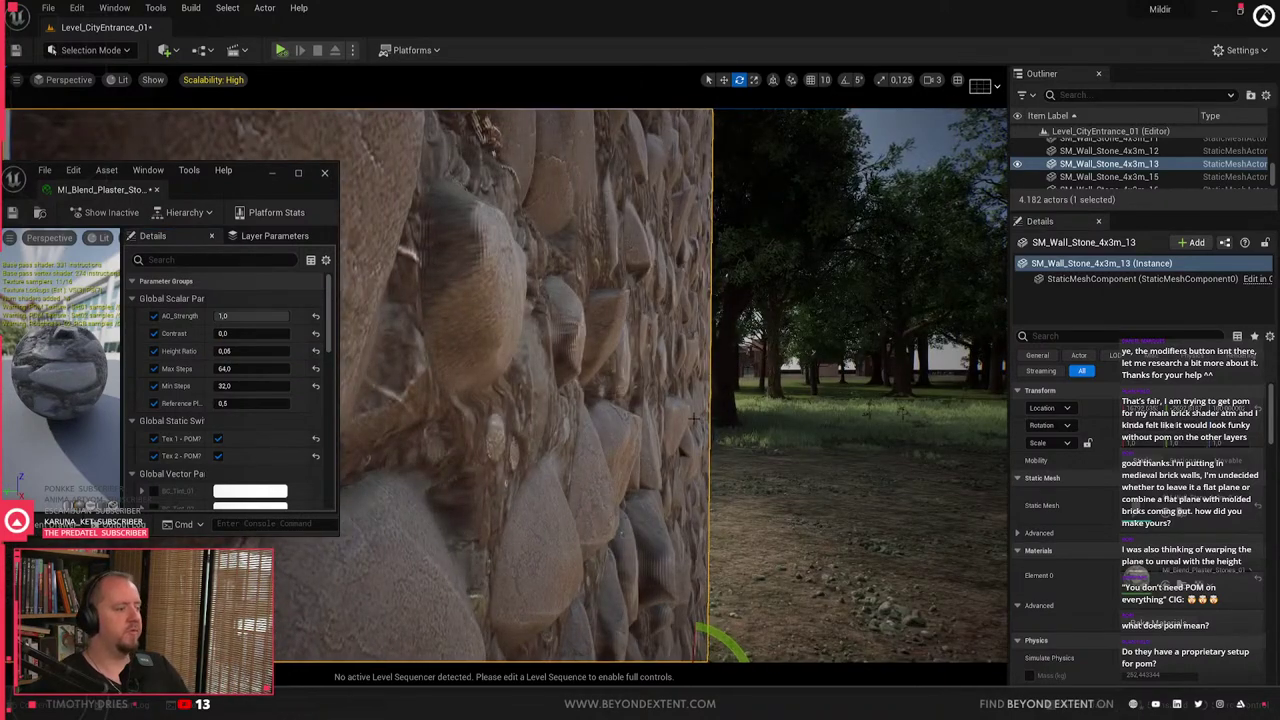
- Open the CobbleStone_02_height texture used by the material instance and examine it in a maximized window
{"action": "scroll", "coordinate": [237, 397], "scroll_direction": "down", "scroll_amount": 5}
{"action": "double_click", "coordinate": [227, 386]}
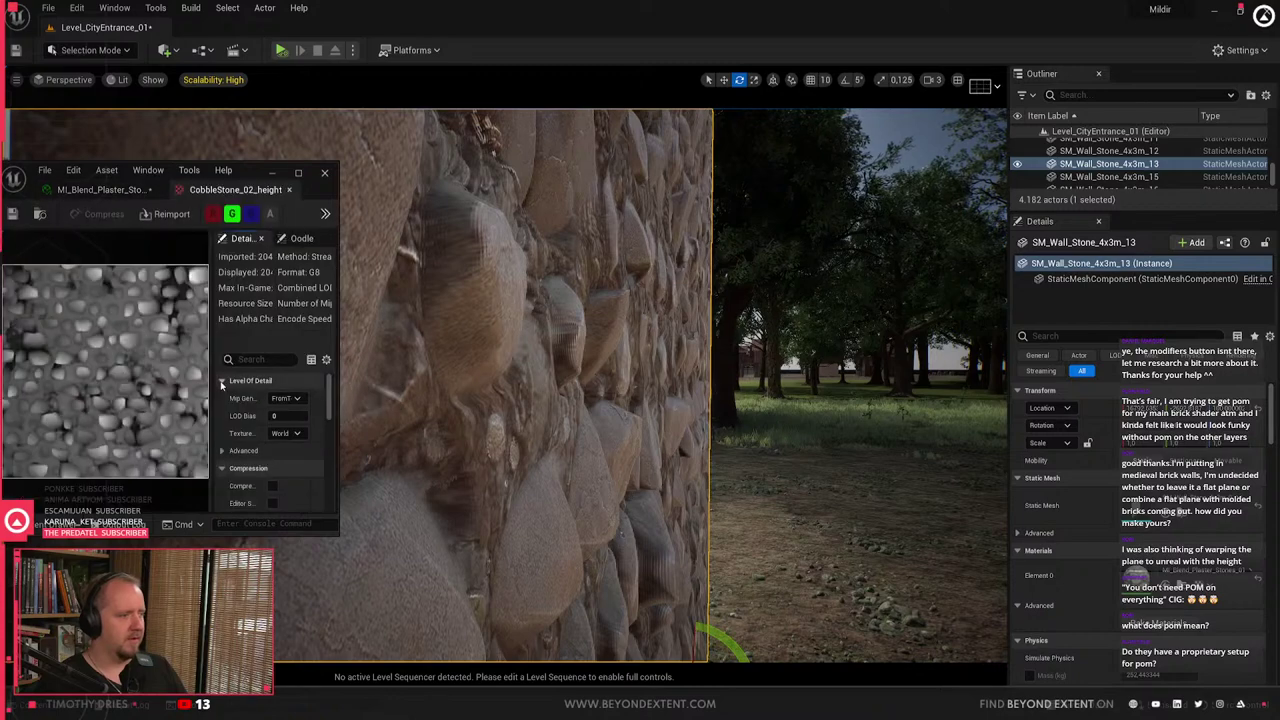
{"action": "left_click", "coordinate": [298, 174]}
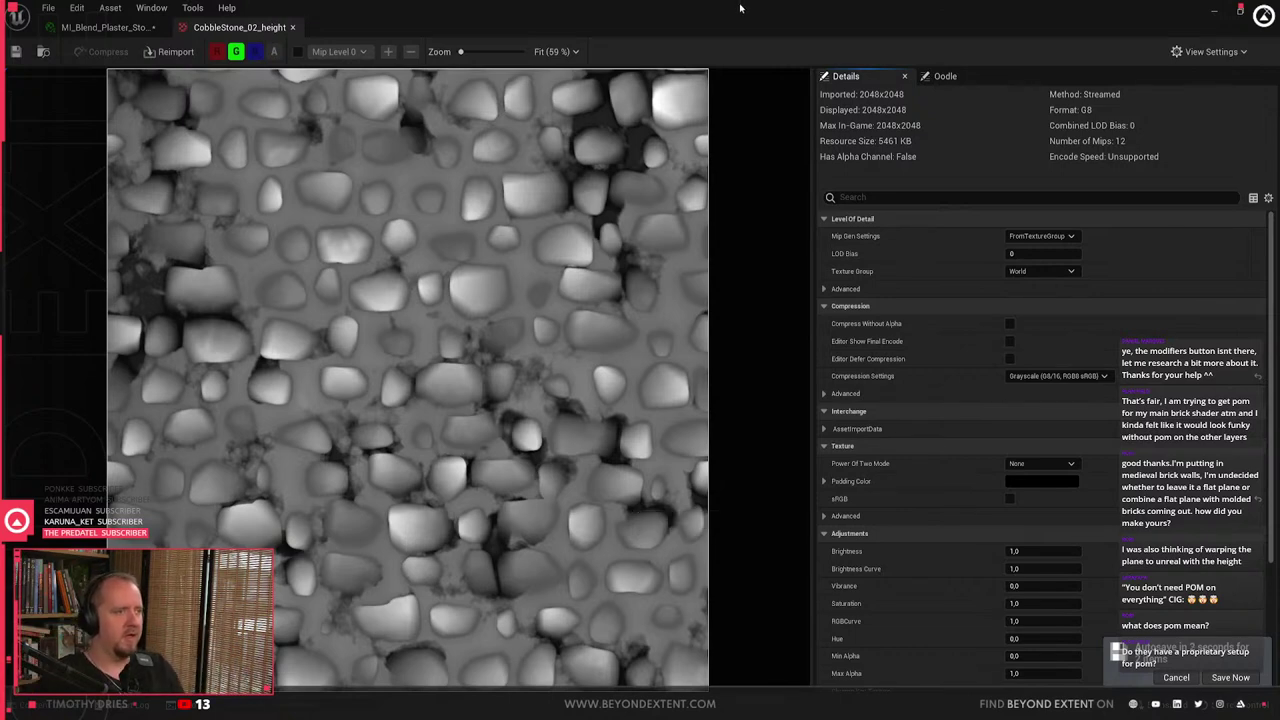
{"action": "left_click", "coordinate": [1214, 11]}
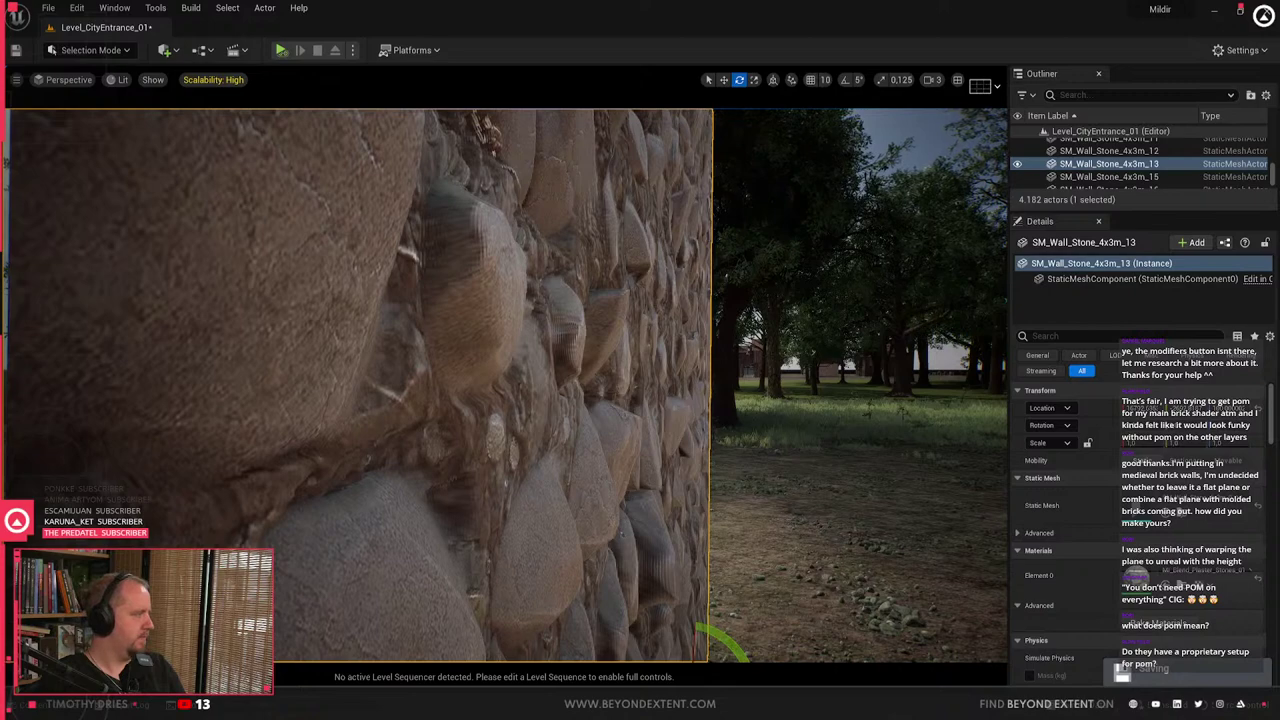
- Return to the wall's material instance and review its heightmap, texture and POM switch parameters
{"action": "key", "text": "alt+Tab"}
{"action": "left_click", "coordinate": [115, 22]}
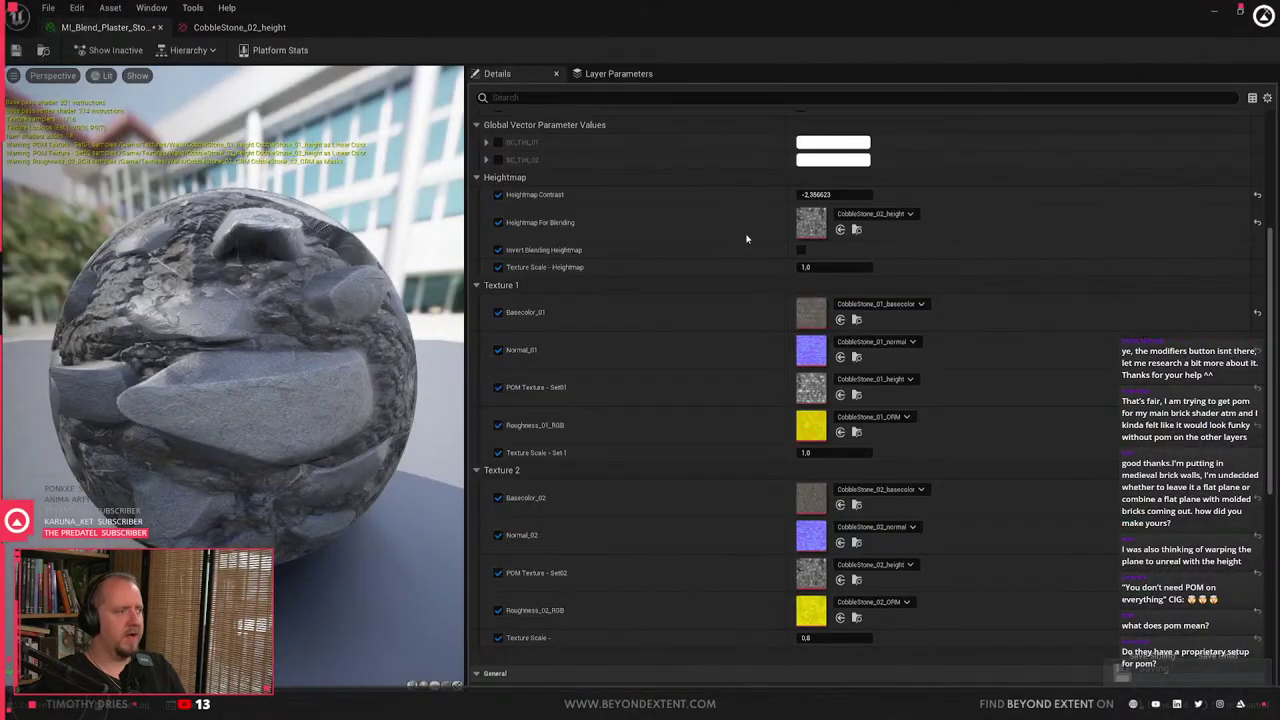
{"action": "scroll", "coordinate": [600, 372], "scroll_direction": "up", "scroll_amount": 4}
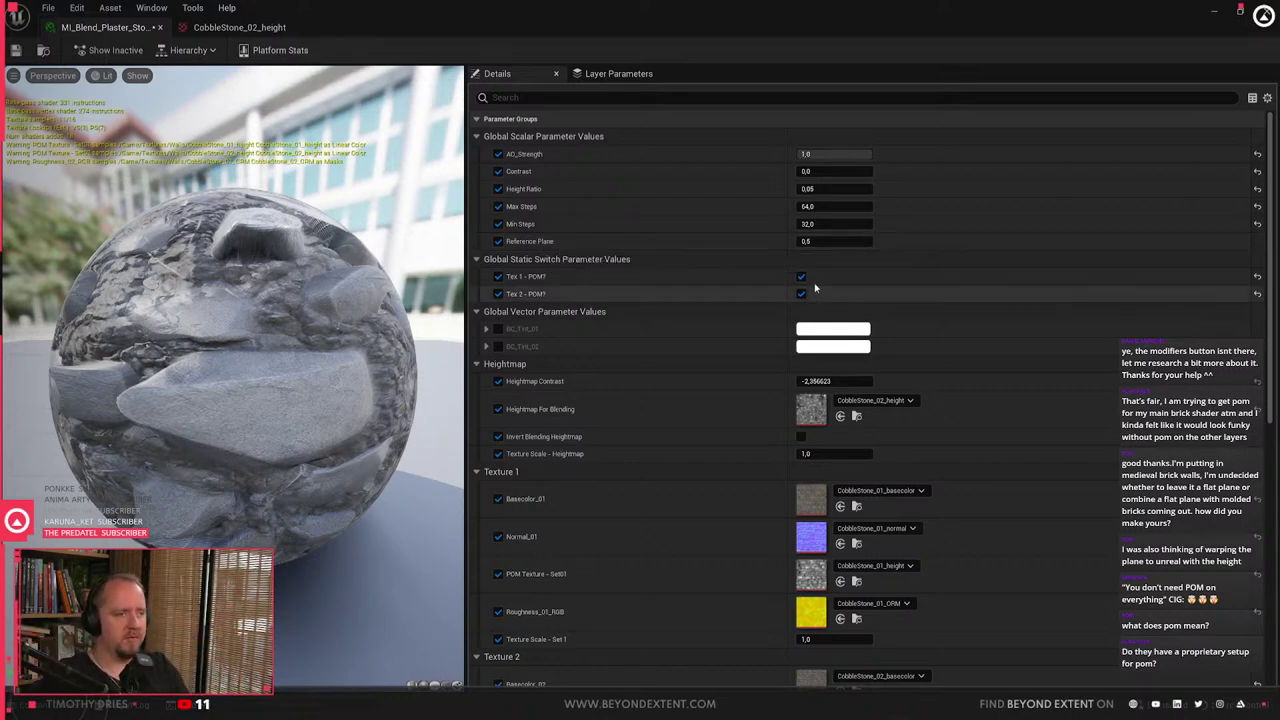
- Set the material instance's Reference Plane to 0 and return to the level
{"action": "left_click", "coordinate": [808, 241]}
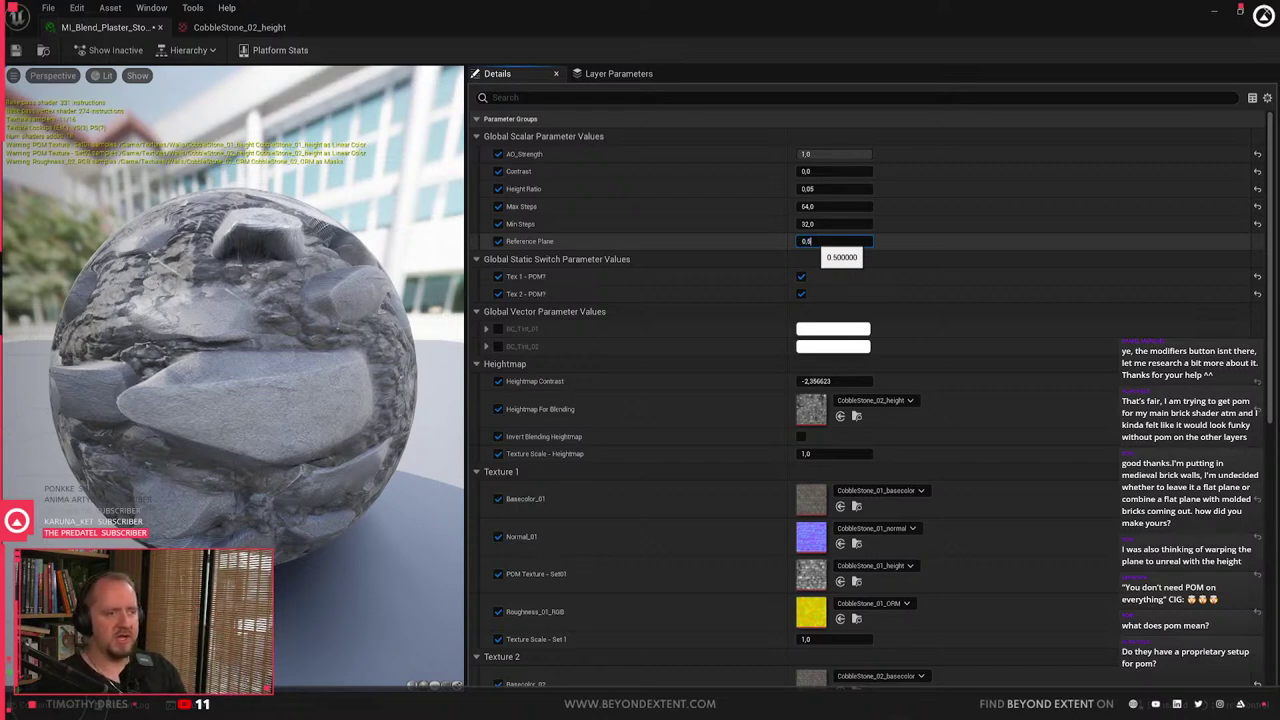
{"action": "key", "text": "Return"}
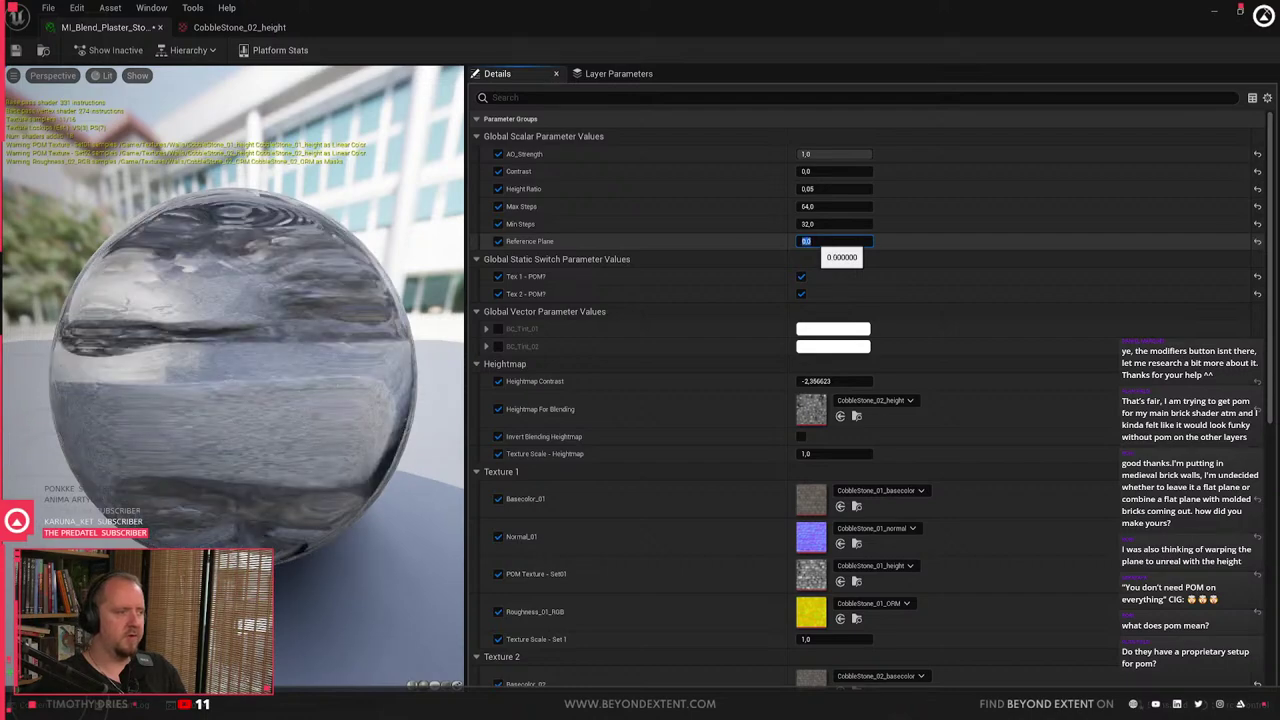
{"action": "left_click", "coordinate": [1214, 11]}
- Examine the stone wall's parallax relief from a grazing angle, both up close and from farther back
{"action": "right_click_drag", "start_coordinate": [510, 385], "coordinate": [540, 385]}
{"action": "scroll", "coordinate": [506, 385], "scroll_direction": "down", "scroll_amount": 3}
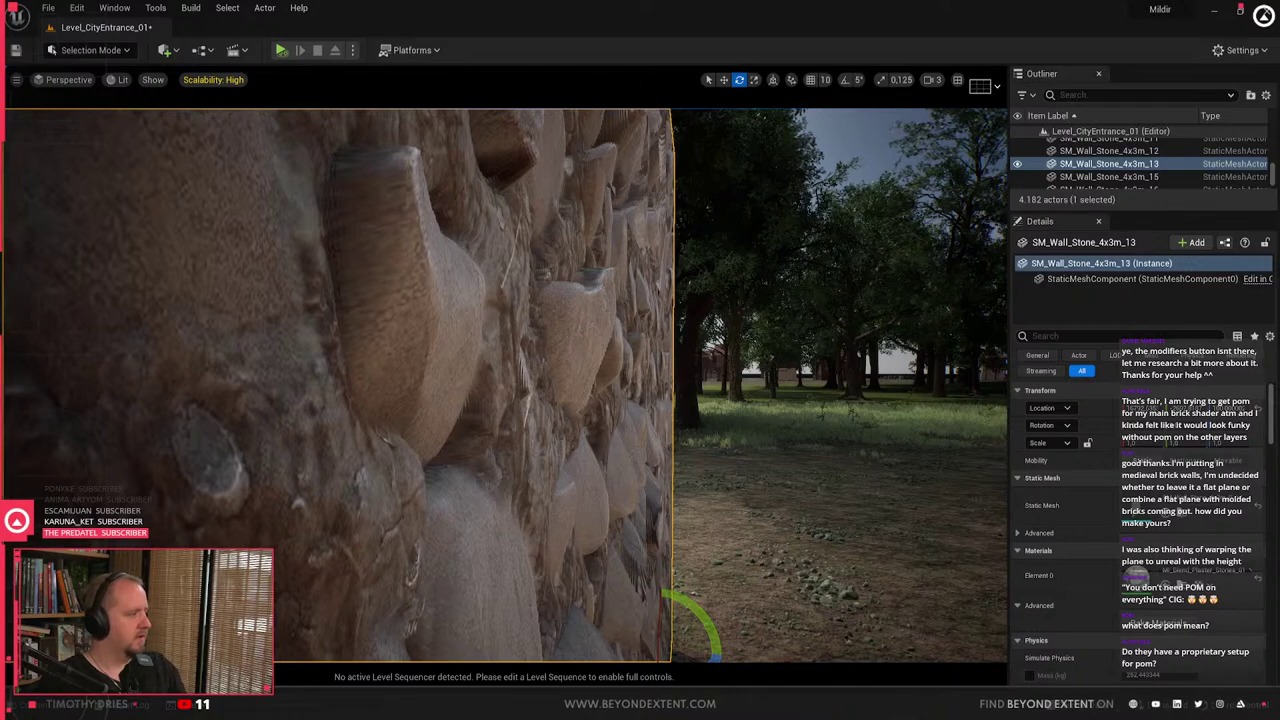
{"action": "mouse_move", "coordinate": [640, 385]}
{"action": "right_mouse_down"}
{"action": "mouse_move", "coordinate": [625, 385]}
{"action": "mouse_move", "coordinate": [645, 385]}
{"action": "right_mouse_up"}
{"action": "right_click_drag", "start_coordinate": [495, 385], "coordinate": [485, 385]}
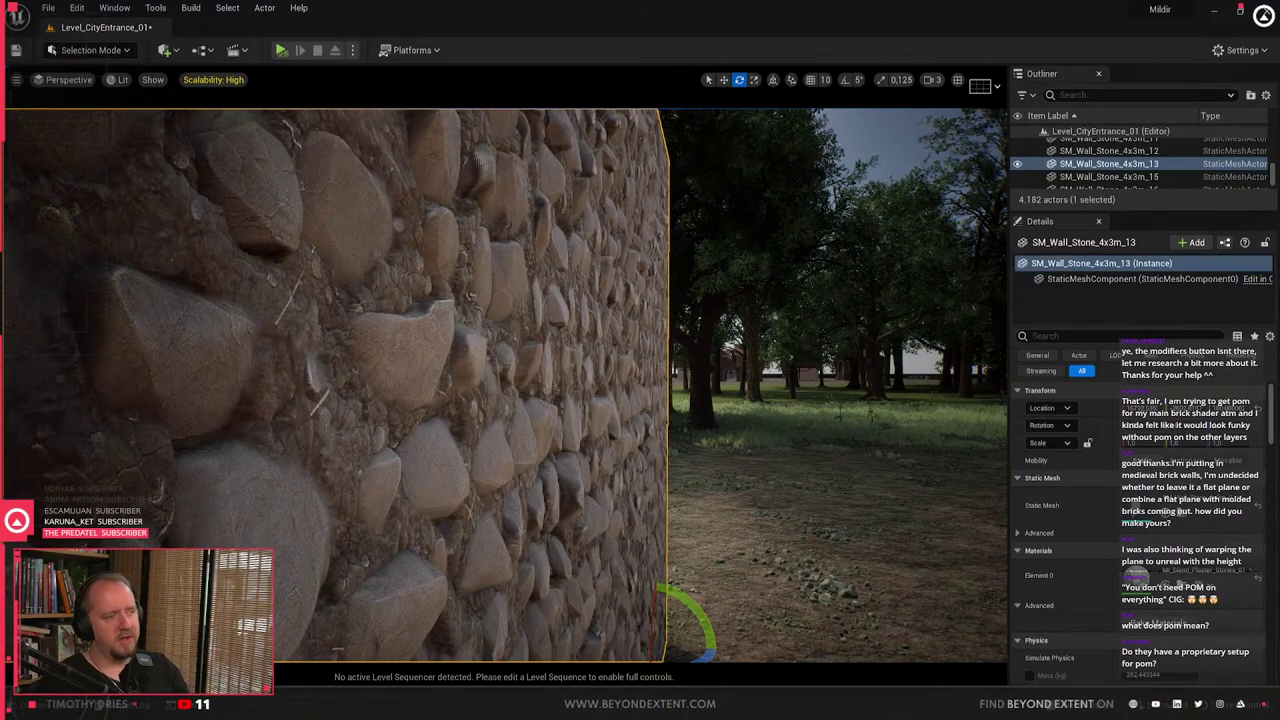
{"action": "right_click_drag", "start_coordinate": [355, 335], "coordinate": [250, 336]}
{"action": "right_click_drag", "start_coordinate": [470, 386], "coordinate": [464, 386]}
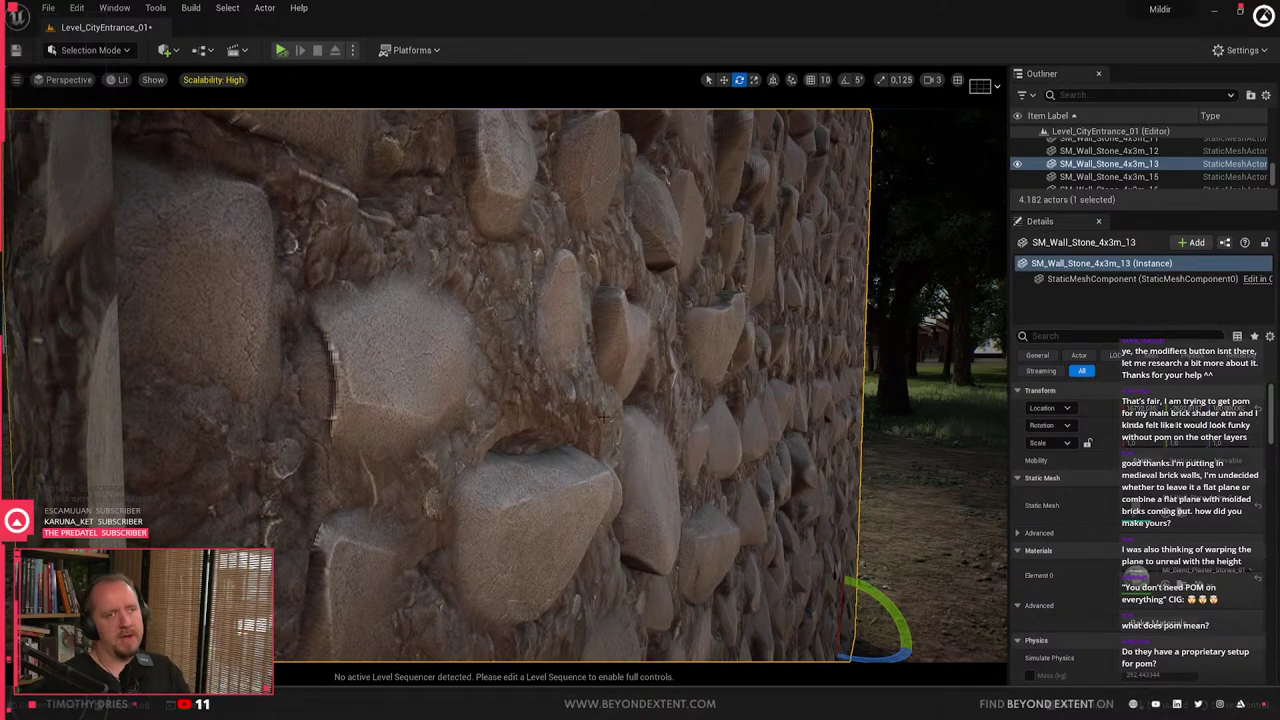
- Delete the SM_Wall_Stone_4x3m_13 demonstration wall from the level
{"action": "key", "text": "Escape"}
{"action": "key", "text": "w"}
{"action": "mouse_move", "coordinate": [620, 406]}
{"action": "right_mouse_down"}
{"action": "mouse_move", "coordinate": [540, 406]}
{"action": "mouse_move", "coordinate": [625, 410]}
{"action": "right_mouse_up"}
{"action": "left_click", "coordinate": [578, 540]}
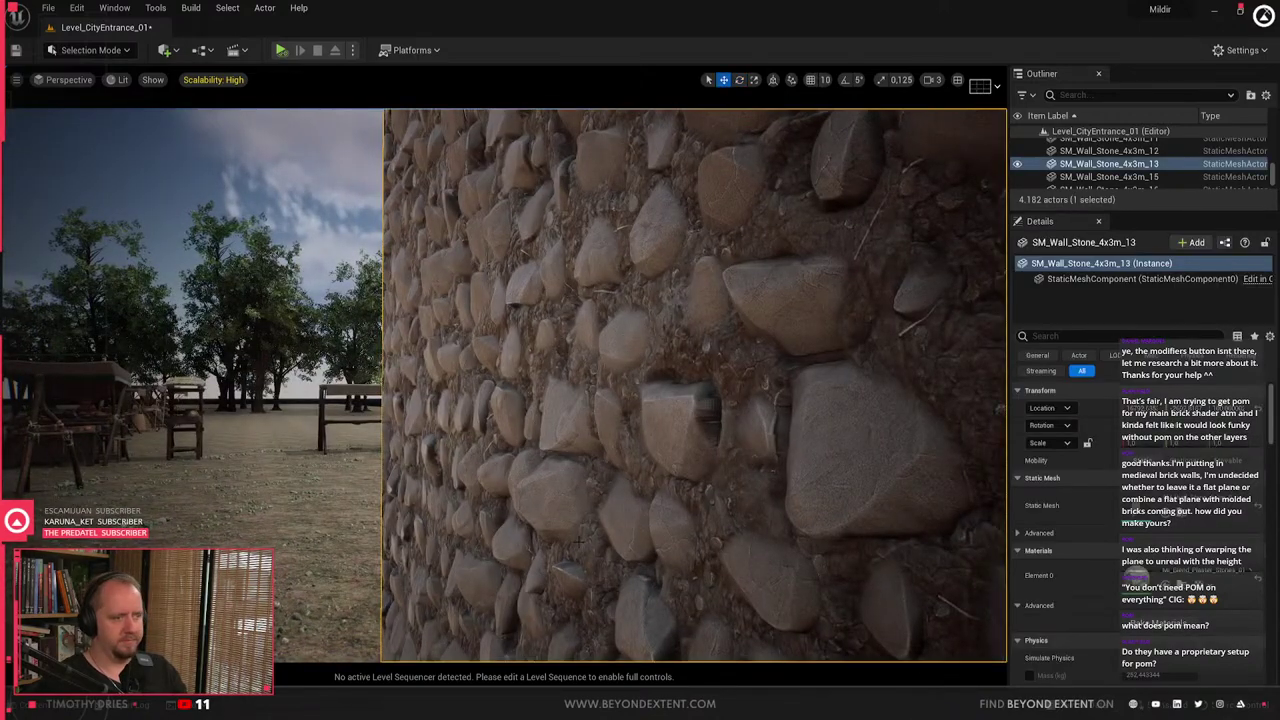
{"action": "key", "text": "Delete"}
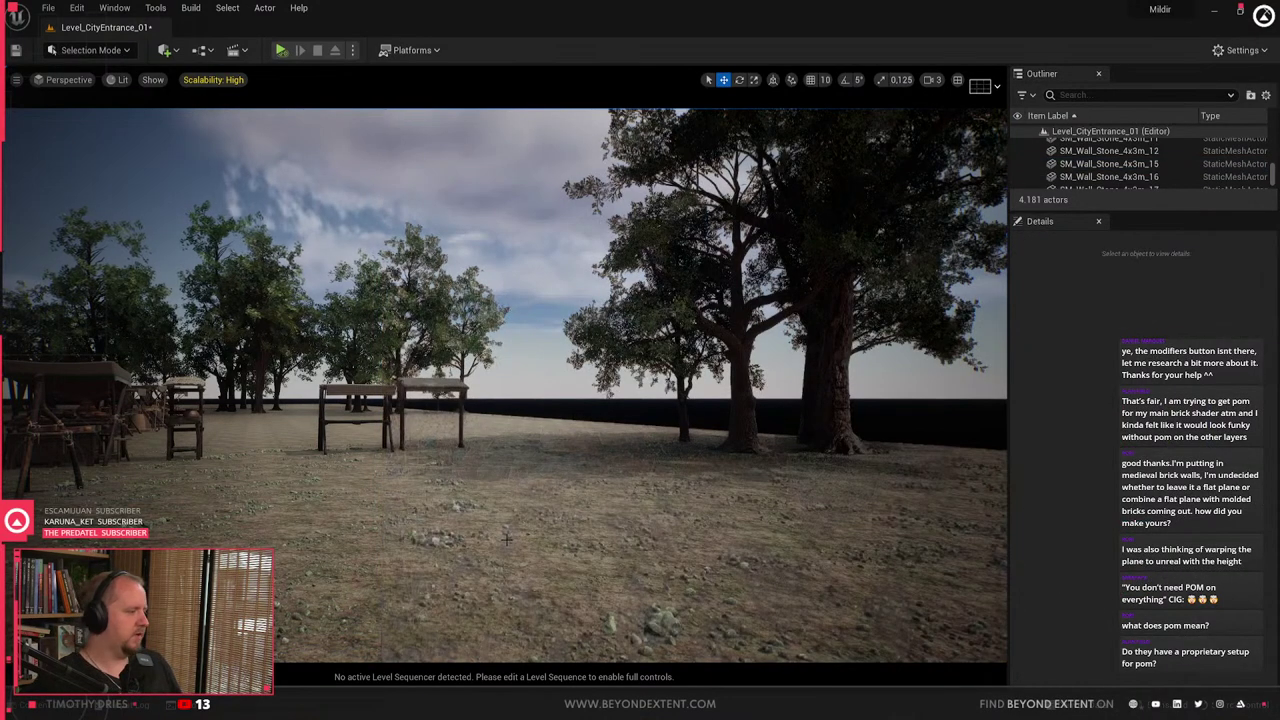
- Look over the riverside village, its palisade and the square with the fish-drying racks
{"action": "right_click_drag", "start_coordinate": [507, 540], "coordinate": [422, 516]}
{"action": "key", "text": "w"}
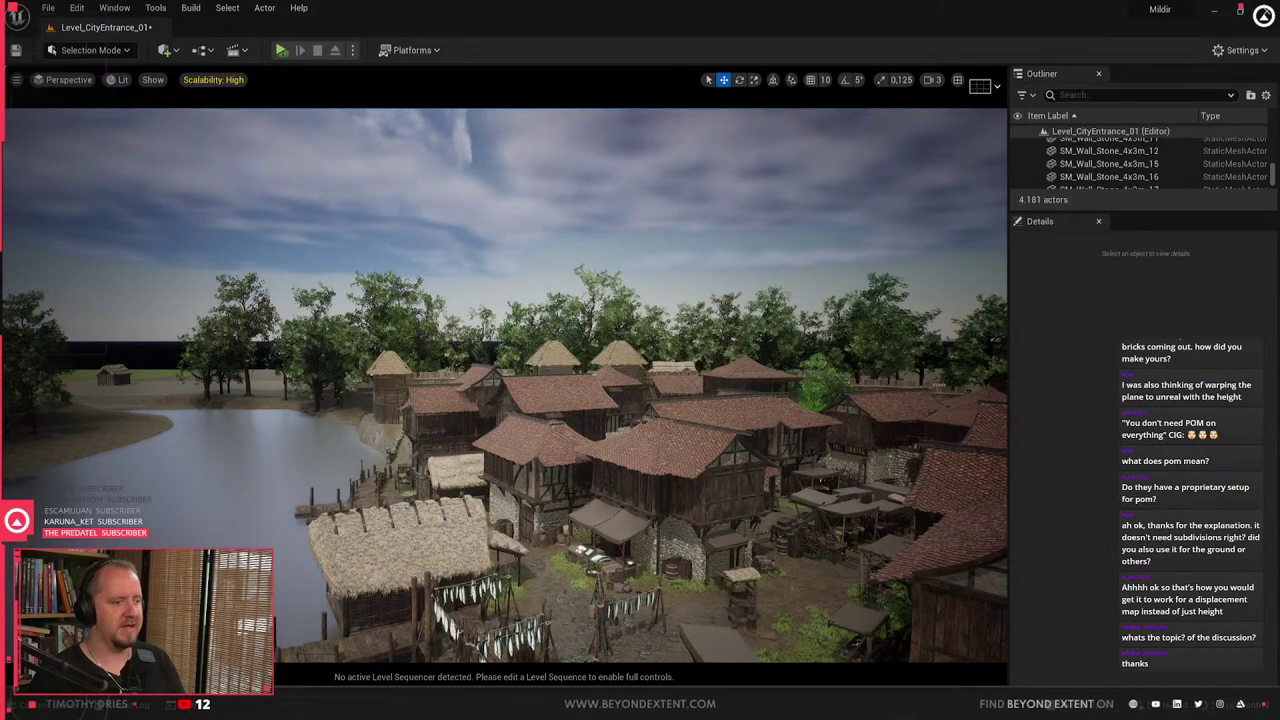
{"action": "key", "text": "w"}
{"action": "right_click_drag", "start_coordinate": [553, 531], "coordinate": [640, 560]}
{"action": "key", "text": "w"}
{"action": "key", "text": "s"}
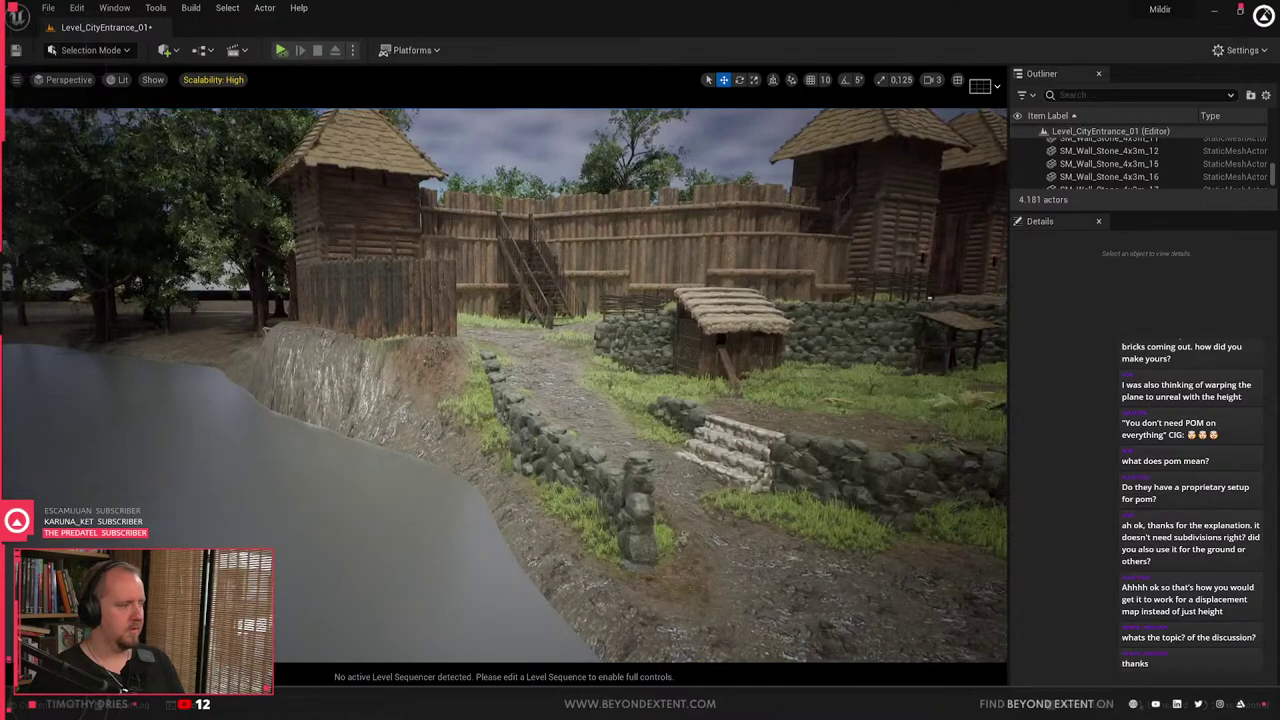
{"action": "right_click_drag", "start_coordinate": [553, 530], "coordinate": [553, 530]}
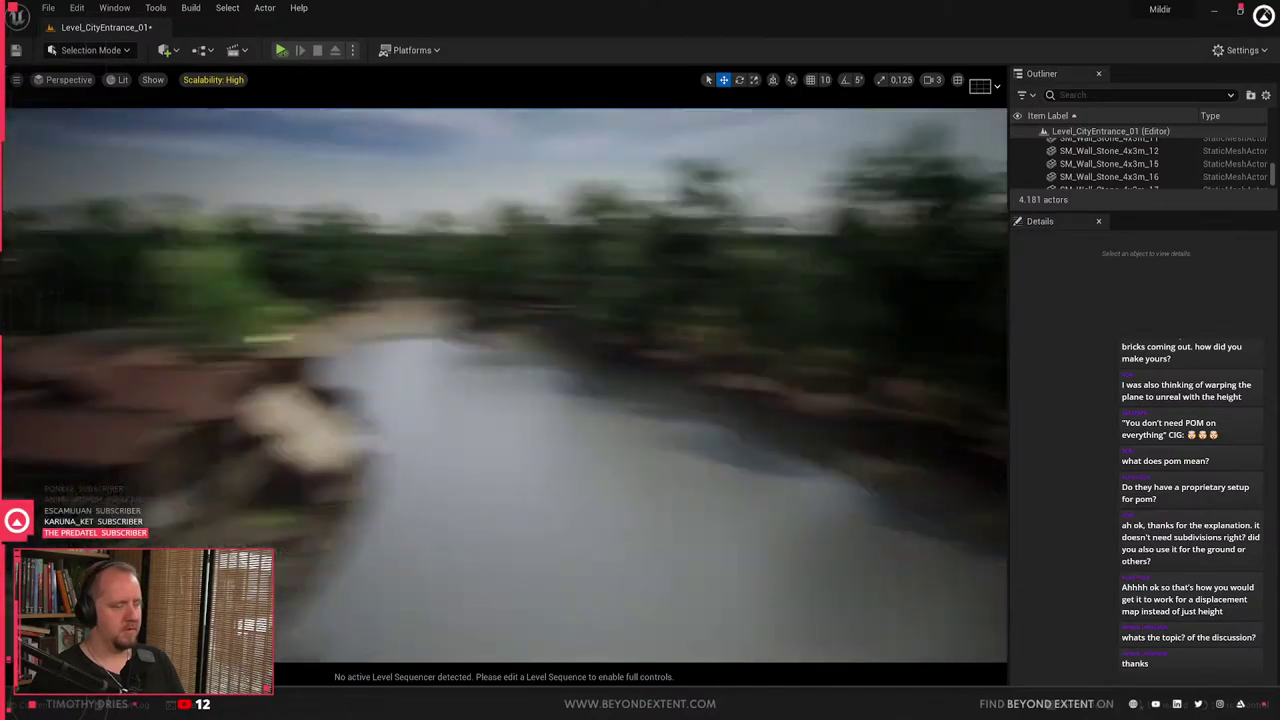
{"action": "right_click_drag", "start_coordinate": [398, 402], "coordinate": [397, 402]}
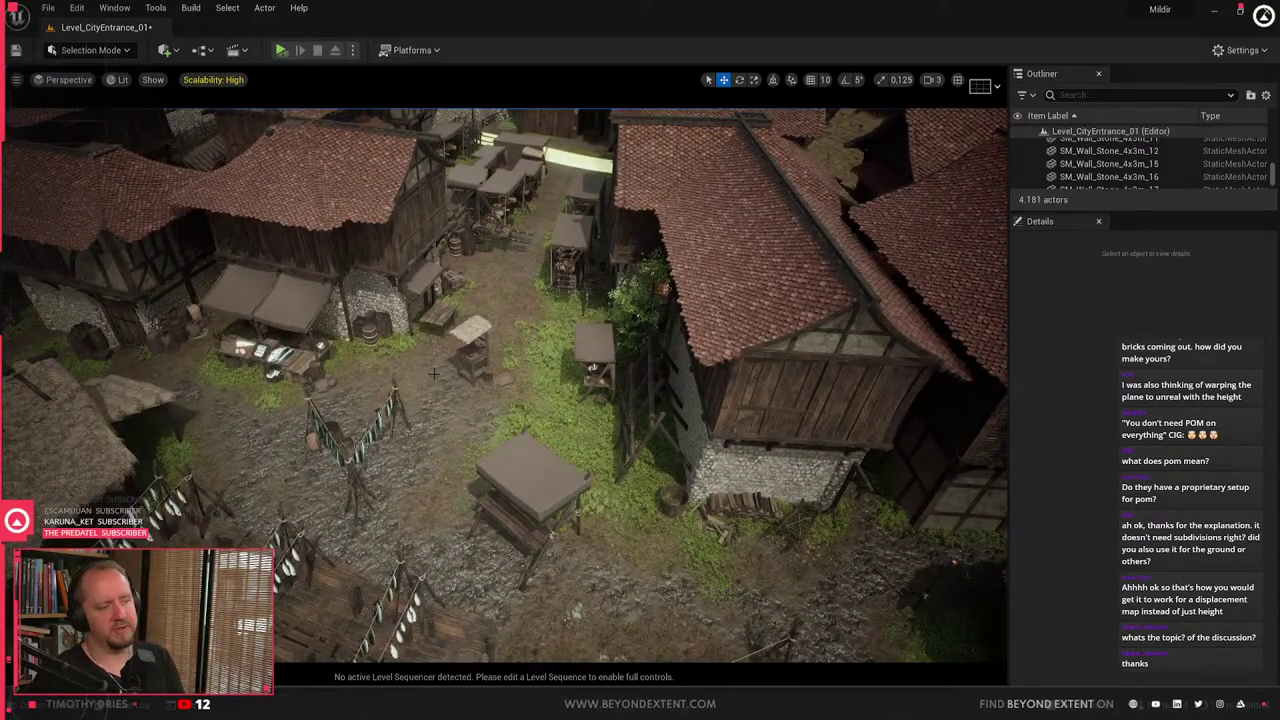
{"action": "right_click_drag", "start_coordinate": [420, 402], "coordinate": [420, 402]}
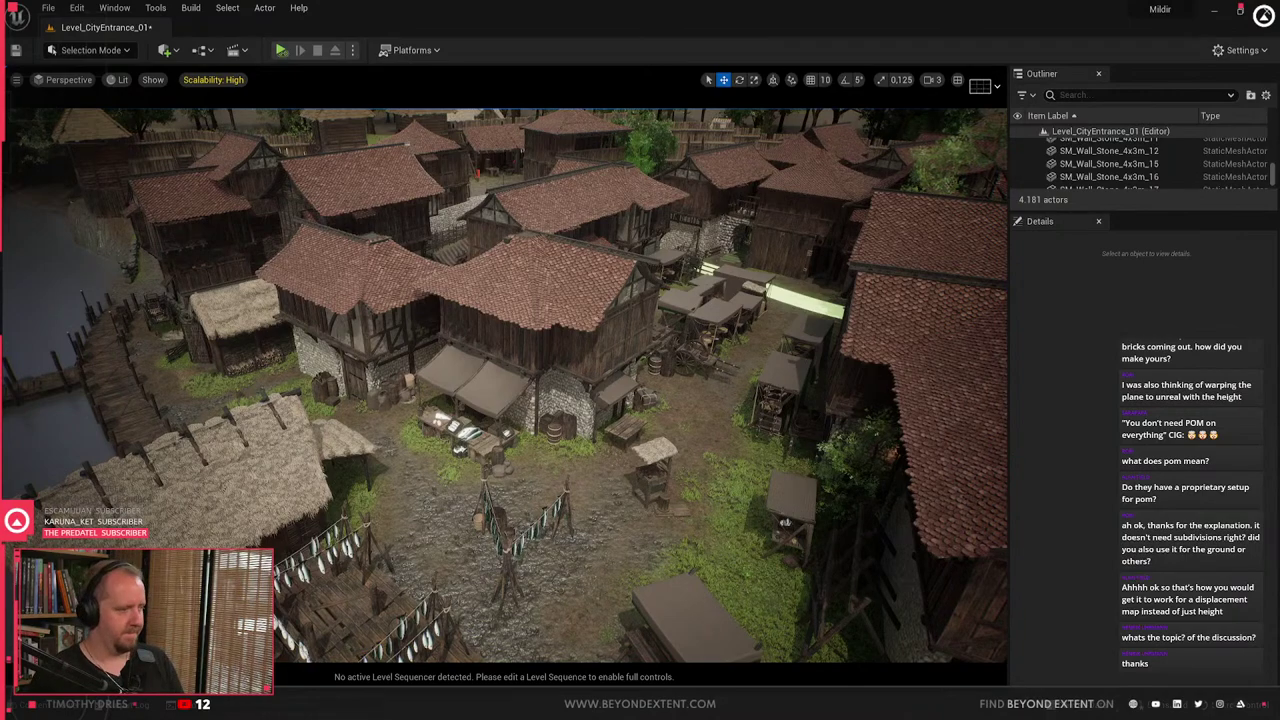
- Survey the village's tiled rooftops, watchtowers and thatched sheds from above
{"action": "right_click_drag", "start_coordinate": [505, 385], "coordinate": [475, 320]}
{"action": "key", "text": "w"}
{"action": "right_click_drag", "start_coordinate": [505, 385], "coordinate": [510, 320]}
{"action": "key", "text": "w"}
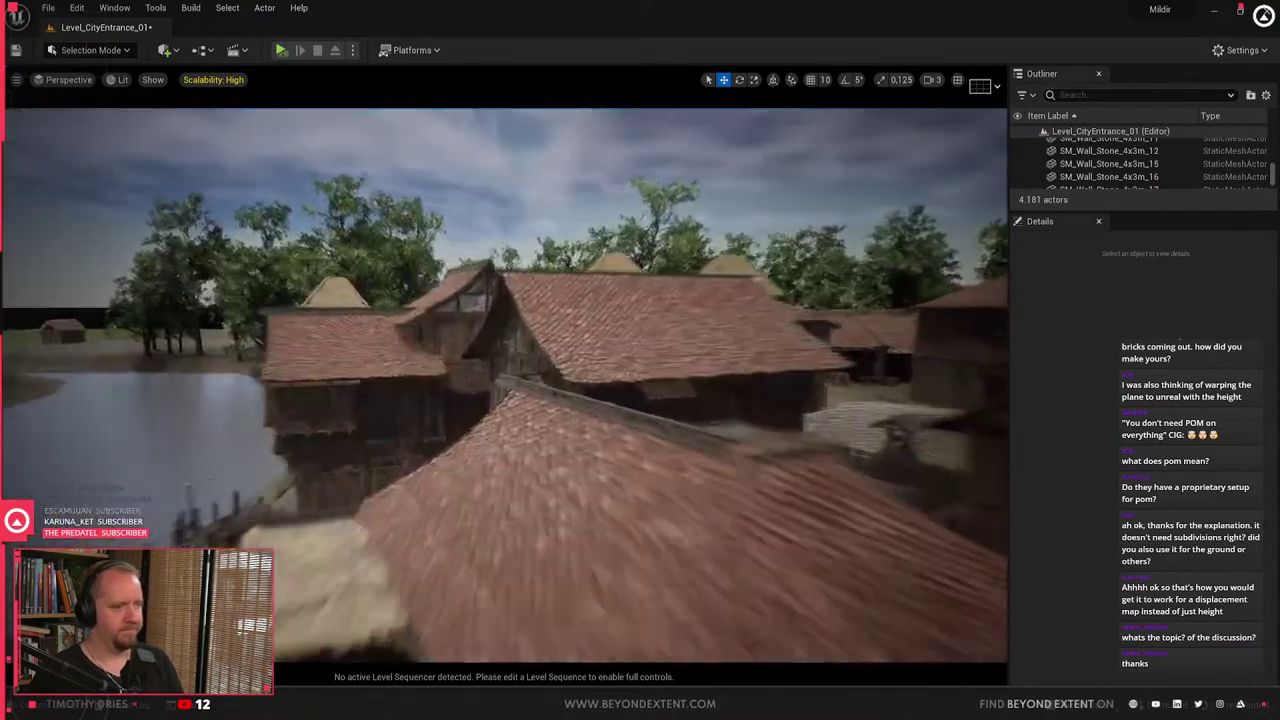
{"action": "key", "text": "w"}
{"action": "right_click_drag", "start_coordinate": [372, 436], "coordinate": [640, 520]}
{"action": "key", "text": "s"}
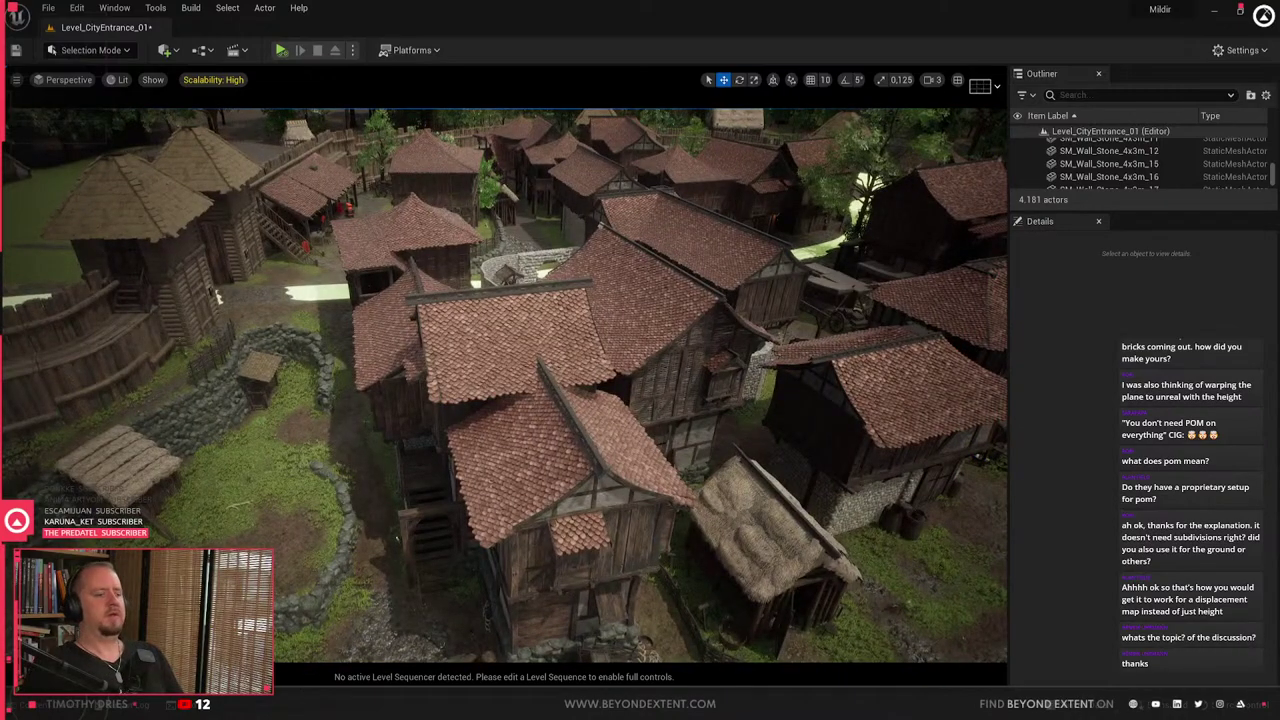
{"action": "right_click_drag", "start_coordinate": [505, 385], "coordinate": [560, 250]}
{"action": "key", "text": "w"}
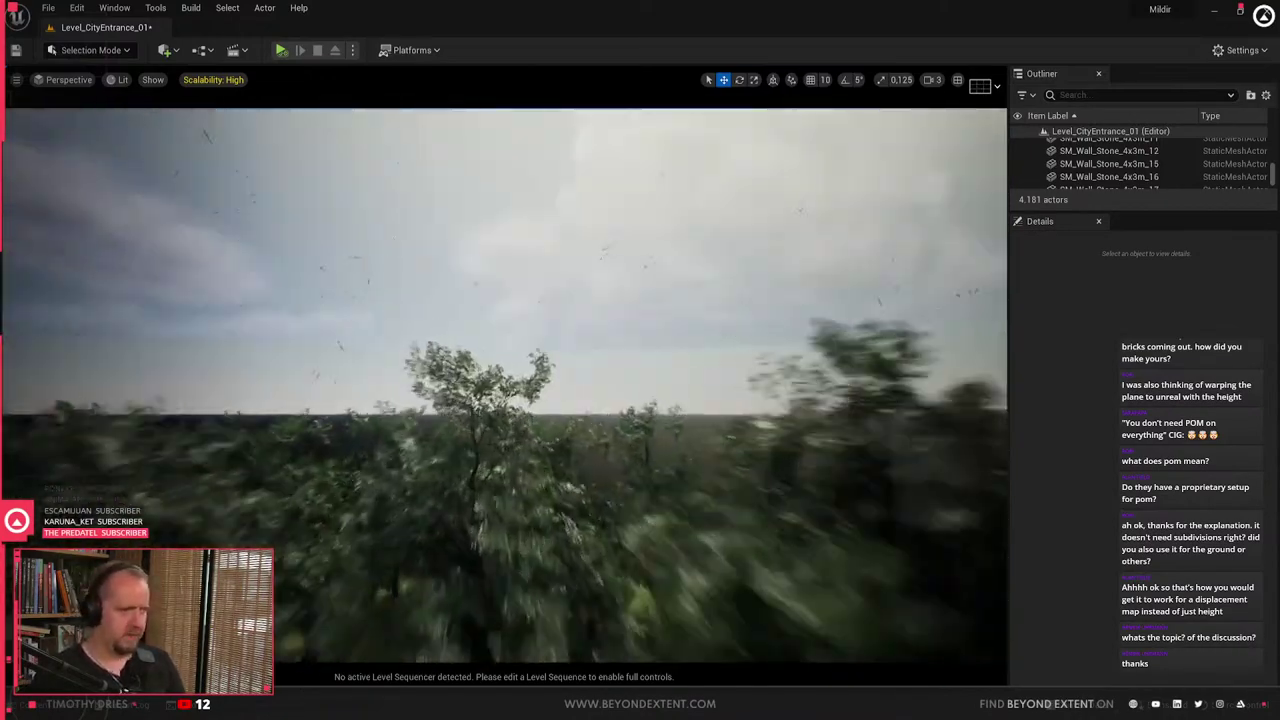
- Go back to the row of market stalls and examine the small thatched stall beside the pottery stand
{"action": "key", "text": "w"}
{"action": "right_click_drag", "start_coordinate": [505, 385], "coordinate": [660, 447]}
{"action": "key", "text": "w"}
{"action": "key", "text": "w"}
{"action": "key", "text": "s"}
{"action": "right_click_drag", "start_coordinate": [268, 365], "coordinate": [328, 426]}
{"action": "key", "text": "s"}
{"action": "key", "text": "ctrl+space"}
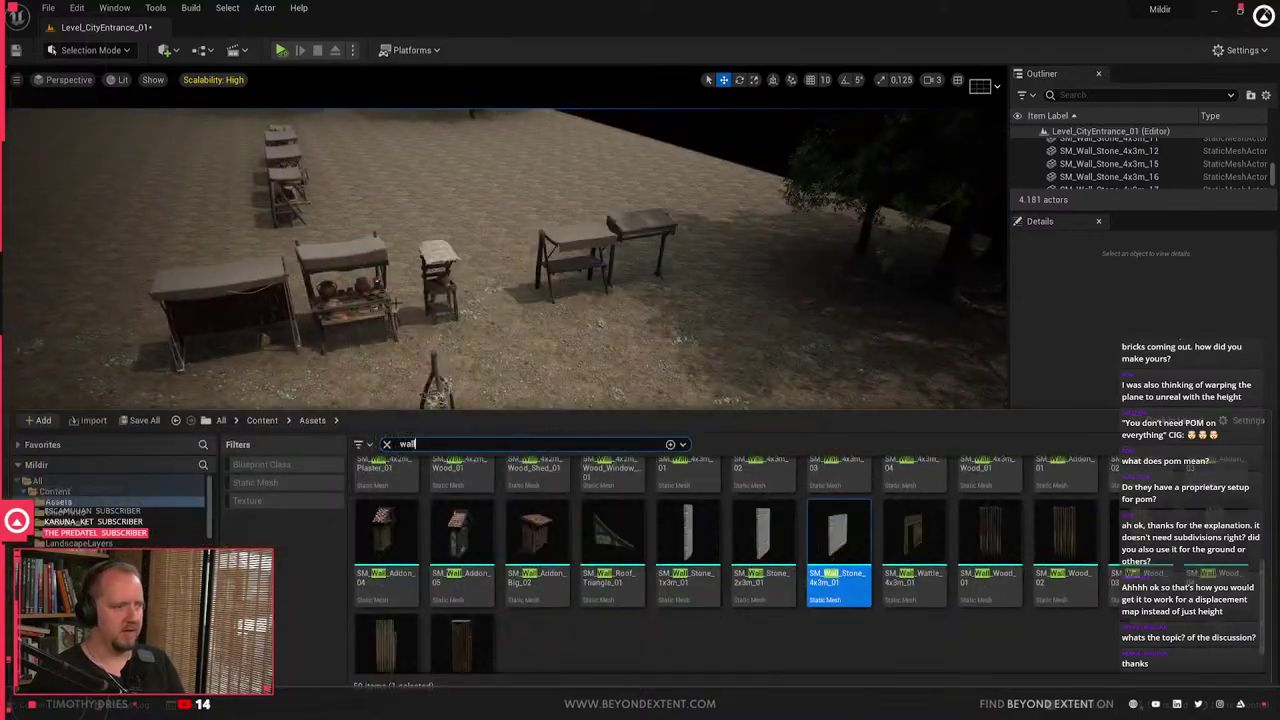
{"action": "left_click", "coordinate": [373, 298]}
{"action": "key", "text": "Escape"}
{"action": "key", "text": "w"}
{"action": "right_click_drag", "start_coordinate": [457, 390], "coordinate": [412, 394]}
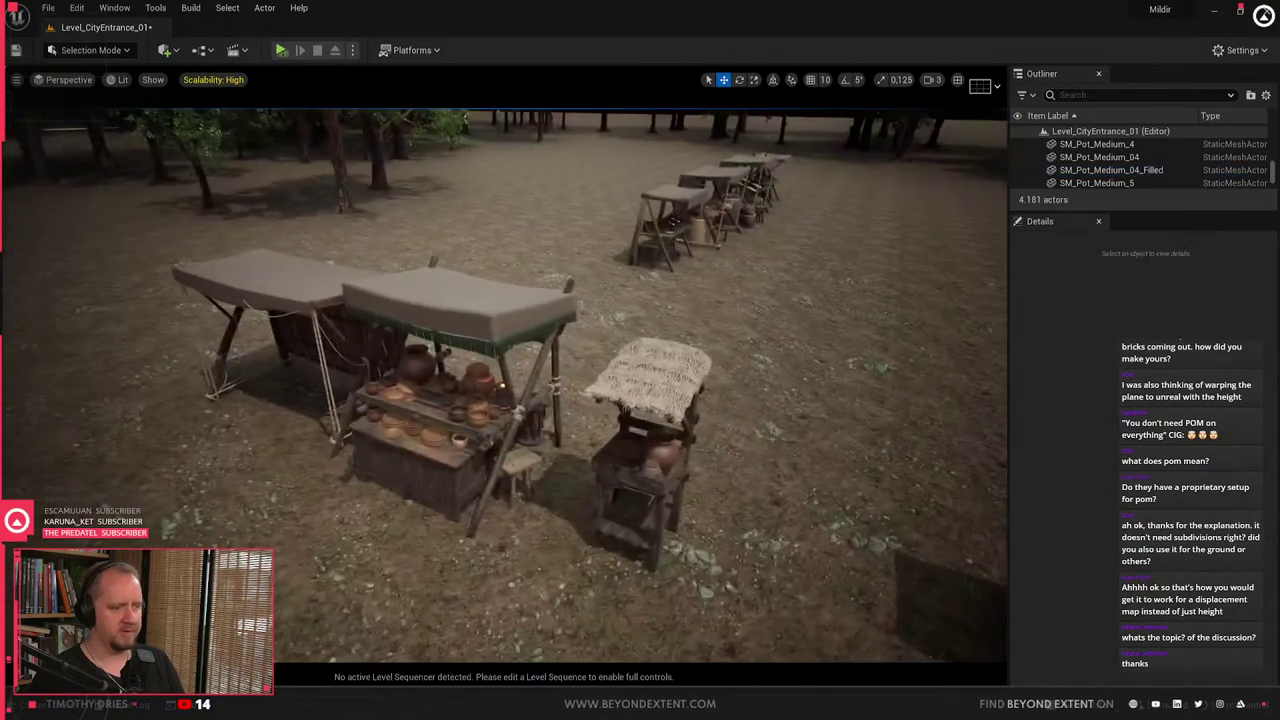
- Switch to Blender and duplicate the market stall roof's hanging thatch strips
{"action": "key", "text": "alt+Tab"}
{"action": "middle_click_drag", "start_coordinate": [305, 460], "coordinate": [278, 497]}
{"action": "scroll", "coordinate": [297, 395], "scroll_direction": "up", "scroll_amount": 3}
{"action": "middle_click_drag", "start_coordinate": [300, 385], "coordinate": [451, 394]}
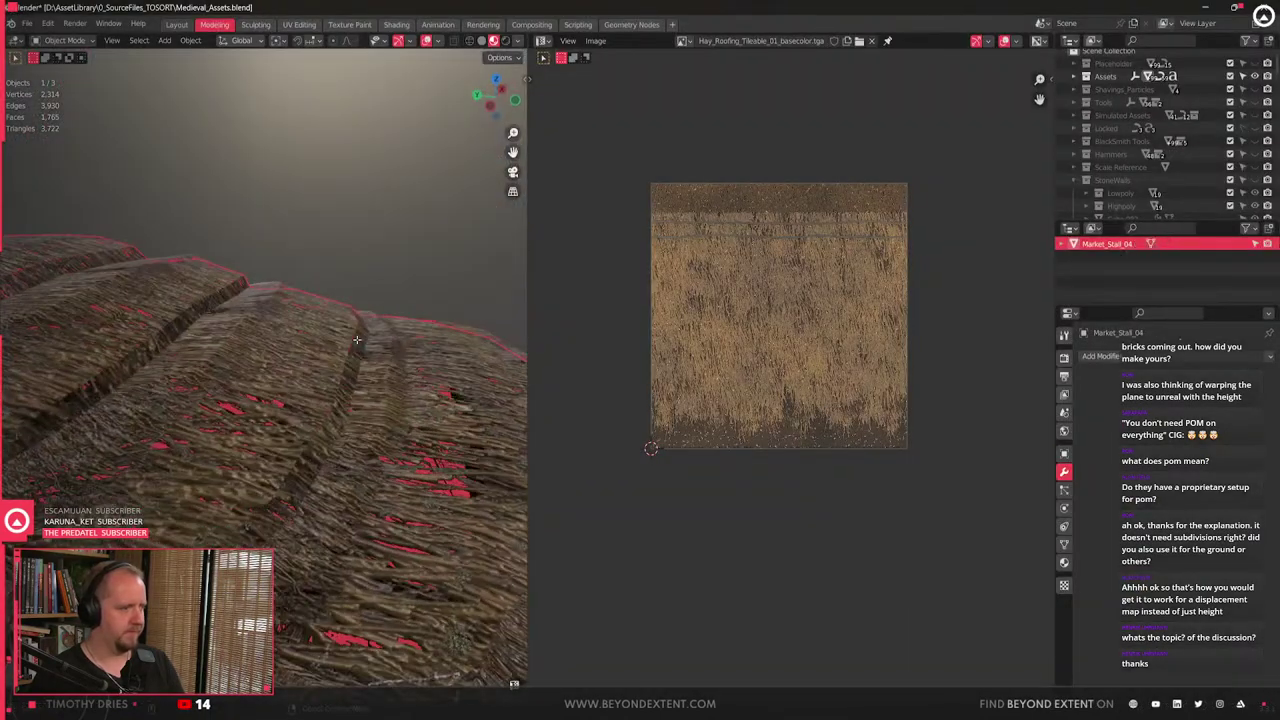
{"action": "left_click", "coordinate": [451, 394]}
{"action": "key", "text": "Tab"}
{"action": "scroll", "coordinate": [440, 396], "scroll_direction": "down", "scroll_amount": 3}
{"action": "middle_click_drag", "start_coordinate": [400, 430], "coordinate": [390, 390]}
{"action": "key", "text": "Tab"}
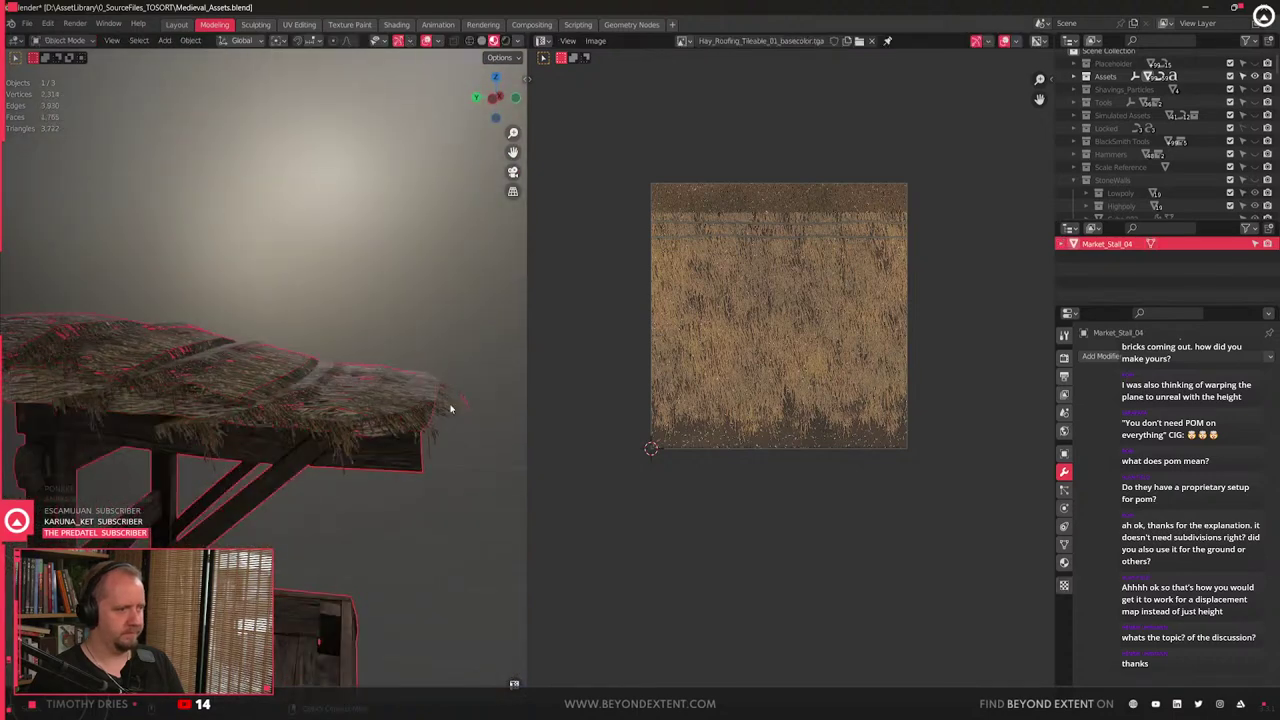
{"action": "key", "text": "shift+d"}
{"action": "key", "text": "z"}
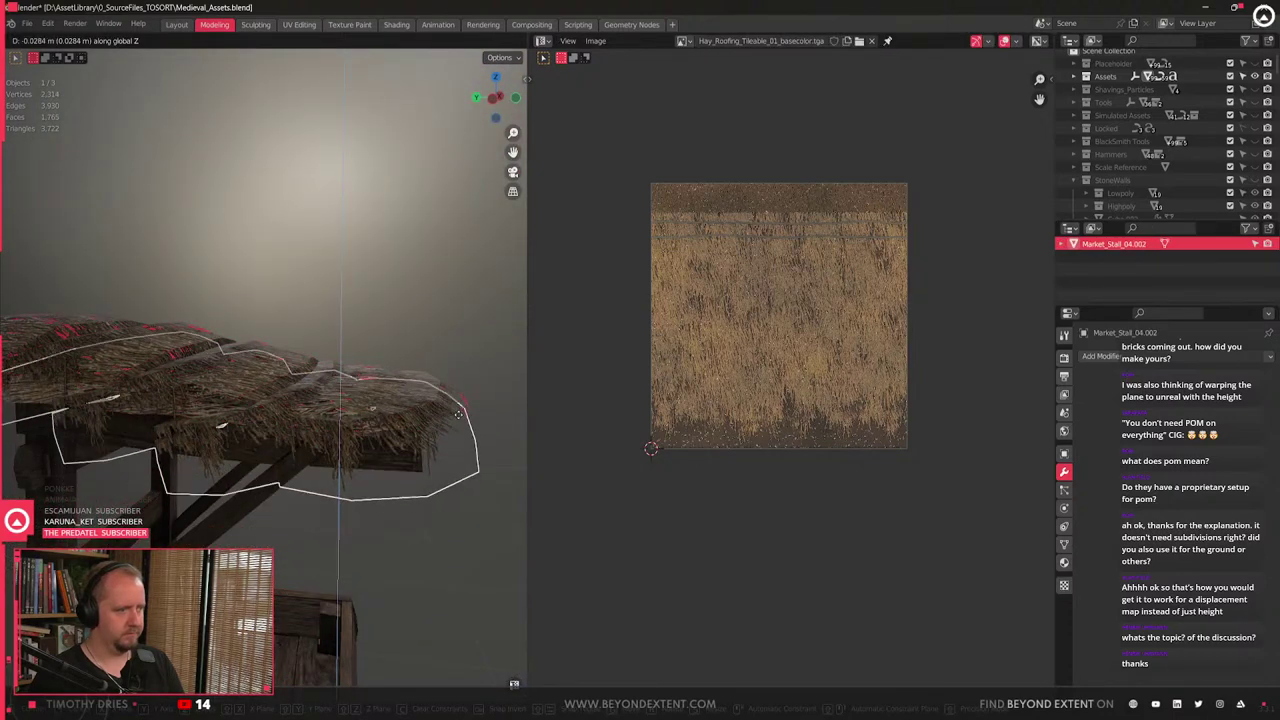
{"action": "right_click", "coordinate": [459, 414]}
- Tilt the lowest duplicated thatch strip around the X axis and shift it vertically at the roof's eave
{"action": "key", "text": "Tab"}
{"action": "left_click", "coordinate": [422, 463]}
{"action": "key", "text": "l"}
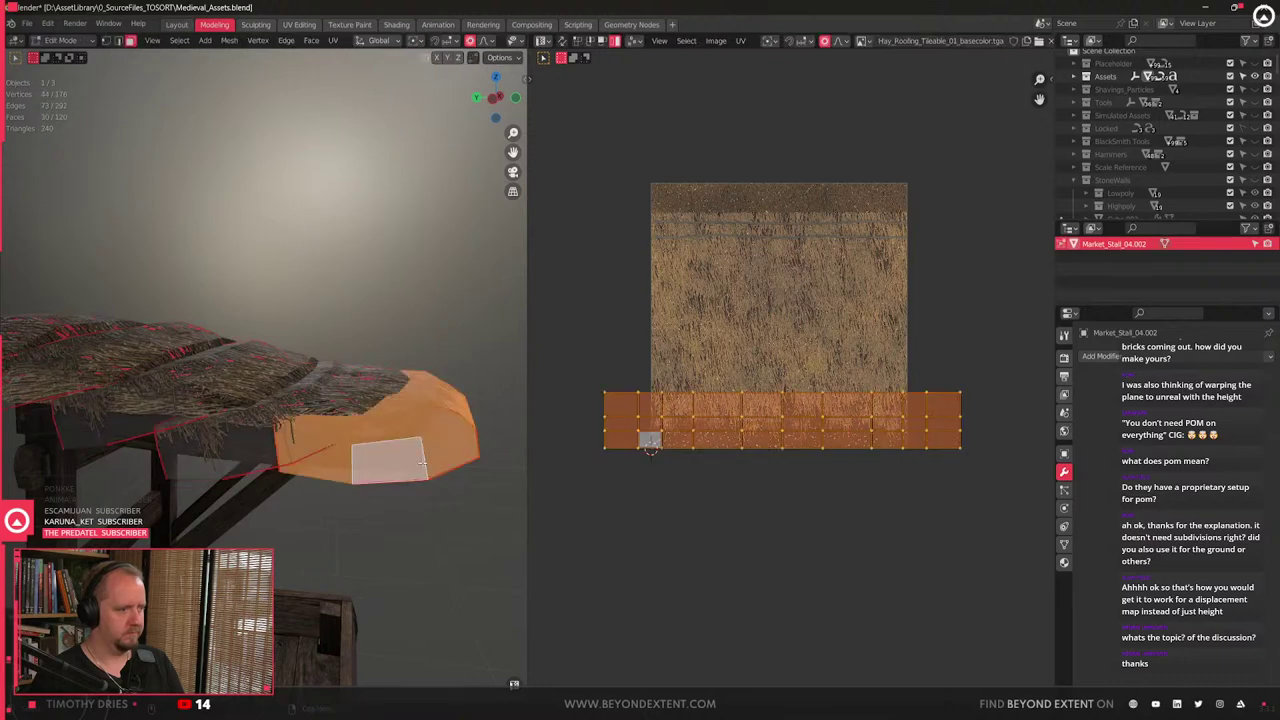
{"action": "key", "text": "r"}
{"action": "key", "text": "x"}
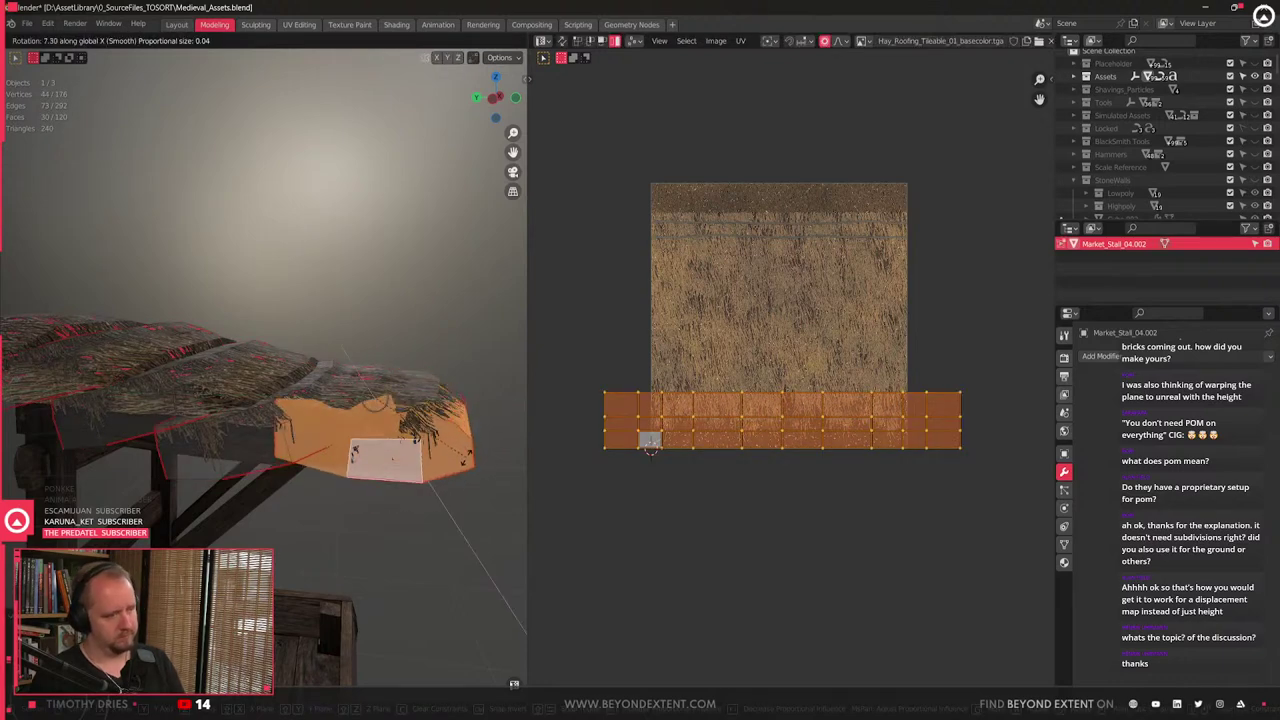
{"action": "left_click", "coordinate": [467, 456]}
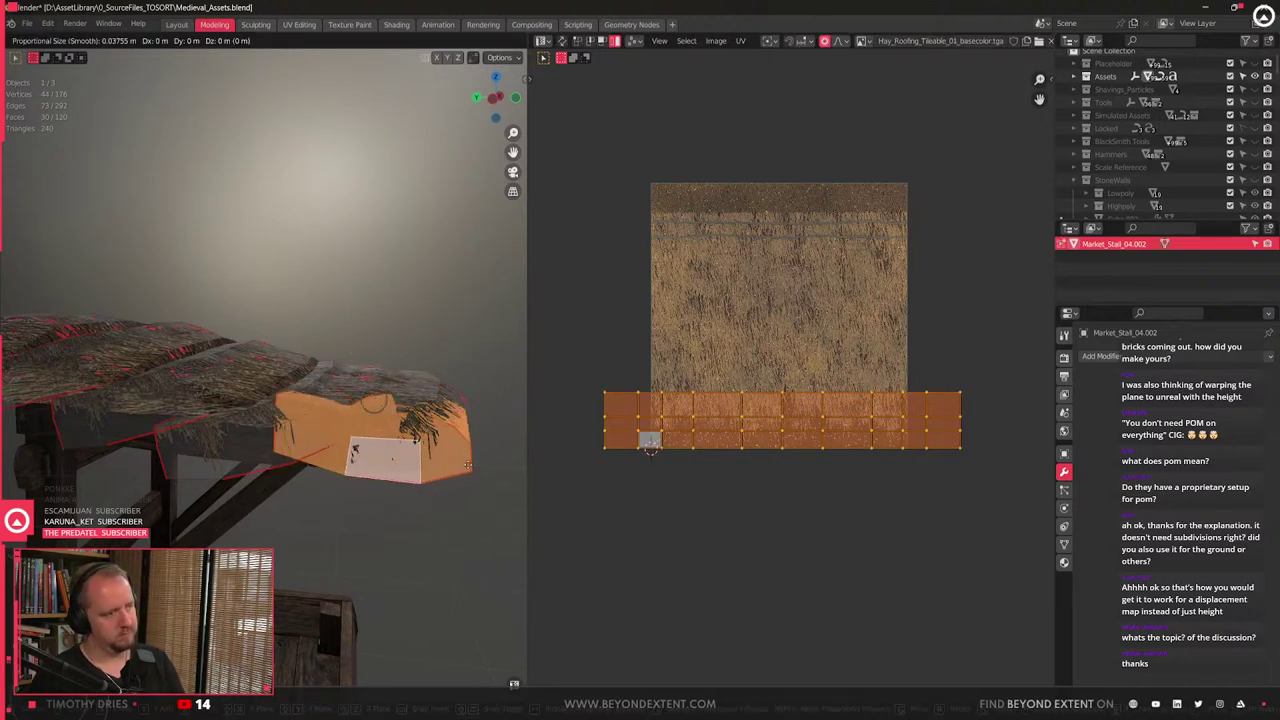
{"action": "key", "text": "g"}
{"action": "key", "text": "z"}
{"action": "left_click", "coordinate": [467, 472]}
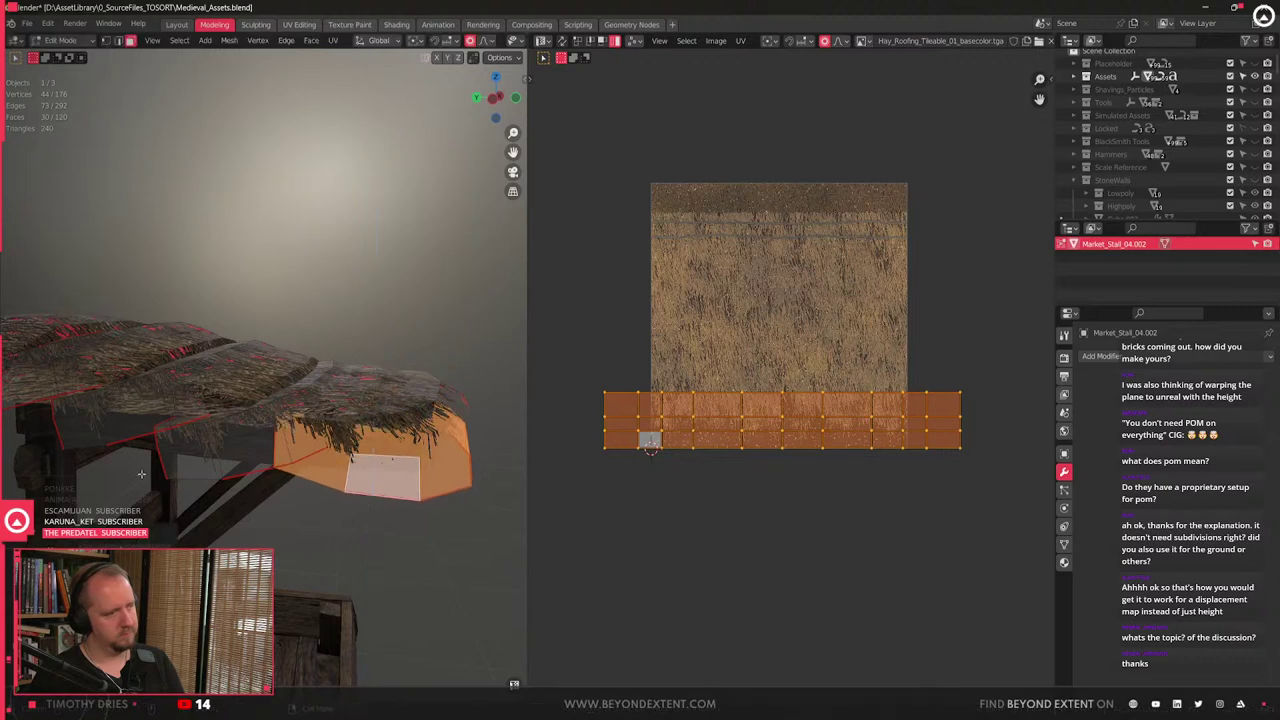
- Tilt the second duplicated thatch strip from the eave around X and lower it about 0.03 m along Z
{"action": "left_click", "coordinate": [277, 457]}
{"action": "left_click", "coordinate": [275, 457]}
{"action": "key", "text": "ctrl+l"}
{"action": "middle_click_drag", "start_coordinate": [323, 478], "coordinate": [344, 435], "text": "shift"}
{"action": "key", "text": "r"}
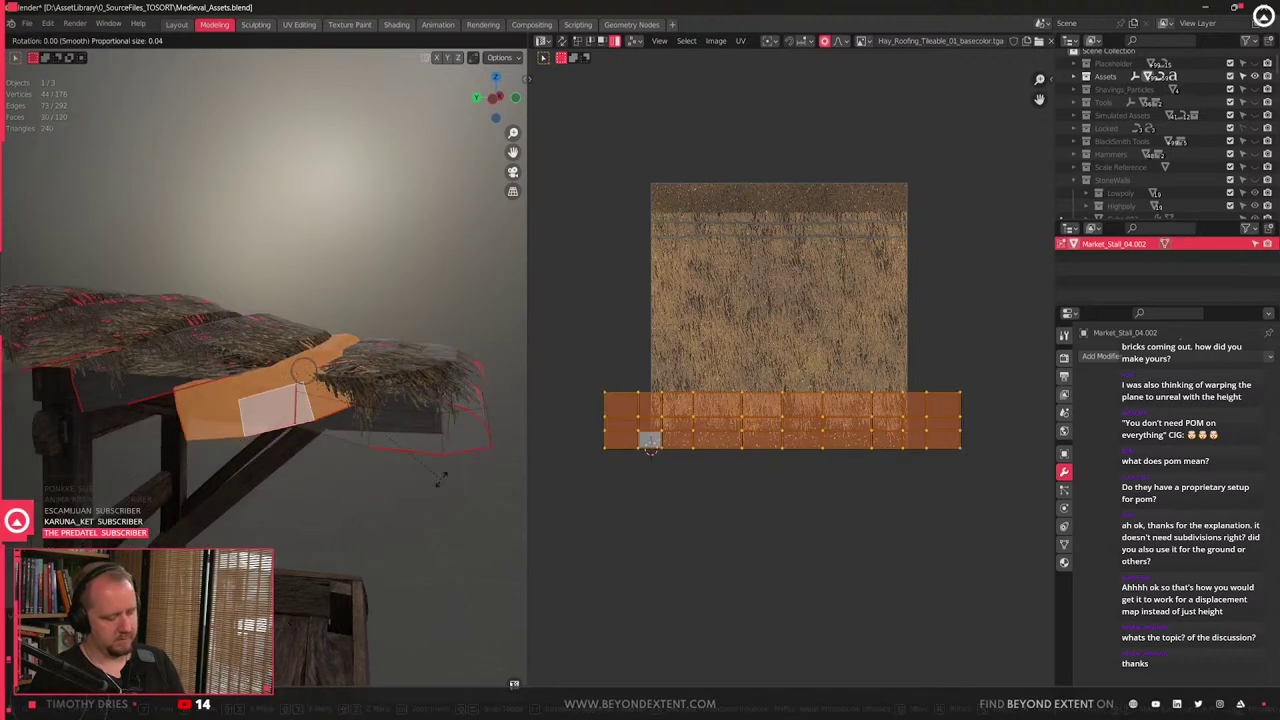
{"action": "key", "text": "y"}
{"action": "key", "text": "x"}
{"action": "left_click", "coordinate": [425, 520]}
{"action": "key", "text": "g"}
{"action": "key", "text": "z"}
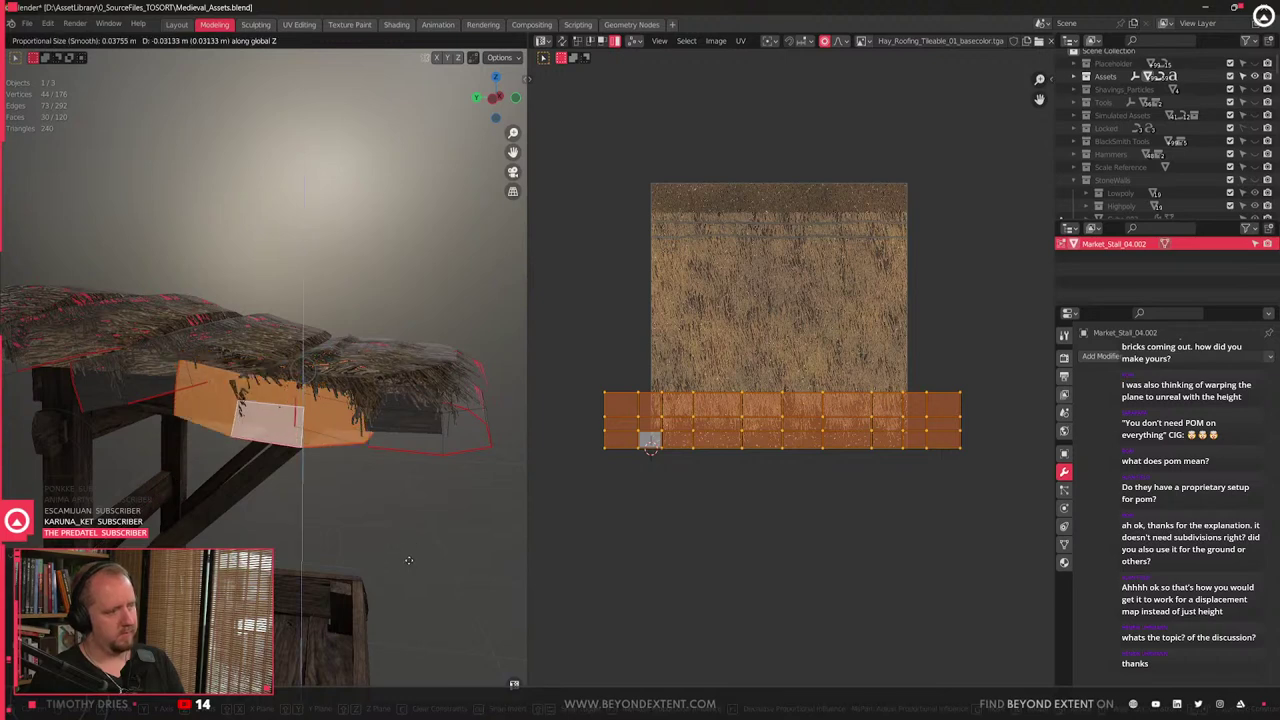
{"action": "left_click", "coordinate": [409, 565]}
- Tilt the third duplicated thatch strip from the eave about 9° around the X axis
{"action": "middle_click_drag", "start_coordinate": [409, 565], "coordinate": [248, 426]}
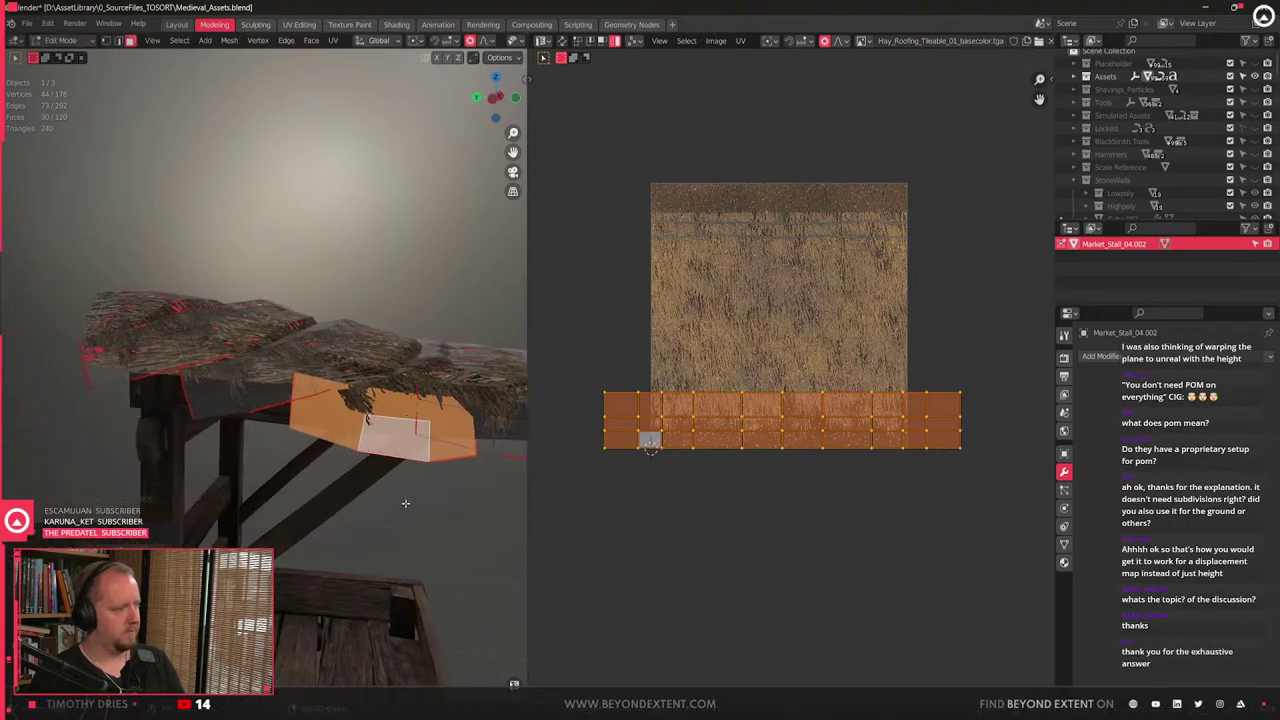
{"action": "key", "text": "alt+a"}
{"action": "left_click", "coordinate": [245, 401]}
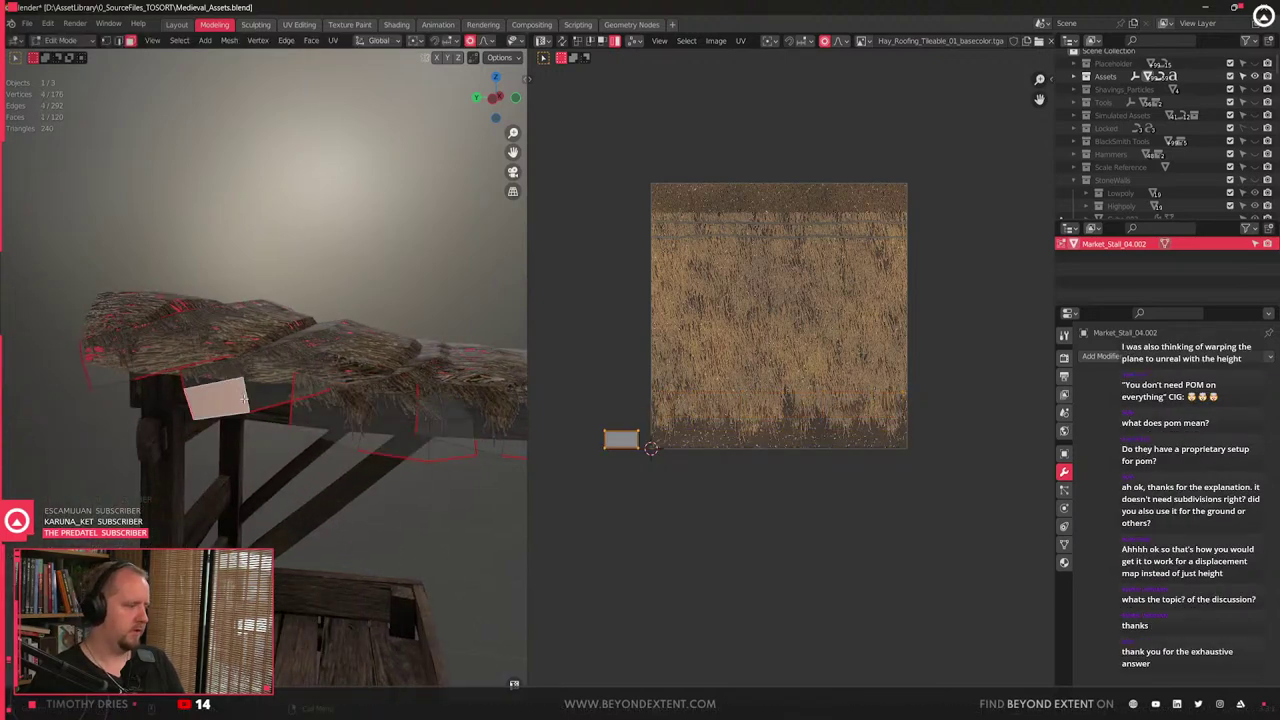
{"action": "left_click", "coordinate": [245, 401], "text": "alt"}
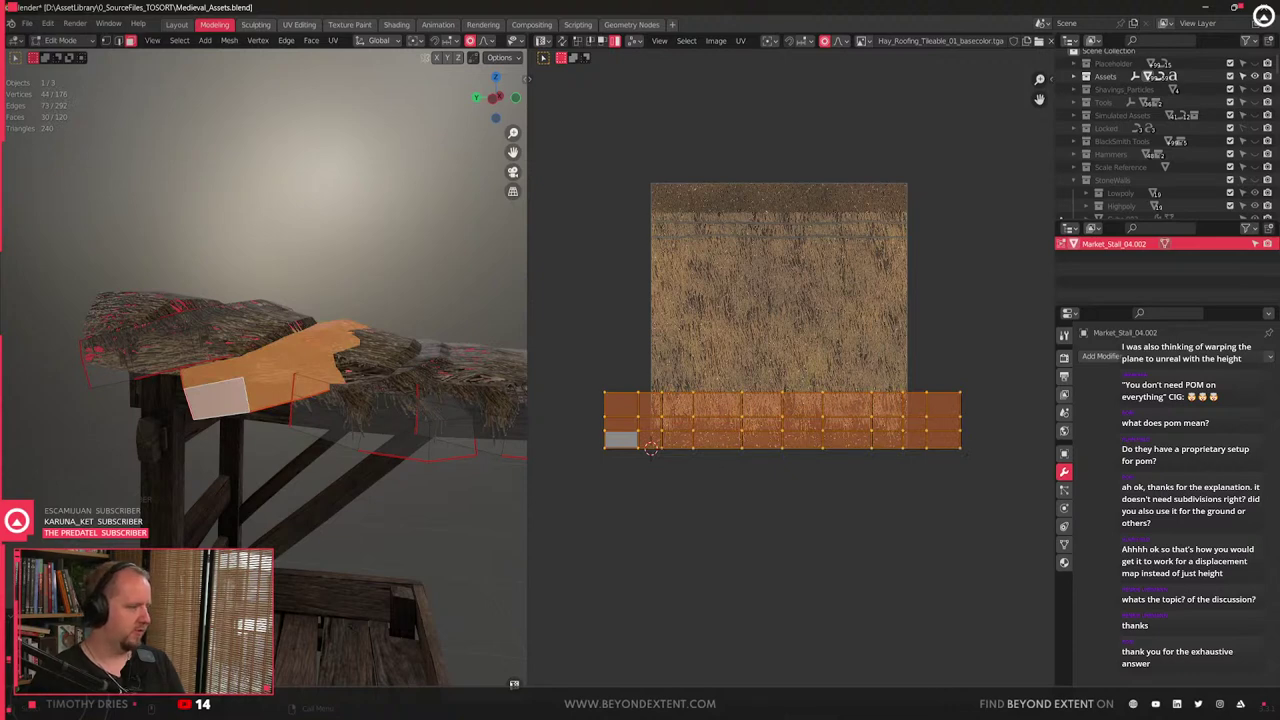
{"action": "key", "text": "g"}
{"action": "key", "text": "z"}
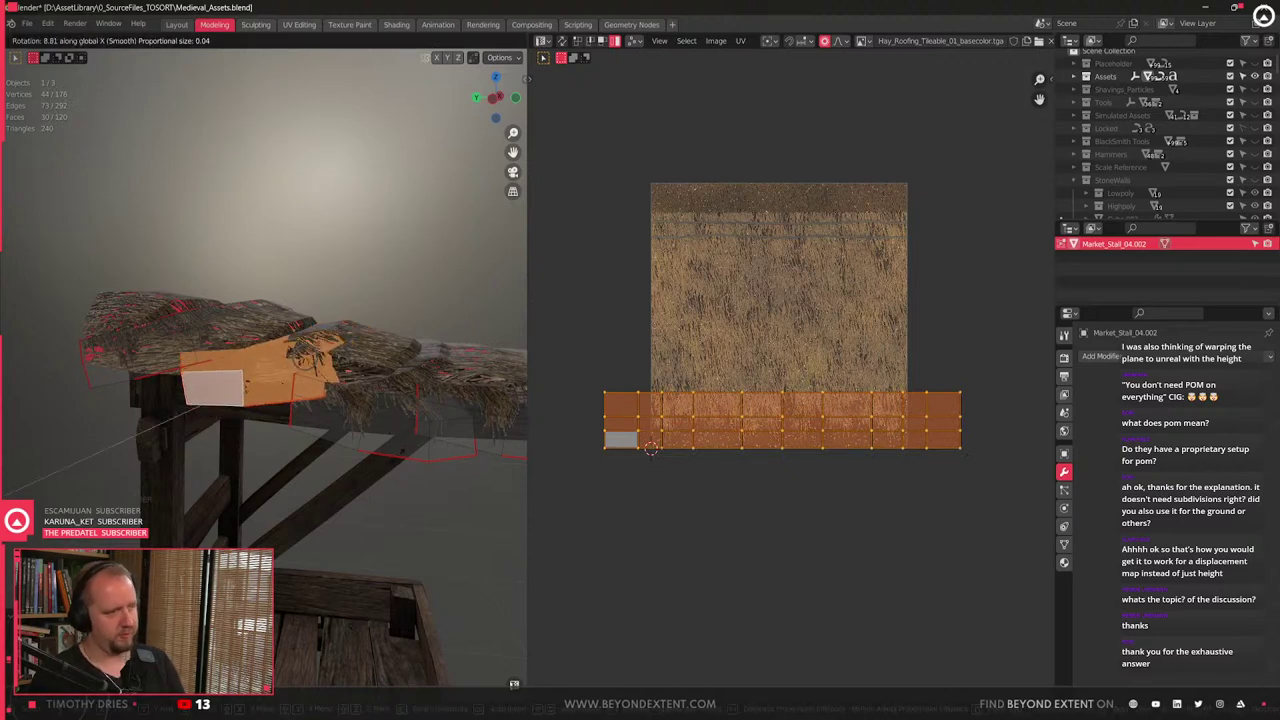
{"action": "left_click", "coordinate": [381, 501]}
- Adjust the tilt and height of the uppermost duplicated thatch strip
{"action": "left_click", "coordinate": [156, 347]}
{"action": "key", "text": "ctrl+l"}
{"action": "key", "text": "g"}
{"action": "key", "text": "z"}
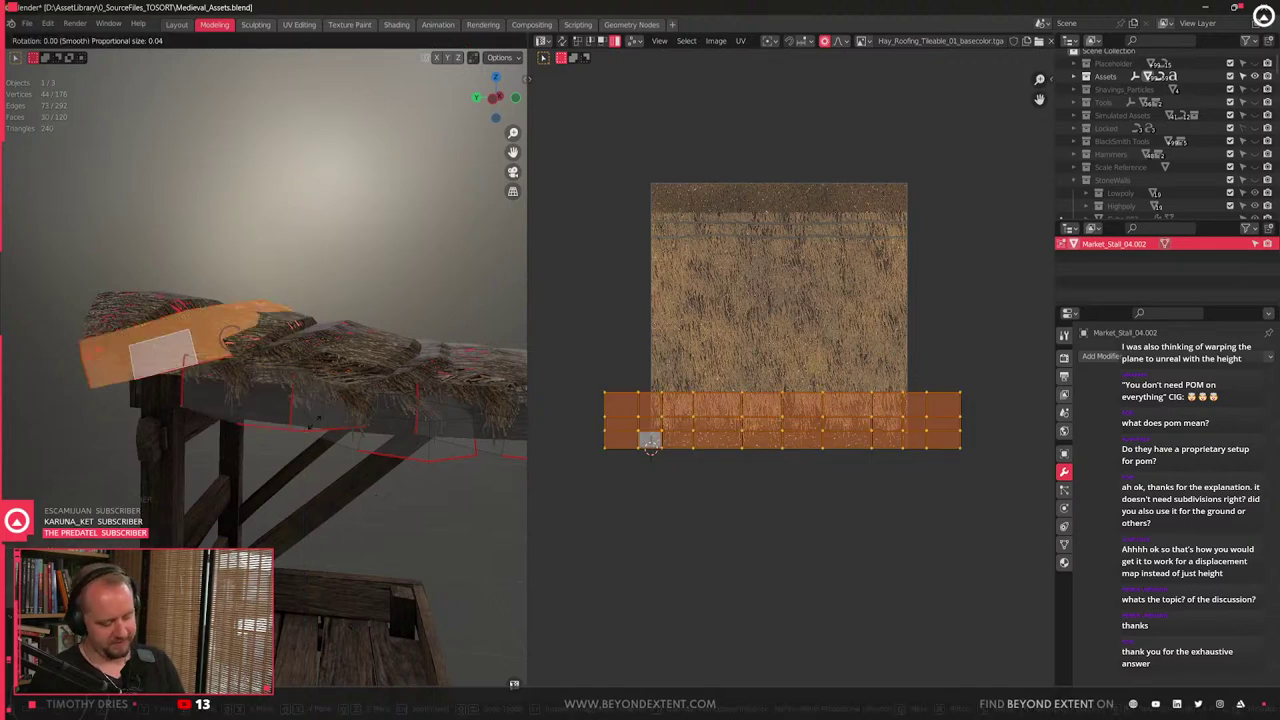
{"action": "left_click", "coordinate": [304, 487]}
{"action": "middle_click_drag", "start_coordinate": [304, 487], "coordinate": [318, 415]}
- Inspect the layered thatch roof and open the Market_Stall_04.003 strips for mesh editing
{"action": "key", "text": "Tab"}
{"action": "key", "text": "Tab"}
{"action": "left_click", "coordinate": [147, 412]}
{"action": "key", "text": "Tab"}
{"action": "left_click", "coordinate": [320, 338]}
{"action": "middle_click_drag", "start_coordinate": [320, 338], "coordinate": [349, 477]}
{"action": "scroll", "coordinate": [370, 490], "scroll_direction": "up", "scroll_amount": 2}
{"action": "key", "text": "Tab"}
{"action": "middle_click_drag", "start_coordinate": [403, 511], "coordinate": [412, 460]}
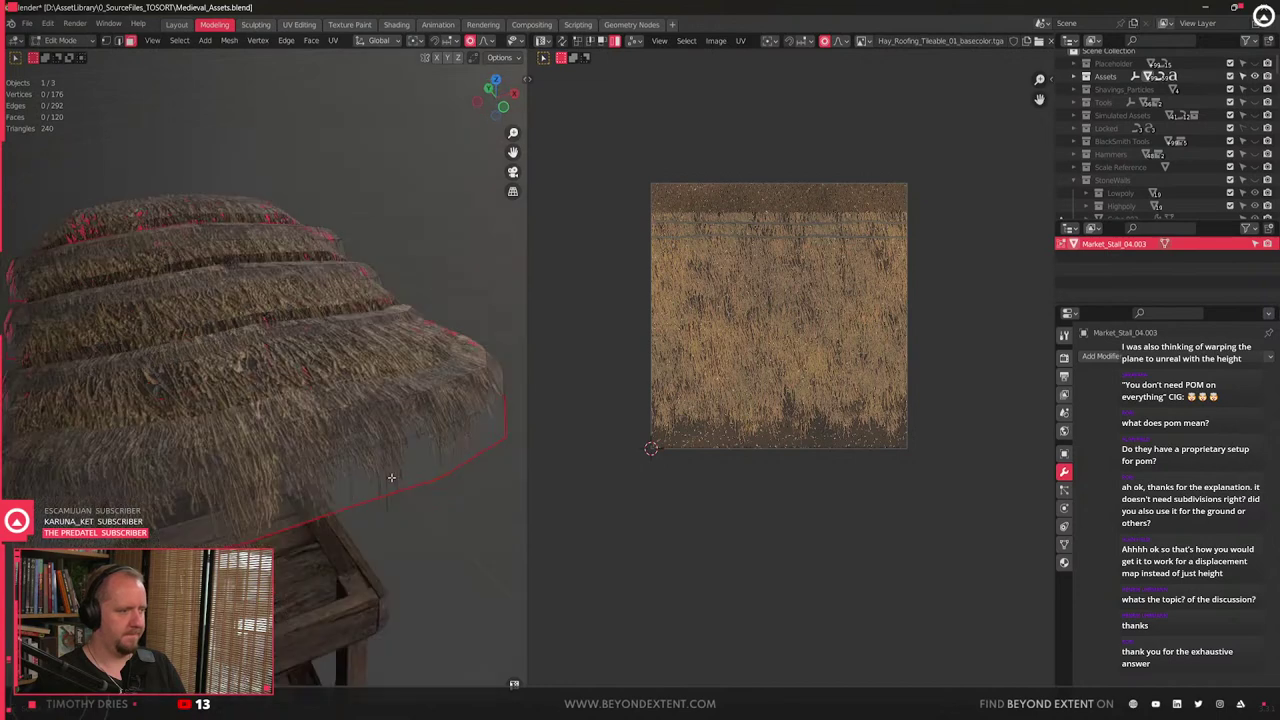
- Try to offset the UVs of all the thatch strips along X
{"action": "key", "text": "a"}
{"action": "key", "text": "g"}
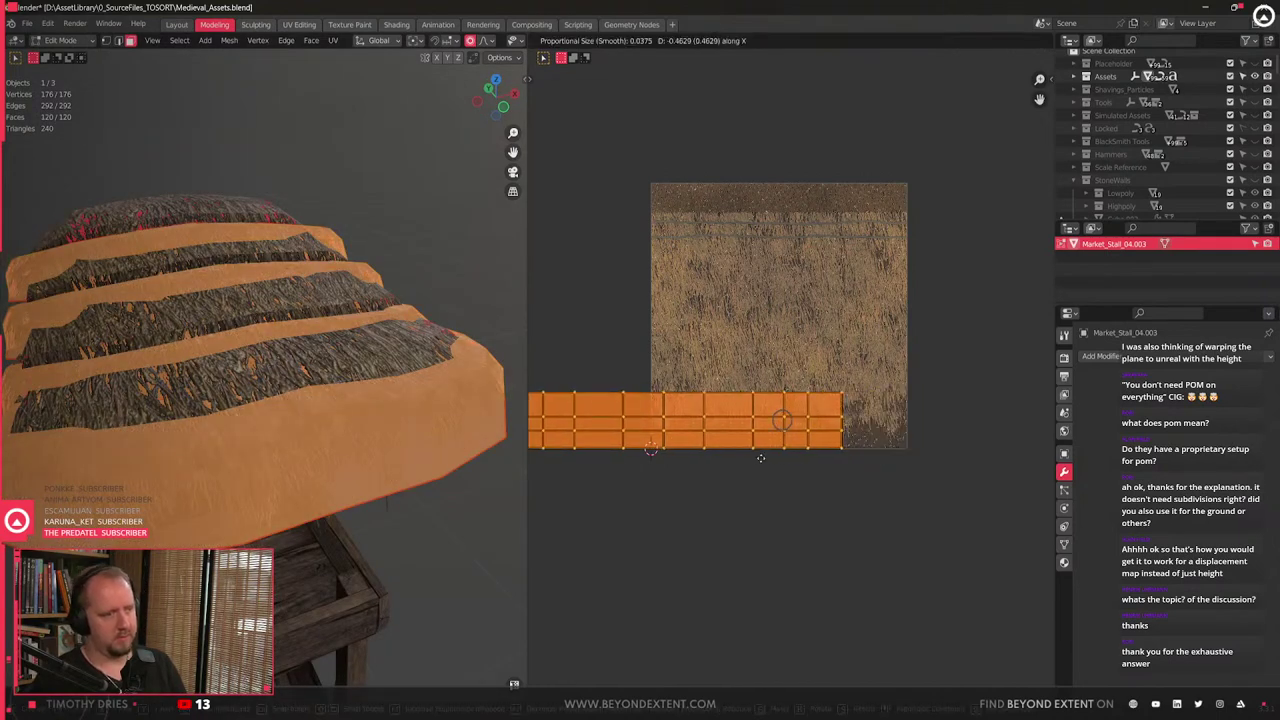
{"action": "left_click", "coordinate": [766, 463]}
{"action": "right_click", "coordinate": [767, 464]}
{"action": "left_click", "coordinate": [766, 464]}
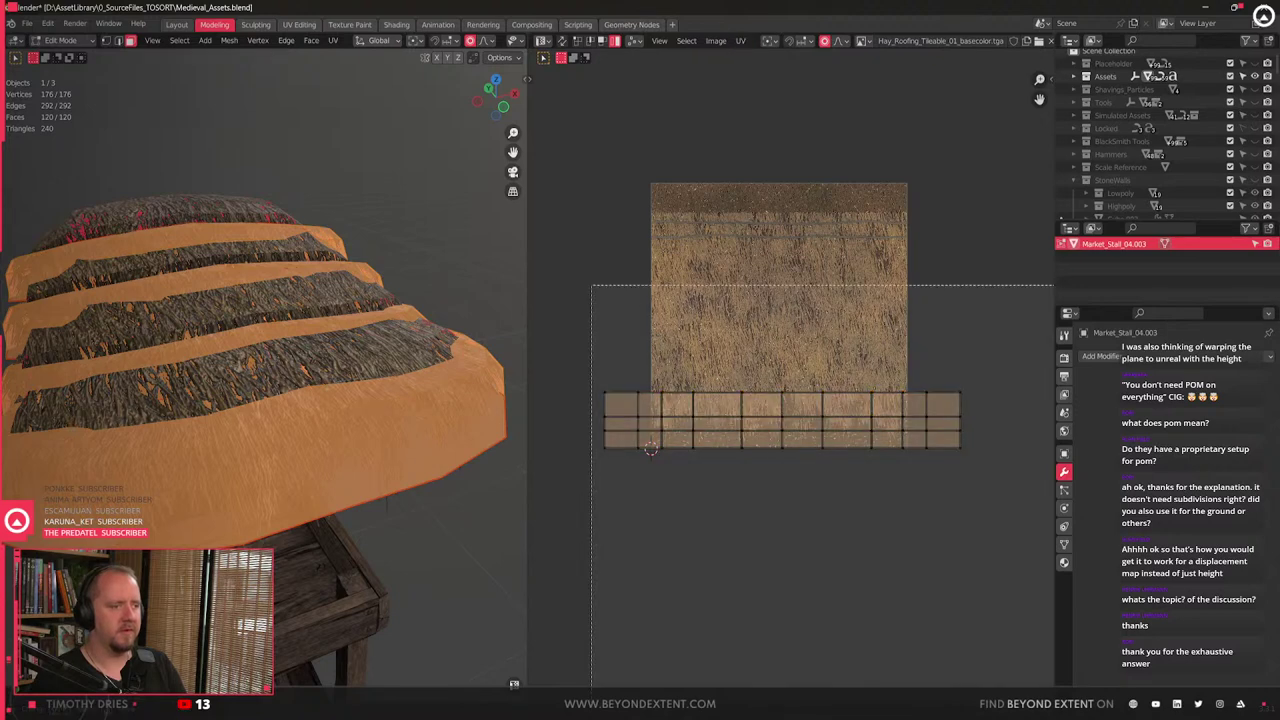
{"action": "left_click", "coordinate": [741, 41]}
{"action": "mouse_move", "coordinate": [790, 57]}
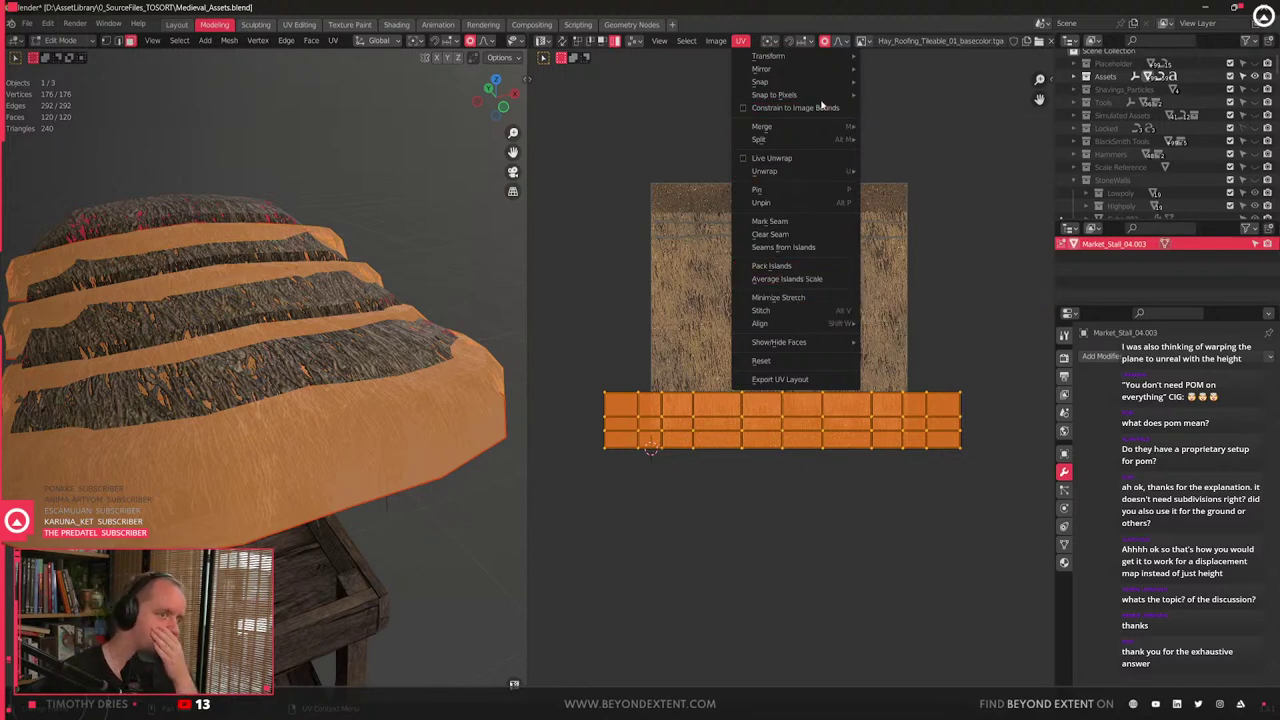
{"action": "key", "text": "n"}
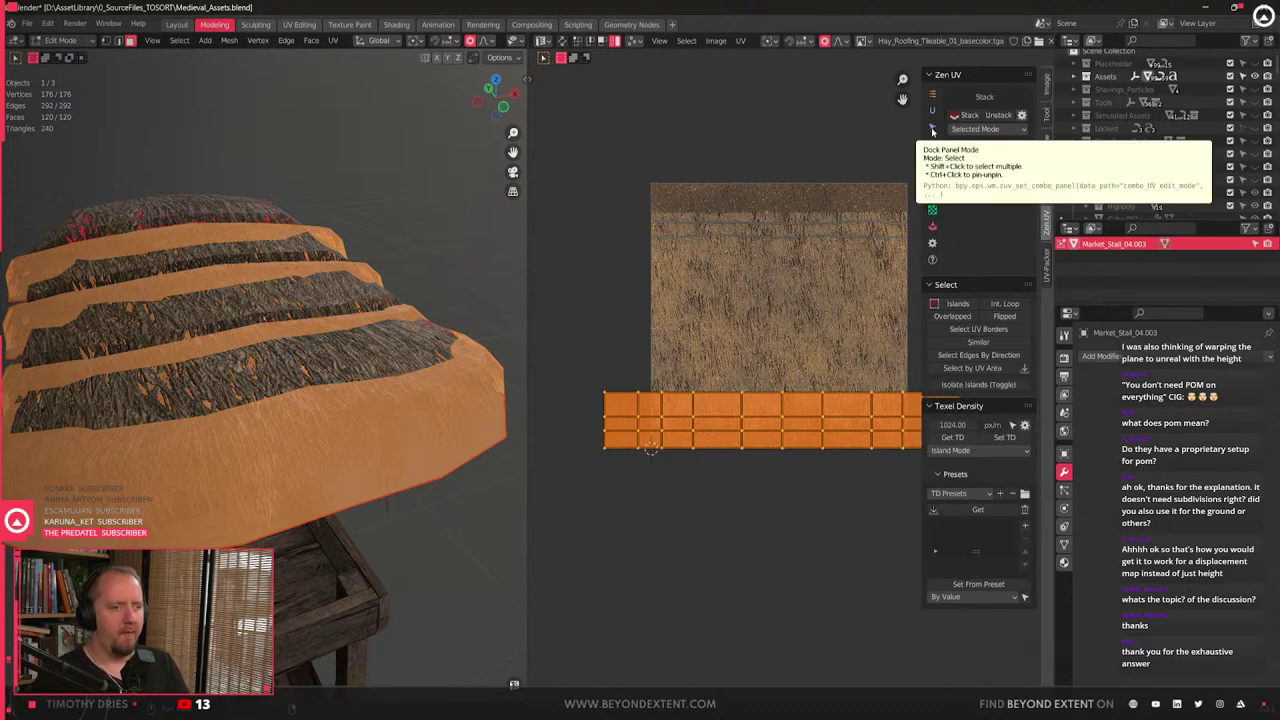
{"action": "left_click", "coordinate": [932, 128]}
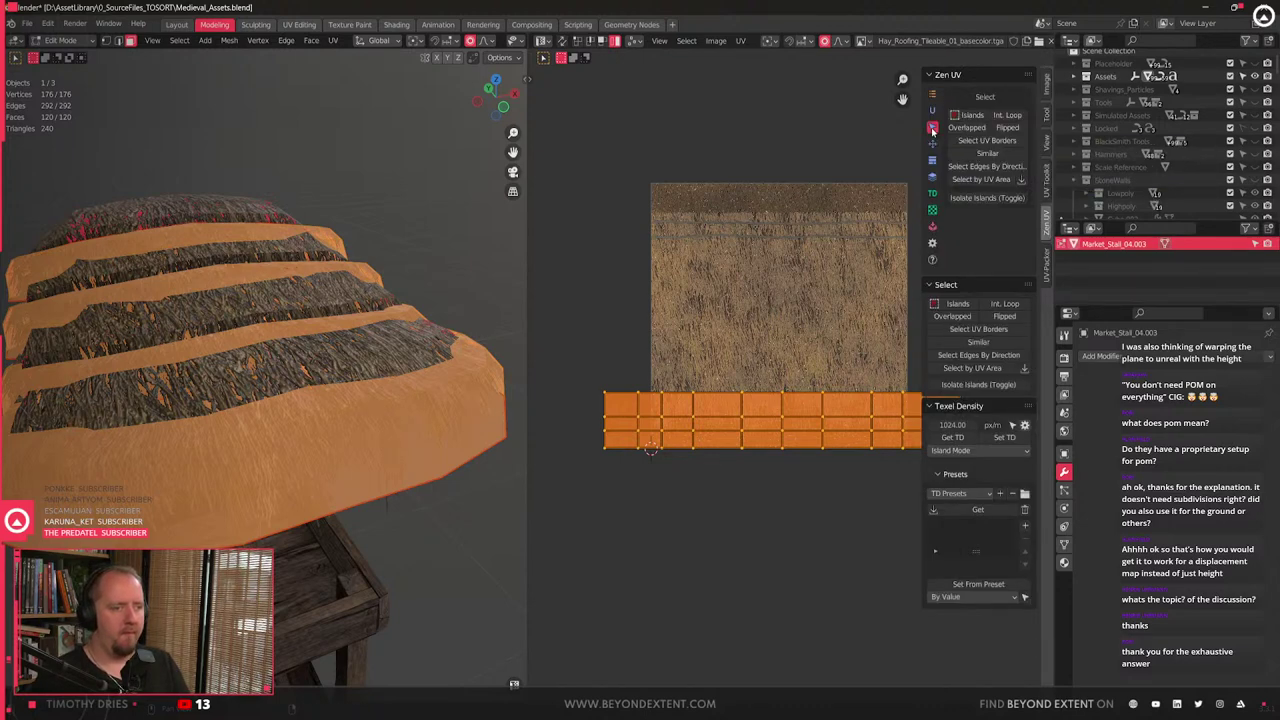
{"action": "left_click", "coordinate": [932, 112]}
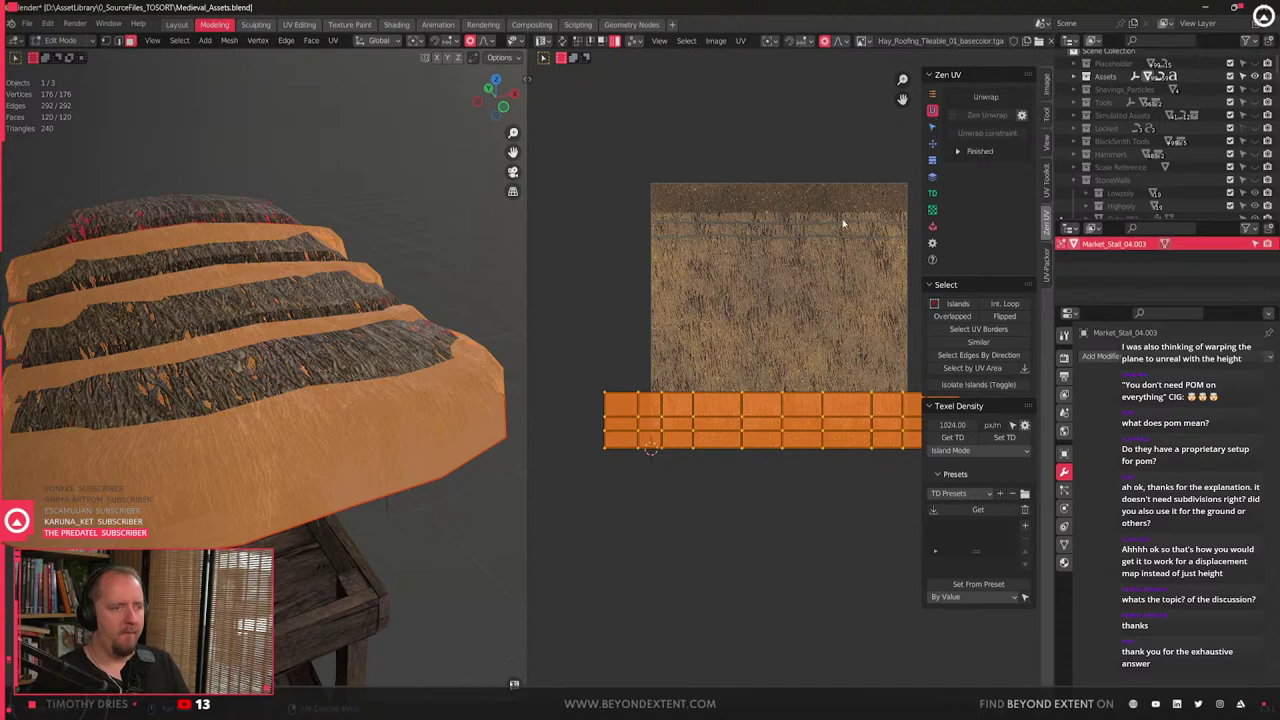
- Try to randomize the thatch strips' UV islands along Y only
{"action": "key", "text": "q"}
{"action": "left_click", "coordinate": [825, 233]}
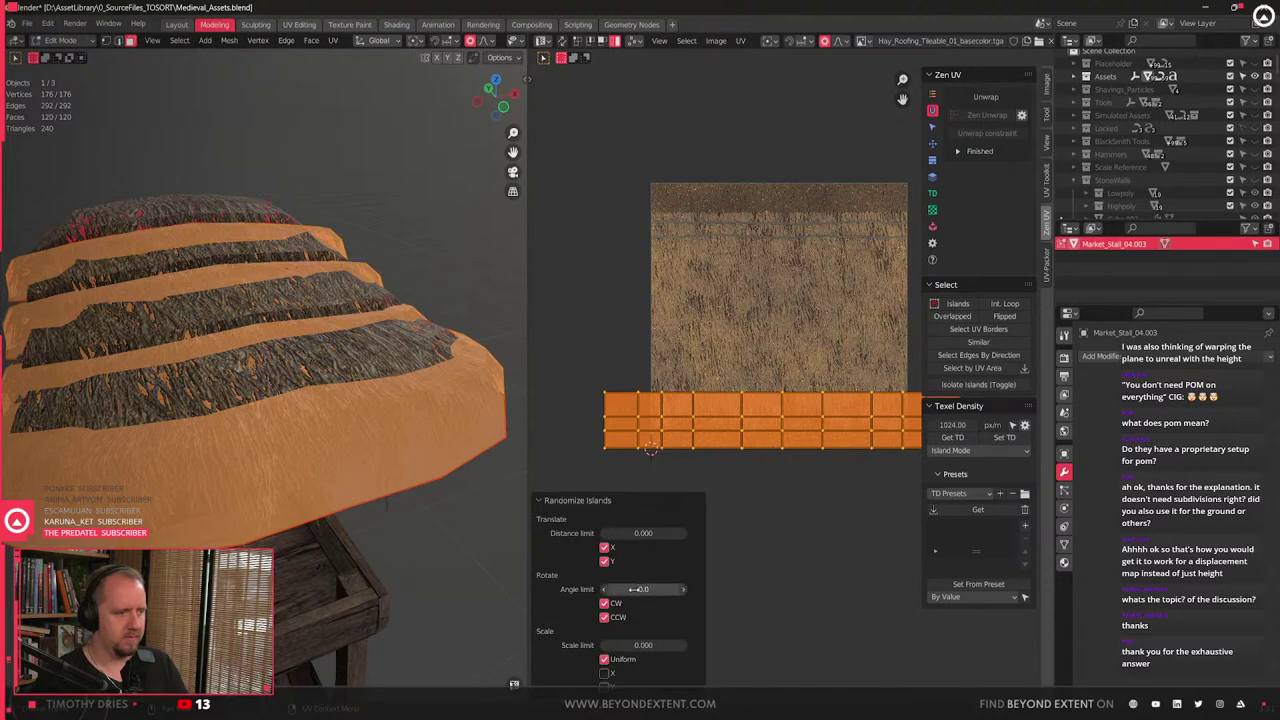
{"action": "left_click", "coordinate": [604, 547]}
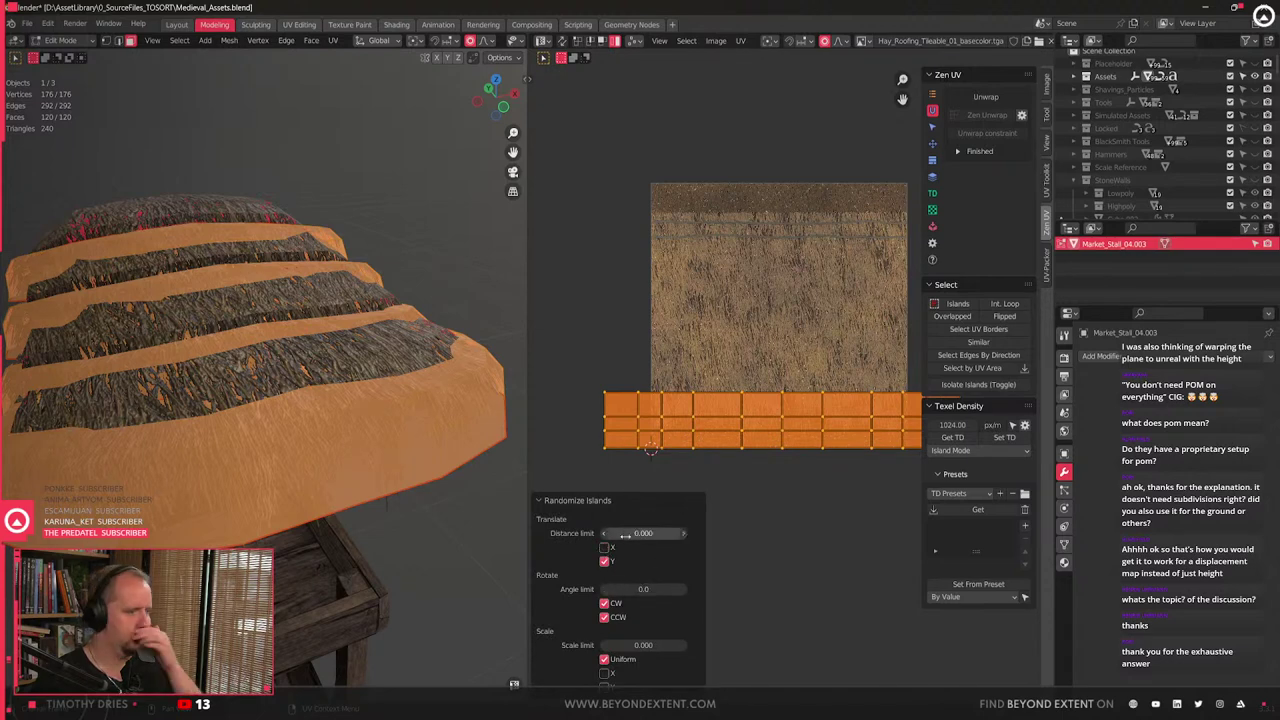
{"action": "mouse_move", "coordinate": [619, 534]}
{"action": "left_mouse_down"}
{"action": "mouse_move", "coordinate": [630, 534]}
{"action": "mouse_move", "coordinate": [619, 537]}
{"action": "left_mouse_up"}
{"action": "key", "text": "ctrl+z"}
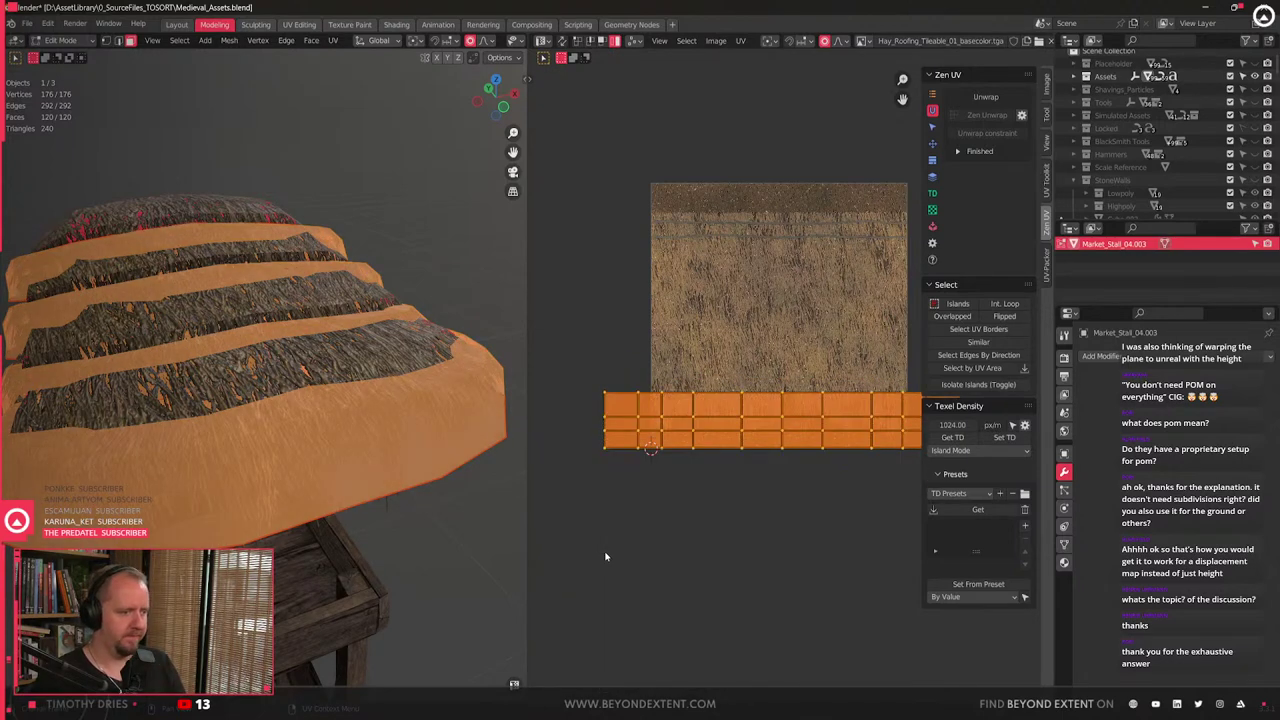
- Randomize the UV islands of the Market_Stall_04.003 thatch strips along X only, with a distance limit of about 0.699
{"action": "key", "text": "q"}
{"action": "left_click", "coordinate": [677, 480]}
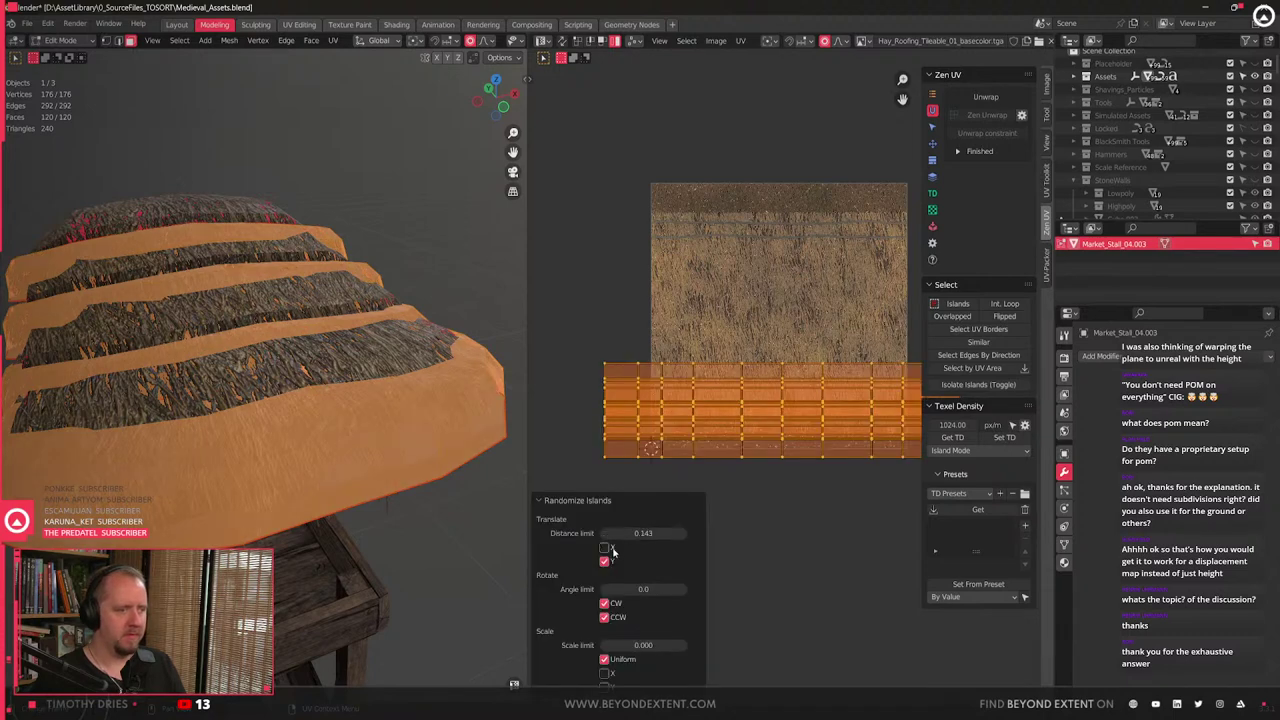
{"action": "left_click", "coordinate": [604, 547]}
{"action": "left_click", "coordinate": [604, 561]}
{"action": "left_click_drag", "start_coordinate": [640, 533], "coordinate": [724, 533]}
{"action": "key", "text": "Tab"}
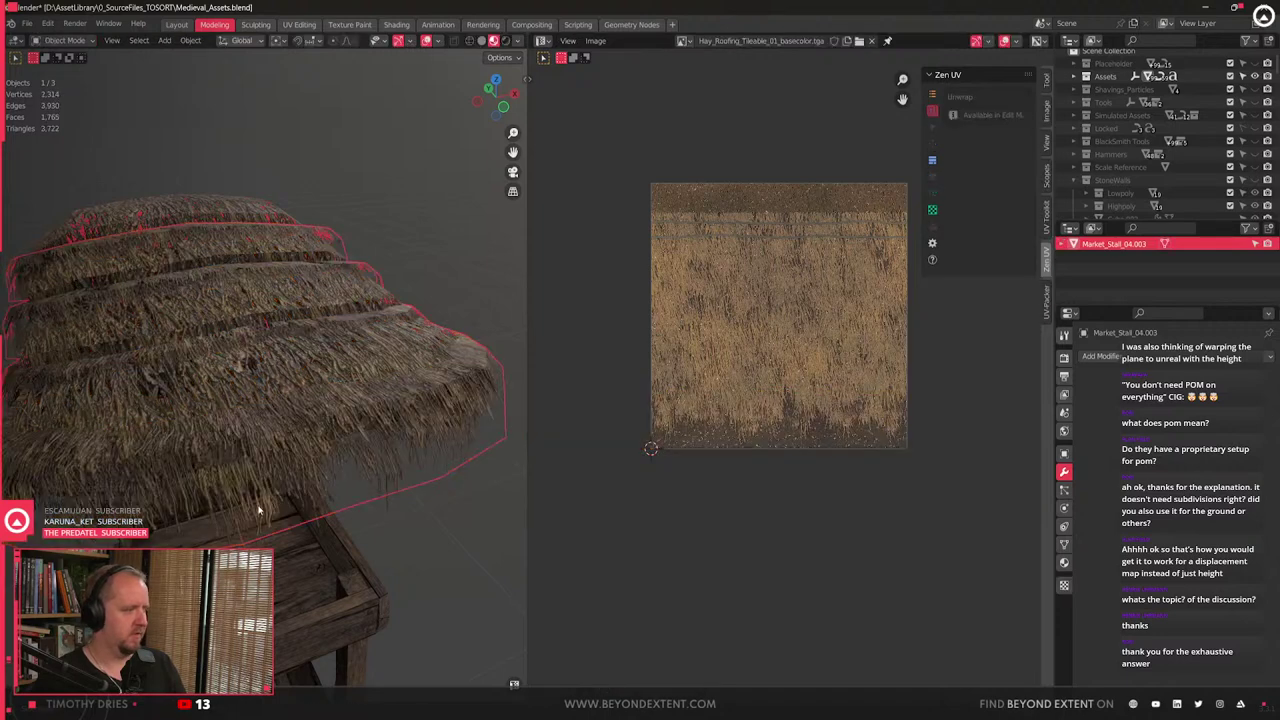
- Randomize the UV islands of the Market_Stall_04.002 thatch strips along X only, with a distance limit of about 0.772
{"action": "left_click", "coordinate": [338, 501]}
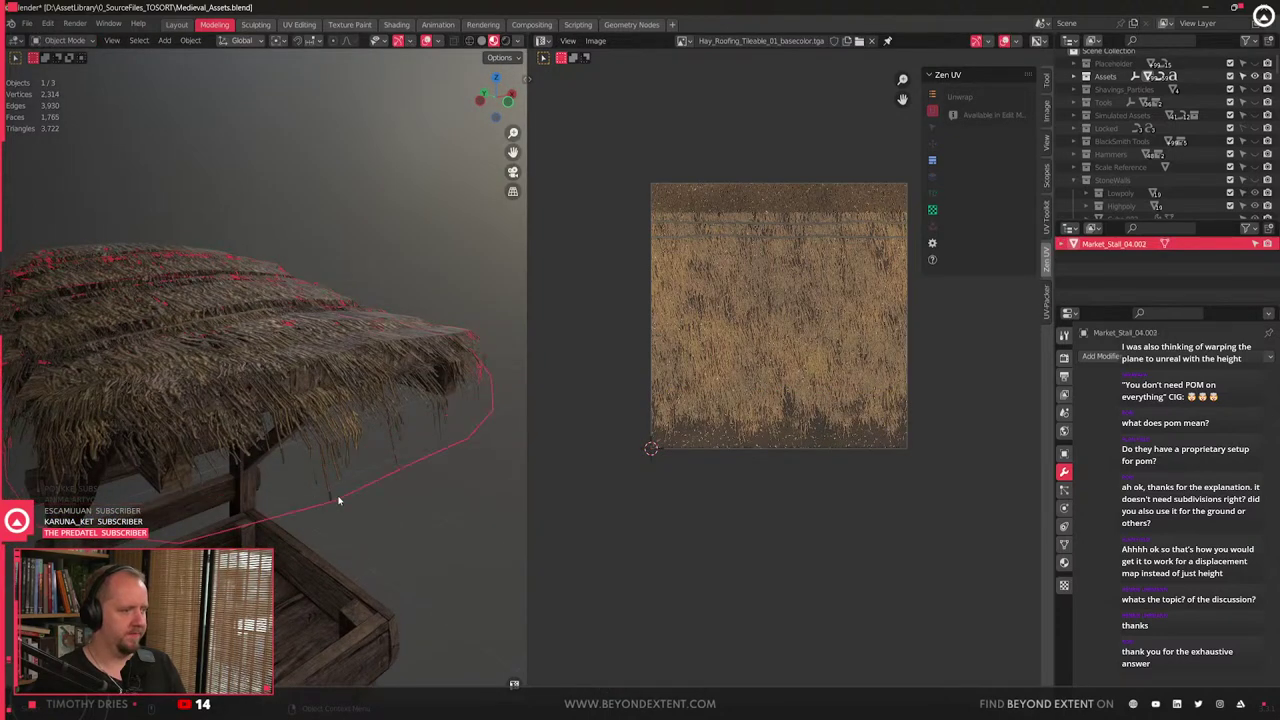
{"action": "key", "text": "Tab"}
{"action": "right_click", "coordinate": [731, 455]}
{"action": "left_click", "coordinate": [731, 455]}
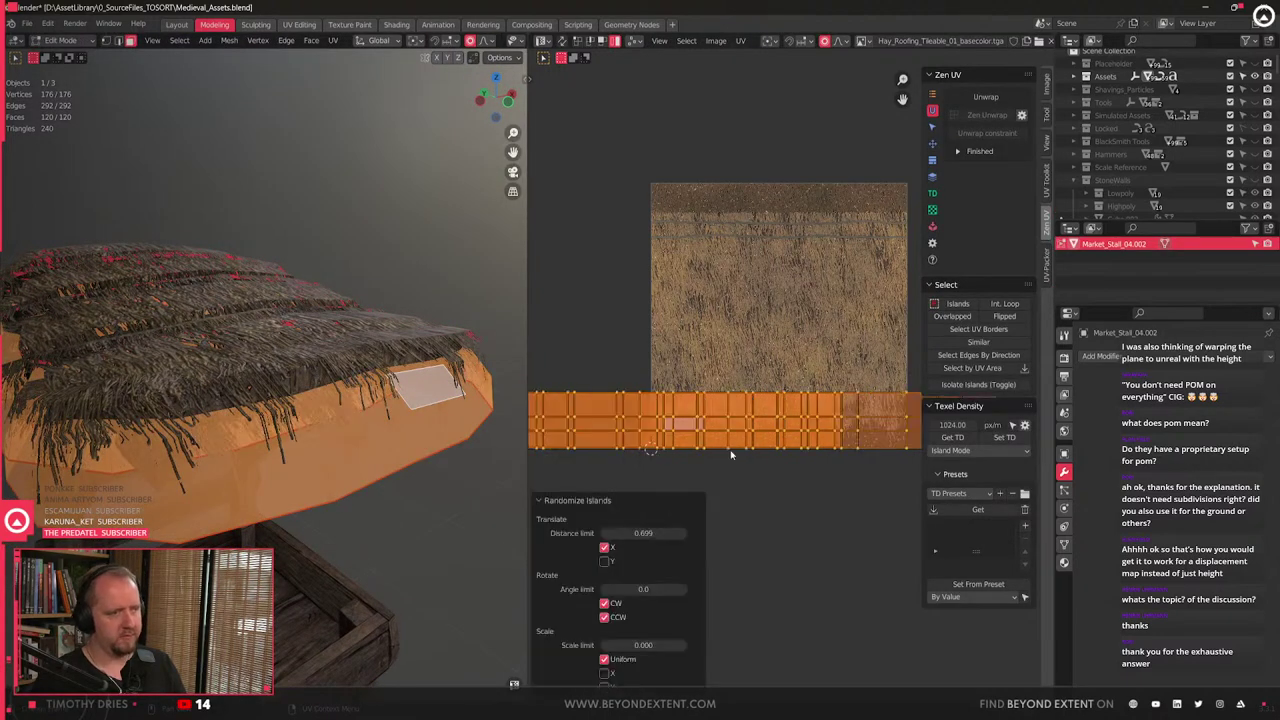
{"action": "left_click_drag", "start_coordinate": [643, 534], "coordinate": [657, 534]}
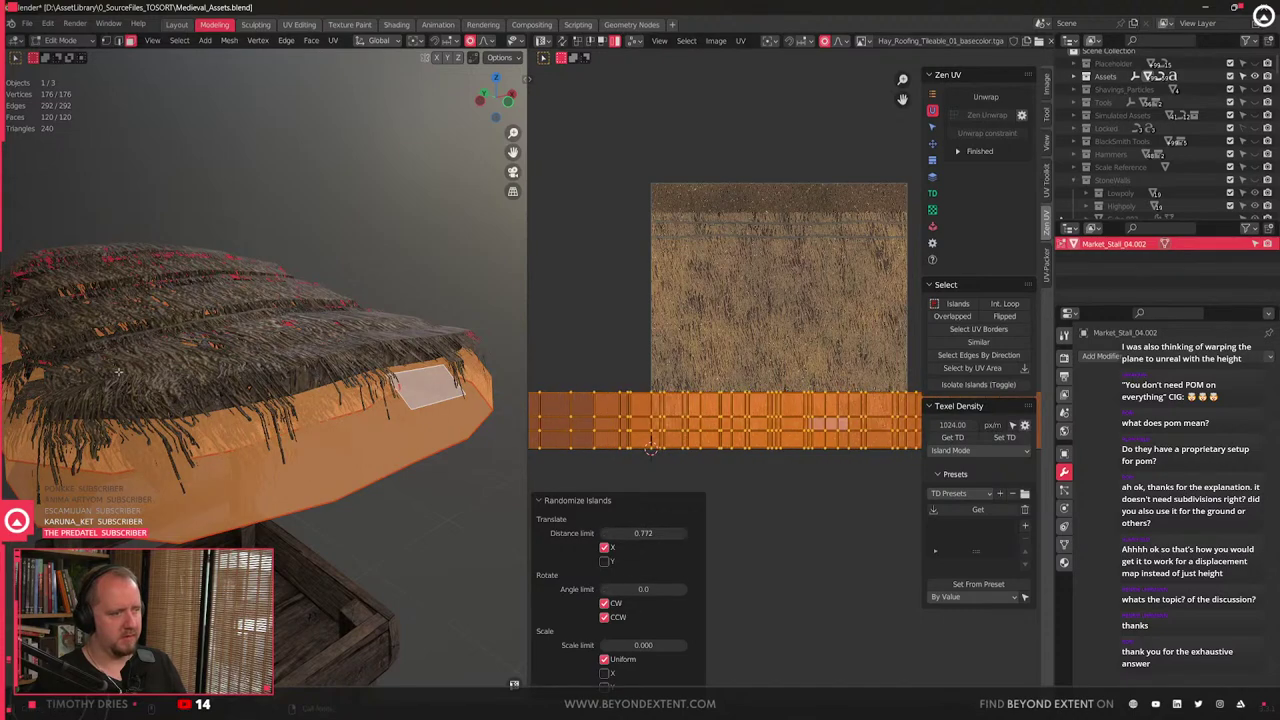
{"action": "key", "text": "Tab"}
- Join both thatch strip objects into the Market_Stall_04 frame and export the stall
{"action": "scroll", "coordinate": [130, 417], "scroll_direction": "down", "scroll_amount": 3}
{"action": "middle_click_drag", "start_coordinate": [130, 417], "coordinate": [311, 394]}
{"action": "scroll", "coordinate": [260, 446], "scroll_direction": "up", "scroll_amount": 4}
{"action": "scroll", "coordinate": [94, 418], "scroll_direction": "down", "scroll_amount": 6}
{"action": "scroll", "coordinate": [311, 394], "scroll_direction": "up", "scroll_amount": 4}
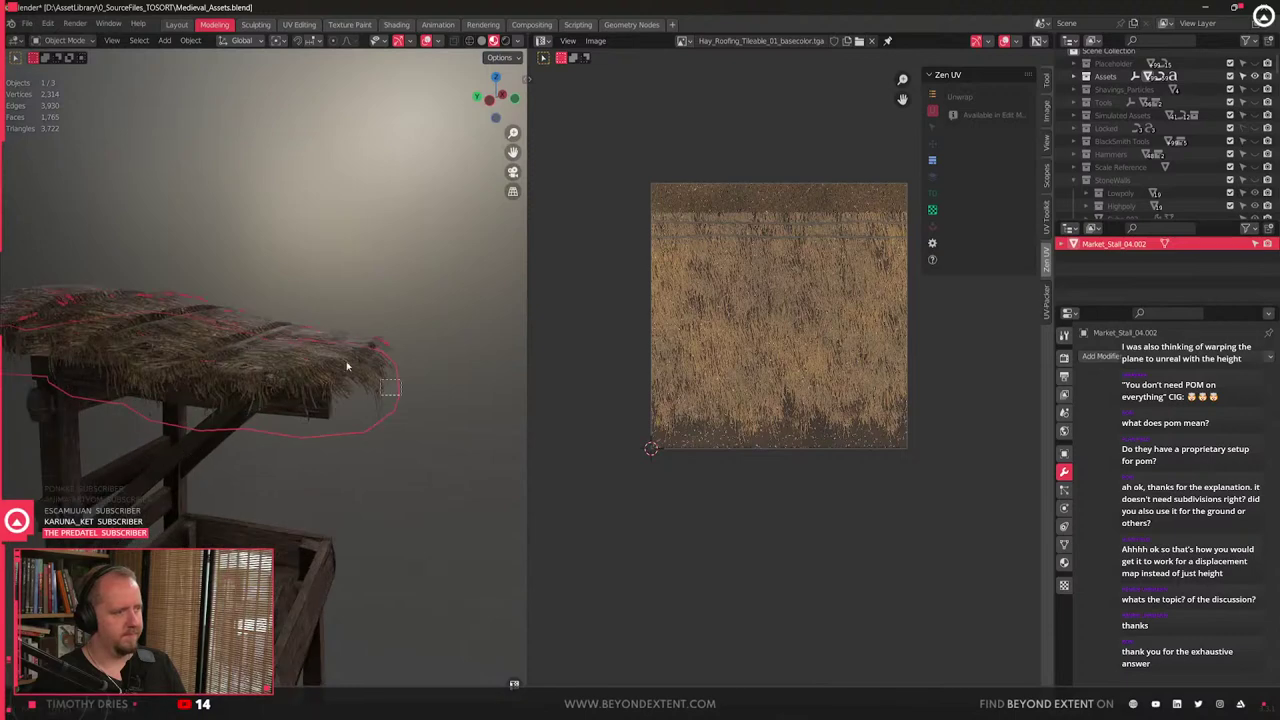
{"action": "left_click_drag", "start_coordinate": [400, 316], "coordinate": [255, 385], "text": "shift"}
{"action": "left_click", "coordinate": [300, 573], "text": "shift"}
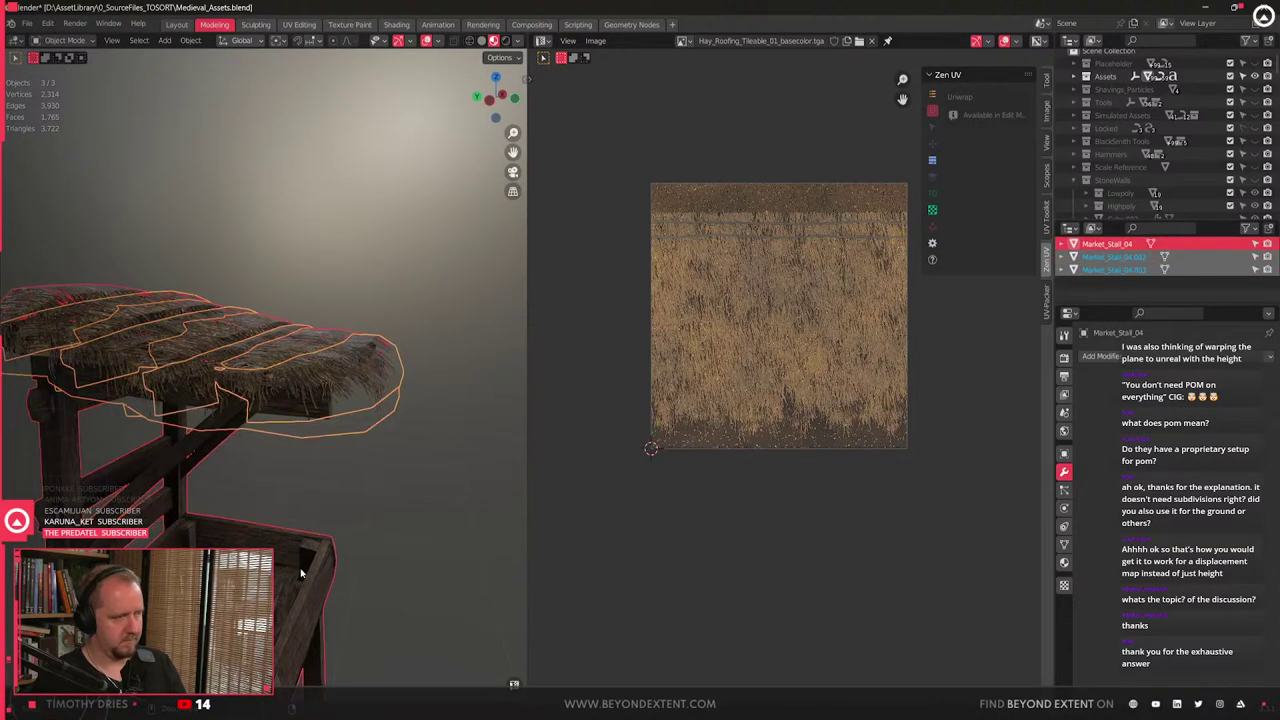
{"action": "key", "text": "ctrl+j"}
{"action": "key", "text": "q"}
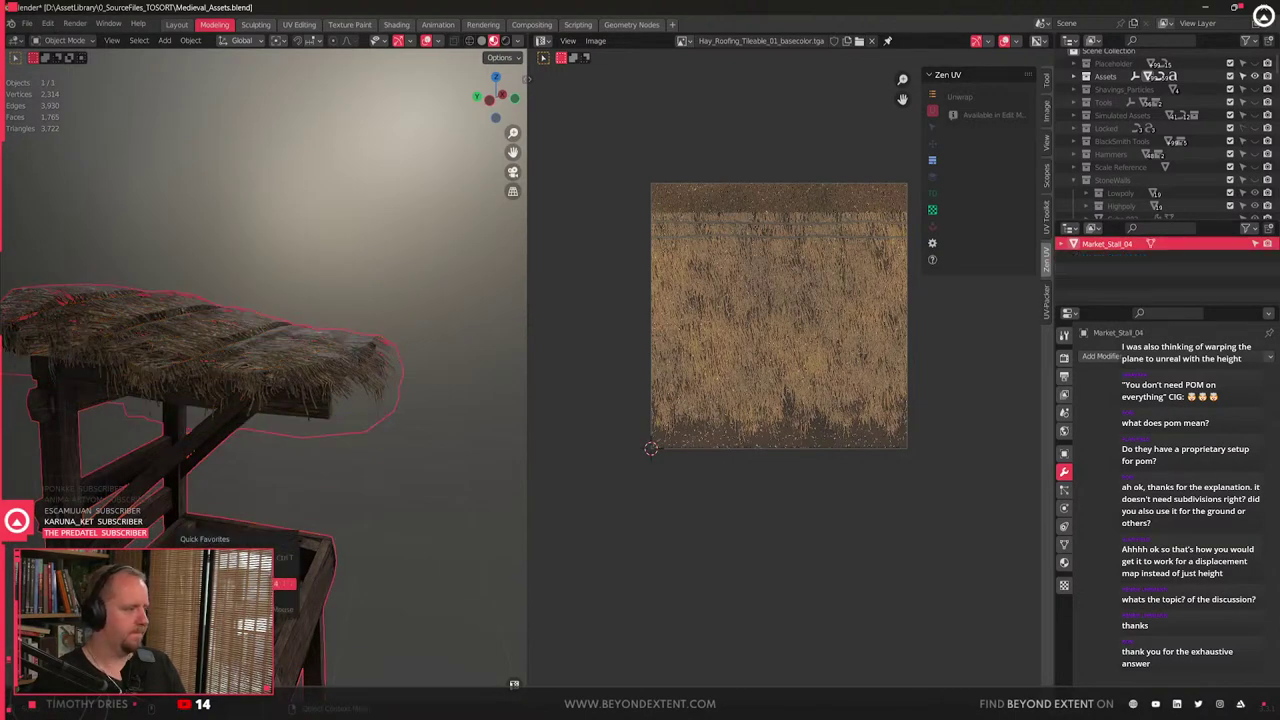
- Switch to Unreal and examine the market stalls, moving in on the canvas-roofed pottery stall
{"action": "key", "text": "alt+Tab"}
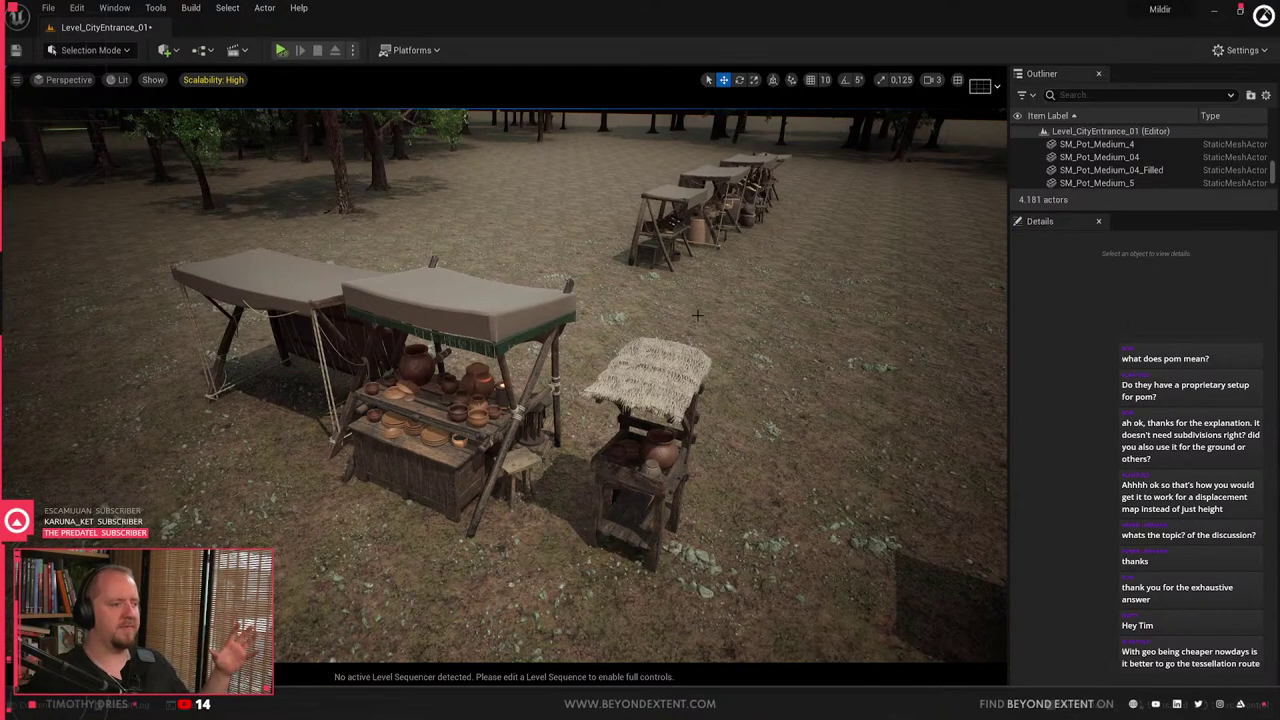
{"action": "right_click_drag", "start_coordinate": [698, 316], "coordinate": [670, 330]}
{"action": "key", "text": "w"}
{"action": "key", "text": "w"}
{"action": "right_click_drag", "start_coordinate": [505, 362], "coordinate": [469, 431]}
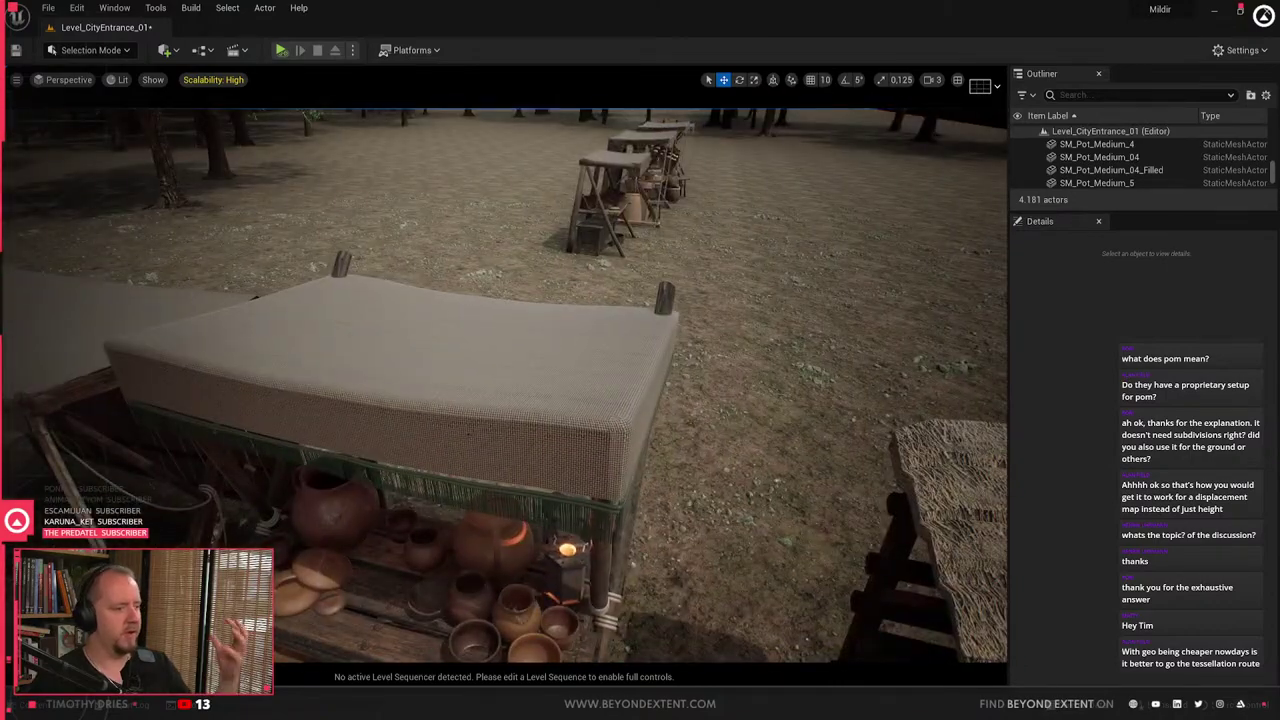
- Switch back to Blender, deselect the thatched stall and leave its isolated view
{"action": "key", "text": "alt+Tab"}
{"action": "scroll", "coordinate": [314, 486], "scroll_direction": "down", "scroll_amount": 5}
{"action": "middle_click_drag", "start_coordinate": [314, 486], "coordinate": [350, 480]}
{"action": "left_click", "coordinate": [363, 477]}
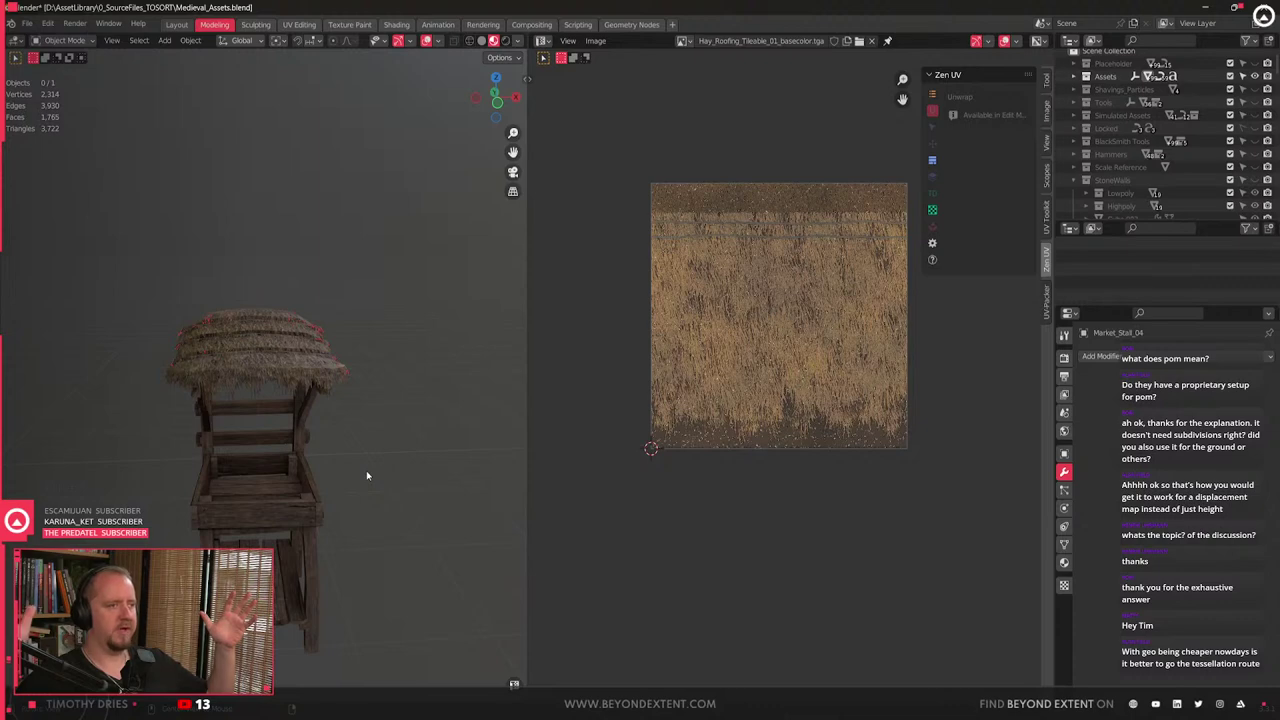
{"action": "key", "text": "KP_Divide"}
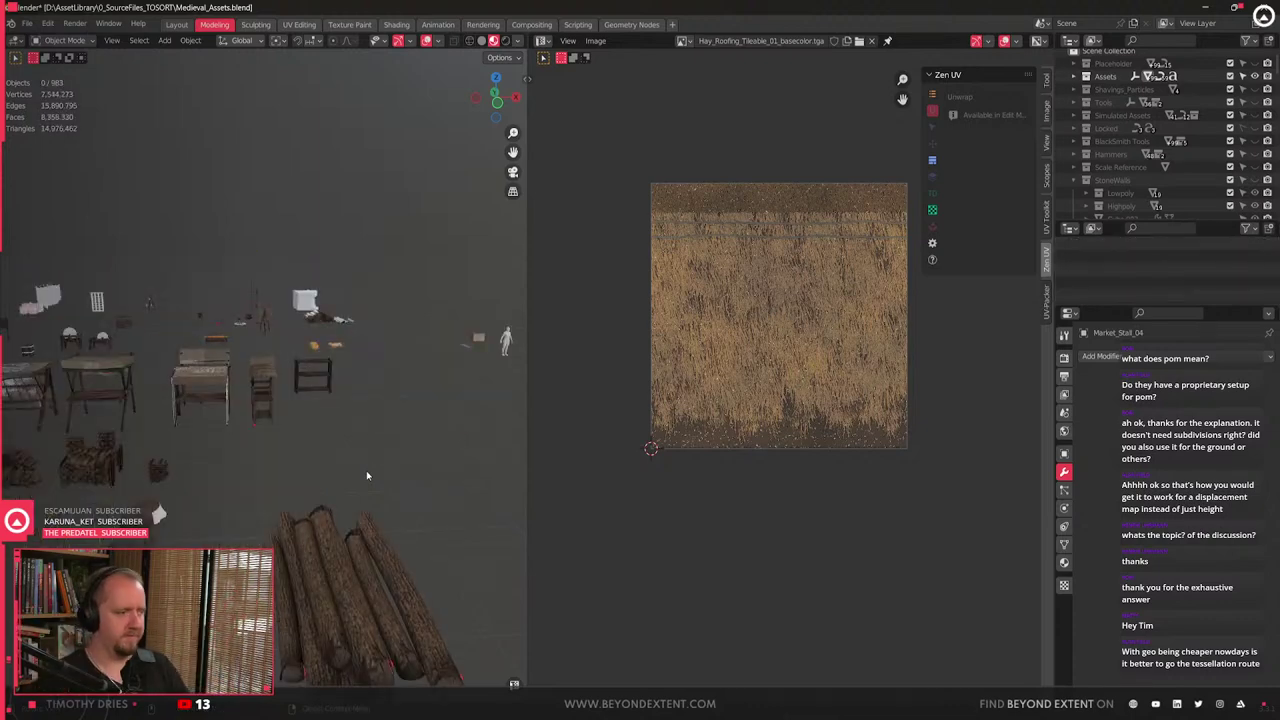
- Locate Market_Stall_02 among the market stall assets and open it for mesh editing
{"action": "scroll", "coordinate": [112, 376], "scroll_direction": "up", "scroll_amount": 4}
{"action": "left_click", "coordinate": [112, 378]}
{"action": "key", "text": "KP_Decimal"}
{"action": "scroll", "coordinate": [282, 441], "scroll_direction": "down", "scroll_amount": 2}
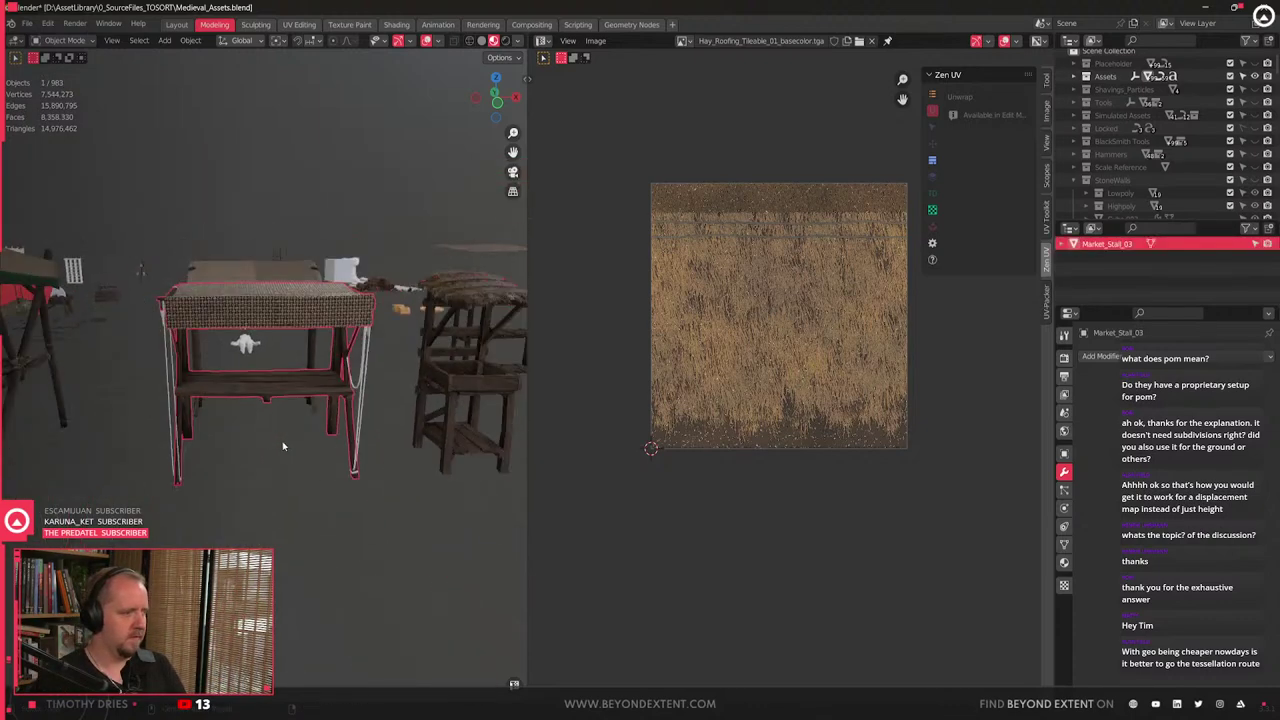
{"action": "middle_click_drag", "start_coordinate": [282, 441], "coordinate": [440, 532], "text": "shift"}
{"action": "middle_click_drag", "start_coordinate": [266, 371], "coordinate": [256, 408]}
{"action": "left_click", "coordinate": [256, 408]}
{"action": "scroll", "coordinate": [256, 408], "scroll_direction": "up", "scroll_amount": 4}
{"action": "key", "text": "Tab"}
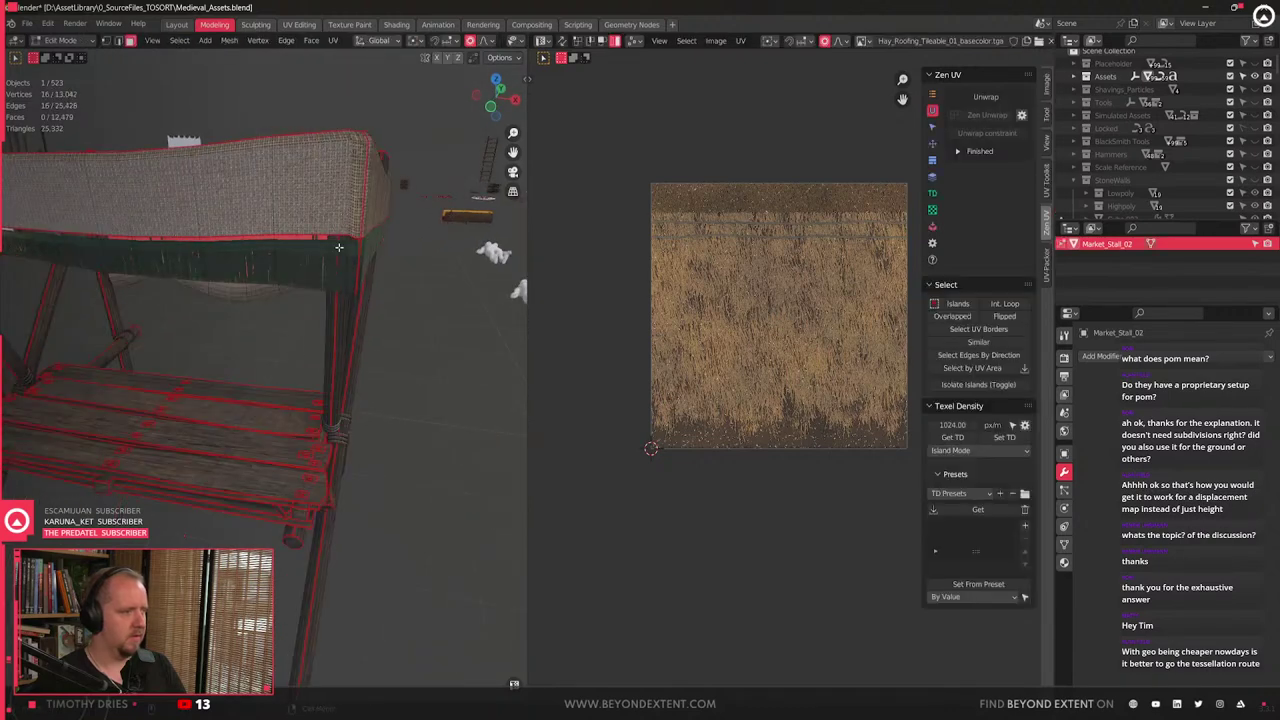
- Shift the UVs of the green trim below Market_Stall_02's canvas edge slightly along Y
{"action": "left_click", "coordinate": [332, 252]}
{"action": "key", "text": "ctrl+l"}
{"action": "middle_click_drag", "start_coordinate": [480, 266], "coordinate": [427, 273]}
{"action": "scroll", "coordinate": [766, 371], "scroll_direction": "up", "scroll_amount": 5}
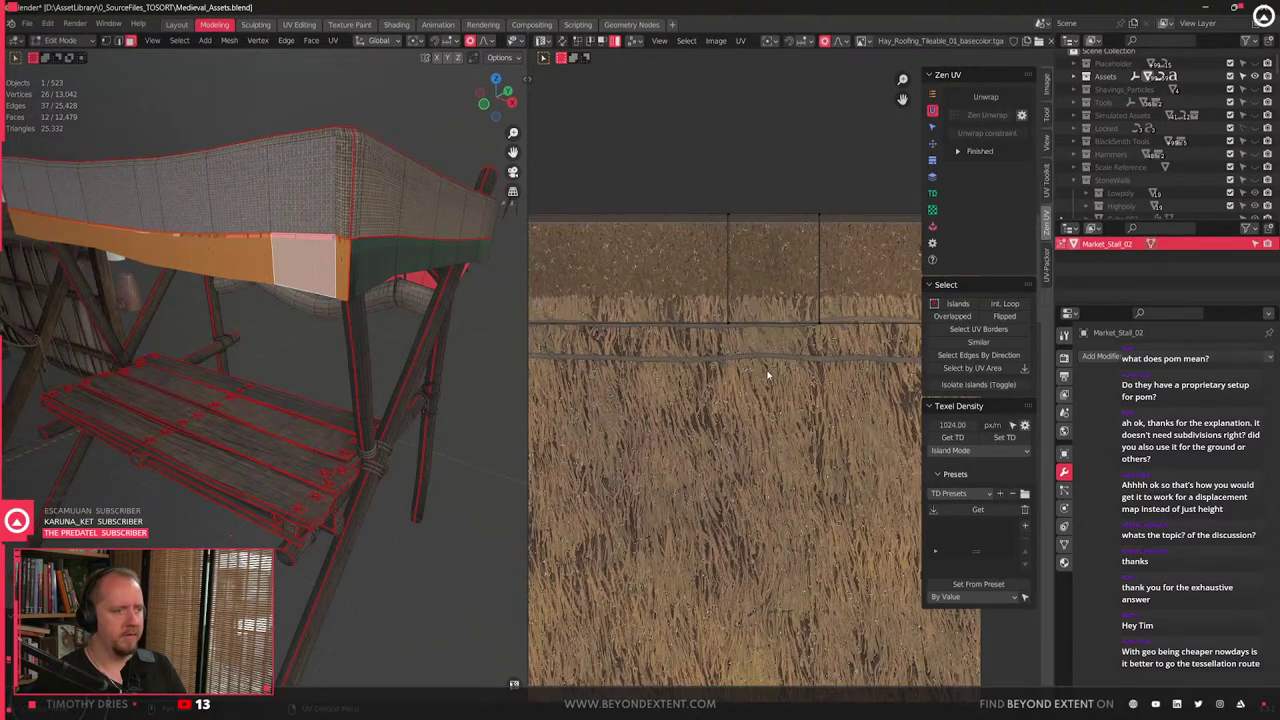
{"action": "key", "text": "a"}
{"action": "key", "text": "g"}
{"action": "key", "text": "y"}
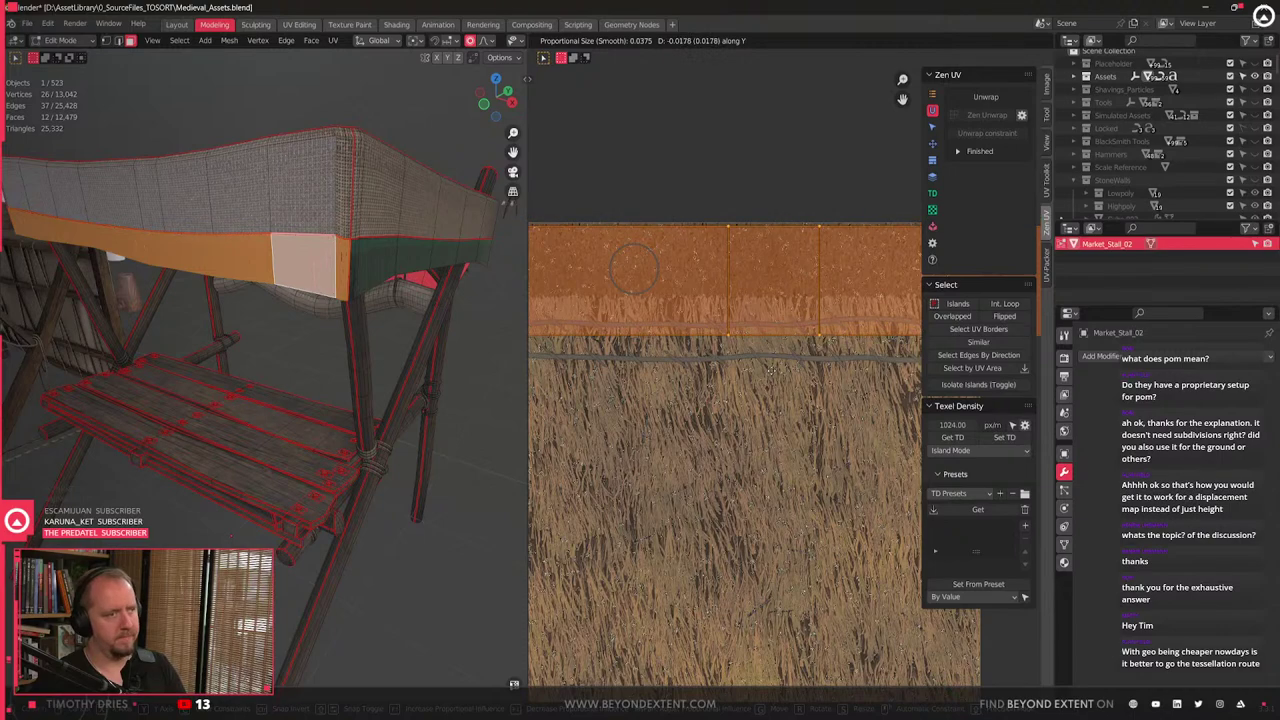
{"action": "left_click", "coordinate": [794, 347]}
{"action": "key", "text": "Tab"}
{"action": "middle_click_drag", "start_coordinate": [343, 340], "coordinate": [319, 332]}
{"action": "scroll", "coordinate": [319, 332], "scroll_direction": "down", "scroll_amount": 2}
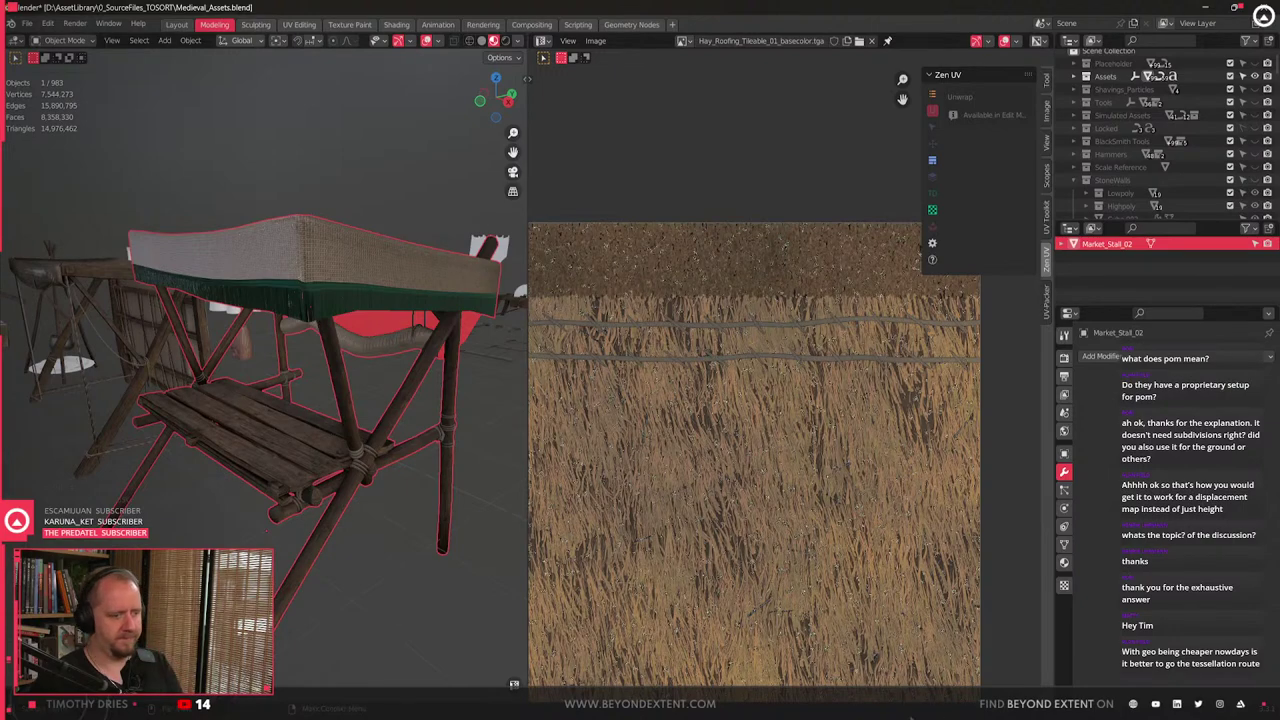
- Switch to Unreal and reimport the SM_Market_Stall_02 static mesh
{"action": "key", "text": "alt+Tab"}
{"action": "left_click", "coordinate": [558, 467]}
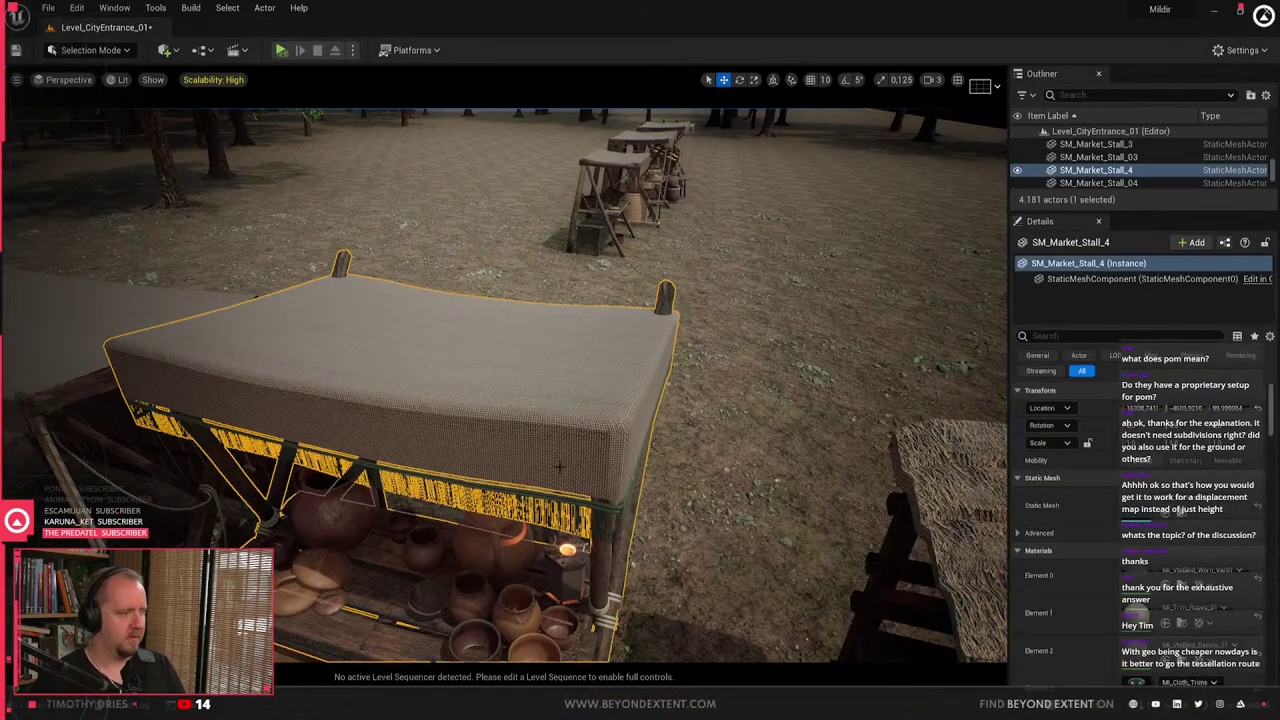
{"action": "key", "text": "ctrl+space"}
{"action": "left_click", "coordinate": [715, 378]}
{"action": "left_click", "coordinate": [607, 380]}
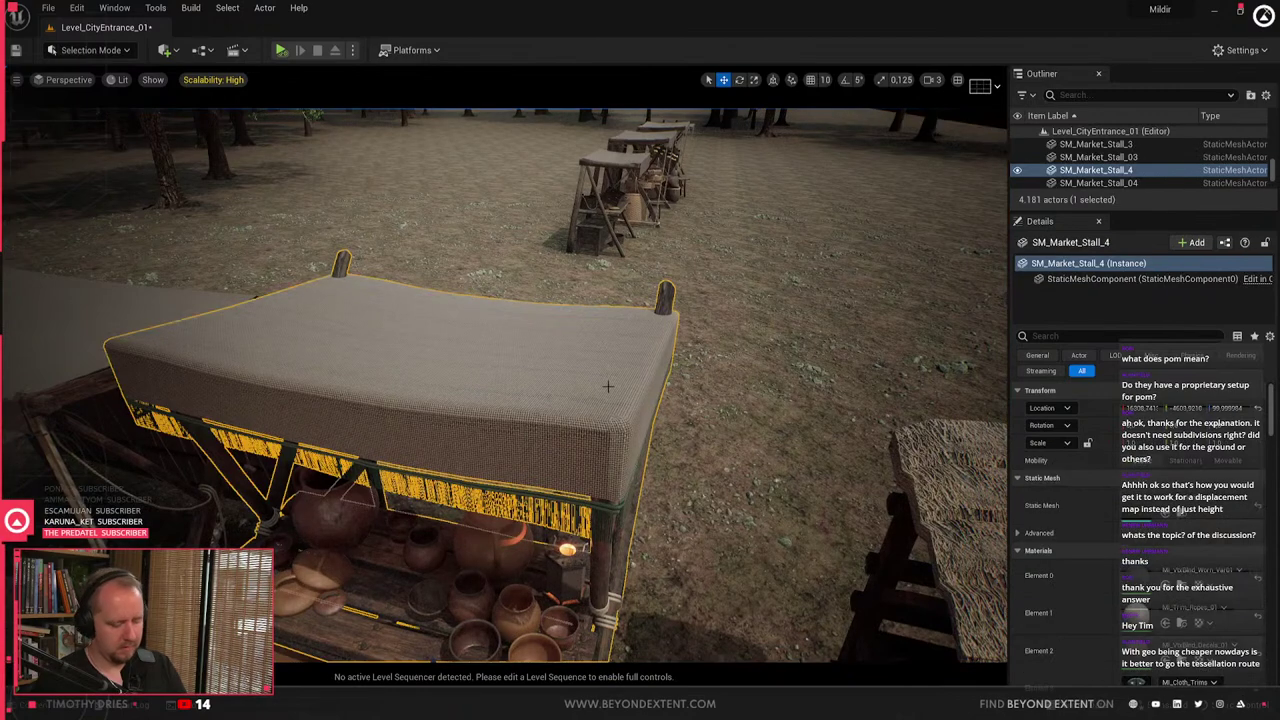
{"action": "key", "text": "ctrl+space"}
{"action": "right_click", "coordinate": [688, 612]}
{"action": "left_click", "coordinate": [745, 239]}
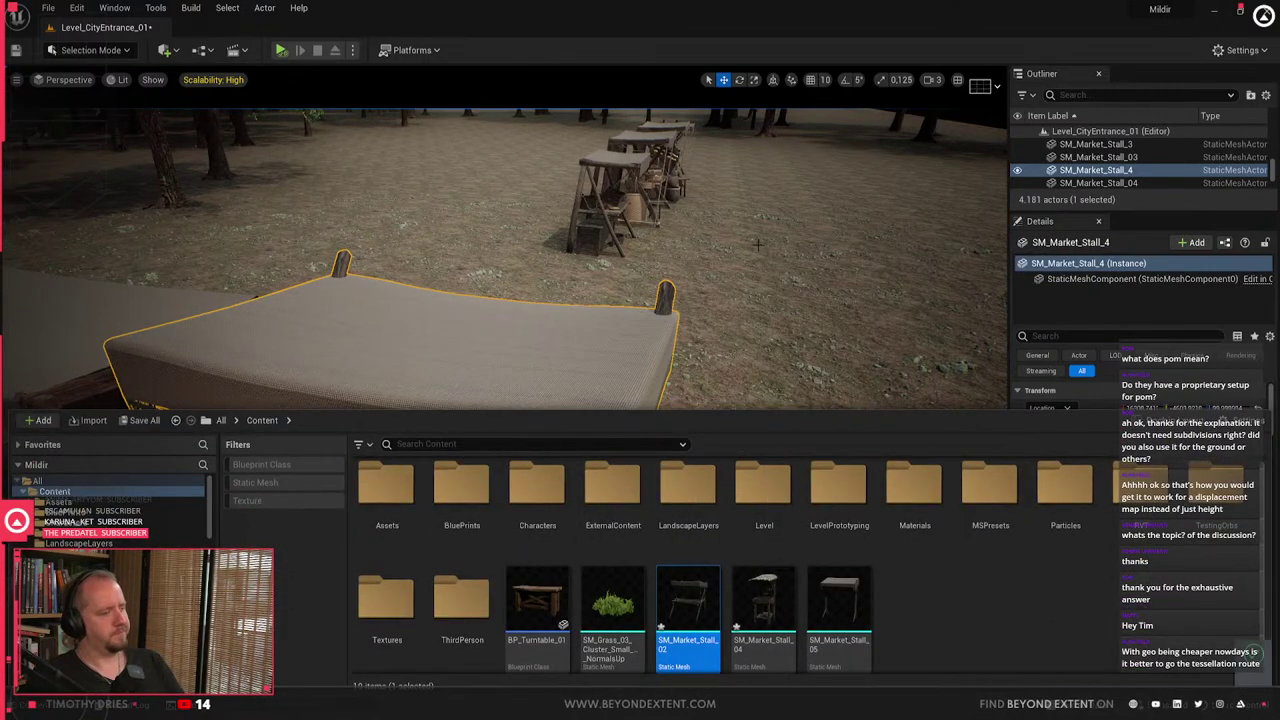
- Inspect the canvas roof and green trim of the reimported pottery stall in the level
{"action": "left_click", "coordinate": [620, 372]}
{"action": "key", "text": "f"}
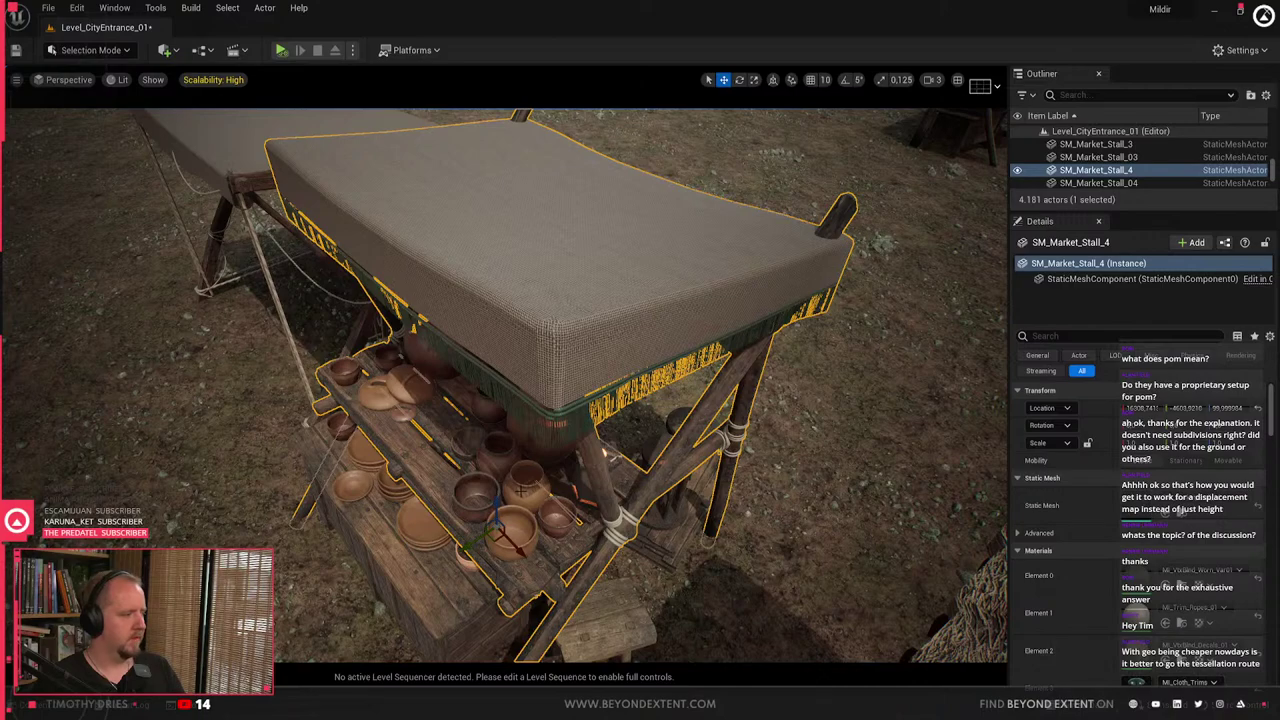
{"action": "right_click_drag", "start_coordinate": [520, 491], "coordinate": [685, 450]}
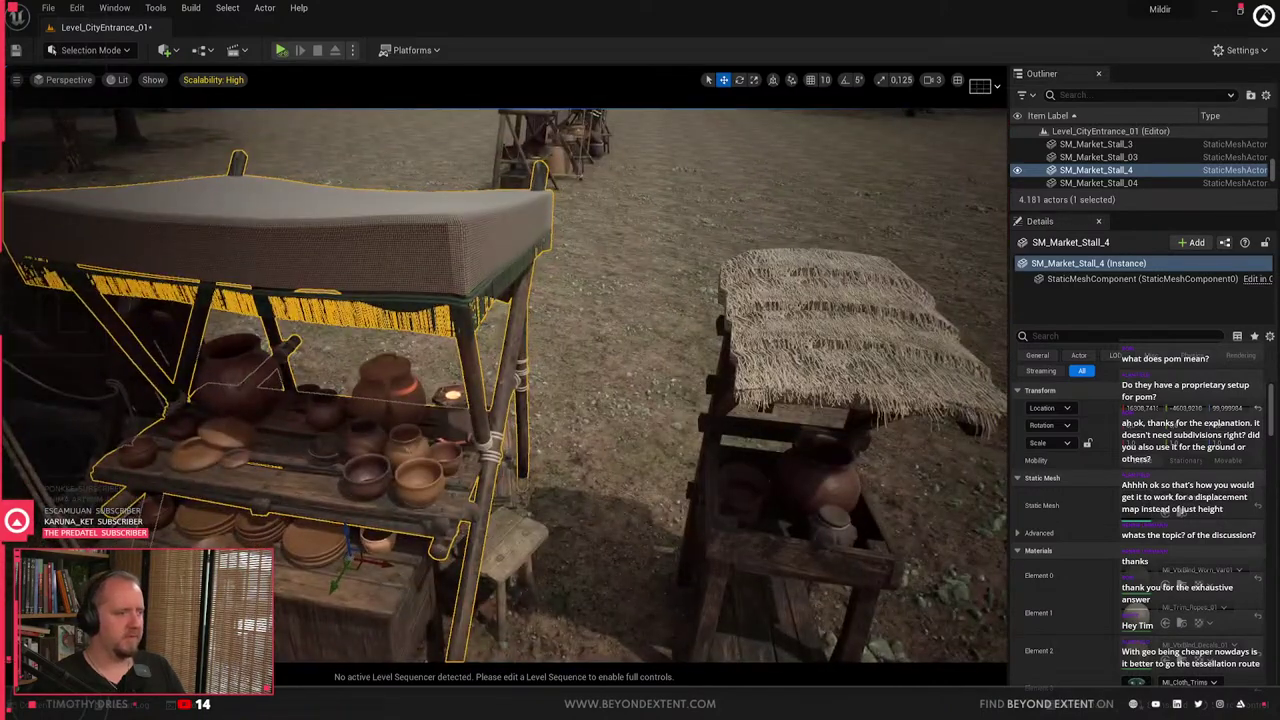
{"action": "key", "text": "Escape"}
{"action": "right_click_drag", "start_coordinate": [474, 358], "coordinate": [440, 345]}
{"action": "left_click", "coordinate": [490, 285]}
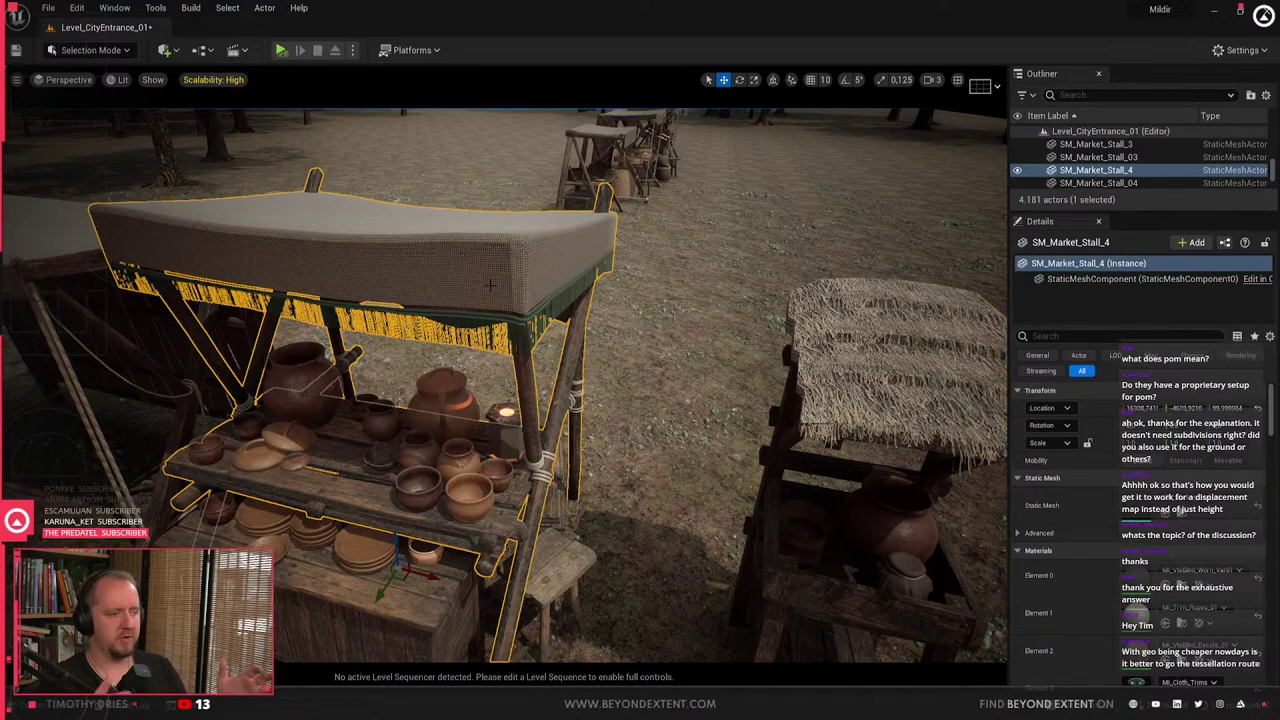
{"action": "right_click_drag", "start_coordinate": [409, 406], "coordinate": [340, 395]}
{"action": "left_click", "coordinate": [409, 406]}
{"action": "key", "text": "Escape"}
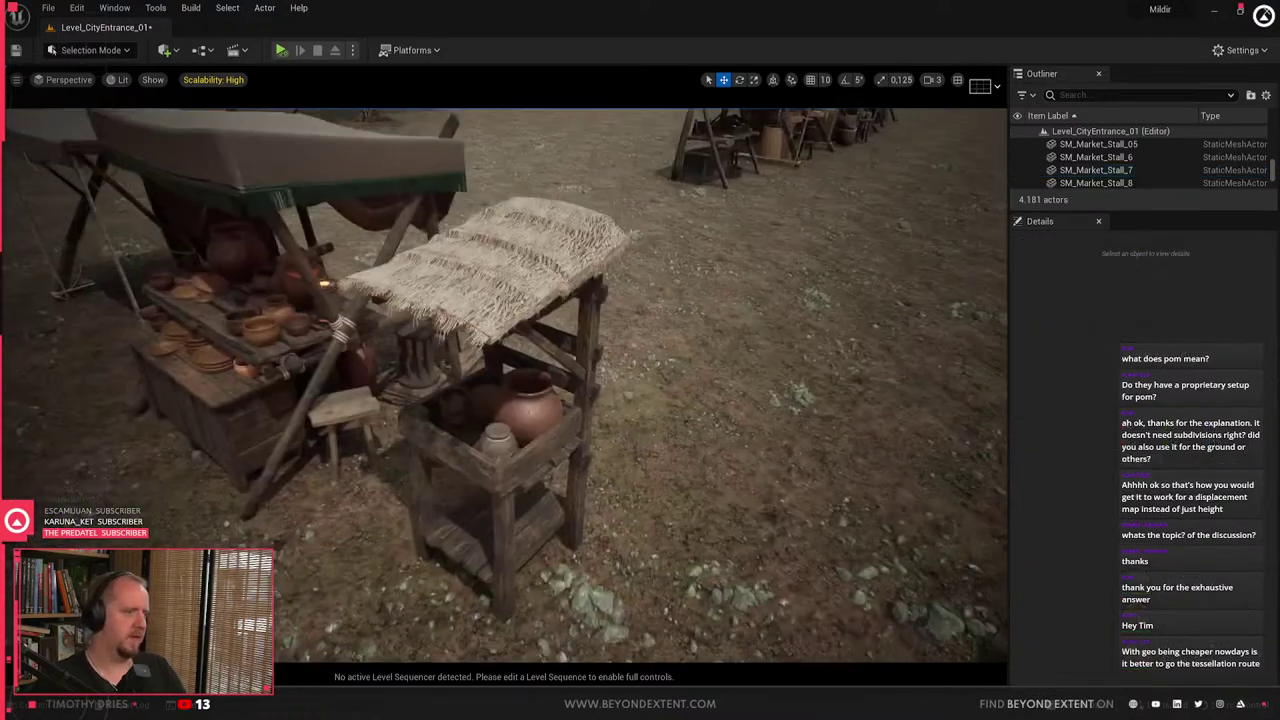
- Reimport the SM_Market_Stall_04 static mesh to update the thatched stall in the level
{"action": "left_click", "coordinate": [494, 310]}
{"action": "key", "text": "ctrl+space"}
{"action": "left_click", "coordinate": [776, 645]}
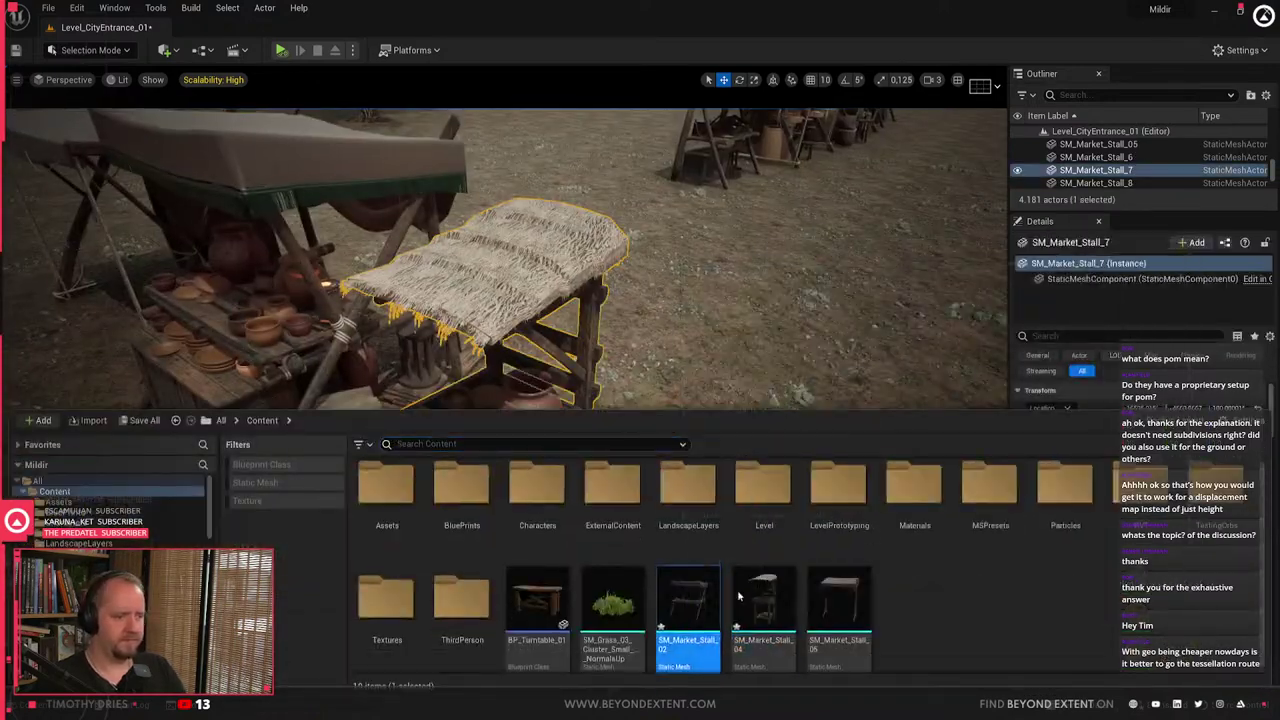
{"action": "right_click", "coordinate": [760, 598]}
{"action": "left_click", "coordinate": [796, 216]}
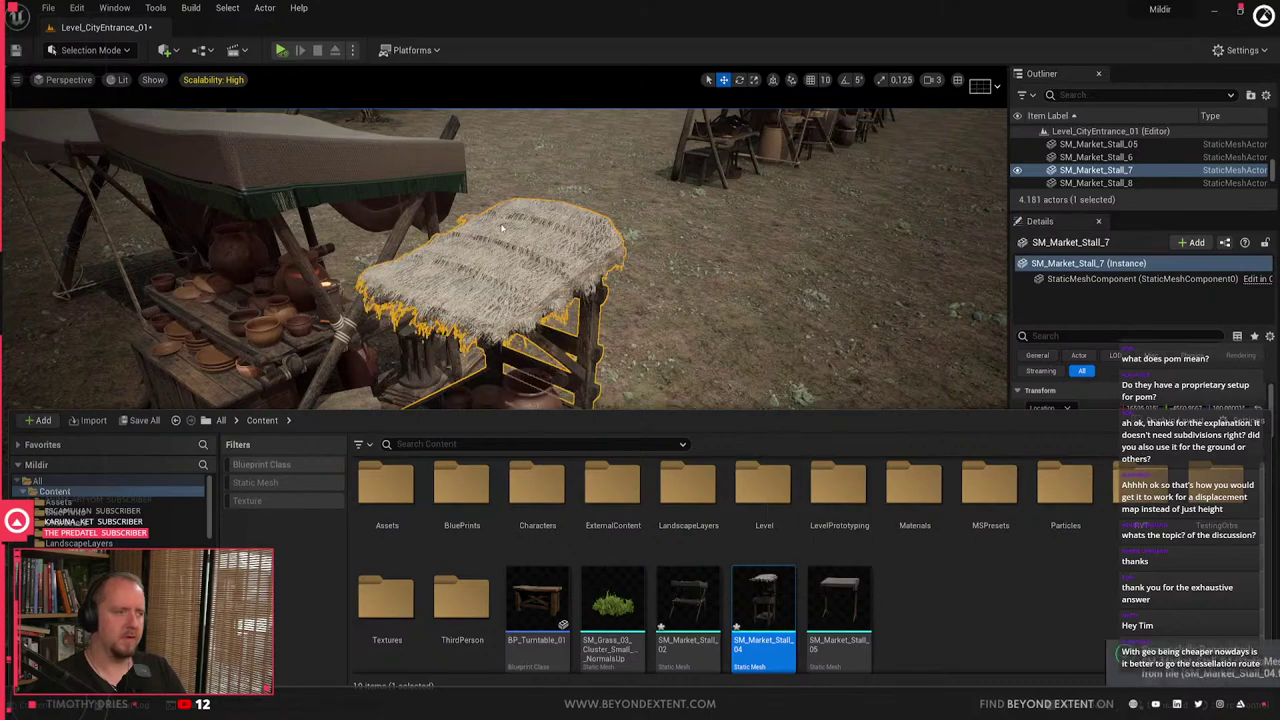
- Inspect the thatched stall up close and select the covered pot on its shelf
{"action": "left_click", "coordinate": [789, 281]}
{"action": "key", "text": "Escape"}
{"action": "right_click_drag", "start_coordinate": [789, 281], "coordinate": [772, 240]}
{"action": "mouse_move", "coordinate": [486, 343]}
{"action": "right_mouse_down"}
{"action": "mouse_move", "coordinate": [545, 338]}
{"action": "mouse_move", "coordinate": [570, 285]}
{"action": "mouse_move", "coordinate": [500, 350]}
{"action": "mouse_move", "coordinate": [485, 343]}
{"action": "right_mouse_up"}
{"action": "right_click_drag", "start_coordinate": [629, 470], "coordinate": [629, 470]}
{"action": "left_click", "coordinate": [546, 457]}
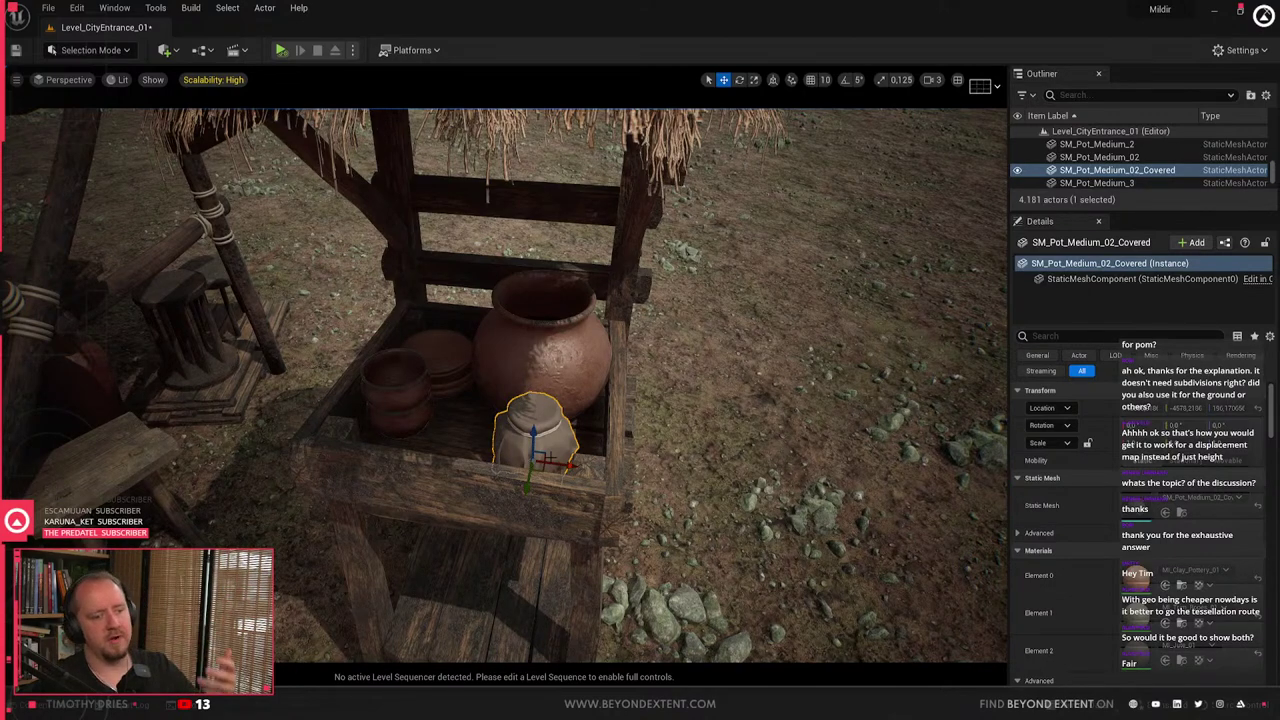
- Examine the thatched stall and the pots on its shelf from several sides
{"action": "left_click", "coordinate": [571, 345]}
{"action": "key", "text": "Escape"}
{"action": "right_click_drag", "start_coordinate": [571, 345], "coordinate": [545, 380]}
{"action": "left_click", "coordinate": [538, 404]}
{"action": "key", "text": "Escape"}
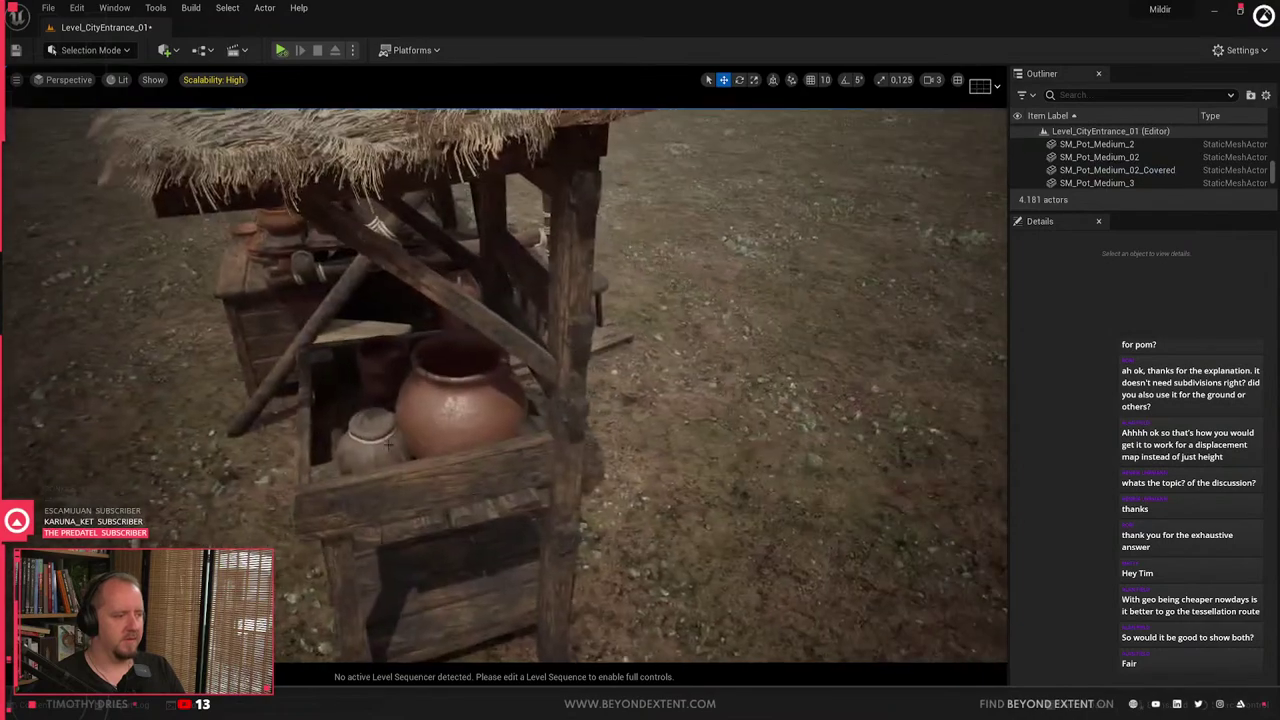
{"action": "left_click", "coordinate": [371, 446]}
{"action": "right_click_drag", "start_coordinate": [371, 446], "coordinate": [310, 442]}
{"action": "left_click", "coordinate": [715, 335]}
{"action": "key", "text": "Escape"}
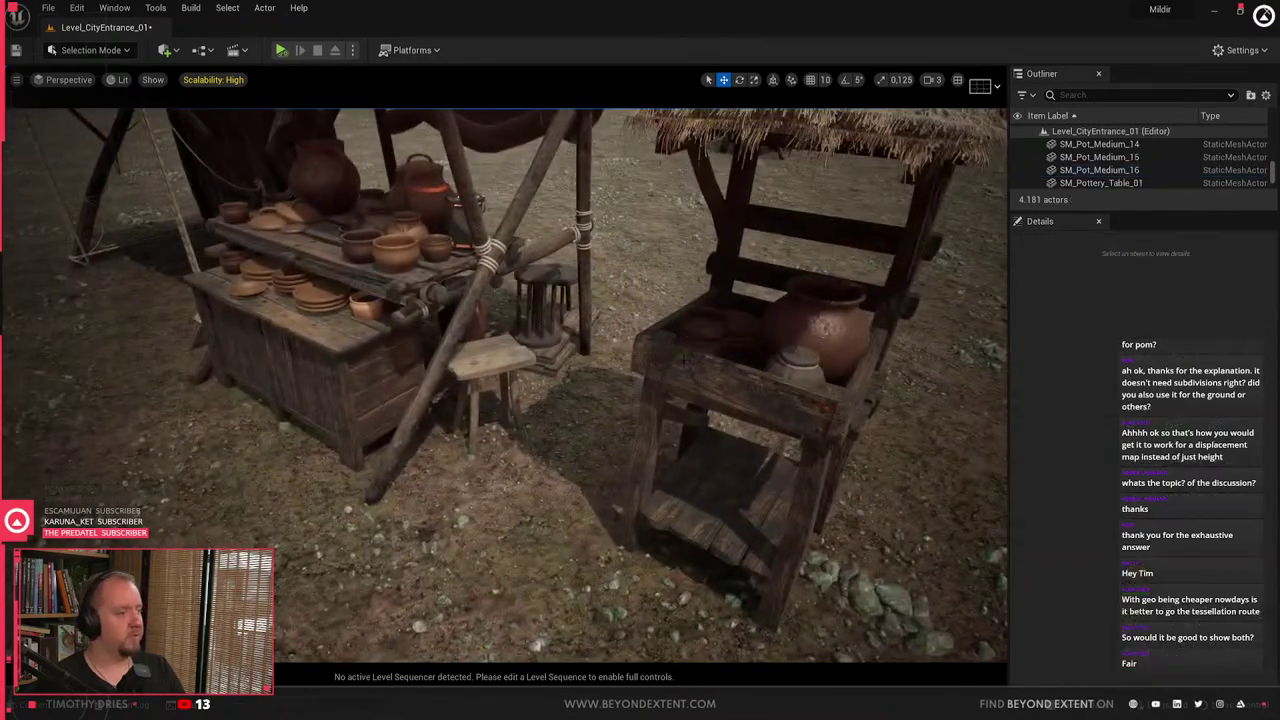
{"action": "right_click_drag", "start_coordinate": [715, 335], "coordinate": [790, 340]}
- Focus on the two stacked small pots in the thatched stall and inspect how the upper one sits
{"action": "left_click", "coordinate": [700, 368]}
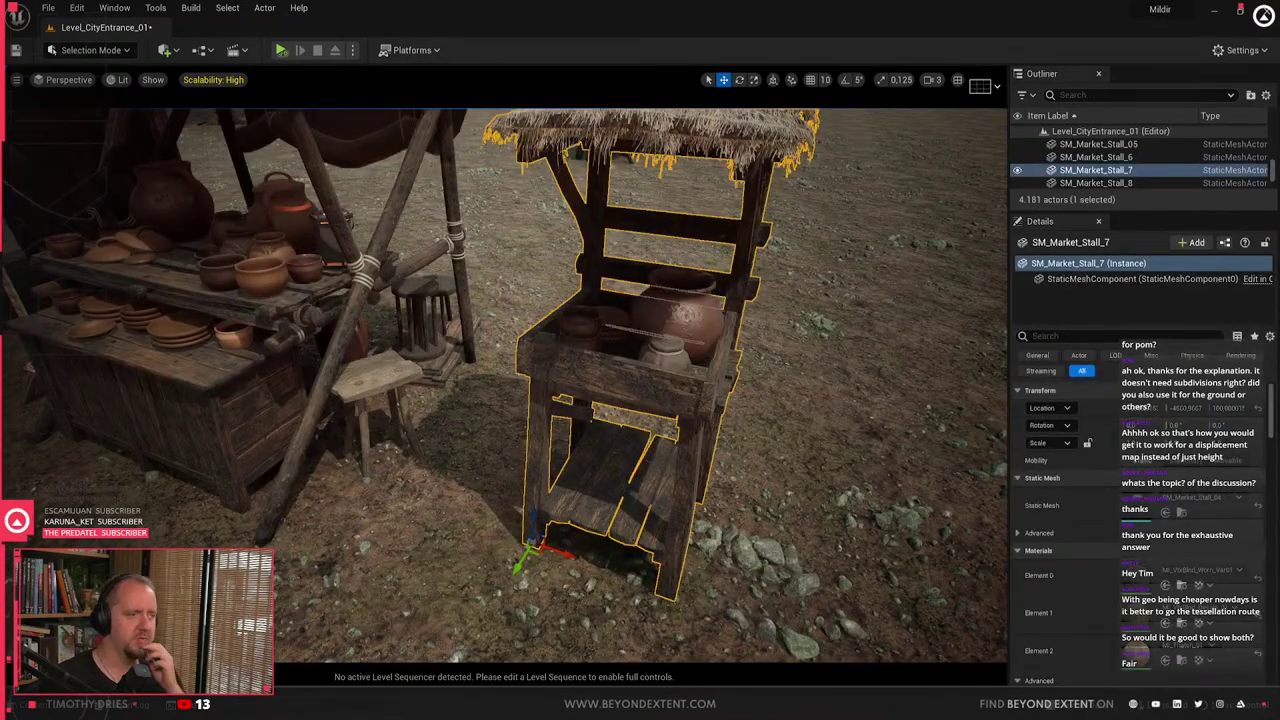
{"action": "left_click", "coordinate": [590, 348]}
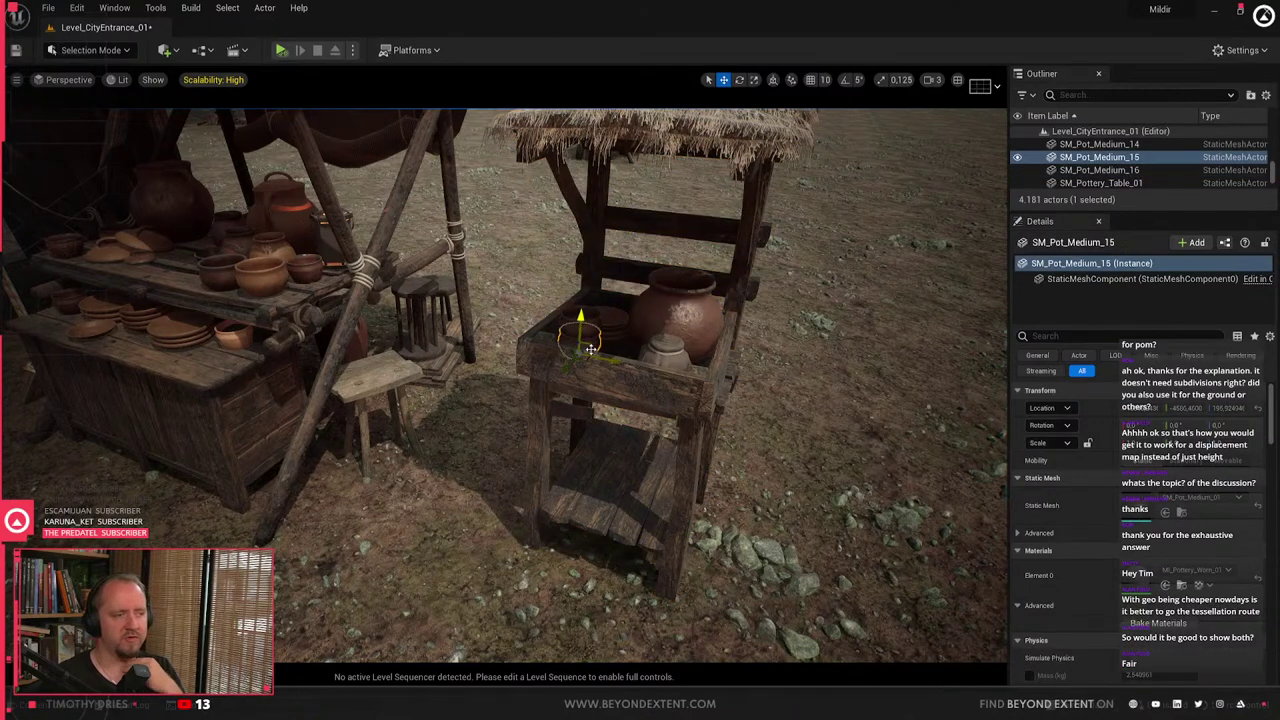
{"action": "key", "text": "f"}
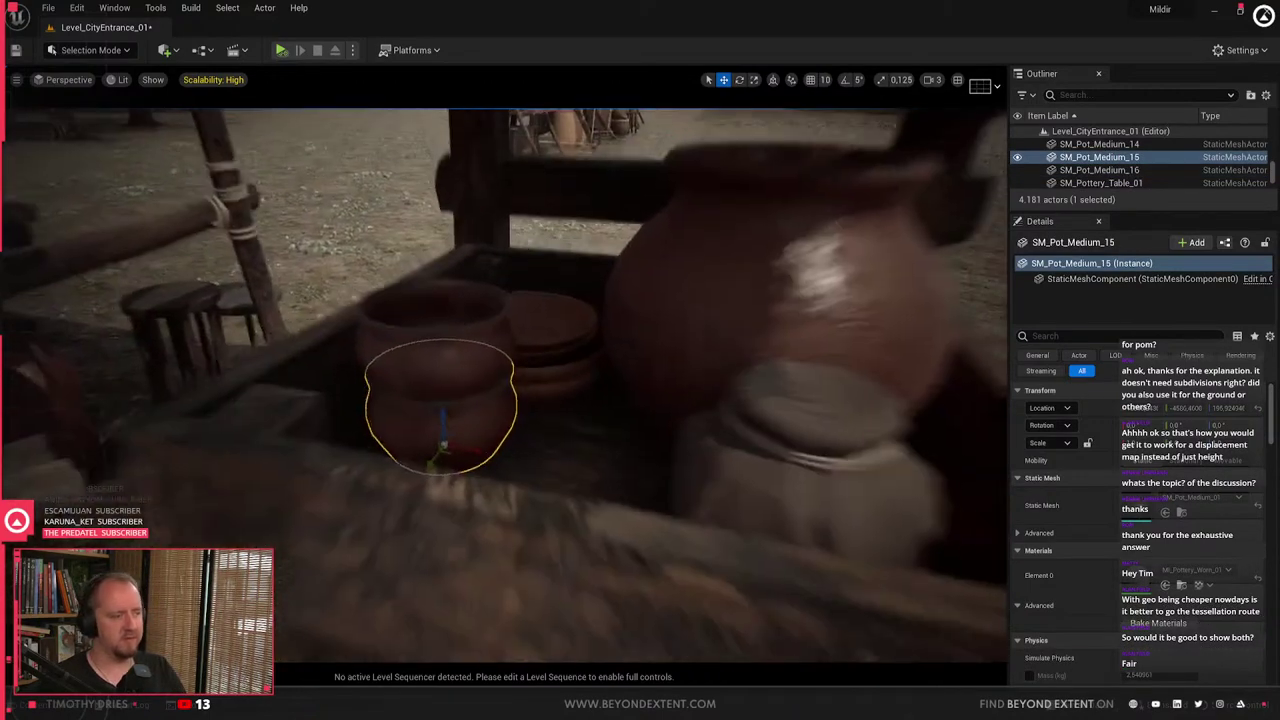
{"action": "left_click", "coordinate": [445, 320]}
{"action": "key", "text": "e"}
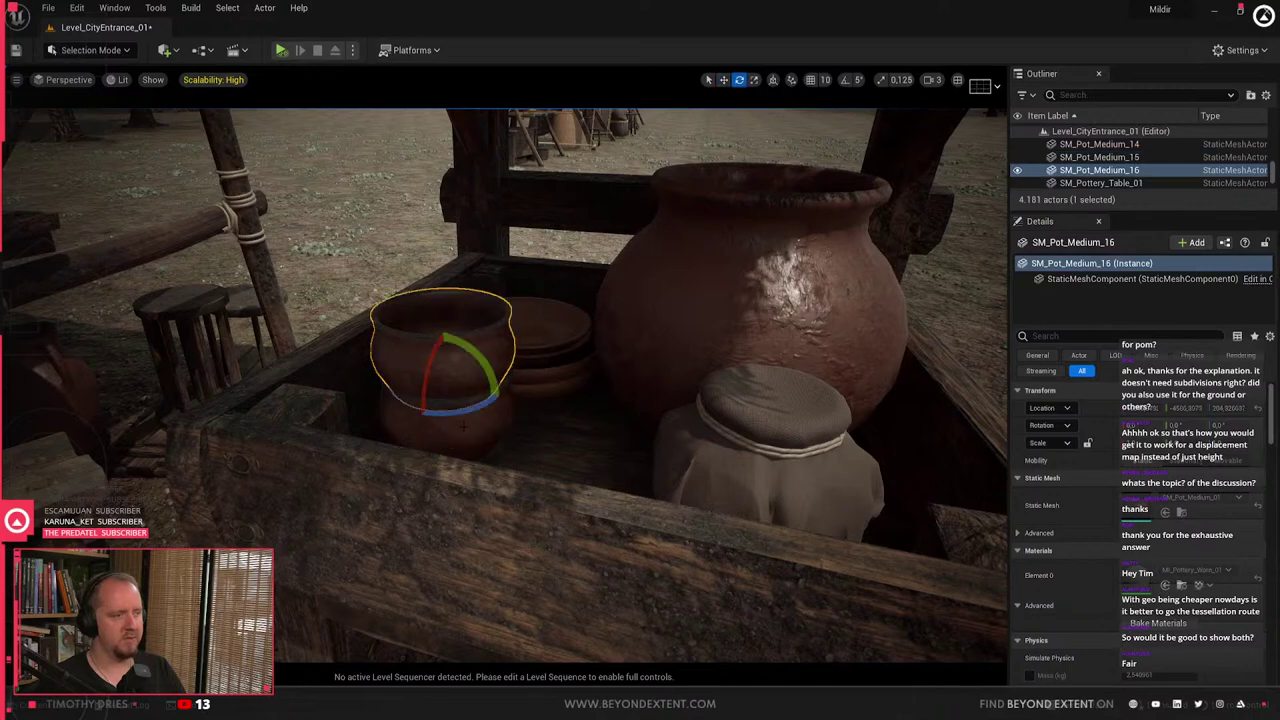
{"action": "key", "text": "Escape"}
- Review the thatched stall and the canvas-roofed pottery stall together from outside
{"action": "left_click", "coordinate": [750, 285]}
{"action": "right_click_drag", "start_coordinate": [750, 285], "coordinate": [885, 272]}
{"action": "left_click", "coordinate": [470, 430]}
{"action": "key", "text": "Escape"}
{"action": "right_click_drag", "start_coordinate": [470, 430], "coordinate": [410, 530]}
{"action": "left_click", "coordinate": [495, 304]}
{"action": "key", "text": "Escape"}
{"action": "right_click_drag", "start_coordinate": [495, 304], "coordinate": [350, 230]}
{"action": "right_click_drag", "start_coordinate": [495, 376], "coordinate": [405, 402]}
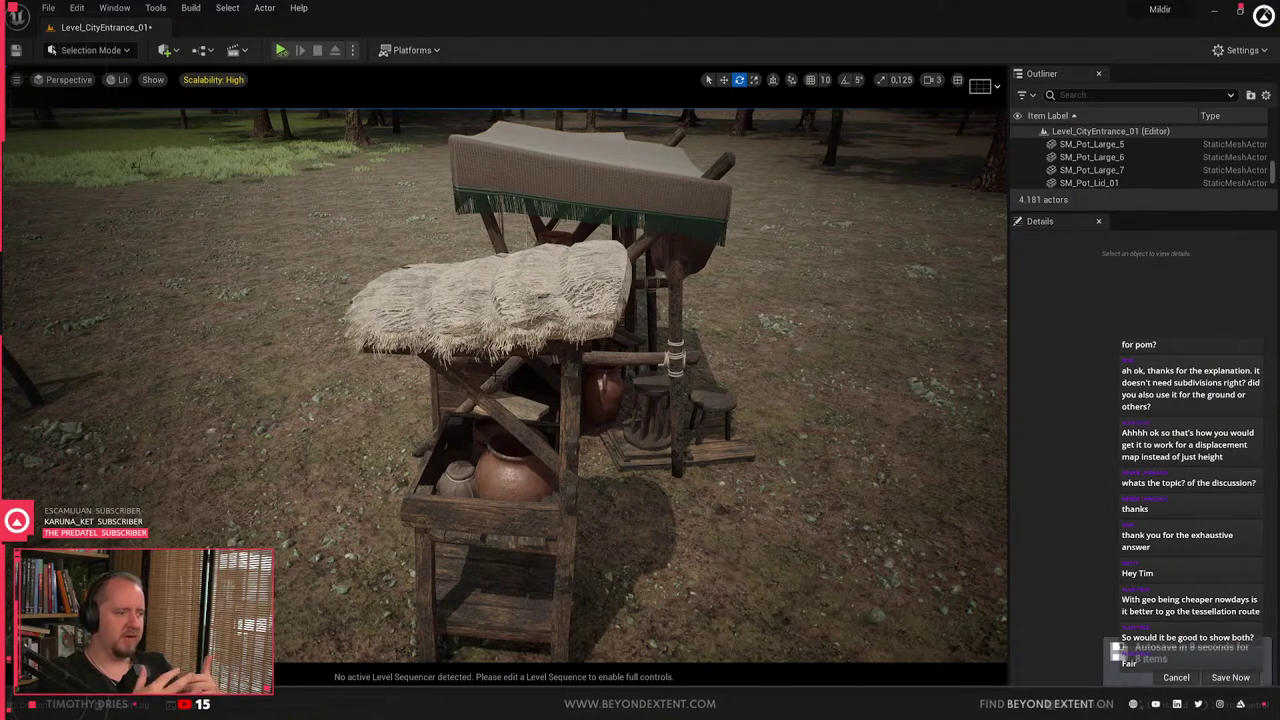
{"action": "left_click", "coordinate": [496, 375]}
{"action": "key", "text": "Escape"}
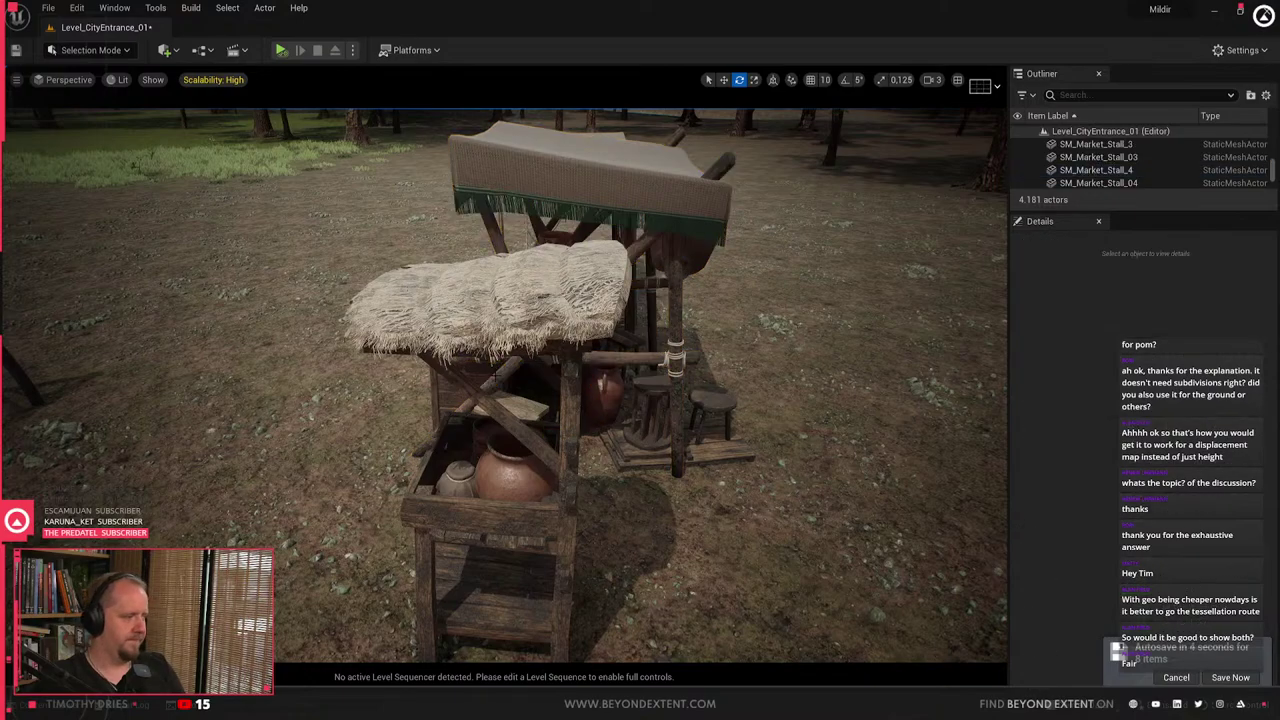
{"action": "right_click_drag", "start_coordinate": [496, 375], "coordinate": [520, 400]}
- Examine the layered thatch roof from above and select the neighbouring canvas-roofed pottery stall
{"action": "left_click", "coordinate": [238, 445]}
{"action": "key", "text": "f"}
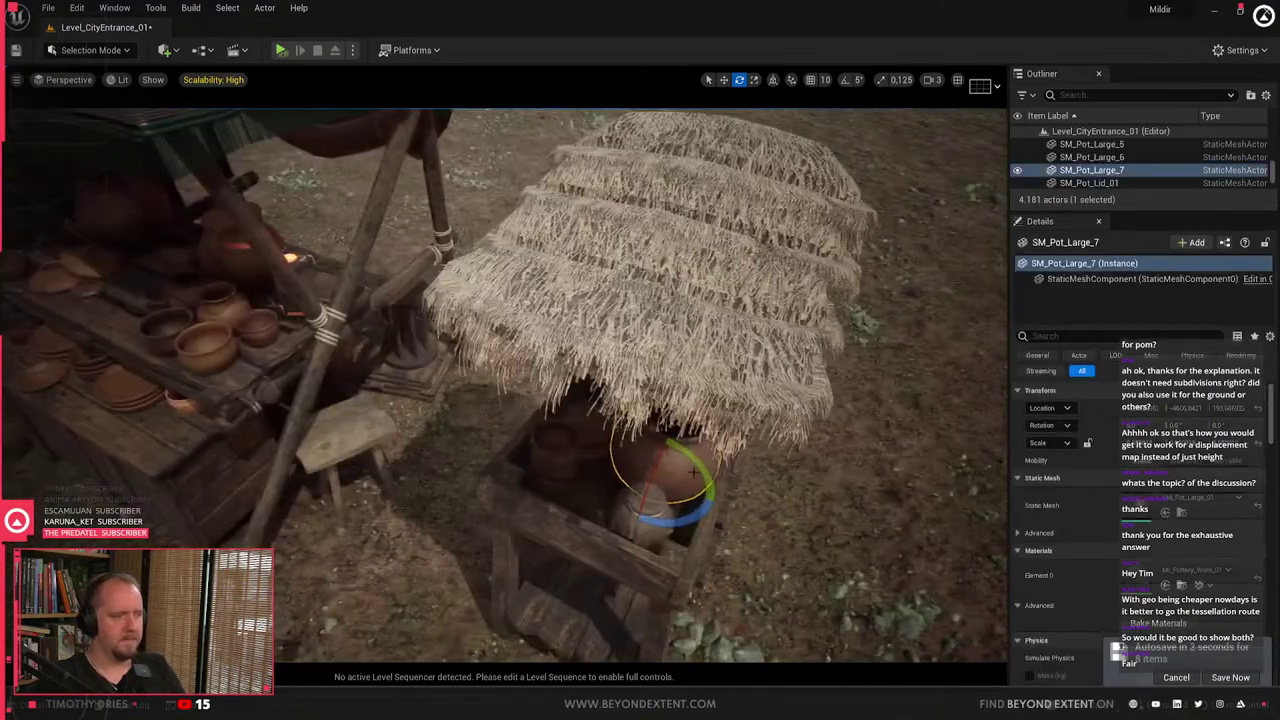
{"action": "left_click", "coordinate": [620, 290]}
{"action": "right_click_drag", "start_coordinate": [620, 290], "coordinate": [540, 270]}
{"action": "left_click", "coordinate": [320, 215]}
{"action": "right_click_drag", "start_coordinate": [320, 215], "coordinate": [270, 205]}
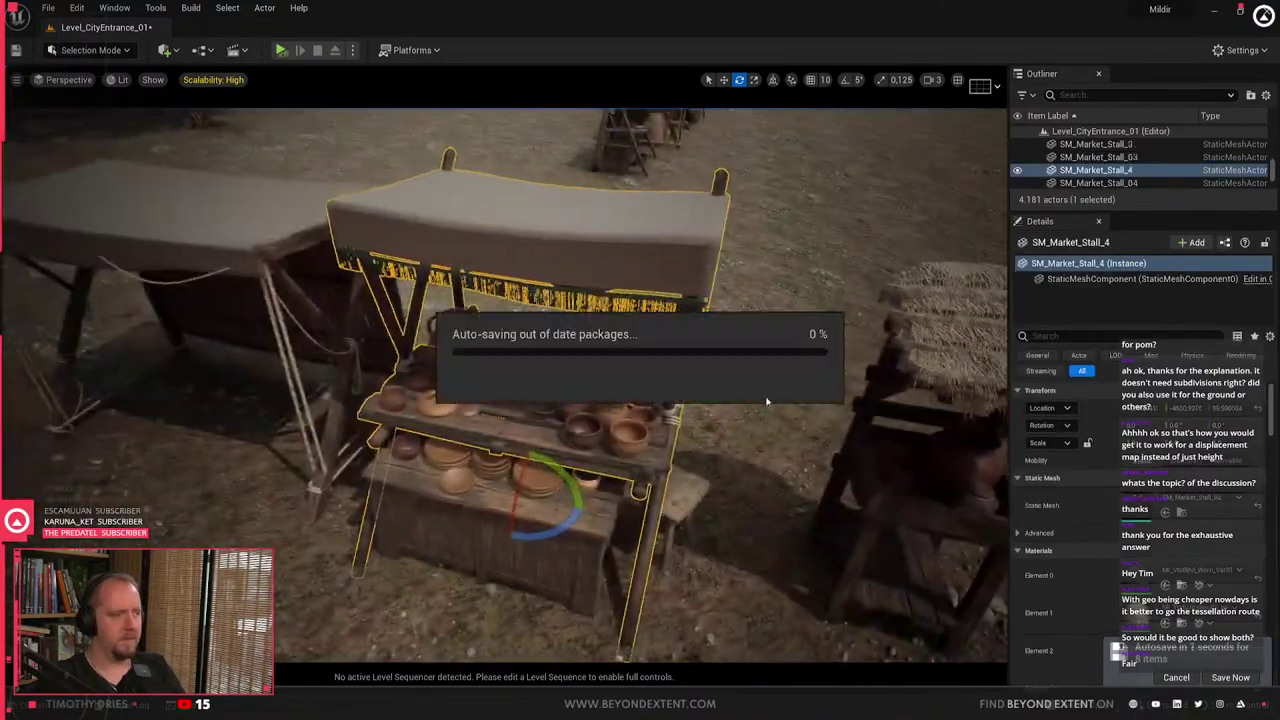
- Reimport the SM_Market_Stall_02 static mesh and check its green roof trim up close
{"action": "key", "text": "ctrl+b"}
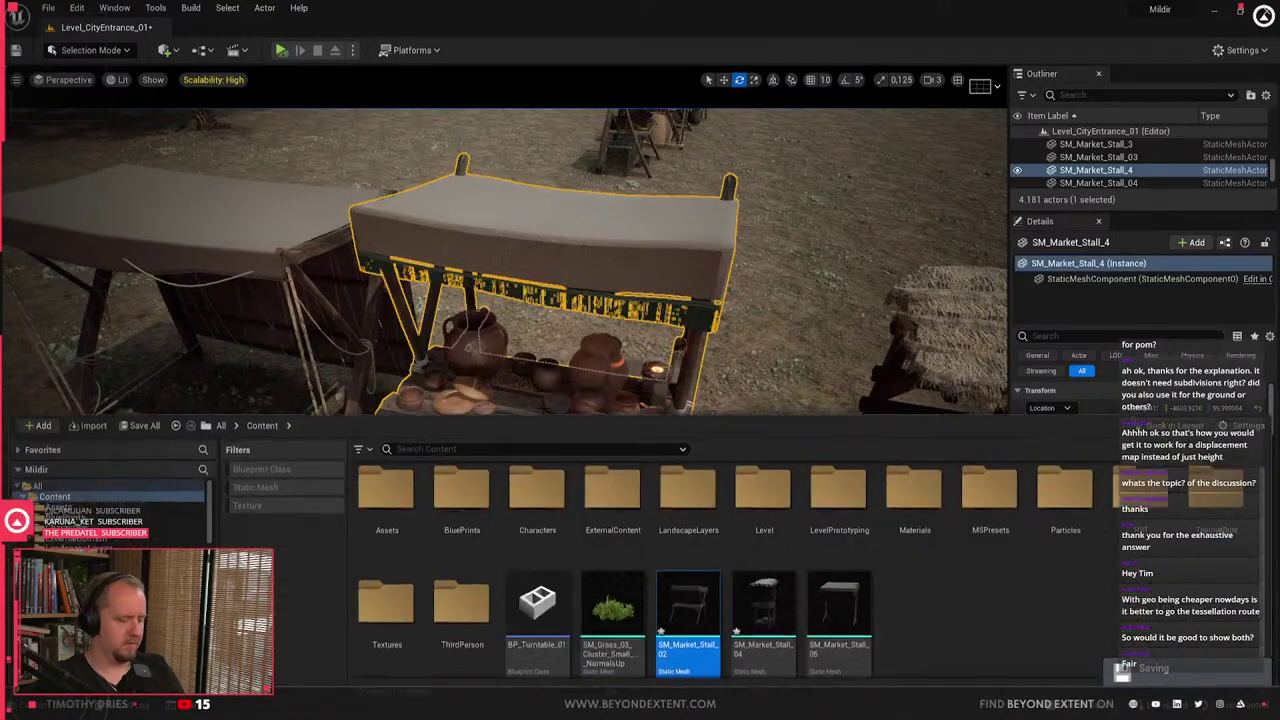
{"action": "right_click", "coordinate": [702, 620]}
{"action": "left_click", "coordinate": [760, 226]}
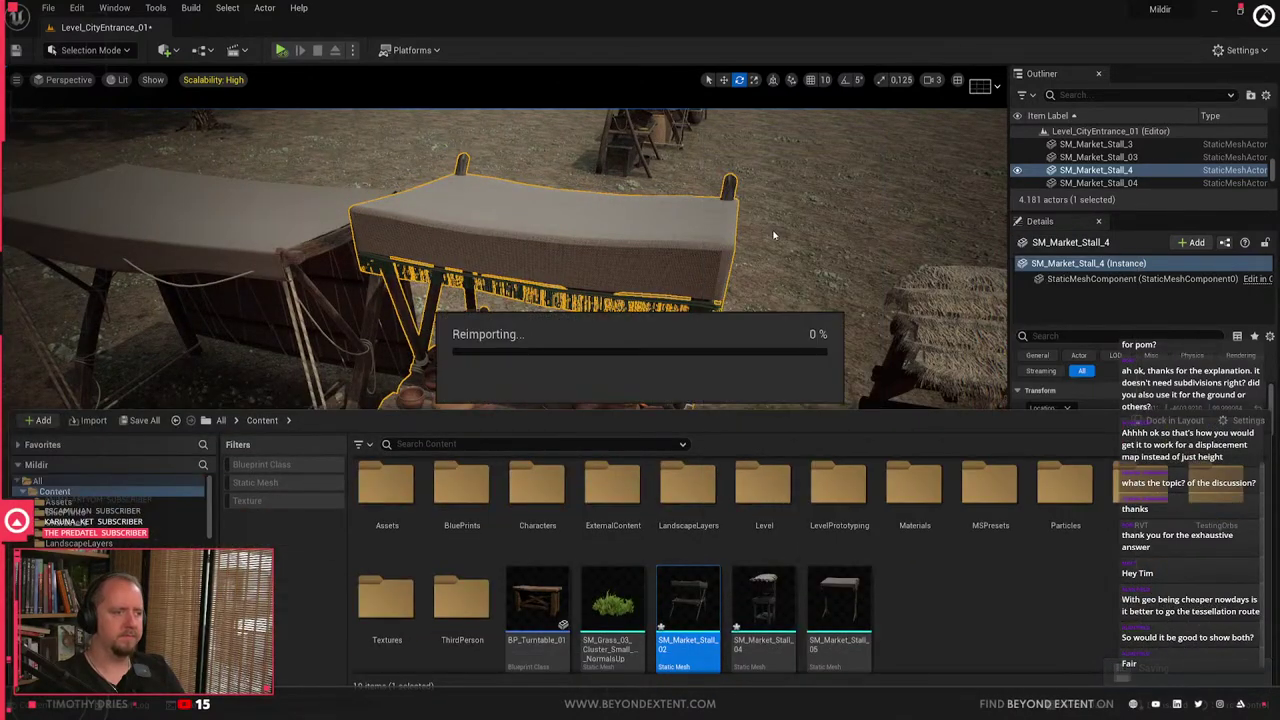
{"action": "key", "text": "w"}
{"action": "right_click_drag", "start_coordinate": [505, 400], "coordinate": [470, 345]}
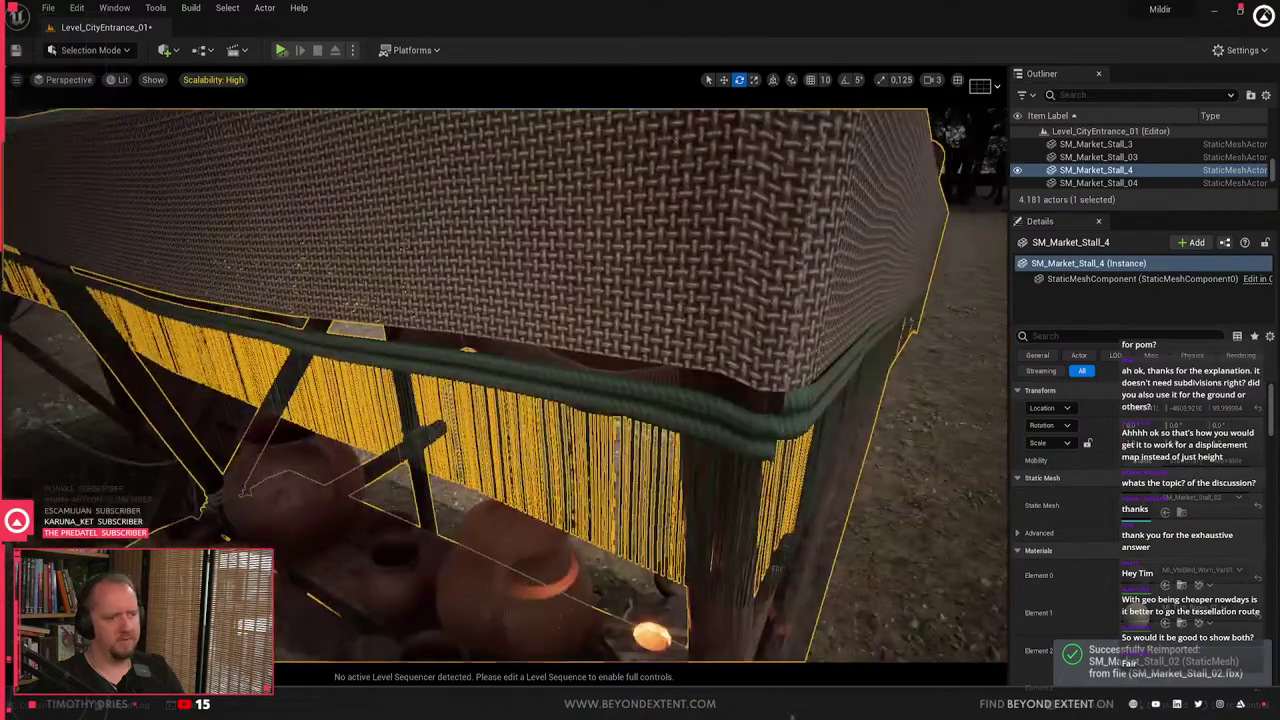
- Switch to Blender and check the canvas roof and green fringe of the Market_Stall_02 object
{"action": "left_click", "coordinate": [792, 716]}
{"action": "scroll", "coordinate": [285, 520], "scroll_direction": "up", "scroll_amount": 2}
{"action": "middle_click_drag", "start_coordinate": [262, 528], "coordinate": [300, 508]}
{"action": "key", "text": "q"}
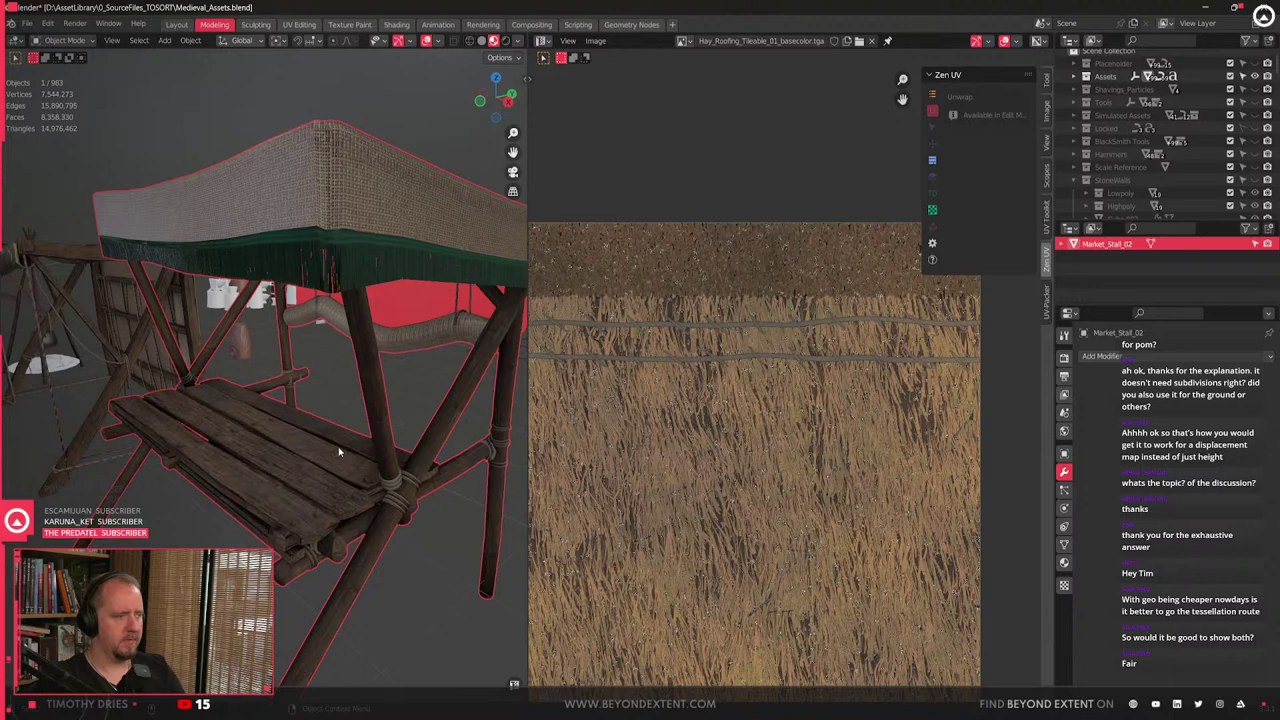
- Return to Unreal and reimport the SM_Market_Stall_02 static mesh again
{"action": "key", "text": "alt+Tab"}
{"action": "key", "text": "ctrl+b"}
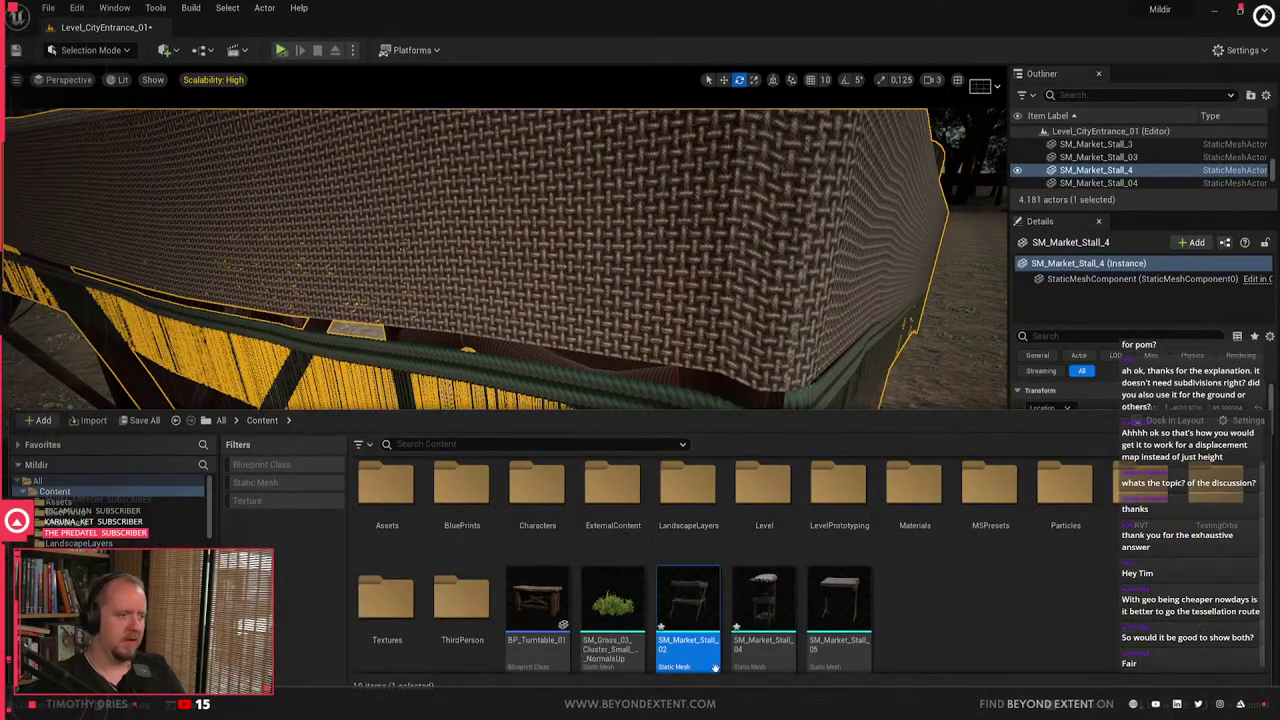
{"action": "right_click", "coordinate": [695, 624]}
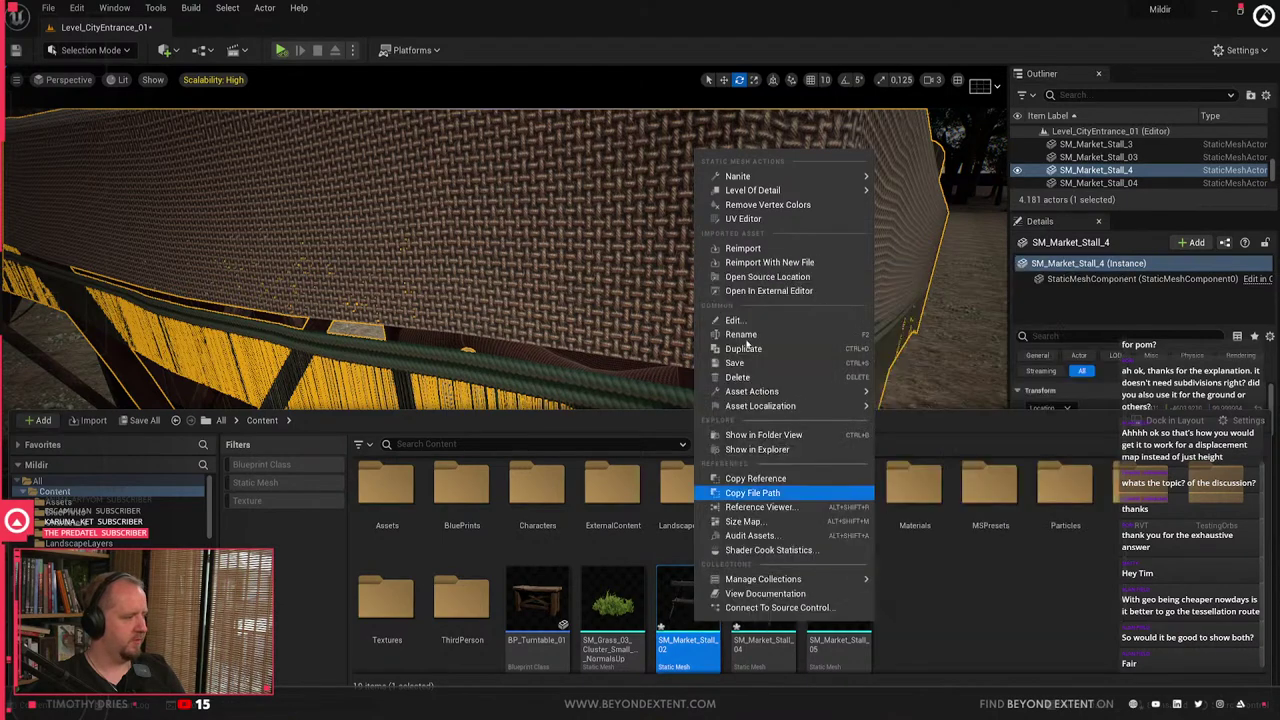
{"action": "left_click", "coordinate": [760, 248]}
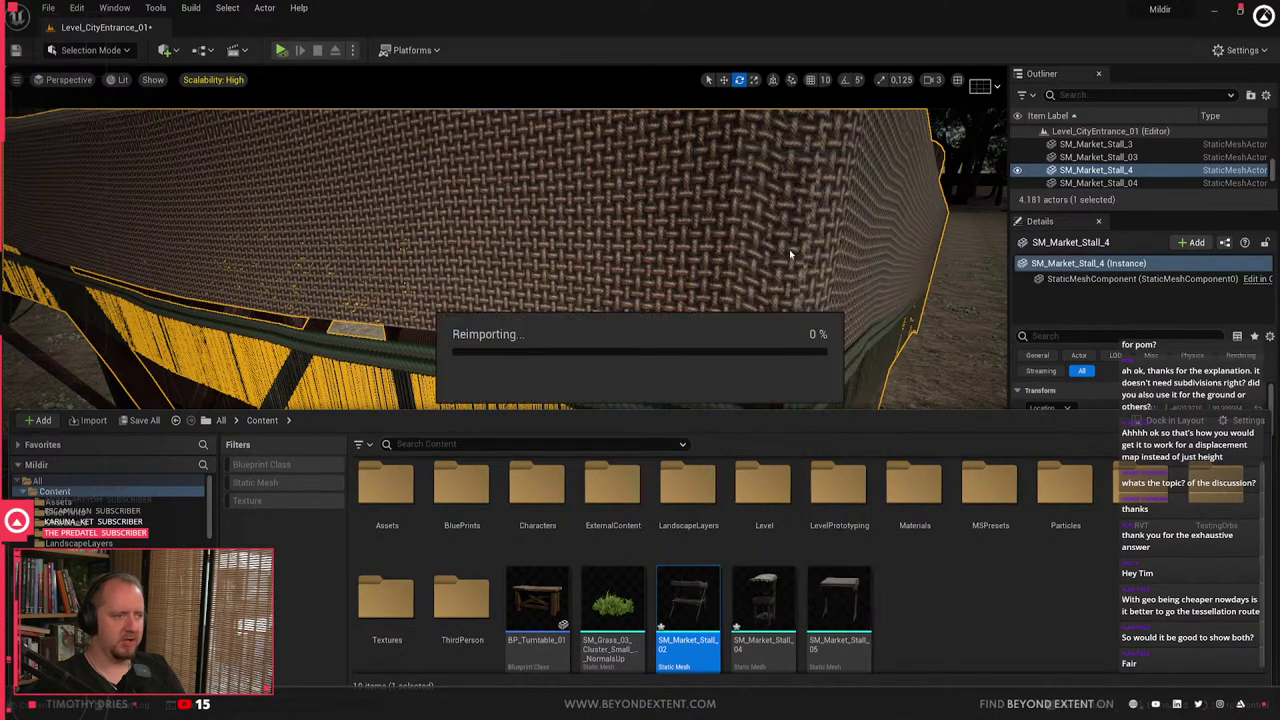
- Inspect the reimported canvas roof and green rope trim of the pottery stall
{"action": "left_click", "coordinate": [623, 229]}
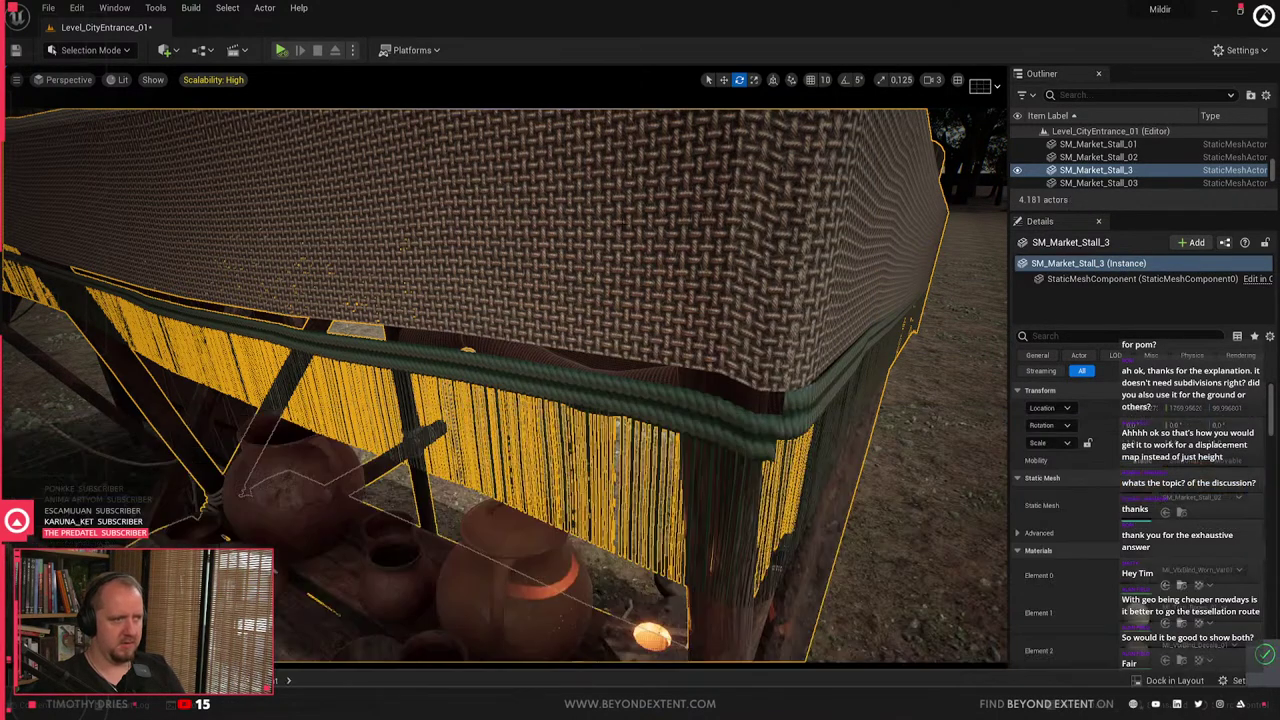
{"action": "key", "text": "g"}
{"action": "right_click_drag", "start_coordinate": [623, 300], "coordinate": [740, 430]}
{"action": "left_click", "coordinate": [740, 330]}
{"action": "left_click", "coordinate": [570, 300]}
{"action": "right_click_drag", "start_coordinate": [600, 340], "coordinate": [620, 270]}
- Examine the thatched stall's large pot, upper shelf and empty lower shelf from different distances
{"action": "left_click", "coordinate": [790, 400]}
{"action": "key", "text": "Escape"}
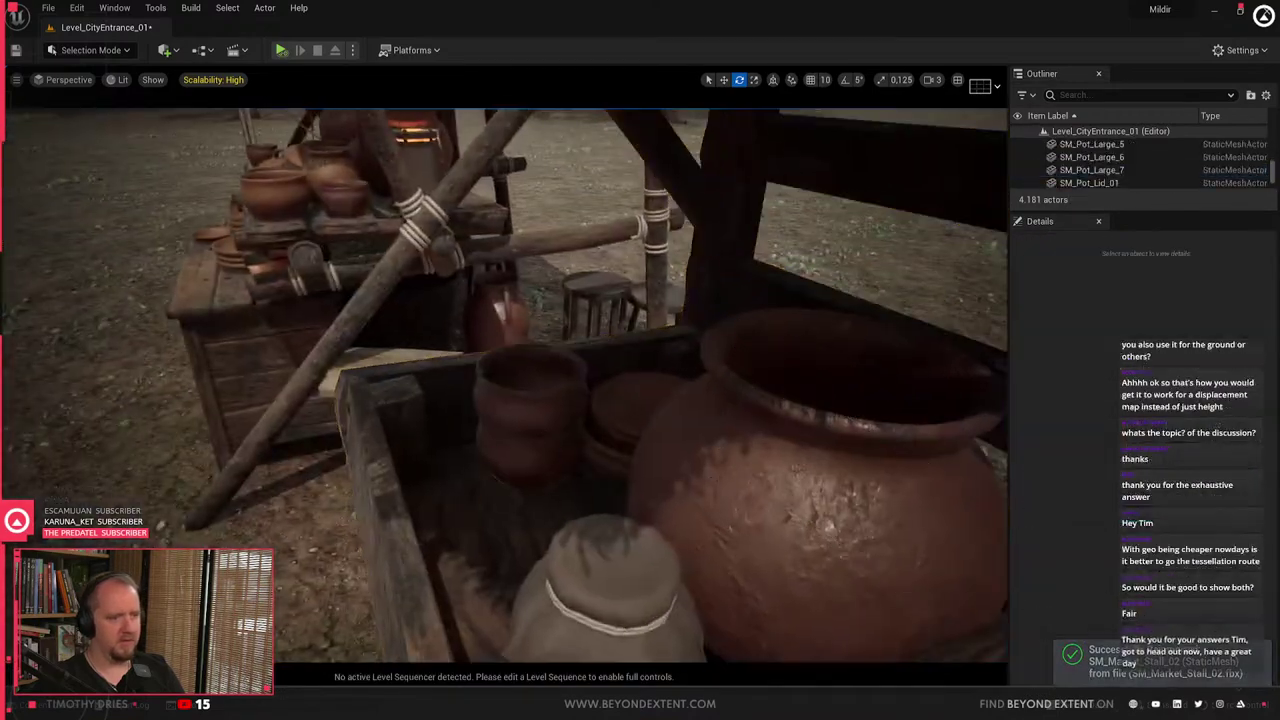
{"action": "right_click_drag", "start_coordinate": [790, 400], "coordinate": [860, 400]}
{"action": "left_click", "coordinate": [540, 458]}
{"action": "left_click_drag", "start_coordinate": [540, 458], "coordinate": [730, 490], "text": "alt"}
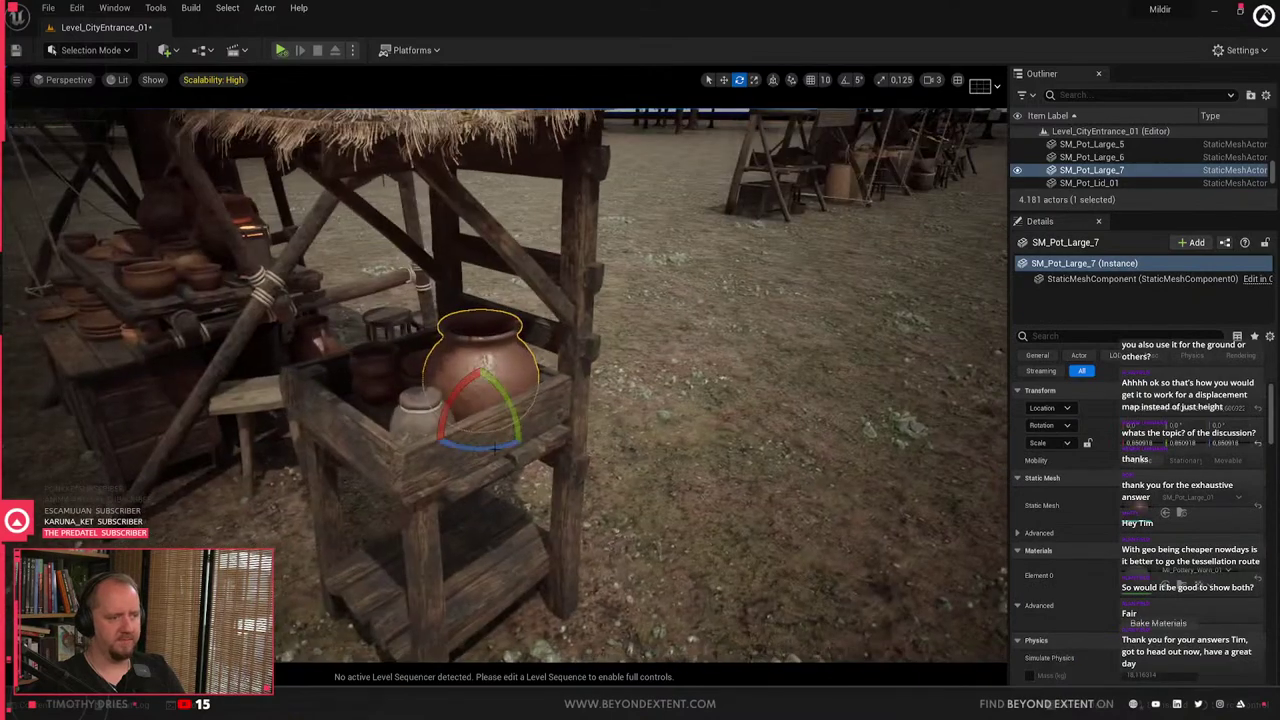
{"action": "left_click", "coordinate": [528, 428]}
{"action": "right_click_drag", "start_coordinate": [528, 428], "coordinate": [510, 470]}
{"action": "key", "text": "Escape"}
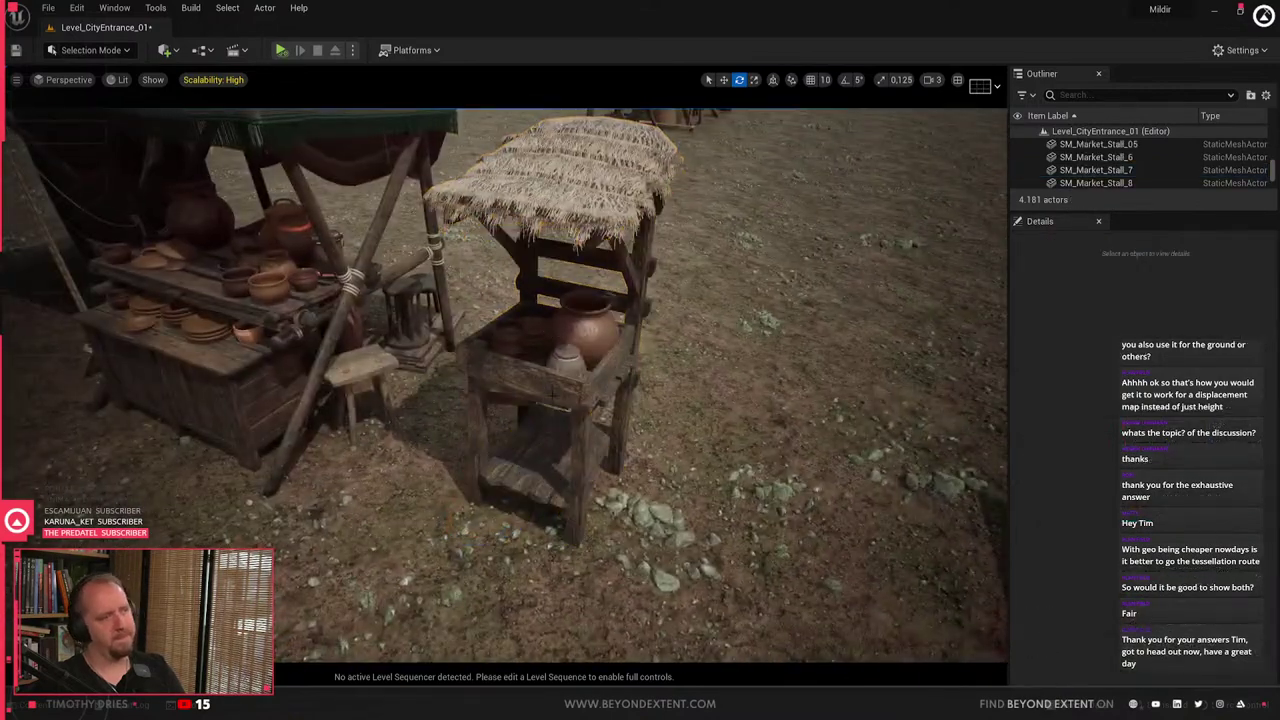
{"action": "left_click", "coordinate": [674, 577]}
{"action": "left_click", "coordinate": [572, 396]}
{"action": "key", "text": "Escape"}
- Filter the project content to static meshes and browse to the pot assets
{"action": "key", "text": "ctrl+space"}
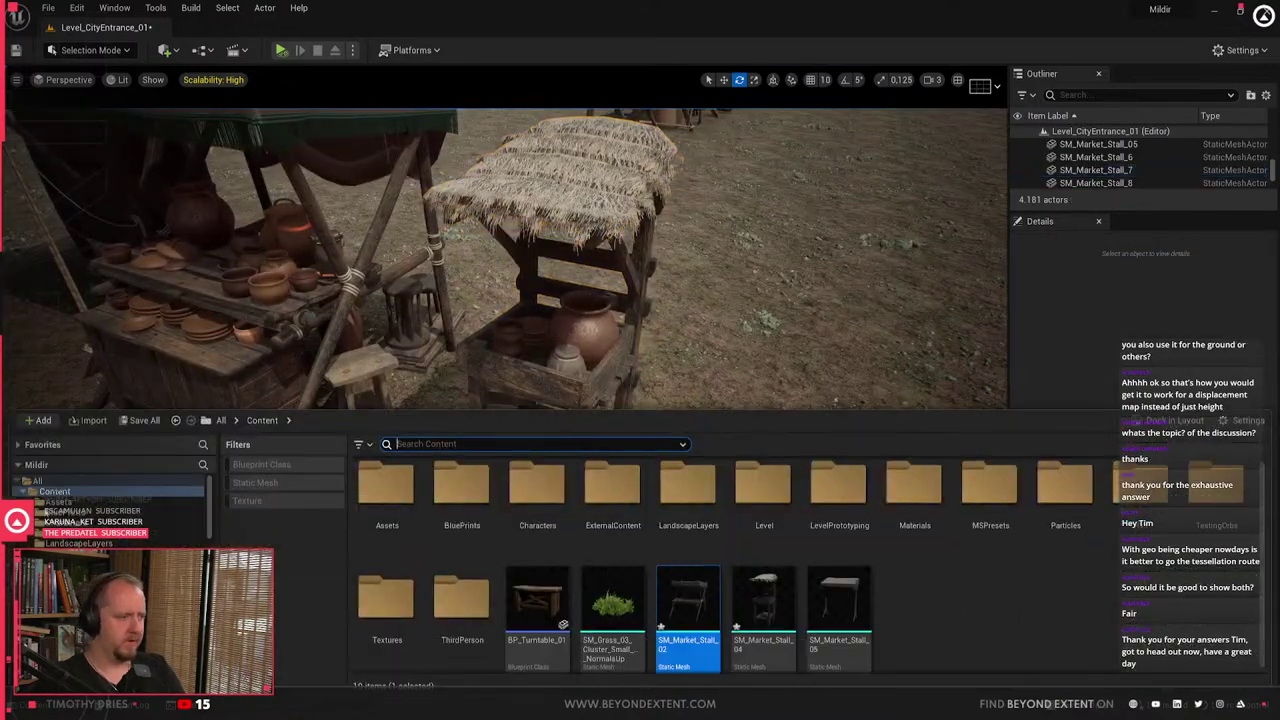
{"action": "left_click", "coordinate": [112, 494]}
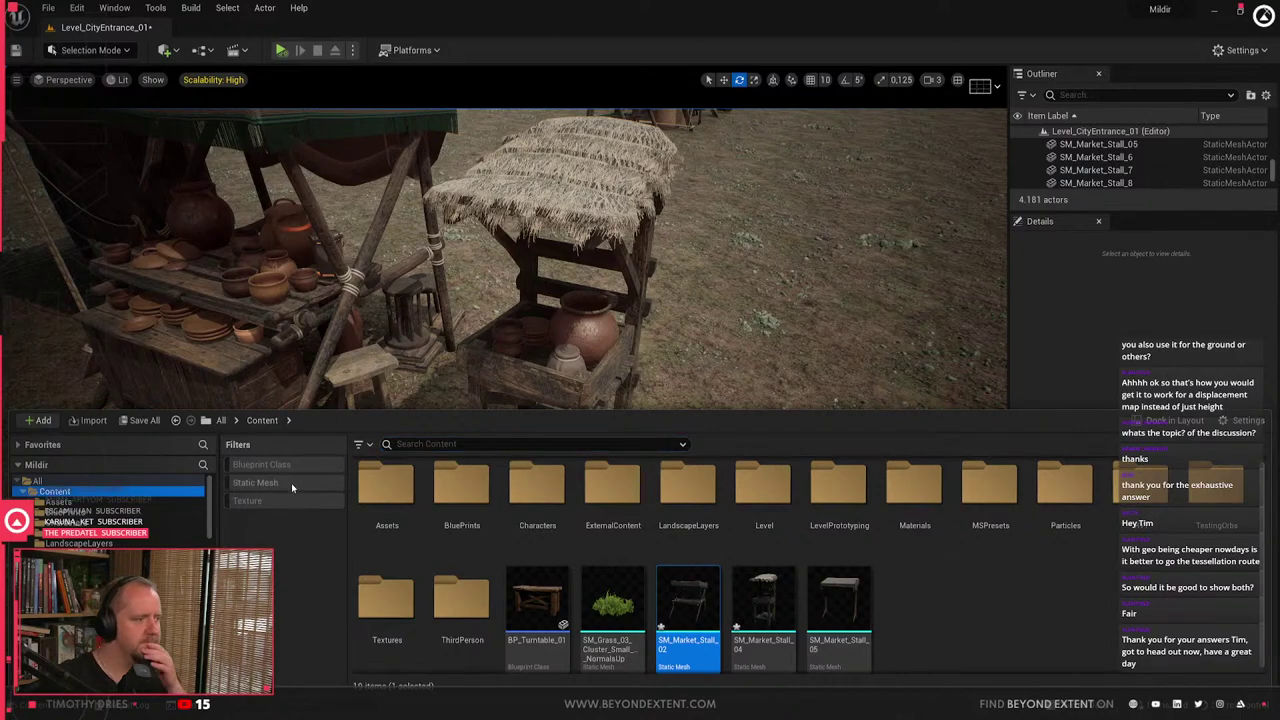
{"action": "left_click", "coordinate": [292, 482]}
{"action": "scroll", "coordinate": [837, 540], "scroll_direction": "down", "scroll_amount": 2}
{"action": "scroll", "coordinate": [838, 541], "scroll_direction": "down", "scroll_amount": 5}
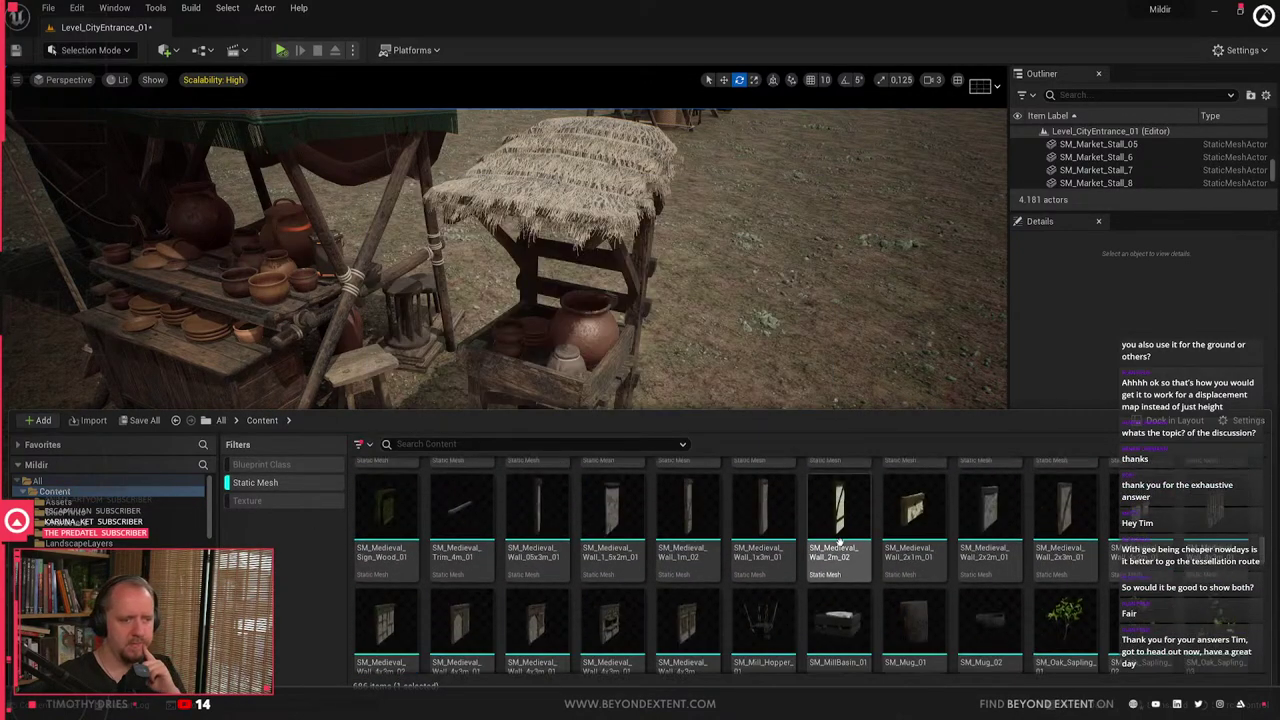
{"action": "scroll", "coordinate": [838, 541], "scroll_direction": "down", "scroll_amount": 8}
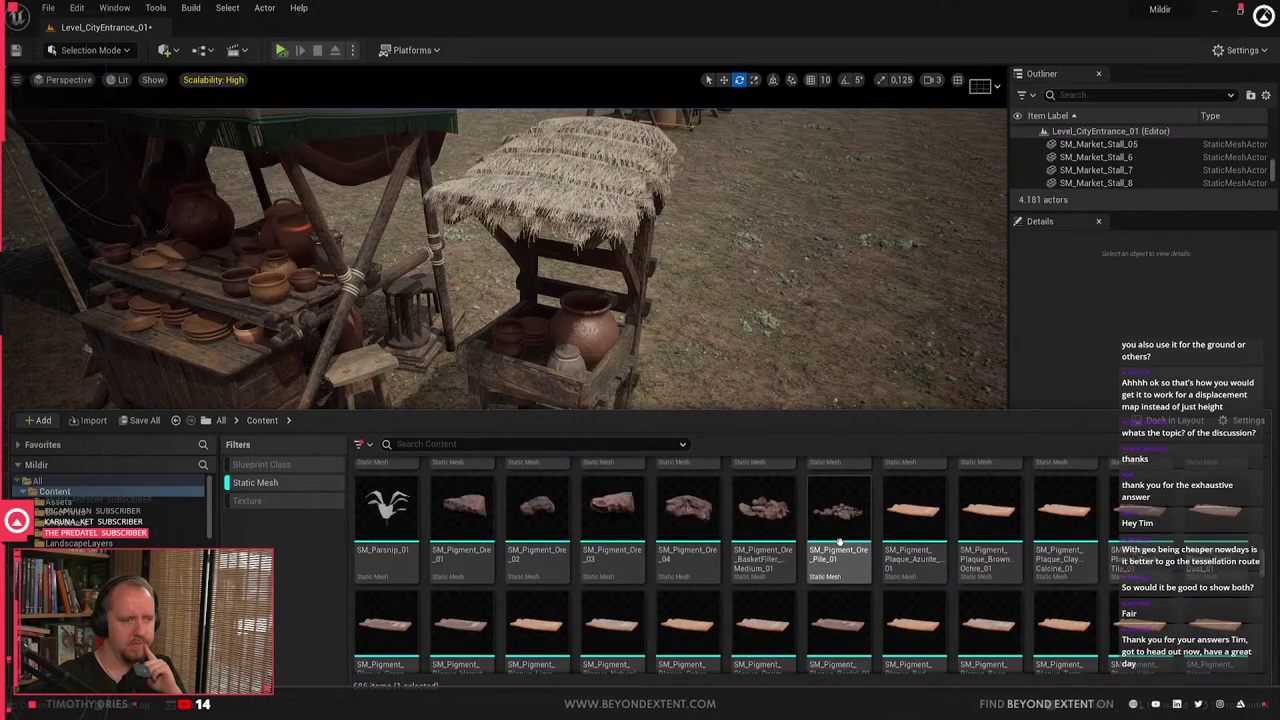
{"action": "scroll", "coordinate": [838, 541], "scroll_direction": "down", "scroll_amount": 1}
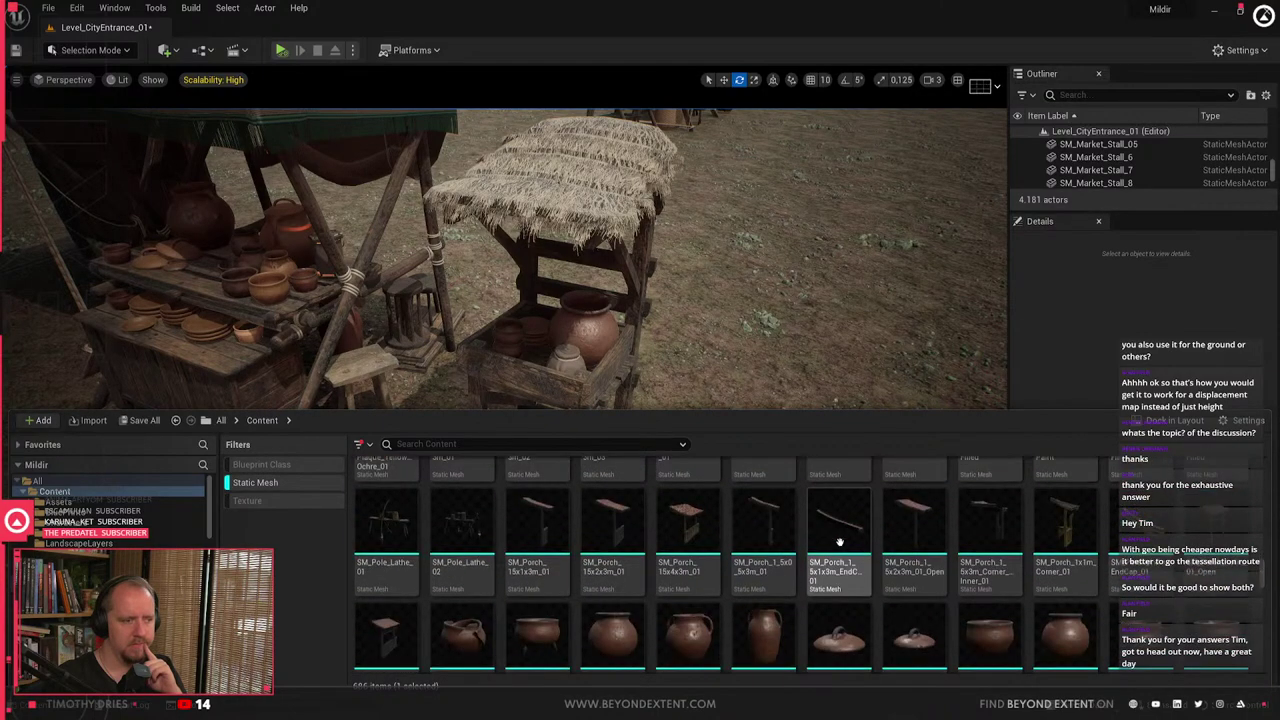
{"action": "scroll", "coordinate": [839, 541], "scroll_direction": "down", "scroll_amount": 1}
- Place the SM_Pot_Large_02 mesh on the lower shelf of the thatched stall and select it for moving
{"action": "right_click_drag", "start_coordinate": [760, 300], "coordinate": [710, 290]}
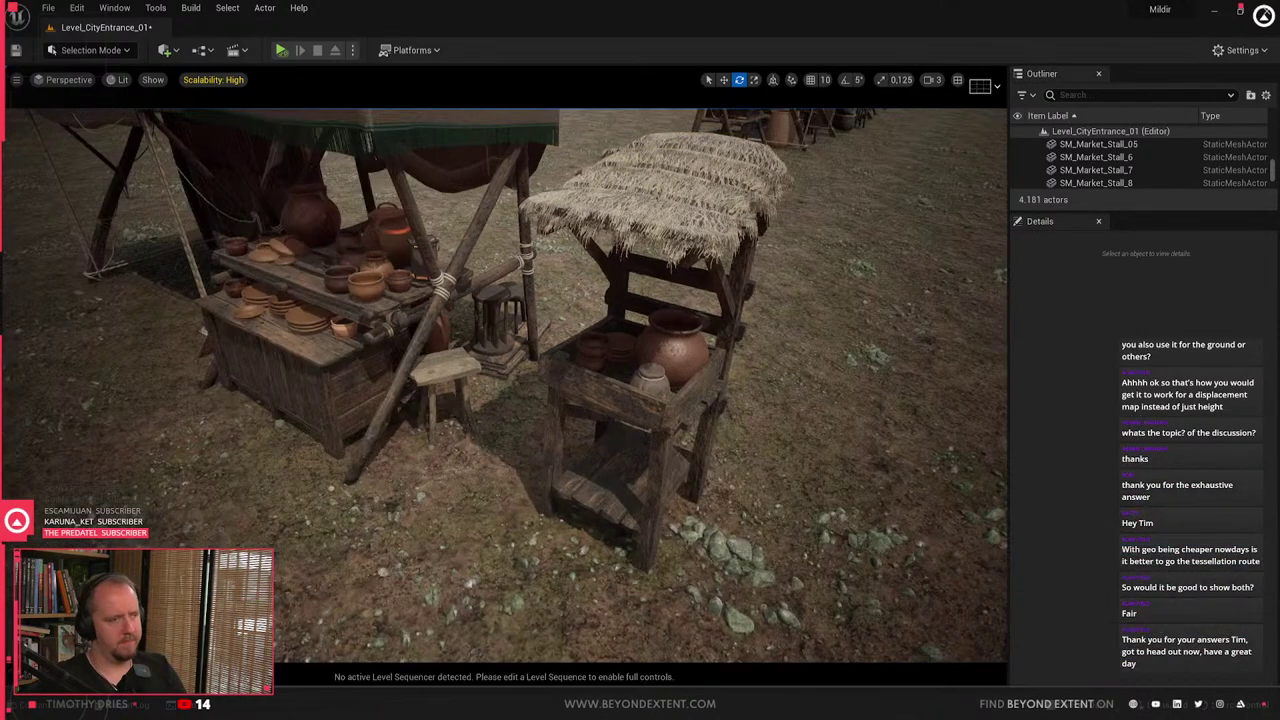
{"action": "key", "text": "w"}
{"action": "right_click_drag", "start_coordinate": [600, 350], "coordinate": [600, 415]}
{"action": "key", "text": "s"}
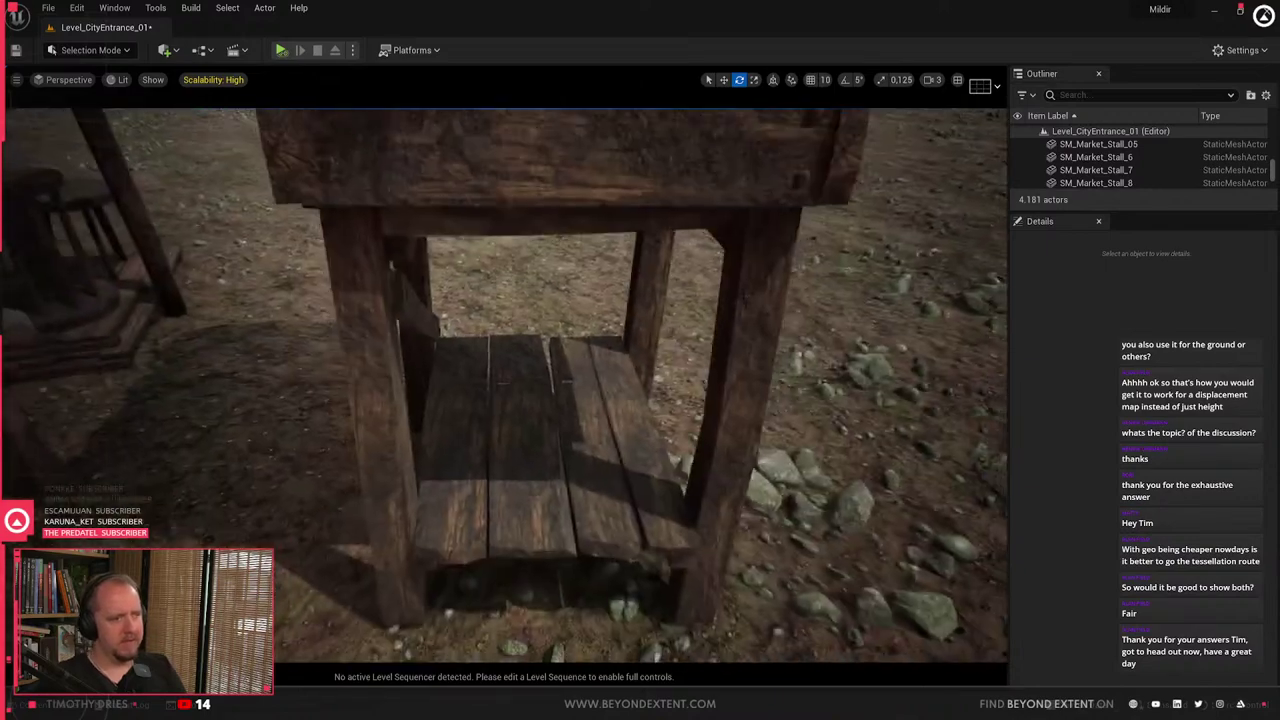
{"action": "key", "text": "ctrl+space"}
{"action": "scroll", "coordinate": [577, 577], "scroll_direction": "down", "scroll_amount": 3}
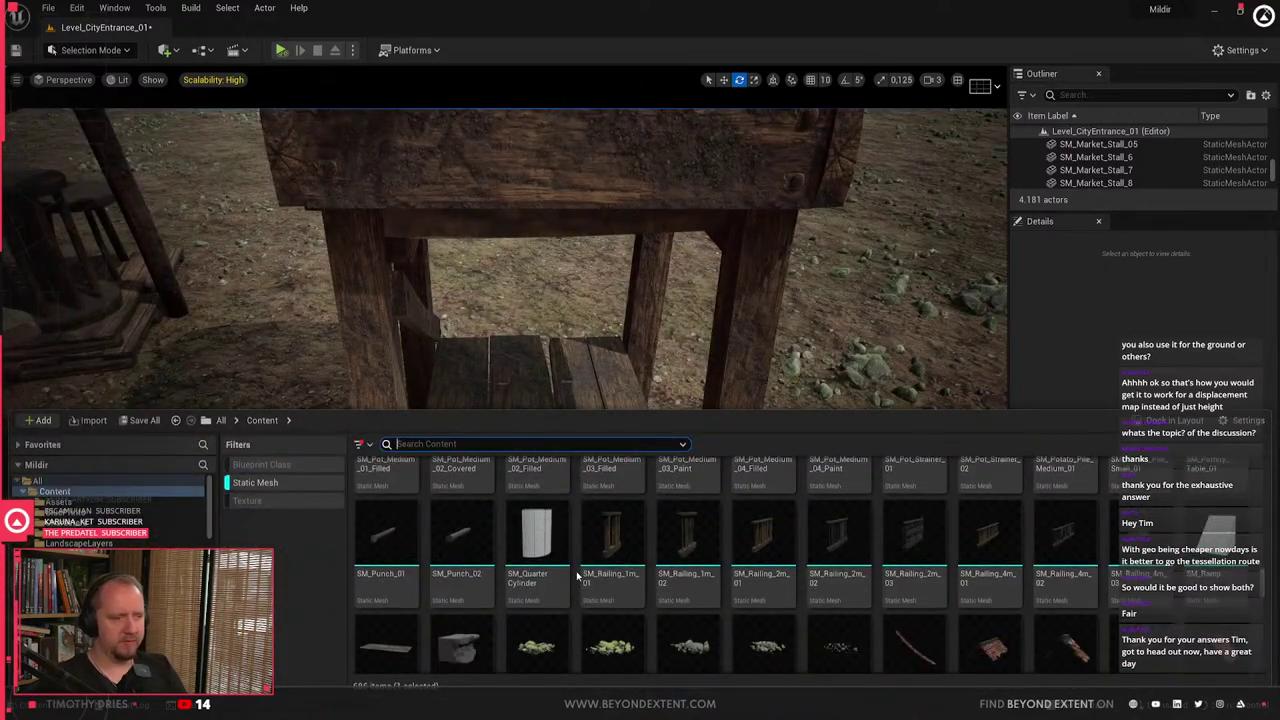
{"action": "scroll", "coordinate": [577, 577], "scroll_direction": "up", "scroll_amount": 3}
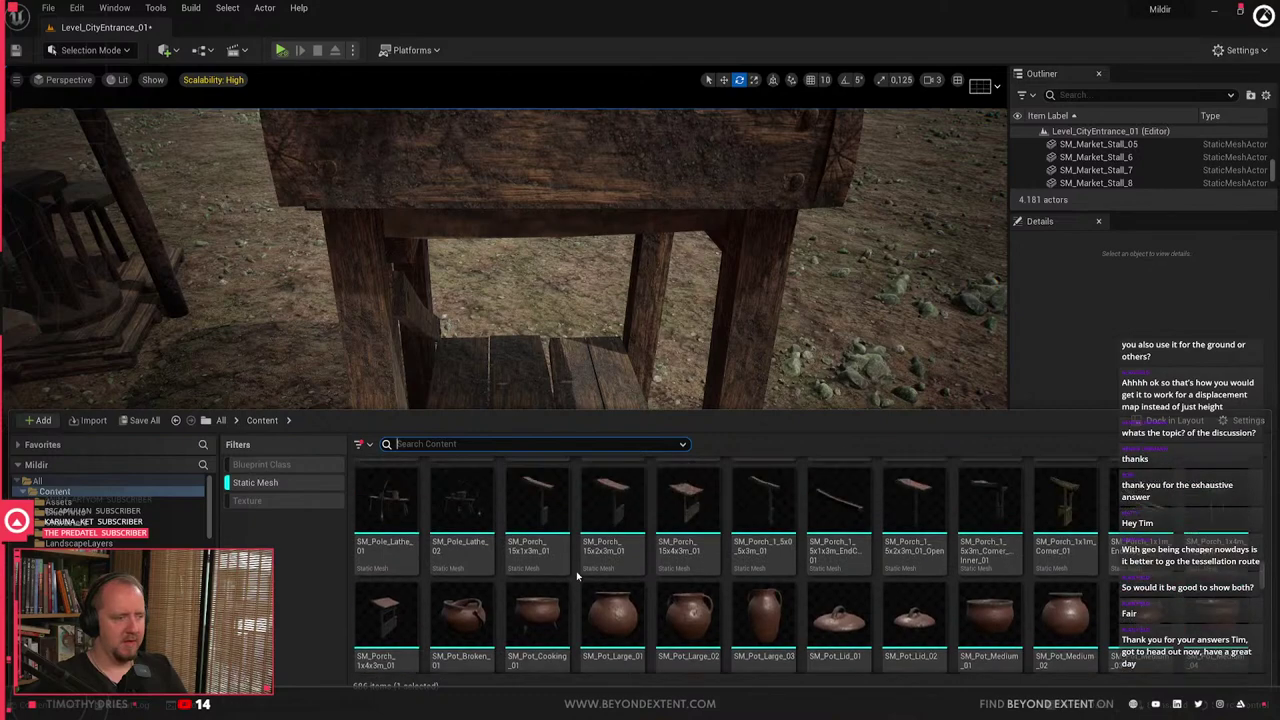
{"action": "left_click_drag", "start_coordinate": [535, 608], "coordinate": [448, 402]}
{"action": "key", "text": "Escape"}
{"action": "left_click", "coordinate": [523, 384]}
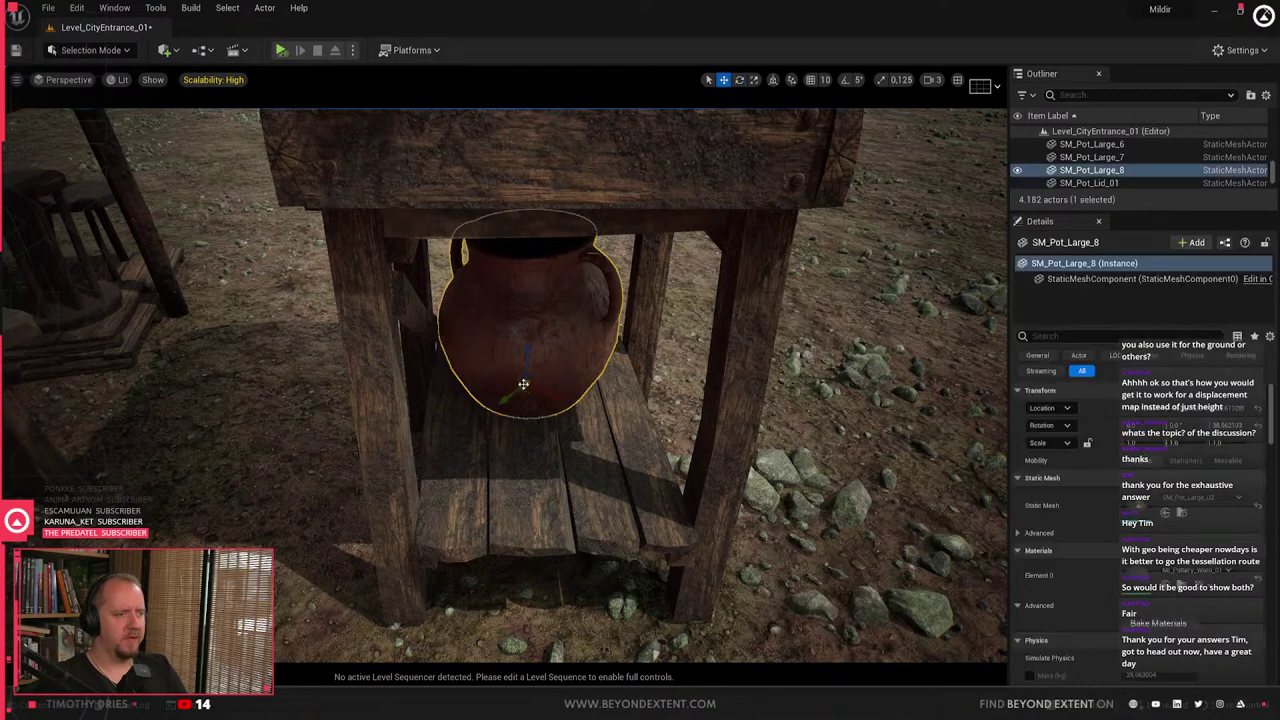
- Adjust the large handled pot's position on the lower shelf, checking its placement from the stall's side
{"action": "mouse_move", "coordinate": [529, 394]}
{"action": "left_mouse_down"}
{"action": "mouse_move", "coordinate": [511, 367]}
{"action": "mouse_move", "coordinate": [520, 377]}
{"action": "left_mouse_up"}
{"action": "key", "text": "Escape"}
{"action": "right_click_drag", "start_coordinate": [520, 377], "coordinate": [430, 310]}
{"action": "mouse_move", "coordinate": [540, 398]}
{"action": "right_mouse_down"}
{"action": "mouse_move", "coordinate": [552, 386]}
{"action": "mouse_move", "coordinate": [540, 398]}
{"action": "right_mouse_up"}
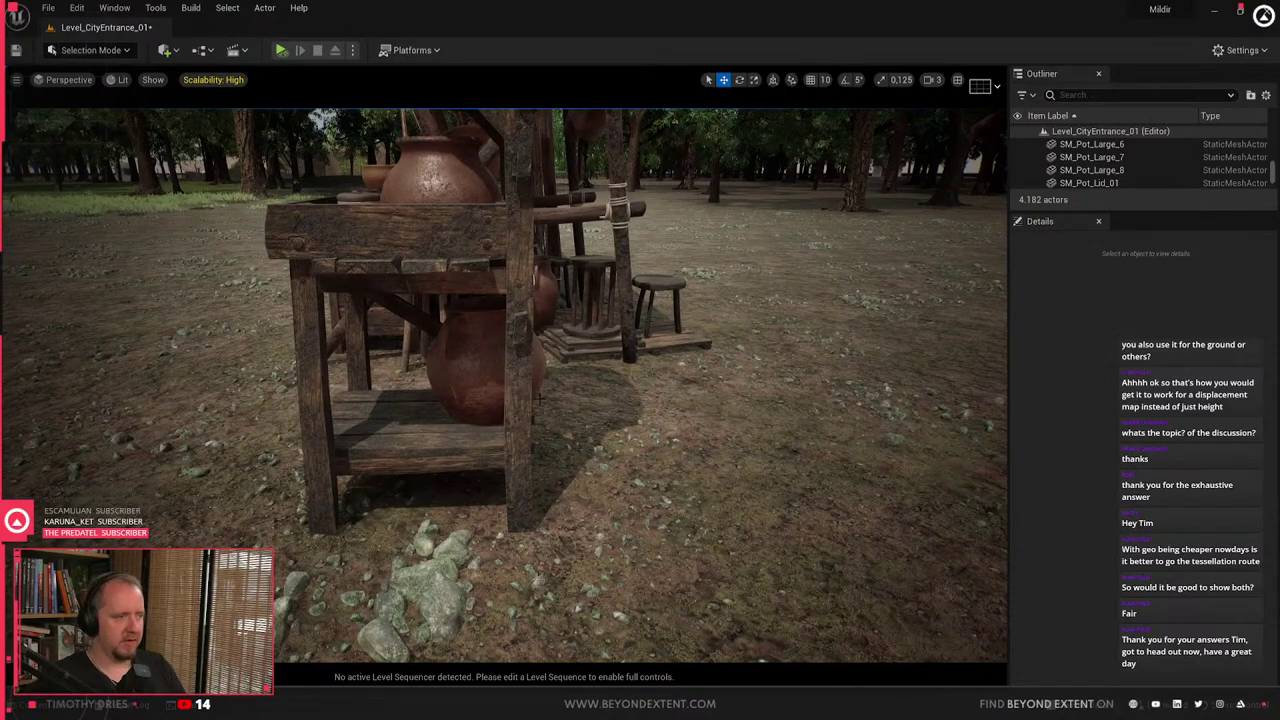
{"action": "right_click_drag", "start_coordinate": [540, 398], "coordinate": [575, 302]}
{"action": "left_click", "coordinate": [537, 306]}
{"action": "key", "text": "Escape"}
{"action": "left_click", "coordinate": [533, 383]}
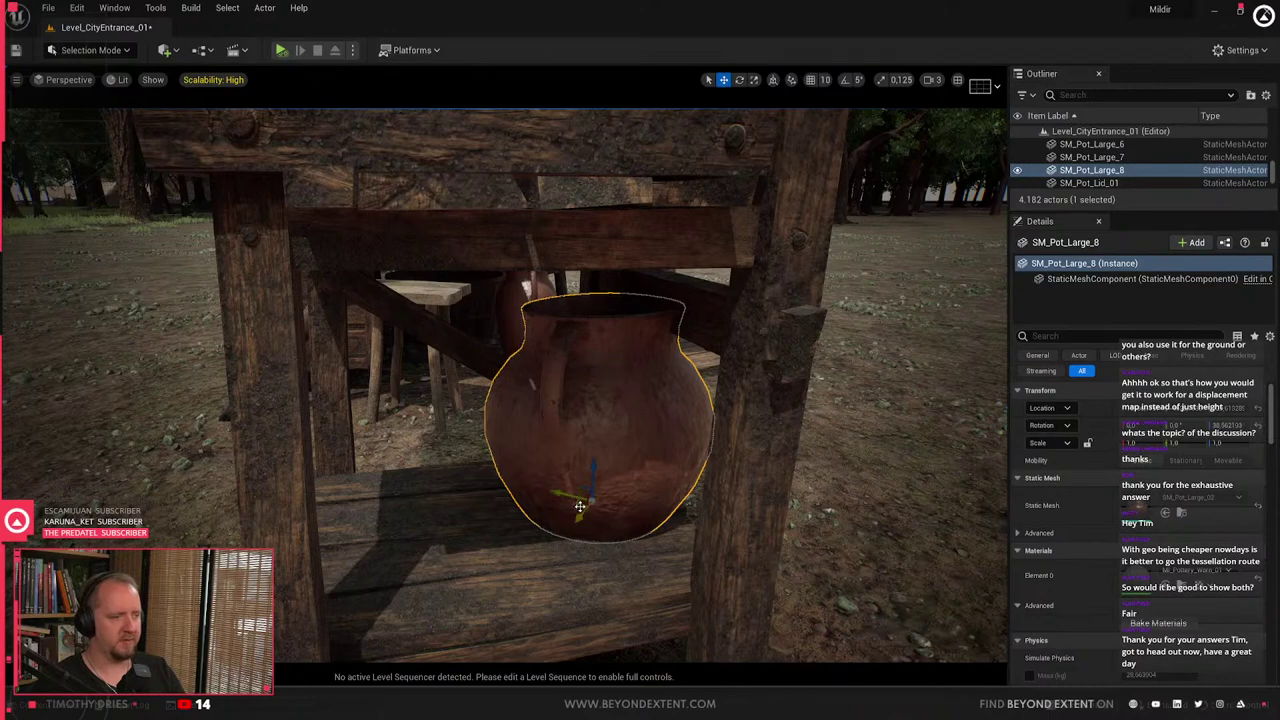
{"action": "left_click_drag", "start_coordinate": [580, 507], "coordinate": [530, 507]}
- Place the SM_Pot_Cooking_01 mesh on the lower shelf in front of the large handled pot
{"action": "left_click_drag", "start_coordinate": [530, 507], "coordinate": [735, 530], "text": "alt"}
{"action": "key", "text": "ctrl+b"}
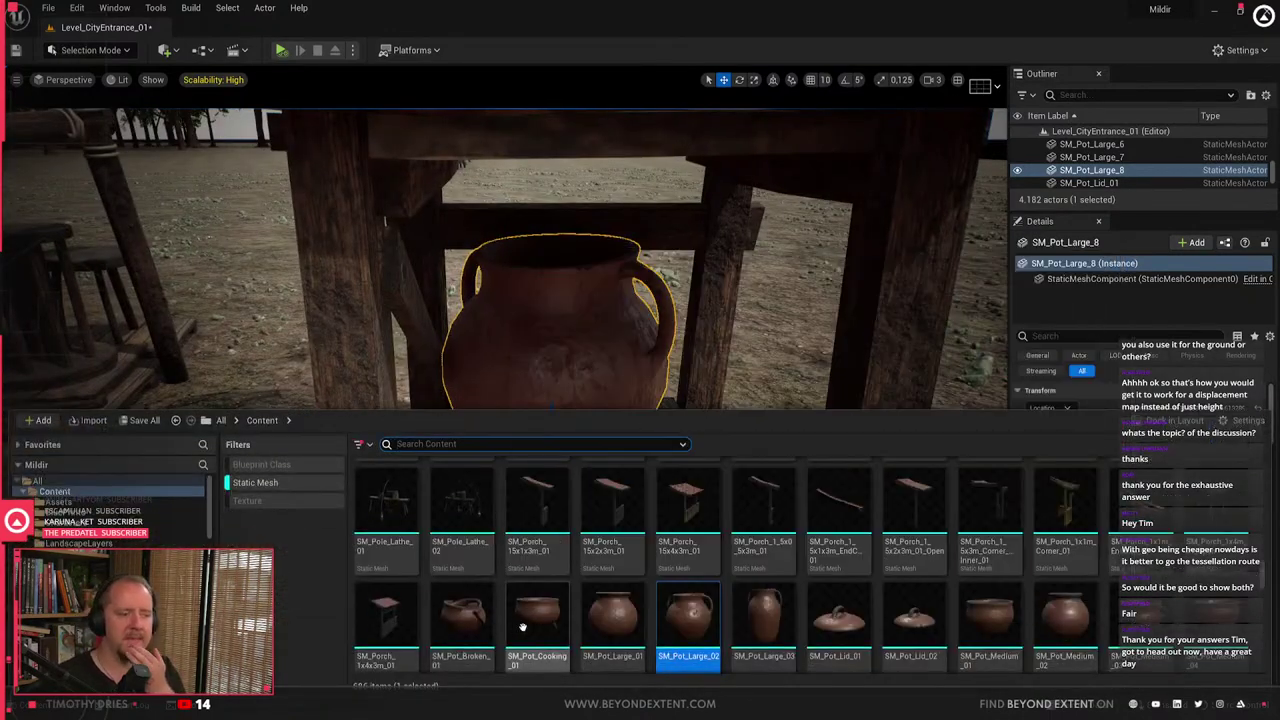
{"action": "left_click_drag", "start_coordinate": [522, 627], "coordinate": [482, 525]}
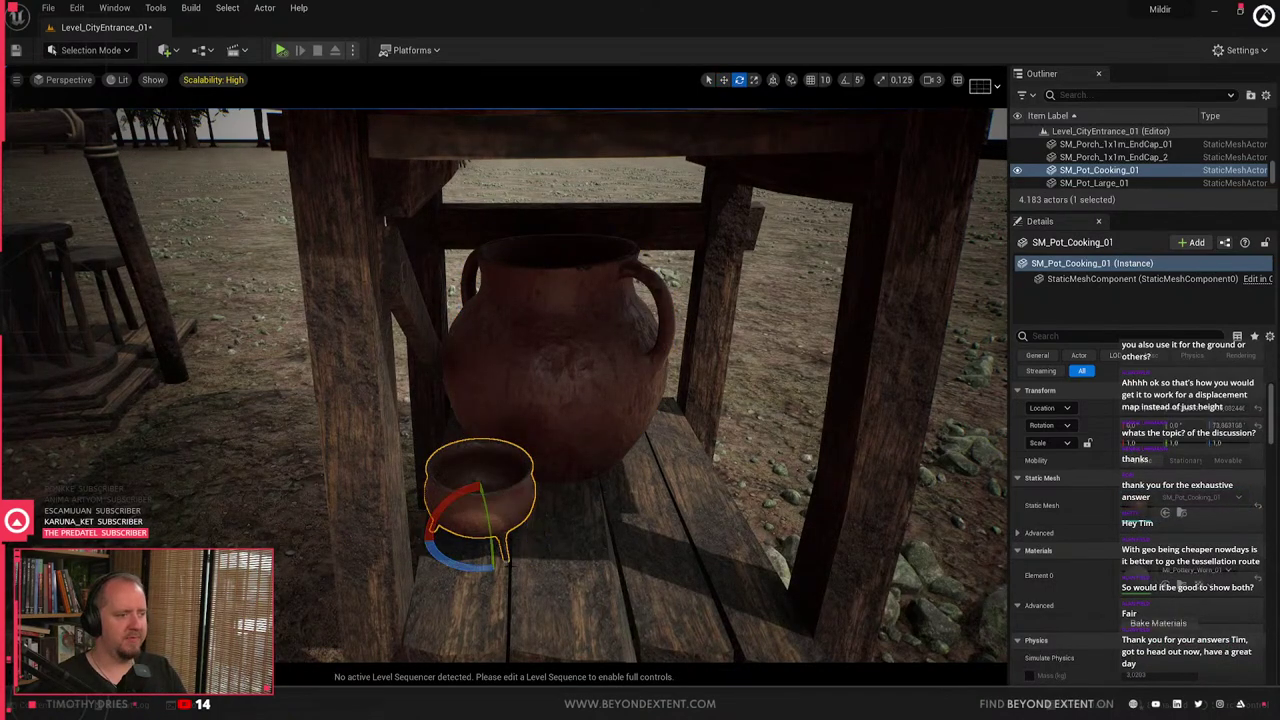
- Try the SM_Pot_Medium_04_Filled mesh on the lower shelf beside the cooking pot, then remove it
{"action": "key", "text": "Escape"}
{"action": "left_click", "coordinate": [482, 502]}
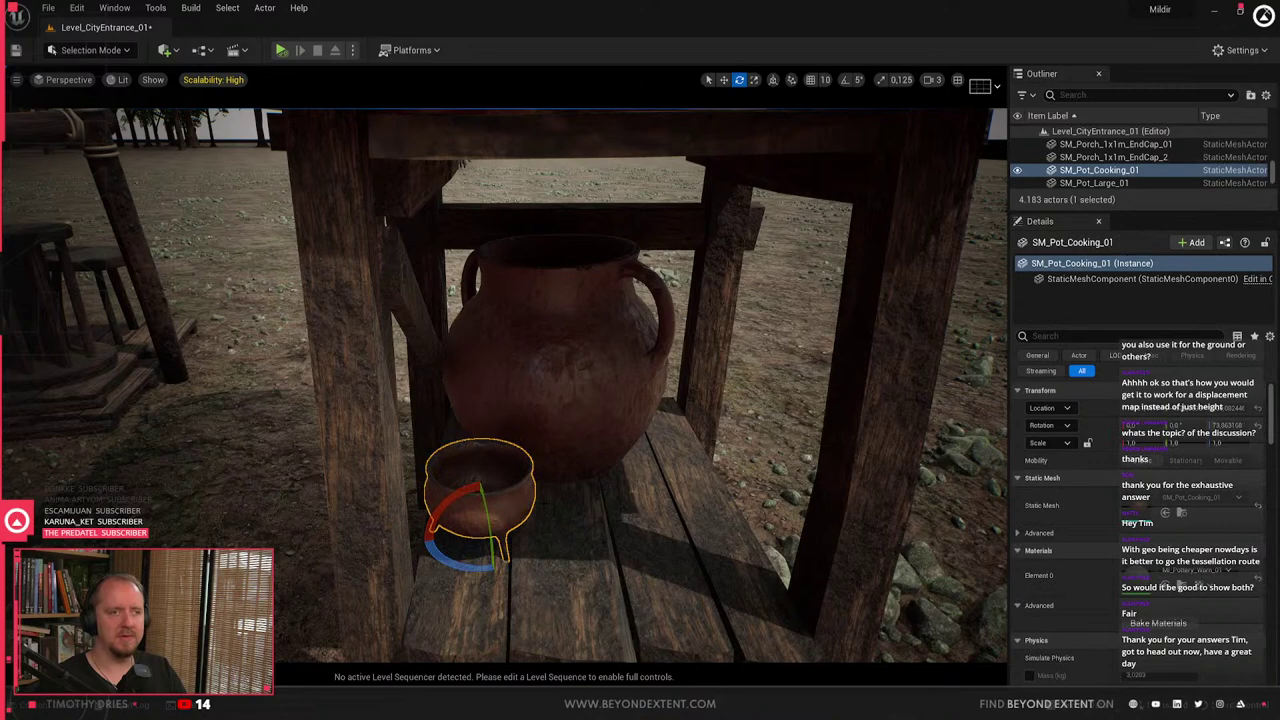
{"action": "mouse_move", "coordinate": [541, 503]}
{"action": "right_mouse_down"}
{"action": "mouse_move", "coordinate": [430, 500]}
{"action": "mouse_move", "coordinate": [541, 503]}
{"action": "right_mouse_up"}
{"action": "key", "text": "ctrl+space"}
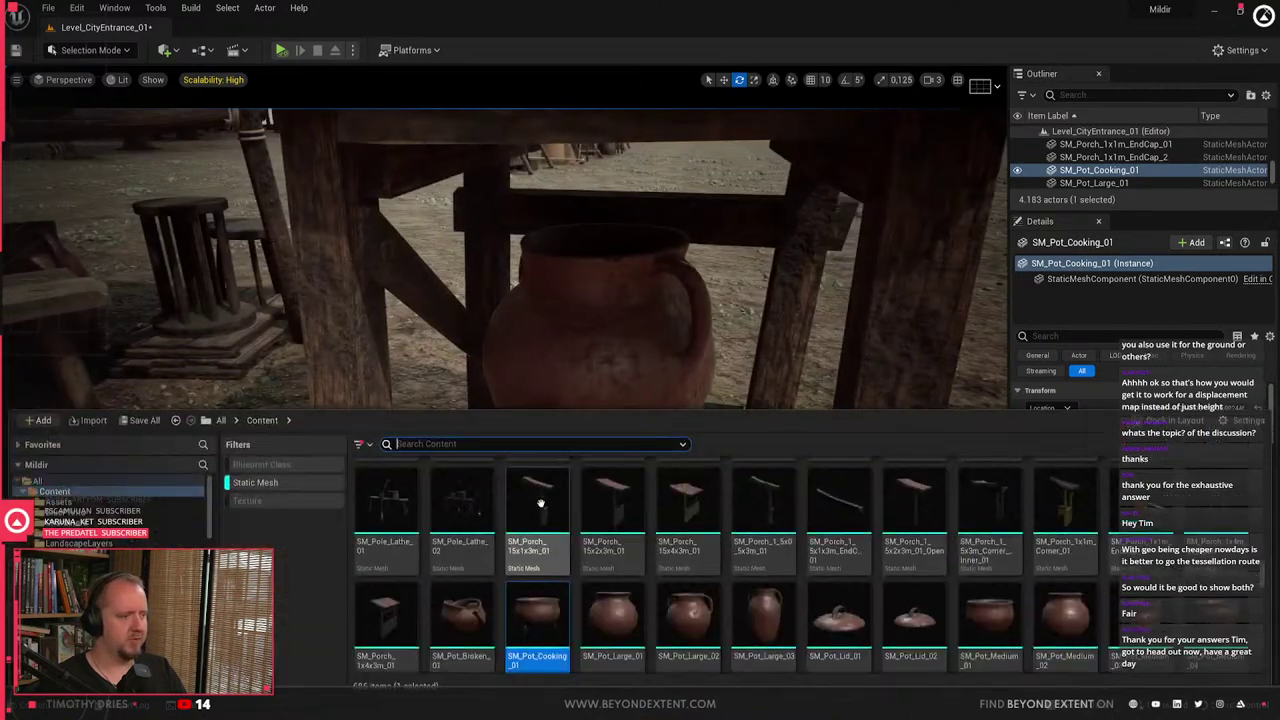
{"action": "scroll", "coordinate": [540, 503], "scroll_direction": "down", "scroll_amount": 3}
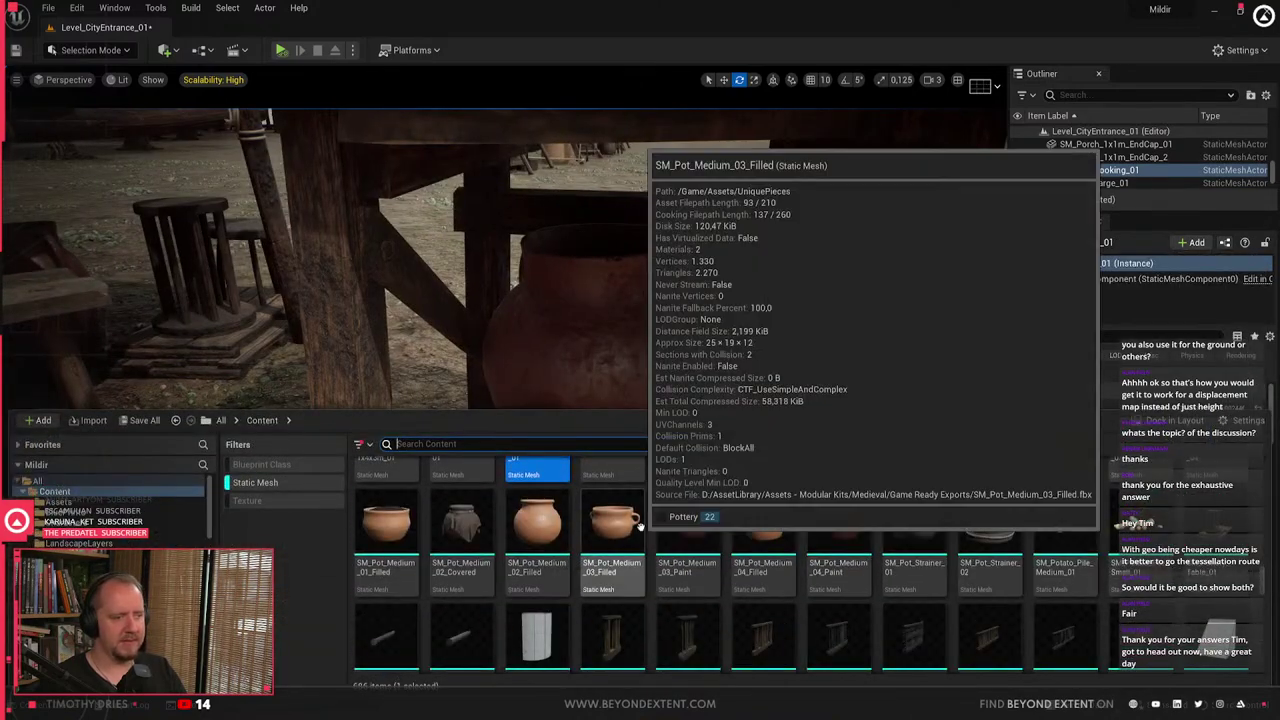
{"action": "left_click", "coordinate": [600, 528]}
{"action": "left_click", "coordinate": [403, 534]}
{"action": "left_click", "coordinate": [791, 531]}
{"action": "left_click_drag", "start_coordinate": [780, 594], "coordinate": [581, 537]}
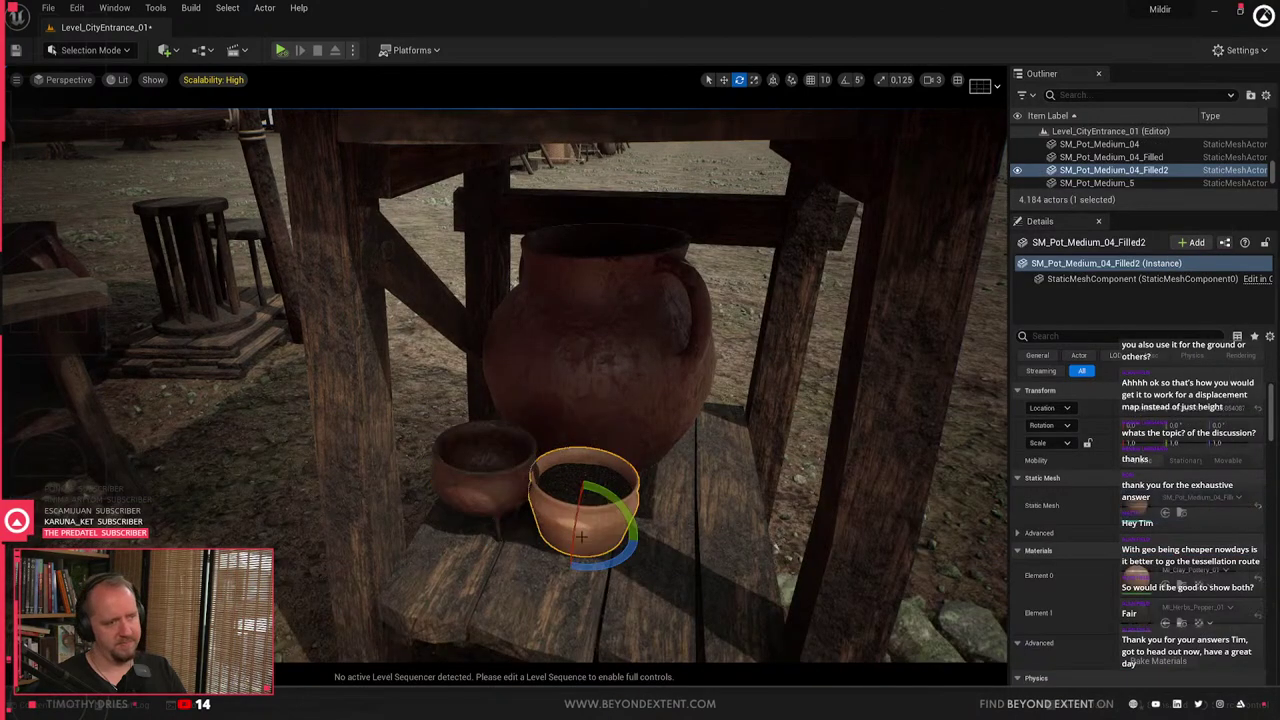
{"action": "key", "text": "Delete"}
- Try the SM_Tub_01 mesh on the lower shelf in front of the large pot, then delete it
{"action": "key", "text": "ctrl+space"}
{"action": "scroll", "coordinate": [1001, 592], "scroll_direction": "down", "scroll_amount": 2}
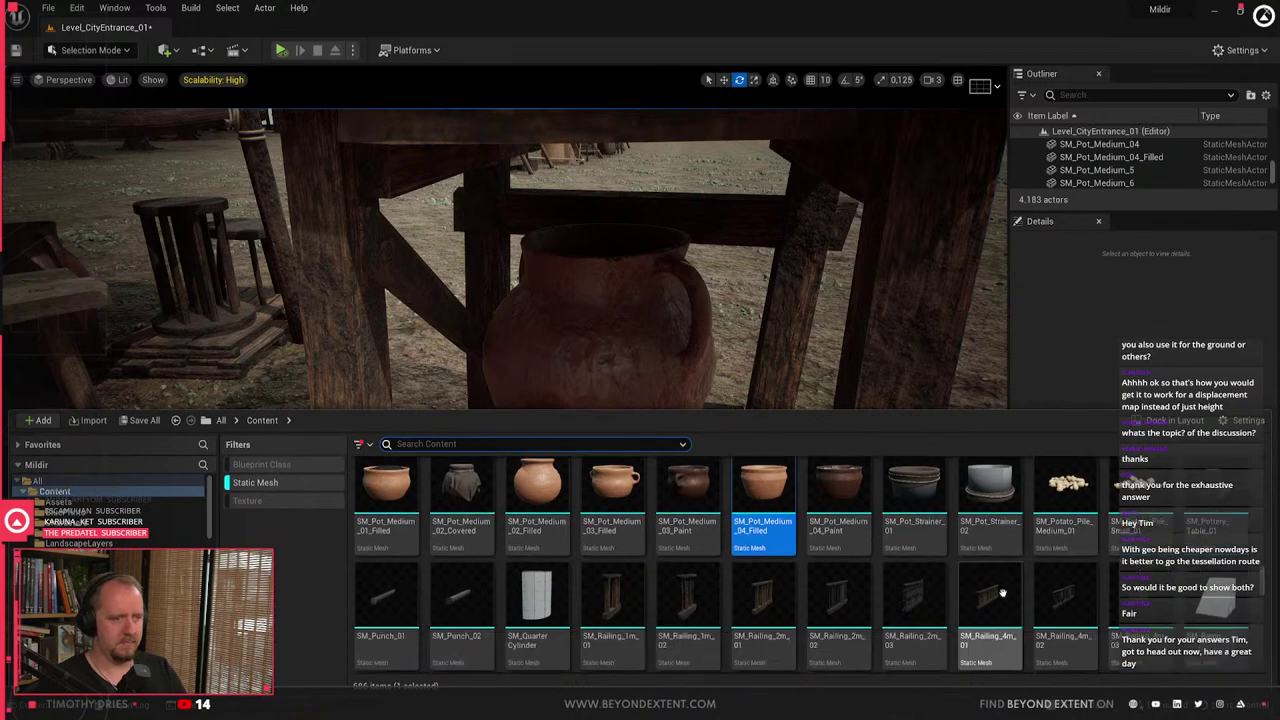
{"action": "scroll", "coordinate": [1001, 592], "scroll_direction": "down", "scroll_amount": 4}
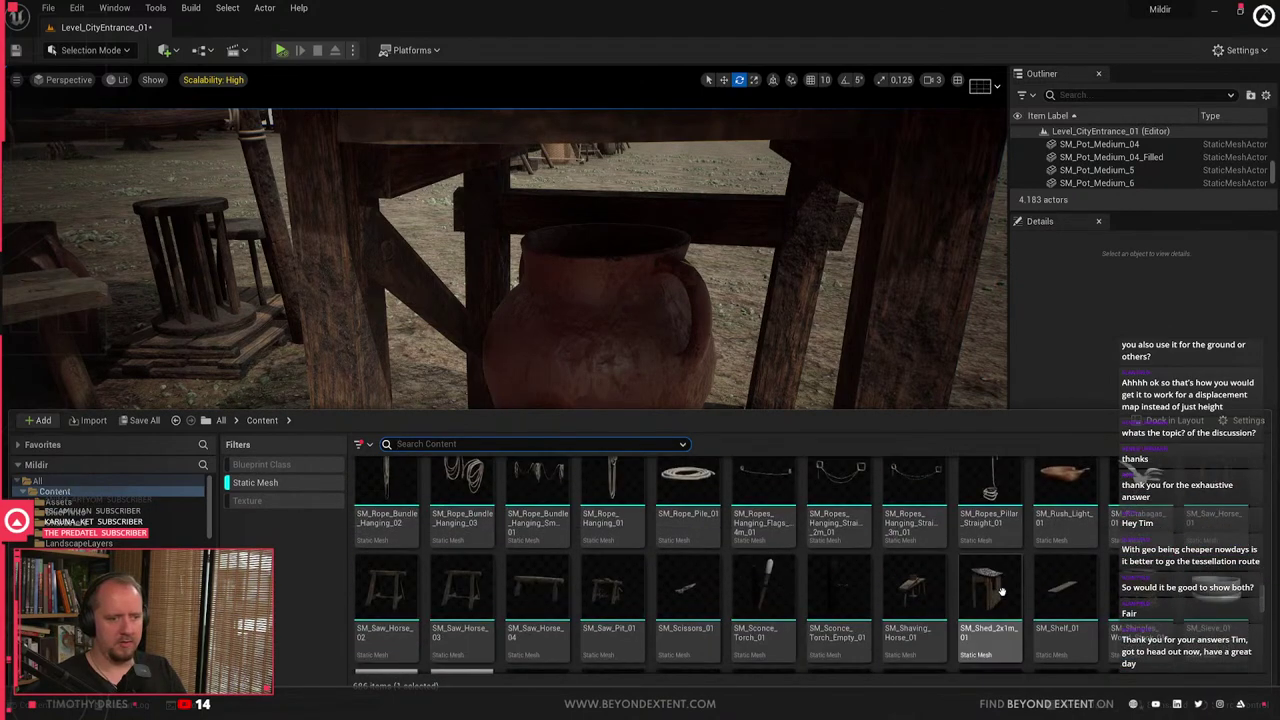
{"action": "scroll", "coordinate": [1001, 592], "scroll_direction": "down", "scroll_amount": 5}
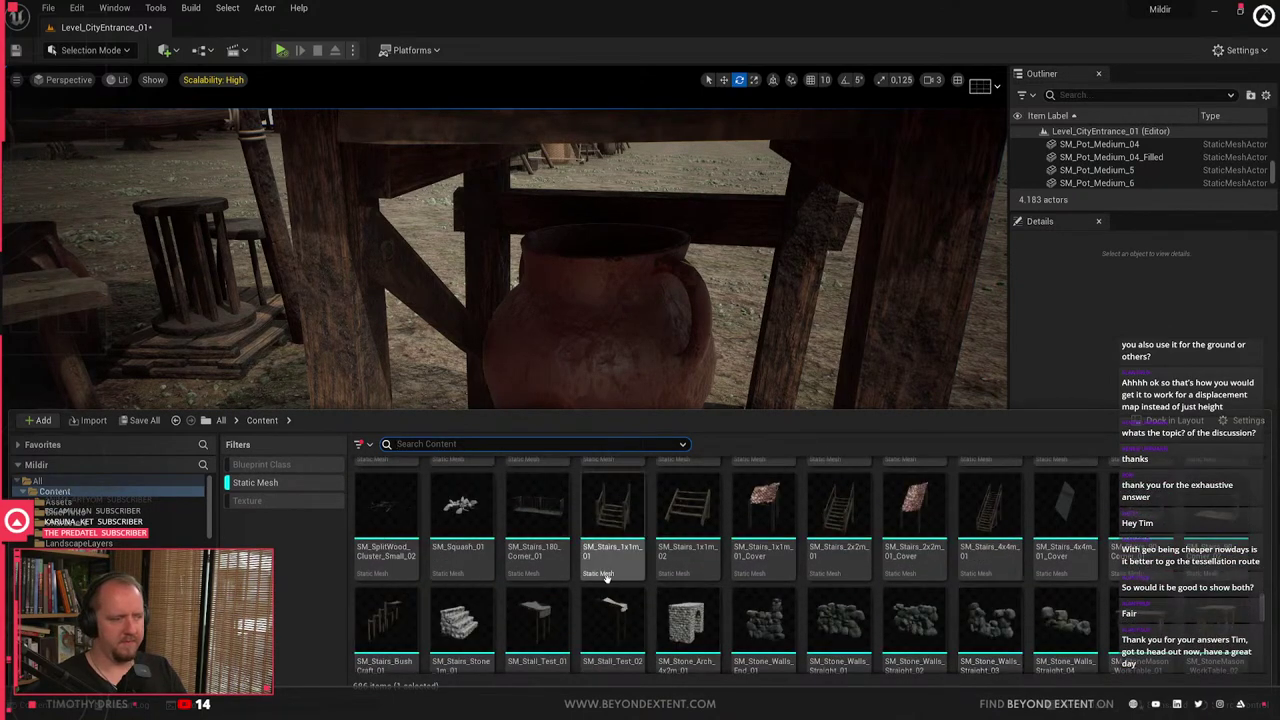
{"action": "scroll", "coordinate": [605, 577], "scroll_direction": "down", "scroll_amount": 2}
{"action": "scroll", "coordinate": [605, 577], "scroll_direction": "down", "scroll_amount": 5}
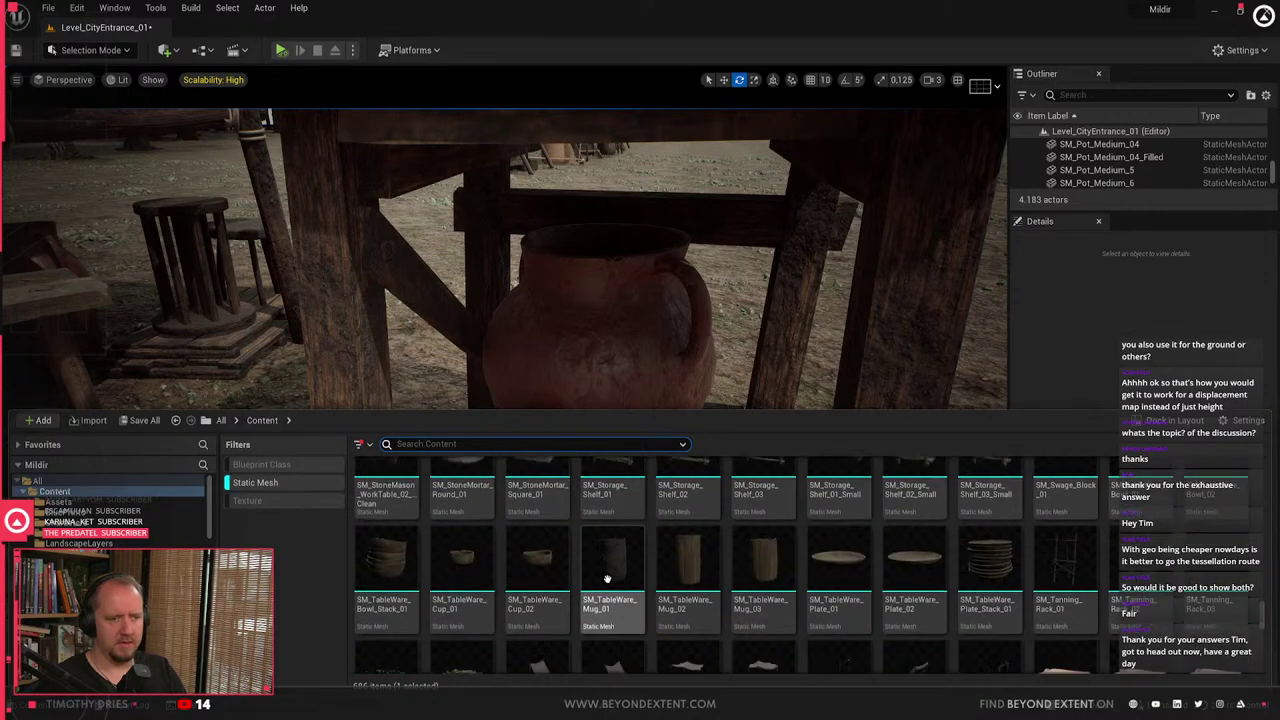
{"action": "scroll", "coordinate": [837, 504], "scroll_direction": "down", "scroll_amount": 3}
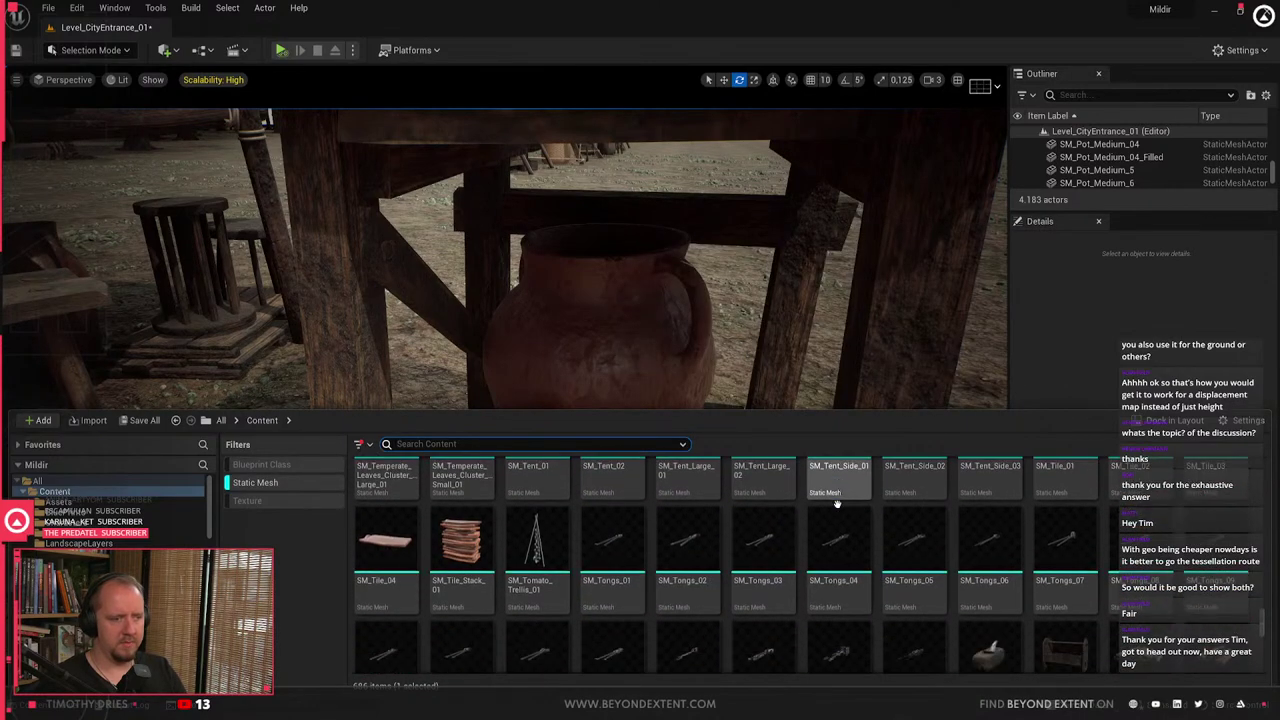
{"action": "left_click_drag", "start_coordinate": [990, 600], "coordinate": [560, 553]}
{"action": "key", "text": "Delete"}
- Try placing the SM_Tub_03 mesh on the lower shelf and undo the placement
{"action": "key", "text": "ctrl+space"}
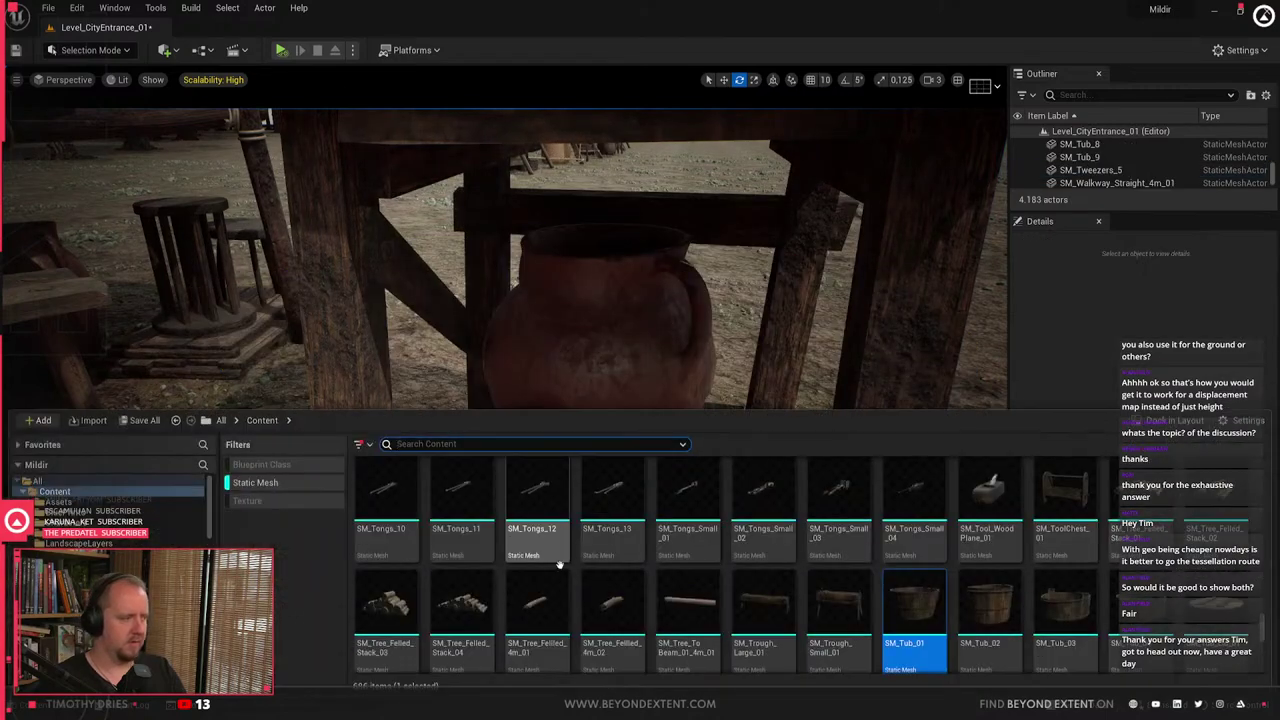
{"action": "scroll", "coordinate": [783, 558], "scroll_direction": "up", "scroll_amount": 1}
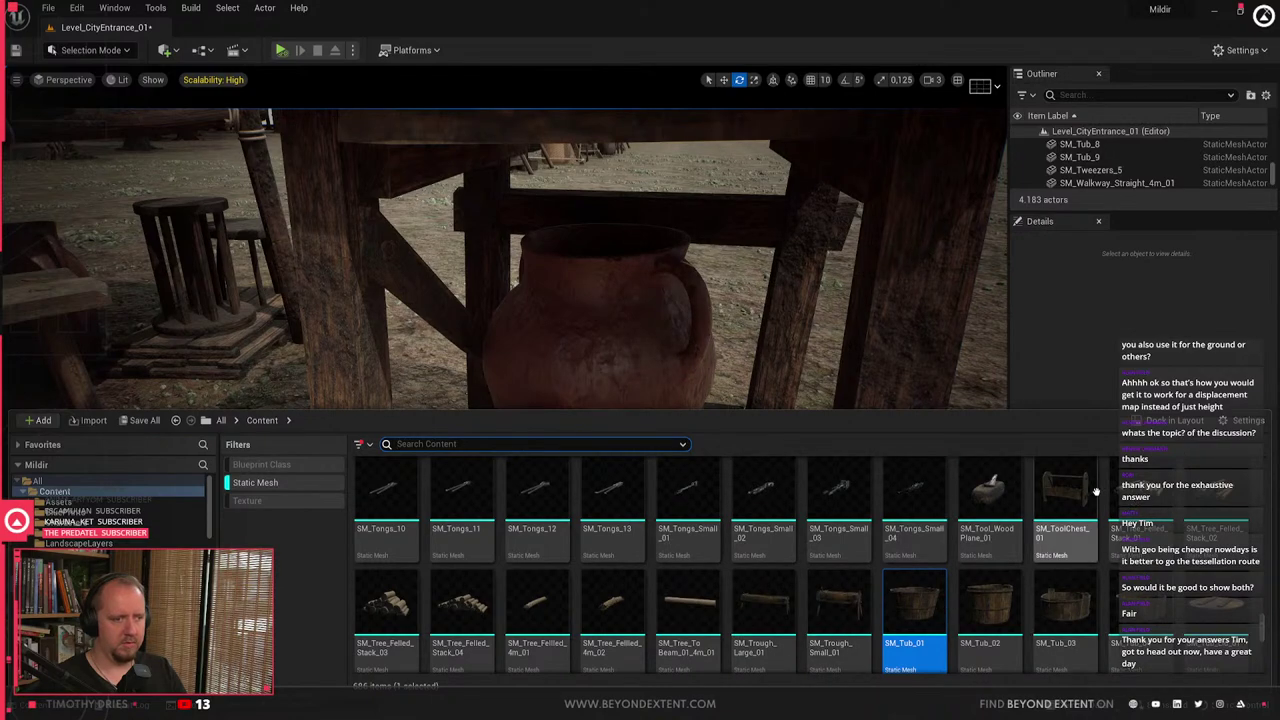
{"action": "scroll", "coordinate": [1060, 560], "scroll_direction": "down", "scroll_amount": 1}
{"action": "left_click_drag", "start_coordinate": [1055, 615], "coordinate": [565, 540]}
{"action": "key", "text": "ctrl+z"}
- Place the SM_Tub_03 mesh on the lower shelf beside the cooking pot and deselect it
{"action": "key", "text": "ctrl+space"}
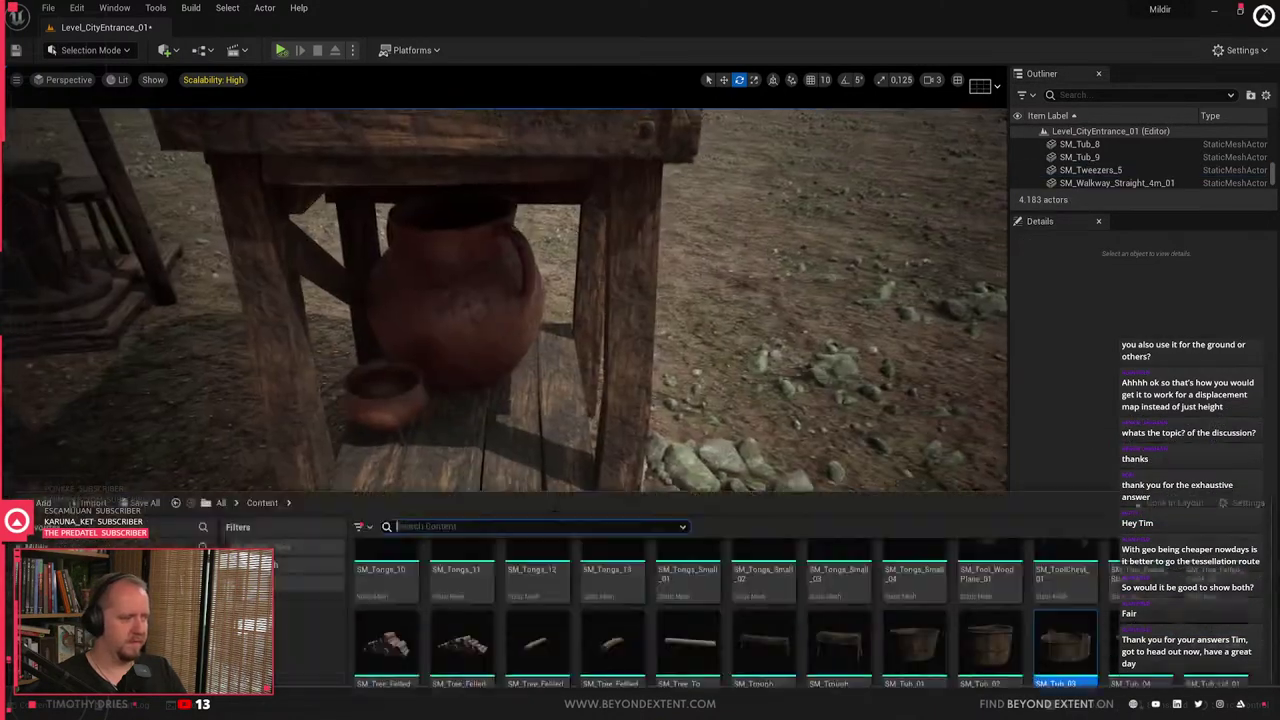
{"action": "left_click_drag", "start_coordinate": [1040, 582], "coordinate": [574, 450]}
{"action": "key", "text": "w"}
{"action": "key", "text": "e"}
{"action": "key", "text": "Escape"}
- Find the SM_Wooden_Stool_03 mesh in the project content and place it on the ground beside the thatched stall
{"action": "right_click_drag", "start_coordinate": [566, 446], "coordinate": [464, 483]}
{"action": "key", "text": "ctrl+space"}
{"action": "scroll", "coordinate": [464, 480], "scroll_direction": "down", "scroll_amount": 5}
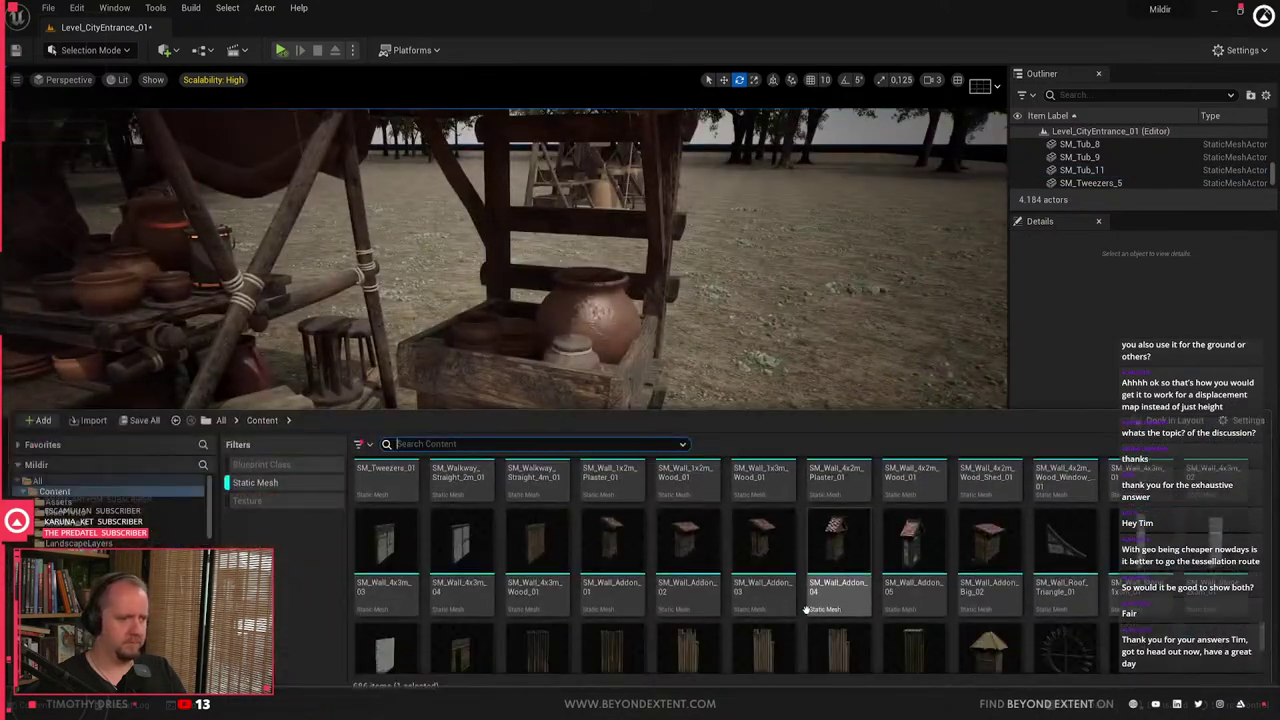
{"action": "scroll", "coordinate": [806, 610], "scroll_direction": "down", "scroll_amount": 1}
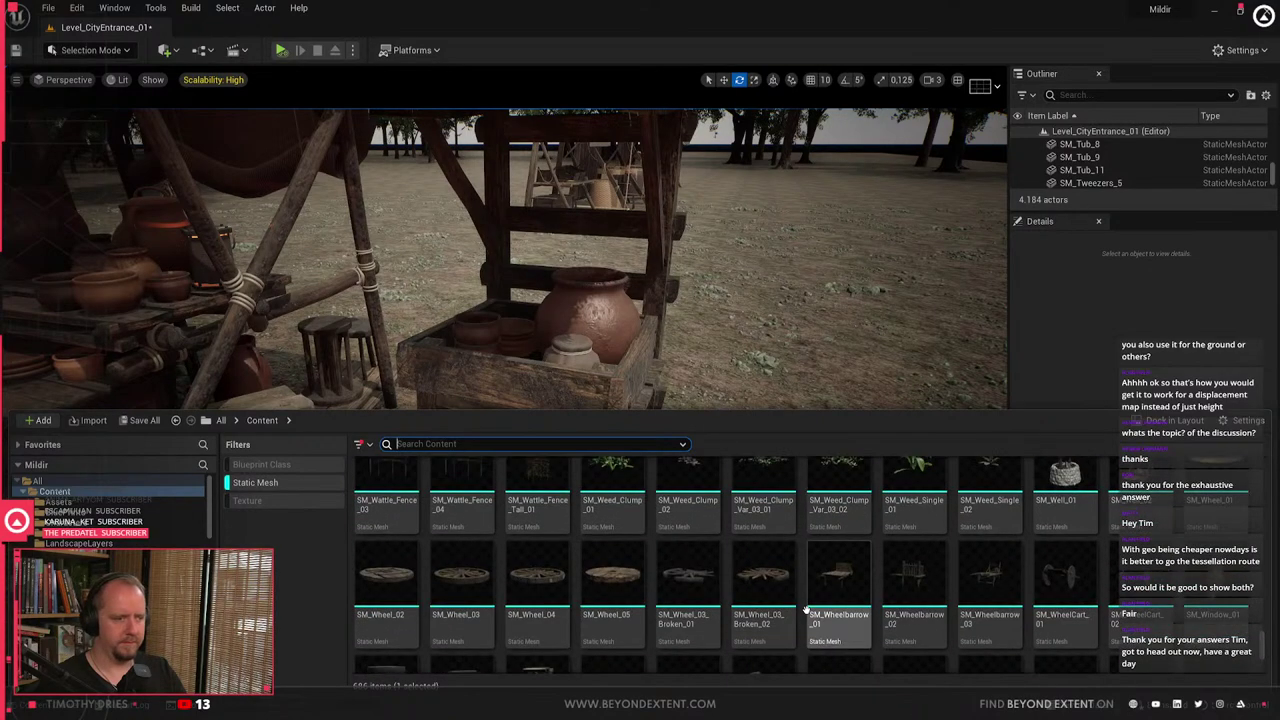
{"action": "scroll", "coordinate": [806, 610], "scroll_direction": "down", "scroll_amount": 1}
{"action": "scroll", "coordinate": [806, 610], "scroll_direction": "down", "scroll_amount": 2}
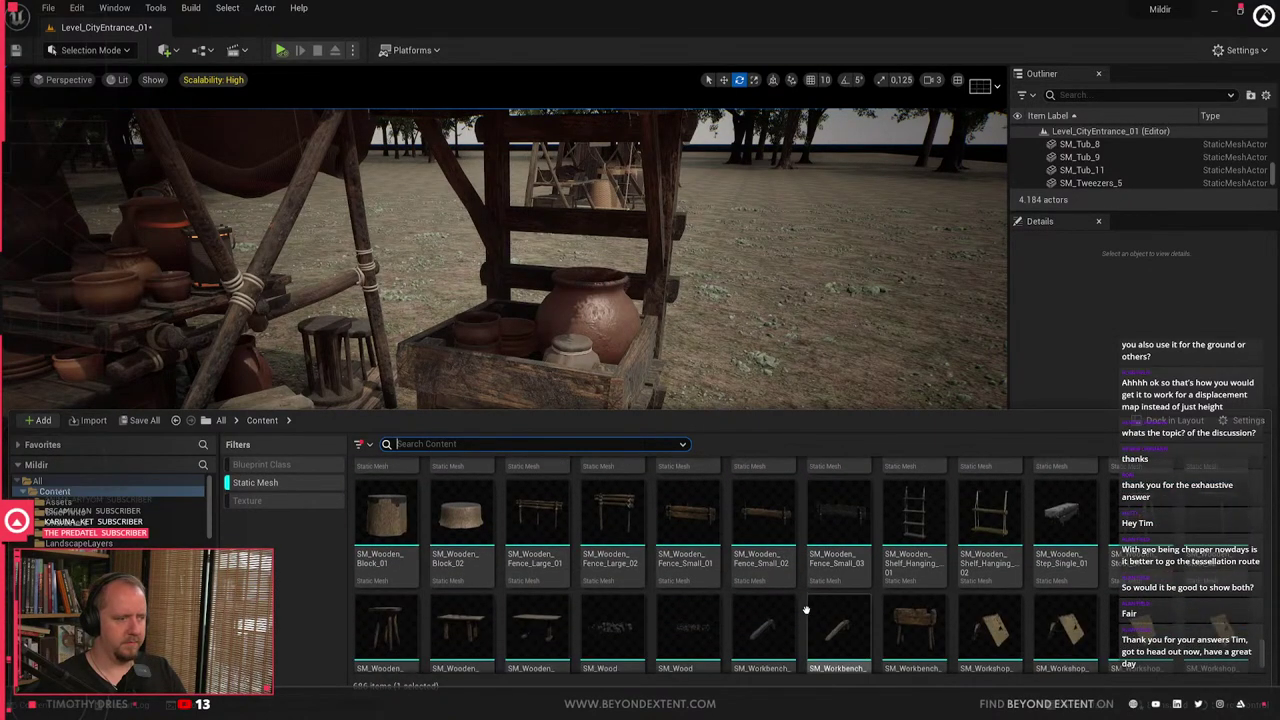
{"action": "left_click_drag", "start_coordinate": [408, 634], "coordinate": [672, 612]}
- Browse the static meshes for tableware and place SM_TableWare_Plate_Stack_01 inside the tub on the lower shelf
{"action": "key", "text": "ctrl+space"}
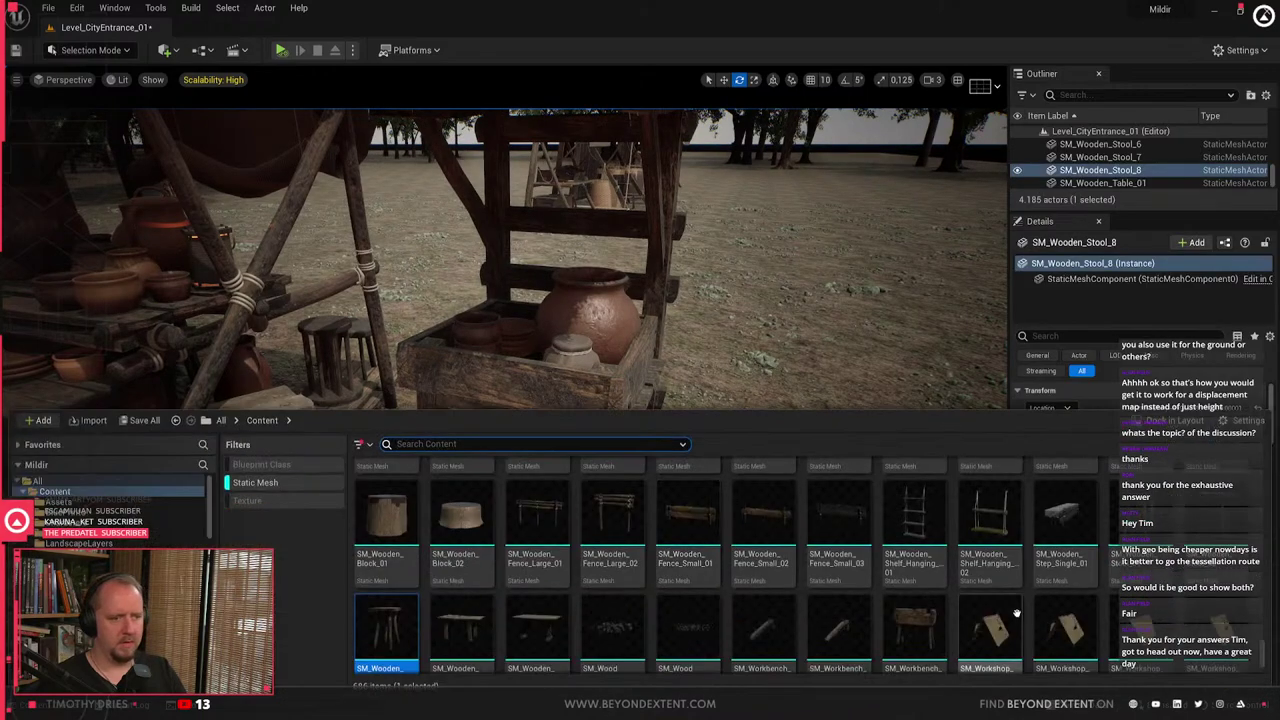
{"action": "scroll", "coordinate": [1014, 609], "scroll_direction": "down", "scroll_amount": 1}
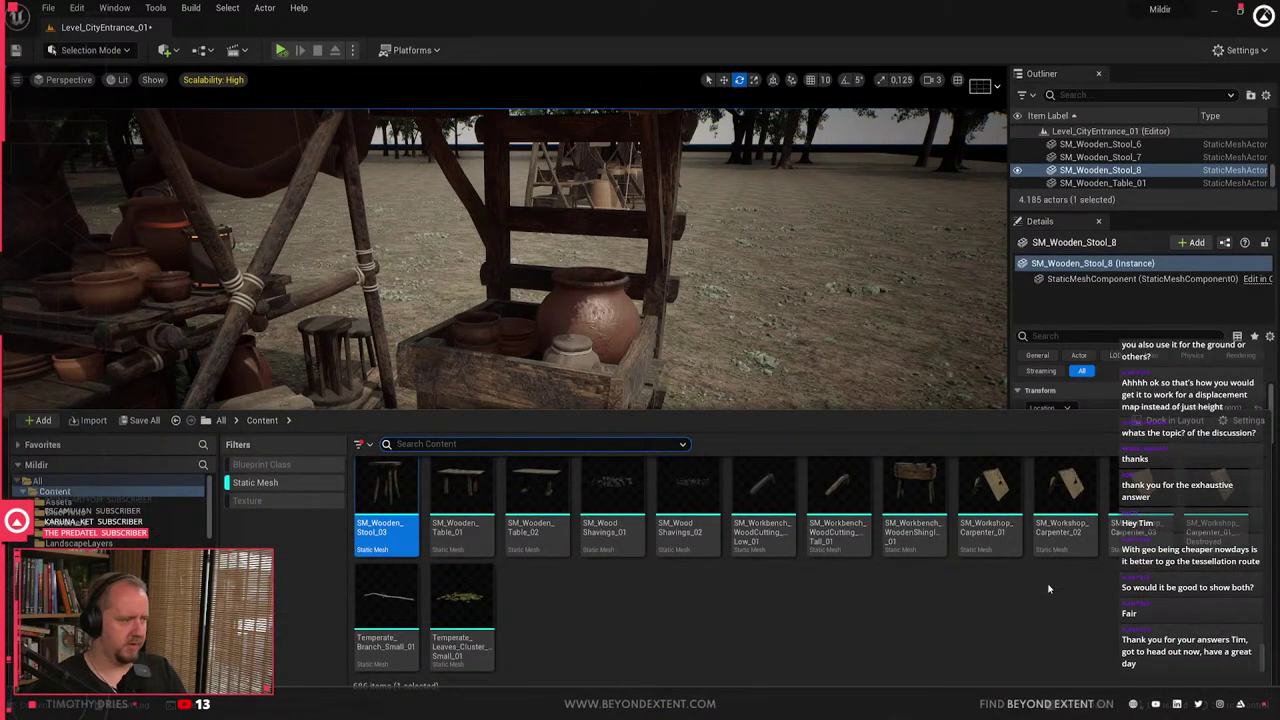
{"action": "scroll", "coordinate": [781, 624], "scroll_direction": "up", "scroll_amount": 5}
{"action": "scroll", "coordinate": [781, 624], "scroll_direction": "up", "scroll_amount": 4}
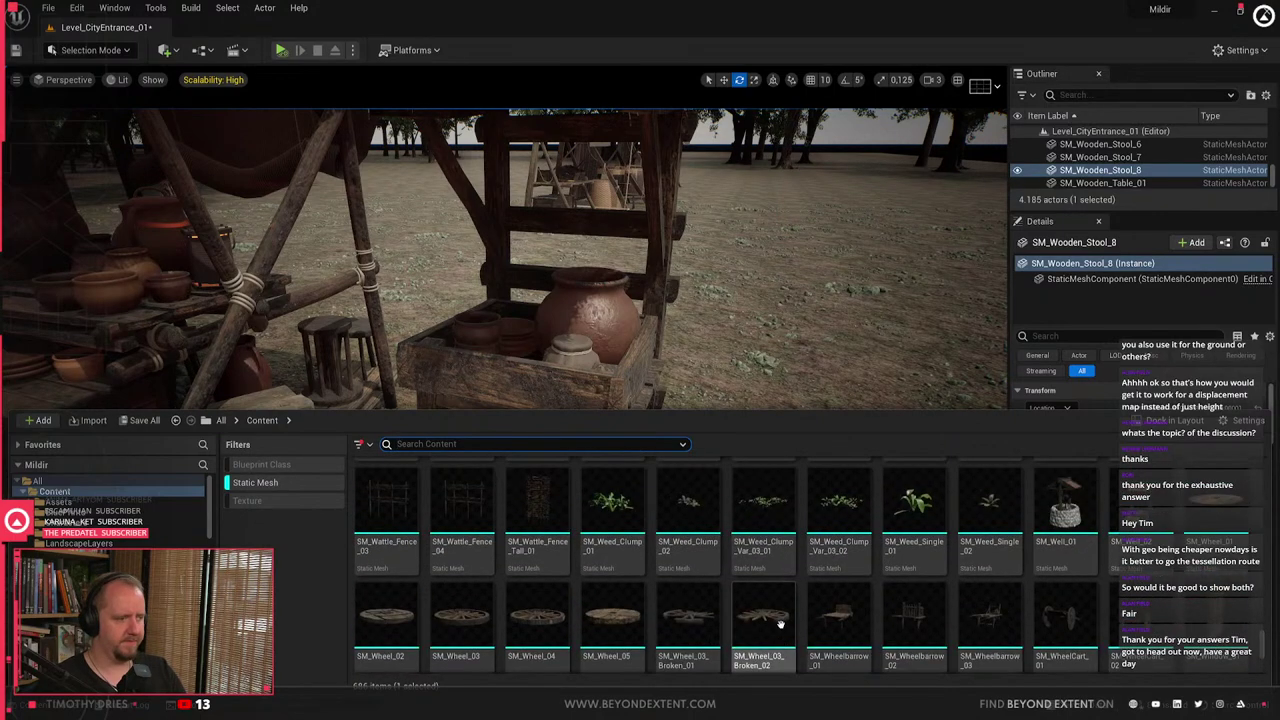
{"action": "scroll", "coordinate": [781, 624], "scroll_direction": "up", "scroll_amount": 4}
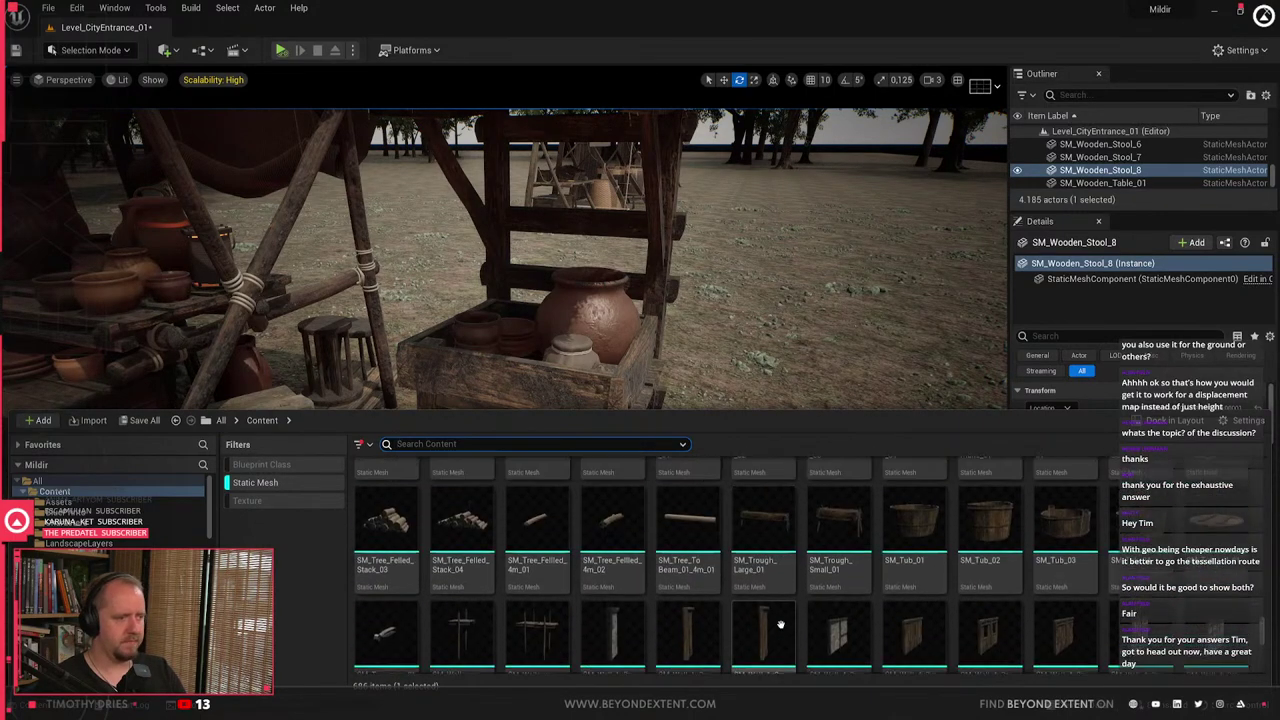
{"action": "scroll", "coordinate": [781, 624], "scroll_direction": "down", "scroll_amount": 1}
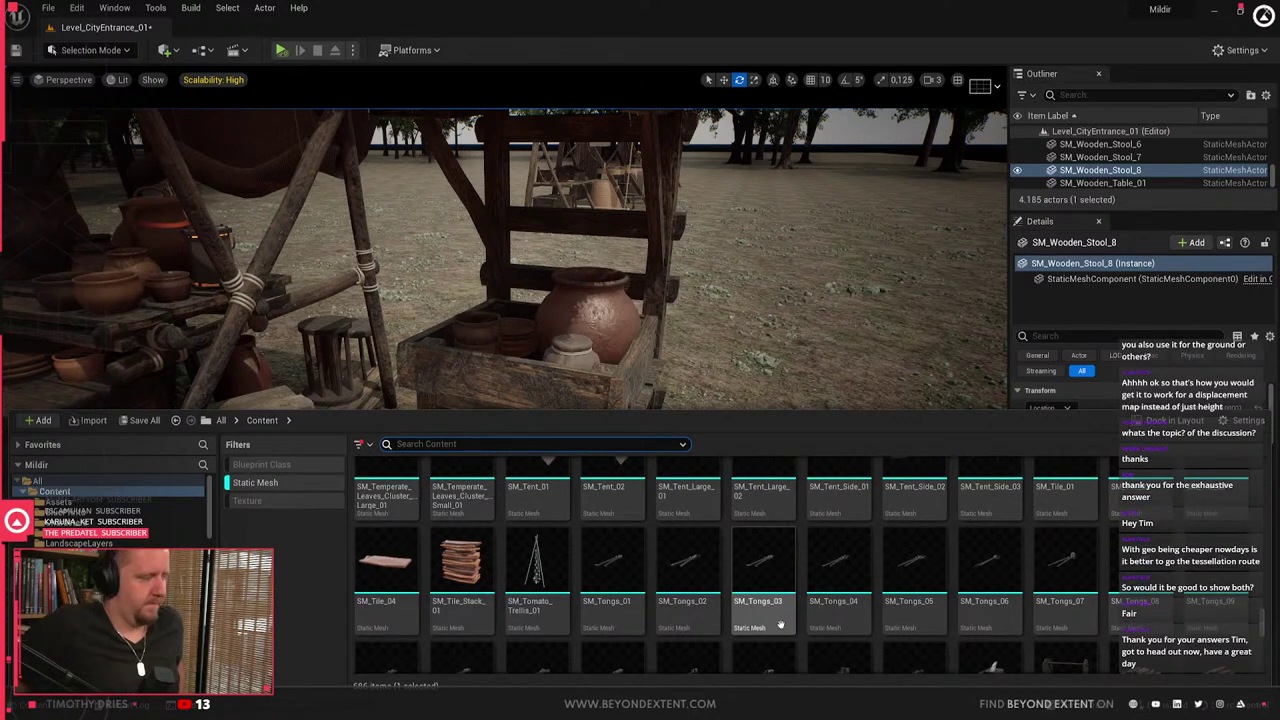
{"action": "key", "text": "ctrl+f"}
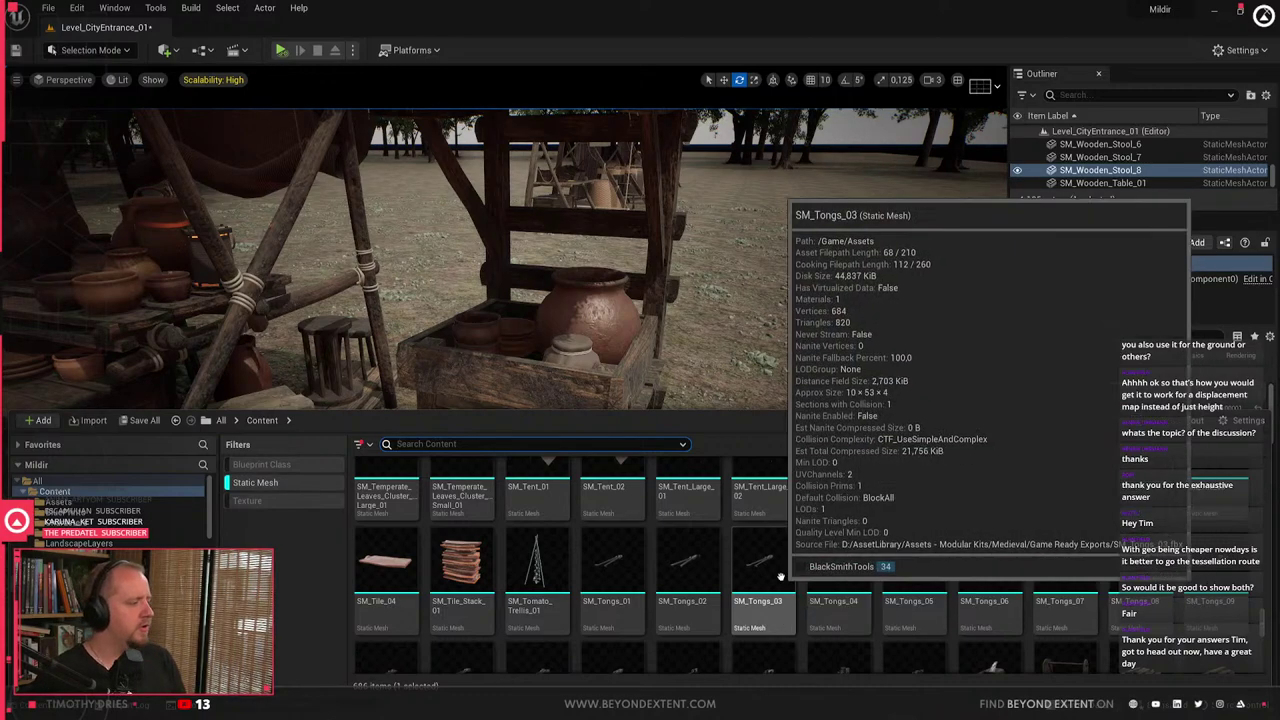
{"action": "mouse_move", "coordinate": [637, 539]}
{"action": "scroll", "coordinate": [637, 539], "scroll_direction": "up", "scroll_amount": 10}
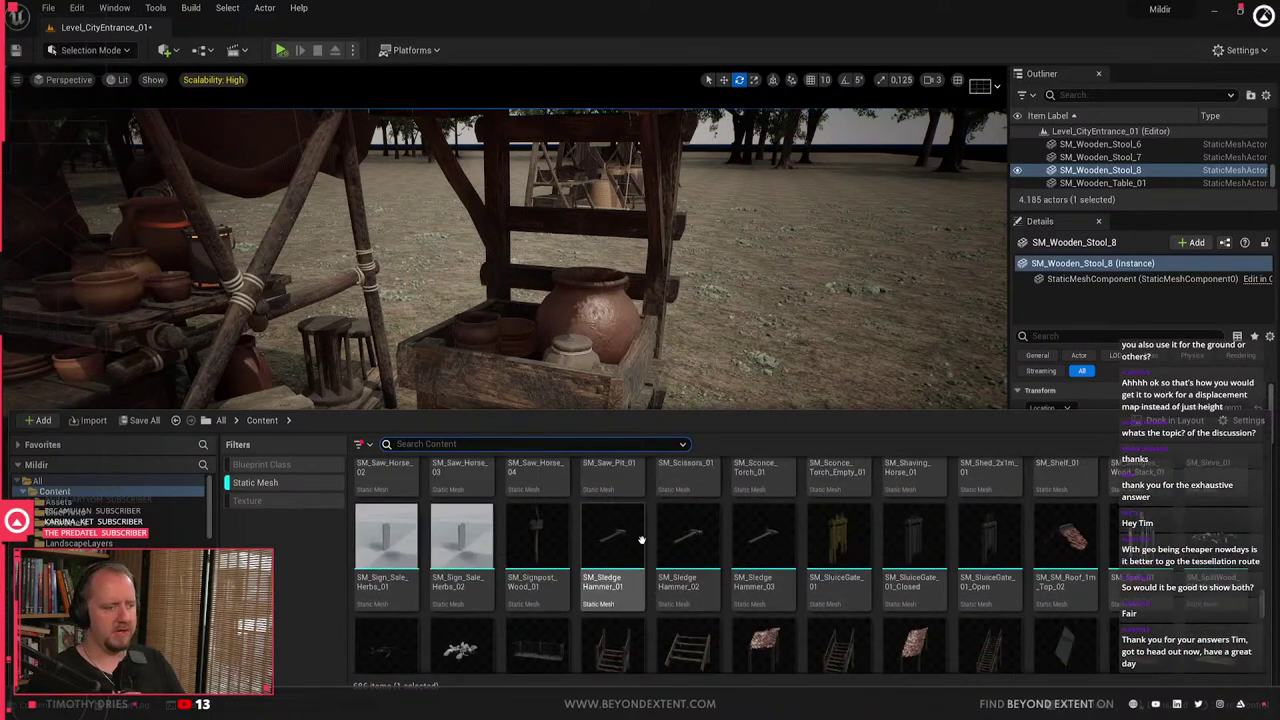
{"action": "scroll", "coordinate": [641, 540], "scroll_direction": "down", "scroll_amount": 5}
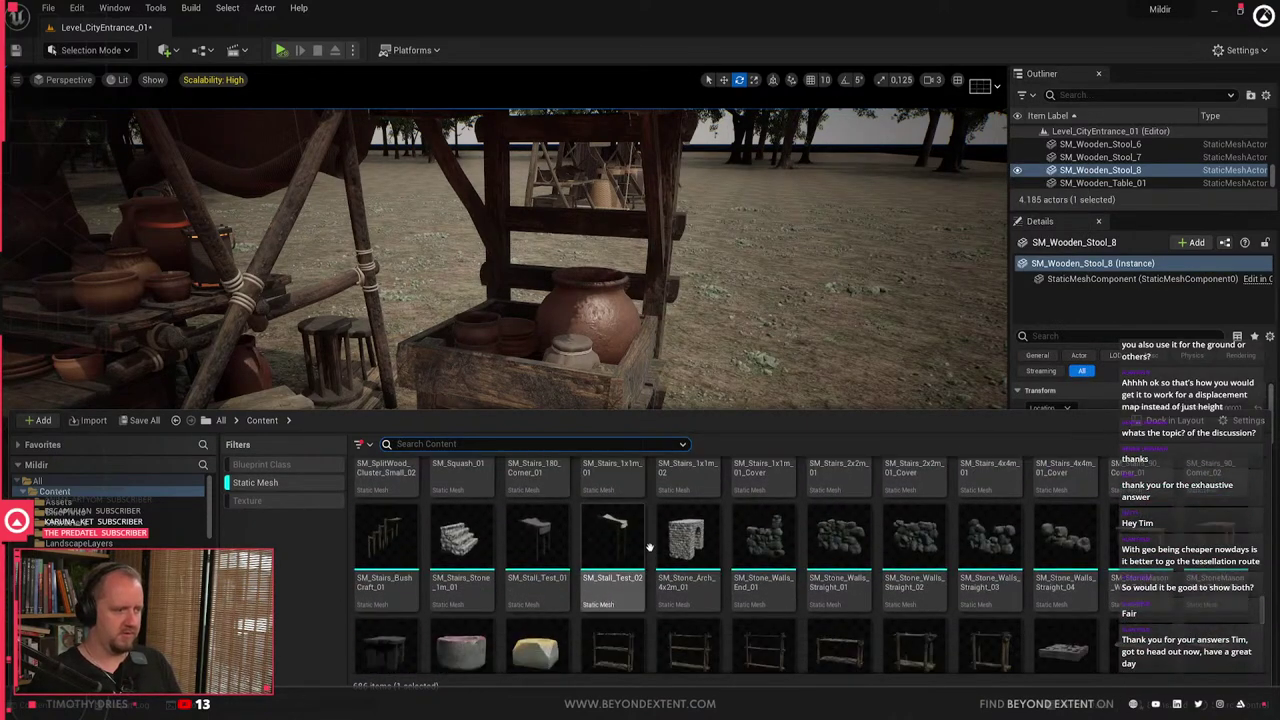
{"action": "scroll", "coordinate": [649, 545], "scroll_direction": "down", "scroll_amount": 2}
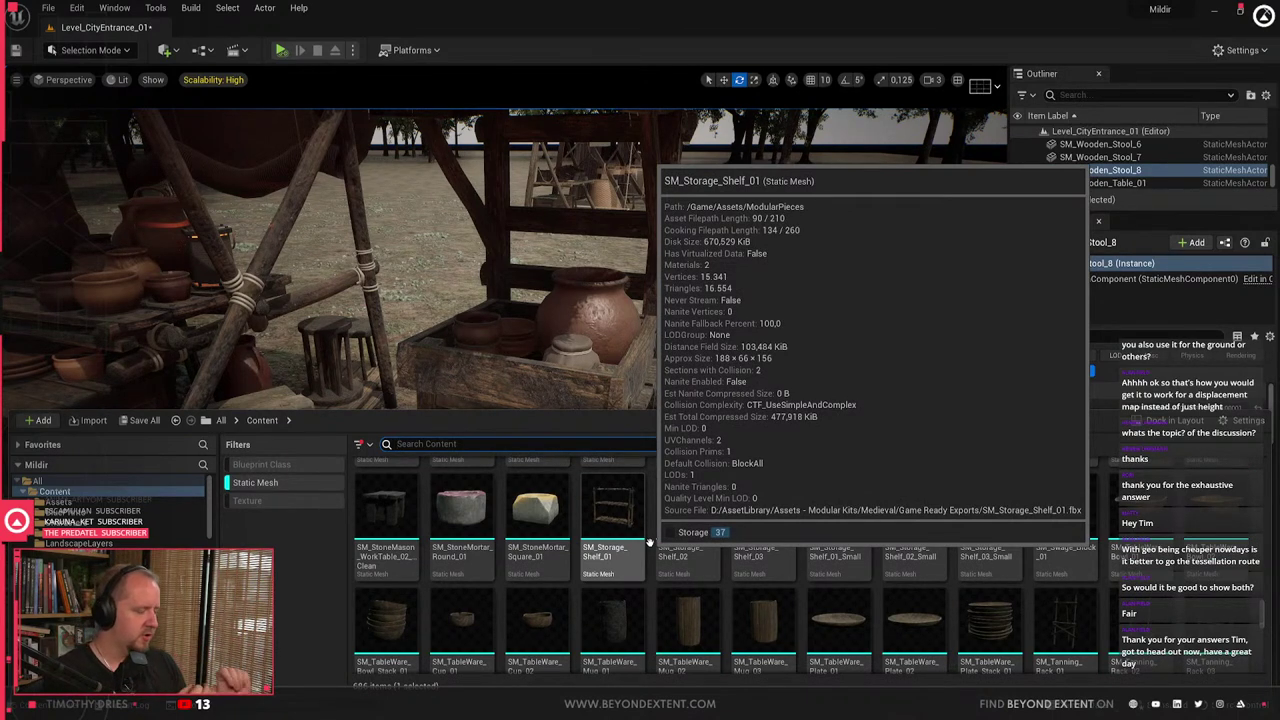
{"action": "scroll", "coordinate": [979, 598], "scroll_direction": "down", "scroll_amount": 1}
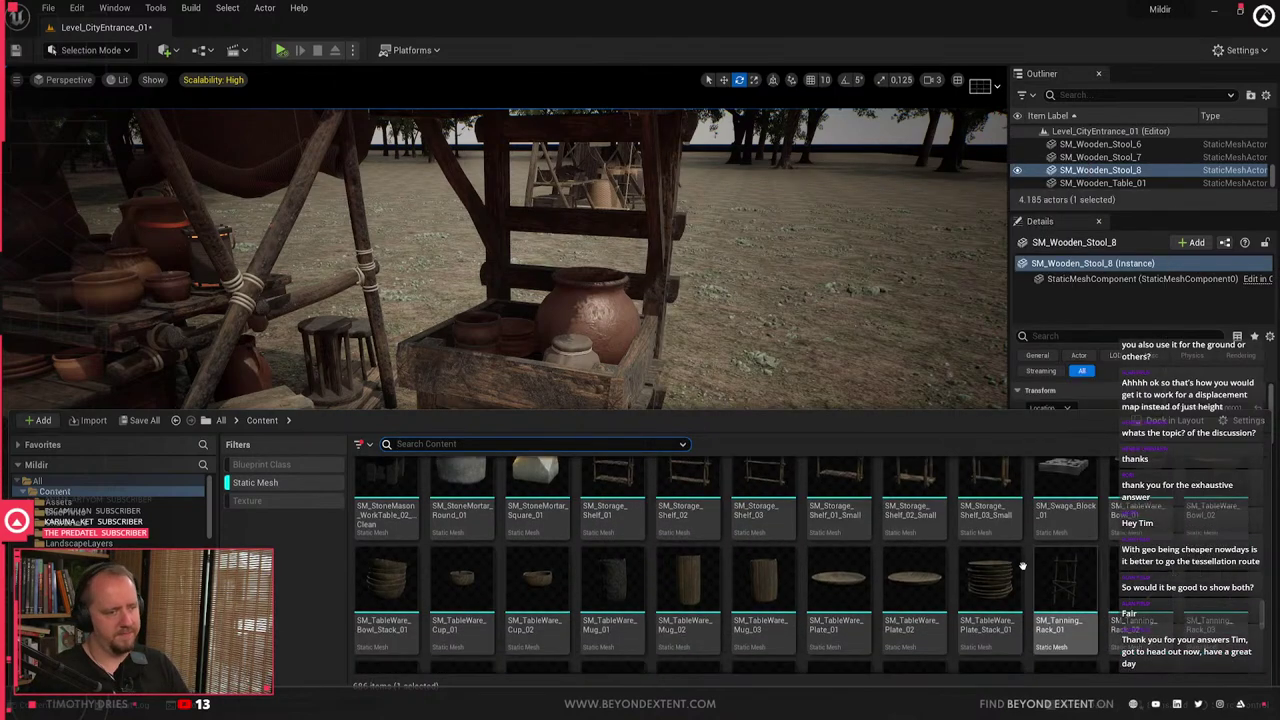
{"action": "left_click_drag", "start_coordinate": [979, 598], "coordinate": [550, 538]}
{"action": "left_click", "coordinate": [550, 538]}
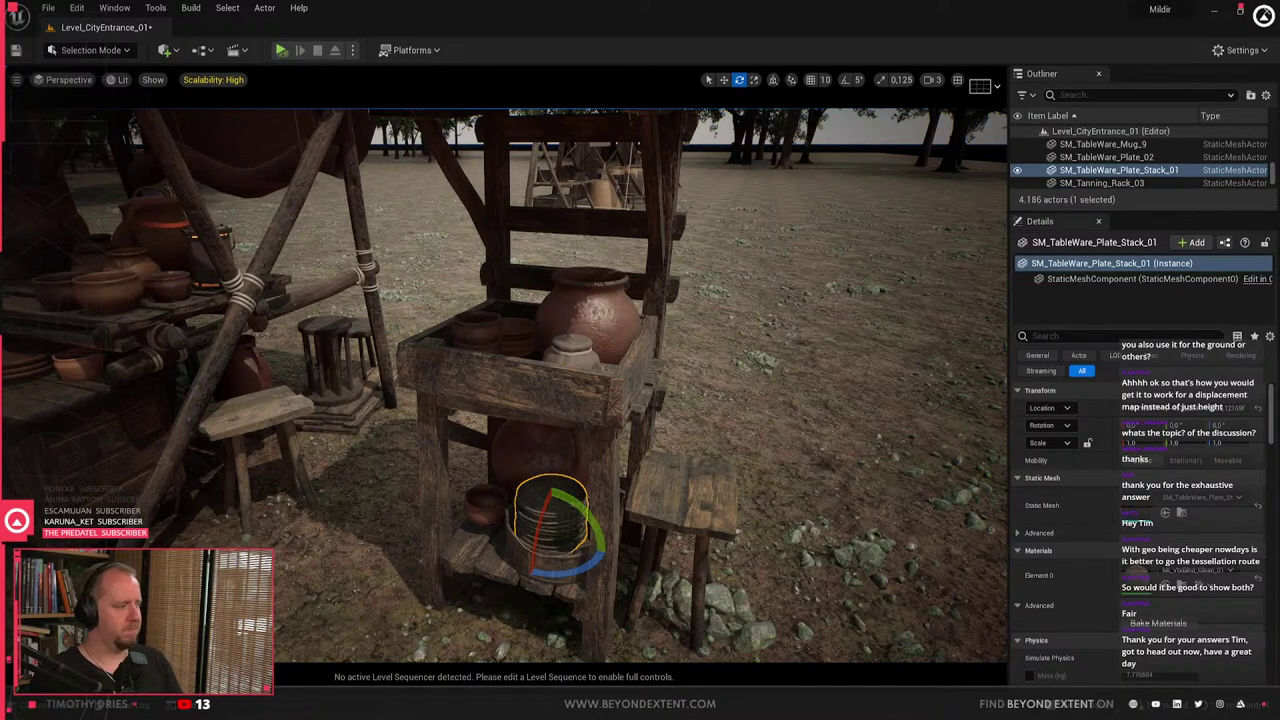
{"action": "key", "text": "Escape"}
- Inspect the stall's back crossbars in the level, then switch to Blender and select Market_Stall_04, framing the same crossbars
{"action": "right_click_drag", "start_coordinate": [550, 538], "coordinate": [650, 350]}
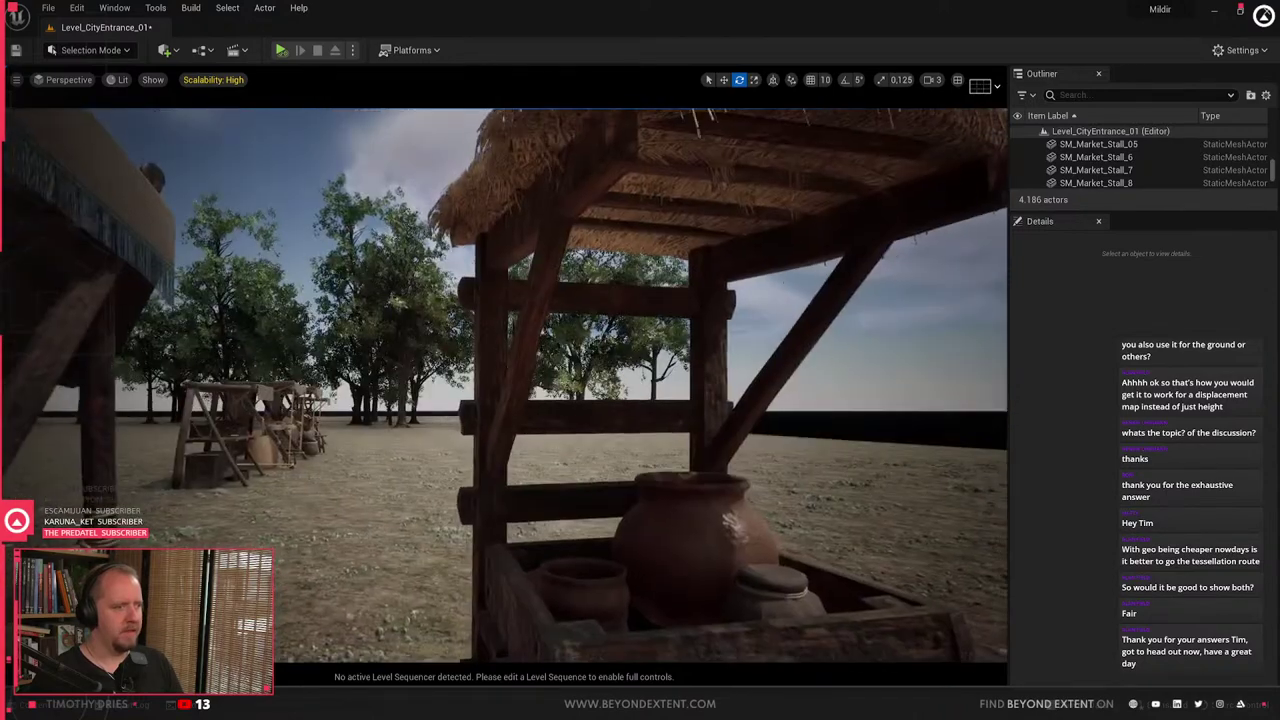
{"action": "key", "text": "alt+Tab"}
{"action": "scroll", "coordinate": [274, 490], "scroll_direction": "up", "scroll_amount": 2}
{"action": "middle_click_drag", "start_coordinate": [274, 490], "coordinate": [326, 481]}
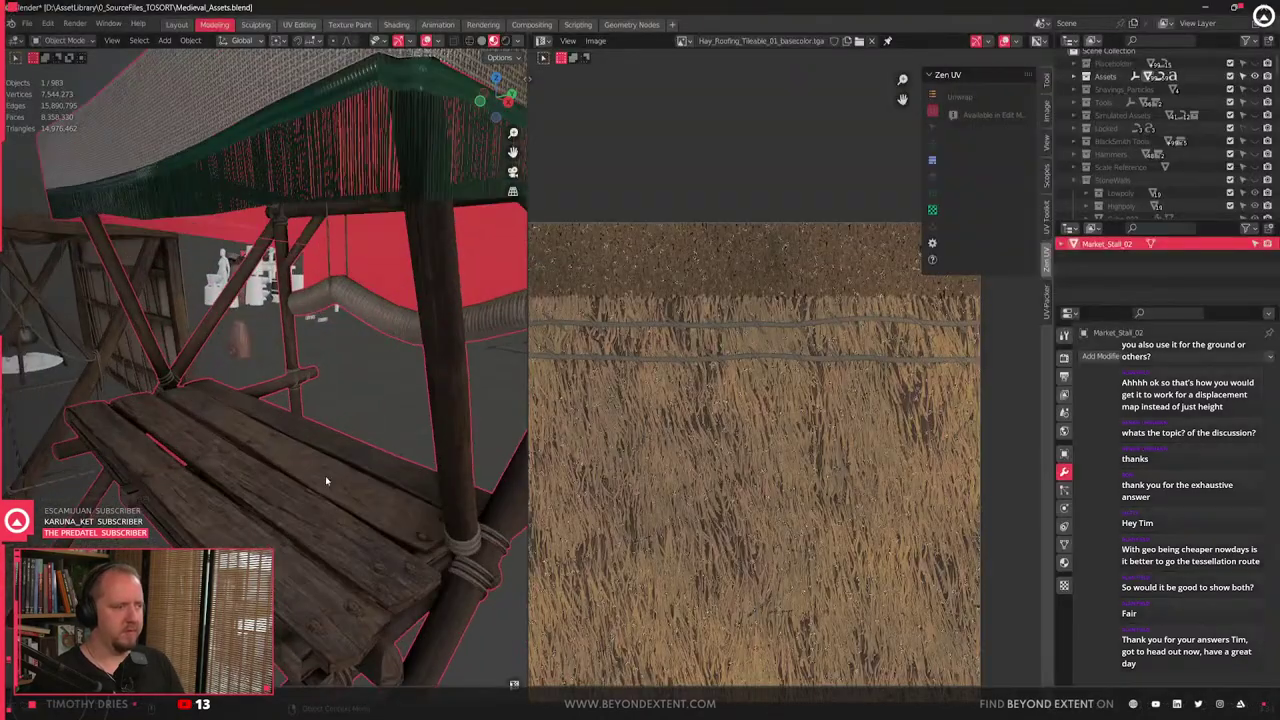
{"action": "scroll", "coordinate": [325, 481], "scroll_direction": "down", "scroll_amount": 5}
{"action": "left_click", "coordinate": [438, 439]}
{"action": "scroll", "coordinate": [441, 470], "scroll_direction": "down", "scroll_amount": 3}
{"action": "left_click", "coordinate": [449, 488]}
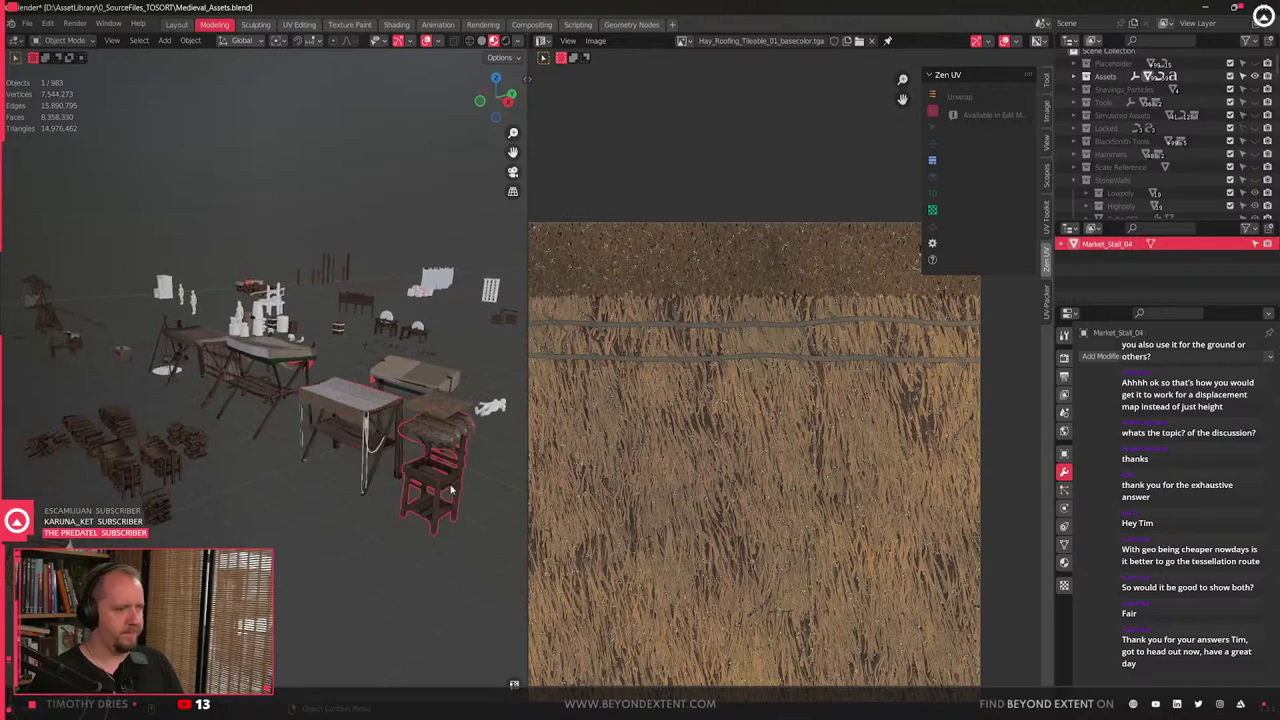
{"action": "key", "text": "KP_Decimal"}
{"action": "middle_click_drag", "start_coordinate": [449, 488], "coordinate": [290, 456]}
{"action": "middle_click_drag", "start_coordinate": [290, 456], "coordinate": [211, 532], "text": "shift"}
{"action": "scroll", "coordinate": [211, 531], "scroll_direction": "up", "scroll_amount": 4}
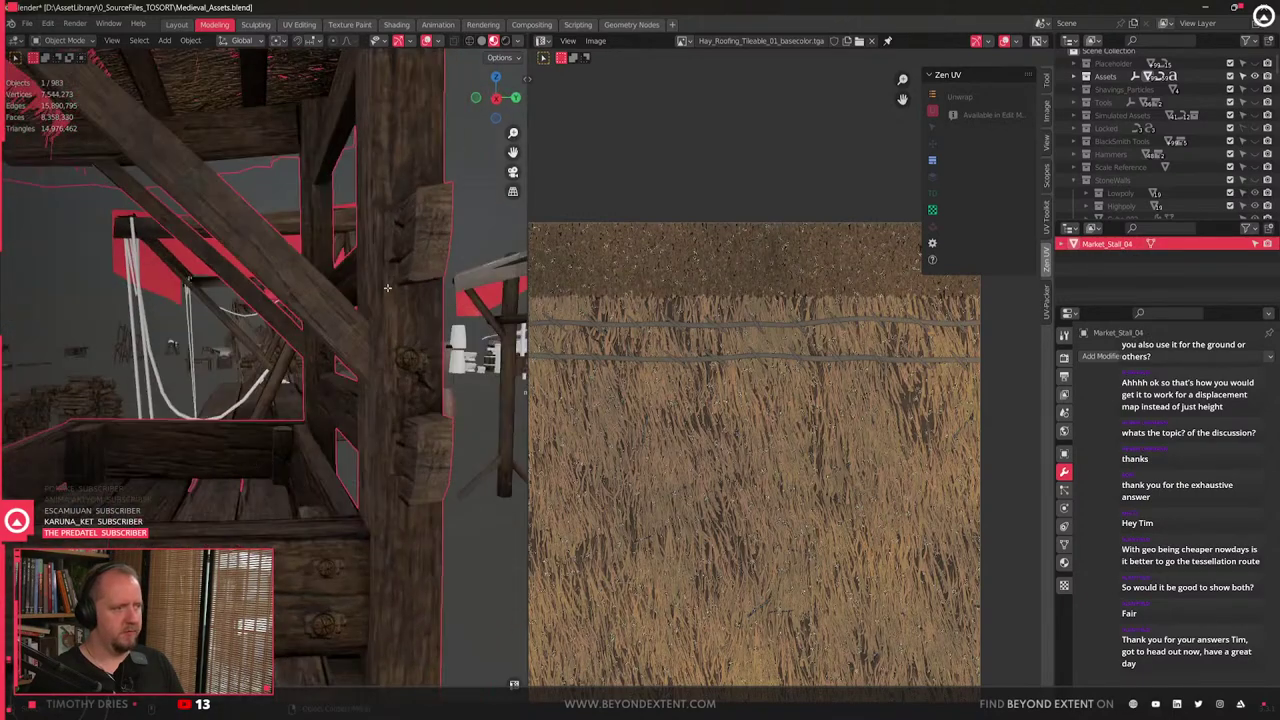
- Edit the stall's mesh and select the complete linked geometry of its three horizontal back crossbars
{"action": "key", "text": "Tab"}
{"action": "left_click", "coordinate": [420, 238]}
{"action": "left_click", "coordinate": [418, 438], "text": "shift"}
{"action": "key", "text": "ctrl+l"}
{"action": "scroll", "coordinate": [416, 434], "scroll_direction": "down", "scroll_amount": 4}
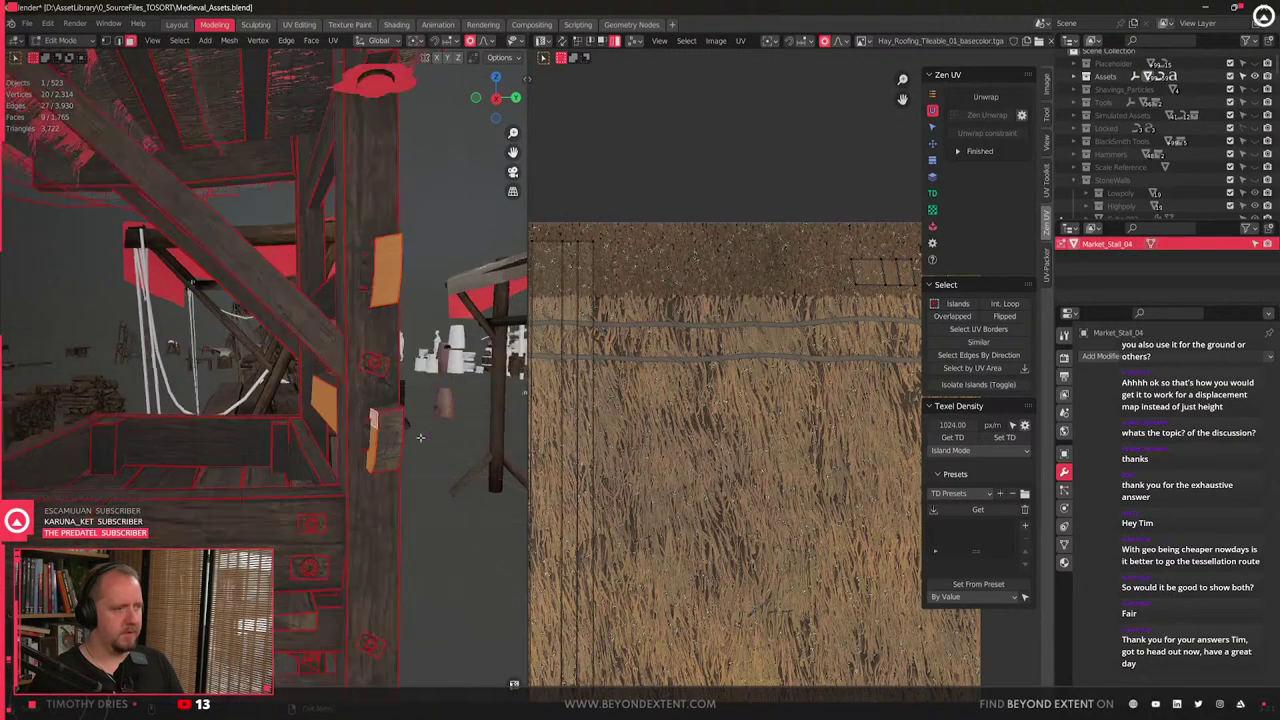
{"action": "left_click", "coordinate": [335, 181], "text": "shift"}
{"action": "key", "text": "ctrl+l"}
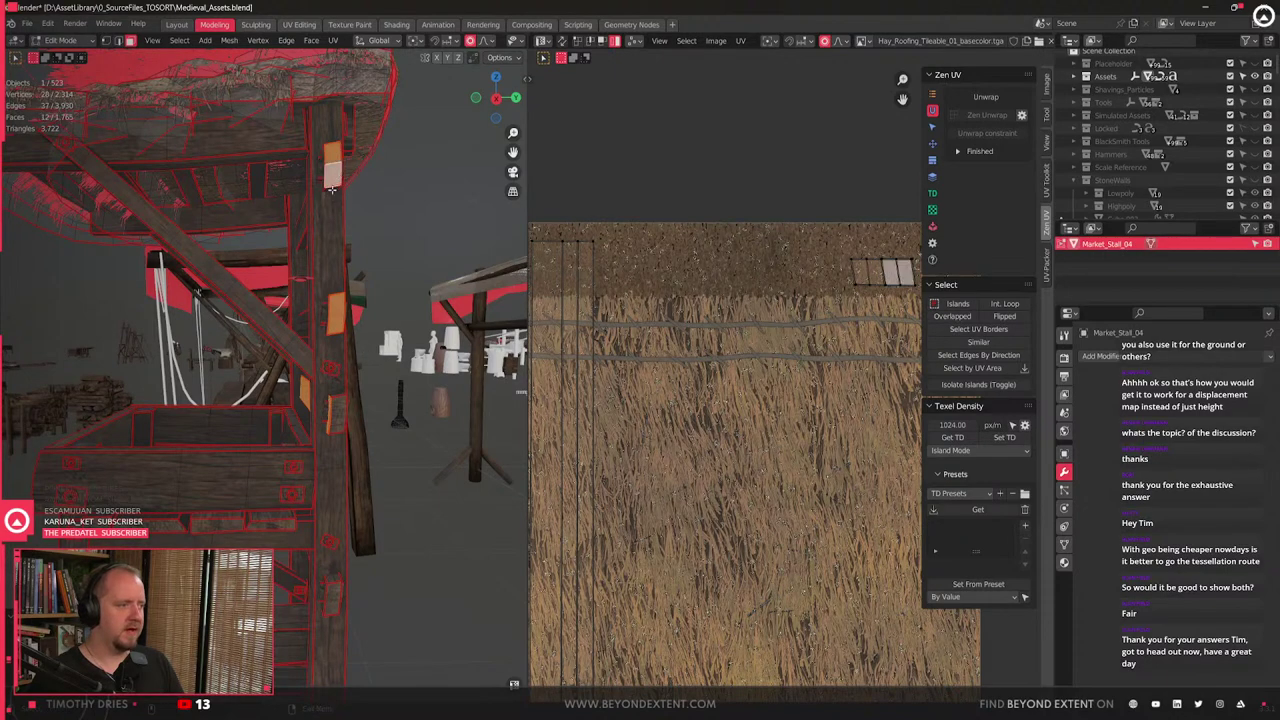
{"action": "middle_click_drag", "start_coordinate": [335, 181], "coordinate": [277, 396], "text": "shift"}
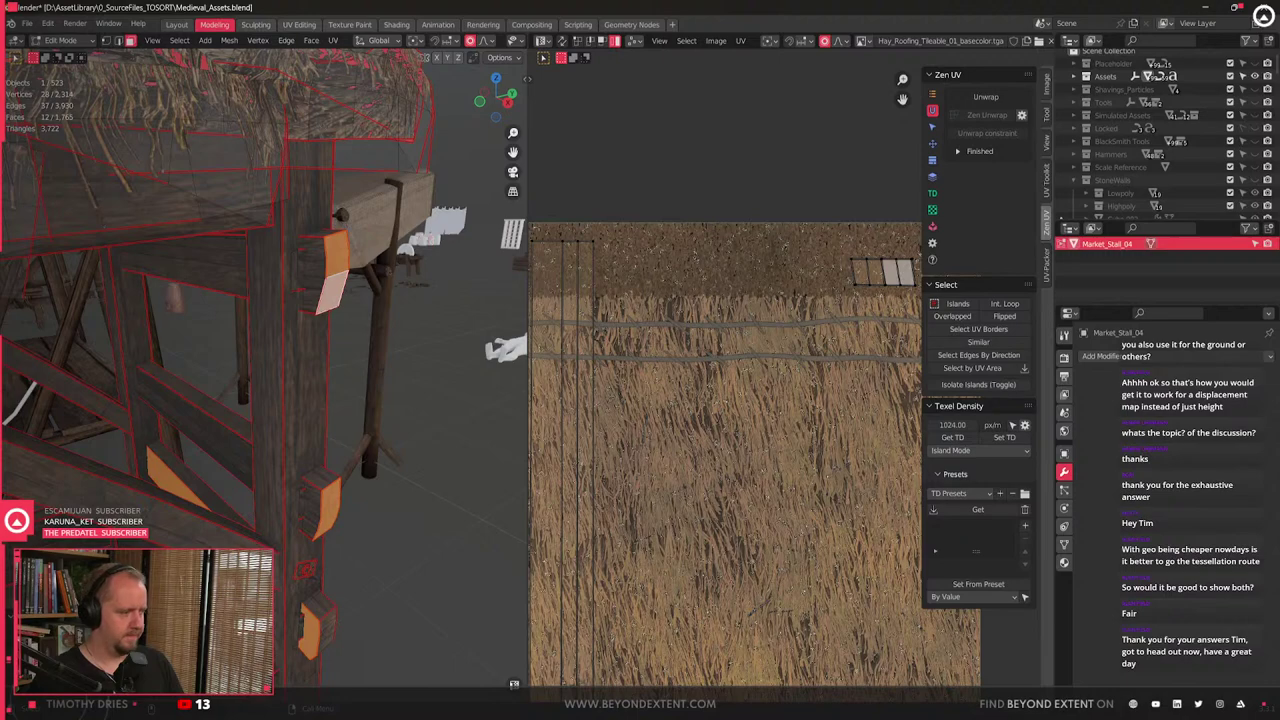
{"action": "key", "text": "ctrl+l"}
- Scale the three selected crossbars along the Y axis and shift them slightly along Y against the back posts
{"action": "middle_click_drag", "start_coordinate": [385, 335], "coordinate": [353, 353]}
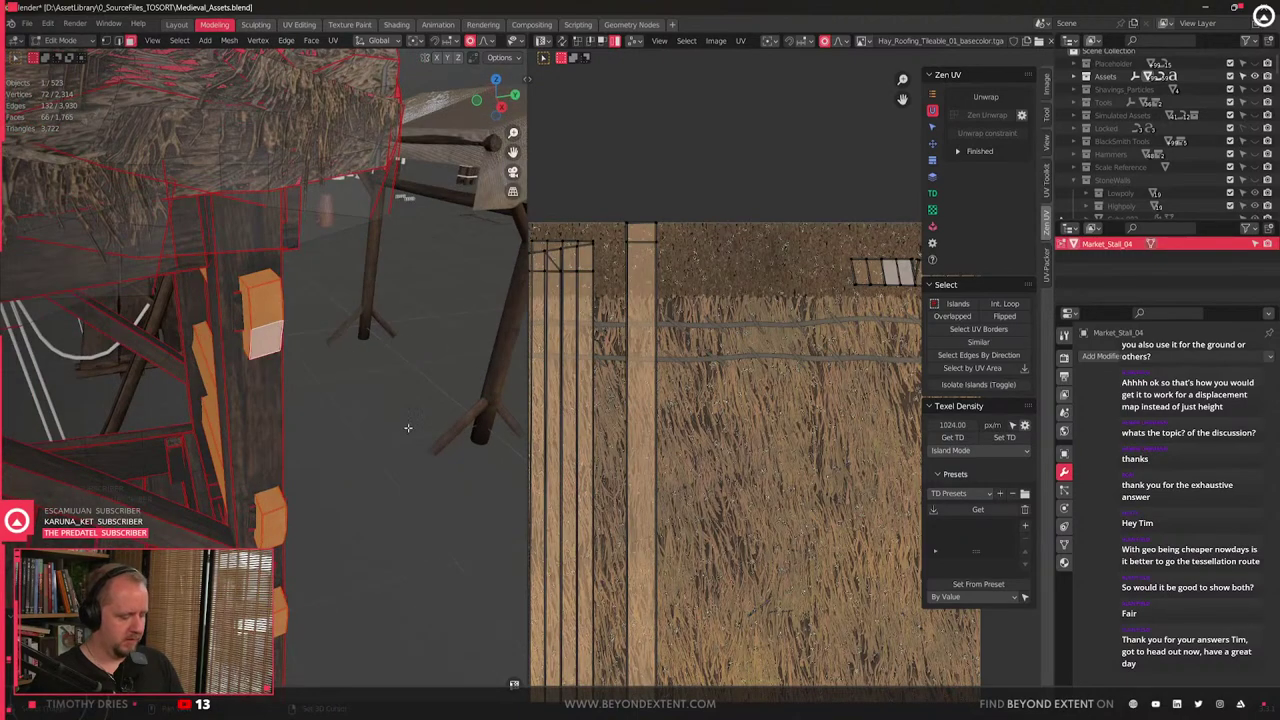
{"action": "middle_click_drag", "start_coordinate": [307, 418], "coordinate": [285, 412]}
{"action": "key", "text": "s"}
{"action": "key", "text": "y"}
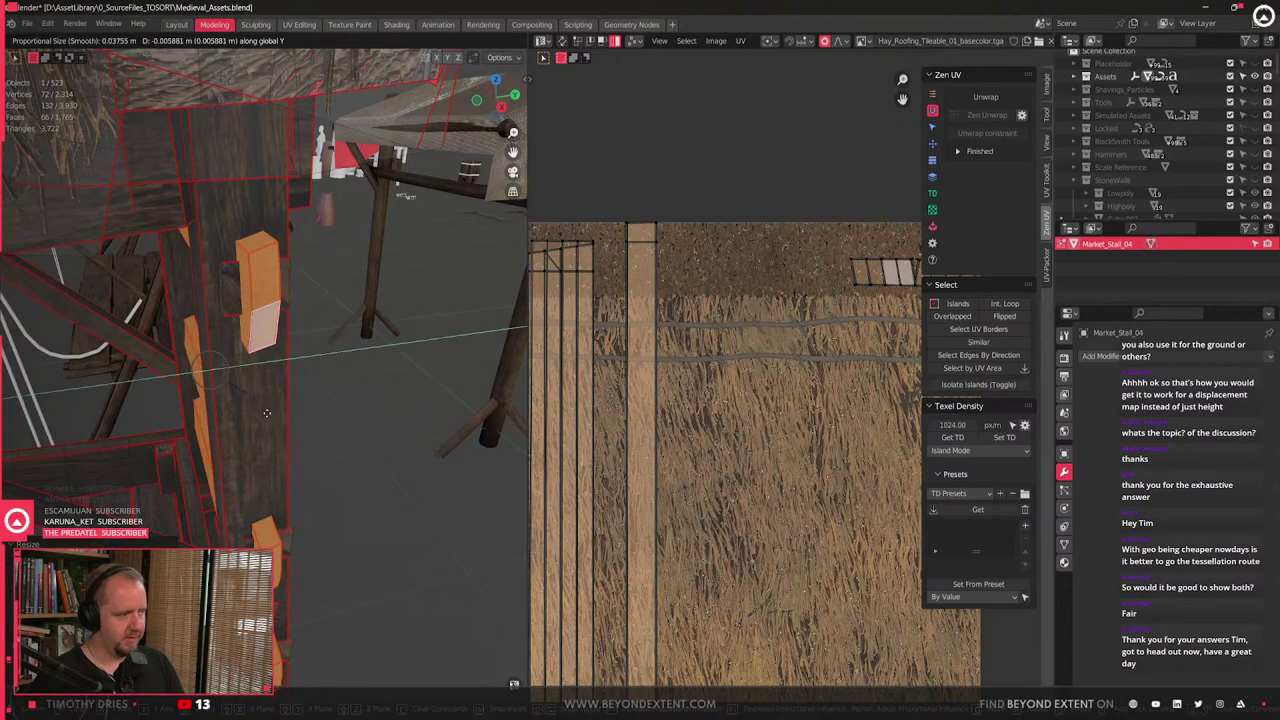
{"action": "left_click", "coordinate": [238, 438]}
{"action": "middle_click_drag", "start_coordinate": [238, 438], "coordinate": [378, 400]}
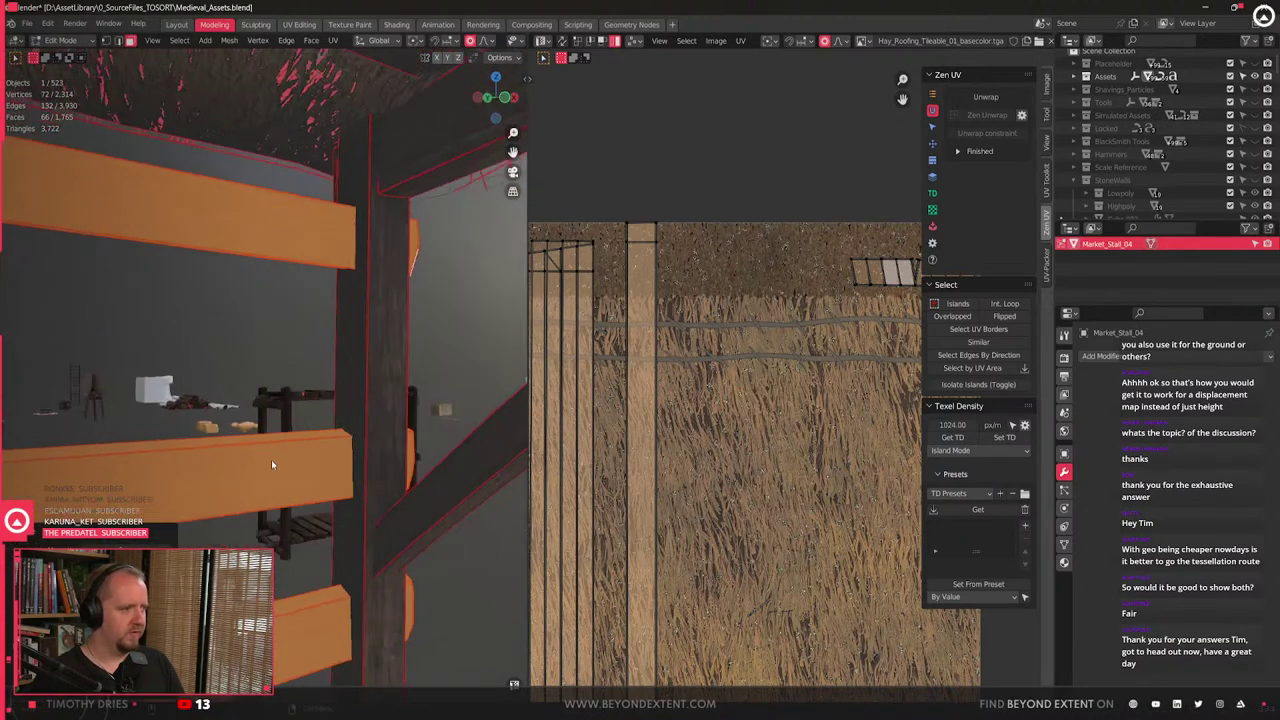
- Select the middle crossbar's complete linked geometry and duplicate it along the Y axis toward the inside of the stall
{"action": "left_click", "coordinate": [269, 471]}
{"action": "key", "text": "ctrl+l"}
{"action": "scroll", "coordinate": [268, 480], "scroll_direction": "down", "scroll_amount": 5}
{"action": "middle_click_drag", "start_coordinate": [268, 482], "coordinate": [343, 483]}
{"action": "scroll", "coordinate": [338, 475], "scroll_direction": "up", "scroll_amount": 4}
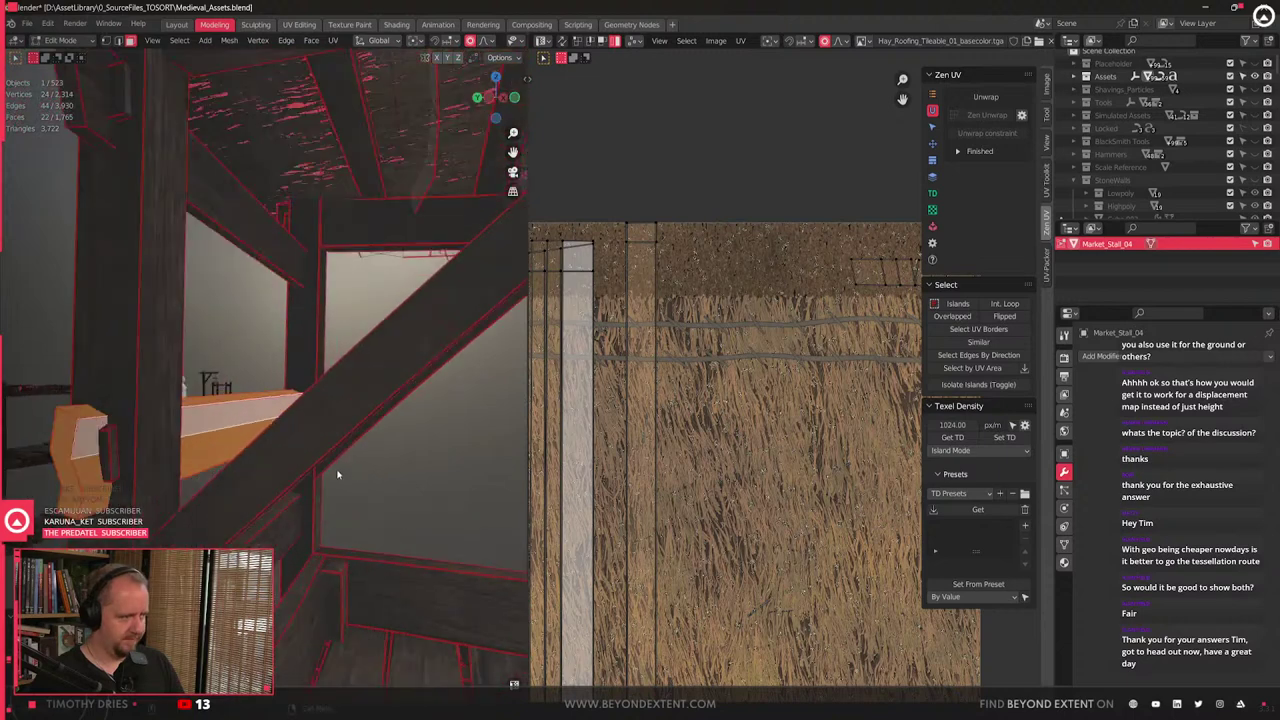
{"action": "key", "text": "shift+d"}
{"action": "key", "text": "y"}
{"action": "left_click", "coordinate": [474, 568]}
{"action": "scroll", "coordinate": [410, 530], "scroll_direction": "up", "scroll_amount": 2}
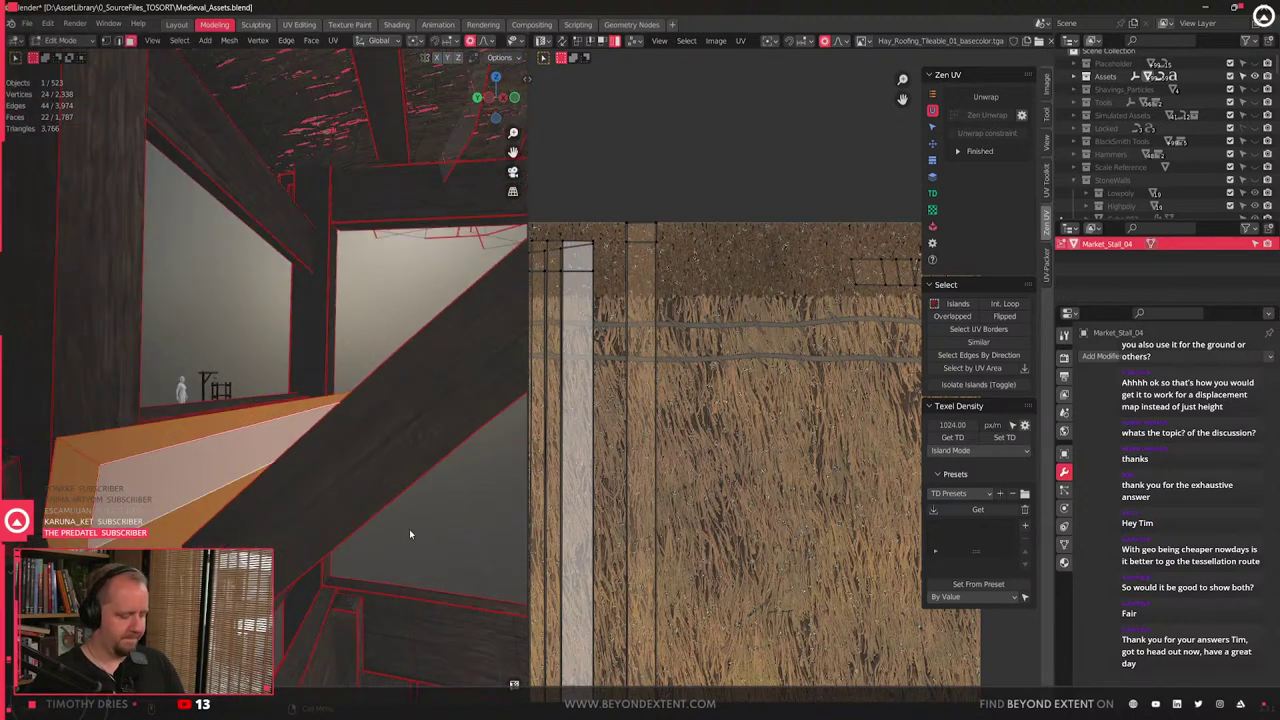
- Rotate the duplicated crossbar by -90° about the global X axis and expand the 3D viewport over the UV editor
{"action": "type", "text": "ryx-90"}
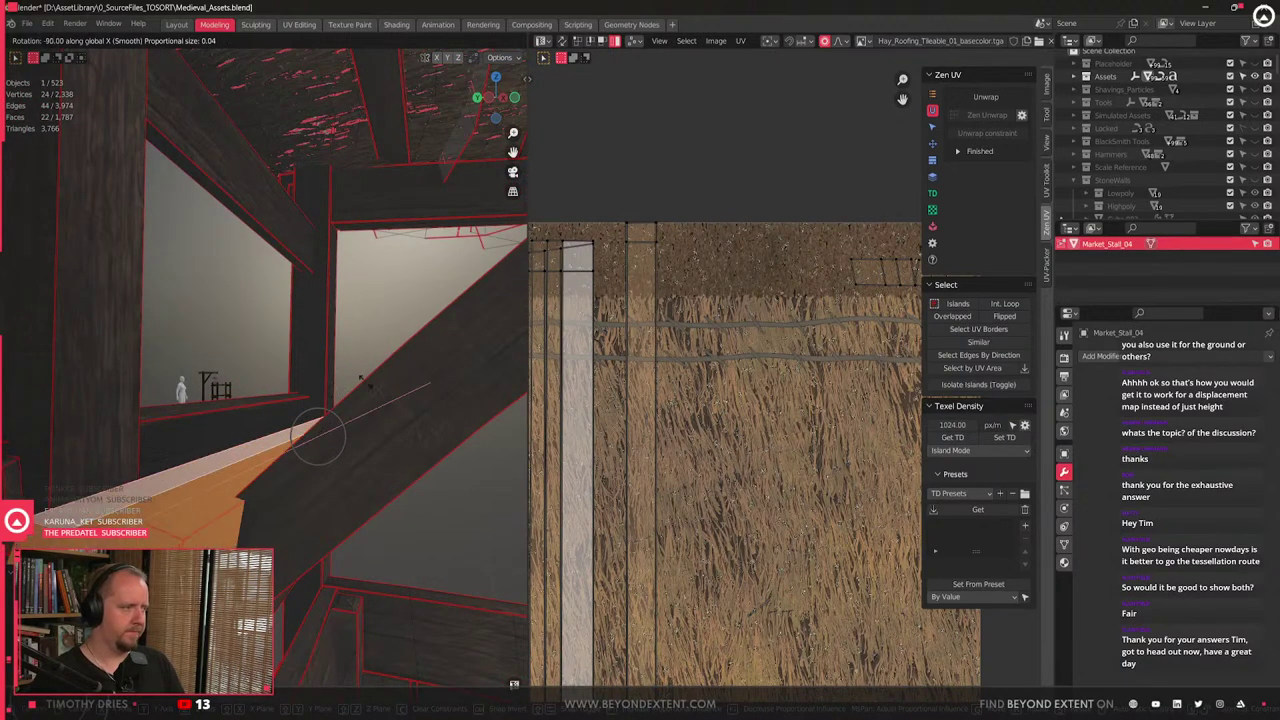
{"action": "left_click", "coordinate": [366, 382]}
{"action": "middle_click_drag", "start_coordinate": [366, 382], "coordinate": [391, 441]}
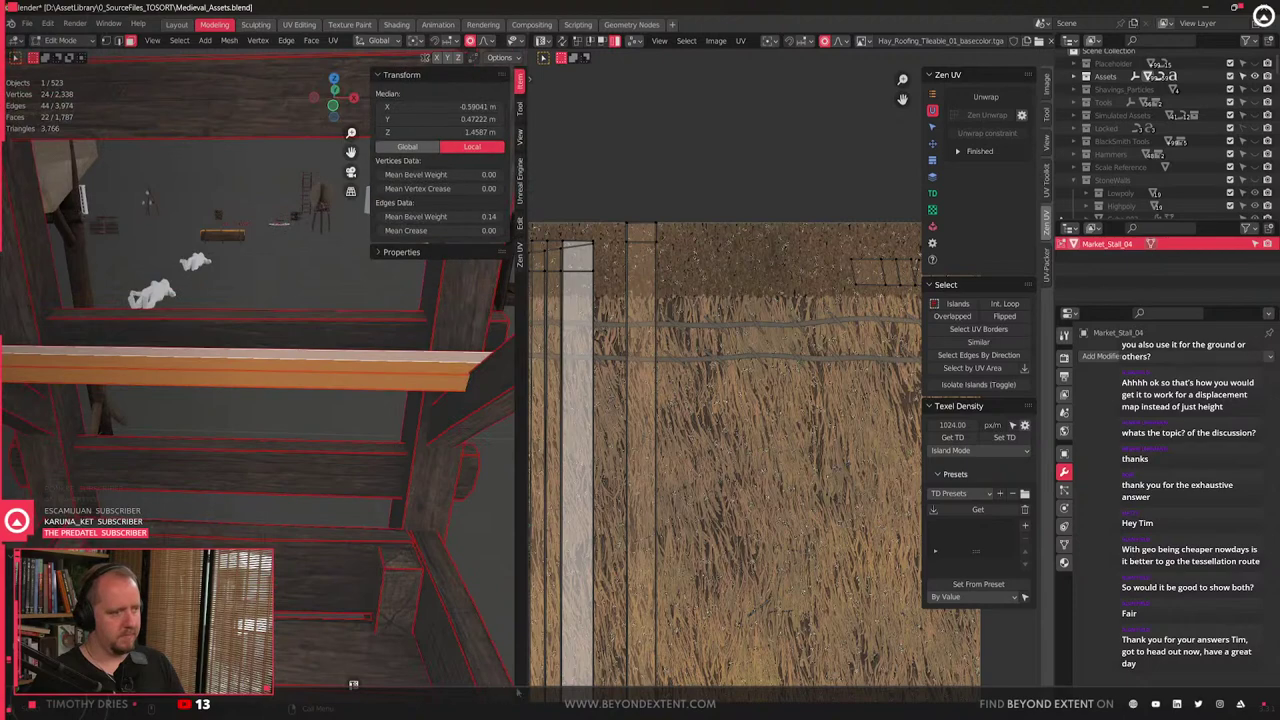
{"action": "left_click", "coordinate": [516, 686]}
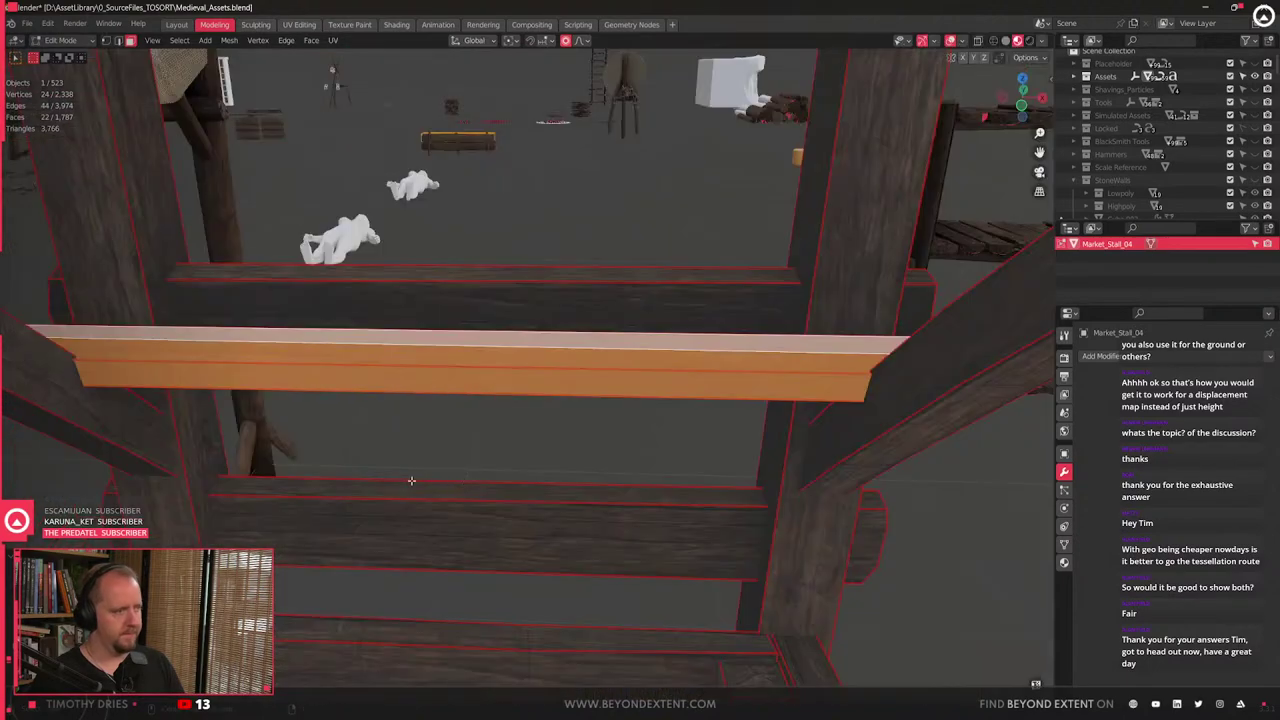
{"action": "middle_click_drag", "start_coordinate": [398, 464], "coordinate": [510, 481]}
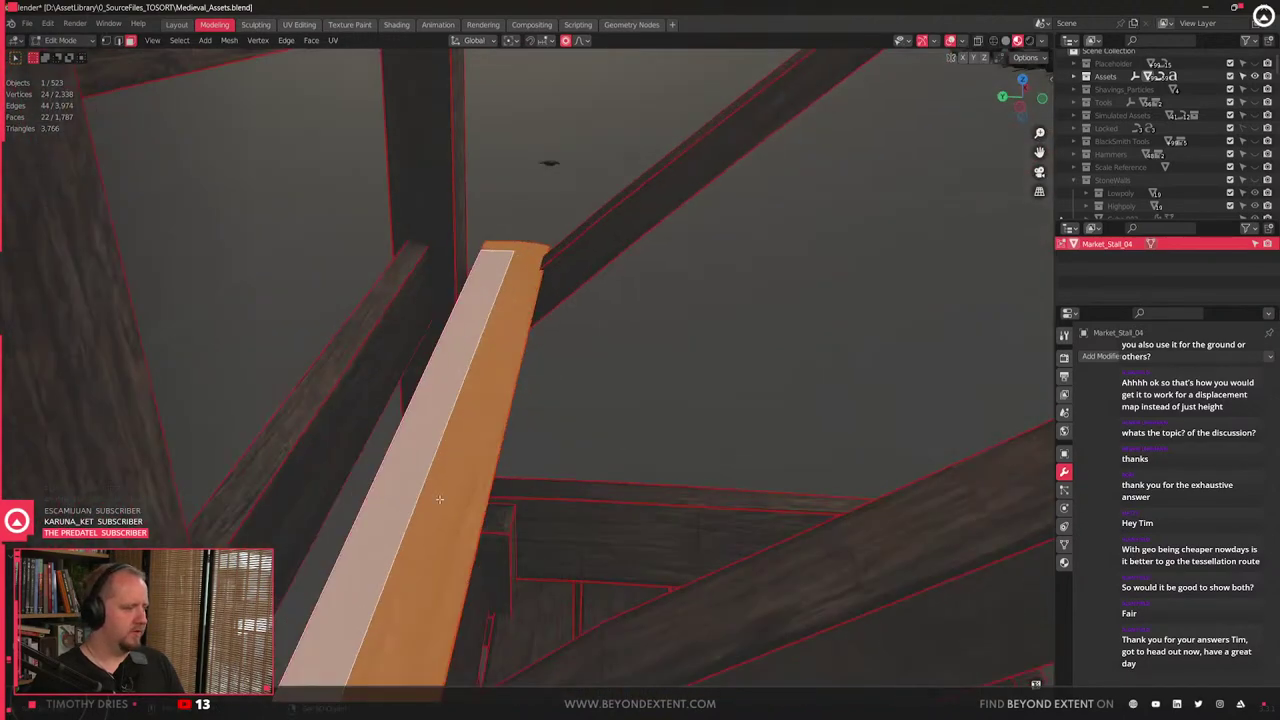
- Resize the flat plank's depth and thickness and move it along Y toward the back crossbars to form a shelf
{"action": "middle_click_drag", "start_coordinate": [439, 498], "coordinate": [415, 467]}
{"action": "key", "text": "s"}
{"action": "key", "text": "x"}
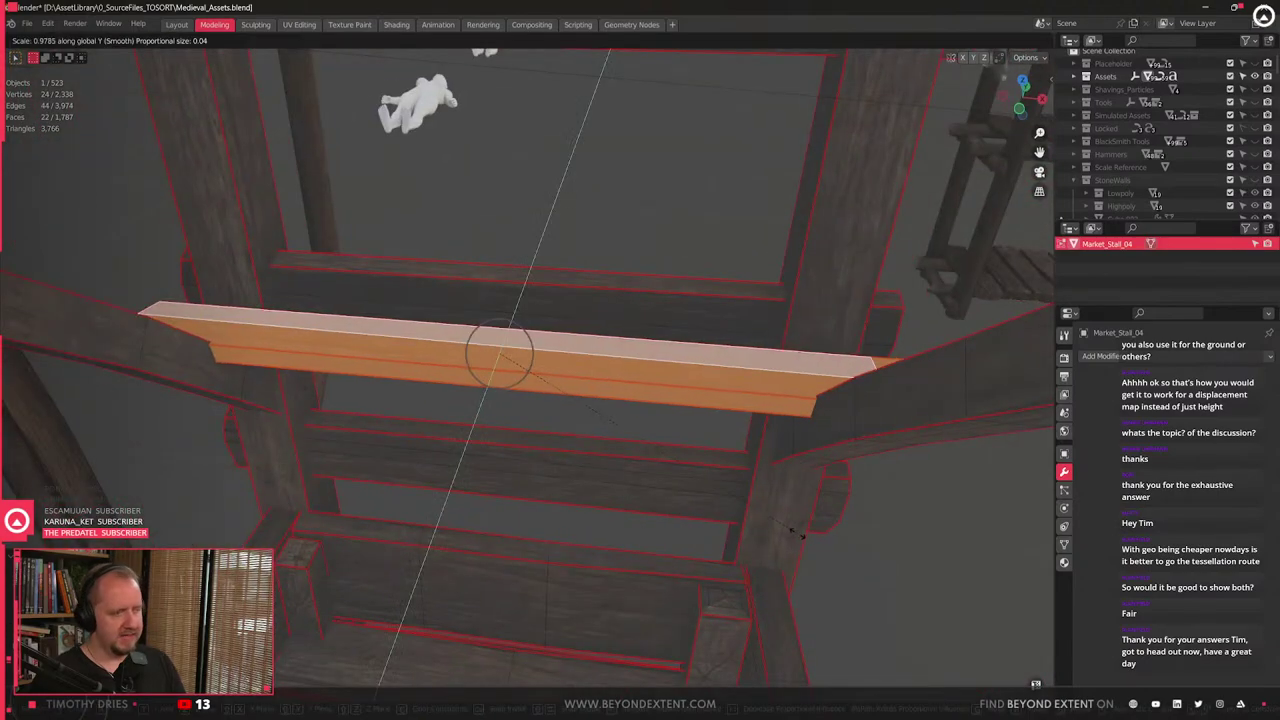
{"action": "left_click", "coordinate": [679, 522]}
{"action": "middle_click_drag", "start_coordinate": [383, 491], "coordinate": [614, 486]}
{"action": "key", "text": "s"}
{"action": "key", "text": "z"}
{"action": "left_click", "coordinate": [615, 471]}
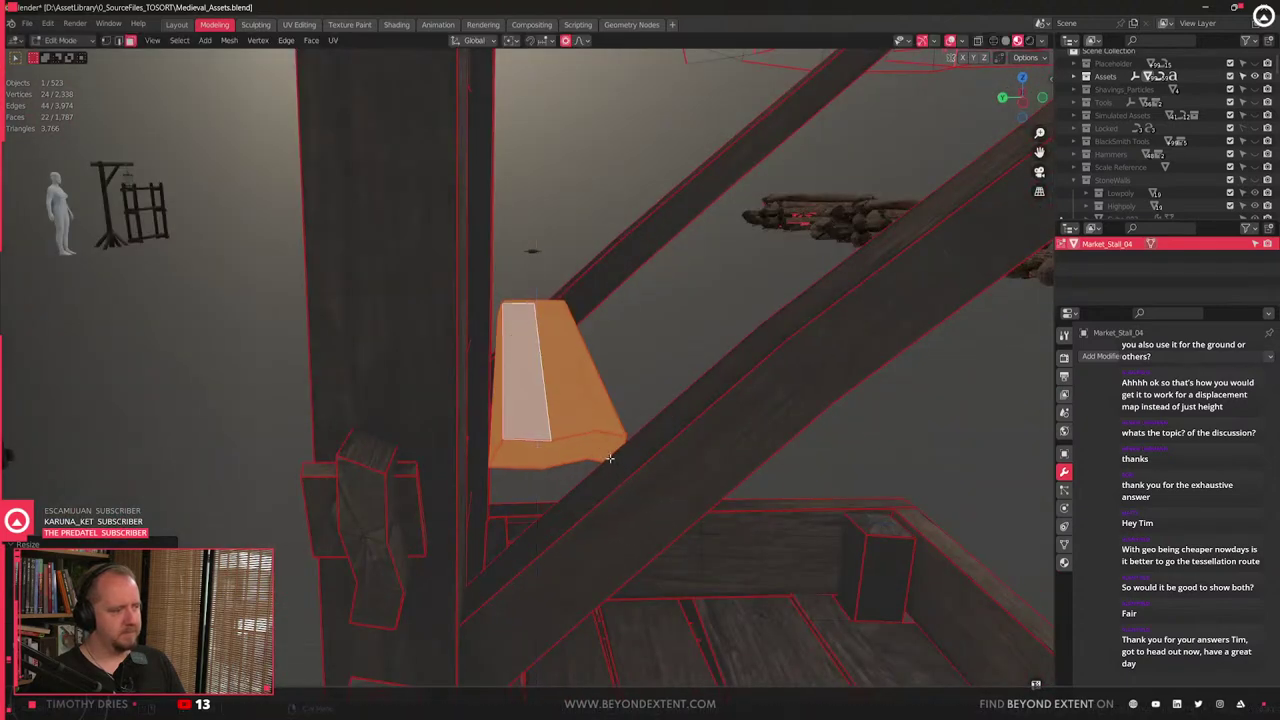
{"action": "key", "text": "g"}
{"action": "key", "text": "y"}
{"action": "left_click", "coordinate": [589, 461]}
{"action": "middle_click_drag", "start_coordinate": [589, 461], "coordinate": [555, 500]}
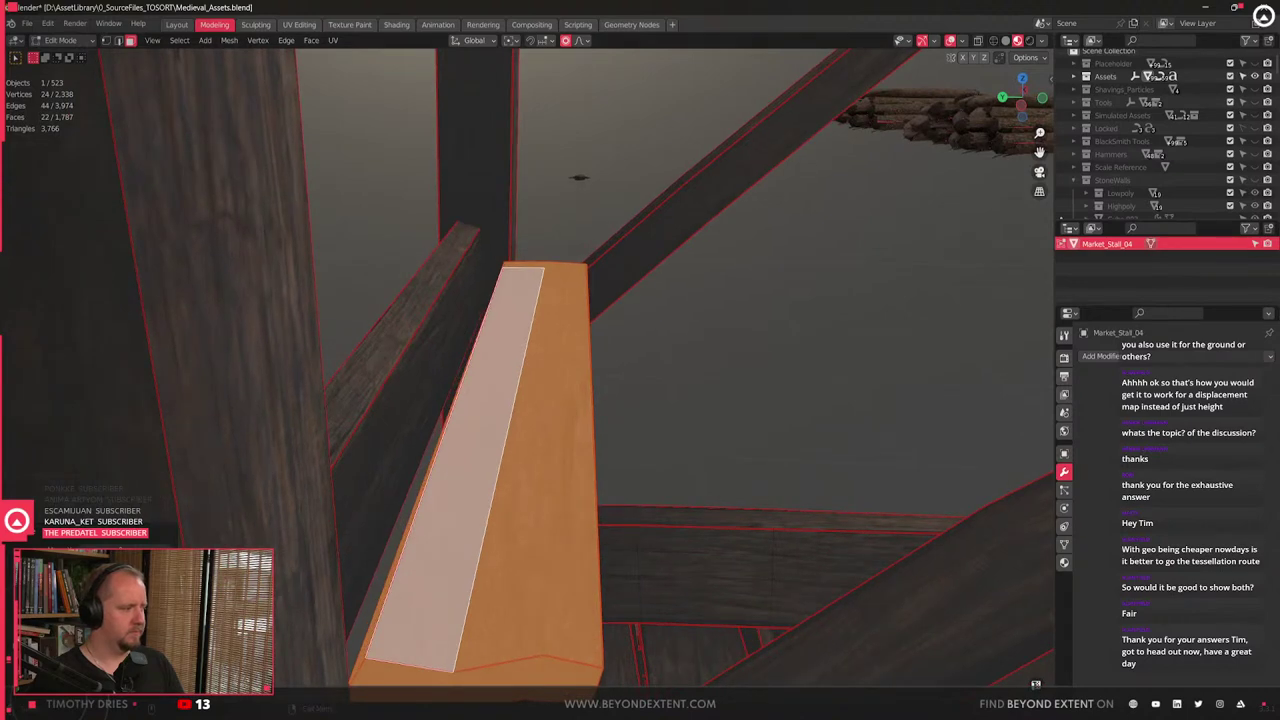
{"action": "left_click", "coordinate": [453, 455]}
{"action": "middle_click_drag", "start_coordinate": [453, 455], "coordinate": [543, 443]}
{"action": "left_click", "coordinate": [552, 443]}
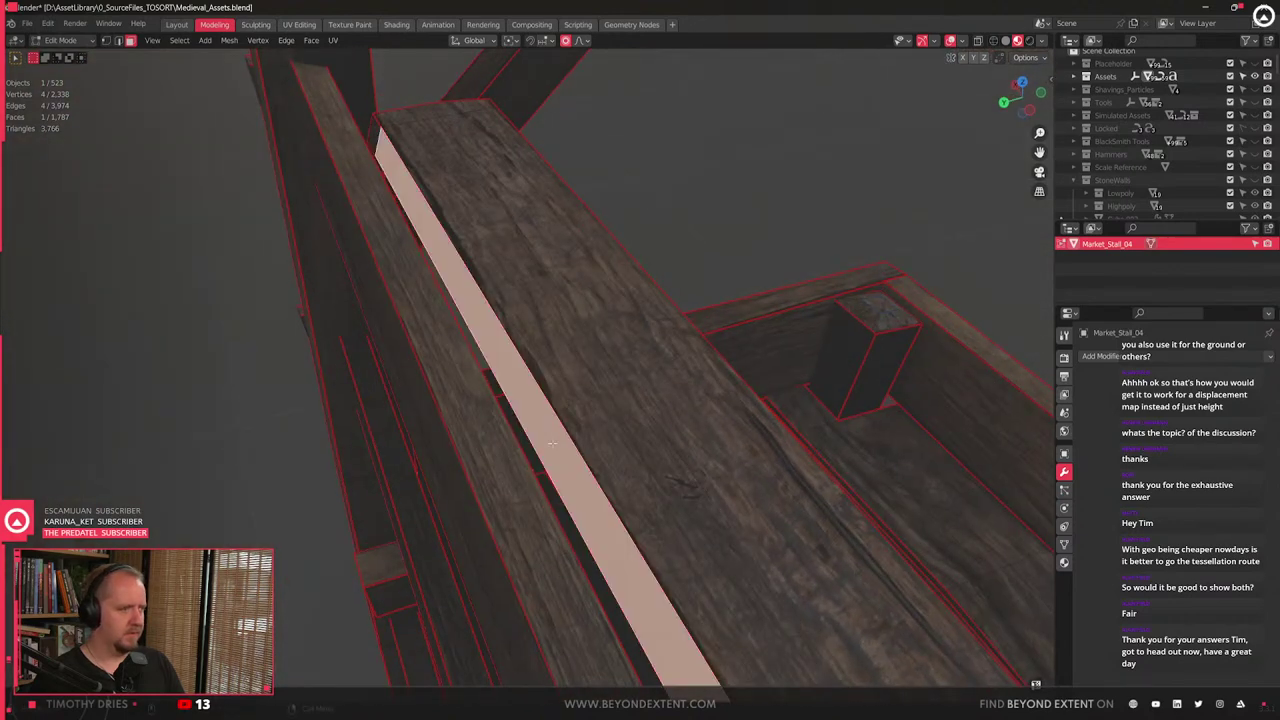
{"action": "key", "text": "l"}
{"action": "left_click", "coordinate": [553, 444]}
{"action": "key", "text": "l"}
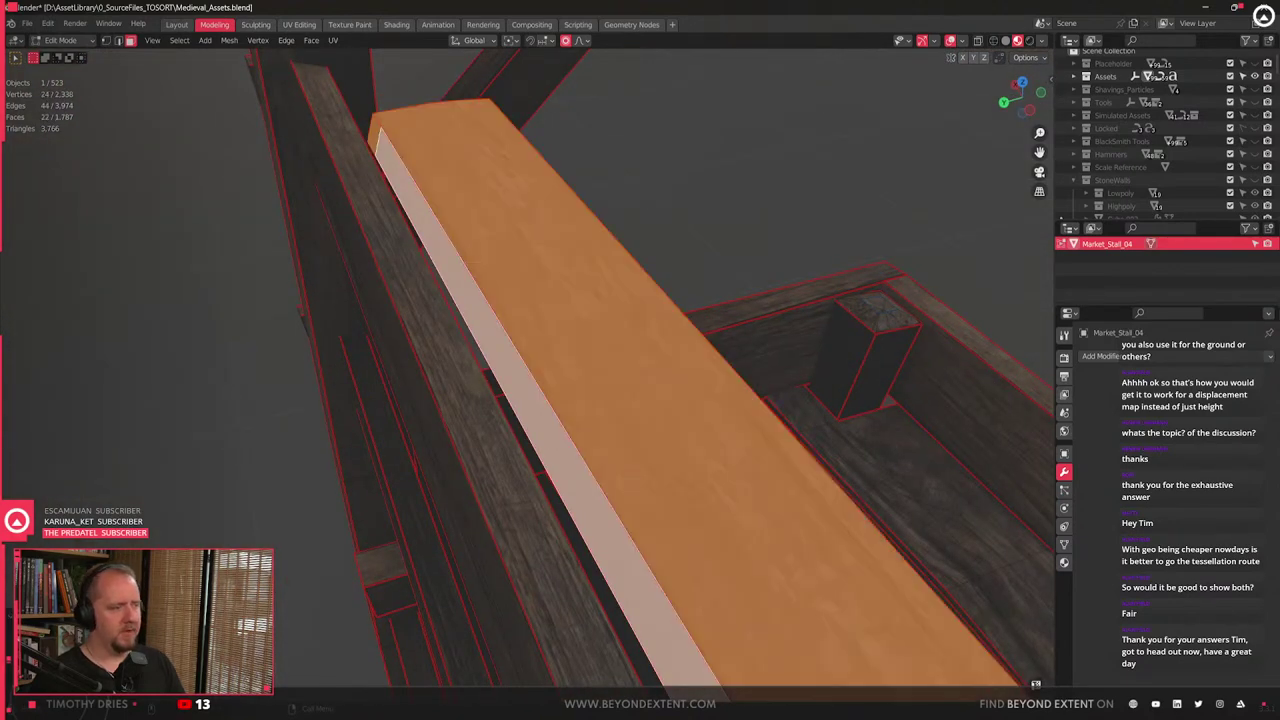
{"action": "key", "text": "ctrl+z"}
{"action": "scroll", "coordinate": [613, 425], "scroll_direction": "down", "scroll_amount": 1}
{"action": "middle_click_drag", "start_coordinate": [614, 426], "coordinate": [580, 411]}
{"action": "scroll", "coordinate": [581, 410], "scroll_direction": "up", "scroll_amount": 1}
{"action": "key", "text": "g"}
{"action": "key", "text": "y"}
{"action": "scroll", "coordinate": [580, 410], "scroll_direction": "down", "scroll_amount": 2}
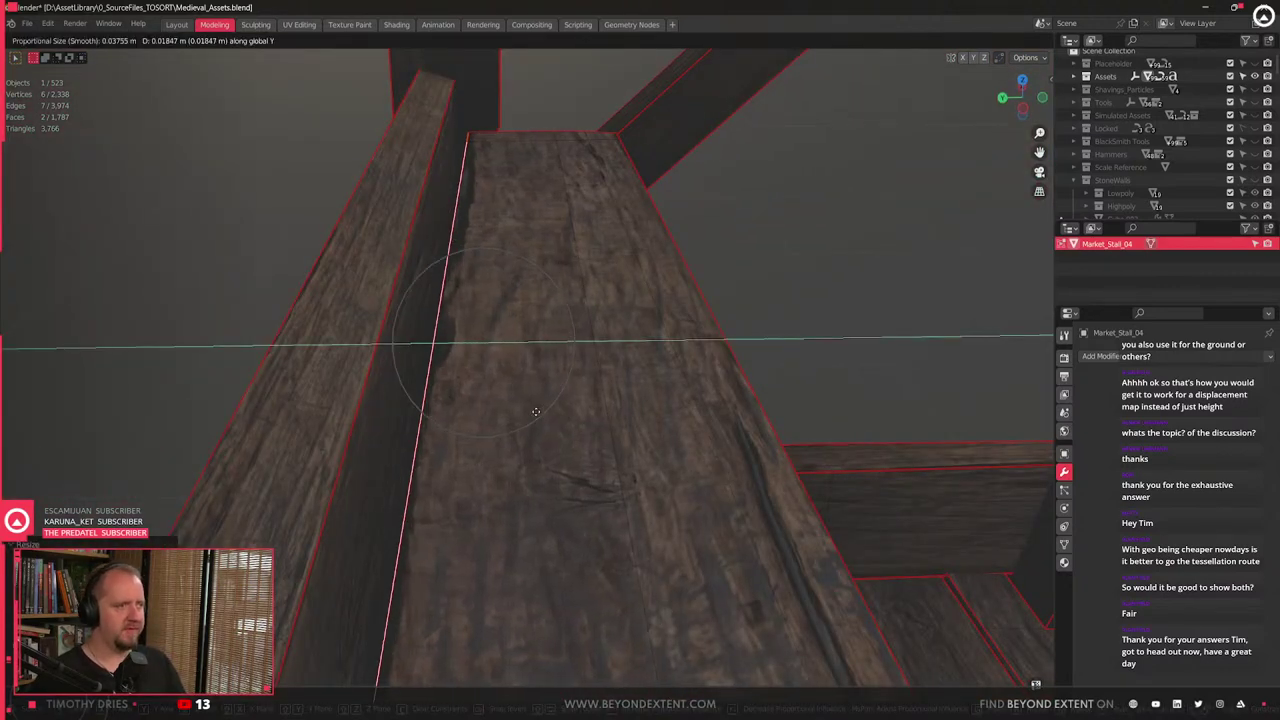
{"action": "key", "text": "Escape"}
{"action": "key", "text": "g"}
{"action": "key", "text": "y"}
{"action": "key", "text": "Escape"}
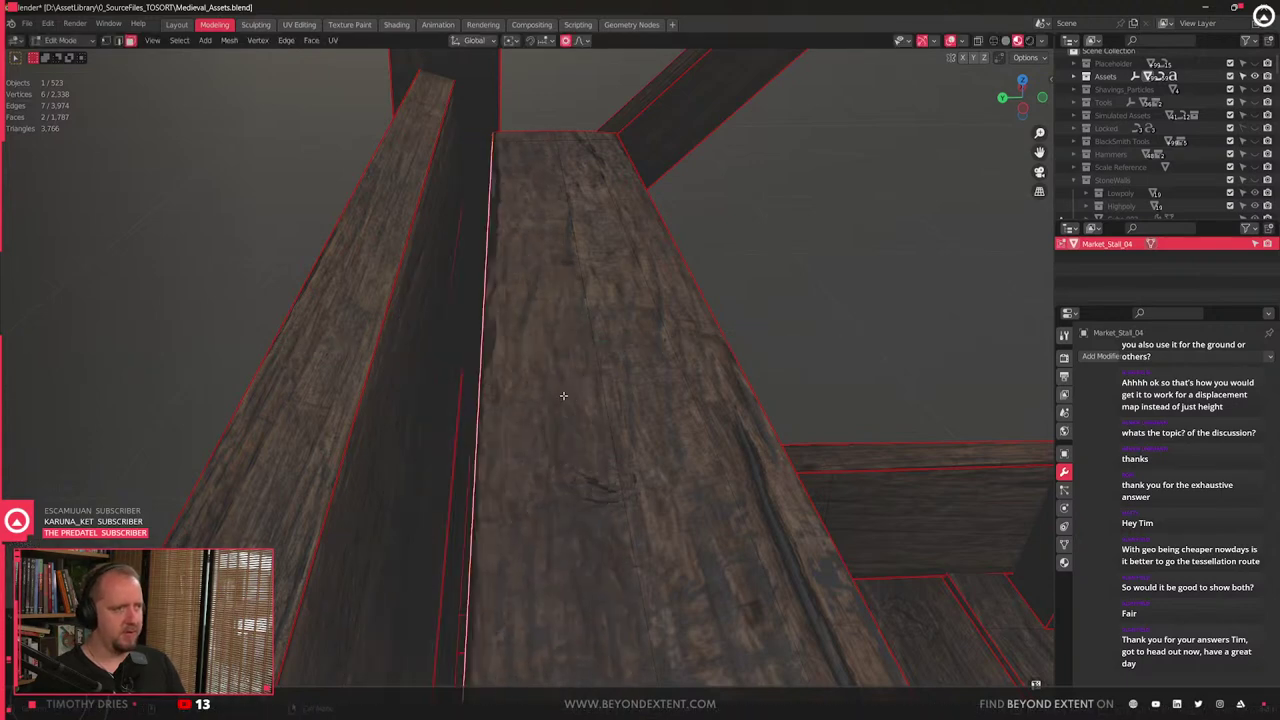
- Select the whole shelf plank, widen it along Y and shift it back along Y against the crossbar
{"action": "key", "text": "ctrl+l"}
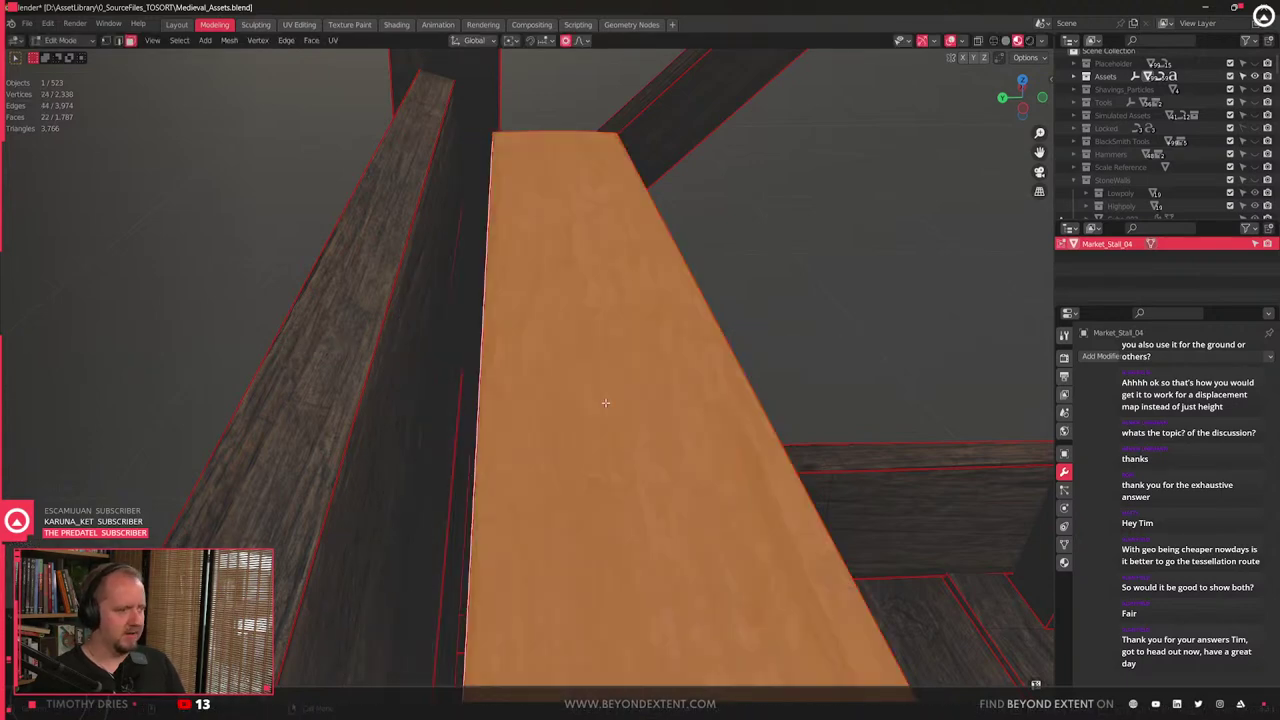
{"action": "key", "text": "g"}
{"action": "key", "text": "y"}
{"action": "left_click", "coordinate": [542, 413]}
{"action": "key", "text": "s"}
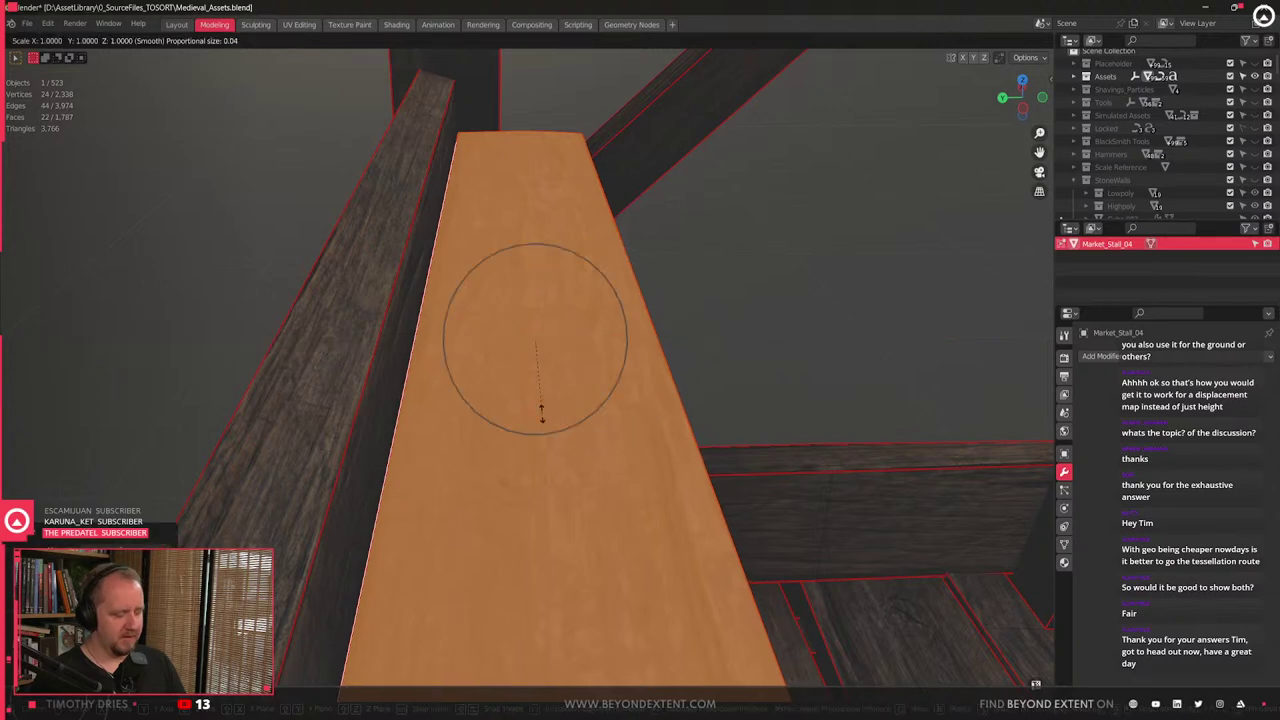
{"action": "key", "text": "y"}
{"action": "left_click", "coordinate": [601, 419]}
{"action": "key", "text": "g"}
{"action": "key", "text": "y"}
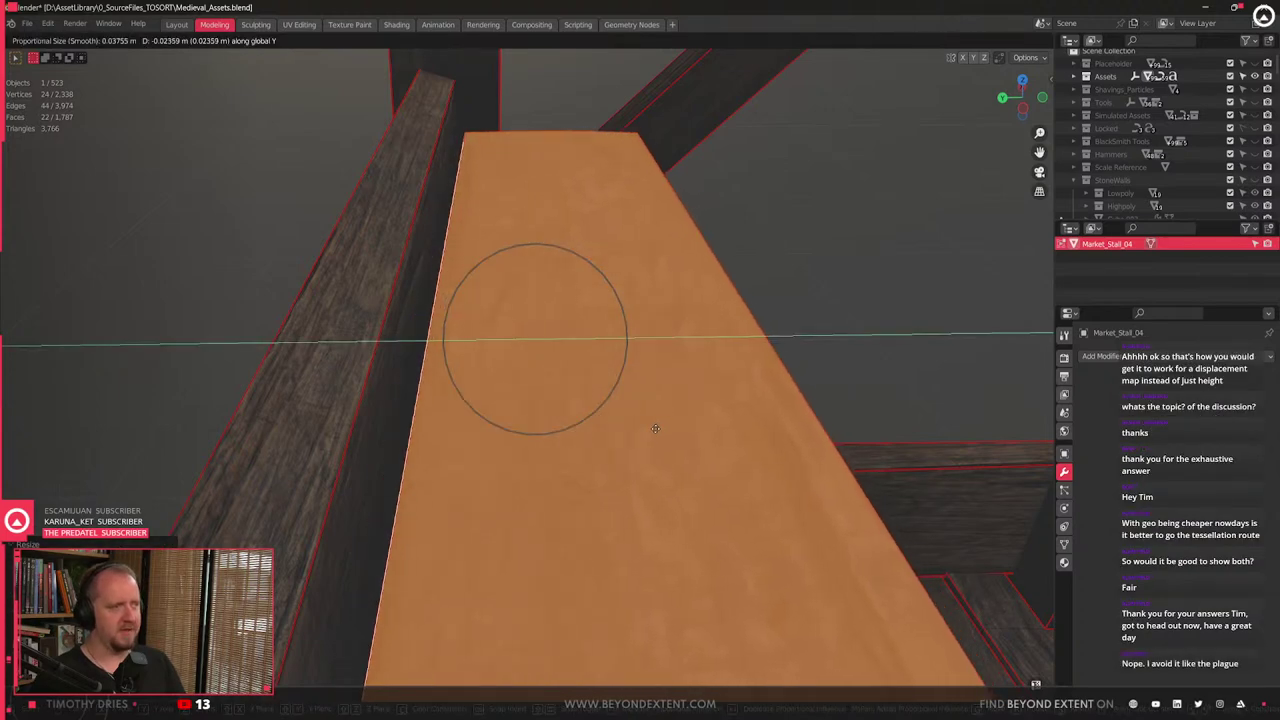
{"action": "left_click", "coordinate": [639, 428]}
- Move the shelf plank along Z so it sits at the upper back crossbar
{"action": "middle_click_drag", "start_coordinate": [637, 428], "coordinate": [583, 254]}
{"action": "scroll", "coordinate": [466, 394], "scroll_direction": "down", "scroll_amount": 4}
{"action": "key", "text": "g"}
{"action": "key", "text": "z"}
{"action": "left_click", "coordinate": [491, 374]}
- Duplicate the shelf plank downward along Z and place the copy at the next lower back crossbar
{"action": "scroll", "coordinate": [498, 346], "scroll_direction": "up", "scroll_amount": 3}
{"action": "key", "text": "shift+d"}
{"action": "key", "text": "z"}
{"action": "left_click", "coordinate": [605, 465]}
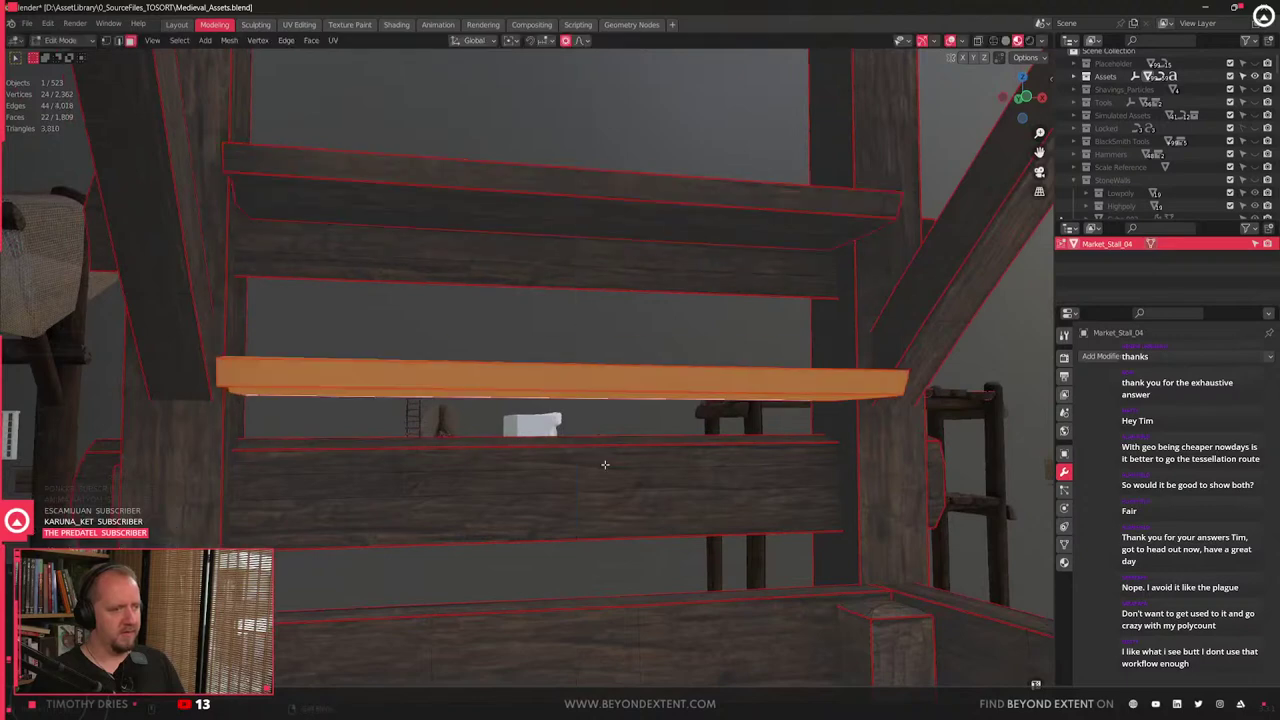
{"action": "key", "text": "g"}
{"action": "key", "text": "z"}
{"action": "left_click", "coordinate": [611, 490]}
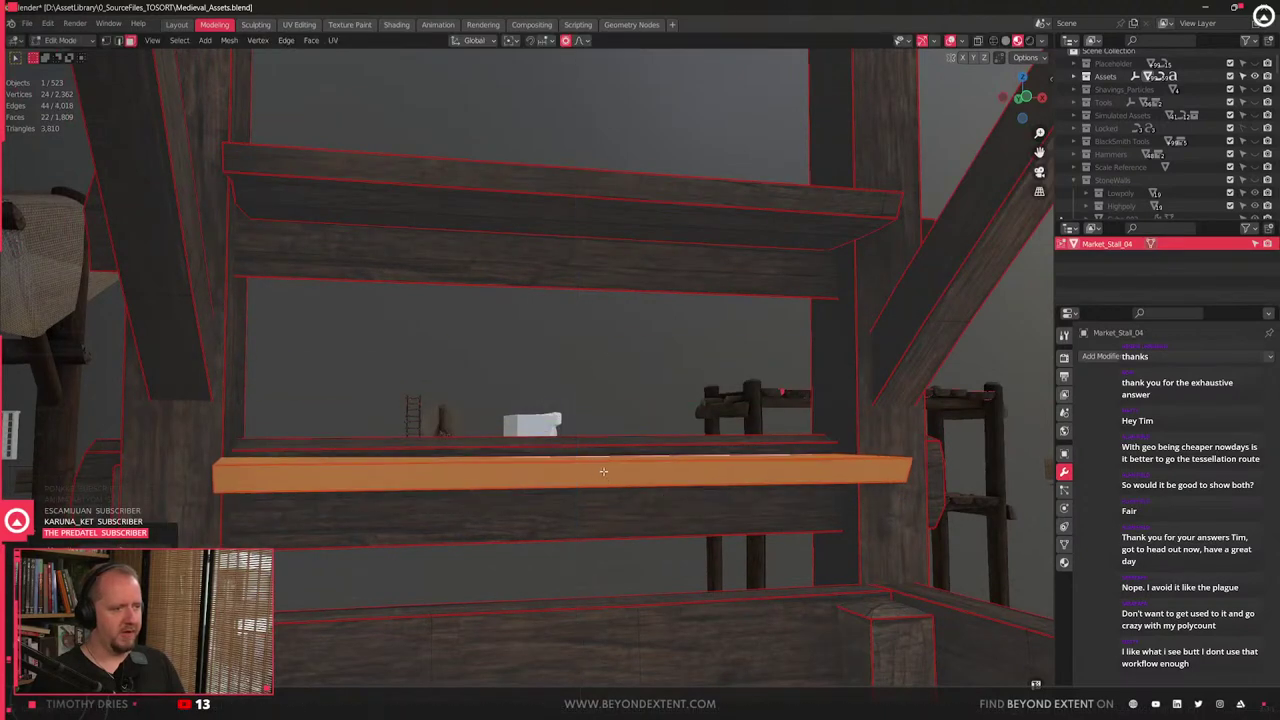
{"action": "middle_click_drag", "start_coordinate": [603, 471], "coordinate": [615, 467]}
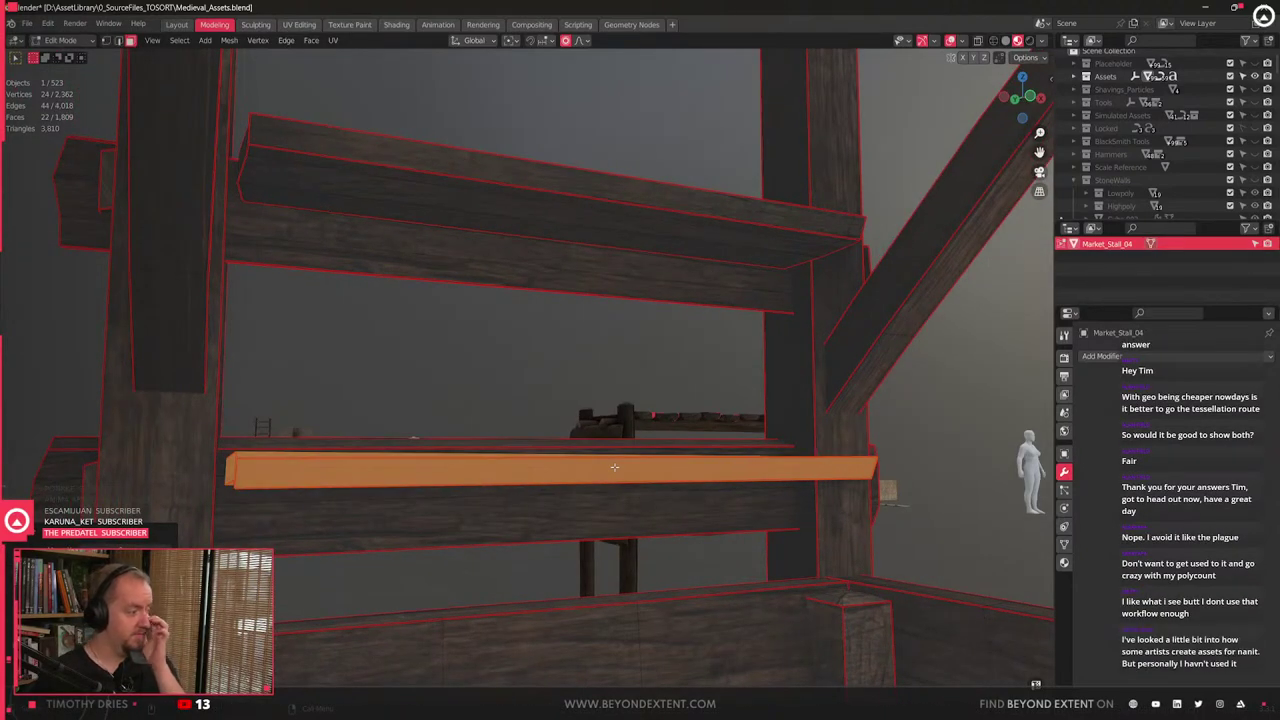
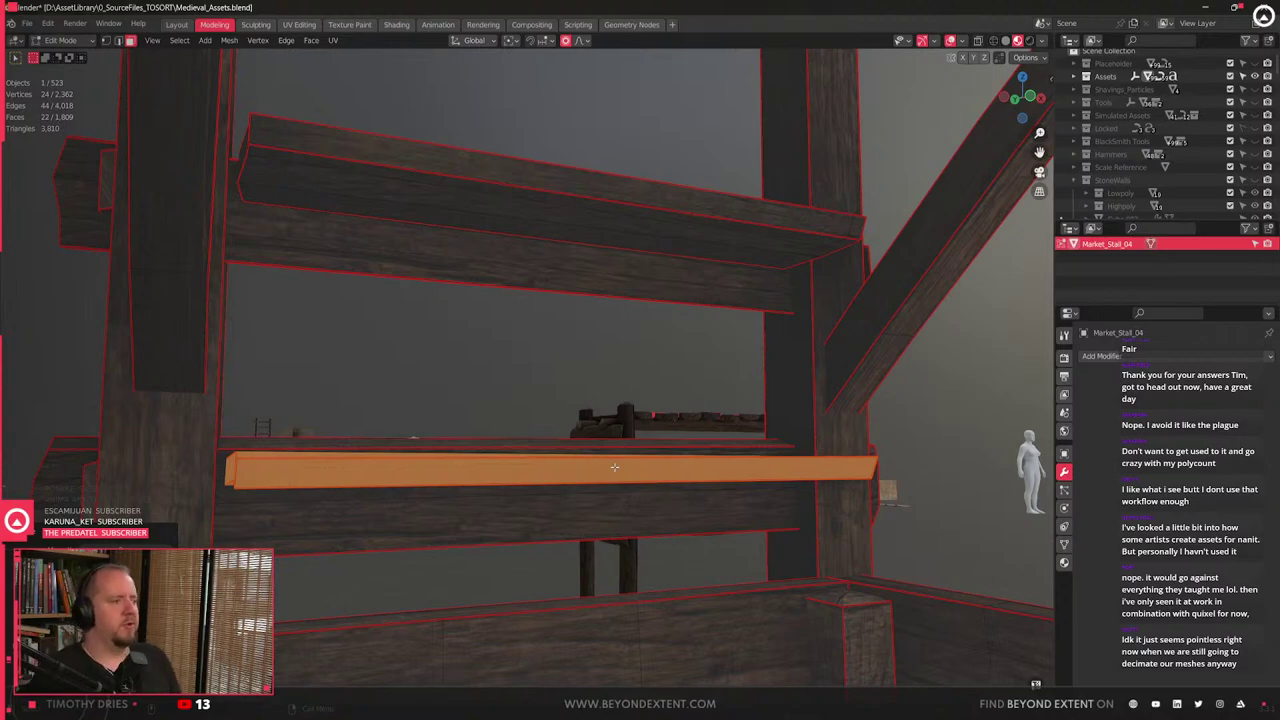
- Select the small block beside the upper crossbar's outer end and duplicate it about 0.21 m along the X axis
{"action": "middle_click_drag", "start_coordinate": [629, 407], "coordinate": [651, 496]}
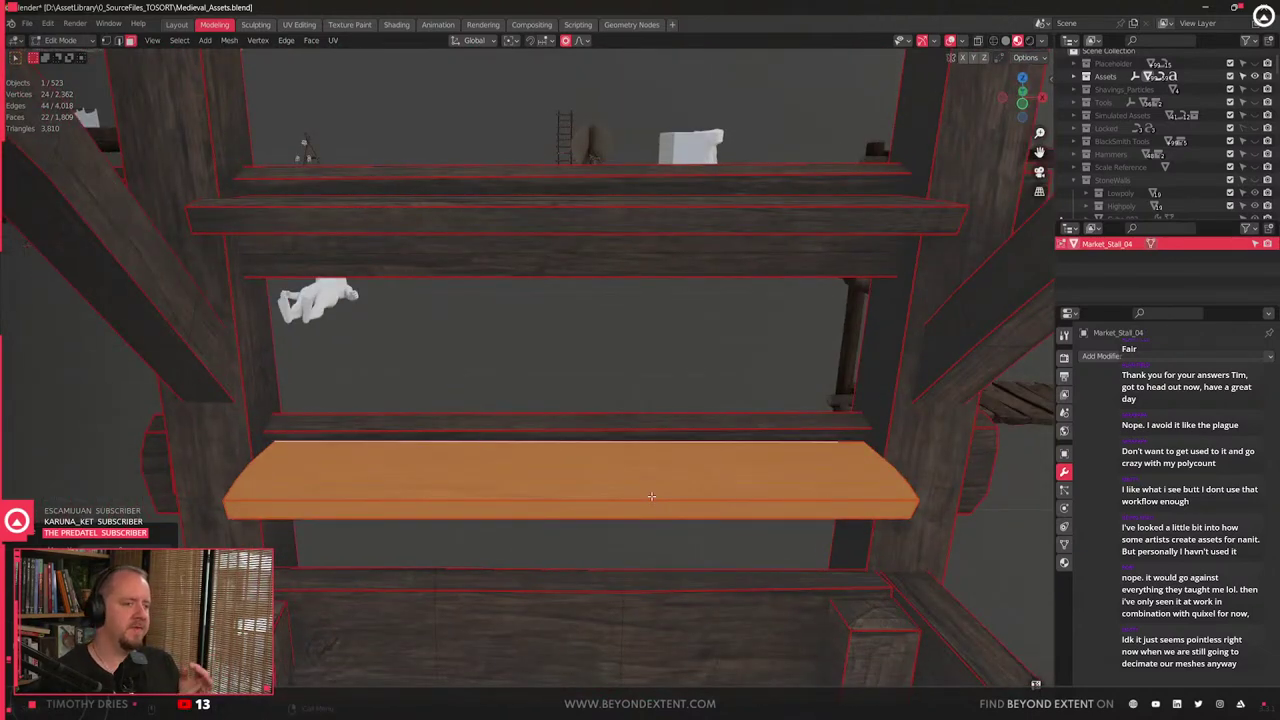
{"action": "left_click", "coordinate": [688, 204]}
{"action": "middle_click_drag", "start_coordinate": [688, 204], "coordinate": [800, 509]}
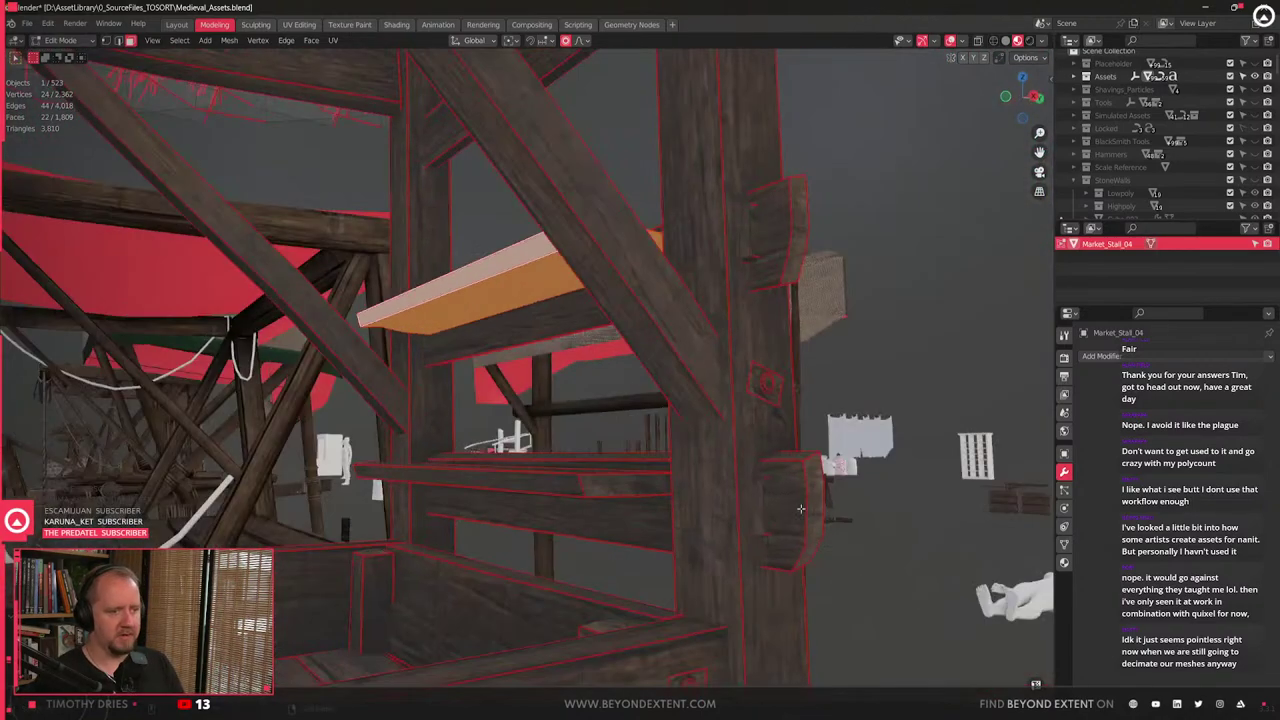
{"action": "left_click", "coordinate": [752, 249]}
{"action": "middle_click_drag", "start_coordinate": [752, 249], "coordinate": [708, 342]}
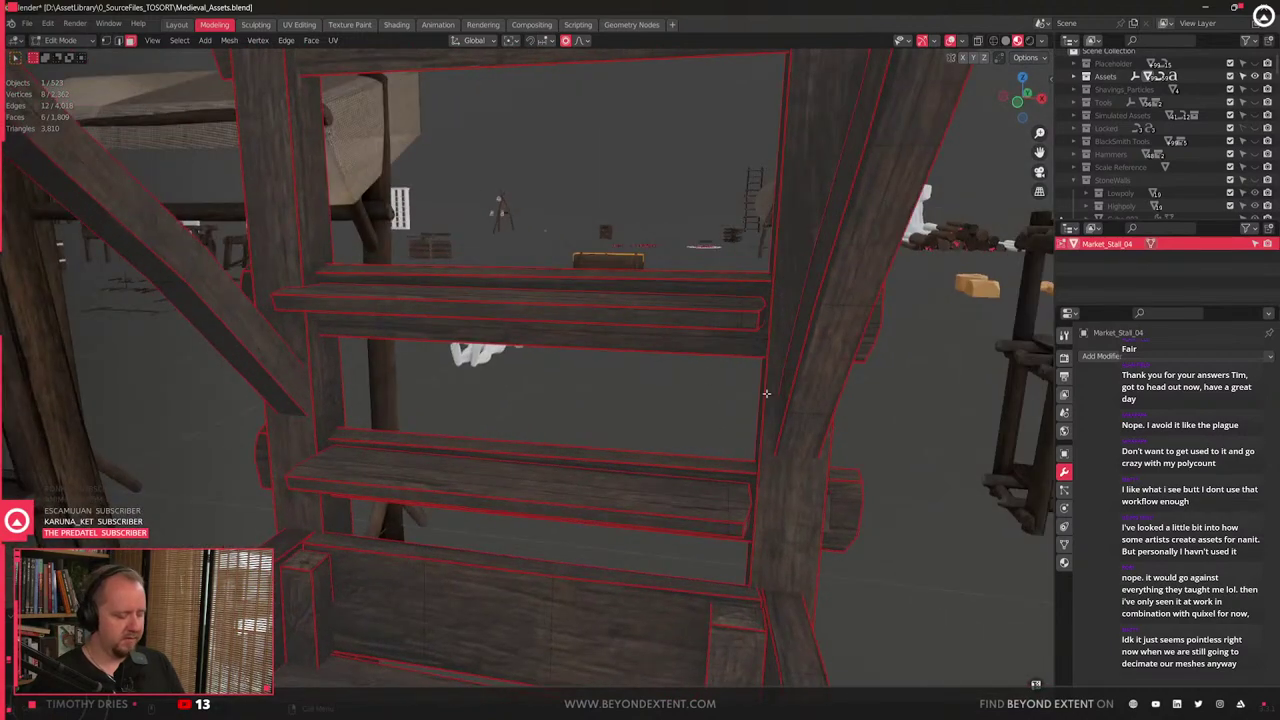
{"action": "scroll", "coordinate": [357, 387], "scroll_direction": "up", "scroll_amount": 2}
{"action": "key", "text": "shift+d"}
{"action": "key", "text": "x"}
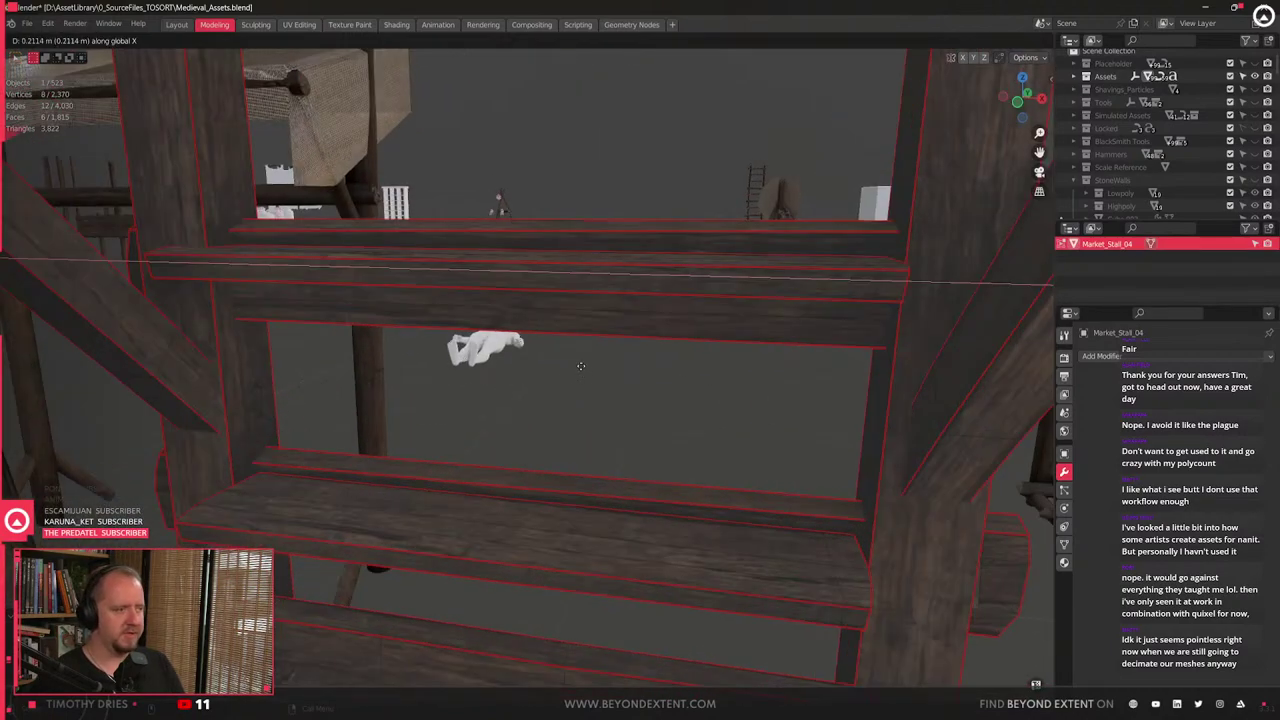
{"action": "left_click", "coordinate": [581, 366]}
- Move the duplicated block along X and Z to the front of the upper crossbar, just below the shelf
{"action": "middle_click_drag", "start_coordinate": [581, 366], "coordinate": [531, 338]}
{"action": "key", "text": "g"}
{"action": "key", "text": "x"}
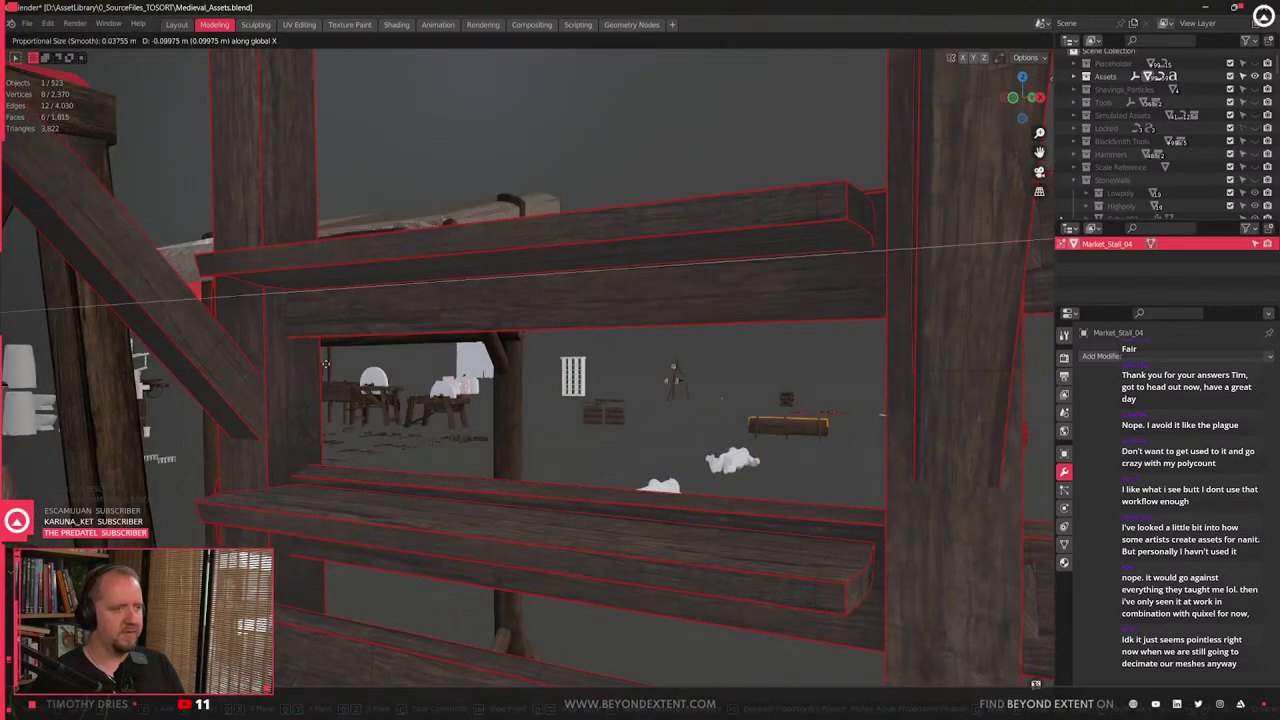
{"action": "key", "text": "y"}
{"action": "middle_click_drag", "start_coordinate": [325, 363], "coordinate": [615, 393]}
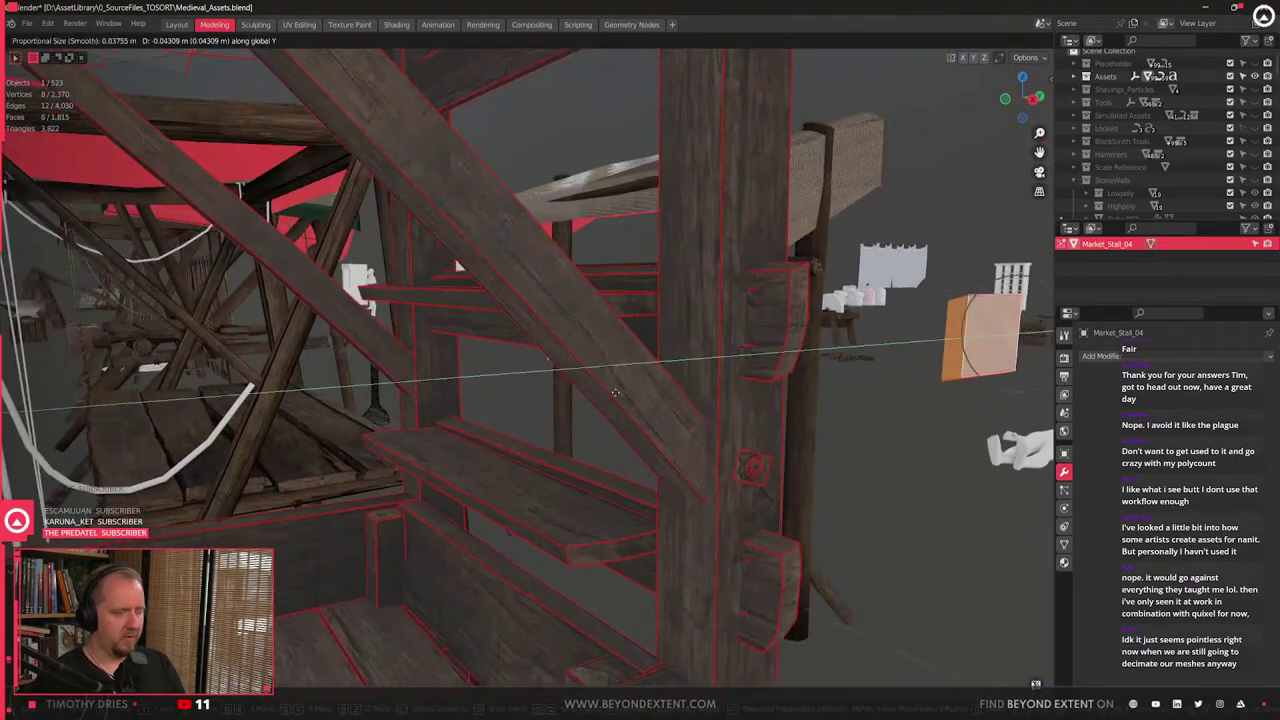
{"action": "key", "text": "x"}
{"action": "left_click", "coordinate": [310, 345]}
{"action": "middle_click_drag", "start_coordinate": [310, 345], "coordinate": [399, 410]}
{"action": "key", "text": "g"}
{"action": "key", "text": "z"}
{"action": "left_click", "coordinate": [755, 392]}
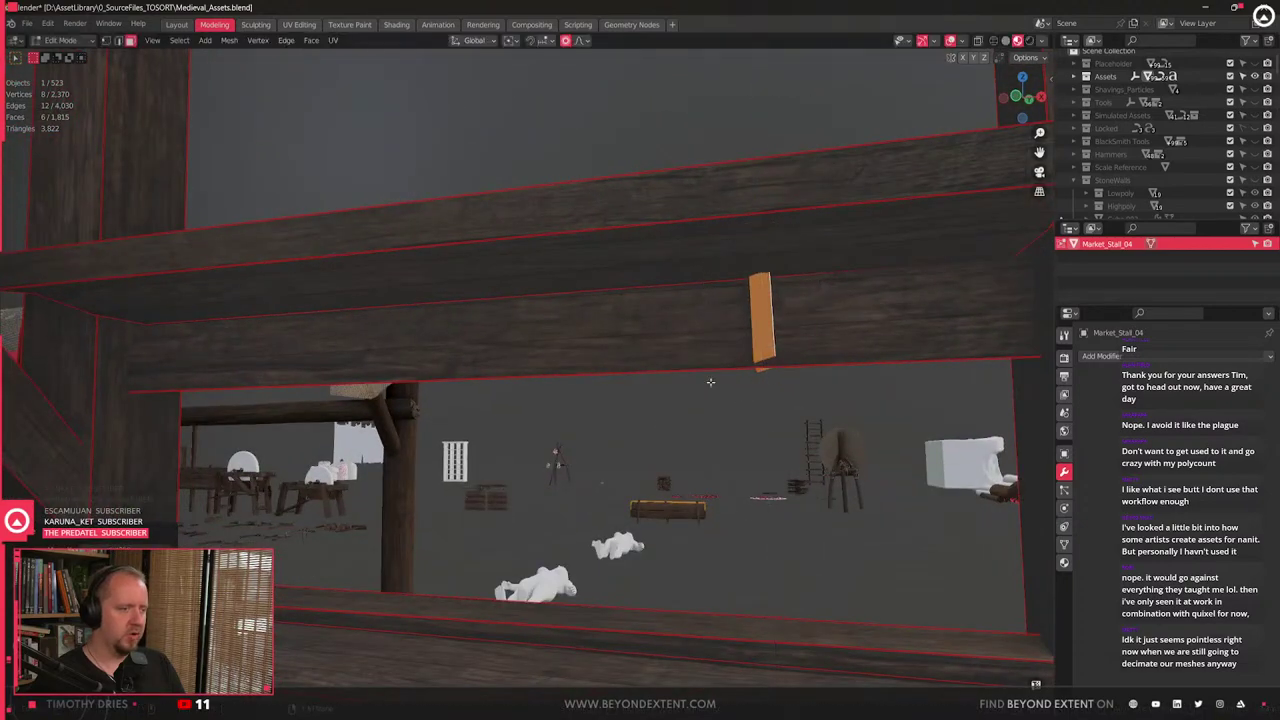
- Adjust the block's height beneath the upper shelf and shift it forward along Y to support the shelf's underside
{"action": "middle_click_drag", "start_coordinate": [711, 382], "coordinate": [691, 337]}
{"action": "left_click", "coordinate": [705, 363]}
{"action": "key", "text": "g"}
{"action": "key", "text": "z"}
{"action": "left_click", "coordinate": [707, 358]}
{"action": "key", "text": "l"}
{"action": "key", "text": "g"}
{"action": "key", "text": "y"}
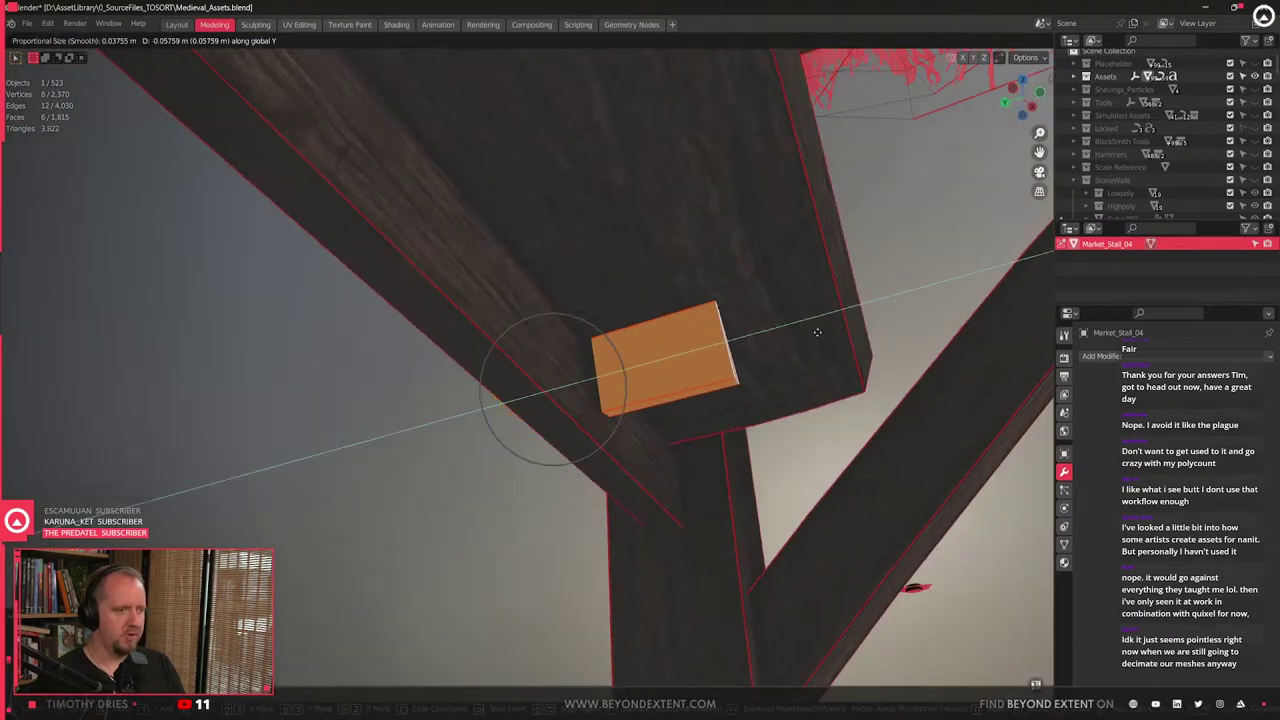
{"action": "left_click", "coordinate": [786, 337]}
{"action": "mouse_move", "coordinate": [786, 337]}
{"action": "middle_mouse_down"}
{"action": "mouse_move", "coordinate": [630, 454]}
{"action": "mouse_move", "coordinate": [618, 347]}
{"action": "middle_mouse_up"}
- Select the support block's top edge near the upper shelf and raise it about 0.003 m along Z
{"action": "key", "text": "shift+z"}
{"action": "left_click", "coordinate": [602, 357]}
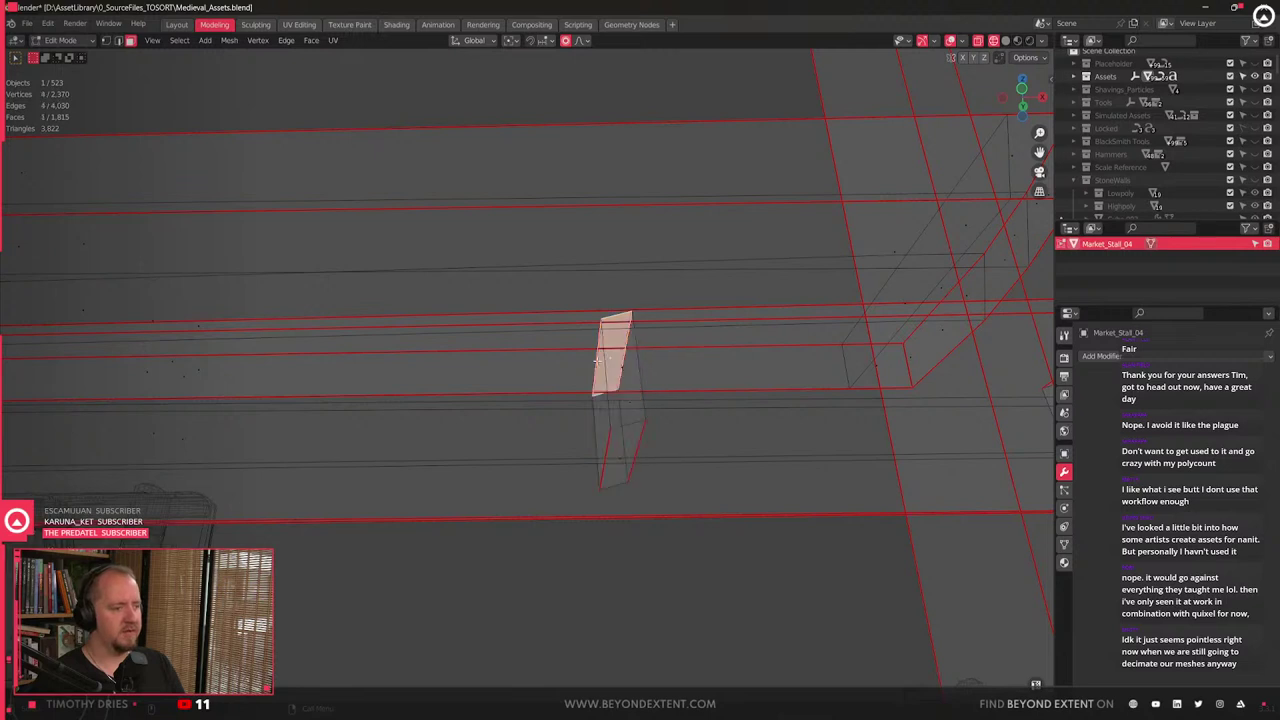
{"action": "key", "text": "2"}
{"action": "key", "text": "shift+z"}
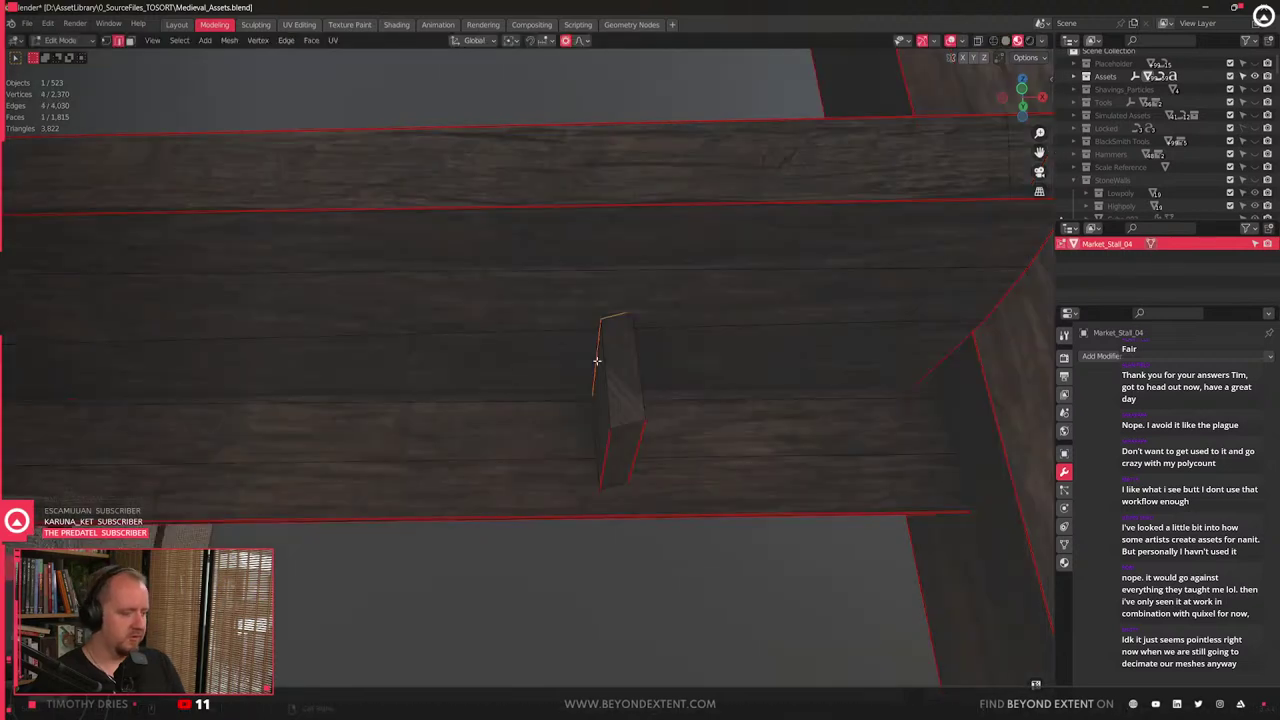
{"action": "key", "text": "g"}
{"action": "key", "text": "z"}
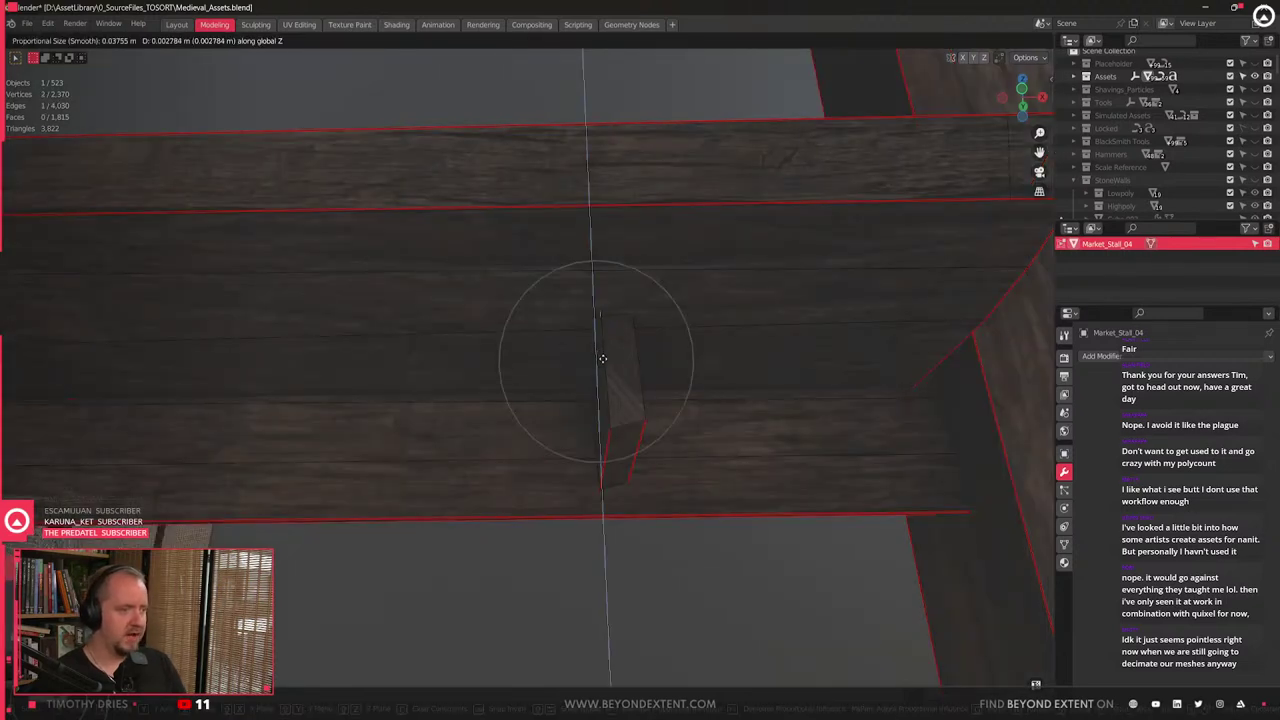
{"action": "right_click", "coordinate": [608, 359]}
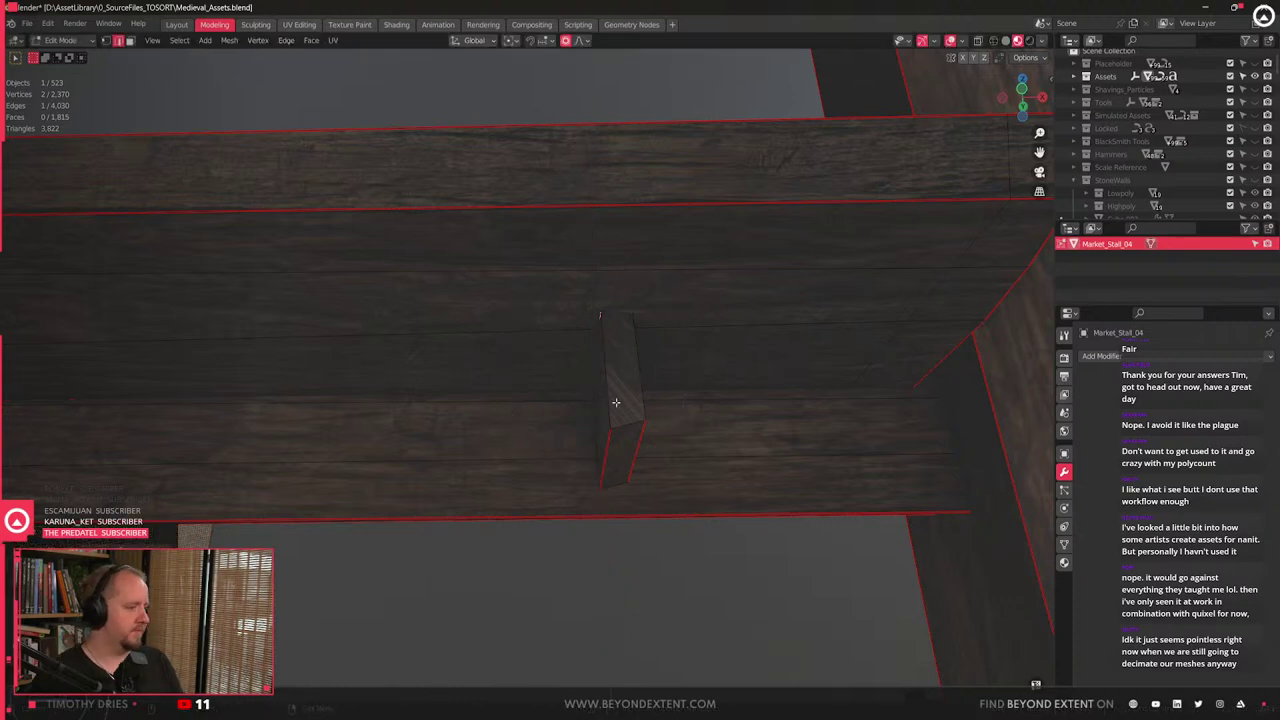
- Select the front end face of the block under the upper shelf and adjust its height along Z
{"action": "key", "text": "l"}
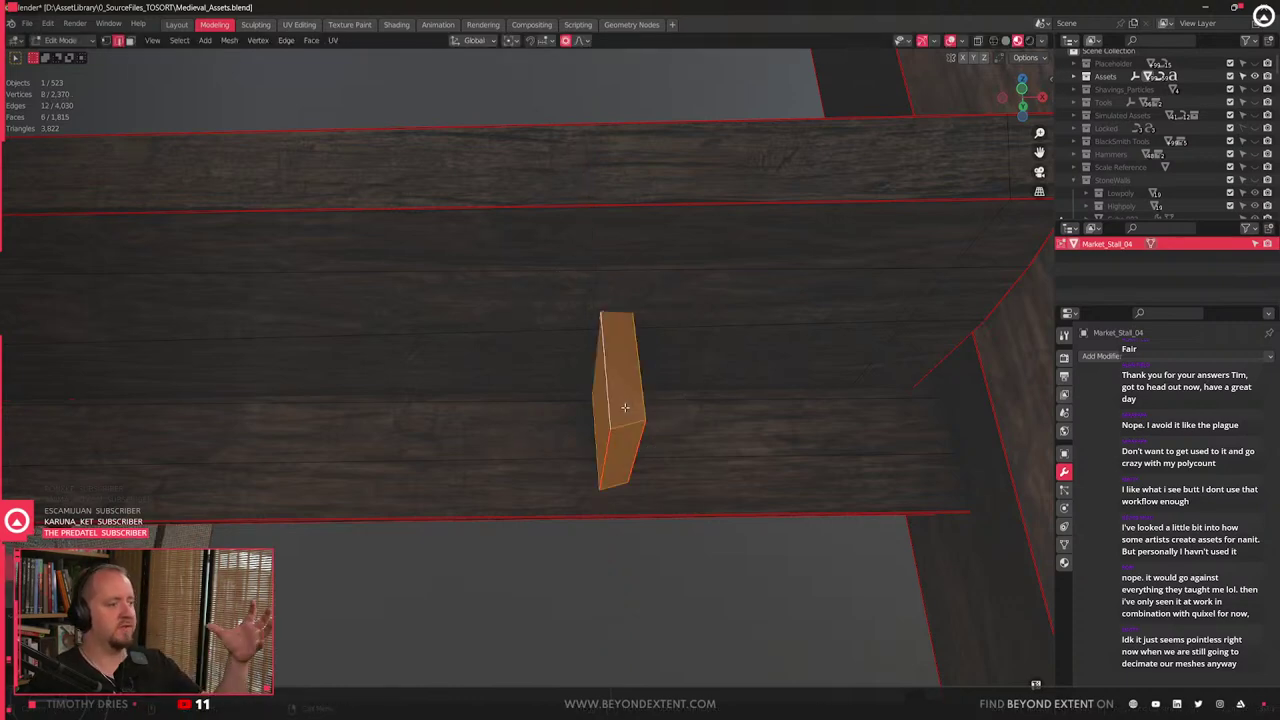
{"action": "left_click", "coordinate": [623, 405]}
{"action": "key", "text": "3"}
{"action": "left_click", "coordinate": [626, 390]}
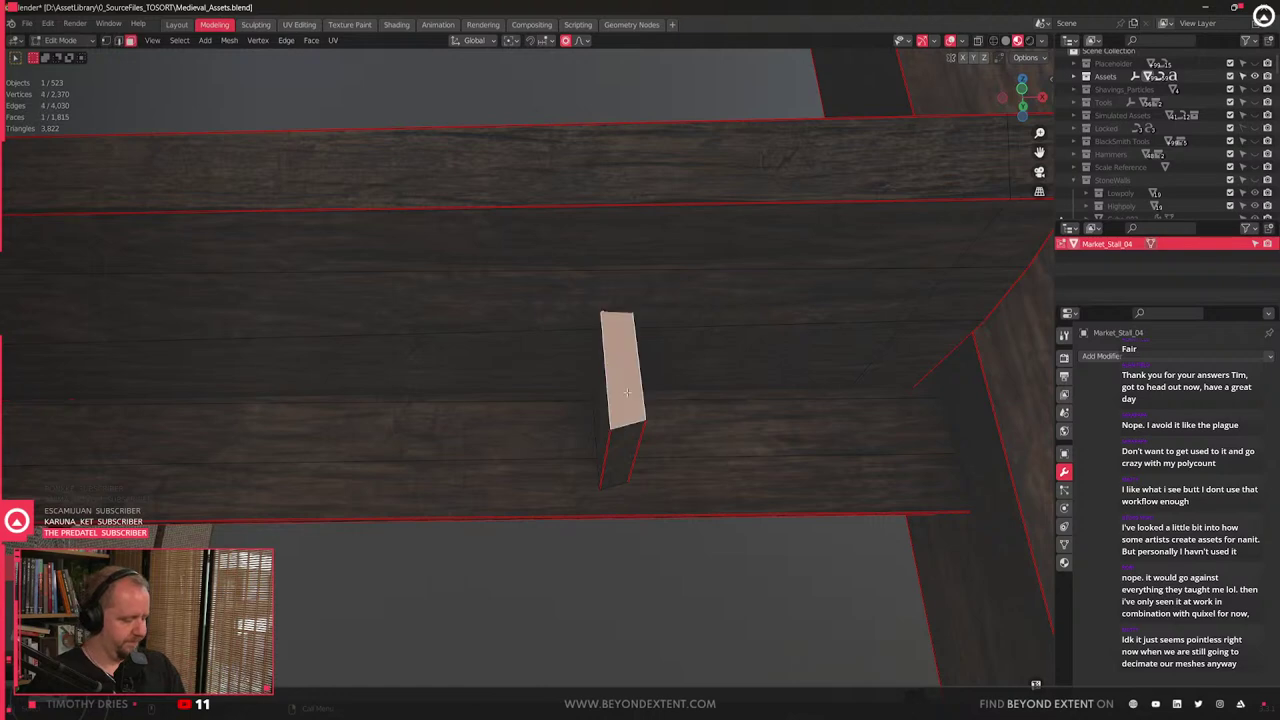
{"action": "key", "text": "g"}
{"action": "key", "text": "z"}
{"action": "left_click", "coordinate": [645, 362]}
- Select the whole block and duplicate it along the X axis to the opposite end of the upper shelf
{"action": "key", "text": "l"}
{"action": "scroll", "coordinate": [645, 362], "scroll_direction": "down", "scroll_amount": 4}
{"action": "middle_click_drag", "start_coordinate": [502, 448], "coordinate": [780, 431], "text": "shift"}
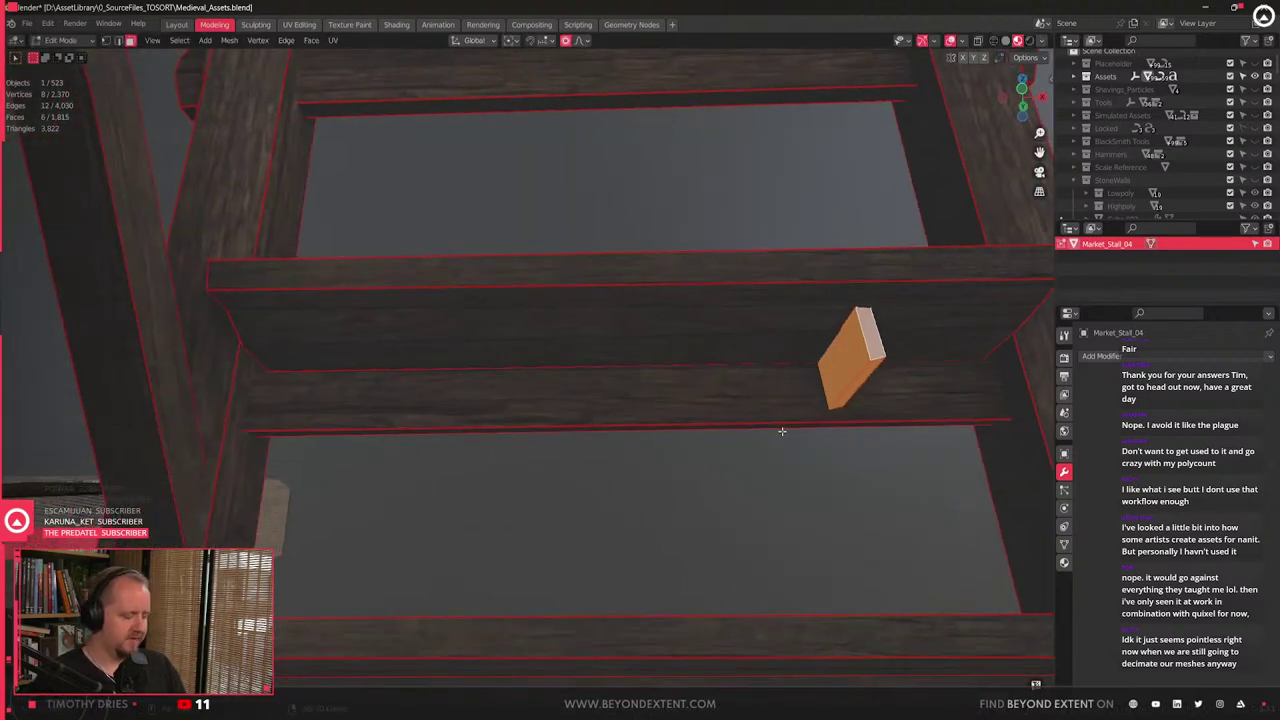
{"action": "key", "text": "shift+d"}
{"action": "key", "text": "y"}
{"action": "key", "text": "x"}
{"action": "left_click", "coordinate": [279, 491]}
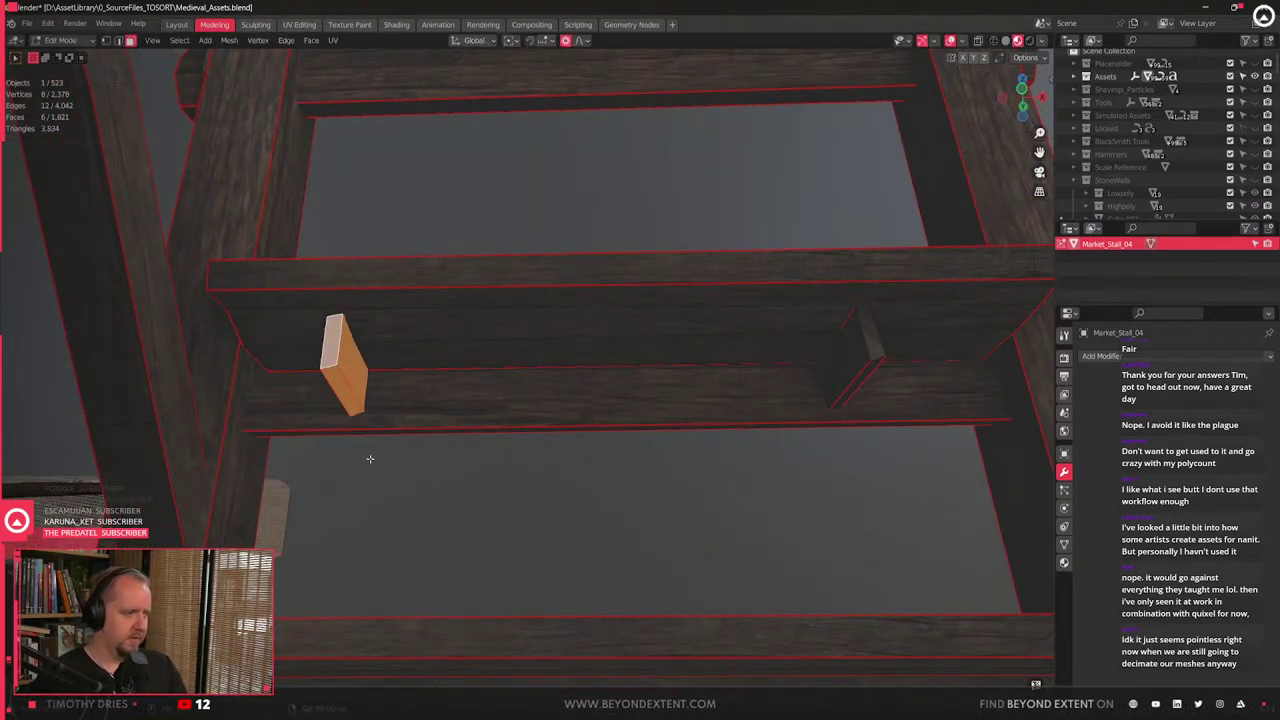
- Duplicate both upper support blocks about 0.24 m downward along Z so they sit beneath the lower shelf
{"action": "middle_click_drag", "start_coordinate": [369, 457], "coordinate": [531, 428]}
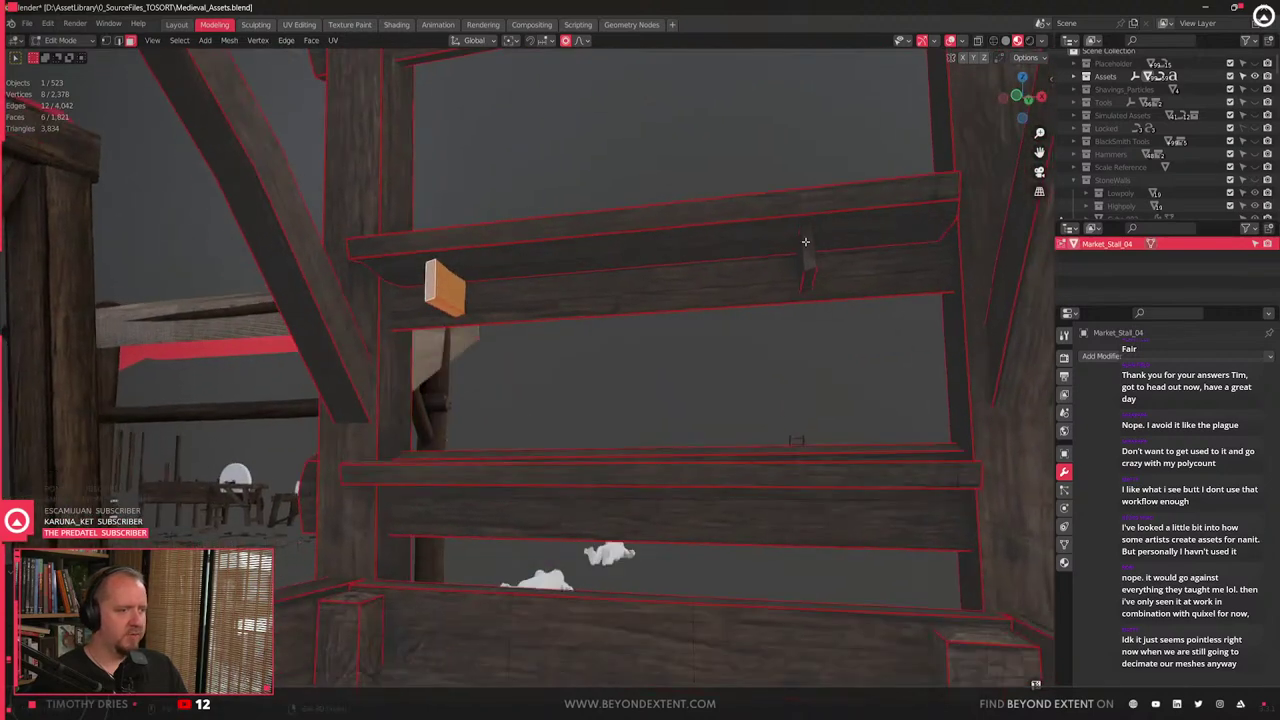
{"action": "key", "text": "l"}
{"action": "middle_click_drag", "start_coordinate": [737, 306], "coordinate": [766, 297]}
{"action": "key", "text": "shift+d"}
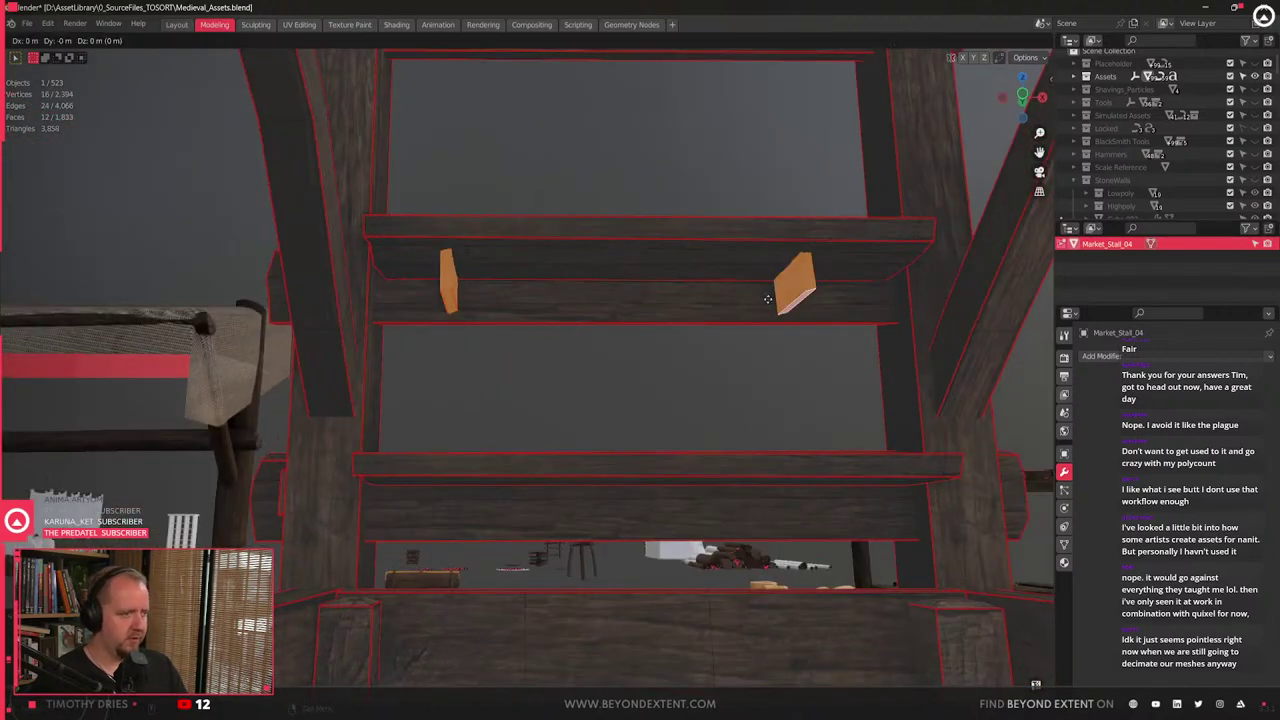
{"action": "key", "text": "z"}
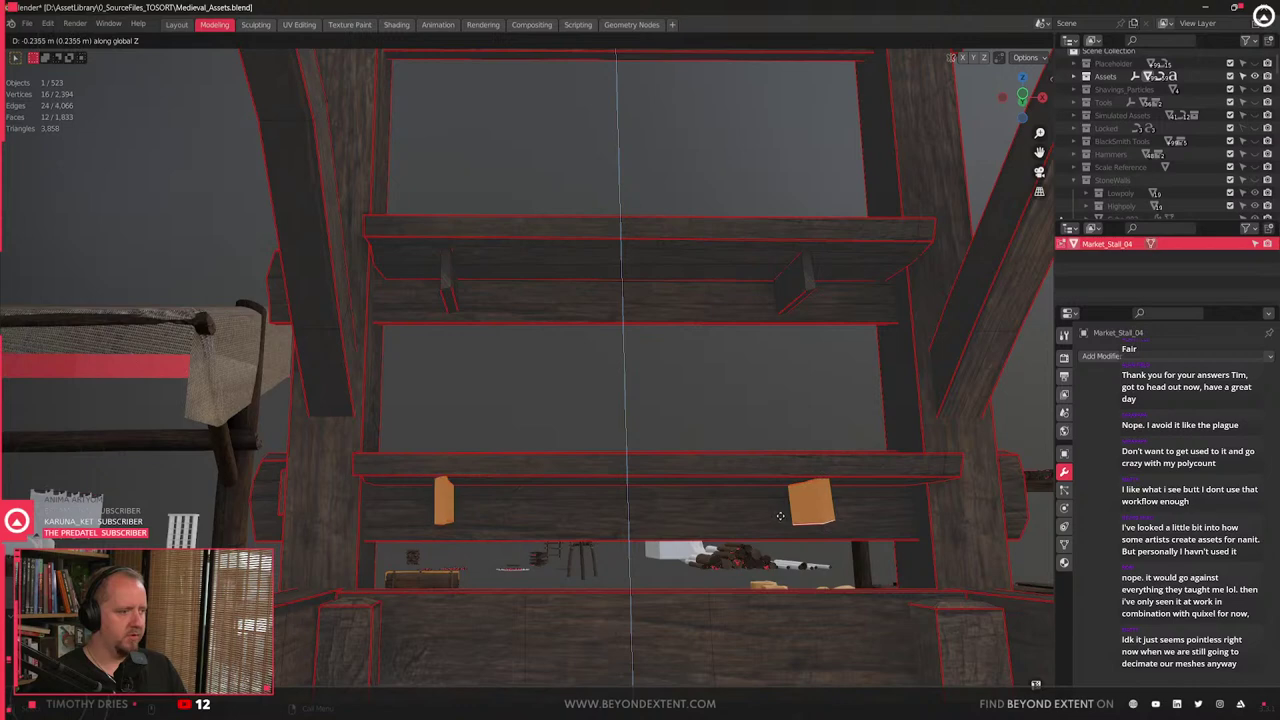
{"action": "left_click", "coordinate": [781, 516]}
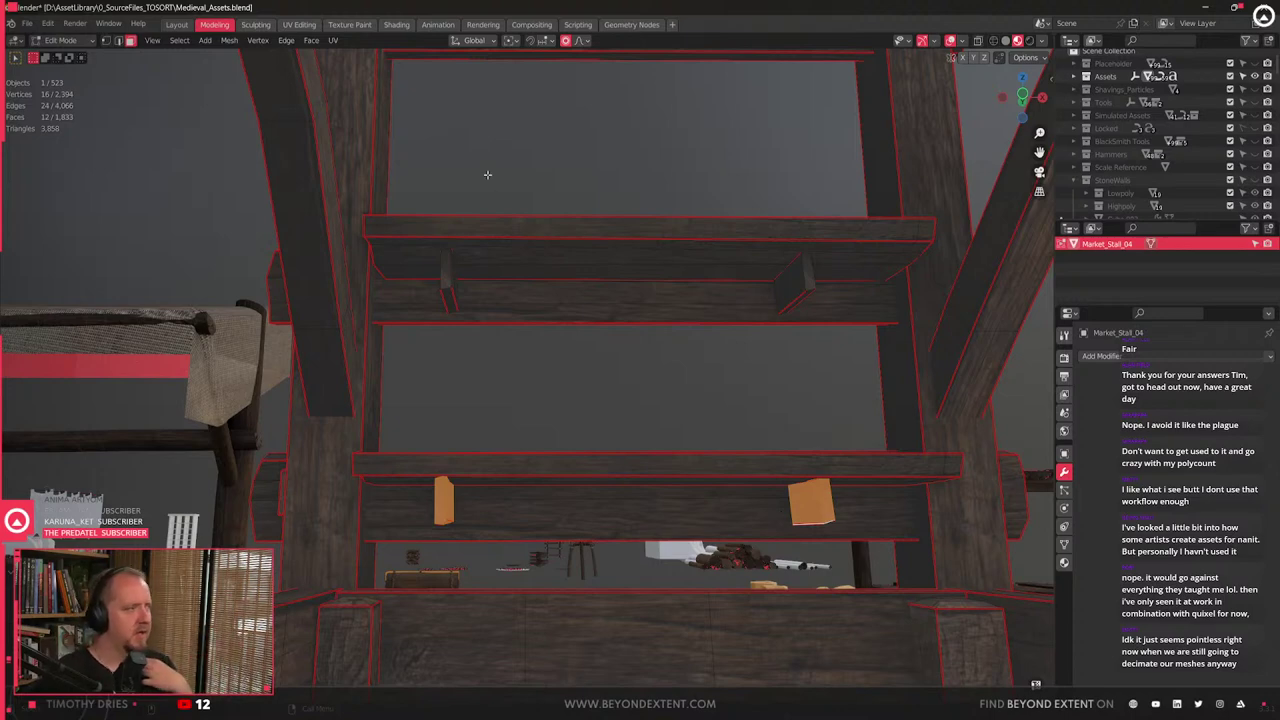
- Select the front end faces of all four support blocks and mark their edges as sharp
{"action": "middle_click_drag", "start_coordinate": [486, 171], "coordinate": [443, 251]}
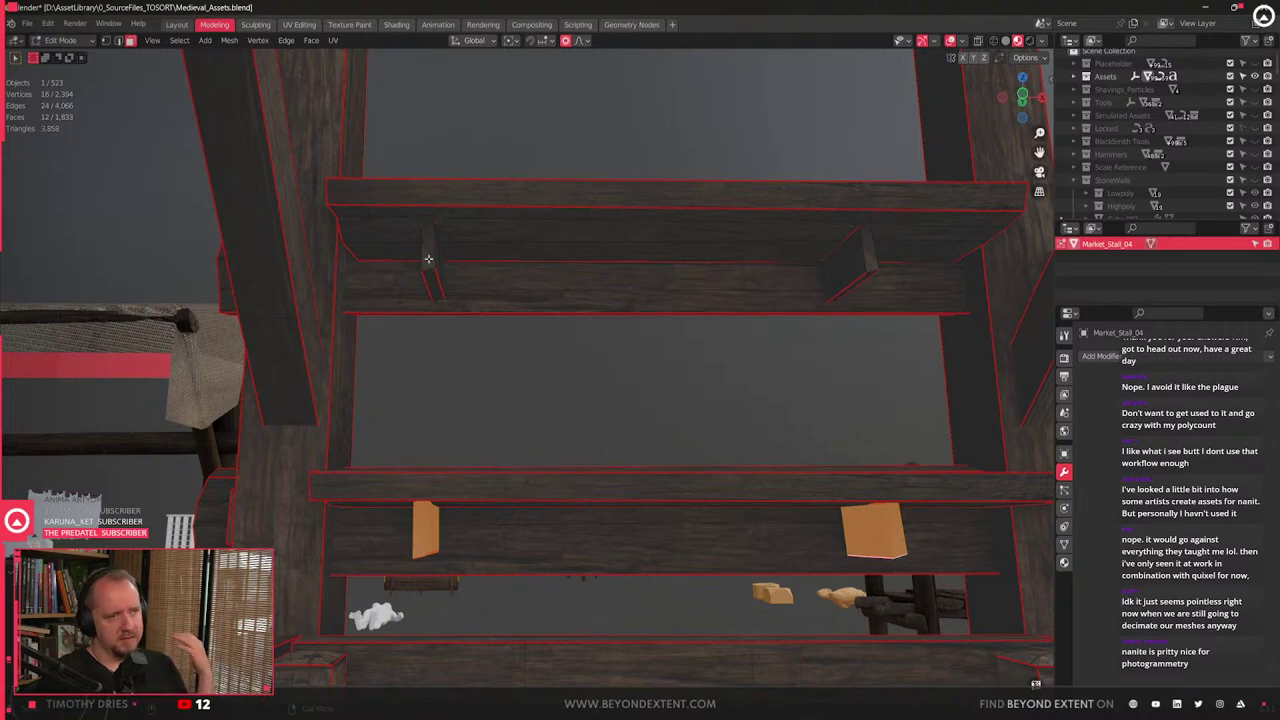
{"action": "scroll", "coordinate": [430, 257], "scroll_direction": "up", "scroll_amount": 2}
{"action": "scroll", "coordinate": [431, 257], "scroll_direction": "up", "scroll_amount": 1}
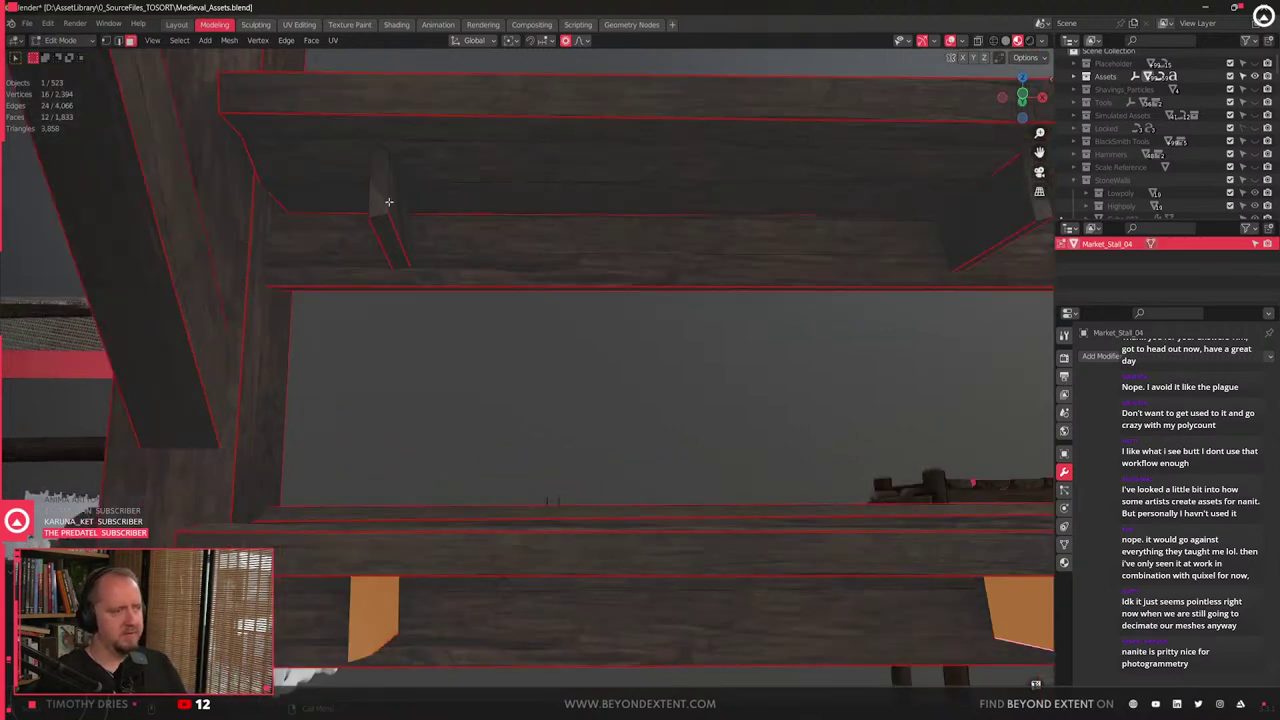
{"action": "left_click", "coordinate": [381, 191]}
{"action": "scroll", "coordinate": [427, 622], "scroll_direction": "down", "scroll_amount": 3}
{"action": "left_click", "coordinate": [439, 505], "text": "shift"}
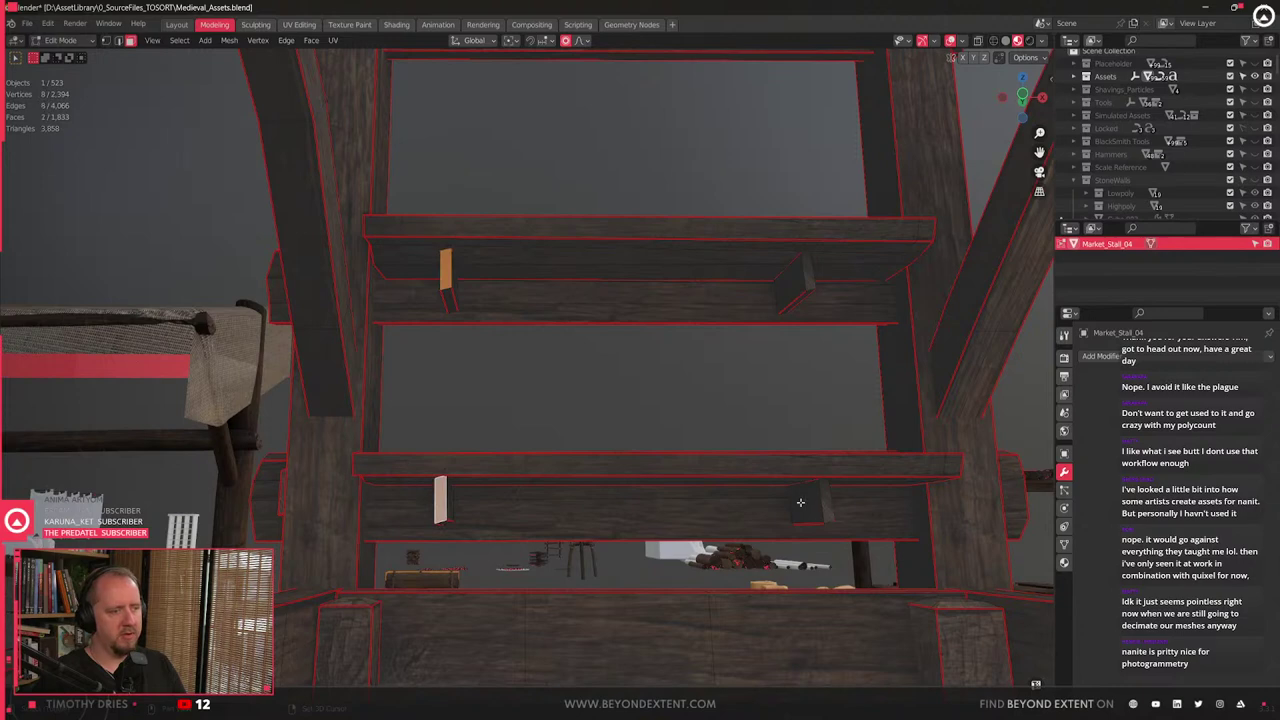
{"action": "left_click", "coordinate": [829, 506], "text": "shift"}
{"action": "left_click", "coordinate": [808, 270], "text": "shift"}
{"action": "right_click", "coordinate": [810, 266]}
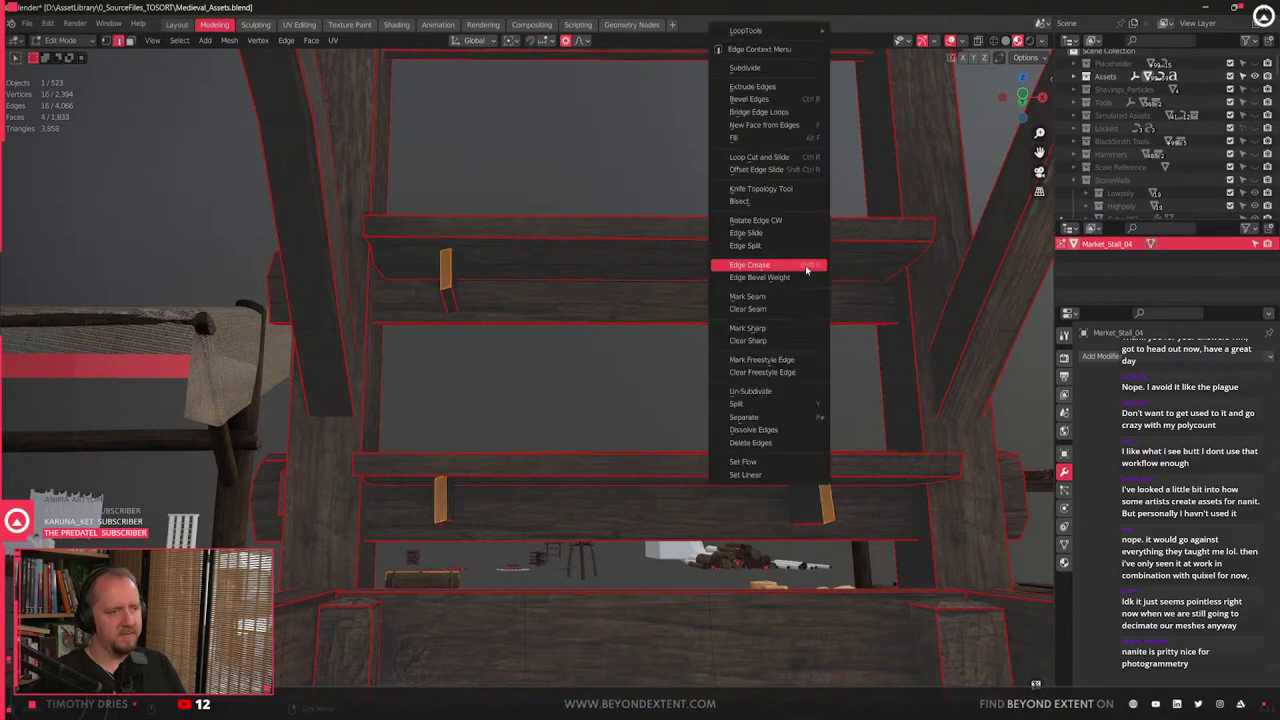
{"action": "left_click", "coordinate": [799, 328]}
- Mark the edges of the four blocks' front end faces as seams
{"action": "middle_click_drag", "start_coordinate": [584, 358], "coordinate": [647, 332]}
{"action": "scroll", "coordinate": [647, 332], "scroll_direction": "up", "scroll_amount": 1}
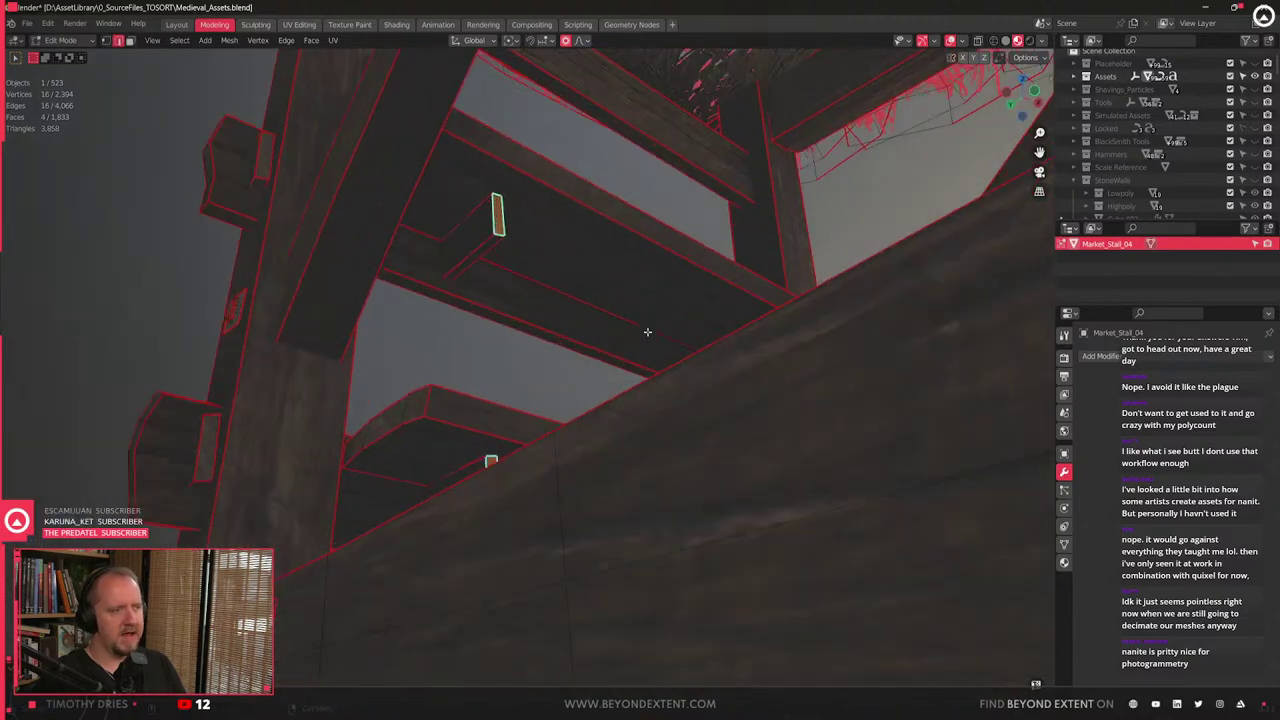
{"action": "right_click", "coordinate": [647, 331]}
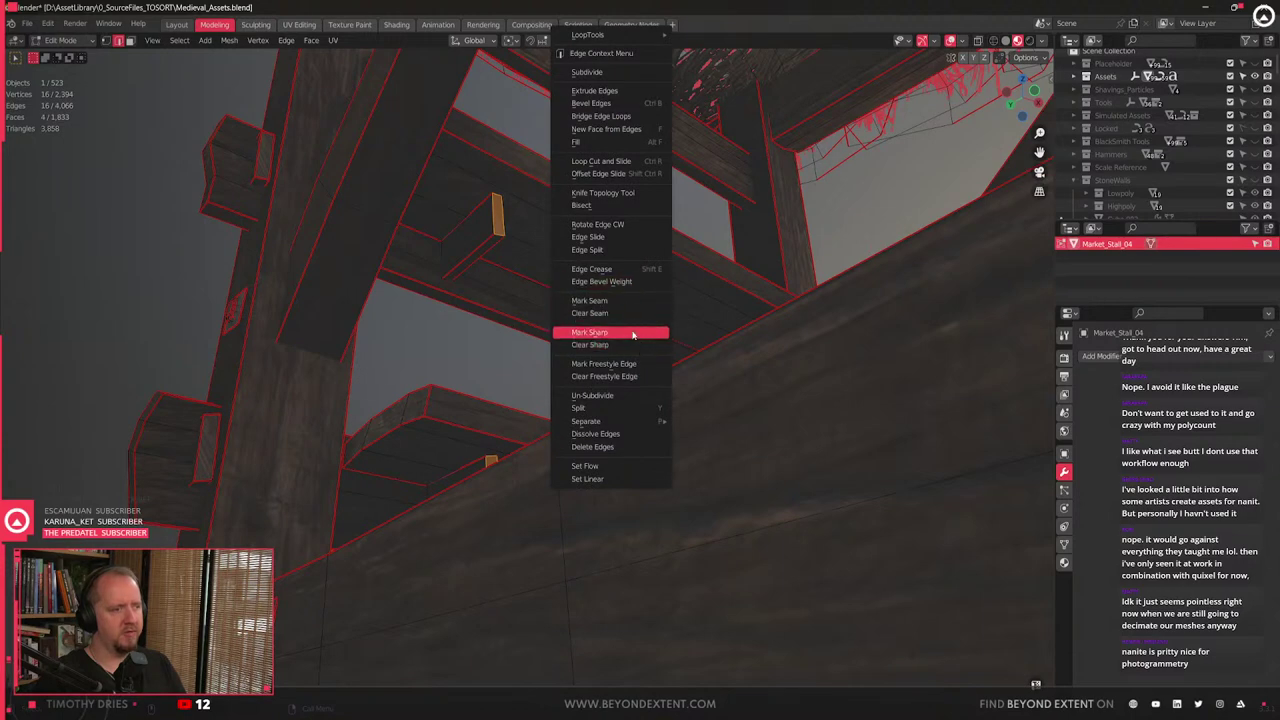
{"action": "left_click", "coordinate": [637, 301]}
{"action": "middle_click_drag", "start_coordinate": [637, 301], "coordinate": [600, 329]}
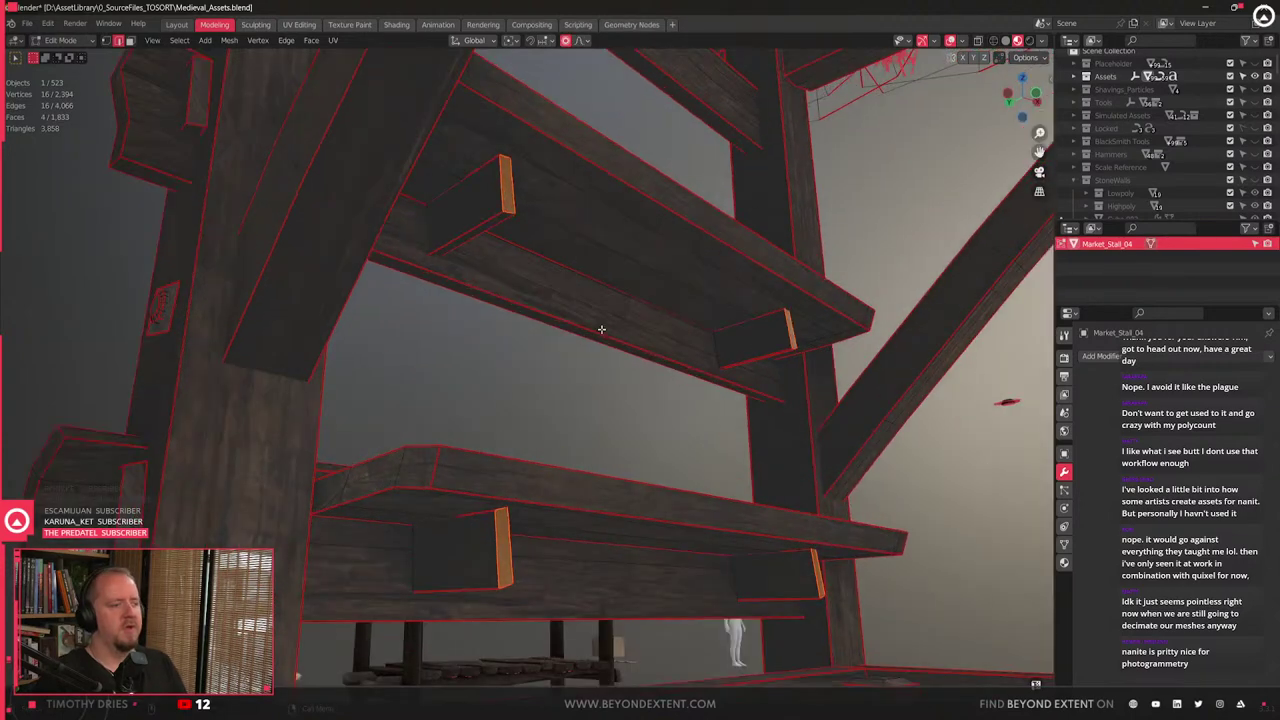
{"action": "key", "text": "3"}
{"action": "left_click", "coordinate": [476, 514]}
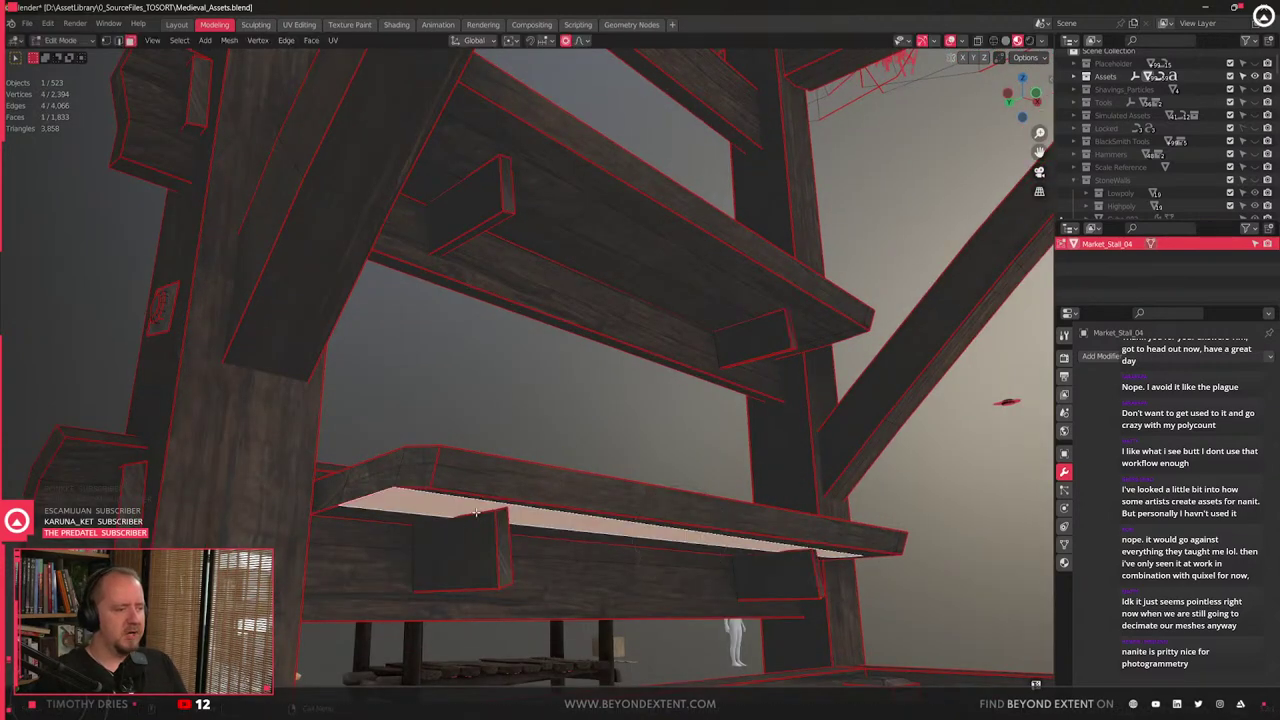
{"action": "right_click", "coordinate": [476, 517]}
{"action": "key", "text": "Escape"}
{"action": "key", "text": "g"}
{"action": "right_click", "coordinate": [476, 515]}
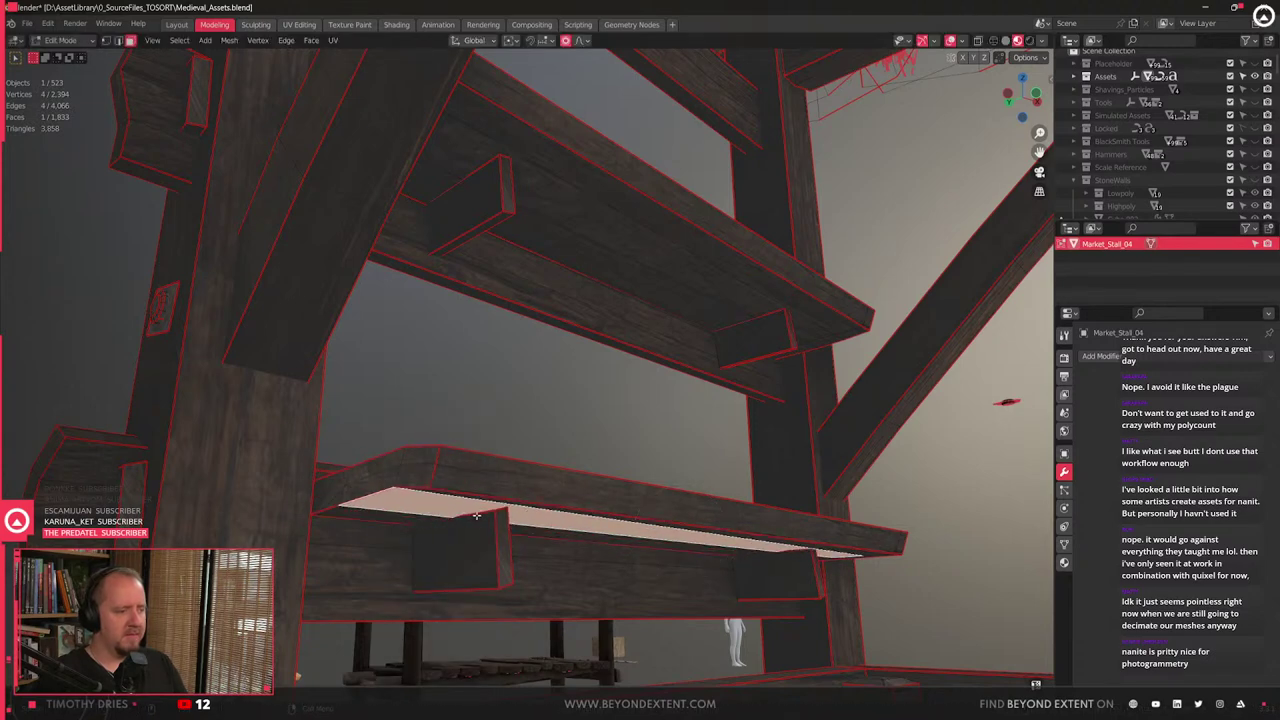
- Raise the top edge of a lower support block about 0.003 m along Z, using a smaller proportional editing radius
{"action": "key", "text": "2"}
{"action": "left_click", "coordinate": [476, 514]}
{"action": "key", "text": "g"}
{"action": "key", "text": "g"}
{"action": "key", "text": "z"}
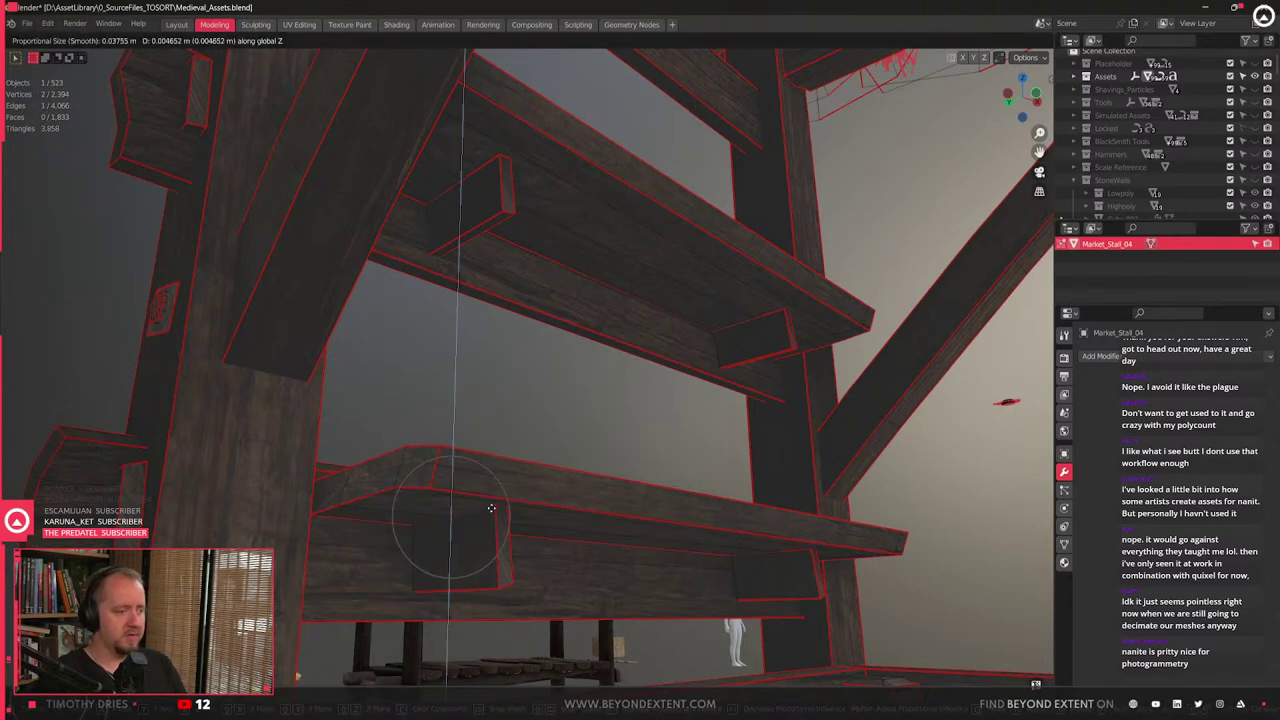
{"action": "scroll", "coordinate": [490, 511], "scroll_direction": "up", "scroll_amount": 2}
{"action": "scroll", "coordinate": [491, 510], "scroll_direction": "up", "scroll_amount": 5}
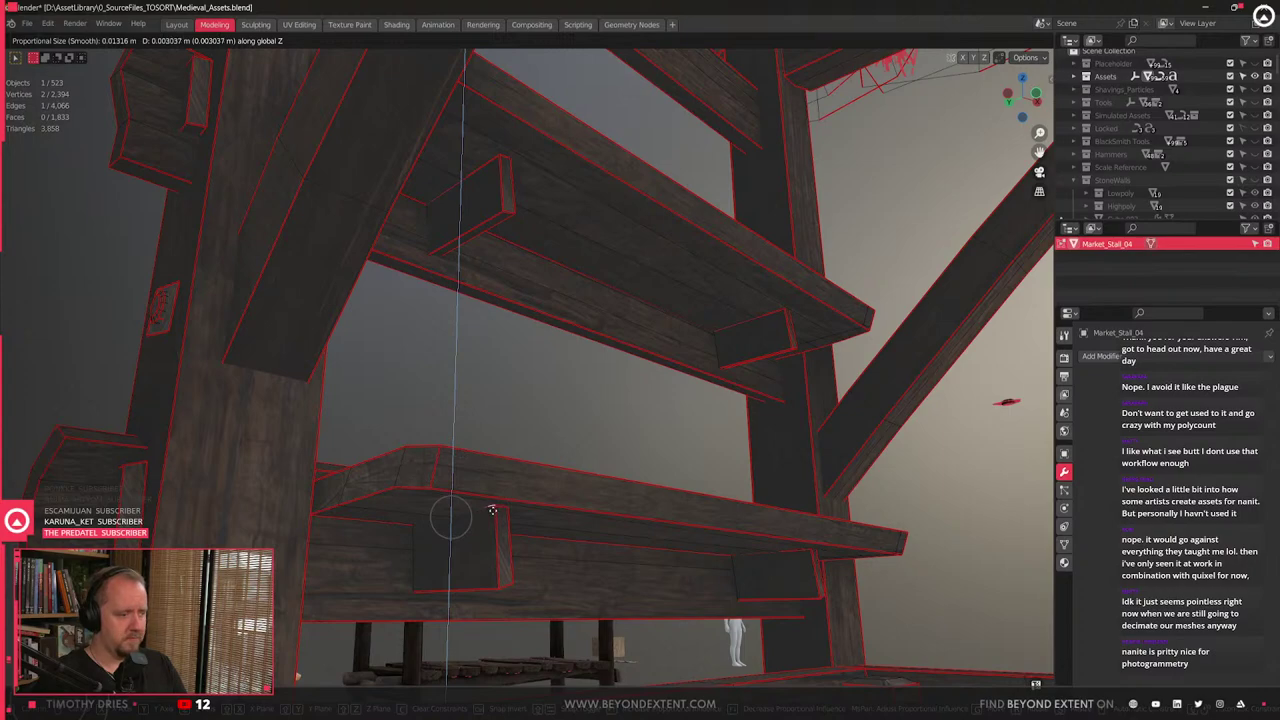
{"action": "left_click", "coordinate": [491, 509]}
- Examine both back shelves and their support blocks from below in Object Mode
{"action": "scroll", "coordinate": [570, 498], "scroll_direction": "down", "scroll_amount": 4}
{"action": "middle_click_drag", "start_coordinate": [570, 498], "coordinate": [590, 435]}
{"action": "key", "text": "Tab"}
{"action": "scroll", "coordinate": [540, 486], "scroll_direction": "down", "scroll_amount": 2}
{"action": "scroll", "coordinate": [615, 457], "scroll_direction": "up", "scroll_amount": 4}
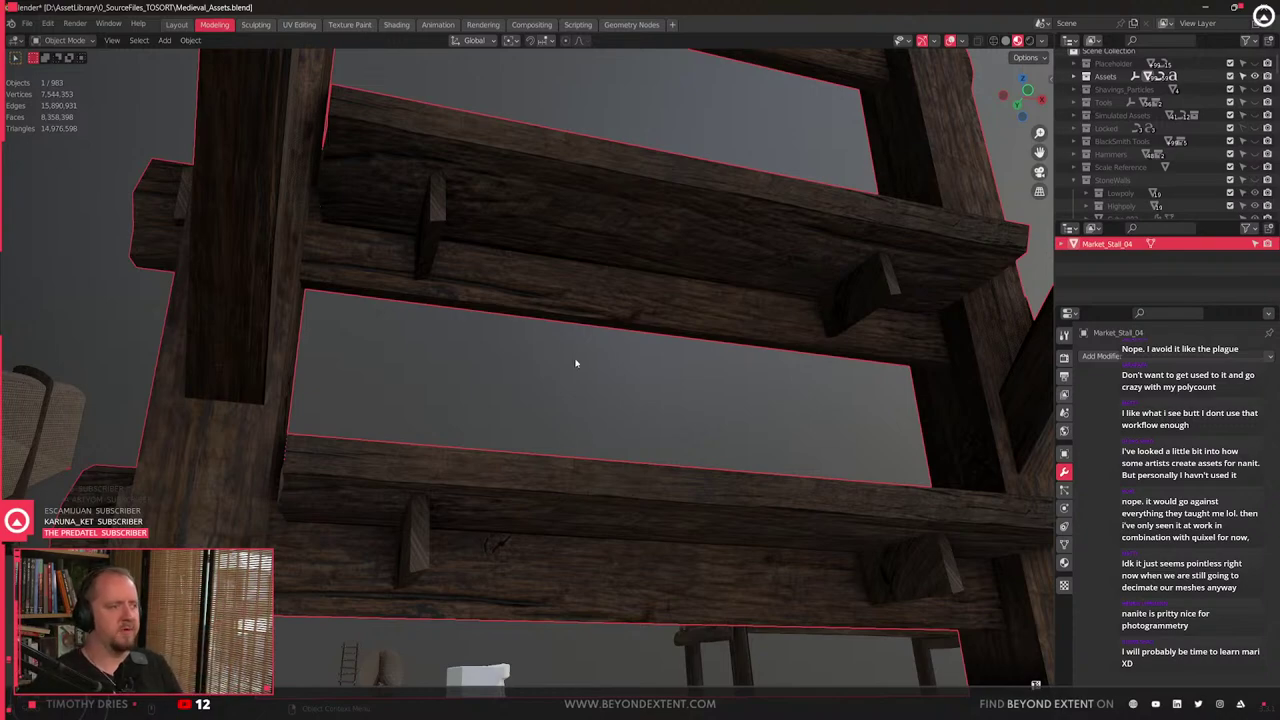
{"action": "scroll", "coordinate": [577, 380], "scroll_direction": "up", "scroll_amount": 5}
{"action": "scroll", "coordinate": [577, 380], "scroll_direction": "down", "scroll_amount": 5}
{"action": "middle_click_drag", "start_coordinate": [577, 380], "coordinate": [440, 315]}
{"action": "scroll", "coordinate": [583, 403], "scroll_direction": "up", "scroll_amount": 2}
- Select faces on all four support blocks in face mode and extend the selection to their linked geometry
{"action": "key", "text": "Tab"}
{"action": "key", "text": "3"}
{"action": "left_click", "coordinate": [426, 300]}
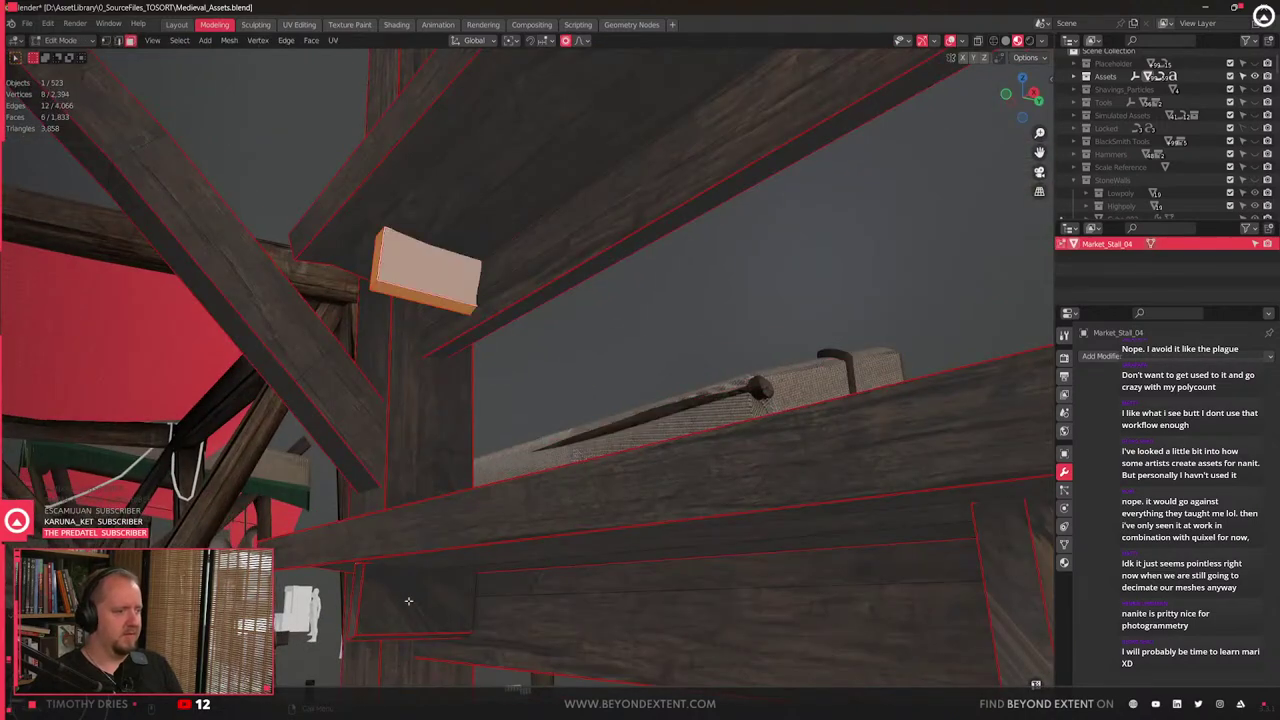
{"action": "left_click", "coordinate": [422, 600], "text": "shift"}
{"action": "middle_click_drag", "start_coordinate": [422, 600], "coordinate": [539, 556]}
{"action": "left_click", "coordinate": [540, 557], "text": "shift"}
{"action": "left_click", "coordinate": [726, 591], "text": "shift"}
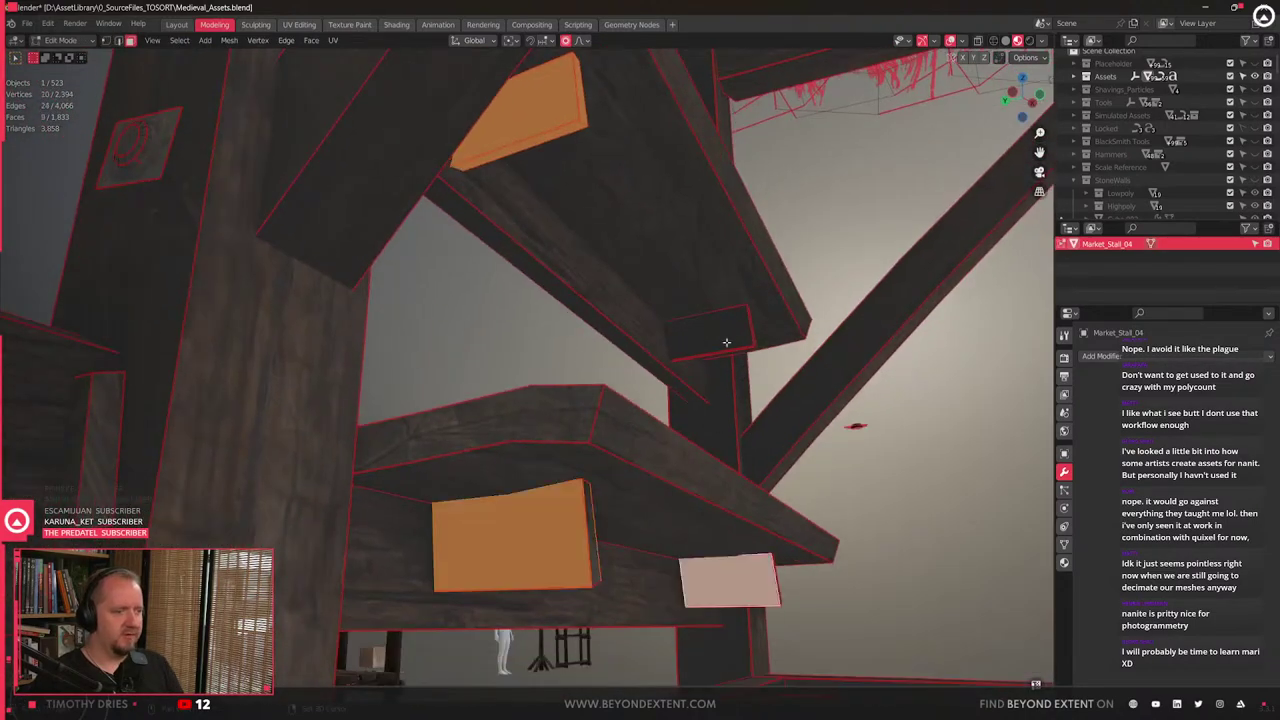
{"action": "left_click", "coordinate": [726, 340], "text": "shift"}
{"action": "middle_click_drag", "start_coordinate": [726, 340], "coordinate": [537, 408]}
{"action": "left_click", "coordinate": [728, 438], "text": "shift"}
{"action": "middle_click_drag", "start_coordinate": [728, 438], "coordinate": [567, 435]}
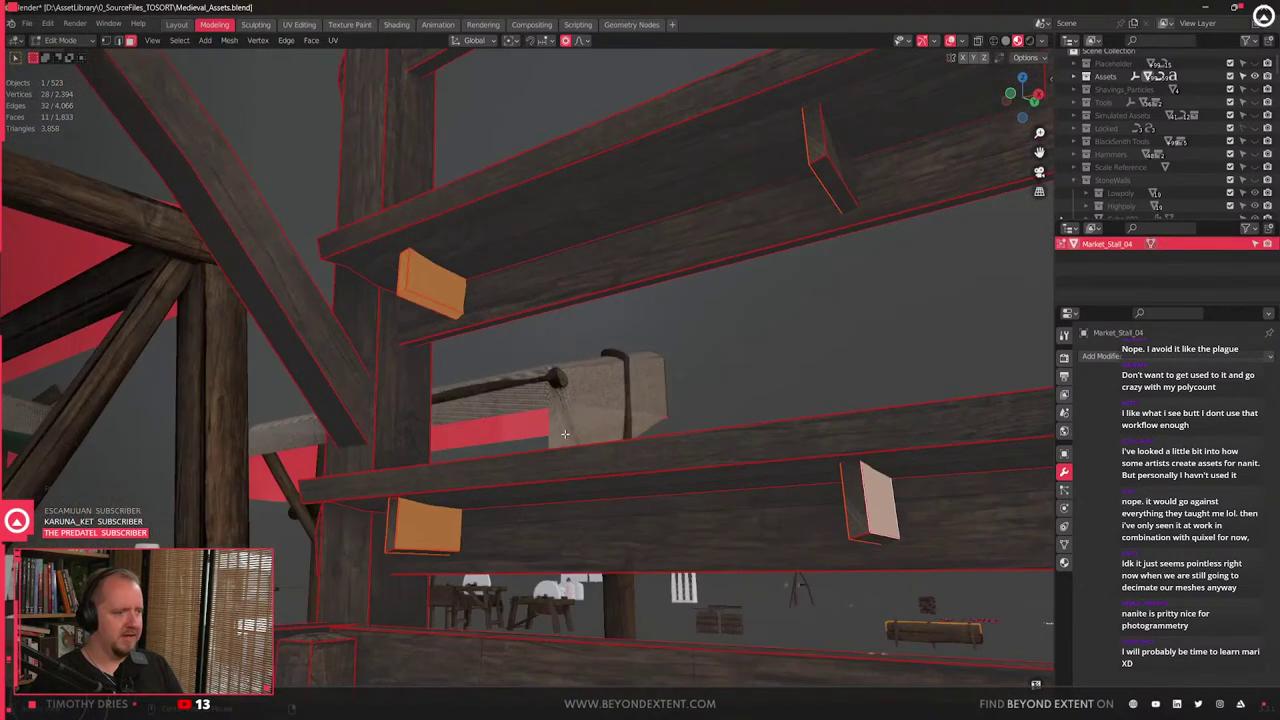
{"action": "key", "text": "ctrl+l"}
{"action": "middle_click_drag", "start_coordinate": [543, 481], "coordinate": [645, 433]}
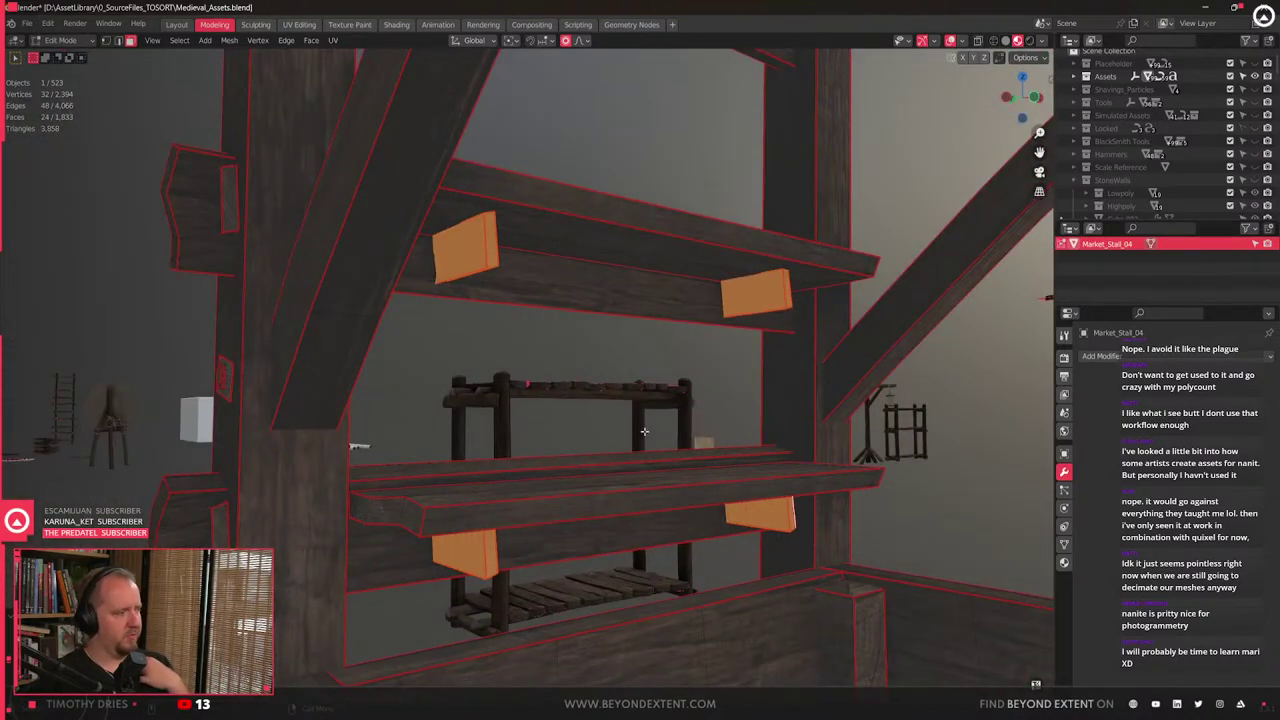
- Switch to the UV Editing workspace and unwrap the four selected support blocks
{"action": "left_click", "coordinate": [299, 24]}
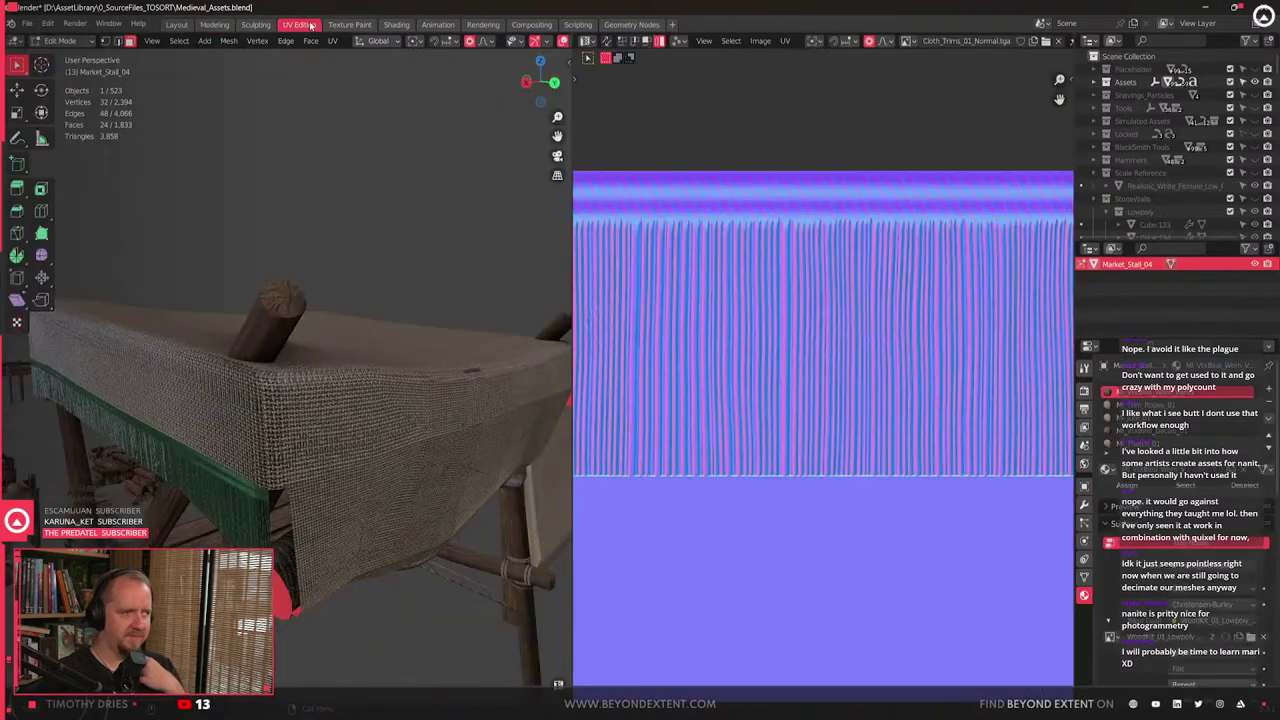
{"action": "key", "text": "u"}
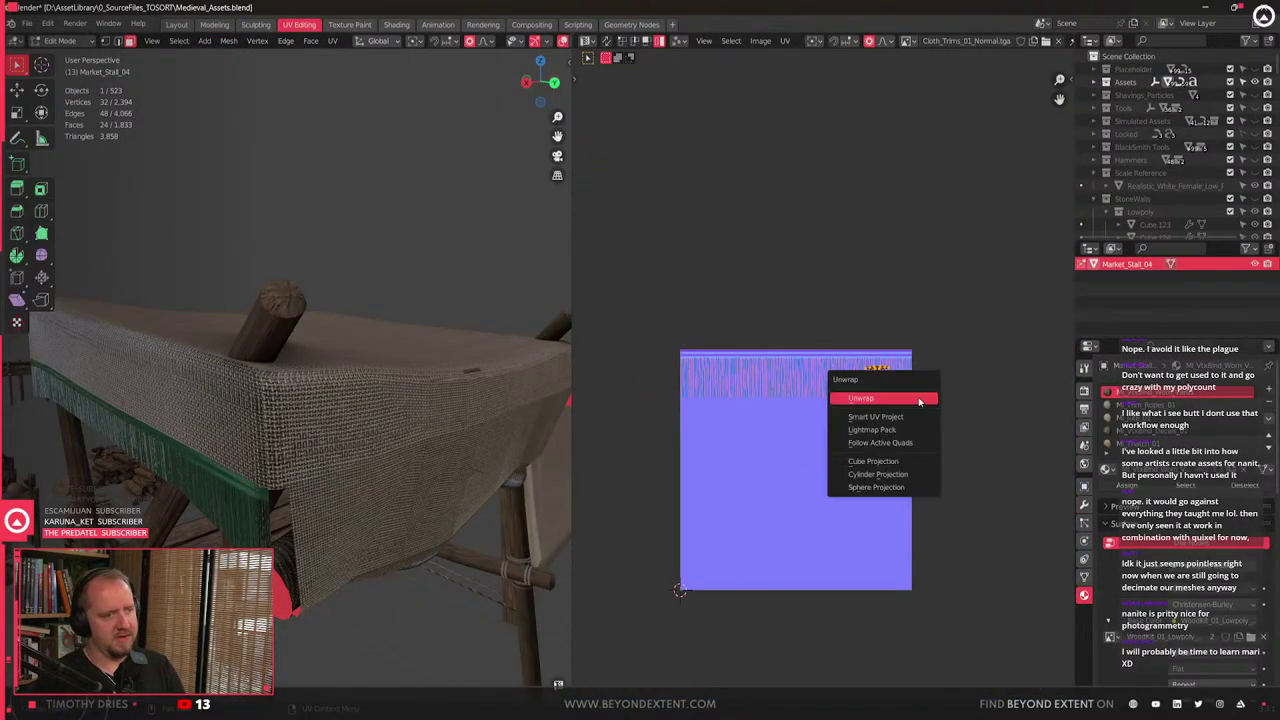
{"action": "left_click", "coordinate": [872, 476]}
{"action": "scroll", "coordinate": [849, 373], "scroll_direction": "up", "scroll_amount": 3}
{"action": "middle_click_drag", "start_coordinate": [849, 373], "coordinate": [906, 302]}
- Shade the selected blocks smooth and mark all their edges as both sharp and seams
{"action": "middle_click_drag", "start_coordinate": [490, 497], "coordinate": [567, 455]}
{"action": "right_click", "coordinate": [380, 468]}
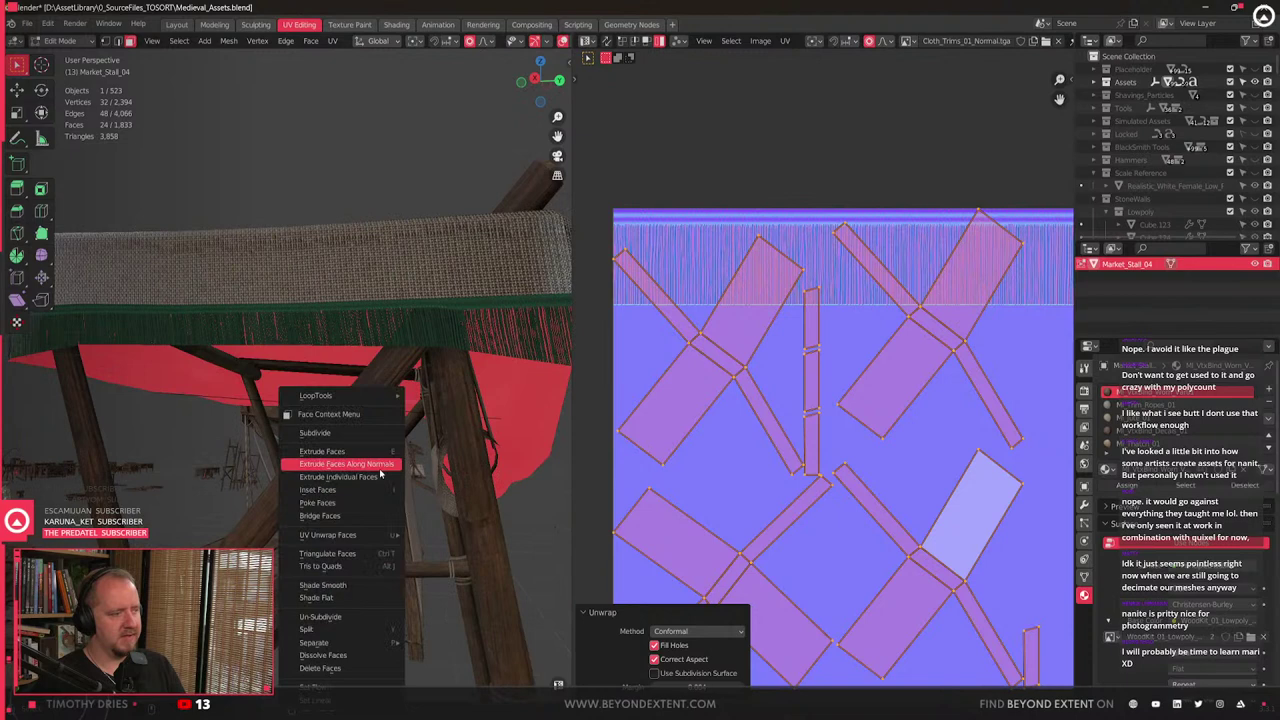
{"action": "left_click", "coordinate": [363, 584]}
{"action": "middle_click_drag", "start_coordinate": [366, 566], "coordinate": [436, 545]}
{"action": "key", "text": "2"}
{"action": "right_click", "coordinate": [275, 475]}
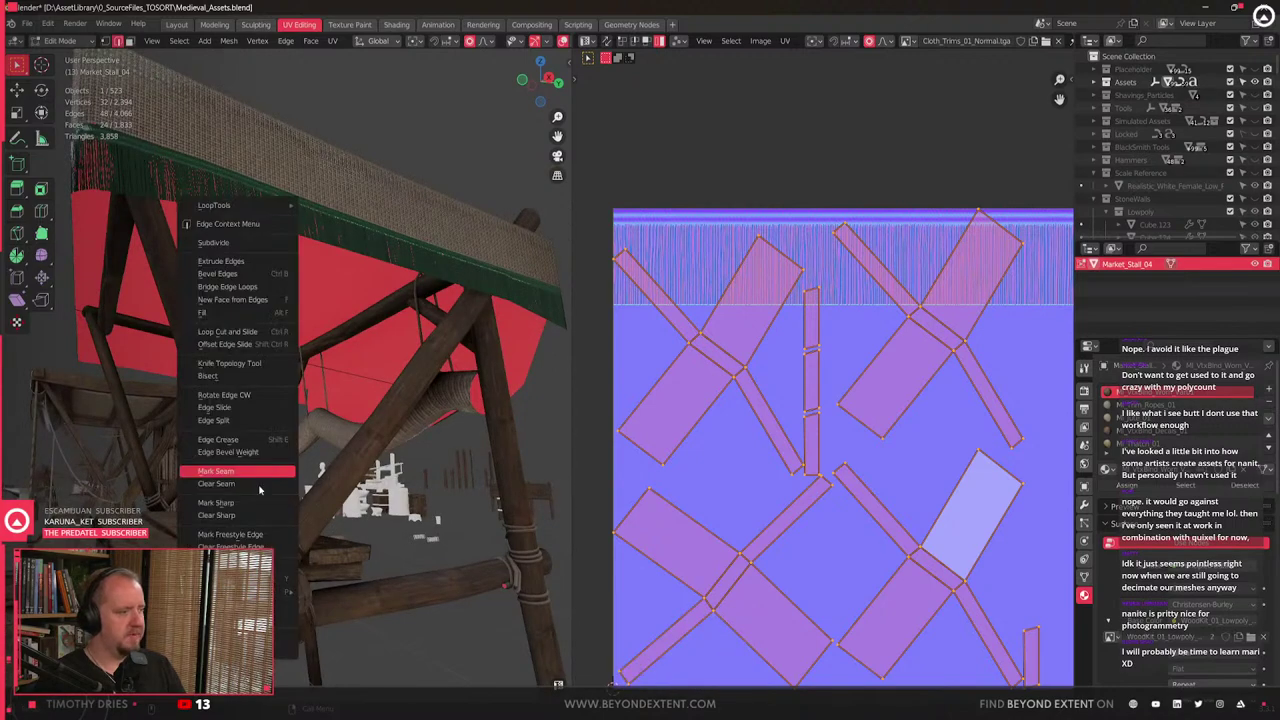
{"action": "left_click", "coordinate": [259, 502]}
{"action": "right_click", "coordinate": [356, 460]}
{"action": "left_click", "coordinate": [355, 430]}
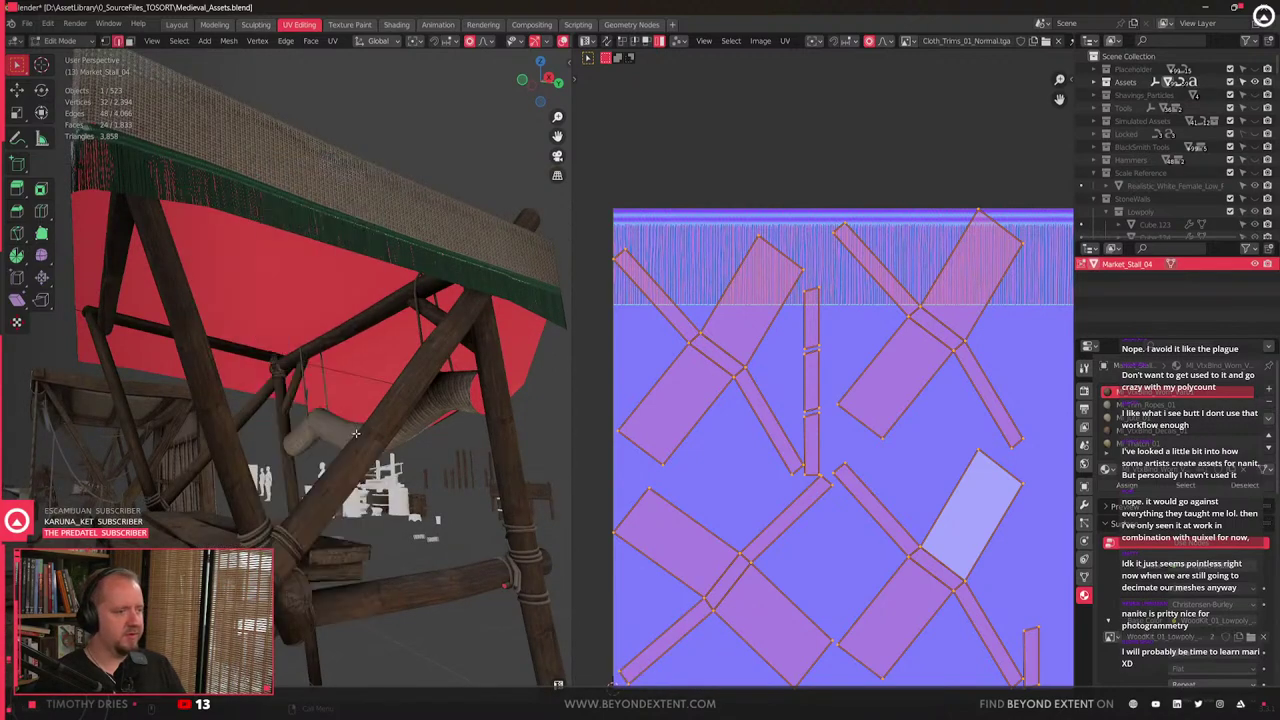
- Unwrap the four support blocks again using their new seams
{"action": "mouse_move", "coordinate": [356, 433]}
{"action": "middle_mouse_down"}
{"action": "mouse_move", "coordinate": [425, 430]}
{"action": "mouse_move", "coordinate": [321, 477]}
{"action": "mouse_move", "coordinate": [380, 494]}
{"action": "mouse_move", "coordinate": [357, 420]}
{"action": "middle_mouse_up"}
{"action": "scroll", "coordinate": [425, 430], "scroll_direction": "down", "scroll_amount": 3}
{"action": "key", "text": "Tab"}
{"action": "scroll", "coordinate": [321, 477], "scroll_direction": "up", "scroll_amount": 3}
{"action": "scroll", "coordinate": [357, 420], "scroll_direction": "up", "scroll_amount": 3}
{"action": "key", "text": "Tab"}
{"action": "middle_click_drag", "start_coordinate": [349, 486], "coordinate": [537, 402]}
{"action": "key", "text": "u"}
{"action": "left_click", "coordinate": [919, 449]}
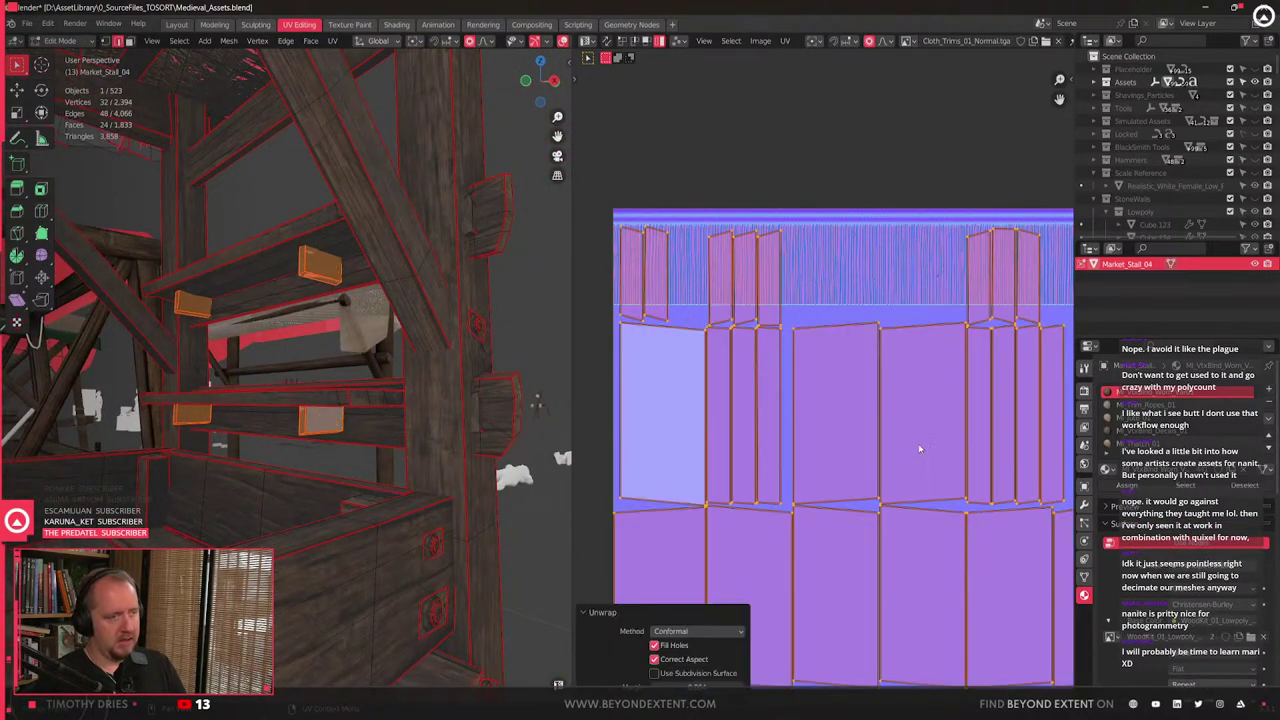
{"action": "scroll", "coordinate": [919, 449], "scroll_direction": "down", "scroll_amount": 3}
{"action": "key", "text": "q"}
{"action": "left_click", "coordinate": [919, 446]}
{"action": "scroll", "coordinate": [330, 435], "scroll_direction": "up", "scroll_amount": 3}
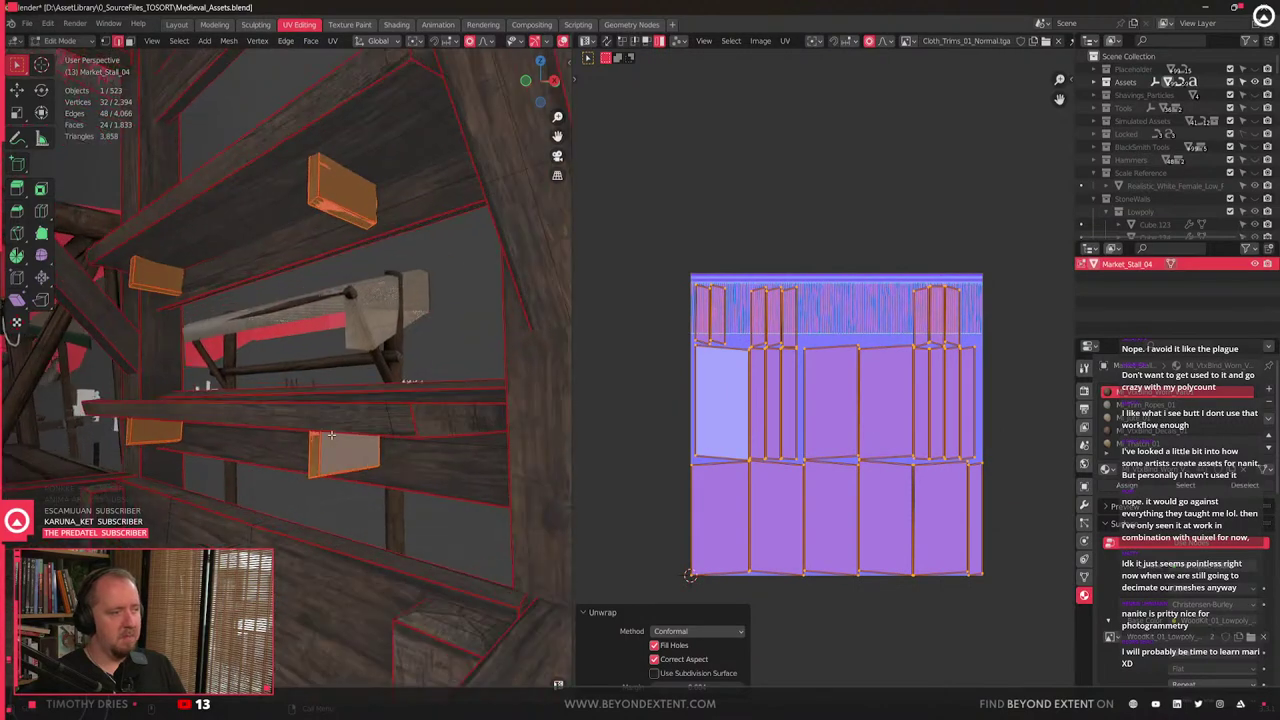
- Inspect the shelves and support blocks in object mode and return to editing the market stall mesh
{"action": "key", "text": "Tab"}
{"action": "scroll", "coordinate": [331, 435], "scroll_direction": "down", "scroll_amount": 4}
{"action": "mouse_move", "coordinate": [331, 435]}
{"action": "middle_mouse_down"}
{"action": "mouse_move", "coordinate": [260, 471]}
{"action": "mouse_move", "coordinate": [234, 426]}
{"action": "mouse_move", "coordinate": [369, 462]}
{"action": "mouse_move", "coordinate": [353, 431]}
{"action": "middle_mouse_up"}
{"action": "scroll", "coordinate": [260, 471], "scroll_direction": "up", "scroll_amount": 3}
{"action": "key", "text": "q"}
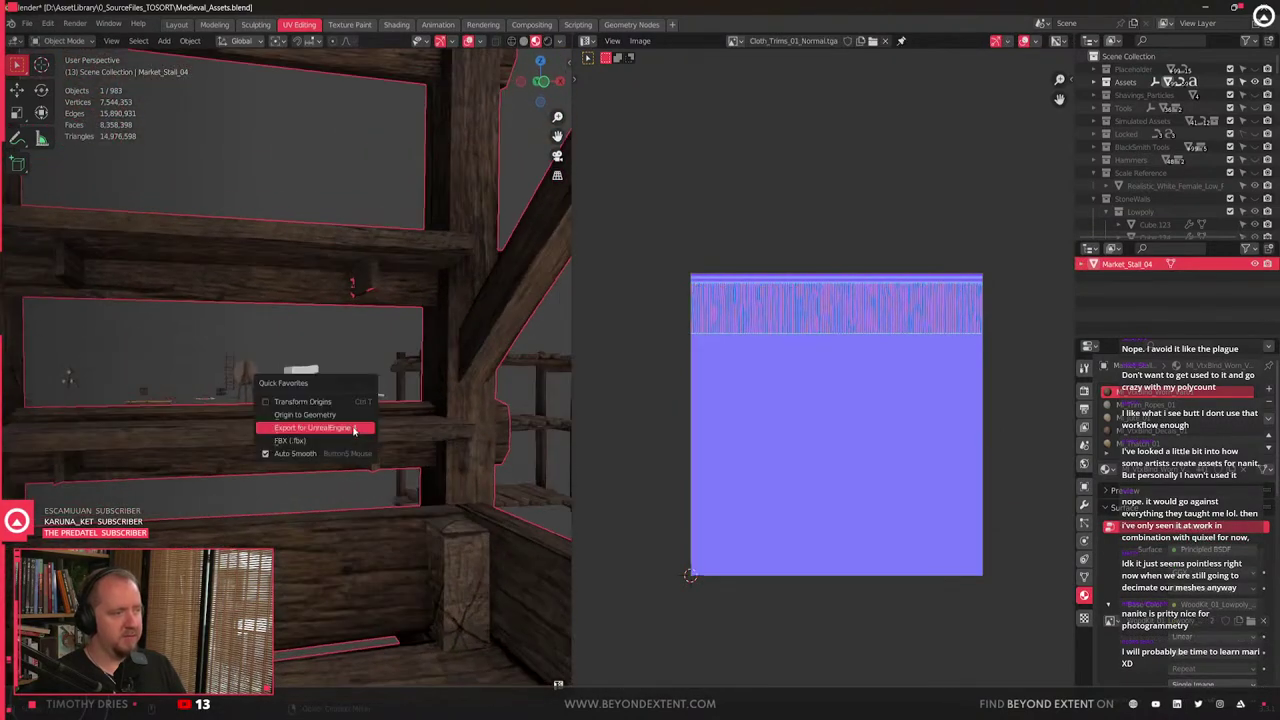
{"action": "key", "text": "Escape"}
{"action": "key", "text": "a"}
{"action": "scroll", "coordinate": [333, 375], "scroll_direction": "down", "scroll_amount": 1}
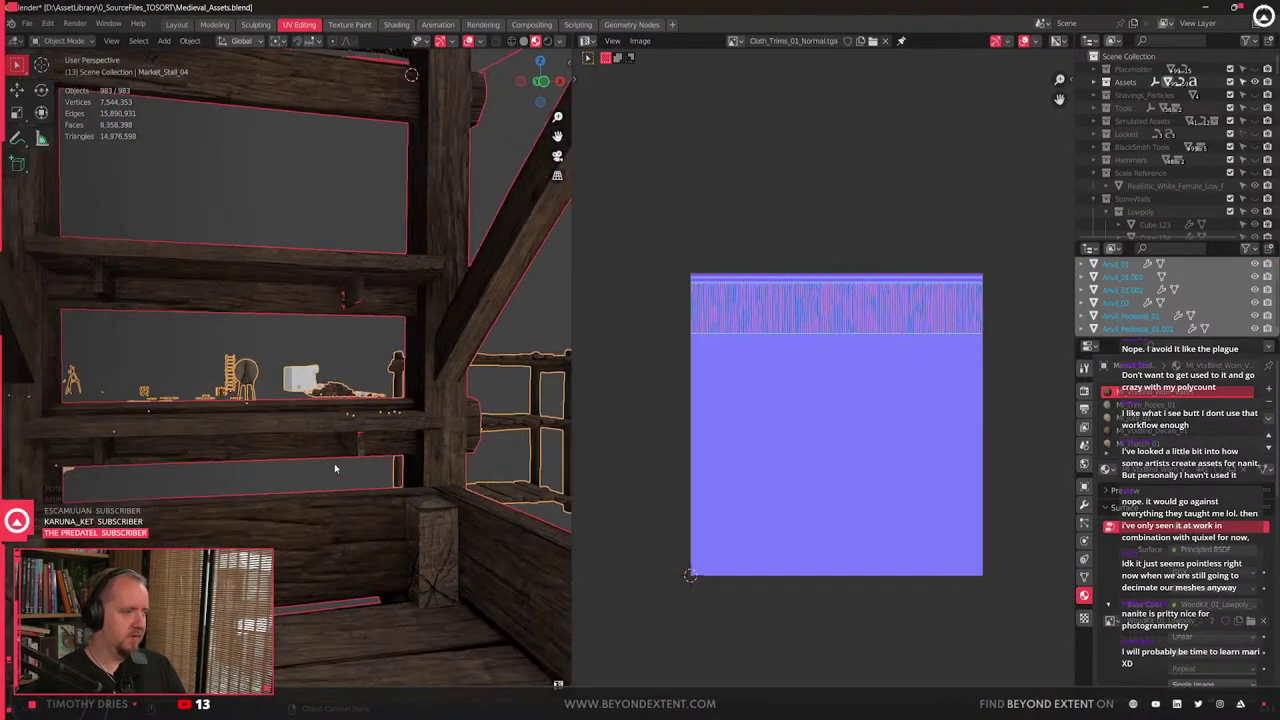
{"action": "left_click", "coordinate": [334, 463]}
{"action": "key", "text": "Tab"}
{"action": "scroll", "coordinate": [773, 410], "scroll_direction": "up", "scroll_amount": 2}
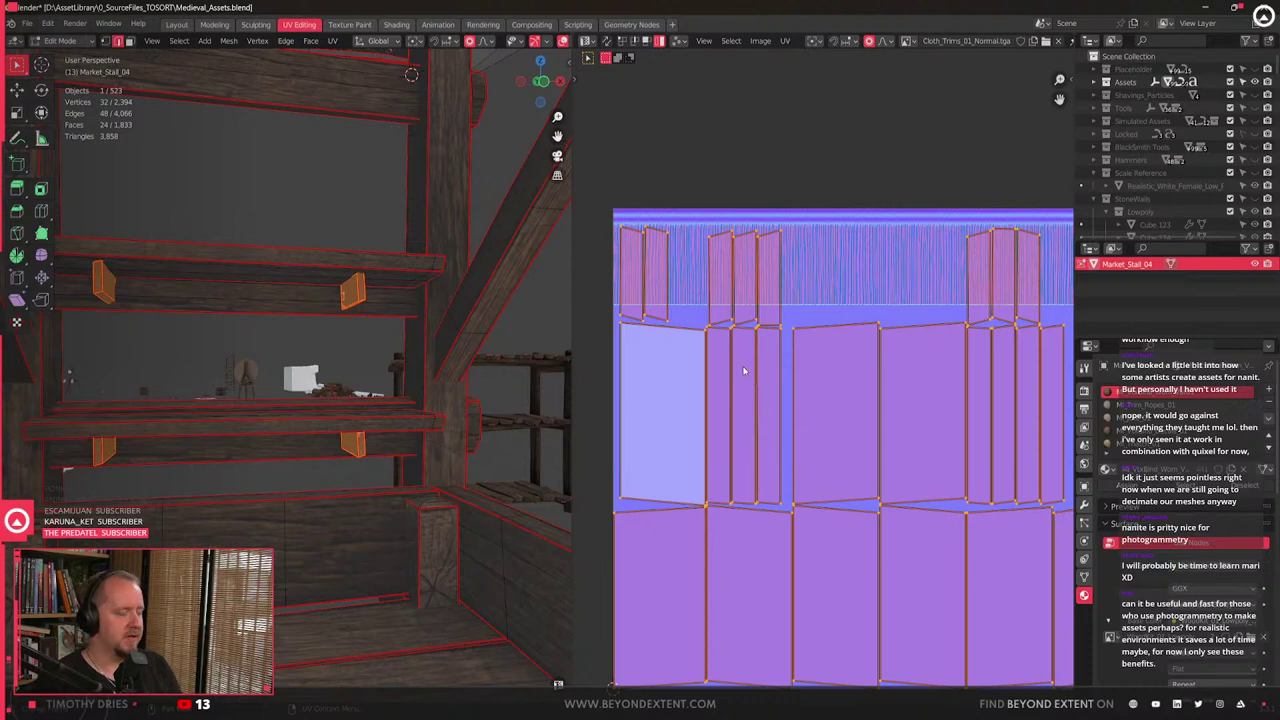
{"action": "scroll", "coordinate": [744, 371], "scroll_direction": "down", "scroll_amount": 2}
{"action": "scroll", "coordinate": [770, 410], "scroll_direction": "up", "scroll_amount": 2}
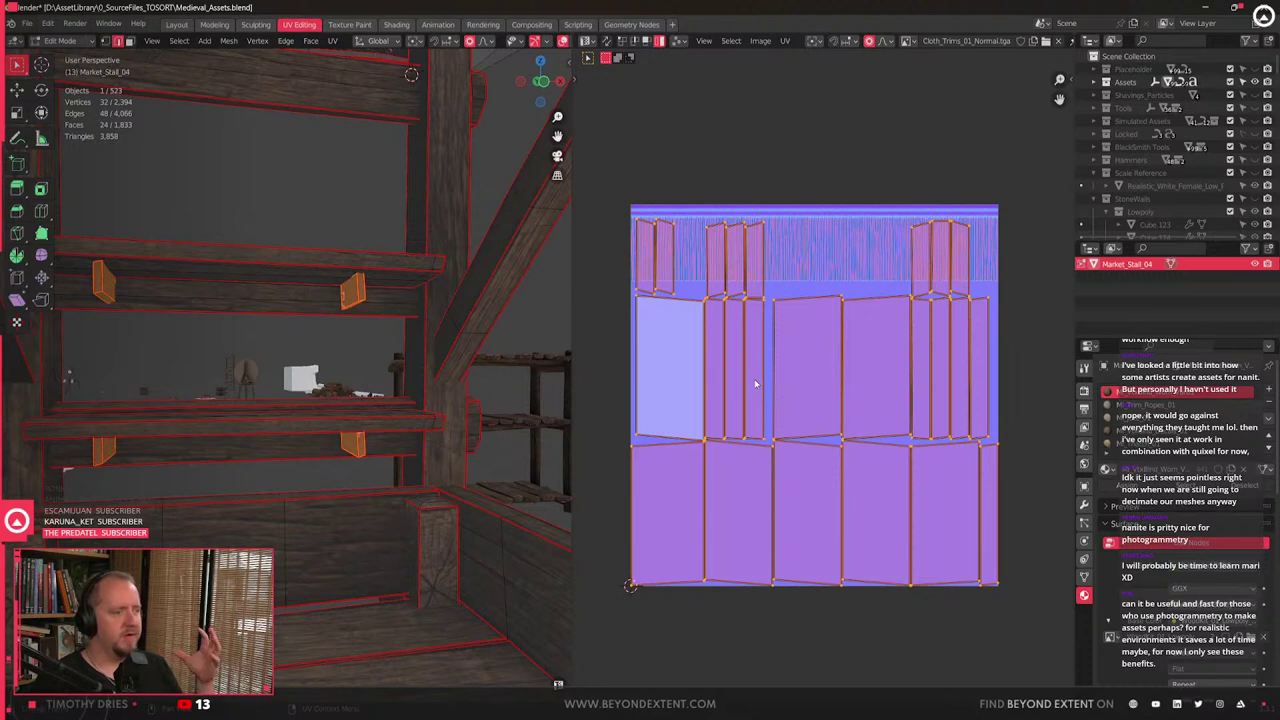
{"action": "scroll", "coordinate": [755, 383], "scroll_direction": "down", "scroll_amount": 1}
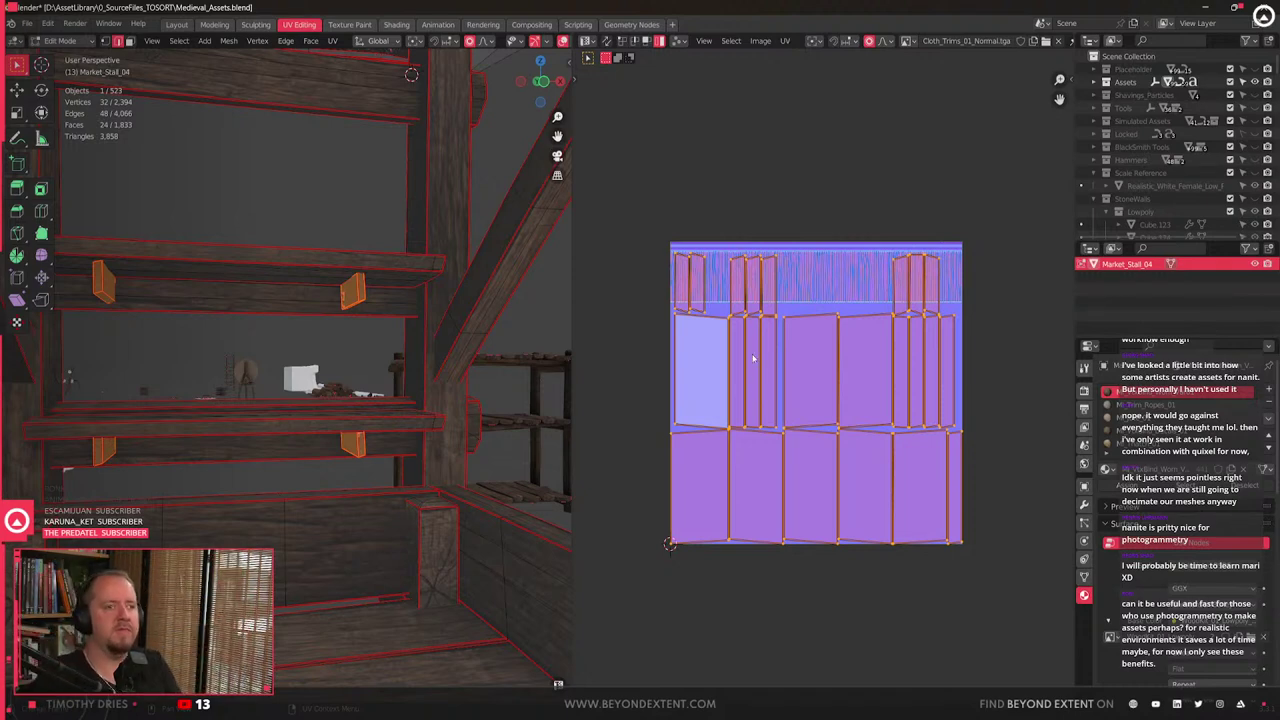
{"action": "scroll", "coordinate": [753, 358], "scroll_direction": "up", "scroll_amount": 2}
{"action": "scroll", "coordinate": [717, 337], "scroll_direction": "down", "scroll_amount": 1}
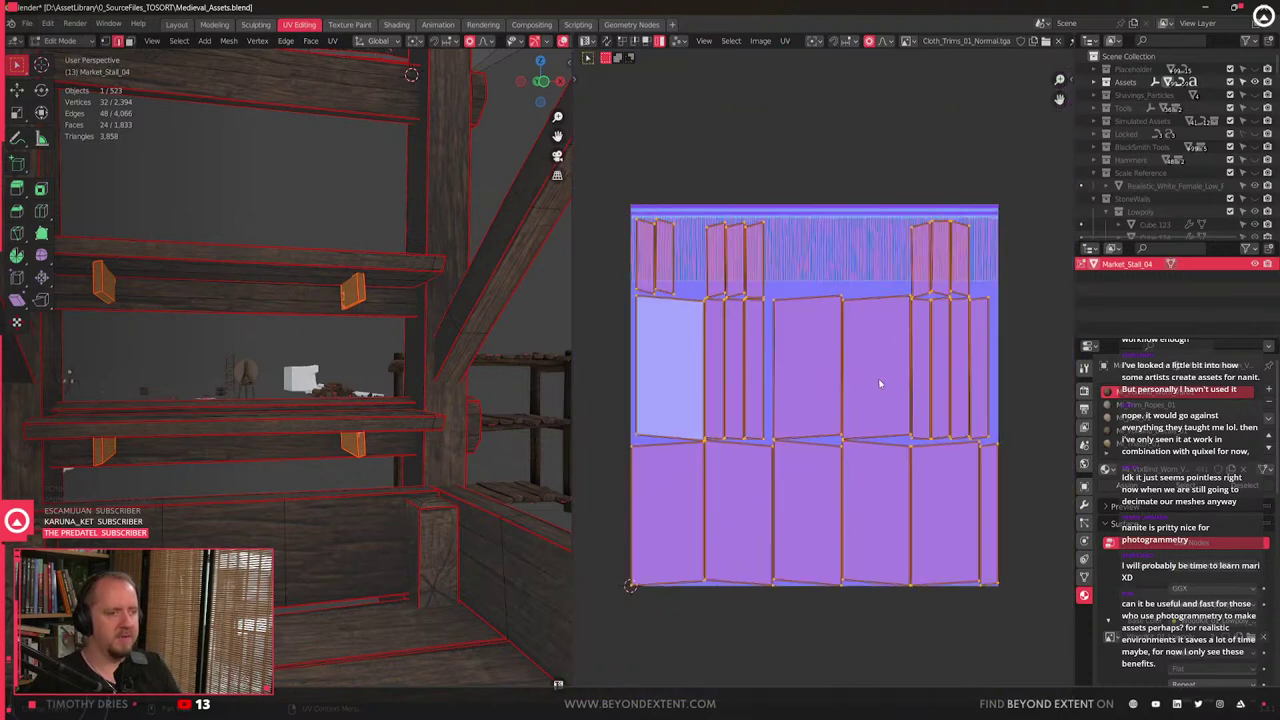
{"action": "scroll", "coordinate": [717, 337], "scroll_direction": "up", "scroll_amount": 2}
{"action": "scroll", "coordinate": [760, 350], "scroll_direction": "down", "scroll_amount": 3}
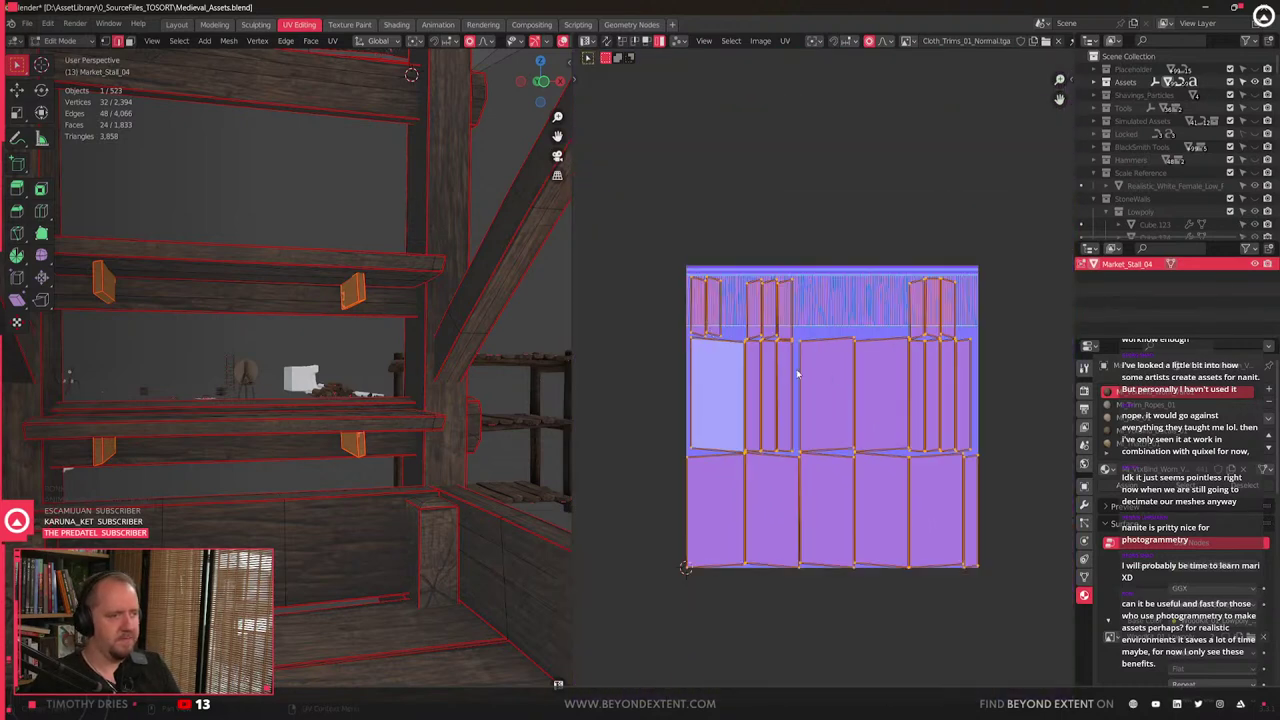
- Straighten the UV islands of the four selected support blocks with Straighten UVs
{"action": "key", "text": "q"}
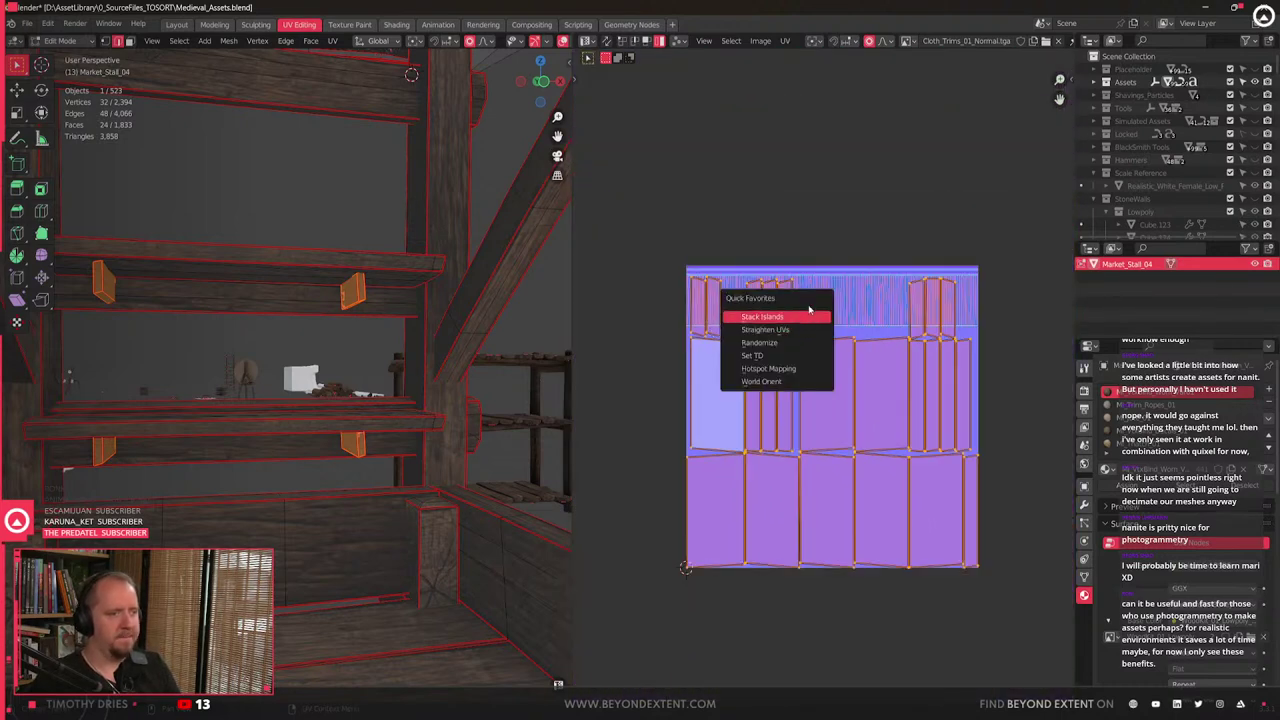
{"action": "left_click", "coordinate": [808, 329]}
{"action": "scroll", "coordinate": [790, 400], "scroll_direction": "up", "scroll_amount": 1}
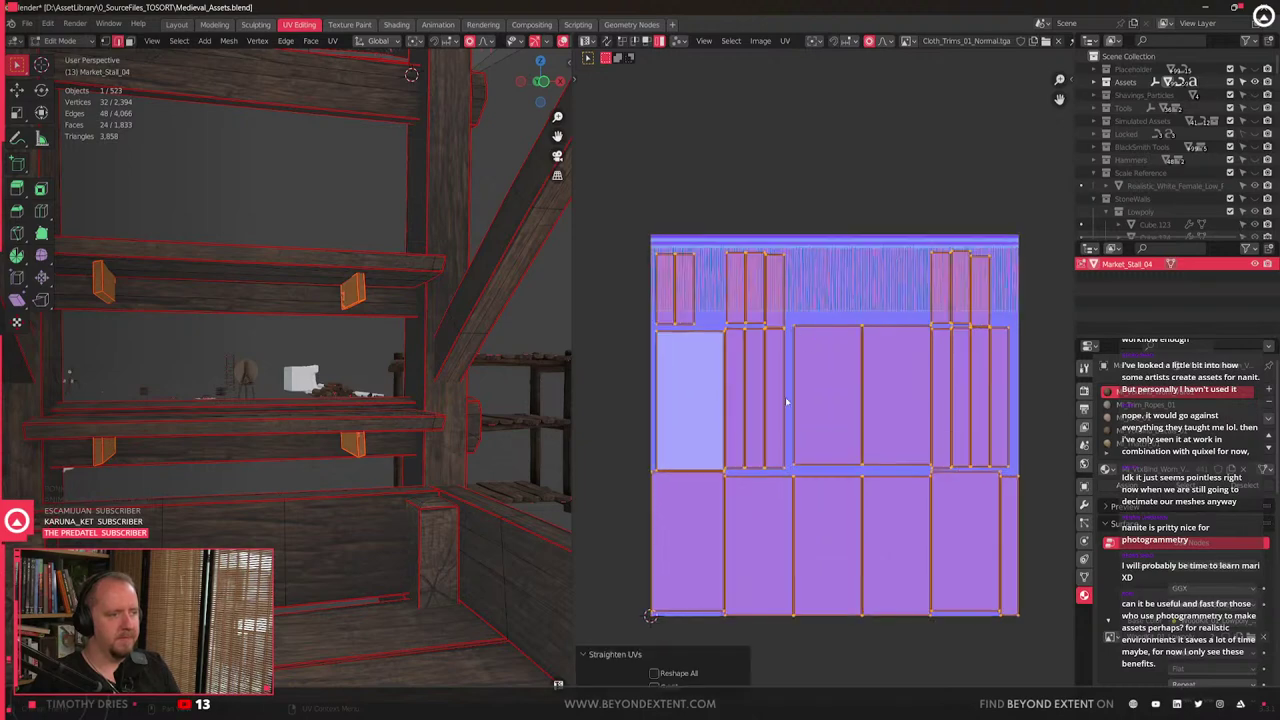
- Try to move the bottom edge of a support block under the lower shelf along the global Z axis
{"action": "scroll", "coordinate": [375, 402], "scroll_direction": "up", "scroll_amount": 2}
{"action": "mouse_move", "coordinate": [375, 402]}
{"action": "middle_mouse_down"}
{"action": "mouse_move", "coordinate": [276, 429]}
{"action": "mouse_move", "coordinate": [298, 411]}
{"action": "mouse_move", "coordinate": [376, 420]}
{"action": "middle_mouse_up"}
{"action": "scroll", "coordinate": [275, 429], "scroll_direction": "up", "scroll_amount": 3}
{"action": "scroll", "coordinate": [343, 411], "scroll_direction": "up", "scroll_amount": 2}
{"action": "left_click", "coordinate": [376, 420]}
{"action": "key", "text": "g"}
{"action": "key", "text": "z"}
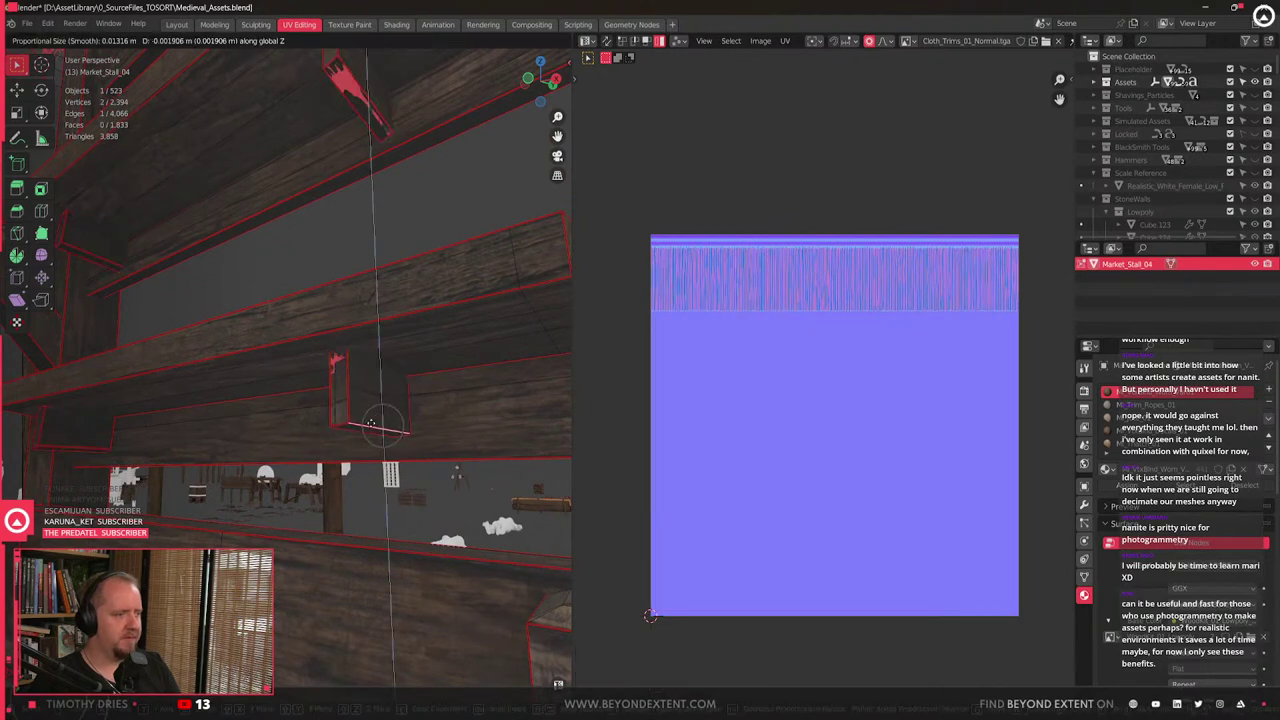
{"action": "right_click", "coordinate": [352, 432]}
- Set snapping to Vertex and retry moving the support block's bottom edge along Z
{"action": "key", "text": "ctrl+shift+Tab"}
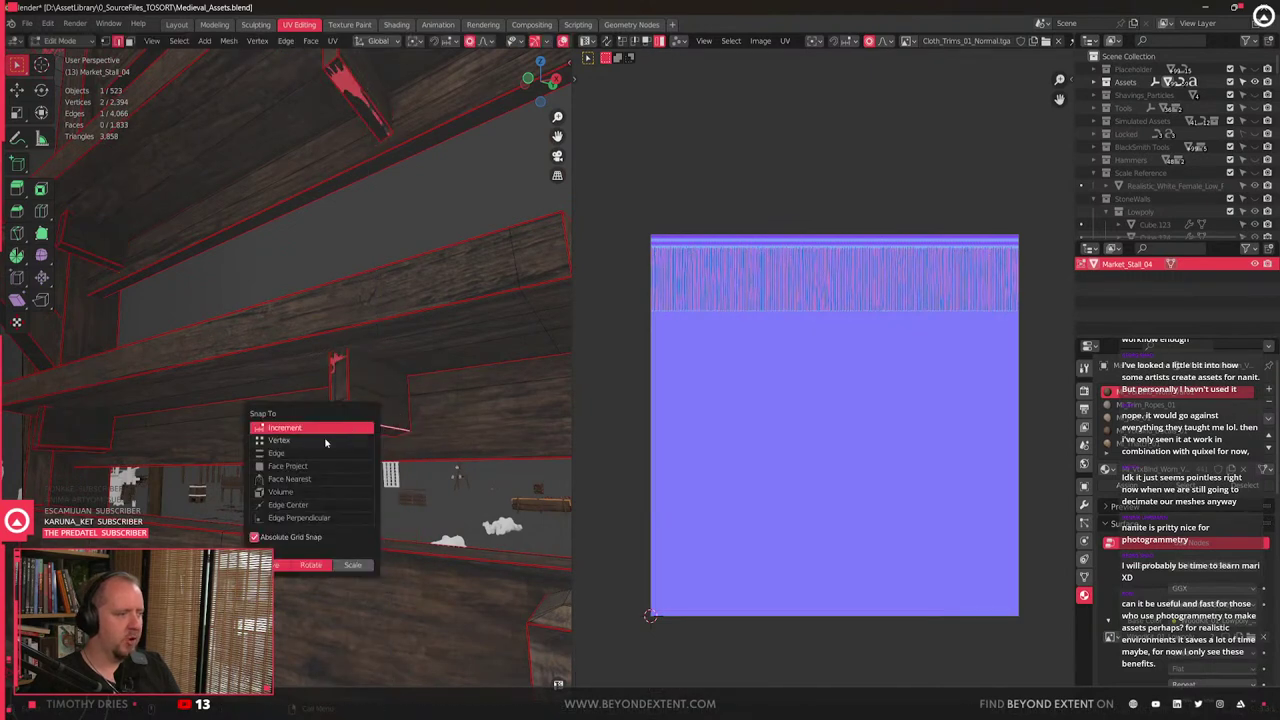
{"action": "left_click", "coordinate": [325, 440]}
{"action": "key", "text": "g"}
{"action": "key", "text": "z"}
{"action": "right_click", "coordinate": [336, 421]}
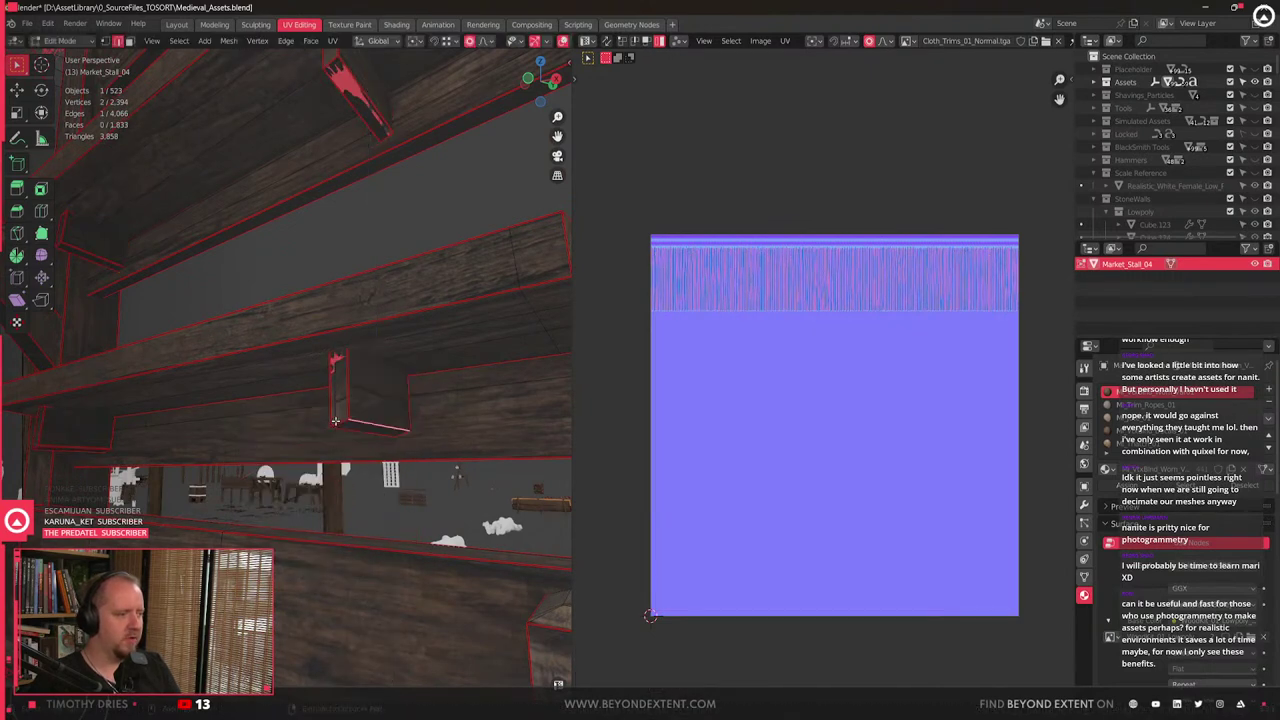
{"action": "key", "text": "z"}
{"action": "left_click", "coordinate": [351, 433]}
- Select one face on each of the four support blocks in face mode and extend the selection to their linked geometry
{"action": "key", "text": "3"}
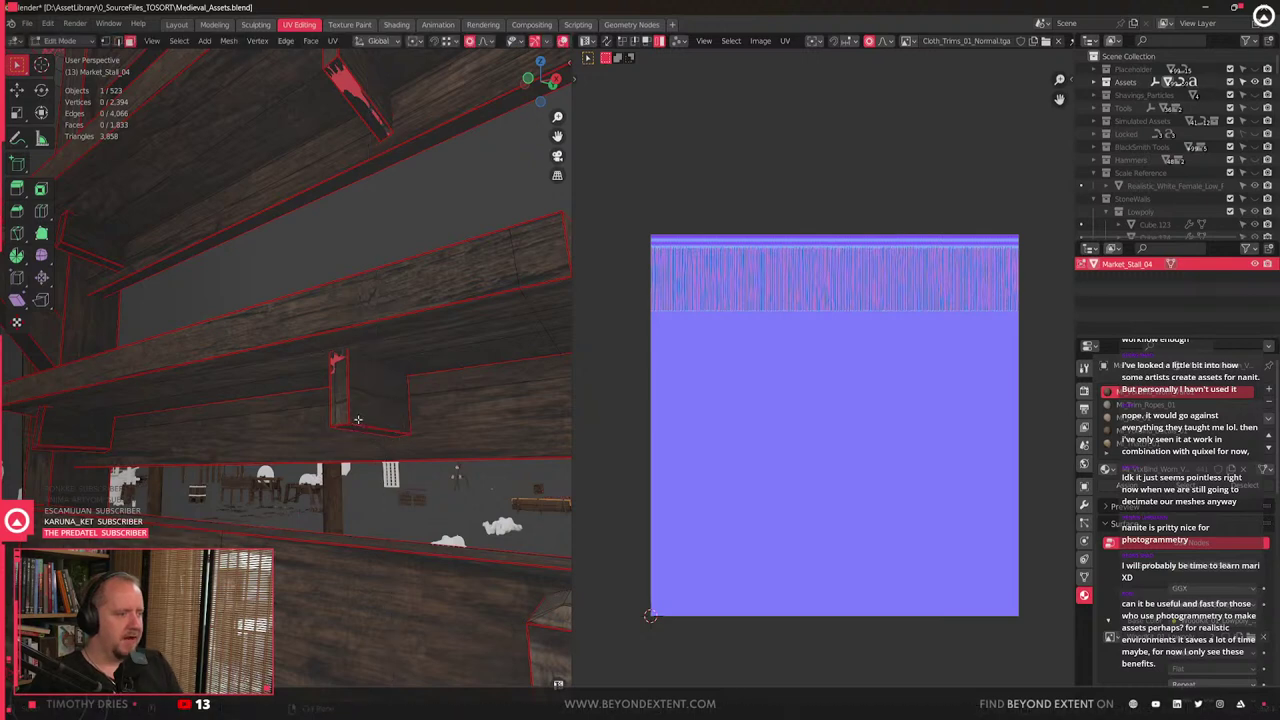
{"action": "left_click", "coordinate": [87, 435]}
{"action": "left_click", "coordinate": [92, 240], "text": "shift"}
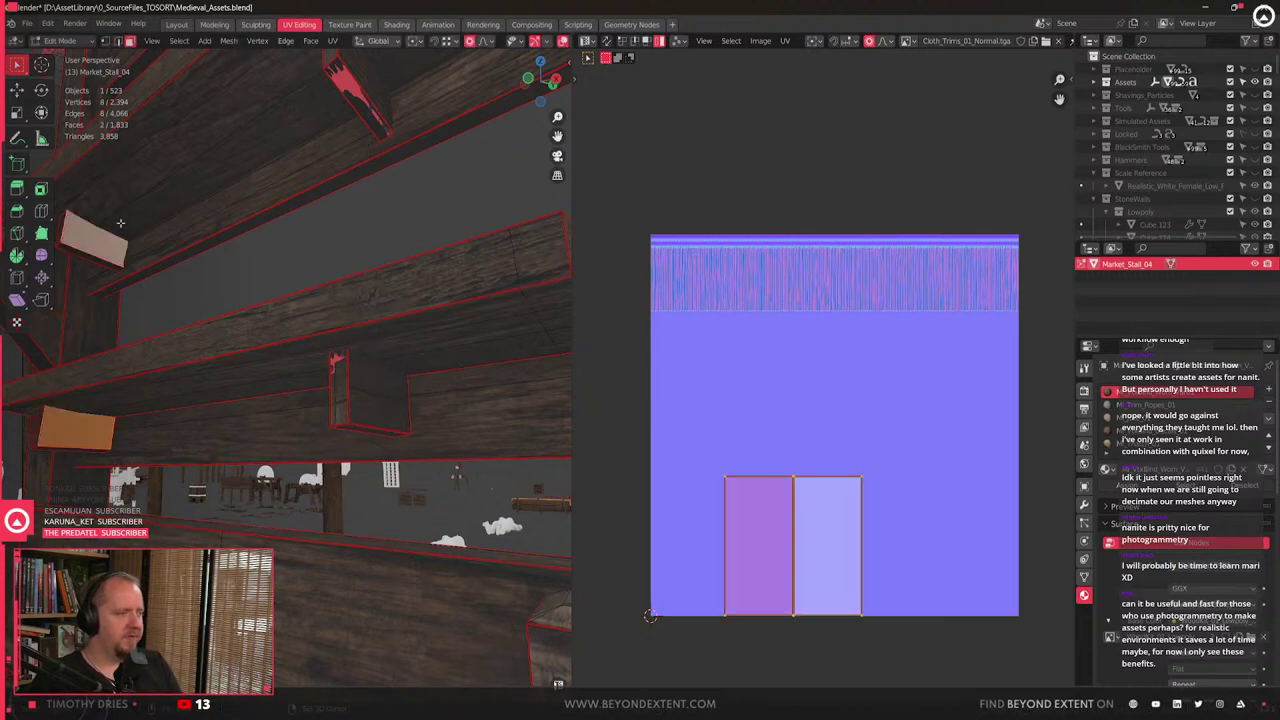
{"action": "left_click", "coordinate": [374, 100], "text": "shift"}
{"action": "left_click", "coordinate": [375, 400], "text": "shift"}
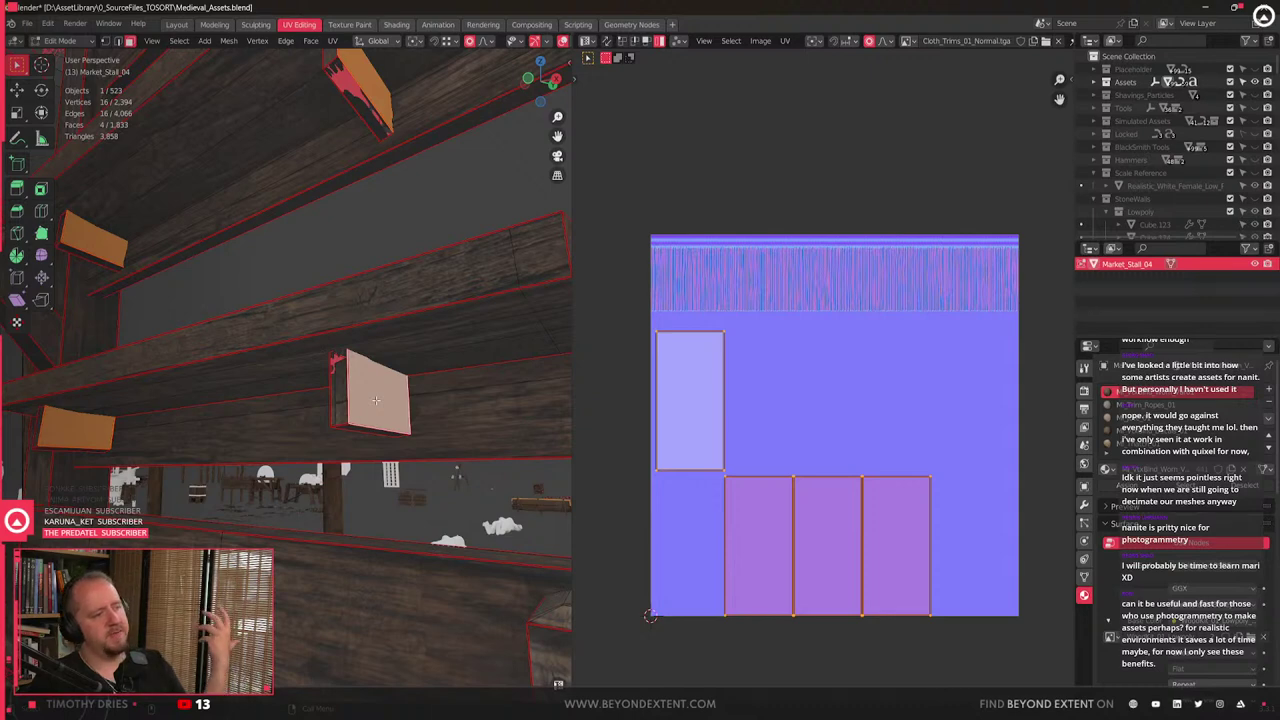
{"action": "right_click", "coordinate": [375, 400]}
{"action": "key", "text": "ctrl+l"}
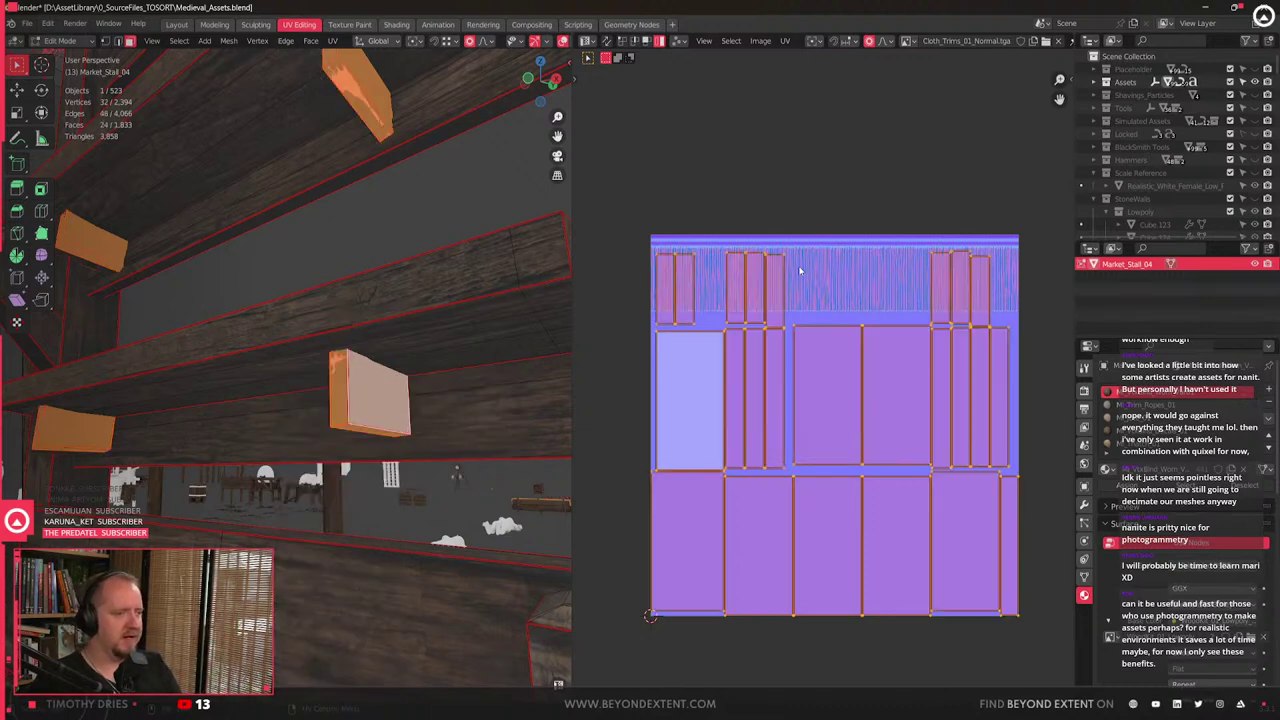
- Display the WoodKit_01_Lowpoly_WoodKit_01_Normal.tga image behind the blocks' UVs
{"action": "left_click", "coordinate": [906, 41]}
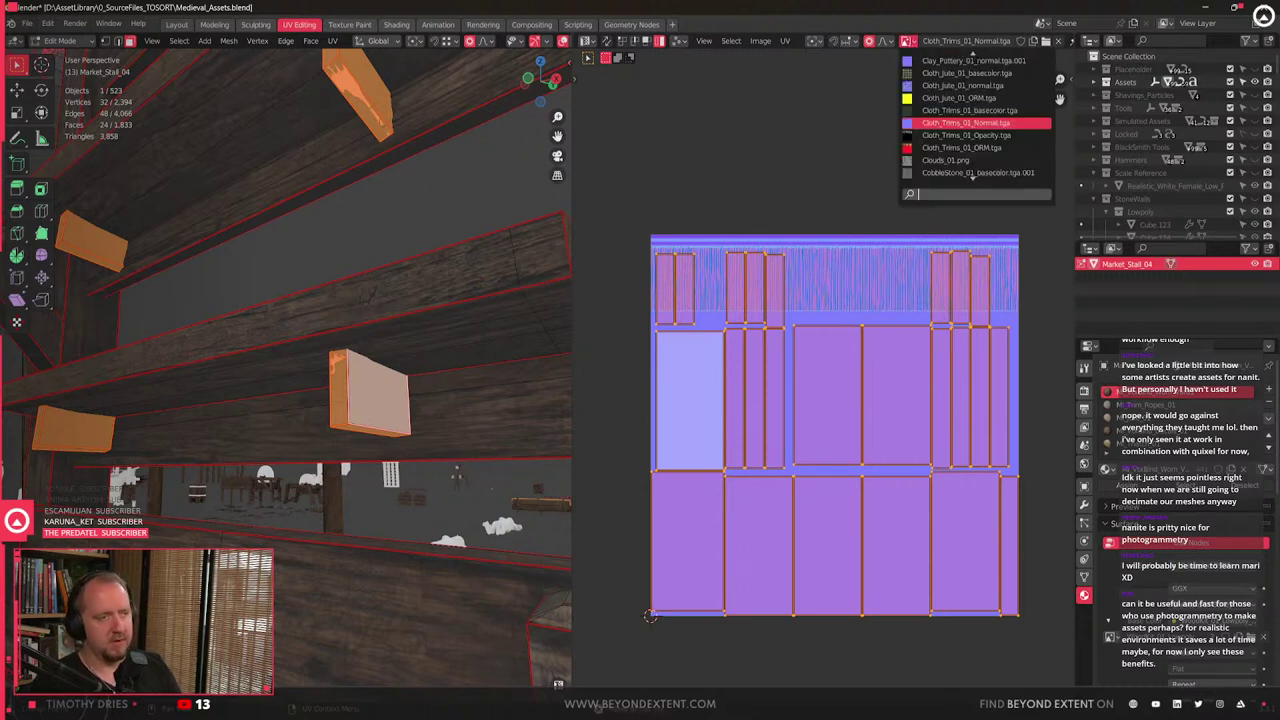
{"action": "type", "text": "vb"}
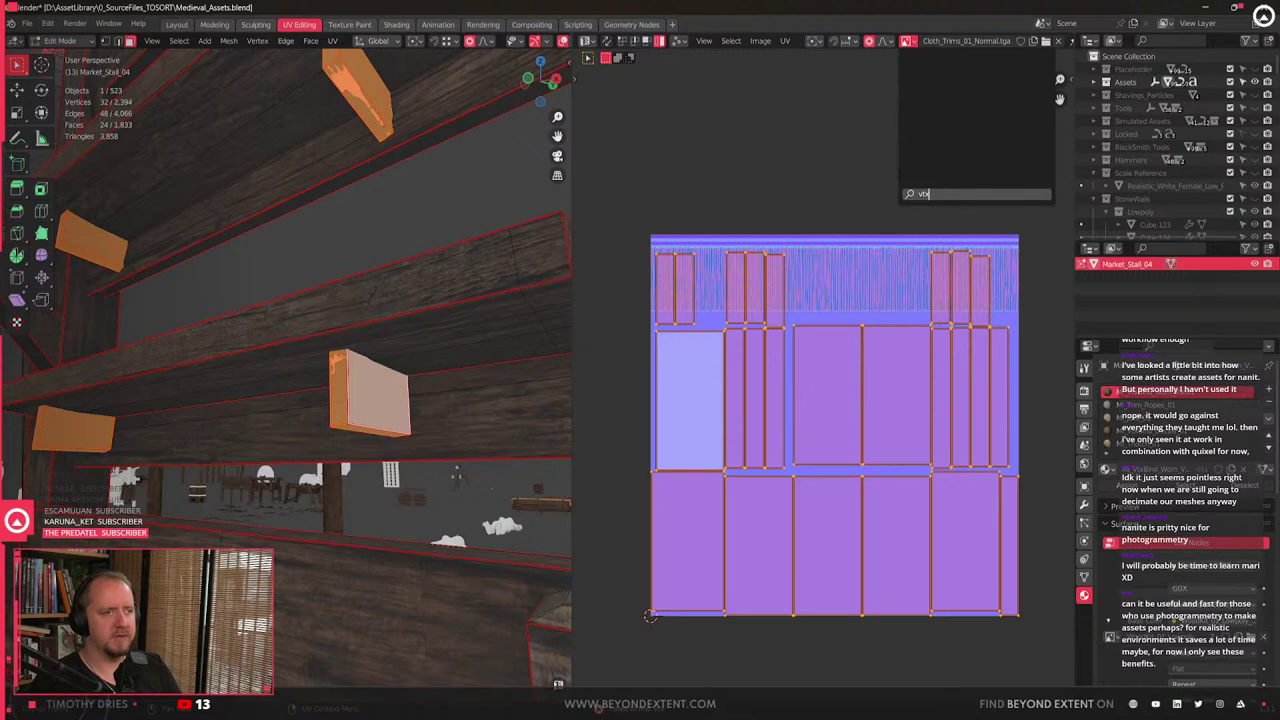
{"action": "key", "text": "BackSpace"}
{"action": "key", "text": "BackSpace"}
{"action": "type", "text": "wood"}
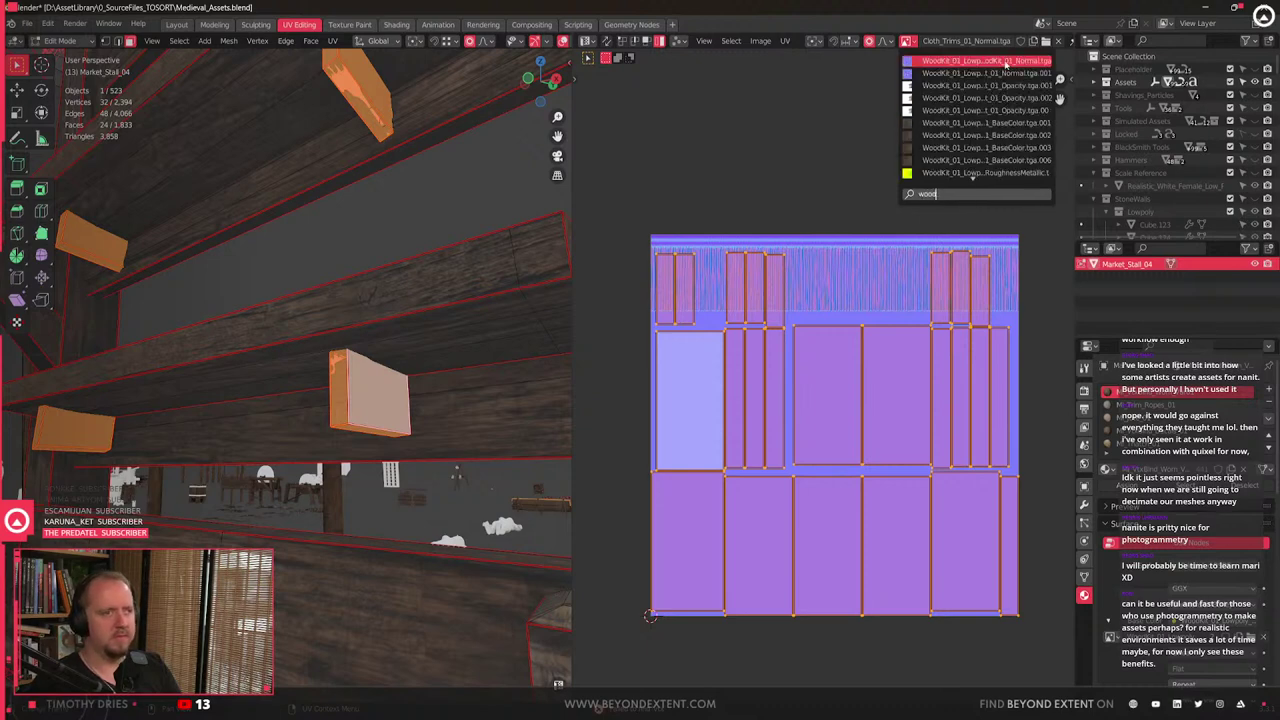
{"action": "left_click", "coordinate": [1006, 63]}
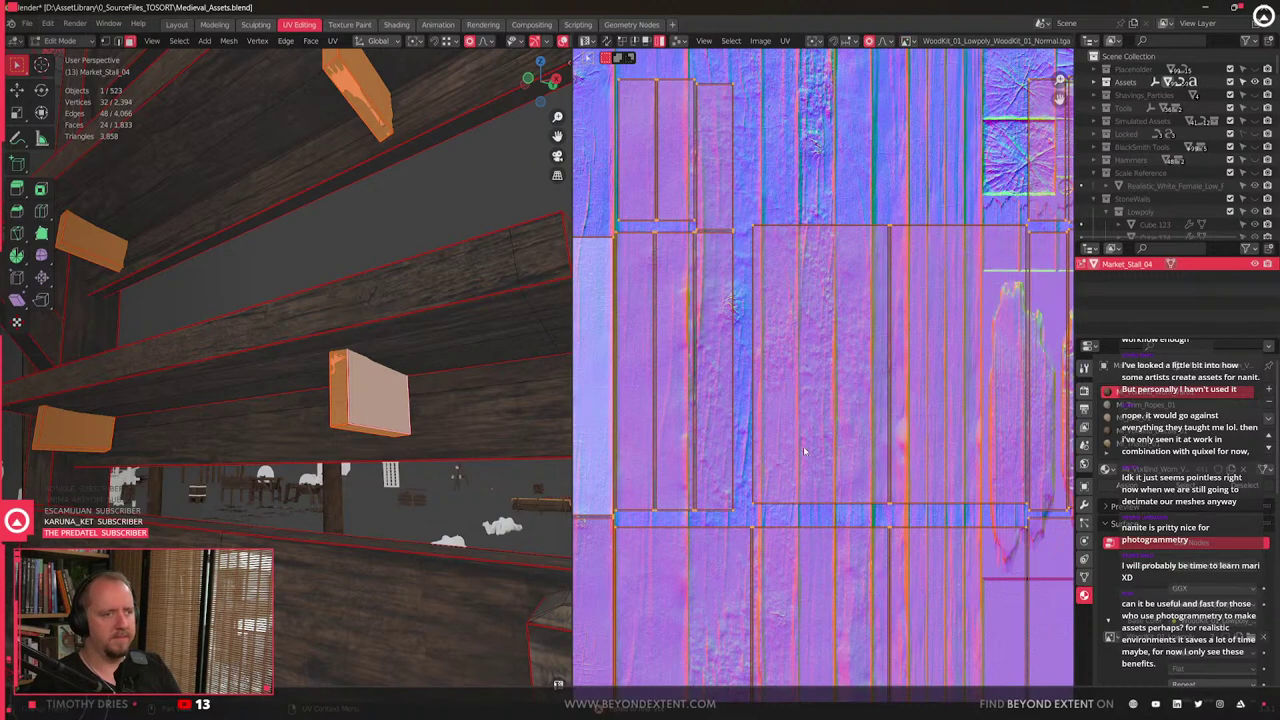
- Select the eight large face islands of the support blocks and move them above the wood texture
{"action": "scroll", "coordinate": [803, 446], "scroll_direction": "down", "scroll_amount": 4}
{"action": "left_click_drag", "start_coordinate": [688, 242], "coordinate": [1059, 668]}
{"action": "scroll", "coordinate": [826, 400], "scroll_direction": "up", "scroll_amount": 1}
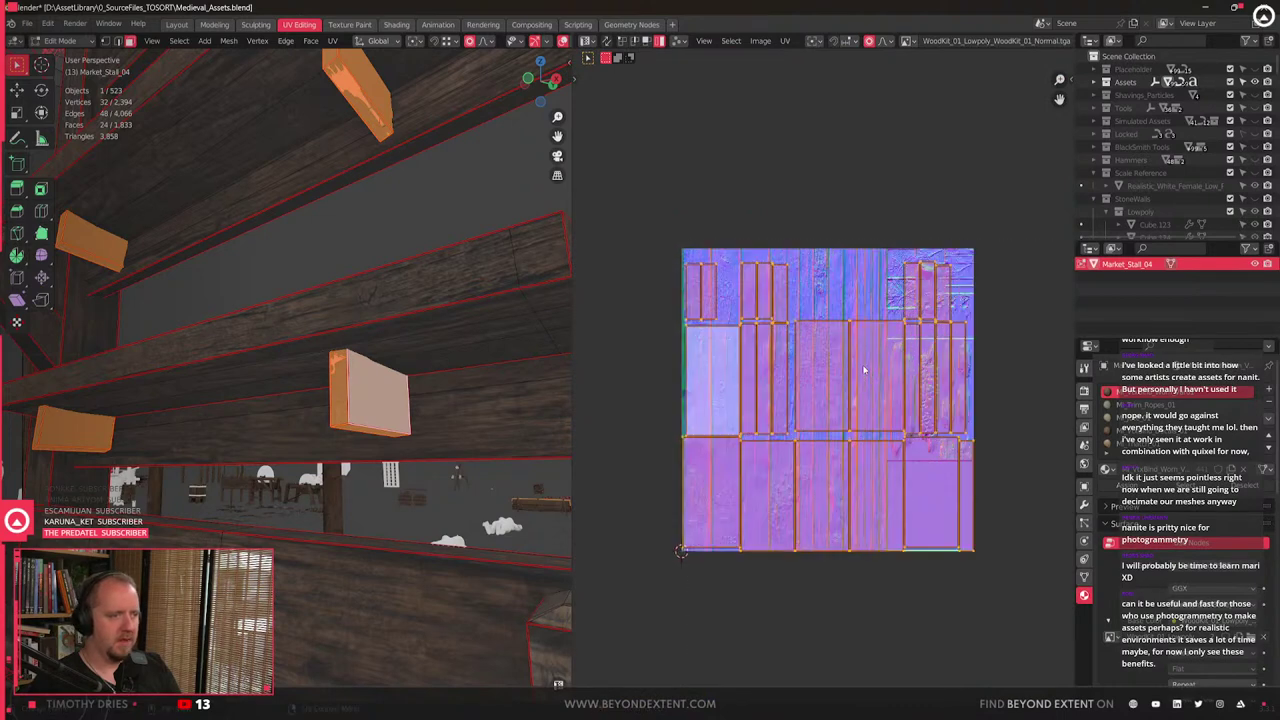
{"action": "left_click", "coordinate": [712, 508], "text": "shift"}
{"action": "left_click", "coordinate": [770, 502], "text": "shift"}
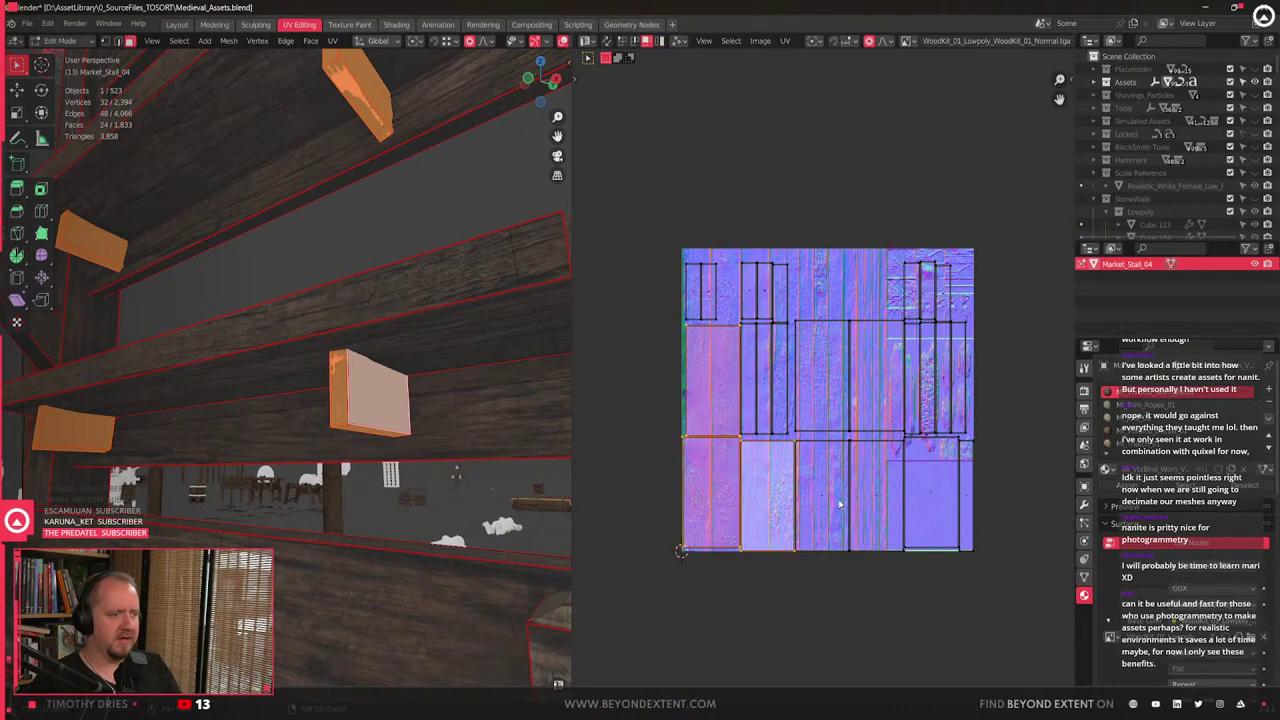
{"action": "left_click", "coordinate": [836, 499], "text": "shift"}
{"action": "left_click", "coordinate": [830, 400], "text": "shift"}
{"action": "left_click", "coordinate": [876, 390], "text": "shift"}
{"action": "left_click", "coordinate": [890, 503], "text": "shift"}
{"action": "left_click", "coordinate": [934, 497], "text": "shift"}
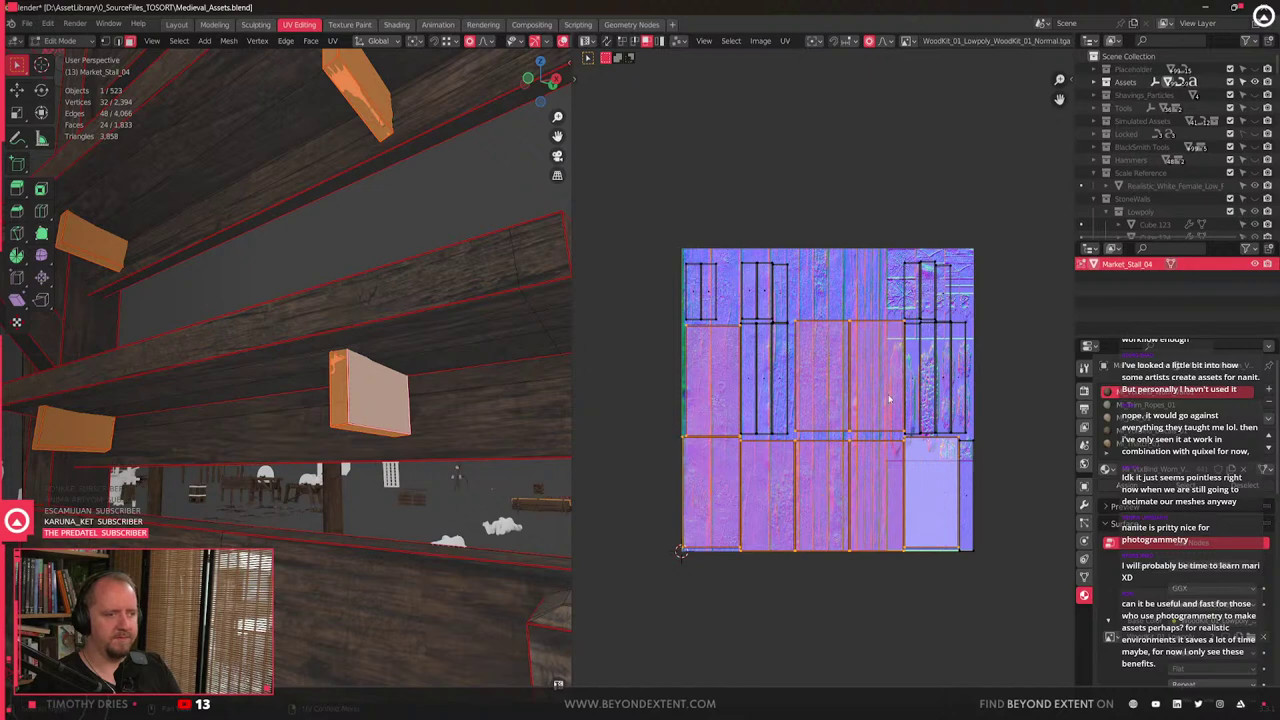
{"action": "key", "text": "g"}
{"action": "left_click", "coordinate": [914, 162]}
{"action": "left_click_drag", "start_coordinate": [660, 253], "coordinate": [1040, 537]}
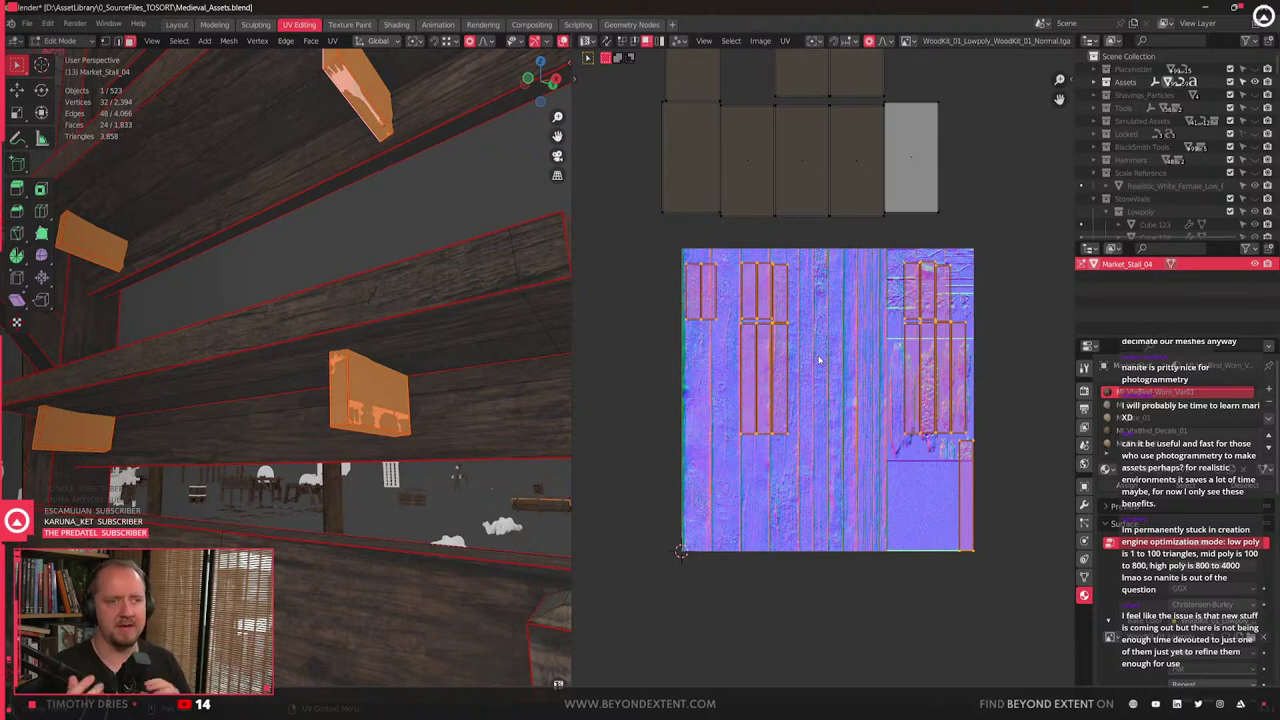
{"action": "scroll", "coordinate": [732, 300], "scroll_direction": "down", "scroll_amount": 2}
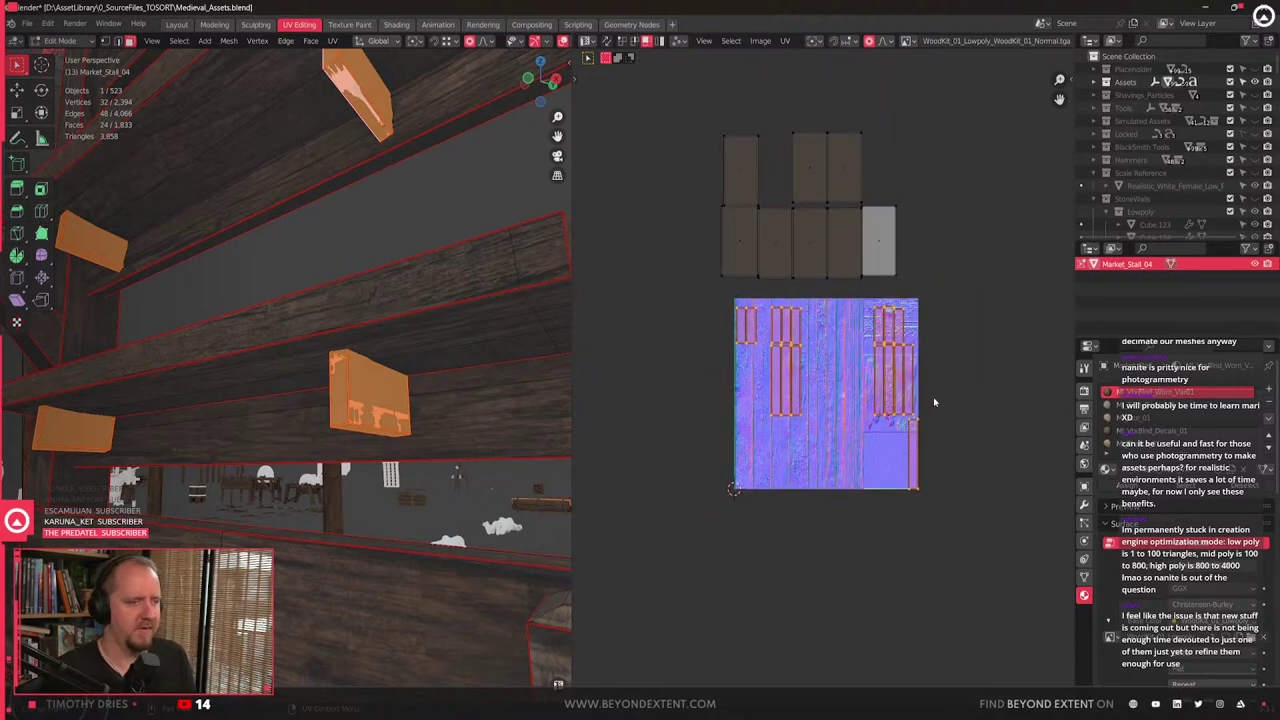
{"action": "scroll", "coordinate": [933, 397], "scroll_direction": "up", "scroll_amount": 1}
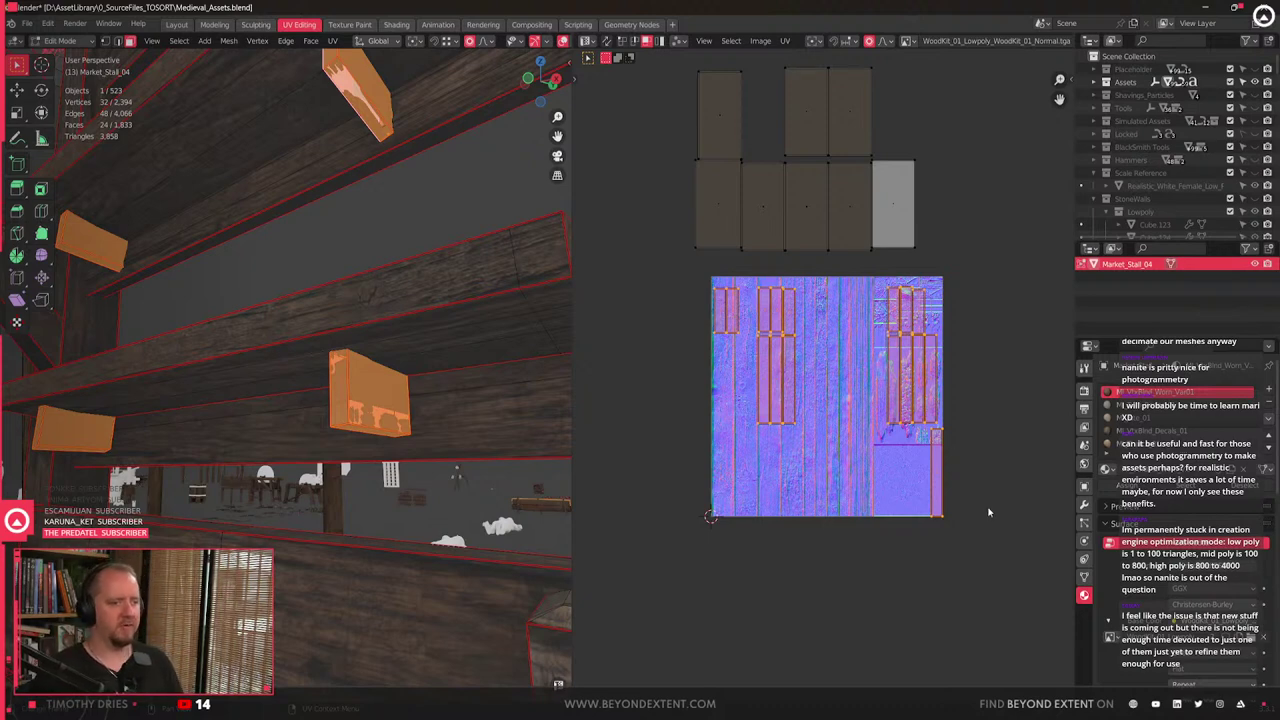
{"action": "middle_click_drag", "start_coordinate": [990, 513], "coordinate": [966, 521]}
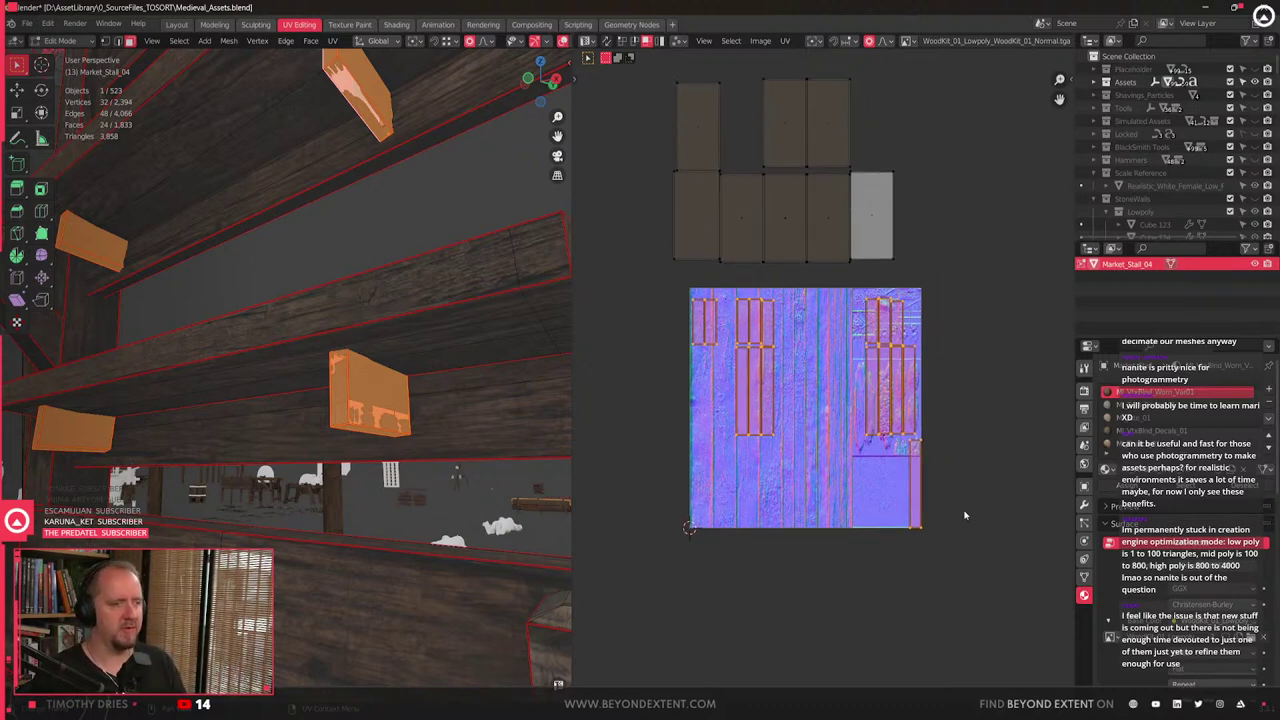
{"action": "middle_click_drag", "start_coordinate": [935, 471], "coordinate": [950, 537]}
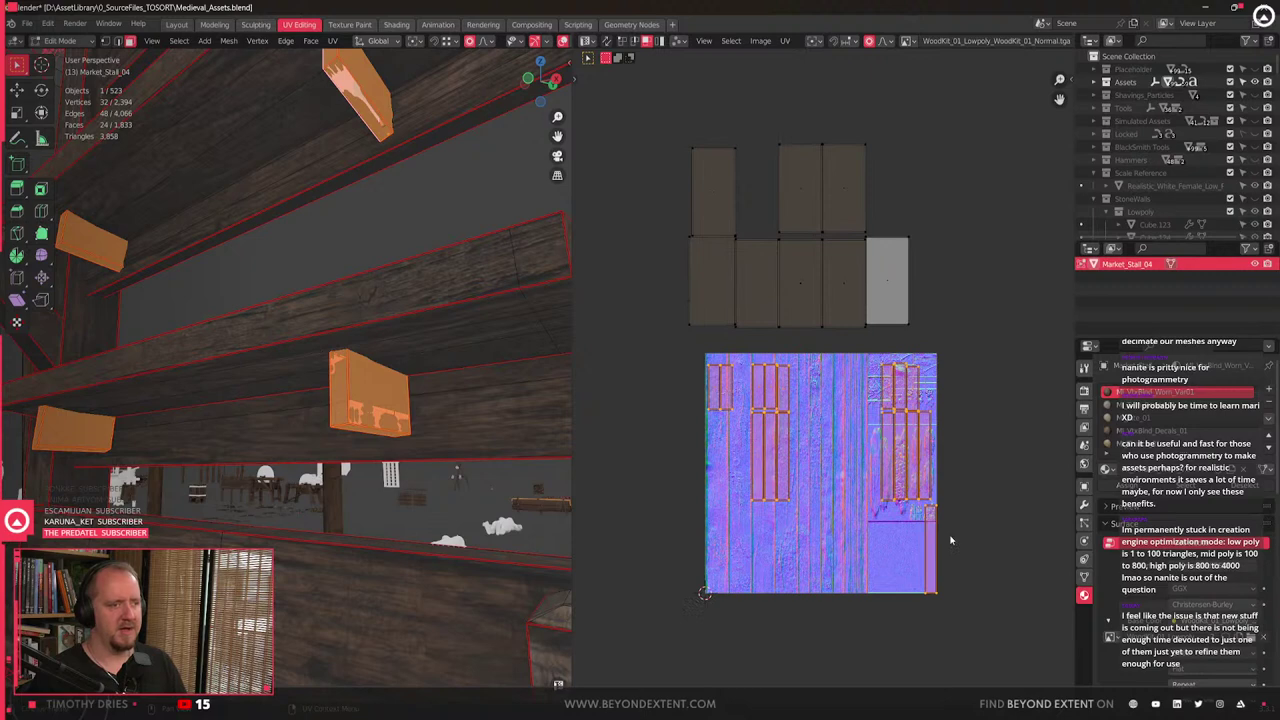
{"action": "left_click_drag", "start_coordinate": [652, 131], "coordinate": [998, 638]}
{"action": "left_click", "coordinate": [946, 474]}
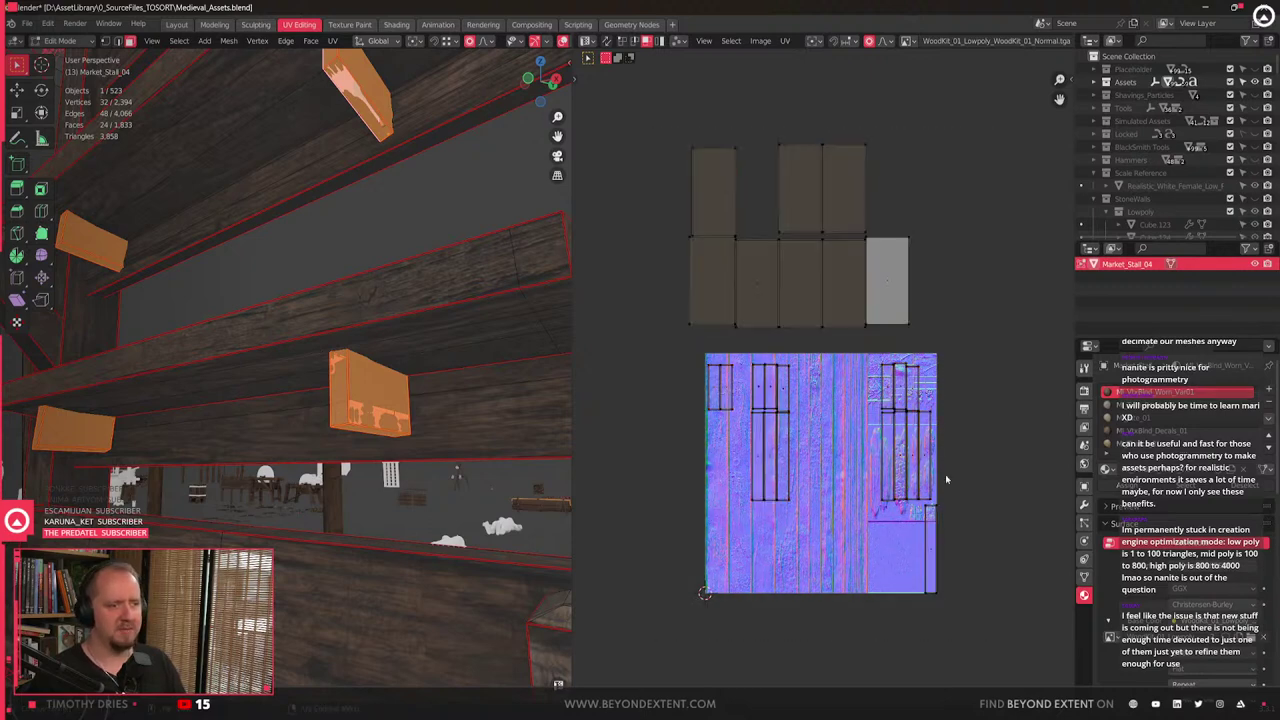
{"action": "scroll", "coordinate": [890, 563], "scroll_direction": "up", "scroll_amount": 2}
{"action": "middle_click_drag", "start_coordinate": [888, 567], "coordinate": [867, 505]}
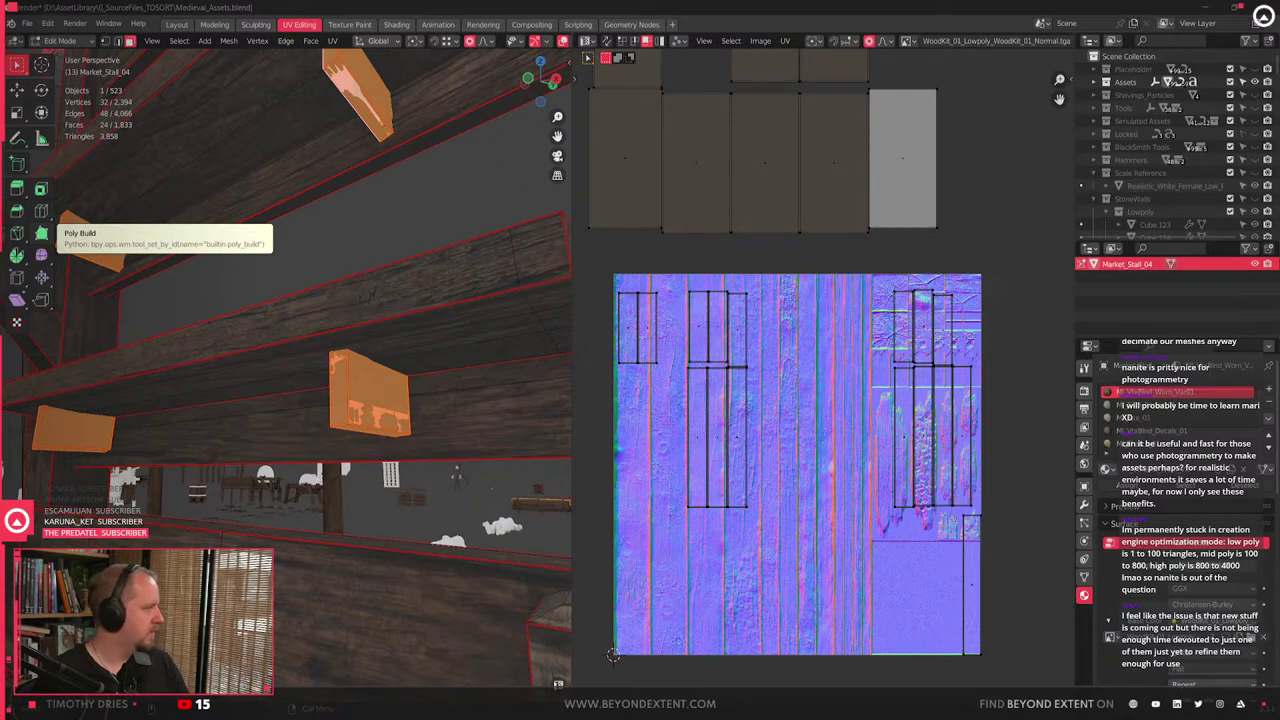
- Switch to the DOOM ETERNAL surfacing artwork on ArtStation and examine its images showing the material and decal stages
{"action": "left_click_drag", "start_coordinate": [2, 12], "coordinate": [490, 2]}
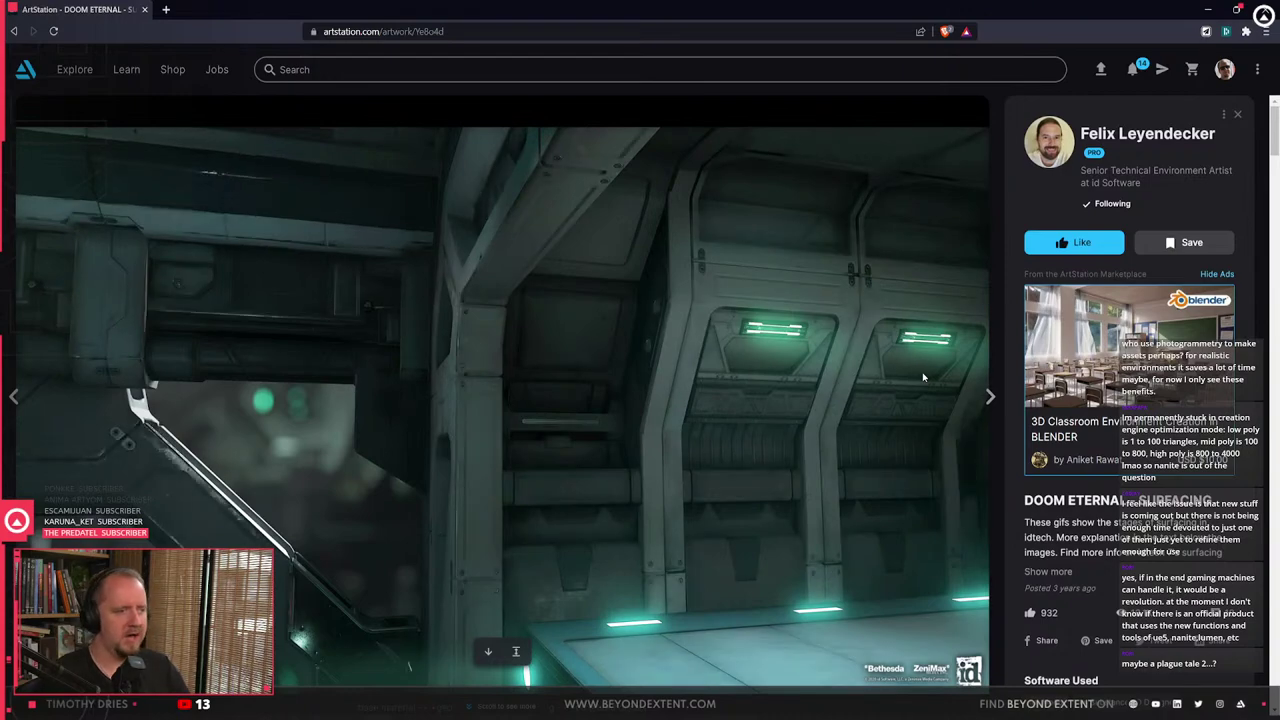
{"action": "scroll", "coordinate": [675, 365], "scroll_direction": "down", "scroll_amount": 7}
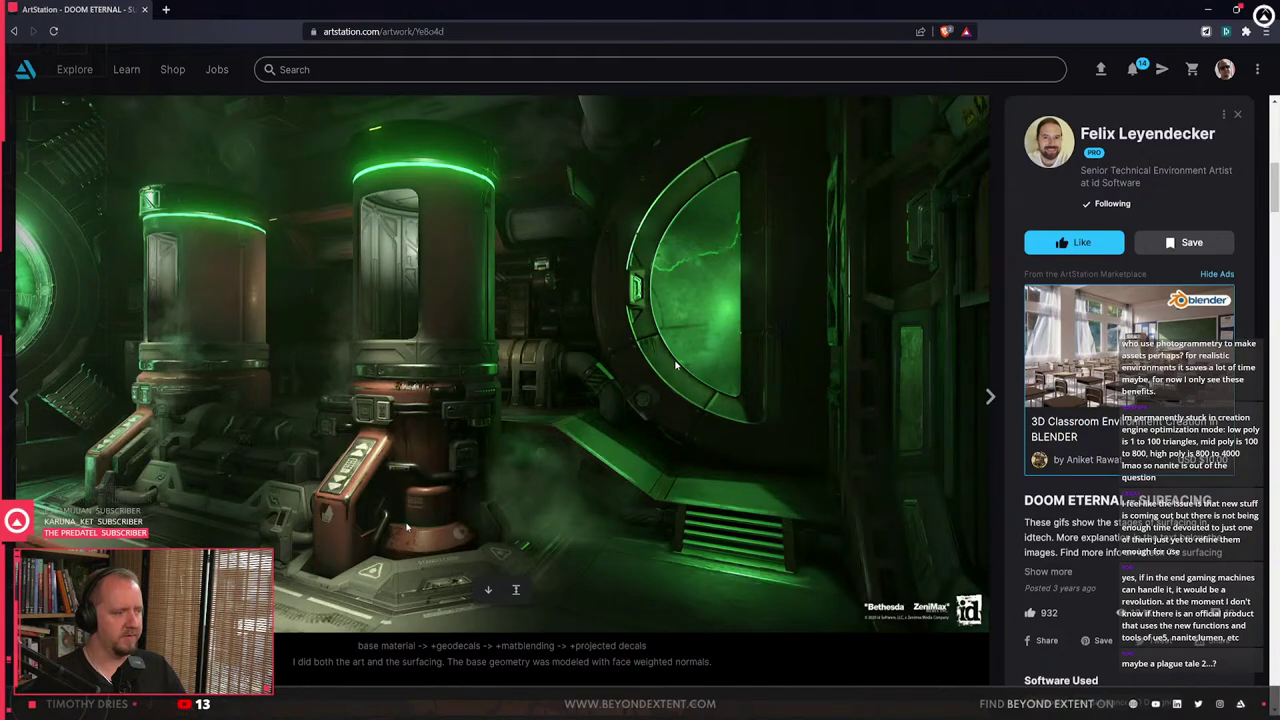
{"action": "scroll", "coordinate": [675, 365], "scroll_direction": "down", "scroll_amount": 5}
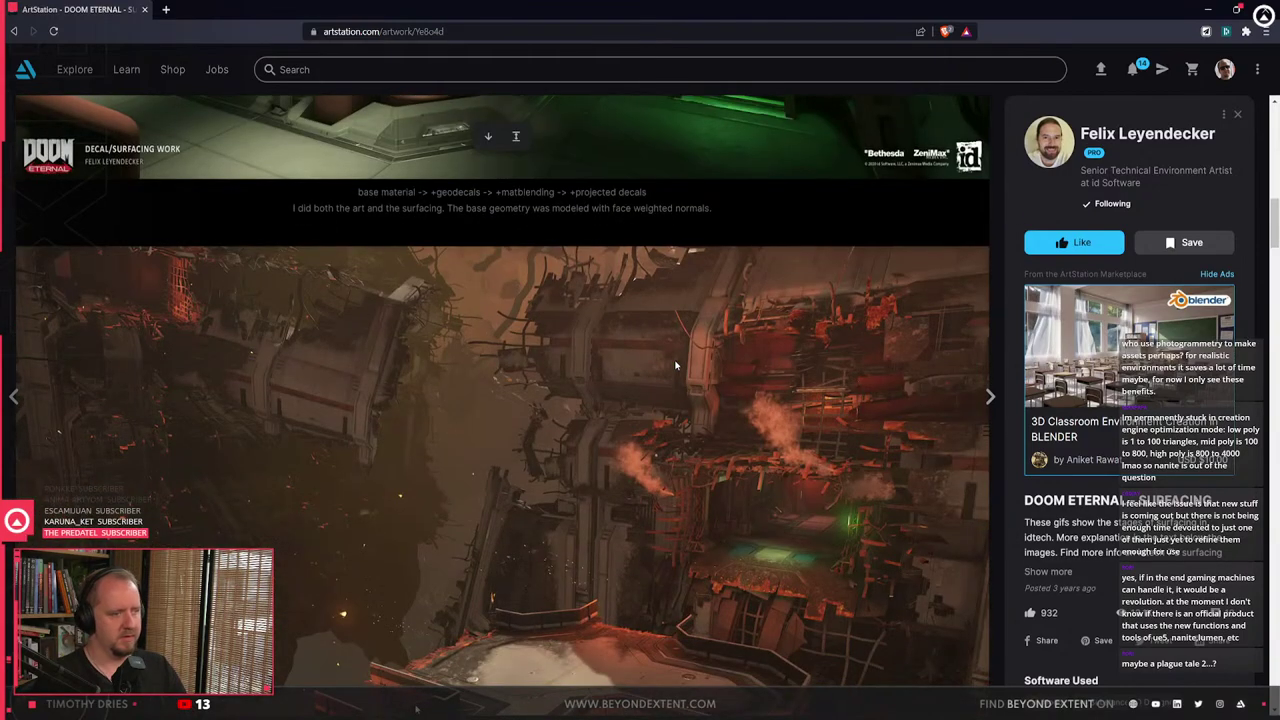
{"action": "scroll", "coordinate": [675, 365], "scroll_direction": "down", "scroll_amount": 2}
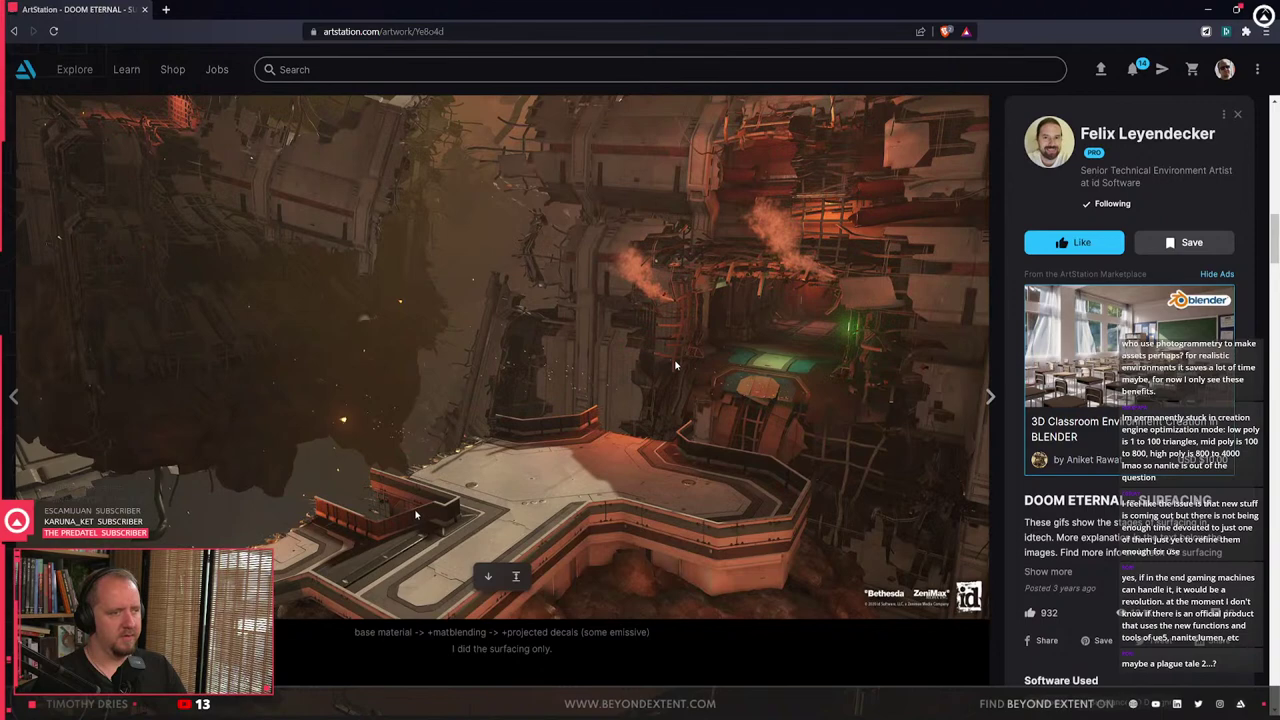
{"action": "scroll", "coordinate": [675, 365], "scroll_direction": "down", "scroll_amount": 2}
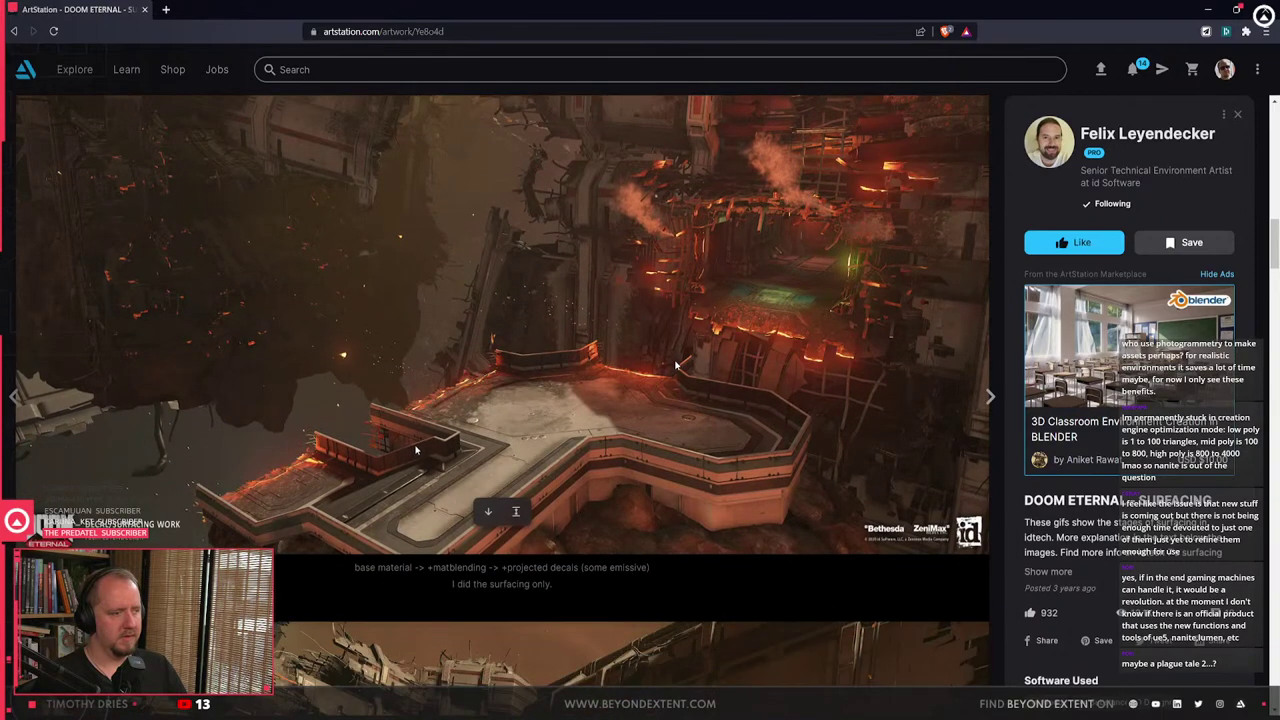
{"action": "scroll", "coordinate": [675, 365], "scroll_direction": "down", "scroll_amount": 3}
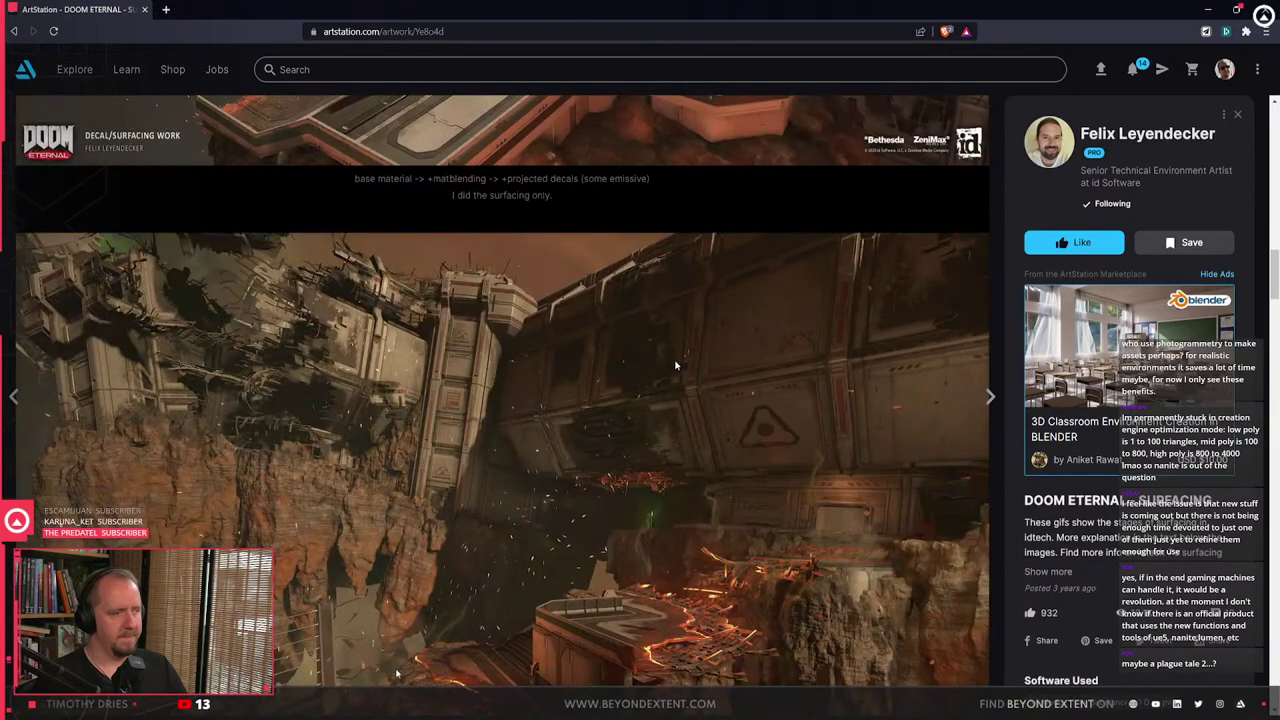
{"action": "scroll", "coordinate": [675, 365], "scroll_direction": "up", "scroll_amount": 5}
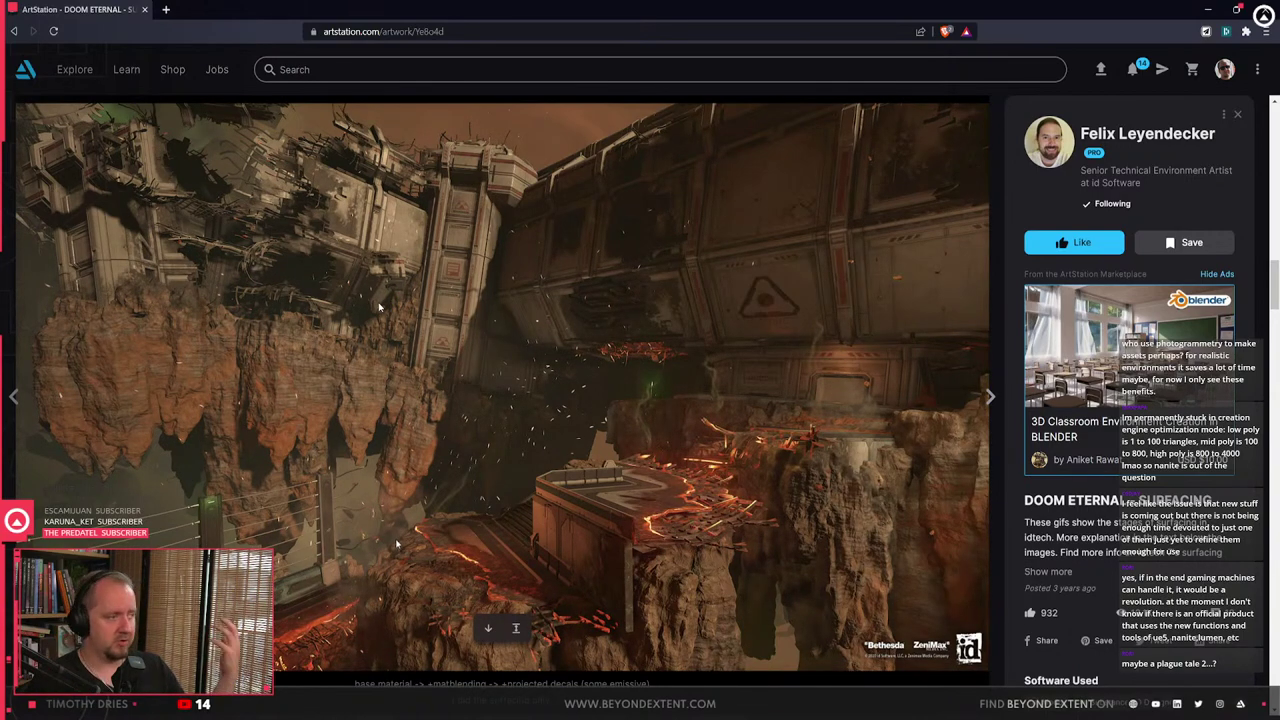
{"action": "scroll", "coordinate": [446, 420], "scroll_direction": "down", "scroll_amount": 6}
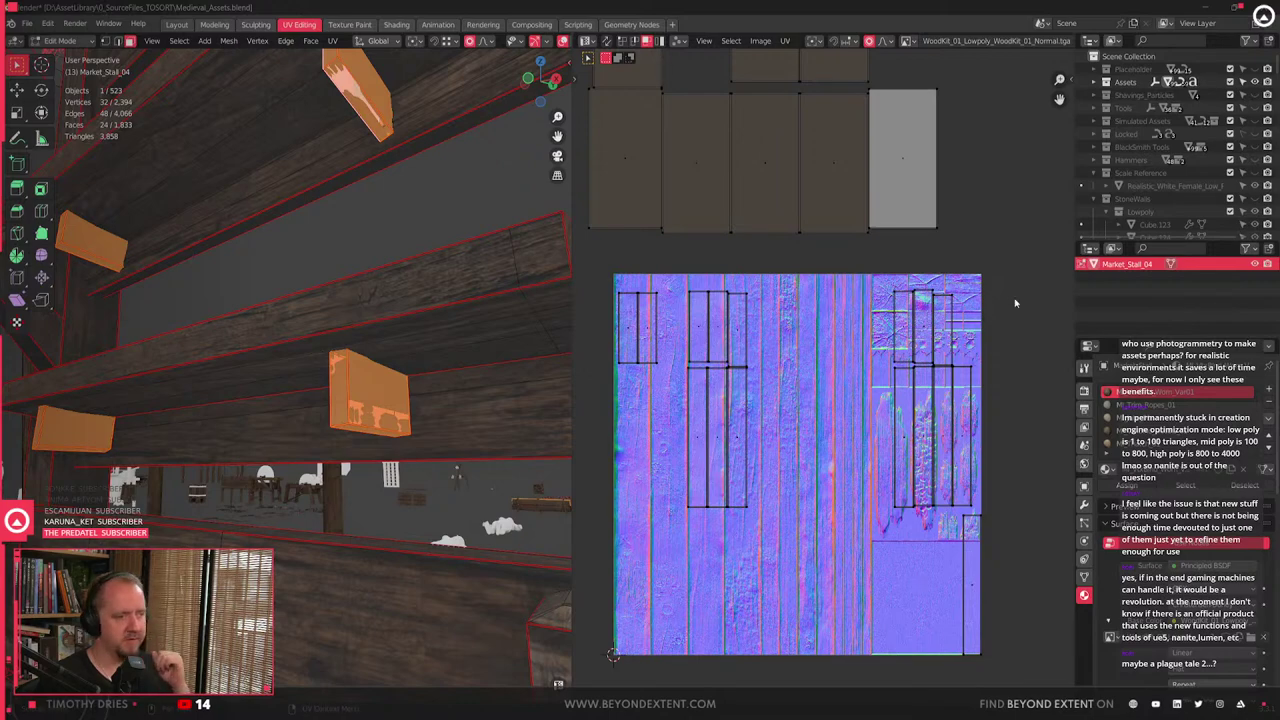
- Back in Blender, switch the UV selection to island mode and select all the large face islands above the wood texture
{"action": "scroll", "coordinate": [838, 231], "scroll_direction": "down", "scroll_amount": 1}
{"action": "middle_click_drag", "start_coordinate": [837, 231], "coordinate": [864, 412]}
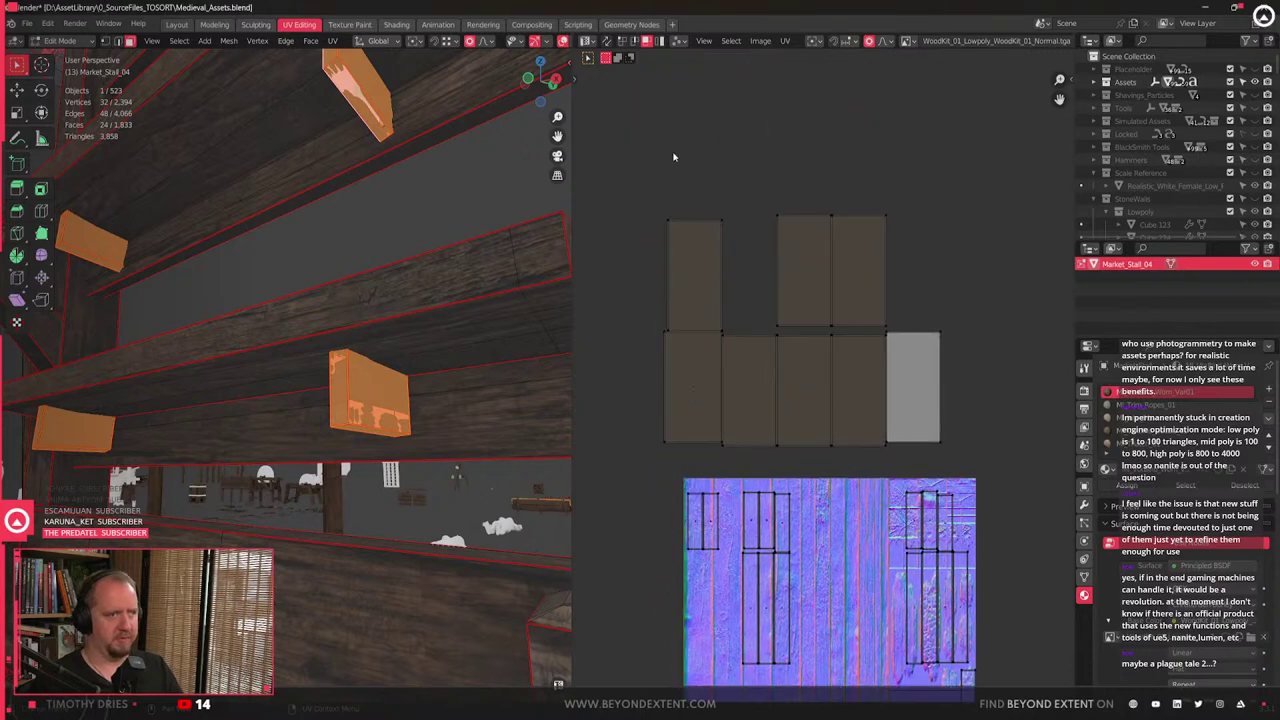
{"action": "left_click_drag", "start_coordinate": [636, 144], "coordinate": [1046, 471]}
{"action": "scroll", "coordinate": [926, 385], "scroll_direction": "down", "scroll_amount": 1}
{"action": "middle_click_drag", "start_coordinate": [917, 432], "coordinate": [896, 362]}
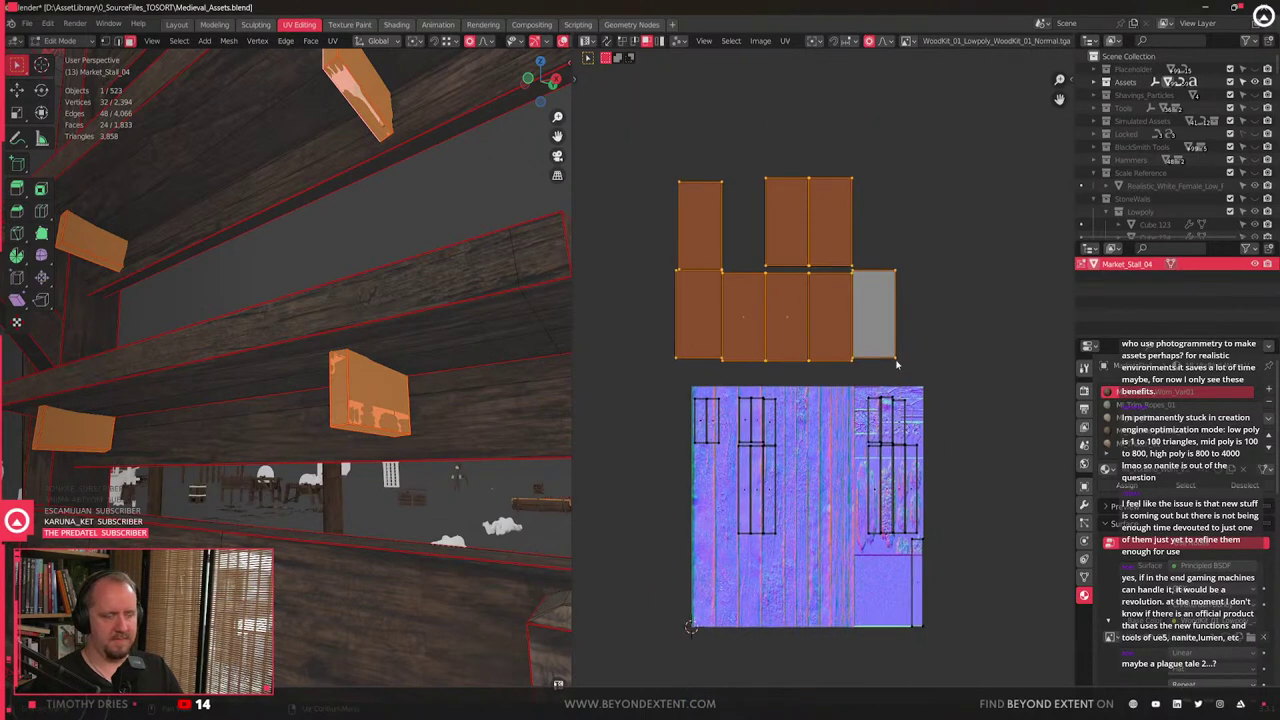
{"action": "right_click", "coordinate": [896, 365]}
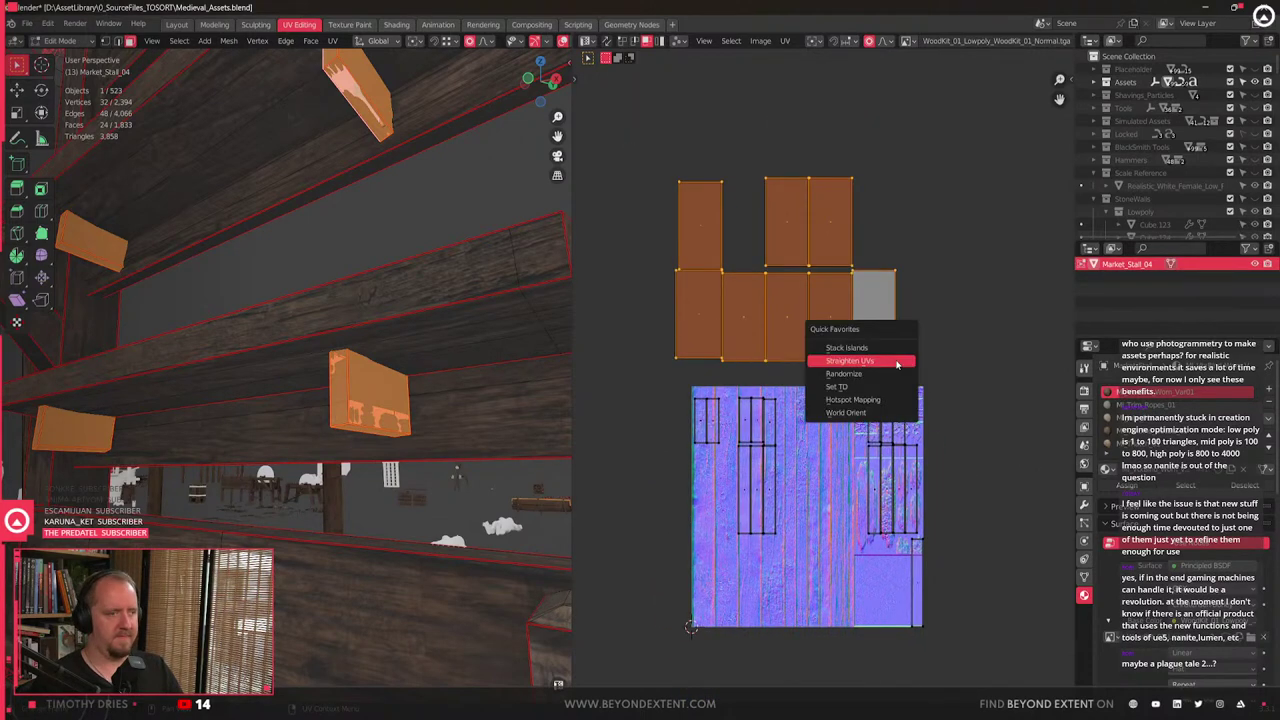
{"action": "left_click", "coordinate": [659, 40]}
{"action": "left_click_drag", "start_coordinate": [646, 114], "coordinate": [1030, 396]}
- On the ArtStation DOOM ETERNAL surfacing page, read the comments and full description and open the linked YouTube video on the surfacing pipeline
{"action": "key", "text": "alt+Tab"}
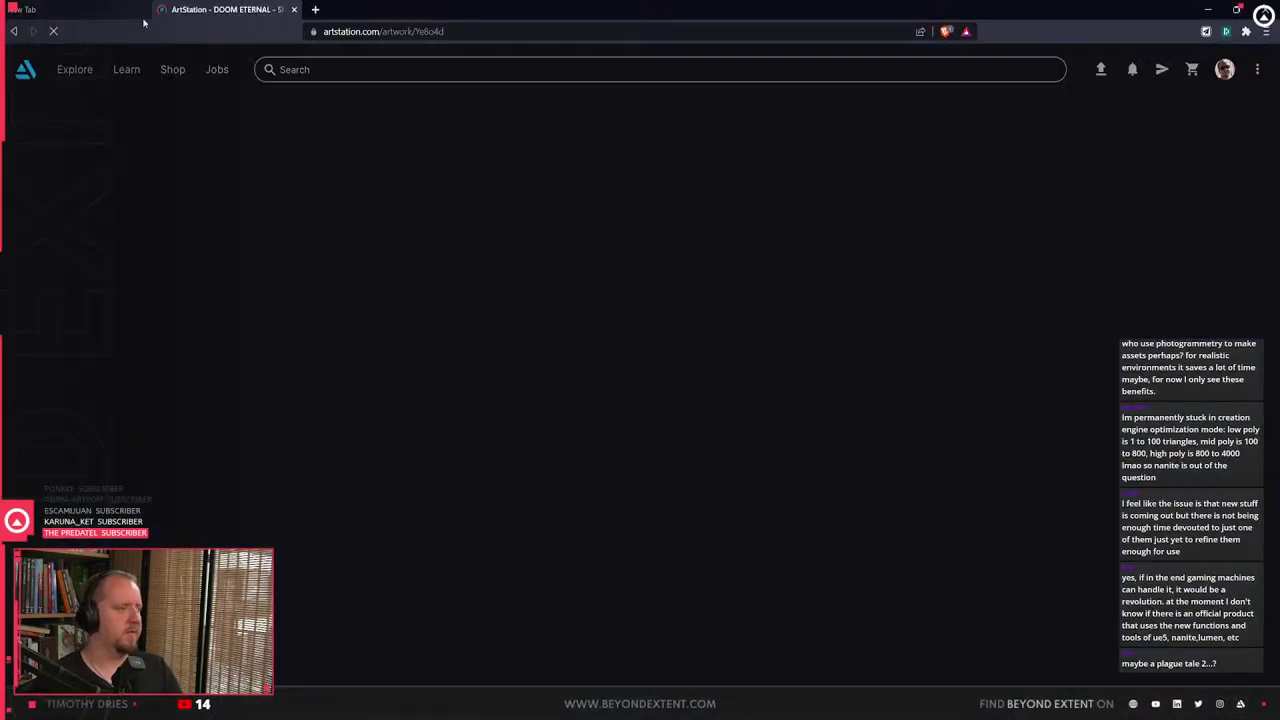
{"action": "left_click", "coordinate": [145, 10]}
{"action": "left_click", "coordinate": [145, 9]}
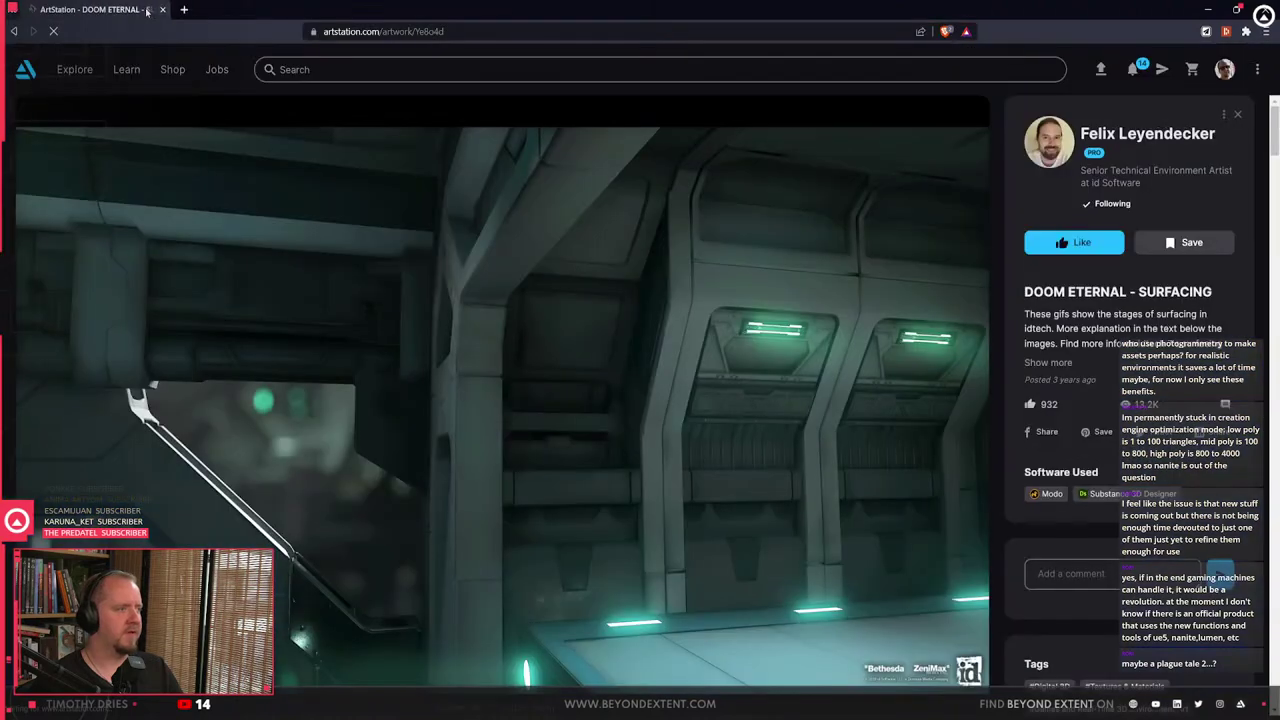
{"action": "scroll", "coordinate": [1027, 477], "scroll_direction": "down", "scroll_amount": 2}
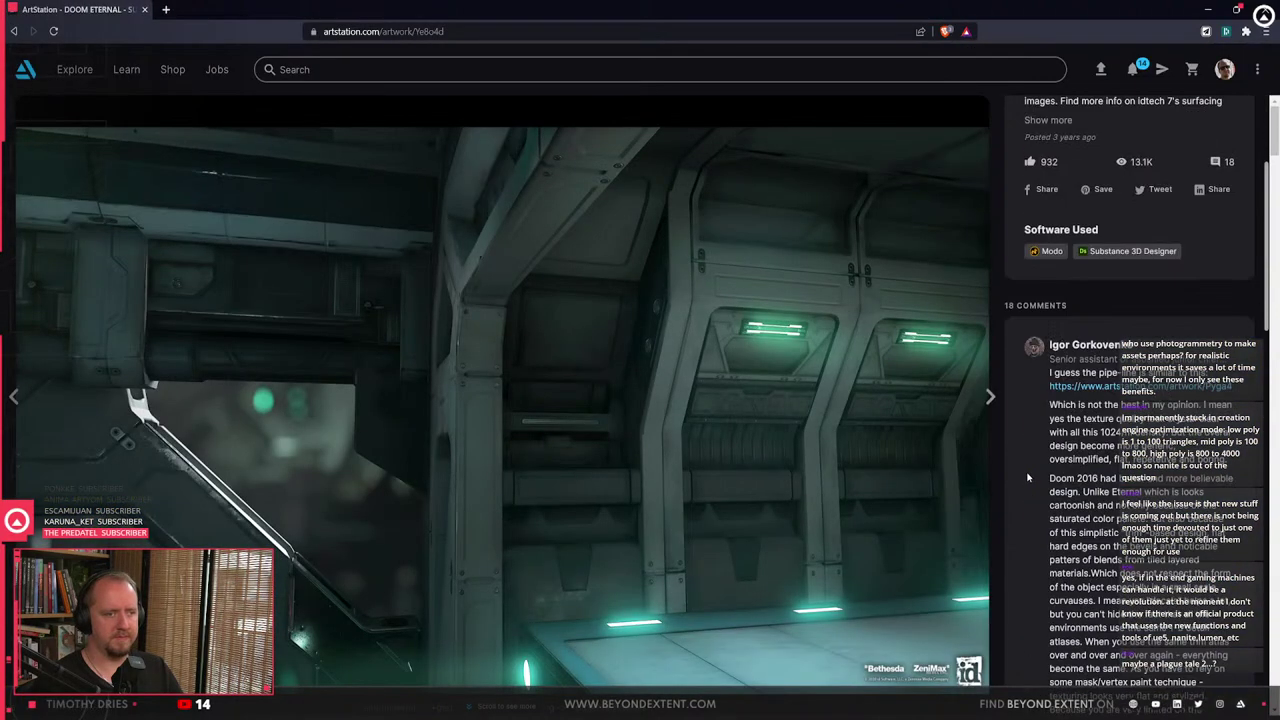
{"action": "scroll", "coordinate": [1027, 477], "scroll_direction": "down", "scroll_amount": 10}
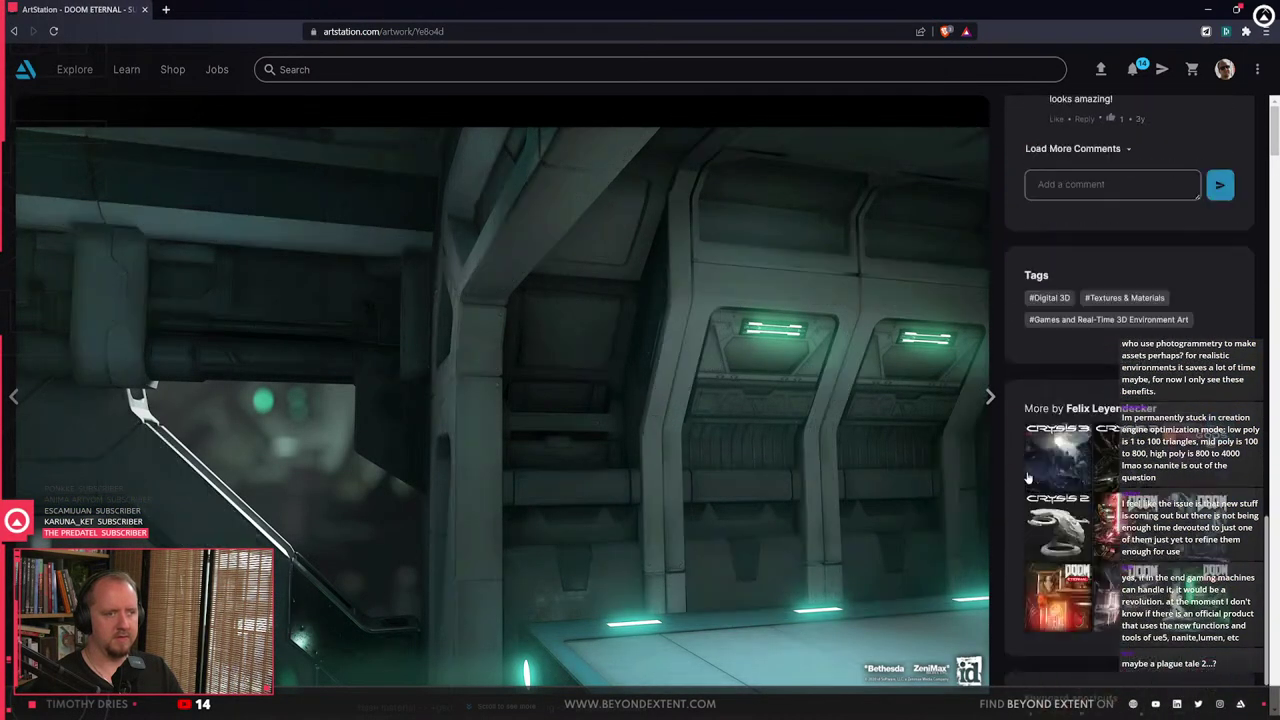
{"action": "scroll", "coordinate": [1027, 477], "scroll_direction": "up", "scroll_amount": 4}
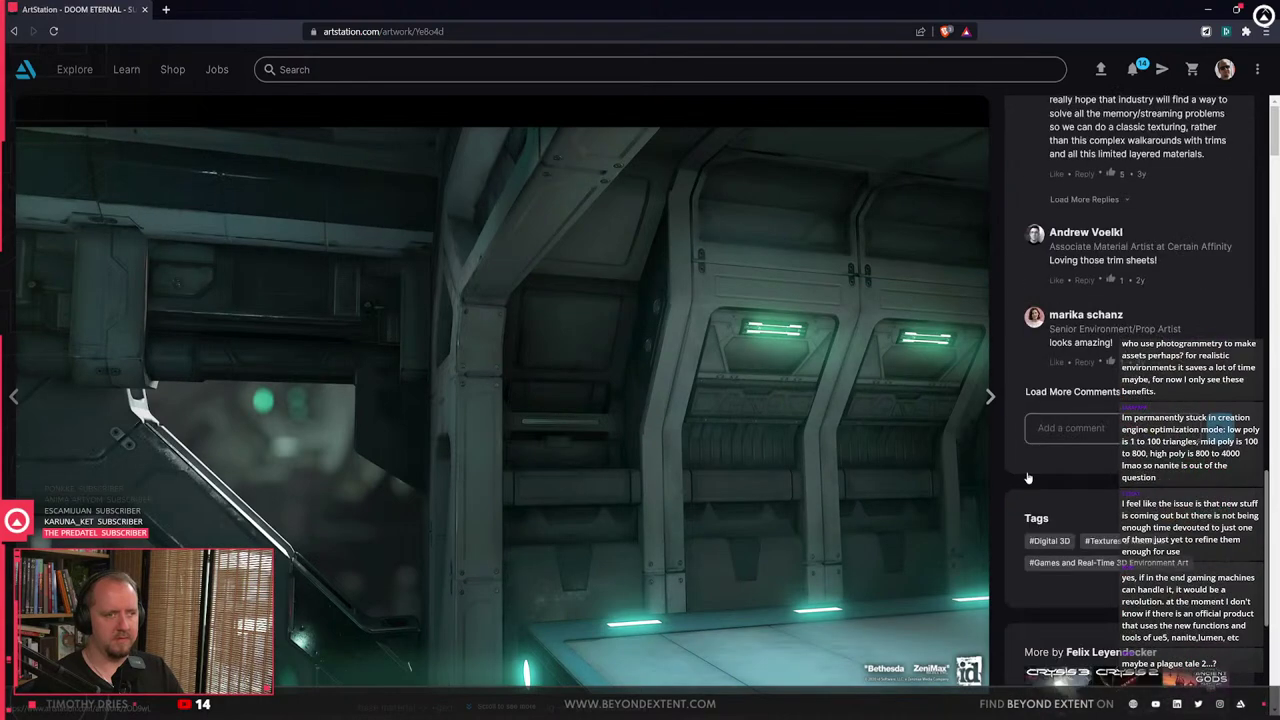
{"action": "scroll", "coordinate": [1027, 477], "scroll_direction": "up", "scroll_amount": 5}
{"action": "left_click", "coordinate": [1050, 371]}
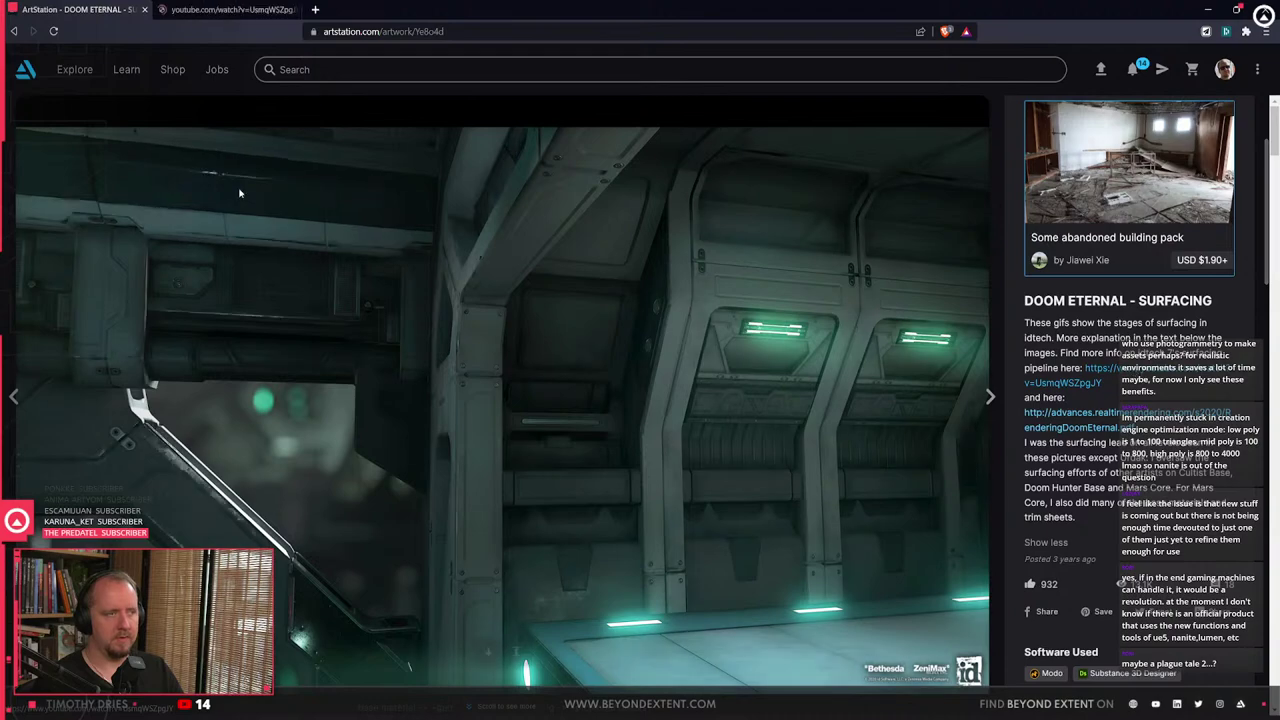
{"action": "left_click", "coordinate": [1136, 377]}
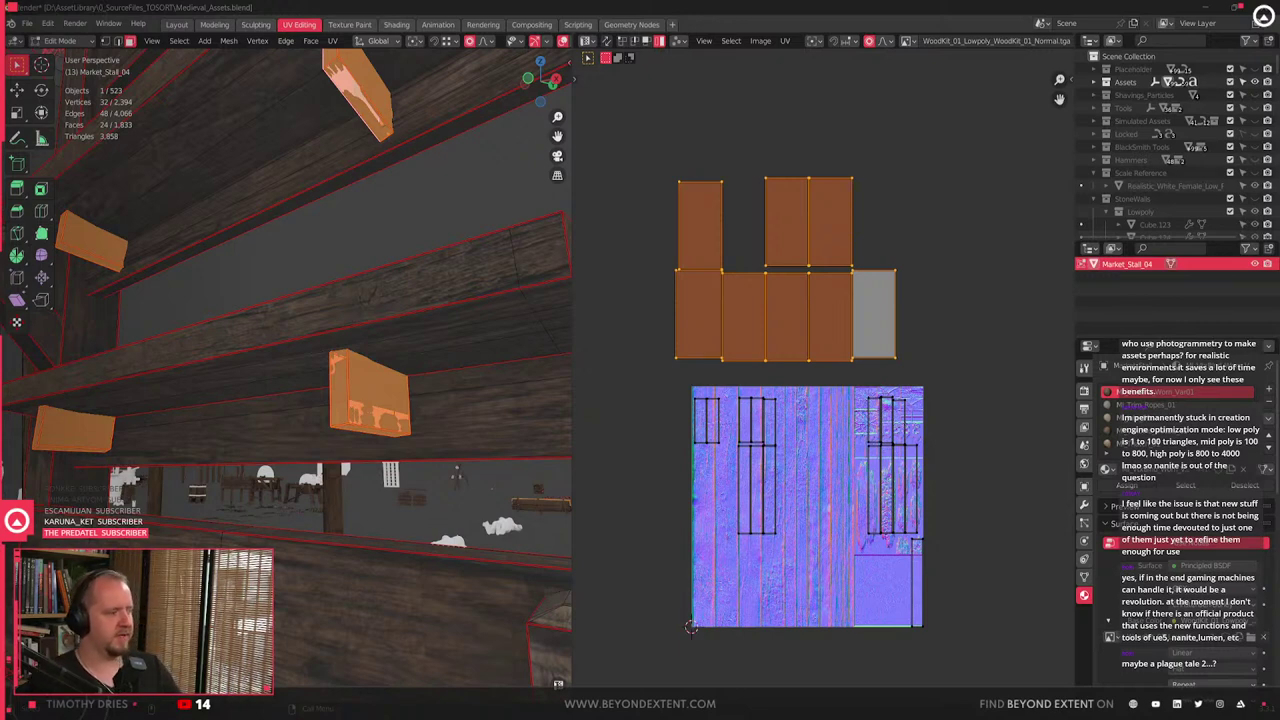
- In Blender, stack the large face islands on each other, and likewise stack the narrow islands lying over the wood texture
{"action": "left_click", "coordinate": [987, 322]}
{"action": "left_click_drag", "start_coordinate": [651, 143], "coordinate": [959, 379]}
{"action": "key", "text": "q"}
{"action": "left_click", "coordinate": [956, 375]}
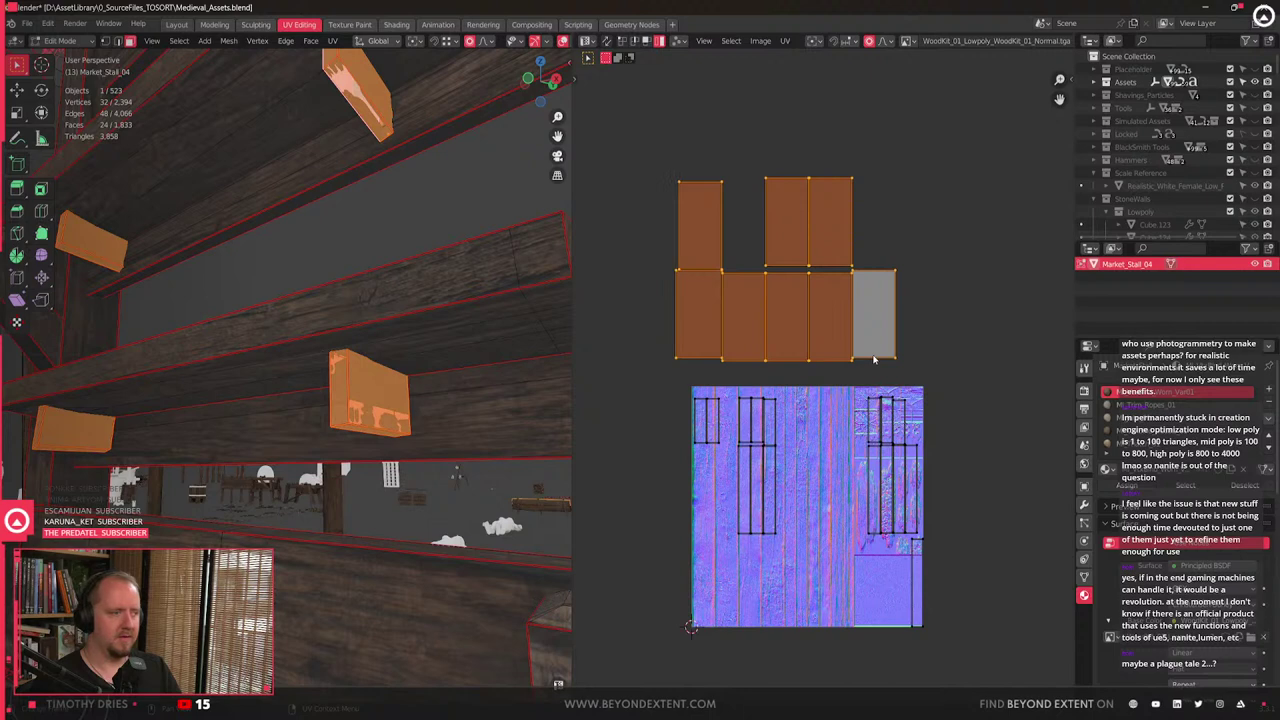
{"action": "key", "text": "q"}
{"action": "left_click", "coordinate": [856, 343]}
{"action": "left_click_drag", "start_coordinate": [662, 386], "coordinate": [1030, 658]}
{"action": "key", "text": "q"}
{"action": "left_click", "coordinate": [871, 491]}
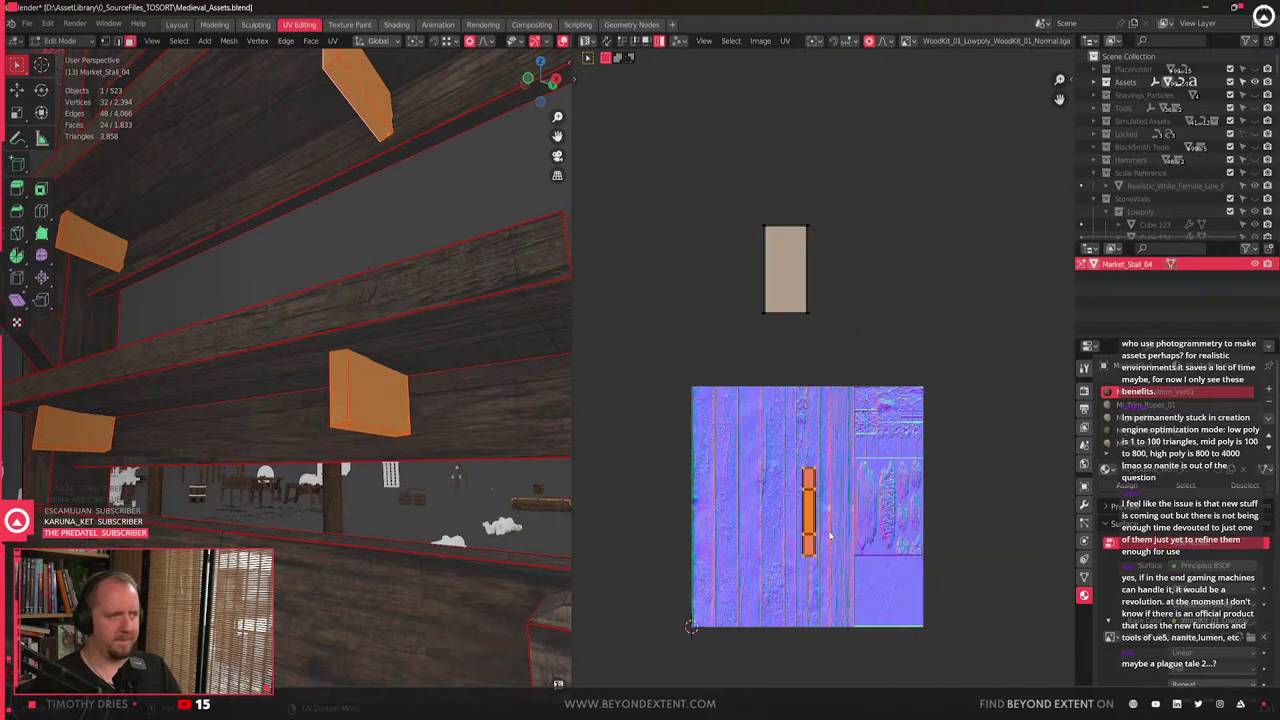
- Move the stacked narrow islands toward the thin plank strips of the wood texture and apply Set TD to them
{"action": "middle_click_drag", "start_coordinate": [823, 524], "coordinate": [805, 446]}
{"action": "scroll", "coordinate": [808, 455], "scroll_direction": "up", "scroll_amount": 2}
{"action": "key", "text": "g"}
{"action": "left_click", "coordinate": [833, 493]}
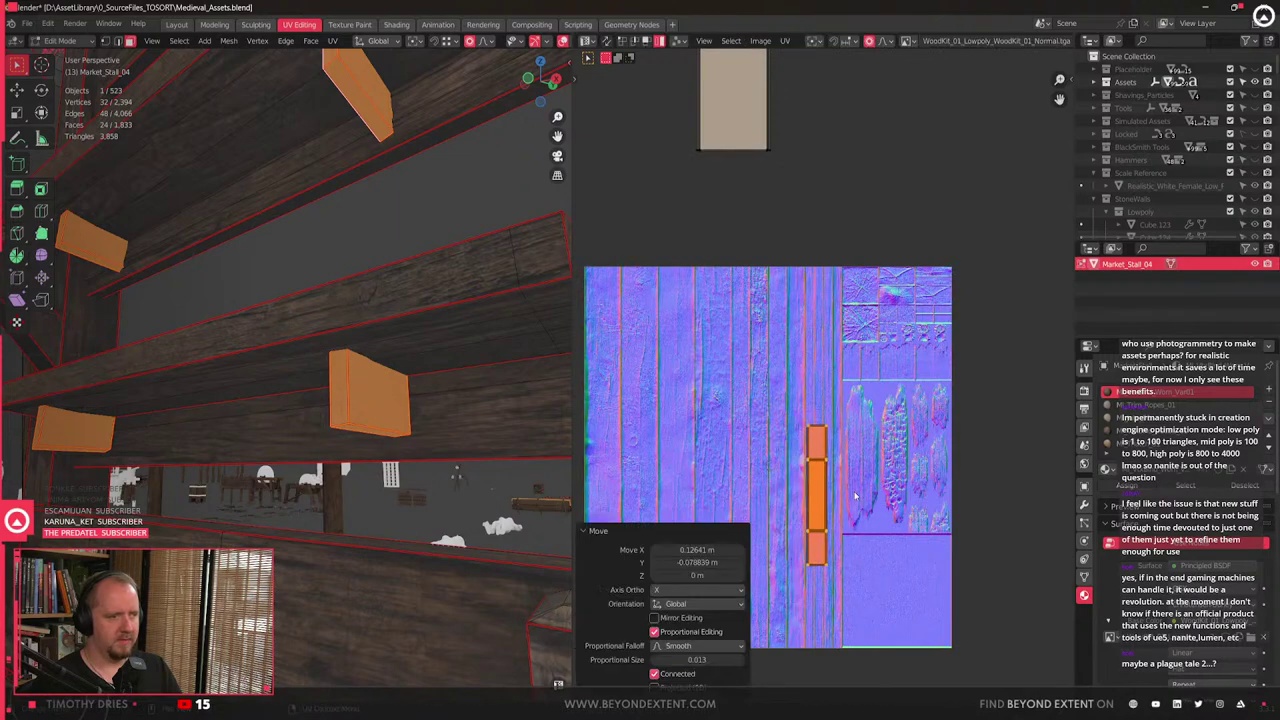
{"action": "key", "text": "q"}
{"action": "left_click", "coordinate": [832, 518]}
{"action": "scroll", "coordinate": [832, 500], "scroll_direction": "up", "scroll_amount": 5}
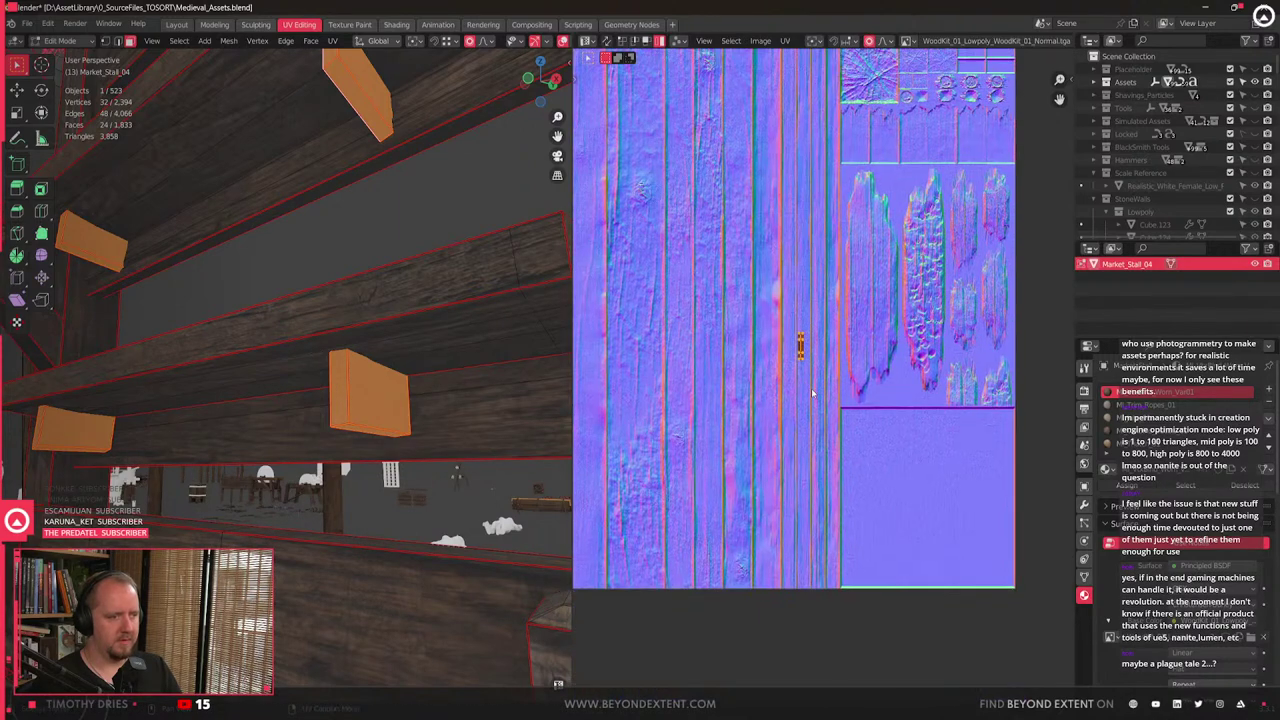
- Position the narrow island stack within one thin plank strip and enlarge it, with a final scale of about 1.259
{"action": "key", "text": "g"}
{"action": "left_click", "coordinate": [870, 461]}
{"action": "key", "text": "s"}
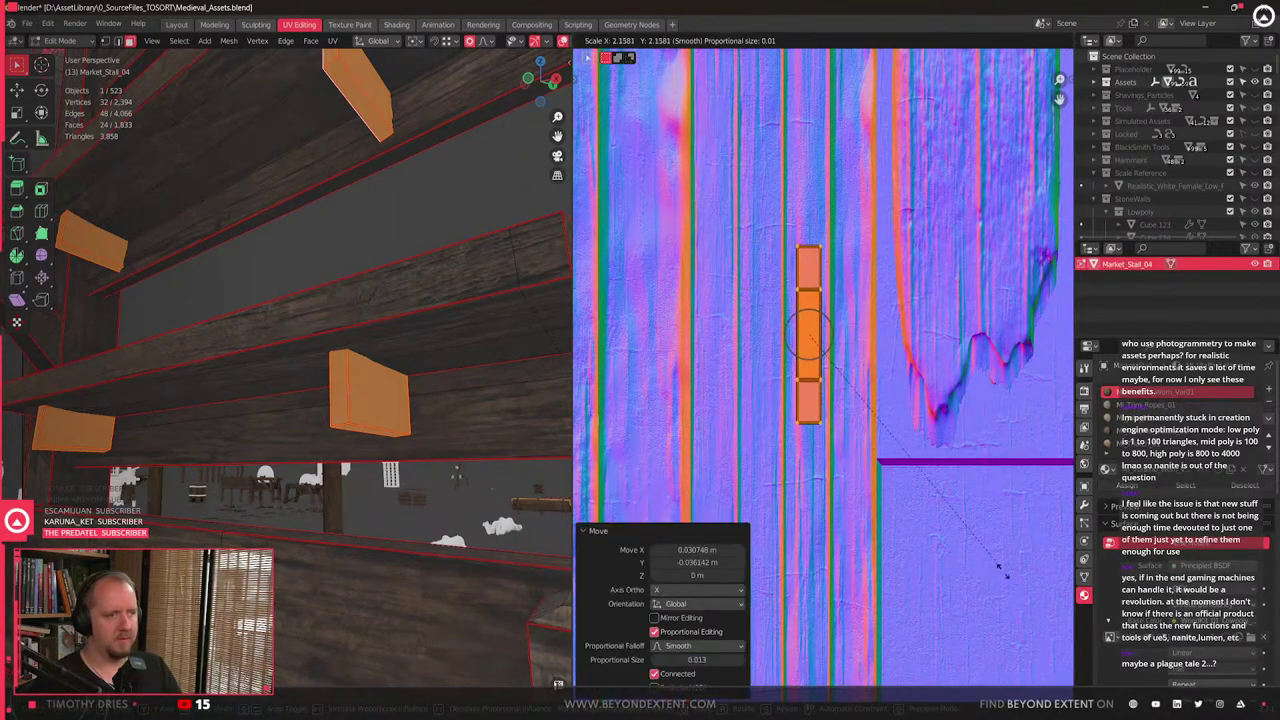
{"action": "left_click", "coordinate": [1065, 650]}
{"action": "key", "text": "g"}
{"action": "left_click", "coordinate": [959, 496]}
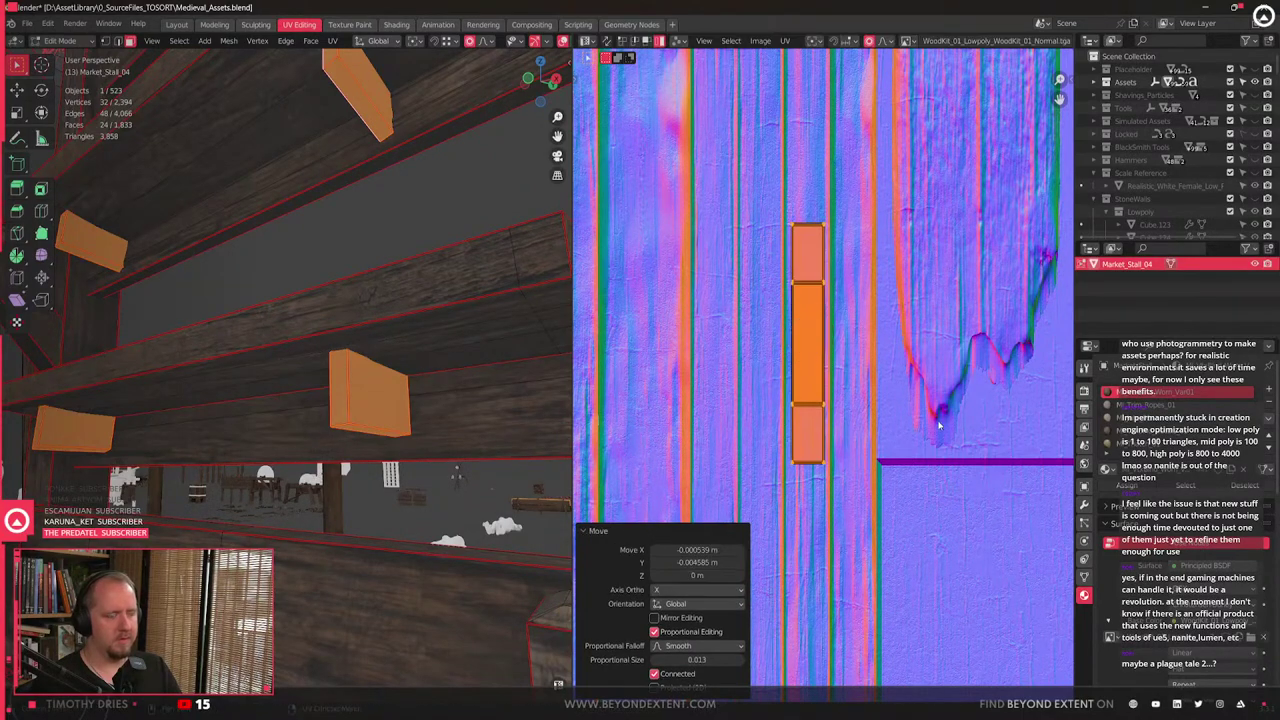
{"action": "key", "text": "s"}
{"action": "left_click", "coordinate": [966, 449]}
- Select the stacked large face island above the wood texture and apply Set TD to it
{"action": "scroll", "coordinate": [871, 372], "scroll_direction": "down", "scroll_amount": 6}
{"action": "middle_click_drag", "start_coordinate": [868, 371], "coordinate": [864, 643]}
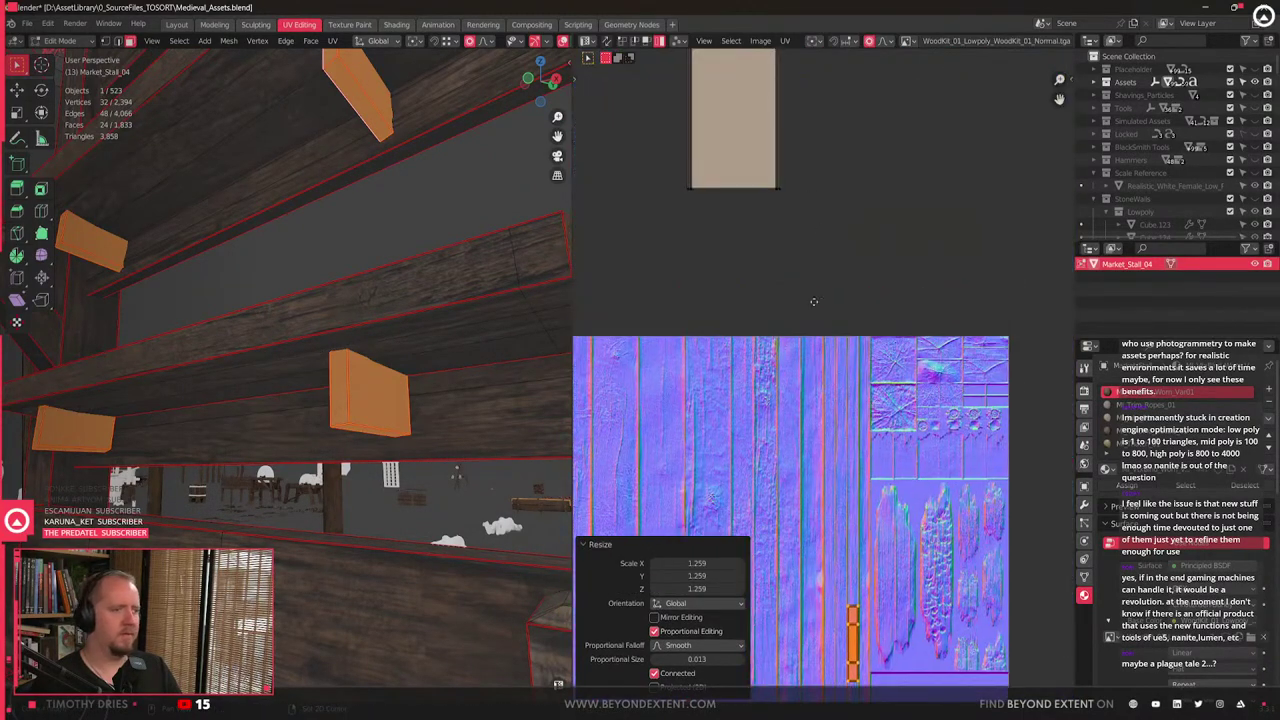
{"action": "middle_click_drag", "start_coordinate": [814, 300], "coordinate": [823, 462]}
{"action": "left_click", "coordinate": [731, 203]}
{"action": "scroll", "coordinate": [803, 289], "scroll_direction": "down", "scroll_amount": 1}
{"action": "key", "text": "q"}
{"action": "left_click", "coordinate": [797, 345]}
- Move the large face stack onto the plank strip beside the narrow islands and scale it by about 1.643
{"action": "middle_click_drag", "start_coordinate": [812, 305], "coordinate": [832, 213]}
{"action": "key", "text": "g"}
{"action": "left_click", "coordinate": [913, 690]}
{"action": "middle_click_drag", "start_coordinate": [913, 690], "coordinate": [830, 324]}
{"action": "scroll", "coordinate": [812, 352], "scroll_direction": "up", "scroll_amount": 7}
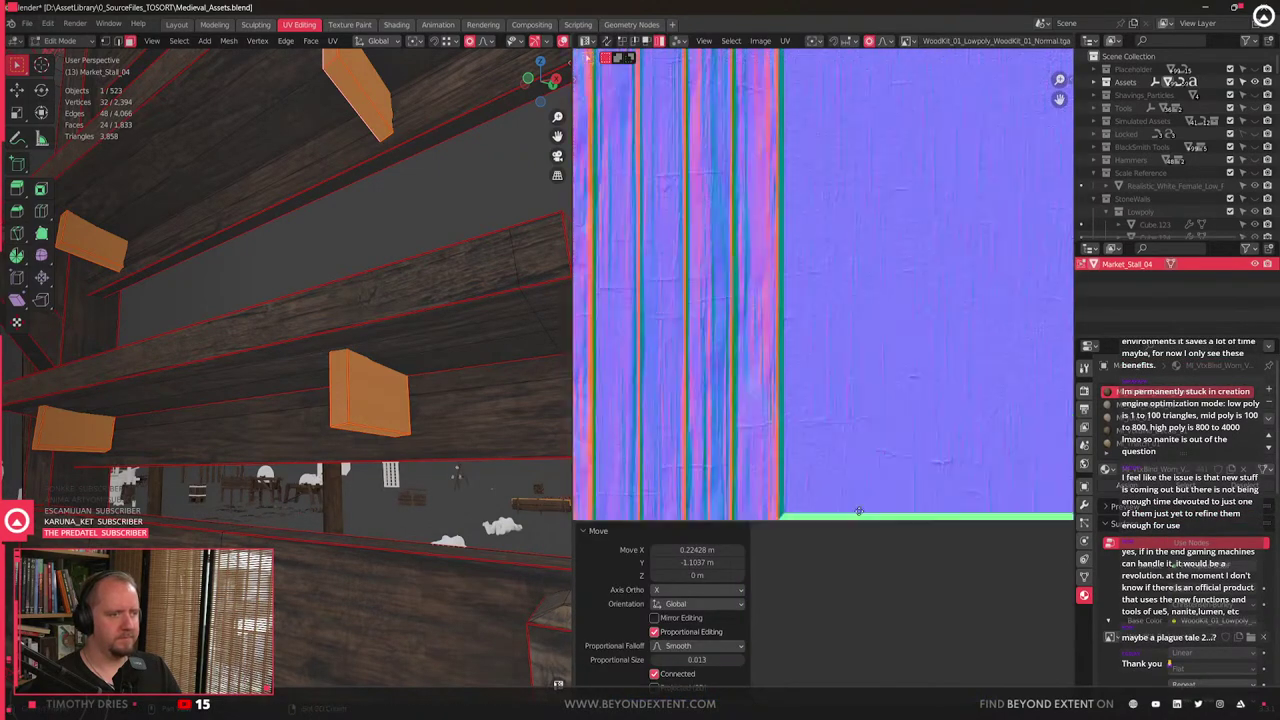
{"action": "middle_click_drag", "start_coordinate": [695, 190], "coordinate": [871, 591]}
{"action": "key", "text": "s"}
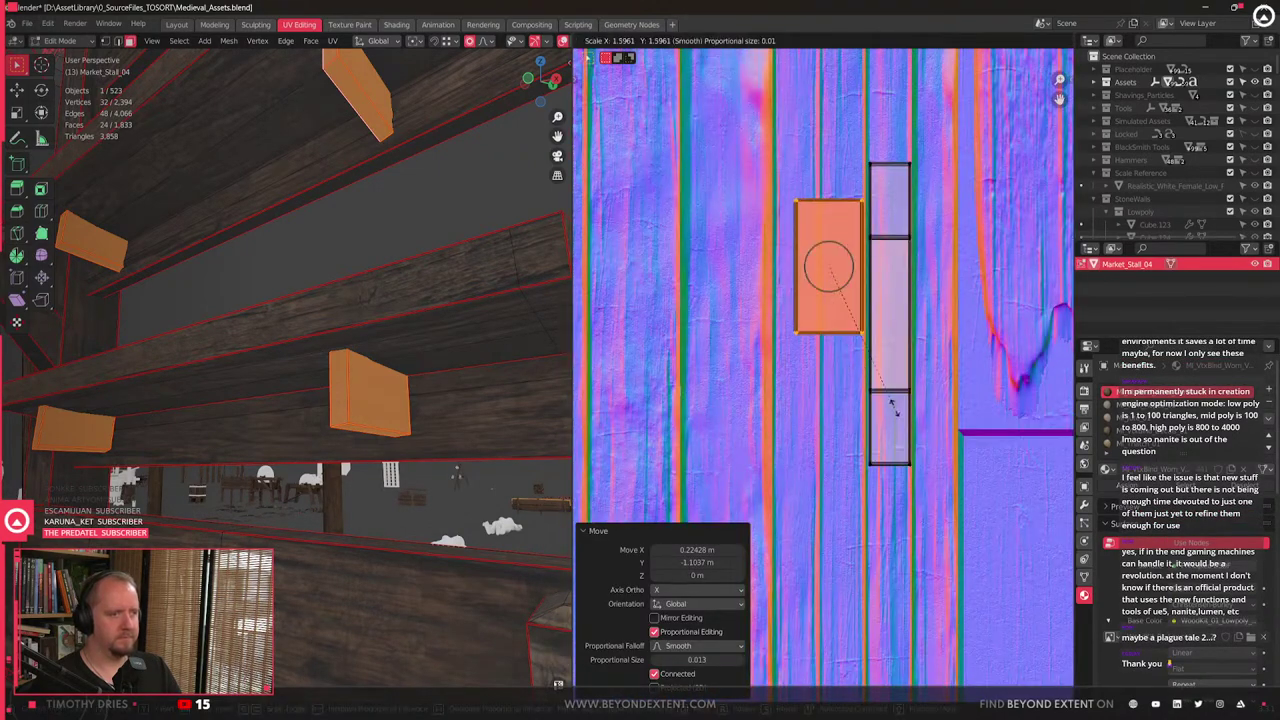
{"action": "left_click", "coordinate": [900, 418]}
- Try placing the large face stack on a neighbouring wider plank and on the ornamental trim details
{"action": "key", "text": "g"}
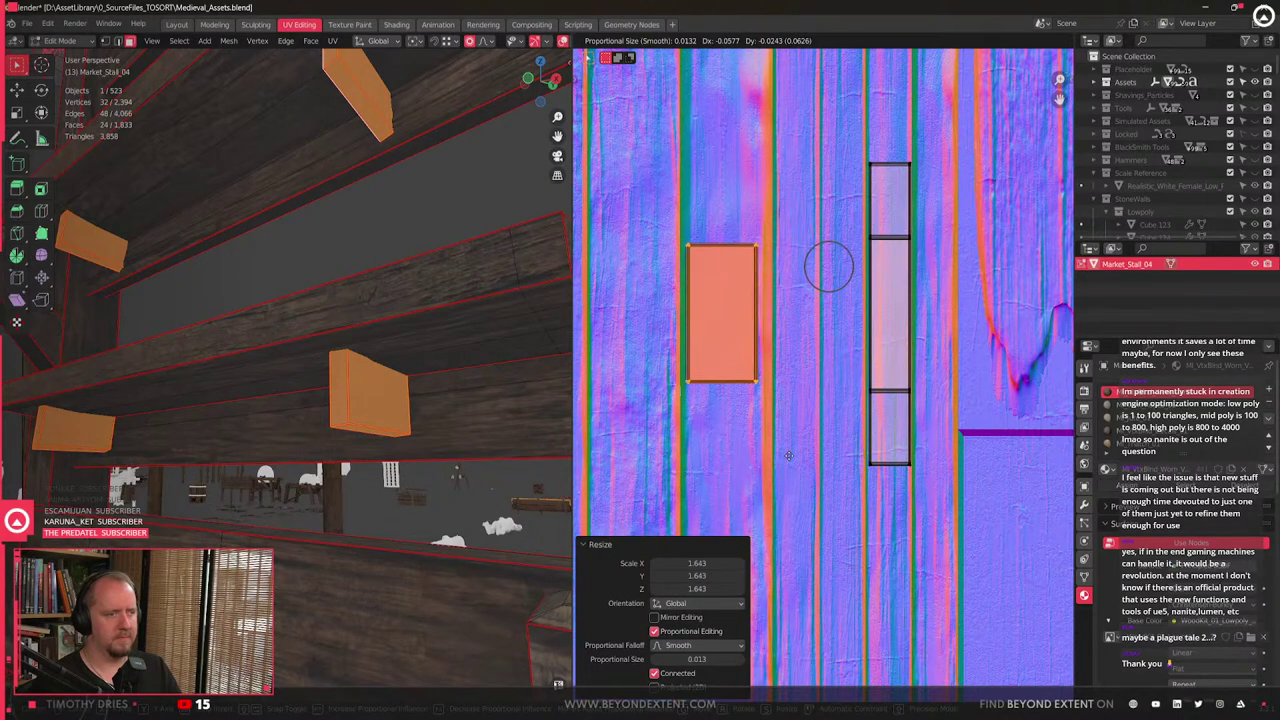
{"action": "right_click", "coordinate": [801, 454]}
{"action": "scroll", "coordinate": [812, 400], "scroll_direction": "down", "scroll_amount": 5}
{"action": "middle_click_drag", "start_coordinate": [855, 331], "coordinate": [798, 402]}
{"action": "key", "text": "g"}
{"action": "left_click", "coordinate": [900, 146]}
{"action": "middle_click_drag", "start_coordinate": [900, 146], "coordinate": [829, 362]}
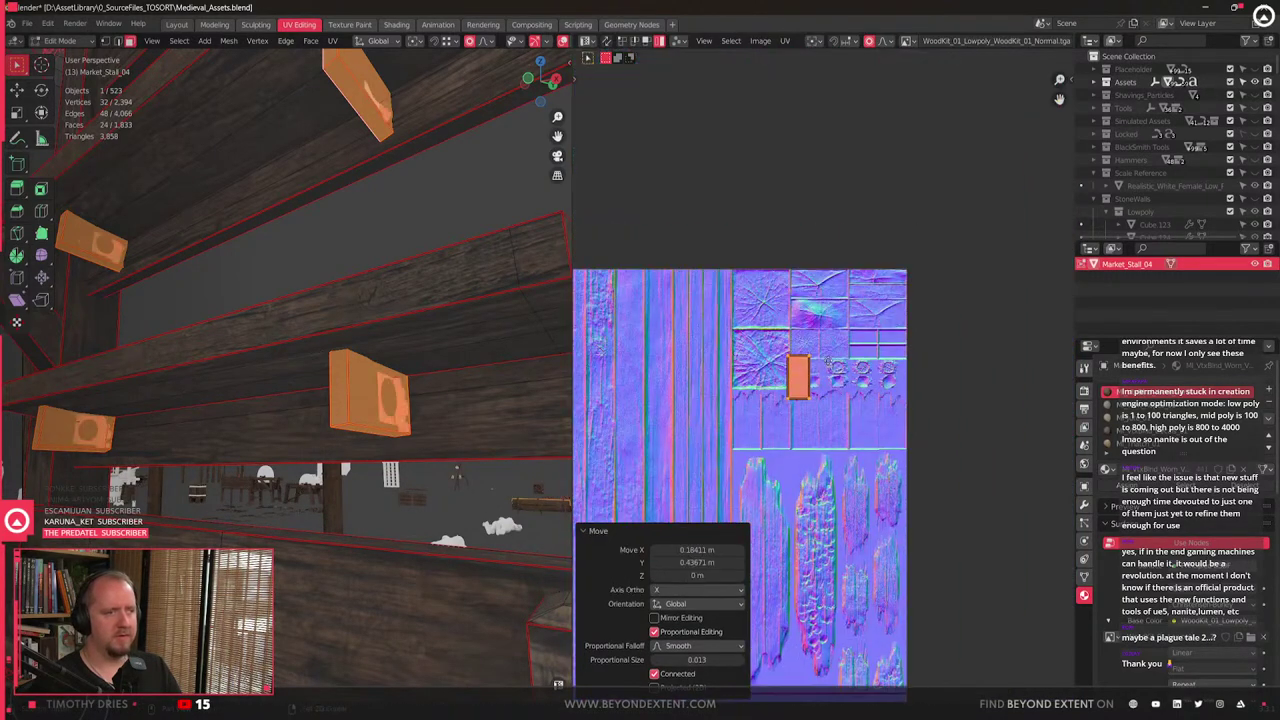
{"action": "scroll", "coordinate": [829, 363], "scroll_direction": "up", "scroll_amount": 4}
{"action": "scroll", "coordinate": [826, 380], "scroll_direction": "down", "scroll_amount": 7}
{"action": "middle_click_drag", "start_coordinate": [832, 412], "coordinate": [860, 336]}
{"action": "key", "text": "g"}
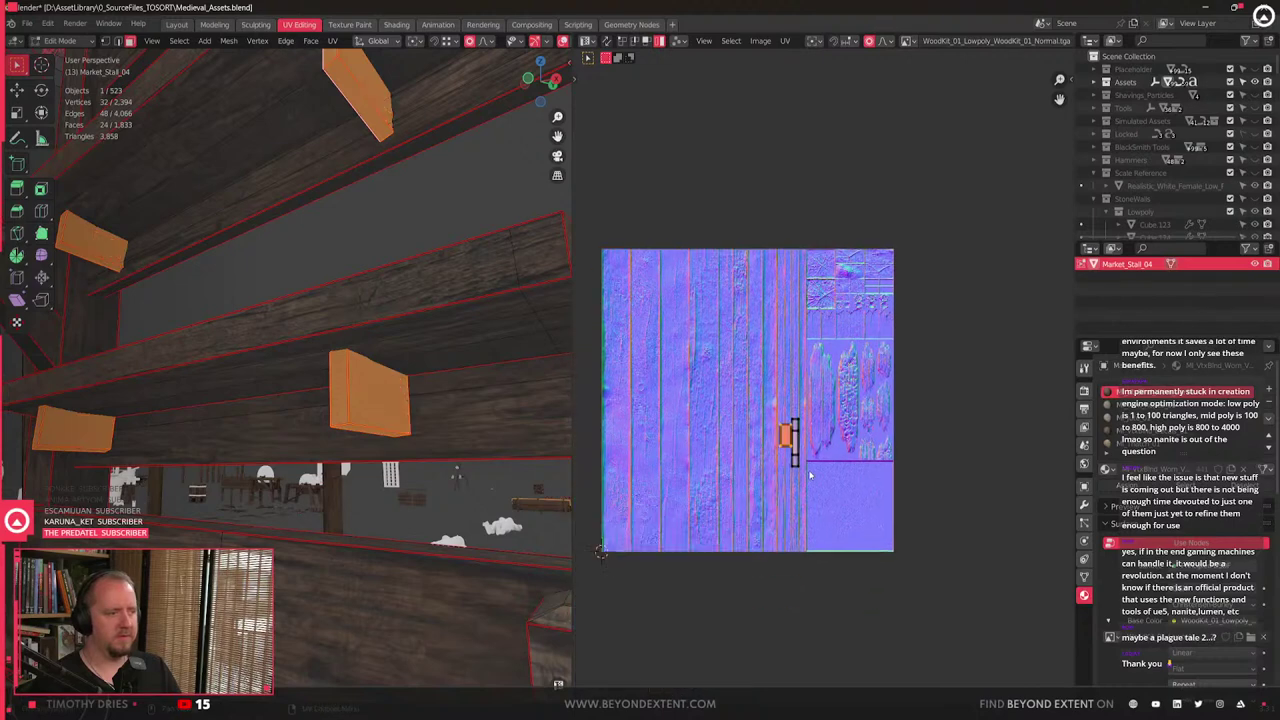
- Select the narrow front end face on each of the four shelf support blocks
{"action": "left_click", "coordinate": [341, 381]}
{"action": "left_click", "coordinate": [331, 59], "text": "shift"}
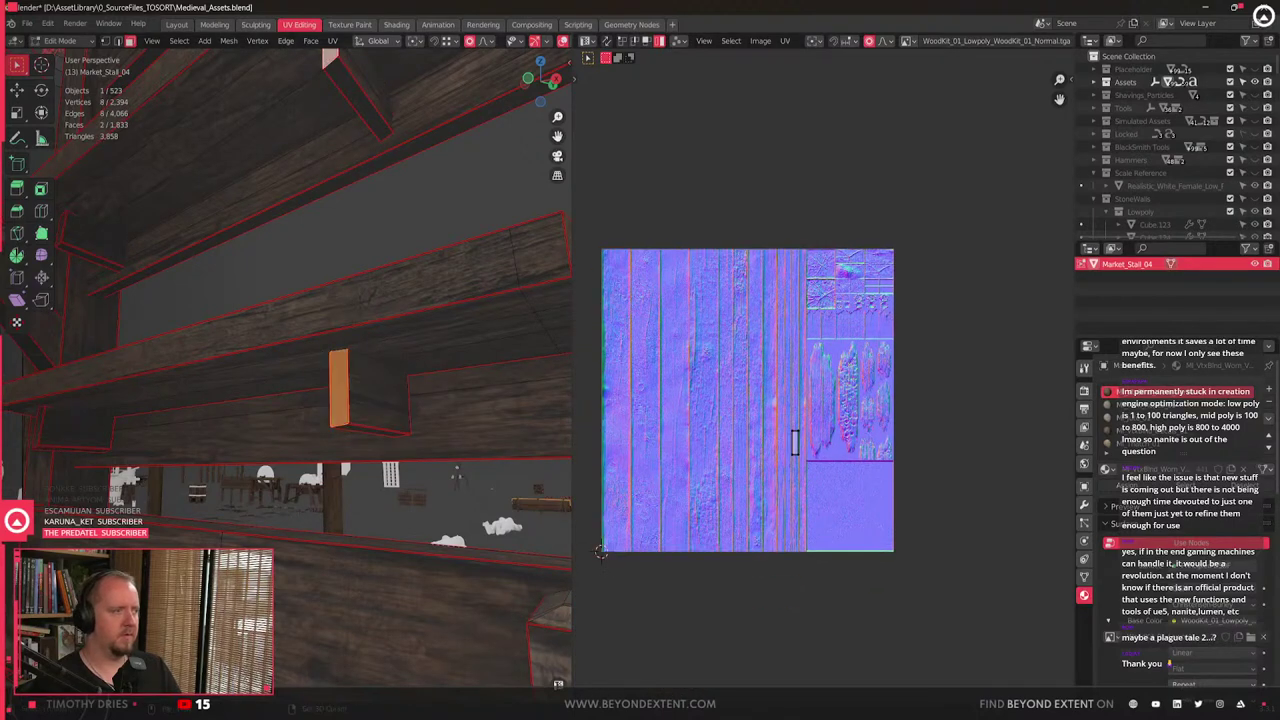
{"action": "left_click", "coordinate": [62, 222], "text": "shift"}
{"action": "left_click", "coordinate": [46, 427], "text": "shift"}
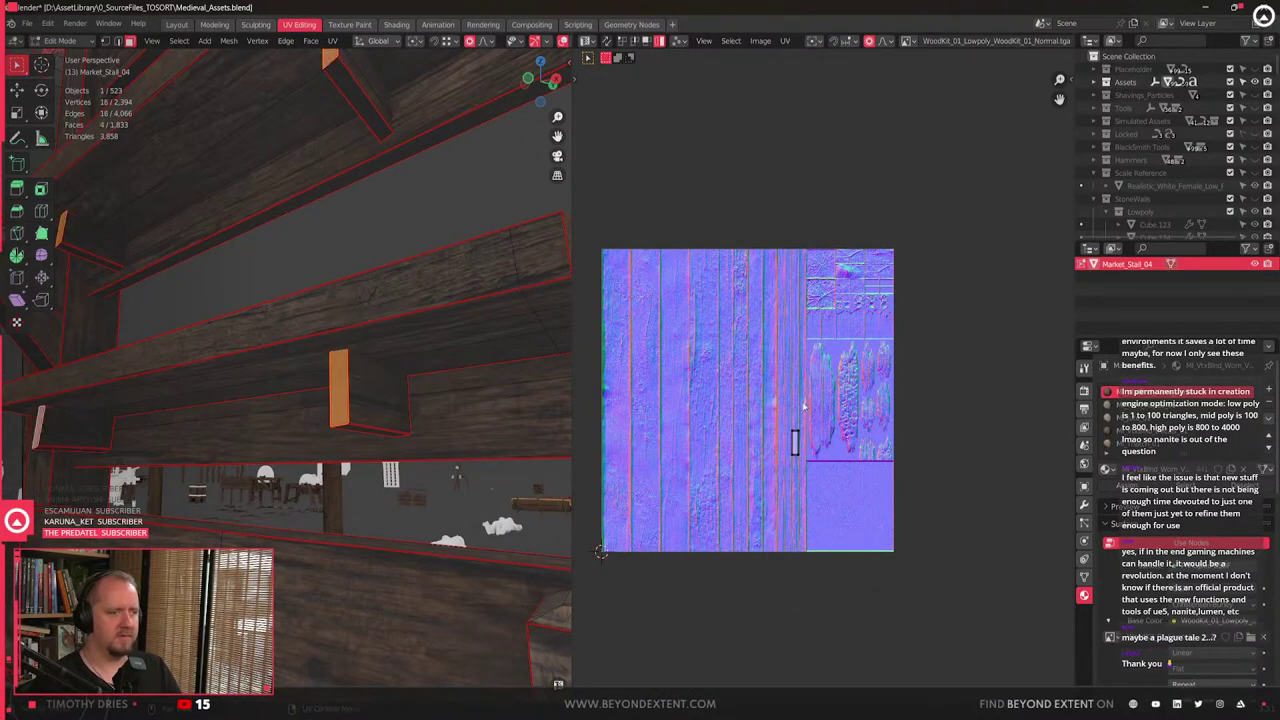
- Move the end faces' UV island to the upper end-grain trims, rotate it 90°, and fit it inside a rectangular wood panel
{"action": "key", "text": "g"}
{"action": "left_click", "coordinate": [877, 262]}
{"action": "middle_click_drag", "start_coordinate": [879, 279], "coordinate": [824, 382]}
{"action": "scroll", "coordinate": [824, 382], "scroll_direction": "up", "scroll_amount": 4}
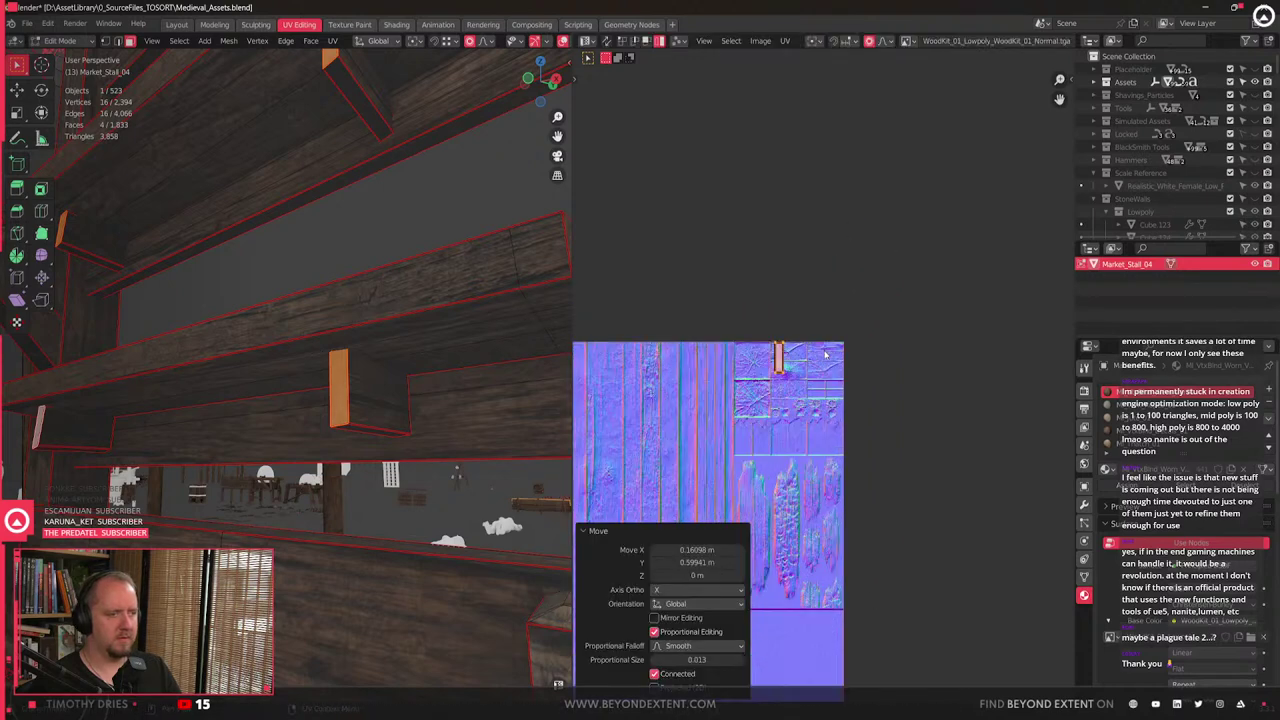
{"action": "key", "text": "r"}
{"action": "left_click", "coordinate": [747, 477], "text": "ctrl"}
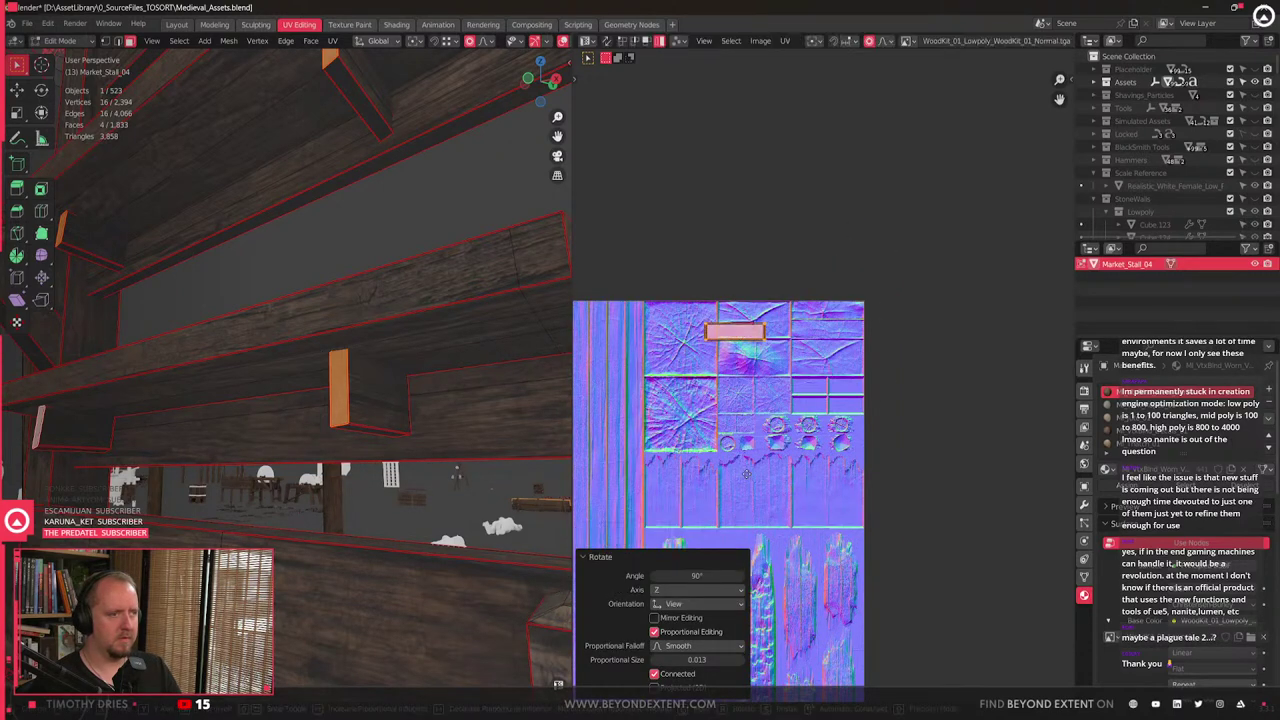
{"action": "key", "text": "g"}
{"action": "left_click", "coordinate": [766, 465]}
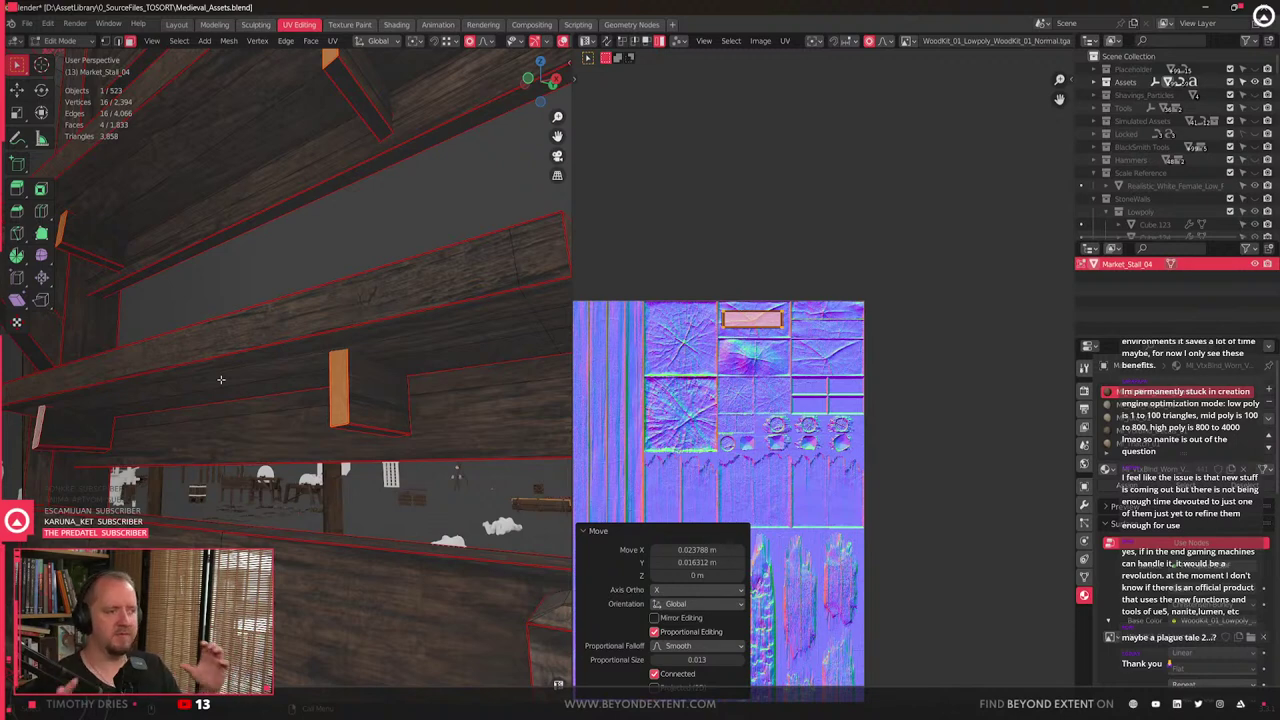
- Select the large side faces of all four shelf support blocks
{"action": "middle_click_drag", "start_coordinate": [221, 379], "coordinate": [300, 438]}
{"action": "left_click", "coordinate": [374, 400]}
{"action": "left_click", "coordinate": [132, 368], "text": "shift"}
{"action": "left_click", "coordinate": [145, 138], "text": "shift"}
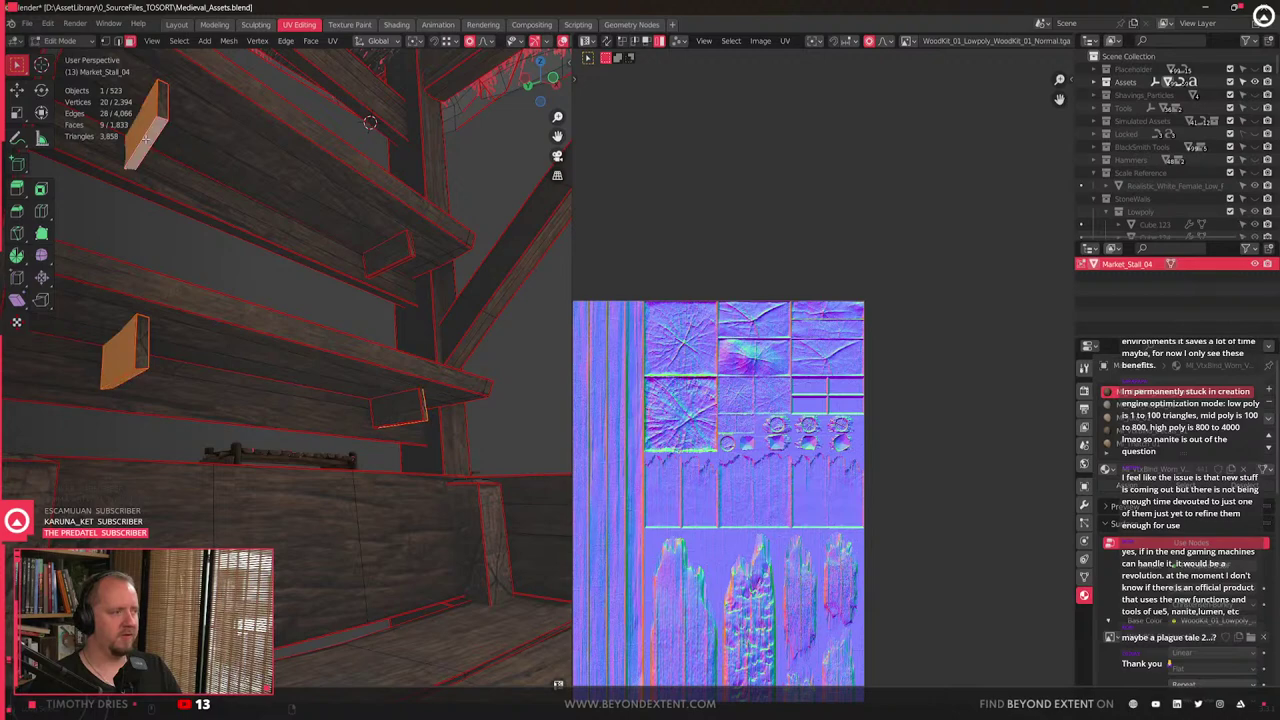
{"action": "left_click", "coordinate": [390, 261], "text": "shift"}
{"action": "left_click", "coordinate": [398, 408], "text": "shift"}
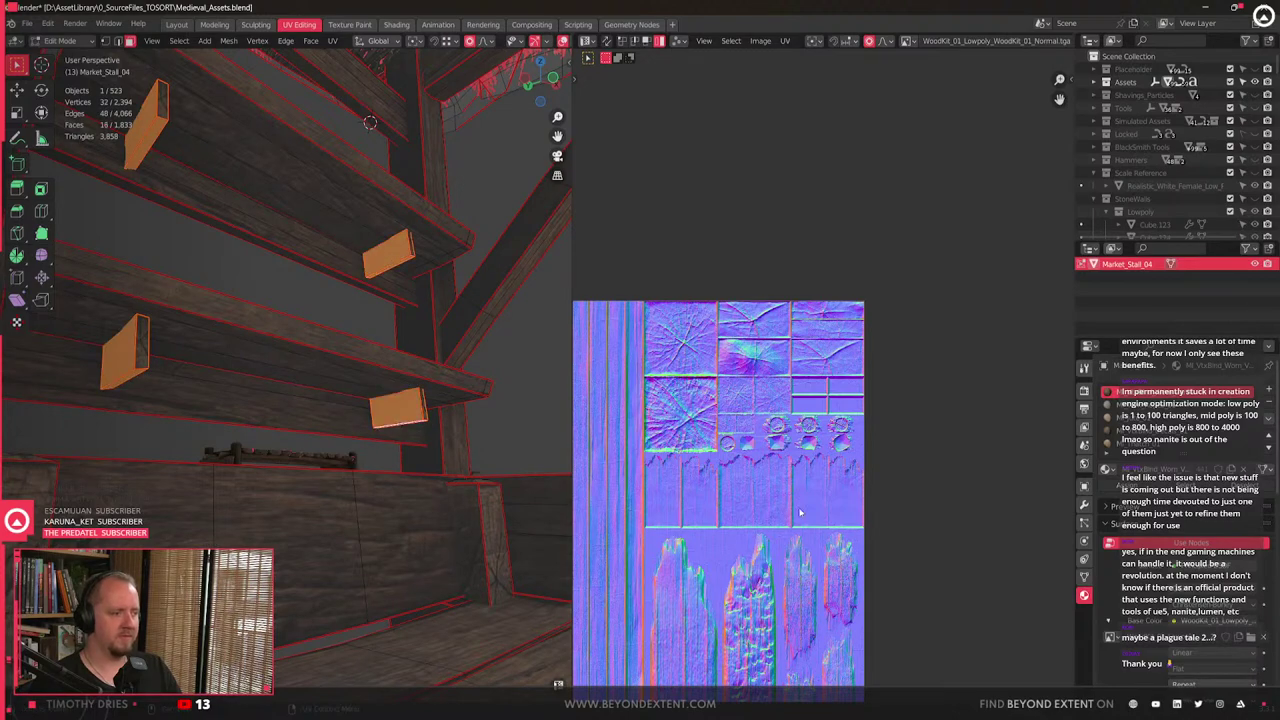
- Move the side faces' stacked UV island onto the neighbouring wider plank strip and scale it by about 1.201 to fill the width
{"action": "scroll", "coordinate": [822, 381], "scroll_direction": "up", "scroll_amount": 3}
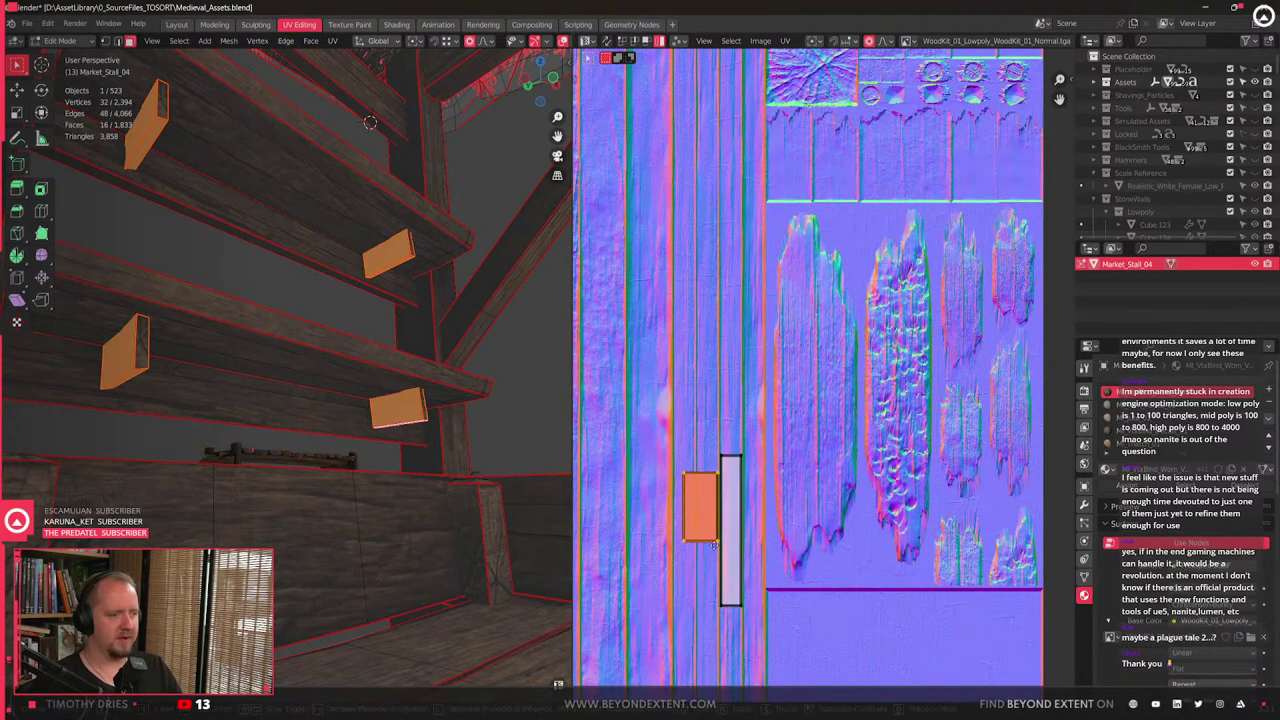
{"action": "key", "text": "g"}
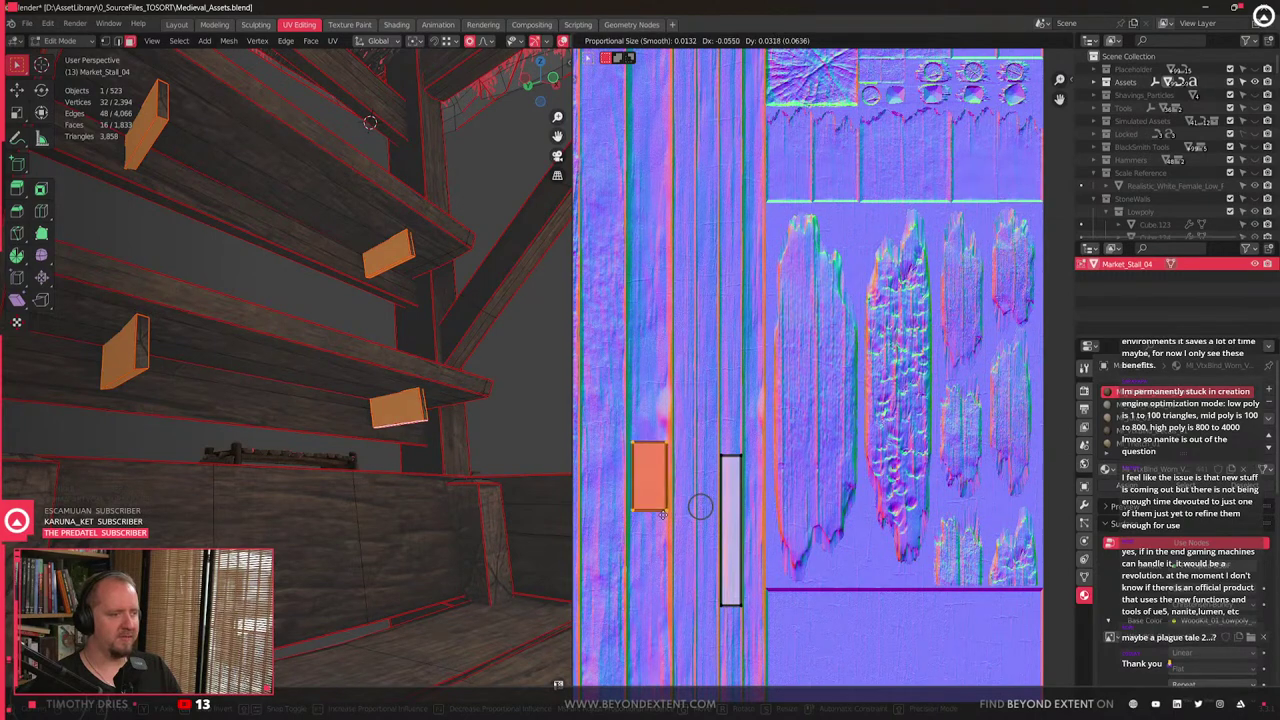
{"action": "left_click", "coordinate": [668, 516]}
{"action": "key", "text": "s"}
{"action": "left_click", "coordinate": [747, 517]}
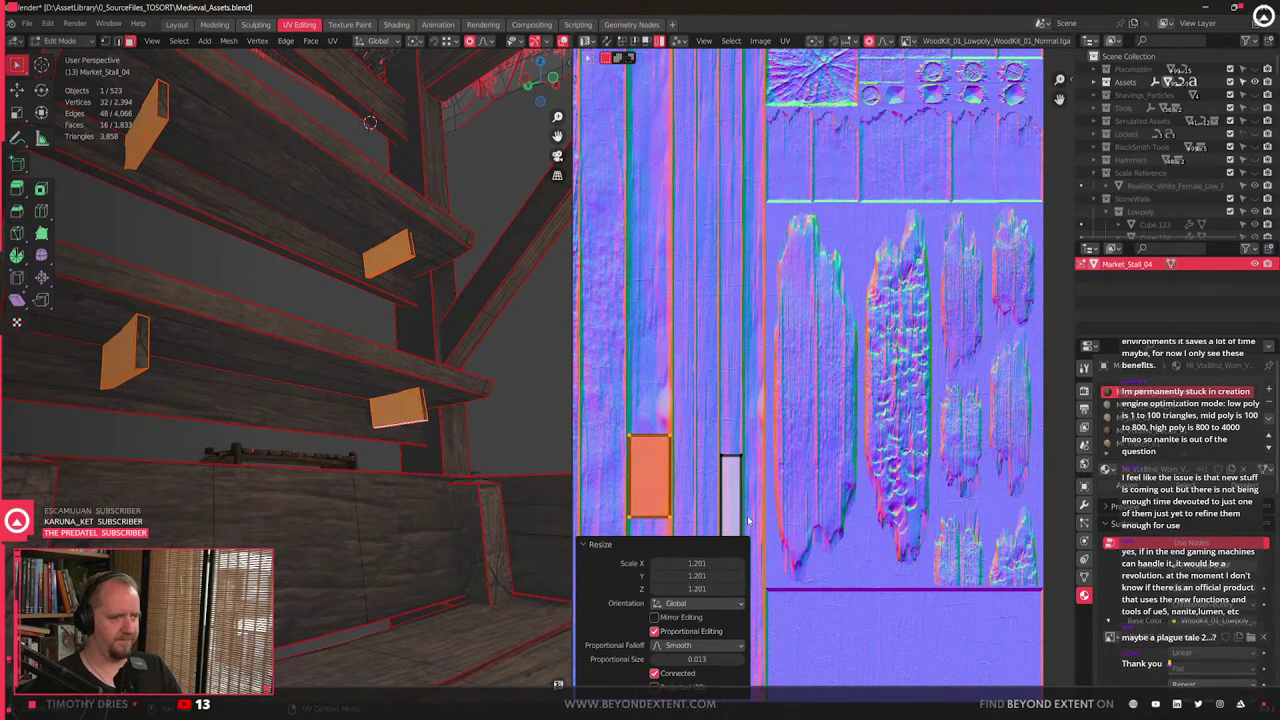
- Move the lower front edges of the lower shelf's two support blocks back along Y to slant their ends
{"action": "key", "text": "Tab"}
{"action": "middle_click_drag", "start_coordinate": [376, 453], "coordinate": [288, 438]}
{"action": "key", "text": "Tab"}
{"action": "key", "text": "2"}
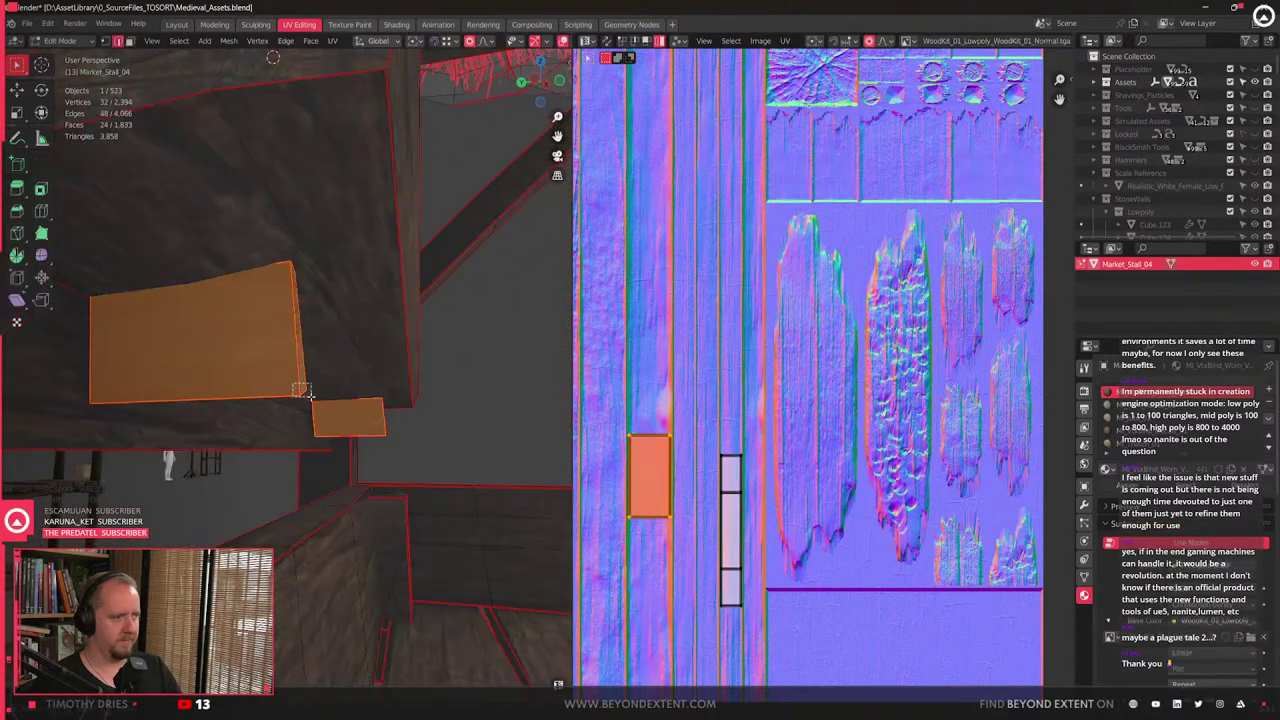
{"action": "left_click", "coordinate": [386, 437]}
{"action": "key", "text": "shift+z"}
{"action": "key", "text": "1"}
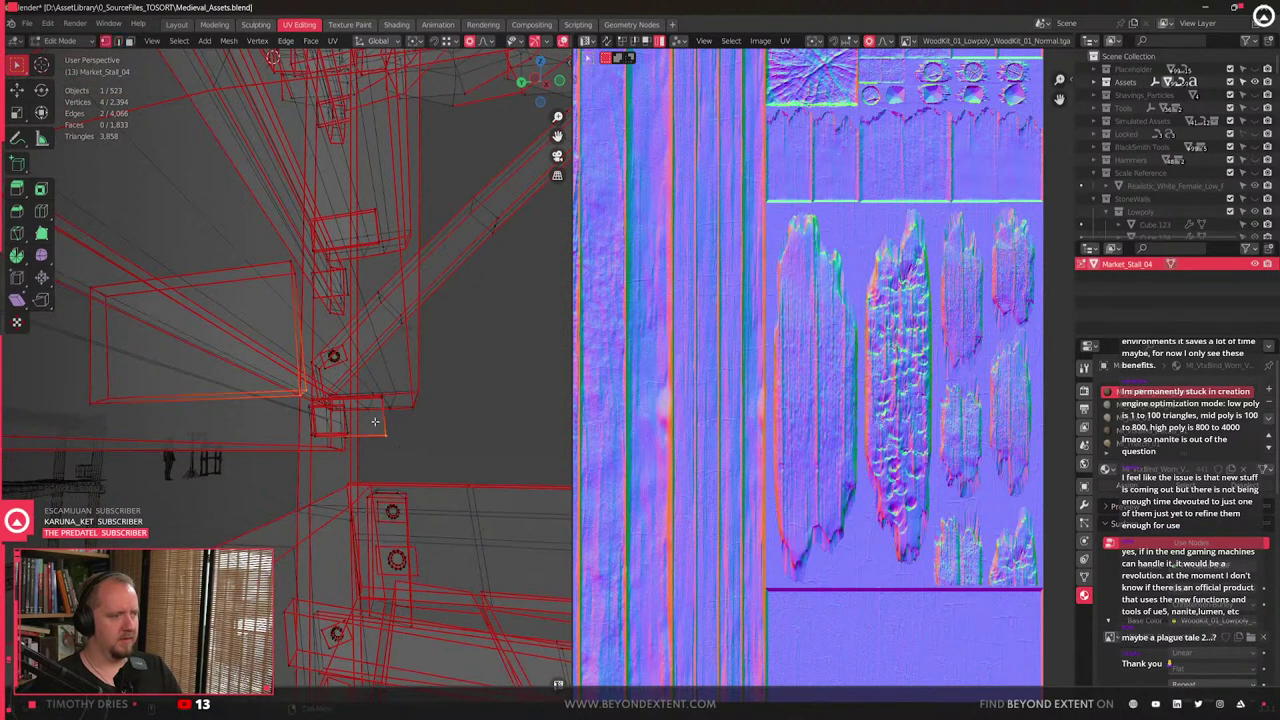
{"action": "left_click_drag", "start_coordinate": [375, 420], "coordinate": [410, 467], "text": "shift"}
{"action": "scroll", "coordinate": [408, 465], "scroll_direction": "down", "scroll_amount": 1}
{"action": "key", "text": "g"}
{"action": "key", "text": "y"}
{"action": "left_click", "coordinate": [387, 462]}
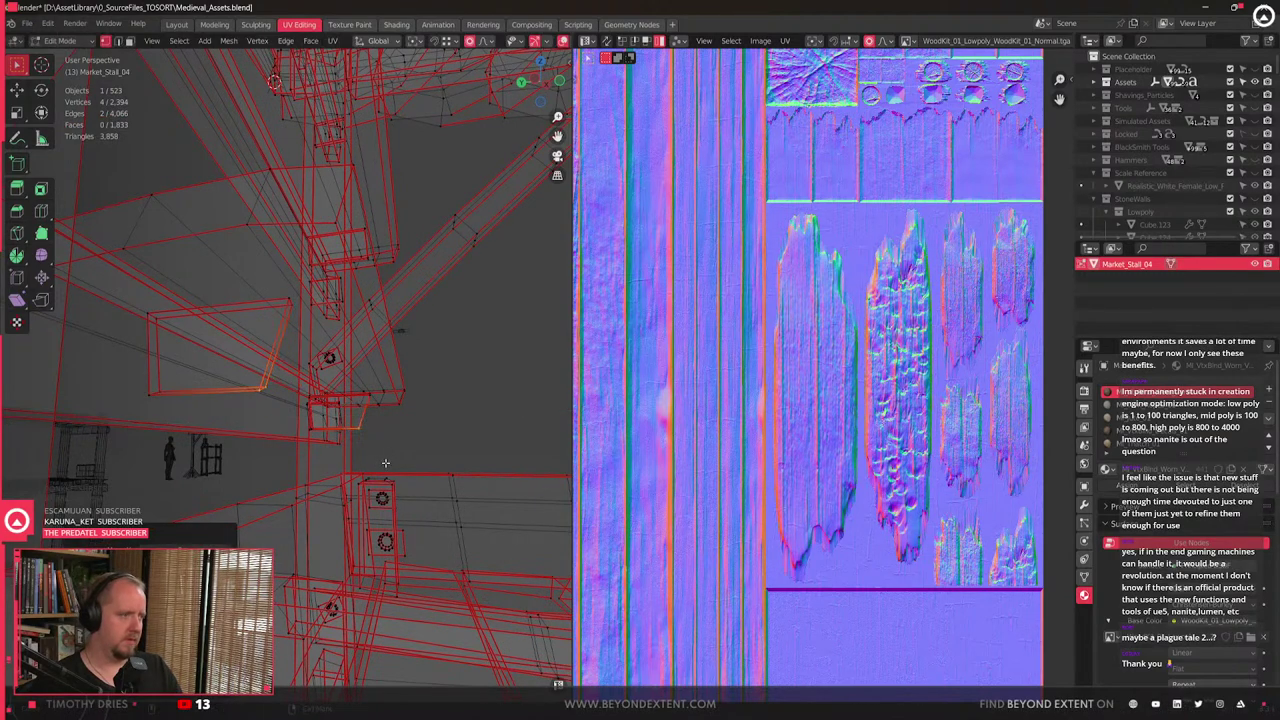
- Slant the upper shelf's two support blocks by moving their lower front edges back along Y
{"action": "mouse_move", "coordinate": [395, 189]}
{"action": "middle_mouse_down", "text": "shift"}
{"action": "mouse_move", "coordinate": [373, 533]}
{"action": "mouse_move", "coordinate": [368, 517]}
{"action": "mouse_move", "coordinate": [335, 517]}
{"action": "middle_mouse_up", "text": "shift"}
{"action": "key", "text": "shift+z"}
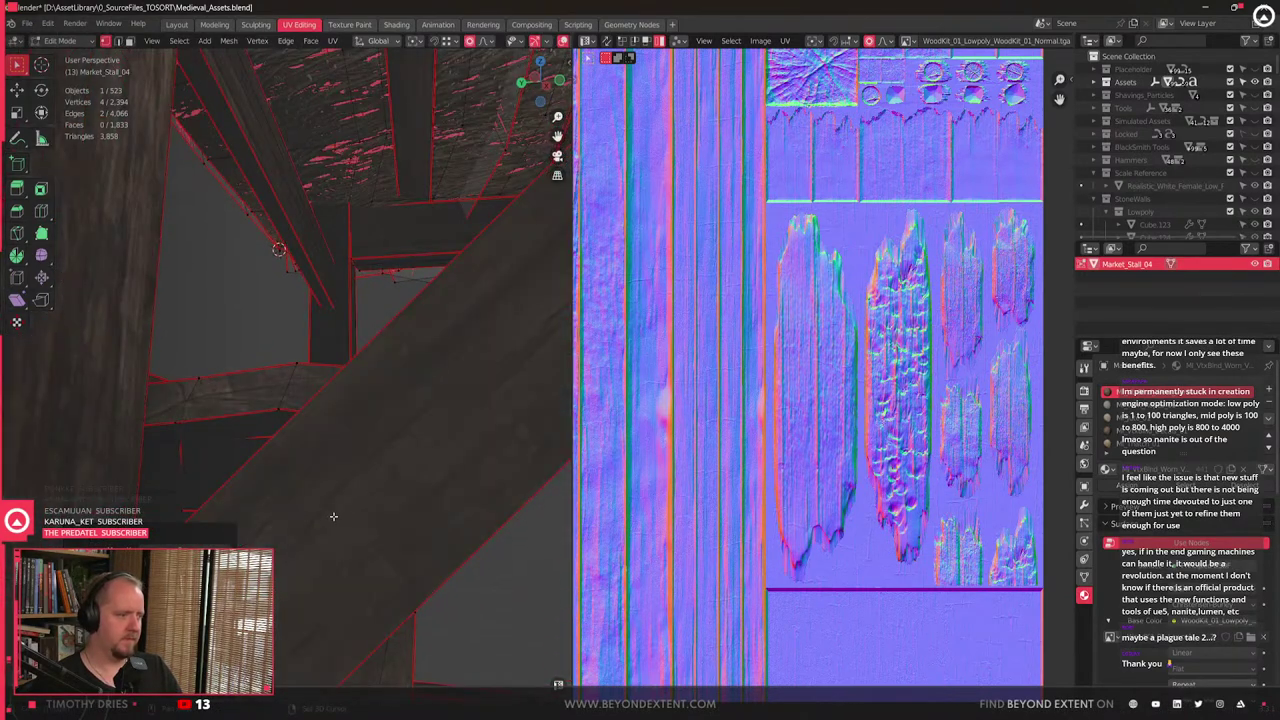
{"action": "key", "text": "shift+z"}
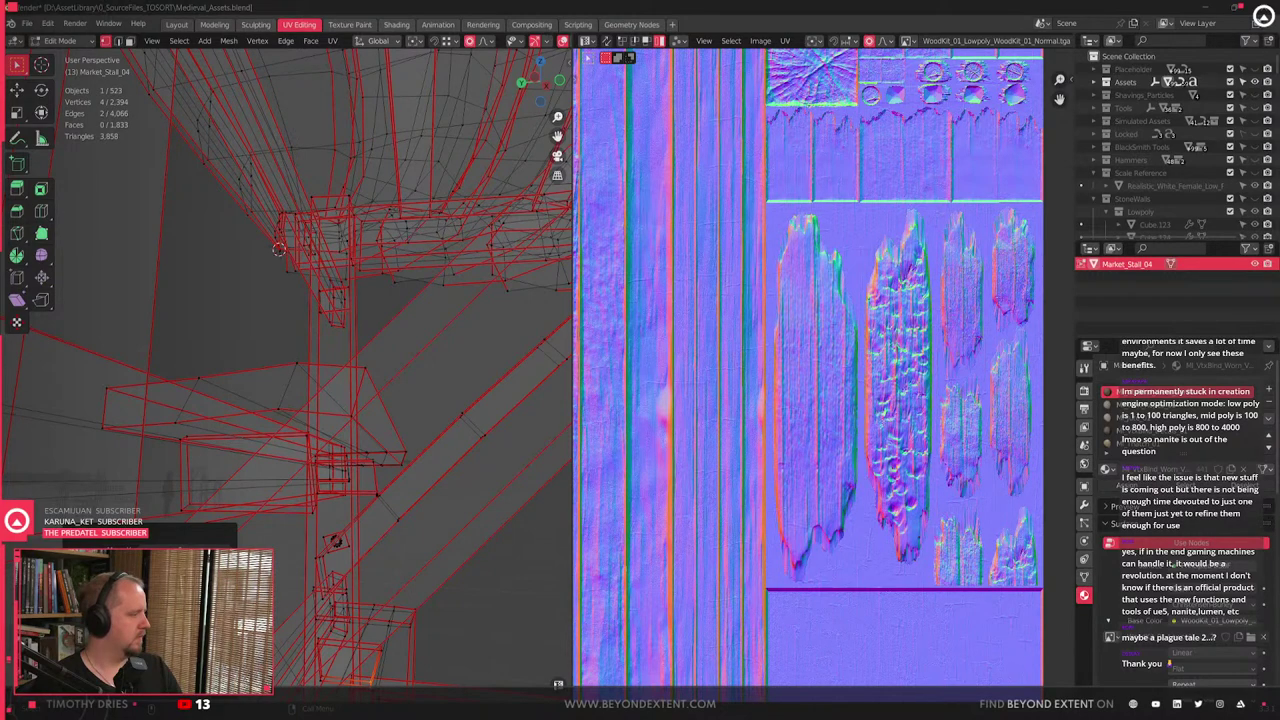
{"action": "scroll", "coordinate": [382, 470], "scroll_direction": "up", "scroll_amount": 3}
{"action": "scroll", "coordinate": [382, 470], "scroll_direction": "down", "scroll_amount": 3}
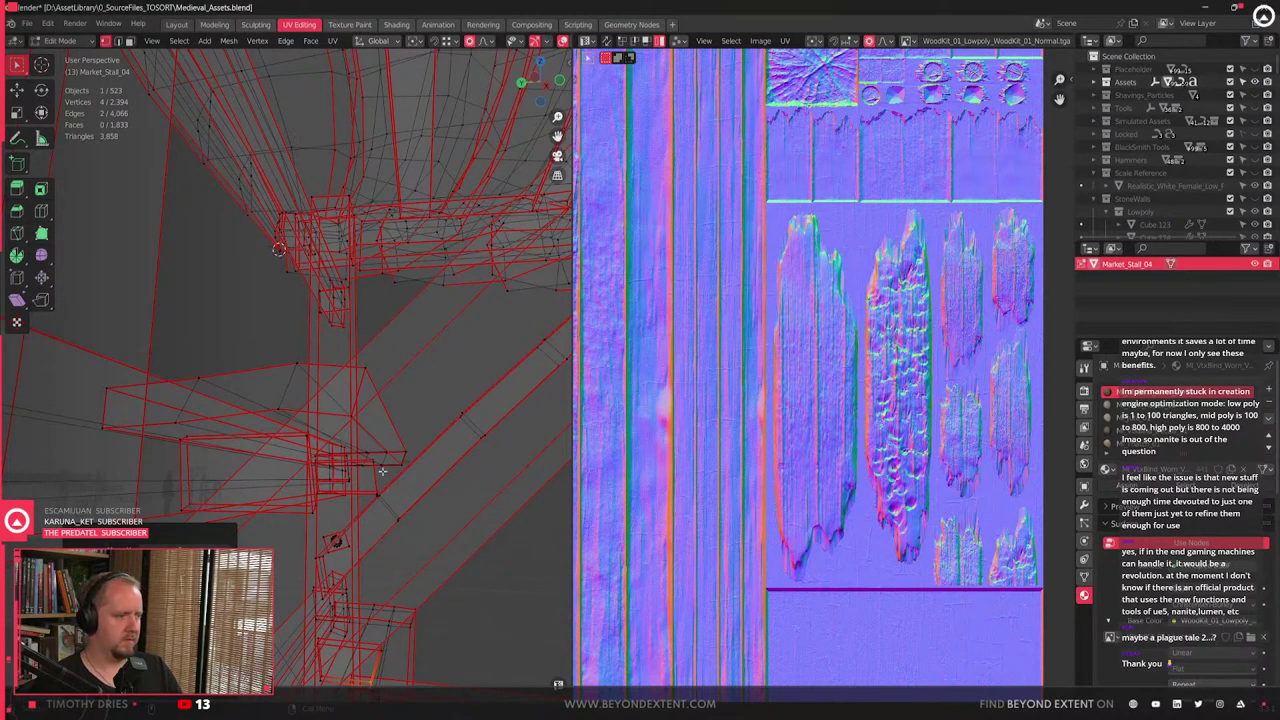
{"action": "left_click", "coordinate": [376, 493], "text": "shift"}
{"action": "mouse_move", "coordinate": [376, 493]}
{"action": "middle_mouse_down"}
{"action": "mouse_move", "coordinate": [384, 456]}
{"action": "mouse_move", "coordinate": [362, 472]}
{"action": "middle_mouse_up"}
{"action": "left_click", "coordinate": [376, 494], "text": "shift"}
{"action": "left_click", "coordinate": [361, 470]}
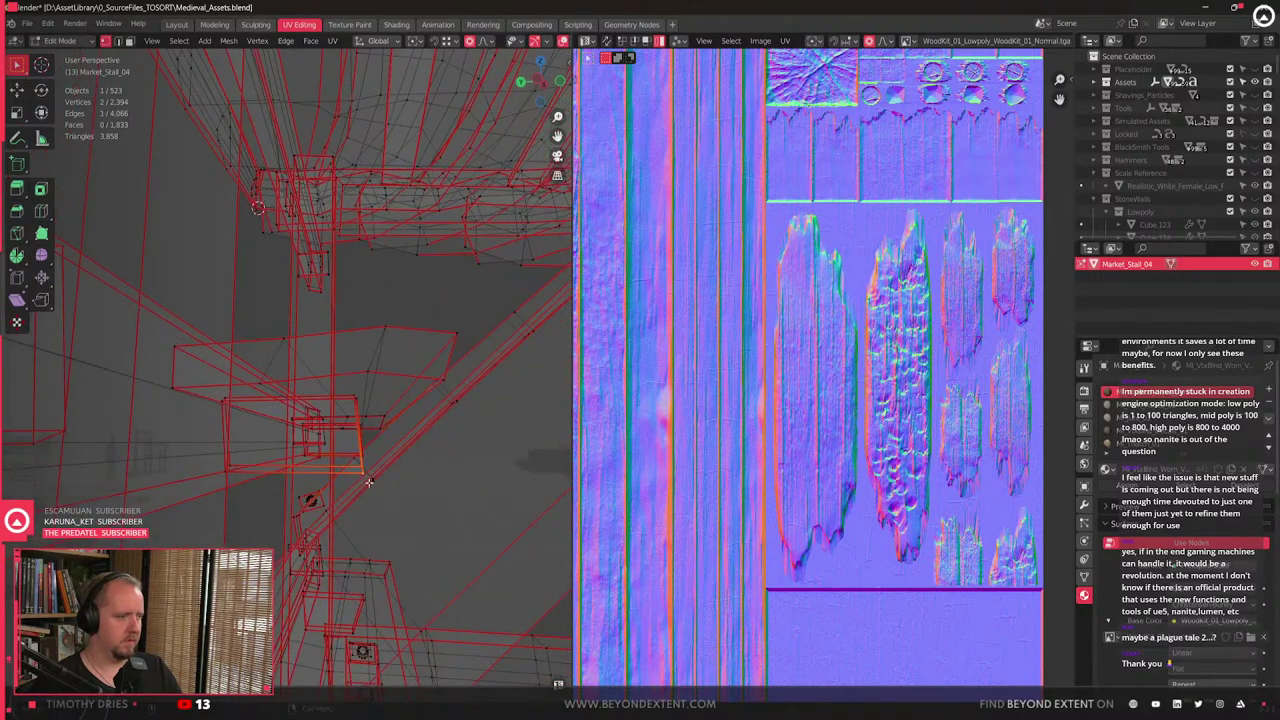
{"action": "left_click", "coordinate": [360, 460], "text": "shift"}
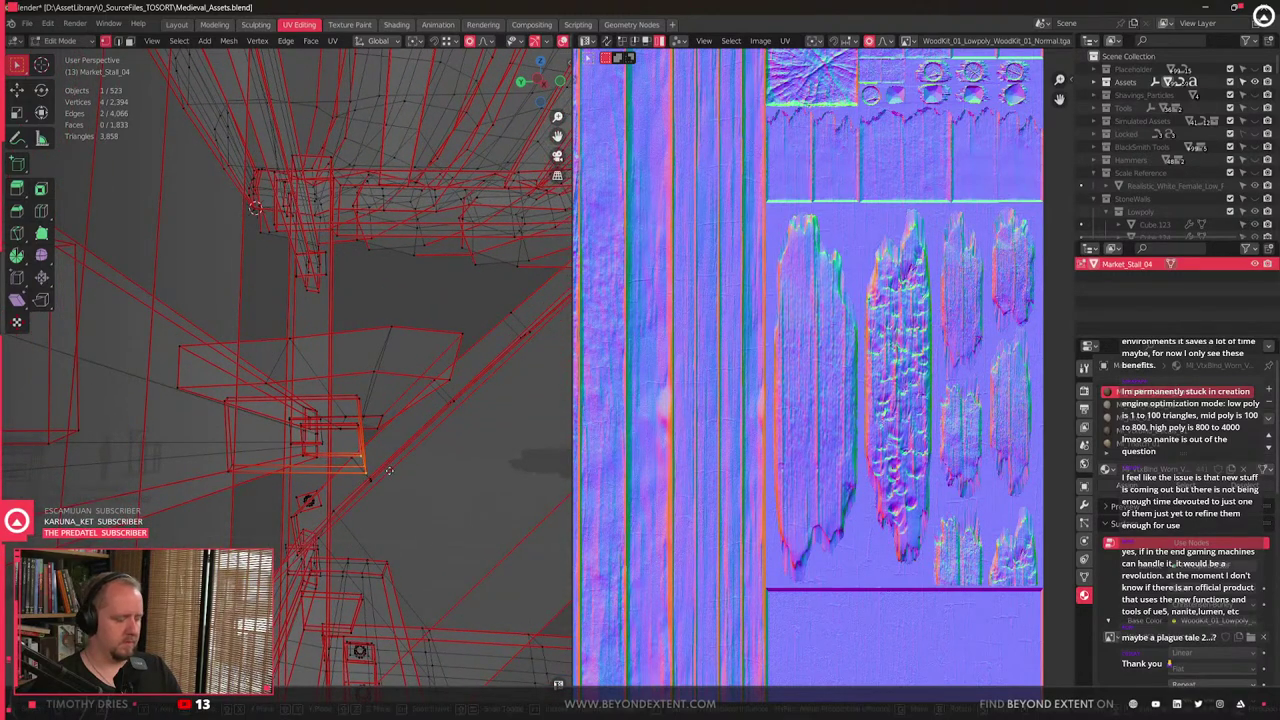
{"action": "key", "text": "g"}
{"action": "key", "text": "y"}
{"action": "left_click", "coordinate": [376, 476]}
{"action": "key", "text": "shift+z"}
- Leave mesh editing and run Export for UnrealEngine 4 on the market stall
{"action": "scroll", "coordinate": [449, 455], "scroll_direction": "down", "scroll_amount": 5}
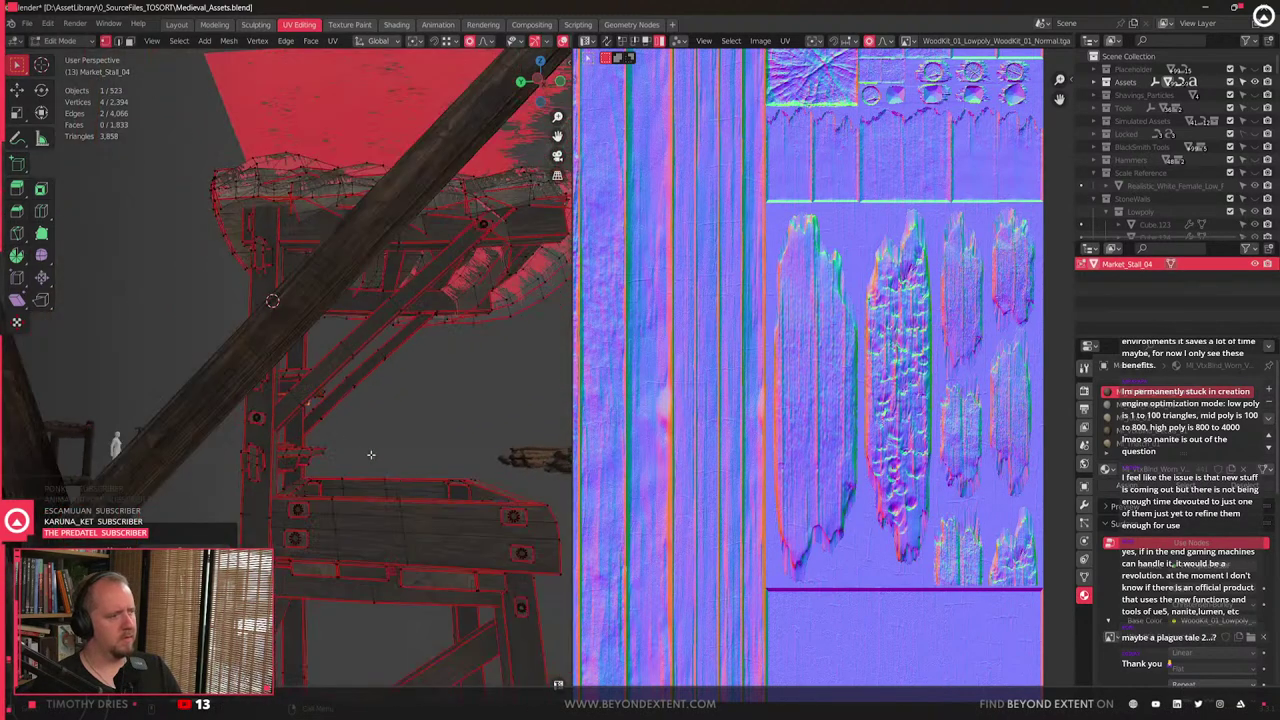
{"action": "mouse_move", "coordinate": [449, 455]}
{"action": "middle_mouse_down"}
{"action": "mouse_move", "coordinate": [268, 460]}
{"action": "mouse_move", "coordinate": [420, 464]}
{"action": "mouse_move", "coordinate": [345, 396]}
{"action": "mouse_move", "coordinate": [246, 466]}
{"action": "middle_mouse_up"}
{"action": "key", "text": "Tab"}
{"action": "key", "text": "q"}
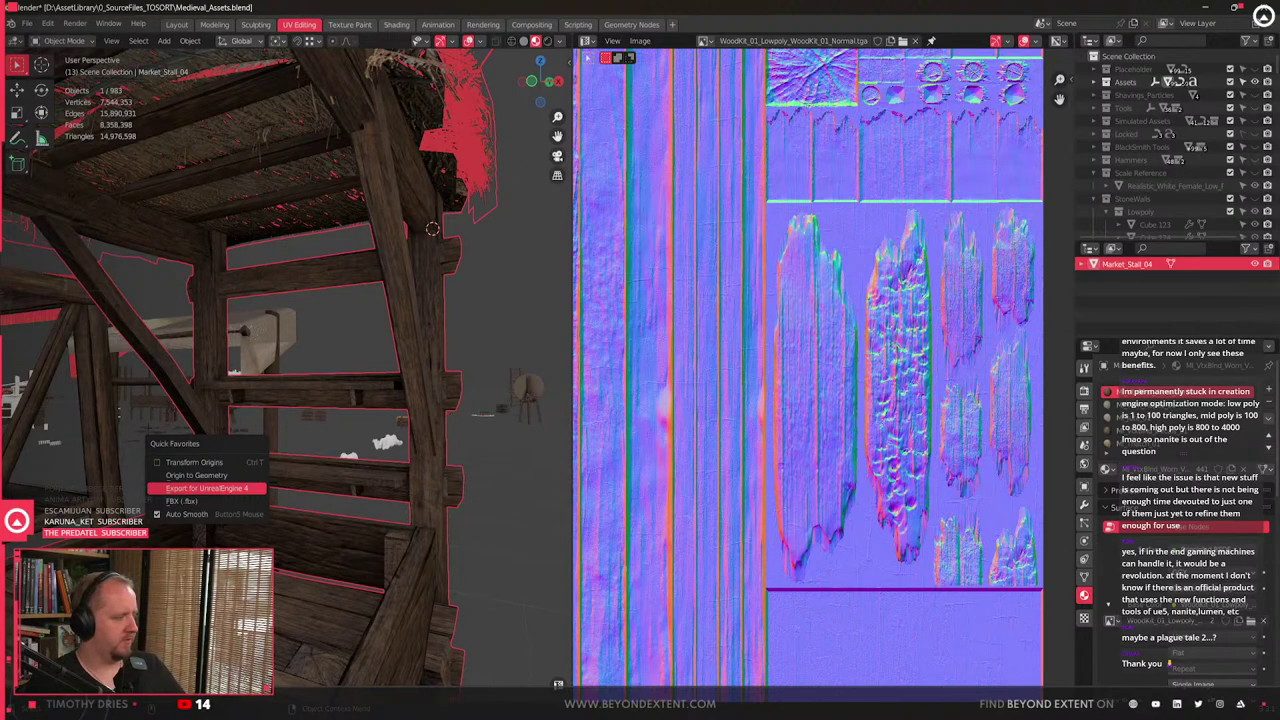
{"action": "key", "text": "Return"}
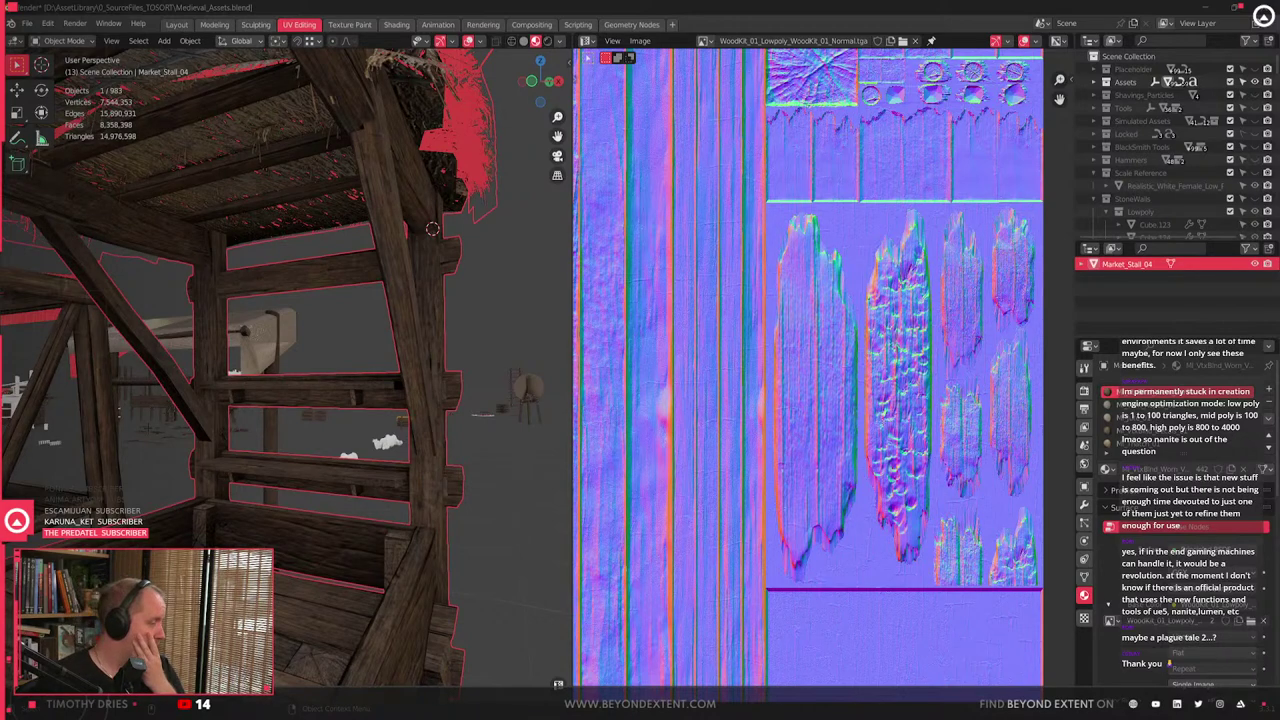
- Reopen the stall mesh for editing and select the upper shelf's plank
{"action": "scroll", "coordinate": [447, 497], "scroll_direction": "down", "scroll_amount": 4}
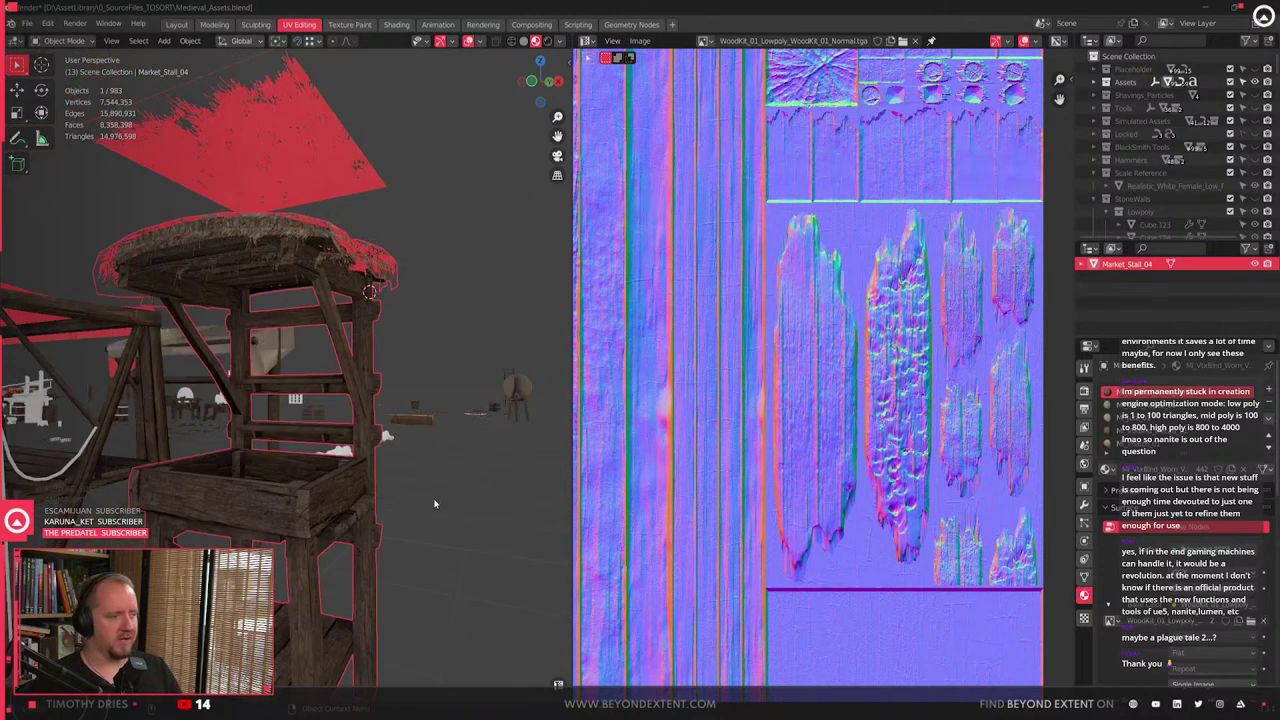
{"action": "left_click", "coordinate": [447, 497]}
{"action": "middle_click_drag", "start_coordinate": [447, 497], "coordinate": [484, 502]}
{"action": "scroll", "coordinate": [430, 520], "scroll_direction": "up", "scroll_amount": 4}
{"action": "middle_click_drag", "start_coordinate": [410, 535], "coordinate": [370, 531]}
{"action": "left_click", "coordinate": [305, 487]}
{"action": "key", "text": "Tab"}
{"action": "key", "text": "l"}
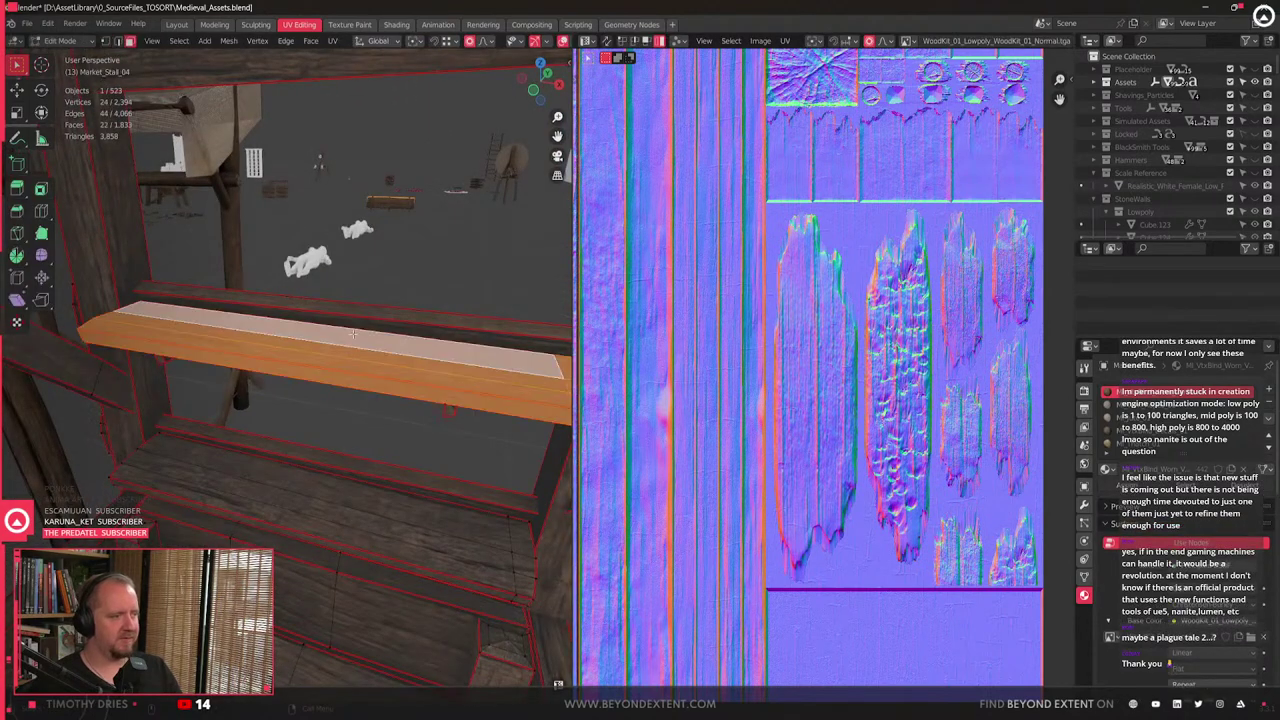
{"action": "key", "text": "alt+a"}
{"action": "key", "text": "l"}
{"action": "key", "text": "KP_Decimal"}
- Thin the upper shelf plank by moving its top faces down along Z by about 0.005 m
{"action": "left_click", "coordinate": [285, 342]}
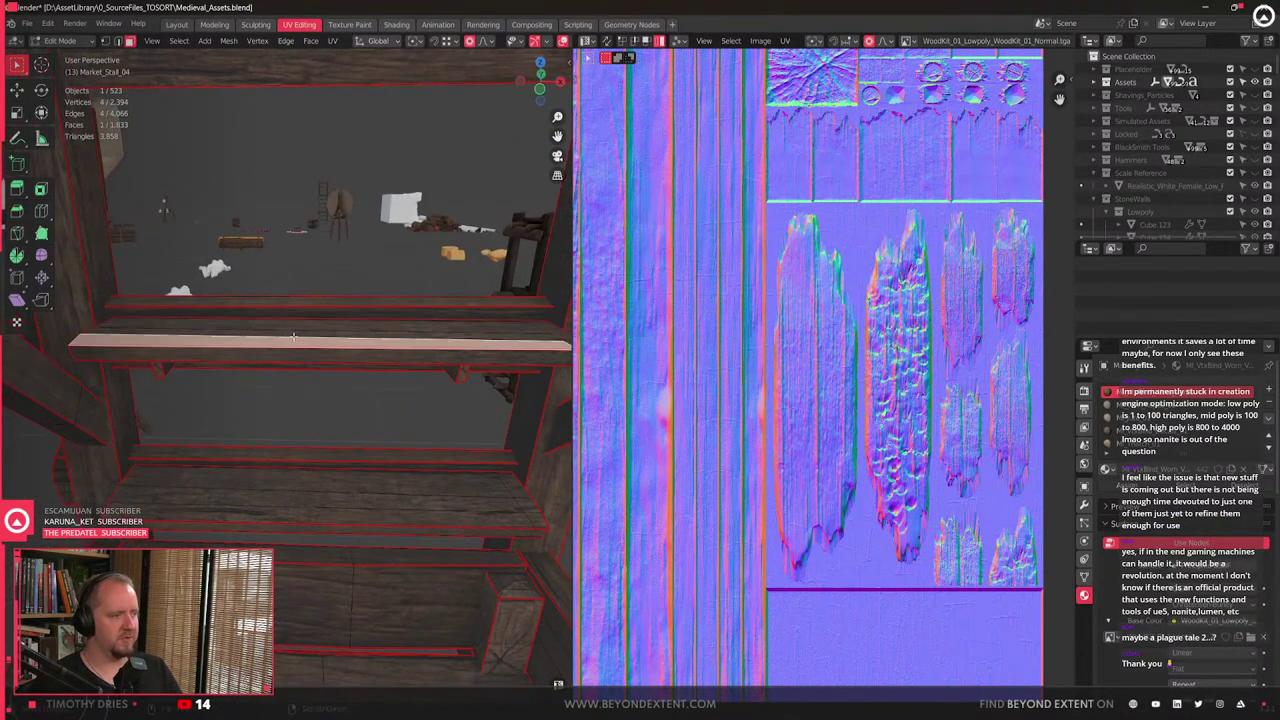
{"action": "left_click", "coordinate": [297, 335], "text": "shift"}
{"action": "left_click", "coordinate": [311, 324], "text": "shift"}
{"action": "key", "text": "g"}
{"action": "key", "text": "z"}
{"action": "left_click", "coordinate": [312, 345]}
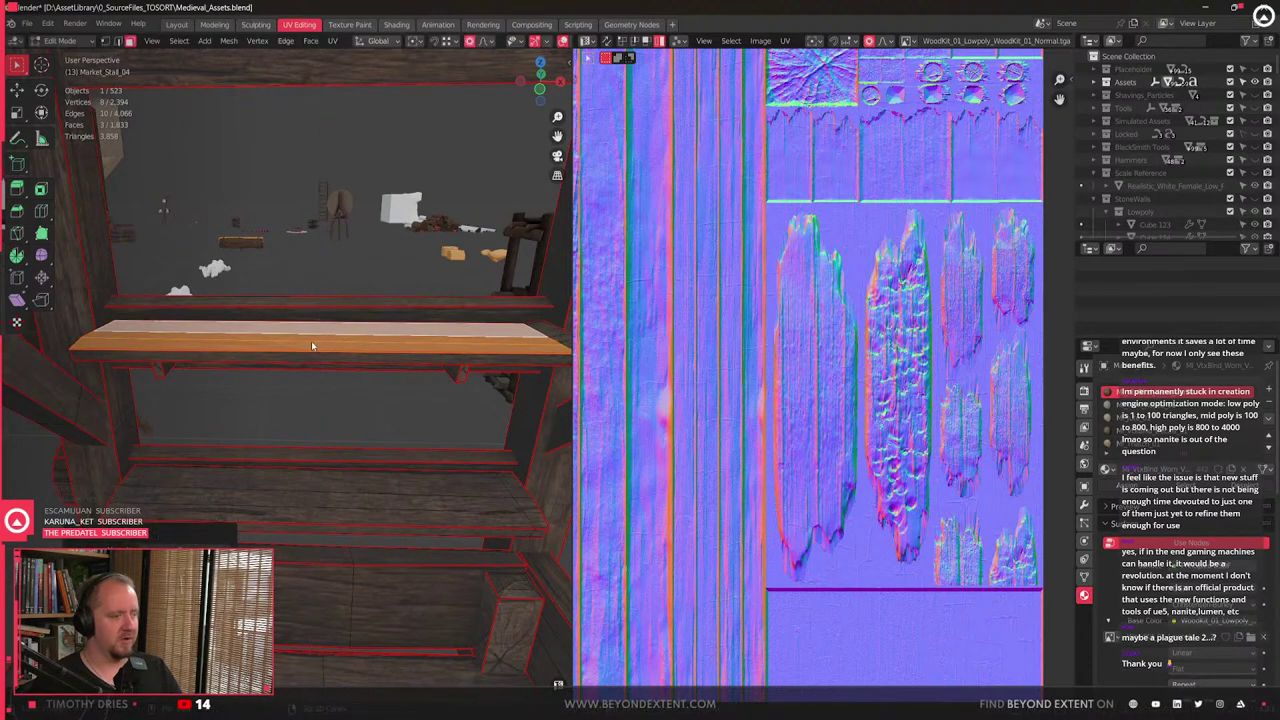
{"action": "middle_click_drag", "start_coordinate": [406, 358], "coordinate": [391, 387]}
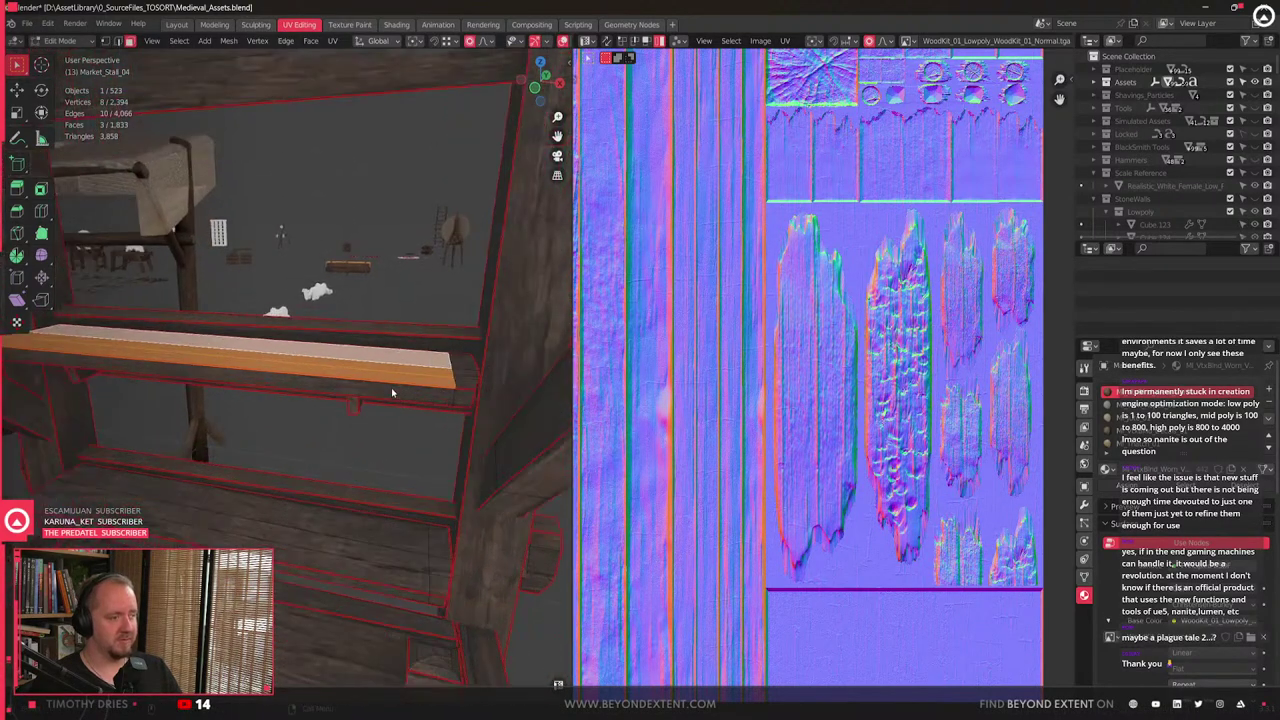
{"action": "key", "text": "l"}
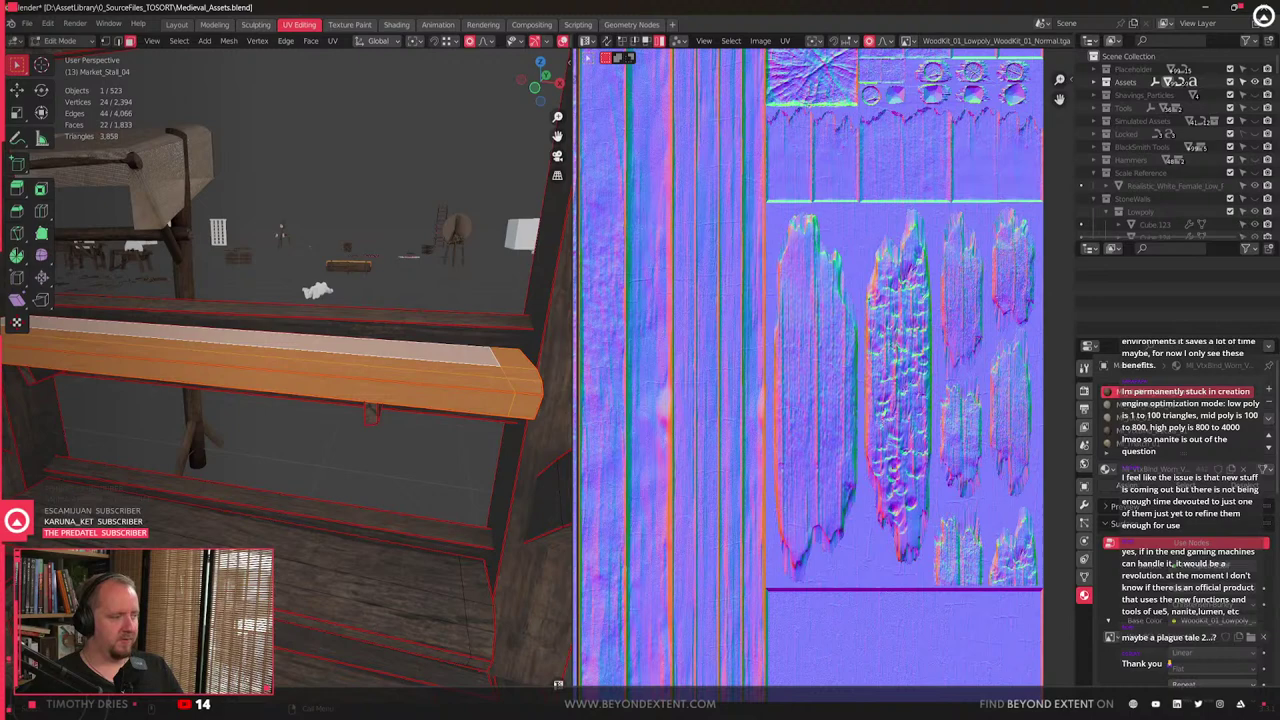
{"action": "key", "text": "ctrl+z"}
{"action": "key", "text": "g"}
{"action": "key", "text": "z"}
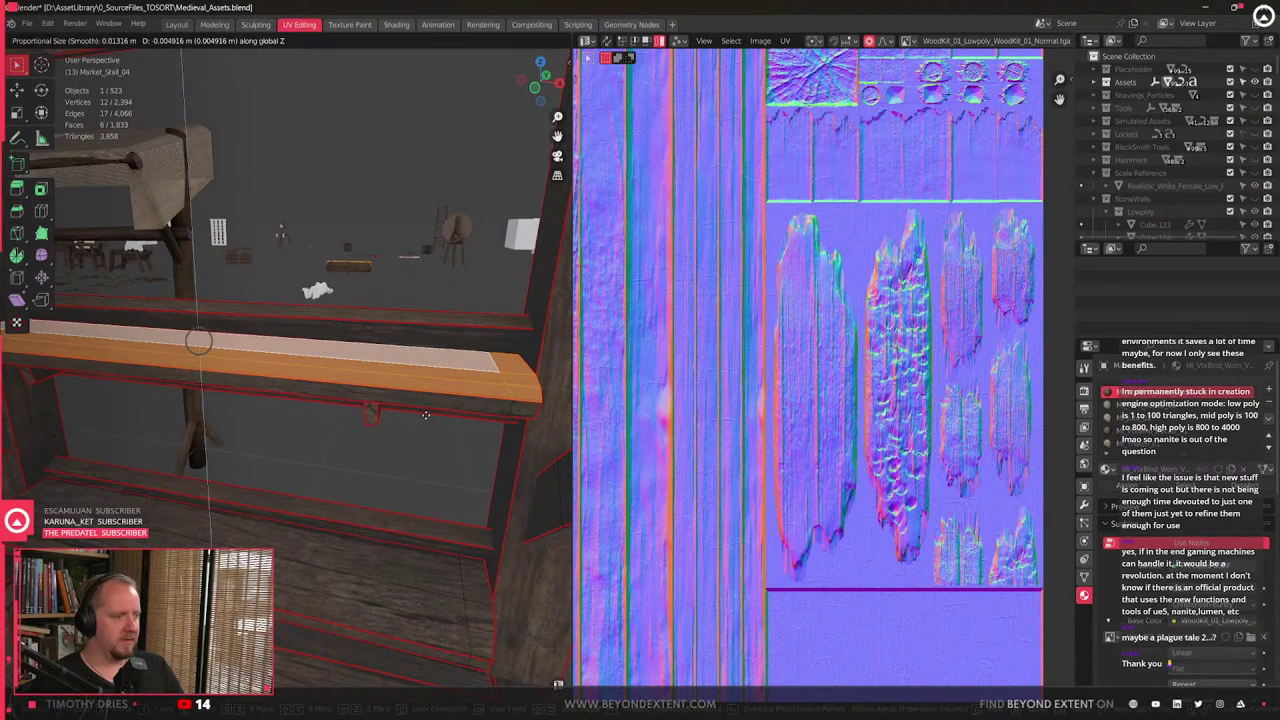
{"action": "left_click", "coordinate": [422, 413]}
- Thin the lower shelf plank by selecting all its top faces and moving them down along Z
{"action": "scroll", "coordinate": [417, 409], "scroll_direction": "down", "scroll_amount": 5}
{"action": "key", "text": "Tab"}
{"action": "middle_click_drag", "start_coordinate": [219, 484], "coordinate": [297, 480]}
{"action": "scroll", "coordinate": [297, 480], "scroll_direction": "up", "scroll_amount": 4}
{"action": "key", "text": "Tab"}
{"action": "left_click", "coordinate": [318, 498]}
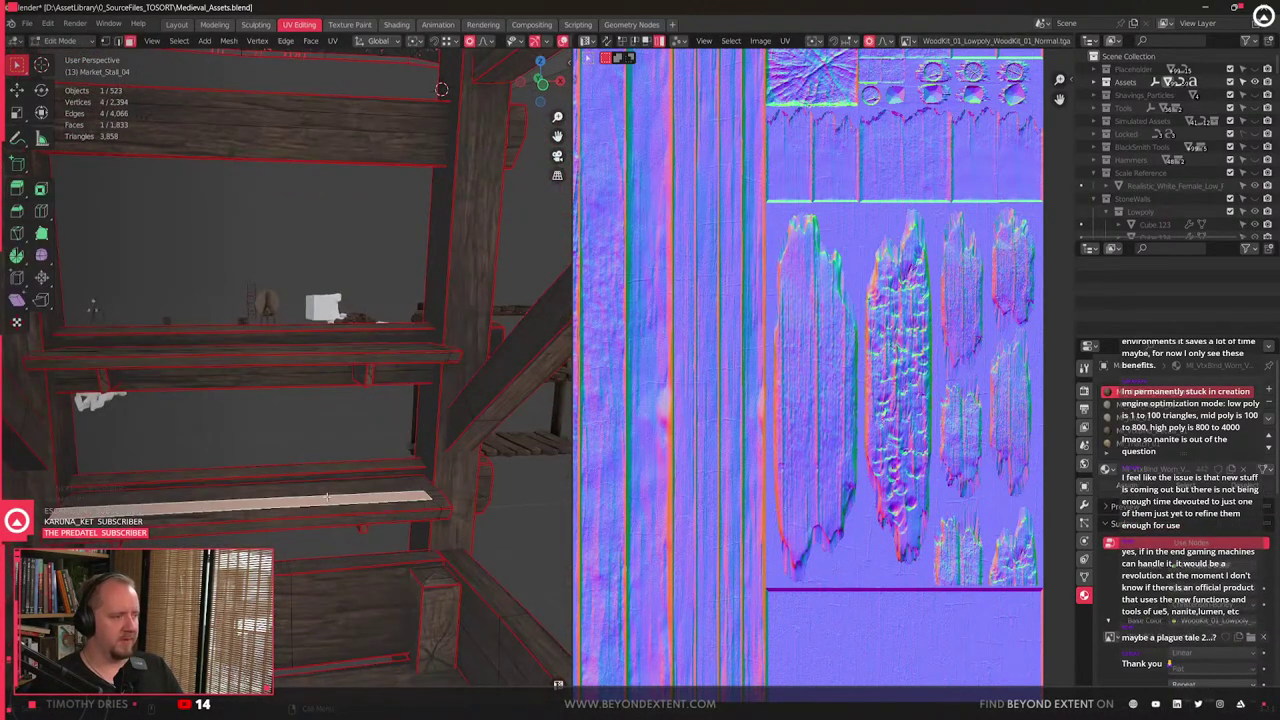
{"action": "key", "text": "ctrl+KP_Add"}
{"action": "key", "text": "g"}
{"action": "key", "text": "z"}
{"action": "left_click", "coordinate": [340, 522]}
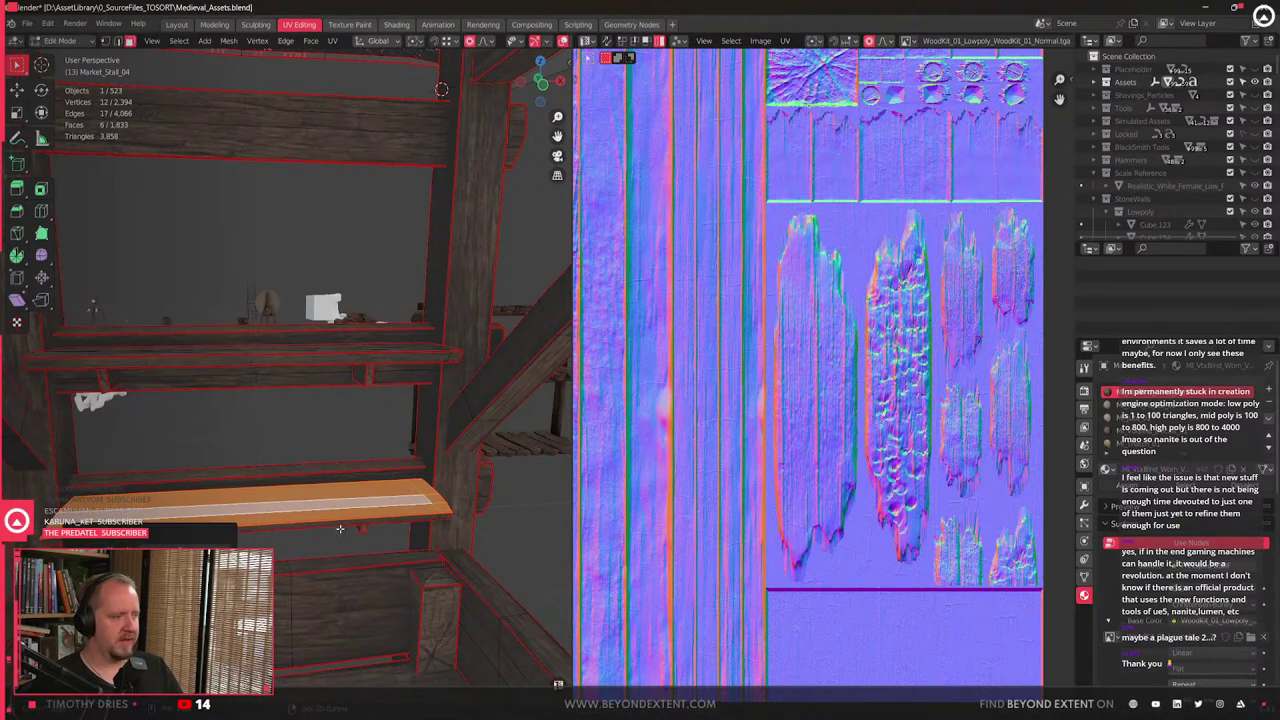
- Examine the edited shelf planks and their support blocks from the side and from underneath
{"action": "scroll", "coordinate": [332, 505], "scroll_direction": "down", "scroll_amount": 3}
{"action": "key", "text": "Tab"}
{"action": "key", "text": "alt+a"}
{"action": "middle_click_drag", "start_coordinate": [331, 503], "coordinate": [260, 517]}
{"action": "scroll", "coordinate": [269, 502], "scroll_direction": "up", "scroll_amount": 3}
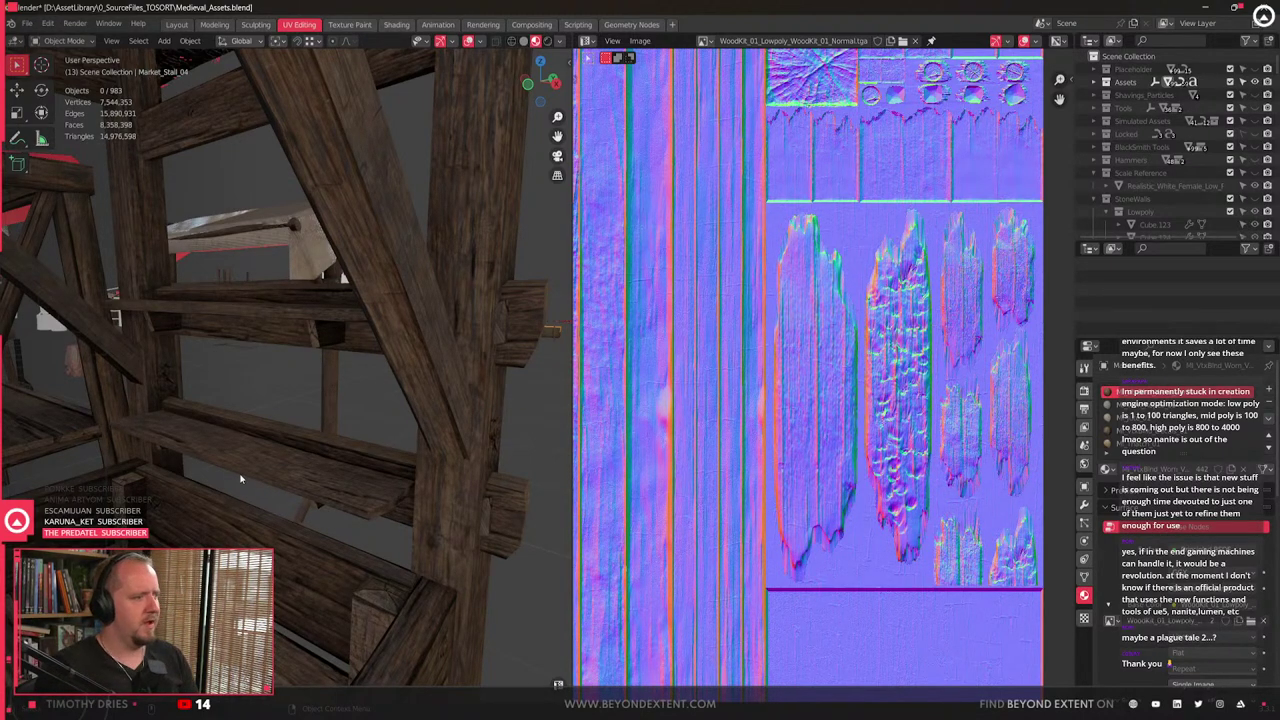
{"action": "scroll", "coordinate": [280, 486], "scroll_direction": "down", "scroll_amount": 3}
{"action": "middle_click_drag", "start_coordinate": [289, 486], "coordinate": [457, 421]}
{"action": "scroll", "coordinate": [373, 426], "scroll_direction": "up", "scroll_amount": 3}
- Select the whole right support block under the lower shelf and shift it outward along X
{"action": "key", "text": "Tab"}
{"action": "left_click", "coordinate": [457, 426]}
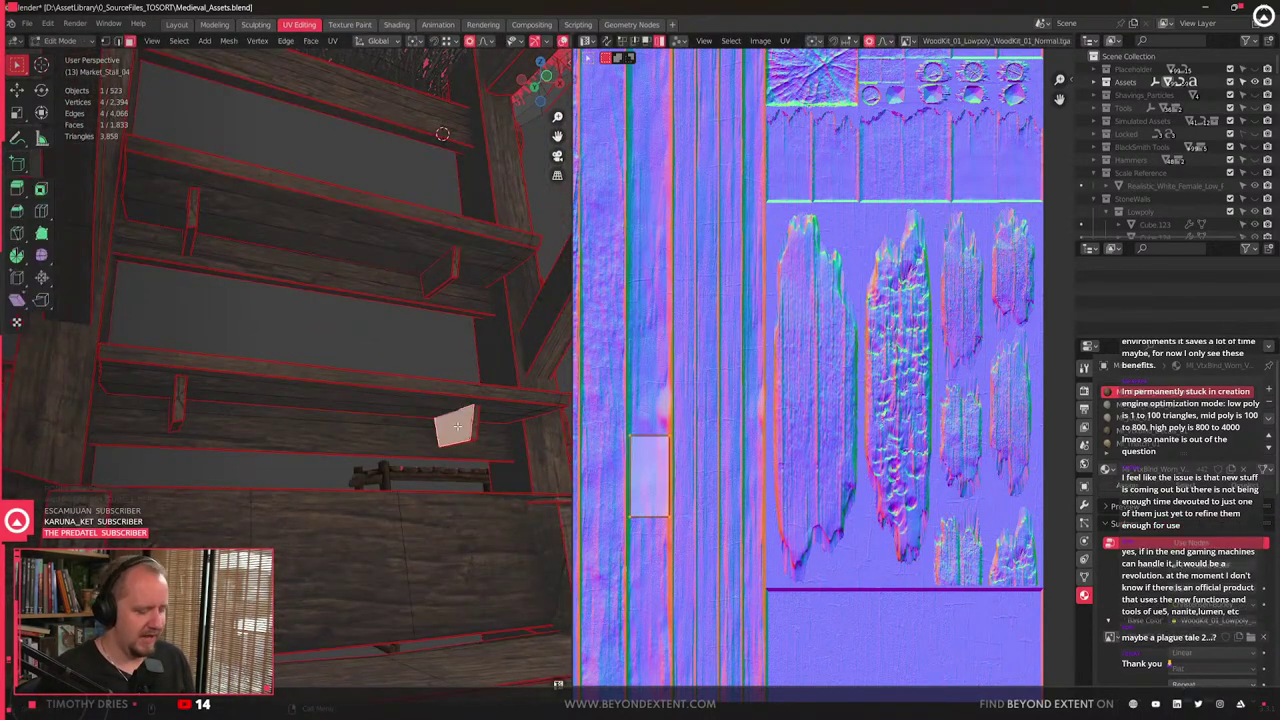
{"action": "key", "text": "a"}
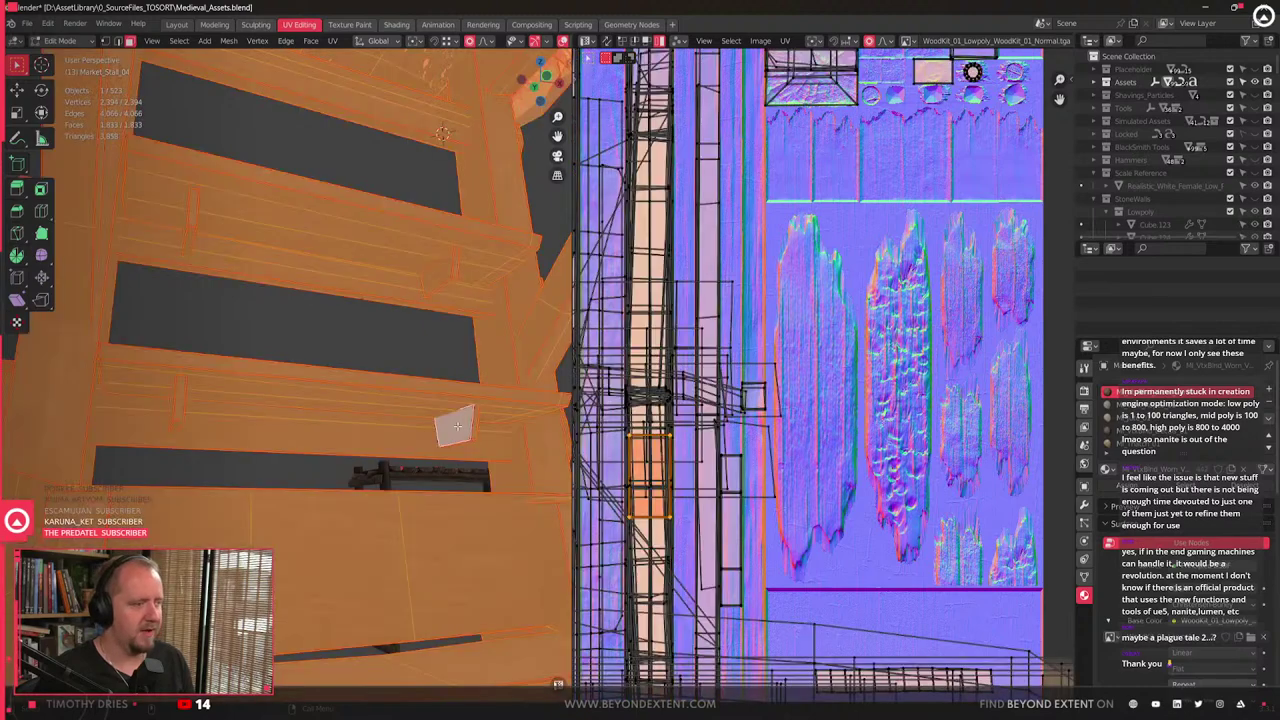
{"action": "left_click", "coordinate": [455, 427]}
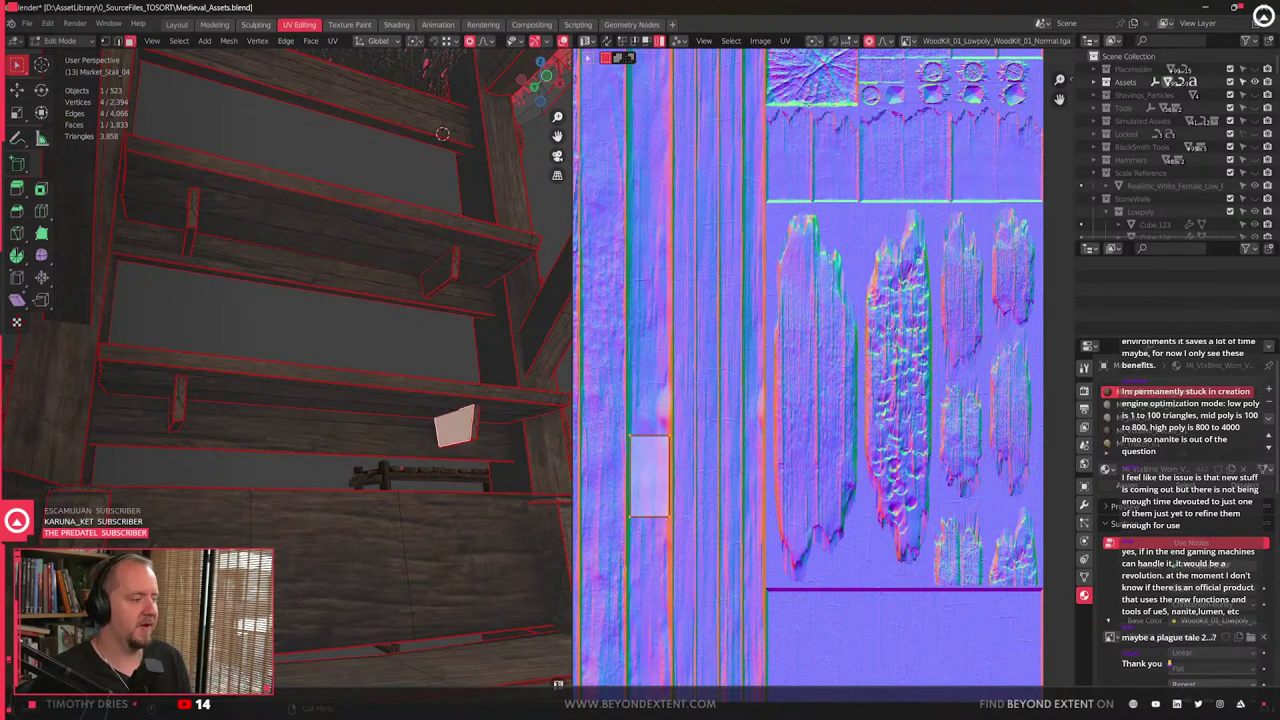
{"action": "key", "text": "ctrl+l"}
{"action": "key", "text": "g"}
{"action": "key", "text": "x"}
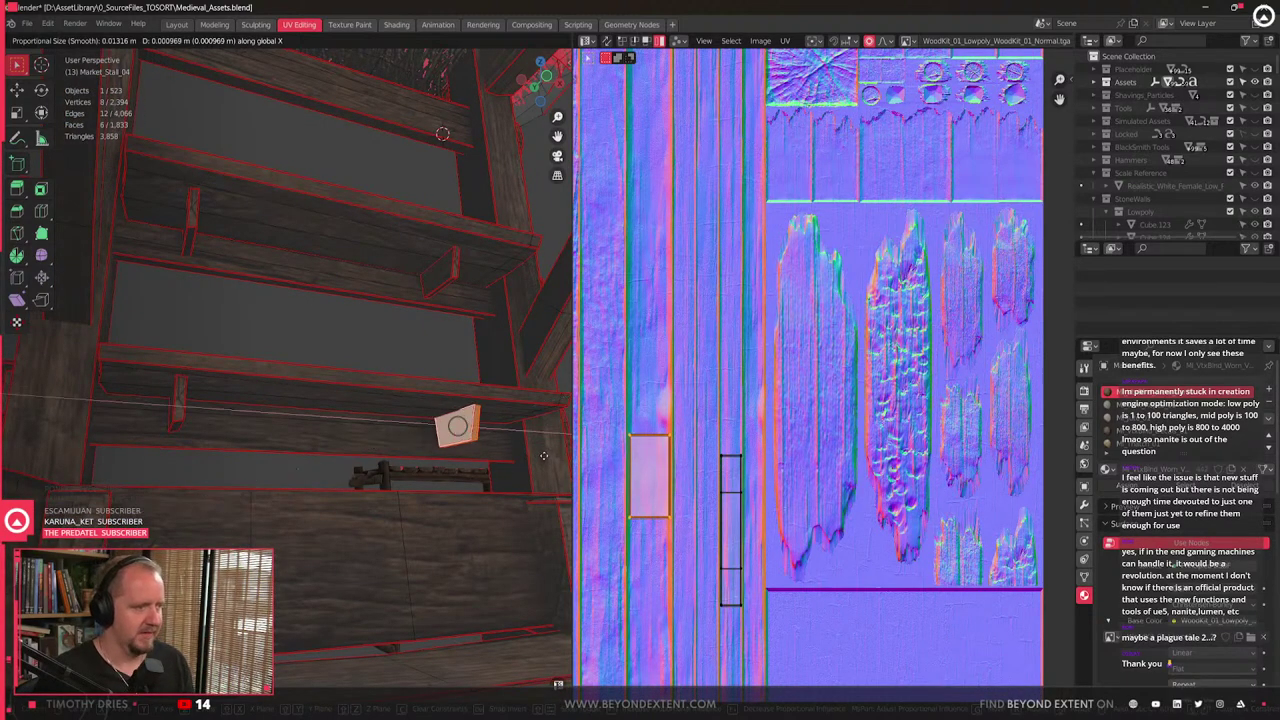
{"action": "left_click", "coordinate": [552, 455]}
- Shift the whole left support block under the lower shelf outward along X
{"action": "left_click", "coordinate": [179, 411]}
{"action": "key", "text": "ctrl+l"}
{"action": "key", "text": "g"}
{"action": "key", "text": "y"}
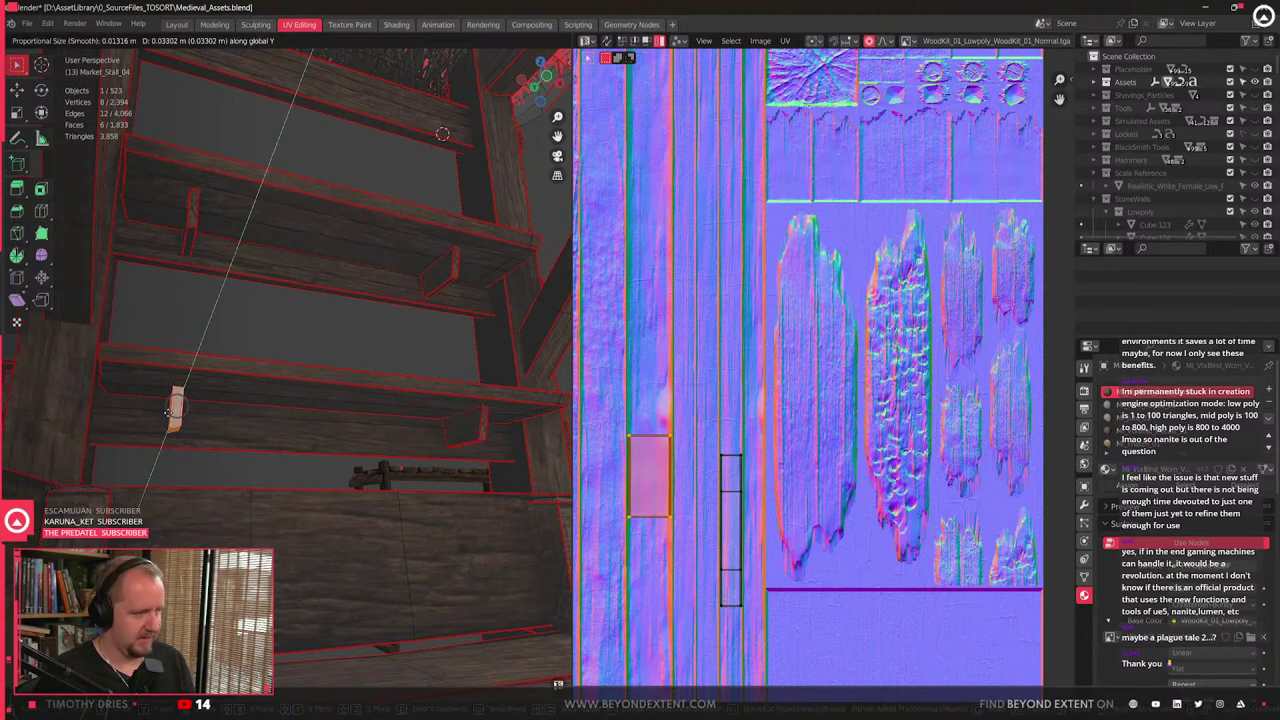
{"action": "key", "text": "x"}
{"action": "left_click", "coordinate": [159, 408]}
- Shift the left support block under the upper shelf slightly inward along X
{"action": "left_click", "coordinate": [190, 232]}
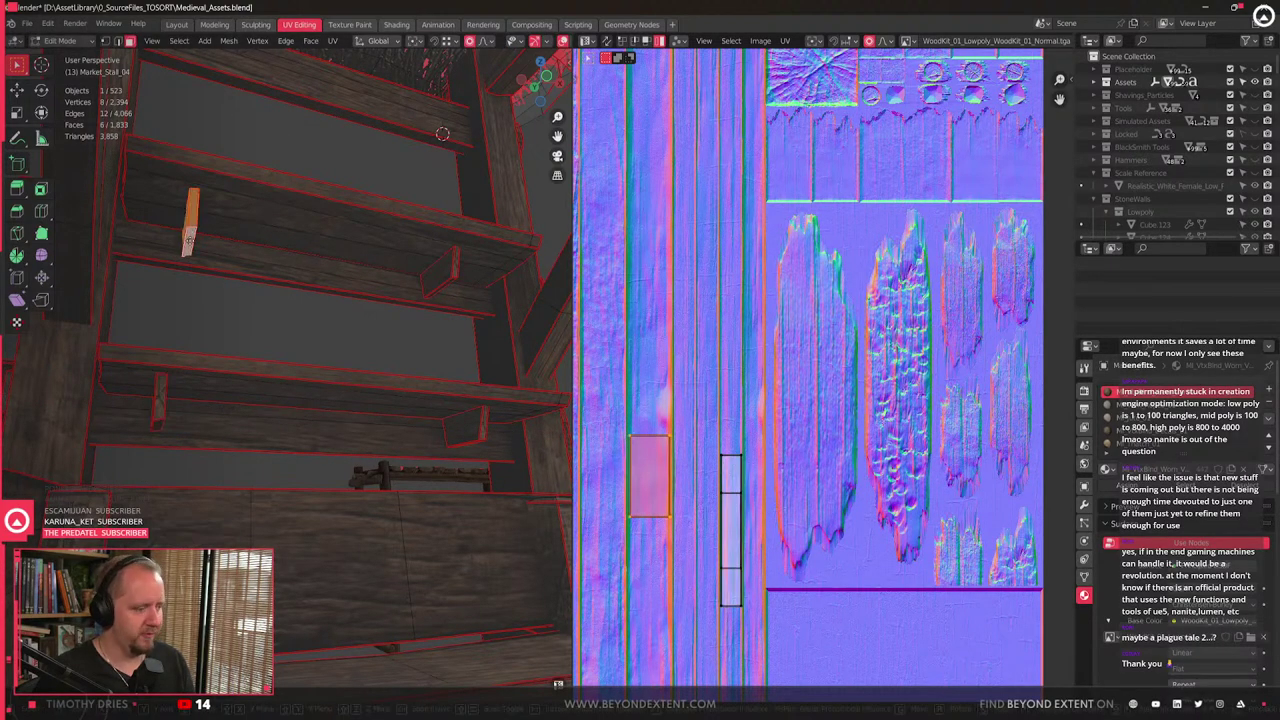
{"action": "key", "text": "g"}
{"action": "key", "text": "x"}
{"action": "left_click", "coordinate": [197, 240]}
- Nudge the bottom face of the upper shelf's right support block along Z, then leave mesh editing
{"action": "middle_click_drag", "start_coordinate": [468, 406], "coordinate": [490, 407]}
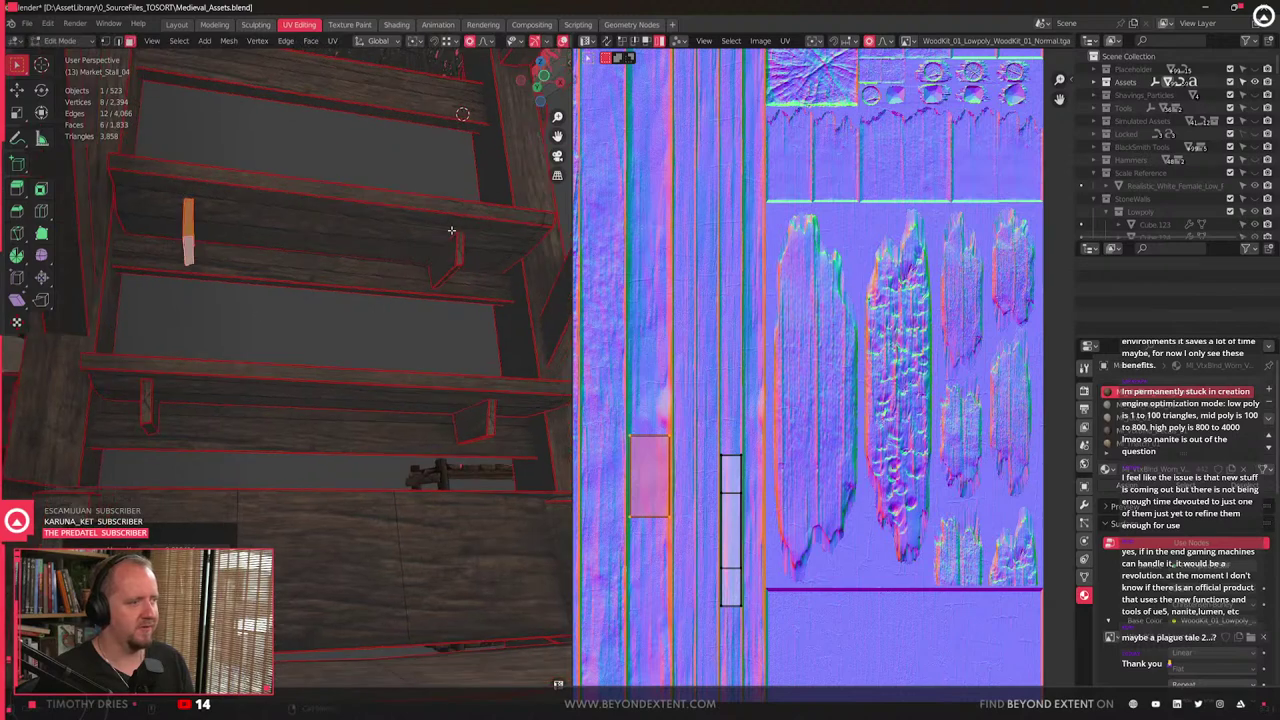
{"action": "left_click", "coordinate": [446, 266]}
{"action": "left_click", "coordinate": [449, 275]}
{"action": "key", "text": "g"}
{"action": "key", "text": "z"}
{"action": "left_click", "coordinate": [449, 274]}
{"action": "scroll", "coordinate": [383, 343], "scroll_direction": "down", "scroll_amount": 2}
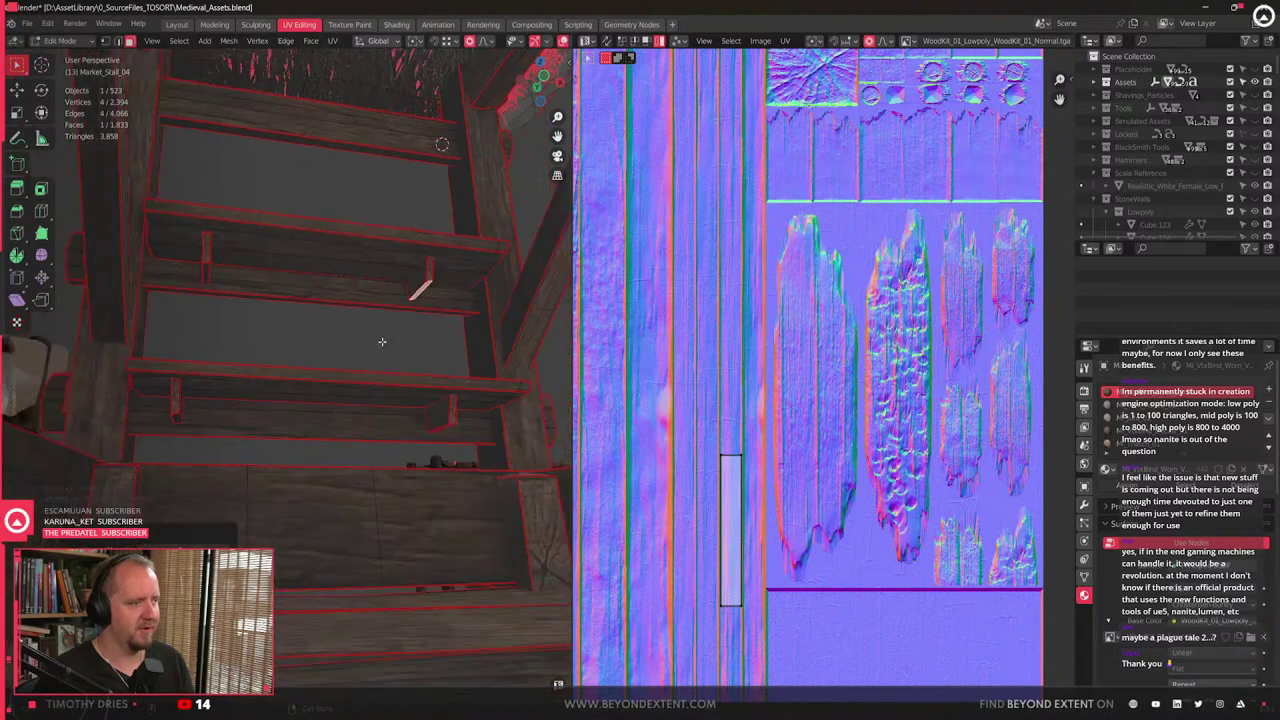
{"action": "key", "text": "Tab"}
{"action": "scroll", "coordinate": [382, 346], "scroll_direction": "down", "scroll_amount": 6}
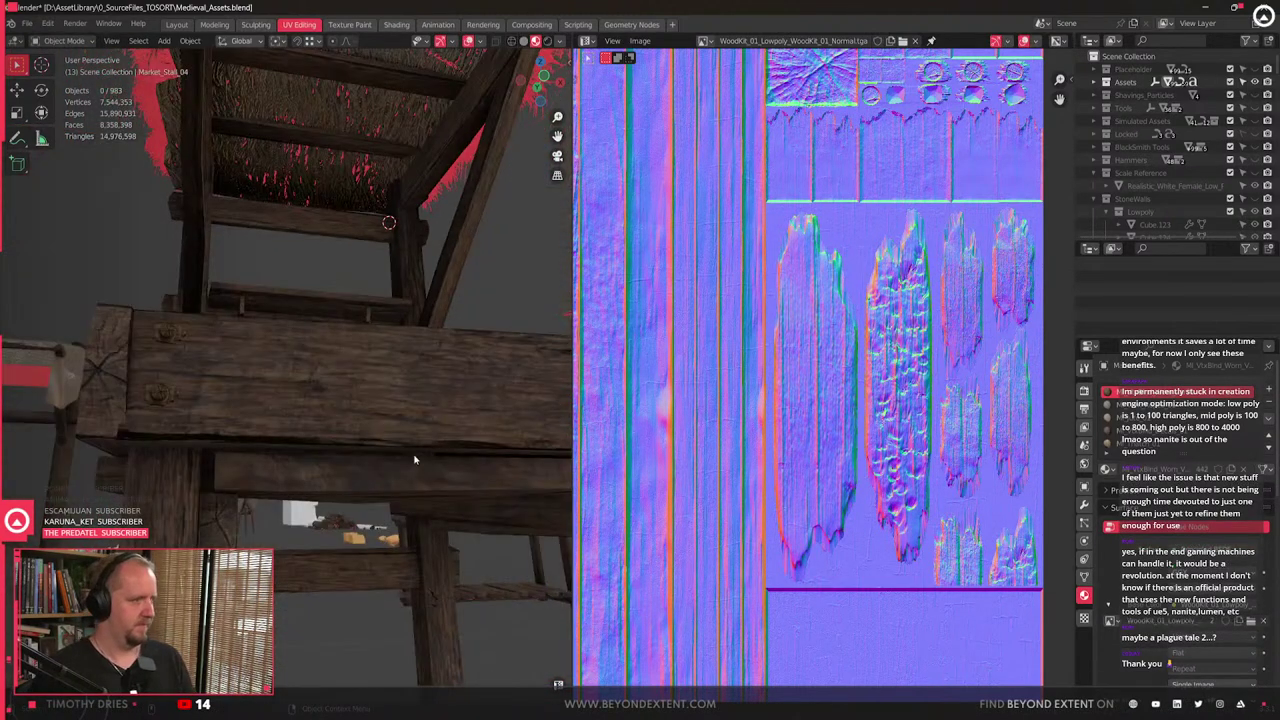
- Select the thatched Market_Stall_04 mesh and export it for Unreal Engine
{"action": "key", "text": "q"}
{"action": "left_click", "coordinate": [329, 494]}
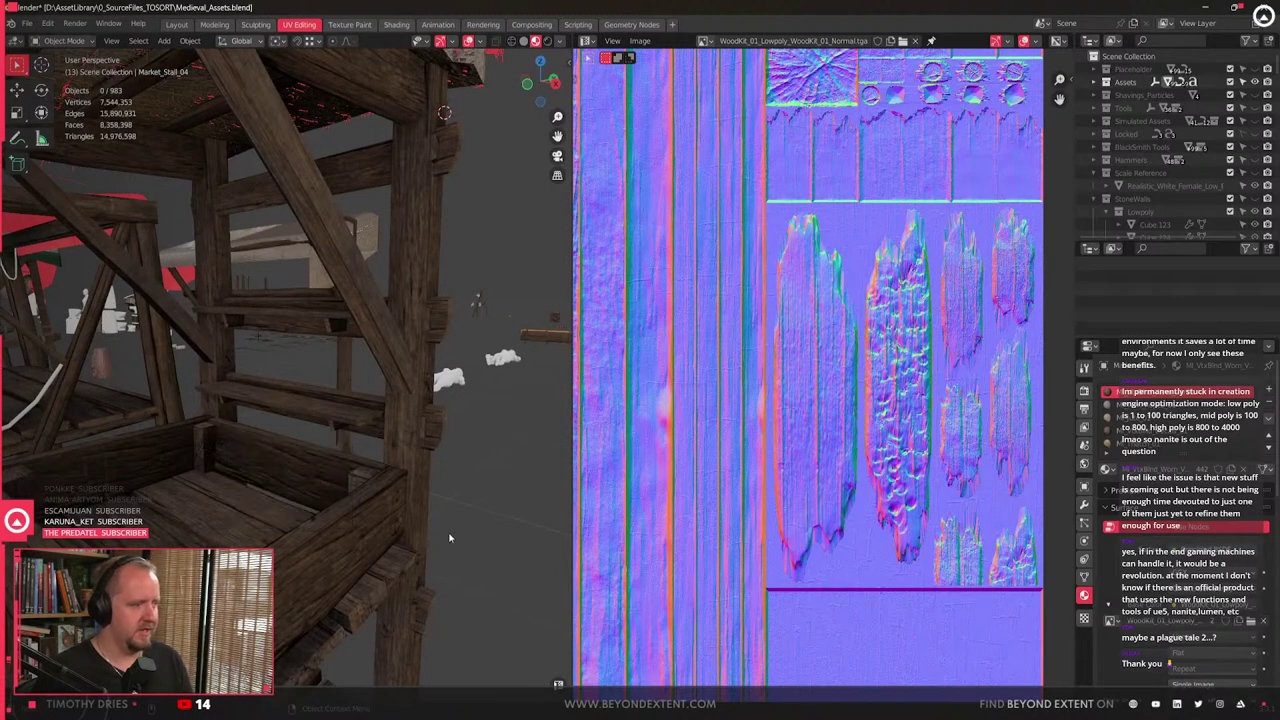
{"action": "left_click", "coordinate": [324, 530]}
{"action": "key", "text": "q"}
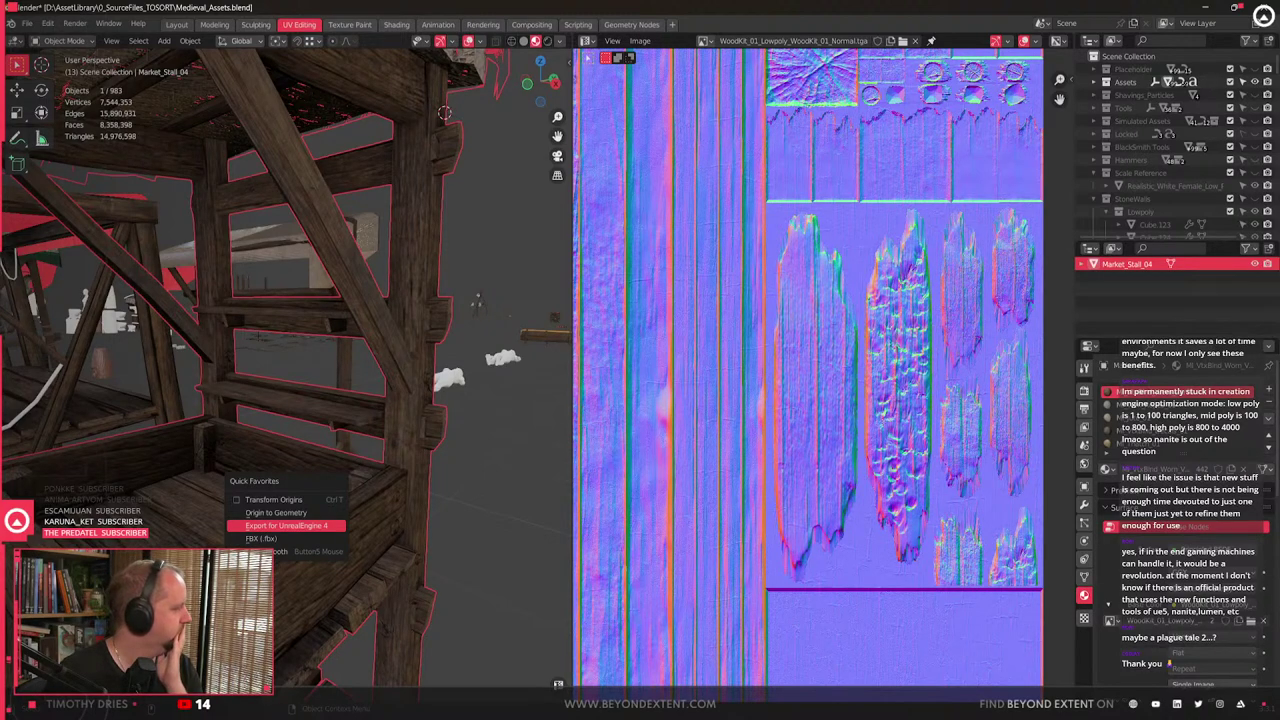
{"action": "left_click", "coordinate": [290, 525]}
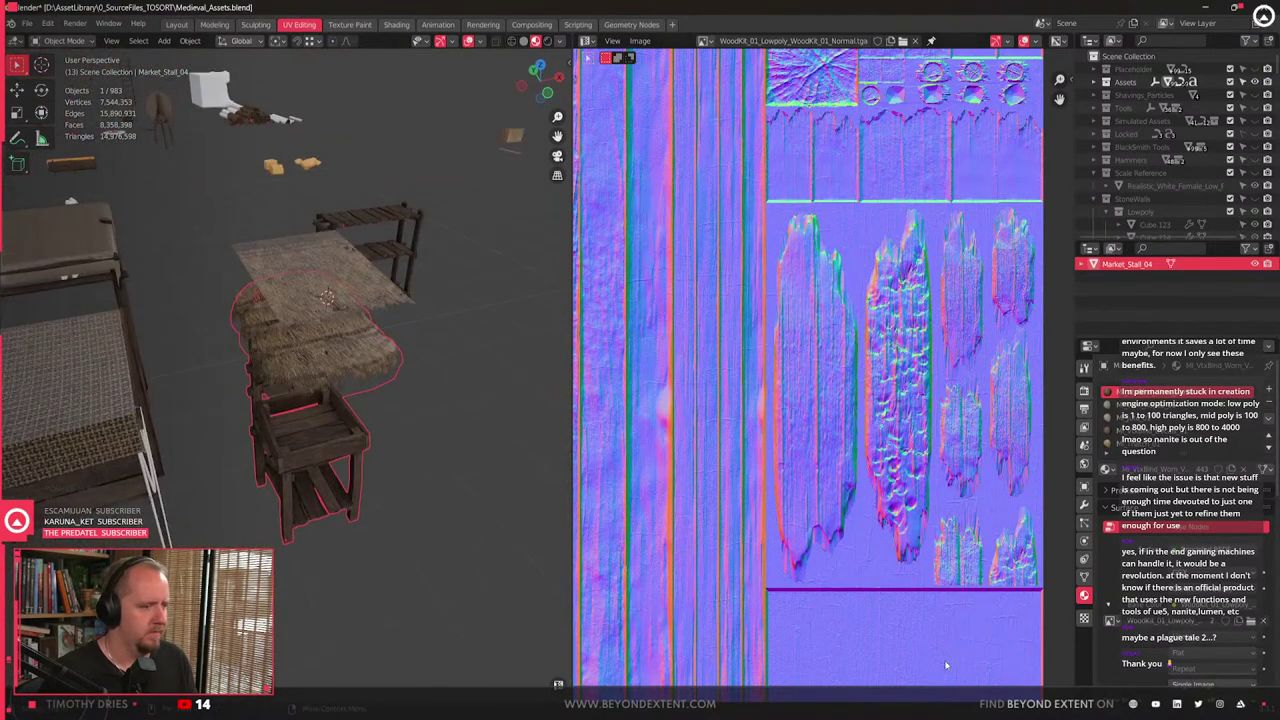
- Switch to Unreal and reimport the SM_Market_Stall_04 static mesh from its updated source file
{"action": "key", "text": "alt+Tab"}
{"action": "left_click", "coordinate": [666, 441]}
{"action": "right_click_drag", "start_coordinate": [666, 441], "coordinate": [632, 522]}
{"action": "key", "text": "ctrl+space"}
{"action": "left_click", "coordinate": [763, 610]}
{"action": "right_click", "coordinate": [763, 610]}
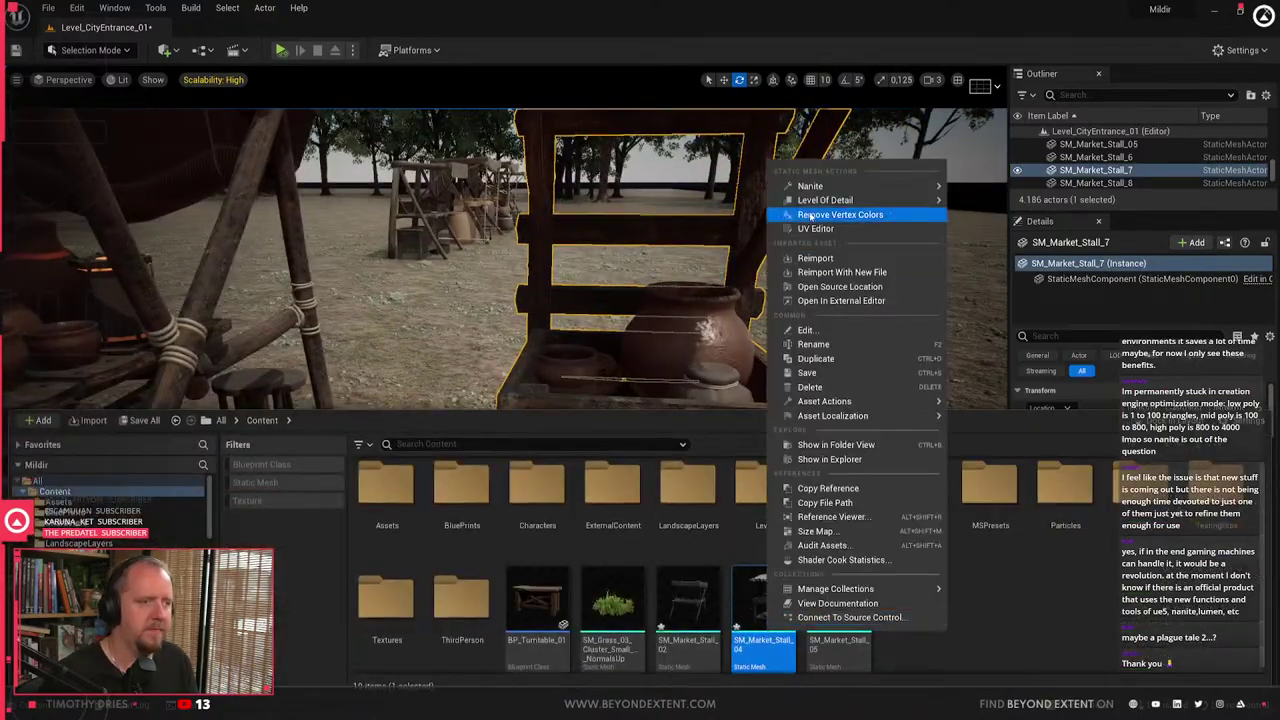
{"action": "left_click", "coordinate": [815, 258]}
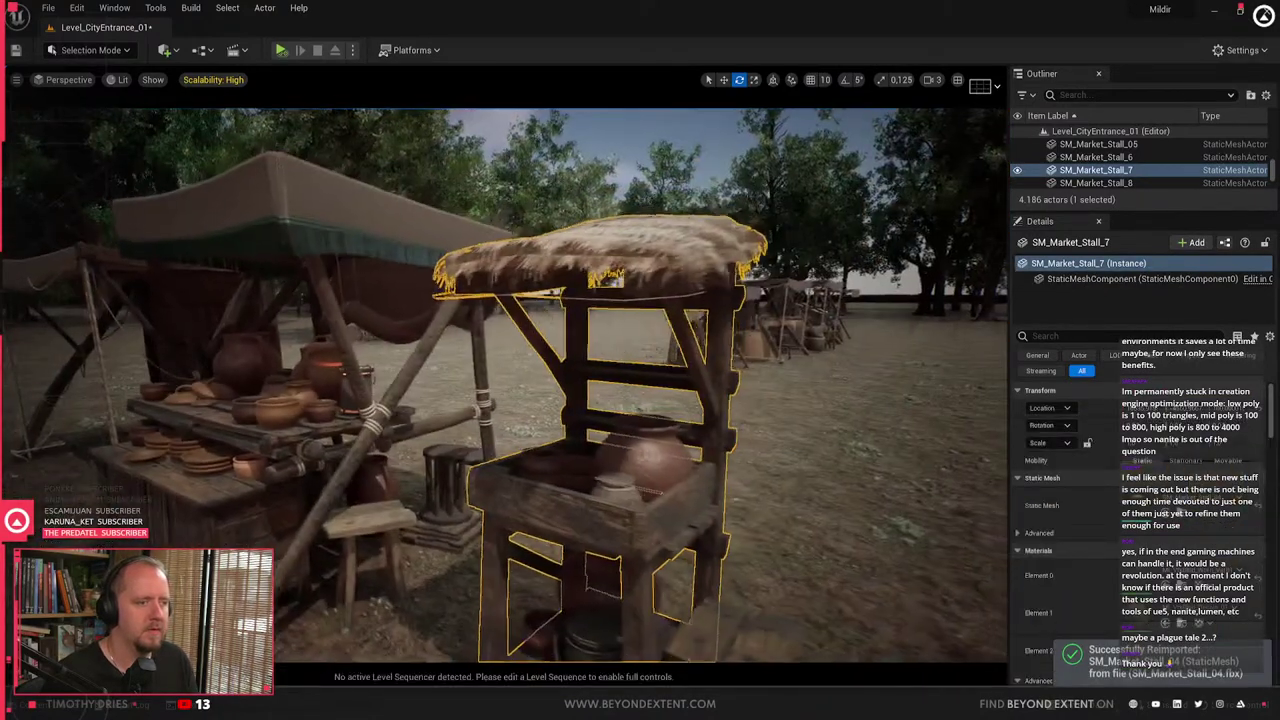
- Shift the covered medium pot and the large pot slightly within the stall's front tray, then deselect everything
{"action": "right_click_drag", "start_coordinate": [640, 400], "coordinate": [510, 490]}
{"action": "left_click", "coordinate": [470, 360]}
{"action": "left_click", "coordinate": [595, 470]}
{"action": "key", "text": "w"}
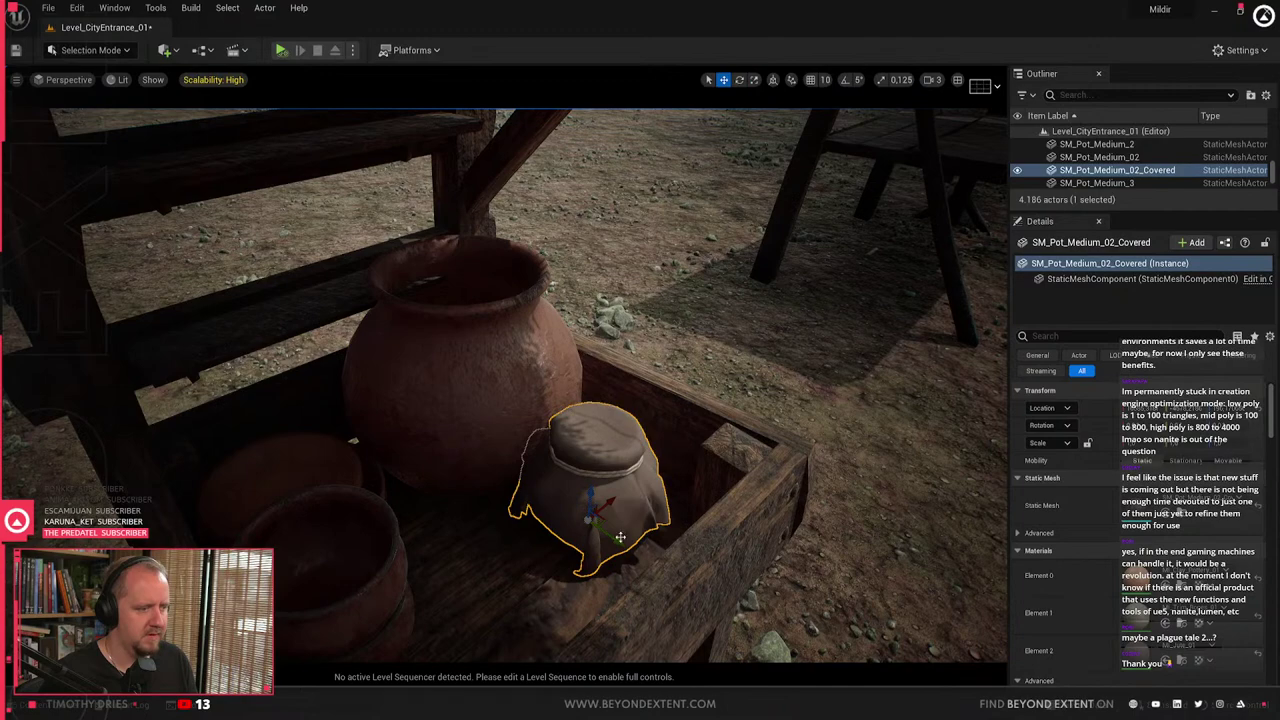
{"action": "left_click_drag", "start_coordinate": [620, 537], "coordinate": [638, 551]}
{"action": "left_click", "coordinate": [488, 420]}
{"action": "left_click_drag", "start_coordinate": [485, 473], "coordinate": [504, 487]}
{"action": "right_click_drag", "start_coordinate": [504, 487], "coordinate": [425, 455]}
{"action": "key", "text": "Escape"}
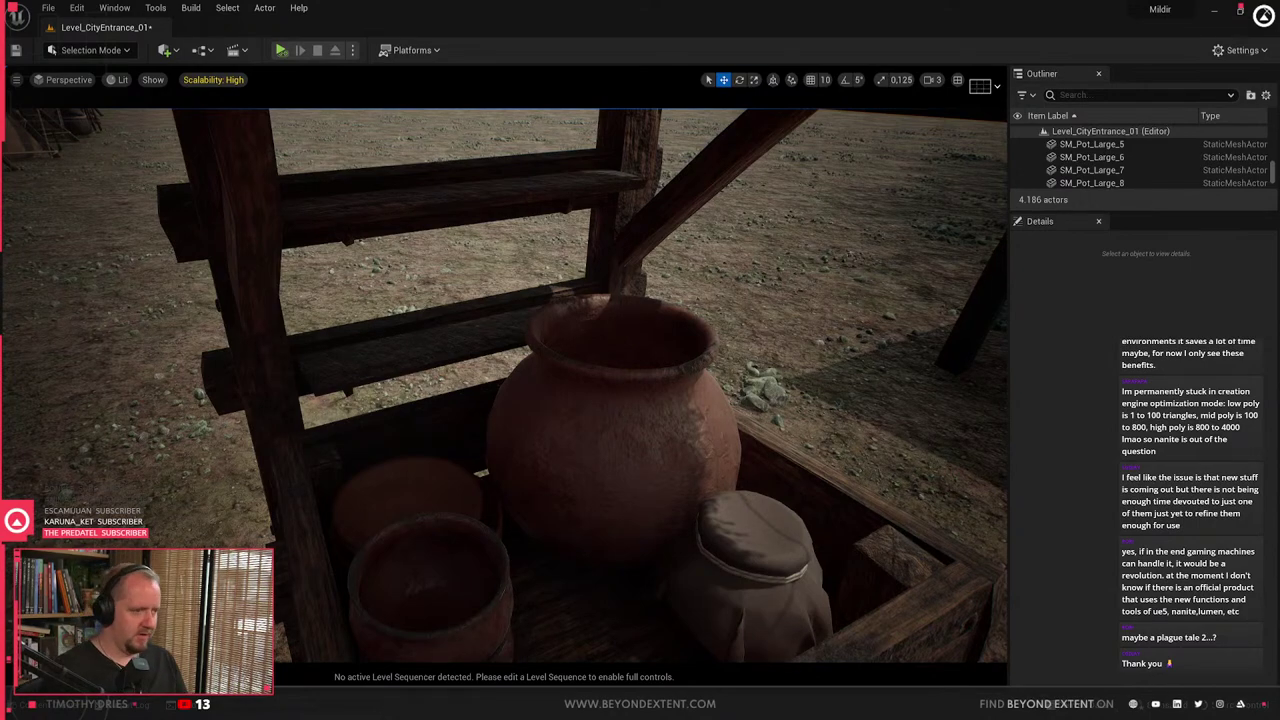
- Bake per-channel curvature and ambient occlusion vertex colors onto the thatched stall, then return to Selection Mode
{"action": "right_click_drag", "start_coordinate": [425, 455], "coordinate": [402, 430]}
{"action": "left_click", "coordinate": [485, 477]}
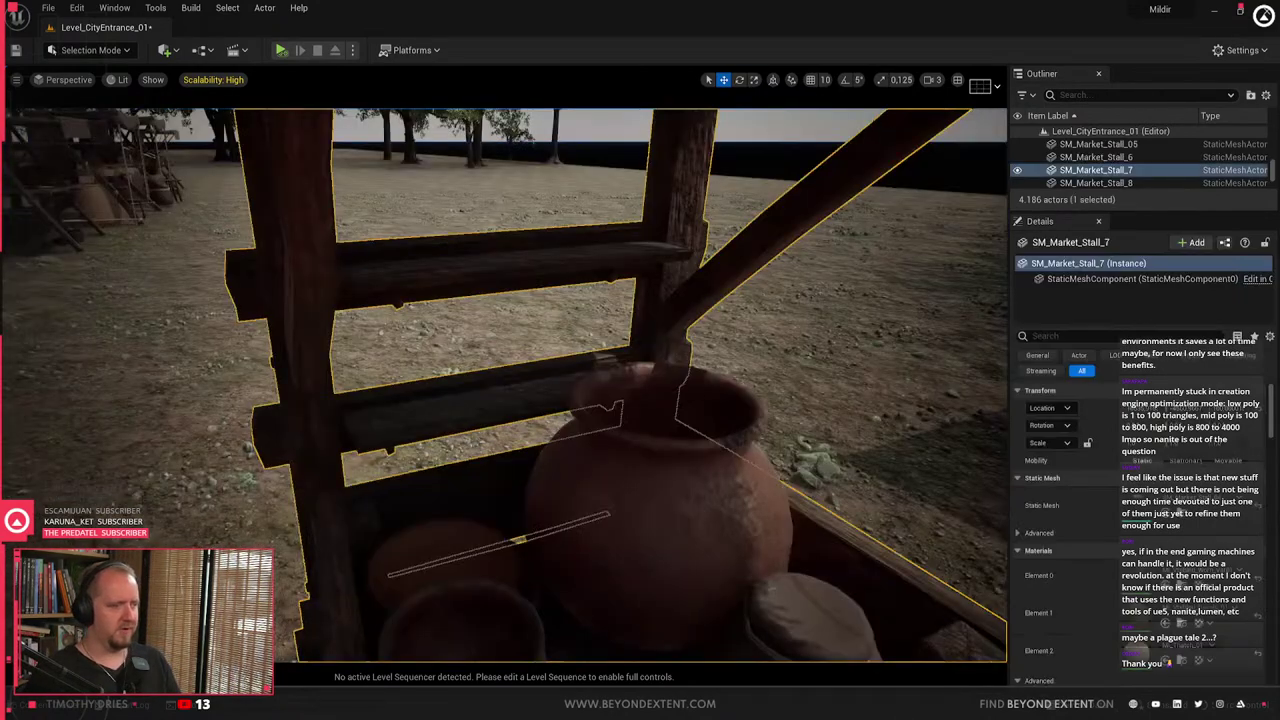
{"action": "left_click", "coordinate": [90, 50]}
{"action": "left_click", "coordinate": [100, 129]}
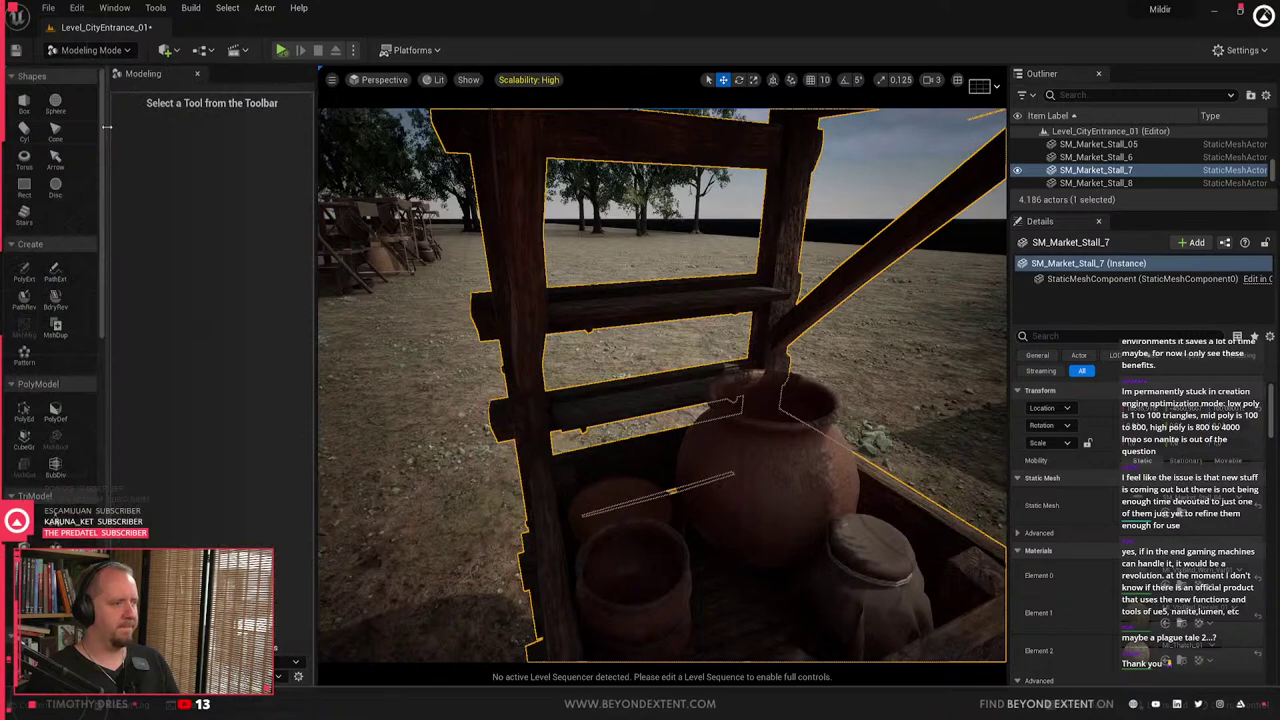
{"action": "scroll", "coordinate": [20, 410], "scroll_direction": "down", "scroll_amount": 5}
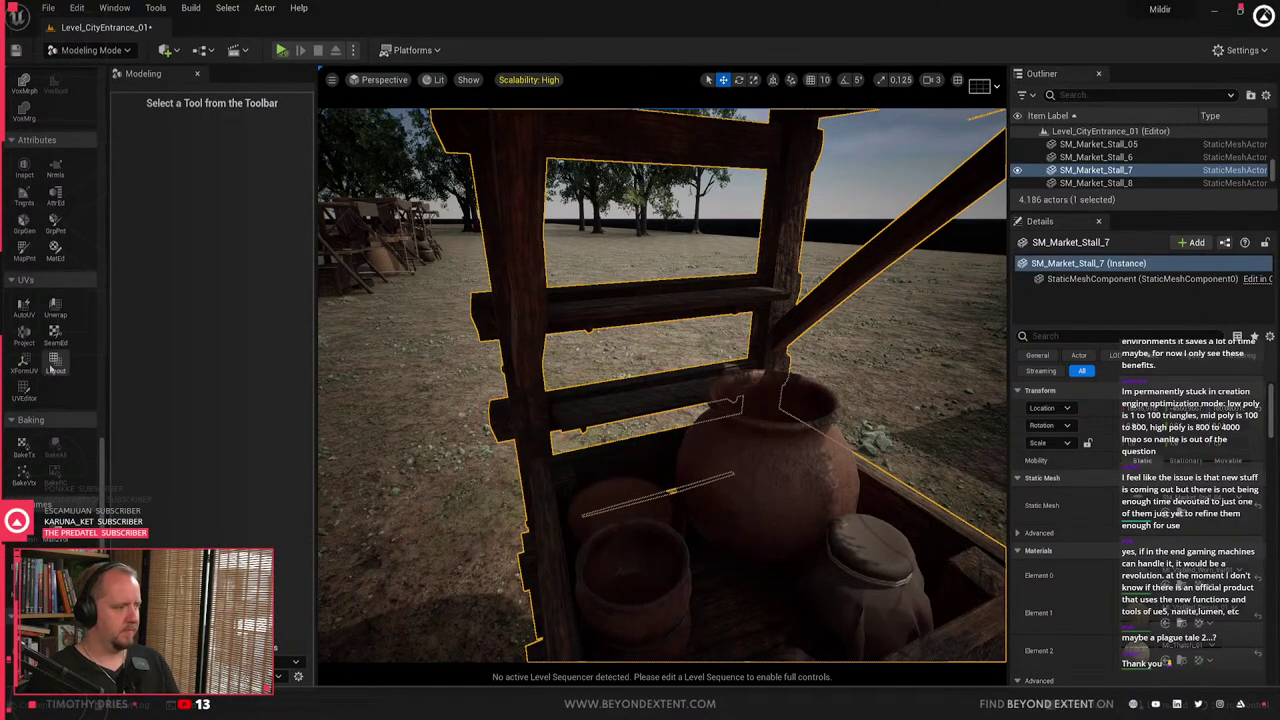
{"action": "left_click", "coordinate": [28, 480]}
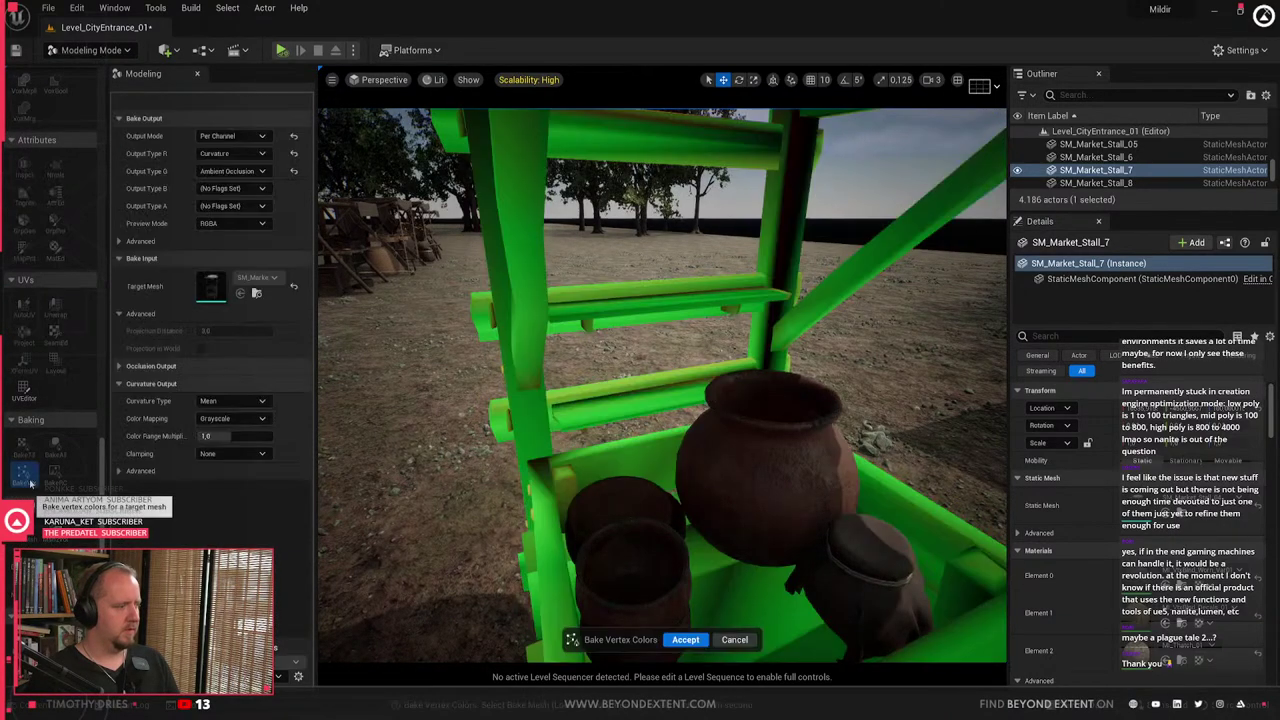
{"action": "left_click", "coordinate": [240, 138]}
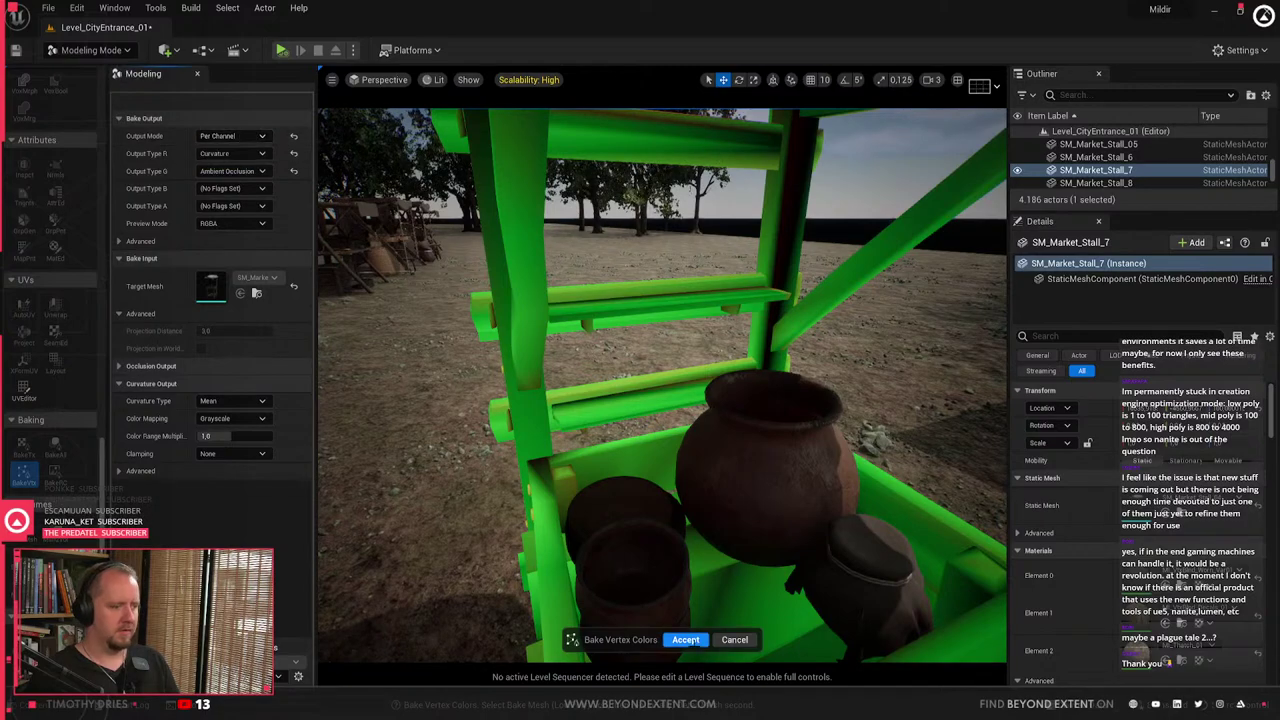
{"action": "left_click", "coordinate": [686, 640]}
{"action": "left_click", "coordinate": [83, 54]}
{"action": "left_click", "coordinate": [83, 67]}
- Look through the Assets folder, then list all static meshes across the whole Content folder with the Static Mesh filter
{"action": "right_click_drag", "start_coordinate": [480, 350], "coordinate": [520, 420]}
{"action": "key", "text": "ctrl+space"}
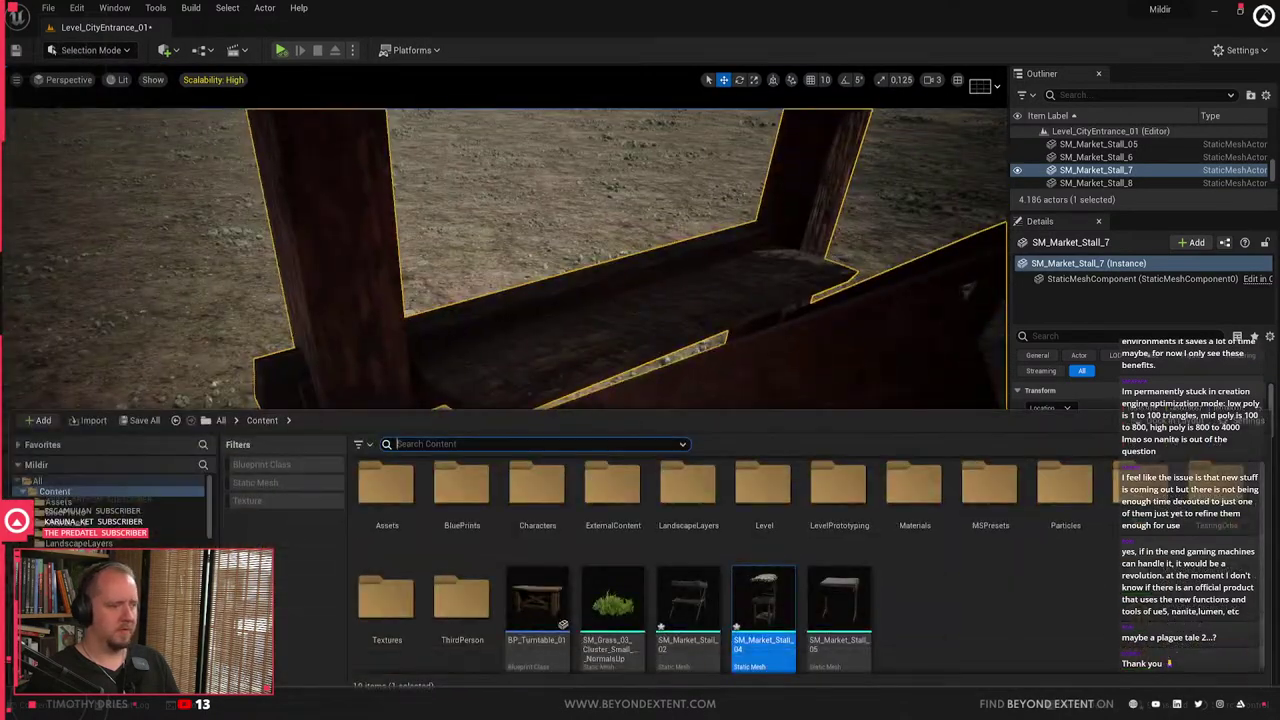
{"action": "left_click", "coordinate": [91, 492]}
{"action": "left_click", "coordinate": [60, 501]}
{"action": "scroll", "coordinate": [880, 570], "scroll_direction": "down", "scroll_amount": 5}
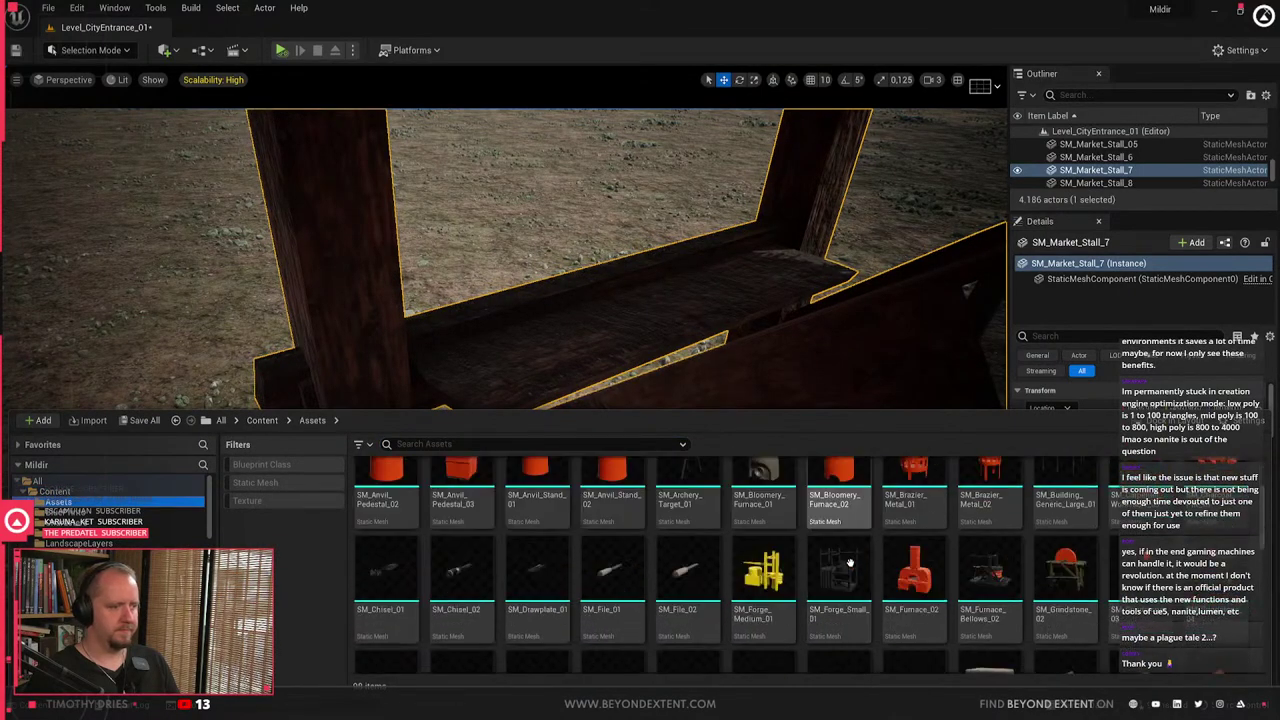
{"action": "scroll", "coordinate": [883, 572], "scroll_direction": "down", "scroll_amount": 10}
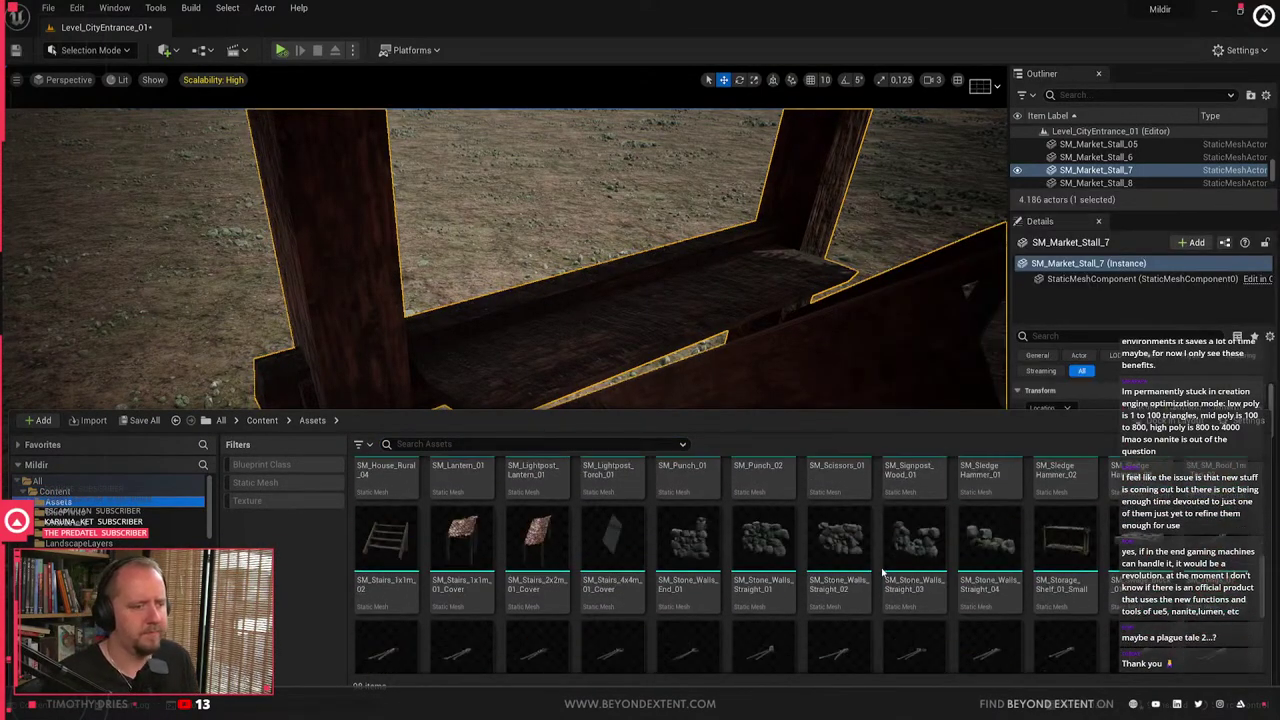
{"action": "scroll", "coordinate": [883, 572], "scroll_direction": "down", "scroll_amount": 2}
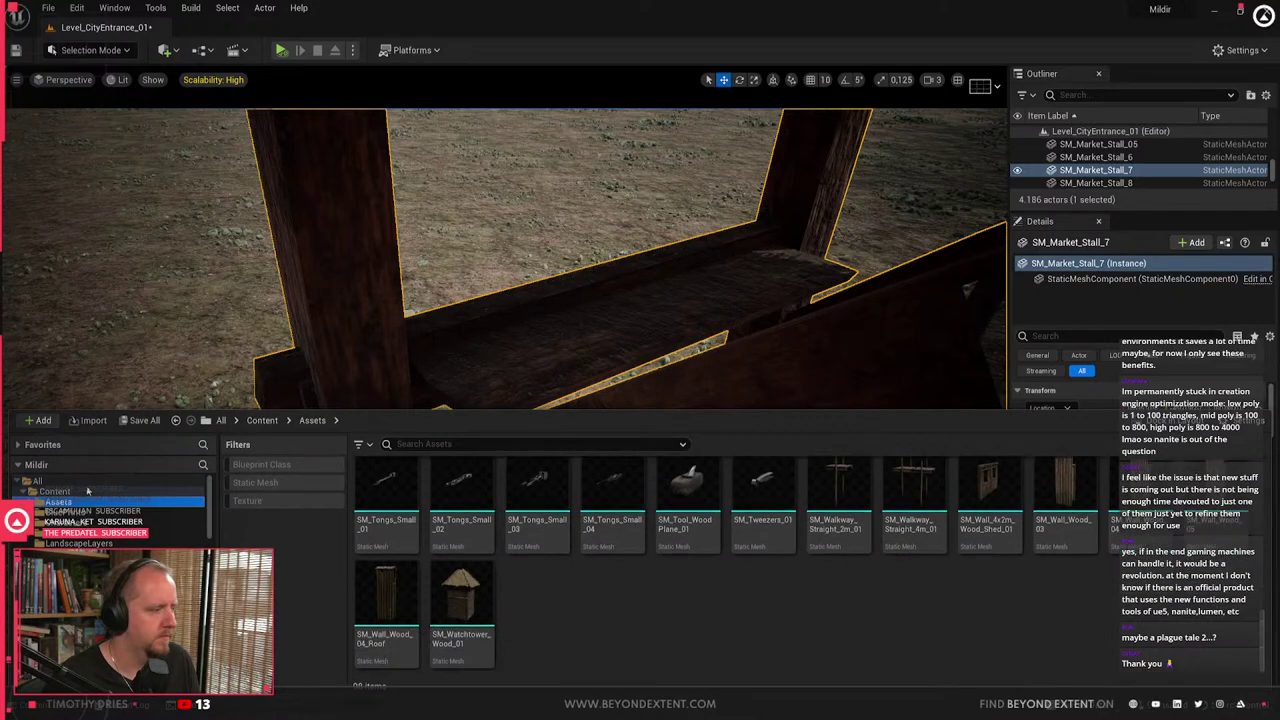
{"action": "left_click", "coordinate": [245, 485]}
{"action": "left_click", "coordinate": [76, 492]}
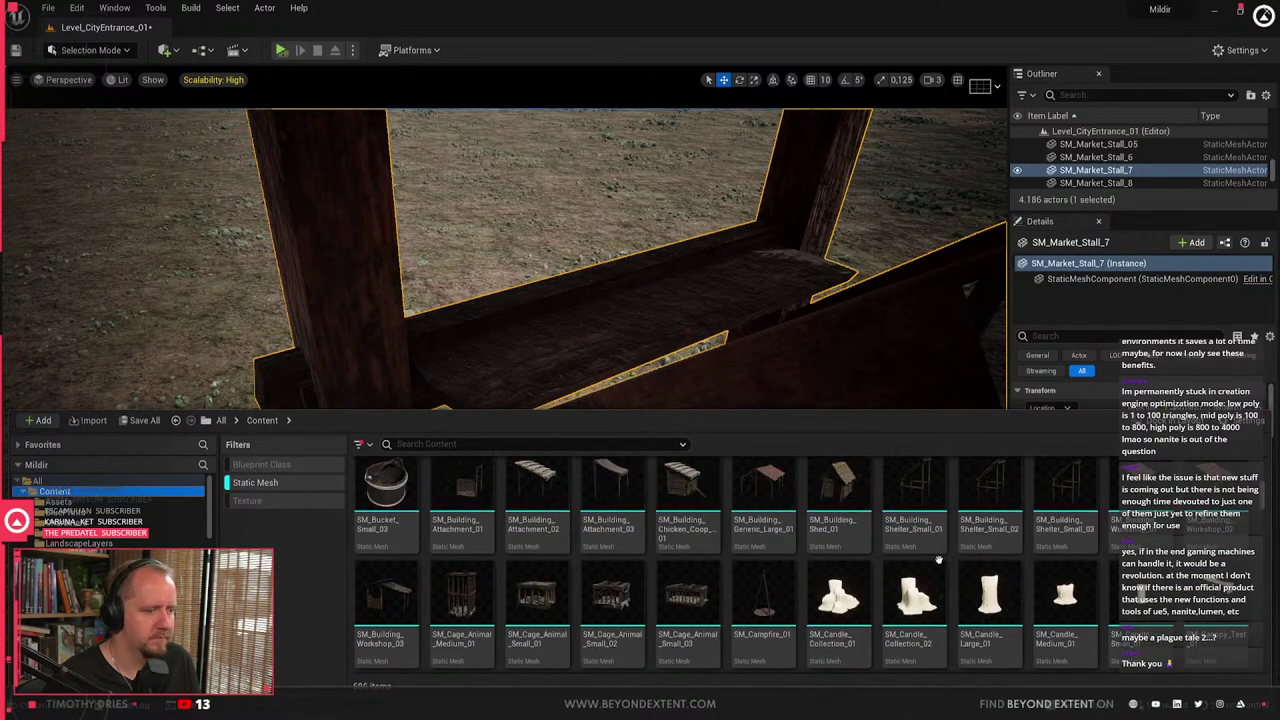
- Place SM_CoinPurse_01 at one end of the stall's upper shelf
{"action": "scroll", "coordinate": [938, 560], "scroll_direction": "down", "scroll_amount": 4}
{"action": "scroll", "coordinate": [938, 560], "scroll_direction": "down", "scroll_amount": 4}
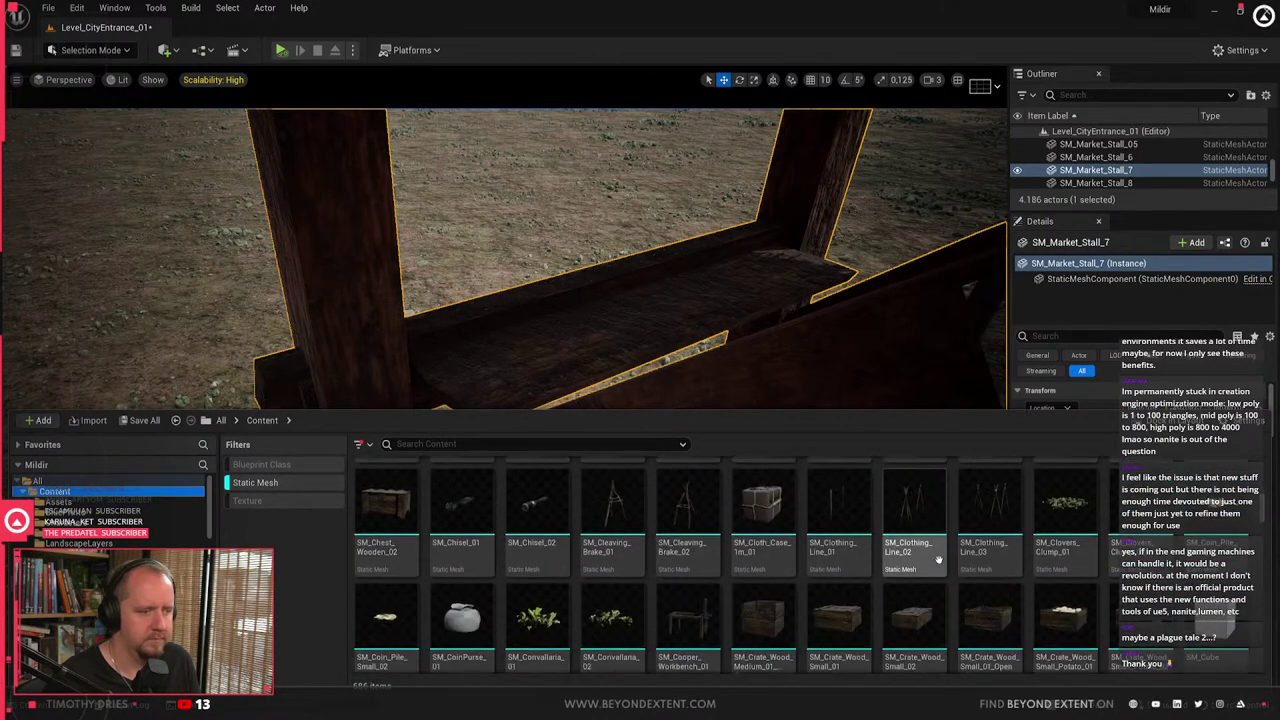
{"action": "left_click_drag", "start_coordinate": [462, 617], "coordinate": [498, 358]}
{"action": "right_click_drag", "start_coordinate": [498, 358], "coordinate": [545, 415]}
- Try out SM_Lantern_01 on the stall's upper shelf beside the coin purse, then delete it
{"action": "key", "text": "ctrl+space"}
{"action": "scroll", "coordinate": [800, 565], "scroll_direction": "down", "scroll_amount": 3}
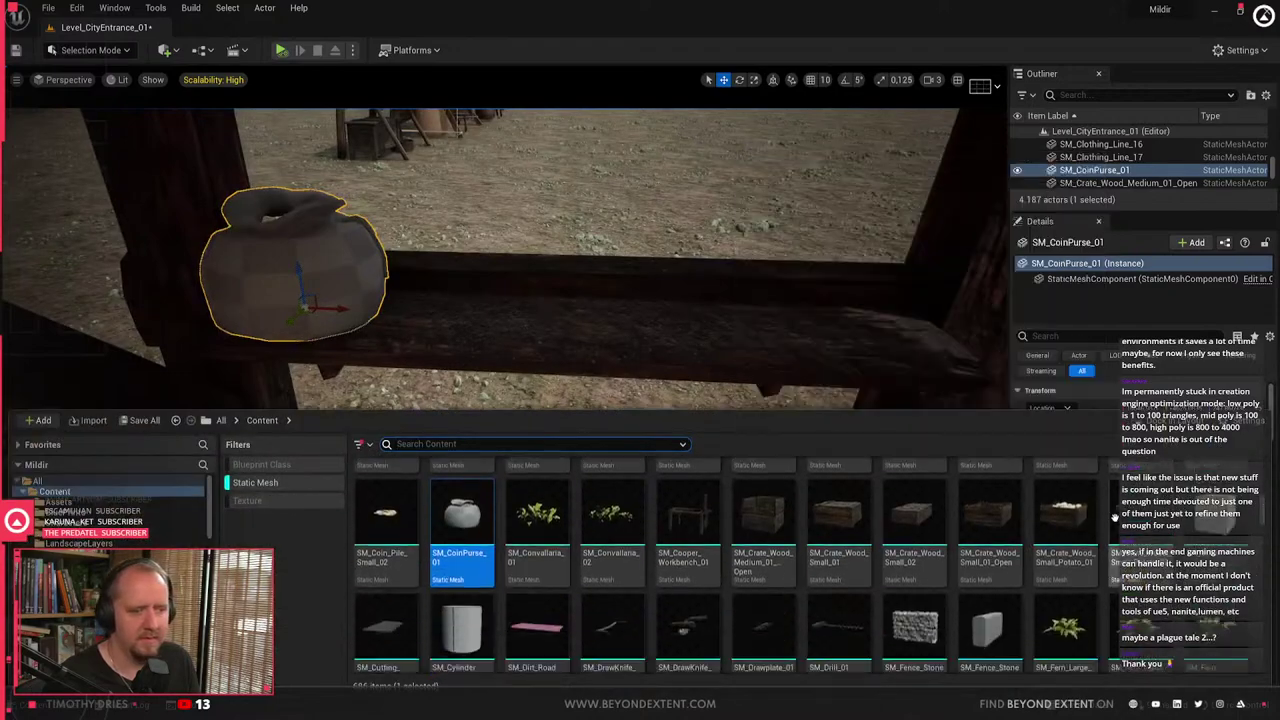
{"action": "scroll", "coordinate": [1115, 516], "scroll_direction": "down", "scroll_amount": 2}
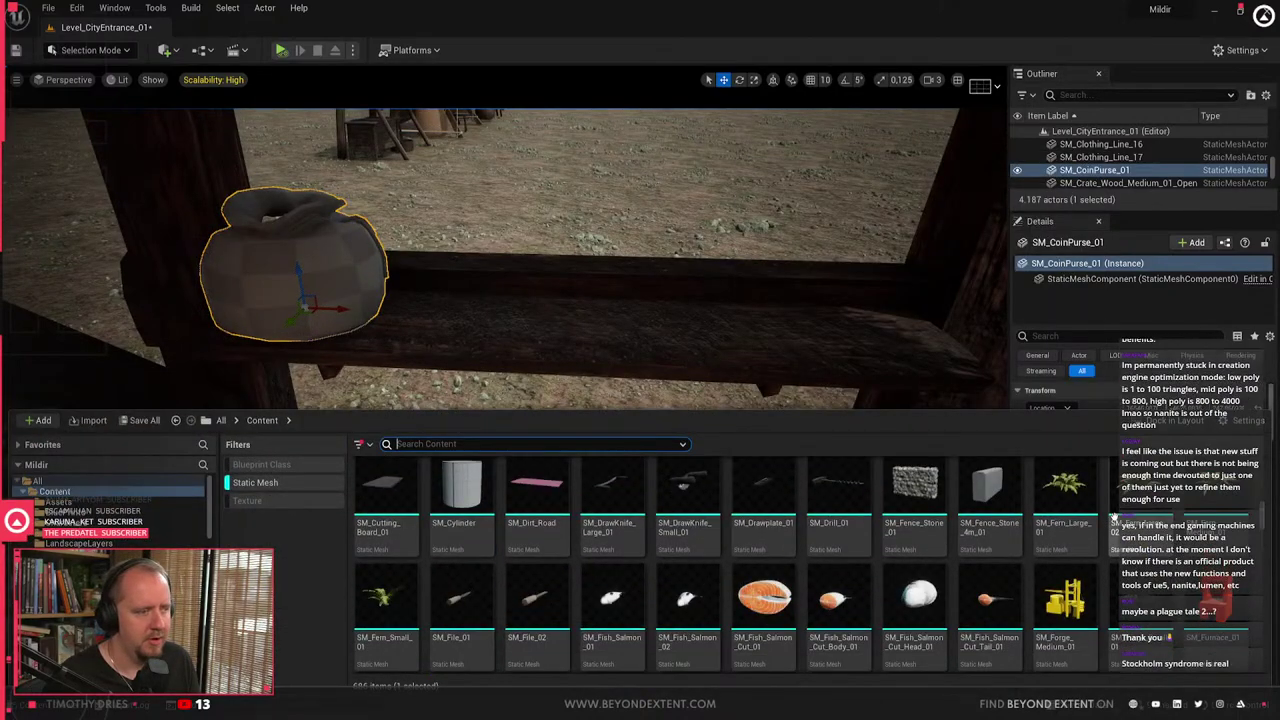
{"action": "scroll", "coordinate": [632, 566], "scroll_direction": "down", "scroll_amount": 5}
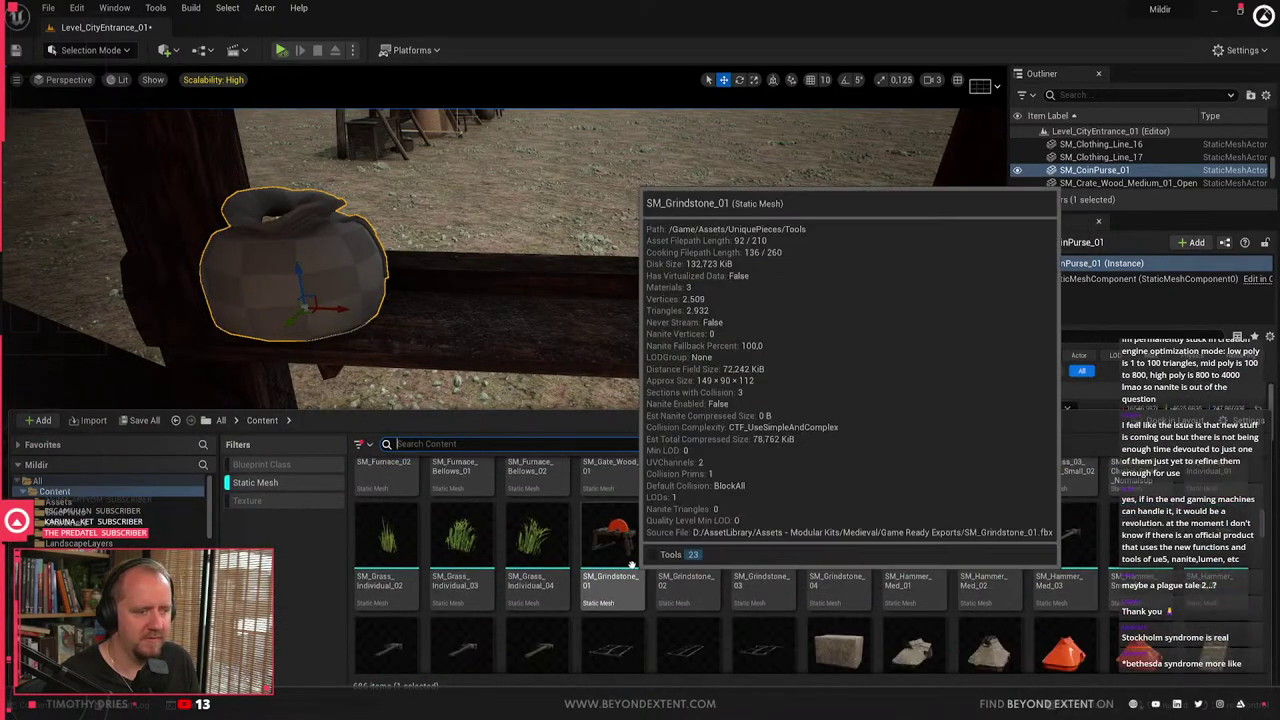
{"action": "scroll", "coordinate": [632, 566], "scroll_direction": "down", "scroll_amount": 3}
{"action": "scroll", "coordinate": [632, 566], "scroll_direction": "down", "scroll_amount": 3}
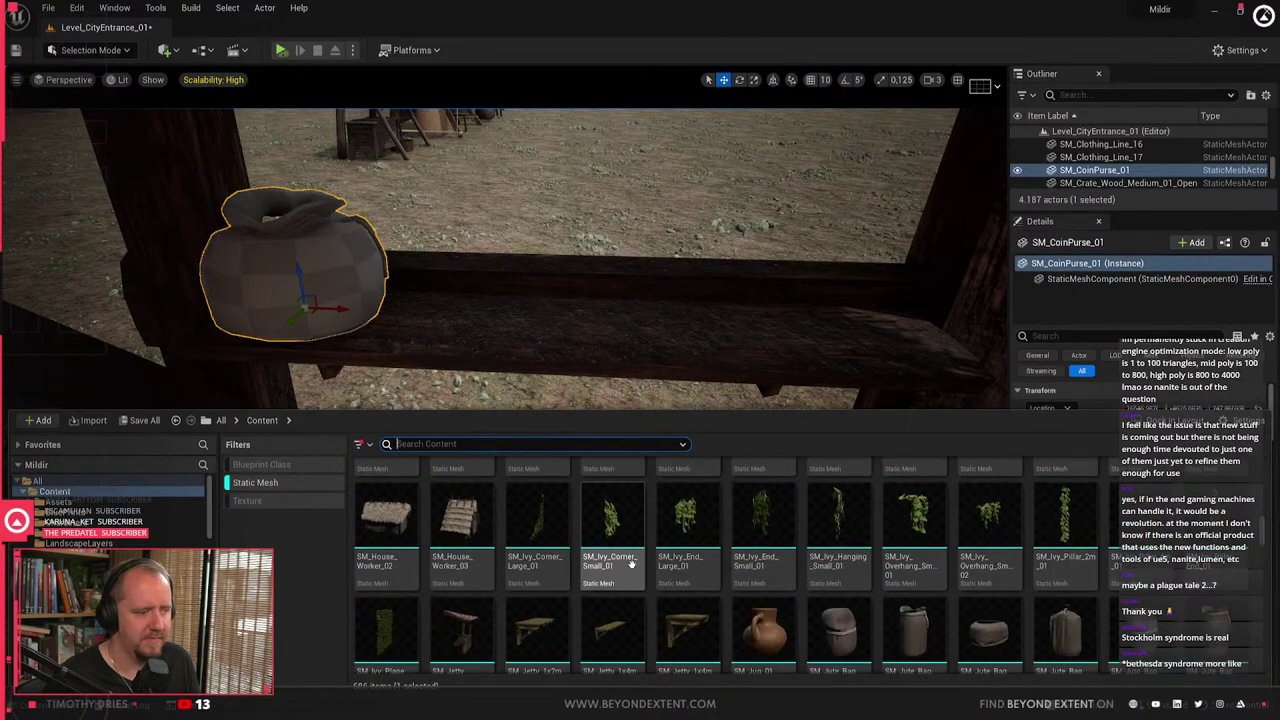
{"action": "scroll", "coordinate": [632, 566], "scroll_direction": "down", "scroll_amount": 3}
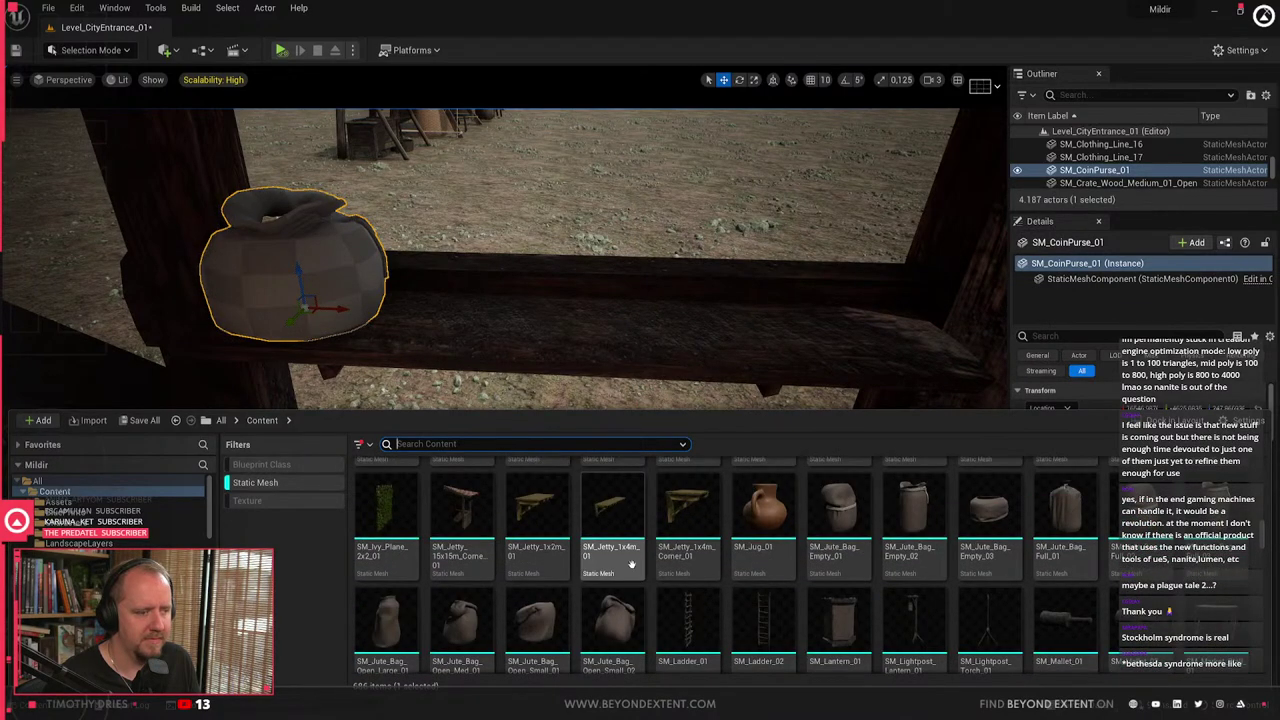
{"action": "left_click_drag", "start_coordinate": [632, 566], "coordinate": [783, 347]}
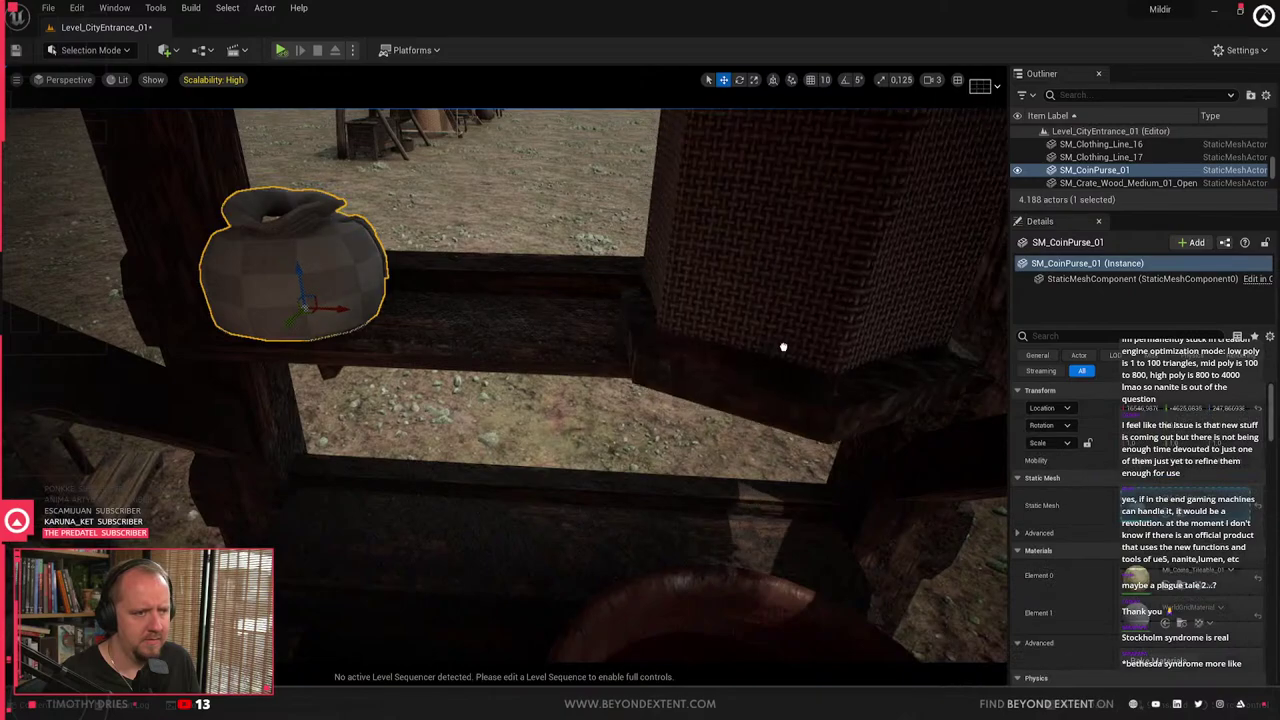
{"action": "left_click", "coordinate": [783, 347]}
{"action": "right_click_drag", "start_coordinate": [783, 347], "coordinate": [880, 285]}
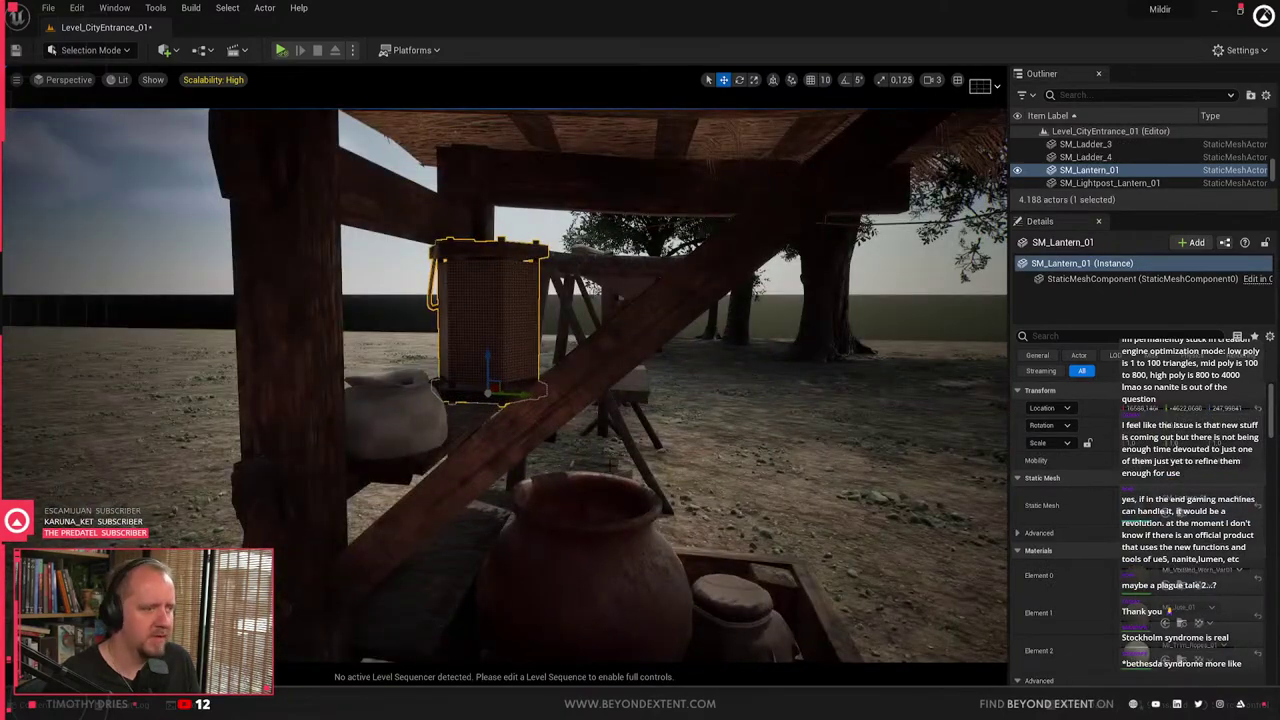
{"action": "key", "text": "Delete"}
- Find SM_Pot_Lid_02 among the static meshes and place it at the opposite end of the upper shelf from the coin purse
{"action": "right_click_drag", "start_coordinate": [690, 540], "coordinate": [600, 570]}
{"action": "key", "text": "ctrl+space"}
{"action": "scroll", "coordinate": [866, 582], "scroll_direction": "down", "scroll_amount": 3}
{"action": "scroll", "coordinate": [866, 582], "scroll_direction": "down", "scroll_amount": 5}
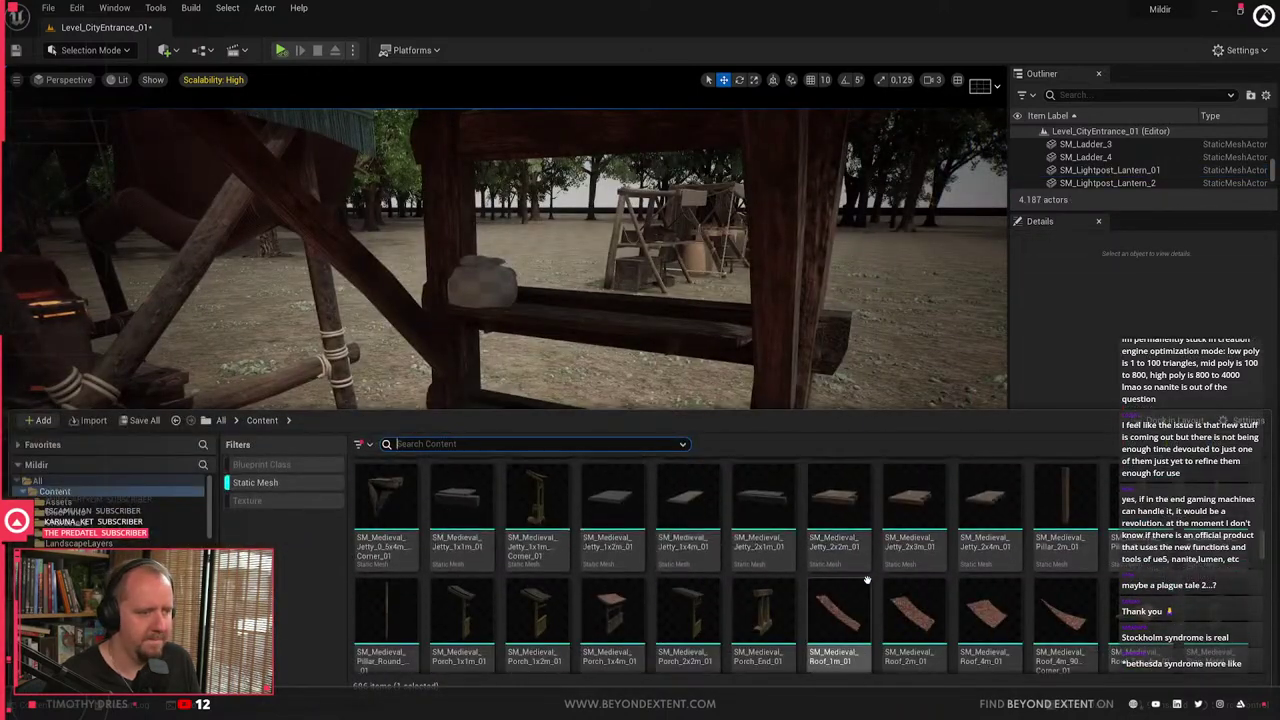
{"action": "scroll", "coordinate": [867, 573], "scroll_direction": "down", "scroll_amount": 10}
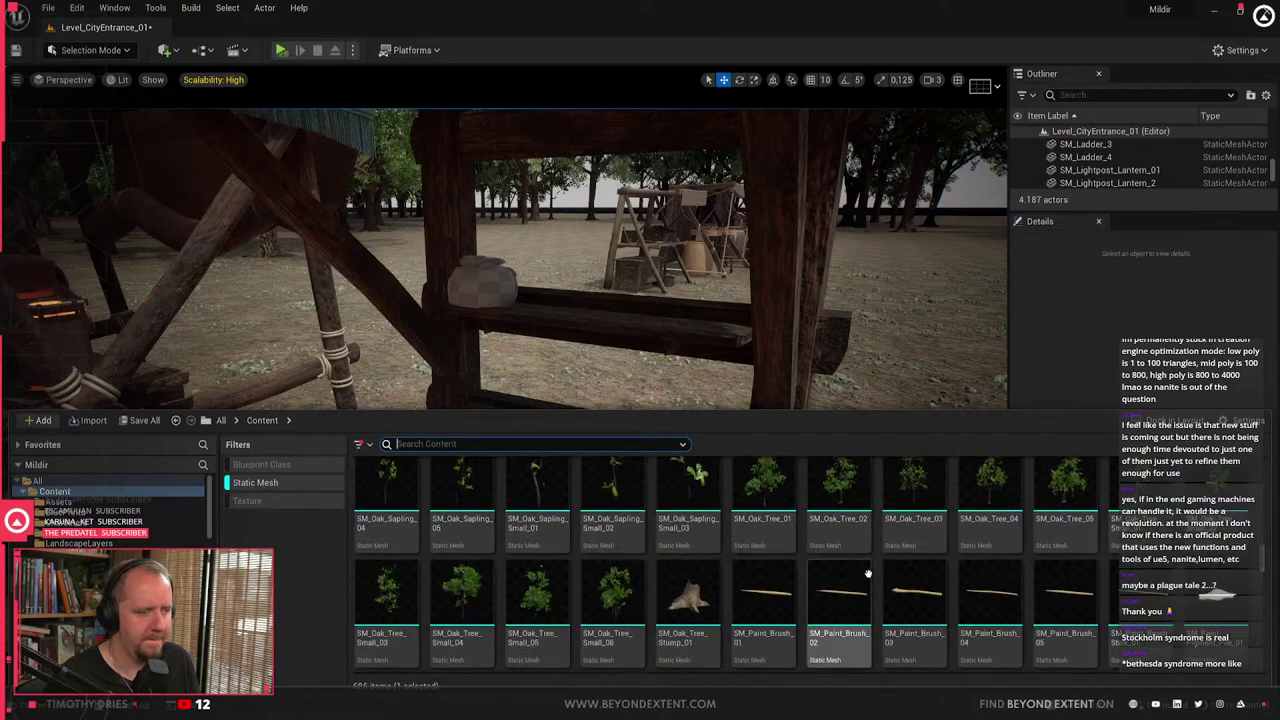
{"action": "scroll", "coordinate": [867, 573], "scroll_direction": "down", "scroll_amount": 2}
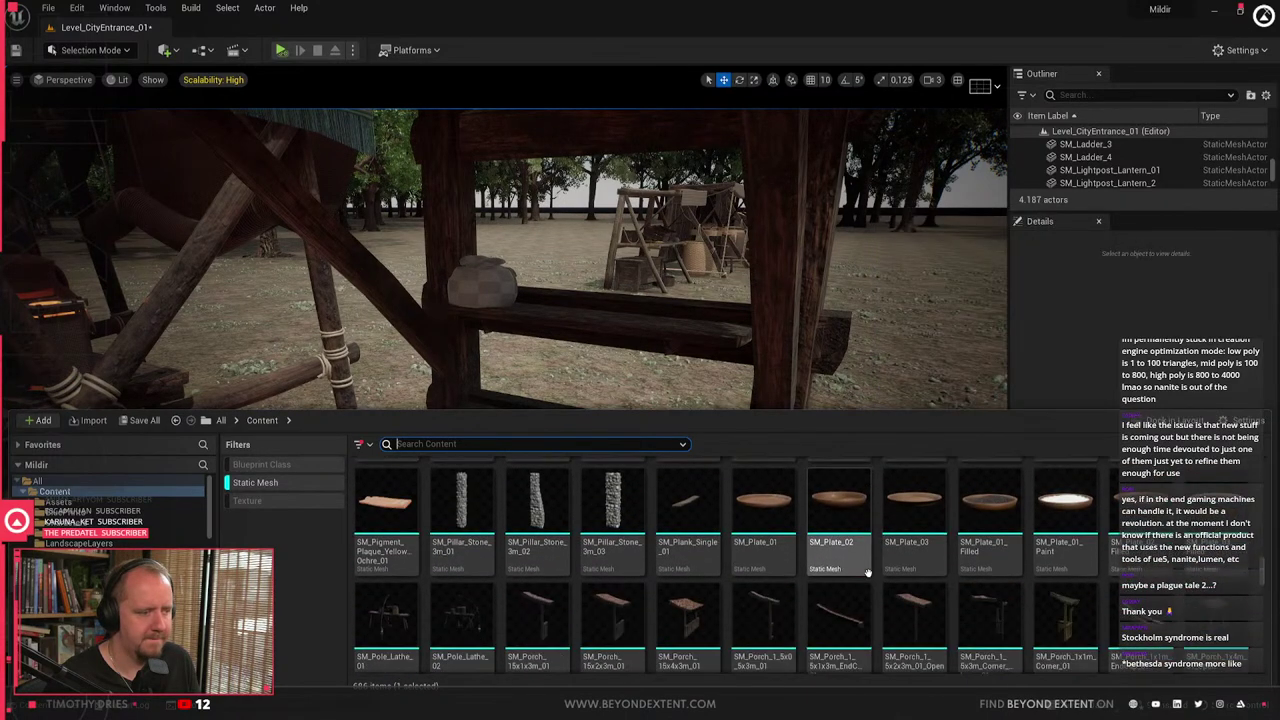
{"action": "scroll", "coordinate": [867, 573], "scroll_direction": "down", "scroll_amount": 2}
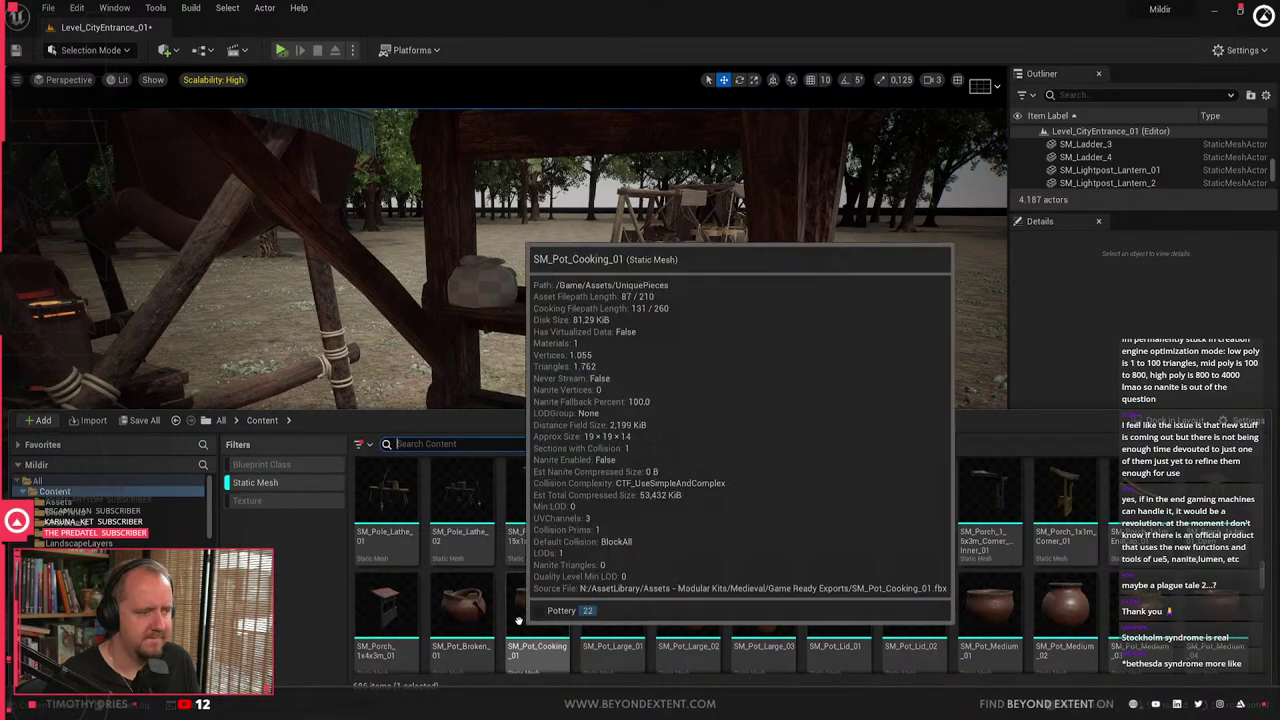
{"action": "mouse_move", "coordinate": [913, 612]}
{"action": "left_click_drag", "start_coordinate": [913, 611], "coordinate": [660, 330]}
- Nudge the pot lid along Y and slightly down onto the upper shelf
{"action": "key", "text": "w"}
{"action": "right_click_drag", "start_coordinate": [660, 330], "coordinate": [720, 300]}
{"action": "key", "text": "e"}
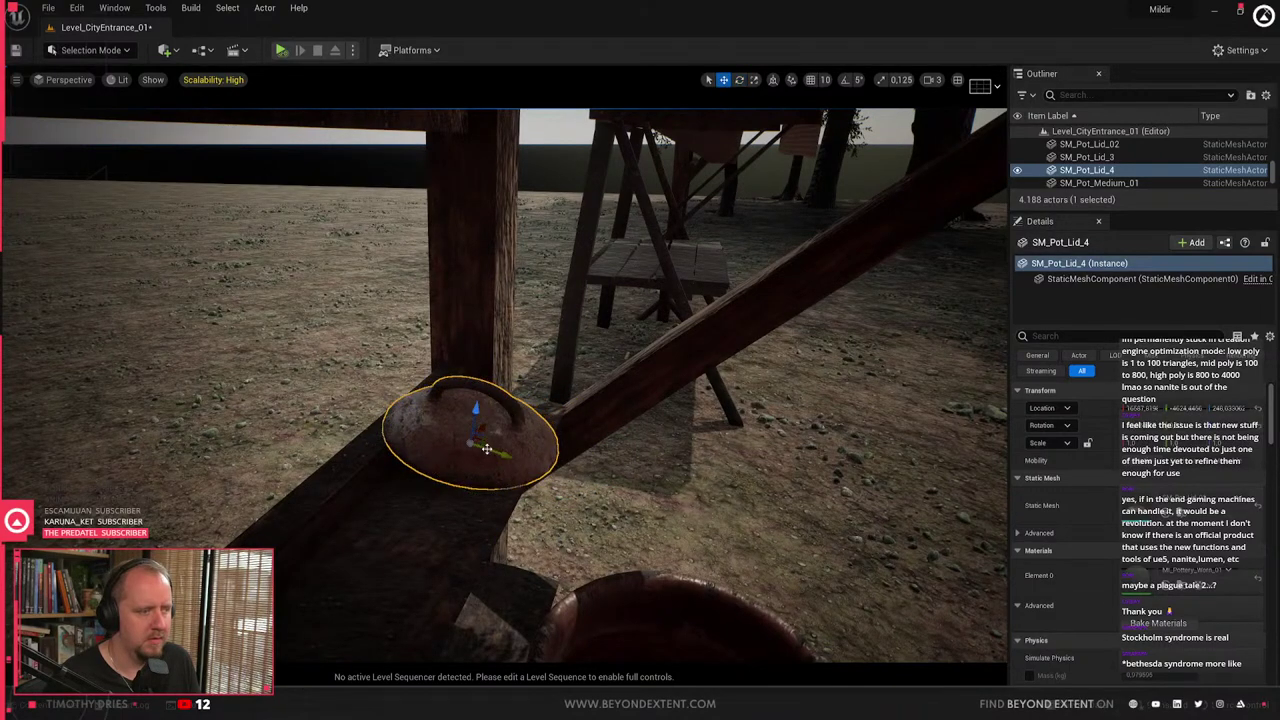
{"action": "left_click_drag", "start_coordinate": [482, 435], "coordinate": [465, 432]}
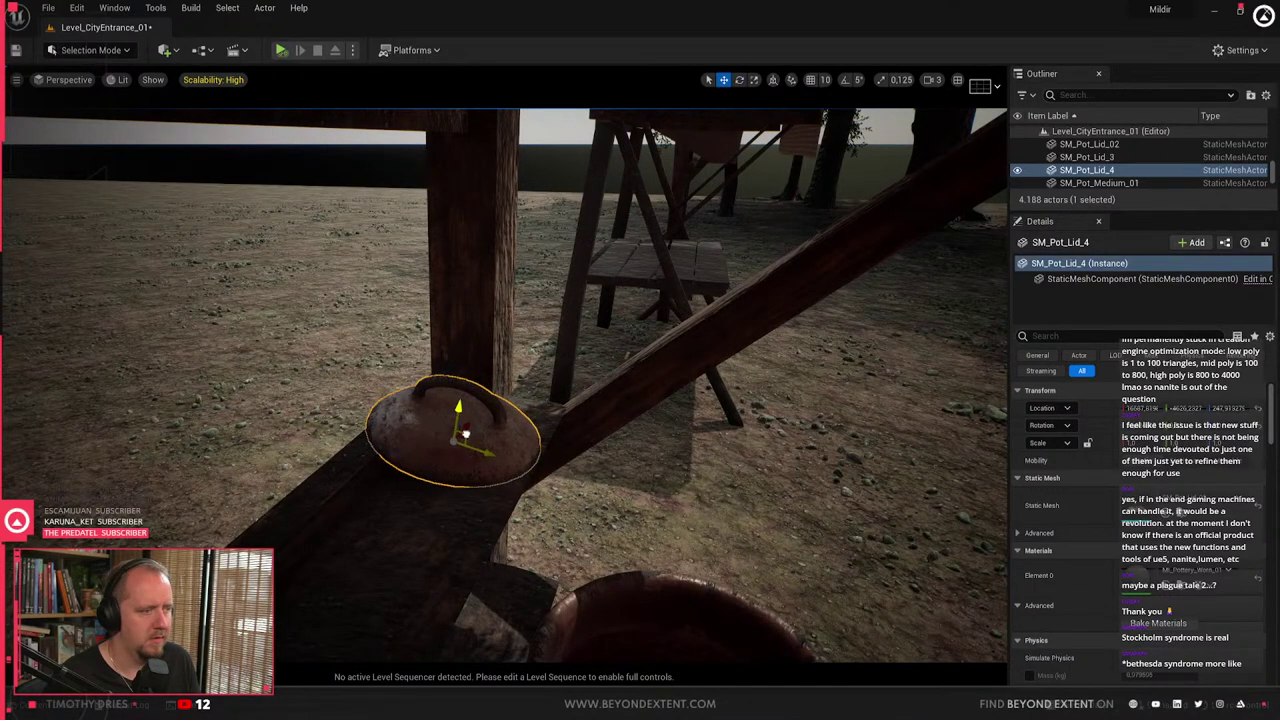
- Look through the pottery static meshes for another prop to add to the stall
{"action": "key", "text": "ctrl+space"}
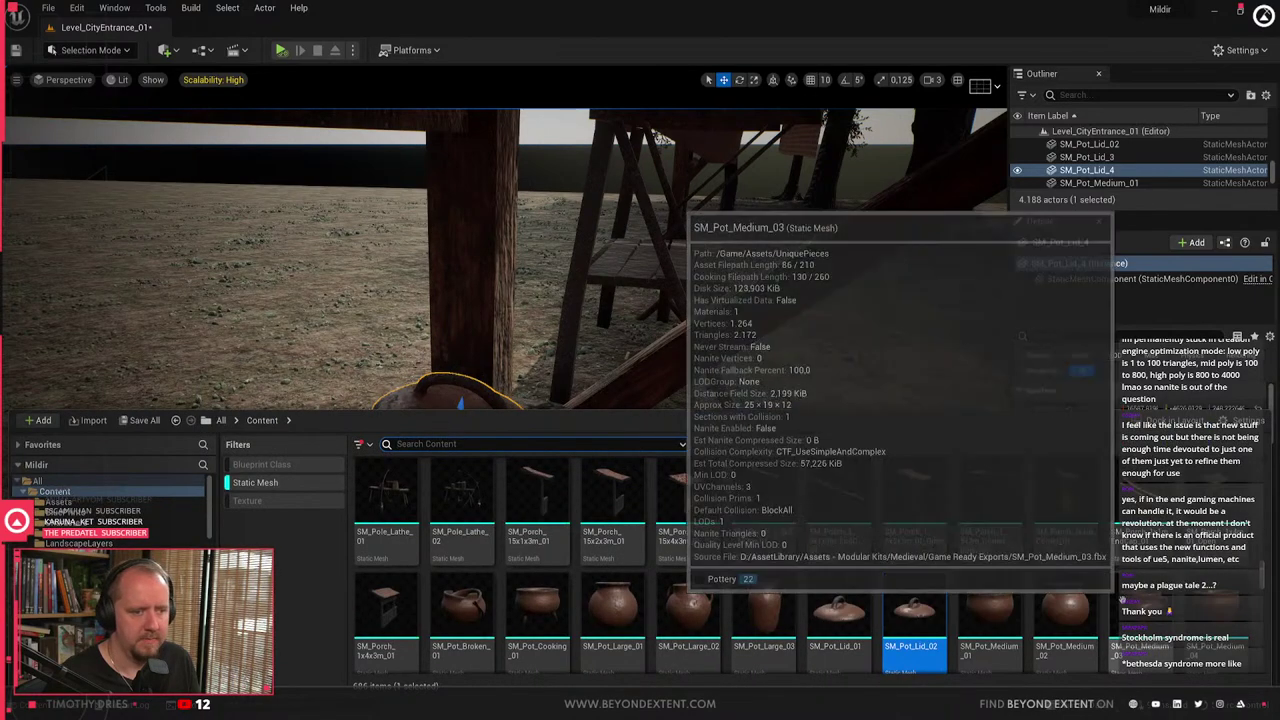
{"action": "mouse_move", "coordinate": [828, 642]}
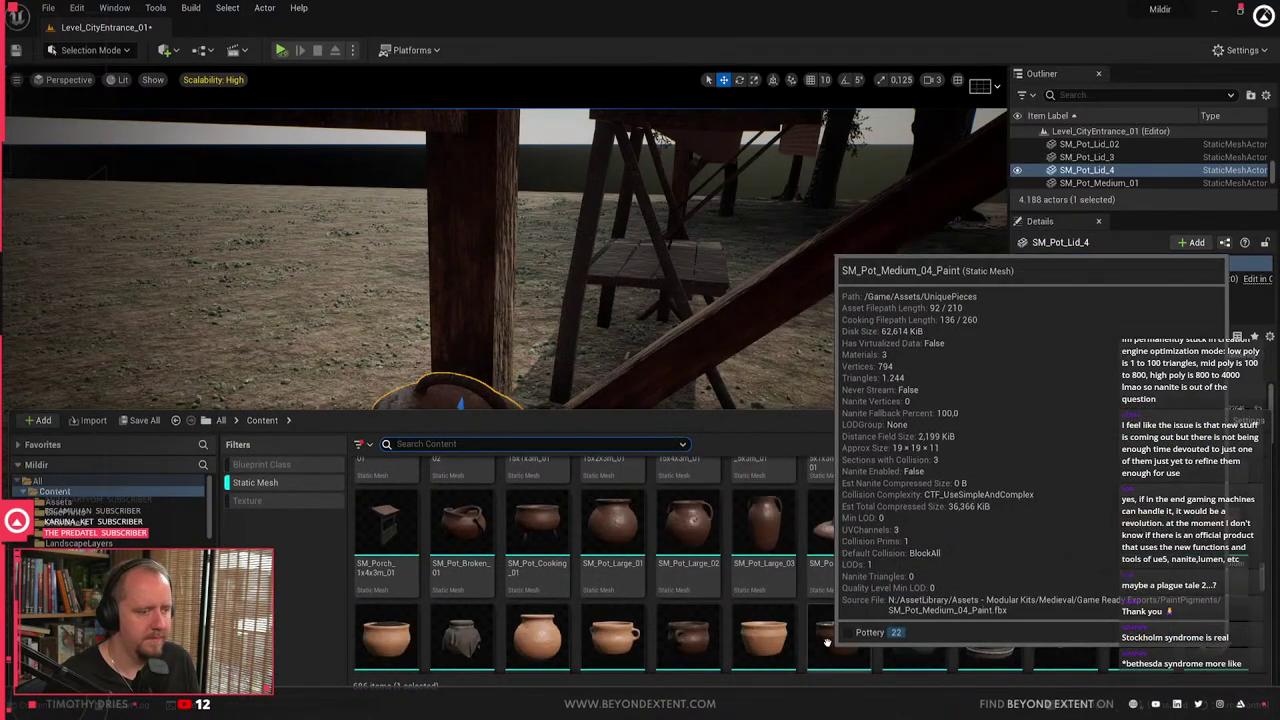
{"action": "left_click_drag", "start_coordinate": [828, 642], "coordinate": [357, 566]}
{"action": "scroll", "coordinate": [700, 560], "scroll_direction": "down", "scroll_amount": 1}
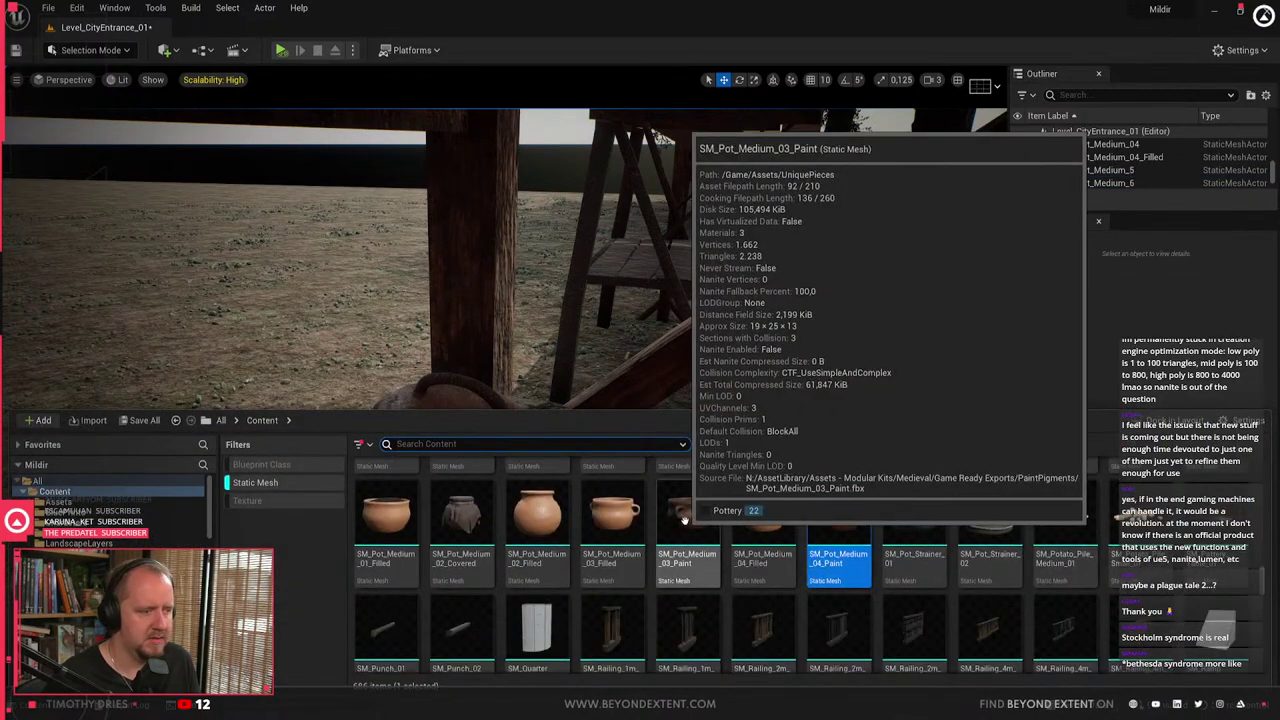
{"action": "left_click", "coordinate": [692, 505]}
{"action": "left_click_drag", "start_coordinate": [692, 503], "coordinate": [386, 534]}
{"action": "key", "text": "Delete"}
- Place an SM_Pot_Medium_01 mesh on the stand's upper shelf, next to the checkered grey pot, and scale it down
{"action": "key", "text": "ctrl+space"}
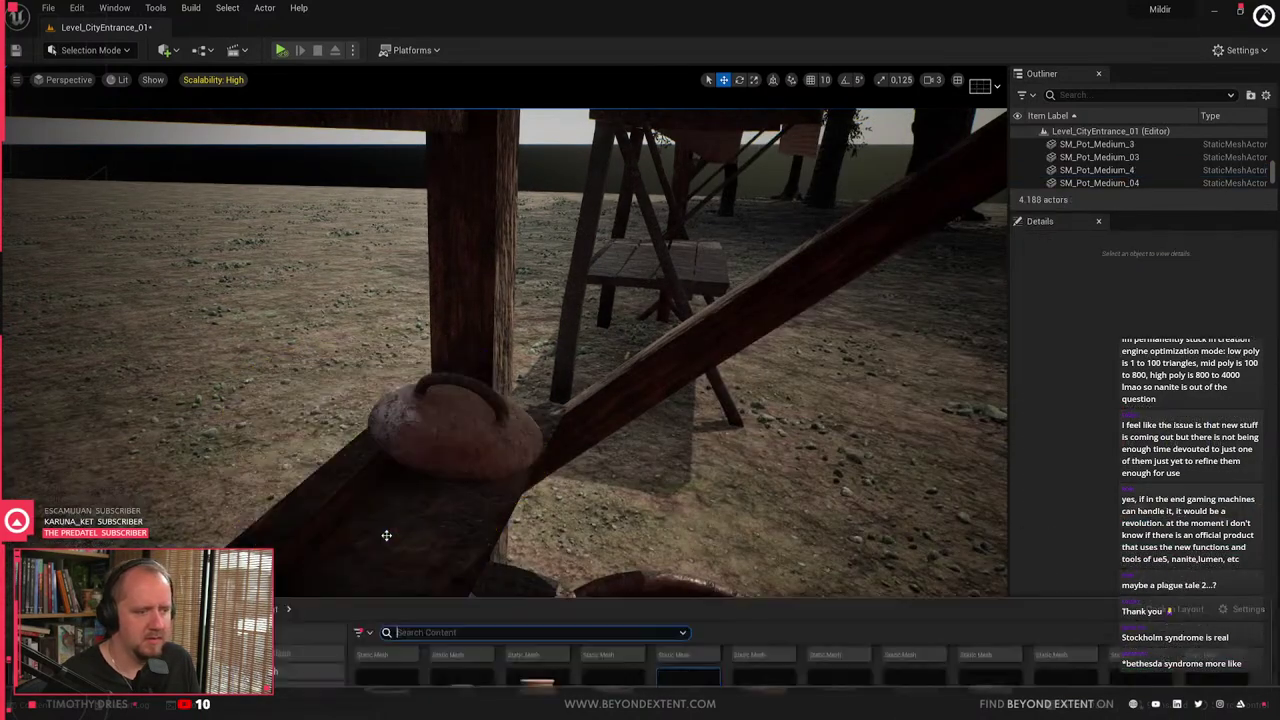
{"action": "scroll", "coordinate": [963, 565], "scroll_direction": "up", "scroll_amount": 1}
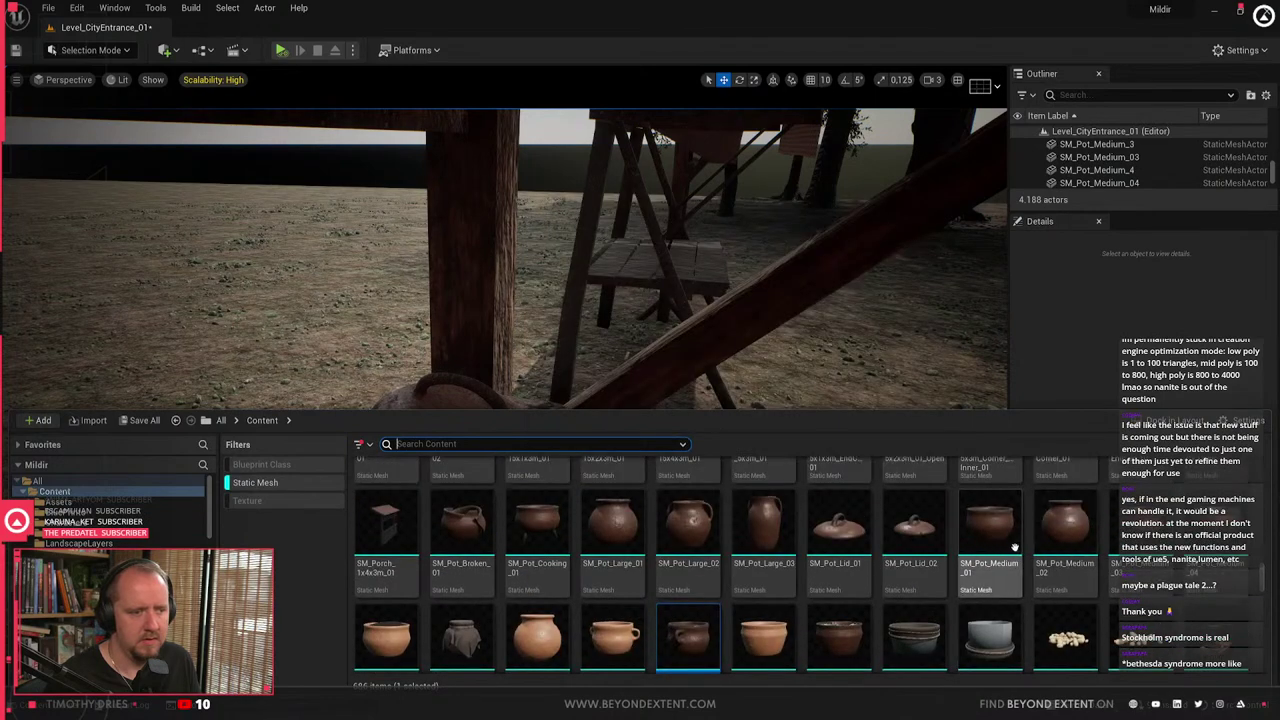
{"action": "left_click_drag", "start_coordinate": [1014, 547], "coordinate": [343, 568]}
{"action": "key", "text": "f"}
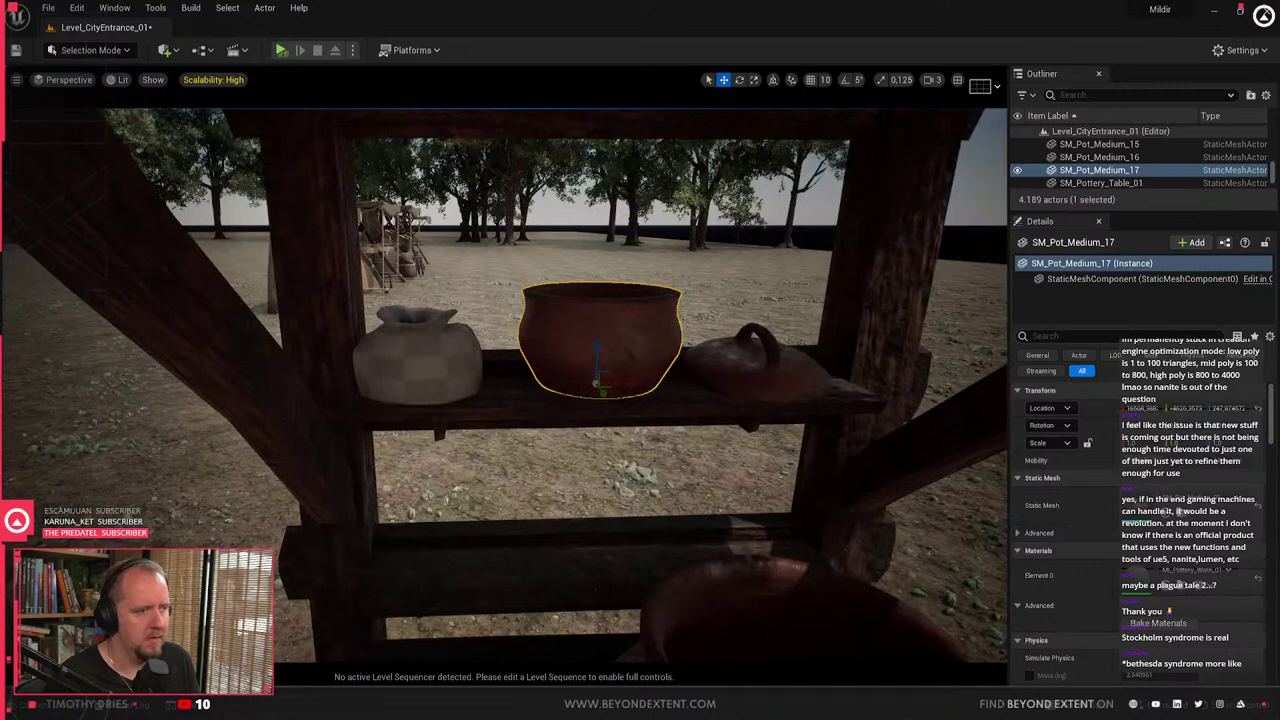
{"action": "left_click_drag", "start_coordinate": [627, 384], "coordinate": [520, 392]}
{"action": "key", "text": "r"}
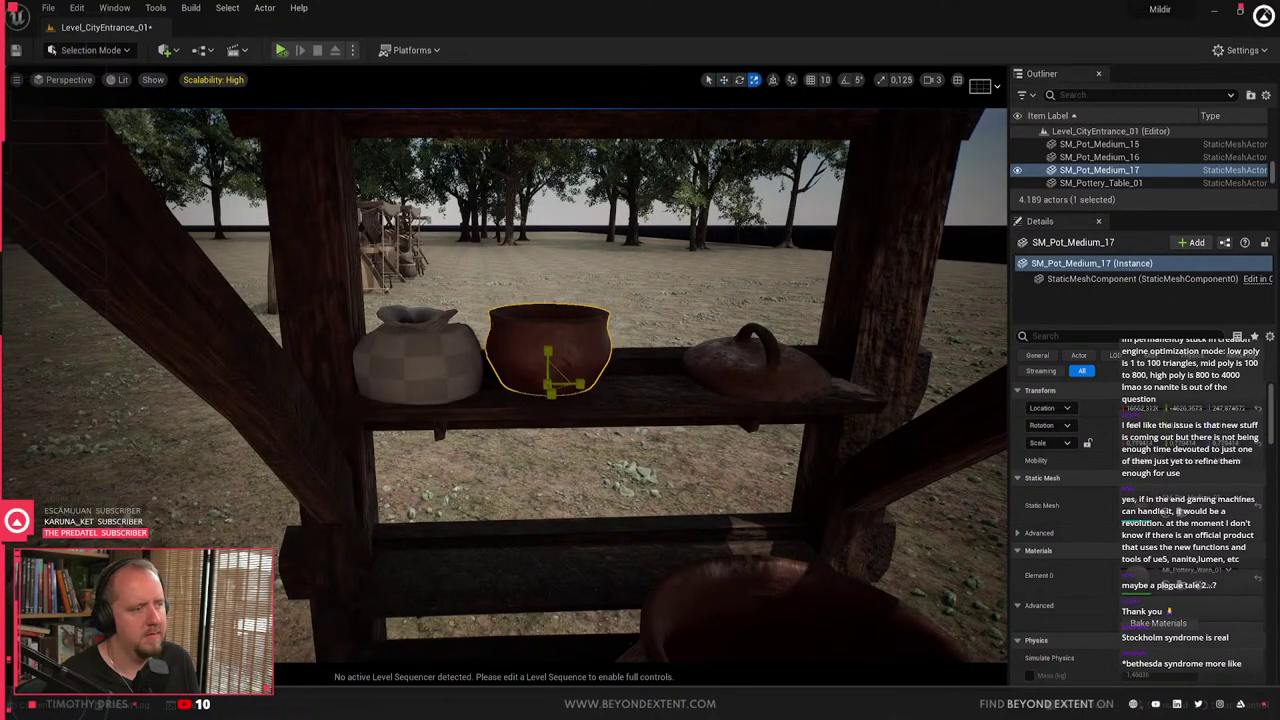
- Duplicate the new medium pot upward so the copy is stacked on top of it on the upper shelf
{"action": "key", "text": "w"}
{"action": "mouse_move", "coordinate": [565, 355]}
{"action": "left_mouse_down", "text": "alt"}
{"action": "mouse_move", "coordinate": [570, 296]}
{"action": "mouse_move", "coordinate": [558, 339]}
{"action": "left_mouse_up", "text": "alt"}
{"action": "key", "text": "w"}
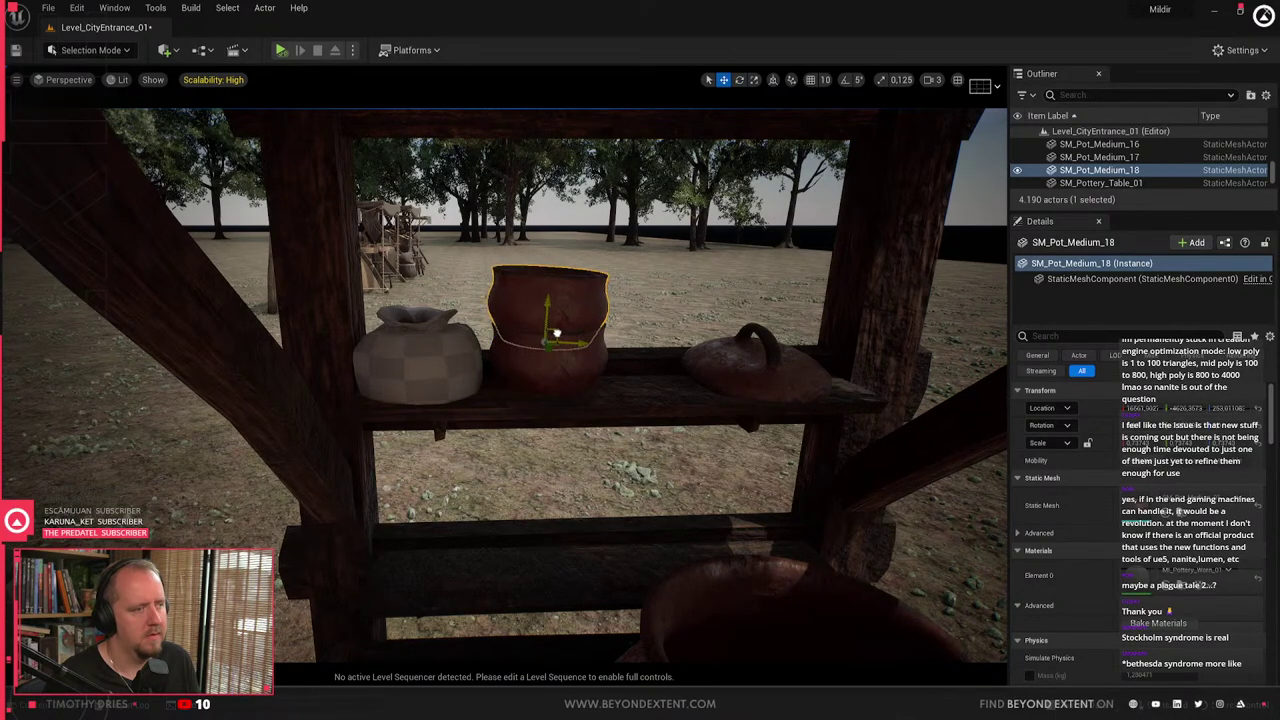
{"action": "key", "text": "Escape"}
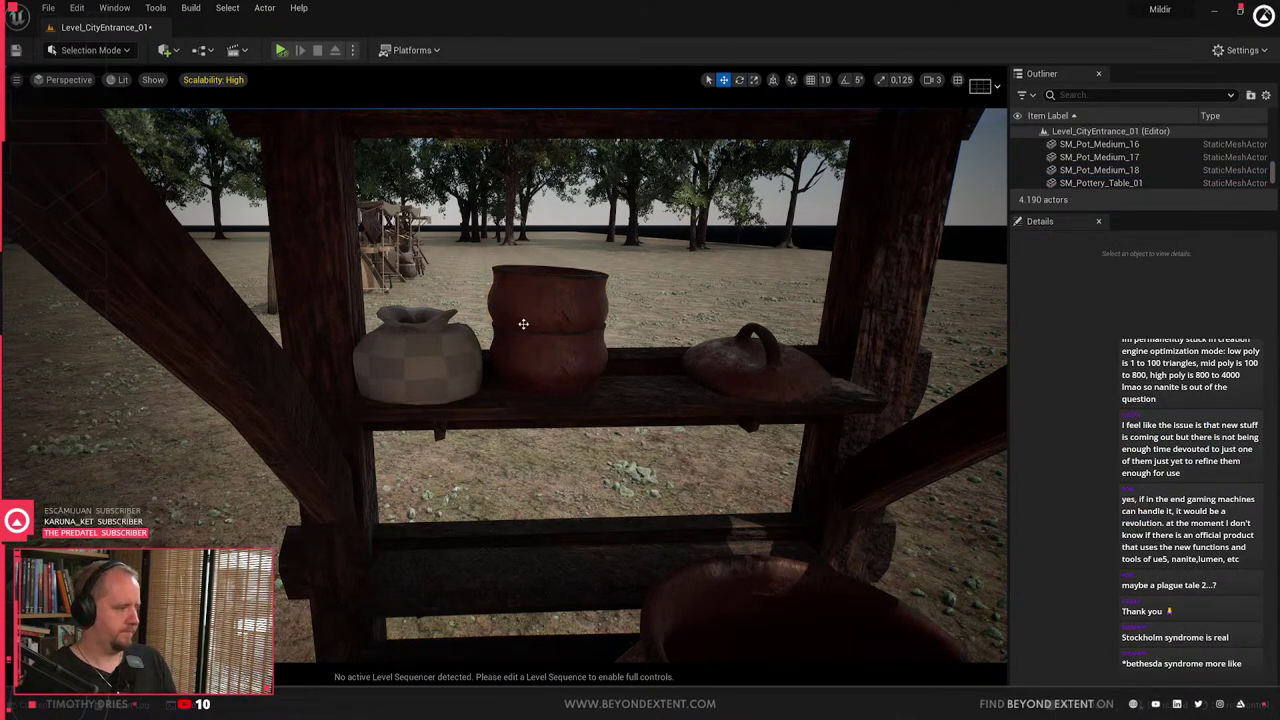
- Duplicate the lower pot of the upper-shelf stack onto the left end of the shelf below
{"action": "left_click", "coordinate": [527, 315]}
{"action": "left_click", "coordinate": [540, 362], "text": "ctrl"}
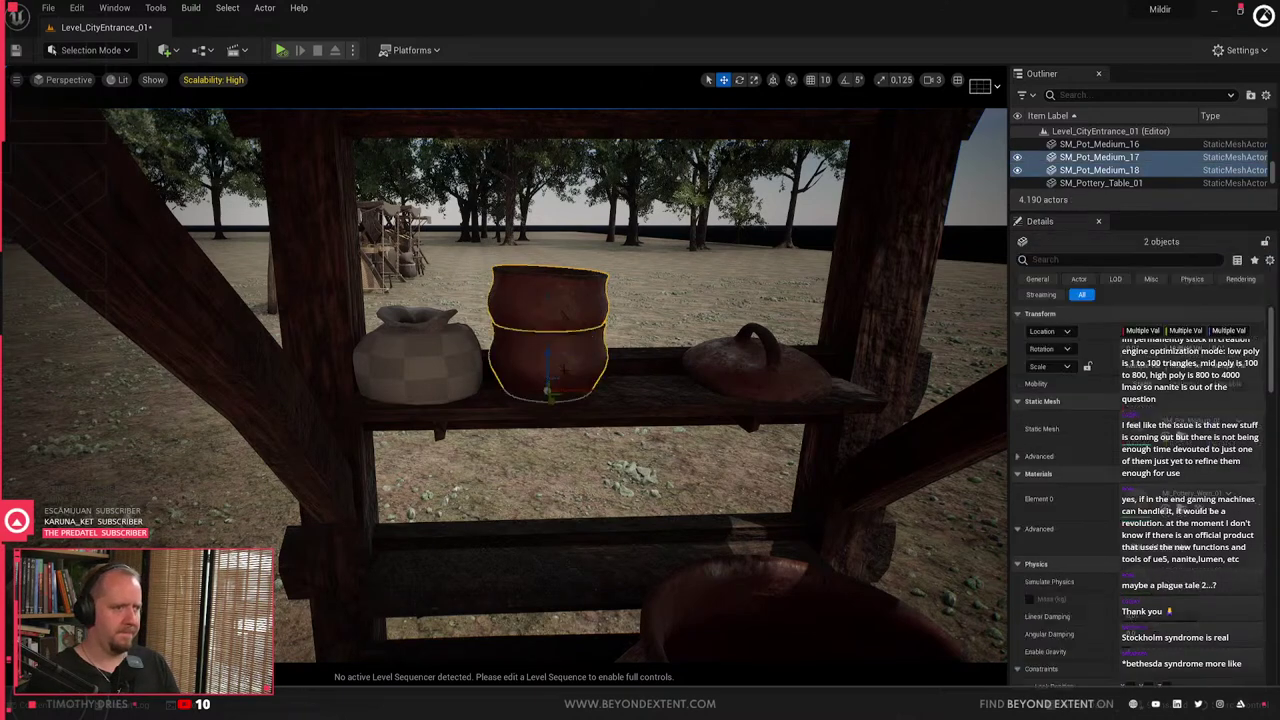
{"action": "left_click", "coordinate": [545, 353]}
{"action": "left_click_drag", "start_coordinate": [545, 353], "coordinate": [477, 573], "text": "alt"}
{"action": "right_click_drag", "start_coordinate": [477, 573], "coordinate": [490, 545]}
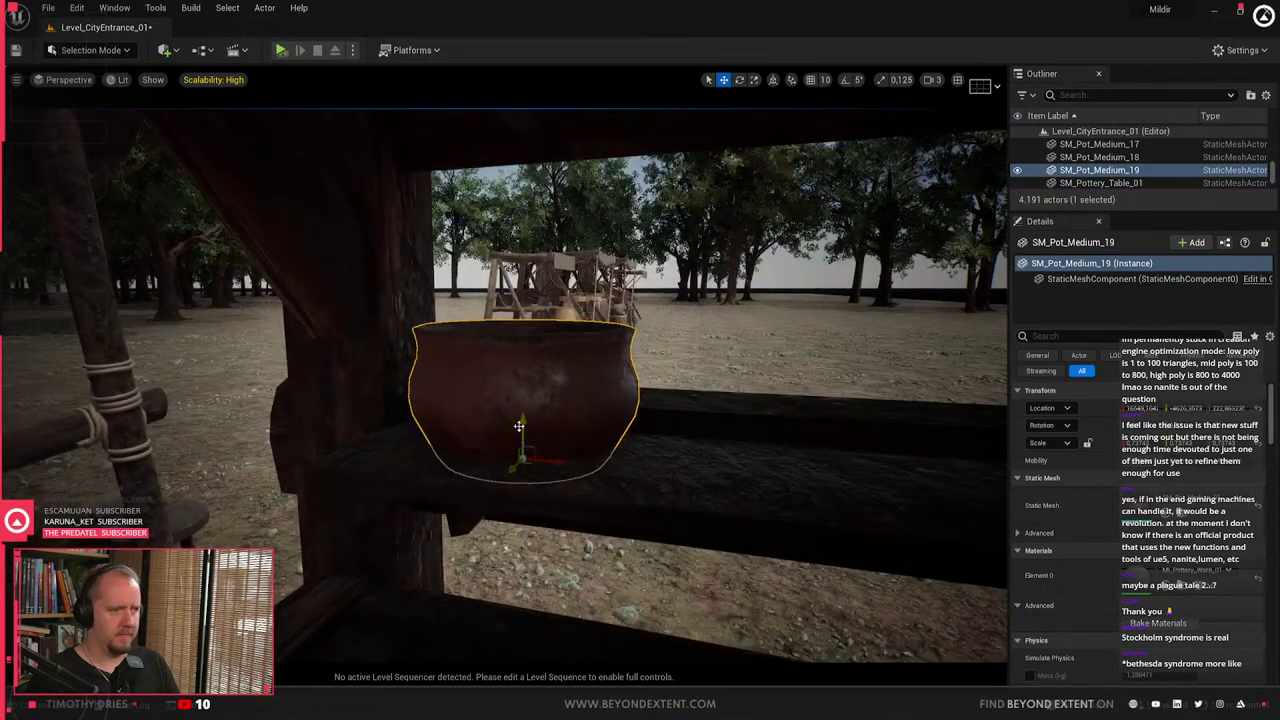
{"action": "key", "text": "Escape"}
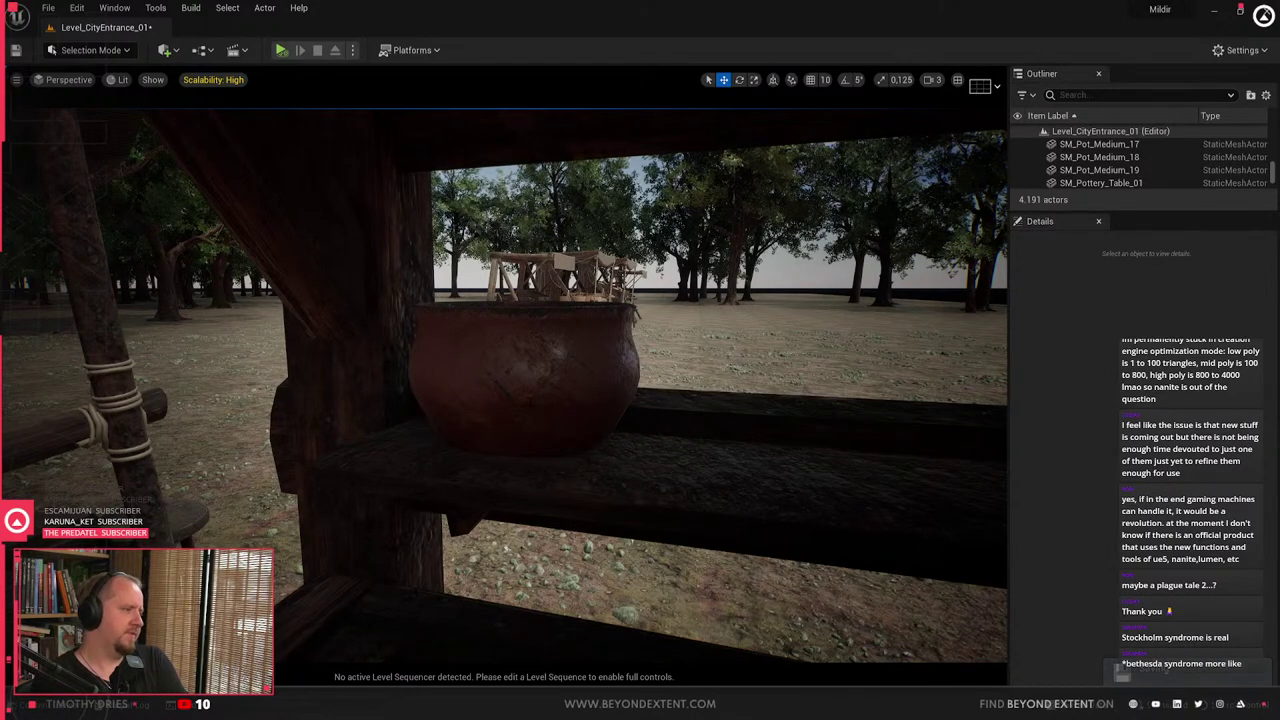
- Make two more copies of the lower-shelf pot, stacking them at the shelf's right end with a slight rotation
{"action": "right_click_drag", "start_coordinate": [508, 386], "coordinate": [500, 386]}
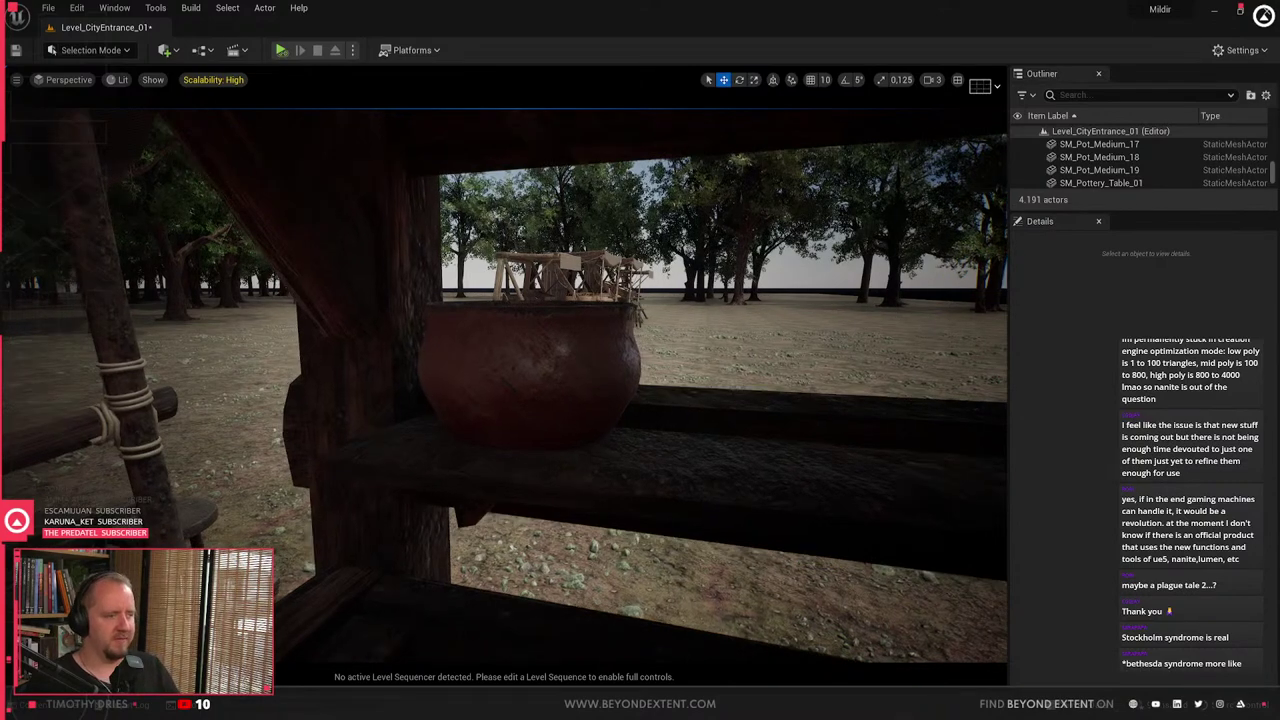
{"action": "right_click_drag", "start_coordinate": [563, 435], "coordinate": [400, 415]}
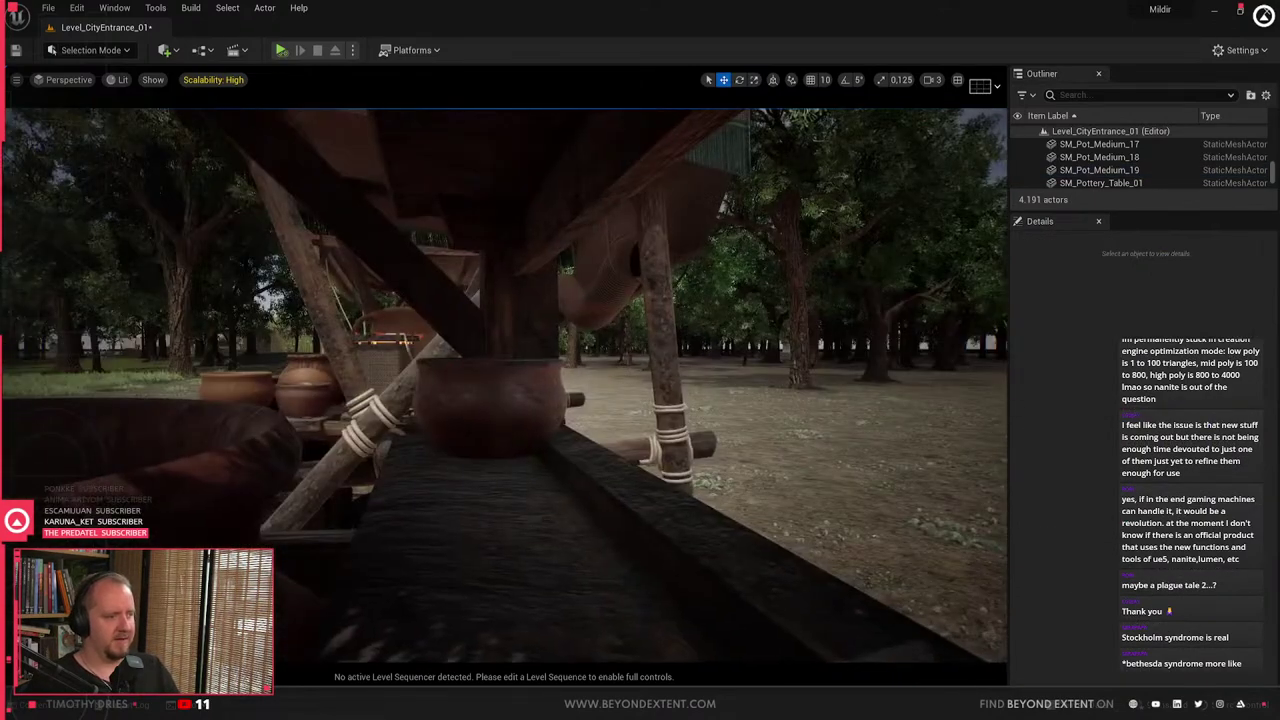
{"action": "left_click", "coordinate": [490, 408]}
{"action": "left_click_drag", "start_coordinate": [465, 450], "coordinate": [435, 451]}
{"action": "right_click_drag", "start_coordinate": [435, 451], "coordinate": [864, 430]}
{"action": "key", "text": "f"}
{"action": "left_click_drag", "start_coordinate": [330, 373], "coordinate": [569, 310], "text": "alt"}
{"action": "key", "text": "e"}
{"action": "left_click_drag", "start_coordinate": [580, 358], "coordinate": [542, 362]}
{"action": "key", "text": "Escape"}
{"action": "right_click_drag", "start_coordinate": [542, 362], "coordinate": [500, 335]}
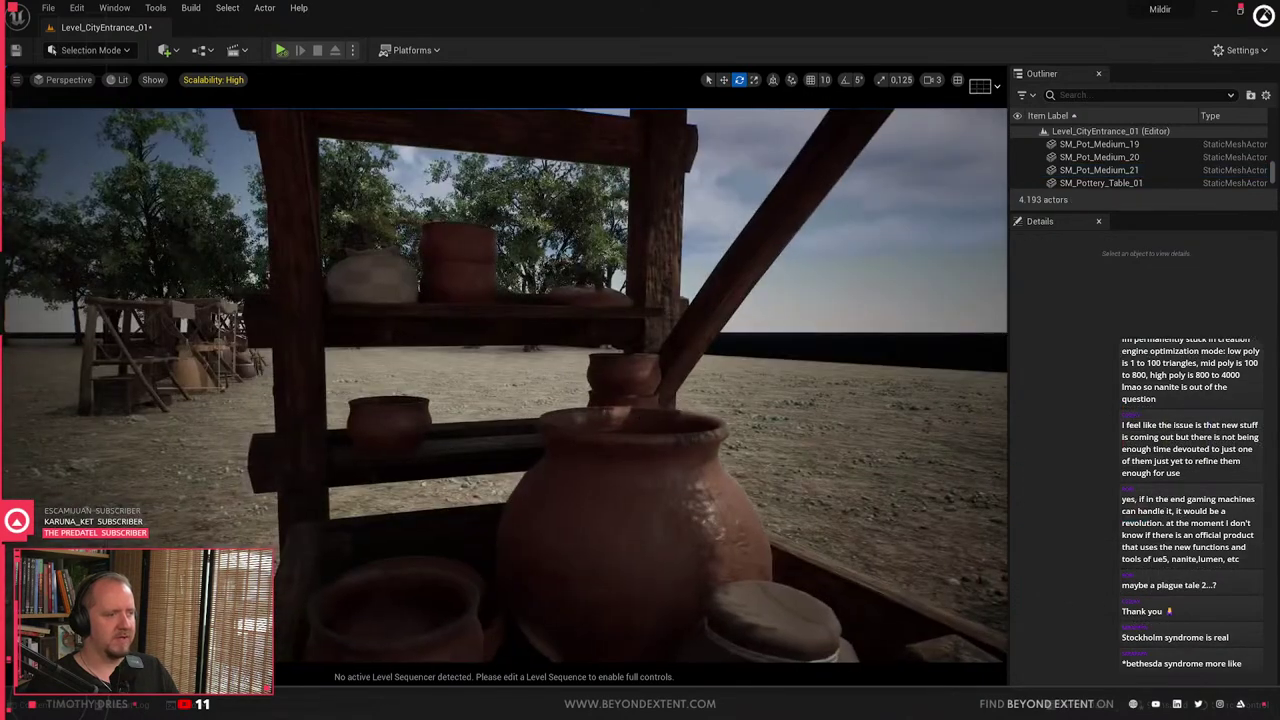
- Select both stacked pots at the right end of the lower shelf and reposition them together
{"action": "left_click", "coordinate": [635, 490]}
{"action": "left_click", "coordinate": [623, 400]}
{"action": "left_click", "coordinate": [624, 376], "text": "ctrl"}
{"action": "right_click_drag", "start_coordinate": [624, 380], "coordinate": [530, 395]}
{"action": "key", "text": "w"}
{"action": "left_click_drag", "start_coordinate": [521, 420], "coordinate": [493, 426]}
{"action": "right_click_drag", "start_coordinate": [493, 426], "coordinate": [640, 424]}
- Duplicate the bottom pot of that stack toward the middle of the lower shelf, rotating and enlarging the copy
{"action": "left_click", "coordinate": [658, 428]}
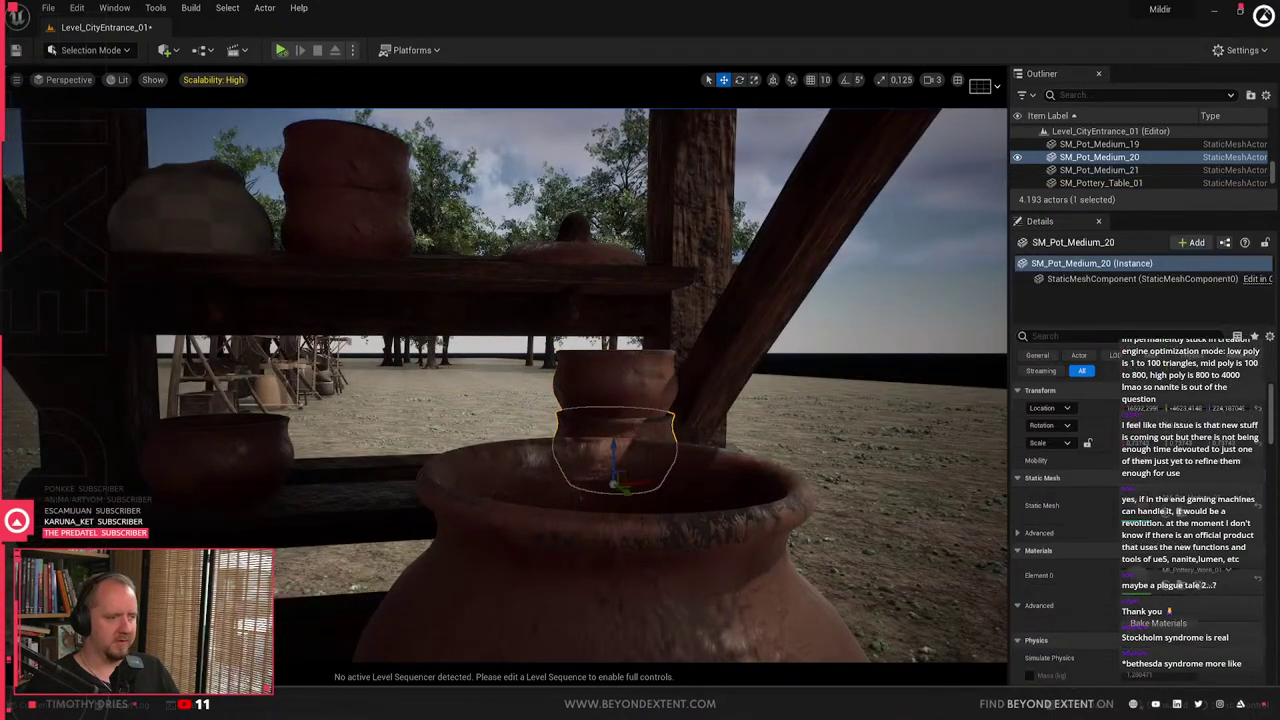
{"action": "left_click_drag", "start_coordinate": [648, 482], "coordinate": [503, 488], "text": "alt"}
{"action": "key", "text": "e"}
{"action": "key", "text": "r"}
{"action": "key", "text": "w"}
- Move the upper stacked pot over to the larger middle pot, rotate it and lower it into the opening
{"action": "left_click", "coordinate": [612, 392]}
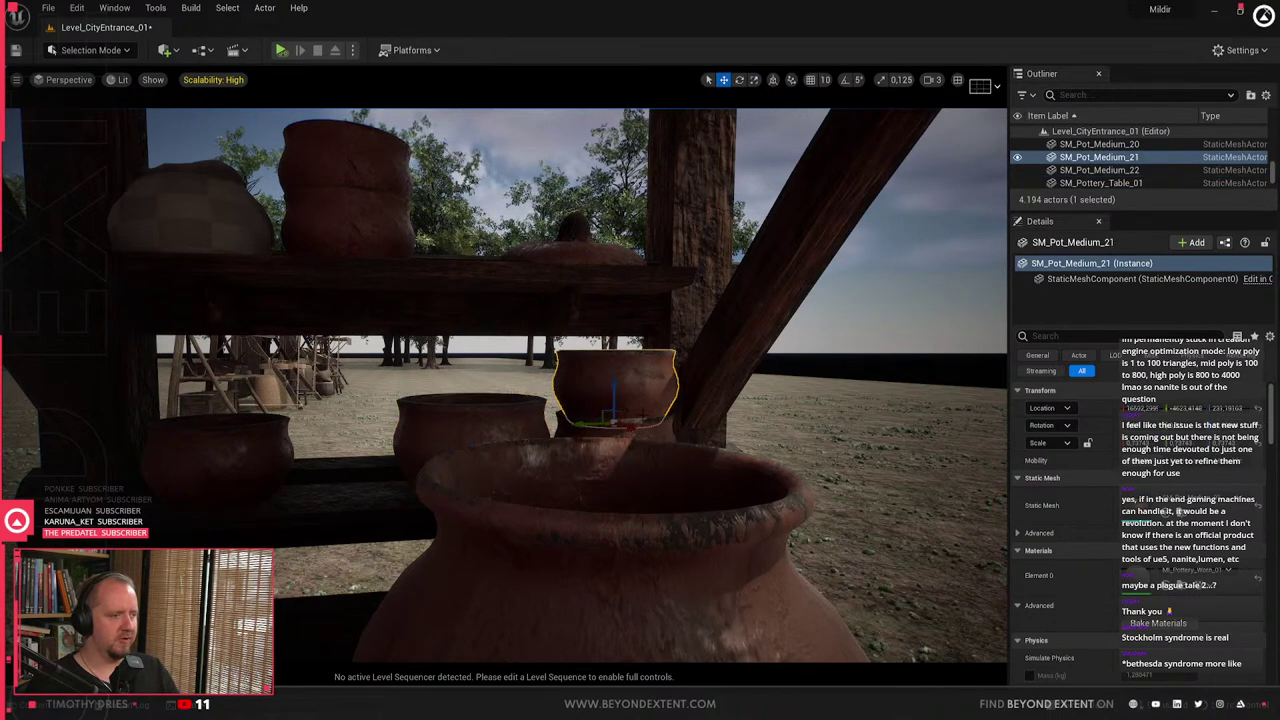
{"action": "left_click_drag", "start_coordinate": [586, 423], "coordinate": [440, 427]}
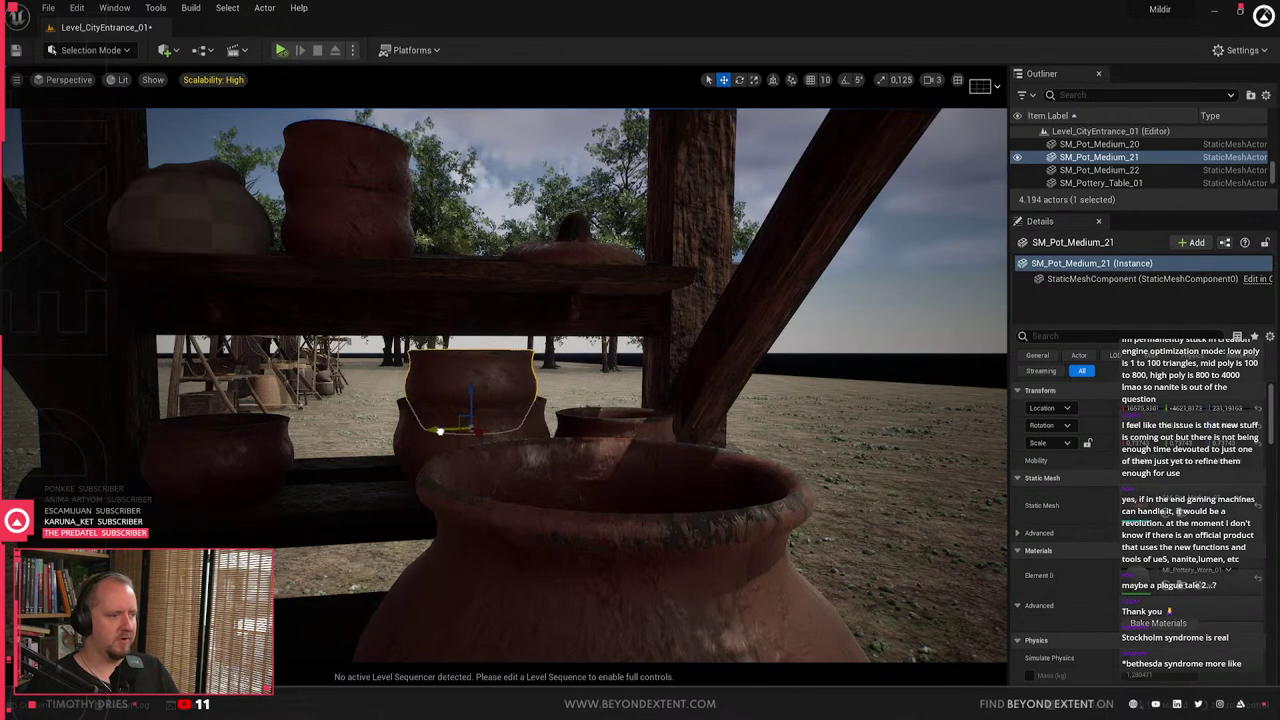
{"action": "key", "text": "e"}
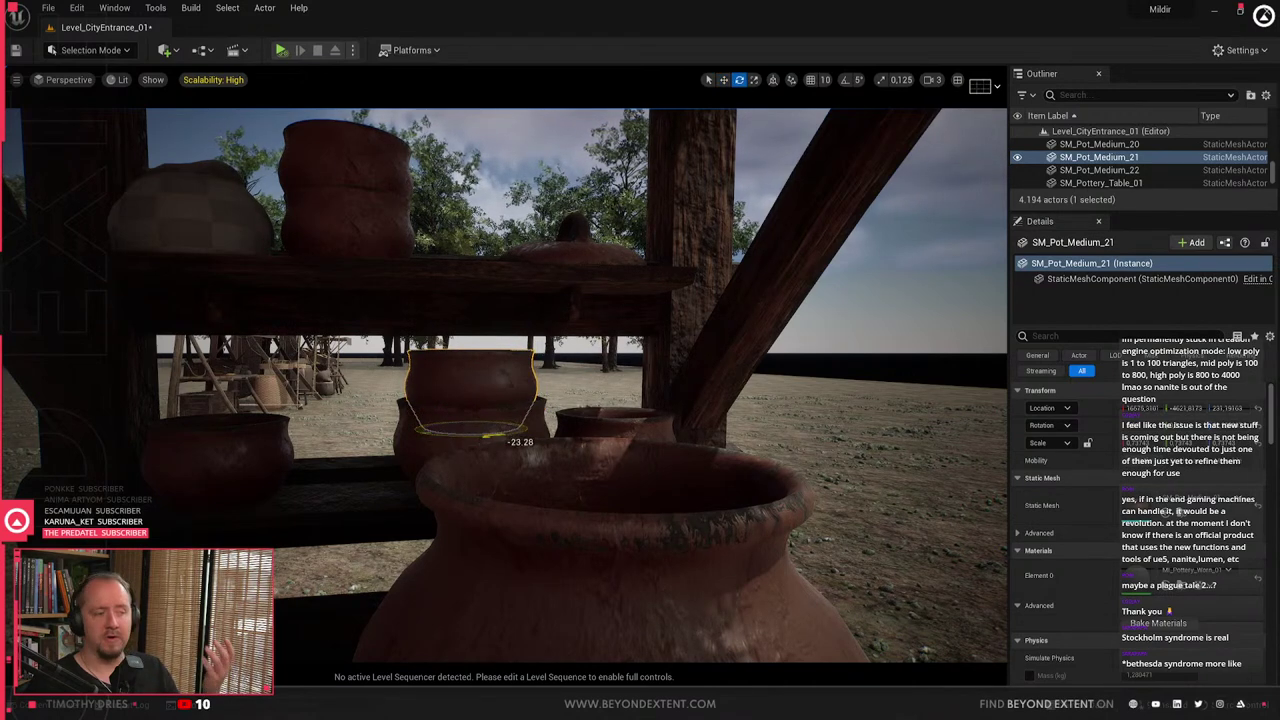
{"action": "key", "text": "w"}
{"action": "left_click_drag", "start_coordinate": [470, 392], "coordinate": [469, 408]}
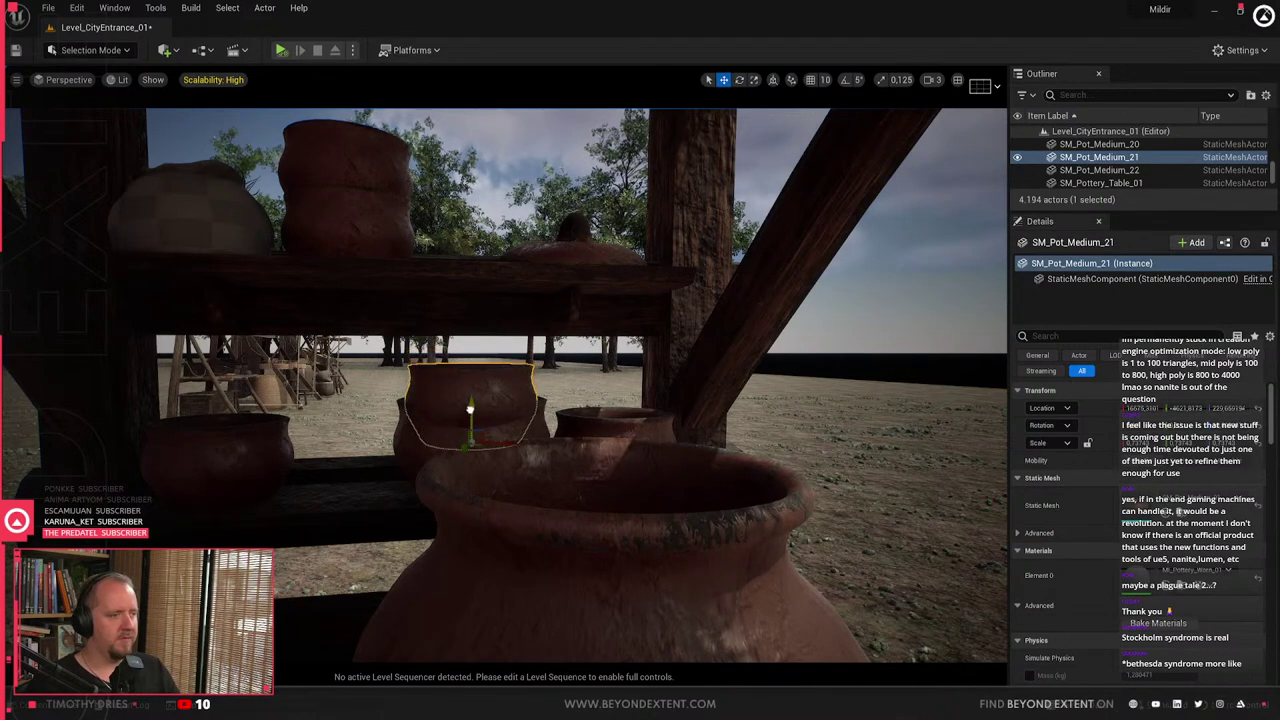
- Fine-tune the nested pot's position and tilt it so it rests inside the larger middle pot
{"action": "key", "text": "f"}
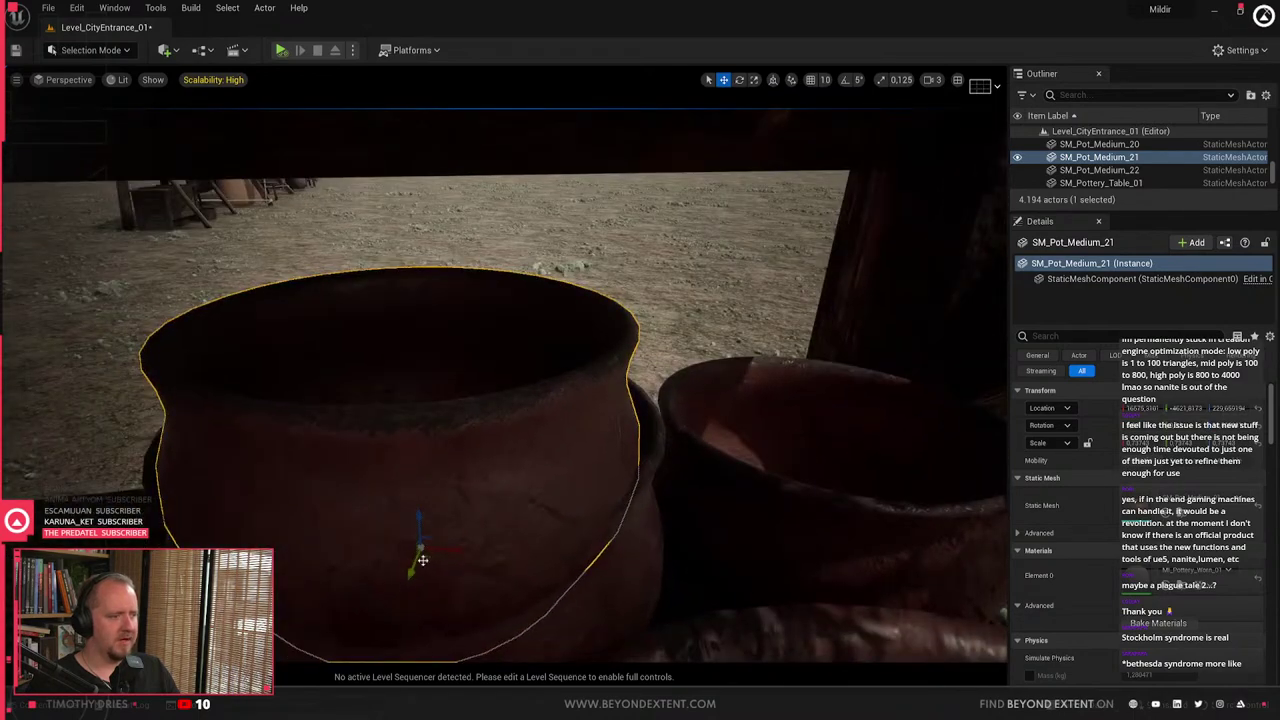
{"action": "left_click_drag", "start_coordinate": [442, 530], "coordinate": [422, 515]}
{"action": "key", "text": "e"}
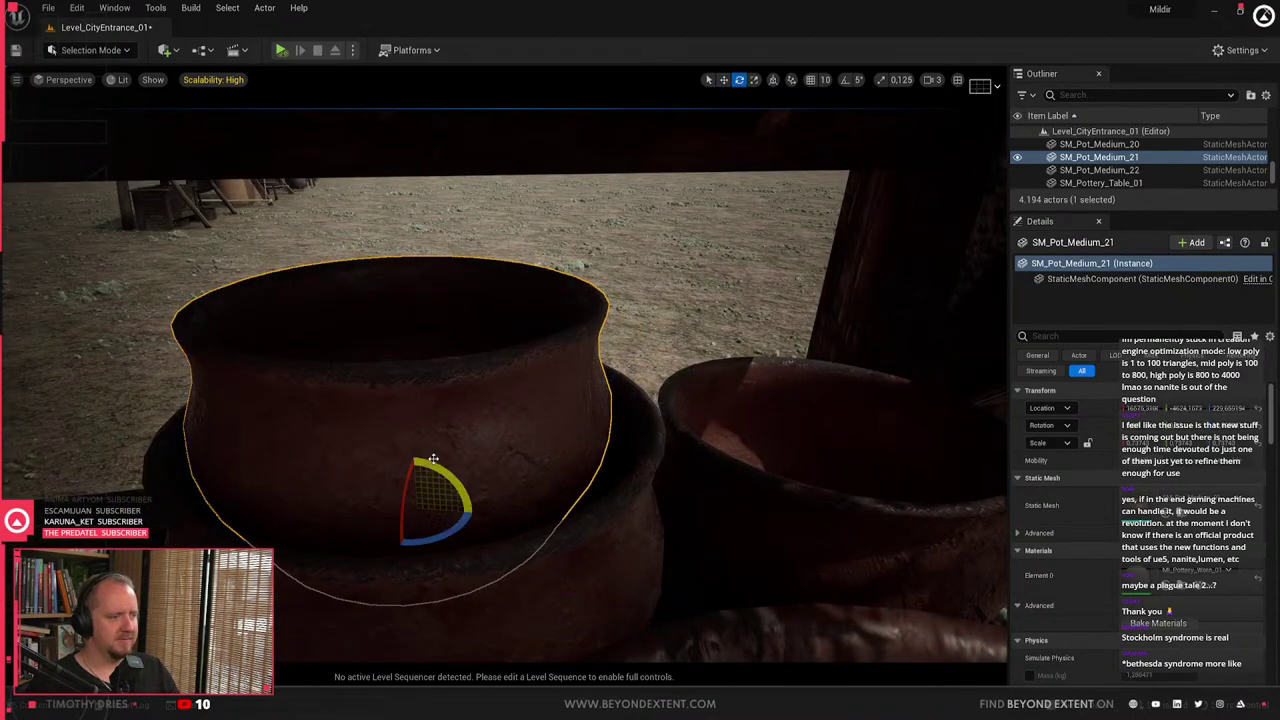
{"action": "left_click_drag", "start_coordinate": [435, 460], "coordinate": [422, 528]}
{"action": "key", "text": "w"}
{"action": "key", "text": "Escape"}
- Nudge the single pot at the left end of the lower shelf slightly along the board
{"action": "right_click_drag", "start_coordinate": [424, 524], "coordinate": [430, 470]}
{"action": "key", "text": "s"}
{"action": "left_click", "coordinate": [558, 396]}
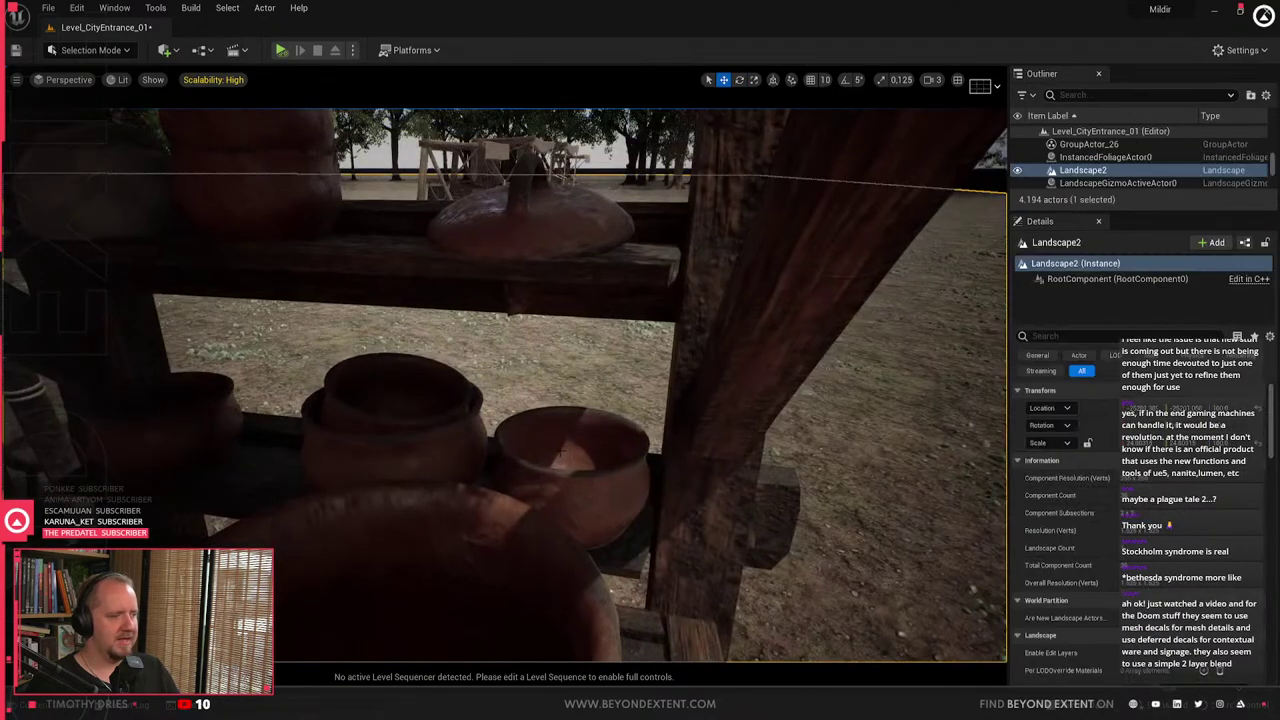
{"action": "left_click", "coordinate": [561, 452]}
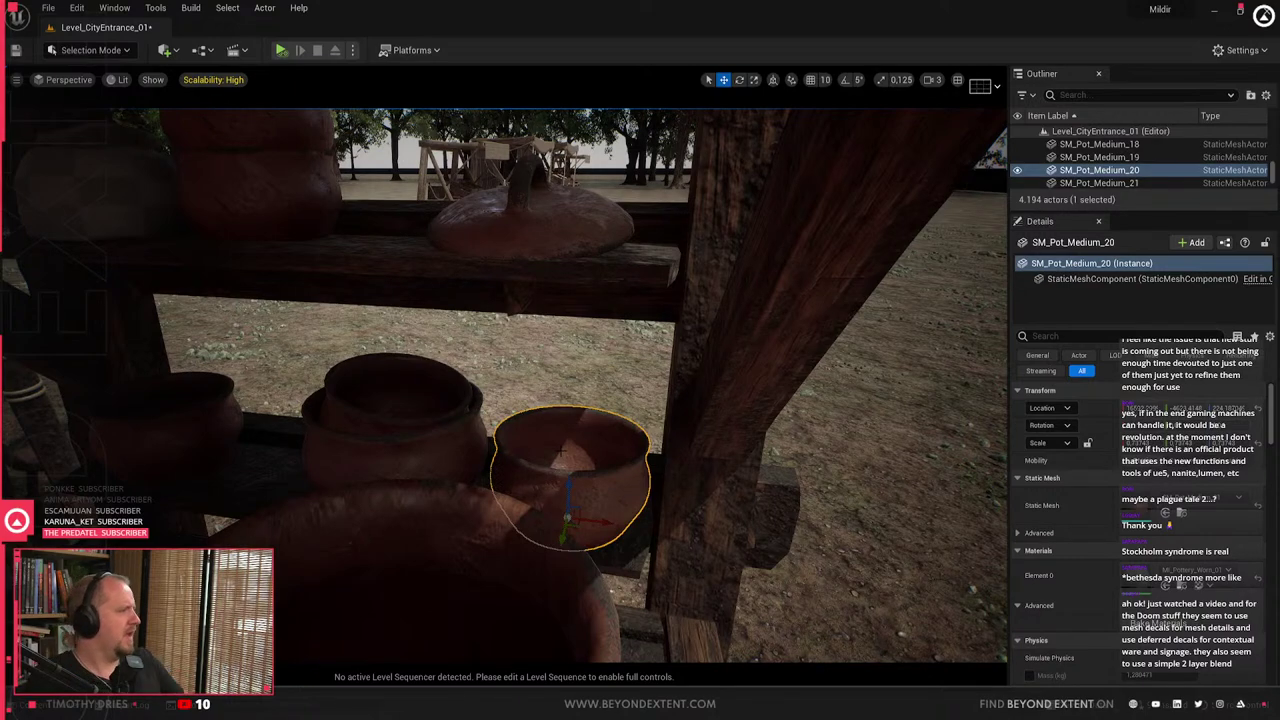
{"action": "right_click_drag", "start_coordinate": [626, 506], "coordinate": [510, 490]}
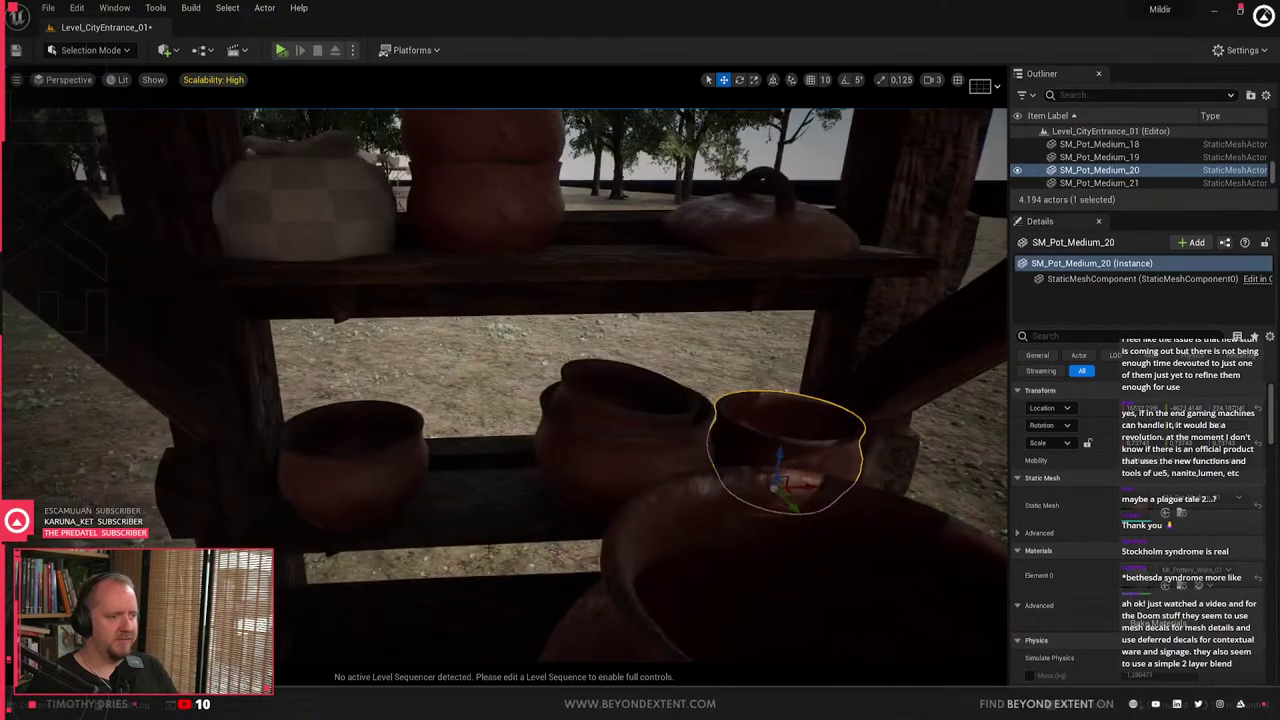
{"action": "left_click", "coordinate": [356, 466]}
{"action": "right_click_drag", "start_coordinate": [356, 466], "coordinate": [240, 468]}
{"action": "left_click_drag", "start_coordinate": [630, 495], "coordinate": [622, 495]}
{"action": "right_click_drag", "start_coordinate": [622, 495], "coordinate": [640, 485]}
{"action": "key", "text": "Escape"}
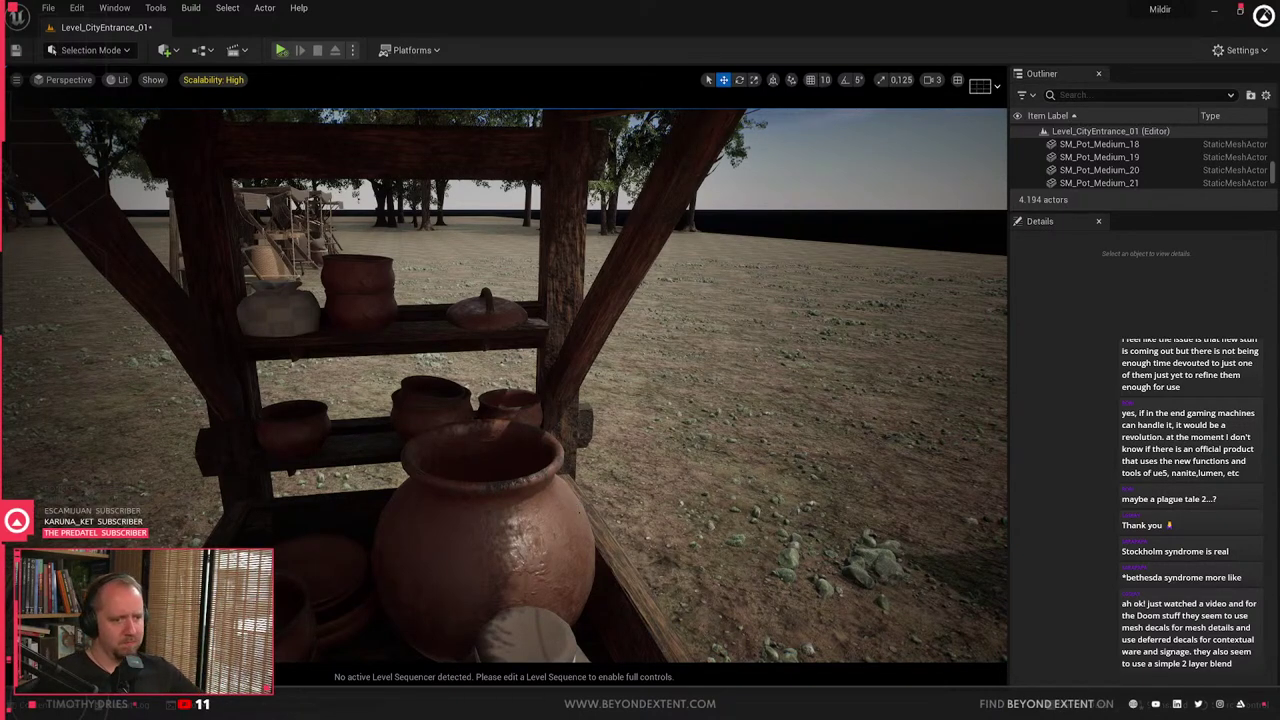
- Inspect the dressed pottery stand and the neighbouring market stalls, including the empty stall with the light cloth roof
{"action": "left_click", "coordinate": [504, 585]}
{"action": "key", "text": "s"}
{"action": "right_click_drag", "start_coordinate": [504, 585], "coordinate": [455, 640]}
{"action": "right_click_drag", "start_coordinate": [507, 533], "coordinate": [520, 528]}
{"action": "key", "text": "Escape"}
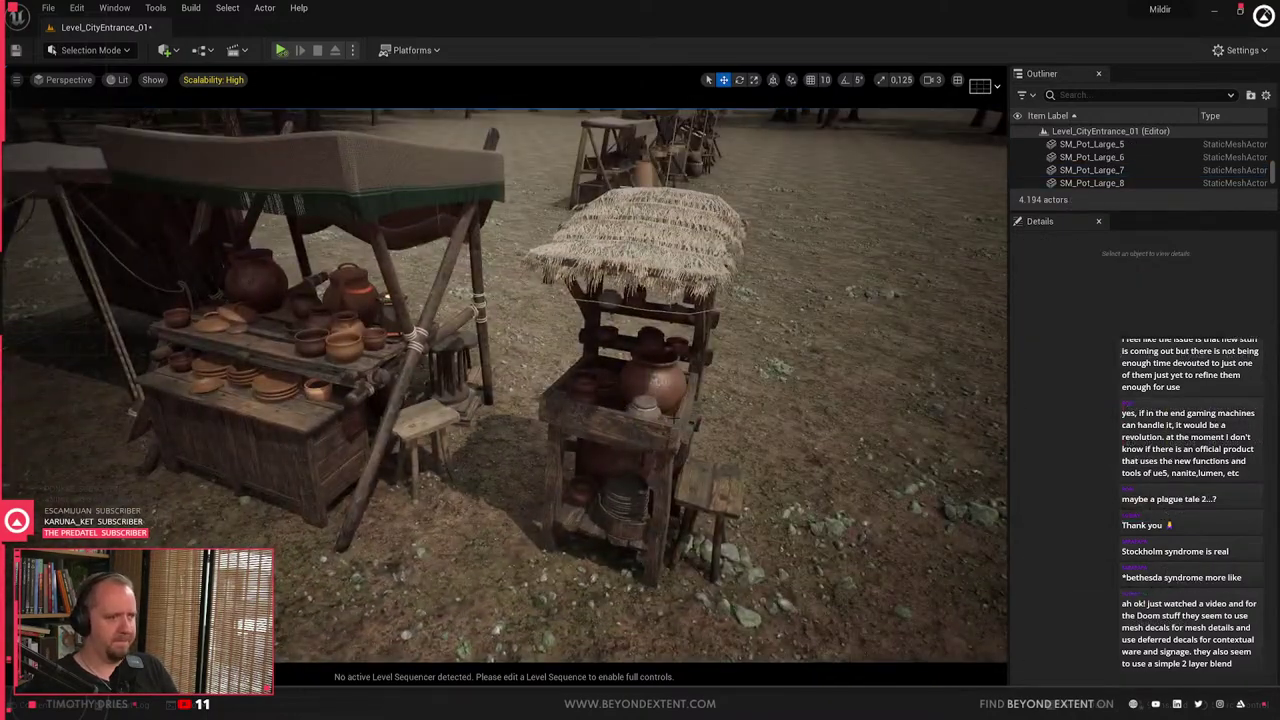
{"action": "left_click", "coordinate": [675, 419]}
{"action": "right_click_drag", "start_coordinate": [675, 419], "coordinate": [640, 412]}
{"action": "key", "text": "s"}
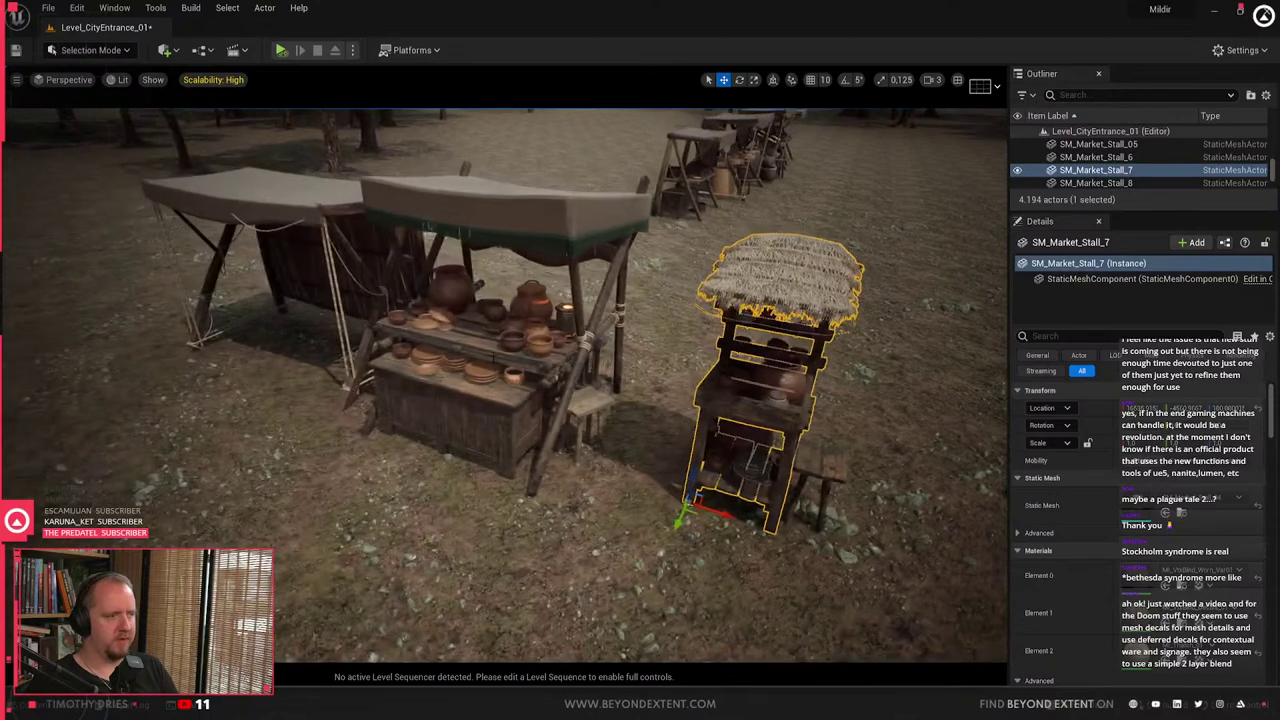
{"action": "left_click", "coordinate": [492, 355]}
{"action": "right_click_drag", "start_coordinate": [492, 355], "coordinate": [525, 378]}
{"action": "key", "text": "Escape"}
{"action": "left_click", "coordinate": [322, 236]}
{"action": "right_click_drag", "start_coordinate": [322, 236], "coordinate": [278, 246]}
{"action": "key", "text": "w"}
{"action": "mouse_move", "coordinate": [402, 470]}
{"action": "right_mouse_down"}
{"action": "mouse_move", "coordinate": [425, 470]}
{"action": "mouse_move", "coordinate": [395, 490]}
{"action": "mouse_move", "coordinate": [402, 471]}
{"action": "right_mouse_up"}
{"action": "key", "text": "w"}
{"action": "key", "text": "Escape"}
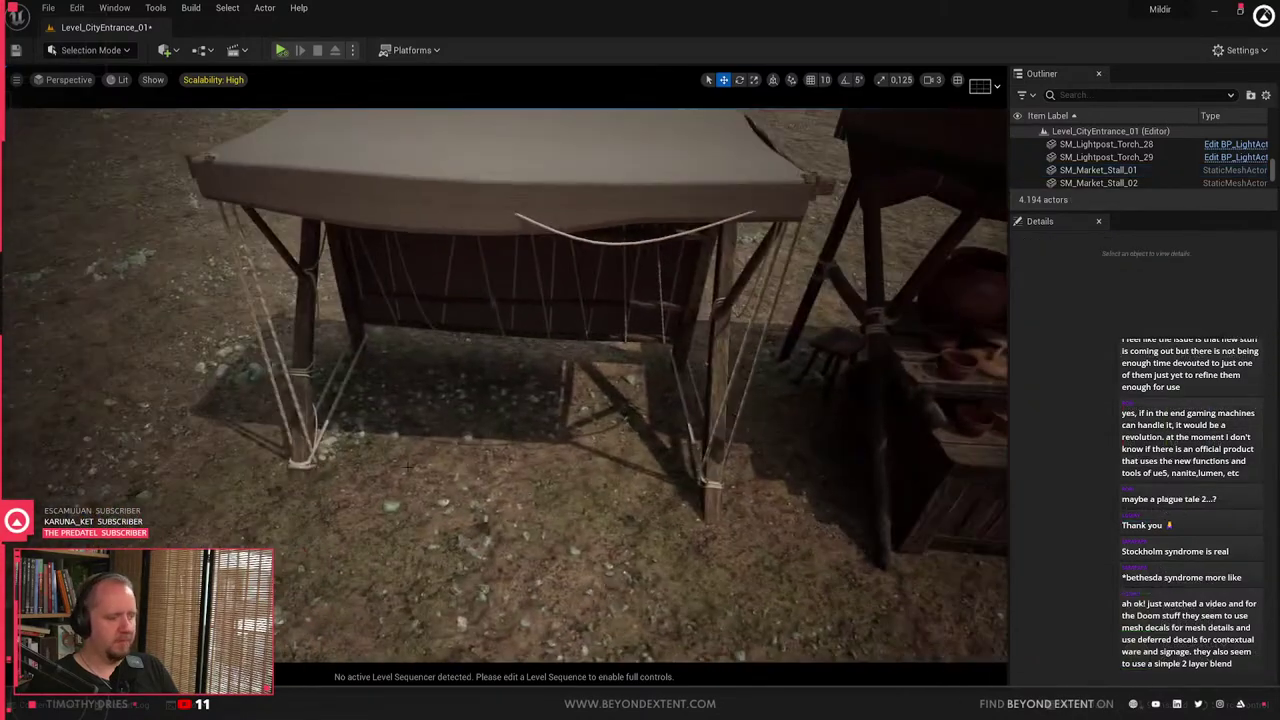
- Search the content for "table" and place SM_Pottery_Table_01 on the ground under the empty cloth-roofed stall
{"action": "key", "text": "ctrl+space"}
{"action": "scroll", "coordinate": [511, 565], "scroll_direction": "up", "scroll_amount": 5}
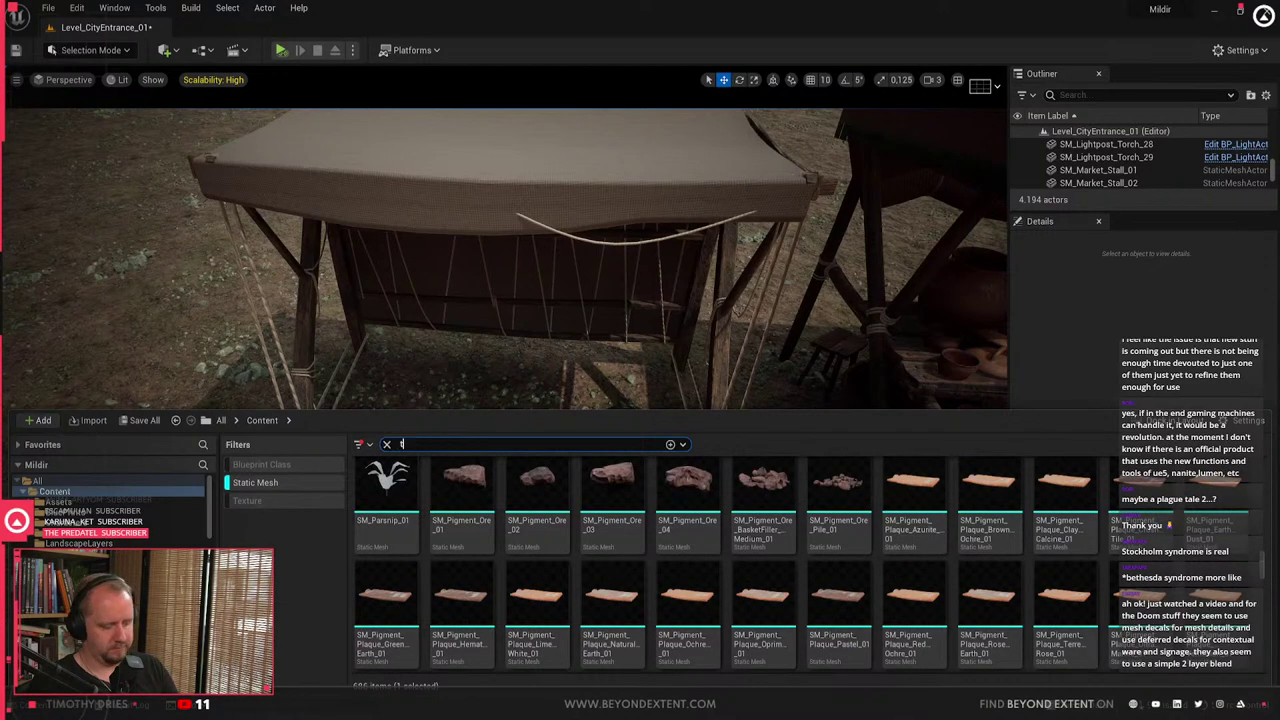
{"action": "type", "text": "table"}
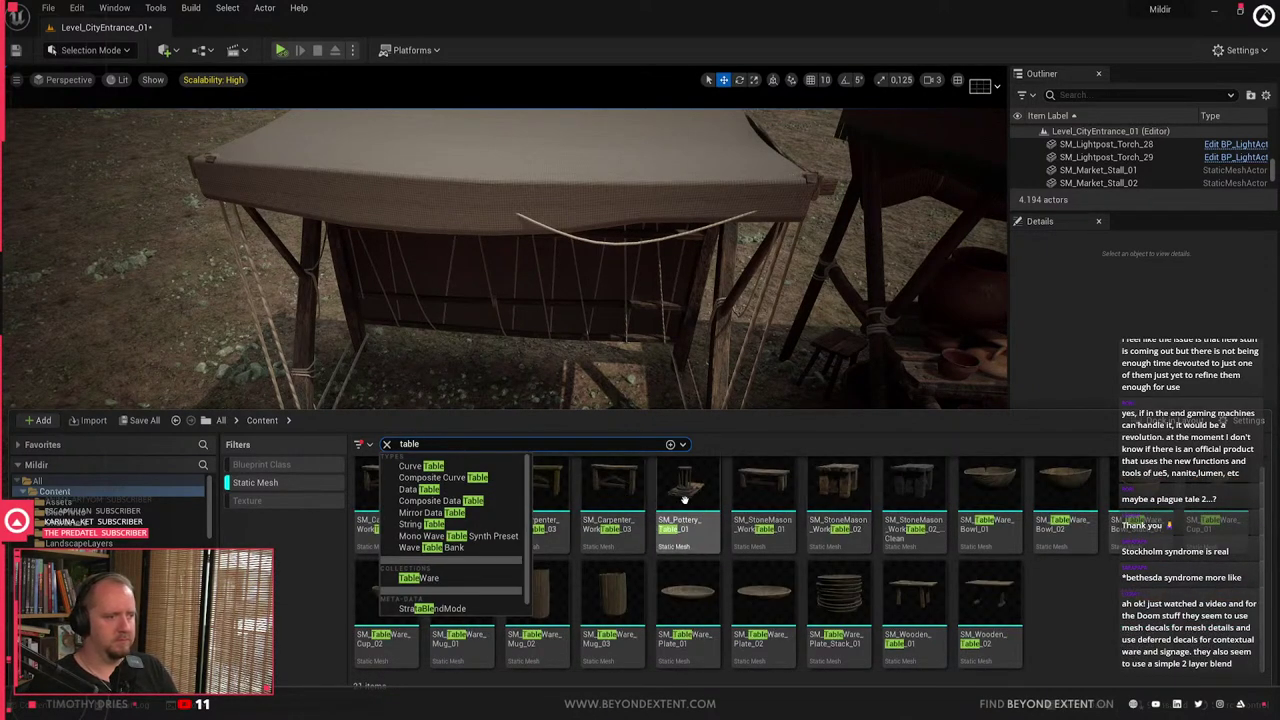
{"action": "left_click_drag", "start_coordinate": [688, 488], "coordinate": [645, 448]}
- Place SM_StoneMason_WorkTable_01 under the same stall, rotating and positioning it beside the pottery table
{"action": "key", "text": "ctrl+space"}
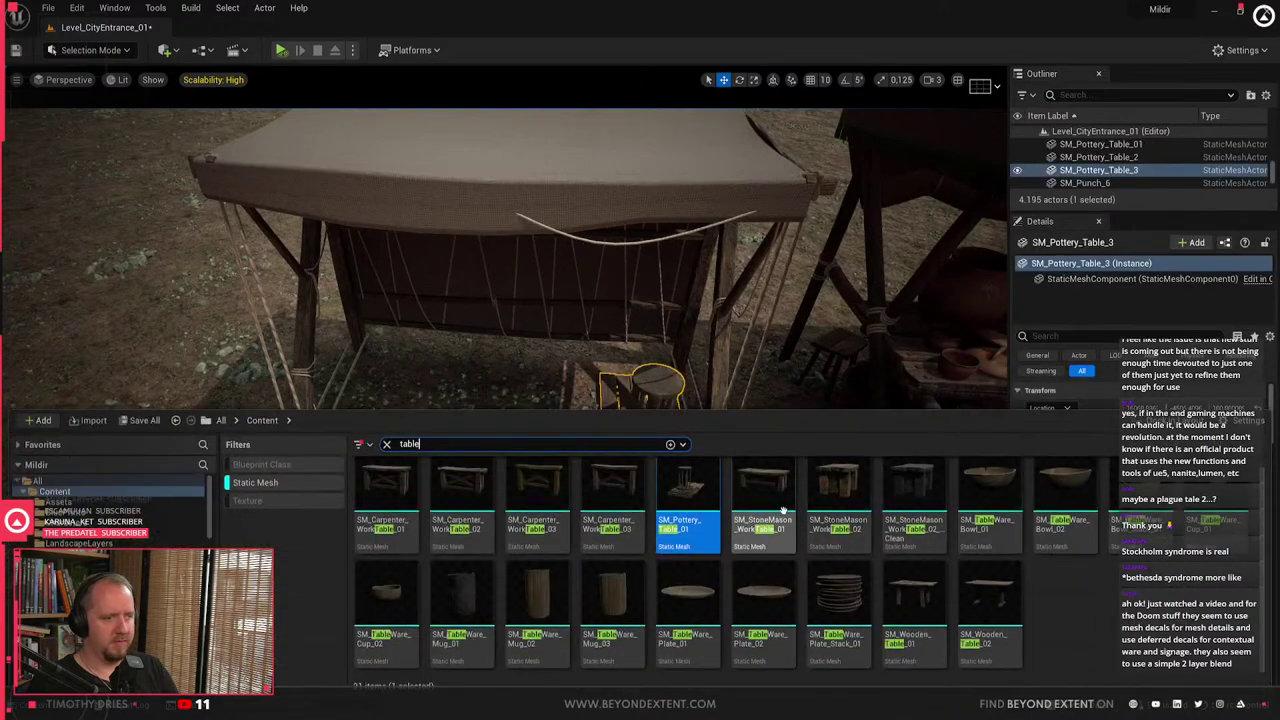
{"action": "left_click_drag", "start_coordinate": [781, 512], "coordinate": [533, 388]}
{"action": "key", "text": "e"}
{"action": "left_click_drag", "start_coordinate": [523, 435], "coordinate": [442, 438]}
{"action": "key", "text": "w"}
{"action": "key", "text": "e"}
{"action": "key", "text": "w"}
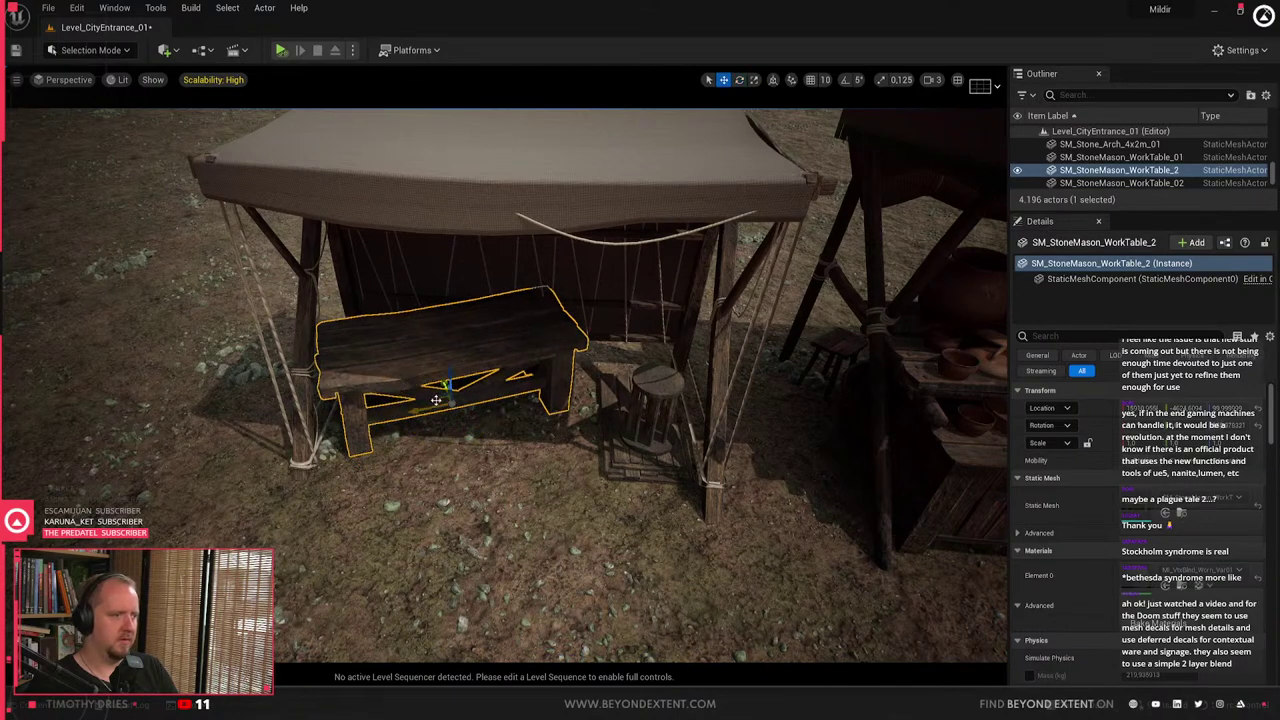
- Scale down the stonemason work table and adjust its position in front of the stall's back wall
{"action": "right_click_drag", "start_coordinate": [442, 438], "coordinate": [532, 430]}
{"action": "key", "text": "r"}
{"action": "key", "text": "w"}
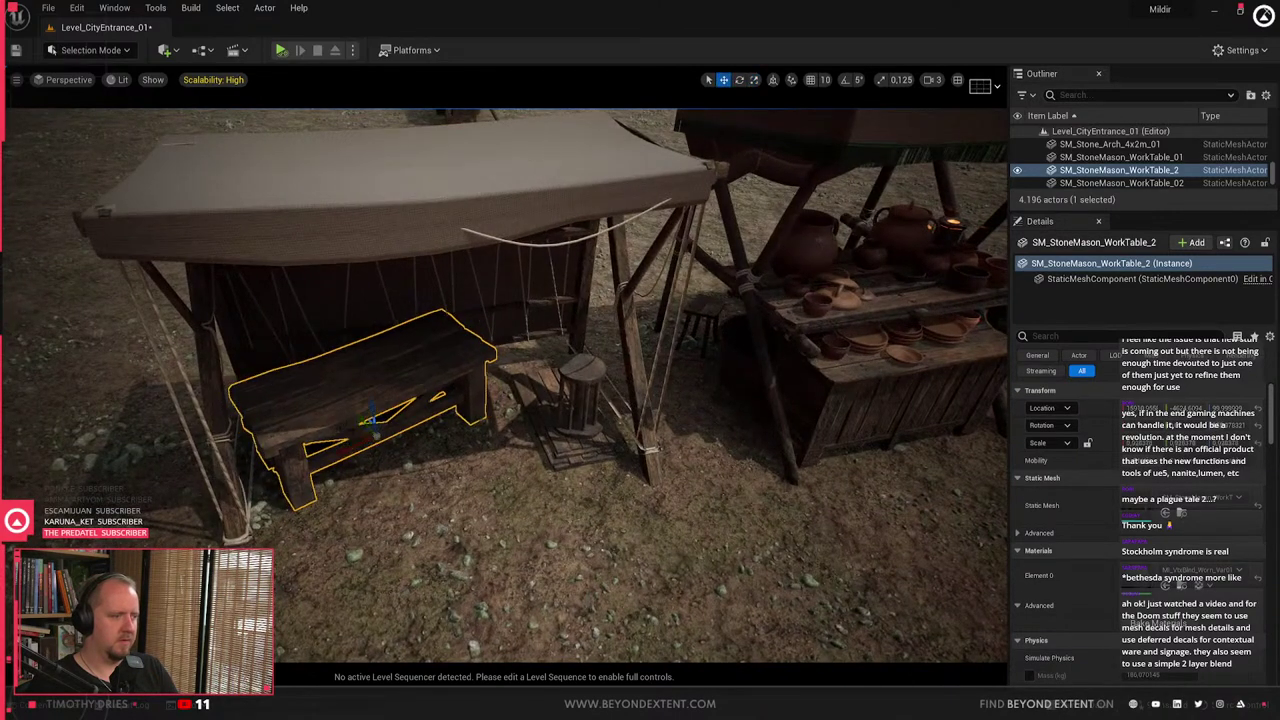
{"action": "left_click_drag", "start_coordinate": [379, 437], "coordinate": [352, 431]}
{"action": "key", "text": "ctrl+z"}
{"action": "right_click_drag", "start_coordinate": [352, 431], "coordinate": [470, 442]}
{"action": "mouse_move", "coordinate": [456, 461]}
{"action": "left_mouse_down"}
{"action": "mouse_move", "coordinate": [421, 460]}
{"action": "mouse_move", "coordinate": [463, 465]}
{"action": "left_mouse_up"}
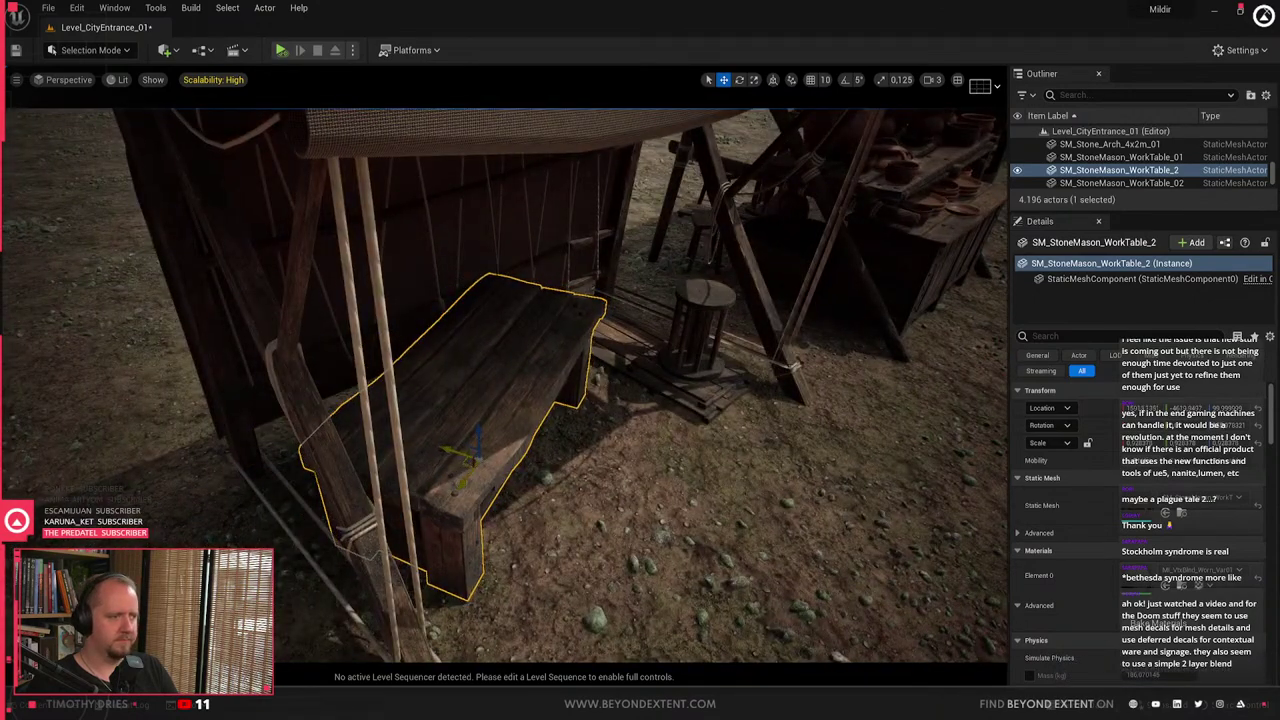
{"action": "key", "text": "Escape"}
- Move the pottery table toward the front of the cloth-roofed stall, beside the roped support post
{"action": "right_click_drag", "start_coordinate": [463, 465], "coordinate": [500, 460]}
{"action": "left_click", "coordinate": [541, 432]}
{"action": "key", "text": "e"}
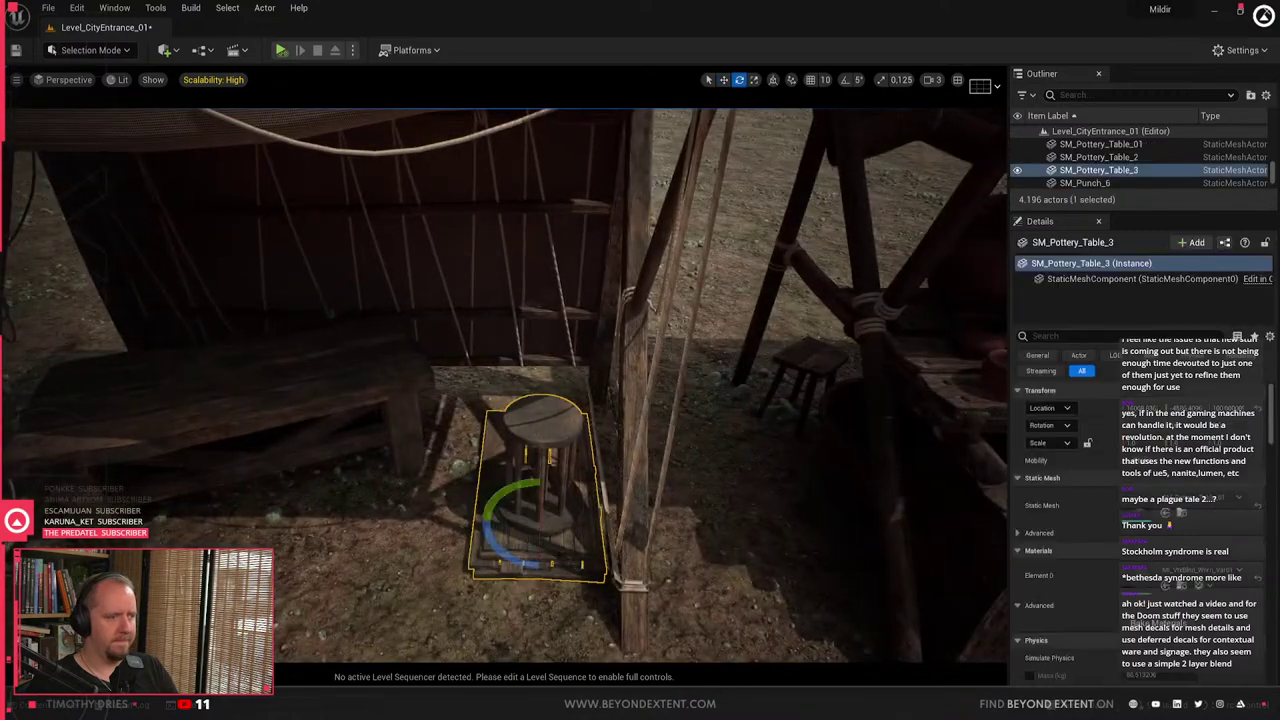
{"action": "left_click_drag", "start_coordinate": [505, 557], "coordinate": [523, 564]}
{"action": "left_click_drag", "start_coordinate": [600, 523], "coordinate": [588, 546]}
{"action": "key", "text": "ctrl+z"}
{"action": "right_click_drag", "start_coordinate": [588, 560], "coordinate": [640, 590]}
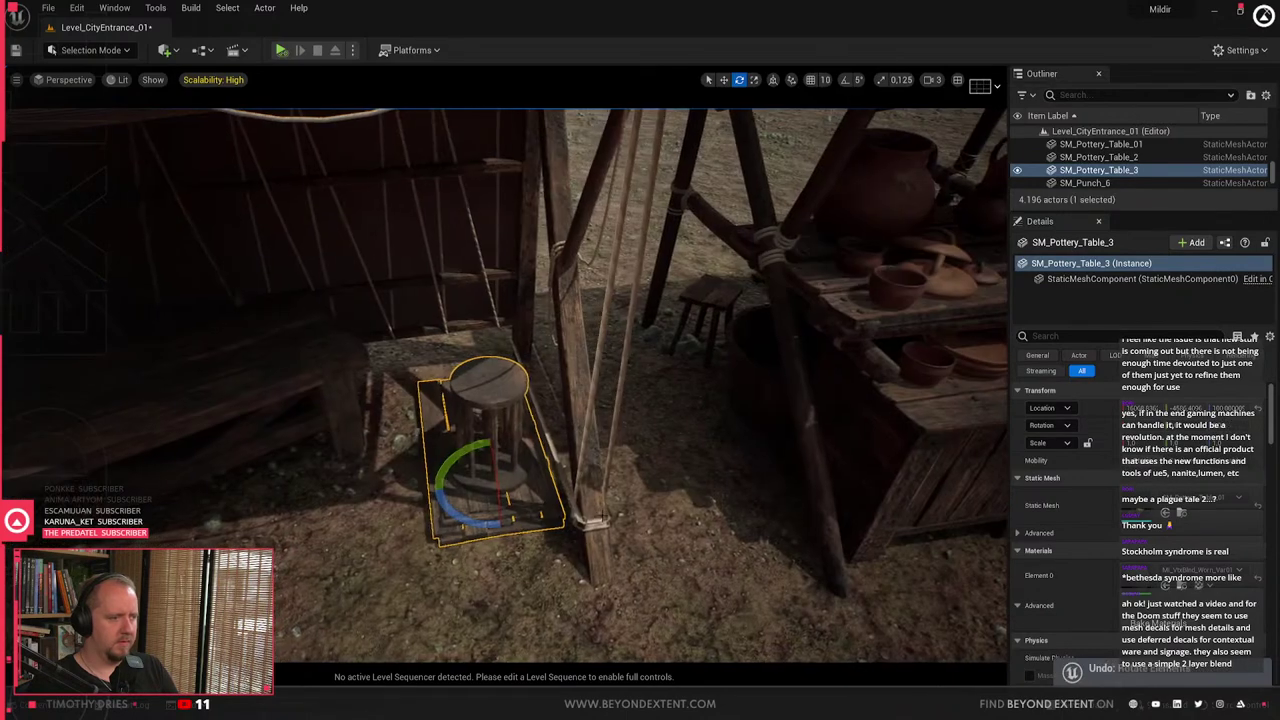
{"action": "key", "text": "w"}
{"action": "left_click_drag", "start_coordinate": [506, 490], "coordinate": [516, 552]}
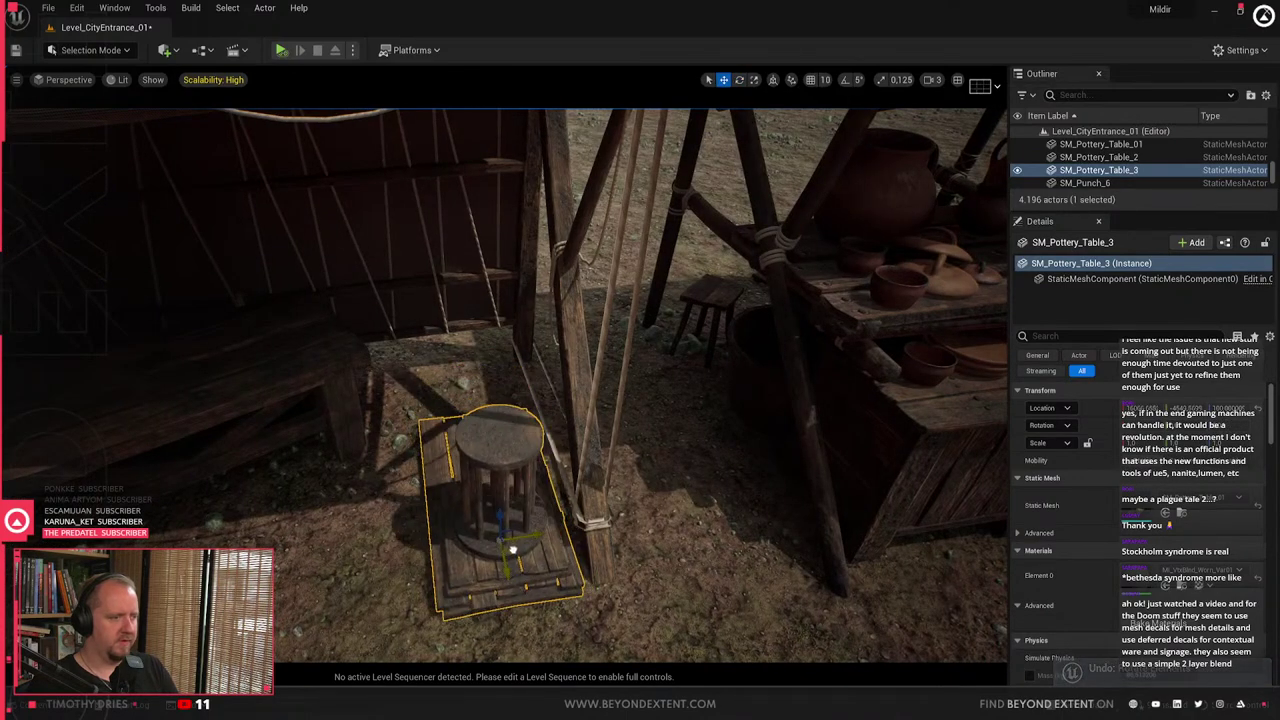
{"action": "right_click_drag", "start_coordinate": [516, 552], "coordinate": [474, 554]}
- Place SM_TableWare_Plate_Stack_01 and SM_TableWare_Bowl_01 on the end of the stonemason work table nearest the pottery table
{"action": "key", "text": "ctrl+space"}
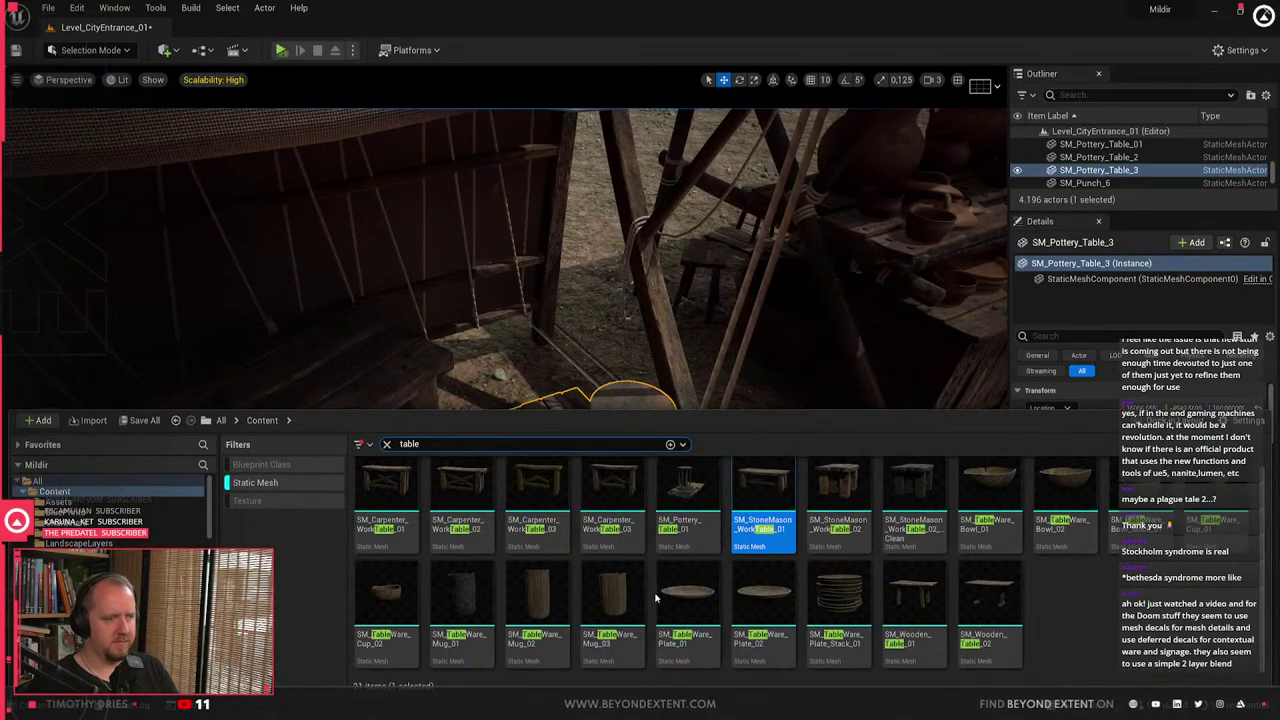
{"action": "left_click_drag", "start_coordinate": [866, 611], "coordinate": [343, 329]}
{"action": "key", "text": "ctrl+space"}
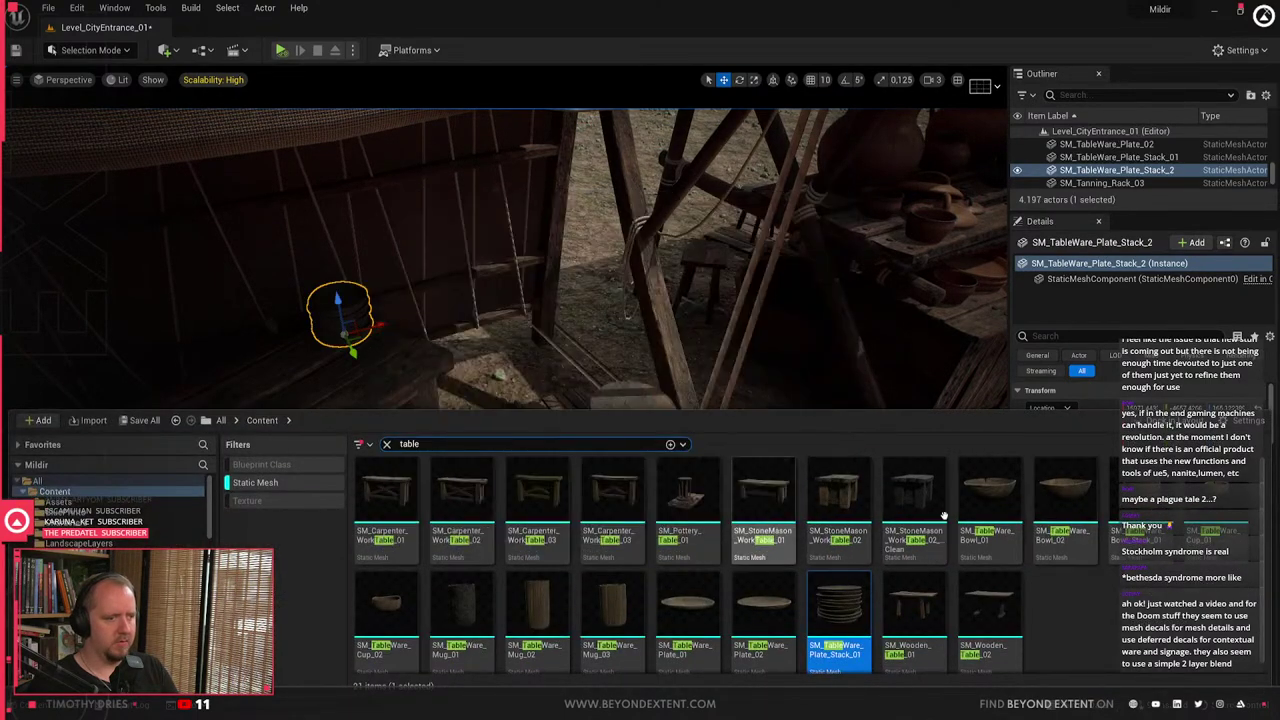
{"action": "left_click_drag", "start_coordinate": [1000, 502], "coordinate": [396, 349]}
{"action": "key", "text": "ctrl+space"}
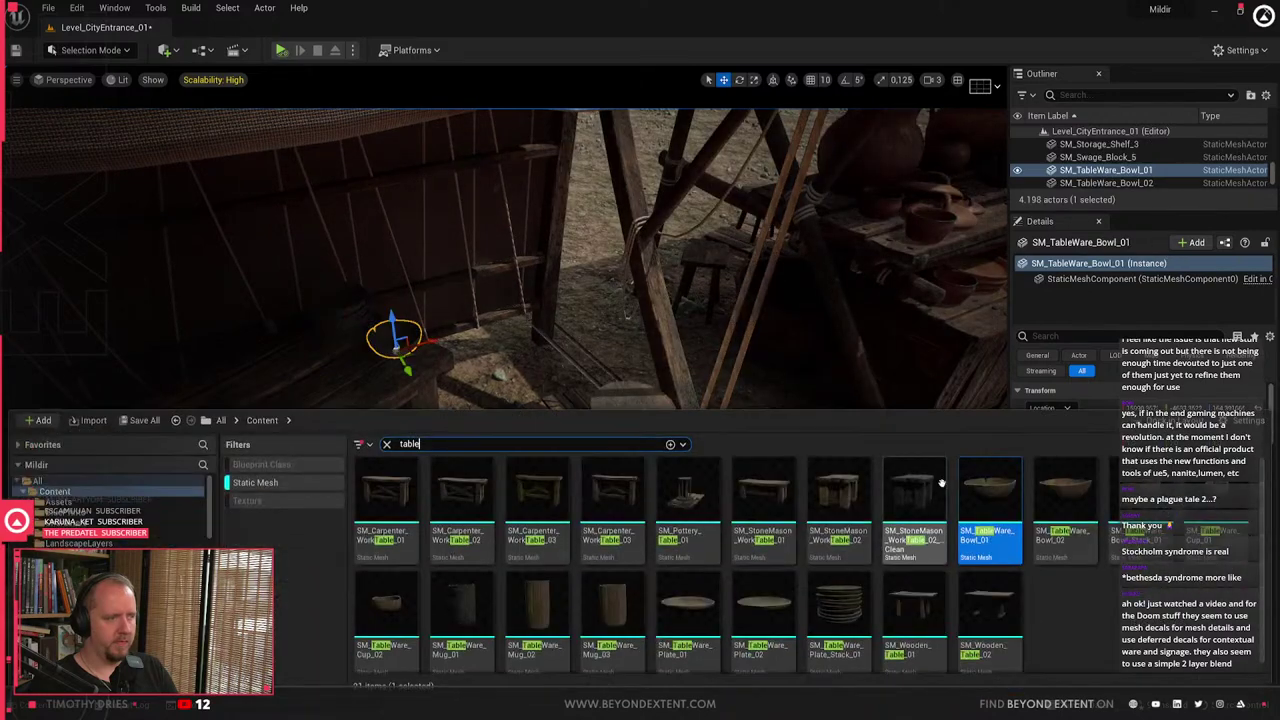
- Clear the content search and look through all static meshes and around the stall for further props to add
{"action": "left_click_drag", "start_coordinate": [373, 443], "coordinate": [225, 440]}
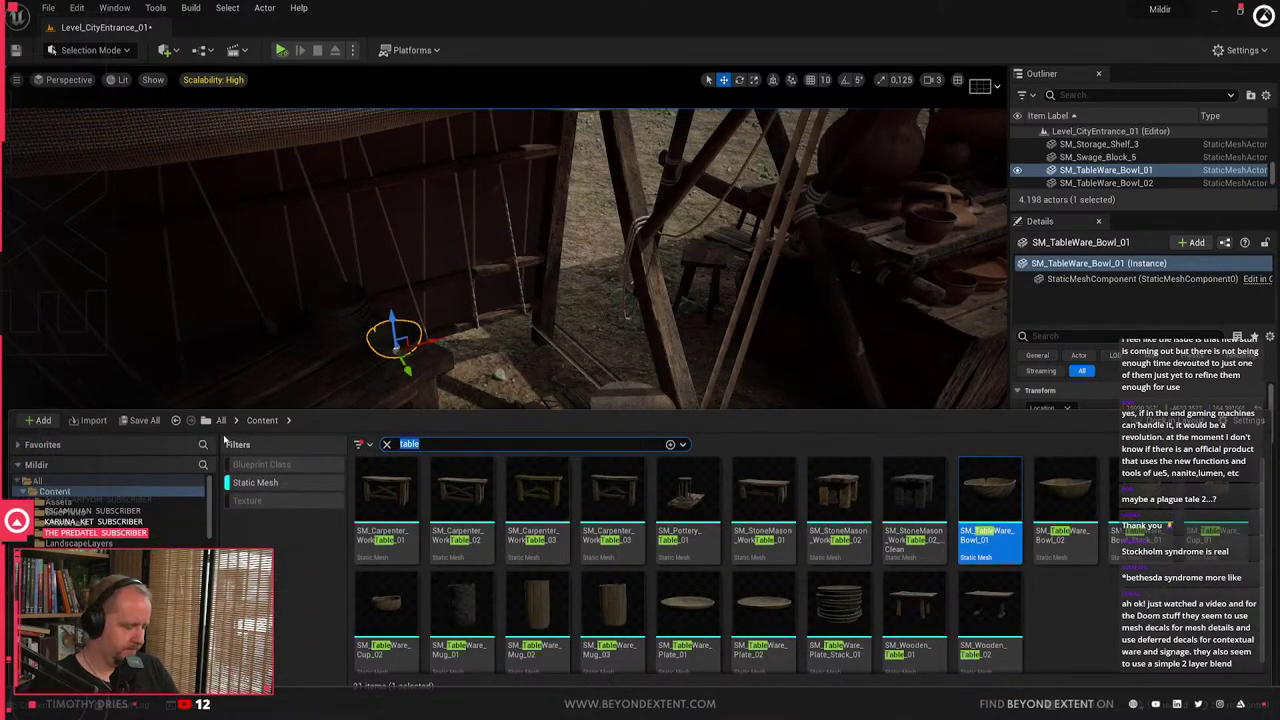
{"action": "key", "text": "BackSpace"}
{"action": "scroll", "coordinate": [686, 541], "scroll_direction": "down", "scroll_amount": 5}
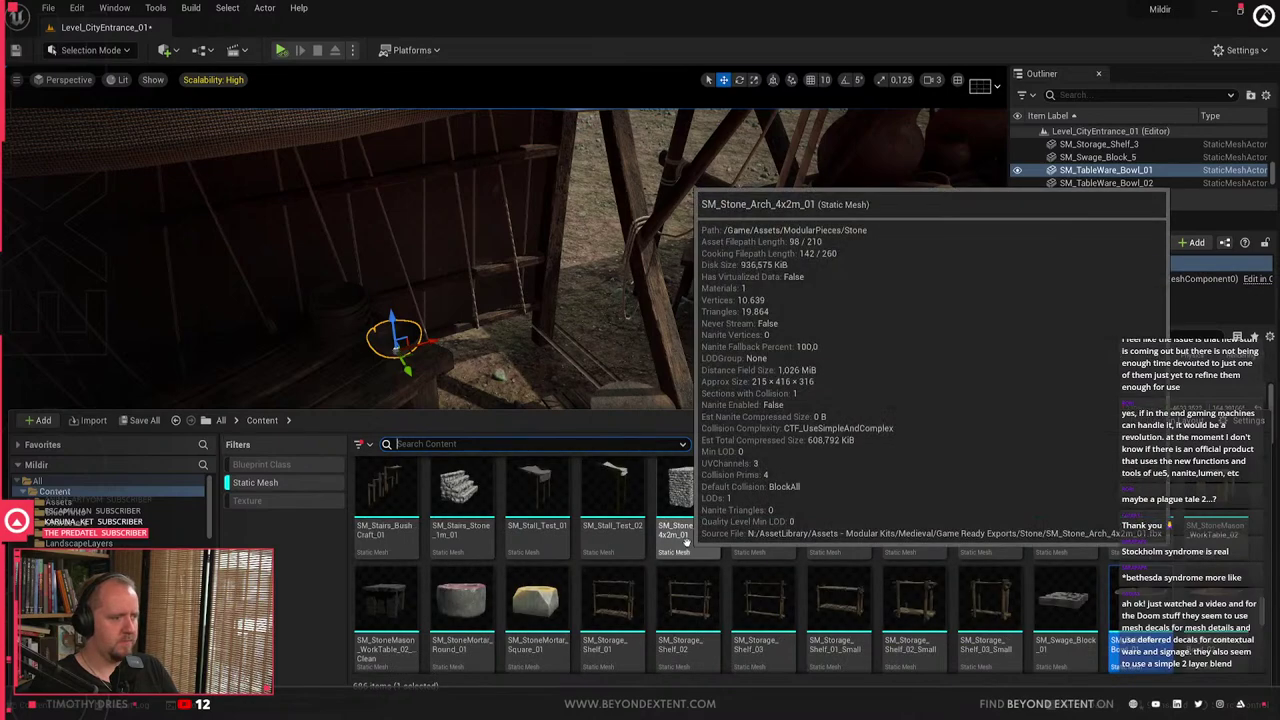
{"action": "scroll", "coordinate": [690, 545], "scroll_direction": "down", "scroll_amount": 1}
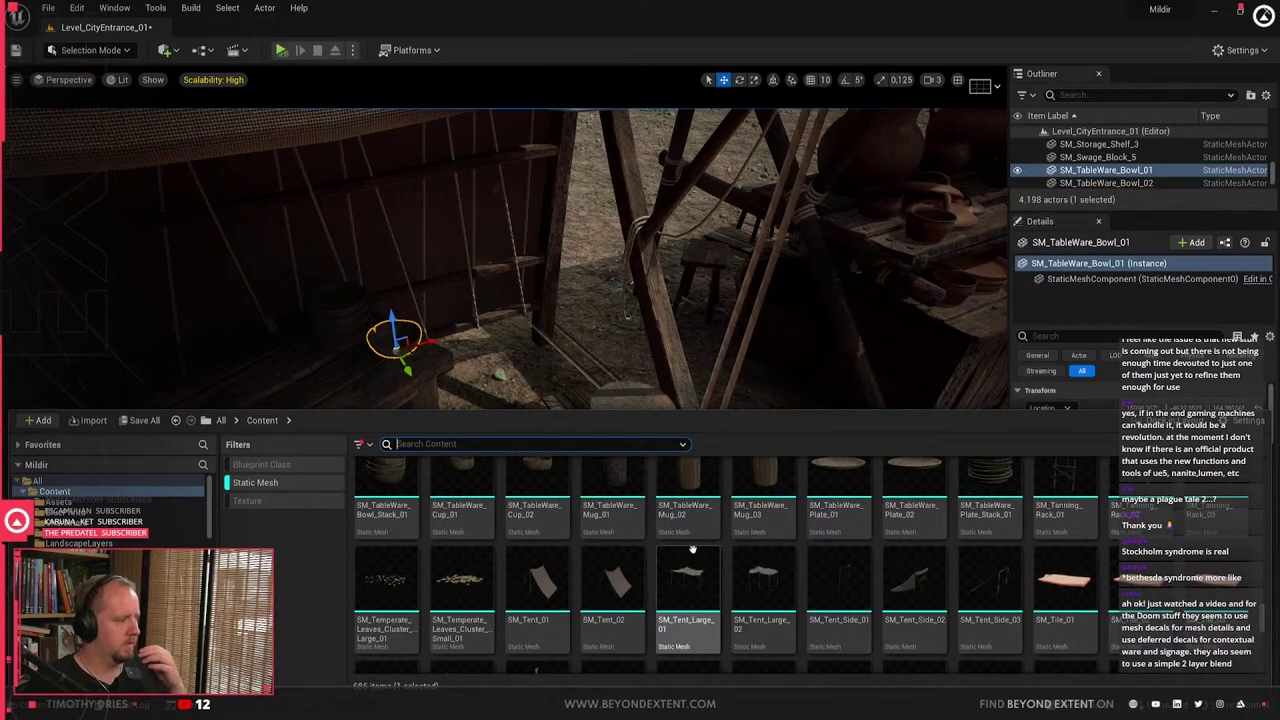
{"action": "mouse_move", "coordinate": [690, 547]}
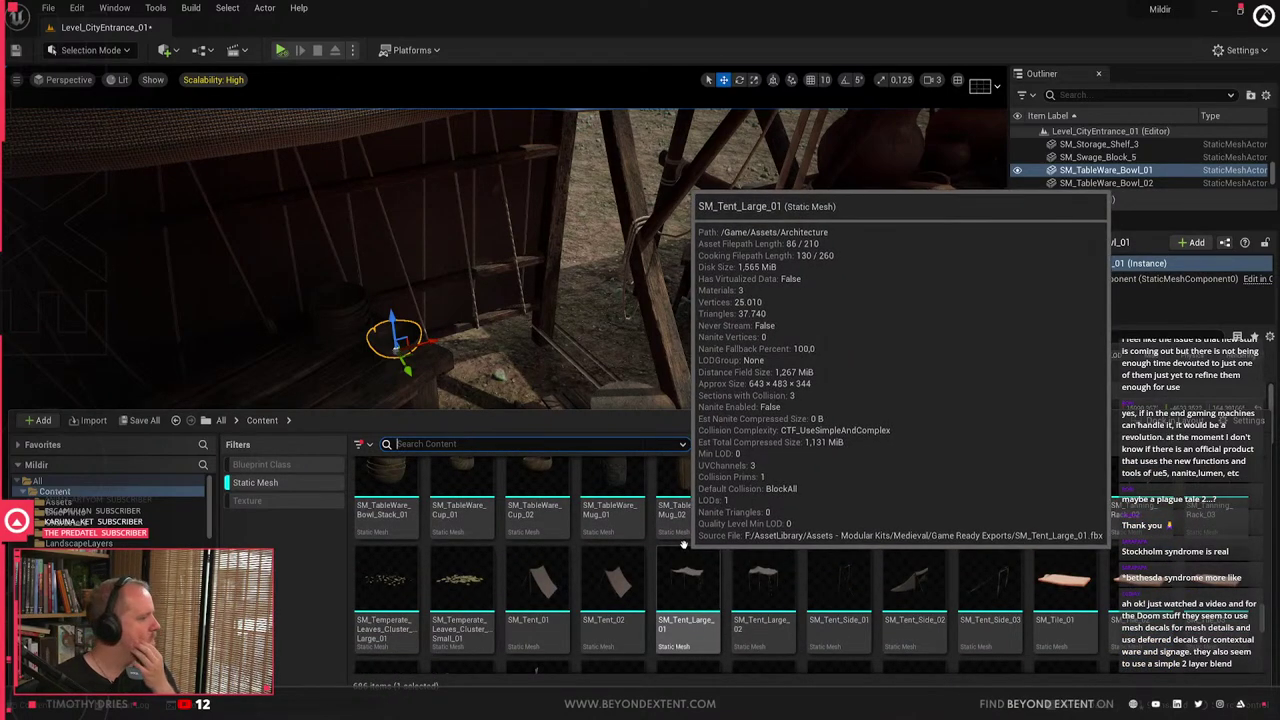
{"action": "scroll", "coordinate": [684, 545], "scroll_direction": "down", "scroll_amount": 1}
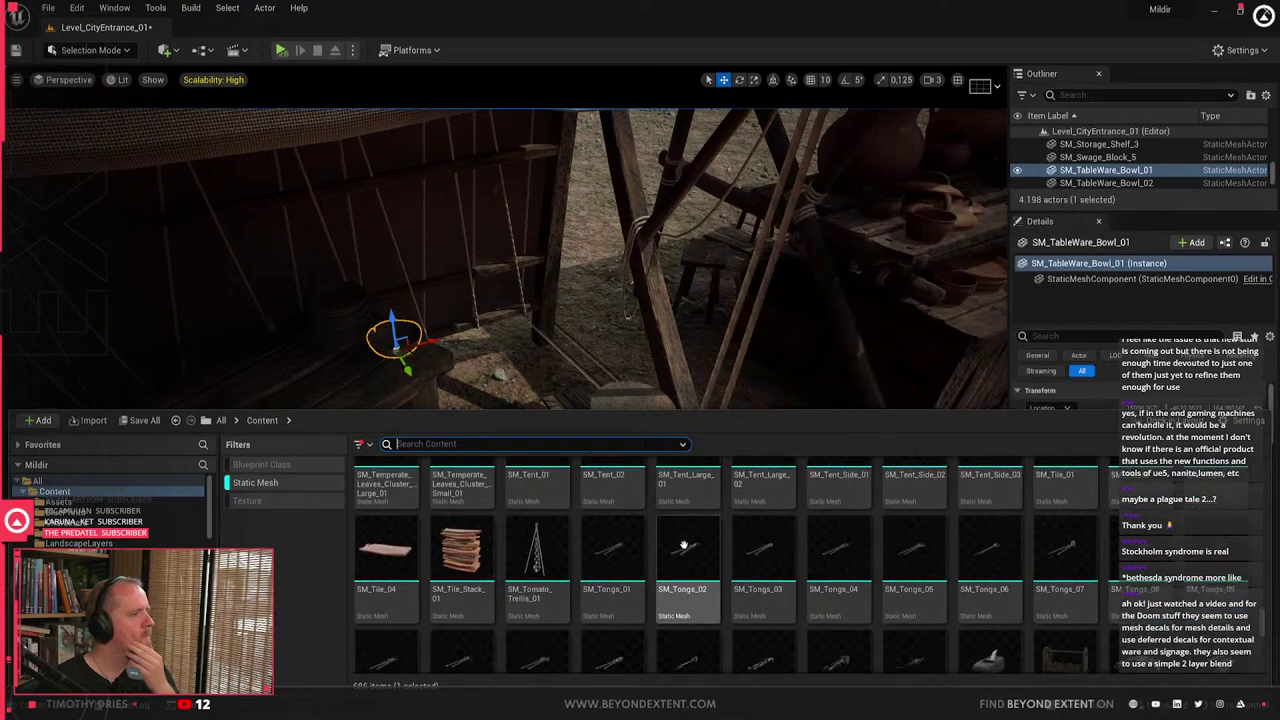
{"action": "scroll", "coordinate": [684, 545], "scroll_direction": "down", "scroll_amount": 2}
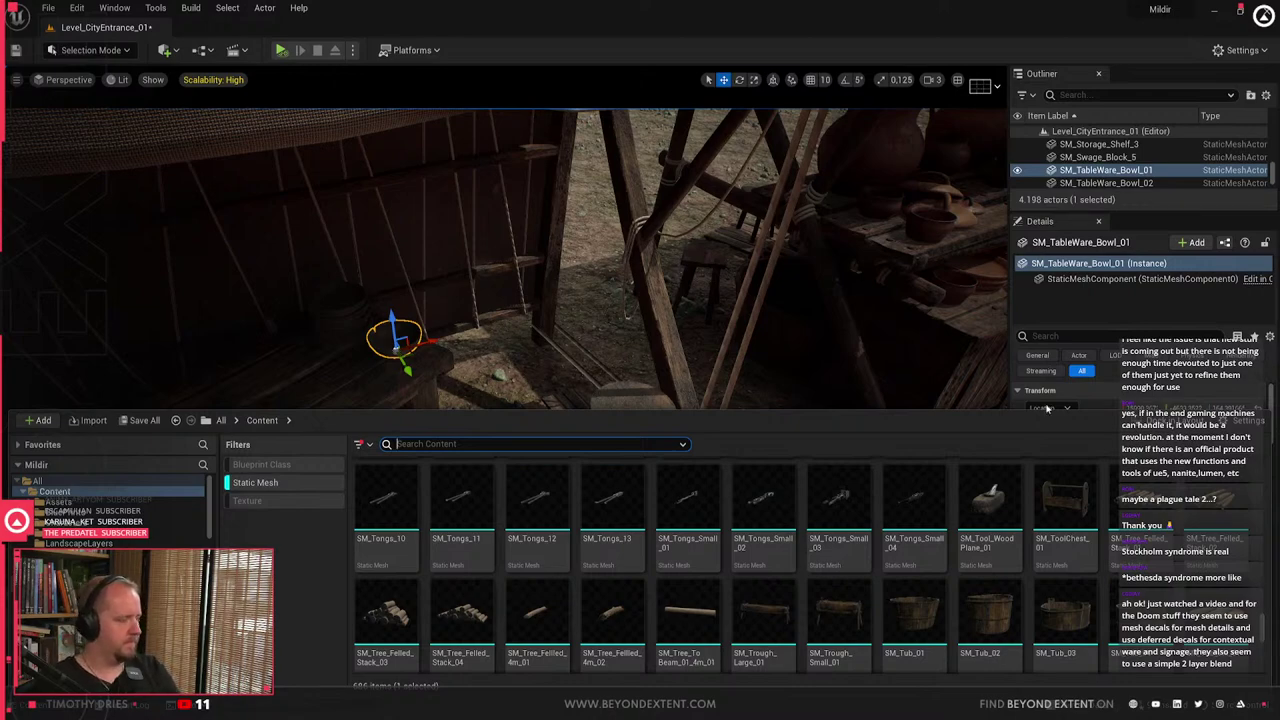
{"action": "left_click", "coordinate": [767, 503]}
{"action": "right_click_drag", "start_coordinate": [585, 347], "coordinate": [450, 400]}
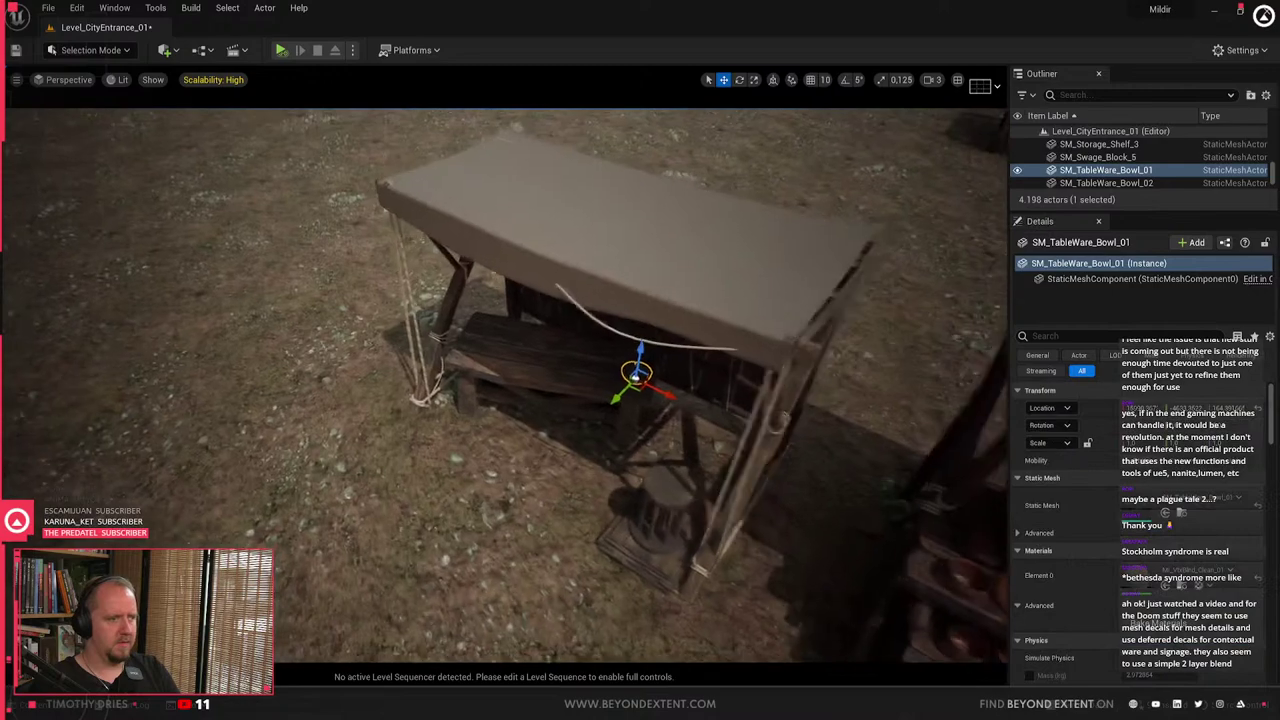
{"action": "key", "text": "Escape"}
{"action": "right_click_drag", "start_coordinate": [600, 380], "coordinate": [690, 345]}
{"action": "left_click", "coordinate": [665, 345]}
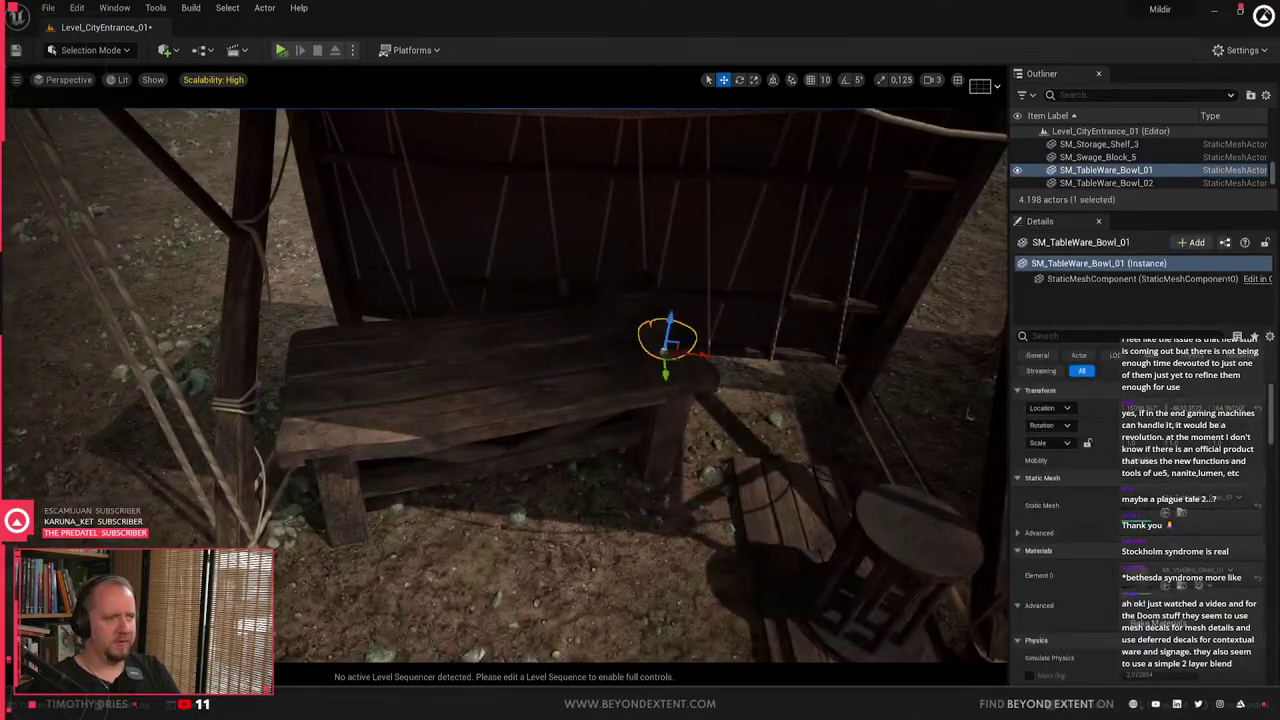
{"action": "key", "text": "Escape"}
- Place SM_Tub_01 on the ground near the work table's outer end by the stall's ropes and rotate it
{"action": "key", "text": "ctrl+space"}
{"action": "scroll", "coordinate": [803, 545], "scroll_direction": "down", "scroll_amount": 2}
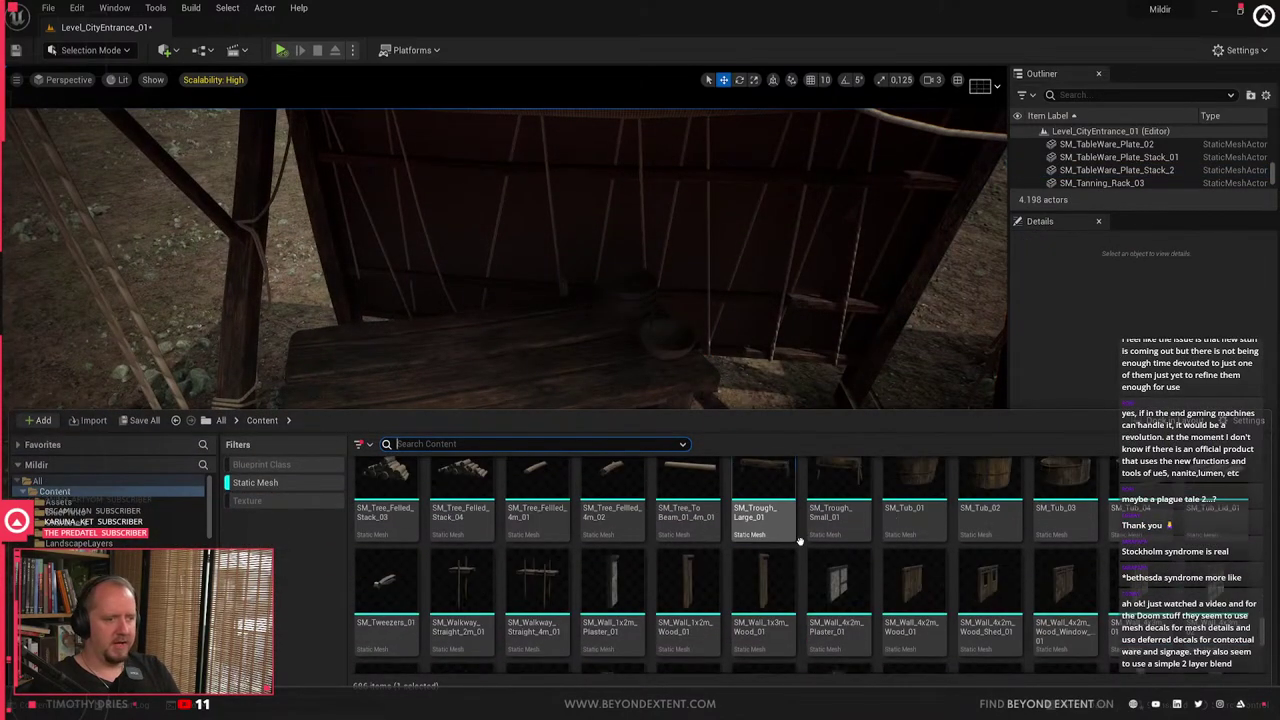
{"action": "left_click_drag", "start_coordinate": [913, 500], "coordinate": [282, 640]}
{"action": "right_click_drag", "start_coordinate": [282, 640], "coordinate": [380, 550]}
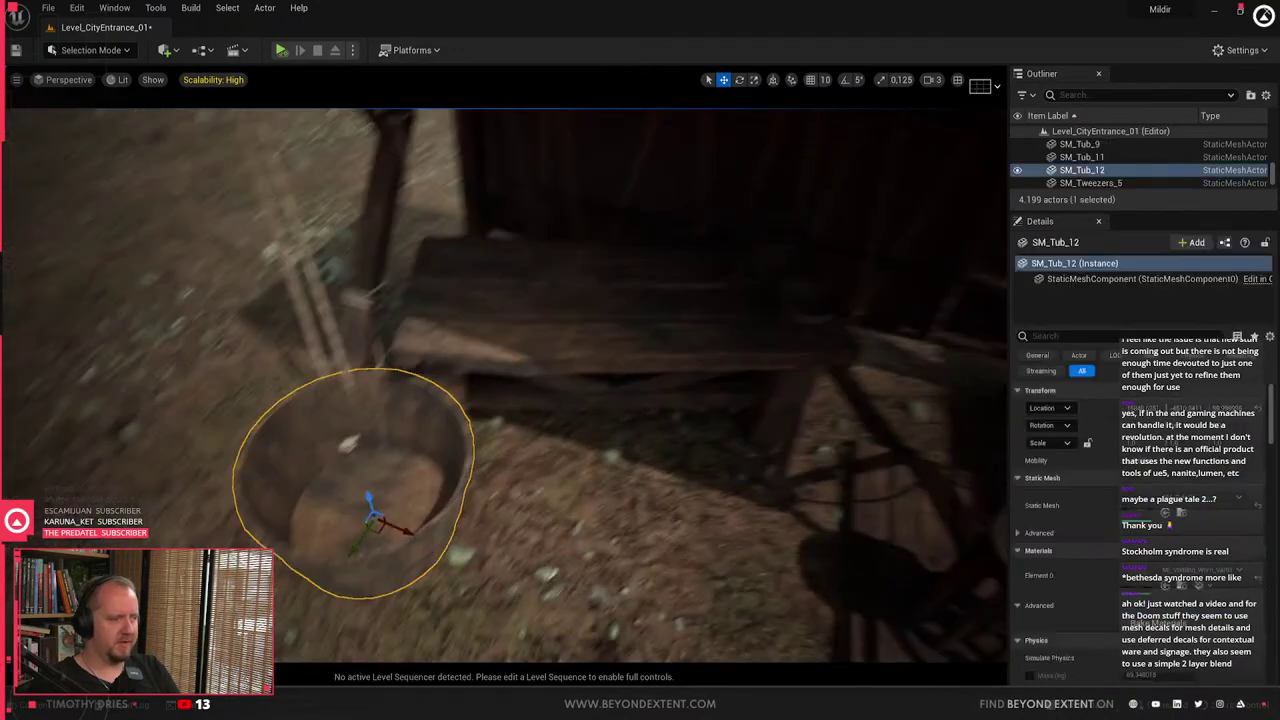
{"action": "key", "text": "e"}
{"action": "left_click_drag", "start_coordinate": [376, 515], "coordinate": [456, 538]}
{"action": "key", "text": "Escape"}
- Examine the stall's work table, tub and back wall from several angles to find spots that need more dressing
{"action": "key", "text": "w"}
{"action": "mouse_move", "coordinate": [456, 538]}
{"action": "right_mouse_down"}
{"action": "mouse_move", "coordinate": [412, 590]}
{"action": "mouse_move", "coordinate": [420, 530]}
{"action": "mouse_move", "coordinate": [405, 535]}
{"action": "mouse_move", "coordinate": [435, 520]}
{"action": "mouse_move", "coordinate": [468, 548]}
{"action": "right_mouse_up"}
{"action": "key", "text": "w"}
{"action": "key", "text": "s"}
{"action": "key", "text": "w"}
{"action": "key", "text": "s"}
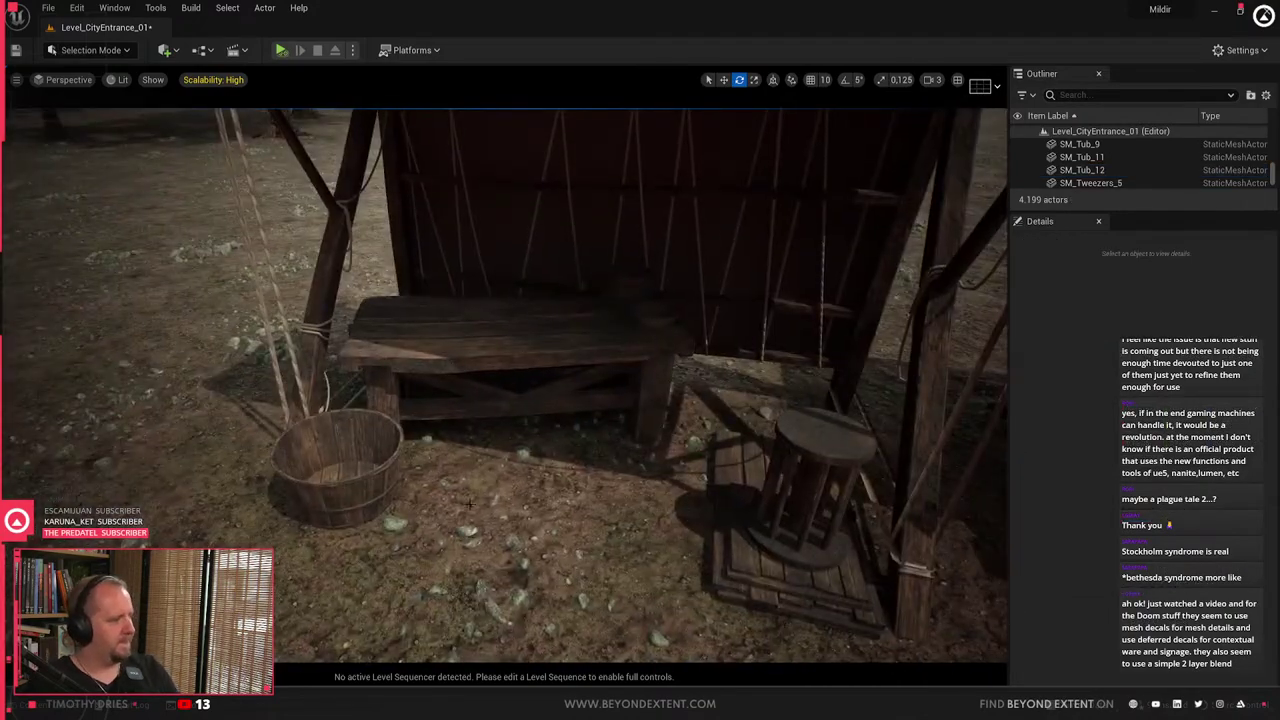
{"action": "right_click_drag", "start_coordinate": [468, 504], "coordinate": [450, 505]}
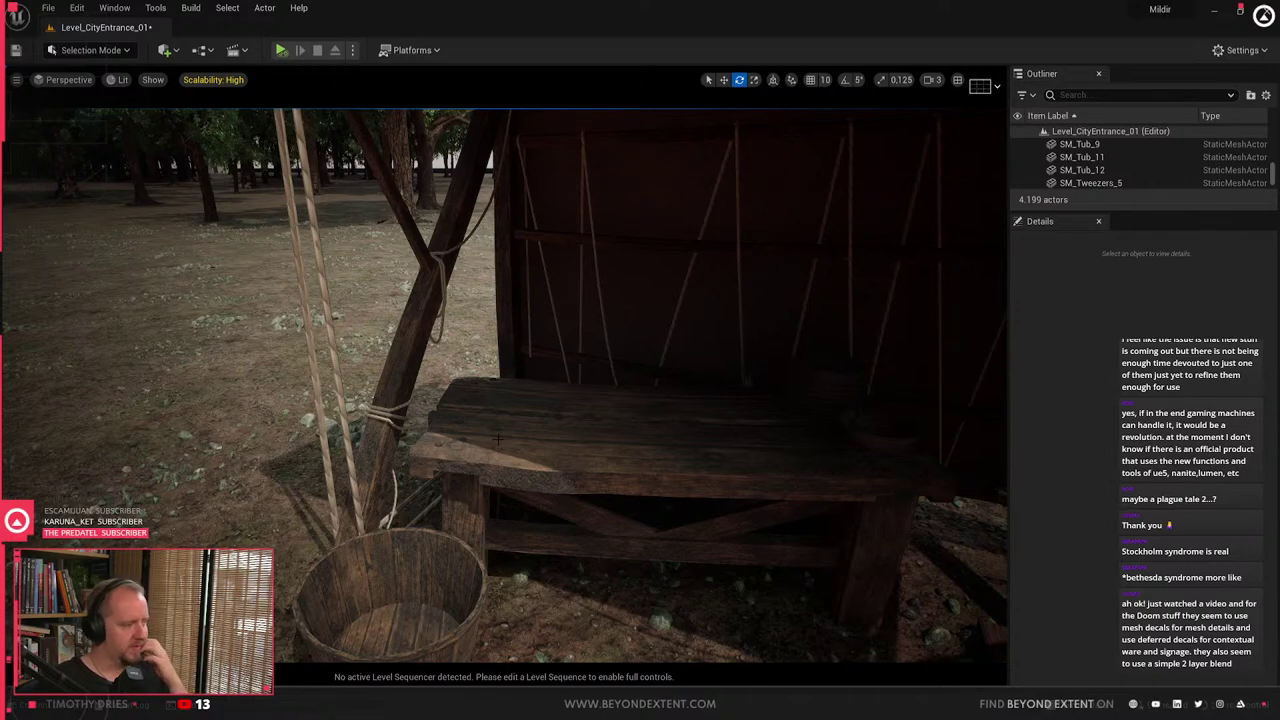
{"action": "right_click_drag", "start_coordinate": [499, 441], "coordinate": [563, 467]}
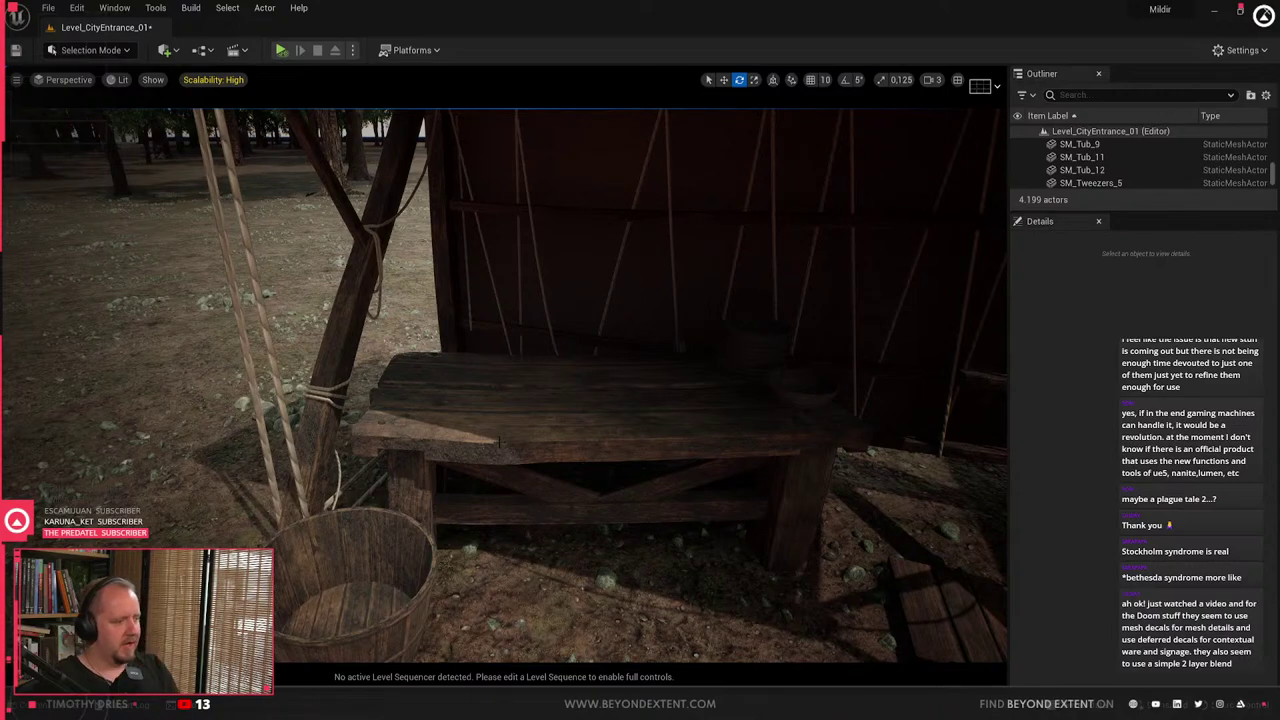
{"action": "right_click_drag", "start_coordinate": [563, 487], "coordinate": [622, 513]}
- Place SM_Tub_03 on the ground at the front of the work table, near the leg facing the pottery table
{"action": "key", "text": "ctrl+space"}
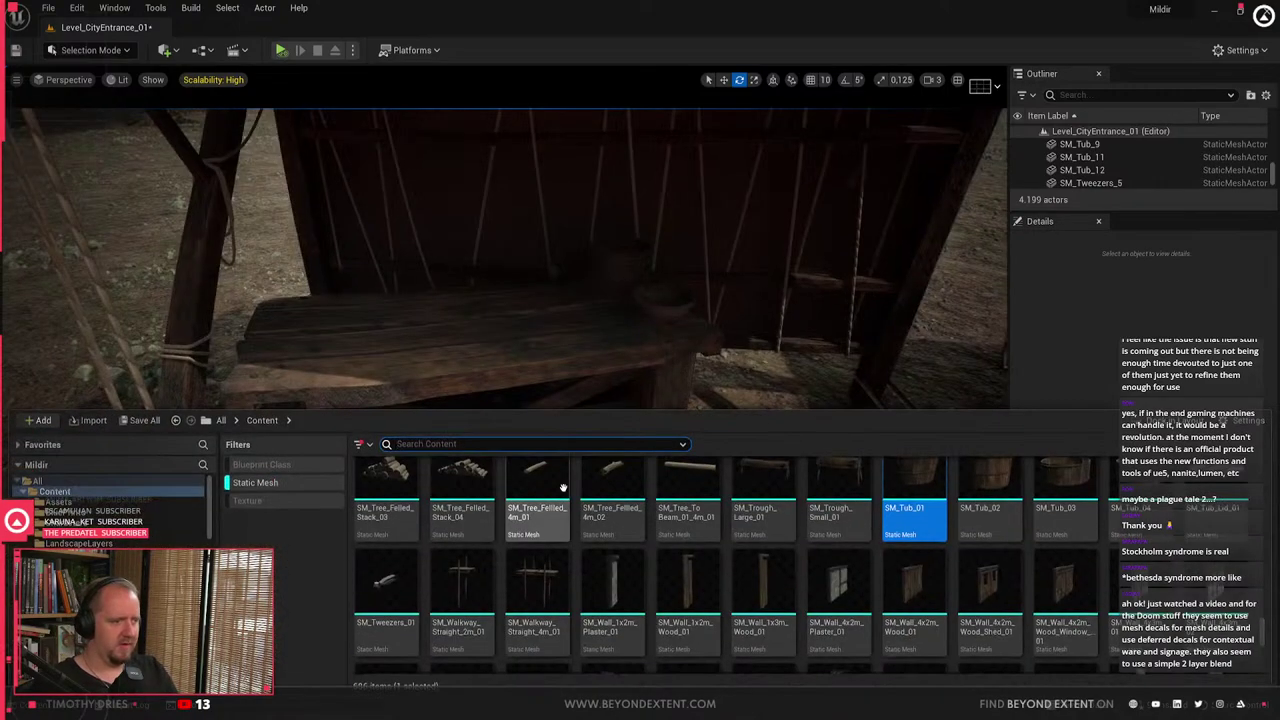
{"action": "left_click_drag", "start_coordinate": [1055, 476], "coordinate": [578, 538]}
{"action": "key", "text": "r"}
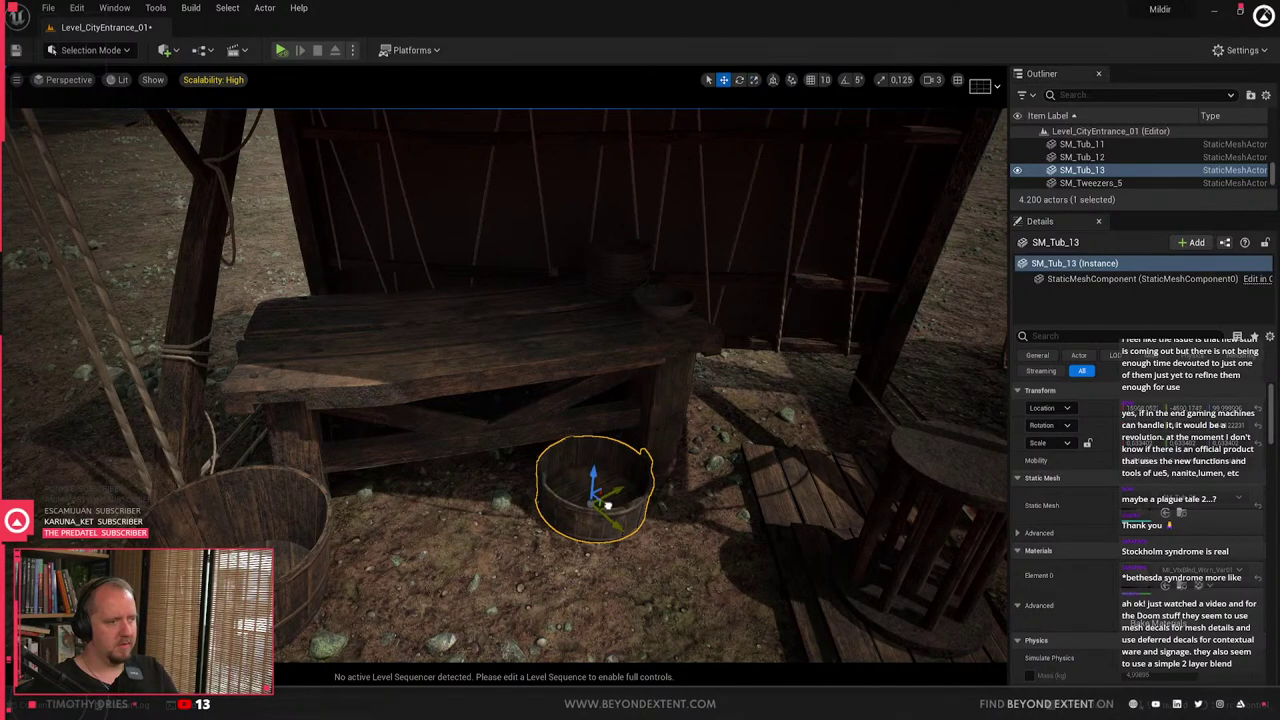
{"action": "key", "text": "Escape"}
{"action": "mouse_move", "coordinate": [628, 503]}
{"action": "right_mouse_down"}
{"action": "mouse_move", "coordinate": [720, 520]}
{"action": "mouse_move", "coordinate": [740, 560]}
{"action": "mouse_move", "coordinate": [660, 540]}
{"action": "mouse_move", "coordinate": [628, 503]}
{"action": "right_mouse_up"}
- Browse the full list of static meshes for more props to dress the work table and pottery table
{"action": "key", "text": "ctrl+space"}
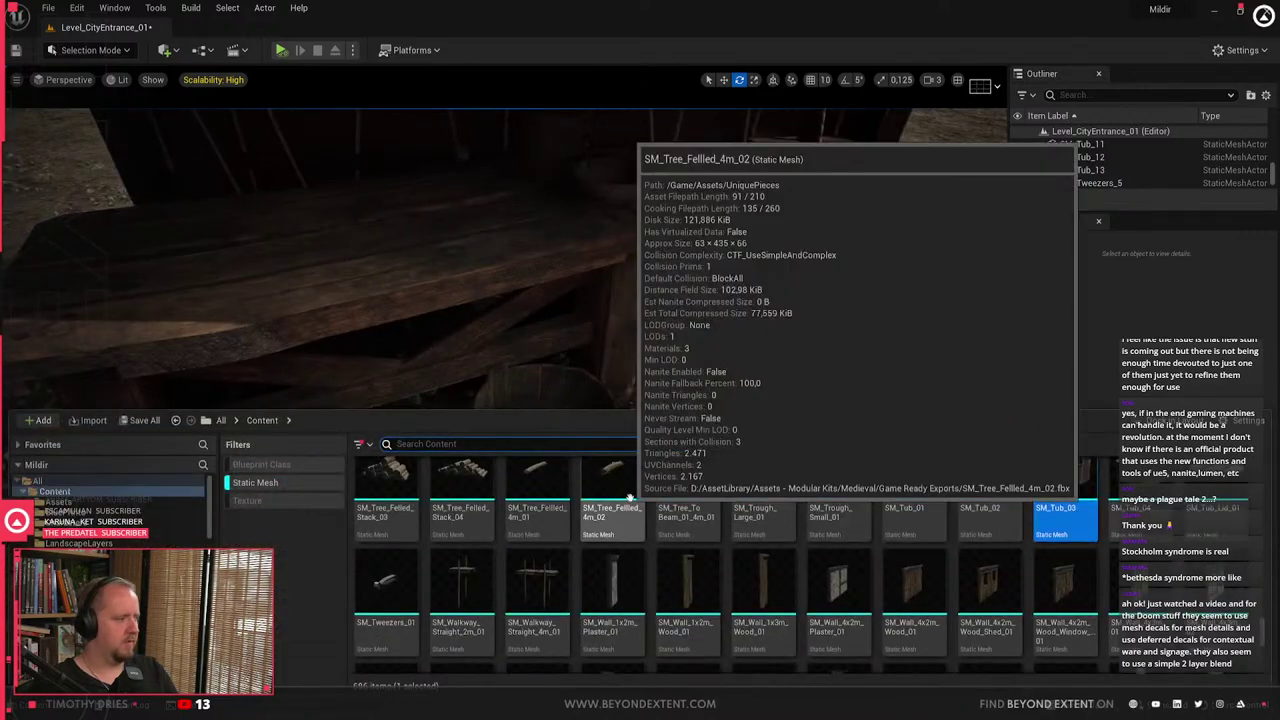
{"action": "scroll", "coordinate": [860, 568], "scroll_direction": "down", "scroll_amount": 5}
{"action": "scroll", "coordinate": [860, 568], "scroll_direction": "down", "scroll_amount": 2}
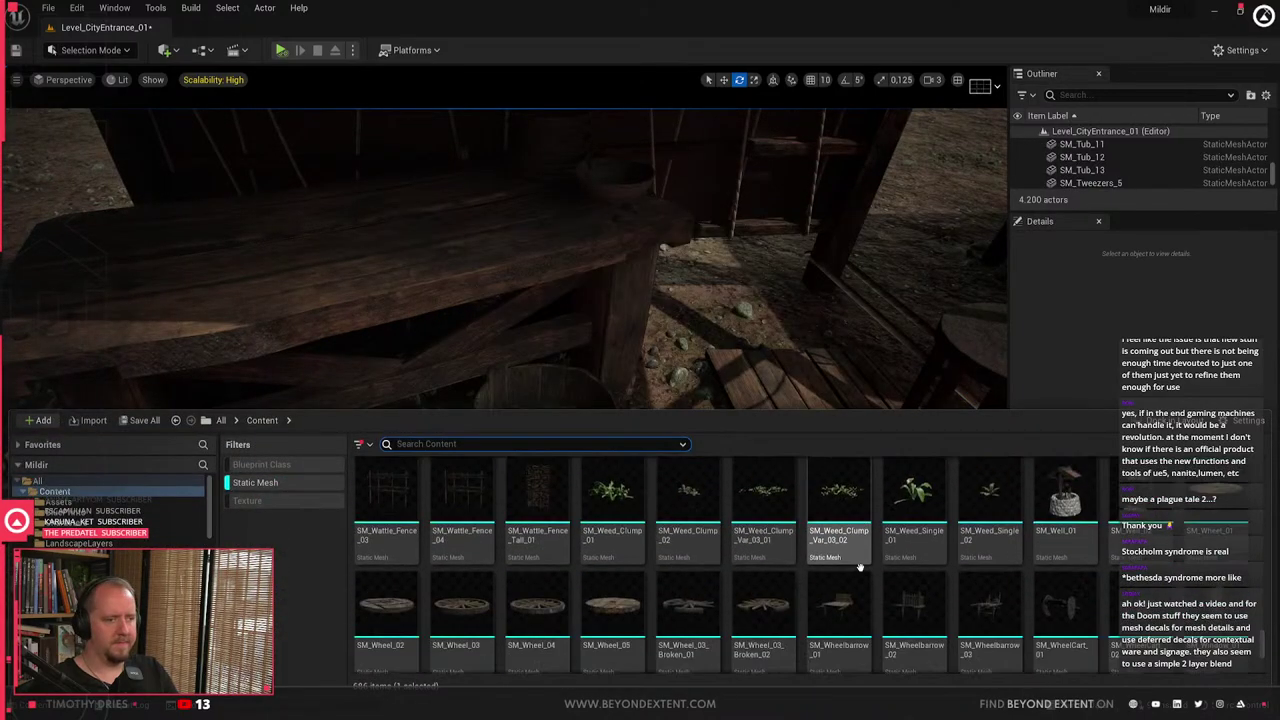
{"action": "scroll", "coordinate": [858, 567], "scroll_direction": "down", "scroll_amount": 3}
{"action": "scroll", "coordinate": [857, 567], "scroll_direction": "down", "scroll_amount": 3}
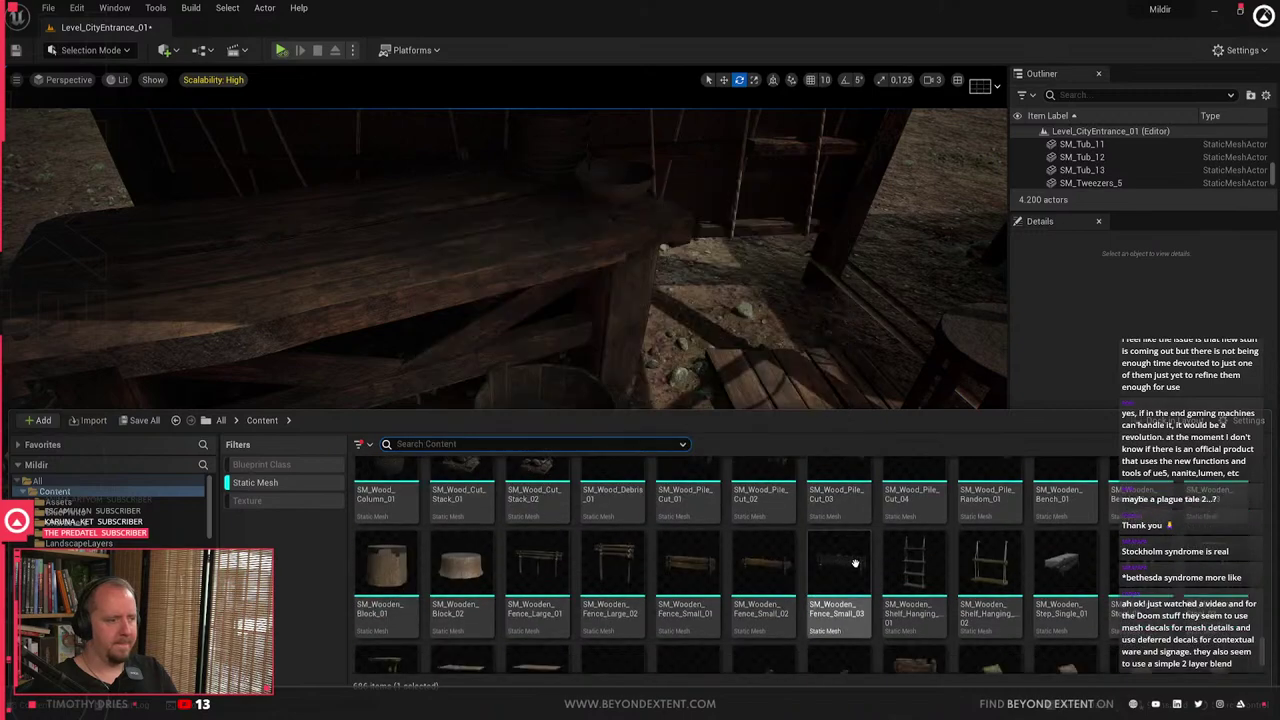
{"action": "scroll", "coordinate": [857, 567], "scroll_direction": "down", "scroll_amount": 3}
{"action": "scroll", "coordinate": [564, 573], "scroll_direction": "up", "scroll_amount": 6}
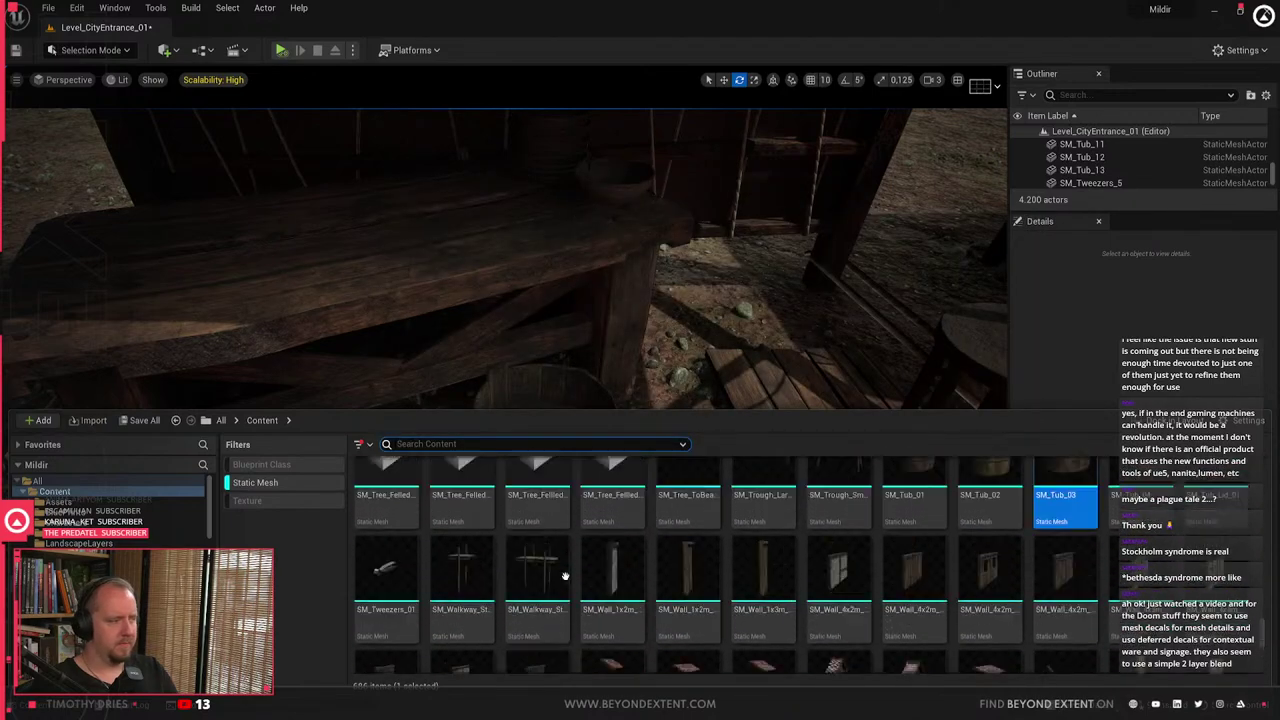
{"action": "scroll", "coordinate": [566, 578], "scroll_direction": "up", "scroll_amount": 3}
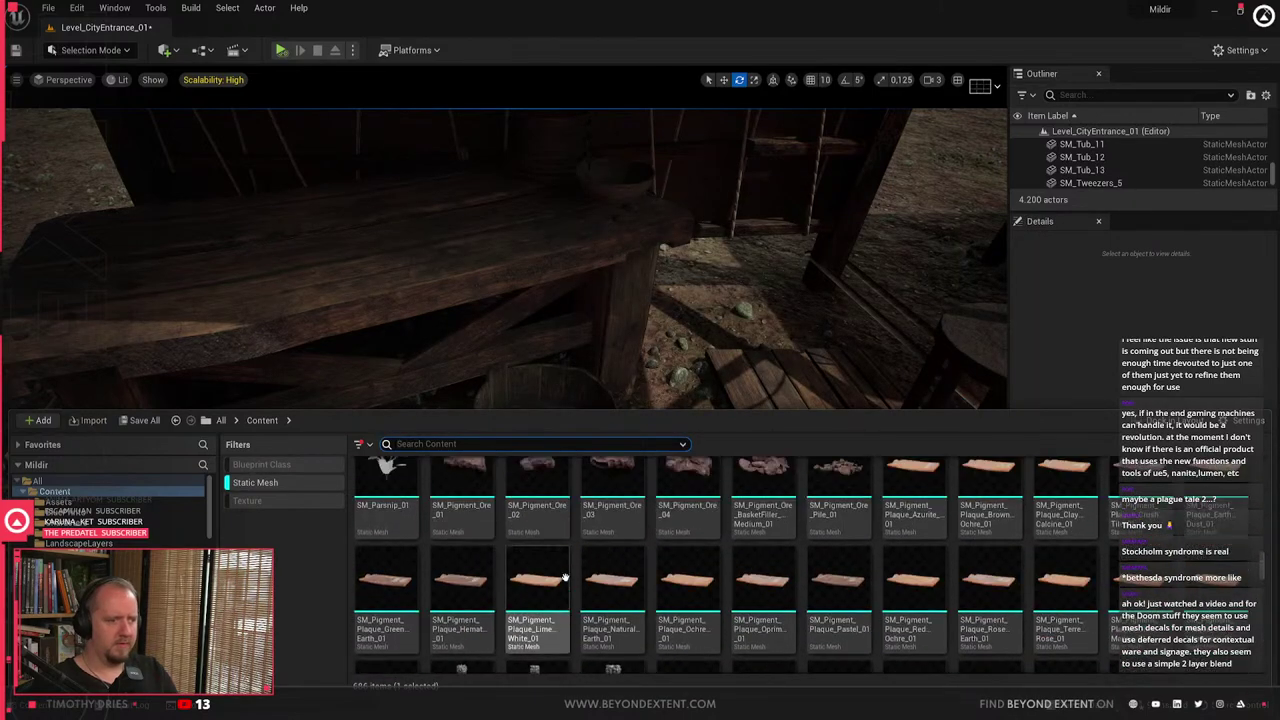
{"action": "scroll", "coordinate": [566, 575], "scroll_direction": "down", "scroll_amount": 2}
{"action": "right_click_drag", "start_coordinate": [580, 320], "coordinate": [680, 420]}
{"action": "key", "text": "s"}
{"action": "key", "text": "ctrl+space"}
{"action": "scroll", "coordinate": [938, 614], "scroll_direction": "down", "scroll_amount": 5}
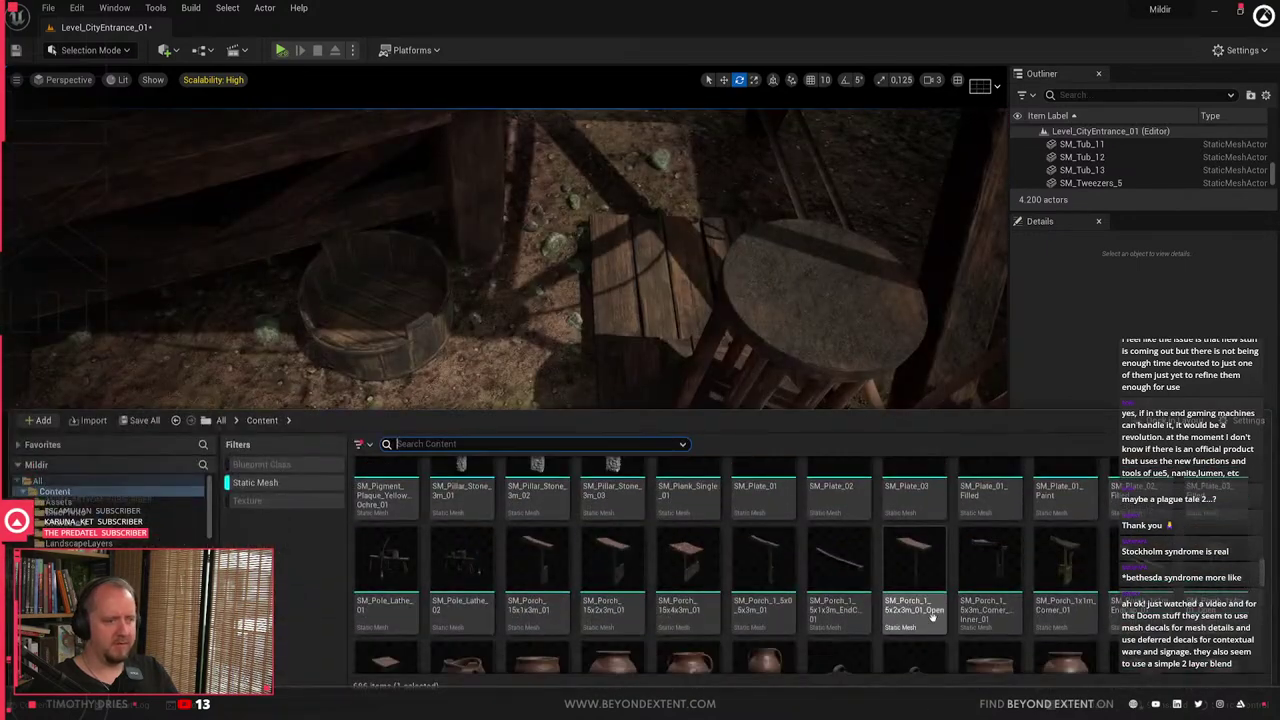
{"action": "scroll", "coordinate": [931, 614], "scroll_direction": "down", "scroll_amount": 2}
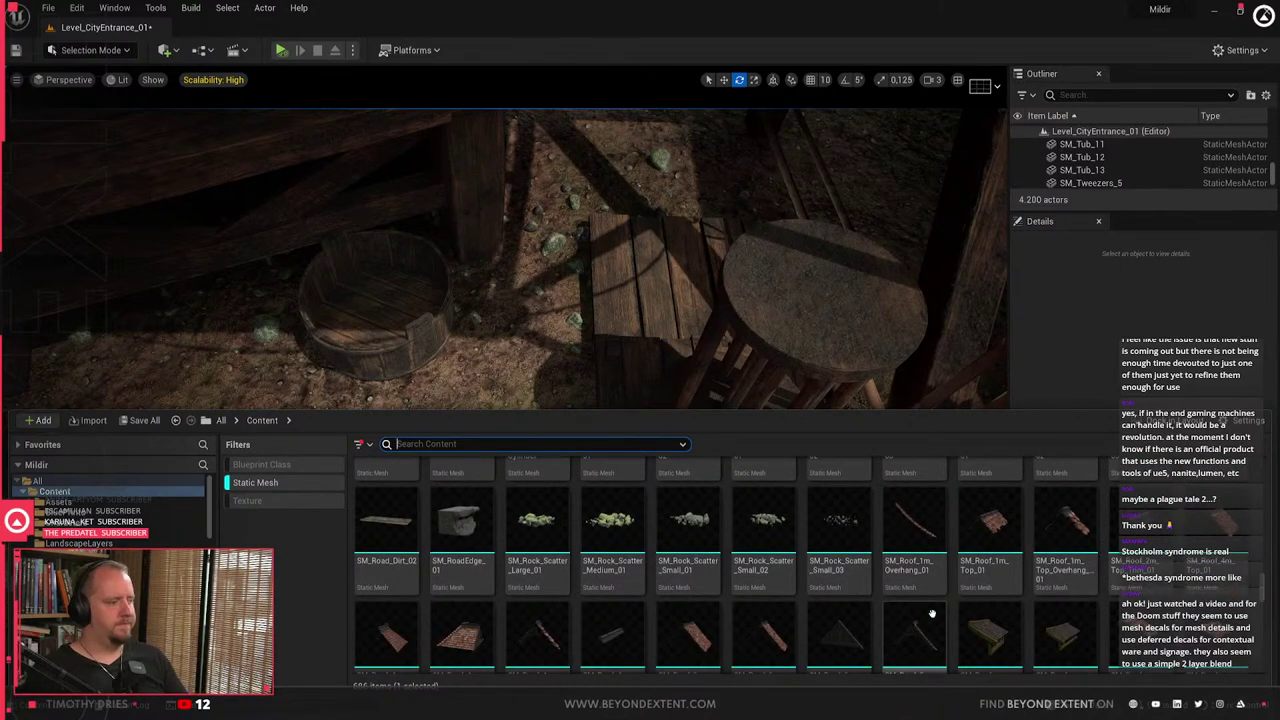
{"action": "scroll", "coordinate": [931, 614], "scroll_direction": "down", "scroll_amount": 3}
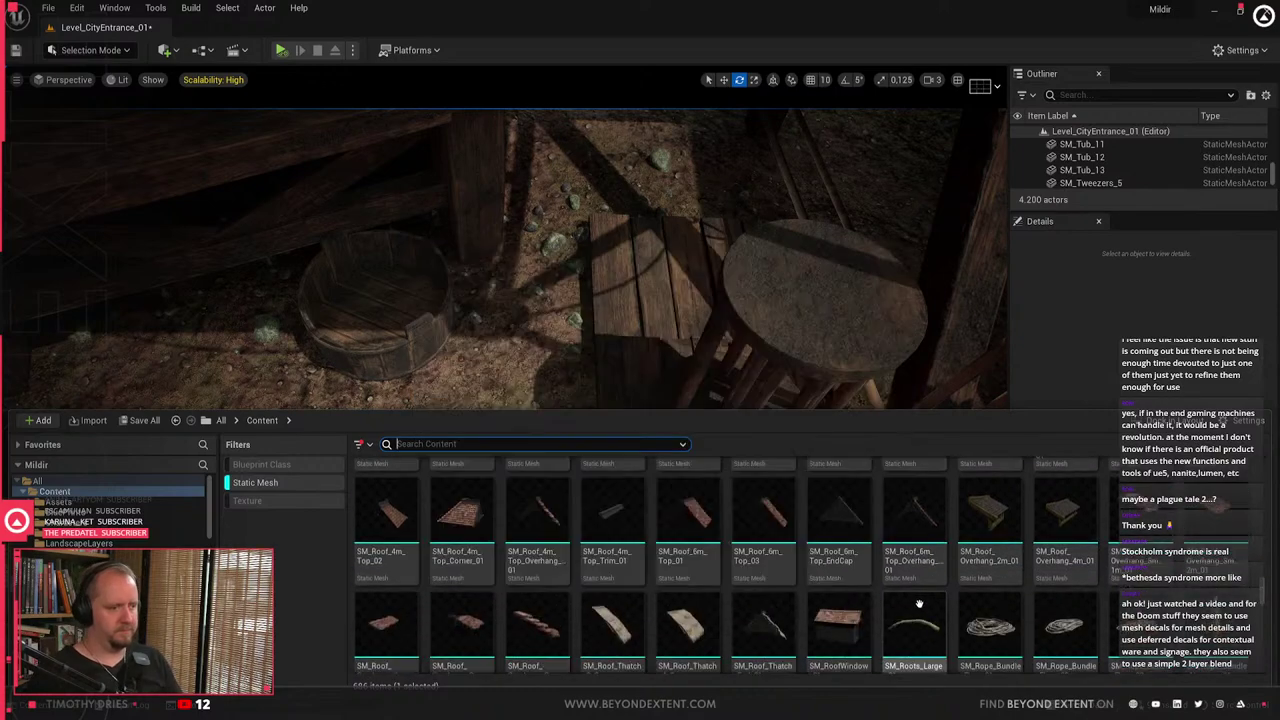
{"action": "scroll", "coordinate": [913, 605], "scroll_direction": "down", "scroll_amount": 6}
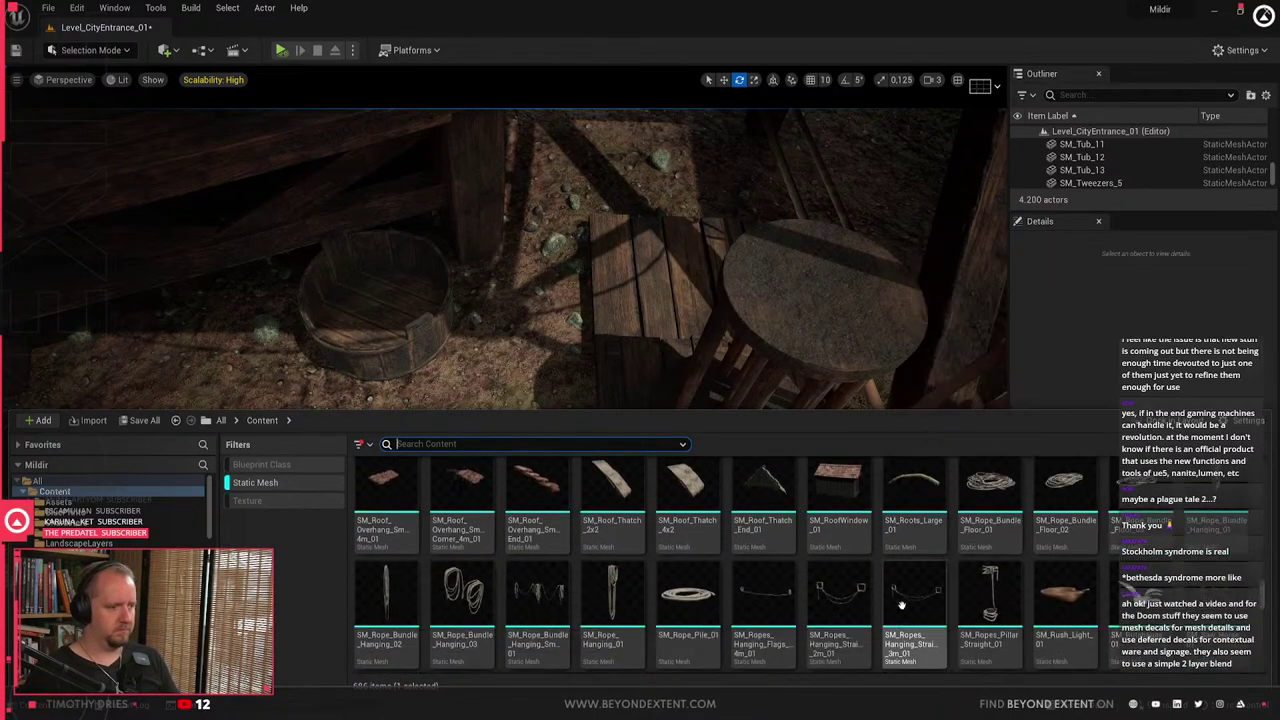
{"action": "scroll", "coordinate": [889, 557], "scroll_direction": "down", "scroll_amount": 3}
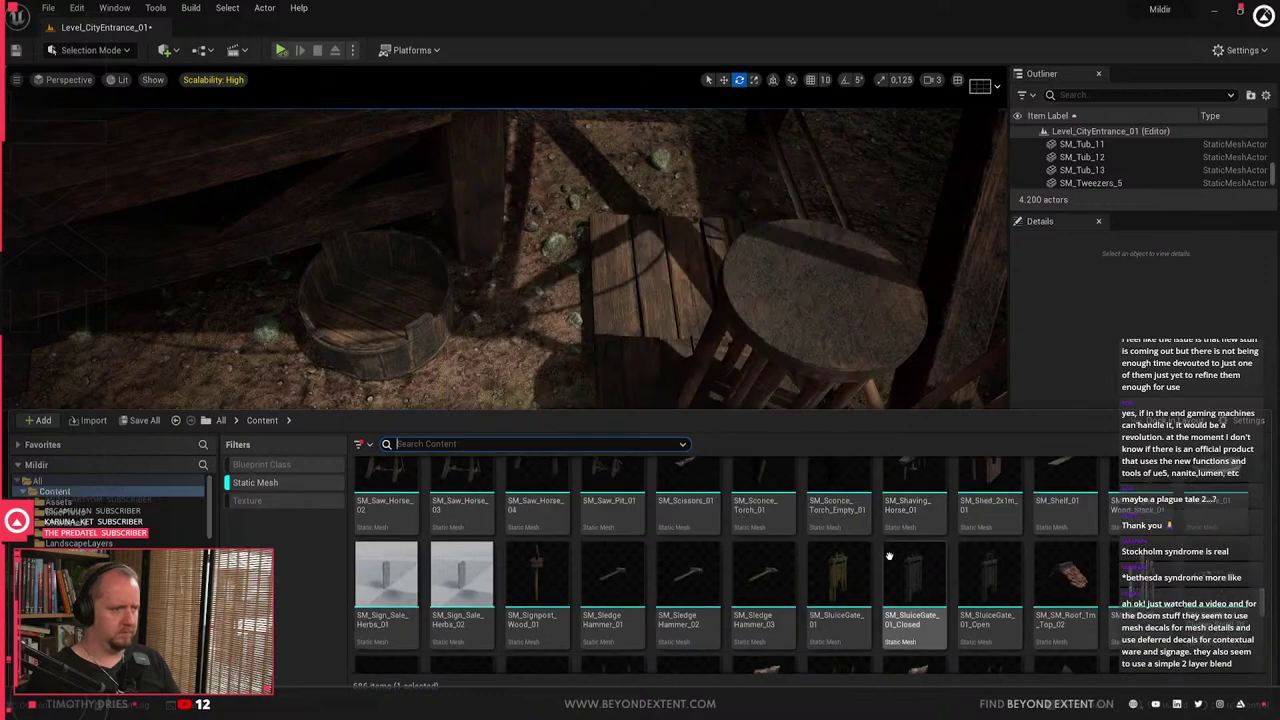
{"action": "scroll", "coordinate": [611, 554], "scroll_direction": "down", "scroll_amount": 5}
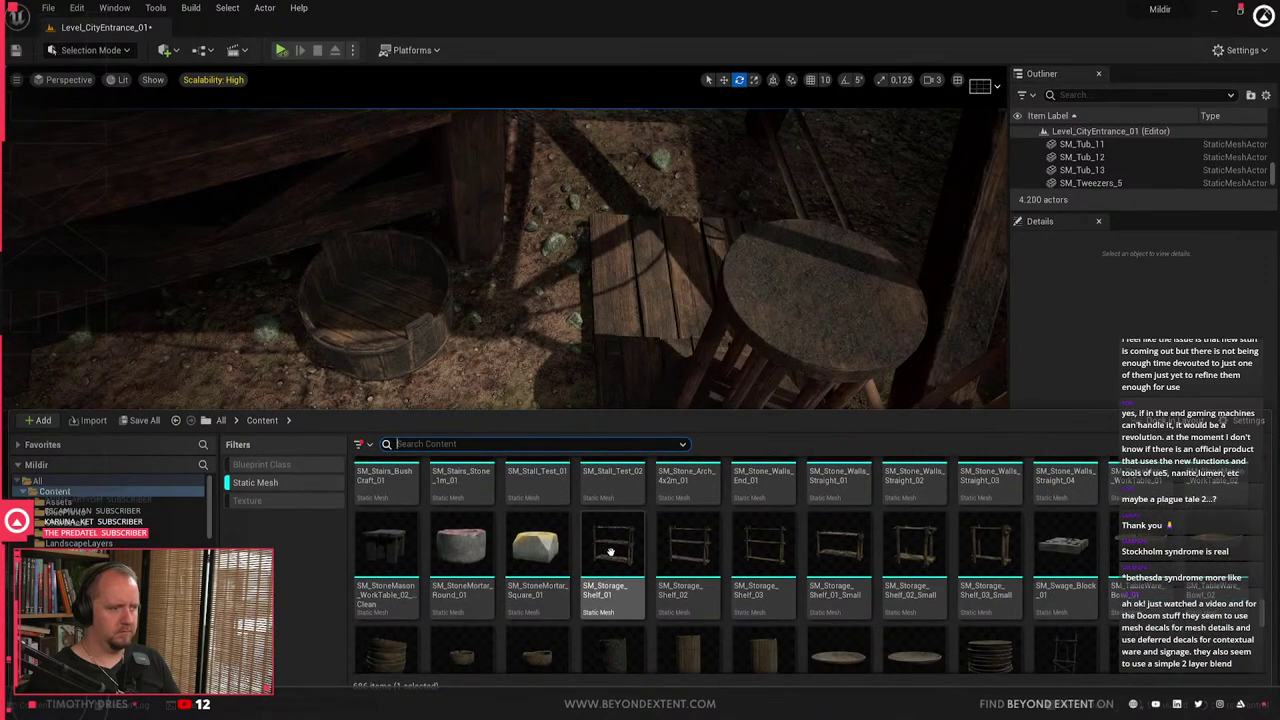
{"action": "scroll", "coordinate": [611, 552], "scroll_direction": "down", "scroll_amount": 6}
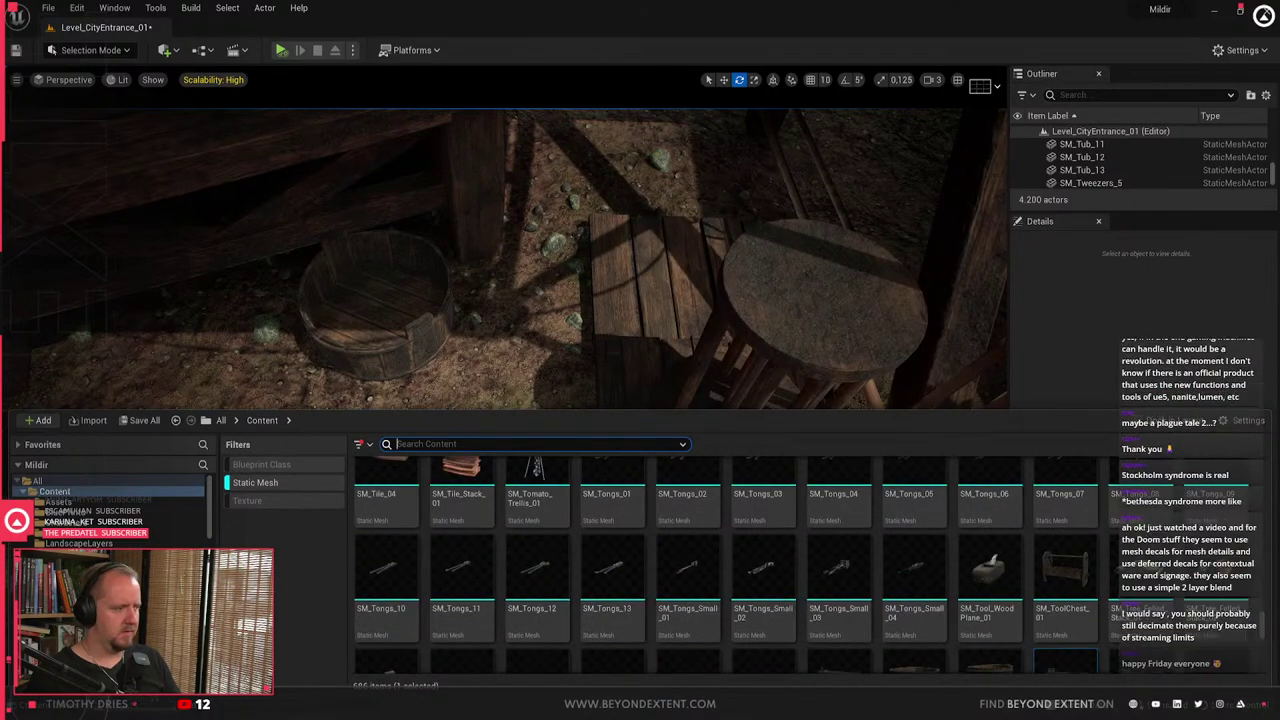
- Place SM_Plate_01, SM_Plate_02 and SM_Plate_03 from the Pottery collection in a row along the back of the work table
{"action": "left_click", "coordinate": [80, 630]}
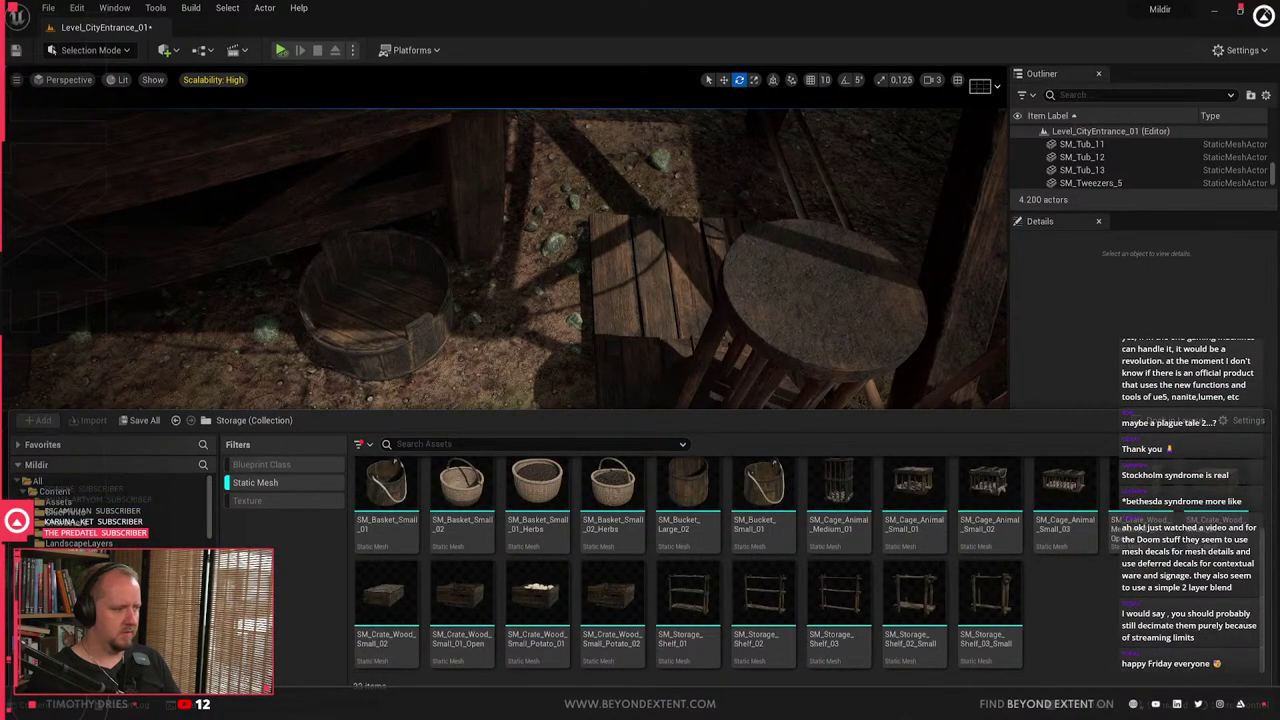
{"action": "left_click", "coordinate": [80, 617]}
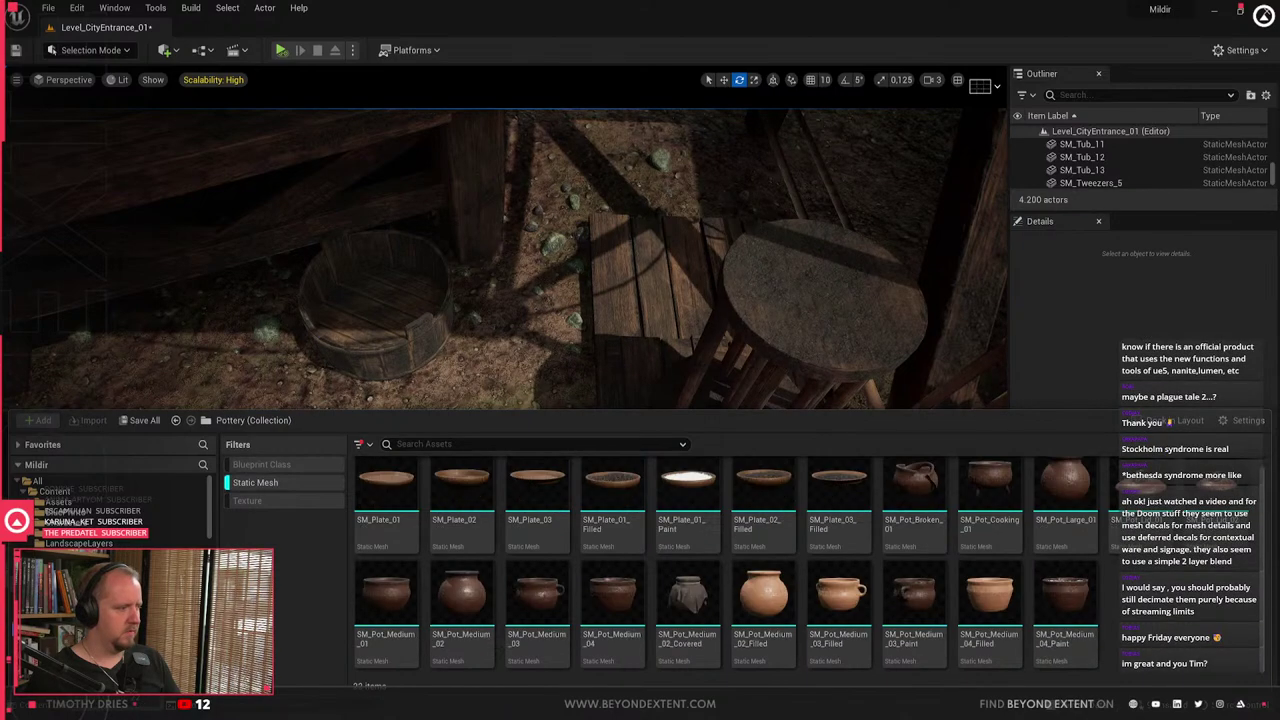
{"action": "right_click_drag", "start_coordinate": [640, 340], "coordinate": [530, 265]}
{"action": "key", "text": "ctrl+space"}
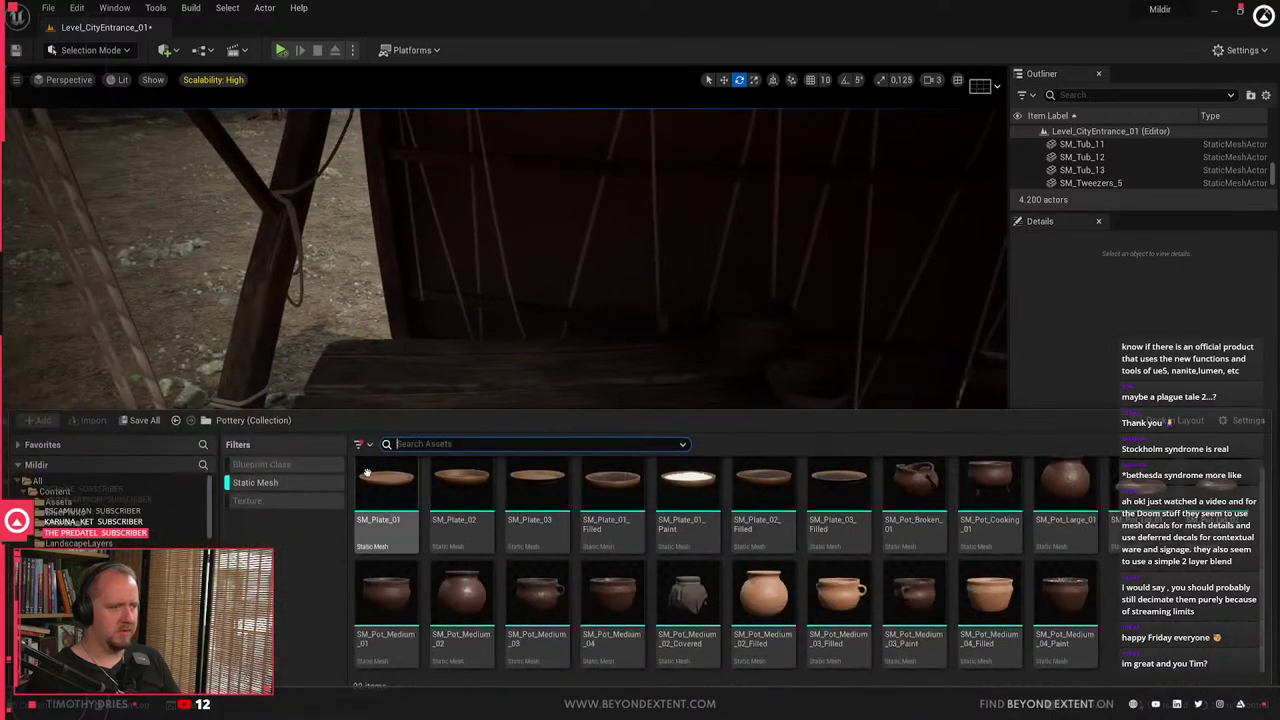
{"action": "left_click_drag", "start_coordinate": [368, 474], "coordinate": [374, 371]}
{"action": "key", "text": "ctrl+space"}
{"action": "left_click_drag", "start_coordinate": [449, 504], "coordinate": [468, 368]}
{"action": "key", "text": "ctrl+space"}
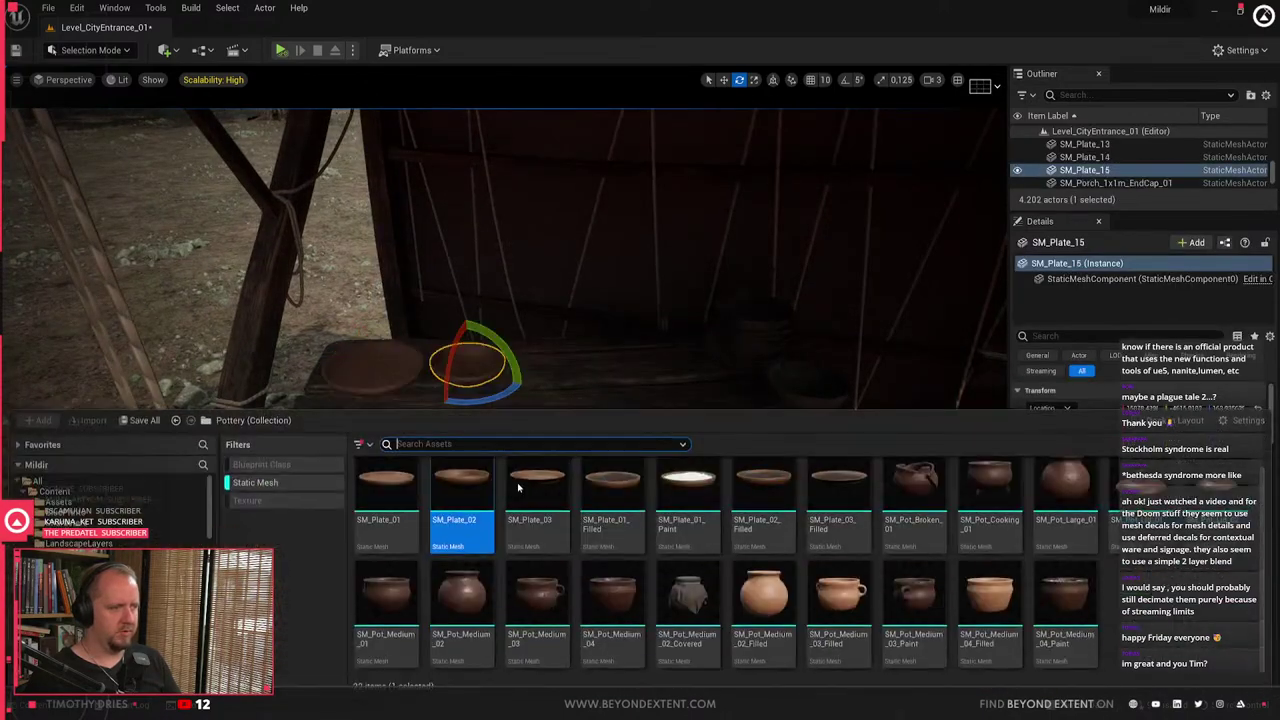
{"action": "left_click_drag", "start_coordinate": [534, 503], "coordinate": [560, 358]}
- Place SM_Pot_Medium_01, SM_Pot_Medium_02, SM_Pot_Medium_03 and SM_Pot_Medium_04 side by side on the work table, in front of the plates
{"action": "key", "text": "ctrl+space"}
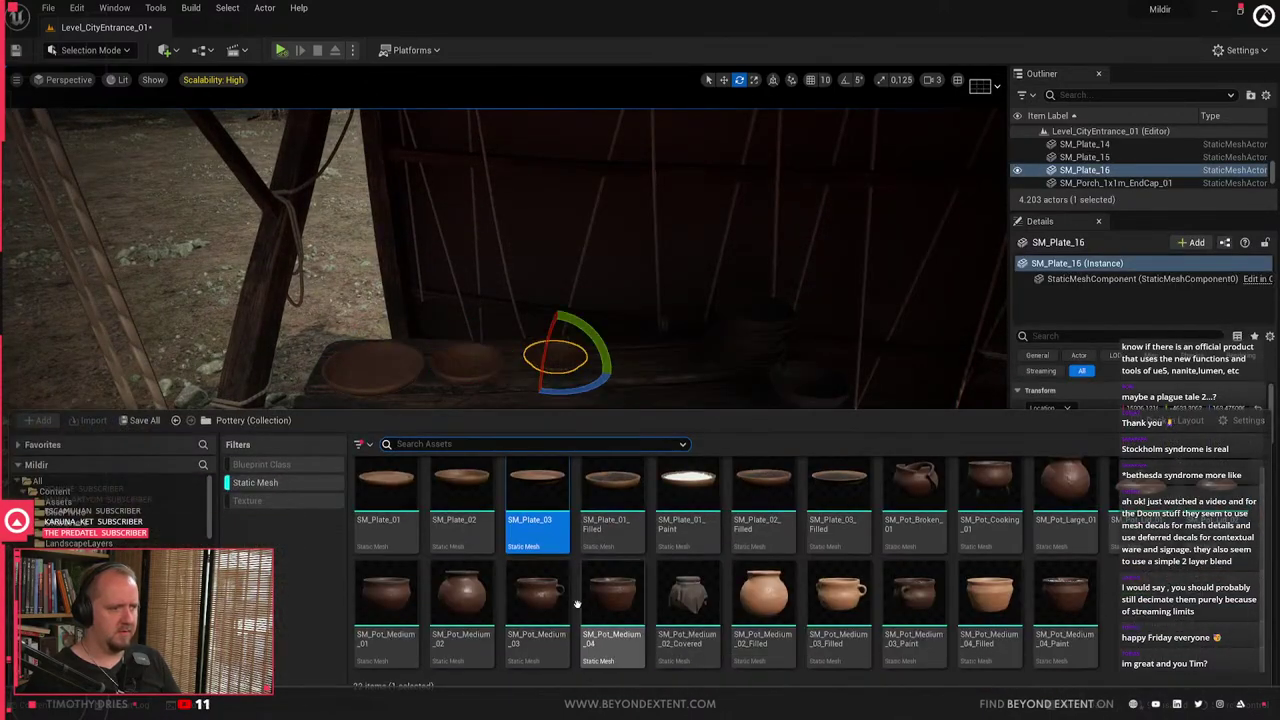
{"action": "left_click_drag", "start_coordinate": [391, 608], "coordinate": [490, 420]}
{"action": "key", "text": "ctrl+space"}
{"action": "key", "text": "ctrl+space"}
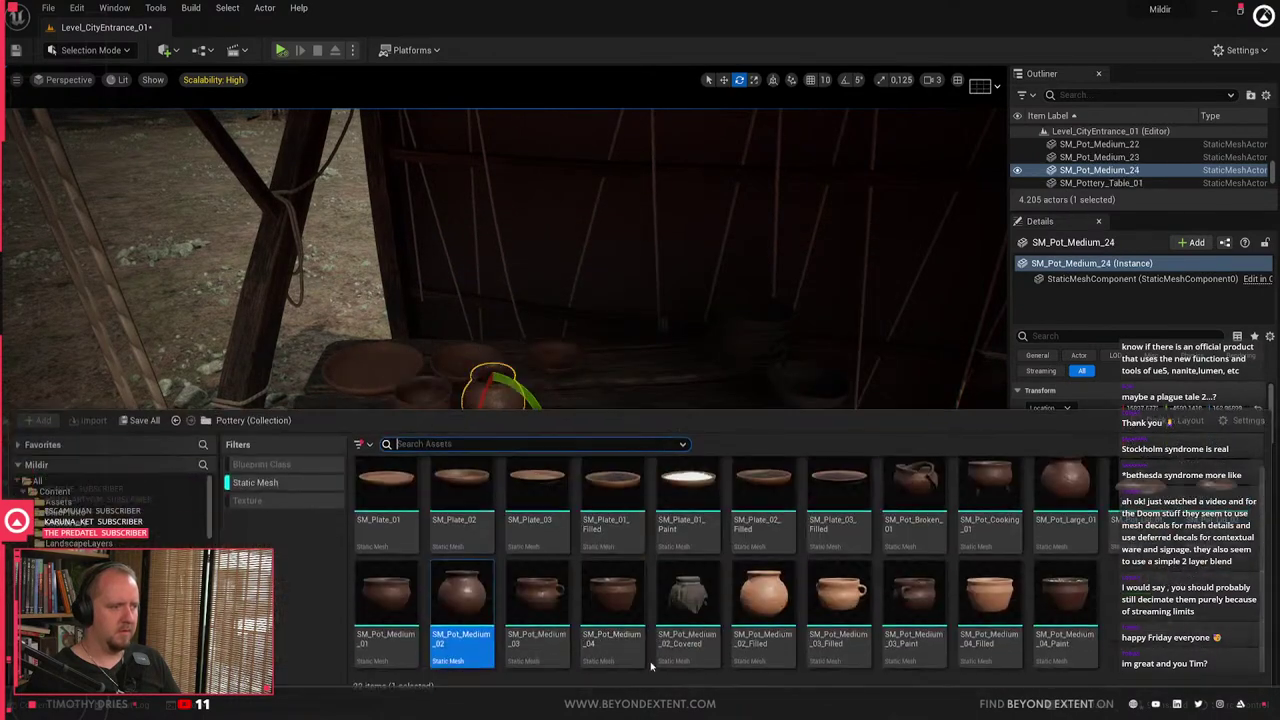
{"action": "left_click_drag", "start_coordinate": [537, 608], "coordinate": [571, 417]}
{"action": "key", "text": "ctrl+space"}
{"action": "left_click_drag", "start_coordinate": [606, 620], "coordinate": [655, 391]}
- Try SM_Pot_Medium_02_Filled and SM_Pot_Medium_03_Filled on the work table, undoing each placement
{"action": "key", "text": "ctrl+space"}
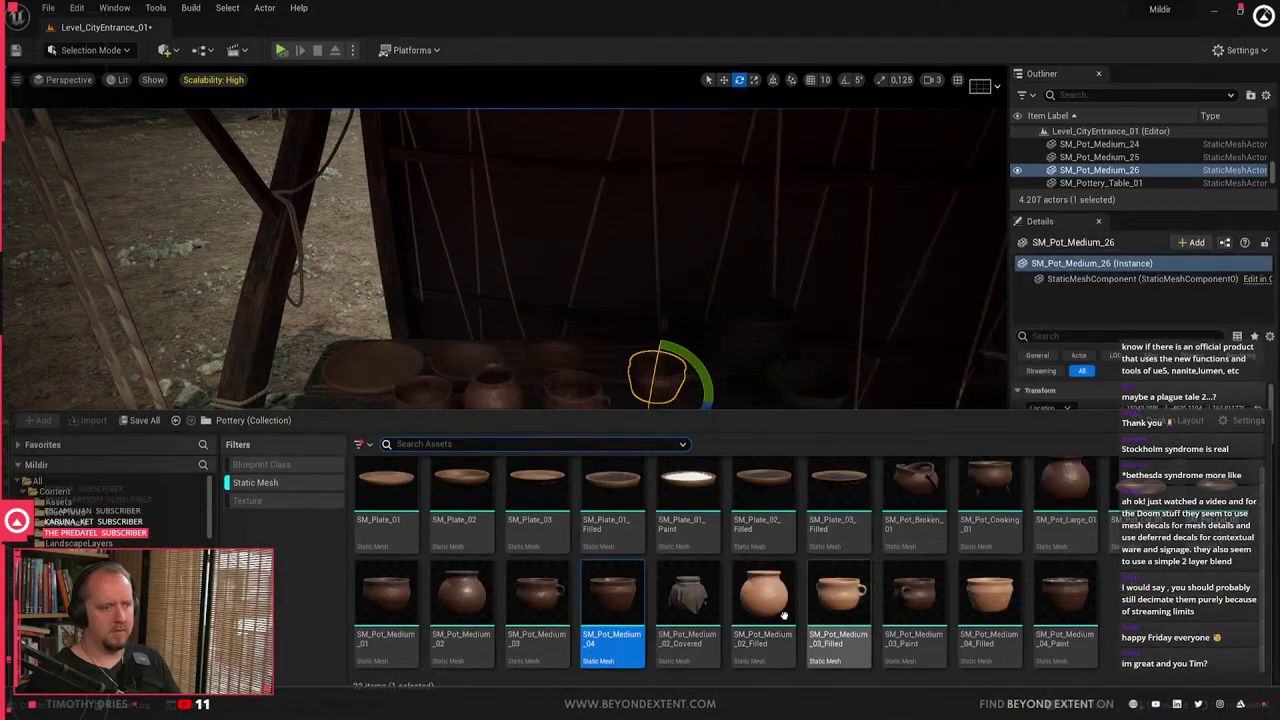
{"action": "left_click_drag", "start_coordinate": [784, 614], "coordinate": [622, 352]}
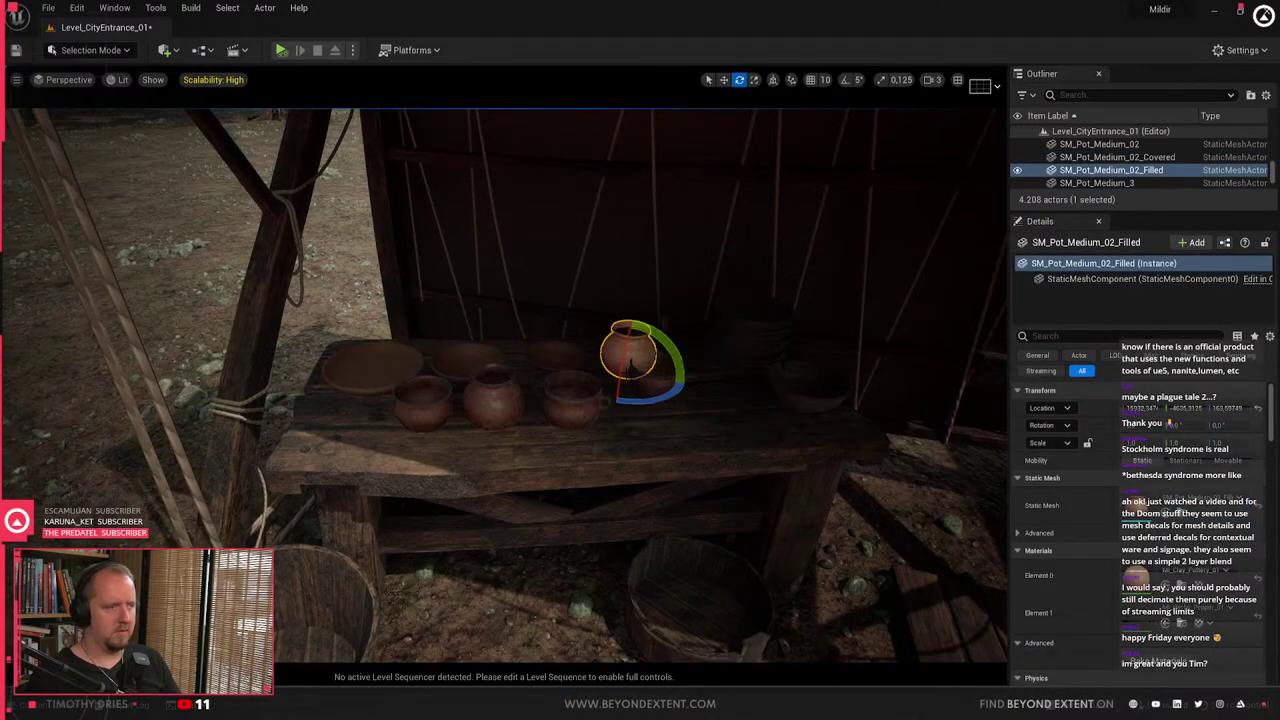
{"action": "key", "text": "ctrl+z"}
{"action": "key", "text": "ctrl+space"}
{"action": "left_click", "coordinate": [840, 608]}
{"action": "left_click_drag", "start_coordinate": [840, 608], "coordinate": [704, 424]}
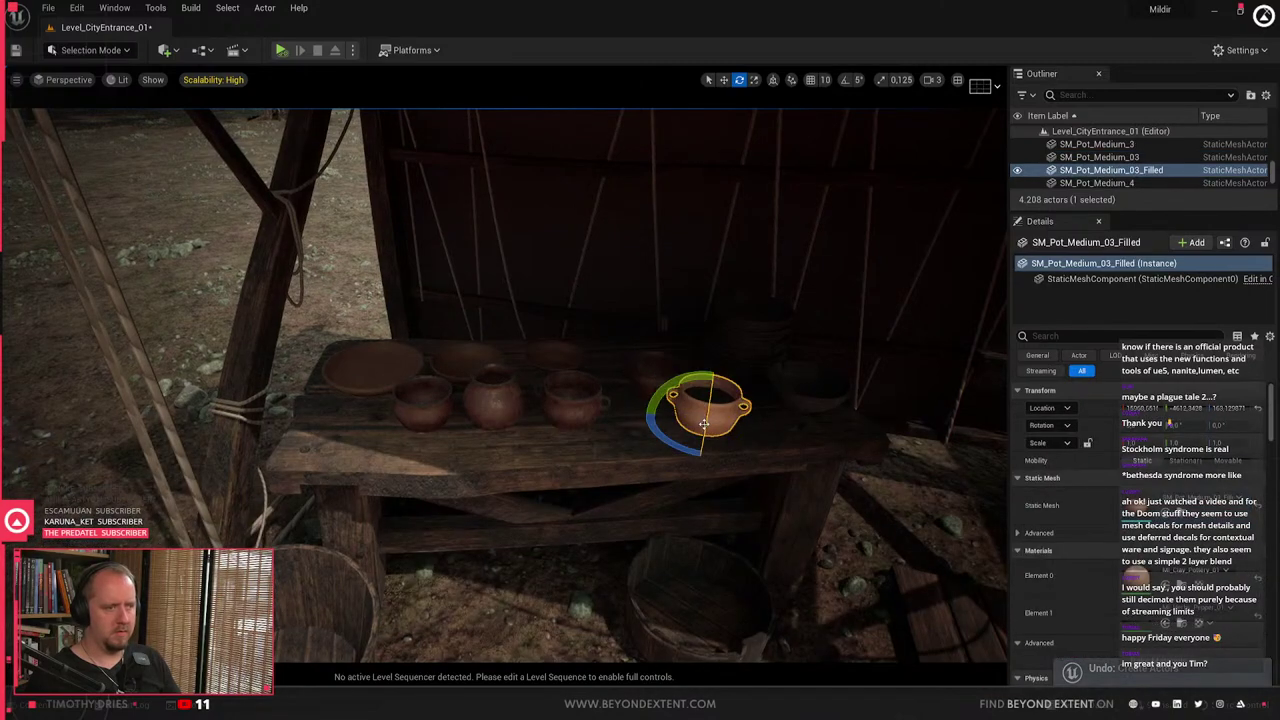
{"action": "key", "text": "ctrl+z"}
- Place SM_Pot_Large_01 on the ground in front of the work table and a pot lid on the free end of the tabletop
{"action": "key", "text": "ctrl+space"}
{"action": "left_click_drag", "start_coordinate": [997, 592], "coordinate": [471, 649]}
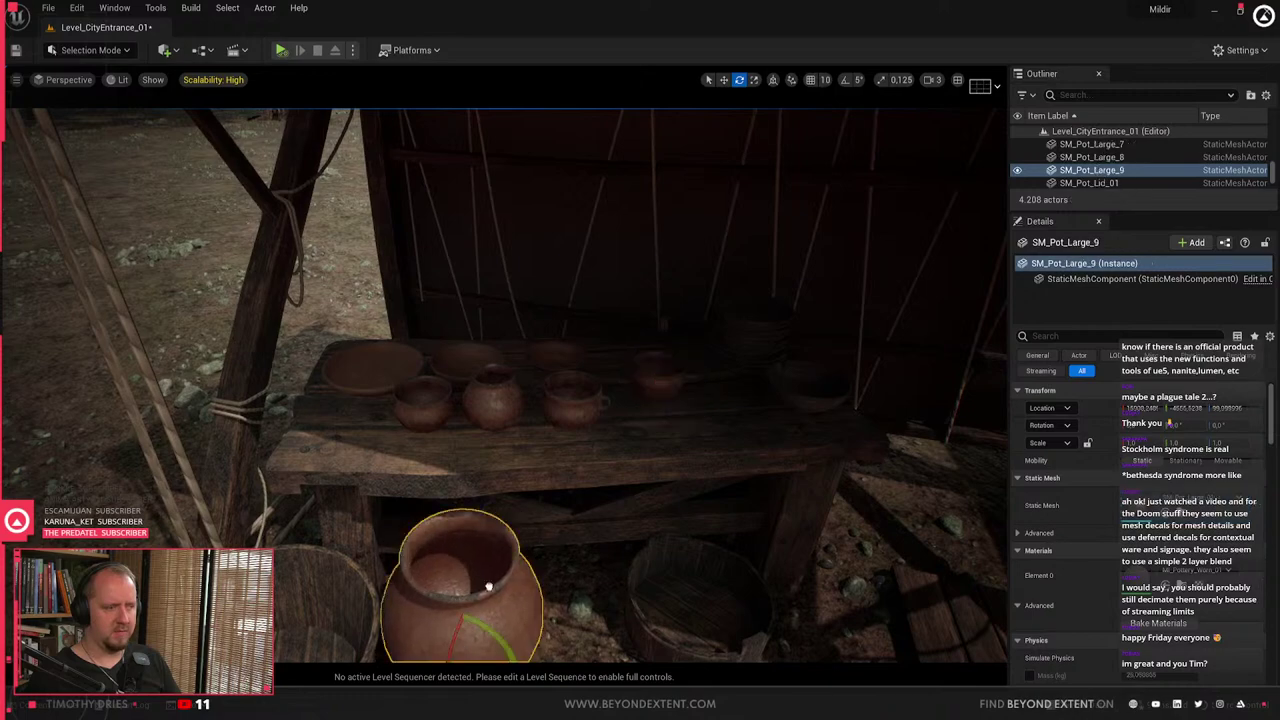
{"action": "key", "text": "ctrl+space"}
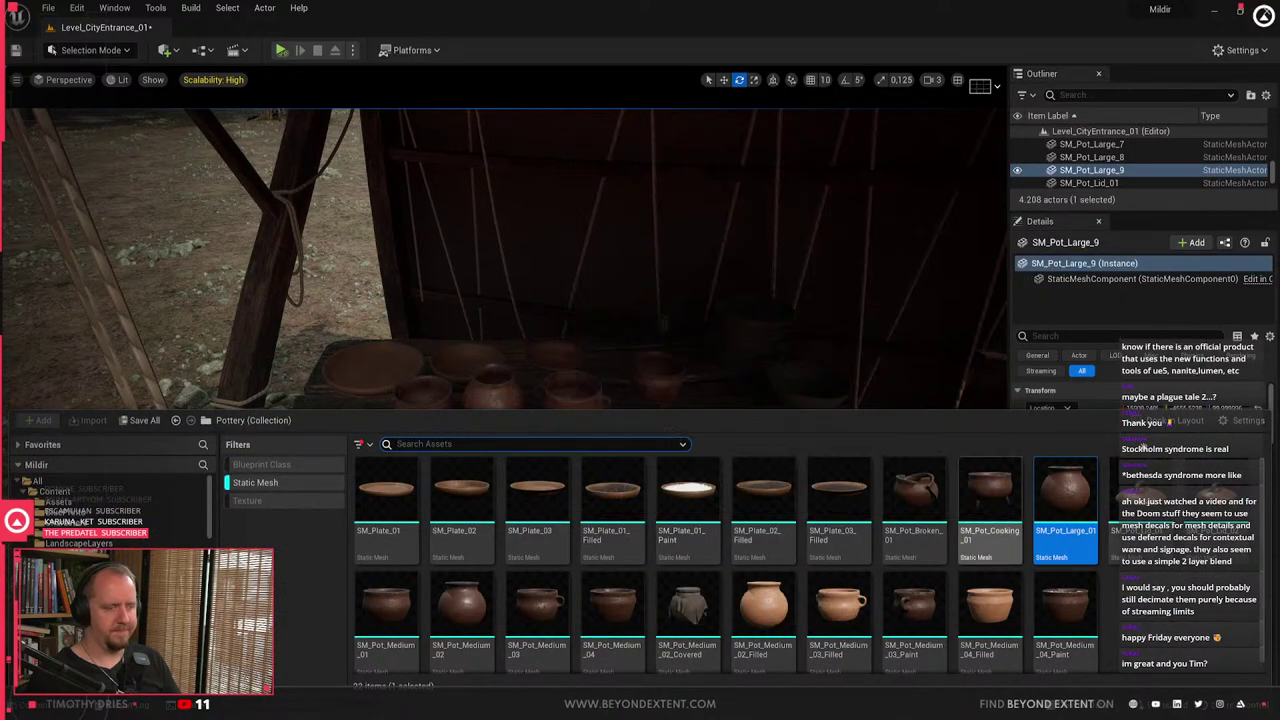
{"action": "left_click_drag", "start_coordinate": [1065, 495], "coordinate": [728, 430]}
{"action": "left_click", "coordinate": [728, 430]}
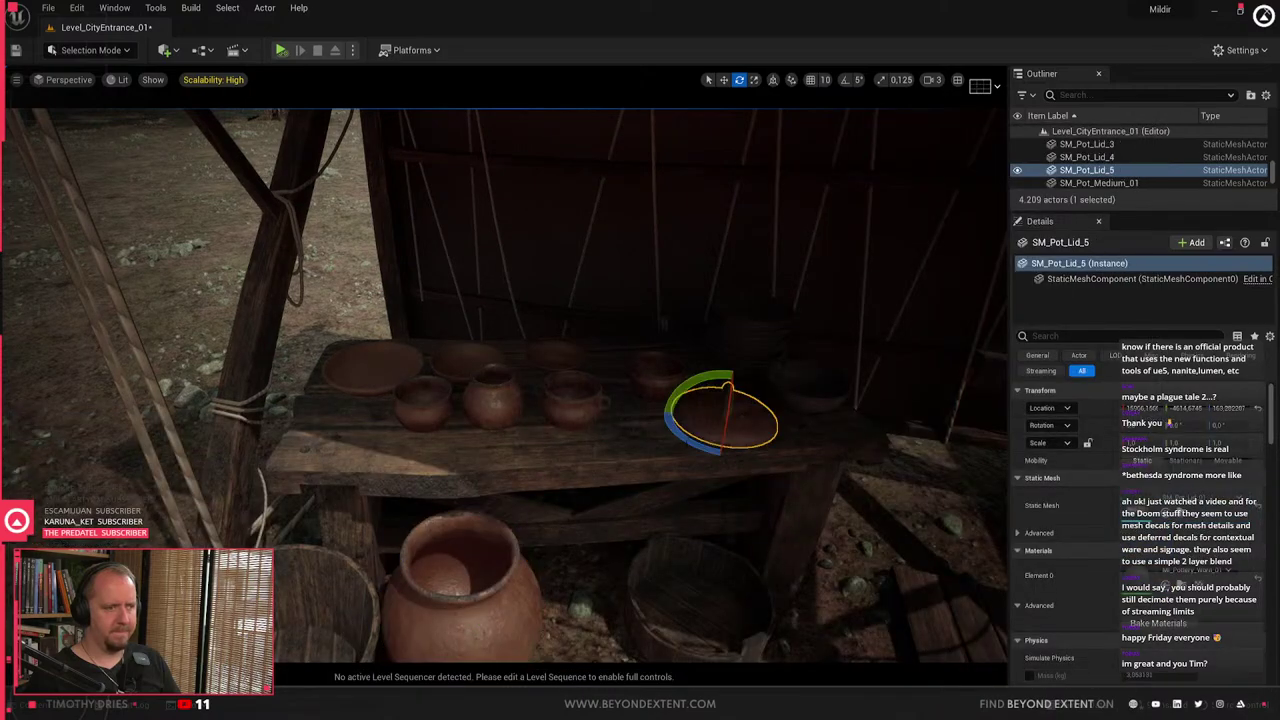
- Place SM_Pot_Broken_01 in the low tub at the front of the work table
{"action": "right_click_drag", "start_coordinate": [728, 430], "coordinate": [692, 500]}
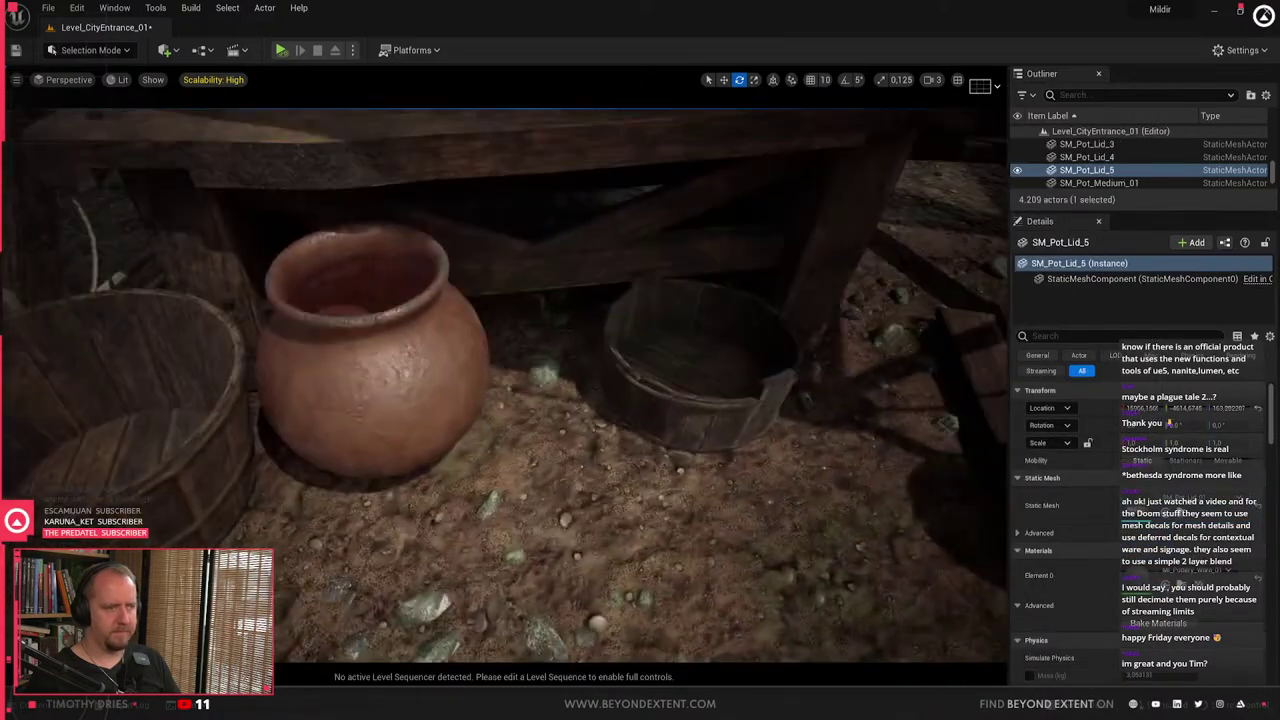
{"action": "key", "text": "ctrl+space"}
{"action": "left_click_drag", "start_coordinate": [911, 500], "coordinate": [628, 366]}
- Remove SM_Pot_Broken_01 from the Pottery collection, locate the asset in its content folder and add it back to the collection
{"action": "key", "text": "ctrl+space"}
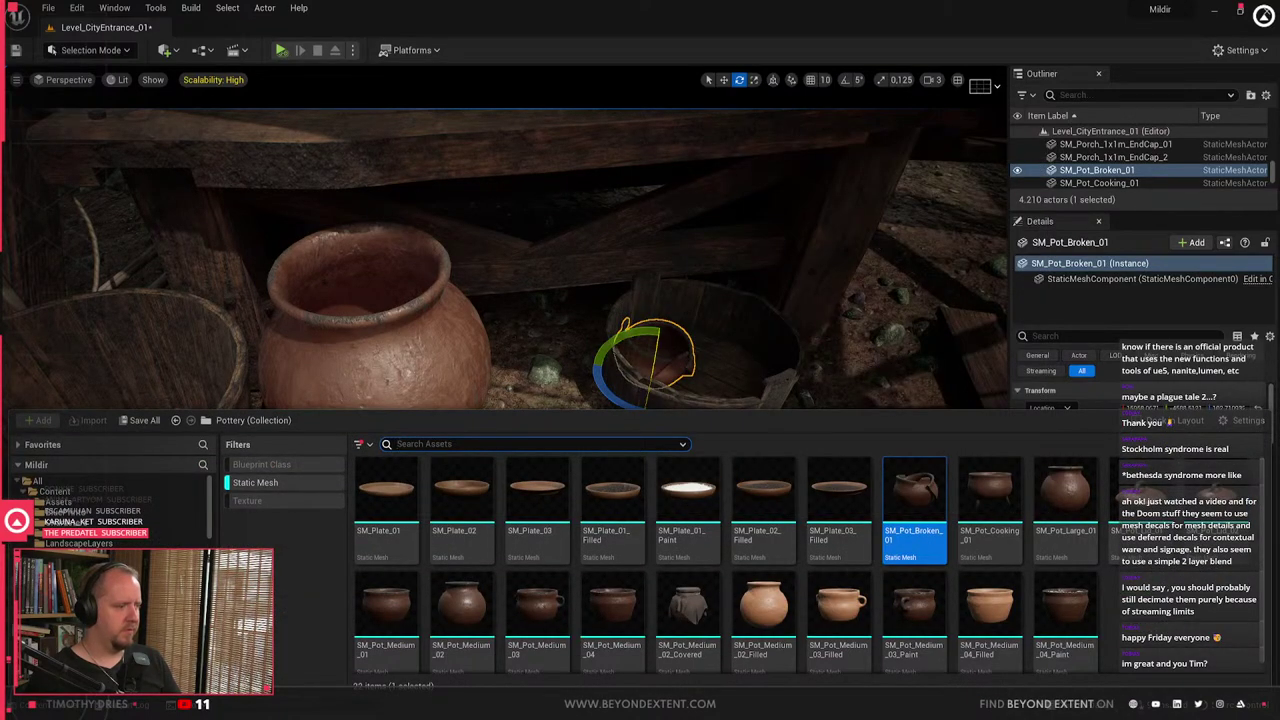
{"action": "key", "text": "Delete"}
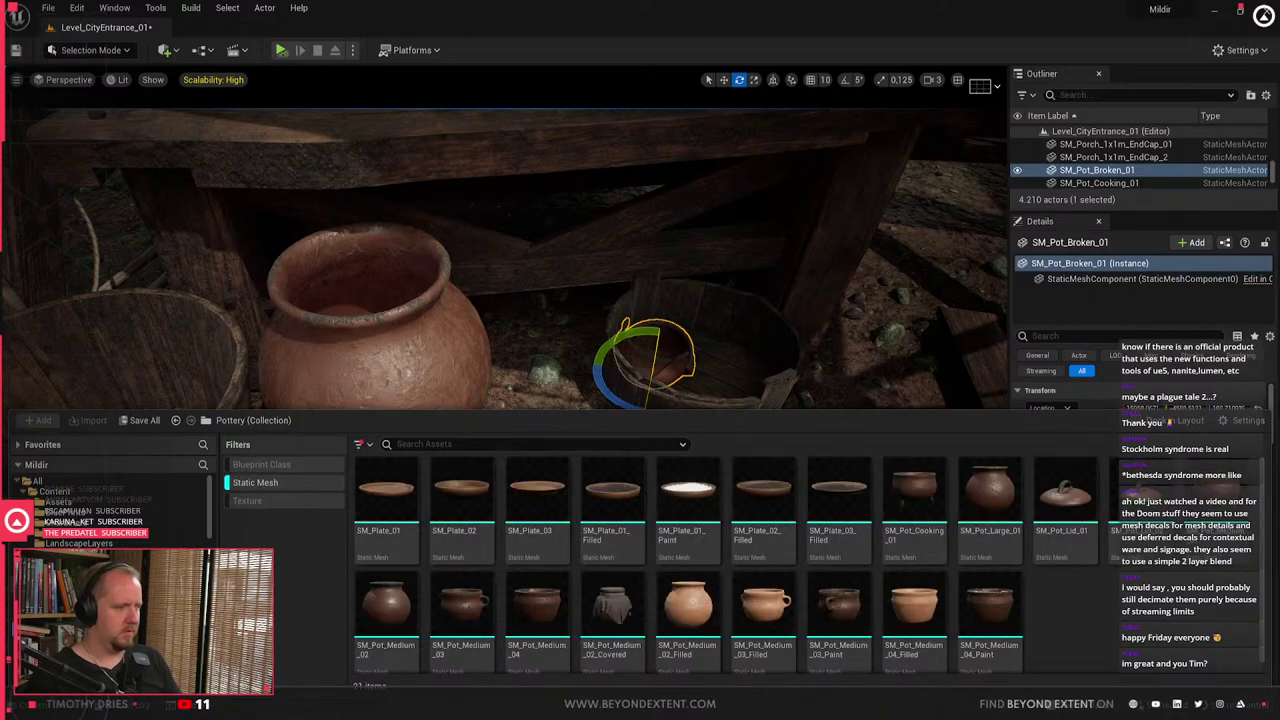
{"action": "key", "text": "ctrl+space"}
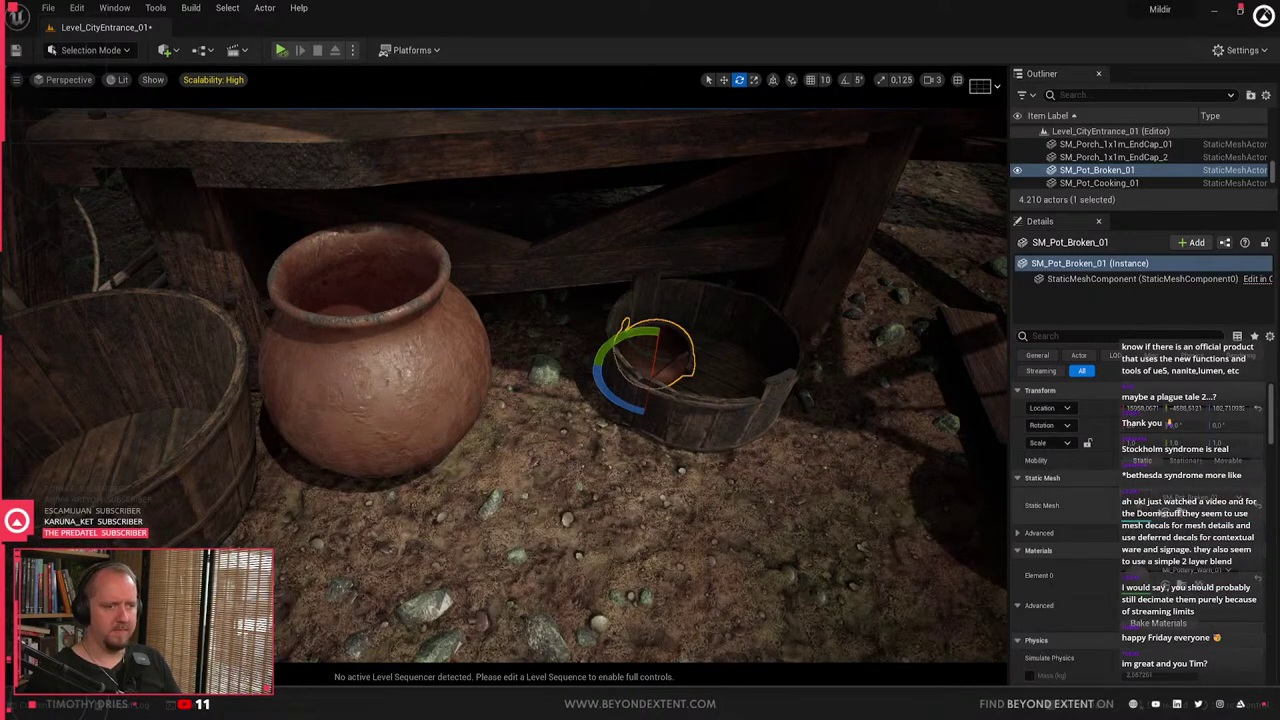
{"action": "left_click", "coordinate": [1180, 511]}
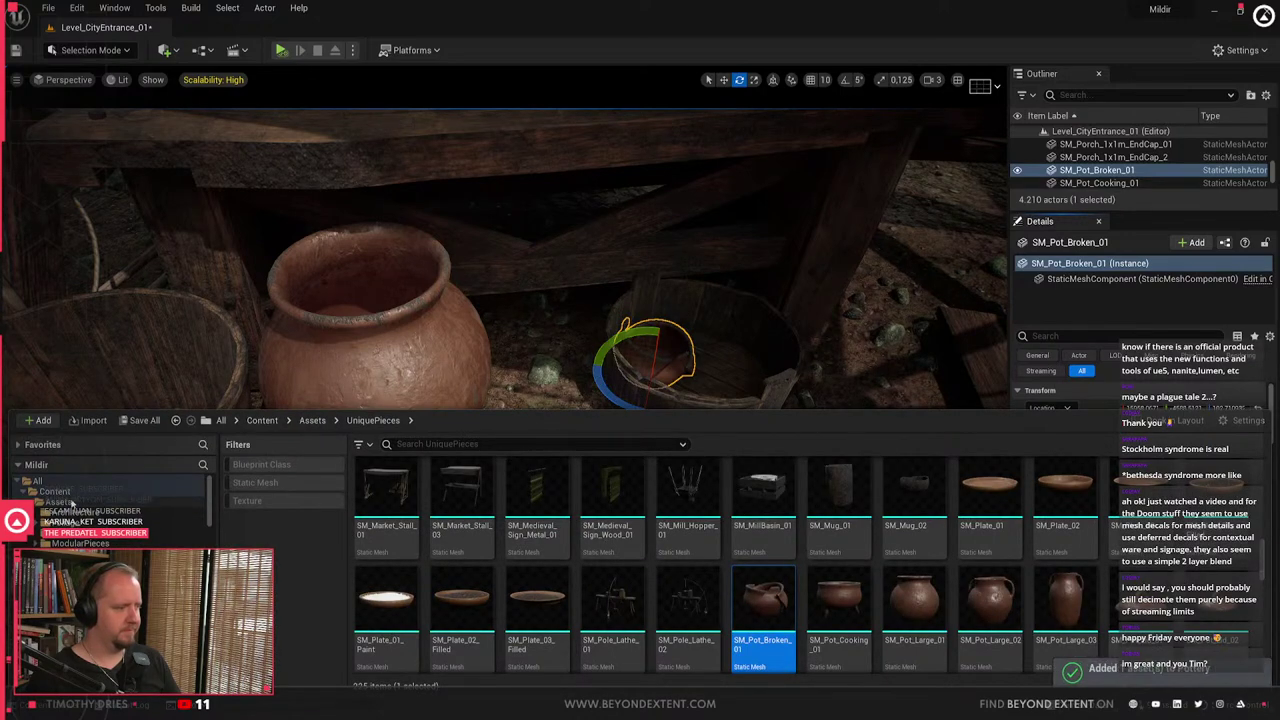
- Browse the static meshes in the Assets folder for more props that suit the pottery workshop
{"action": "left_click", "coordinate": [76, 500]}
{"action": "left_click", "coordinate": [255, 483]}
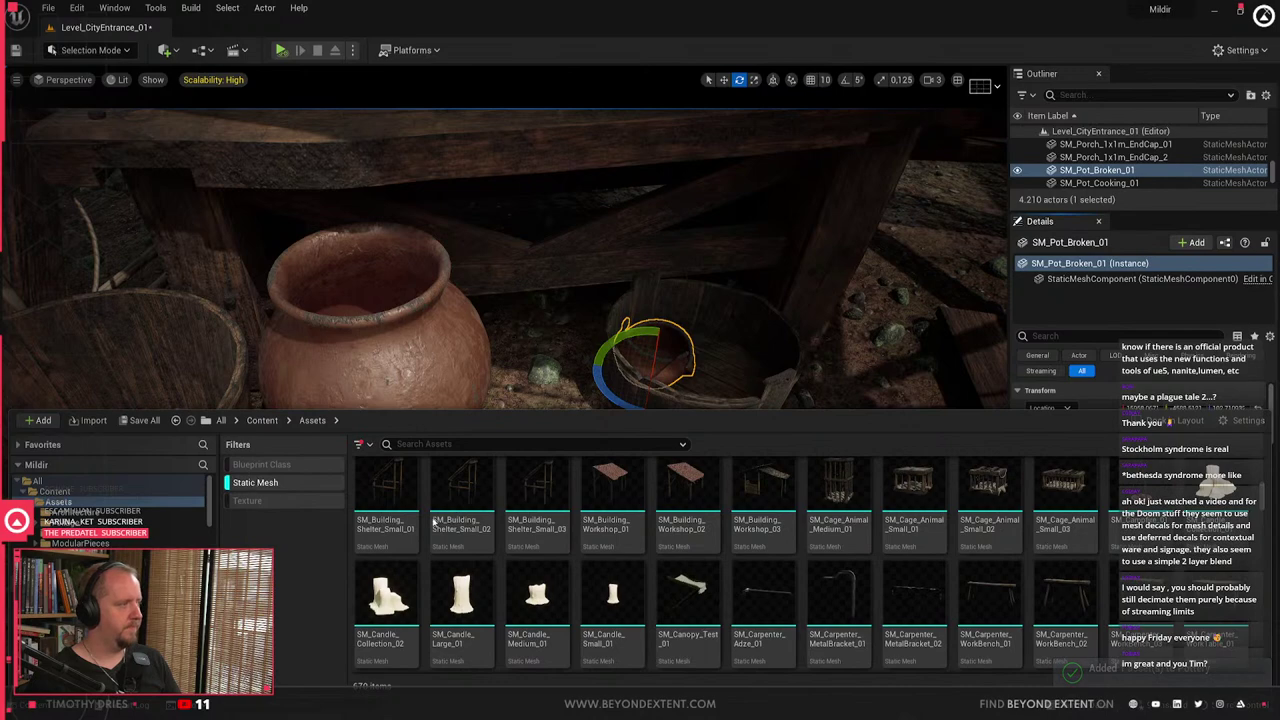
{"action": "scroll", "coordinate": [900, 548], "scroll_direction": "down", "scroll_amount": 2}
{"action": "scroll", "coordinate": [900, 545], "scroll_direction": "down", "scroll_amount": 10}
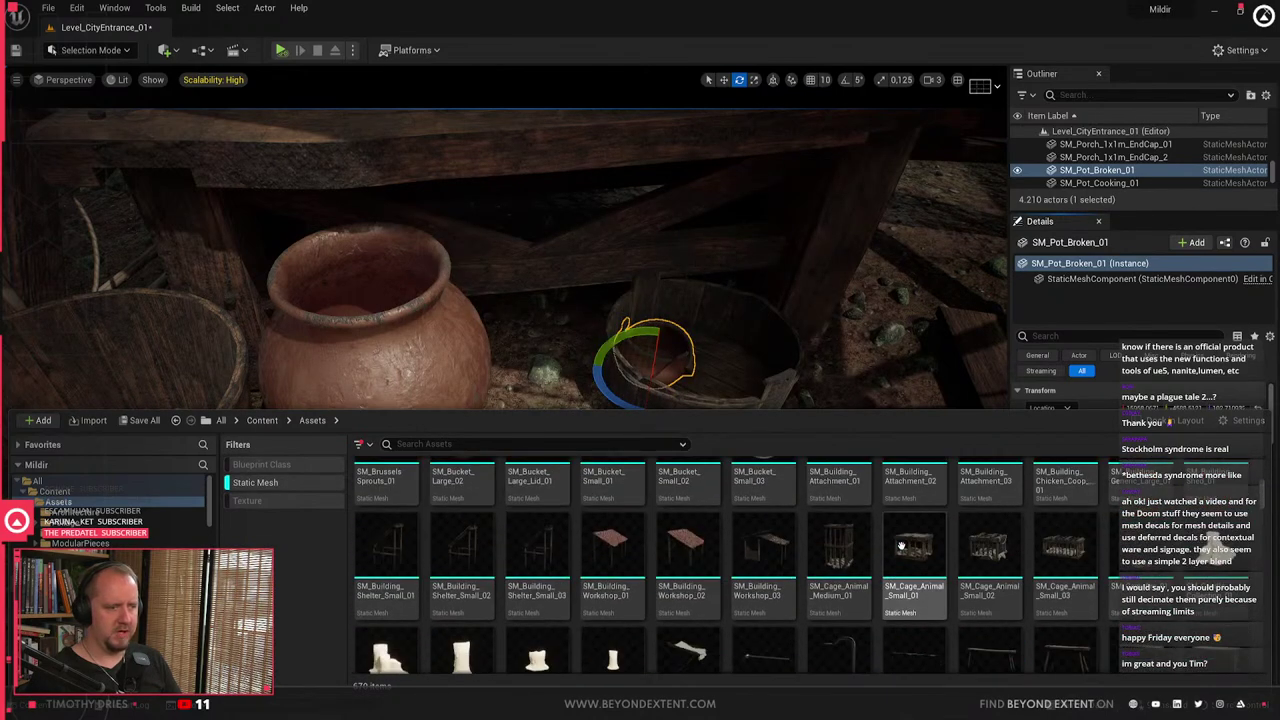
{"action": "scroll", "coordinate": [900, 545], "scroll_direction": "down", "scroll_amount": 10}
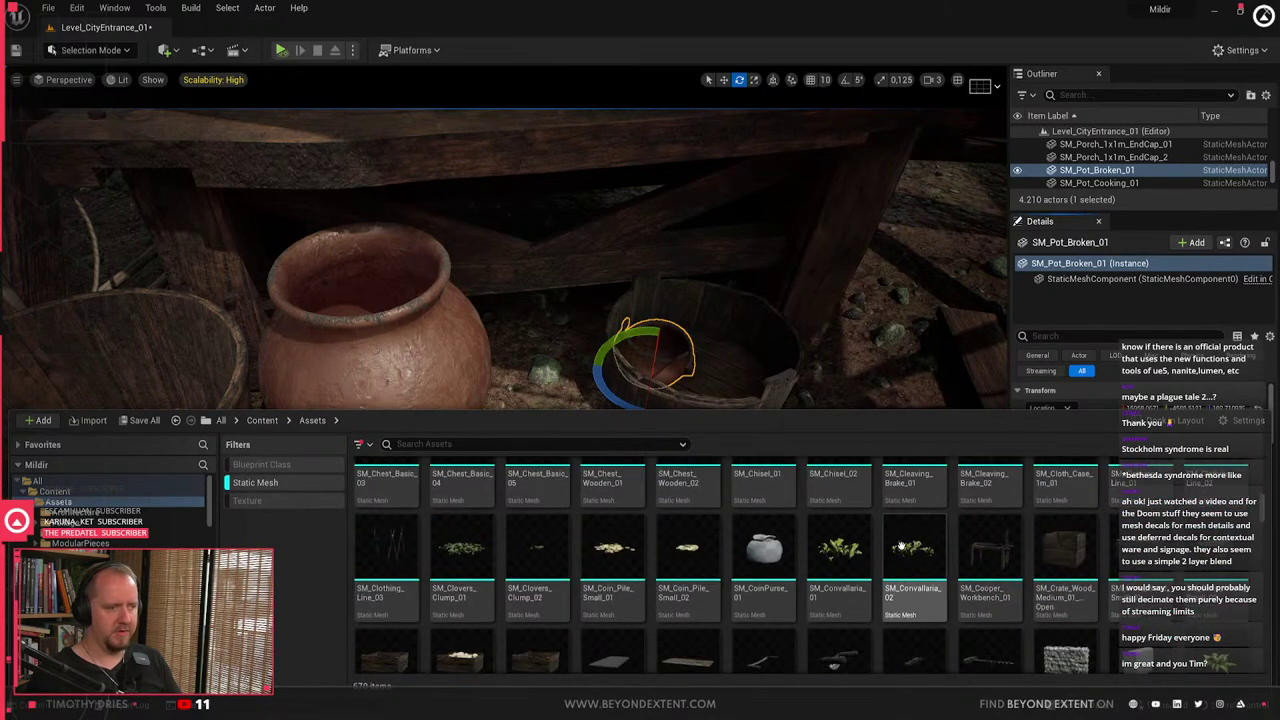
{"action": "scroll", "coordinate": [901, 545], "scroll_direction": "down", "scroll_amount": 3}
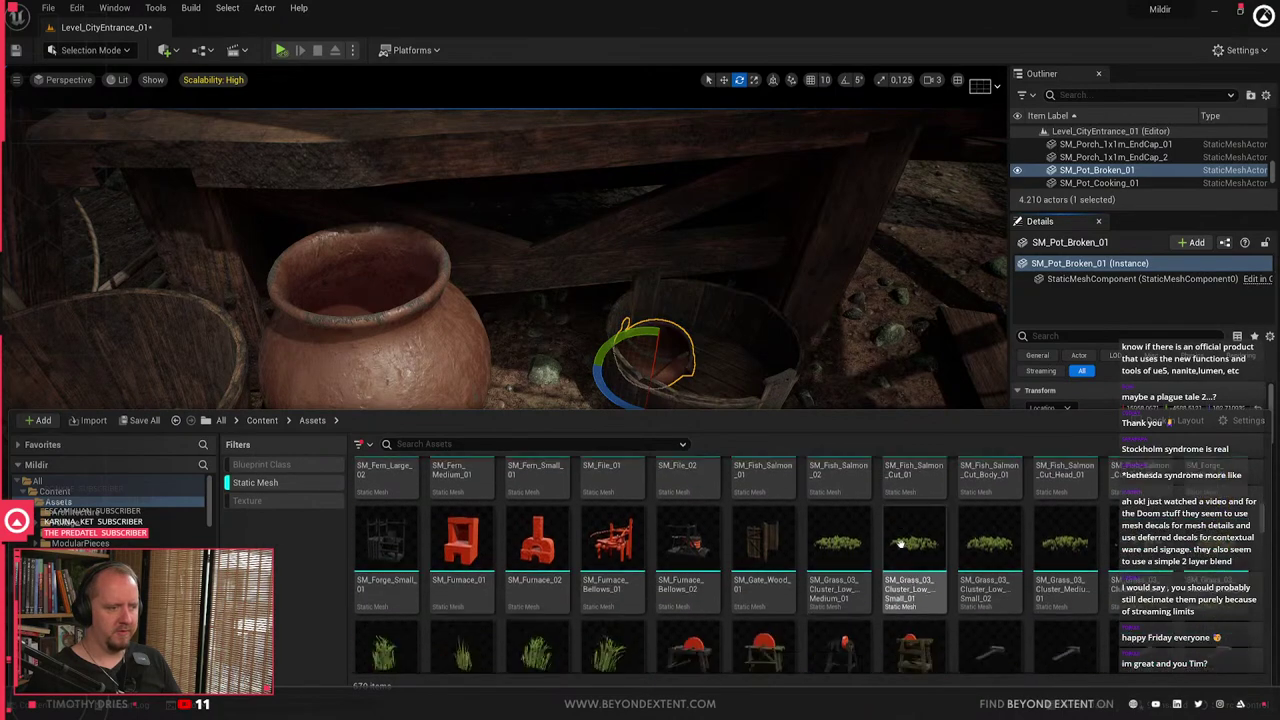
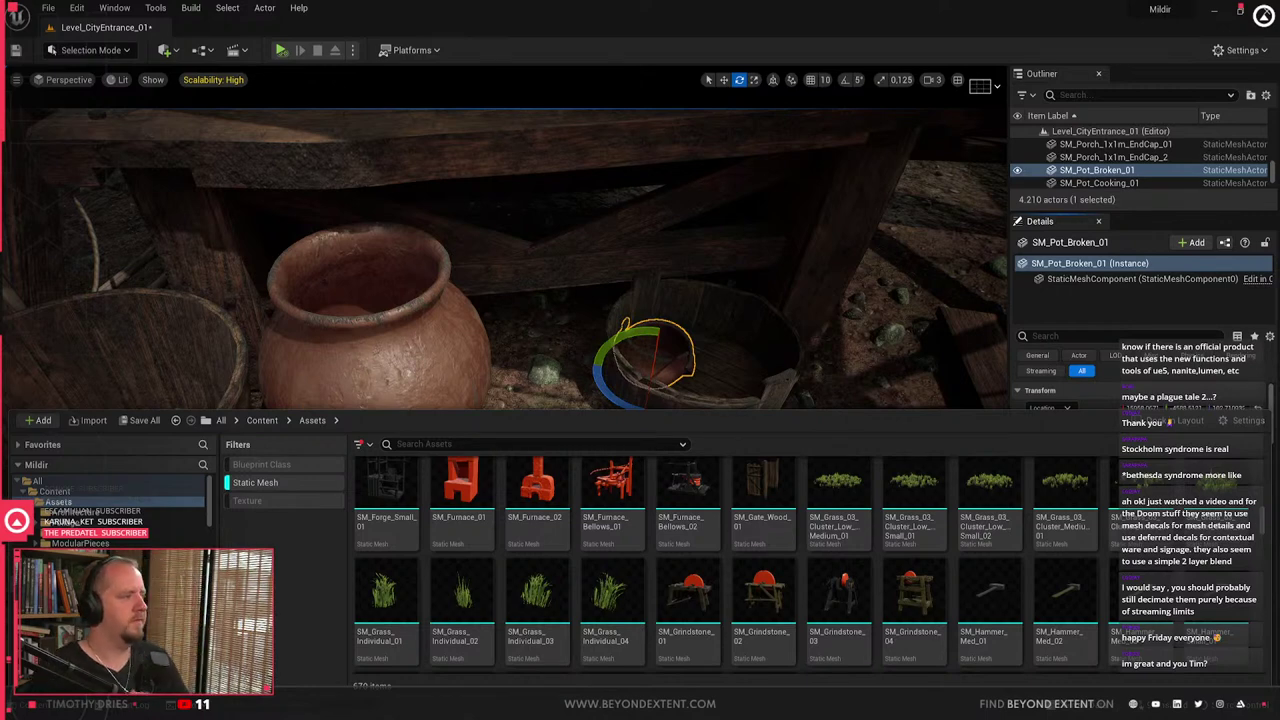
{"action": "left_click", "coordinate": [530, 444]}
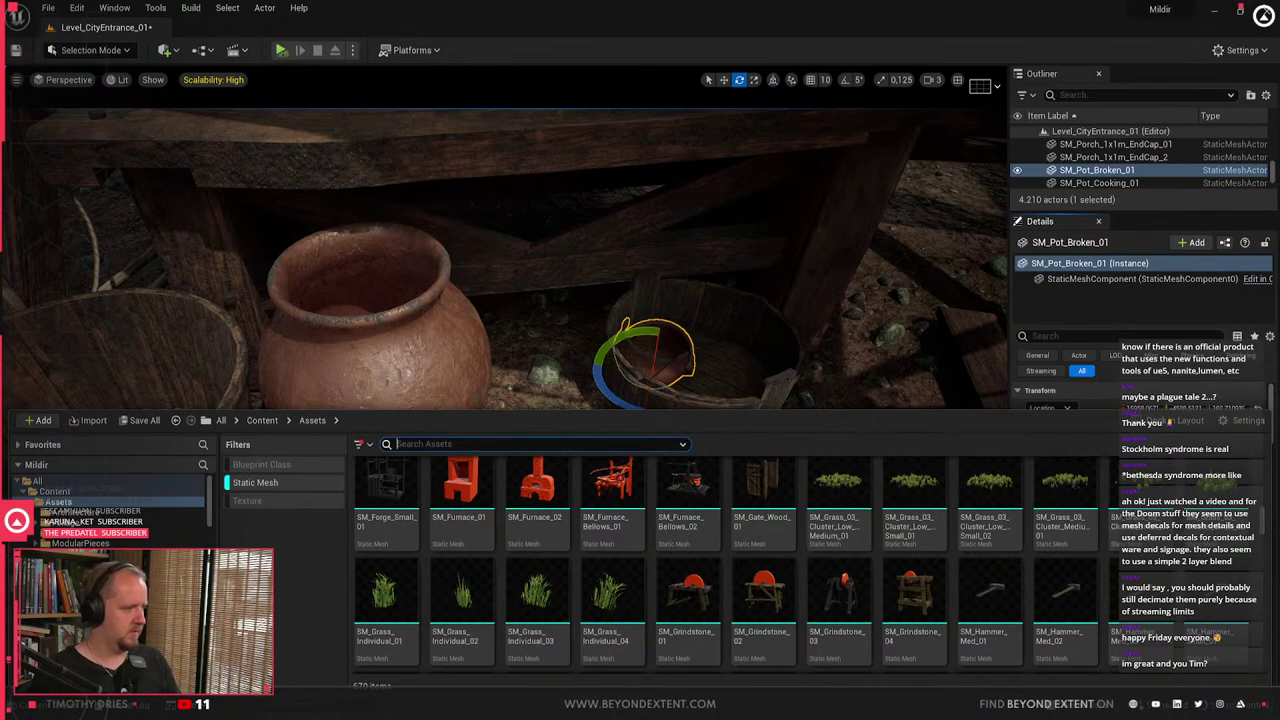
{"action": "scroll", "coordinate": [828, 574], "scroll_direction": "down", "scroll_amount": 3}
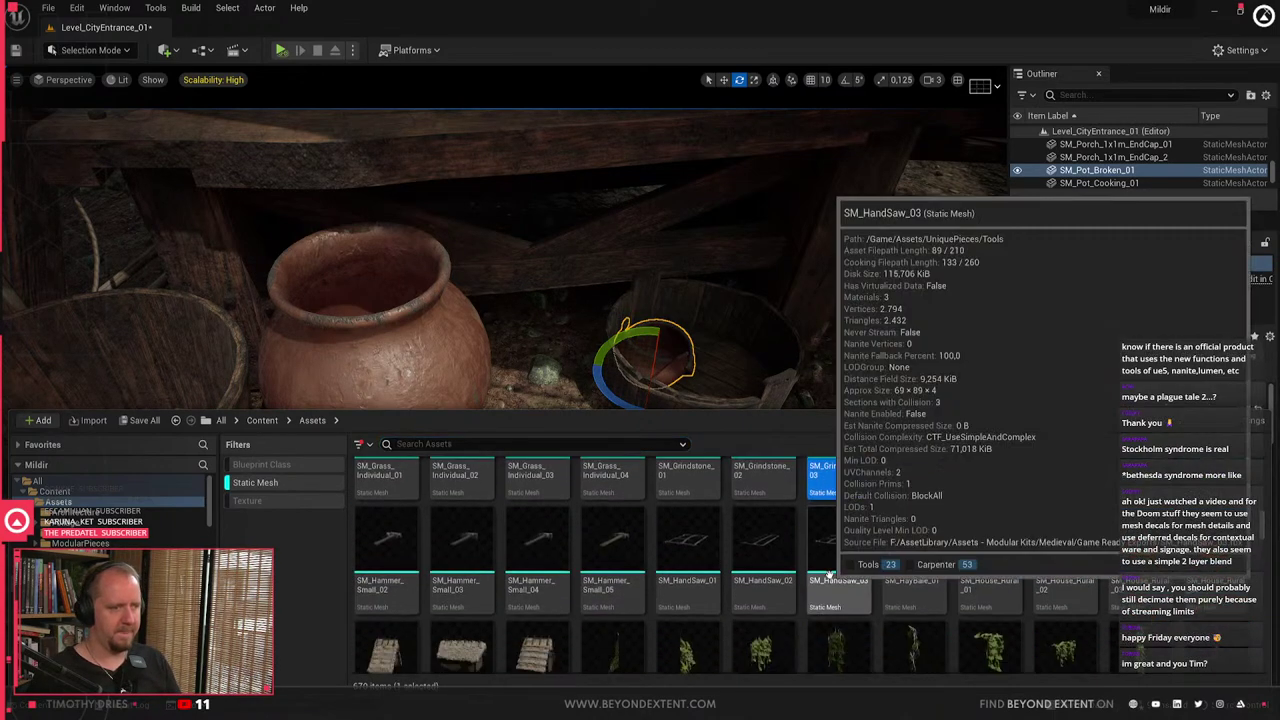
{"action": "scroll", "coordinate": [829, 572], "scroll_direction": "down", "scroll_amount": 3}
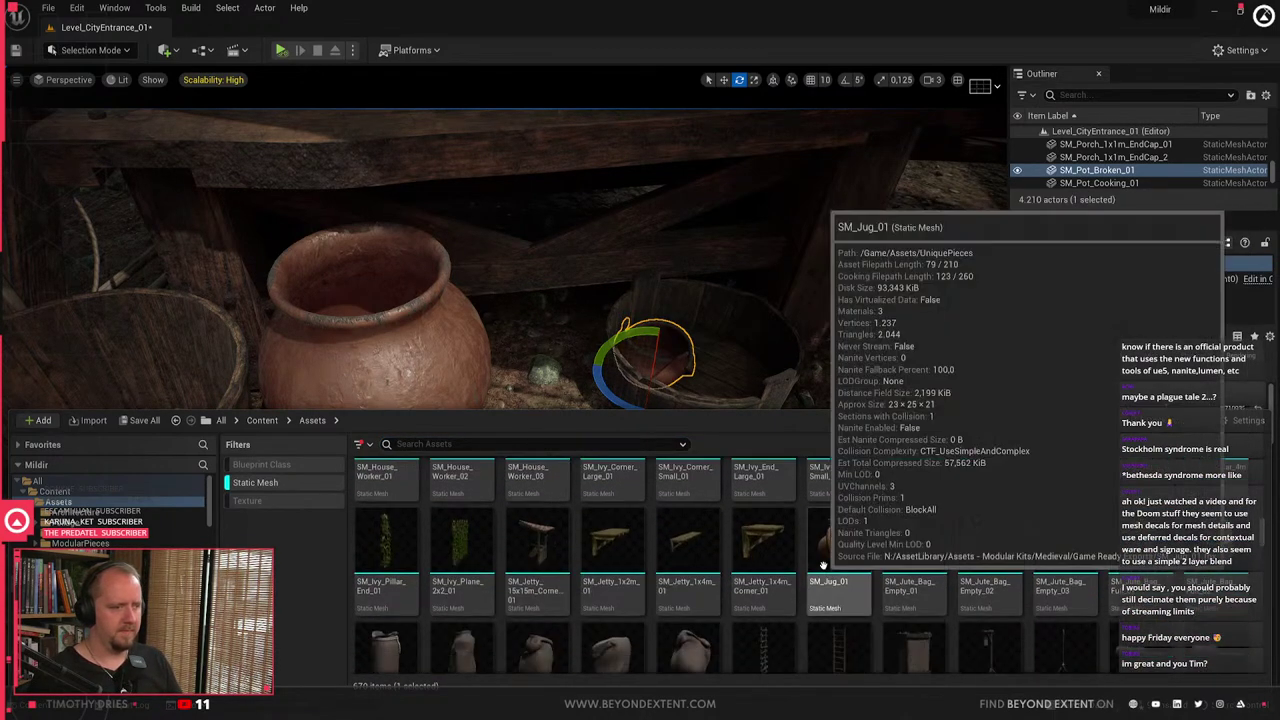
{"action": "scroll", "coordinate": [823, 564], "scroll_direction": "down", "scroll_amount": 5}
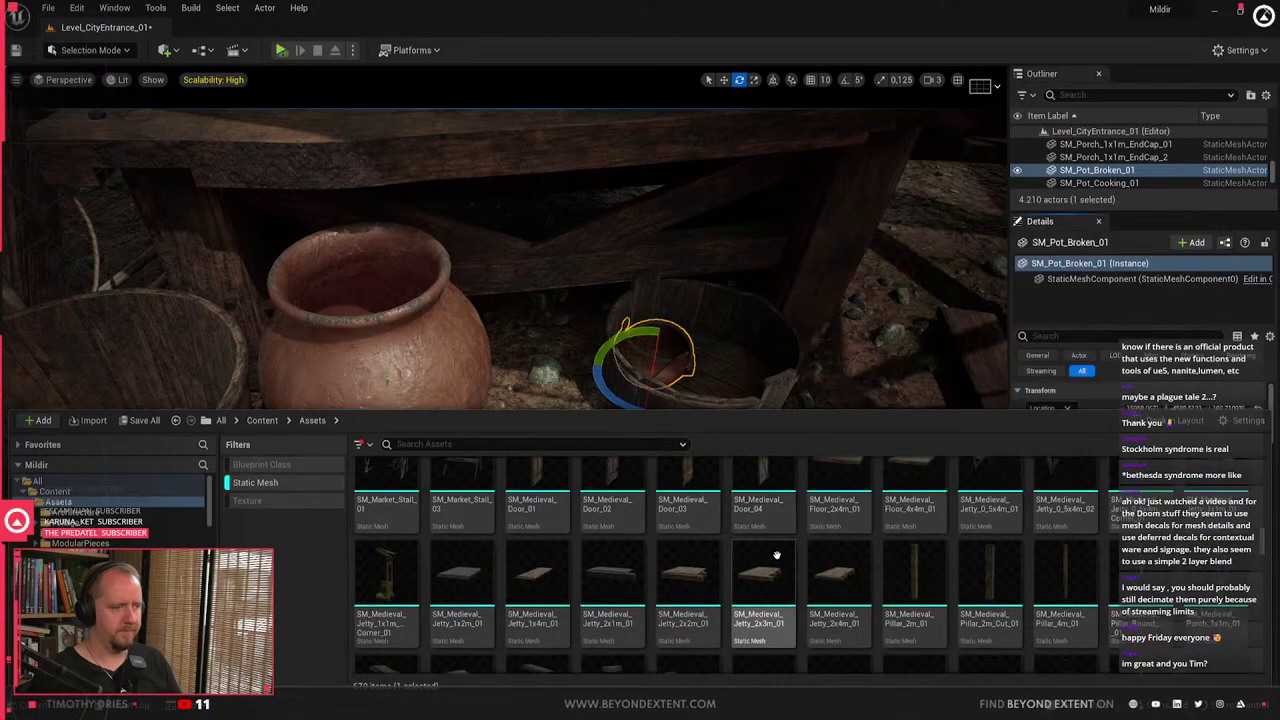
{"action": "scroll", "coordinate": [776, 556], "scroll_direction": "down", "scroll_amount": 4}
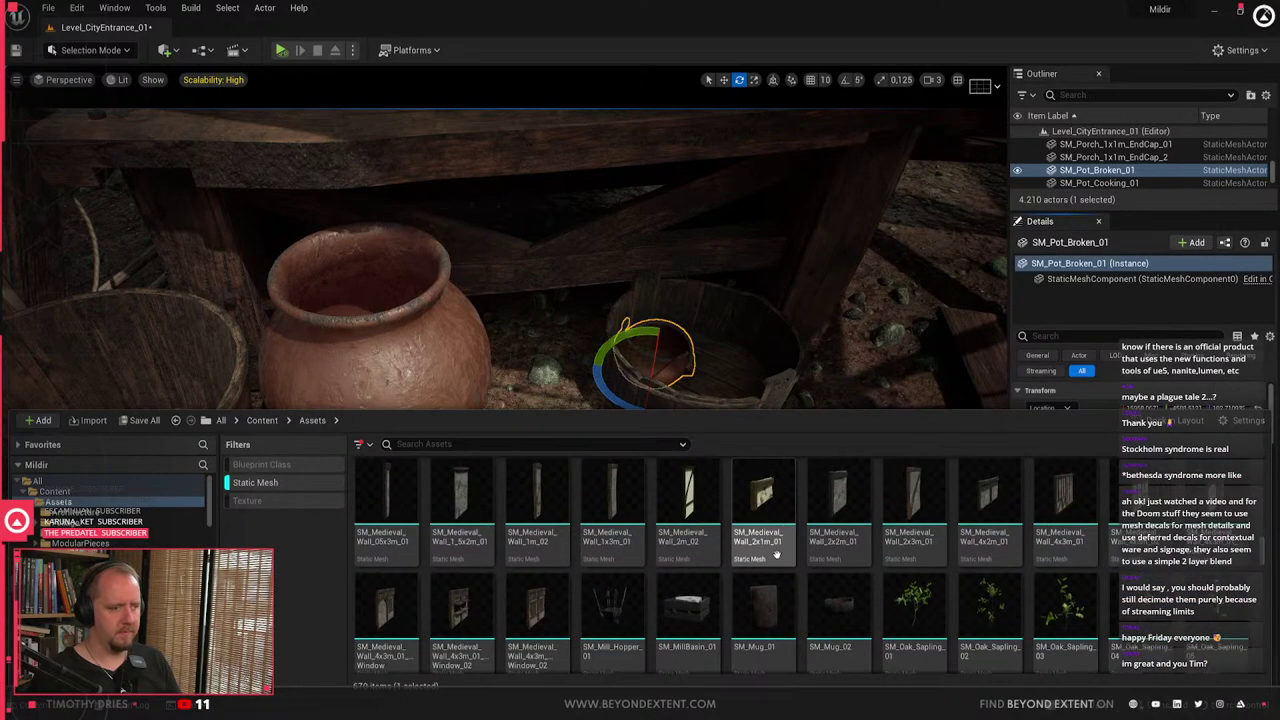
{"action": "scroll", "coordinate": [776, 556], "scroll_direction": "down", "scroll_amount": 5}
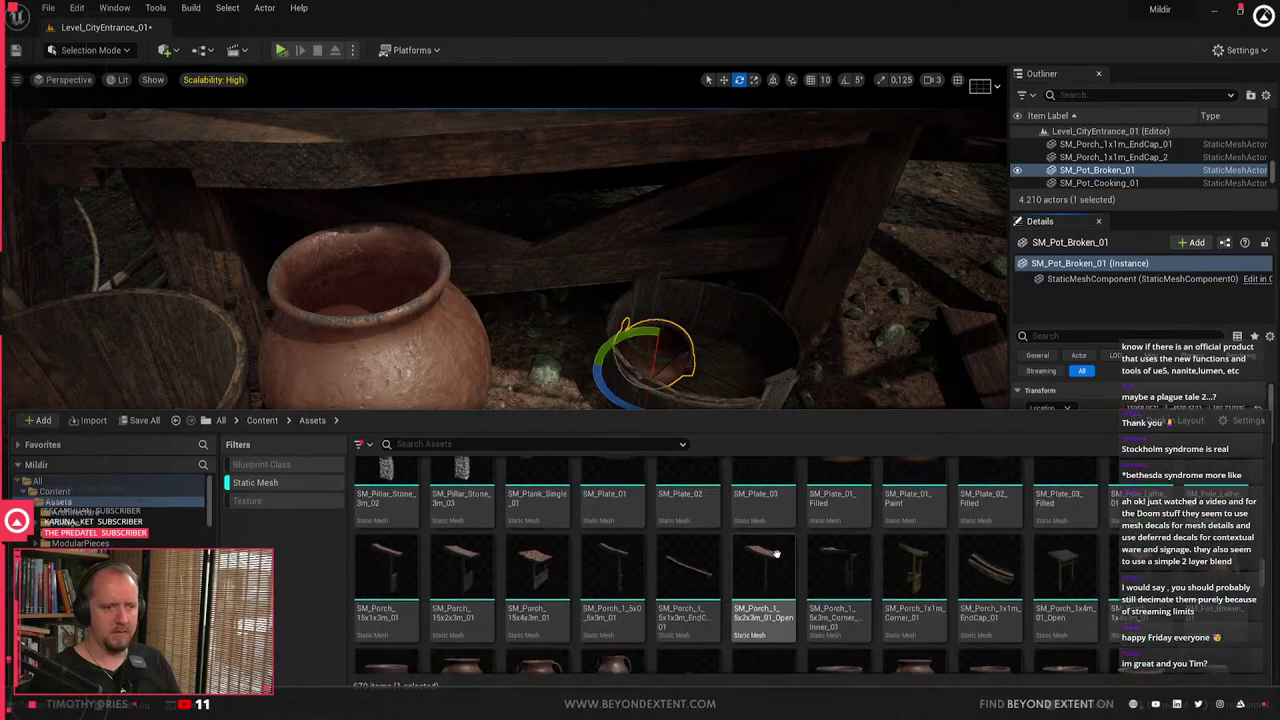
{"action": "scroll", "coordinate": [776, 553], "scroll_direction": "down", "scroll_amount": 2}
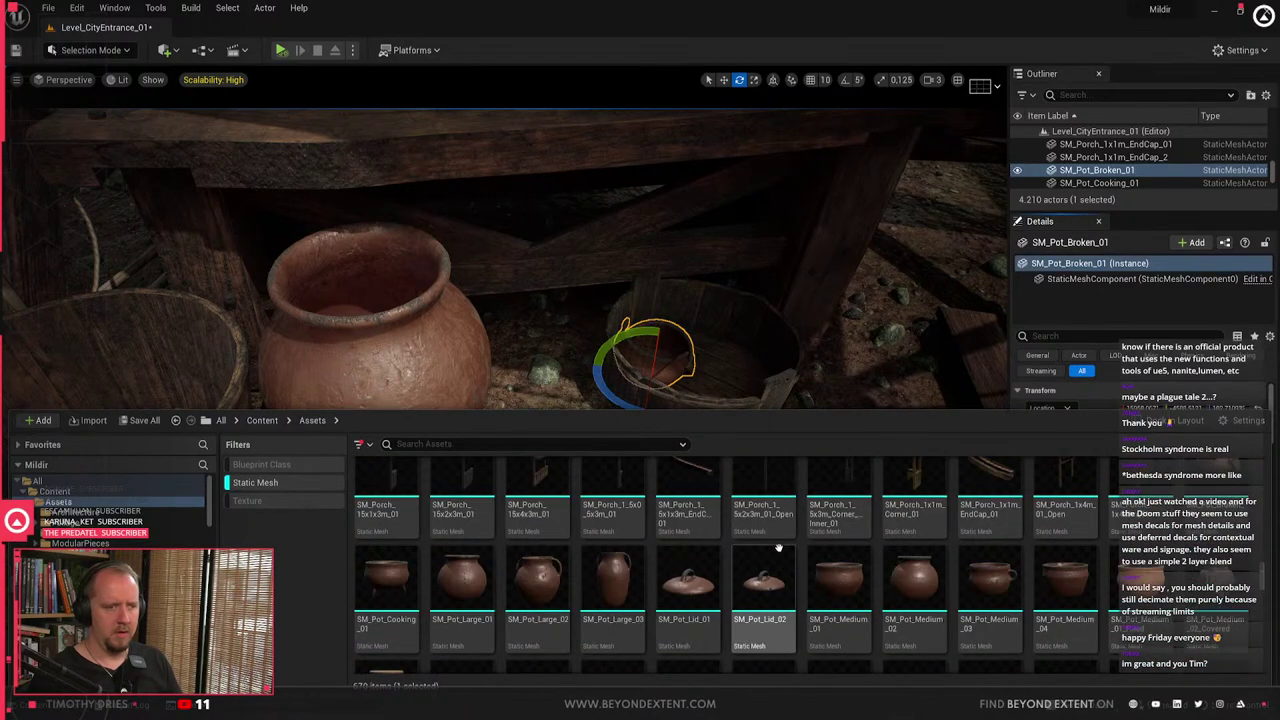
{"action": "scroll", "coordinate": [778, 548], "scroll_direction": "down", "scroll_amount": 3}
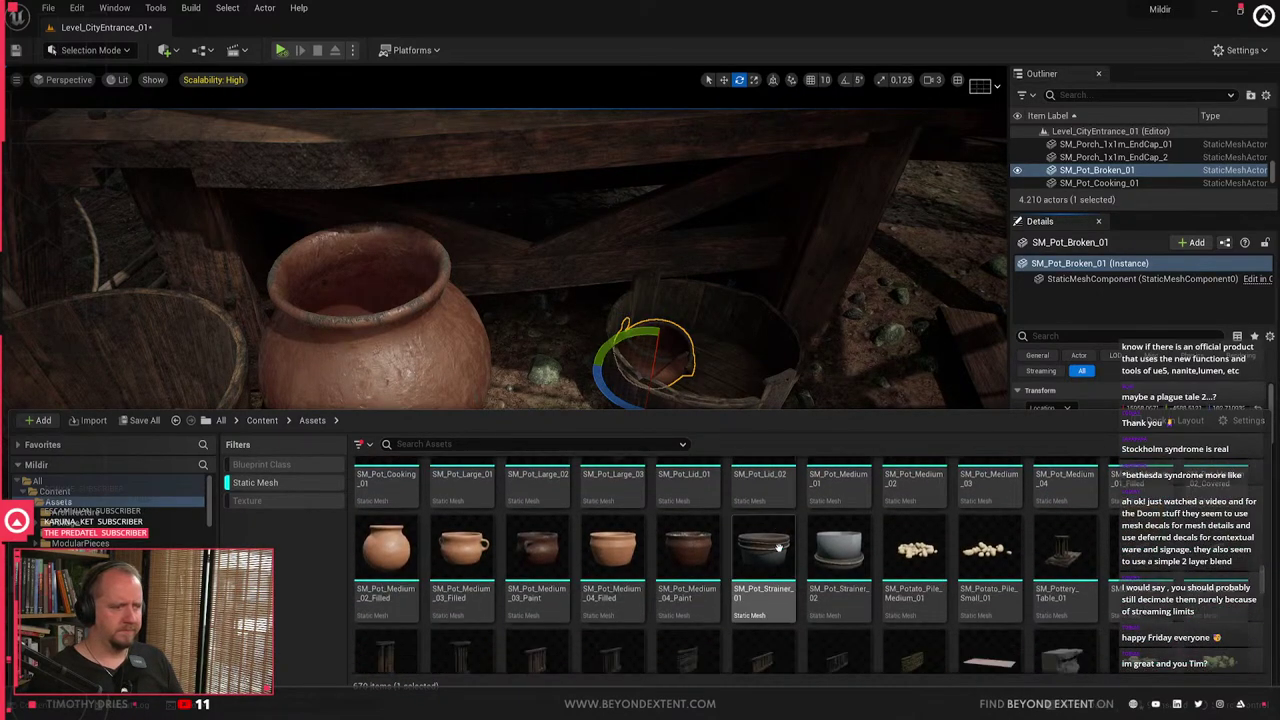
{"action": "scroll", "coordinate": [778, 548], "scroll_direction": "down", "scroll_amount": 2}
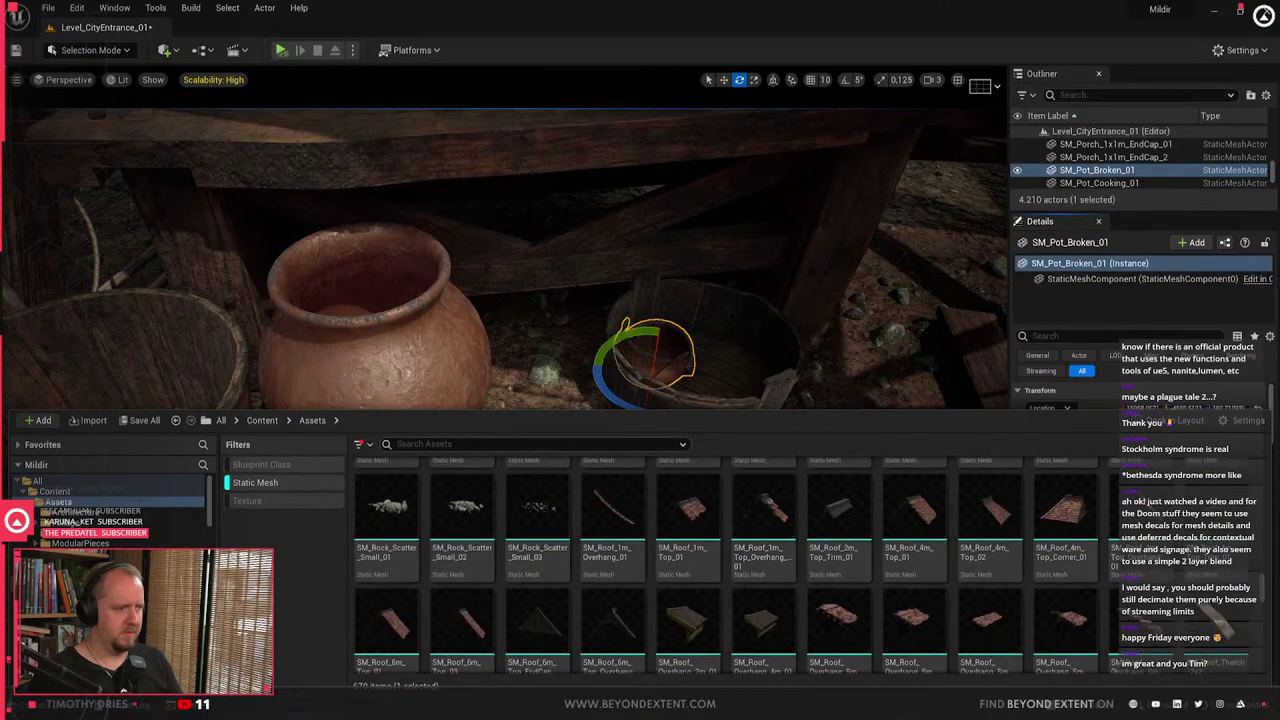
- Search the assets for a chair or stool and place SM_Wooden_Stool_01 beside the pottery table, moving it down onto the ground planks
{"action": "type", "text": "ir"}
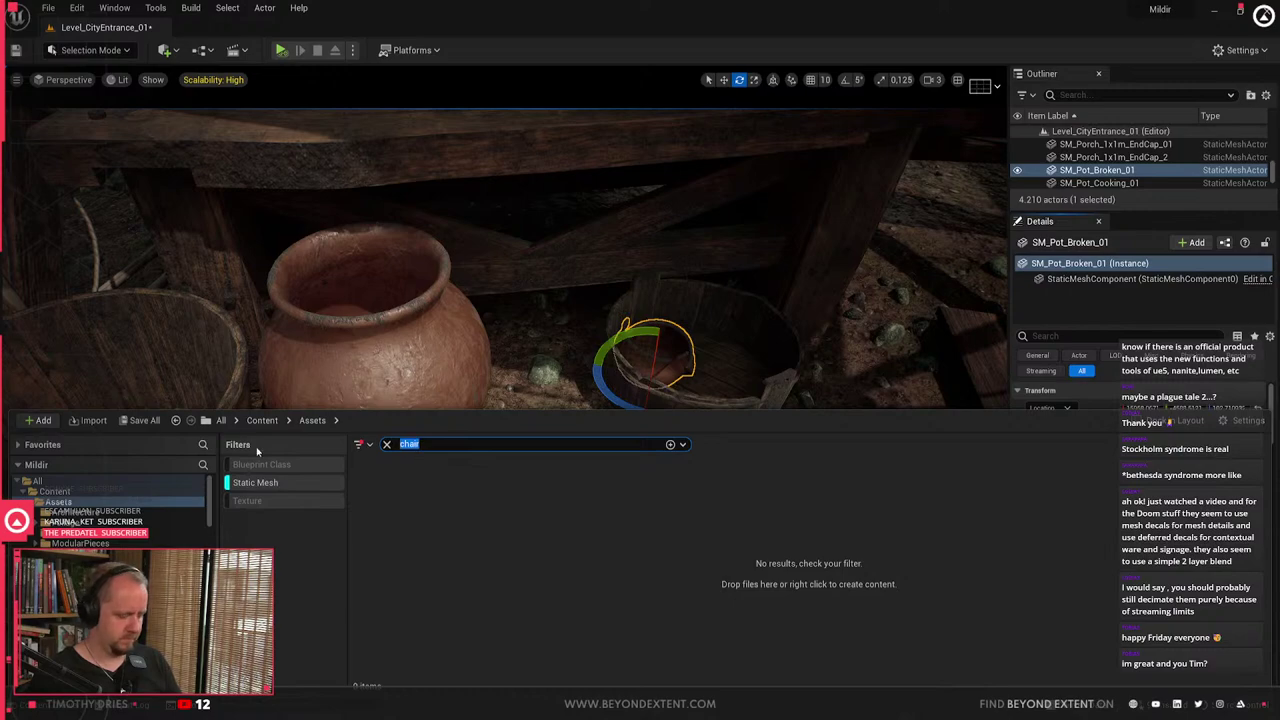
{"action": "type", "text": "stool"}
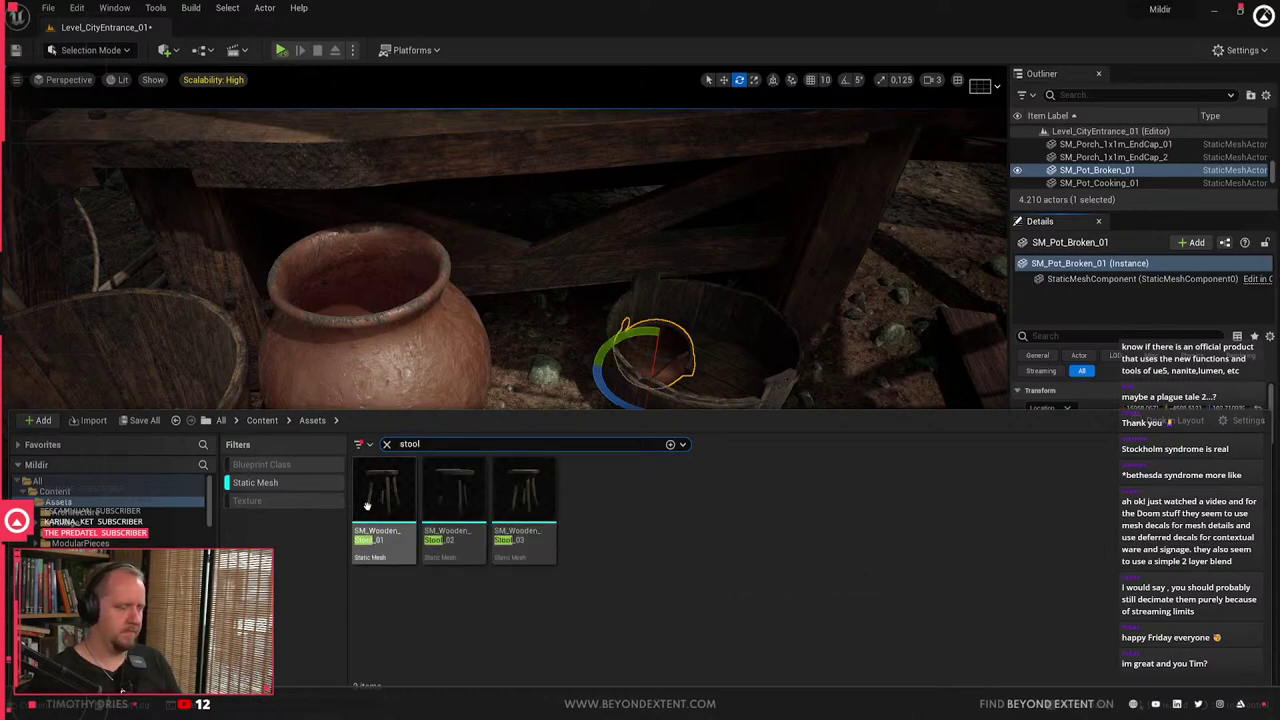
{"action": "left_click_drag", "start_coordinate": [367, 506], "coordinate": [932, 392]}
{"action": "right_click_drag", "start_coordinate": [932, 392], "coordinate": [1000, 400]}
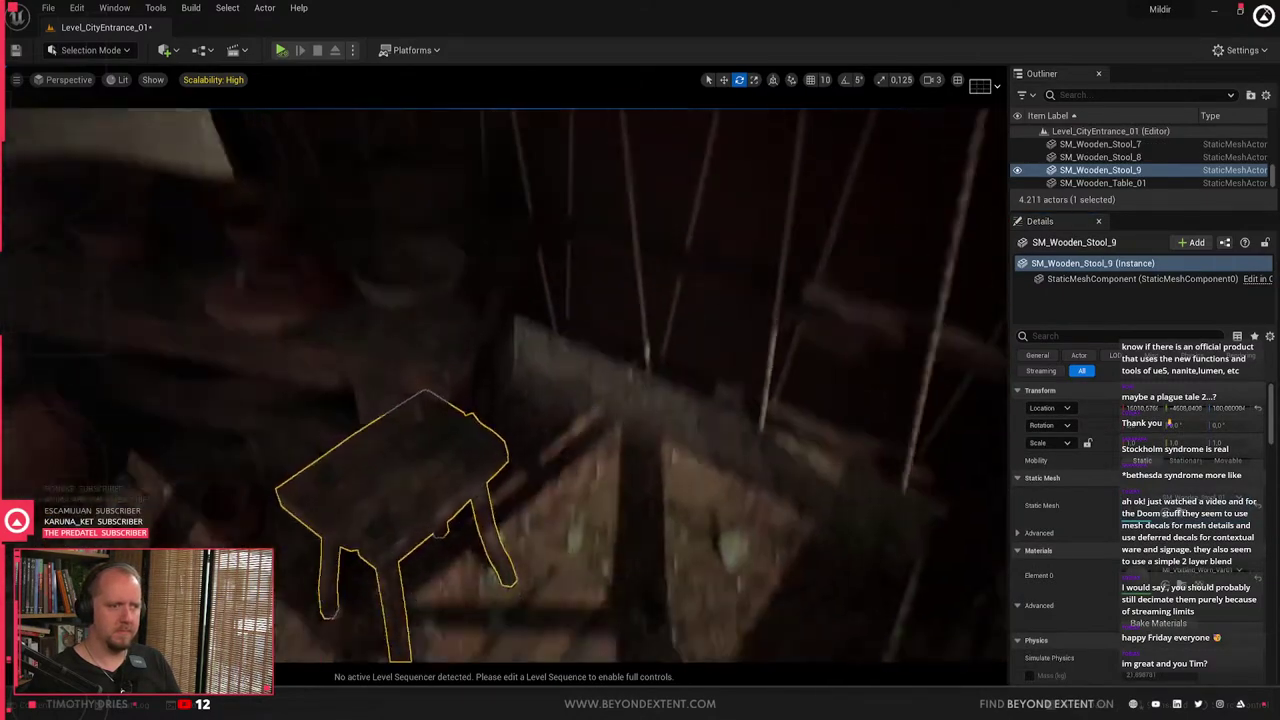
{"action": "key", "text": "w"}
{"action": "left_click_drag", "start_coordinate": [648, 475], "coordinate": [632, 652]}
{"action": "right_click_drag", "start_coordinate": [632, 652], "coordinate": [640, 690]}
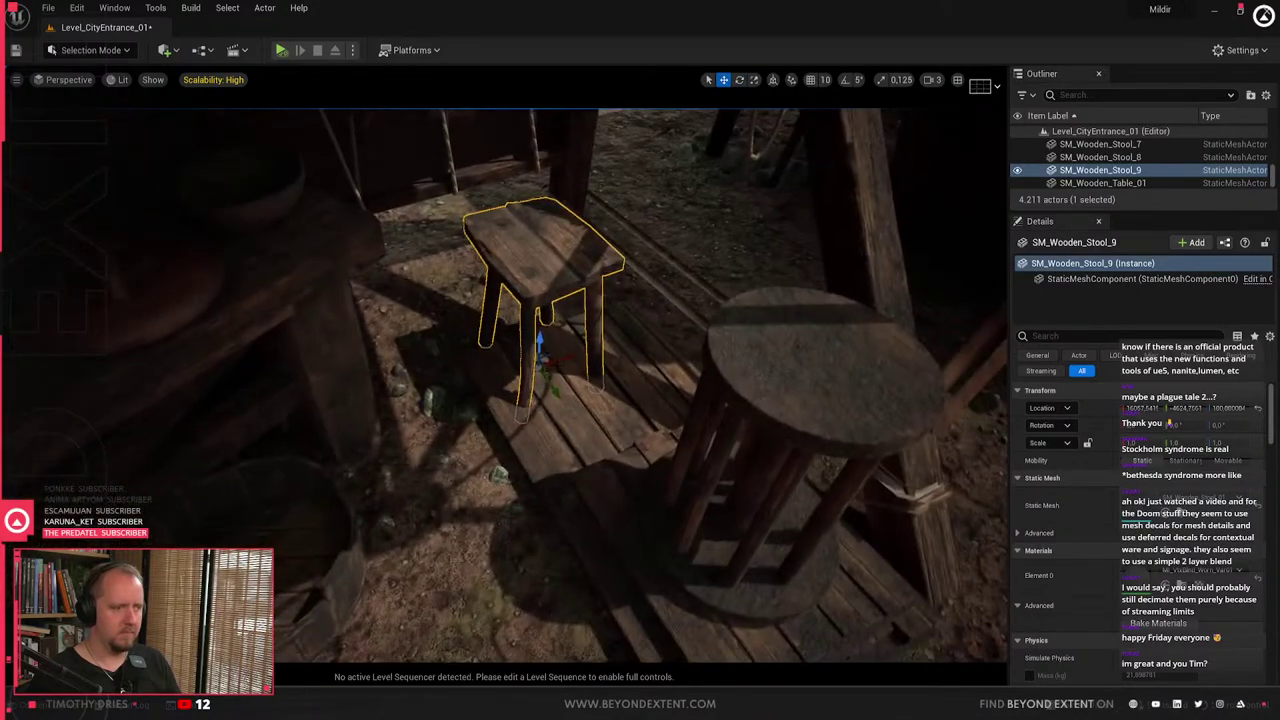
- Adjust the wooden stool's position on the planks behind the round pottery table and rotate it slightly
{"action": "left_click_drag", "start_coordinate": [540, 340], "coordinate": [600, 352]}
{"action": "right_click_drag", "start_coordinate": [600, 352], "coordinate": [650, 290]}
{"action": "key", "text": "Escape"}
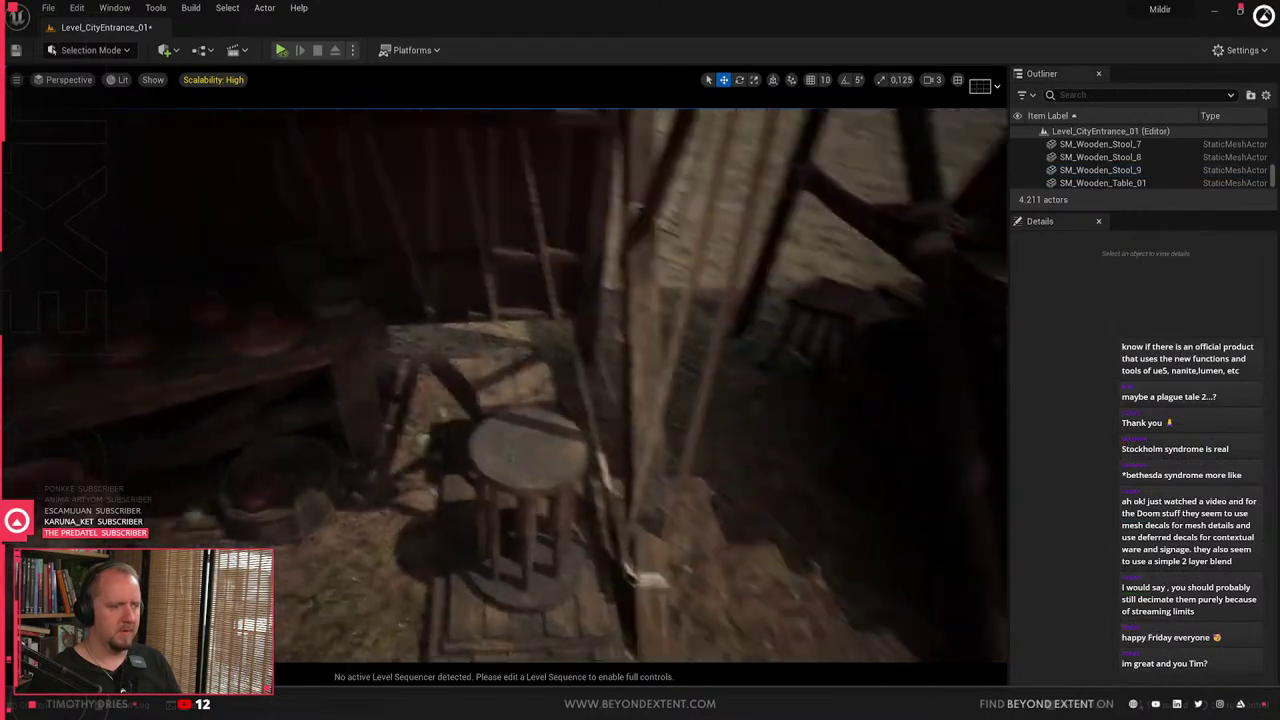
{"action": "left_click", "coordinate": [511, 390]}
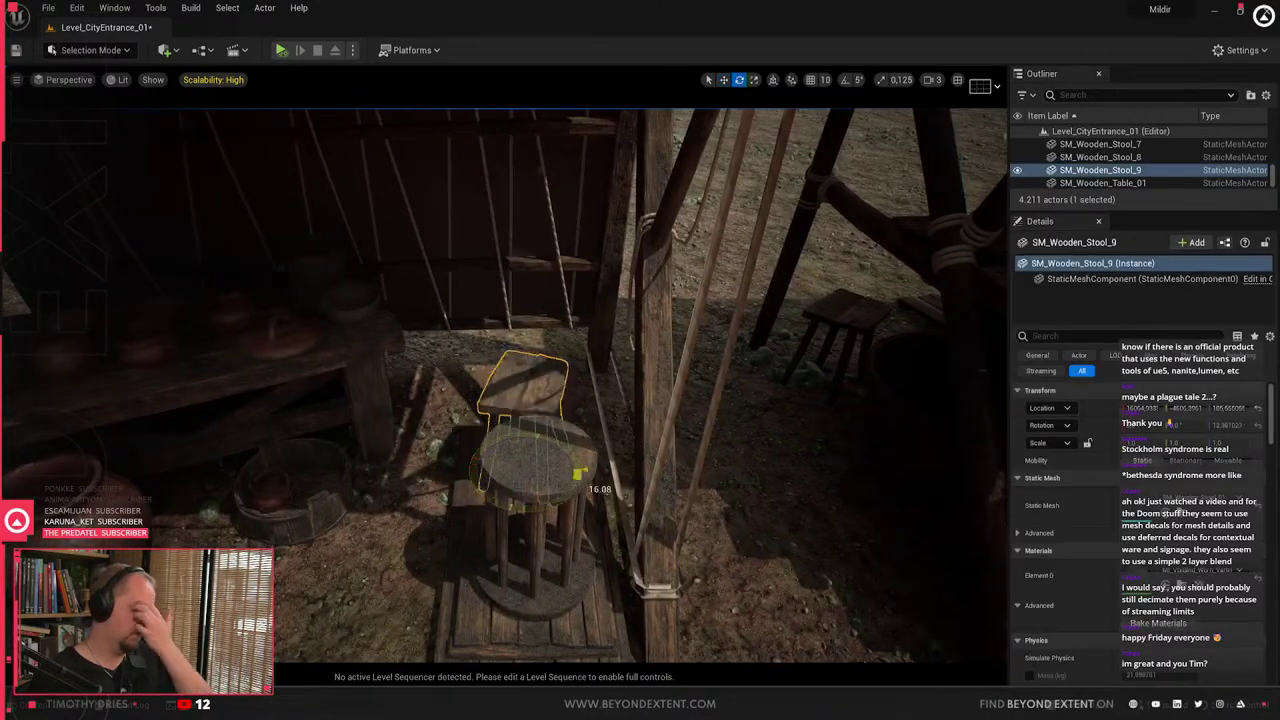
{"action": "left_click", "coordinate": [476, 560]}
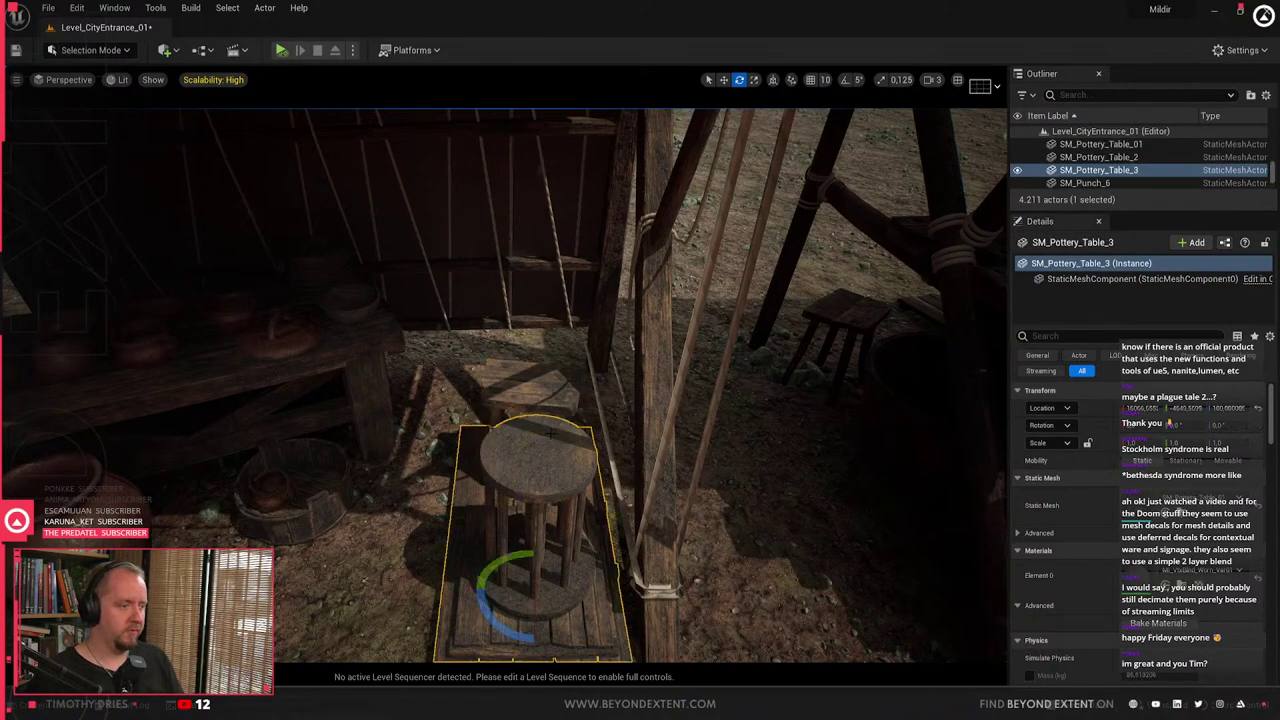
{"action": "key", "text": "Escape"}
{"action": "right_click_drag", "start_coordinate": [476, 560], "coordinate": [430, 590]}
{"action": "left_click", "coordinate": [568, 500]}
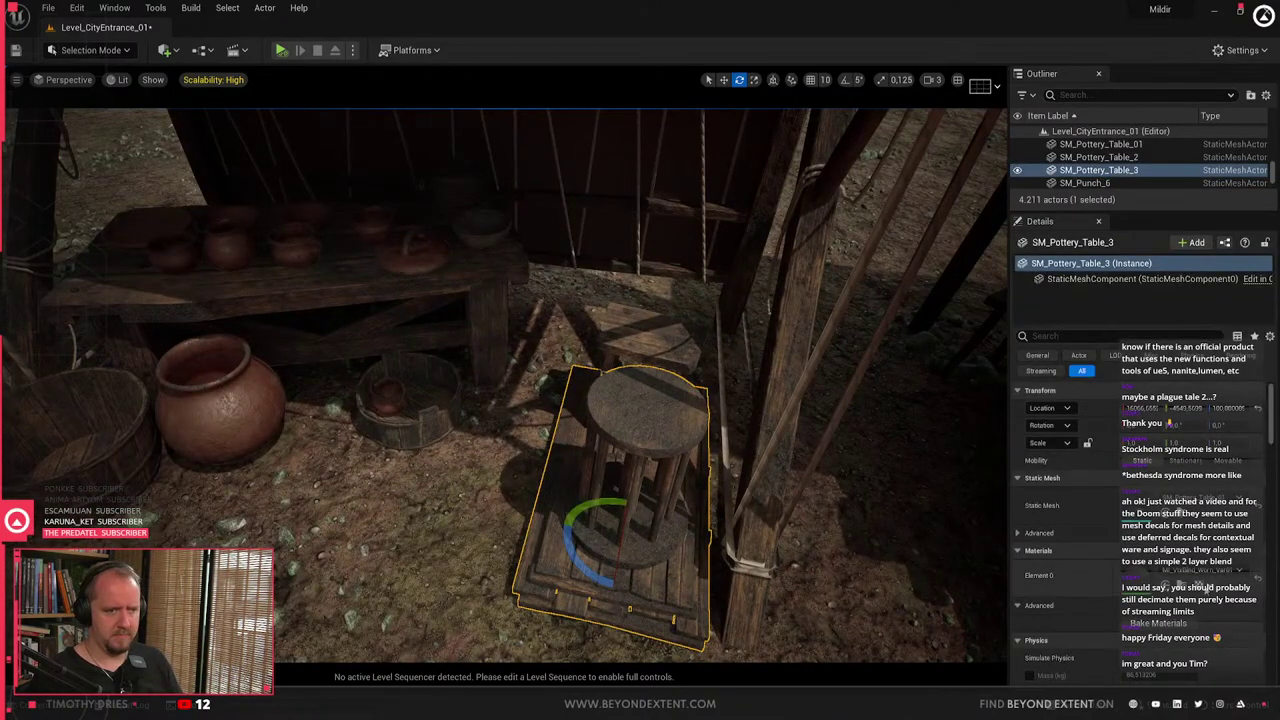
- Examine the stool and the round pottery table on the planks from several sides
{"action": "key", "text": "ctrl+space"}
{"action": "right_click_drag", "start_coordinate": [630, 334], "coordinate": [665, 380]}
{"action": "key", "text": "ctrl+space"}
{"action": "left_click_drag", "start_coordinate": [664, 490], "coordinate": [610, 350]}
{"action": "right_click_drag", "start_coordinate": [610, 350], "coordinate": [516, 306]}
{"action": "key", "text": "ctrl+space"}
{"action": "left_click_drag", "start_coordinate": [652, 508], "coordinate": [735, 372]}
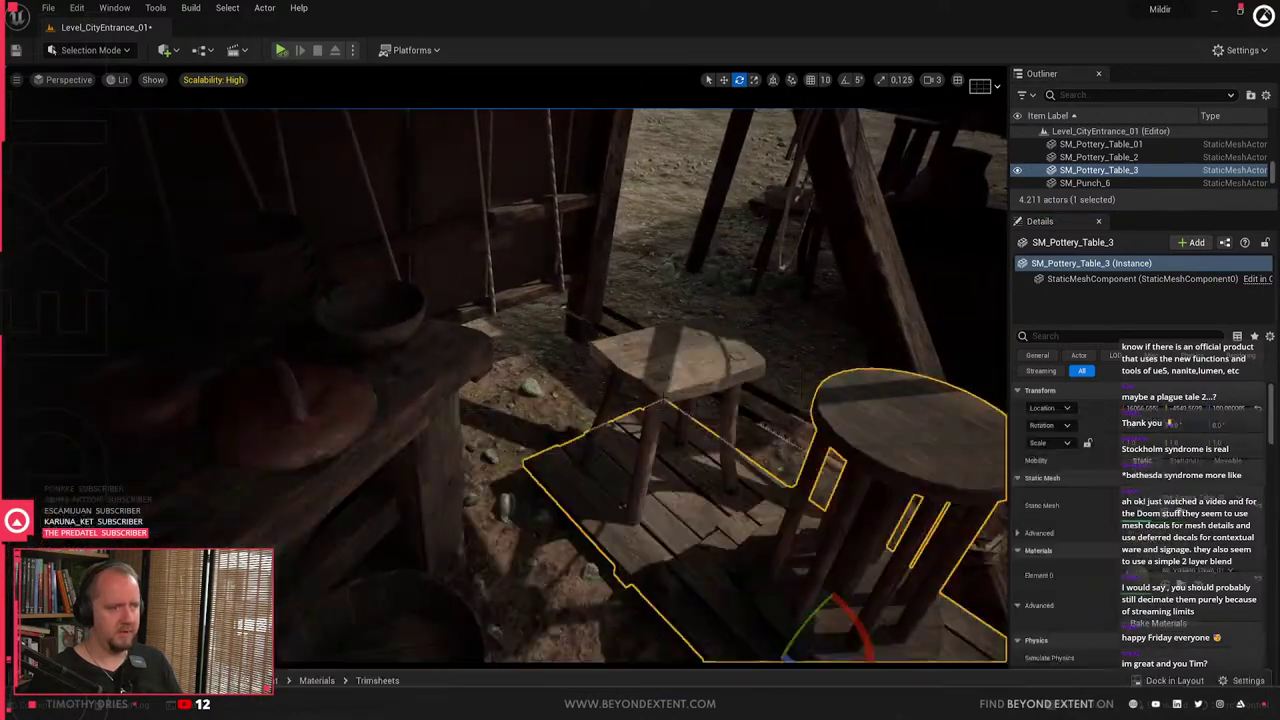
{"action": "right_click_drag", "start_coordinate": [735, 372], "coordinate": [742, 425]}
{"action": "key", "text": "Escape"}
{"action": "right_click_drag", "start_coordinate": [629, 334], "coordinate": [629, 334]}
- Browse the Tileables and Foliage content folders and check the layout around the pottery work table
{"action": "key", "text": "ctrl+space"}
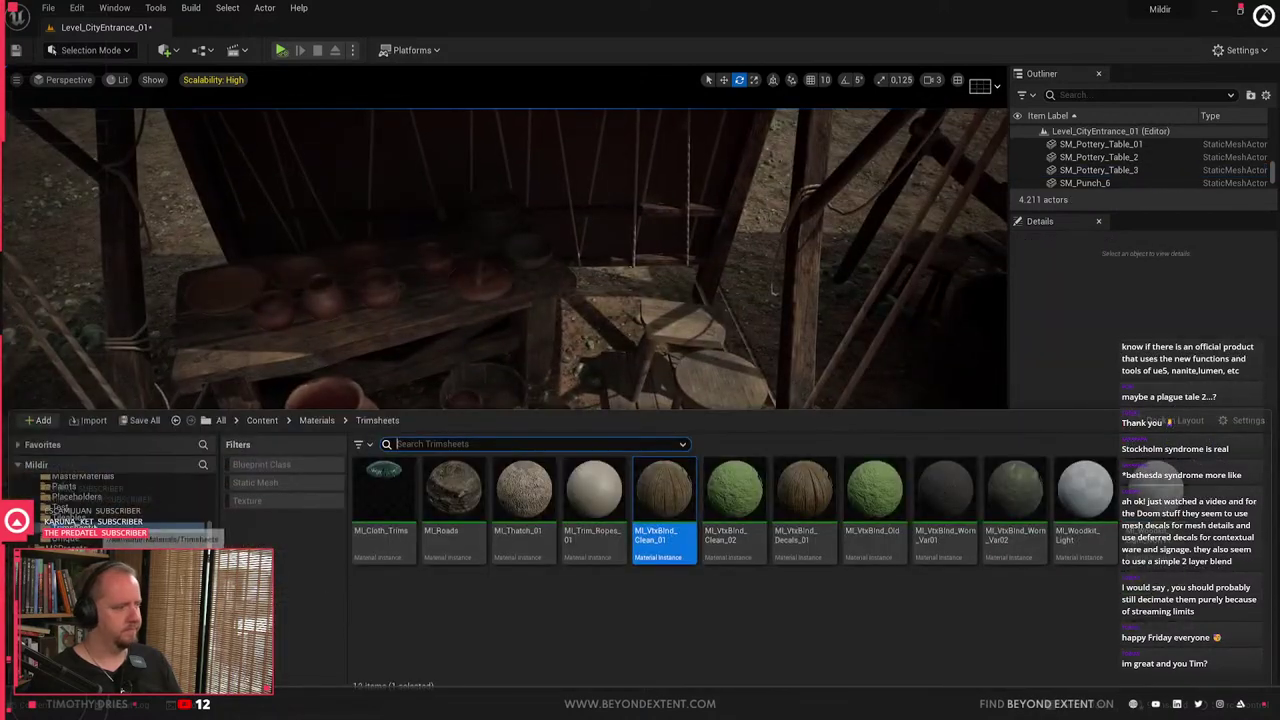
{"action": "left_click", "coordinate": [96, 517]}
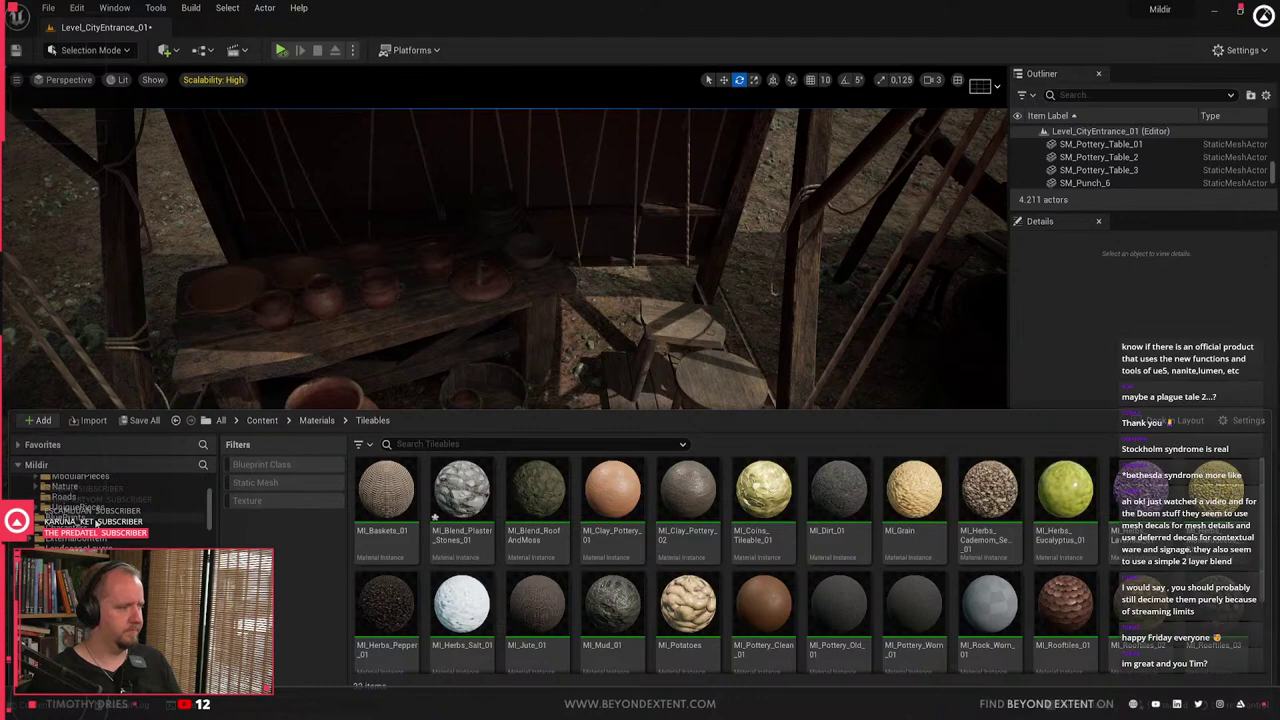
{"action": "left_click", "coordinate": [97, 523]}
{"action": "right_click_drag", "start_coordinate": [480, 388], "coordinate": [520, 395]}
{"action": "left_click", "coordinate": [846, 288]}
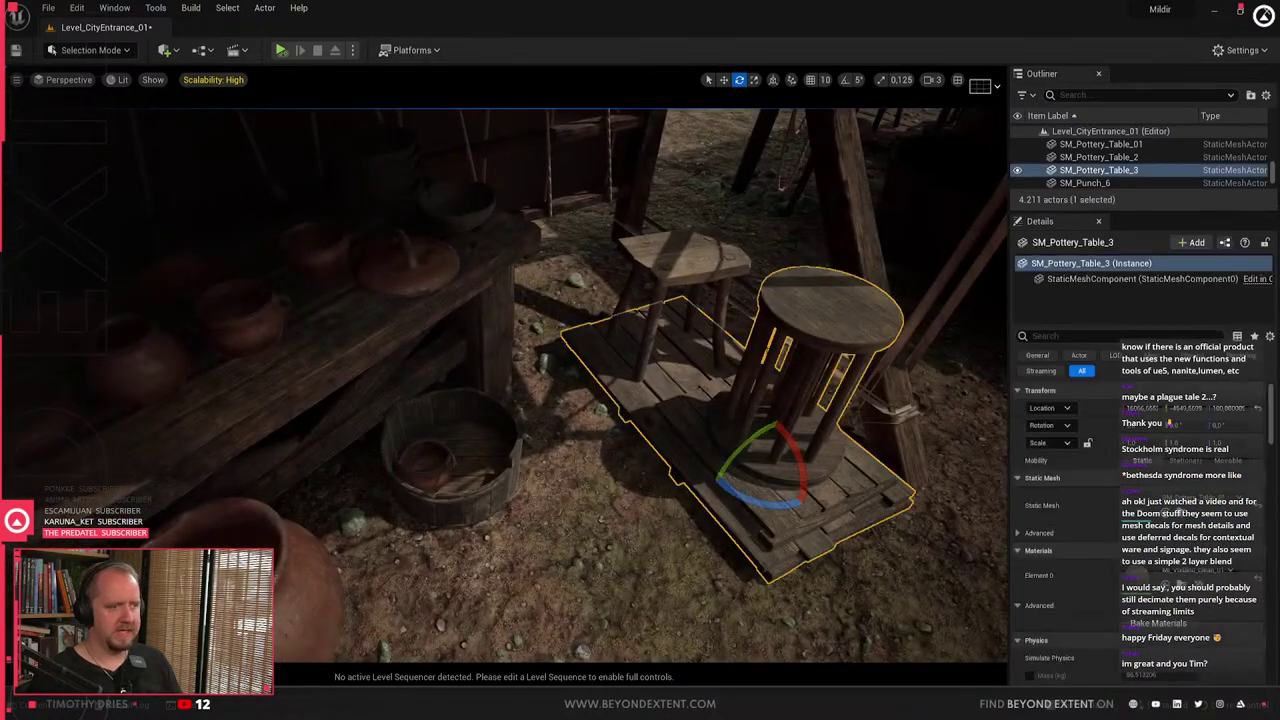
{"action": "right_click_drag", "start_coordinate": [846, 288], "coordinate": [846, 288]}
{"action": "key", "text": "Escape"}
{"action": "right_click_drag", "start_coordinate": [484, 463], "coordinate": [484, 463]}
- Filter the Assets folder to static meshes and browse to the basket models
{"action": "key", "text": "ctrl+space"}
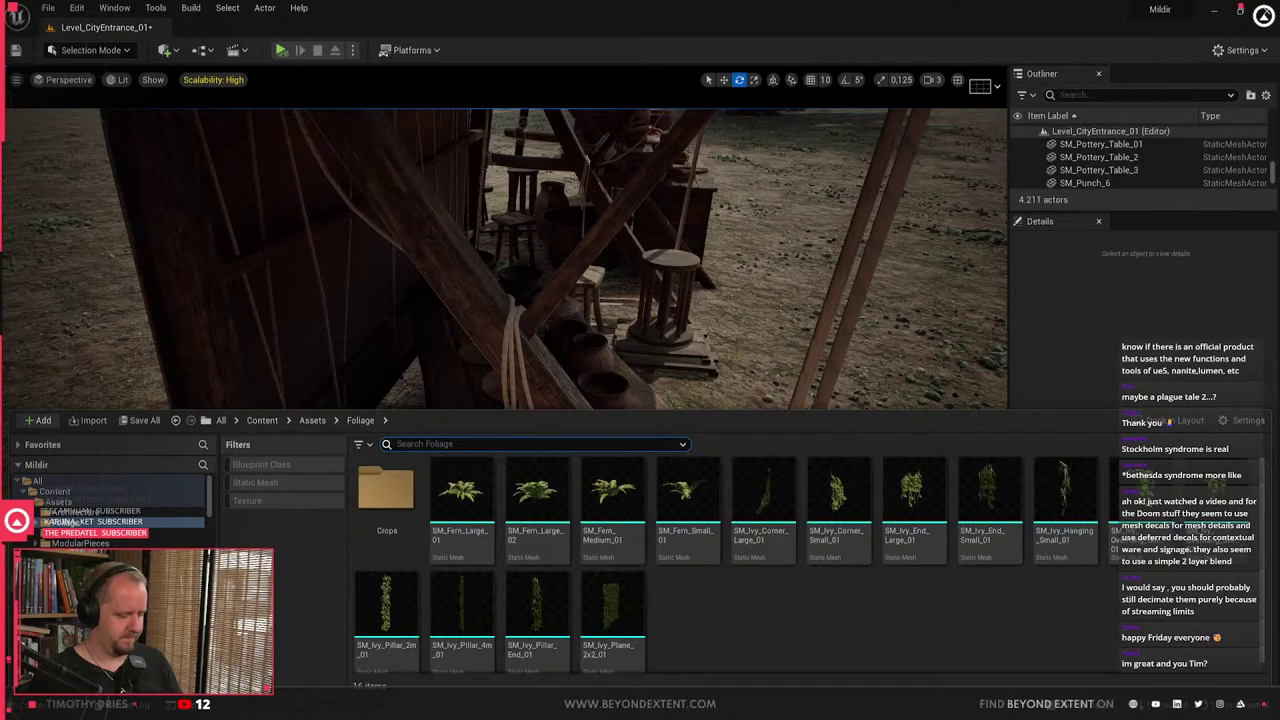
{"action": "left_click", "coordinate": [58, 502]}
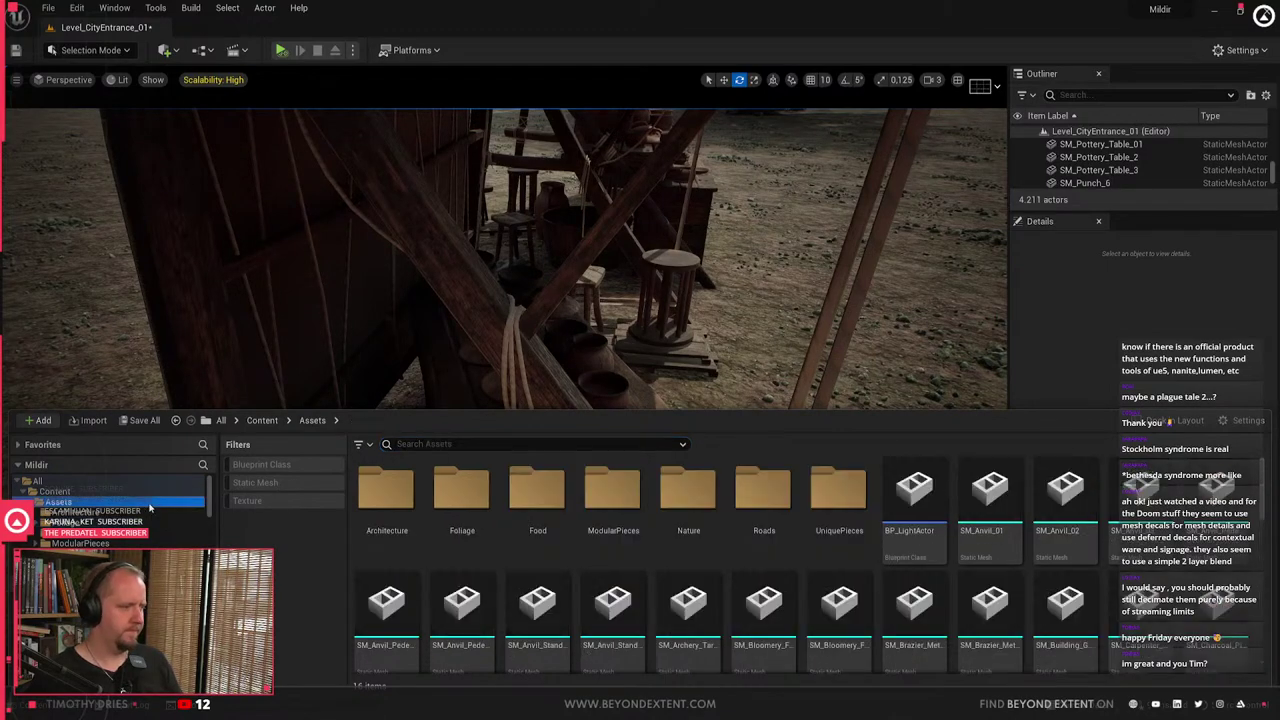
{"action": "left_click", "coordinate": [255, 482]}
{"action": "scroll", "coordinate": [845, 537], "scroll_direction": "down", "scroll_amount": 3}
{"action": "scroll", "coordinate": [845, 537], "scroll_direction": "down", "scroll_amount": 2}
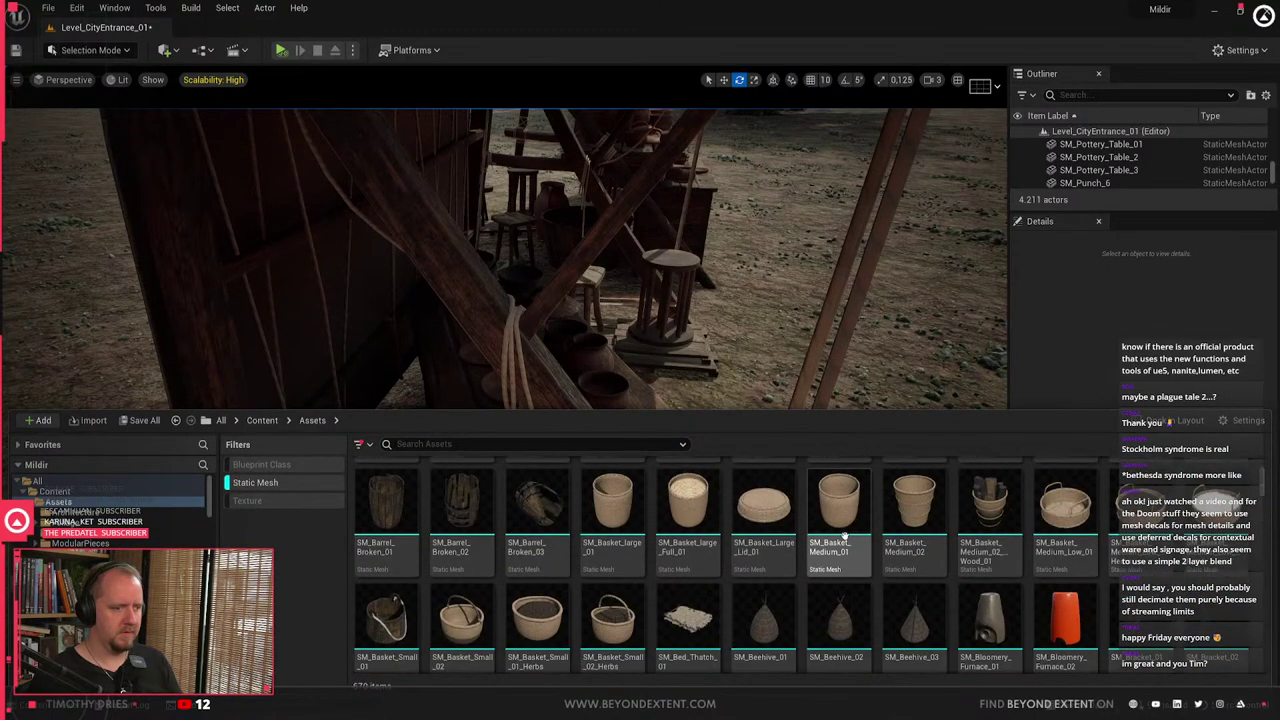
{"action": "right_click_drag", "start_coordinate": [587, 160], "coordinate": [583, 330]}
{"action": "key", "text": "ctrl+space"}
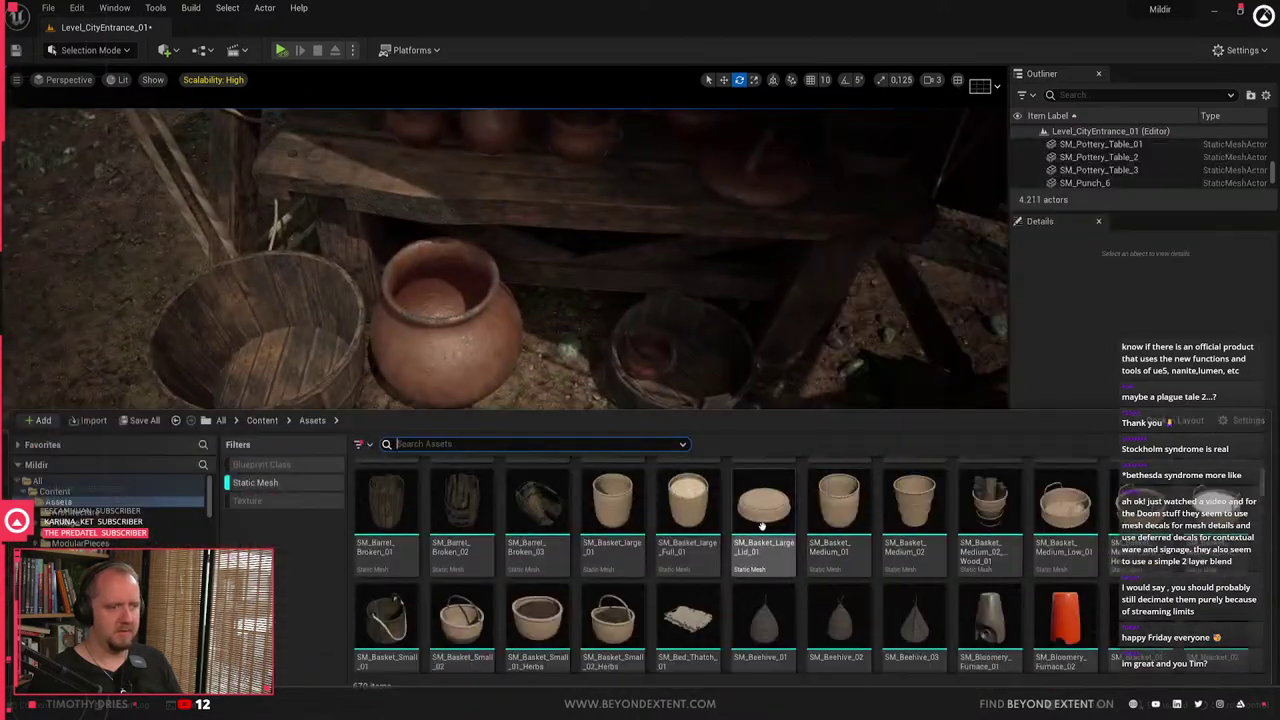
{"action": "left_click_drag", "start_coordinate": [762, 526], "coordinate": [866, 314]}
{"action": "key", "text": "ctrl+z"}
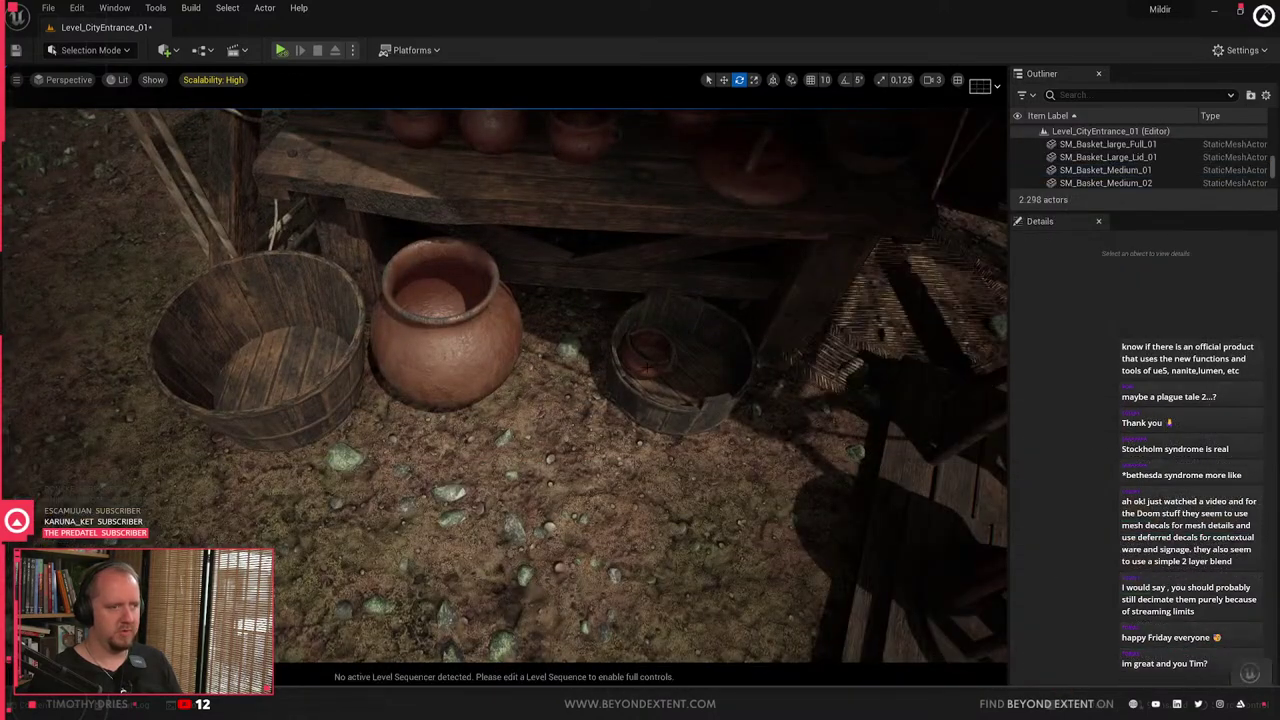
- Place SM_Basket_Medium_02 and SM_Basket_Small_02 side by side on the ground behind the stool, near the stall's back wall
{"action": "right_click_drag", "start_coordinate": [648, 367], "coordinate": [705, 300]}
{"action": "key", "text": "ctrl+space"}
{"action": "left_click_drag", "start_coordinate": [783, 372], "coordinate": [752, 392]}
{"action": "right_click_drag", "start_coordinate": [752, 392], "coordinate": [865, 385]}
{"action": "key", "text": "w"}
{"action": "key", "text": "ctrl+space"}
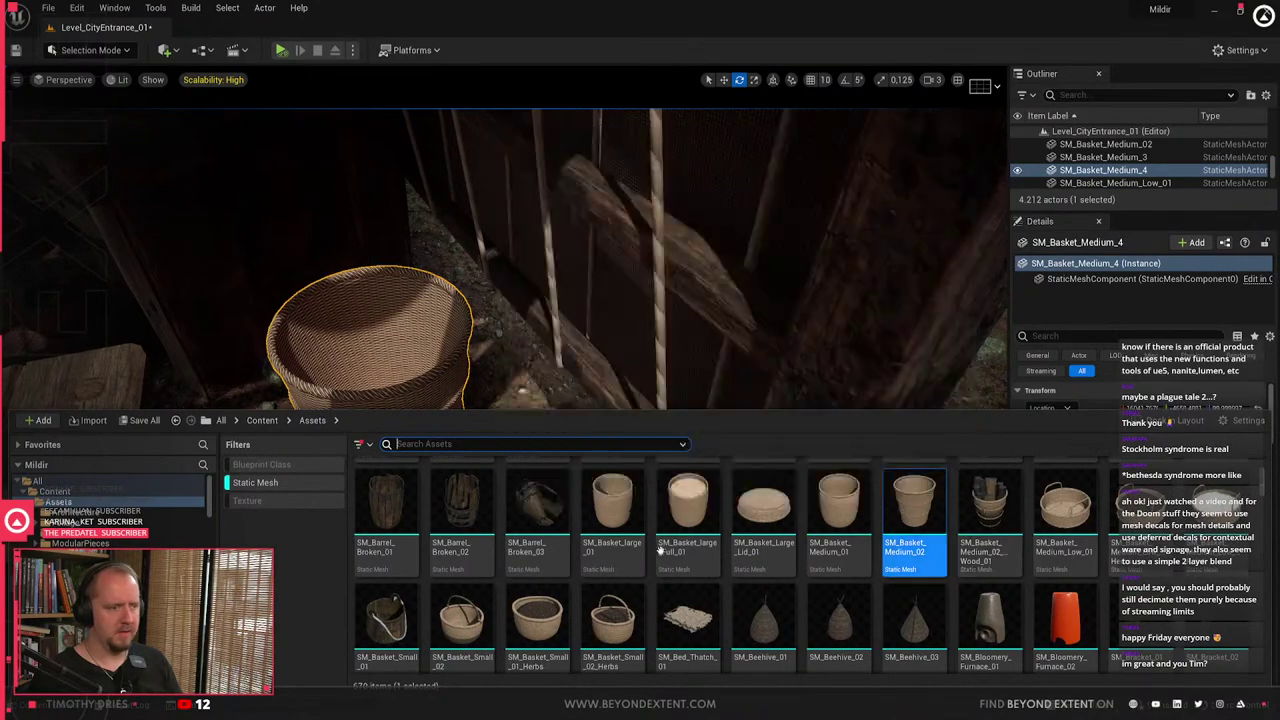
{"action": "left_click_drag", "start_coordinate": [461, 615], "coordinate": [545, 510]}
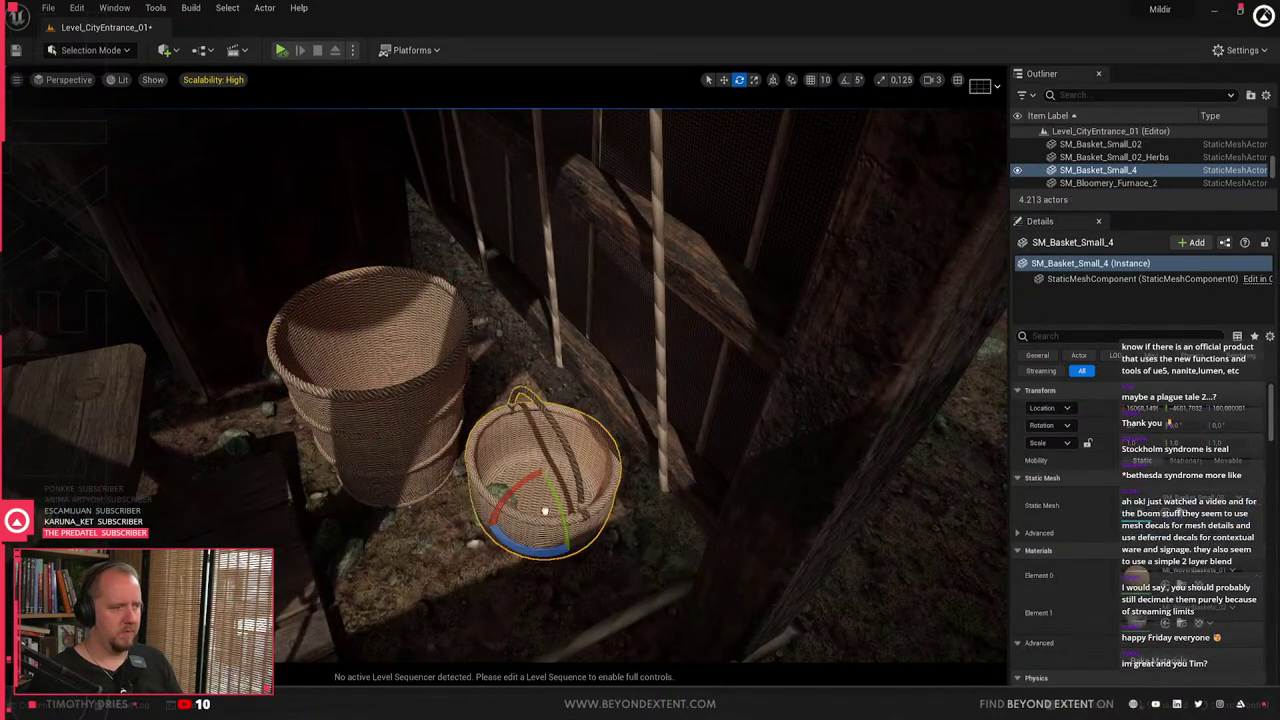
{"action": "key", "text": "s"}
{"action": "right_click_drag", "start_coordinate": [545, 549], "coordinate": [475, 540]}
- Find the buckets among the static meshes and place SM_Bucket_Small_01 on the ground beside the planks
{"action": "key", "text": "ctrl+space"}
{"action": "scroll", "coordinate": [965, 541], "scroll_direction": "down", "scroll_amount": 1}
{"action": "scroll", "coordinate": [965, 541], "scroll_direction": "down", "scroll_amount": 3}
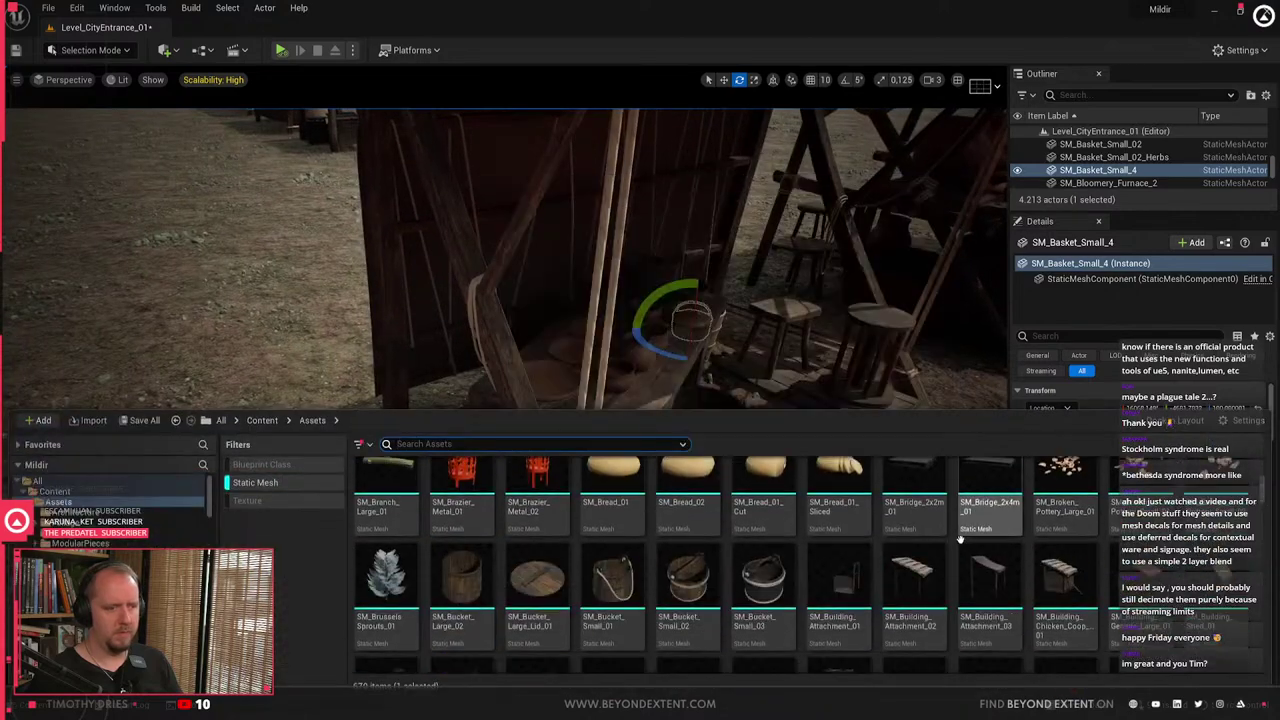
{"action": "left_click_drag", "start_coordinate": [623, 578], "coordinate": [806, 420]}
{"action": "key", "text": "w"}
{"action": "right_click_drag", "start_coordinate": [806, 420], "coordinate": [925, 470]}
{"action": "key", "text": "s"}
- Shift the low tub and its broken pot toward the large clay pot, and move the small bucket into the gap beside the planks
{"action": "left_click", "coordinate": [382, 395], "text": "ctrl"}
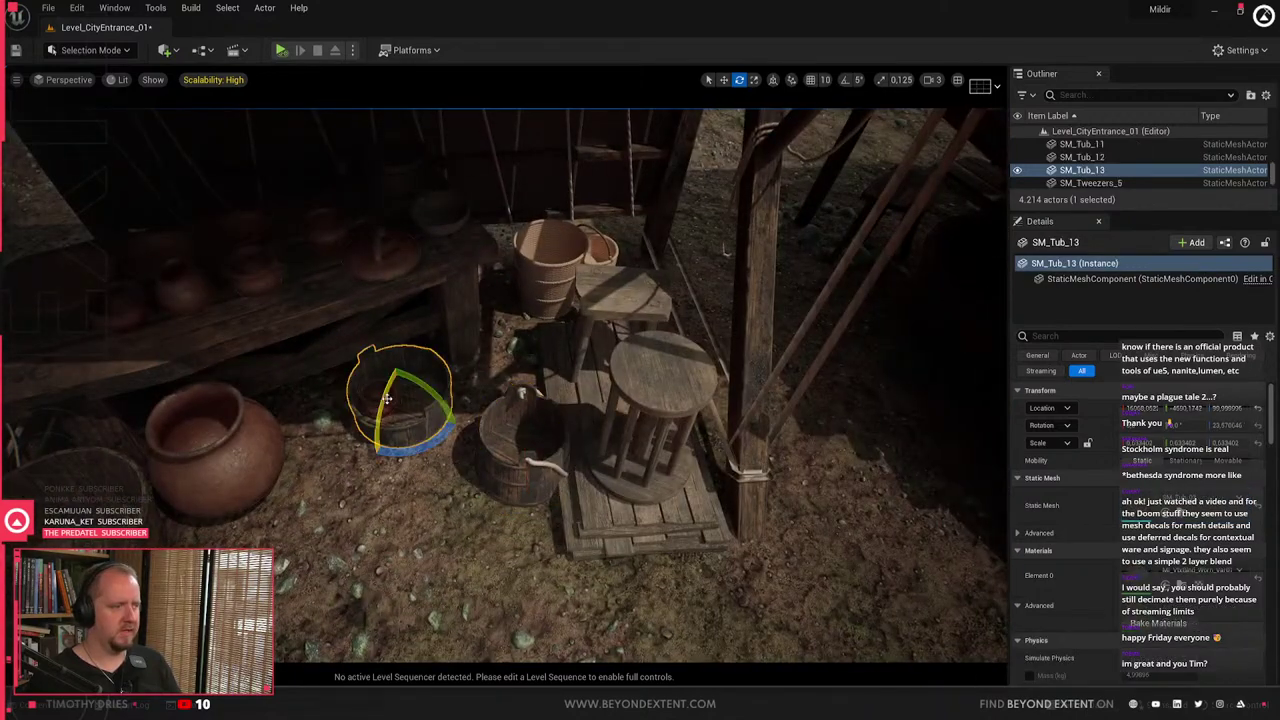
{"action": "left_click_drag", "start_coordinate": [394, 414], "coordinate": [332, 434]}
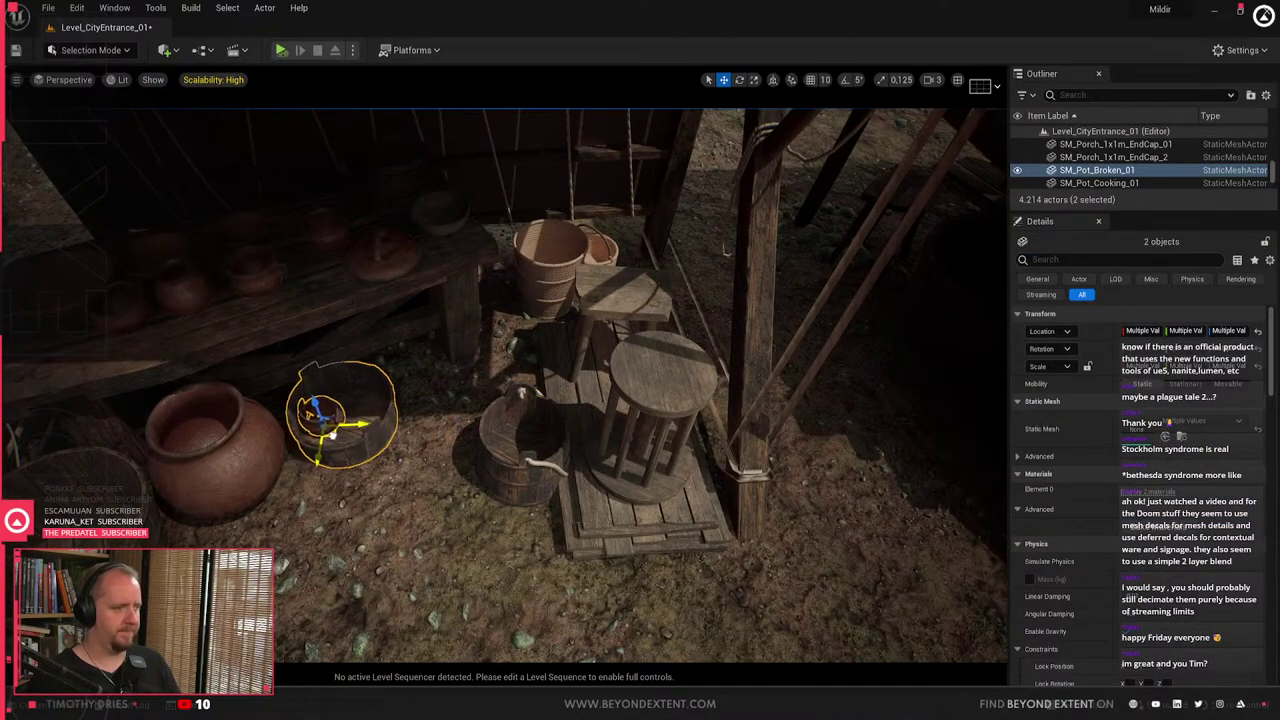
{"action": "left_click", "coordinate": [522, 455]}
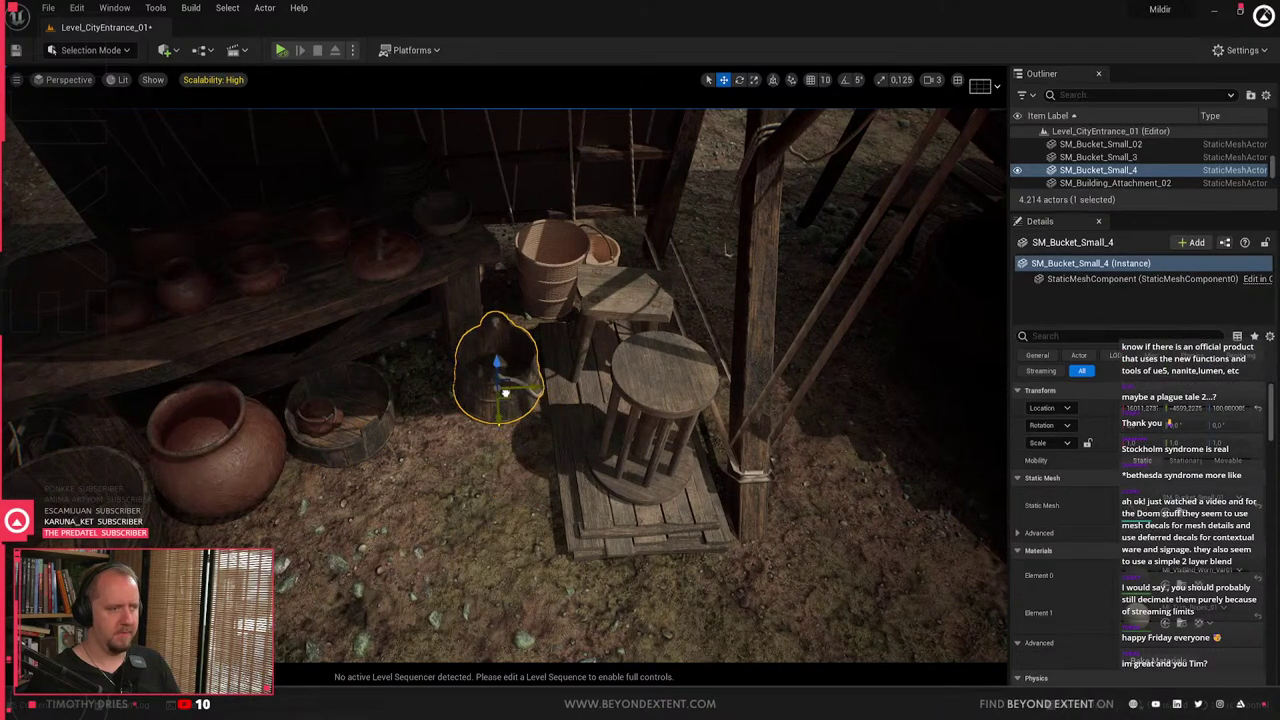
{"action": "left_click_drag", "start_coordinate": [505, 392], "coordinate": [706, 346]}
{"action": "left_click_drag", "start_coordinate": [459, 432], "coordinate": [478, 412]}
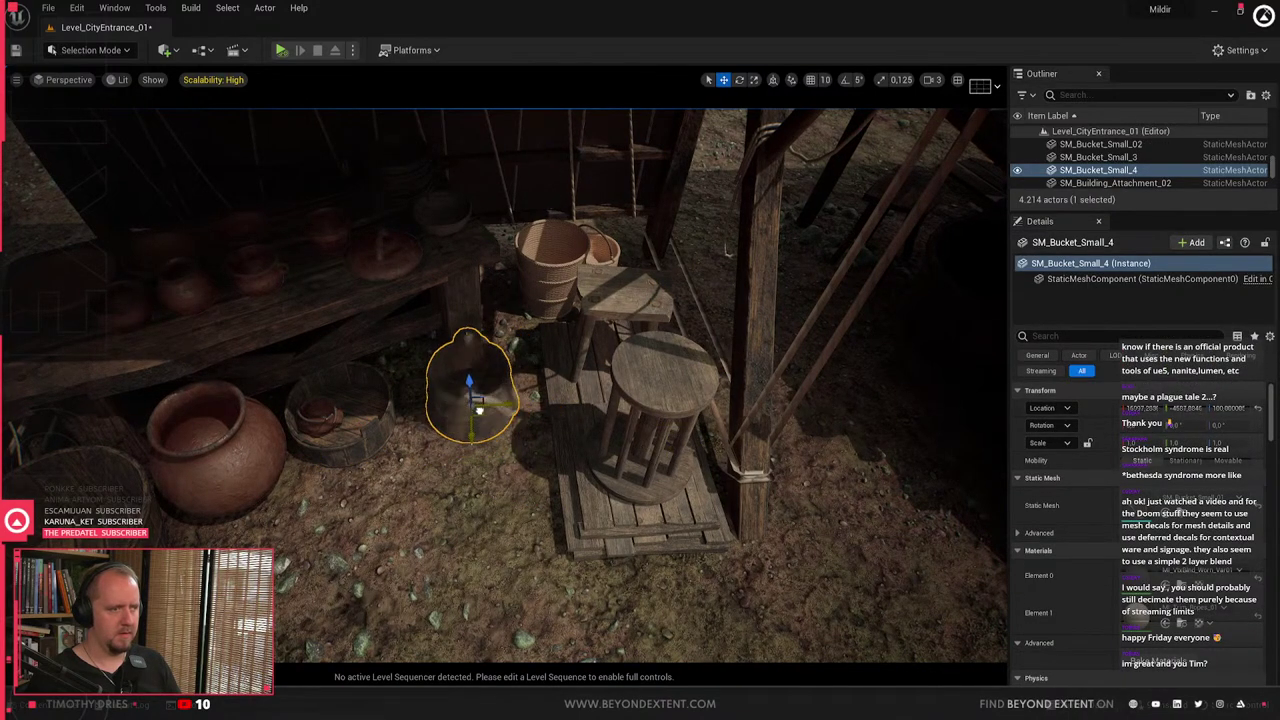
{"action": "key", "text": "s"}
{"action": "right_click_drag", "start_coordinate": [482, 441], "coordinate": [455, 428]}
{"action": "key", "text": "e"}
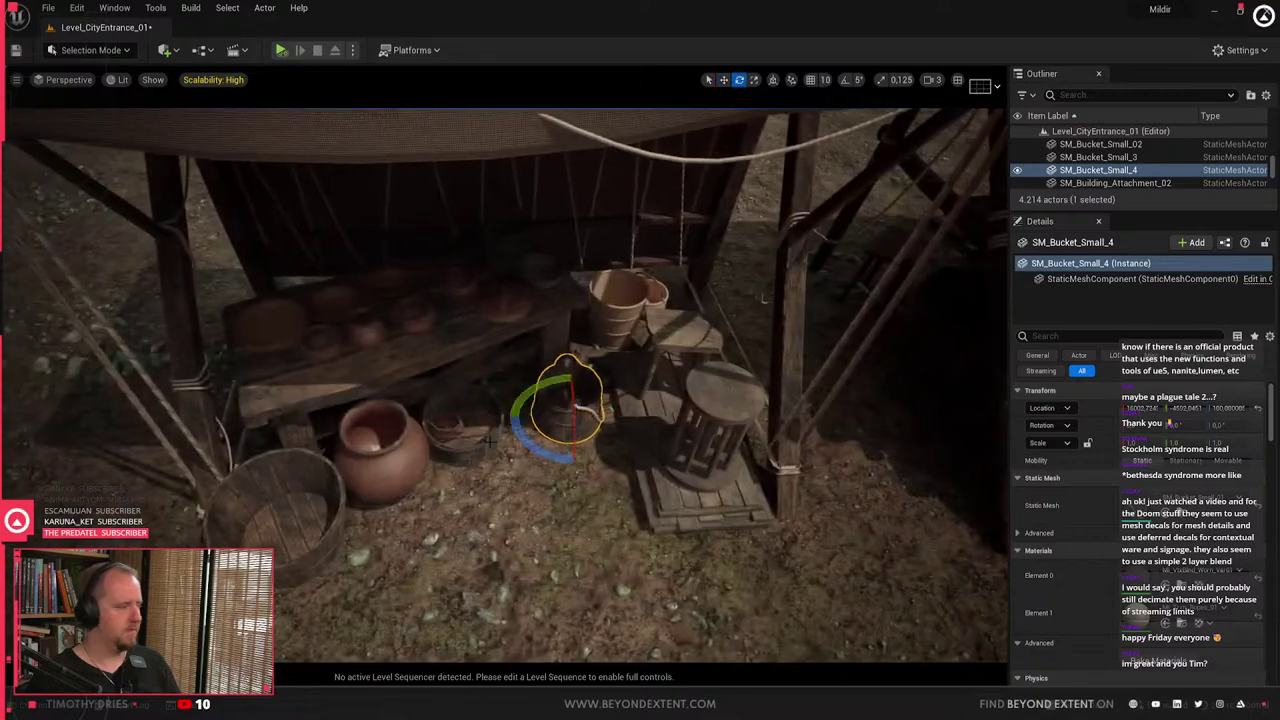
- Browse the static meshes to the jute bags and place SM_Jute_Bag_Full_01 behind the work table against the stall's back wall
{"action": "key", "text": "ctrl+space"}
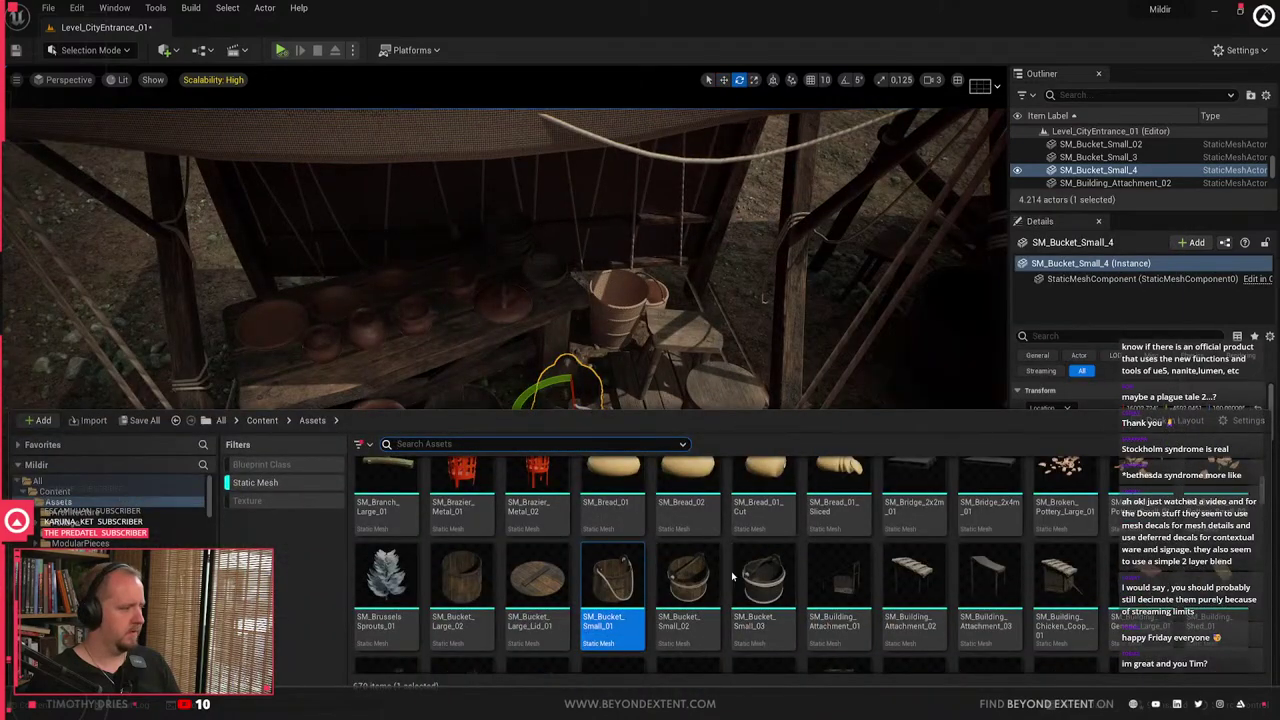
{"action": "scroll", "coordinate": [830, 550], "scroll_direction": "down", "scroll_amount": 2}
{"action": "scroll", "coordinate": [826, 546], "scroll_direction": "down", "scroll_amount": 5}
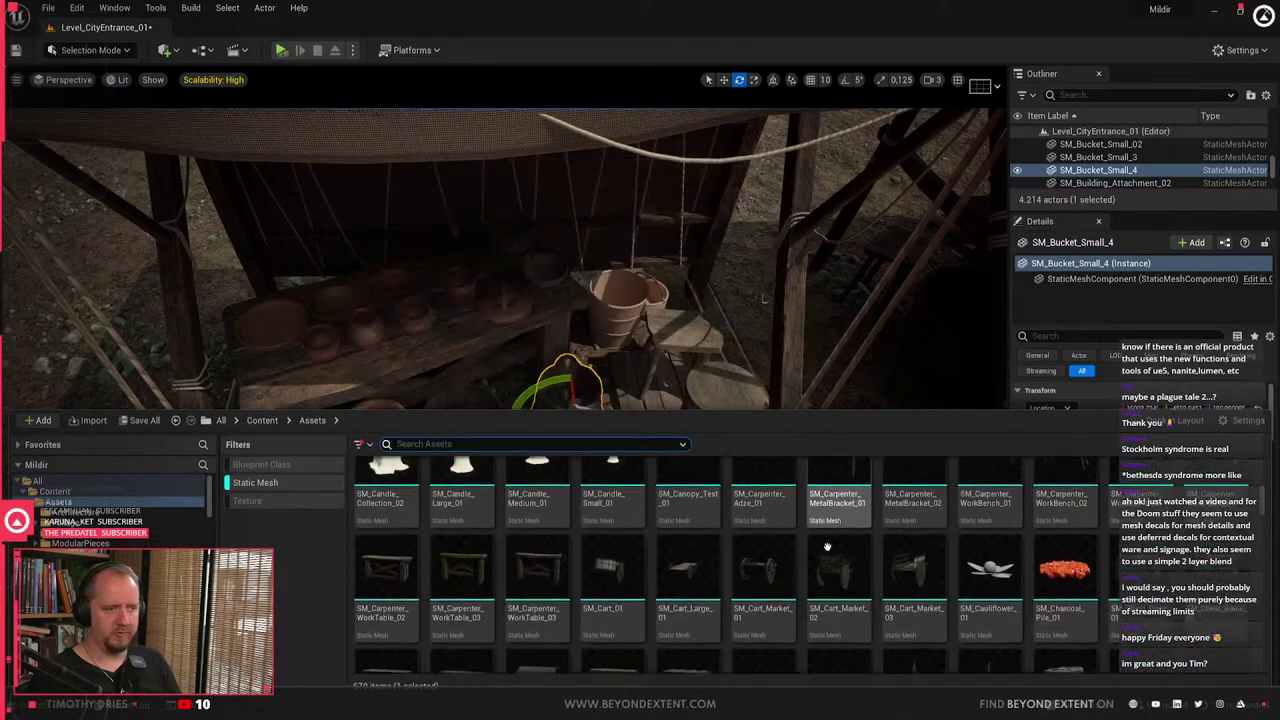
{"action": "scroll", "coordinate": [827, 547], "scroll_direction": "down", "scroll_amount": 2}
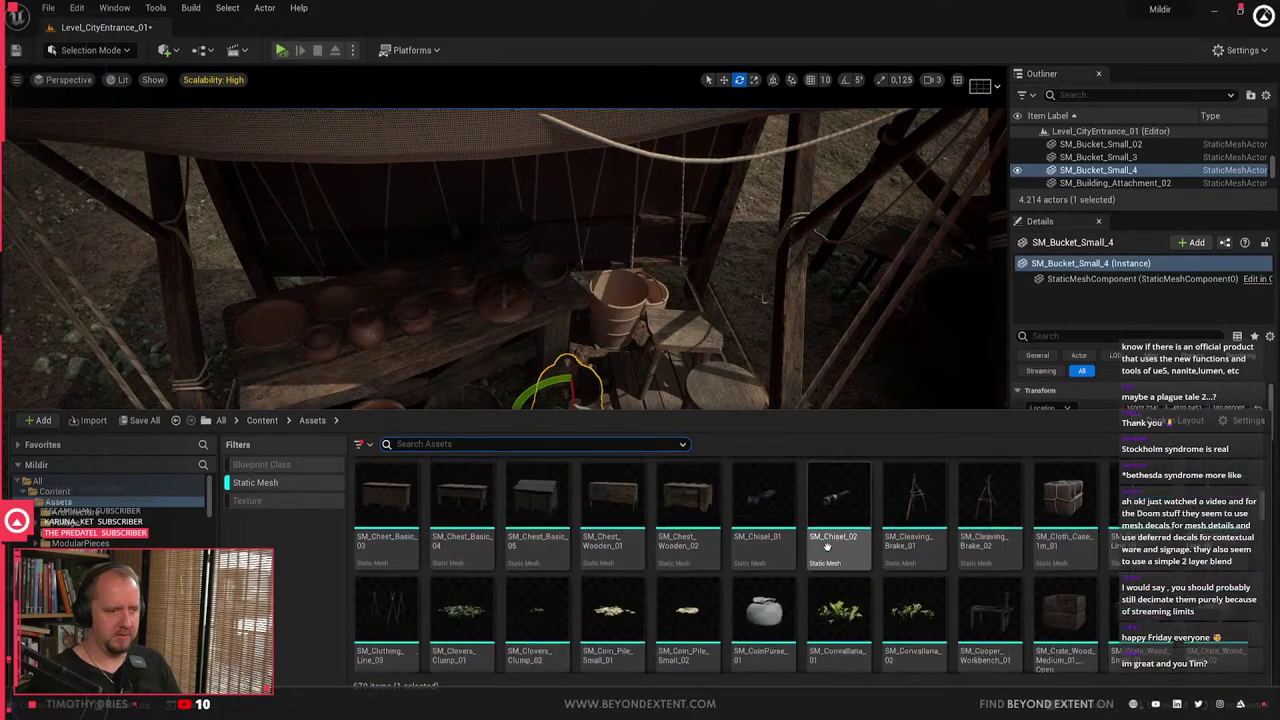
{"action": "scroll", "coordinate": [700, 537], "scroll_direction": "down", "scroll_amount": 10}
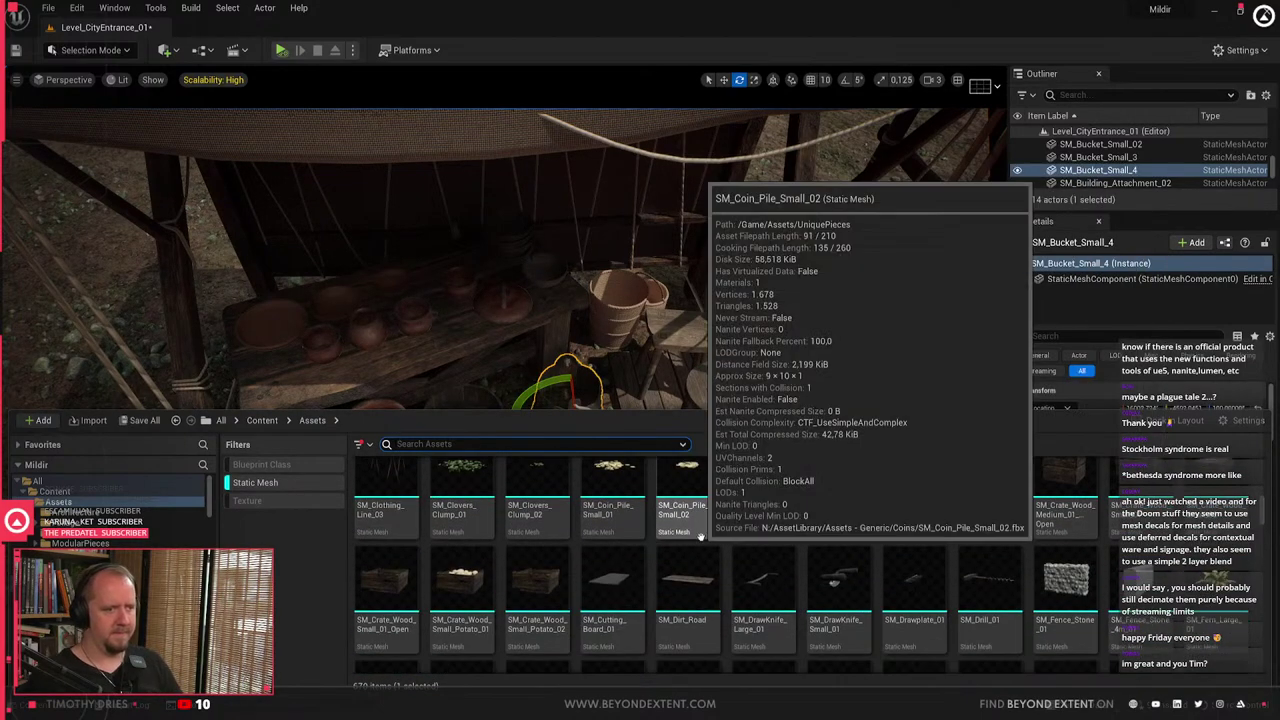
{"action": "scroll", "coordinate": [700, 532], "scroll_direction": "down", "scroll_amount": 3}
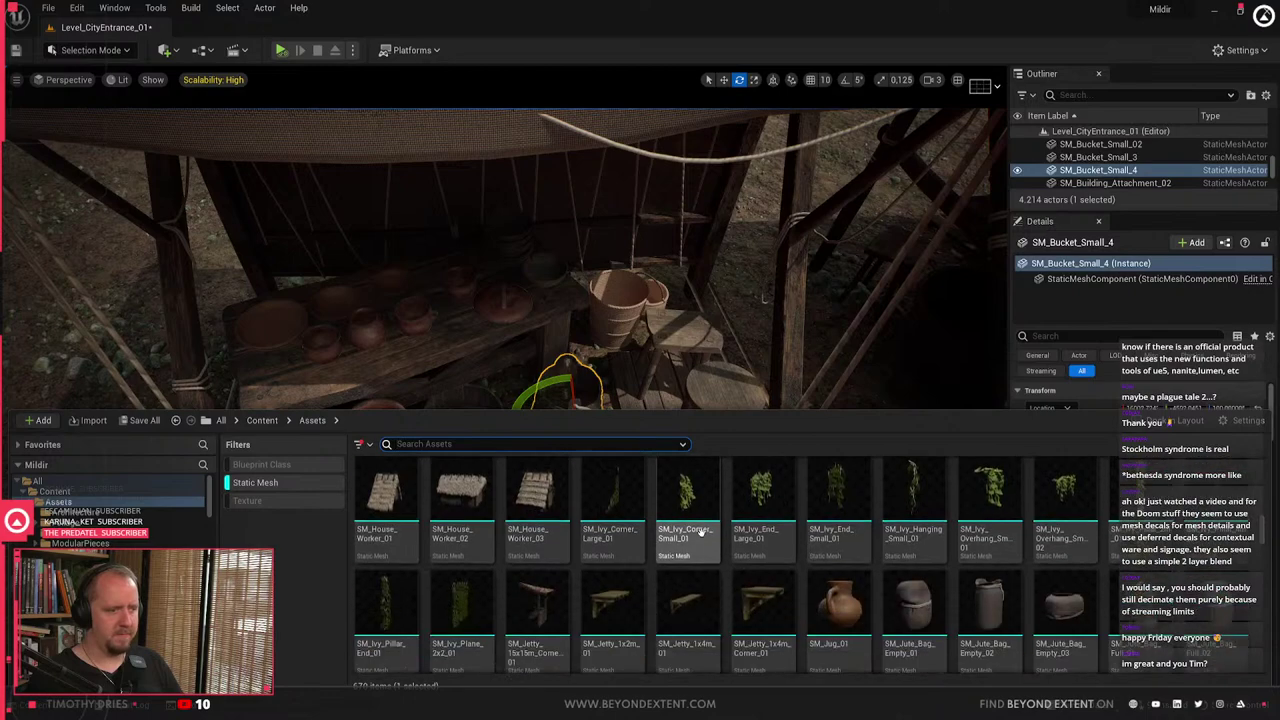
{"action": "key", "text": "ctrl+space"}
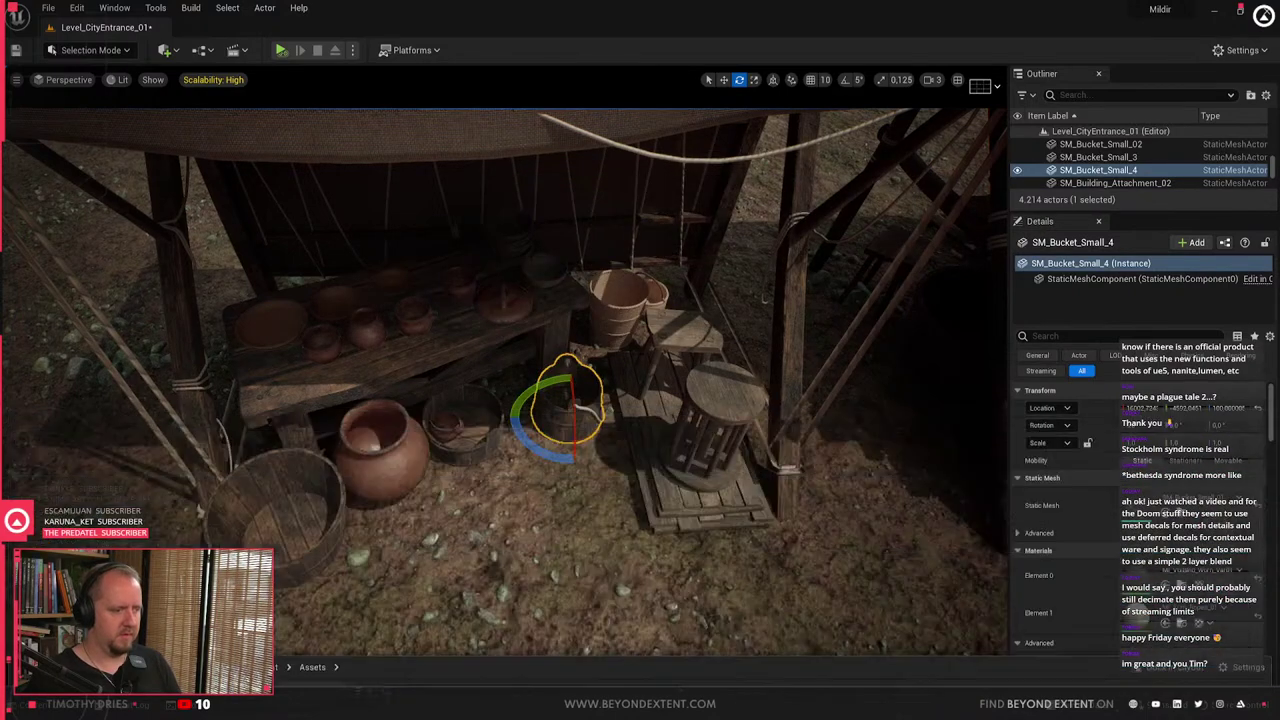
{"action": "right_click_drag", "start_coordinate": [600, 430], "coordinate": [765, 450]}
{"action": "key", "text": "ctrl+space"}
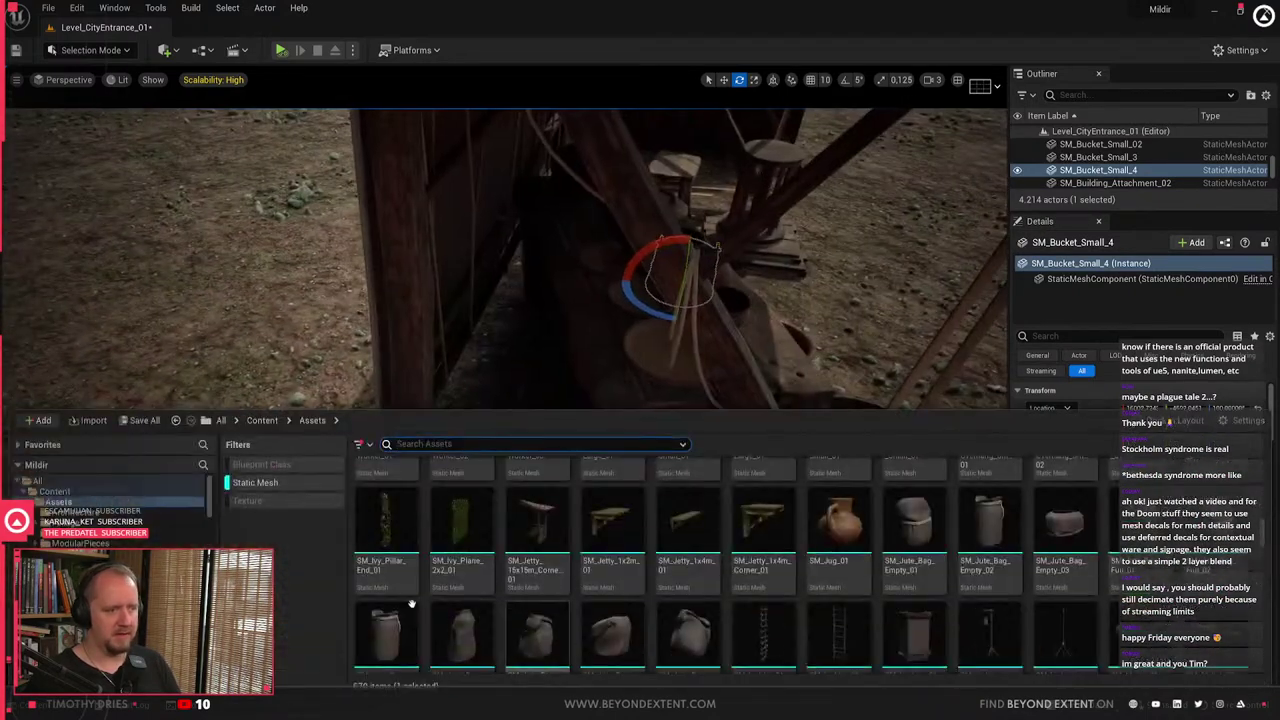
{"action": "left_click_drag", "start_coordinate": [390, 630], "coordinate": [508, 423]}
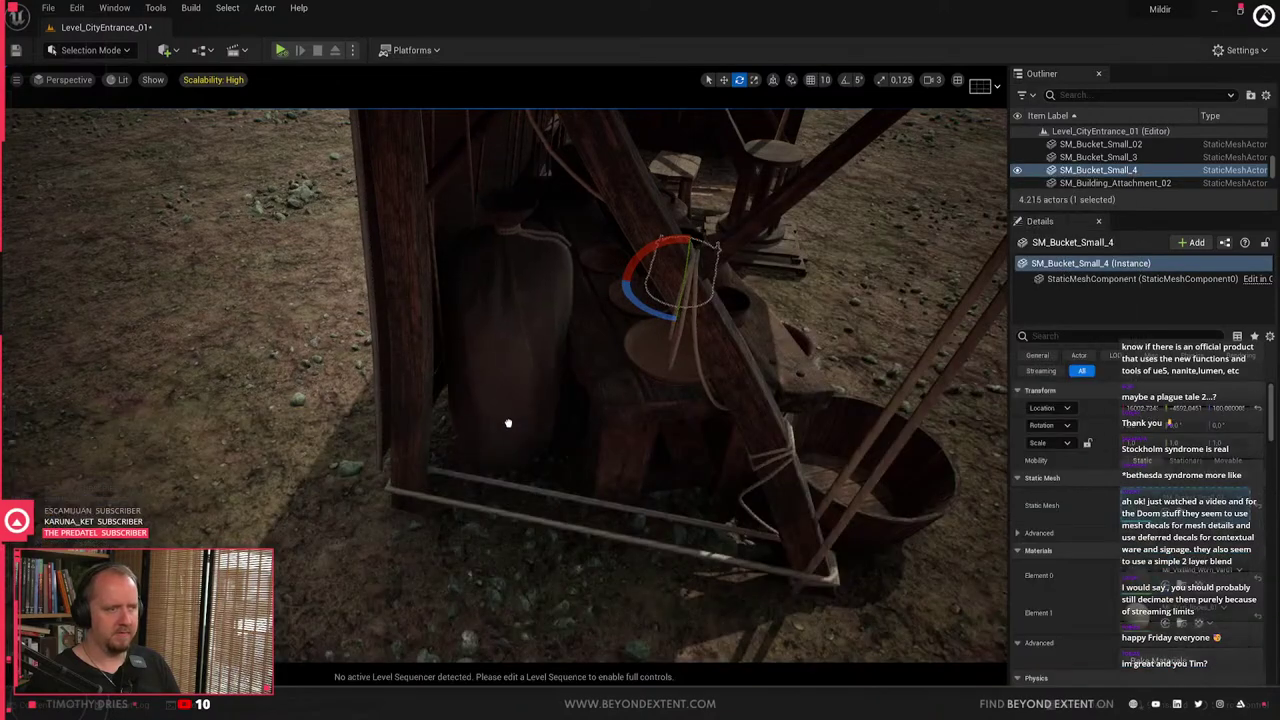
{"action": "left_click", "coordinate": [508, 423]}
- Place a small open jute bag in front of the full bag and move it closer to the work table
{"action": "key", "text": "ctrl+space"}
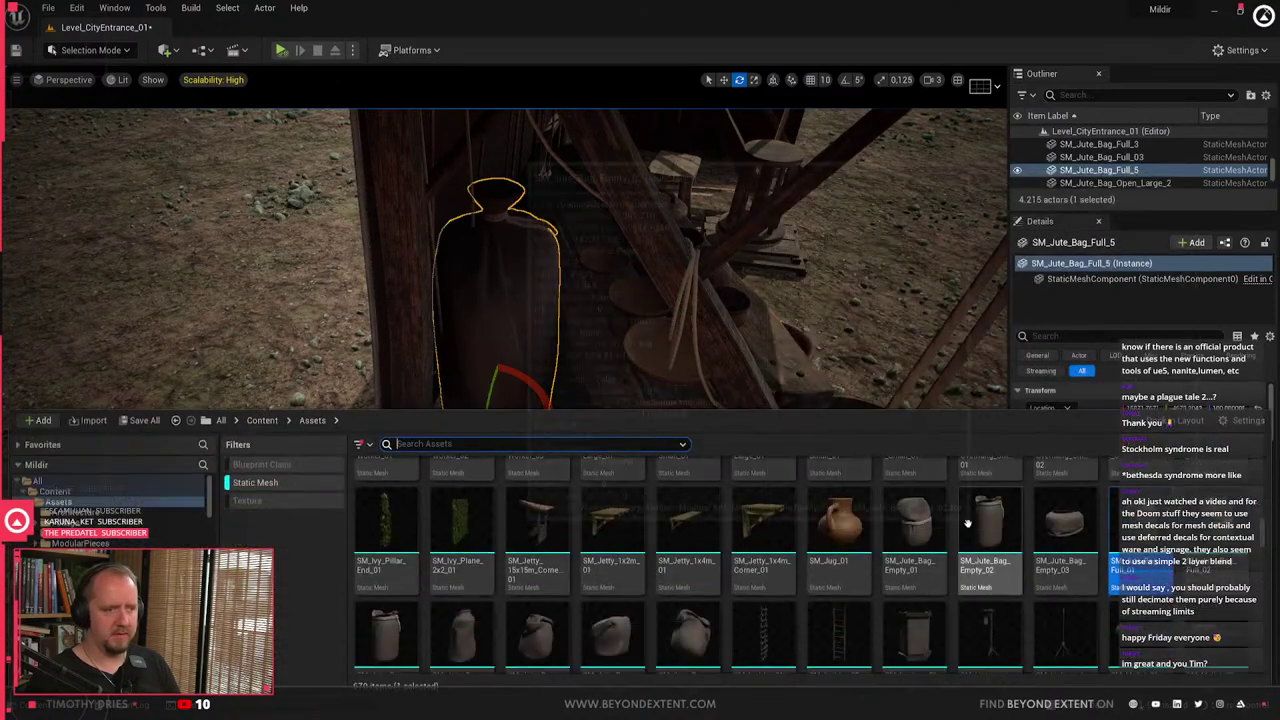
{"action": "left_click_drag", "start_coordinate": [615, 635], "coordinate": [517, 518]}
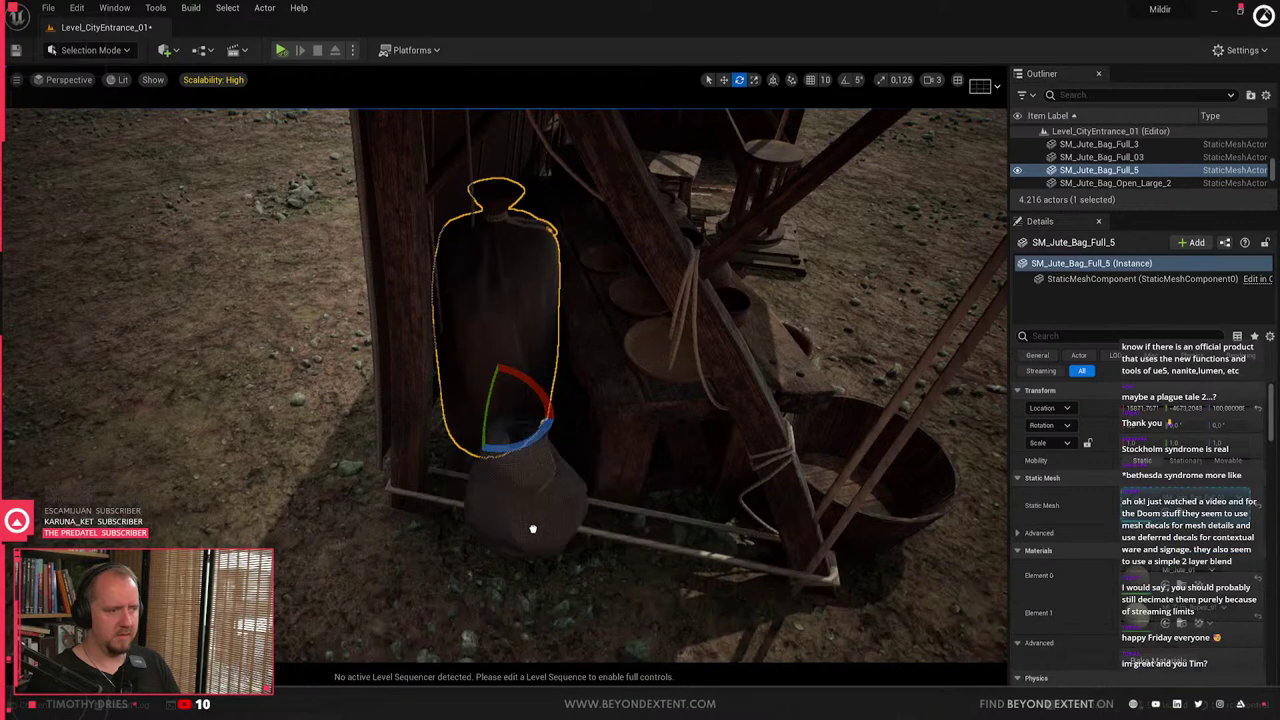
{"action": "left_click_drag", "start_coordinate": [515, 601], "coordinate": [511, 580]}
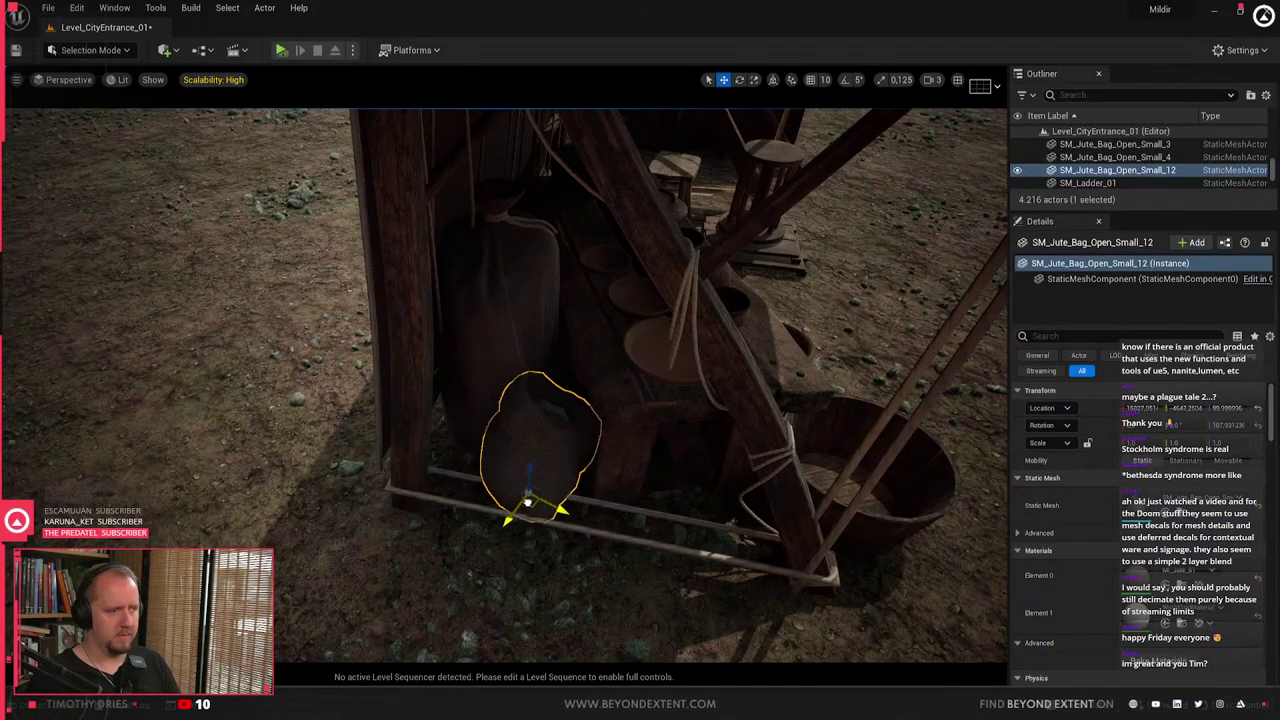
{"action": "key", "text": "Escape"}
- Add a point light above the back of the pottery work table under the cloth roof
{"action": "right_click_drag", "start_coordinate": [528, 503], "coordinate": [420, 465]}
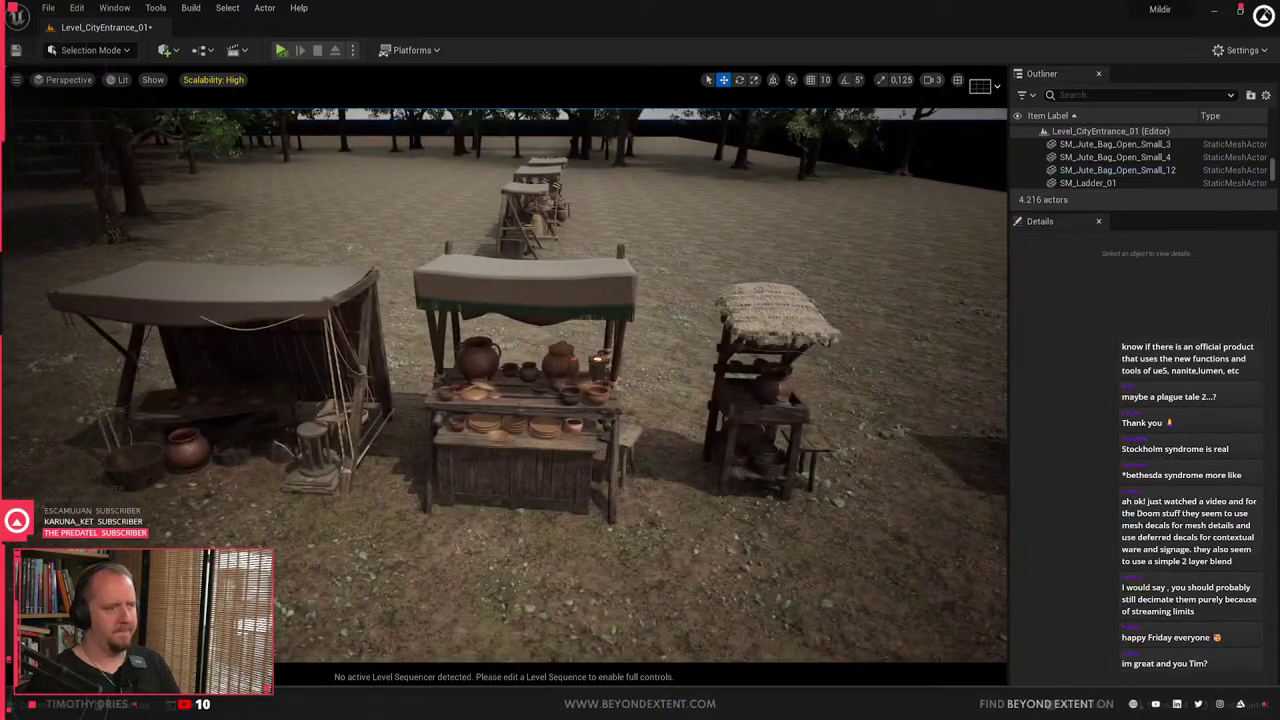
{"action": "right_click_drag", "start_coordinate": [717, 522], "coordinate": [662, 520]}
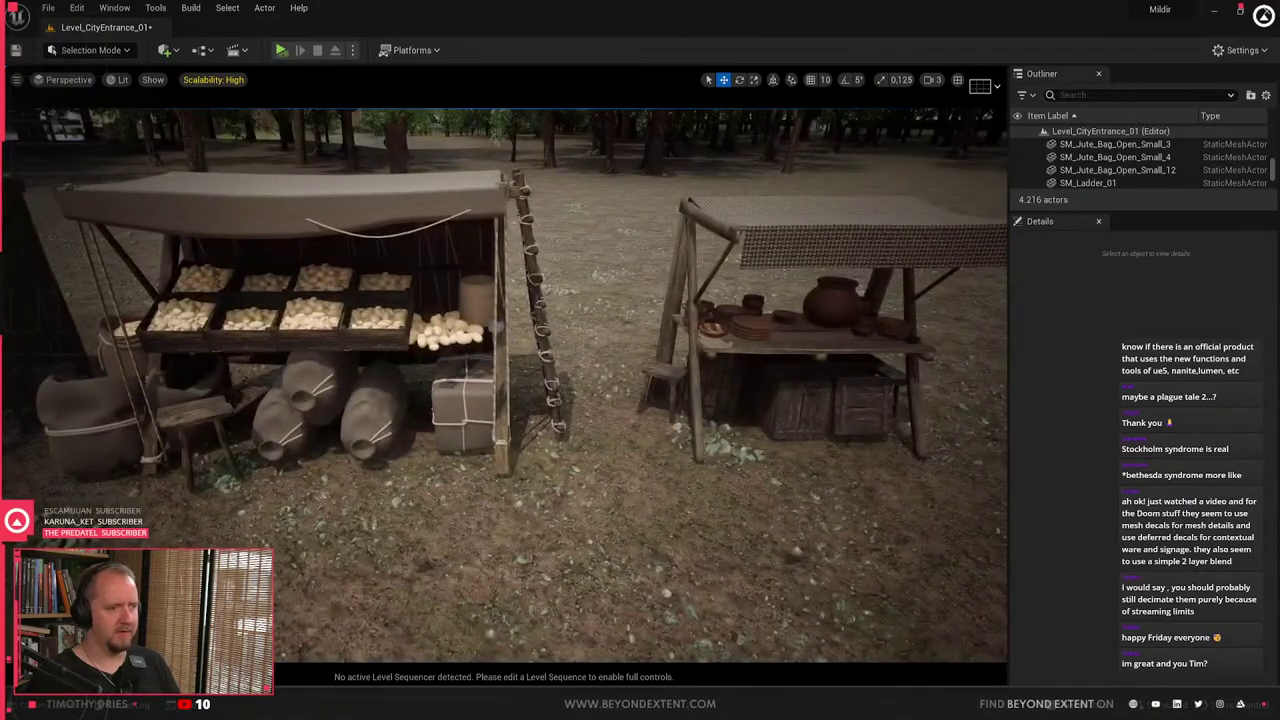
{"action": "left_click", "coordinate": [780, 400]}
{"action": "right_click_drag", "start_coordinate": [640, 400], "coordinate": [350, 480]}
{"action": "right_click_drag", "start_coordinate": [617, 468], "coordinate": [515, 475]}
{"action": "key", "text": "l"}
{"action": "left_click", "coordinate": [577, 352]}
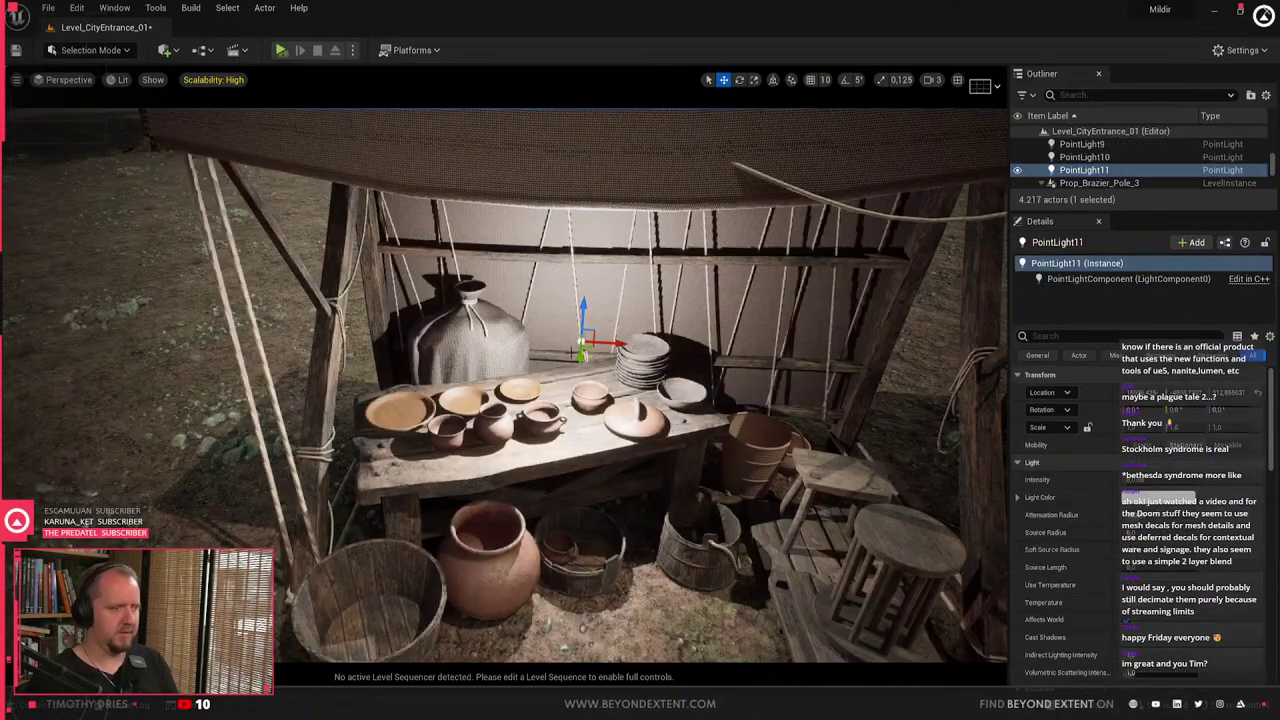
- Raise the point light above the pottery work table closer to the cloth roof
{"action": "left_click_drag", "start_coordinate": [583, 312], "coordinate": [602, 188]}
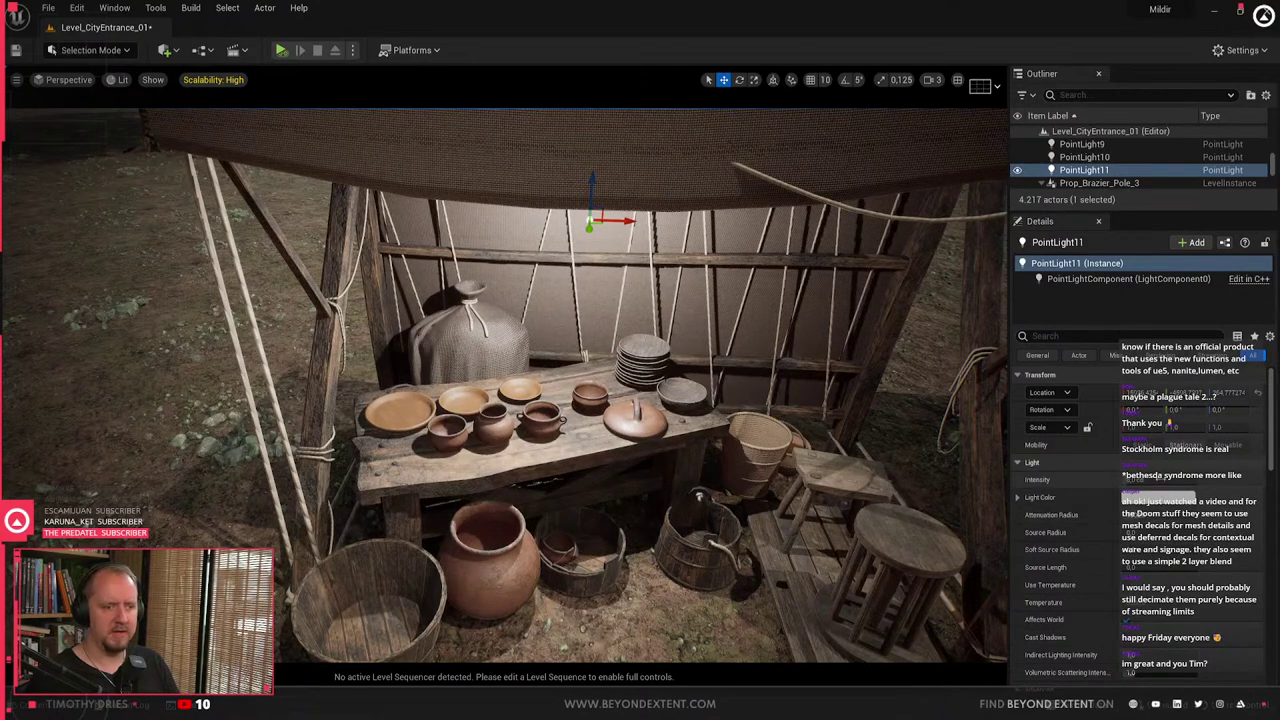
- Stack three copies of the middle clay plate on top of it beside the large plate, turning each copy slightly
{"action": "key", "text": "w"}
{"action": "right_click_drag", "start_coordinate": [505, 385], "coordinate": [462, 374]}
{"action": "key", "text": "s"}
{"action": "key", "text": "w"}
{"action": "left_click", "coordinate": [604, 422]}
{"action": "left_click", "coordinate": [462, 461]}
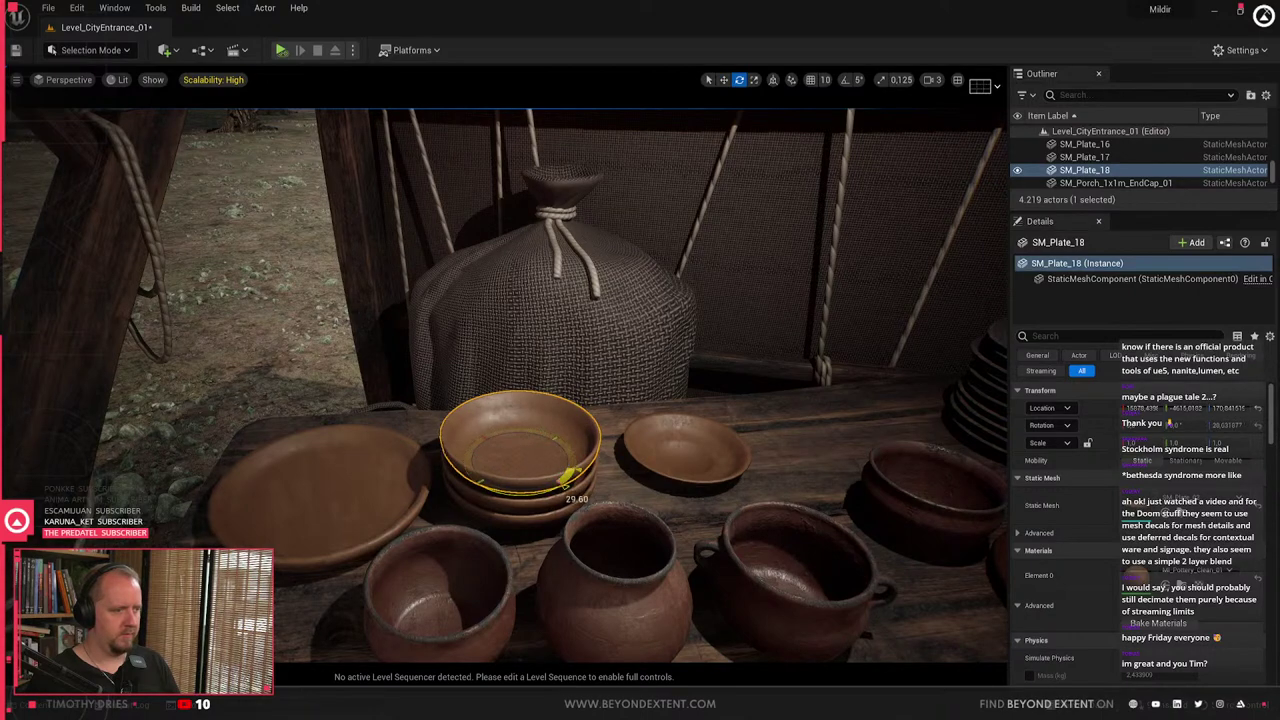
{"action": "mouse_move", "coordinate": [513, 474]}
{"action": "left_mouse_down"}
{"action": "mouse_move", "coordinate": [515, 486]}
{"action": "mouse_move", "coordinate": [515, 468]}
{"action": "left_mouse_up"}
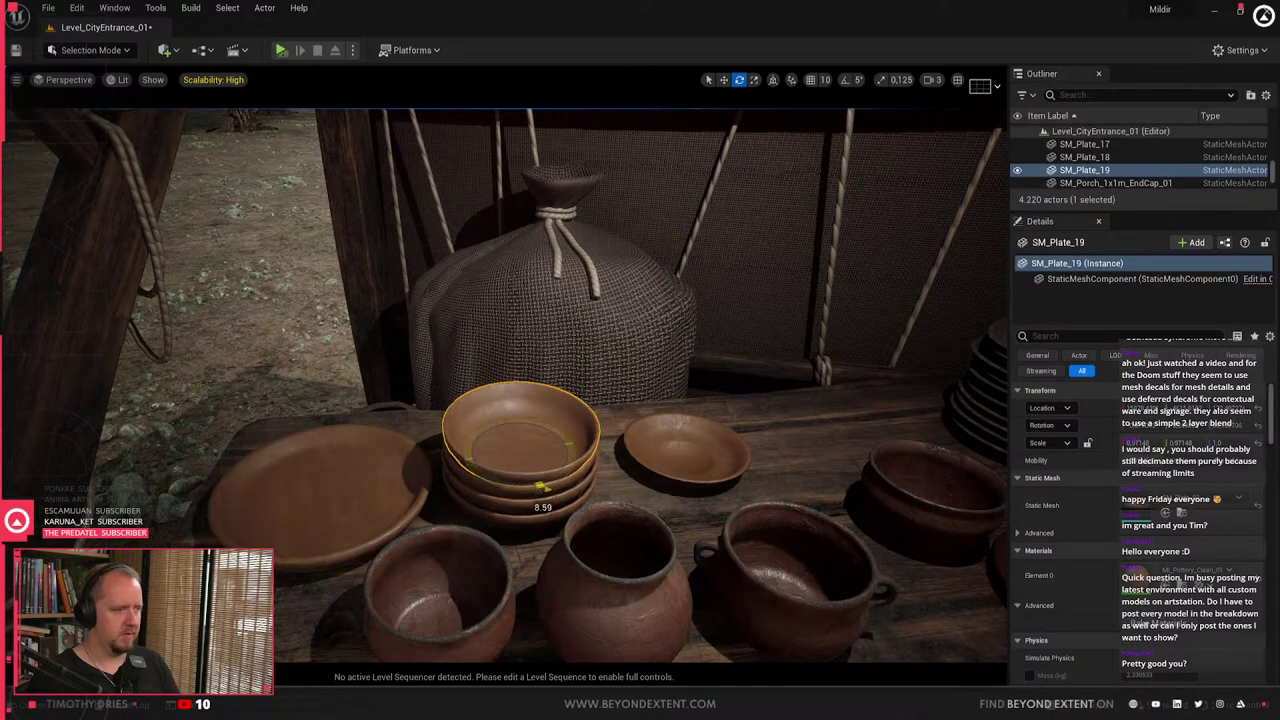
{"action": "mouse_move", "coordinate": [611, 475]}
{"action": "right_mouse_down"}
{"action": "mouse_move", "coordinate": [640, 490]}
{"action": "mouse_move", "coordinate": [630, 480]}
{"action": "right_mouse_up"}
{"action": "left_click", "coordinate": [545, 390]}
{"action": "right_click_drag", "start_coordinate": [545, 390], "coordinate": [540, 400]}
- Select the large clay plate beside the stack for rotation
{"action": "left_click", "coordinate": [522, 490]}
{"action": "left_click", "coordinate": [428, 541]}
{"action": "key", "text": "e"}
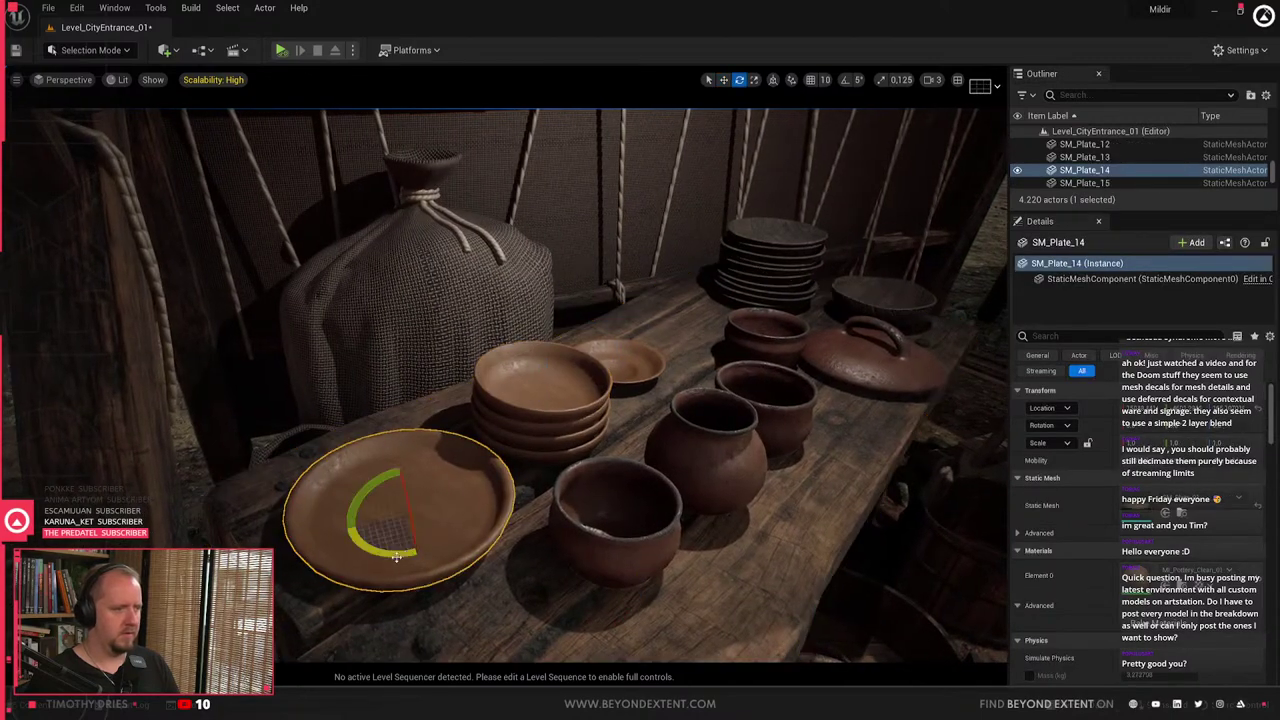
- Try the MI_Pottery_Old_01 material on the small single plate behind the pots
{"action": "key", "text": "ctrl+space"}
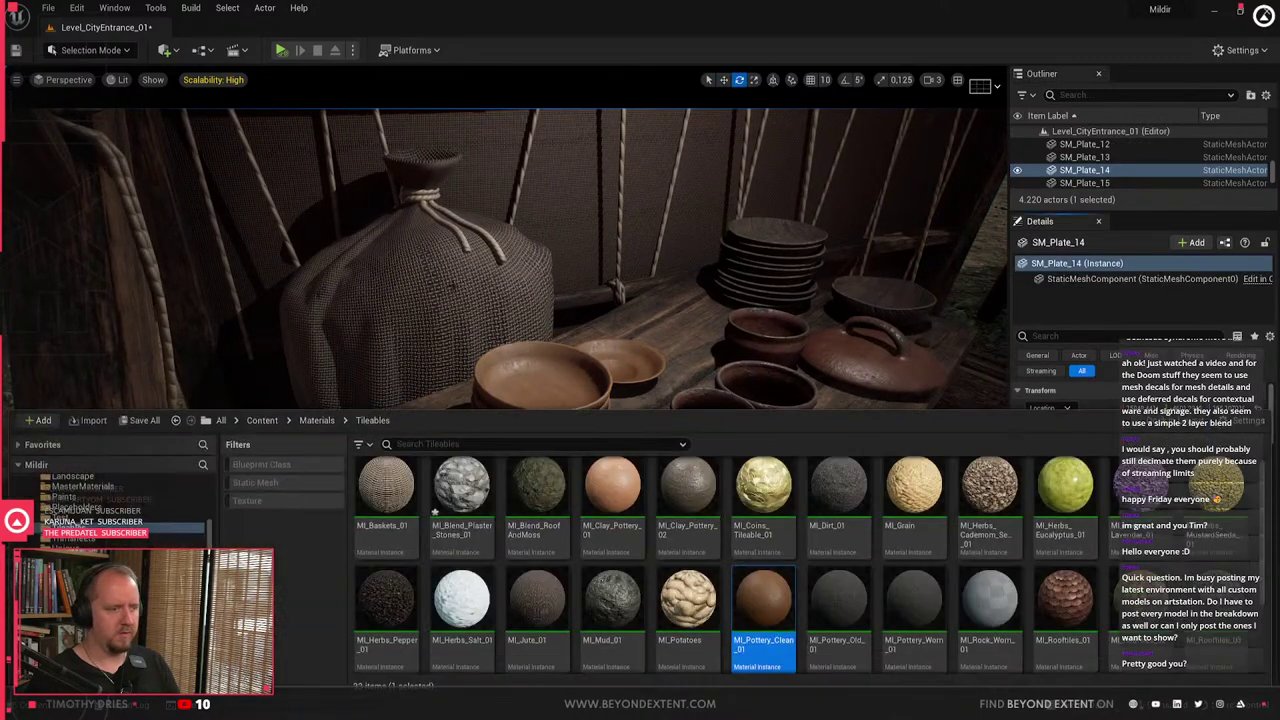
{"action": "left_click_drag", "start_coordinate": [822, 598], "coordinate": [642, 363]}
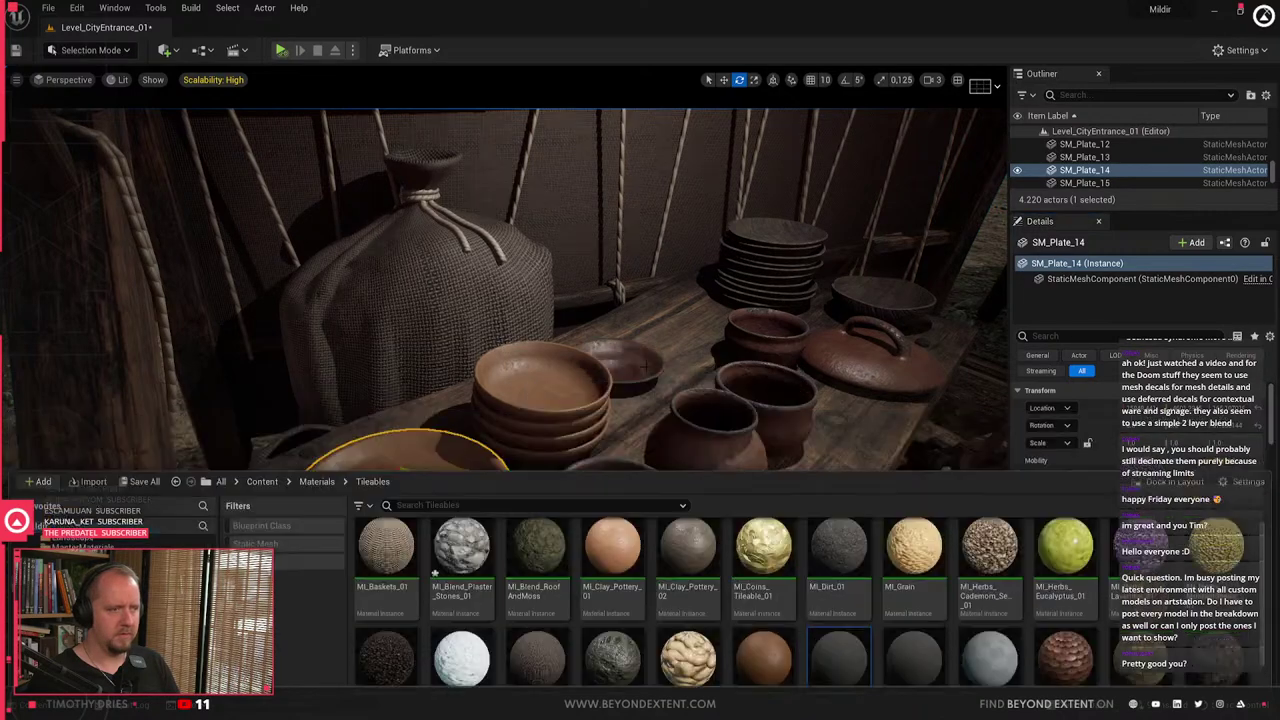
{"action": "right_click_drag", "start_coordinate": [642, 363], "coordinate": [700, 410]}
- Apply the MI_Pottery_Worn_01 material to the small single plate next to the plate stack
{"action": "key", "text": "ctrl+space"}
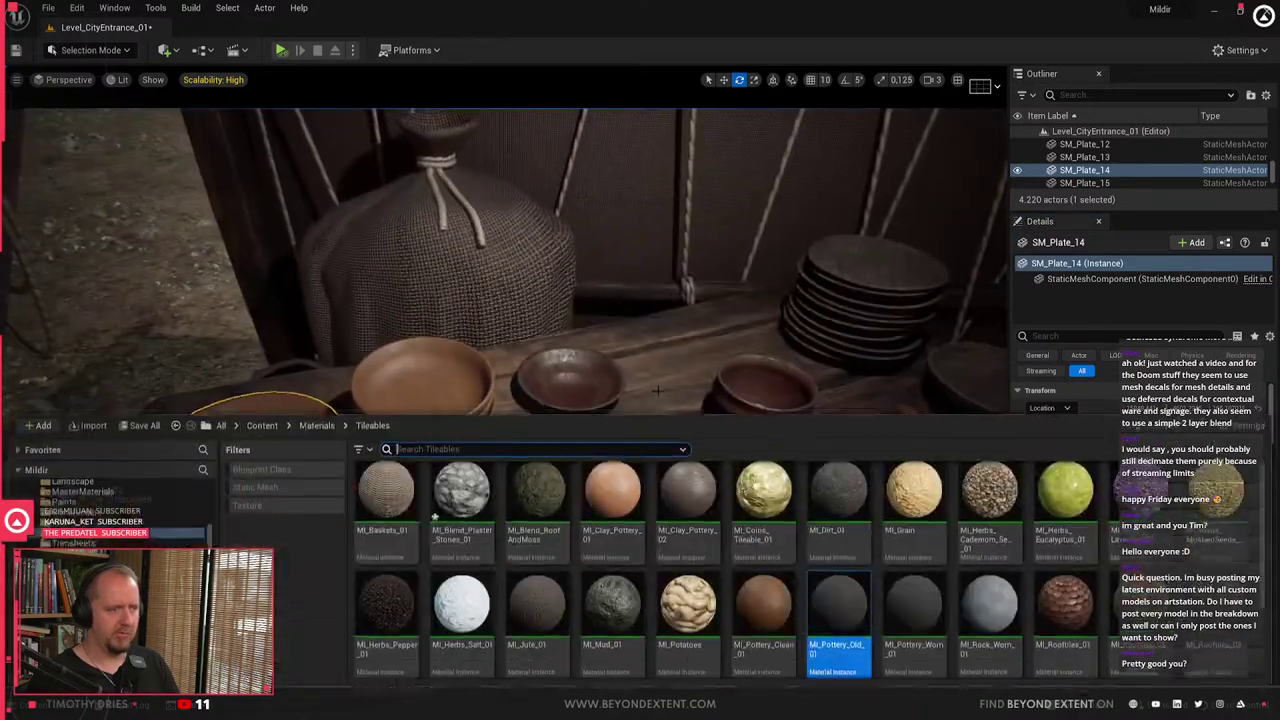
{"action": "left_click_drag", "start_coordinate": [926, 620], "coordinate": [603, 379]}
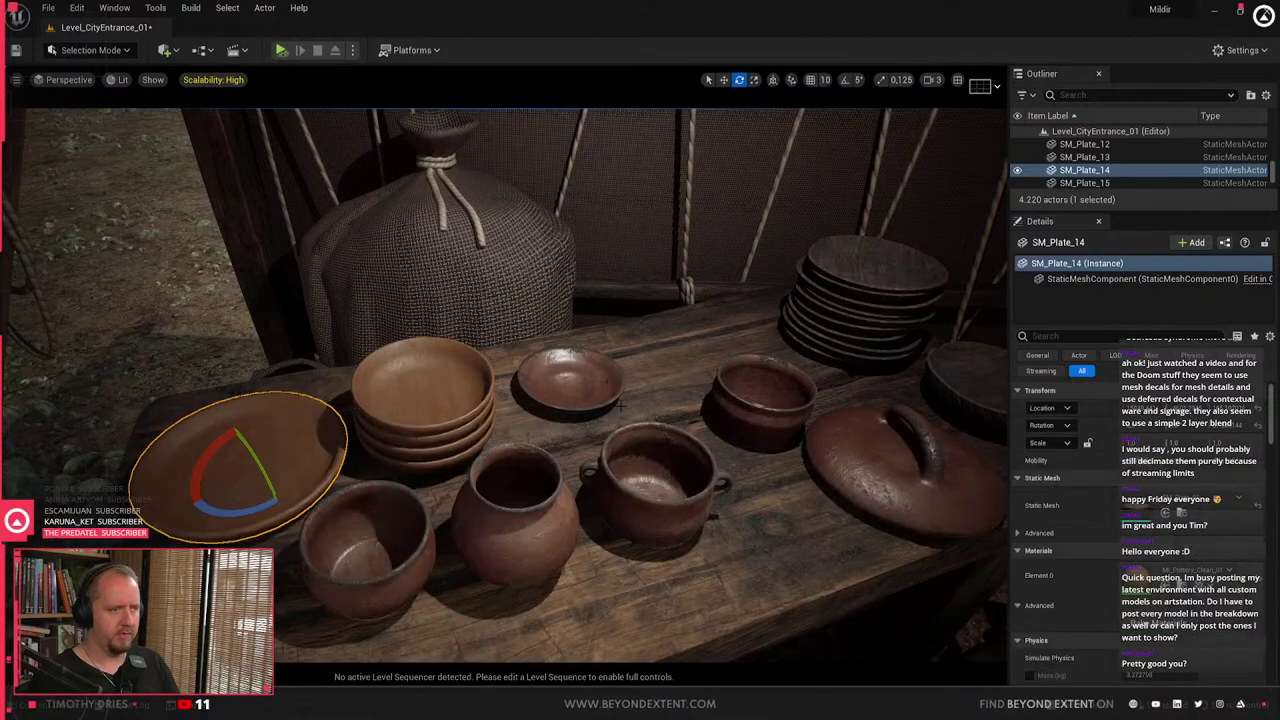
{"action": "right_click_drag", "start_coordinate": [621, 406], "coordinate": [530, 370]}
{"action": "key", "text": "ctrl+space"}
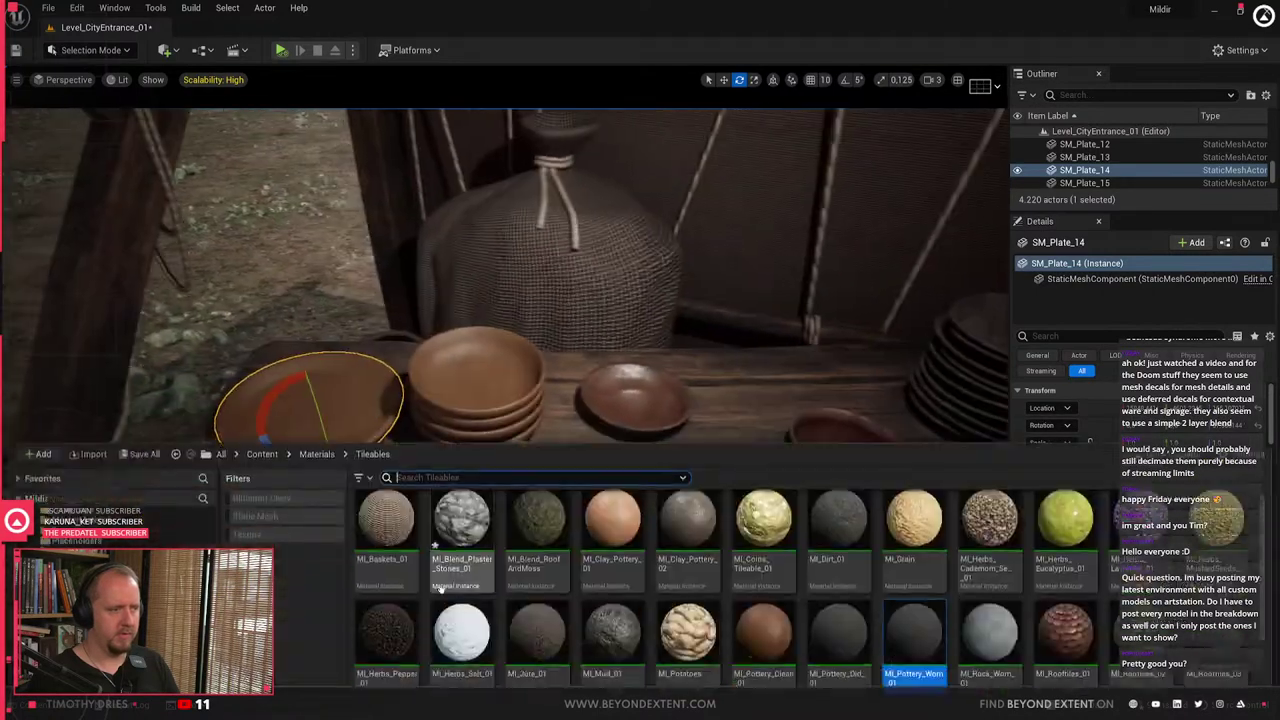
{"action": "right_click_drag", "start_coordinate": [622, 370], "coordinate": [506, 455]}
- Move the round pot to the back of the table, duplicate it alongside, and give the copy the MI_Pottery_Clean_01 material
{"action": "left_click", "coordinate": [506, 455]}
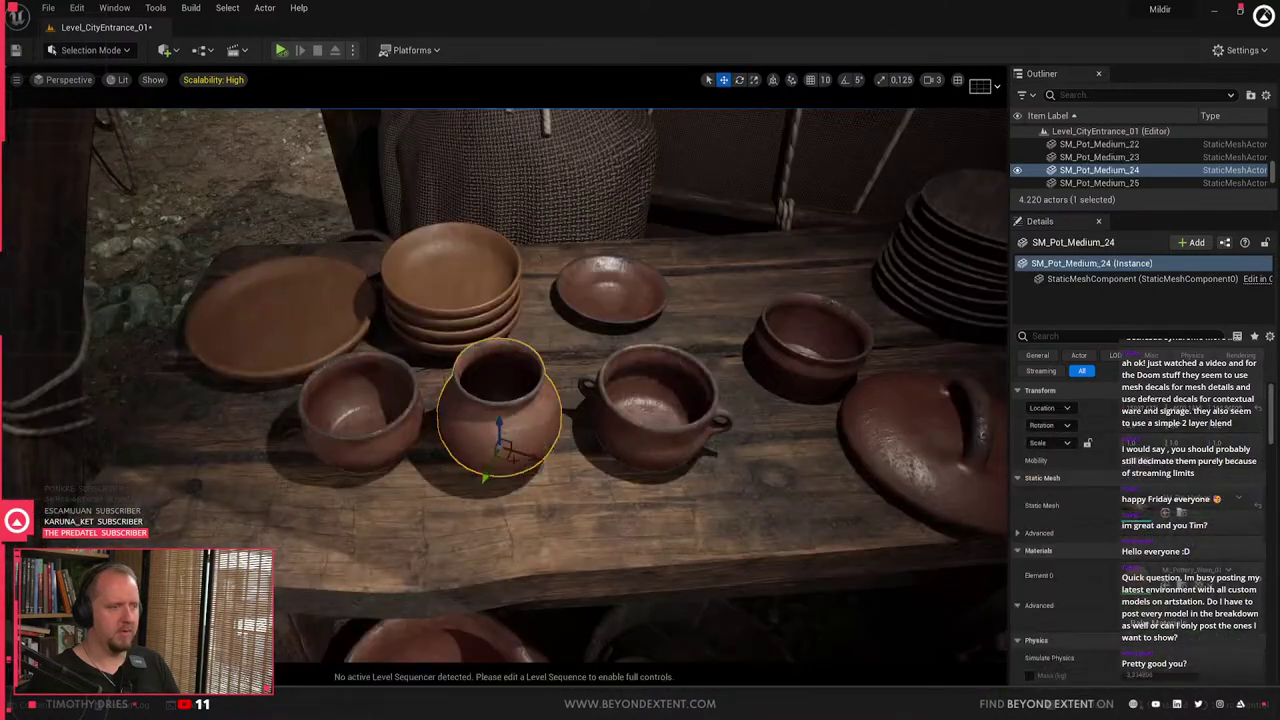
{"action": "left_click_drag", "start_coordinate": [506, 455], "coordinate": [723, 296]}
{"action": "key", "text": "ctrl+space"}
{"action": "left_click_drag", "start_coordinate": [786, 592], "coordinate": [726, 225]}
{"action": "right_click_drag", "start_coordinate": [726, 225], "coordinate": [830, 215]}
{"action": "right_click_drag", "start_coordinate": [686, 304], "coordinate": [560, 304]}
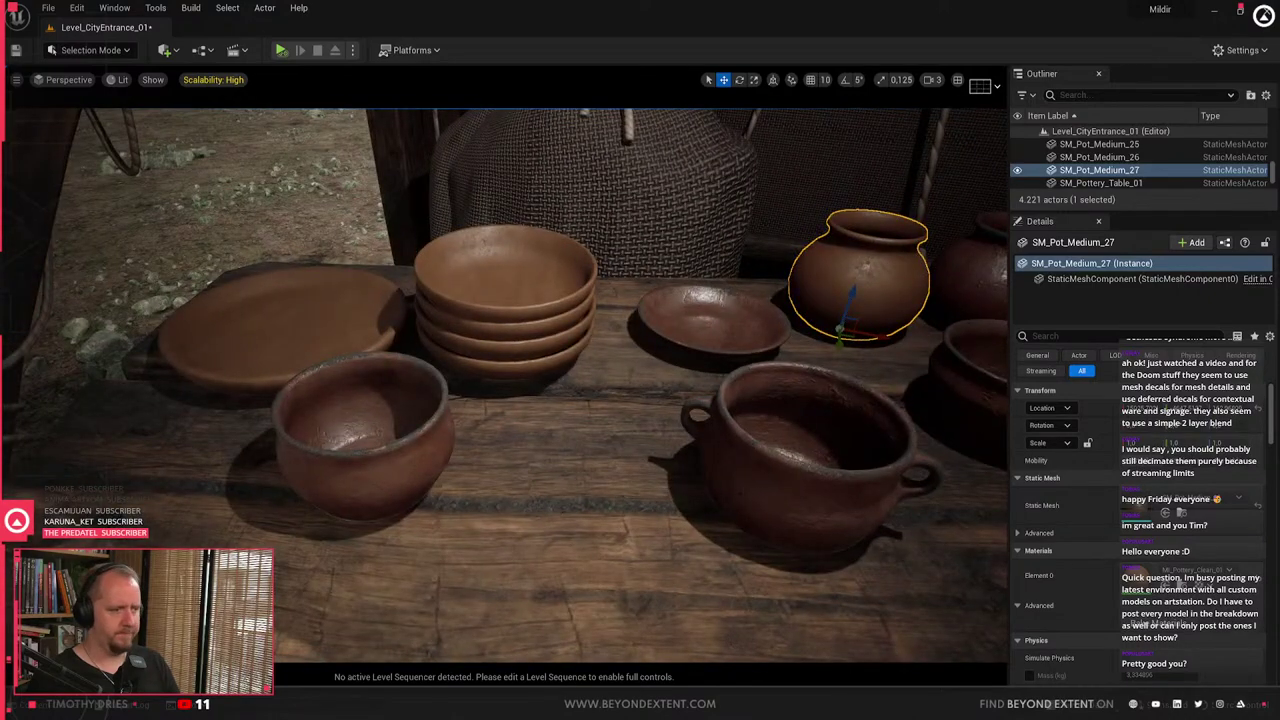
- Create a child material instance of MI_Pottery_Clean_01 named MI_Pottery_Clean_02 and open it for editing
{"action": "left_click", "coordinate": [652, 528]}
{"action": "key", "text": "ctrl+space"}
{"action": "right_click", "coordinate": [755, 627]}
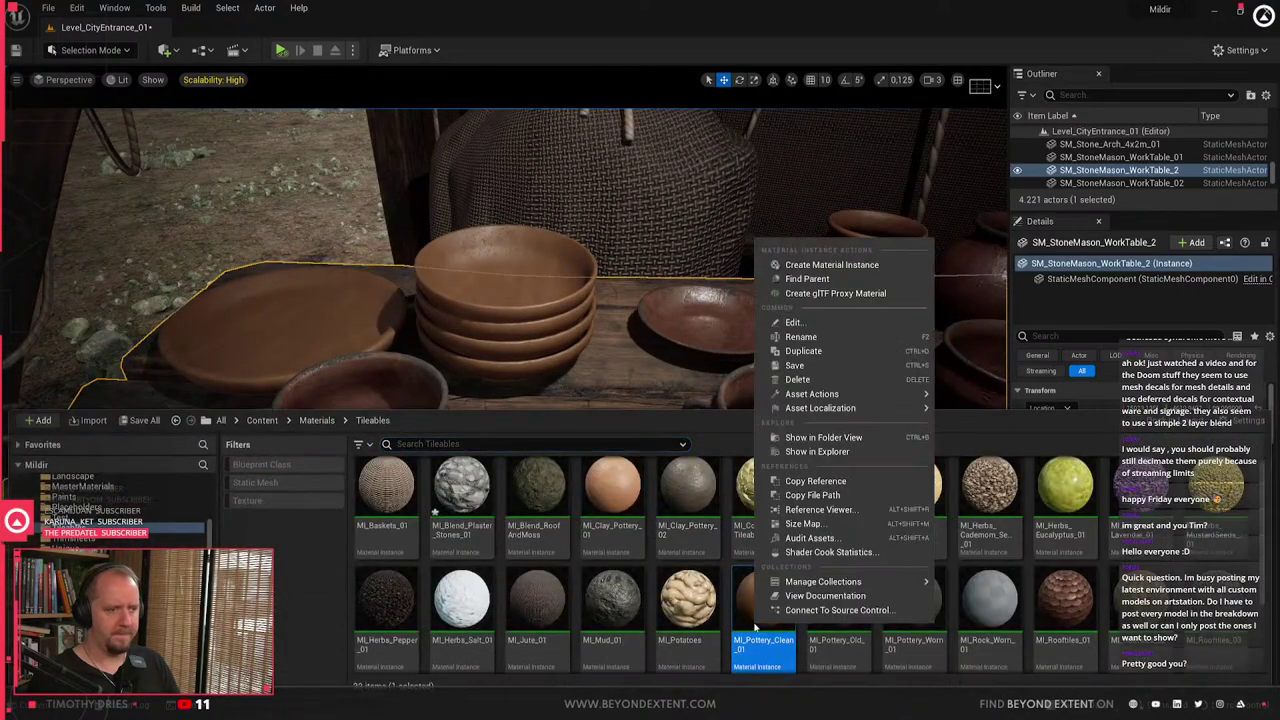
{"action": "left_click", "coordinate": [831, 264]}
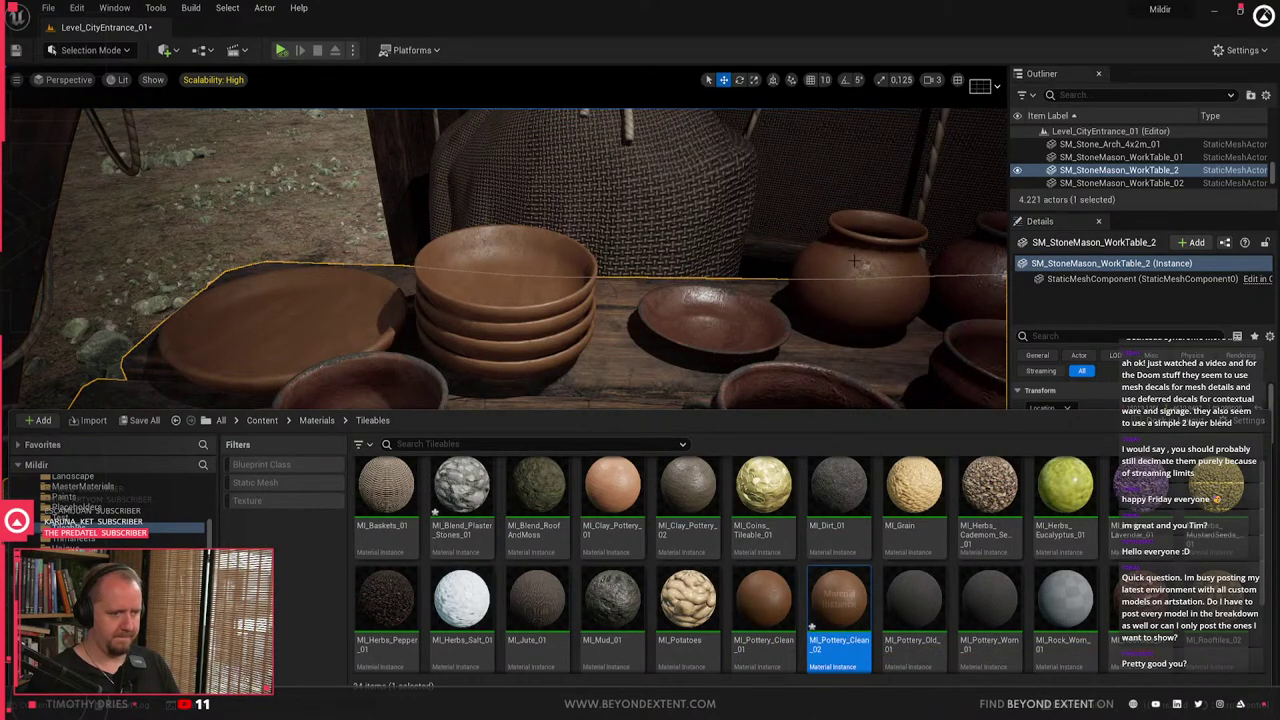
{"action": "key", "text": "ctrl+space"}
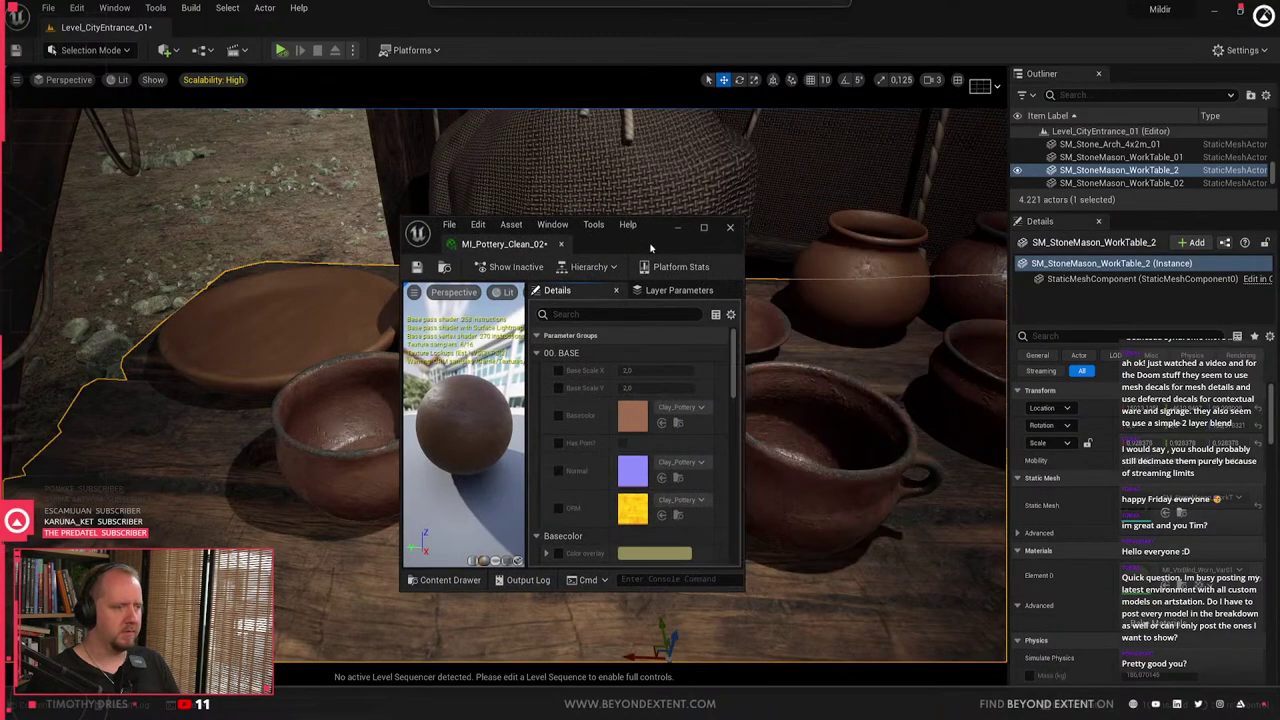
{"action": "scroll", "coordinate": [589, 421], "scroll_direction": "down", "scroll_amount": 10}
{"action": "scroll", "coordinate": [589, 421], "scroll_direction": "down", "scroll_amount": 3}
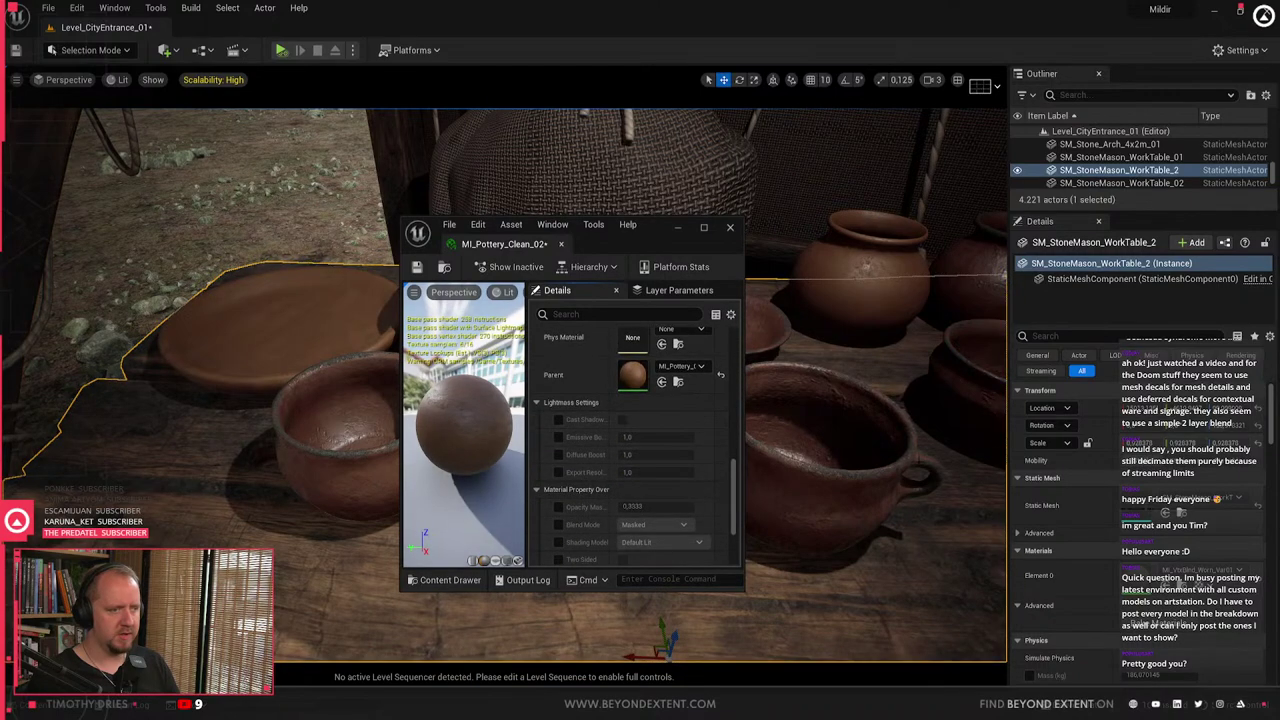
- Apply MI_Pottery_Clean_02 to the round pot beside the dark plate stack and frame it next to the material editor
{"action": "key", "text": "s"}
{"action": "right_click_drag", "start_coordinate": [330, 400], "coordinate": [358, 400]}
{"action": "left_click_drag", "start_coordinate": [660, 228], "coordinate": [312, 248]}
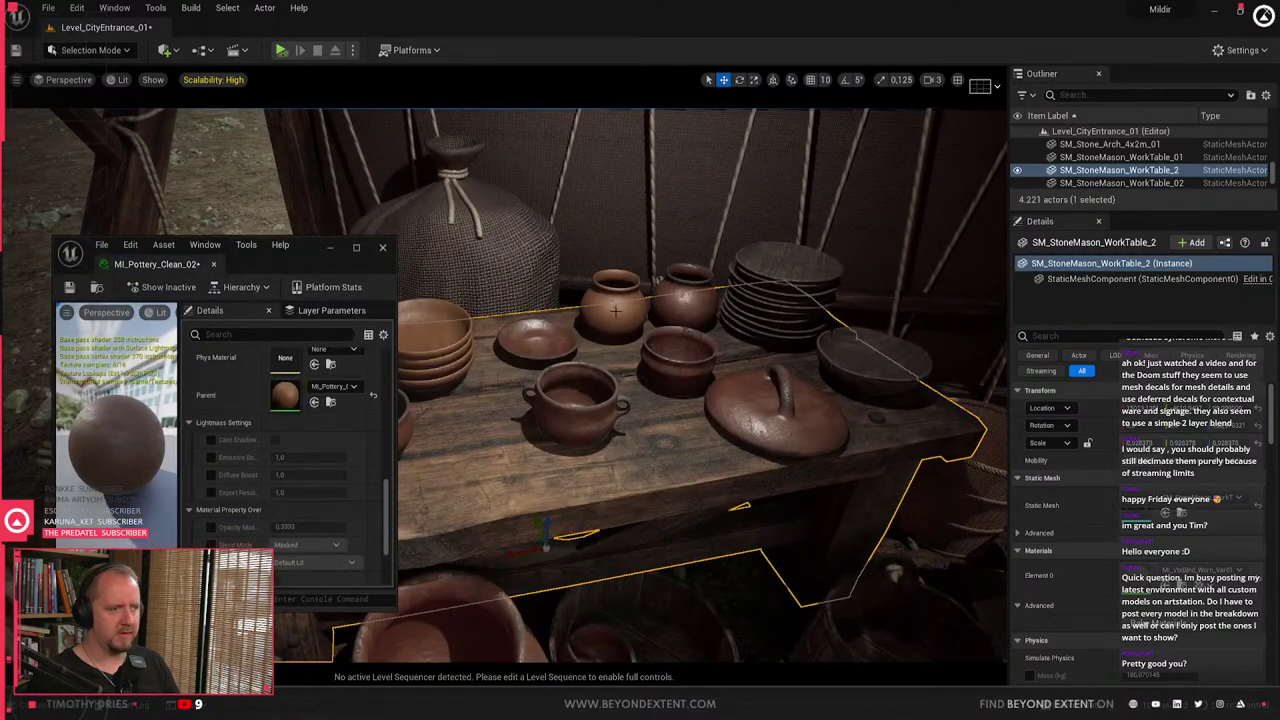
{"action": "left_click", "coordinate": [614, 309]}
{"action": "key", "text": "ctrl+space"}
{"action": "left_click_drag", "start_coordinate": [848, 634], "coordinate": [682, 296]}
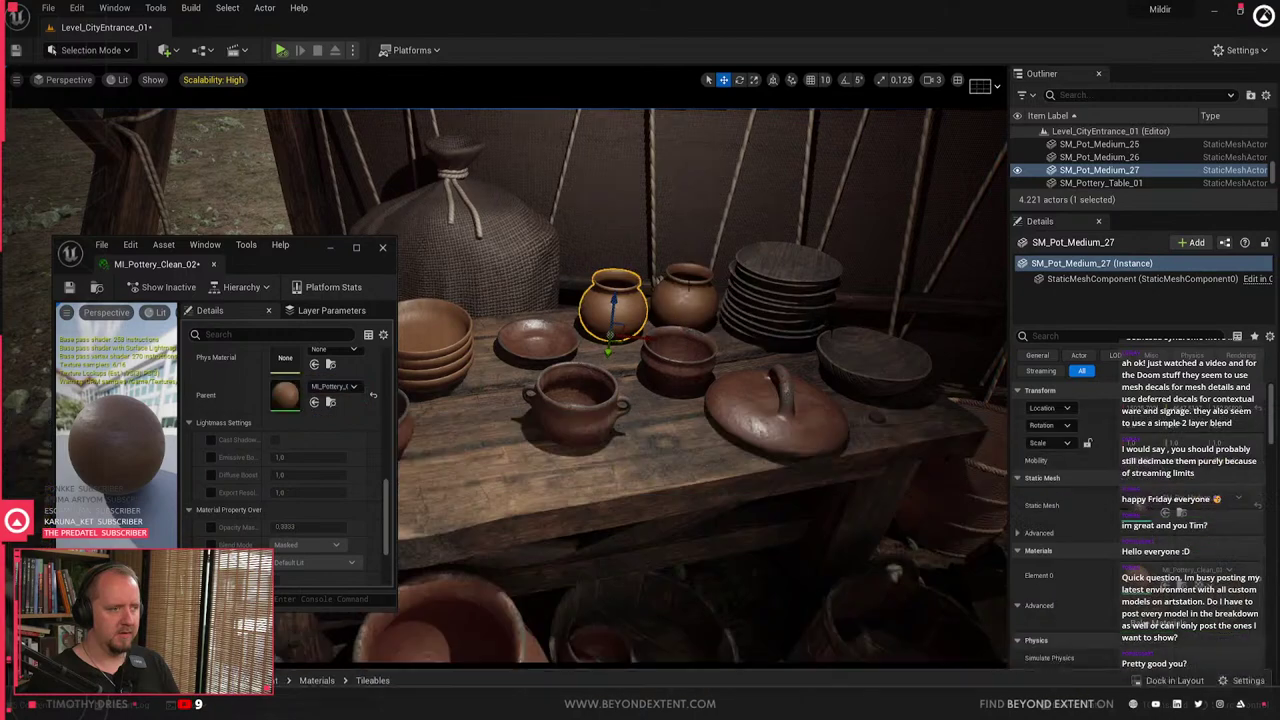
{"action": "left_click", "coordinate": [684, 296]}
{"action": "key", "text": "f"}
{"action": "mouse_move", "coordinate": [684, 296]}
{"action": "right_mouse_down"}
{"action": "mouse_move", "coordinate": [664, 296]}
{"action": "mouse_move", "coordinate": [680, 300]}
{"action": "right_mouse_up"}
{"action": "key", "text": "s"}
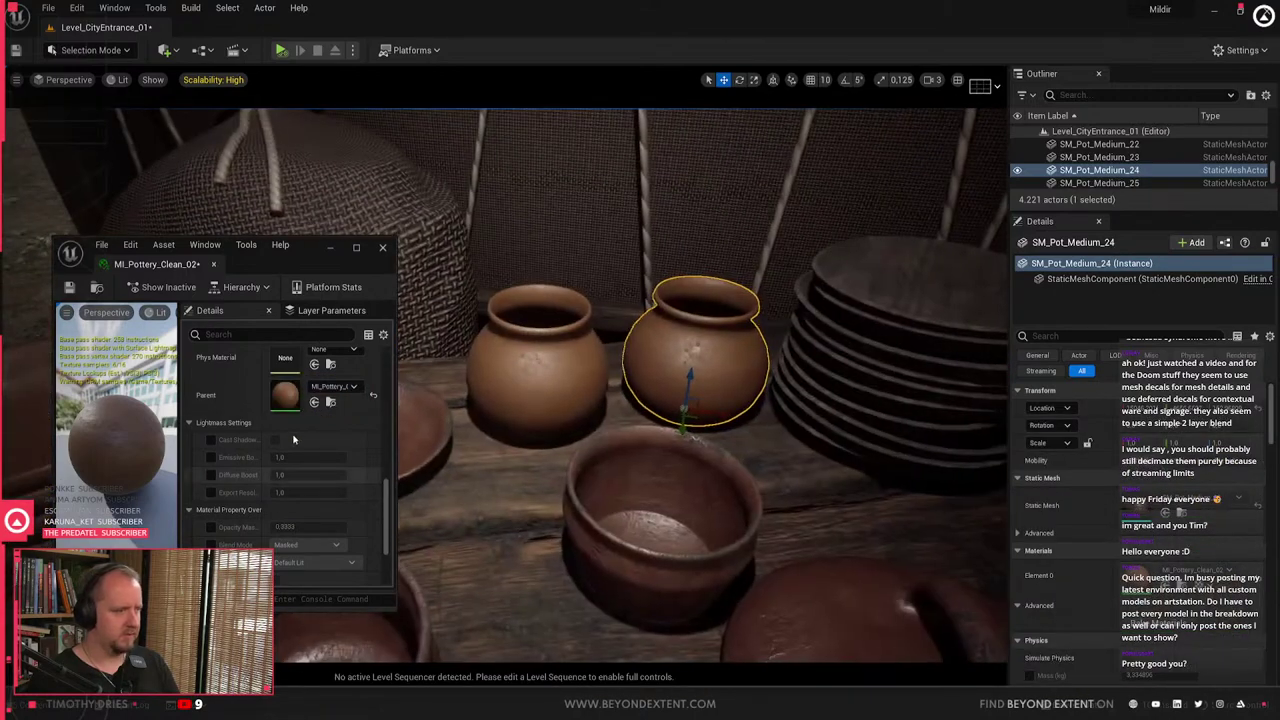
- Try the Color overlay with a Color Var Amount of about -1.32 in MI_Pottery_Clean_02, then disable both overrides
{"action": "scroll", "coordinate": [297, 456], "scroll_direction": "up", "scroll_amount": 10}
{"action": "scroll", "coordinate": [297, 456], "scroll_direction": "up", "scroll_amount": 4}
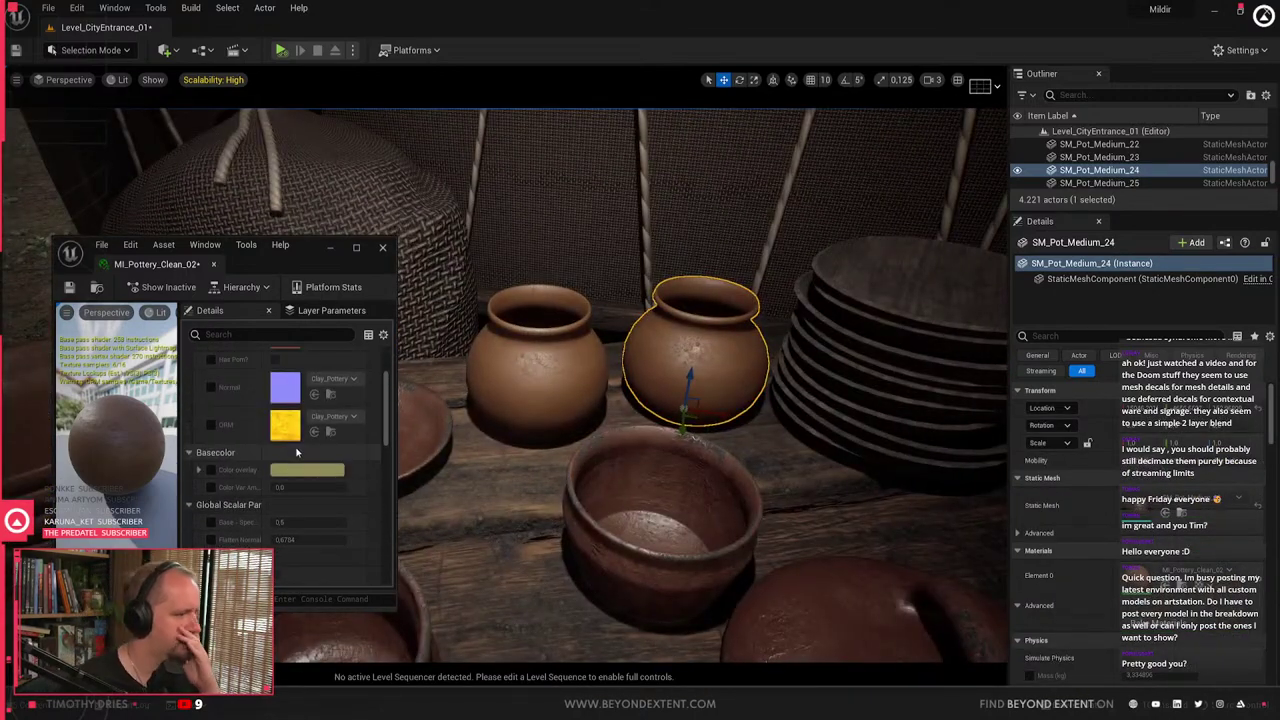
{"action": "scroll", "coordinate": [300, 450], "scroll_direction": "up", "scroll_amount": 3}
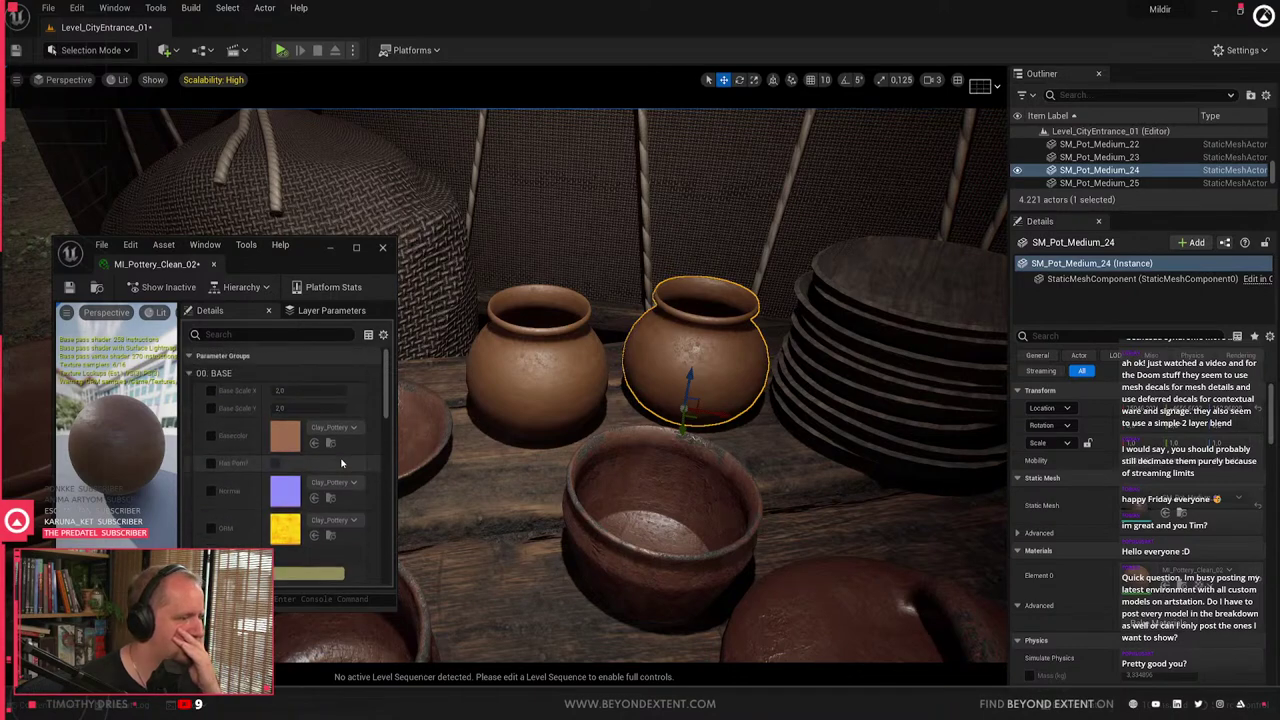
{"action": "scroll", "coordinate": [341, 463], "scroll_direction": "down", "scroll_amount": 3}
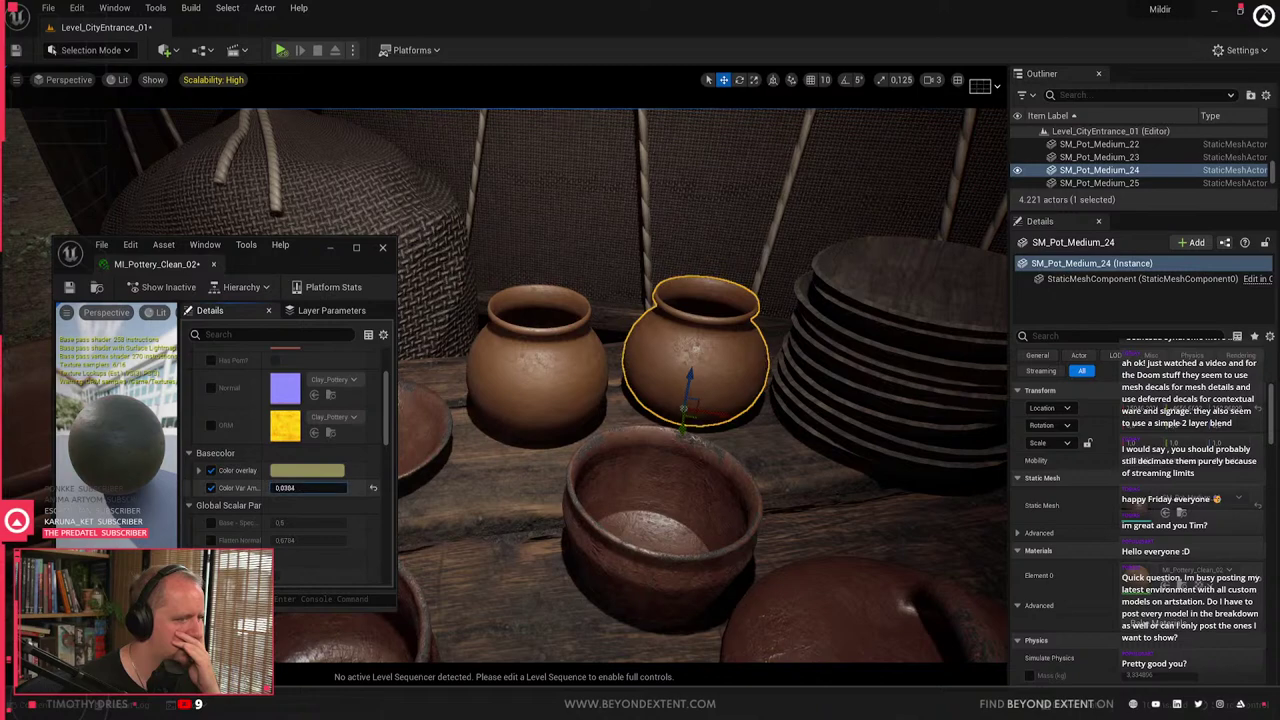
{"action": "left_click_drag", "start_coordinate": [300, 488], "coordinate": [290, 488]}
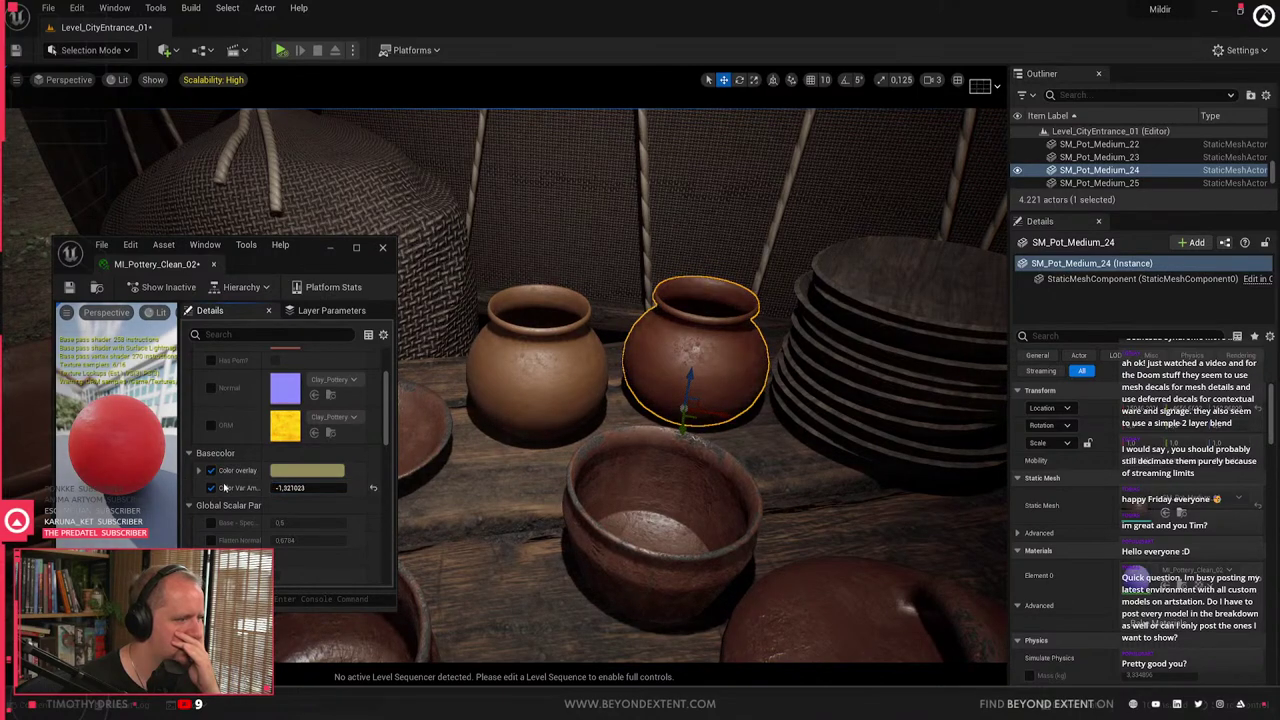
{"action": "left_click", "coordinate": [211, 488]}
{"action": "left_click", "coordinate": [211, 471]}
- Enable the Color overlay and Color Var Amount overrides in MI_Pottery_Clean_02 and pick a pale pink overlay, hex sRGB CEA8B3
{"action": "scroll", "coordinate": [231, 453], "scroll_direction": "up", "scroll_amount": 3}
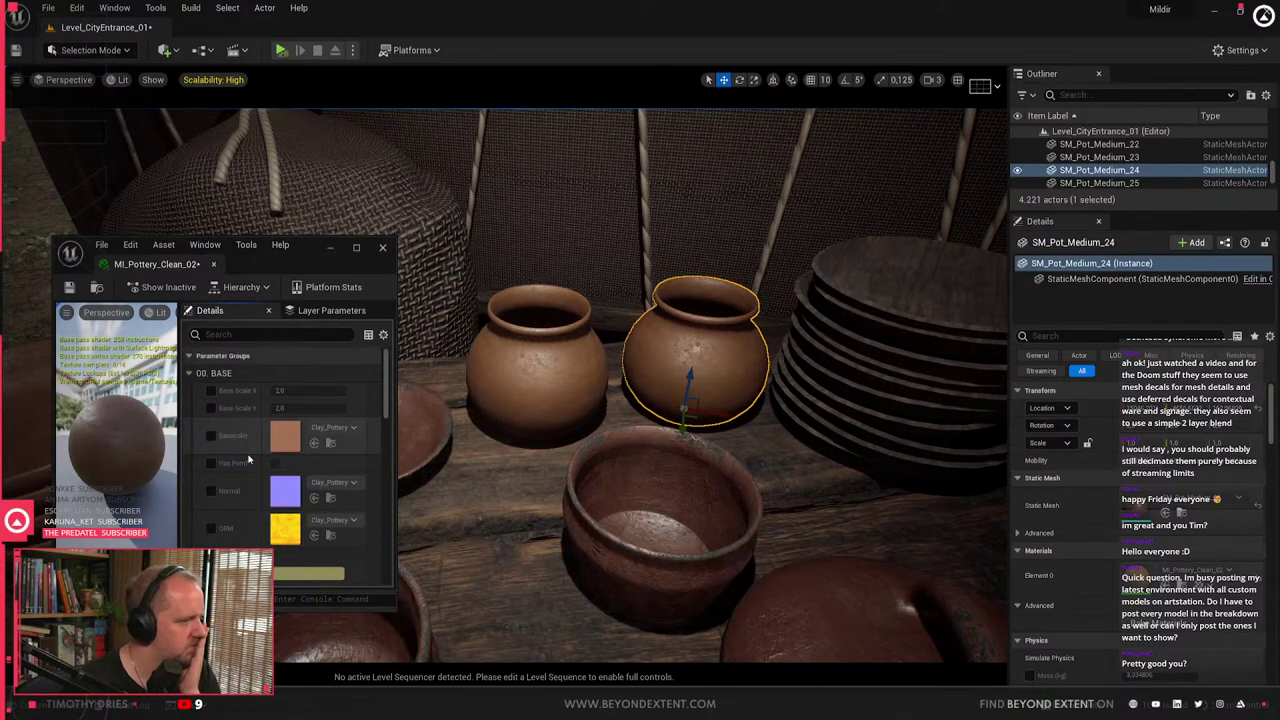
{"action": "scroll", "coordinate": [225, 490], "scroll_direction": "down", "scroll_amount": 6}
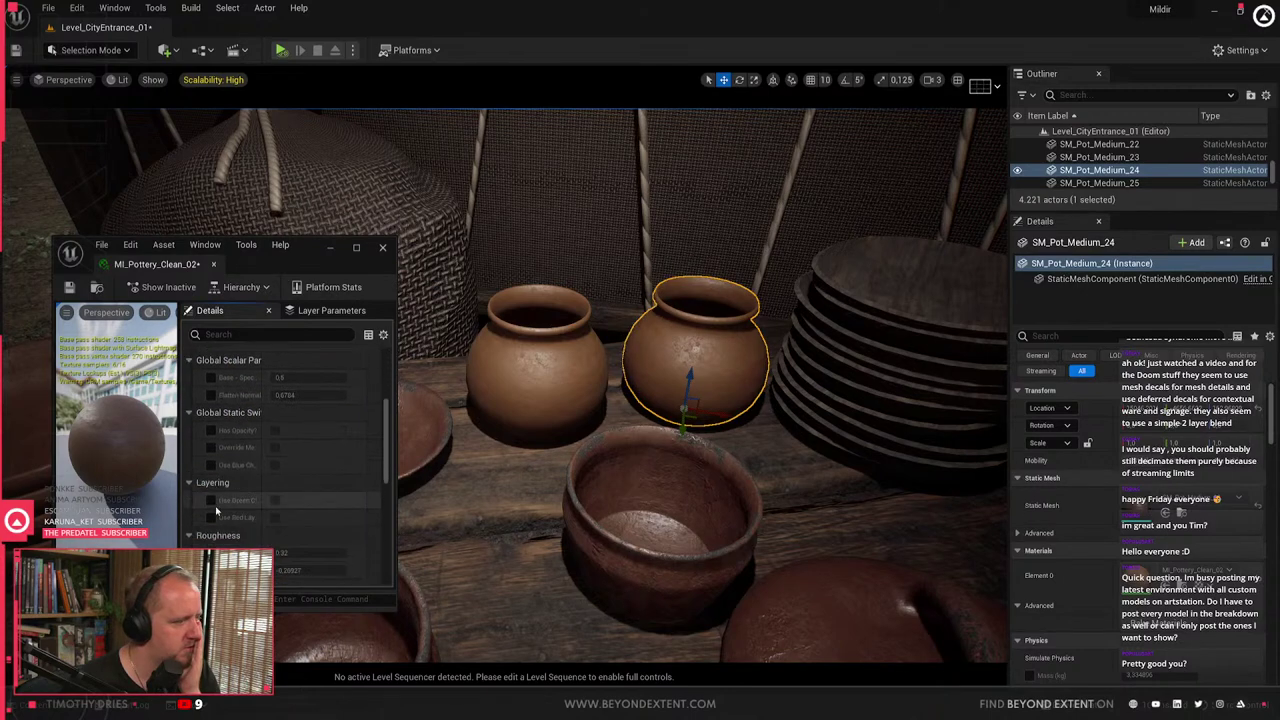
{"action": "scroll", "coordinate": [215, 512], "scroll_direction": "down", "scroll_amount": 2}
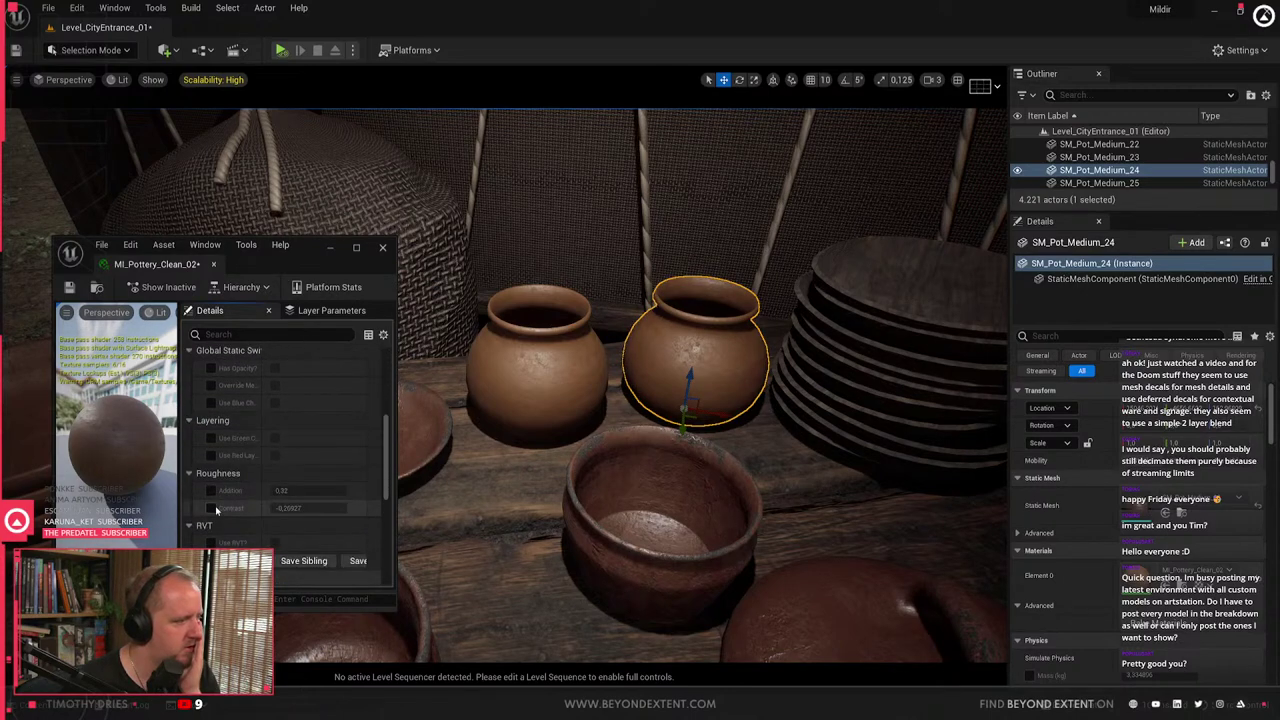
{"action": "scroll", "coordinate": [216, 511], "scroll_direction": "up", "scroll_amount": 3}
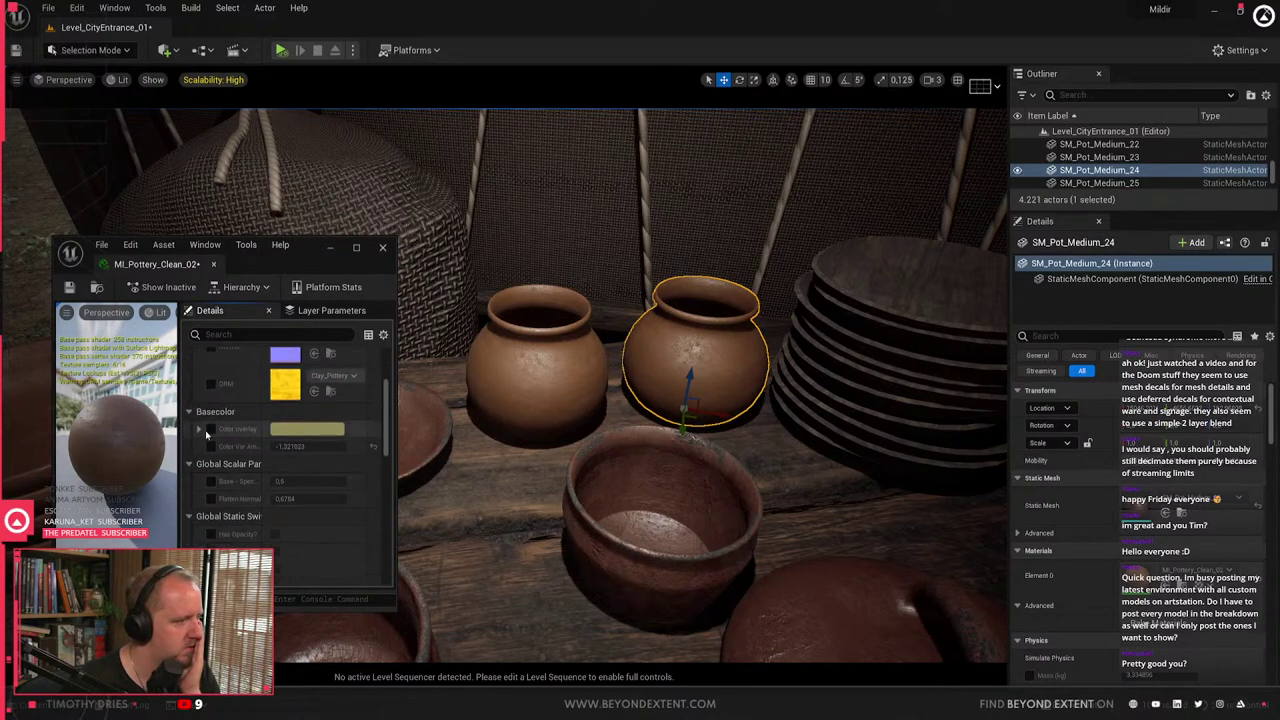
{"action": "left_click", "coordinate": [211, 446]}
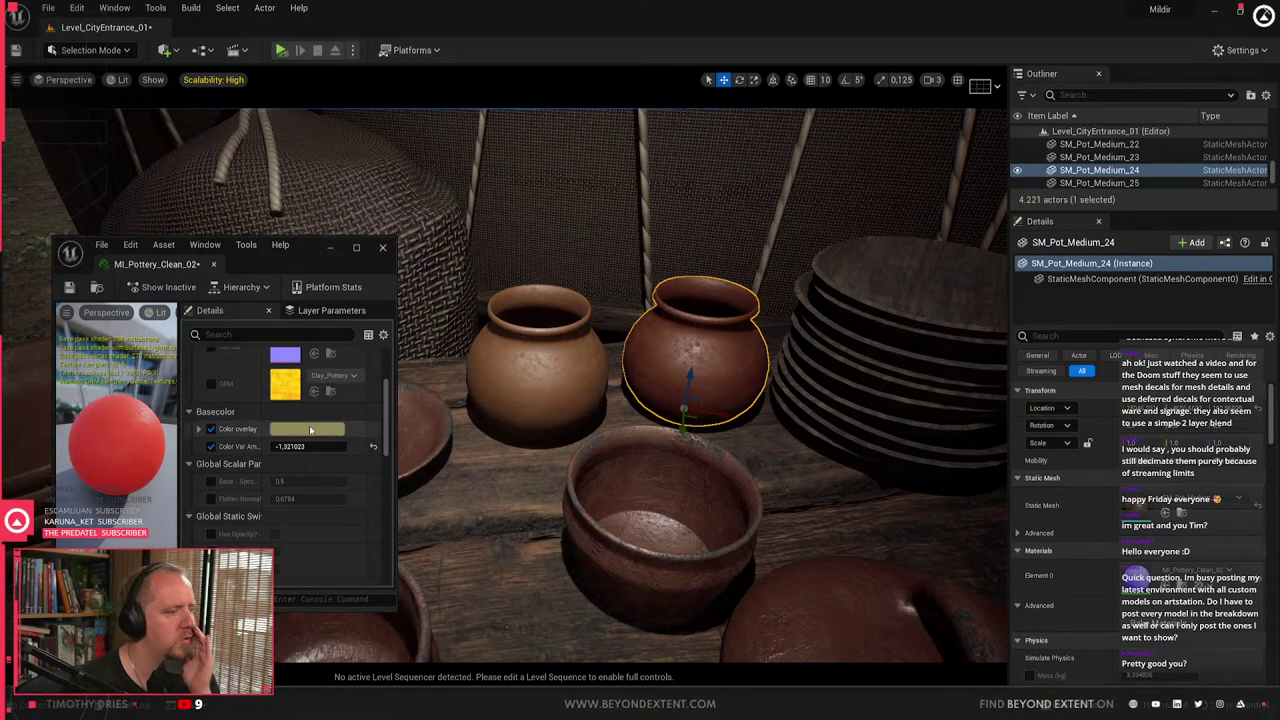
{"action": "left_click", "coordinate": [307, 429]}
{"action": "left_click", "coordinate": [370, 470]}
{"action": "left_click_drag", "start_coordinate": [370, 470], "coordinate": [385, 472]}
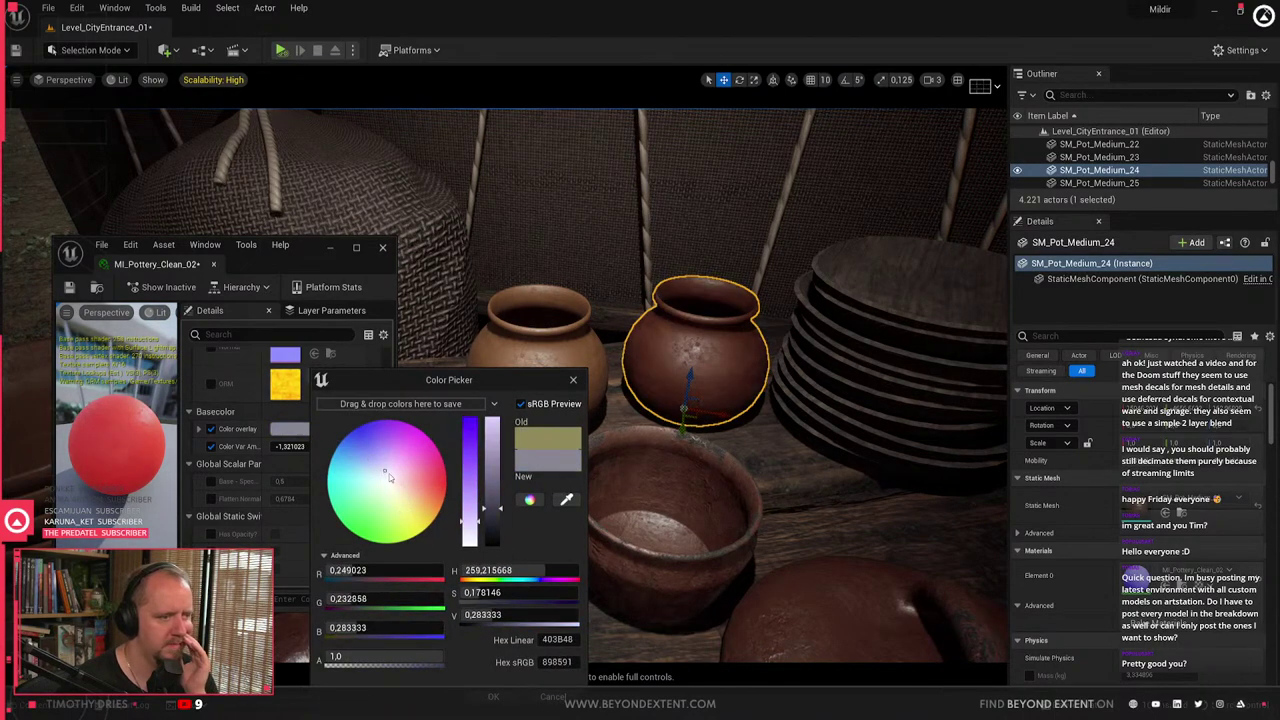
{"action": "left_click_drag", "start_coordinate": [496, 489], "coordinate": [492, 466]}
{"action": "left_click_drag", "start_coordinate": [473, 524], "coordinate": [473, 529]}
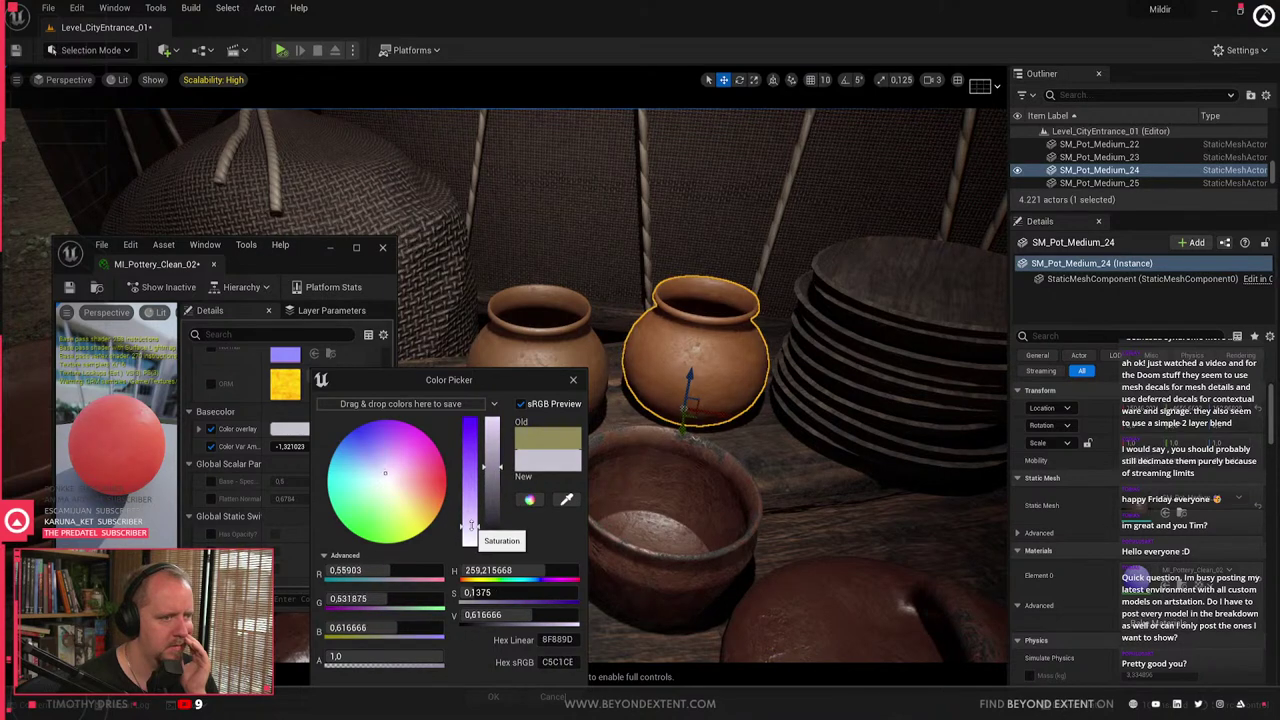
{"action": "left_click_drag", "start_coordinate": [393, 468], "coordinate": [408, 476]}
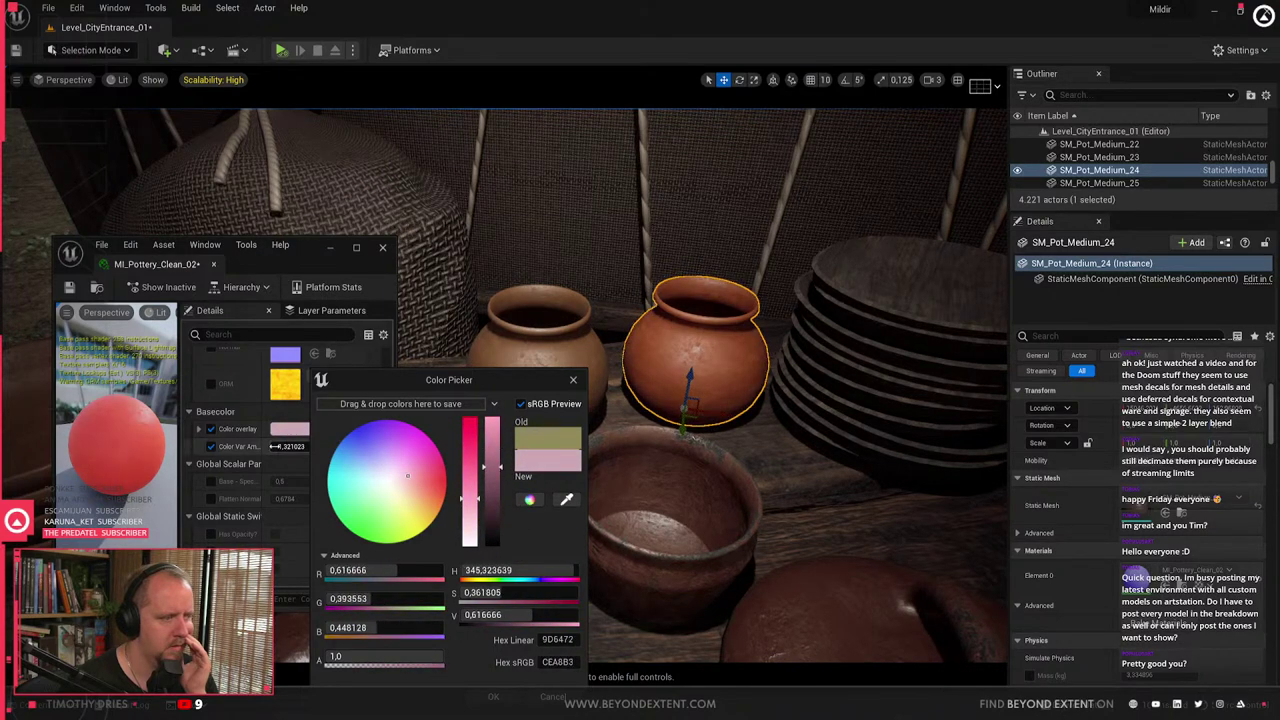
- Test different Color Var Amount strengths on the pot's material and set the amount to 1
{"action": "left_click_drag", "start_coordinate": [289, 447], "coordinate": [320, 446]}
{"action": "left_click_drag", "start_coordinate": [497, 378], "coordinate": [1172, 301]}
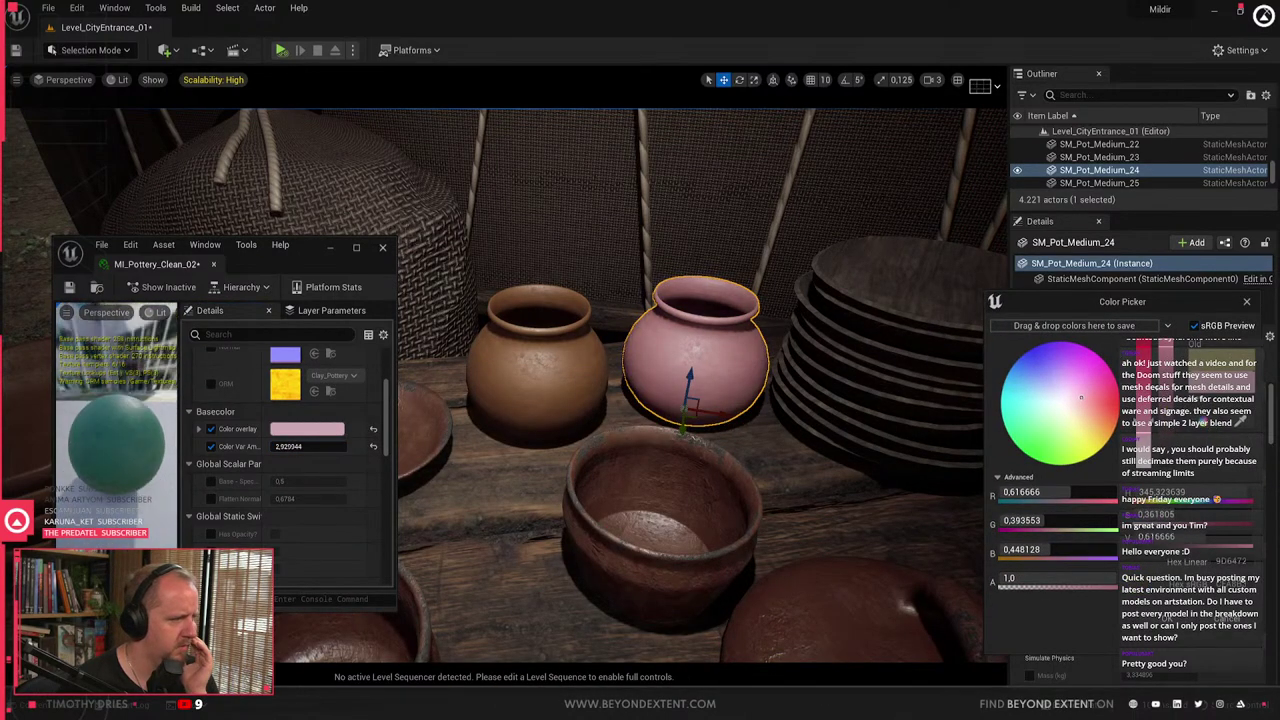
{"action": "scroll", "coordinate": [261, 417], "scroll_direction": "up", "scroll_amount": 5}
{"action": "scroll", "coordinate": [326, 519], "scroll_direction": "down", "scroll_amount": 4}
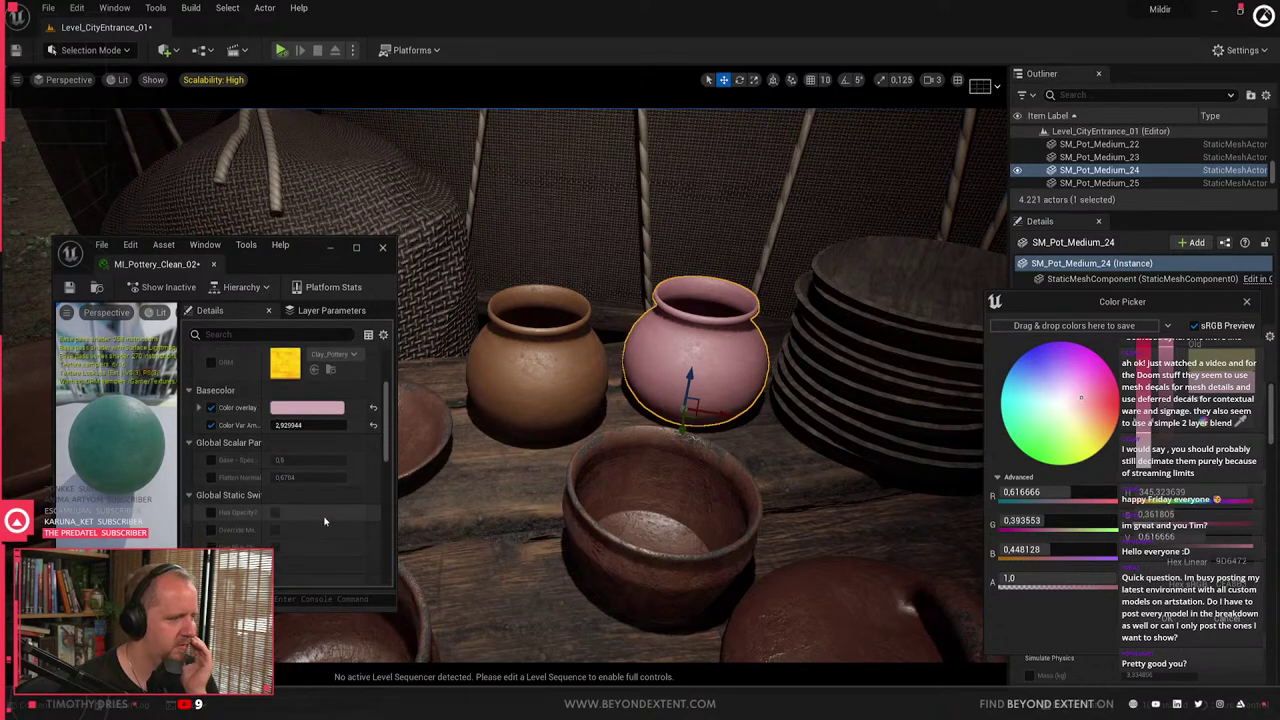
{"action": "mouse_move", "coordinate": [312, 426]}
{"action": "left_mouse_down"}
{"action": "mouse_move", "coordinate": [345, 426]}
{"action": "mouse_move", "coordinate": [290, 425]}
{"action": "left_mouse_up"}
{"action": "left_click", "coordinate": [309, 425]}
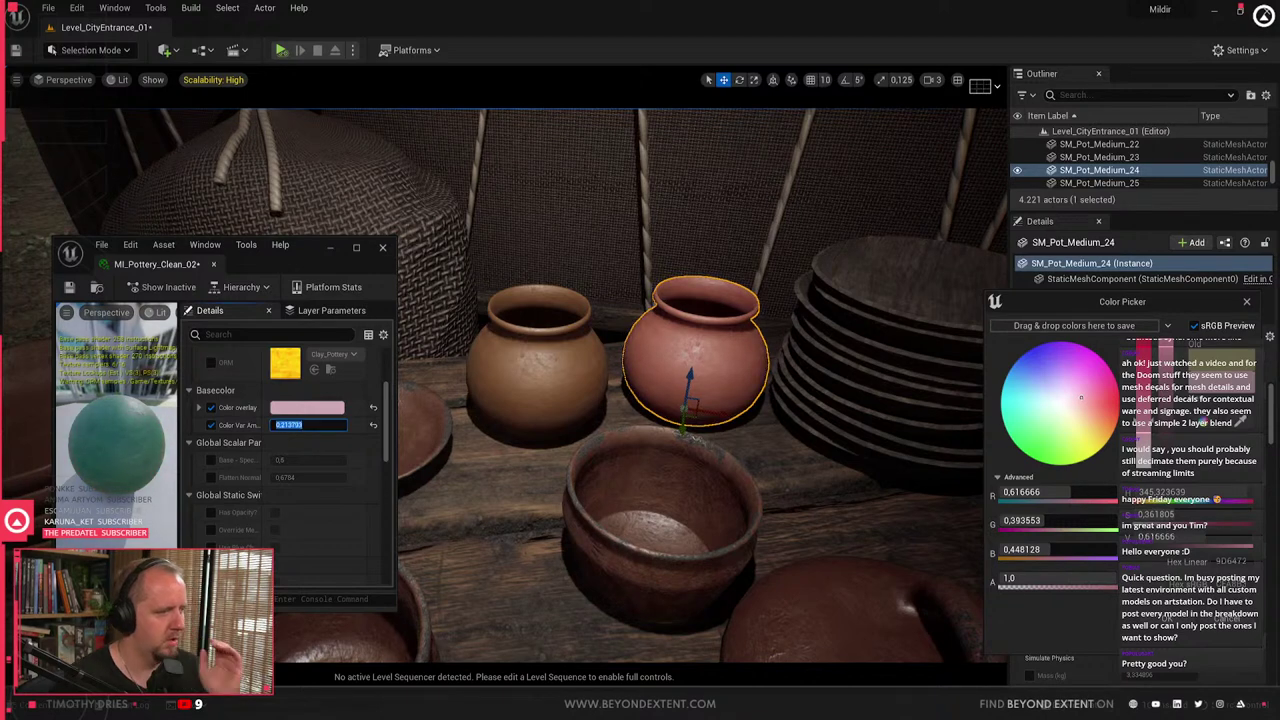
{"action": "type", "text": "1"}
{"action": "key", "text": "Return"}
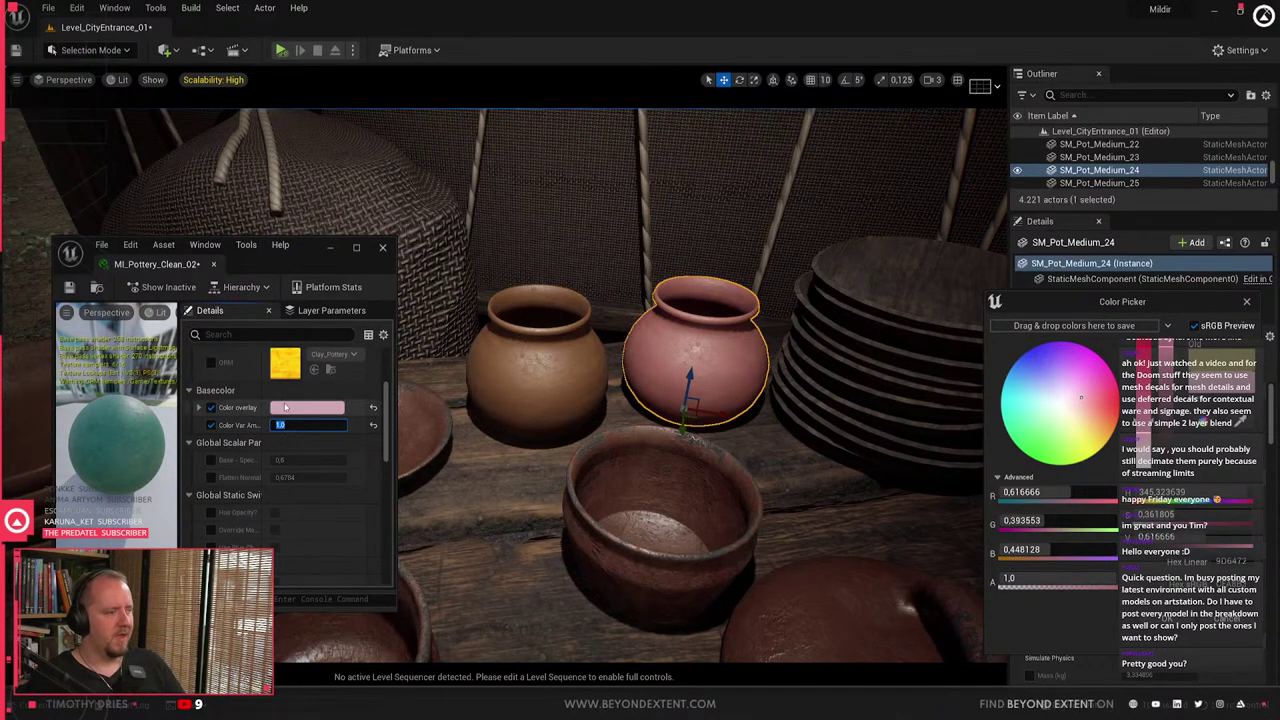
- Try cooler grey-blue and muted mauve Color overlay shades in MI_Pottery_Clean_02, then cancel the colour change
{"action": "left_click", "coordinate": [306, 408]}
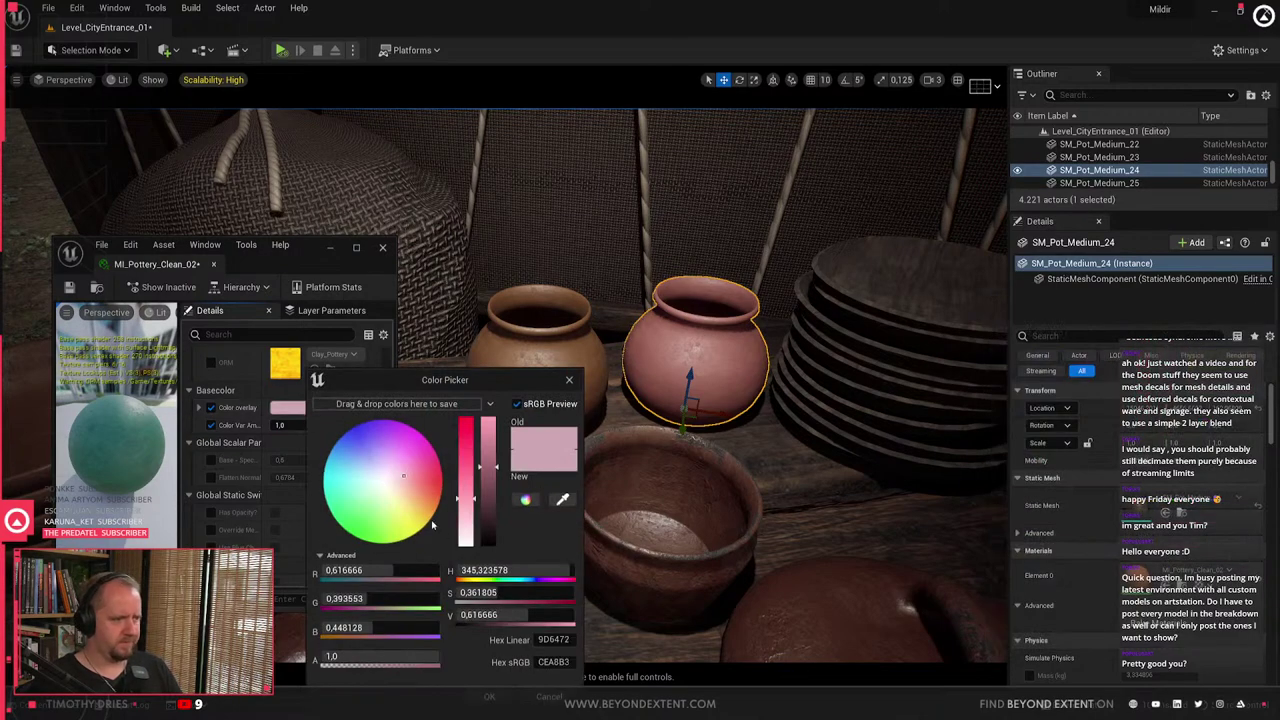
{"action": "left_click_drag", "start_coordinate": [412, 481], "coordinate": [365, 476]}
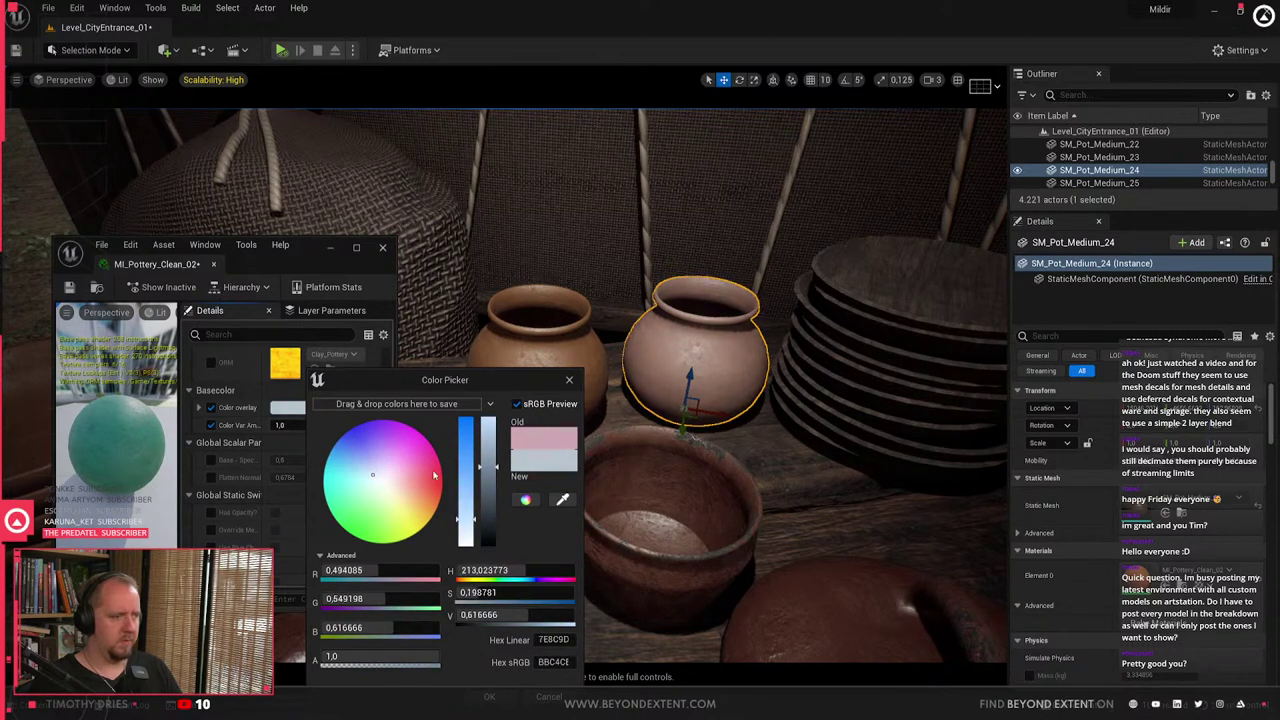
{"action": "left_click_drag", "start_coordinate": [494, 469], "coordinate": [483, 451]}
{"action": "left_click_drag", "start_coordinate": [370, 476], "coordinate": [407, 485]}
{"action": "mouse_move", "coordinate": [492, 450]}
{"action": "left_mouse_down"}
{"action": "mouse_move", "coordinate": [490, 436]}
{"action": "mouse_move", "coordinate": [490, 486]}
{"action": "mouse_move", "coordinate": [389, 477]}
{"action": "left_mouse_up"}
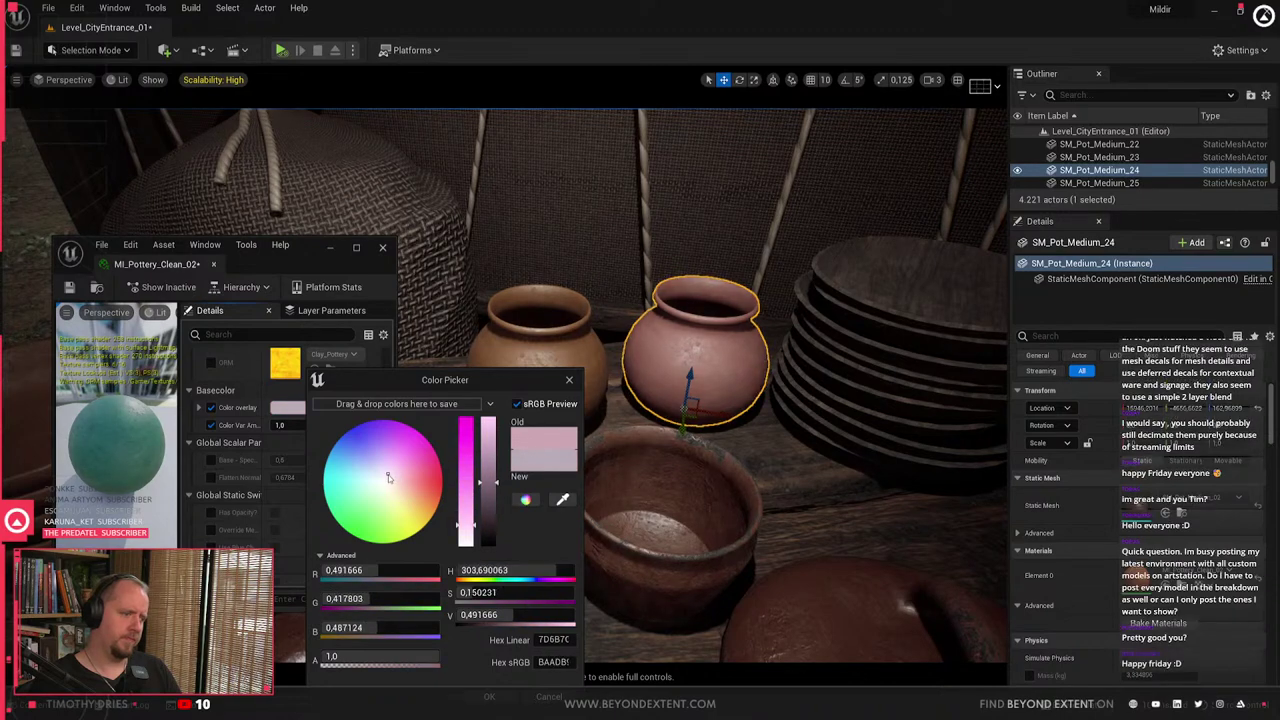
{"action": "left_click", "coordinate": [548, 695]}
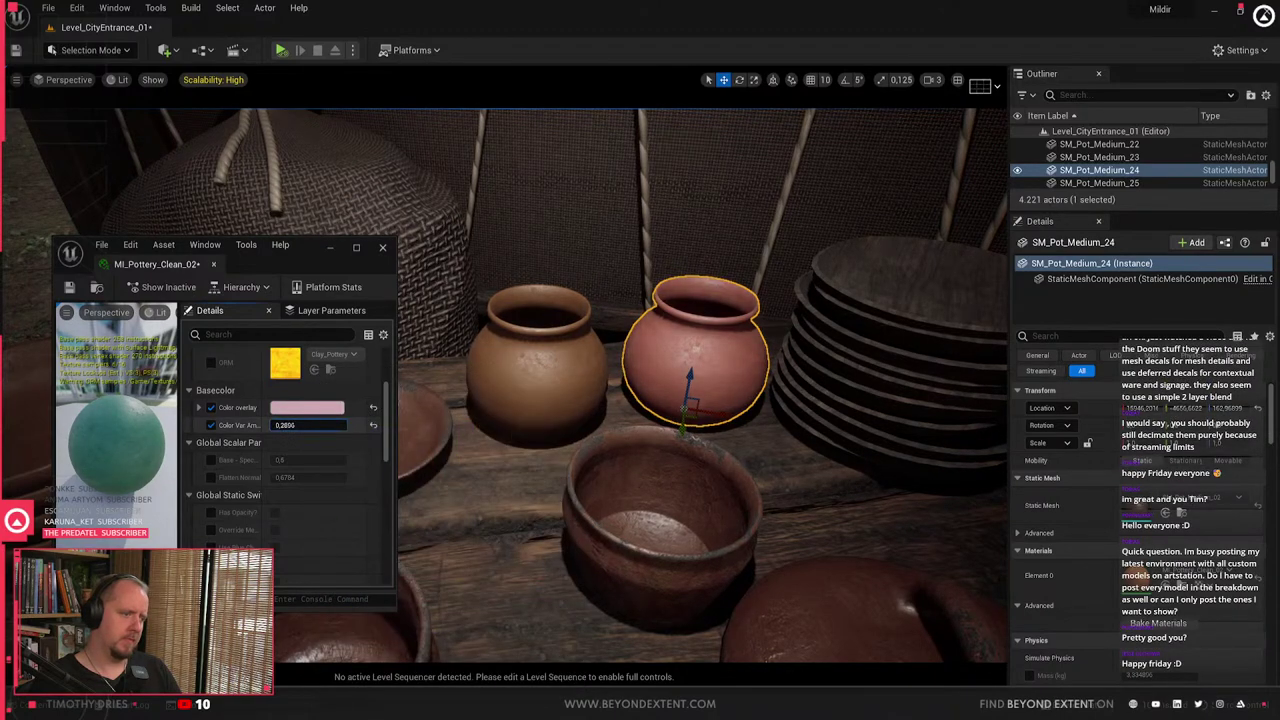
- Set the Color Var Amount in MI_Pottery_Clean_02 to about 0.77 and look through its other parameters
{"action": "mouse_move", "coordinate": [308, 425]}
{"action": "left_mouse_down"}
{"action": "mouse_move", "coordinate": [268, 425]}
{"action": "mouse_move", "coordinate": [300, 425]}
{"action": "left_mouse_up"}
{"action": "scroll", "coordinate": [280, 450], "scroll_direction": "up", "scroll_amount": 3}
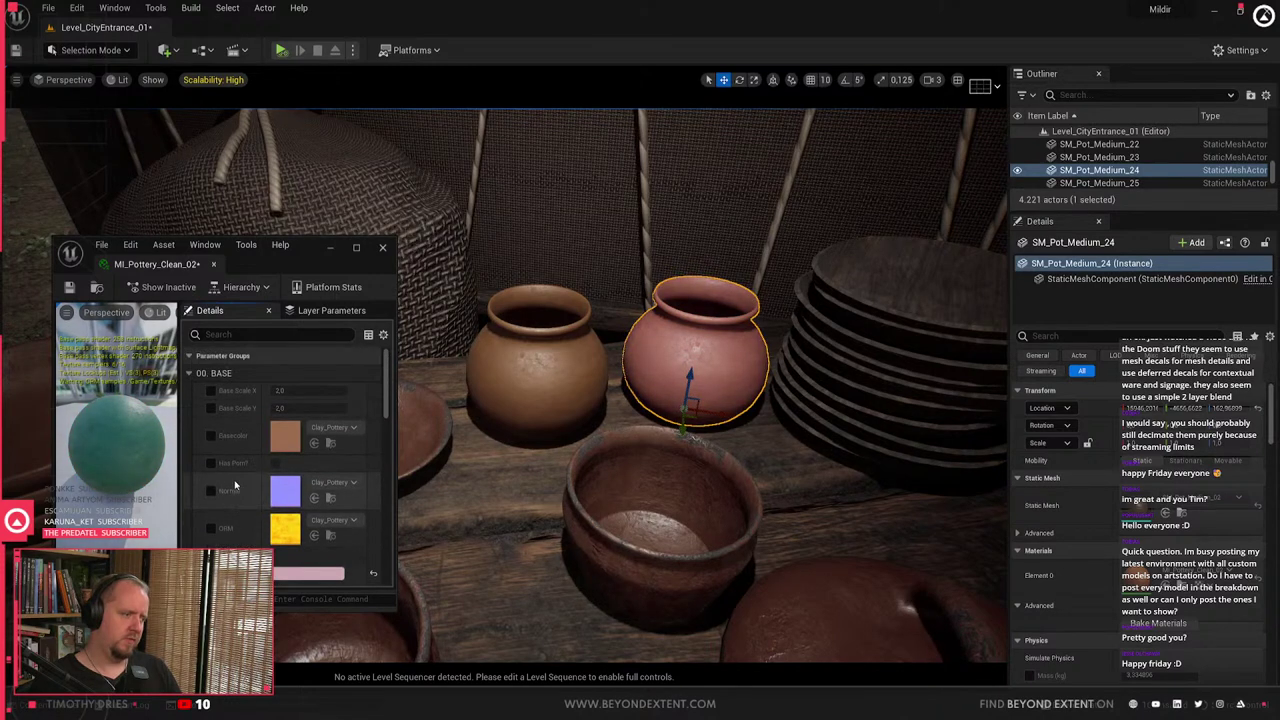
{"action": "scroll", "coordinate": [240, 480], "scroll_direction": "down", "scroll_amount": 2}
{"action": "scroll", "coordinate": [235, 484], "scroll_direction": "down", "scroll_amount": 2}
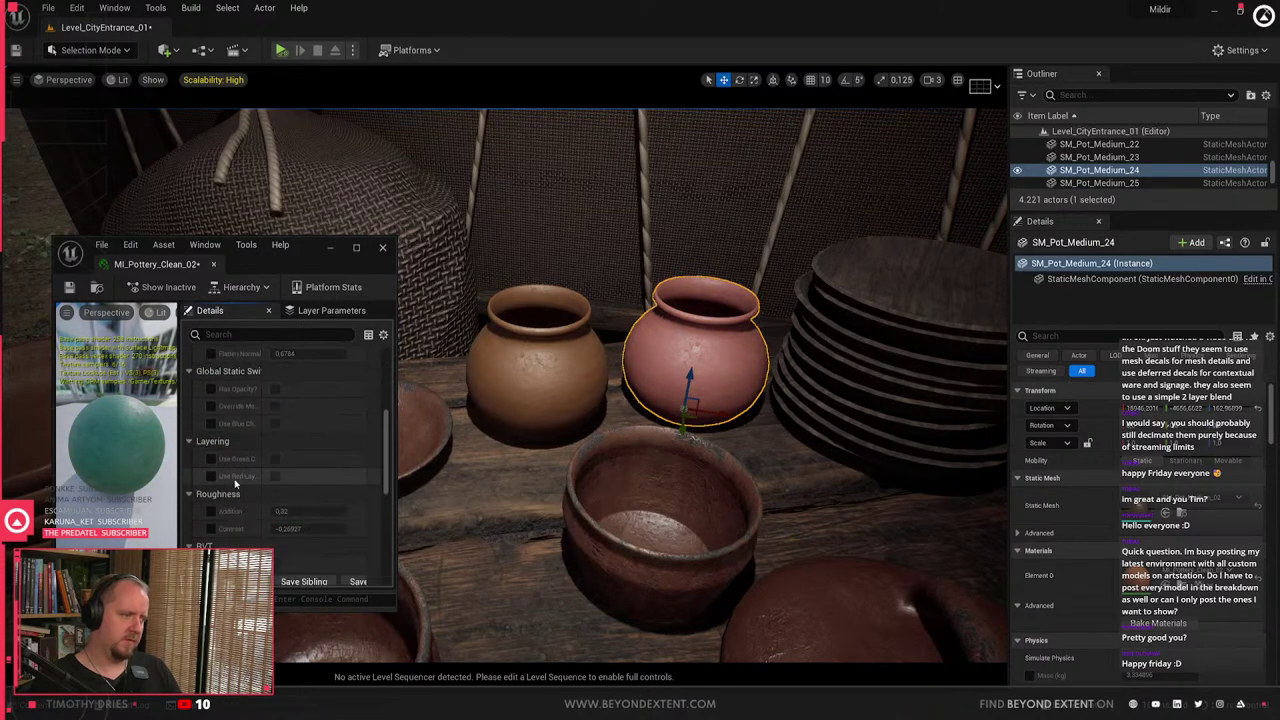
{"action": "scroll", "coordinate": [235, 484], "scroll_direction": "down", "scroll_amount": 5}
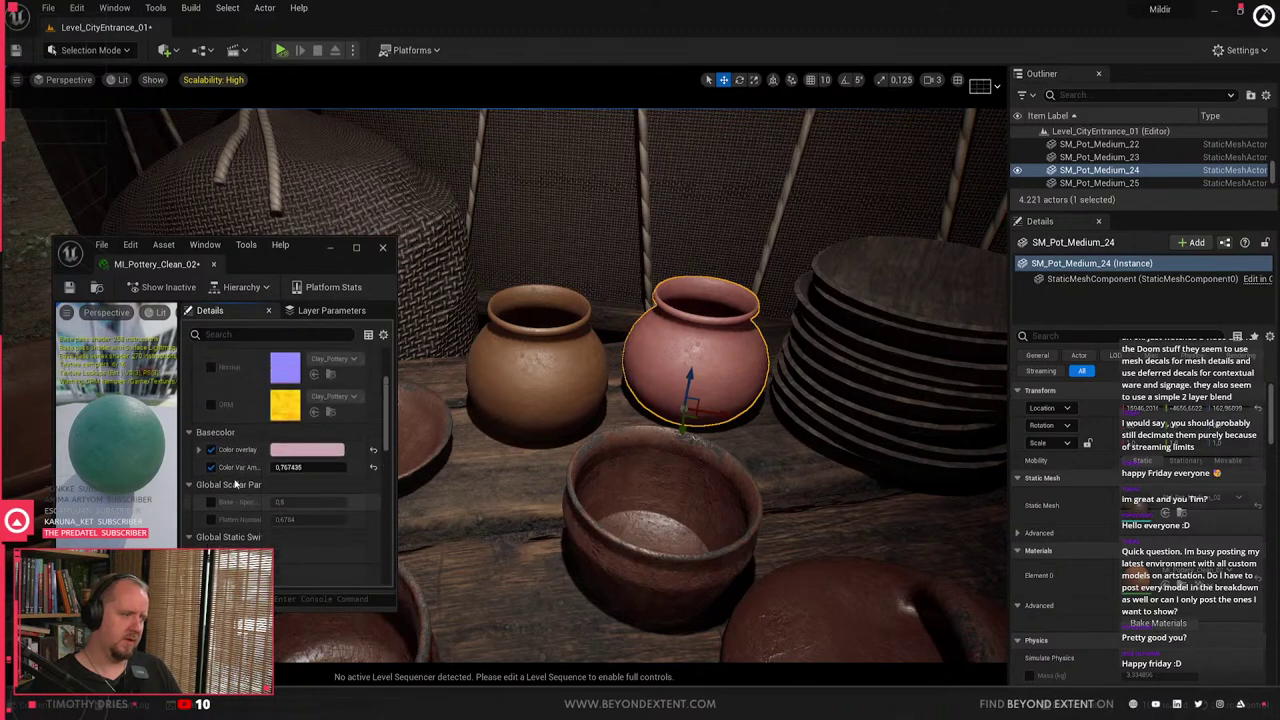
{"action": "scroll", "coordinate": [240, 470], "scroll_direction": "up", "scroll_amount": 10}
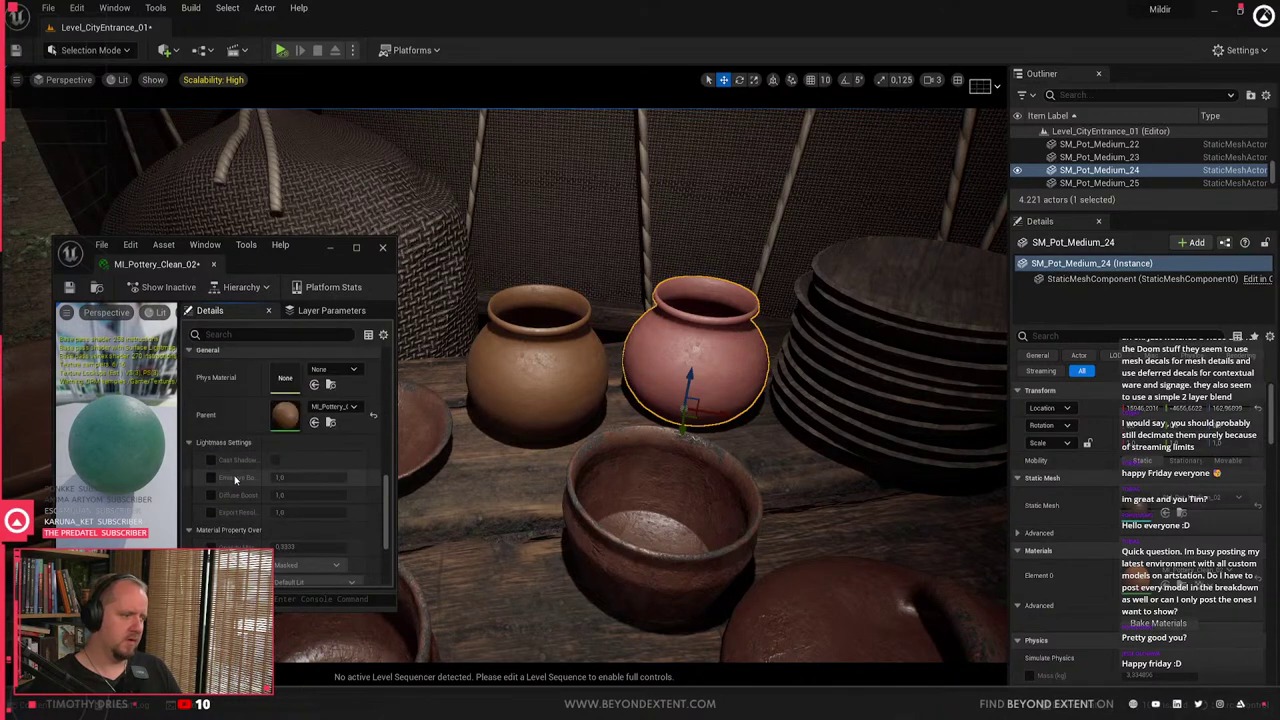
- Look up the parent of MI_Pottery_Clean_01 and assign MM_VertexColor_Blend_Main as the parent of MI_Pottery_Clean_02
{"action": "double_click", "coordinate": [285, 415]}
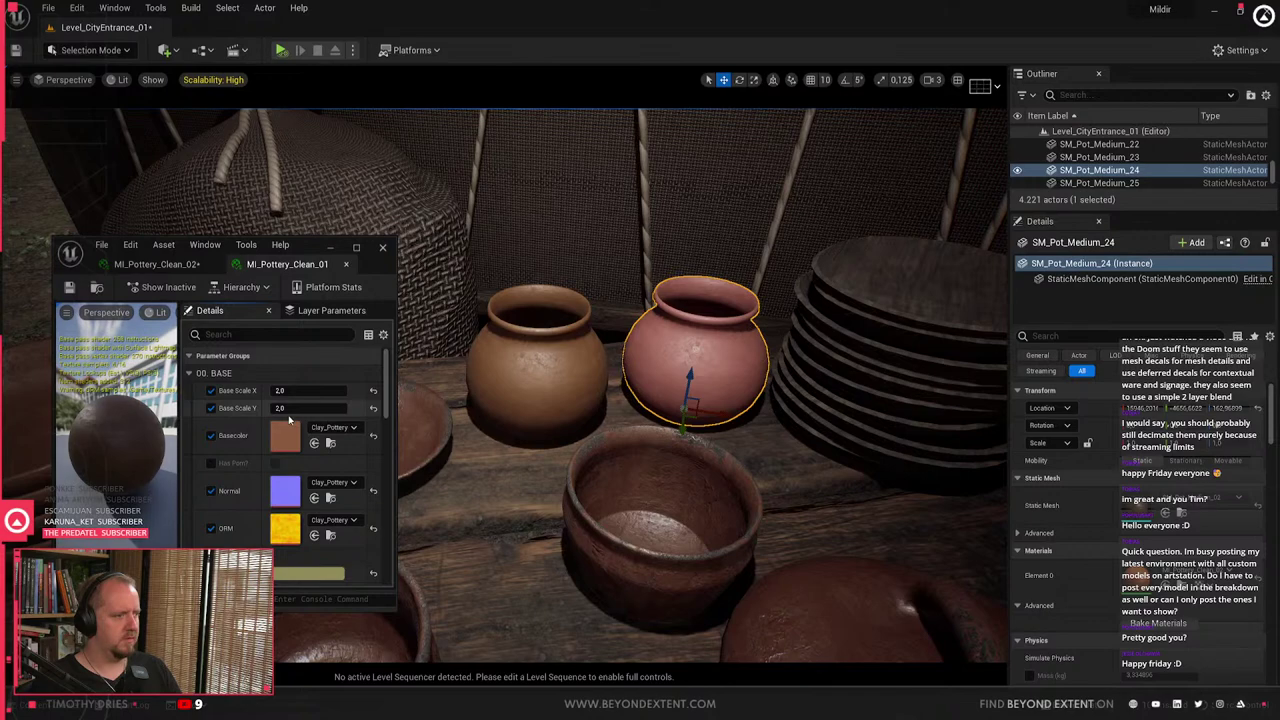
{"action": "scroll", "coordinate": [289, 421], "scroll_direction": "down", "scroll_amount": 3}
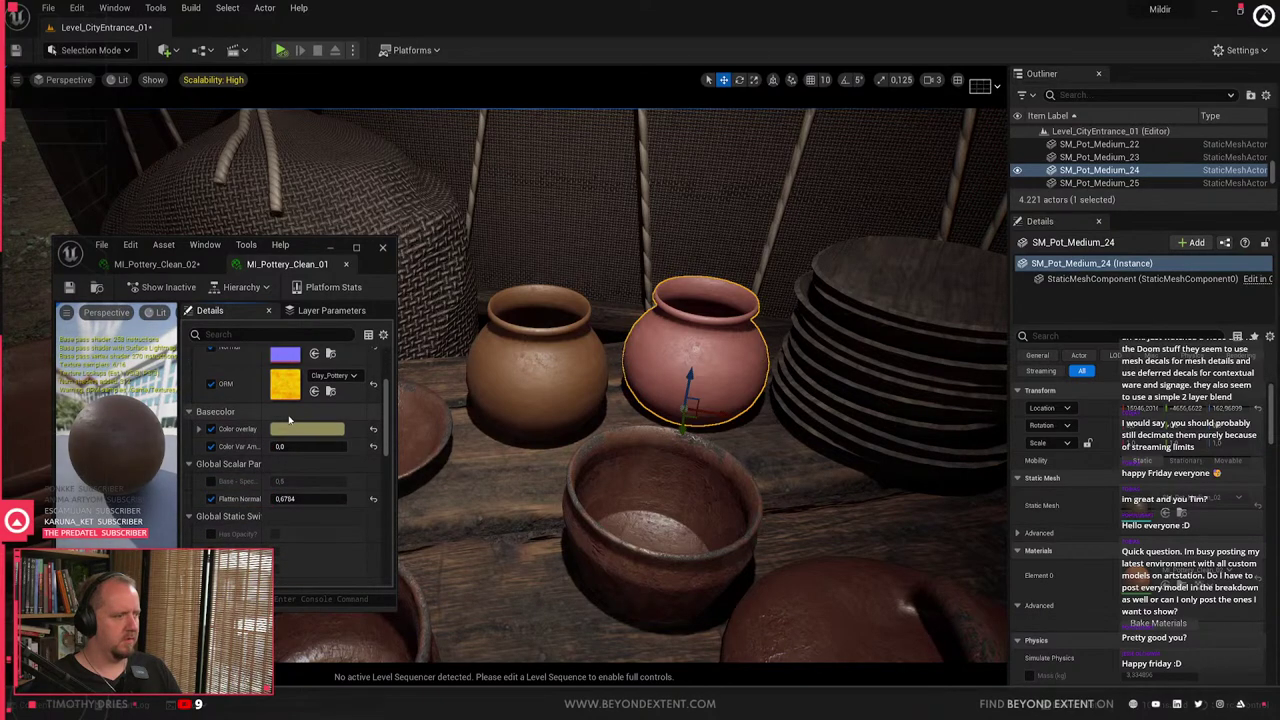
{"action": "scroll", "coordinate": [289, 421], "scroll_direction": "down", "scroll_amount": 5}
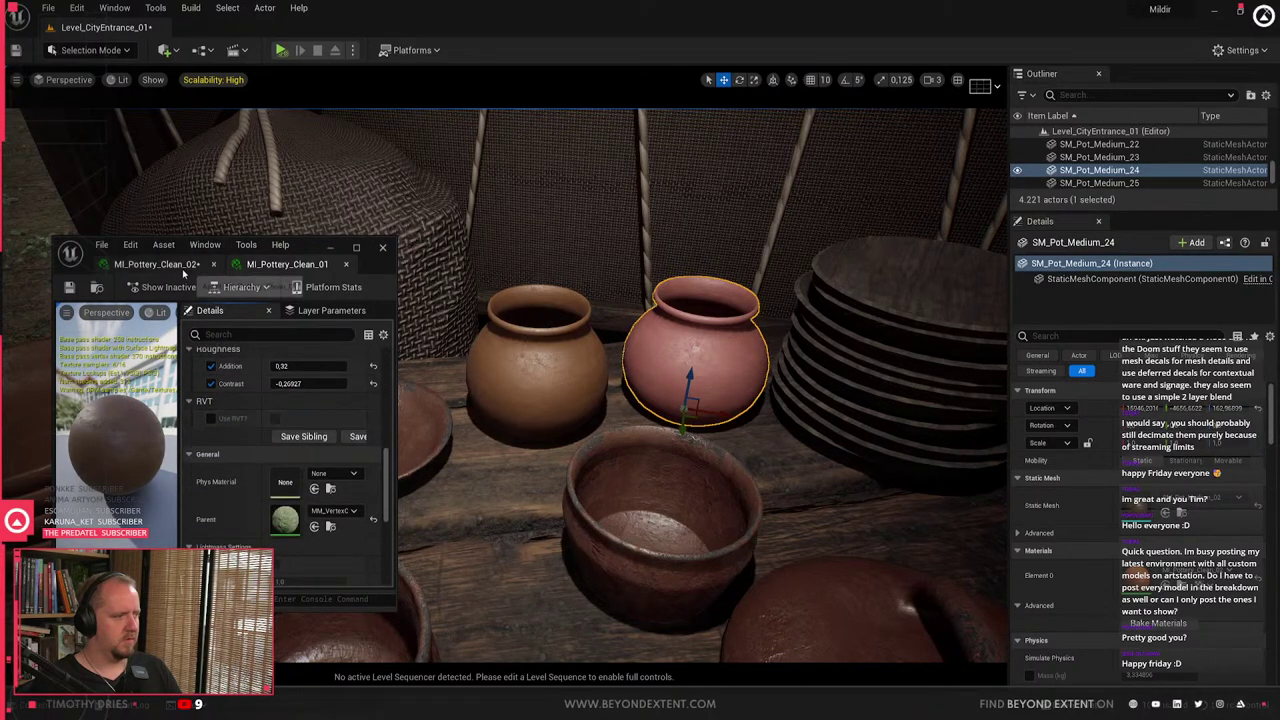
{"action": "scroll", "coordinate": [278, 453], "scroll_direction": "down", "scroll_amount": 5}
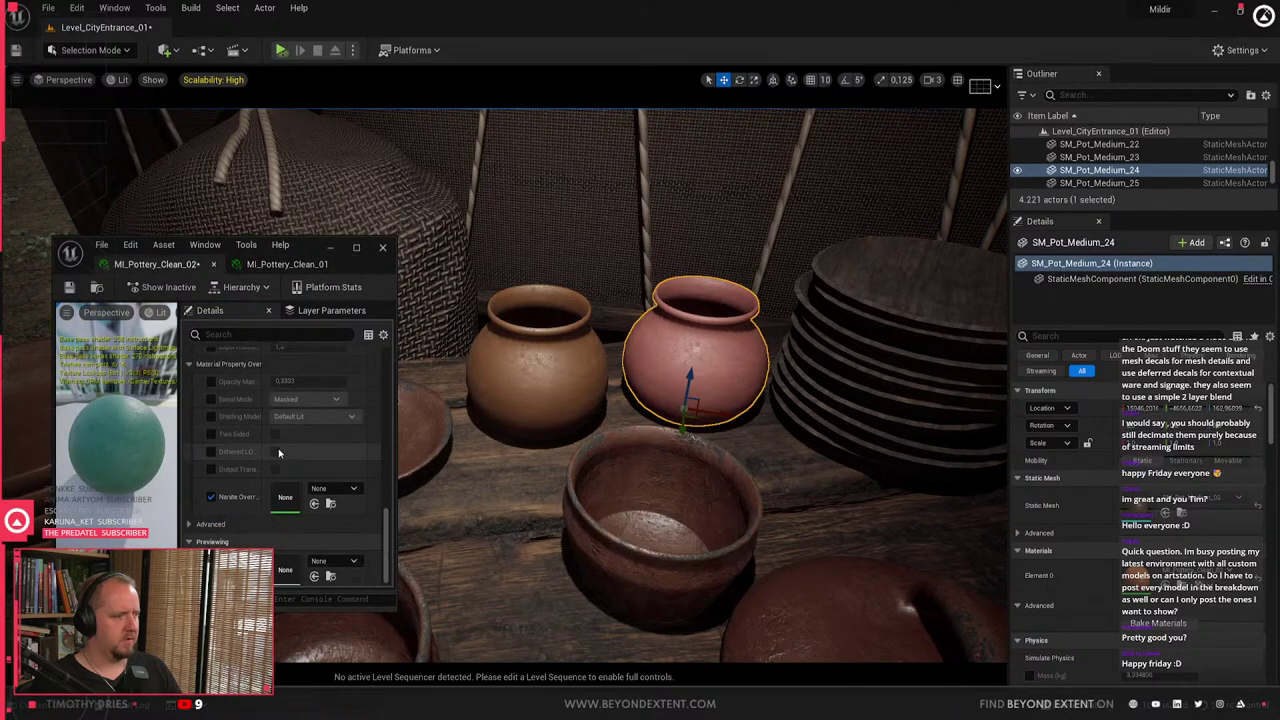
{"action": "scroll", "coordinate": [211, 519], "scroll_direction": "up", "scroll_amount": 3}
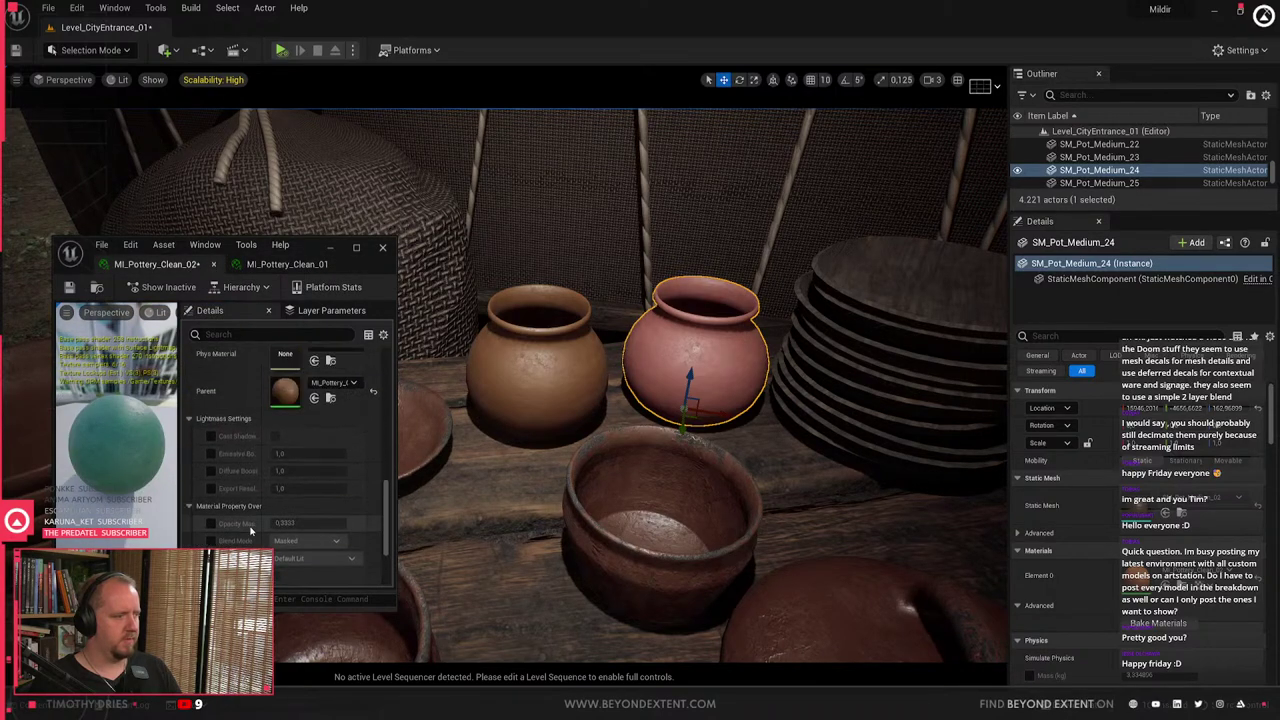
{"action": "left_click", "coordinate": [343, 383]}
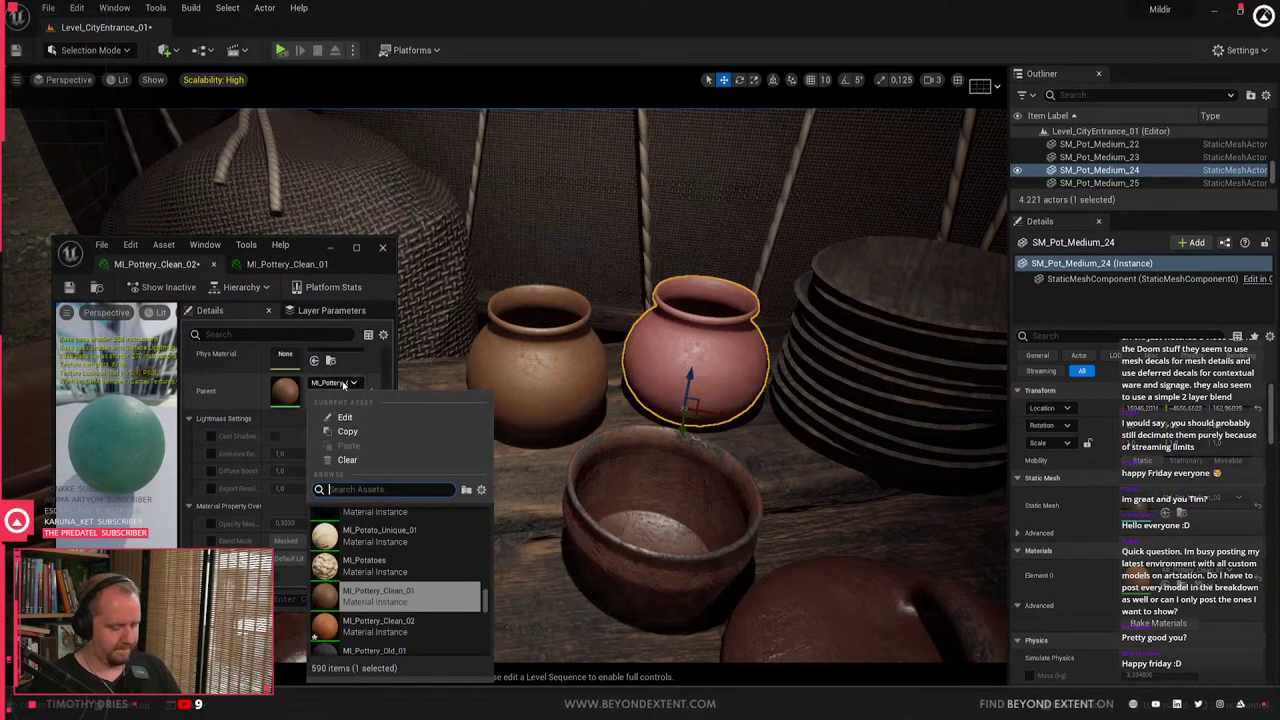
{"action": "left_click", "coordinate": [249, 267]}
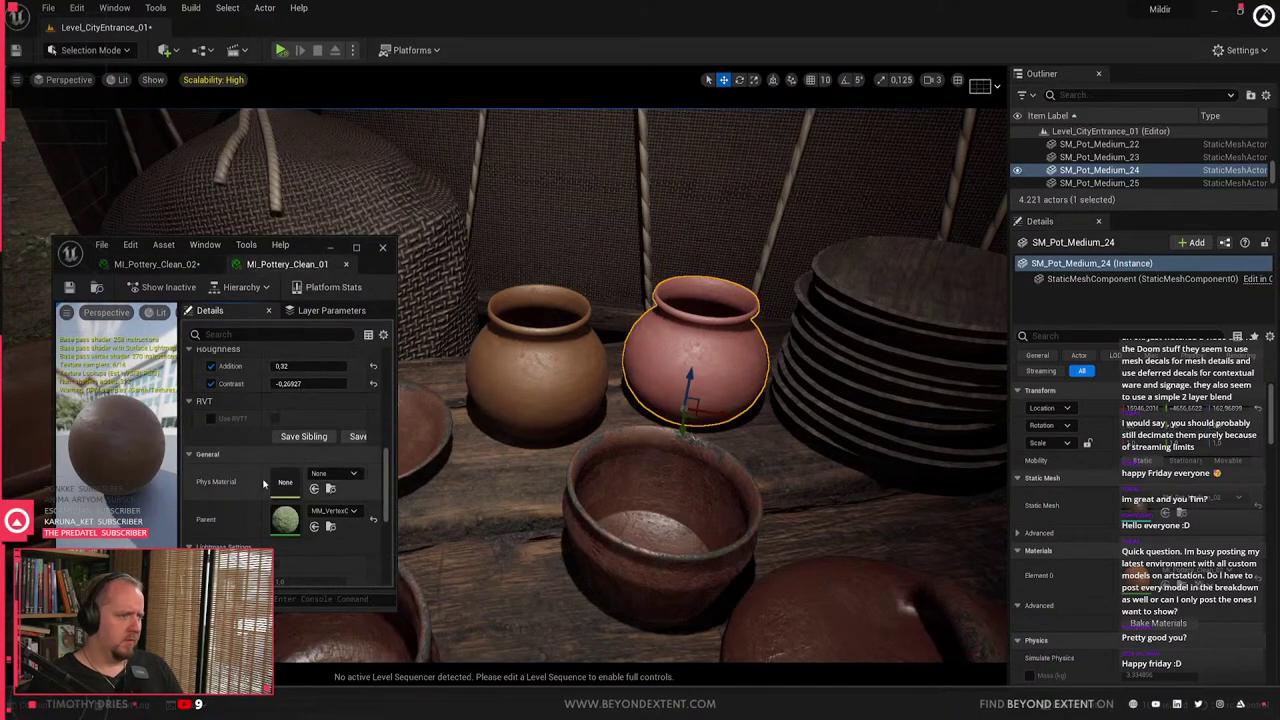
{"action": "scroll", "coordinate": [266, 482], "scroll_direction": "down", "scroll_amount": 2}
{"action": "left_click", "coordinate": [332, 443]}
{"action": "left_click", "coordinate": [147, 263]}
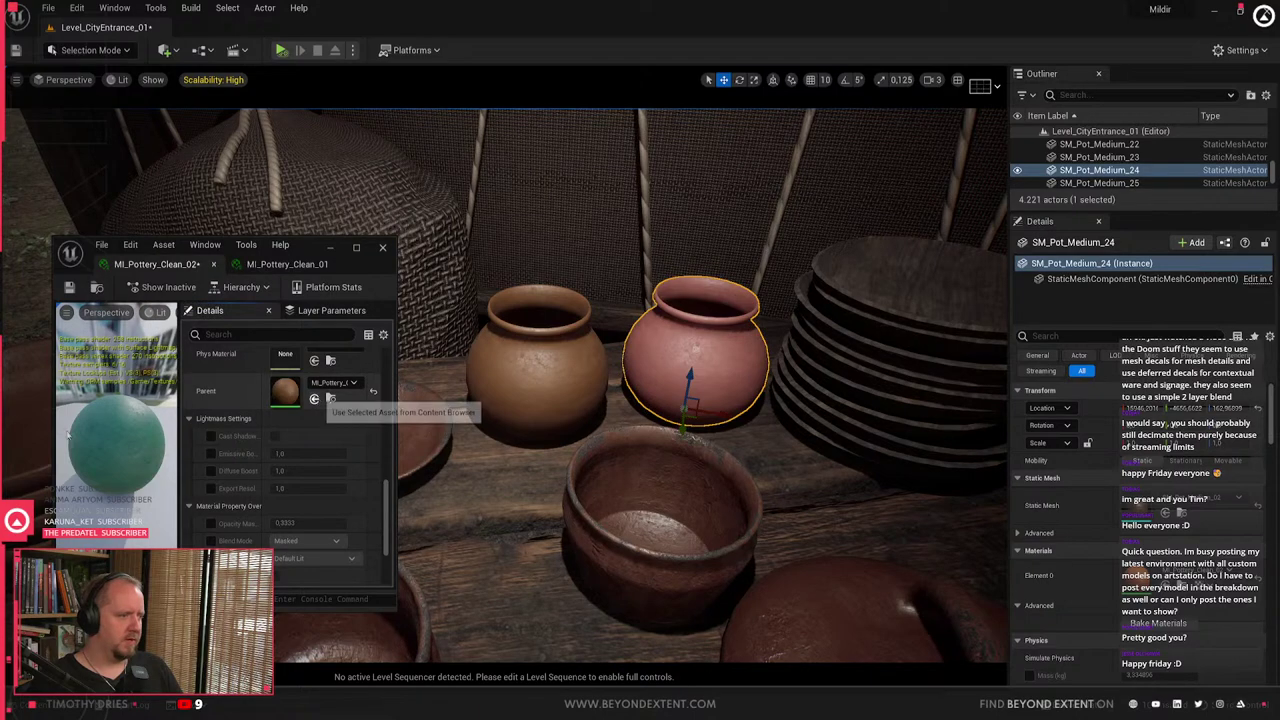
{"action": "left_click", "coordinate": [331, 398]}
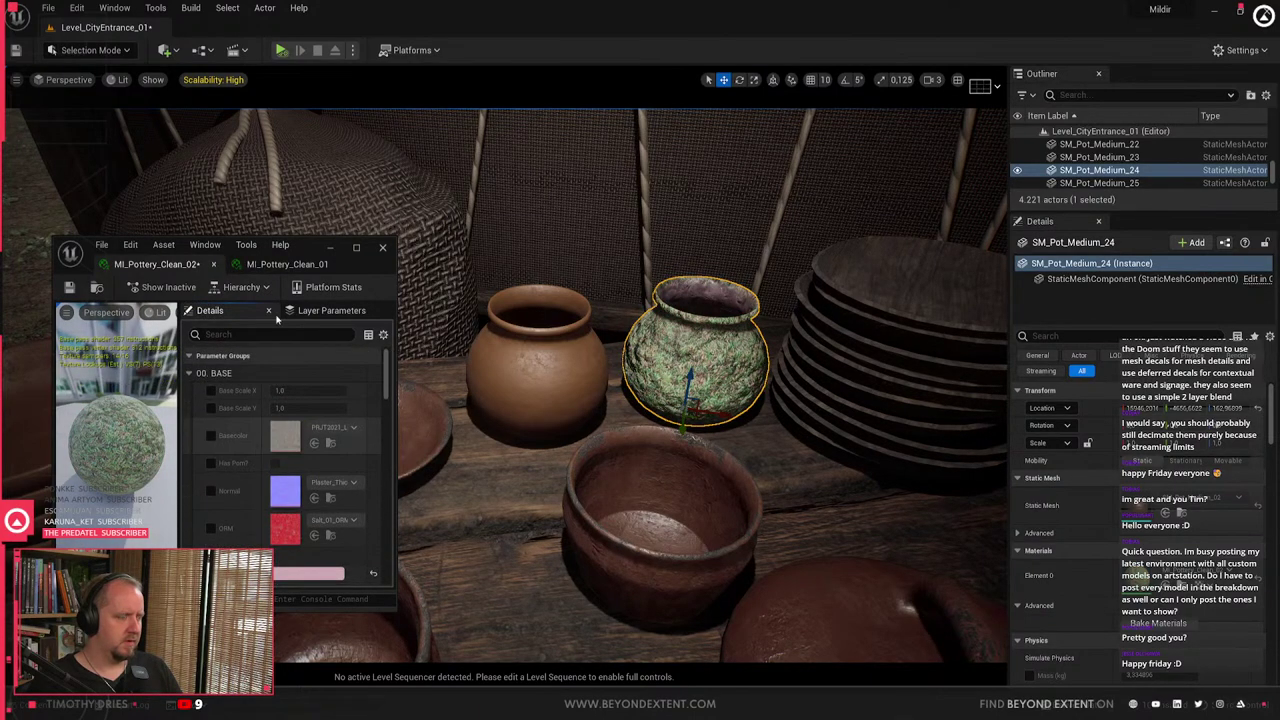
- Examine the parameters of the reparented MI_Pottery_Clean_02 against MI_Pottery_Clean_01, then close both materials
{"action": "double_click", "coordinate": [311, 249]}
{"action": "scroll", "coordinate": [826, 341], "scroll_direction": "down", "scroll_amount": 3}
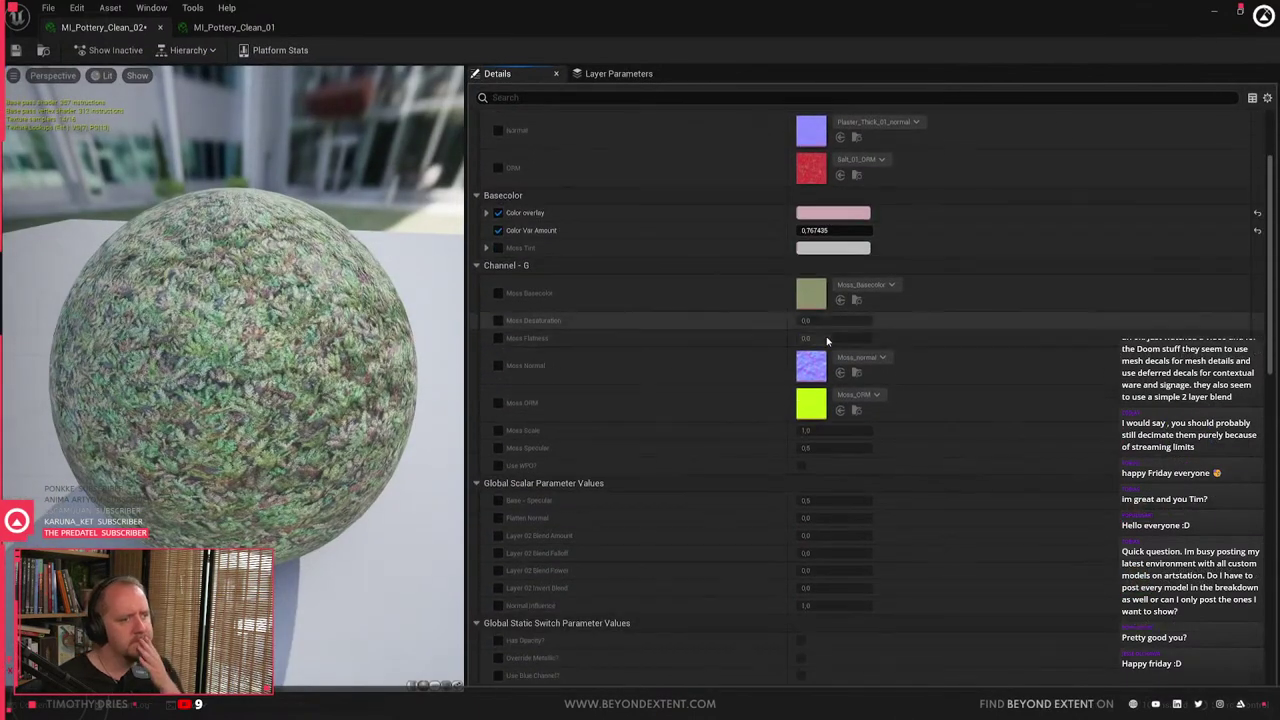
{"action": "scroll", "coordinate": [727, 295], "scroll_direction": "down", "scroll_amount": 3}
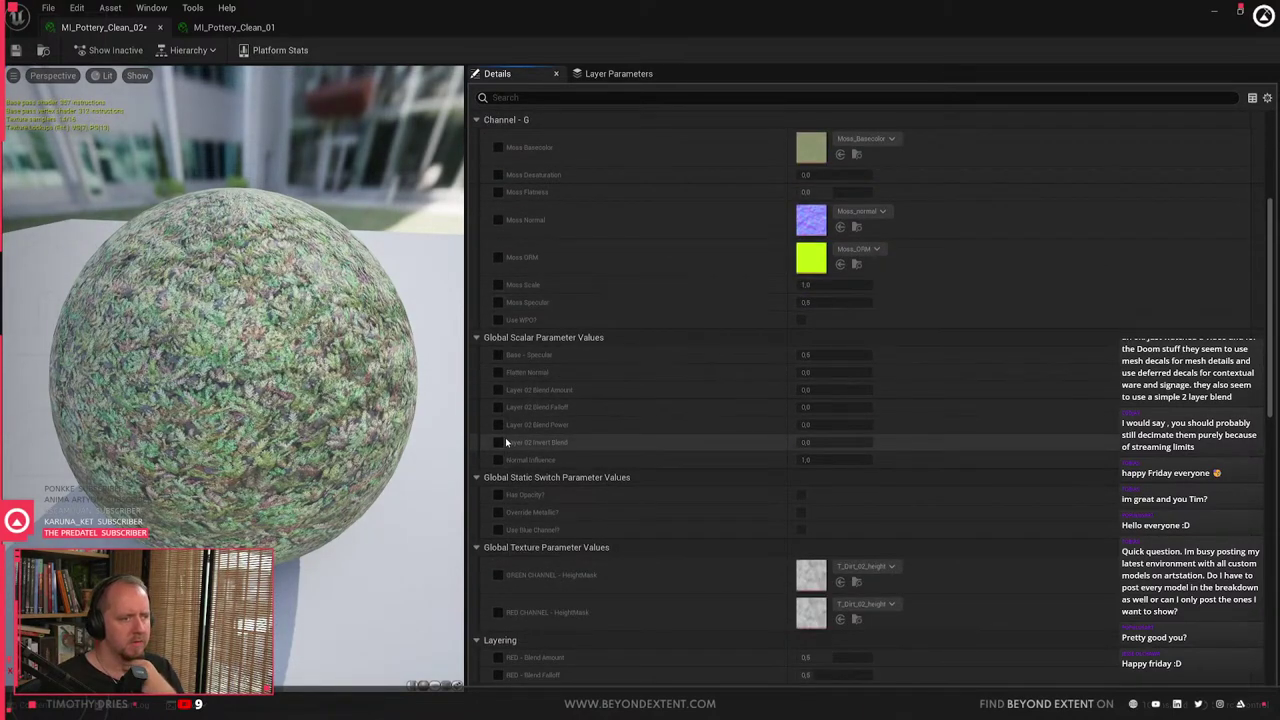
{"action": "scroll", "coordinate": [505, 437], "scroll_direction": "down", "scroll_amount": 5}
{"action": "left_click", "coordinate": [225, 30]}
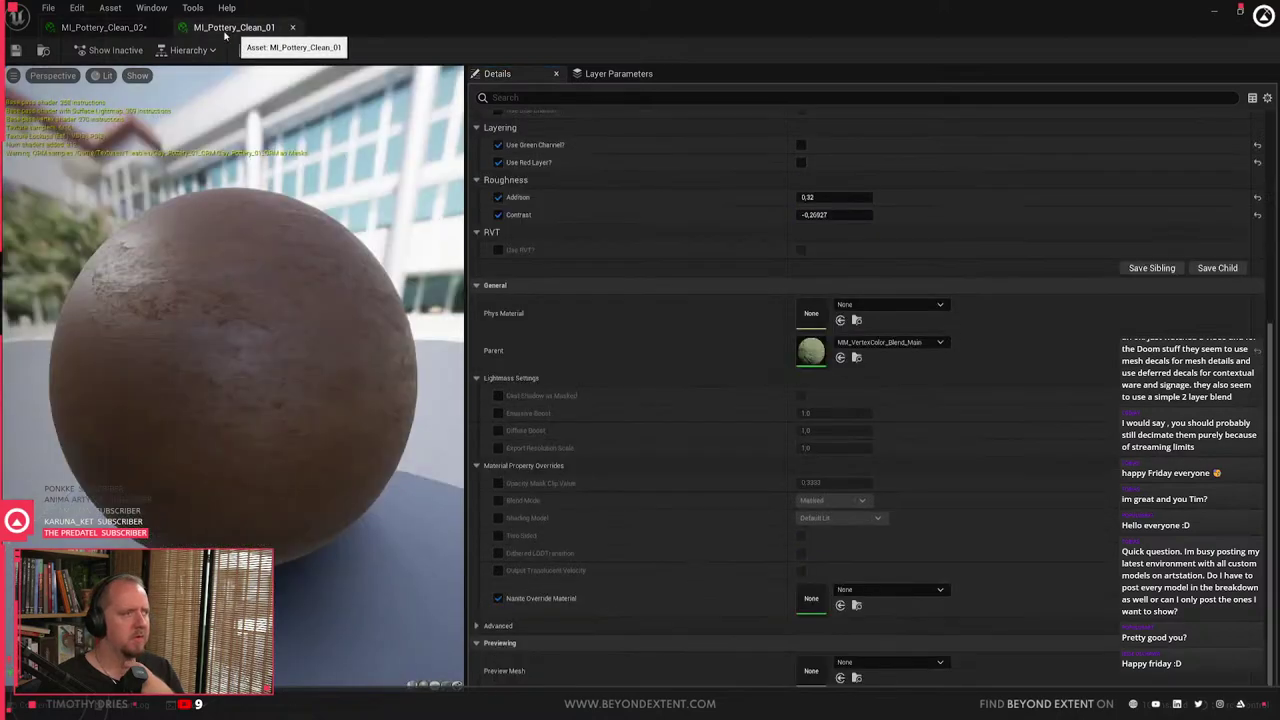
{"action": "left_click", "coordinate": [105, 27]}
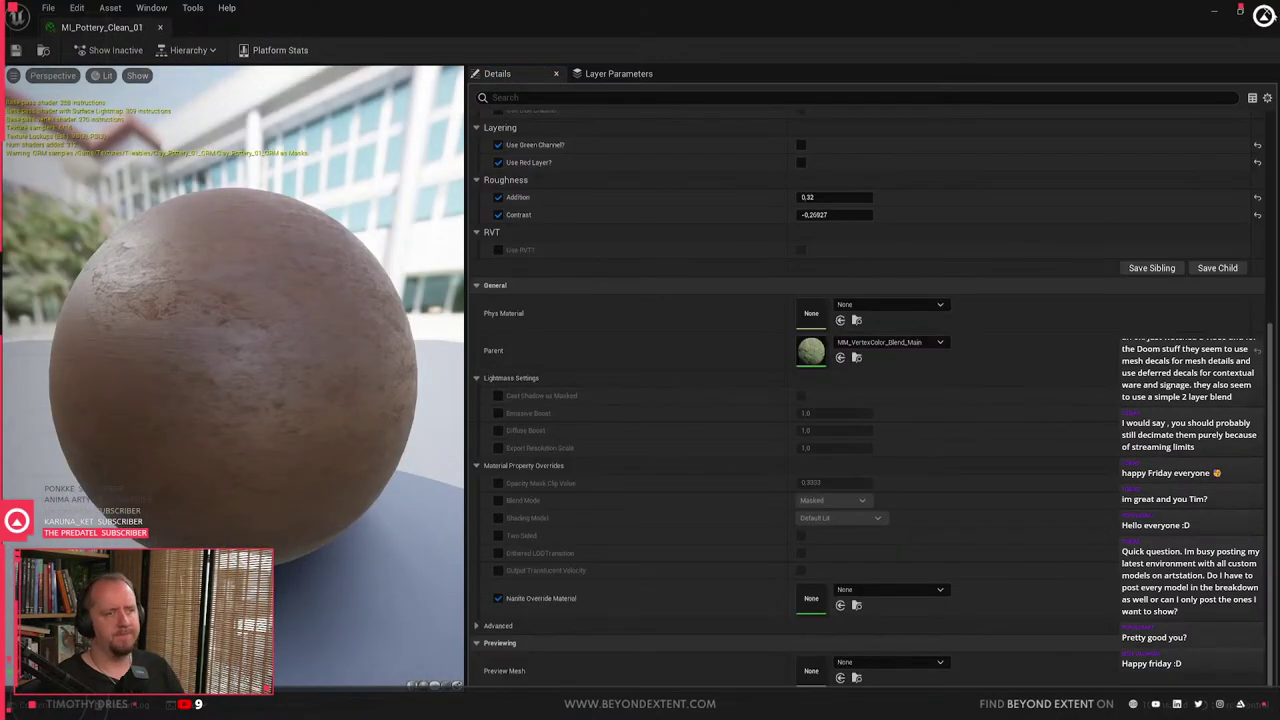
{"action": "left_click", "coordinate": [159, 27]}
- Locate the brown round pot's material in the Tileables folder and force delete MI_Pottery_Clean_02 from there
{"action": "right_click_drag", "start_coordinate": [567, 530], "coordinate": [530, 522]}
{"action": "key", "text": "ctrl+space"}
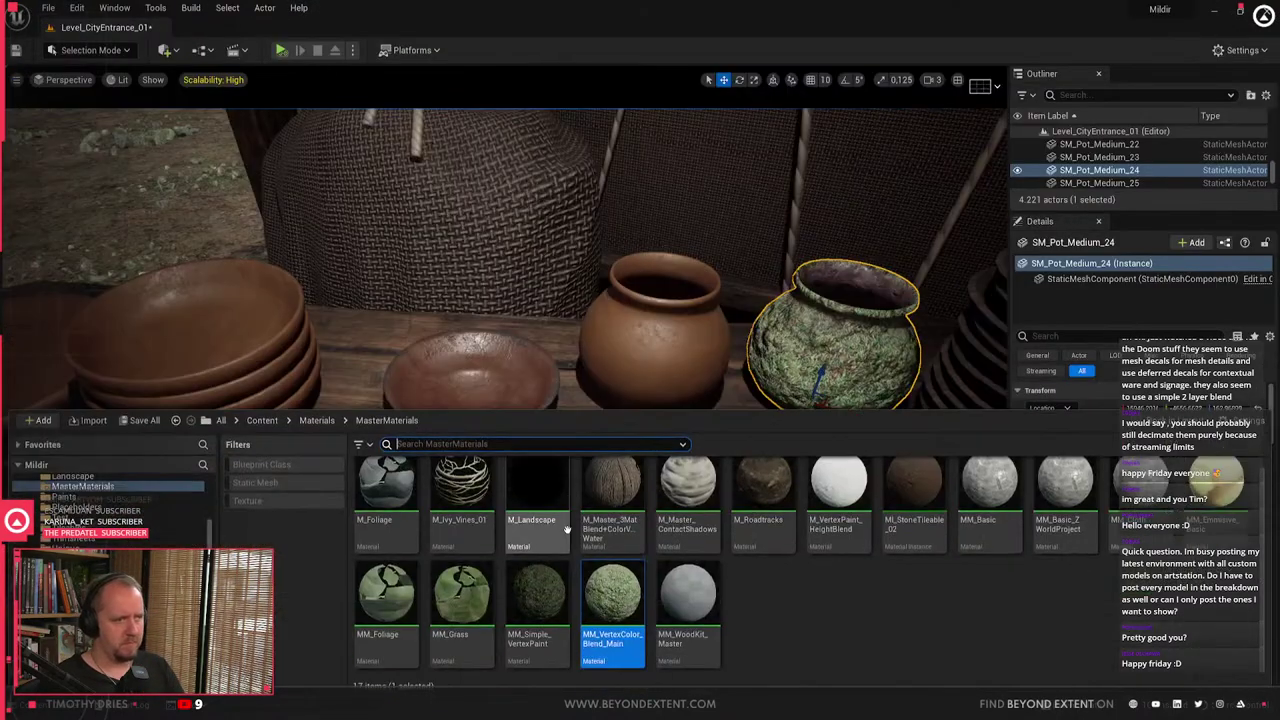
{"action": "left_click", "coordinate": [780, 640]}
{"action": "scroll", "coordinate": [783, 635], "scroll_direction": "up", "scroll_amount": 1}
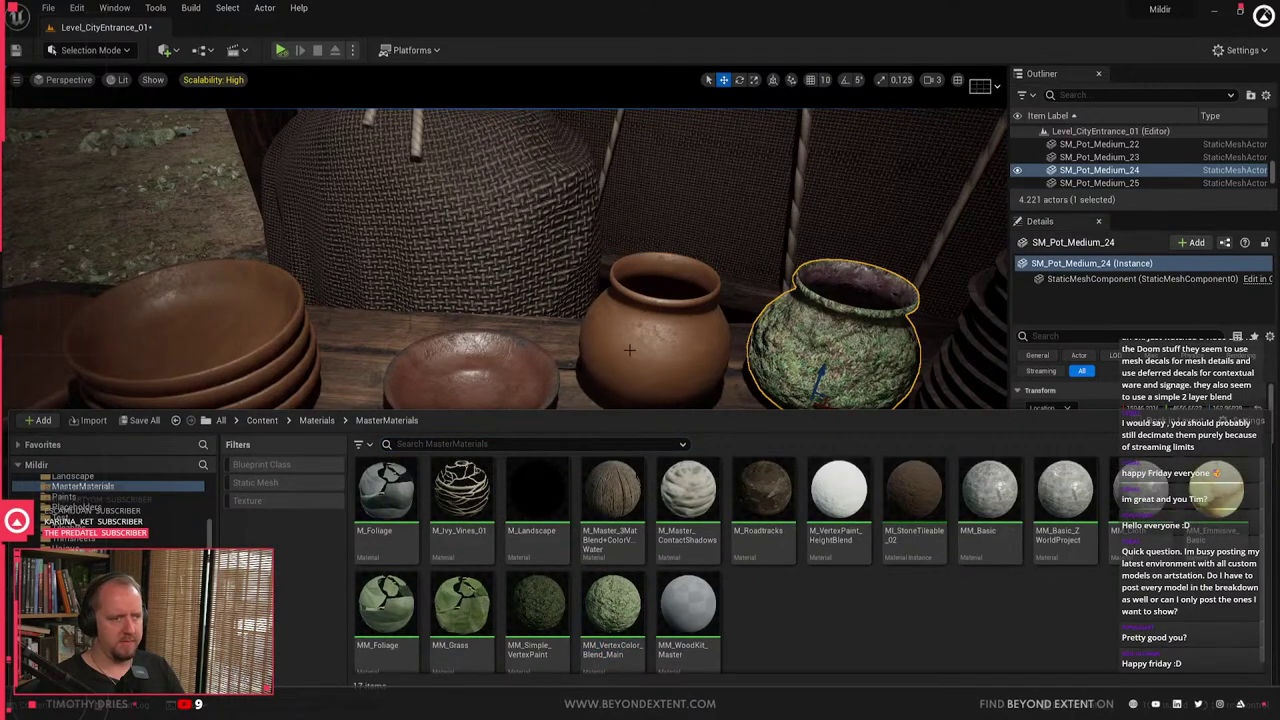
{"action": "left_click", "coordinate": [629, 349]}
{"action": "key", "text": "ctrl+b"}
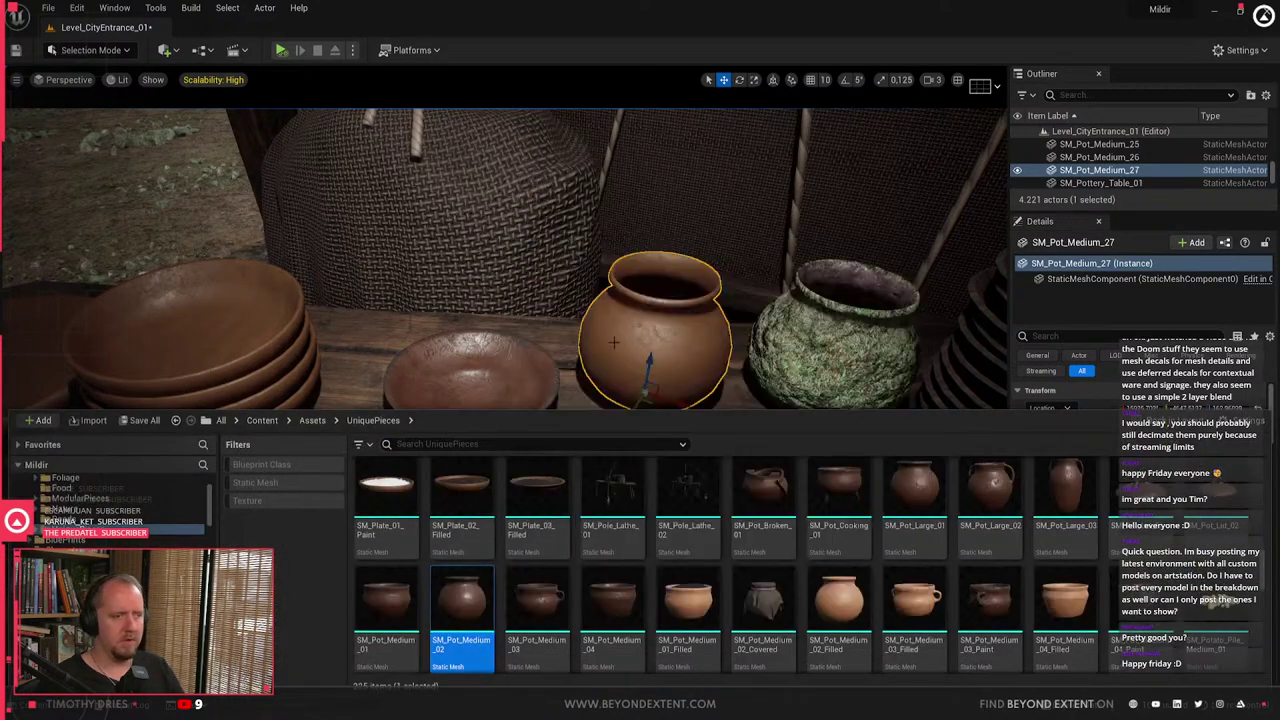
{"action": "key", "text": "ctrl+space"}
{"action": "left_click", "coordinate": [1180, 588]}
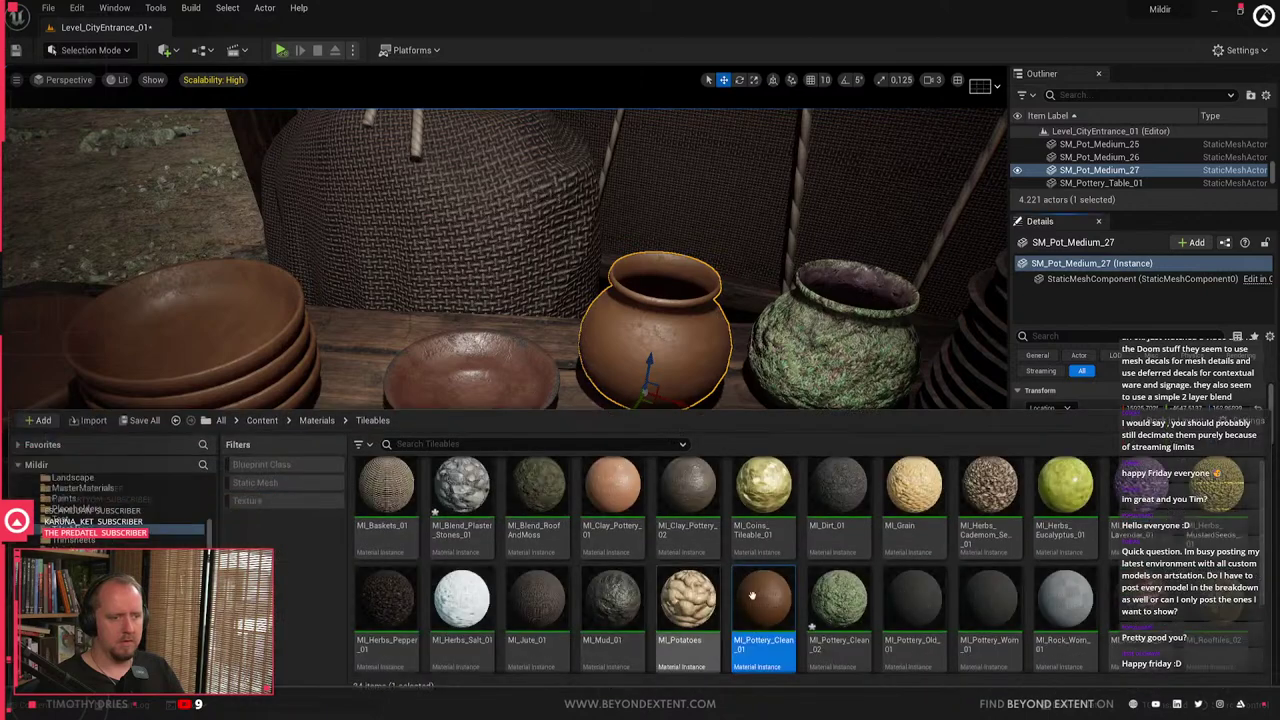
{"action": "left_click", "coordinate": [838, 596]}
{"action": "key", "text": "Delete"}
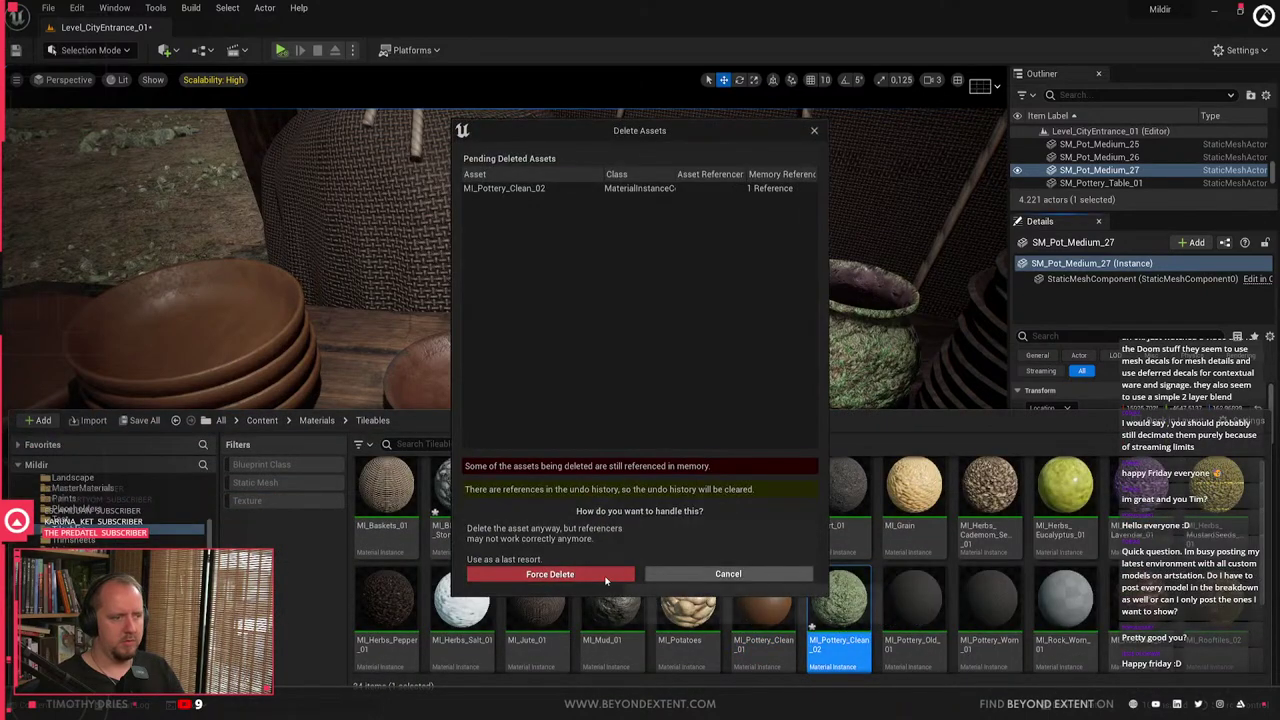
{"action": "left_click", "coordinate": [550, 574]}
- Duplicate MI_Pottery_Clean_01 as MI_Pottery_Clean_02 and apply the copy to the round pot beside the dark plate stack
{"action": "left_click", "coordinate": [763, 600]}
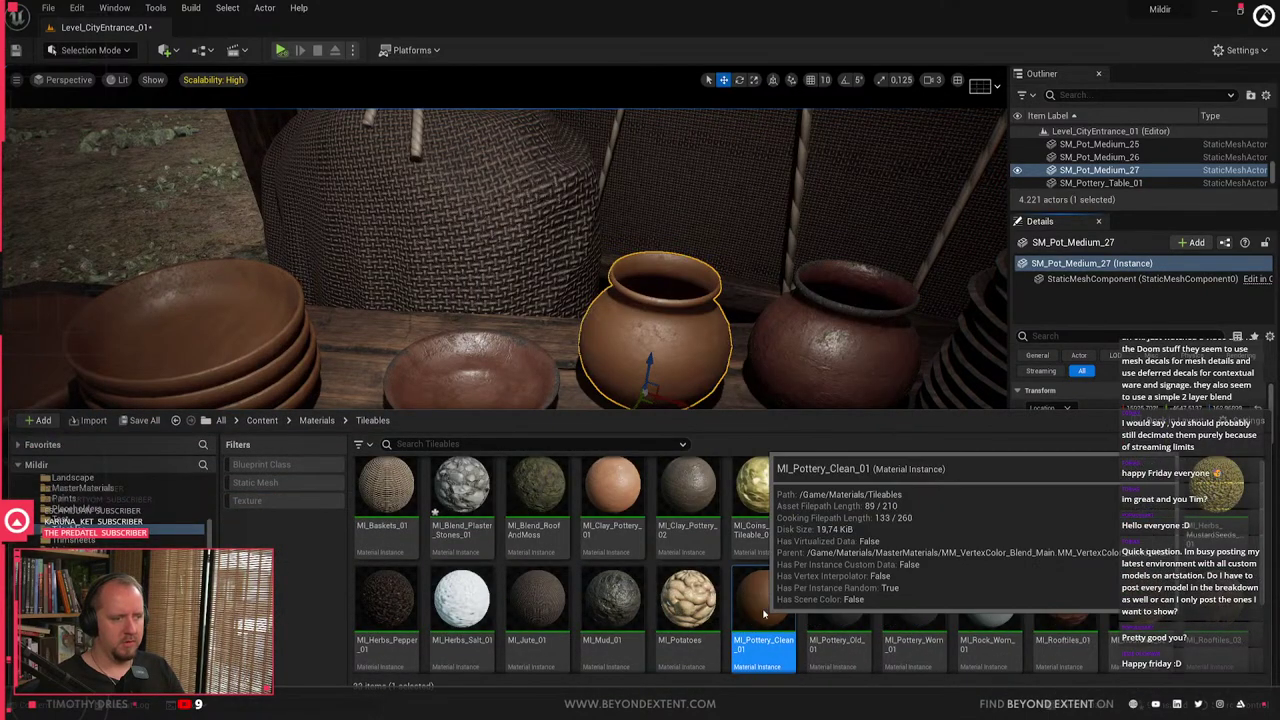
{"action": "right_click", "coordinate": [765, 602]}
{"action": "left_click", "coordinate": [829, 337]}
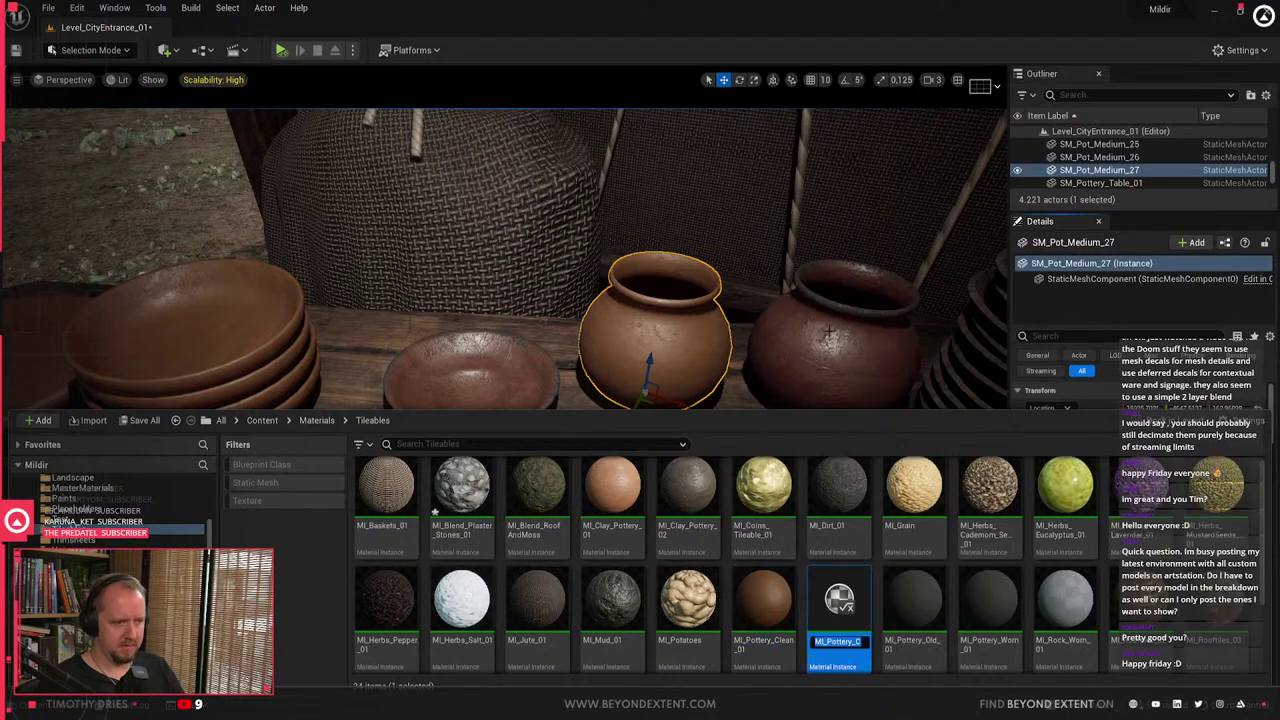
{"action": "key", "text": "Return"}
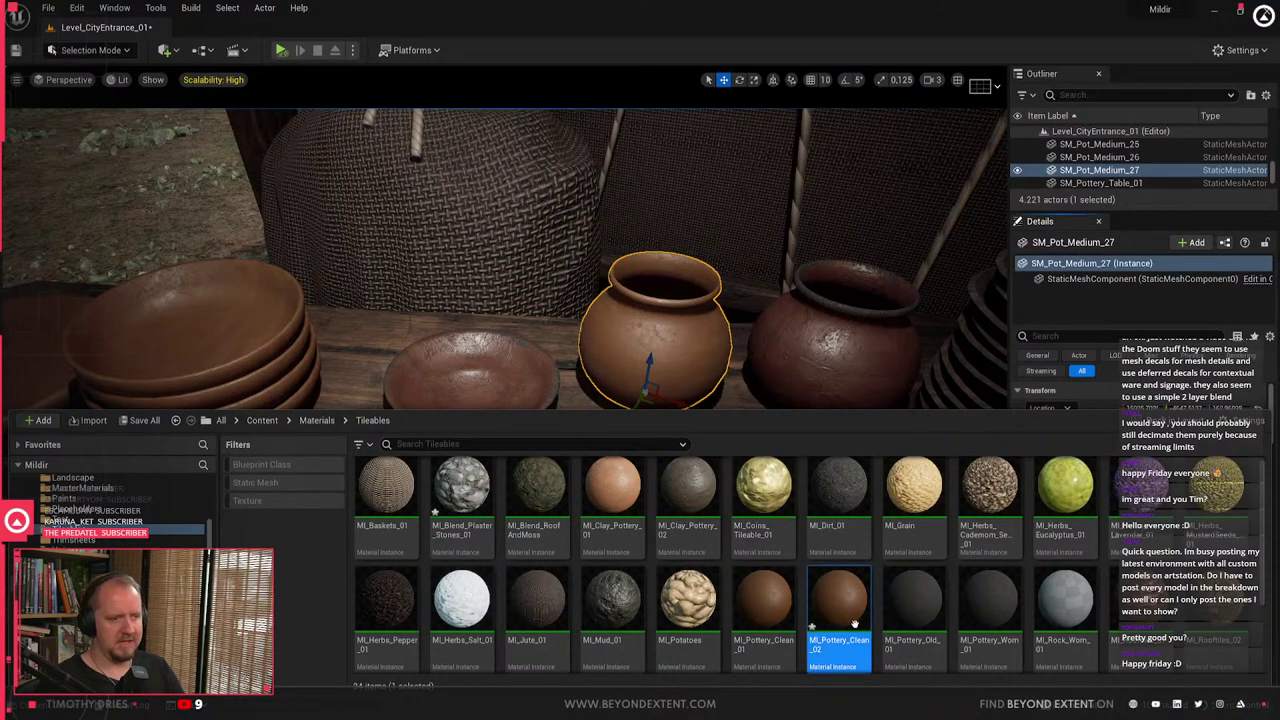
{"action": "left_click_drag", "start_coordinate": [838, 600], "coordinate": [840, 330]}
- Set the Color overlay of the pot's MI_Pottery_Clean_02 material to a warm tan, hex sRGB B99C70, and close the material
{"action": "left_click", "coordinate": [826, 340]}
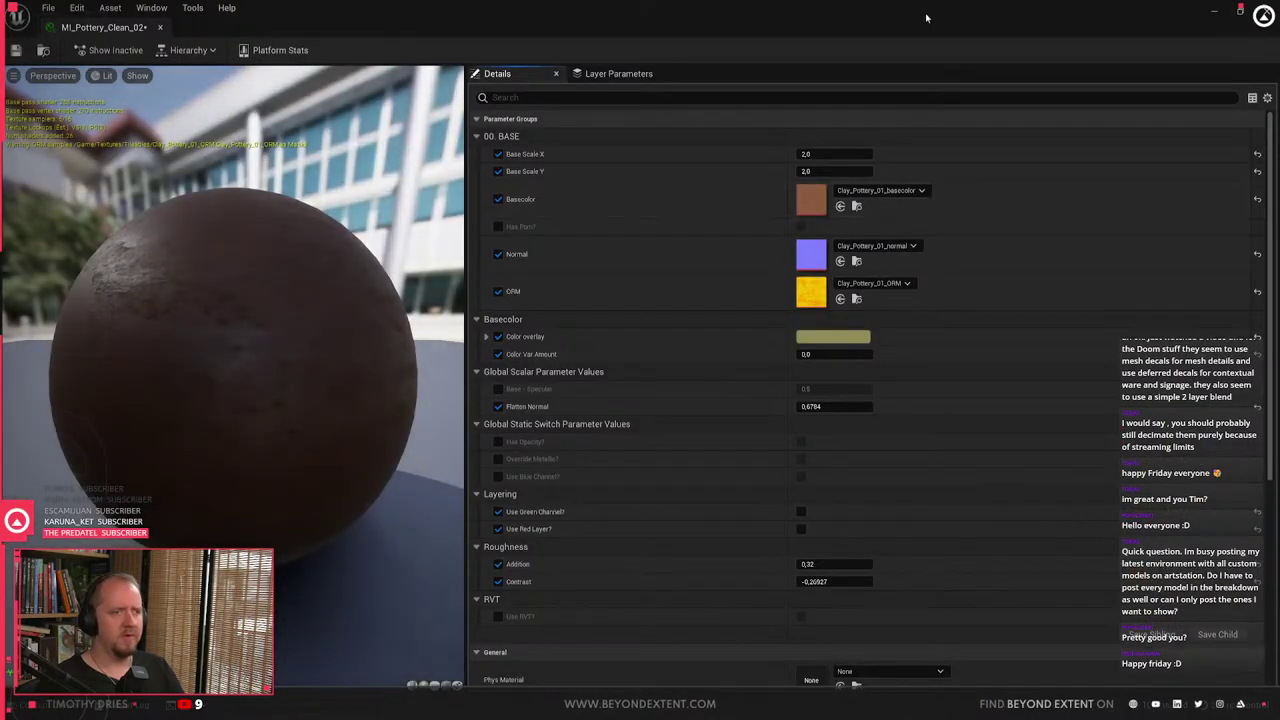
{"action": "left_click_drag", "start_coordinate": [926, 17], "coordinate": [326, 156]}
{"action": "left_click", "coordinate": [418, 472]}
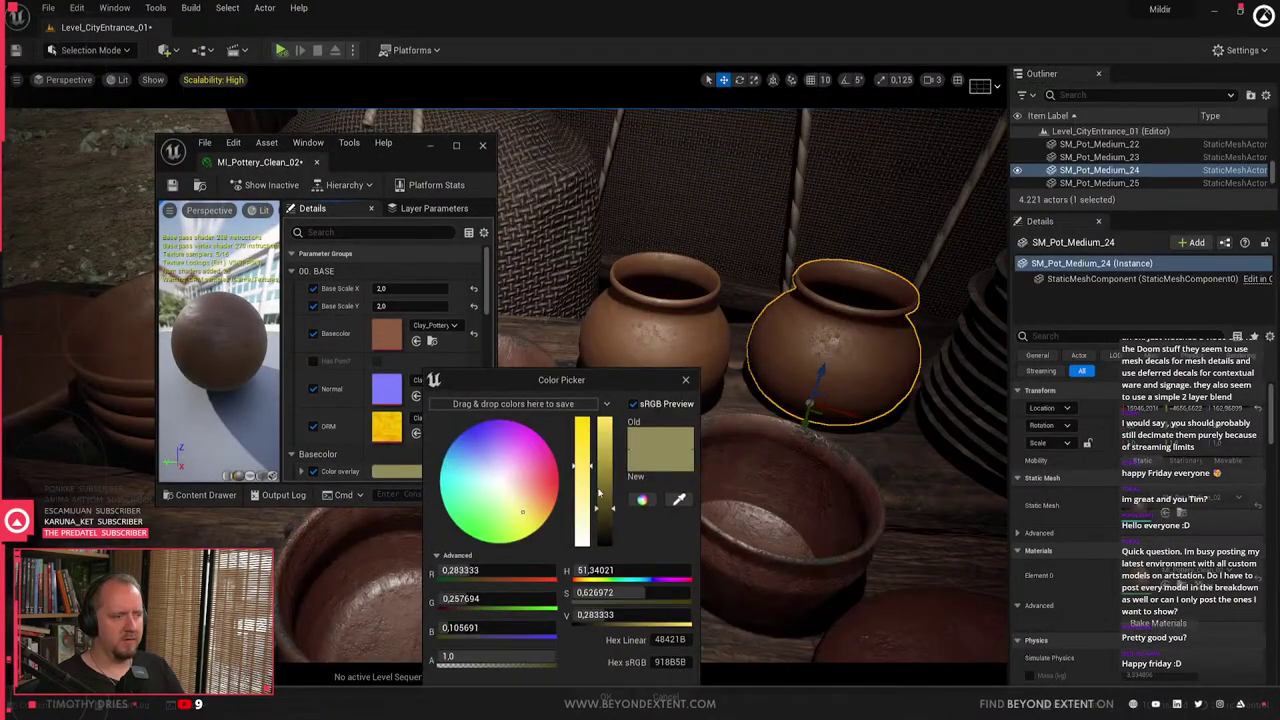
{"action": "left_click_drag", "start_coordinate": [605, 512], "coordinate": [609, 481]}
{"action": "left_click", "coordinate": [534, 508]}
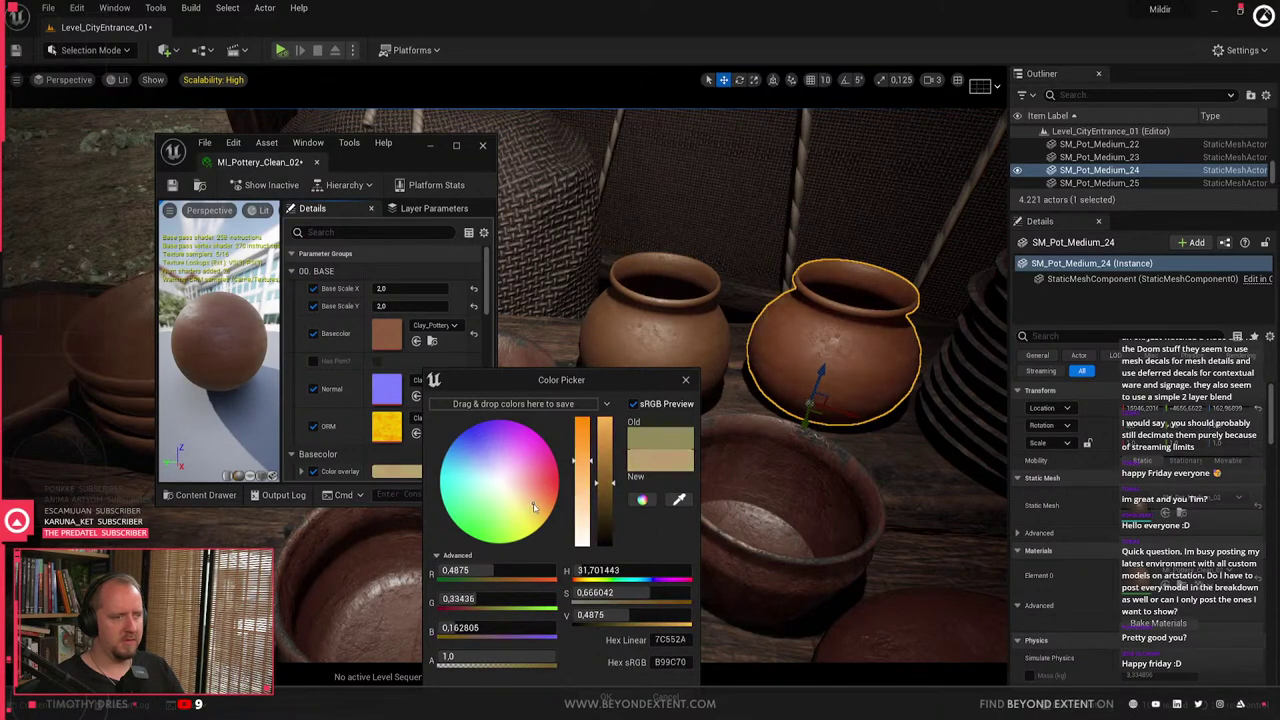
{"action": "left_click", "coordinate": [622, 698]}
{"action": "left_click", "coordinate": [482, 146]}
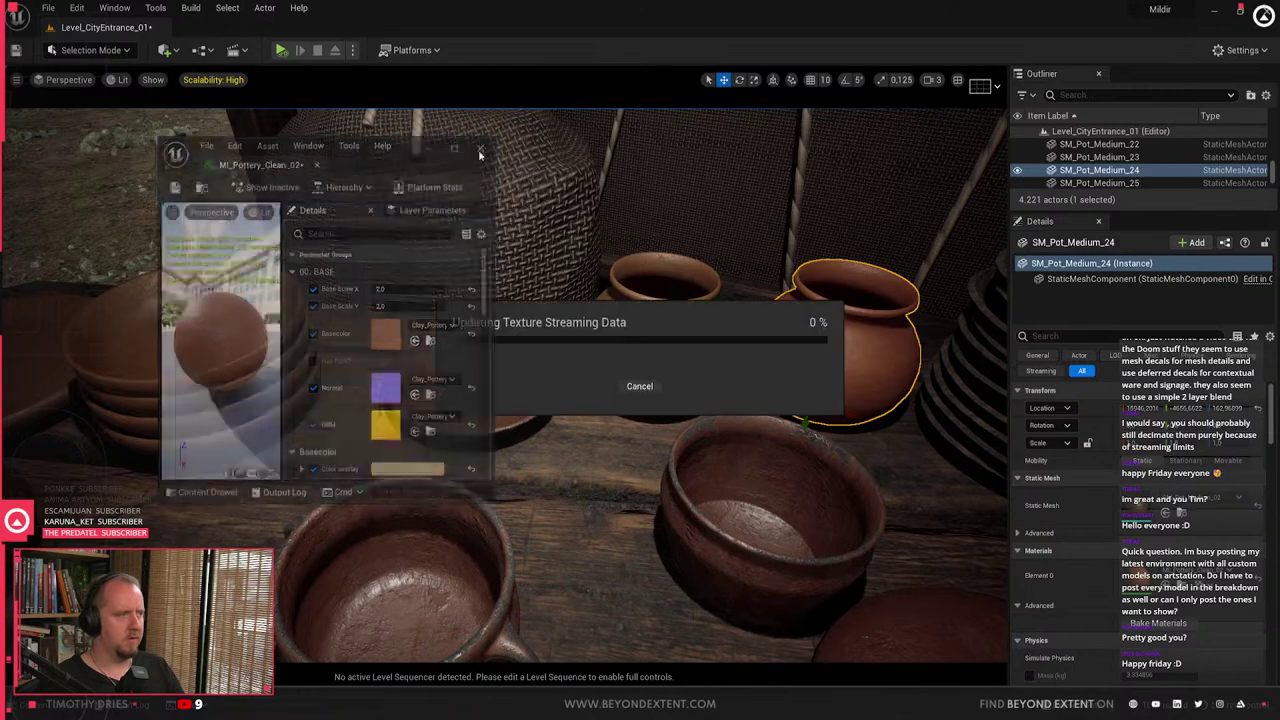
- Apply MI_Pottery_Clean_01 to the two-handled pot and MI_Pottery_Clean_02 to the handleless open pot and the small shallow plate
{"action": "key", "text": "Escape"}
{"action": "right_click_drag", "start_coordinate": [482, 300], "coordinate": [530, 275]}
{"action": "key", "text": "s"}
{"action": "key", "text": "w"}
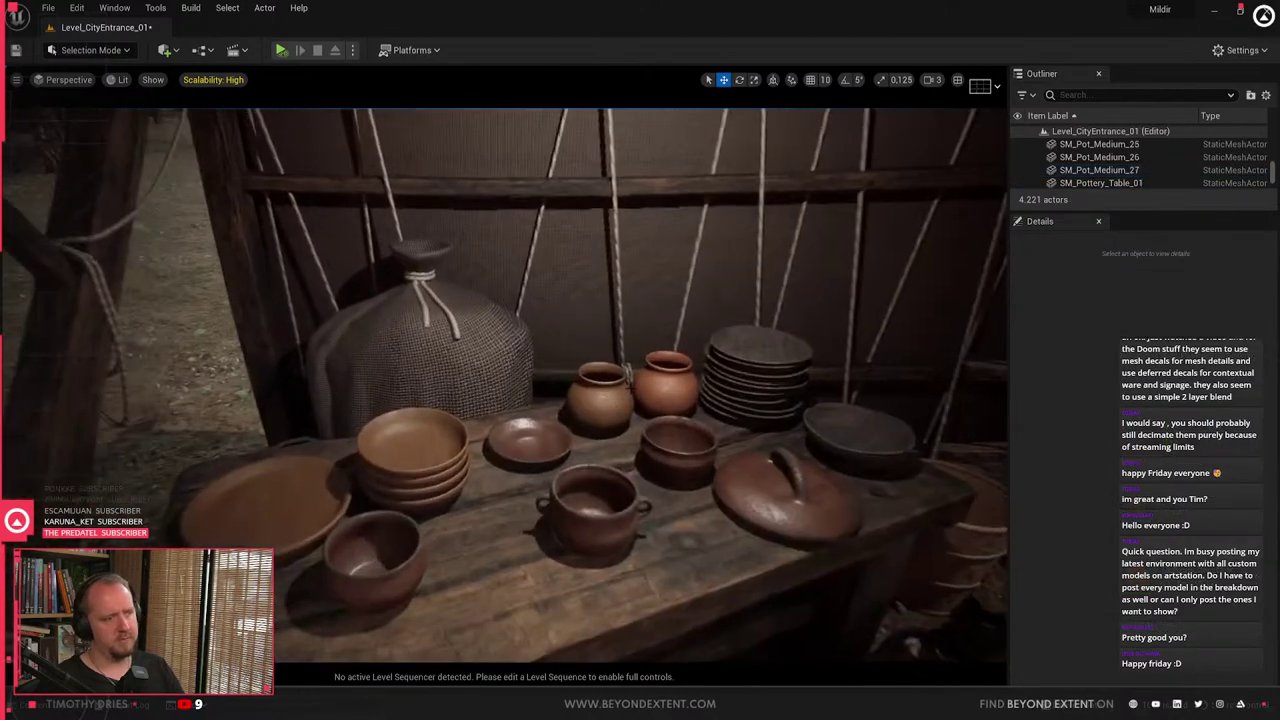
{"action": "left_click", "coordinate": [604, 405]}
{"action": "key", "text": "Escape"}
{"action": "left_click", "coordinate": [668, 385]}
{"action": "key", "text": "ctrl+space"}
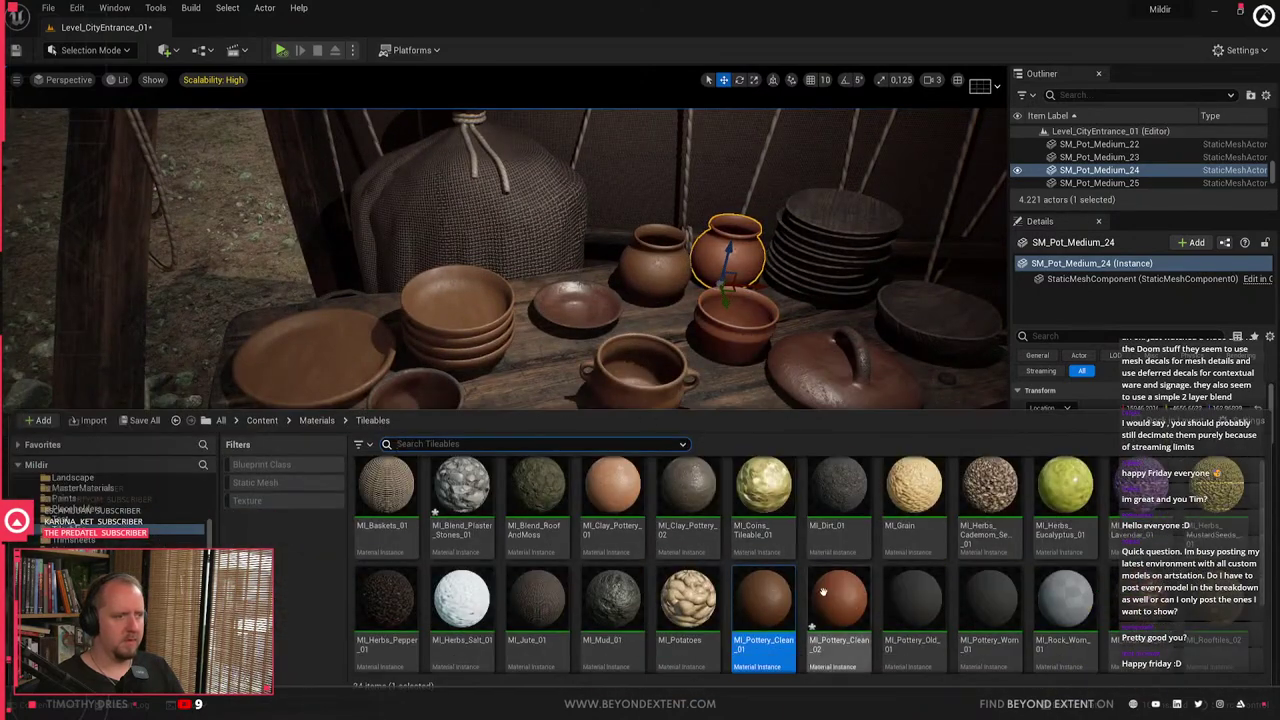
{"action": "left_click_drag", "start_coordinate": [838, 598], "coordinate": [560, 309]}
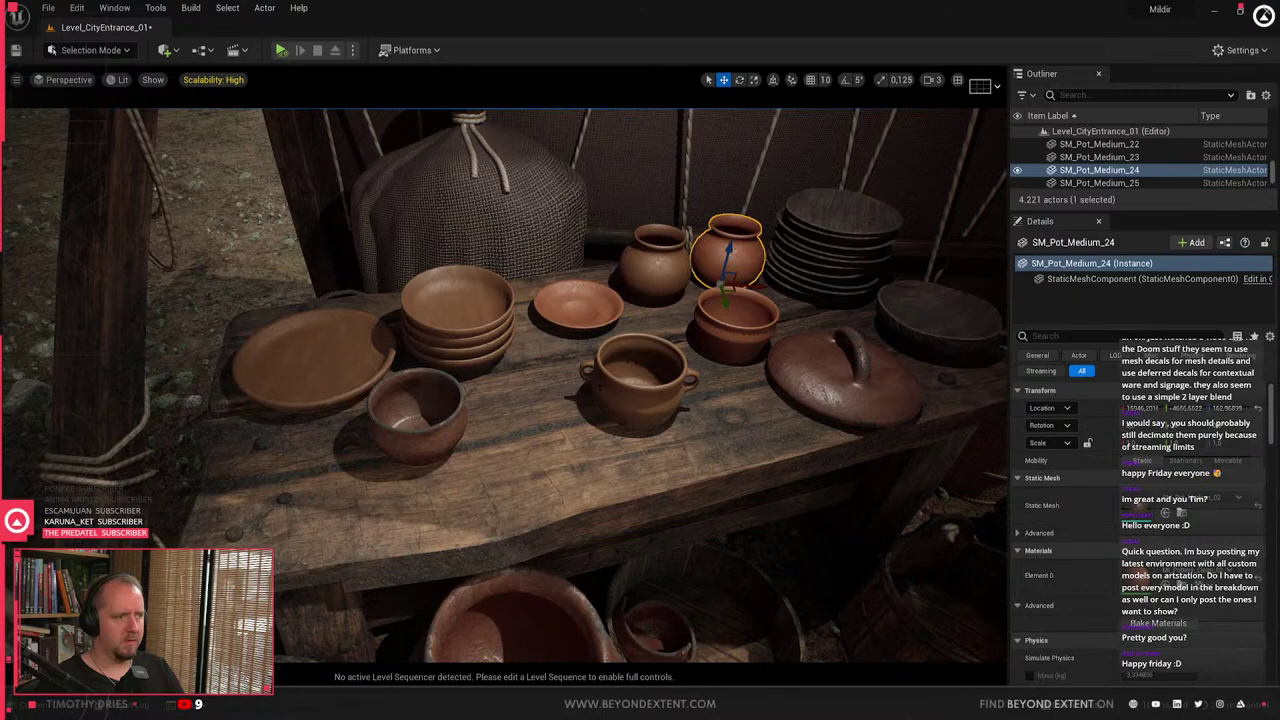
- Darken the Color overlay of MI_Pottery_Clean_02 to hex sRGB A98D65 and close the material
{"action": "key", "text": "Escape"}
{"action": "right_click_drag", "start_coordinate": [600, 386], "coordinate": [606, 336]}
{"action": "left_click", "coordinate": [630, 419]}
{"action": "key", "text": "ctrl+space"}
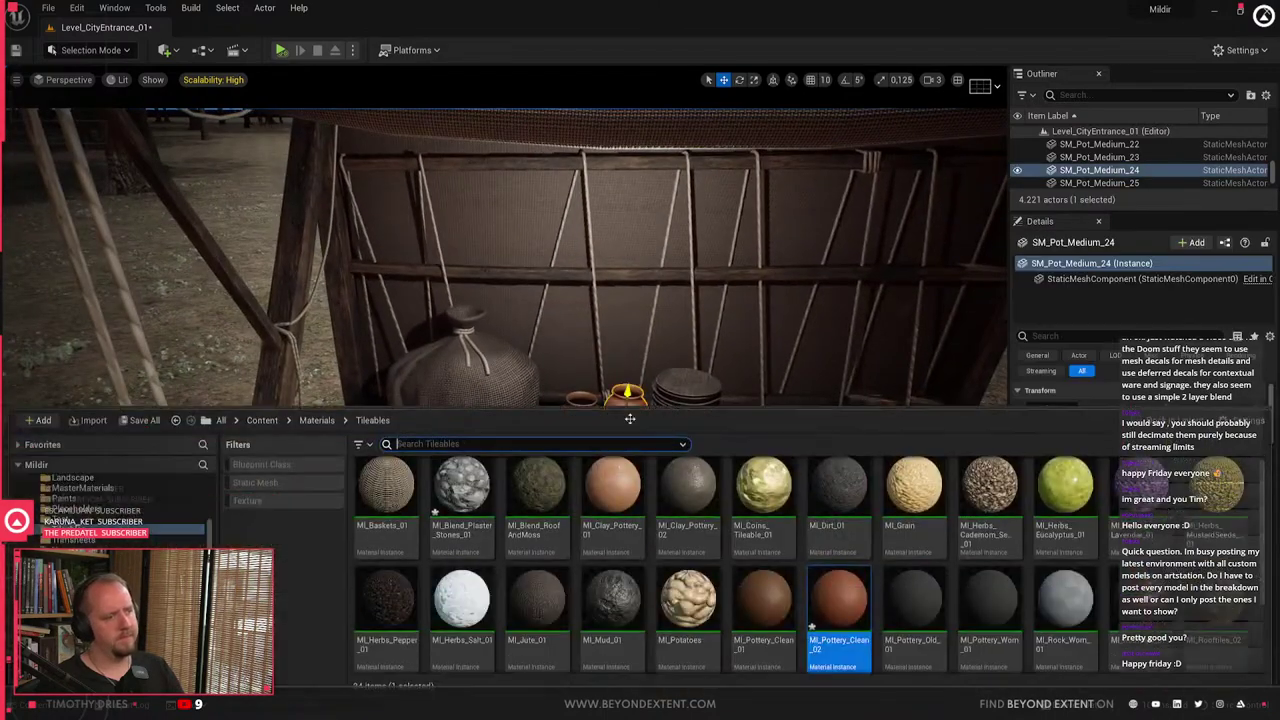
{"action": "double_click", "coordinate": [838, 598]}
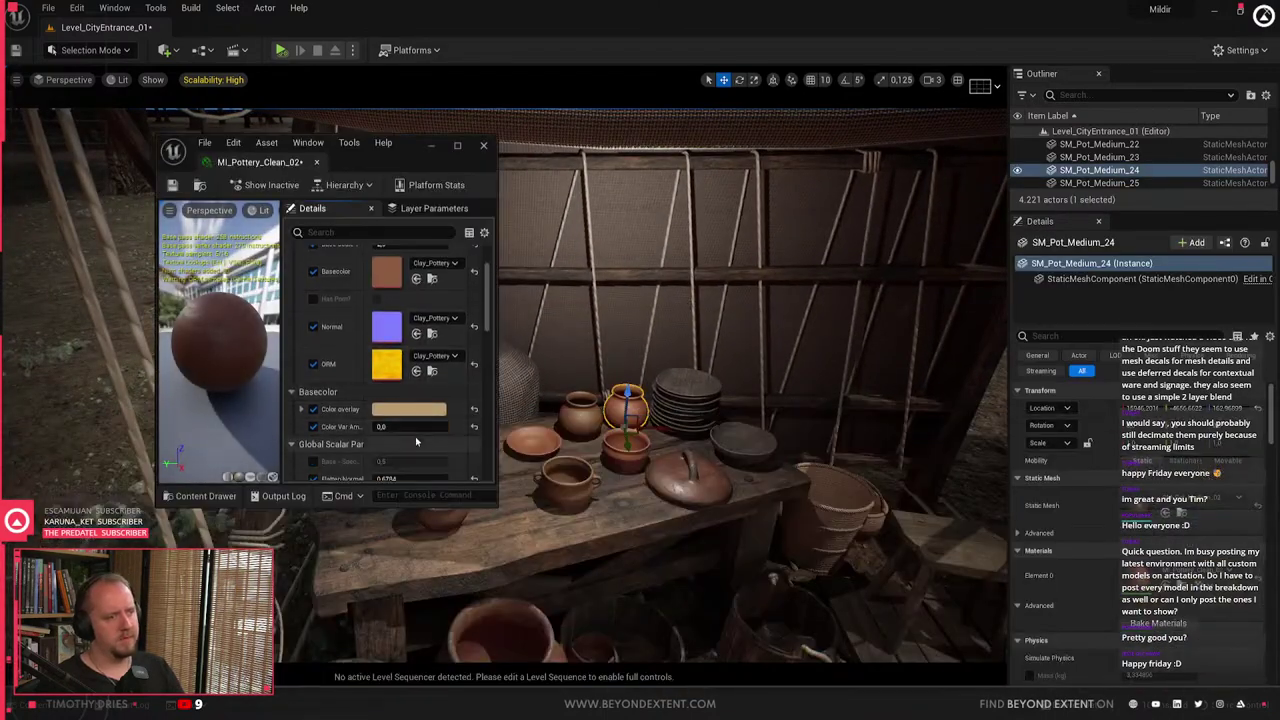
{"action": "left_click", "coordinate": [409, 409]}
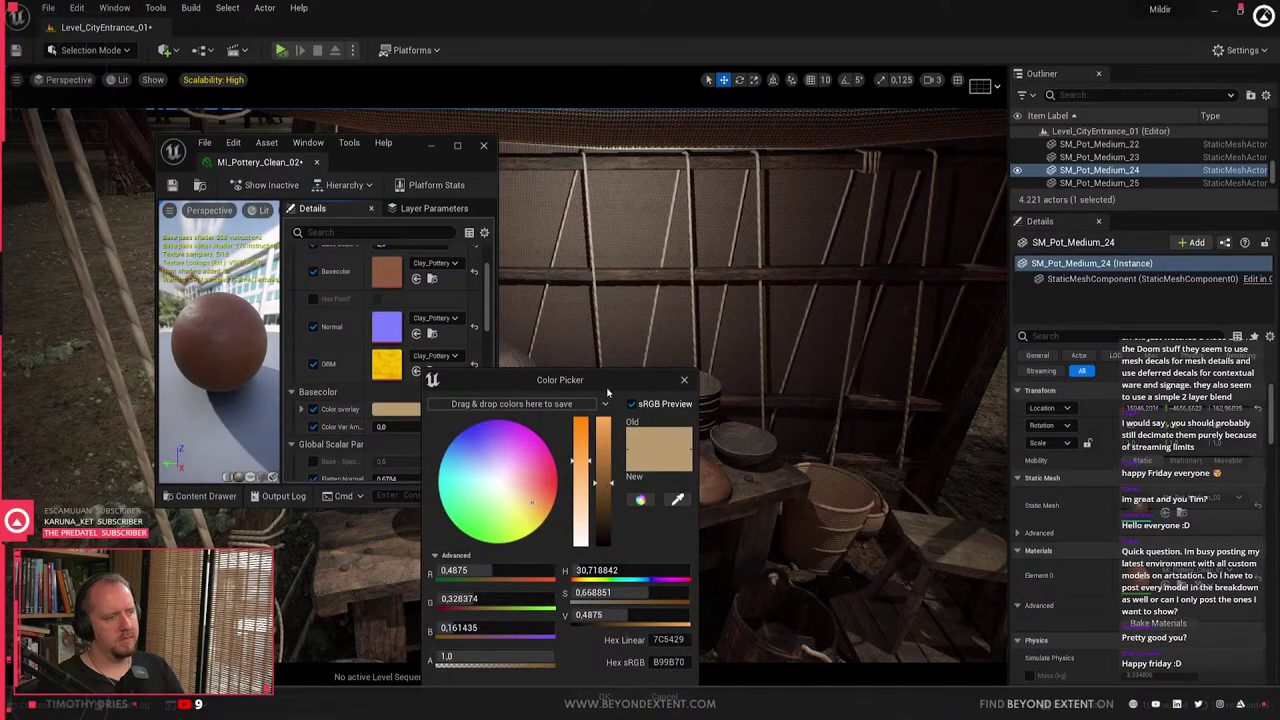
{"action": "left_click_drag", "start_coordinate": [608, 387], "coordinate": [413, 389]}
{"action": "left_click_drag", "start_coordinate": [415, 487], "coordinate": [414, 492]}
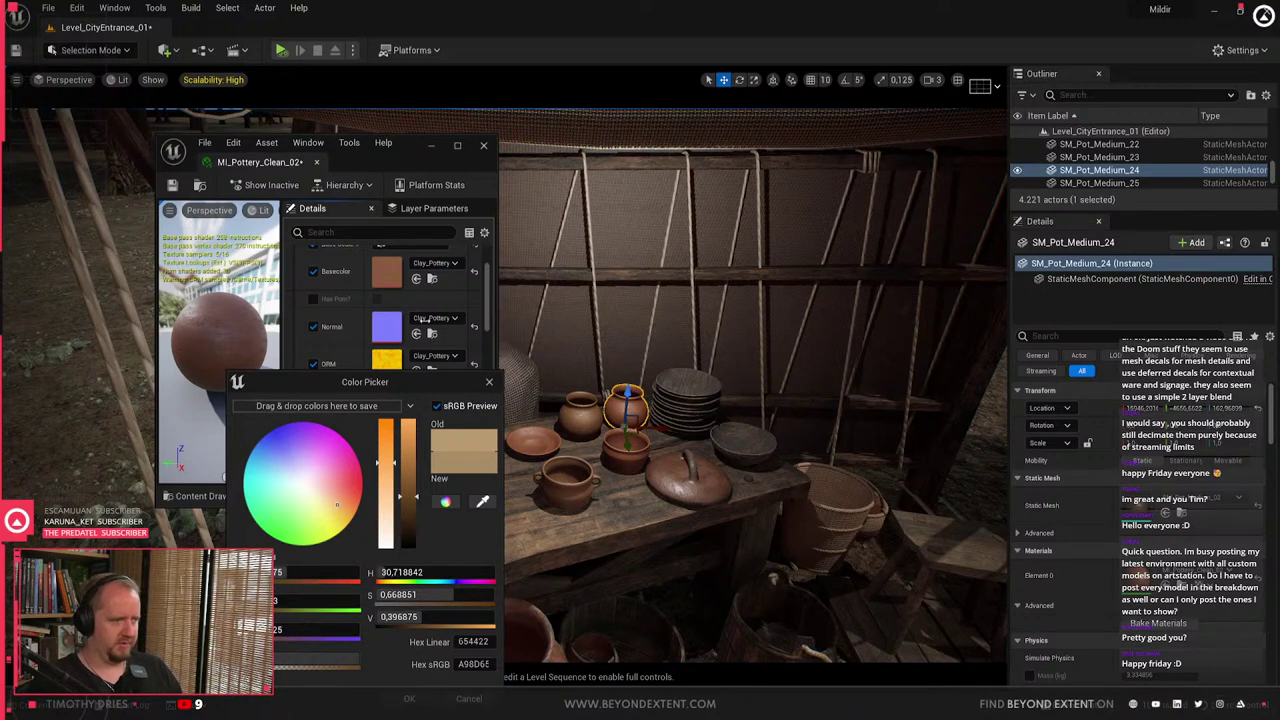
{"action": "left_click", "coordinate": [421, 698]}
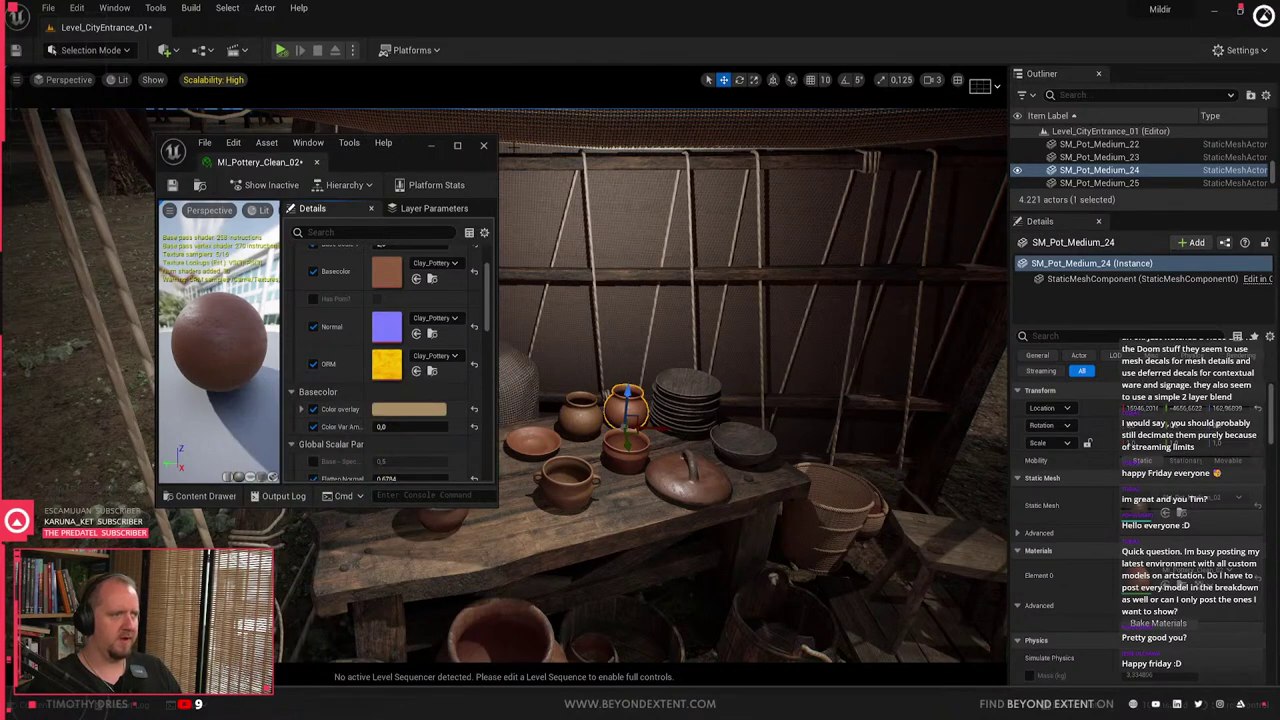
{"action": "left_click", "coordinate": [483, 148]}
- Inspect the recoloured plates, bowls and pots on the pottery table up close and from the full tabletop view
{"action": "scroll", "coordinate": [364, 570], "scroll_direction": "up", "scroll_amount": 10}
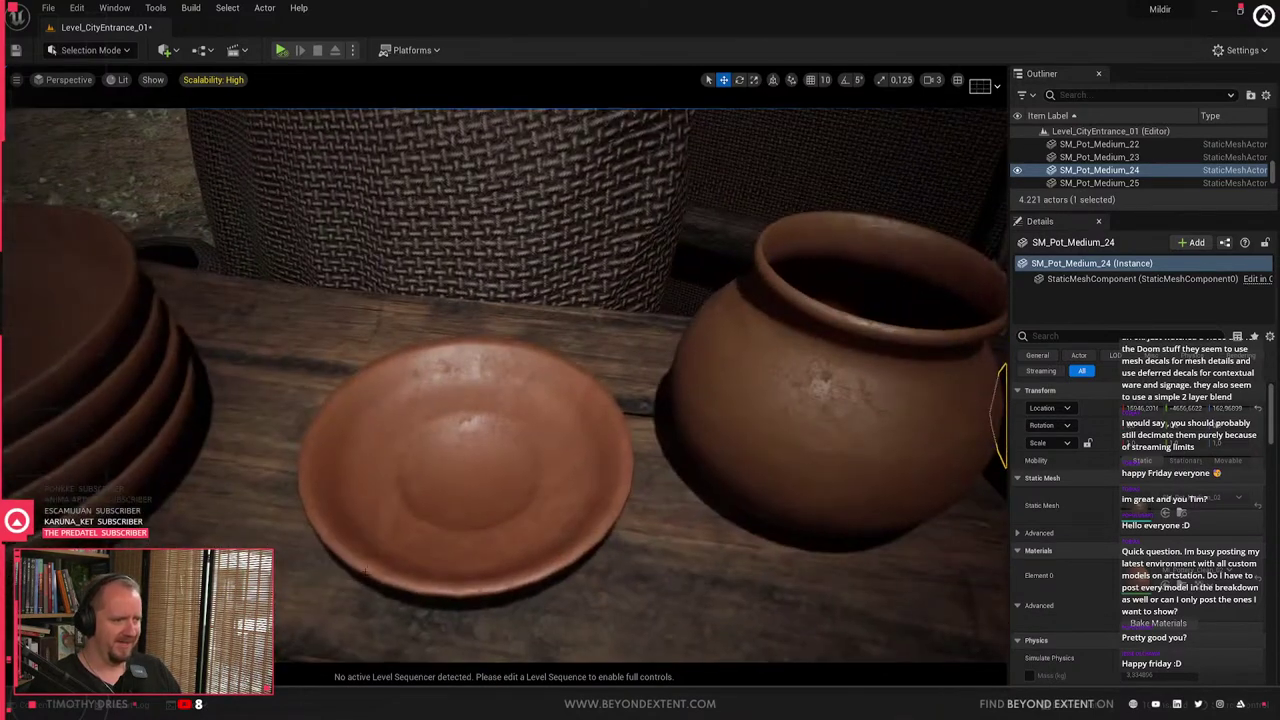
{"action": "left_click", "coordinate": [365, 572]}
{"action": "key", "text": "Escape"}
{"action": "right_click_drag", "start_coordinate": [365, 572], "coordinate": [250, 555]}
{"action": "left_click", "coordinate": [225, 265]}
{"action": "key", "text": "s"}
{"action": "right_click_drag", "start_coordinate": [225, 265], "coordinate": [90, 280]}
{"action": "left_click", "coordinate": [416, 552]}
{"action": "left_click", "coordinate": [406, 539]}
{"action": "key", "text": "s"}
{"action": "right_click_drag", "start_coordinate": [406, 539], "coordinate": [440, 560]}
{"action": "key", "text": "Escape"}
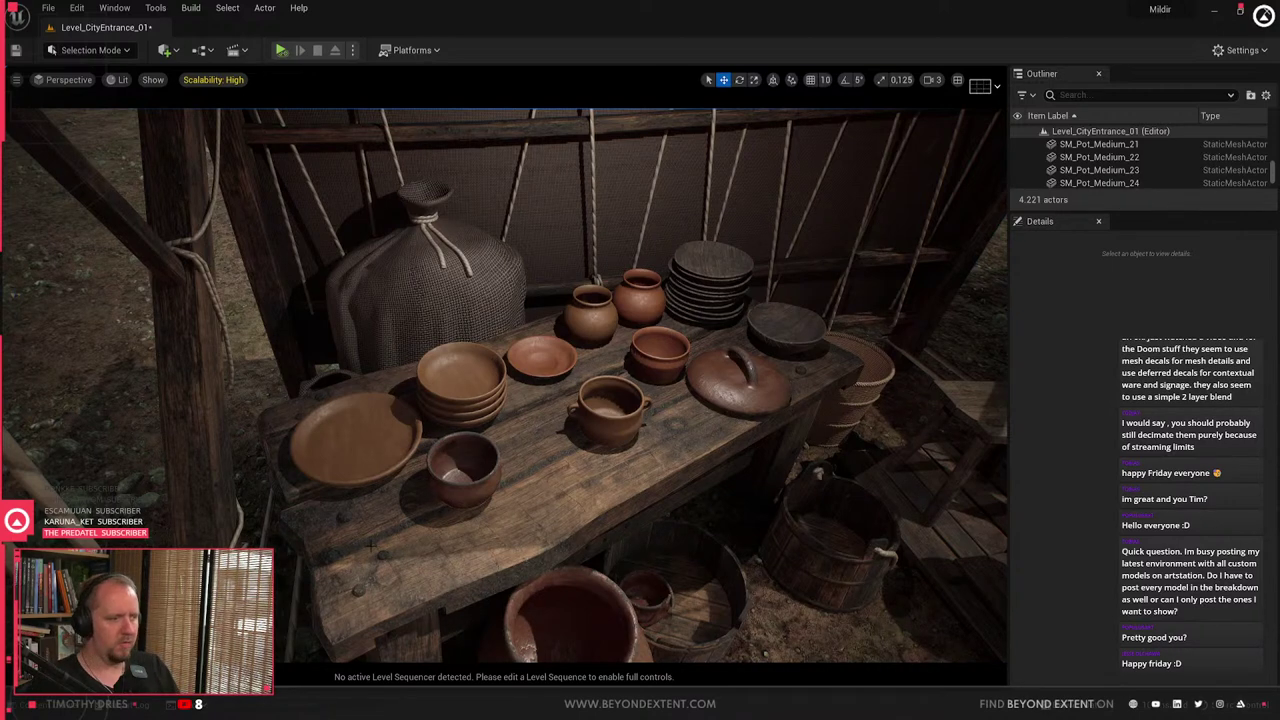
- Compare the clay colours of the two round pots with the two-handled pot and the handleless open pot
{"action": "left_click", "coordinate": [600, 322]}
{"action": "key", "text": "Escape"}
{"action": "right_click_drag", "start_coordinate": [600, 322], "coordinate": [678, 332]}
{"action": "left_click", "coordinate": [587, 419]}
{"action": "right_click_drag", "start_coordinate": [587, 419], "coordinate": [490, 415]}
{"action": "key", "text": "Escape"}
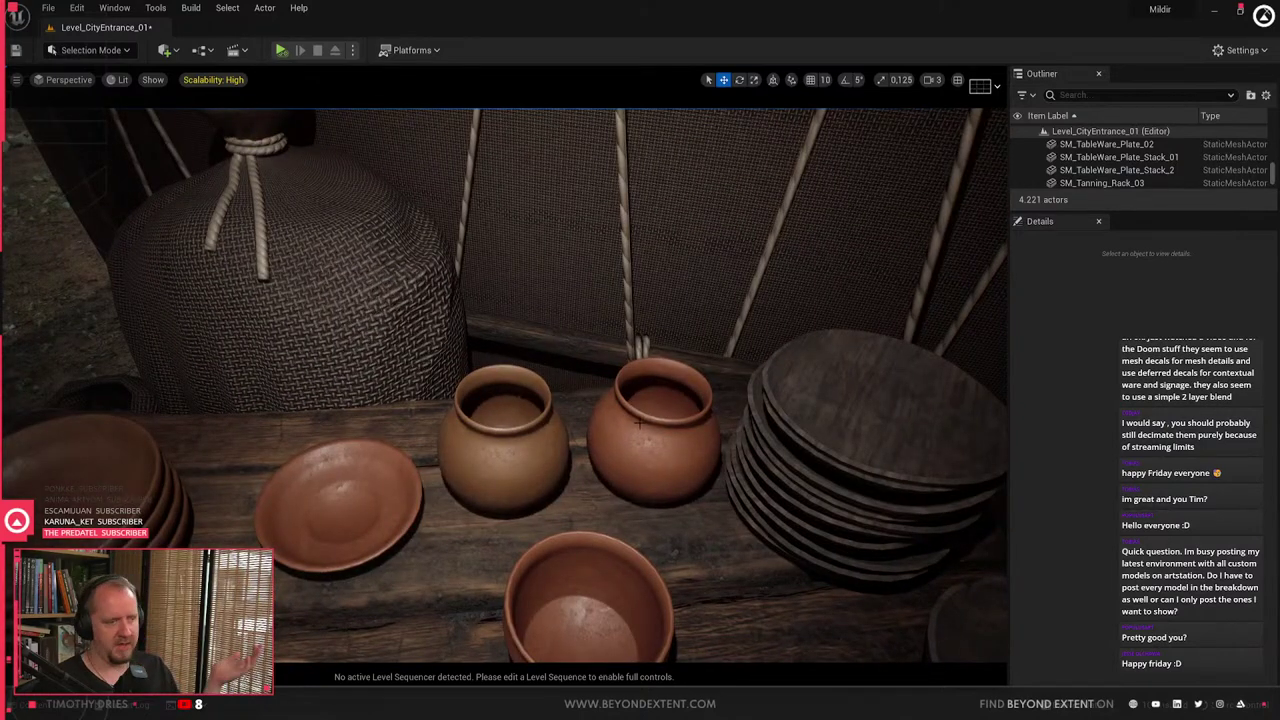
{"action": "left_click", "coordinate": [638, 422]}
{"action": "left_click", "coordinate": [543, 437]}
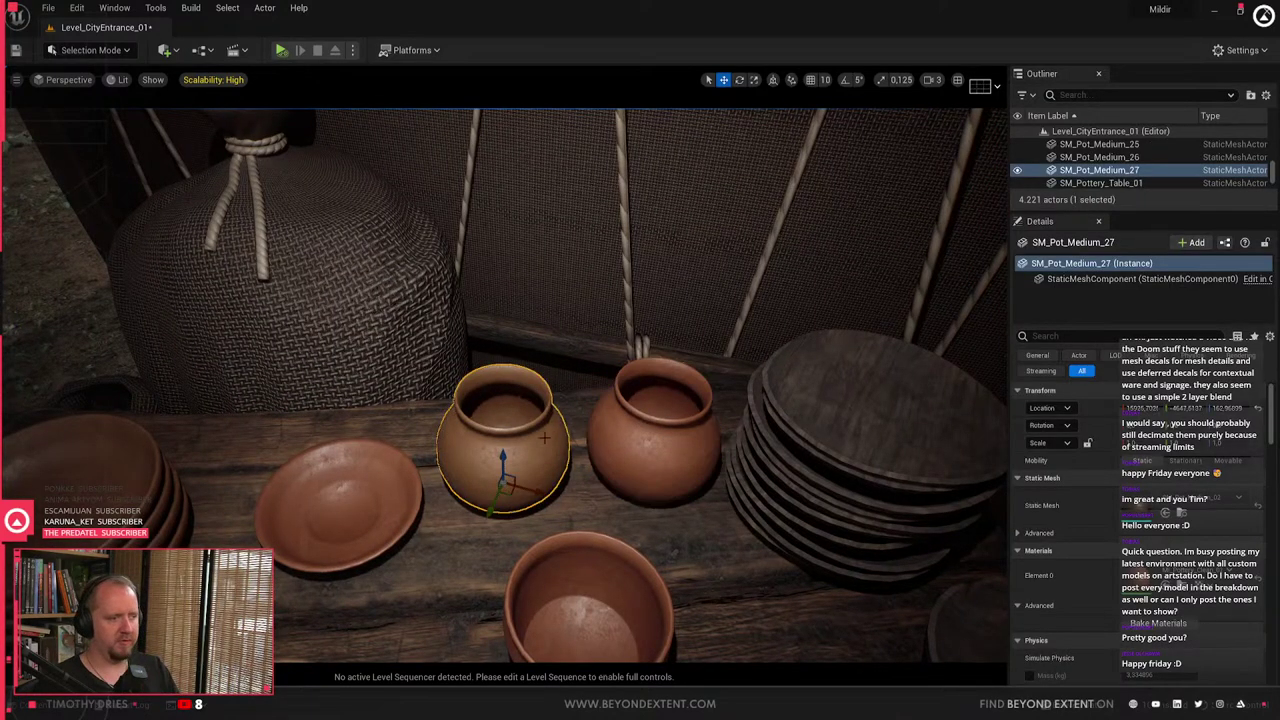
{"action": "right_click_drag", "start_coordinate": [543, 437], "coordinate": [440, 440]}
{"action": "left_click", "coordinate": [478, 500]}
{"action": "mouse_move", "coordinate": [506, 553]}
{"action": "right_mouse_down"}
{"action": "mouse_move", "coordinate": [548, 550]}
{"action": "mouse_move", "coordinate": [490, 548]}
{"action": "mouse_move", "coordinate": [506, 553]}
{"action": "right_mouse_up"}
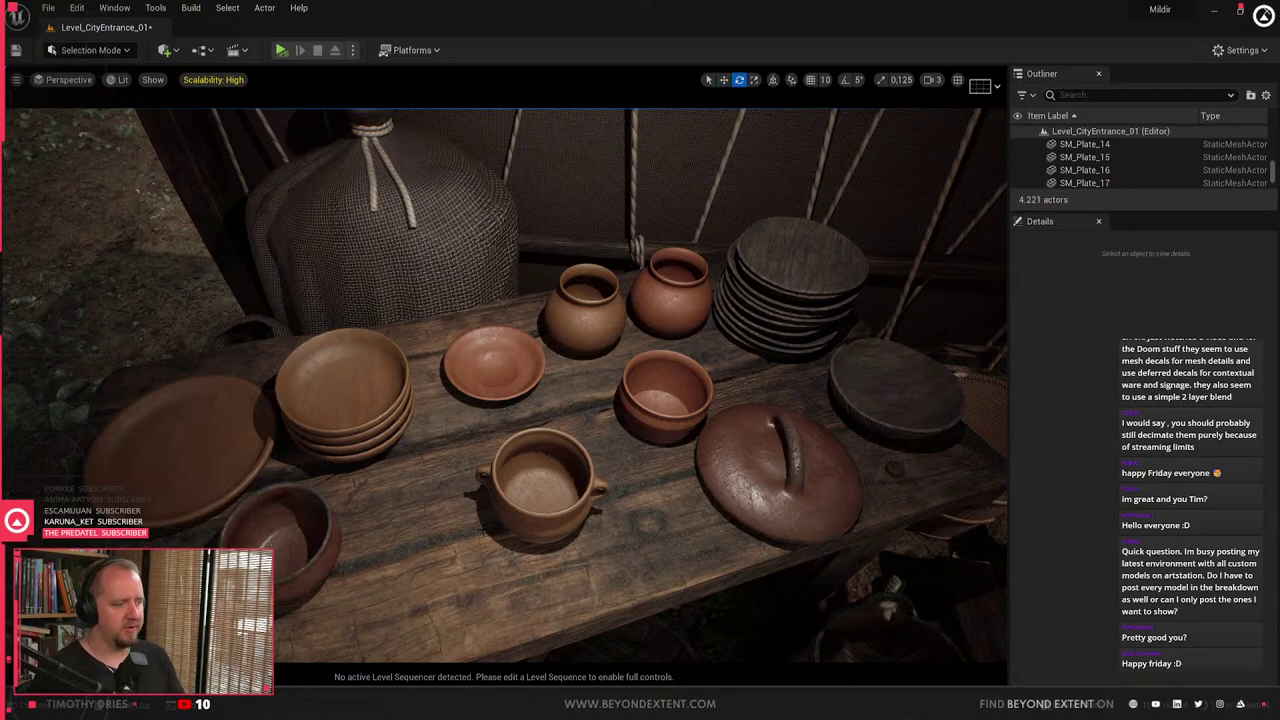
{"action": "left_click", "coordinate": [543, 482]}
{"action": "key", "text": "Escape"}
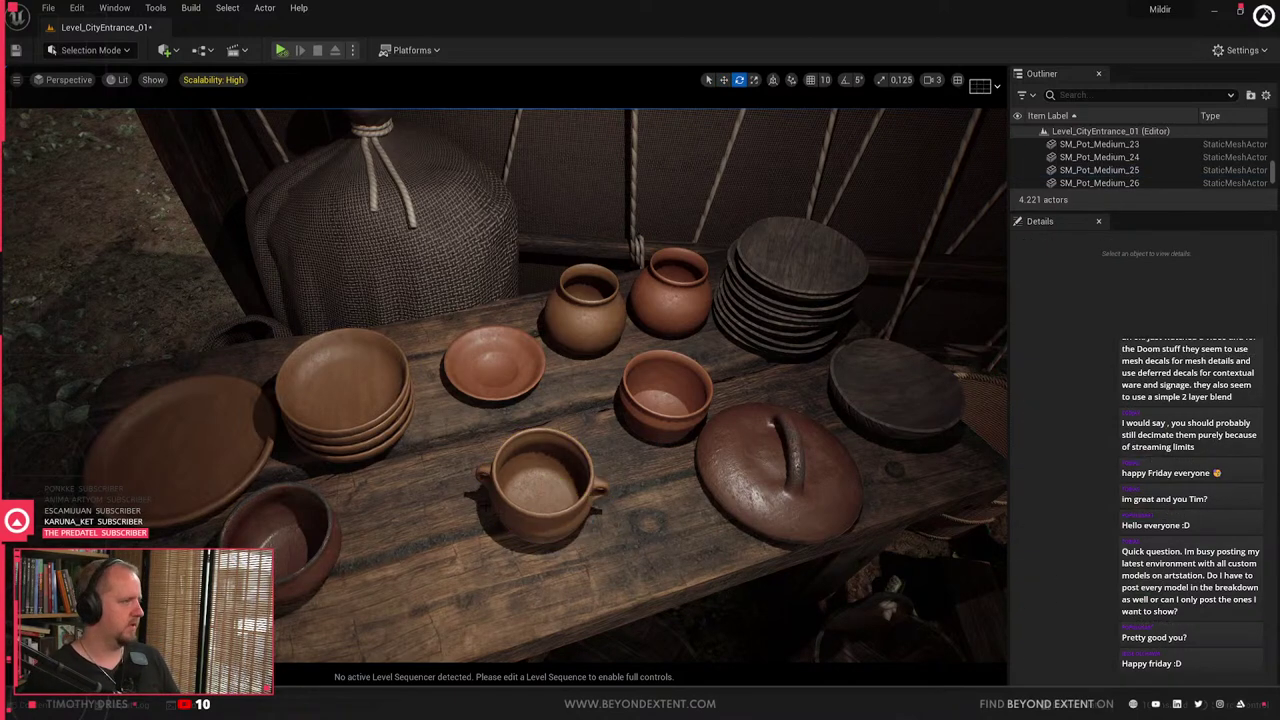
{"action": "left_click", "coordinate": [655, 421]}
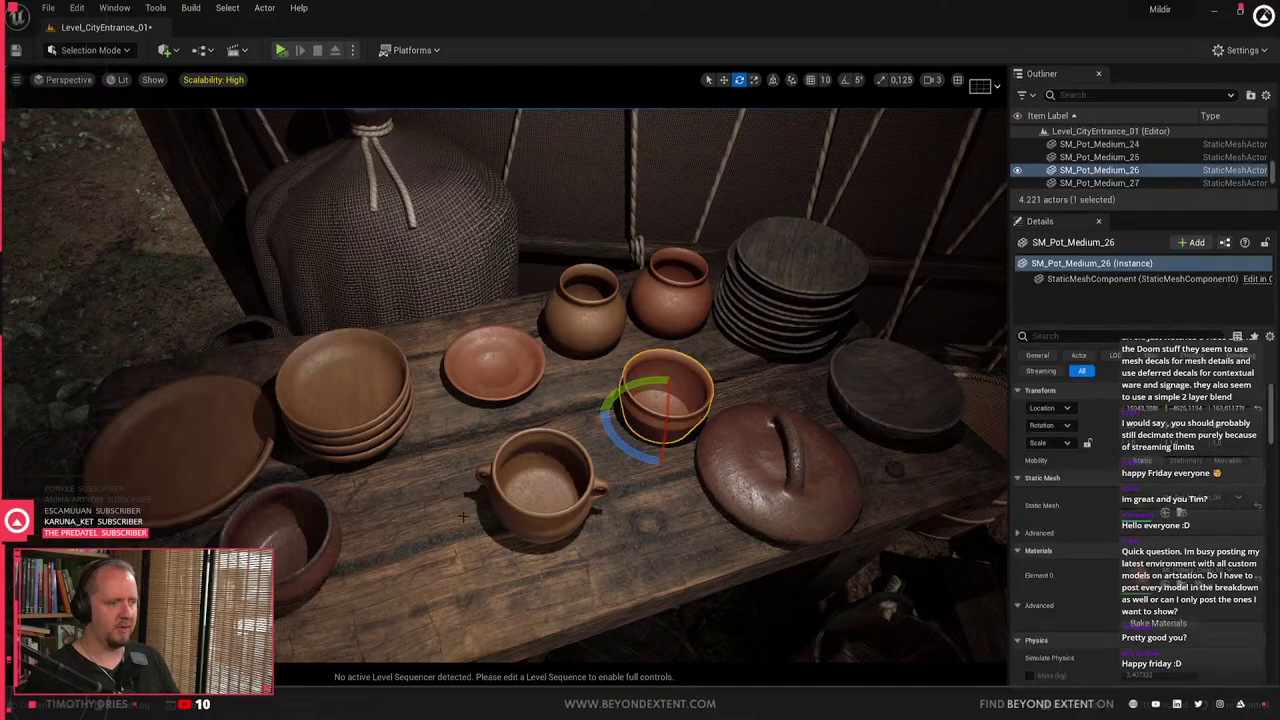
{"action": "key", "text": "f"}
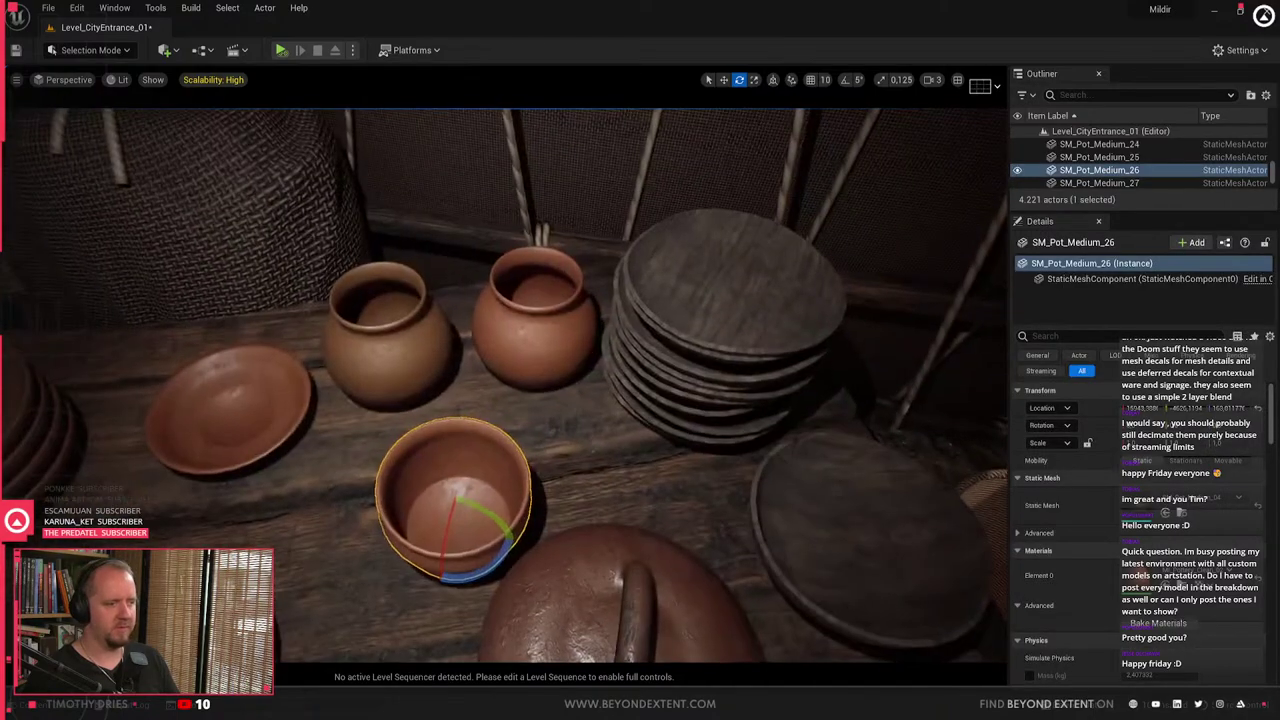
- Select all four bowls of the brown stack and move them back on the table towards the sack
{"action": "left_click", "coordinate": [537, 325]}
{"action": "right_click_drag", "start_coordinate": [537, 325], "coordinate": [518, 400]}
{"action": "left_click", "coordinate": [518, 408]}
{"action": "left_click", "coordinate": [533, 444], "text": "ctrl"}
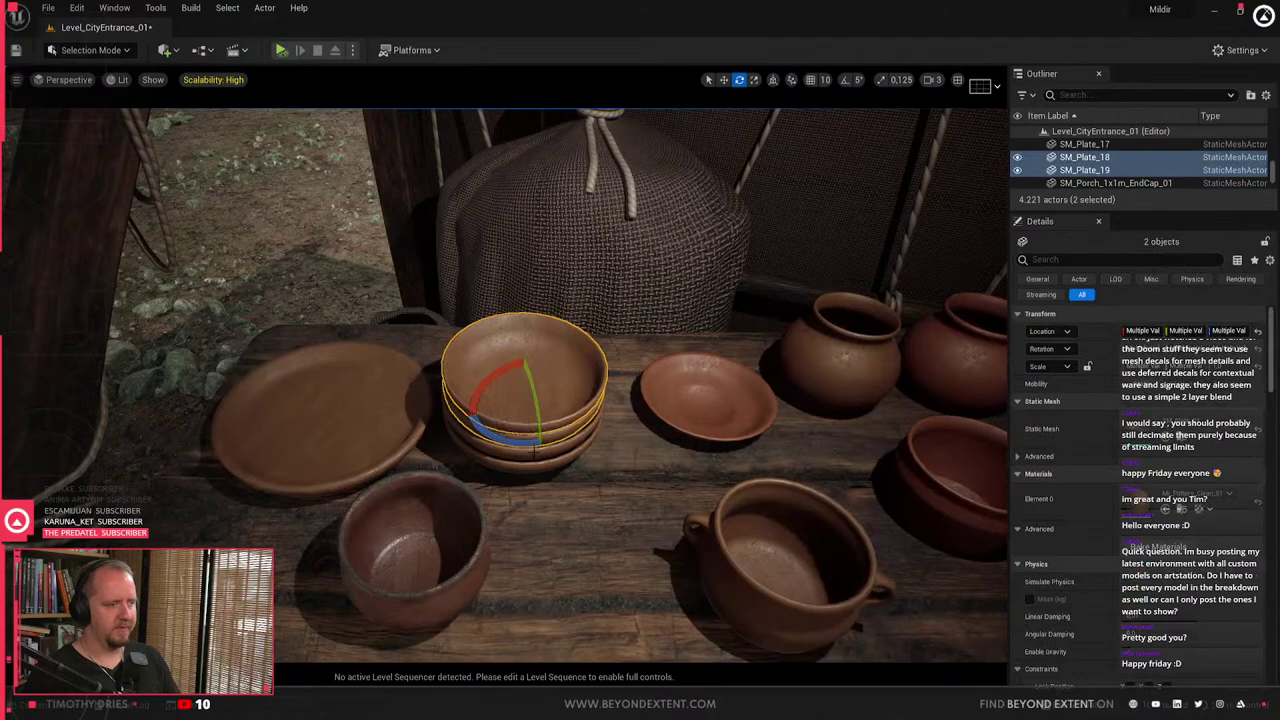
{"action": "left_click", "coordinate": [532, 456], "text": "ctrl"}
{"action": "left_click", "coordinate": [531, 472], "text": "ctrl"}
{"action": "left_click", "coordinate": [515, 462], "text": "ctrl"}
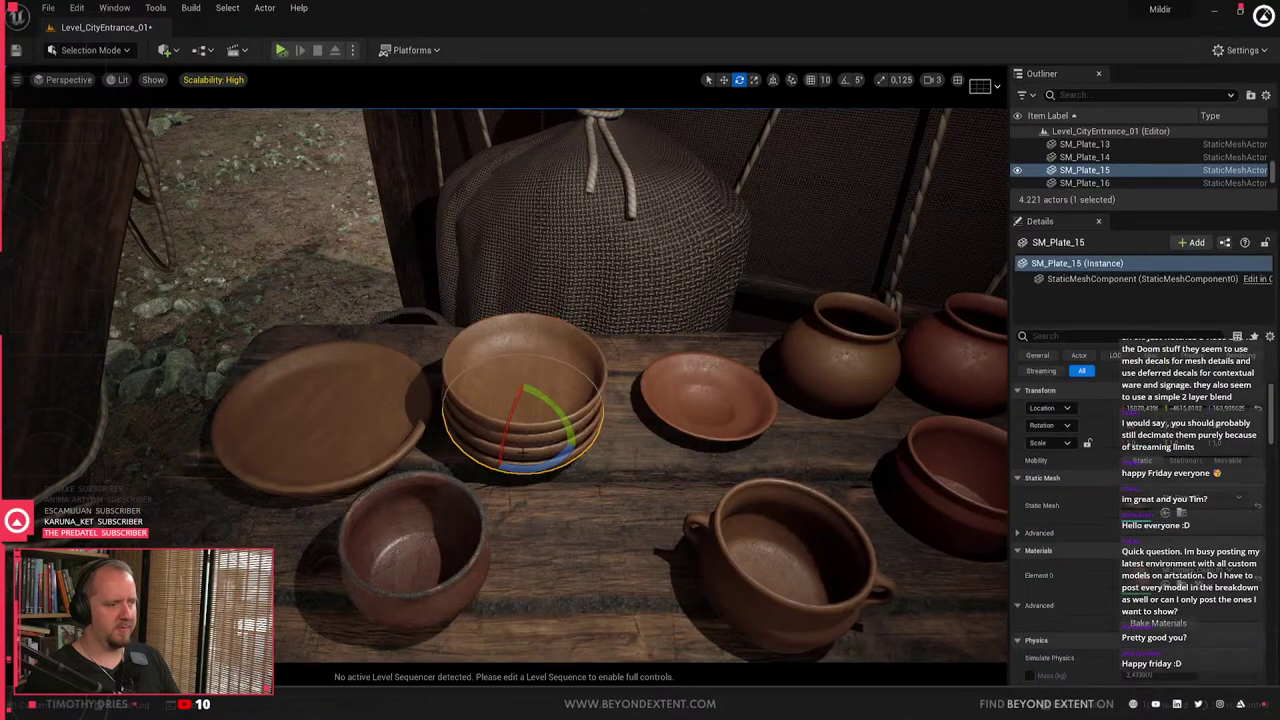
{"action": "key", "text": "w"}
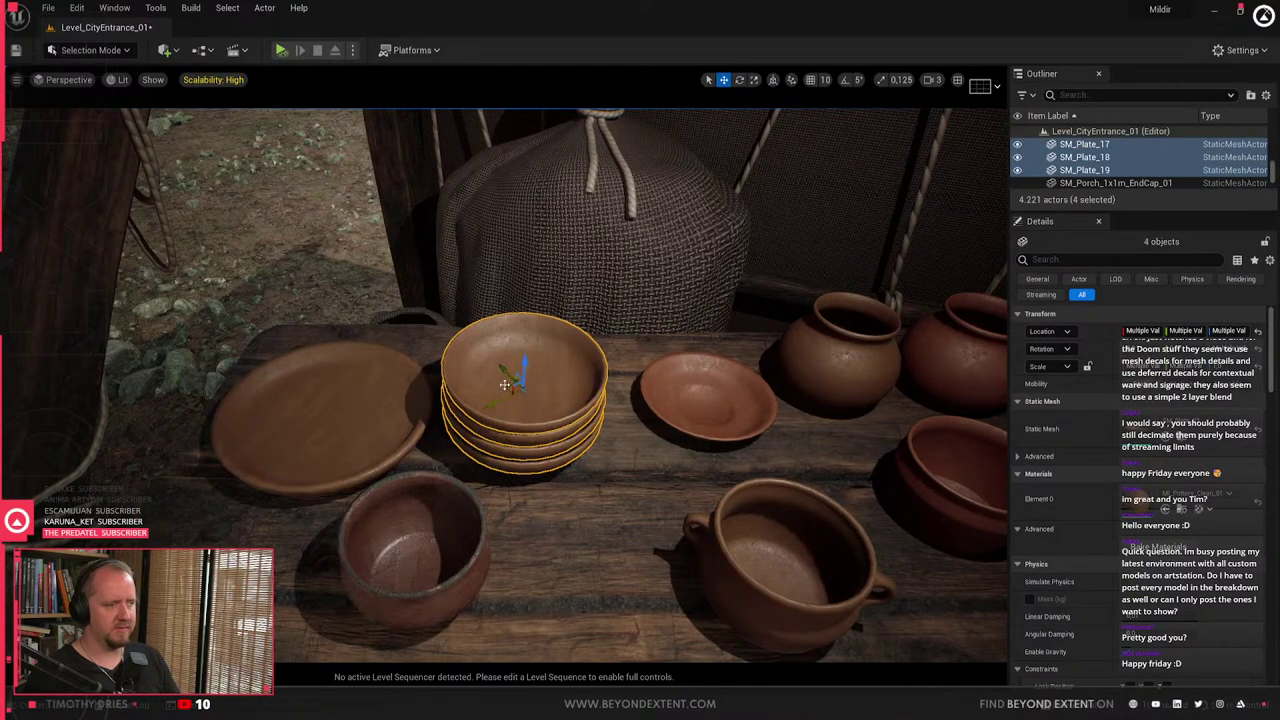
{"action": "left_click_drag", "start_coordinate": [505, 384], "coordinate": [485, 332]}
- Shift the large brown plate slightly and duplicate it upward into a neat stack of four plates
{"action": "left_click", "coordinate": [323, 400]}
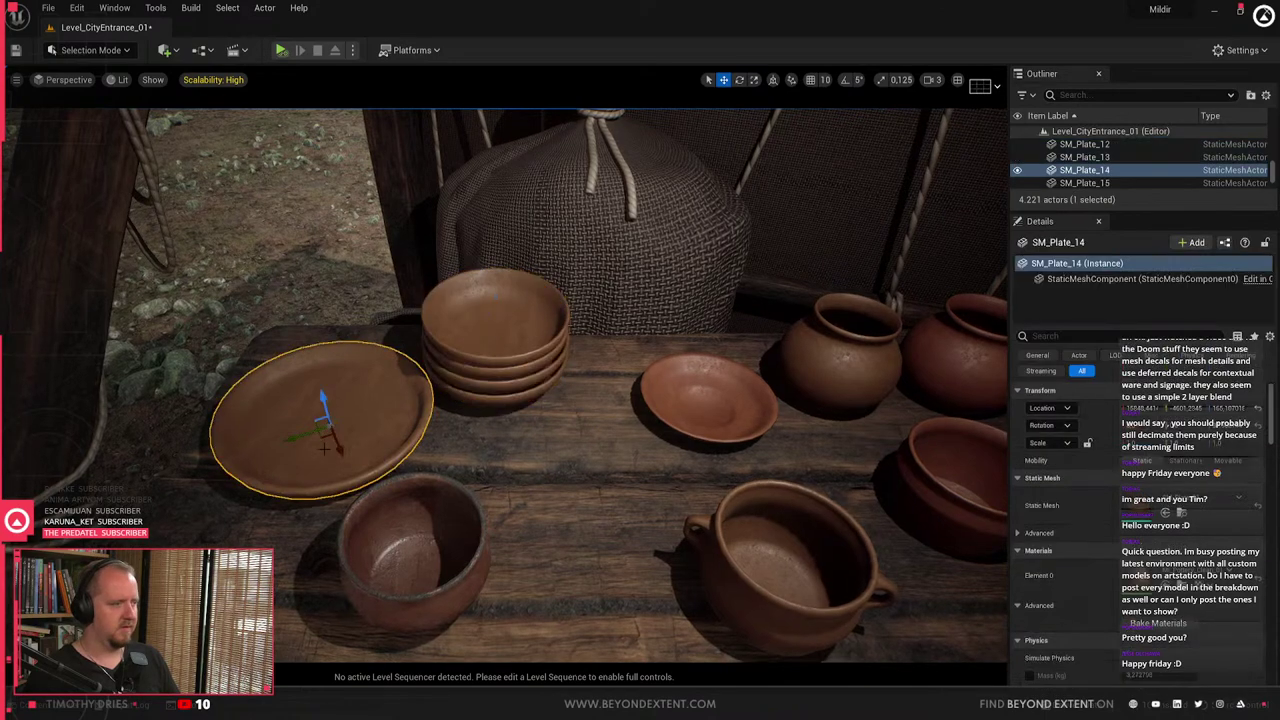
{"action": "left_click_drag", "start_coordinate": [323, 447], "coordinate": [312, 378], "text": "alt"}
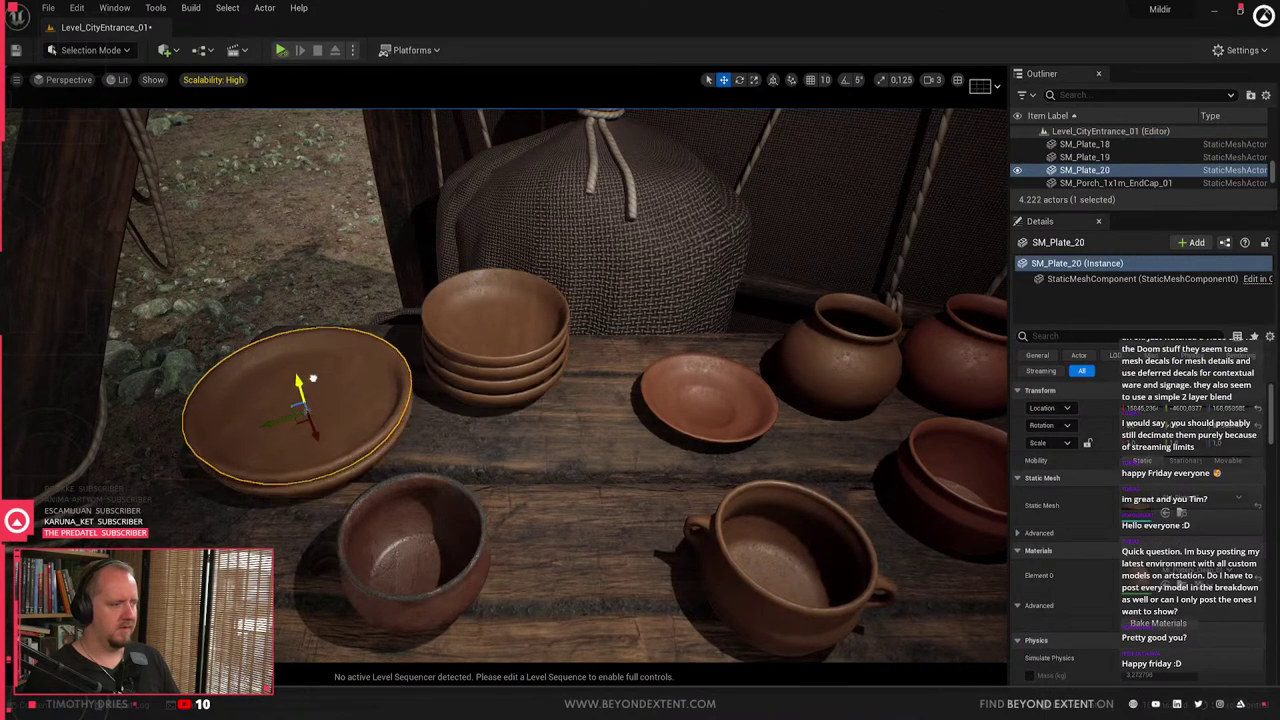
{"action": "left_click_drag", "start_coordinate": [301, 456], "coordinate": [208, 332]}
{"action": "left_click", "coordinate": [322, 467], "text": "ctrl"}
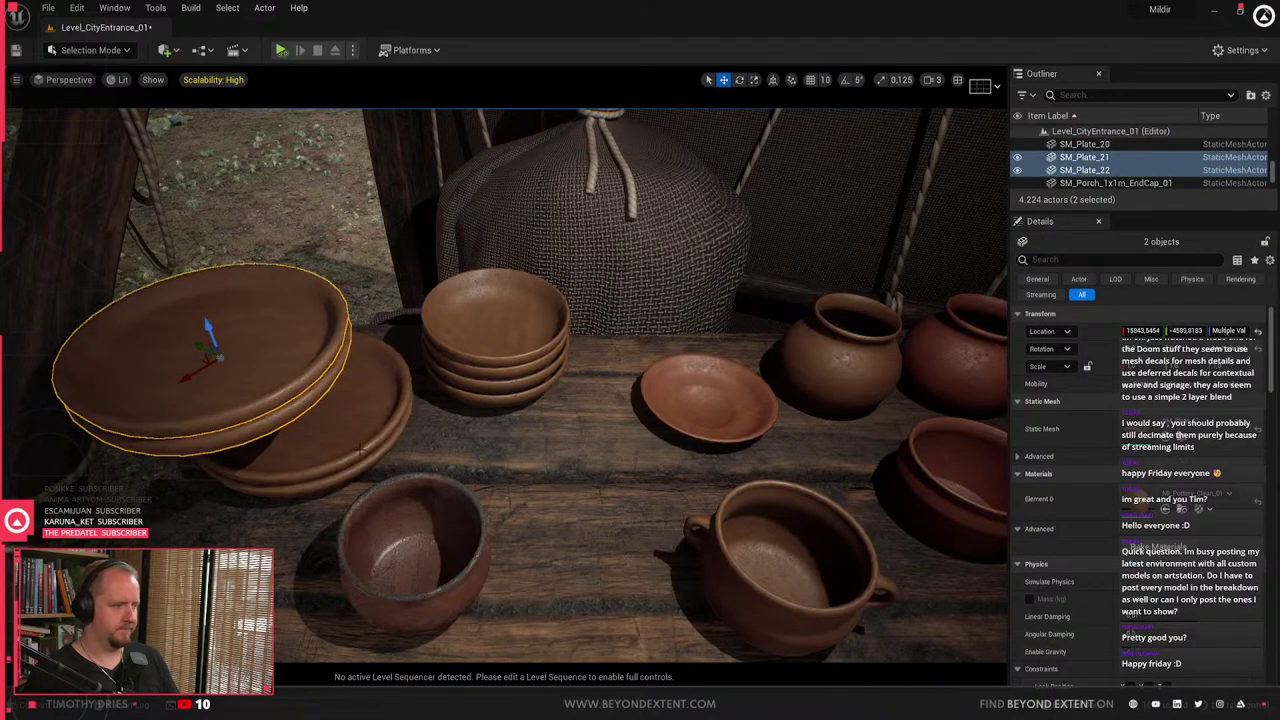
{"action": "key", "text": "ctrl+z"}
{"action": "right_click_drag", "start_coordinate": [360, 450], "coordinate": [280, 502]}
{"action": "left_click_drag", "start_coordinate": [527, 238], "coordinate": [529, 168], "text": "alt"}
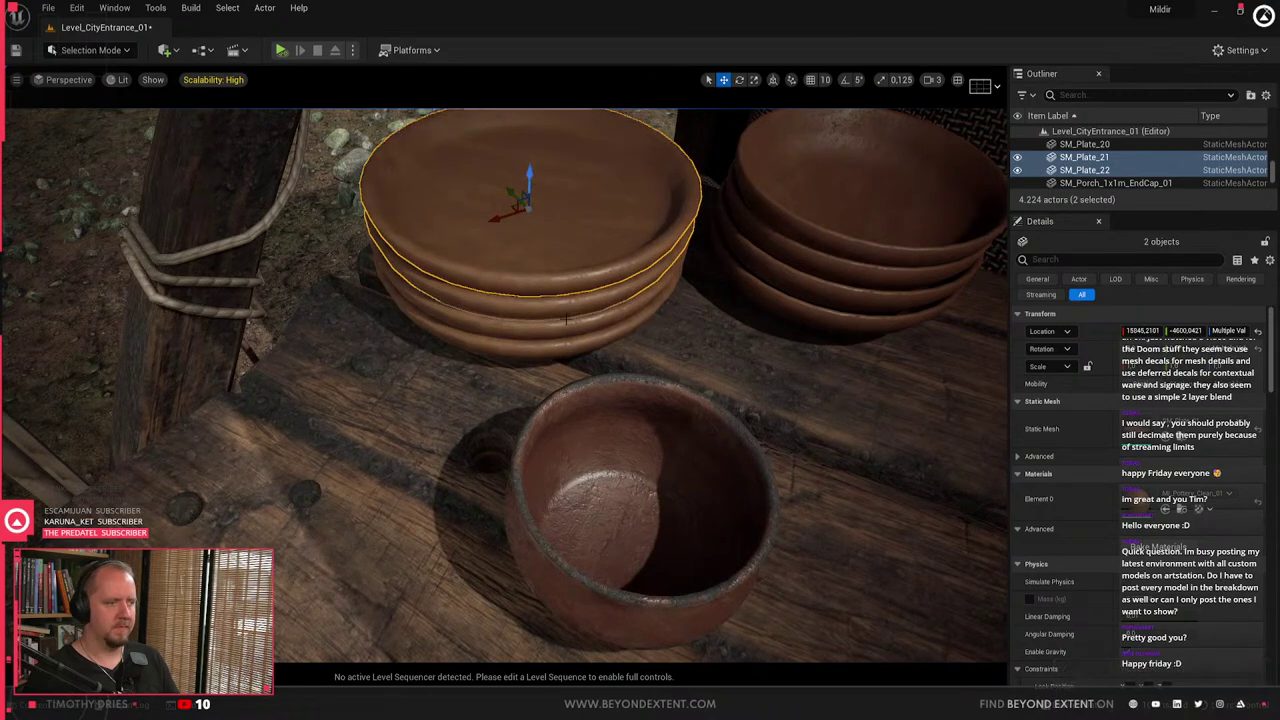
- Vary the large plate stack by applying MI_Pottery_Clean_02 and MI_Pottery_Old_01 to individual plates below the top one
{"action": "key", "text": "ctrl+space"}
{"action": "left_click_drag", "start_coordinate": [851, 655], "coordinate": [550, 330]}
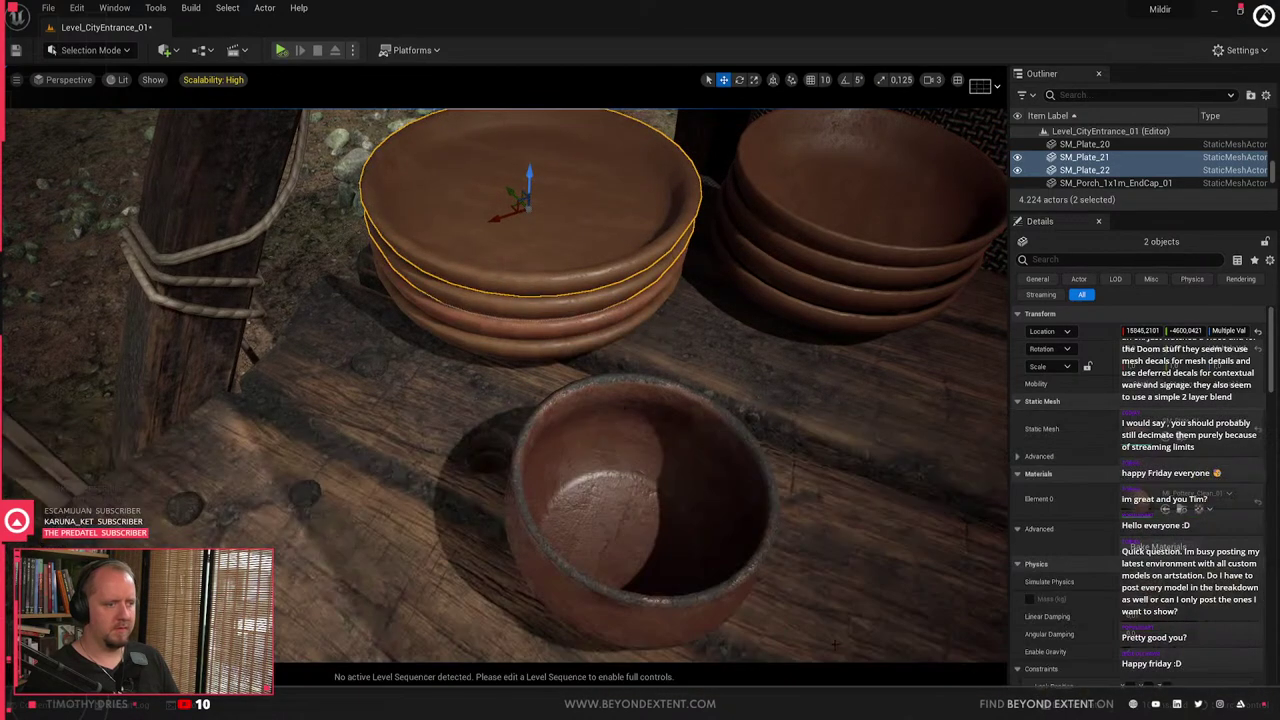
{"action": "key", "text": "Escape"}
{"action": "key", "text": "ctrl+space"}
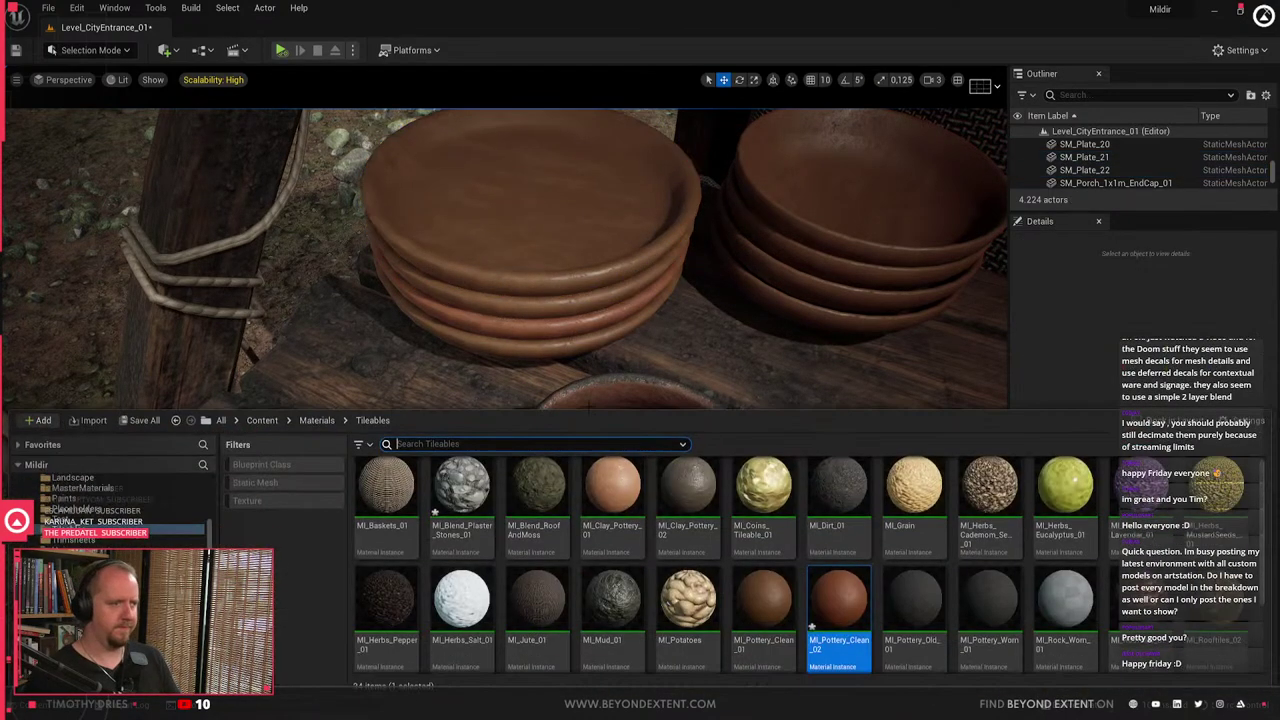
{"action": "left_click_drag", "start_coordinate": [914, 605], "coordinate": [555, 255]}
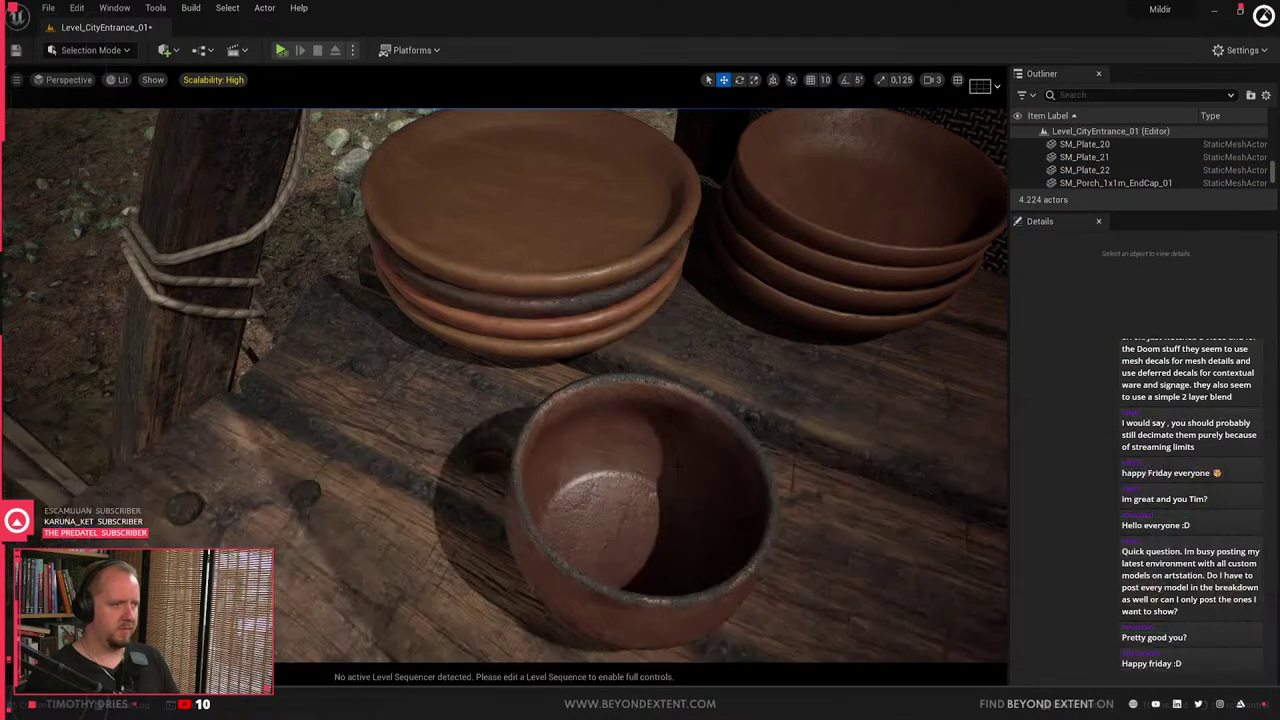
{"action": "key", "text": "ctrl+space"}
{"action": "left_click_drag", "start_coordinate": [914, 625], "coordinate": [540, 303]}
- Review the varied plate stack together with the rest of the pottery stall from a distance
{"action": "key", "text": "w"}
{"action": "right_click_drag", "start_coordinate": [532, 383], "coordinate": [560, 305]}
{"action": "left_click", "coordinate": [530, 347]}
{"action": "key", "text": "s"}
{"action": "key", "text": "Escape"}
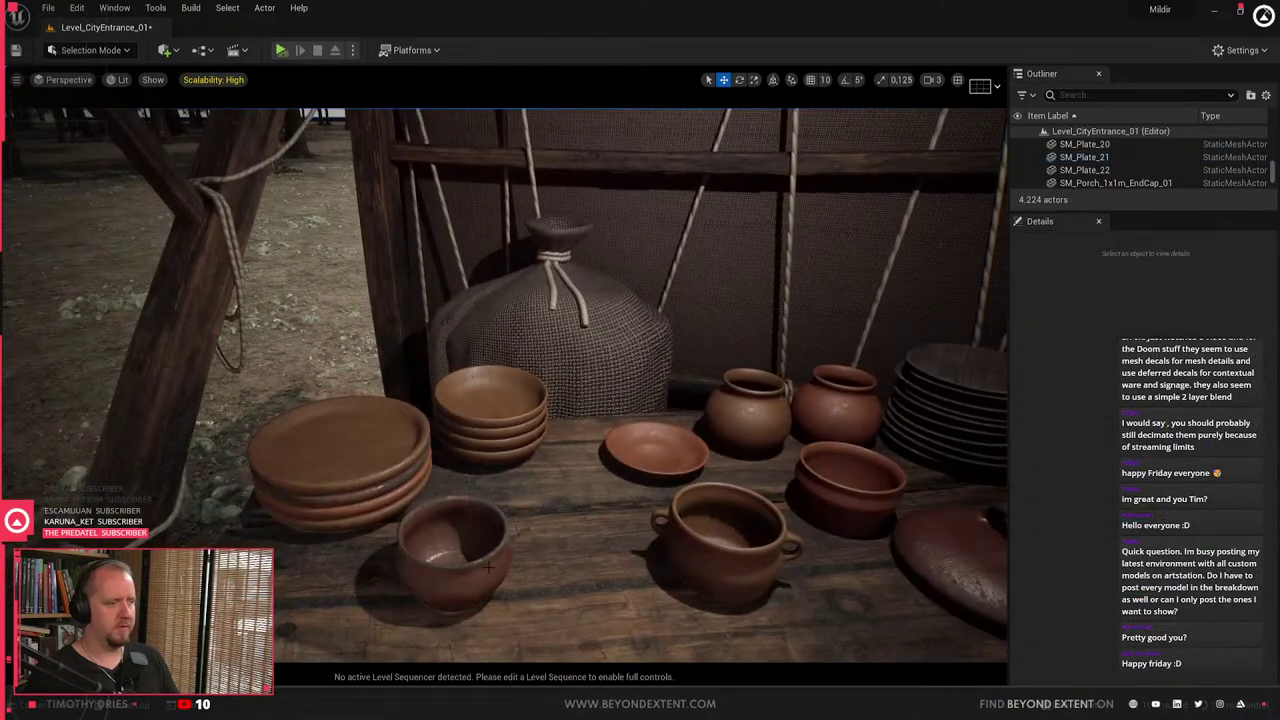
{"action": "key", "text": "s"}
{"action": "right_click_drag", "start_coordinate": [488, 566], "coordinate": [540, 588]}
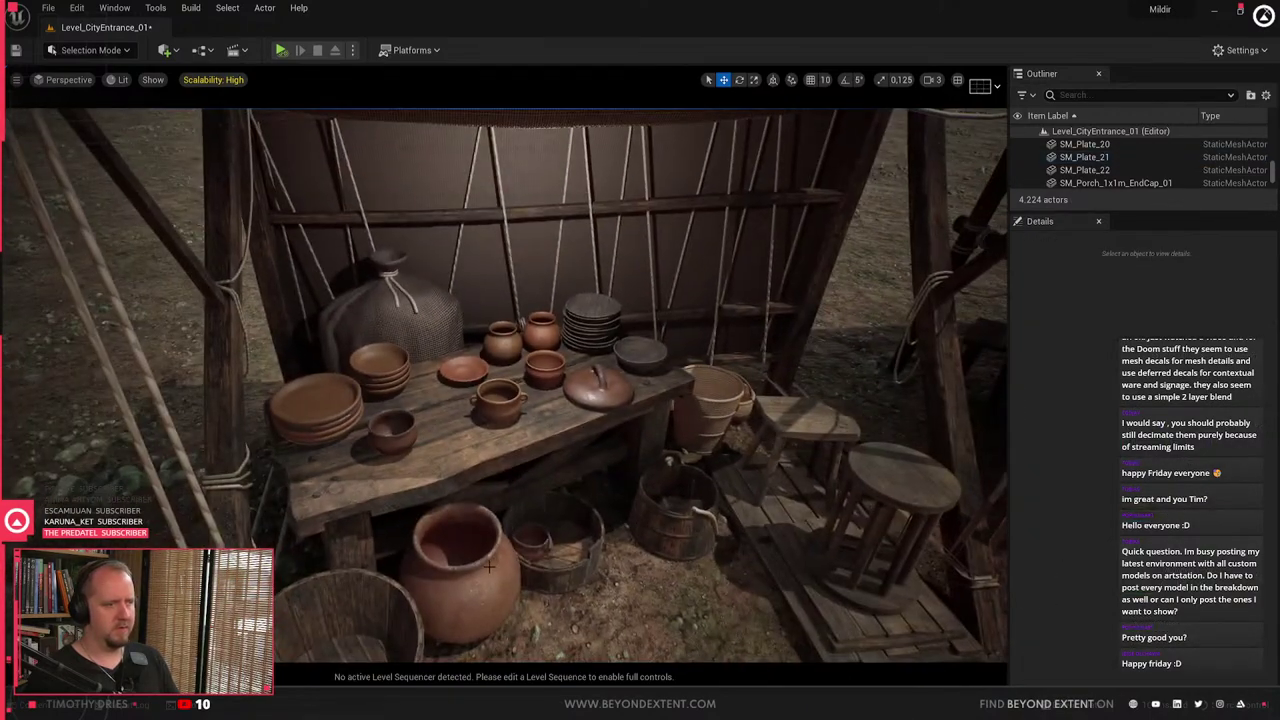
- Move the small orange plate closer to the bowl stack and duplicate it upward into a stack of six
{"action": "key", "text": "w"}
{"action": "right_click_drag", "start_coordinate": [548, 400], "coordinate": [530, 420]}
{"action": "left_click", "coordinate": [567, 366]}
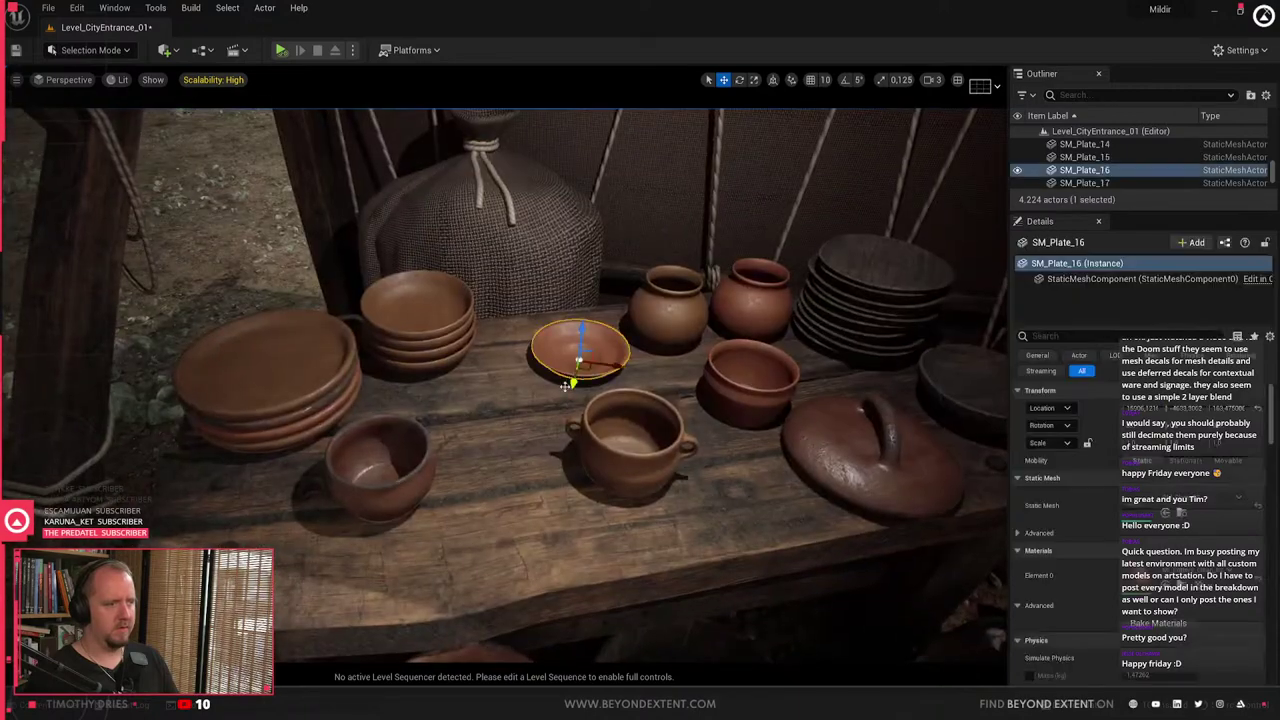
{"action": "key", "text": "f"}
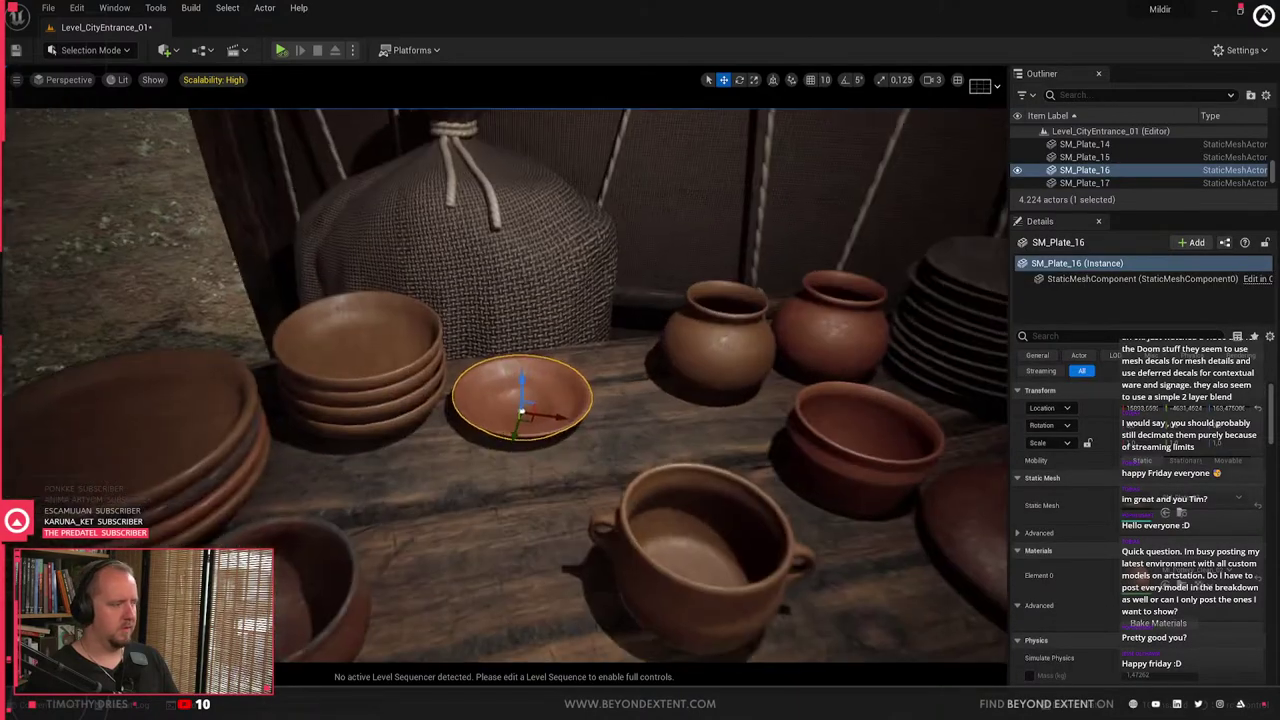
{"action": "left_click_drag", "start_coordinate": [547, 411], "coordinate": [541, 355], "text": "alt"}
{"action": "left_click", "coordinate": [547, 456], "text": "ctrl"}
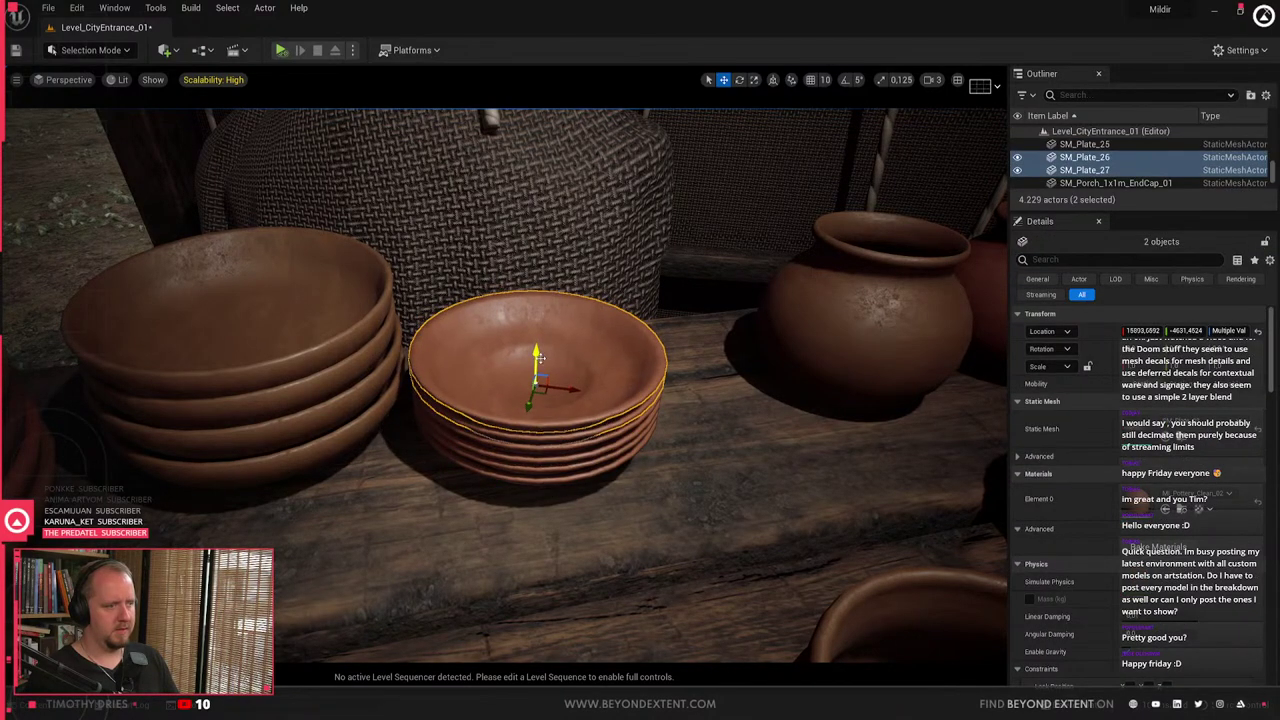
{"action": "left_click_drag", "start_coordinate": [562, 411], "coordinate": [580, 406]}
- Rotate and slightly rescale individual plates in the small orange stack so that their rims sit unevenly
{"action": "left_click", "coordinate": [530, 348]}
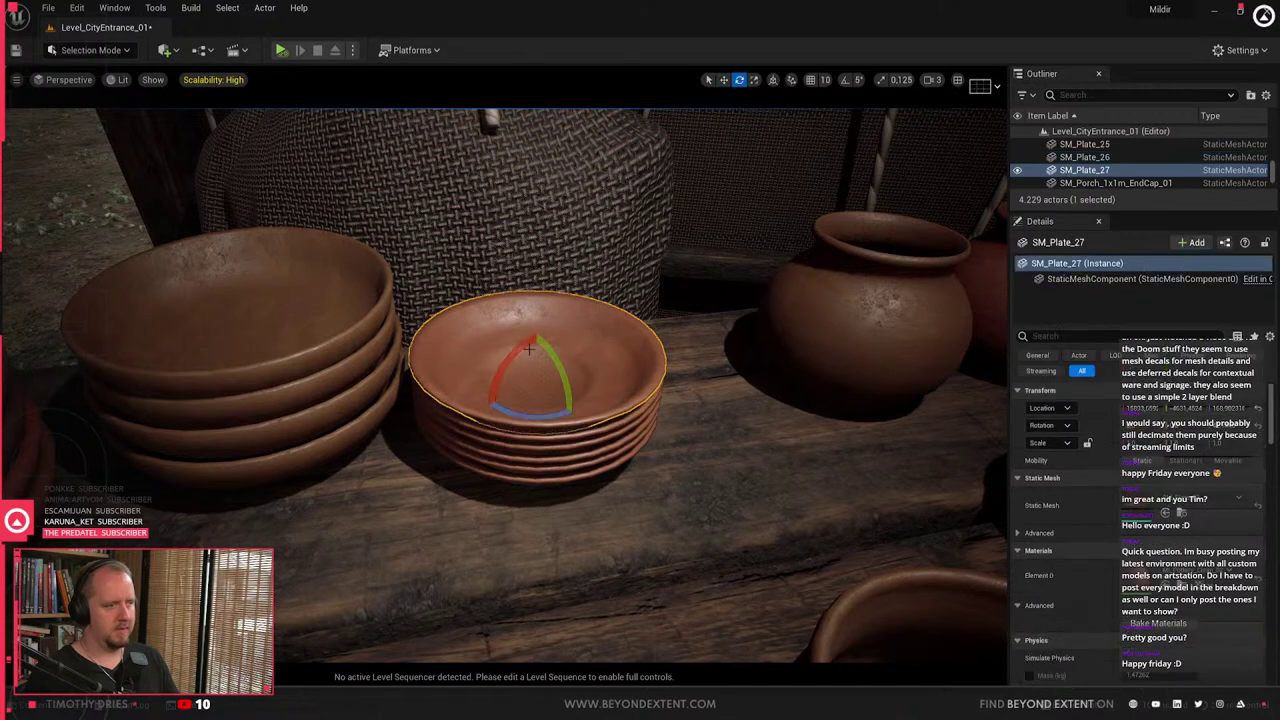
{"action": "left_click", "coordinate": [584, 444]}
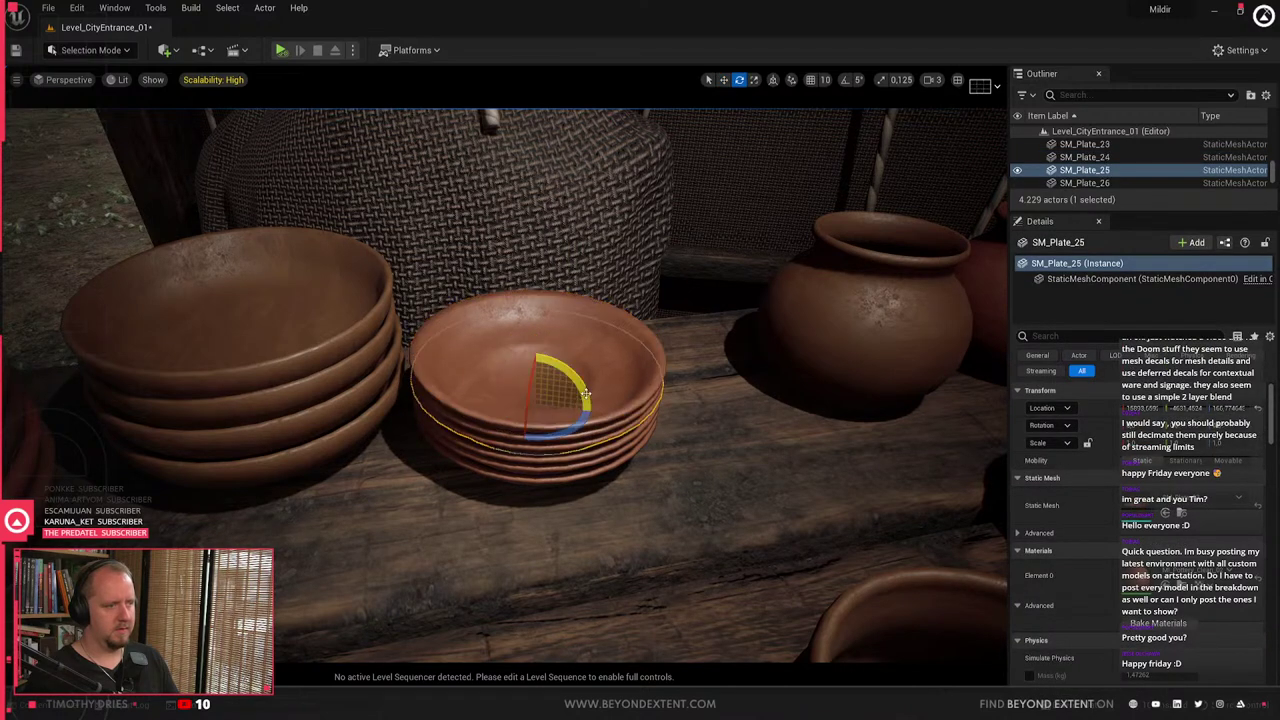
{"action": "left_click", "coordinate": [602, 469]}
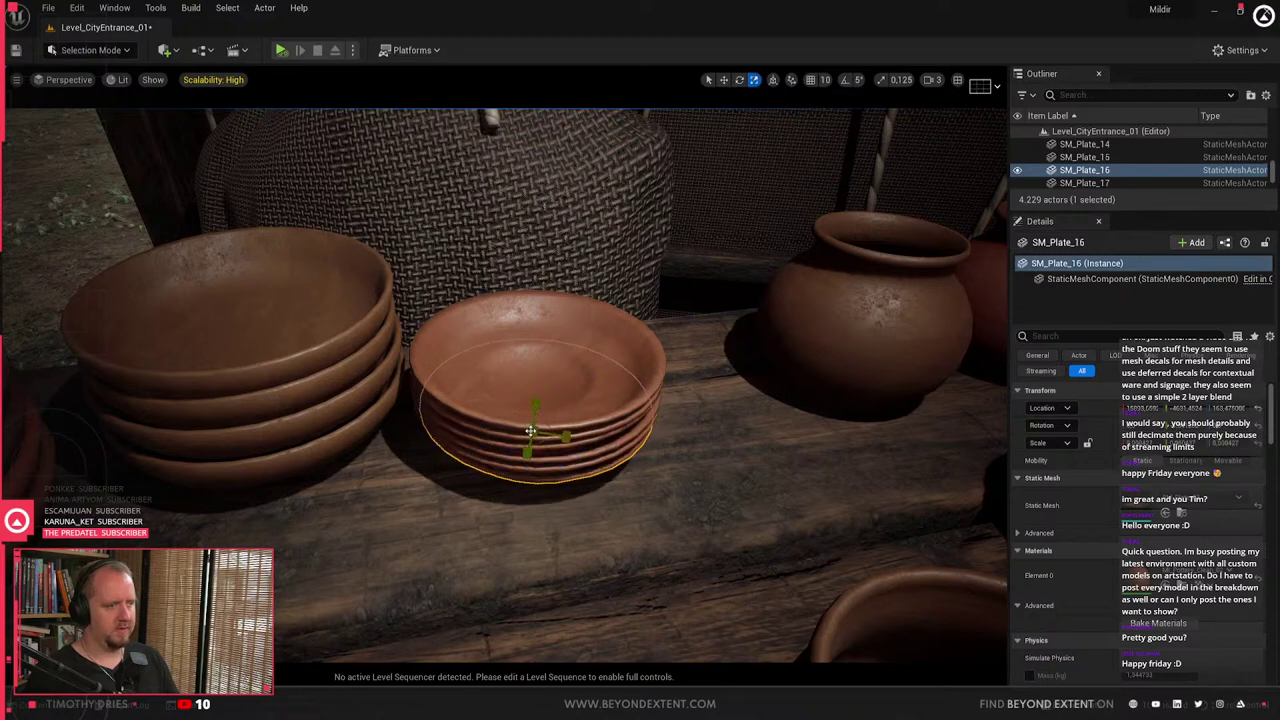
{"action": "left_click", "coordinate": [587, 440]}
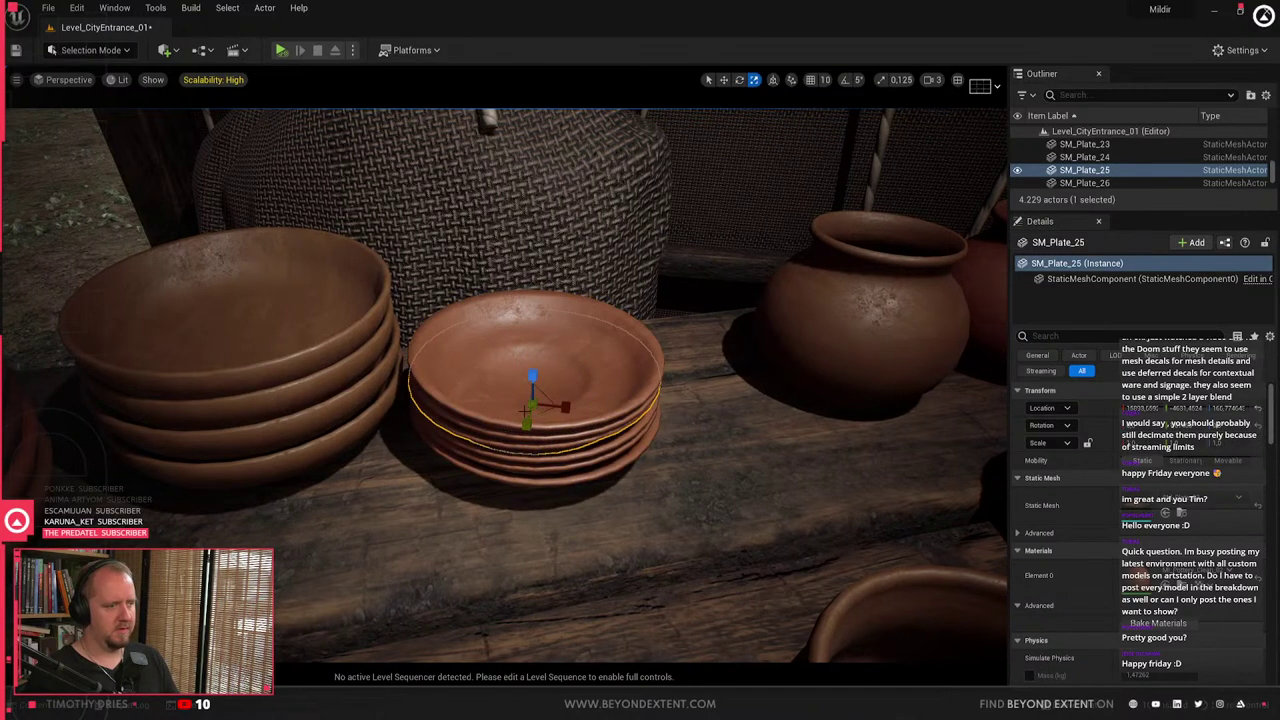
{"action": "left_click_drag", "start_coordinate": [524, 412], "coordinate": [532, 428]}
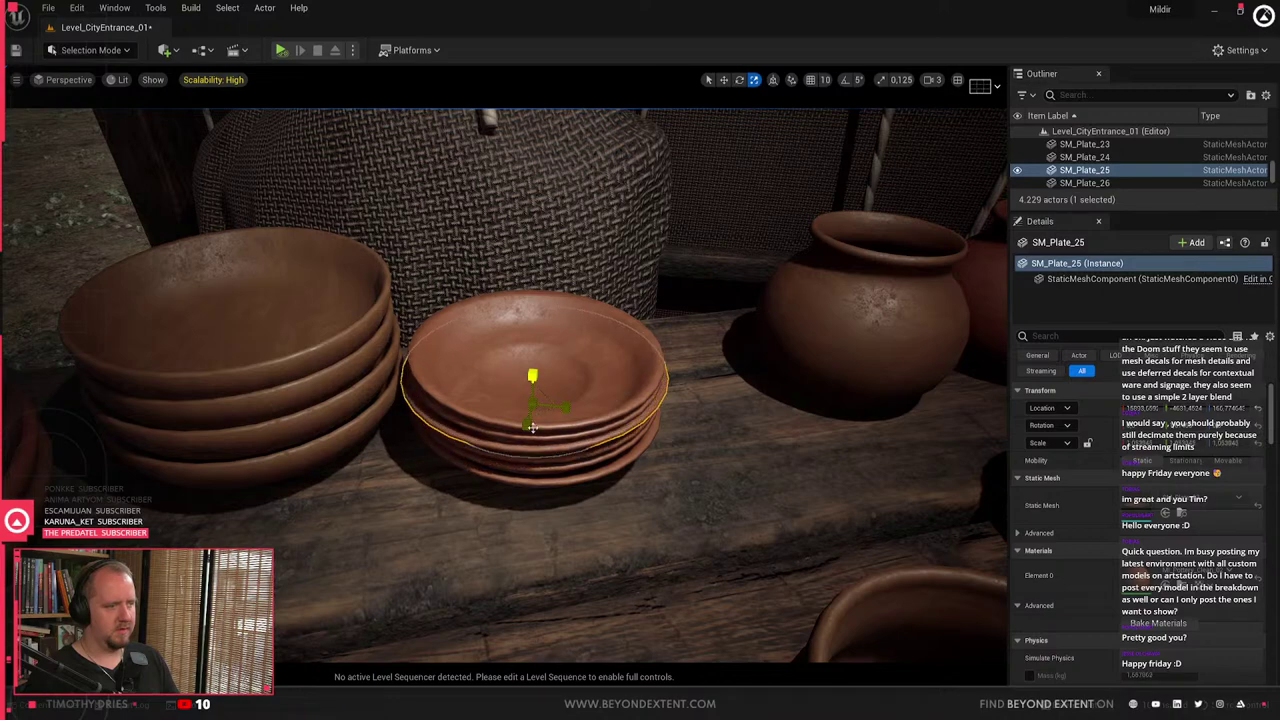
{"action": "key", "text": "Escape"}
{"action": "key", "text": "s"}
{"action": "right_click_drag", "start_coordinate": [526, 491], "coordinate": [549, 474]}
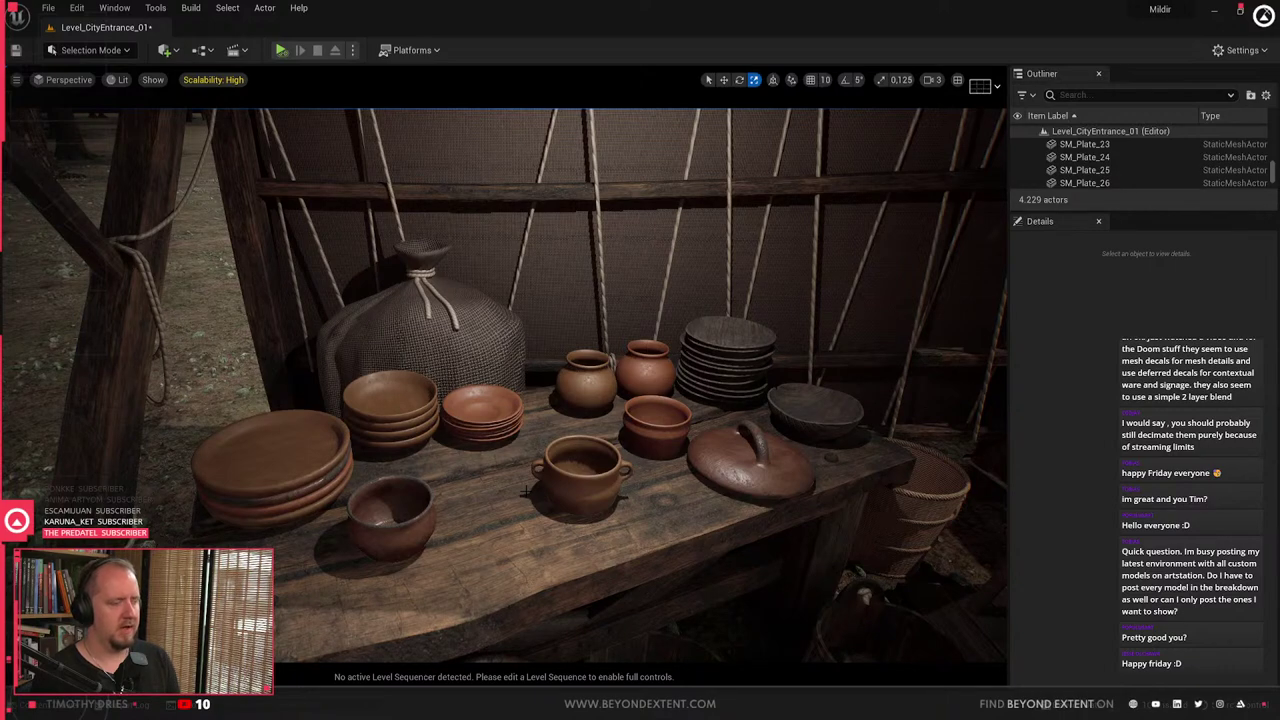
- Select all six plates of the small orange stack and examine them up close
{"action": "left_click", "coordinate": [487, 398]}
{"action": "key", "text": "f"}
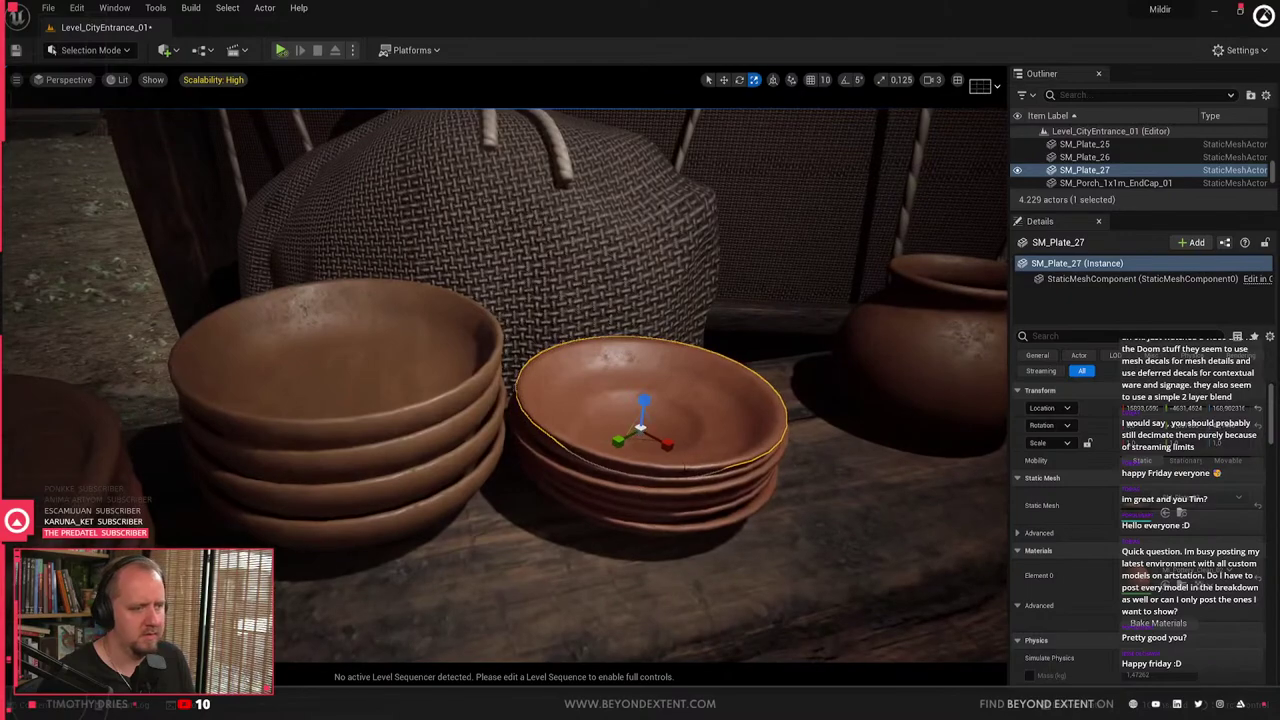
{"action": "left_click", "coordinate": [686, 475], "text": "ctrl"}
{"action": "left_click", "coordinate": [689, 489], "text": "ctrl"}
{"action": "left_click", "coordinate": [692, 508], "text": "ctrl"}
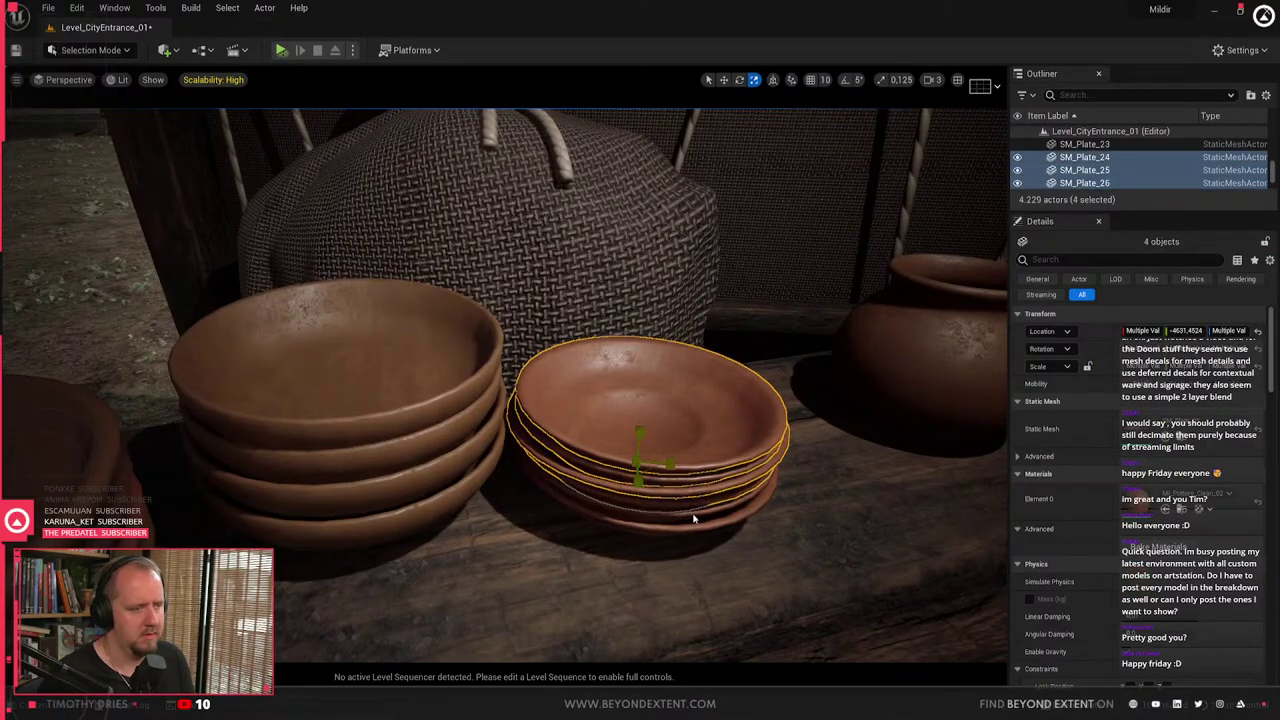
{"action": "left_click", "coordinate": [694, 517], "text": "ctrl"}
{"action": "left_click", "coordinate": [695, 526], "text": "ctrl"}
{"action": "key", "text": "s"}
{"action": "right_click_drag", "start_coordinate": [695, 526], "coordinate": [720, 503]}
{"action": "key", "text": "f"}
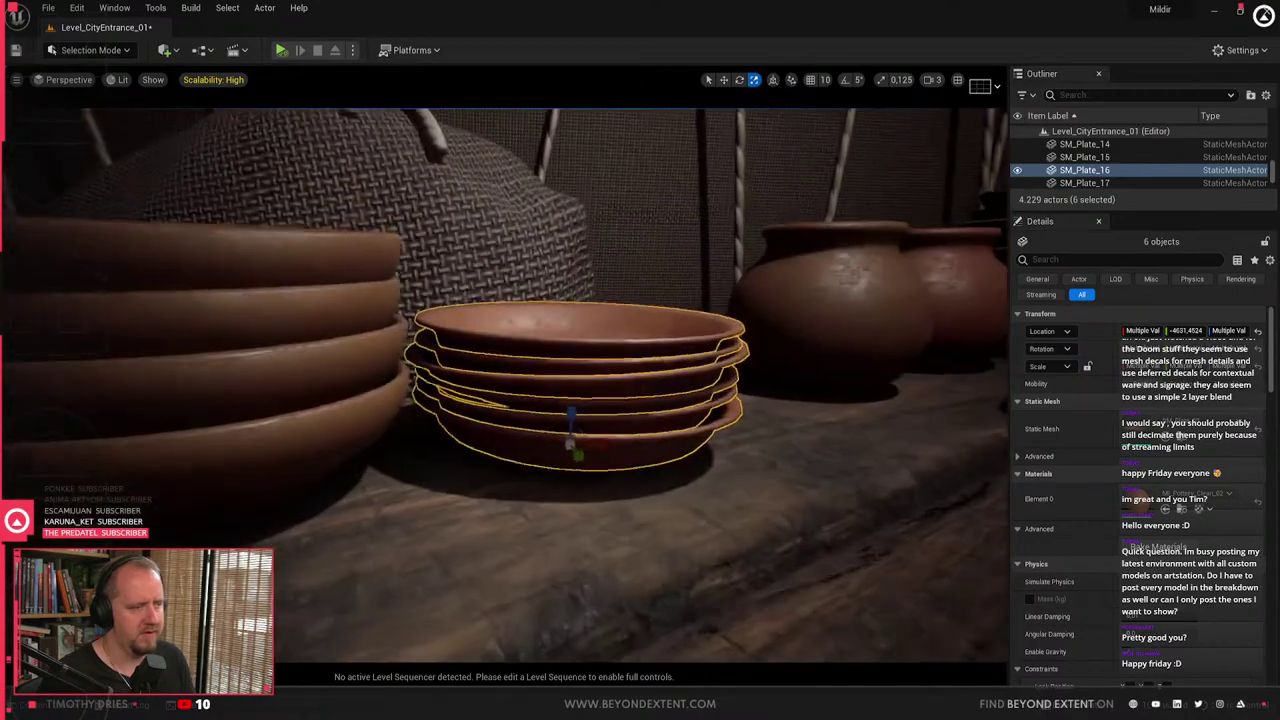
{"action": "key", "text": "s"}
{"action": "mouse_move", "coordinate": [606, 528]}
{"action": "right_mouse_down"}
{"action": "mouse_move", "coordinate": [620, 540]}
{"action": "mouse_move", "coordinate": [598, 520]}
{"action": "mouse_move", "coordinate": [606, 528]}
{"action": "right_mouse_up"}
{"action": "key", "text": "Escape"}
{"action": "key", "text": "w"}
{"action": "key", "text": "ctrl+z"}
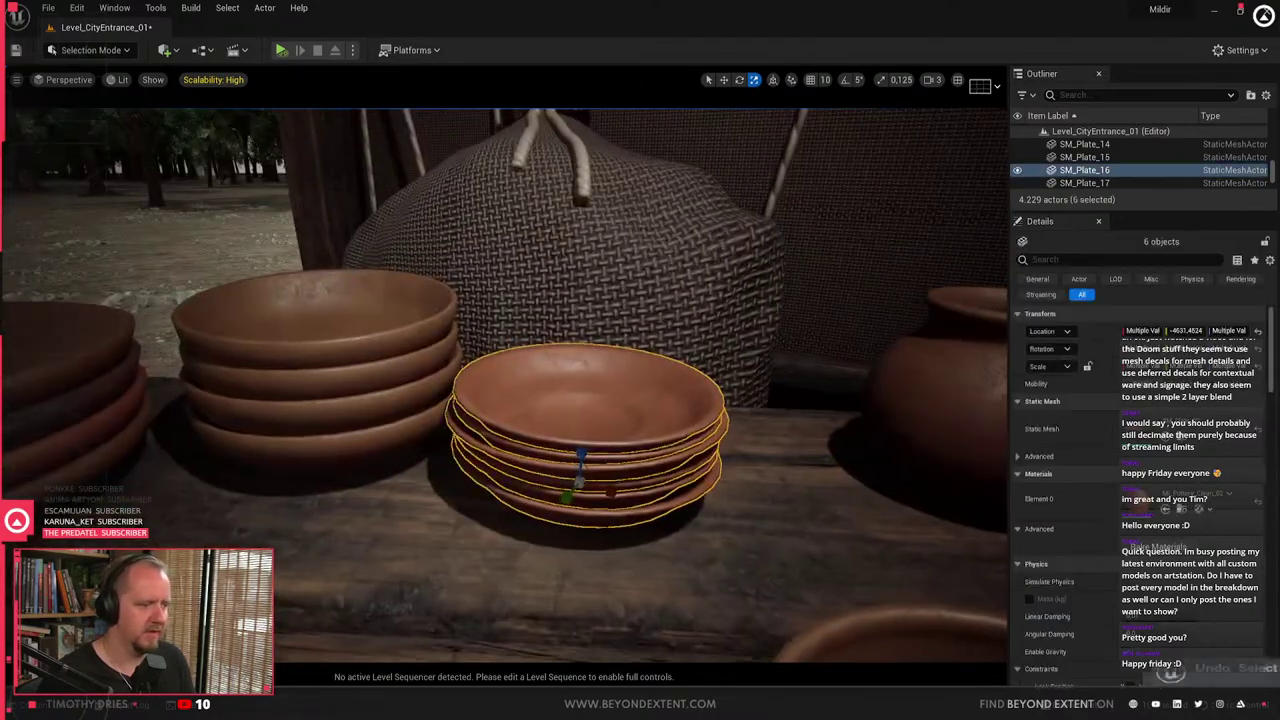
- Look up the Create Level Instance option for the six selected plates without running it
{"action": "scroll", "coordinate": [604, 529], "scroll_direction": "down", "scroll_amount": 6}
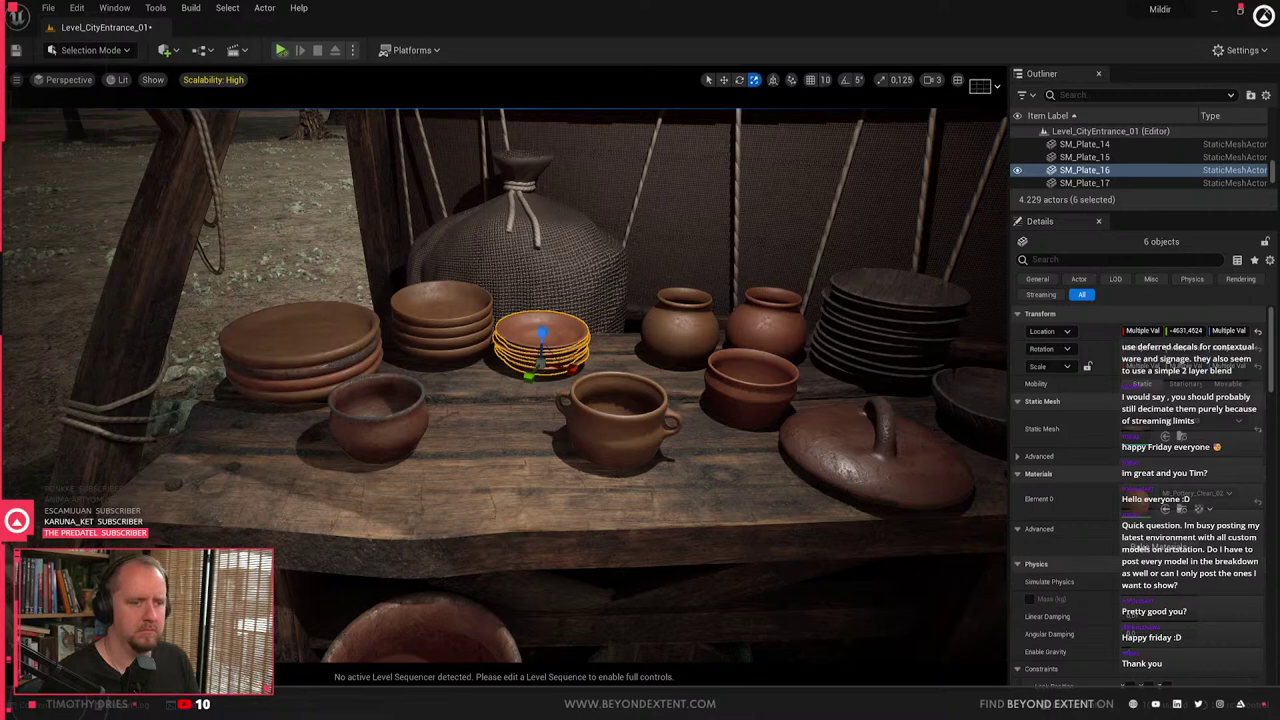
{"action": "key", "text": "f"}
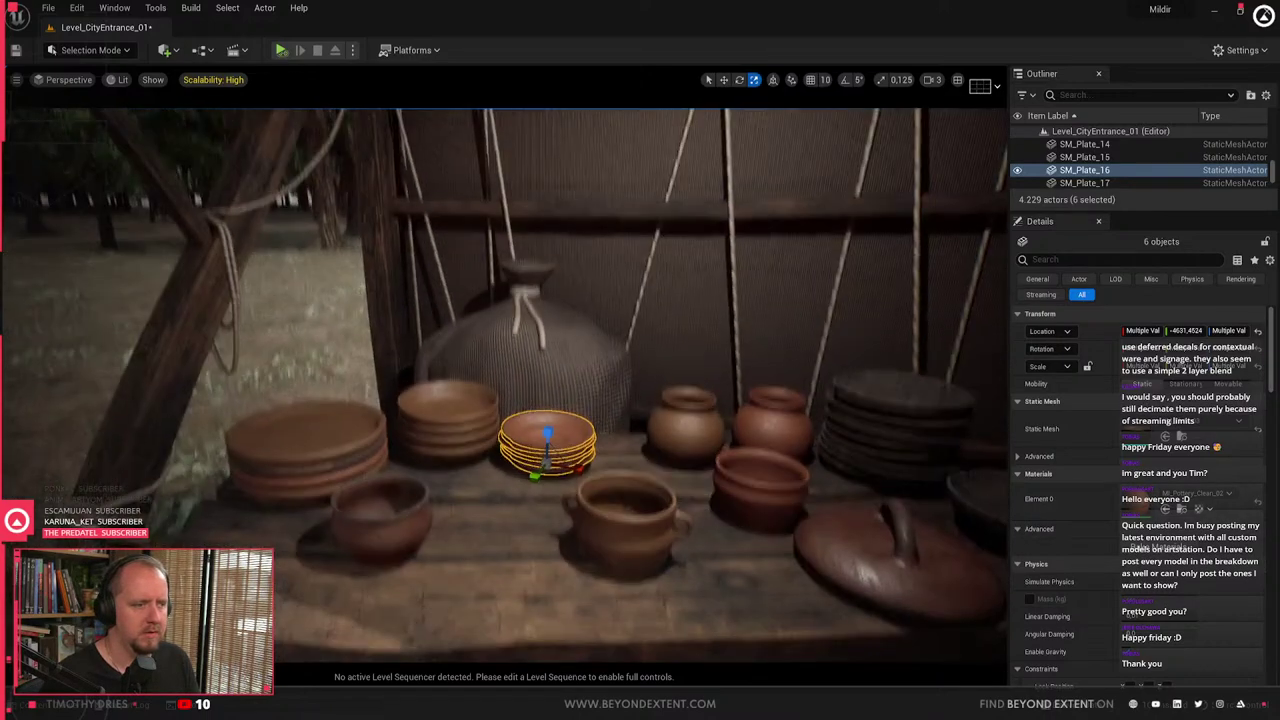
{"action": "key", "text": "s"}
{"action": "right_click_drag", "start_coordinate": [566, 397], "coordinate": [600, 392]}
{"action": "key", "text": "w"}
{"action": "key", "text": "f"}
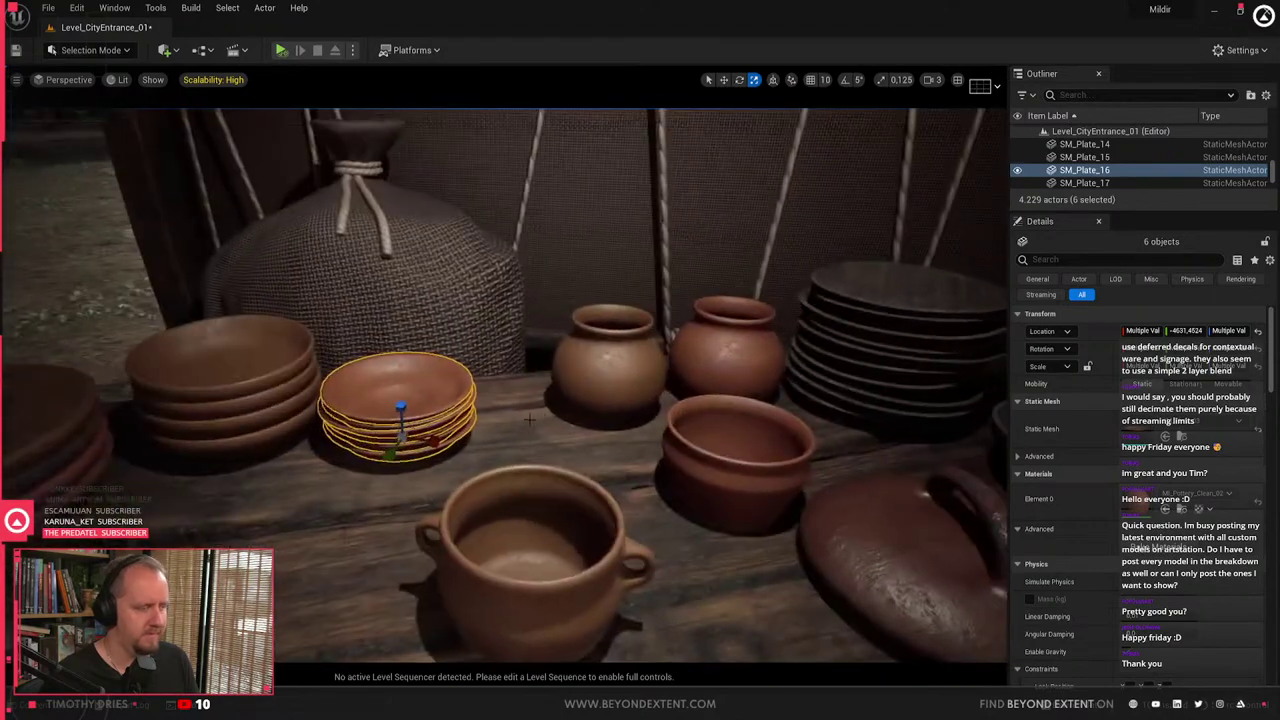
{"action": "right_click", "coordinate": [392, 415]}
{"action": "mouse_move", "coordinate": [538, 360]}
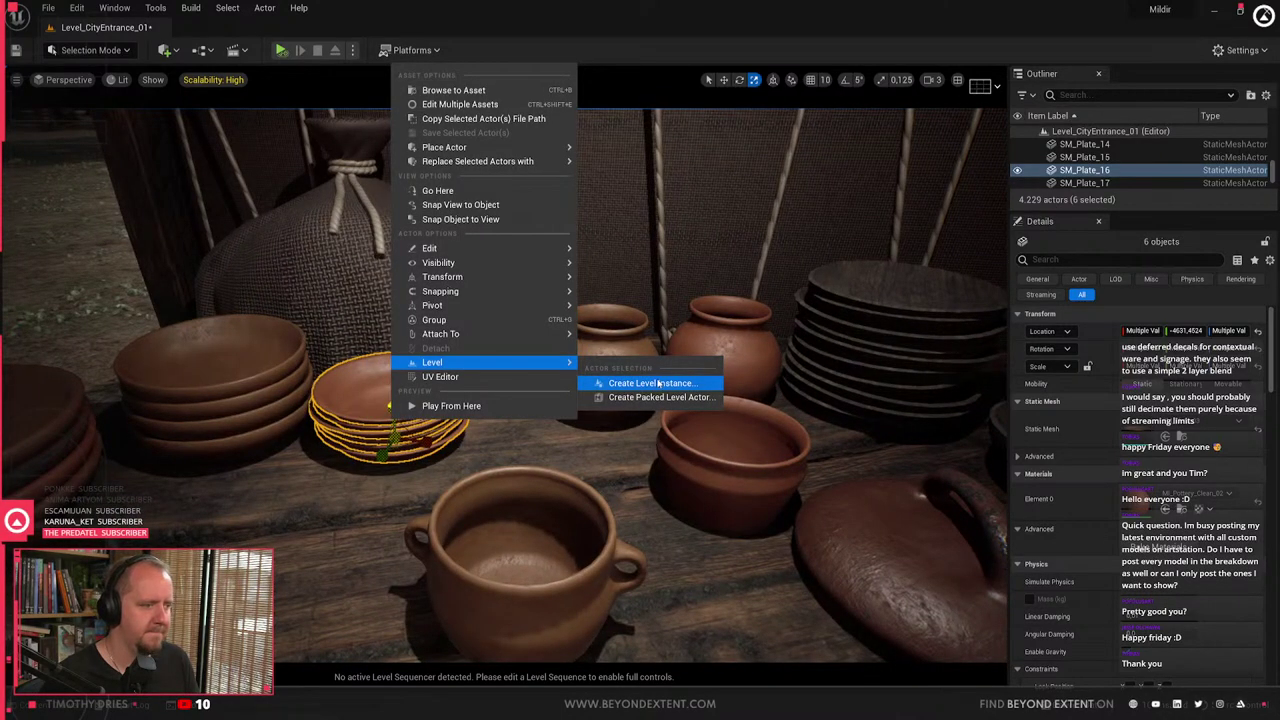
{"action": "left_click", "coordinate": [430, 438]}
- Browse the BluePrints folder for existing Prop_Clutter level assets that can be reused as grouped props
{"action": "key", "text": "ctrl+space"}
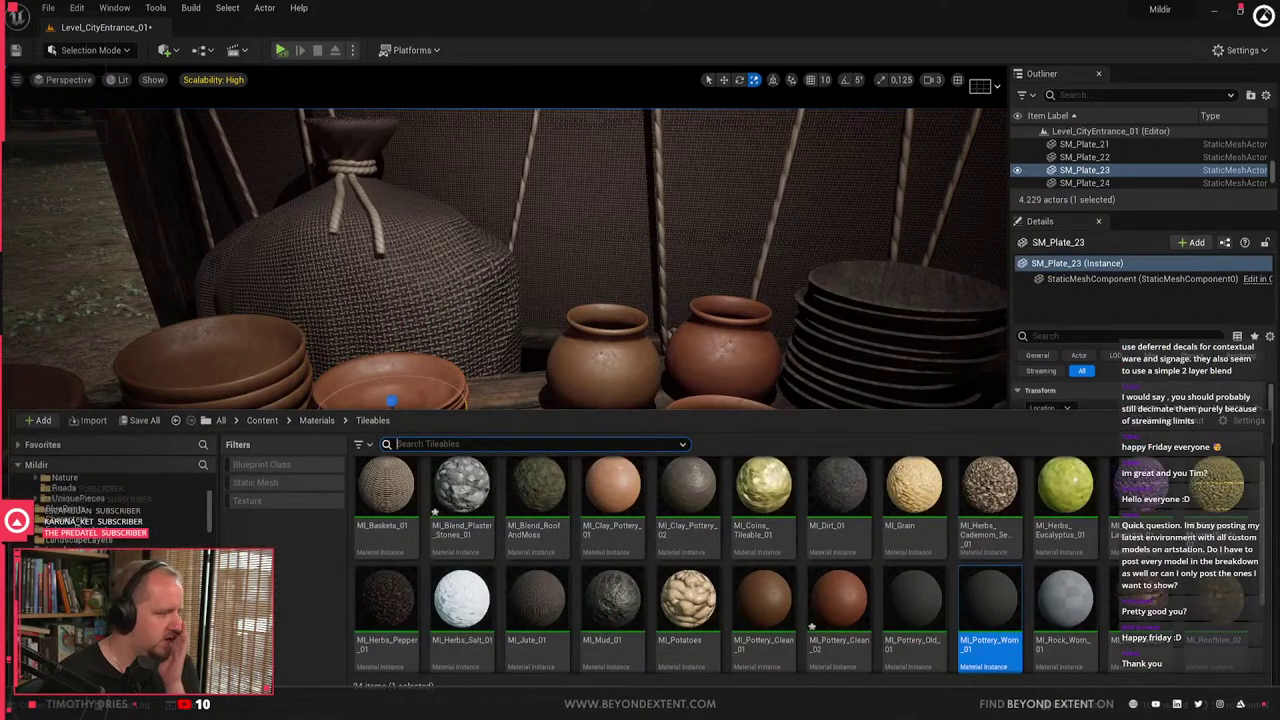
{"action": "scroll", "coordinate": [90, 515], "scroll_direction": "up", "scroll_amount": 1}
{"action": "left_click", "coordinate": [80, 522]}
{"action": "scroll", "coordinate": [891, 547], "scroll_direction": "down", "scroll_amount": 5}
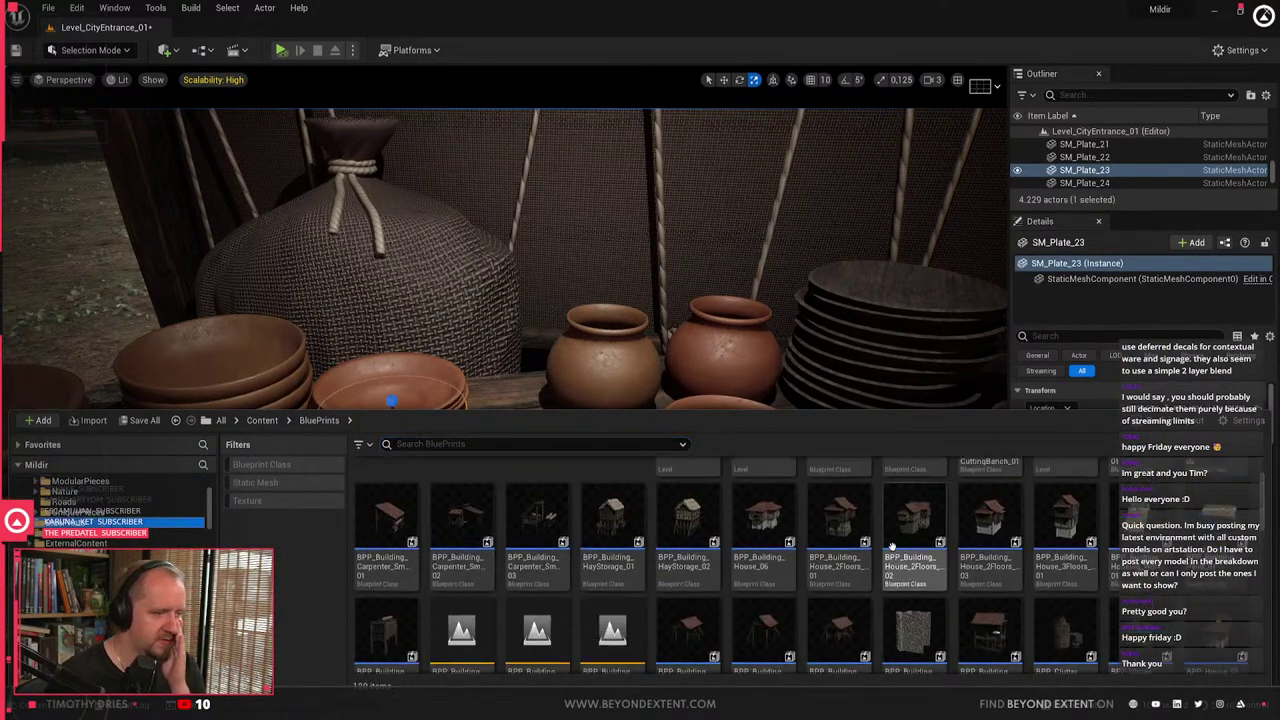
{"action": "scroll", "coordinate": [893, 545], "scroll_direction": "down", "scroll_amount": 5}
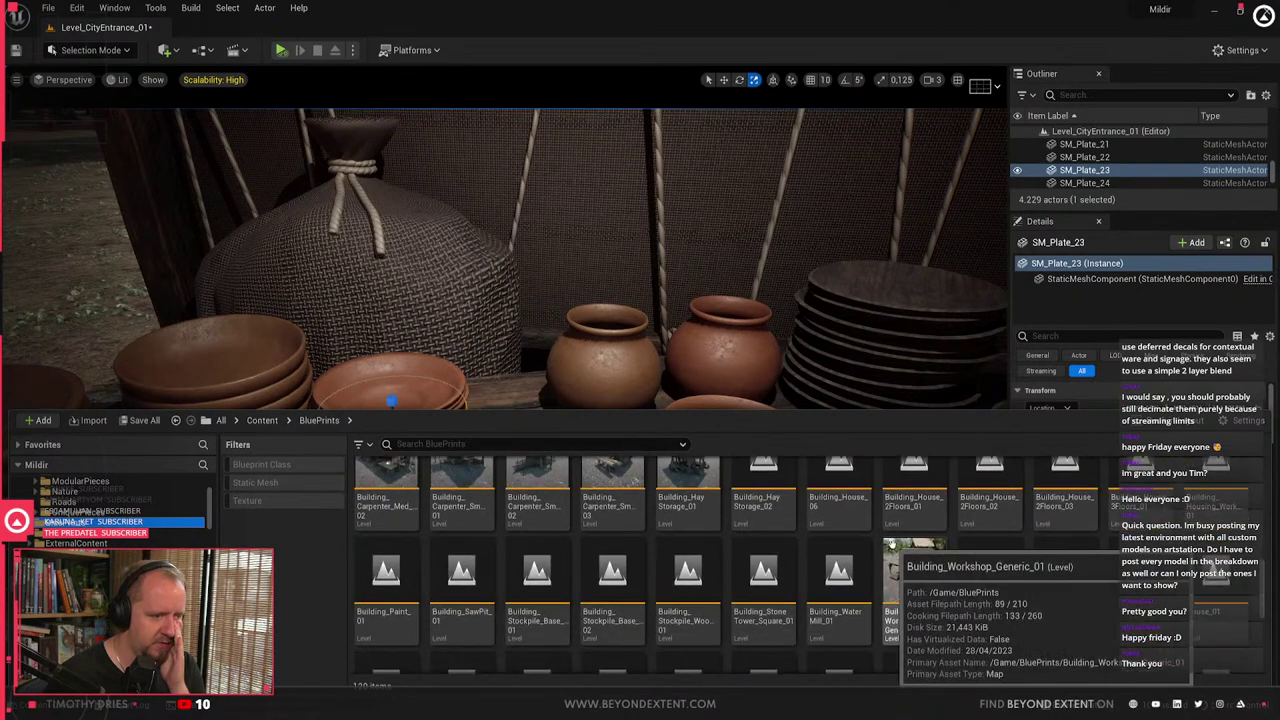
{"action": "scroll", "coordinate": [891, 545], "scroll_direction": "down", "scroll_amount": 2}
{"action": "scroll", "coordinate": [891, 545], "scroll_direction": "down", "scroll_amount": 3}
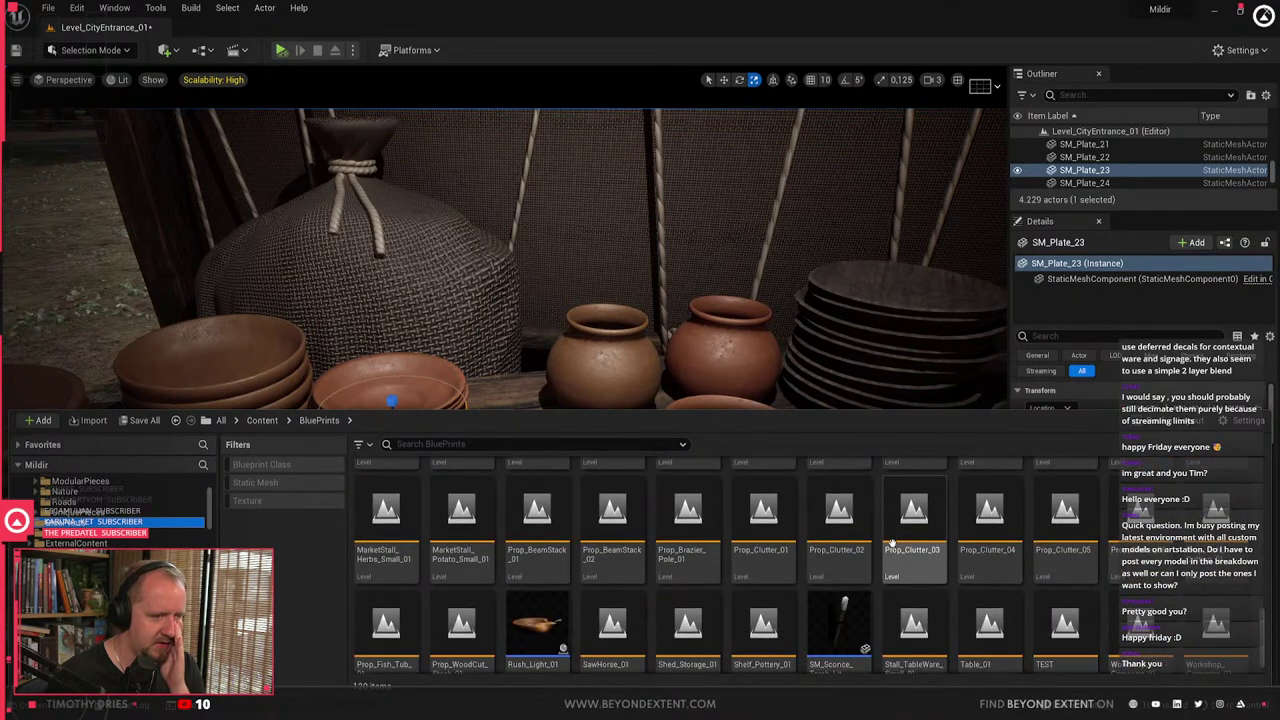
{"action": "scroll", "coordinate": [892, 543], "scroll_direction": "down", "scroll_amount": 1}
{"action": "left_click", "coordinate": [810, 519]}
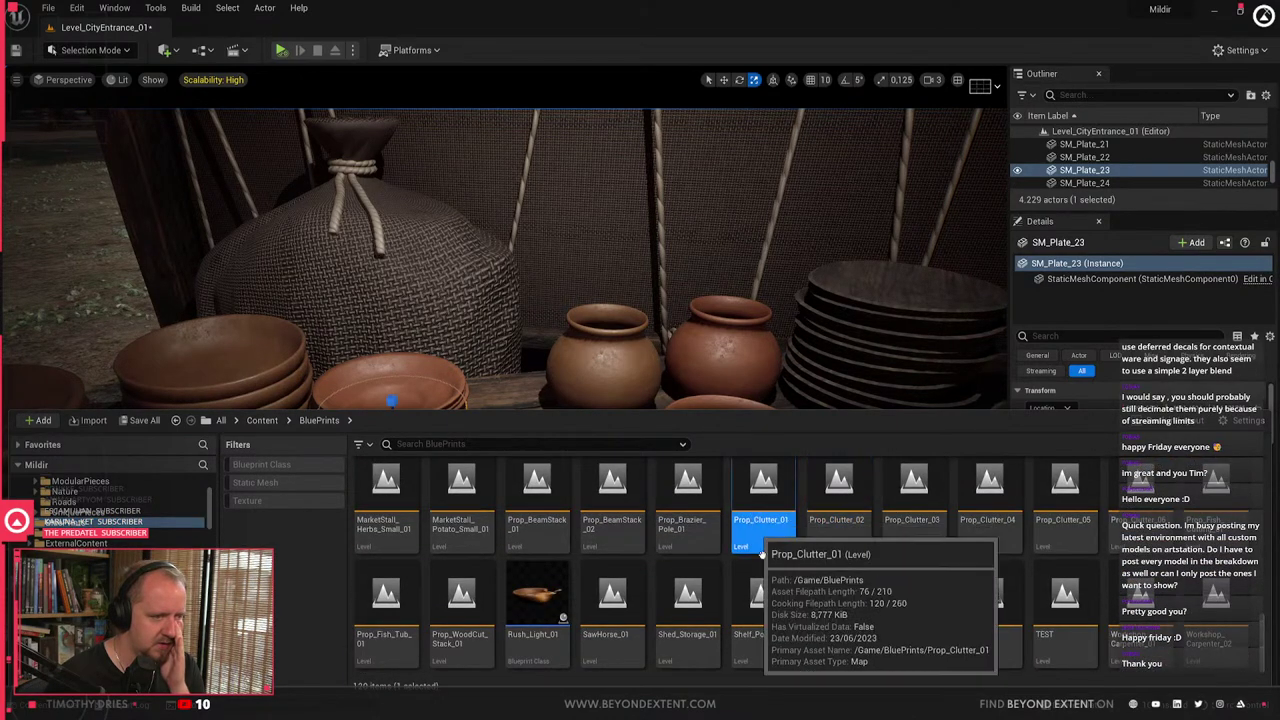
{"action": "left_click", "coordinate": [386, 600]}
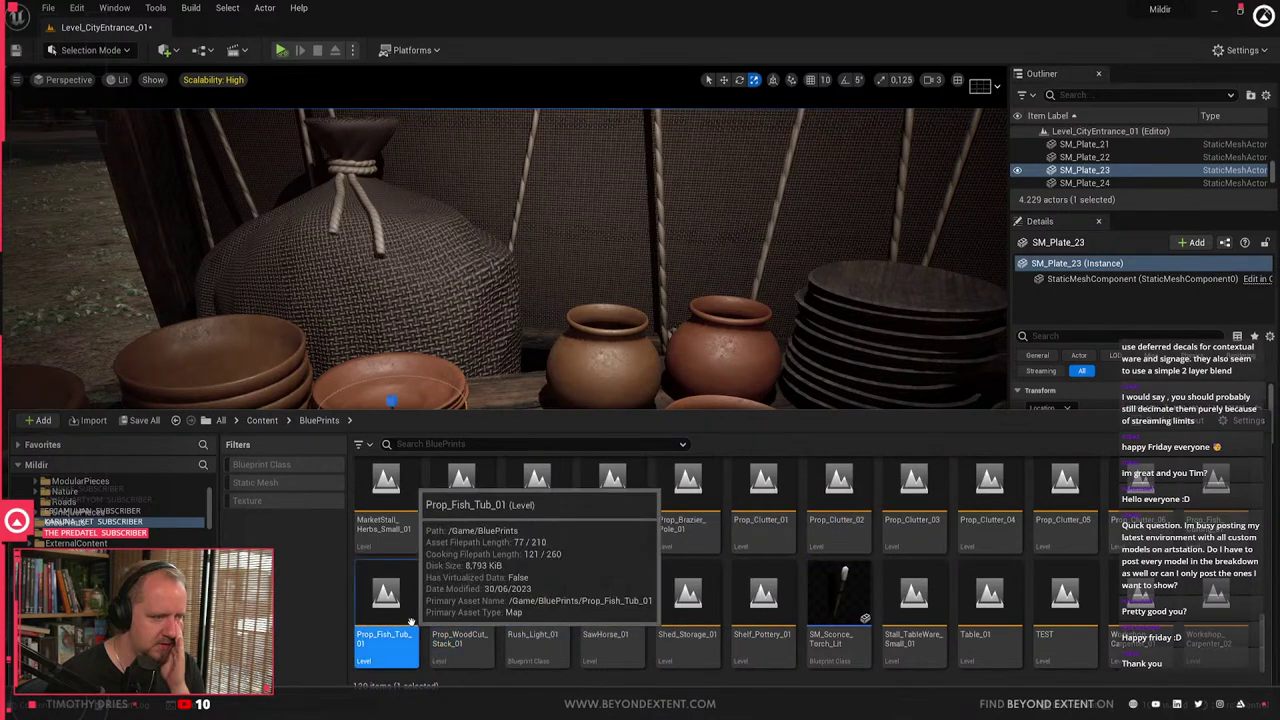
{"action": "left_click", "coordinate": [782, 496]}
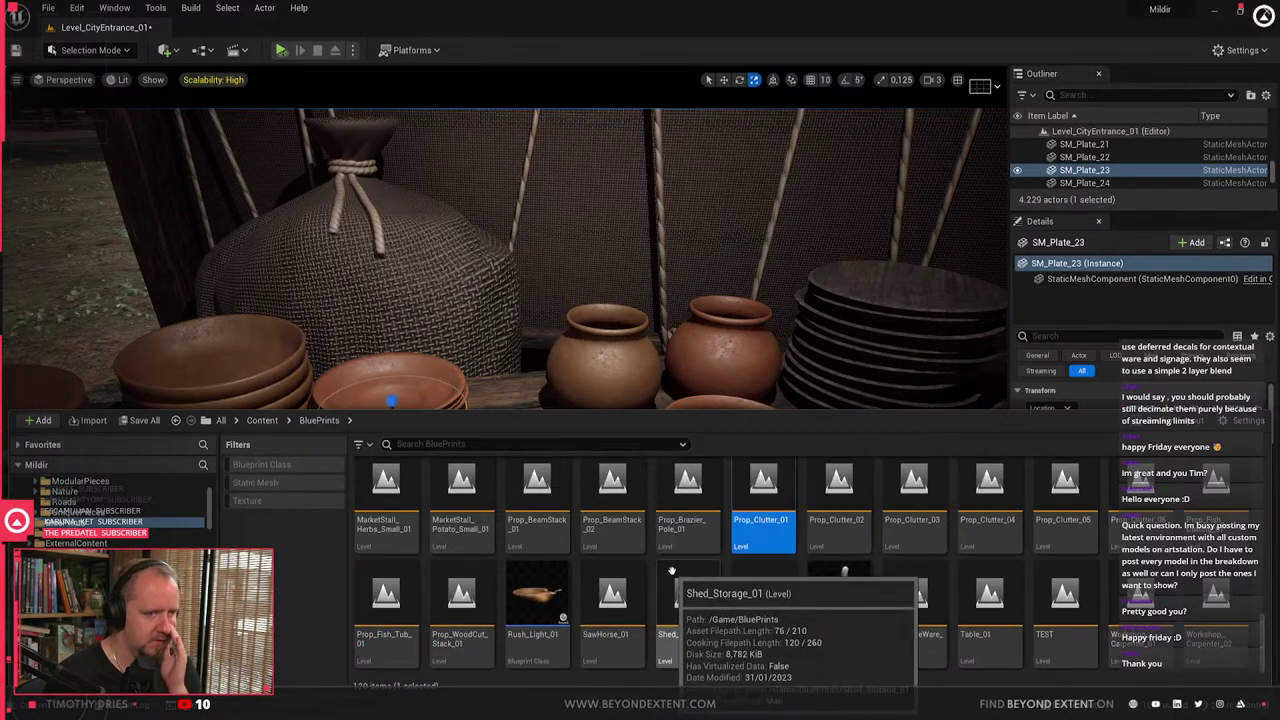
{"action": "scroll", "coordinate": [668, 567], "scroll_direction": "up", "scroll_amount": 5}
- Place a Prop_Clutter level instance with a barrel and jute sacks on the open ground in front of the stalls
{"action": "right_click_drag", "start_coordinate": [655, 350], "coordinate": [850, 460]}
{"action": "key", "text": "ctrl+space"}
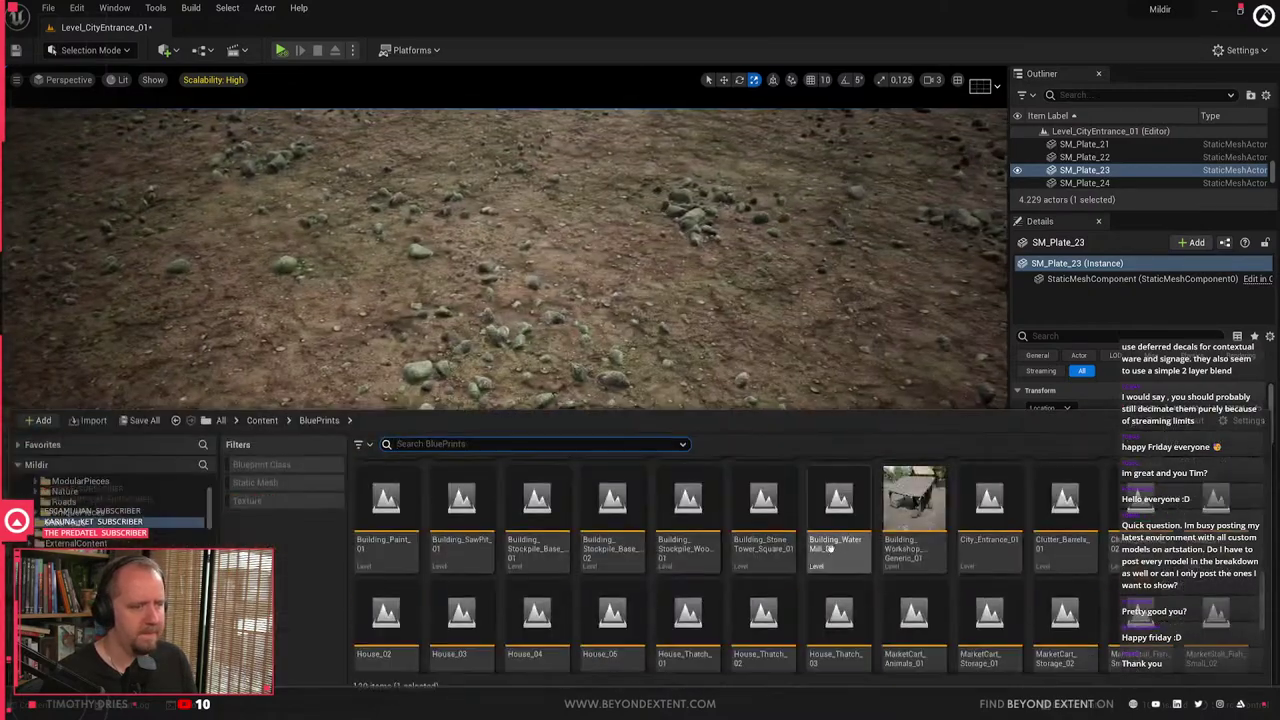
{"action": "scroll", "coordinate": [675, 605], "scroll_direction": "down", "scroll_amount": 5}
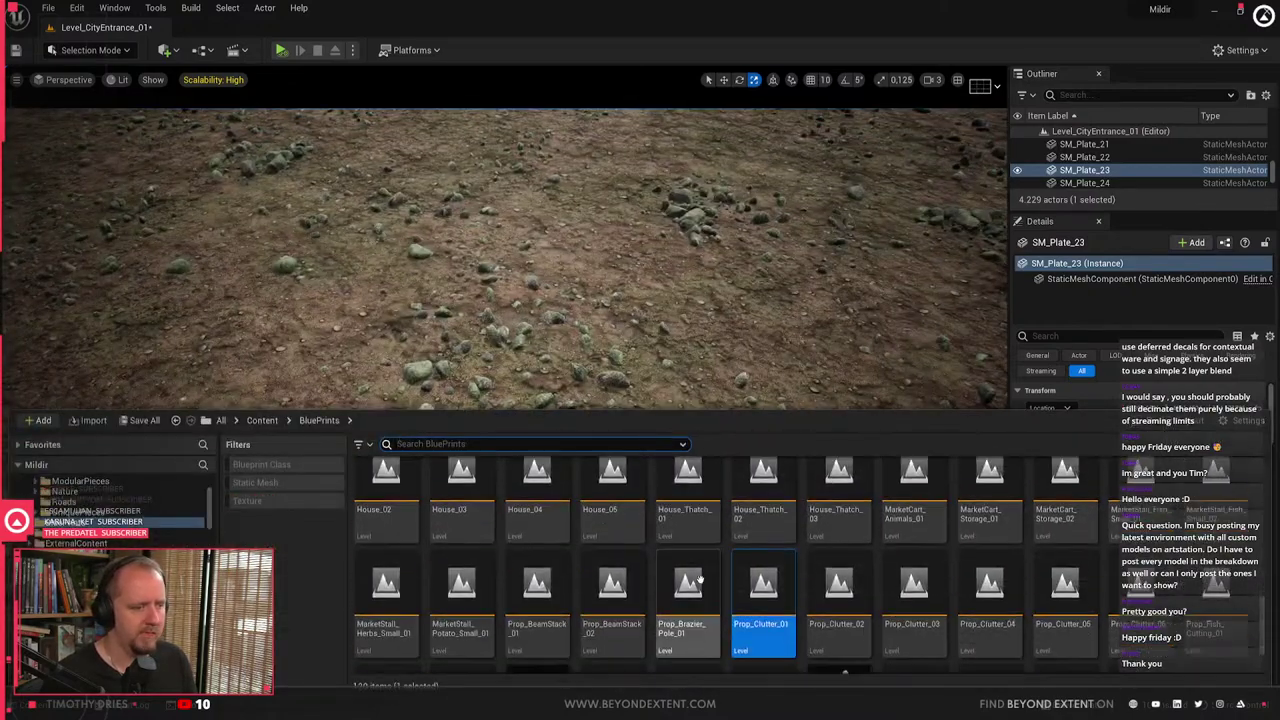
{"action": "left_click_drag", "start_coordinate": [848, 543], "coordinate": [431, 290]}
{"action": "left_click_drag", "start_coordinate": [491, 466], "coordinate": [514, 460]}
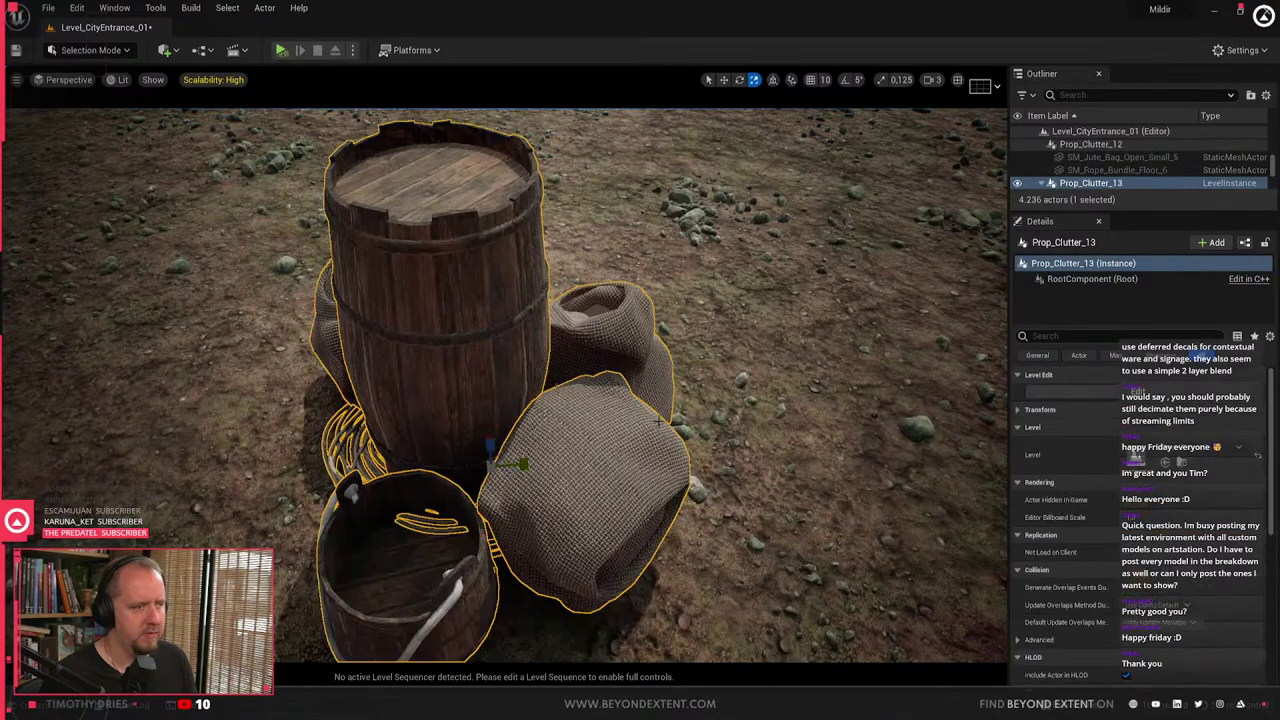
{"action": "mouse_move", "coordinate": [514, 460]}
{"action": "right_mouse_down"}
{"action": "mouse_move", "coordinate": [440, 440]}
{"action": "mouse_move", "coordinate": [590, 460]}
{"action": "mouse_move", "coordinate": [500, 460]}
{"action": "right_mouse_up"}
{"action": "key", "text": "Escape"}
{"action": "right_click_drag", "start_coordinate": [617, 436], "coordinate": [630, 428]}
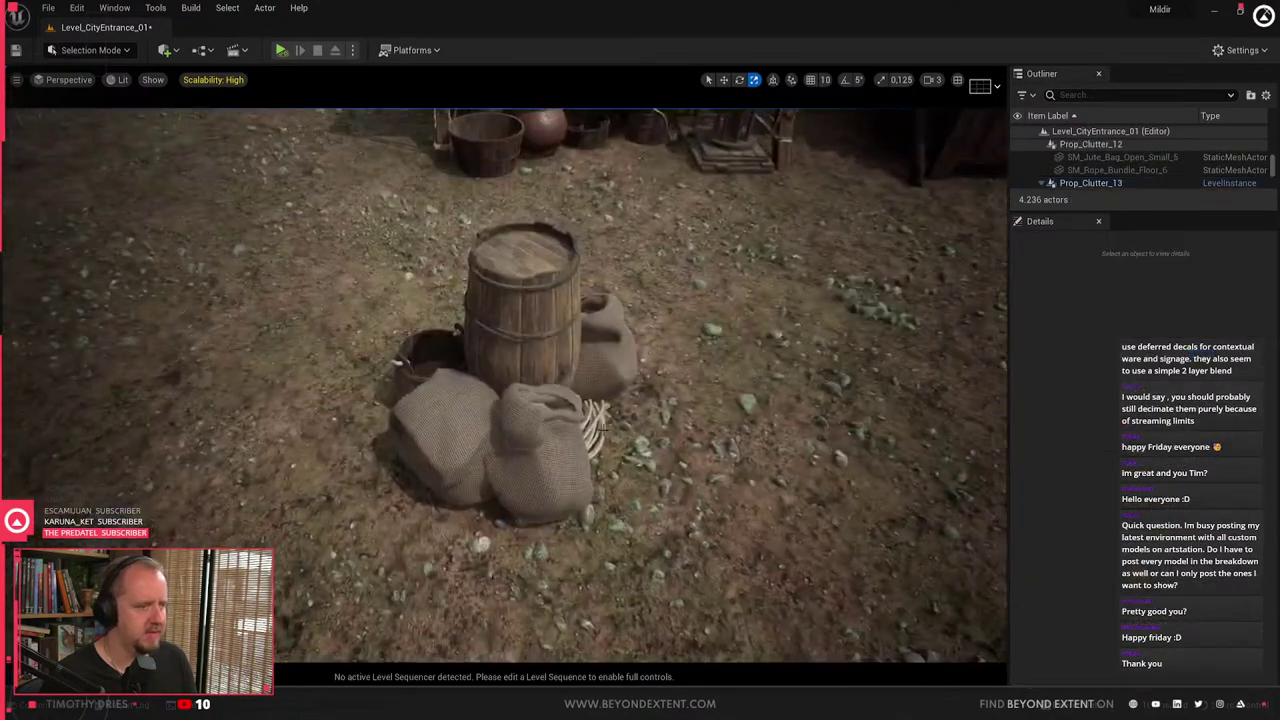
{"action": "key", "text": "ctrl+space"}
{"action": "scroll", "coordinate": [773, 603], "scroll_direction": "up", "scroll_amount": 5}
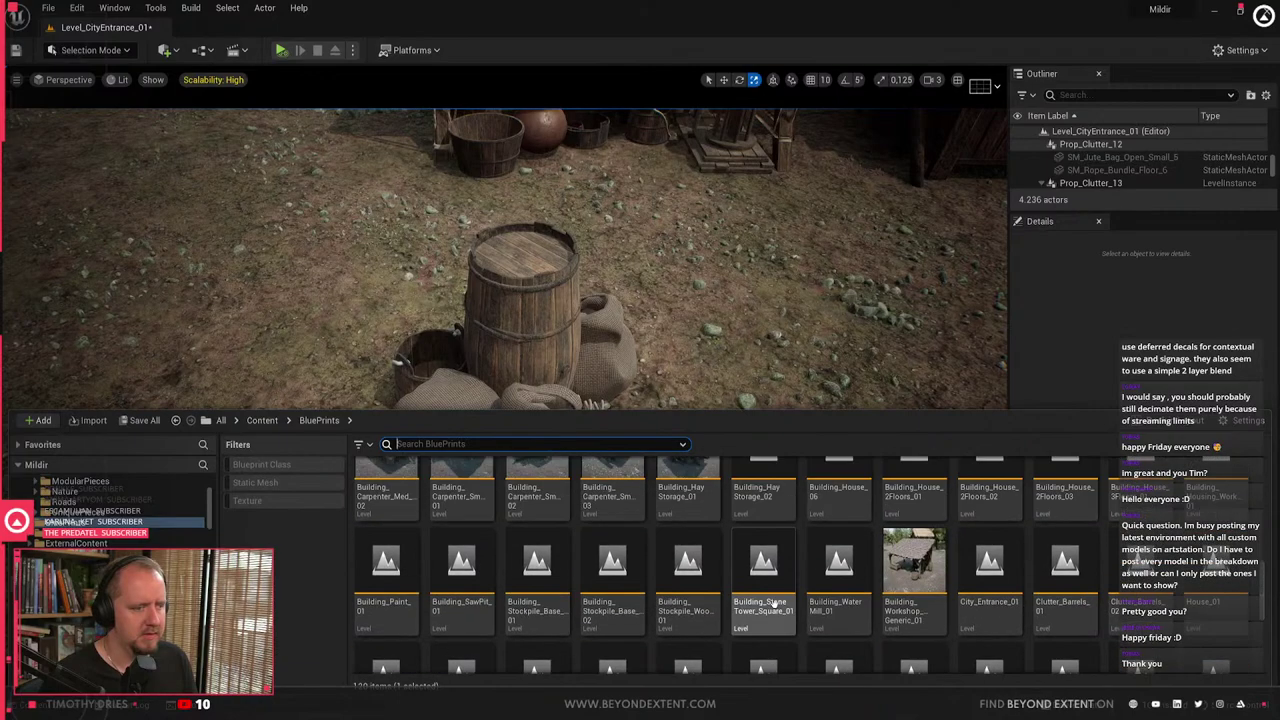
{"action": "scroll", "coordinate": [773, 603], "scroll_direction": "up", "scroll_amount": 4}
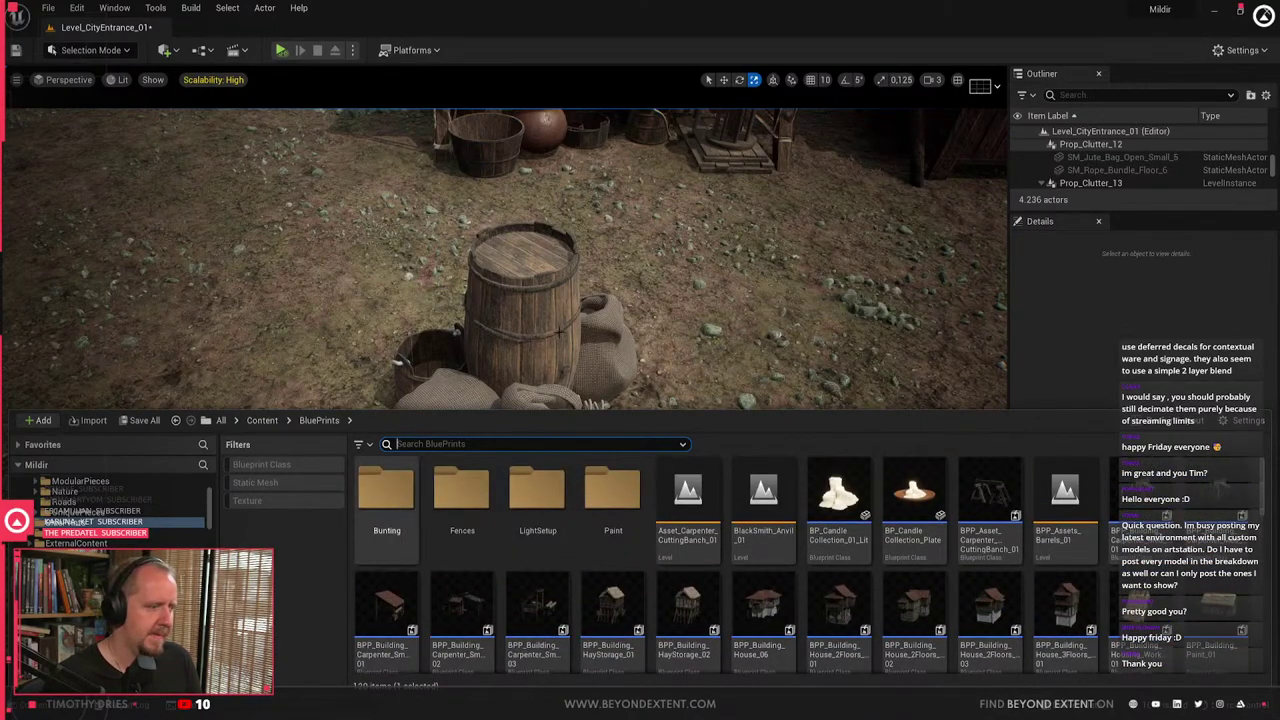
- Duplicate the medium orange pot upward into a stack of two and move both closer to the dark plate stack
{"action": "right_click_drag", "start_coordinate": [700, 283], "coordinate": [672, 326]}
{"action": "left_click", "coordinate": [685, 300]}
{"action": "left_click", "coordinate": [726, 478]}
{"action": "right_click_drag", "start_coordinate": [726, 478], "coordinate": [792, 492]}
{"action": "key", "text": "w"}
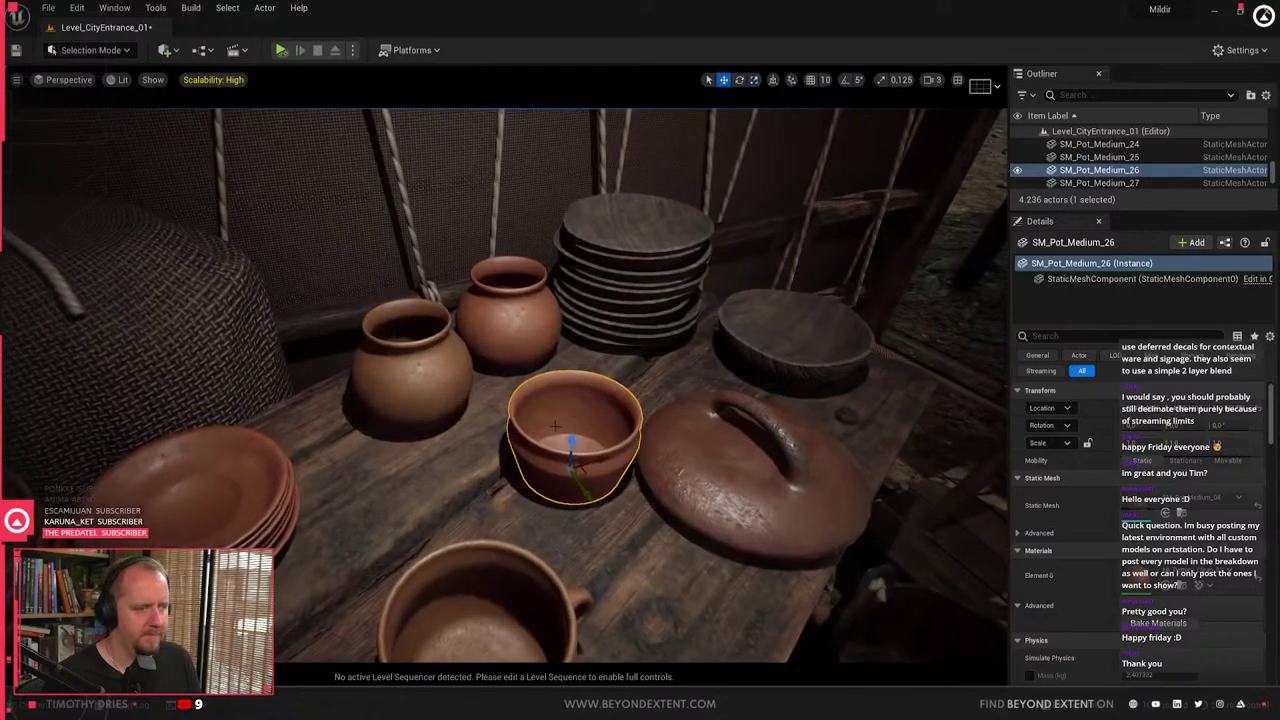
{"action": "left_click_drag", "start_coordinate": [572, 442], "coordinate": [576, 402], "text": "alt"}
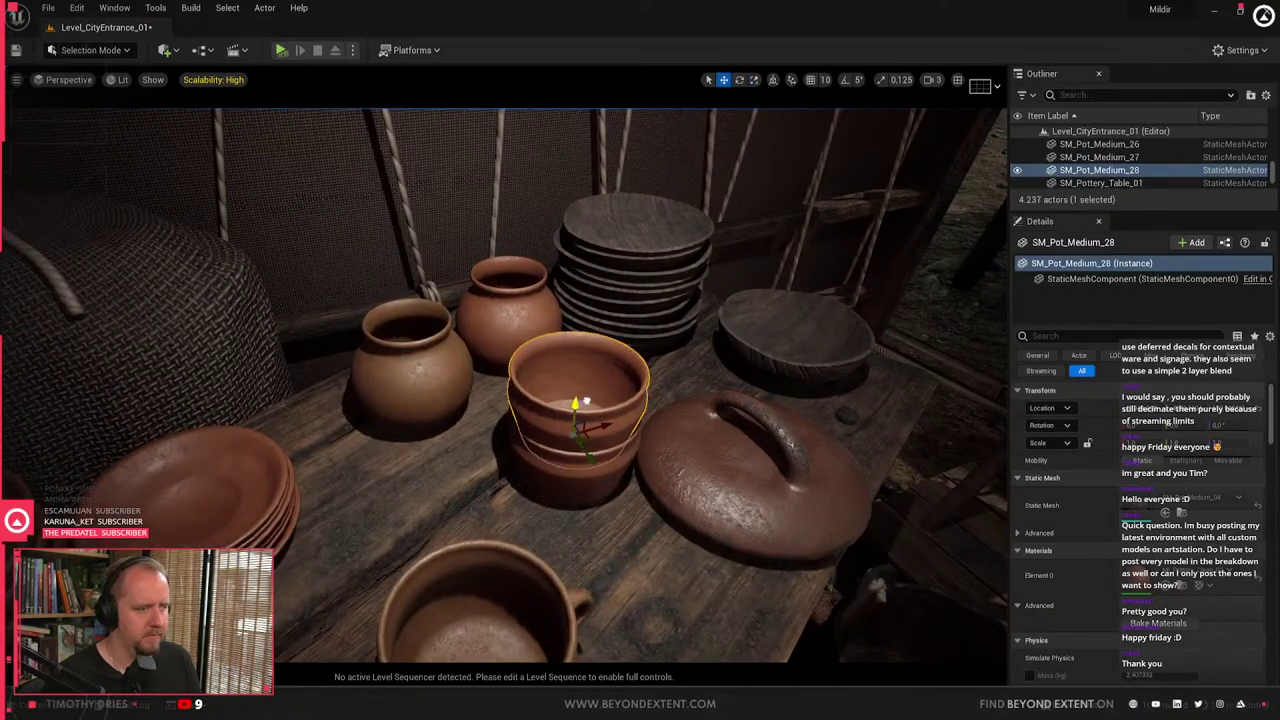
{"action": "left_click", "coordinate": [588, 470], "text": "ctrl"}
{"action": "left_click_drag", "start_coordinate": [574, 452], "coordinate": [605, 400]}
- Move the brown pot lid closer to the stacked orange pots and duplicate it there
{"action": "left_click", "coordinate": [768, 488]}
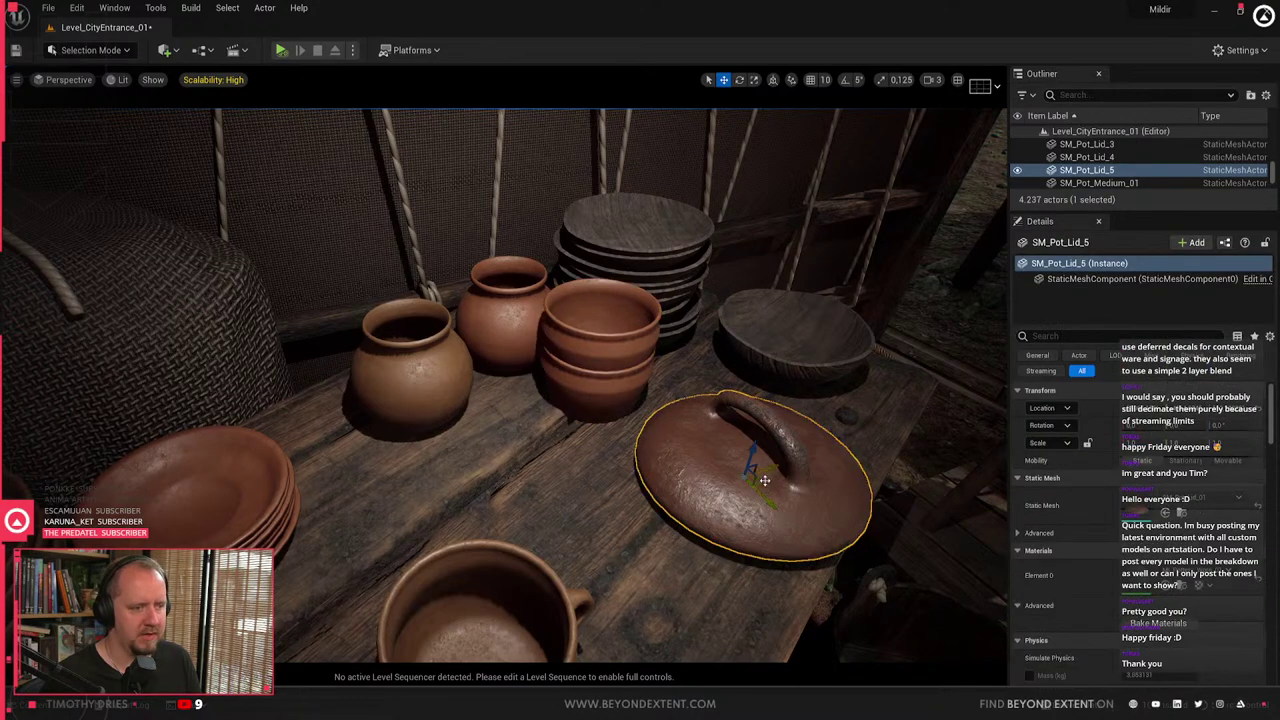
{"action": "left_click_drag", "start_coordinate": [764, 481], "coordinate": [742, 411]}
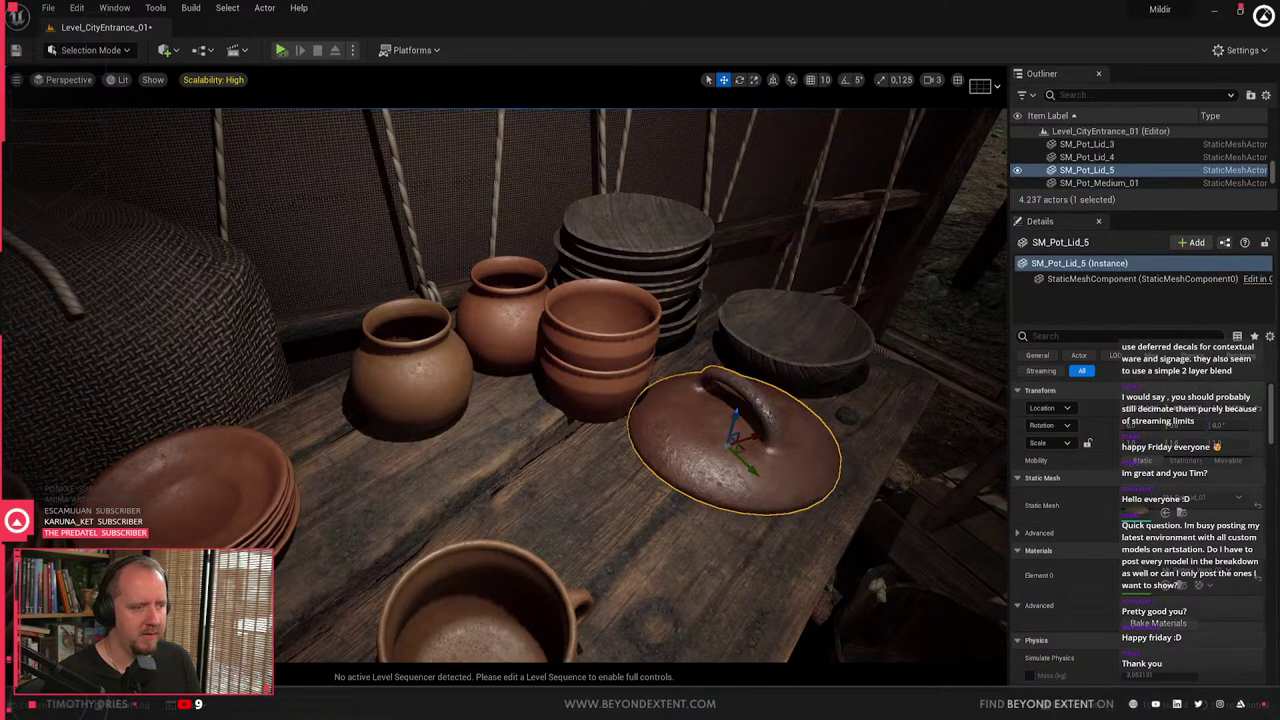
{"action": "right_click_drag", "start_coordinate": [705, 427], "coordinate": [665, 457]}
{"action": "right_click_drag", "start_coordinate": [785, 411], "coordinate": [742, 405]}
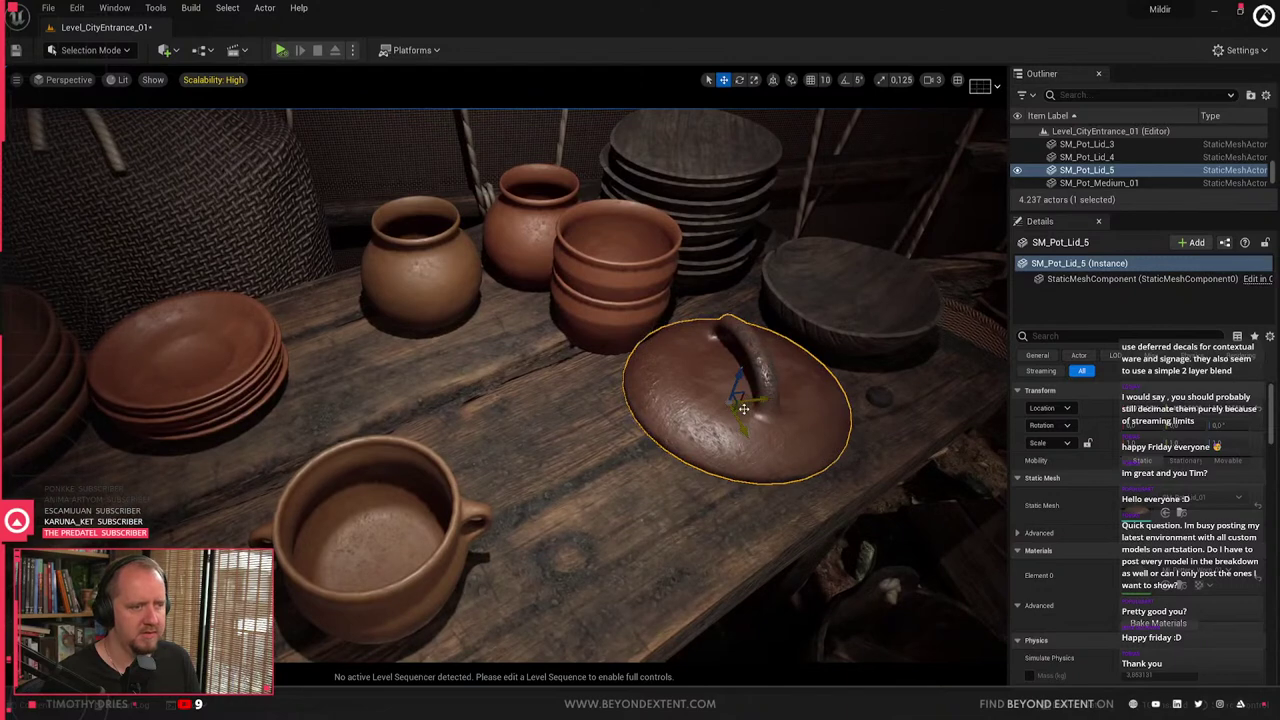
{"action": "left_click_drag", "start_coordinate": [748, 411], "coordinate": [802, 380], "text": "alt"}
{"action": "key", "text": "w"}
{"action": "key", "text": "Escape"}
{"action": "key", "text": "s"}
{"action": "right_click_drag", "start_coordinate": [802, 380], "coordinate": [782, 340]}
- Move the two-handled pot across the table to sit between the brown bowl stack and the dark pot
{"action": "left_click", "coordinate": [453, 482]}
{"action": "key", "text": "w"}
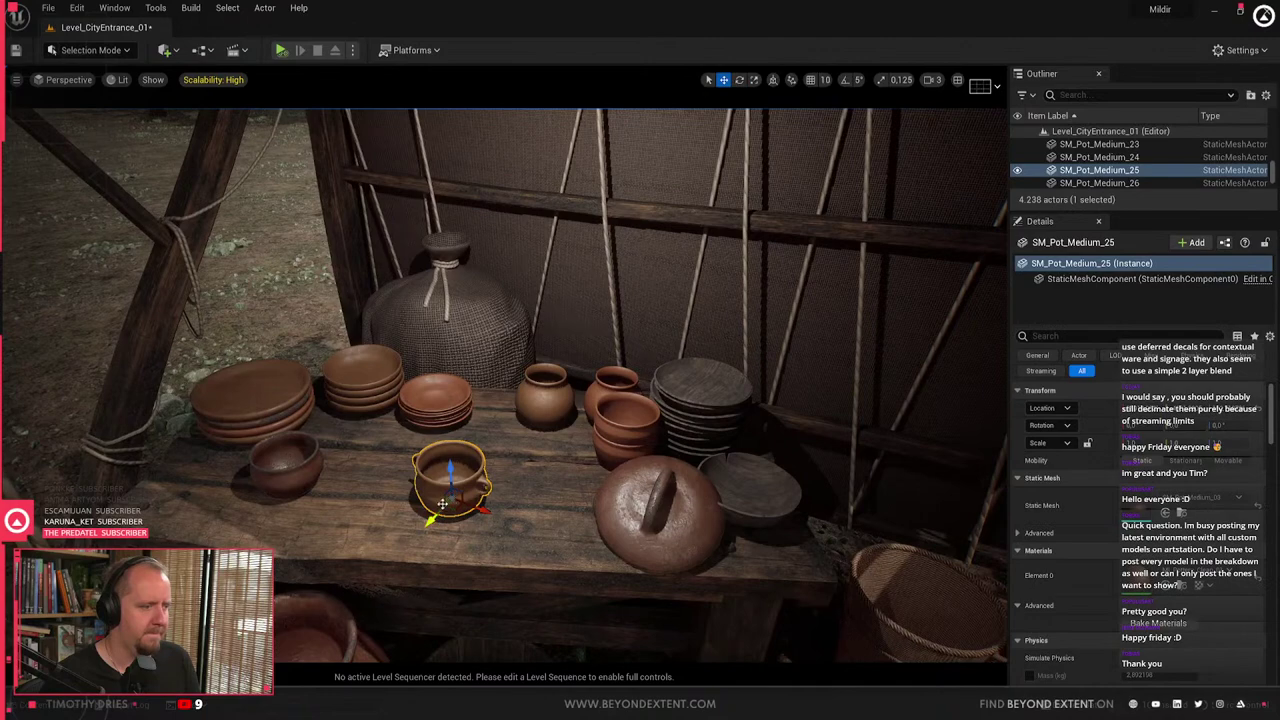
{"action": "left_click_drag", "start_coordinate": [457, 509], "coordinate": [342, 456]}
{"action": "key", "text": "Escape"}
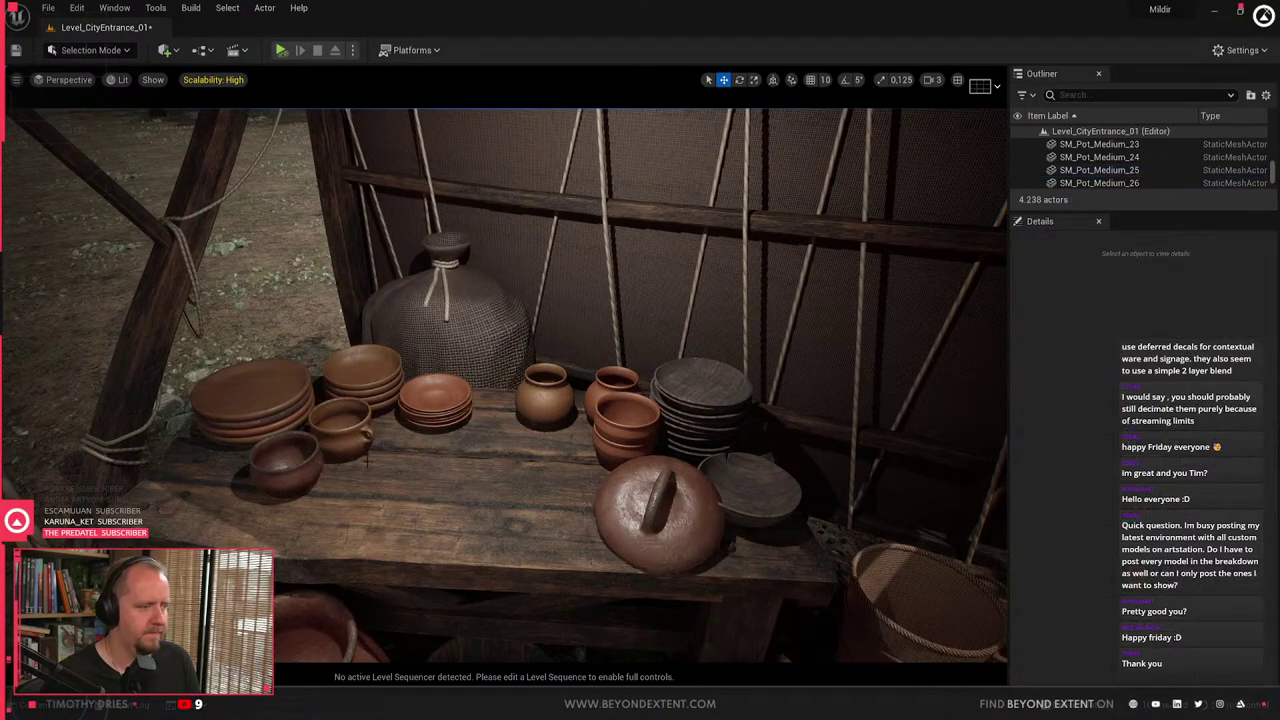
- Rotate the two-handled pot in place and select the dark pot in front of it
{"action": "left_click", "coordinate": [360, 448]}
{"action": "key", "text": "w"}
{"action": "right_click_drag", "start_coordinate": [360, 448], "coordinate": [332, 484]}
{"action": "key", "text": "e"}
{"action": "left_click_drag", "start_coordinate": [405, 436], "coordinate": [437, 424]}
{"action": "left_click", "coordinate": [350, 435]}
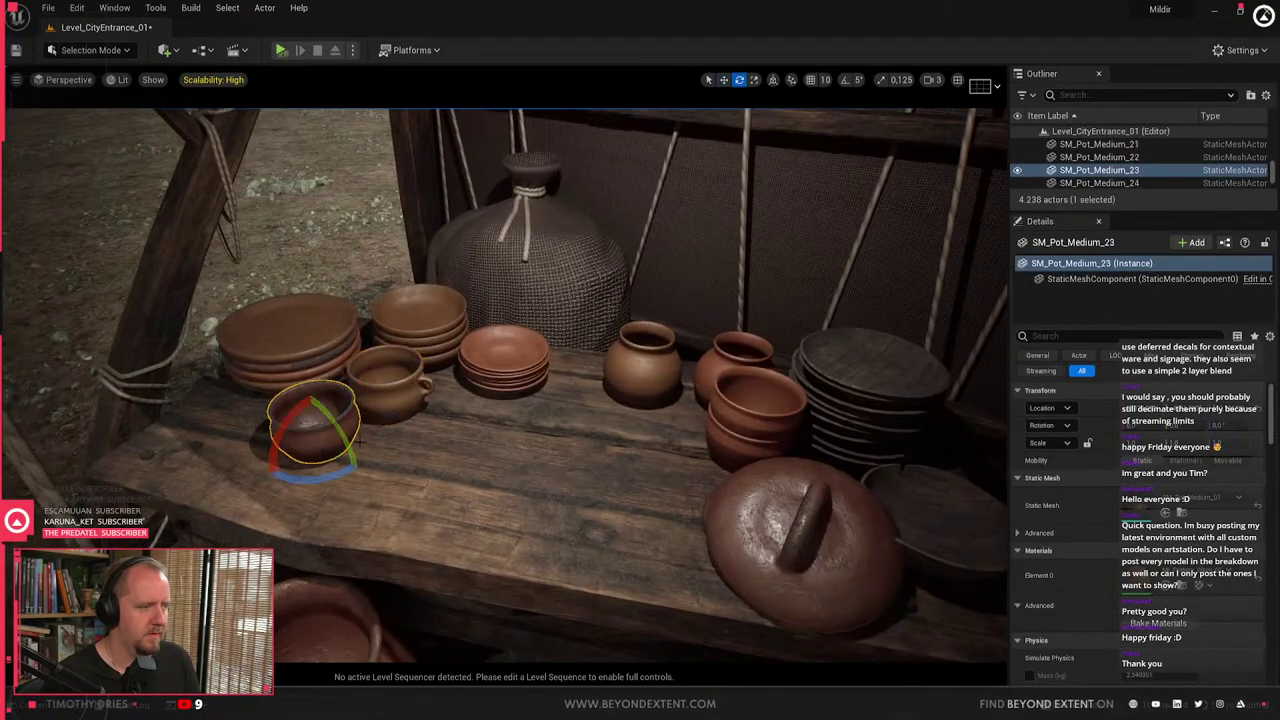
- Nudge the dark pot back toward the large plate stack, beside the two-handled pot
{"action": "mouse_move", "coordinate": [319, 450]}
{"action": "left_mouse_down"}
{"action": "mouse_move", "coordinate": [310, 426]}
{"action": "mouse_move", "coordinate": [309, 438]}
{"action": "left_mouse_up"}
{"action": "key", "text": "Escape"}
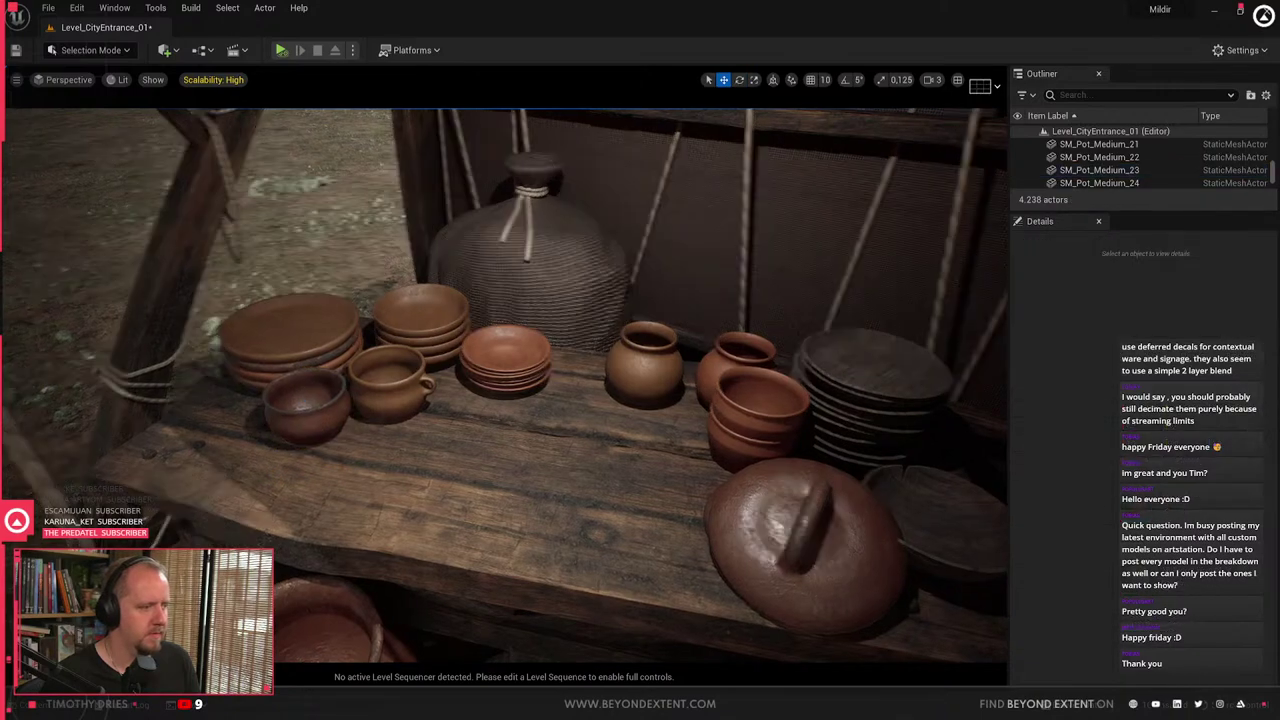
{"action": "right_click_drag", "start_coordinate": [309, 438], "coordinate": [345, 412]}
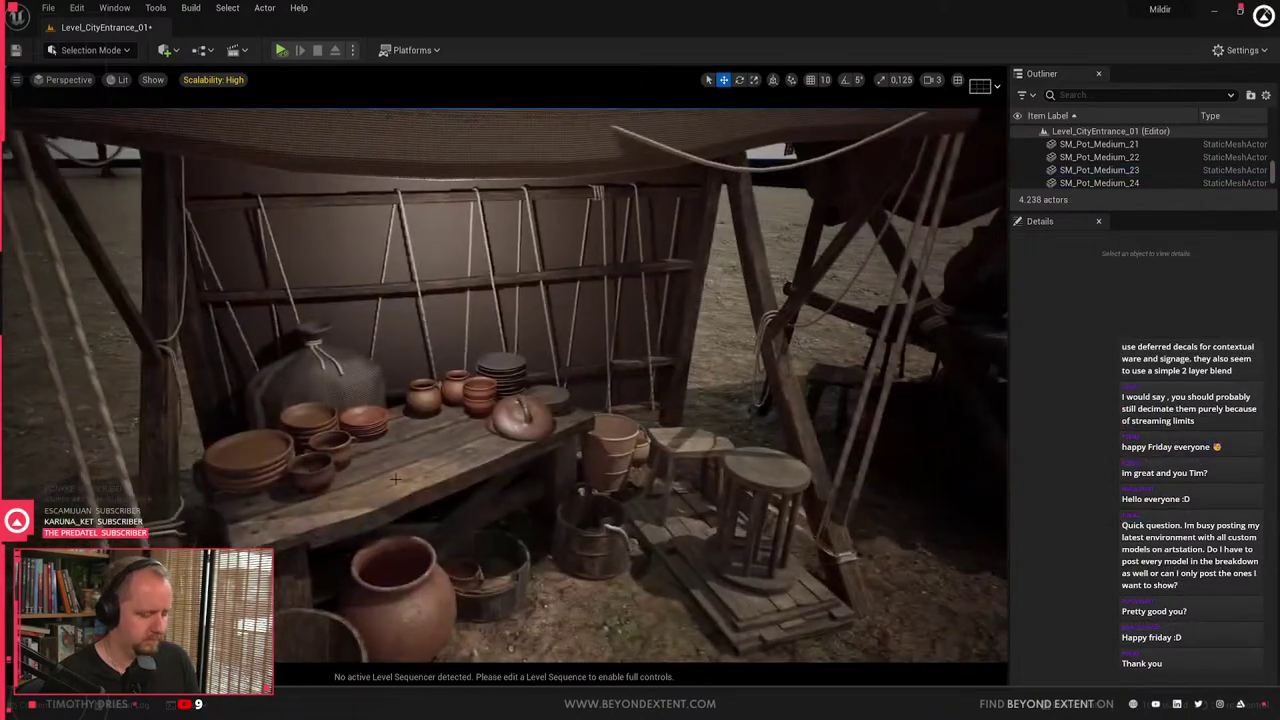
- Delete the point light above the pottery table and the stack of dark plates beside the orange pots
{"action": "key", "text": "g"}
{"action": "left_click", "coordinate": [452, 215]}
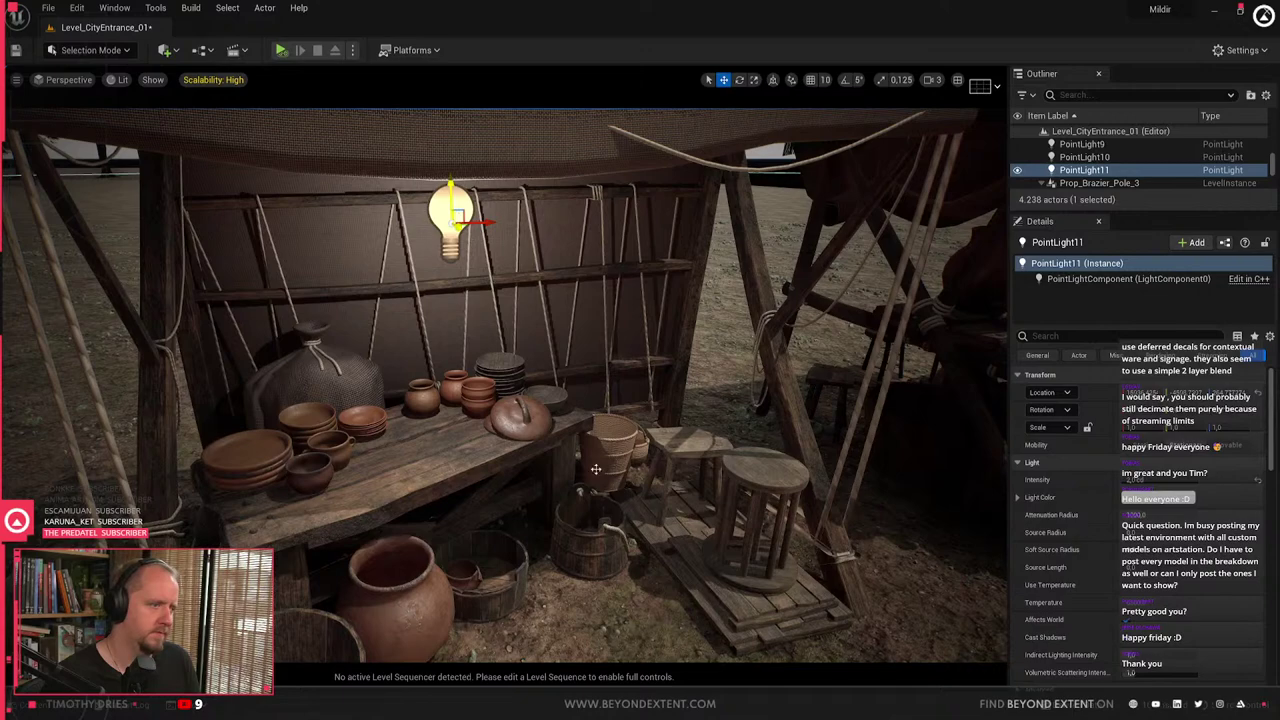
{"action": "key", "text": "Delete"}
{"action": "right_click_drag", "start_coordinate": [453, 413], "coordinate": [465, 425]}
{"action": "left_click", "coordinate": [565, 401]}
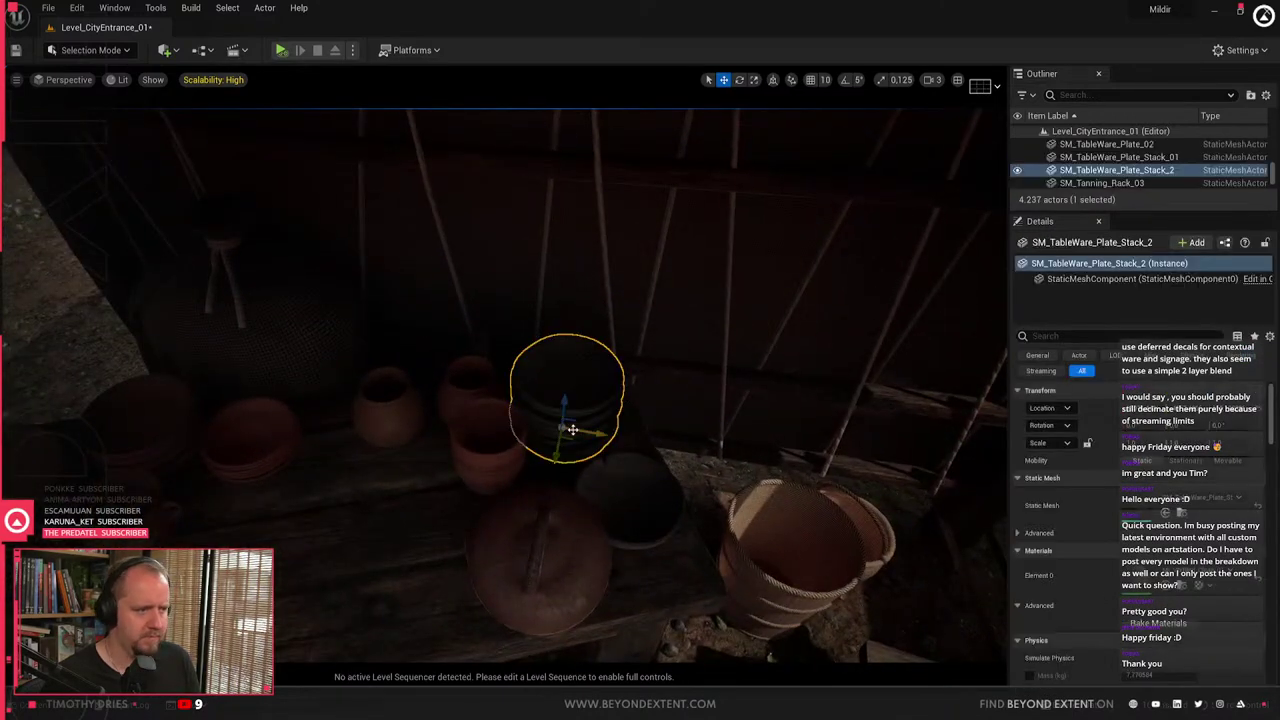
{"action": "left_click_drag", "start_coordinate": [565, 432], "coordinate": [386, 487]}
{"action": "key", "text": "Delete"}
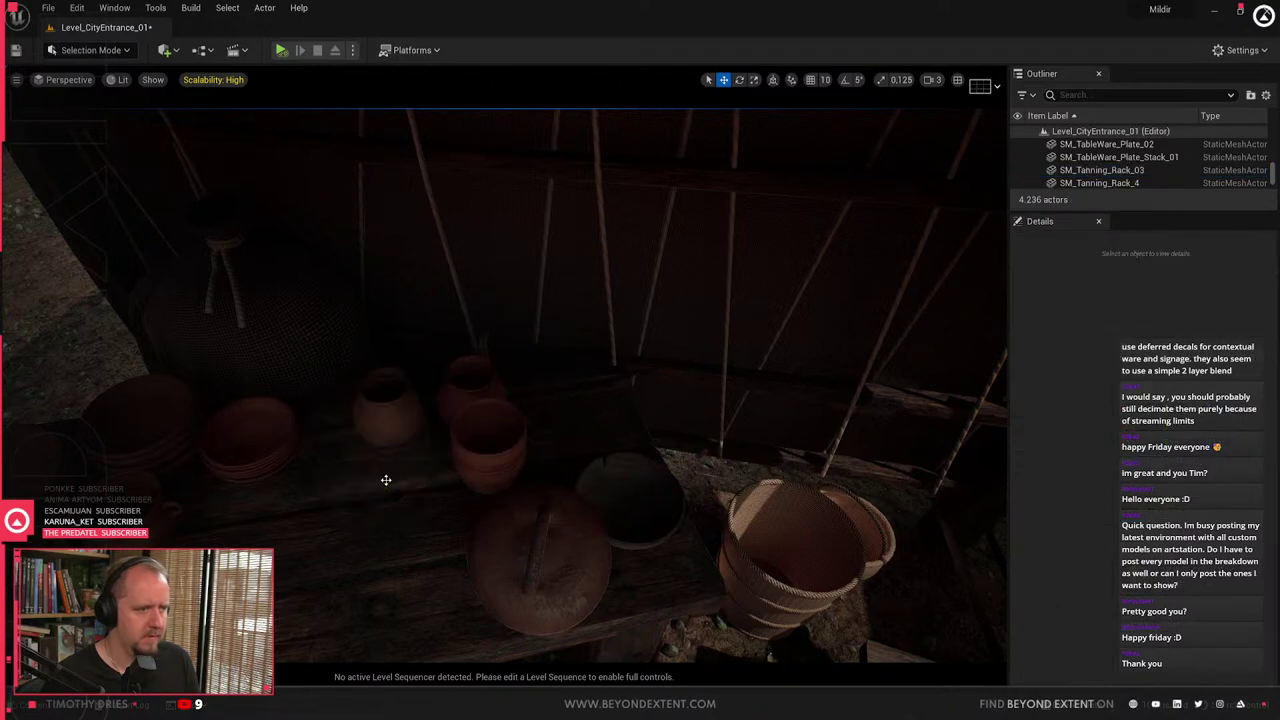
- Duplicate the lit lantern from the neighbouring pottery stall and stand the copy on the table corner behind the stacked orange pots
{"action": "right_click_drag", "start_coordinate": [483, 337], "coordinate": [545, 300]}
{"action": "left_click", "coordinate": [753, 356]}
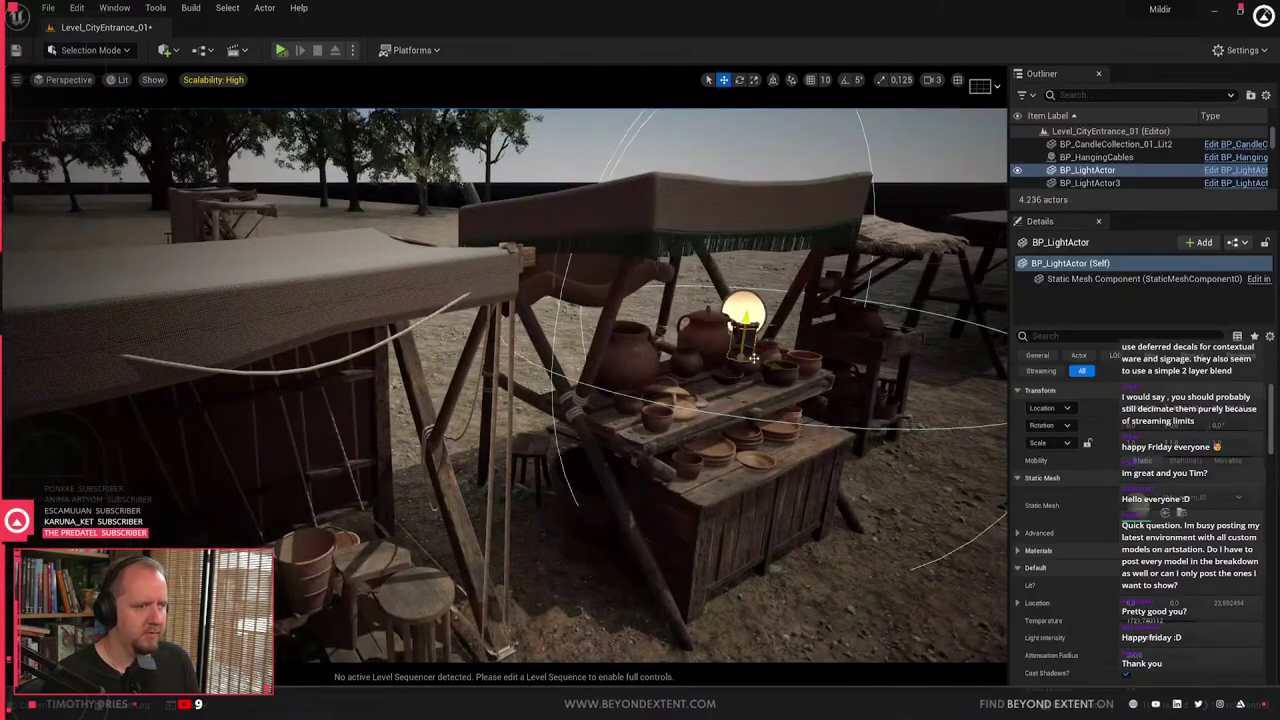
{"action": "left_click_drag", "start_coordinate": [760, 358], "coordinate": [177, 488], "text": "alt"}
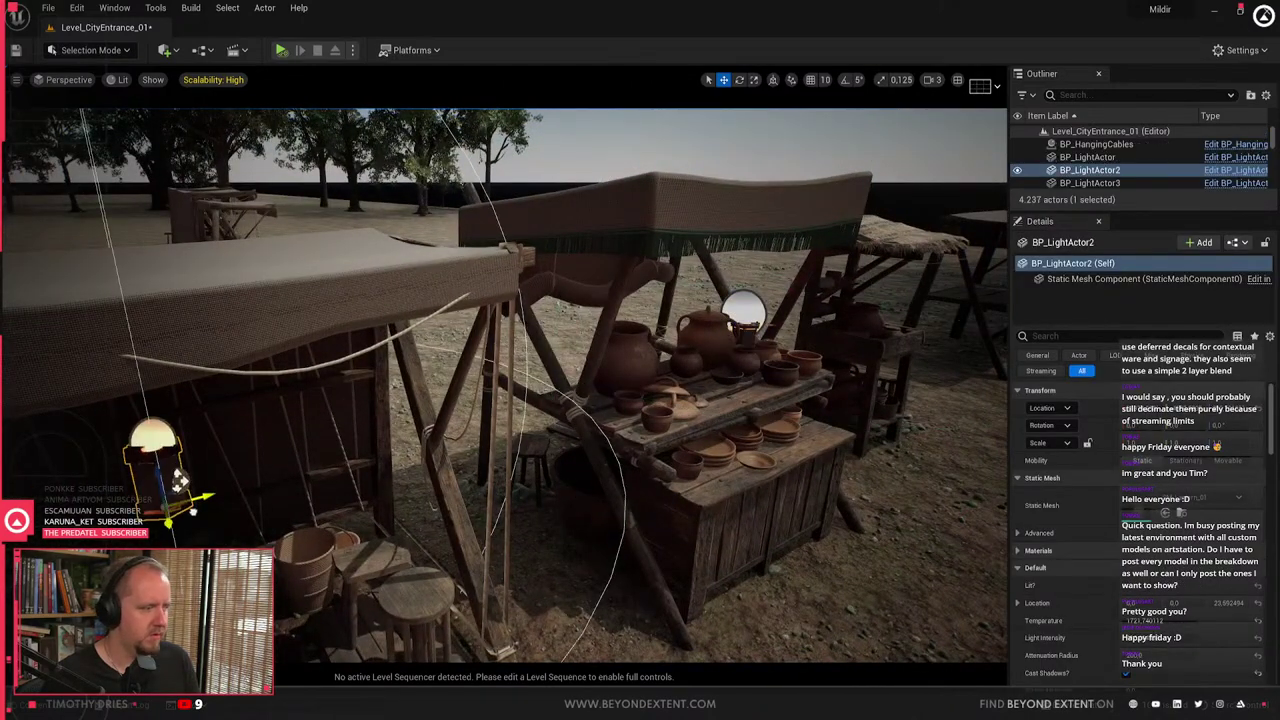
{"action": "right_click_drag", "start_coordinate": [177, 488], "coordinate": [112, 488]}
{"action": "left_click_drag", "start_coordinate": [449, 287], "coordinate": [433, 477]}
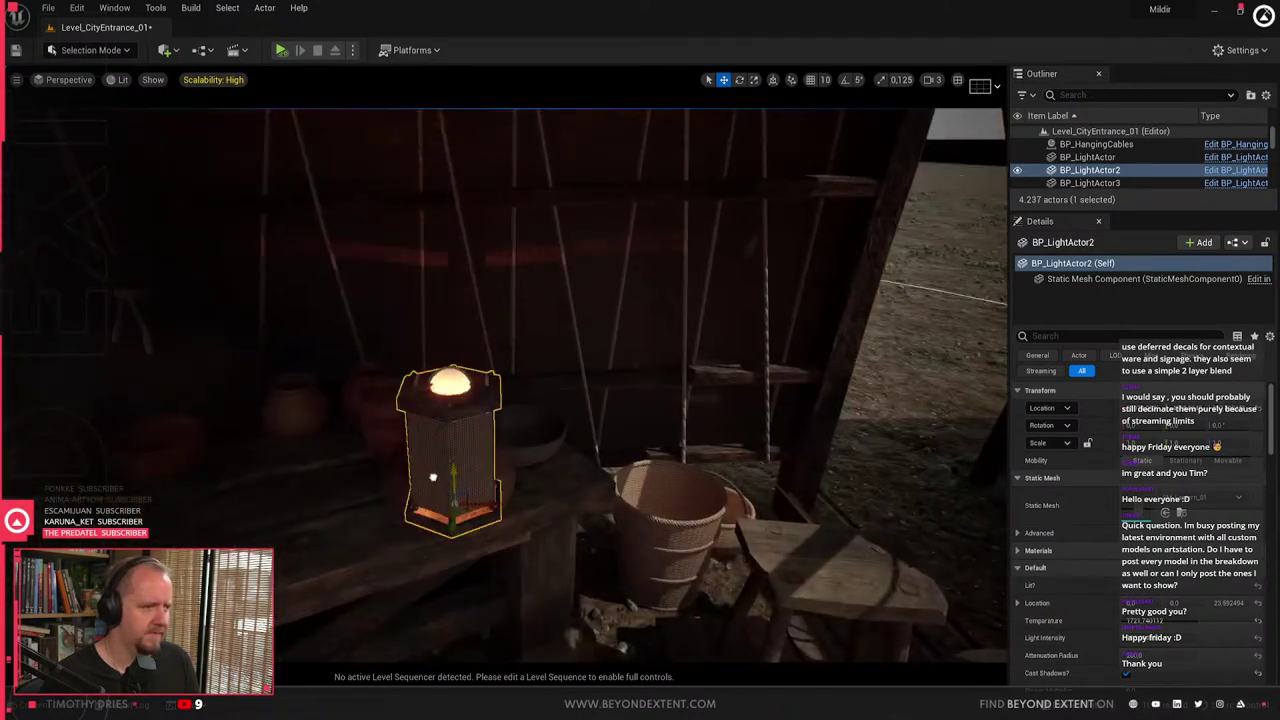
{"action": "right_click_drag", "start_coordinate": [464, 514], "coordinate": [425, 502]}
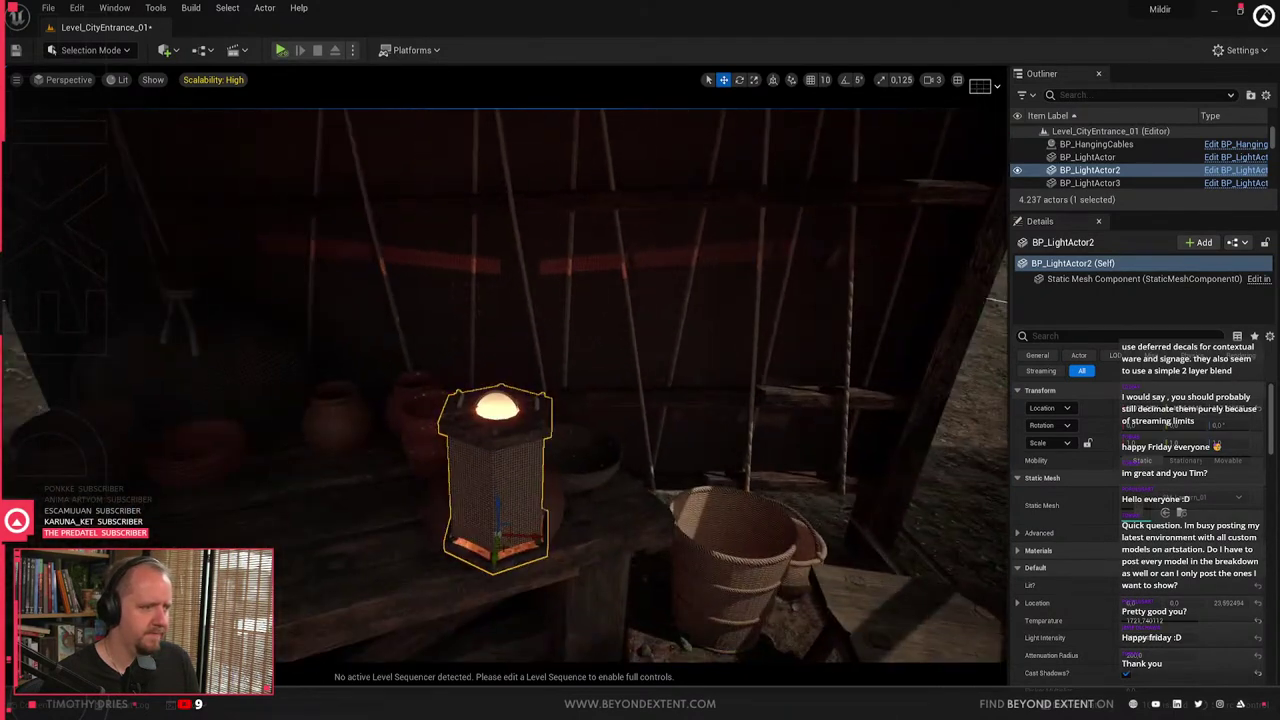
{"action": "left_click_drag", "start_coordinate": [508, 541], "coordinate": [506, 402]}
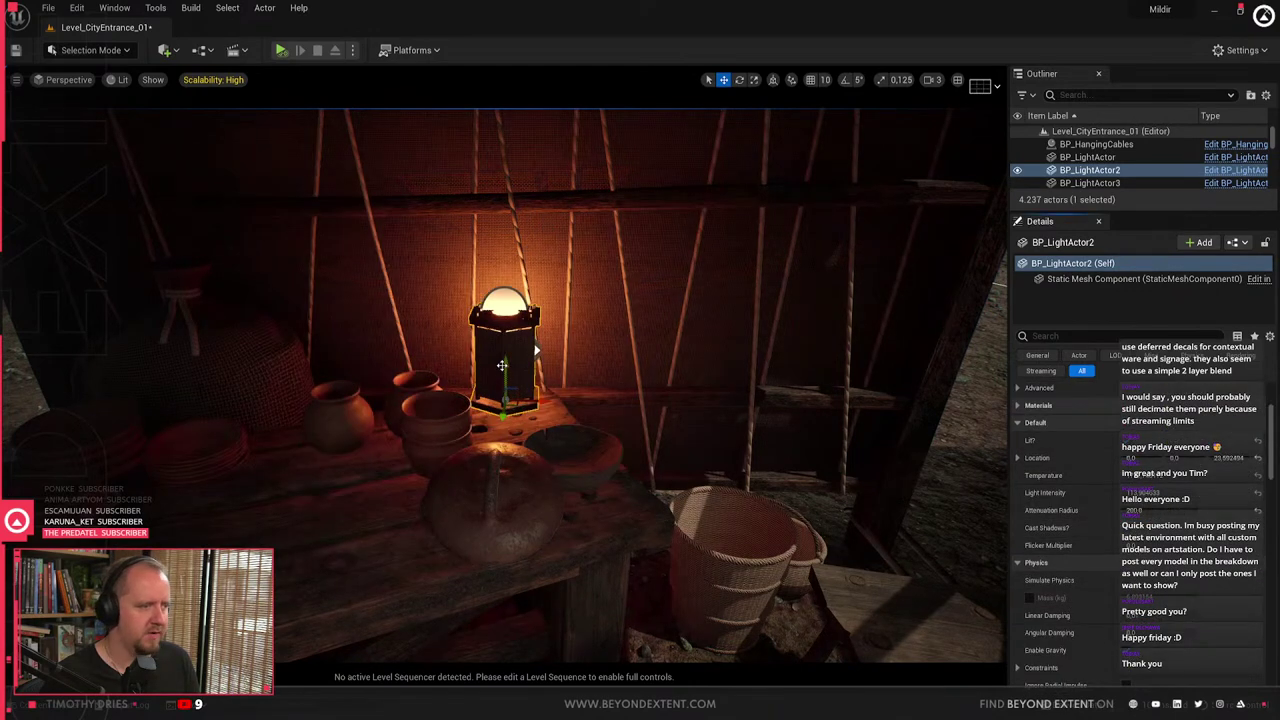
{"action": "left_click_drag", "start_coordinate": [502, 365], "coordinate": [521, 416]}
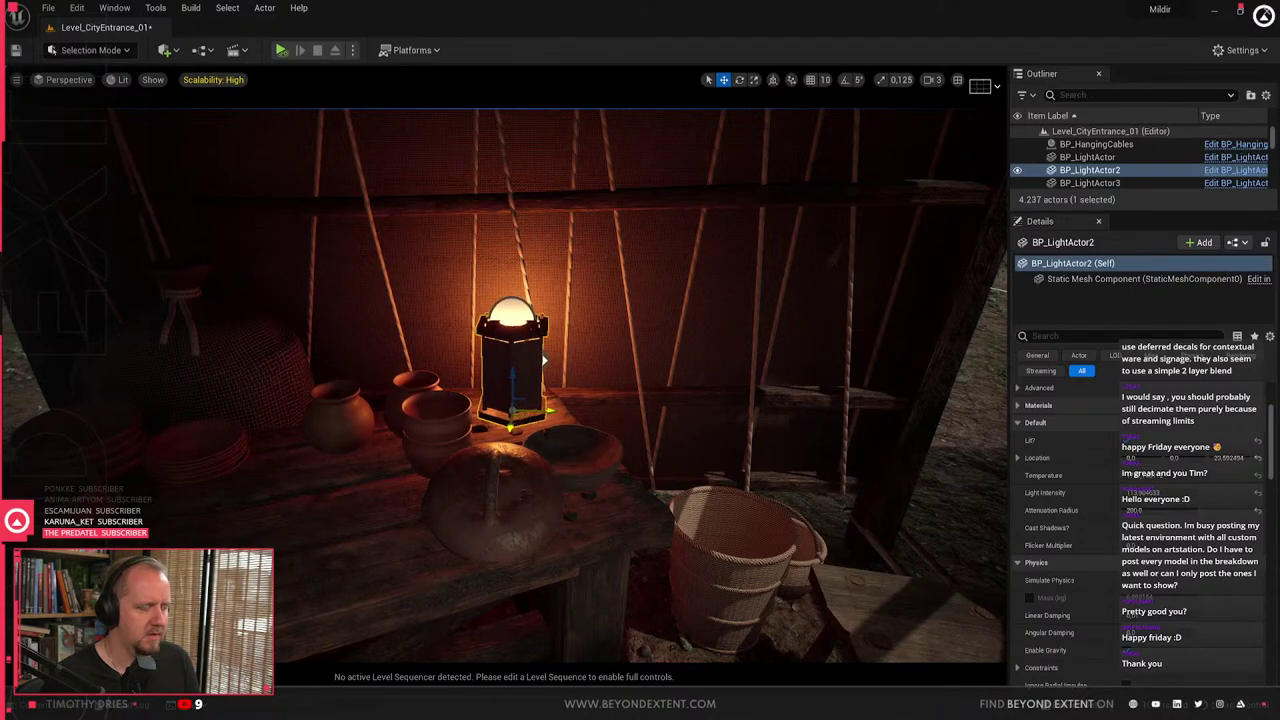
{"action": "key", "text": "Escape"}
- Examine the stall and its tableware under the new lantern light without editor overlays
{"action": "mouse_move", "coordinate": [545, 361]}
{"action": "right_mouse_down"}
{"action": "mouse_move", "coordinate": [590, 290]}
{"action": "mouse_move", "coordinate": [529, 377]}
{"action": "mouse_move", "coordinate": [470, 384]}
{"action": "mouse_move", "coordinate": [550, 360]}
{"action": "mouse_move", "coordinate": [538, 354]}
{"action": "right_mouse_up"}
{"action": "key", "text": "g"}
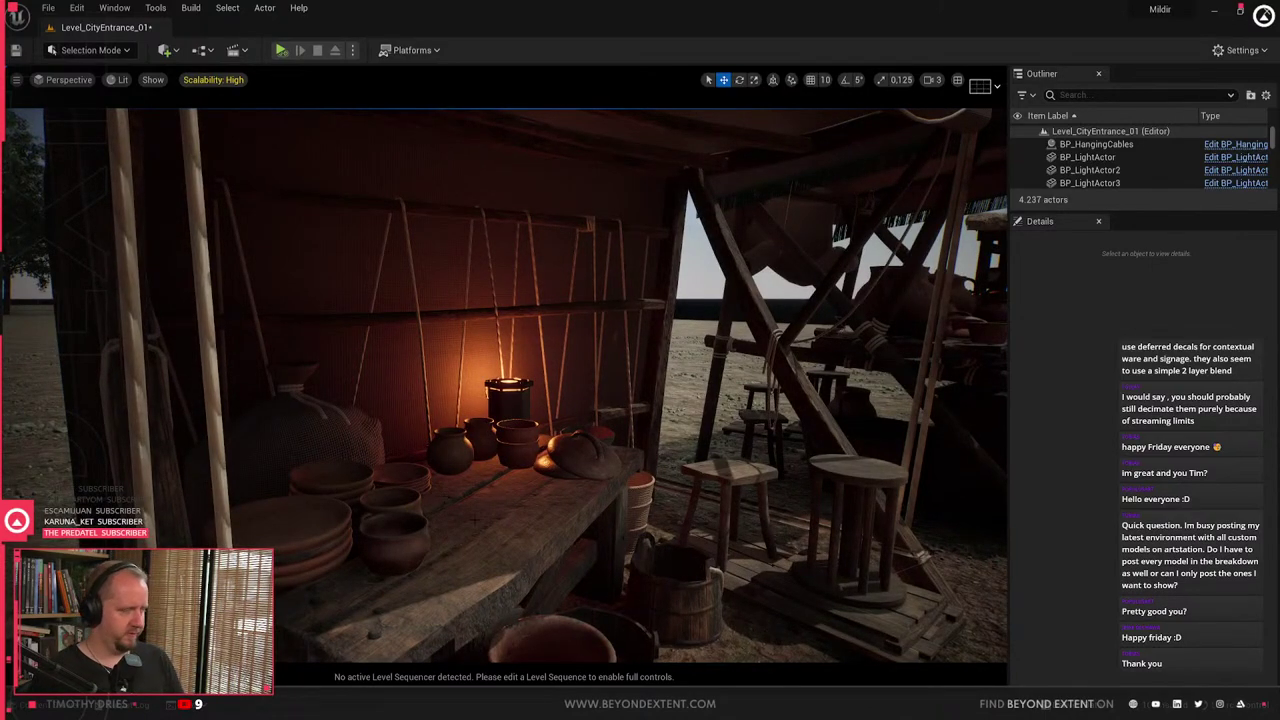
{"action": "right_click_drag", "start_coordinate": [538, 354], "coordinate": [665, 408]}
{"action": "left_click", "coordinate": [622, 423]}
{"action": "key", "text": "Escape"}
{"action": "right_click_drag", "start_coordinate": [507, 385], "coordinate": [440, 410]}
{"action": "key", "text": "Escape"}
- Delete the loose sack clutter group and the roped wooden stand from the open ground before the stalls
{"action": "right_click_drag", "start_coordinate": [512, 526], "coordinate": [540, 495]}
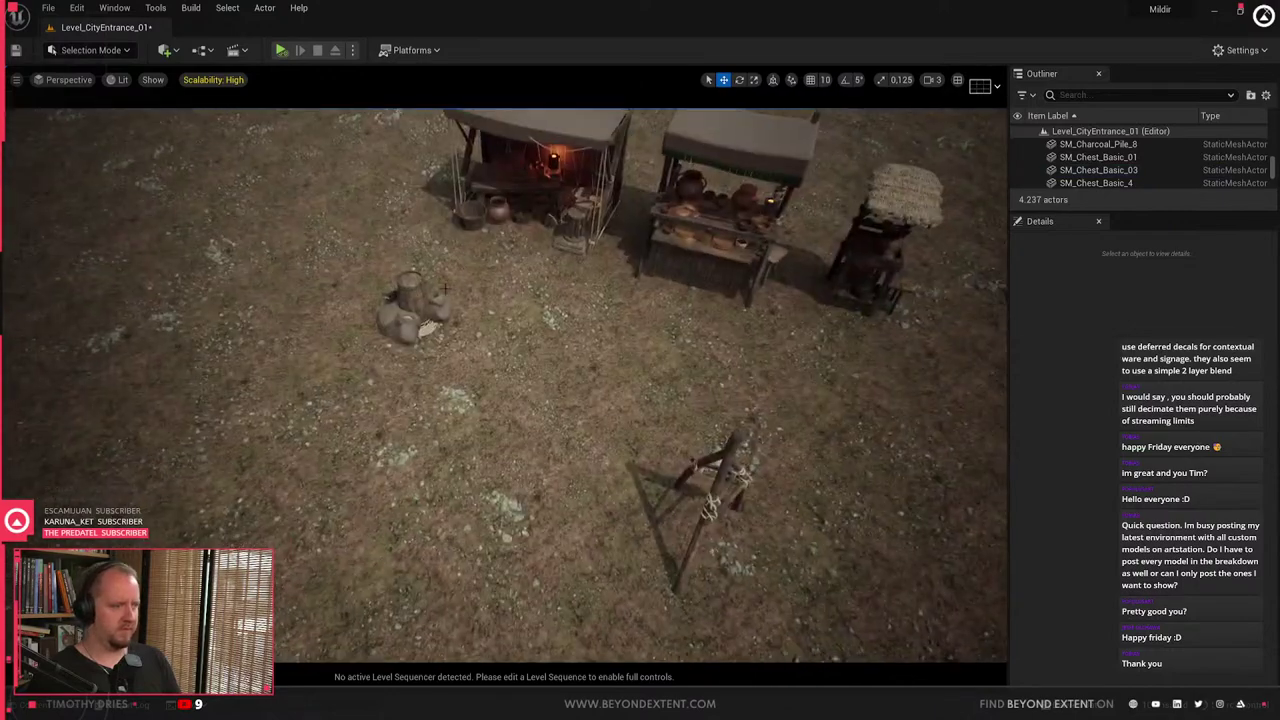
{"action": "left_click", "coordinate": [400, 316]}
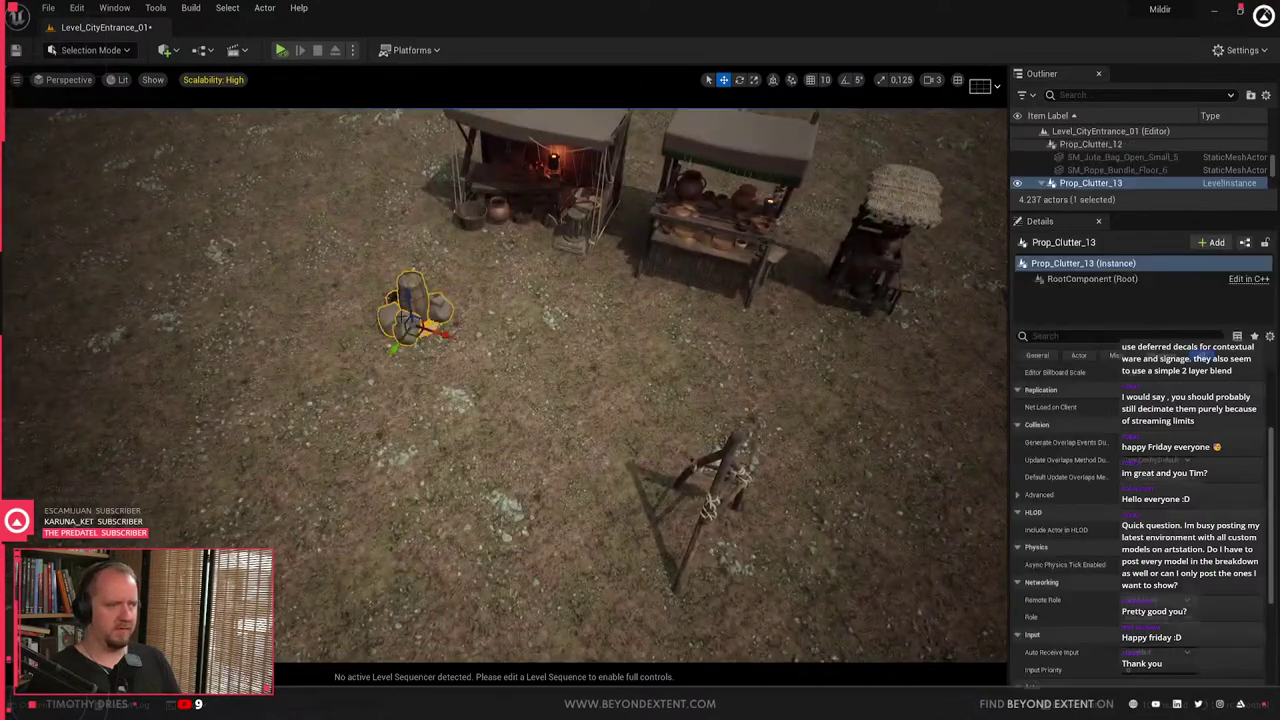
{"action": "key", "text": "Delete"}
{"action": "left_click", "coordinate": [714, 502]}
{"action": "key", "text": "Delete"}
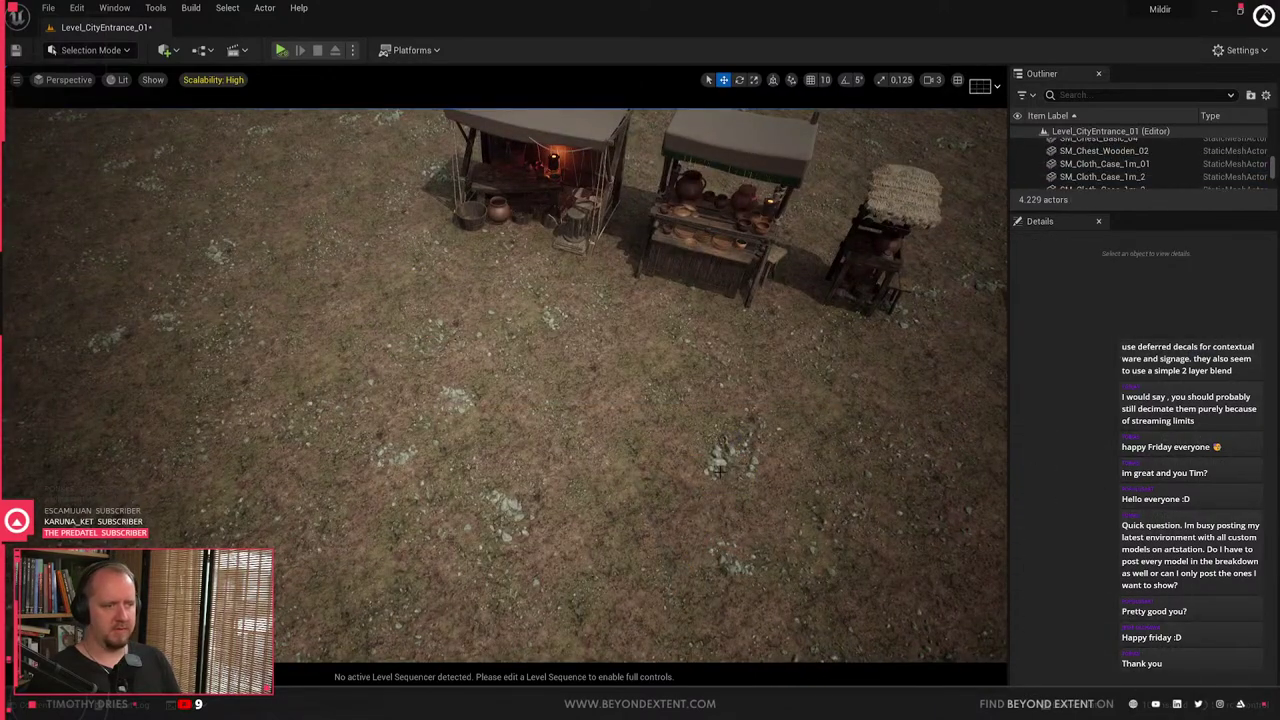
- Move the distant BPP_MarketStall_Pottery_Small_01 stall into the main row, beside the small thatched stall
{"action": "right_click_drag", "start_coordinate": [714, 502], "coordinate": [600, 445]}
{"action": "left_click", "coordinate": [612, 412]}
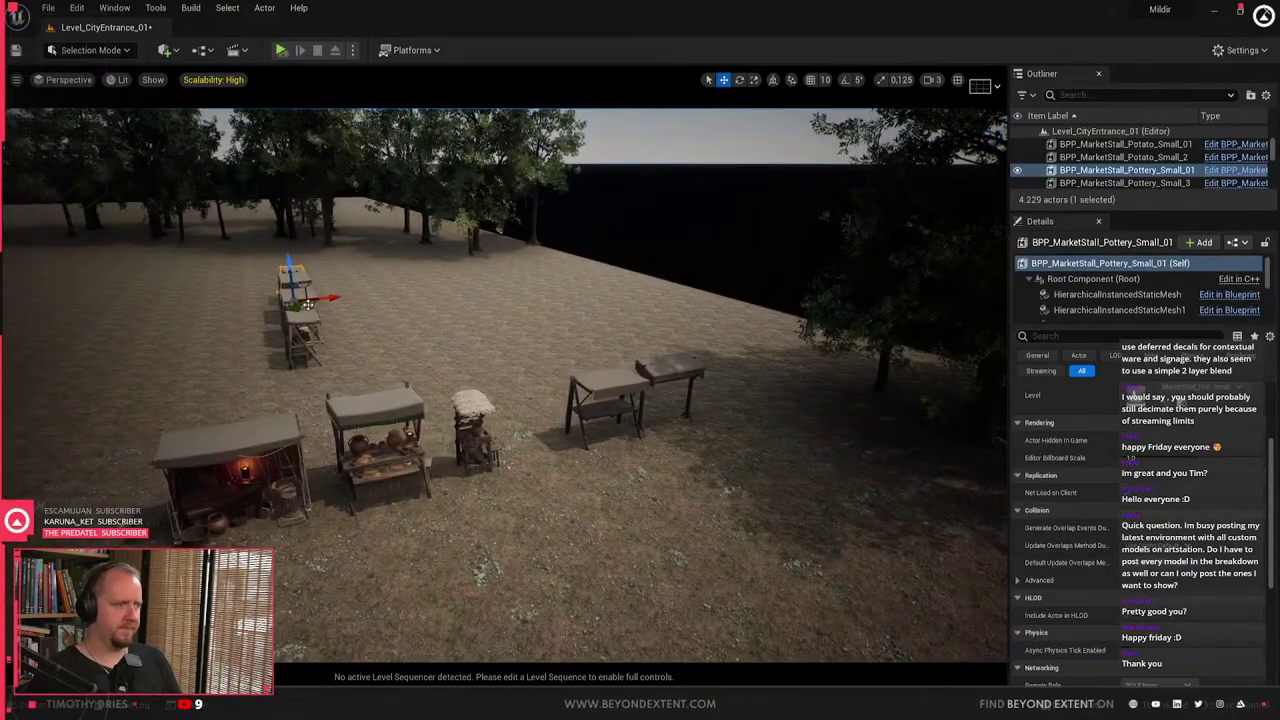
{"action": "left_click_drag", "start_coordinate": [308, 303], "coordinate": [432, 382]}
{"action": "key", "text": "f"}
- Undo the unsnapped rotation, enable 5° rotation snapping and turn the small pottery stall to face the front of the row
{"action": "key", "text": "e"}
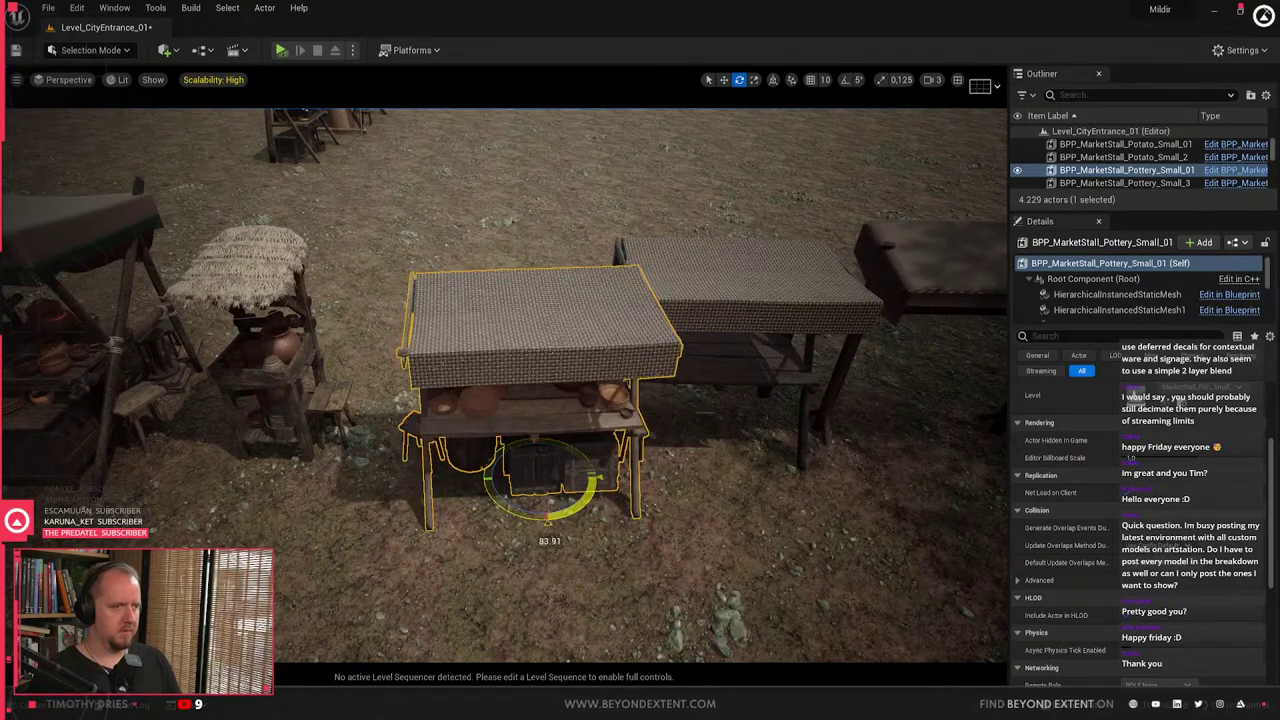
{"action": "key", "text": "ctrl+z"}
{"action": "left_click", "coordinate": [845, 79]}
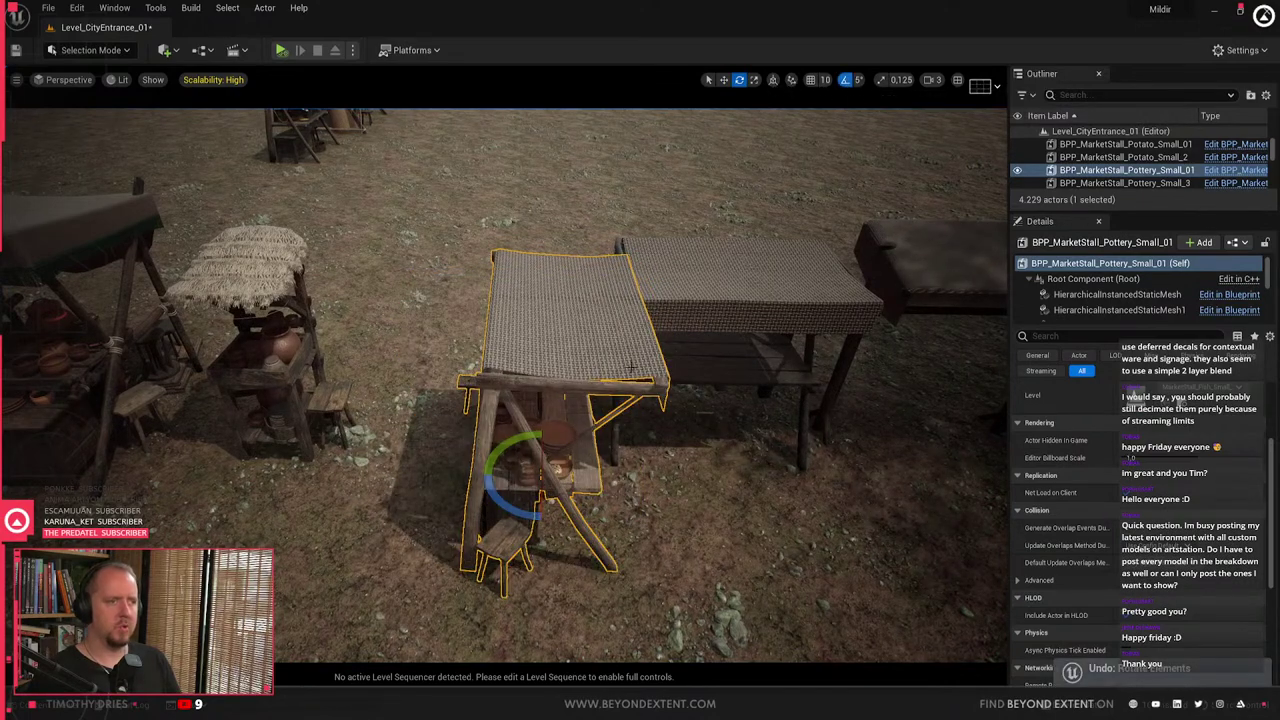
{"action": "left_click_drag", "start_coordinate": [548, 520], "coordinate": [533, 520]}
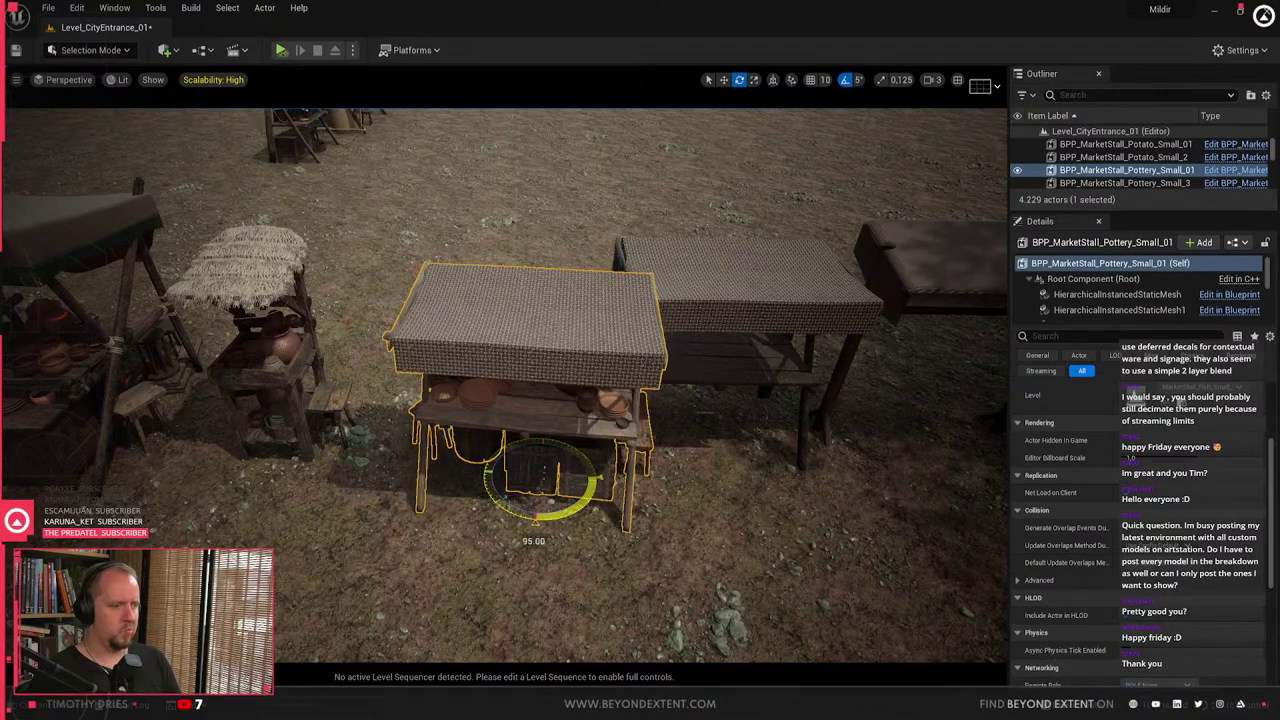
- Delete the empty cloth-roofed stall behind the small pottery stall and shift the pottery stall back into line with the row
{"action": "left_click", "coordinate": [781, 376]}
{"action": "key", "text": "Delete"}
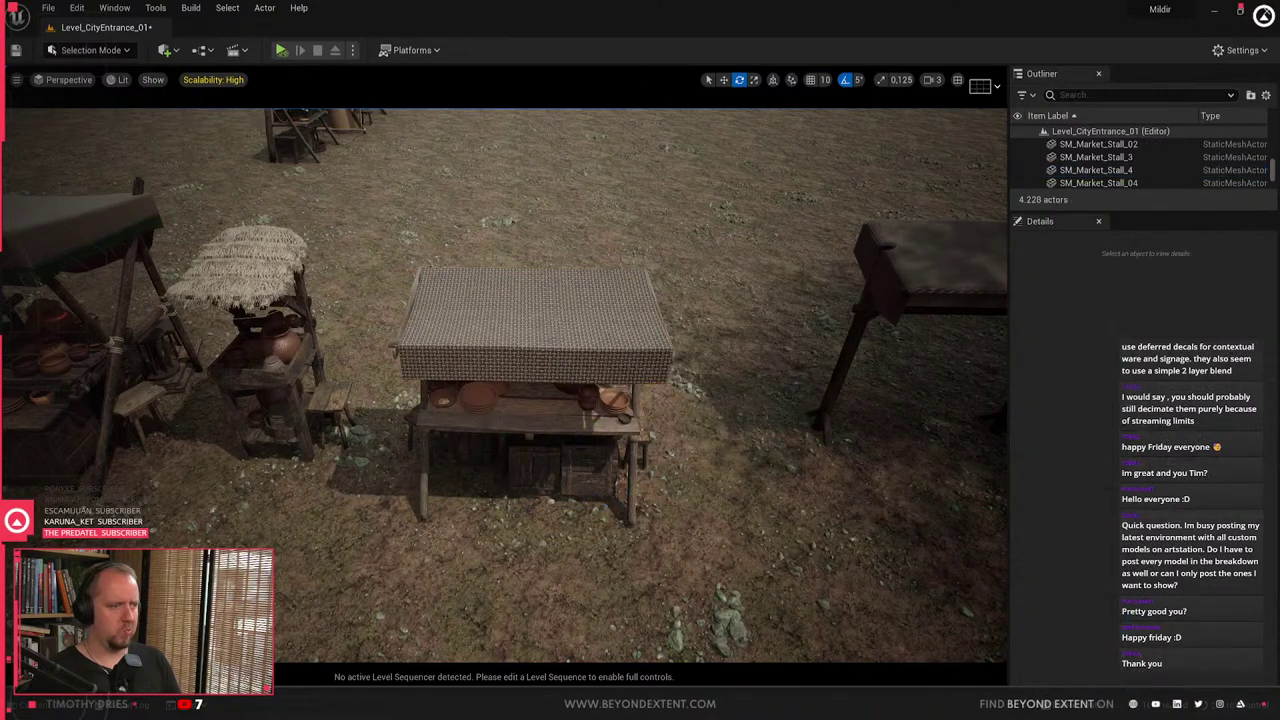
{"action": "left_click", "coordinate": [520, 355]}
{"action": "key", "text": "w"}
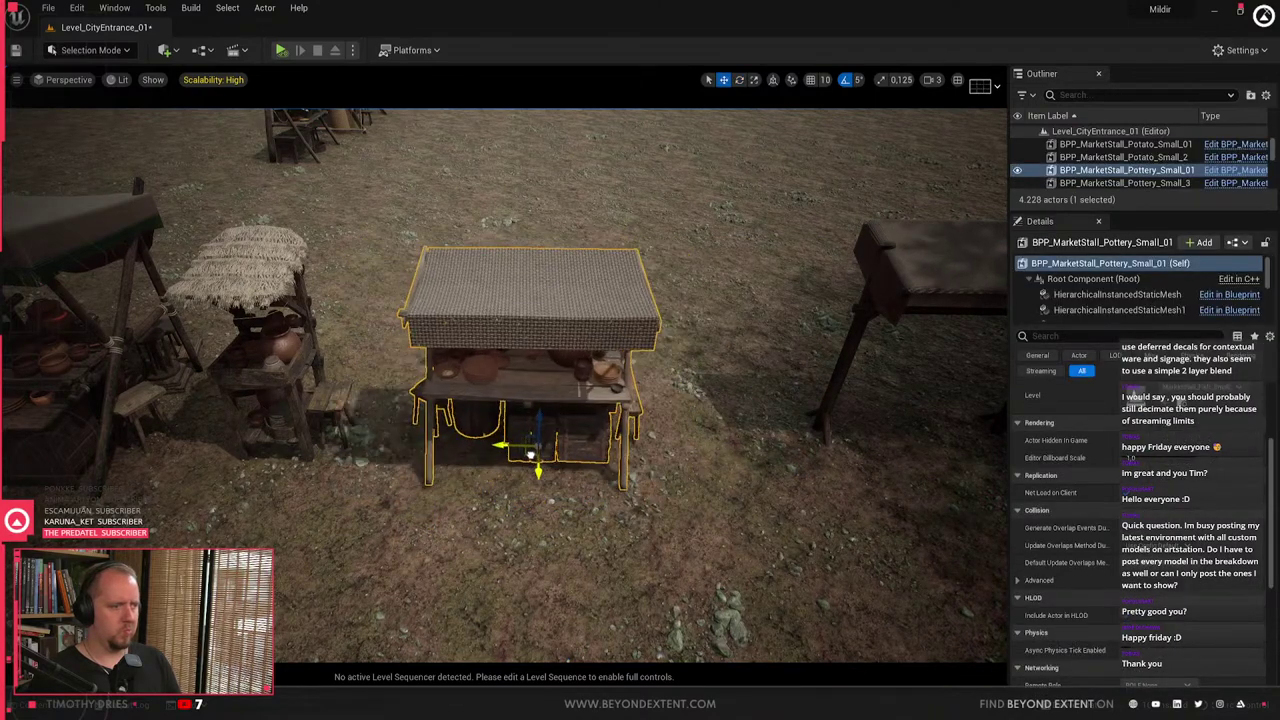
{"action": "left_click_drag", "start_coordinate": [531, 454], "coordinate": [542, 454]}
{"action": "key", "text": "Escape"}
- Inspect the small pottery stall's tableware, woven canopy and storage beneath the table from the side and front
{"action": "right_click_drag", "start_coordinate": [542, 454], "coordinate": [430, 460]}
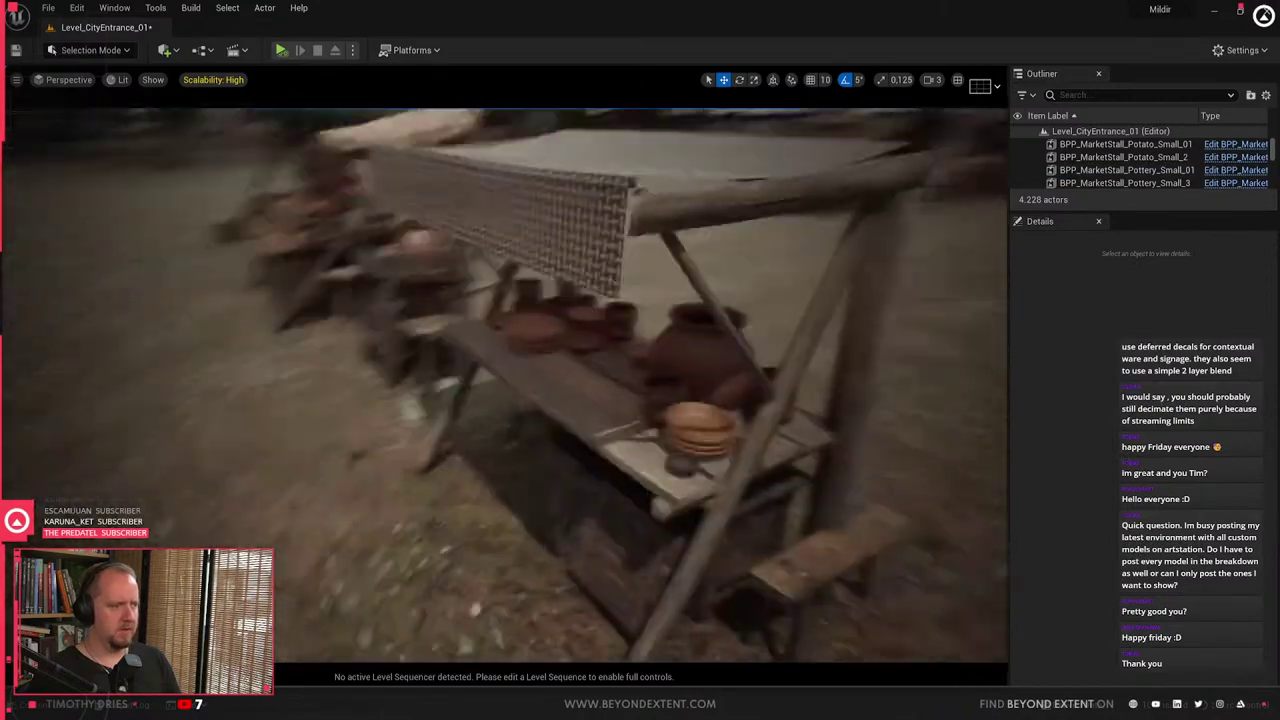
{"action": "left_click", "coordinate": [560, 434]}
{"action": "right_click_drag", "start_coordinate": [560, 434], "coordinate": [445, 398]}
{"action": "mouse_move", "coordinate": [535, 483]}
{"action": "right_mouse_down"}
{"action": "mouse_move", "coordinate": [575, 498]}
{"action": "mouse_move", "coordinate": [535, 483]}
{"action": "right_mouse_up"}
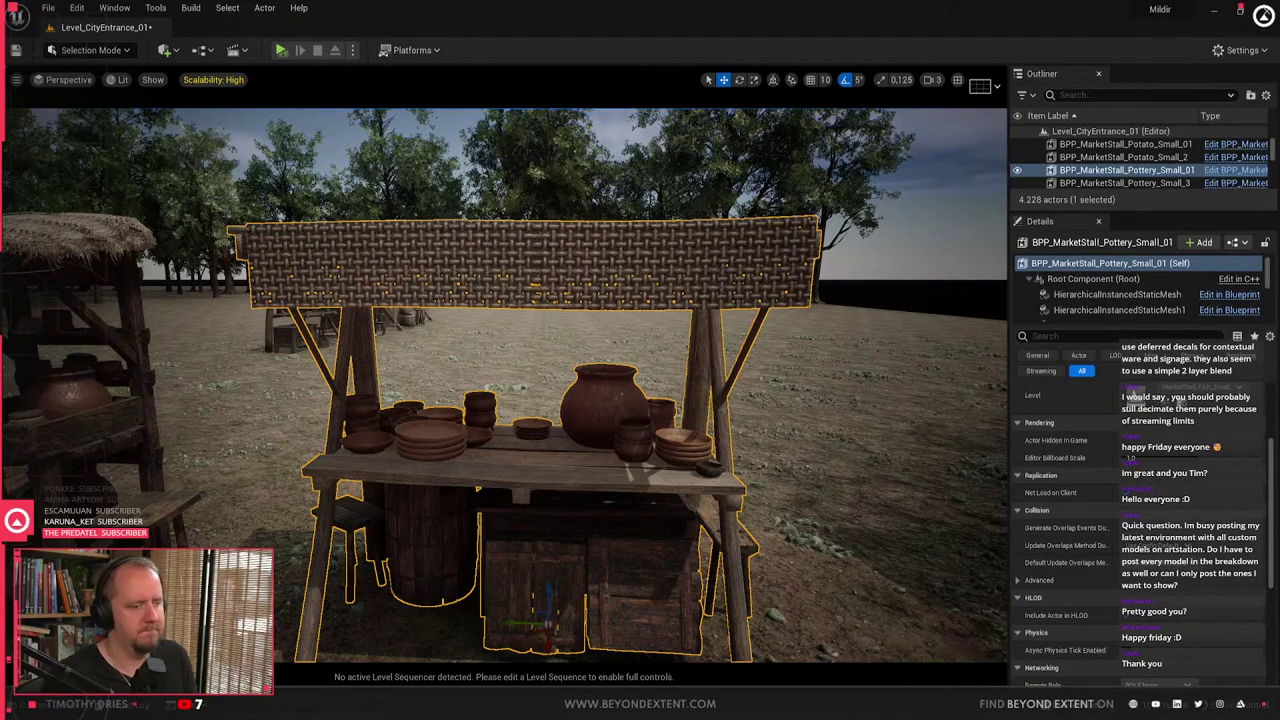
- Switch to Blender's Medieval_Assets file and select and frame the Market_Stall_03 model
{"action": "key", "text": "alt+Tab"}
{"action": "scroll", "coordinate": [543, 466], "scroll_direction": "down", "scroll_amount": 5}
{"action": "middle_click_drag", "start_coordinate": [543, 466], "coordinate": [337, 523]}
{"action": "scroll", "coordinate": [269, 292], "scroll_direction": "up", "scroll_amount": 4}
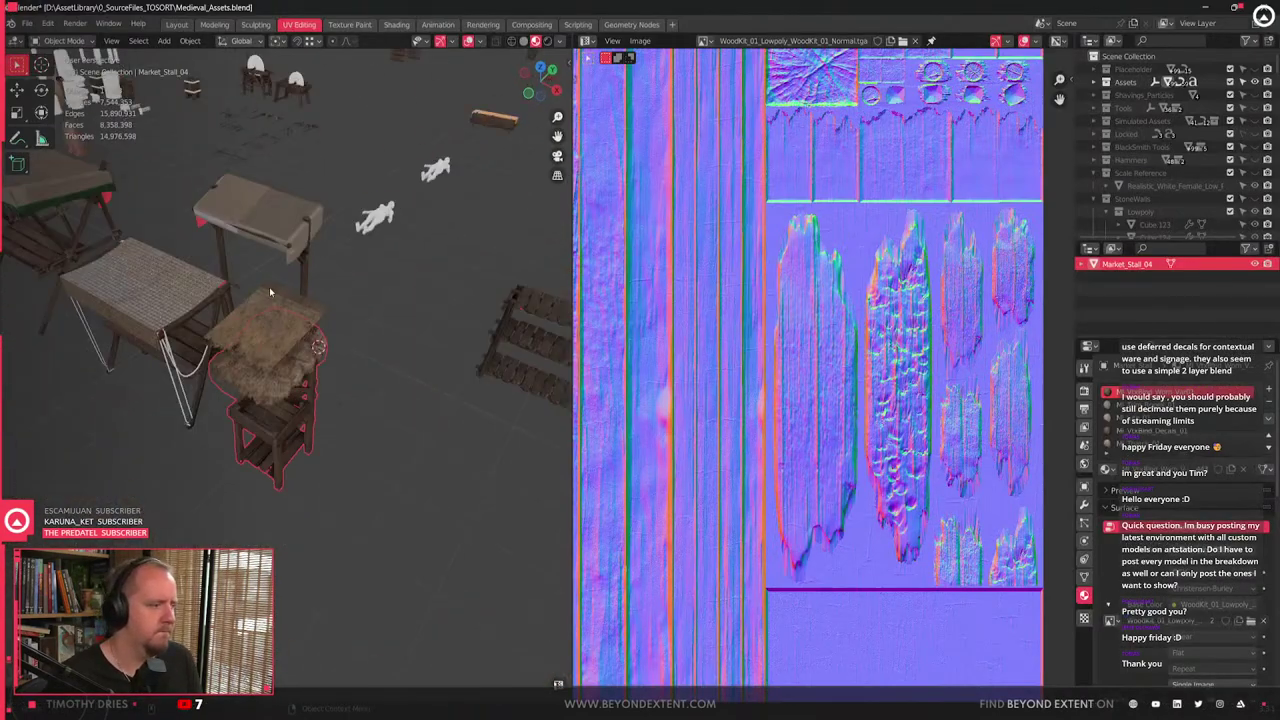
{"action": "left_click", "coordinate": [285, 334]}
{"action": "key", "text": "Delete"}
{"action": "scroll", "coordinate": [285, 335], "scroll_direction": "down", "scroll_amount": 2}
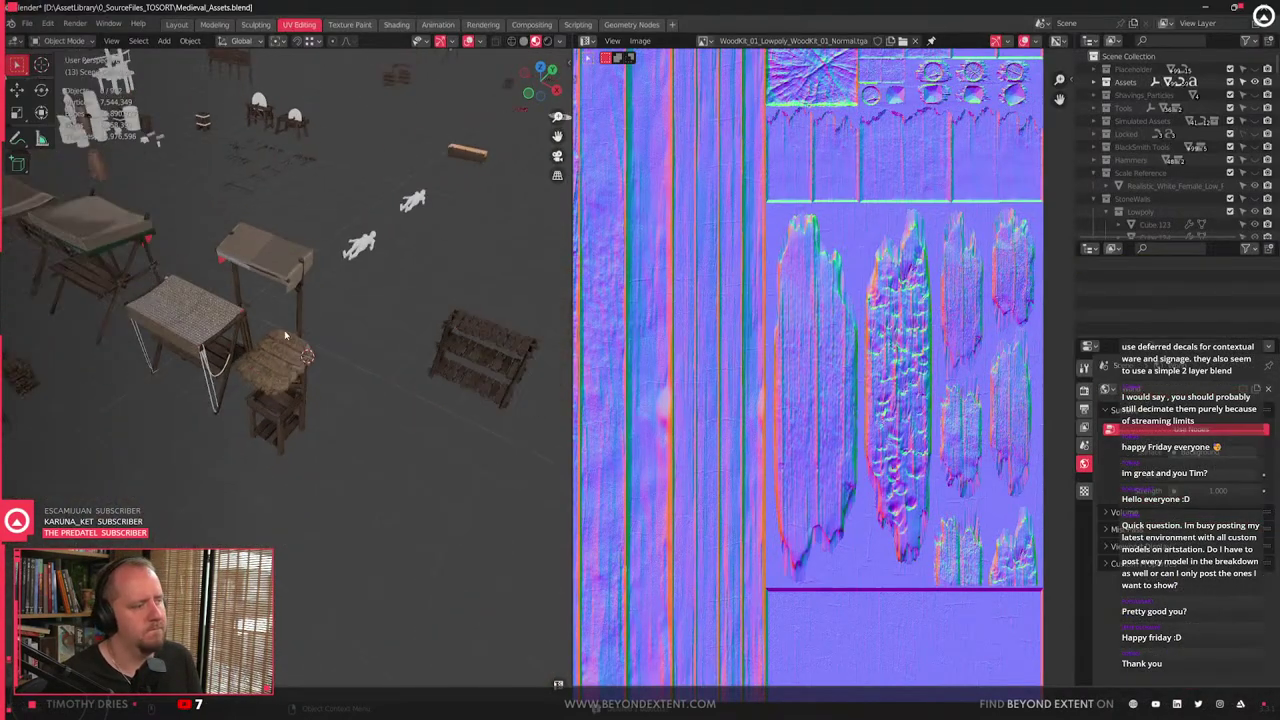
{"action": "left_click", "coordinate": [205, 323]}
{"action": "key", "text": "KP_Decimal"}
{"action": "middle_click_drag", "start_coordinate": [205, 323], "coordinate": [357, 181]}
- Open Market_Stall_03 in Edit Mode in the Modeling workspace and examine its table, posts and canopy frame
{"action": "left_click", "coordinate": [214, 24]}
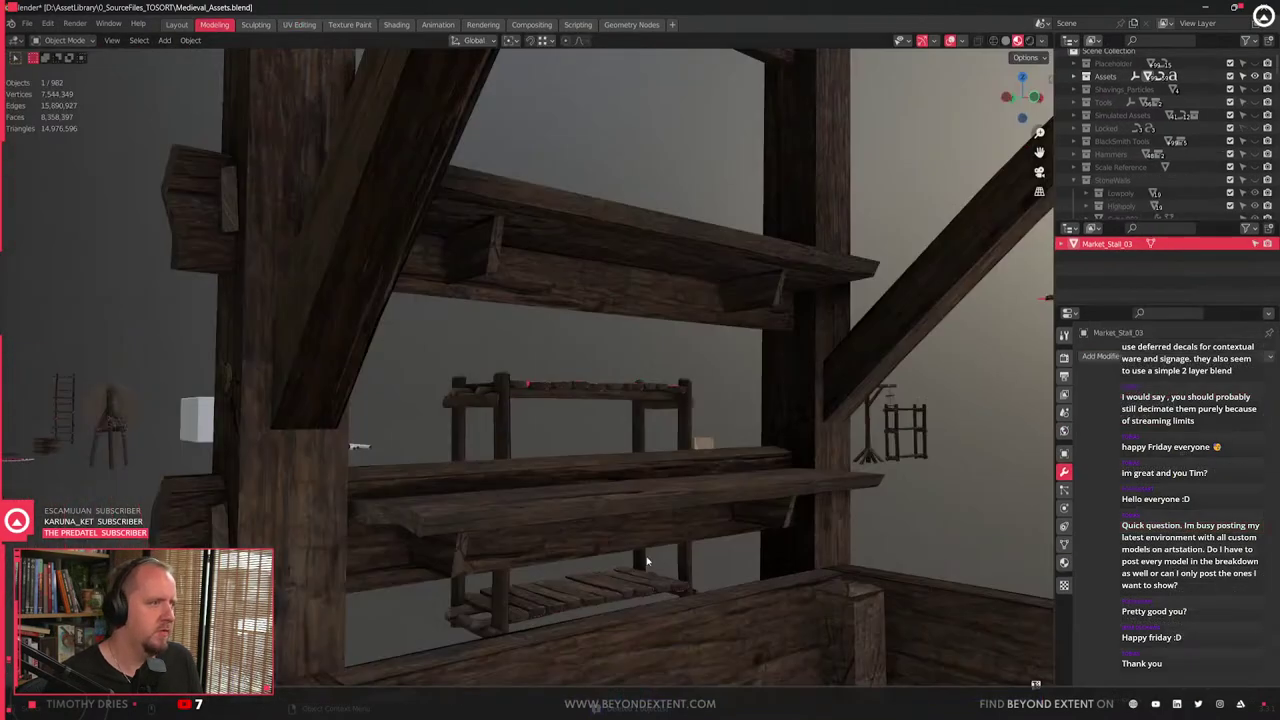
{"action": "scroll", "coordinate": [625, 535], "scroll_direction": "down", "scroll_amount": 3}
{"action": "middle_click_drag", "start_coordinate": [625, 535], "coordinate": [600, 390]}
{"action": "scroll", "coordinate": [374, 500], "scroll_direction": "down", "scroll_amount": 2}
{"action": "key", "text": "KP_Decimal"}
{"action": "key", "text": "Tab"}
{"action": "scroll", "coordinate": [517, 449], "scroll_direction": "up", "scroll_amount": 4}
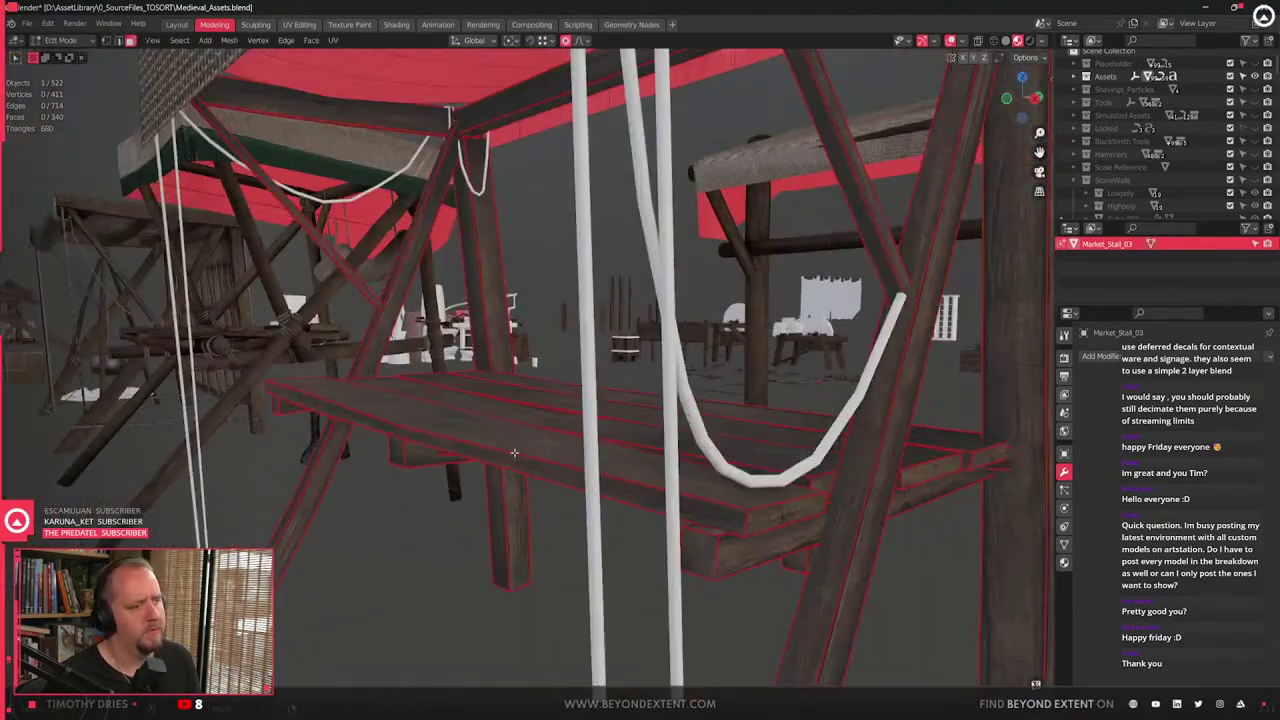
{"action": "middle_click_drag", "start_coordinate": [517, 449], "coordinate": [640, 380]}
{"action": "middle_click_drag", "start_coordinate": [497, 486], "coordinate": [694, 469]}
{"action": "scroll", "coordinate": [538, 435], "scroll_direction": "down", "scroll_amount": 4}
{"action": "middle_click_drag", "start_coordinate": [537, 434], "coordinate": [15, 435]}
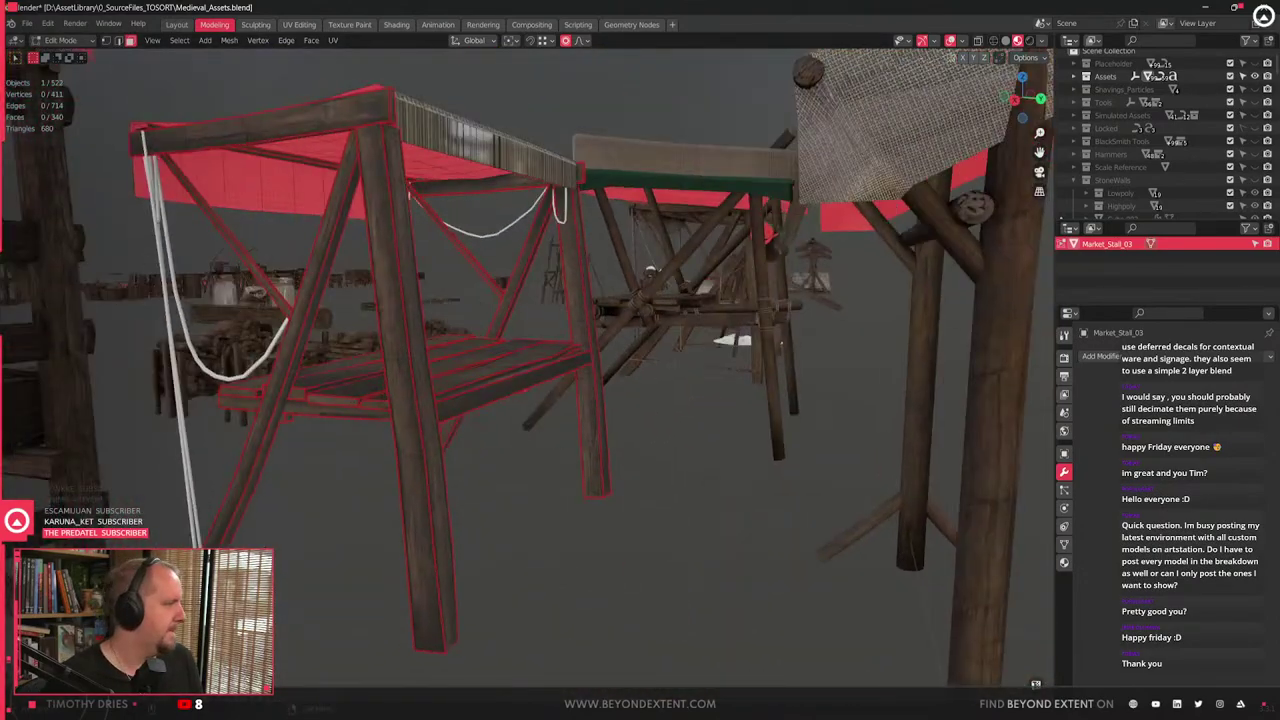
- Switch to the reference board, maximize it and bring the Market Stalls photos into close view
{"action": "right_click_drag", "start_coordinate": [2, 280], "coordinate": [648, 358]}
{"action": "key", "text": "ctrl+f"}
{"action": "scroll", "coordinate": [648, 358], "scroll_direction": "down", "scroll_amount": 7}
{"action": "middle_click_drag", "start_coordinate": [655, 356], "coordinate": [342, 304]}
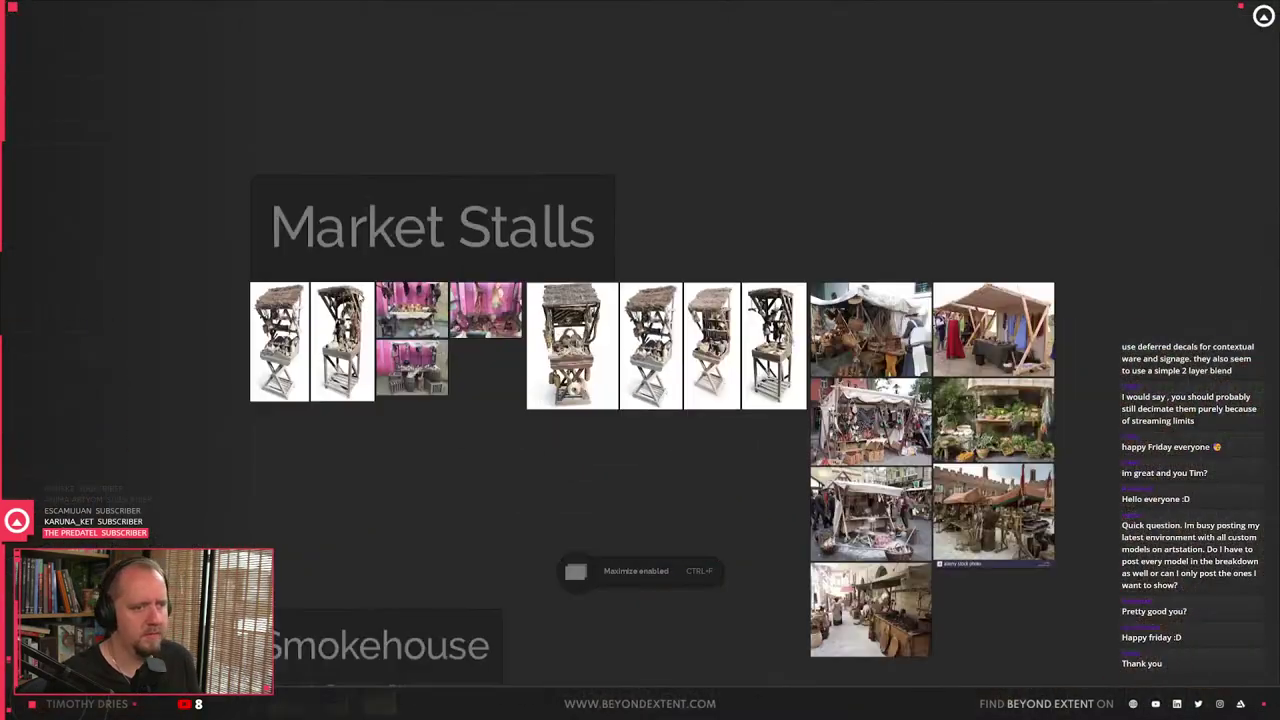
{"action": "middle_click_drag", "start_coordinate": [955, 472], "coordinate": [695, 292]}
{"action": "scroll", "coordinate": [679, 384], "scroll_direction": "up", "scroll_amount": 6}
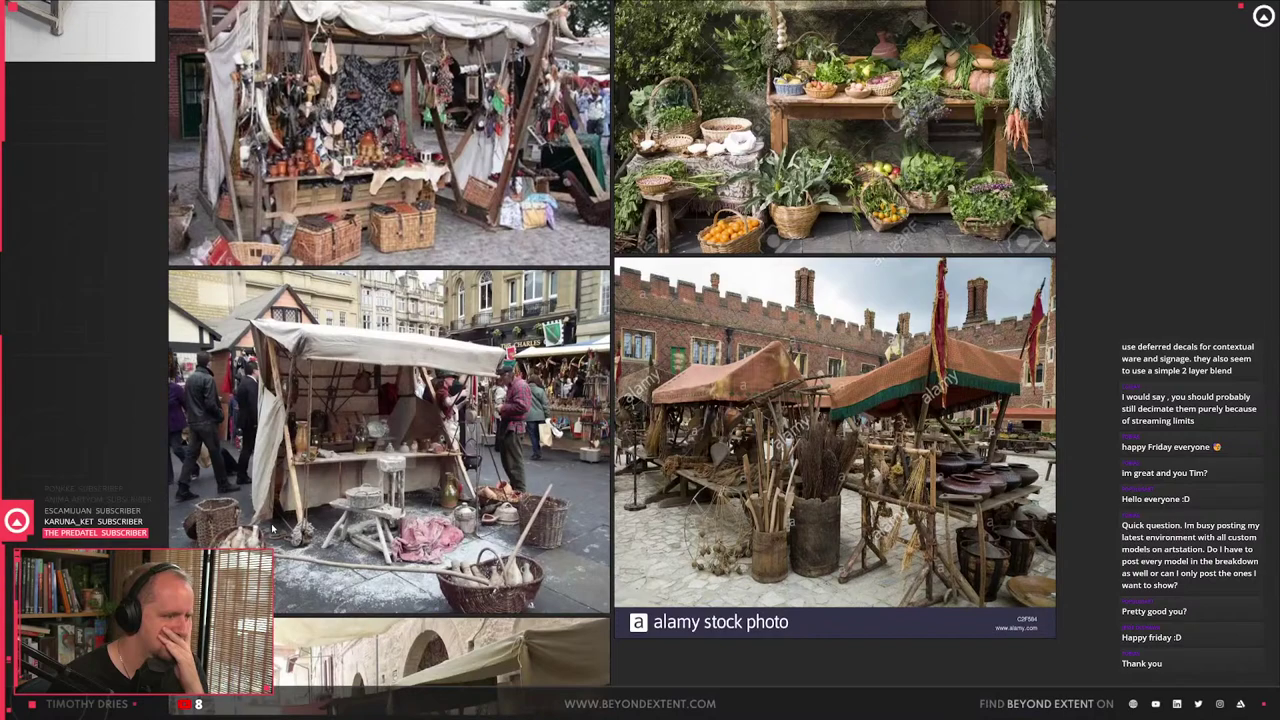
- Examine the white-canopied pottery stall photo, including its side cloth, ropes, table goods, stools and surrounding baskets
{"action": "scroll", "coordinate": [258, 485], "scroll_direction": "up", "scroll_amount": 5}
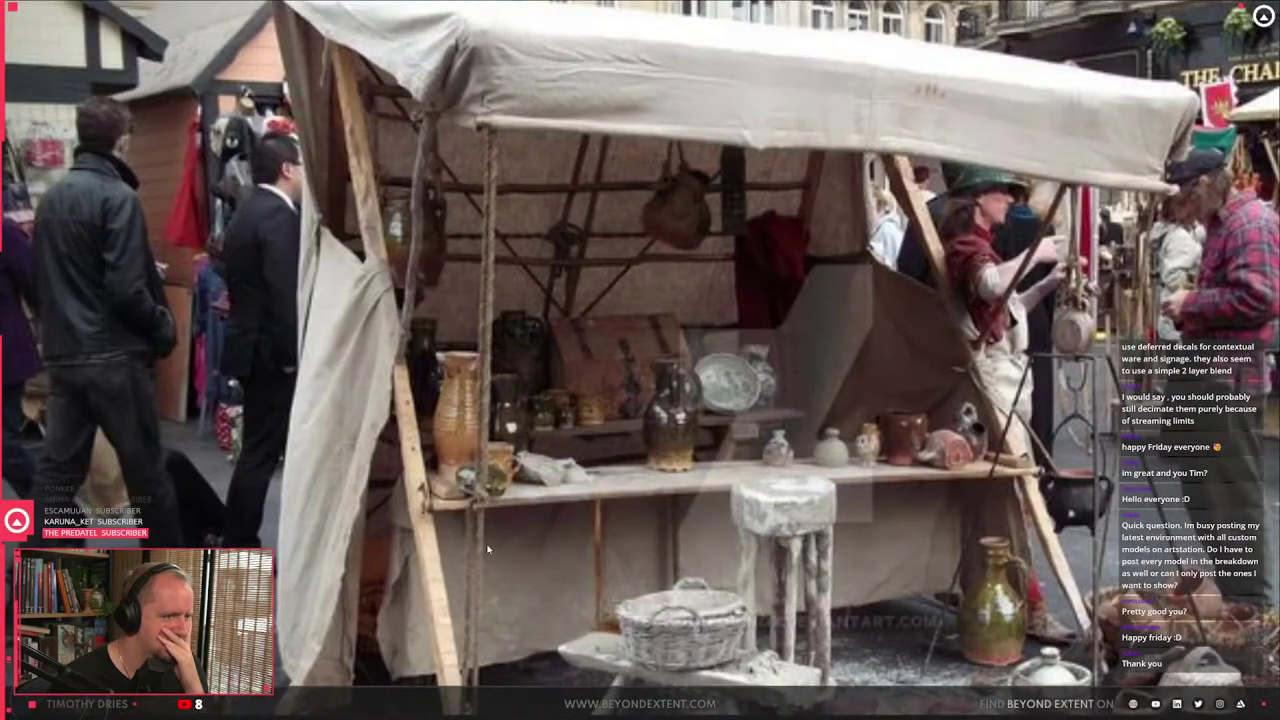
{"action": "scroll", "coordinate": [487, 549], "scroll_direction": "down", "scroll_amount": 4}
{"action": "middle_click_drag", "start_coordinate": [824, 576], "coordinate": [821, 235]}
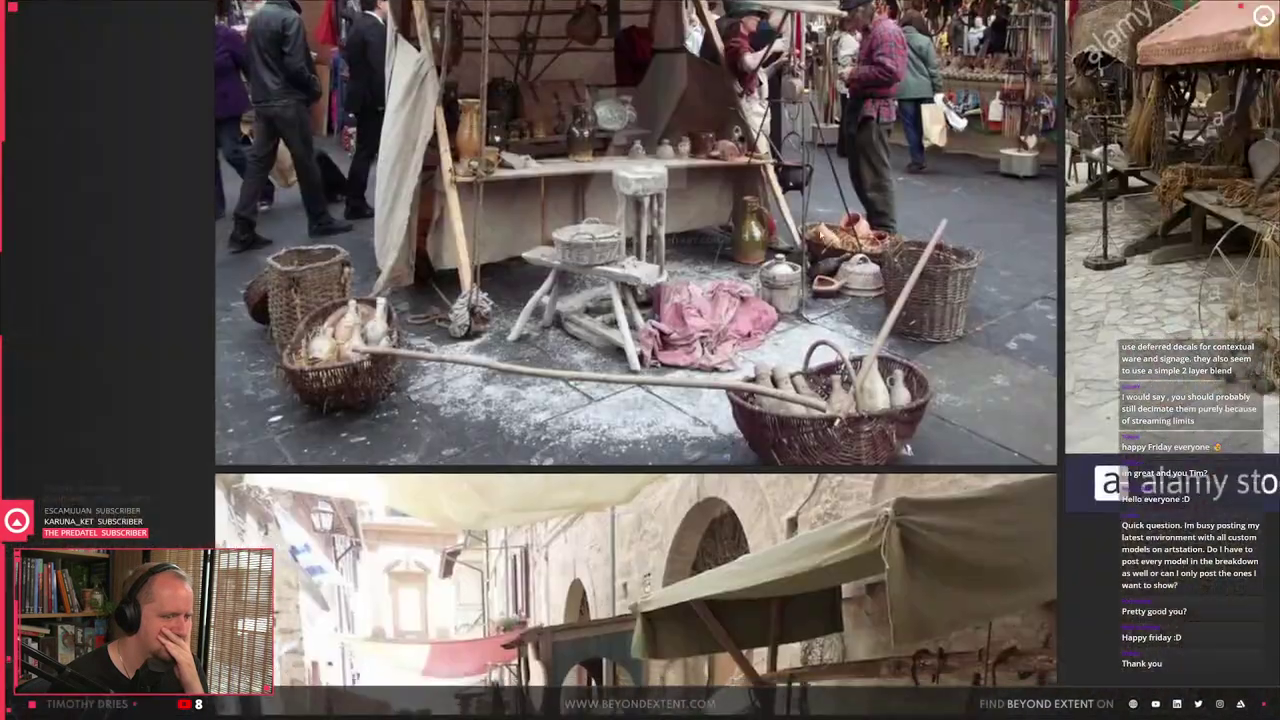
{"action": "scroll", "coordinate": [695, 316], "scroll_direction": "down", "scroll_amount": 3}
{"action": "middle_click_drag", "start_coordinate": [641, 229], "coordinate": [607, 470]}
{"action": "scroll", "coordinate": [607, 470], "scroll_direction": "up", "scroll_amount": 4}
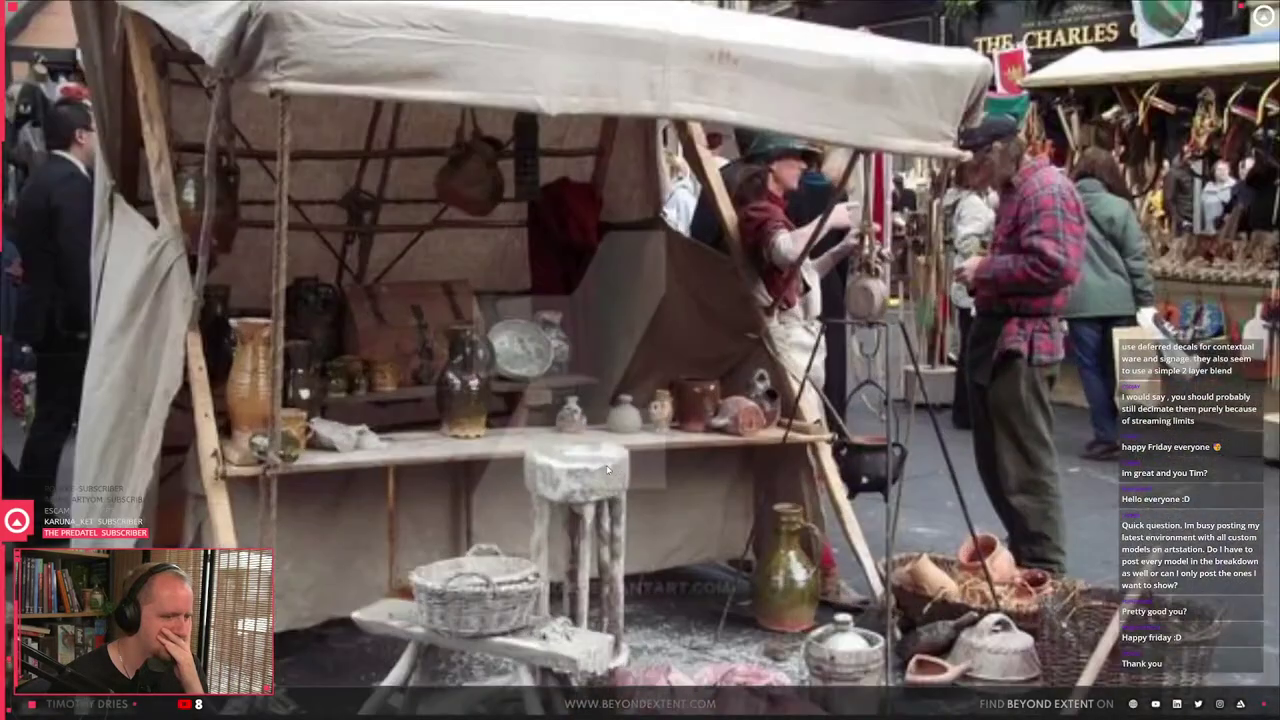
{"action": "scroll", "coordinate": [607, 468], "scroll_direction": "down", "scroll_amount": 4}
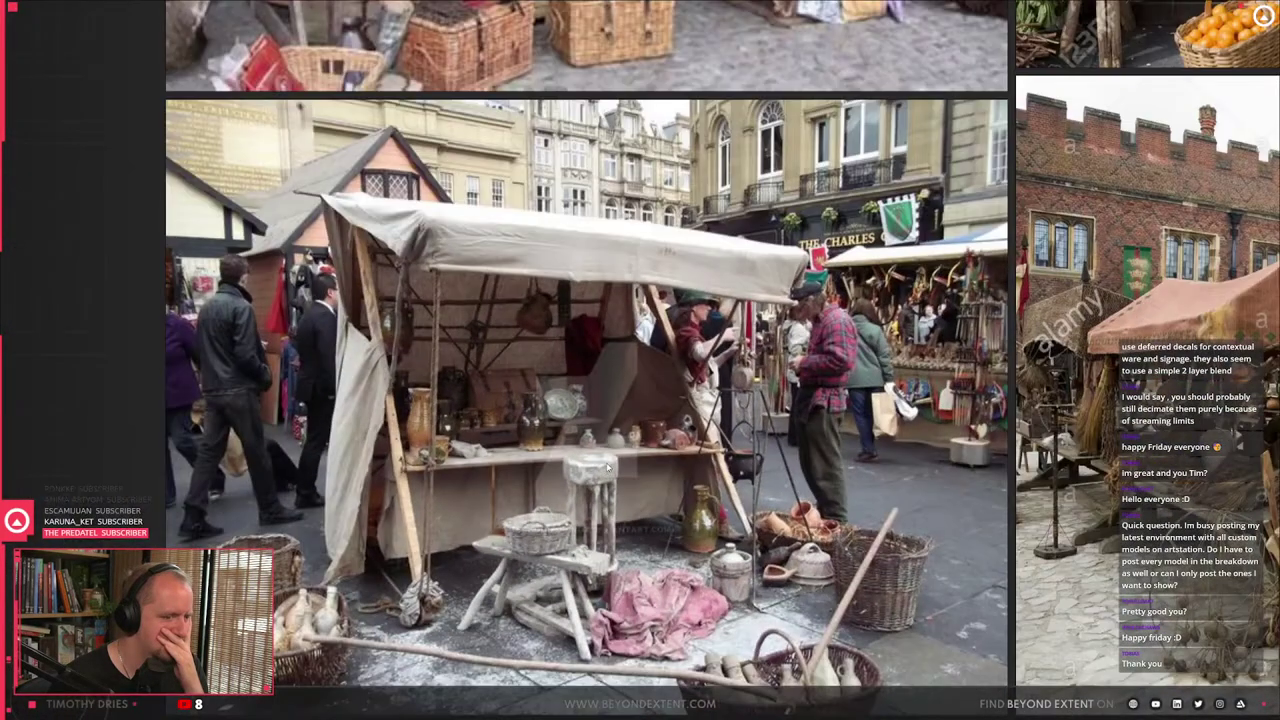
{"action": "middle_click_drag", "start_coordinate": [616, 480], "coordinate": [590, 455]}
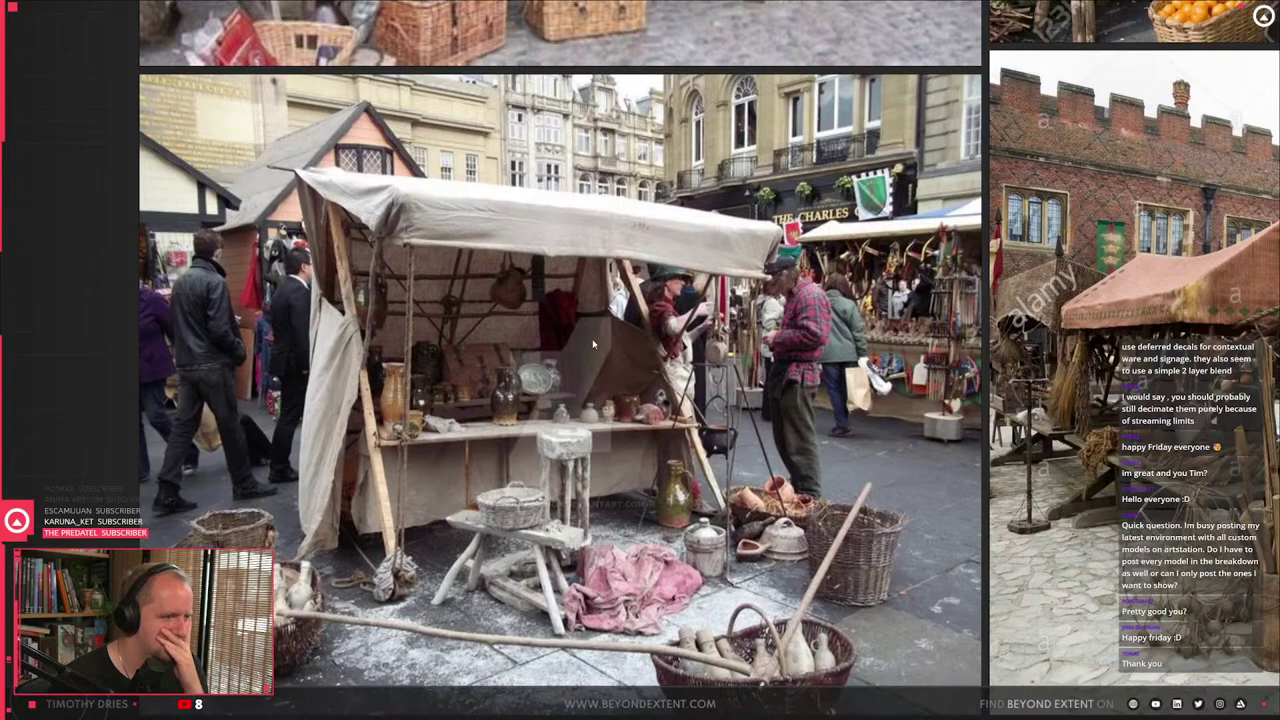
- Examine the vegetable stall photo and the timber-framed clothing stall photo, including canopy, crossed posts, cloth-covered table and hanging garments
{"action": "scroll", "coordinate": [592, 344], "scroll_direction": "down", "scroll_amount": 4}
{"action": "middle_click_drag", "start_coordinate": [592, 344], "coordinate": [332, 628]}
{"action": "middle_click_drag", "start_coordinate": [803, 276], "coordinate": [757, 395]}
{"action": "scroll", "coordinate": [757, 395], "scroll_direction": "up", "scroll_amount": 3}
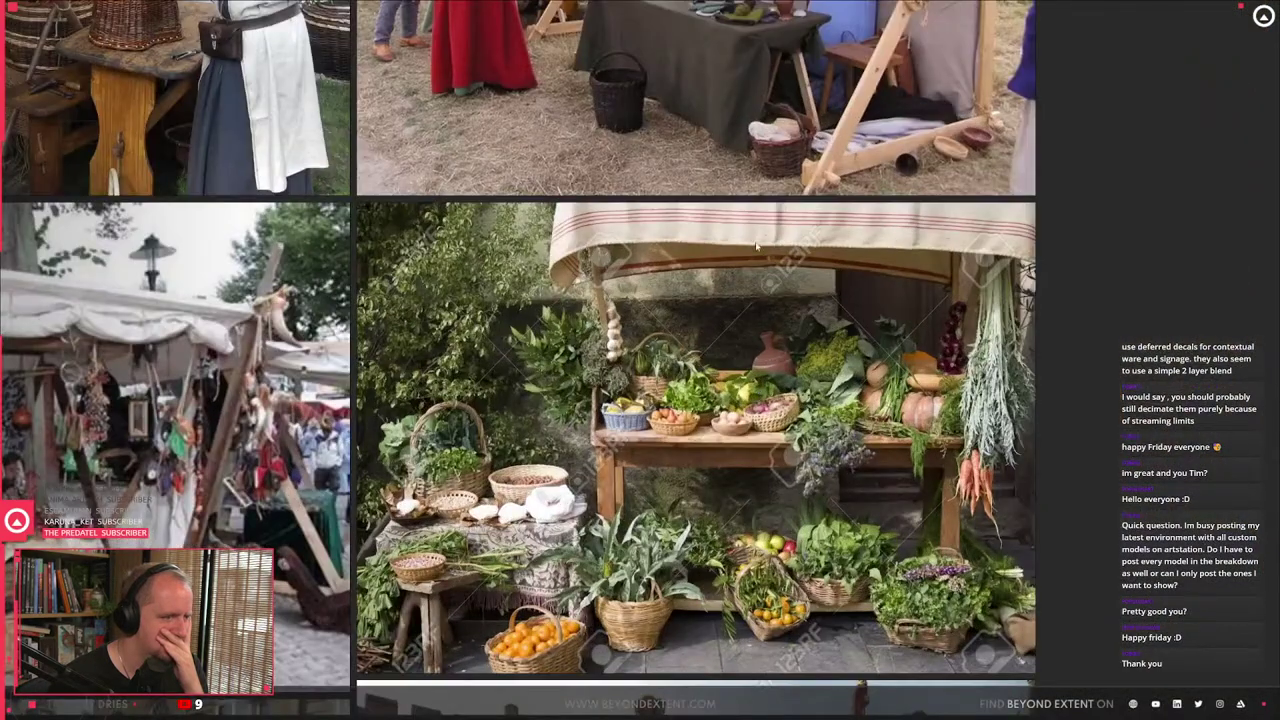
{"action": "middle_click_drag", "start_coordinate": [755, 247], "coordinate": [714, 493]}
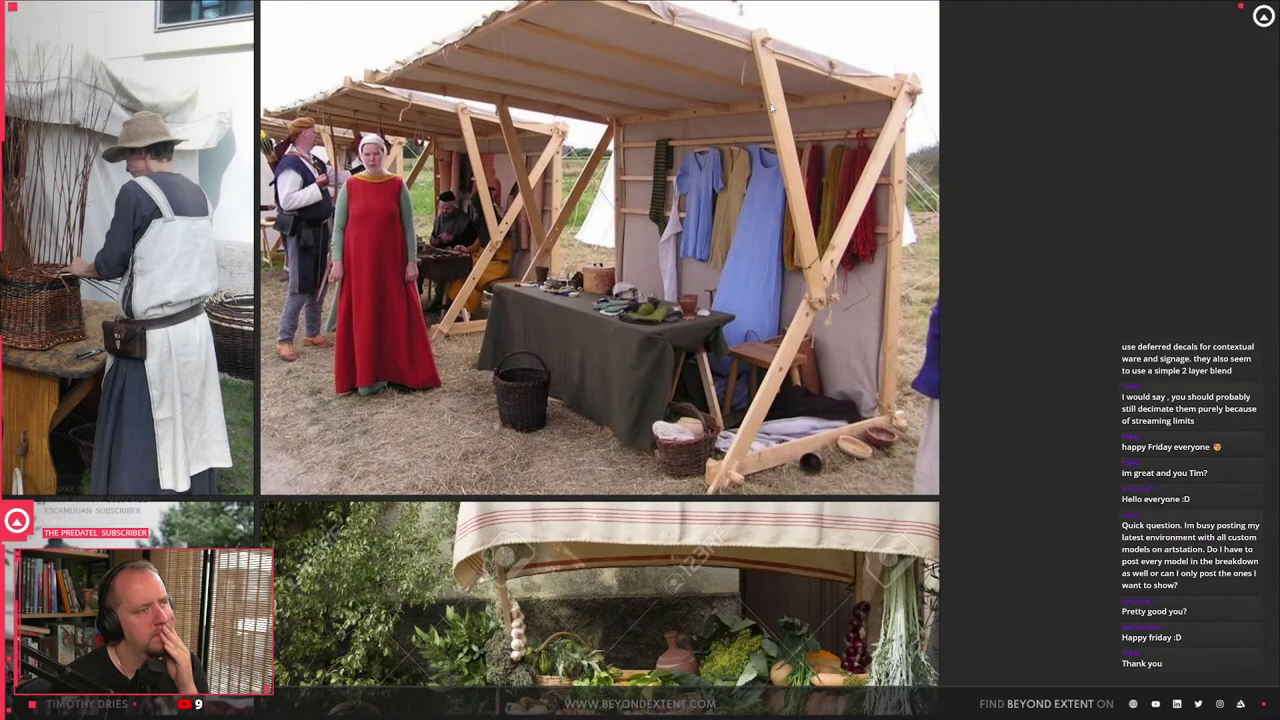
{"action": "middle_click_drag", "start_coordinate": [772, 112], "coordinate": [734, 174]}
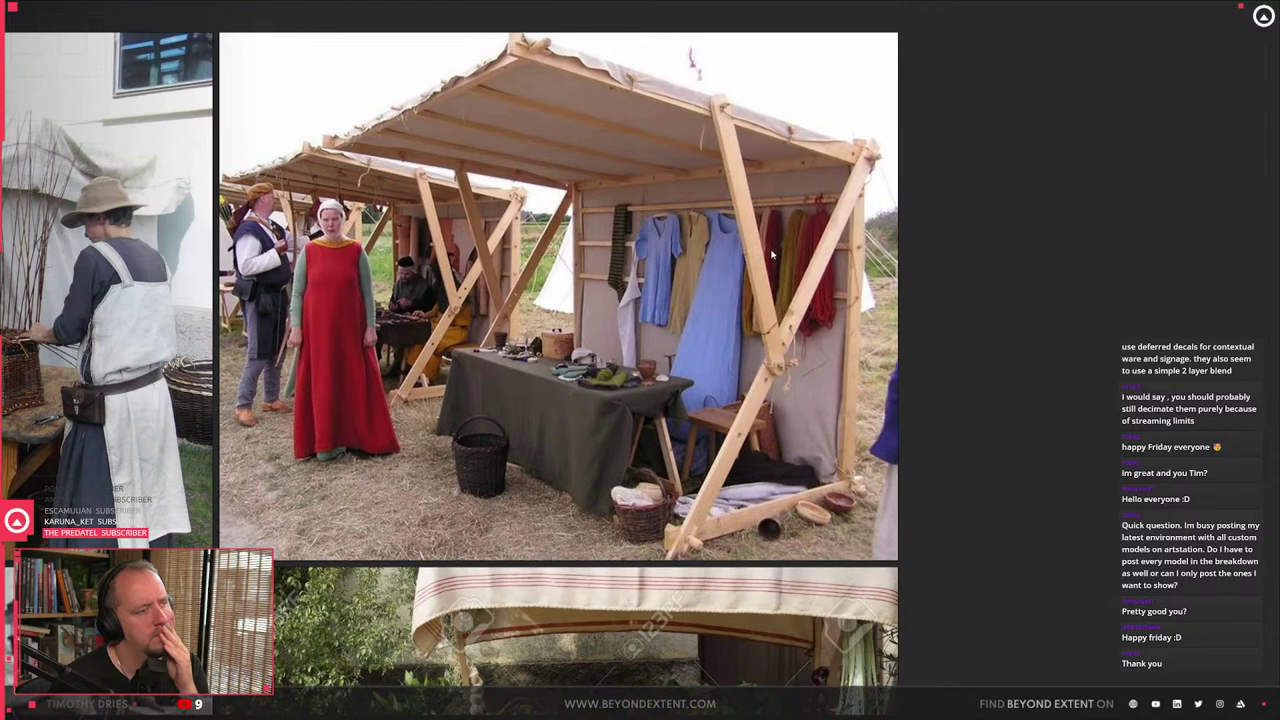
{"action": "scroll", "coordinate": [772, 255], "scroll_direction": "up", "scroll_amount": 1}
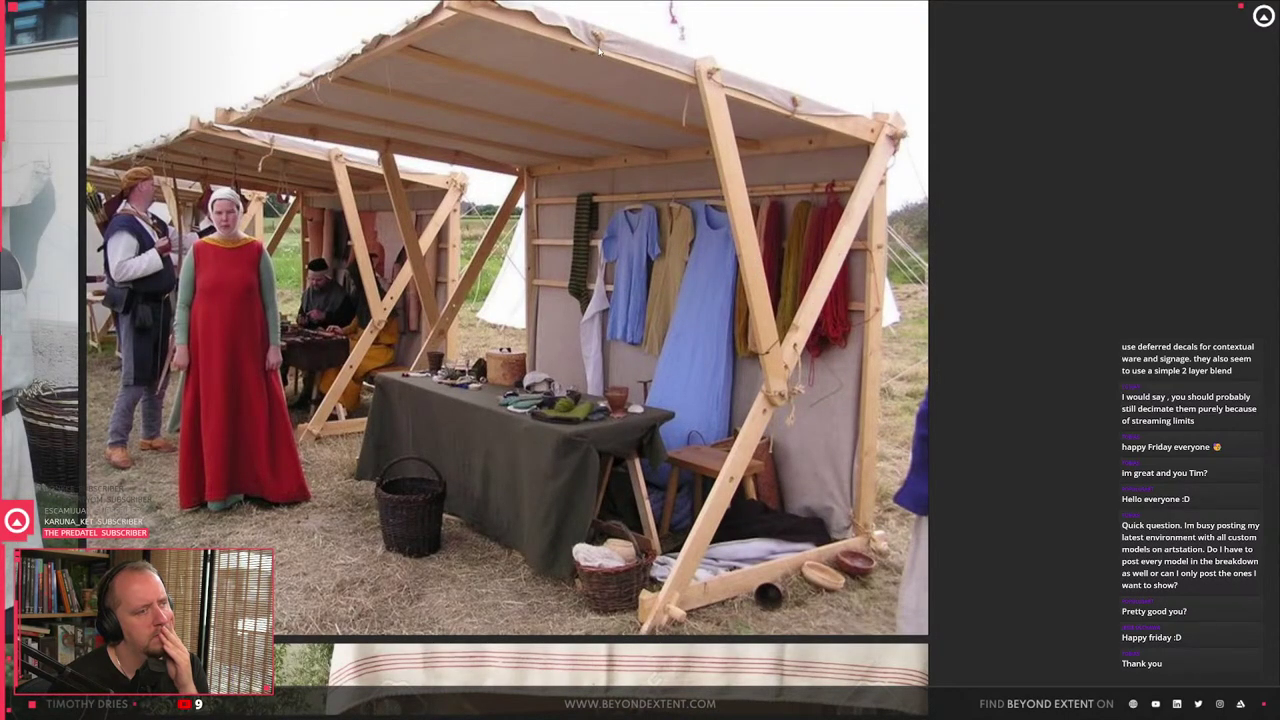
{"action": "scroll", "coordinate": [600, 50], "scroll_direction": "down", "scroll_amount": 2}
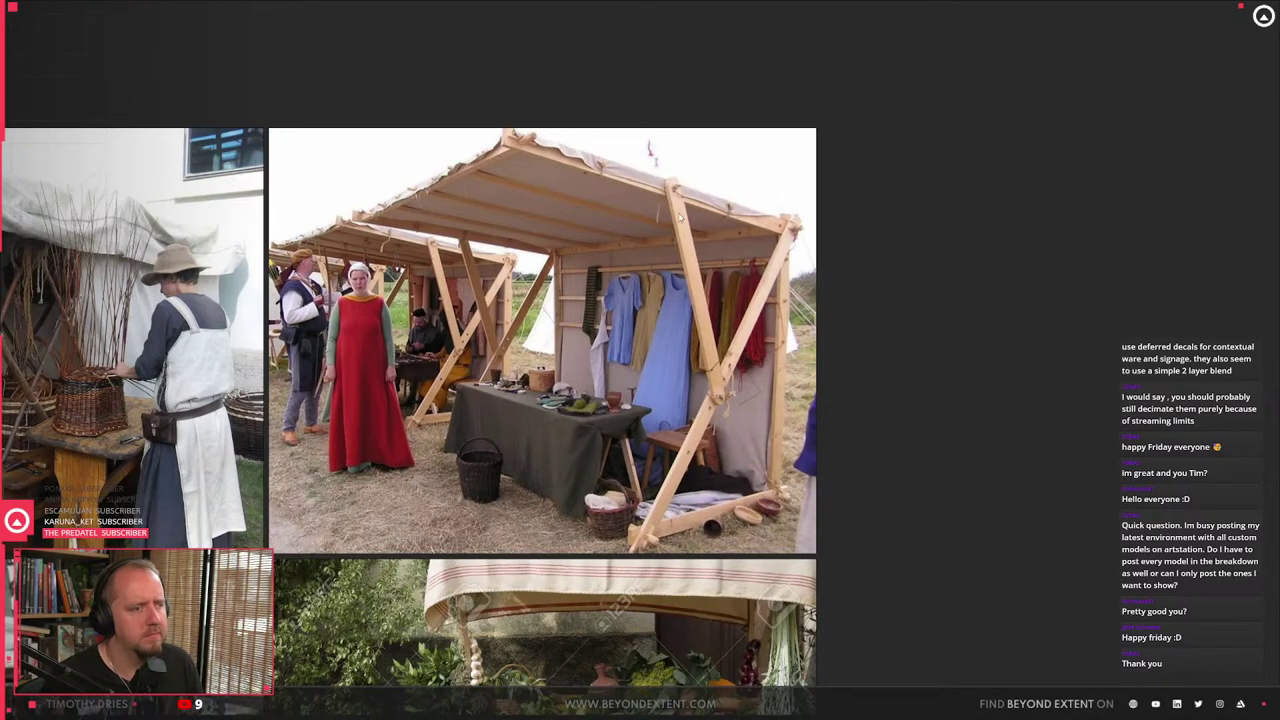
- Look through the basket-weaver and thatched-roof stall photos, then survey the whole Market Stalls reference section
{"action": "middle_click_drag", "start_coordinate": [2, 445], "coordinate": [814, 388]}
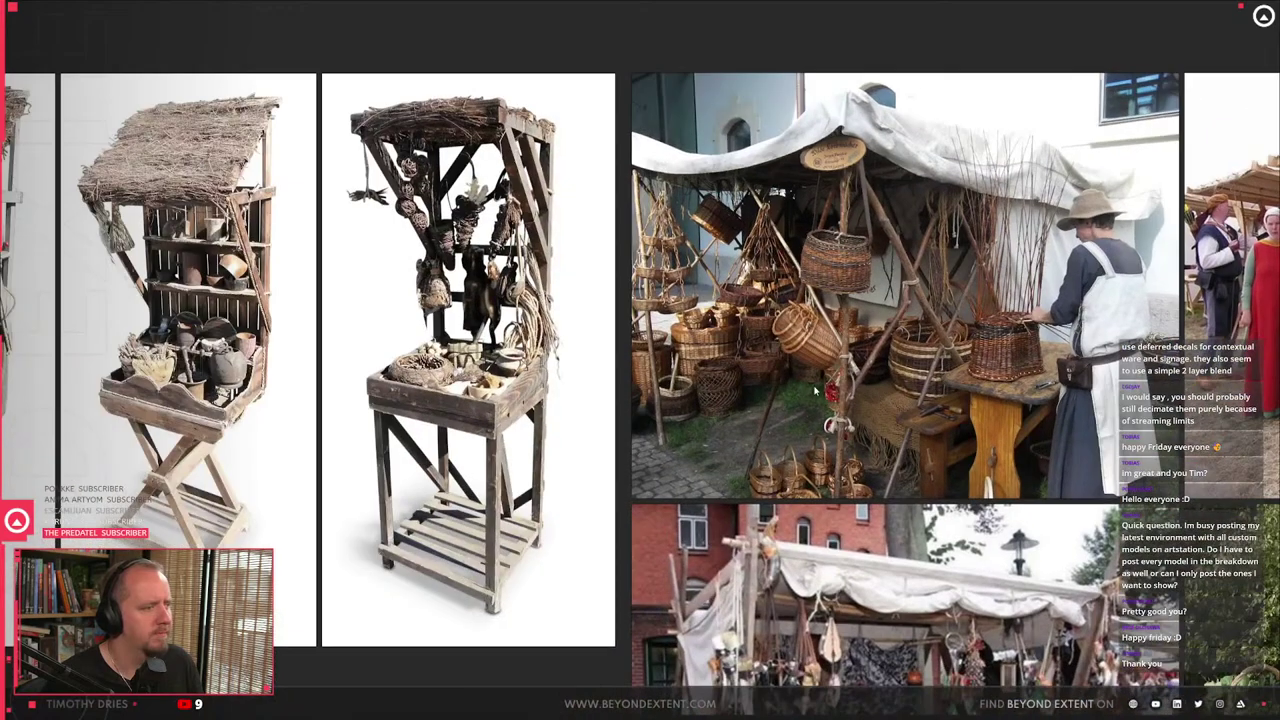
{"action": "middle_click_drag", "start_coordinate": [275, 444], "coordinate": [969, 439]}
{"action": "scroll", "coordinate": [674, 436], "scroll_direction": "down", "scroll_amount": 4}
{"action": "middle_click_drag", "start_coordinate": [451, 523], "coordinate": [846, 440]}
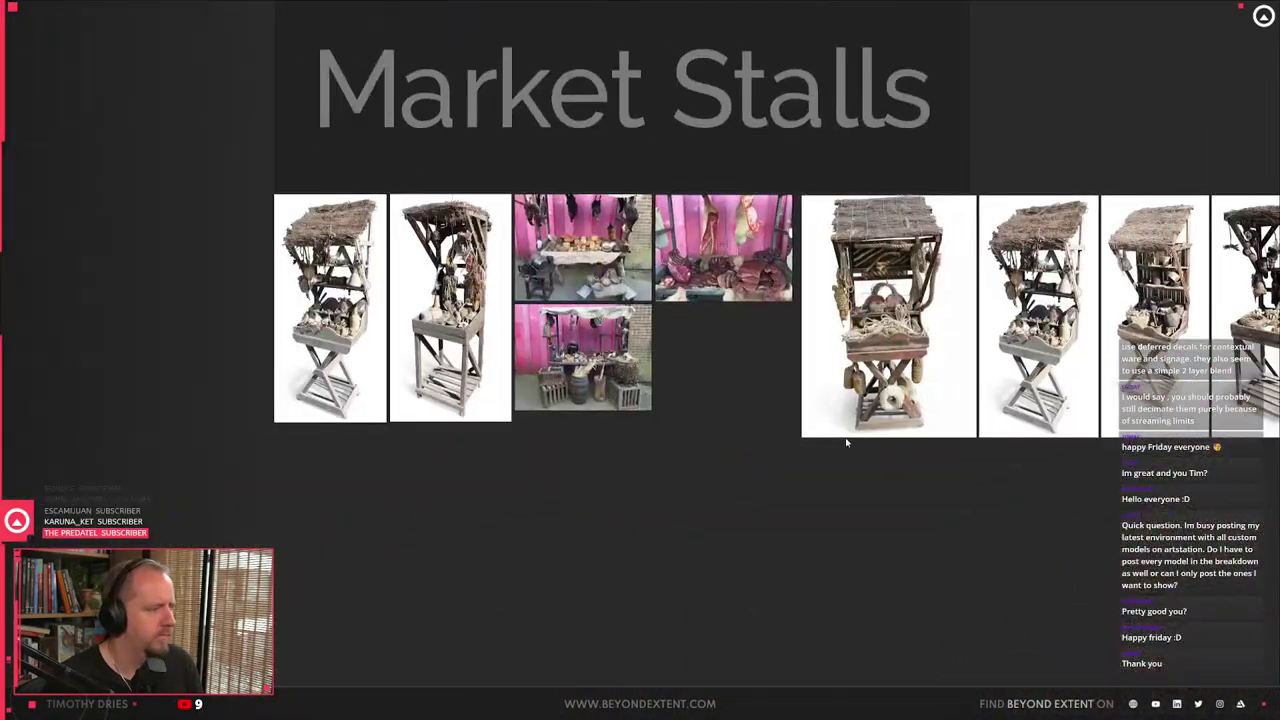
{"action": "middle_click_drag", "start_coordinate": [898, 488], "coordinate": [163, 286]}
{"action": "middle_click_drag", "start_coordinate": [845, 481], "coordinate": [448, 404]}
{"action": "scroll", "coordinate": [369, 394], "scroll_direction": "up", "scroll_amount": 4}
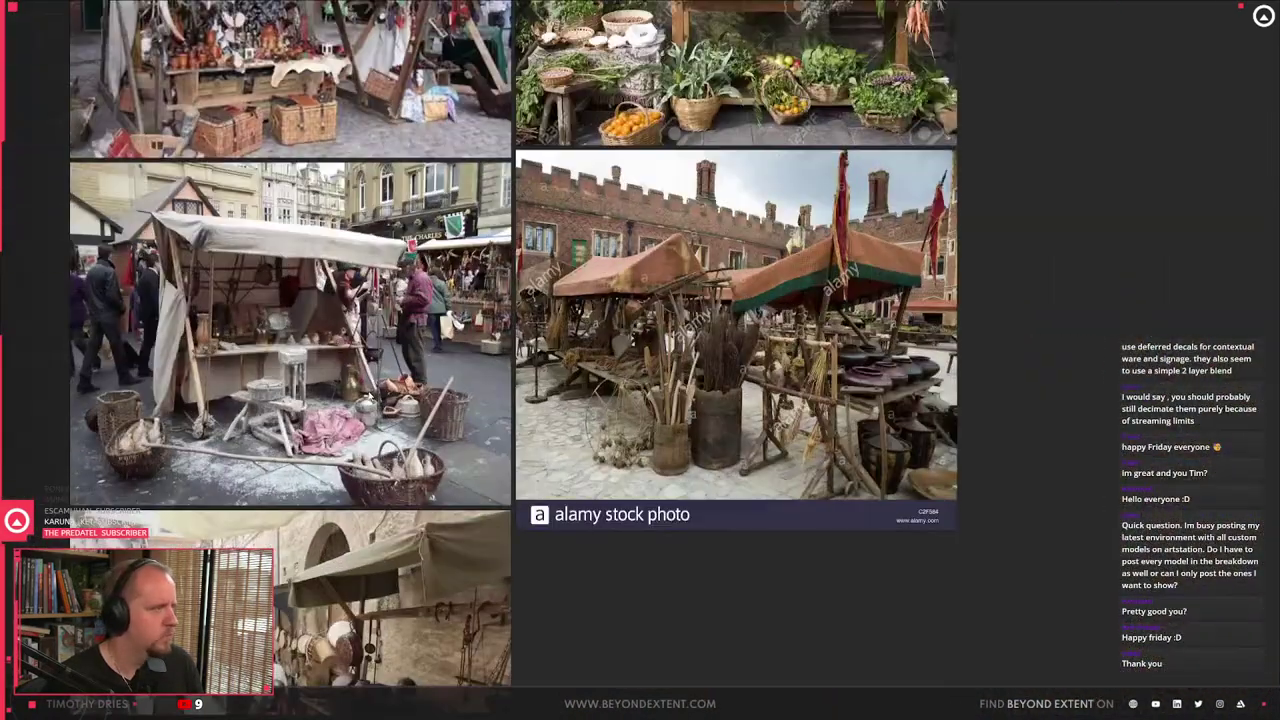
- Compare the draped trinket stall, the alley tool stall and the vegetable stall photos for canopy shapes and displayed goods
{"action": "middle_click_drag", "start_coordinate": [415, 315], "coordinate": [373, 366]}
{"action": "scroll", "coordinate": [485, 342], "scroll_direction": "up", "scroll_amount": 3}
{"action": "scroll", "coordinate": [485, 342], "scroll_direction": "down", "scroll_amount": 2}
{"action": "middle_click_drag", "start_coordinate": [735, 322], "coordinate": [696, 658]}
{"action": "middle_click_drag", "start_coordinate": [230, 459], "coordinate": [567, 473]}
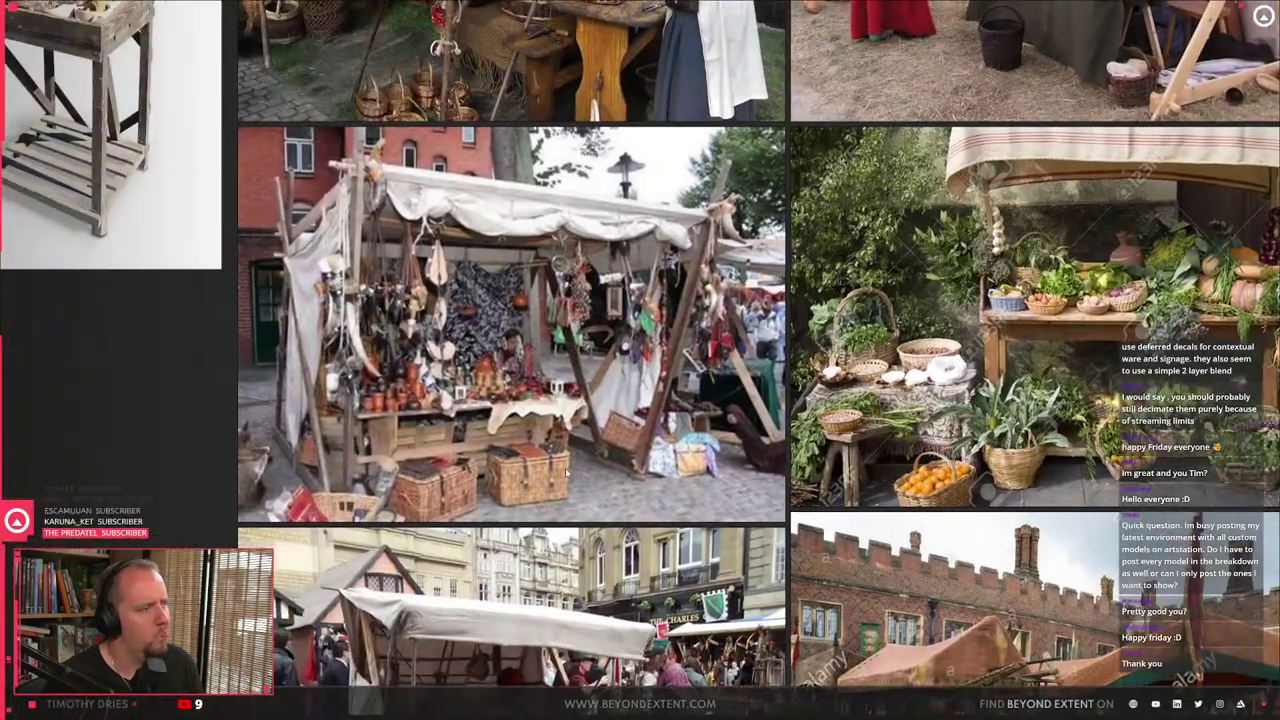
{"action": "middle_click_drag", "start_coordinate": [560, 580], "coordinate": [462, 51]}
{"action": "middle_click_drag", "start_coordinate": [520, 461], "coordinate": [534, 194]}
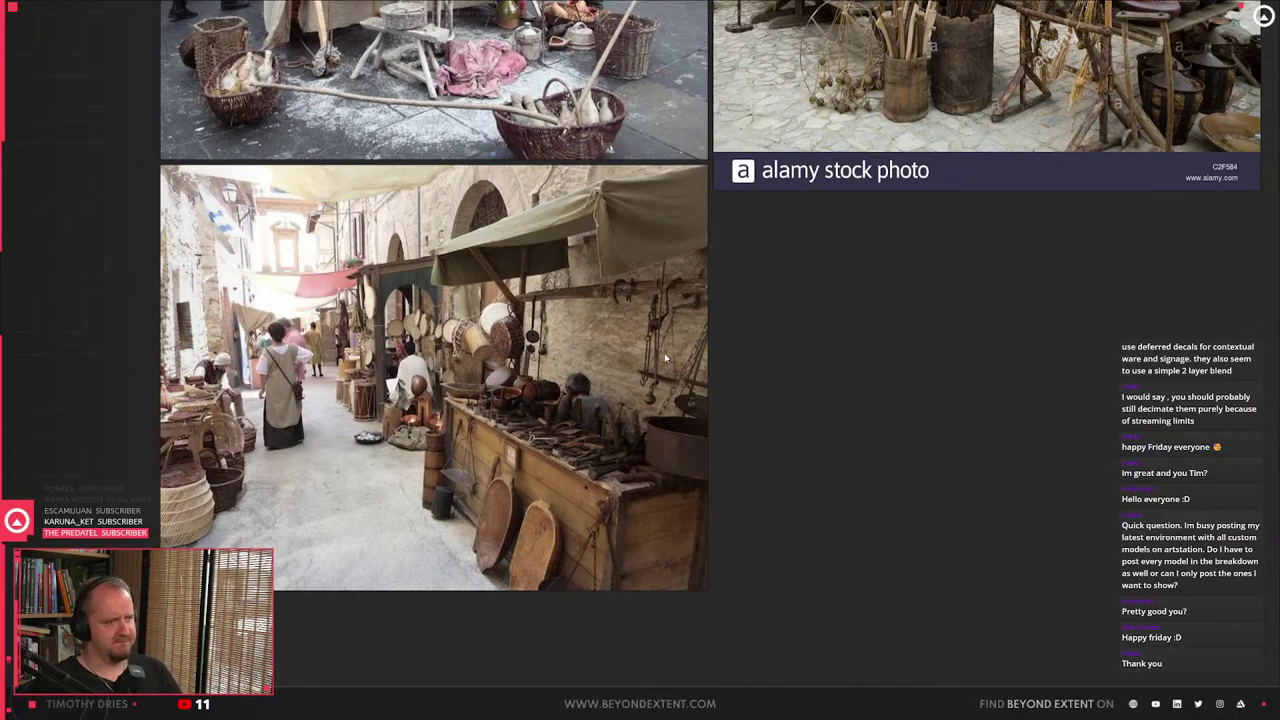
{"action": "middle_click_drag", "start_coordinate": [787, 256], "coordinate": [643, 543]}
{"action": "middle_click_drag", "start_coordinate": [788, 281], "coordinate": [705, 500]}
{"action": "middle_click_drag", "start_coordinate": [746, 376], "coordinate": [731, 576]}
{"action": "scroll", "coordinate": [780, 229], "scroll_direction": "up", "scroll_amount": 2}
{"action": "middle_click_drag", "start_coordinate": [814, 176], "coordinate": [756, 556]}
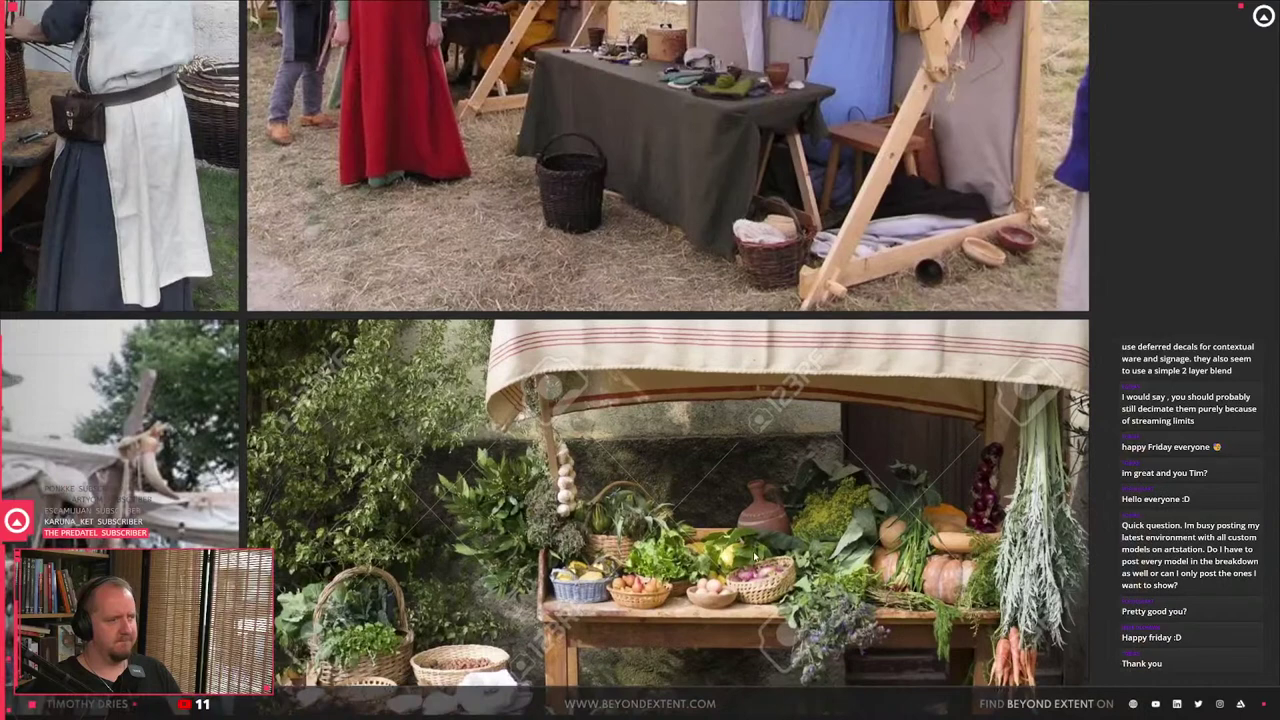
{"action": "middle_click_drag", "start_coordinate": [777, 275], "coordinate": [755, 570]}
- Switch to Blender, leave Edit Mode on Market_Stall_03, and select and frame Market_Stall_01
{"action": "key", "text": "alt+Tab"}
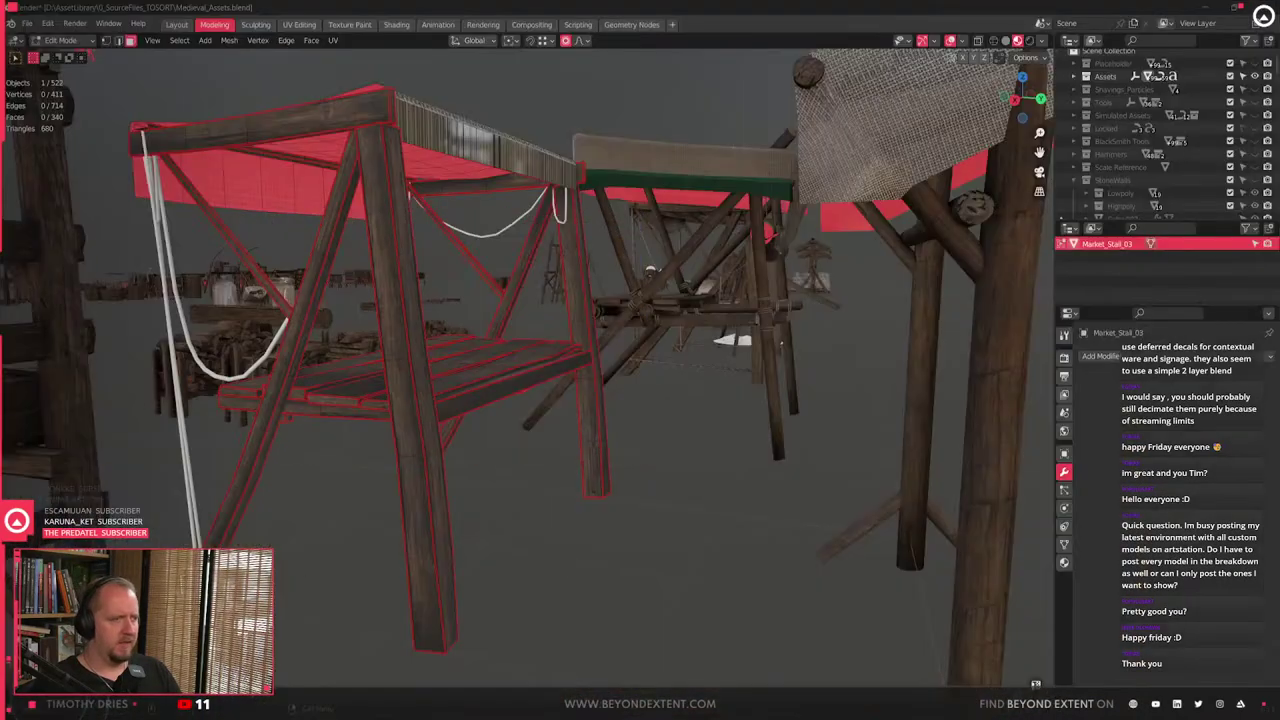
{"action": "scroll", "coordinate": [701, 642], "scroll_direction": "down", "scroll_amount": 5}
{"action": "middle_click_drag", "start_coordinate": [290, 305], "coordinate": [402, 347]}
{"action": "scroll", "coordinate": [402, 347], "scroll_direction": "up", "scroll_amount": 1}
{"action": "middle_click_drag", "start_coordinate": [299, 278], "coordinate": [505, 240]}
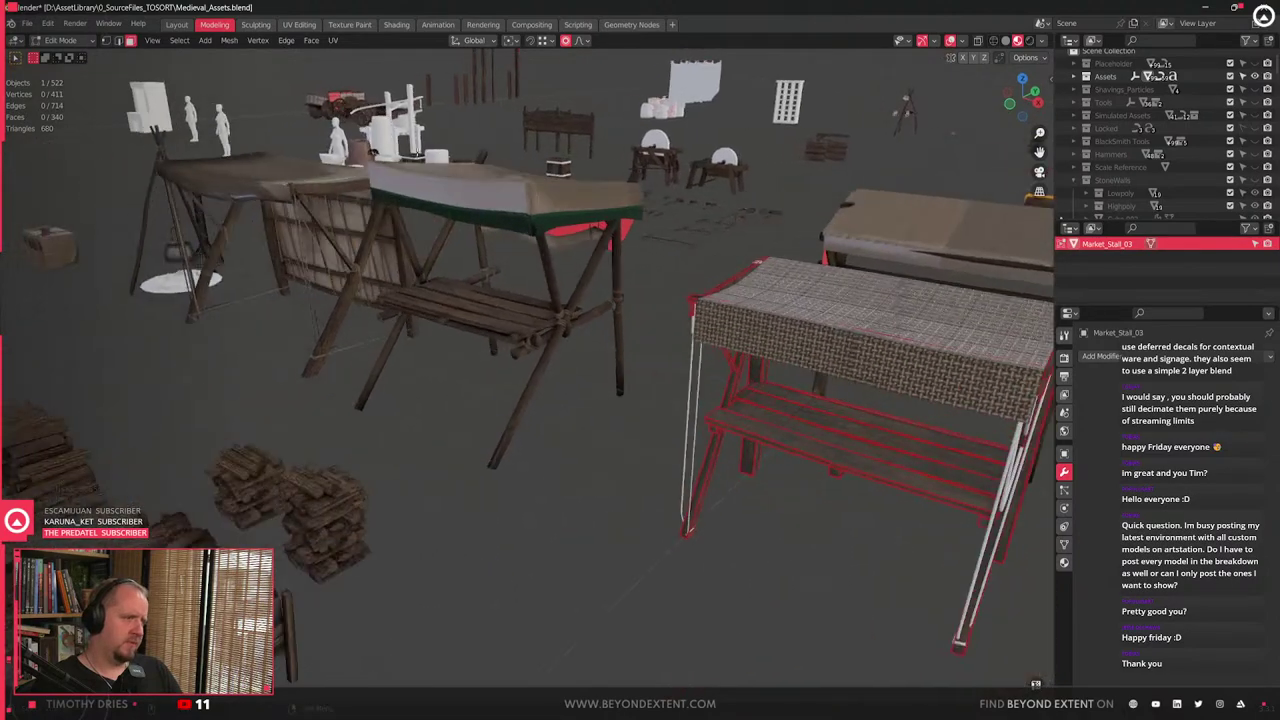
{"action": "middle_click_drag", "start_coordinate": [304, 405], "coordinate": [265, 320]}
{"action": "key", "text": "Tab"}
{"action": "left_click", "coordinate": [260, 224]}
{"action": "key", "text": "KP_Decimal"}
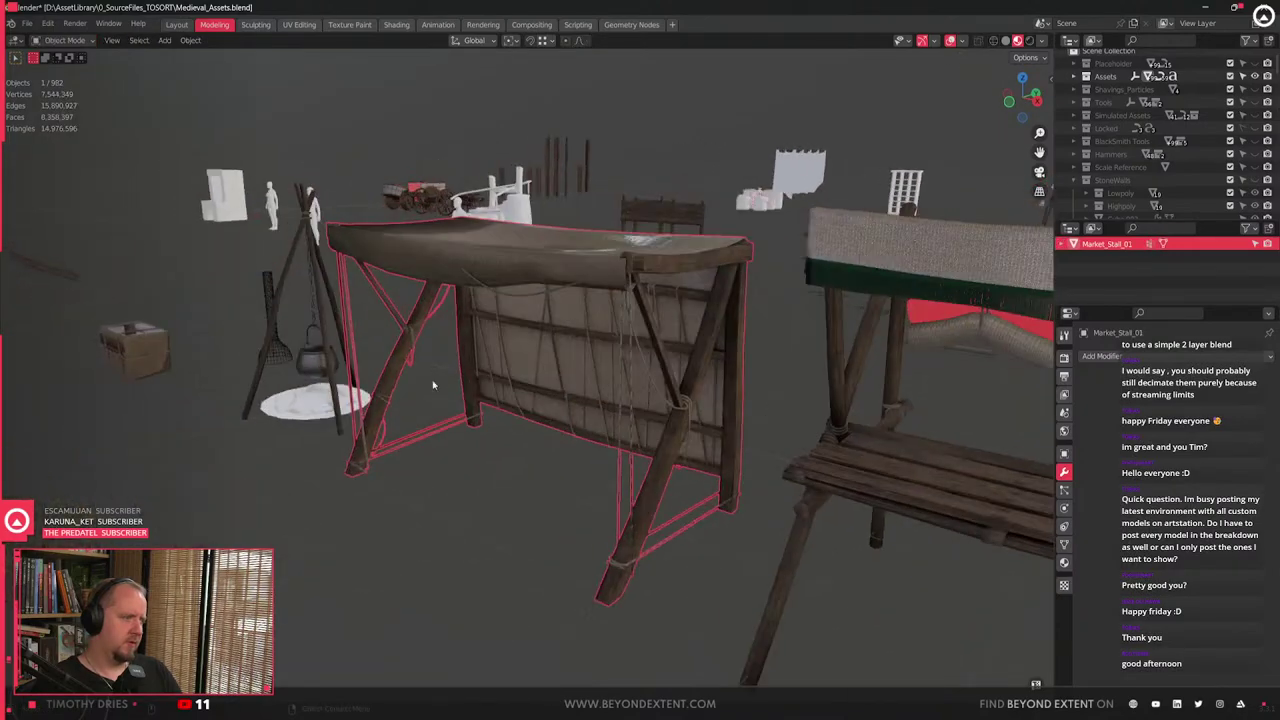
- Select Market_Stall_03 among the row of stalls and inspect its woven canopy, hanging ropes and table up close
{"action": "middle_click_drag", "start_coordinate": [434, 383], "coordinate": [543, 546]}
{"action": "scroll", "coordinate": [366, 466], "scroll_direction": "down", "scroll_amount": 4}
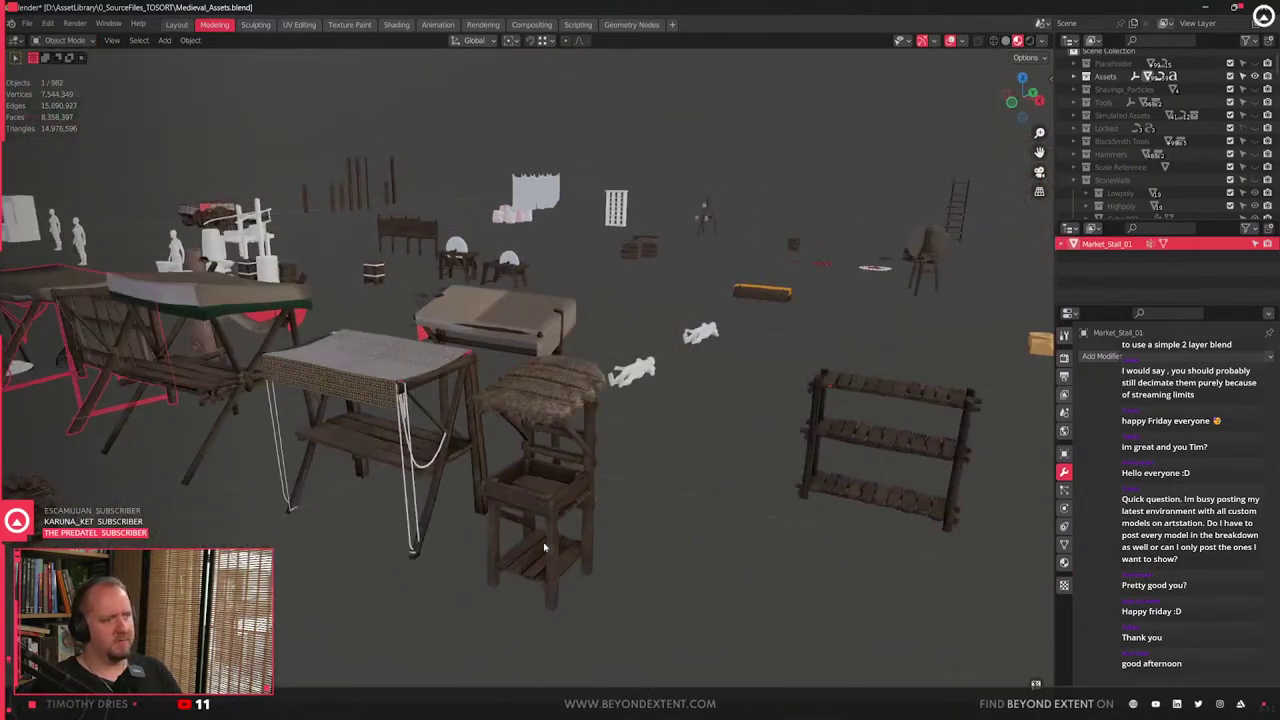
{"action": "left_click", "coordinate": [416, 455]}
{"action": "middle_click_drag", "start_coordinate": [416, 455], "coordinate": [643, 376]}
{"action": "scroll", "coordinate": [643, 376], "scroll_direction": "up", "scroll_amount": 3}
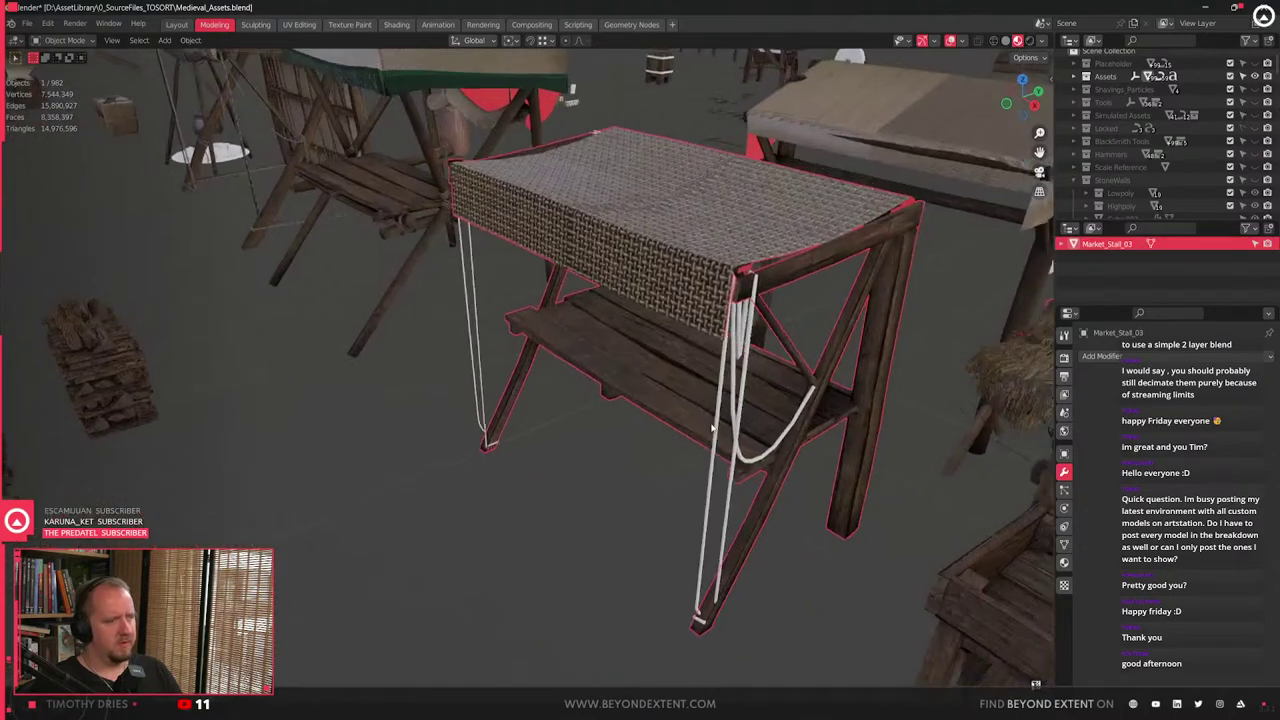
{"action": "middle_click_drag", "start_coordinate": [727, 419], "coordinate": [705, 434], "text": "shift"}
- Switch to the reference board, maximize it and examine the orange-canopied stall photo with its brooms, rope bundles and barrels
{"action": "key", "text": "alt+Tab"}
{"action": "right_click_drag", "start_coordinate": [608, 297], "coordinate": [597, 296]}
{"action": "key", "text": "ctrl+f"}
{"action": "scroll", "coordinate": [597, 296], "scroll_direction": "down", "scroll_amount": 7}
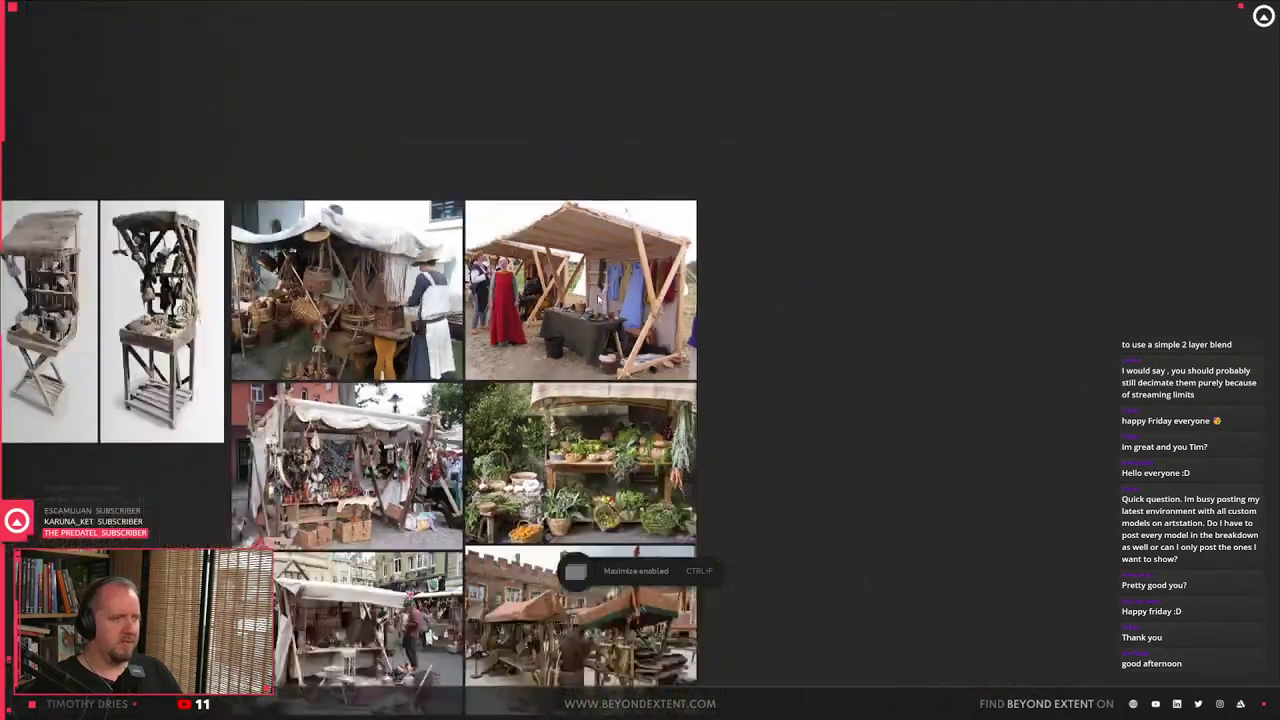
{"action": "middle_click_drag", "start_coordinate": [597, 296], "coordinate": [683, 268]}
{"action": "scroll", "coordinate": [683, 268], "scroll_direction": "up", "scroll_amount": 1}
{"action": "scroll", "coordinate": [700, 520], "scroll_direction": "up", "scroll_amount": 4}
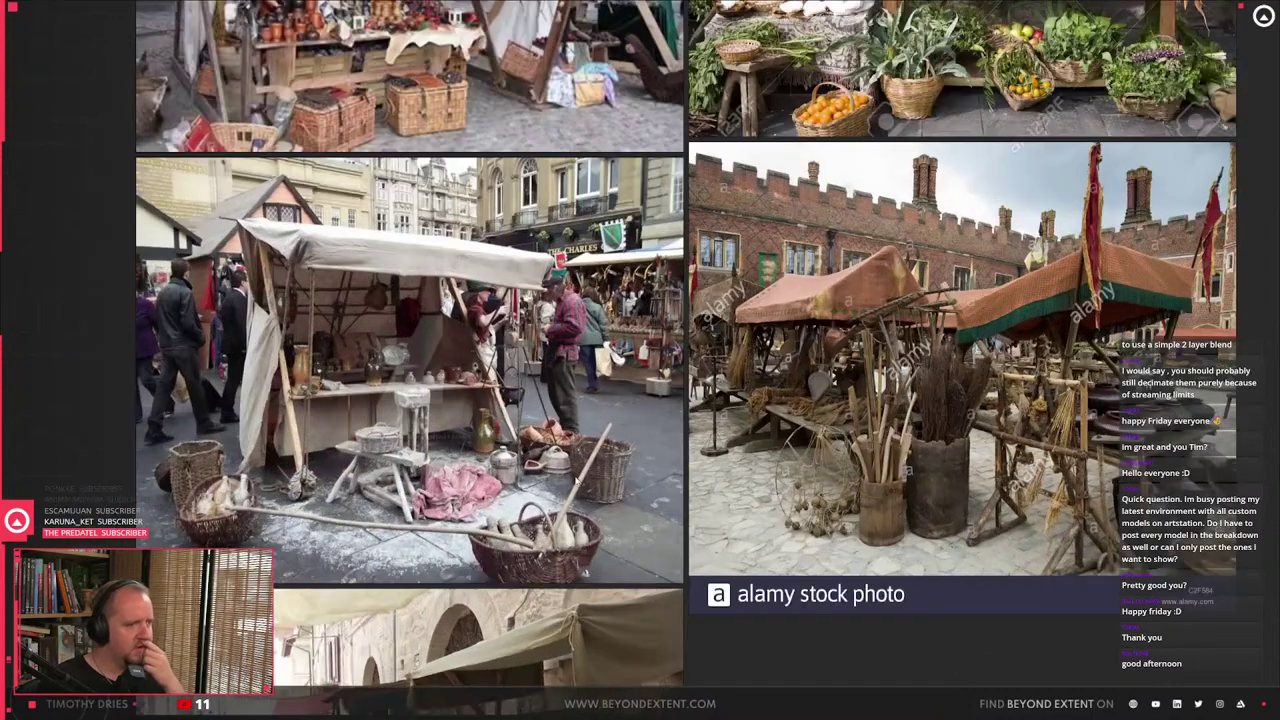
{"action": "middle_click_drag", "start_coordinate": [804, 410], "coordinate": [531, 350]}
{"action": "scroll", "coordinate": [531, 350], "scroll_direction": "up", "scroll_amount": 4}
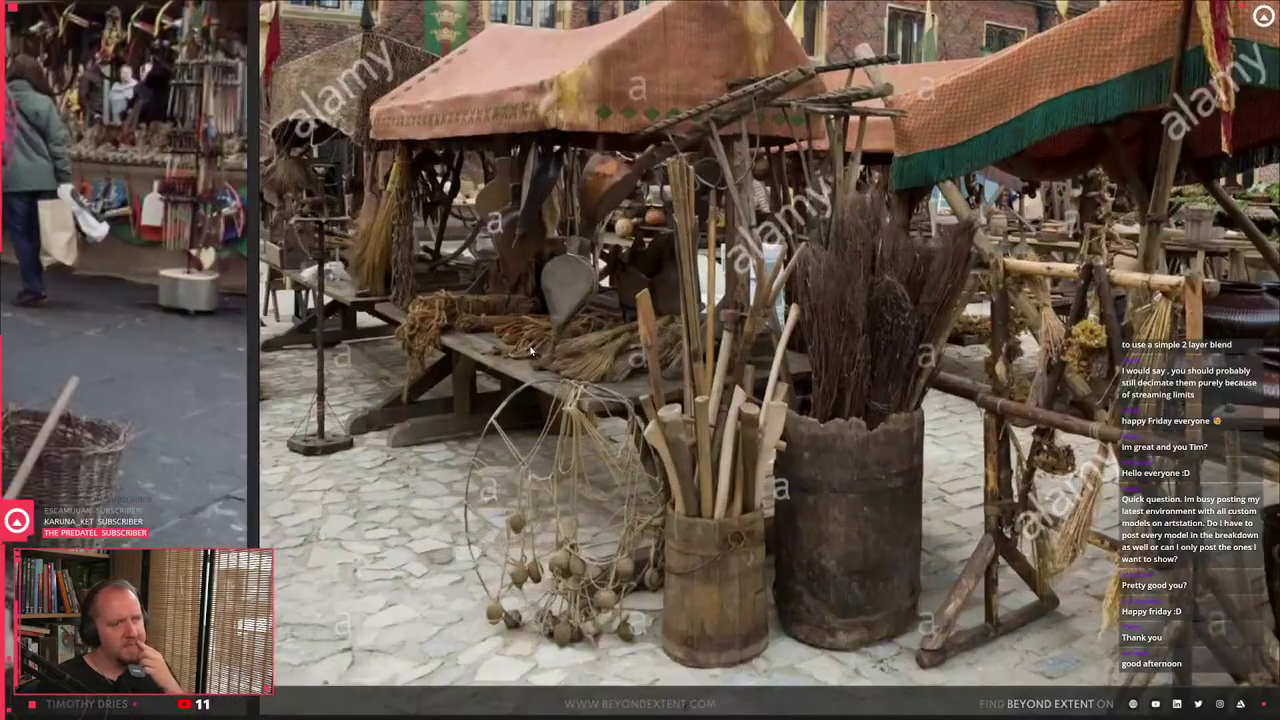
{"action": "scroll", "coordinate": [531, 350], "scroll_direction": "down", "scroll_amount": 3}
{"action": "scroll", "coordinate": [580, 192], "scroll_direction": "up", "scroll_amount": 1}
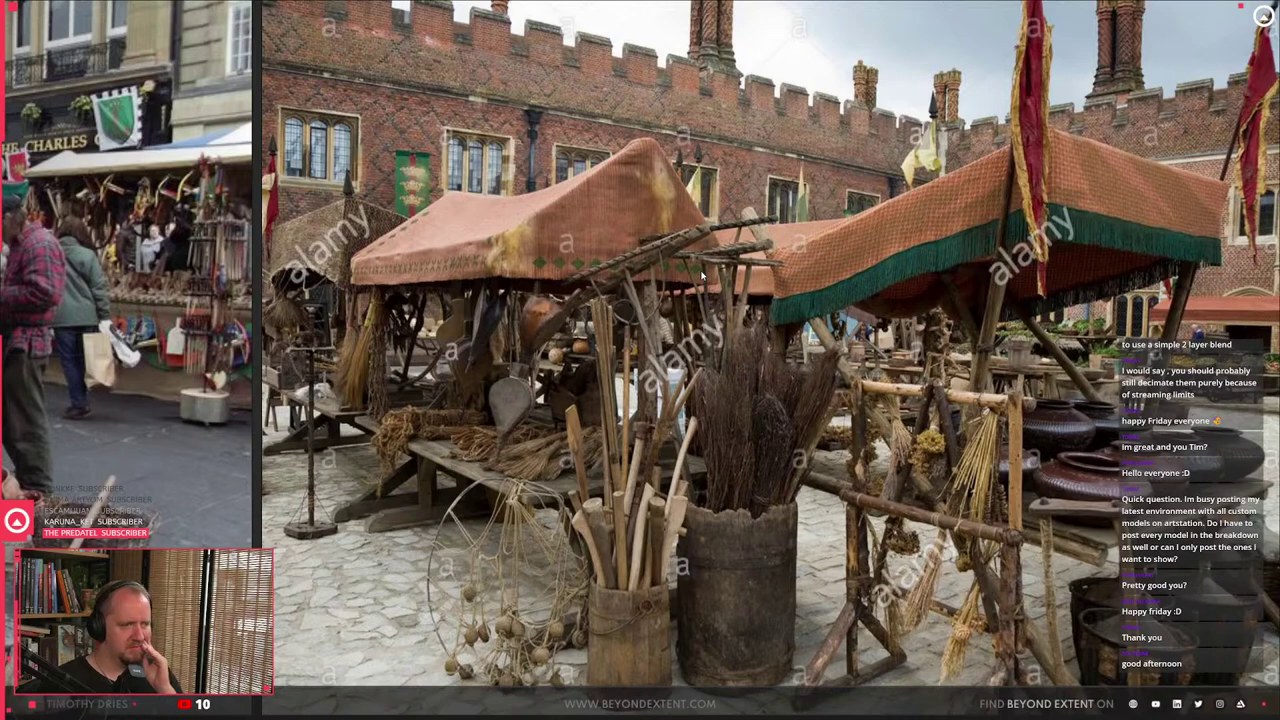
- Switch to Blender, select the thatched Market_Stall_04 and examine it alongside the neighbouring stalls
{"action": "key", "text": "alt+Tab"}
{"action": "scroll", "coordinate": [928, 432], "scroll_direction": "down", "scroll_amount": 5}
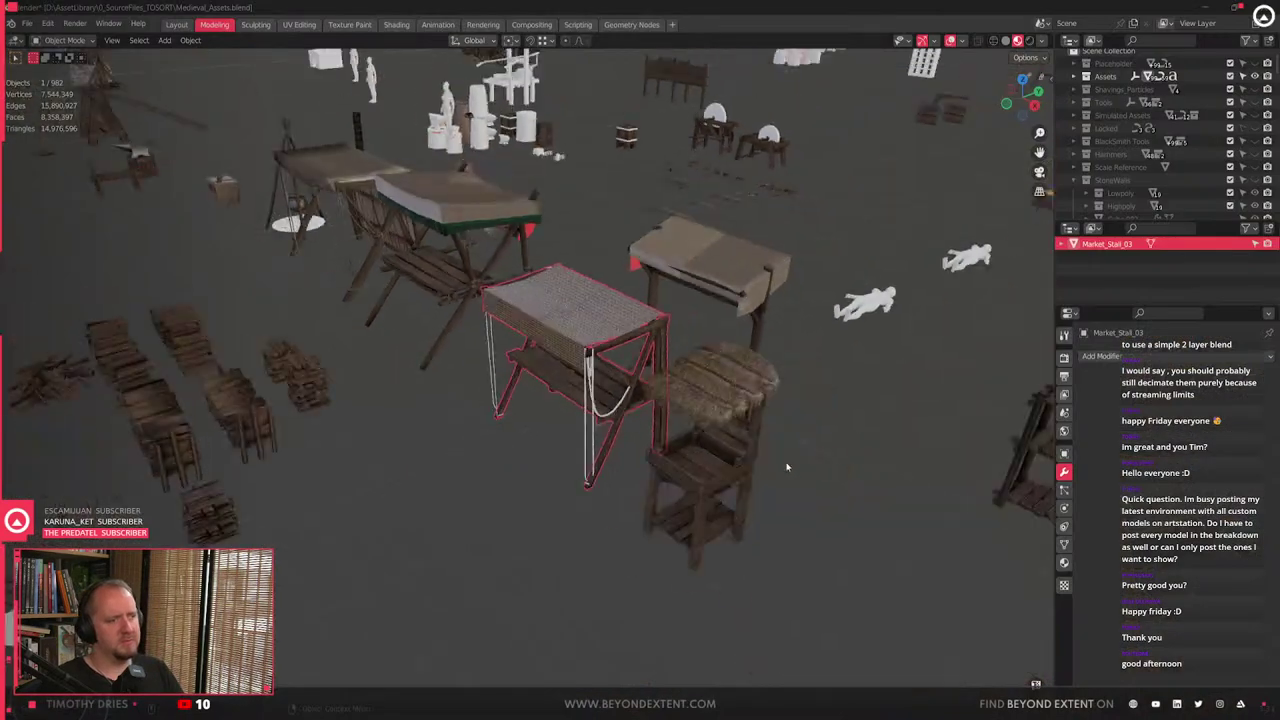
{"action": "left_click", "coordinate": [742, 405]}
{"action": "middle_click_drag", "start_coordinate": [742, 405], "coordinate": [648, 317]}
{"action": "left_click", "coordinate": [650, 208]}
{"action": "key", "text": "KP_Decimal"}
{"action": "middle_click_drag", "start_coordinate": [650, 208], "coordinate": [503, 331]}
{"action": "scroll", "coordinate": [551, 433], "scroll_direction": "down", "scroll_amount": 5}
{"action": "middle_click_drag", "start_coordinate": [552, 436], "coordinate": [491, 306]}
{"action": "left_click", "coordinate": [493, 312]}
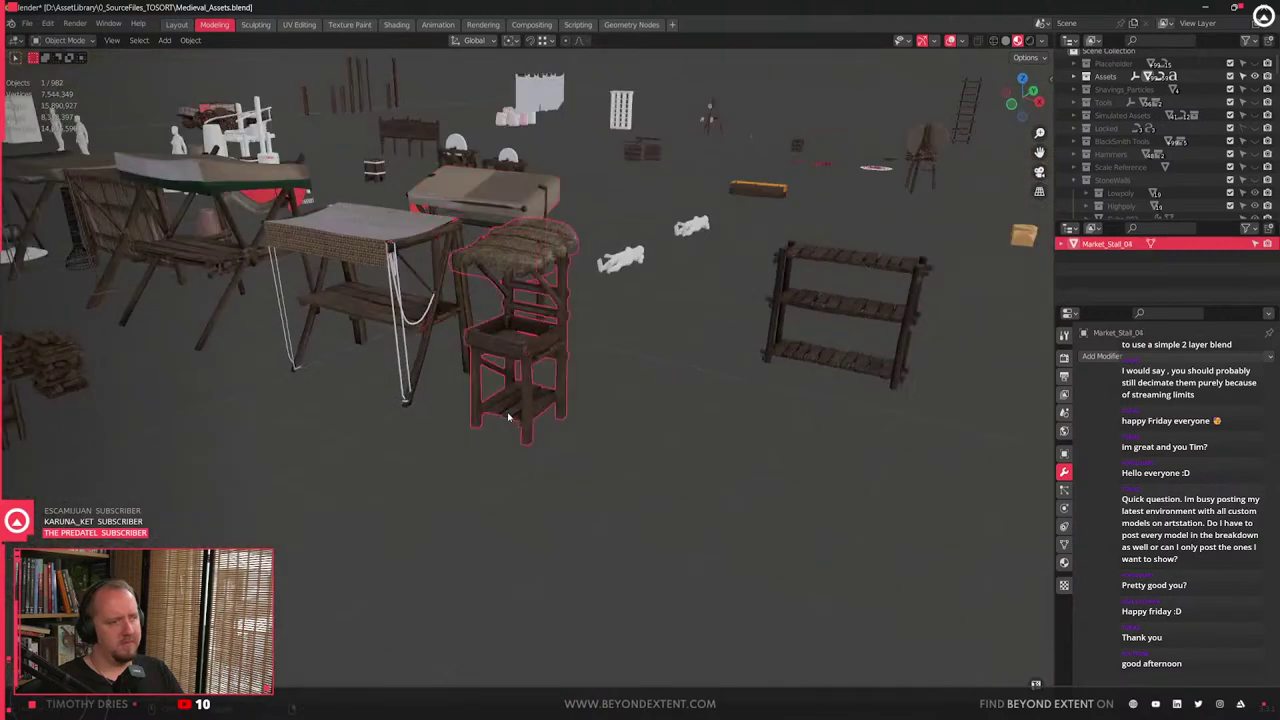
- Select Market_Stall_05 behind the woven-canopy stall and set the snapping target to Increment
{"action": "middle_click_drag", "start_coordinate": [509, 416], "coordinate": [500, 490]}
{"action": "left_click", "coordinate": [425, 355]}
{"action": "left_click", "coordinate": [510, 203]}
{"action": "key", "text": "g"}
{"action": "key", "text": "shift+z"}
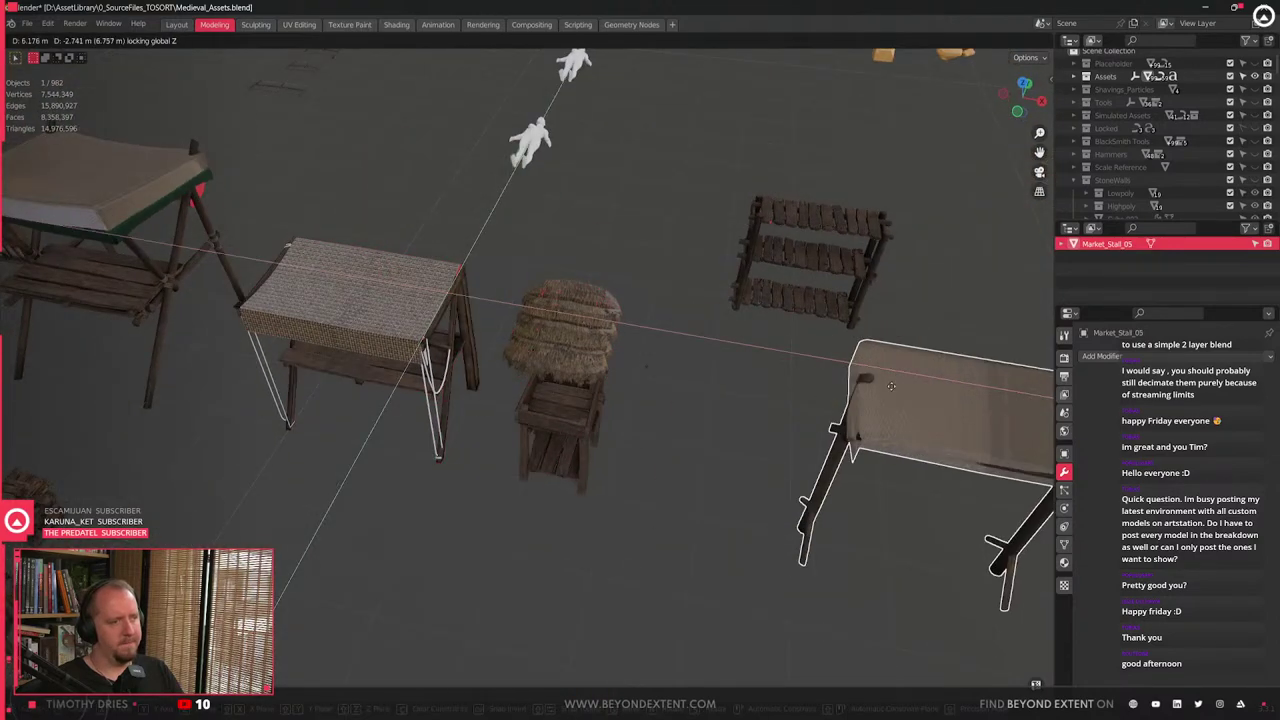
{"action": "key", "text": "Escape"}
{"action": "key", "text": "ctrl+shift+Tab"}
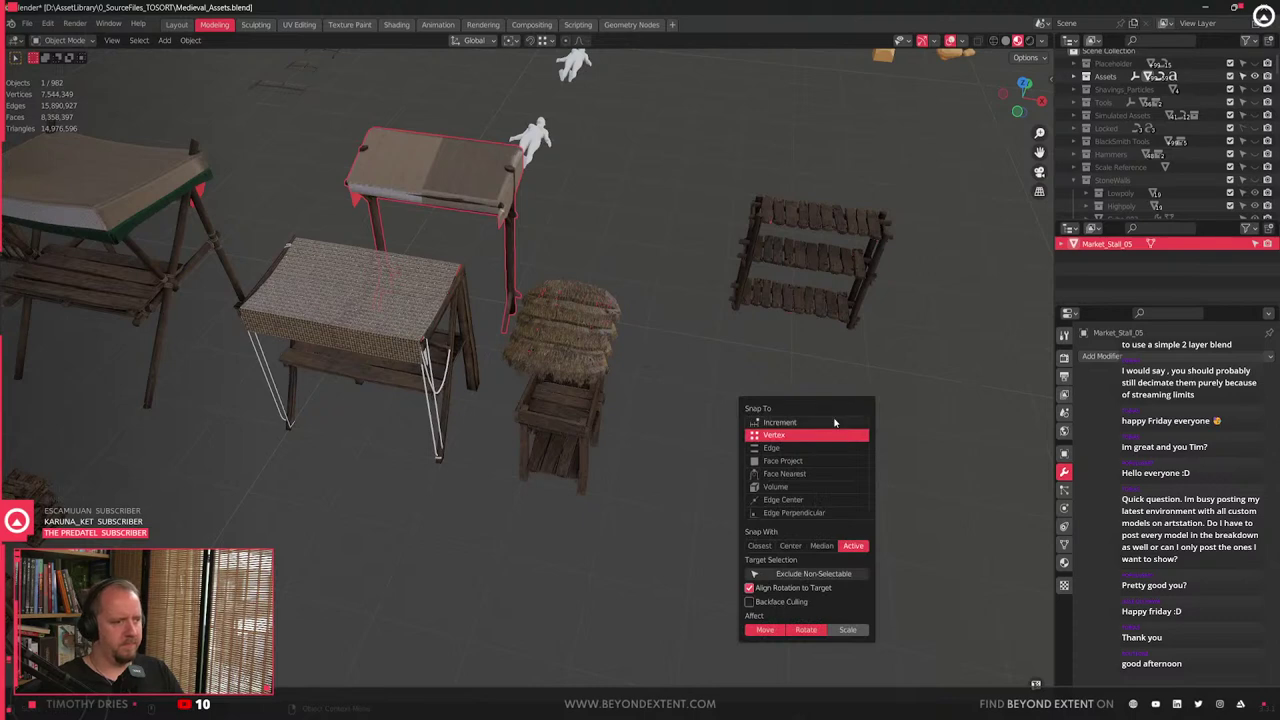
{"action": "left_click", "coordinate": [835, 423]}
- Move Market_Stall_05 into the open space between the thatched stall and the wooden shelf rack, and inspect it there
{"action": "key", "text": "g"}
{"action": "key", "text": "shift+z"}
{"action": "key", "text": "Escape"}
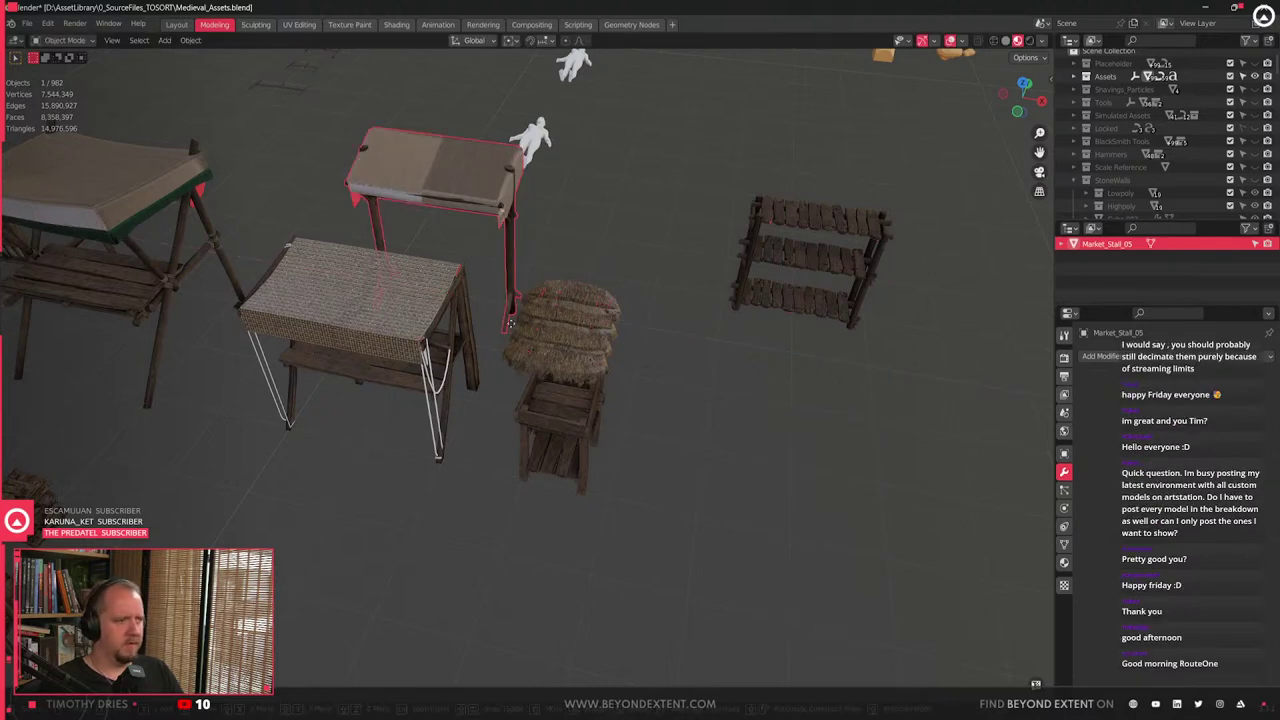
{"action": "key", "text": "g"}
{"action": "left_click", "coordinate": [772, 464]}
{"action": "key", "text": "KP_Decimal"}
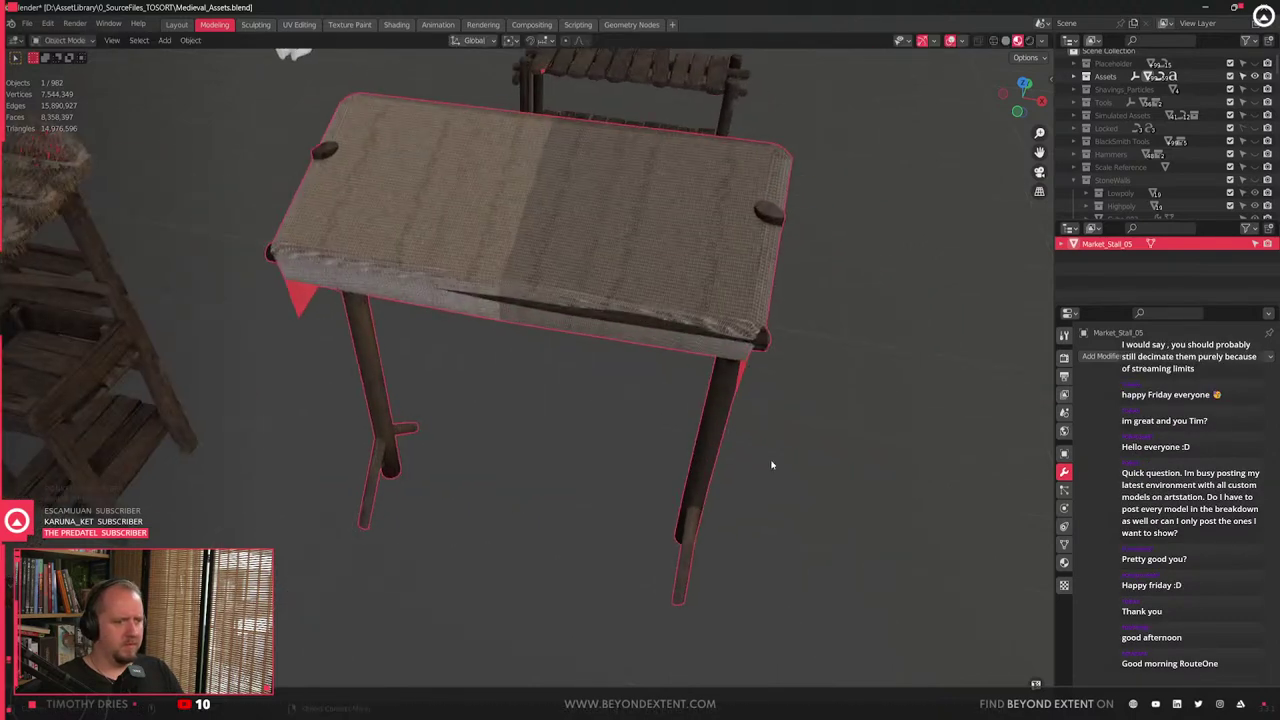
{"action": "middle_click_drag", "start_coordinate": [769, 543], "coordinate": [683, 280]}
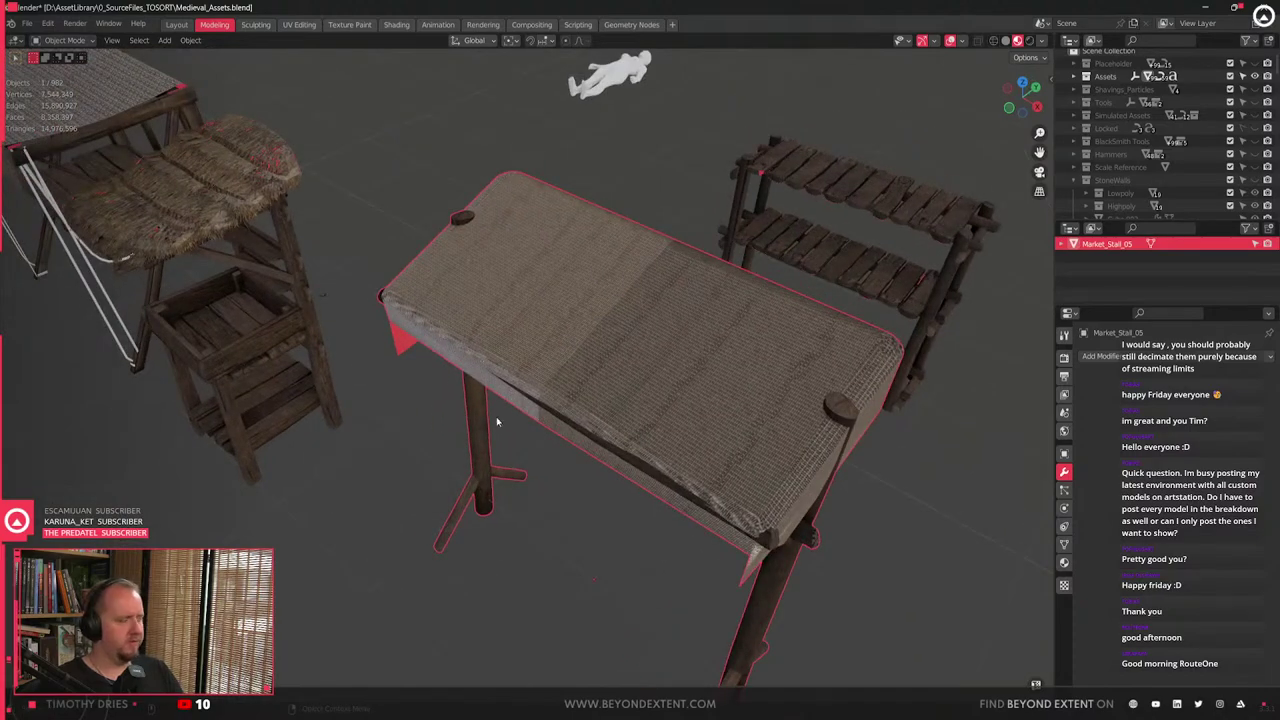
{"action": "middle_click_drag", "start_coordinate": [496, 421], "coordinate": [461, 412]}
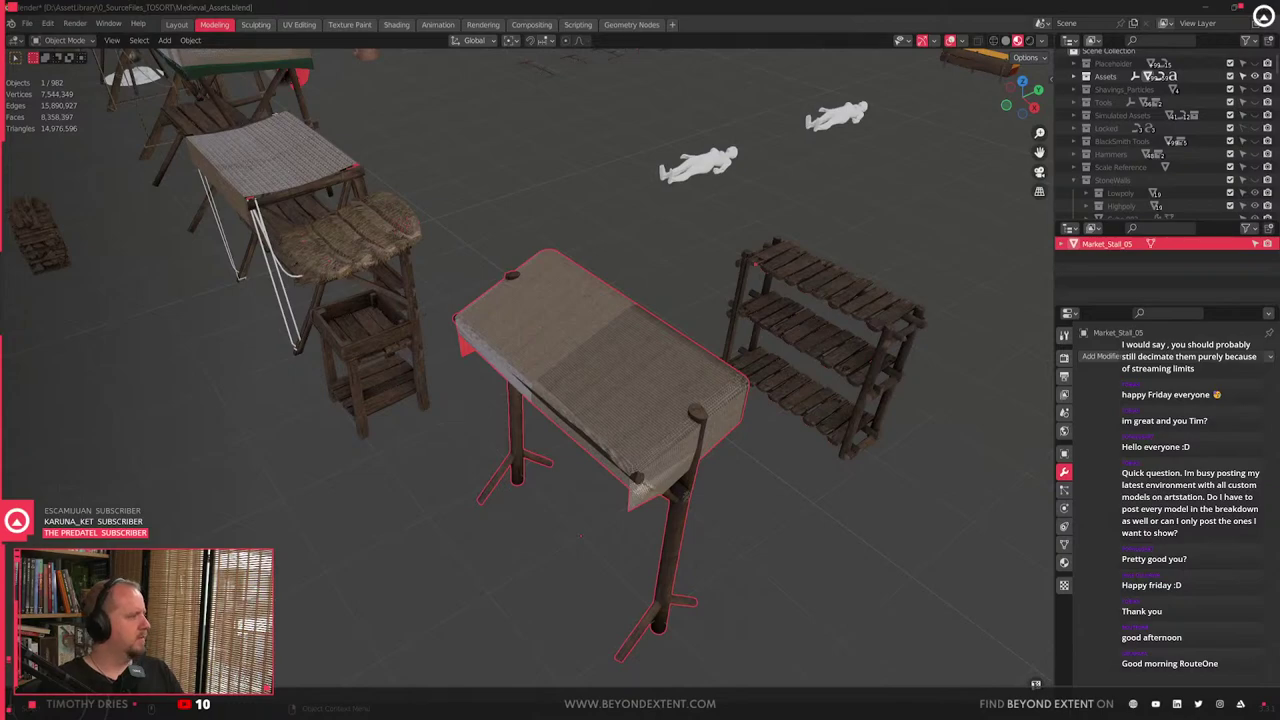
- Switch to the maximized reference board and examine the orange-canopied stall photo's table layout, hanging tools, rope bundles and barrels
{"action": "key", "text": "alt+Tab"}
{"action": "key", "text": "ctrl+f"}
{"action": "key", "text": "ctrl+f"}
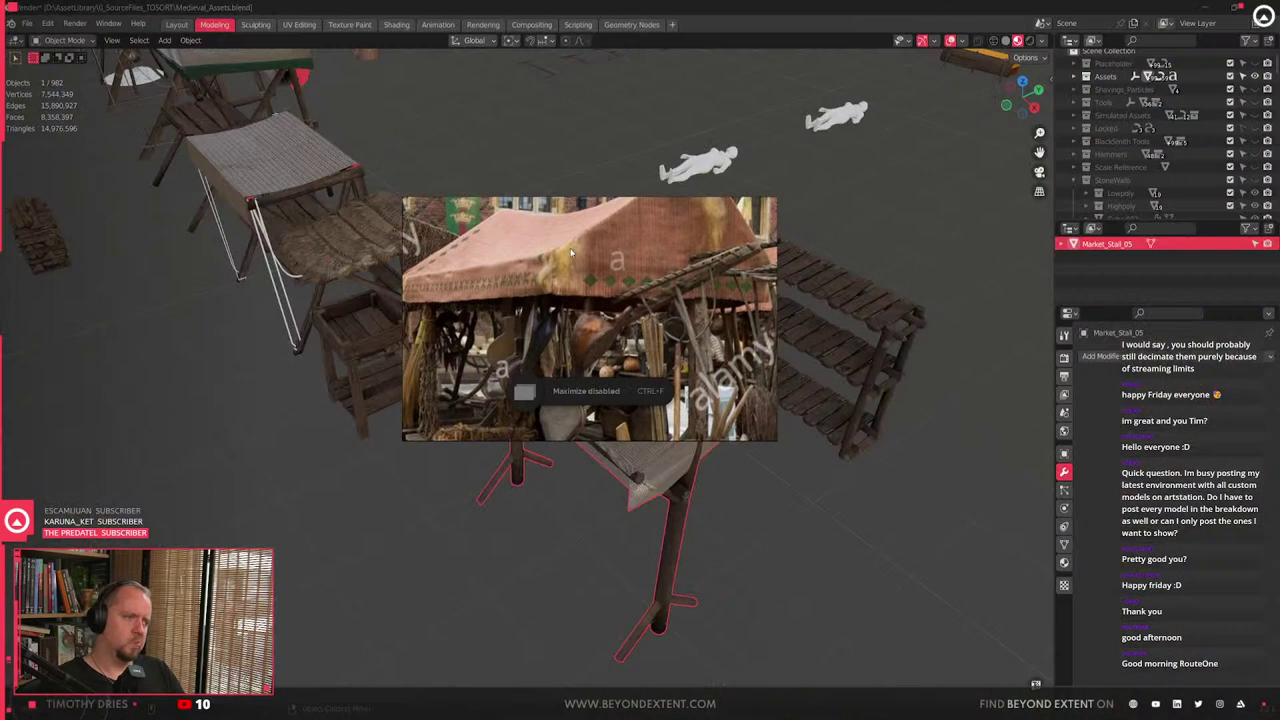
{"action": "key", "text": "ctrl+f"}
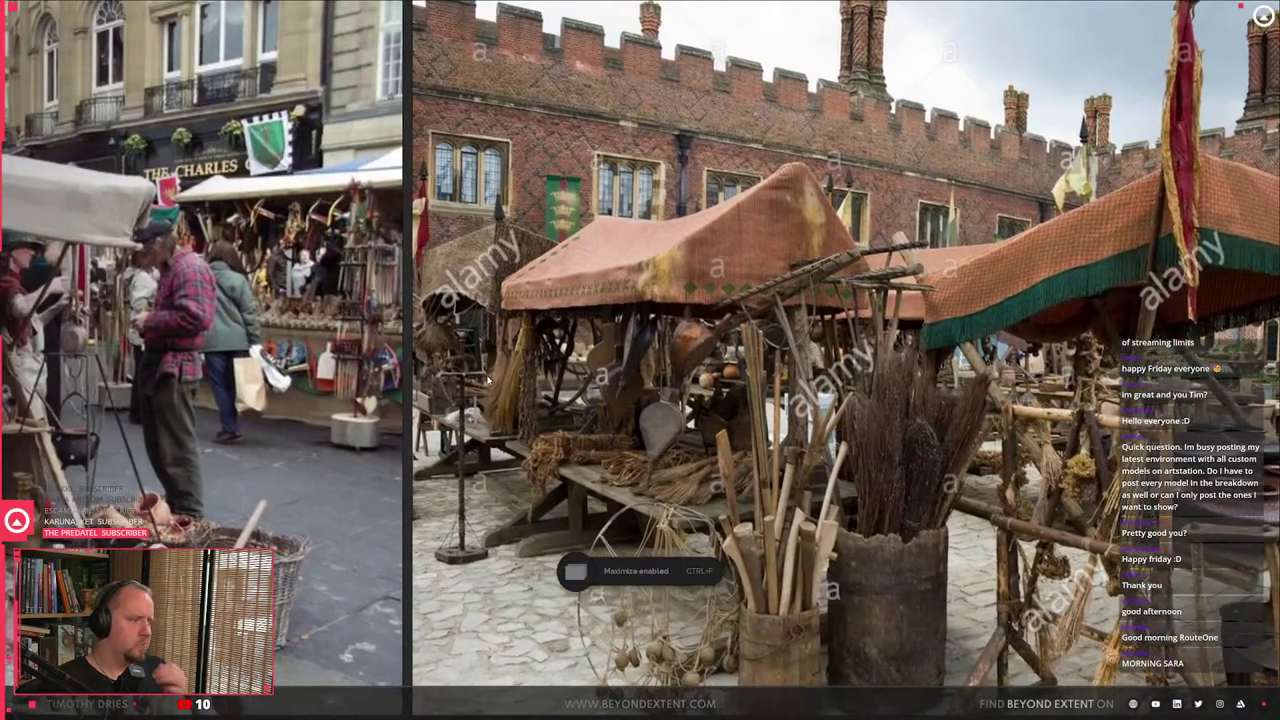
{"action": "scroll", "coordinate": [688, 390], "scroll_direction": "up", "scroll_amount": 5}
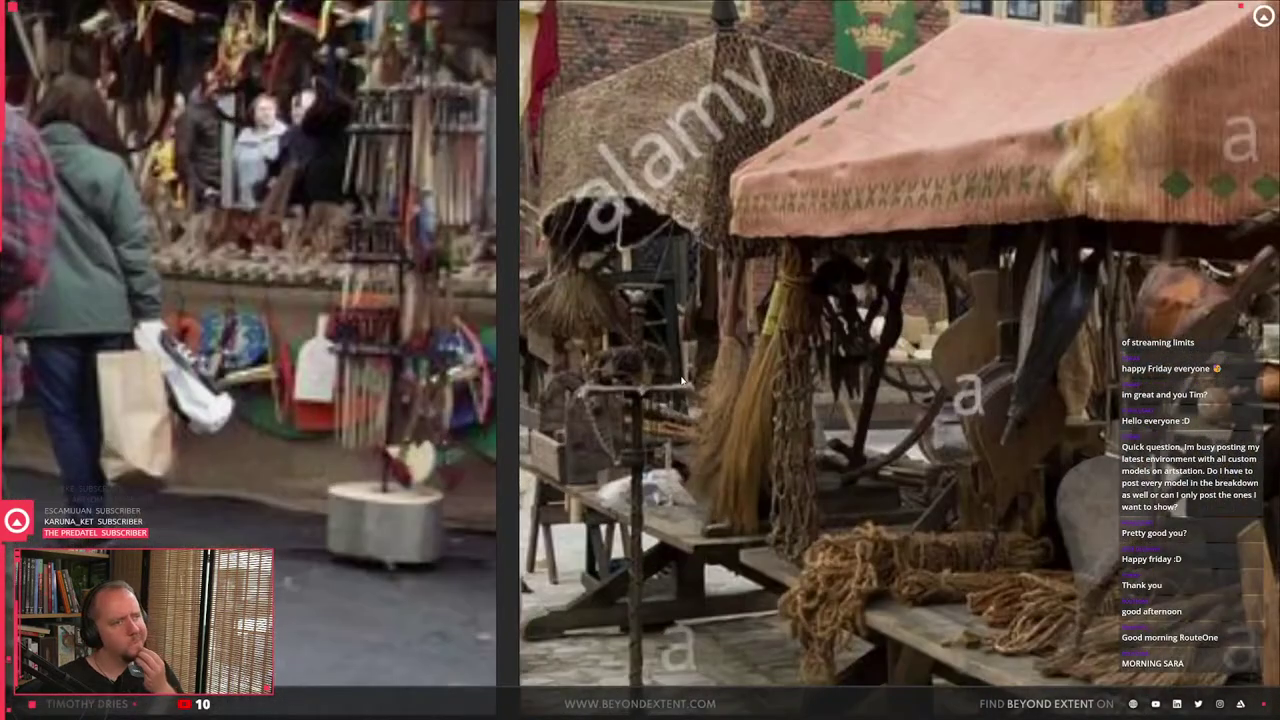
{"action": "scroll", "coordinate": [683, 380], "scroll_direction": "down", "scroll_amount": 3}
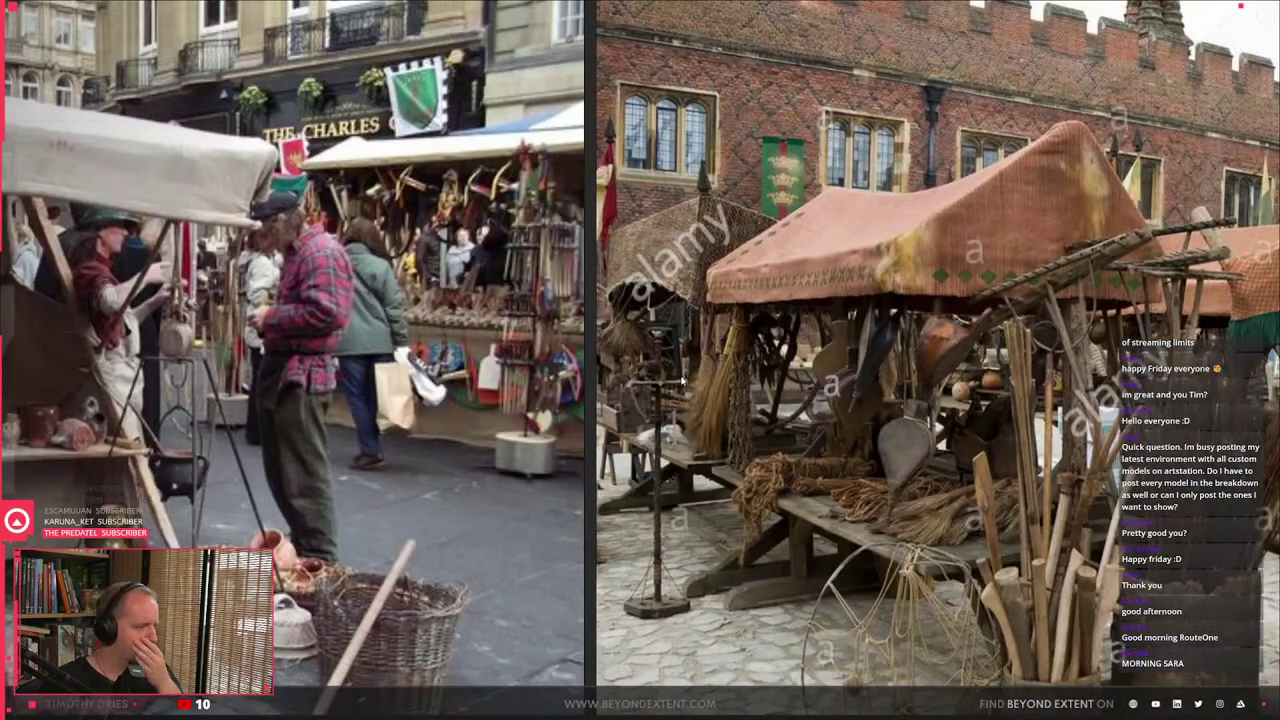
{"action": "scroll", "coordinate": [688, 385], "scroll_direction": "down", "scroll_amount": 2}
{"action": "middle_click_drag", "start_coordinate": [1031, 405], "coordinate": [687, 436]}
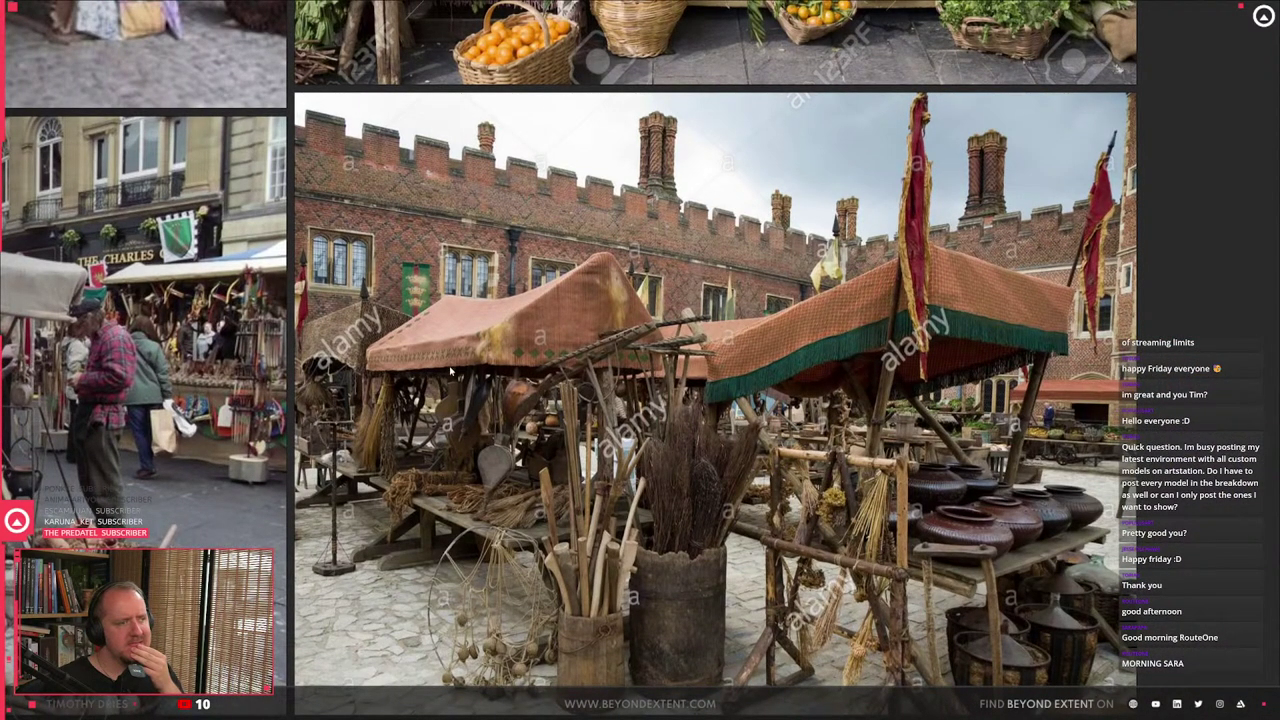
{"action": "scroll", "coordinate": [505, 452], "scroll_direction": "up", "scroll_amount": 5}
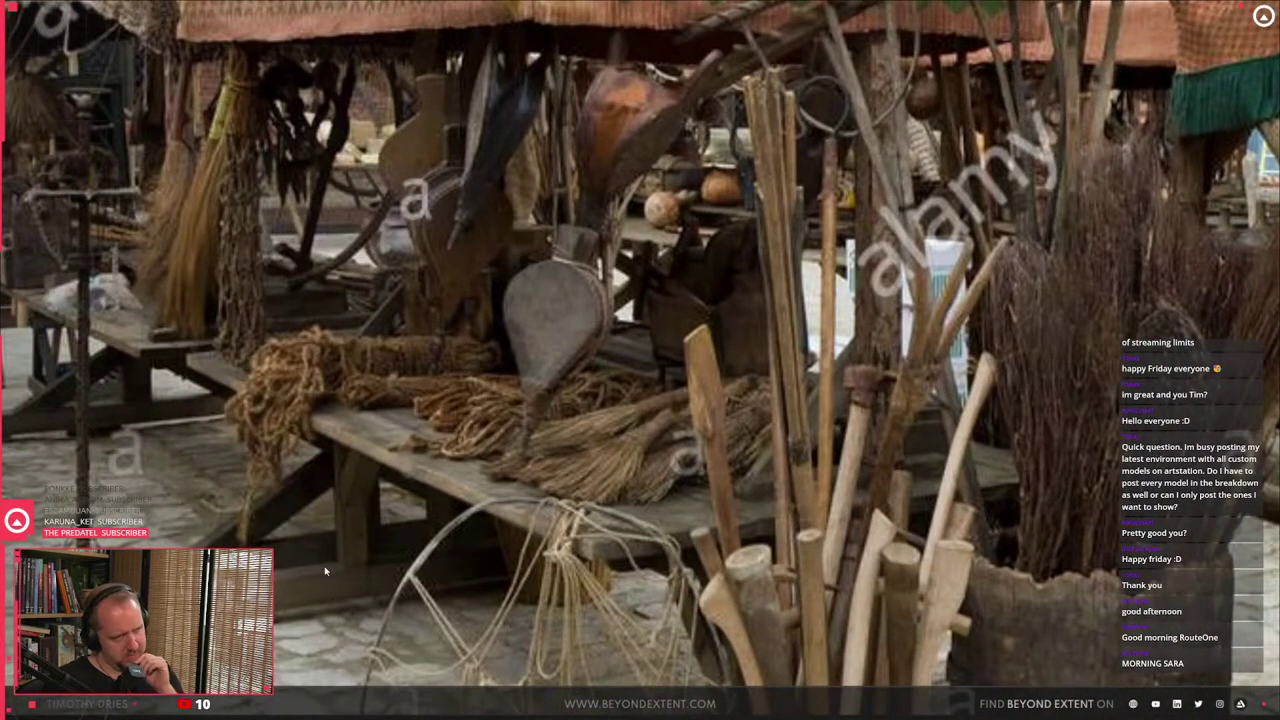
{"action": "scroll", "coordinate": [240, 564], "scroll_direction": "down", "scroll_amount": 5}
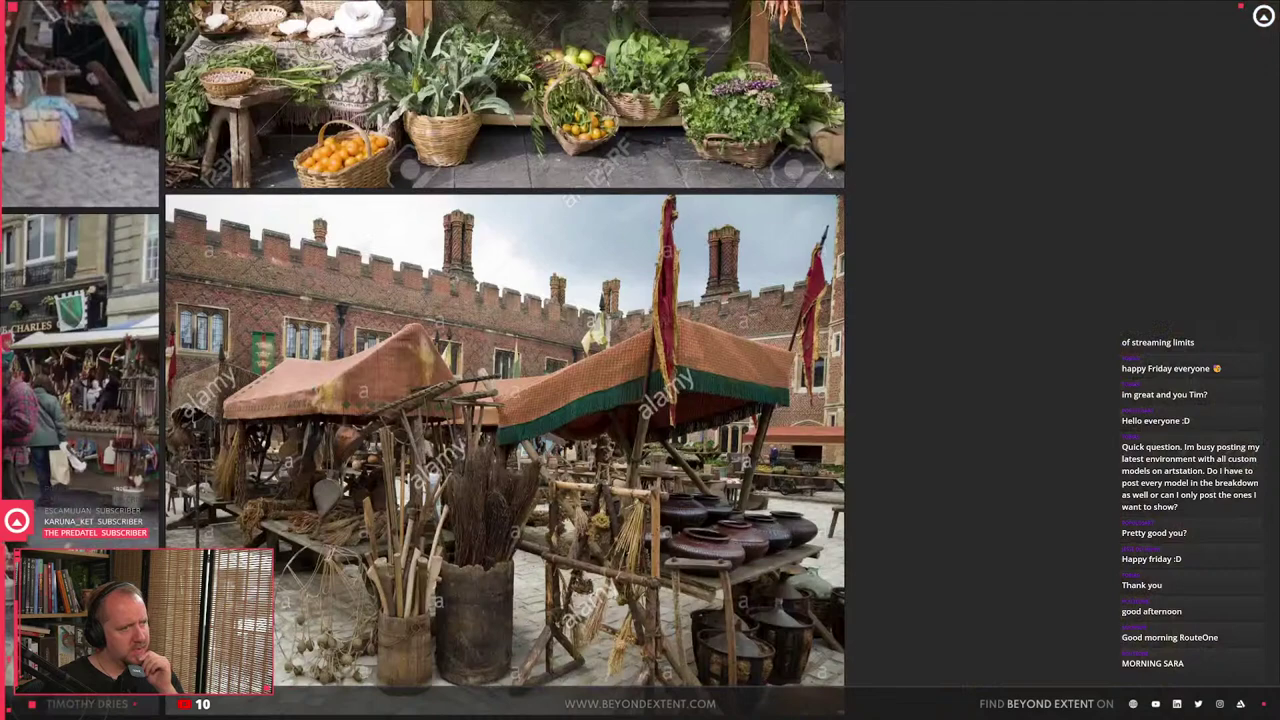
- Examine the orange-canopied stall photo's broom barrel, tool handles and wooden drying rack up close, and return to Blender
{"action": "scroll", "coordinate": [517, 450], "scroll_direction": "up", "scroll_amount": 4}
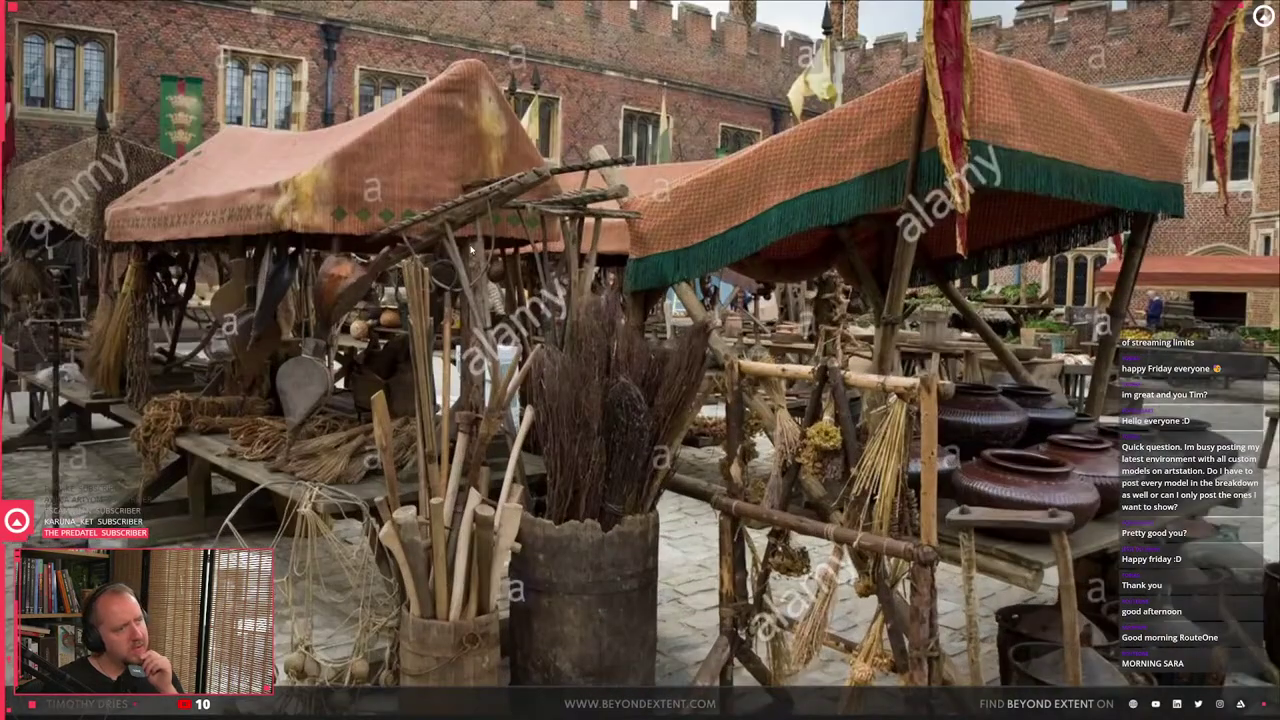
{"action": "scroll", "coordinate": [491, 447], "scroll_direction": "up", "scroll_amount": 3}
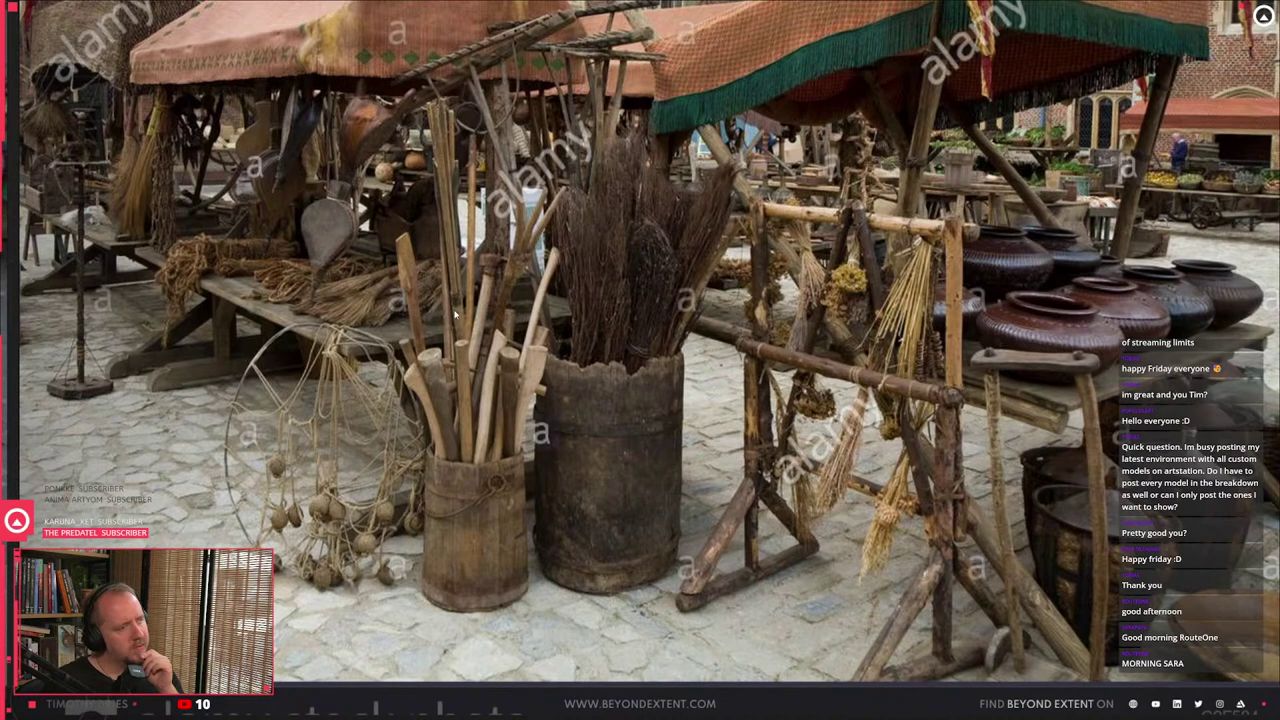
{"action": "scroll", "coordinate": [454, 313], "scroll_direction": "down", "scroll_amount": 3}
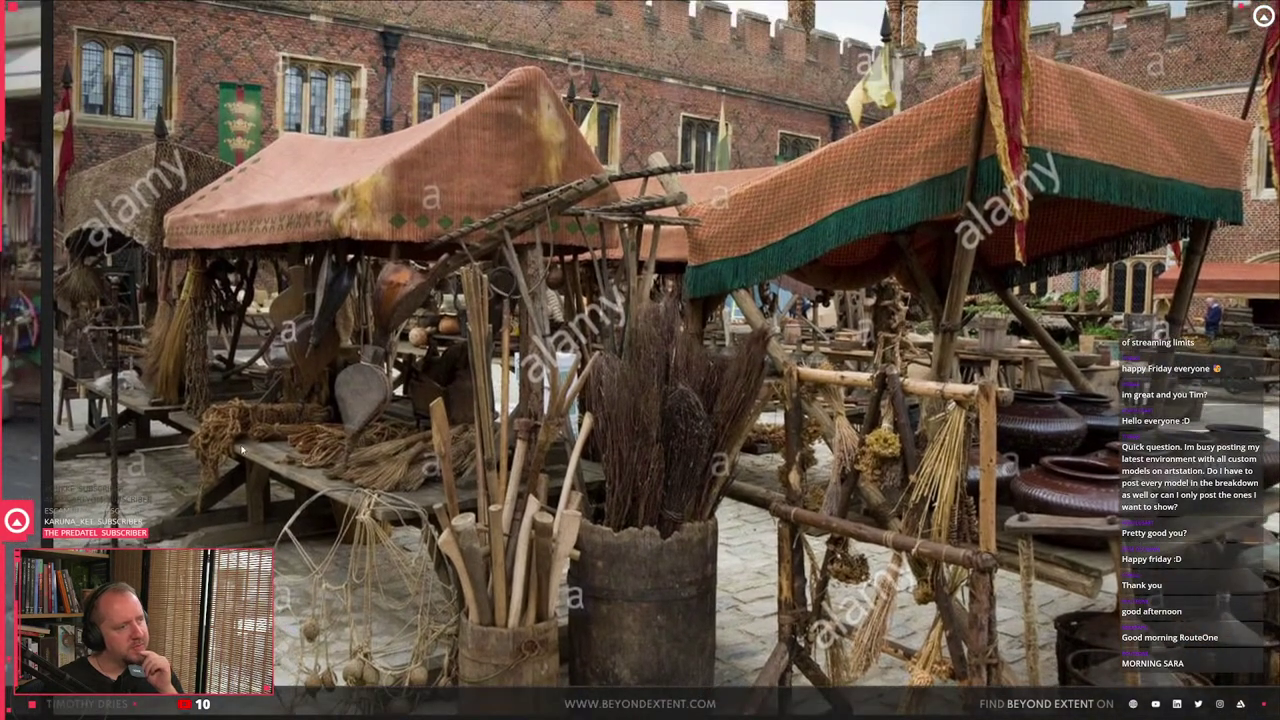
{"action": "key", "text": "alt+Tab"}
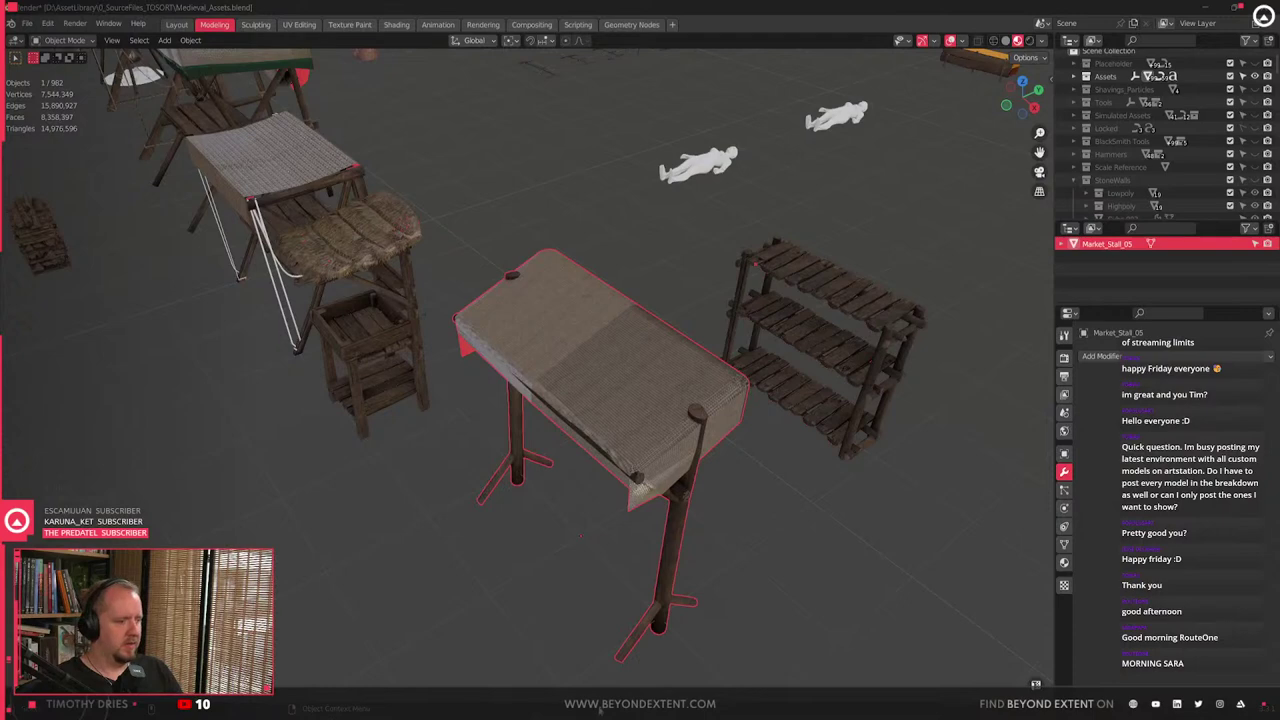
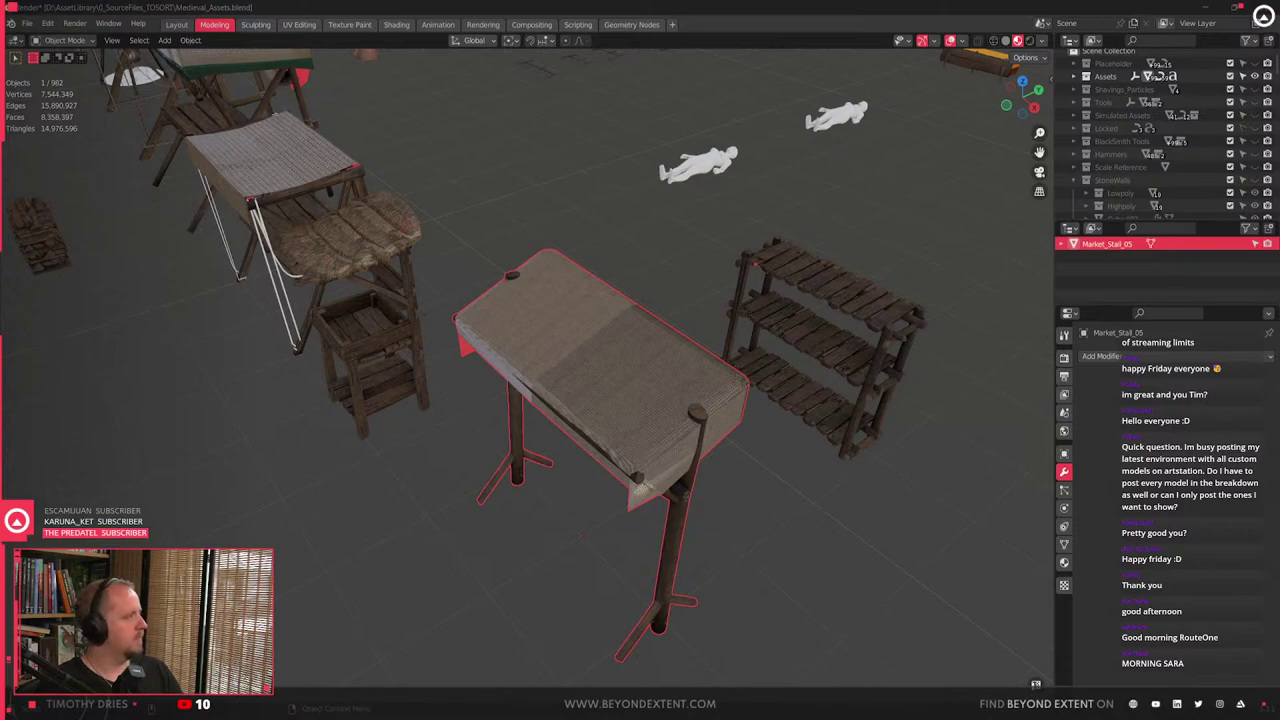
- Switch to the browser, show the image results for "medieval marketstal" and preview the pottery stall photo from pinterest.com
{"action": "key", "text": "alt+Tab"}
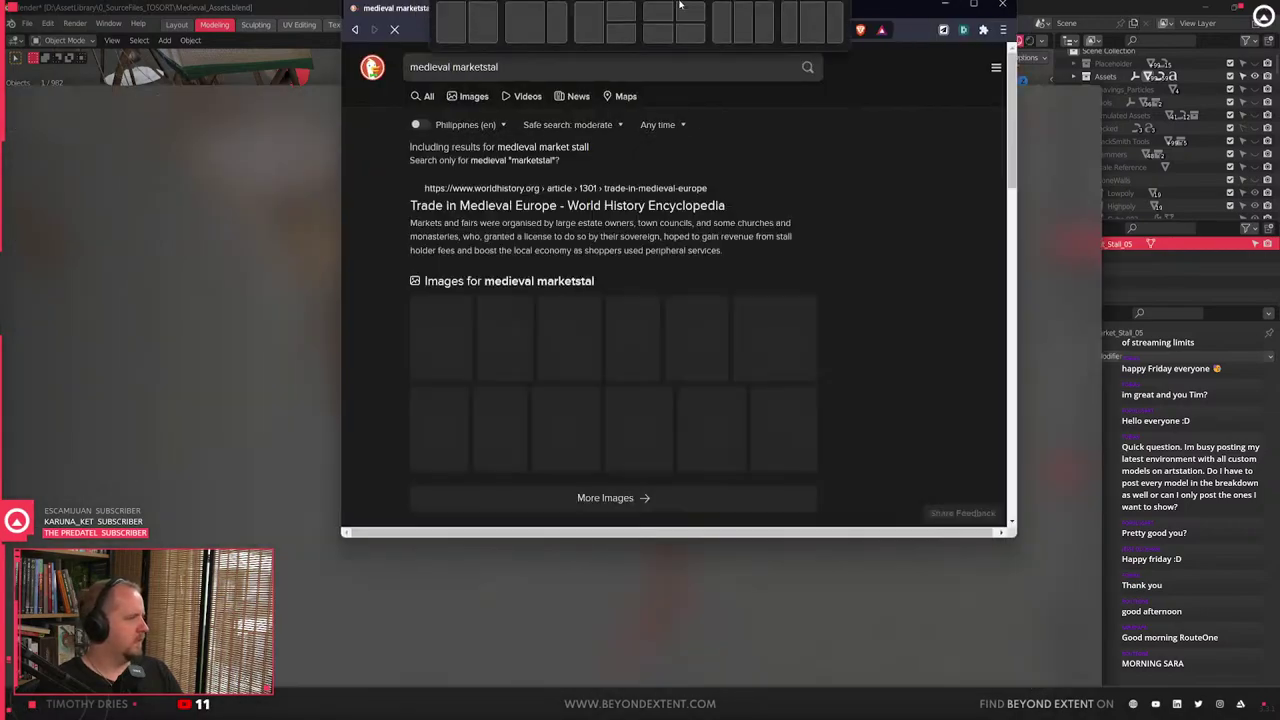
{"action": "left_click", "coordinate": [168, 98]}
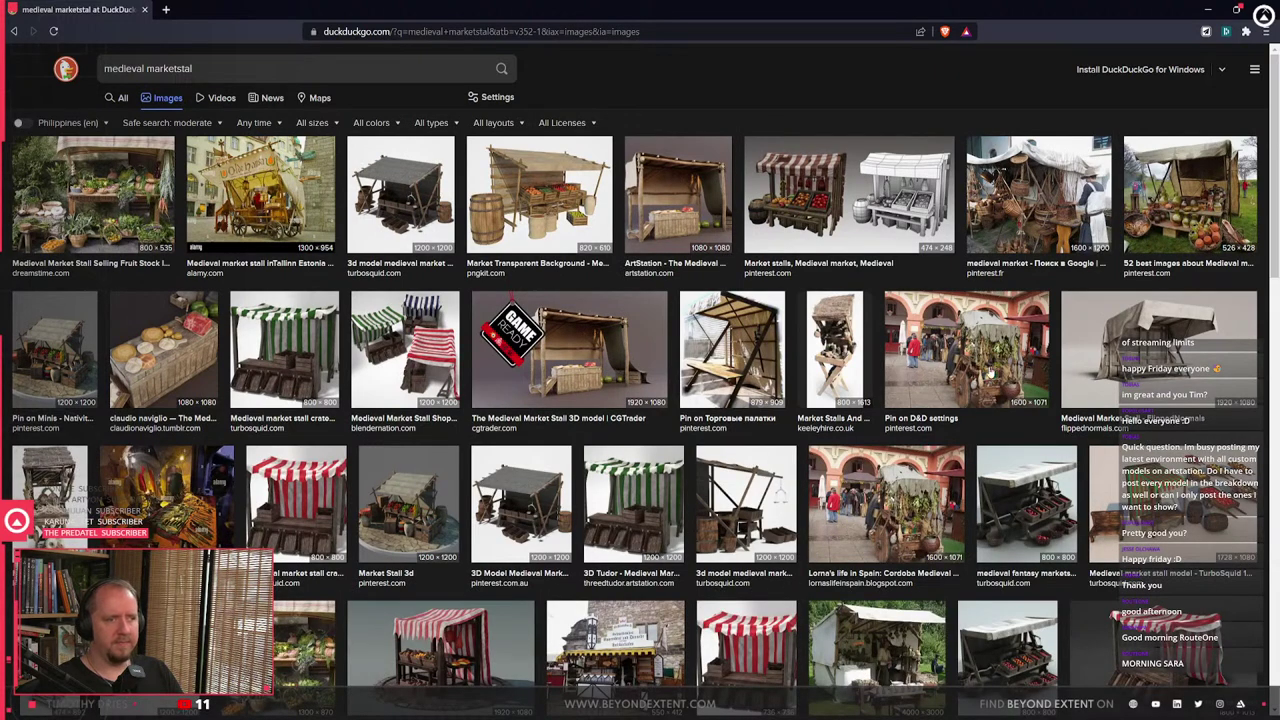
{"action": "left_click", "coordinate": [1220, 196]}
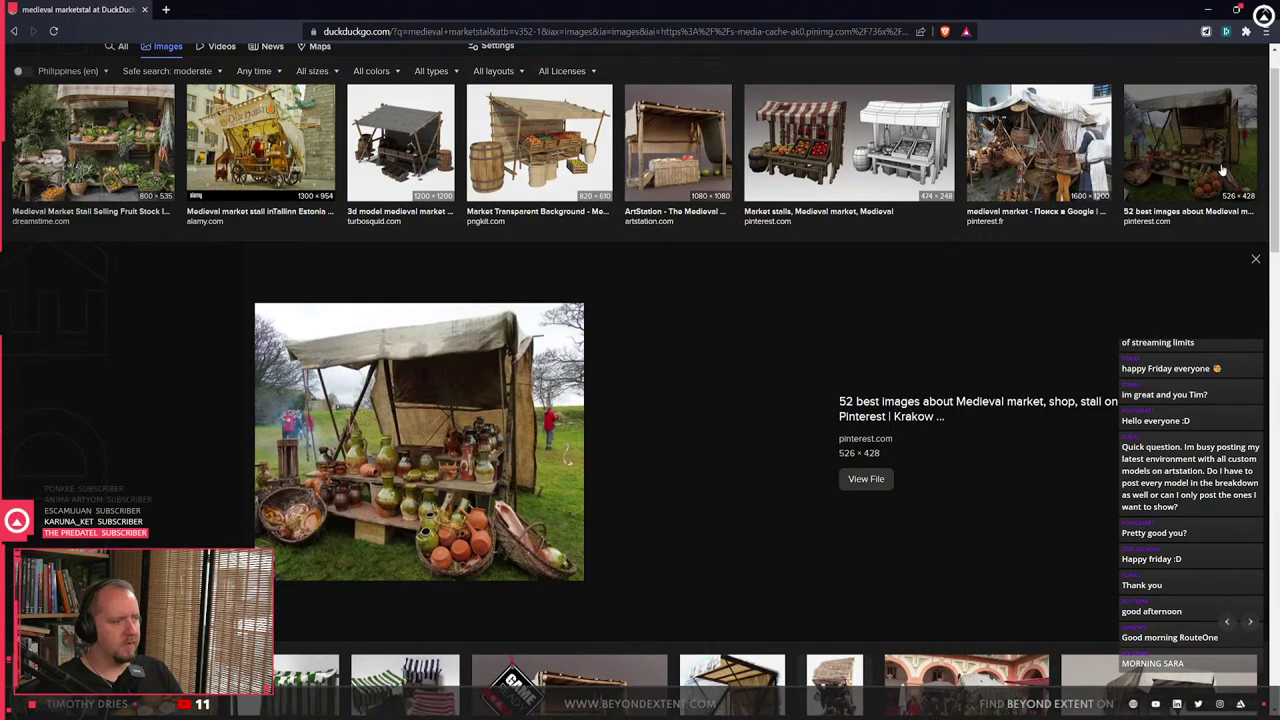
{"action": "scroll", "coordinate": [576, 410], "scroll_direction": "down", "scroll_amount": 3}
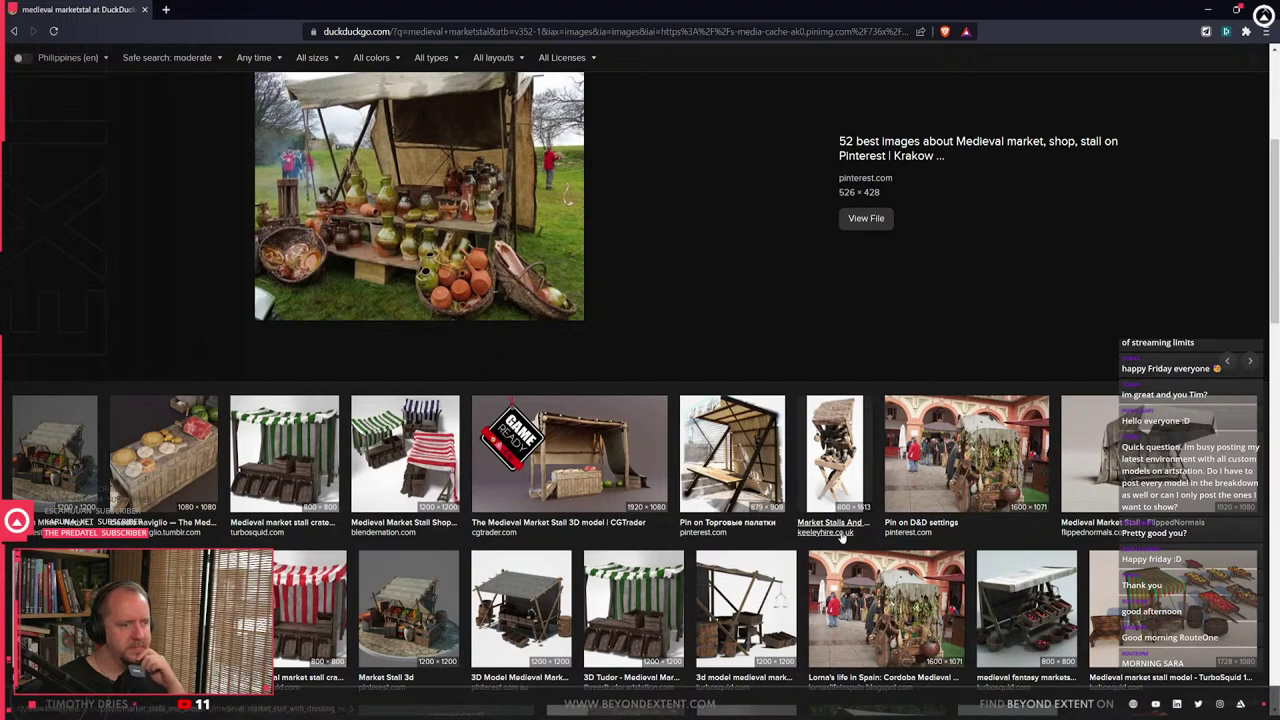
- Open the keeleyhire.co.uk stall result in a new browser tab and go to its Market Stalls & Dressing category
{"action": "left_click", "coordinate": [842, 534]}
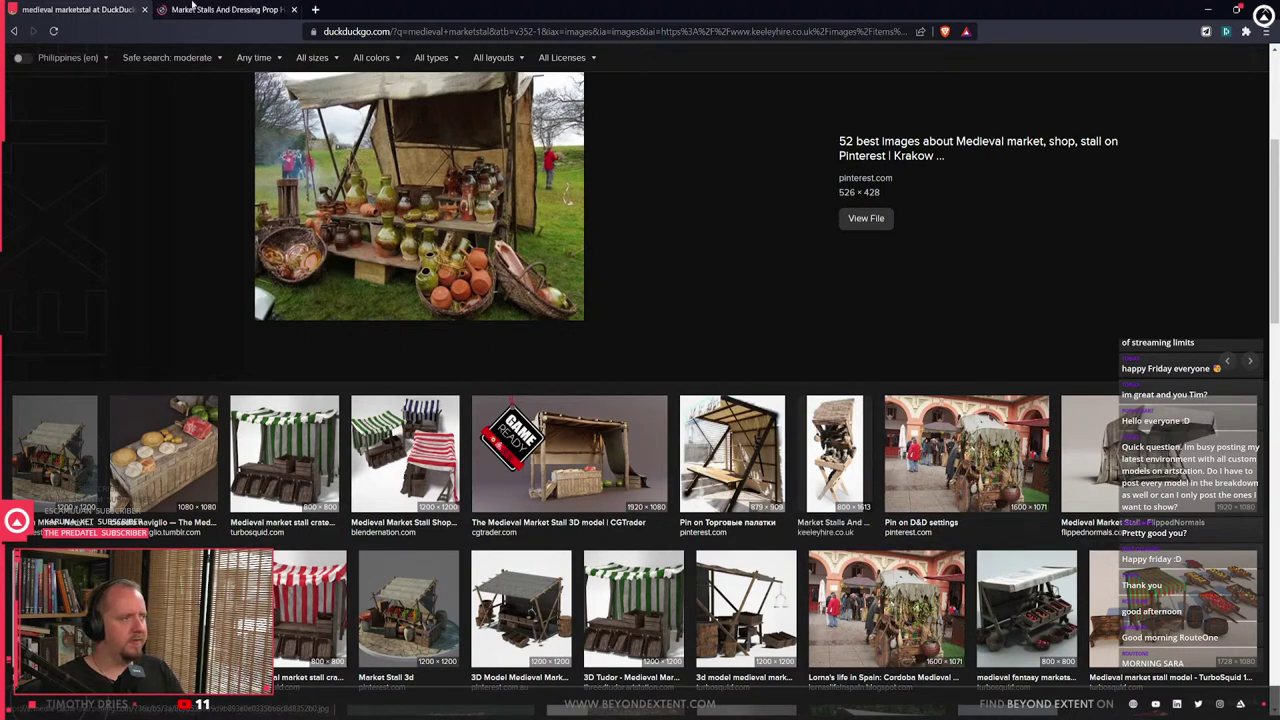
{"action": "left_click", "coordinate": [192, 8]}
{"action": "left_click", "coordinate": [366, 199]}
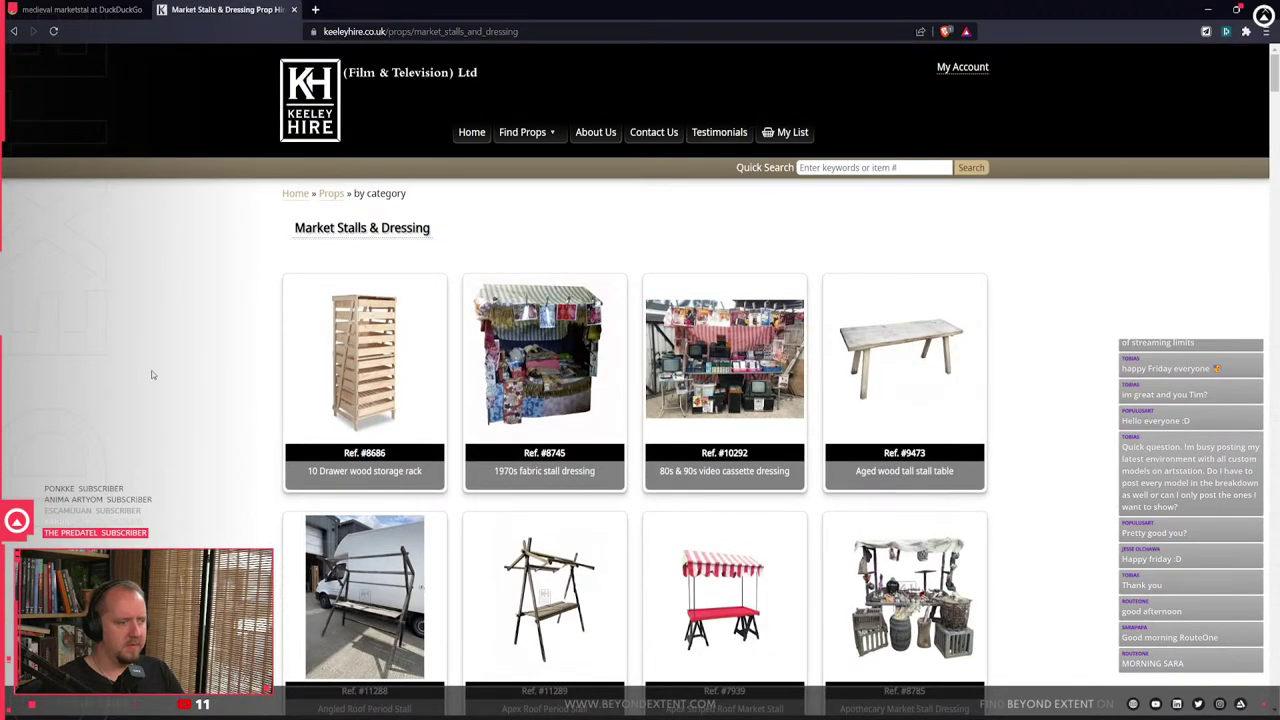
- Open the Apex Roof Period Stall in a new browser tab and inspect its alternate photos at enlarged size
{"action": "scroll", "coordinate": [152, 374], "scroll_direction": "down", "scroll_amount": 2}
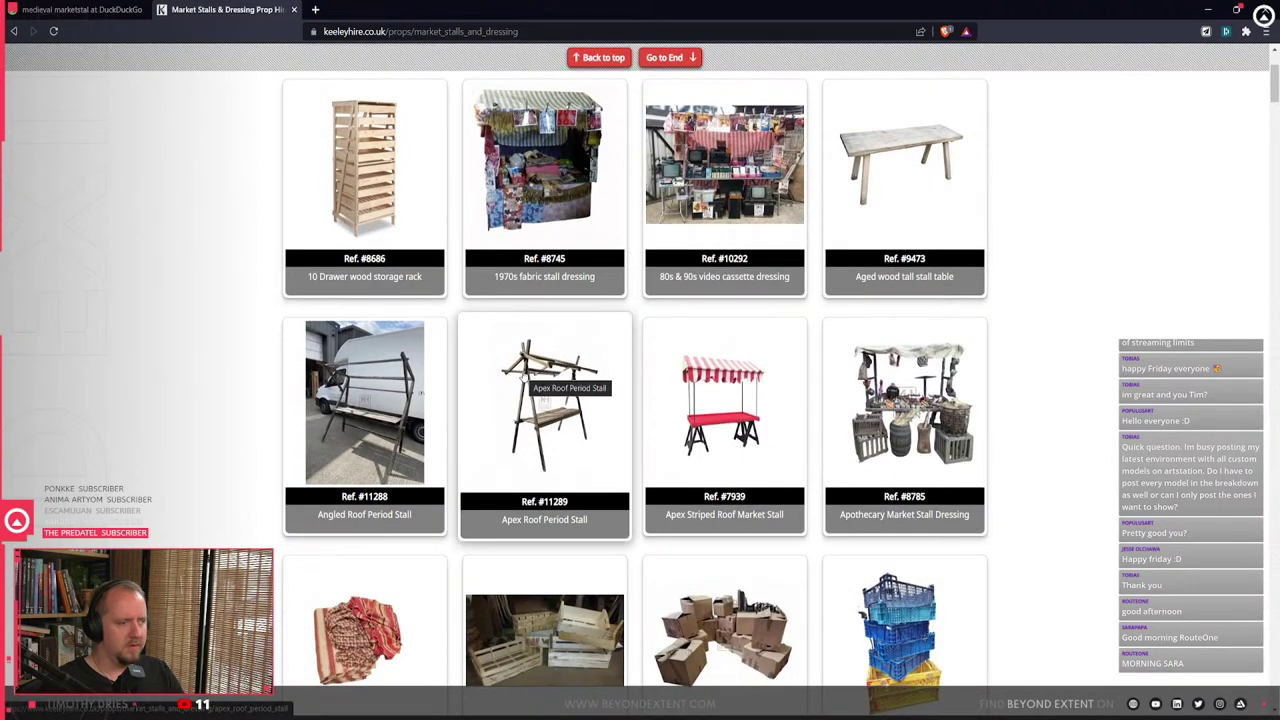
{"action": "middle_click", "coordinate": [535, 385]}
{"action": "left_click", "coordinate": [374, 9]}
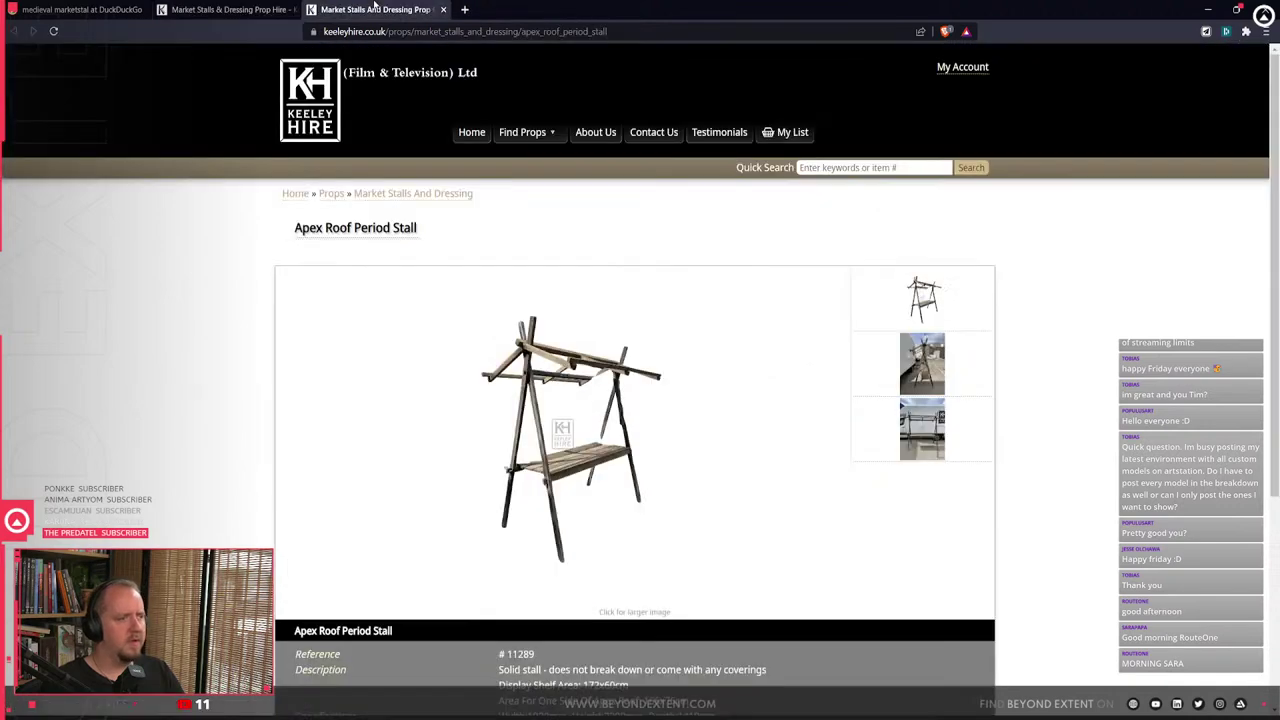
{"action": "left_click", "coordinate": [940, 385]}
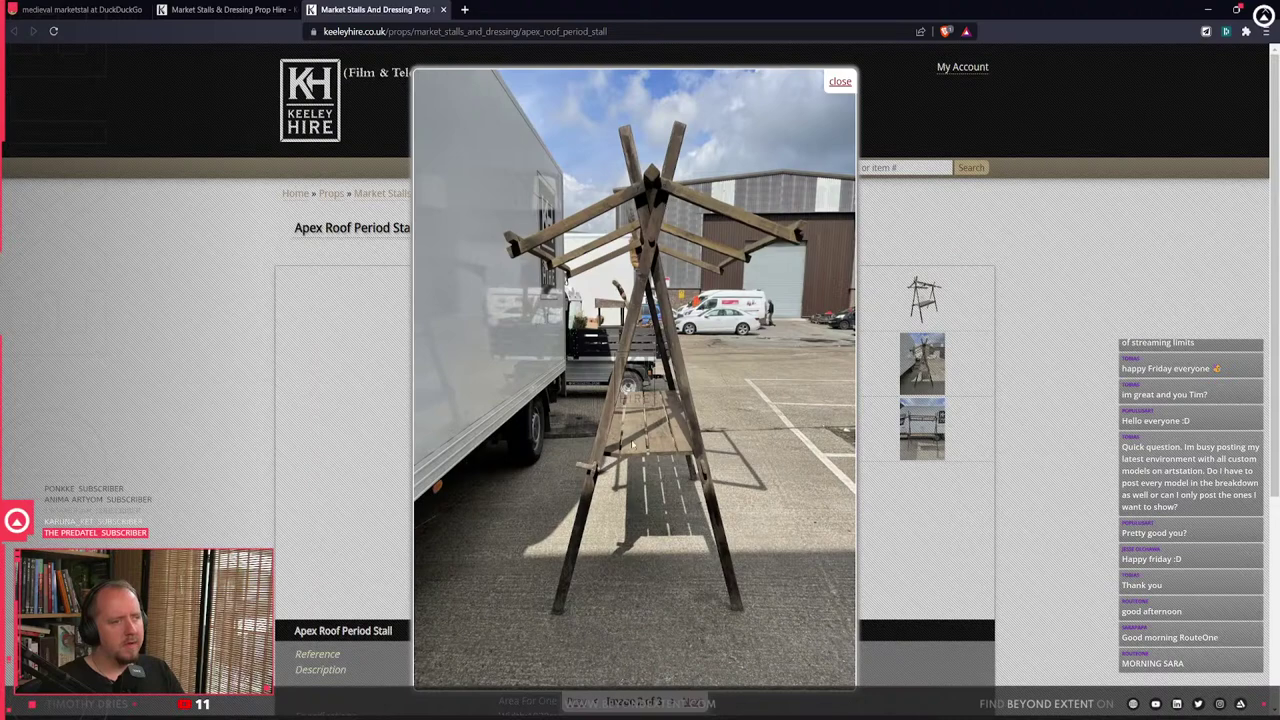
{"action": "left_click", "coordinate": [938, 420]}
{"action": "left_click", "coordinate": [921, 428]}
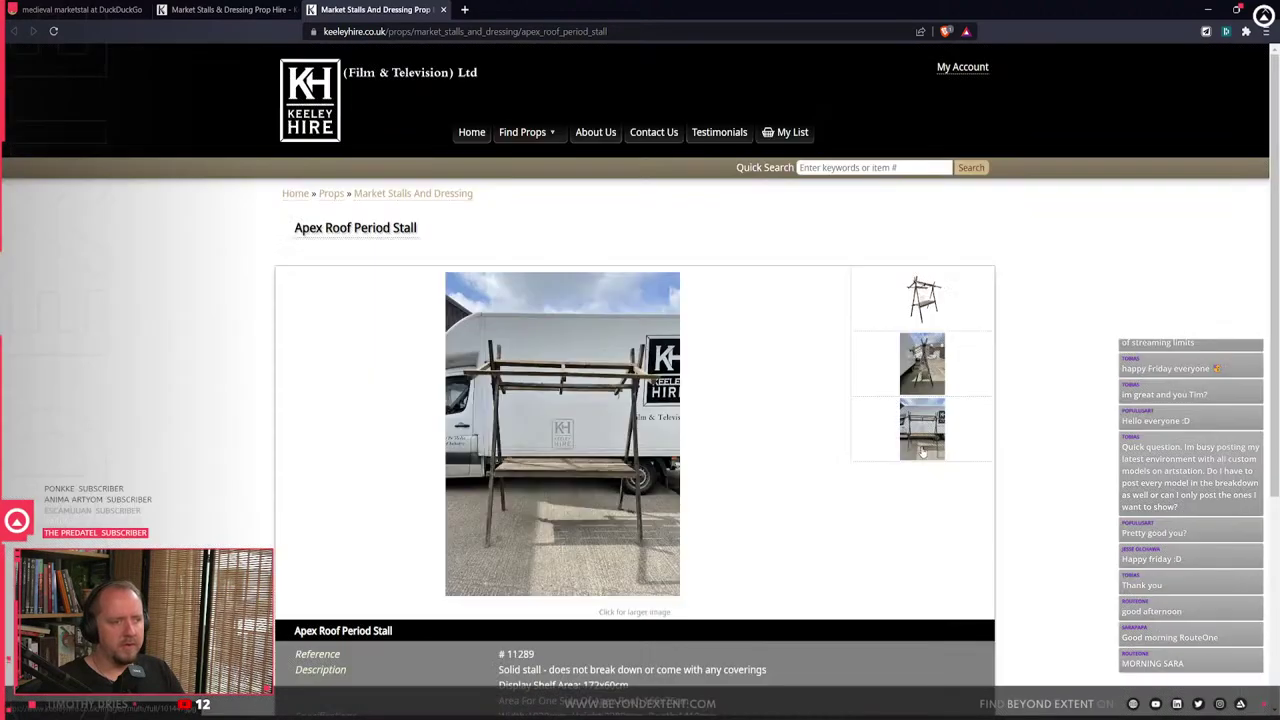
{"action": "left_click", "coordinate": [157, 510]}
- Read the Apex Roof Period Stall's description and dimensions, comparing them with its photo
{"action": "scroll", "coordinate": [544, 500], "scroll_direction": "down", "scroll_amount": 3}
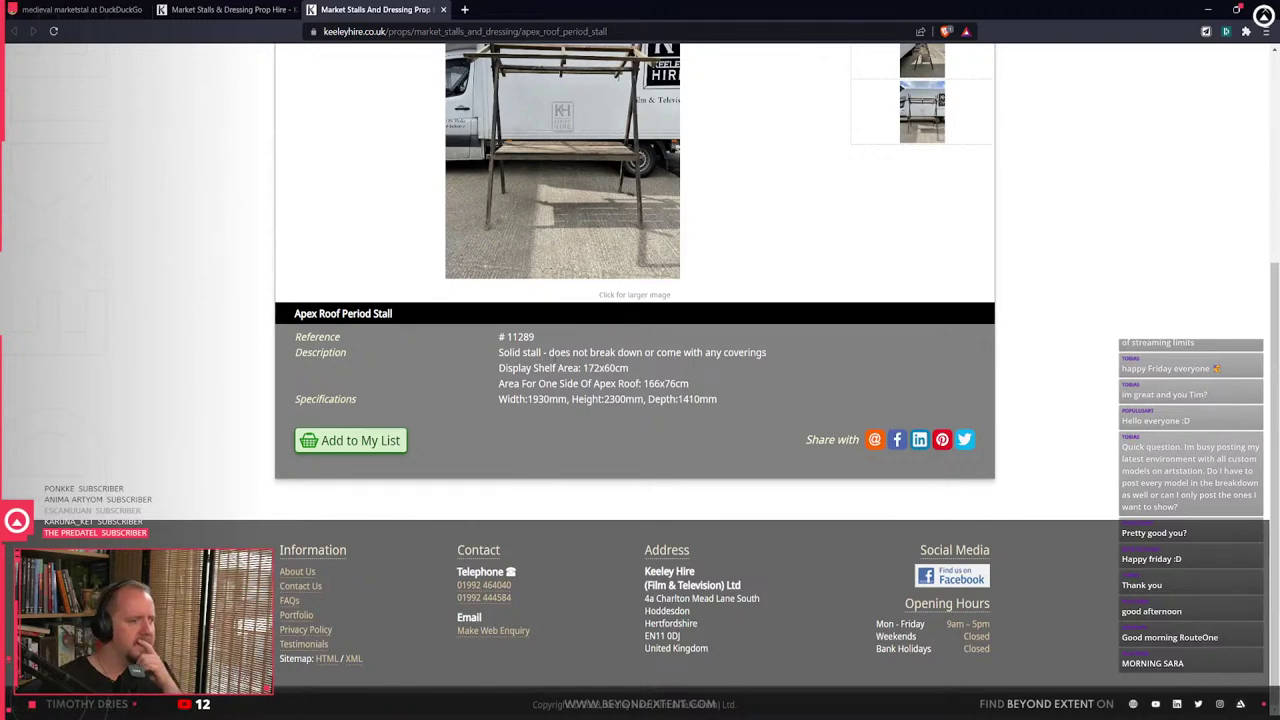
{"action": "scroll", "coordinate": [640, 380], "scroll_direction": "up", "scroll_amount": 3}
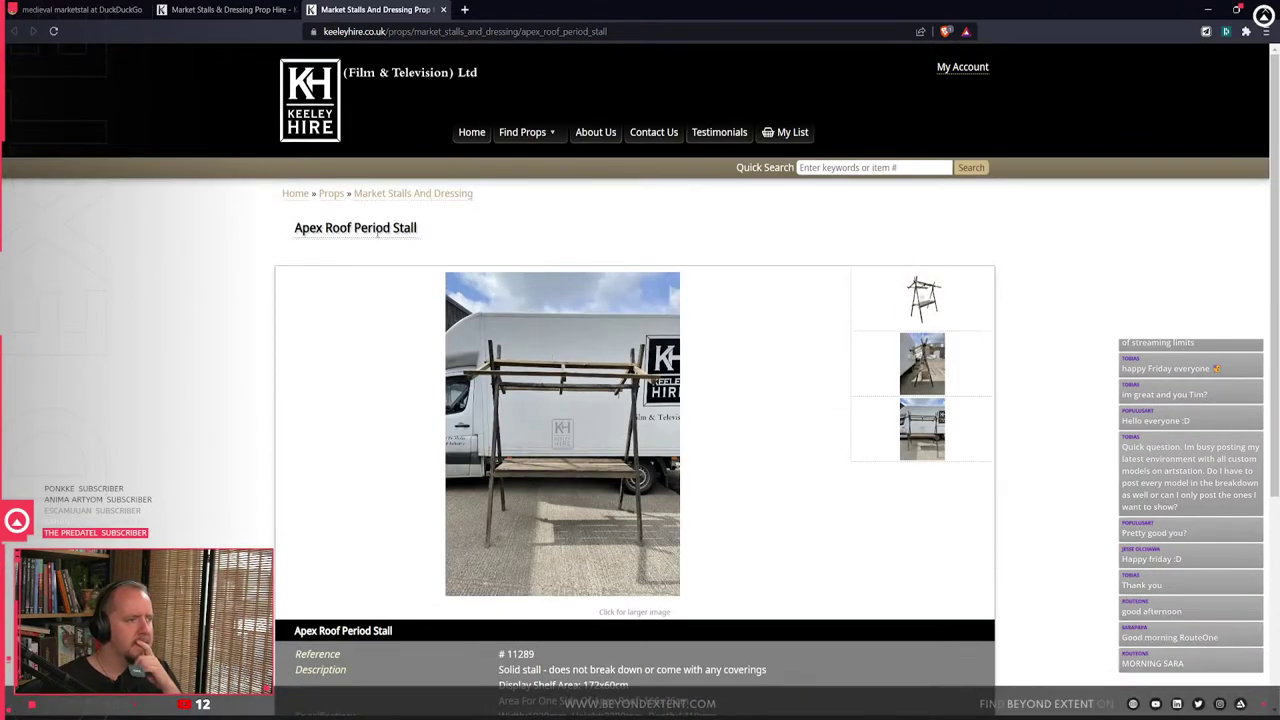
{"action": "scroll", "coordinate": [224, 279], "scroll_direction": "down", "scroll_amount": 3}
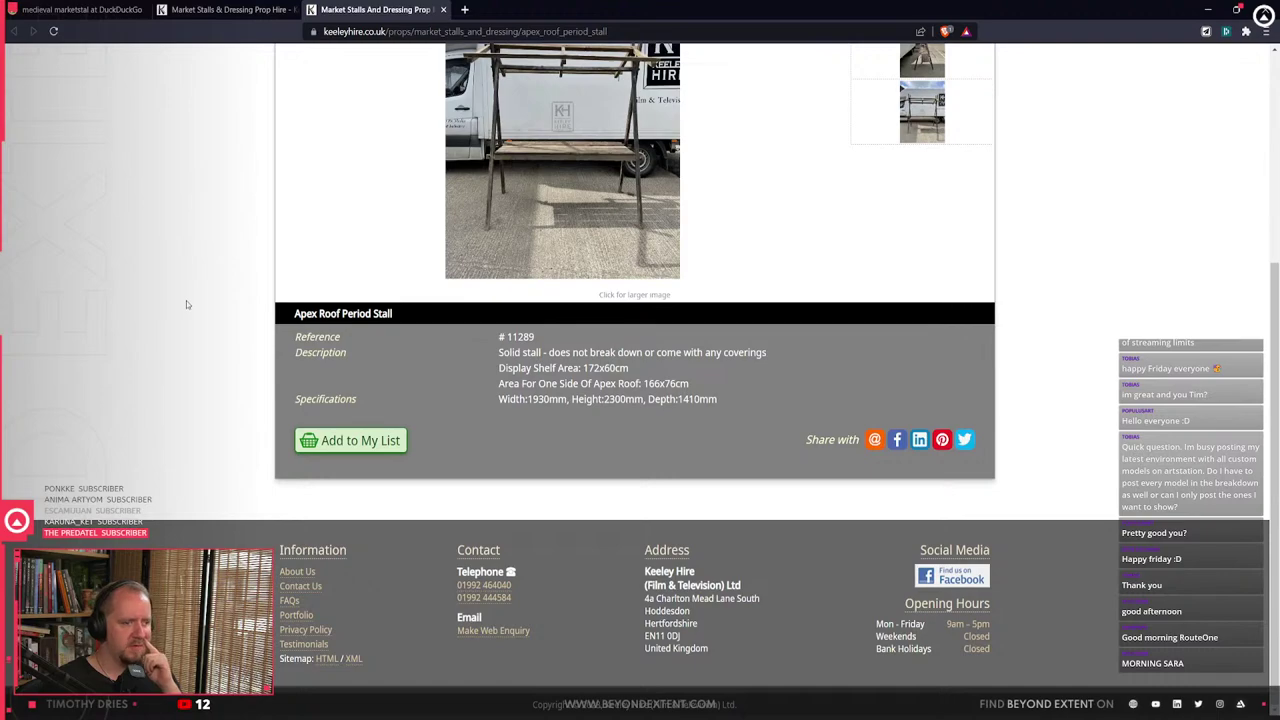
- Return to the Market Stalls & Dressing listing, open Basket & Lantern Market Stall - Dressing and study its enlarged photo
{"action": "left_click", "coordinate": [228, 9]}
{"action": "scroll", "coordinate": [335, 430], "scroll_direction": "down", "scroll_amount": 4}
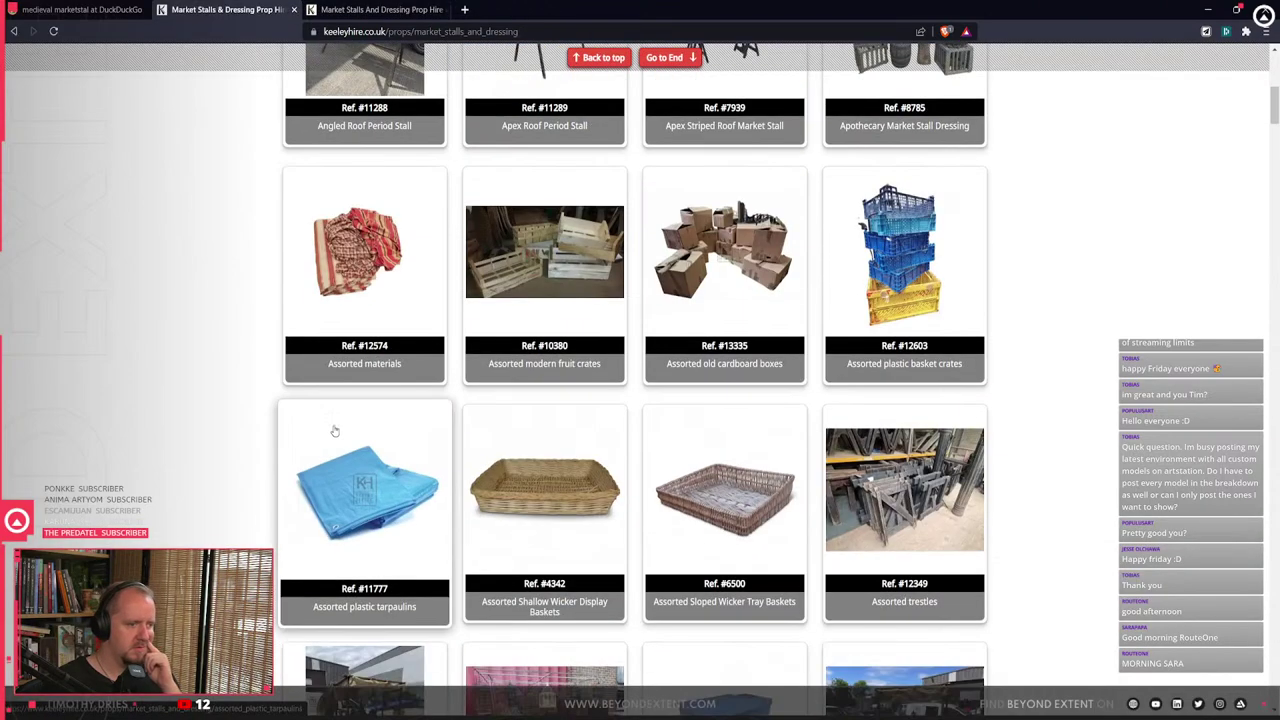
{"action": "scroll", "coordinate": [335, 430], "scroll_direction": "down", "scroll_amount": 5}
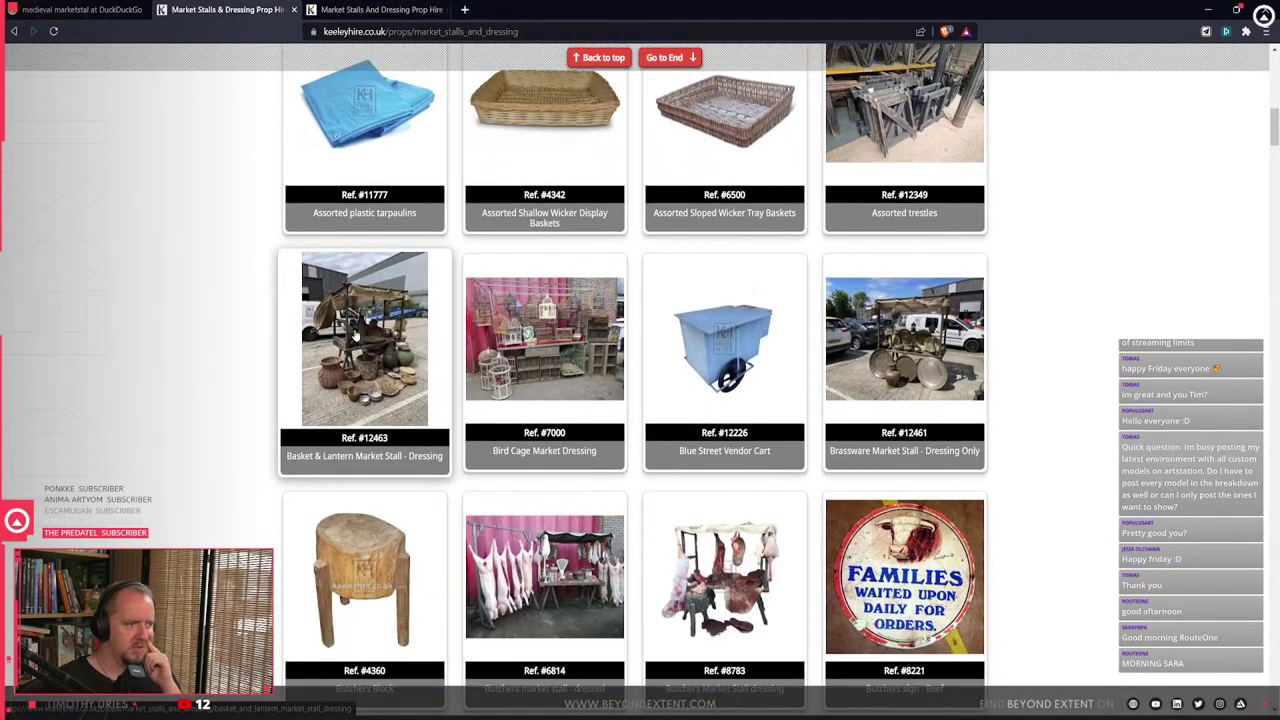
{"action": "left_click", "coordinate": [356, 336]}
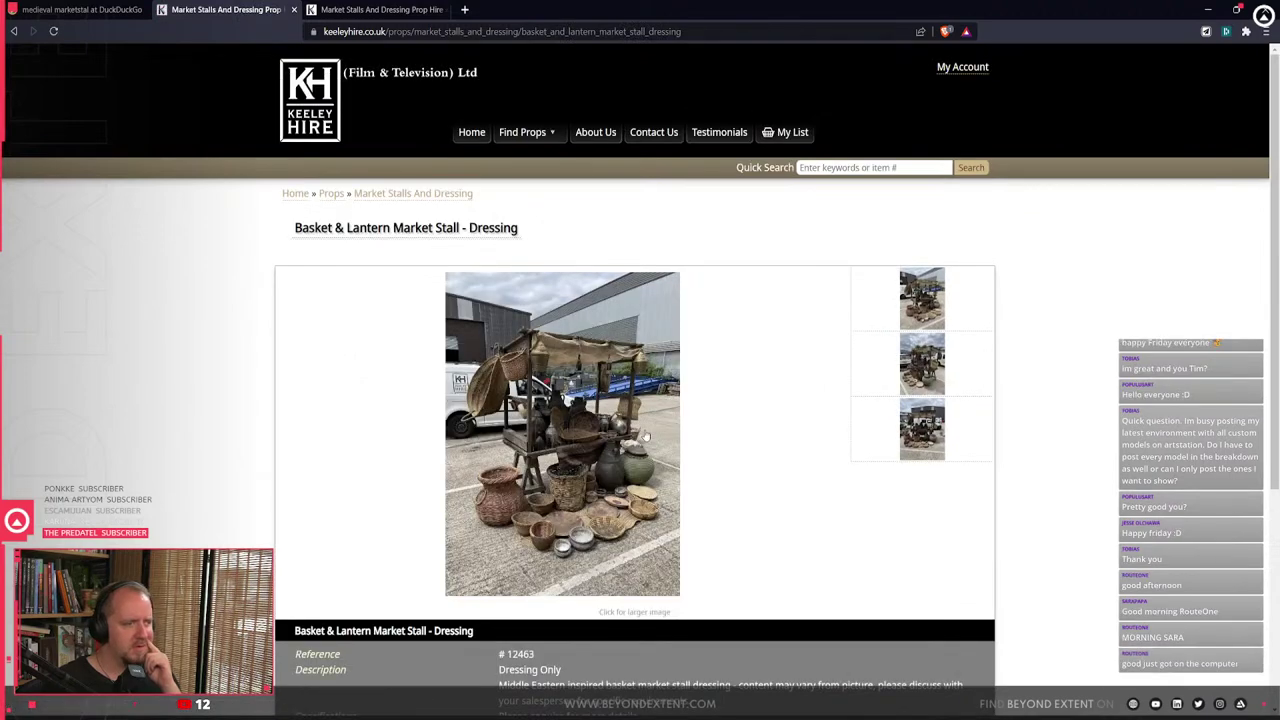
{"action": "left_click", "coordinate": [926, 311]}
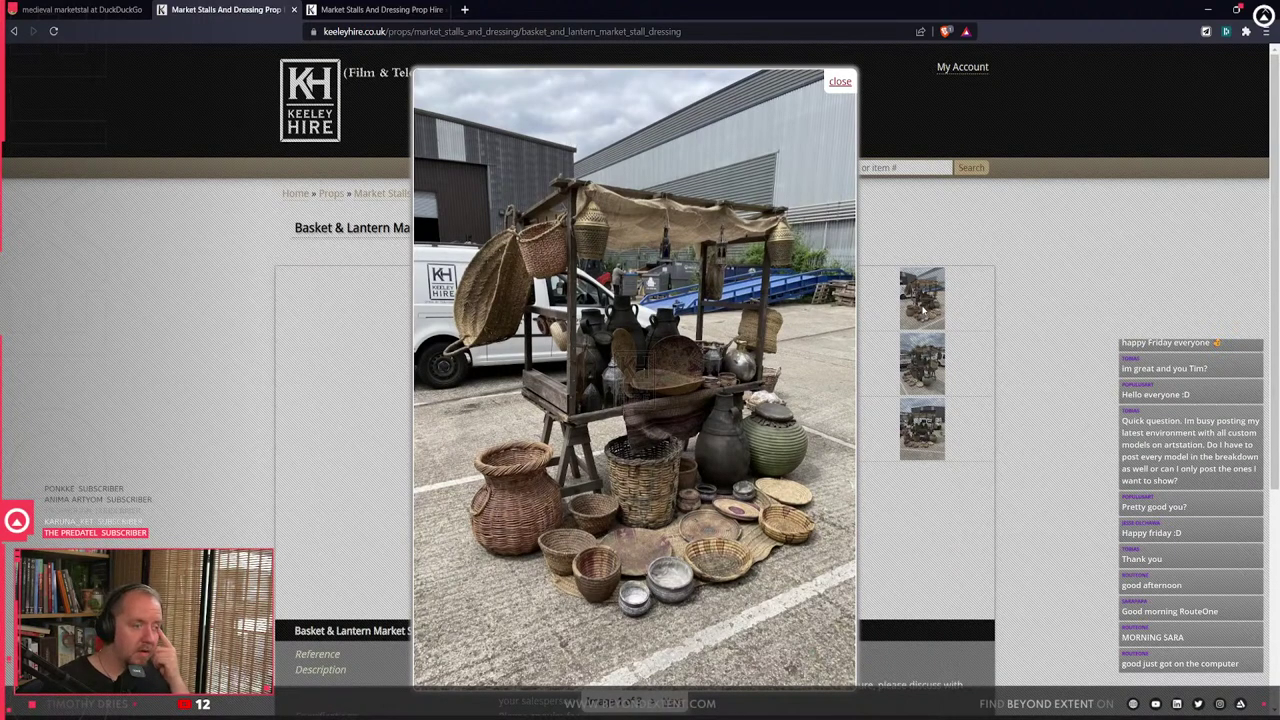
{"action": "scroll", "coordinate": [600, 404], "scroll_direction": "down", "scroll_amount": 2}
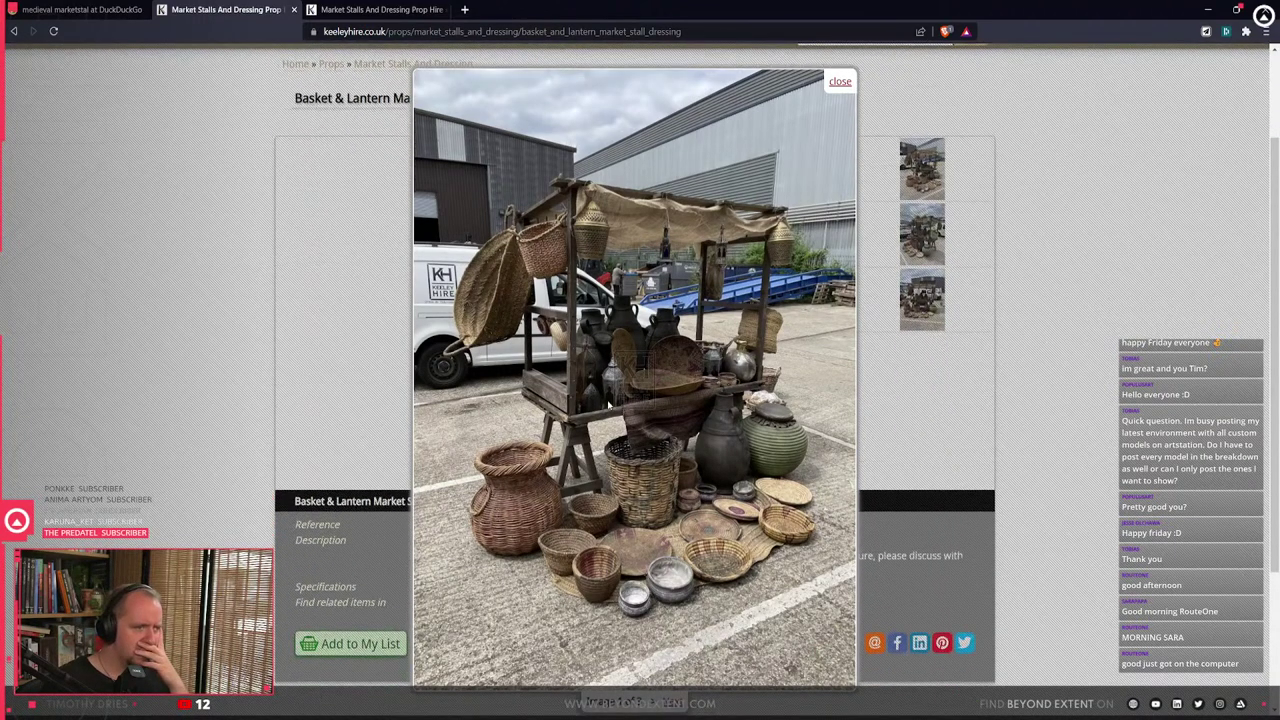
{"action": "left_click", "coordinate": [302, 471]}
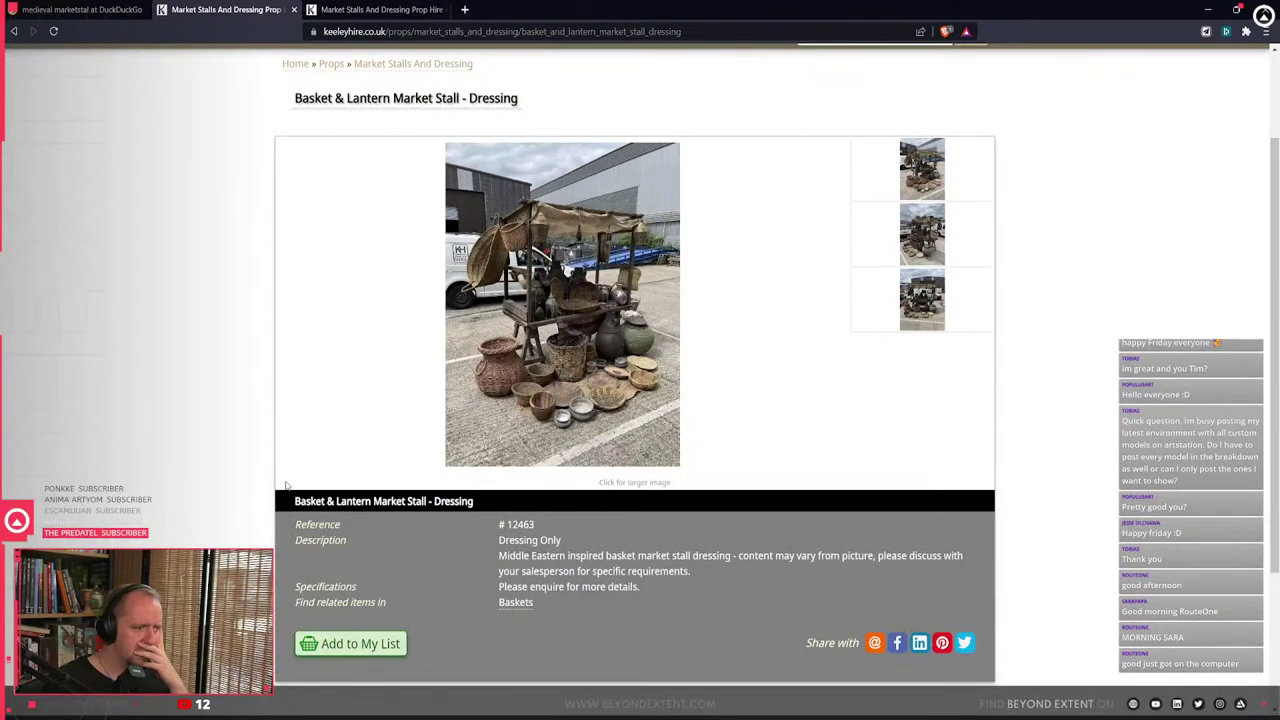
- Go back to the Market Stalls & Dressing listing and browse its stalls, sacks, crates and fish props for dressing ideas
{"action": "key", "text": "alt+Left"}
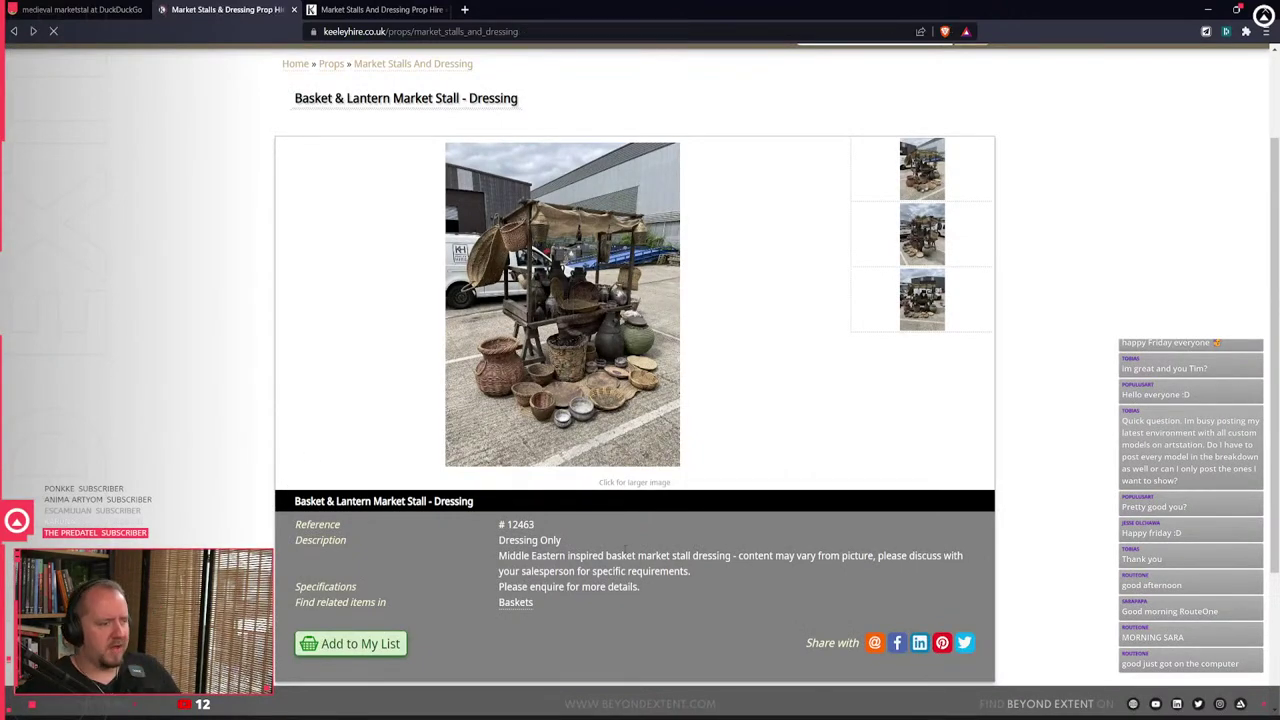
{"action": "scroll", "coordinate": [316, 299], "scroll_direction": "down", "scroll_amount": 3}
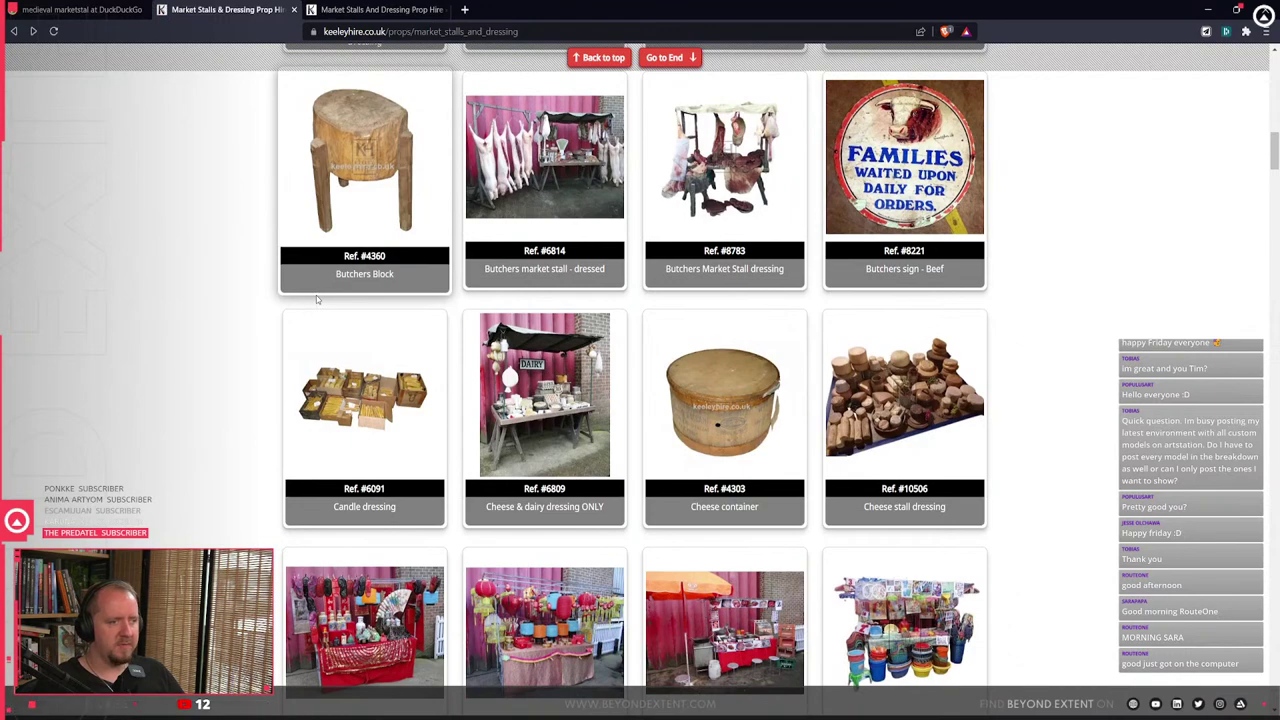
{"action": "scroll", "coordinate": [316, 298], "scroll_direction": "down", "scroll_amount": 10}
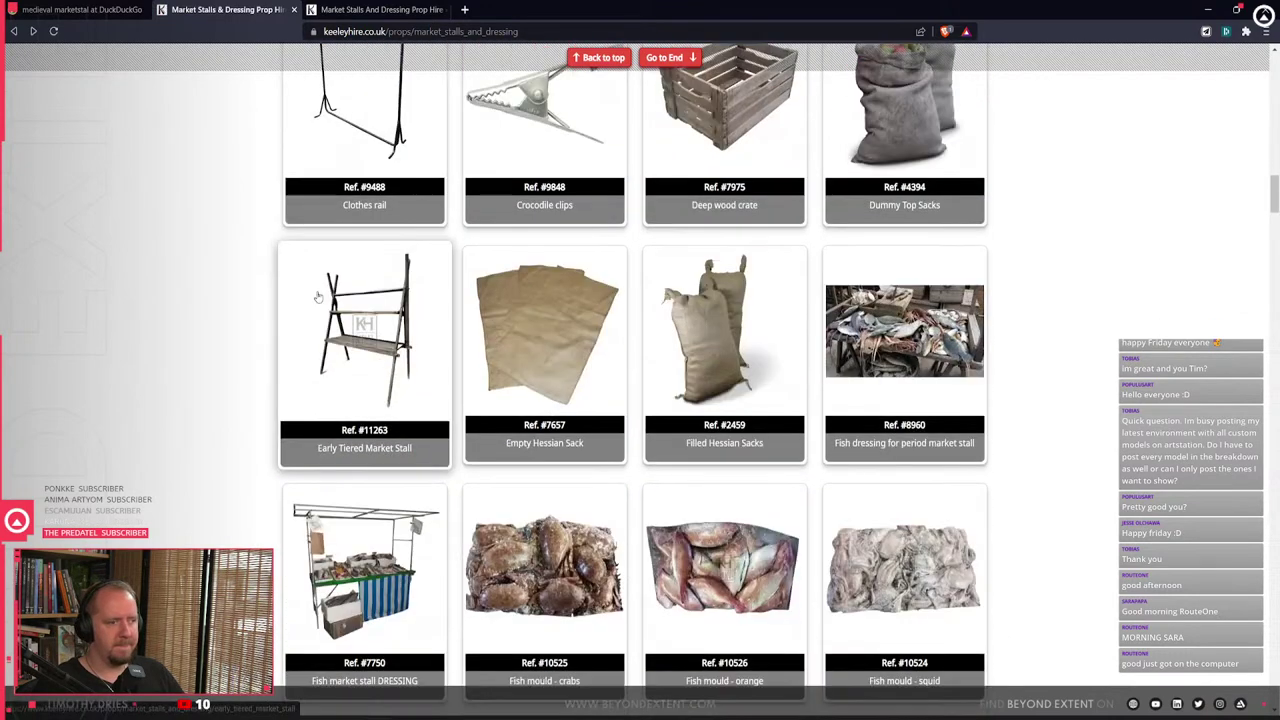
{"action": "scroll", "coordinate": [318, 296], "scroll_direction": "down", "scroll_amount": 6}
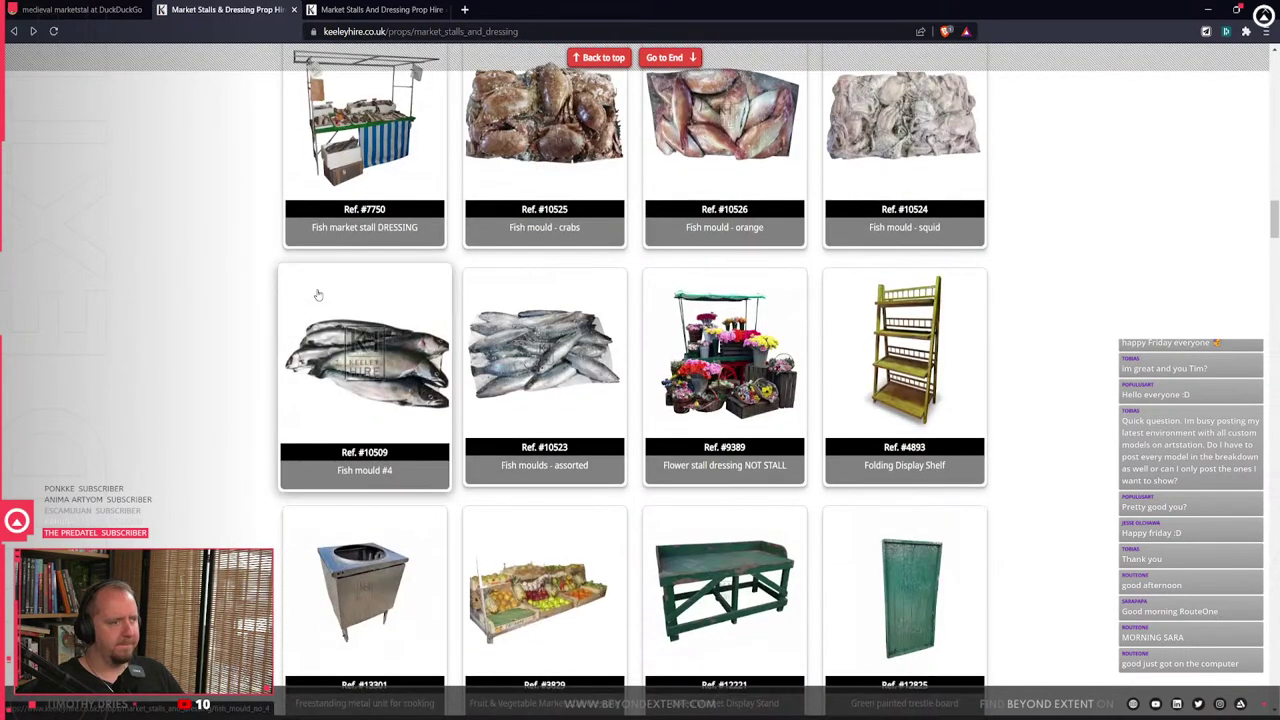
{"action": "scroll", "coordinate": [317, 294], "scroll_direction": "up", "scroll_amount": 3}
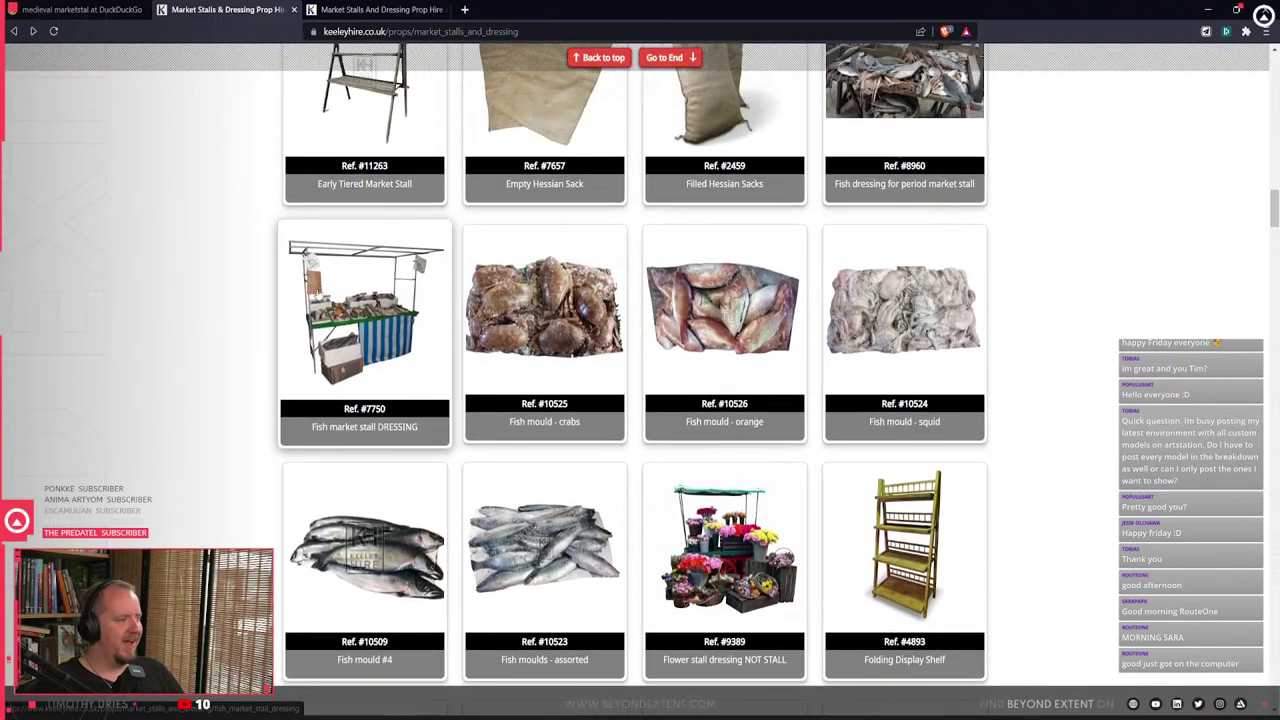
{"action": "scroll", "coordinate": [318, 296], "scroll_direction": "down", "scroll_amount": 2}
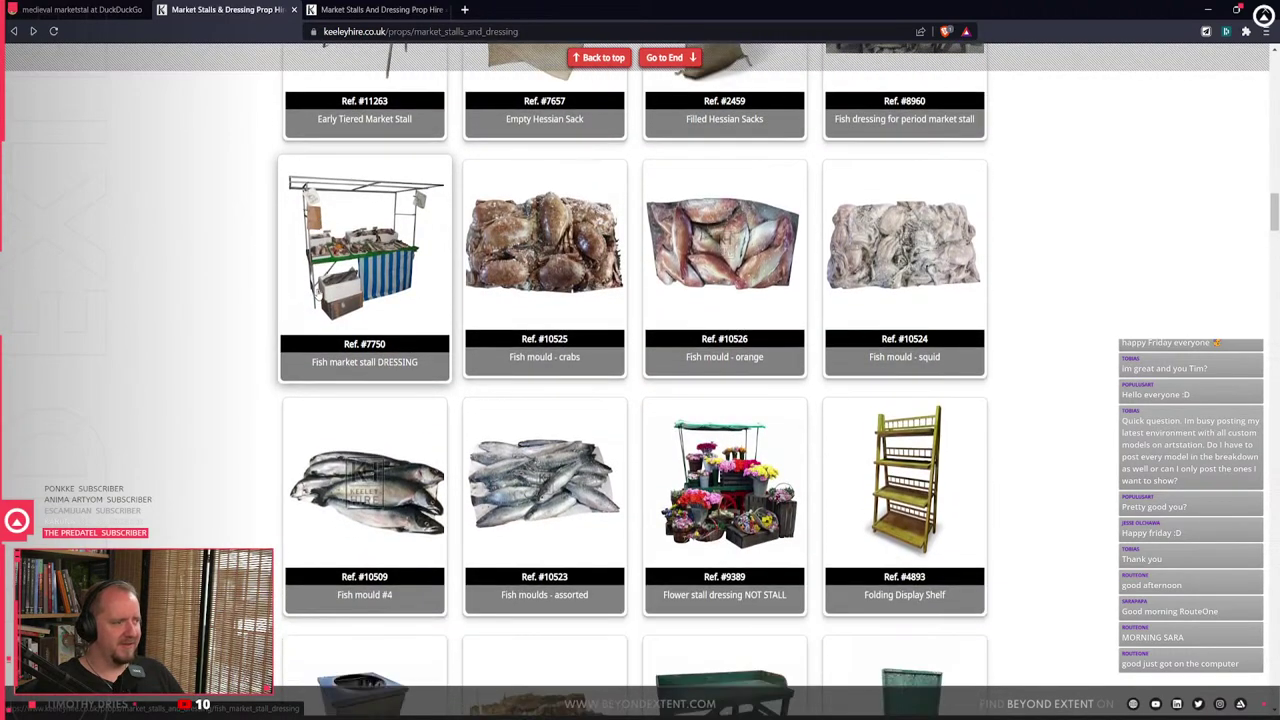
{"action": "scroll", "coordinate": [318, 296], "scroll_direction": "down", "scroll_amount": 3}
{"action": "scroll", "coordinate": [317, 289], "scroll_direction": "up", "scroll_amount": 2}
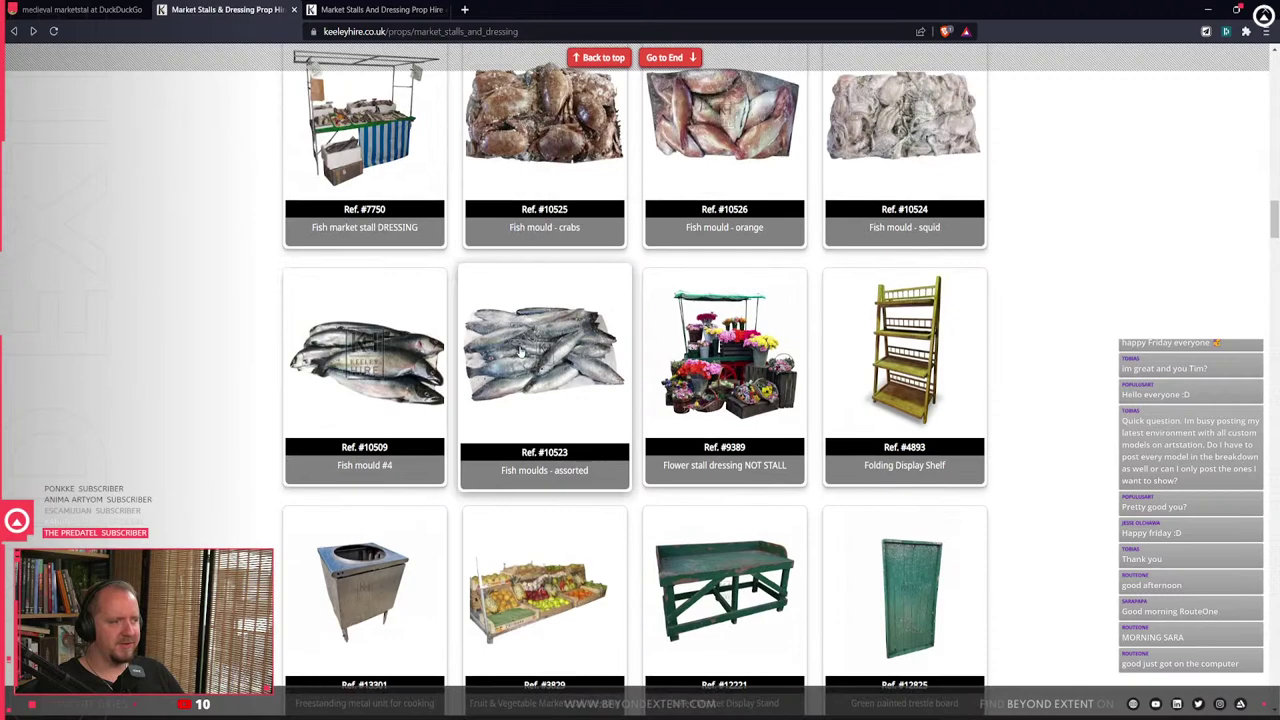
- View the assorted fish moulds prop, and return to the Market Stalls & Dressing listing to examine the other stalls and props
{"action": "left_click", "coordinate": [519, 350]}
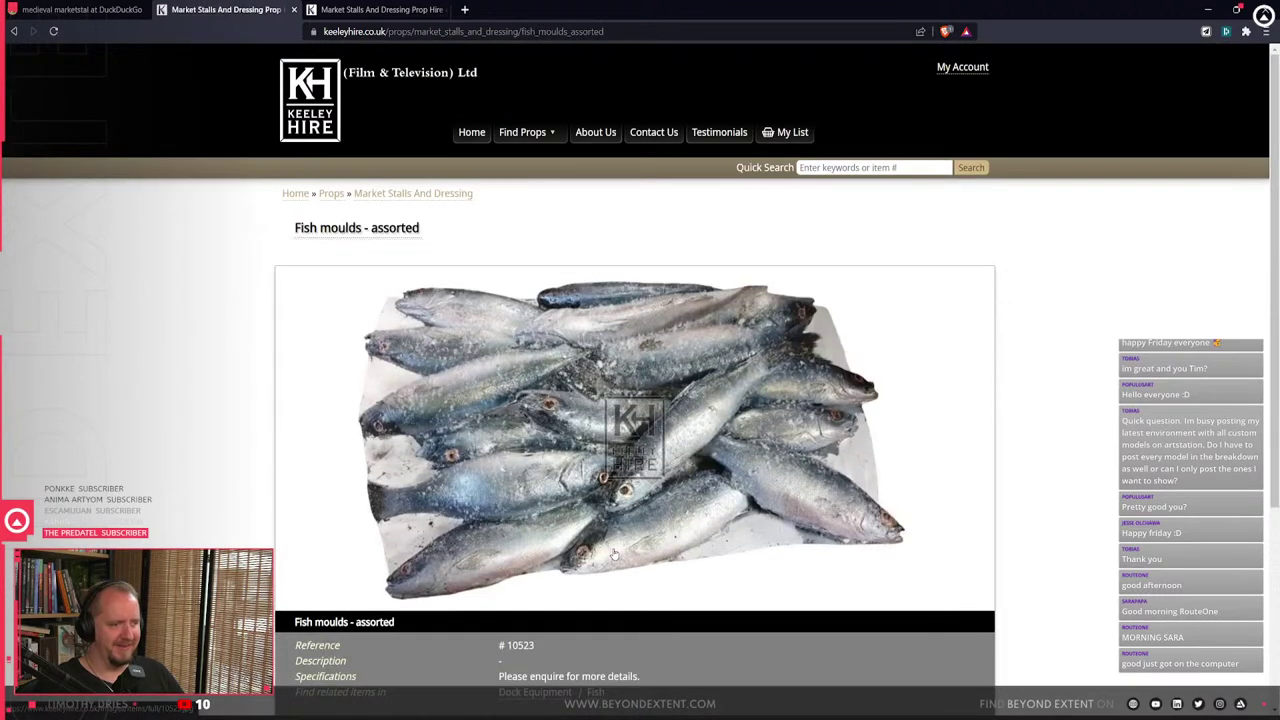
{"action": "key", "text": "alt+Left"}
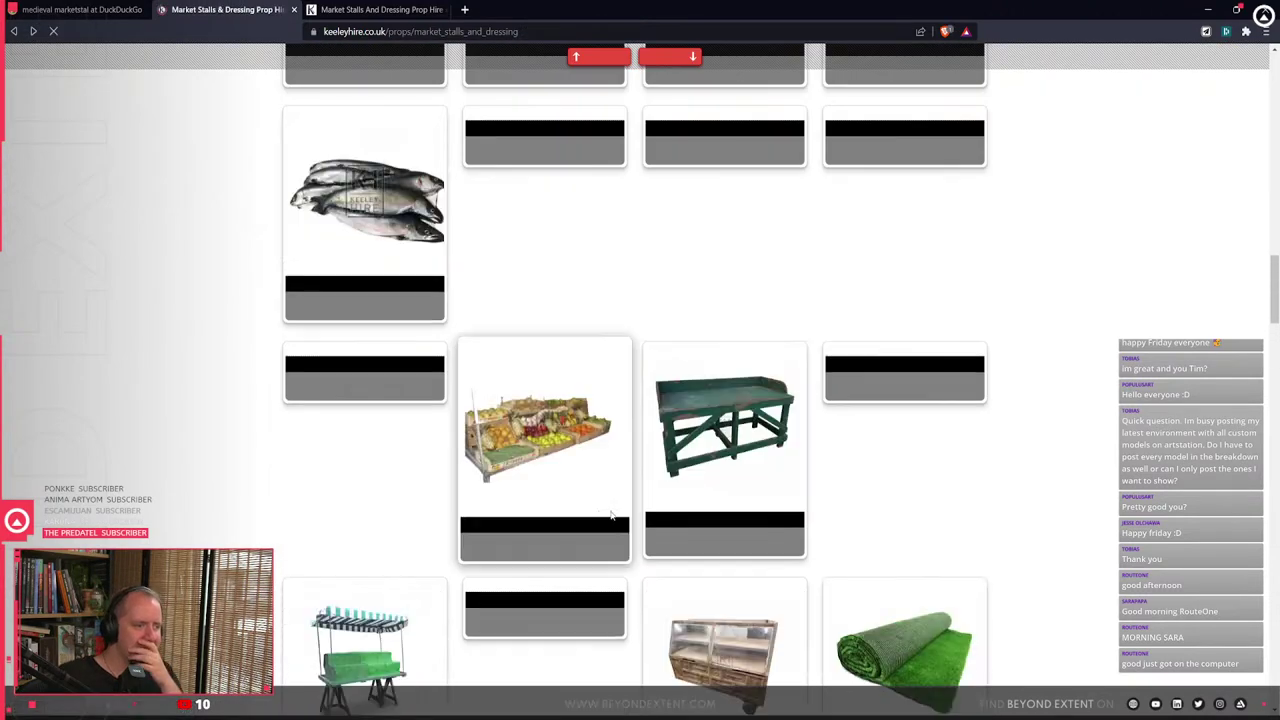
{"action": "scroll", "coordinate": [587, 485], "scroll_direction": "down", "scroll_amount": 6}
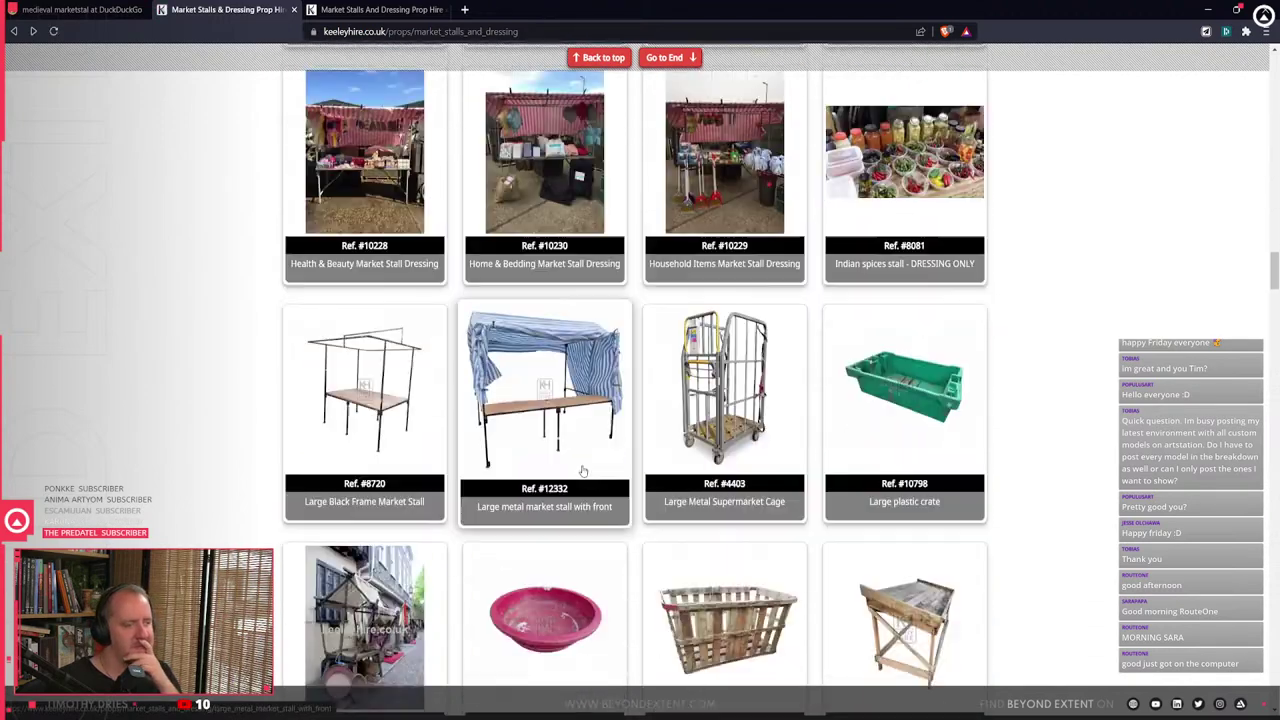
{"action": "scroll", "coordinate": [583, 466], "scroll_direction": "down", "scroll_amount": 5}
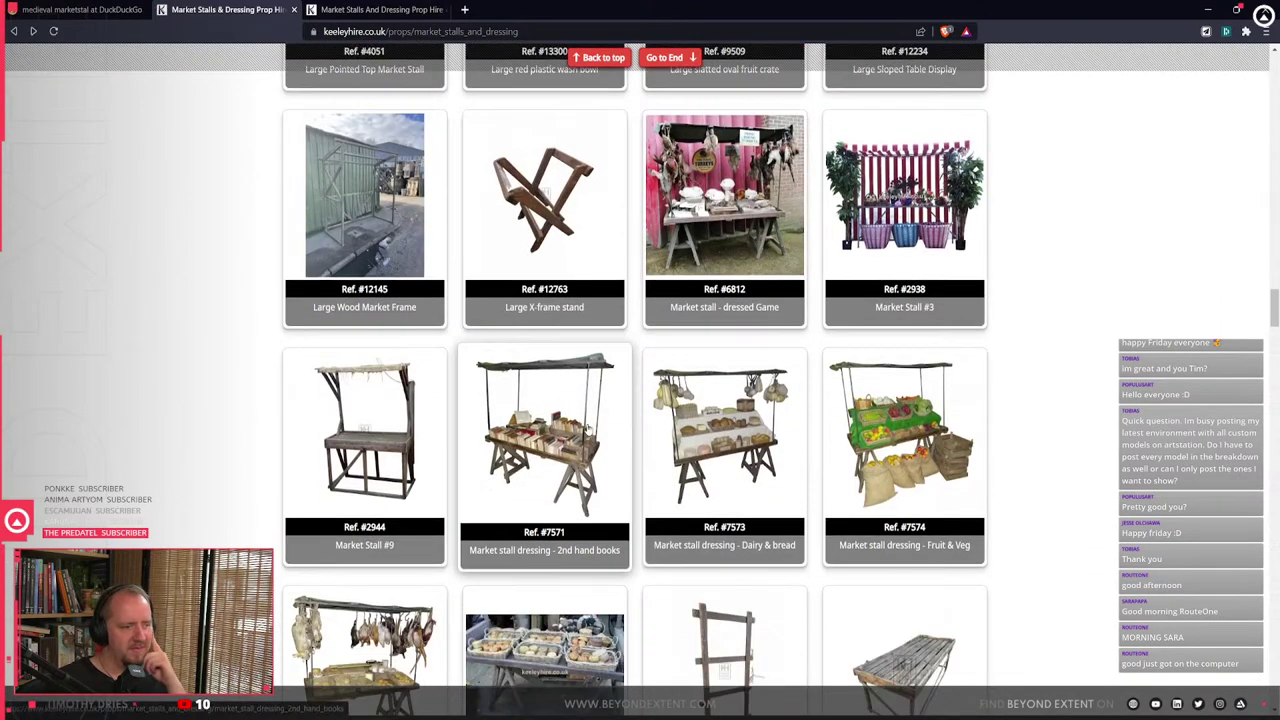
{"action": "scroll", "coordinate": [588, 428], "scroll_direction": "down", "scroll_amount": 5}
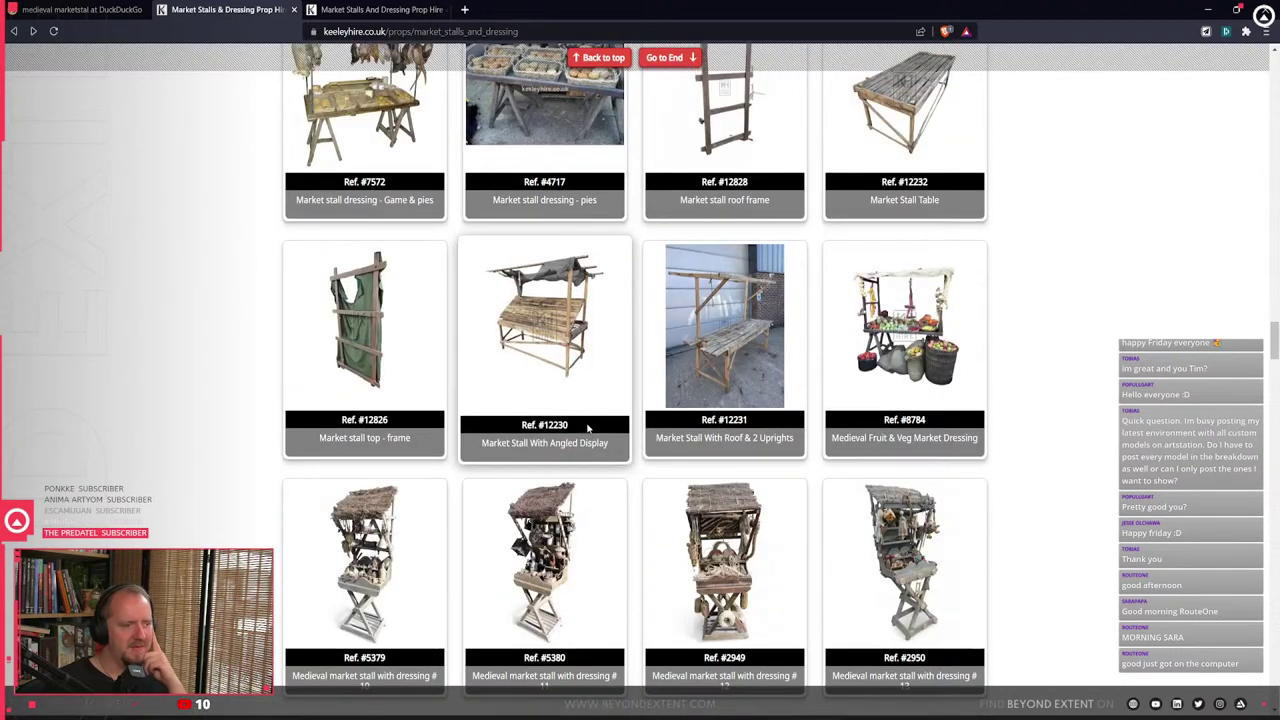
{"action": "scroll", "coordinate": [588, 428], "scroll_direction": "down", "scroll_amount": 8}
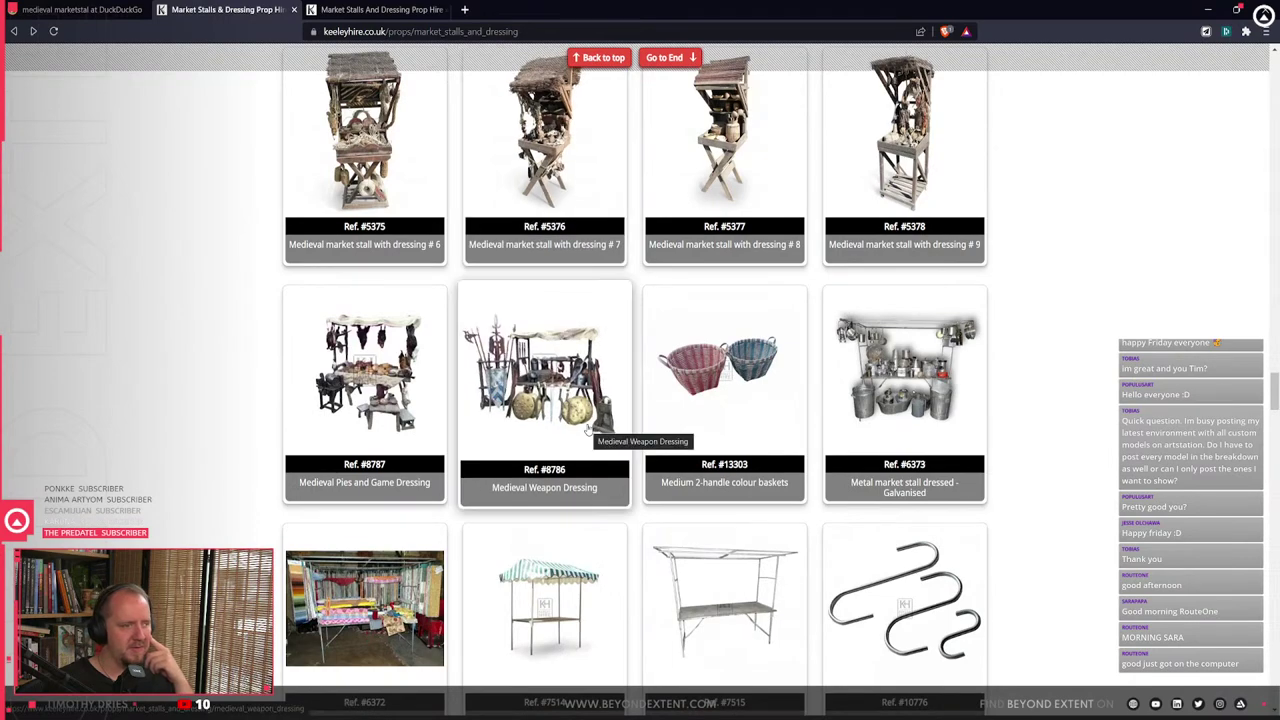
{"action": "scroll", "coordinate": [173, 463], "scroll_direction": "down", "scroll_amount": 4}
{"action": "scroll", "coordinate": [173, 459], "scroll_direction": "down", "scroll_amount": 4}
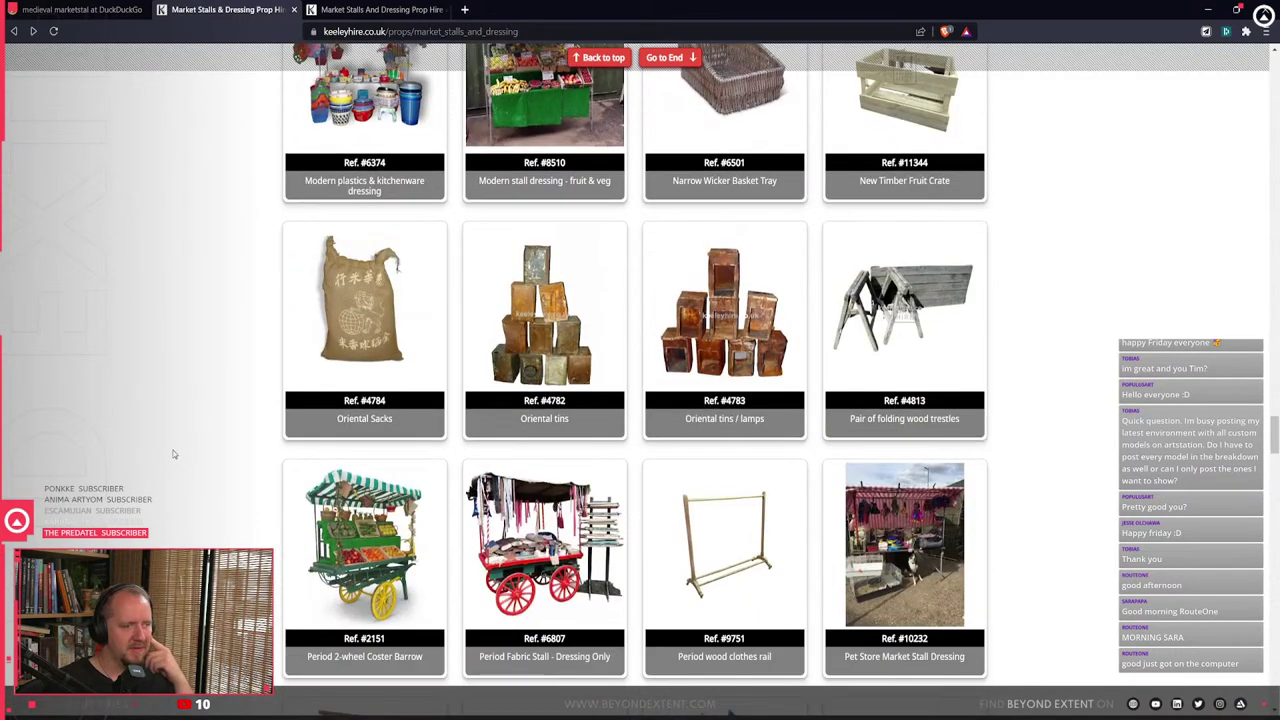
{"action": "scroll", "coordinate": [173, 452], "scroll_direction": "down", "scroll_amount": 4}
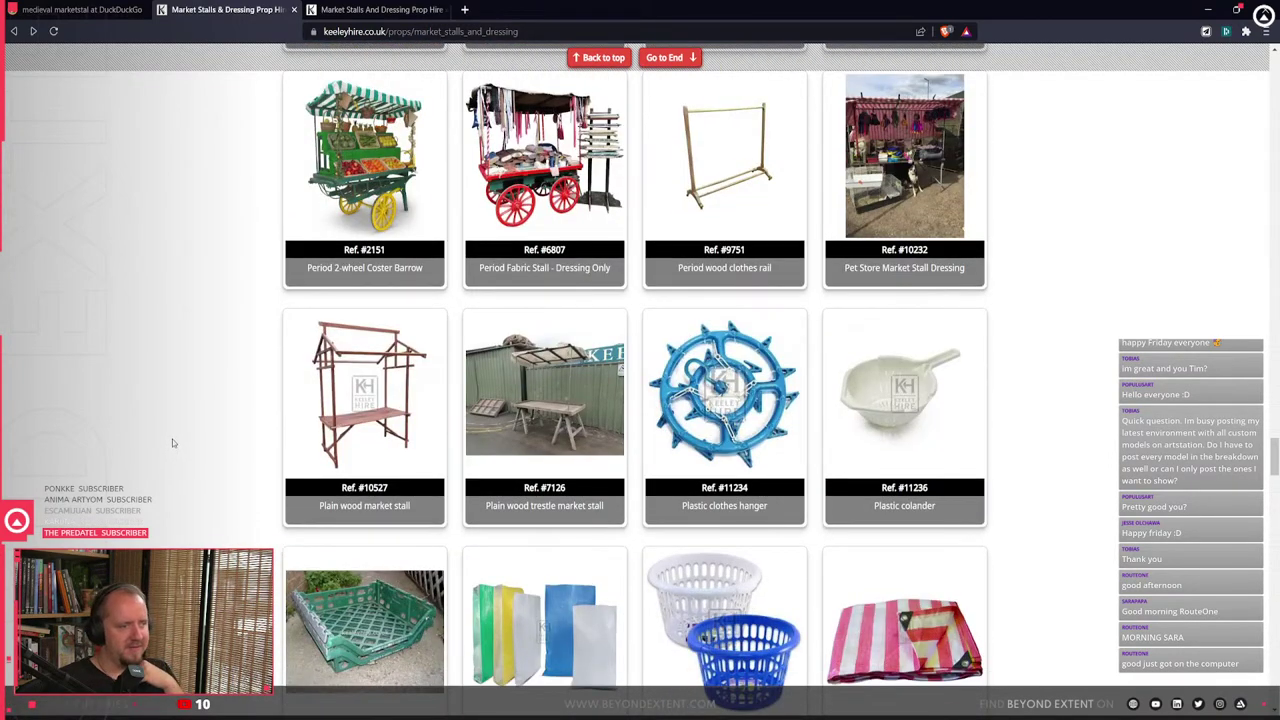
{"action": "scroll", "coordinate": [172, 439], "scroll_direction": "down", "scroll_amount": 8}
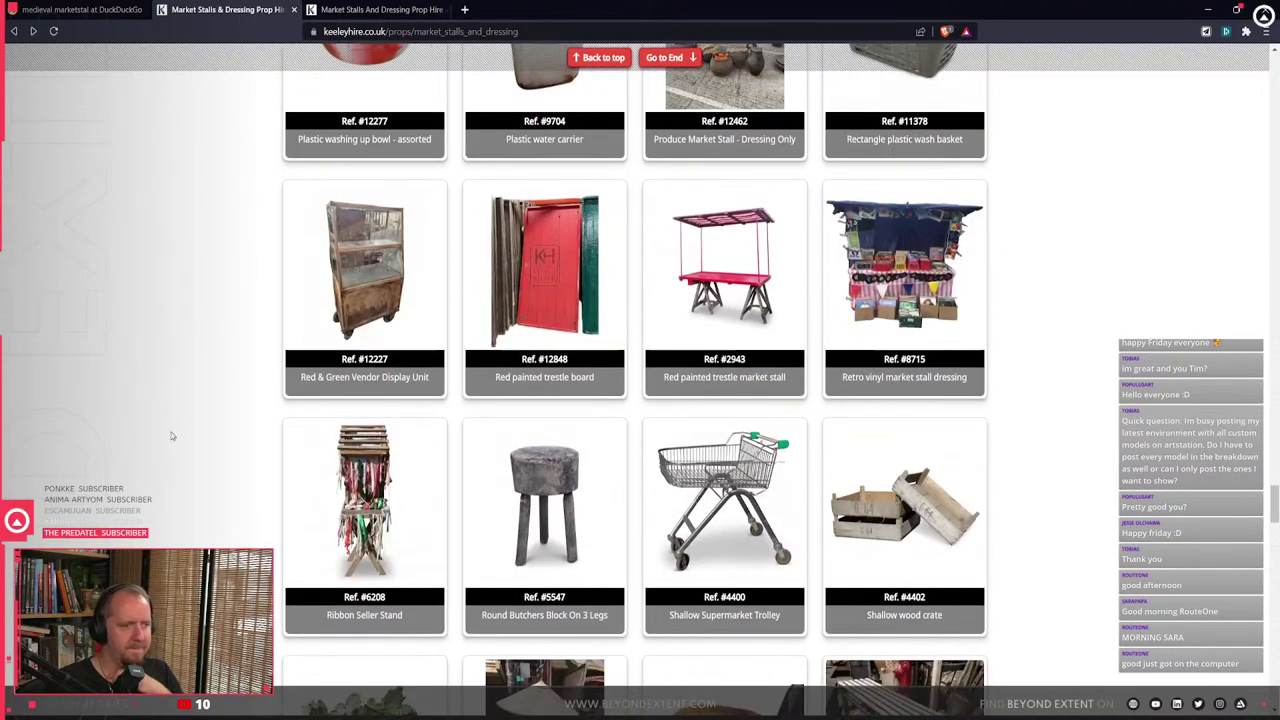
{"action": "scroll", "coordinate": [172, 436], "scroll_direction": "down", "scroll_amount": 8}
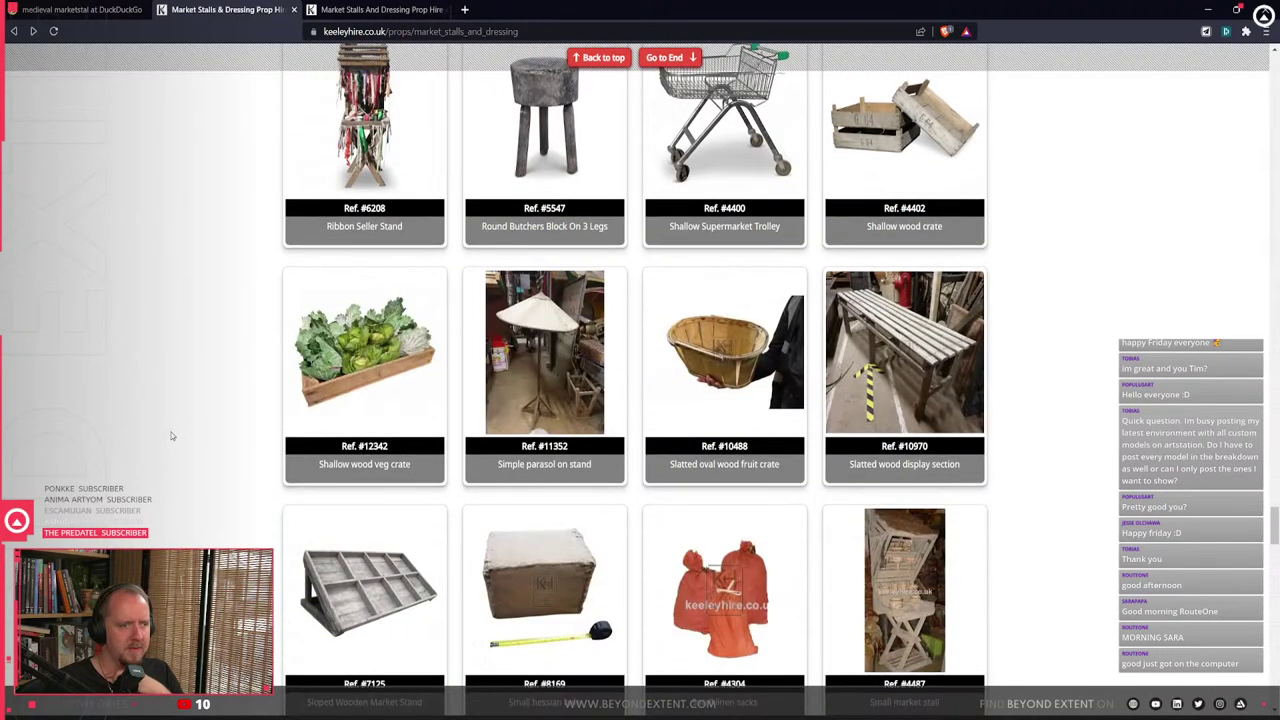
- Browse the props by theme and open the Medieval theme listing
{"action": "scroll", "coordinate": [172, 436], "scroll_direction": "up", "scroll_amount": 20}
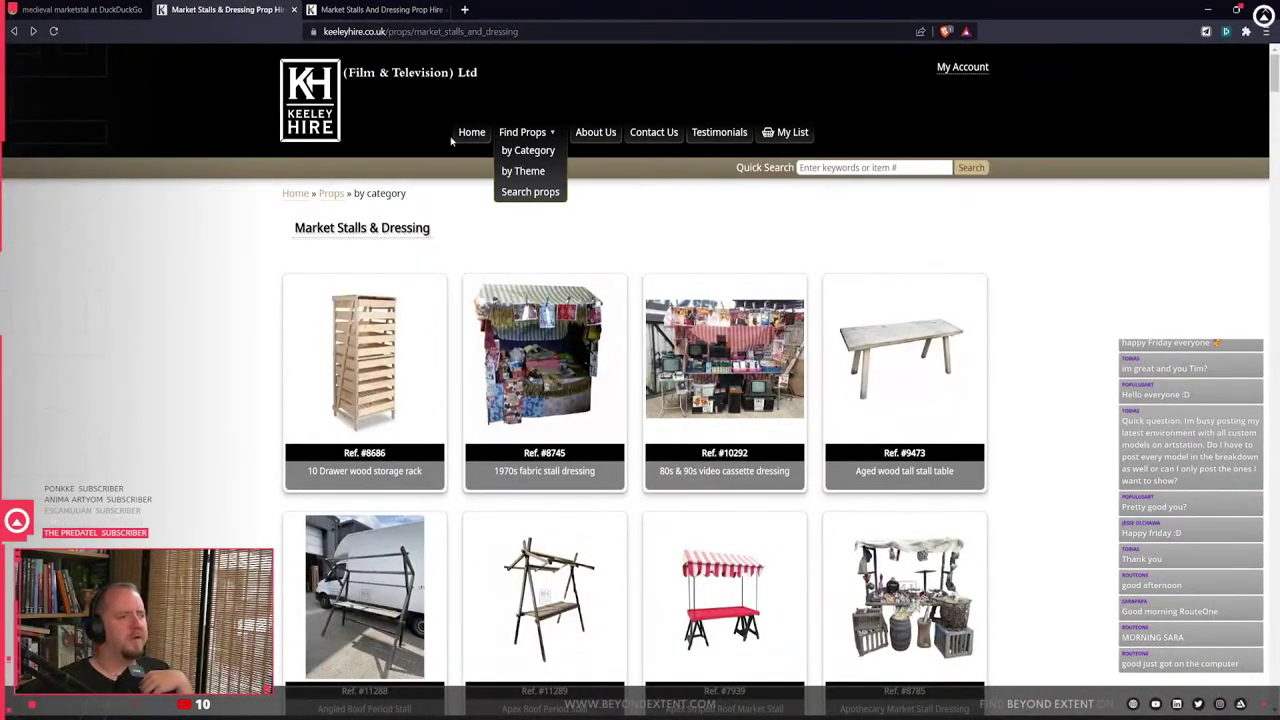
{"action": "left_click", "coordinate": [530, 171]}
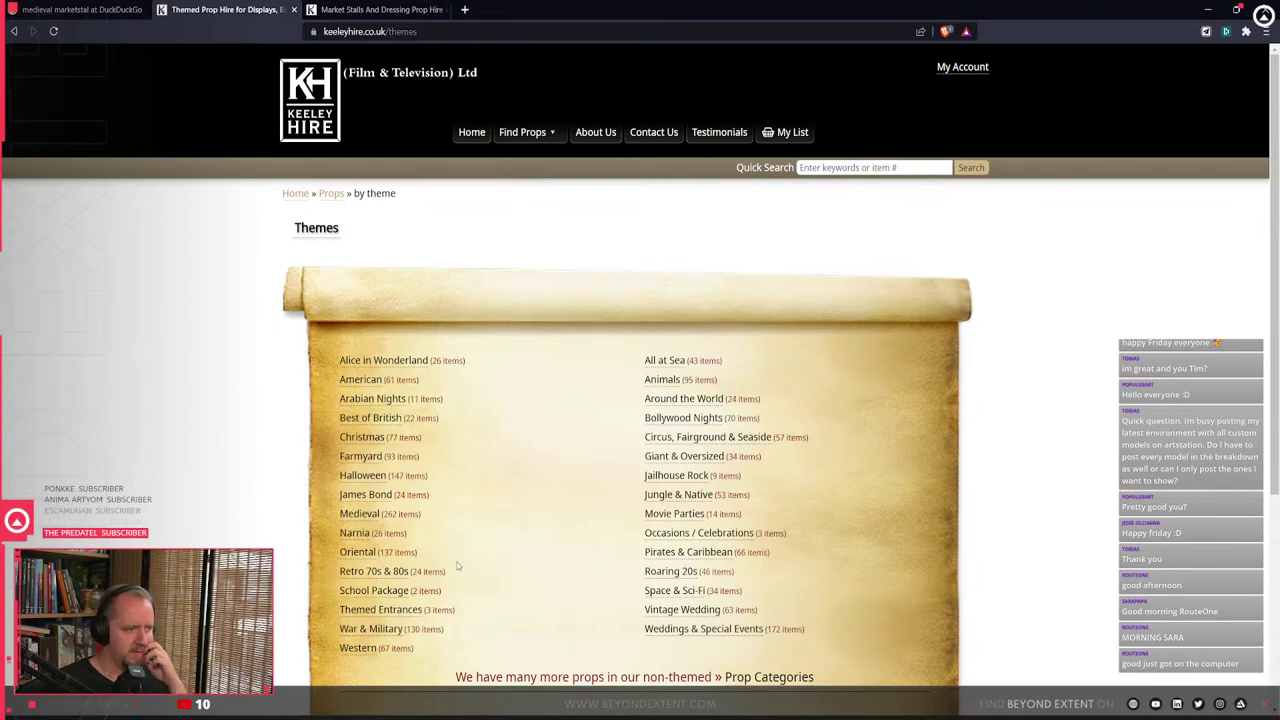
{"action": "left_click", "coordinate": [360, 514]}
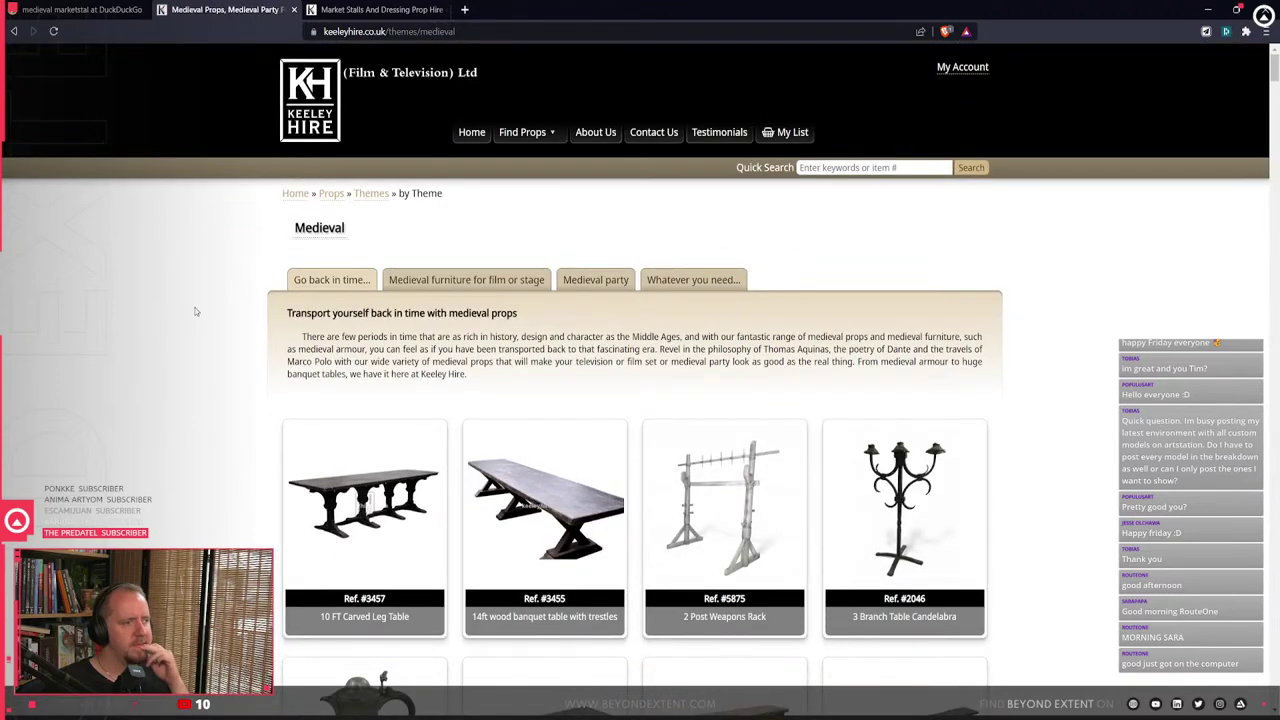
- Open the Apothecary Market Stall Dressing in a separate tab, and close the old Market Stalls And Dressing product tab
{"action": "scroll", "coordinate": [196, 311], "scroll_direction": "down", "scroll_amount": 8}
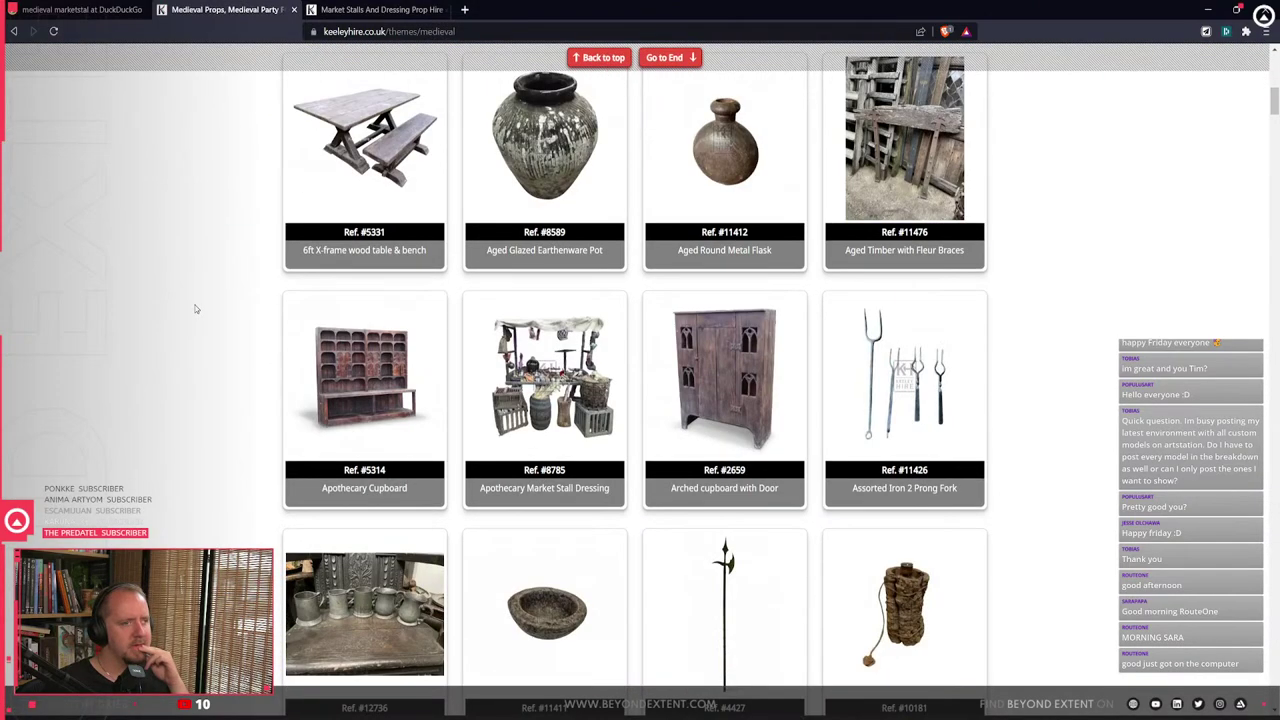
{"action": "scroll", "coordinate": [196, 309], "scroll_direction": "down", "scroll_amount": 4}
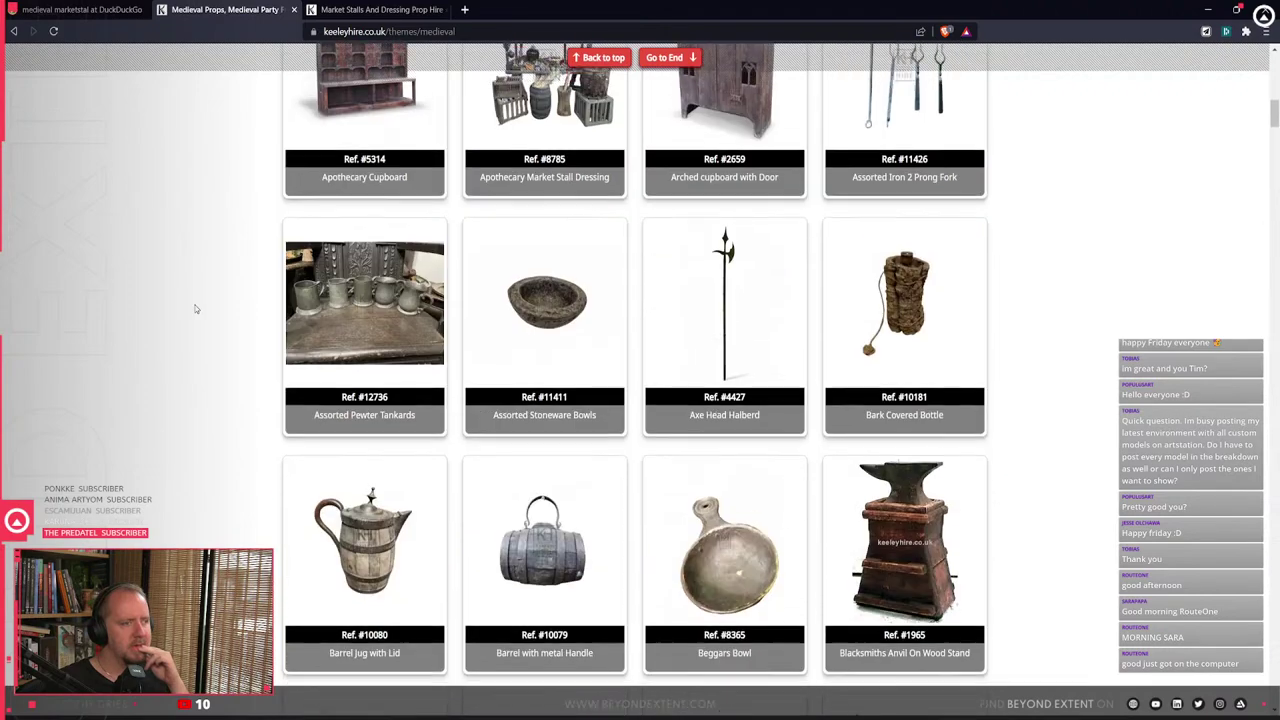
{"action": "scroll", "coordinate": [623, 365], "scroll_direction": "up", "scroll_amount": 4}
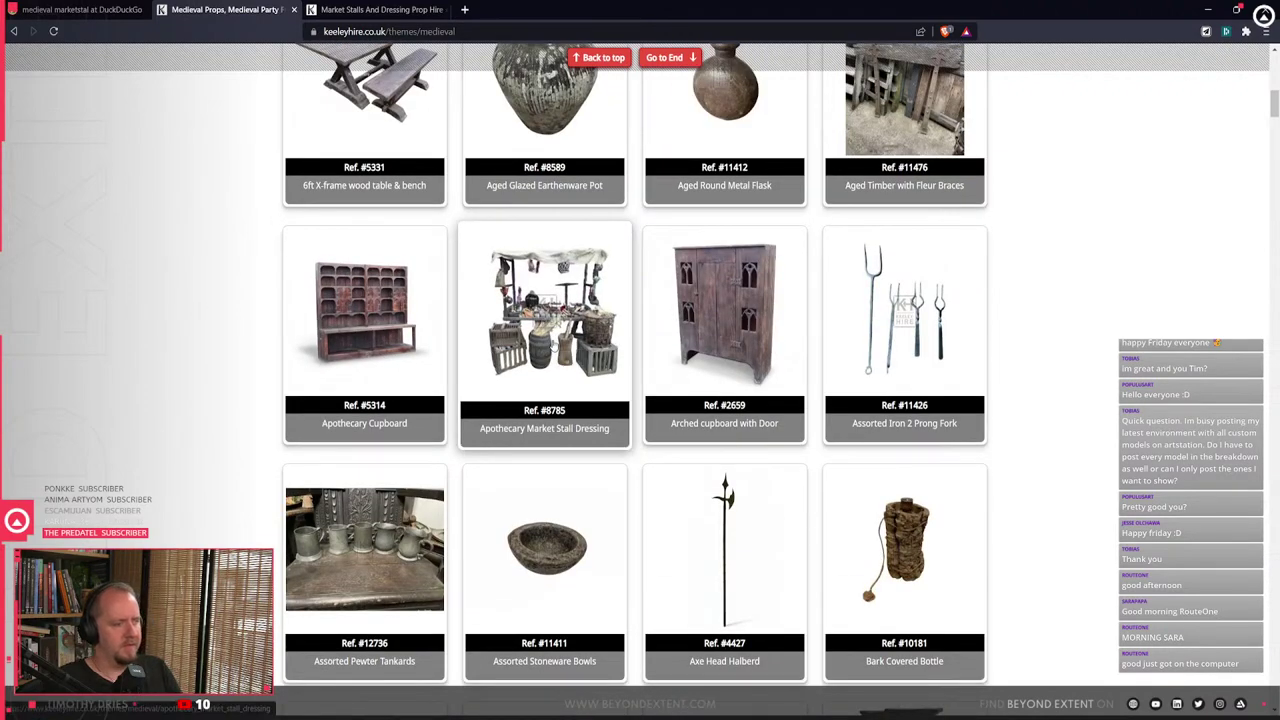
{"action": "middle_click", "coordinate": [623, 365]}
{"action": "left_click", "coordinate": [438, 7]}
{"action": "left_click", "coordinate": [445, 9]}
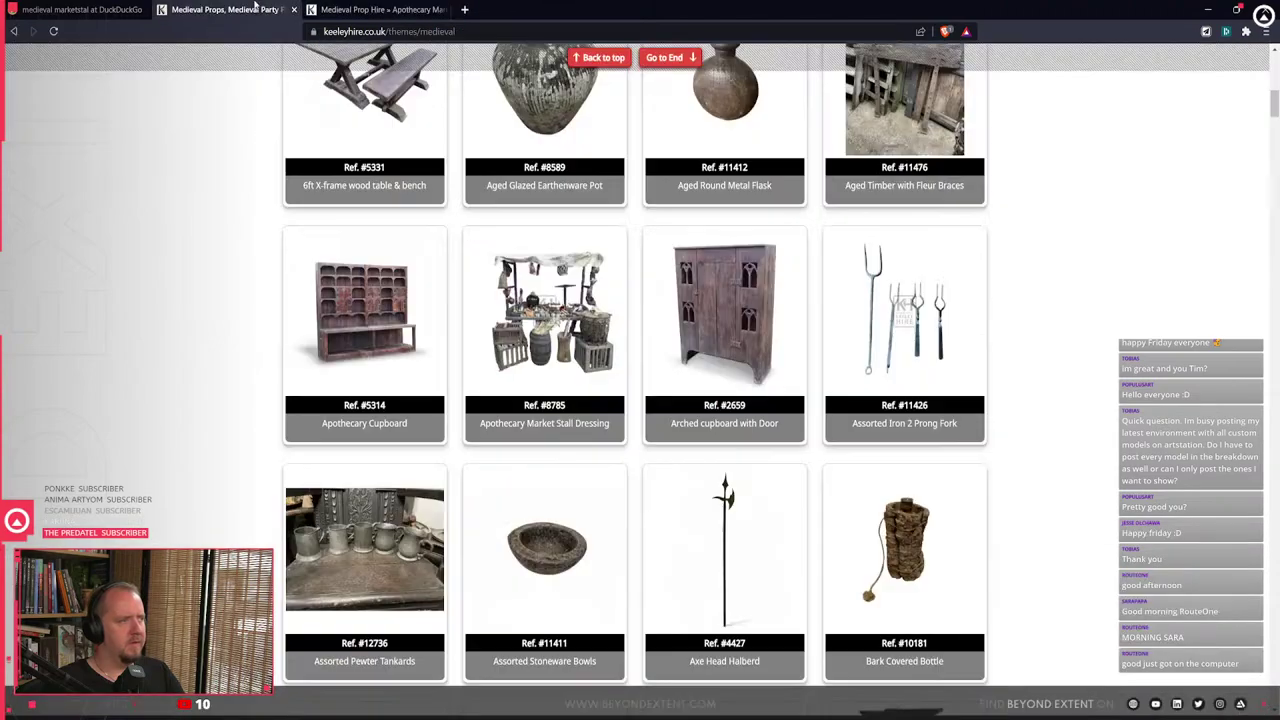
- Look through the Medieval listing for stall references and open the Large Pointed Top Market Stall in a separate tab
{"action": "scroll", "coordinate": [246, 397], "scroll_direction": "down", "scroll_amount": 4}
{"action": "scroll", "coordinate": [246, 425], "scroll_direction": "down", "scroll_amount": 8}
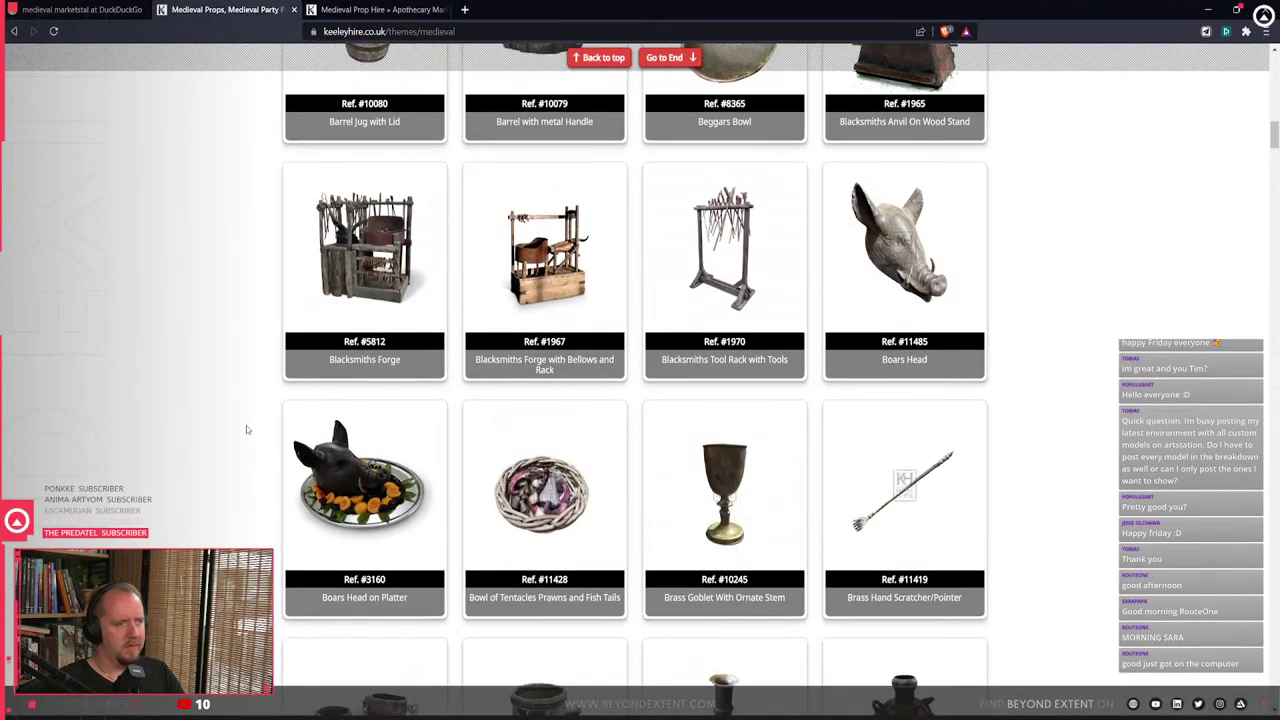
{"action": "scroll", "coordinate": [246, 420], "scroll_direction": "down", "scroll_amount": 3}
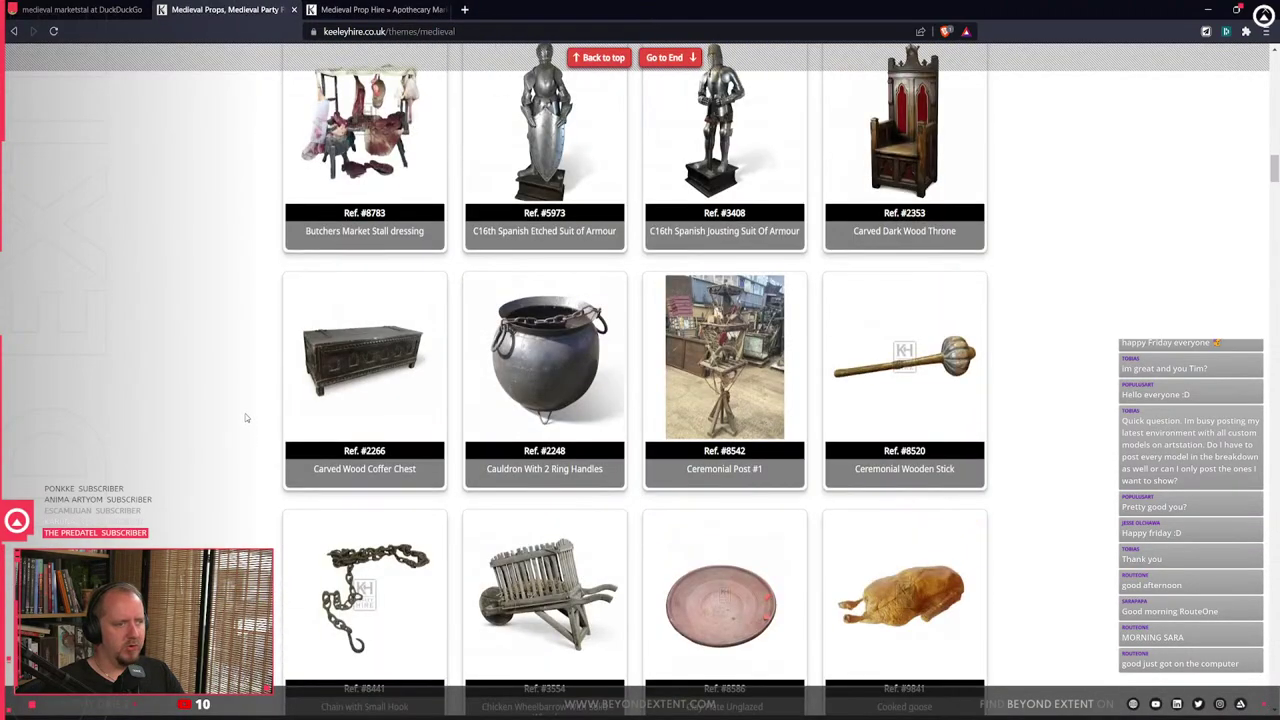
{"action": "scroll", "coordinate": [246, 415], "scroll_direction": "down", "scroll_amount": 8}
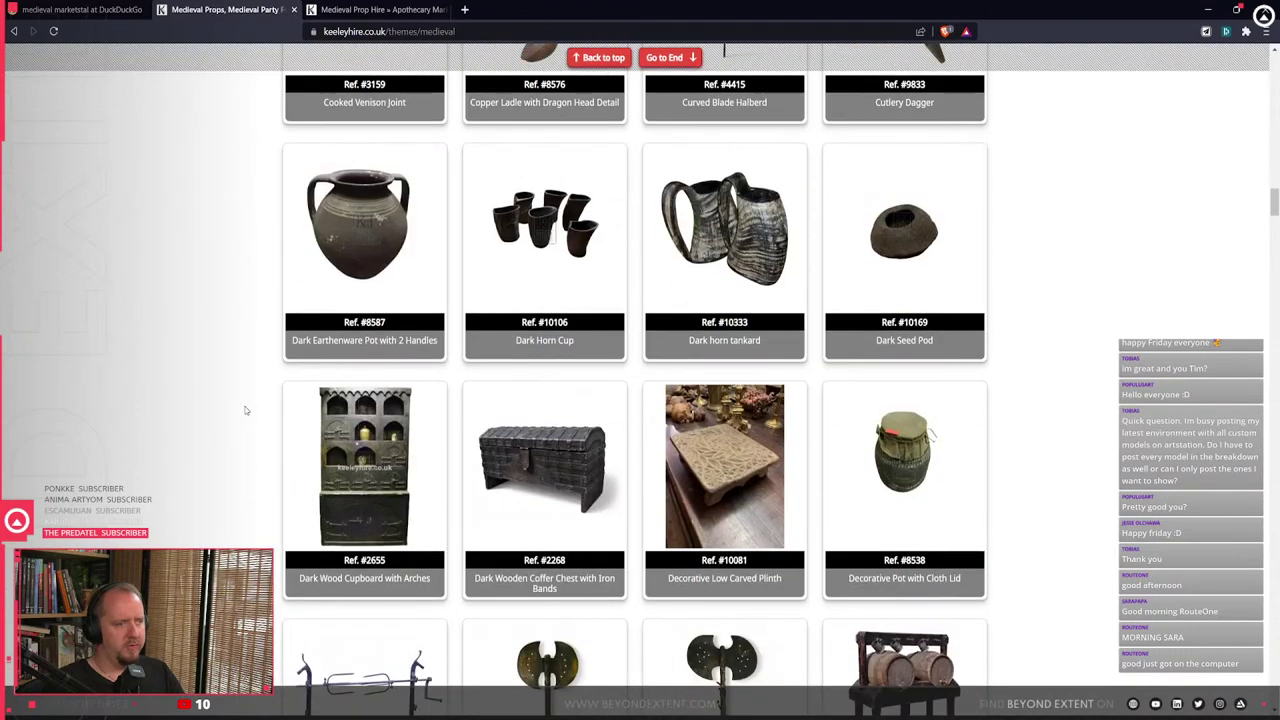
{"action": "scroll", "coordinate": [245, 410], "scroll_direction": "down", "scroll_amount": 8}
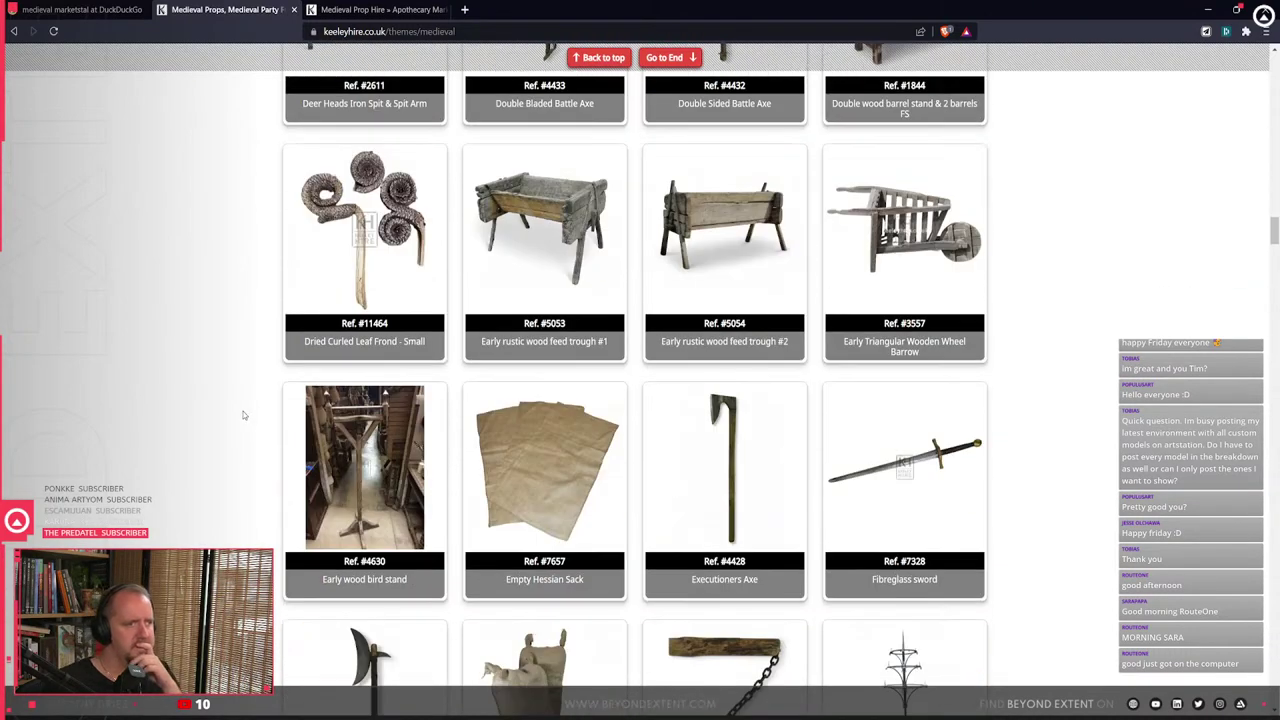
{"action": "scroll", "coordinate": [243, 415], "scroll_direction": "down", "scroll_amount": 4}
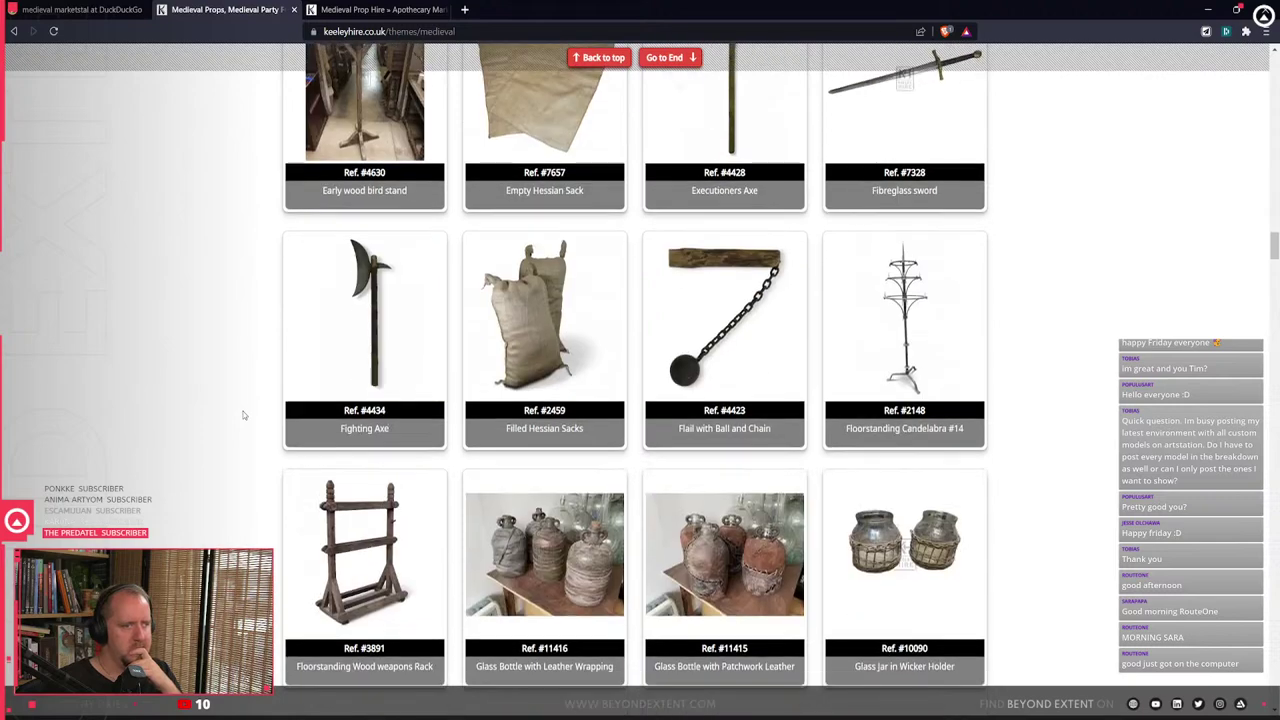
{"action": "scroll", "coordinate": [243, 414], "scroll_direction": "down", "scroll_amount": 8}
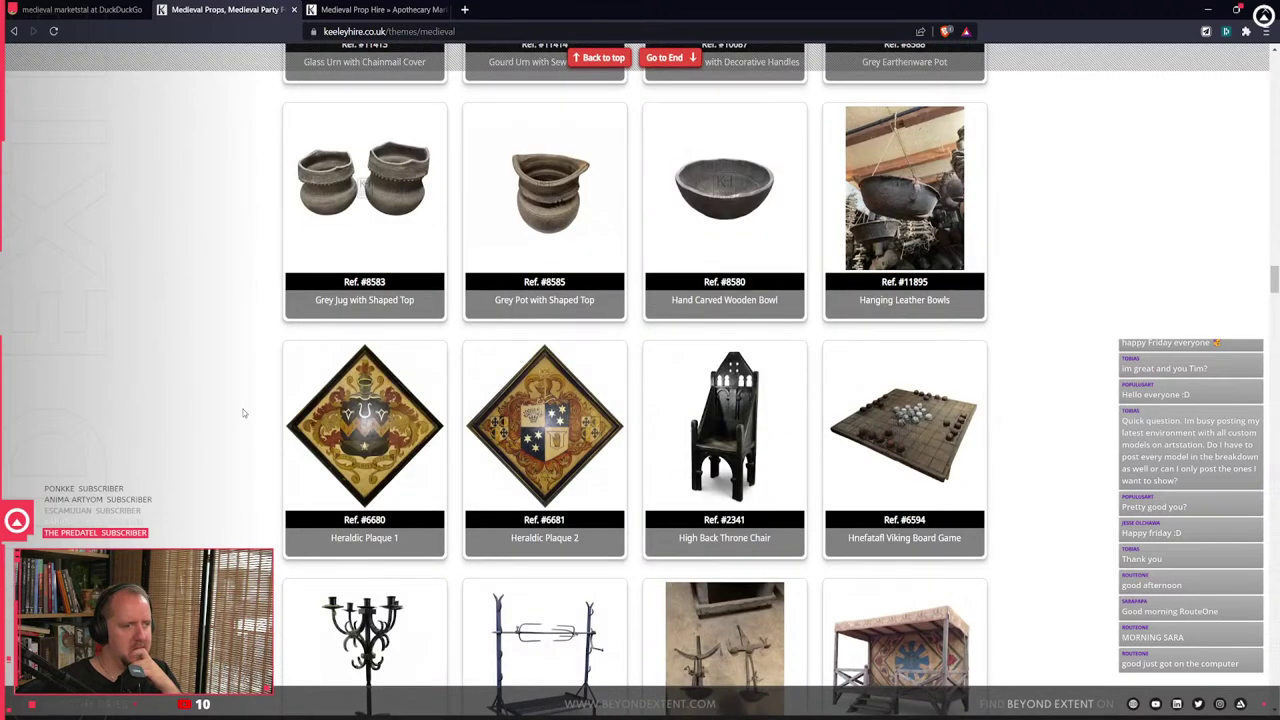
{"action": "scroll", "coordinate": [242, 413], "scroll_direction": "down", "scroll_amount": 3}
{"action": "scroll", "coordinate": [242, 413], "scroll_direction": "down", "scroll_amount": 4}
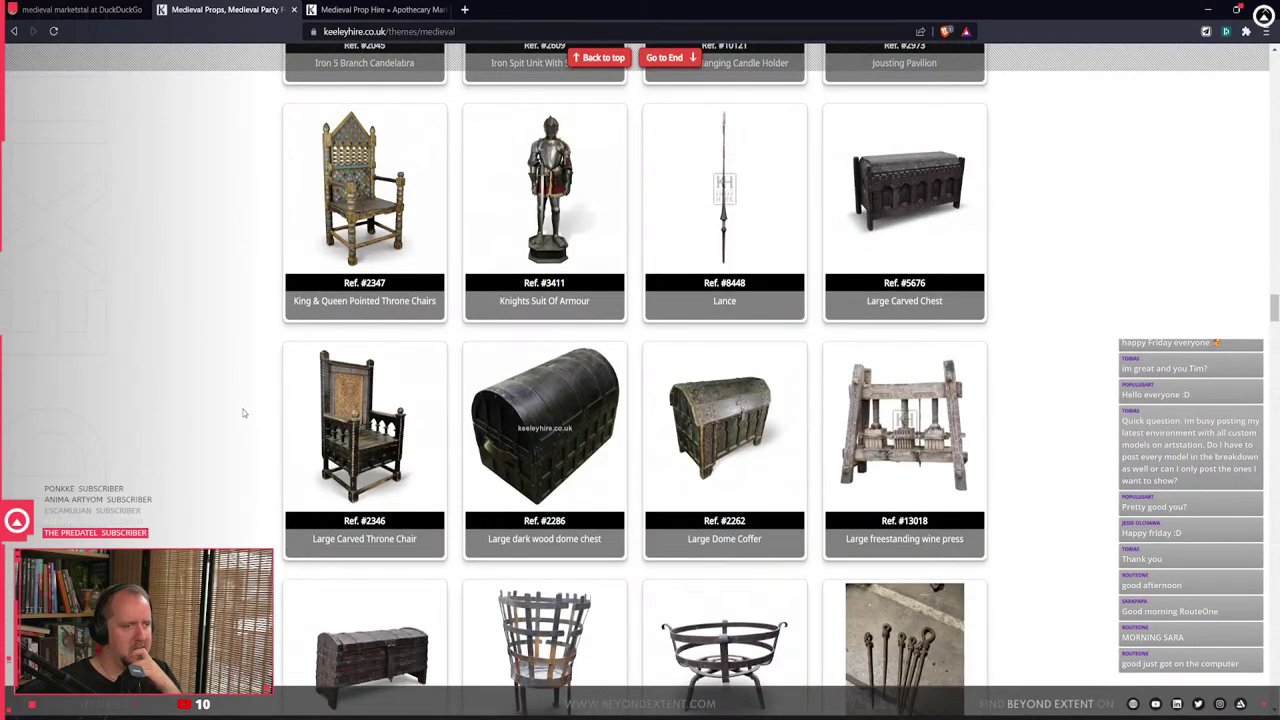
{"action": "scroll", "coordinate": [880, 452], "scroll_direction": "down", "scroll_amount": 4}
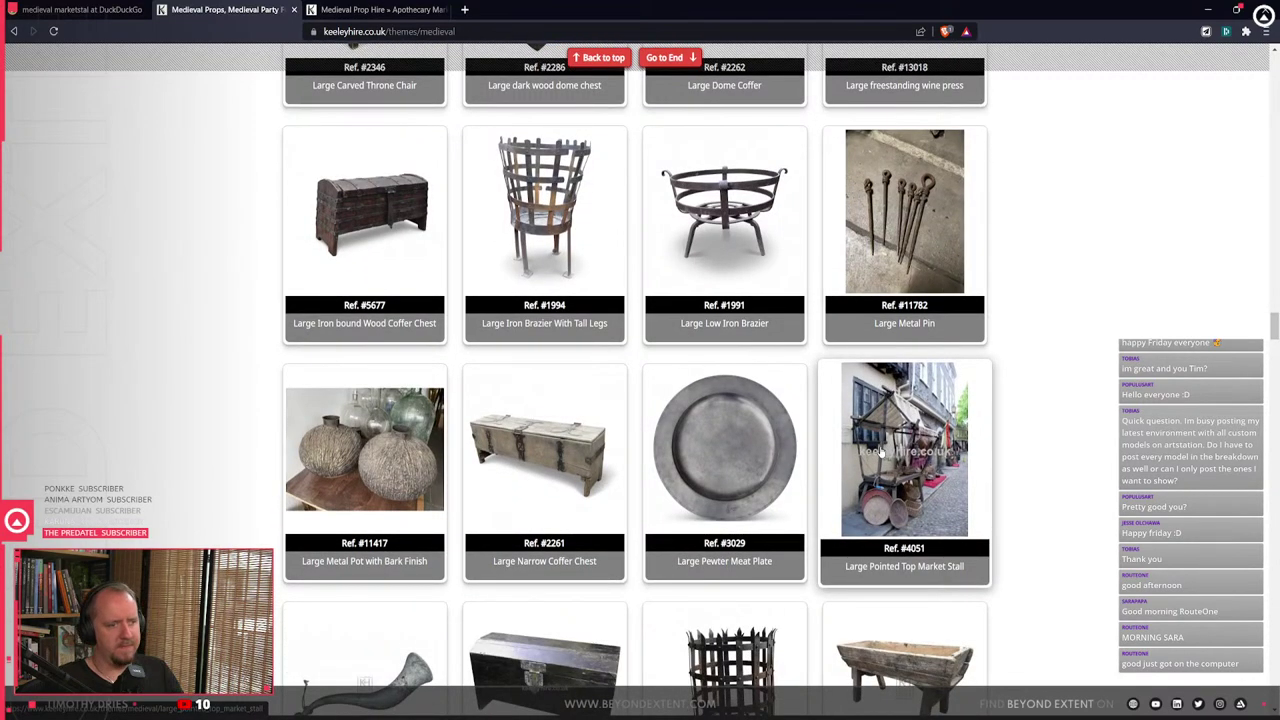
{"action": "middle_click", "coordinate": [880, 452]}
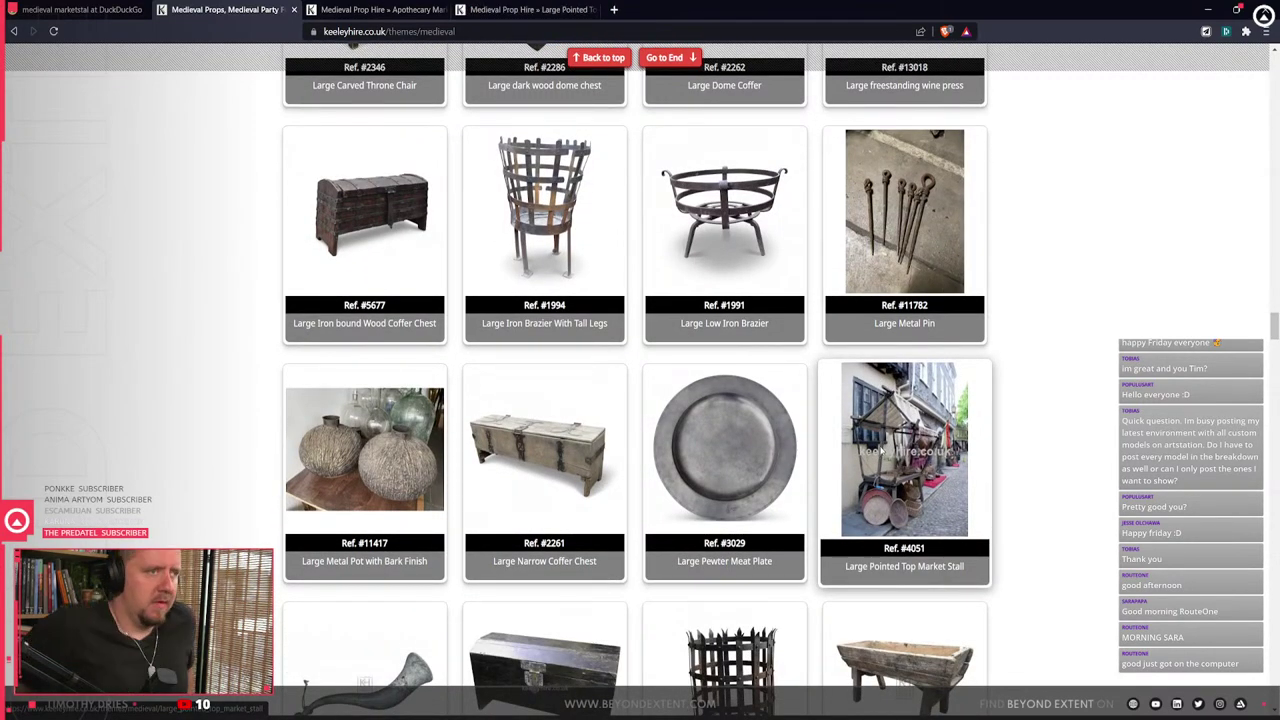
- Look further through the Medieval listing and open the Tipping Cauldron in Frame in a separate tab
{"action": "scroll", "coordinate": [881, 455], "scroll_direction": "down", "scroll_amount": 2}
{"action": "scroll", "coordinate": [882, 457], "scroll_direction": "down", "scroll_amount": 3}
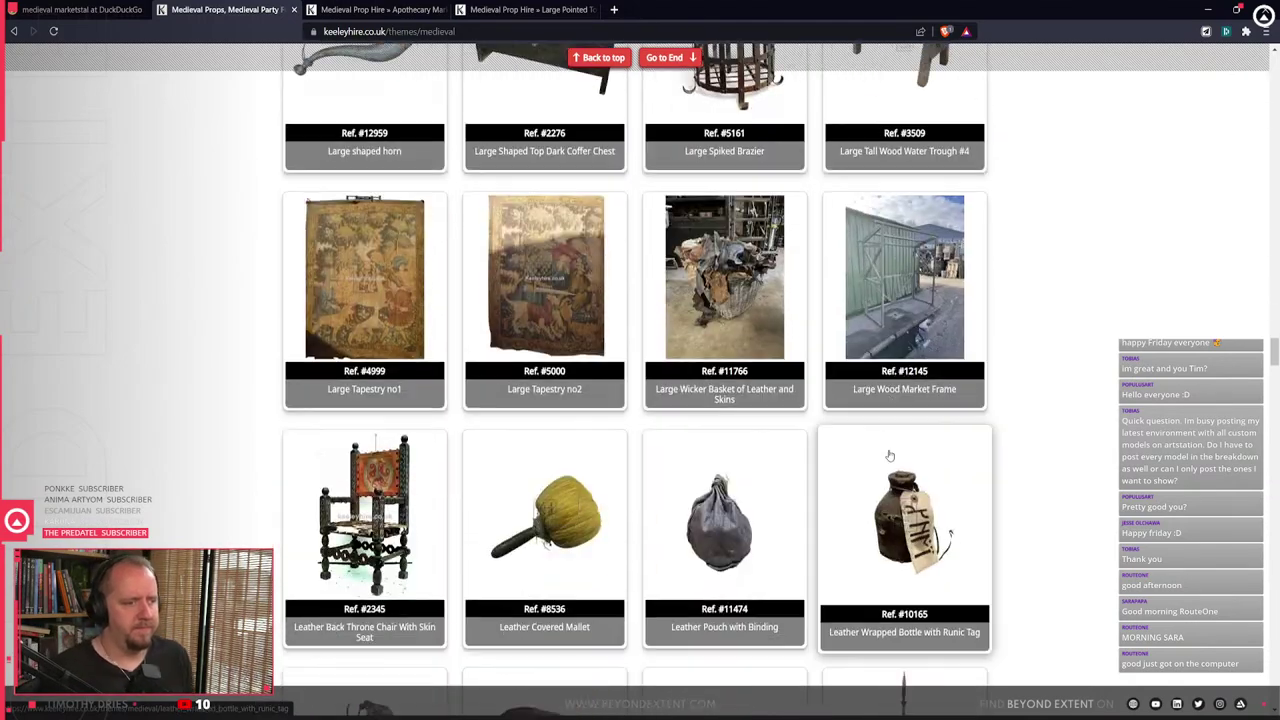
{"action": "scroll", "coordinate": [813, 399], "scroll_direction": "down", "scroll_amount": 4}
{"action": "scroll", "coordinate": [813, 399], "scroll_direction": "down", "scroll_amount": 4}
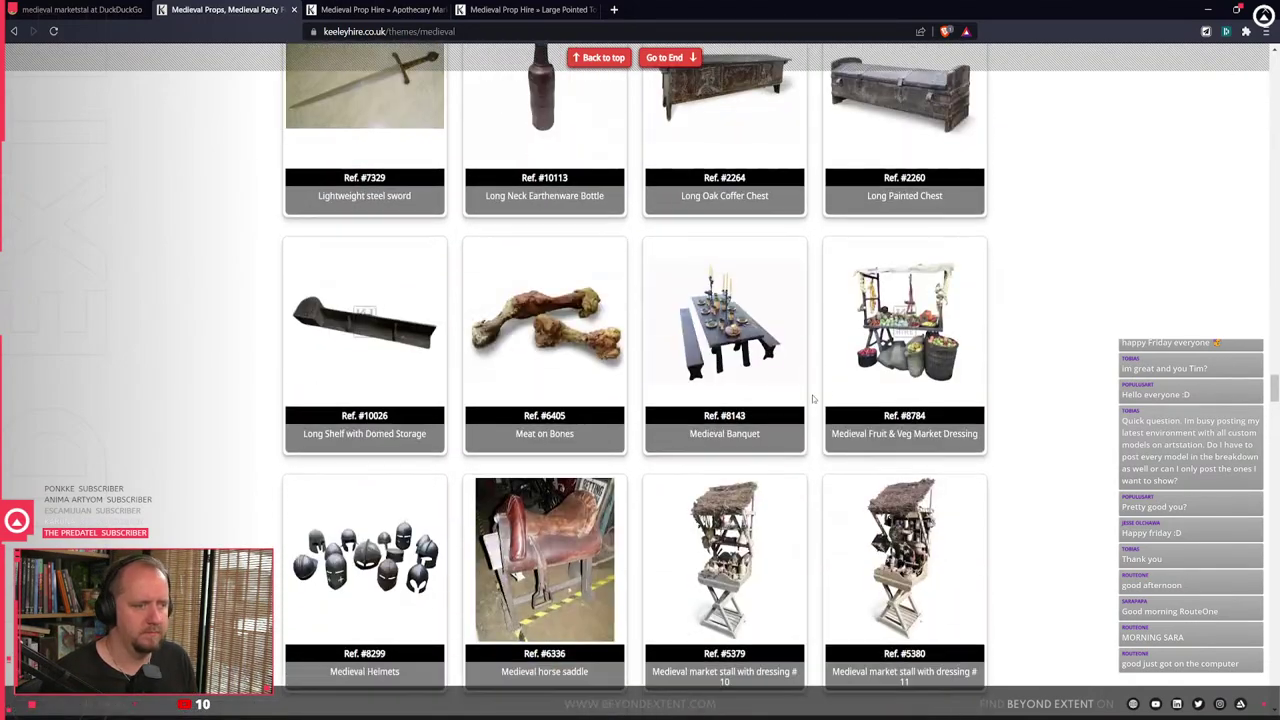
{"action": "scroll", "coordinate": [813, 397], "scroll_direction": "down", "scroll_amount": 3}
{"action": "scroll", "coordinate": [812, 395], "scroll_direction": "down", "scroll_amount": 4}
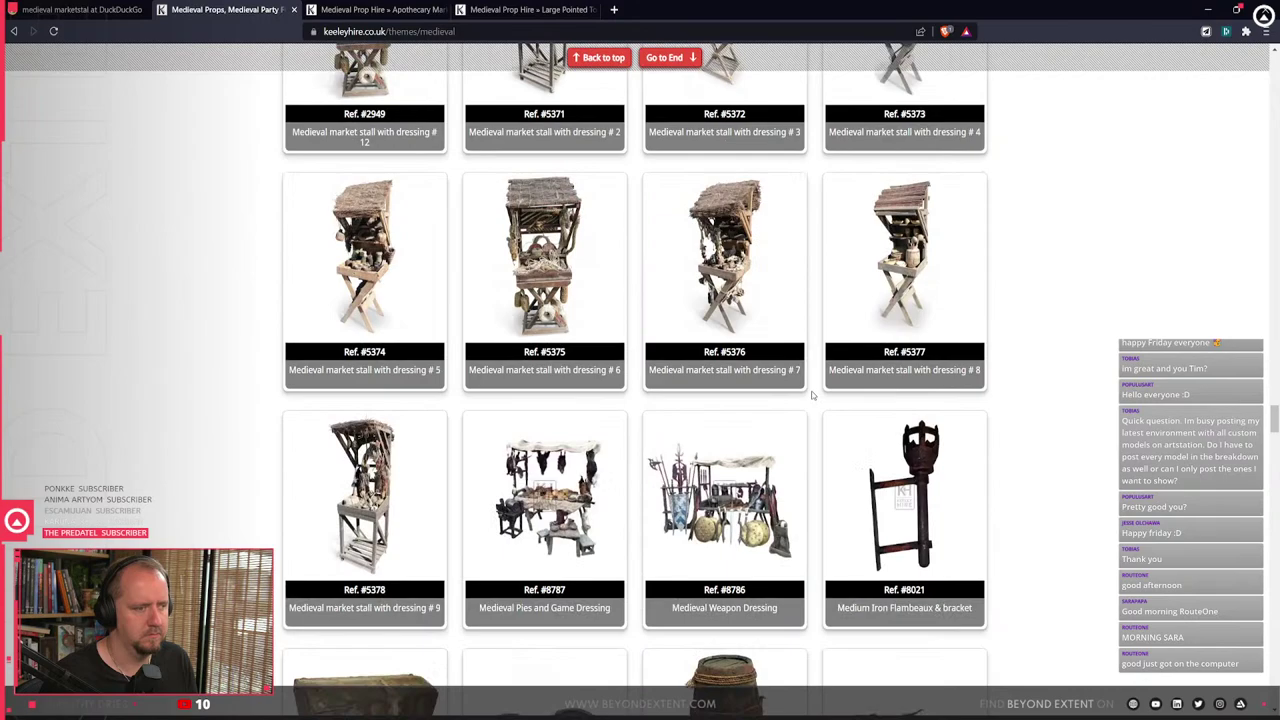
{"action": "scroll", "coordinate": [810, 392], "scroll_direction": "down", "scroll_amount": 4}
{"action": "scroll", "coordinate": [810, 390], "scroll_direction": "down", "scroll_amount": 8}
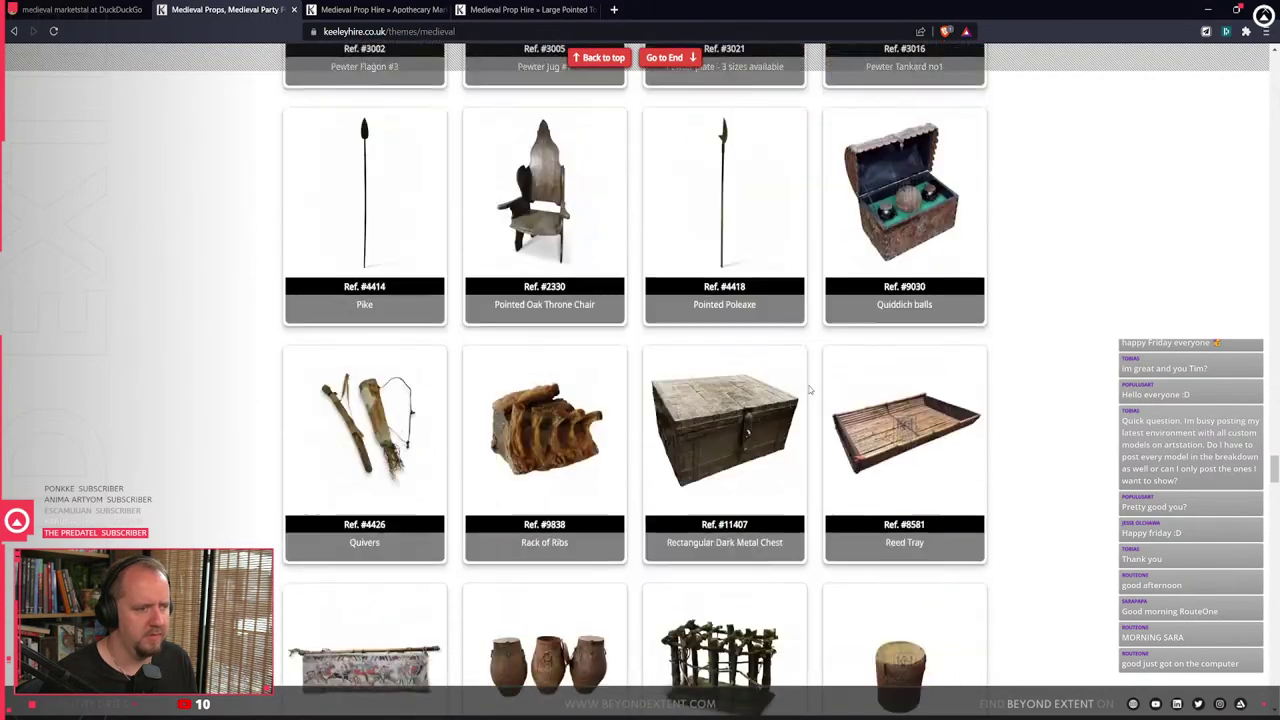
{"action": "scroll", "coordinate": [810, 390], "scroll_direction": "down", "scroll_amount": 10}
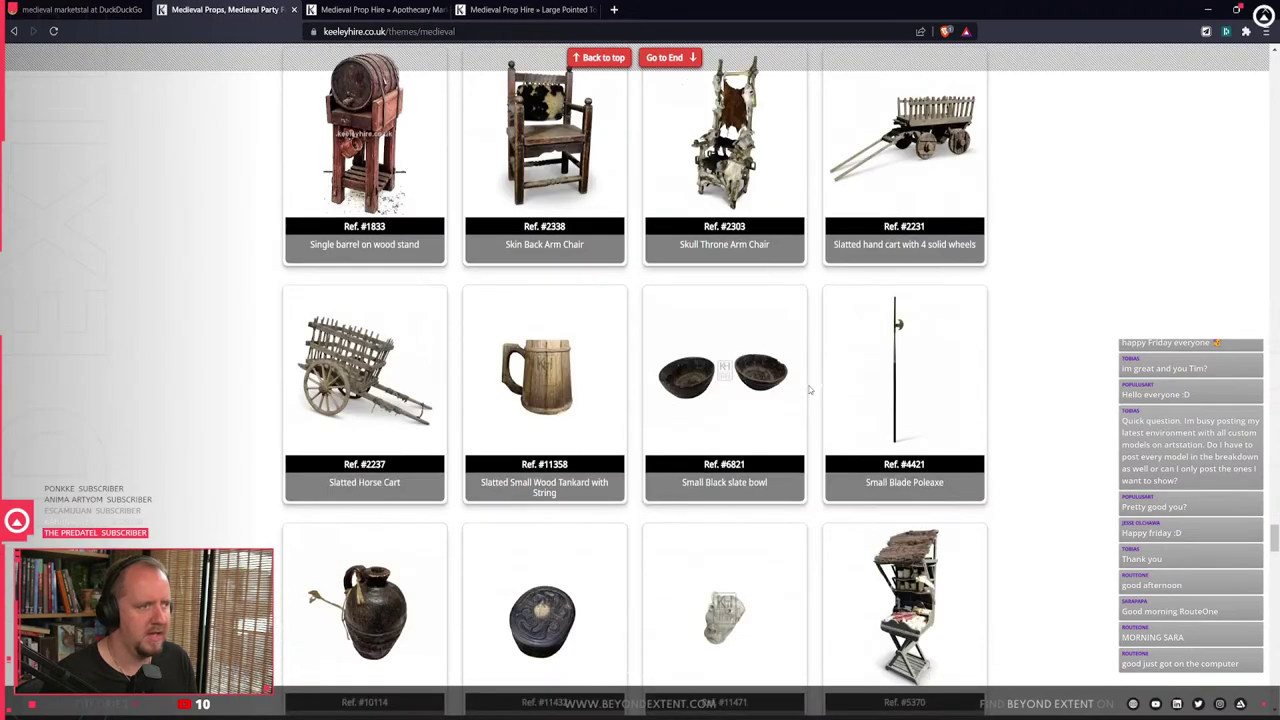
{"action": "scroll", "coordinate": [810, 390], "scroll_direction": "down", "scroll_amount": 7}
{"action": "scroll", "coordinate": [810, 390], "scroll_direction": "up", "scroll_amount": 5}
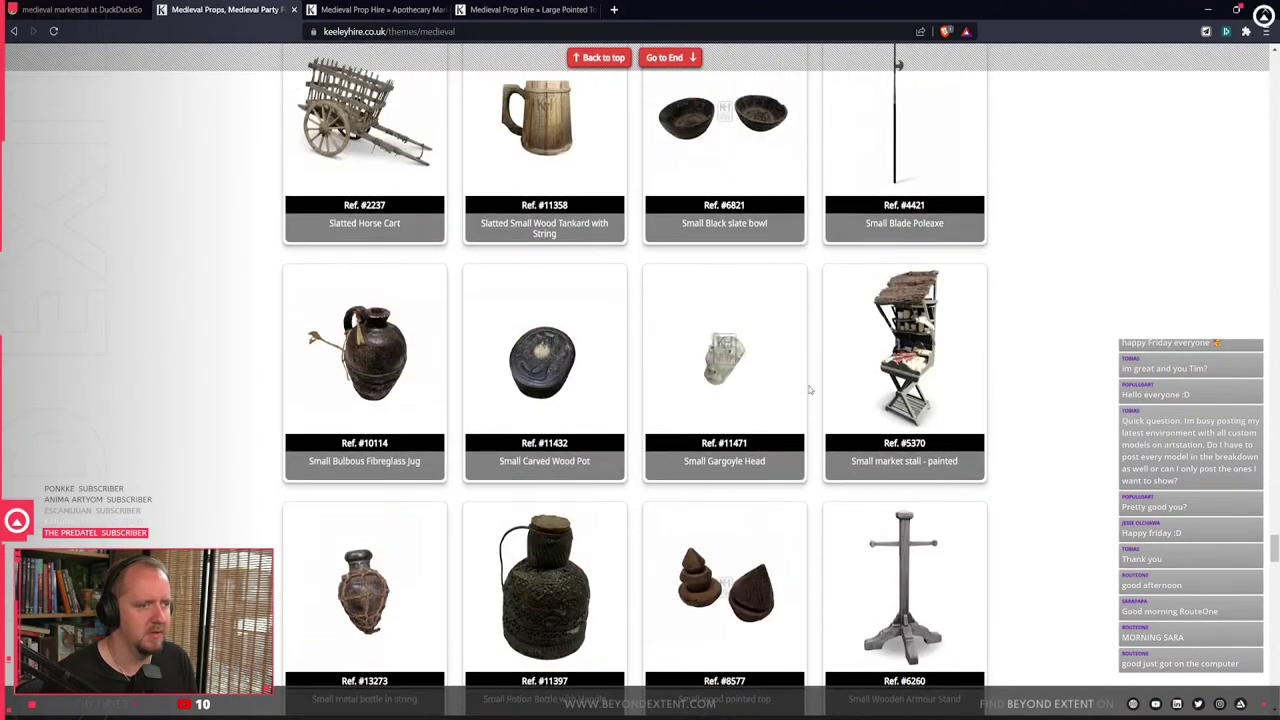
{"action": "scroll", "coordinate": [810, 390], "scroll_direction": "down", "scroll_amount": 12}
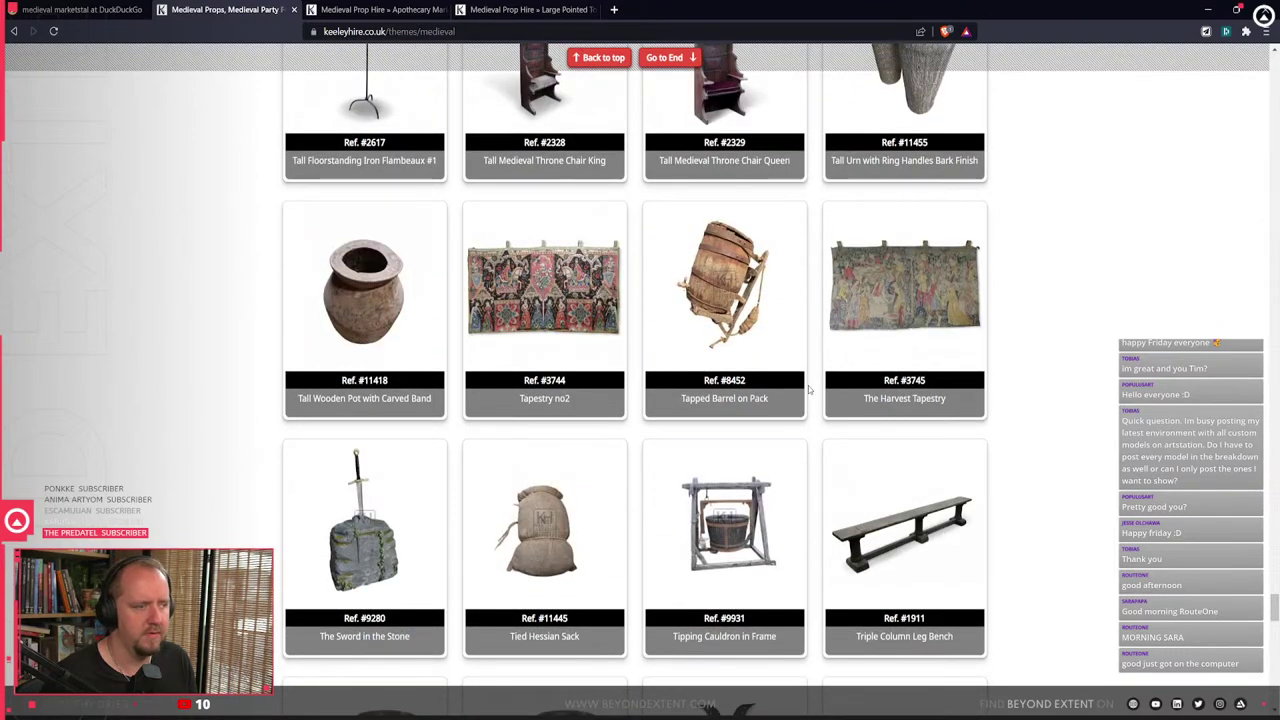
{"action": "scroll", "coordinate": [810, 390], "scroll_direction": "down", "scroll_amount": 3}
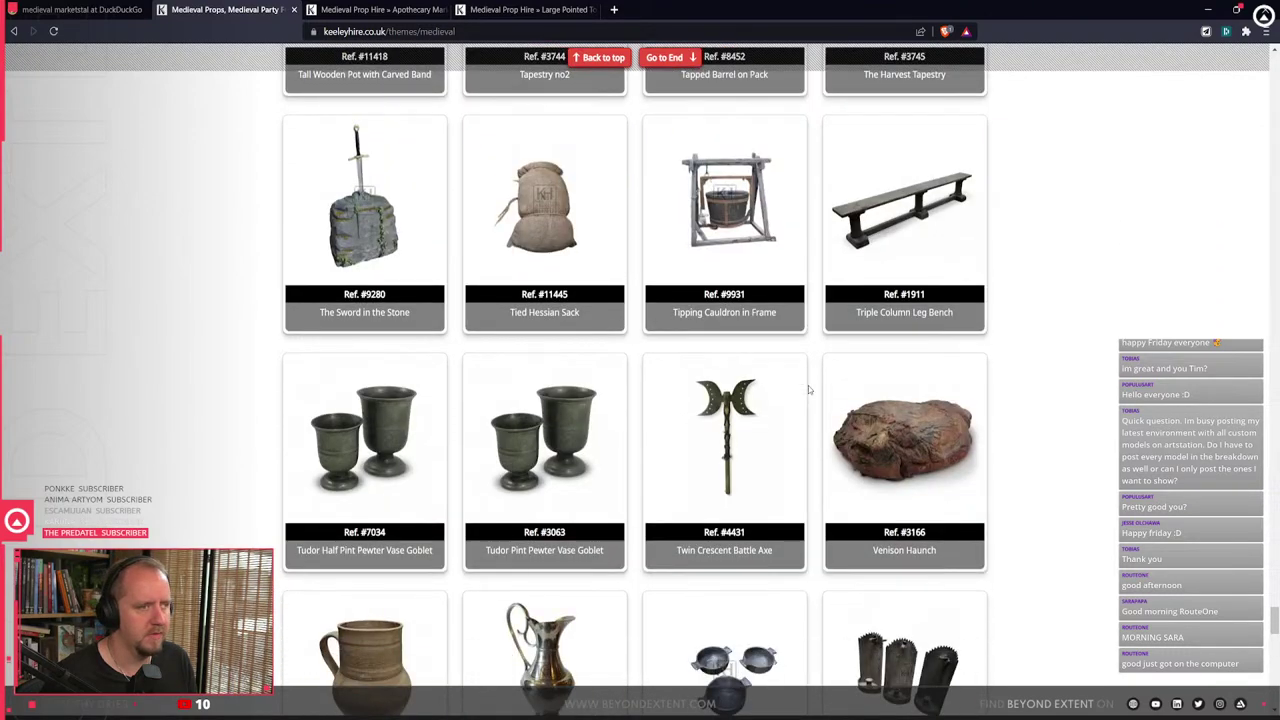
{"action": "left_click", "coordinate": [726, 253]}
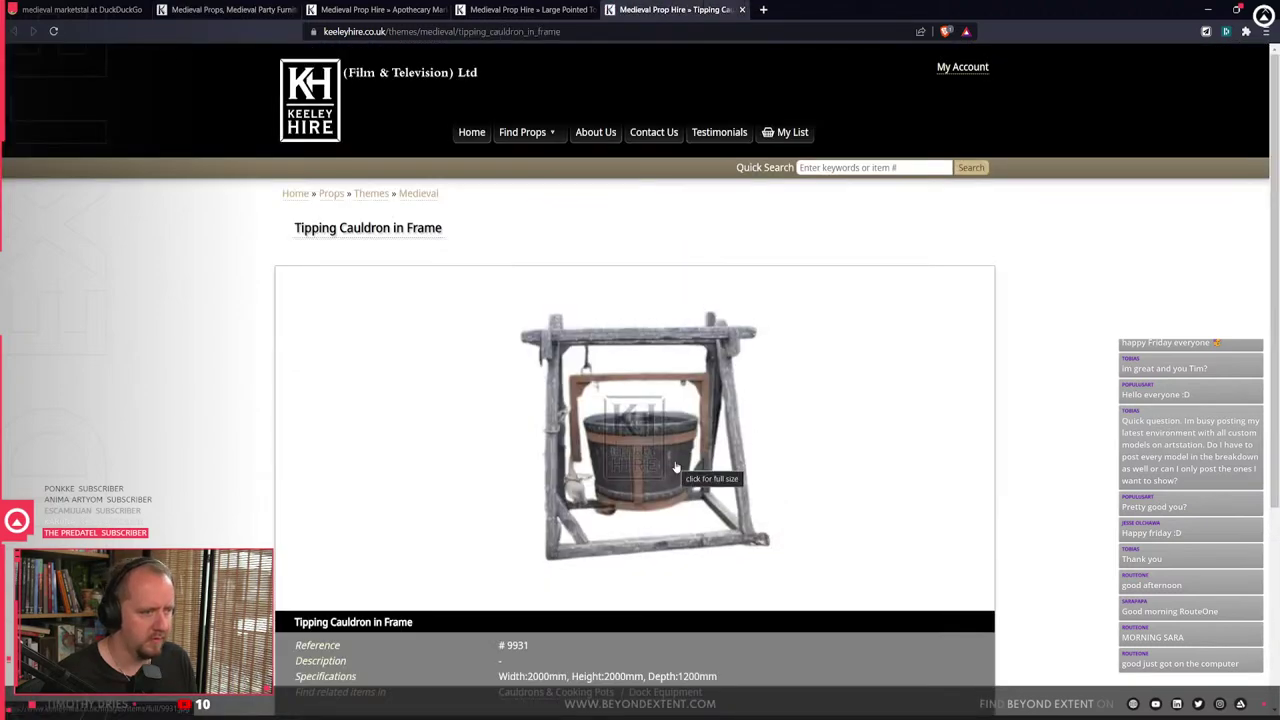
- View the Tipping Cauldron in Frame photo at full size, check its product details, and close its tab
{"action": "left_click", "coordinate": [676, 466]}
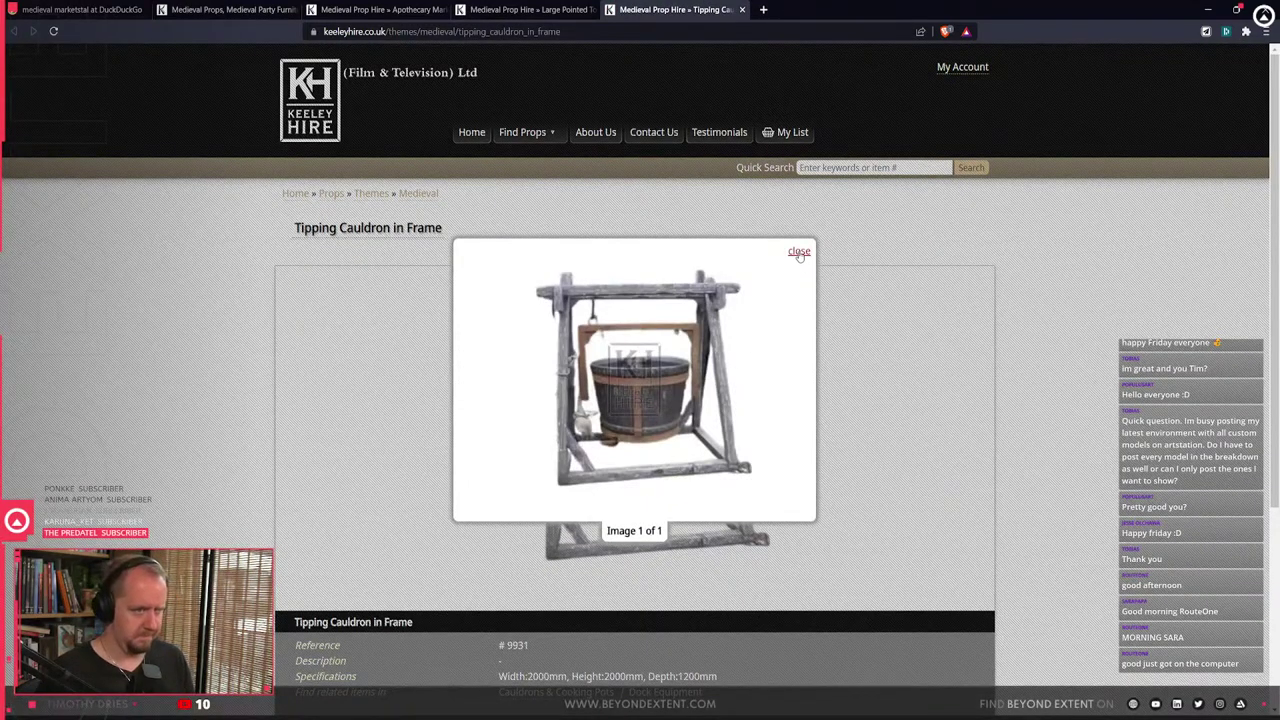
{"action": "left_click", "coordinate": [799, 252]}
{"action": "scroll", "coordinate": [734, 437], "scroll_direction": "down", "scroll_amount": 3}
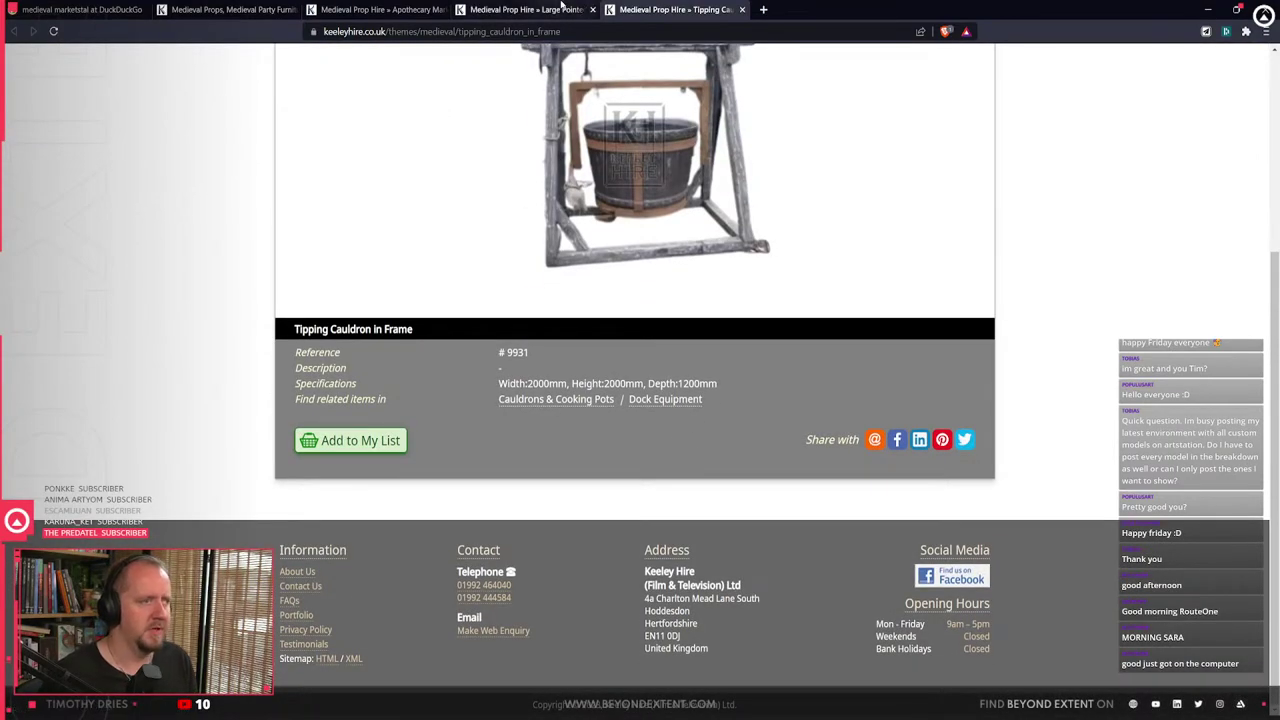
{"action": "left_click", "coordinate": [741, 9]}
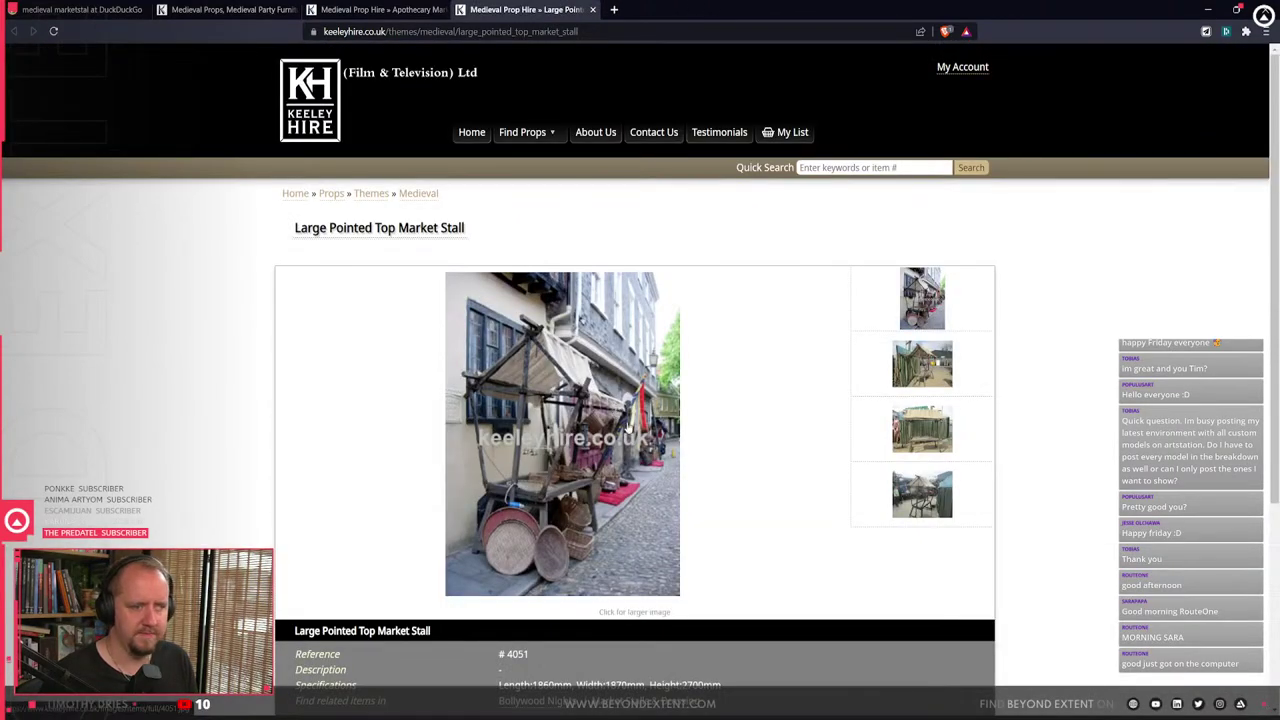
- View the third and second photos of the Large Pointed Top Market Stall enlarged and check the stall's specifications
{"action": "left_click", "coordinate": [946, 429]}
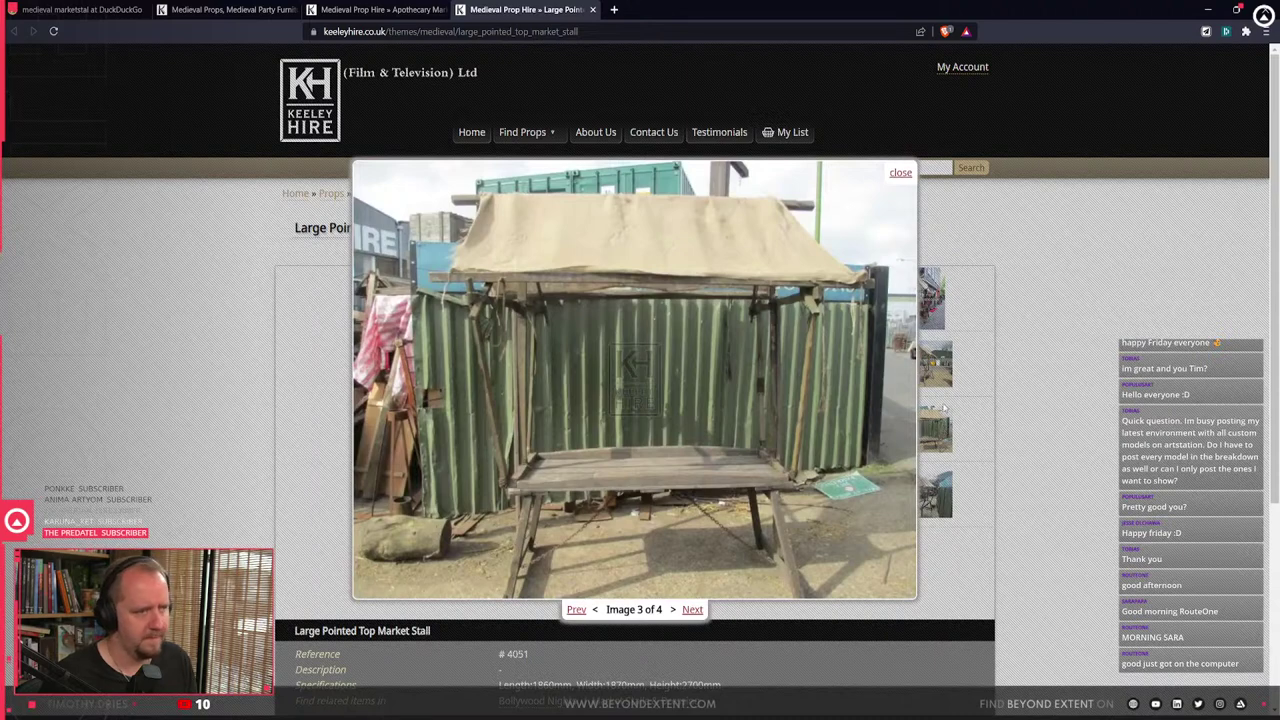
{"action": "left_click", "coordinate": [945, 360]}
{"action": "left_click", "coordinate": [945, 360]}
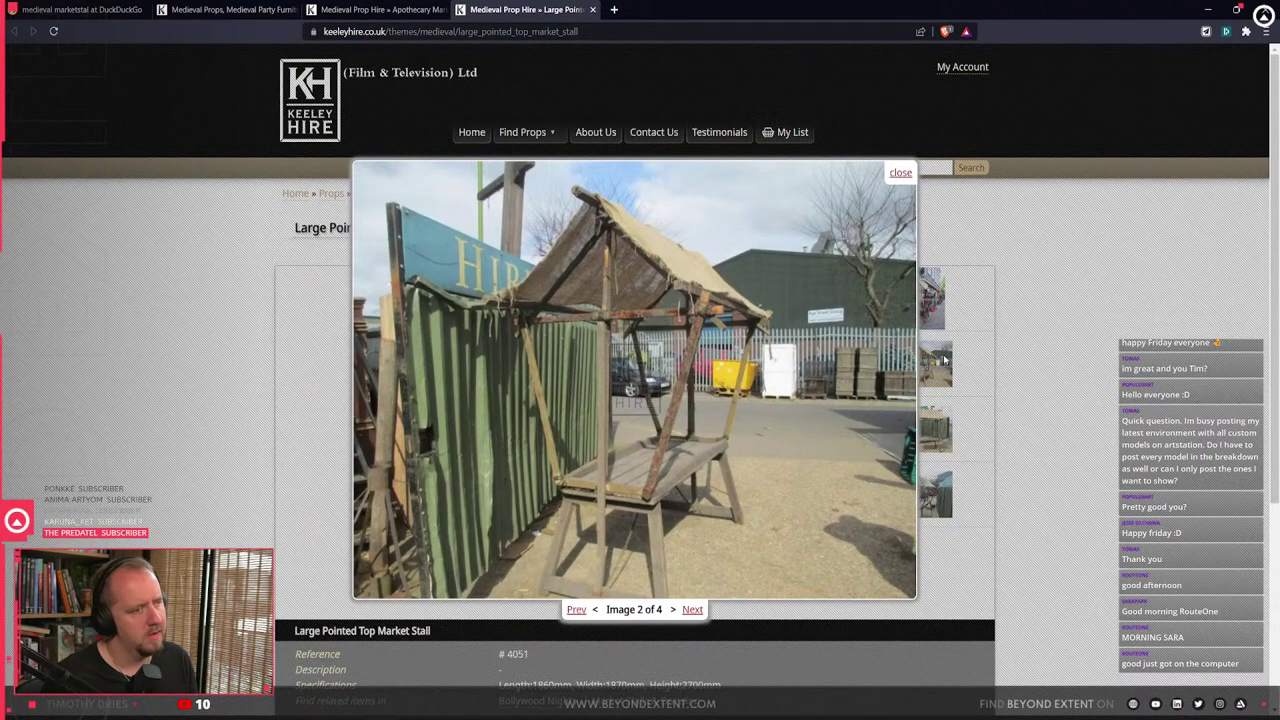
{"action": "scroll", "coordinate": [638, 407], "scroll_direction": "down", "scroll_amount": 3}
{"action": "left_click", "coordinate": [638, 407]}
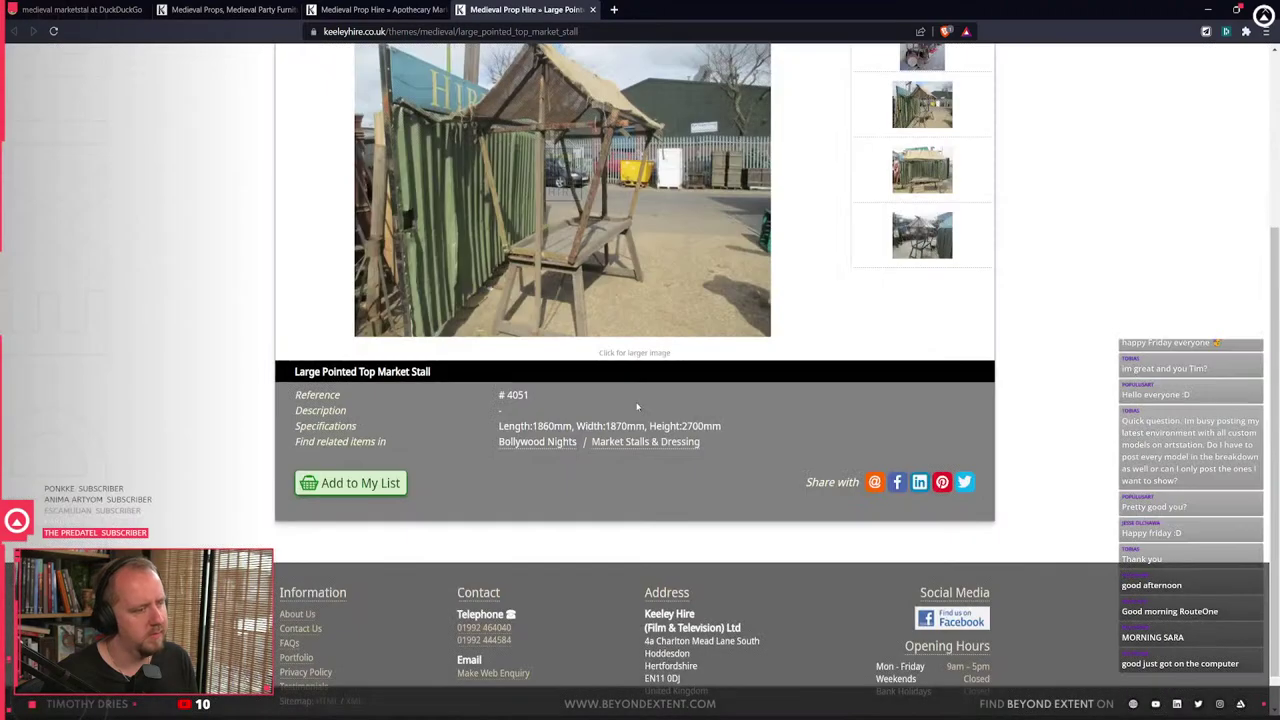
- Examine the pointed top stall's construction by going through its gallery photos enlarged, up to the fourth image
{"action": "scroll", "coordinate": [472, 385], "scroll_direction": "up", "scroll_amount": 2}
{"action": "left_click", "coordinate": [935, 166]}
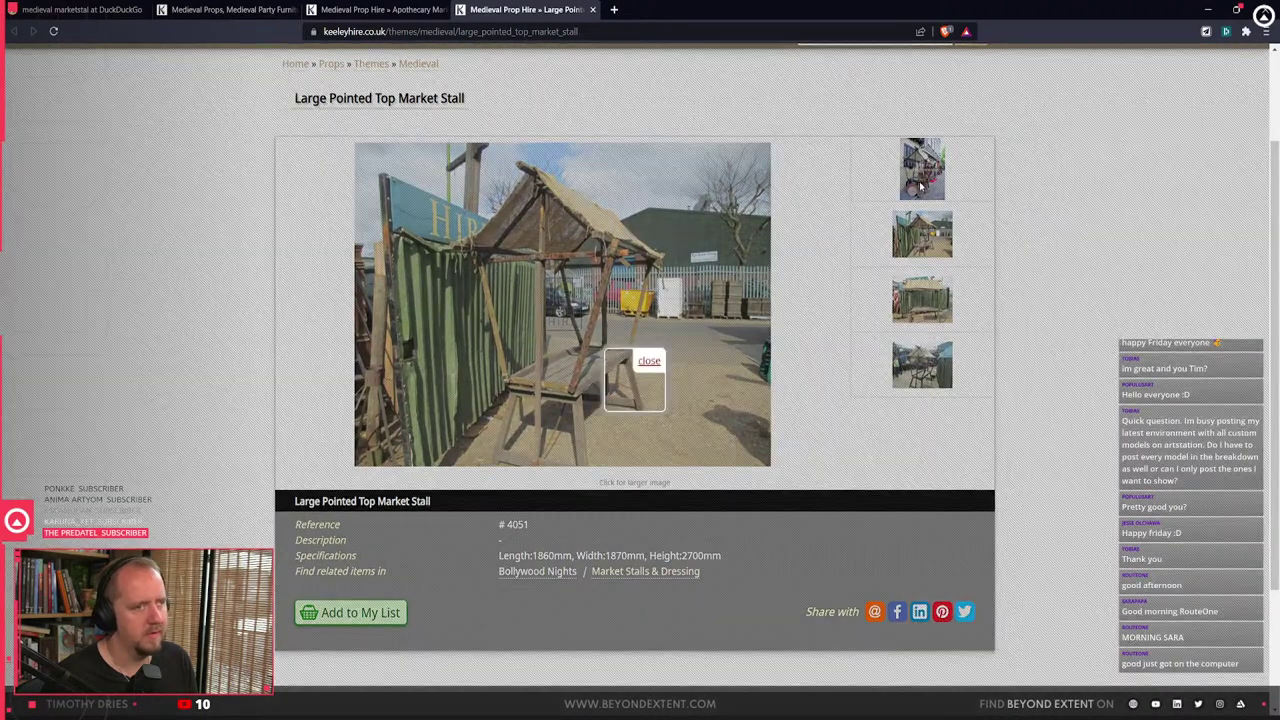
{"action": "left_click", "coordinate": [929, 244]}
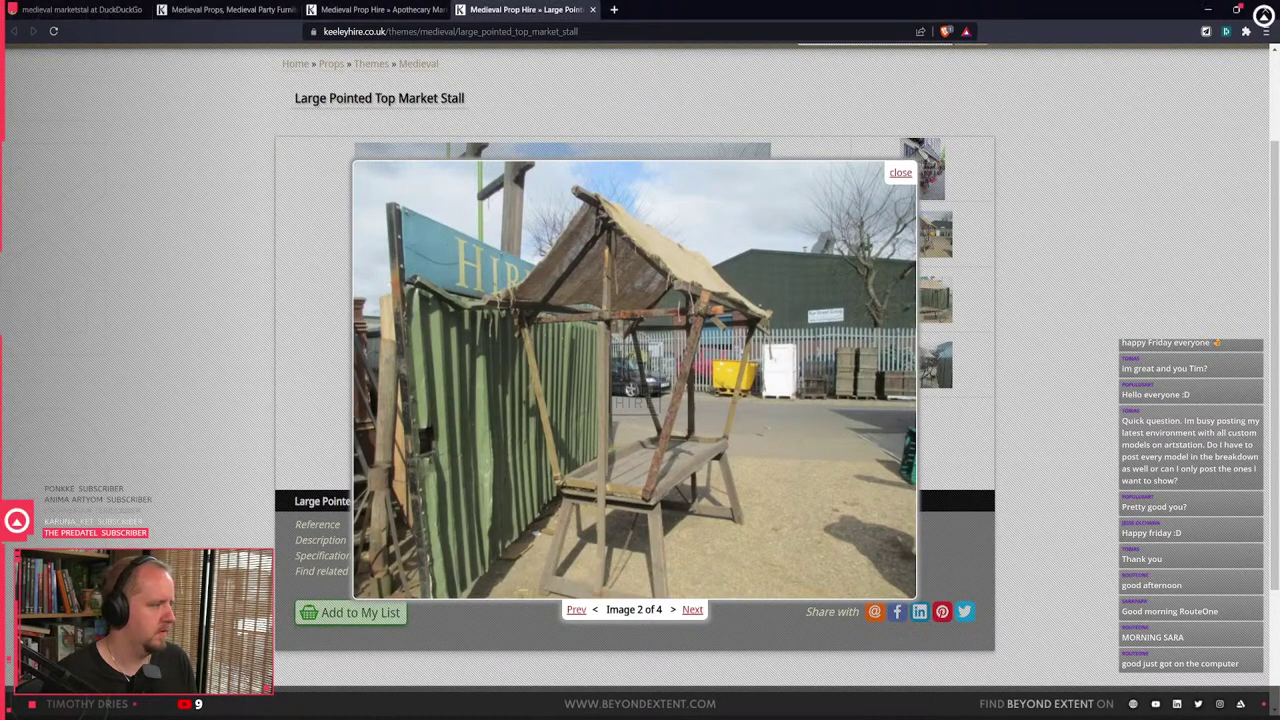
{"action": "scroll", "coordinate": [784, 415], "scroll_direction": "down", "scroll_amount": 2}
{"action": "left_click", "coordinate": [966, 171]}
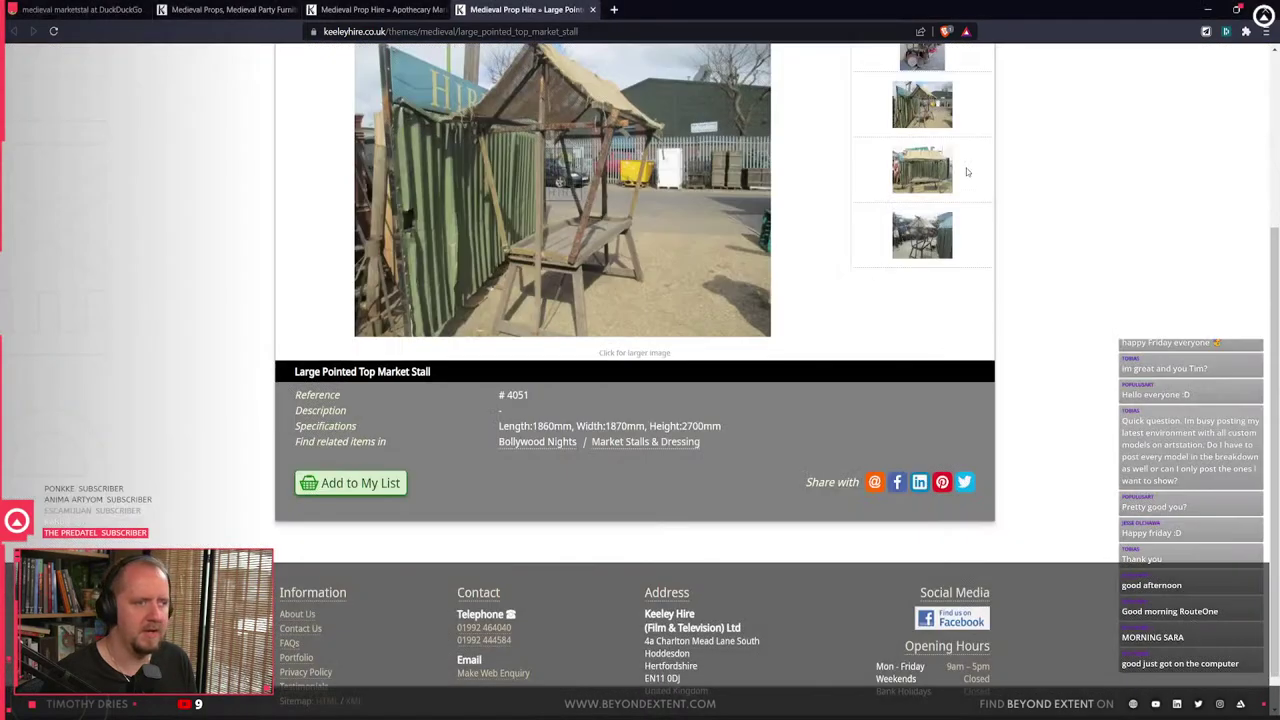
{"action": "left_click", "coordinate": [942, 176]}
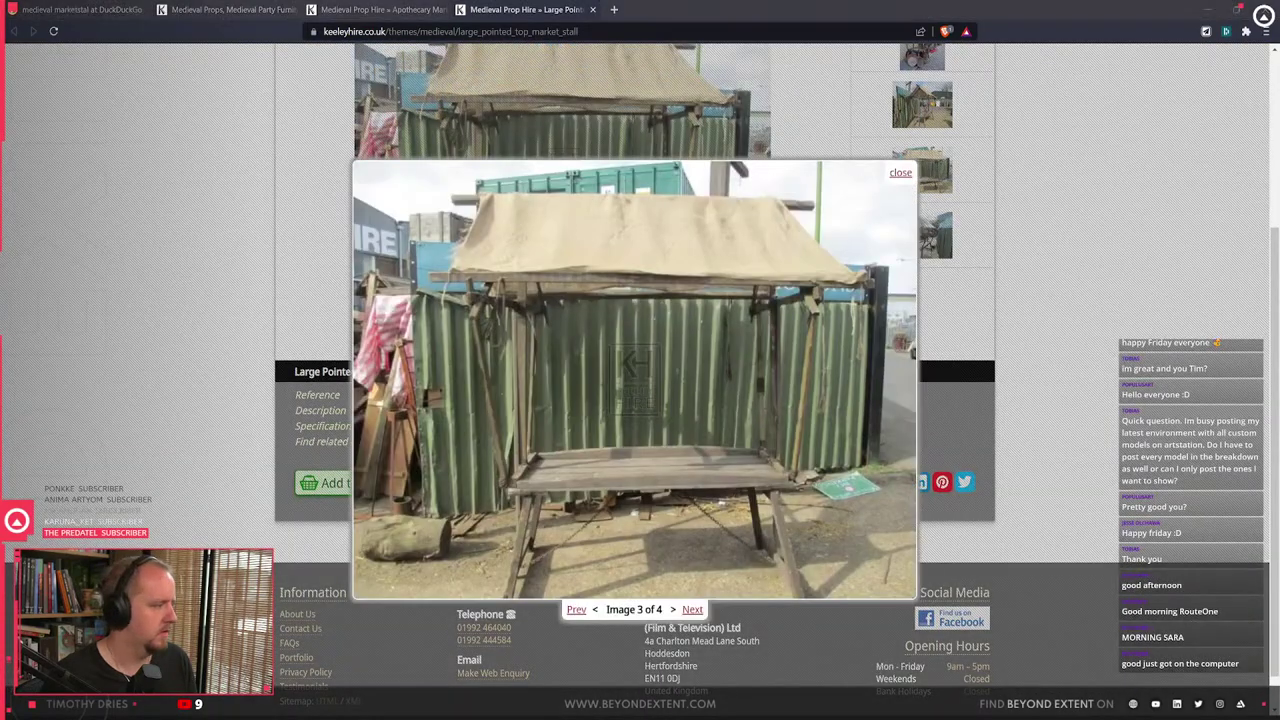
{"action": "left_click", "coordinate": [998, 342]}
{"action": "left_click", "coordinate": [936, 235]}
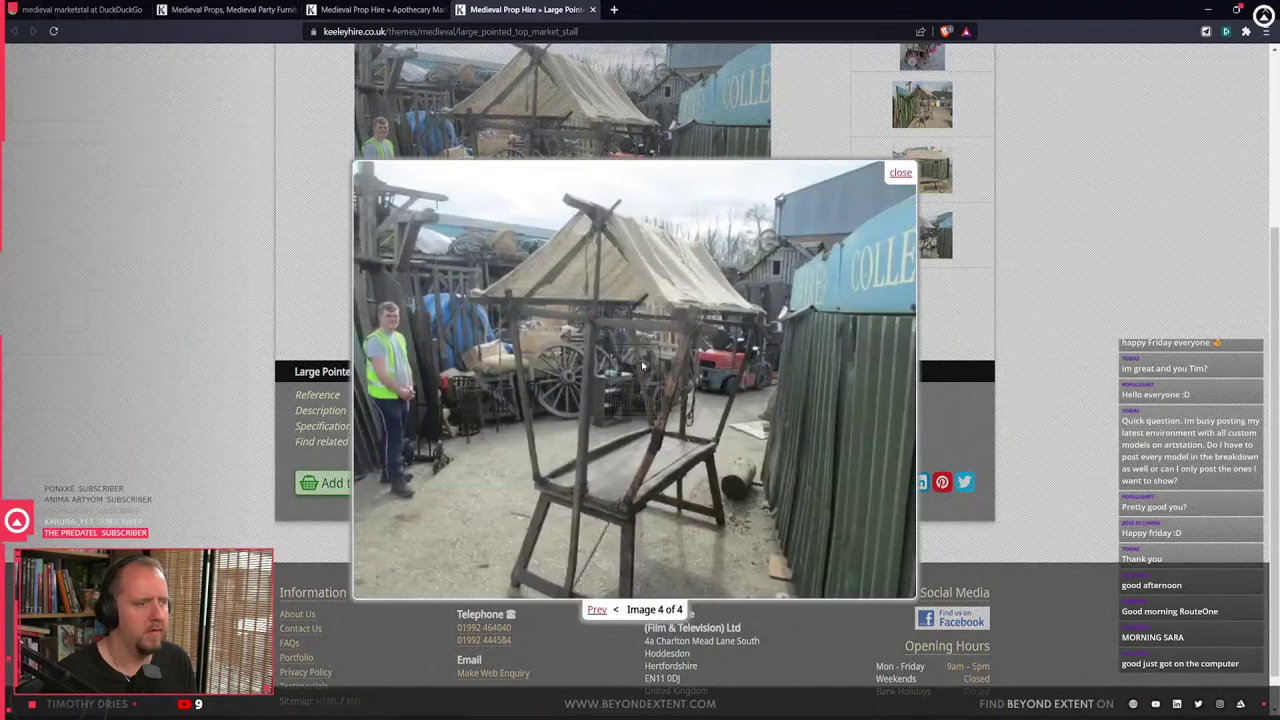
{"action": "left_click", "coordinate": [1006, 270]}
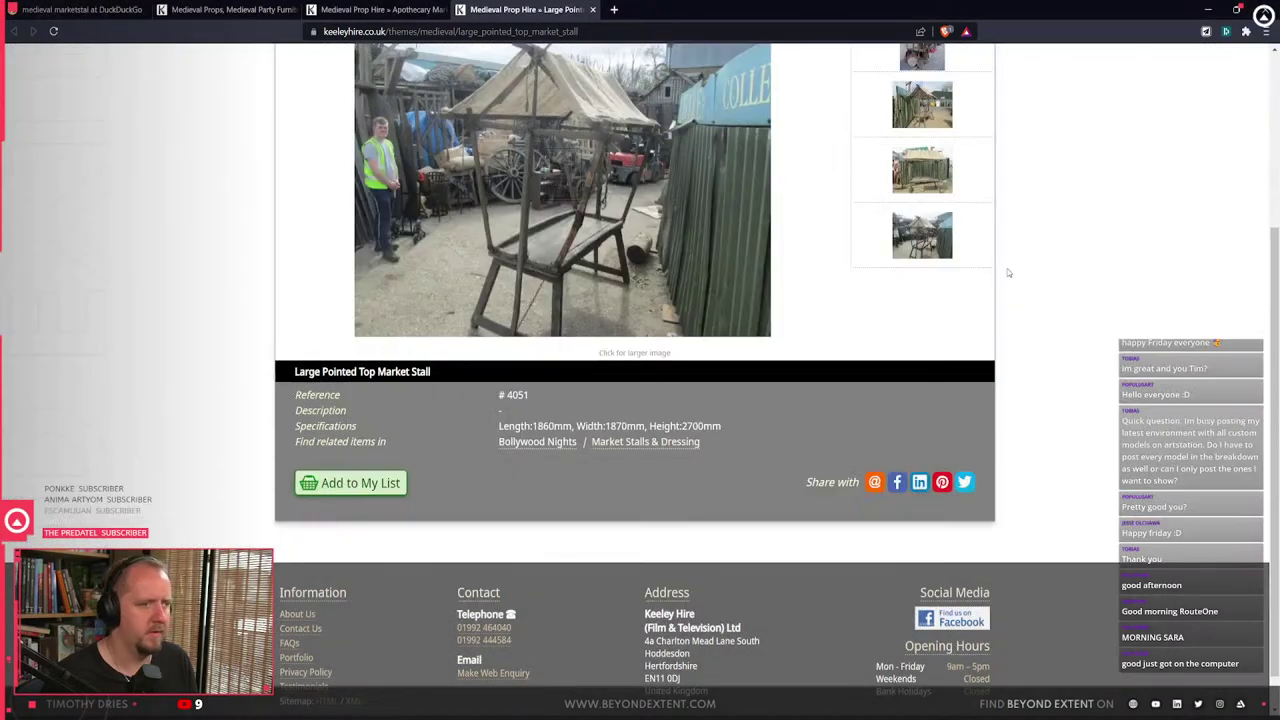
- Recheck the Apothecary Market Stall Dressing, and close both its tab and the Large Pointed Top Market Stall tab
{"action": "left_click", "coordinate": [420, 9]}
{"action": "left_click", "coordinate": [240, 9]}
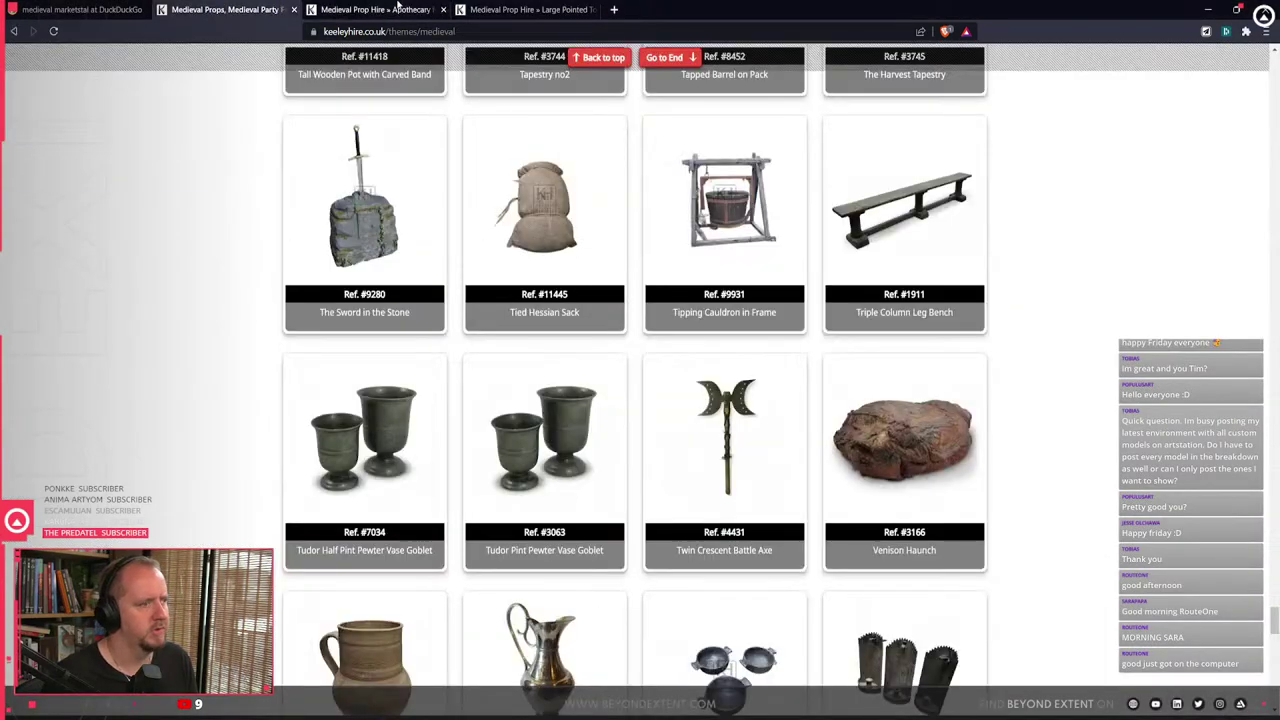
{"action": "left_click", "coordinate": [380, 9]}
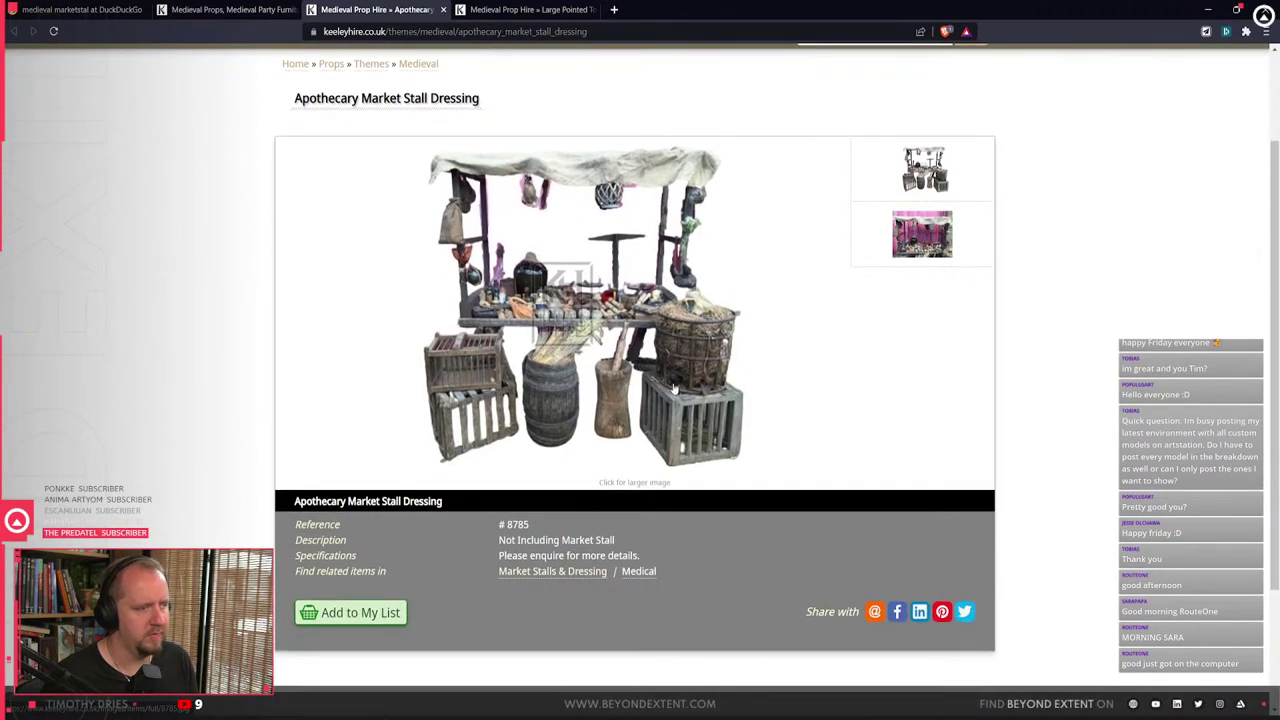
{"action": "key", "text": "ctrl+w"}
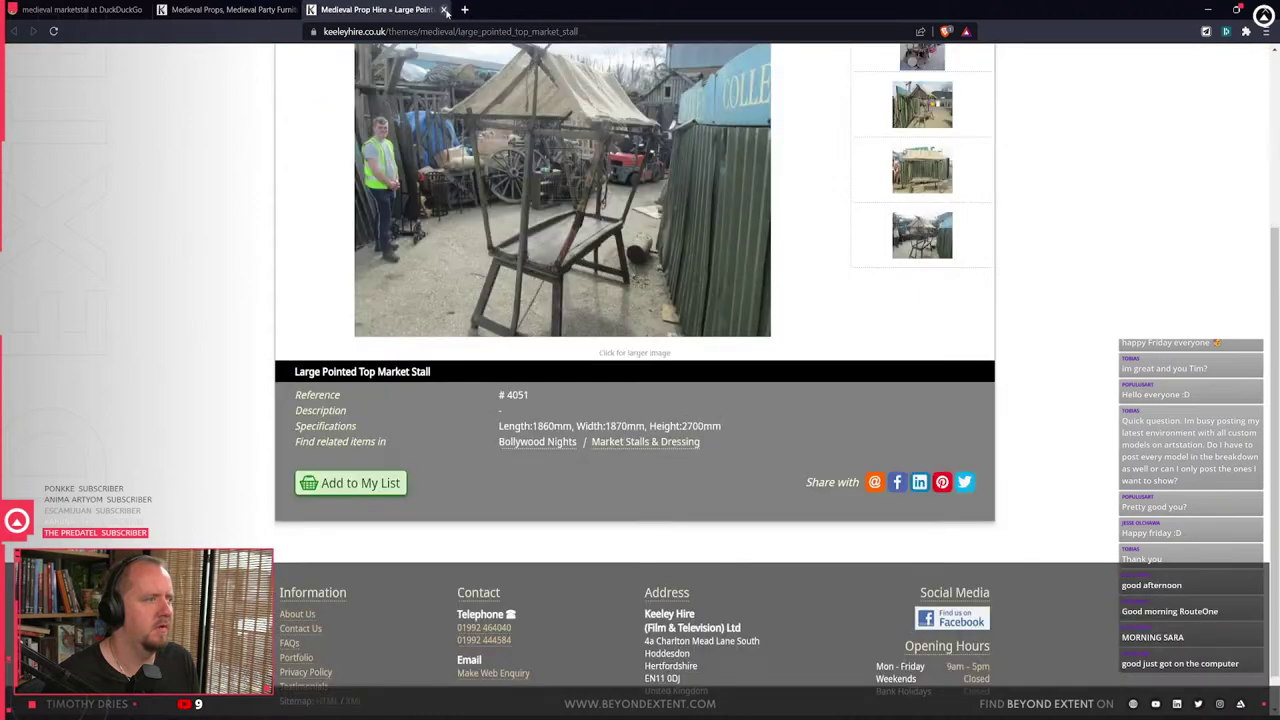
{"action": "key", "text": "ctrl+w"}
- Look through the rest of the Medieval prop listing down to its end
{"action": "scroll", "coordinate": [226, 530], "scroll_direction": "down", "scroll_amount": 8}
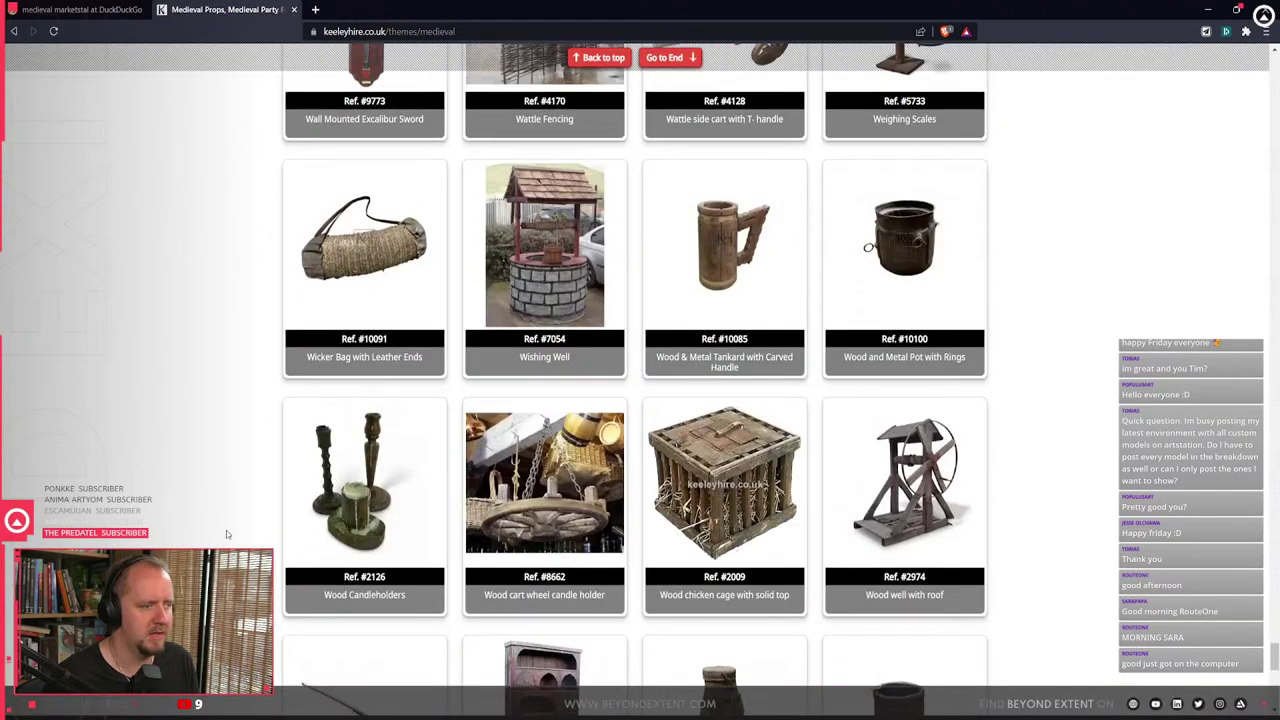
{"action": "scroll", "coordinate": [227, 524], "scroll_direction": "down", "scroll_amount": 4}
{"action": "scroll", "coordinate": [227, 520], "scroll_direction": "down", "scroll_amount": 5}
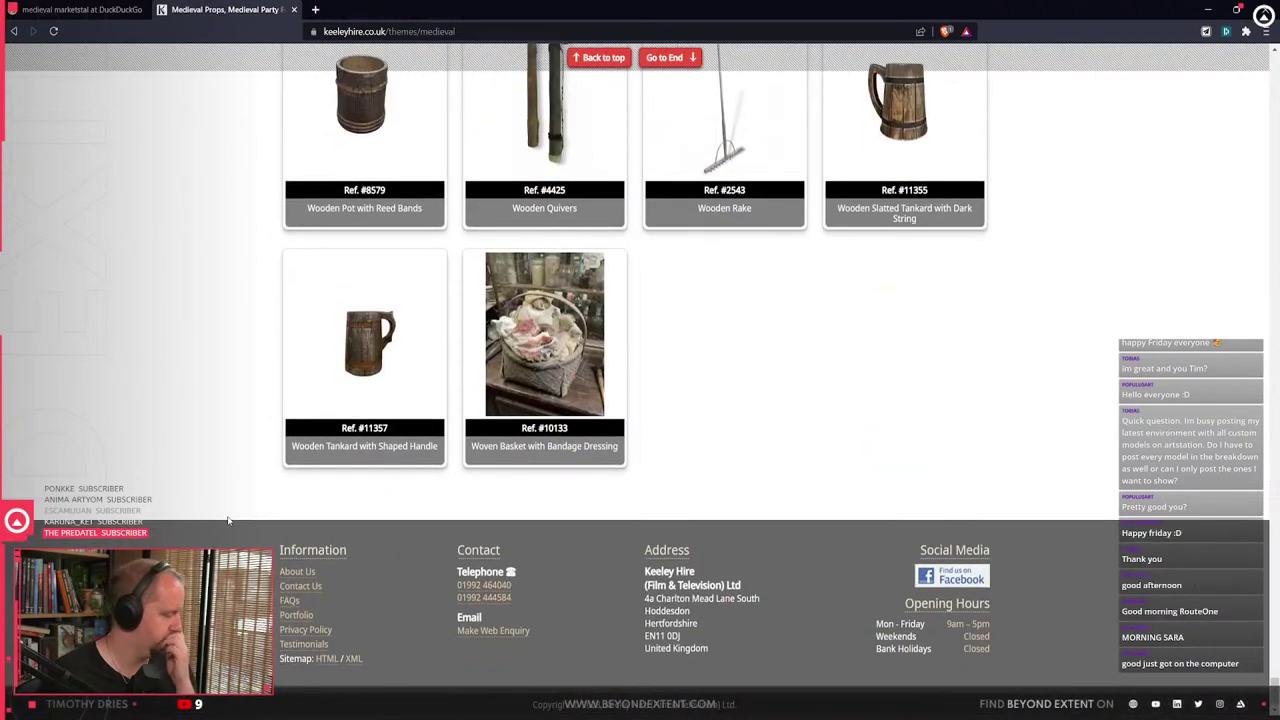
- Return to the DuckDuckGo medieval marketstal image results and preview the "Ghim trên roman market, kids area" photo
{"action": "left_click", "coordinate": [95, 9]}
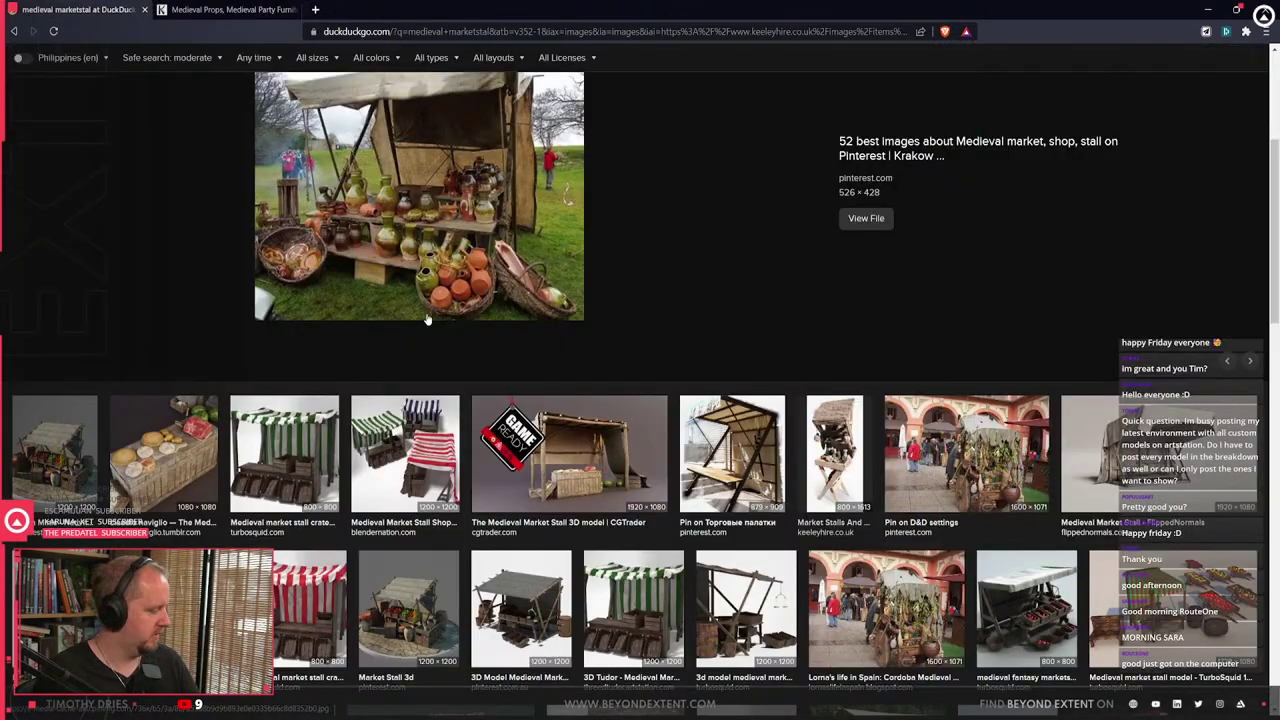
{"action": "scroll", "coordinate": [427, 318], "scroll_direction": "down", "scroll_amount": 4}
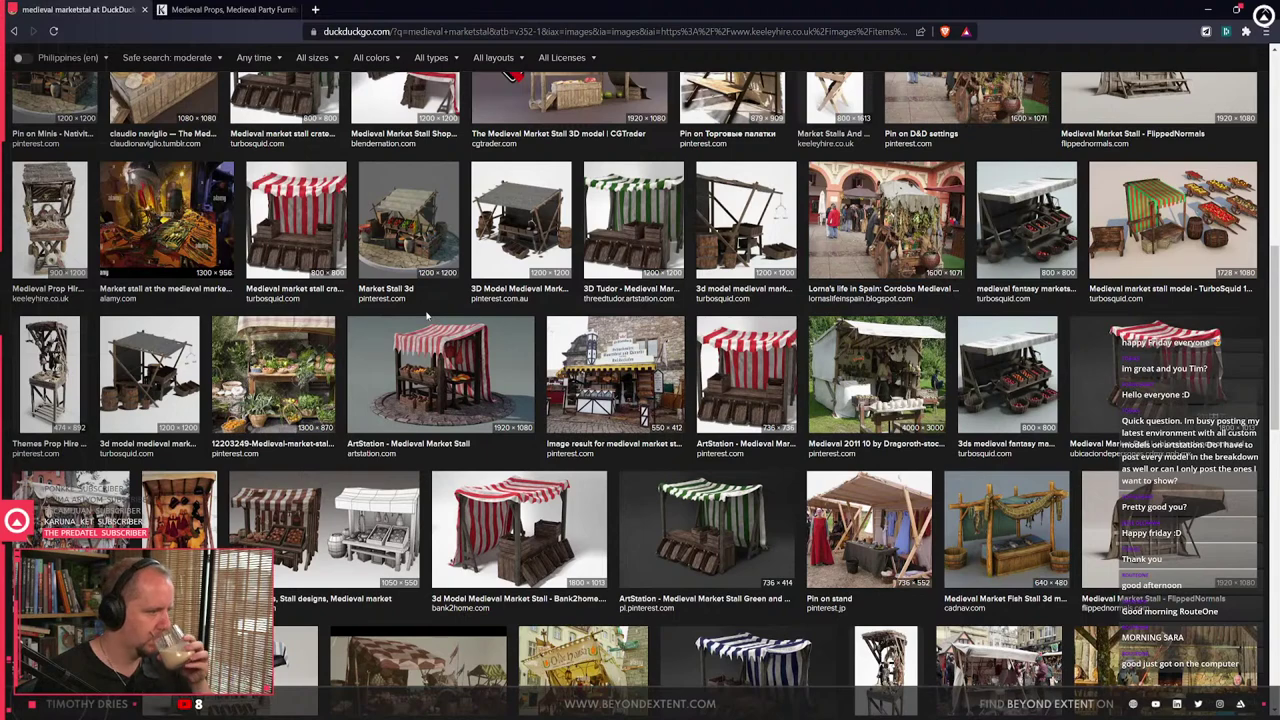
{"action": "scroll", "coordinate": [427, 318], "scroll_direction": "down", "scroll_amount": 4}
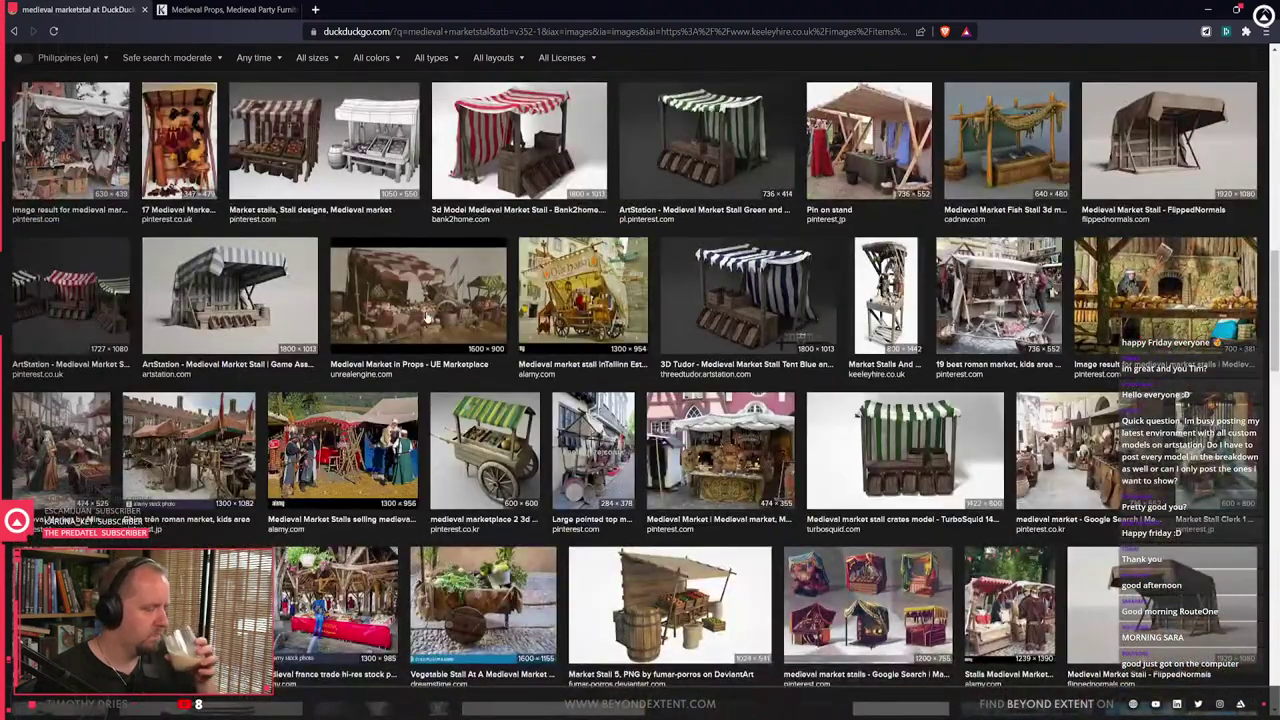
{"action": "left_click", "coordinate": [195, 453]}
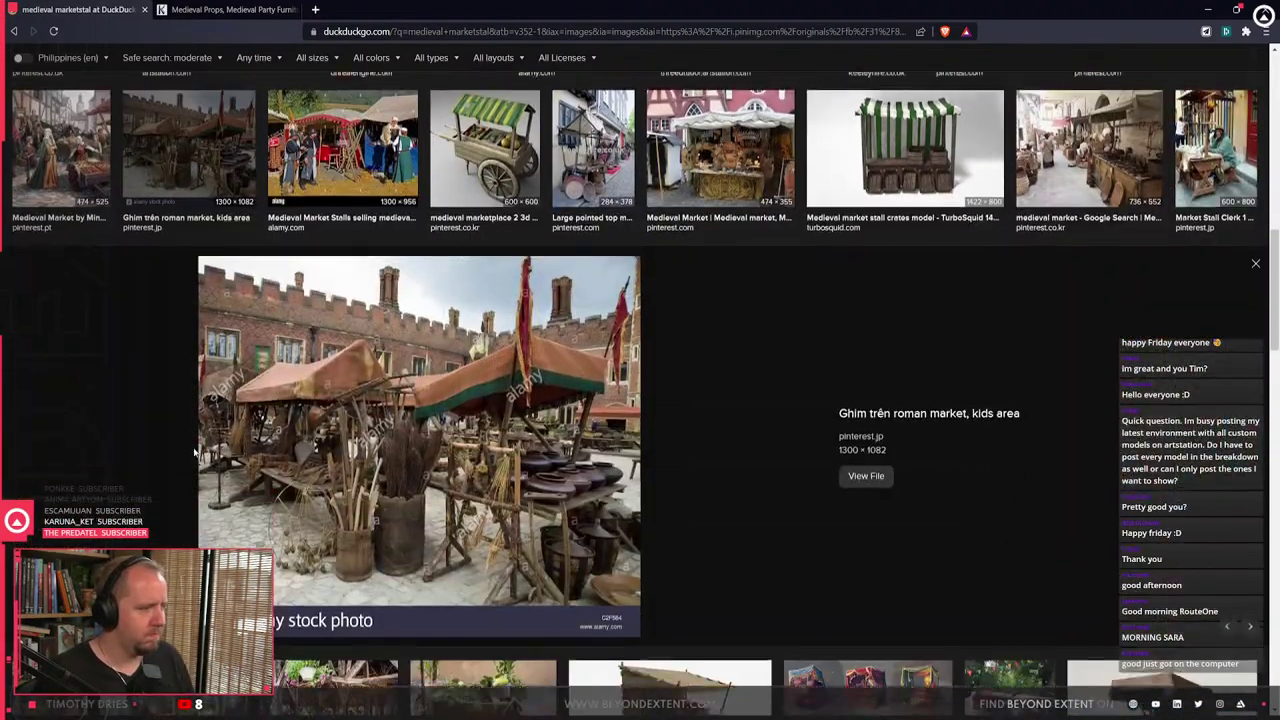
- Copy the previewed photo's title, search for "Ghim trên roman market" in a new tab, and show the image results
{"action": "left_click_drag", "start_coordinate": [823, 398], "coordinate": [966, 408]}
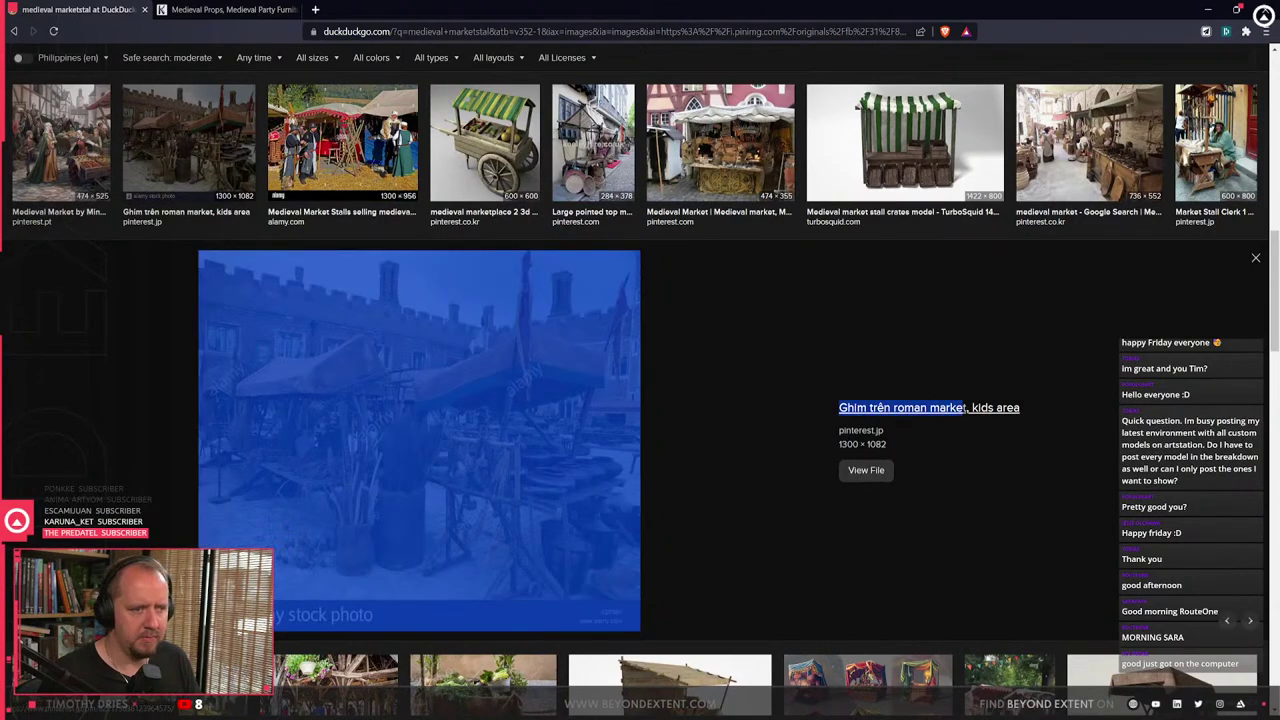
{"action": "key", "text": "ctrl+c"}
{"action": "left_click", "coordinate": [315, 9]}
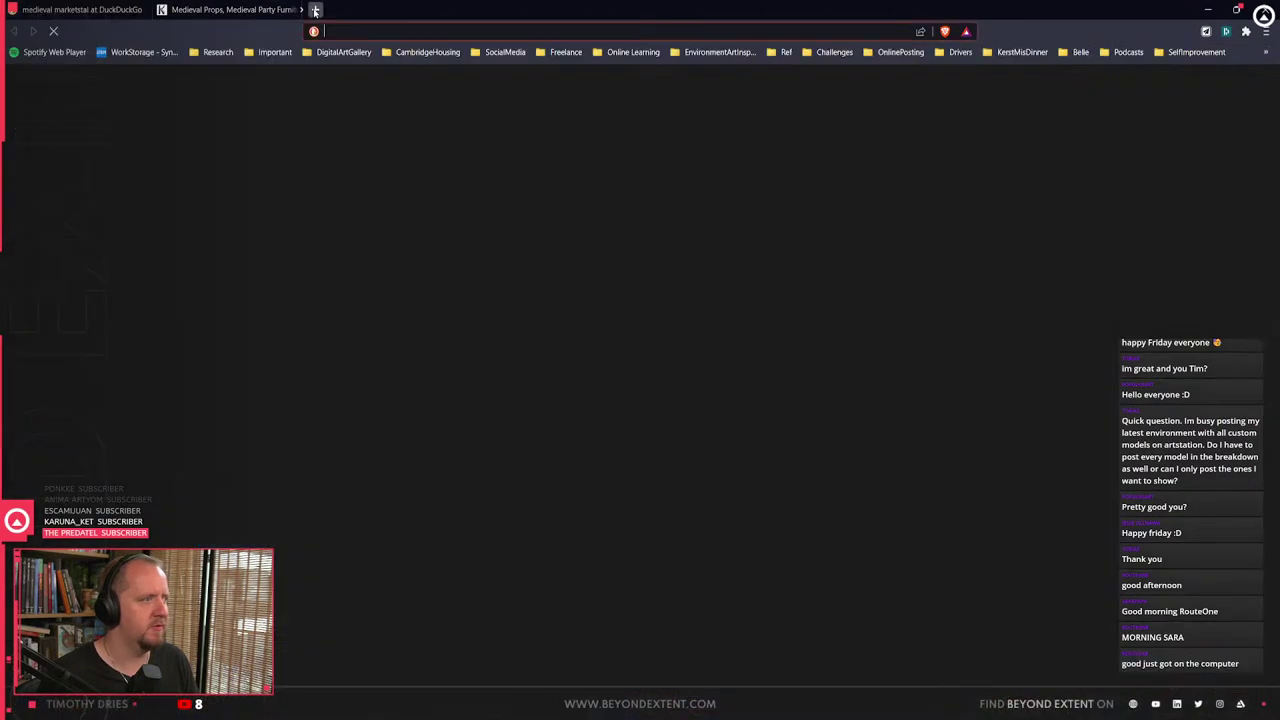
{"action": "key", "text": "ctrl+v"}
{"action": "left_click_drag", "start_coordinate": [430, 31], "coordinate": [717, 48]}
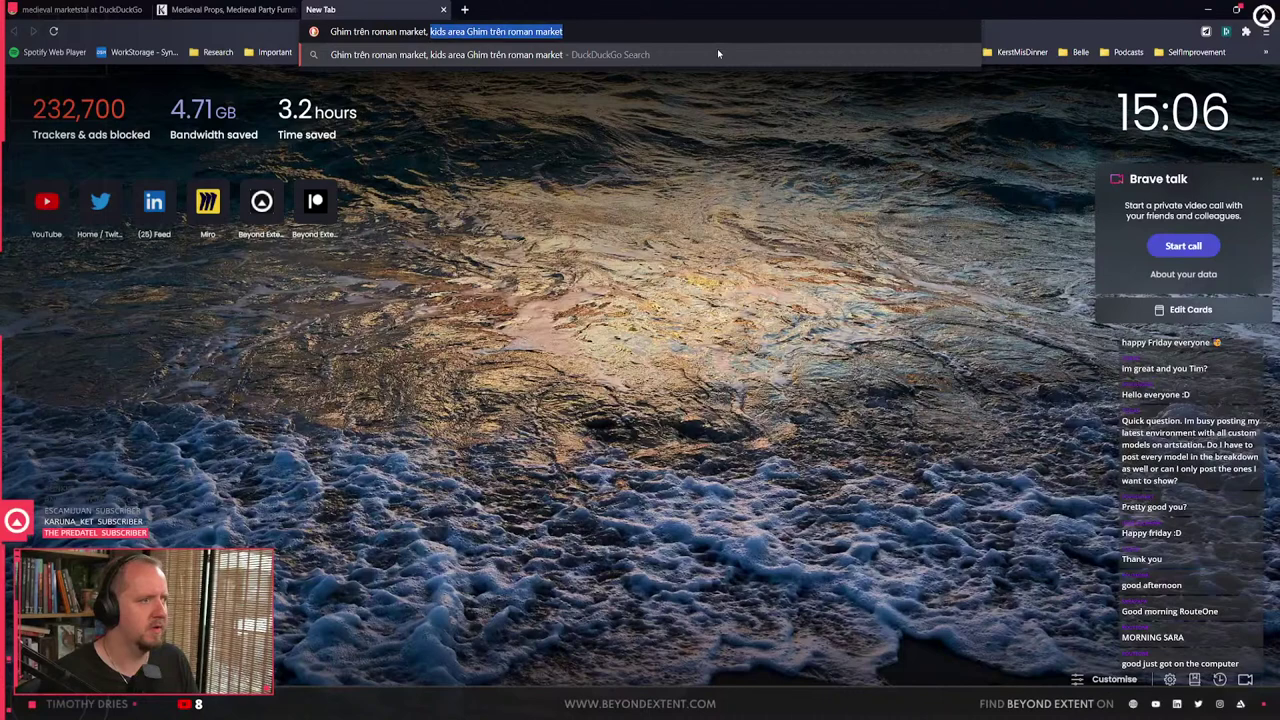
{"action": "key", "text": "BackSpace"}
{"action": "key", "text": "BackSpace"}
{"action": "key", "text": "BackSpace"}
{"action": "key", "text": "Return"}
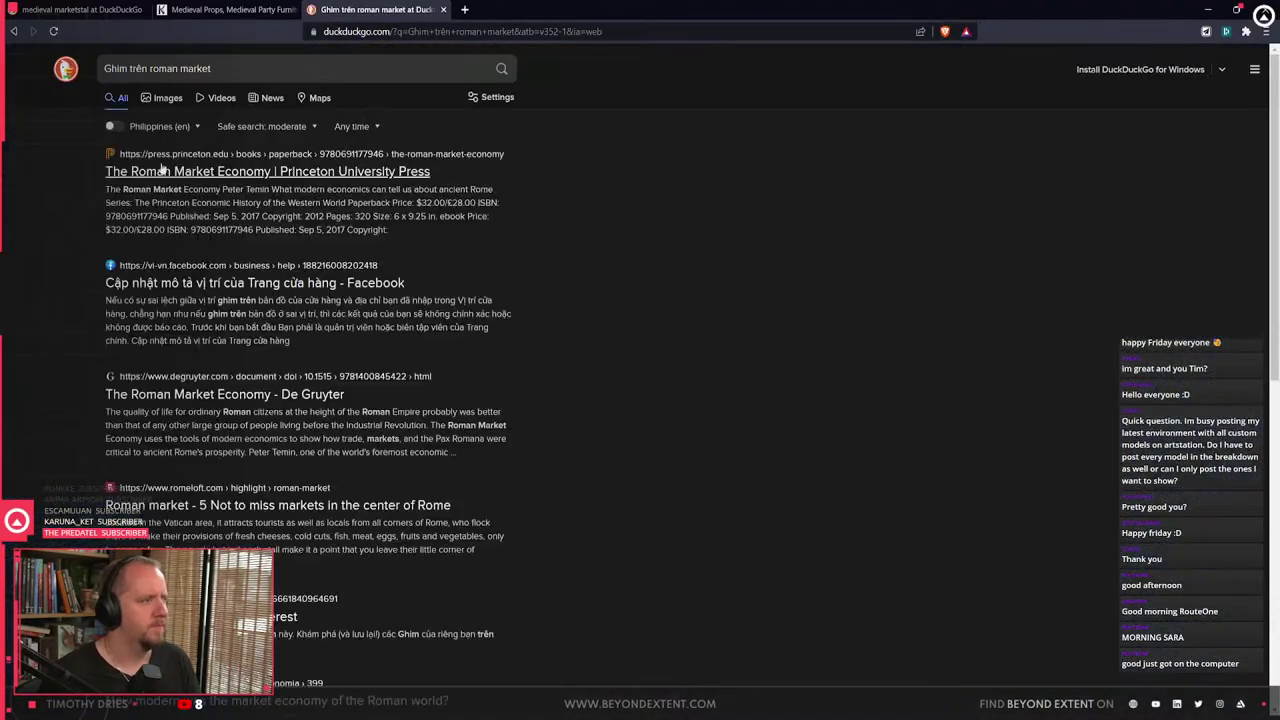
{"action": "left_click", "coordinate": [162, 98]}
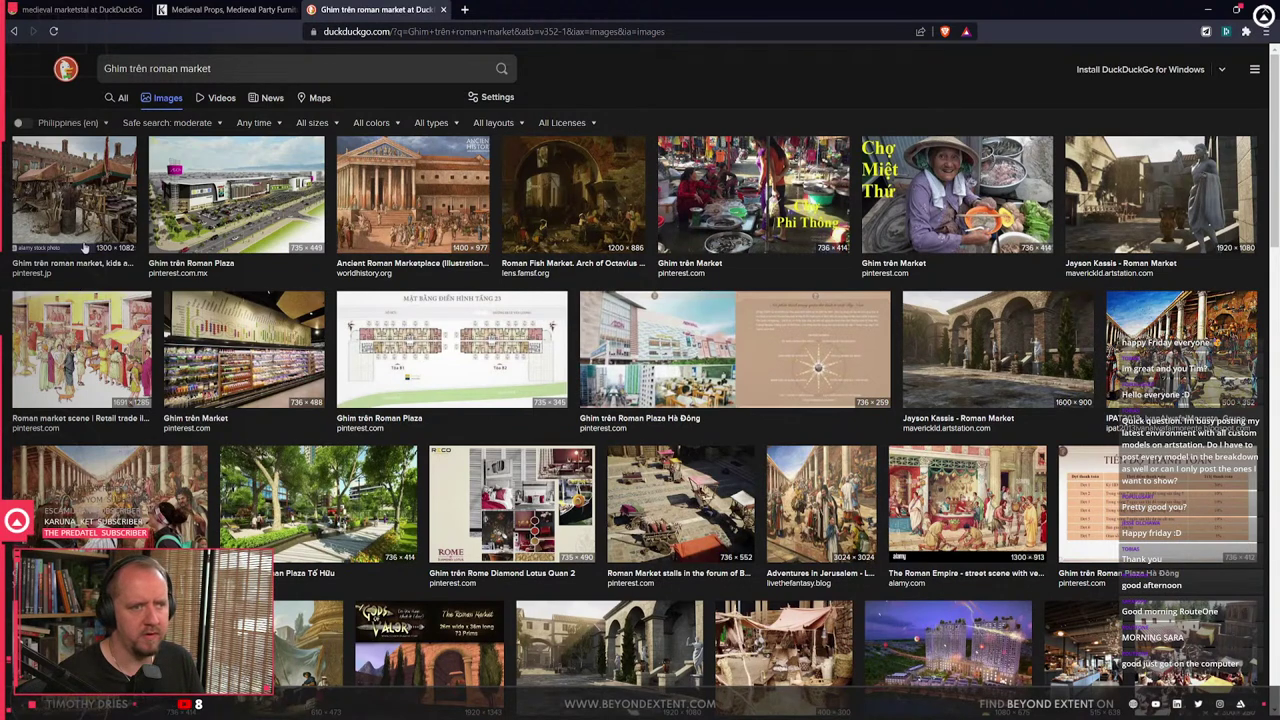
- Look through the roman market image results for usable market stall references
{"action": "scroll", "coordinate": [866, 415], "scroll_direction": "down", "scroll_amount": 2}
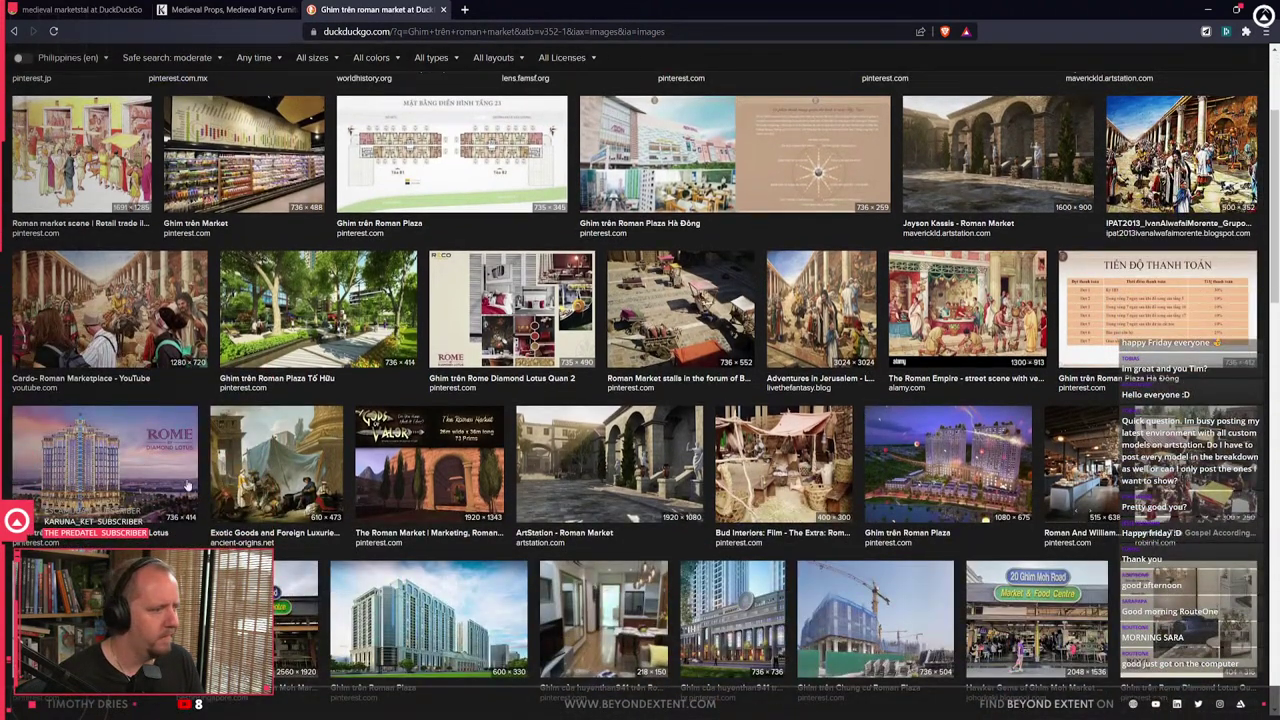
{"action": "scroll", "coordinate": [187, 485], "scroll_direction": "up", "scroll_amount": 2}
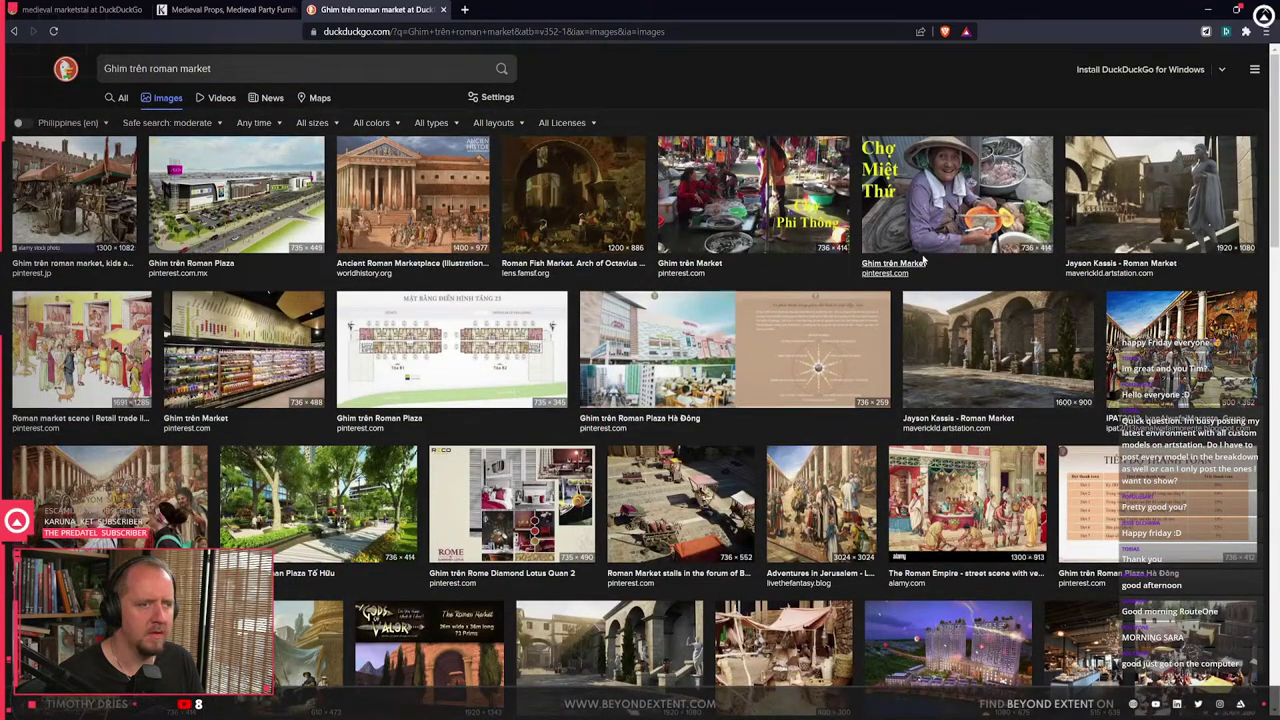
{"action": "scroll", "coordinate": [1075, 353], "scroll_direction": "down", "scroll_amount": 4}
{"action": "scroll", "coordinate": [1075, 353], "scroll_direction": "down", "scroll_amount": 5}
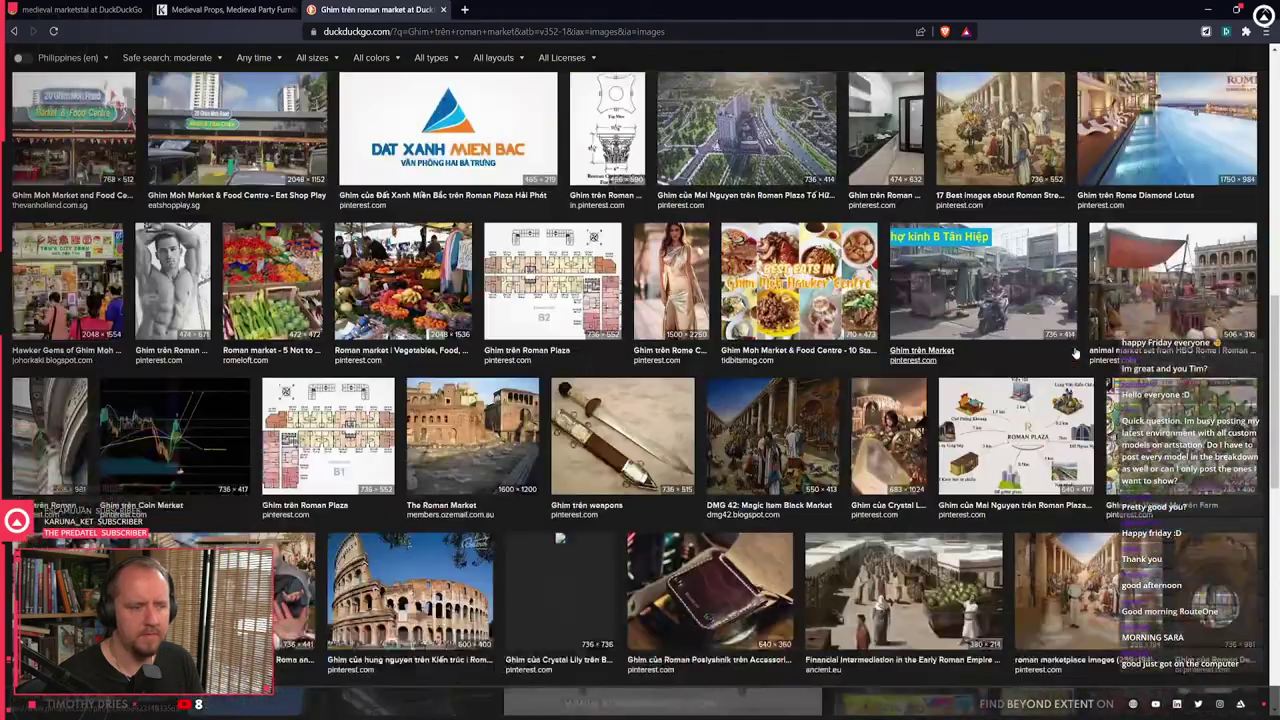
{"action": "scroll", "coordinate": [1075, 353], "scroll_direction": "down", "scroll_amount": 3}
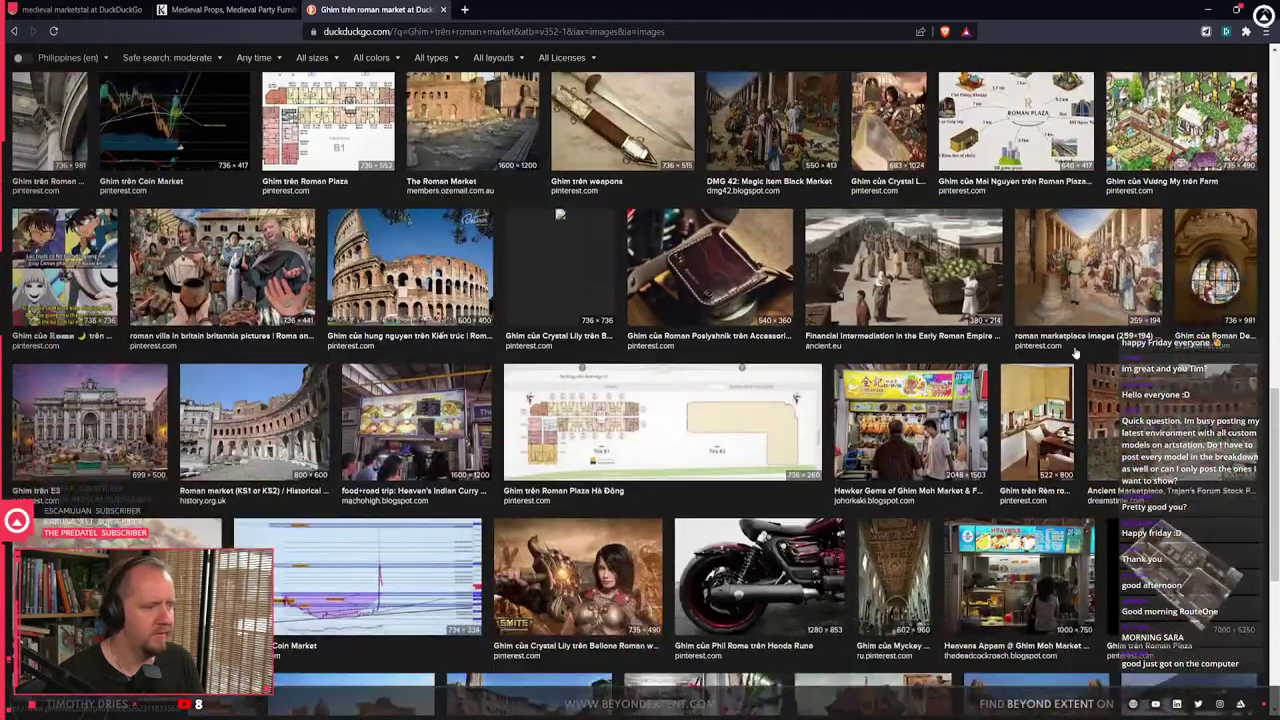
{"action": "scroll", "coordinate": [1075, 353], "scroll_direction": "down", "scroll_amount": 3}
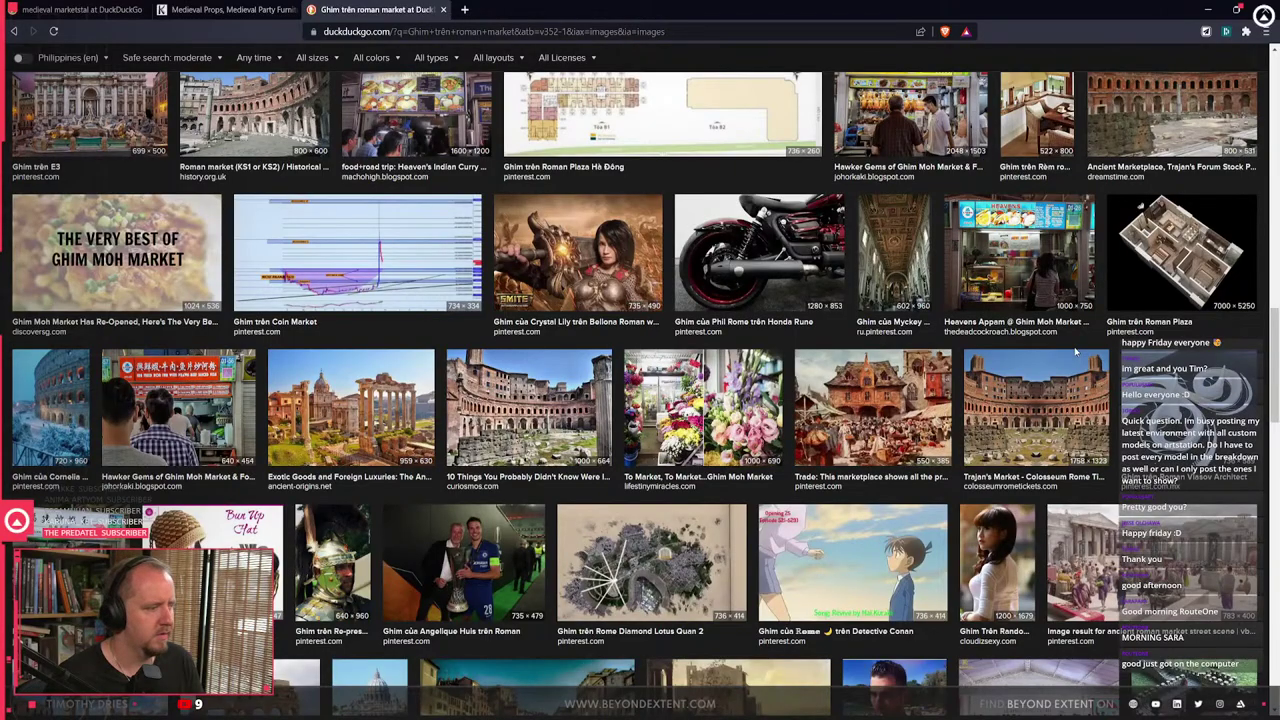
{"action": "scroll", "coordinate": [1075, 350], "scroll_direction": "down", "scroll_amount": 4}
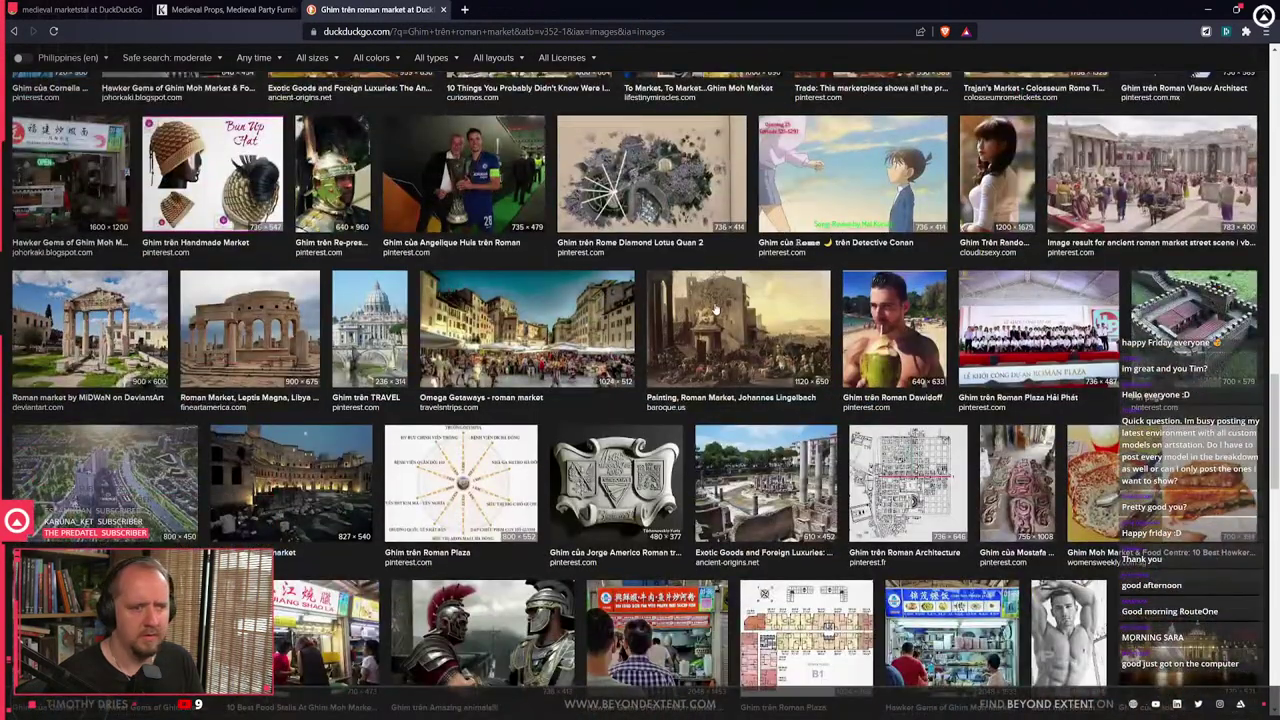
{"action": "scroll", "coordinate": [716, 310], "scroll_direction": "down", "scroll_amount": 1}
{"action": "scroll", "coordinate": [716, 308], "scroll_direction": "up", "scroll_amount": 20}
- Close the roman market search and look further through the medieval marketstal image results
{"action": "key", "text": "alt+Left"}
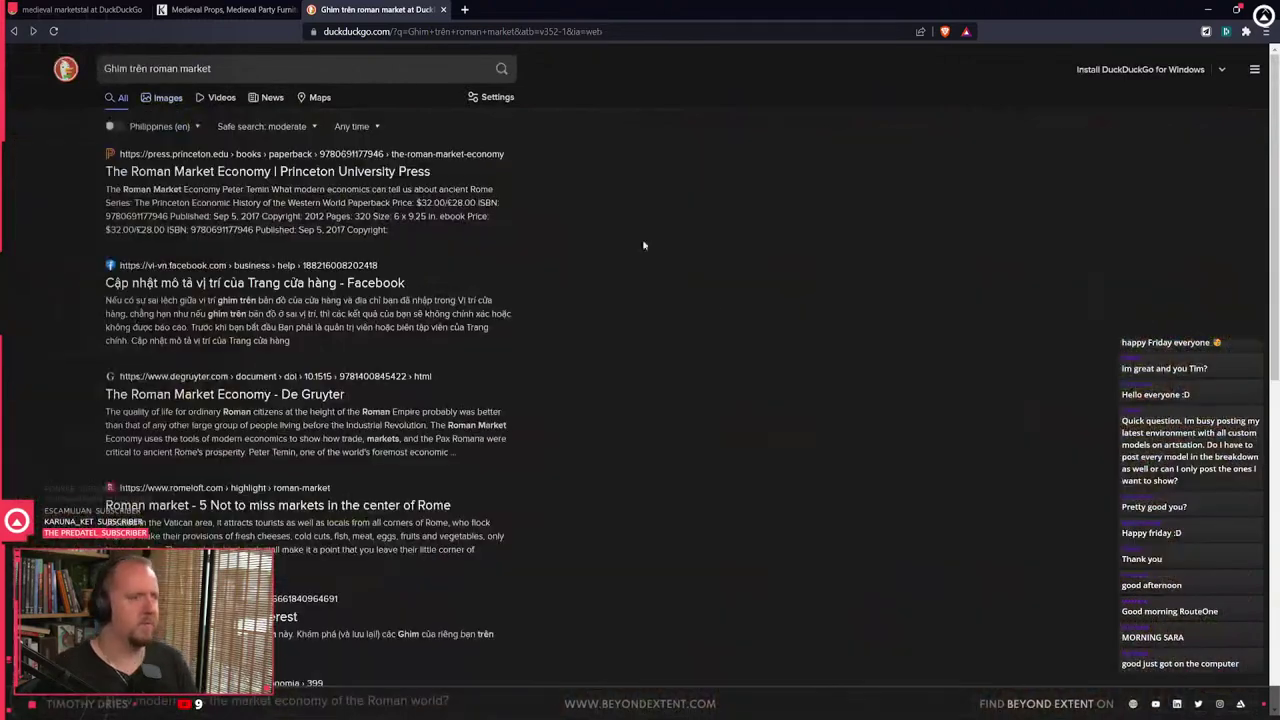
{"action": "left_click", "coordinate": [444, 10]}
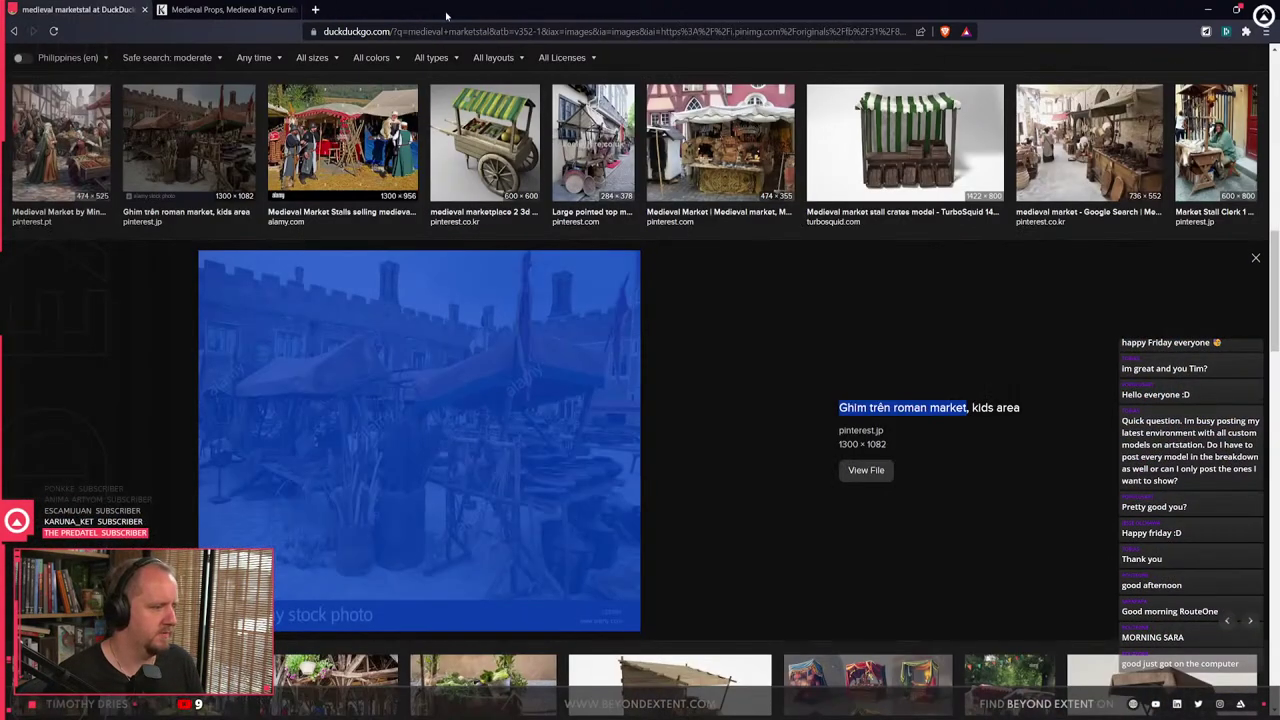
{"action": "left_click", "coordinate": [866, 291]}
{"action": "scroll", "coordinate": [785, 293], "scroll_direction": "down", "scroll_amount": 5}
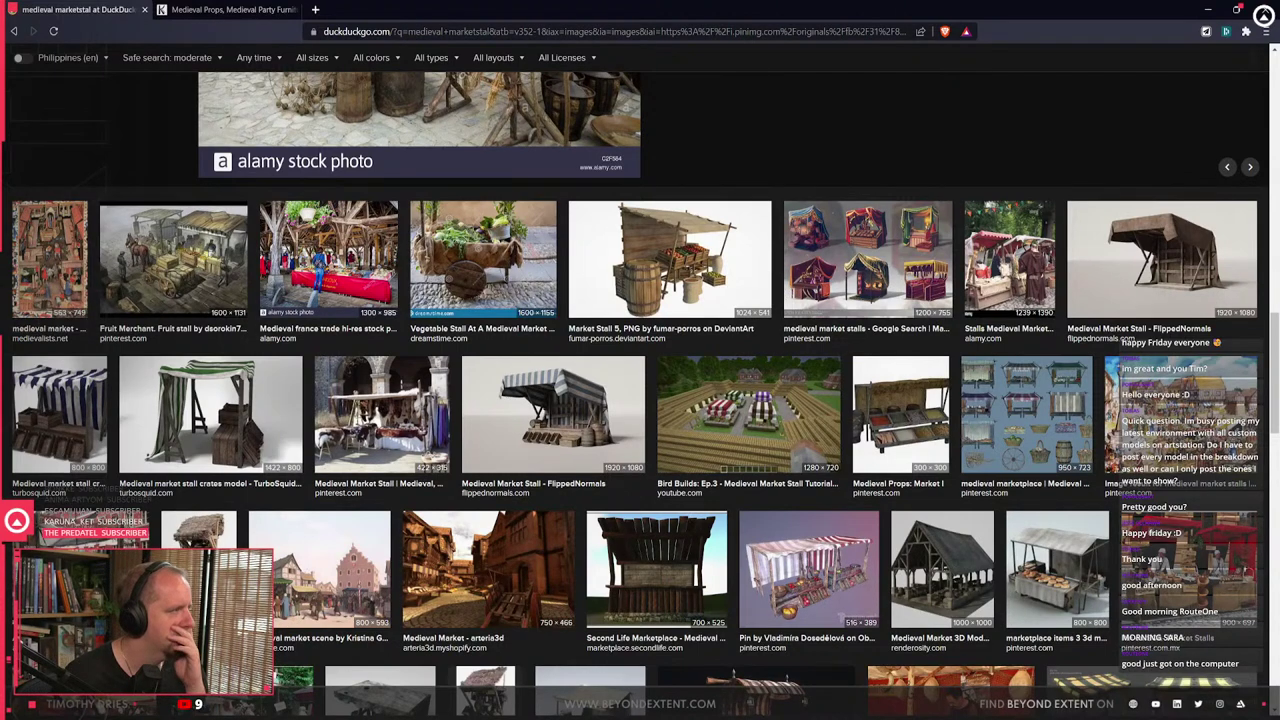
{"action": "scroll", "coordinate": [705, 399], "scroll_direction": "down", "scroll_amount": 3}
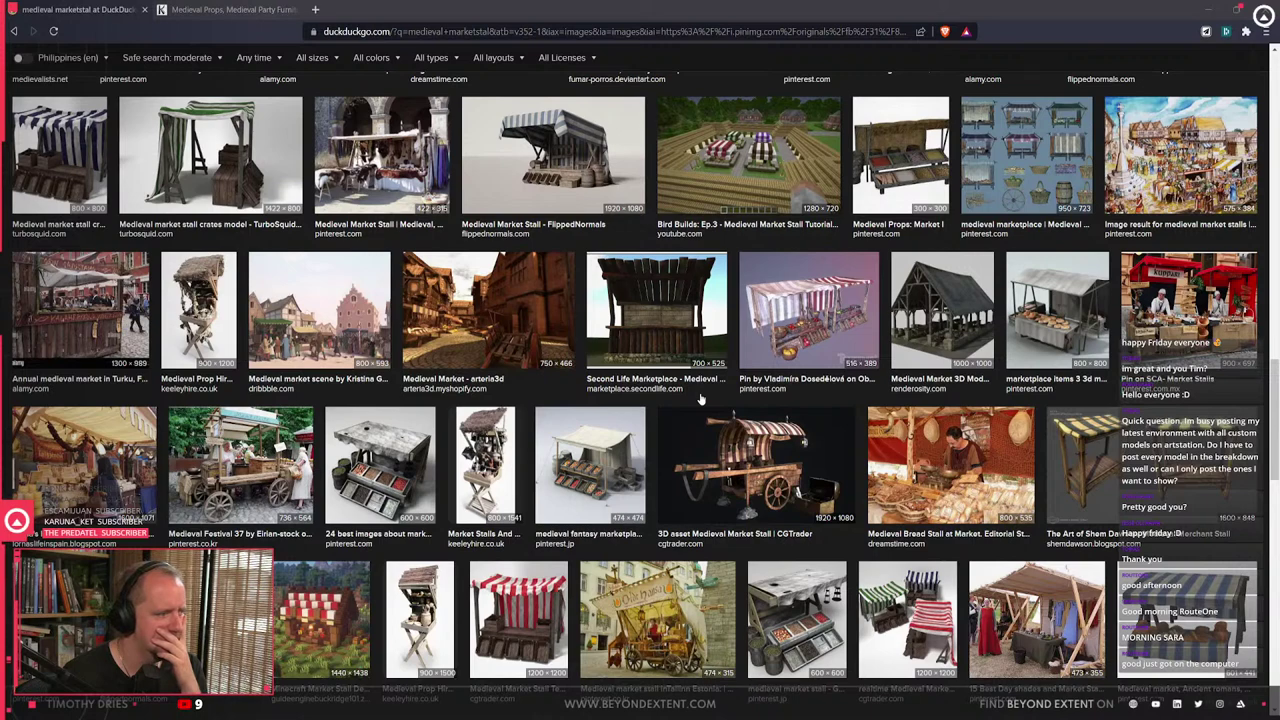
{"action": "scroll", "coordinate": [700, 399], "scroll_direction": "down", "scroll_amount": 3}
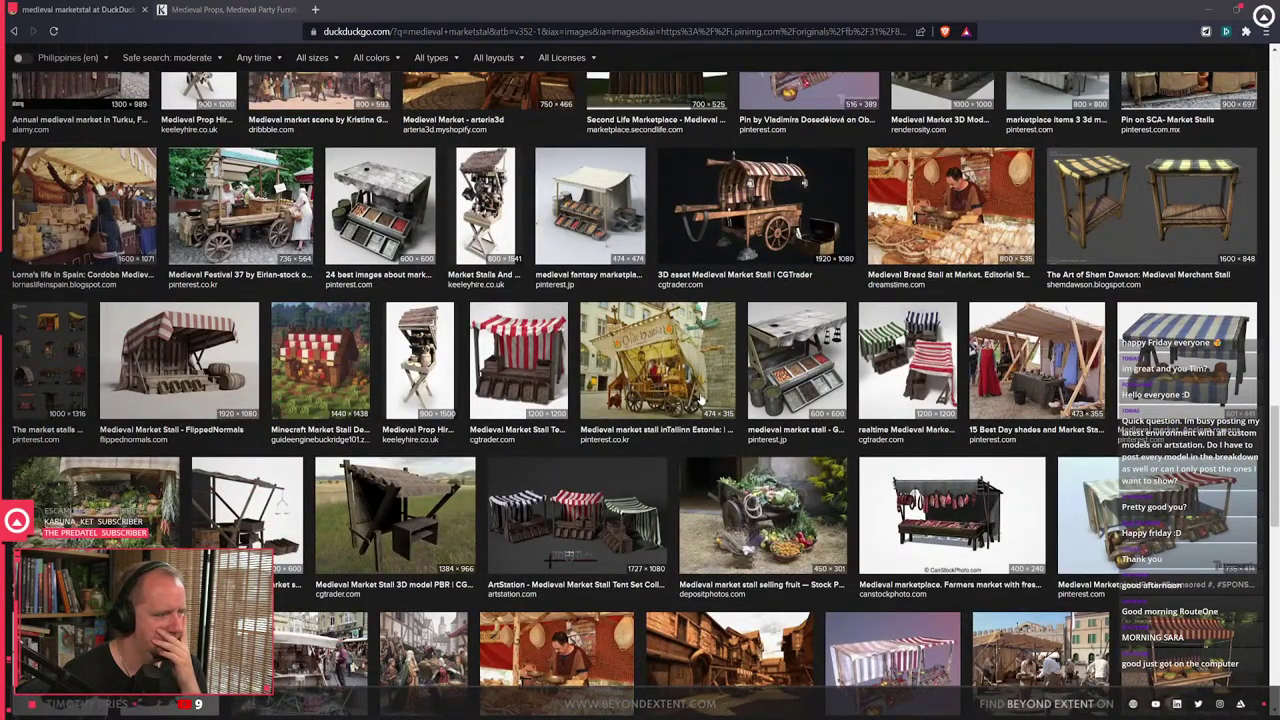
- Preview the "Medieval Market Stall 3D model PBR" result and open its CGTrader page in a new tab
{"action": "left_click", "coordinate": [338, 528]}
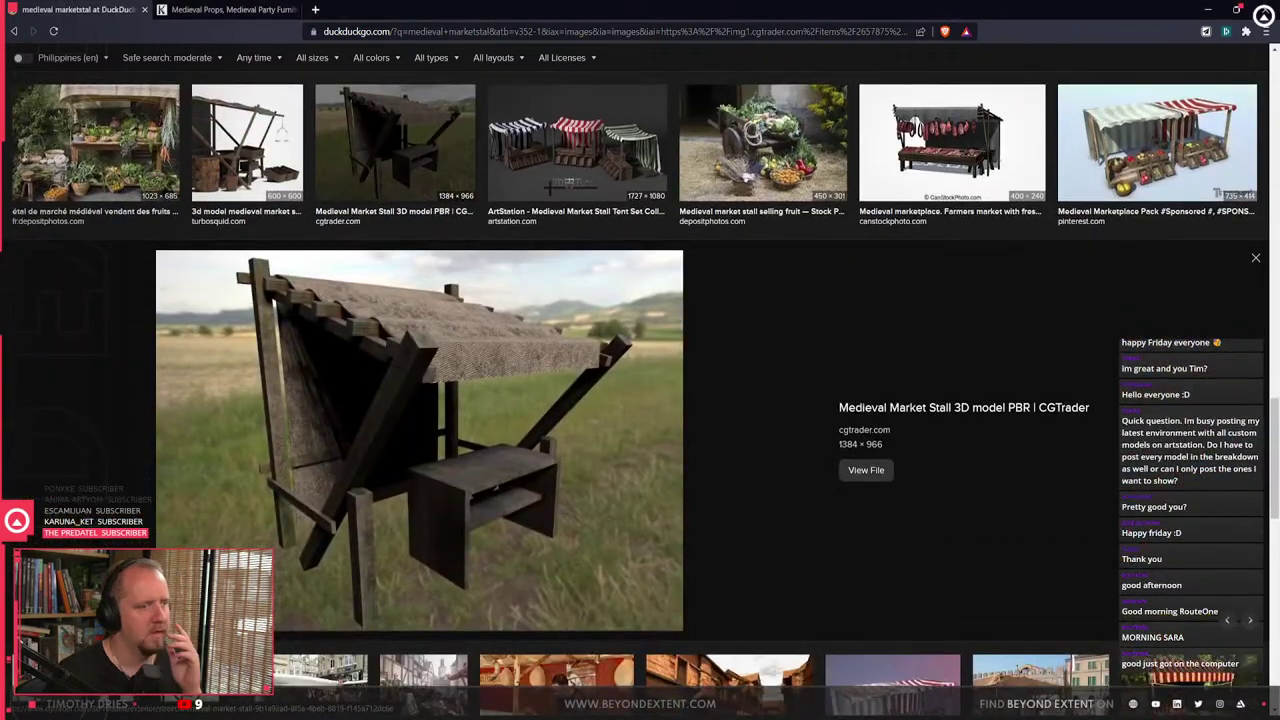
{"action": "left_click", "coordinate": [926, 409]}
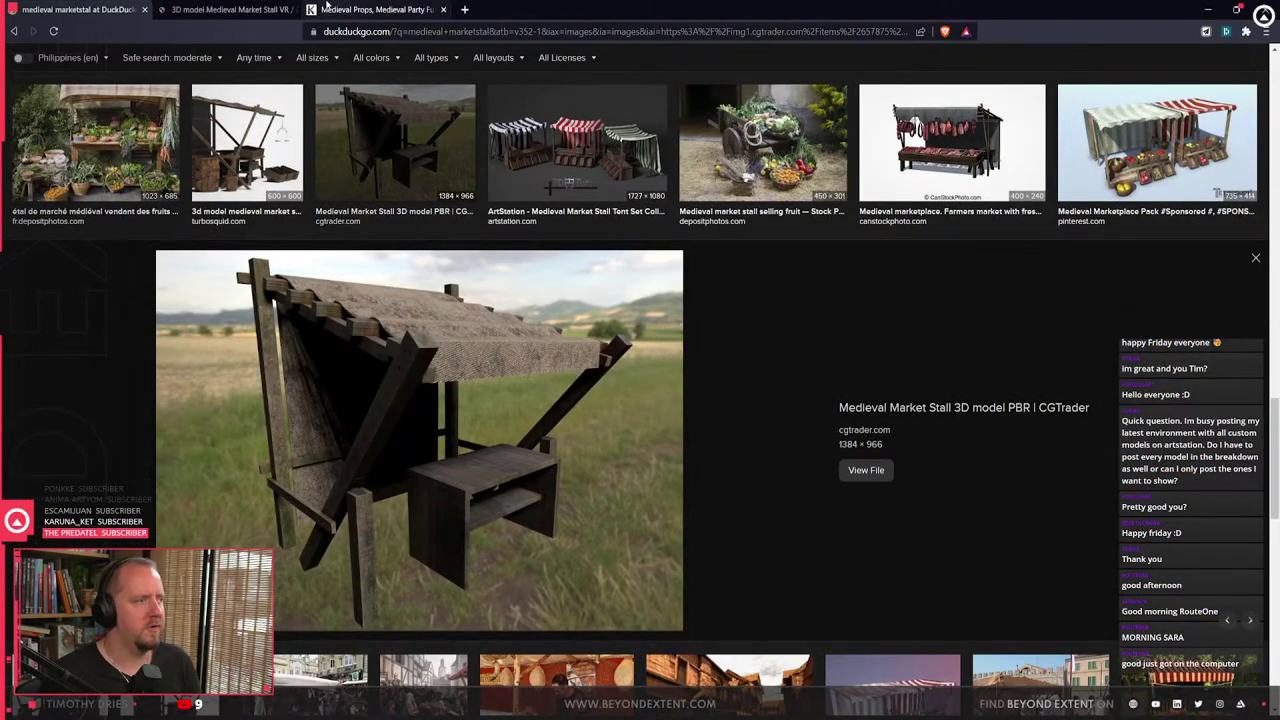
{"action": "left_click", "coordinate": [232, 9]}
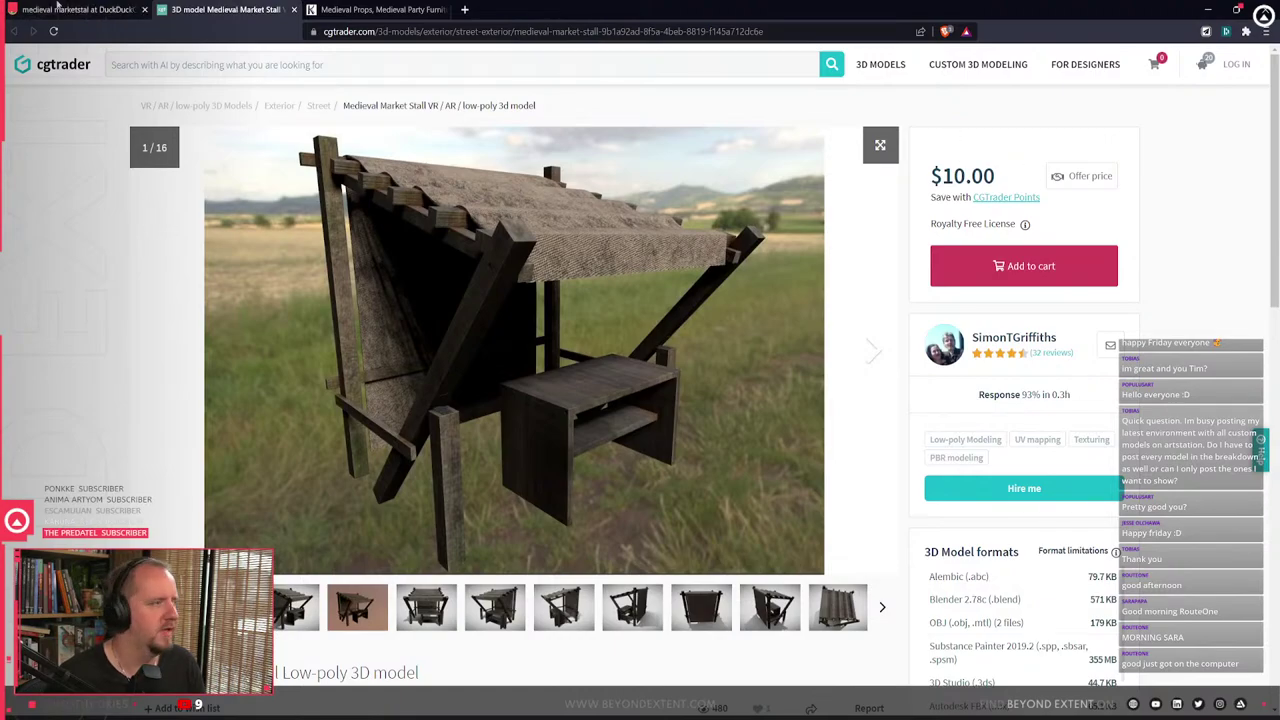
- Return to the medieval marketstal image results and examine the rest of them down to the end for stall references
{"action": "left_click", "coordinate": [115, 8]}
{"action": "scroll", "coordinate": [763, 320], "scroll_direction": "down", "scroll_amount": 10}
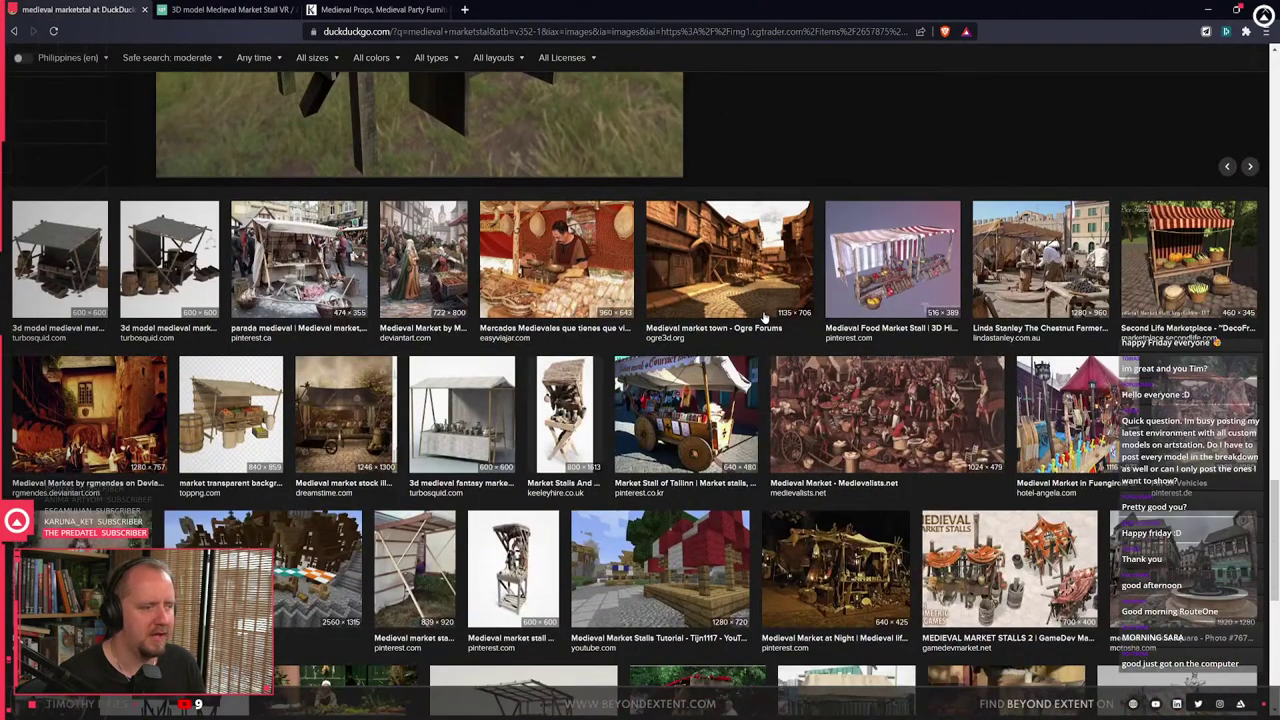
{"action": "scroll", "coordinate": [763, 318], "scroll_direction": "down", "scroll_amount": 1}
{"action": "scroll", "coordinate": [765, 317], "scroll_direction": "down", "scroll_amount": 3}
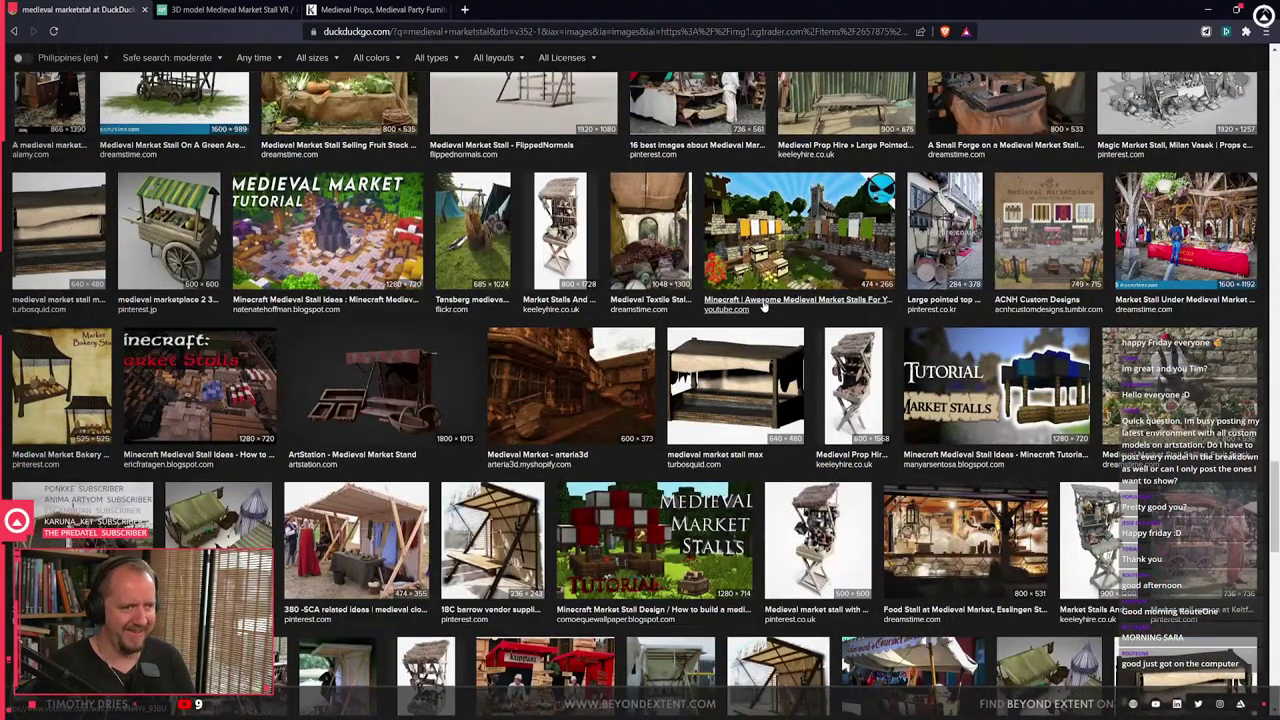
{"action": "scroll", "coordinate": [763, 308], "scroll_direction": "down", "scroll_amount": 2}
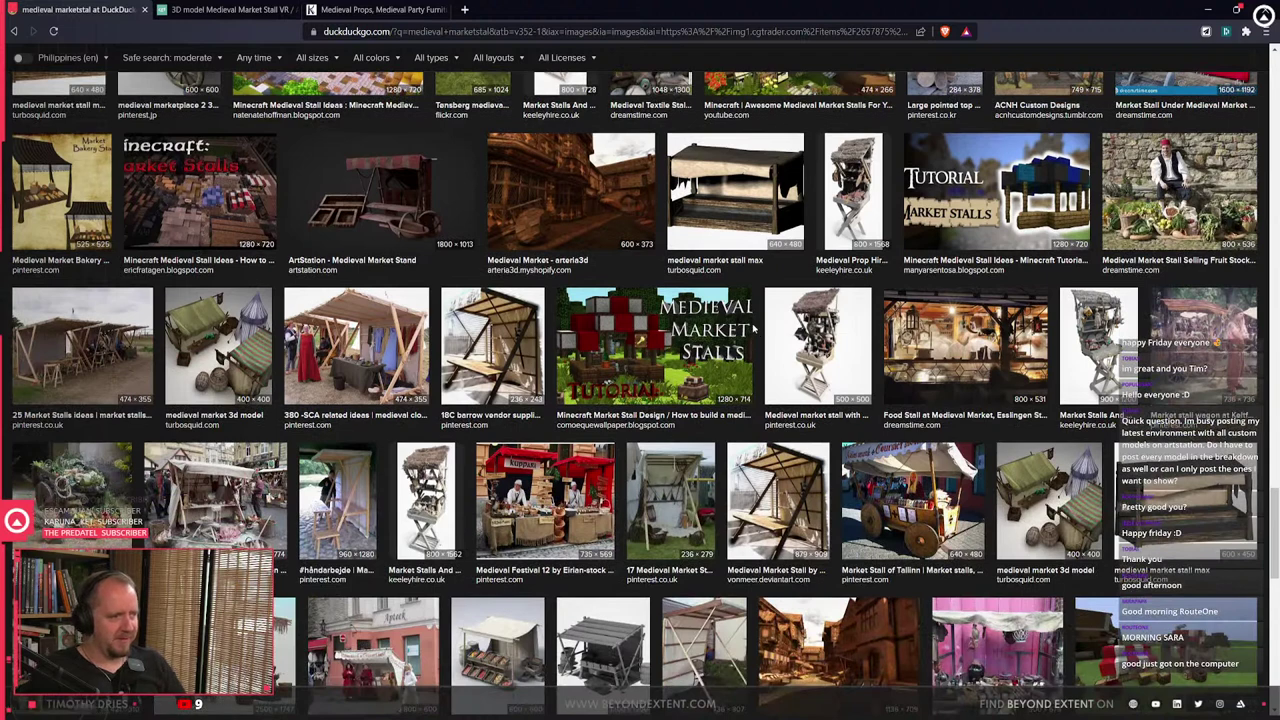
{"action": "scroll", "coordinate": [352, 447], "scroll_direction": "down", "scroll_amount": 2}
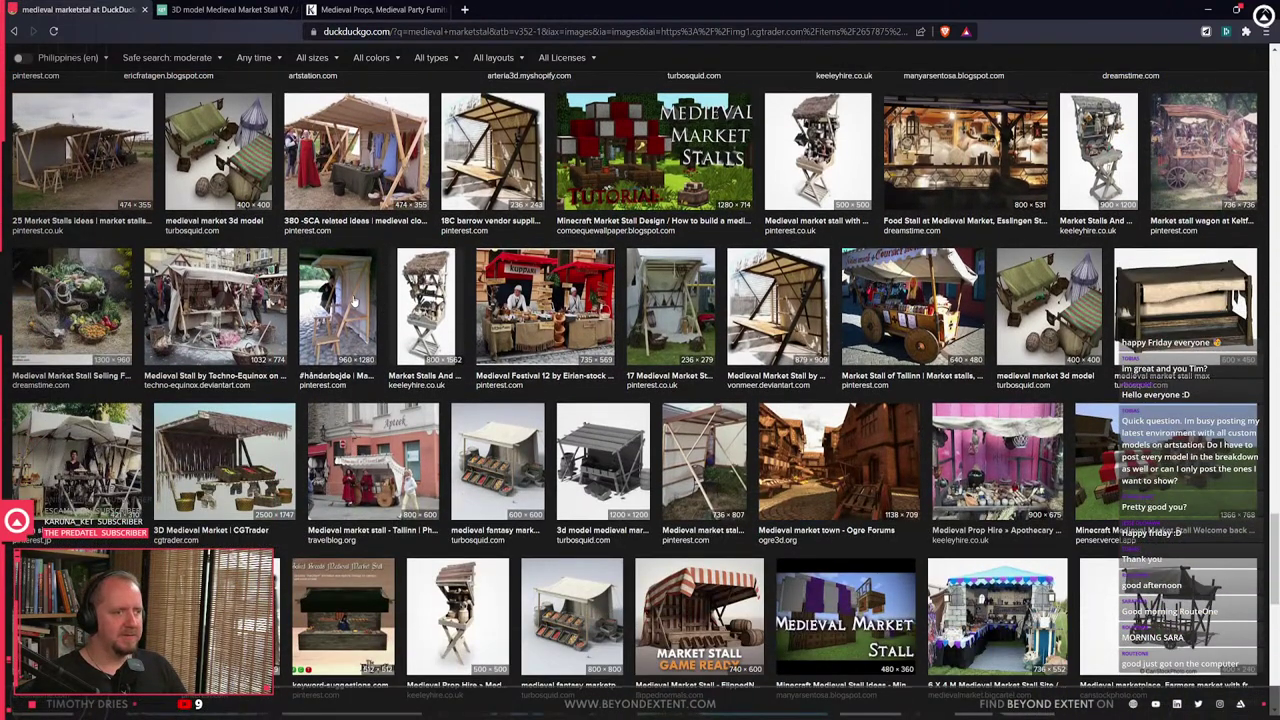
{"action": "scroll", "coordinate": [352, 300], "scroll_direction": "down", "scroll_amount": 2}
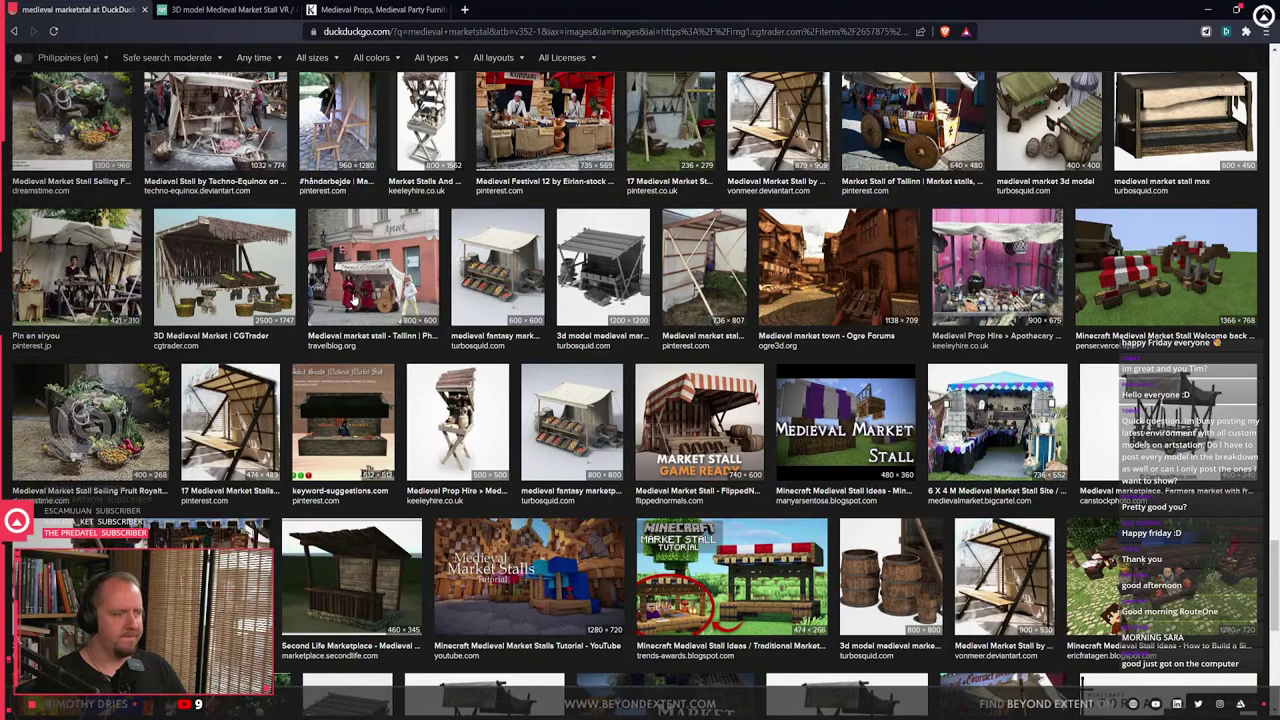
{"action": "scroll", "coordinate": [352, 300], "scroll_direction": "down", "scroll_amount": 3}
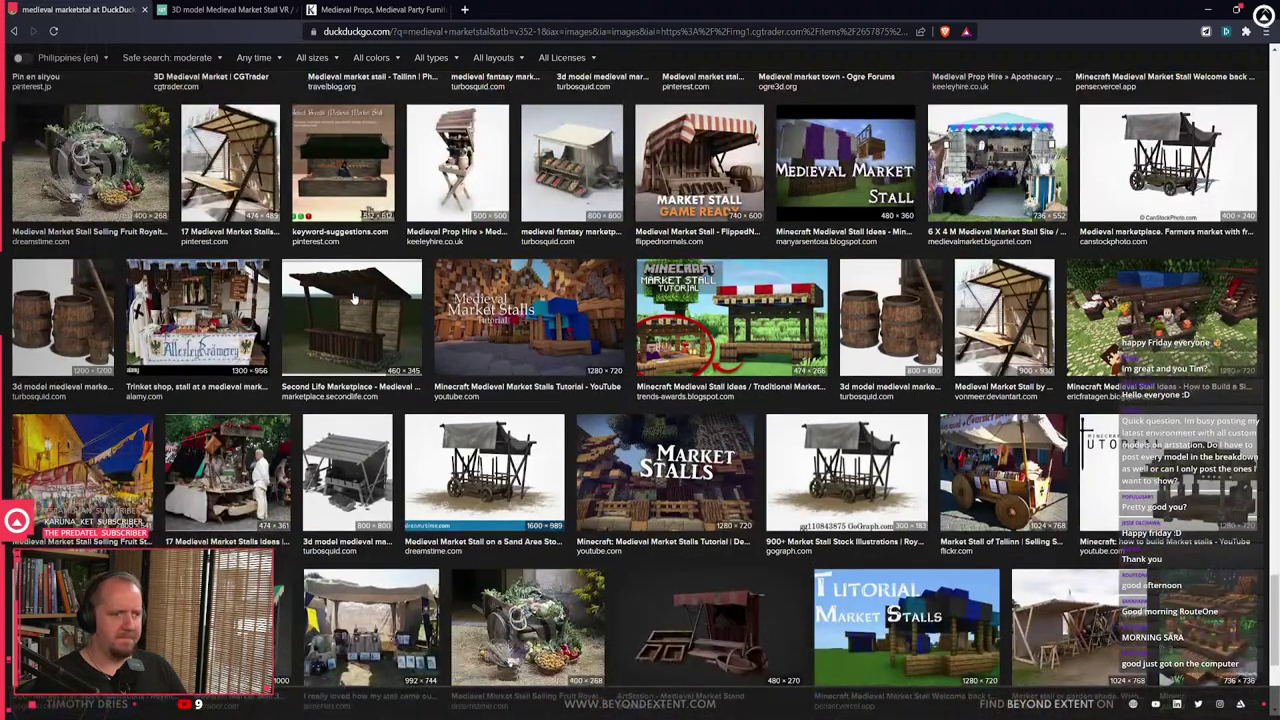
{"action": "scroll", "coordinate": [352, 298], "scroll_direction": "down", "scroll_amount": 3}
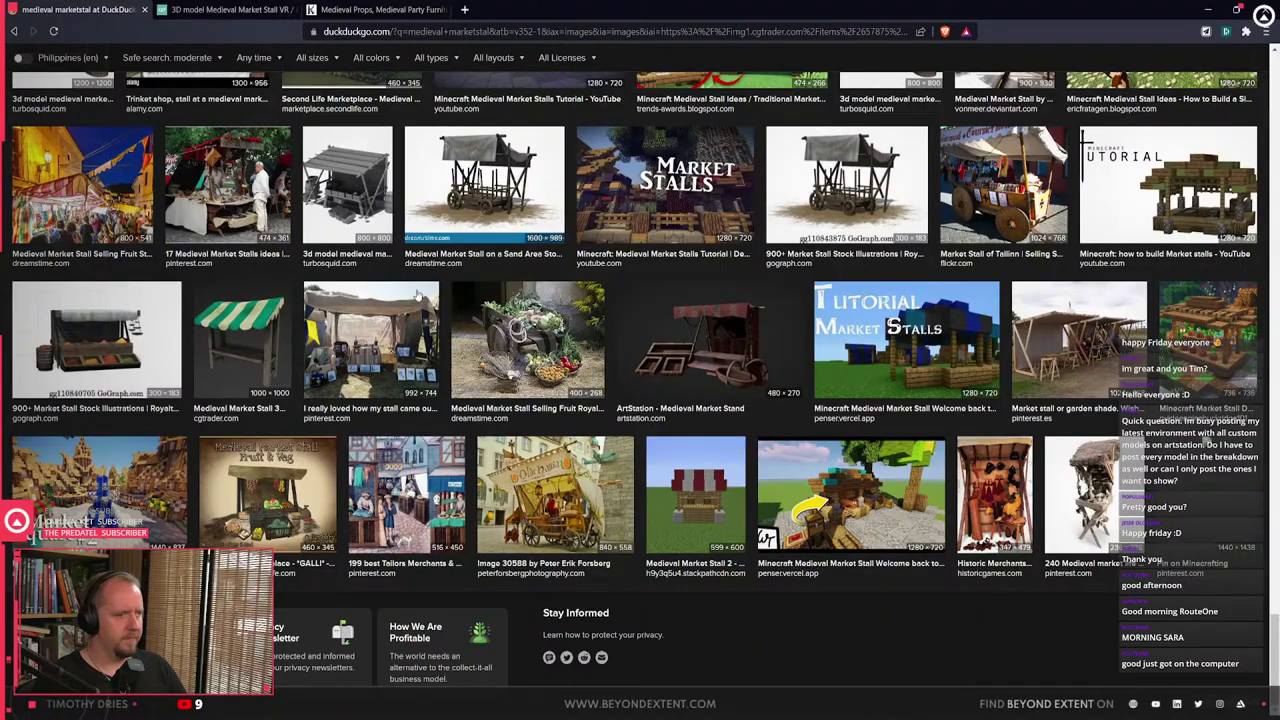
{"action": "scroll", "coordinate": [416, 295], "scroll_direction": "down", "scroll_amount": 5}
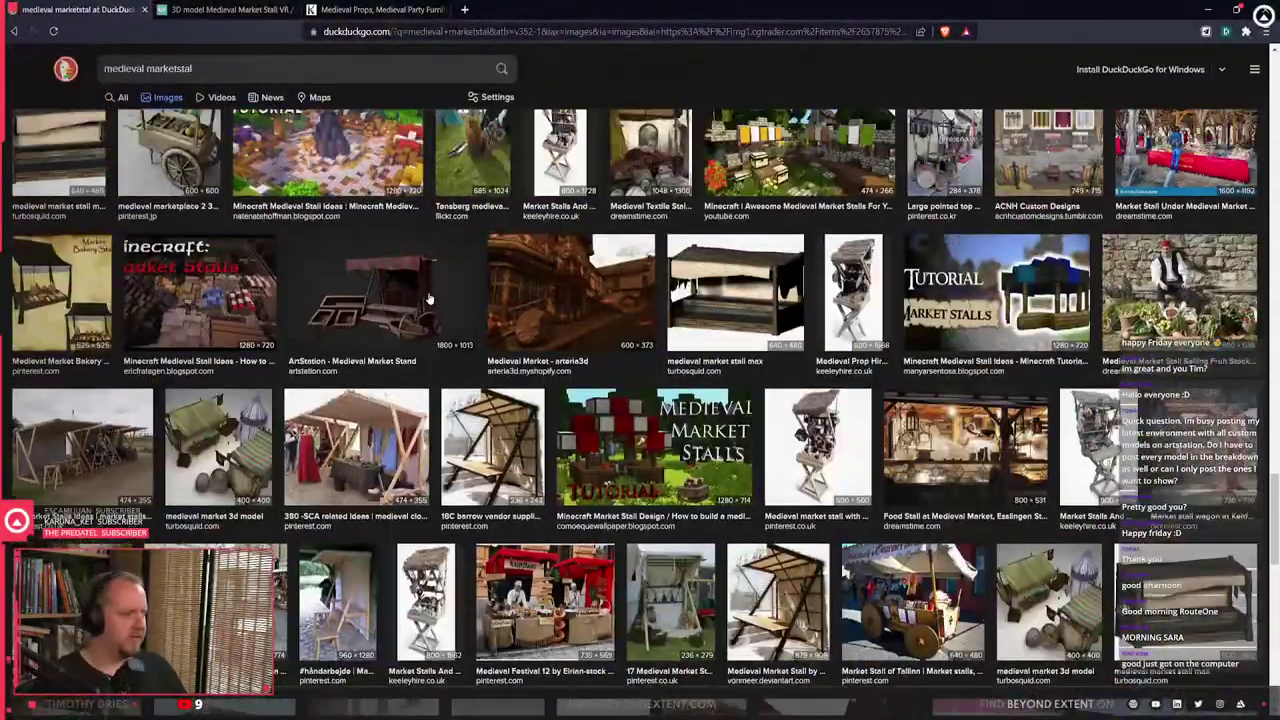
{"action": "scroll", "coordinate": [428, 298], "scroll_direction": "up", "scroll_amount": 15}
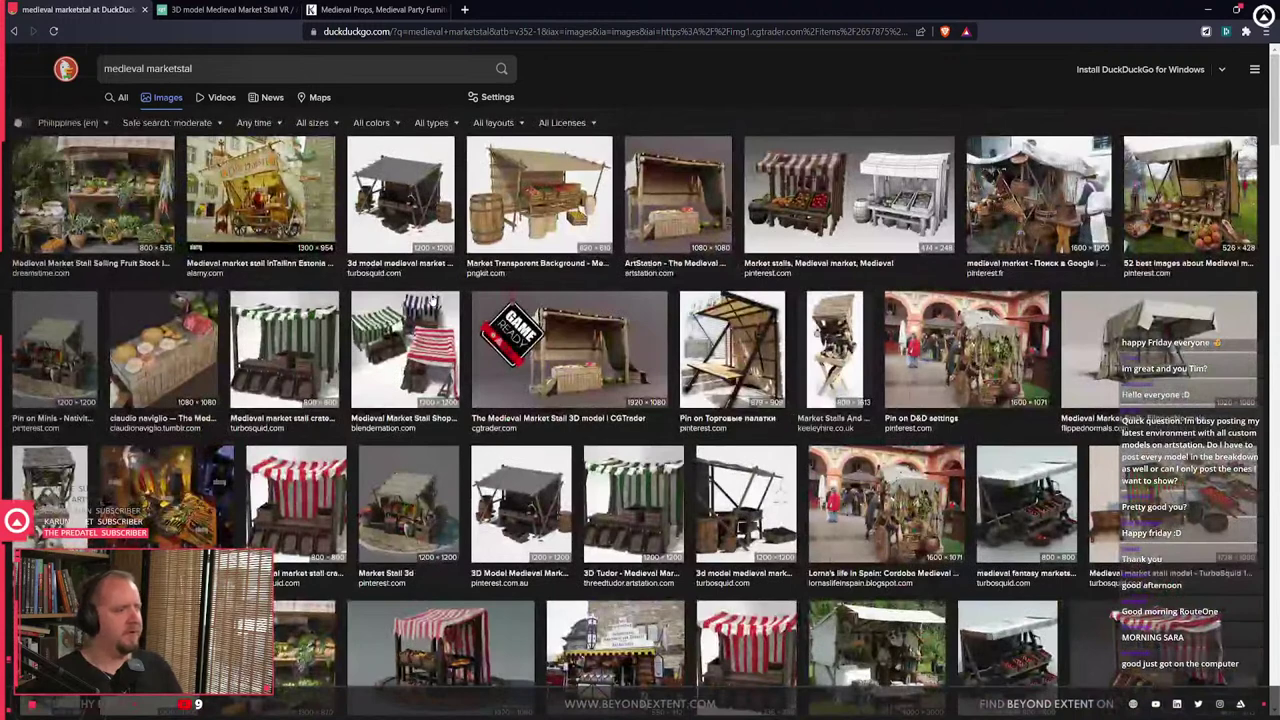
- Switch to Blender, deselect the stall, and examine the orange-canopied alamy market stall photo enlarged on the reference board
{"action": "left_click", "coordinate": [1208, 9]}
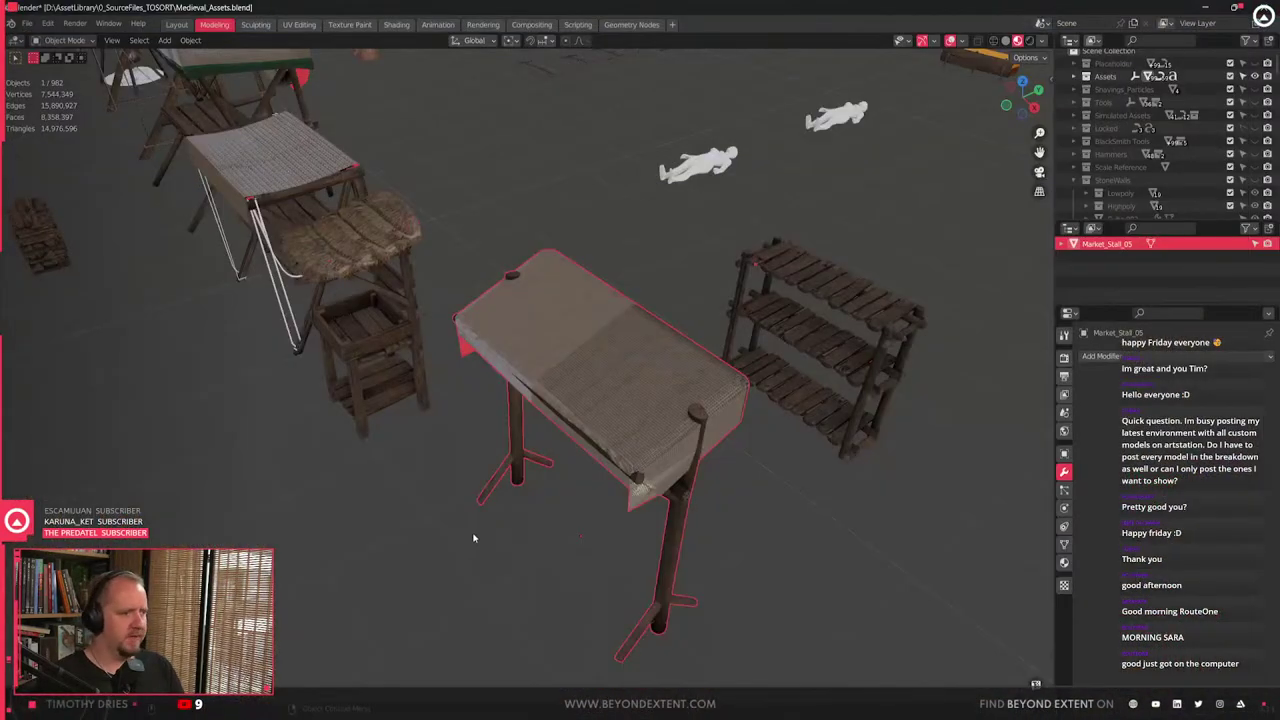
{"action": "left_click", "coordinate": [474, 538]}
{"action": "middle_click_drag", "start_coordinate": [474, 538], "coordinate": [369, 449]}
{"action": "right_click_drag", "start_coordinate": [0, 266], "coordinate": [446, 266]}
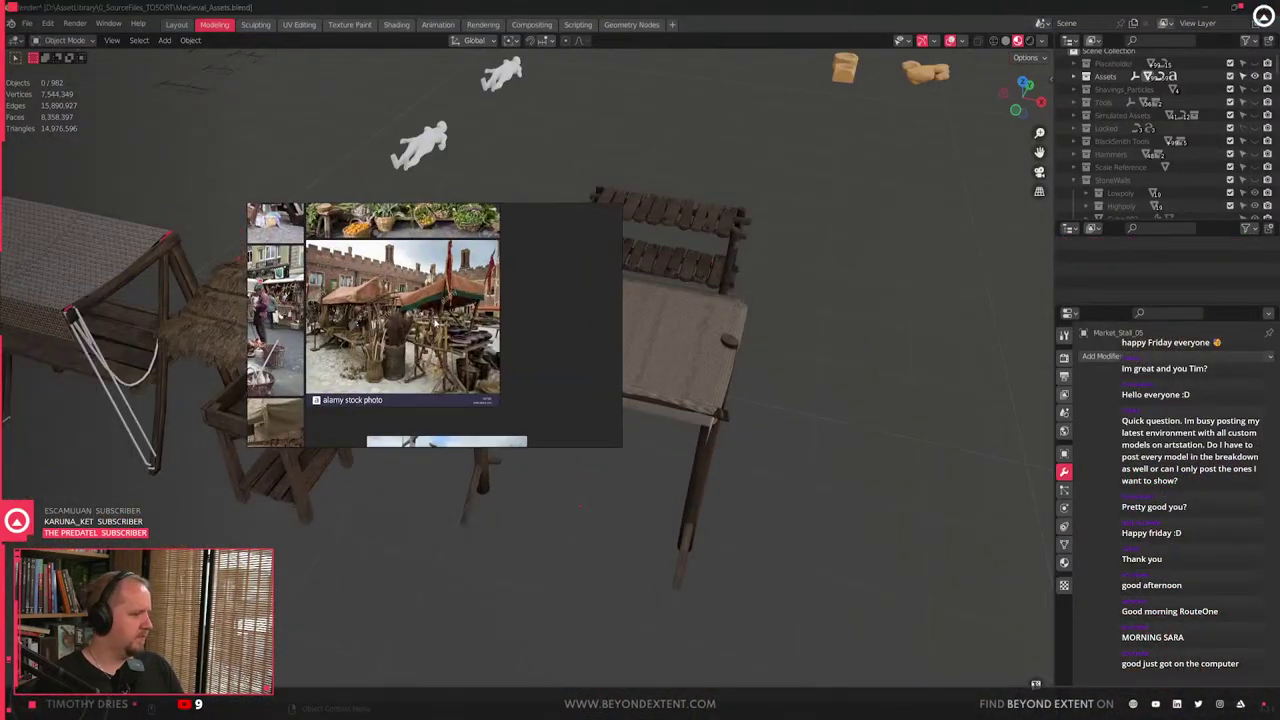
{"action": "double_click", "coordinate": [446, 266]}
{"action": "key", "text": "Right"}
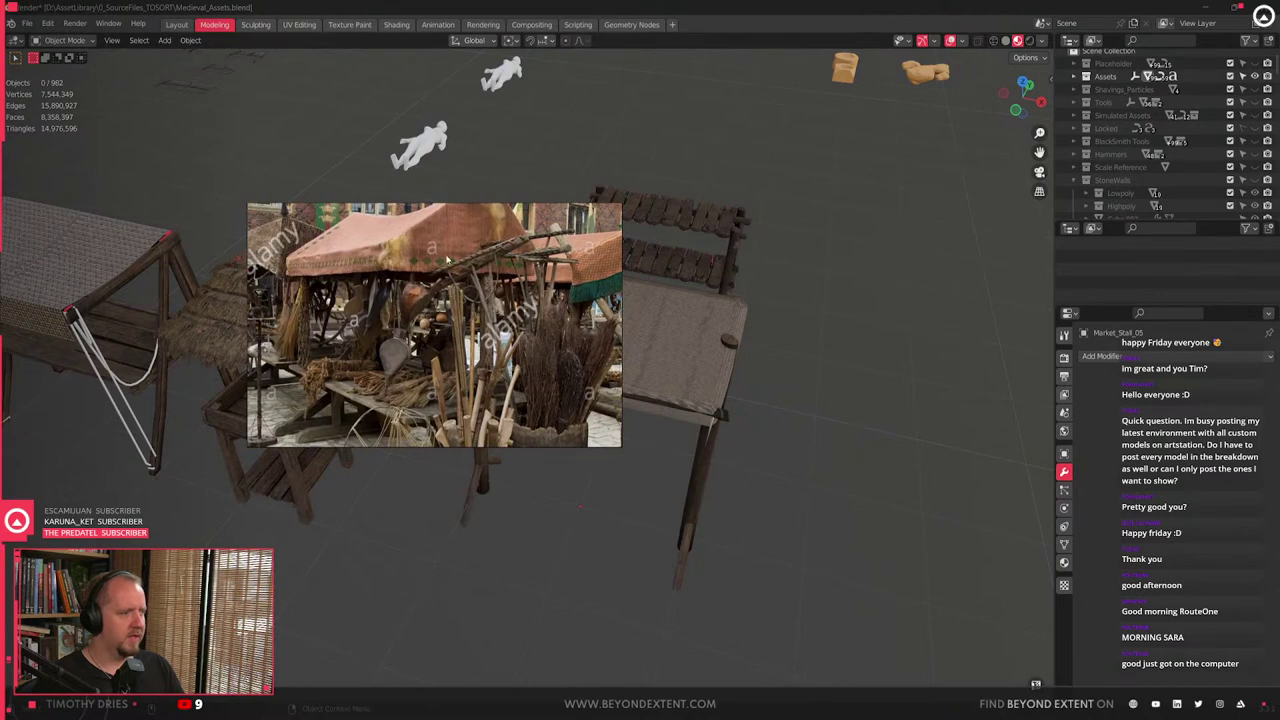
{"action": "middle_click_drag", "start_coordinate": [403, 266], "coordinate": [419, 328]}
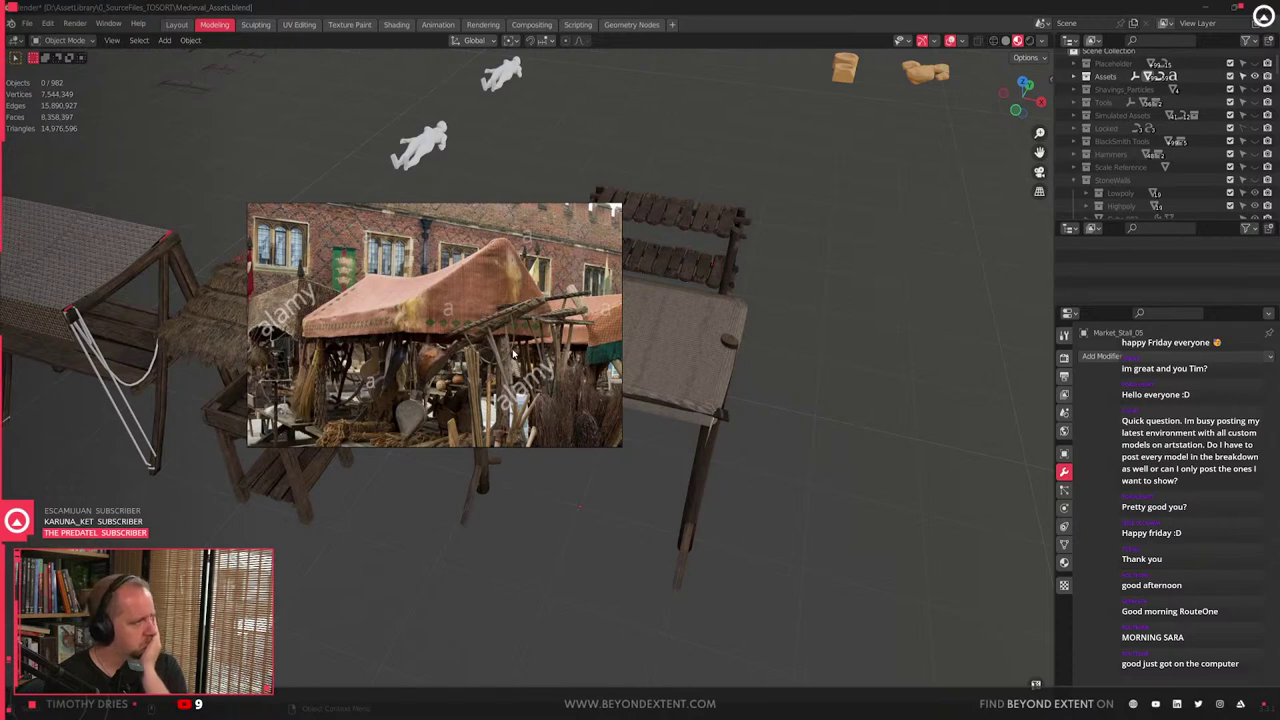
{"action": "key", "text": "alt+Tab"}
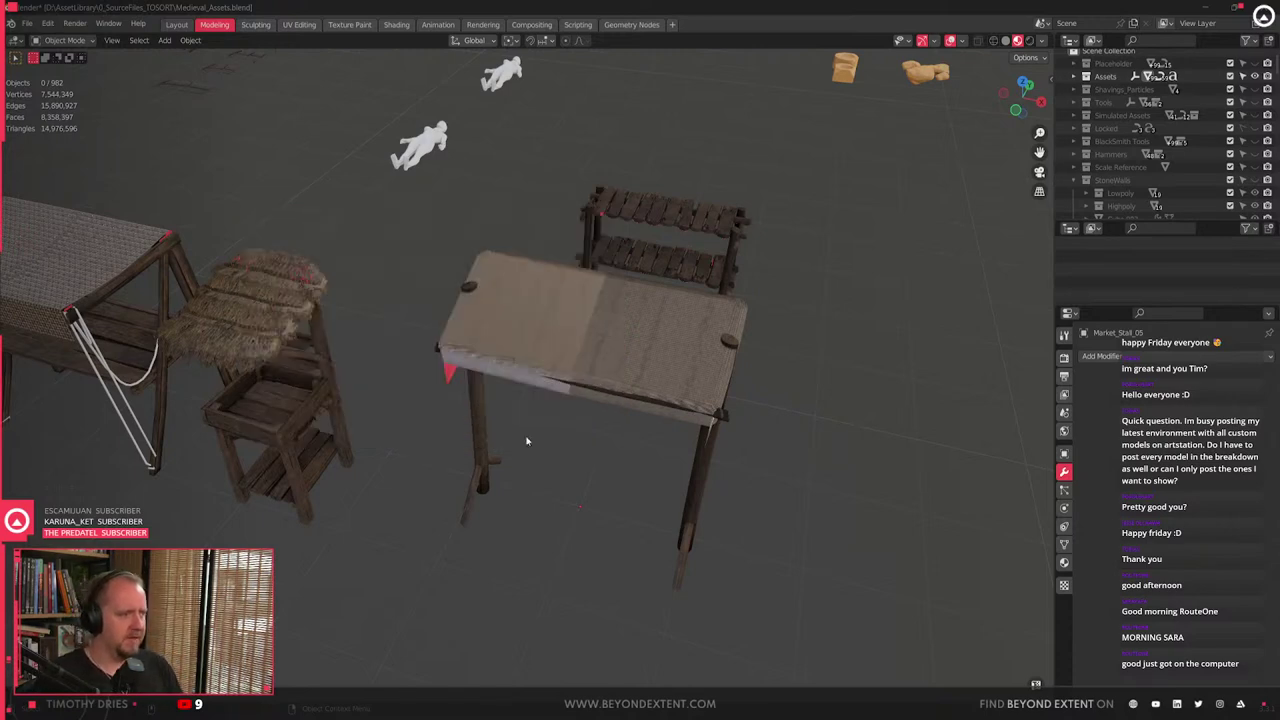
- Examine the rope-hung woven-canopy stall Market_Stall_03 up close and compare it with the neighbouring market stalls
{"action": "scroll", "coordinate": [500, 462], "scroll_direction": "down", "scroll_amount": 4}
{"action": "middle_click_drag", "start_coordinate": [390, 455], "coordinate": [489, 417], "text": "shift"}
{"action": "scroll", "coordinate": [489, 417], "scroll_direction": "up", "scroll_amount": 3}
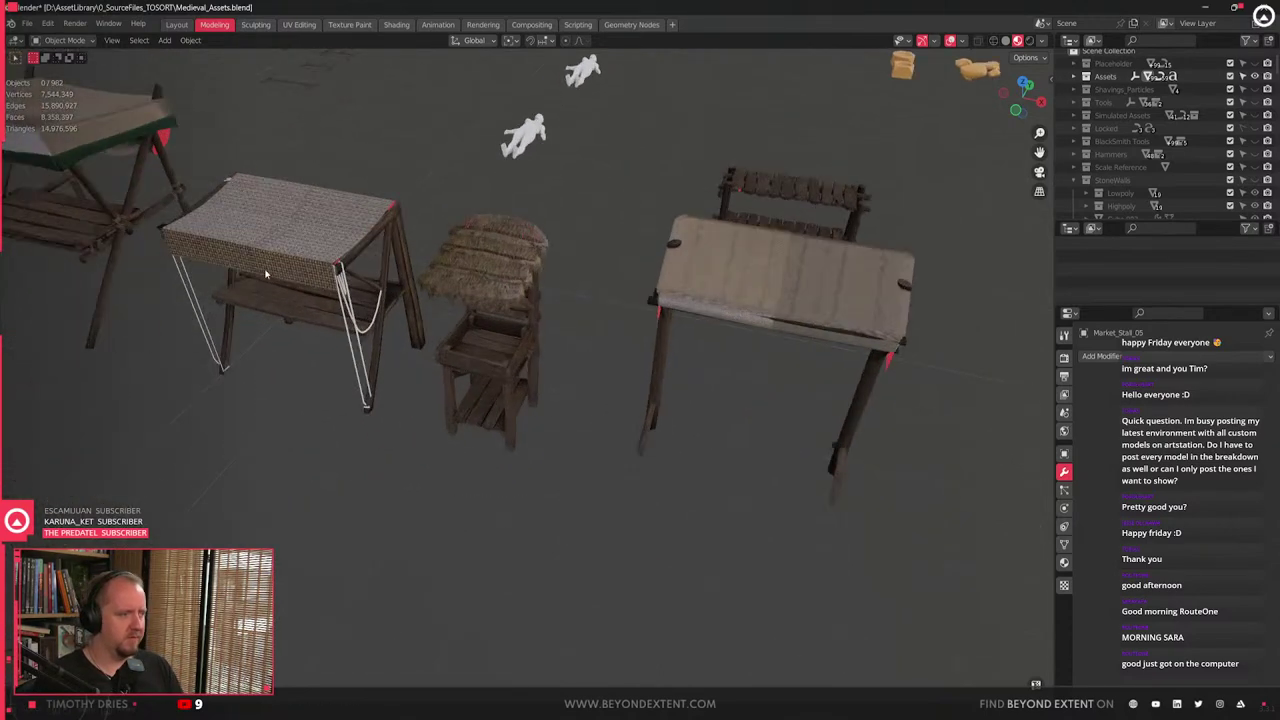
{"action": "middle_click_drag", "start_coordinate": [266, 371], "coordinate": [317, 349]}
{"action": "left_click", "coordinate": [316, 349]}
{"action": "key", "text": "KP_Decimal"}
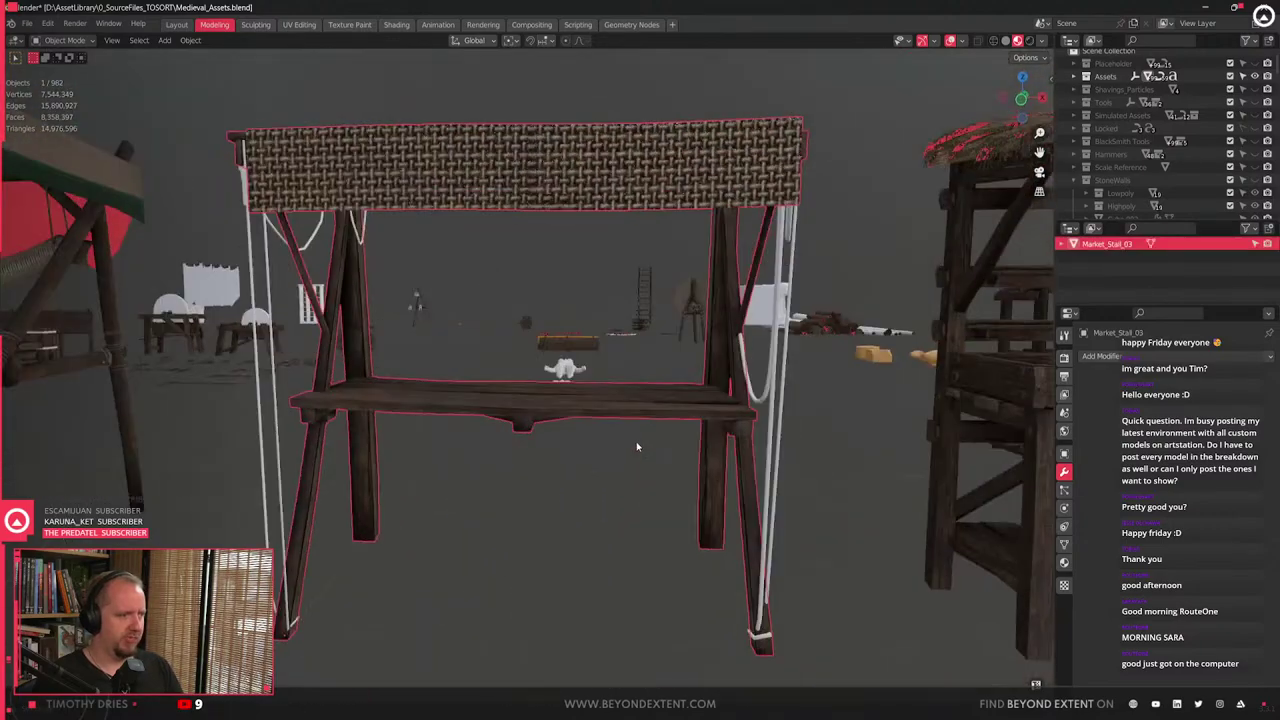
{"action": "middle_click_drag", "start_coordinate": [638, 447], "coordinate": [720, 443]}
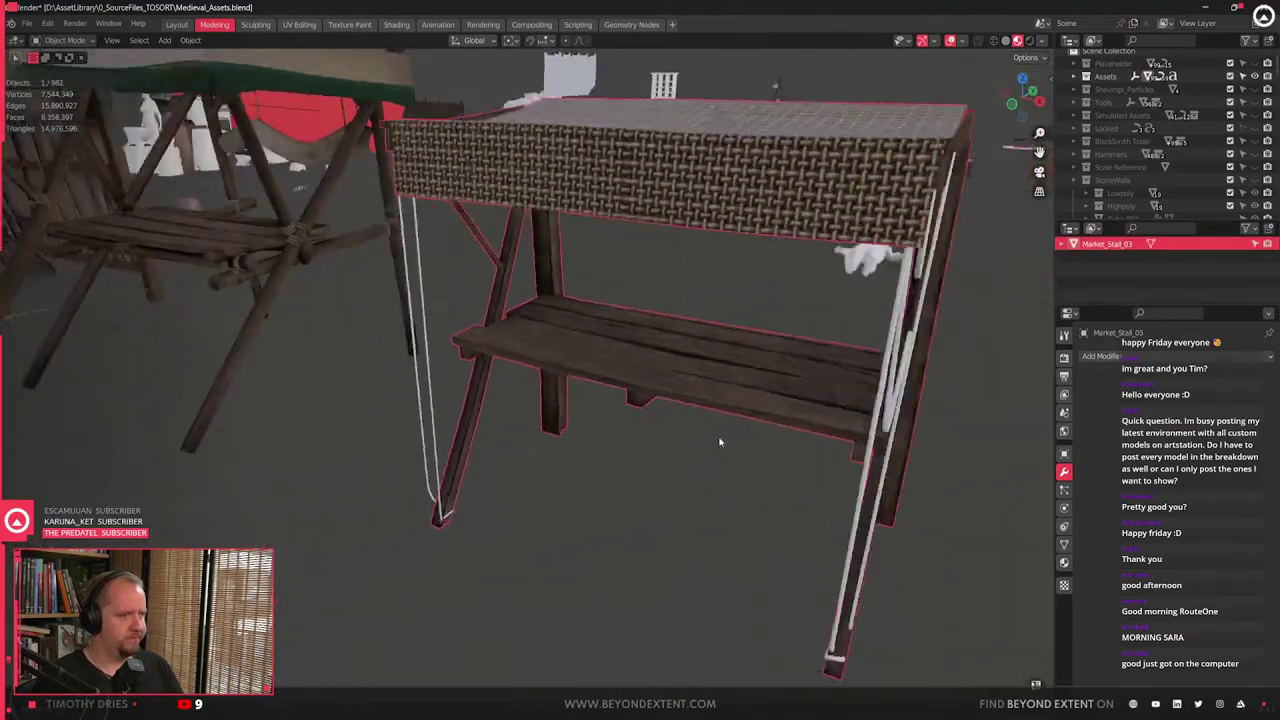
{"action": "scroll", "coordinate": [720, 443], "scroll_direction": "down", "scroll_amount": 7}
{"action": "middle_click_drag", "start_coordinate": [407, 417], "coordinate": [734, 462]}
{"action": "left_click", "coordinate": [613, 414]}
{"action": "middle_click_drag", "start_coordinate": [613, 414], "coordinate": [461, 433]}
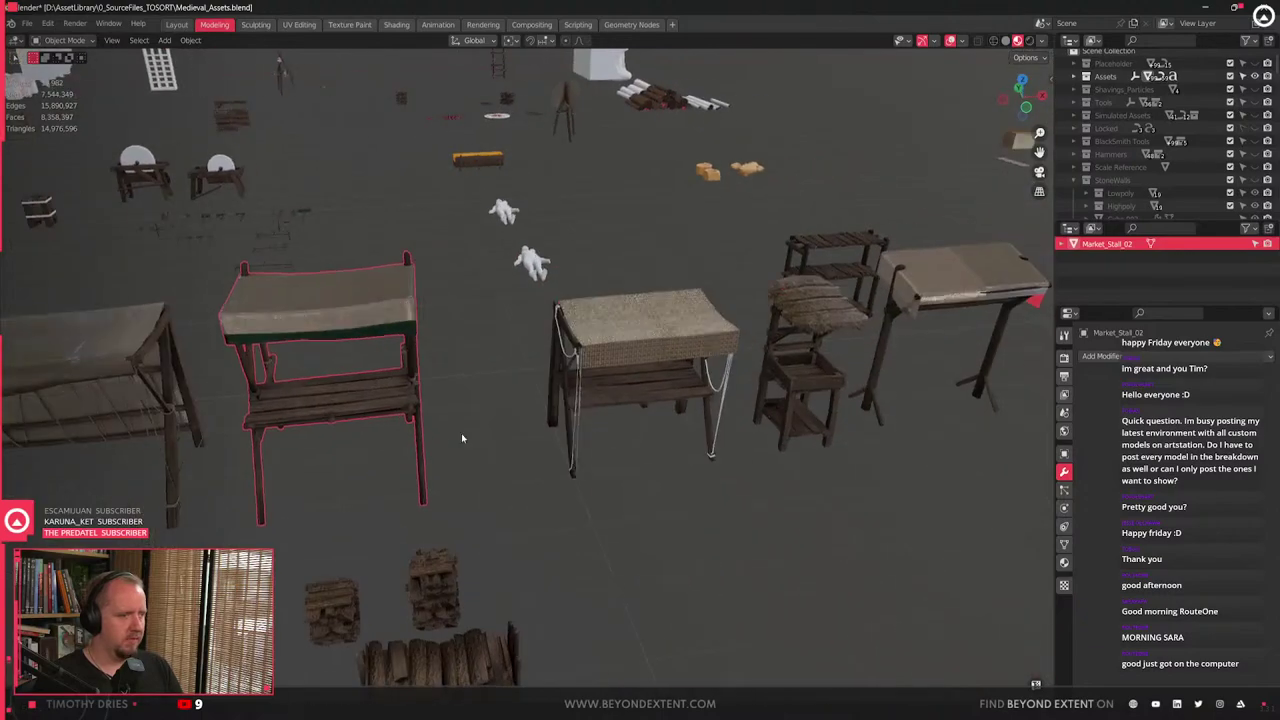
{"action": "left_click", "coordinate": [663, 429]}
{"action": "key", "text": "KP_Decimal"}
{"action": "mouse_move", "coordinate": [563, 355]}
{"action": "middle_mouse_down"}
{"action": "mouse_move", "coordinate": [553, 322]}
{"action": "mouse_move", "coordinate": [553, 351]}
{"action": "middle_mouse_up"}
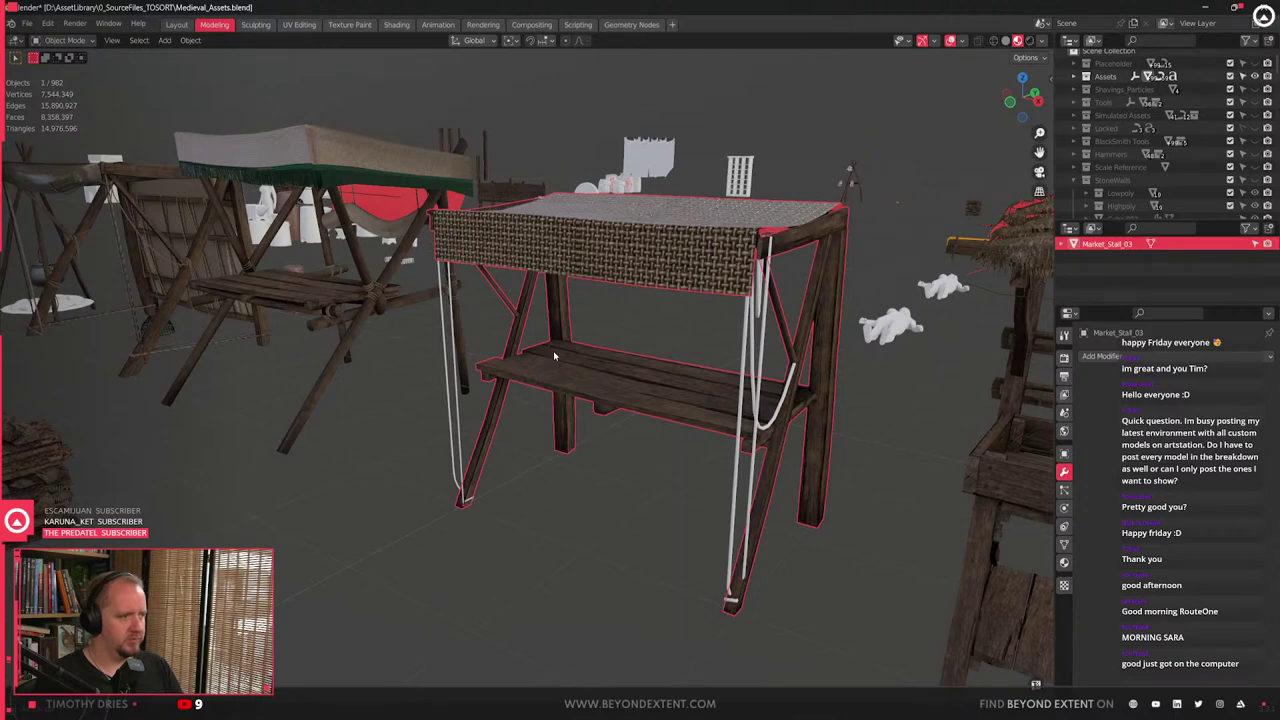
{"action": "scroll", "coordinate": [560, 357], "scroll_direction": "down", "scroll_amount": 4}
{"action": "middle_click_drag", "start_coordinate": [560, 357], "coordinate": [674, 351]}
{"action": "scroll", "coordinate": [622, 365], "scroll_direction": "up", "scroll_amount": 7}
{"action": "scroll", "coordinate": [544, 331], "scroll_direction": "down", "scroll_amount": 3}
{"action": "scroll", "coordinate": [583, 297], "scroll_direction": "down", "scroll_amount": 3}
- In Market_Stall_02's mesh, duplicate the linked front canopy flap and move the copy horizontally over to the woven-canopy stall
{"action": "left_click", "coordinate": [583, 297]}
{"action": "middle_click_drag", "start_coordinate": [583, 297], "coordinate": [400, 335]}
{"action": "scroll", "coordinate": [368, 343], "scroll_direction": "up", "scroll_amount": 2}
{"action": "key", "text": "Tab"}
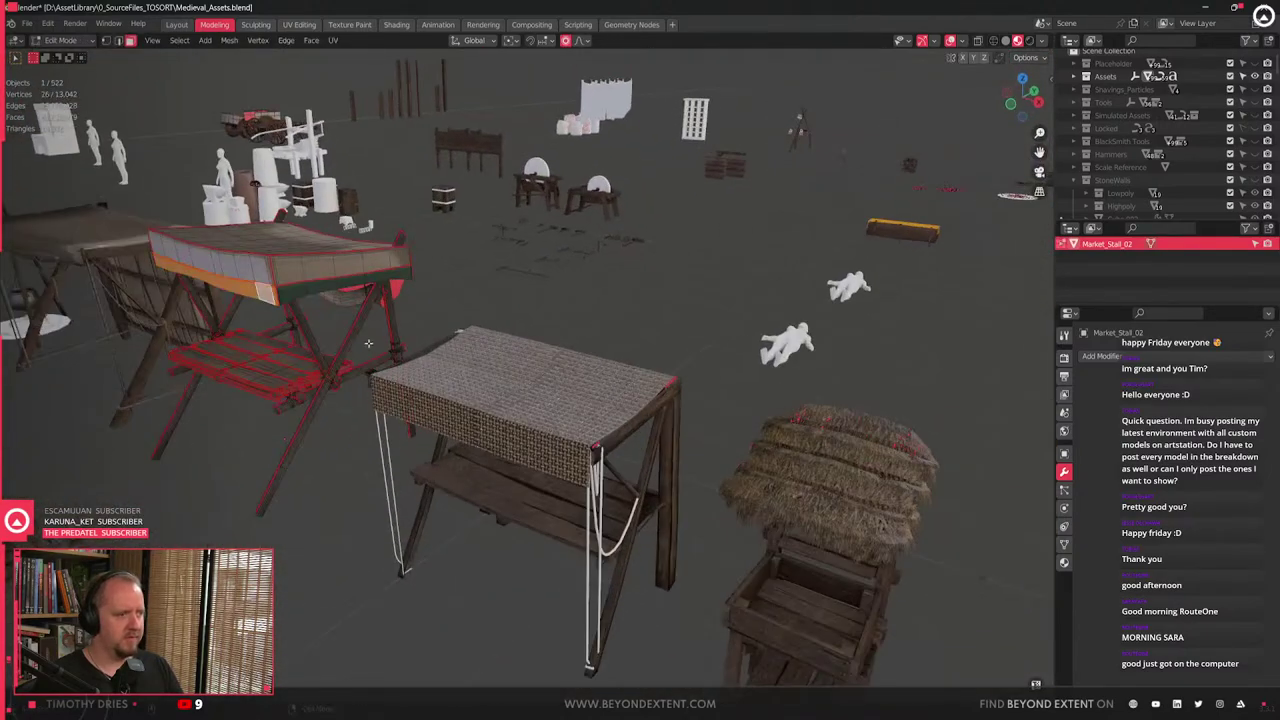
{"action": "key", "text": "ctrl+l"}
{"action": "key", "text": "shift+d"}
{"action": "key", "text": "shift+z"}
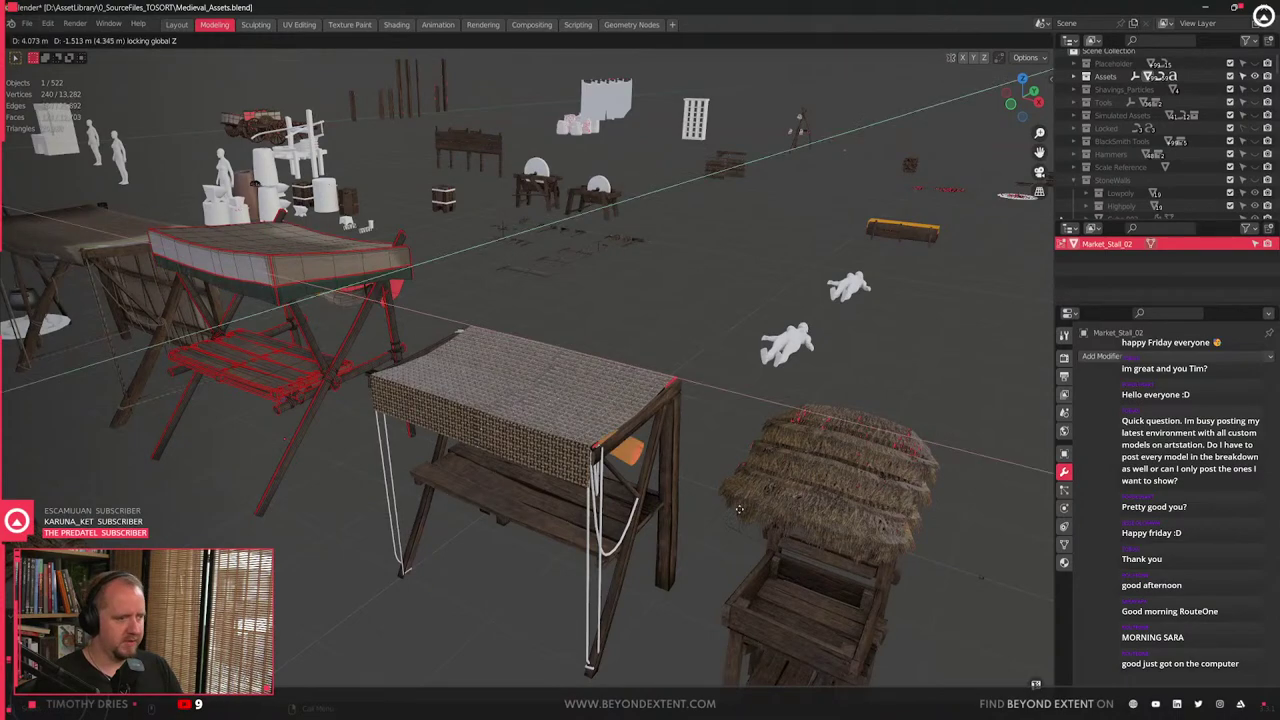
{"action": "left_click", "coordinate": [650, 451]}
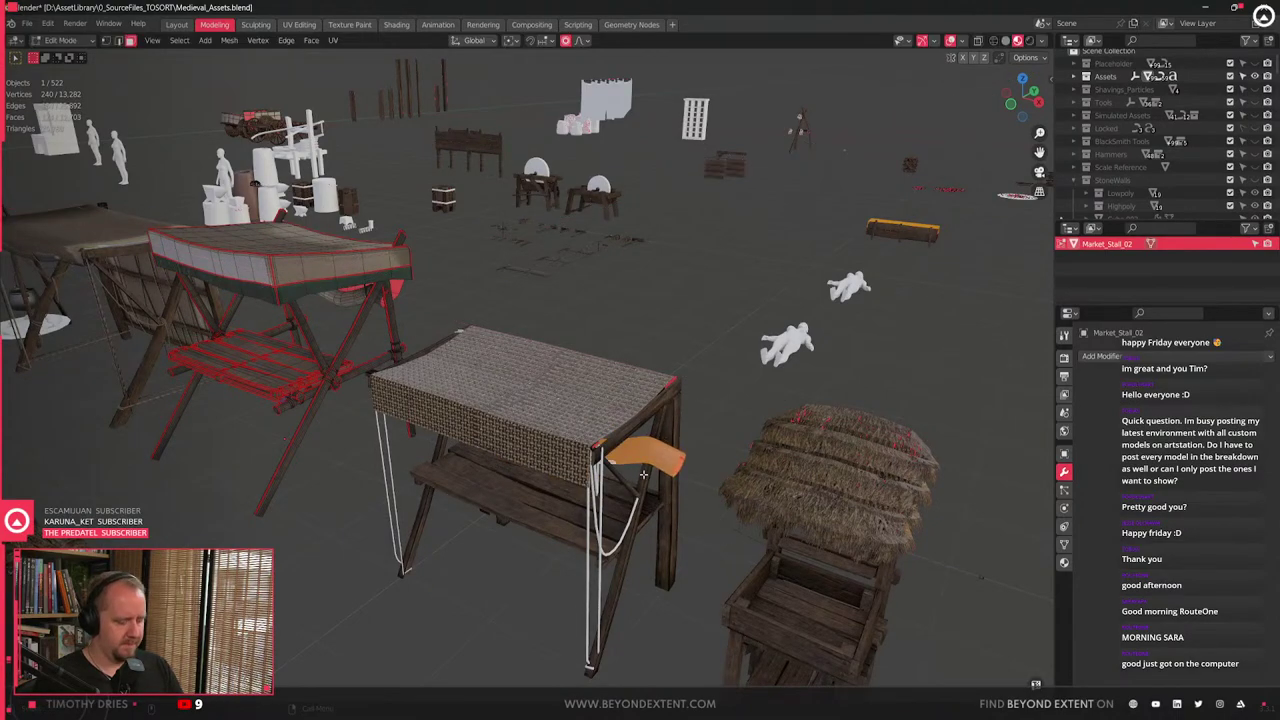
- Raise the copied flap to the woven canopy's height and move it horizontally along the canopy's long edge with the streaked texture
{"action": "key", "text": "g"}
{"action": "key", "text": "z"}
{"action": "left_click", "coordinate": [642, 378]}
{"action": "middle_click_drag", "start_coordinate": [642, 378], "coordinate": [400, 450]}
{"action": "scroll", "coordinate": [398, 453], "scroll_direction": "up", "scroll_amount": 5}
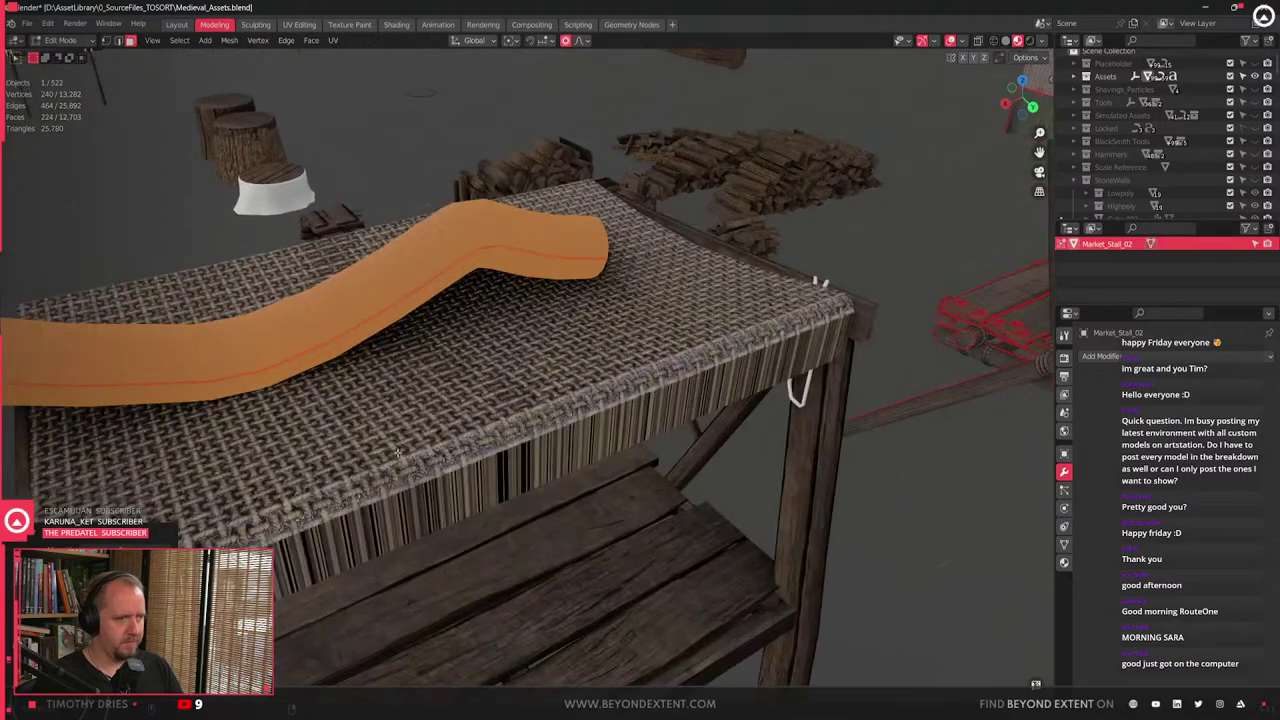
{"action": "scroll", "coordinate": [450, 423], "scroll_direction": "down", "scroll_amount": 4}
{"action": "middle_click_drag", "start_coordinate": [460, 421], "coordinate": [392, 460]}
{"action": "key", "text": "g"}
{"action": "key", "text": "shift+z"}
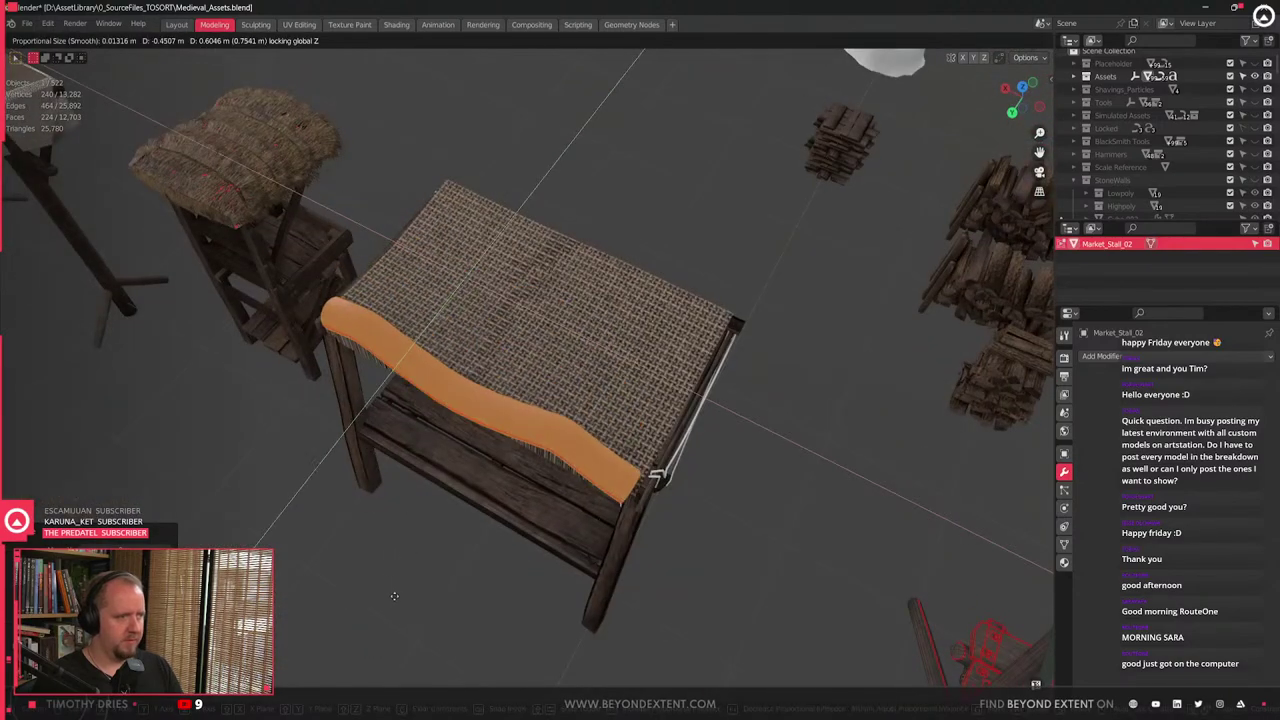
{"action": "left_click", "coordinate": [402, 580]}
- Settle the copied flap along the woven canopy's streaked edge and dissolve the cross loops in its wavy middle section
{"action": "middle_click_drag", "start_coordinate": [402, 580], "coordinate": [480, 485]}
{"action": "scroll", "coordinate": [500, 475], "scroll_direction": "up", "scroll_amount": 5}
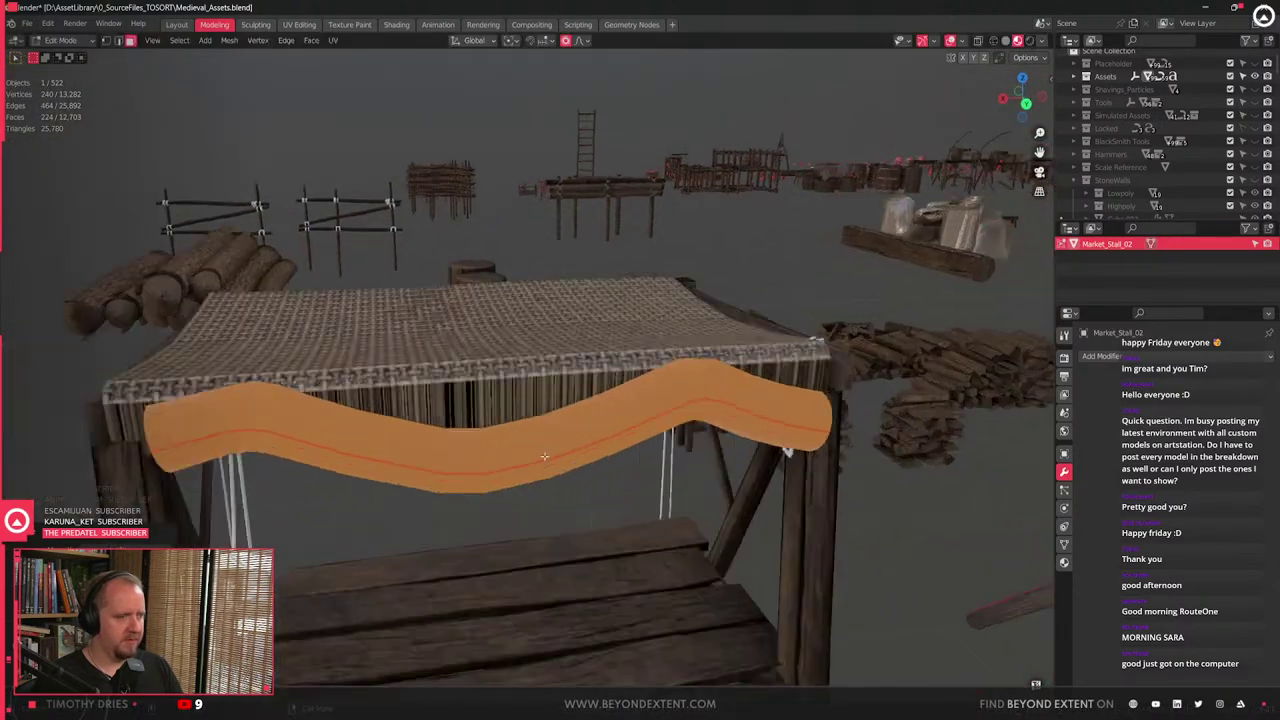
{"action": "left_click", "coordinate": [479, 471], "text": "alt"}
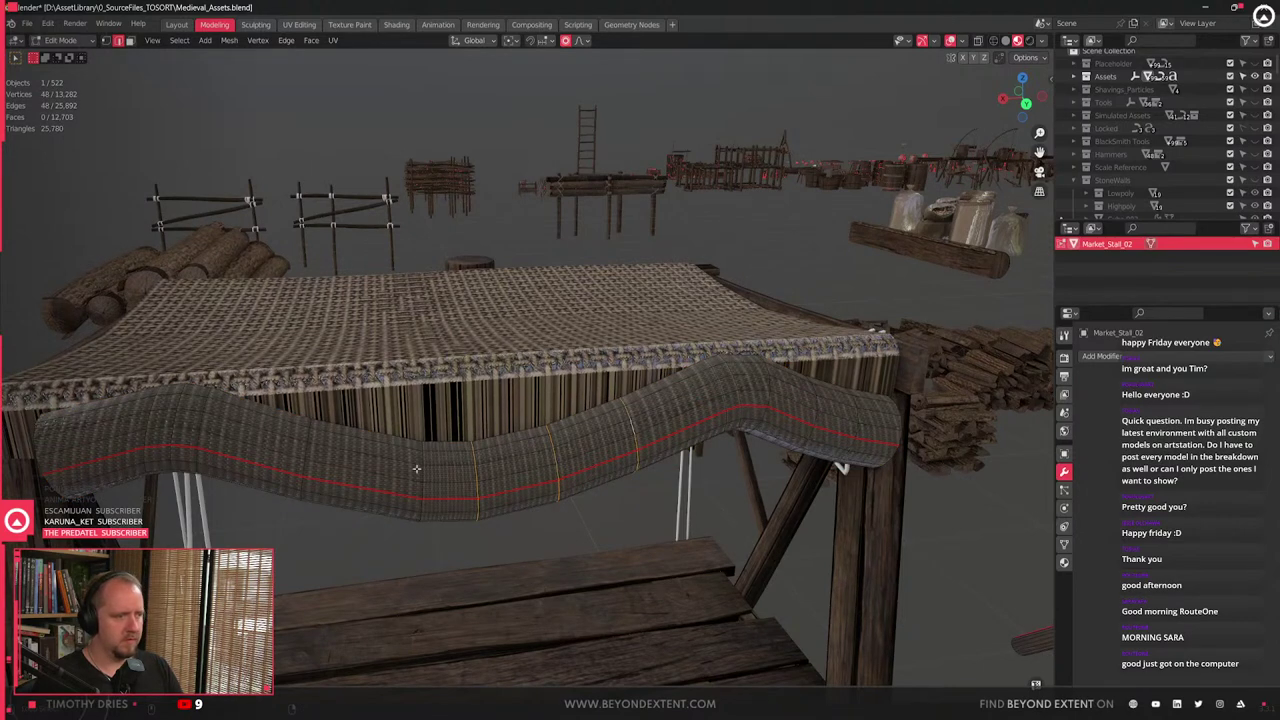
{"action": "left_click", "coordinate": [357, 461], "text": "alt+shift"}
{"action": "key", "text": "x"}
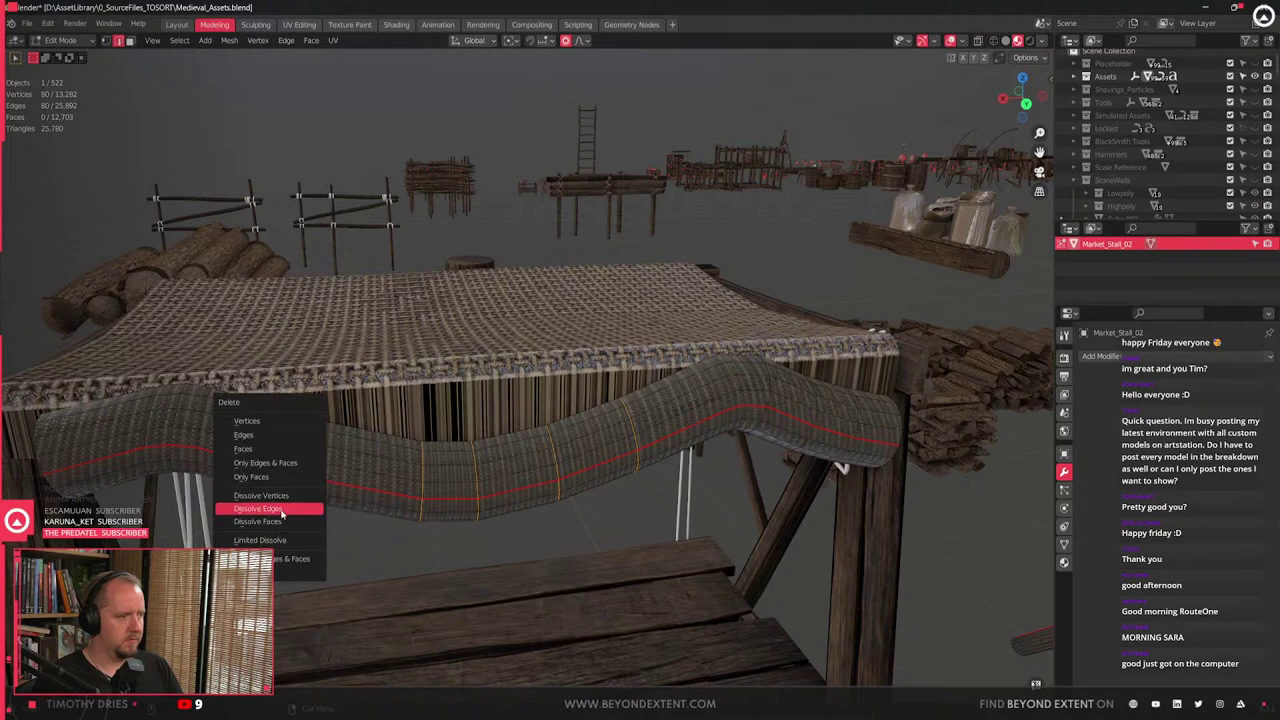
{"action": "left_click", "coordinate": [284, 514]}
- Cut one centred edge loop across the flap's middle and lower it slightly along the vertical axis
{"action": "key", "text": "ctrl+r"}
{"action": "left_click", "coordinate": [503, 405]}
{"action": "right_click", "coordinate": [503, 405]}
{"action": "key", "text": "g"}
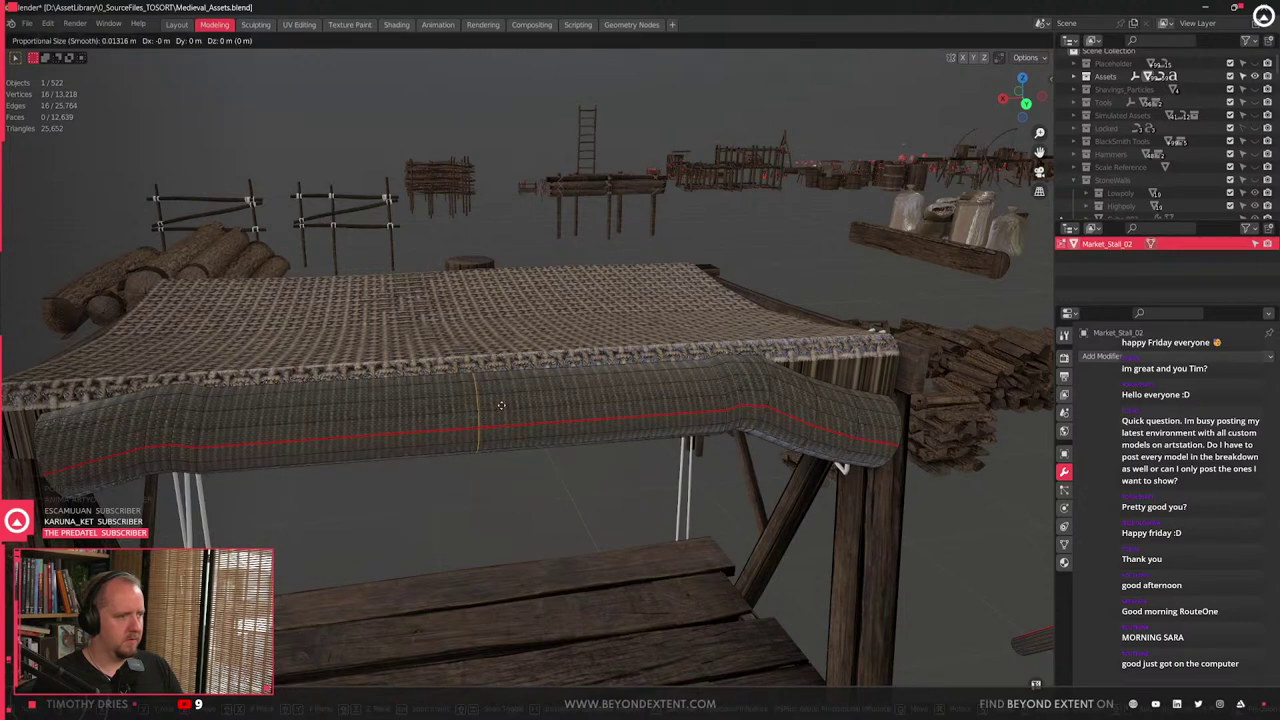
{"action": "key", "text": "z"}
{"action": "left_click", "coordinate": [511, 437]}
- Bevel the flap's central loop to a width of about 0.184 m and leave mesh editing
{"action": "key", "text": "ctrl+b"}
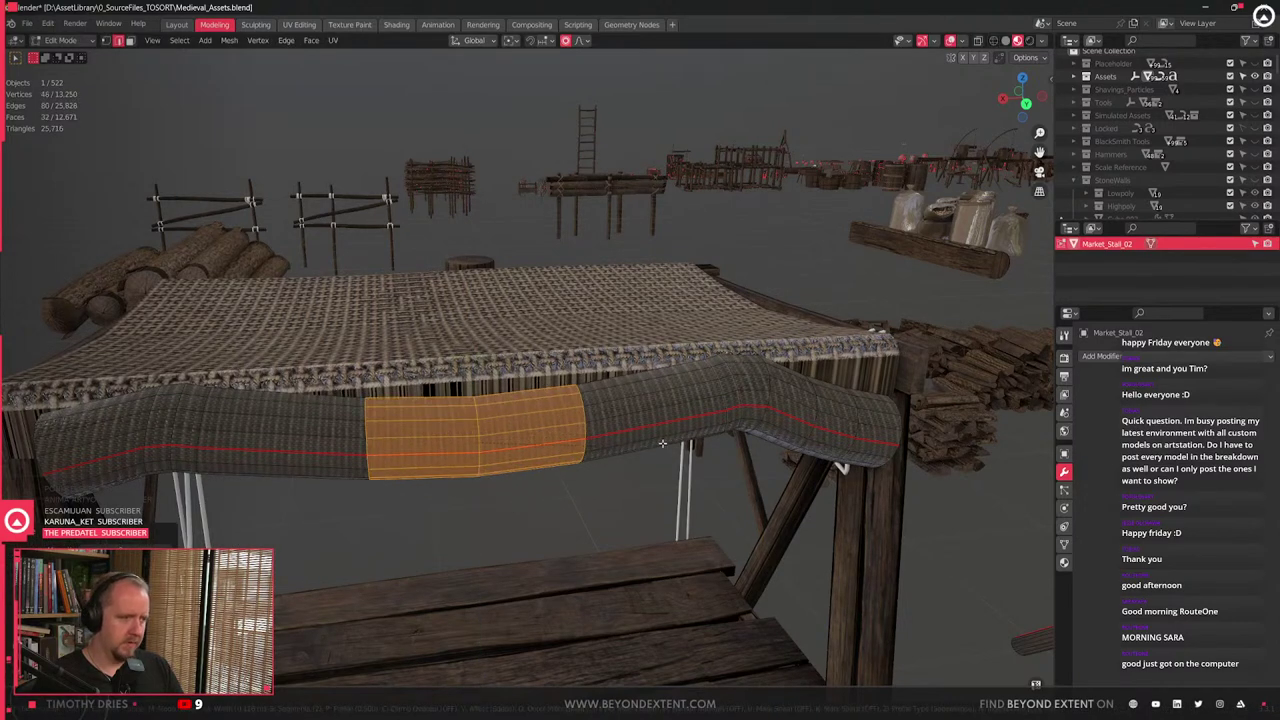
{"action": "left_click", "coordinate": [697, 440]}
{"action": "middle_click_drag", "start_coordinate": [697, 440], "coordinate": [602, 408]}
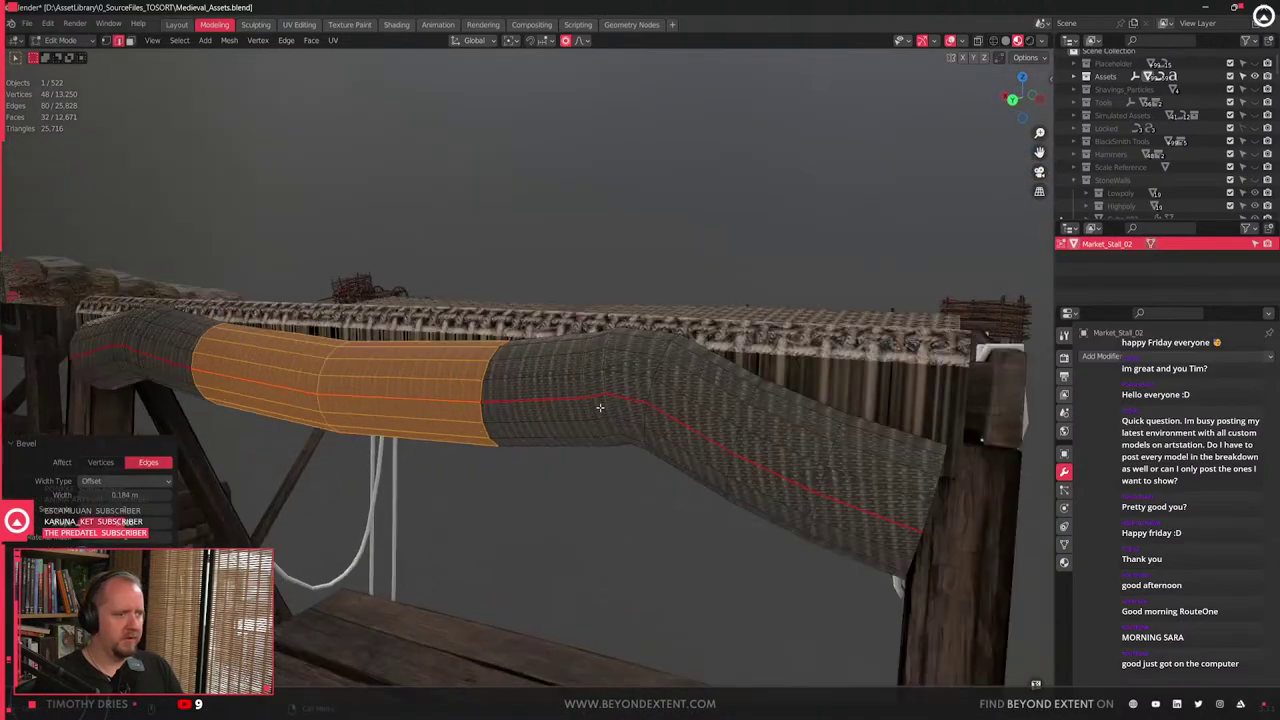
{"action": "left_click", "coordinate": [856, 456]}
{"action": "scroll", "coordinate": [857, 456], "scroll_direction": "down", "scroll_amount": 4}
{"action": "key", "text": "Tab"}
{"action": "middle_click_drag", "start_coordinate": [560, 477], "coordinate": [580, 570]}
{"action": "scroll", "coordinate": [548, 533], "scroll_direction": "down", "scroll_amount": 3}
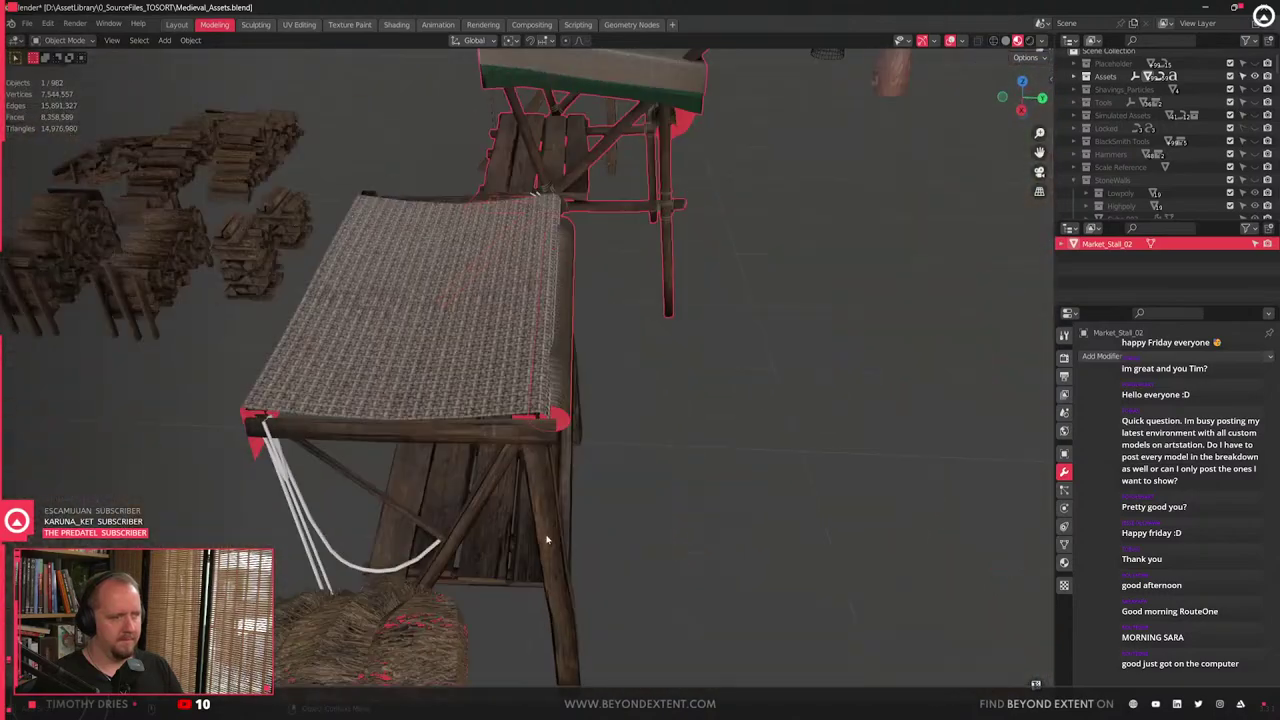
- Compare the woven-canopy stall with the neighbouring Market_Stall_02 and Market_Stall_01 from several angles
{"action": "left_click", "coordinate": [470, 430]}
{"action": "middle_click_drag", "start_coordinate": [470, 550], "coordinate": [625, 540]}
{"action": "scroll", "coordinate": [560, 500], "scroll_direction": "down", "scroll_amount": 2}
{"action": "left_click", "coordinate": [243, 376]}
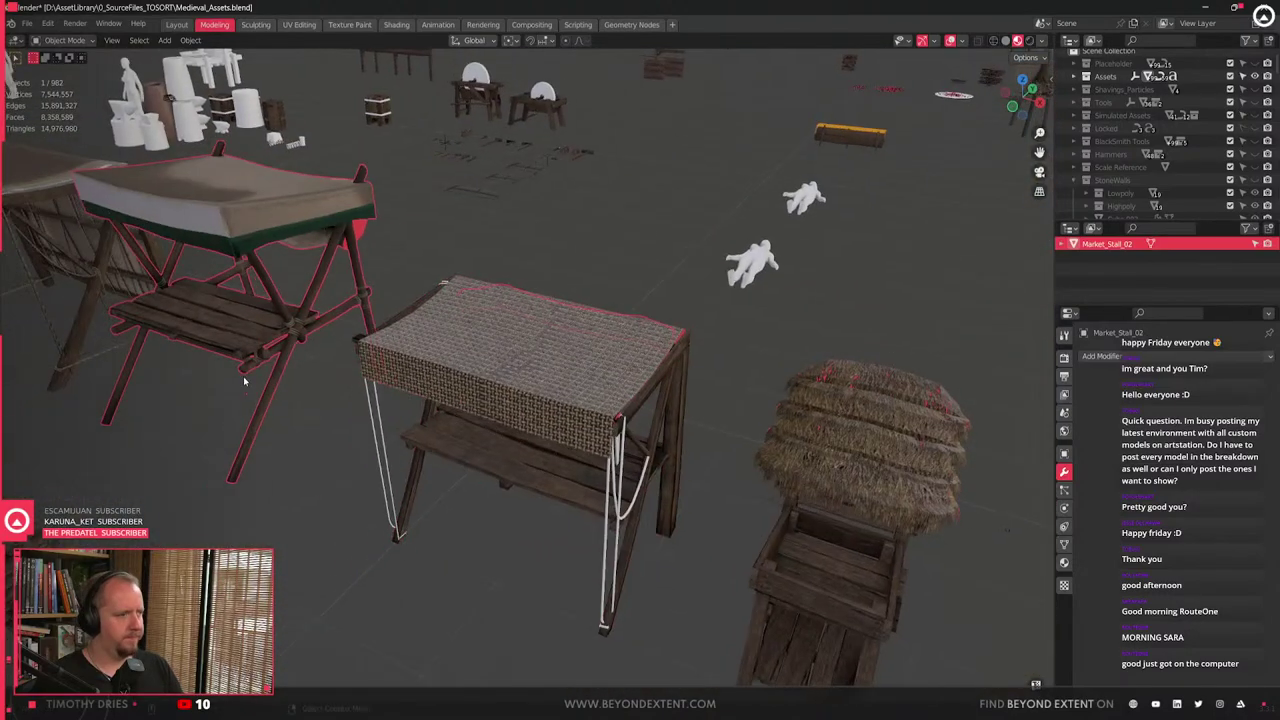
{"action": "key", "text": "KP_Decimal"}
{"action": "left_click", "coordinate": [248, 310]}
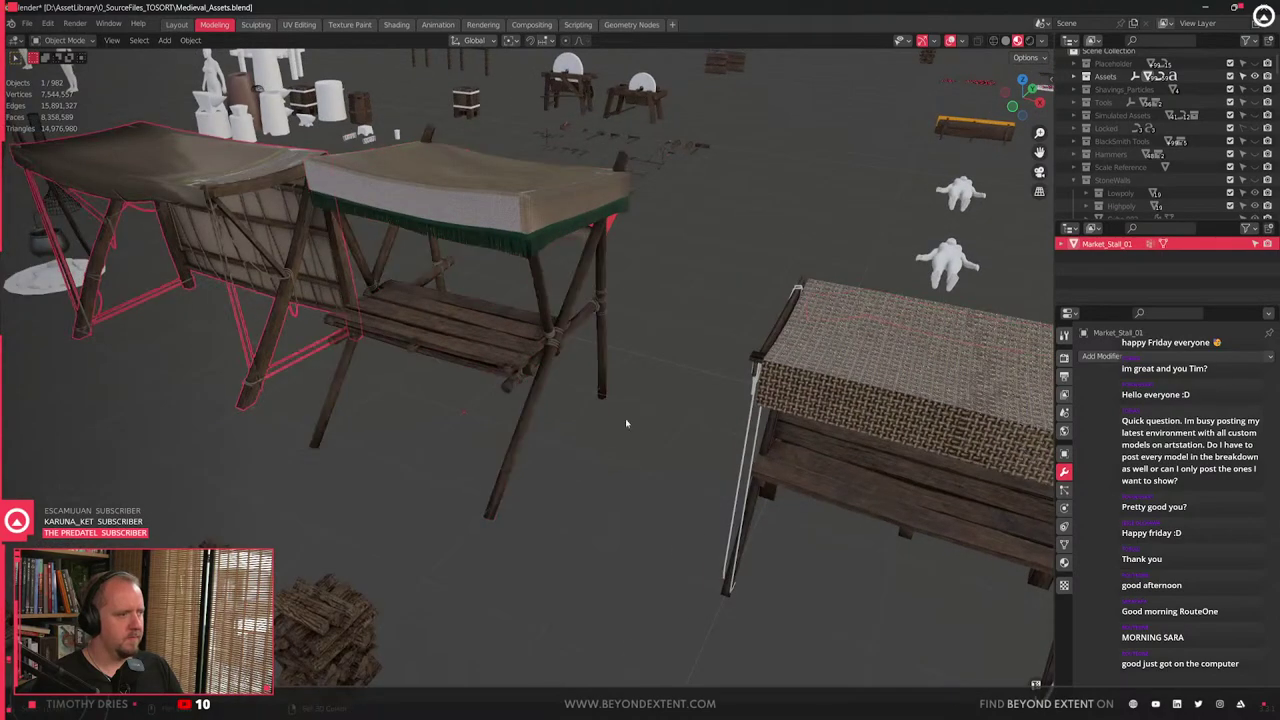
{"action": "middle_click_drag", "start_coordinate": [628, 423], "coordinate": [410, 365], "text": "shift"}
{"action": "middle_click_drag", "start_coordinate": [410, 365], "coordinate": [556, 446]}
{"action": "left_click", "coordinate": [543, 400]}
{"action": "scroll", "coordinate": [531, 430], "scroll_direction": "up", "scroll_amount": 3}
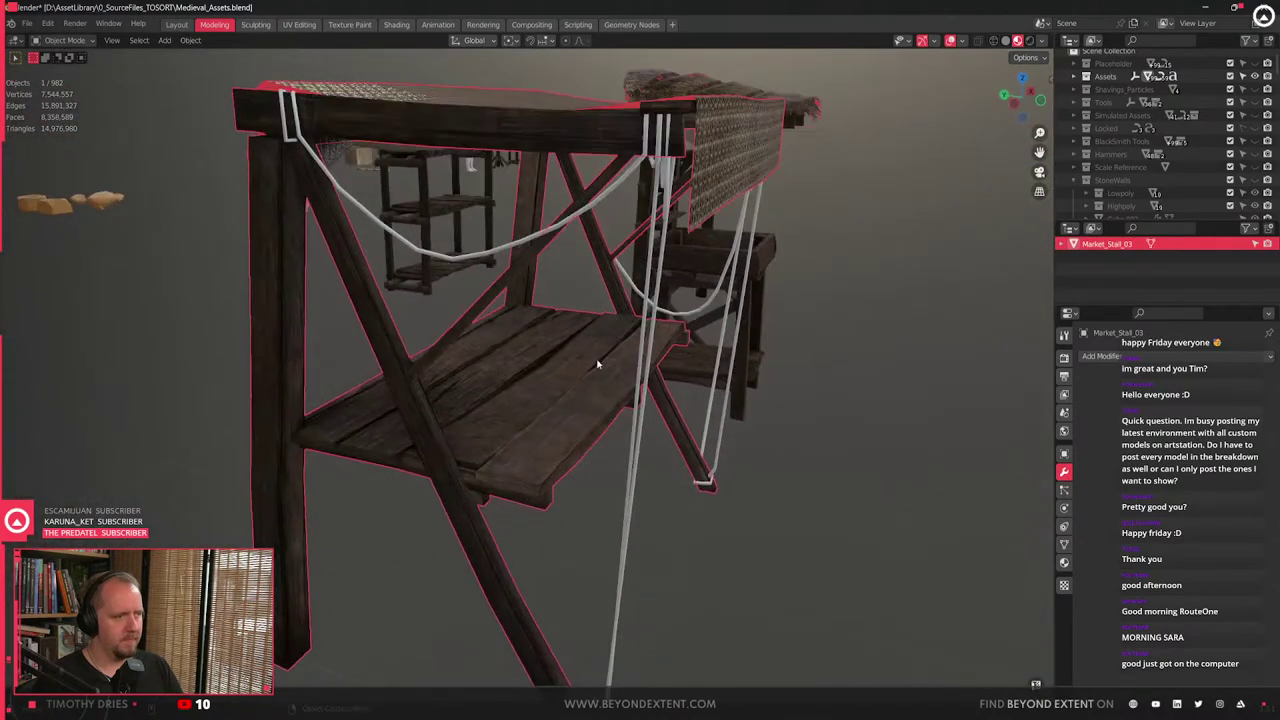
- Select the woven-canopy stall with its ropes and hide all other objects
{"action": "middle_click_drag", "start_coordinate": [664, 214], "coordinate": [420, 200]}
{"action": "left_click_drag", "start_coordinate": [389, 181], "coordinate": [723, 577]}
{"action": "key", "text": "shift+h"}
- Delete all the hanging ropes from the woven-canopy stall
{"action": "left_click", "coordinate": [679, 531]}
{"action": "middle_click_drag", "start_coordinate": [664, 541], "coordinate": [625, 220]}
{"action": "left_click", "coordinate": [604, 222], "text": "shift"}
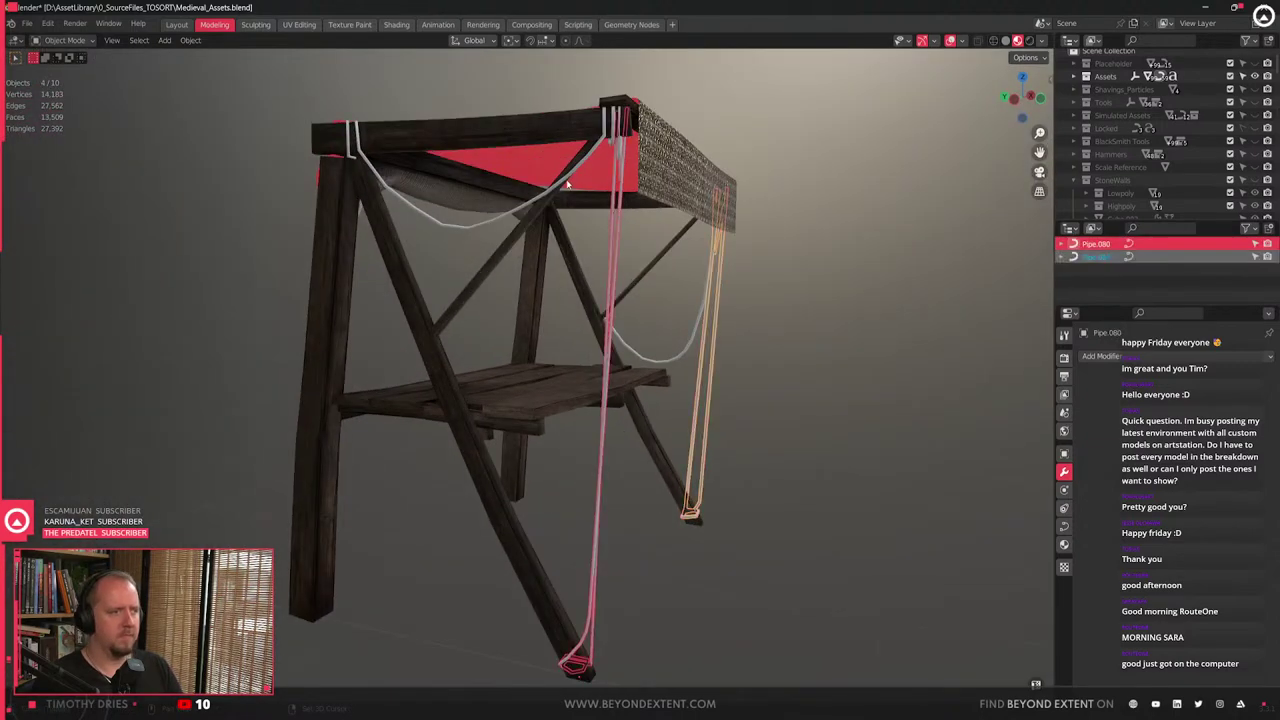
{"action": "left_click", "coordinate": [565, 185], "text": "shift"}
{"action": "key", "text": "Delete"}
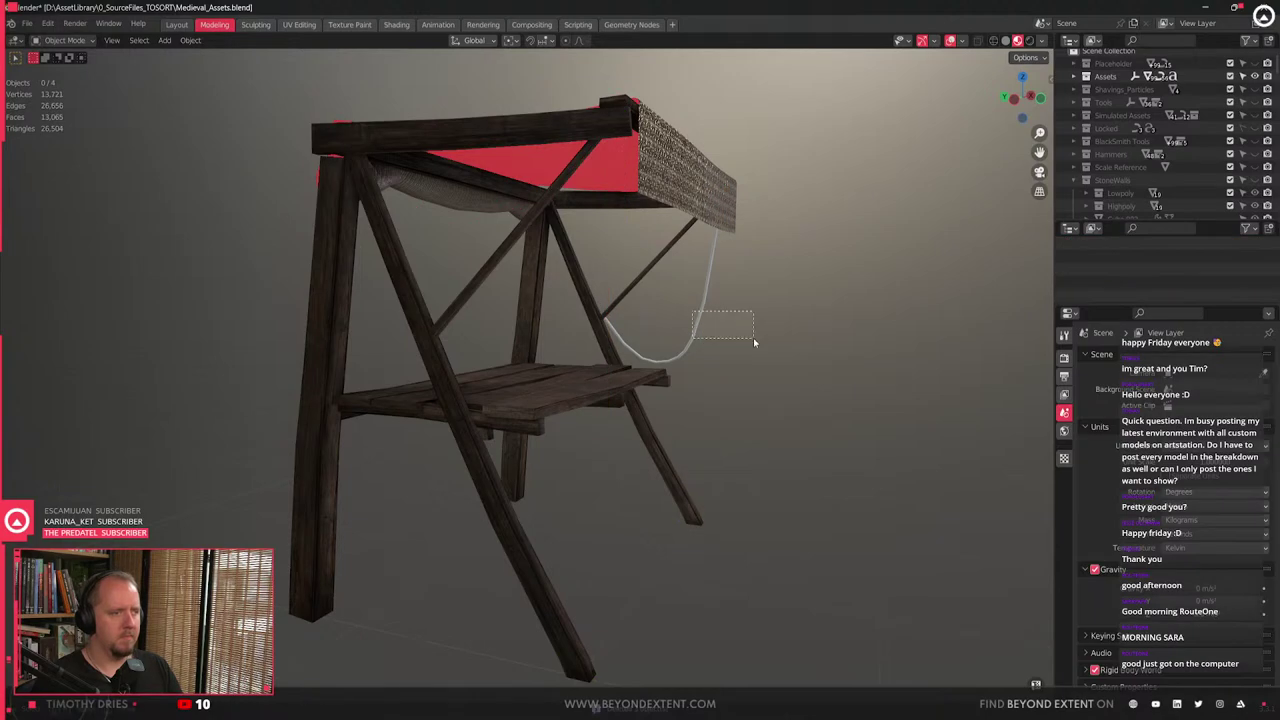
{"action": "left_click", "coordinate": [753, 338]}
{"action": "key", "text": "Delete"}
- Examine the underside of Market_Stall_03's canopy and its supporting frame from below
{"action": "middle_click_drag", "start_coordinate": [690, 388], "coordinate": [483, 214]}
{"action": "middle_click_drag", "start_coordinate": [534, 366], "coordinate": [461, 432]}
{"action": "left_click", "coordinate": [461, 432]}
{"action": "key", "text": "Tab"}
{"action": "scroll", "coordinate": [440, 424], "scroll_direction": "down", "scroll_amount": 4}
{"action": "middle_click_drag", "start_coordinate": [457, 374], "coordinate": [529, 297]}
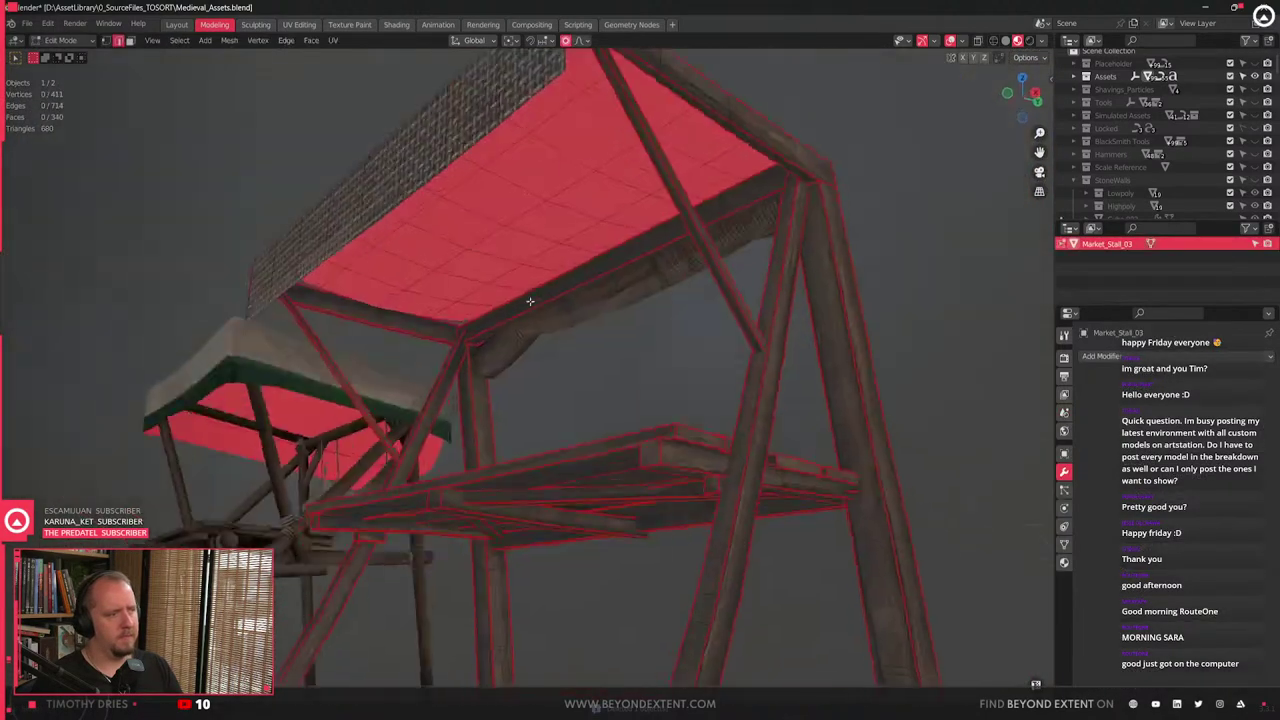
{"action": "key", "text": "Tab"}
{"action": "middle_click_drag", "start_coordinate": [333, 489], "coordinate": [440, 405]}
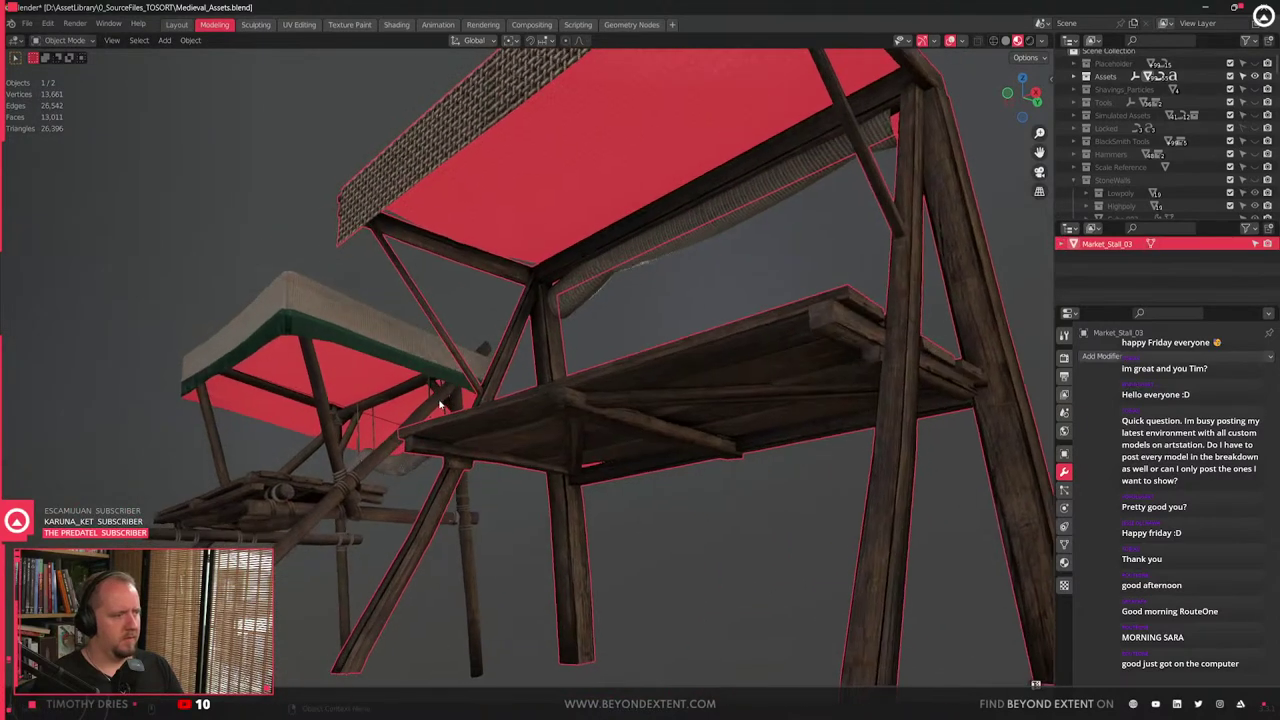
{"action": "middle_click_drag", "start_coordinate": [714, 271], "coordinate": [728, 211]}
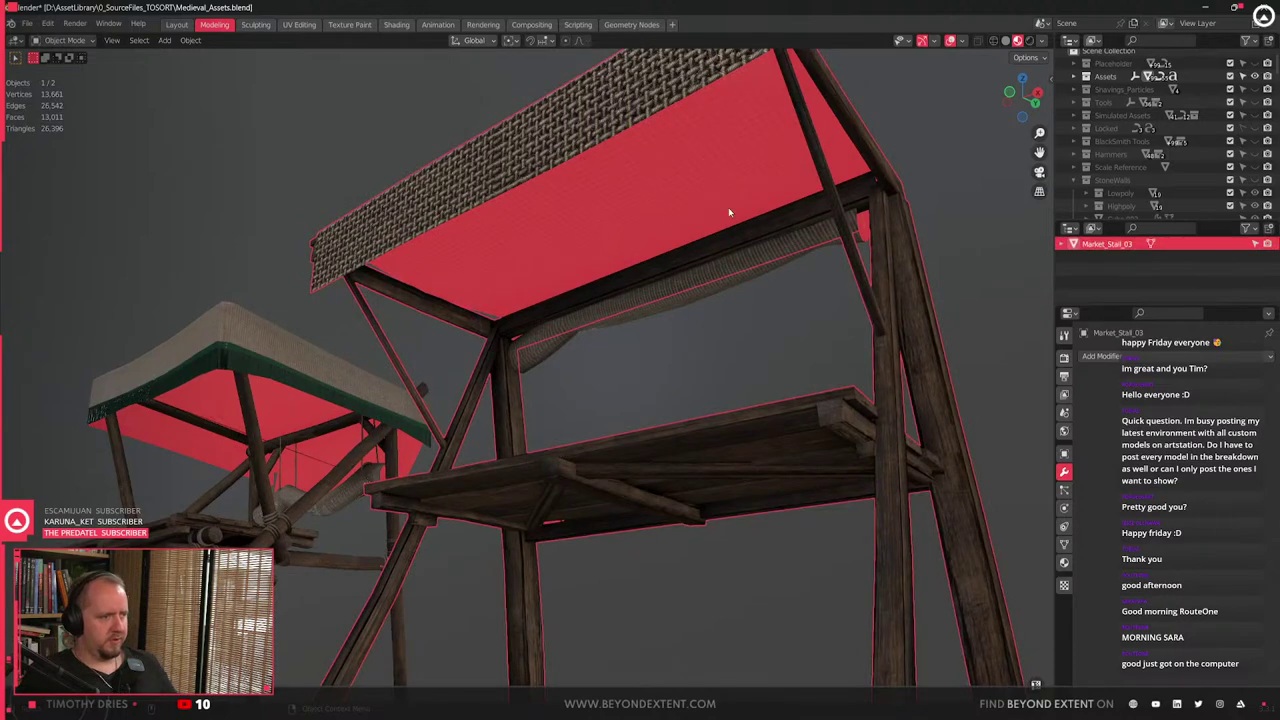
{"action": "scroll", "coordinate": [686, 377], "scroll_direction": "up", "scroll_amount": 4}
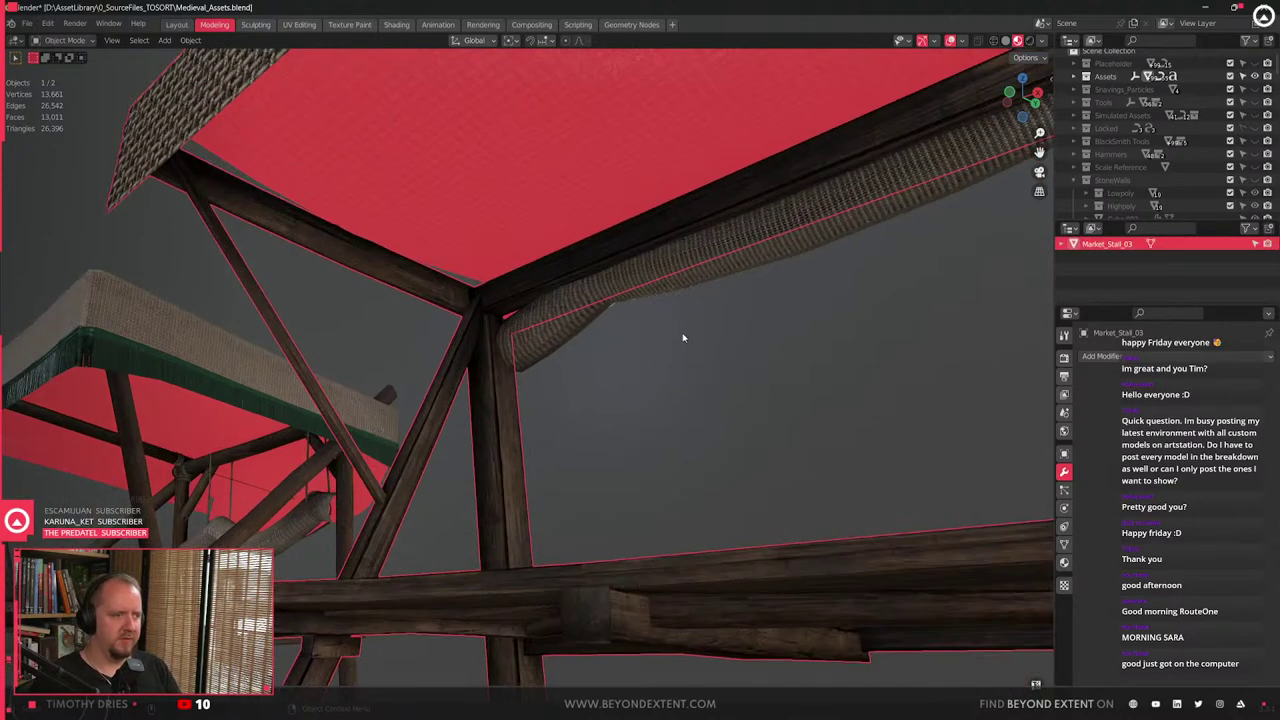
{"action": "middle_click_drag", "start_coordinate": [684, 338], "coordinate": [697, 454]}
- Create a Quick Pipe with width 0.022 and 6 segments from the canopy's long underside edge above the gathered flap
{"action": "key", "text": "Tab"}
{"action": "middle_click_drag", "start_coordinate": [535, 404], "coordinate": [587, 389]}
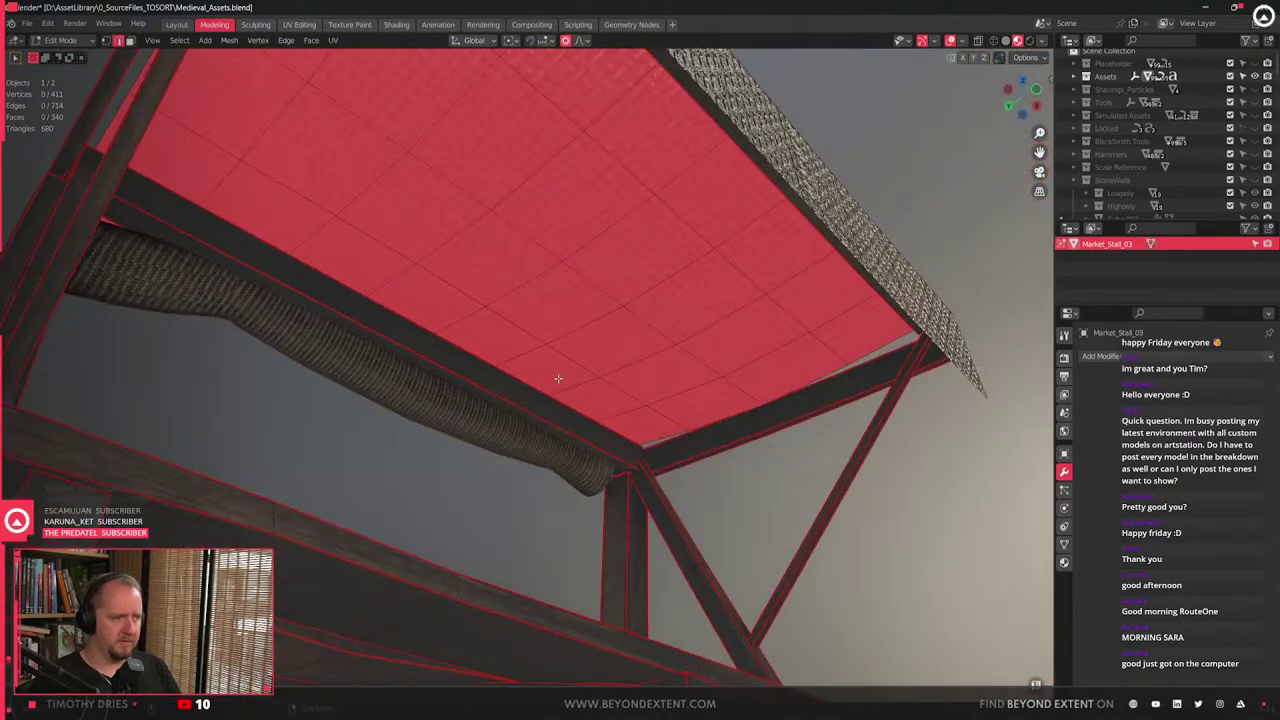
{"action": "left_click", "coordinate": [492, 371]}
{"action": "scroll", "coordinate": [492, 371], "scroll_direction": "down", "scroll_amount": 3}
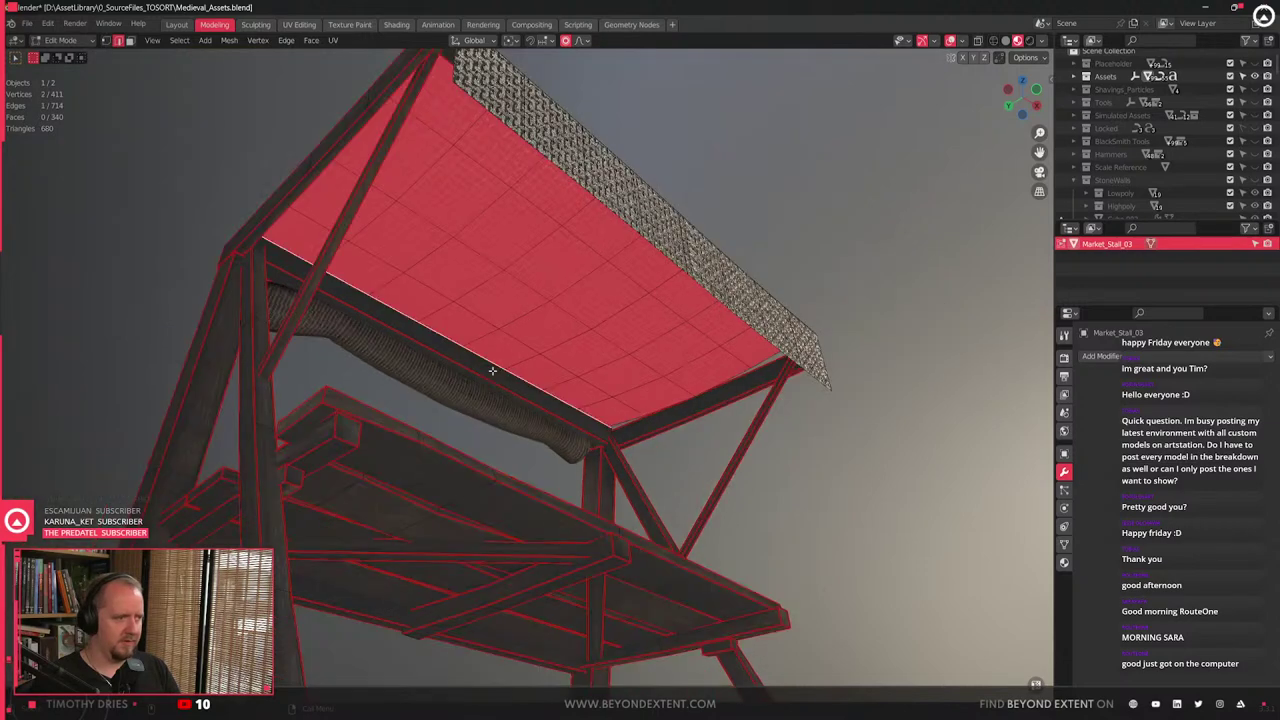
{"action": "right_click", "coordinate": [570, 423]}
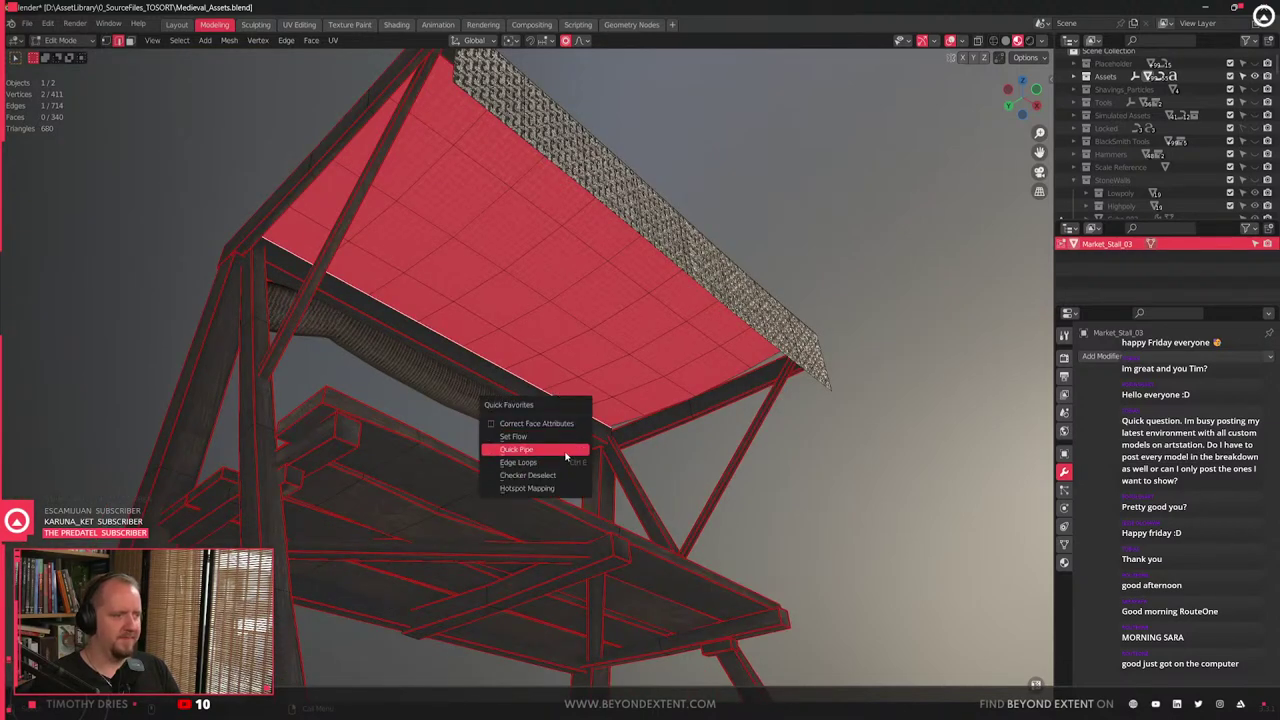
{"action": "left_click", "coordinate": [573, 450]}
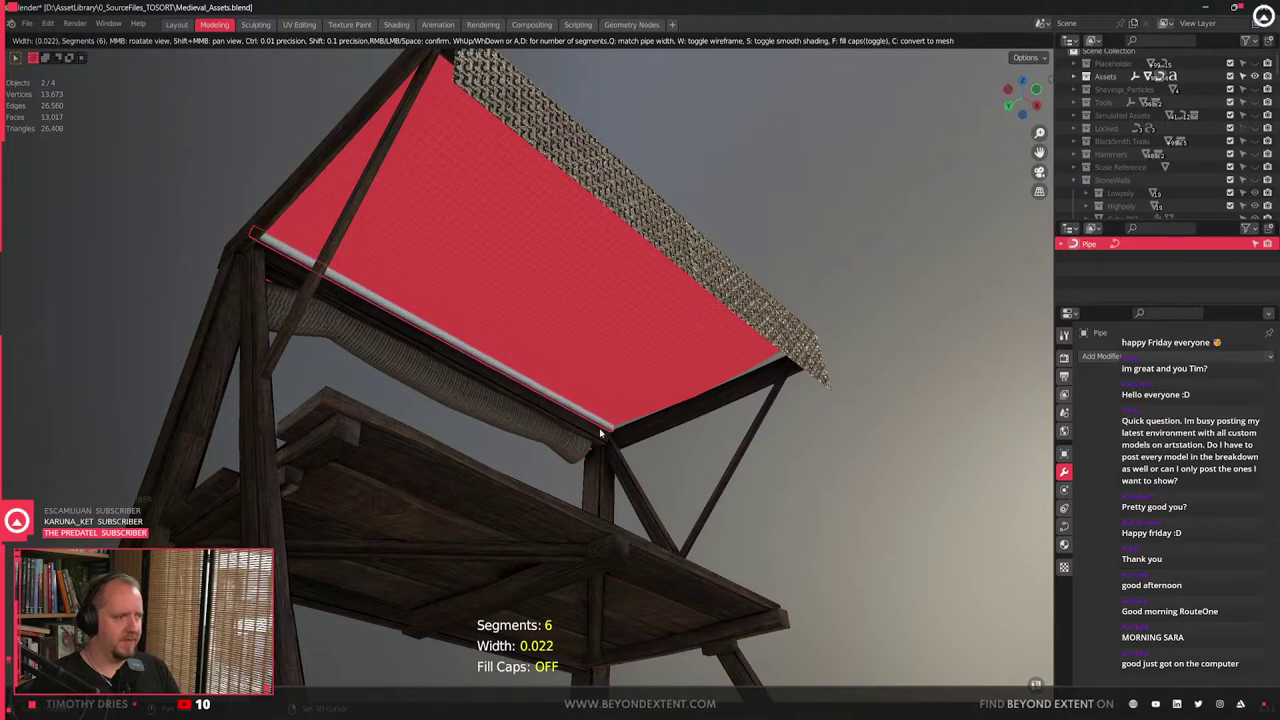
{"action": "left_click", "coordinate": [603, 431]}
{"action": "middle_click_drag", "start_coordinate": [603, 431], "coordinate": [576, 404]}
{"action": "scroll", "coordinate": [574, 403], "scroll_direction": "up", "scroll_amount": 3}
{"action": "key", "text": "g"}
{"action": "key", "text": "shift+y"}
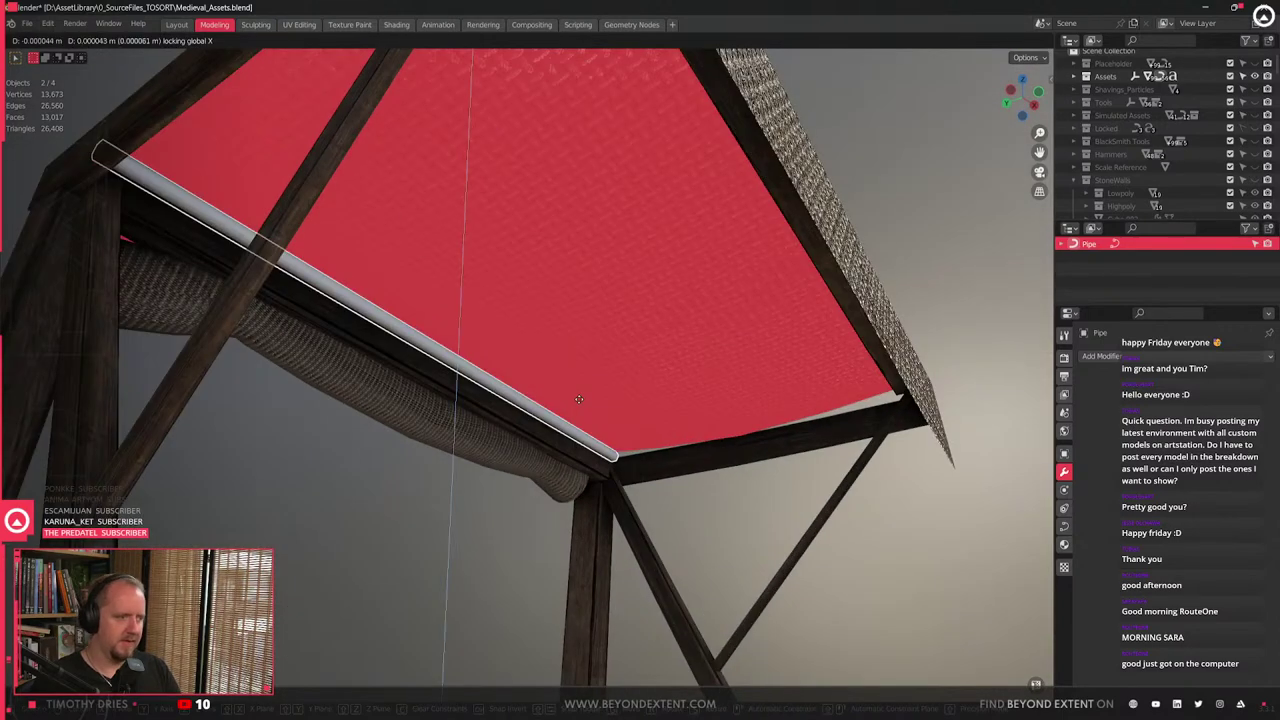
{"action": "left_click", "coordinate": [580, 400]}
{"action": "key", "text": "g"}
{"action": "key", "text": "shift+x"}
{"action": "left_click", "coordinate": [541, 377]}
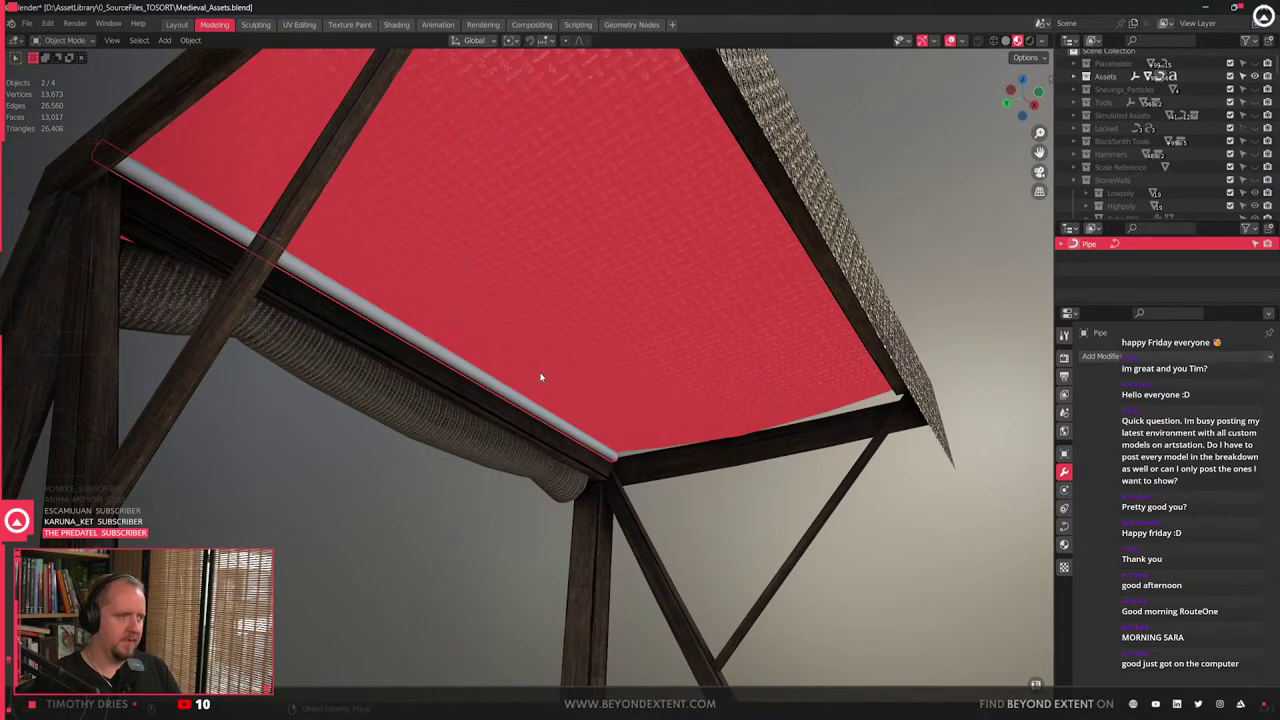
- Move the pipe inward from the beam beneath the canopy, with its movement locked on the global X axis
{"action": "key", "text": "q"}
{"action": "left_click", "coordinate": [533, 386]}
{"action": "key", "text": "g"}
{"action": "key", "text": "shift+x"}
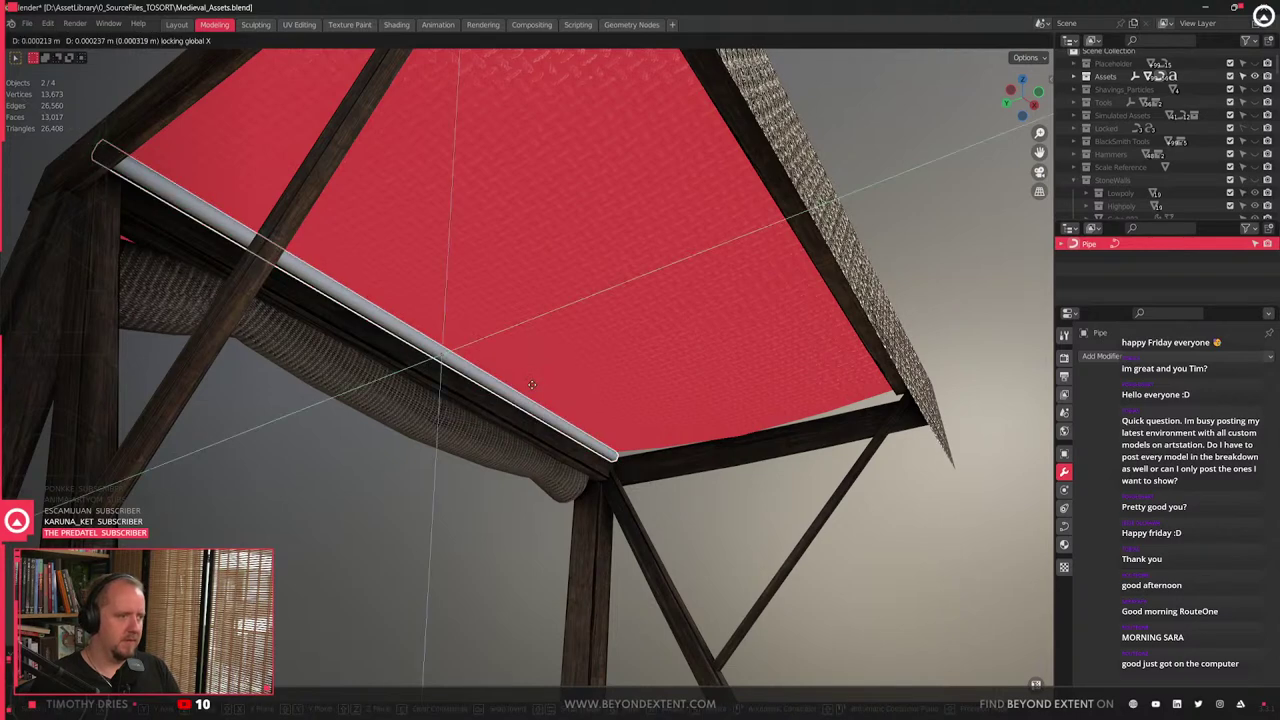
{"action": "left_click", "coordinate": [611, 379]}
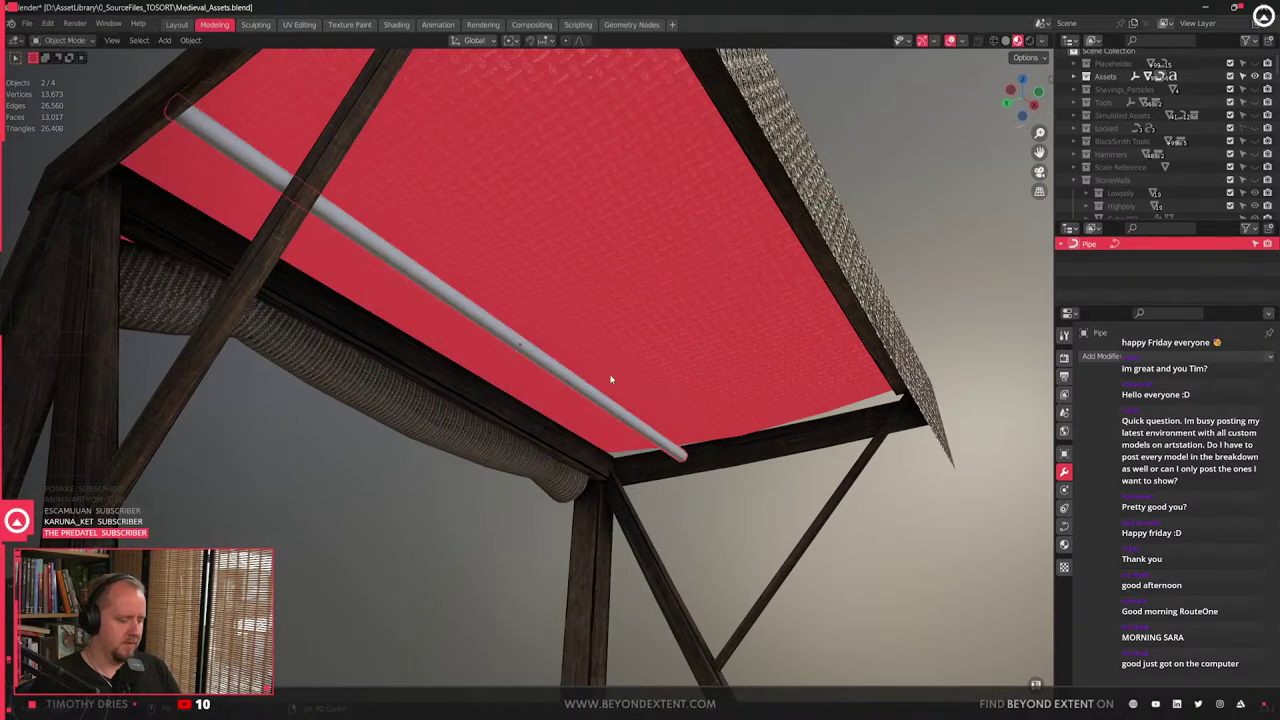
- Duplicate the pipe and place the copy about 0.4 m further across the canopy's underside, parallel to the first
{"action": "key", "text": "shift+d"}
{"action": "key", "text": "x"}
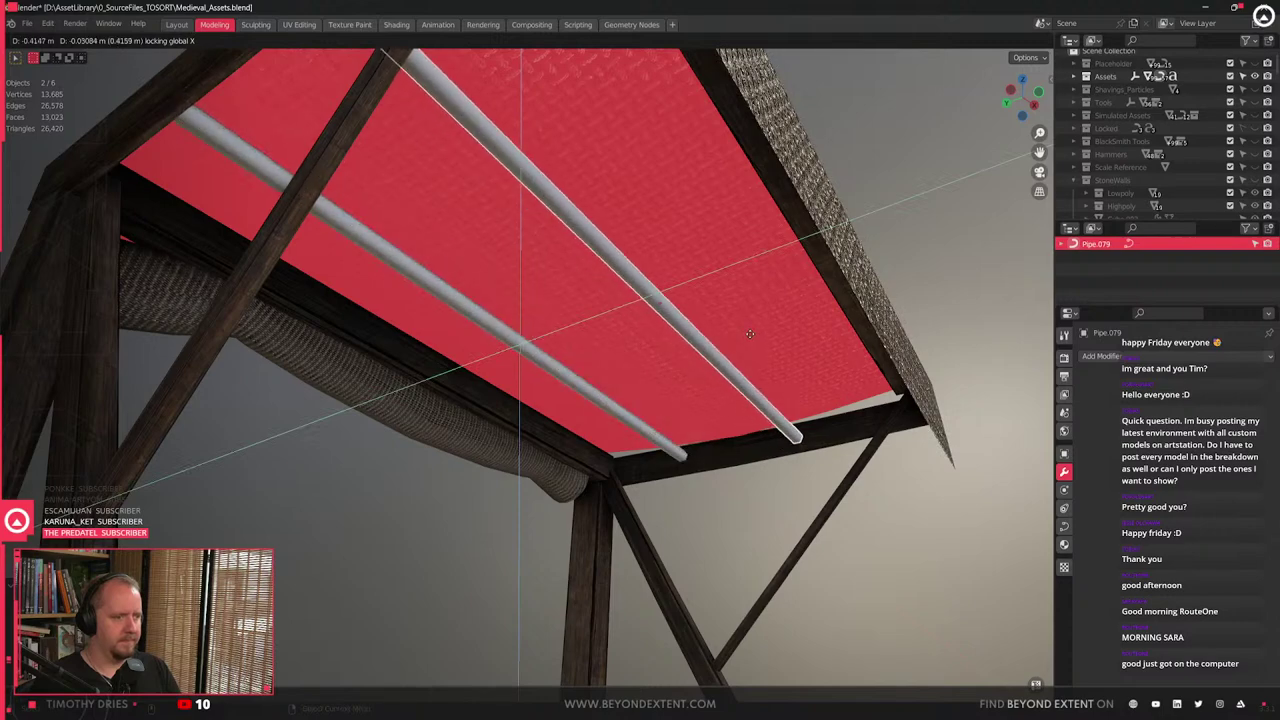
{"action": "left_click", "coordinate": [745, 340]}
{"action": "middle_click_drag", "start_coordinate": [745, 340], "coordinate": [612, 505]}
{"action": "middle_click_drag", "start_coordinate": [627, 286], "coordinate": [611, 339]}
- In Market_Stall_03's mesh, slide the canopy's central lengthwise loop over to the first pipe
{"action": "left_click", "coordinate": [611, 339]}
{"action": "key", "text": "Tab"}
{"action": "key", "text": "ctrl+r"}
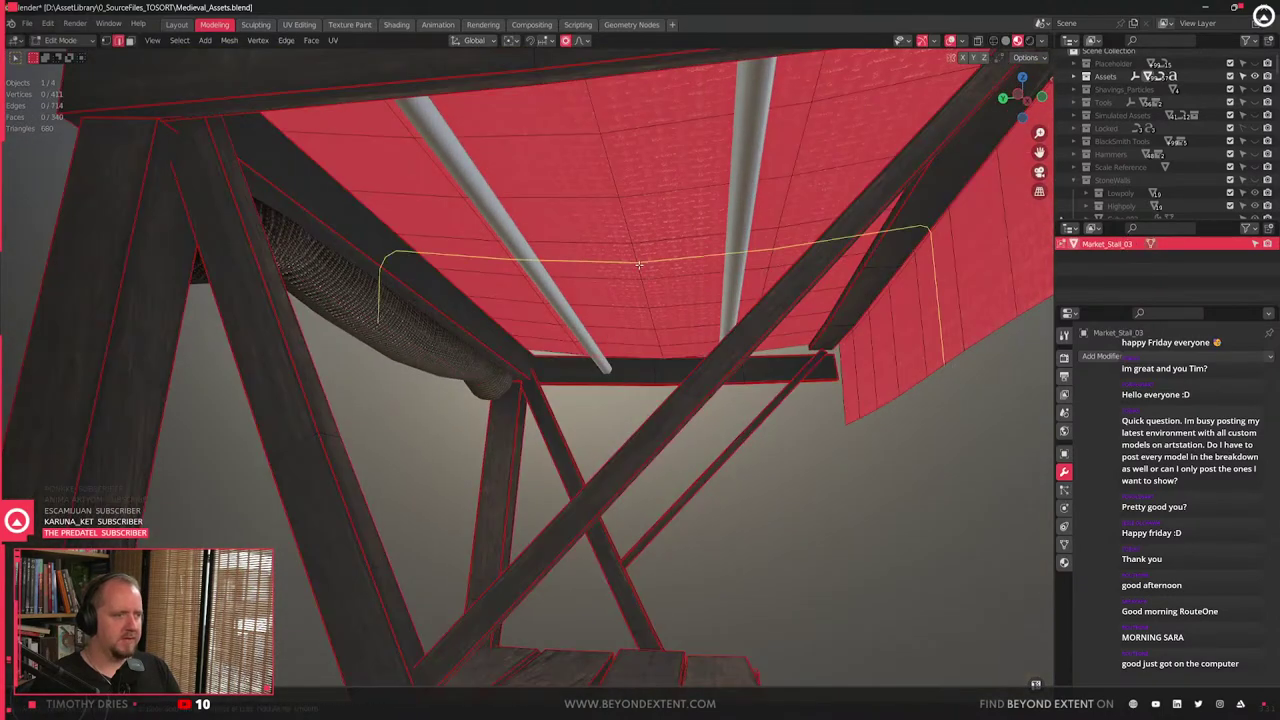
{"action": "middle_click_drag", "start_coordinate": [636, 264], "coordinate": [567, 260]}
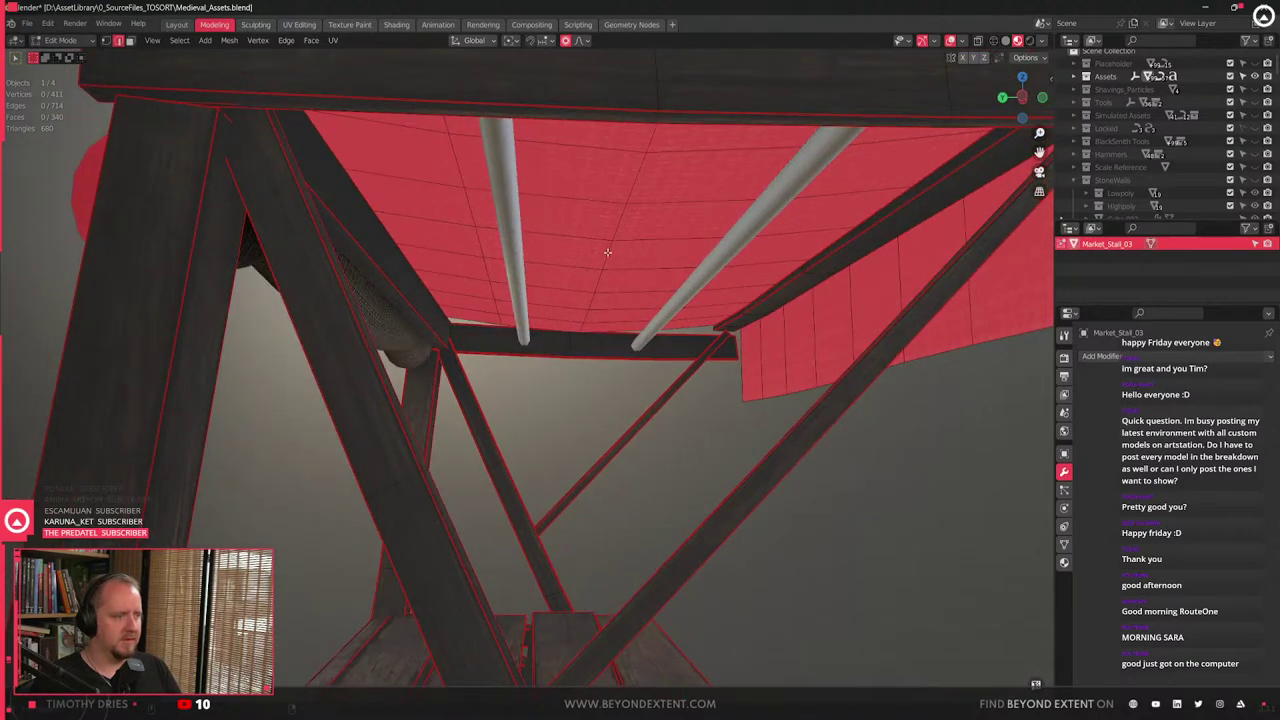
{"action": "left_click", "coordinate": [607, 252]}
{"action": "left_click", "coordinate": [527, 257]}
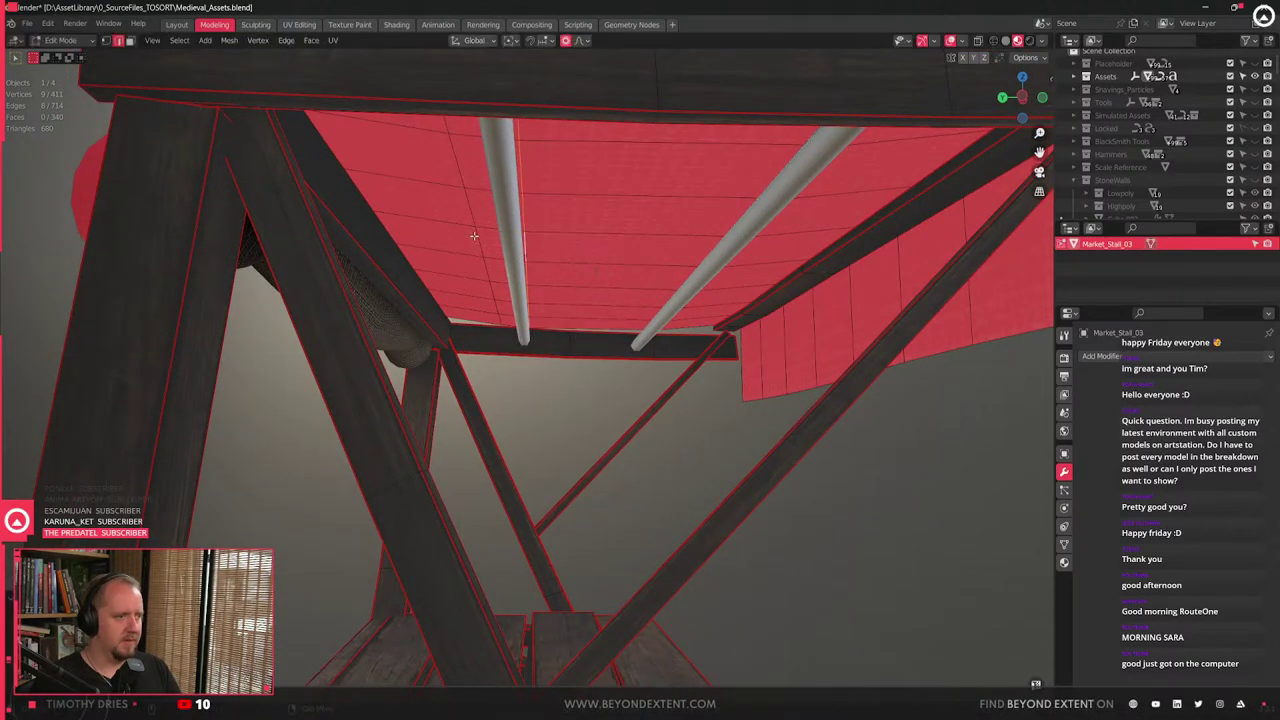
{"action": "left_click", "coordinate": [472, 217], "text": "alt"}
{"action": "key", "text": "g"}
{"action": "right_click", "coordinate": [457, 217]}
{"action": "key", "text": "x"}
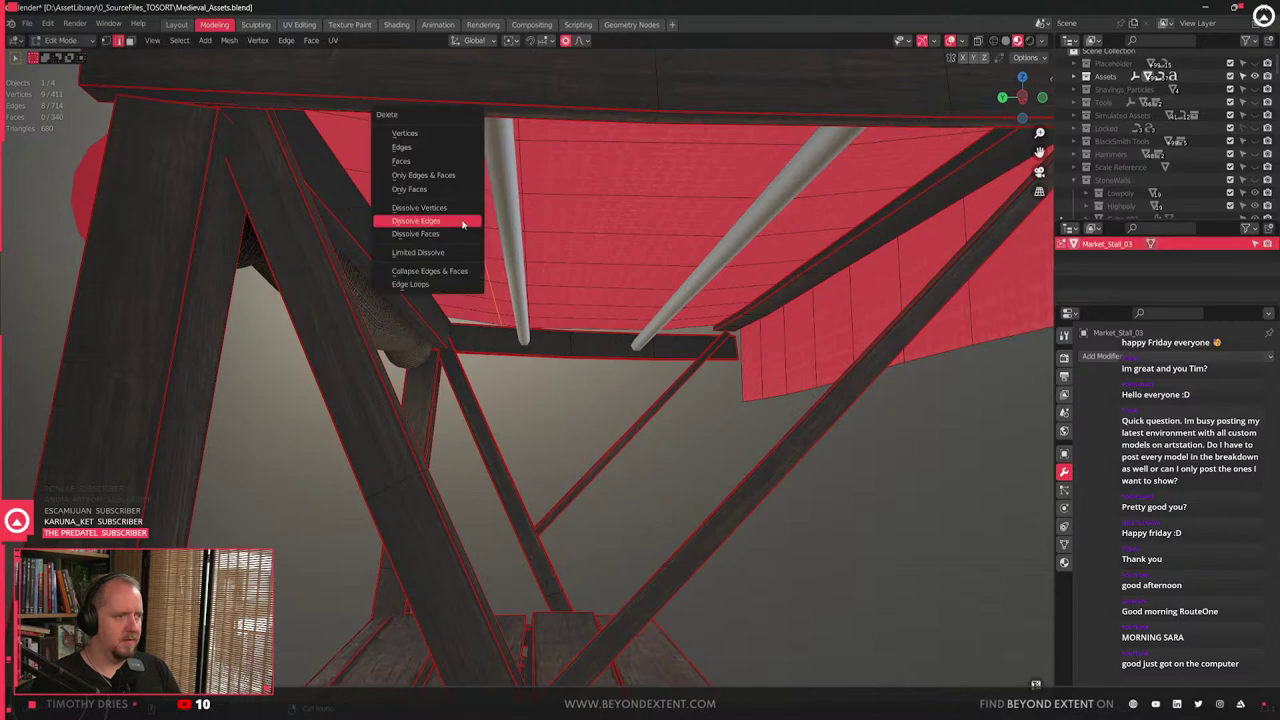
- Cut a new lengthwise loop in the canopy between the pipes and slide it over to the second pipe
{"action": "key", "text": "ctrl+r"}
{"action": "left_click", "coordinate": [682, 256]}
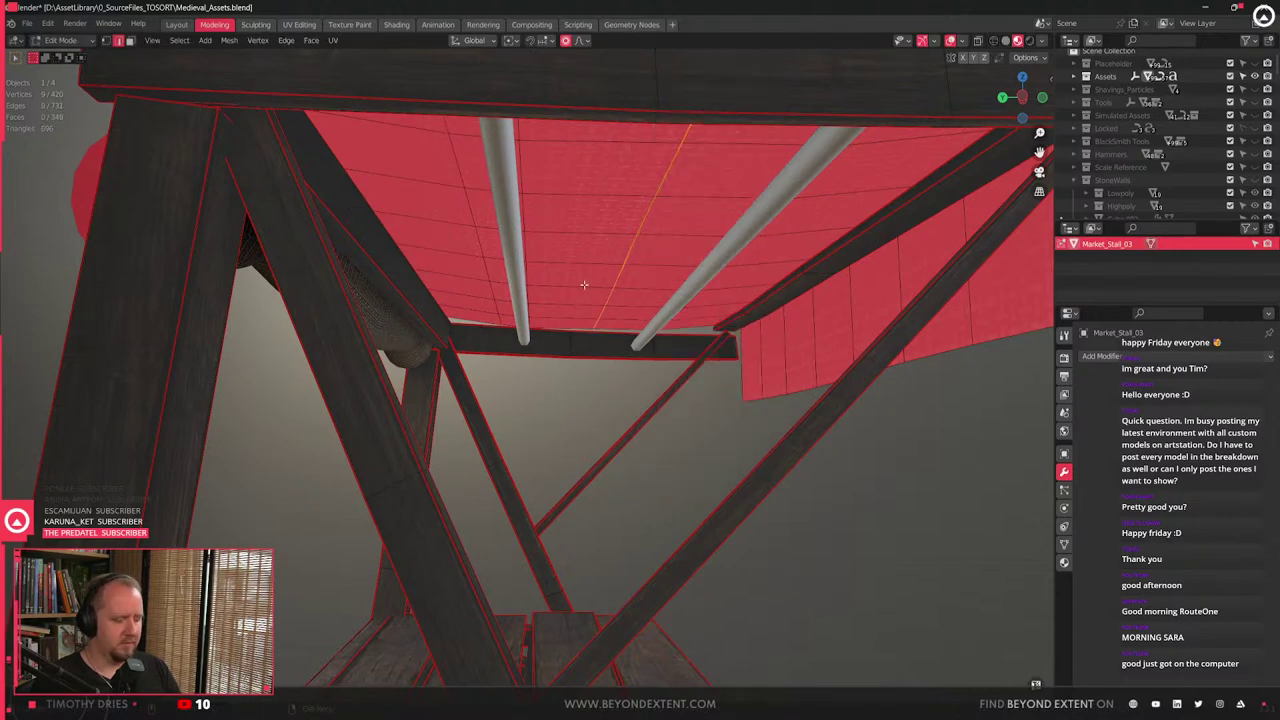
{"action": "key", "text": "g"}
{"action": "key", "text": "g"}
{"action": "left_click", "coordinate": [636, 310]}
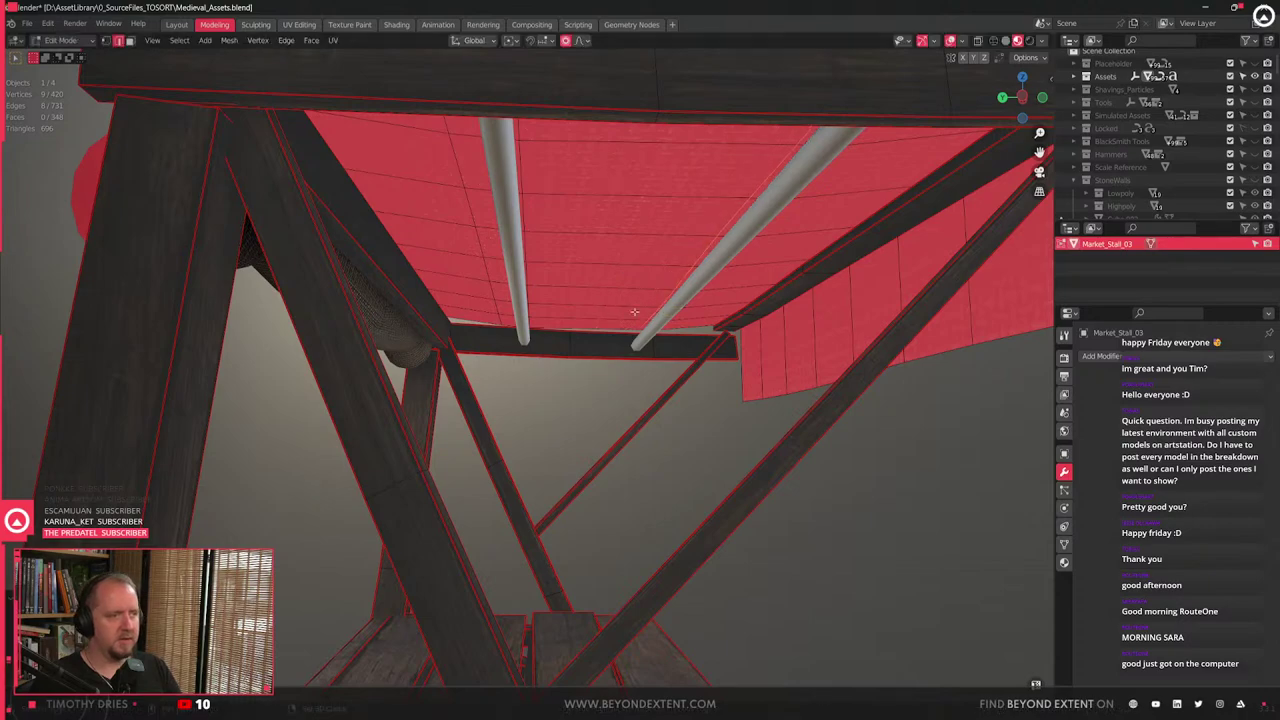
- Dissolve the spare lengthwise canopy loop between the first pipe and the gathered-flap side
{"action": "double_click", "coordinate": [475, 239]}
{"action": "key", "text": "x"}
{"action": "left_click", "coordinate": [459, 227]}
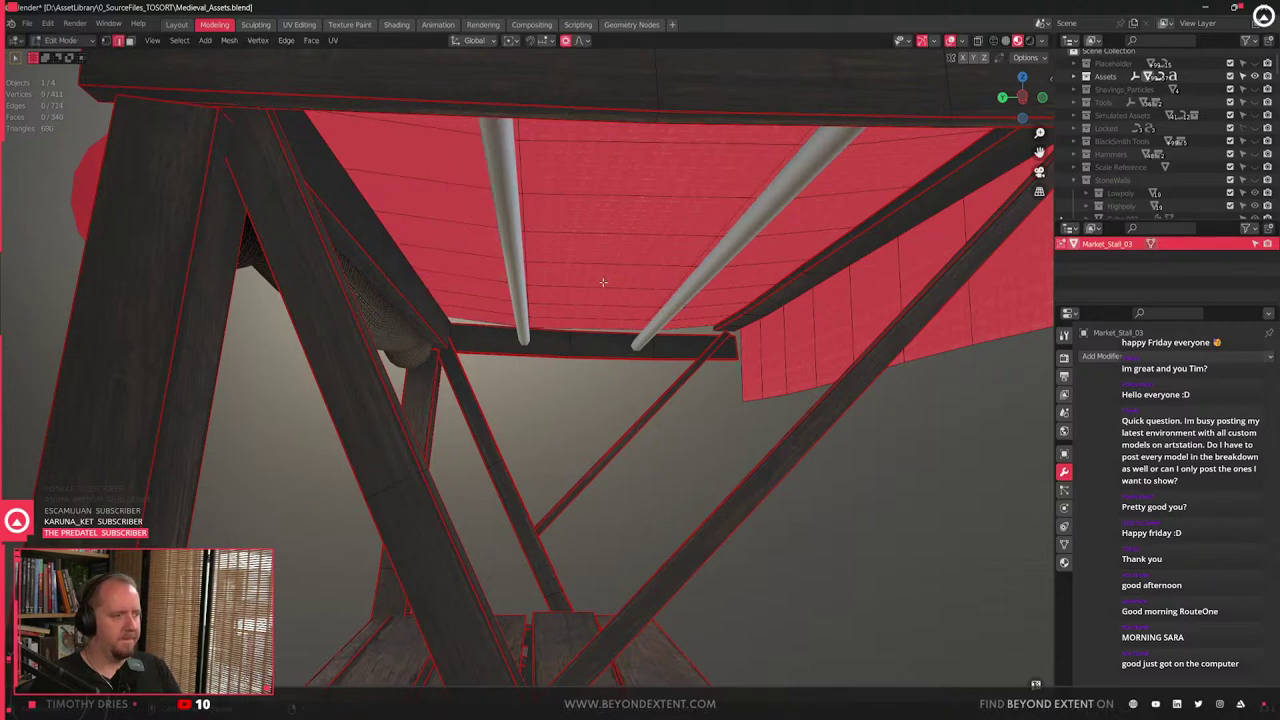
- Lower the two canopy loops along the pipes by about 0.037 m and select the neighbouring loop beyond the second pipe
{"action": "middle_click_drag", "start_coordinate": [604, 283], "coordinate": [533, 251]}
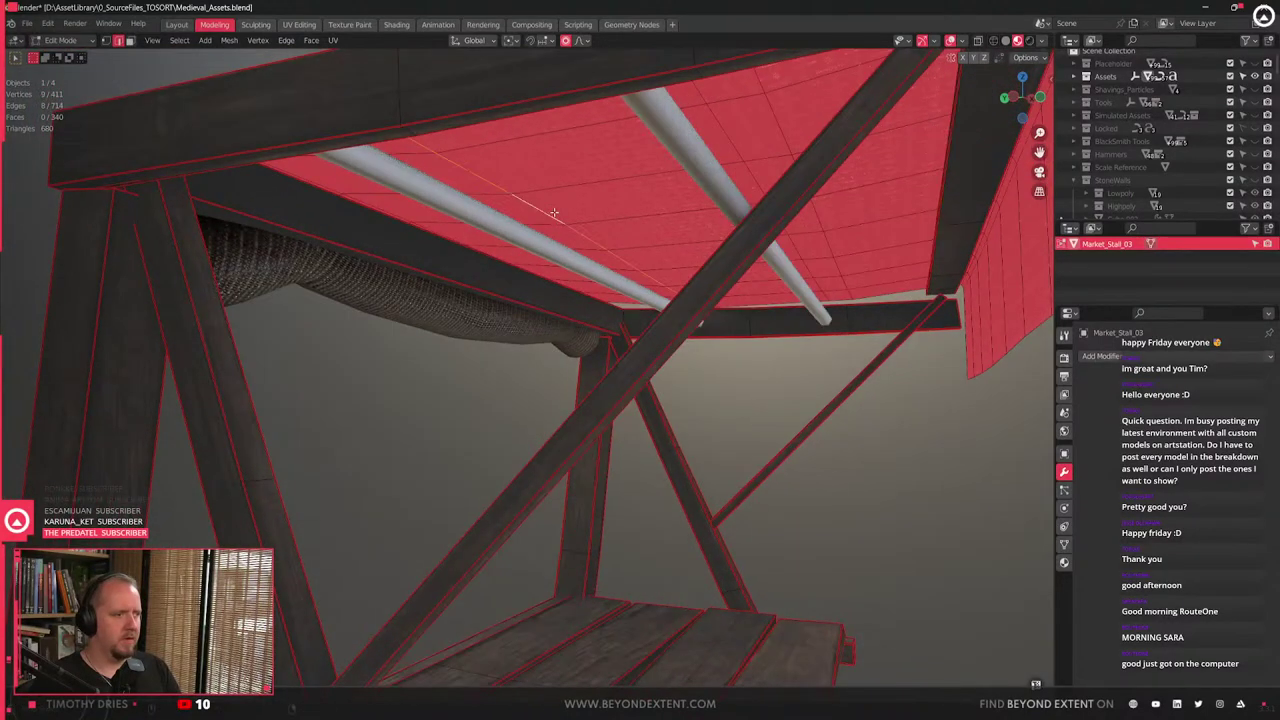
{"action": "left_click", "coordinate": [742, 173], "text": "alt+shift"}
{"action": "key", "text": "g"}
{"action": "key", "text": "z"}
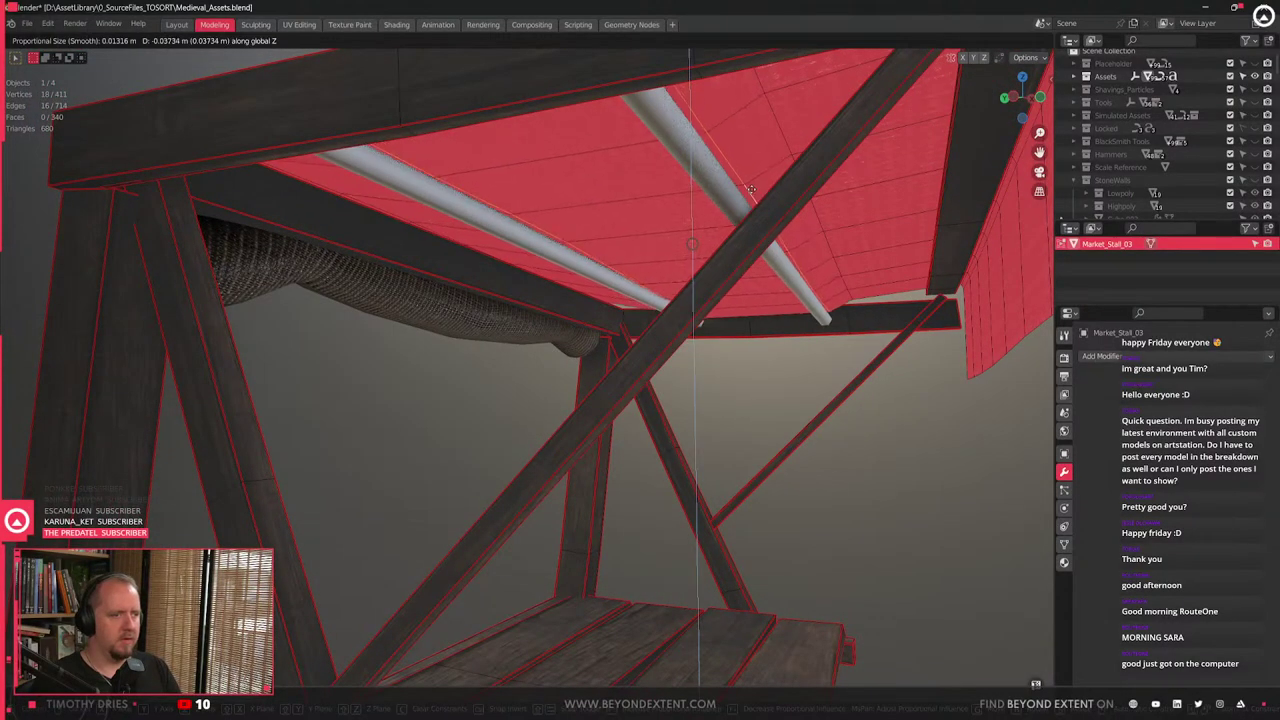
{"action": "left_click", "coordinate": [753, 188]}
{"action": "left_click", "coordinate": [788, 138]}
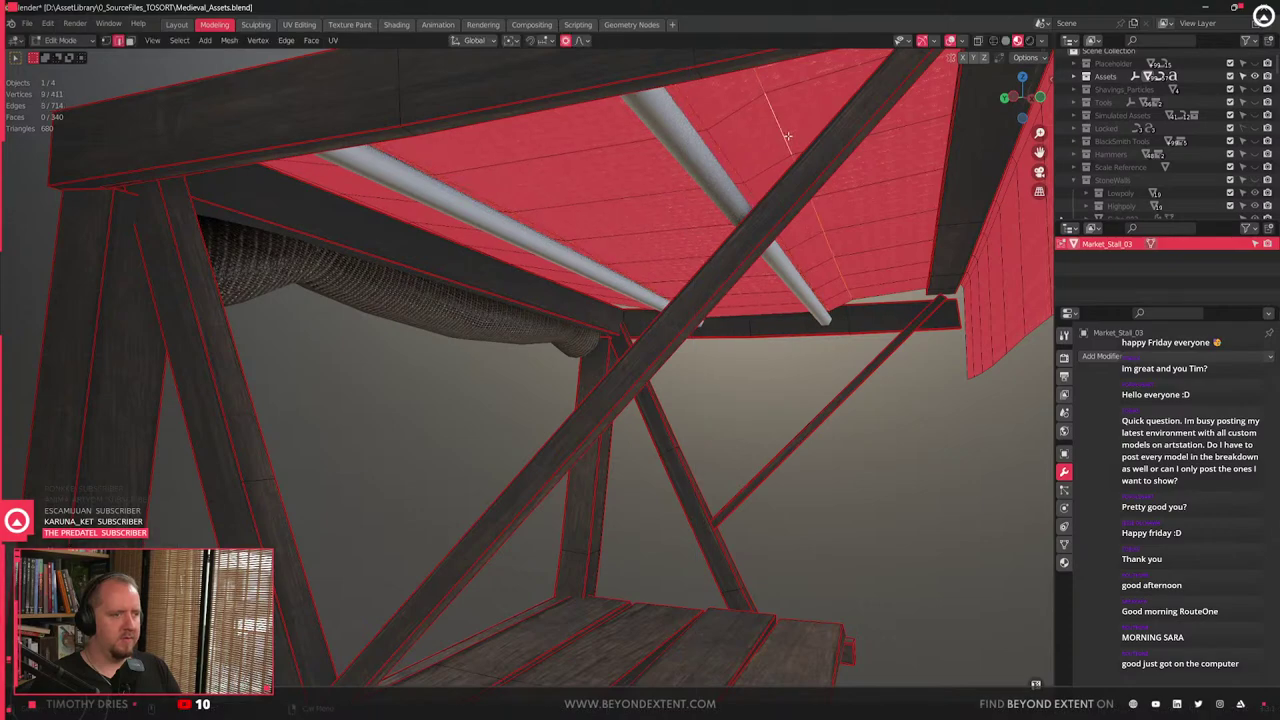
- Dissolve the selected lengthwise canopy loop beyond the second pipe
{"action": "key", "text": "x"}
{"action": "left_click", "coordinate": [788, 136]}
{"action": "middle_click_drag", "start_coordinate": [774, 138], "coordinate": [482, 250]}
{"action": "scroll", "coordinate": [611, 284], "scroll_direction": "down", "scroll_amount": 3}
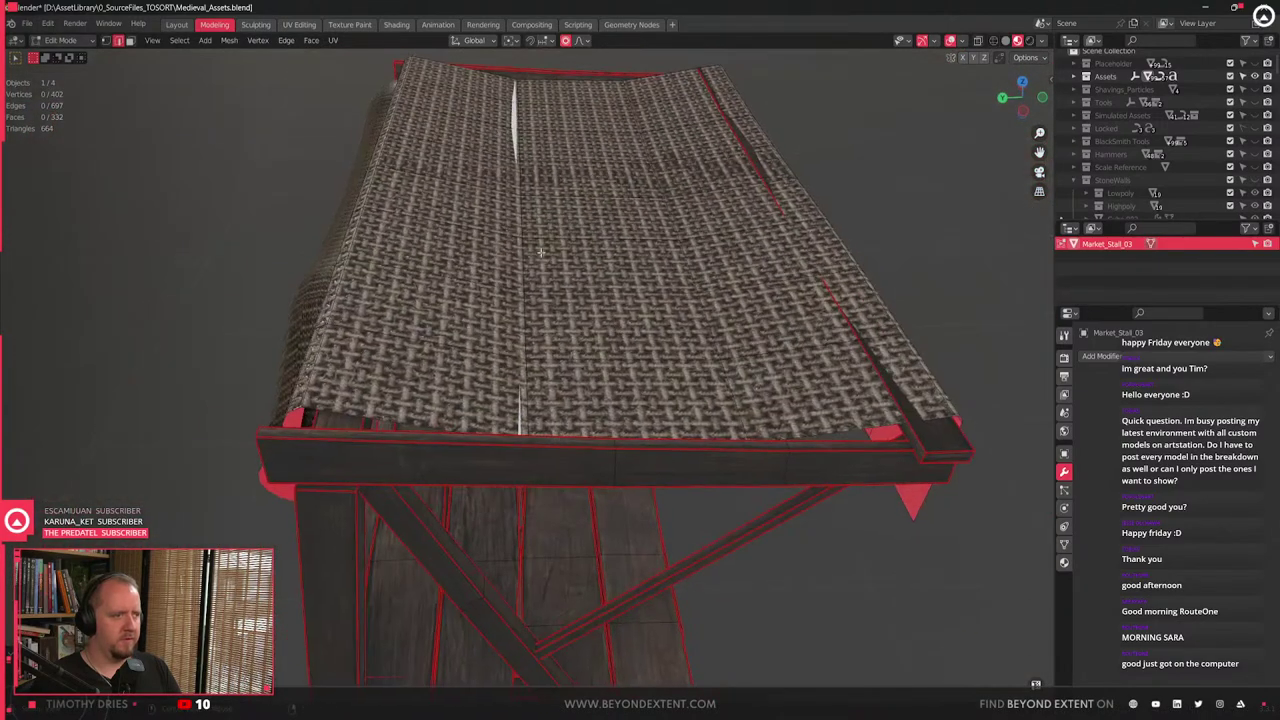
- Cut a new lengthwise canopy loop between the two pipes and lower it by about 0.047 m to form a sag
{"action": "key", "text": "g"}
{"action": "key", "text": "z"}
{"action": "left_click", "coordinate": [526, 258]}
{"action": "key", "text": "ctrl+r"}
{"action": "left_click", "coordinate": [590, 248]}
{"action": "left_click", "coordinate": [550, 205]}
{"action": "key", "text": "g"}
{"action": "key", "text": "z"}
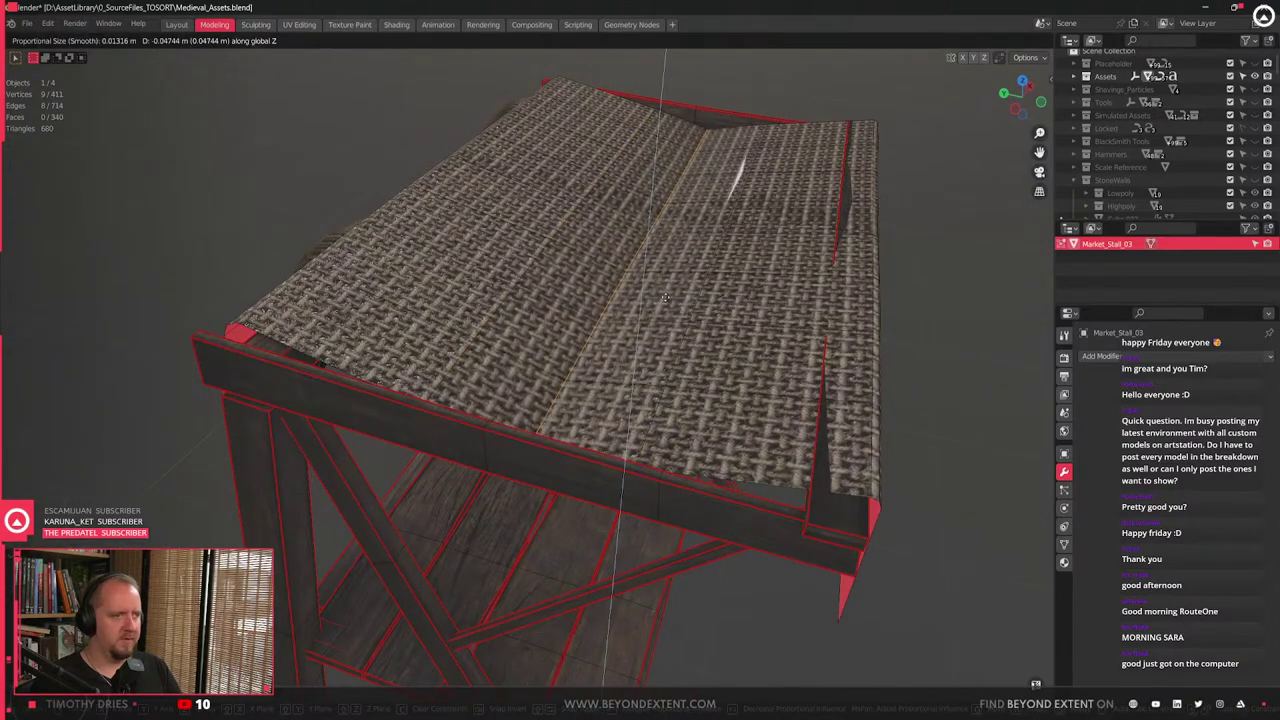
{"action": "left_click", "coordinate": [535, 212]}
- Try to lower the canopy's lengthwise edge loop beside the gathered flap
{"action": "middle_click_drag", "start_coordinate": [431, 220], "coordinate": [368, 310]}
{"action": "scroll", "coordinate": [368, 327], "scroll_direction": "up", "scroll_amount": 1}
{"action": "key", "text": "g"}
{"action": "key", "text": "z"}
{"action": "left_click", "coordinate": [370, 334]}
{"action": "key", "text": "ctrl+z"}
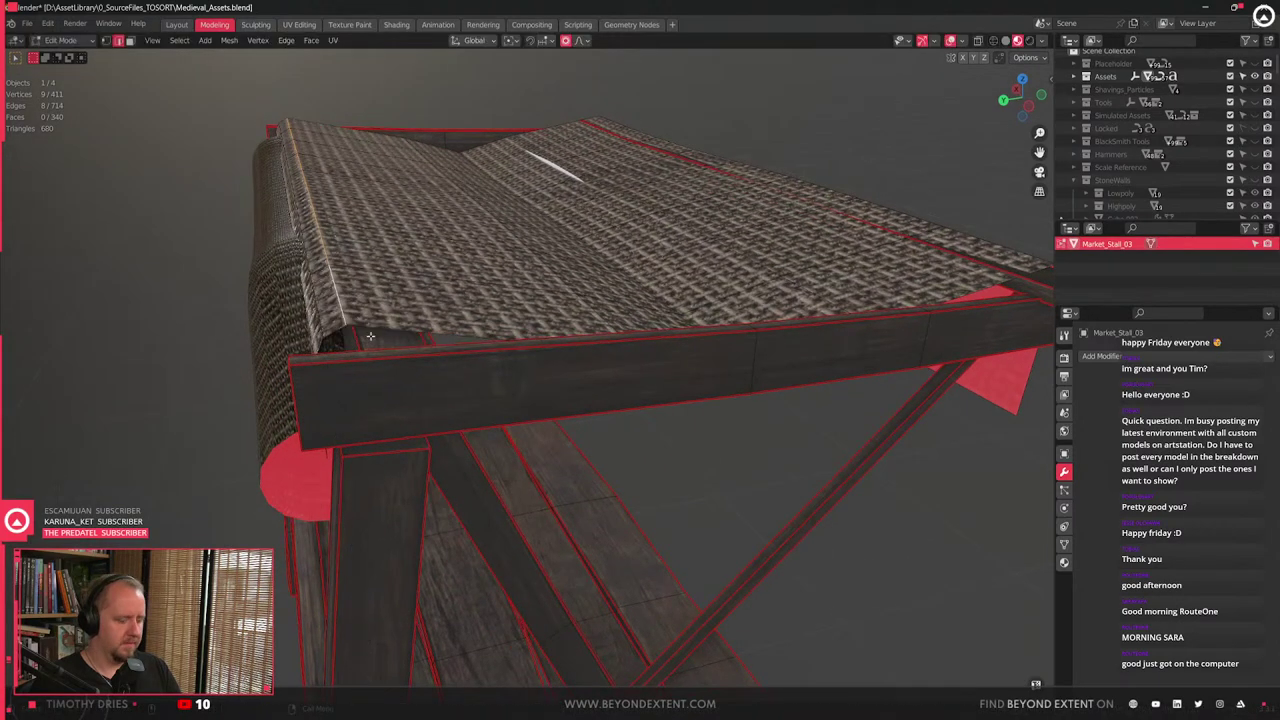
{"action": "key", "text": "g"}
{"action": "key", "text": "z"}
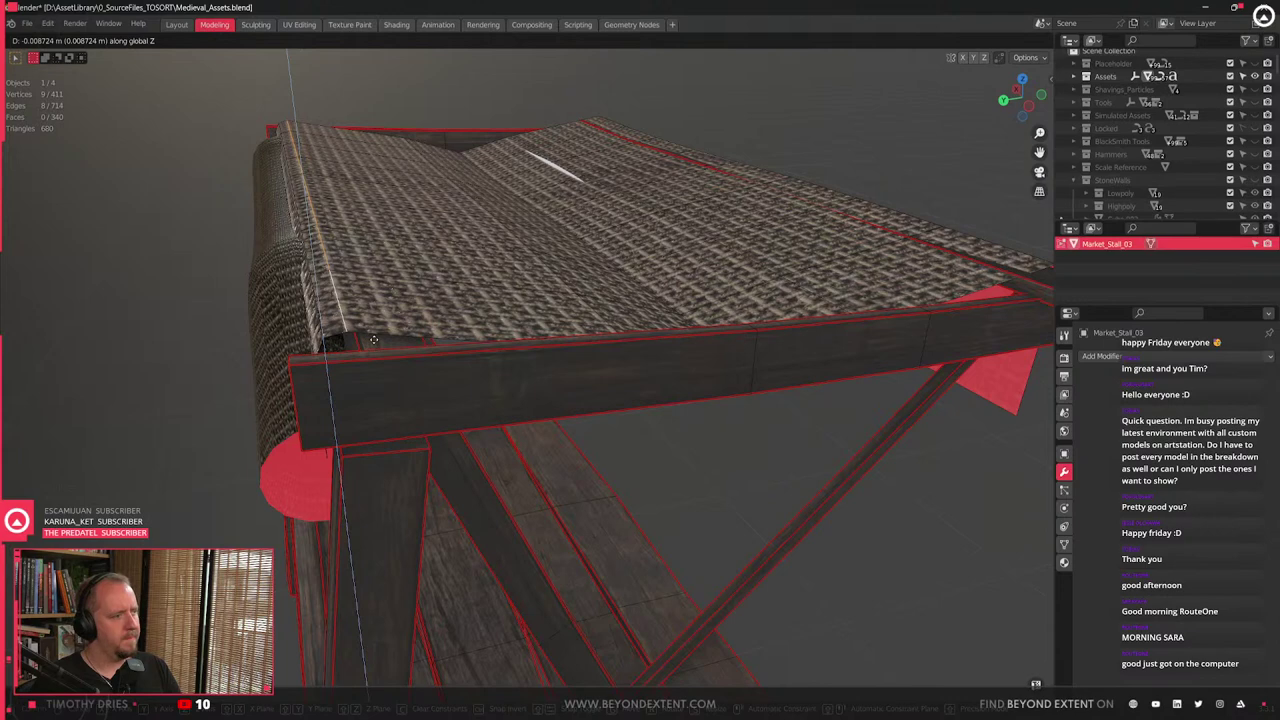
{"action": "left_click", "coordinate": [373, 340]}
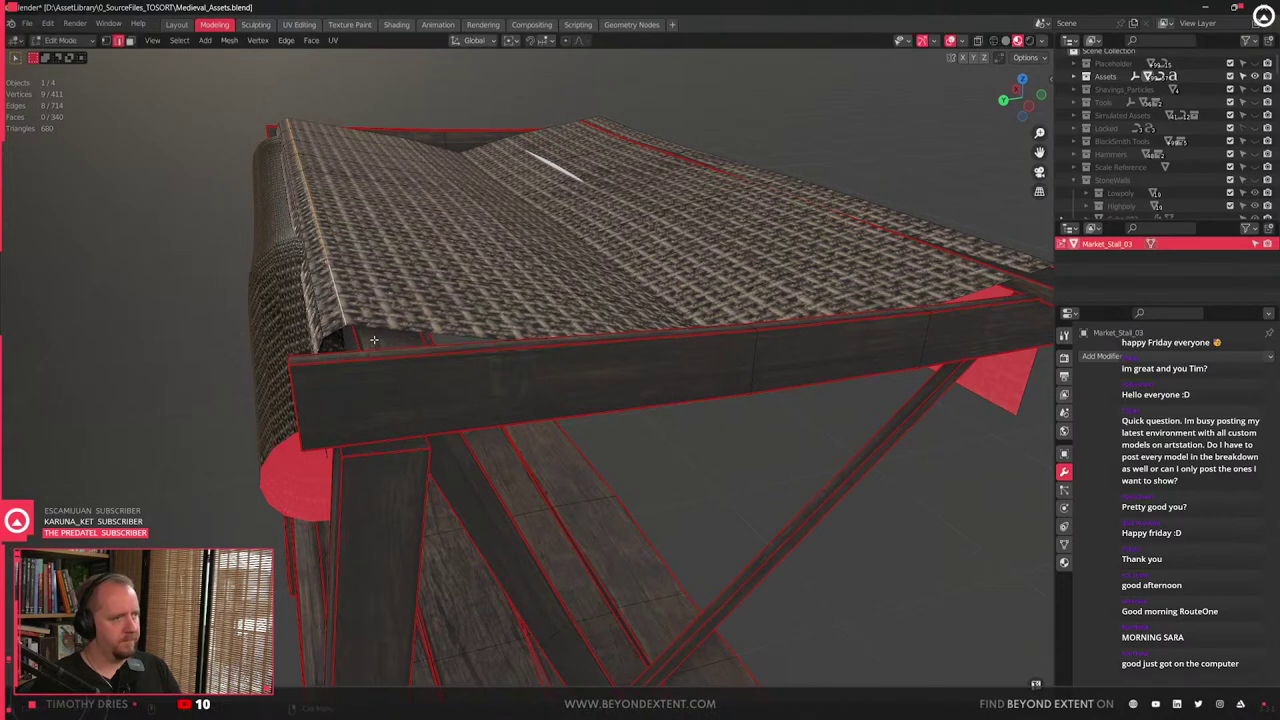
- Lower the canopy's edge loop beside the gathered flap towards the frame, using a reduced proportional editing radius
{"action": "key", "text": "g"}
{"action": "key", "text": "z"}
{"action": "scroll", "coordinate": [373, 340], "scroll_direction": "down", "scroll_amount": 20}
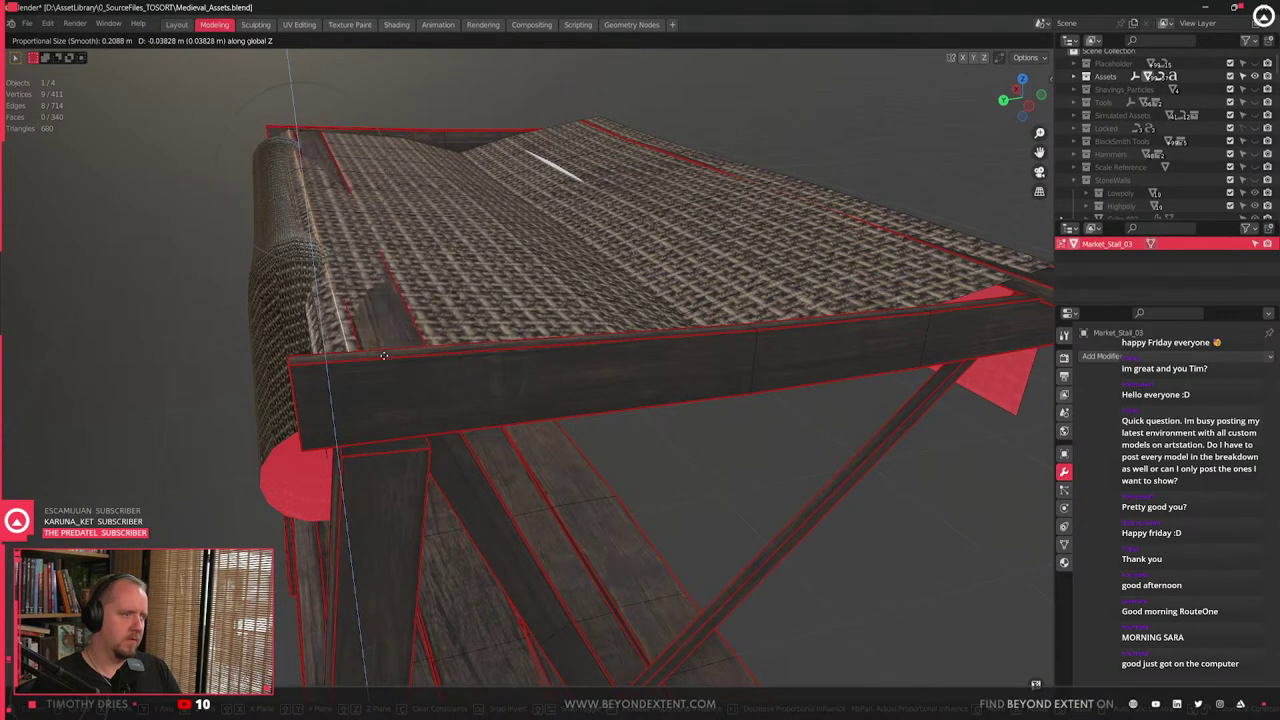
{"action": "left_click", "coordinate": [382, 346]}
- Cut two lengthwise canopy loops between the gathered-flap edge and the first pipe, and lower the one nearer the pipe by about 0.046 m
{"action": "middle_click_drag", "start_coordinate": [425, 270], "coordinate": [400, 296]}
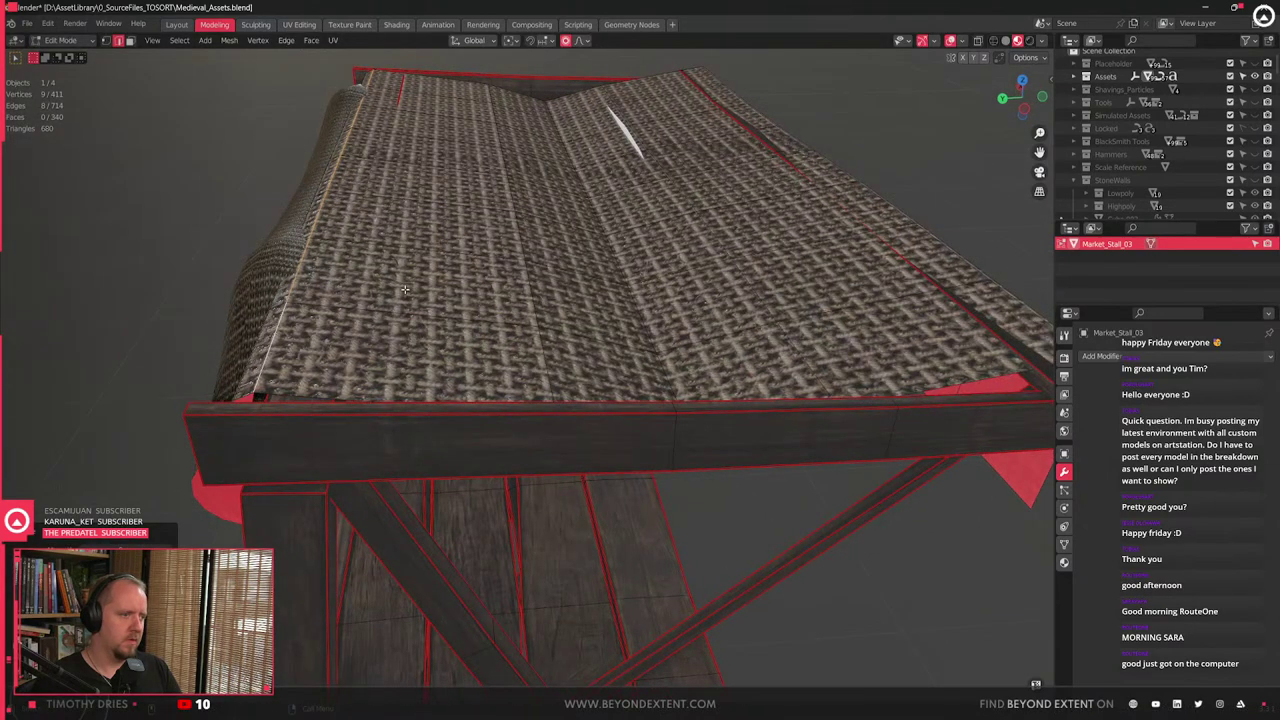
{"action": "left_click", "coordinate": [430, 250]}
{"action": "left_click", "coordinate": [380, 248]}
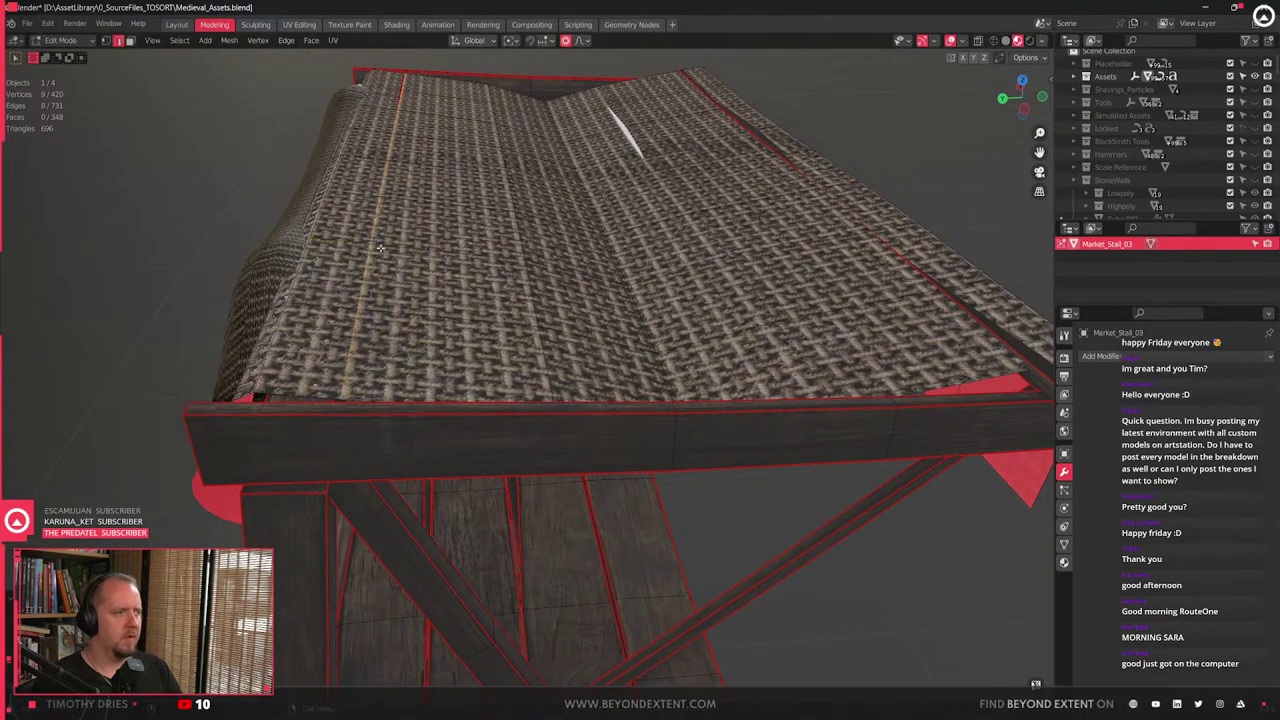
{"action": "left_click", "coordinate": [455, 240]}
{"action": "key", "text": "g"}
{"action": "key", "text": "z"}
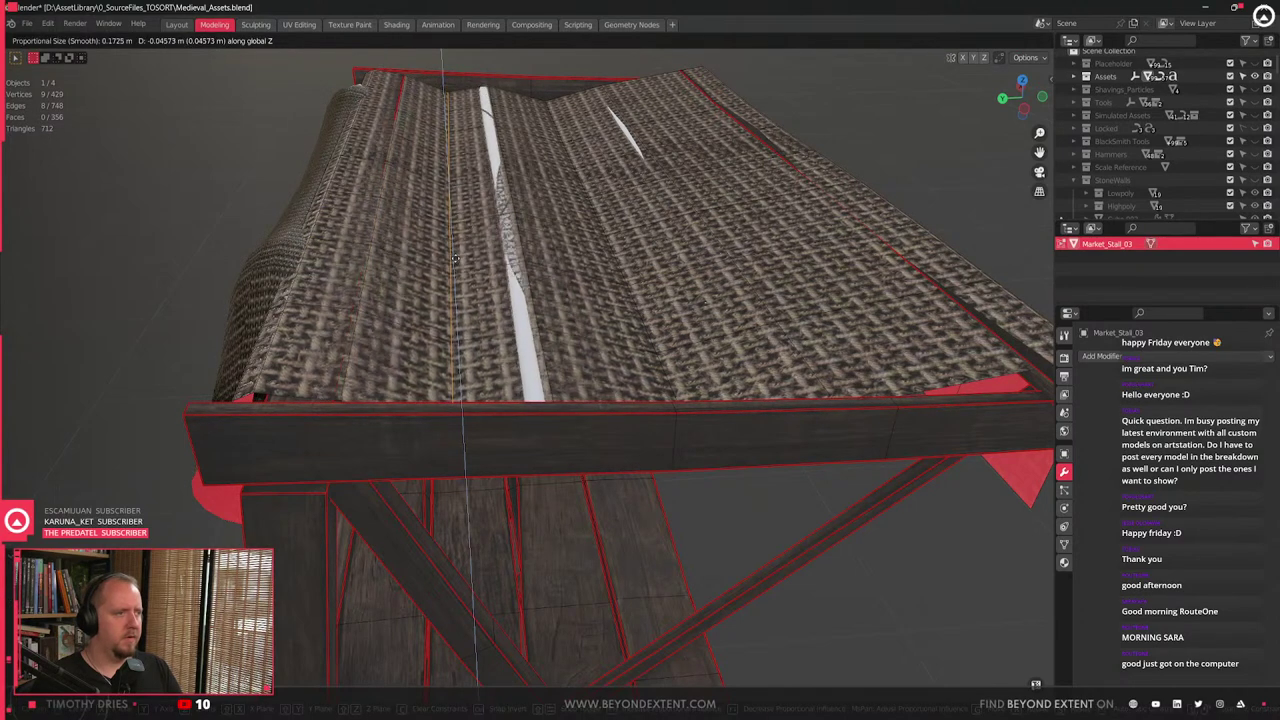
{"action": "left_click", "coordinate": [520, 230]}
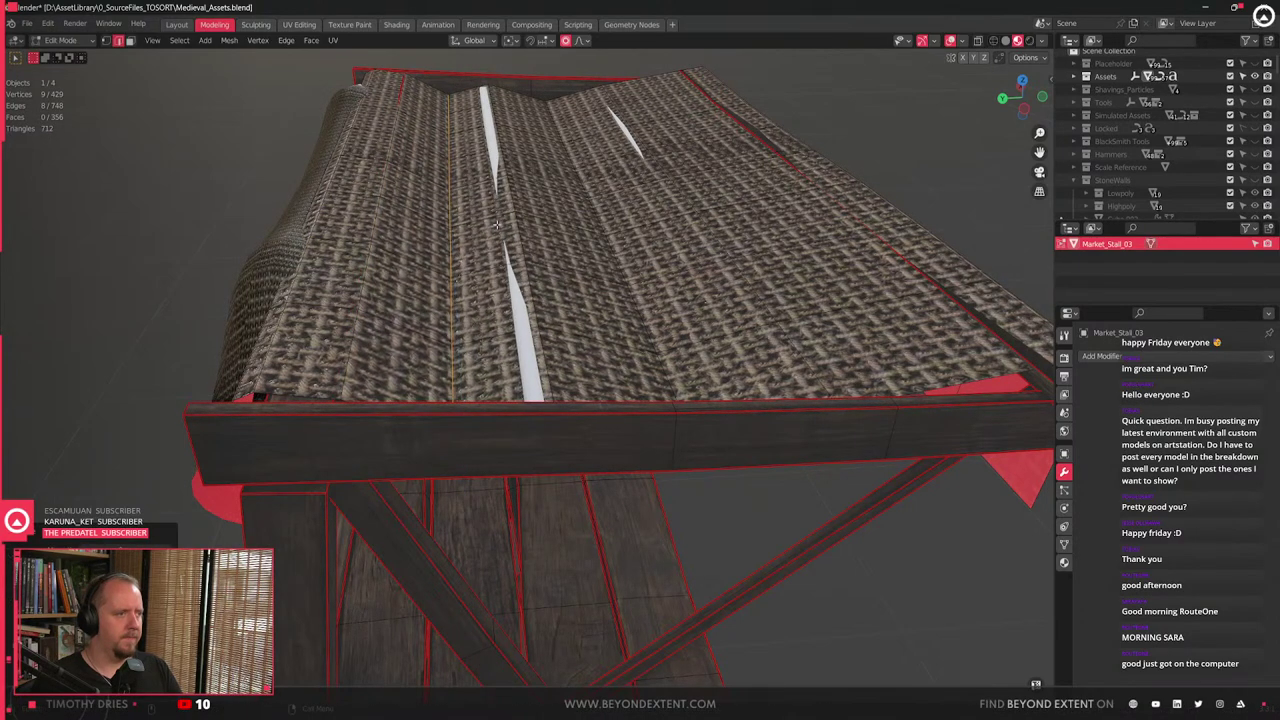
- Shift the canopy loop over the first pipe by about 0.020 m along Y
{"action": "left_click", "coordinate": [523, 230], "text": "alt"}
{"action": "key", "text": "g"}
{"action": "key", "text": "y"}
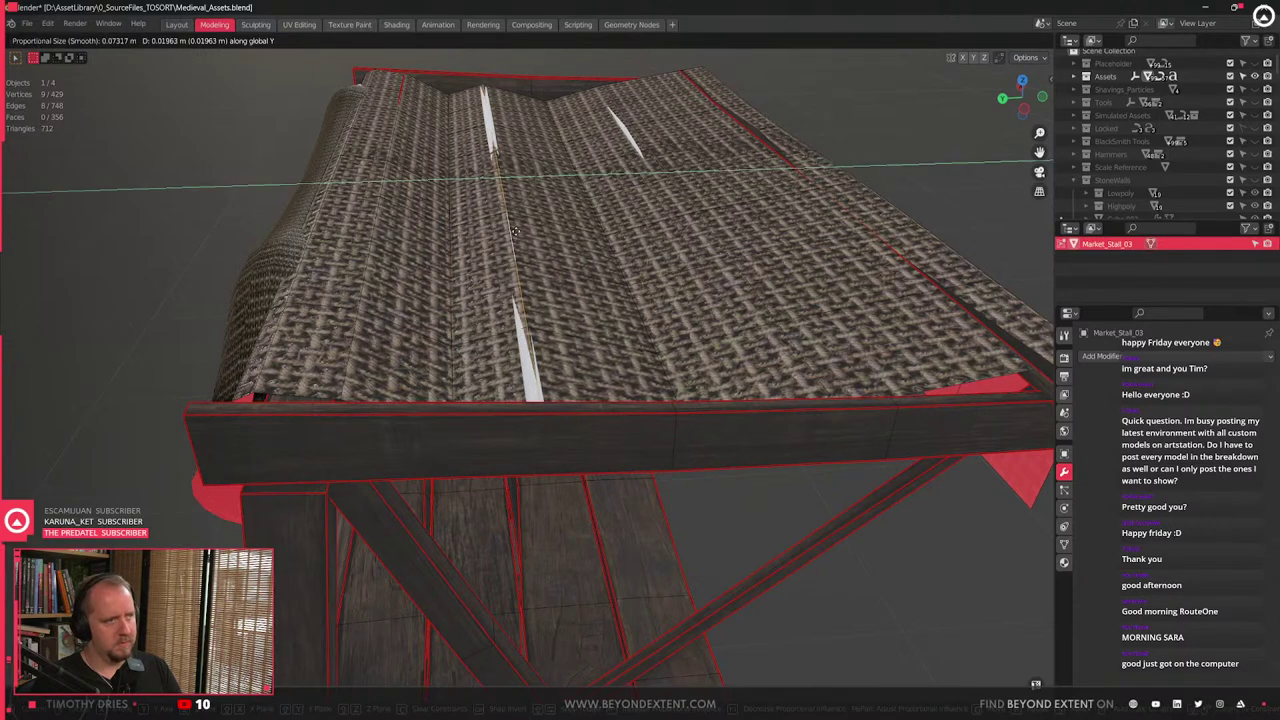
{"action": "left_click", "coordinate": [516, 231]}
- Try to bevel the canopy loop over the first pipe with two segments
{"action": "key", "text": "s"}
{"action": "left_click", "coordinate": [537, 231]}
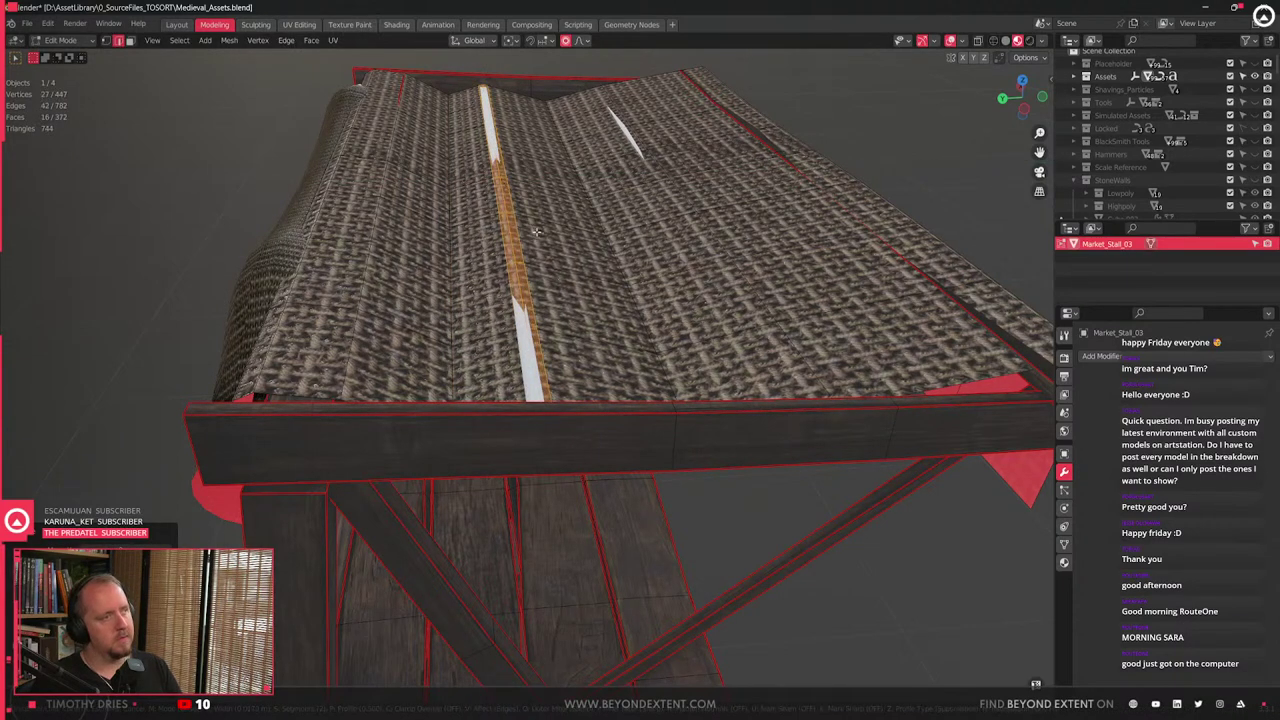
{"action": "left_click", "coordinate": [534, 232]}
{"action": "key", "text": "g"}
{"action": "key", "text": "z"}
{"action": "right_click", "coordinate": [537, 231]}
{"action": "key", "text": "ctrl+z"}
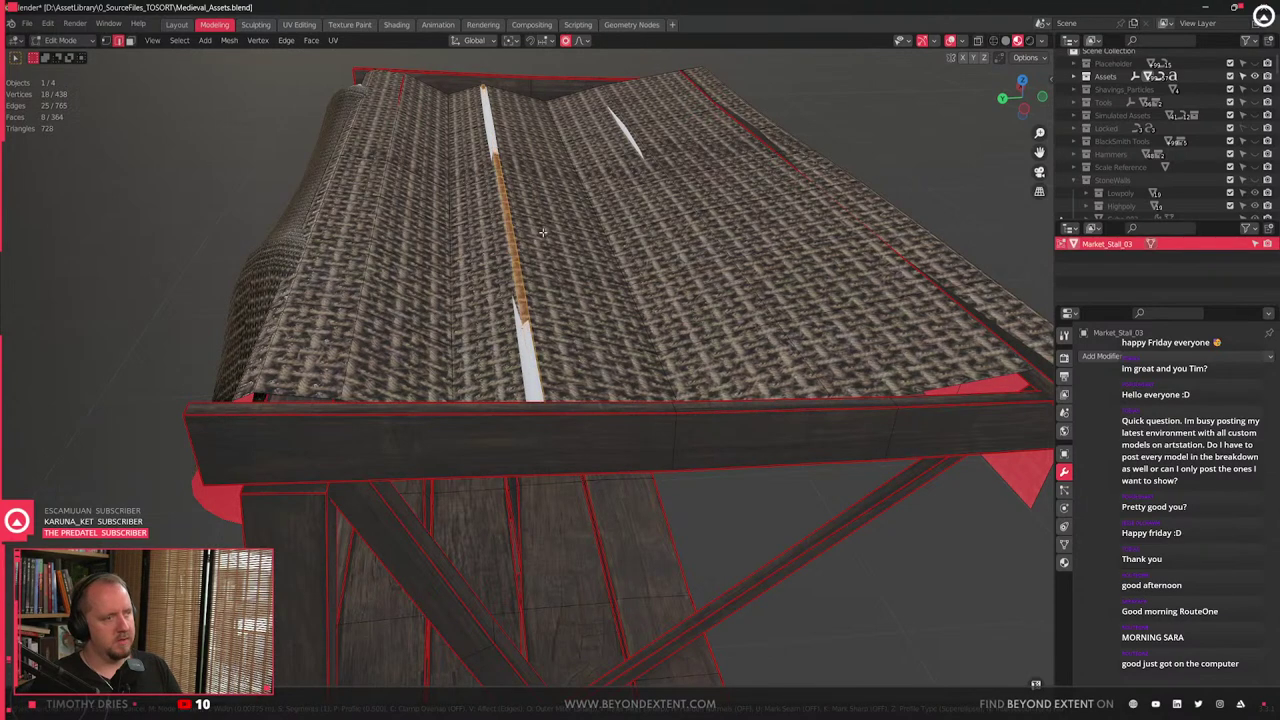
- Bevel the canopy loop over the first pipe into a single narrow strip and raise it to cover the pipe
{"action": "left_click", "coordinate": [545, 232]}
{"action": "key", "text": "g"}
{"action": "key", "text": "z"}
{"action": "left_click", "coordinate": [551, 203]}
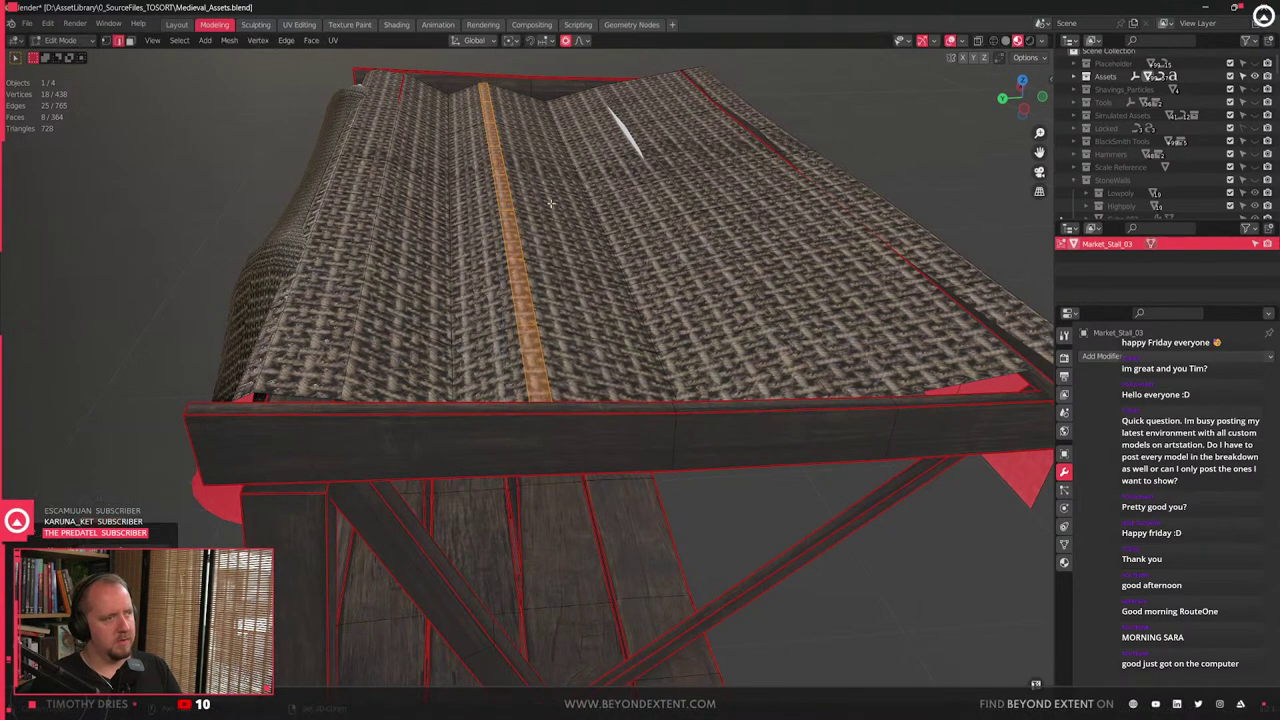
- Raise the sagging canopy loop between the gathered-flap edge and first pipe by about 0.023 m and shift it along Y
{"action": "left_click", "coordinate": [460, 220]}
{"action": "left_click", "coordinate": [450, 263], "text": "alt"}
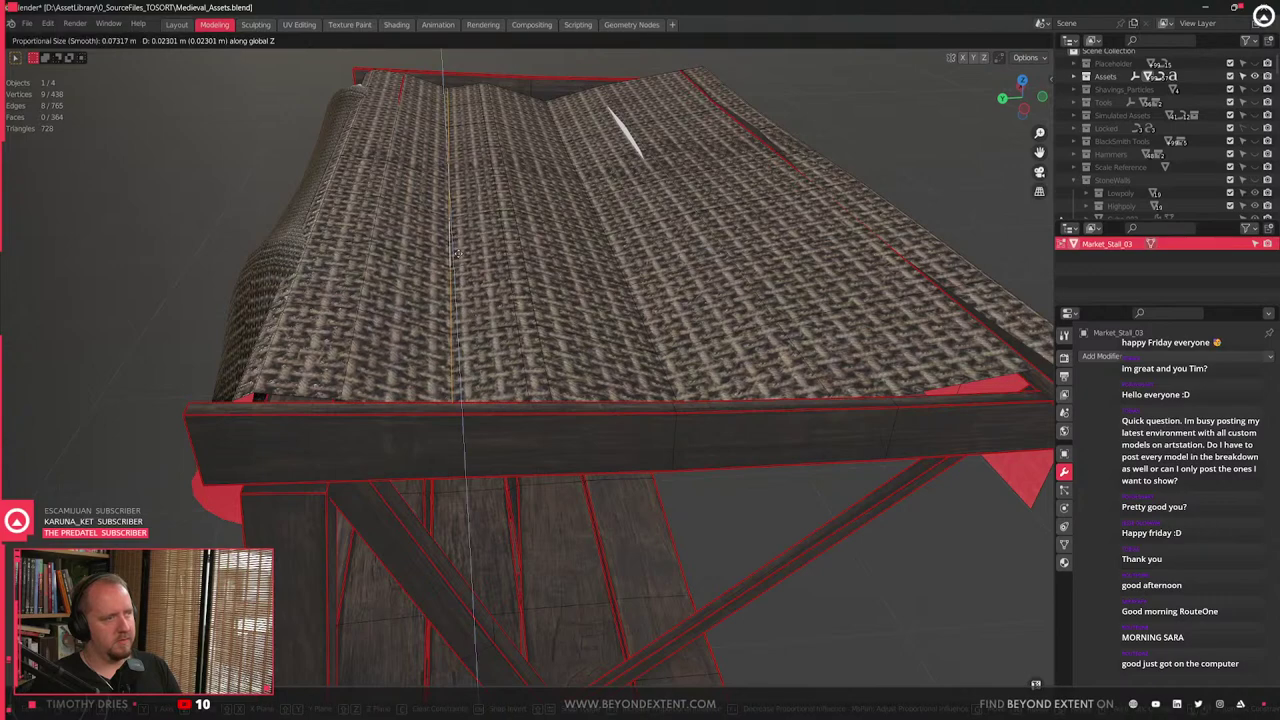
{"action": "middle_click_drag", "start_coordinate": [452, 262], "coordinate": [497, 260]}
{"action": "scroll", "coordinate": [497, 260], "scroll_direction": "up", "scroll_amount": 2}
{"action": "key", "text": "g"}
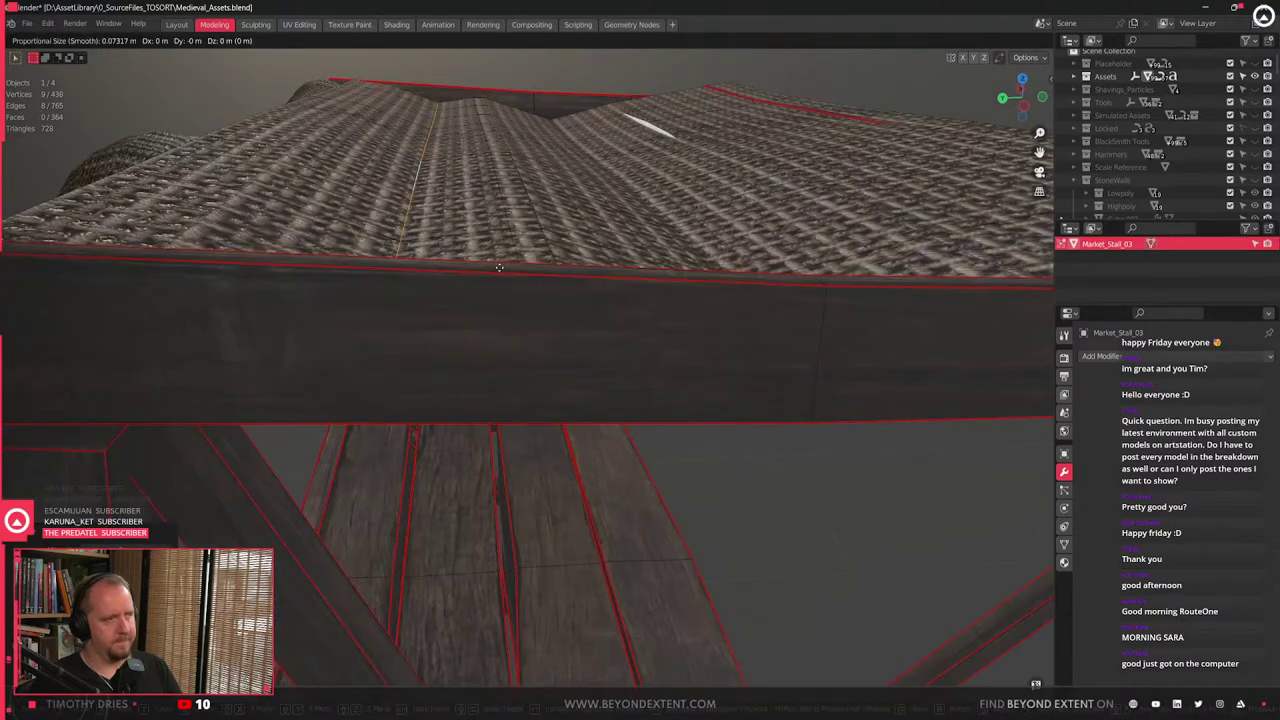
{"action": "key", "text": "y"}
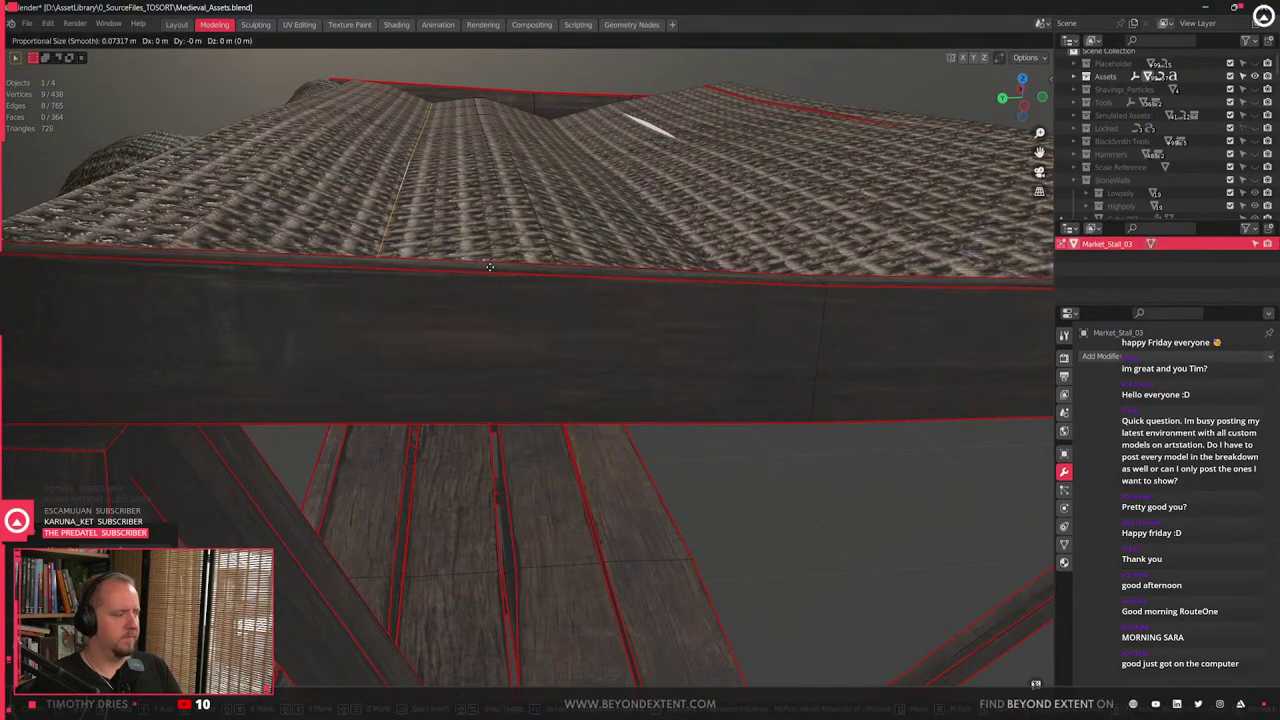
{"action": "left_click", "coordinate": [490, 289]}
- Bevel the flap-side valley loop with two segments, and bevel the neighbouring crest loop towards the gathered flap 0.0226 m wide
{"action": "key", "text": "ctrl+KP_Add"}
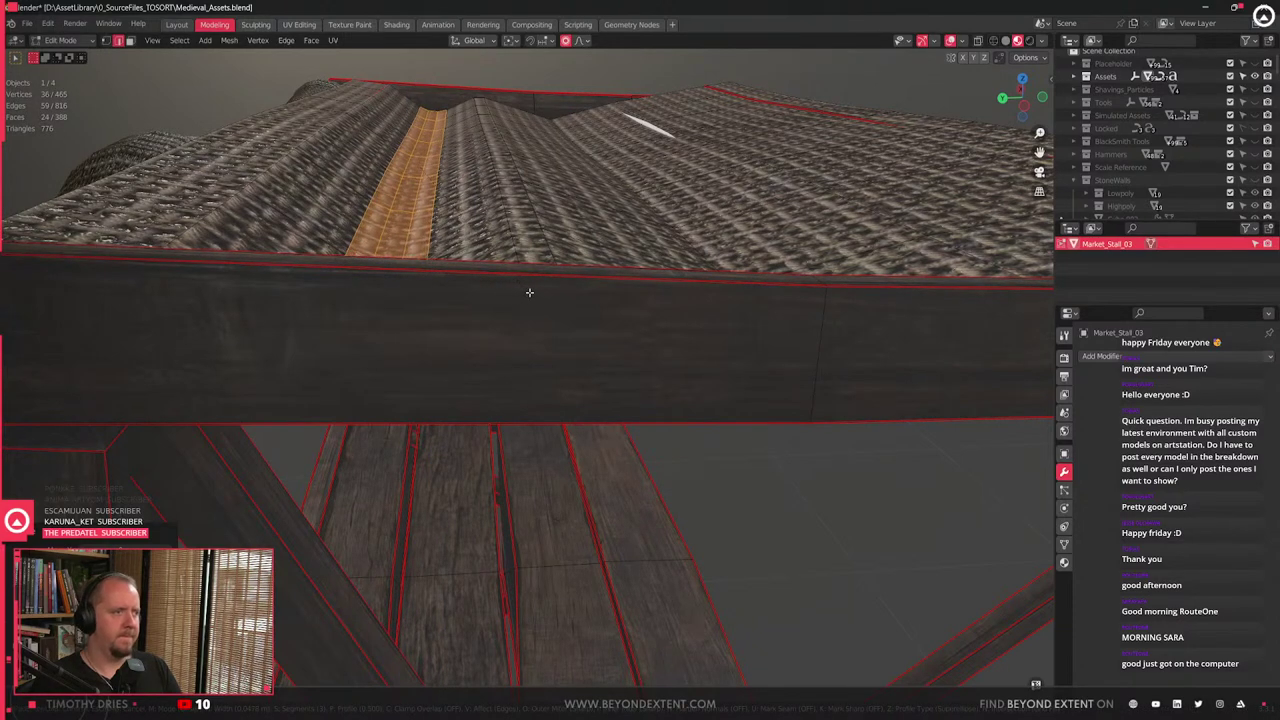
{"action": "left_click", "coordinate": [323, 130]}
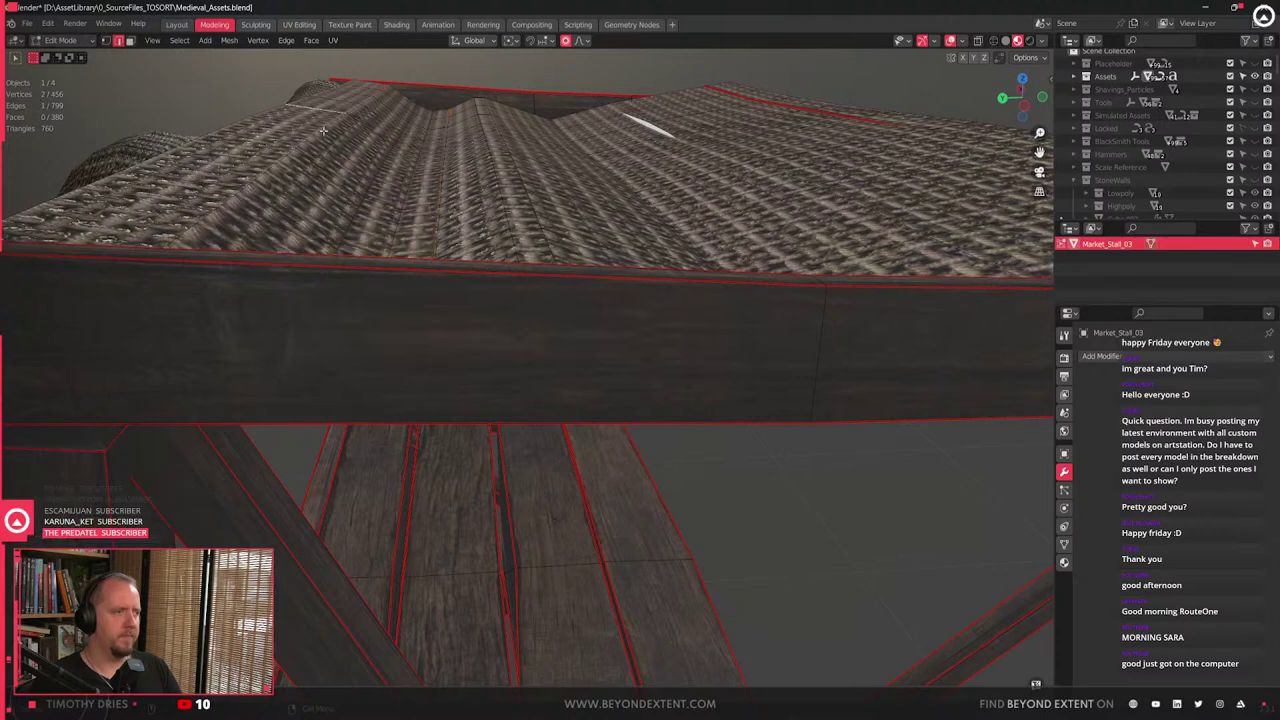
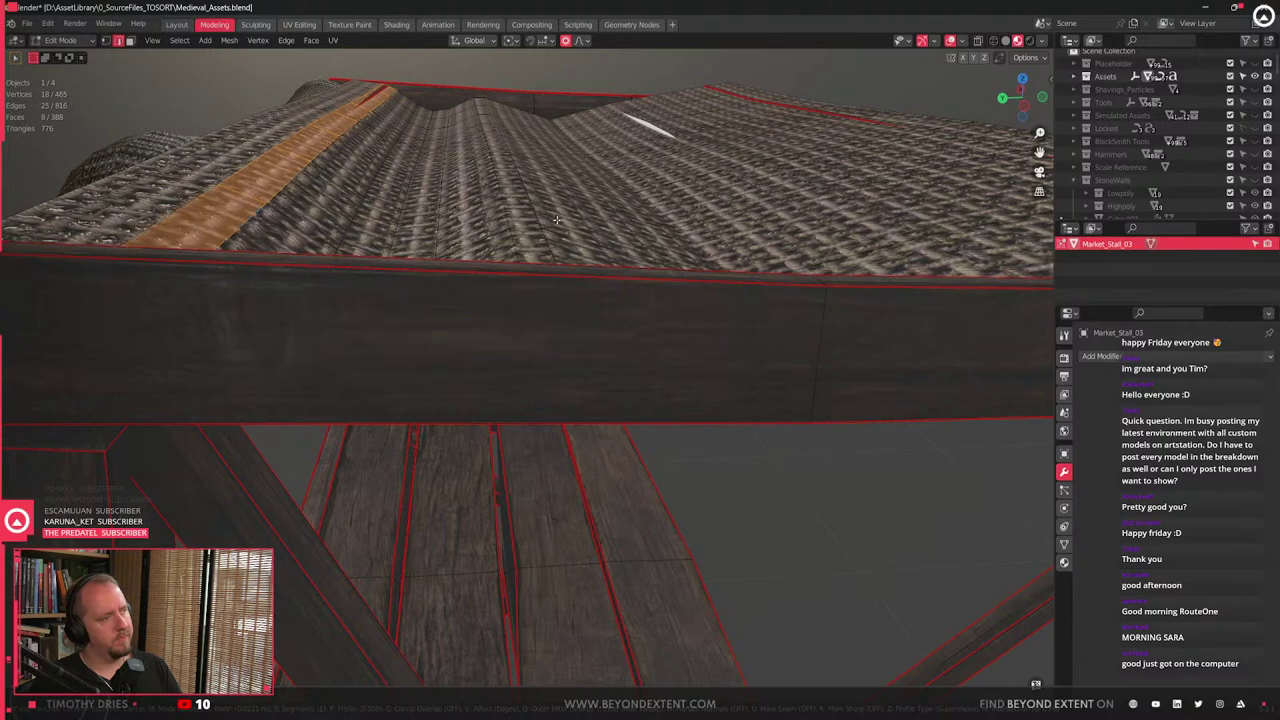
{"action": "left_click", "coordinate": [557, 219]}
- Bevel the canopy's valley loop between the two pipes into a strip and lower that strip
{"action": "middle_click_drag", "start_coordinate": [557, 219], "coordinate": [625, 178]}
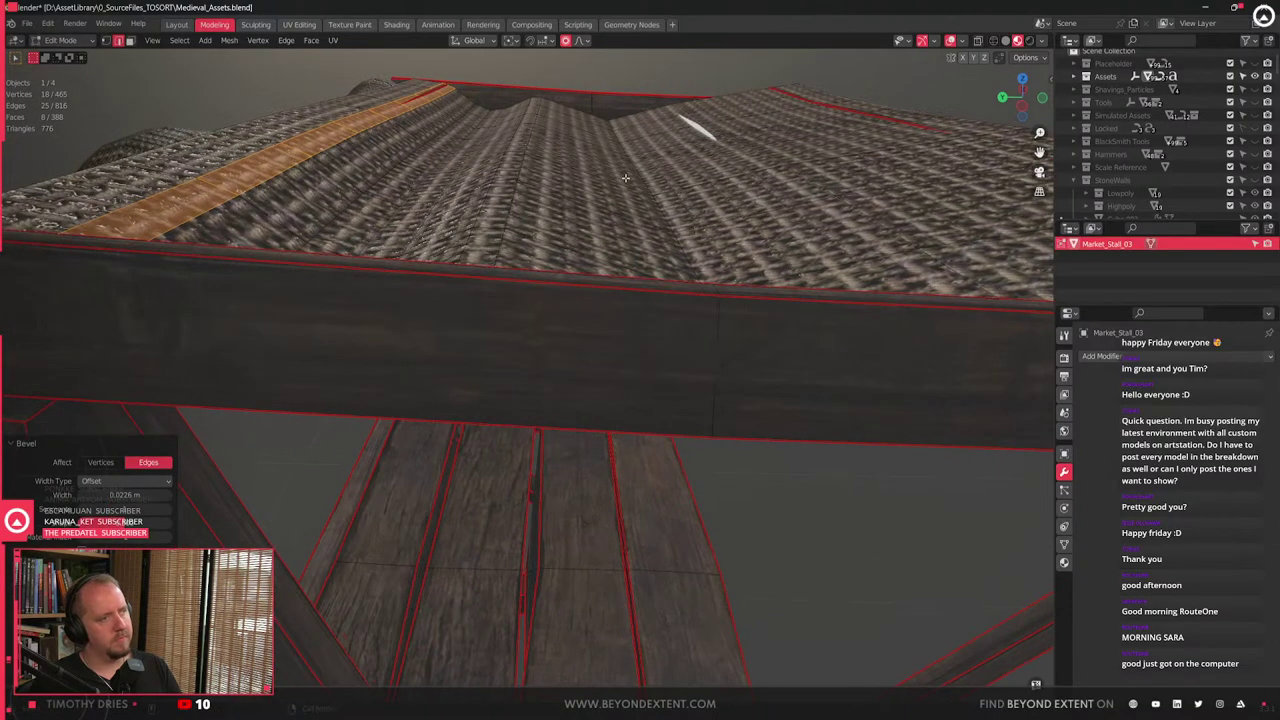
{"action": "left_click", "coordinate": [649, 190]}
{"action": "middle_click_drag", "start_coordinate": [678, 221], "coordinate": [586, 251]}
{"action": "key", "text": "ctrl+b"}
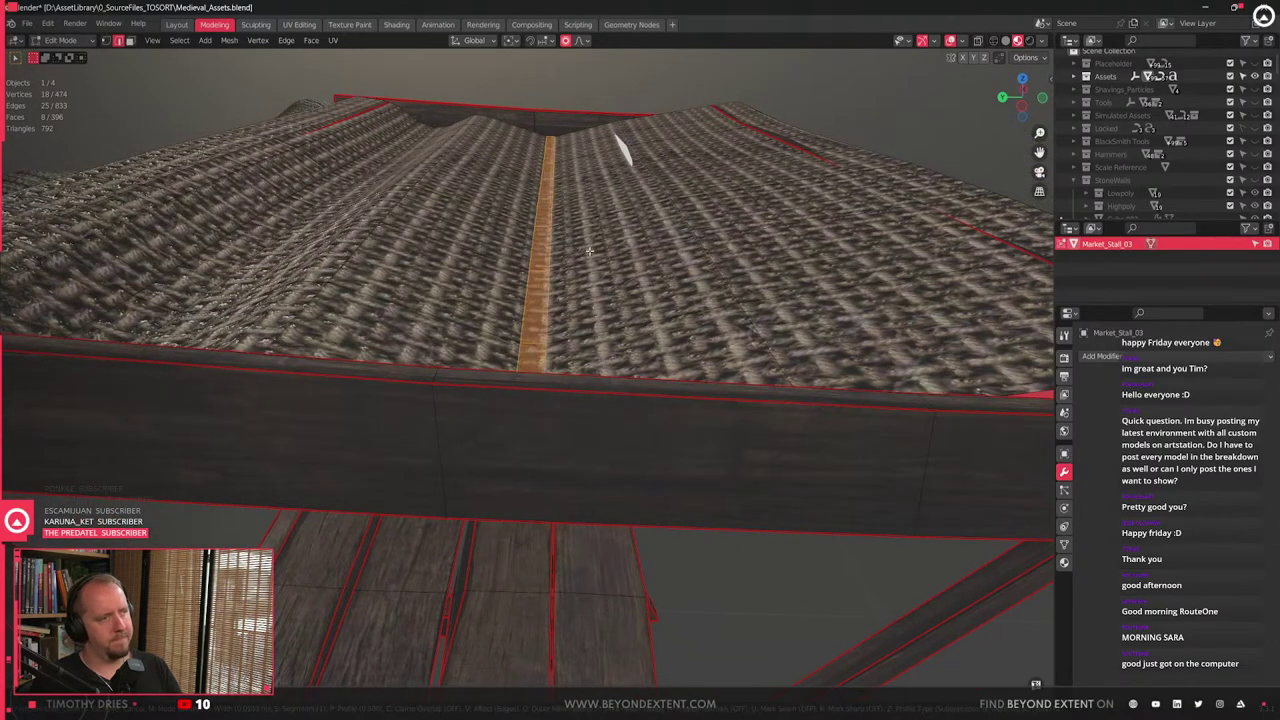
{"action": "left_click", "coordinate": [603, 255]}
{"action": "key", "text": "g"}
{"action": "key", "text": "z"}
{"action": "left_click", "coordinate": [602, 270]}
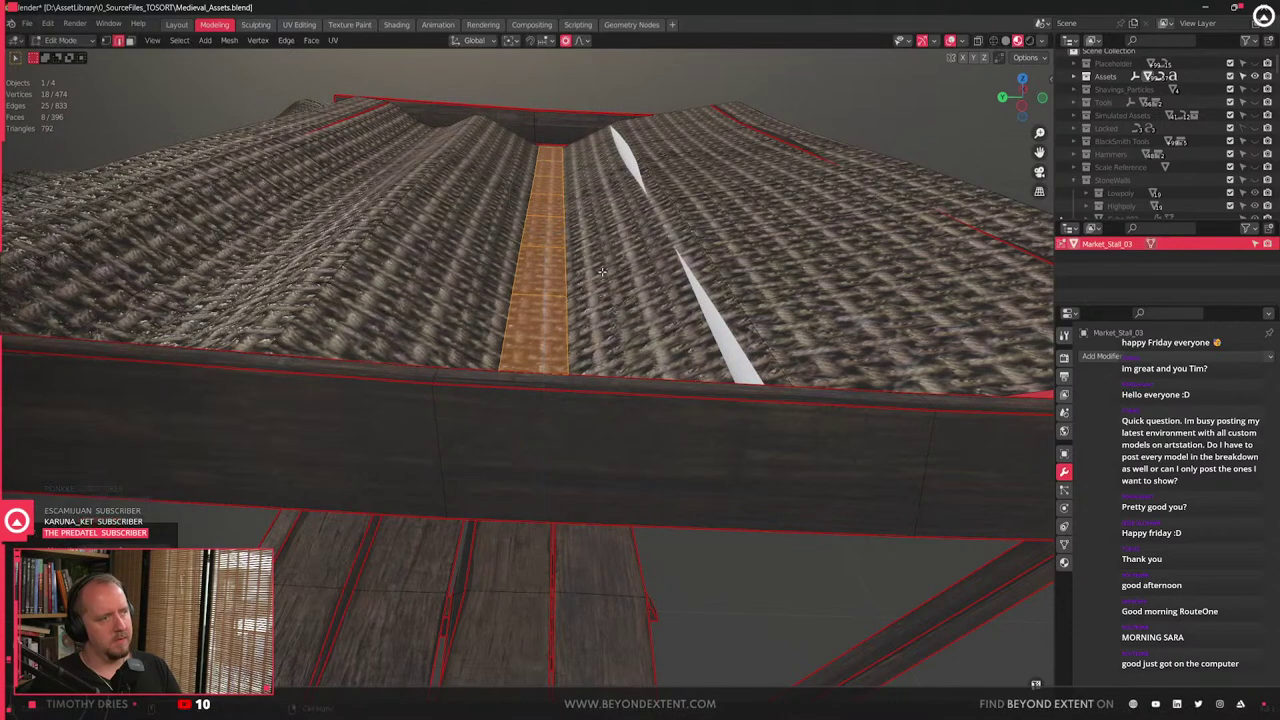
- Slide the canopy loop at the second pipe along the surface and adjust its height over the pipe
{"action": "left_click", "coordinate": [670, 188], "text": "alt"}
{"action": "key", "text": "g"}
{"action": "key", "text": "g"}
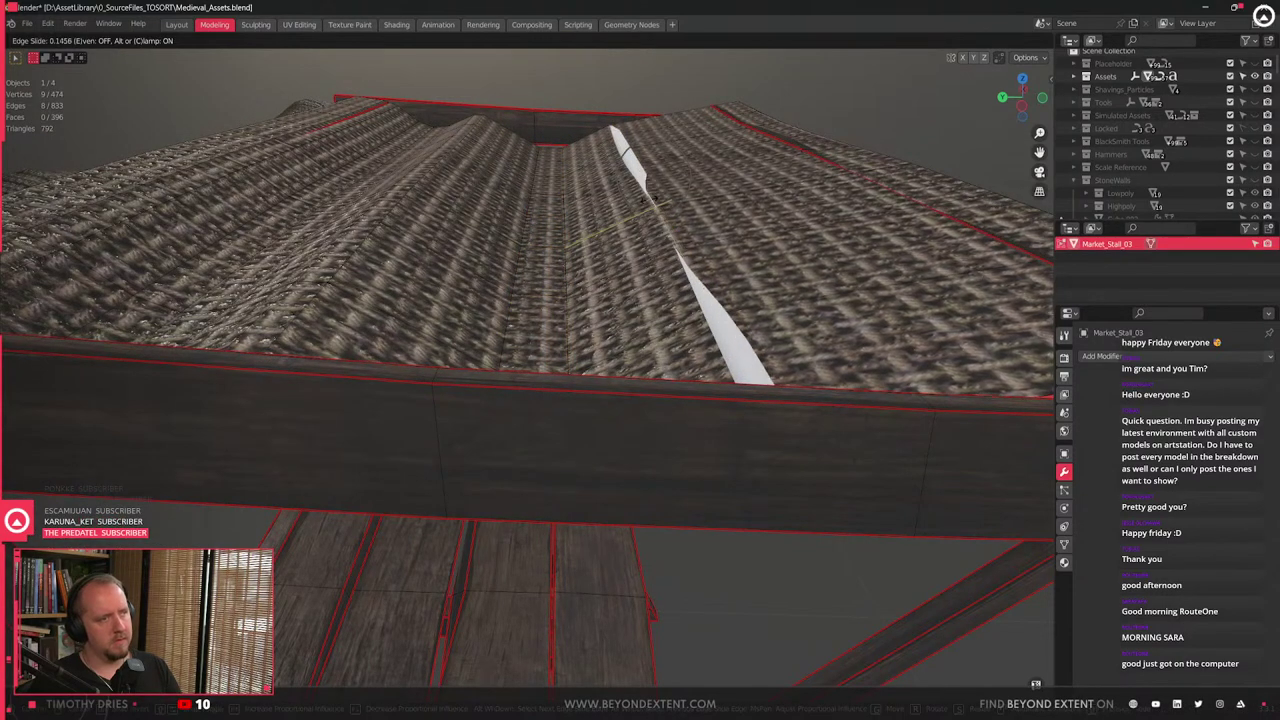
{"action": "left_click", "coordinate": [652, 196]}
{"action": "key", "text": "s"}
{"action": "key", "text": "z"}
{"action": "left_click", "coordinate": [655, 181]}
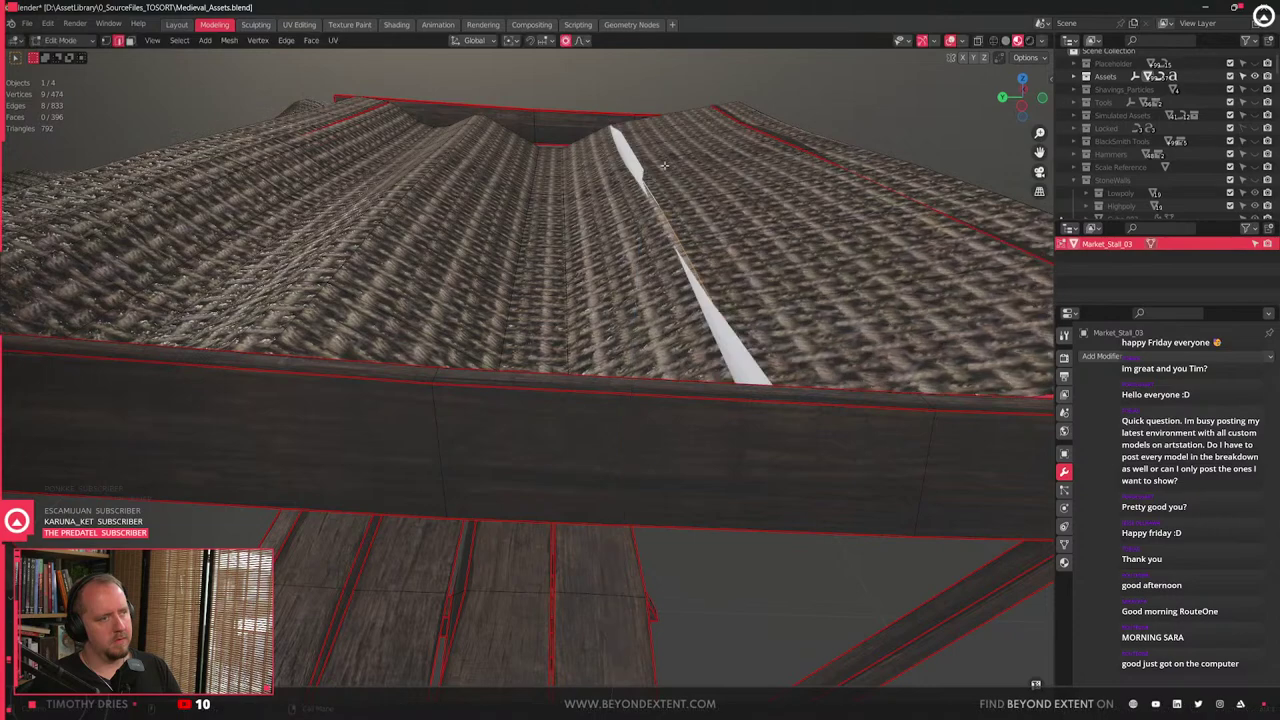
{"action": "key", "text": "g"}
{"action": "key", "text": "z"}
{"action": "left_click", "coordinate": [675, 197]}
- Cut a lengthwise canopy loop along the inner edge of the wooden beam beside the straight hanging flap
{"action": "middle_click_drag", "start_coordinate": [675, 197], "coordinate": [637, 253]}
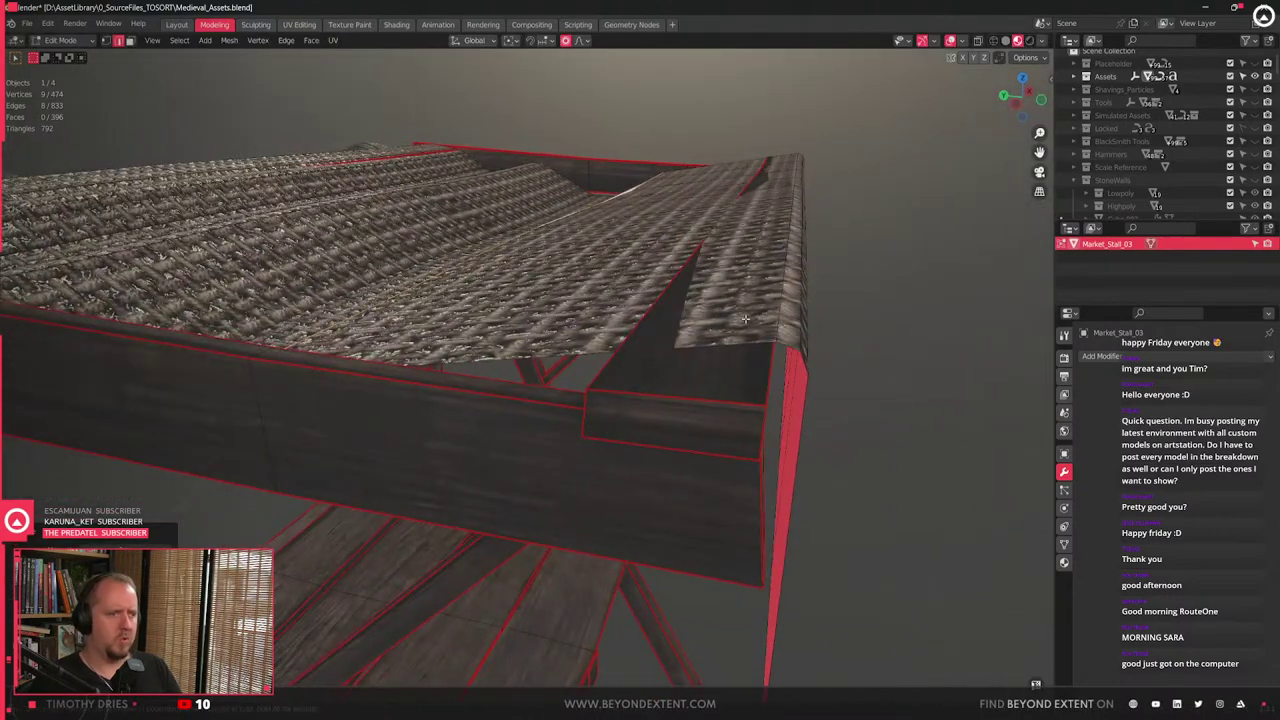
{"action": "key", "text": "e"}
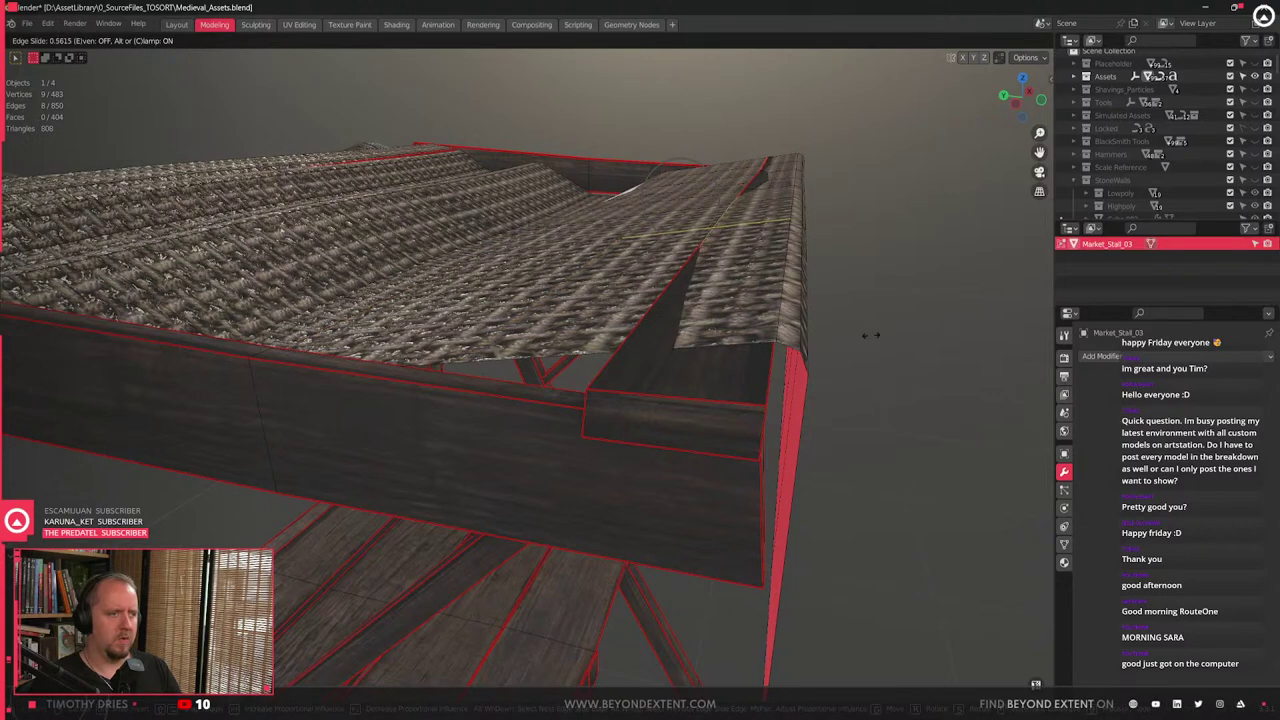
{"action": "left_click", "coordinate": [837, 331]}
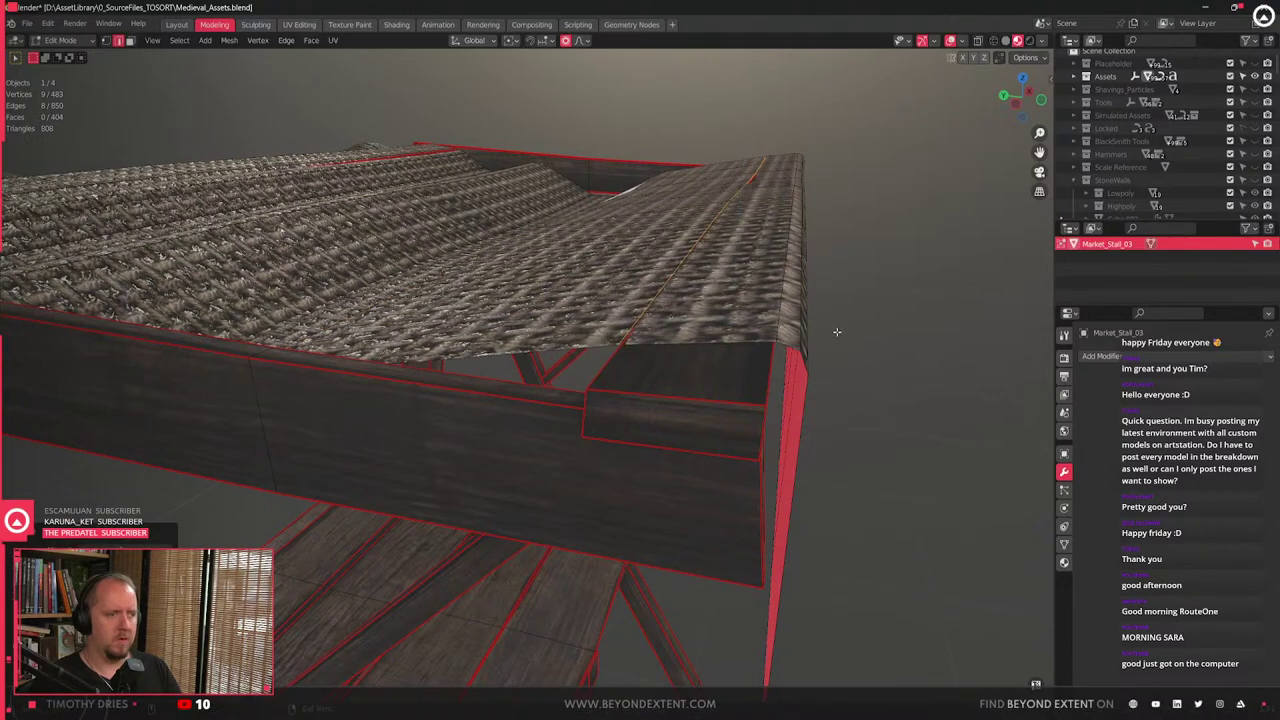
- Select the three edge loops along the canopy's fold into the hanging flap and lower them slightly
{"action": "left_click", "coordinate": [781, 268], "text": "shift"}
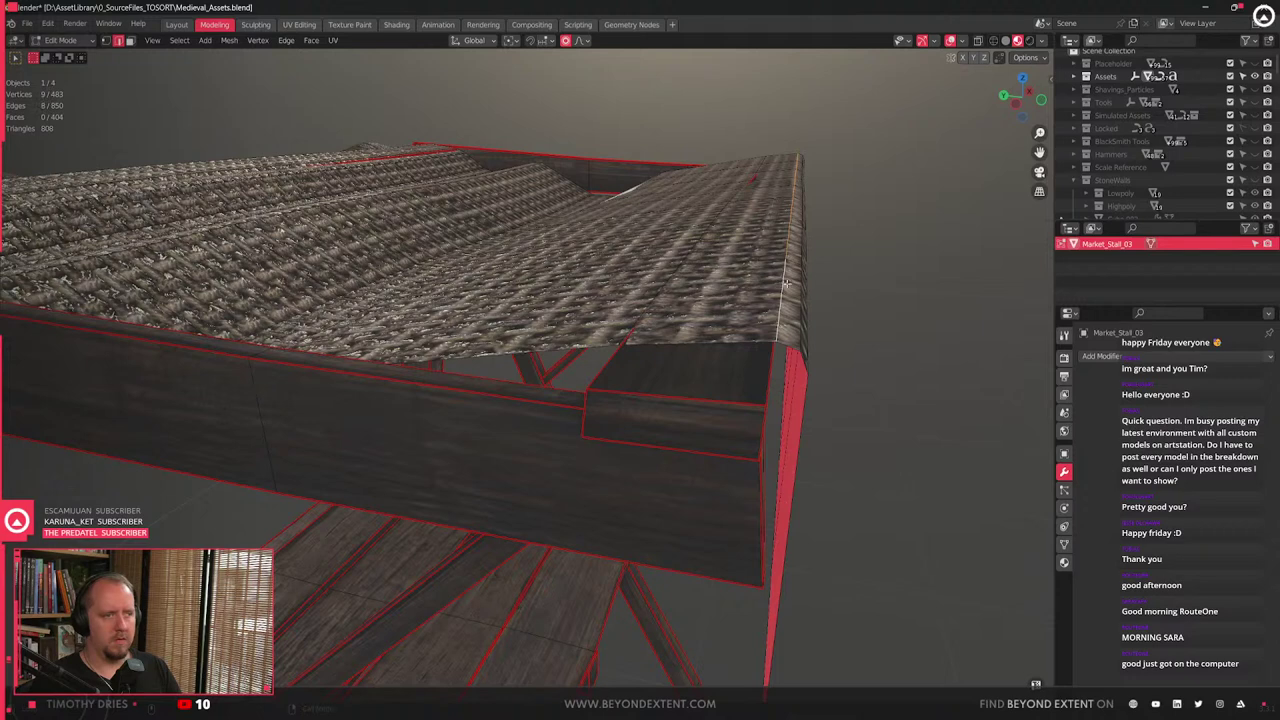
{"action": "left_click", "coordinate": [804, 295], "text": "alt+shift"}
{"action": "key", "text": "g"}
{"action": "key", "text": "z"}
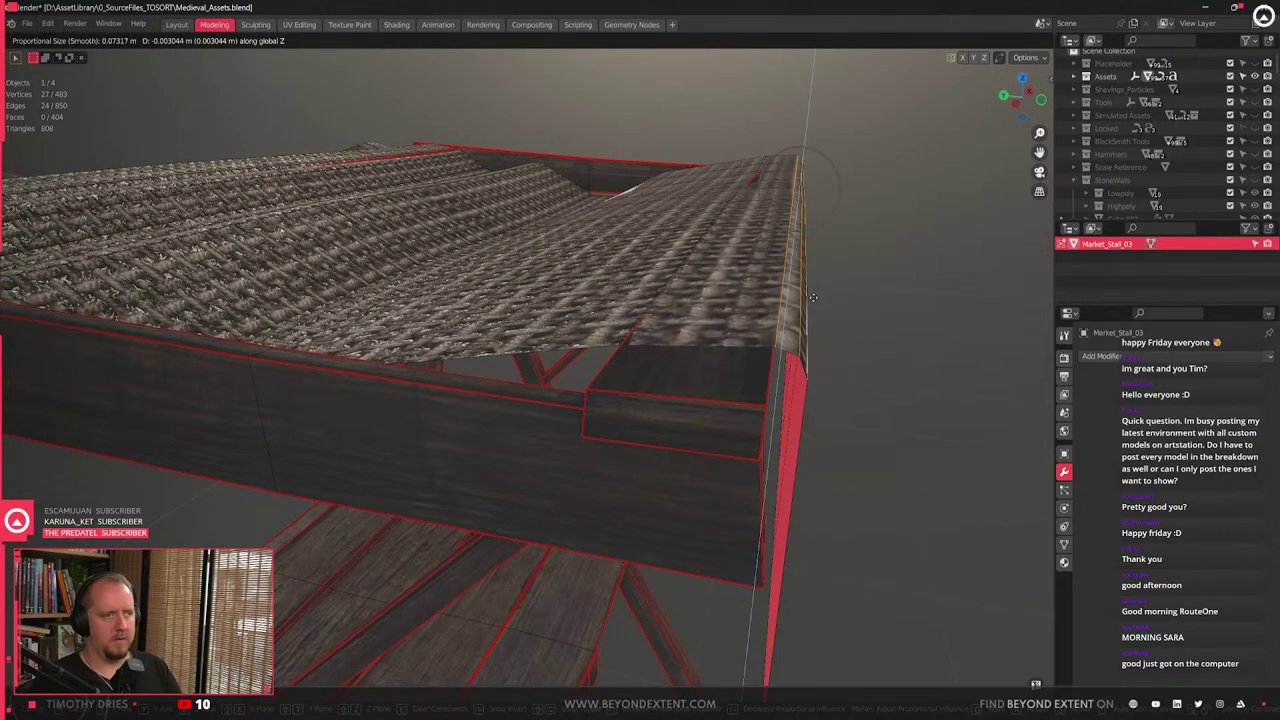
{"action": "left_click", "coordinate": [813, 287]}
- Bevel the canopy loop along the outer beam with a 0.0137 m width and raise the resulting strip over the beam
{"action": "left_click", "coordinate": [703, 227]}
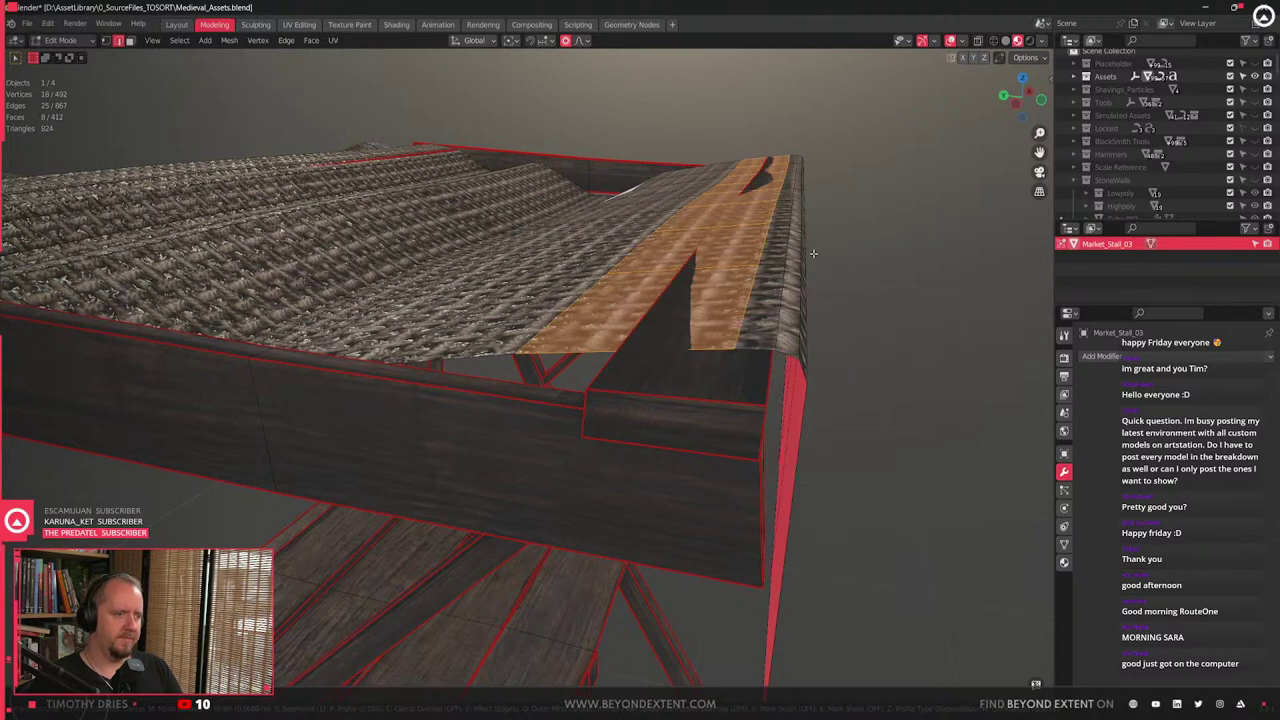
{"action": "left_click", "coordinate": [774, 247]}
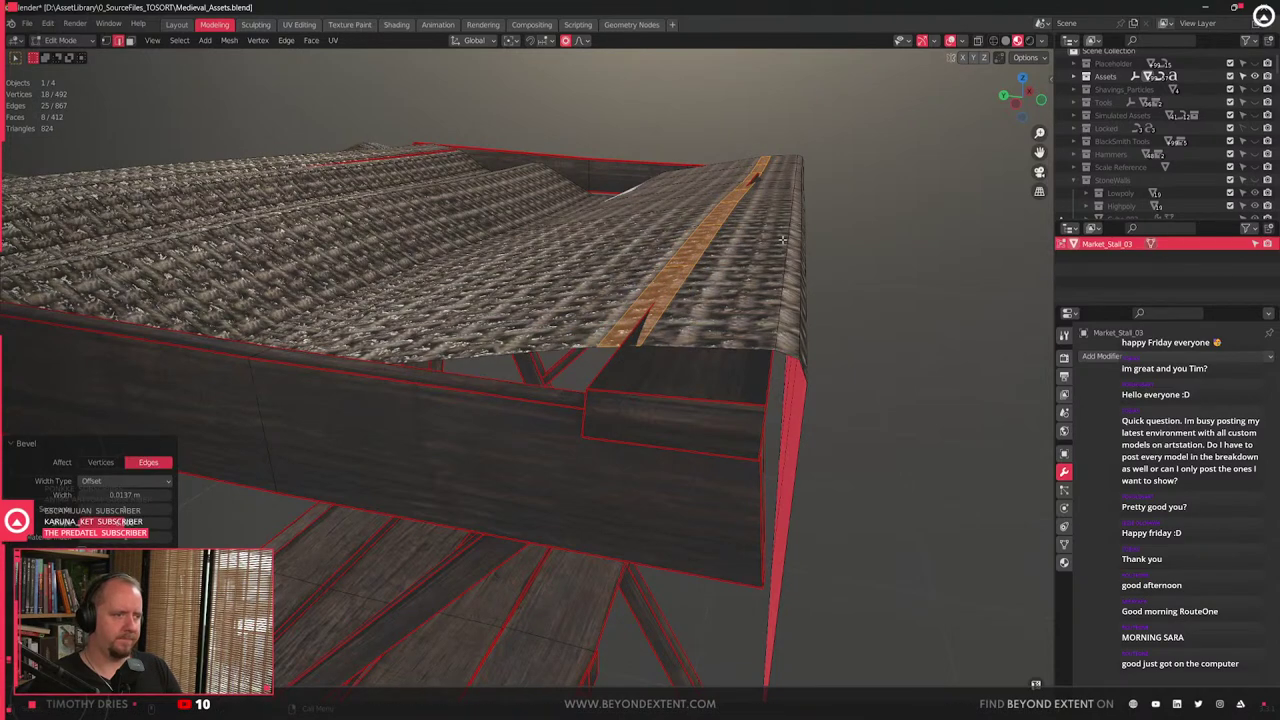
{"action": "key", "text": "g"}
{"action": "key", "text": "z"}
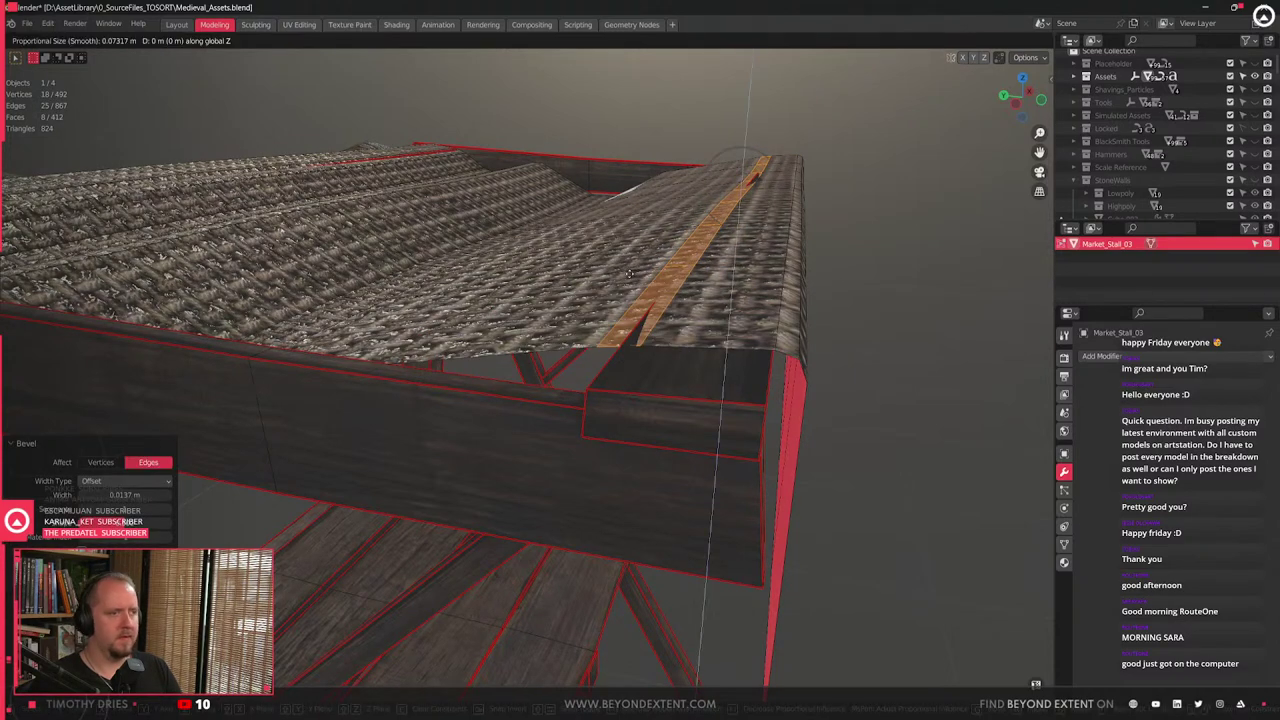
{"action": "left_click", "coordinate": [554, 248]}
- Cut a canopy loop between the second pipe and outer beam, lowered by about 0.046 m, and bevel the loop over the second pipe
{"action": "middle_click_drag", "start_coordinate": [556, 247], "coordinate": [618, 238]}
{"action": "key", "text": "ctrl+r"}
{"action": "left_click", "coordinate": [636, 231]}
{"action": "key", "text": "g"}
{"action": "key", "text": "z"}
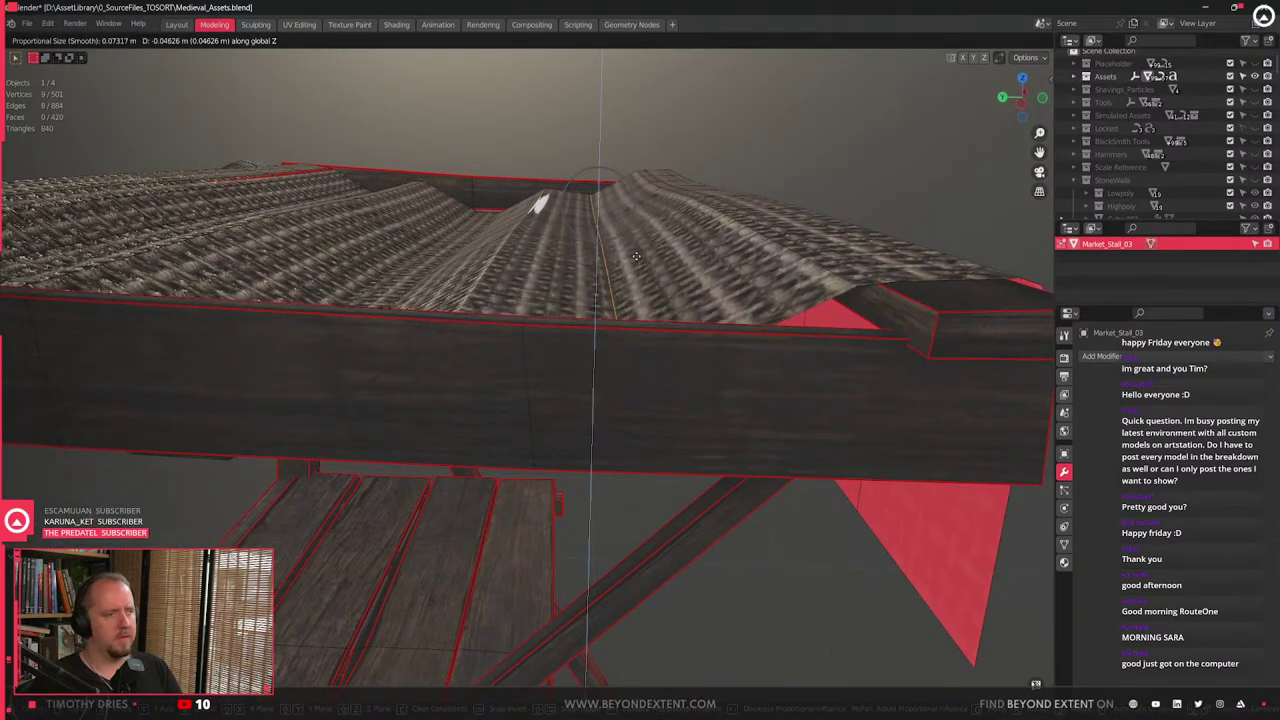
{"action": "left_click", "coordinate": [517, 266]}
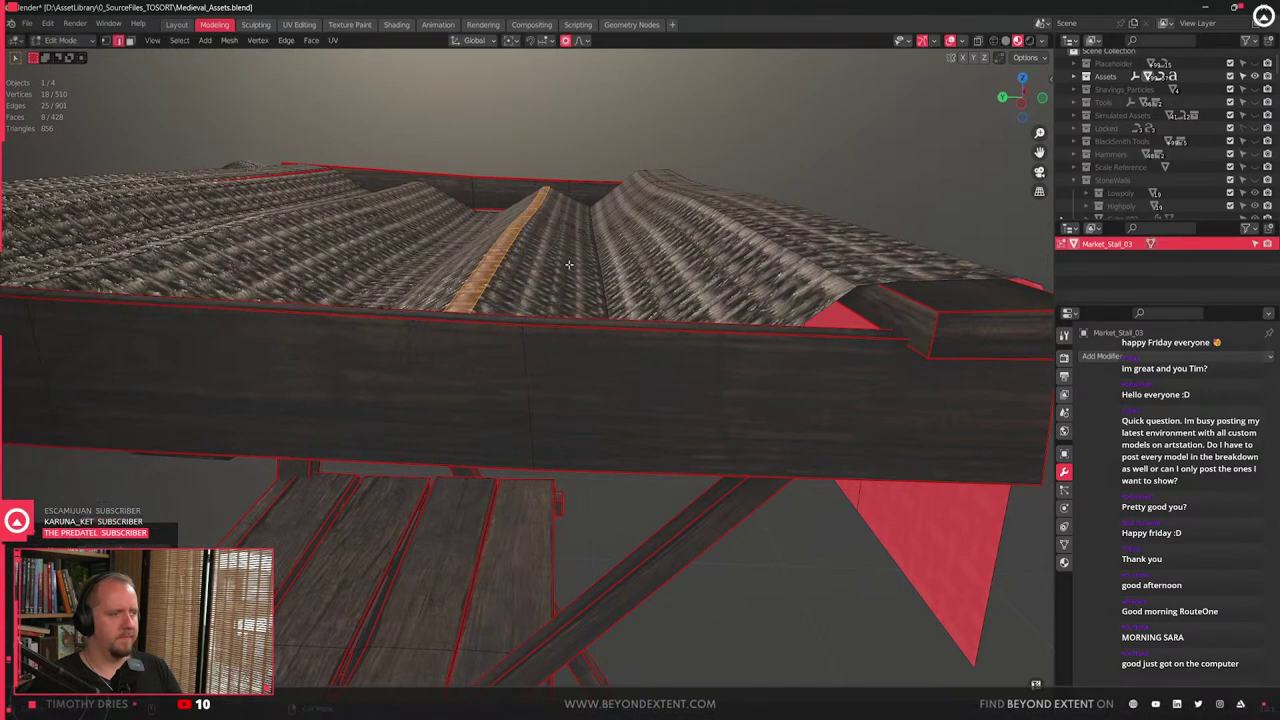
- Bevel the canopy's valley loop between the second pipe and the outer beam into a two-segment strip
{"action": "left_click", "coordinate": [605, 272]}
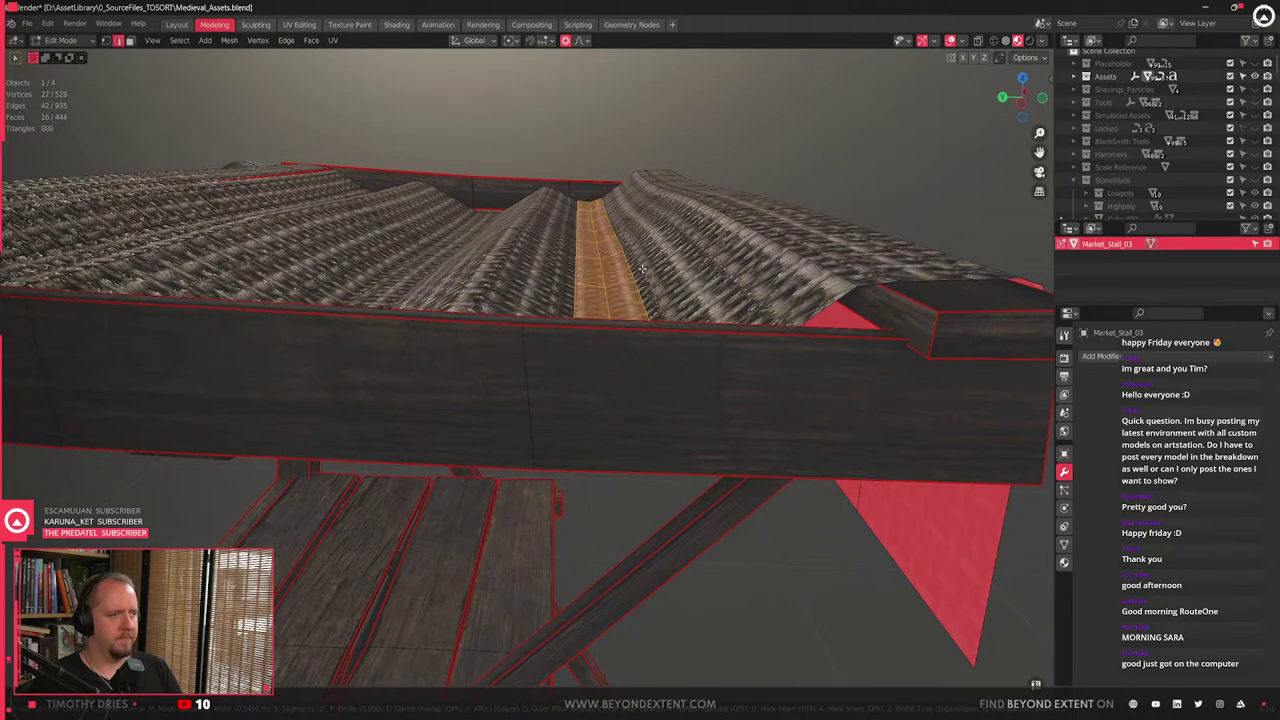
{"action": "left_click", "coordinate": [646, 268]}
{"action": "scroll", "coordinate": [646, 268], "scroll_direction": "down", "scroll_amount": 1}
{"action": "left_click", "coordinate": [678, 262]}
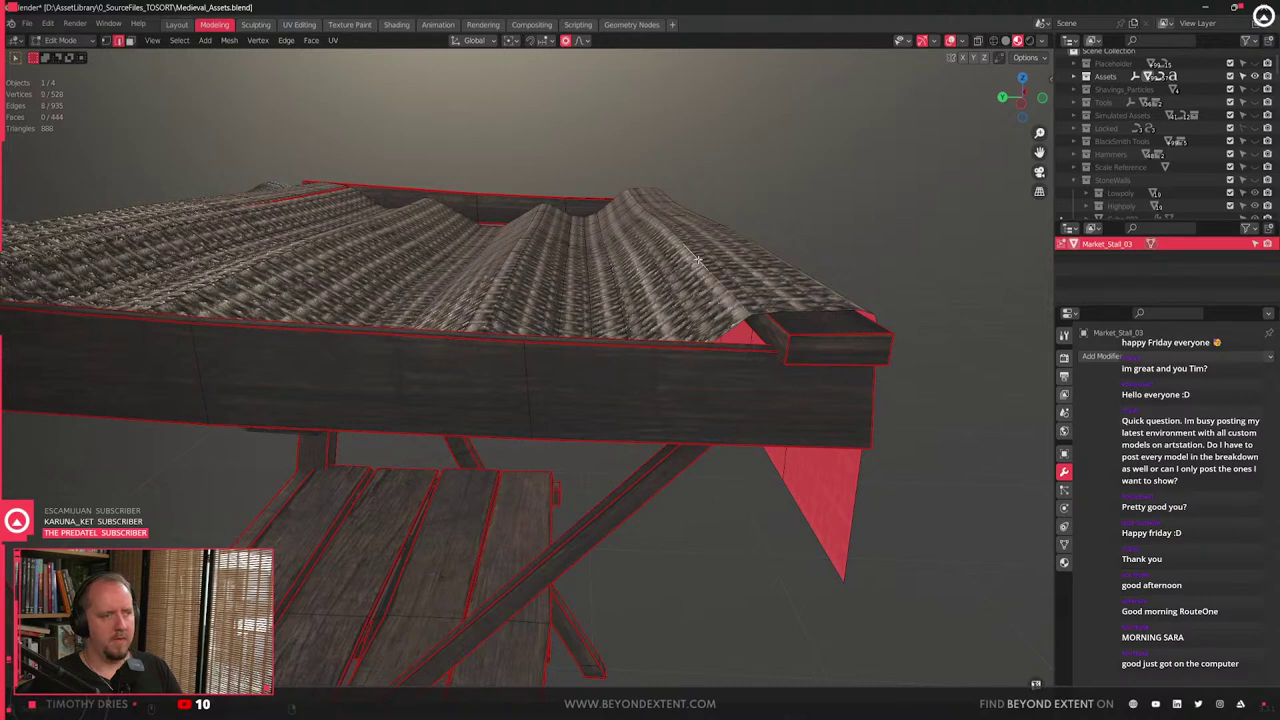
- Select the lengthwise canopy loop on the slope rising to the outer beam and lower it slightly
{"action": "left_click", "coordinate": [697, 260], "text": "alt"}
{"action": "key", "text": "g"}
{"action": "key", "text": "z"}
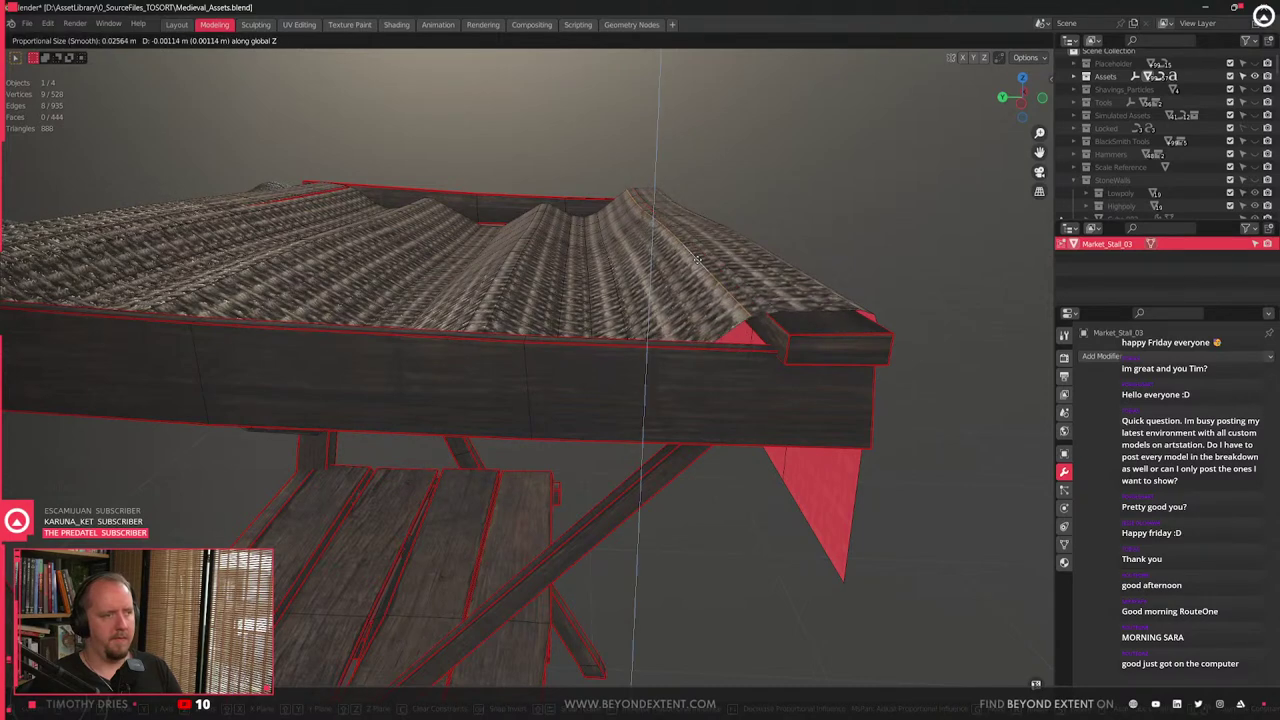
{"action": "left_click", "coordinate": [696, 264]}
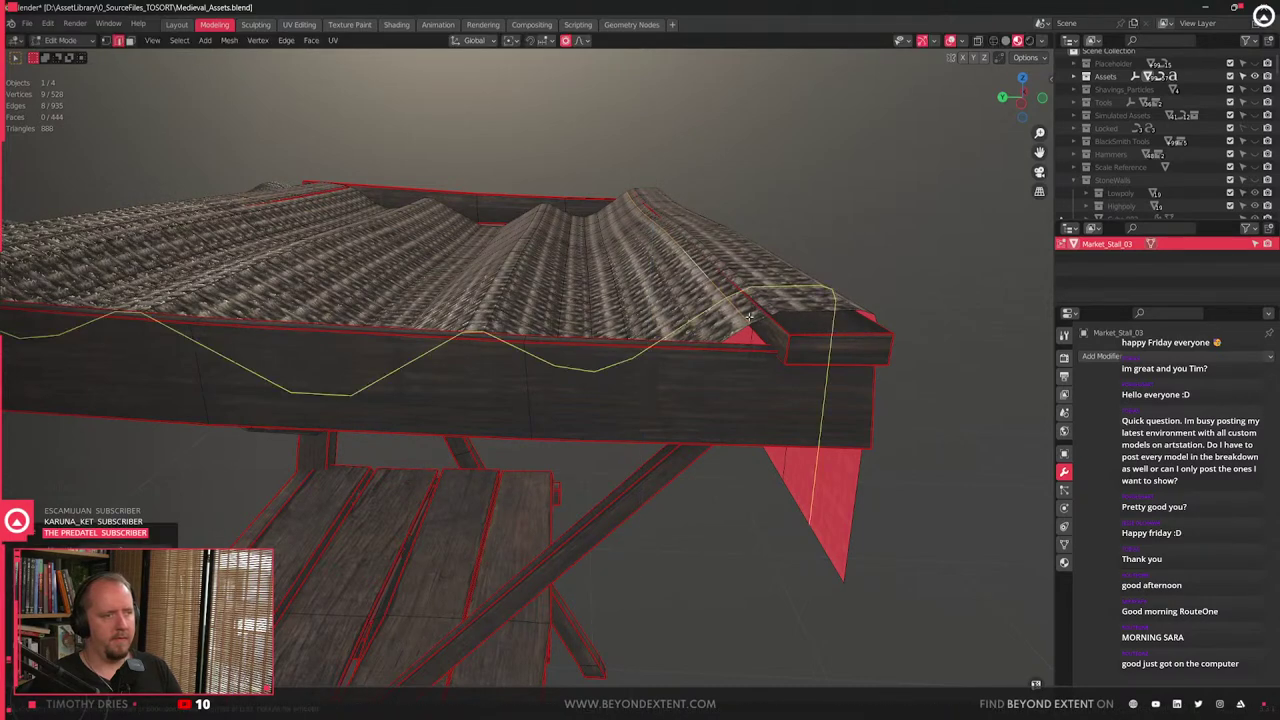
- Cut another lengthwise canopy loop close to the outer beam and adjust its height along the vertical axis
{"action": "left_click", "coordinate": [714, 309]}
{"action": "right_click", "coordinate": [714, 309]}
{"action": "key", "text": "g"}
{"action": "key", "text": "z"}
{"action": "left_click", "coordinate": [711, 310]}
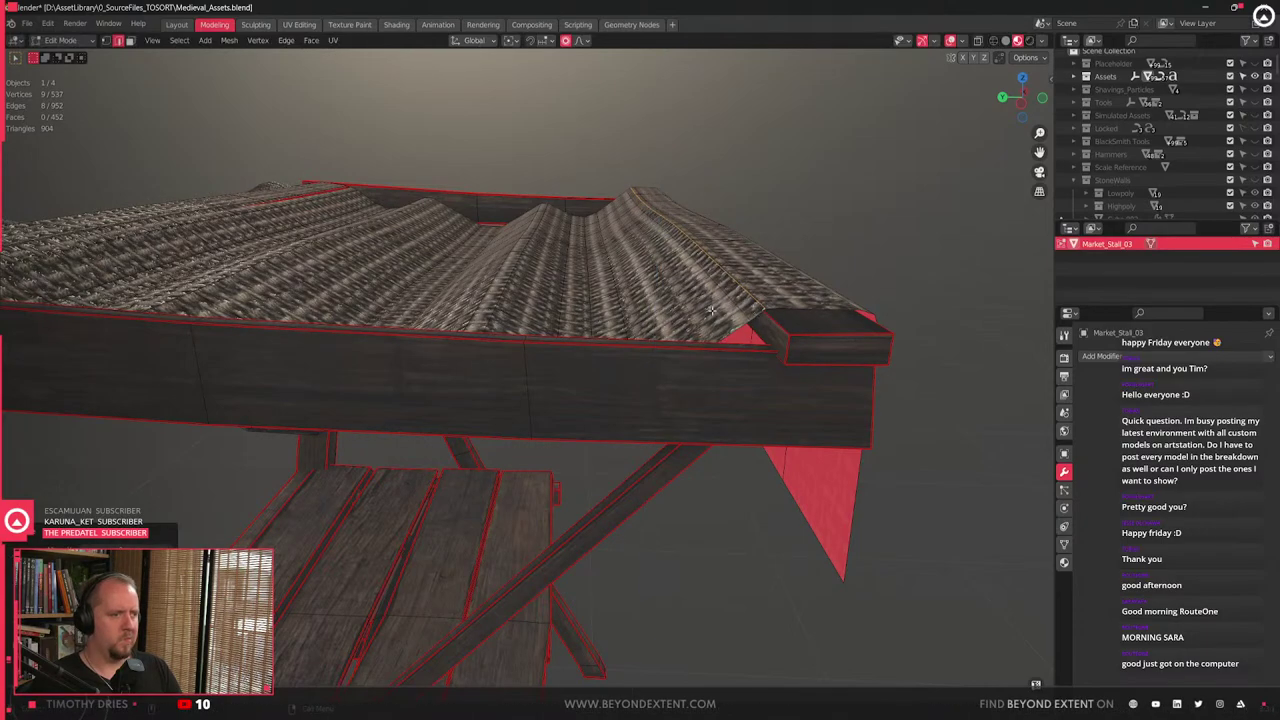
- Cut a lengthwise loop down the middle of the canopy's central valley
{"action": "key", "text": "Tab"}
{"action": "middle_click_drag", "start_coordinate": [711, 311], "coordinate": [475, 309]}
{"action": "scroll", "coordinate": [465, 338], "scroll_direction": "up", "scroll_amount": 3}
{"action": "key", "text": "Tab"}
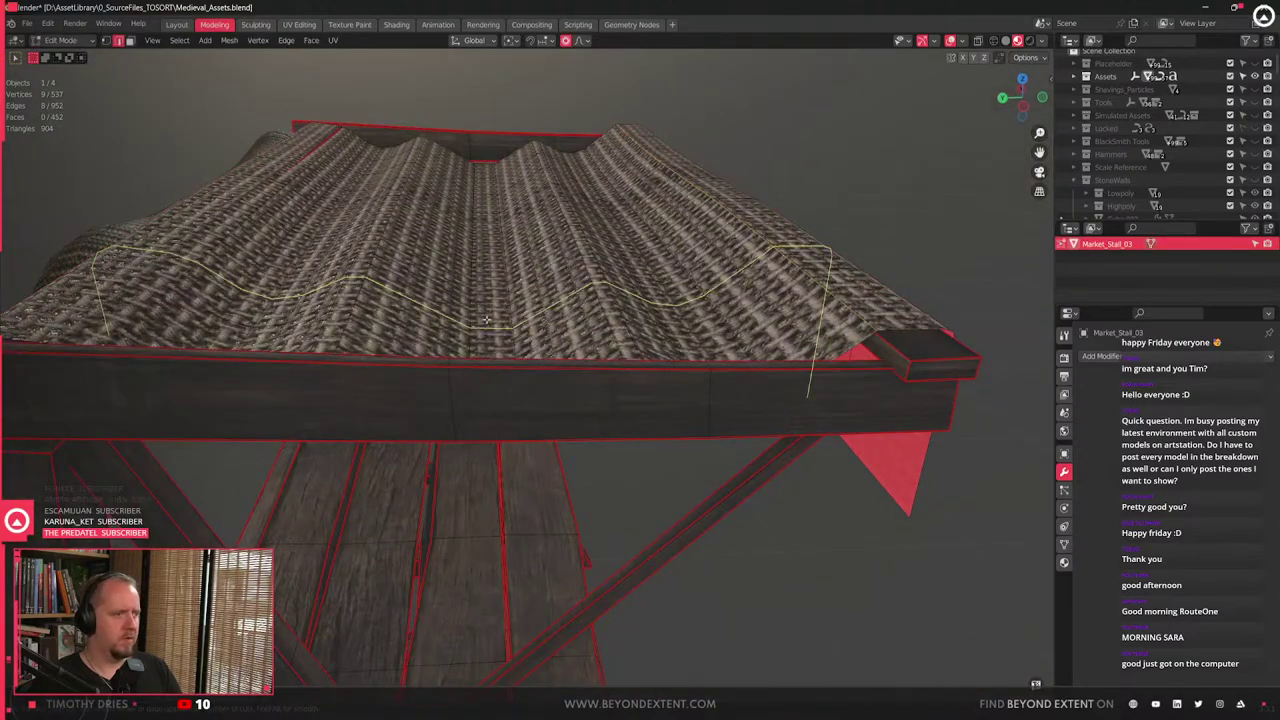
{"action": "left_click", "coordinate": [487, 273]}
{"action": "left_click", "coordinate": [485, 296]}
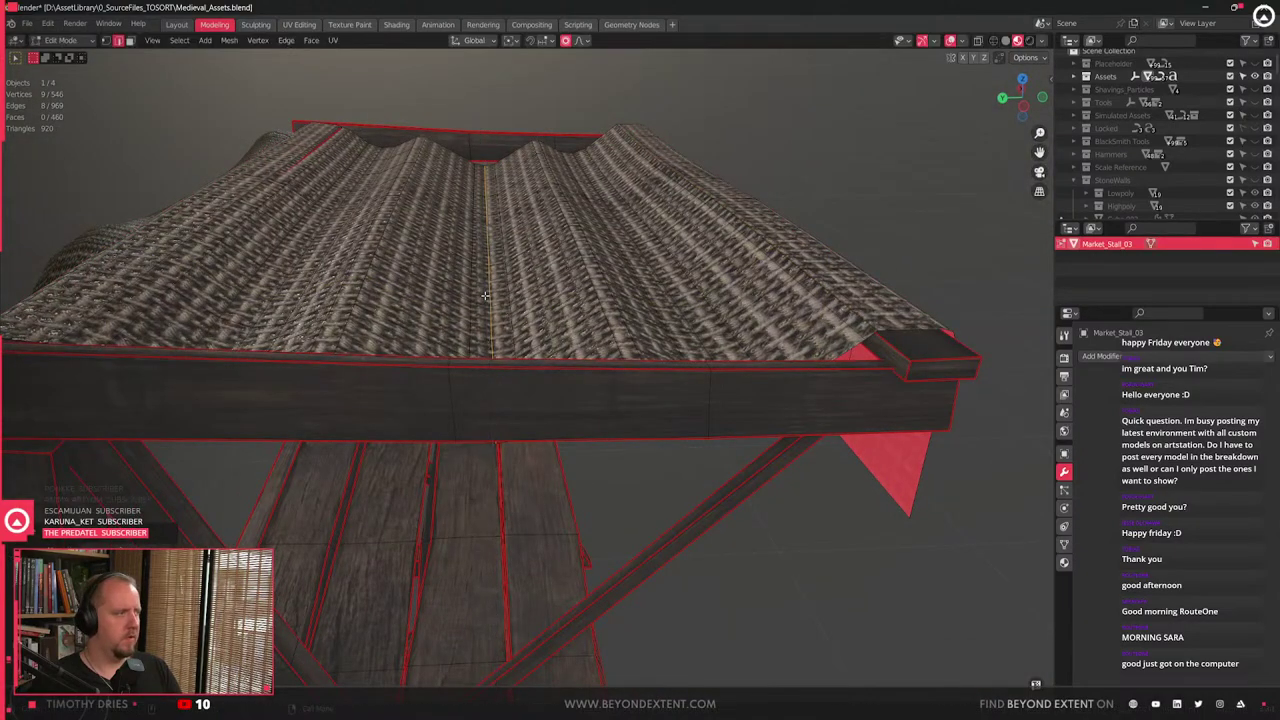
- Try cutting and beveling a crosswise loop running over the canopy and down the hanging flap
{"action": "middle_click_drag", "start_coordinate": [485, 296], "coordinate": [631, 303]}
{"action": "key", "text": "Tab"}
{"action": "scroll", "coordinate": [514, 354], "scroll_direction": "down", "scroll_amount": 4}
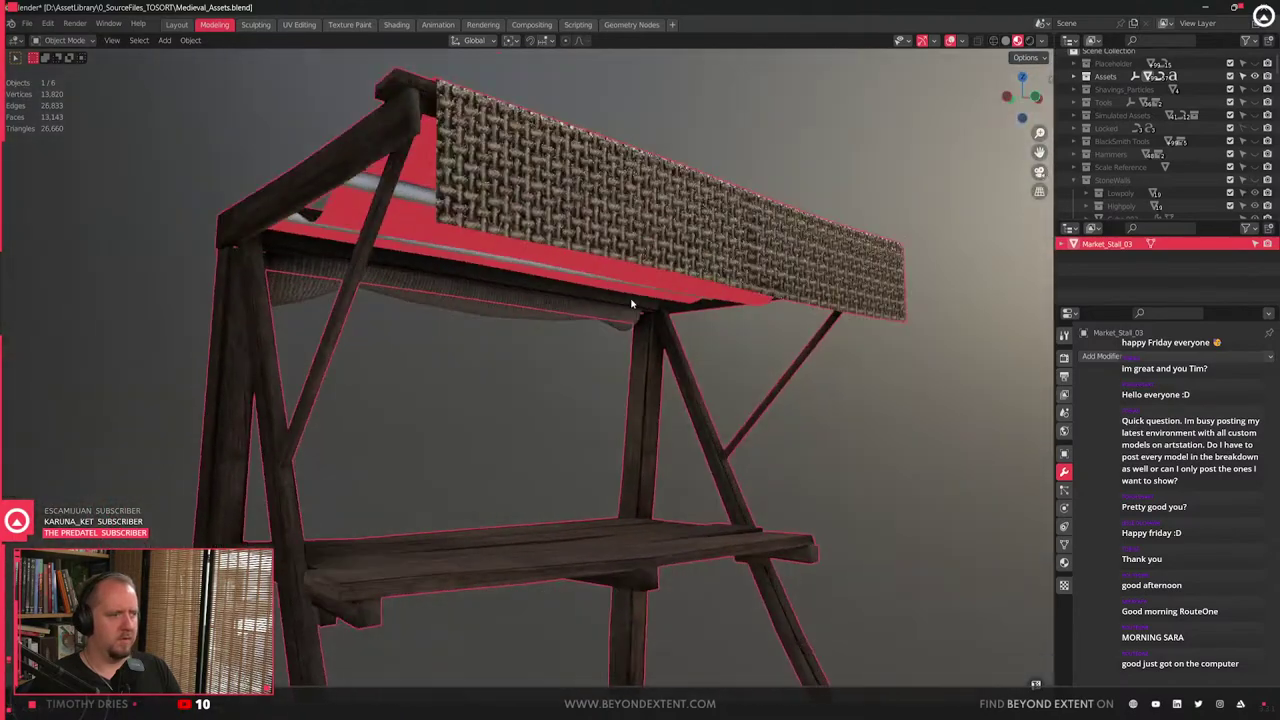
{"action": "key", "text": "Tab"}
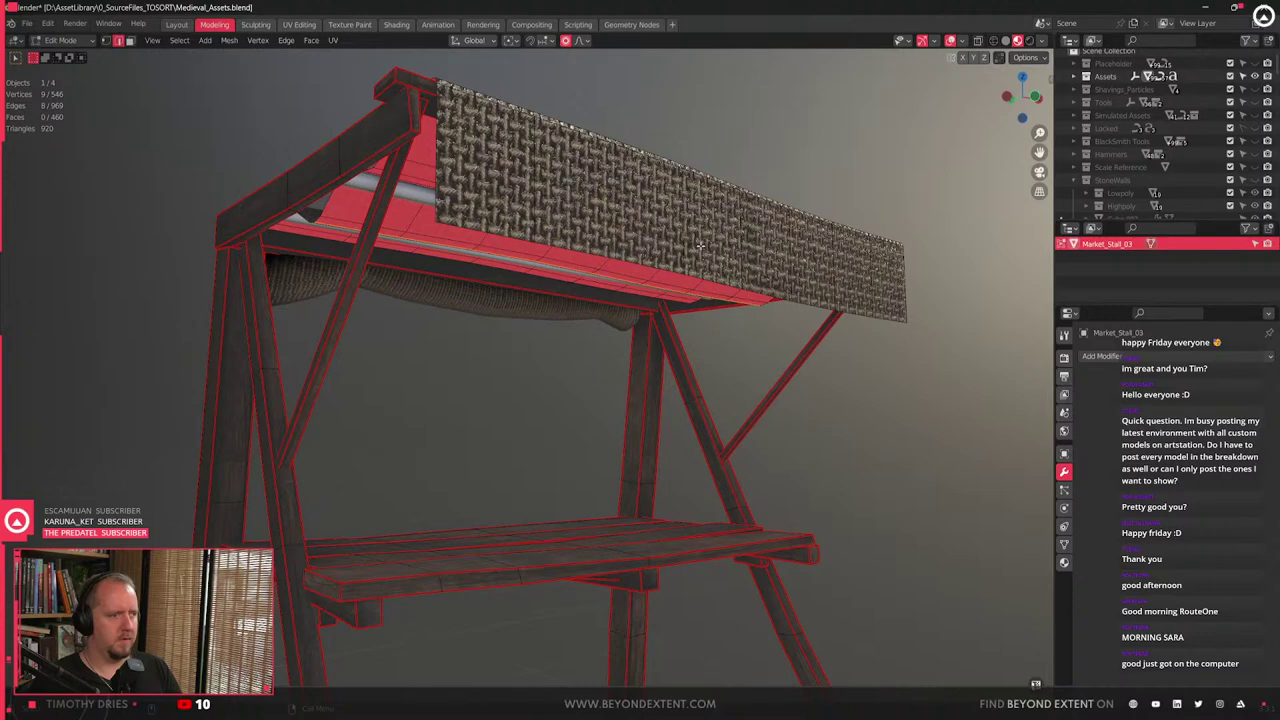
{"action": "middle_click_drag", "start_coordinate": [700, 245], "coordinate": [706, 327]}
{"action": "left_click", "coordinate": [648, 296]}
{"action": "right_click", "coordinate": [650, 297]}
{"action": "right_click", "coordinate": [672, 310]}
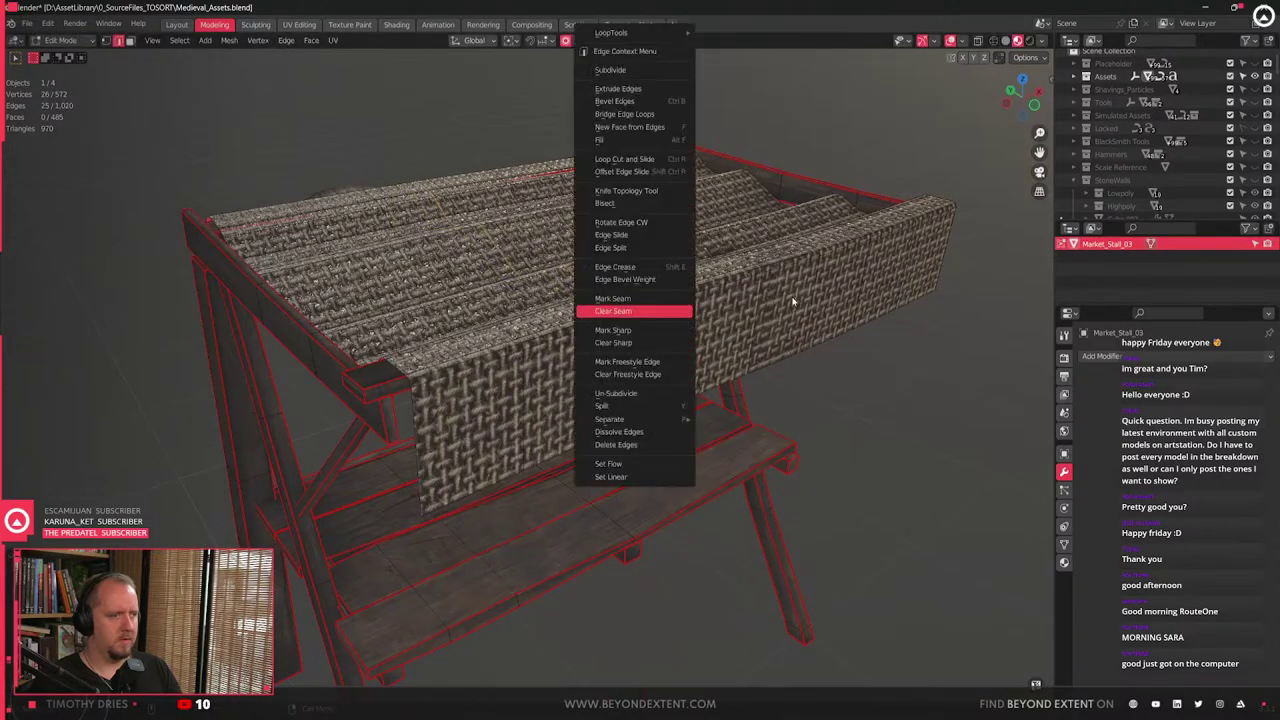
{"action": "left_click", "coordinate": [752, 308]}
{"action": "key", "text": "ctrl+b"}
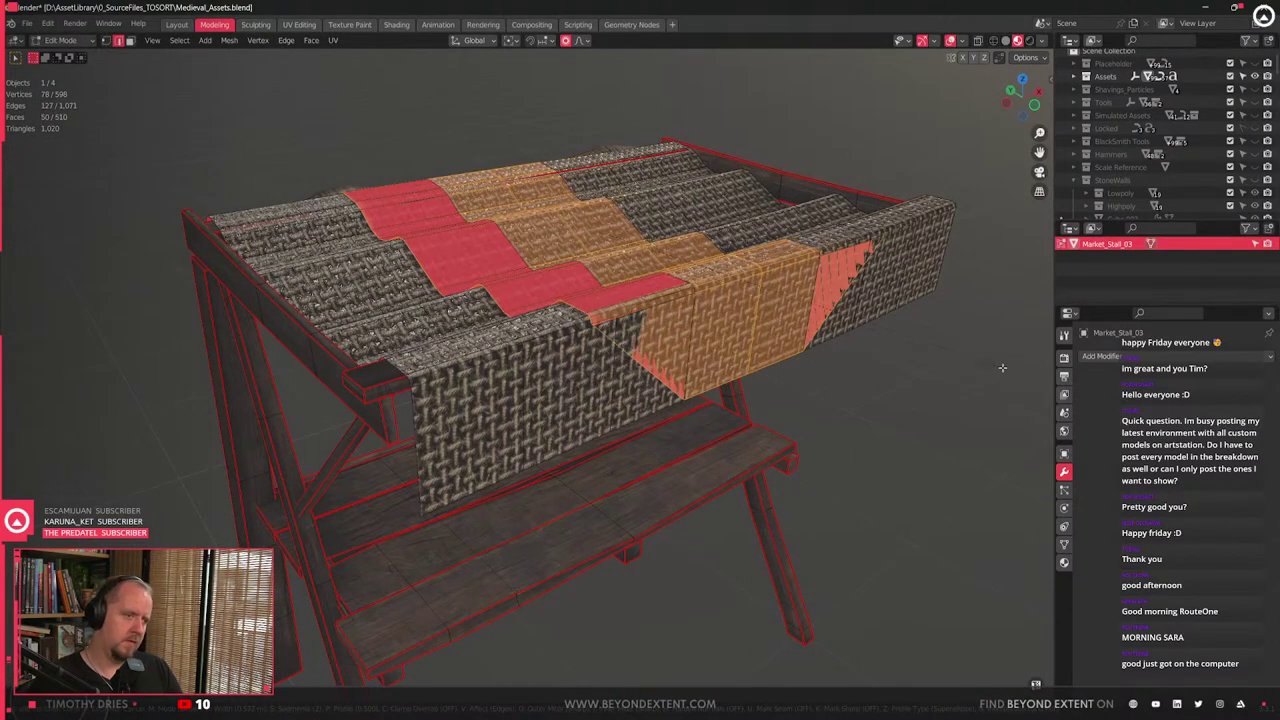
{"action": "right_click", "coordinate": [1002, 368]}
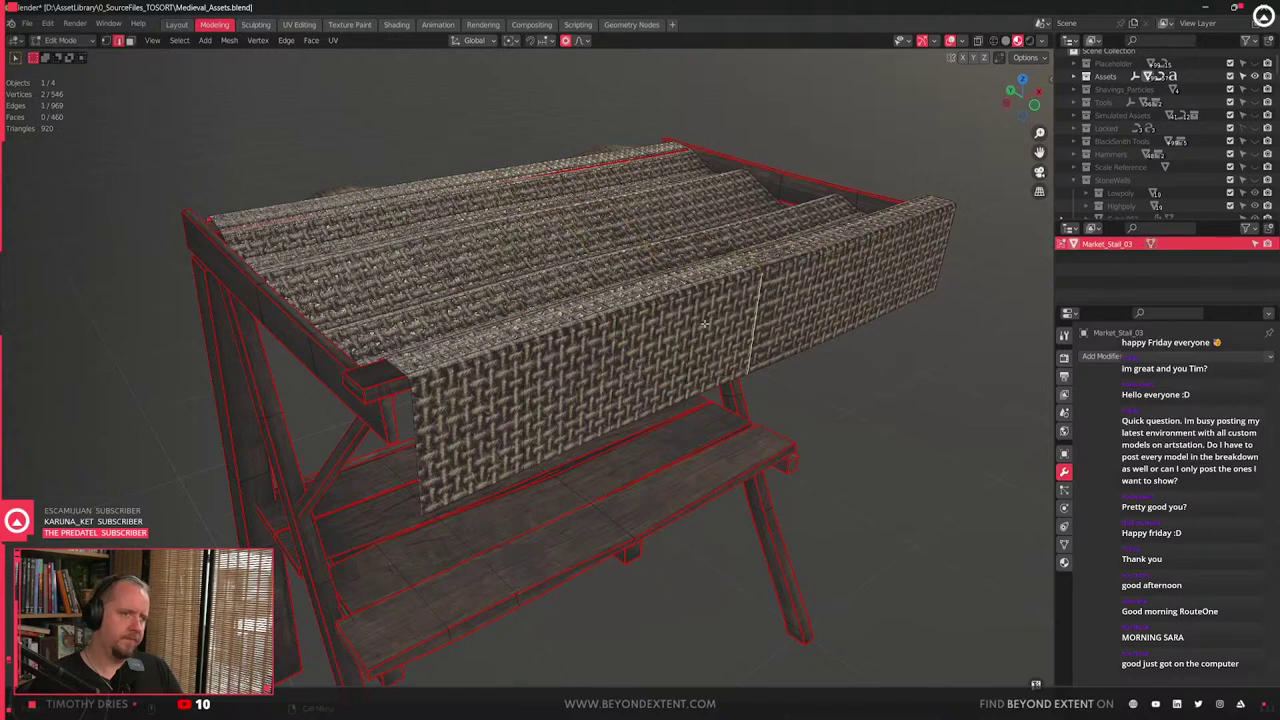
- Switch to solid shading and try lowering the middle vertex of the hanging flap's bottom edge
{"action": "left_click", "coordinate": [1006, 40]}
{"action": "mouse_move", "coordinate": [780, 346]}
{"action": "middle_mouse_down"}
{"action": "mouse_move", "coordinate": [590, 395]}
{"action": "mouse_move", "coordinate": [604, 368]}
{"action": "middle_mouse_up"}
{"action": "scroll", "coordinate": [604, 368], "scroll_direction": "up", "scroll_amount": 3}
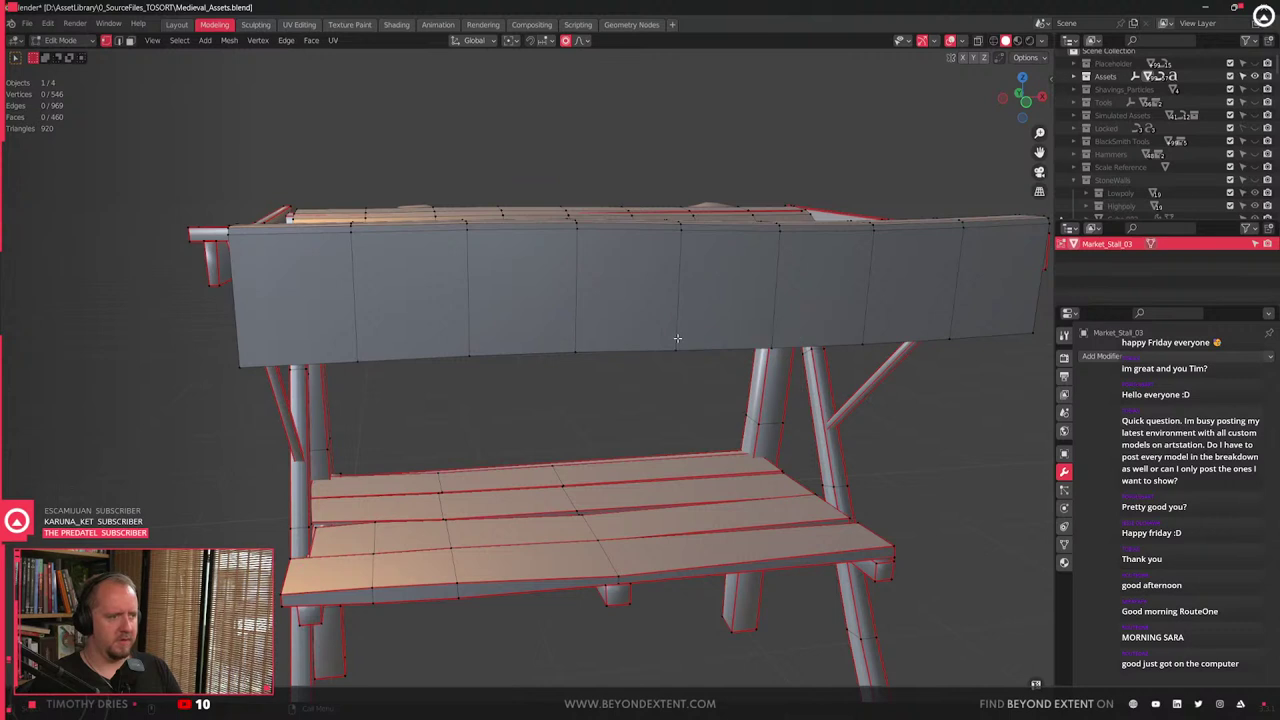
{"action": "left_click", "coordinate": [676, 346]}
{"action": "key", "text": "g"}
{"action": "key", "text": "z"}
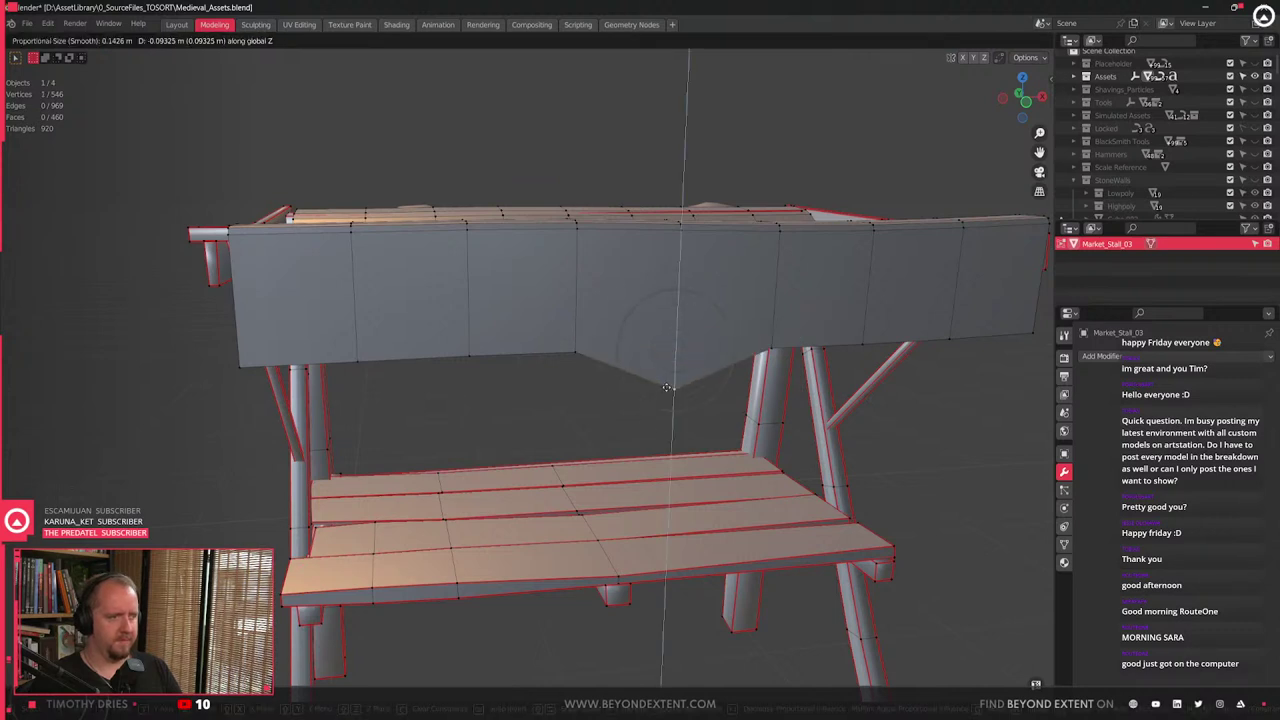
{"action": "scroll", "coordinate": [667, 387], "scroll_direction": "down", "scroll_amount": 13}
{"action": "key", "text": "Escape"}
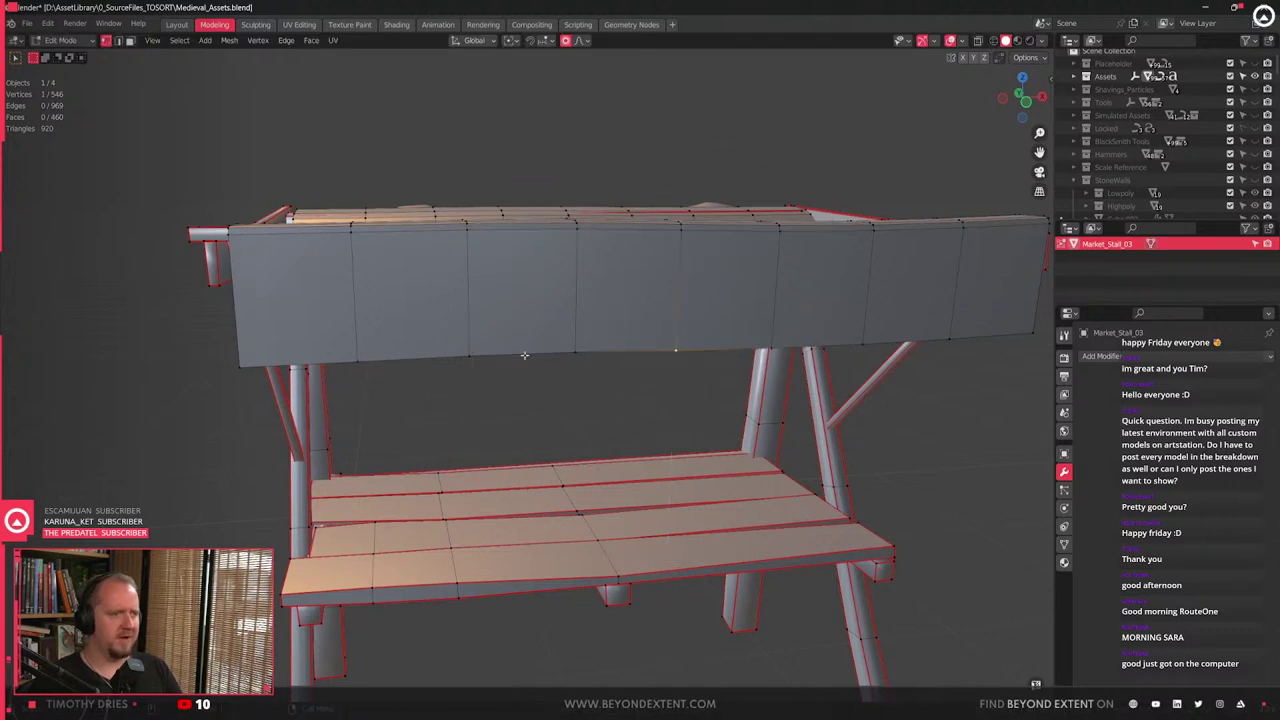
- Select the three middle vertices on the hanging flap's bottom edge and lower them vertically
{"action": "left_click_drag", "start_coordinate": [730, 374], "coordinate": [760, 352]}
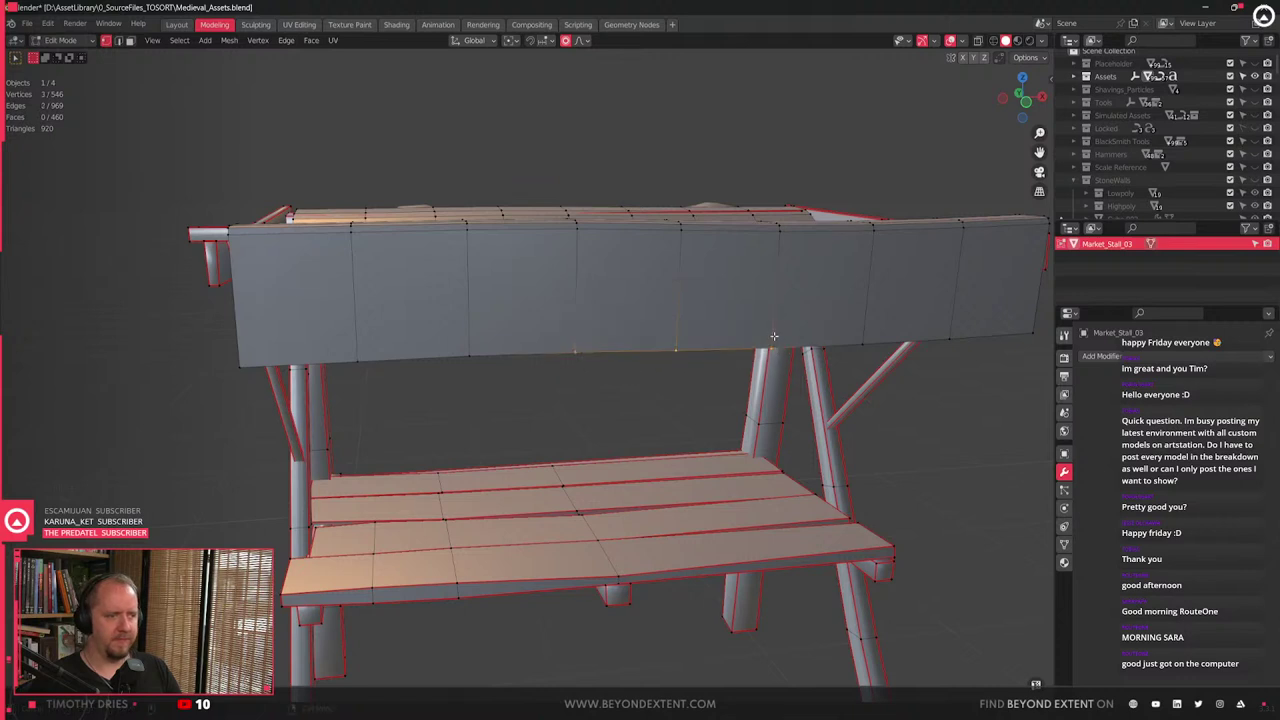
{"action": "left_click", "coordinate": [572, 350], "text": "shift"}
{"action": "key", "text": "g"}
{"action": "key", "text": "z"}
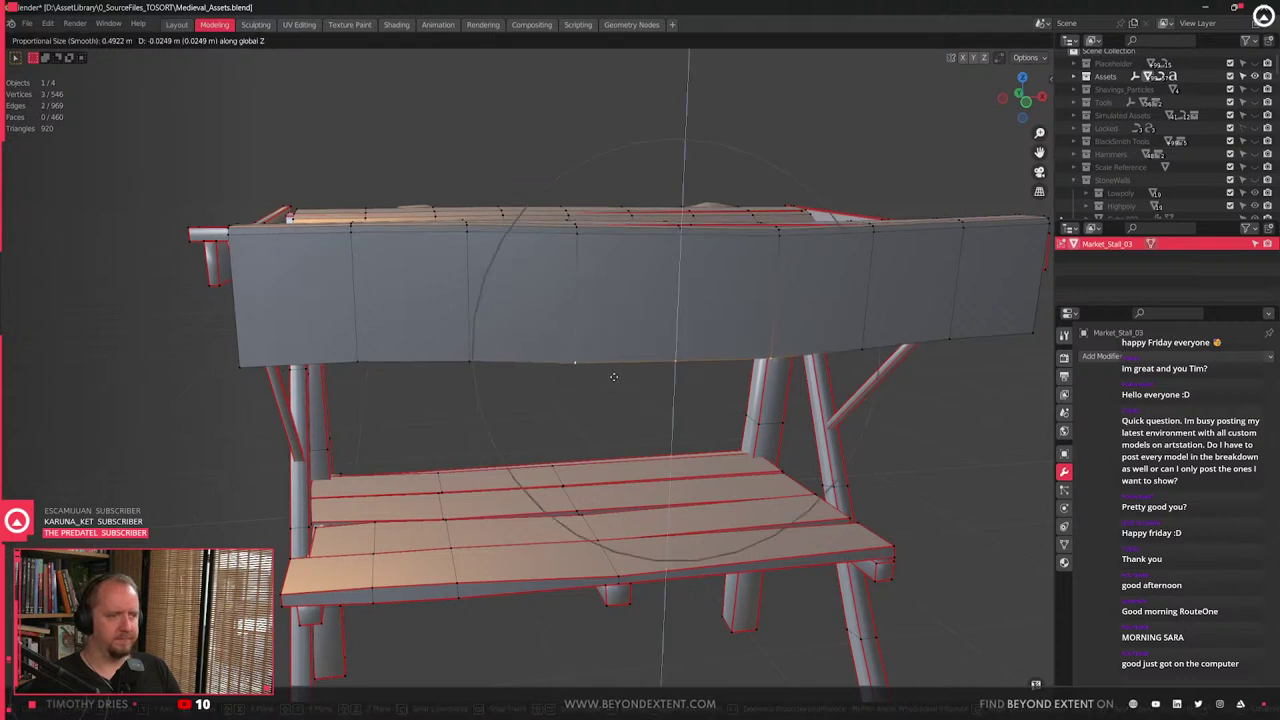
{"action": "left_click", "coordinate": [615, 379]}
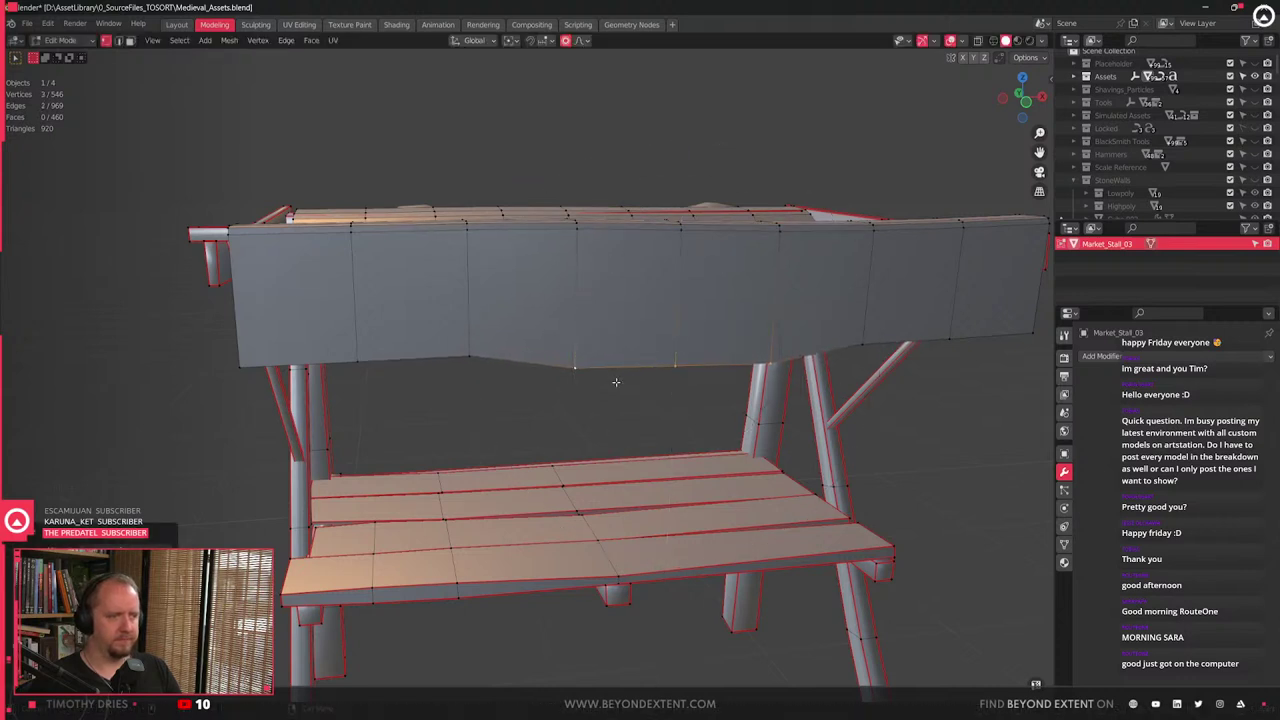
- Raise the flap's two bottom corner vertices by about 0.03 m with proportional editing, curving its ends upward
{"action": "left_click", "coordinate": [459, 348]}
{"action": "middle_click_drag", "start_coordinate": [1016, 328], "coordinate": [1011, 329], "text": "shift"}
{"action": "left_click", "coordinate": [1025, 320], "text": "shift"}
{"action": "key", "text": "g"}
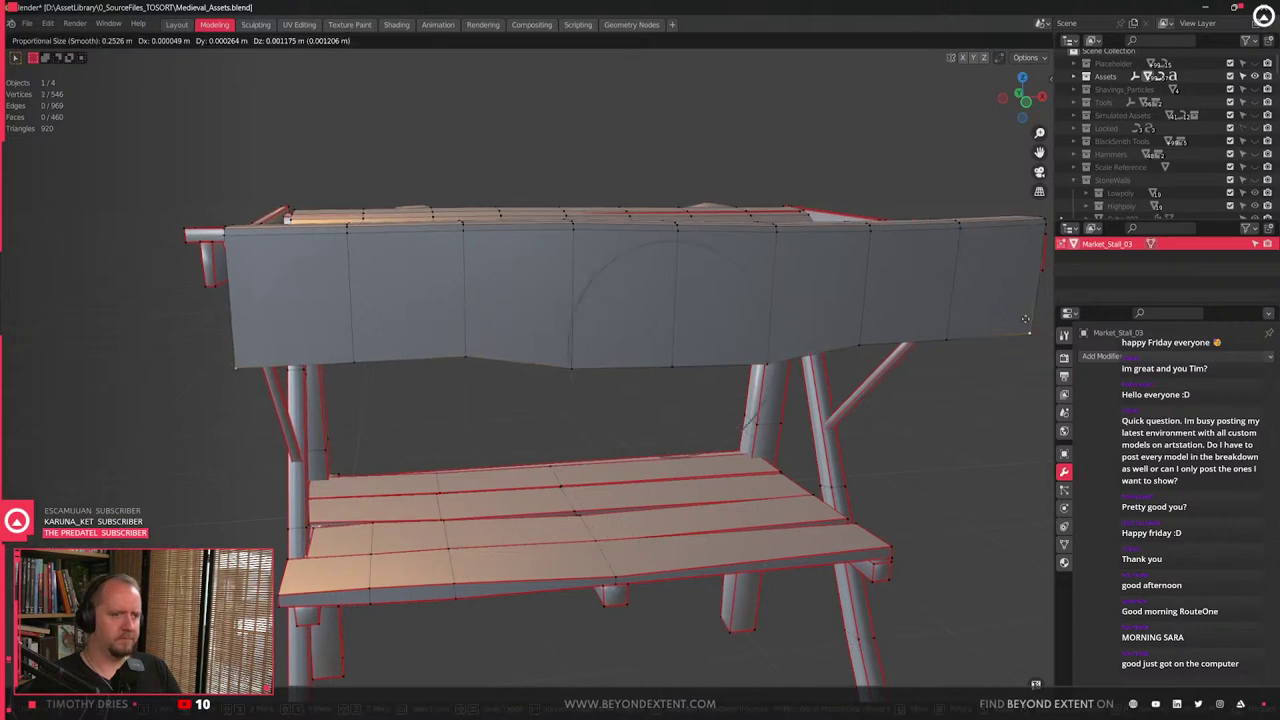
{"action": "scroll", "coordinate": [1039, 300], "scroll_direction": "down", "scroll_amount": 5}
{"action": "scroll", "coordinate": [1039, 300], "scroll_direction": "down", "scroll_amount": 2}
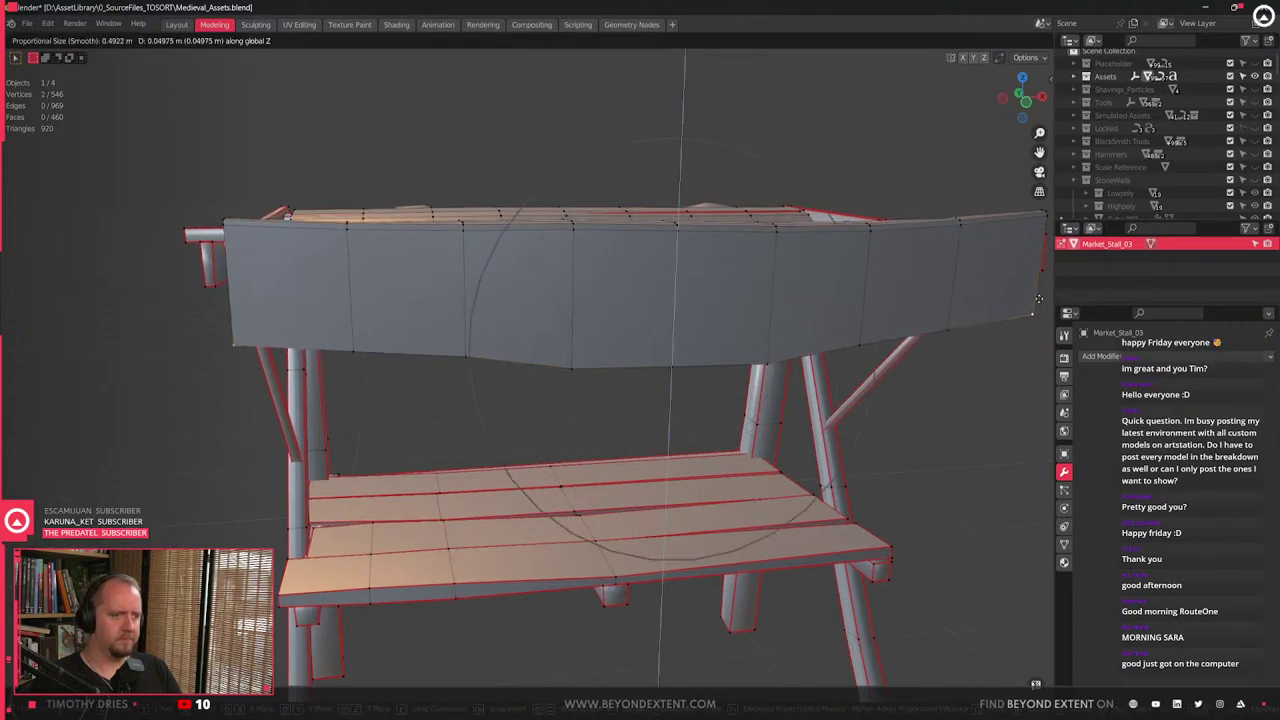
{"action": "scroll", "coordinate": [1038, 300], "scroll_direction": "up", "scroll_amount": 3}
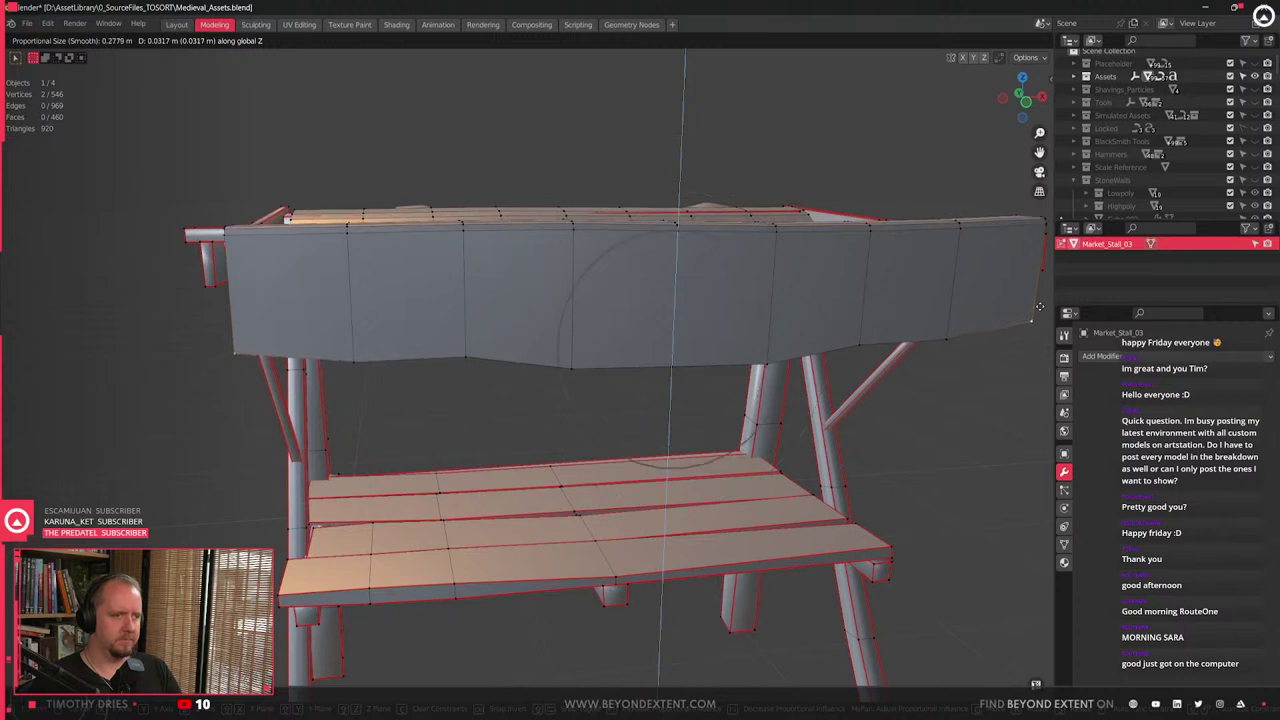
{"action": "left_click", "coordinate": [1041, 304]}
- Lower the two bottom-edge vertices flanking the flap's middle section by about 0.018 m
{"action": "left_click", "coordinate": [860, 344]}
{"action": "key", "text": "g"}
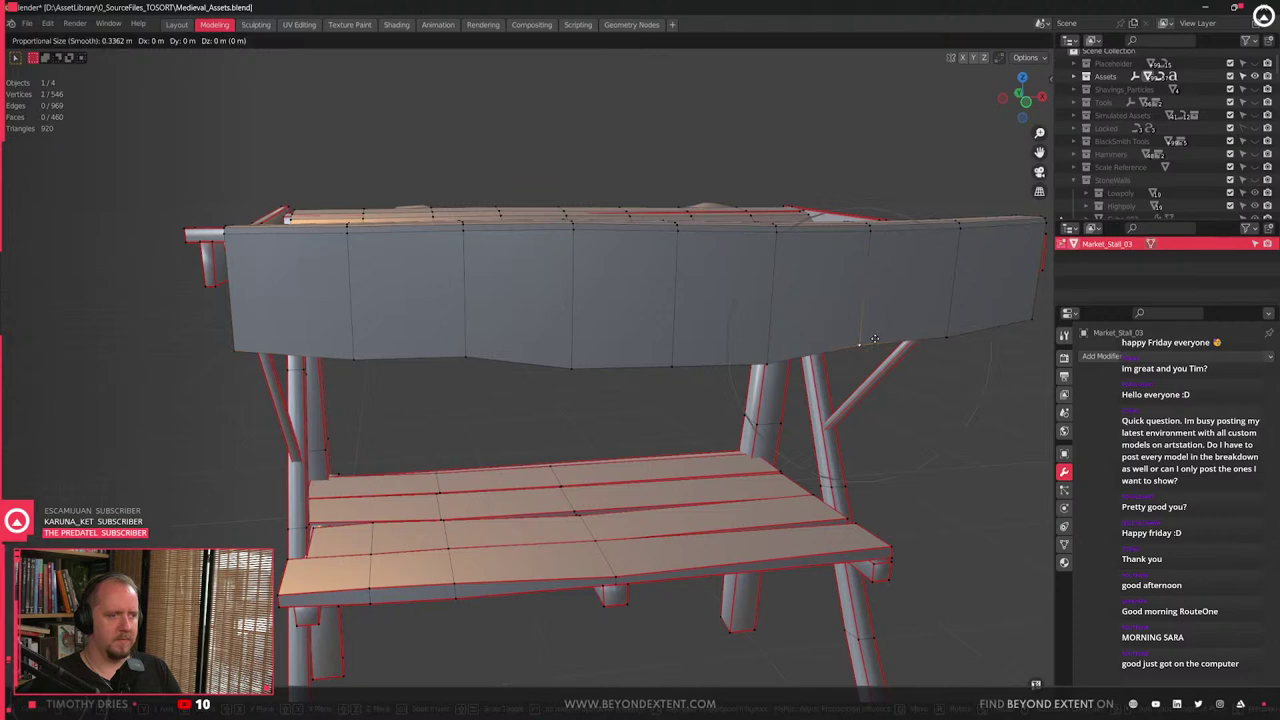
{"action": "right_click", "coordinate": [860, 344]}
{"action": "key", "text": "g"}
{"action": "key", "text": "z"}
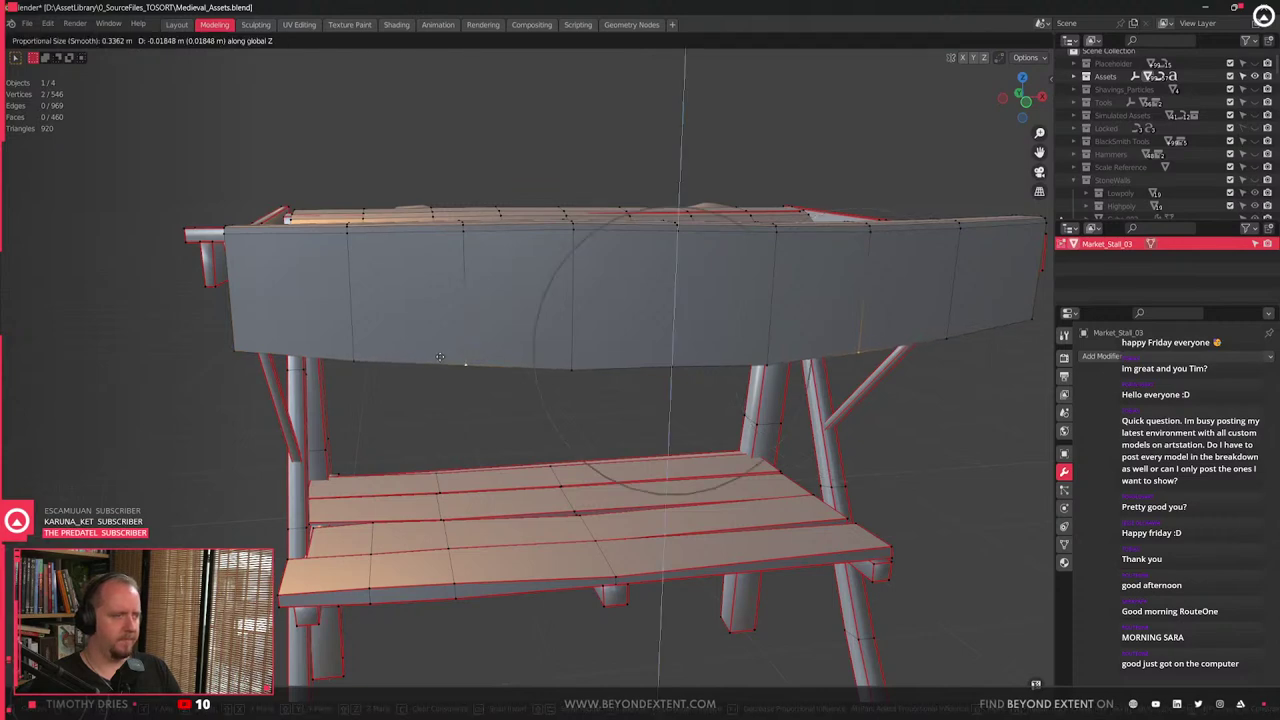
{"action": "left_click", "coordinate": [440, 357]}
- Lower the centre vertex of the flap's bottom edge by about 0.006 m to round out the curve
{"action": "key", "text": "Tab"}
{"action": "key", "text": "Tab"}
{"action": "left_click", "coordinate": [674, 358]}
{"action": "key", "text": "g"}
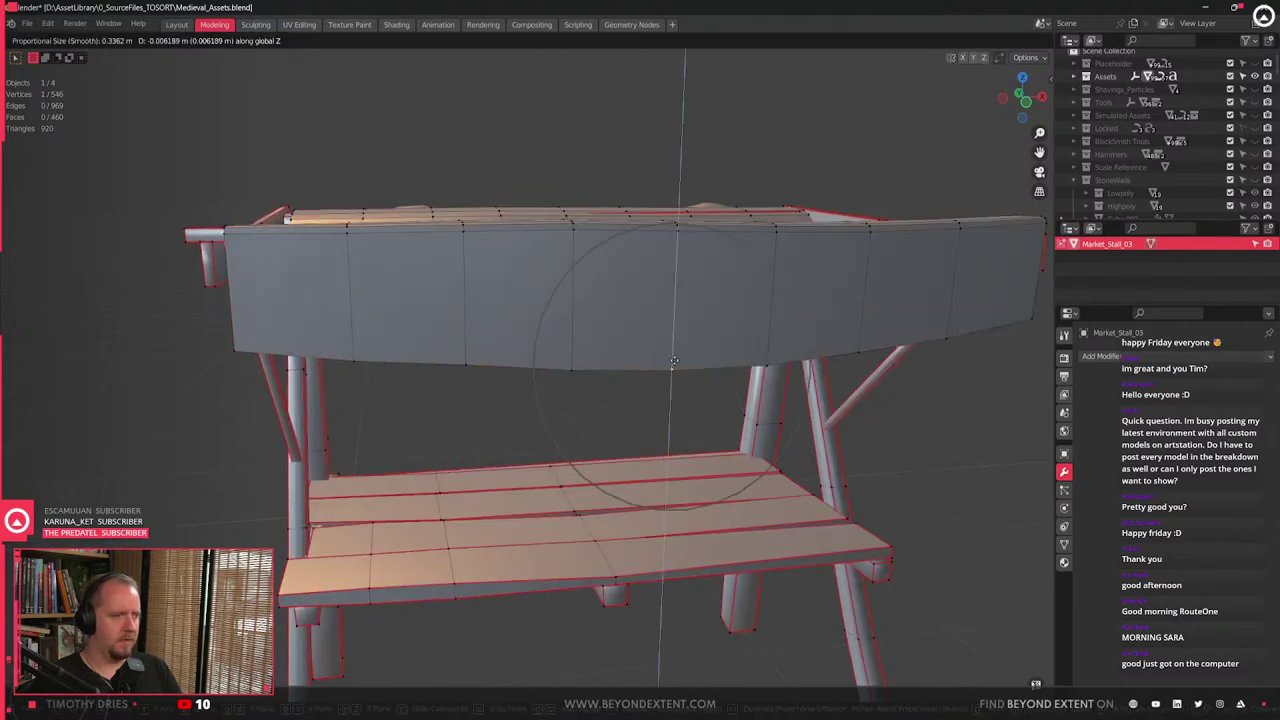
{"action": "left_click", "coordinate": [673, 360]}
{"action": "key", "text": "Tab"}
- Apply Shade Auto Smooth to the market stall and inspect the shelf and legs
{"action": "middle_click_drag", "start_coordinate": [673, 360], "coordinate": [557, 427]}
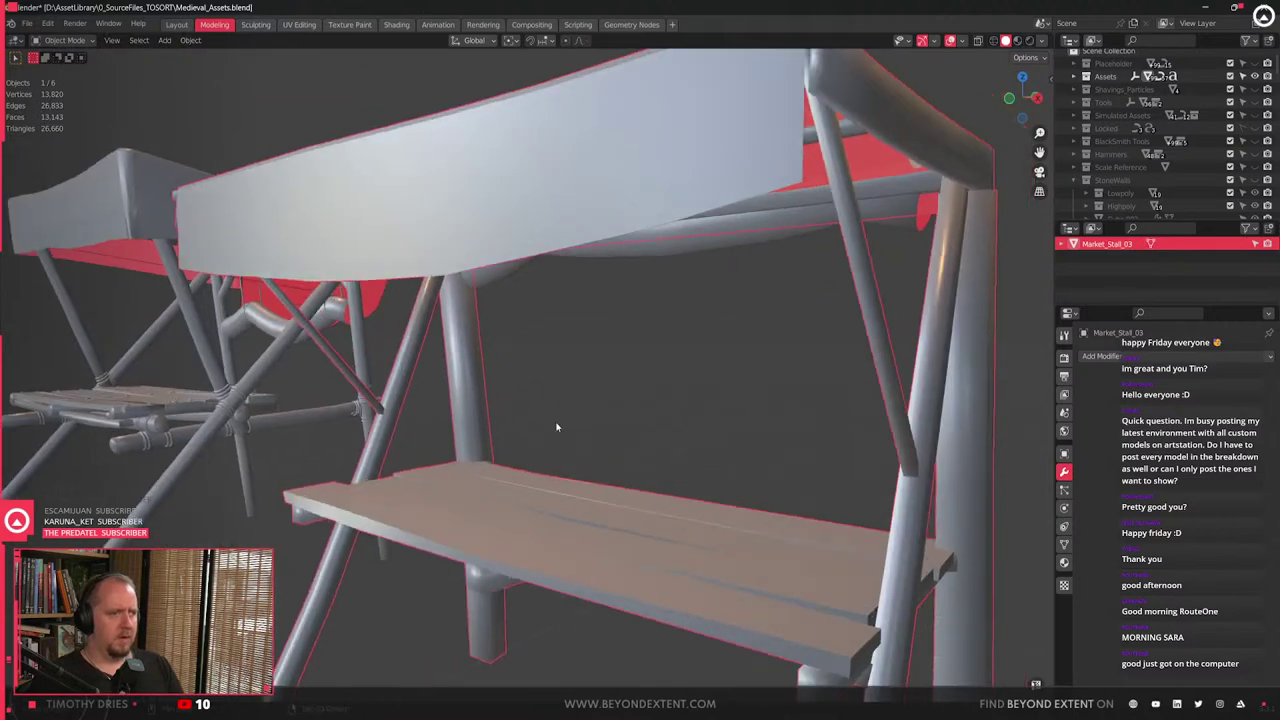
{"action": "scroll", "coordinate": [557, 427], "scroll_direction": "down", "scroll_amount": 5}
{"action": "middle_click_drag", "start_coordinate": [645, 488], "coordinate": [614, 438]}
{"action": "scroll", "coordinate": [630, 466], "scroll_direction": "up", "scroll_amount": 4}
{"action": "right_click", "coordinate": [626, 441]}
{"action": "left_click", "coordinate": [619, 452]}
{"action": "scroll", "coordinate": [620, 452], "scroll_direction": "down", "scroll_amount": 4}
{"action": "middle_click_drag", "start_coordinate": [540, 488], "coordinate": [560, 448]}
{"action": "middle_click_drag", "start_coordinate": [530, 540], "coordinate": [496, 447], "text": "shift"}
{"action": "scroll", "coordinate": [512, 445], "scroll_direction": "up", "scroll_amount": 2}
- Try resetting the normal vectors of the whole stall mesh
{"action": "key", "text": "Tab"}
{"action": "key", "text": "alt+n"}
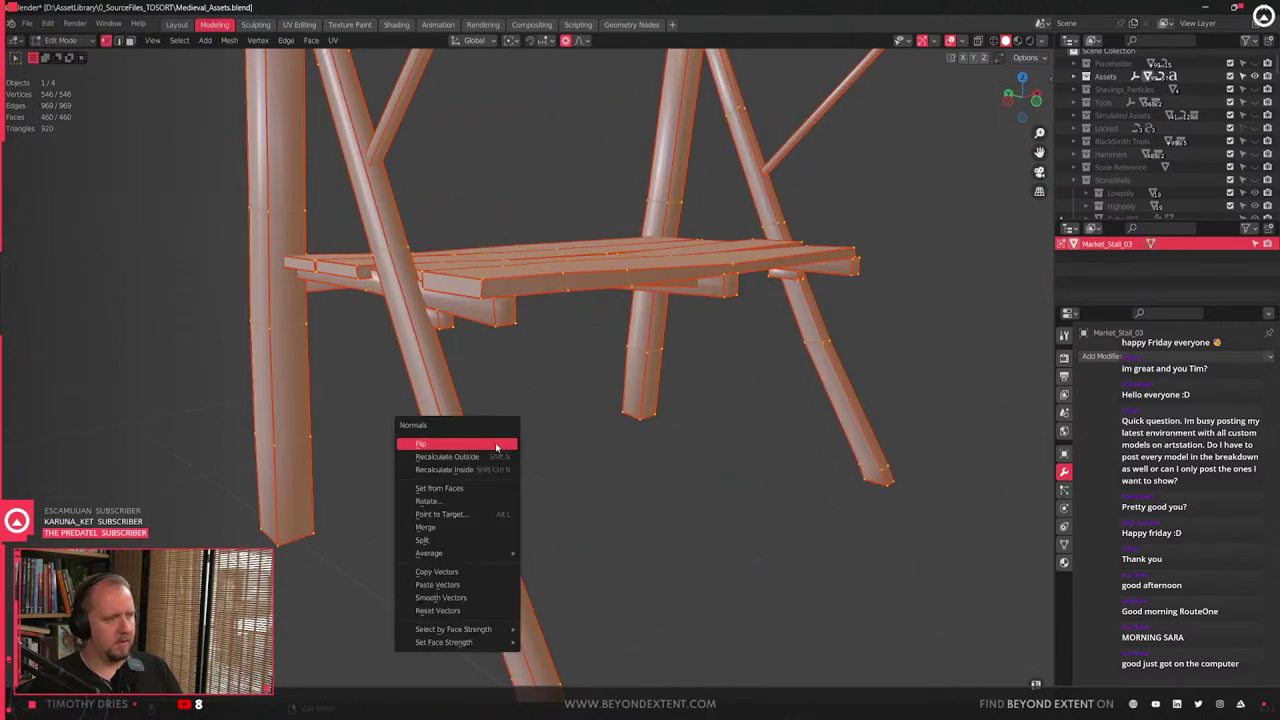
{"action": "left_click", "coordinate": [467, 606]}
{"action": "key", "text": "Tab"}
{"action": "scroll", "coordinate": [522, 433], "scroll_direction": "down", "scroll_amount": 2}
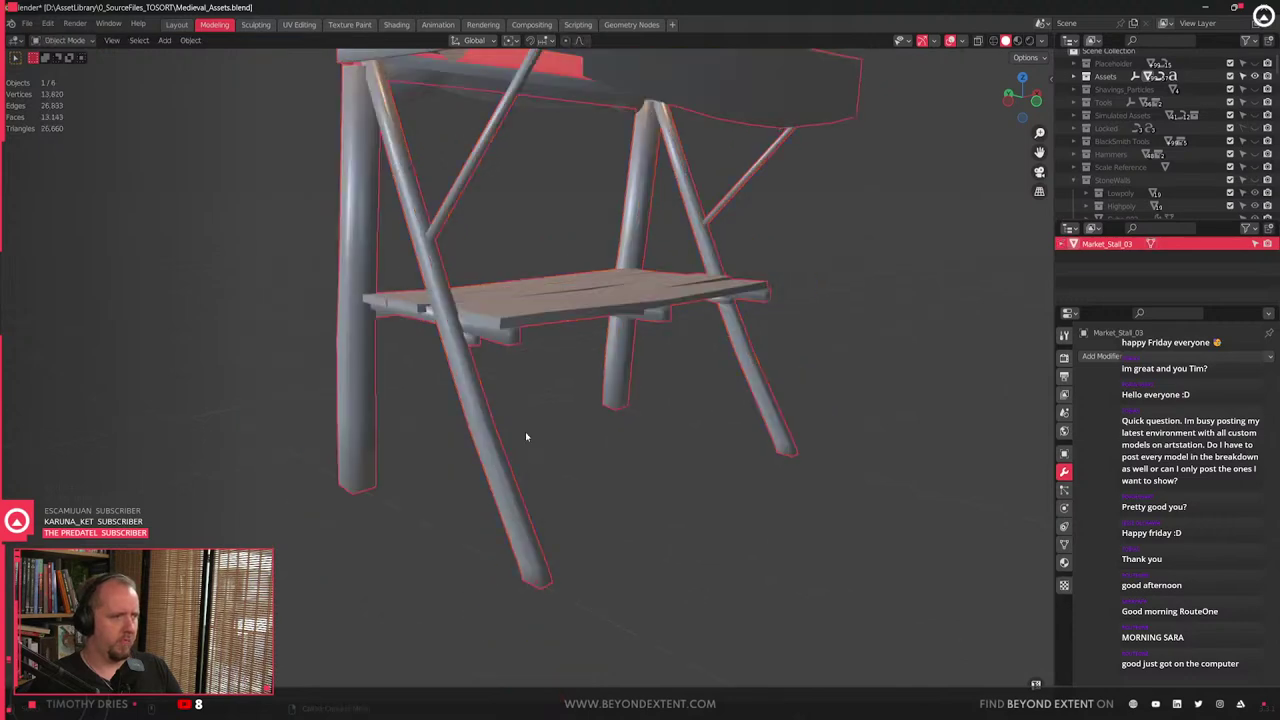
{"action": "middle_click_drag", "start_coordinate": [525, 431], "coordinate": [507, 430]}
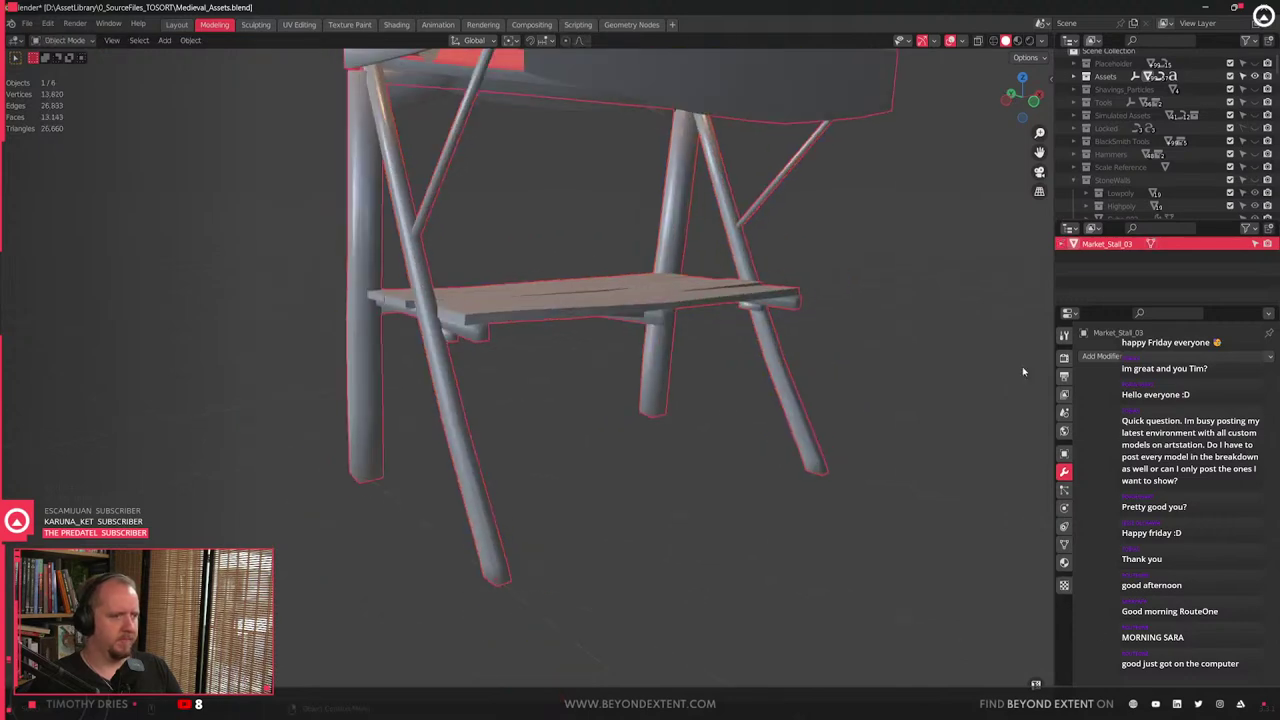
{"action": "key", "text": "ctrl+z"}
- Reselect the stall and compare different object shading options on its frame and shelf
{"action": "left_click", "coordinate": [689, 406]}
{"action": "scroll", "coordinate": [628, 305], "scroll_direction": "up", "scroll_amount": 2}
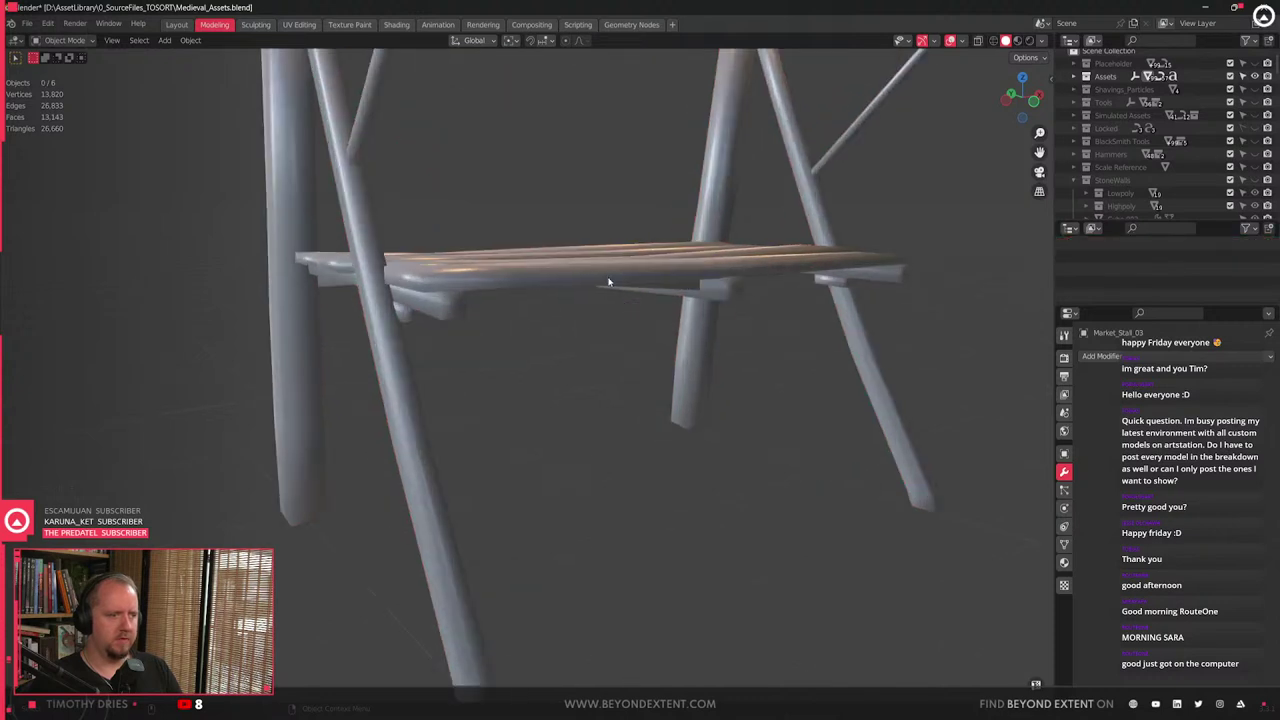
{"action": "middle_click_drag", "start_coordinate": [609, 281], "coordinate": [635, 364], "text": "shift"}
{"action": "left_click", "coordinate": [635, 364]}
{"action": "right_click", "coordinate": [635, 364]}
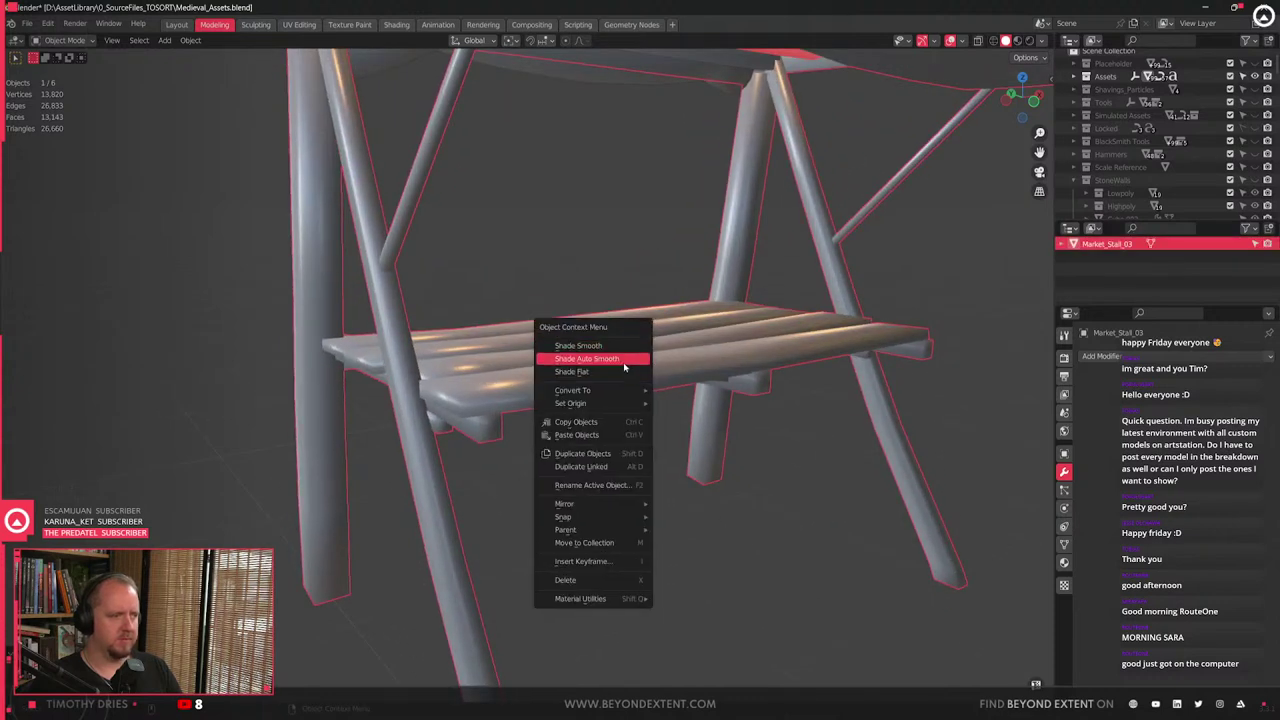
{"action": "left_click", "coordinate": [623, 371]}
{"action": "middle_click_drag", "start_coordinate": [623, 371], "coordinate": [570, 360]}
{"action": "right_click", "coordinate": [590, 335]}
{"action": "left_click", "coordinate": [597, 318]}
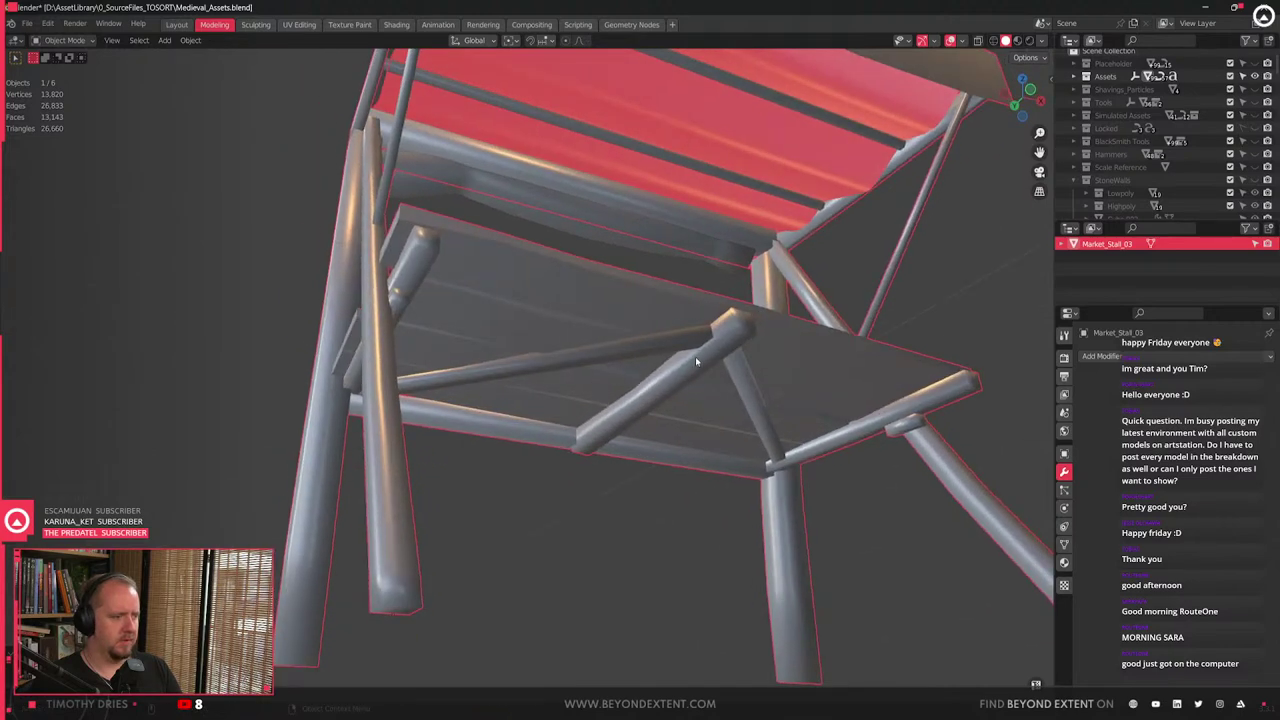
- Apply the stall object's location and deselect the object
{"action": "key", "text": "Tab"}
{"action": "key", "text": "Tab"}
{"action": "key", "text": "ctrl+a"}
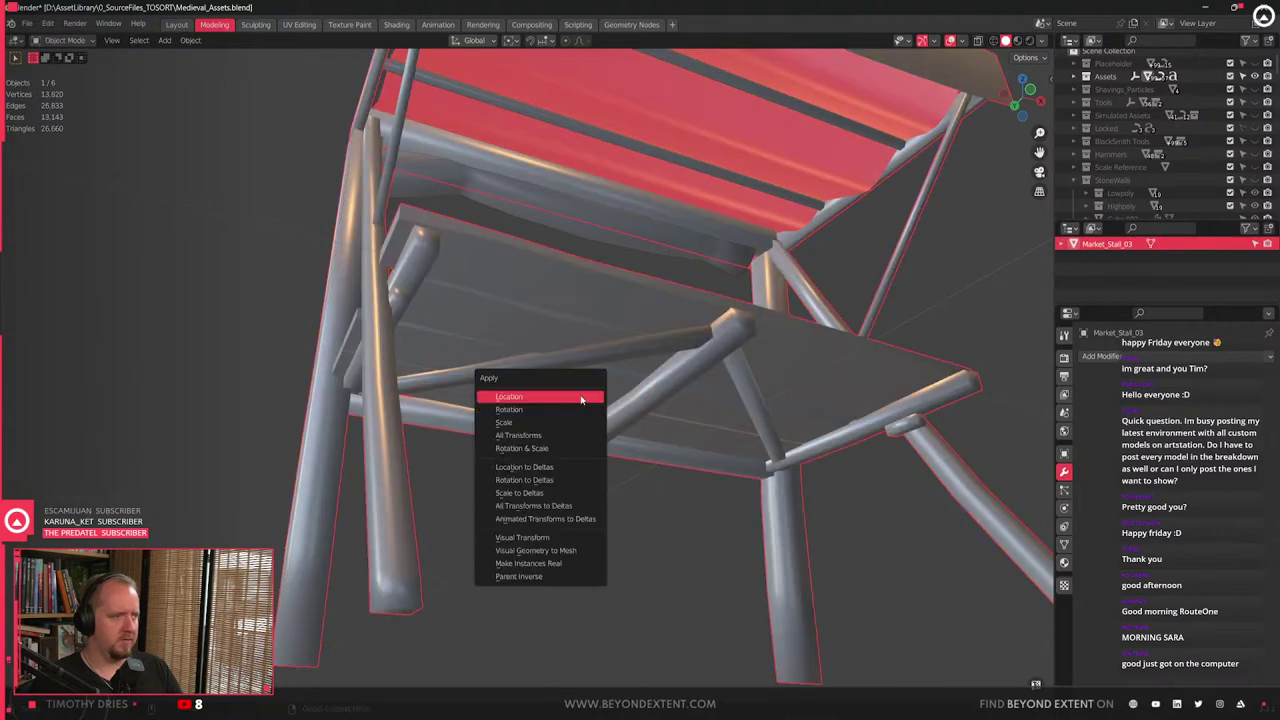
{"action": "left_click", "coordinate": [562, 398]}
{"action": "left_click", "coordinate": [579, 578]}
- Select all sharp edges of the Market_Stall_03 mesh, mark them sharp, and return to Object Mode with nothing selected
{"action": "key", "text": "Tab"}
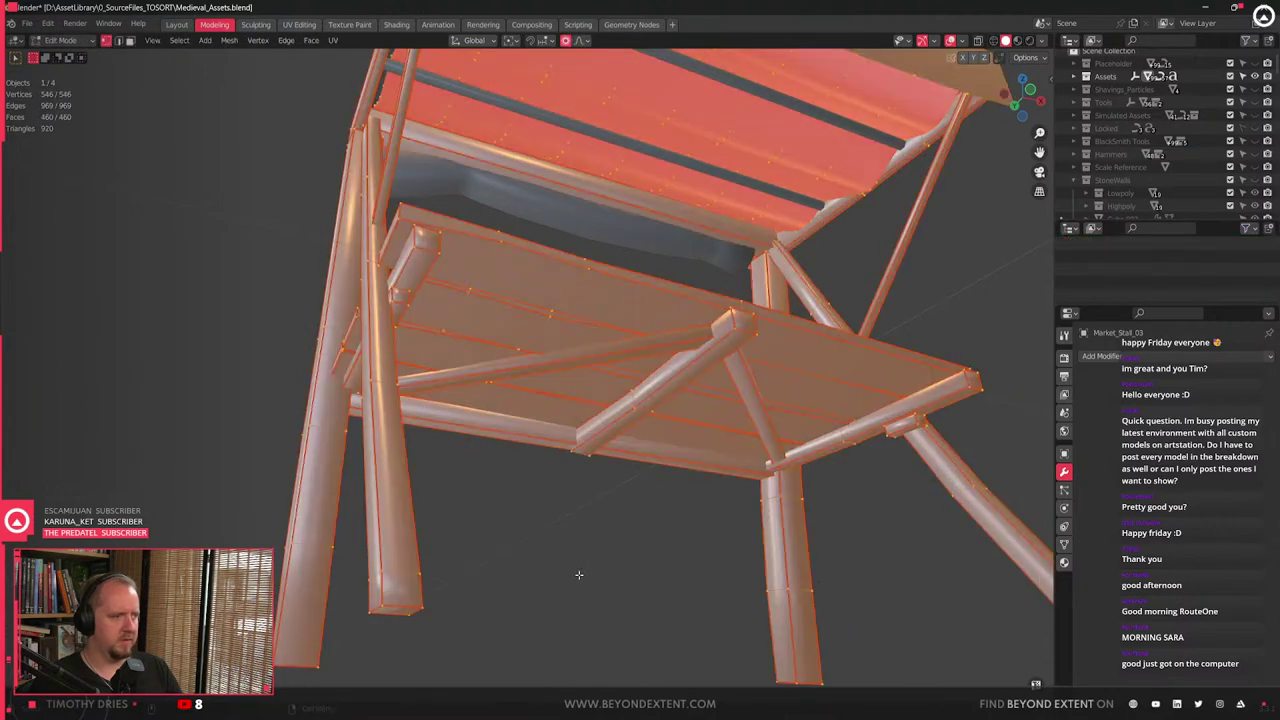
{"action": "key", "text": "Tab"}
{"action": "key", "text": "Tab"}
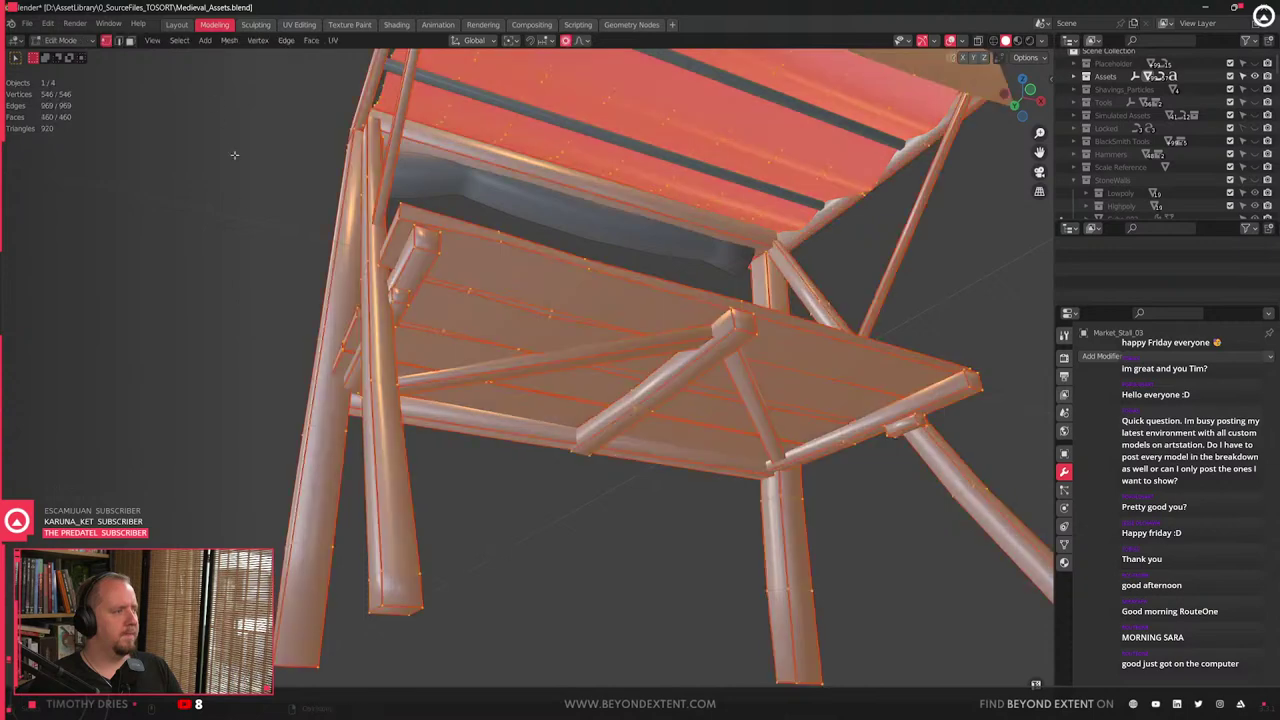
{"action": "key", "text": "alt+a"}
{"action": "left_click", "coordinate": [180, 41]}
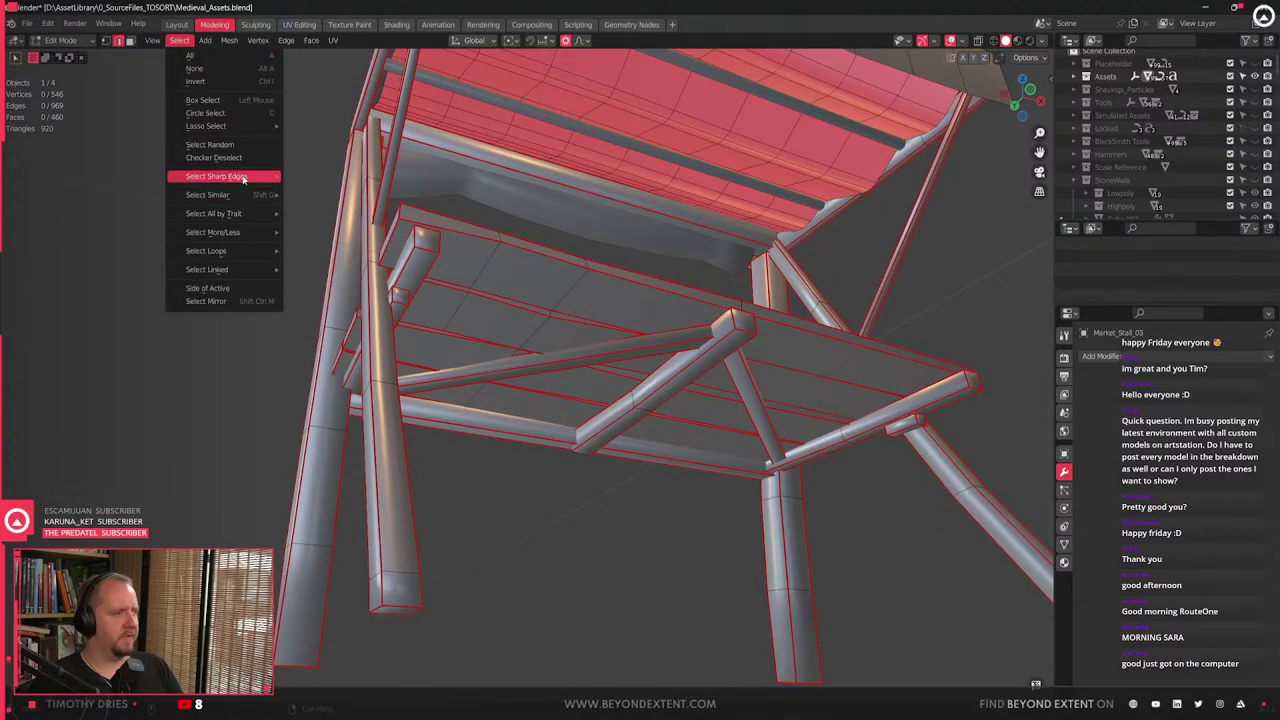
{"action": "left_click", "coordinate": [240, 176]}
{"action": "right_click", "coordinate": [607, 345]}
{"action": "left_click", "coordinate": [582, 380]}
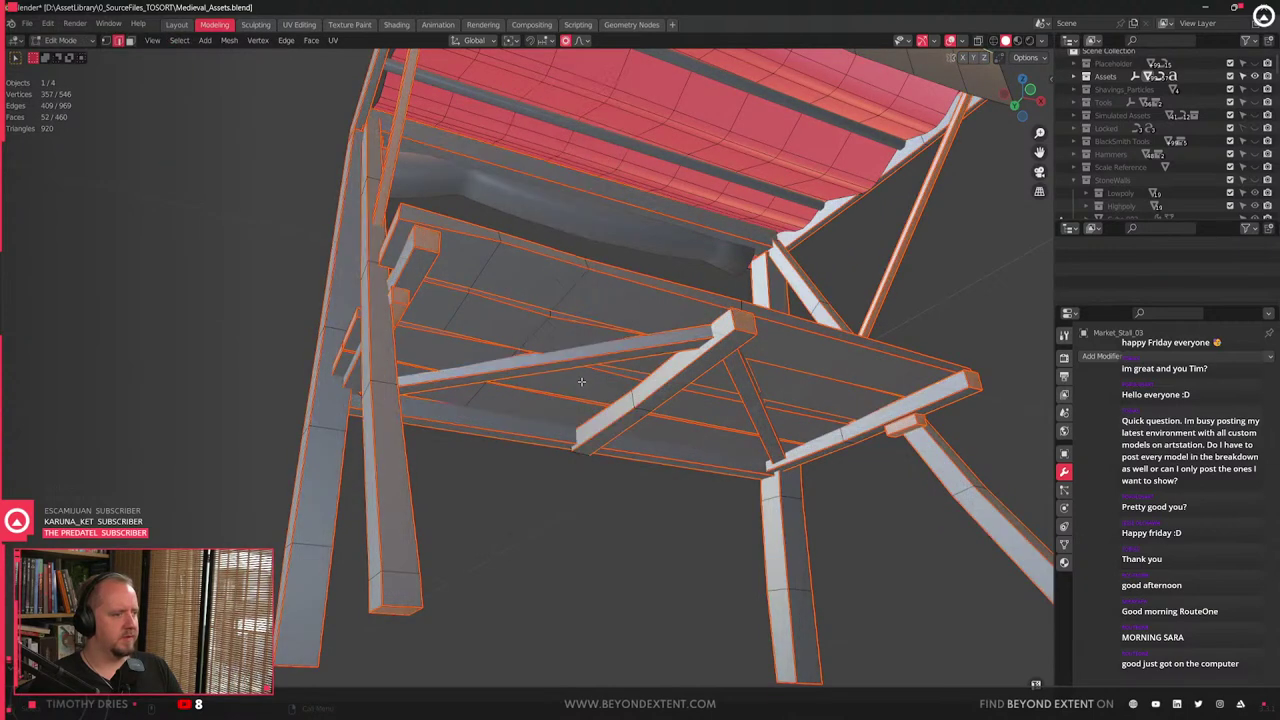
{"action": "key", "text": "Tab"}
{"action": "key", "text": "alt+a"}
{"action": "scroll", "coordinate": [581, 384], "scroll_direction": "down", "scroll_amount": 3}
{"action": "middle_click_drag", "start_coordinate": [581, 384], "coordinate": [581, 483]}
{"action": "scroll", "coordinate": [583, 466], "scroll_direction": "up", "scroll_amount": 3}
{"action": "scroll", "coordinate": [542, 445], "scroll_direction": "down", "scroll_amount": 4}
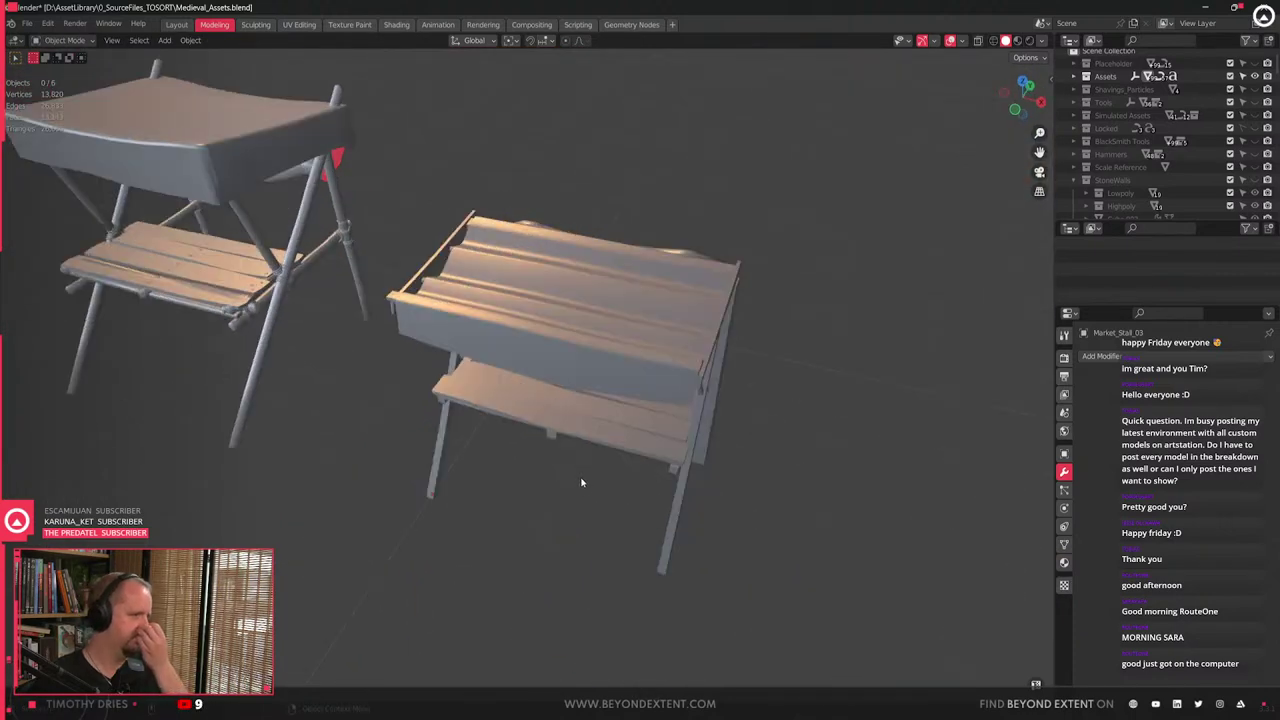
- Select Market_Stall_02, inspect its plank shelf up close, and apply Shade Auto Smooth to it
{"action": "left_click", "coordinate": [230, 315]}
{"action": "key", "text": "KP_Decimal"}
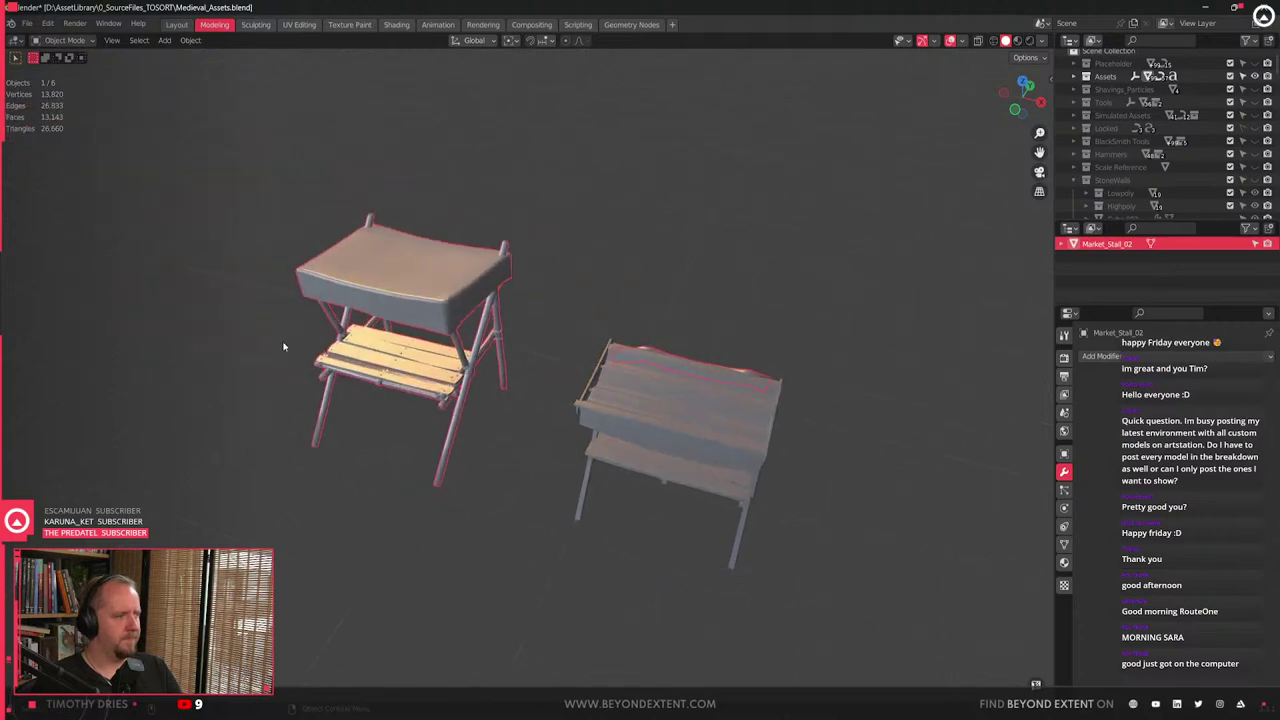
{"action": "scroll", "coordinate": [284, 347], "scroll_direction": "up", "scroll_amount": 7}
{"action": "middle_click_drag", "start_coordinate": [272, 477], "coordinate": [590, 440], "text": "shift"}
{"action": "middle_click_drag", "start_coordinate": [590, 440], "coordinate": [643, 401]}
{"action": "scroll", "coordinate": [489, 411], "scroll_direction": "up", "scroll_amount": 2}
{"action": "middle_click_drag", "start_coordinate": [489, 411], "coordinate": [540, 370]}
{"action": "key", "text": "Tab"}
{"action": "scroll", "coordinate": [603, 352], "scroll_direction": "up", "scroll_amount": 3}
{"action": "key", "text": "Tab"}
{"action": "scroll", "coordinate": [603, 352], "scroll_direction": "down", "scroll_amount": 6}
{"action": "scroll", "coordinate": [540, 370], "scroll_direction": "up", "scroll_amount": 2}
{"action": "right_click", "coordinate": [537, 372]}
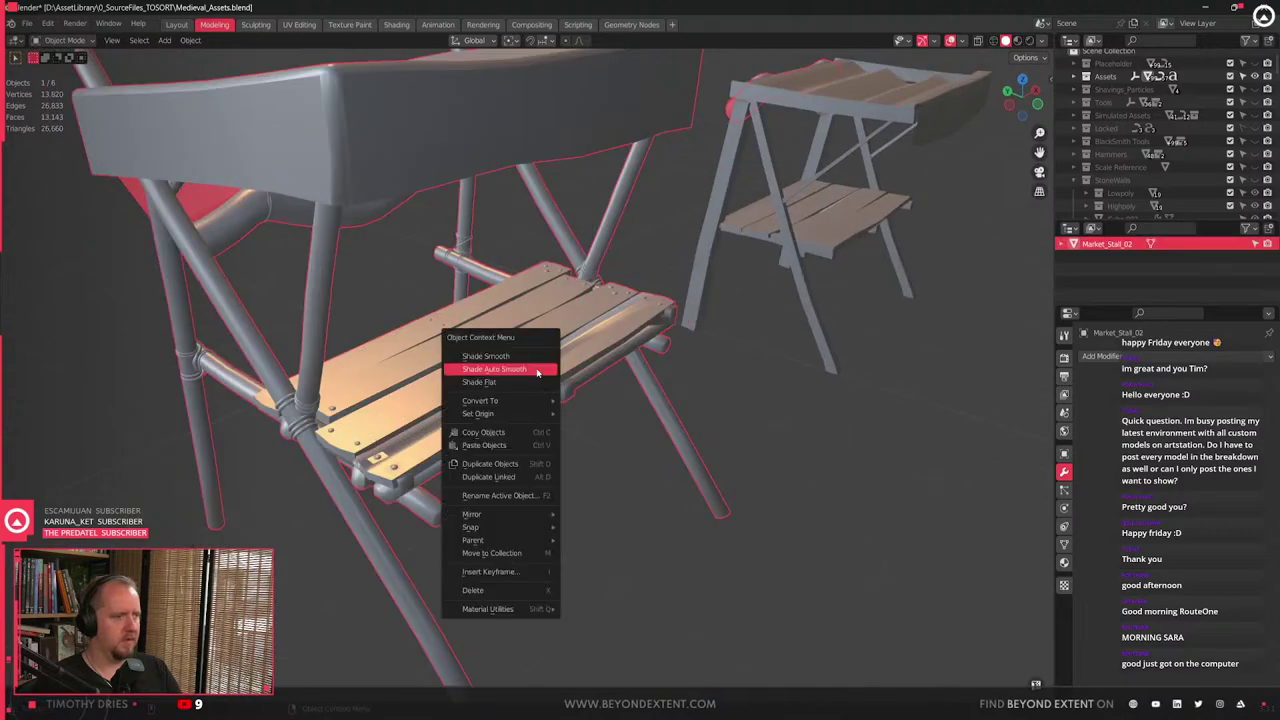
{"action": "left_click", "coordinate": [537, 370]}
- Examine the shading and edge layout of the shelf planks on Market_Stall_02
{"action": "scroll", "coordinate": [537, 372], "scroll_direction": "up", "scroll_amount": 4}
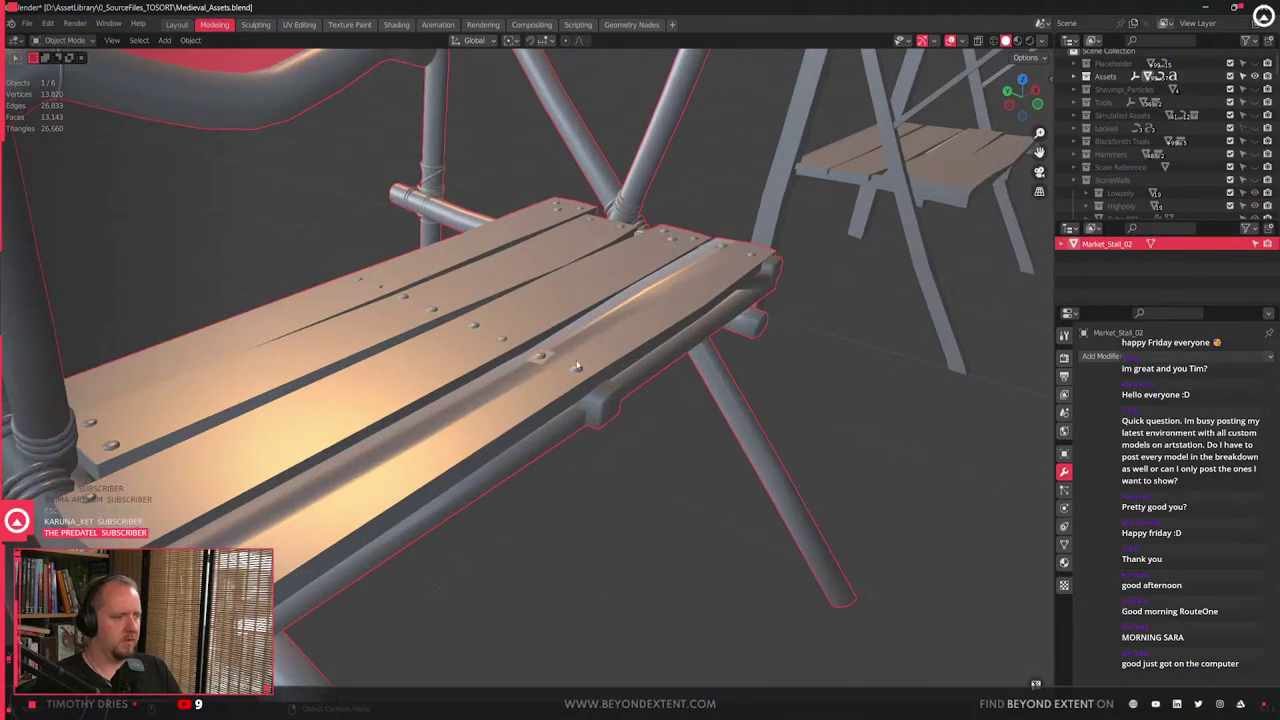
{"action": "key", "text": "Tab"}
{"action": "scroll", "coordinate": [577, 366], "scroll_direction": "down", "scroll_amount": 4}
{"action": "middle_click_drag", "start_coordinate": [577, 366], "coordinate": [625, 356]}
{"action": "scroll", "coordinate": [625, 356], "scroll_direction": "up", "scroll_amount": 5}
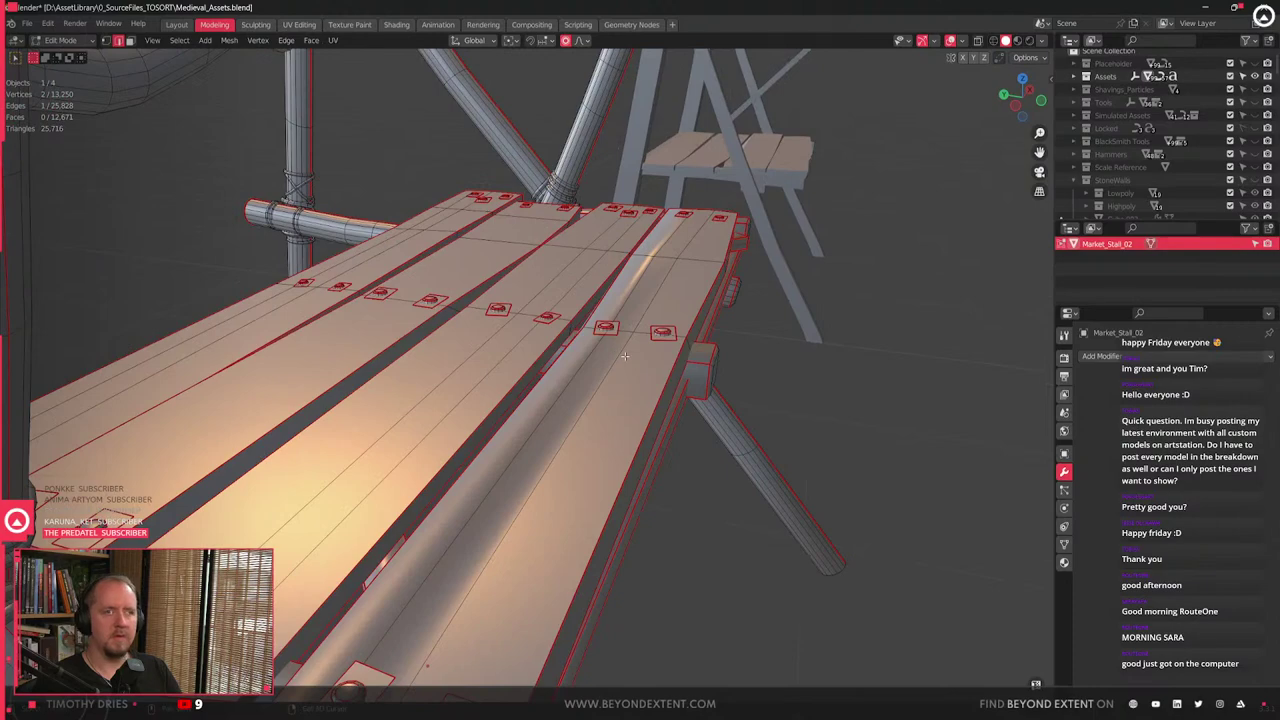
{"action": "key", "text": "Tab"}
{"action": "scroll", "coordinate": [565, 369], "scroll_direction": "down", "scroll_amount": 6}
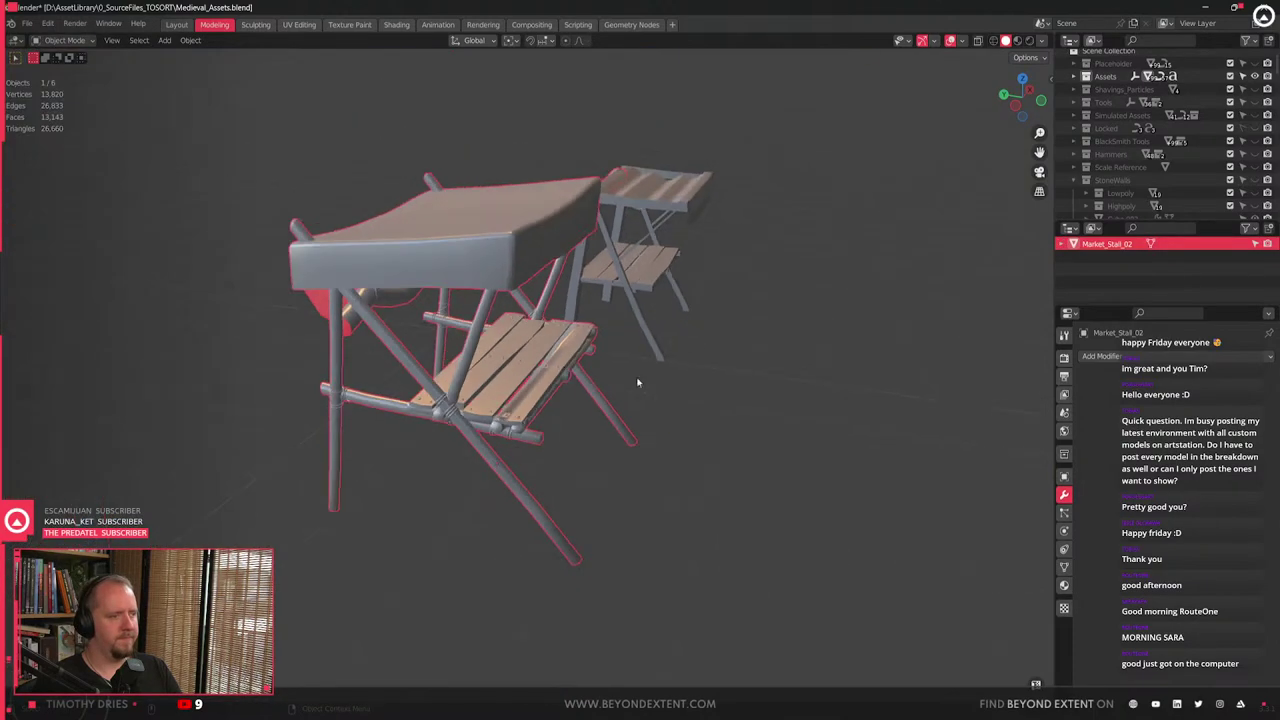
- Move Market_Stall_02 so that its rolled cloth lies along the edge of Market_Stall_03's canopy
{"action": "left_click", "coordinate": [873, 380]}
{"action": "middle_click_drag", "start_coordinate": [637, 380], "coordinate": [743, 309]}
{"action": "key", "text": "KP_Decimal"}
{"action": "scroll", "coordinate": [755, 465], "scroll_direction": "up", "scroll_amount": 2}
{"action": "scroll", "coordinate": [621, 347], "scroll_direction": "up", "scroll_amount": 4}
{"action": "left_click", "coordinate": [743, 309]}
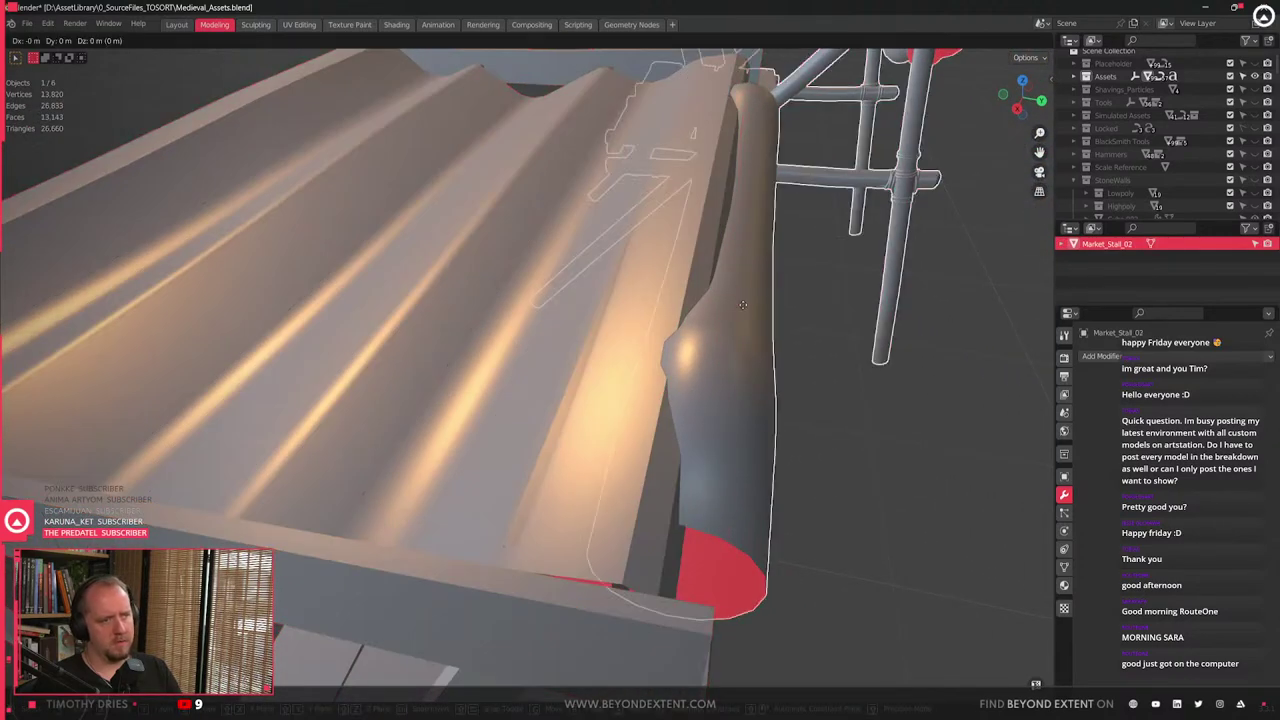
- Separate the linked rolled-cloth geometry from the Market_Stall_02 mesh into its own object
{"action": "key", "text": "Tab"}
{"action": "key", "text": "l"}
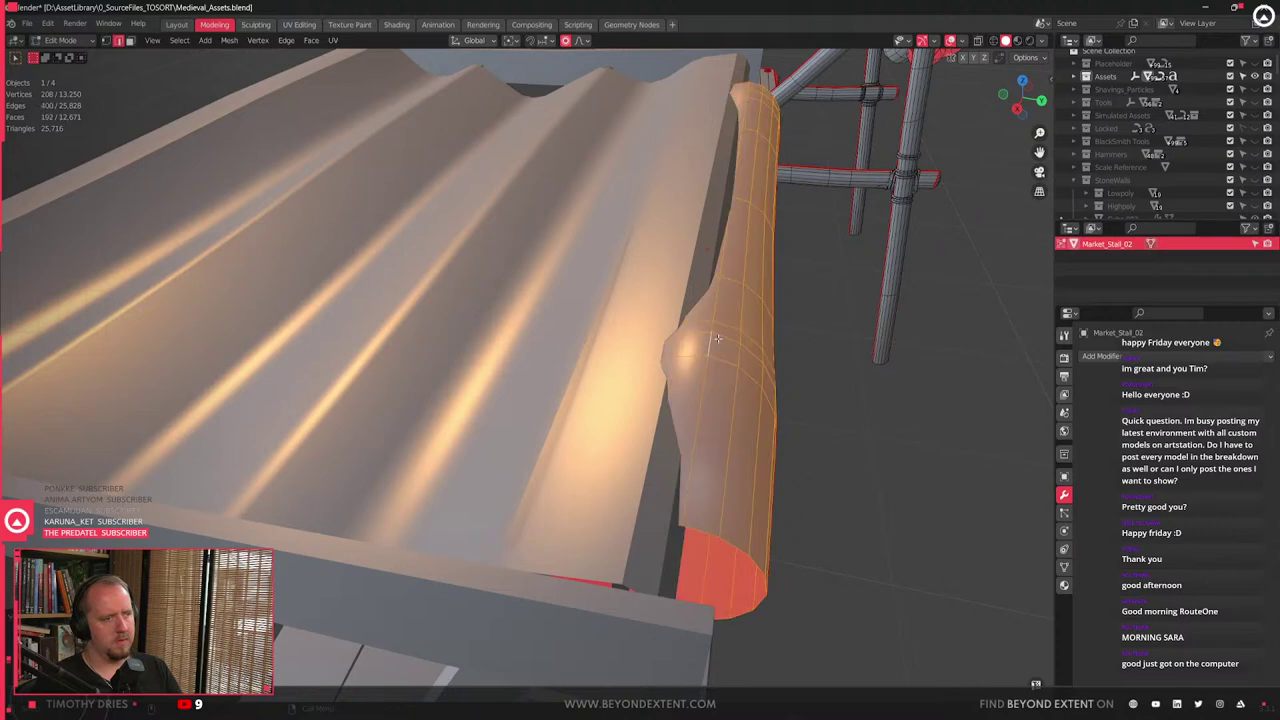
{"action": "key", "text": "p"}
{"action": "left_click", "coordinate": [717, 339]}
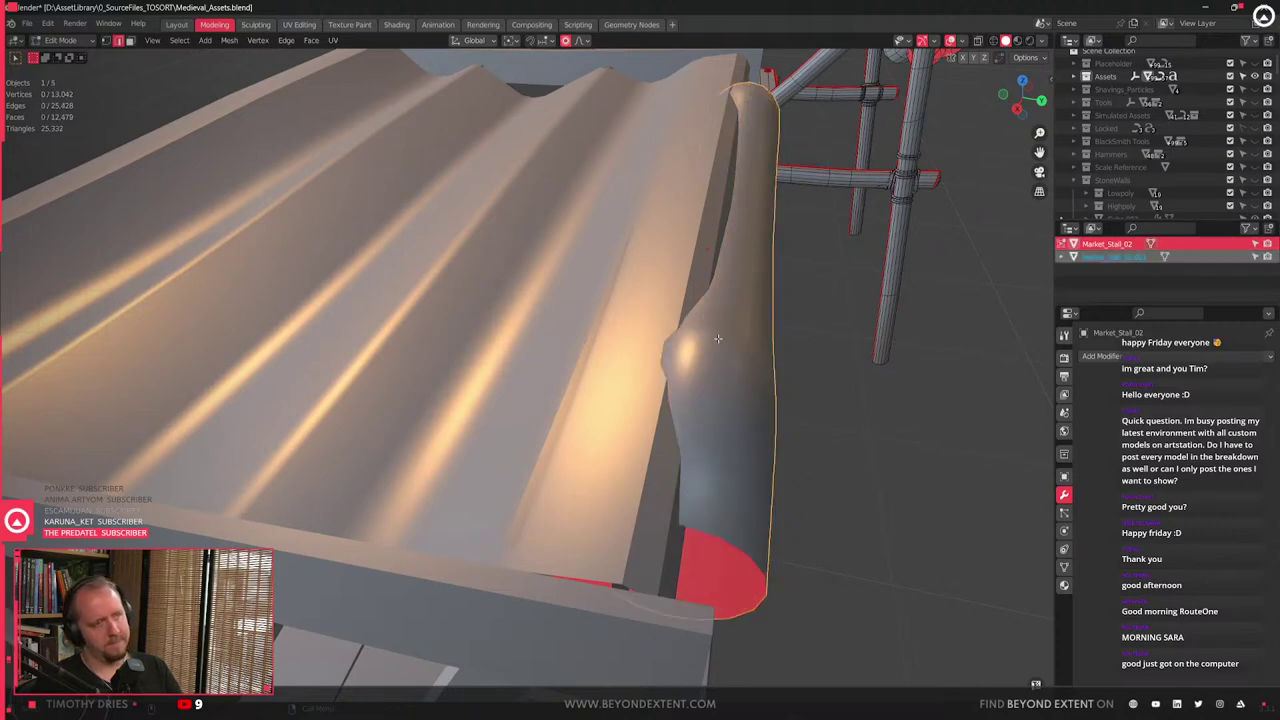
{"action": "key", "text": "Tab"}
- Shift the separated cloth roll slightly along Y, away from the edge of Market_Stall_03's canopy
{"action": "left_click", "coordinate": [718, 339]}
{"action": "key", "text": "g"}
{"action": "key", "text": "y"}
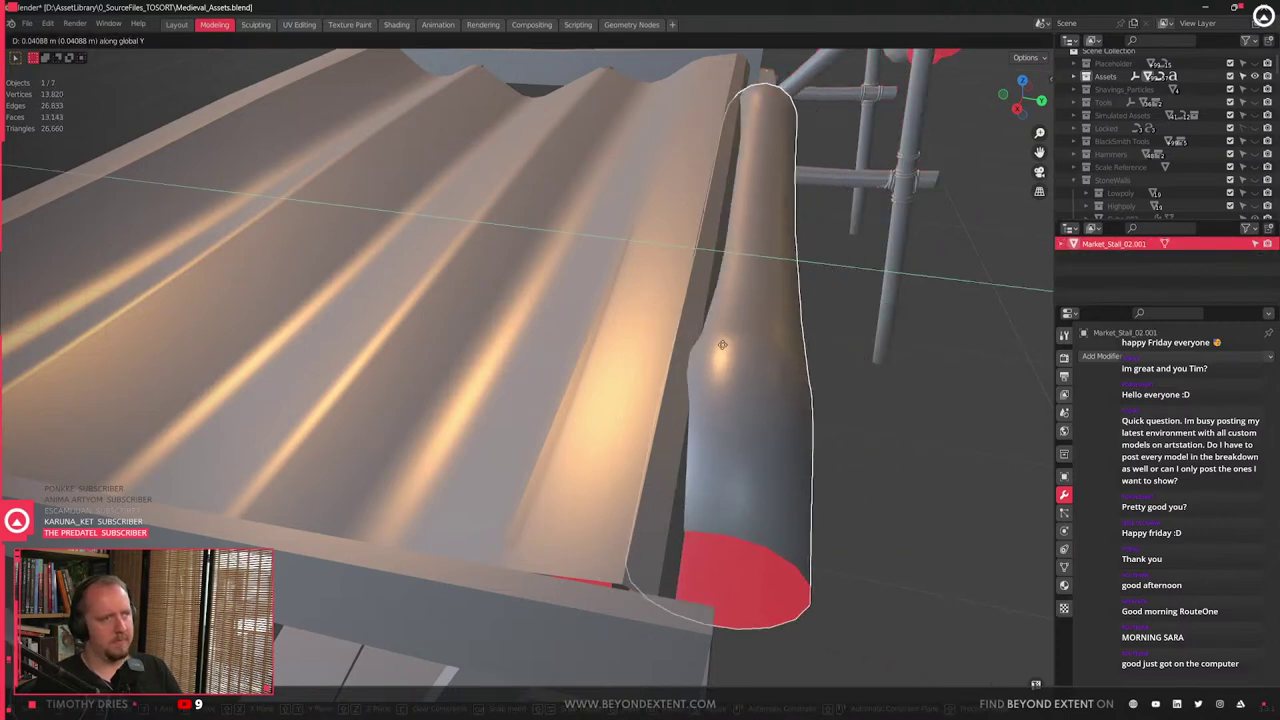
{"action": "left_click", "coordinate": [710, 345]}
{"action": "middle_click_drag", "start_coordinate": [710, 345], "coordinate": [451, 234]}
- Move the open end loop of the cloth roll along X with proportional editing to fit the stall's width
{"action": "key", "text": "Tab"}
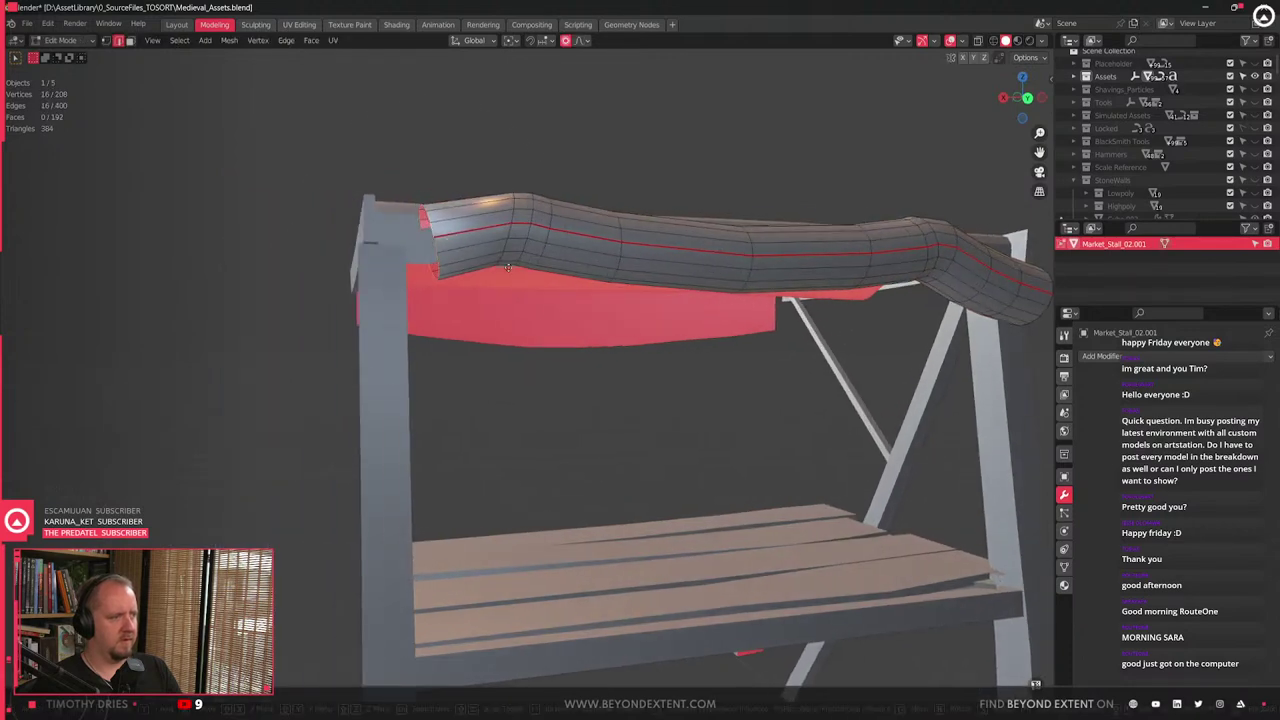
{"action": "key", "text": "g"}
{"action": "key", "text": "x"}
{"action": "left_click", "coordinate": [475, 271]}
{"action": "middle_click_drag", "start_coordinate": [475, 271], "coordinate": [613, 334]}
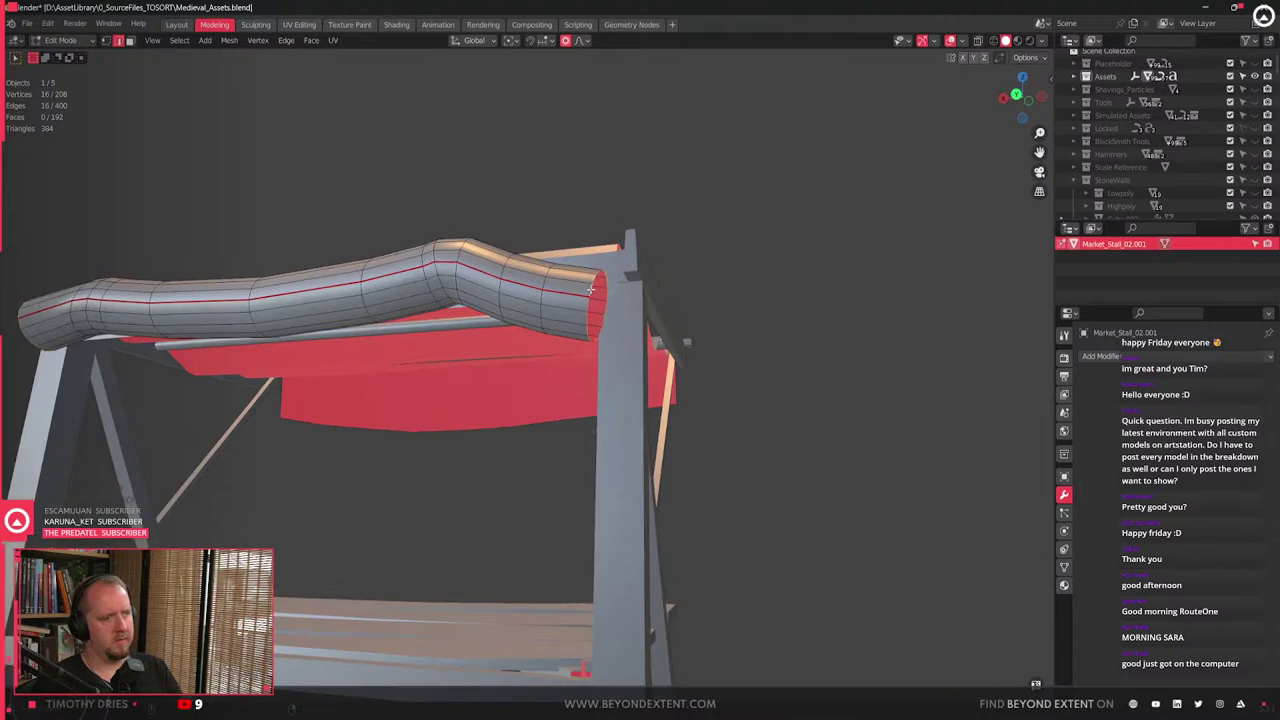
- Adjust the height of the cloth roll's opposite end loop along Z with proportional editing
{"action": "key", "text": "g"}
{"action": "key", "text": "z"}
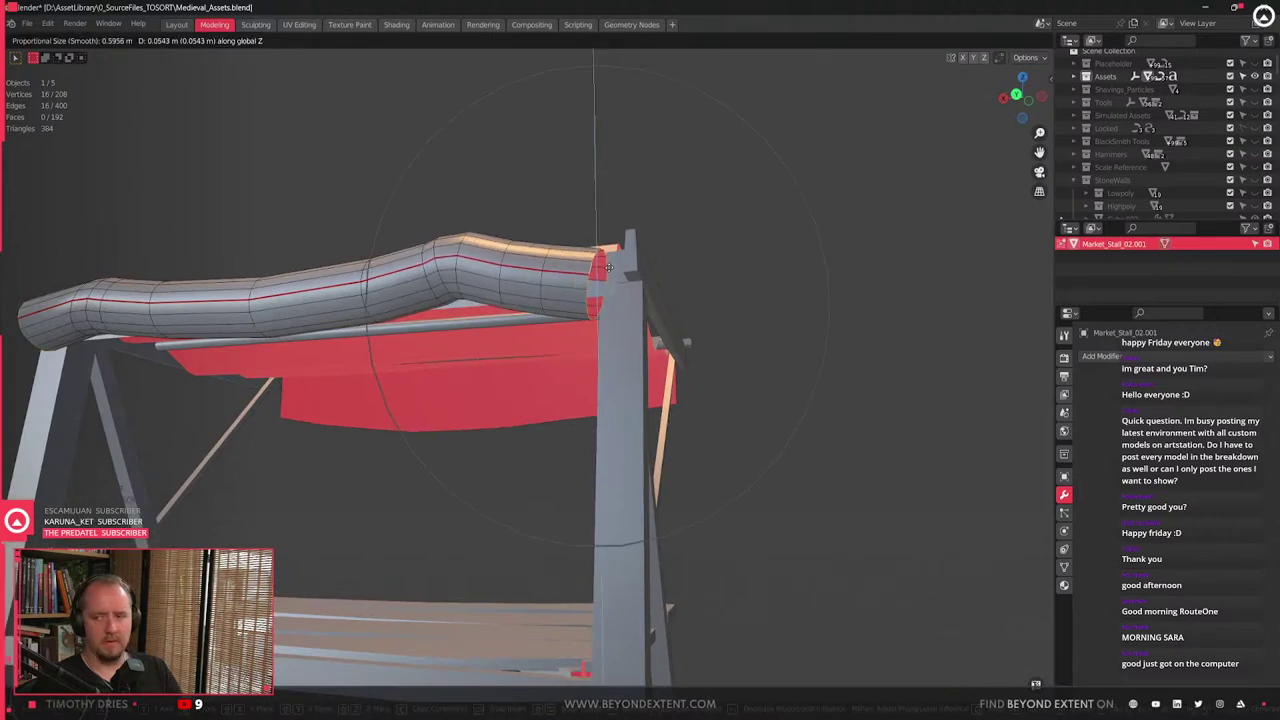
{"action": "left_click", "coordinate": [680, 340]}
{"action": "middle_click_drag", "start_coordinate": [680, 340], "coordinate": [644, 391]}
- Switch to editing Market_Stall_03 and try pulling the canopy's lower border edge loop toward the cloth roll with a smaller proportional size
{"action": "key", "text": "alt+q"}
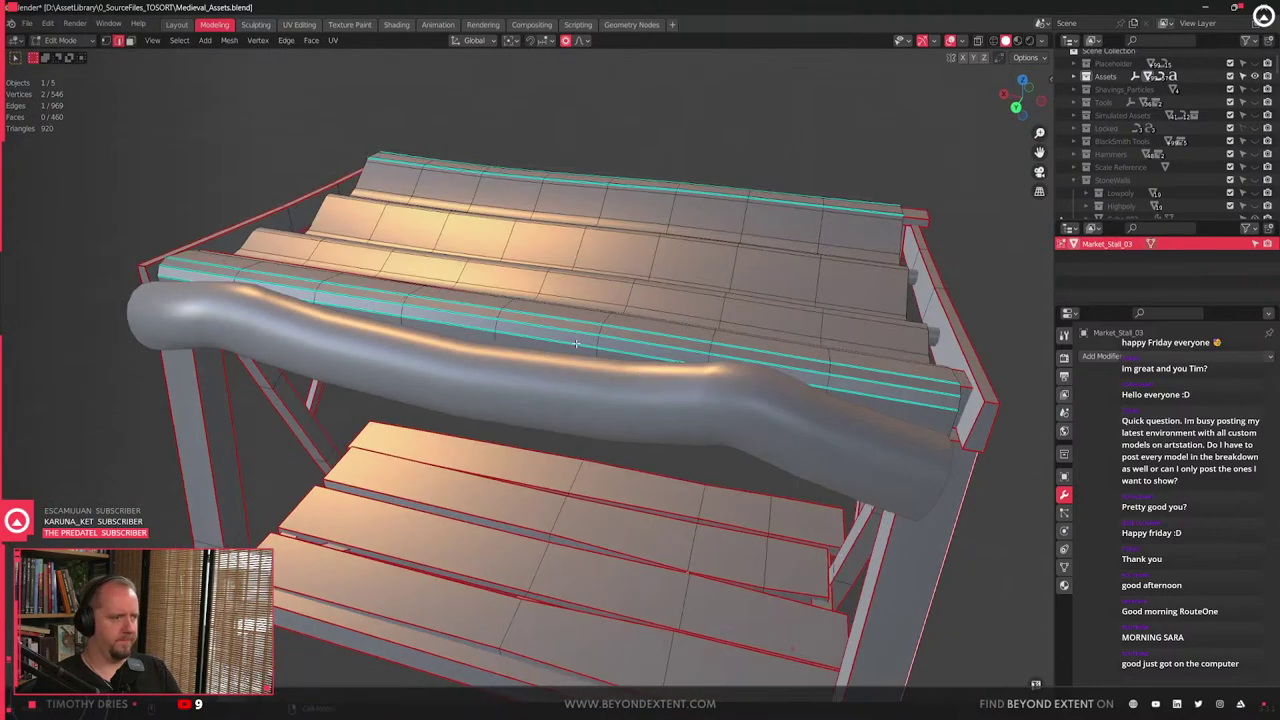
{"action": "key", "text": "l"}
{"action": "mouse_move", "coordinate": [408, 364]}
{"action": "middle_mouse_down"}
{"action": "mouse_move", "coordinate": [634, 380]}
{"action": "mouse_move", "coordinate": [660, 360]}
{"action": "mouse_move", "coordinate": [700, 277]}
{"action": "mouse_move", "coordinate": [658, 330]}
{"action": "mouse_move", "coordinate": [423, 349]}
{"action": "middle_mouse_up"}
{"action": "key", "text": "shift+z"}
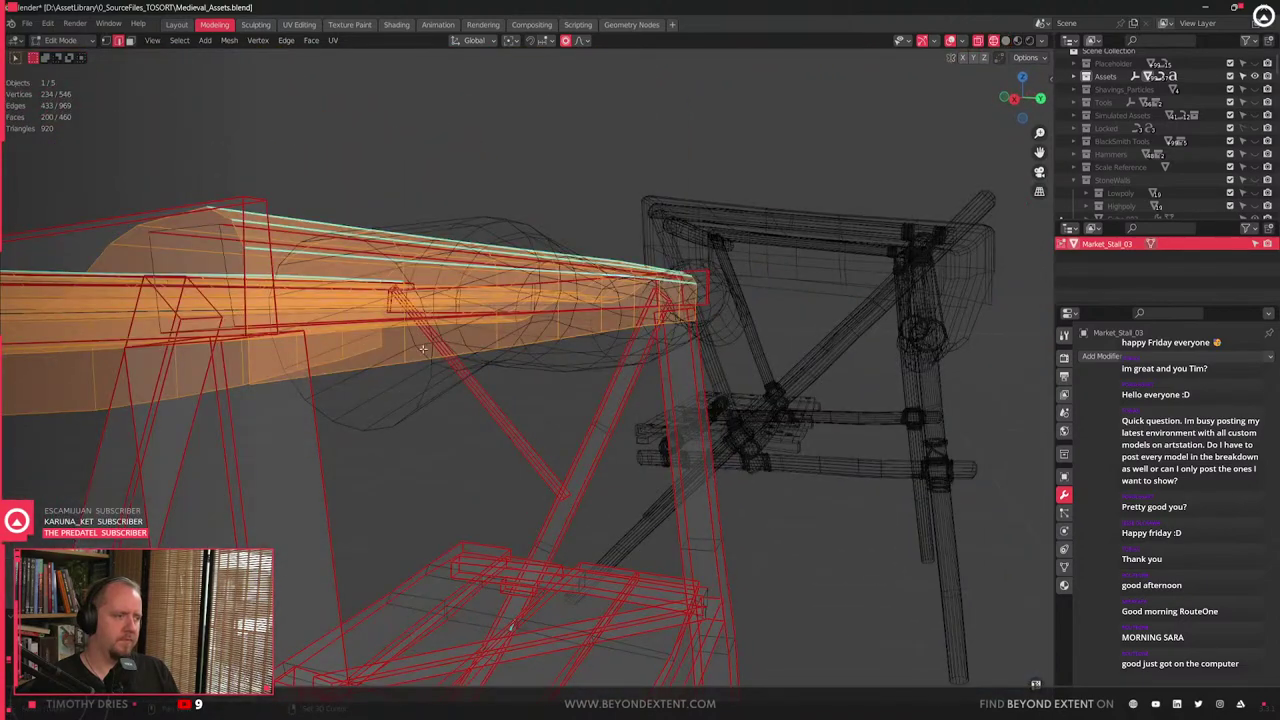
{"action": "left_click", "coordinate": [518, 343], "text": "alt"}
{"action": "key", "text": "shift+z"}
{"action": "key", "text": "g"}
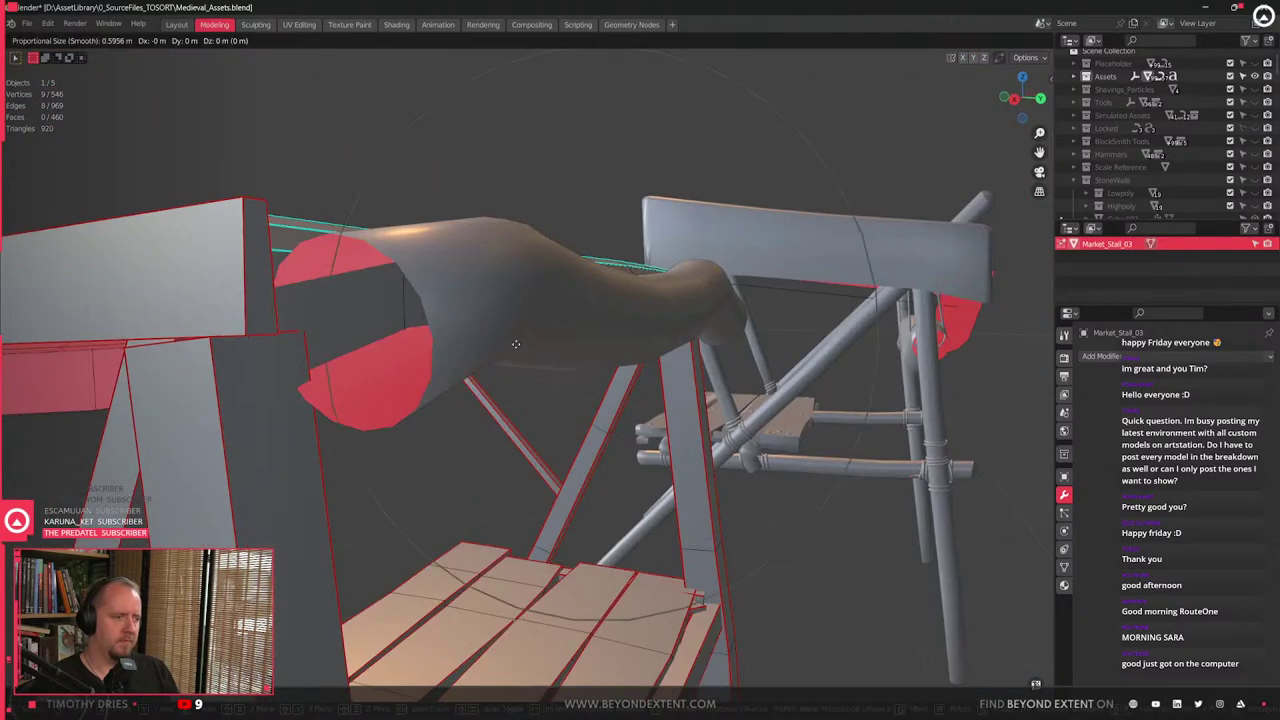
{"action": "scroll", "coordinate": [515, 344], "scroll_direction": "up", "scroll_amount": 20}
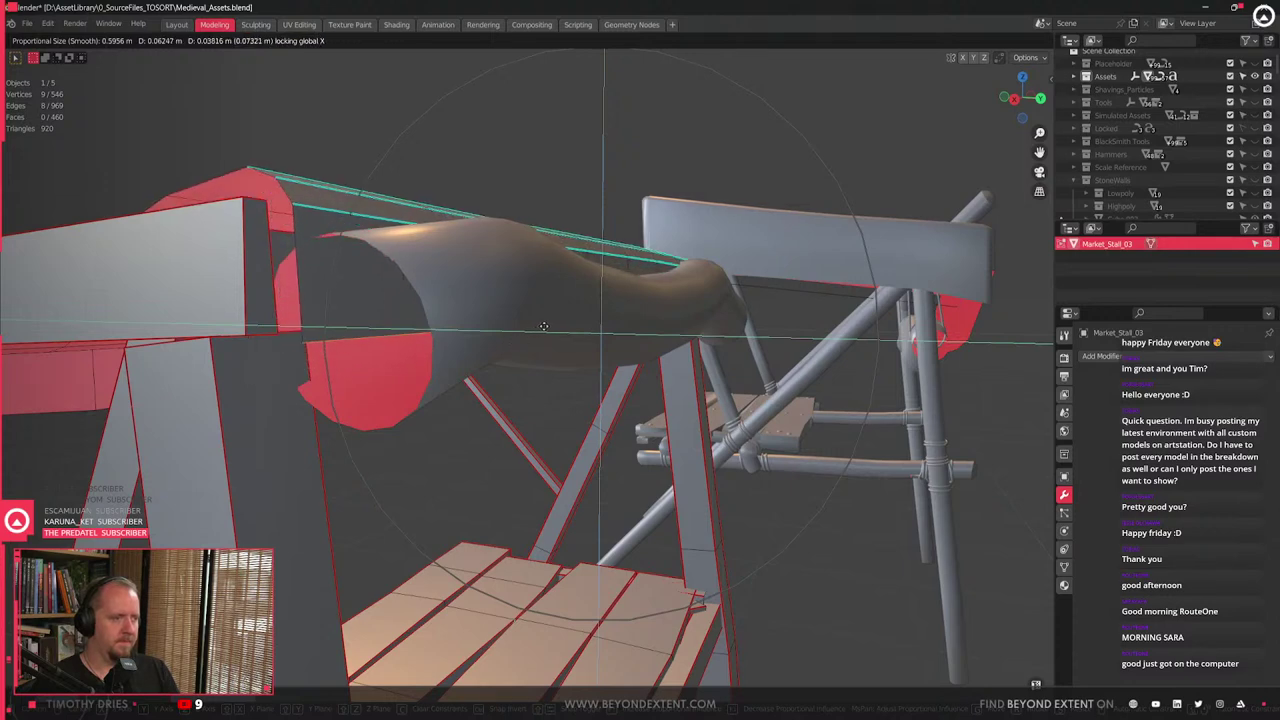
{"action": "key", "text": "x"}
{"action": "scroll", "coordinate": [598, 305], "scroll_direction": "down", "scroll_amount": 2}
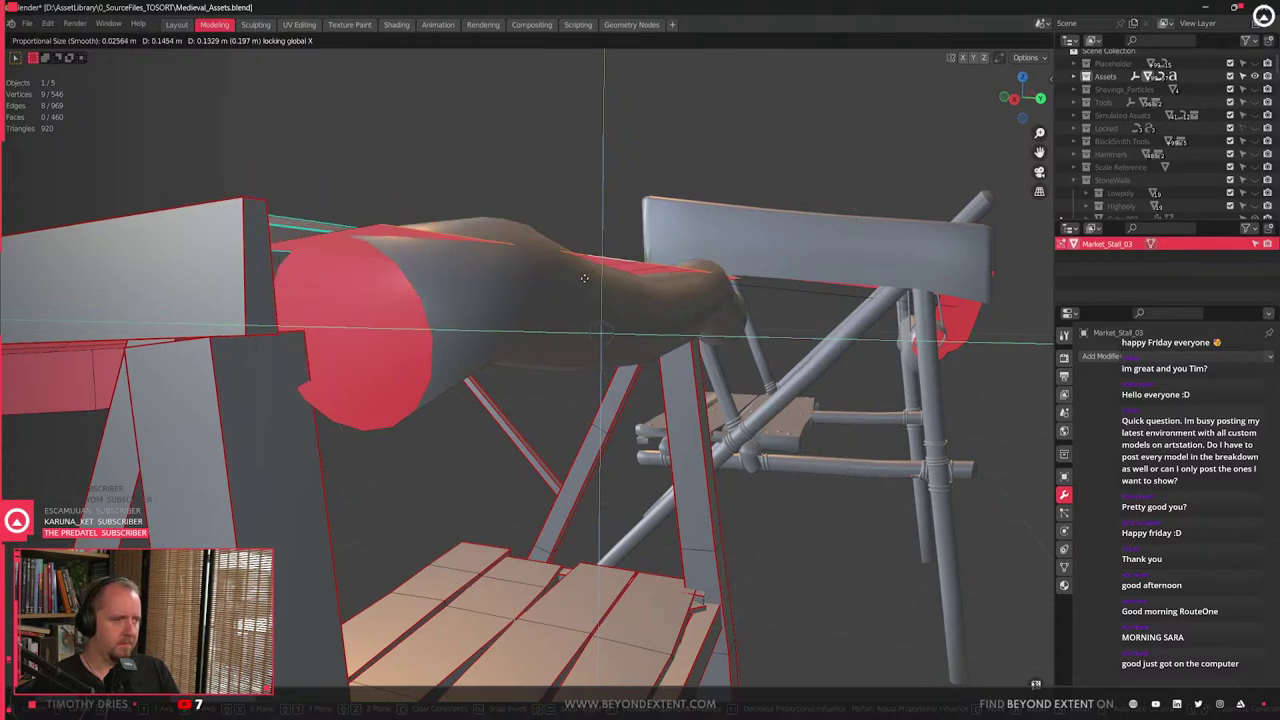
{"action": "left_click", "coordinate": [568, 284]}
{"action": "middle_click_drag", "start_coordinate": [568, 284], "coordinate": [563, 312]}
- Delete the strip of faces along the canopy's border beside the cloth roll
{"action": "key", "text": "x"}
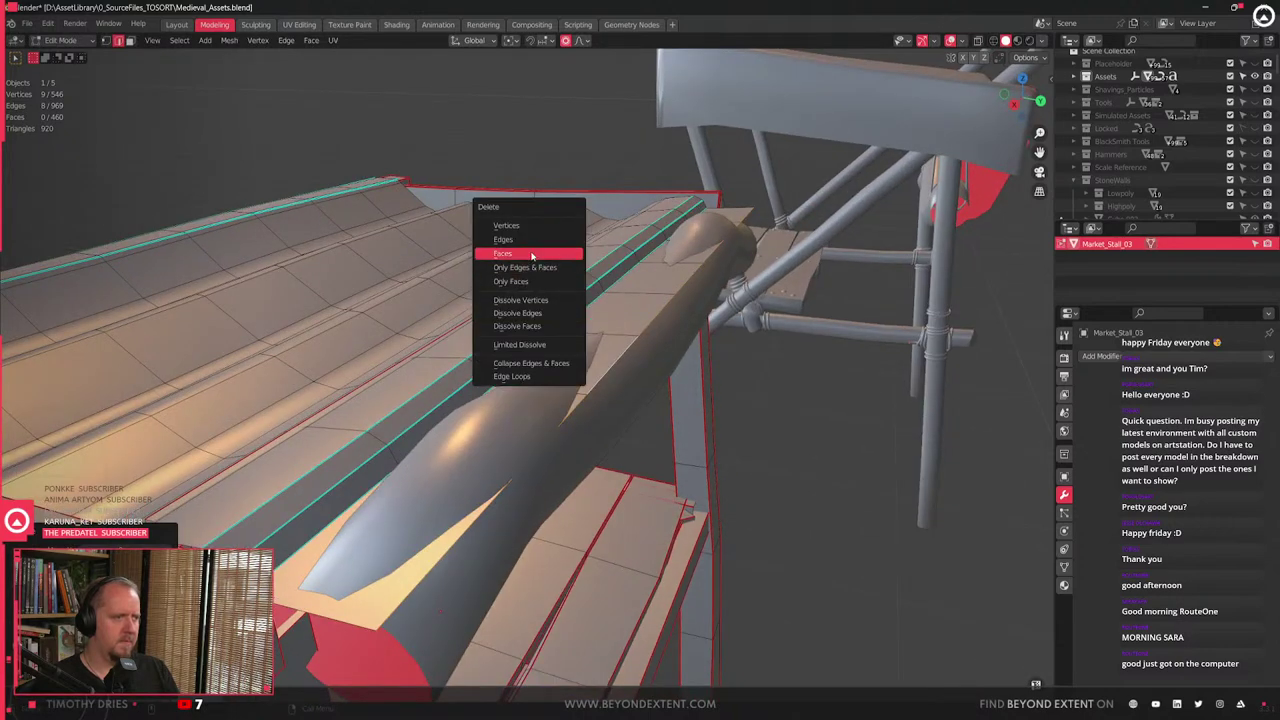
{"action": "left_click", "coordinate": [532, 259]}
{"action": "key", "text": "3"}
{"action": "left_click", "coordinate": [552, 403], "text": "alt"}
{"action": "key", "text": "x"}
{"action": "left_click", "coordinate": [555, 398]}
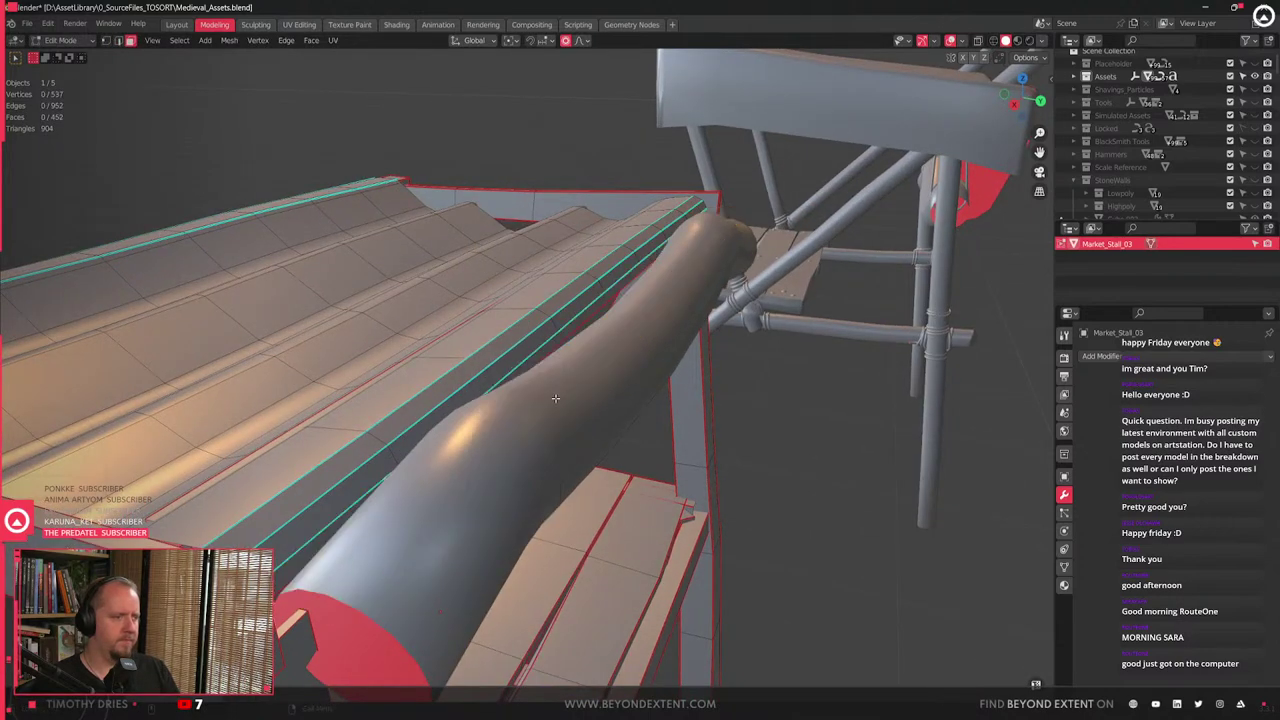
- Extend the canopy's new border edge loop about 0.07 m over the cloth roll, keeping its X position locked
{"action": "left_click", "coordinate": [581, 311]}
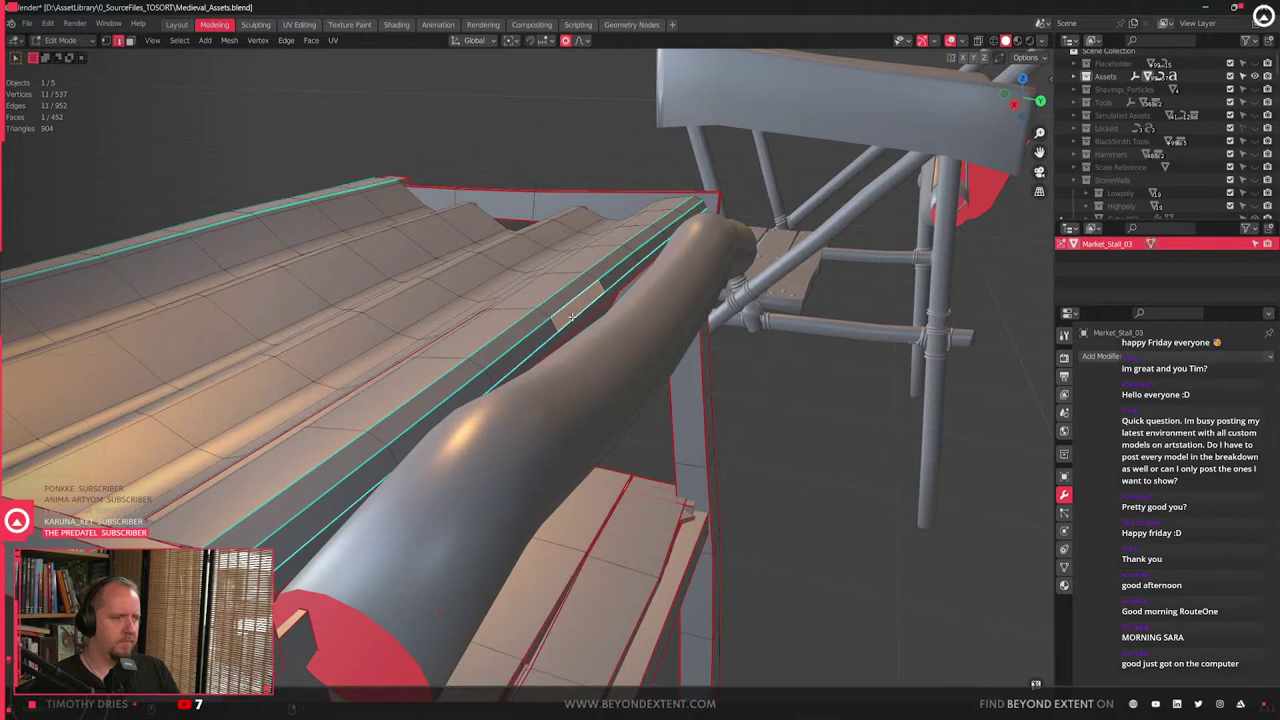
{"action": "left_click", "coordinate": [574, 316], "text": "alt"}
{"action": "key", "text": "g"}
{"action": "key", "text": "y"}
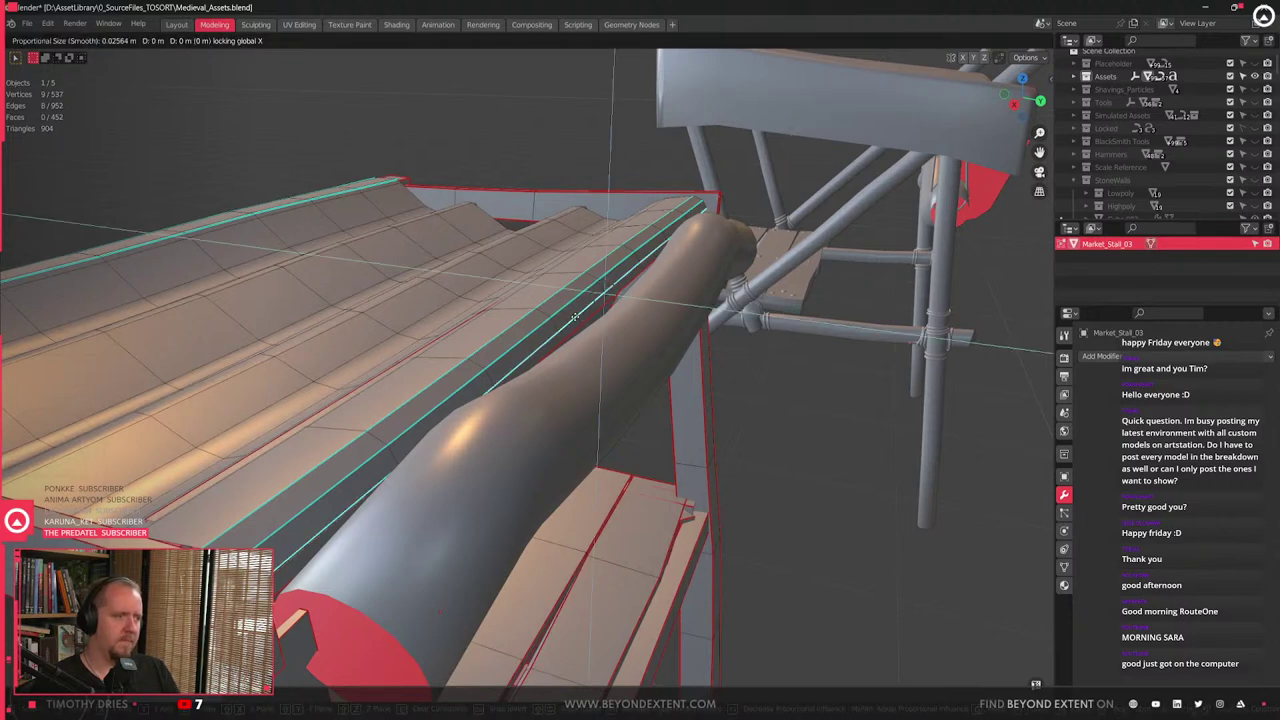
{"action": "key", "text": "x"}
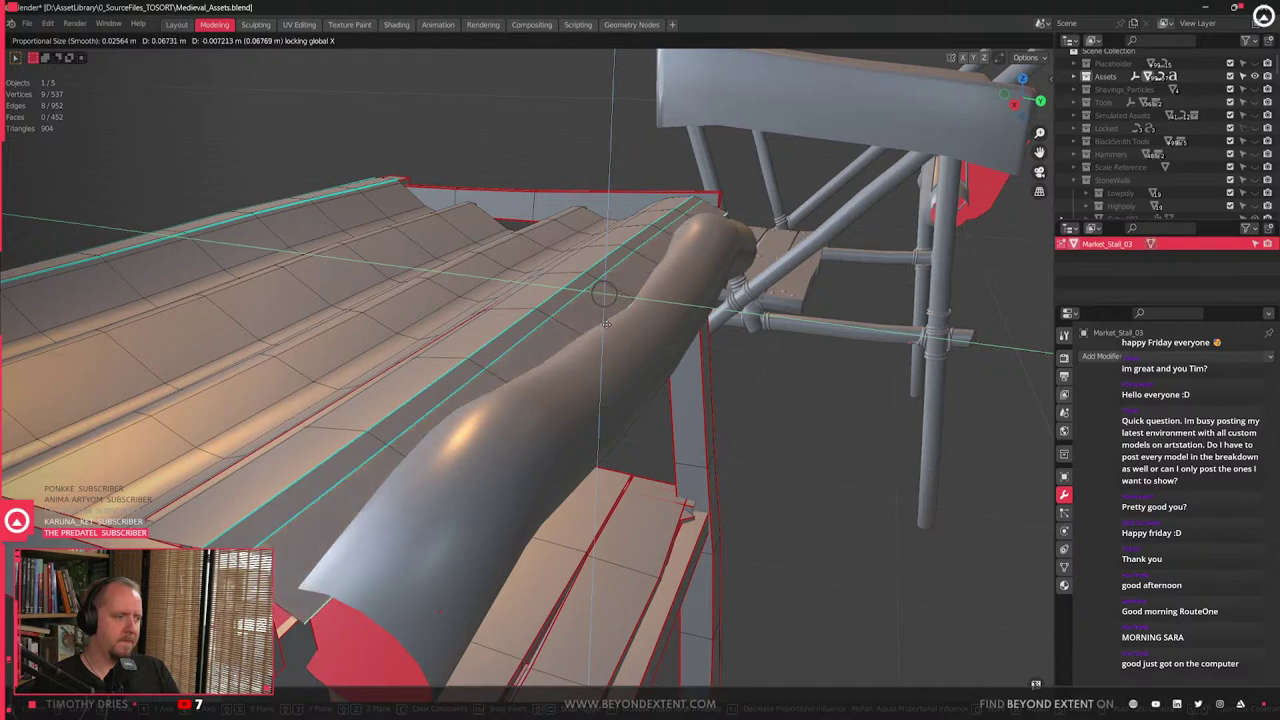
{"action": "left_click", "coordinate": [601, 287]}
- Clear the sharp marking from the canopy edge loop just behind the border at the cloth roll
{"action": "scroll", "coordinate": [601, 287], "scroll_direction": "up", "scroll_amount": 3}
{"action": "middle_click_drag", "start_coordinate": [601, 287], "coordinate": [485, 360]}
{"action": "right_click", "coordinate": [485, 360]}
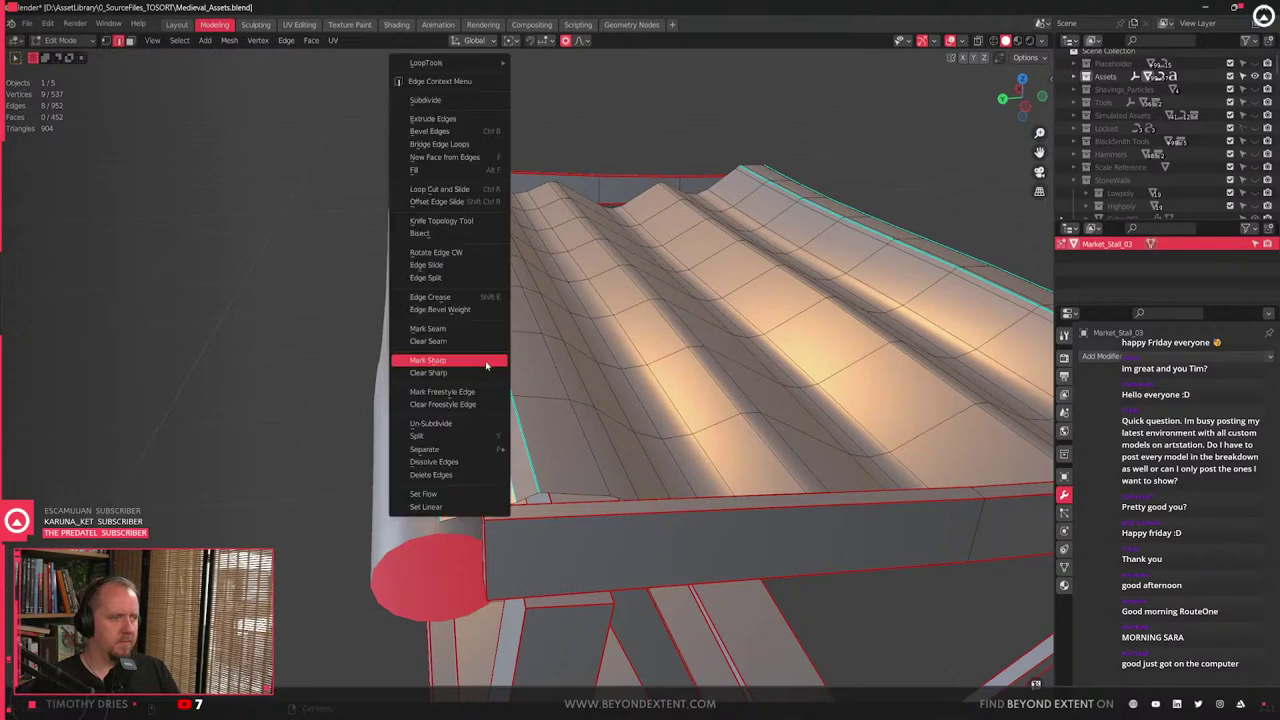
{"action": "left_click", "coordinate": [487, 371]}
{"action": "right_click", "coordinate": [505, 375]}
{"action": "left_click", "coordinate": [506, 376]}
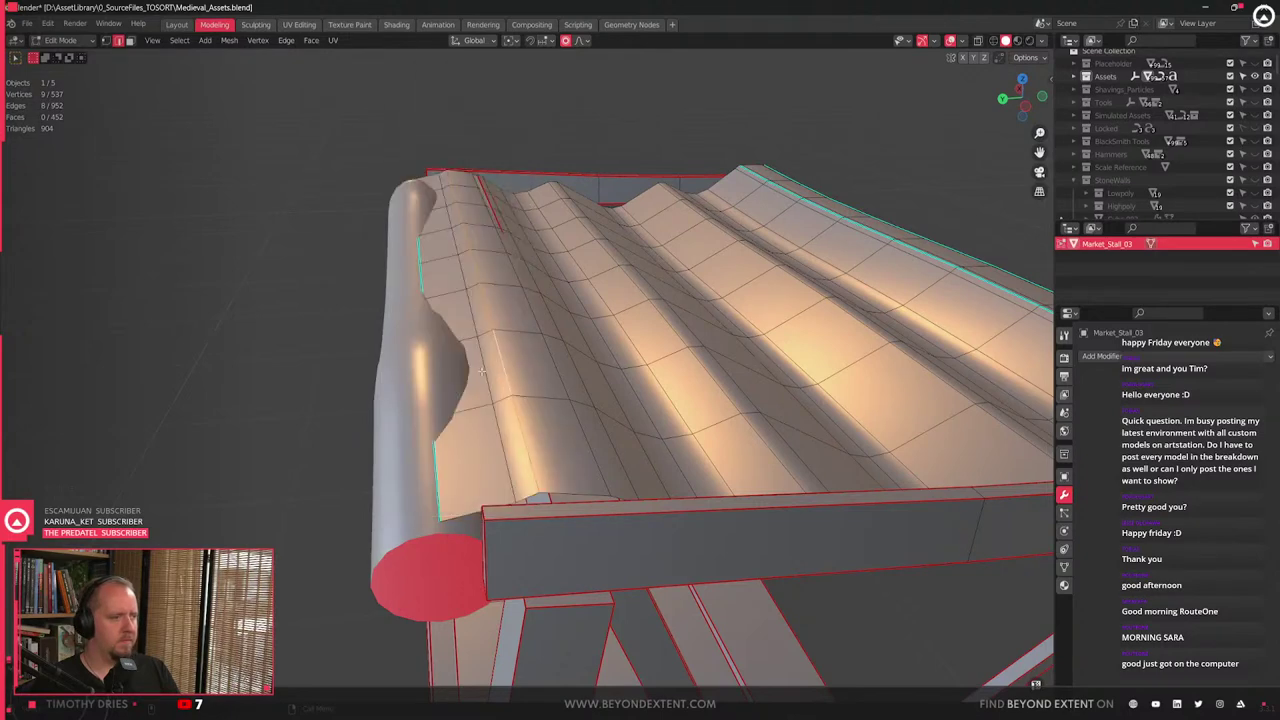
{"action": "left_click", "coordinate": [486, 371], "text": "alt"}
{"action": "key", "text": "g"}
{"action": "key", "text": "z"}
{"action": "key", "text": "Escape"}
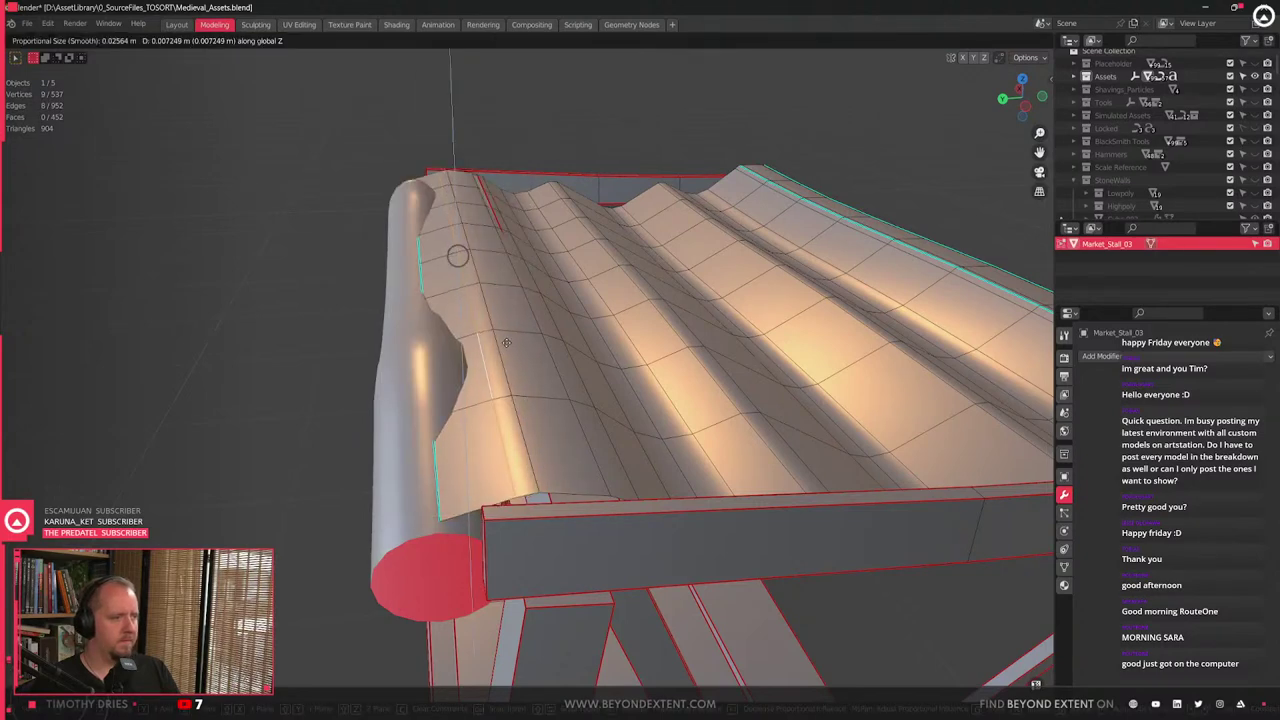
- Raise a single vertex of the canopy's border by about 0.03 m along Z where it meets the cloth roll's bend
{"action": "mouse_move", "coordinate": [501, 351]}
{"action": "middle_mouse_down"}
{"action": "mouse_move", "coordinate": [697, 345]}
{"action": "mouse_move", "coordinate": [612, 332]}
{"action": "mouse_move", "coordinate": [545, 348]}
{"action": "mouse_move", "coordinate": [551, 366]}
{"action": "mouse_move", "coordinate": [712, 353]}
{"action": "mouse_move", "coordinate": [650, 362]}
{"action": "middle_mouse_up"}
{"action": "key", "text": "Tab"}
{"action": "key", "text": "Tab"}
{"action": "left_click", "coordinate": [545, 348]}
{"action": "key", "text": "1"}
{"action": "left_click", "coordinate": [544, 349]}
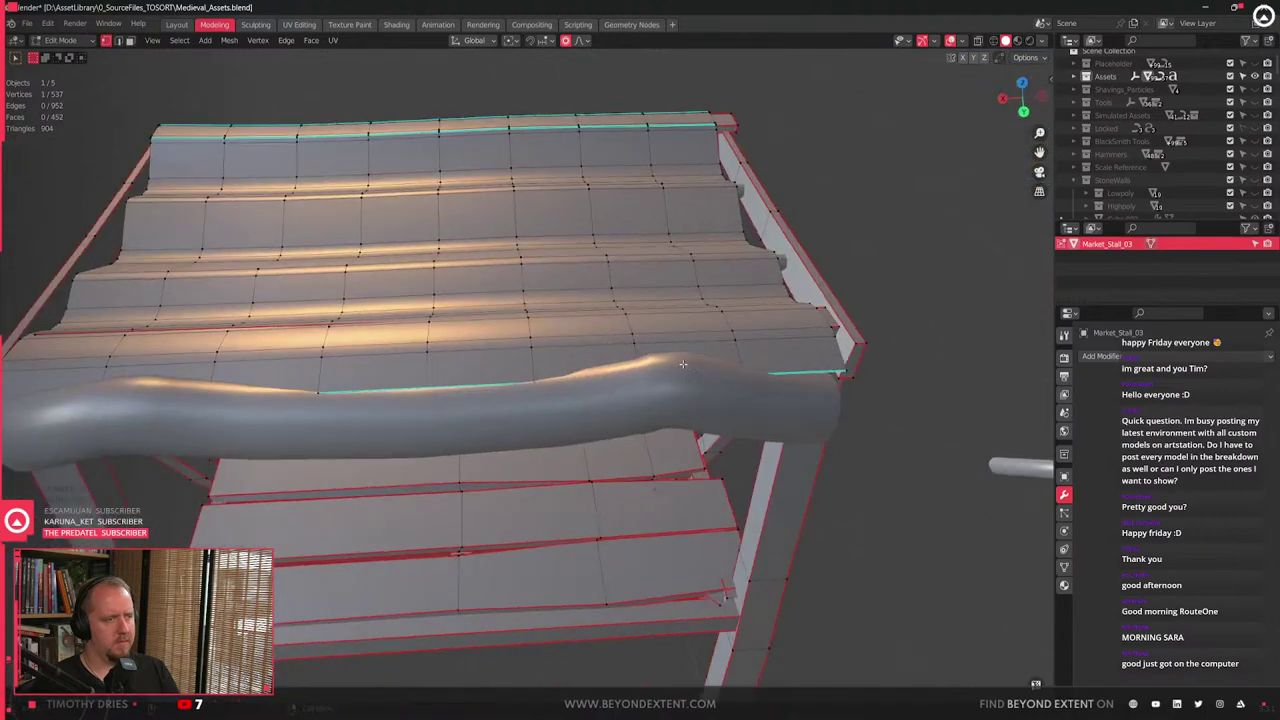
{"action": "scroll", "coordinate": [706, 367], "scroll_direction": "up", "scroll_amount": 2}
{"action": "key", "text": "shift+z"}
{"action": "key", "text": "shift+z"}
{"action": "key", "text": "g"}
{"action": "key", "text": "z"}
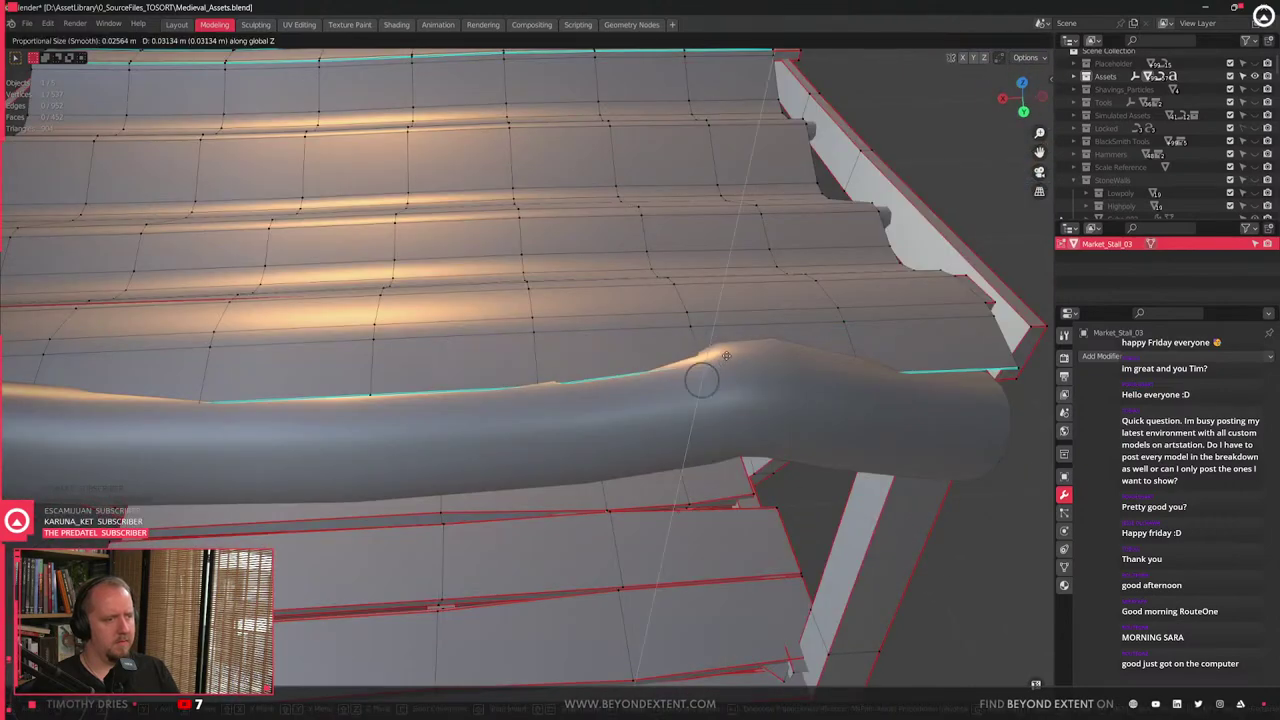
{"action": "left_click", "coordinate": [737, 359]}
- Raise the neighbouring border vertex nearer the canopy's corner by about 0.015 m along Z
{"action": "key", "text": "alt+z"}
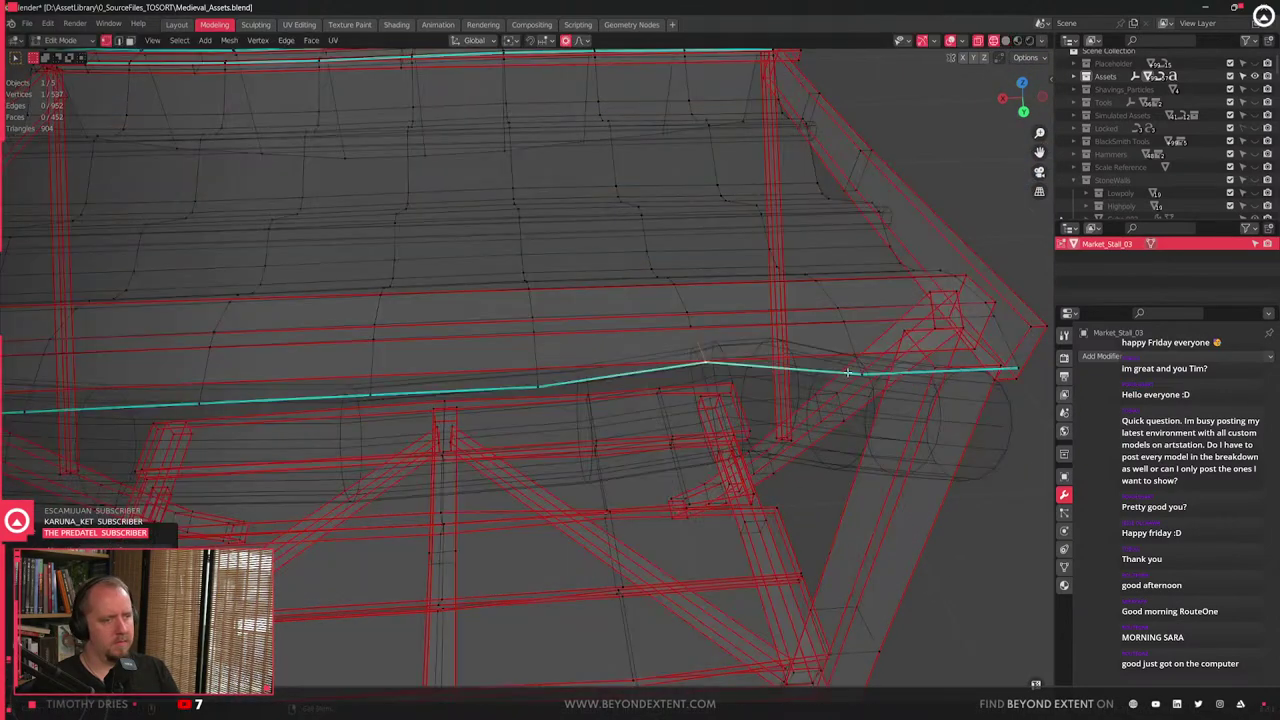
{"action": "key", "text": "alt+z"}
{"action": "key", "text": "g"}
{"action": "key", "text": "z"}
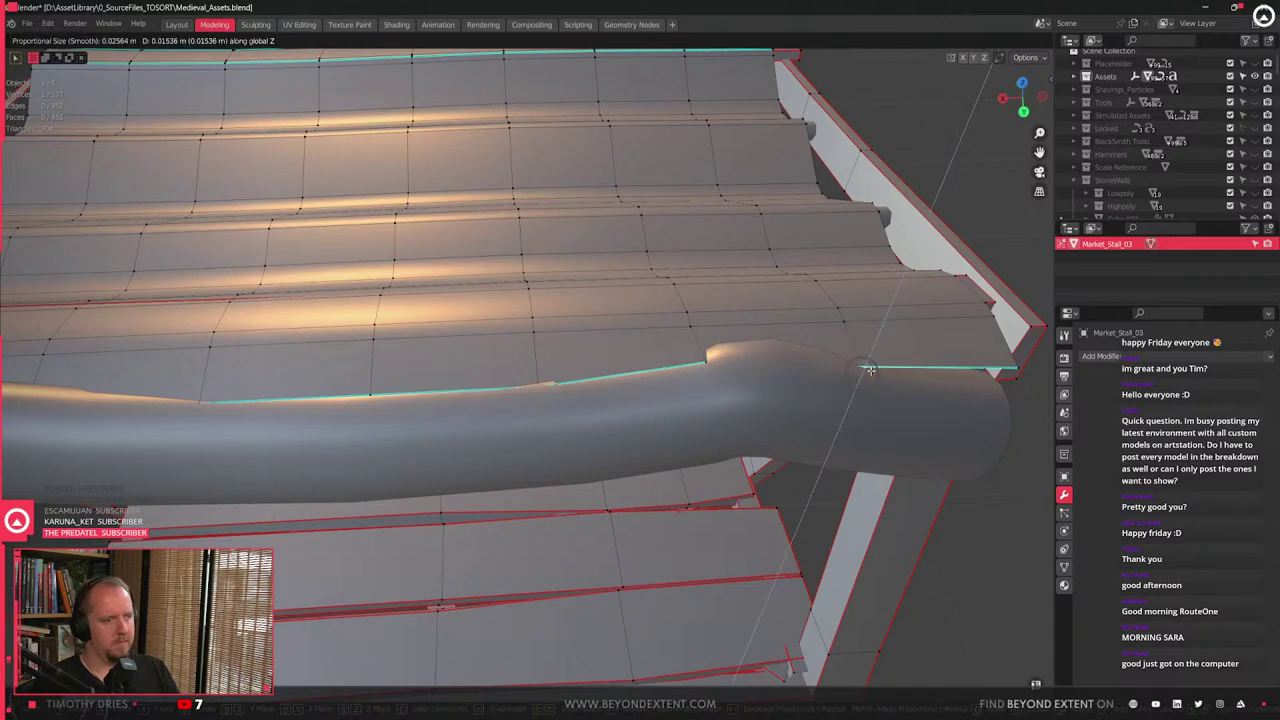
{"action": "left_click", "coordinate": [867, 376]}
- Adjust the height of a border vertex near the middle of the canopy edge along Z against the cloth roll
{"action": "middle_click_drag", "start_coordinate": [865, 378], "coordinate": [703, 338], "text": "shift"}
{"action": "scroll", "coordinate": [485, 370], "scroll_direction": "down", "scroll_amount": 5}
{"action": "middle_click_drag", "start_coordinate": [484, 370], "coordinate": [720, 260]}
{"action": "scroll", "coordinate": [767, 230], "scroll_direction": "up", "scroll_amount": 4}
{"action": "key", "text": "g"}
{"action": "key", "text": "z"}
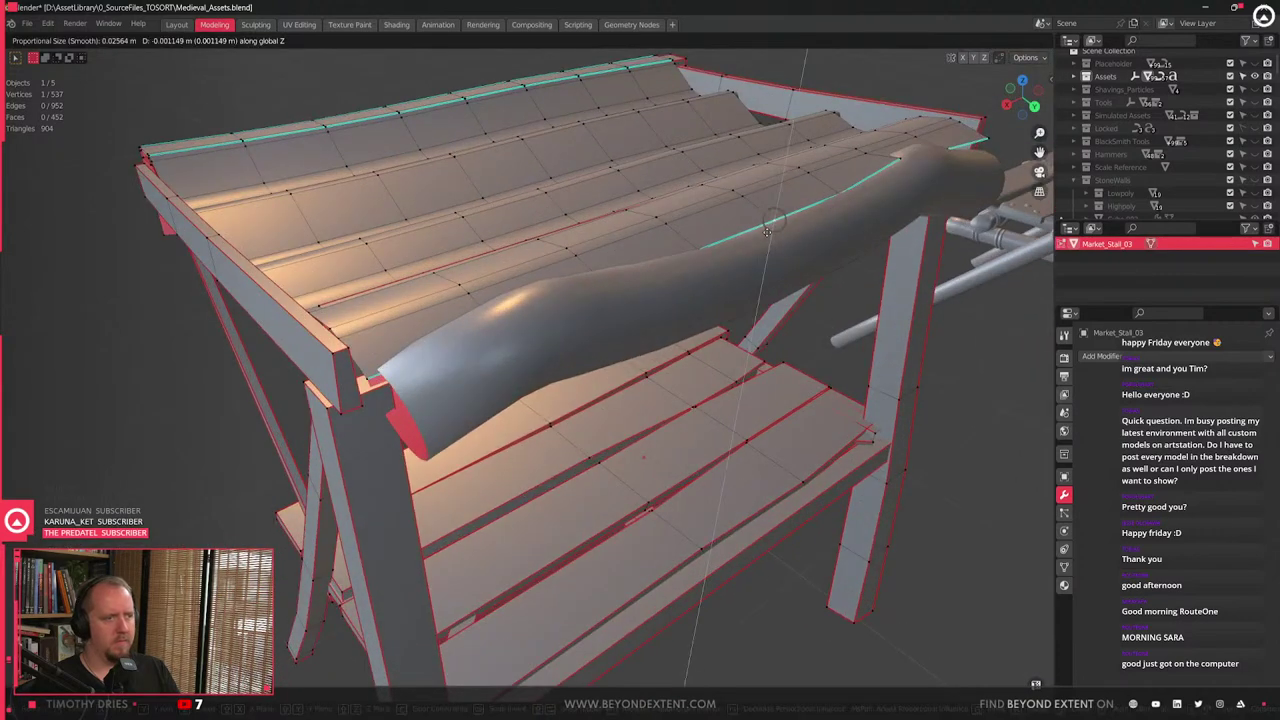
{"action": "left_click", "coordinate": [753, 284]}
{"action": "scroll", "coordinate": [674, 289], "scroll_direction": "down", "scroll_amount": 1}
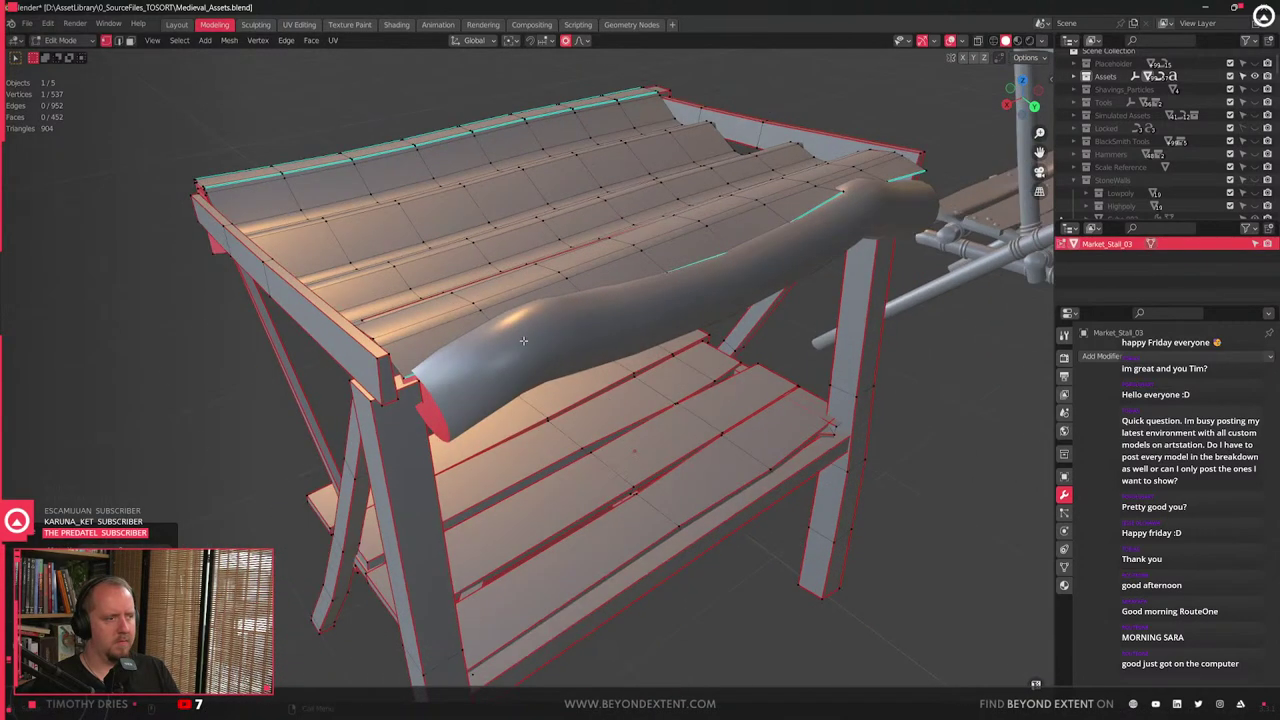
- Raise the canopy's border vertex along Z beside the cloth roll's bend at the opposite end of the stall
{"action": "key", "text": "shift+z"}
{"action": "key", "text": "shift+z"}
{"action": "key", "text": "g"}
{"action": "key", "text": "z"}
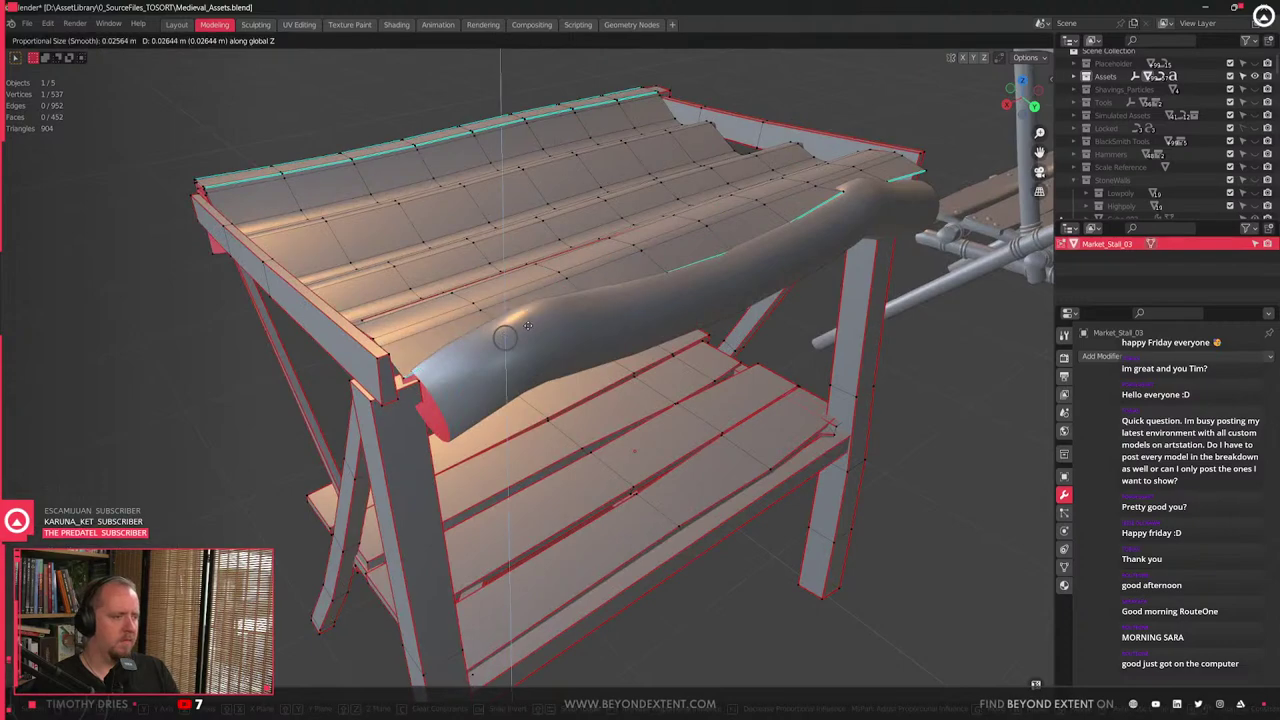
{"action": "left_click", "coordinate": [545, 313]}
{"action": "scroll", "coordinate": [567, 316], "scroll_direction": "up", "scroll_amount": 2}
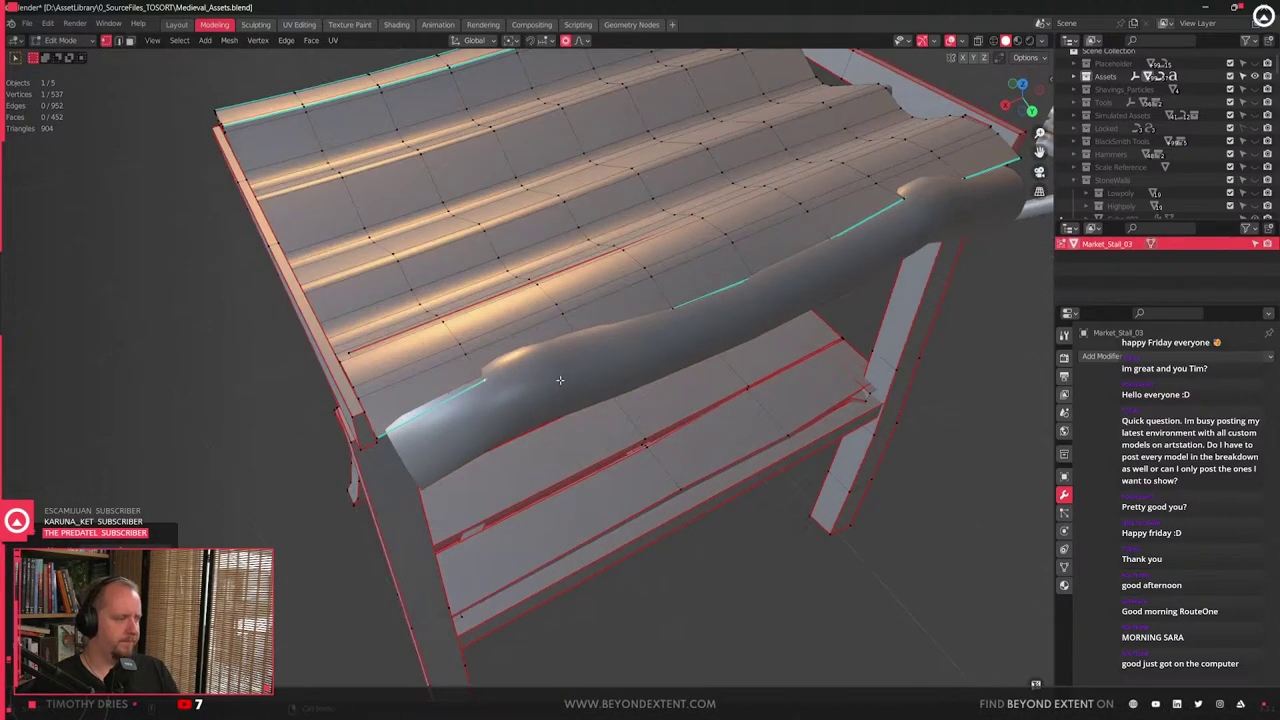
- Raise the neighbouring border vertex, on the side toward the canopy's middle, along Z over the cloth roll
{"action": "key", "text": "shift+z"}
{"action": "key", "text": "shift+z"}
{"action": "key", "text": "g"}
{"action": "key", "text": "z"}
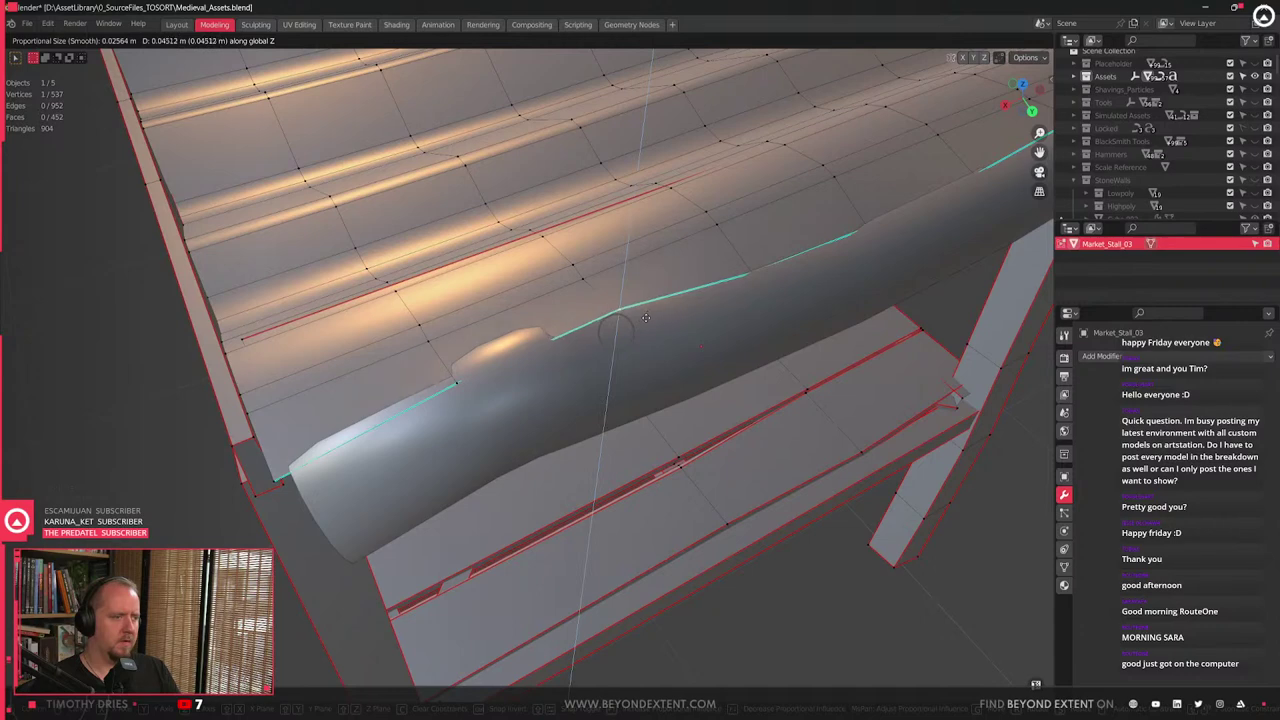
{"action": "left_click", "coordinate": [645, 327]}
- Slide the canopy border's corner vertex along its edge toward the end of the cloth roll
{"action": "left_click", "coordinate": [273, 475]}
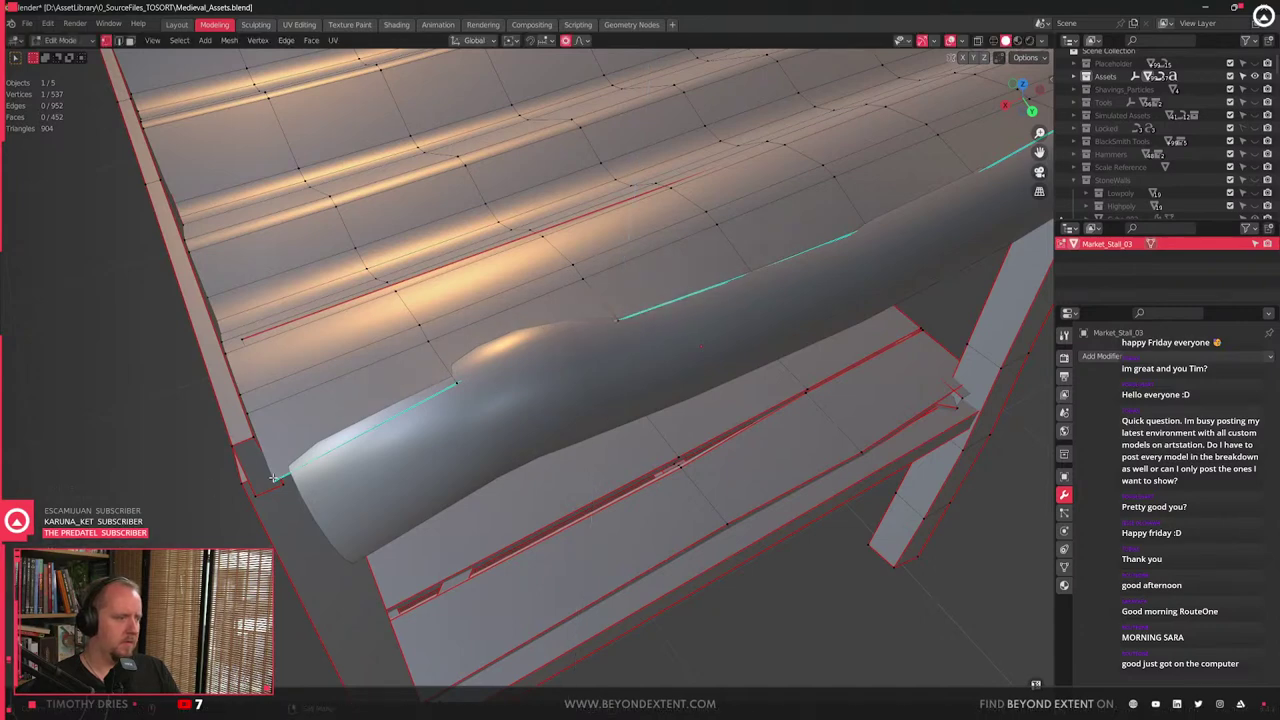
{"action": "key", "text": "g"}
{"action": "key", "text": "g"}
{"action": "left_click", "coordinate": [285, 471]}
- Shift the border vertex at the canopy's other corner slightly along X near the cloth roll's end
{"action": "scroll", "coordinate": [560, 402], "scroll_direction": "down", "scroll_amount": 3}
{"action": "middle_click_drag", "start_coordinate": [592, 402], "coordinate": [564, 477]}
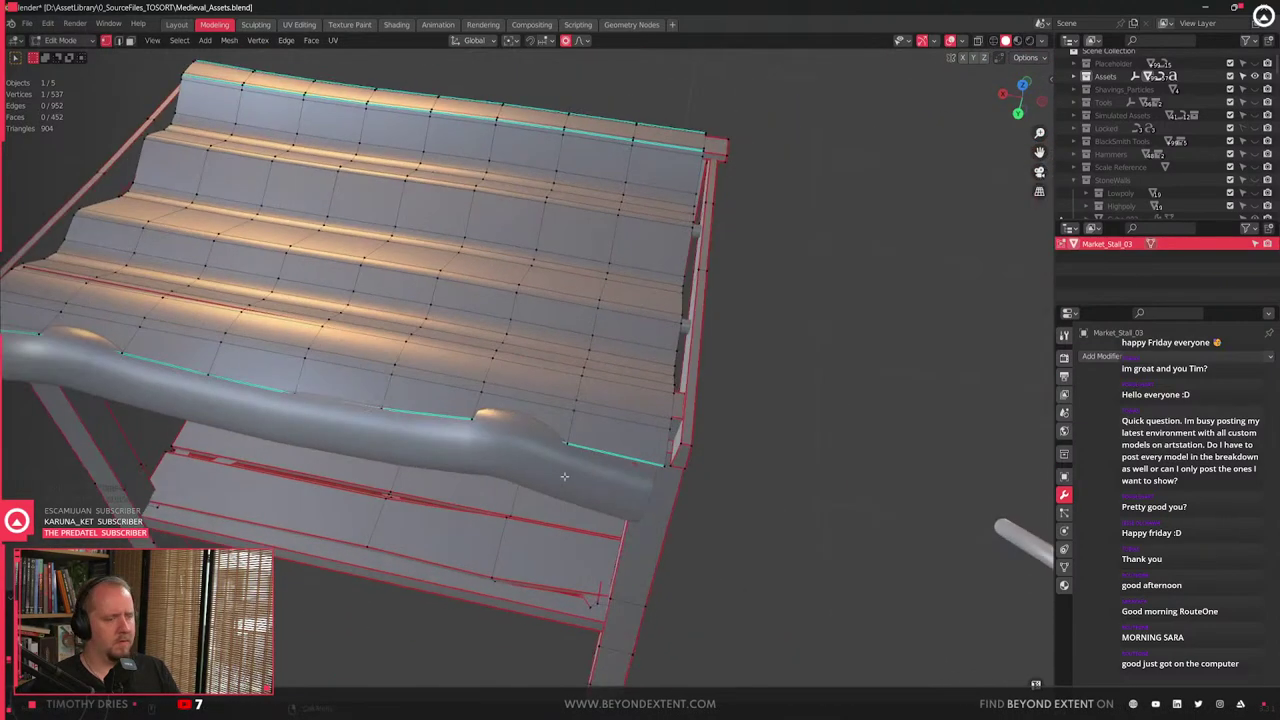
{"action": "scroll", "coordinate": [589, 398], "scroll_direction": "up", "scroll_amount": 3}
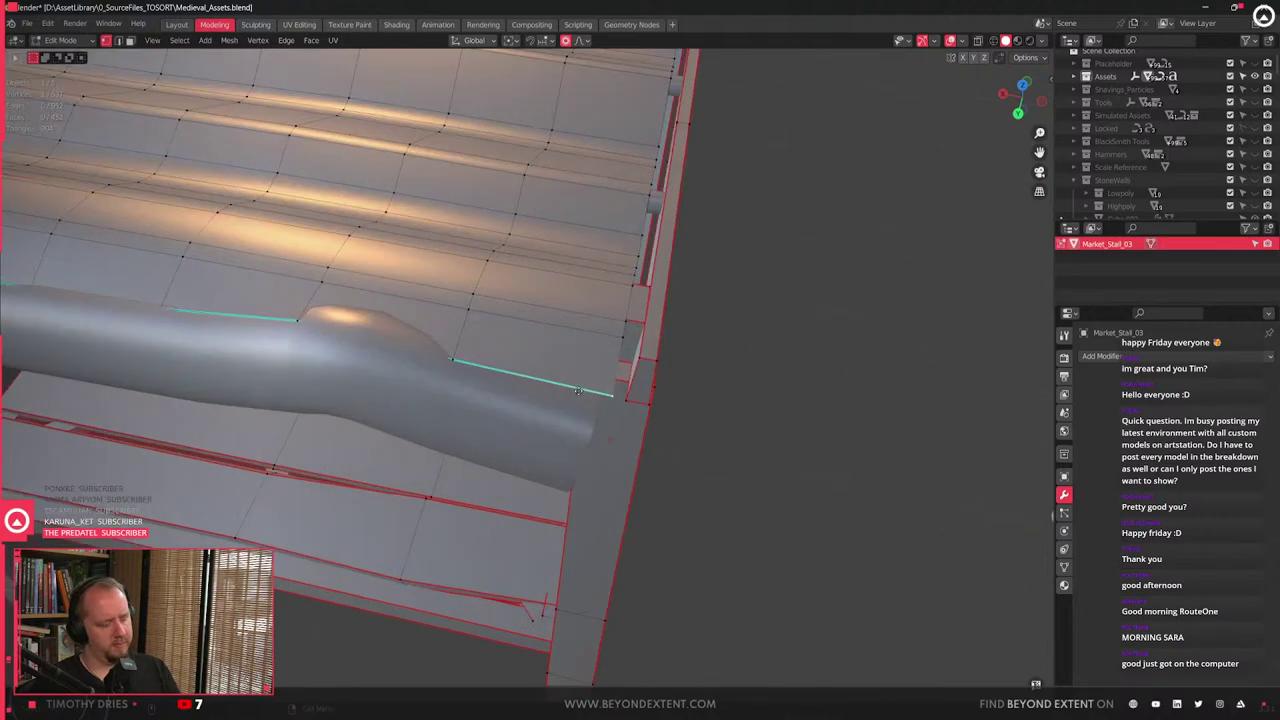
{"action": "key", "text": "g"}
{"action": "key", "text": "x"}
{"action": "left_click", "coordinate": [567, 390]}
- Adjust the height of one lower-edge vertex near the middle of the canopy's hanging flap along Z
{"action": "middle_click_drag", "start_coordinate": [567, 390], "coordinate": [612, 439]}
{"action": "scroll", "coordinate": [612, 439], "scroll_direction": "up", "scroll_amount": 3}
{"action": "middle_click_drag", "start_coordinate": [330, 465], "coordinate": [554, 496], "text": "shift"}
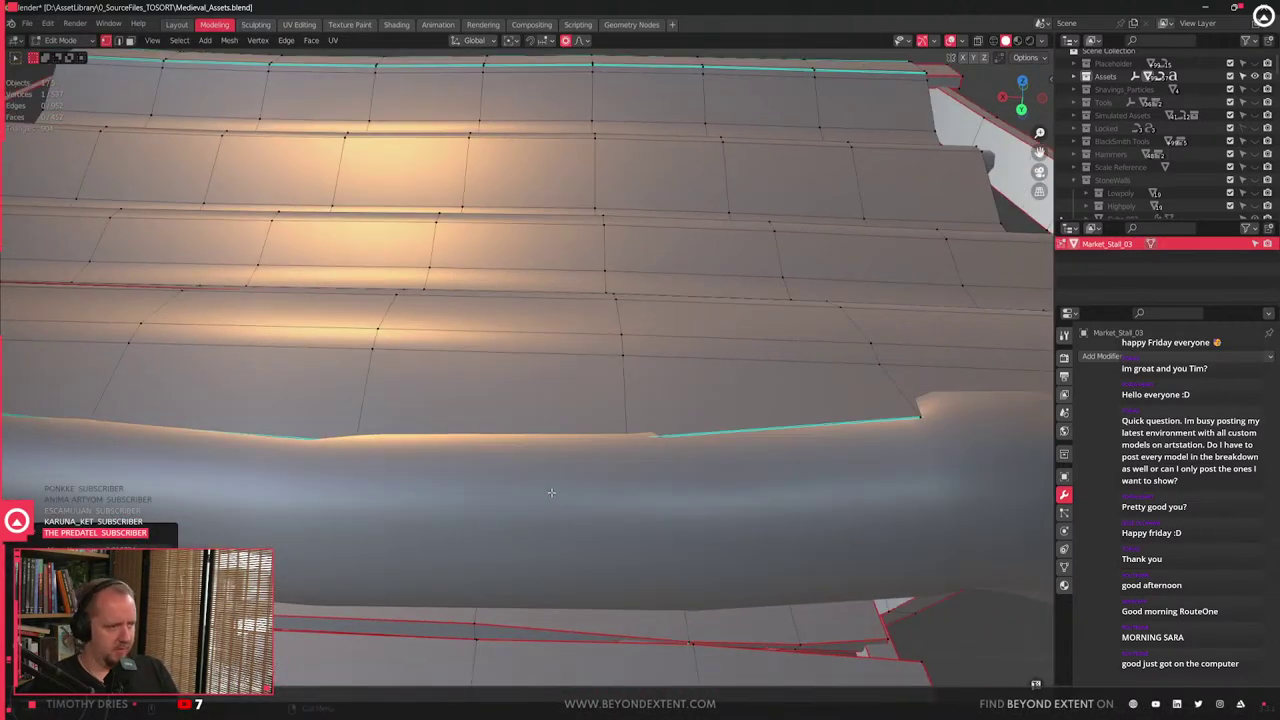
{"action": "scroll", "coordinate": [550, 492], "scroll_direction": "down", "scroll_amount": 5}
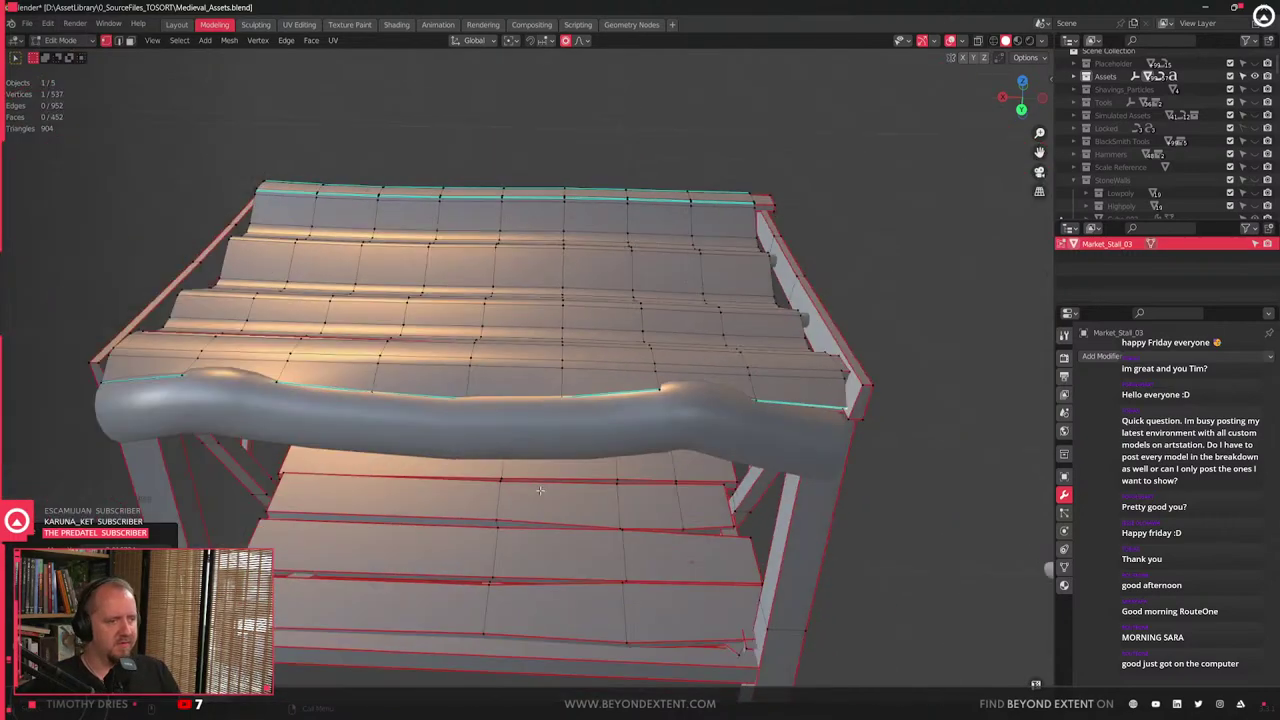
{"action": "middle_click_drag", "start_coordinate": [400, 495], "coordinate": [530, 464]}
{"action": "scroll", "coordinate": [529, 462], "scroll_direction": "up", "scroll_amount": 2}
{"action": "middle_click_drag", "start_coordinate": [489, 398], "coordinate": [589, 371]}
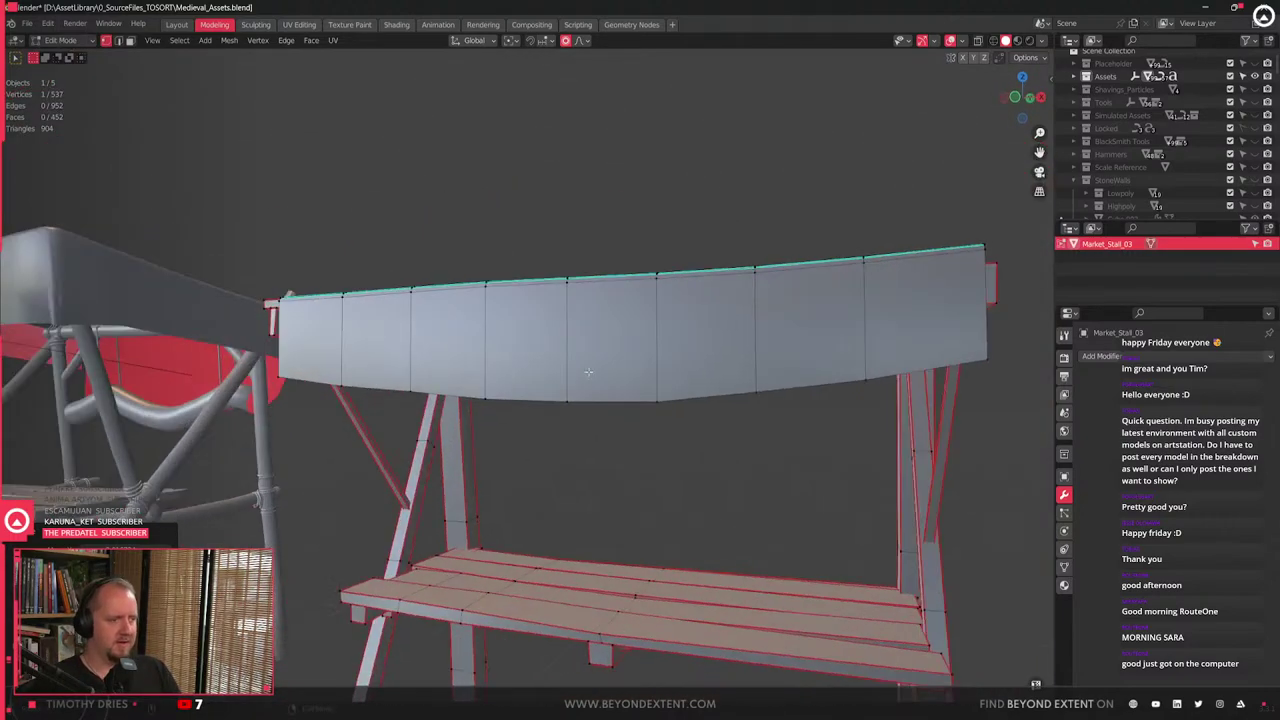
{"action": "scroll", "coordinate": [589, 371], "scroll_direction": "up", "scroll_amount": 2}
{"action": "middle_click_drag", "start_coordinate": [545, 414], "coordinate": [612, 411]}
{"action": "left_click", "coordinate": [747, 392]}
{"action": "key", "text": "g"}
{"action": "key", "text": "z"}
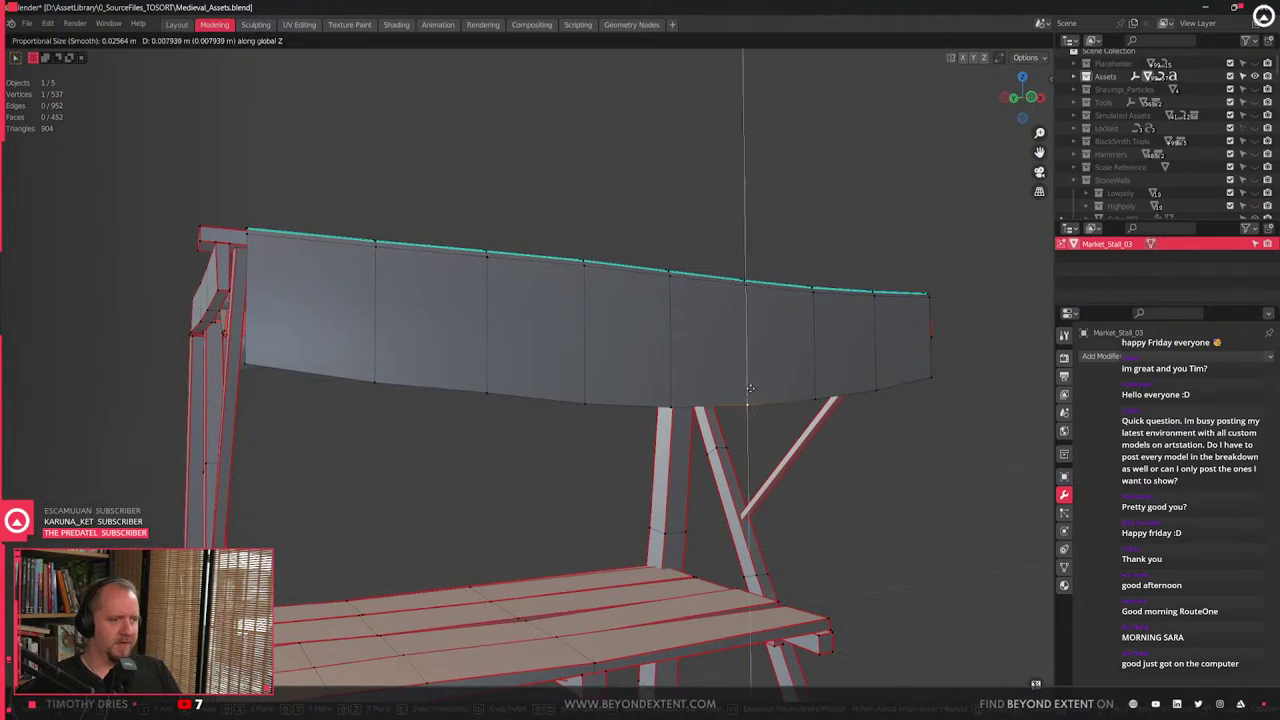
{"action": "left_click", "coordinate": [745, 396]}
- Widen the two lowest face loops of the canopy's middle sag by scaling them to about 1.8 along Y
{"action": "scroll", "coordinate": [687, 417], "scroll_direction": "down", "scroll_amount": 2}
{"action": "middle_click_drag", "start_coordinate": [408, 482], "coordinate": [572, 387]}
{"action": "scroll", "coordinate": [478, 203], "scroll_direction": "up", "scroll_amount": 2}
{"action": "key", "text": "2"}
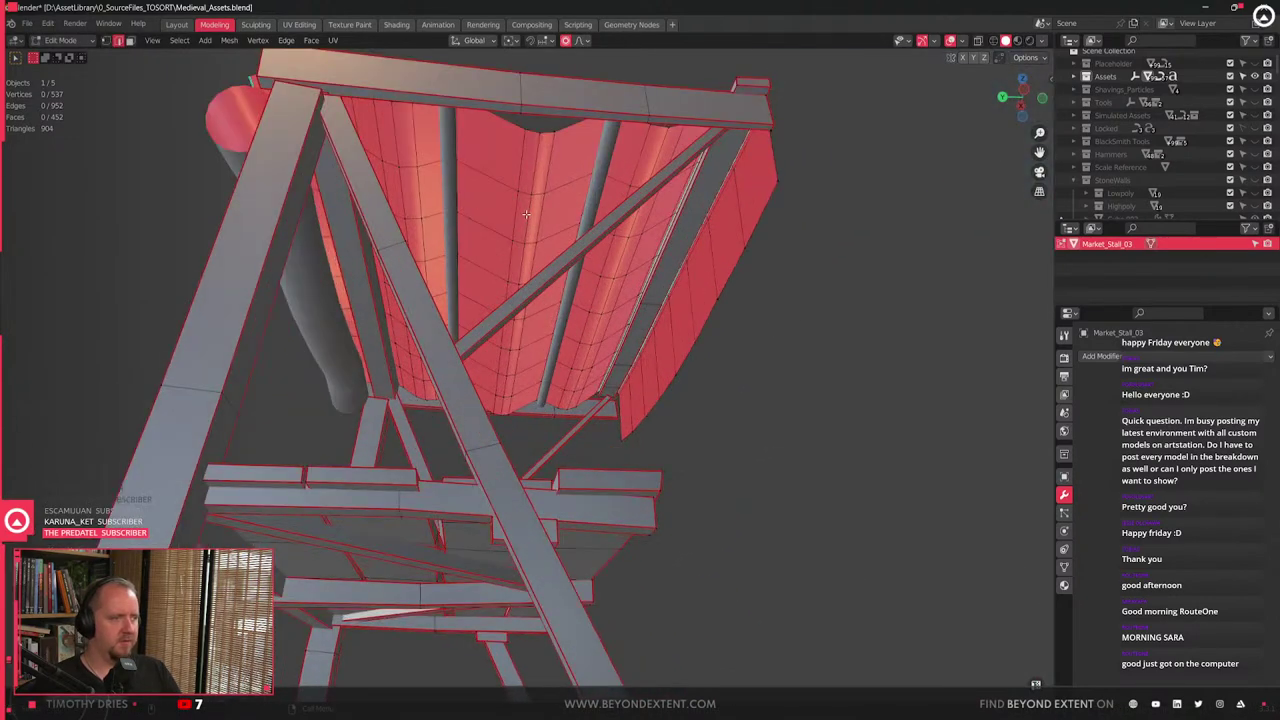
{"action": "key", "text": "3"}
{"action": "left_click", "coordinate": [519, 223]}
{"action": "left_click", "coordinate": [519, 223], "text": "alt"}
{"action": "left_click", "coordinate": [540, 237], "text": "alt+shift"}
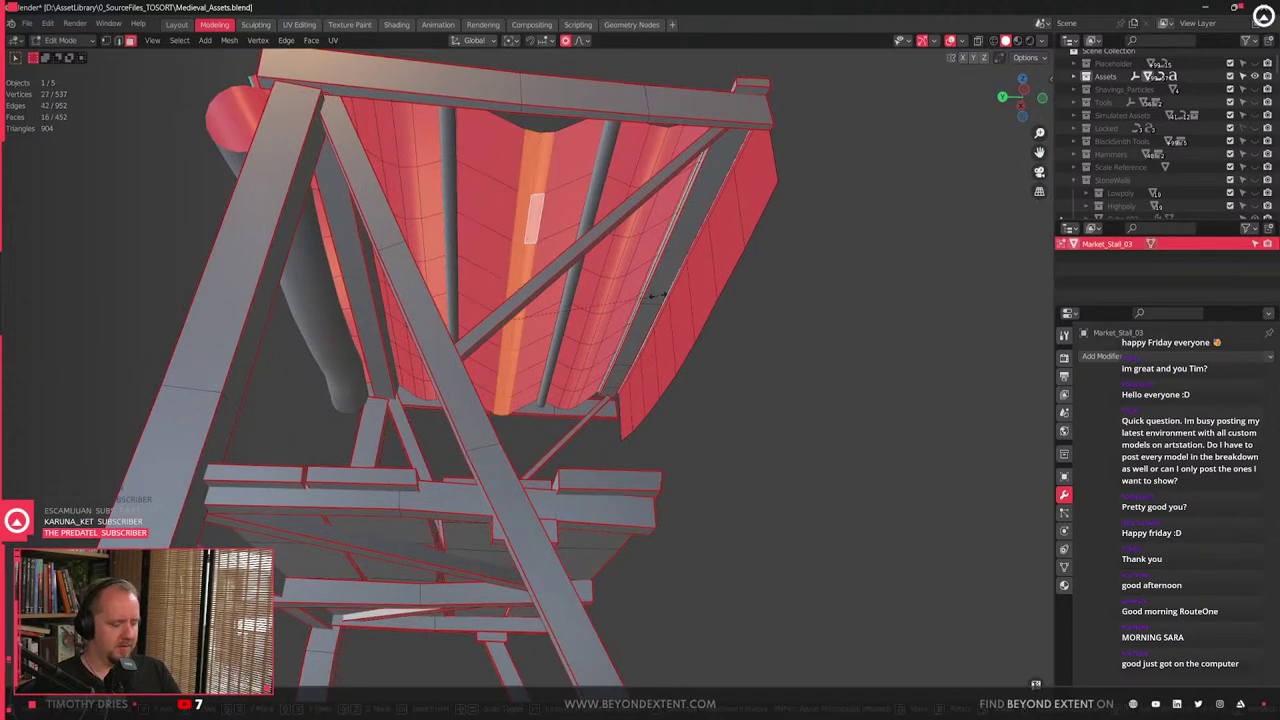
{"action": "key", "text": "s"}
{"action": "key", "text": "y"}
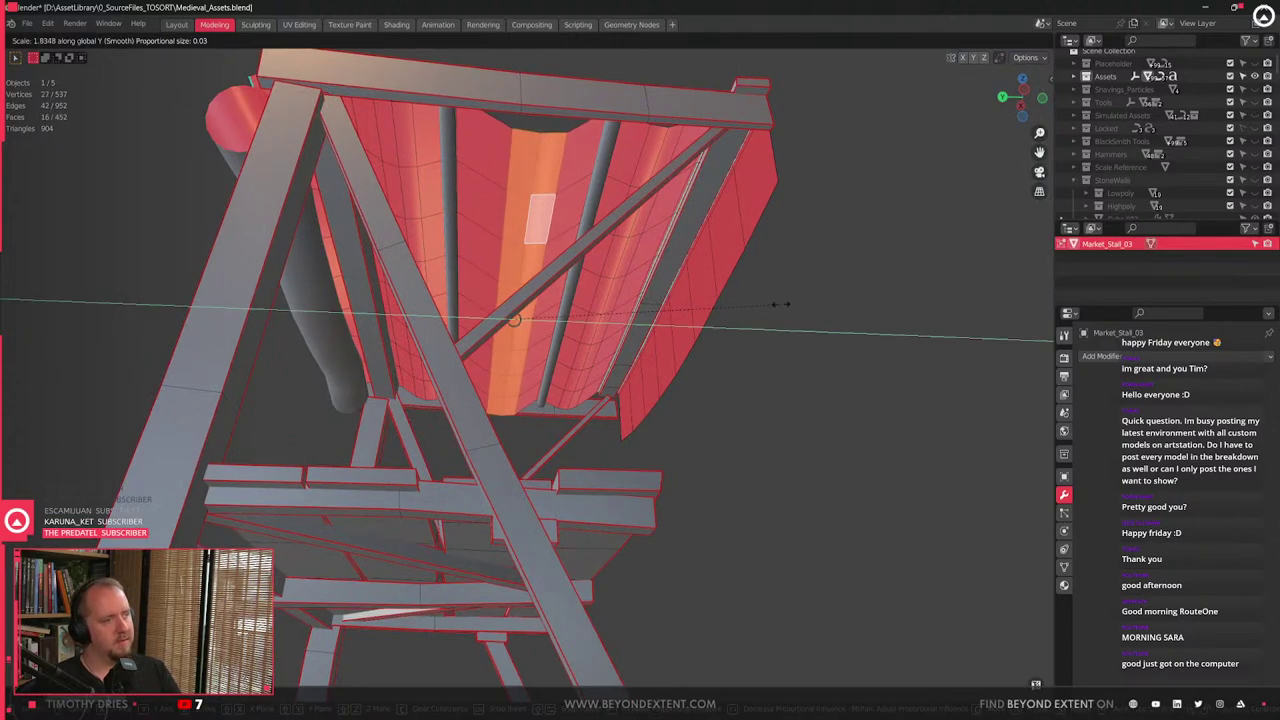
{"action": "left_click", "coordinate": [776, 304]}
- Move the widened face loops of the canopy's middle sag slightly along Y, leaving their height as it is
{"action": "key", "text": "g"}
{"action": "key", "text": "z"}
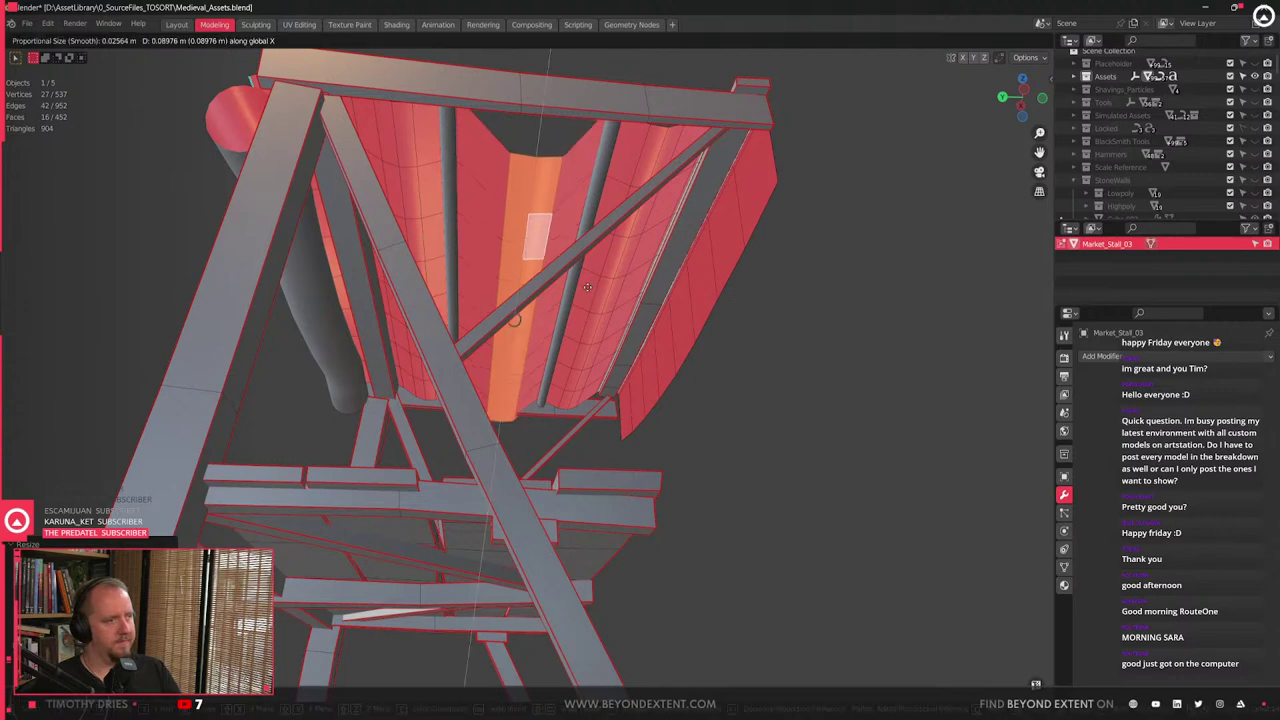
{"action": "right_click", "coordinate": [648, 314]}
{"action": "key", "text": "g"}
{"action": "key", "text": "y"}
{"action": "left_click", "coordinate": [636, 330]}
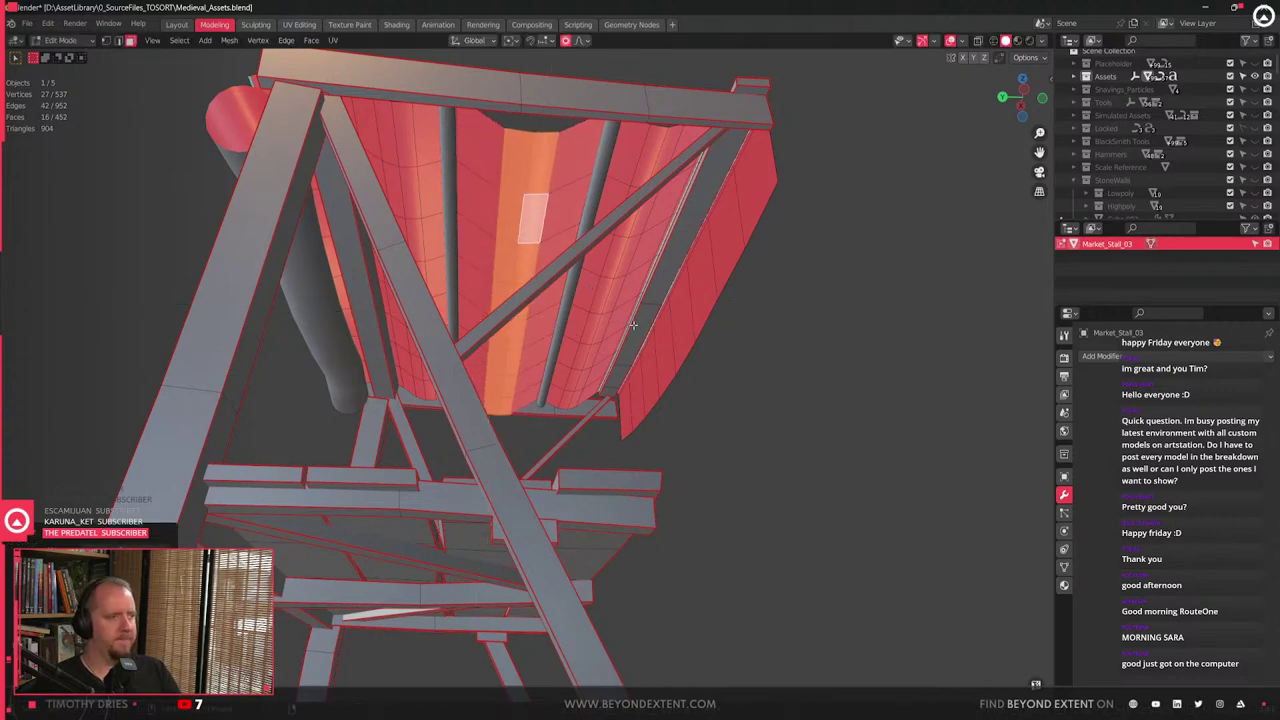
- Widen the two lowest face loops of the sag nearest the hanging flap along Y and shift them slightly along Y
{"action": "middle_click_drag", "start_coordinate": [636, 330], "coordinate": [640, 354]}
{"action": "scroll", "coordinate": [640, 355], "scroll_direction": "up", "scroll_amount": 3}
{"action": "left_click", "coordinate": [706, 258]}
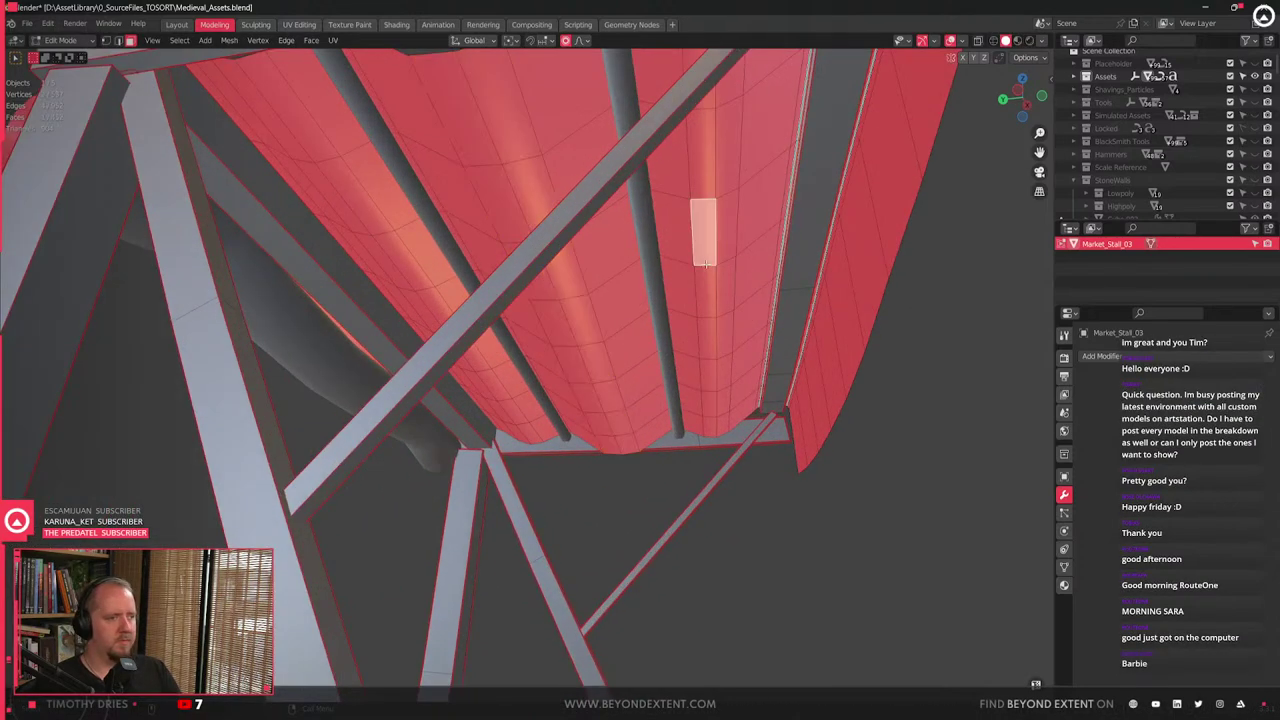
{"action": "left_click", "coordinate": [706, 265], "text": "alt"}
{"action": "left_click", "coordinate": [731, 267], "text": "alt+shift"}
{"action": "middle_click_drag", "start_coordinate": [750, 289], "coordinate": [760, 310]}
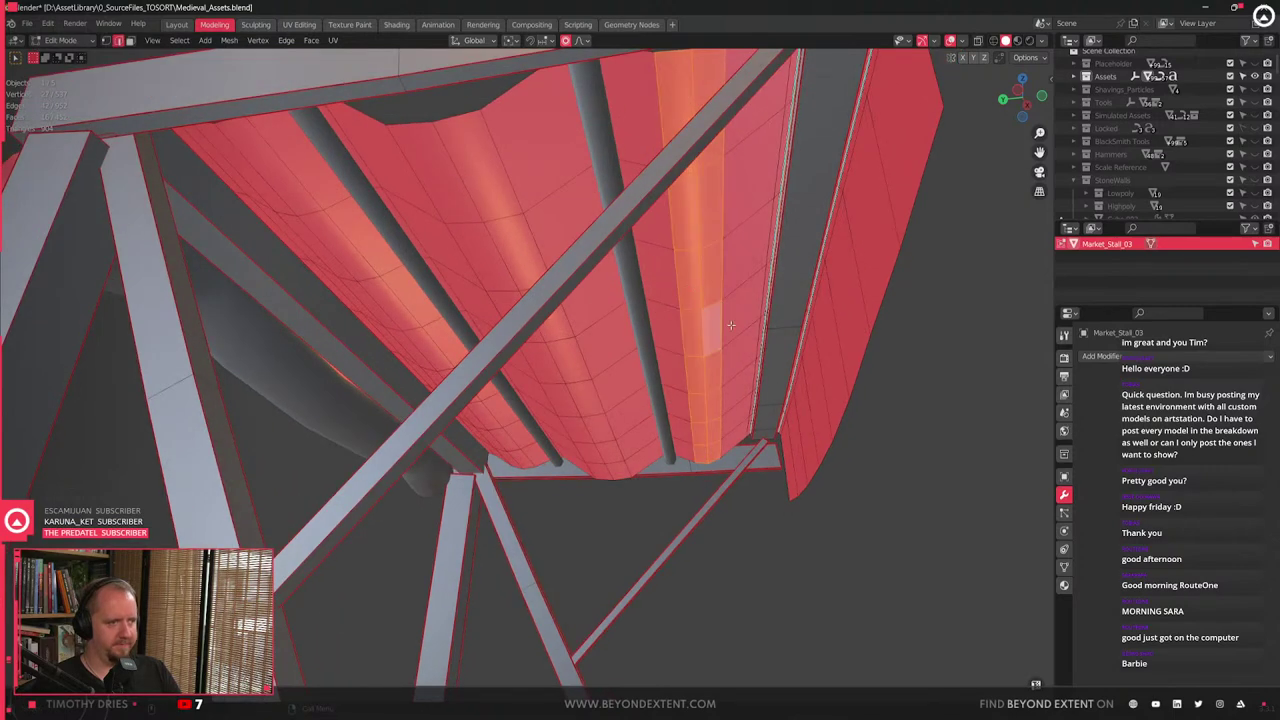
{"action": "key", "text": "s"}
{"action": "key", "text": "y"}
{"action": "left_click", "coordinate": [806, 360]}
{"action": "key", "text": "g"}
{"action": "key", "text": "y"}
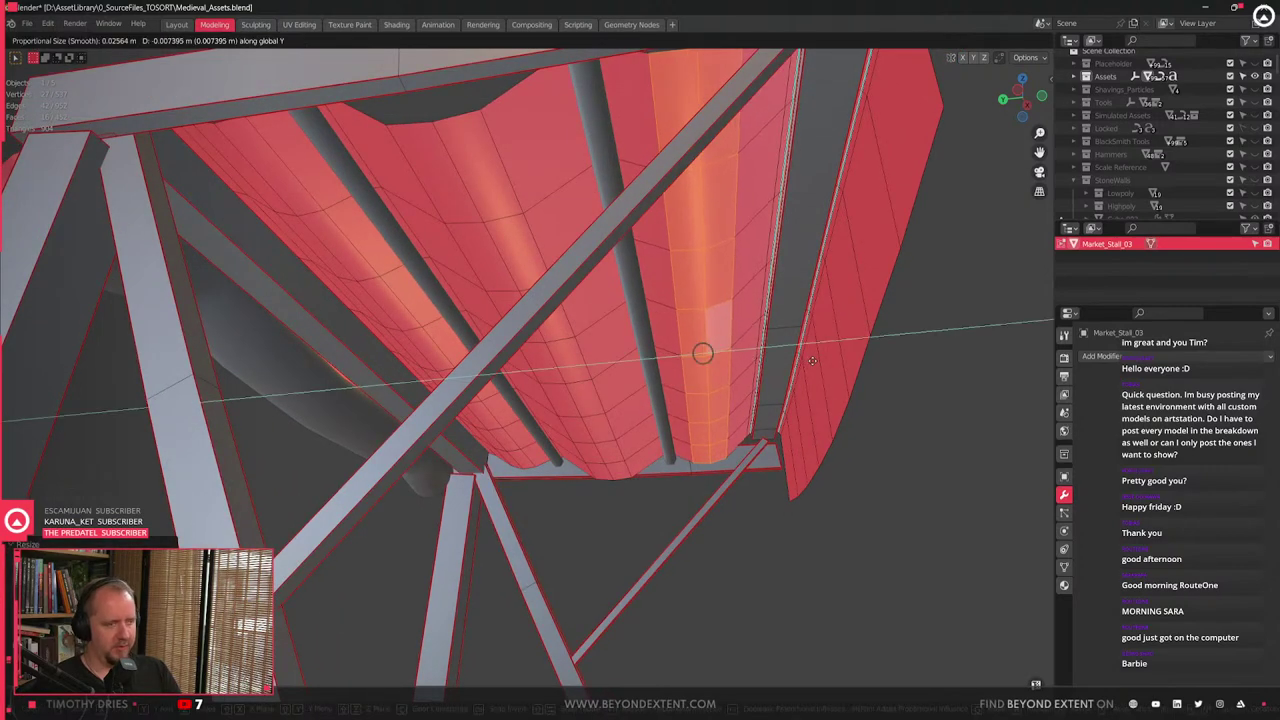
{"action": "left_click", "coordinate": [785, 364]}
- Widen the two lowest face loops of the sag nearest the cloth roll along Y and leave mesh editing
{"action": "middle_click_drag", "start_coordinate": [418, 407], "coordinate": [554, 393], "text": "shift"}
{"action": "left_click", "coordinate": [557, 384], "text": "alt"}
{"action": "key", "text": "3"}
{"action": "left_click", "coordinate": [556, 393], "text": "alt"}
{"action": "left_click", "coordinate": [544, 401], "text": "alt+shift"}
{"action": "key", "text": "s"}
{"action": "key", "text": "y"}
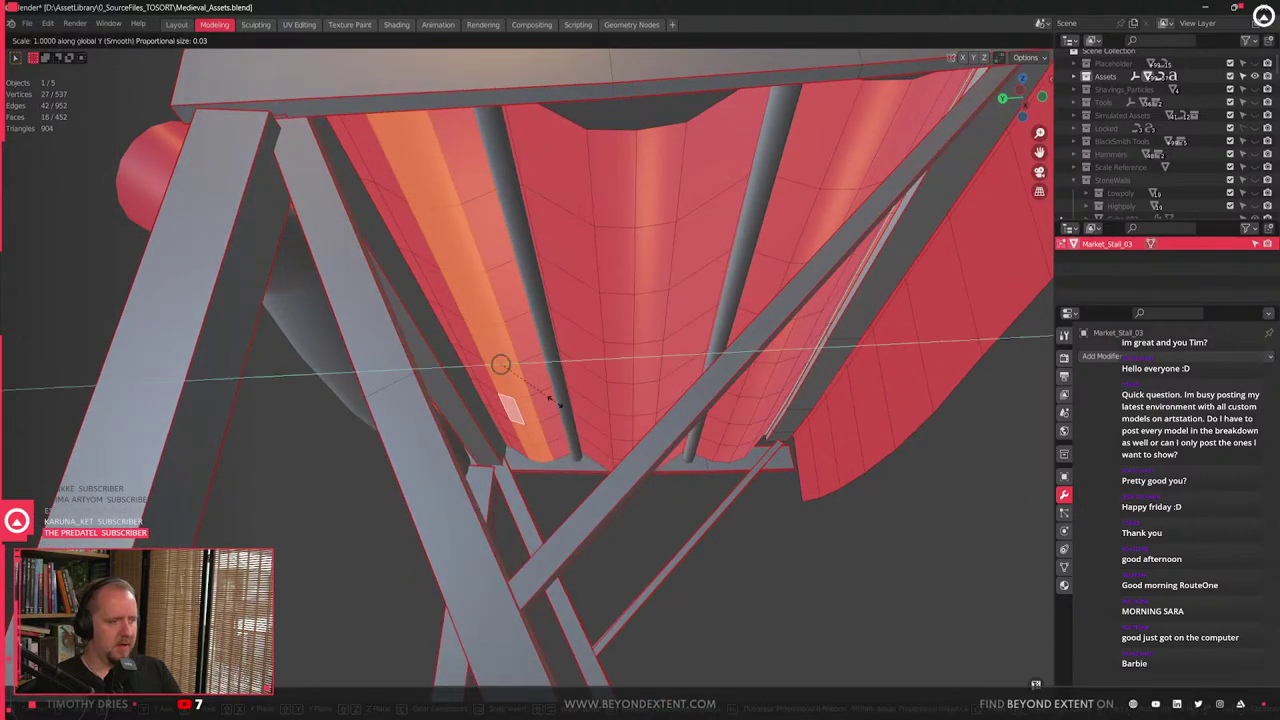
{"action": "left_click", "coordinate": [570, 403]}
{"action": "key", "text": "Tab"}
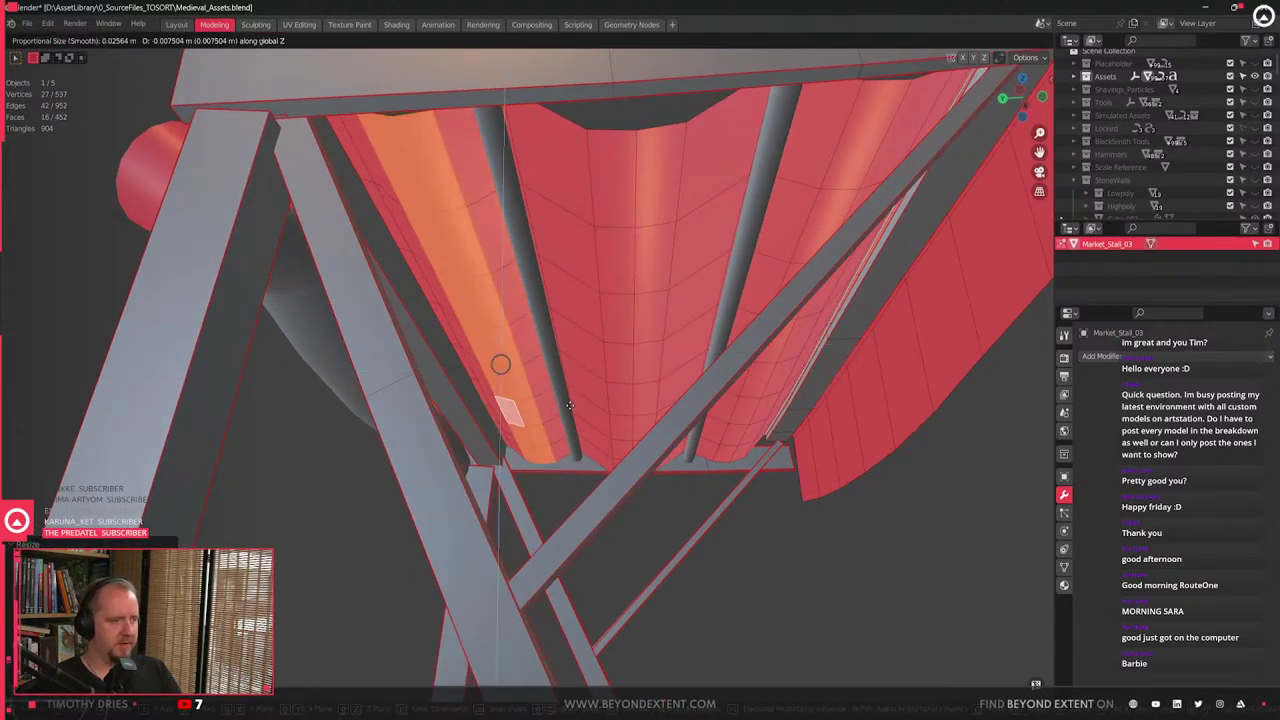
- Delete the extra object at the canopy edge above the cloth roll
{"action": "middle_click_drag", "start_coordinate": [570, 402], "coordinate": [639, 420]}
{"action": "scroll", "coordinate": [543, 455], "scroll_direction": "down", "scroll_amount": 5}
{"action": "scroll", "coordinate": [557, 420], "scroll_direction": "up", "scroll_amount": 4}
{"action": "scroll", "coordinate": [560, 400], "scroll_direction": "up", "scroll_amount": 3}
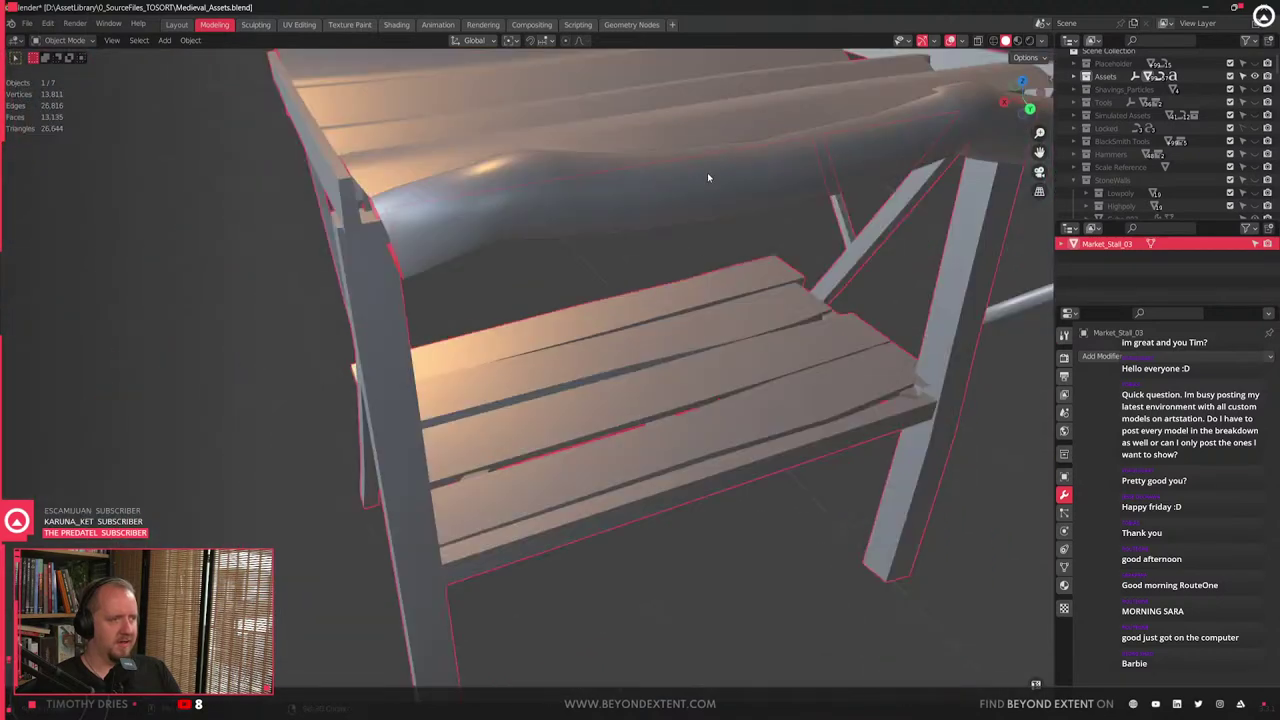
{"action": "left_click", "coordinate": [684, 118], "text": "shift"}
{"action": "key", "text": "Delete"}
{"action": "middle_click_drag", "start_coordinate": [684, 118], "coordinate": [439, 374]}
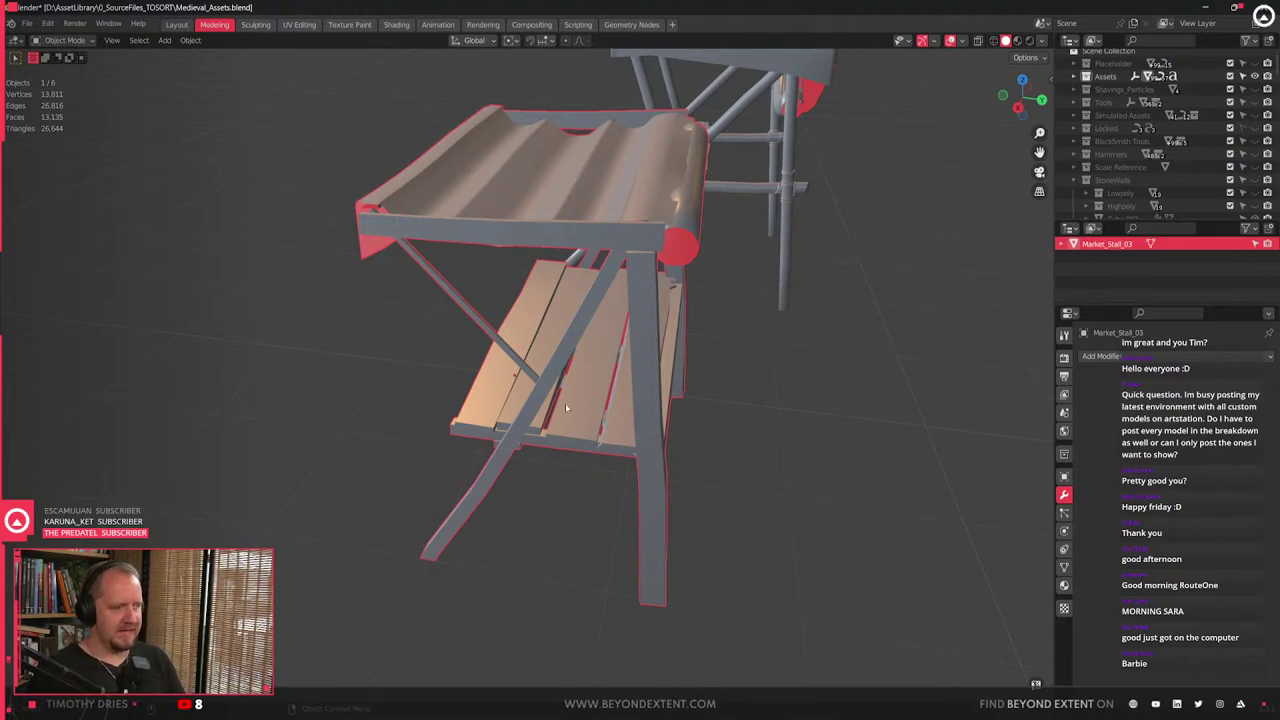
- Examine the stall's shelf and its supports from the side and below, ending in Material Preview shading
{"action": "scroll", "coordinate": [566, 406], "scroll_direction": "up", "scroll_amount": 5}
{"action": "scroll", "coordinate": [566, 406], "scroll_direction": "down", "scroll_amount": 4}
{"action": "middle_click_drag", "start_coordinate": [491, 453], "coordinate": [606, 409]}
{"action": "scroll", "coordinate": [606, 409], "scroll_direction": "up", "scroll_amount": 4}
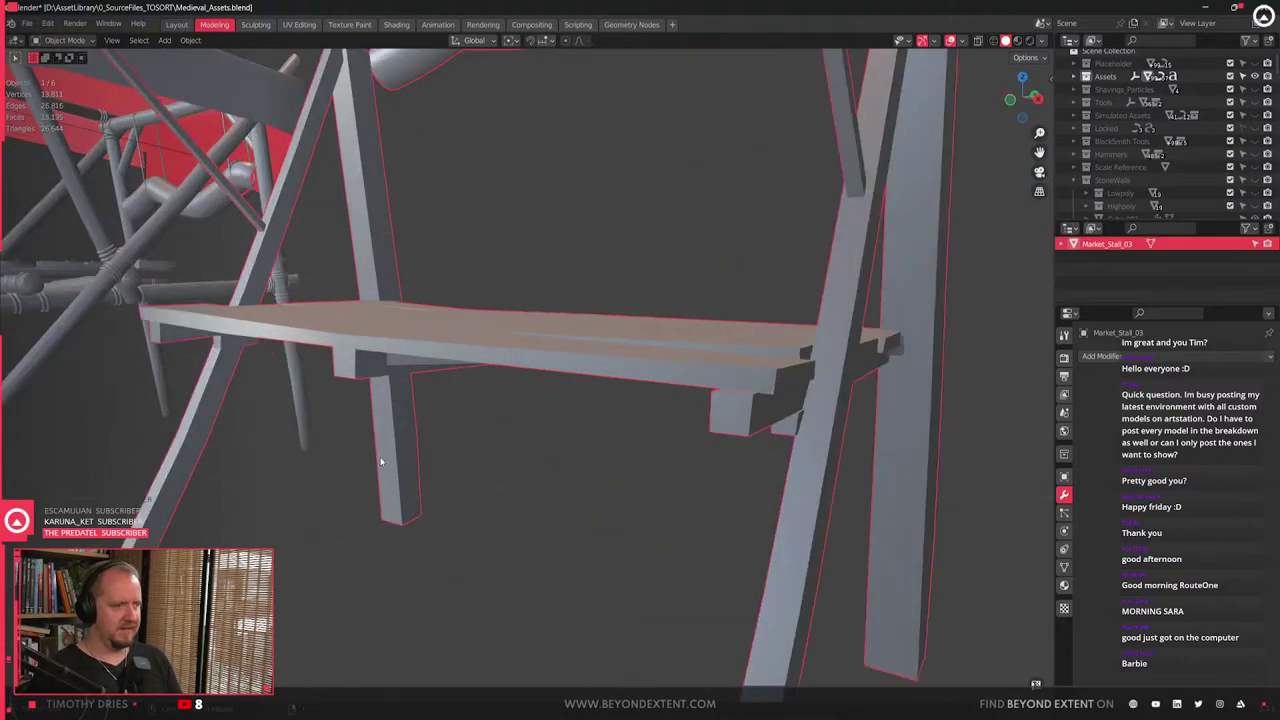
{"action": "key", "text": "shift+z"}
{"action": "mouse_move", "coordinate": [381, 461]}
{"action": "middle_mouse_down"}
{"action": "mouse_move", "coordinate": [446, 445]}
{"action": "mouse_move", "coordinate": [417, 468]}
{"action": "mouse_move", "coordinate": [428, 464]}
{"action": "middle_mouse_up"}
{"action": "scroll", "coordinate": [446, 445], "scroll_direction": "down", "scroll_amount": 3}
{"action": "key", "text": "shift+z"}
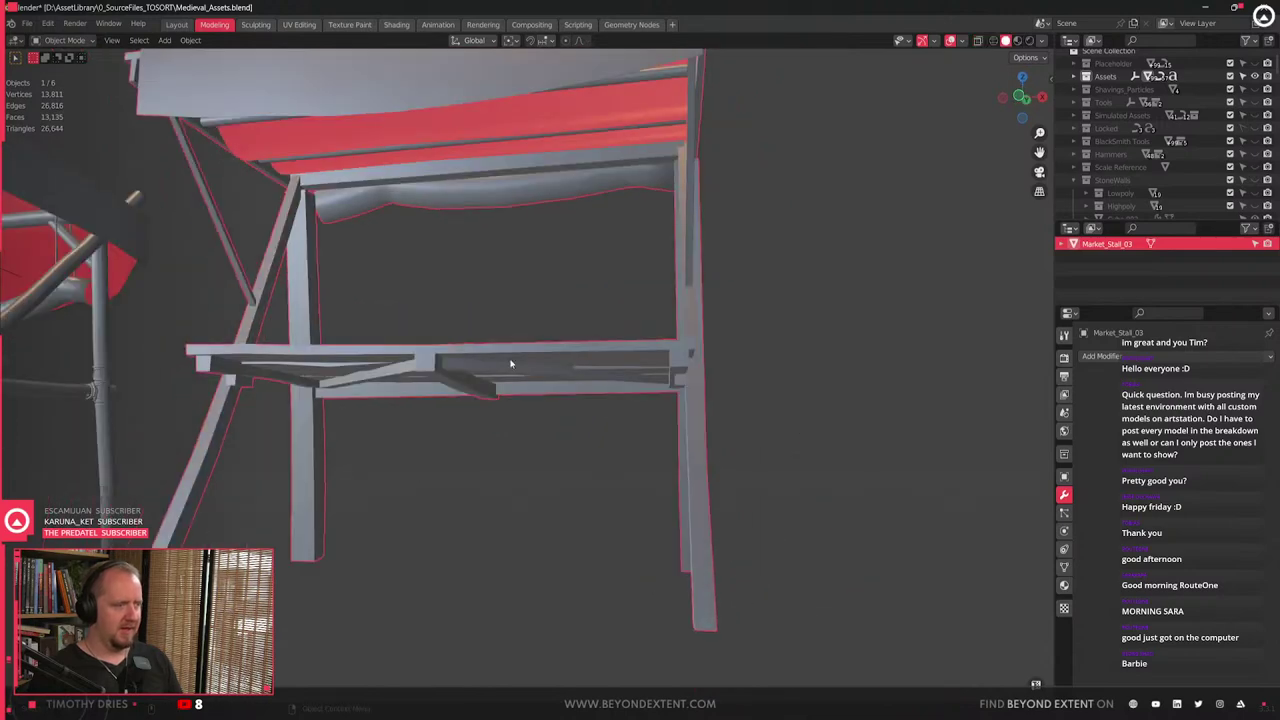
{"action": "key", "text": "z"}
{"action": "key", "text": "2"}
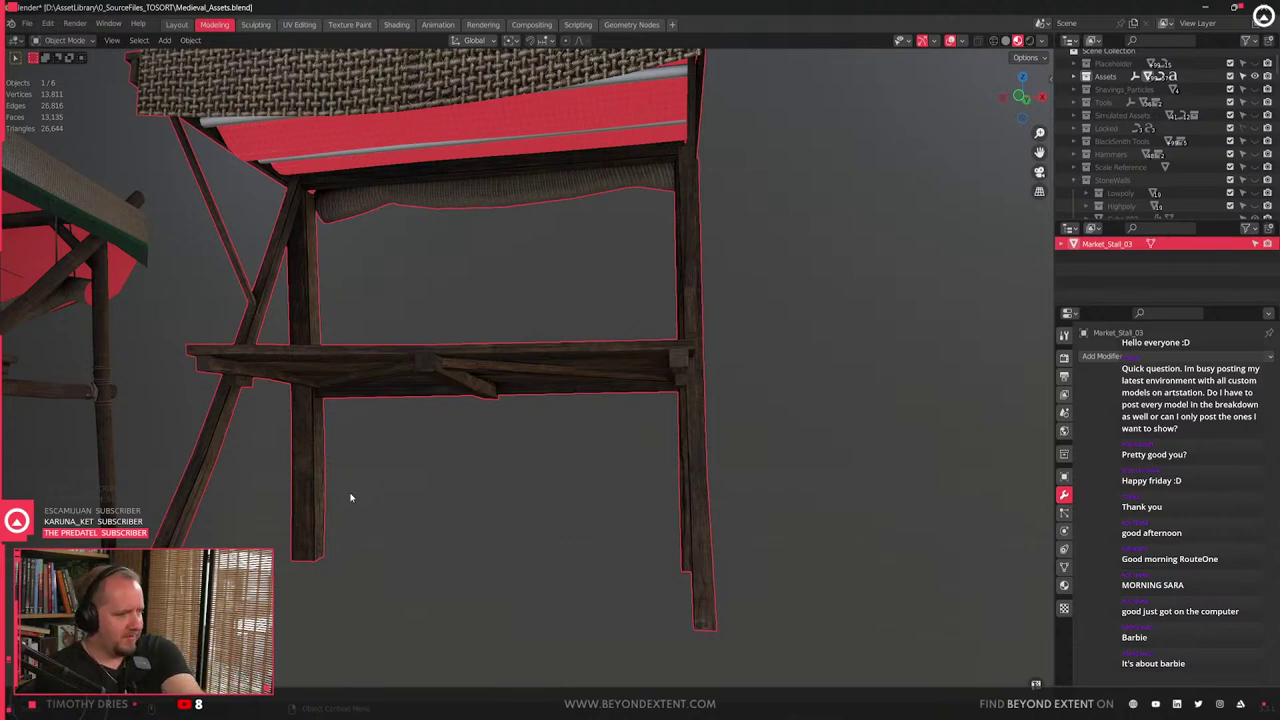
- Extend the ends of both support pipes under the canopy by about 0.04 m along X toward the side frame
{"action": "middle_click_drag", "start_coordinate": [503, 290], "coordinate": [669, 398]}
{"action": "left_click", "coordinate": [766, 362], "text": "shift"}
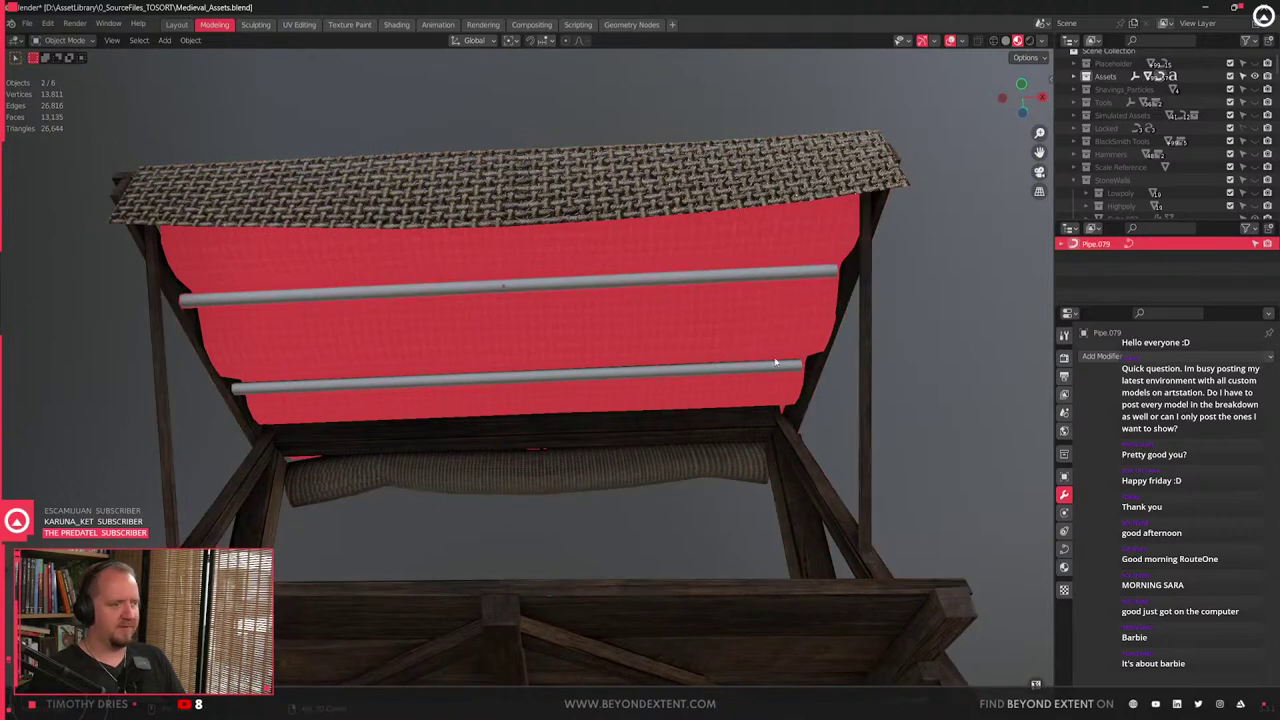
{"action": "left_click", "coordinate": [774, 363], "text": "shift"}
{"action": "left_click", "coordinate": [805, 278], "text": "shift"}
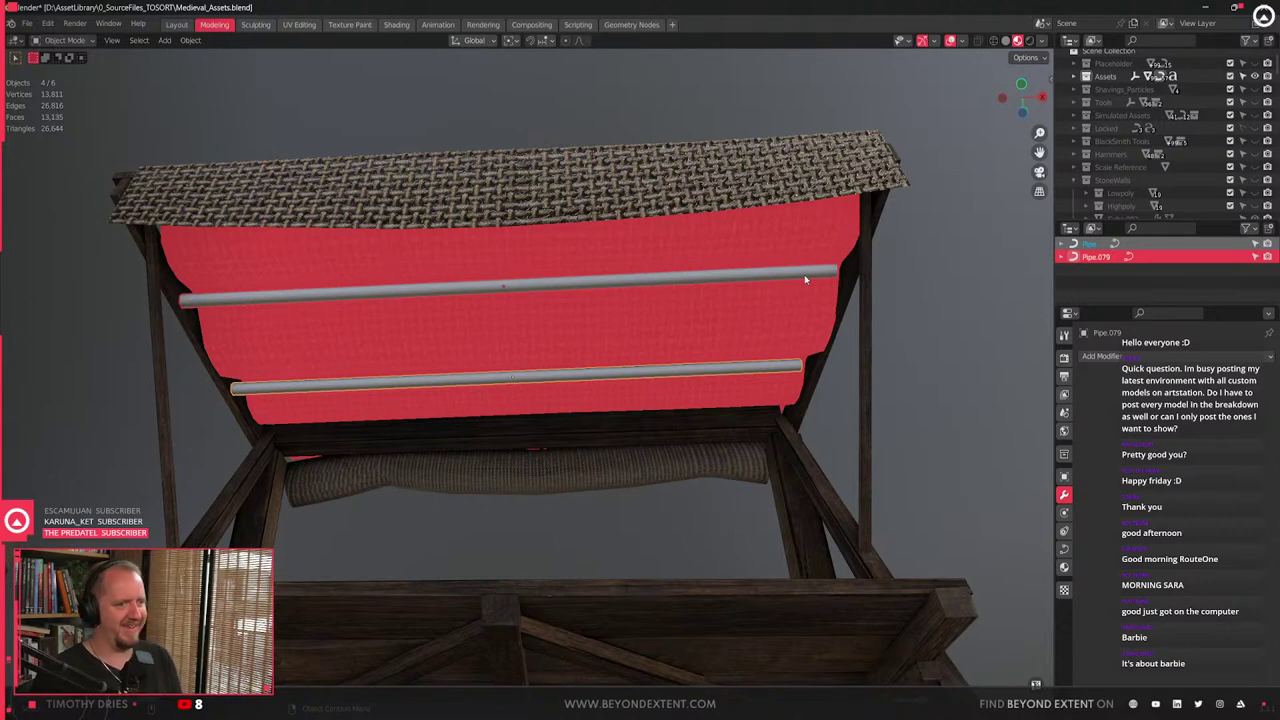
{"action": "middle_click_drag", "start_coordinate": [804, 278], "coordinate": [764, 420]}
{"action": "key", "text": "Tab"}
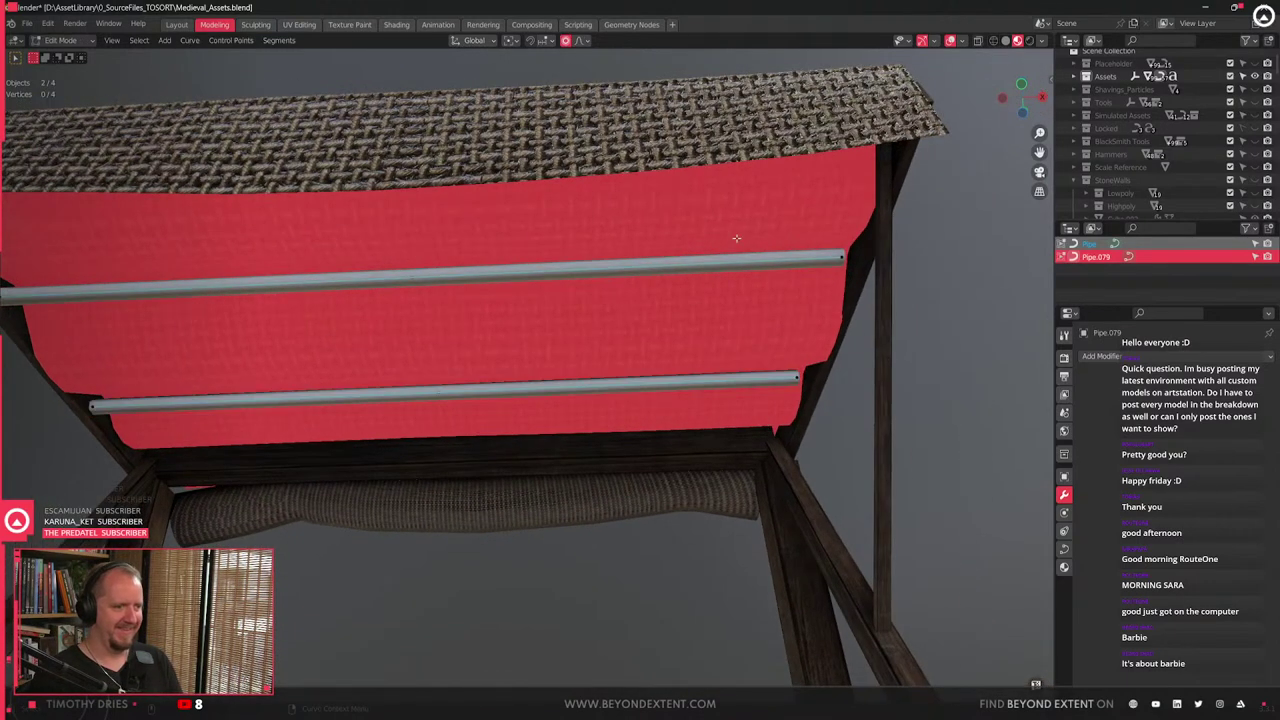
{"action": "left_click_drag", "start_coordinate": [736, 238], "coordinate": [966, 564]}
{"action": "key", "text": "g"}
{"action": "key", "text": "x"}
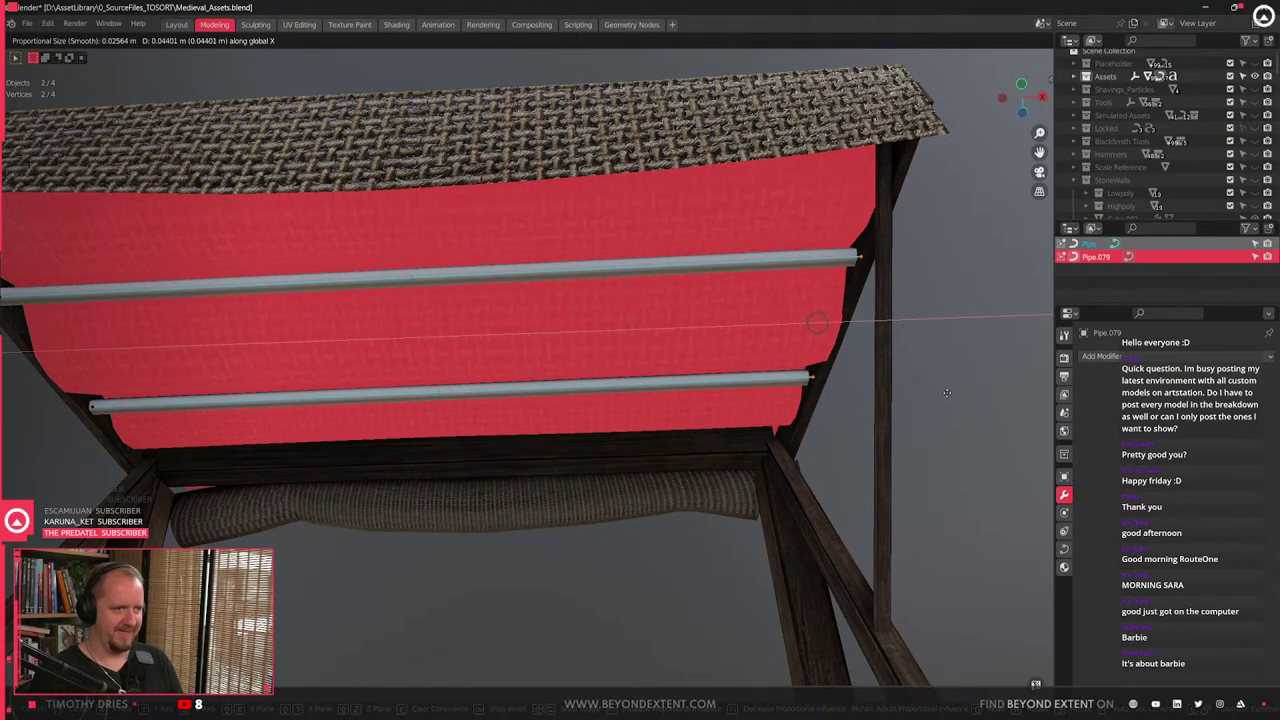
{"action": "left_click", "coordinate": [929, 392]}
{"action": "scroll", "coordinate": [566, 451], "scroll_direction": "down", "scroll_amount": 1}
{"action": "key", "text": "Tab"}
- Join the two support pipes under the canopy into one curve object and open it for editing
{"action": "middle_click_drag", "start_coordinate": [566, 451], "coordinate": [634, 423]}
{"action": "right_click", "coordinate": [634, 422]}
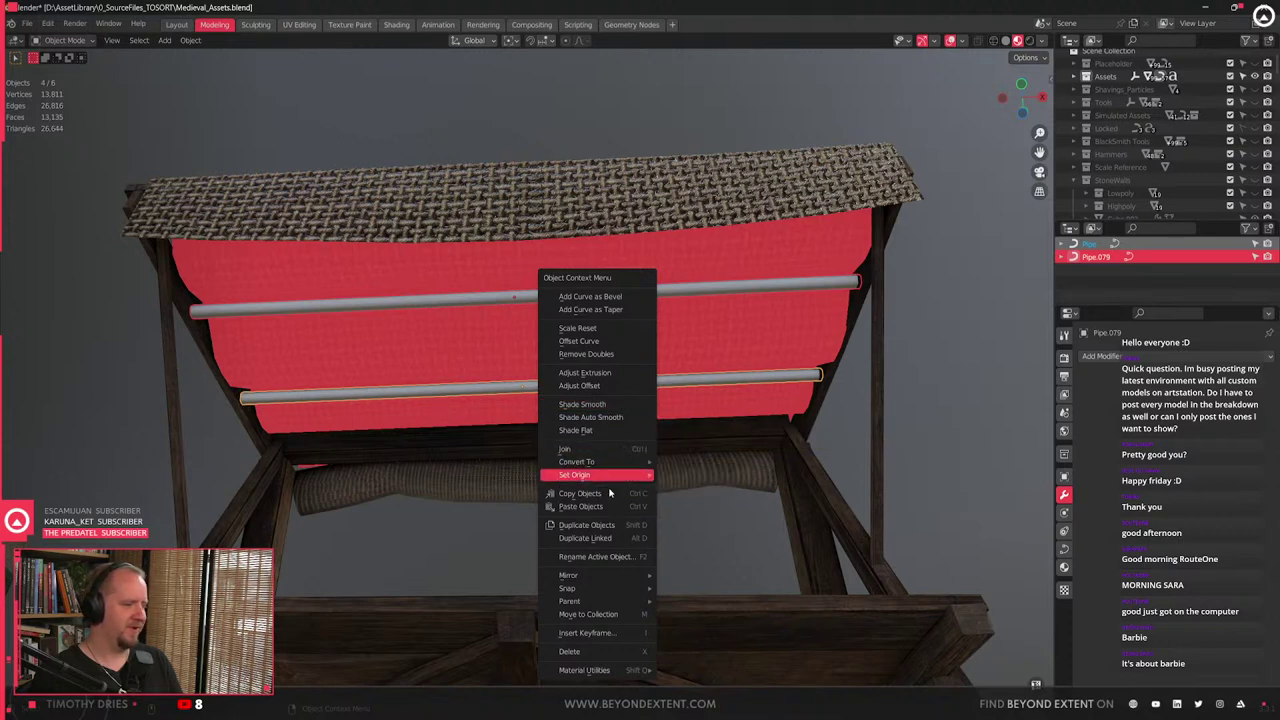
{"action": "mouse_move", "coordinate": [615, 462]}
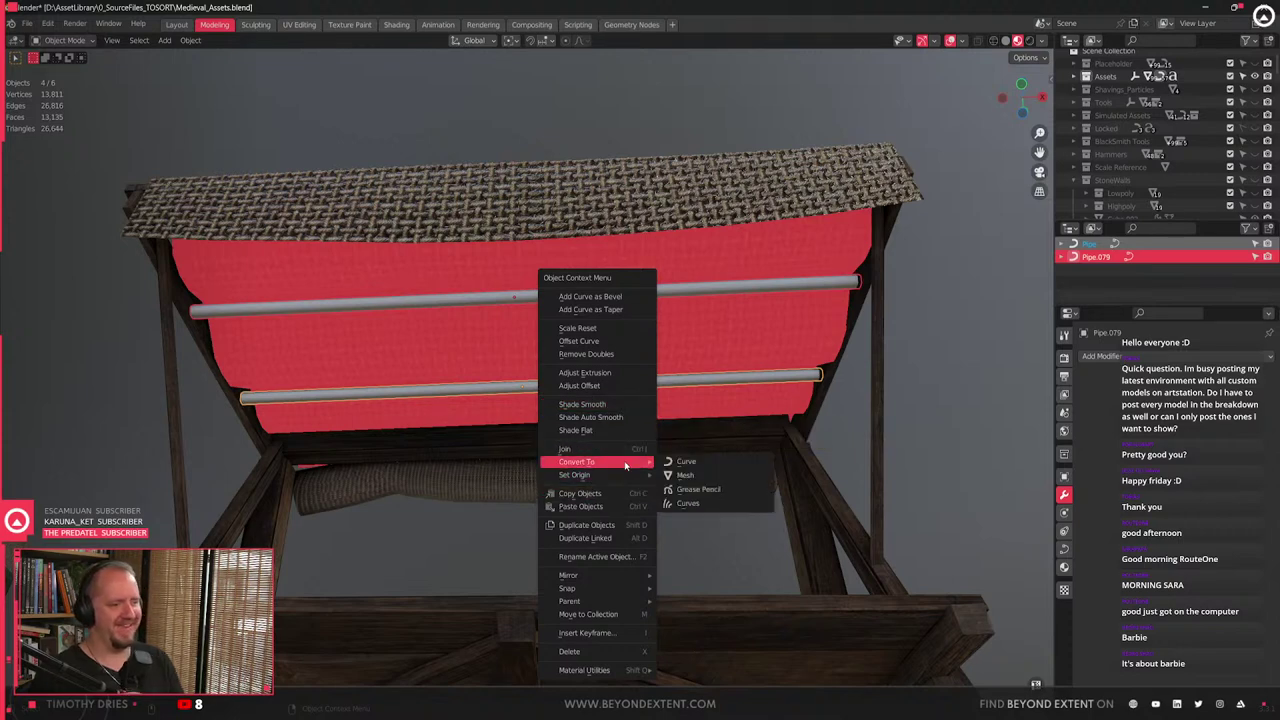
{"action": "left_click", "coordinate": [705, 470]}
{"action": "scroll", "coordinate": [705, 470], "scroll_direction": "up", "scroll_amount": 1}
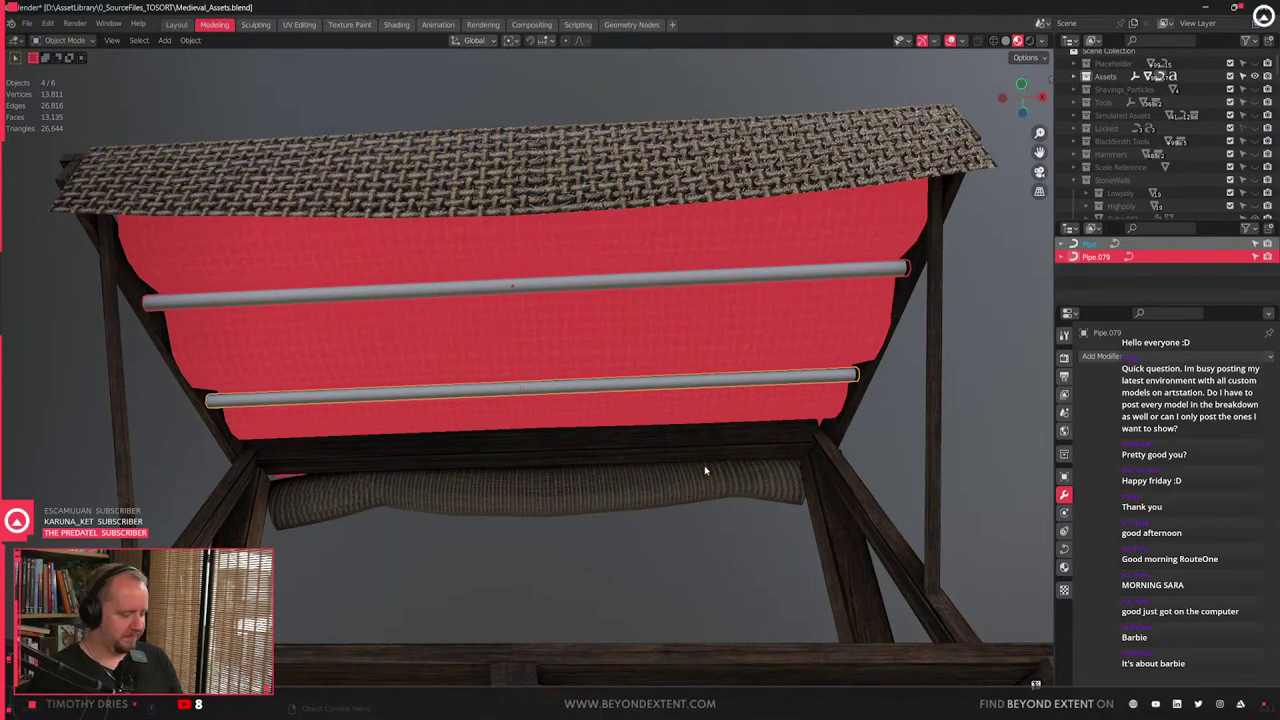
{"action": "left_click", "coordinate": [866, 373]}
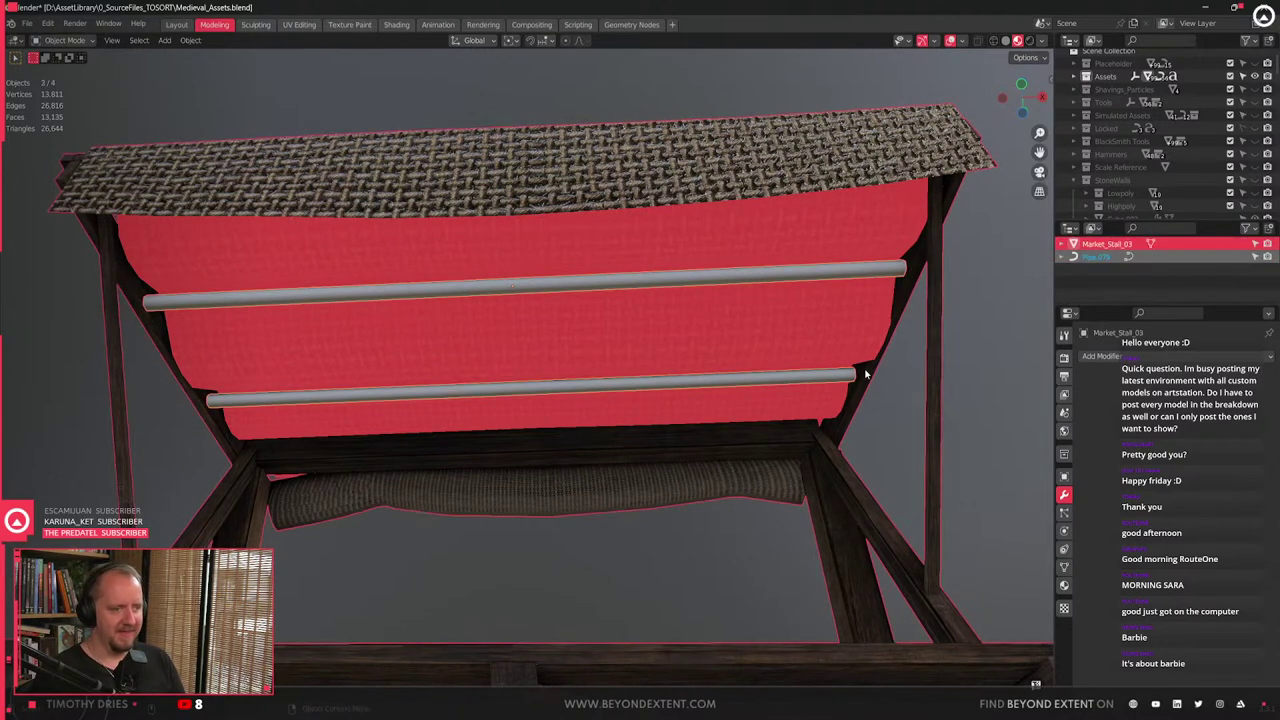
{"action": "left_click", "coordinate": [747, 275]}
{"action": "key", "text": "Tab"}
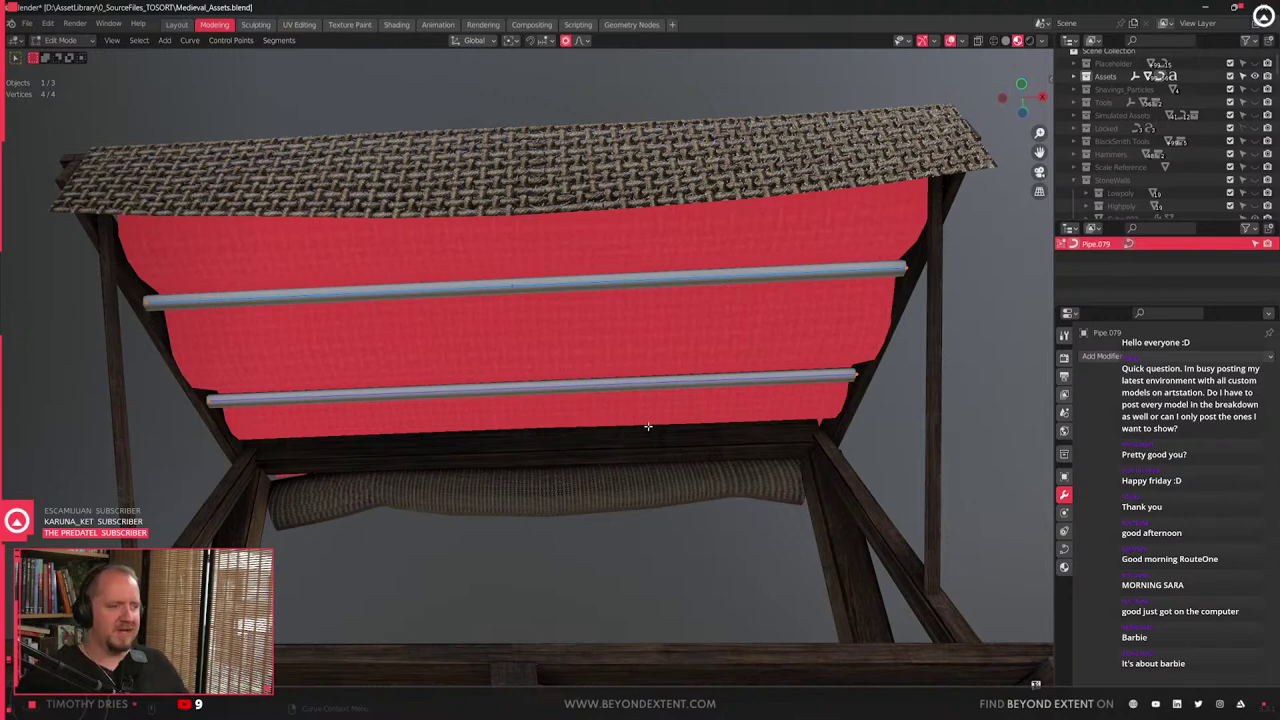
- Unwrap the UVs of the whole woven canopy cloth on Market_Stall_03 and leave mesh editing
{"action": "middle_click_drag", "start_coordinate": [678, 456], "coordinate": [544, 484]}
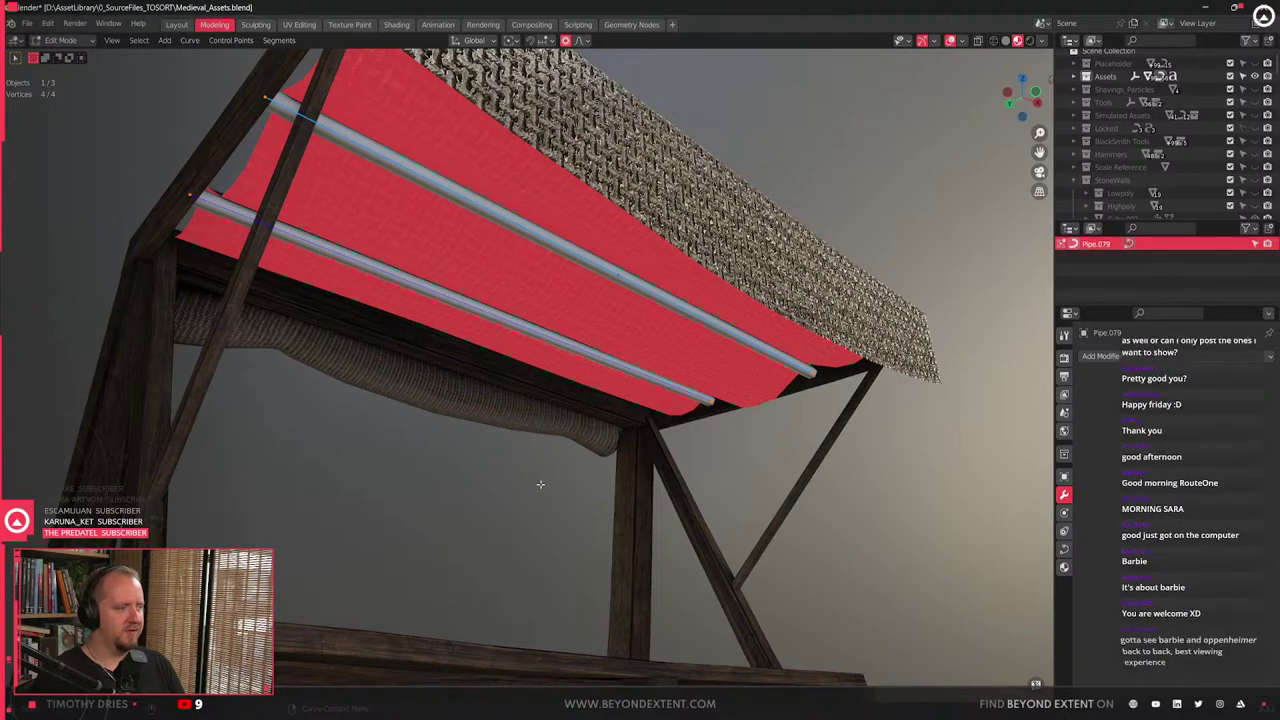
{"action": "middle_click_drag", "start_coordinate": [544, 484], "coordinate": [392, 471]}
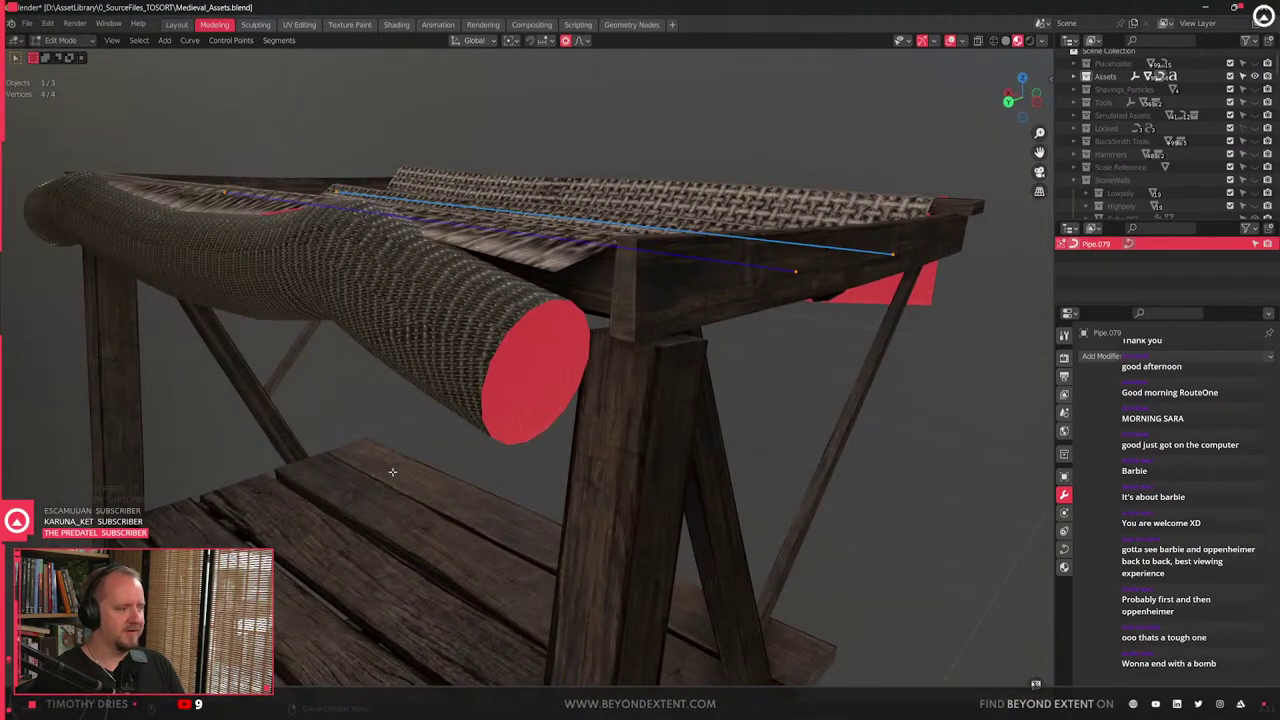
{"action": "scroll", "coordinate": [539, 382], "scroll_direction": "up", "scroll_amount": 5}
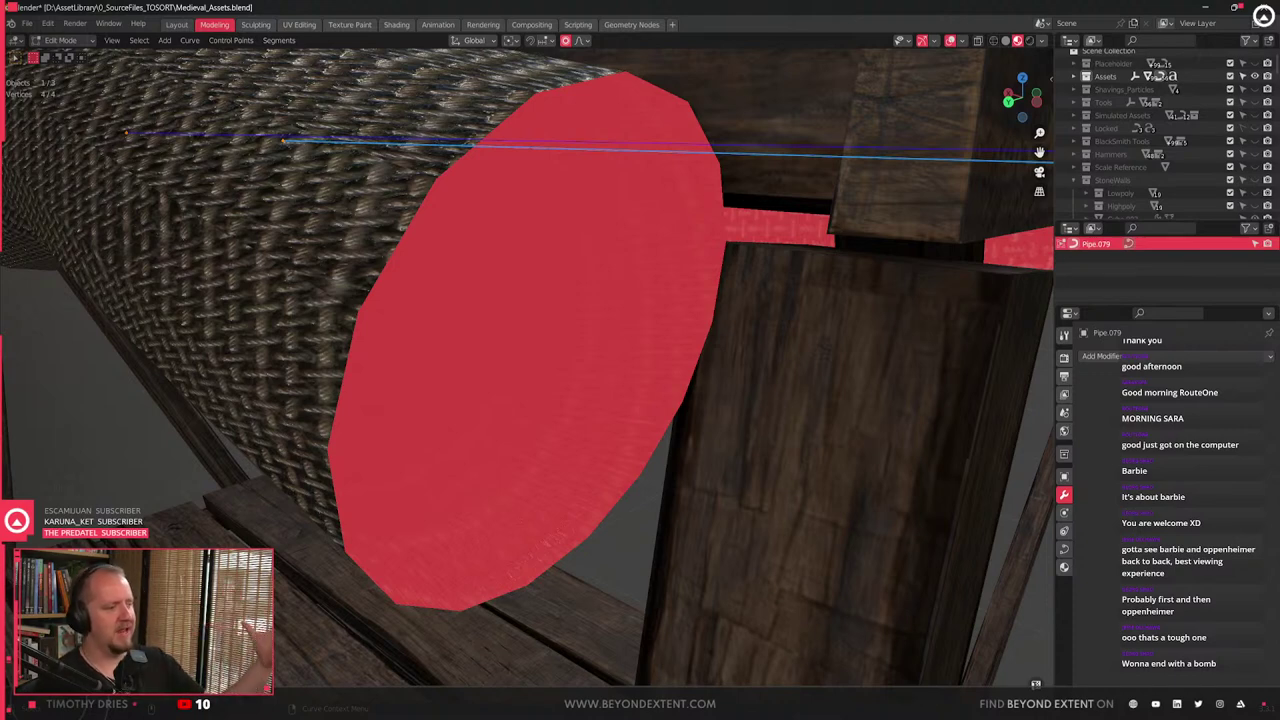
{"action": "scroll", "coordinate": [367, 658], "scroll_direction": "down", "scroll_amount": 8}
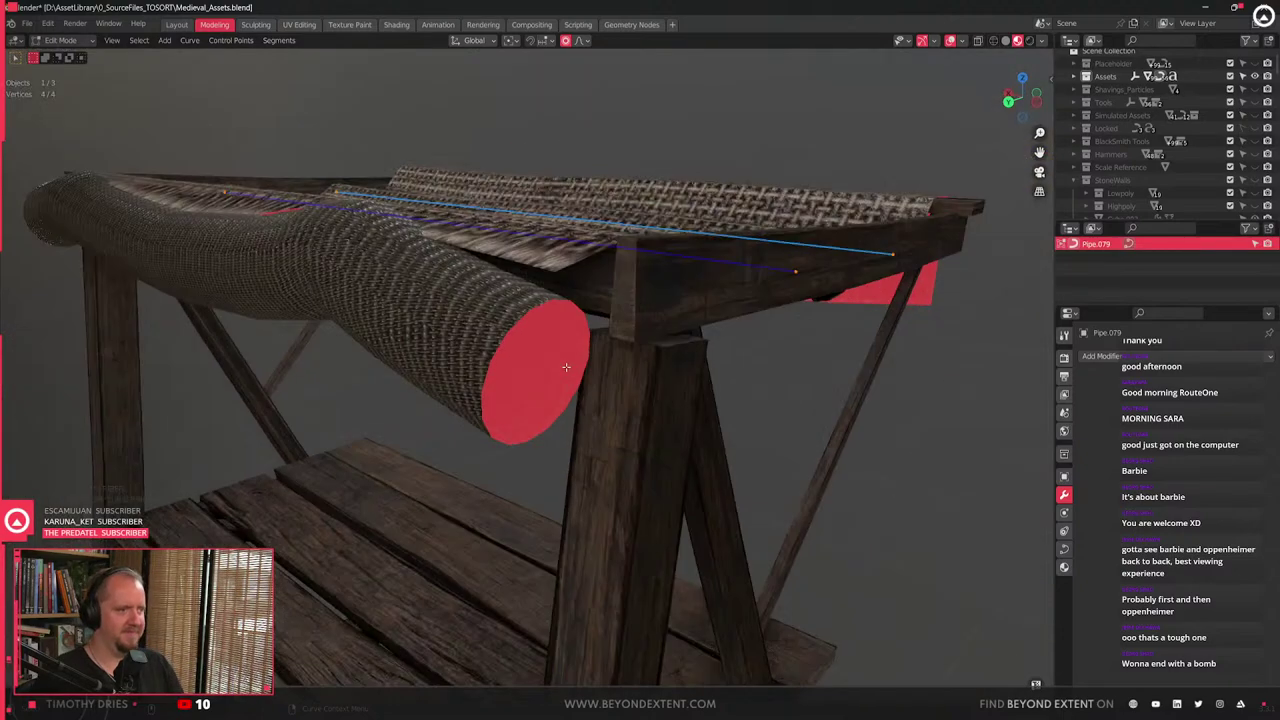
{"action": "key", "text": "Tab"}
{"action": "left_click", "coordinate": [485, 340]}
{"action": "middle_click_drag", "start_coordinate": [500, 350], "coordinate": [373, 418]}
{"action": "middle_click_drag", "start_coordinate": [529, 425], "coordinate": [436, 344]}
{"action": "key", "text": "Tab"}
{"action": "key", "text": "l"}
{"action": "middle_click_drag", "start_coordinate": [628, 226], "coordinate": [657, 309]}
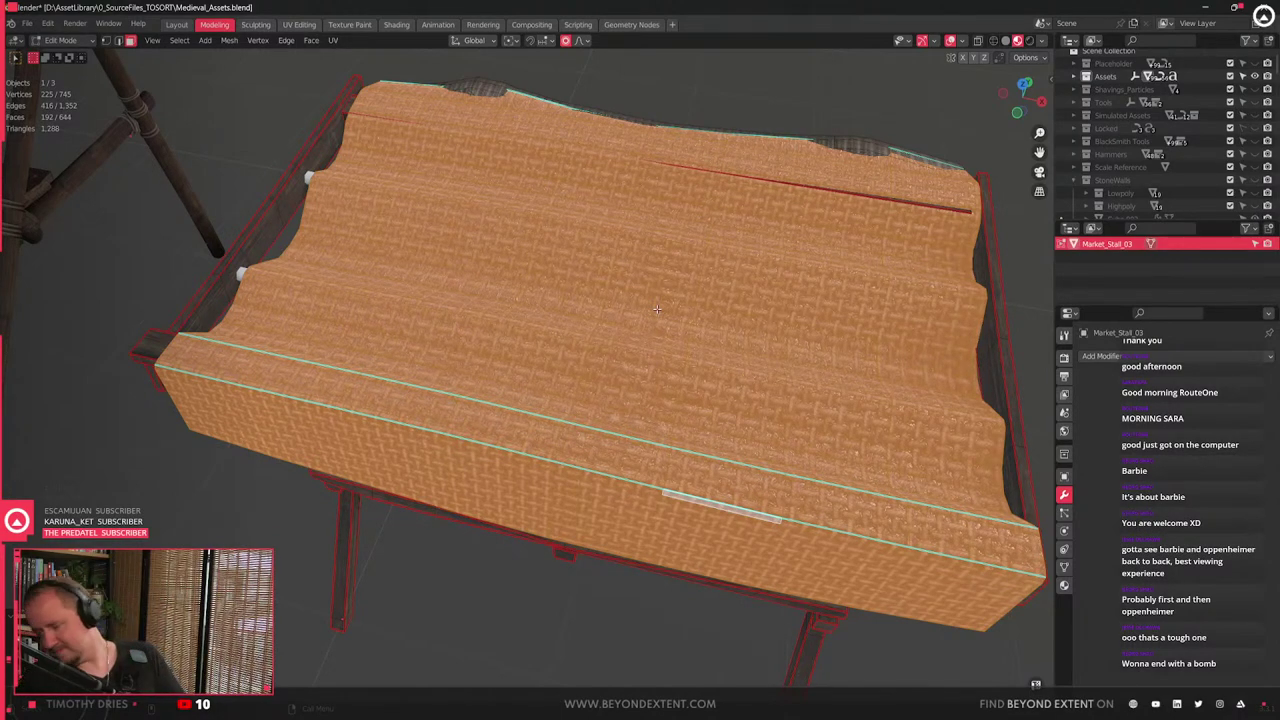
{"action": "scroll", "coordinate": [657, 310], "scroll_direction": "up", "scroll_amount": 2}
{"action": "key", "text": "u"}
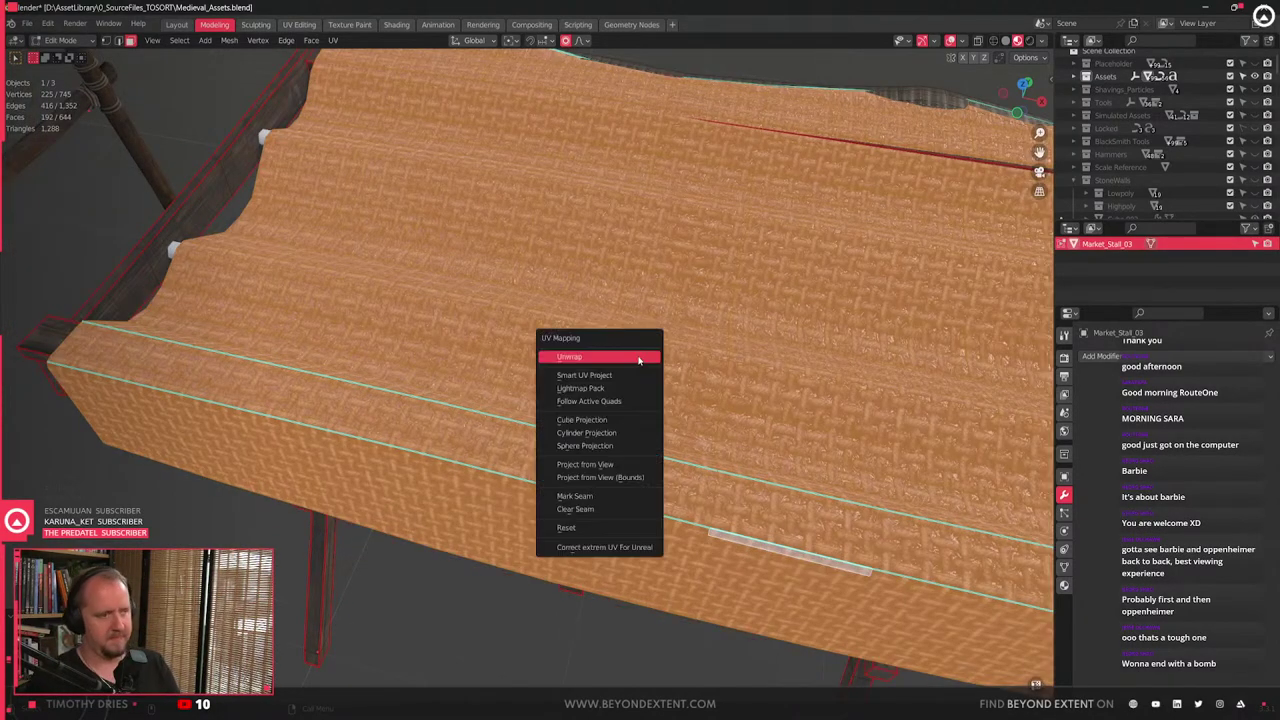
{"action": "left_click", "coordinate": [639, 358]}
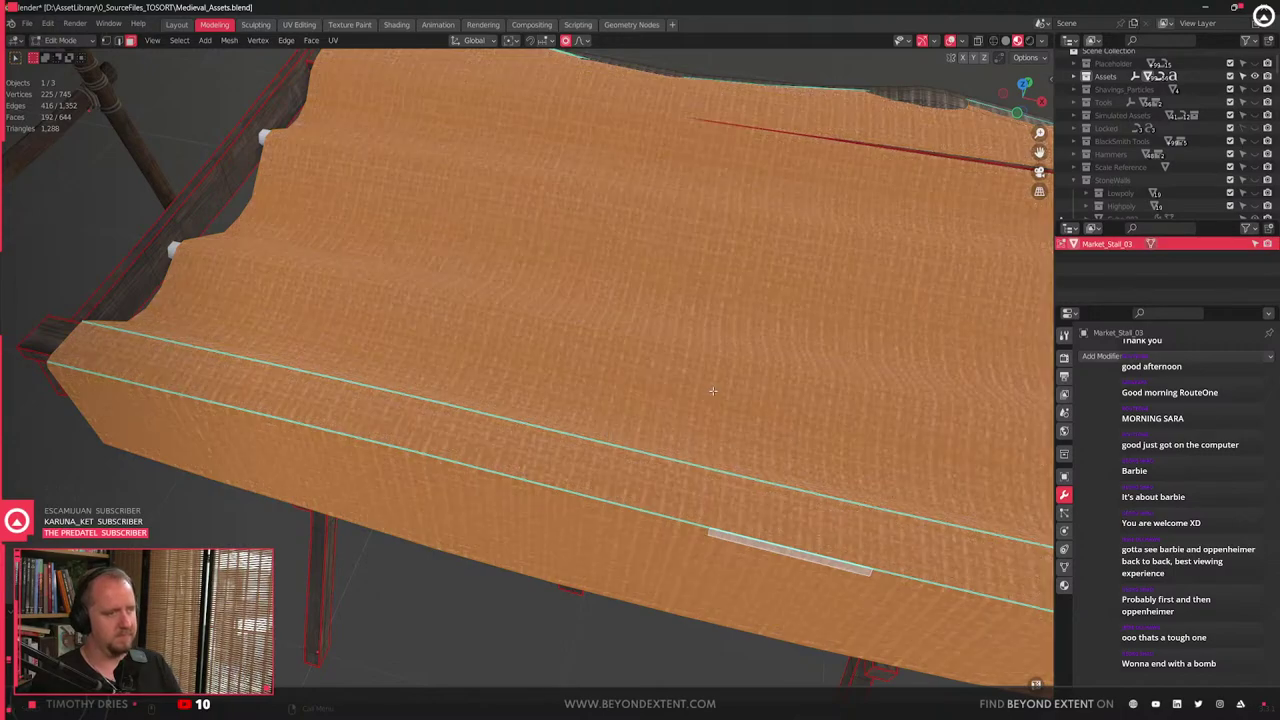
{"action": "scroll", "coordinate": [711, 395], "scroll_direction": "down", "scroll_amount": 5}
{"action": "key", "text": "Tab"}
- Lengthen the crossbeam between the canopy and the cloth roll and adjust its position along X to meet the side frames
{"action": "mouse_move", "coordinate": [711, 395]}
{"action": "middle_mouse_down"}
{"action": "mouse_move", "coordinate": [623, 443]}
{"action": "mouse_move", "coordinate": [652, 457]}
{"action": "mouse_move", "coordinate": [697, 417]}
{"action": "mouse_move", "coordinate": [543, 466]}
{"action": "mouse_move", "coordinate": [409, 394]}
{"action": "mouse_move", "coordinate": [417, 352]}
{"action": "mouse_move", "coordinate": [520, 420]}
{"action": "mouse_move", "coordinate": [623, 451]}
{"action": "mouse_move", "coordinate": [633, 480]}
{"action": "mouse_move", "coordinate": [574, 583]}
{"action": "mouse_move", "coordinate": [580, 477]}
{"action": "mouse_move", "coordinate": [617, 429]}
{"action": "mouse_move", "coordinate": [613, 444]}
{"action": "mouse_move", "coordinate": [689, 408]}
{"action": "middle_mouse_up"}
{"action": "key", "text": "Tab"}
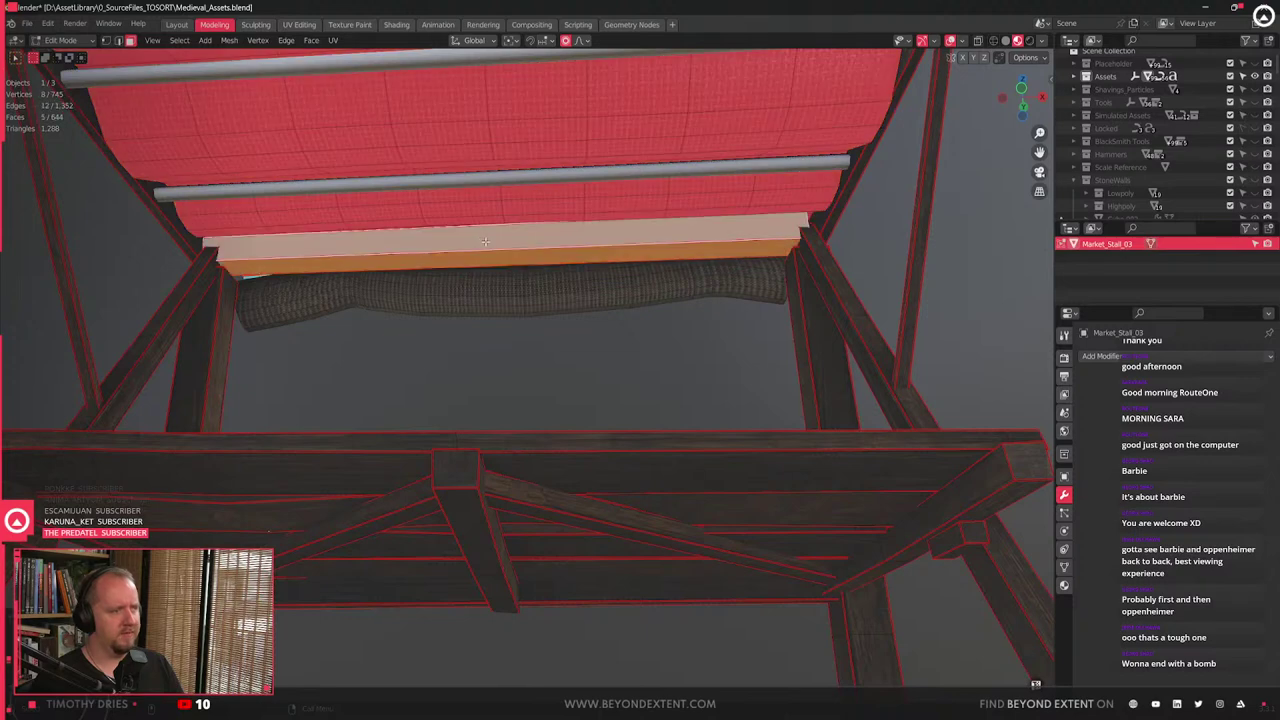
{"action": "key", "text": "s"}
{"action": "key", "text": "y"}
{"action": "key", "text": "x"}
{"action": "left_click", "coordinate": [751, 420]}
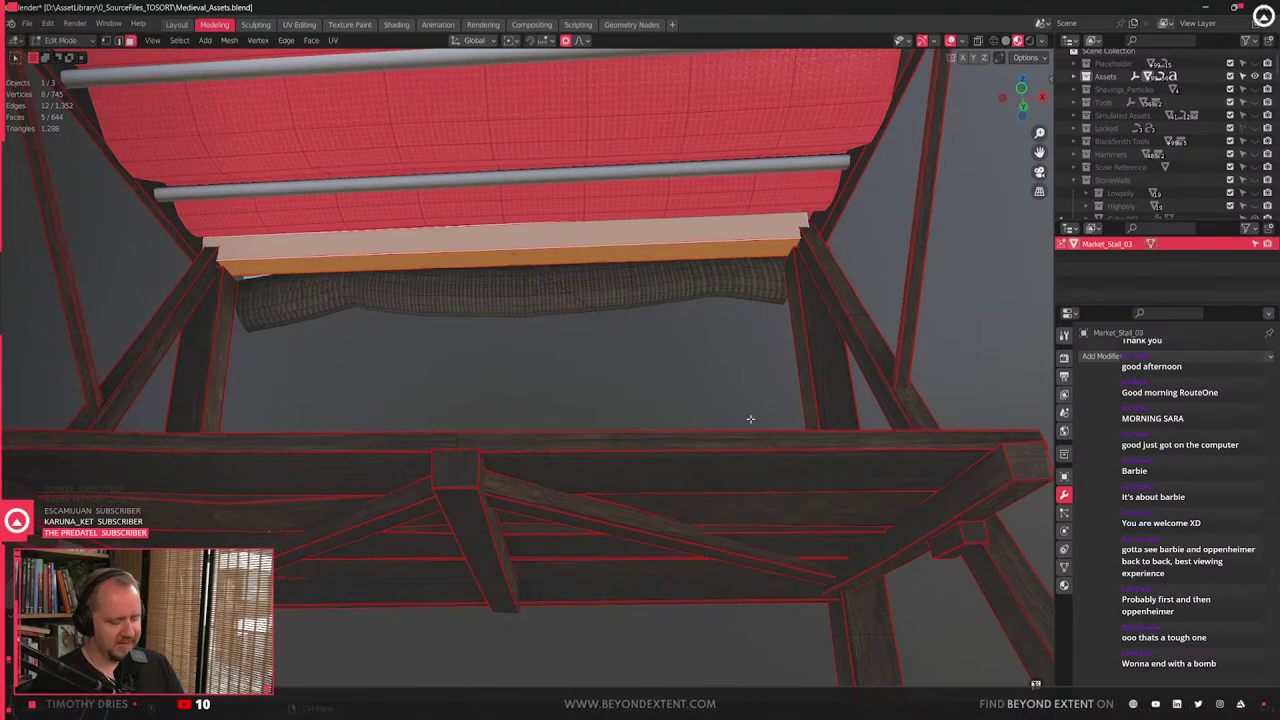
{"action": "key", "text": "g"}
{"action": "key", "text": "y"}
{"action": "key", "text": "x"}
{"action": "left_click", "coordinate": [762, 422]}
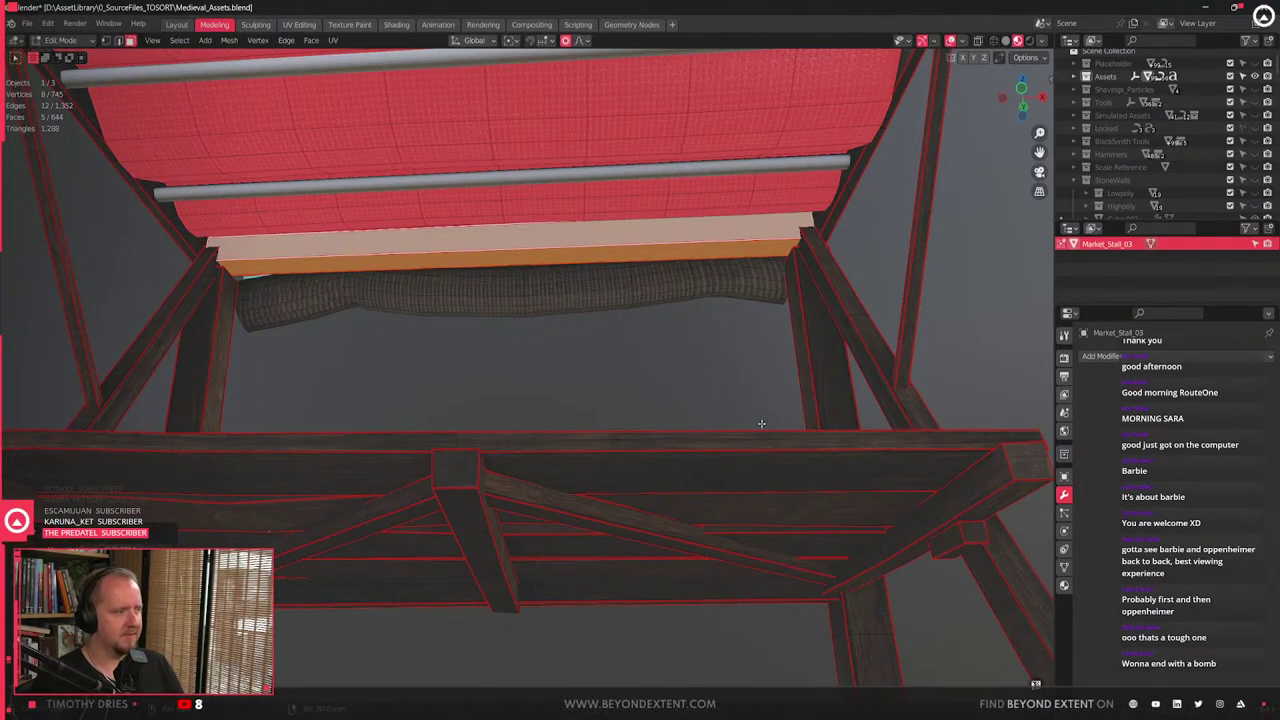
{"action": "key", "text": "s"}
{"action": "left_click", "coordinate": [766, 423]}
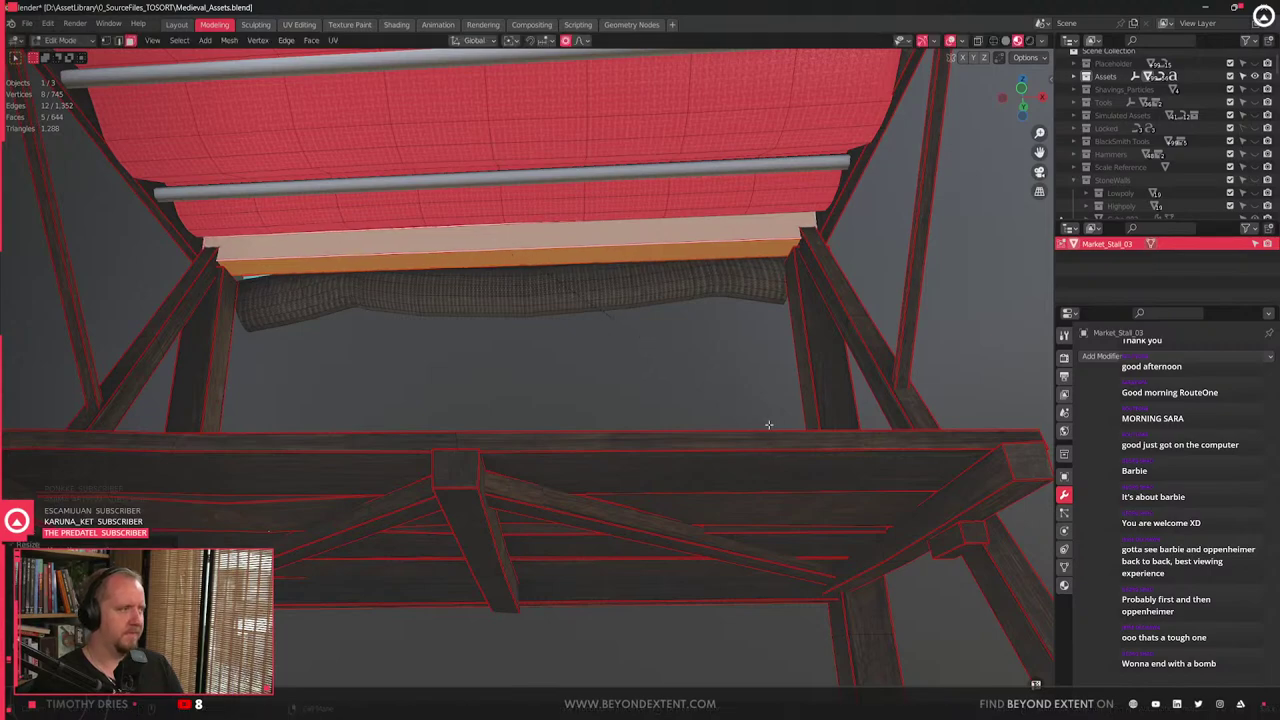
- Move the outer side faces of the upright leg nearest the cloth roll about 0.043 m inward along X
{"action": "middle_click_drag", "start_coordinate": [766, 423], "coordinate": [636, 397]}
{"action": "left_click", "coordinate": [651, 413]}
{"action": "key", "text": "l"}
{"action": "left_click", "coordinate": [601, 321]}
{"action": "key", "text": "l"}
{"action": "key", "text": "ctrl+z"}
{"action": "key", "text": "l"}
{"action": "key", "text": "g"}
{"action": "key", "text": "y"}
{"action": "key", "text": "x"}
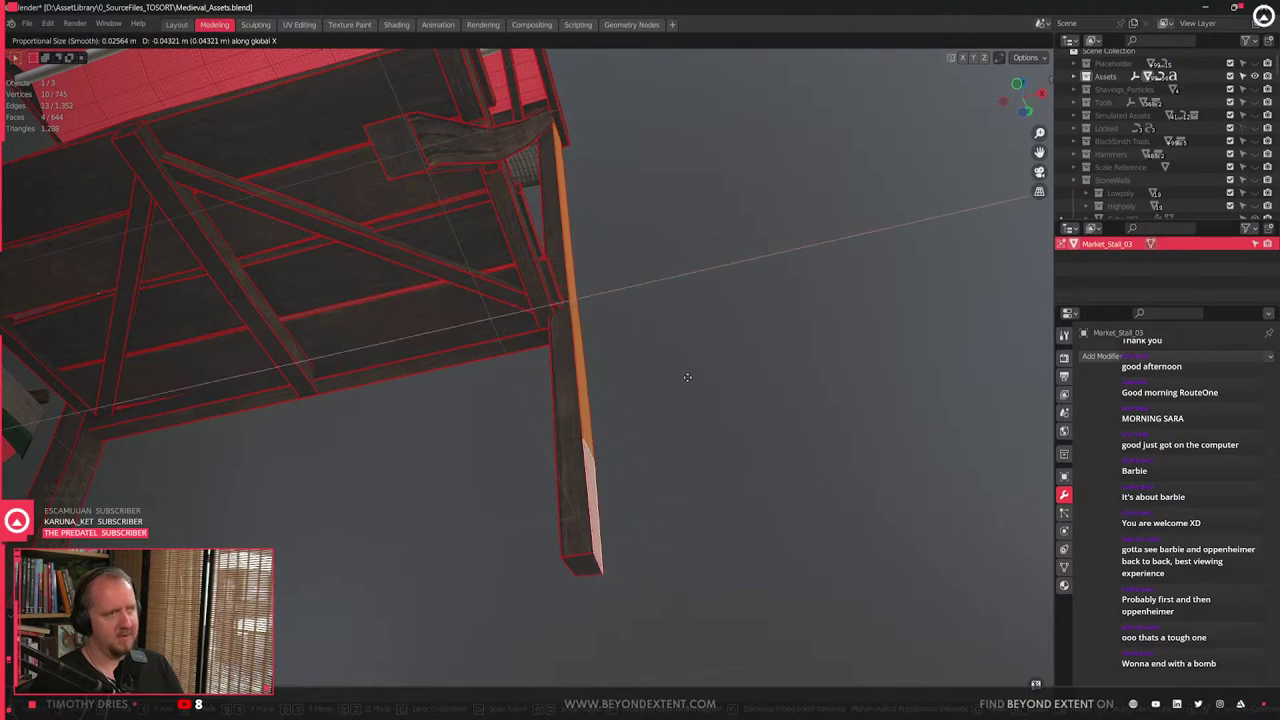
{"action": "left_click", "coordinate": [686, 377]}
- Shift the inner side faces of the same upright leg outward along X to thin it
{"action": "middle_click_drag", "start_coordinate": [557, 349], "coordinate": [645, 384]}
{"action": "key", "text": "g"}
{"action": "key", "text": "x"}
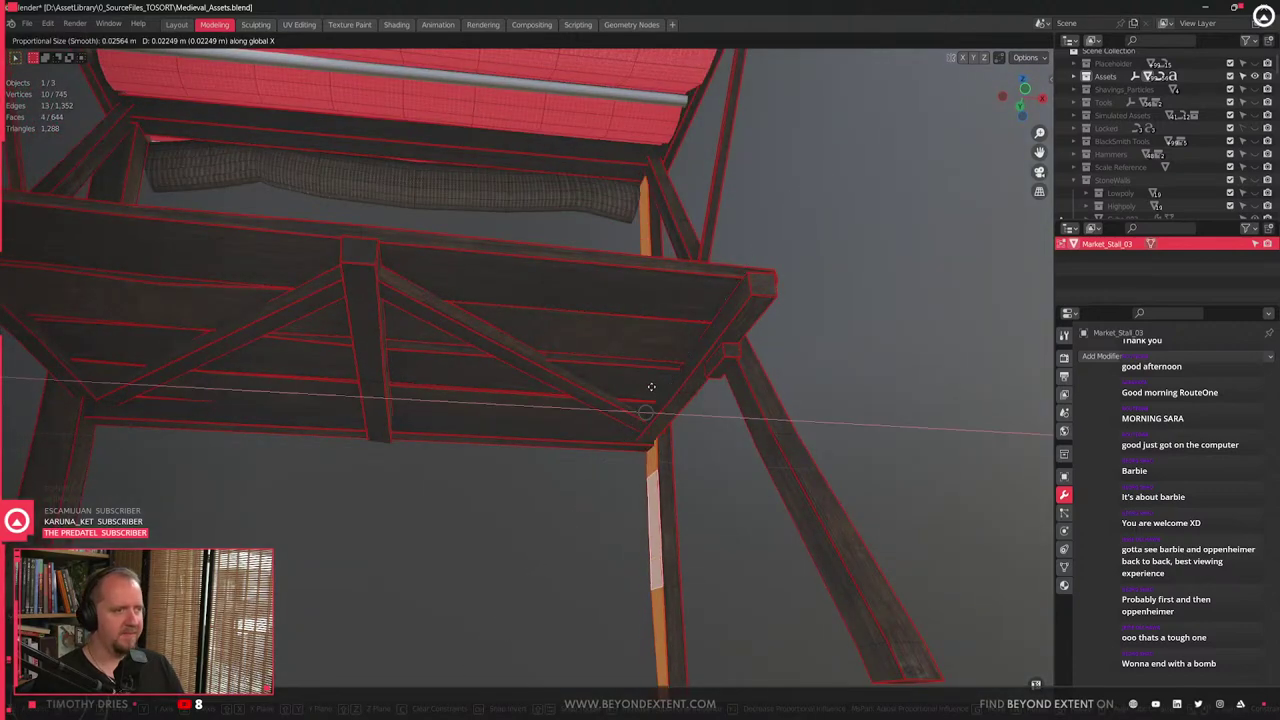
{"action": "left_click", "coordinate": [623, 380]}
- Move the outer side faces of the opposite upright leg about 0.058 m inward along X
{"action": "middle_click_drag", "start_coordinate": [623, 380], "coordinate": [585, 441]}
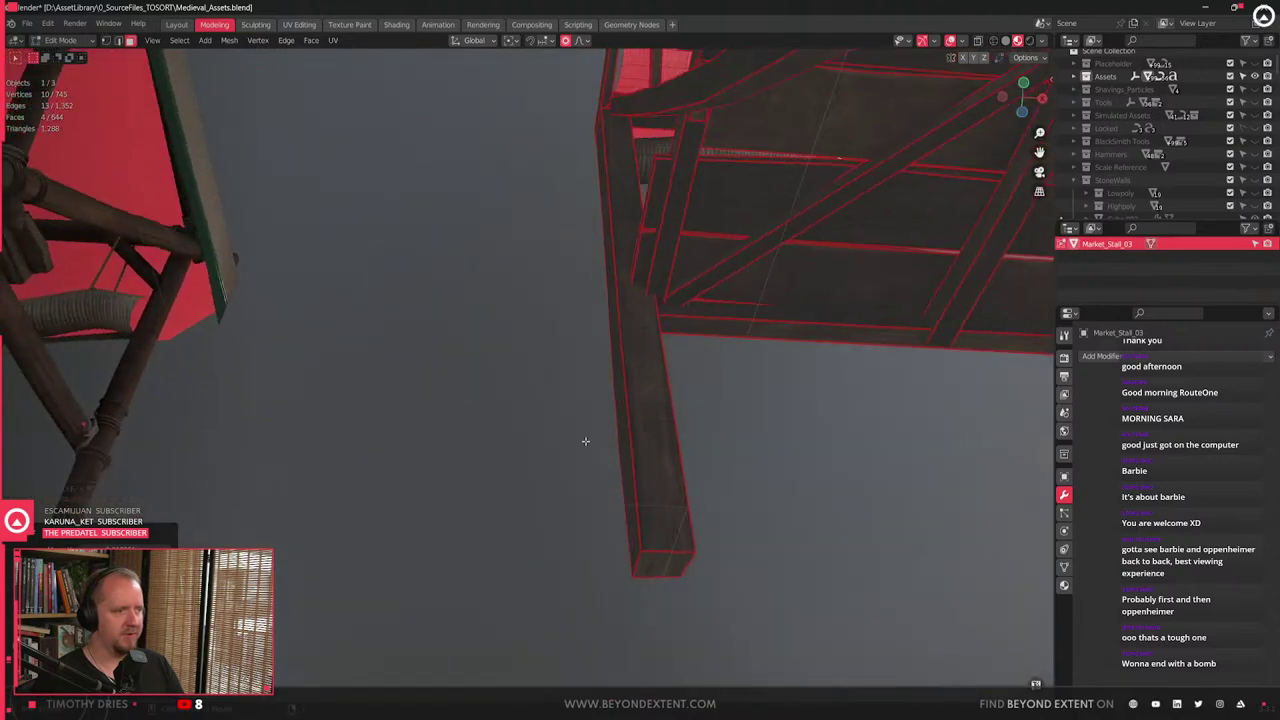
{"action": "left_click", "coordinate": [620, 399], "text": "alt"}
{"action": "key", "text": "g"}
{"action": "key", "text": "x"}
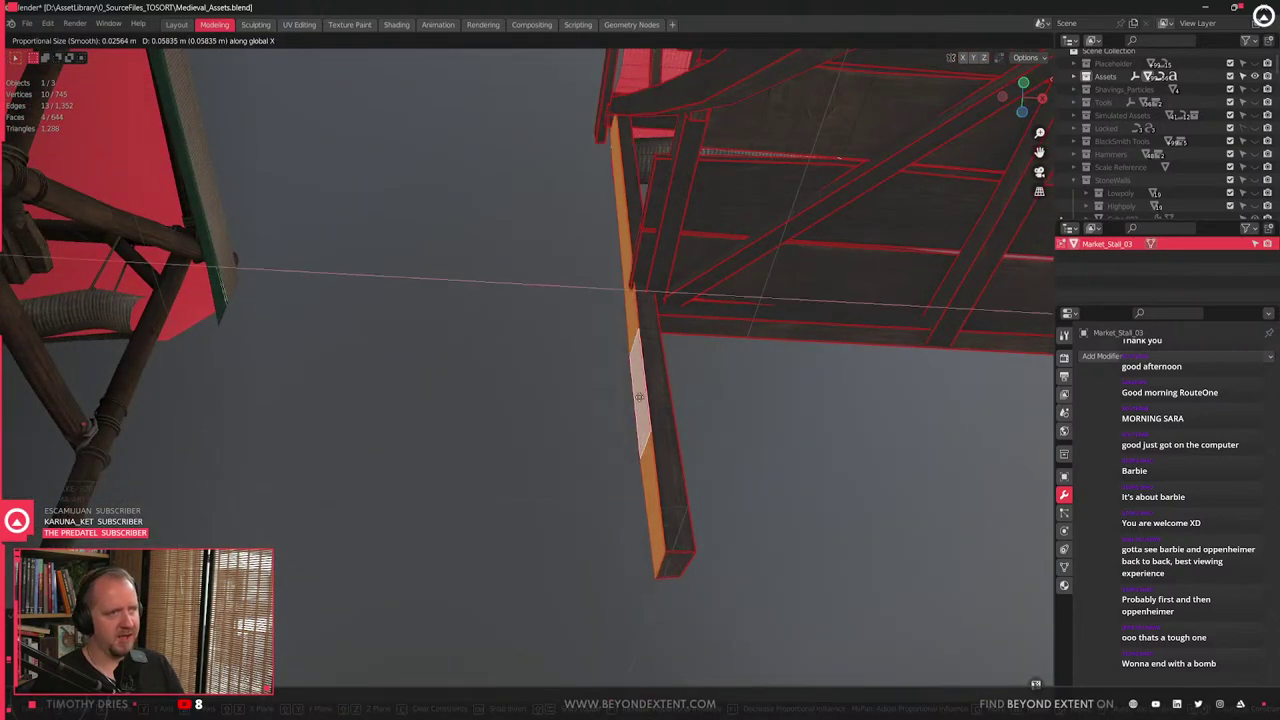
{"action": "left_click", "coordinate": [640, 397]}
- Adjust the inner side faces of the opposite upright leg along X to match the thinner leg
{"action": "middle_click_drag", "start_coordinate": [640, 397], "coordinate": [573, 360]}
{"action": "left_click", "coordinate": [499, 374]}
{"action": "left_click", "coordinate": [497, 377], "text": "alt"}
{"action": "middle_click_drag", "start_coordinate": [497, 377], "coordinate": [597, 465]}
{"action": "key", "text": "g"}
{"action": "key", "text": "y"}
{"action": "key", "text": "x"}
{"action": "left_click", "coordinate": [511, 385]}
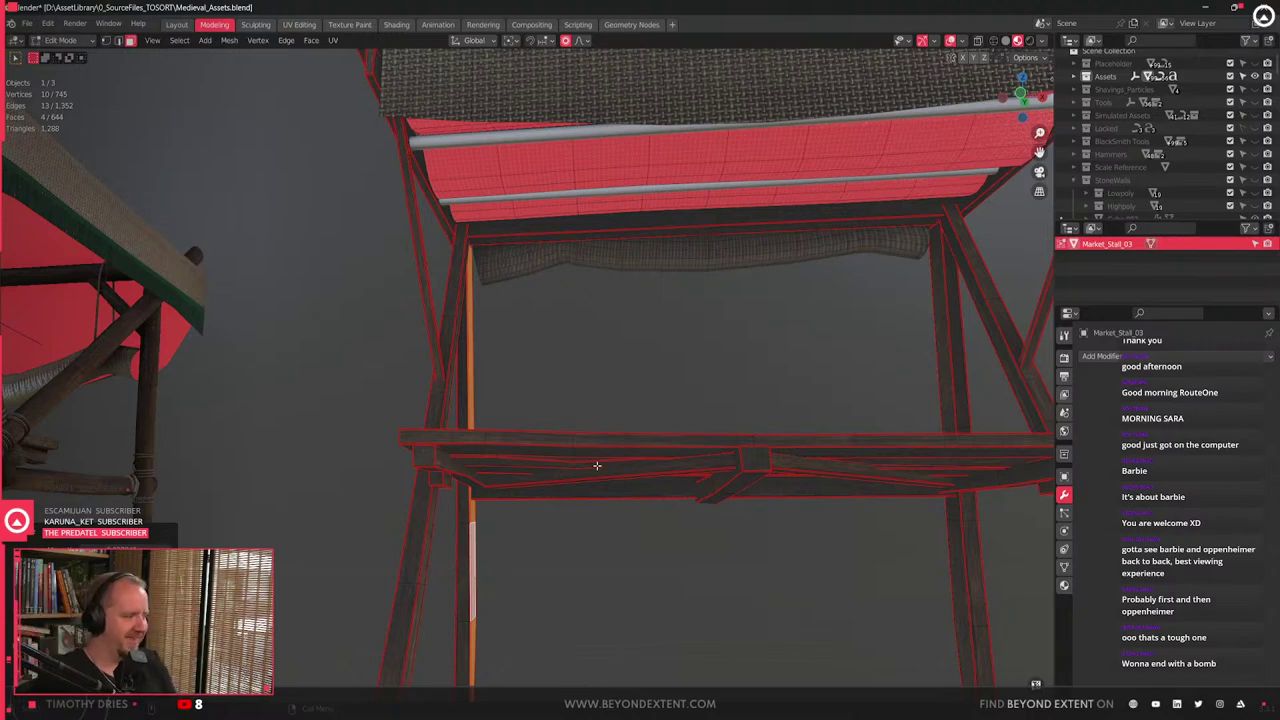
- Raise the top face of the upright leg along Z until it meets the canopy's side beam
{"action": "scroll", "coordinate": [578, 415], "scroll_direction": "up", "scroll_amount": 4}
{"action": "middle_click_drag", "start_coordinate": [578, 415], "coordinate": [670, 444]}
{"action": "scroll", "coordinate": [569, 420], "scroll_direction": "down", "scroll_amount": 4}
{"action": "middle_click_drag", "start_coordinate": [738, 352], "coordinate": [768, 466], "text": "shift"}
{"action": "scroll", "coordinate": [686, 427], "scroll_direction": "up", "scroll_amount": 4}
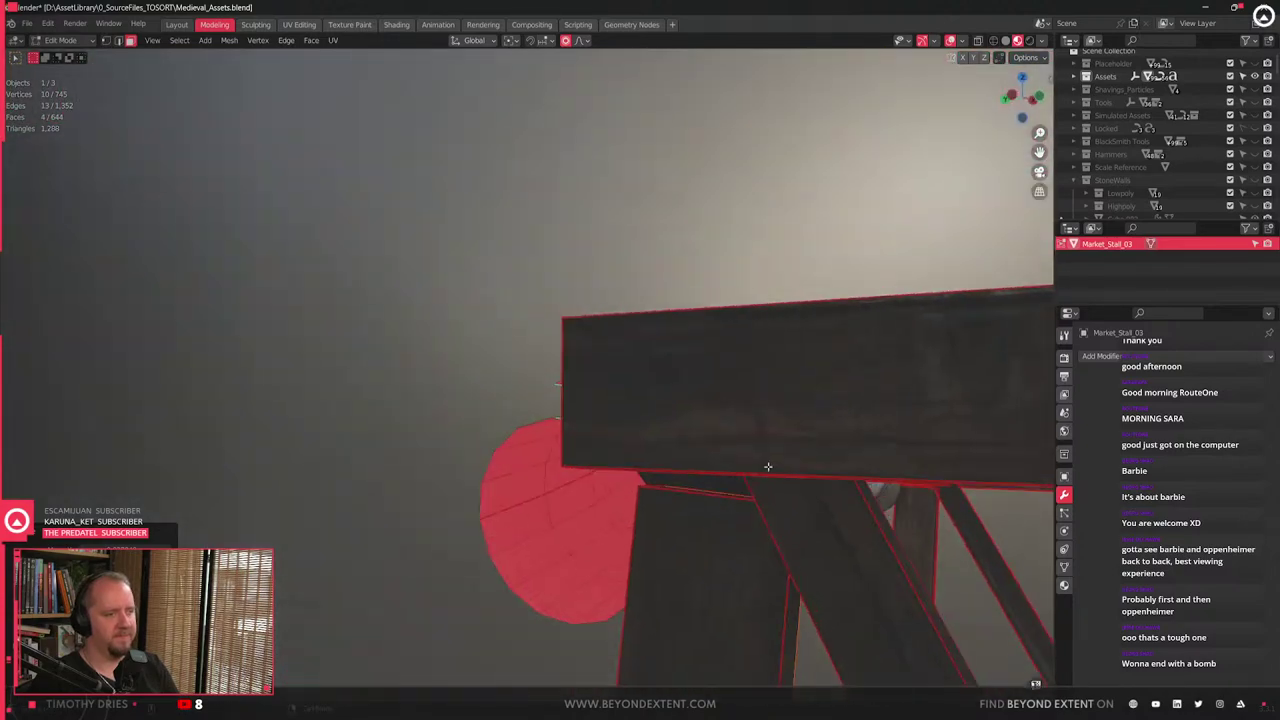
{"action": "left_click", "coordinate": [718, 494]}
{"action": "key", "text": "g"}
{"action": "key", "text": "z"}
{"action": "left_click", "coordinate": [766, 410]}
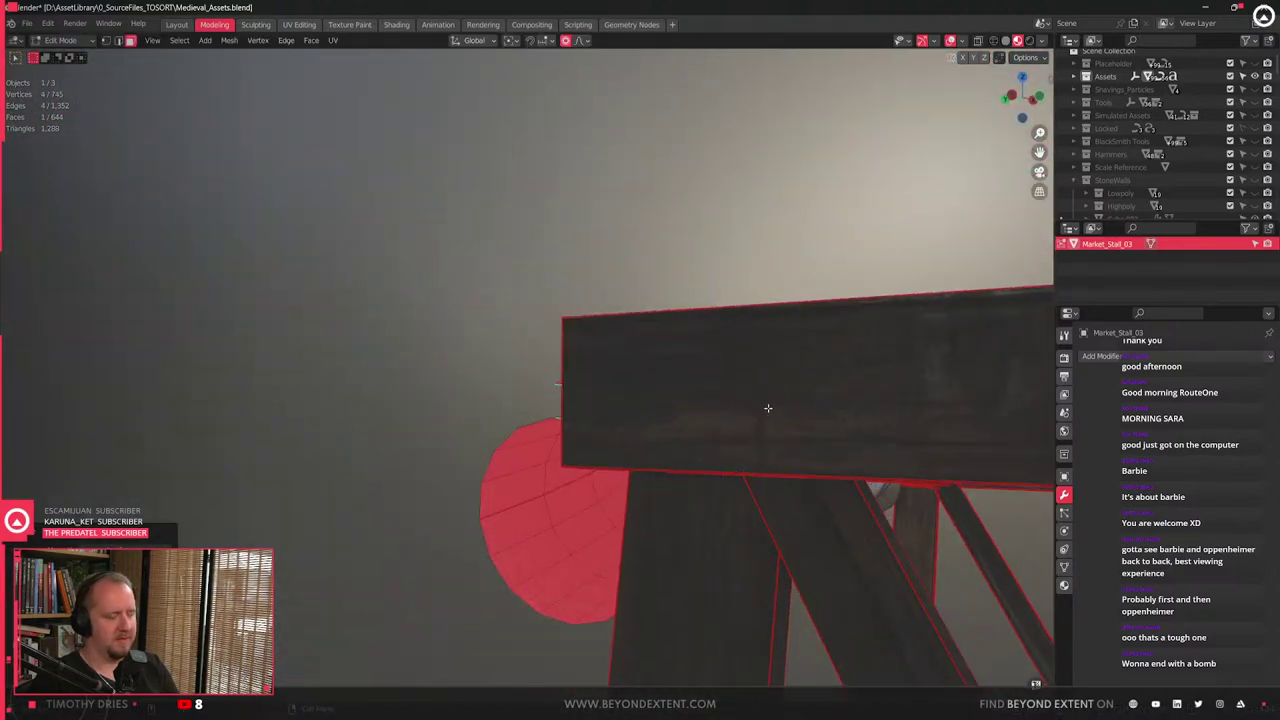
- Examine the top joint of the other upright leg and the outer faces of the slanted leg
{"action": "middle_click_drag", "start_coordinate": [766, 410], "coordinate": [766, 443]}
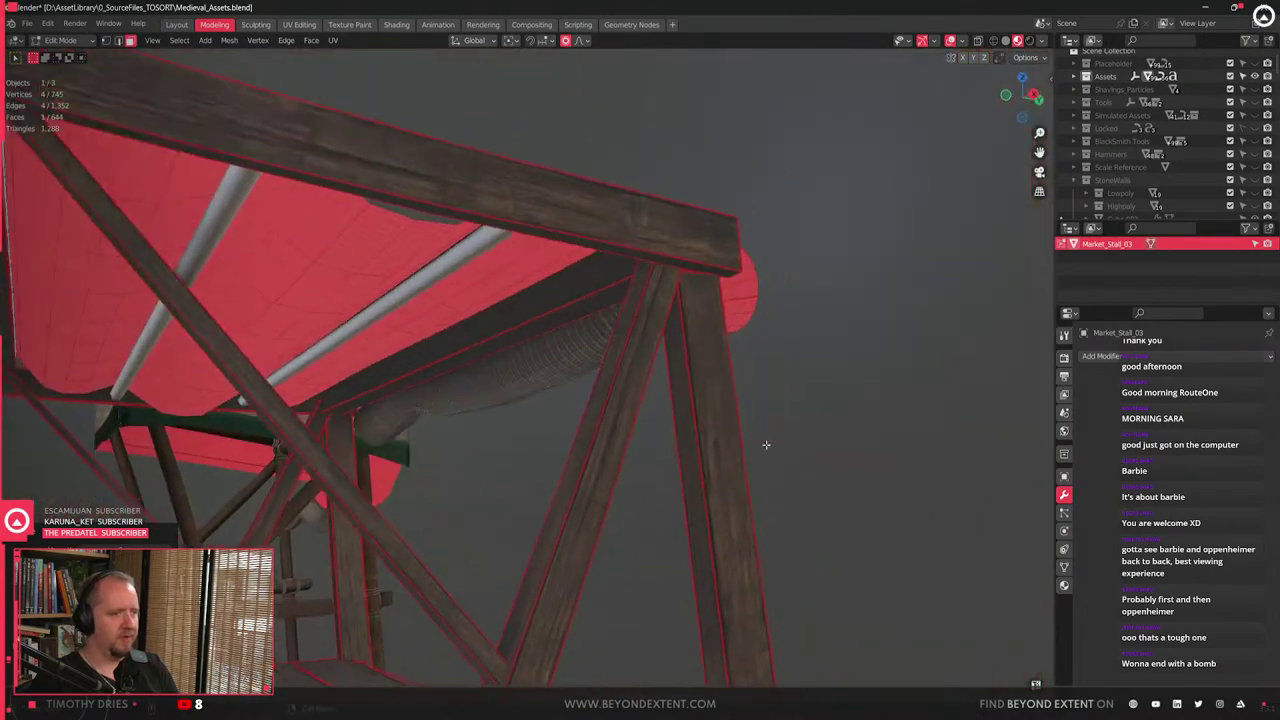
{"action": "left_click", "coordinate": [712, 326]}
{"action": "key", "text": "shift+z"}
{"action": "key", "text": "shift+z"}
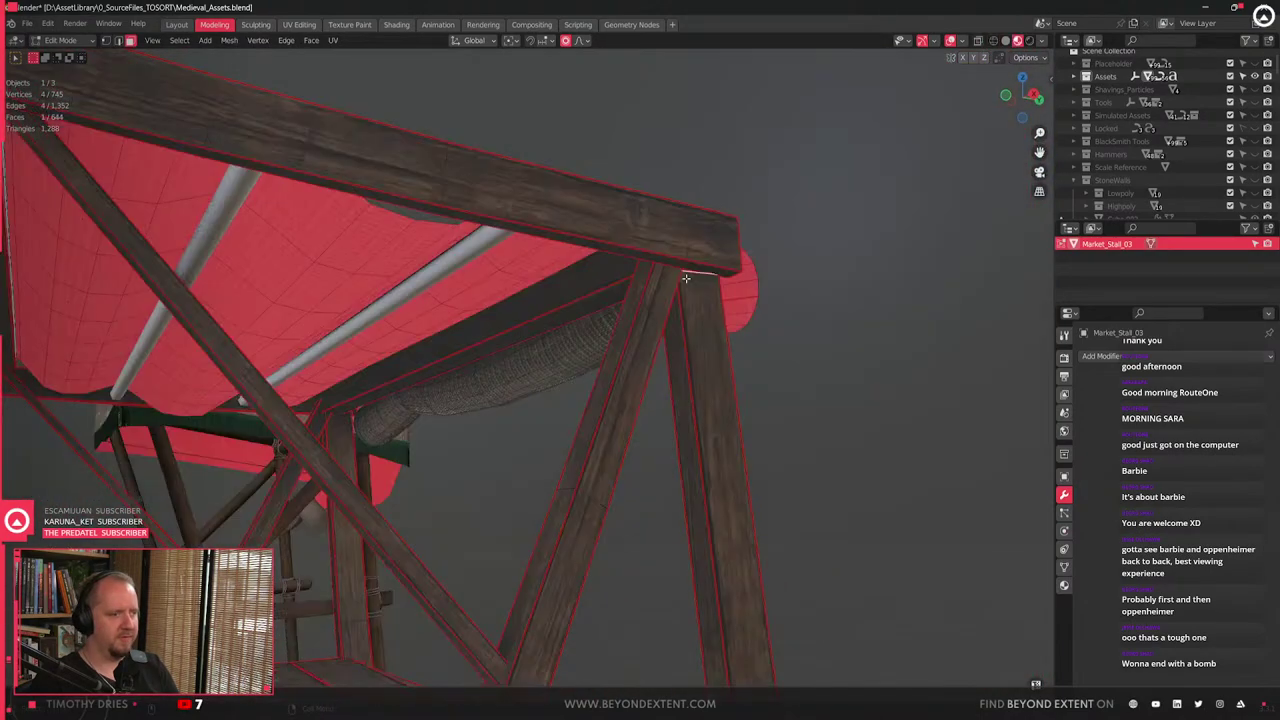
{"action": "scroll", "coordinate": [615, 328], "scroll_direction": "down", "scroll_amount": 3}
{"action": "middle_click_drag", "start_coordinate": [615, 329], "coordinate": [785, 335]}
{"action": "scroll", "coordinate": [583, 371], "scroll_direction": "up", "scroll_amount": 3}
{"action": "middle_click_drag", "start_coordinate": [583, 371], "coordinate": [594, 303]}
{"action": "left_click", "coordinate": [594, 302]}
{"action": "left_click", "coordinate": [634, 300]}
{"action": "left_click", "coordinate": [704, 372], "text": "alt"}
{"action": "middle_click_drag", "start_coordinate": [704, 372], "coordinate": [637, 274]}
{"action": "scroll", "coordinate": [368, 420], "scroll_direction": "down", "scroll_amount": 4}
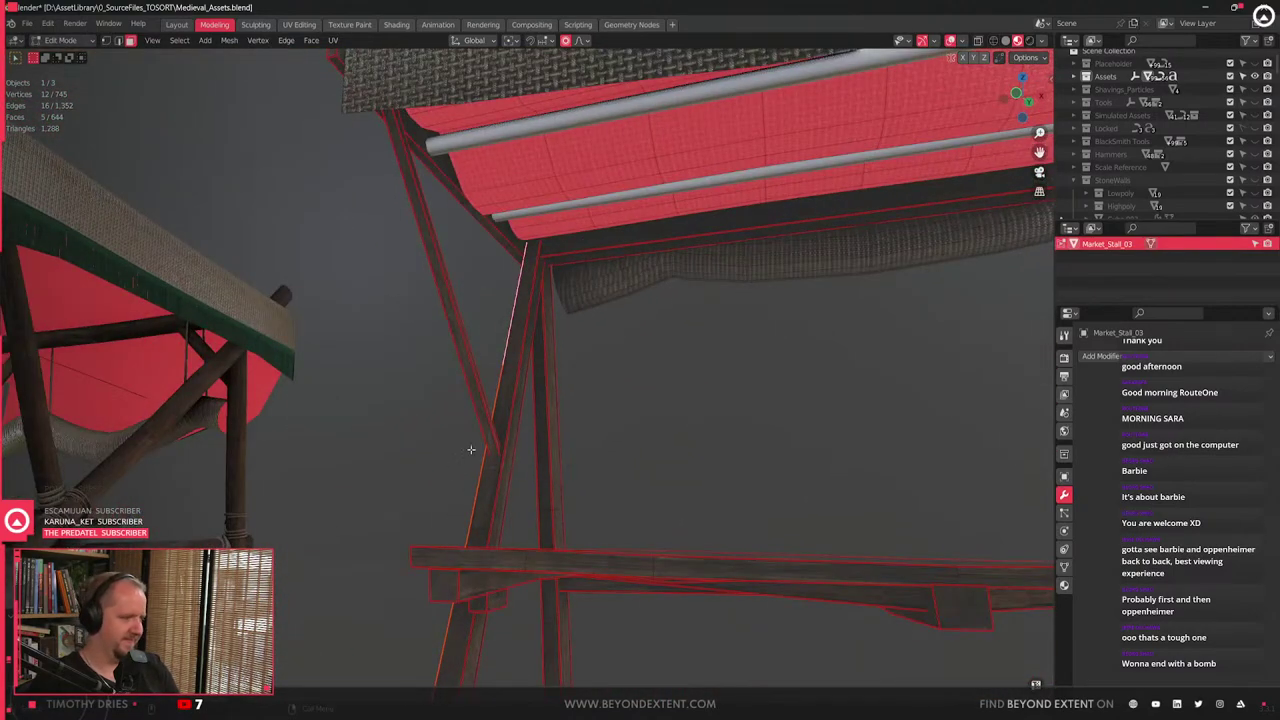
{"action": "key", "text": "ctrl+l"}
- Shift the end face of the shelf plank beside the upright leg along X
{"action": "middle_click_drag", "start_coordinate": [574, 457], "coordinate": [592, 434]}
{"action": "left_click", "coordinate": [792, 569]}
{"action": "key", "text": "g"}
{"action": "key", "text": "y"}
{"action": "key", "text": "x"}
{"action": "left_click", "coordinate": [513, 442]}
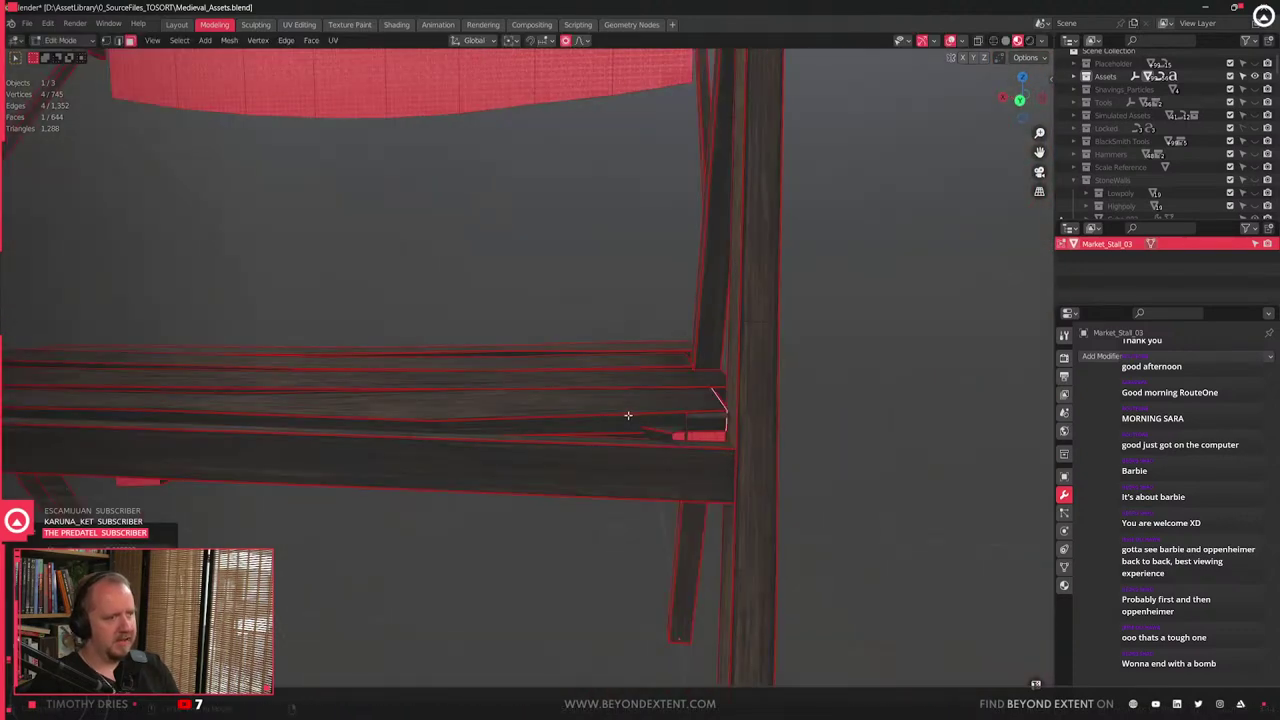
{"action": "scroll", "coordinate": [650, 421], "scroll_direction": "up", "scroll_amount": 4}
{"action": "key", "text": "2"}
{"action": "left_click", "coordinate": [925, 469], "text": "alt"}
{"action": "middle_click_drag", "start_coordinate": [920, 480], "coordinate": [451, 371]}
{"action": "key", "text": "alt+a"}
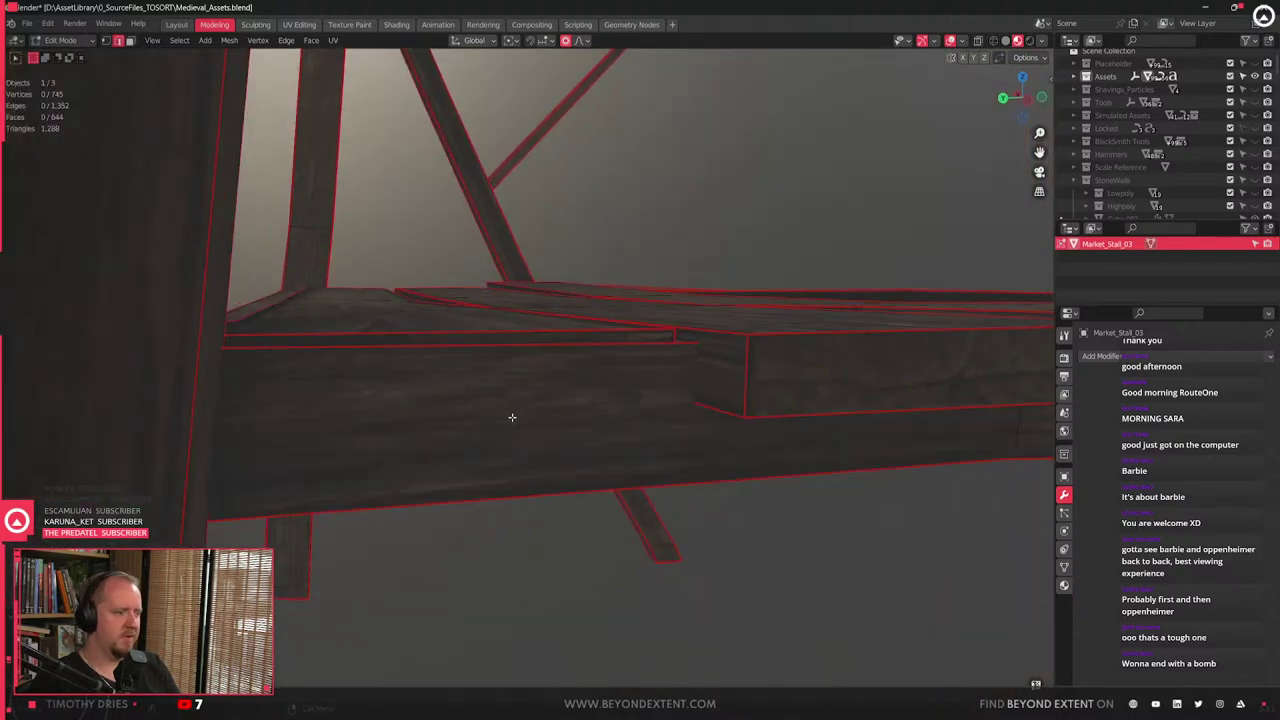
- Bevel the middle edge loop of the side beam under the shelf with two segments and a width of 0.16 m
{"action": "key", "text": "l"}
{"action": "scroll", "coordinate": [509, 428], "scroll_direction": "down", "scroll_amount": 3}
{"action": "middle_click_drag", "start_coordinate": [509, 428], "coordinate": [600, 410]}
{"action": "scroll", "coordinate": [354, 446], "scroll_direction": "up", "scroll_amount": 3}
{"action": "scroll", "coordinate": [354, 446], "scroll_direction": "down", "scroll_amount": 3}
{"action": "key", "text": "2"}
{"action": "left_click", "coordinate": [746, 390], "text": "alt"}
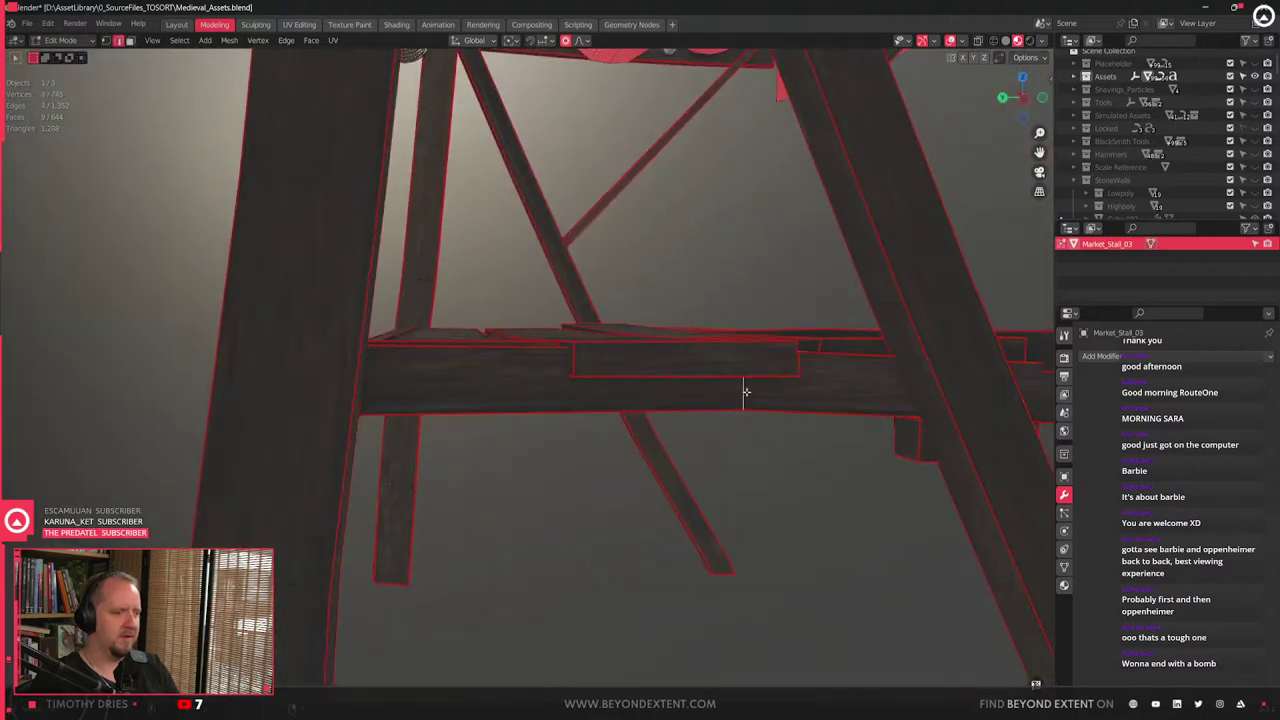
{"action": "key", "text": "ctrl+v"}
{"action": "key", "text": "Escape"}
{"action": "key", "text": "ctrl+b"}
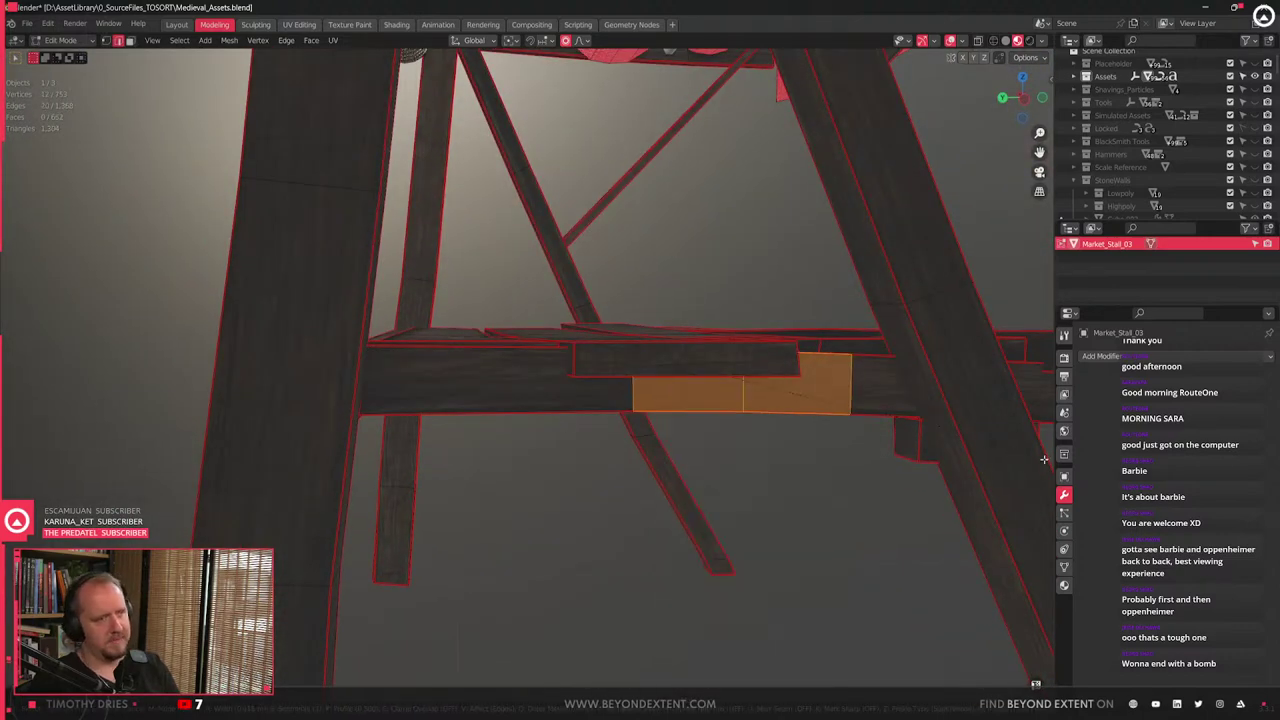
{"action": "left_click", "coordinate": [956, 431]}
- Add two lengthwise edge loops to the front shelf plank, one at its middle and one in its outer half
{"action": "mouse_move", "coordinate": [682, 448]}
{"action": "middle_mouse_down"}
{"action": "mouse_move", "coordinate": [771, 443]}
{"action": "mouse_move", "coordinate": [660, 451]}
{"action": "middle_mouse_up"}
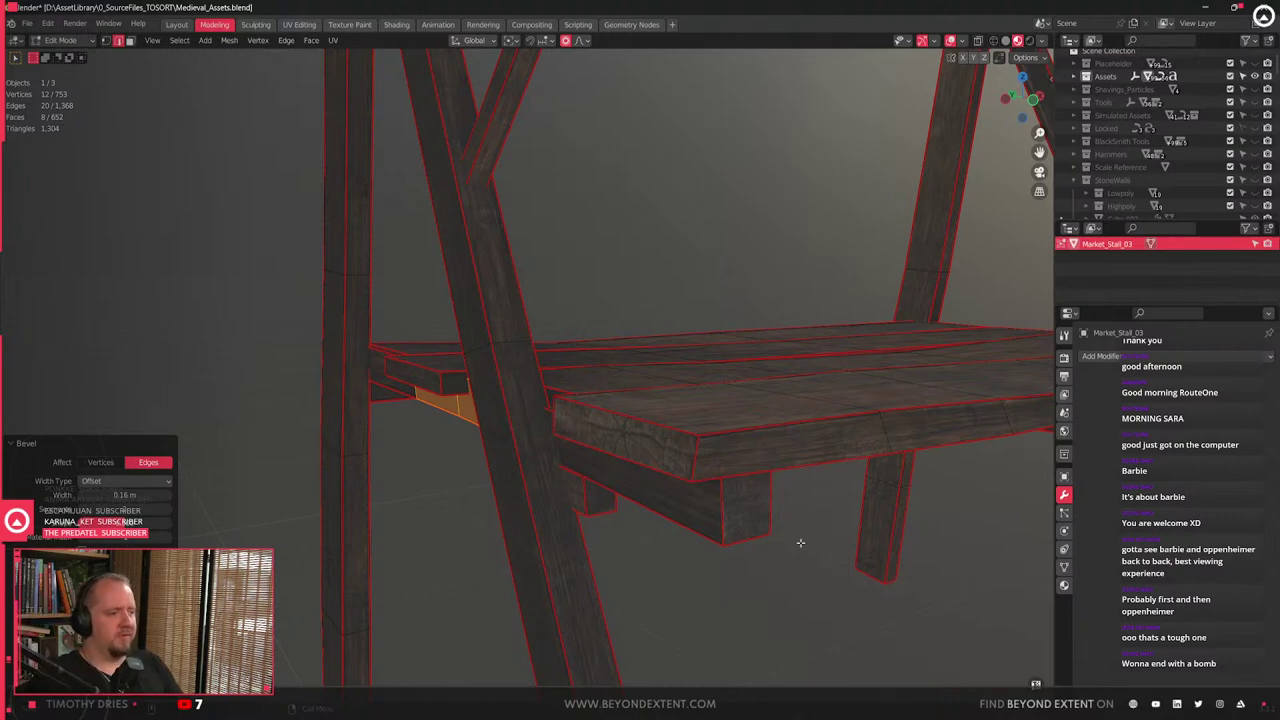
{"action": "scroll", "coordinate": [800, 543], "scroll_direction": "up", "scroll_amount": 1}
{"action": "key", "text": "3"}
{"action": "left_click", "coordinate": [670, 485]}
{"action": "key", "text": "ctrl+r"}
{"action": "left_click", "coordinate": [706, 485]}
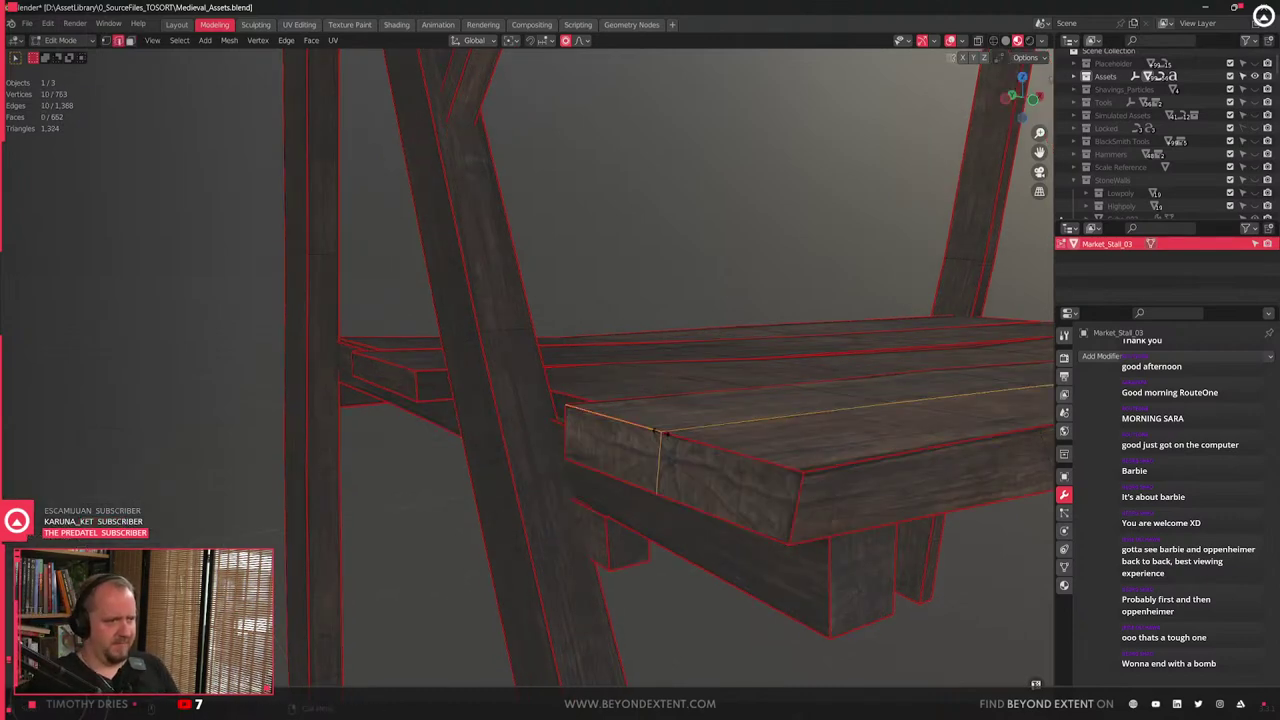
{"action": "right_click", "coordinate": [711, 485]}
{"action": "key", "text": "ctrl+r"}
{"action": "left_click", "coordinate": [749, 450]}
{"action": "right_click", "coordinate": [746, 451]}
{"action": "key", "text": "3"}
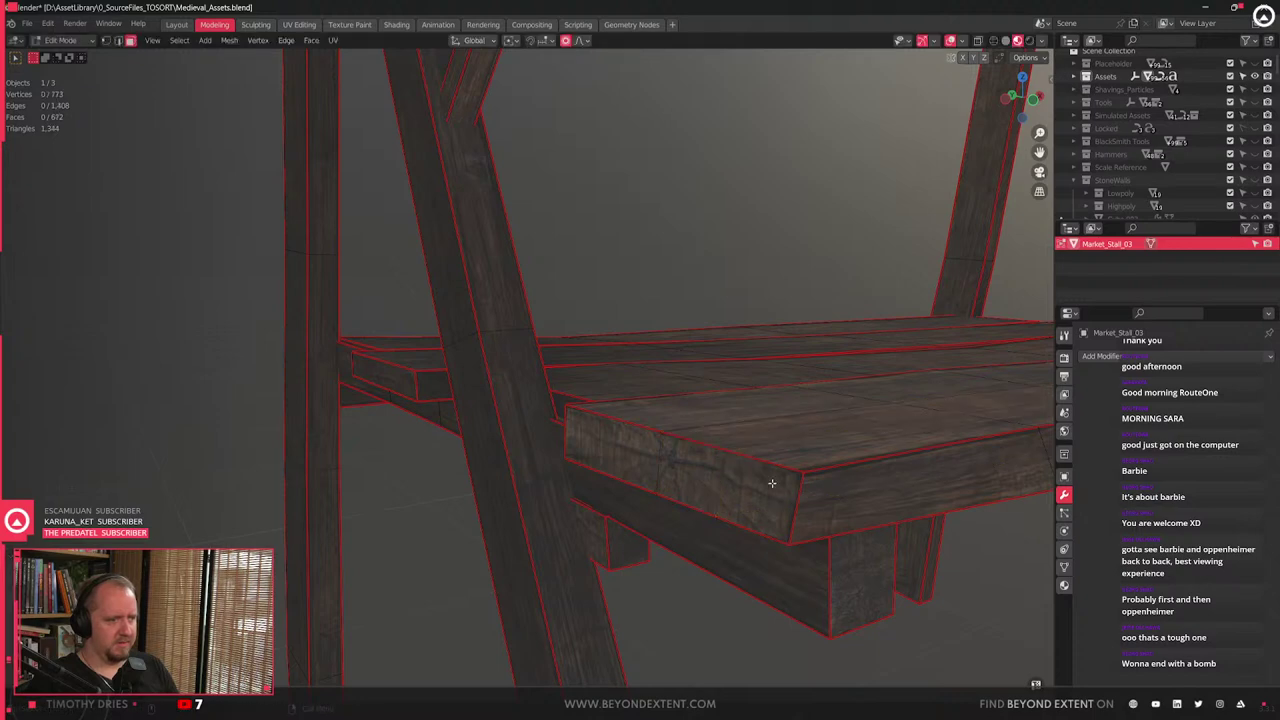
- Move the outer corner edge of the front shelf plank's end slightly along X
{"action": "left_click", "coordinate": [771, 482]}
{"action": "key", "text": "2"}
{"action": "left_click", "coordinate": [798, 503]}
{"action": "key", "text": "g"}
{"action": "key", "text": "y"}
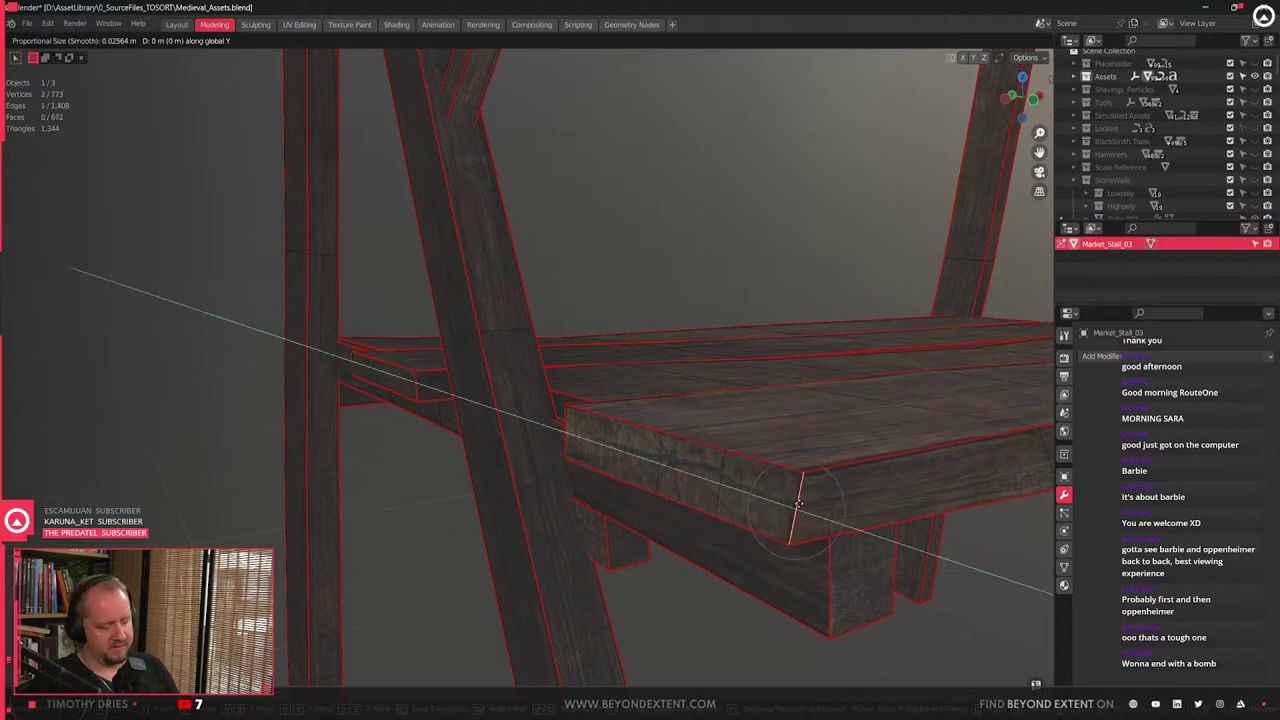
{"action": "key", "text": "x"}
{"action": "left_click", "coordinate": [810, 503]}
{"action": "middle_click_drag", "start_coordinate": [810, 503], "coordinate": [785, 524]}
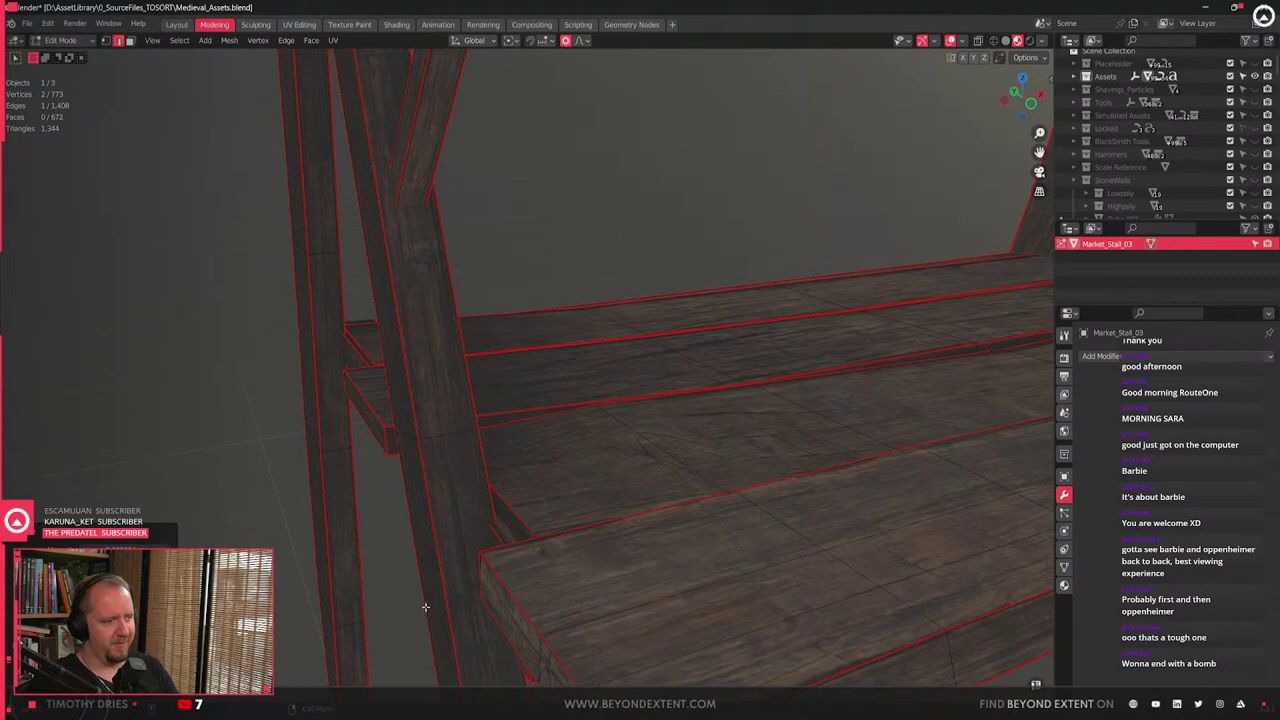
- Move the rear corner edge of the second shelf plank's end slightly along X and along Y
{"action": "middle_click_drag", "start_coordinate": [474, 580], "coordinate": [587, 381]}
{"action": "key", "text": "g"}
{"action": "key", "text": "y"}
{"action": "key", "text": "x"}
{"action": "left_click", "coordinate": [499, 535]}
{"action": "key", "text": "g"}
{"action": "key", "text": "y"}
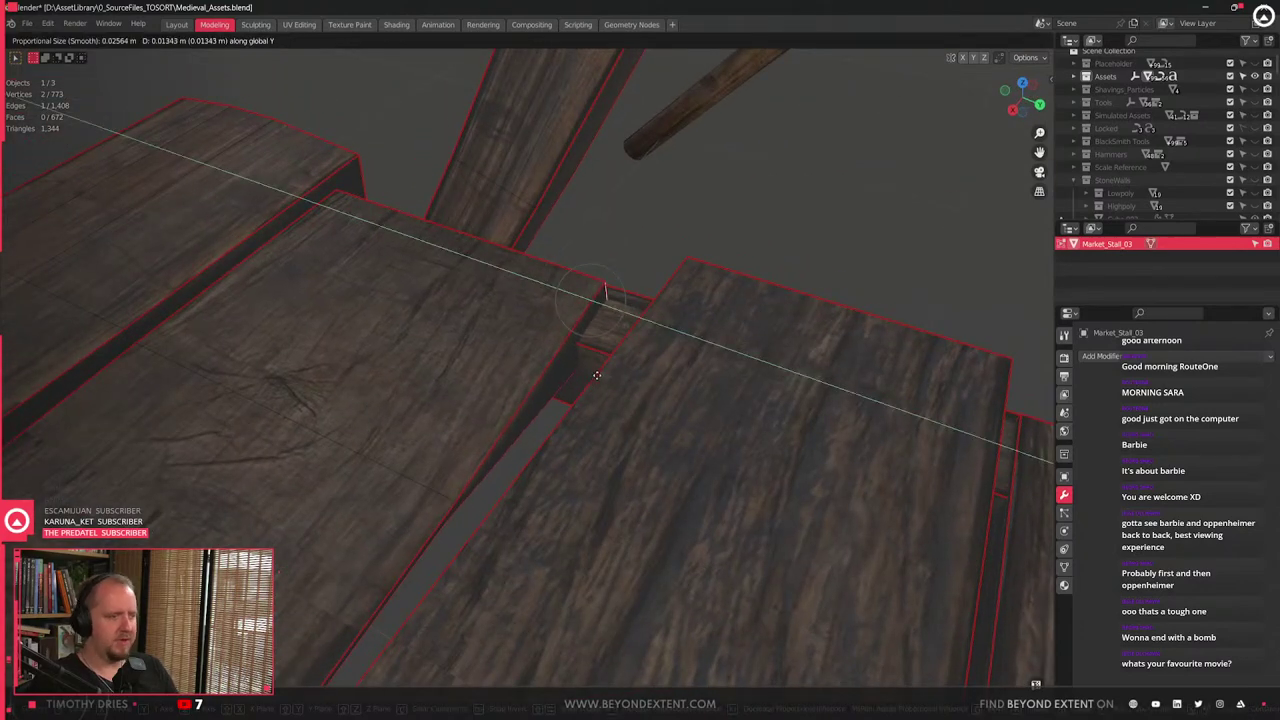
{"action": "left_click", "coordinate": [513, 410]}
- Add a lengthwise edge loop along the middle of the second shelf plank and select the whole plank
{"action": "left_click", "coordinate": [454, 510]}
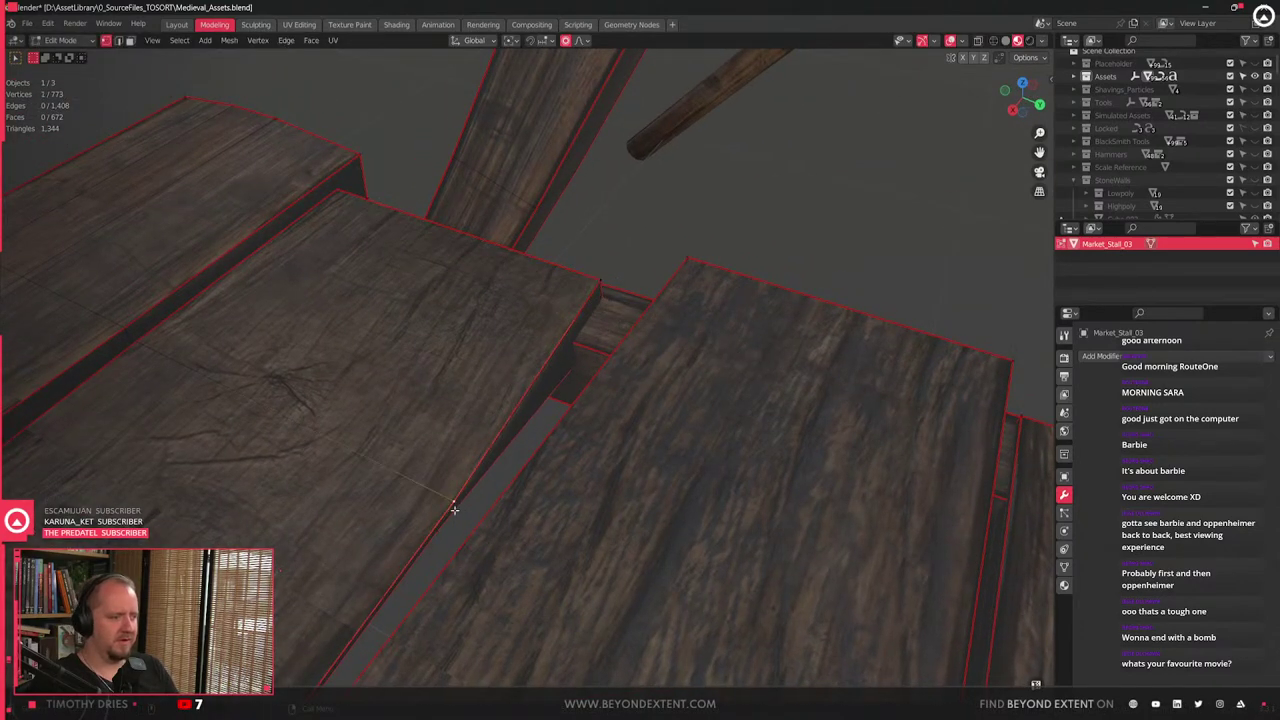
{"action": "middle_click_drag", "start_coordinate": [438, 535], "coordinate": [560, 471]}
{"action": "key", "text": "ctrl+r"}
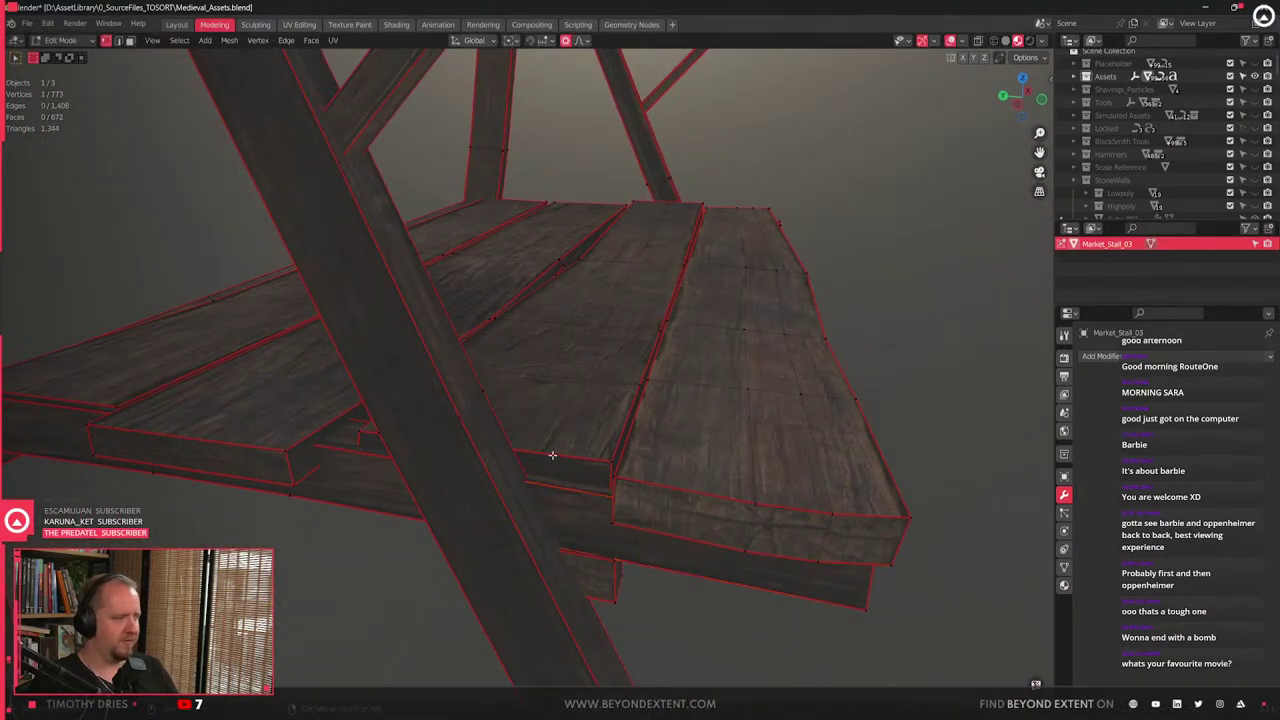
{"action": "left_click", "coordinate": [543, 452]}
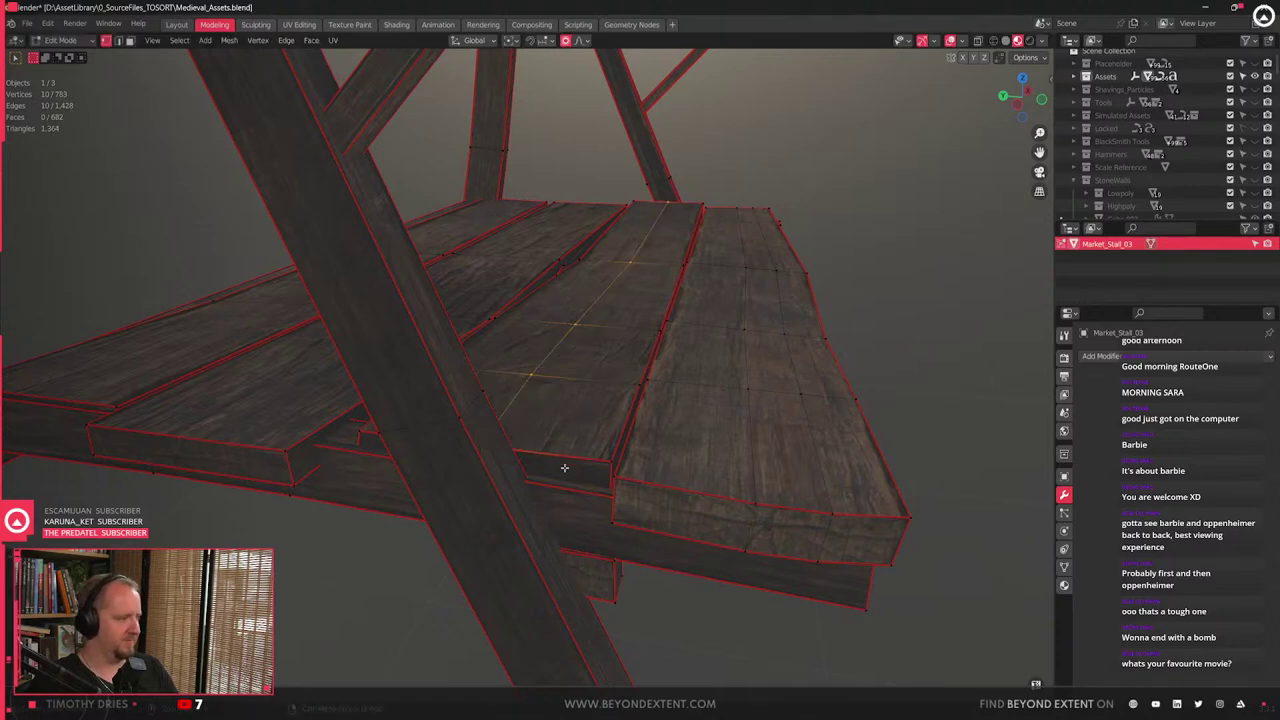
{"action": "middle_click_drag", "start_coordinate": [564, 467], "coordinate": [596, 447]}
{"action": "key", "text": "l"}
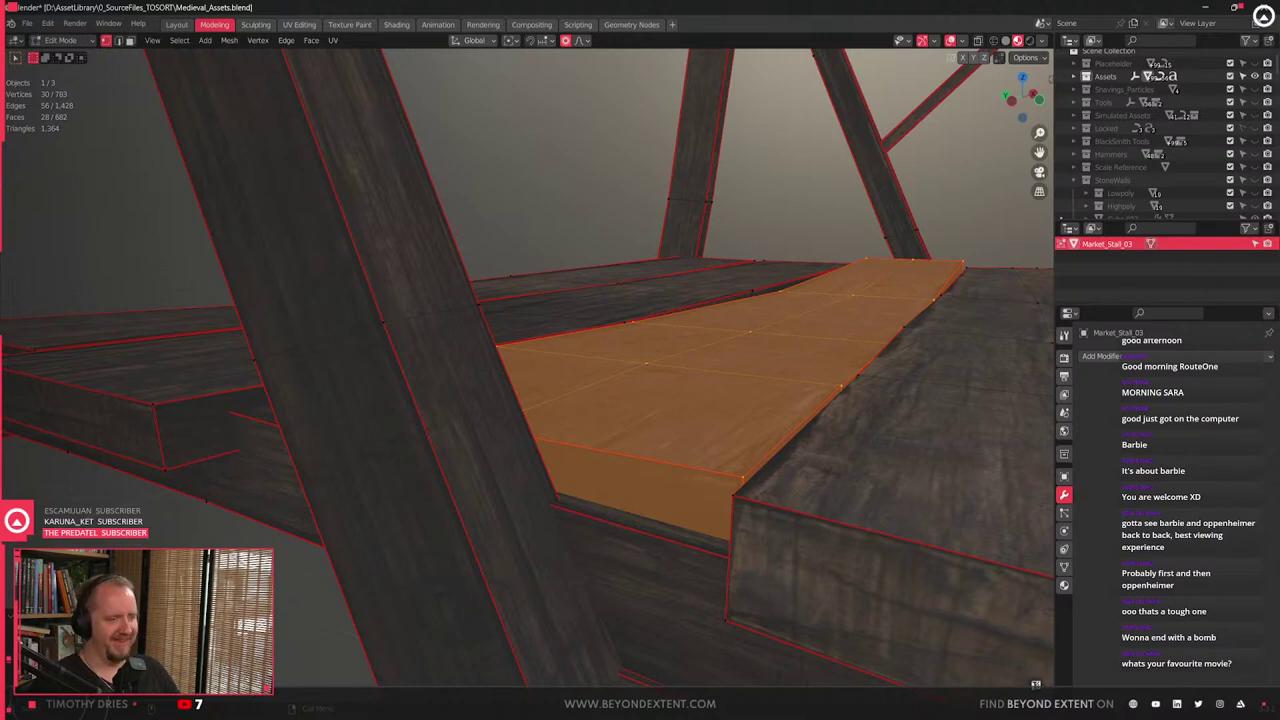
{"action": "scroll", "coordinate": [614, 440], "scroll_direction": "down", "scroll_amount": 5}
{"action": "middle_click_drag", "start_coordinate": [631, 455], "coordinate": [754, 543]}
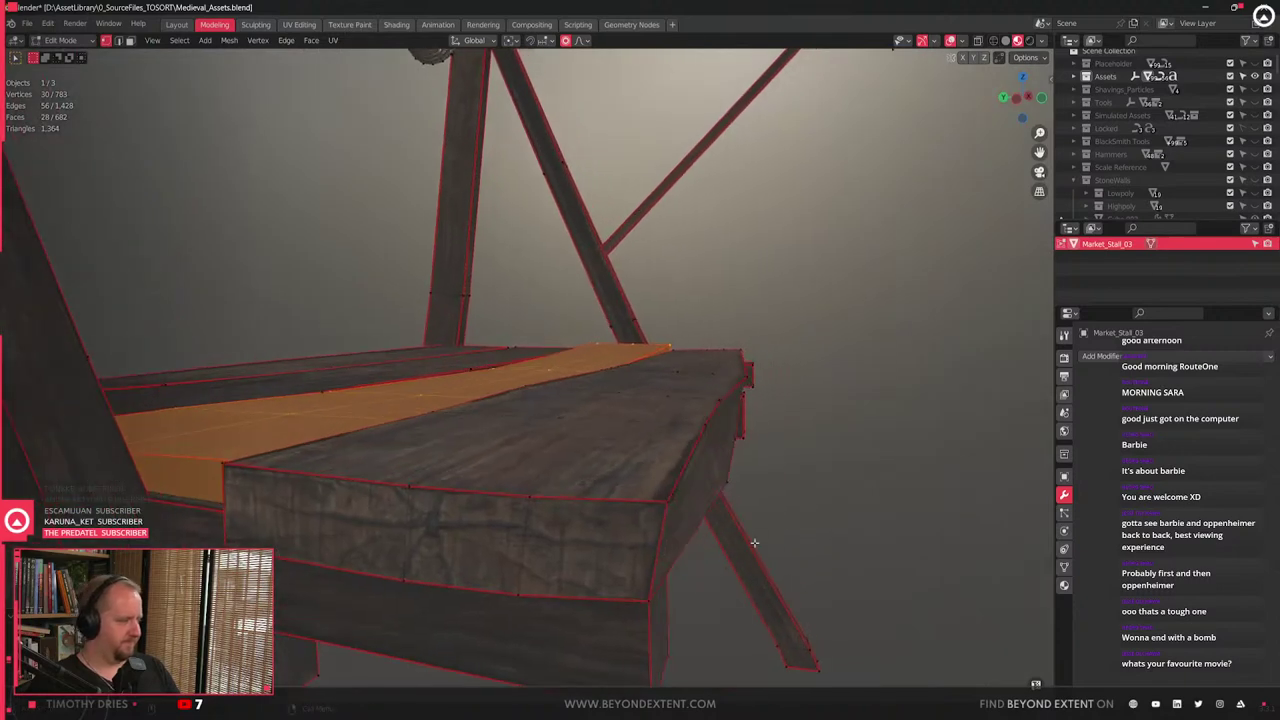
- Move a vertex on the front shelf plank's outer top edge, near the far end, about 0.013 m along Y
{"action": "left_click", "coordinate": [701, 425]}
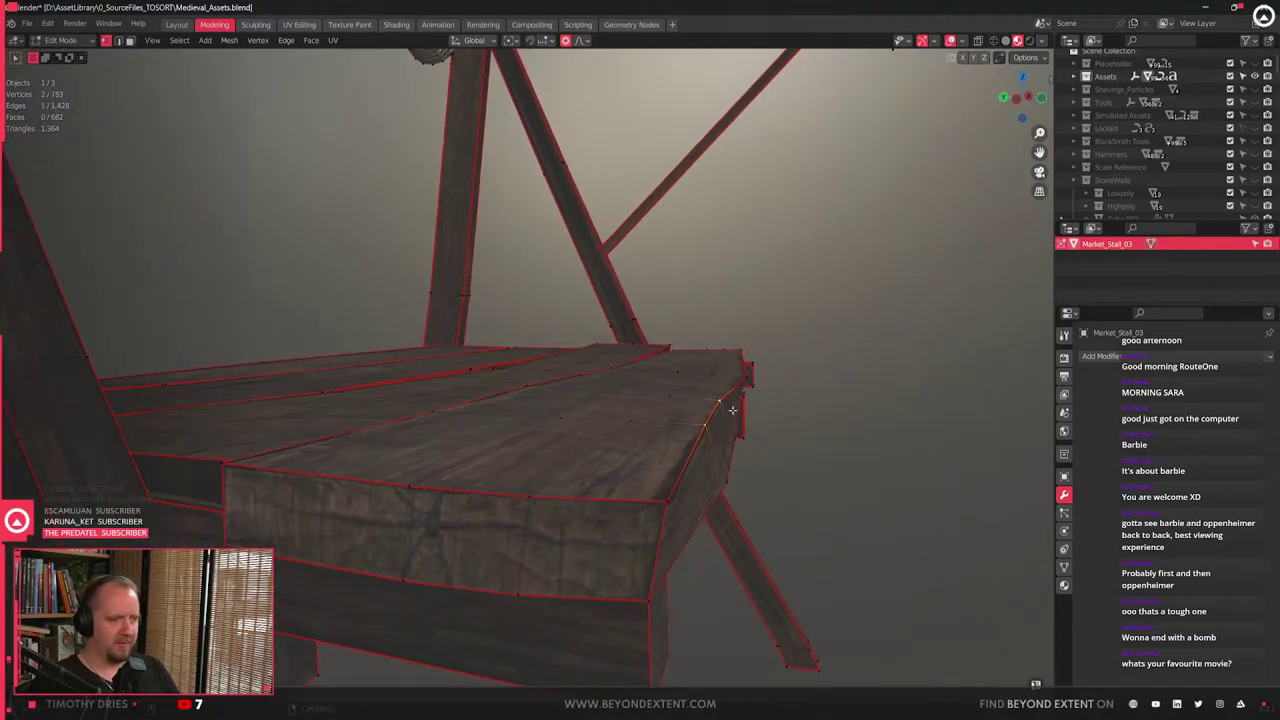
{"action": "key", "text": "g"}
{"action": "key", "text": "y"}
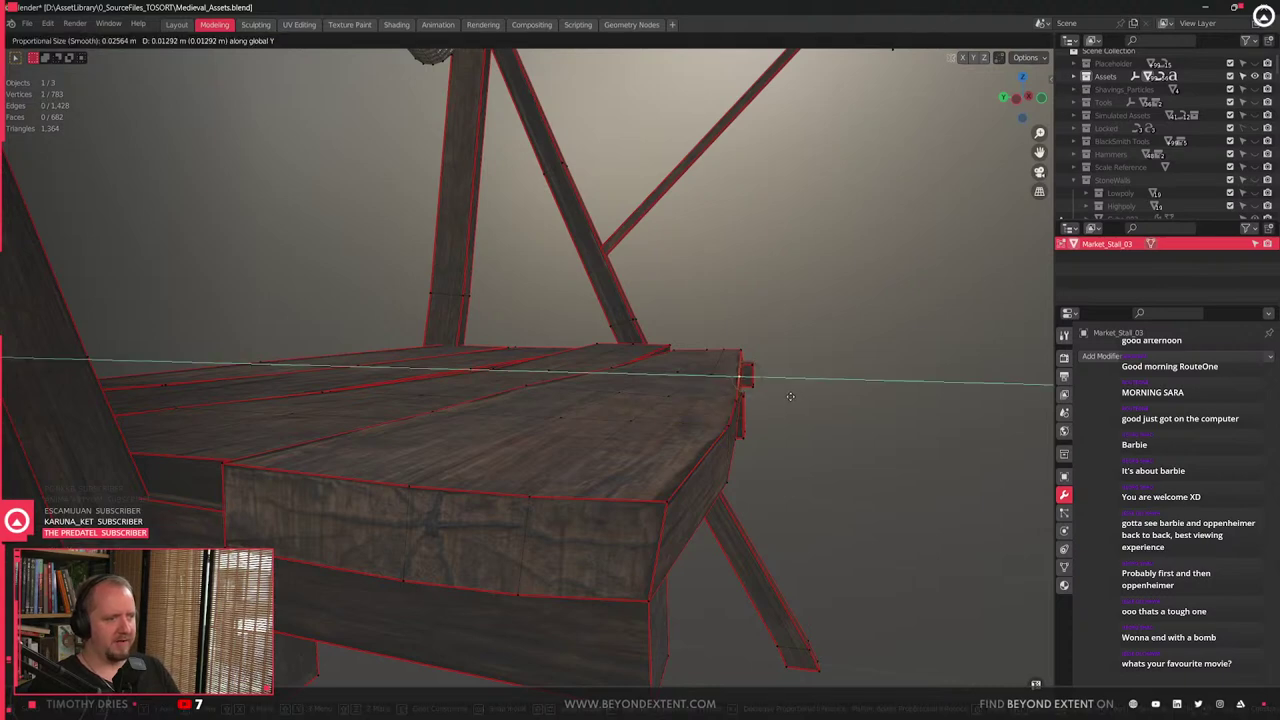
{"action": "left_click", "coordinate": [785, 400]}
- Inspect the shelf planks' surfaces, the gaps between them and the front plank's end from several angles
{"action": "middle_click_drag", "start_coordinate": [777, 406], "coordinate": [658, 446]}
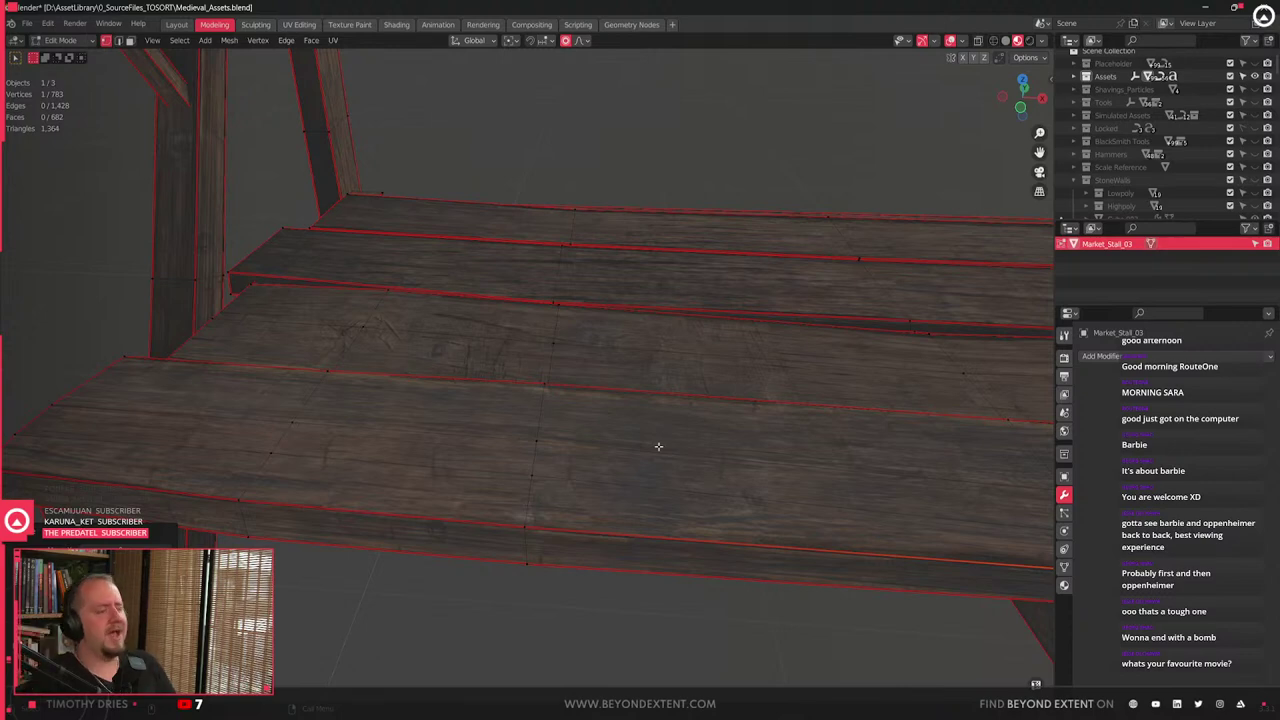
{"action": "middle_click_drag", "start_coordinate": [507, 410], "coordinate": [645, 414]}
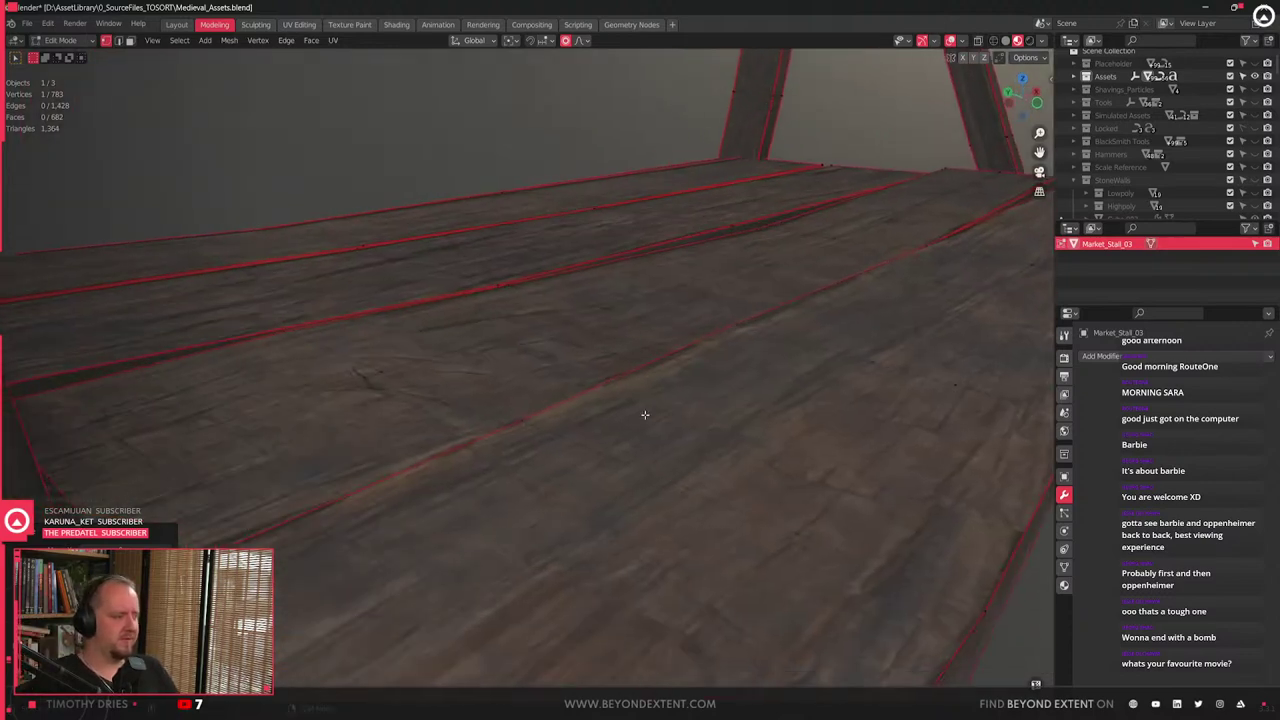
{"action": "scroll", "coordinate": [404, 441], "scroll_direction": "down", "scroll_amount": 4}
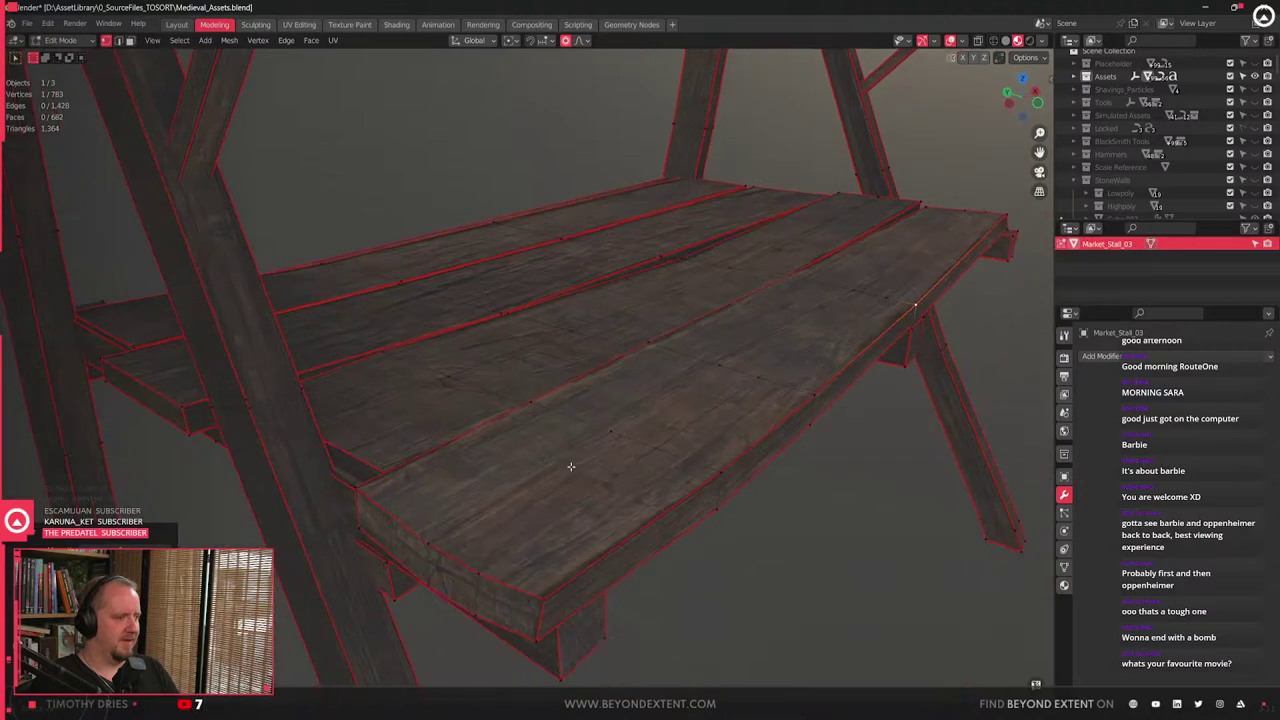
{"action": "middle_click_drag", "start_coordinate": [571, 466], "coordinate": [525, 495]}
{"action": "scroll", "coordinate": [581, 474], "scroll_direction": "up", "scroll_amount": 1}
{"action": "middle_click_drag", "start_coordinate": [417, 523], "coordinate": [566, 393], "text": "shift"}
{"action": "scroll", "coordinate": [566, 393], "scroll_direction": "down", "scroll_amount": 1}
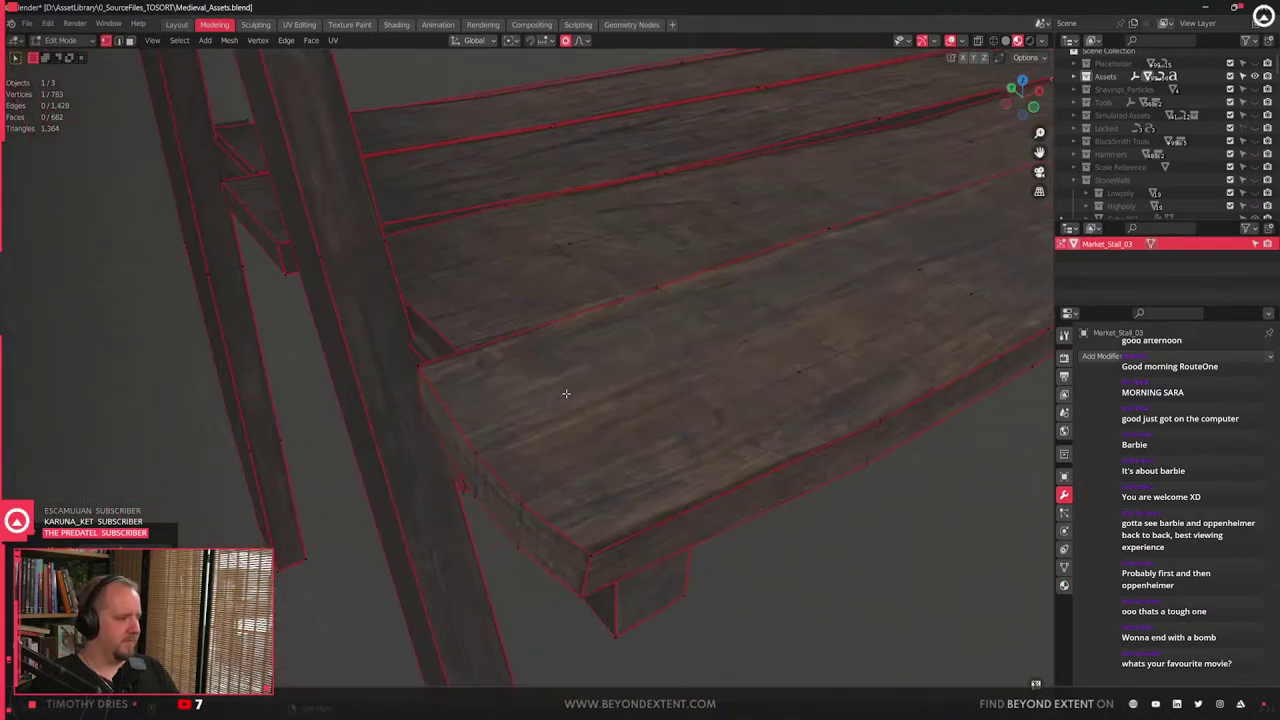
{"action": "scroll", "coordinate": [566, 393], "scroll_direction": "up", "scroll_amount": 2}
{"action": "scroll", "coordinate": [566, 393], "scroll_direction": "down", "scroll_amount": 1}
{"action": "scroll", "coordinate": [567, 392], "scroll_direction": "down", "scroll_amount": 3}
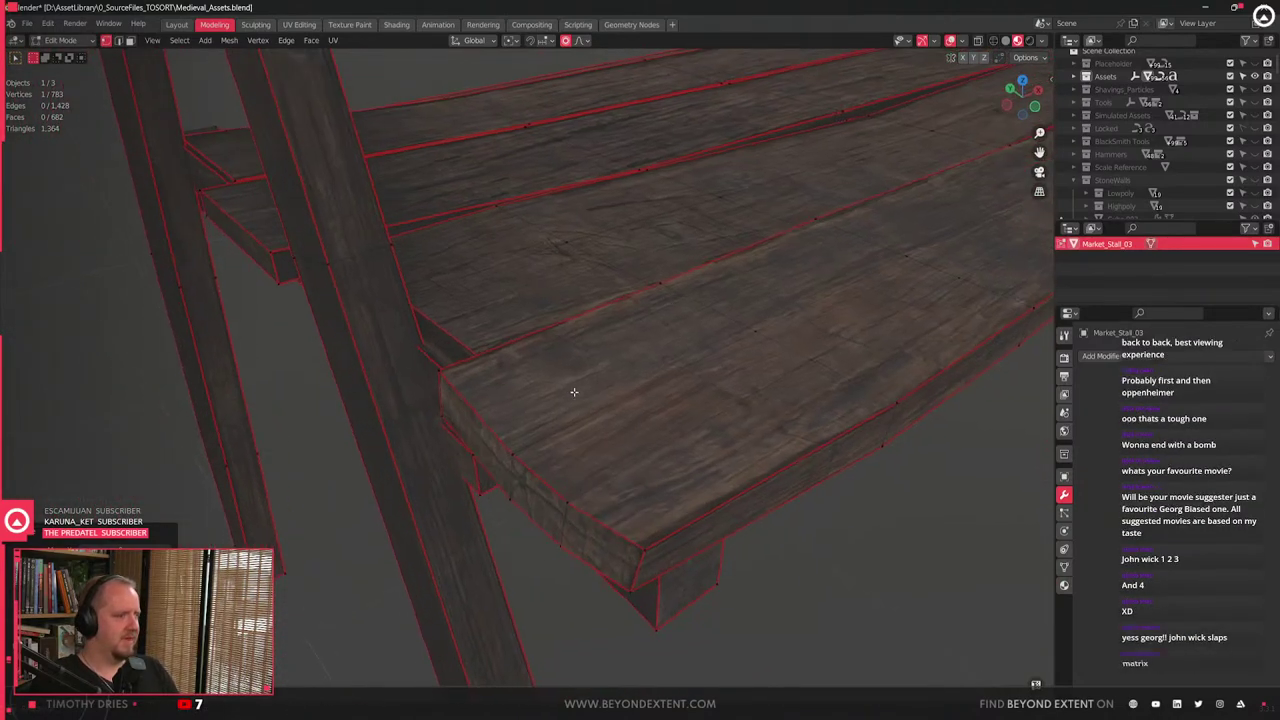
{"action": "scroll", "coordinate": [572, 391], "scroll_direction": "up", "scroll_amount": 3}
{"action": "scroll", "coordinate": [574, 391], "scroll_direction": "up", "scroll_amount": 1}
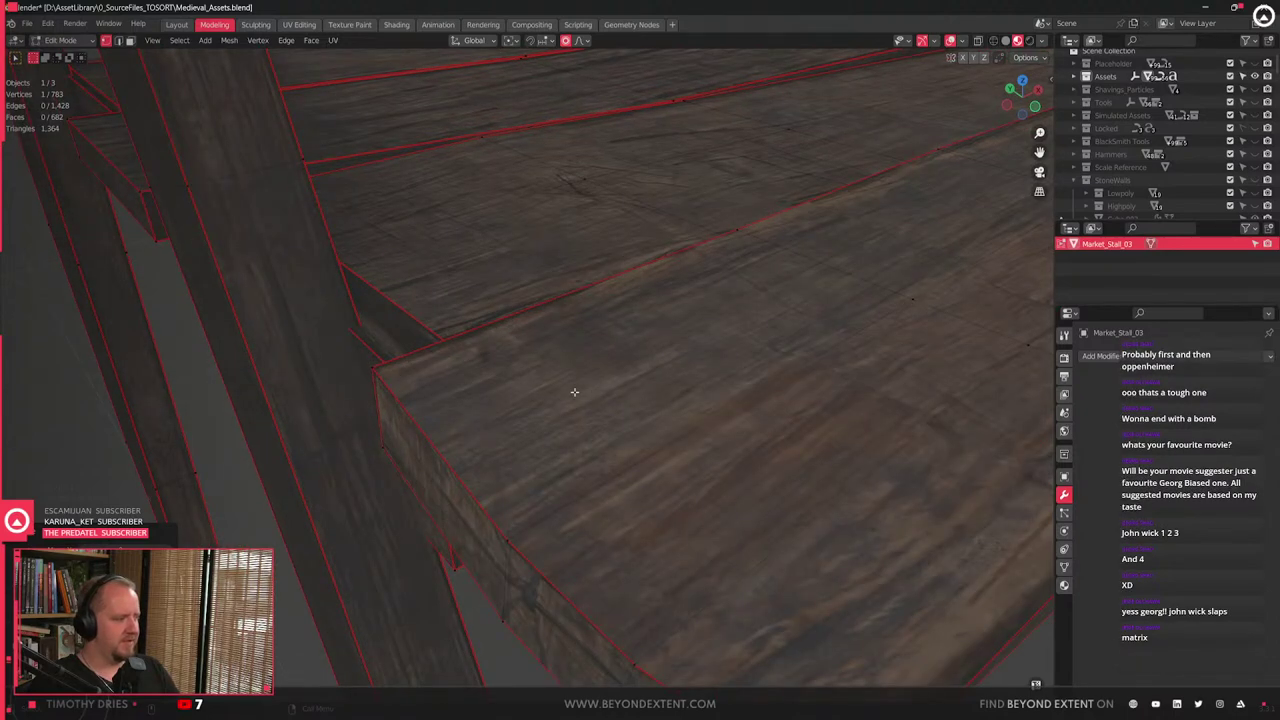
- Slide the inner vertical edge on the front shelf plank's end face towards the second plank by a factor of about 0.18
{"action": "middle_click_drag", "start_coordinate": [574, 391], "coordinate": [708, 427]}
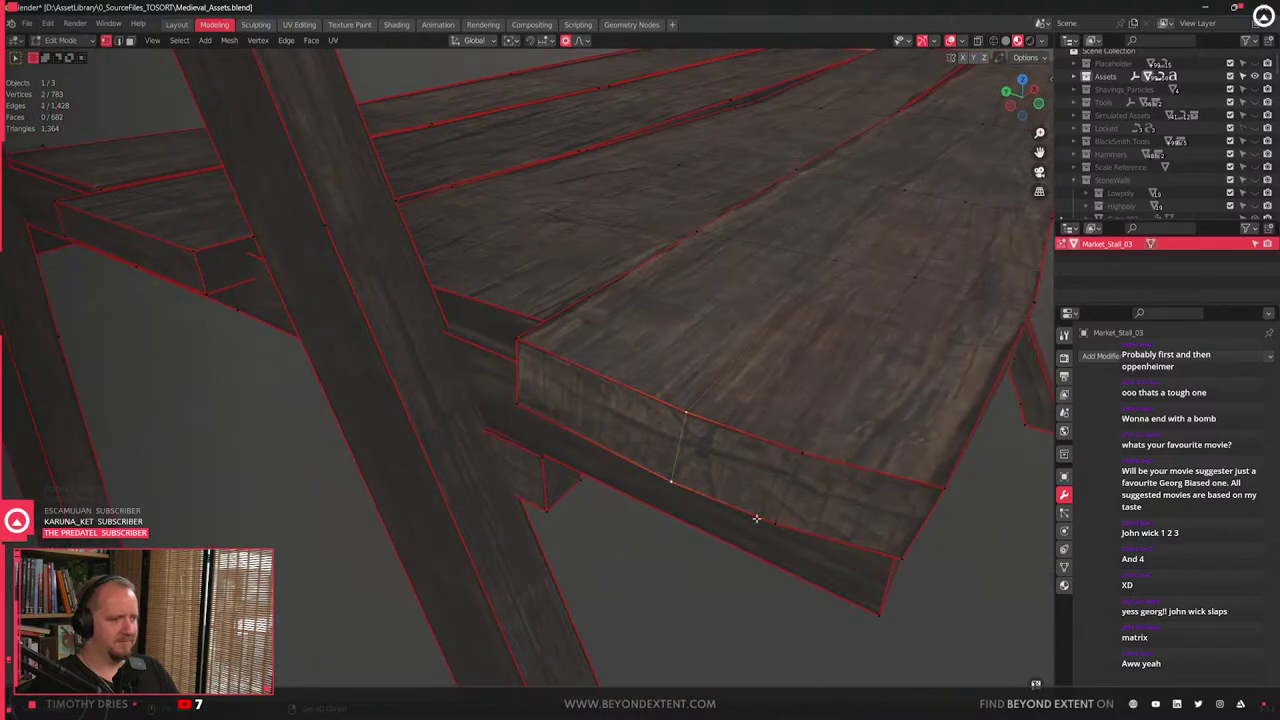
{"action": "middle_click_drag", "start_coordinate": [756, 518], "coordinate": [741, 543]}
{"action": "key", "text": "g"}
{"action": "key", "text": "g"}
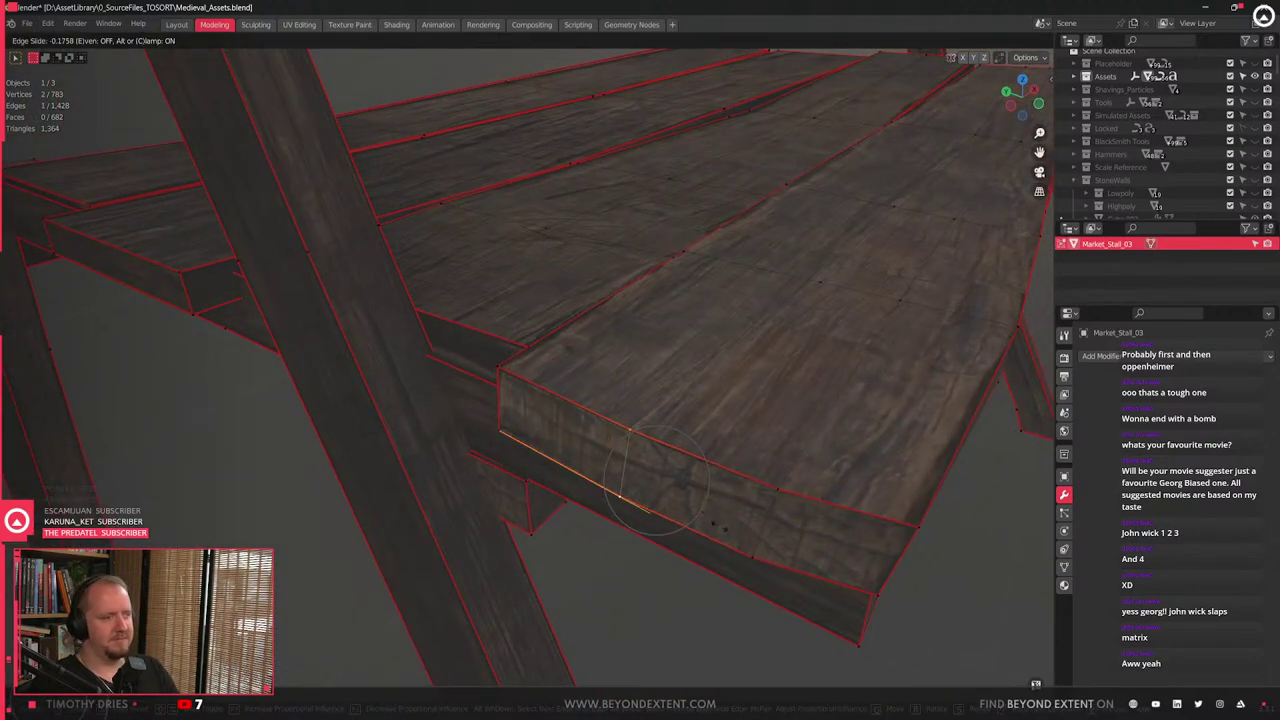
{"action": "left_click", "coordinate": [718, 526]}
- Add a centred lengthwise edge loop in the second shelf plank's front half and select the front corner edge of its end
{"action": "scroll", "coordinate": [592, 443], "scroll_direction": "down", "scroll_amount": 2}
{"action": "middle_click_drag", "start_coordinate": [590, 442], "coordinate": [541, 439]}
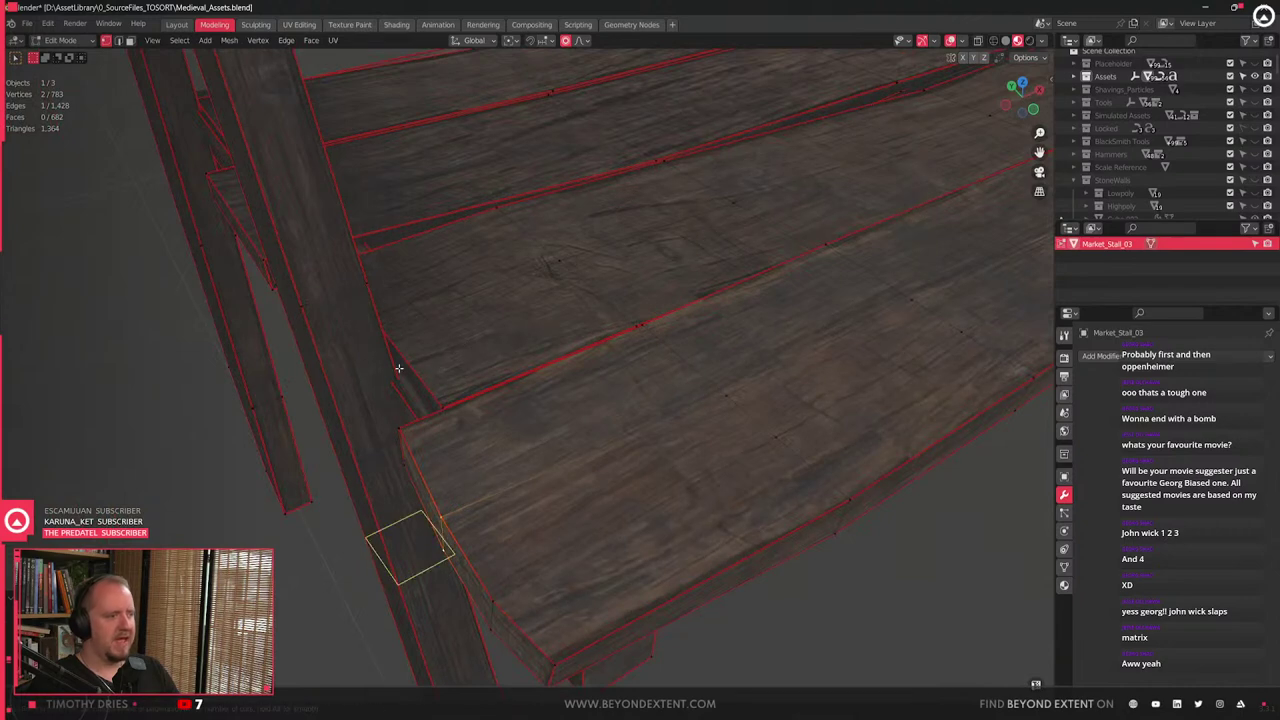
{"action": "key", "text": "ctrl+r"}
{"action": "left_click", "coordinate": [410, 340]}
{"action": "right_click", "coordinate": [414, 352]}
{"action": "middle_click_drag", "start_coordinate": [418, 355], "coordinate": [490, 434]}
{"action": "left_click", "coordinate": [514, 441]}
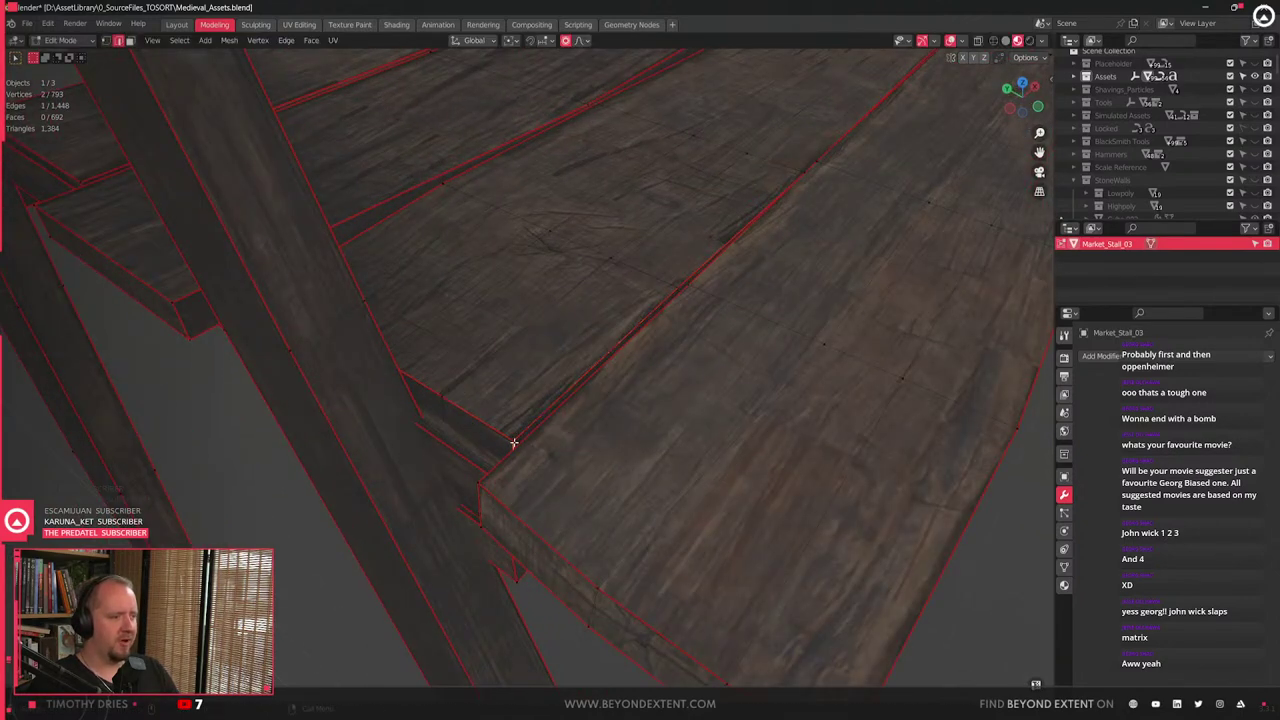
{"action": "key", "text": "g"}
{"action": "key", "text": "y"}
{"action": "key", "text": "x"}
{"action": "right_click", "coordinate": [536, 433]}
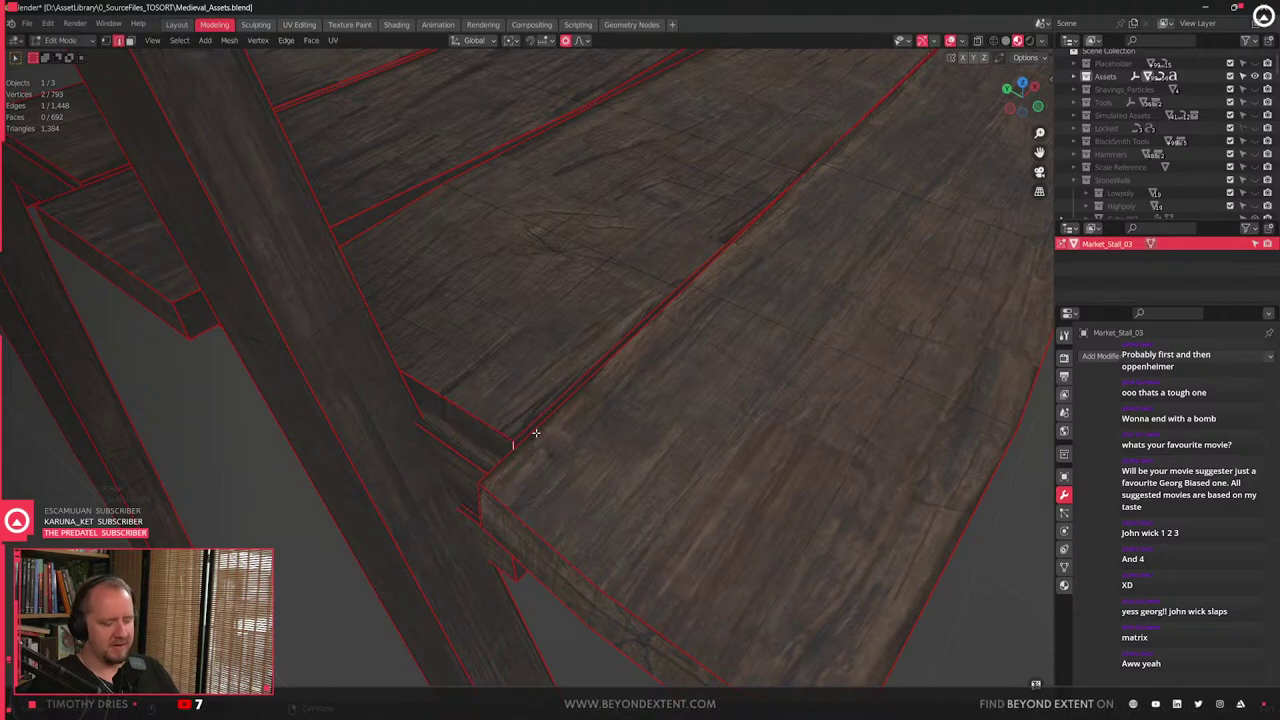
{"action": "key", "text": "g"}
{"action": "key", "text": "x"}
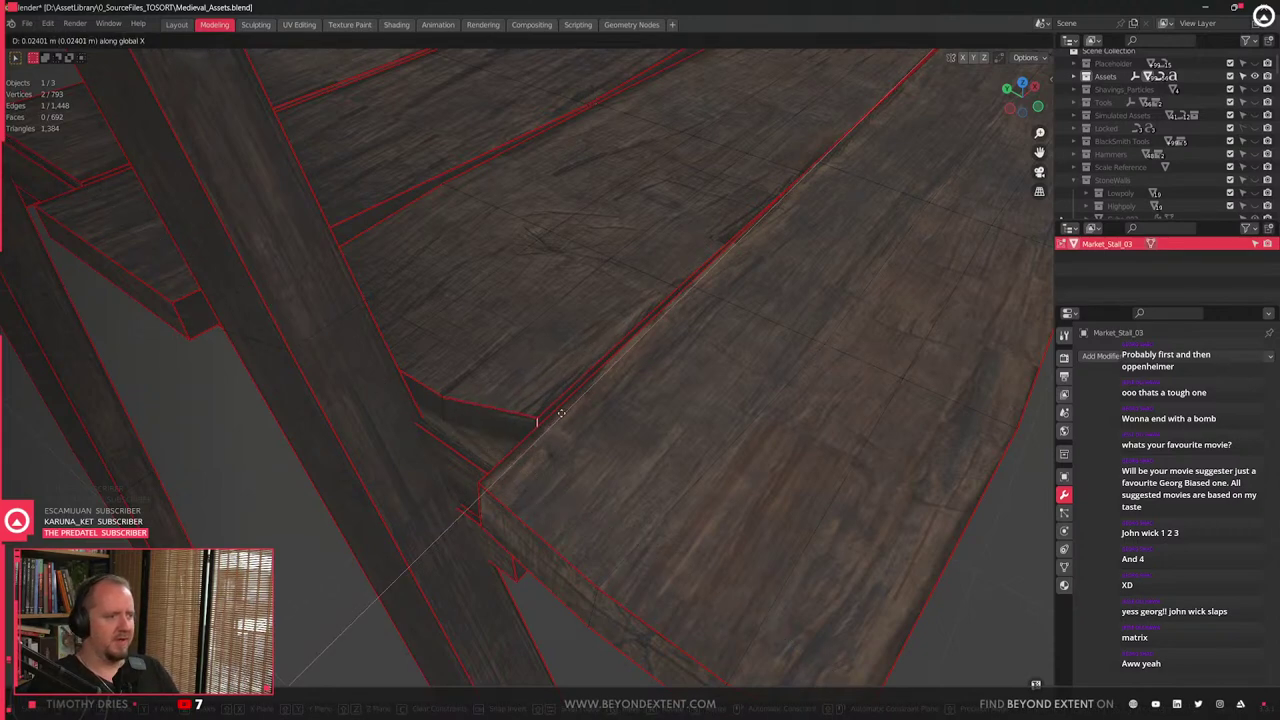
{"action": "right_click", "coordinate": [561, 413]}
- Move the front corner edge of the second plank's end about 0.012 m along X with a proportional size of about 0.08 m
{"action": "key", "text": "g"}
{"action": "key", "text": "x"}
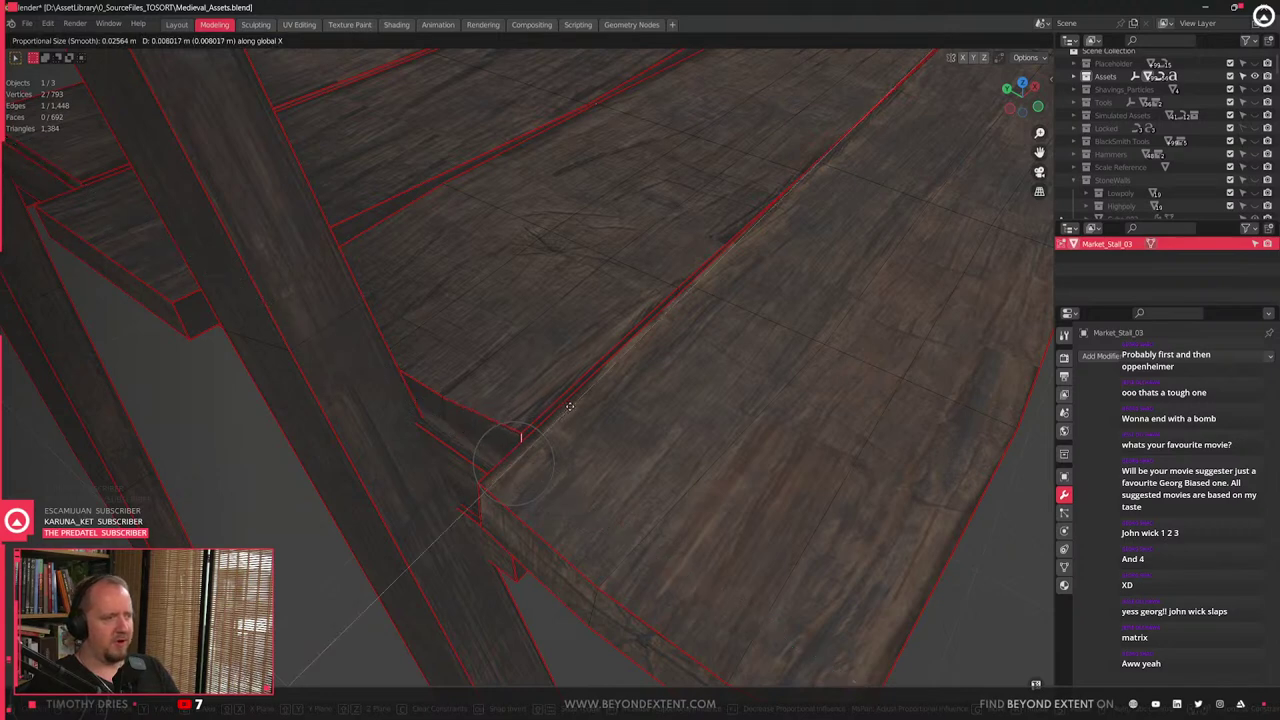
{"action": "scroll", "coordinate": [574, 404], "scroll_direction": "down", "scroll_amount": 4}
{"action": "scroll", "coordinate": [574, 404], "scroll_direction": "up", "scroll_amount": 7}
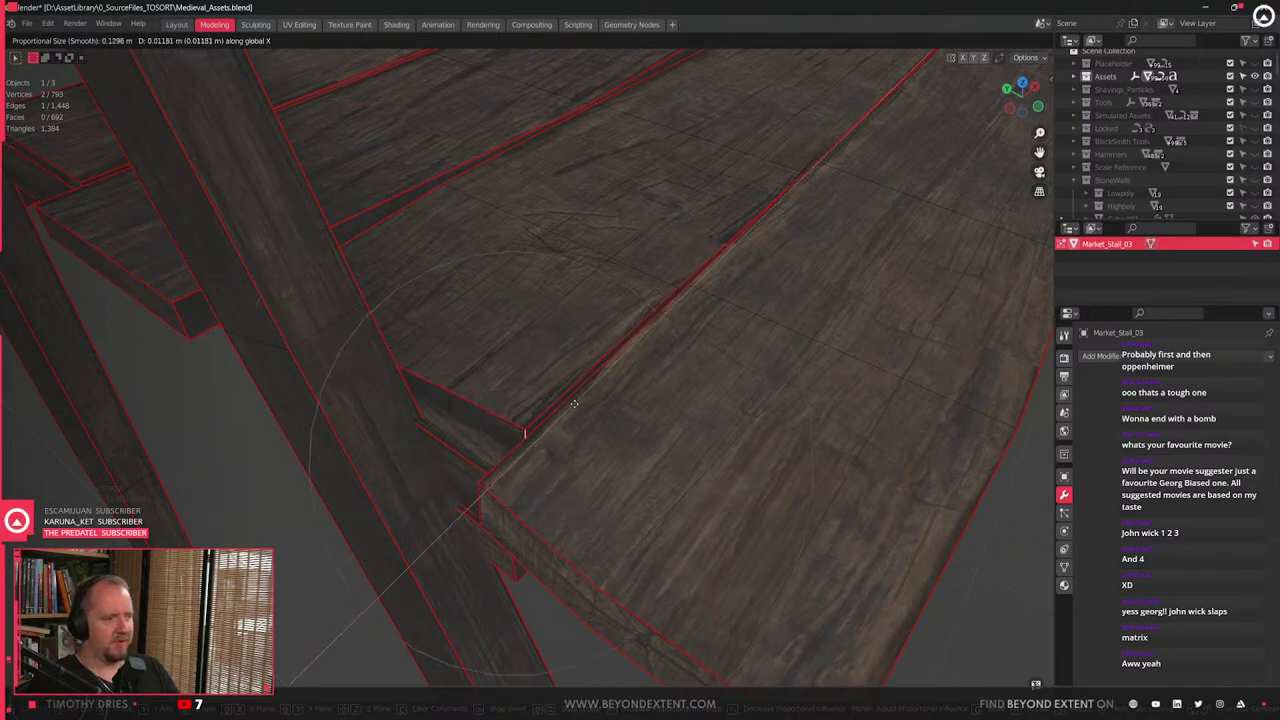
{"action": "left_click", "coordinate": [578, 403]}
- Select the whole second shelf plank and raise it about 0.017 m along Z
{"action": "key", "text": "l"}
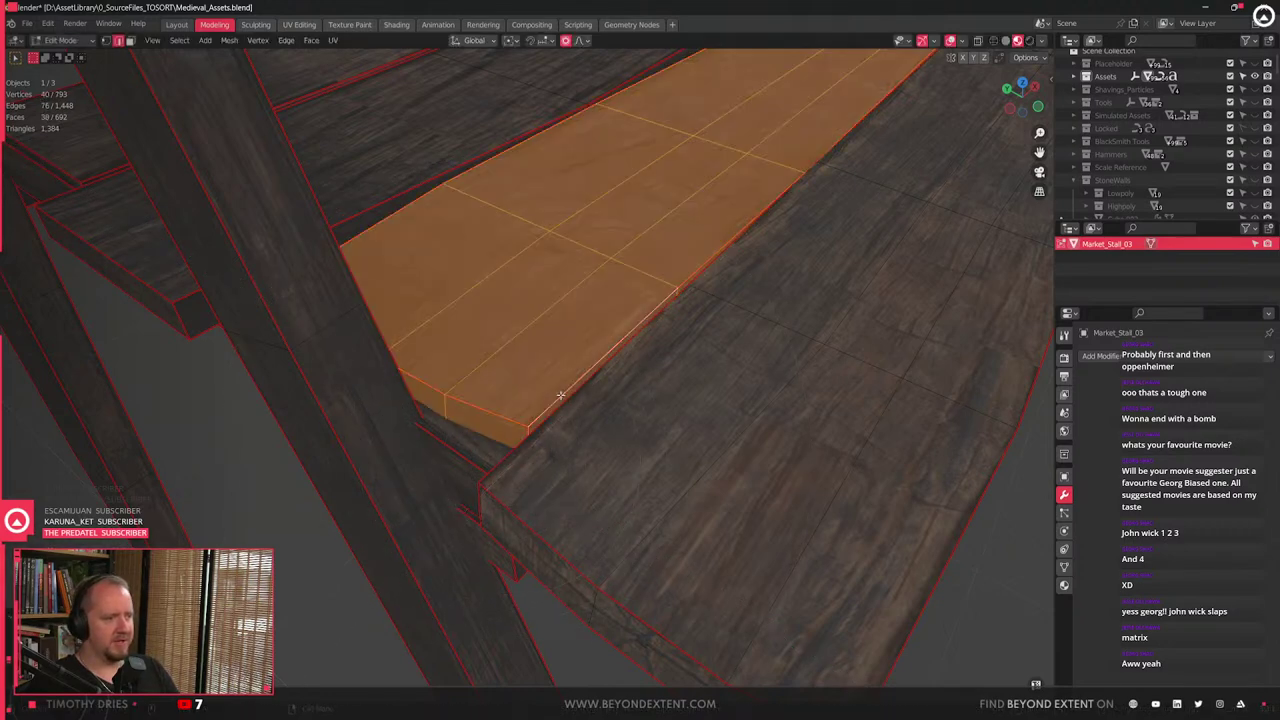
{"action": "middle_click_drag", "start_coordinate": [561, 396], "coordinate": [580, 374]}
{"action": "key", "text": "g"}
{"action": "key", "text": "z"}
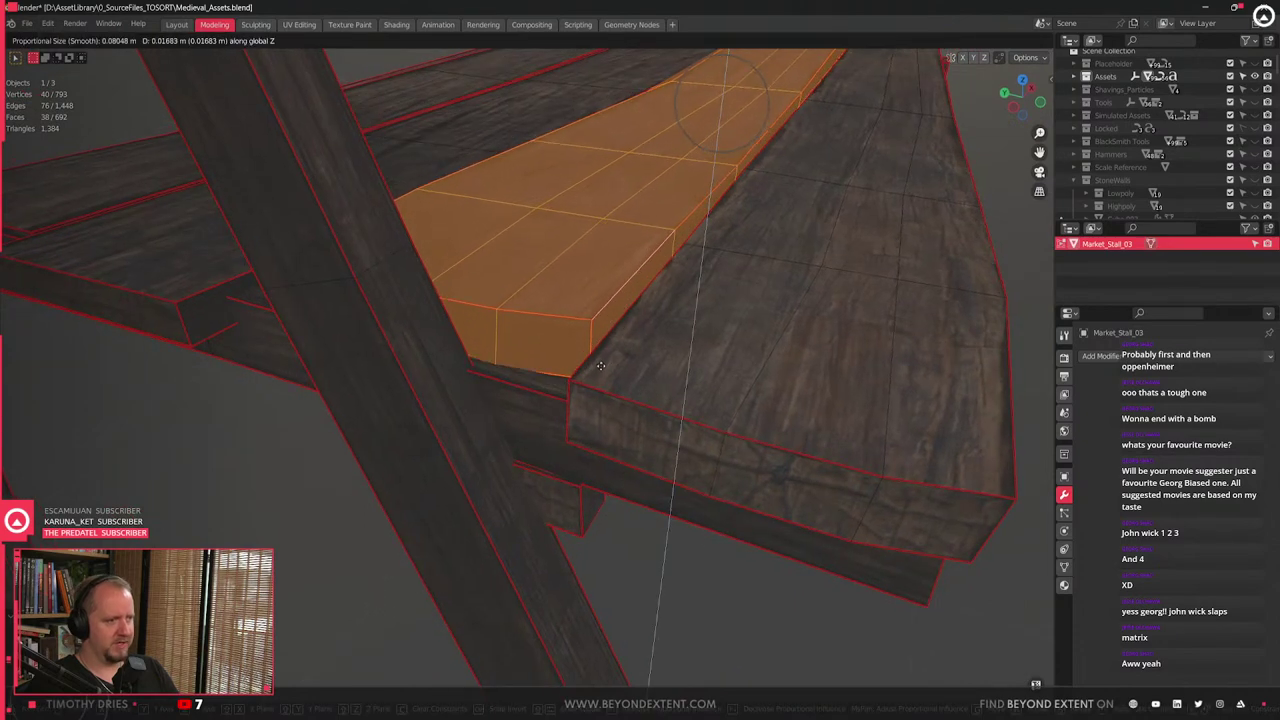
{"action": "left_click", "coordinate": [592, 361]}
- Select the whole front shelf plank and adjust its height slightly along Z
{"action": "left_click", "coordinate": [778, 430]}
{"action": "key", "text": "ctrl+l"}
{"action": "key", "text": "g"}
{"action": "key", "text": "z"}
{"action": "left_click", "coordinate": [783, 423]}
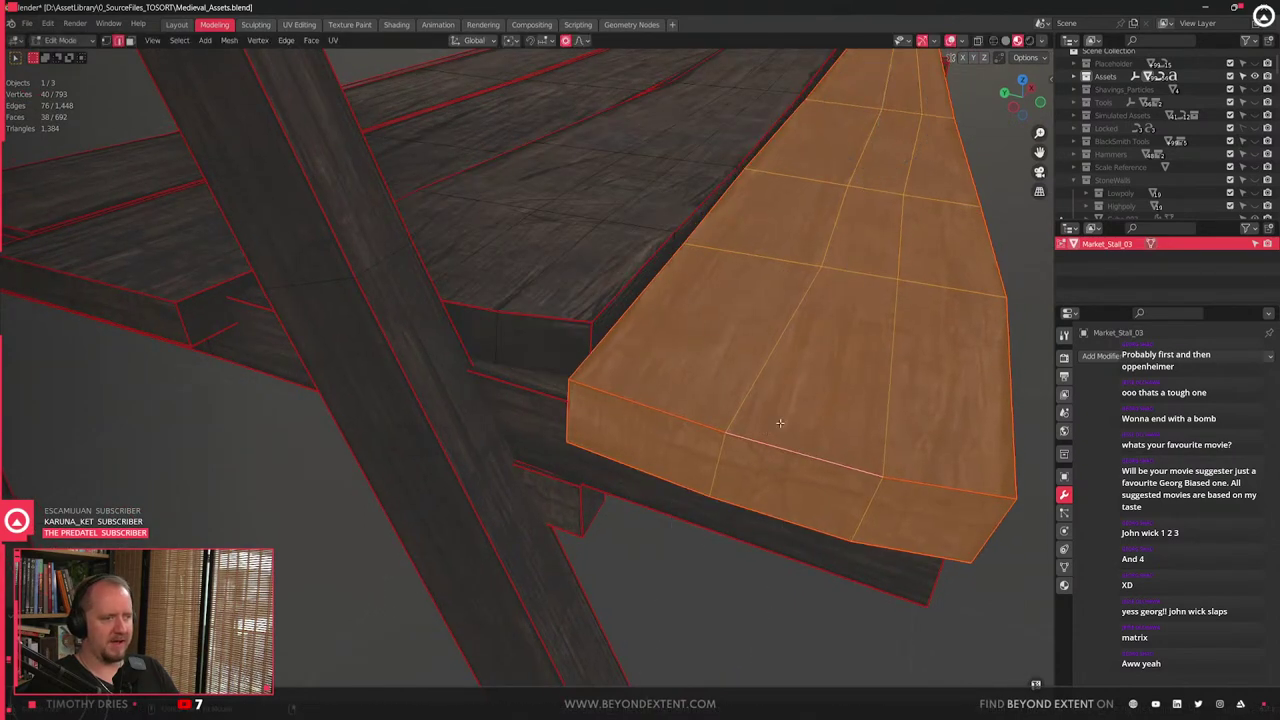
{"action": "middle_click_drag", "start_coordinate": [783, 500], "coordinate": [441, 349]}
{"action": "key", "text": "g"}
{"action": "key", "text": "z"}
{"action": "key", "text": "Escape"}
- Move the third shelf plank from the front along Z so that it rests on the side beam
{"action": "key", "text": "ctrl+l"}
{"action": "key", "text": "g"}
{"action": "key", "text": "z"}
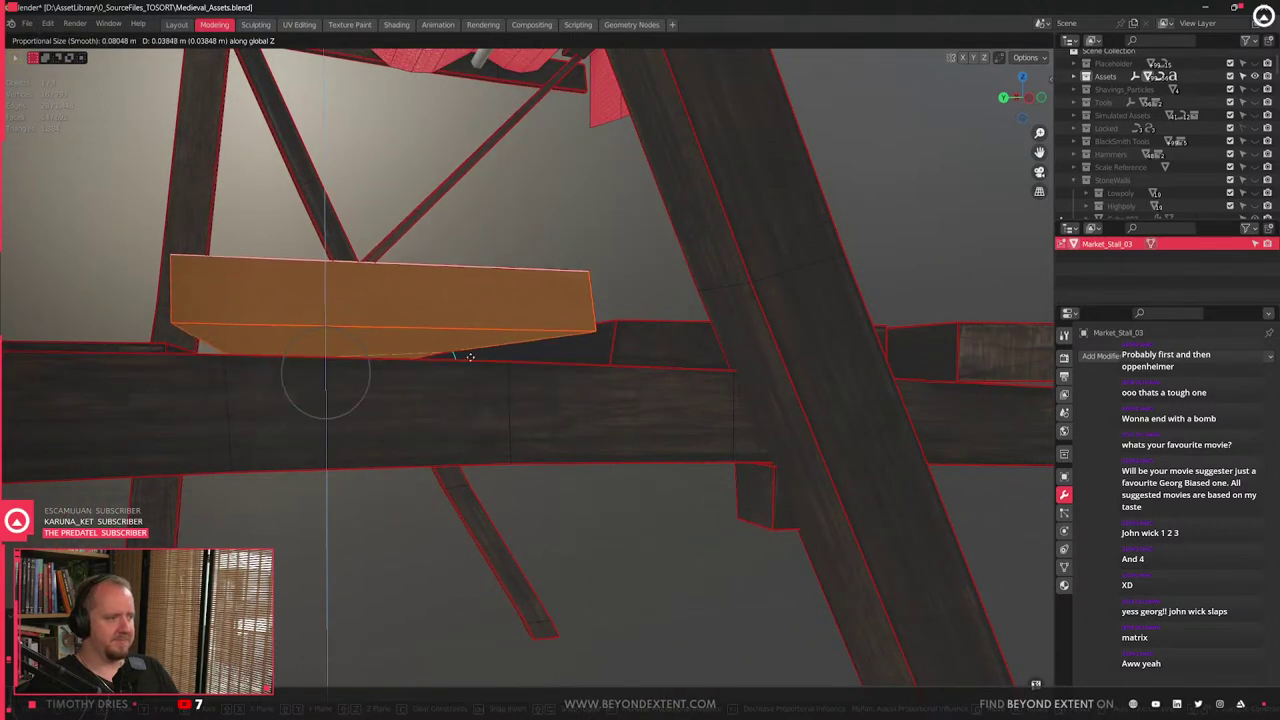
{"action": "left_click", "coordinate": [455, 438]}
- Select the whole rear shelf plank and adjust its height along Z against the side beam
{"action": "middle_click_drag", "start_coordinate": [291, 431], "coordinate": [449, 426]}
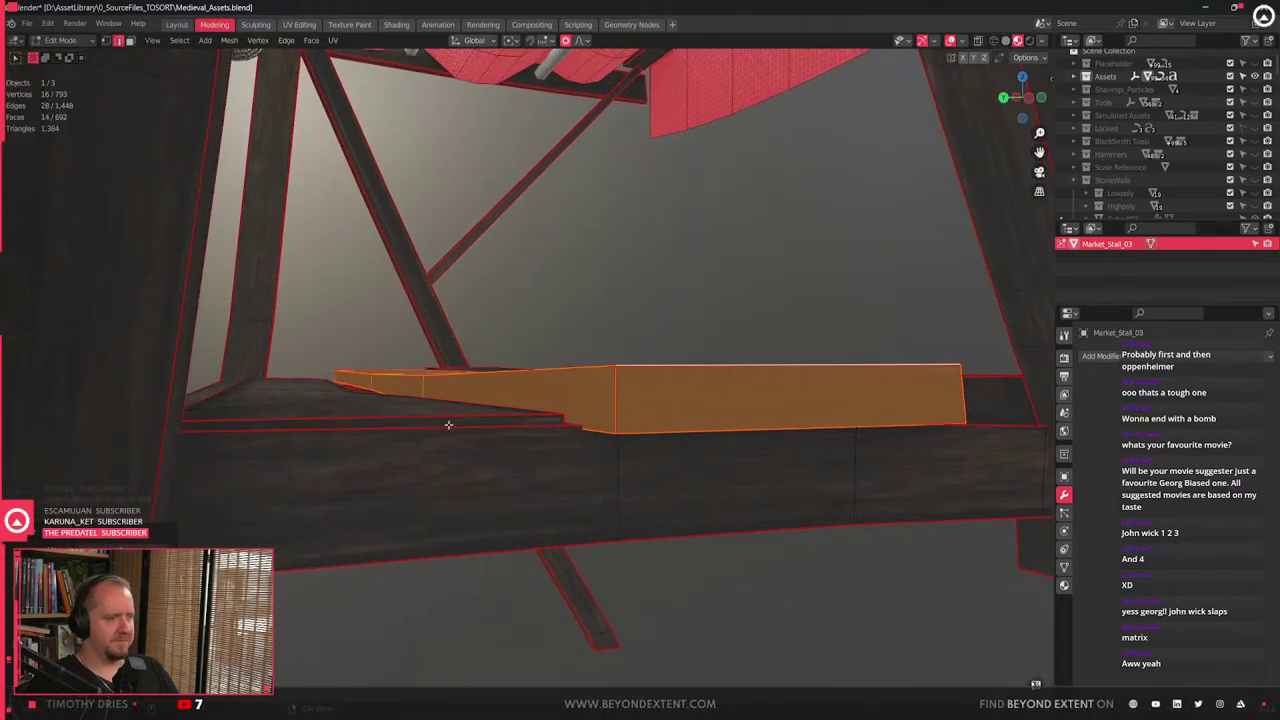
{"action": "left_click", "coordinate": [449, 426]}
{"action": "key", "text": "ctrl+l"}
{"action": "left_click", "coordinate": [449, 410]}
{"action": "key", "text": "l"}
{"action": "key", "text": "g"}
{"action": "key", "text": "z"}
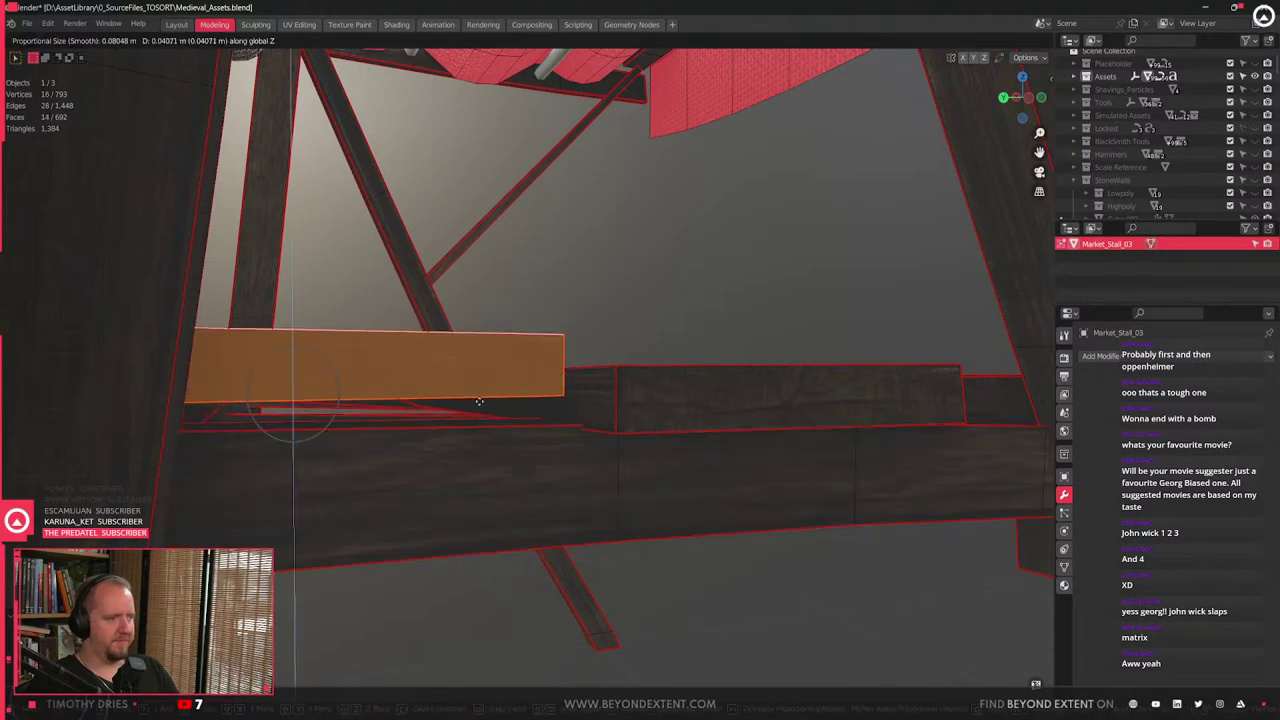
{"action": "left_click", "coordinate": [466, 497]}
- Move the middle face of the front shelf plank's opposite end about 0.015 m along X
{"action": "middle_click_drag", "start_coordinate": [466, 497], "coordinate": [586, 517]}
{"action": "scroll", "coordinate": [510, 404], "scroll_direction": "down", "scroll_amount": 5}
{"action": "scroll", "coordinate": [479, 469], "scroll_direction": "up", "scroll_amount": 4}
{"action": "left_click", "coordinate": [732, 567]}
{"action": "key", "text": "g"}
{"action": "key", "text": "x"}
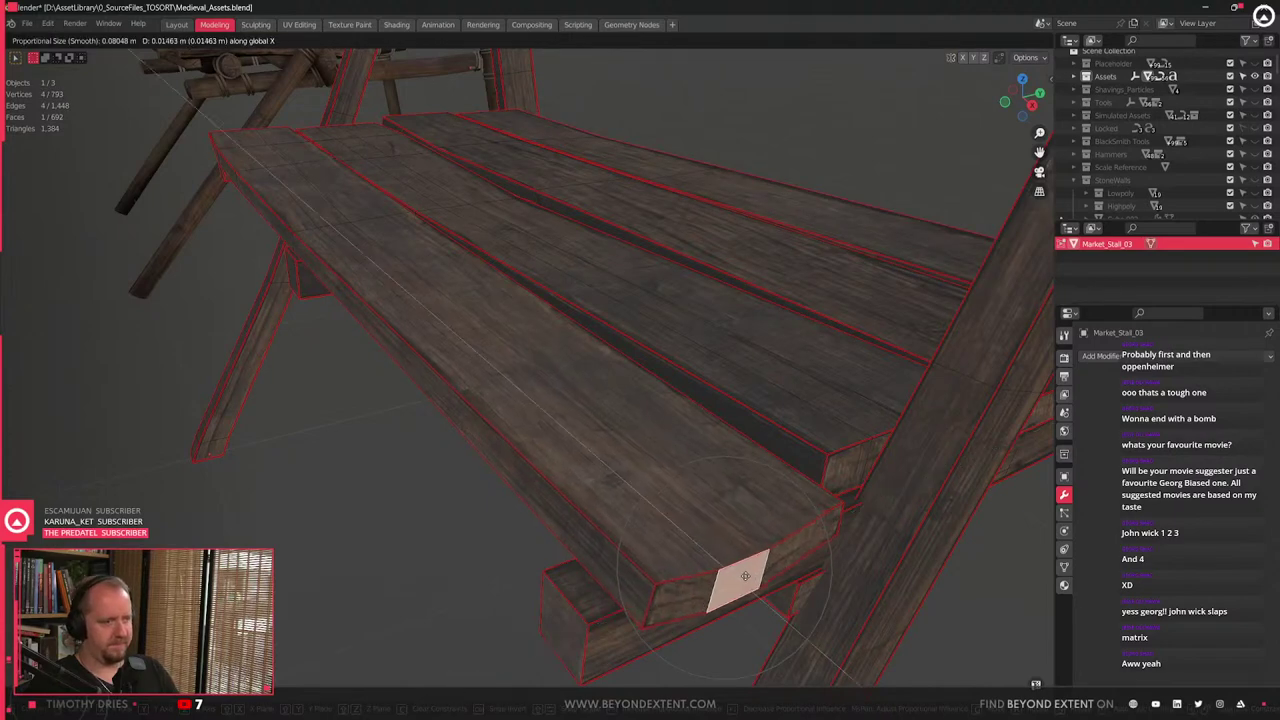
{"action": "left_click", "coordinate": [748, 579]}
- Move the front corner edge of the second shelf plank's end about -0.006 m along X
{"action": "left_click", "coordinate": [852, 467]}
{"action": "key", "text": "1"}
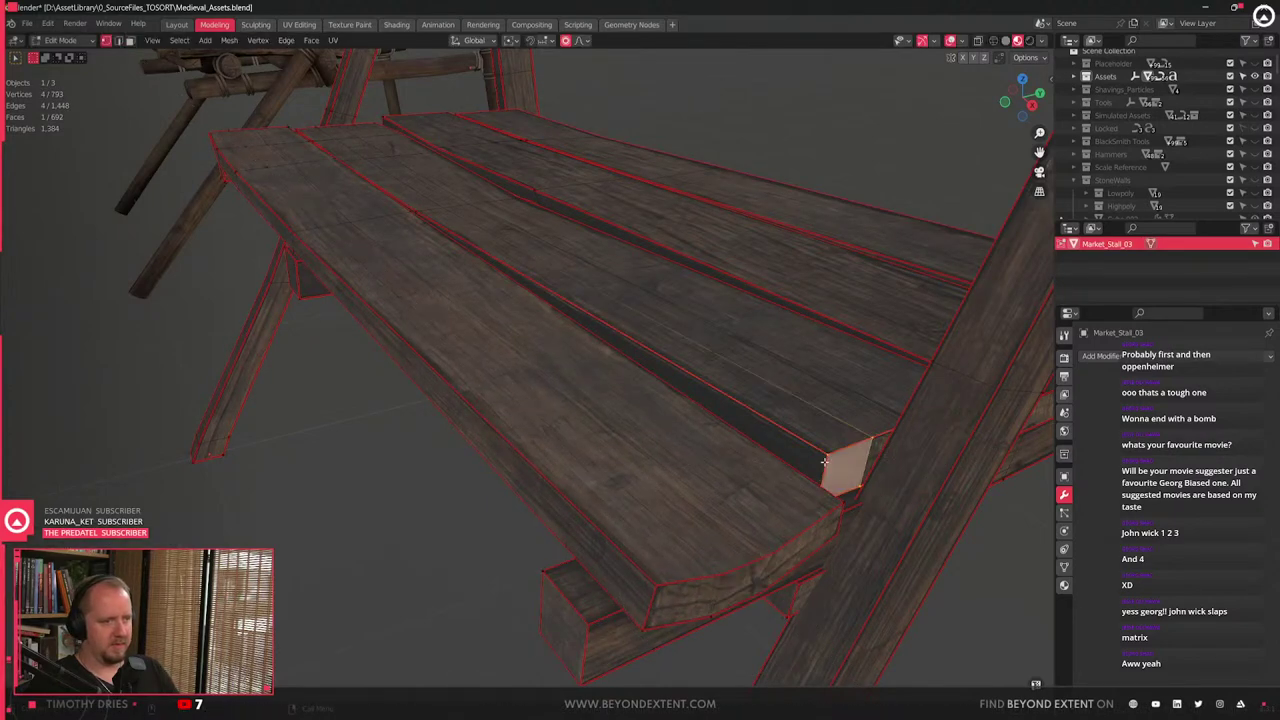
{"action": "key", "text": "2"}
{"action": "left_click", "coordinate": [822, 478]}
{"action": "key", "text": "g"}
{"action": "key", "text": "x"}
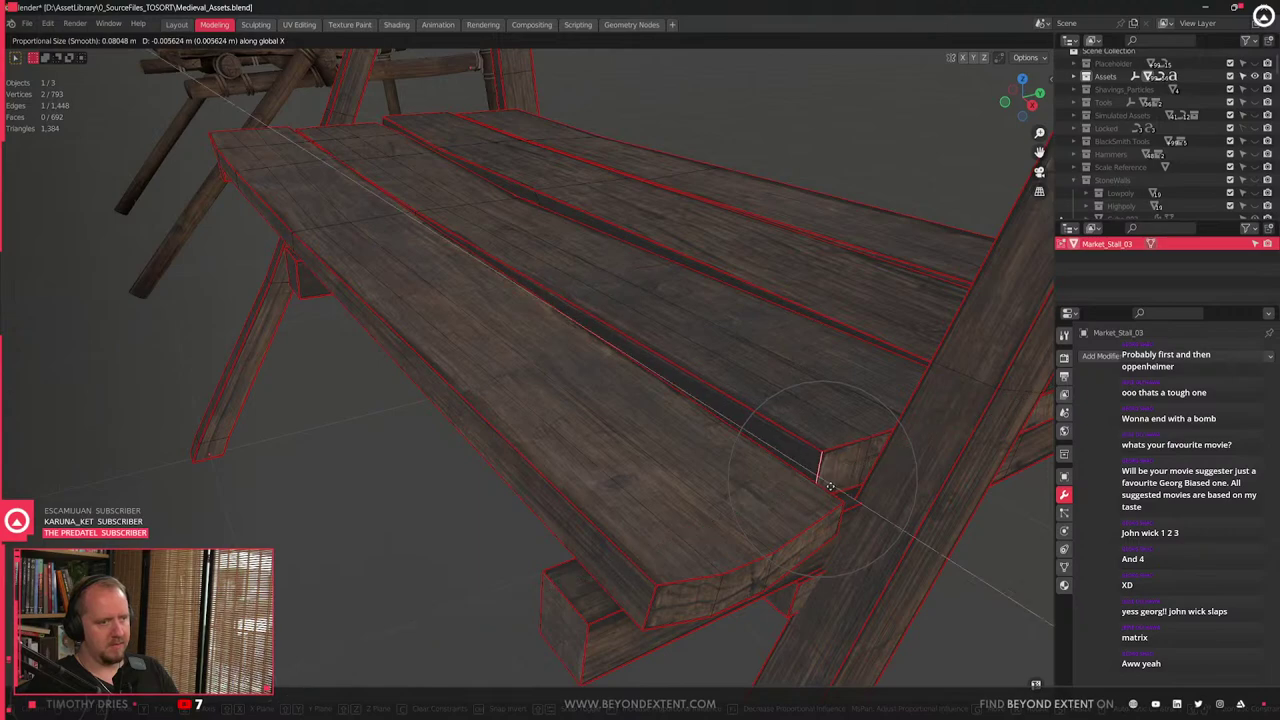
{"action": "left_click", "coordinate": [828, 485]}
- Add two lengthwise edge loops to the third shelf plank, one at its middle and one centred in its front half
{"action": "middle_click_drag", "start_coordinate": [828, 485], "coordinate": [395, 321]}
{"action": "scroll", "coordinate": [603, 449], "scroll_direction": "up", "scroll_amount": 3}
{"action": "key", "text": "ctrl+r"}
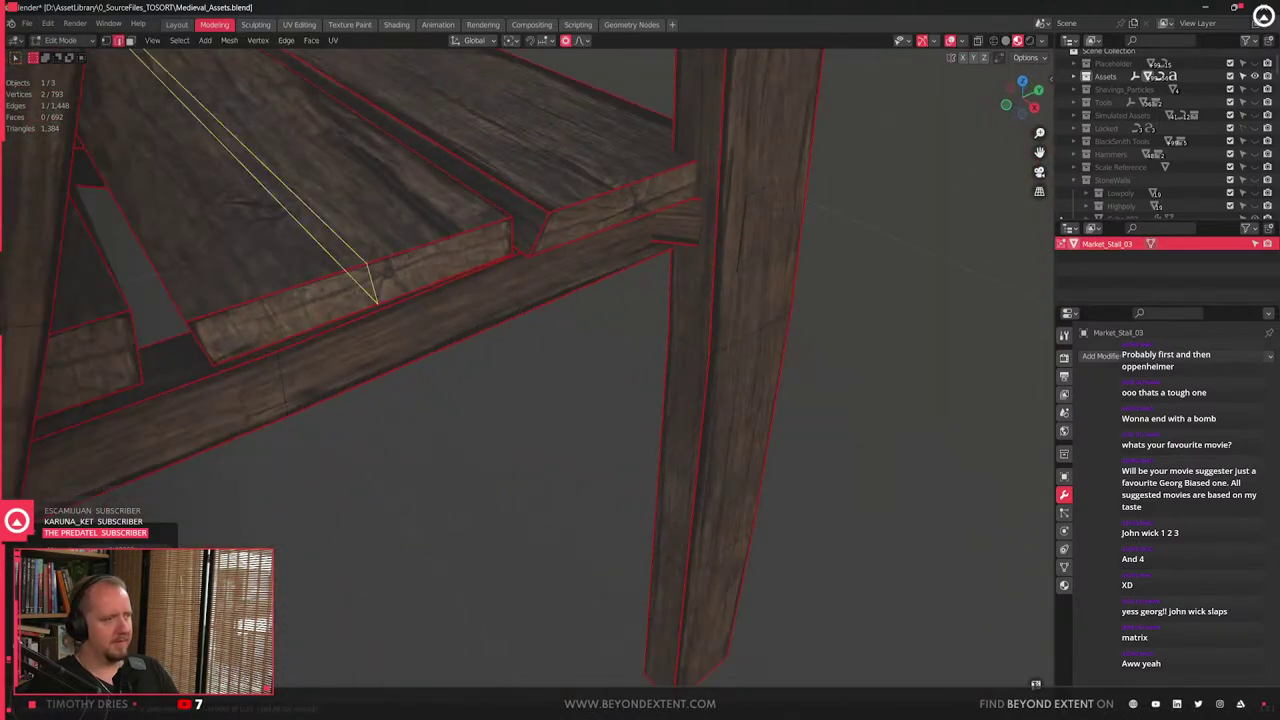
{"action": "left_click", "coordinate": [337, 286]}
{"action": "right_click", "coordinate": [337, 286]}
{"action": "key", "text": "ctrl+r"}
{"action": "left_click", "coordinate": [200, 347]}
{"action": "right_click", "coordinate": [197, 345]}
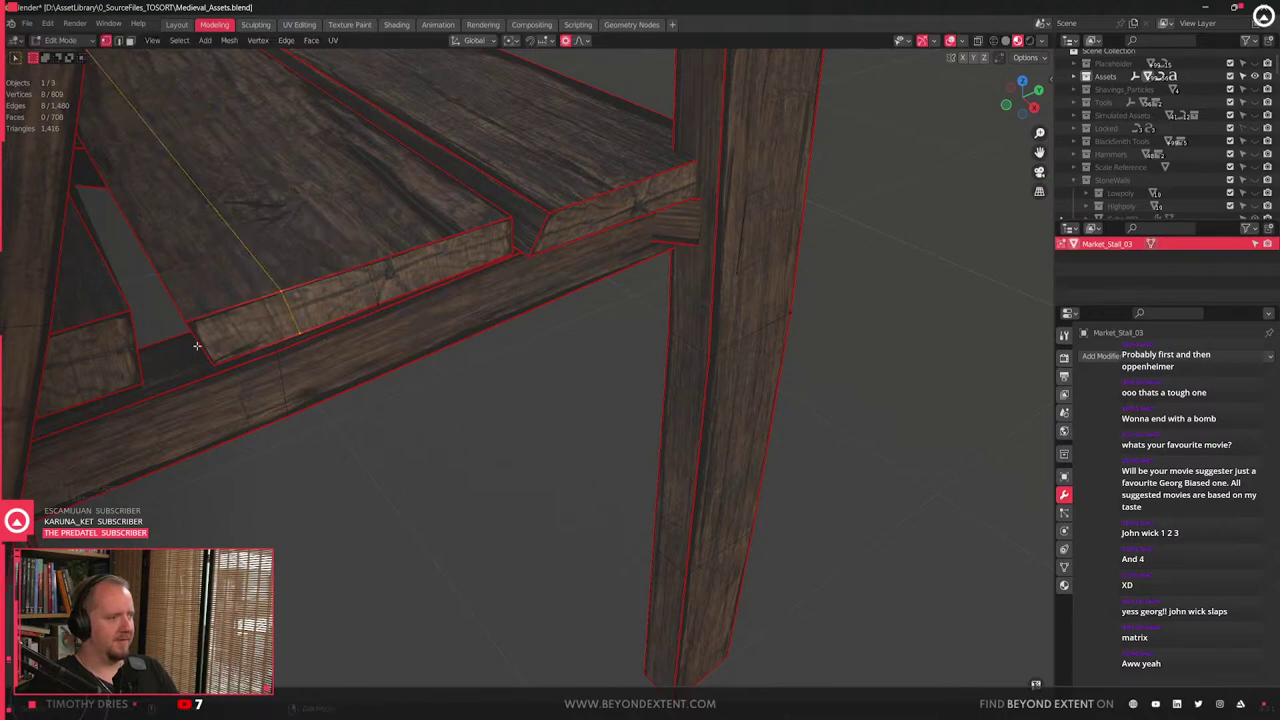
- Move the front corner edge of the third shelf plank's end about -0.021 m along X with proportional editing
{"action": "middle_click_drag", "start_coordinate": [216, 348], "coordinate": [277, 400], "text": "shift"}
{"action": "key", "text": "g"}
{"action": "key", "text": "y"}
{"action": "key", "text": "x"}
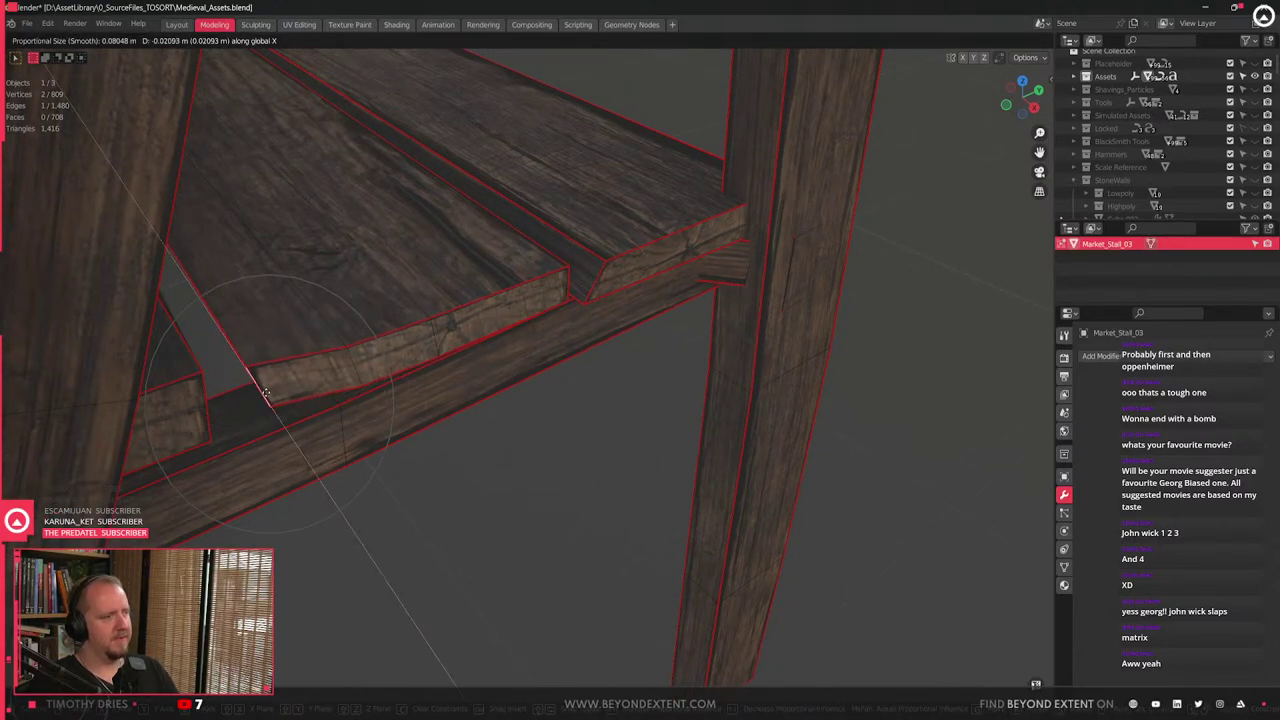
{"action": "scroll", "coordinate": [266, 393], "scroll_direction": "down", "scroll_amount": 3}
{"action": "left_click", "coordinate": [265, 392]}
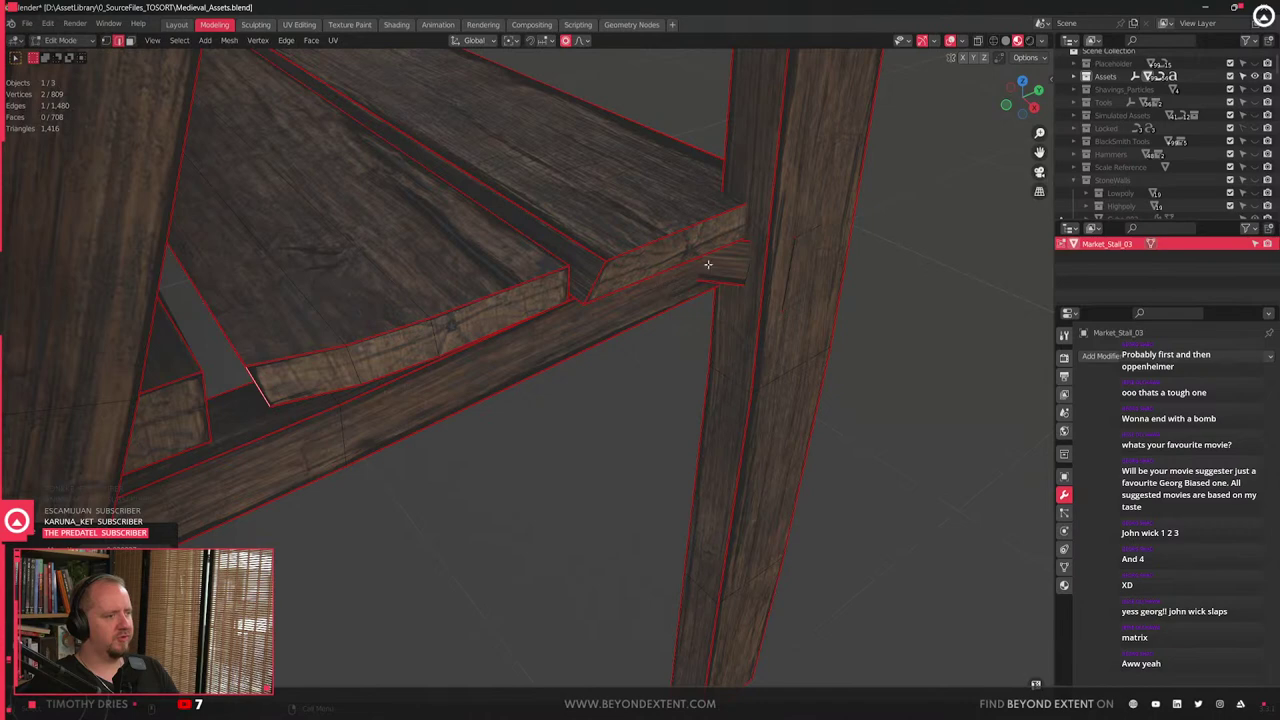
- Move the rear corner edge of the third shelf plank's end about -0.010 m along X with proportional editing
{"action": "middle_click_drag", "start_coordinate": [575, 280], "coordinate": [577, 316]}
{"action": "key", "text": "g"}
{"action": "key", "text": "x"}
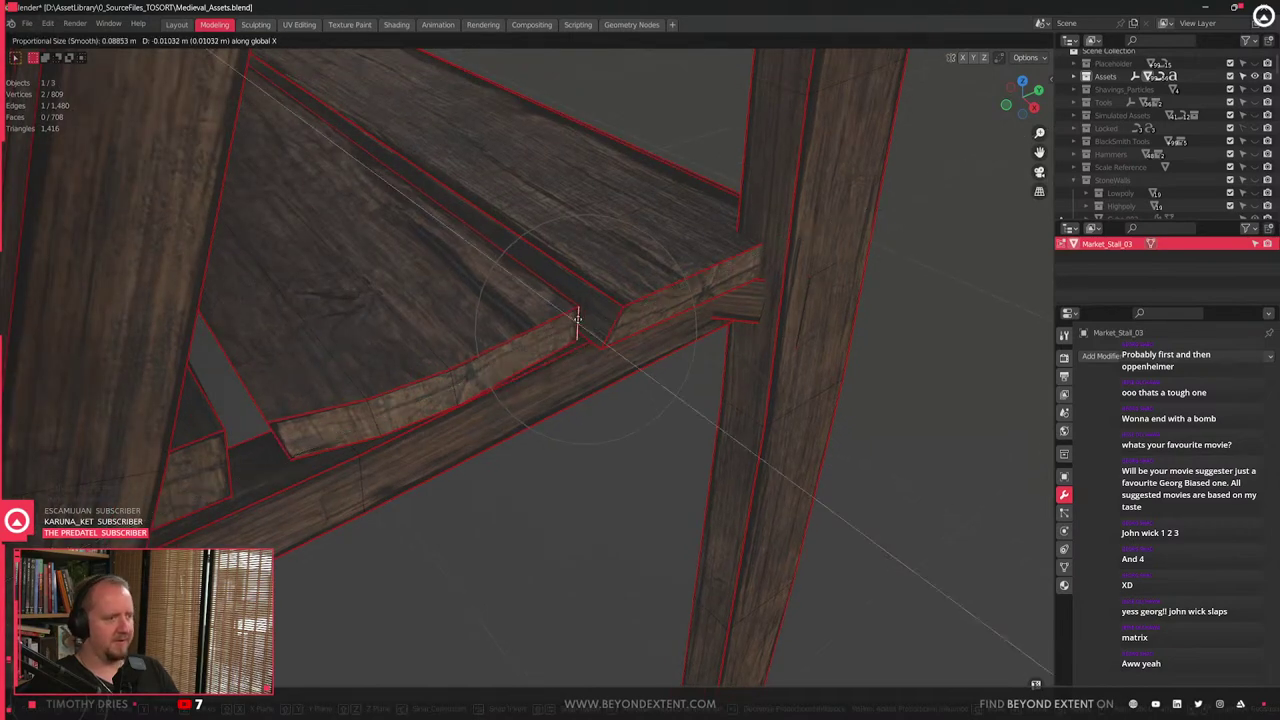
{"action": "left_click", "coordinate": [575, 318]}
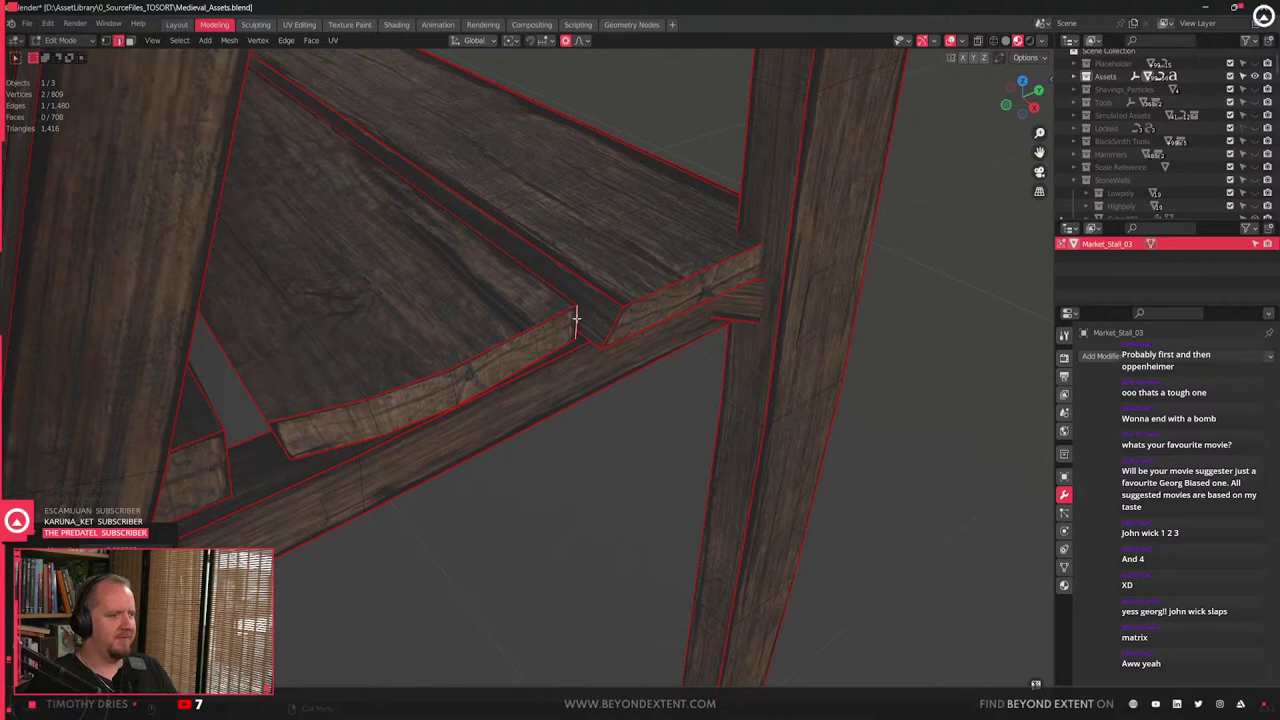
{"action": "scroll", "coordinate": [576, 318], "scroll_direction": "up", "scroll_amount": 2}
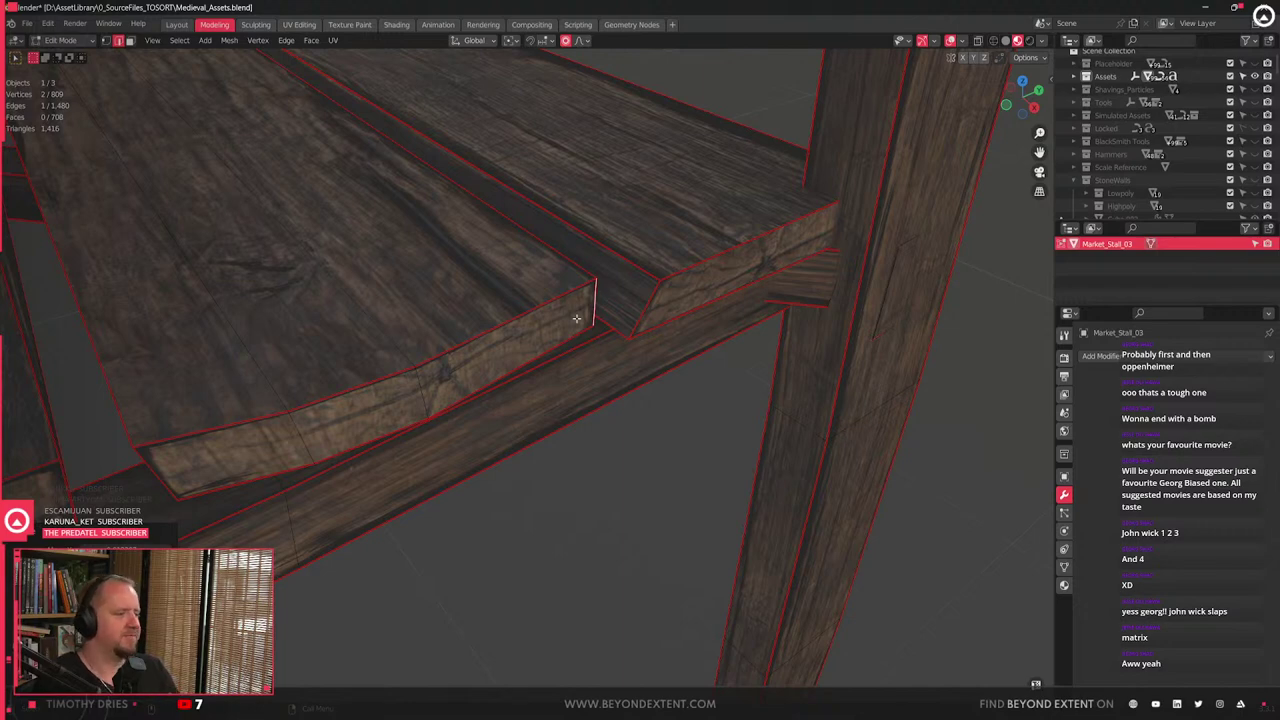
- Pull the fourth shelf plank's end face inward along X and add a lengthwise edge loop through the plank's middle
{"action": "key", "text": "3"}
{"action": "left_click", "coordinate": [789, 261]}
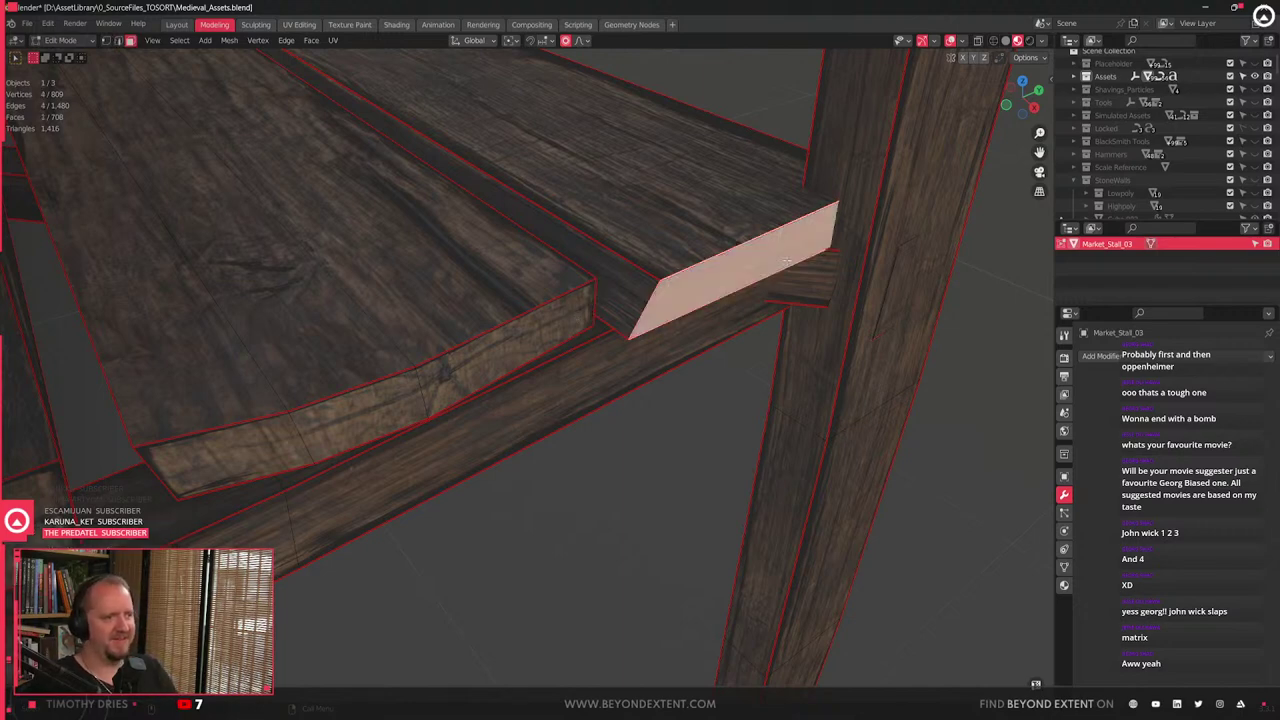
{"action": "key", "text": "g"}
{"action": "key", "text": "x"}
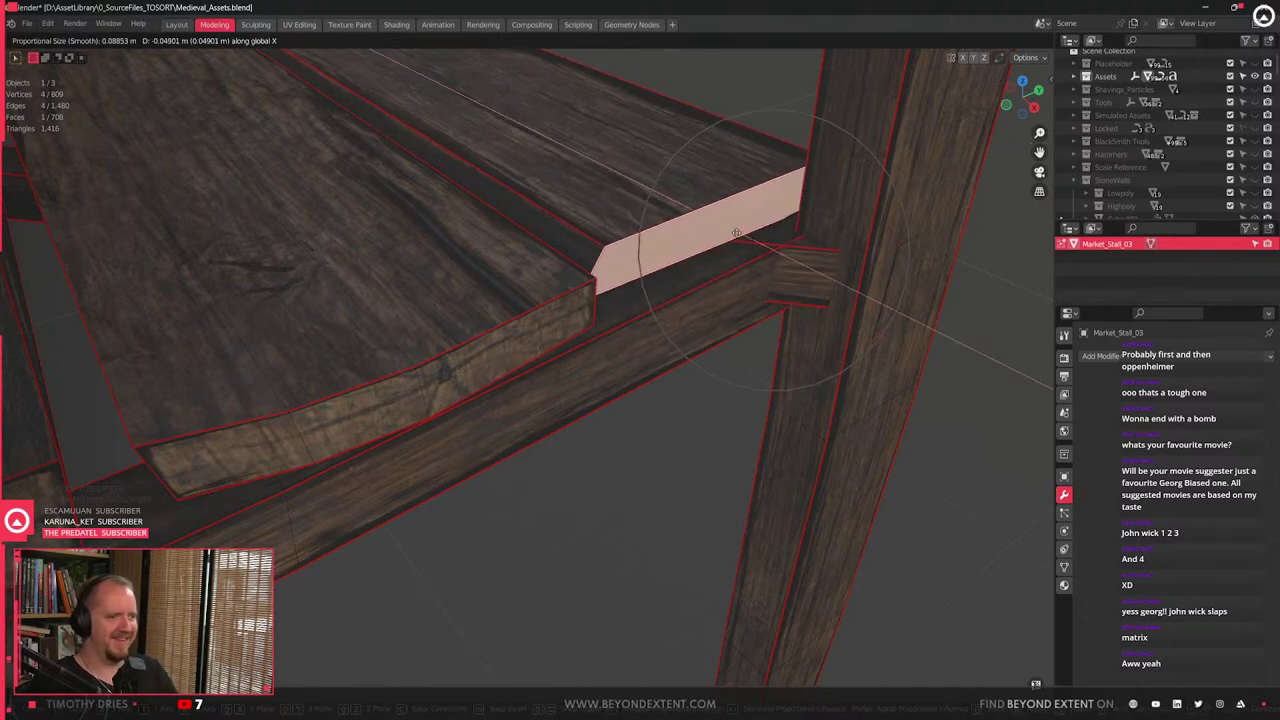
{"action": "left_click", "coordinate": [754, 236]}
{"action": "key", "text": "ctrl+r"}
{"action": "left_click", "coordinate": [749, 208]}
{"action": "left_click", "coordinate": [750, 205]}
{"action": "middle_click_drag", "start_coordinate": [753, 198], "coordinate": [720, 291], "text": "shift"}
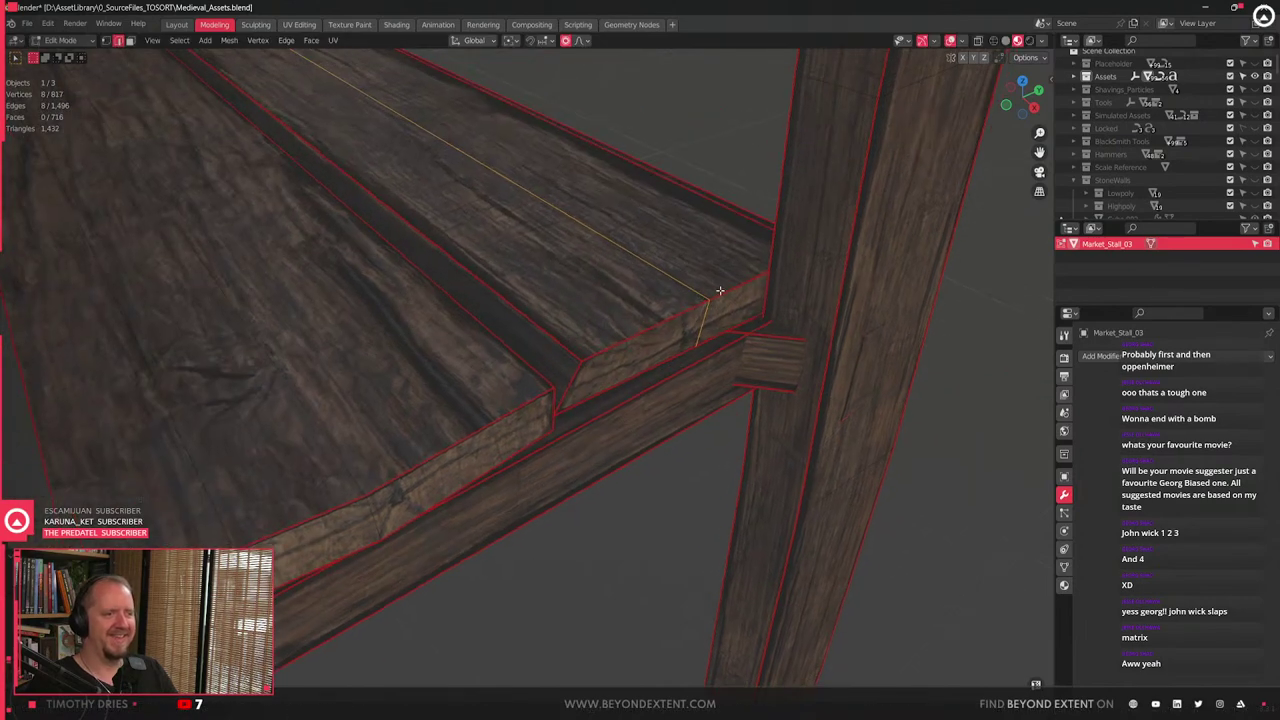
- Move the upper front corner vertex of the fourth shelf plank's end along Y to reduce the corner's slant
{"action": "key", "text": "1"}
{"action": "left_click", "coordinate": [588, 365]}
{"action": "middle_click_drag", "start_coordinate": [609, 368], "coordinate": [550, 368]}
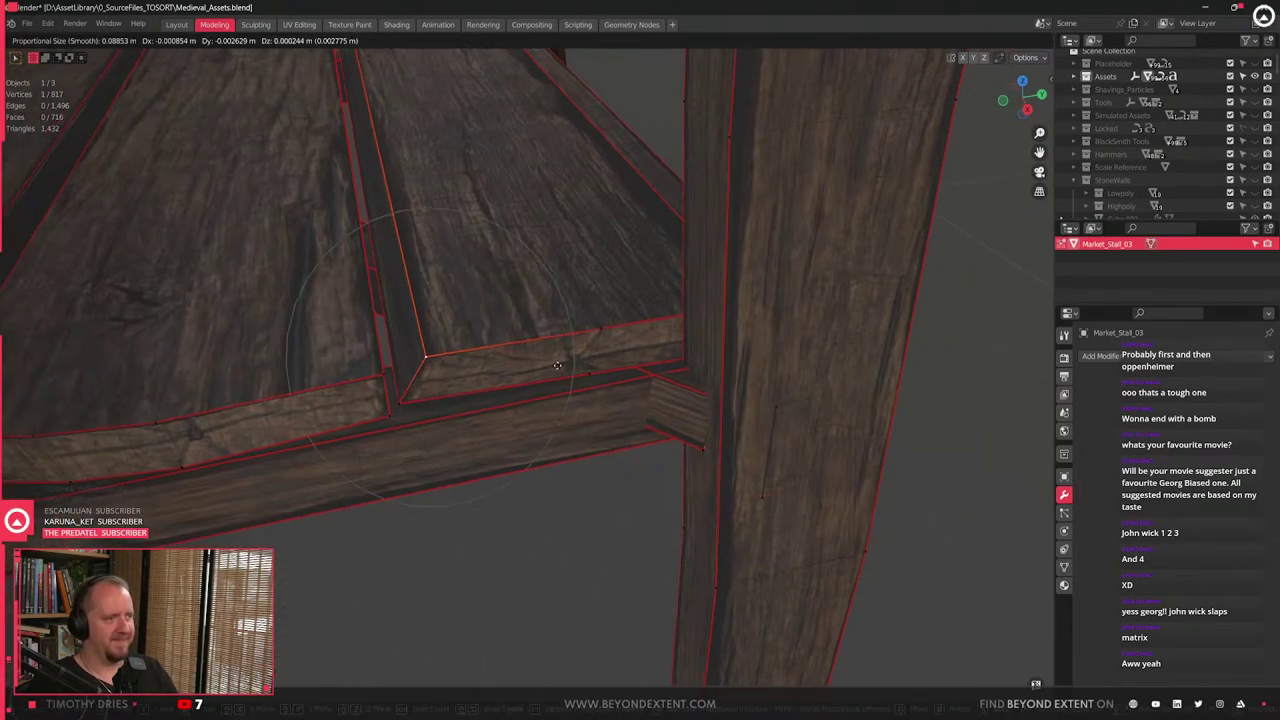
{"action": "key", "text": "g"}
{"action": "key", "text": "x"}
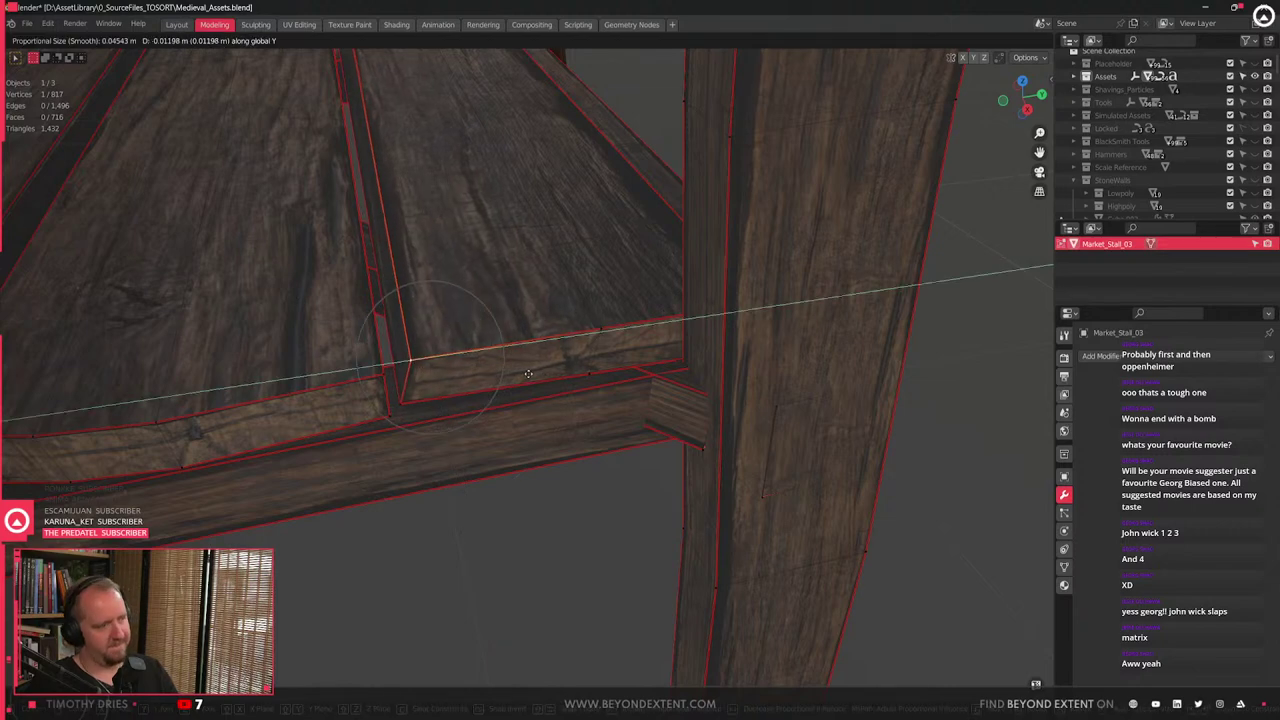
{"action": "left_click", "coordinate": [453, 353]}
- Add a lengthwise edge loop in the fourth plank's front half and pull its front corner edge inward along X
{"action": "key", "text": "ctrl+r"}
{"action": "left_click", "coordinate": [499, 354]}
{"action": "left_click", "coordinate": [499, 354]}
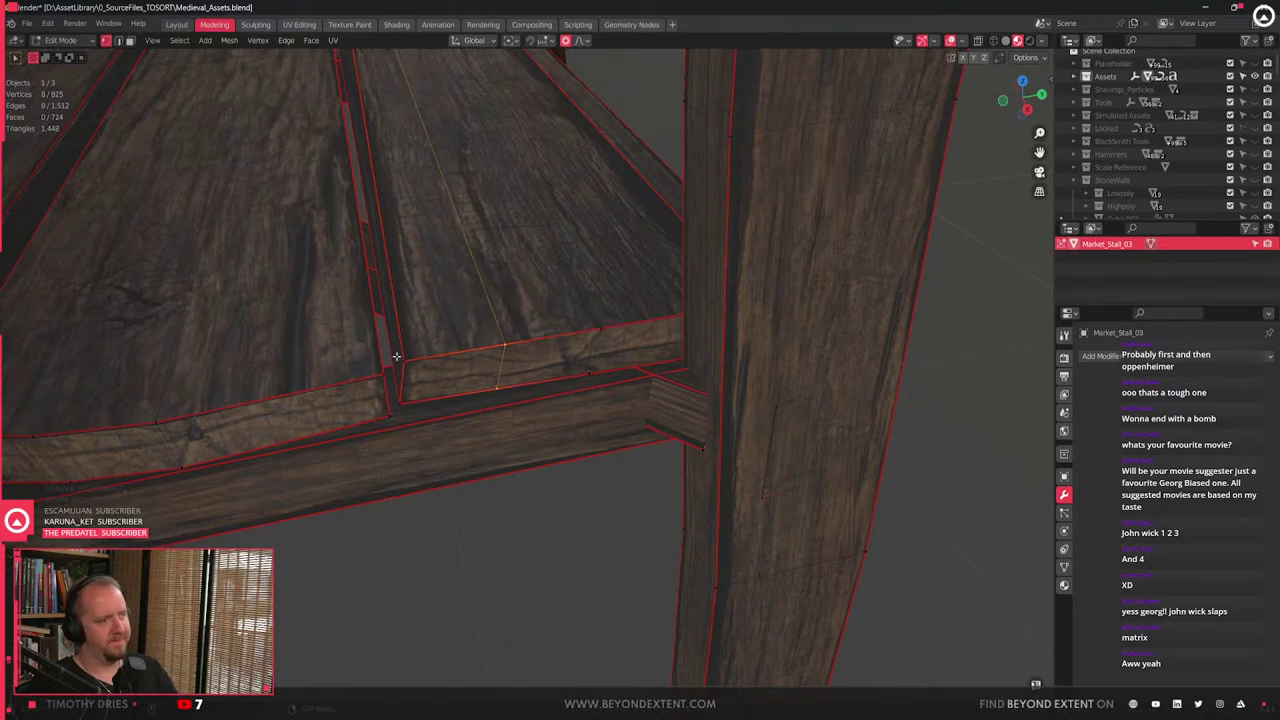
{"action": "left_click", "coordinate": [405, 360]}
{"action": "left_click", "coordinate": [400, 388], "text": "shift"}
{"action": "key", "text": "g"}
{"action": "key", "text": "x"}
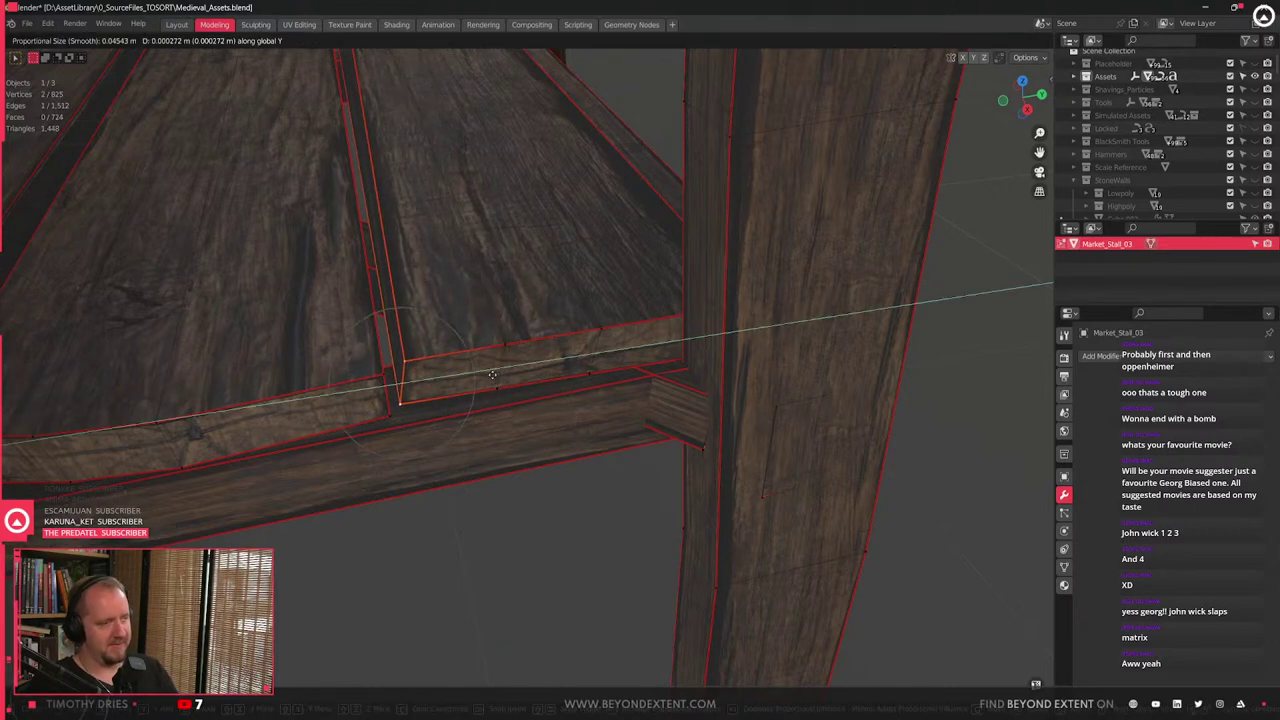
{"action": "left_click", "coordinate": [491, 361]}
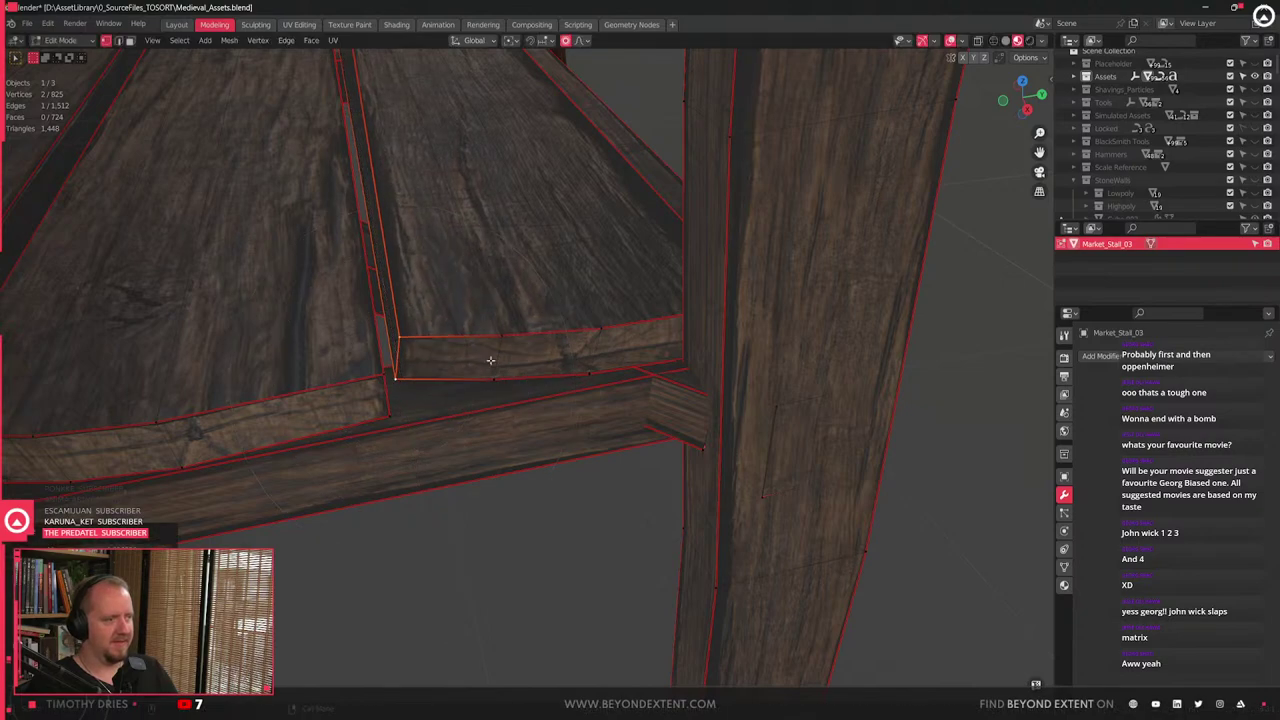
{"action": "scroll", "coordinate": [470, 385], "scroll_direction": "down", "scroll_amount": 7}
- Inset the end faces of the three cross beams under the shelf about 0.006 m and clear the seams on the inset edges
{"action": "key", "text": "Tab"}
{"action": "middle_click_drag", "start_coordinate": [451, 404], "coordinate": [535, 242], "text": "shift"}
{"action": "key", "text": "Tab"}
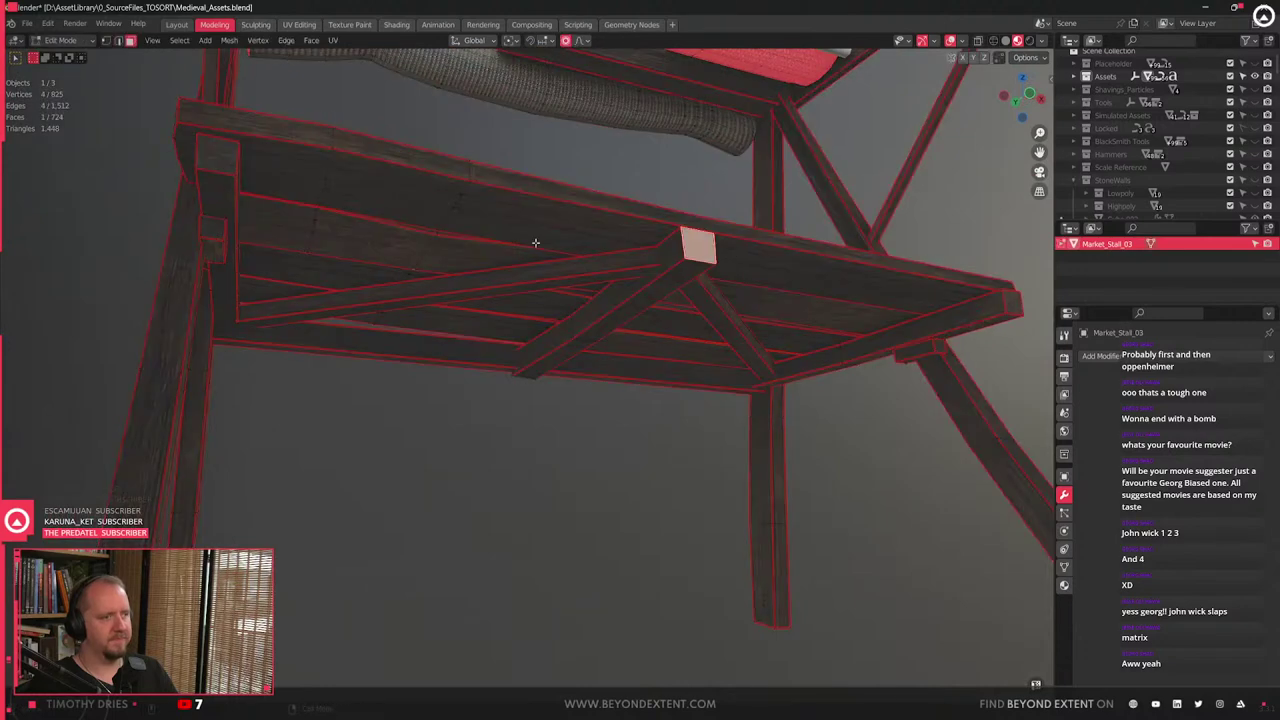
{"action": "left_click", "coordinate": [211, 154], "text": "shift"}
{"action": "left_click", "coordinate": [1010, 303], "text": "shift"}
{"action": "scroll", "coordinate": [748, 457], "scroll_direction": "up", "scroll_amount": 4}
{"action": "middle_click_drag", "start_coordinate": [1010, 303], "coordinate": [866, 488], "text": "shift"}
{"action": "key", "text": "i"}
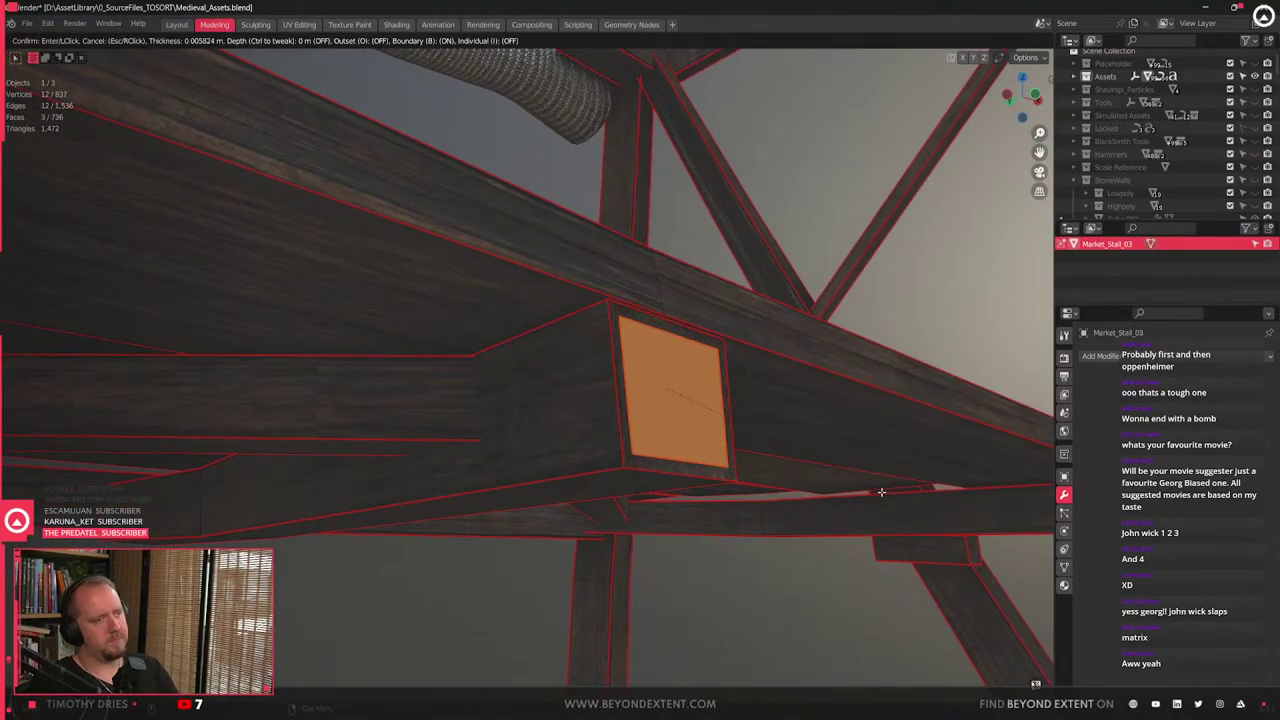
{"action": "left_click", "coordinate": [874, 488]}
{"action": "right_click", "coordinate": [874, 488]}
{"action": "key", "text": "Escape"}
{"action": "middle_click_drag", "start_coordinate": [734, 463], "coordinate": [777, 458]}
{"action": "right_click", "coordinate": [777, 458]}
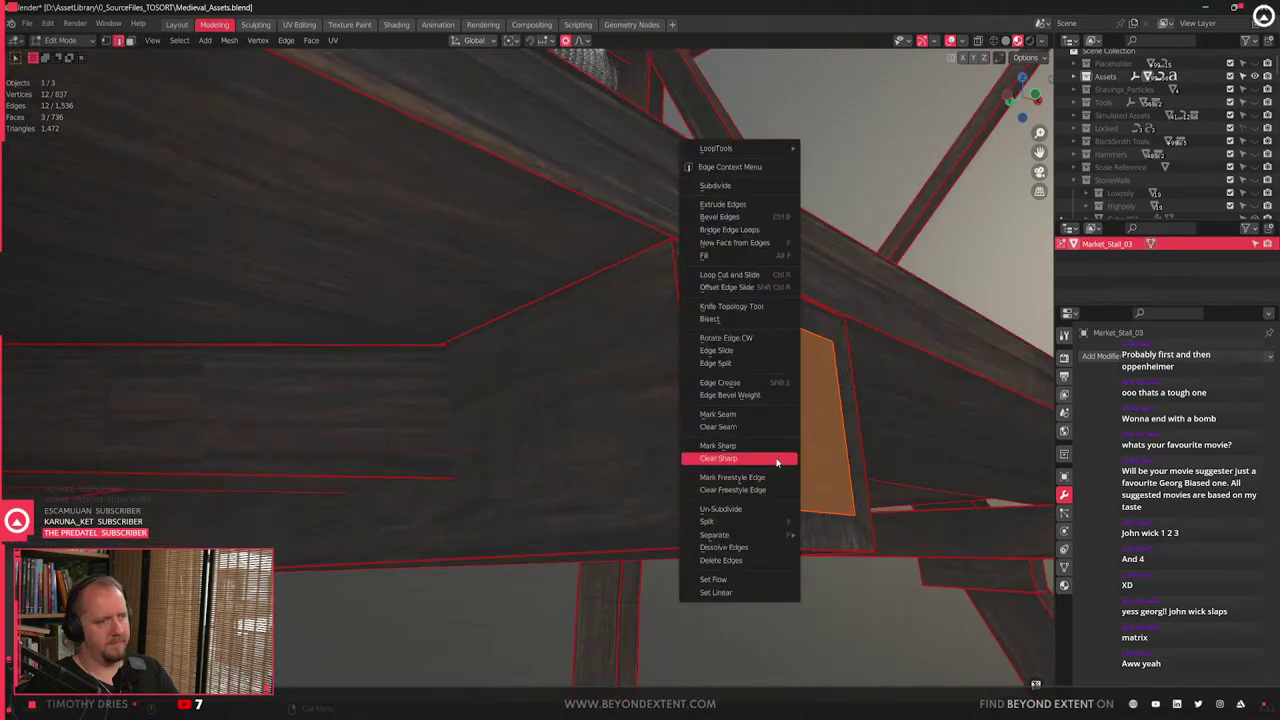
{"action": "left_click", "coordinate": [768, 431]}
- Move the three inset end faces about -0.008 m along Y with the proportional size reduced to about 0.013 m
{"action": "key", "text": "g"}
{"action": "key", "text": "y"}
{"action": "key", "text": "x"}
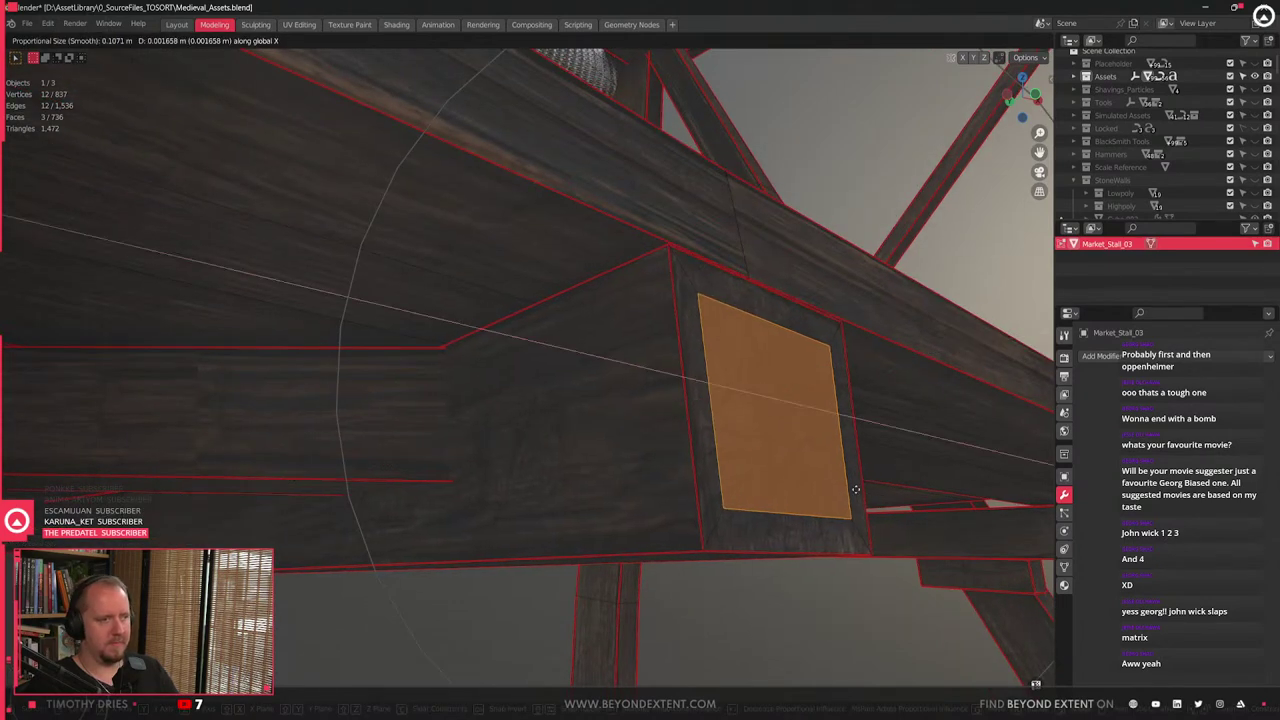
{"action": "scroll", "coordinate": [856, 489], "scroll_direction": "up", "scroll_amount": 7}
{"action": "right_click", "coordinate": [856, 490]}
{"action": "key", "text": "g"}
{"action": "key", "text": "y"}
{"action": "key", "text": "x"}
{"action": "scroll", "coordinate": [880, 486], "scroll_direction": "up", "scroll_amount": 9}
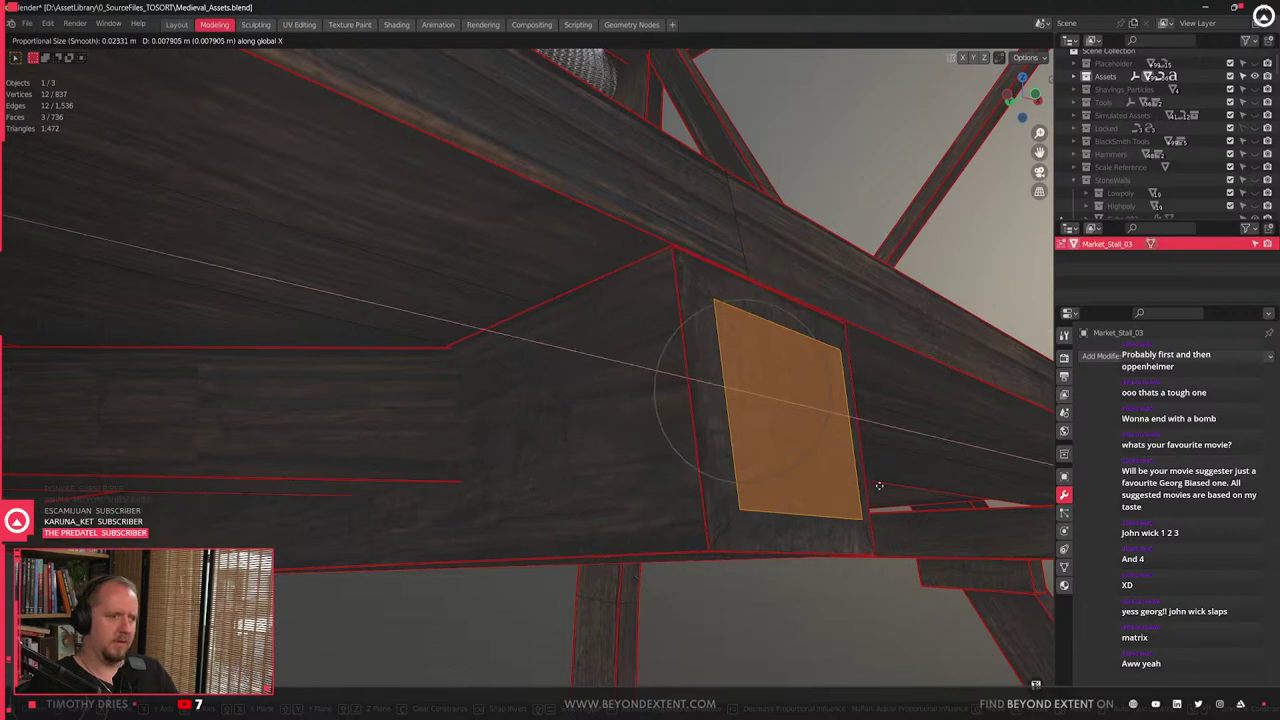
{"action": "key", "text": "y"}
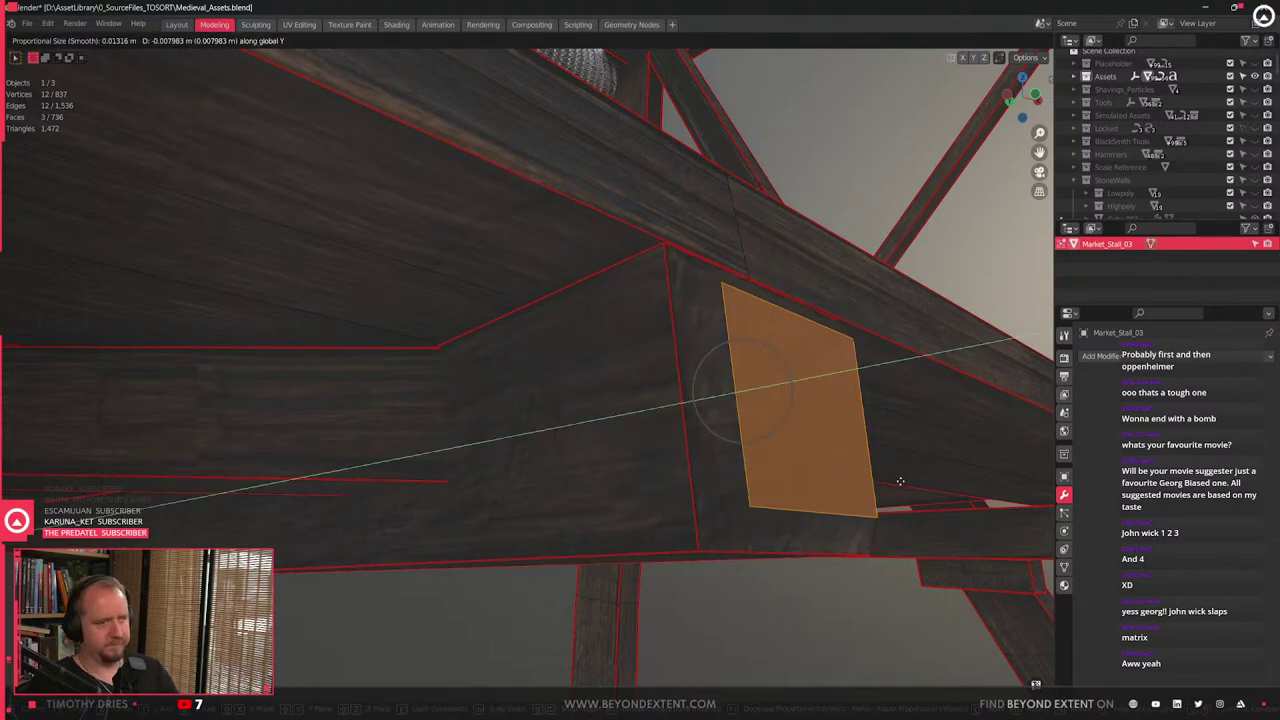
{"action": "scroll", "coordinate": [900, 484], "scroll_direction": "up", "scroll_amount": 6}
{"action": "left_click", "coordinate": [903, 486]}
- Raise both selected underside faces of the middle cross beam about 0.008 m along Z
{"action": "middle_click_drag", "start_coordinate": [903, 486], "coordinate": [504, 308]}
{"action": "left_click", "coordinate": [463, 230]}
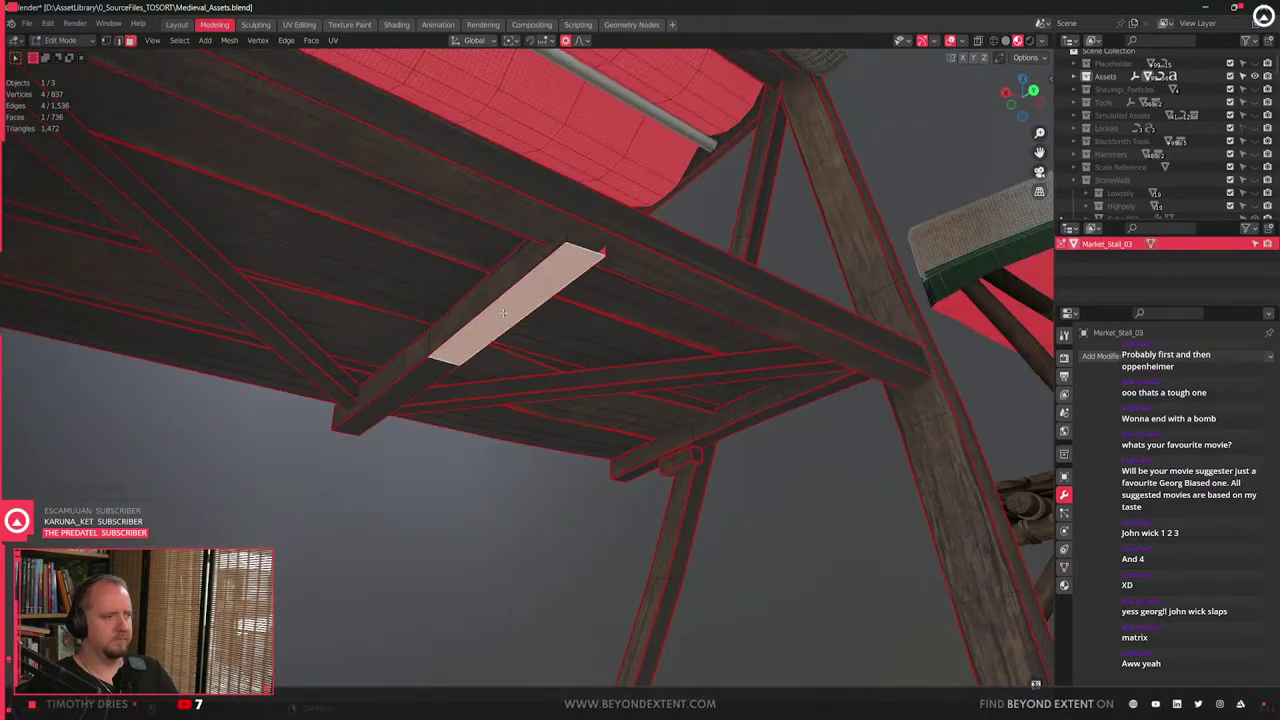
{"action": "key", "text": "g"}
{"action": "key", "text": "z"}
{"action": "right_click", "coordinate": [507, 309]}
{"action": "left_click", "coordinate": [437, 364], "text": "shift"}
{"action": "key", "text": "g"}
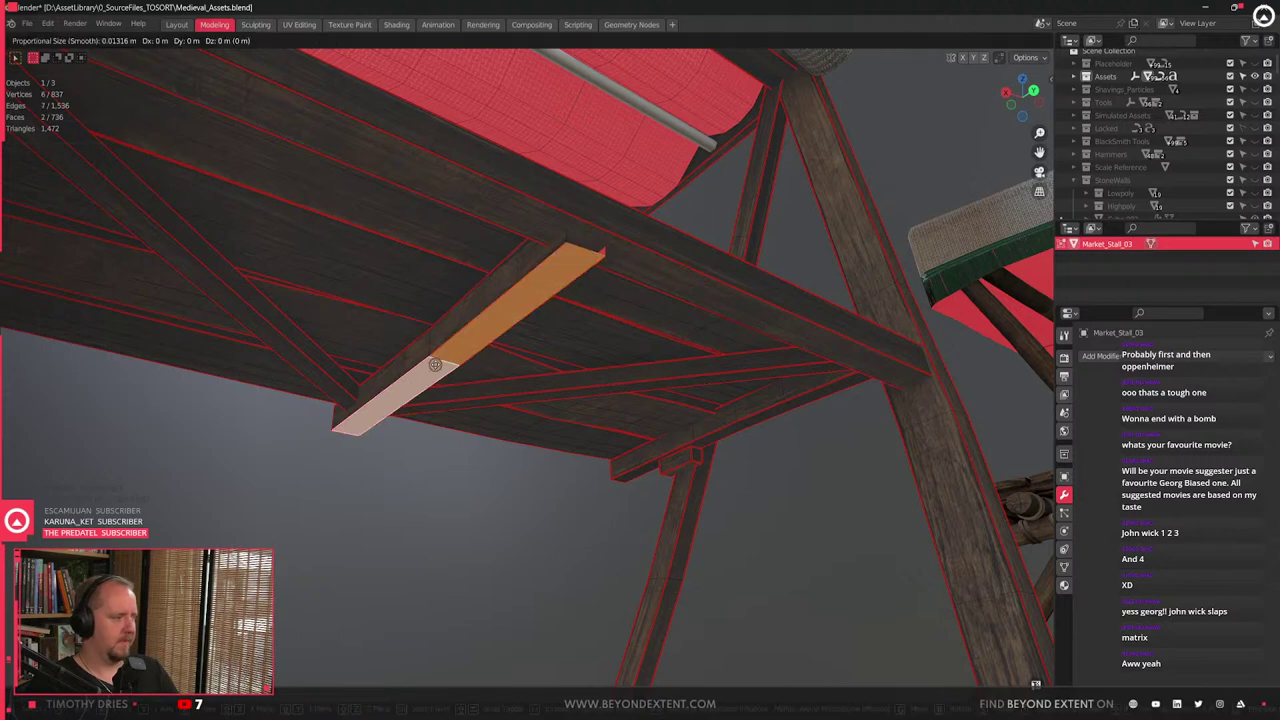
{"action": "key", "text": "z"}
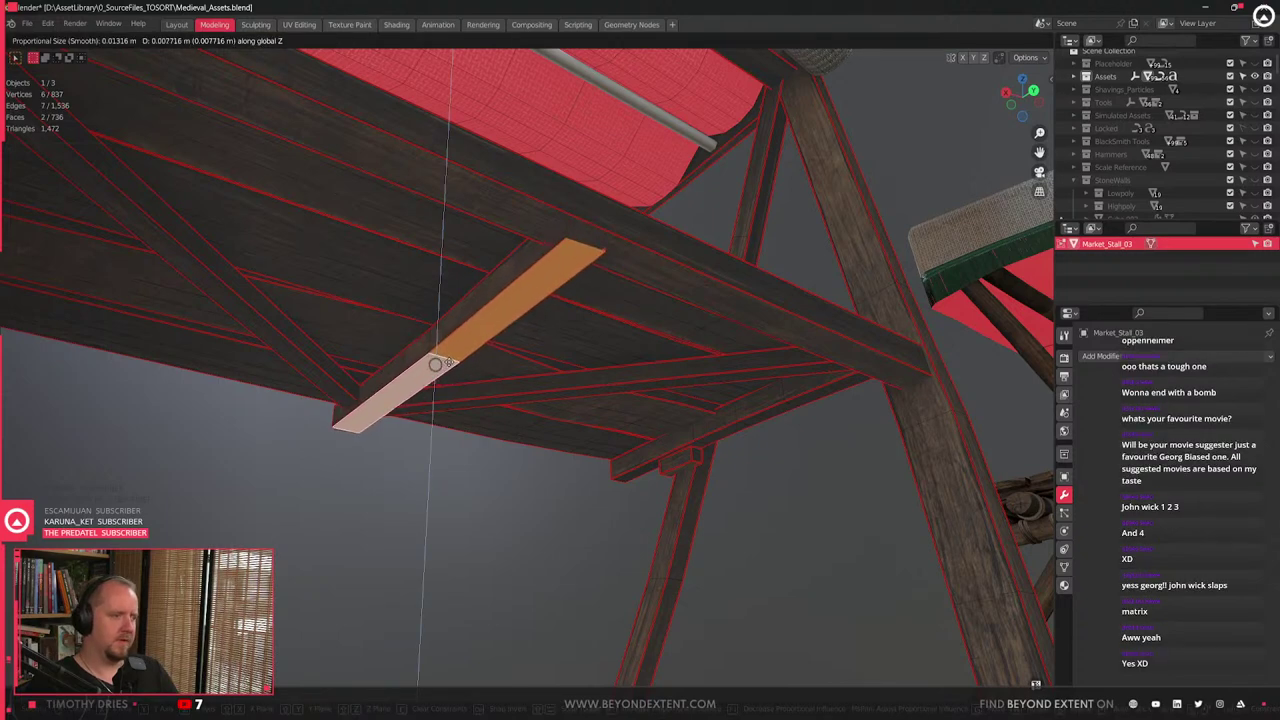
{"action": "left_click", "coordinate": [563, 251]}
- Fill the middle cross beam's open end with a face and mark its border edges as seams
{"action": "left_click", "coordinate": [576, 248], "text": "alt"}
{"action": "middle_click_drag", "start_coordinate": [576, 248], "coordinate": [578, 336]}
{"action": "key", "text": "f"}
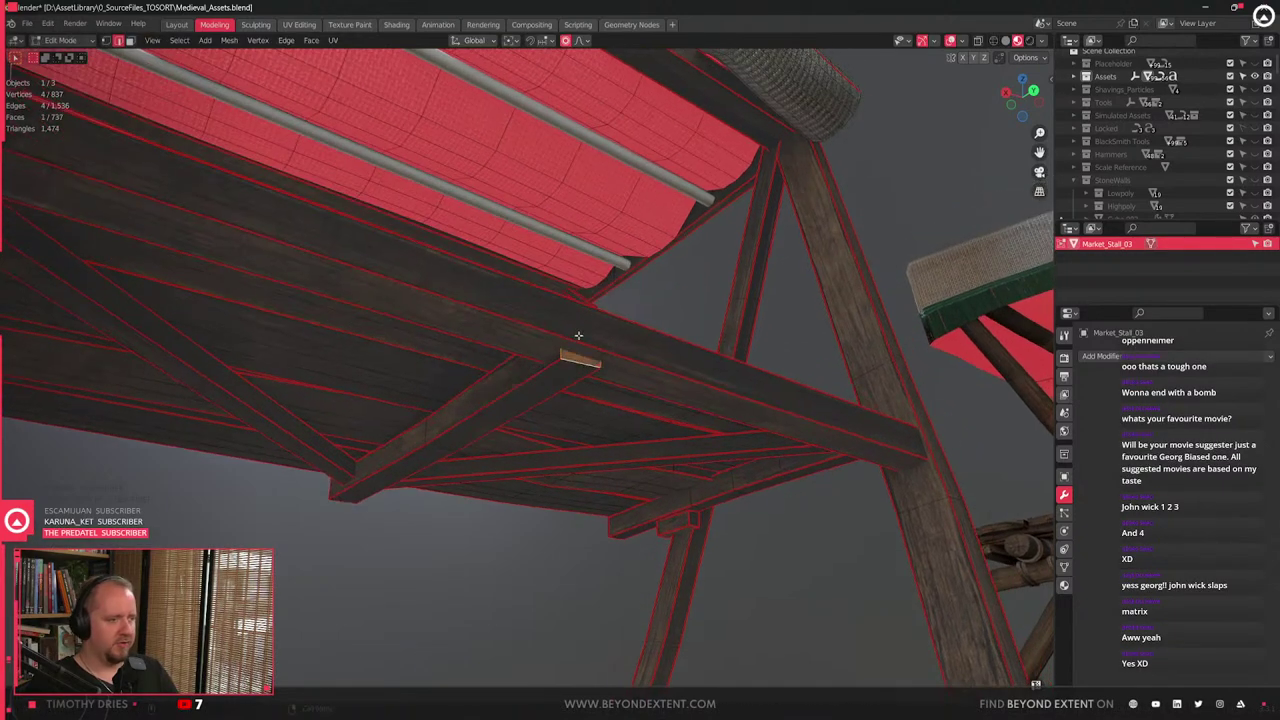
{"action": "scroll", "coordinate": [578, 336], "scroll_direction": "up", "scroll_amount": 4}
{"action": "right_click", "coordinate": [709, 347]}
{"action": "left_click", "coordinate": [710, 331]}
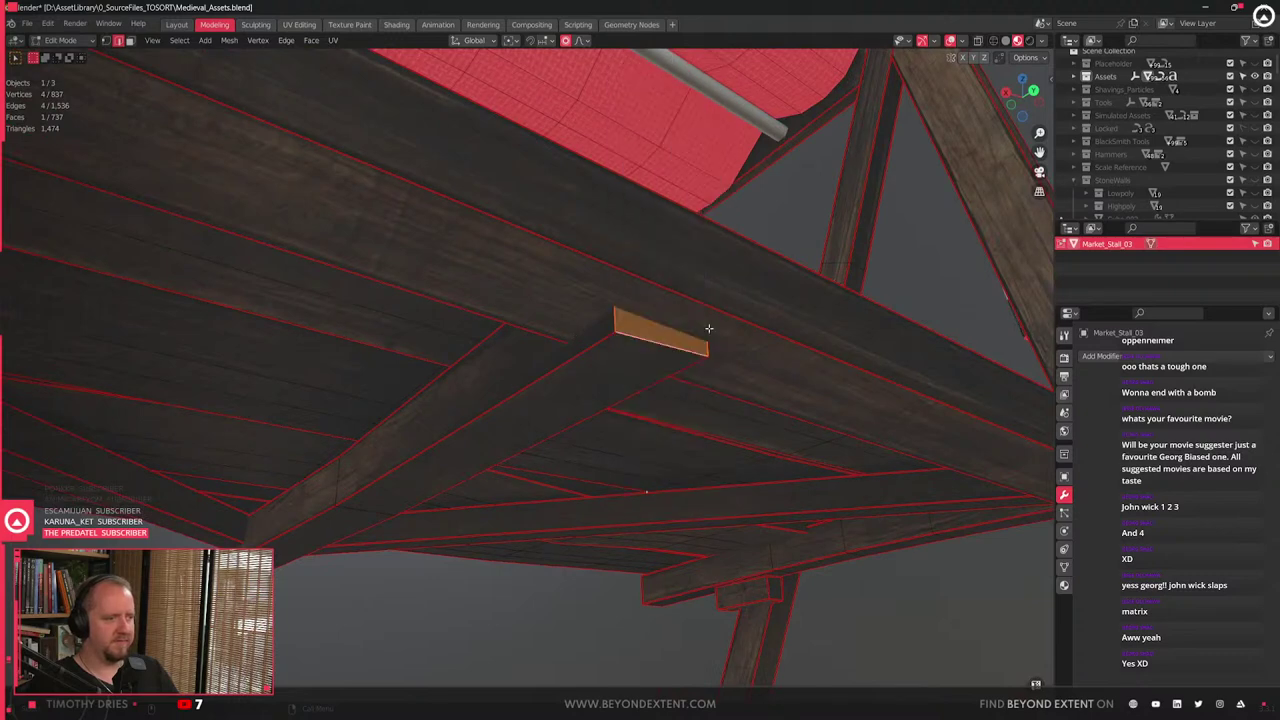
{"action": "scroll", "coordinate": [709, 328], "scroll_direction": "up", "scroll_amount": 2}
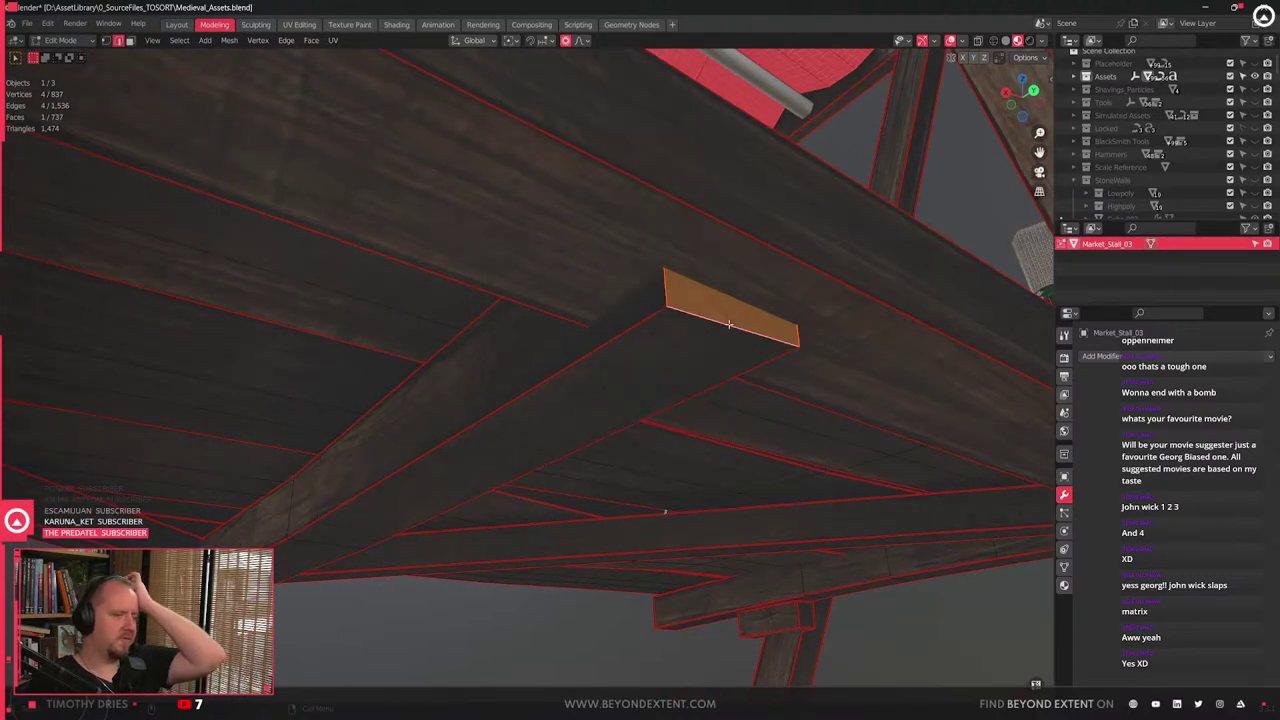
- Pull the middle cross beam's filled end face outward along Y past the long edge rail and rotate it upright
{"action": "scroll", "coordinate": [729, 324], "scroll_direction": "down", "scroll_amount": 5}
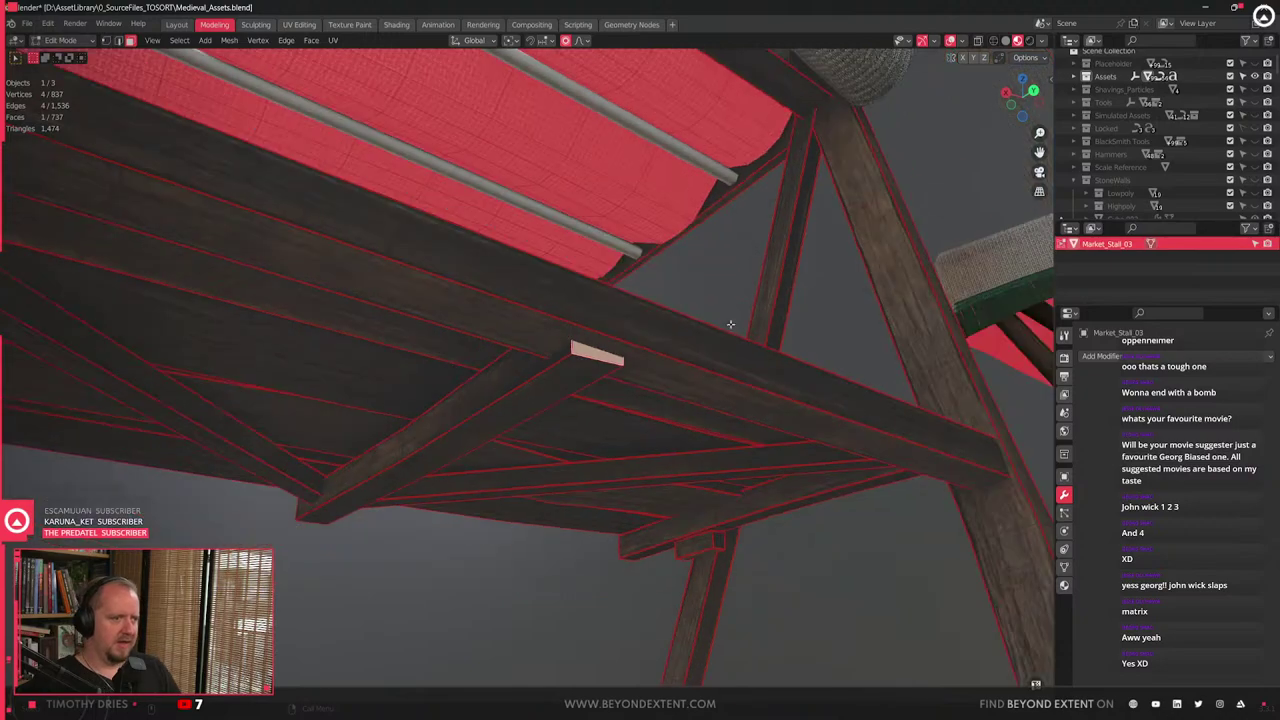
{"action": "middle_click_drag", "start_coordinate": [730, 324], "coordinate": [566, 487]}
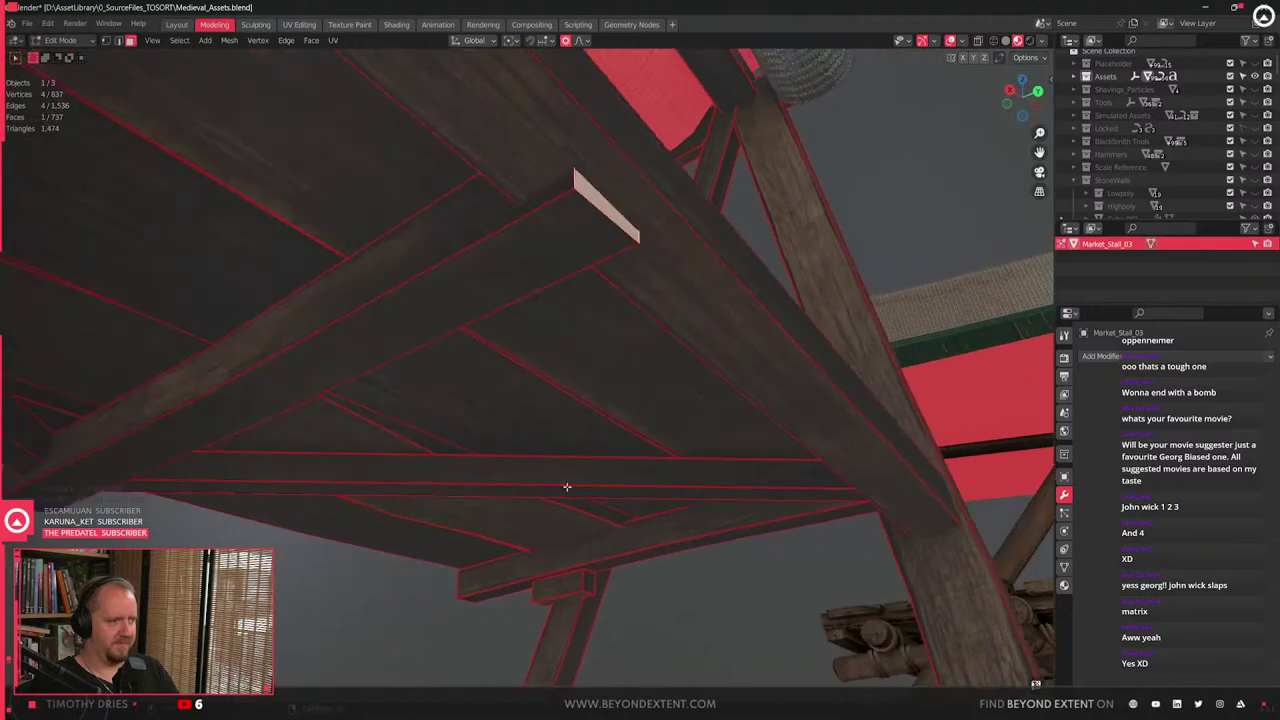
{"action": "key", "text": "g"}
{"action": "key", "text": "y"}
{"action": "left_click", "coordinate": [711, 292]}
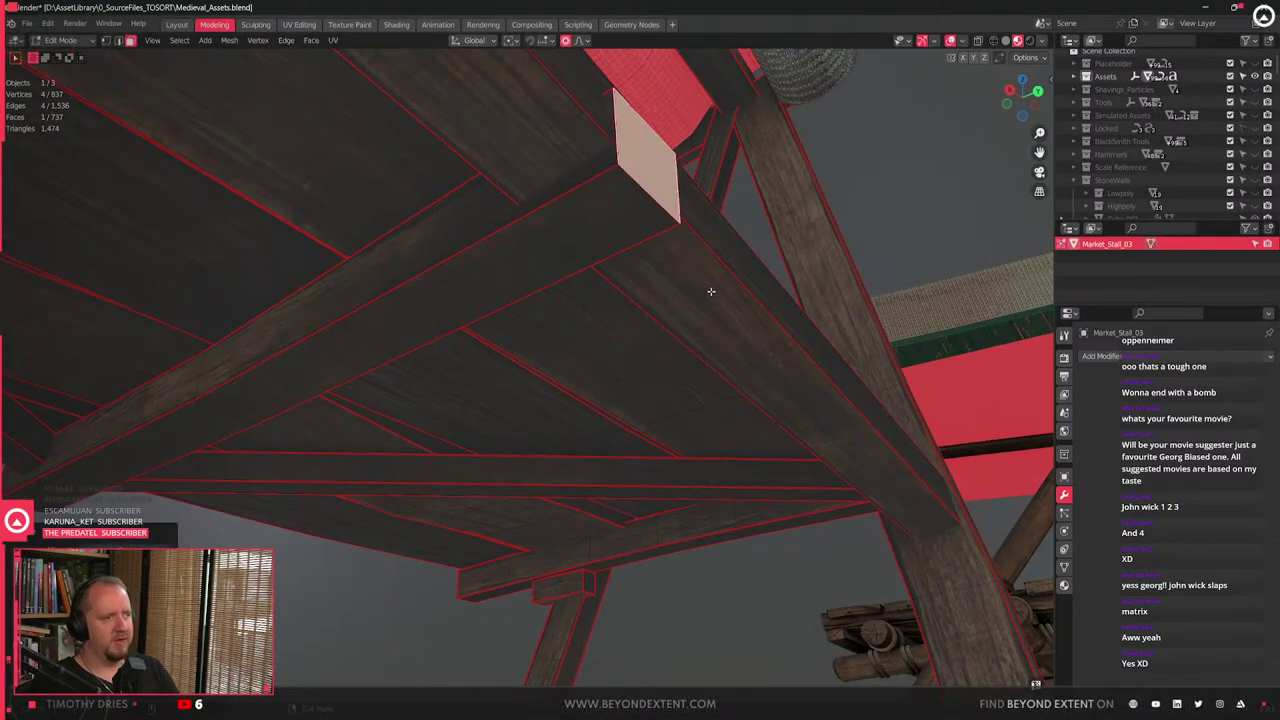
{"action": "middle_click_drag", "start_coordinate": [711, 291], "coordinate": [535, 428]}
{"action": "key", "text": "r"}
{"action": "left_click", "coordinate": [615, 303]}
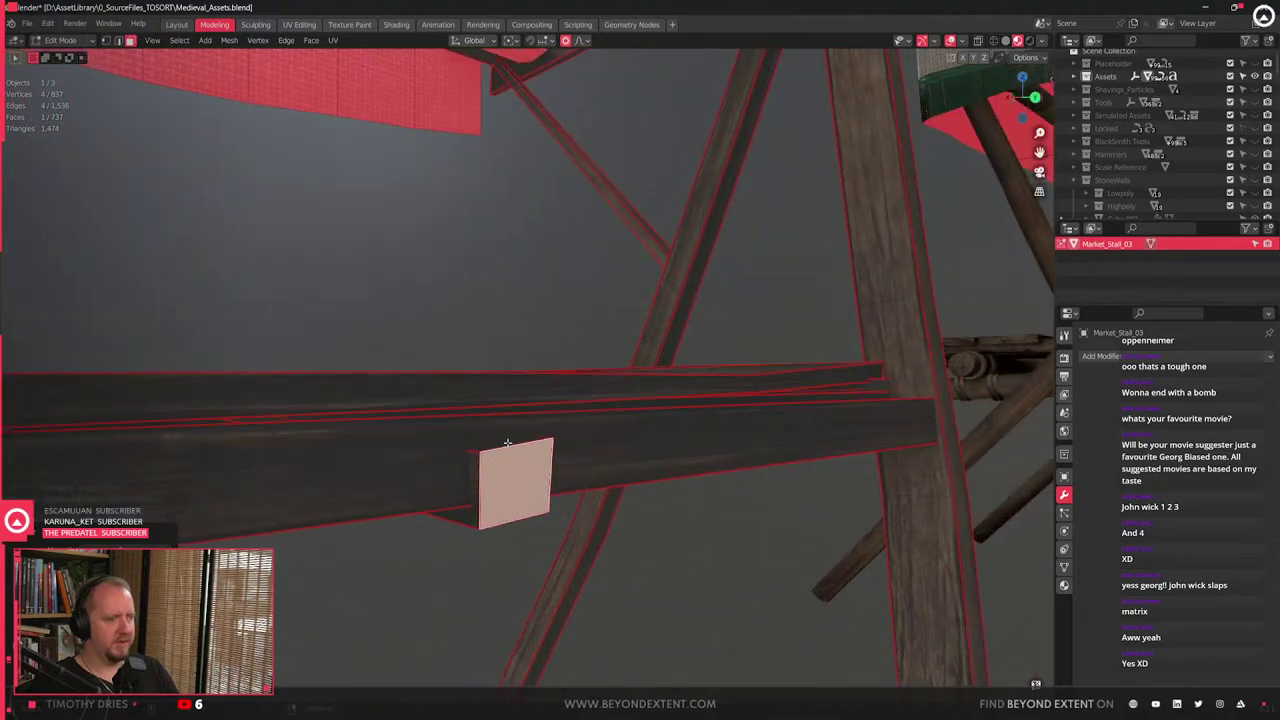
- Lower the top face of the middle beam's protruding end, flatten it with a Z scale of 0, and readjust its height
{"action": "key", "text": "g"}
{"action": "key", "text": "z"}
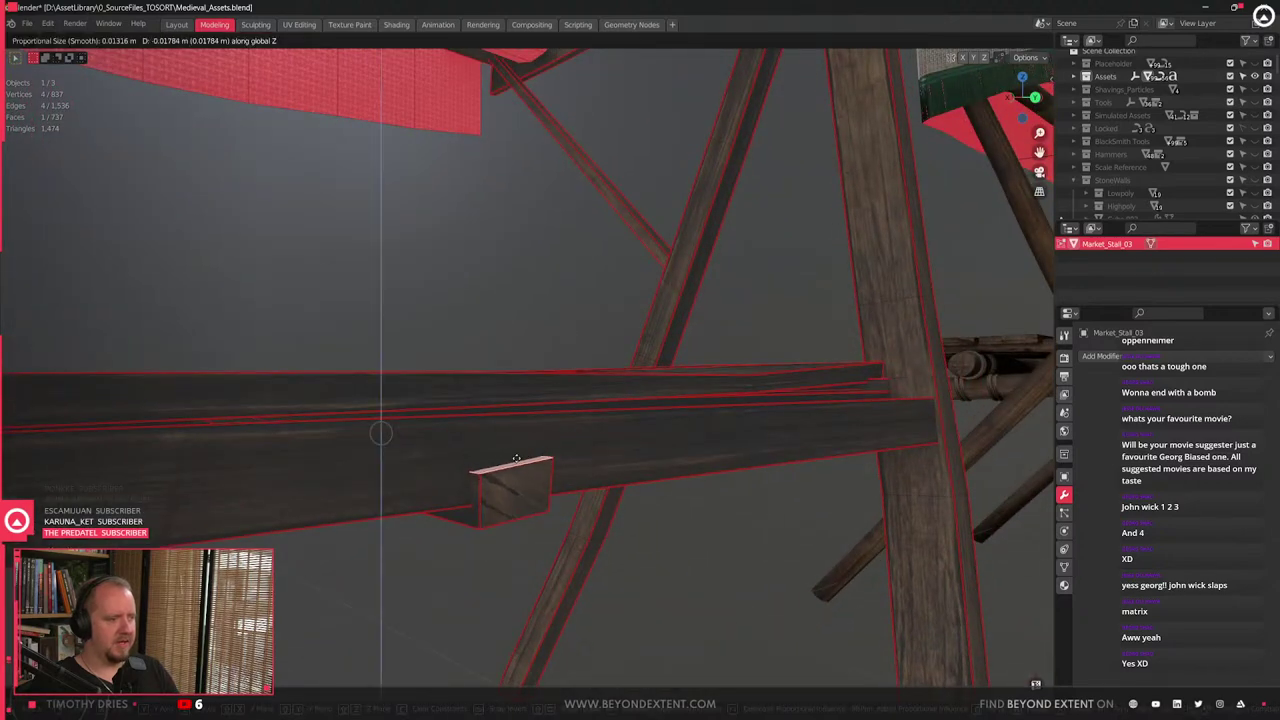
{"action": "left_click", "coordinate": [513, 458]}
{"action": "middle_click_drag", "start_coordinate": [511, 458], "coordinate": [490, 463]}
{"action": "type", "text": "sz0"}
{"action": "key", "text": "Return"}
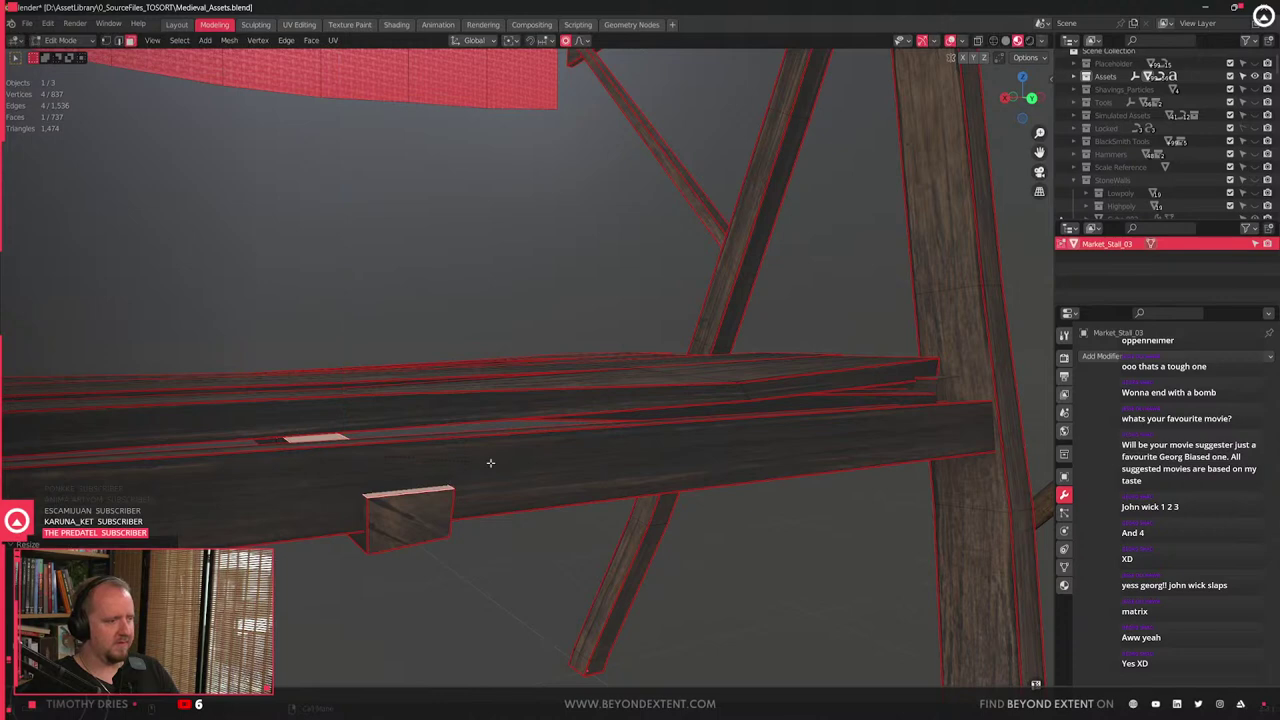
{"action": "key", "text": "g"}
{"action": "key", "text": "z"}
{"action": "left_click", "coordinate": [490, 462]}
- Select the entire middle cross beam and adjust its height along Z beneath the shelf planks
{"action": "middle_click_drag", "start_coordinate": [490, 462], "coordinate": [388, 462]}
{"action": "left_click", "coordinate": [366, 468]}
{"action": "left_click", "coordinate": [366, 500], "text": "shift"}
{"action": "left_click", "coordinate": [550, 322]}
{"action": "middle_click_drag", "start_coordinate": [263, 514], "coordinate": [469, 403]}
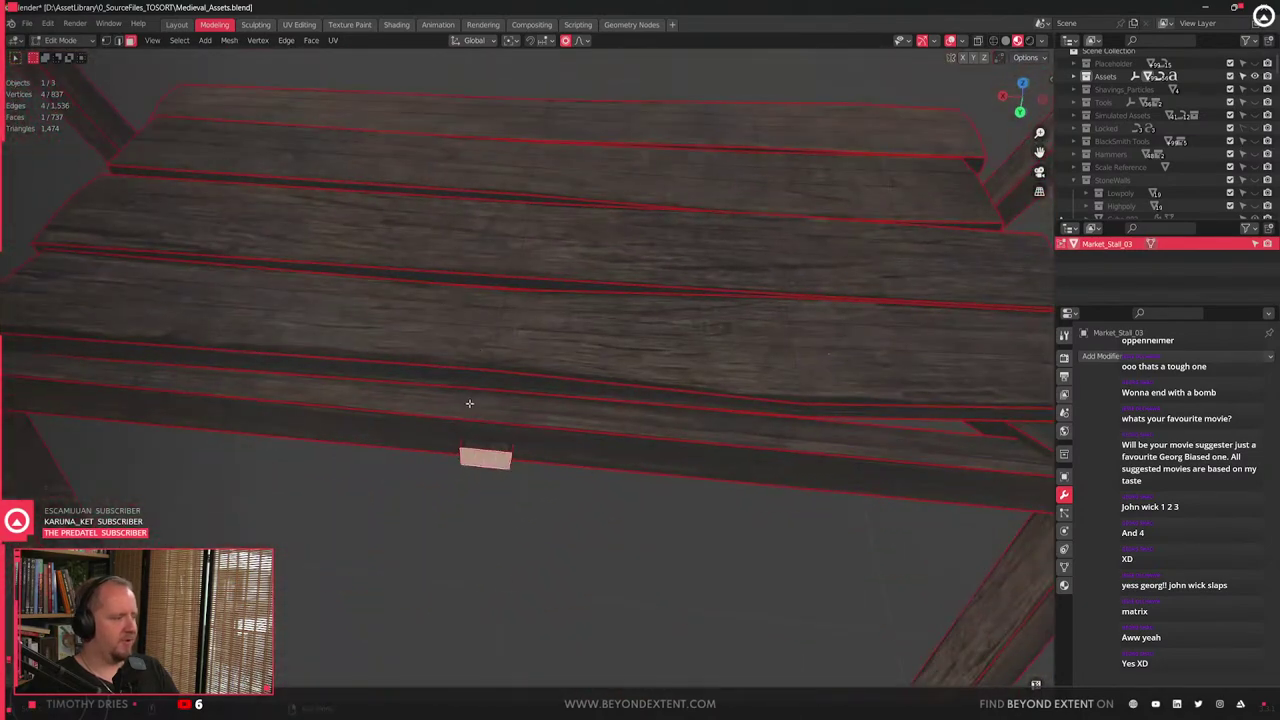
{"action": "scroll", "coordinate": [469, 403], "scroll_direction": "up", "scroll_amount": 2}
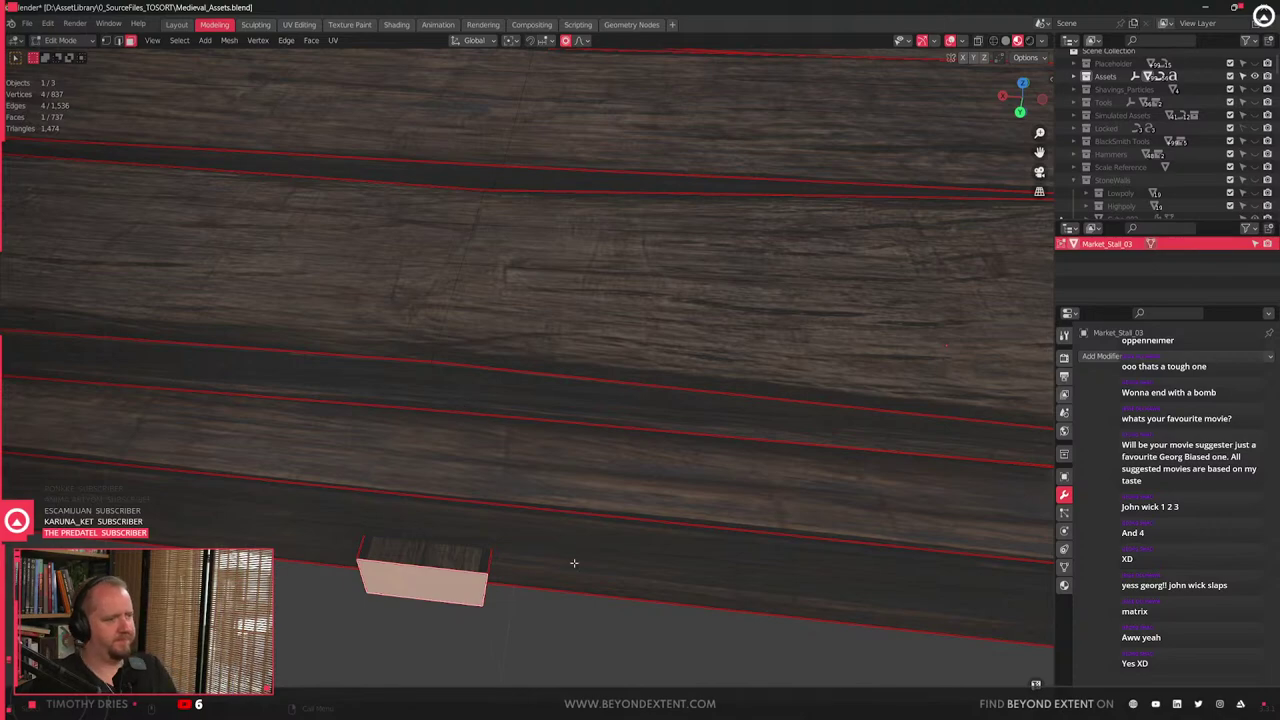
{"action": "scroll", "coordinate": [527, 531], "scroll_direction": "down", "scroll_amount": 4}
{"action": "middle_click_drag", "start_coordinate": [527, 531], "coordinate": [521, 331]}
{"action": "key", "text": "l"}
{"action": "key", "text": "g"}
{"action": "key", "text": "z"}
{"action": "left_click", "coordinate": [635, 401]}
{"action": "scroll", "coordinate": [635, 401], "scroll_direction": "down", "scroll_amount": 4}
{"action": "key", "text": "Tab"}
{"action": "scroll", "coordinate": [611, 422], "scroll_direction": "up", "scroll_amount": 3}
{"action": "scroll", "coordinate": [618, 415], "scroll_direction": "down", "scroll_amount": 3}
- Delete the middle cross beam and both diagonal braces under the shelf
{"action": "key", "text": "Tab"}
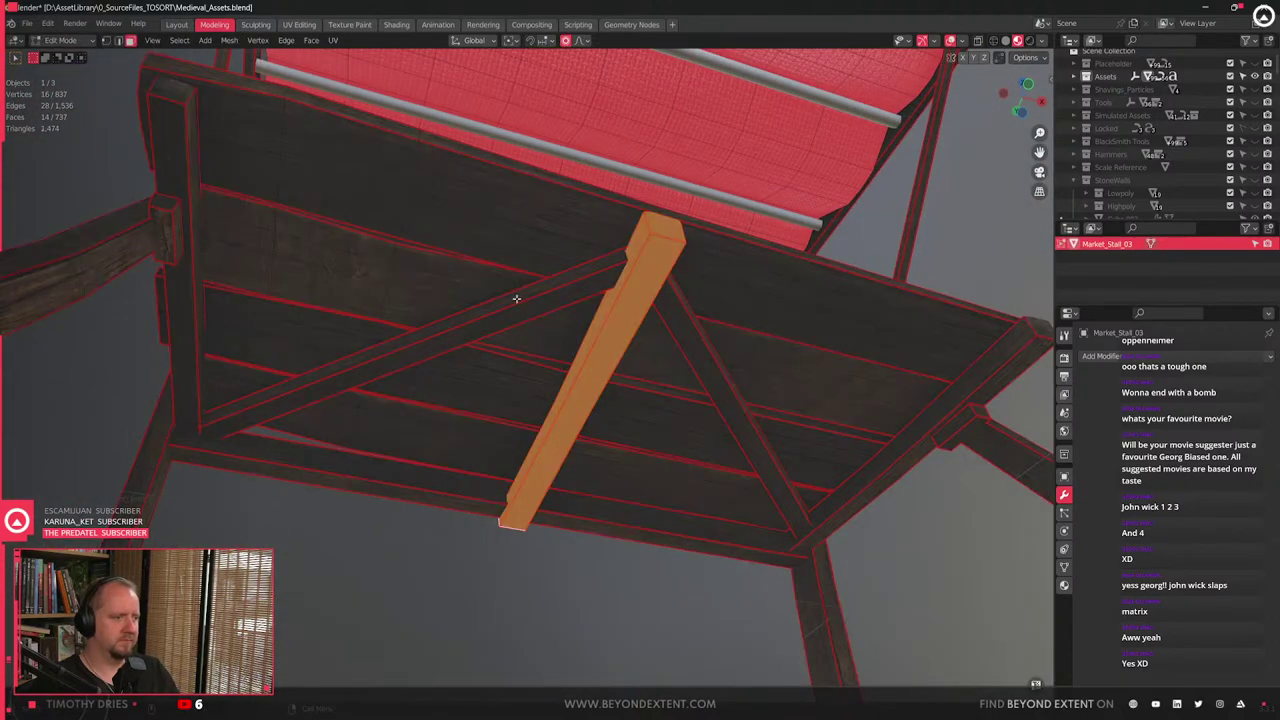
{"action": "left_click", "coordinate": [514, 298]}
{"action": "left_click", "coordinate": [644, 304], "text": "shift"}
{"action": "left_click", "coordinate": [686, 326], "text": "shift"}
{"action": "key", "text": "ctrl+l"}
{"action": "key", "text": "x"}
{"action": "left_click", "coordinate": [686, 326]}
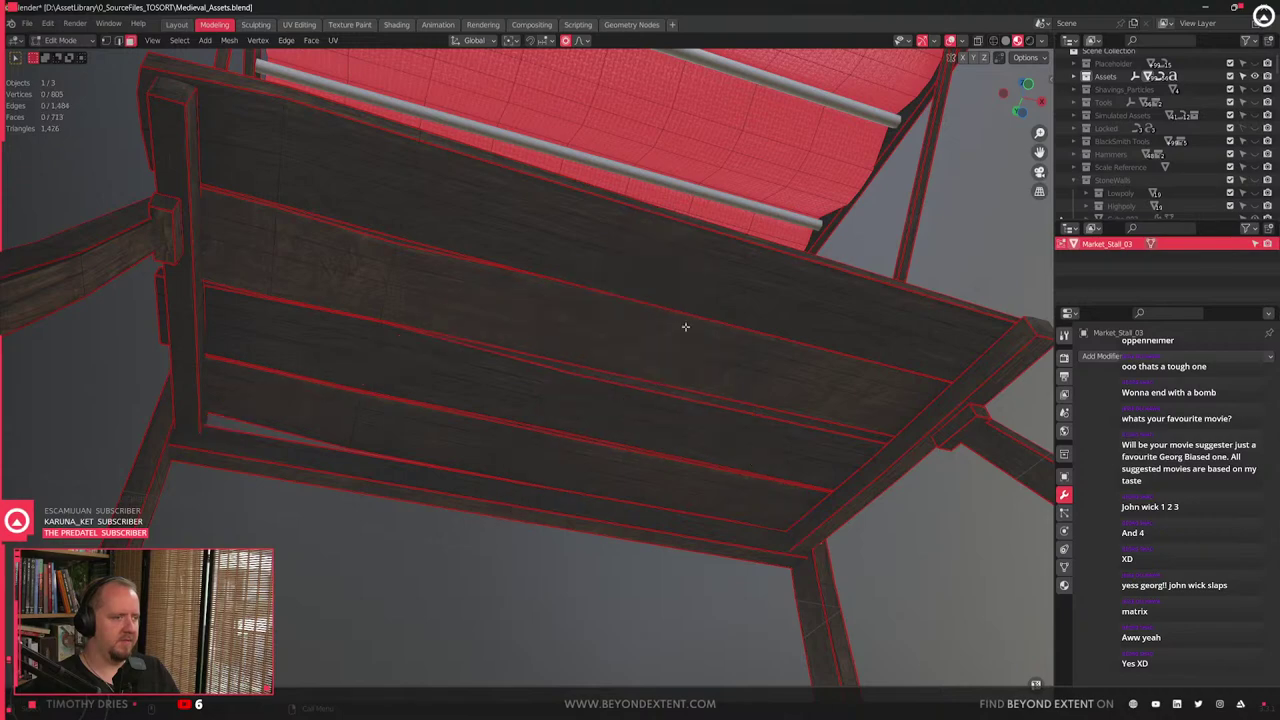
- Undo the last deletion to restore the support beam and diagonal braces beneath the stall table
{"action": "scroll", "coordinate": [670, 380], "scroll_direction": "down", "scroll_amount": 2}
{"action": "middle_click_drag", "start_coordinate": [666, 389], "coordinate": [620, 346]}
{"action": "scroll", "coordinate": [620, 346], "scroll_direction": "up", "scroll_amount": 2}
{"action": "key", "text": "ctrl+z"}
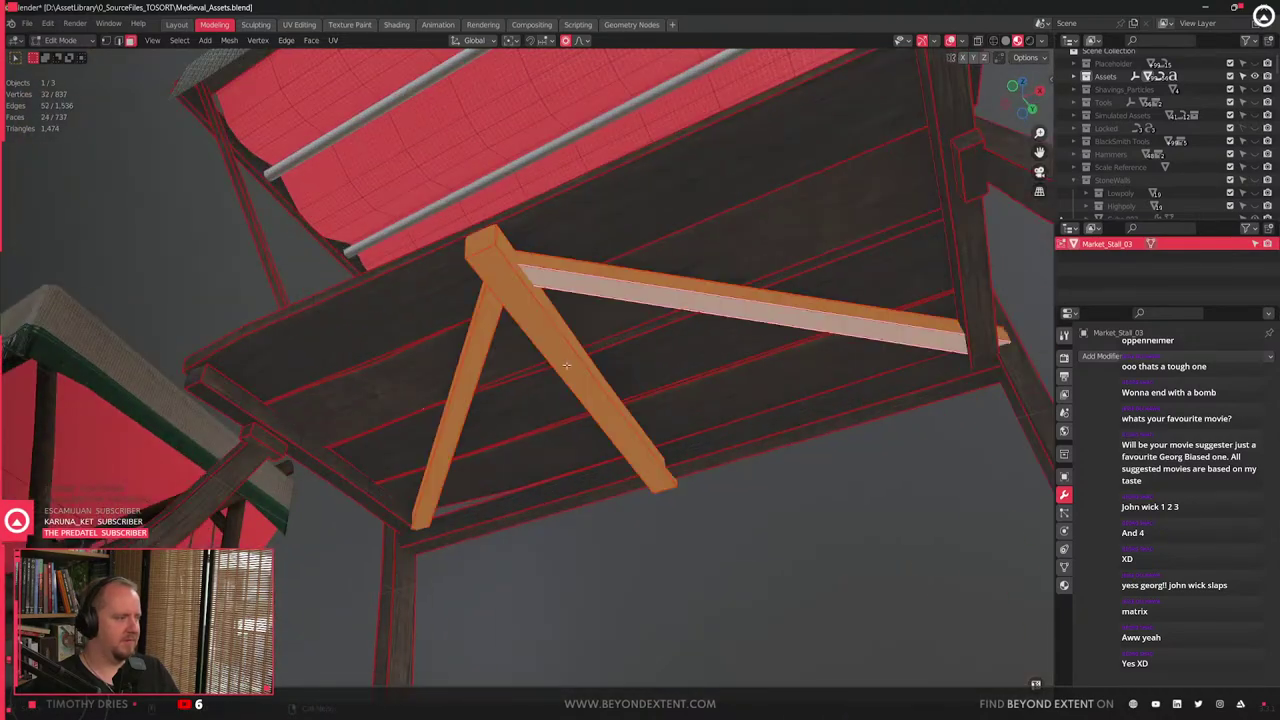
- Select the two underside faces of the central support beam and move them along the Z axis
{"action": "scroll", "coordinate": [566, 366], "scroll_direction": "up", "scroll_amount": 4}
{"action": "left_click", "coordinate": [580, 352]}
{"action": "left_click", "coordinate": [645, 445], "text": "shift"}
{"action": "middle_click_drag", "start_coordinate": [634, 404], "coordinate": [594, 440]}
{"action": "key", "text": "g"}
{"action": "key", "text": "z"}
{"action": "left_click", "coordinate": [620, 418]}
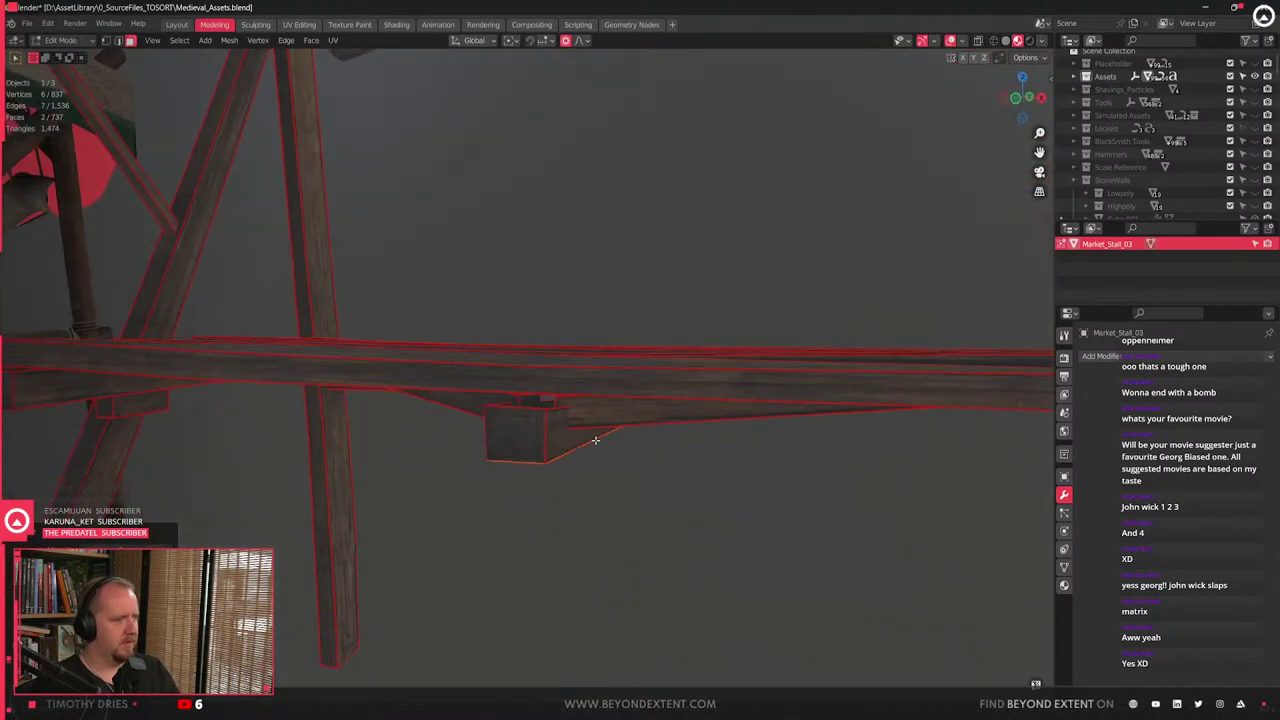
- Select the narrow upper strip on the central support beam's end and move it slightly along the Z axis
{"action": "scroll", "coordinate": [594, 442], "scroll_direction": "up", "scroll_amount": 3}
{"action": "left_click", "coordinate": [582, 441], "text": "shift"}
{"action": "key", "text": "l"}
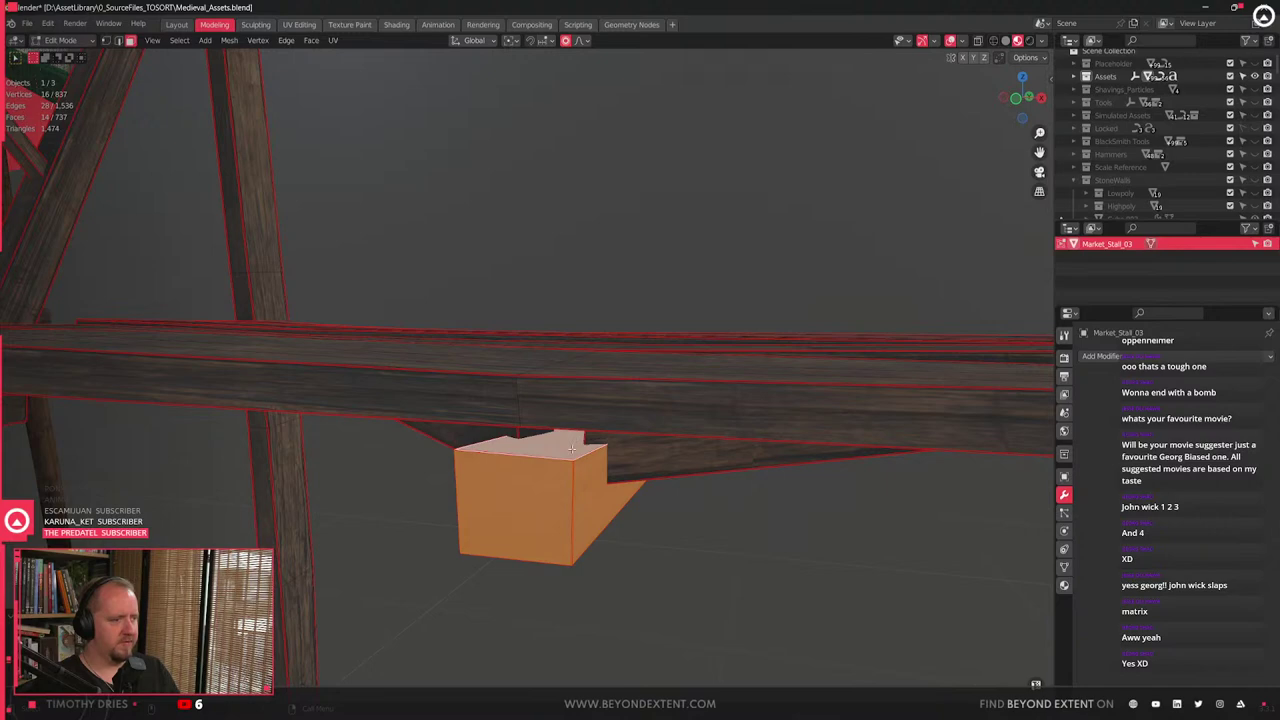
{"action": "left_click", "coordinate": [572, 449]}
{"action": "key", "text": "2"}
{"action": "left_click", "coordinate": [560, 458]}
{"action": "key", "text": "3"}
{"action": "left_click", "coordinate": [534, 466]}
{"action": "key", "text": "g"}
{"action": "key", "text": "z"}
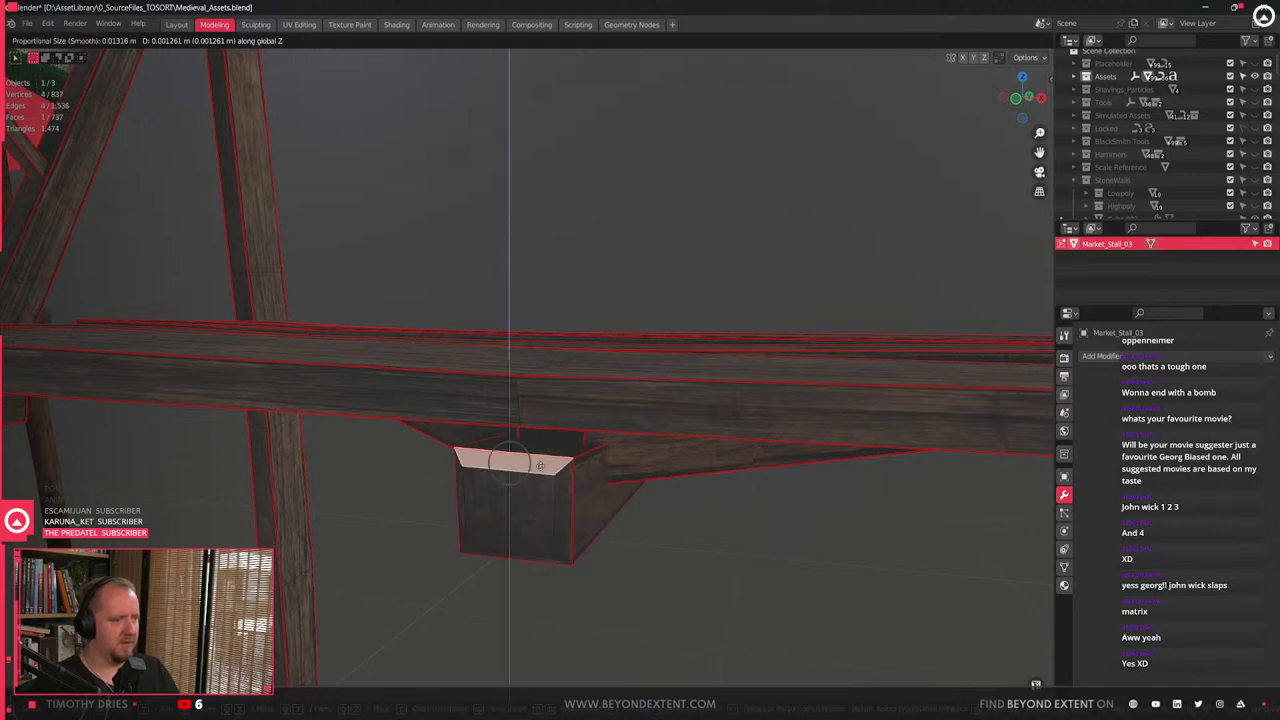
{"action": "left_click", "coordinate": [584, 443]}
- Select the hidden end faces of both diagonal braces through the mesh and raise them about 0.005 m along Z
{"action": "mouse_move", "coordinate": [584, 443]}
{"action": "middle_mouse_down"}
{"action": "mouse_move", "coordinate": [591, 417]}
{"action": "mouse_move", "coordinate": [649, 366]}
{"action": "mouse_move", "coordinate": [645, 429]}
{"action": "mouse_move", "coordinate": [619, 466]}
{"action": "middle_mouse_up"}
{"action": "key", "text": "shift+z"}
{"action": "left_click", "coordinate": [564, 510]}
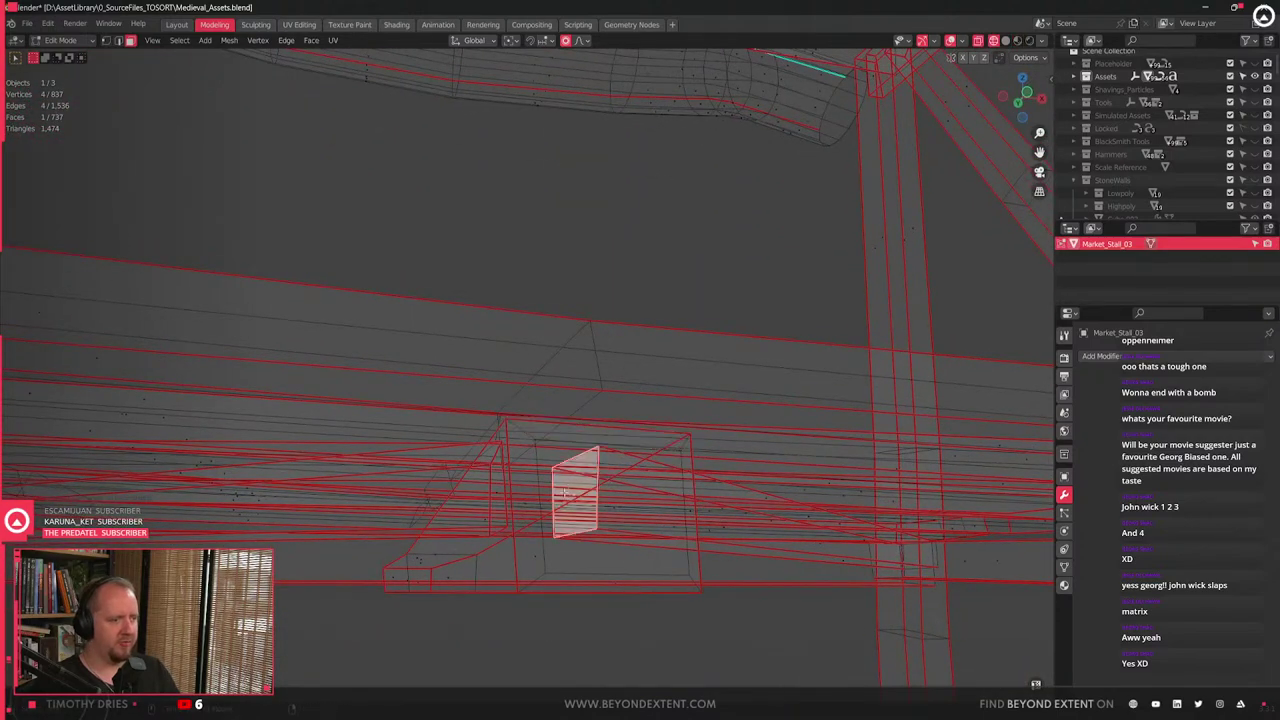
{"action": "middle_click_drag", "start_coordinate": [564, 510], "coordinate": [455, 515]}
{"action": "left_click", "coordinate": [437, 533], "text": "shift"}
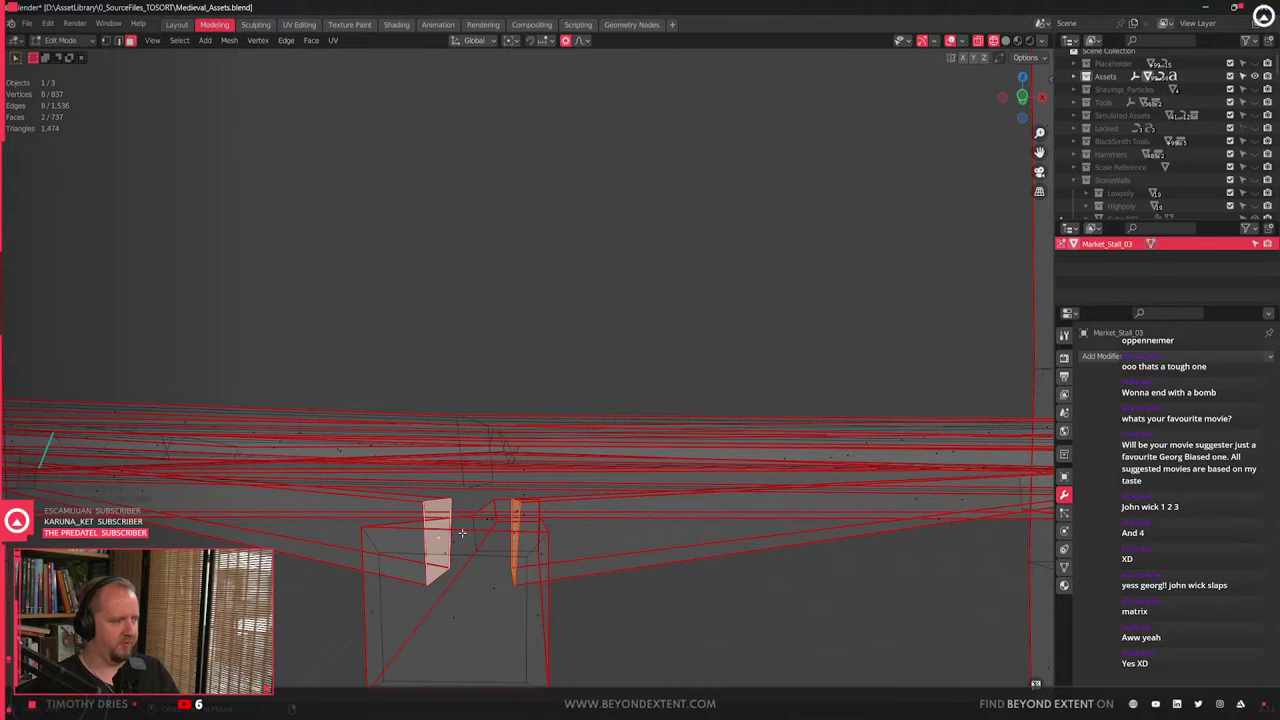
{"action": "key", "text": "shift+z"}
{"action": "key", "text": "g"}
{"action": "key", "text": "z"}
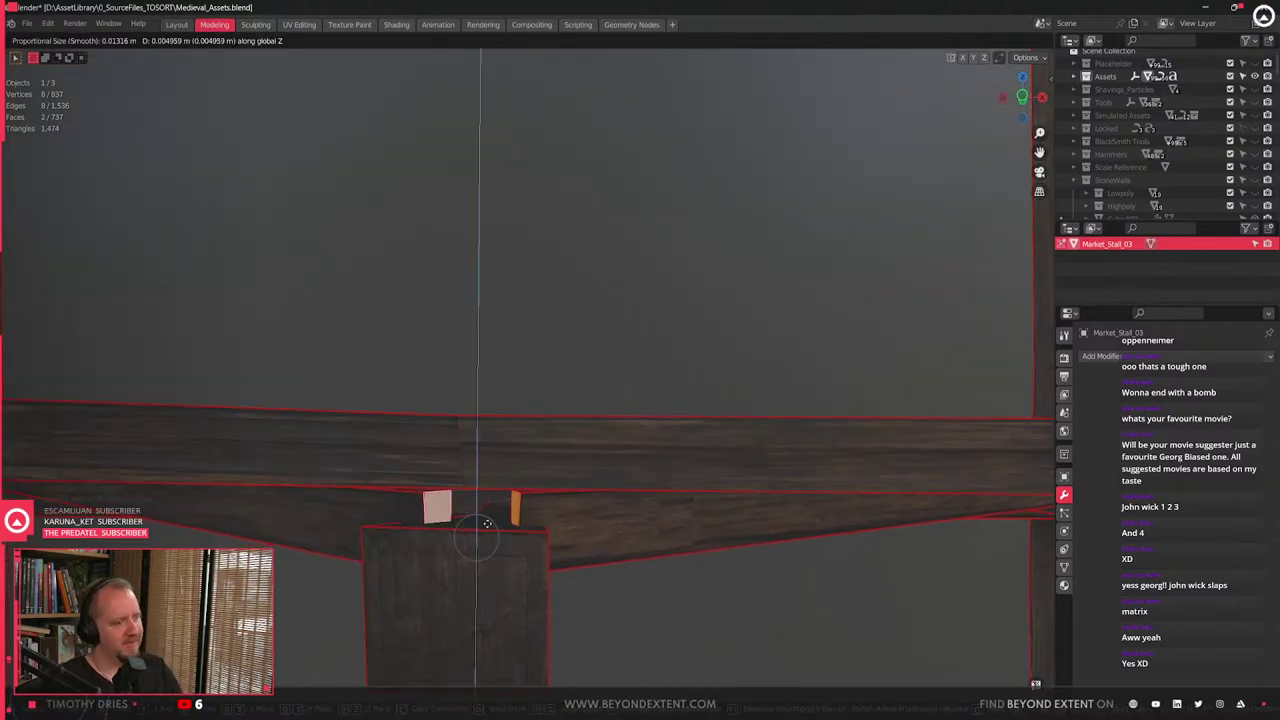
{"action": "left_click", "coordinate": [491, 521]}
- Move the hidden edge between the two brace ends above the support beam along the Z axis
{"action": "middle_click_drag", "start_coordinate": [491, 521], "coordinate": [704, 450]}
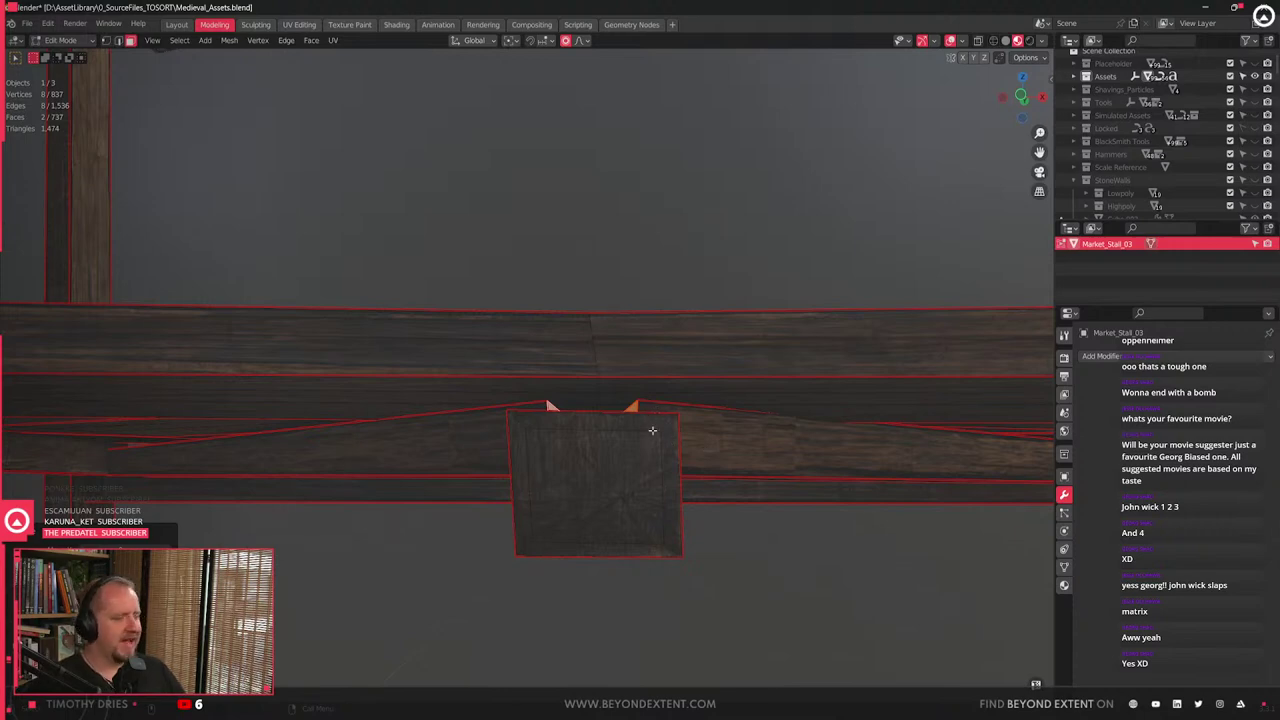
{"action": "scroll", "coordinate": [640, 425], "scroll_direction": "up", "scroll_amount": 3}
{"action": "middle_click_drag", "start_coordinate": [634, 423], "coordinate": [660, 512], "text": "shift"}
{"action": "scroll", "coordinate": [631, 480], "scroll_direction": "up", "scroll_amount": 2}
{"action": "left_click", "coordinate": [641, 452], "text": "alt"}
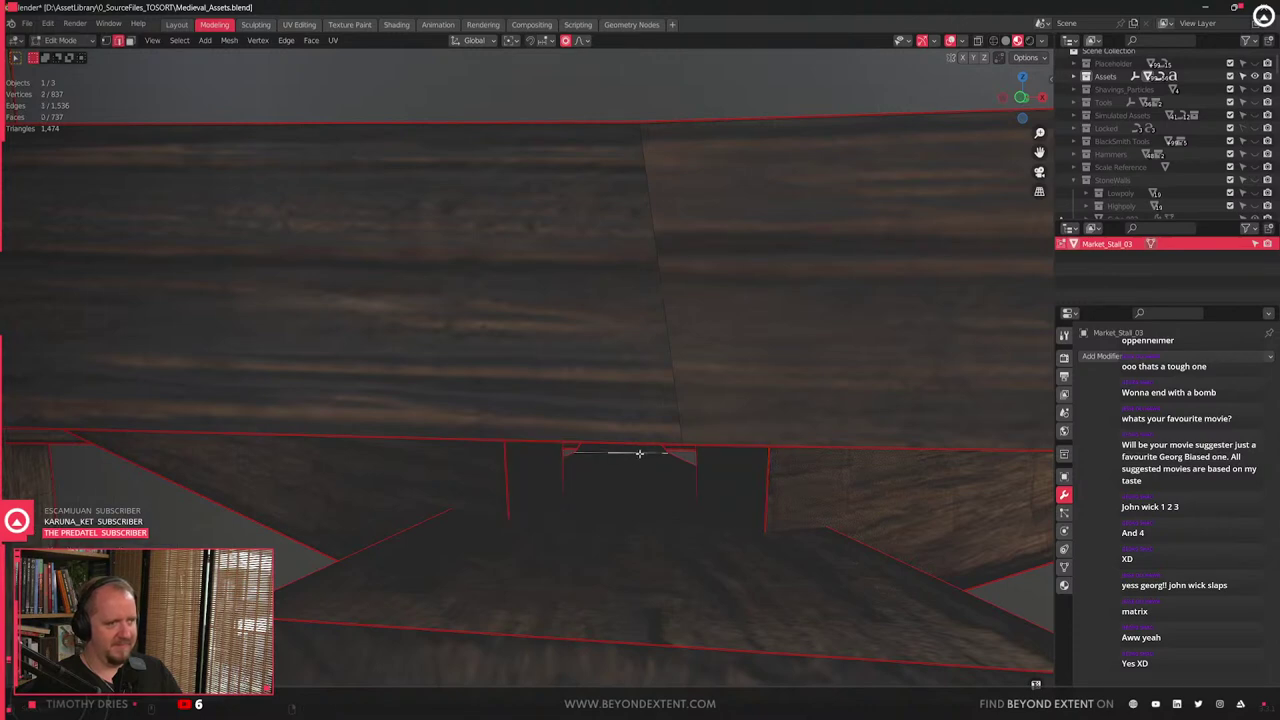
{"action": "key", "text": "g"}
{"action": "key", "text": "z"}
{"action": "left_click", "coordinate": [697, 268]}
{"action": "scroll", "coordinate": [623, 397], "scroll_direction": "down", "scroll_amount": 6}
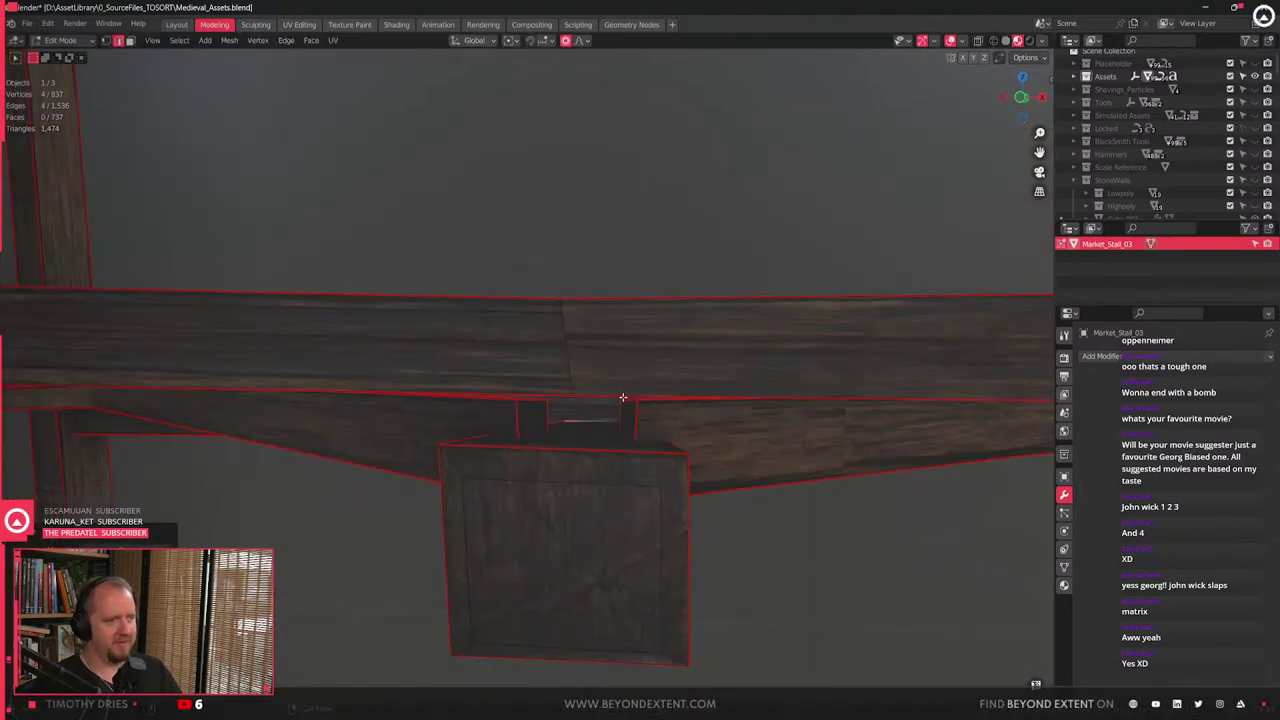
{"action": "key", "text": "3"}
{"action": "left_click", "coordinate": [527, 411]}
{"action": "left_click", "coordinate": [630, 418], "text": "shift"}
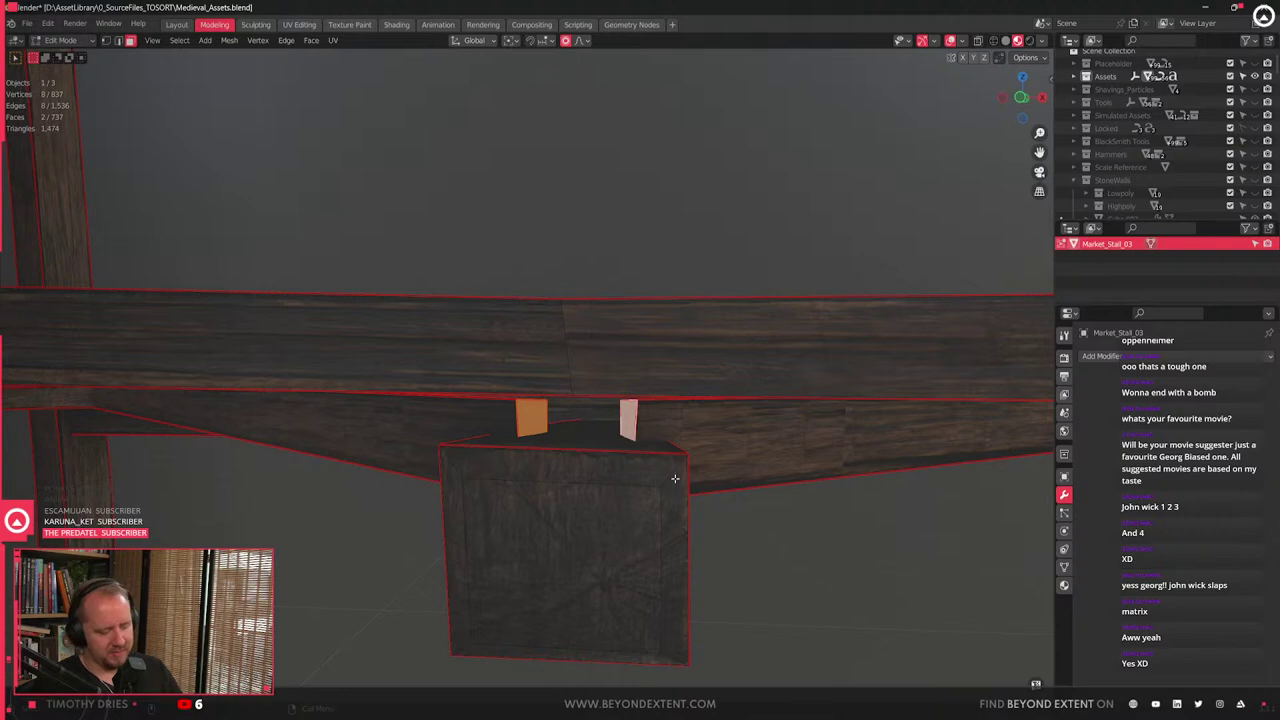
{"action": "right_click", "coordinate": [612, 446]}
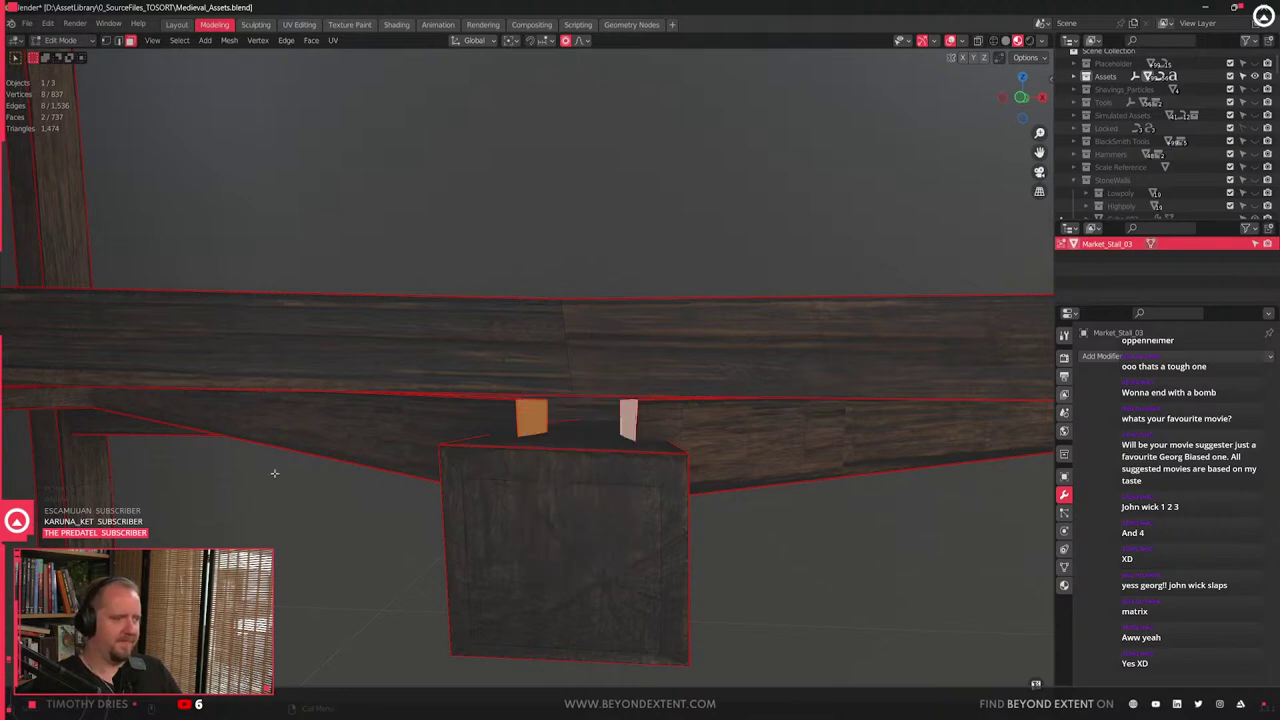
{"action": "key", "text": "s"}
{"action": "key", "text": "y"}
{"action": "right_click", "coordinate": [700, 526]}
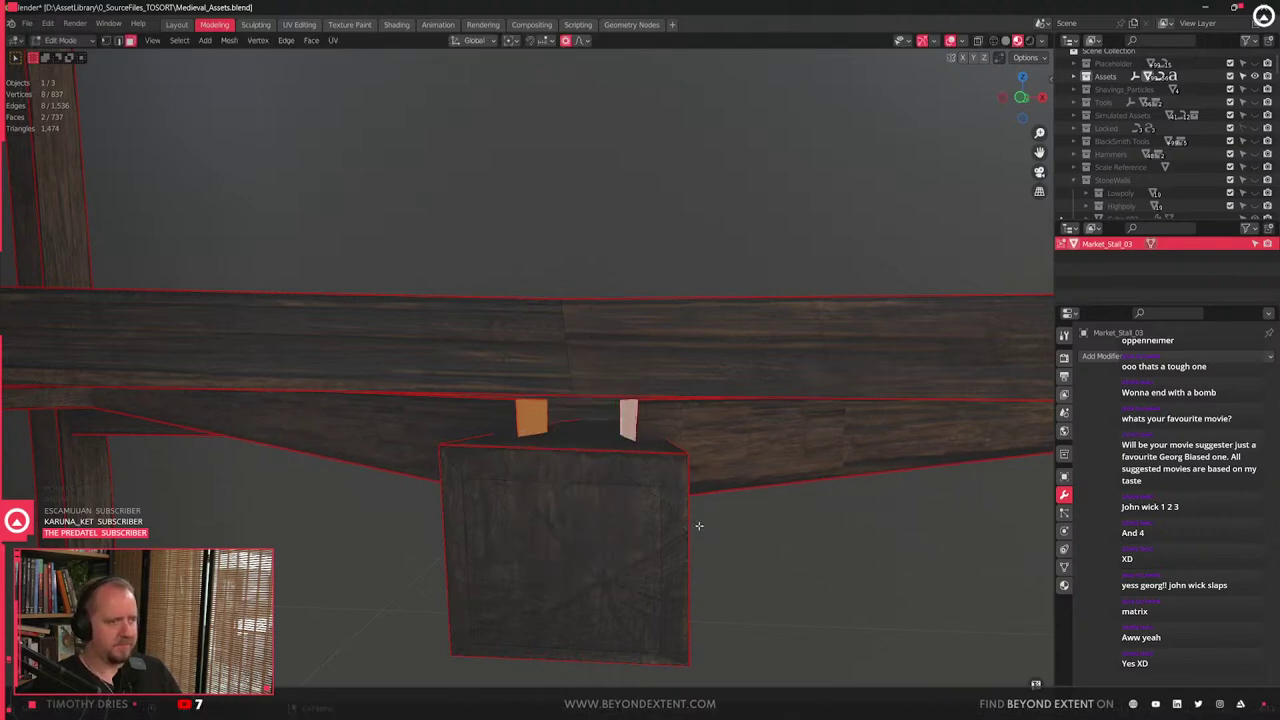
- Move the selected faces of the horizontal roof beam beside the rolled cloth about 0.03 m along Y
{"action": "scroll", "coordinate": [684, 500], "scroll_direction": "down", "scroll_amount": 6}
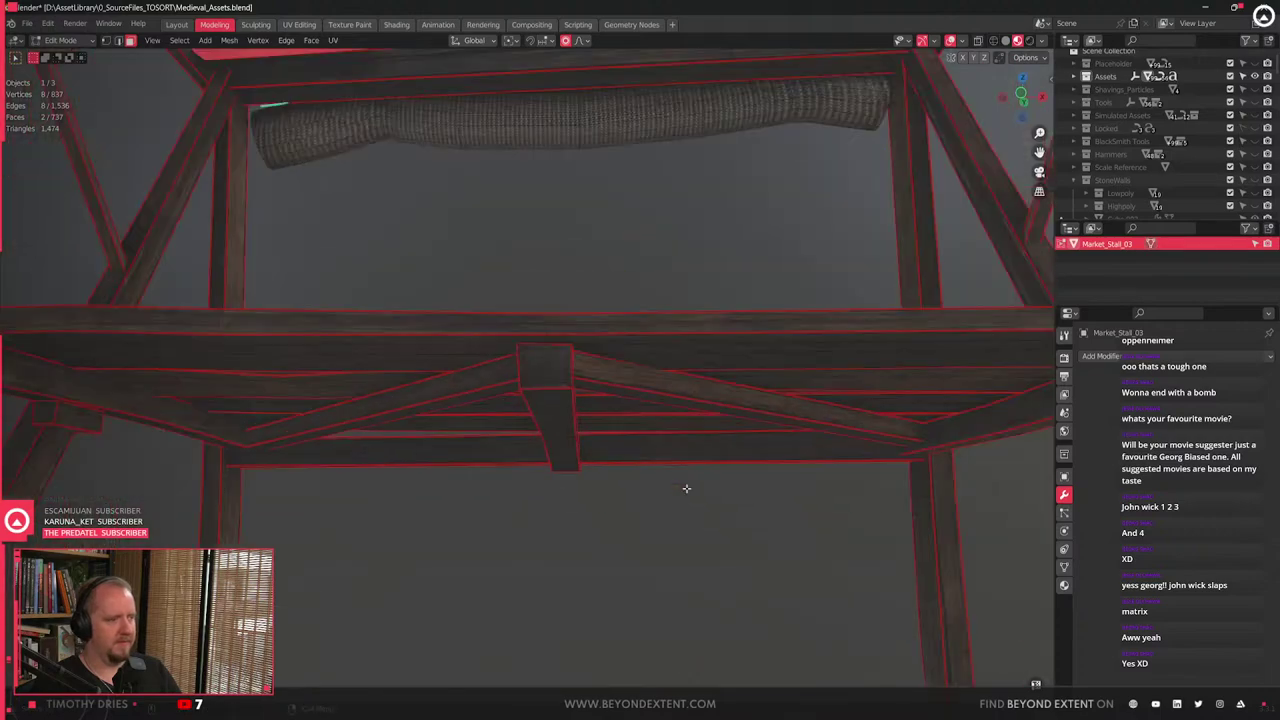
{"action": "key", "text": "Tab"}
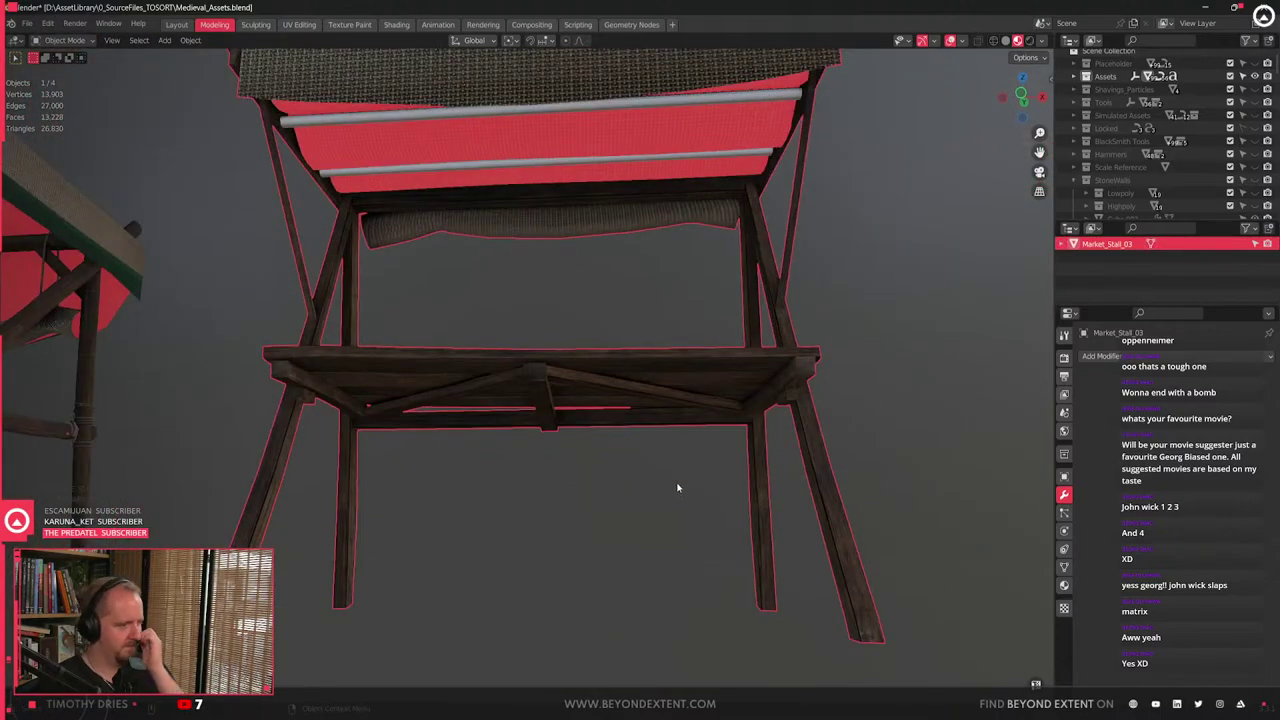
{"action": "scroll", "coordinate": [688, 467], "scroll_direction": "up", "scroll_amount": 3}
{"action": "middle_click_drag", "start_coordinate": [837, 397], "coordinate": [704, 562]}
{"action": "middle_click_drag", "start_coordinate": [734, 397], "coordinate": [463, 255]}
{"action": "scroll", "coordinate": [900, 363], "scroll_direction": "up", "scroll_amount": 2}
{"action": "key", "text": "Tab"}
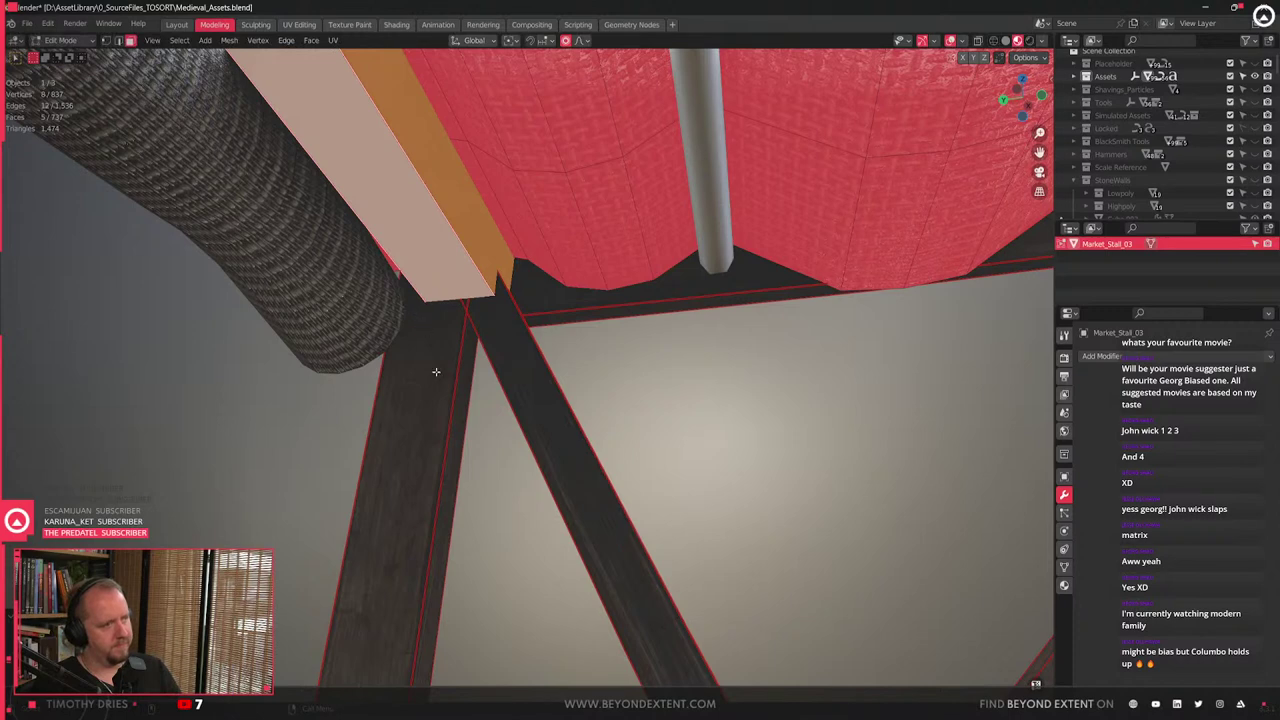
{"action": "key", "text": "g"}
{"action": "key", "text": "x"}
{"action": "right_click", "coordinate": [392, 449]}
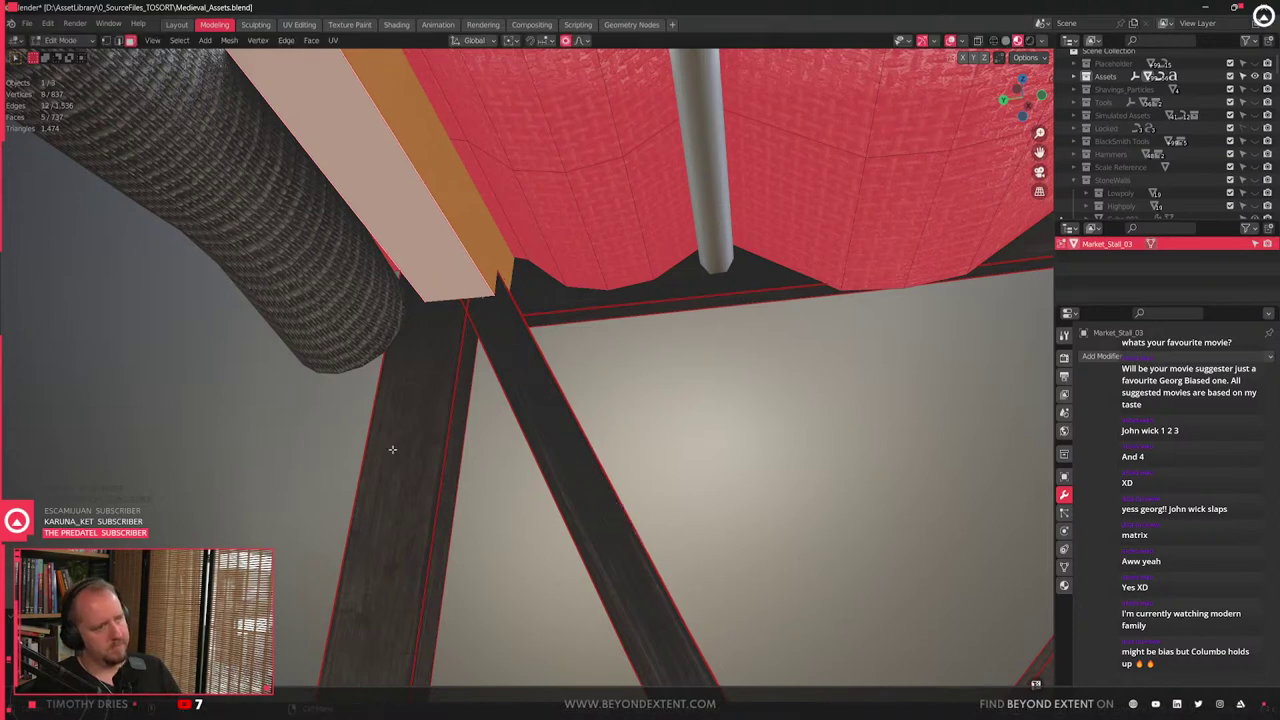
{"action": "key", "text": "g"}
{"action": "key", "text": "y"}
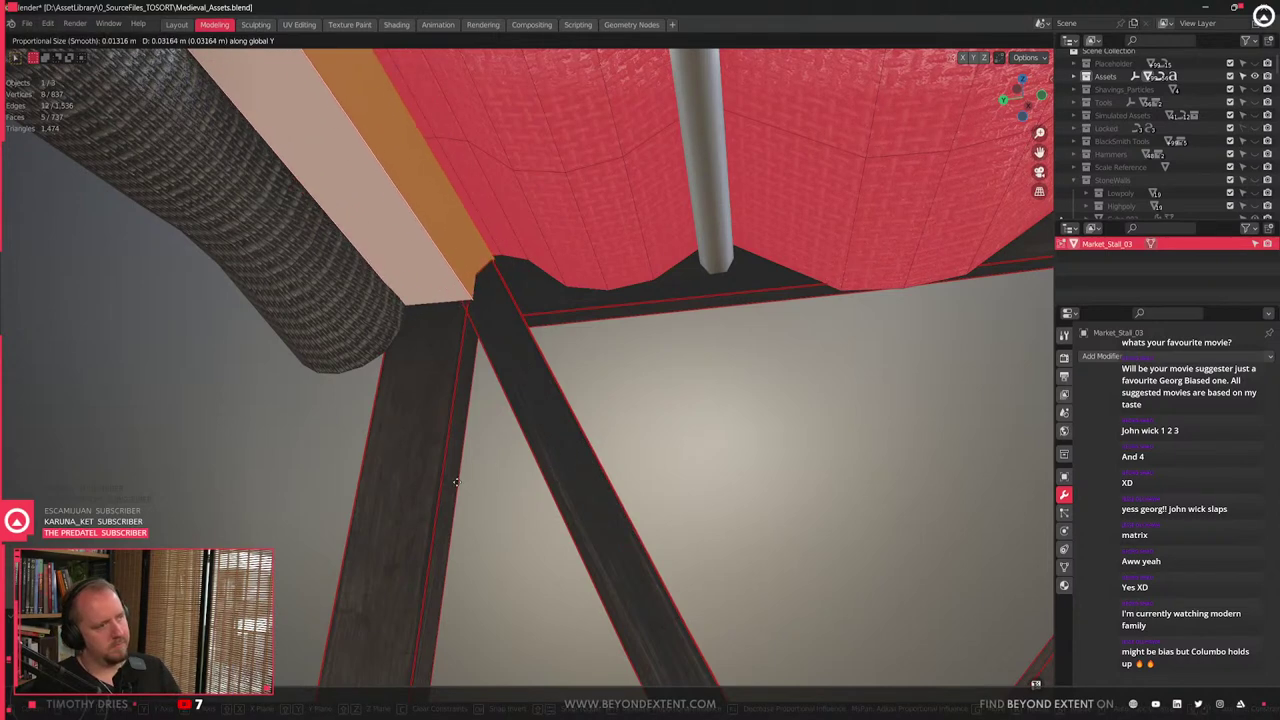
{"action": "key", "text": "Escape"}
{"action": "left_click", "coordinate": [440, 487]}
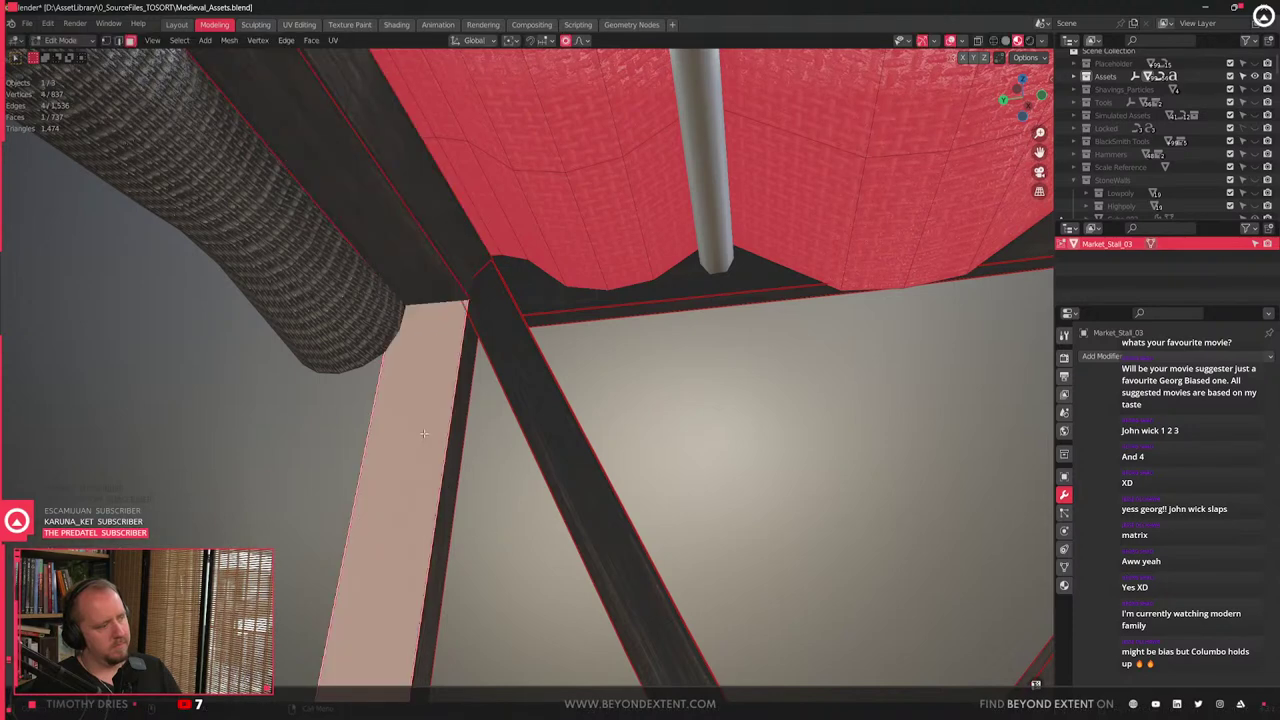
{"action": "left_click", "coordinate": [530, 394]}
{"action": "middle_click_drag", "start_coordinate": [503, 326], "coordinate": [528, 362]}
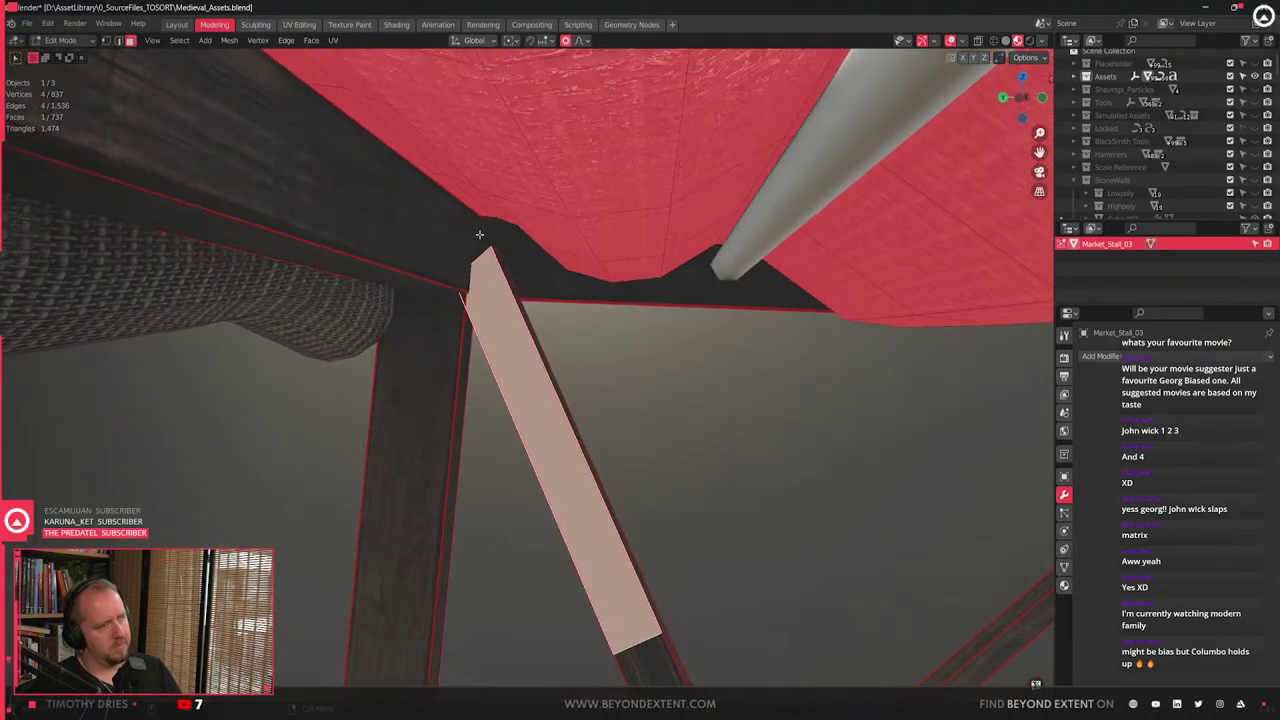
{"action": "key", "text": "2"}
{"action": "left_click", "coordinate": [485, 256]}
{"action": "key", "text": "g"}
{"action": "right_click", "coordinate": [541, 314]}
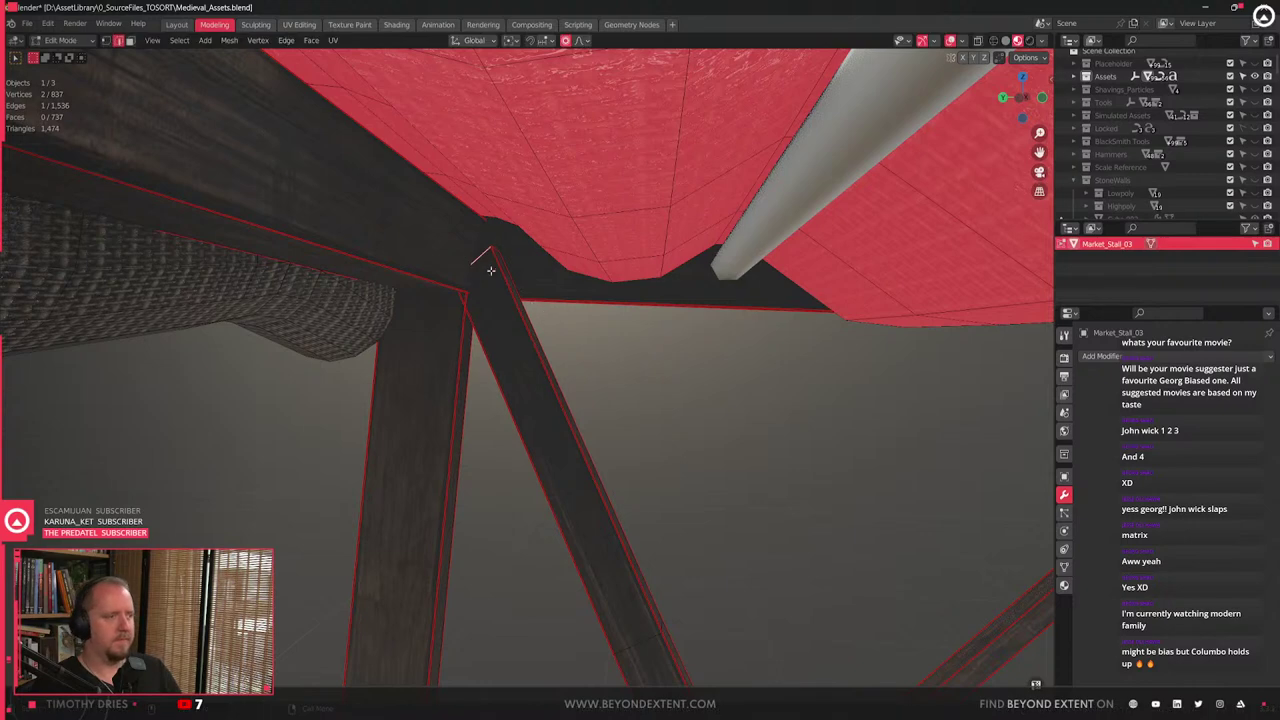
- Select the top end face of the slanted brace at this roof corner and move it with X locked
{"action": "key", "text": "3"}
{"action": "key", "text": "shift+z"}
{"action": "left_click", "coordinate": [487, 269]}
{"action": "key", "text": "shift+z"}
{"action": "key", "text": "g"}
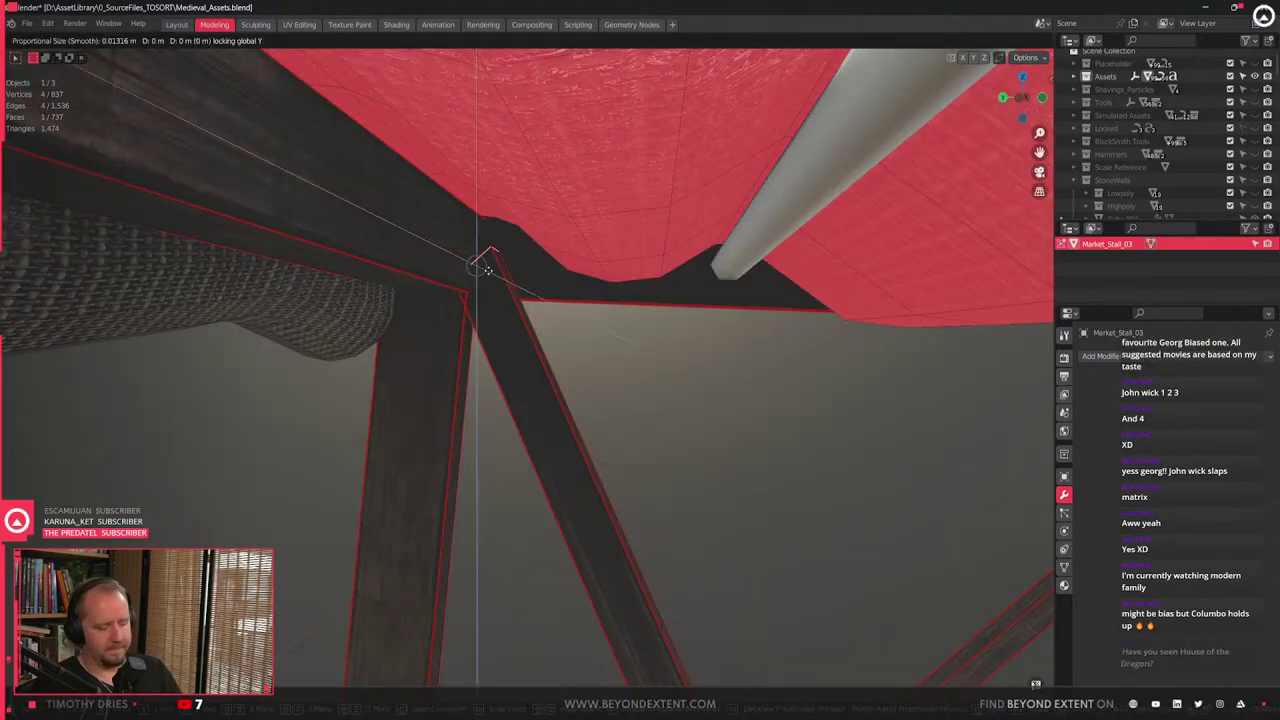
{"action": "key", "text": "shift+x"}
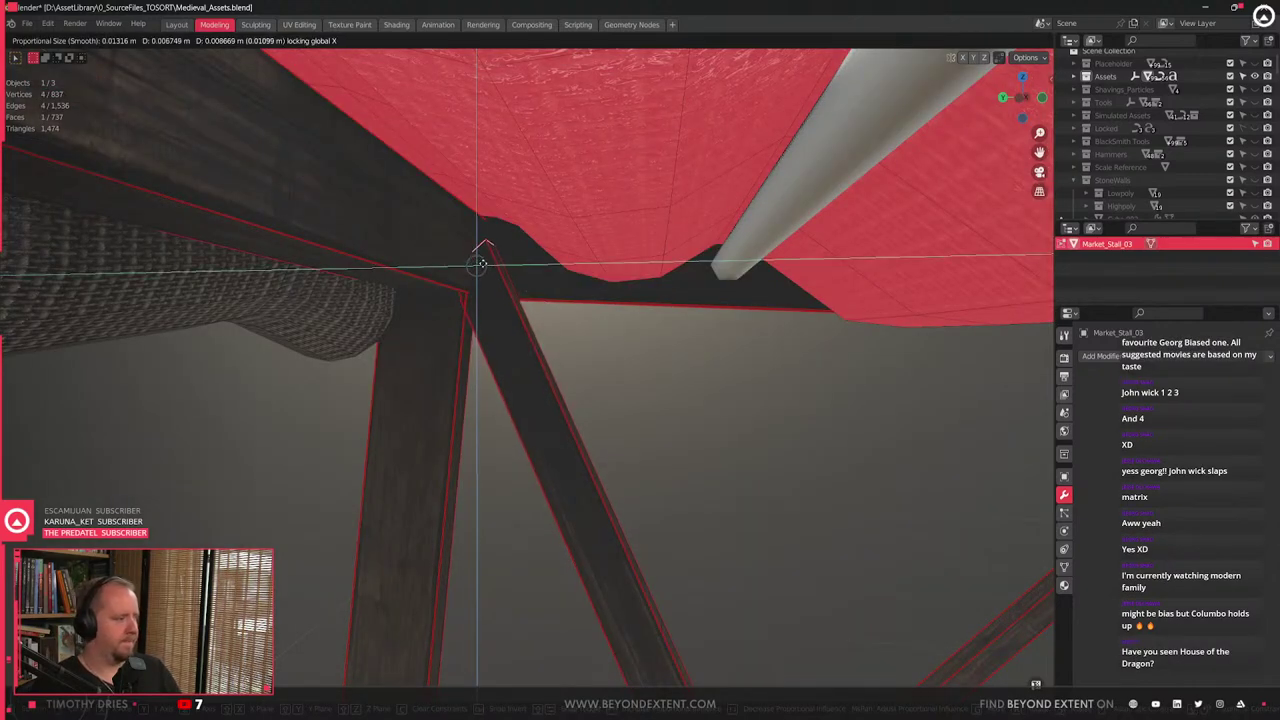
{"action": "left_click", "coordinate": [474, 248]}
- Select the top end face of the slanted brace at the opposite roof corner and move it about 0.03 m with X locked
{"action": "middle_click_drag", "start_coordinate": [532, 342], "coordinate": [460, 320]}
{"action": "scroll", "coordinate": [480, 400], "scroll_direction": "down", "scroll_amount": 4}
{"action": "middle_click_drag", "start_coordinate": [494, 450], "coordinate": [331, 291]}
{"action": "key", "text": "shift+z"}
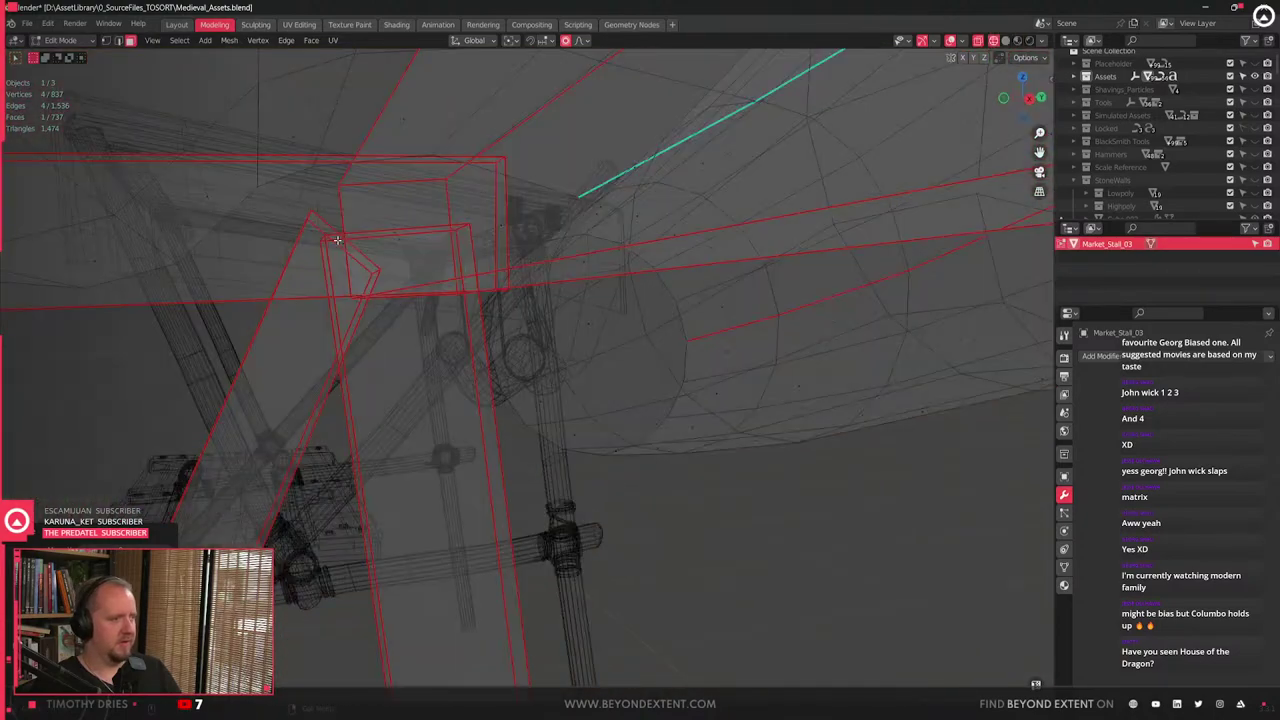
{"action": "mouse_move", "coordinate": [337, 241]}
{"action": "middle_mouse_down"}
{"action": "mouse_move", "coordinate": [423, 219]}
{"action": "mouse_move", "coordinate": [448, 264]}
{"action": "mouse_move", "coordinate": [534, 271]}
{"action": "middle_mouse_up"}
{"action": "left_click", "coordinate": [422, 219]}
{"action": "key", "text": "shift+z"}
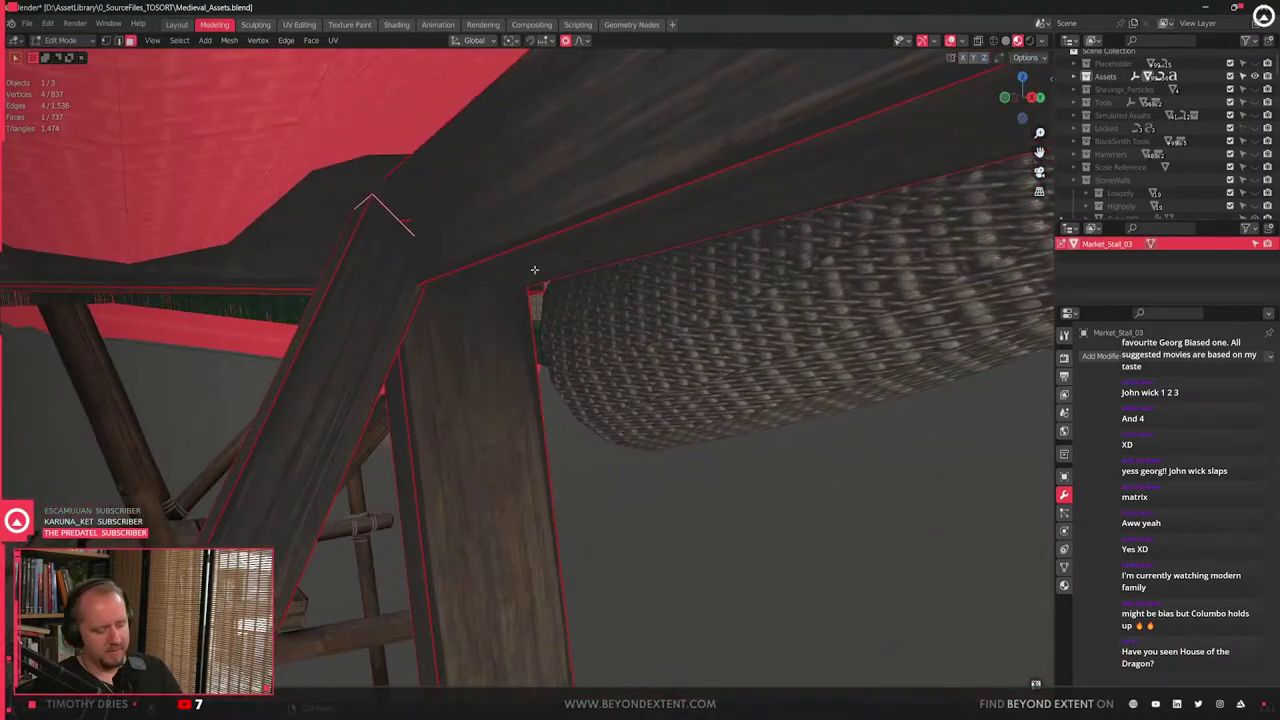
{"action": "key", "text": "g"}
{"action": "key", "text": "x"}
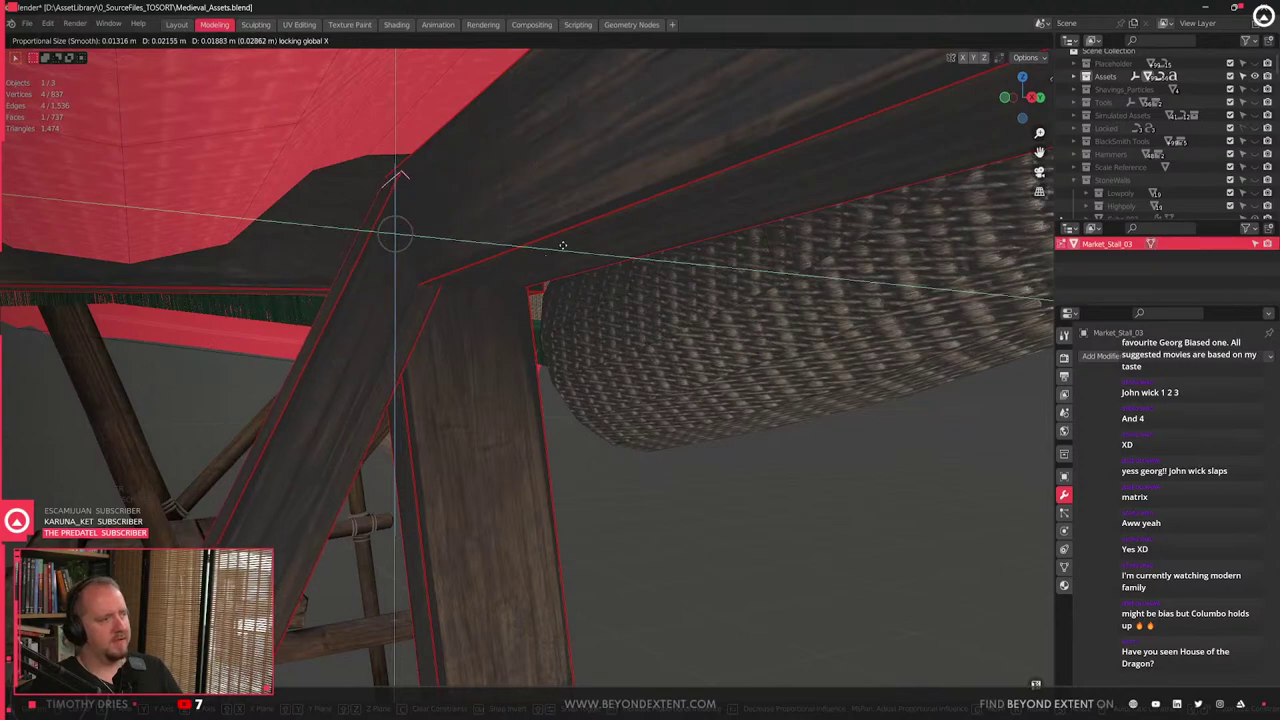
{"action": "left_click", "coordinate": [571, 243]}
- Select the linked faces of the rolled cloth and extrude them along their normals by about -0.007 m
{"action": "middle_click_drag", "start_coordinate": [514, 297], "coordinate": [714, 338]}
{"action": "left_click", "coordinate": [505, 220]}
{"action": "key", "text": "l"}
{"action": "key", "text": "ctrl+f"}
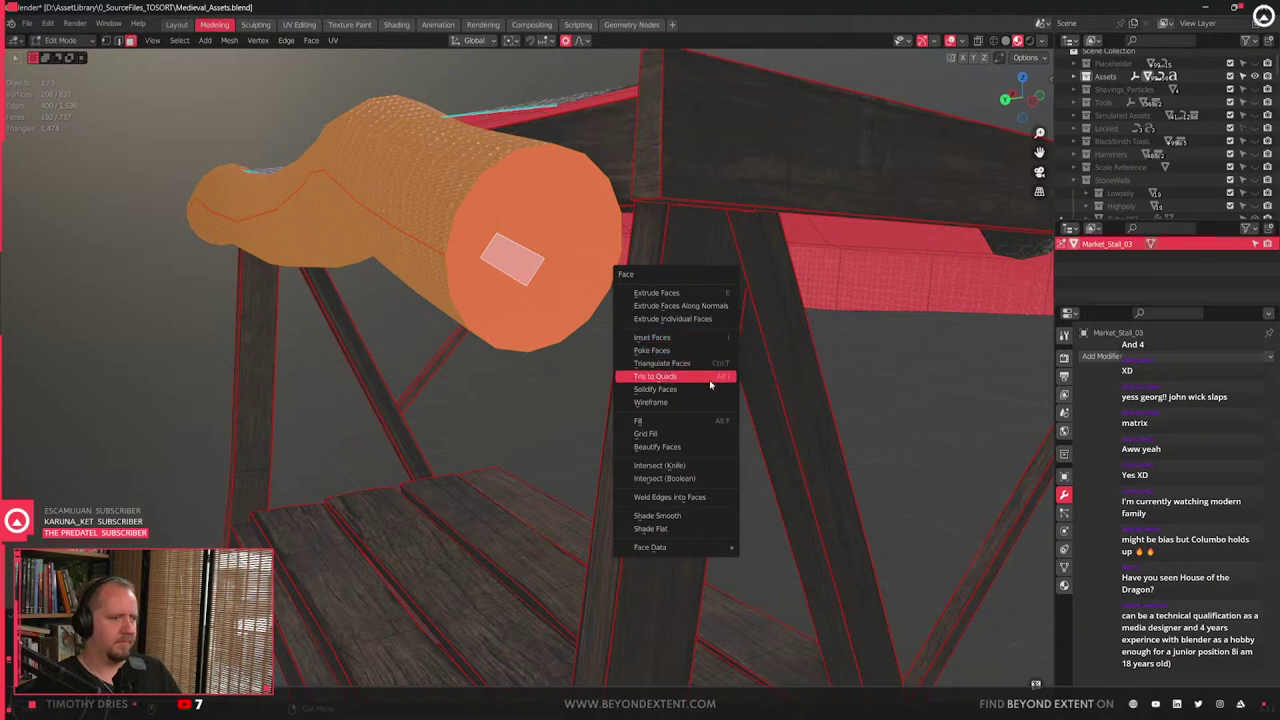
{"action": "left_click", "coordinate": [702, 305]}
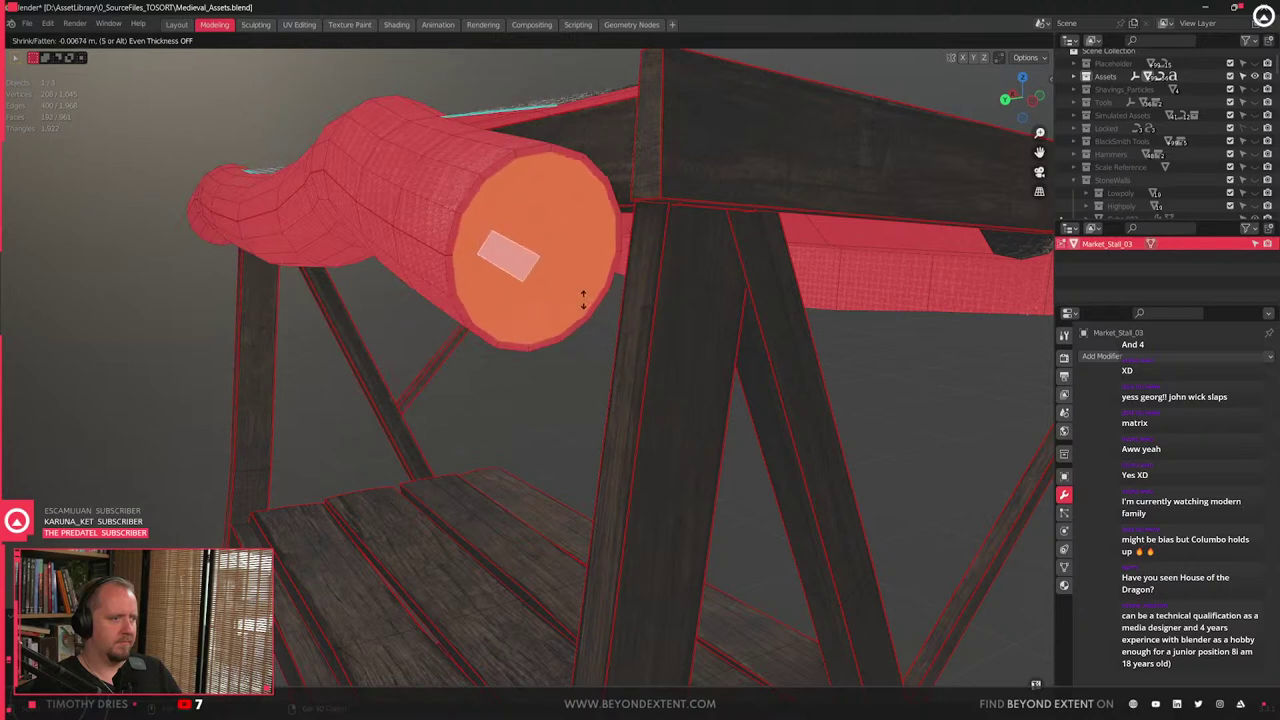
{"action": "left_click", "coordinate": [587, 303]}
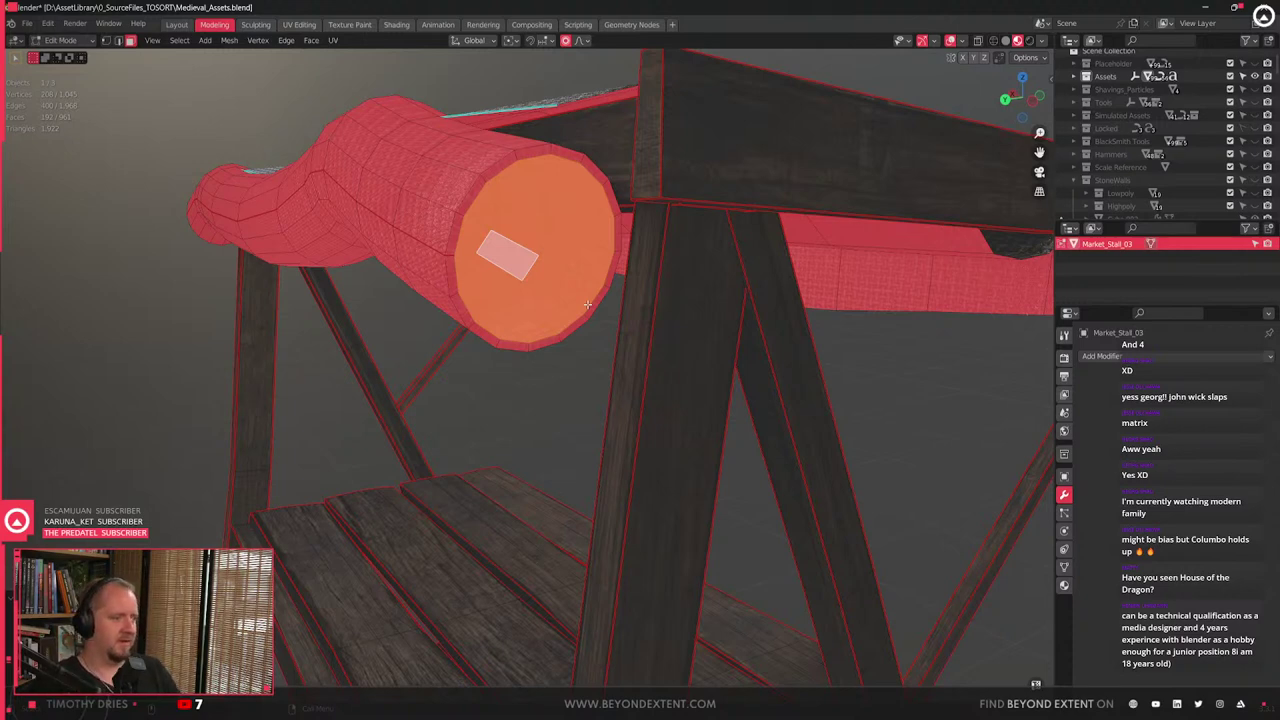
- Extend the selection to all faces linked to the rolled cloth and flip their normals
{"action": "scroll", "coordinate": [587, 304], "scroll_direction": "up", "scroll_amount": 3}
{"action": "key", "text": "ctrl+l"}
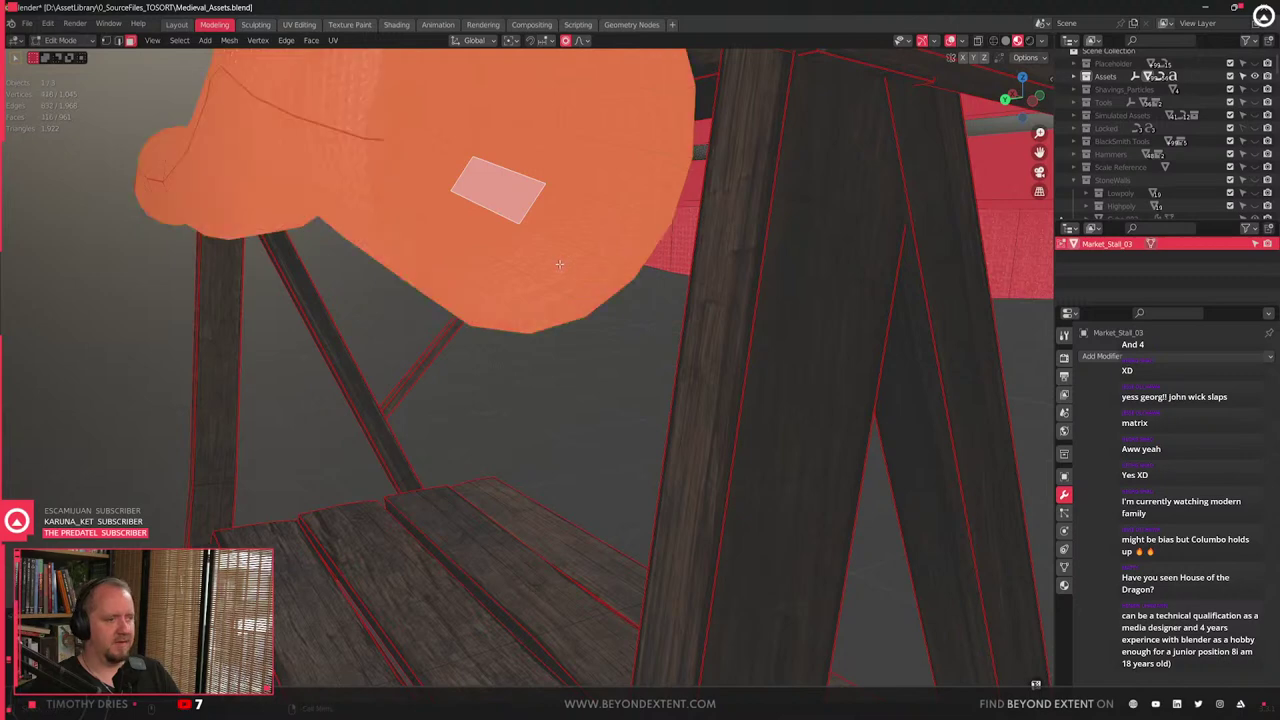
{"action": "right_click", "coordinate": [559, 263]}
{"action": "left_click", "coordinate": [559, 263]}
{"action": "scroll", "coordinate": [559, 263], "scroll_direction": "down", "scroll_amount": 4}
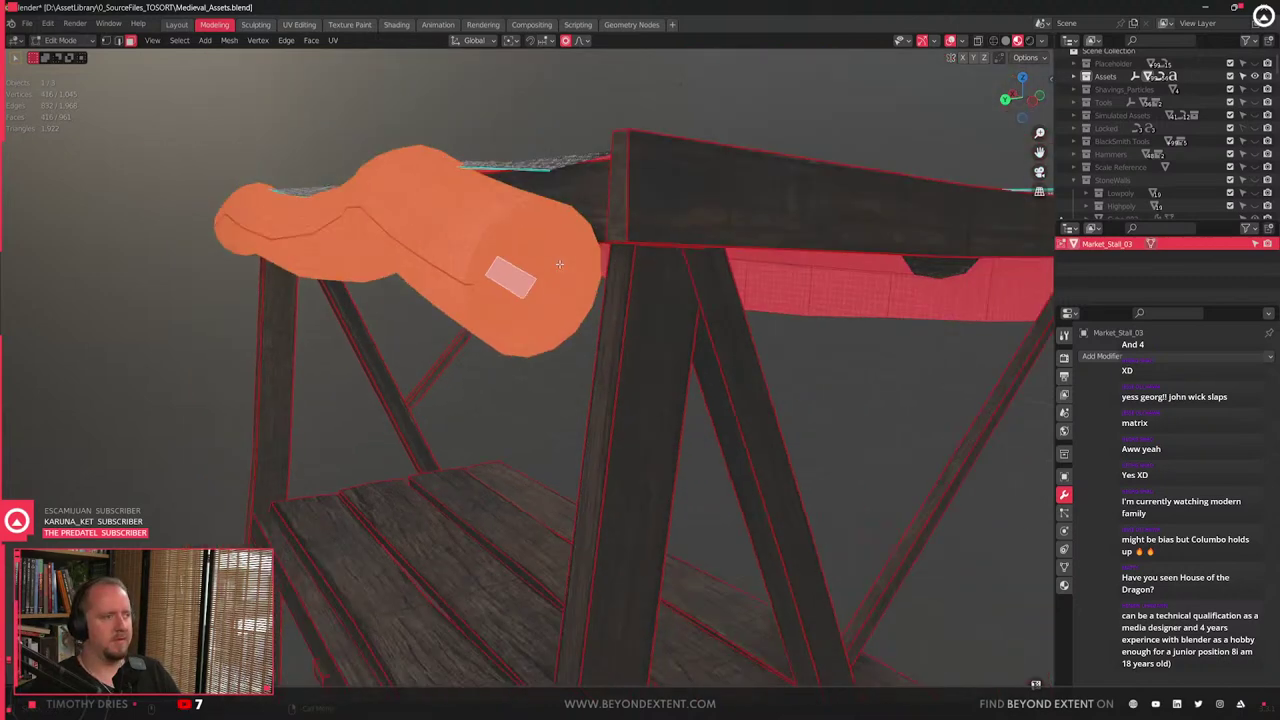
{"action": "key", "text": "alt+n"}
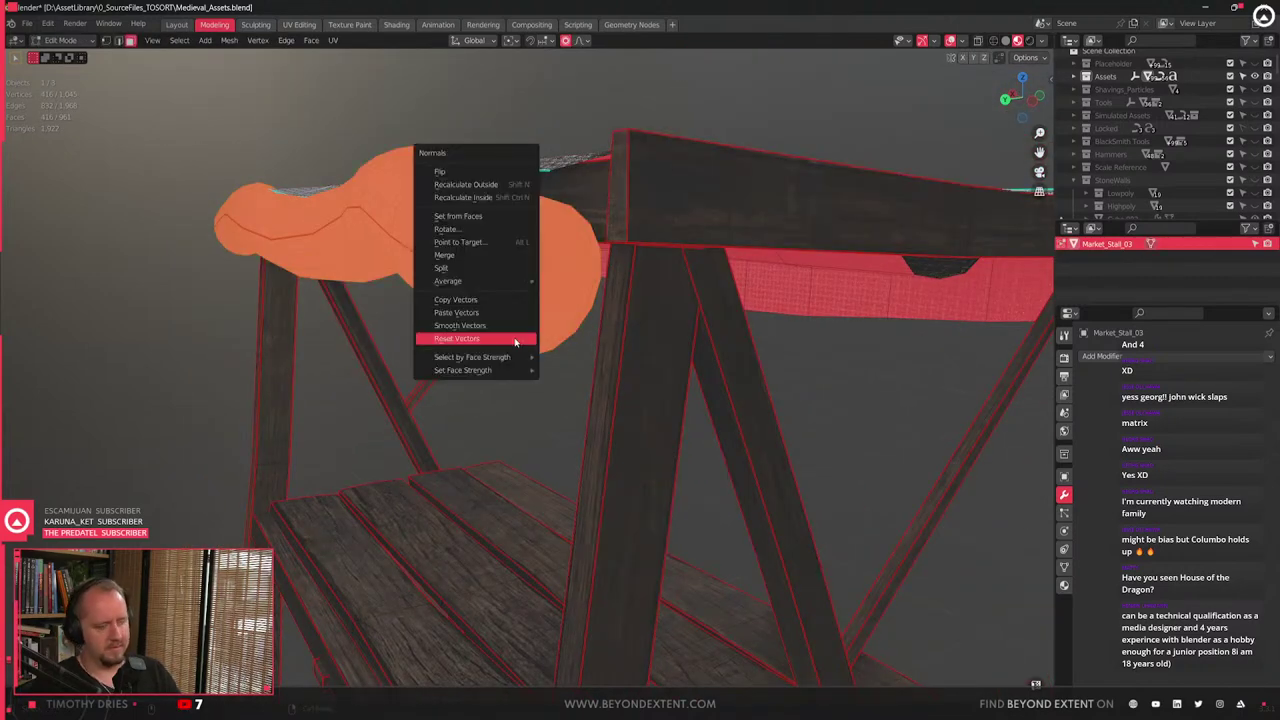
{"action": "left_click", "coordinate": [502, 171]}
{"action": "mouse_move", "coordinate": [500, 285]}
{"action": "middle_mouse_down"}
{"action": "mouse_move", "coordinate": [505, 340]}
{"action": "mouse_move", "coordinate": [517, 335]}
{"action": "middle_mouse_up"}
- Select the inner and outer edge loops around the open end of the rolled cloth and mark them as seams
{"action": "key", "text": "2"}
{"action": "left_click", "coordinate": [511, 285]}
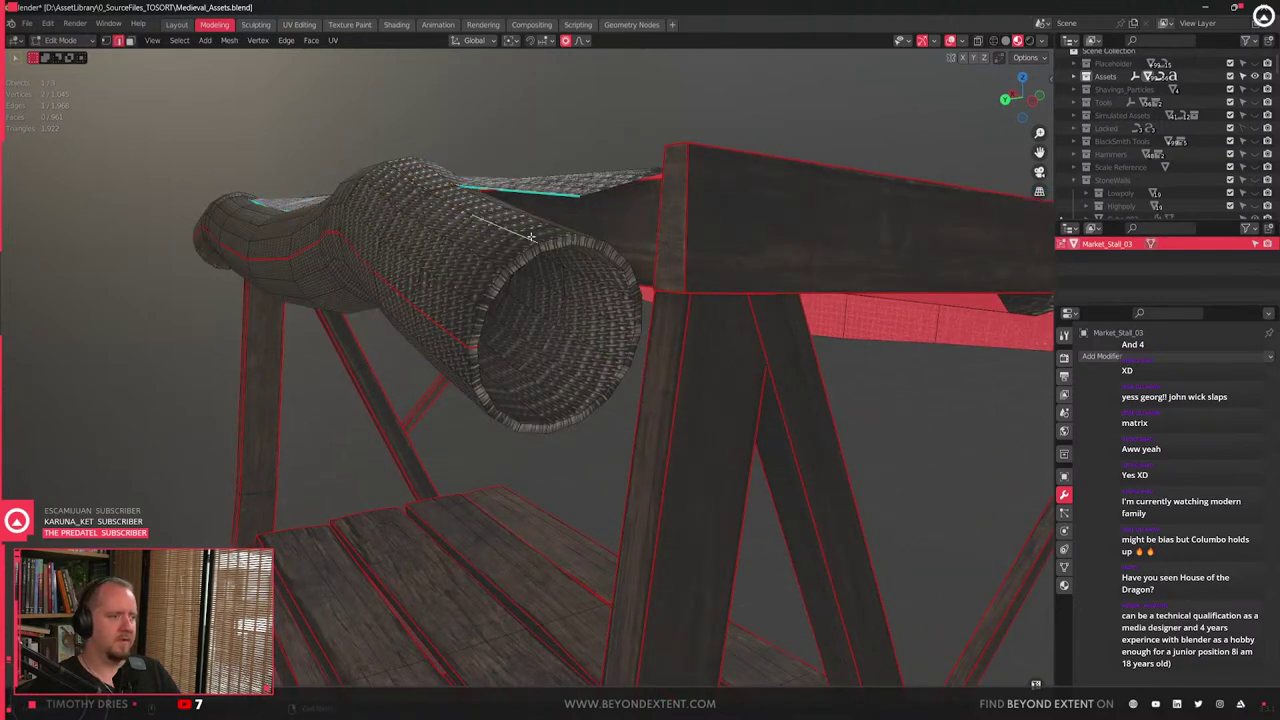
{"action": "left_click", "coordinate": [522, 254], "text": "alt"}
{"action": "left_click", "coordinate": [528, 264], "text": "alt+shift"}
{"action": "right_click", "coordinate": [586, 369]}
{"action": "left_click", "coordinate": [586, 369]}
{"action": "scroll", "coordinate": [586, 371], "scroll_direction": "down", "scroll_amount": 3}
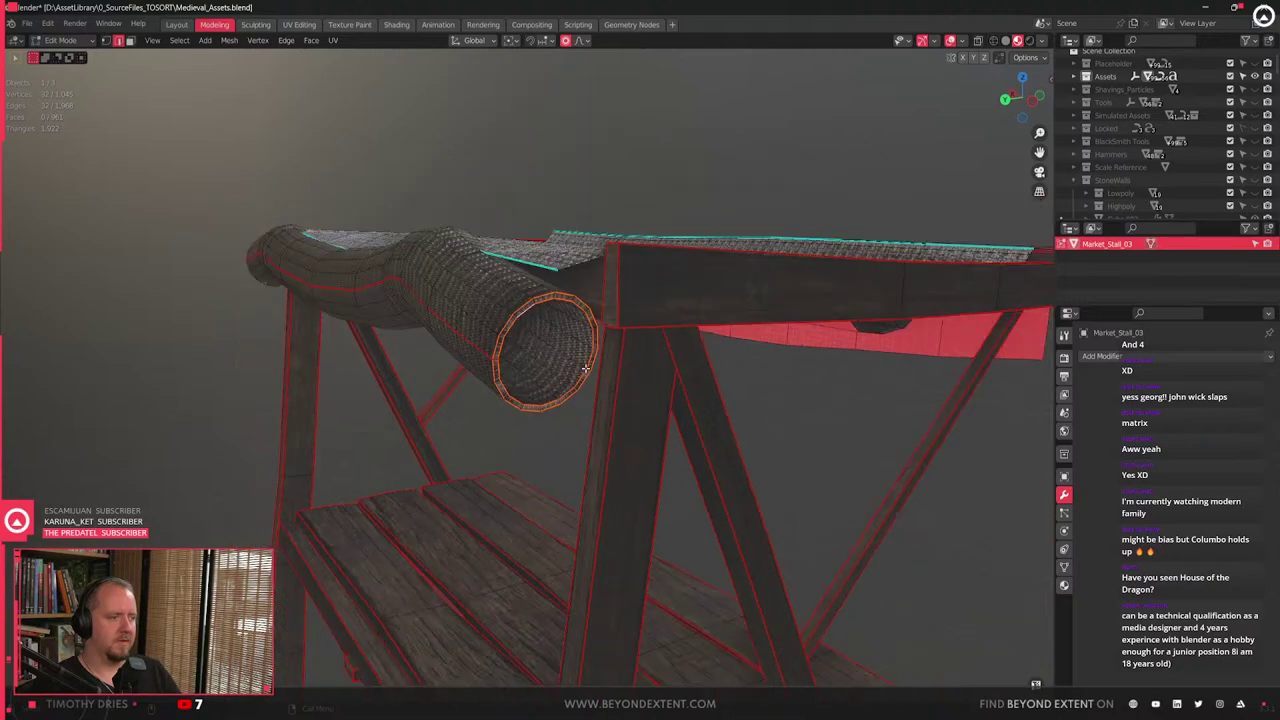
{"action": "middle_click_drag", "start_coordinate": [586, 371], "coordinate": [626, 235]}
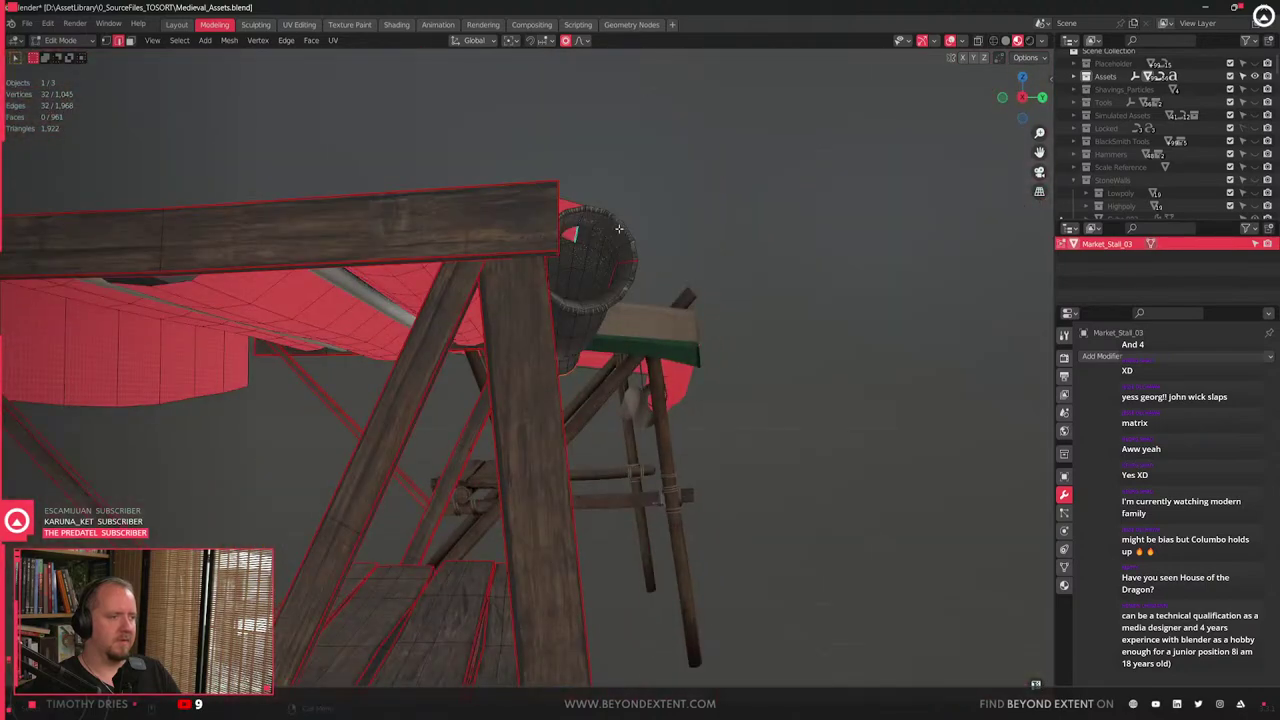
{"action": "right_click", "coordinate": [621, 230]}
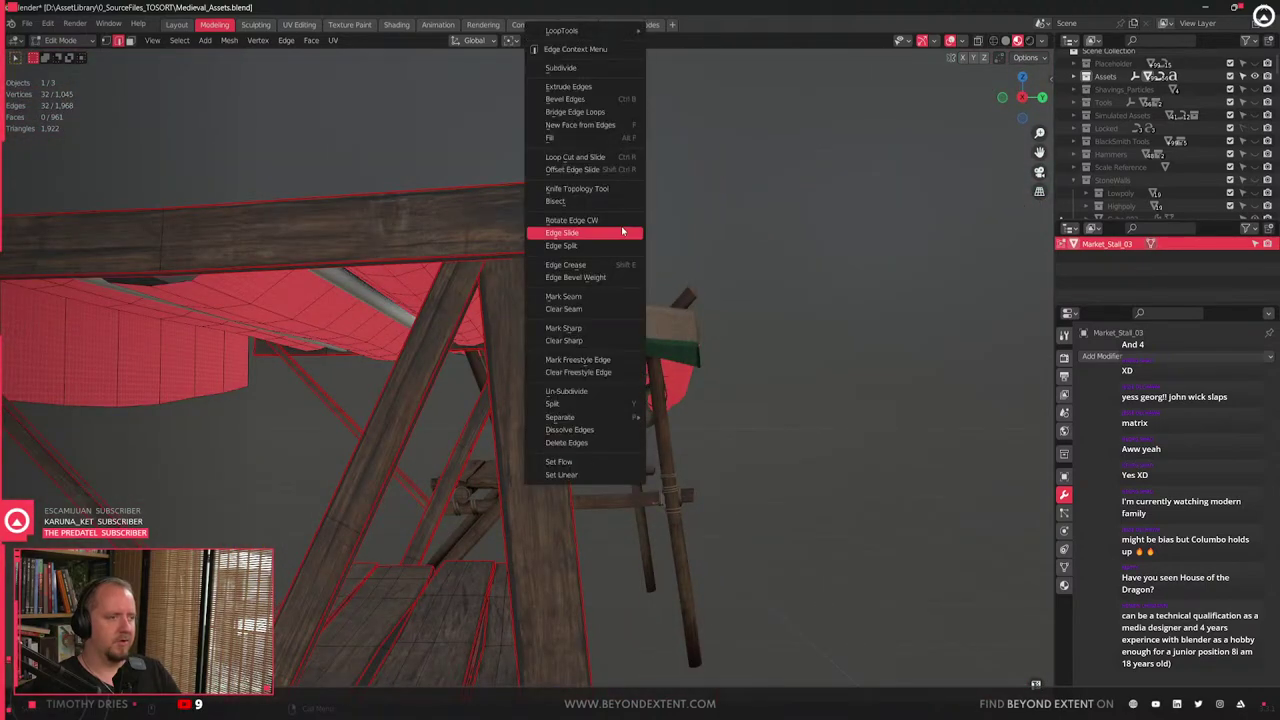
{"action": "left_click", "coordinate": [590, 296]}
- Examine the texture on the inside and rim of the rolled cloth's open end, and select the ring of rim faces
{"action": "middle_click_drag", "start_coordinate": [590, 296], "coordinate": [511, 362]}
{"action": "scroll", "coordinate": [511, 362], "scroll_direction": "up", "scroll_amount": 4}
{"action": "scroll", "coordinate": [511, 361], "scroll_direction": "up", "scroll_amount": 6}
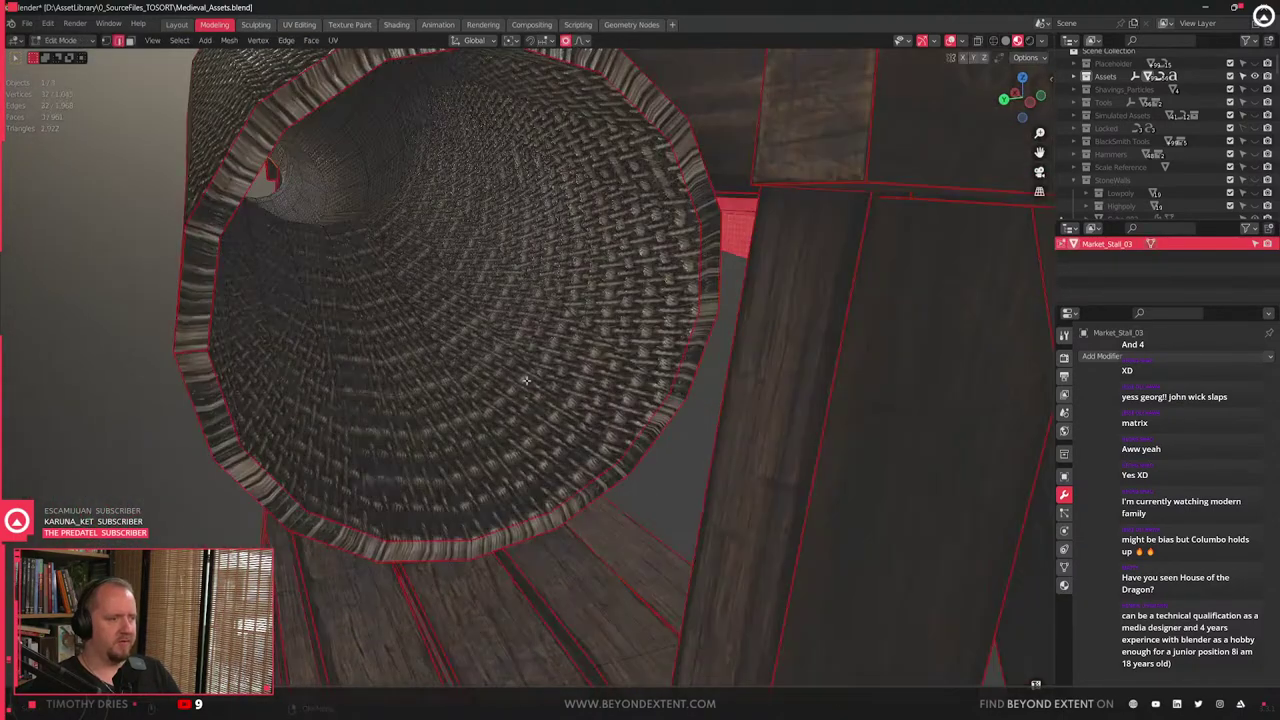
{"action": "key", "text": "3"}
{"action": "left_click", "coordinate": [527, 378]}
{"action": "key", "text": "Tab"}
{"action": "scroll", "coordinate": [527, 378], "scroll_direction": "down", "scroll_amount": 6}
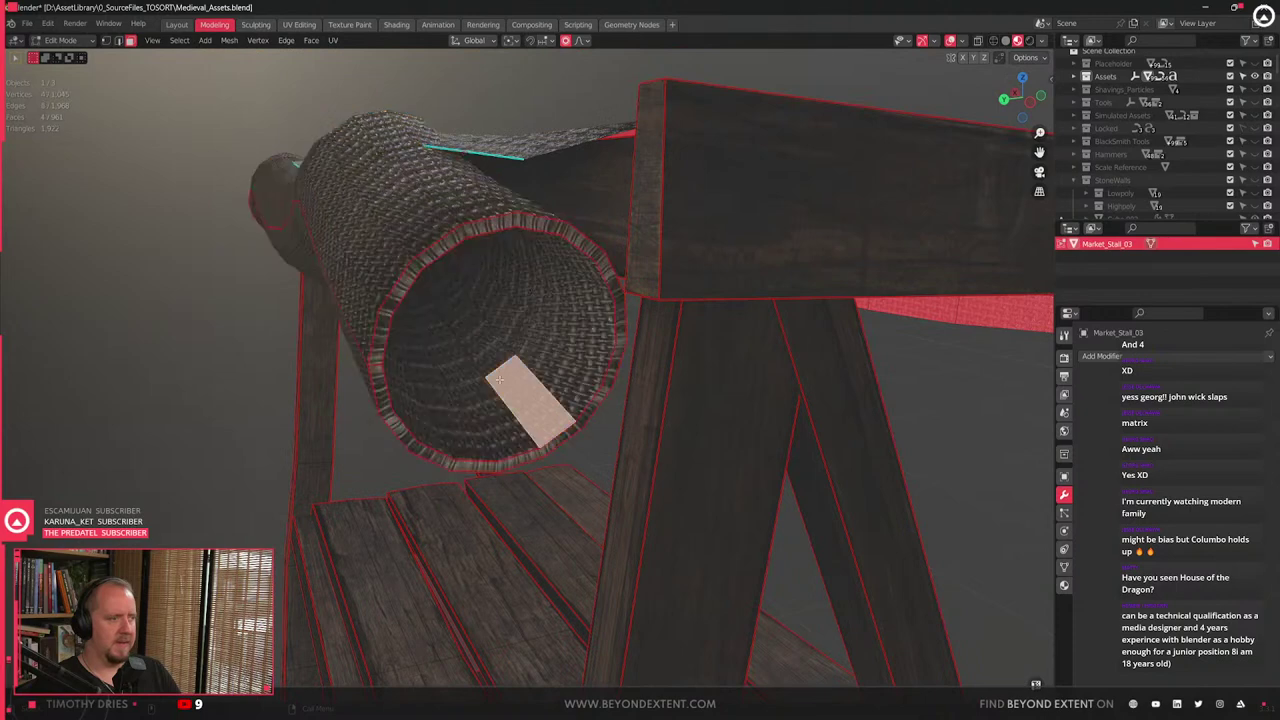
{"action": "scroll", "coordinate": [503, 383], "scroll_direction": "up", "scroll_amount": 2}
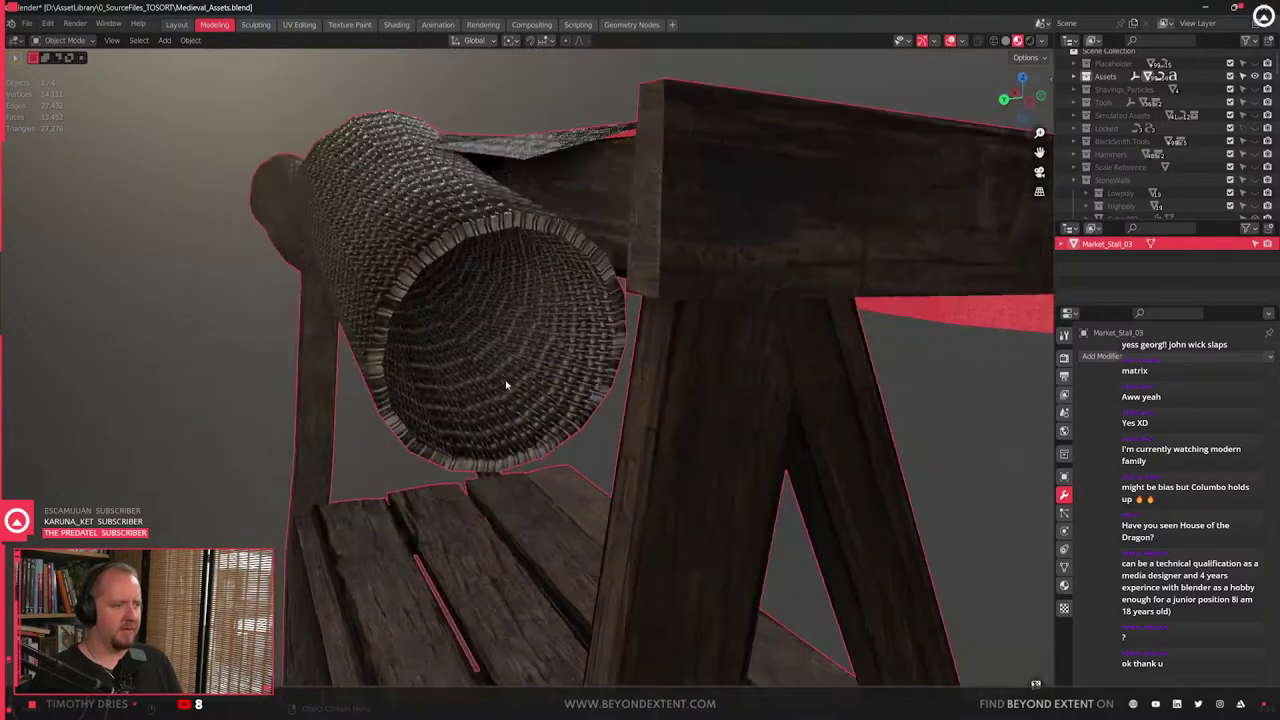
{"action": "key", "text": "Tab"}
{"action": "left_click", "coordinate": [550, 222]}
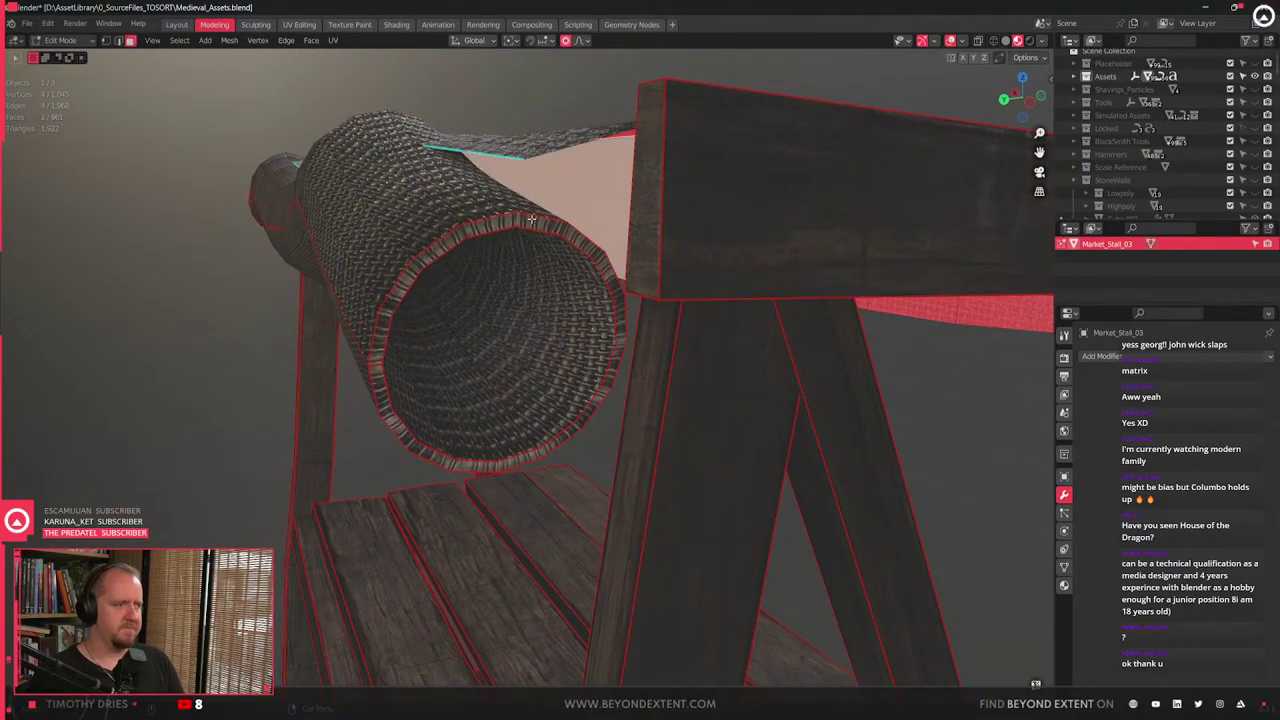
{"action": "left_click", "coordinate": [517, 218], "text": "alt"}
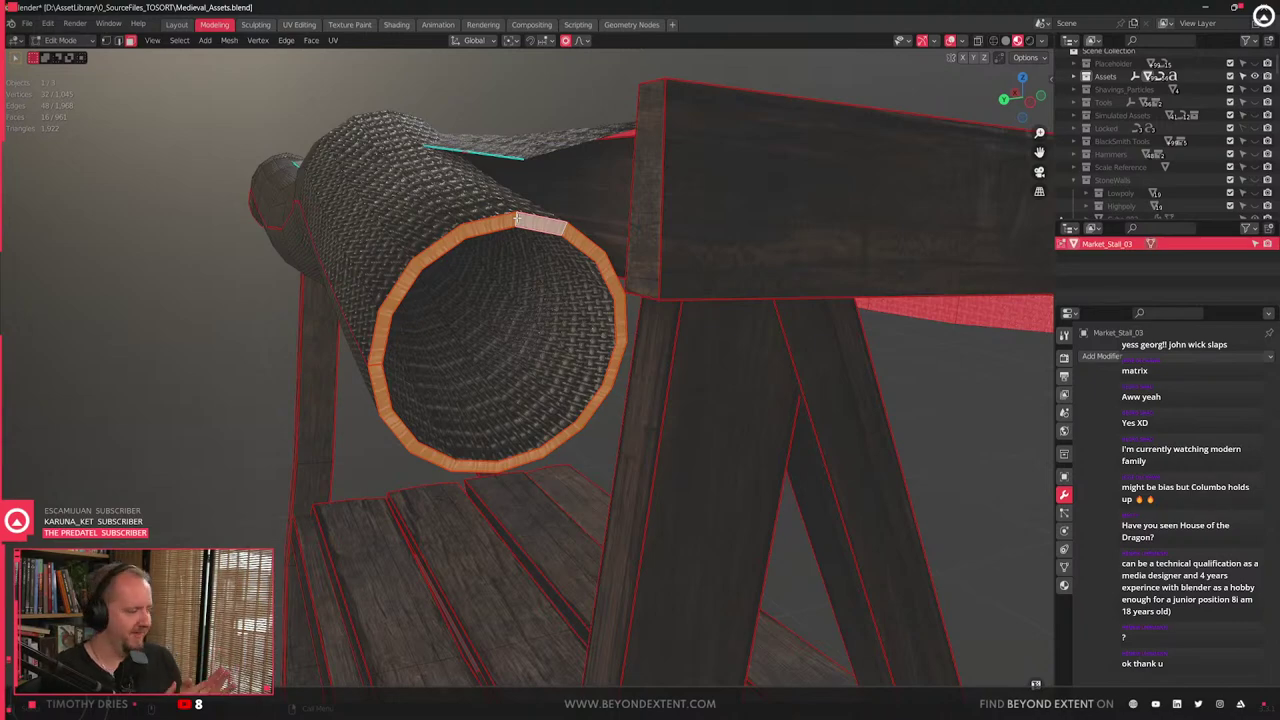
- Select the two edge lines along the folds of the cloth roof, clear their sharp marking and return to Object Mode
{"action": "scroll", "coordinate": [459, 363], "scroll_direction": "down", "scroll_amount": 3}
{"action": "middle_click_drag", "start_coordinate": [459, 363], "coordinate": [812, 284]}
{"action": "scroll", "coordinate": [680, 420], "scroll_direction": "down", "scroll_amount": 3}
{"action": "scroll", "coordinate": [656, 406], "scroll_direction": "up", "scroll_amount": 3}
{"action": "key", "text": "2"}
{"action": "left_click", "coordinate": [760, 268]}
{"action": "double_click", "coordinate": [761, 269]}
{"action": "double_click", "coordinate": [819, 261], "text": "shift"}
{"action": "right_click", "coordinate": [820, 265]}
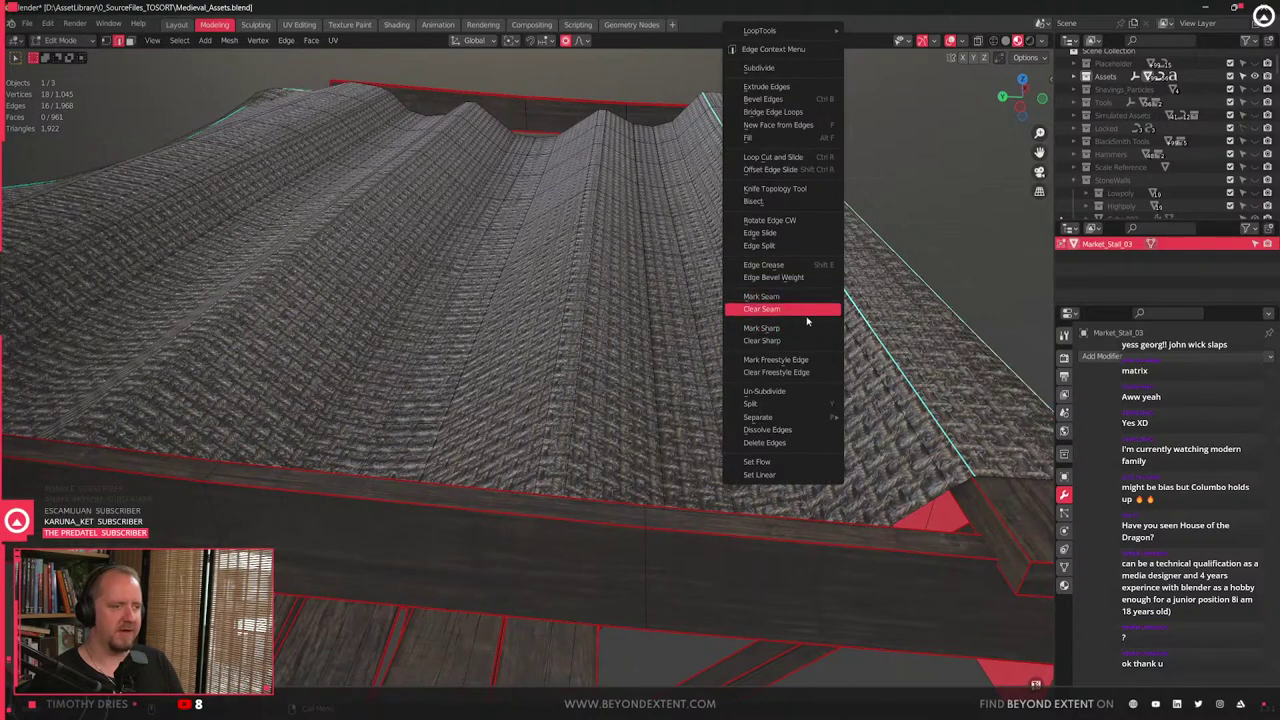
{"action": "left_click", "coordinate": [805, 341]}
{"action": "middle_click_drag", "start_coordinate": [959, 450], "coordinate": [799, 461]}
{"action": "key", "text": "Tab"}
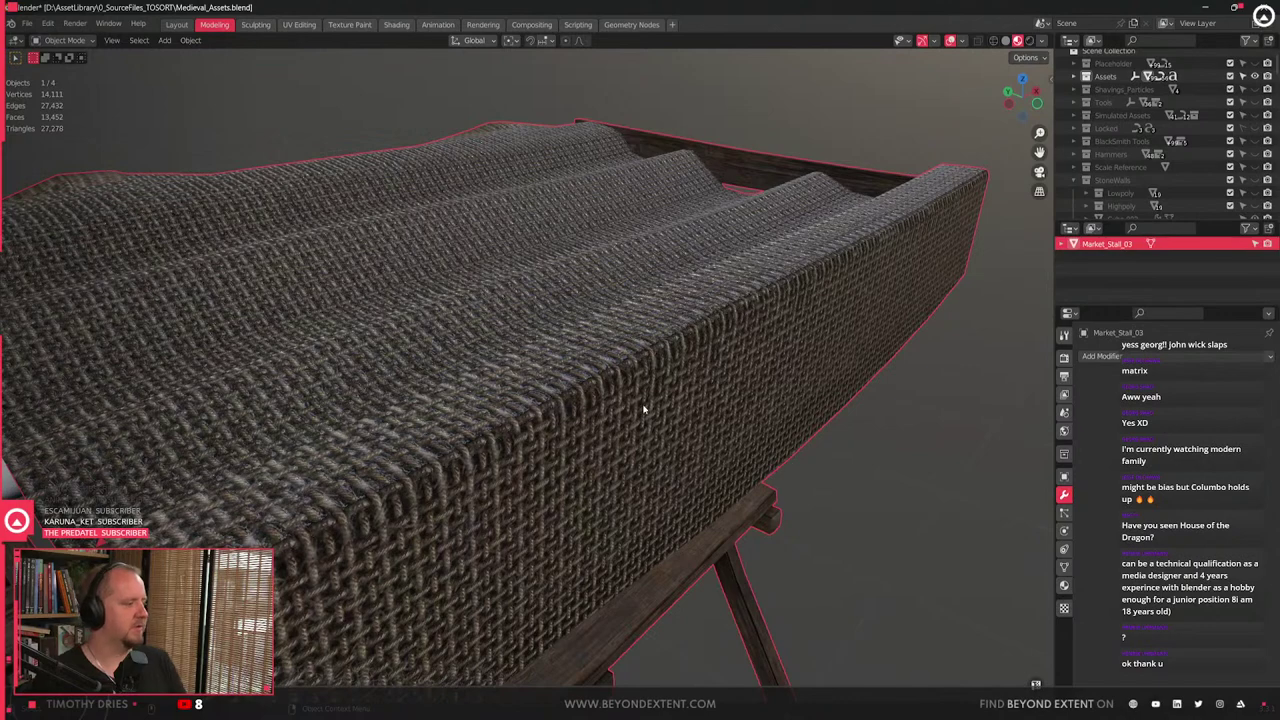
- Inspect the stall's cloth, beams and shelf planks from all sides and compare the plank ends with the neighbouring stall
{"action": "scroll", "coordinate": [643, 408], "scroll_direction": "down", "scroll_amount": 5}
{"action": "middle_click_drag", "start_coordinate": [643, 400], "coordinate": [587, 387]}
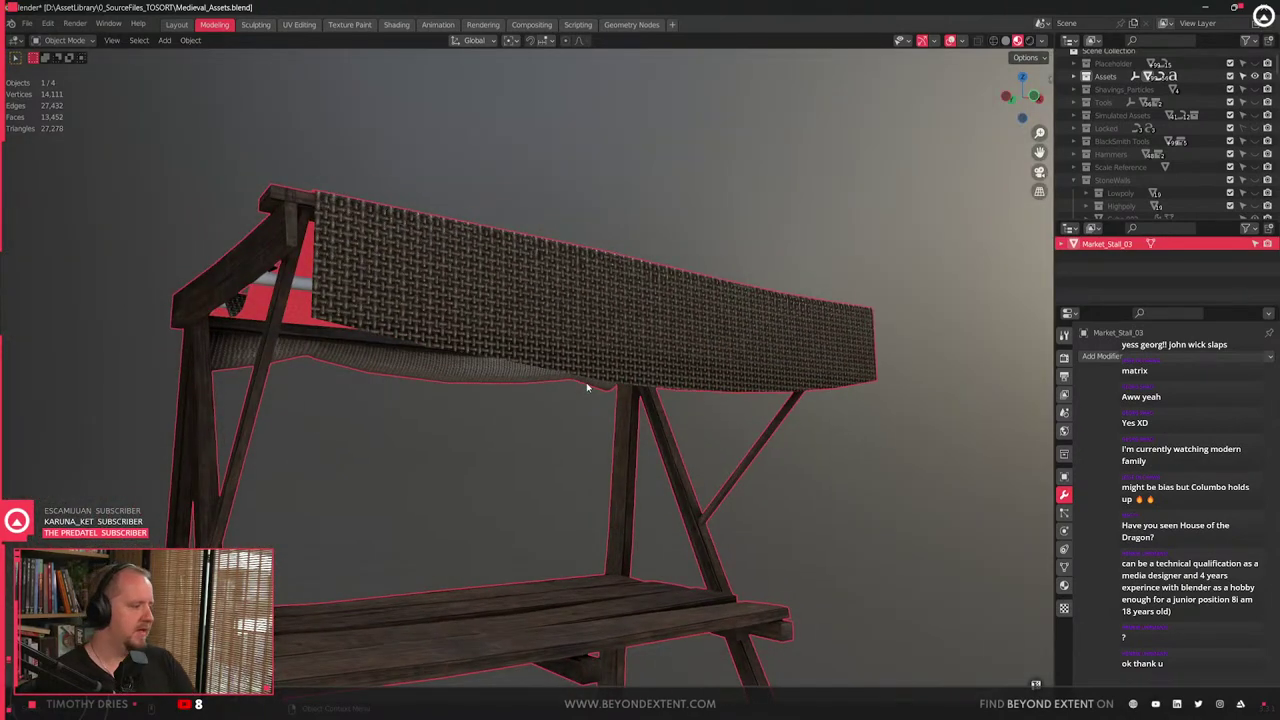
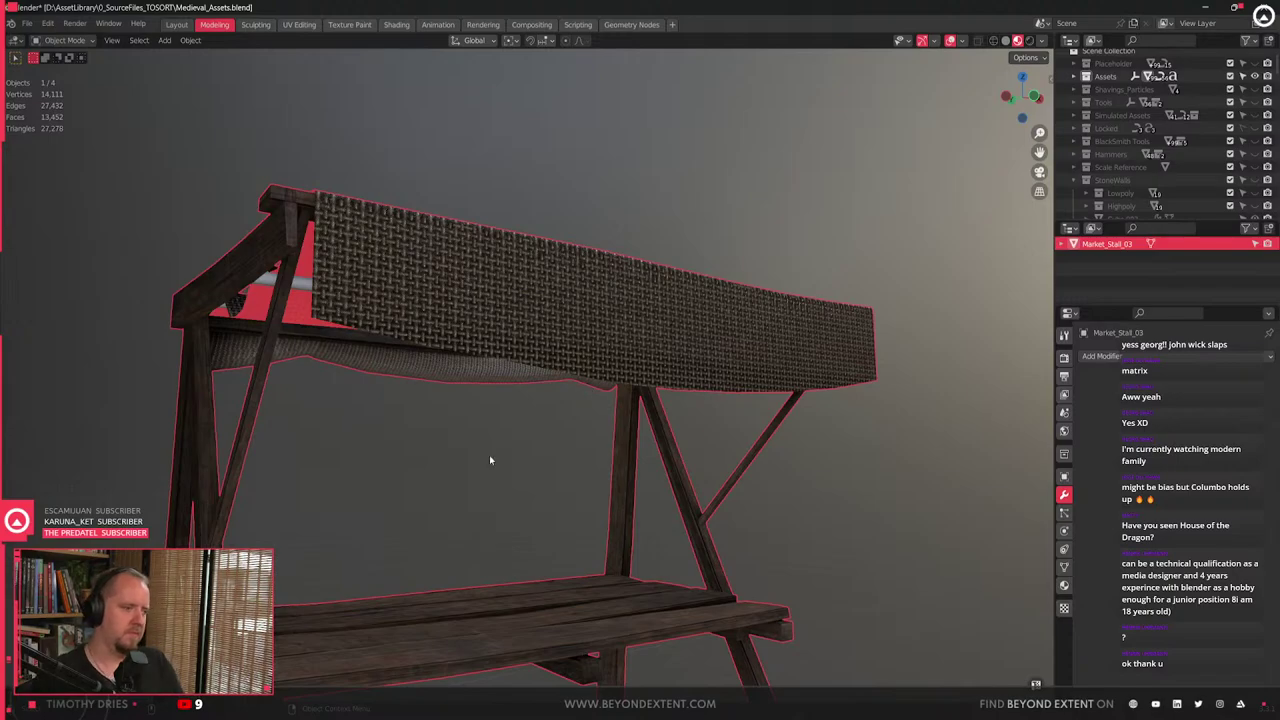
{"action": "mouse_move", "coordinate": [490, 460]}
{"action": "middle_mouse_down"}
{"action": "mouse_move", "coordinate": [634, 443]}
{"action": "mouse_move", "coordinate": [457, 434]}
{"action": "mouse_move", "coordinate": [507, 474]}
{"action": "middle_mouse_up"}
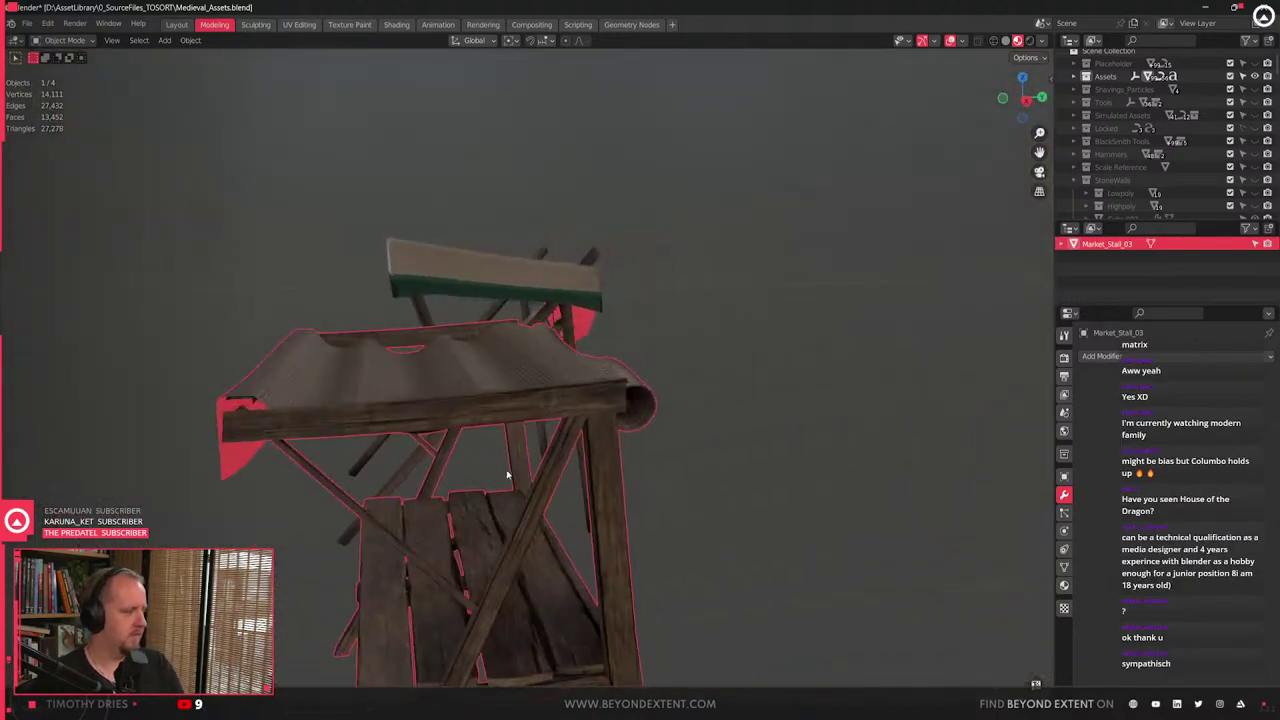
{"action": "middle_click_drag", "start_coordinate": [639, 487], "coordinate": [521, 457]}
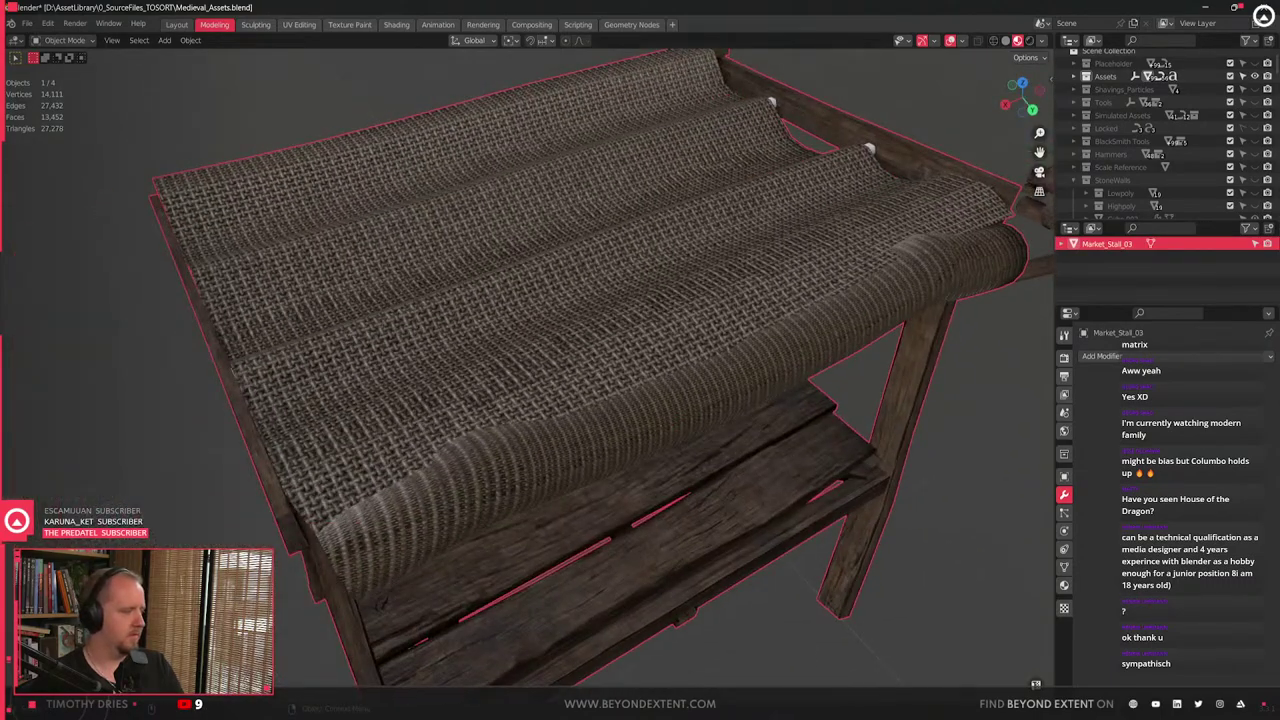
{"action": "left_click", "coordinate": [892, 606]}
{"action": "middle_click_drag", "start_coordinate": [892, 606], "coordinate": [534, 405]}
{"action": "scroll", "coordinate": [603, 481], "scroll_direction": "down", "scroll_amount": 5}
{"action": "scroll", "coordinate": [494, 397], "scroll_direction": "up", "scroll_amount": 2}
{"action": "left_click", "coordinate": [512, 398]}
{"action": "scroll", "coordinate": [543, 420], "scroll_direction": "up", "scroll_amount": 5}
{"action": "scroll", "coordinate": [511, 380], "scroll_direction": "down", "scroll_amount": 3}
{"action": "scroll", "coordinate": [478, 486], "scroll_direction": "down", "scroll_amount": 3}
{"action": "scroll", "coordinate": [534, 403], "scroll_direction": "up", "scroll_amount": 3}
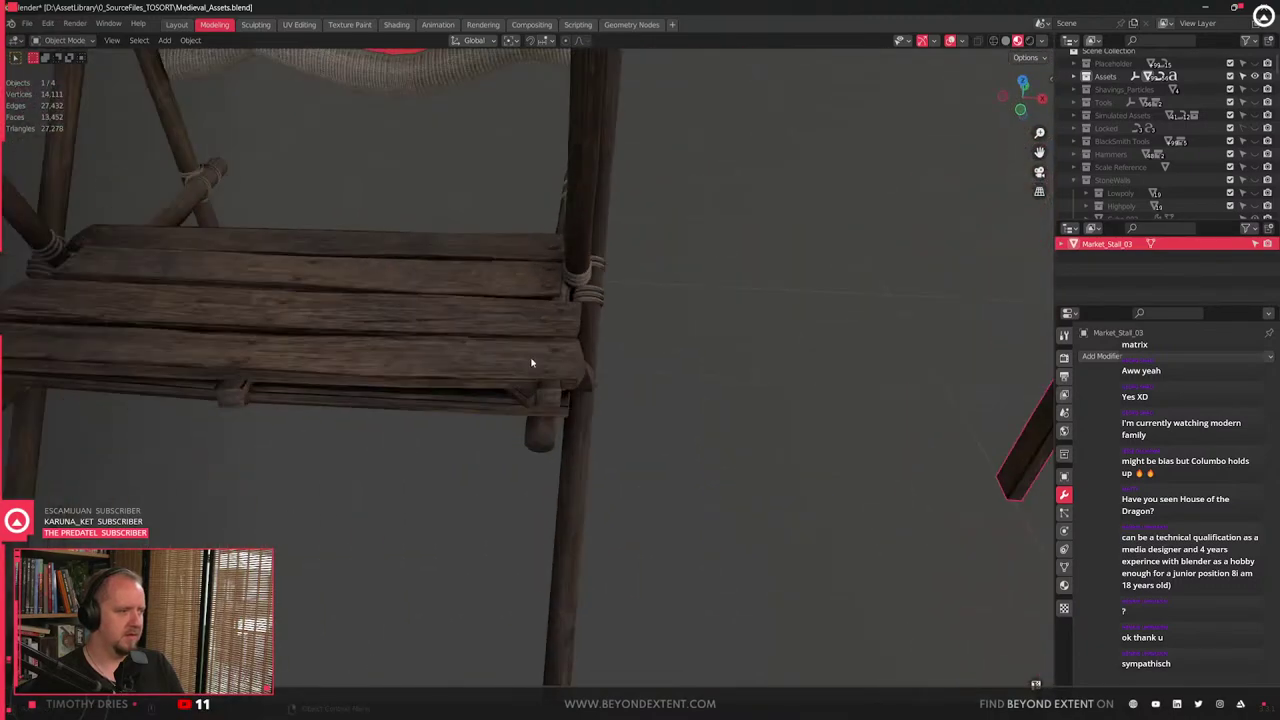
{"action": "middle_click_drag", "start_coordinate": [920, 465], "coordinate": [354, 449], "text": "shift"}
{"action": "scroll", "coordinate": [354, 449], "scroll_direction": "down", "scroll_amount": 3}
{"action": "middle_click_drag", "start_coordinate": [1015, 474], "coordinate": [834, 474], "text": "shift"}
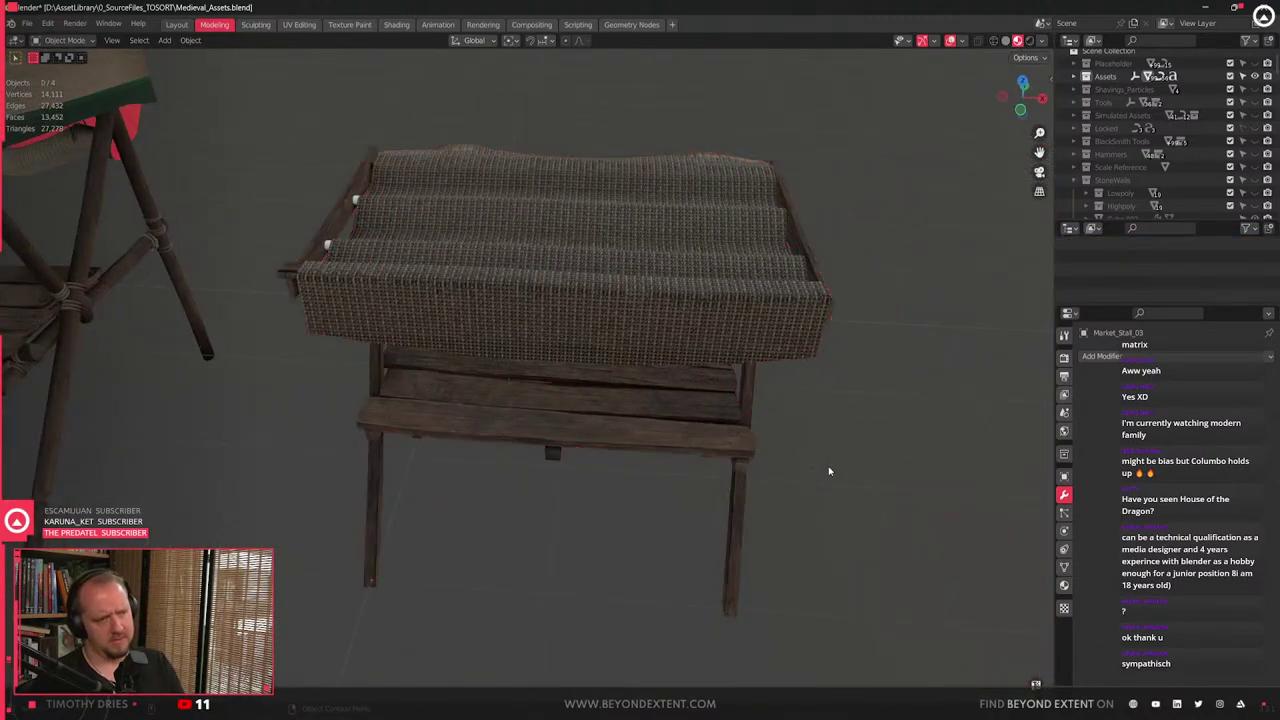
{"action": "scroll", "coordinate": [734, 471], "scroll_direction": "up", "scroll_amount": 4}
{"action": "middle_click_drag", "start_coordinate": [734, 471], "coordinate": [530, 462]}
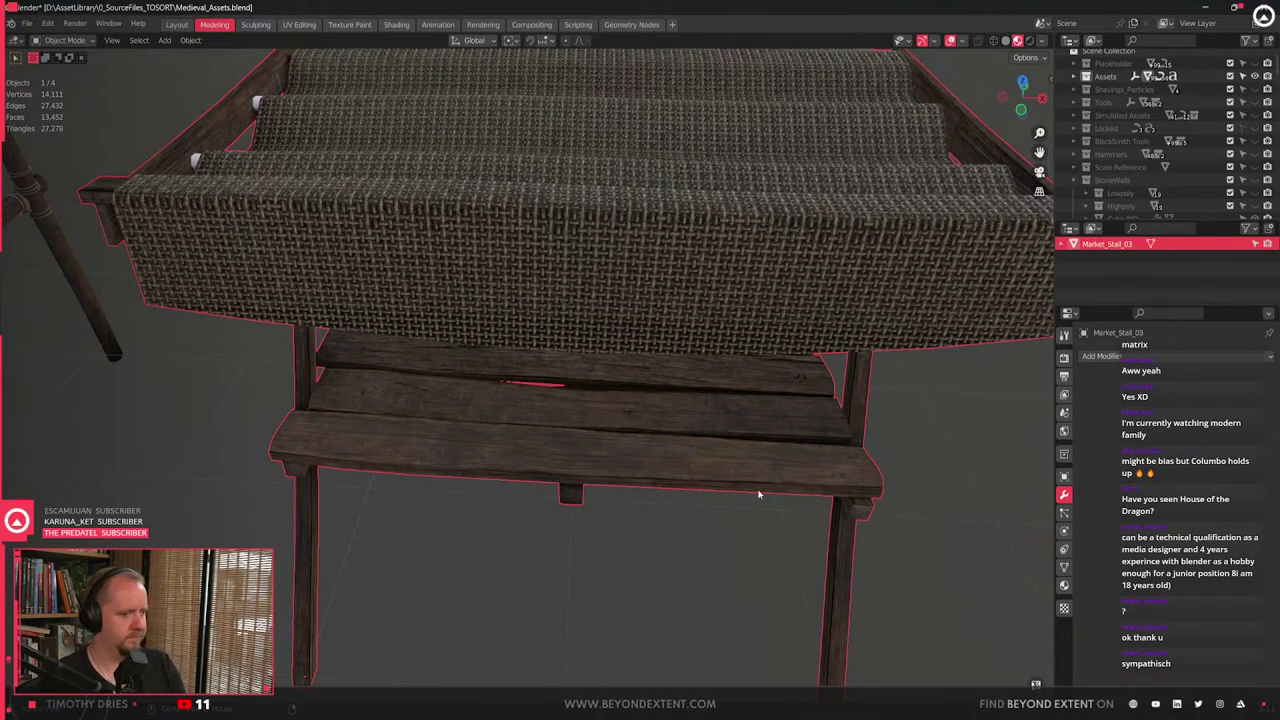
- Exit local view, then select and frame the small nail decal lying among the other assets
{"action": "key", "text": "KP_Divide"}
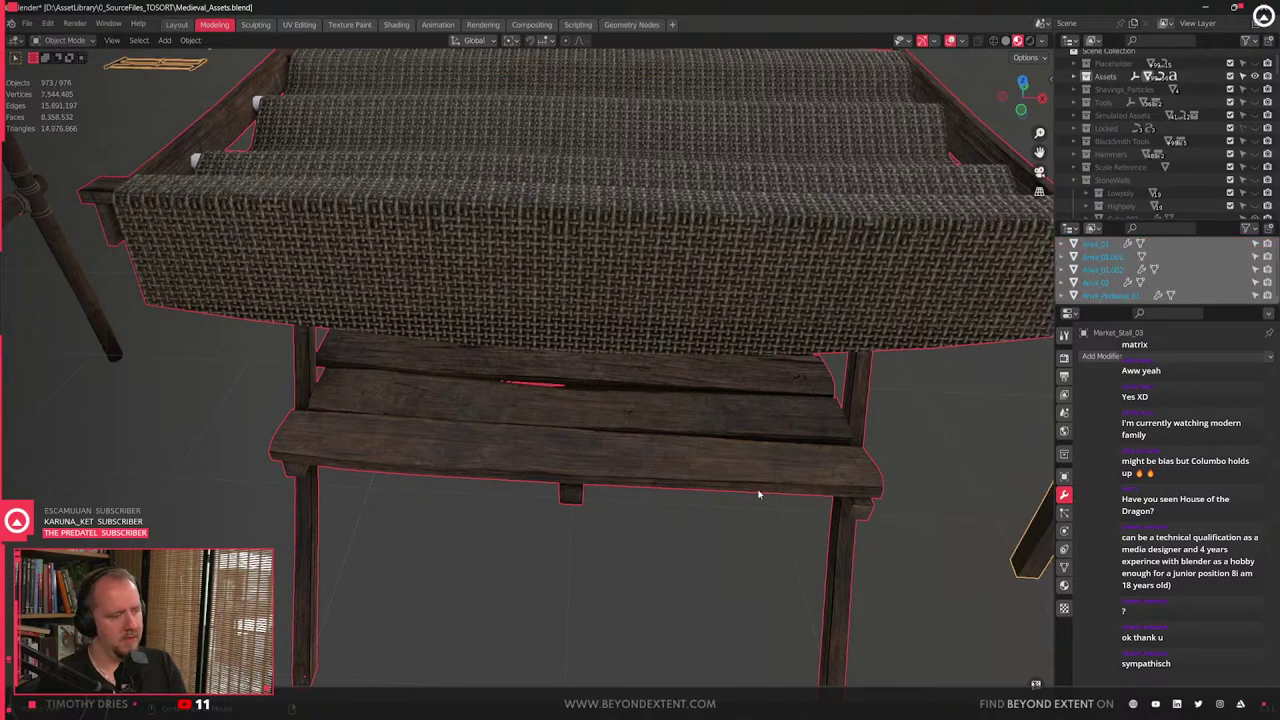
{"action": "scroll", "coordinate": [759, 494], "scroll_direction": "down", "scroll_amount": 4}
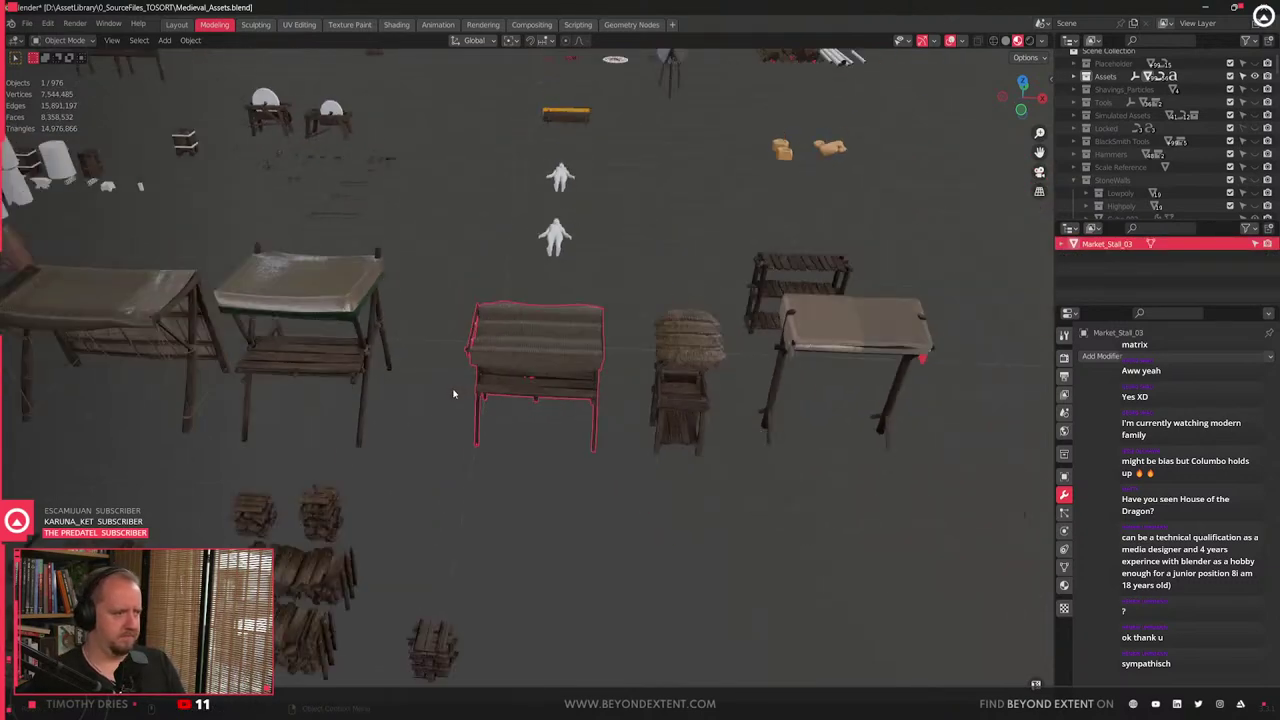
{"action": "middle_click_drag", "start_coordinate": [883, 496], "coordinate": [729, 506], "text": "shift"}
{"action": "left_click_drag", "start_coordinate": [845, 345], "coordinate": [853, 398]}
{"action": "middle_click_drag", "start_coordinate": [424, 412], "coordinate": [448, 458]}
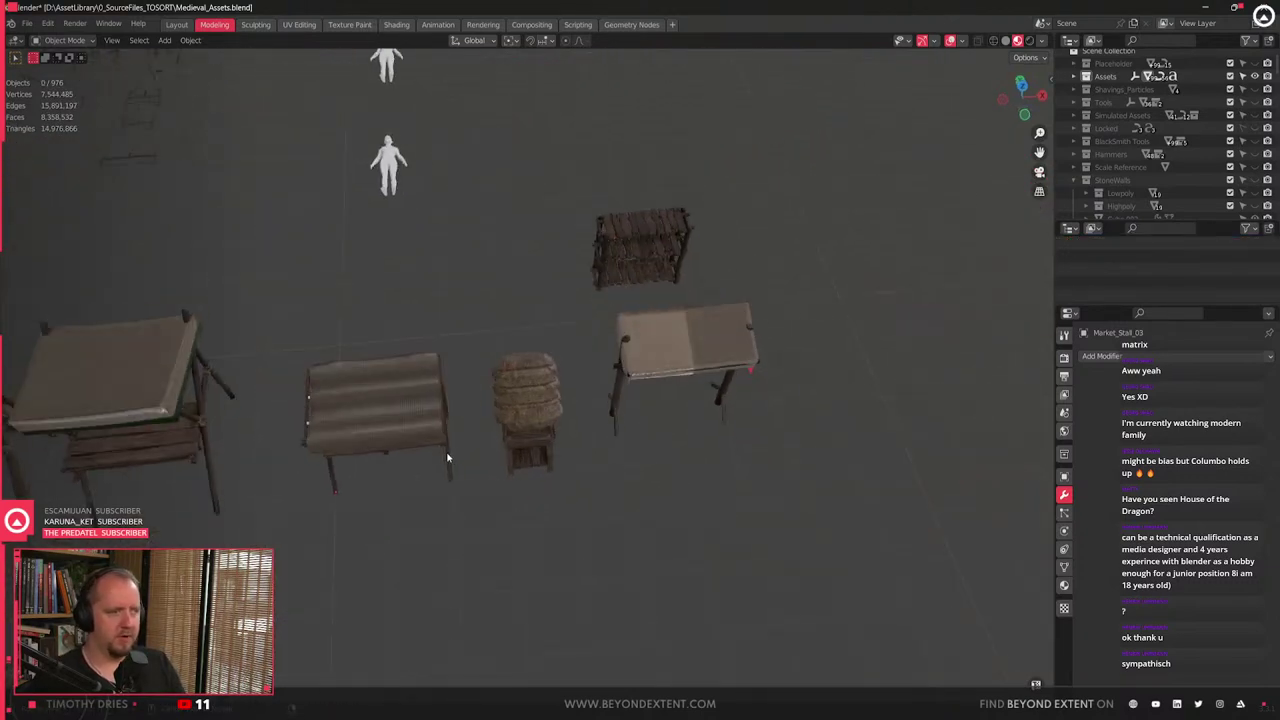
{"action": "left_click", "coordinate": [591, 410]}
{"action": "key", "text": "KP_Decimal"}
{"action": "scroll", "coordinate": [449, 428], "scroll_direction": "down", "scroll_amount": 5}
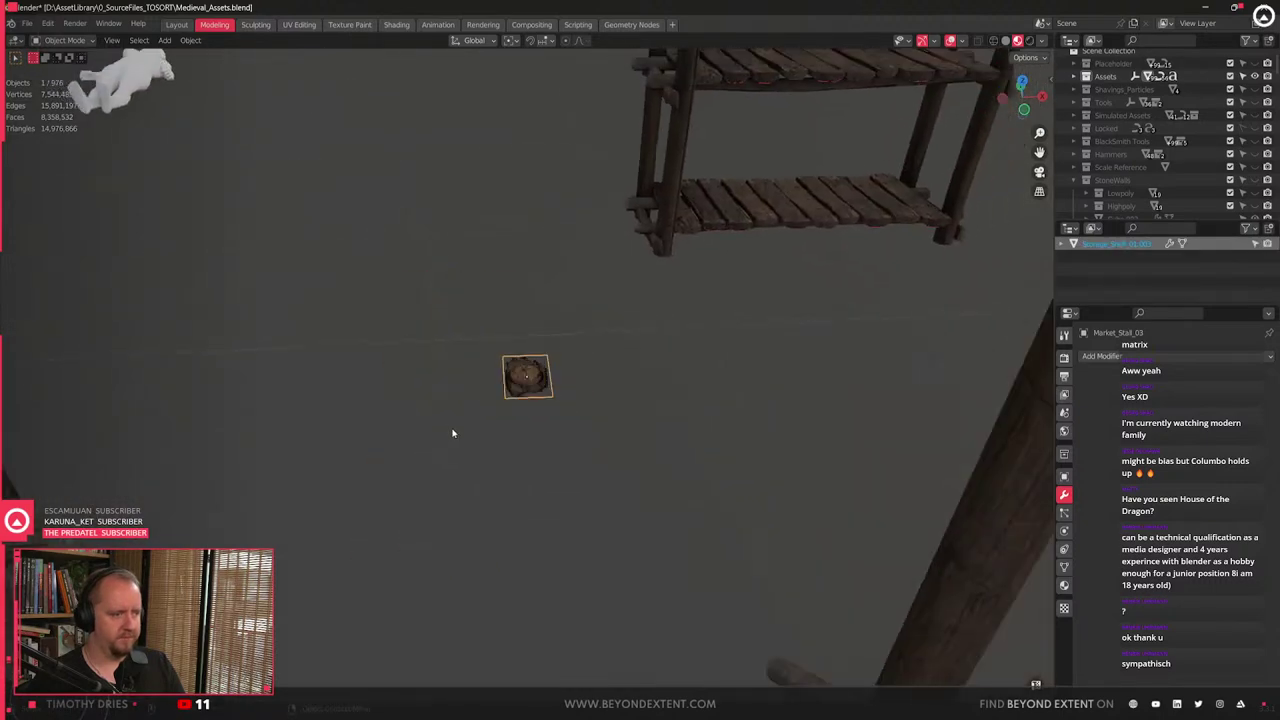
- Rotate the nail decal -90° around the global Z axis
{"action": "key", "text": "r"}
{"action": "key", "text": "z"}
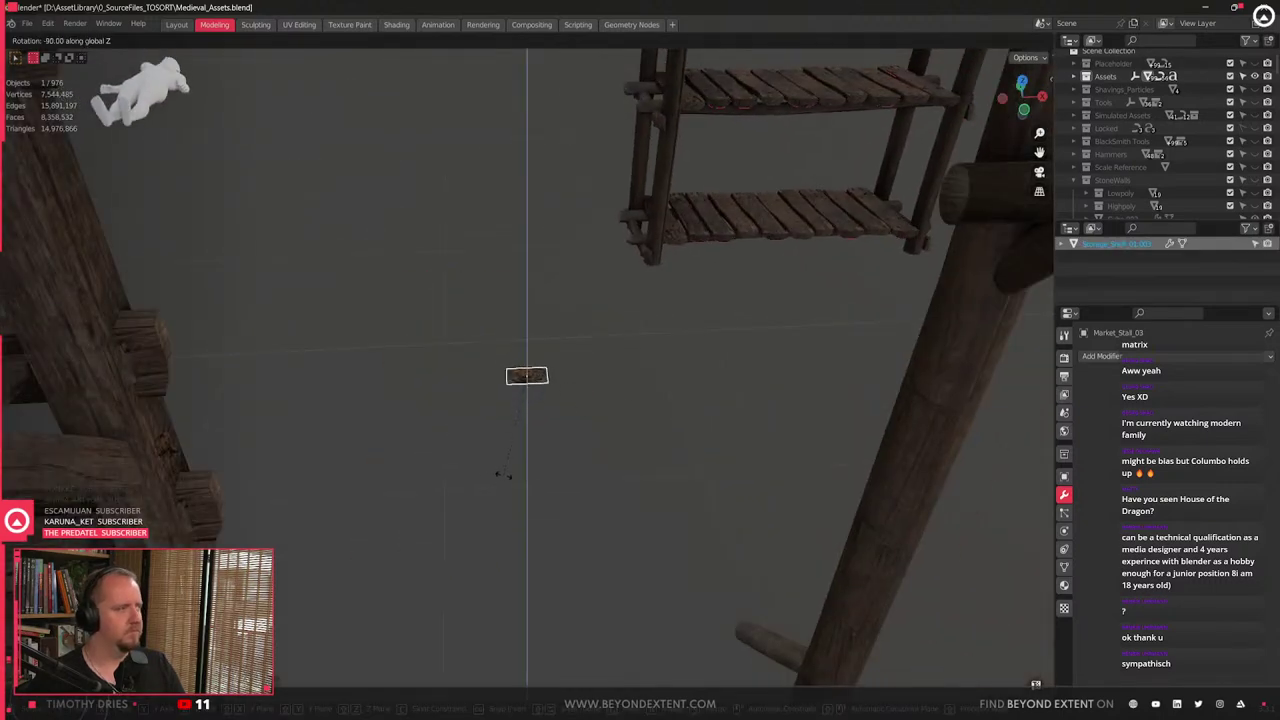
{"action": "left_click", "coordinate": [503, 474]}
- Turn on snapping and set the snap target to Face Project for placing the decal on the stall's planks
{"action": "scroll", "coordinate": [543, 449], "scroll_direction": "down", "scroll_amount": 5}
{"action": "middle_click_drag", "start_coordinate": [543, 449], "coordinate": [946, 380], "text": "shift"}
{"action": "scroll", "coordinate": [429, 470], "scroll_direction": "up", "scroll_amount": 4}
{"action": "scroll", "coordinate": [429, 470], "scroll_direction": "up", "scroll_amount": 4}
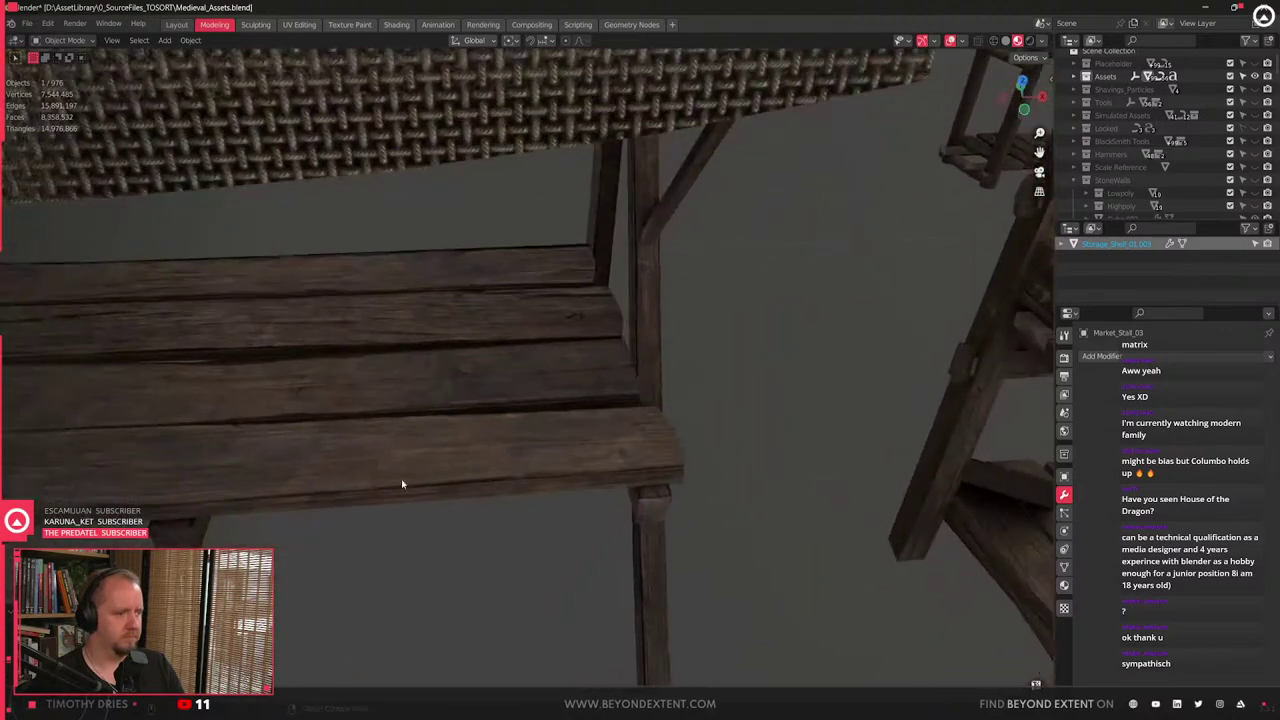
{"action": "middle_click_drag", "start_coordinate": [403, 483], "coordinate": [600, 458], "text": "shift"}
{"action": "left_click", "coordinate": [530, 40]}
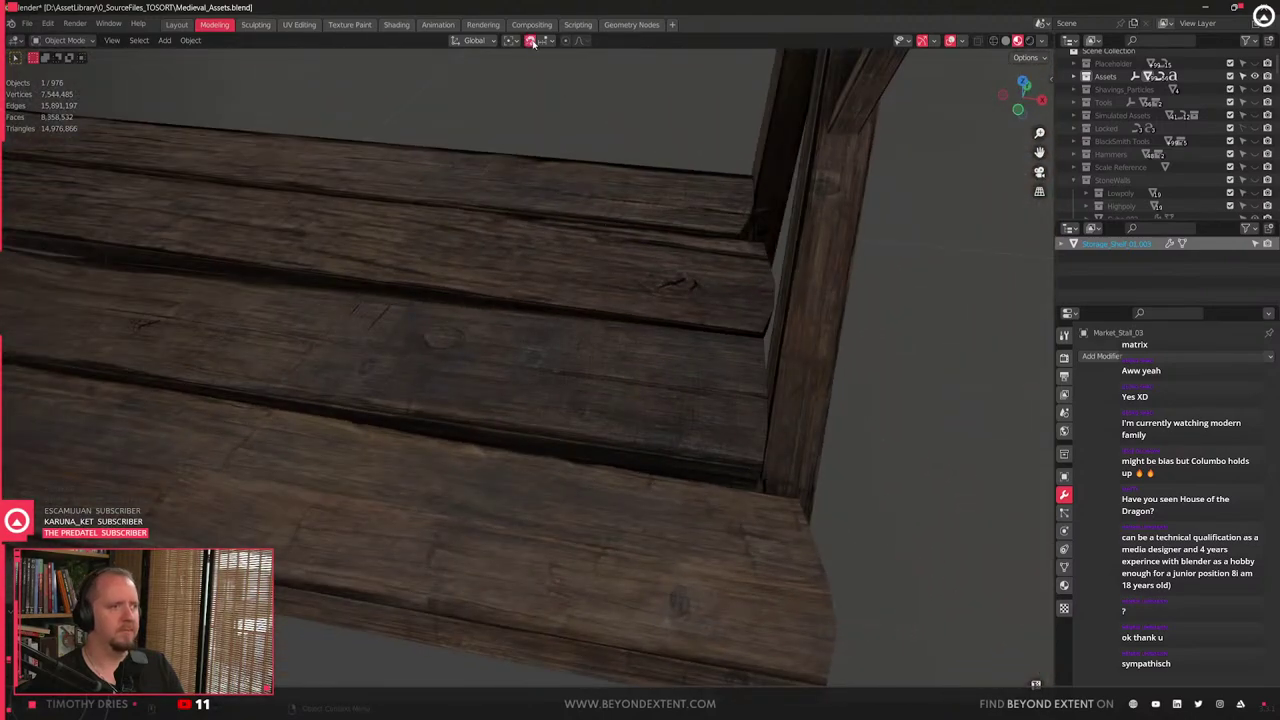
{"action": "left_click", "coordinate": [548, 41]}
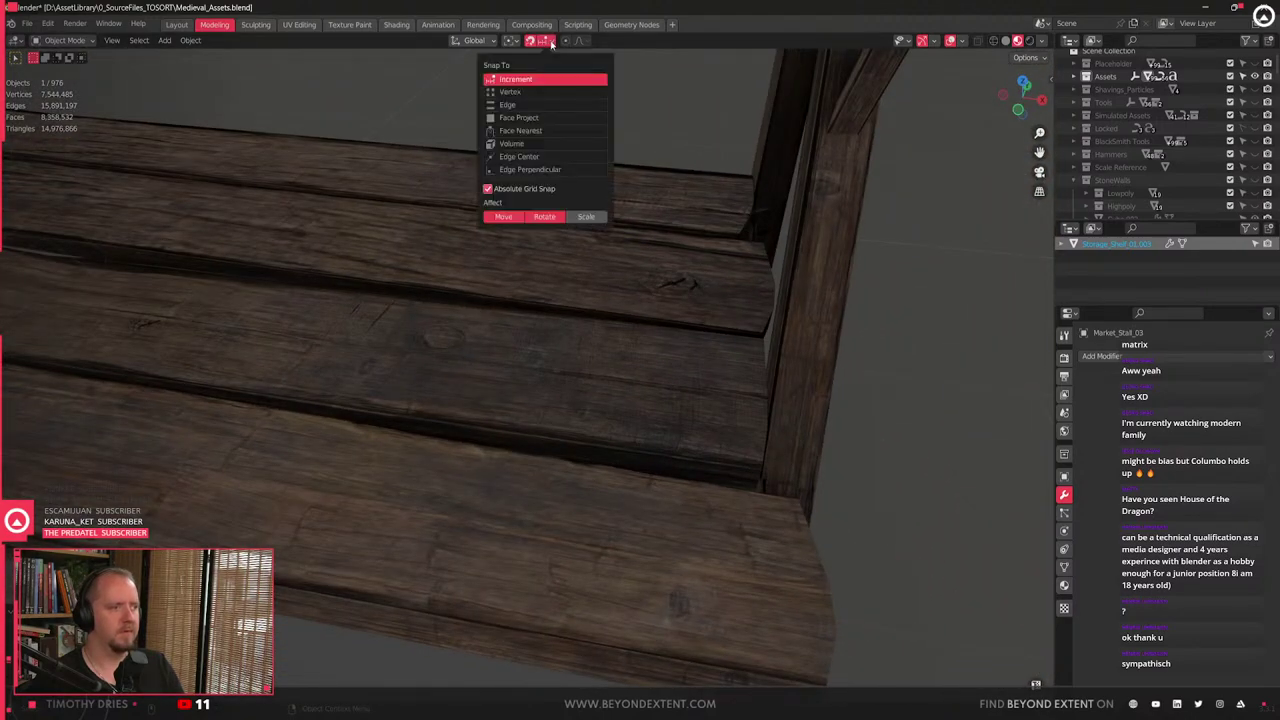
{"action": "left_click", "coordinate": [518, 117]}
- Duplicate the nail decal onto the end of the front plank, then place a second copy about 0.13 m away with Z locked
{"action": "key", "text": "g"}
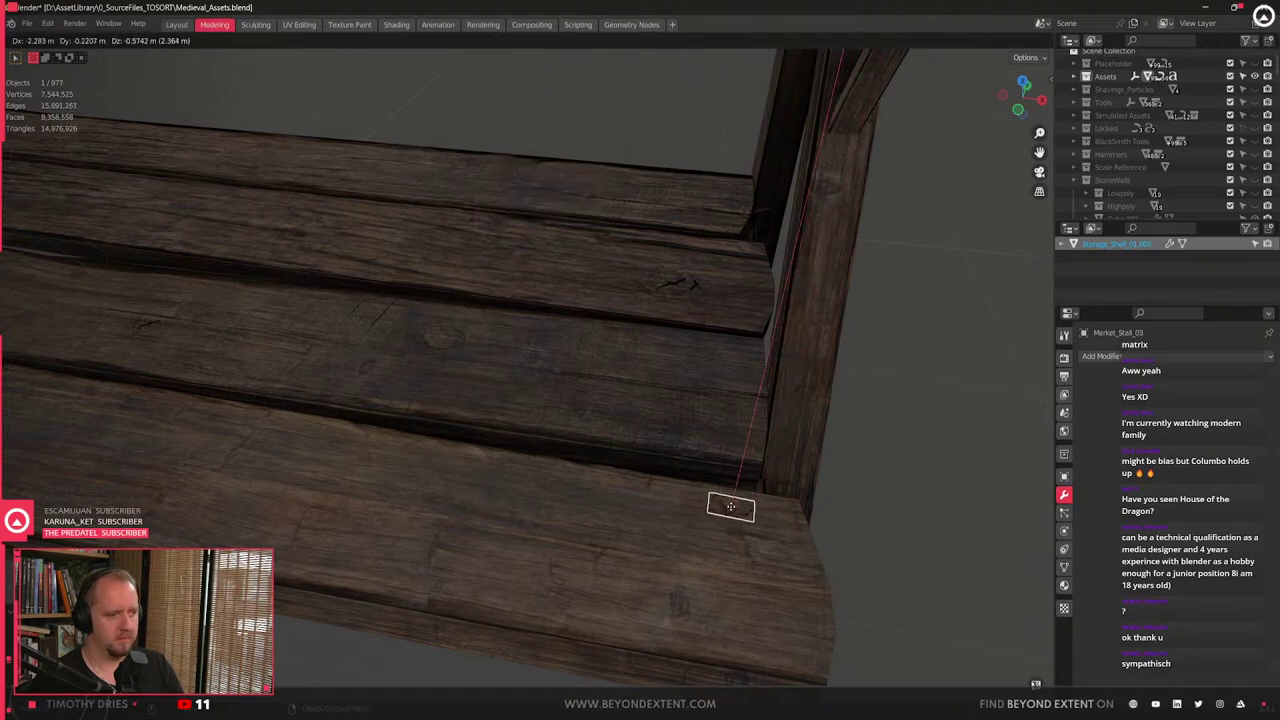
{"action": "key", "text": "z"}
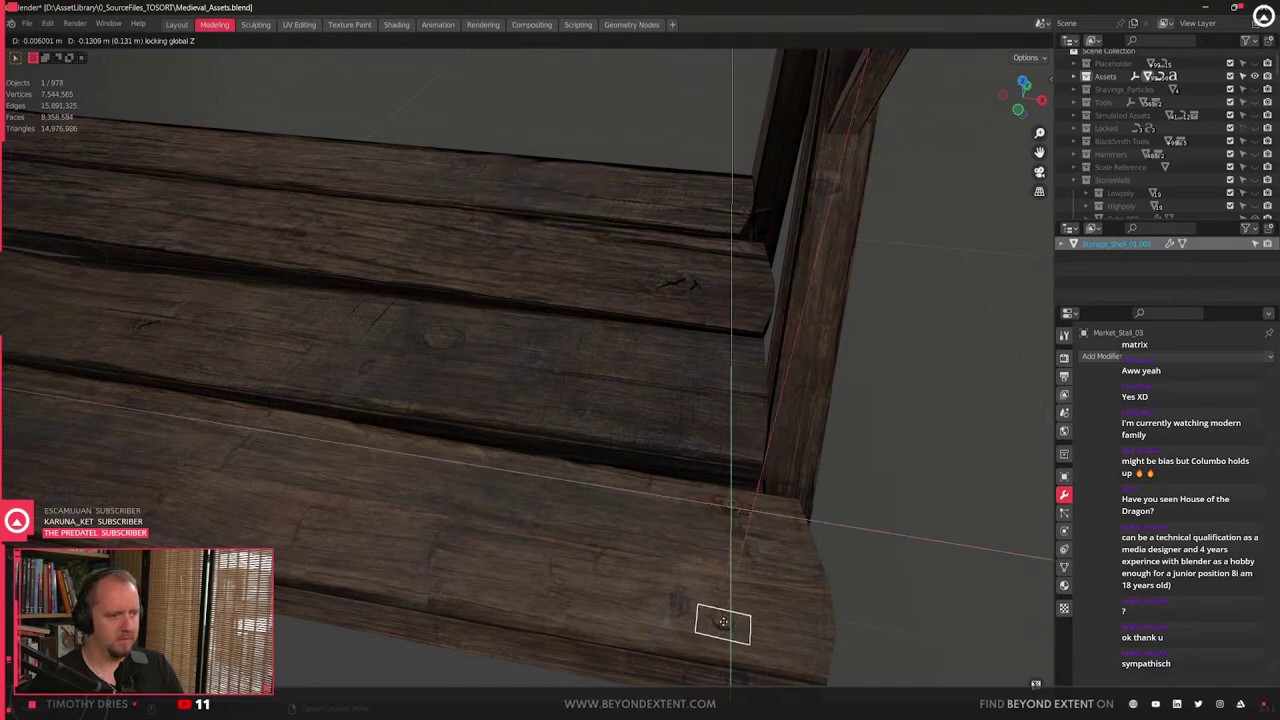
{"action": "left_click", "coordinate": [725, 620]}
- Adjust the position of the nail decal near the front plank's outer edge and scale it up slightly
{"action": "middle_click_drag", "start_coordinate": [783, 608], "coordinate": [702, 461]}
{"action": "scroll", "coordinate": [702, 461], "scroll_direction": "up", "scroll_amount": 2}
{"action": "key", "text": "g"}
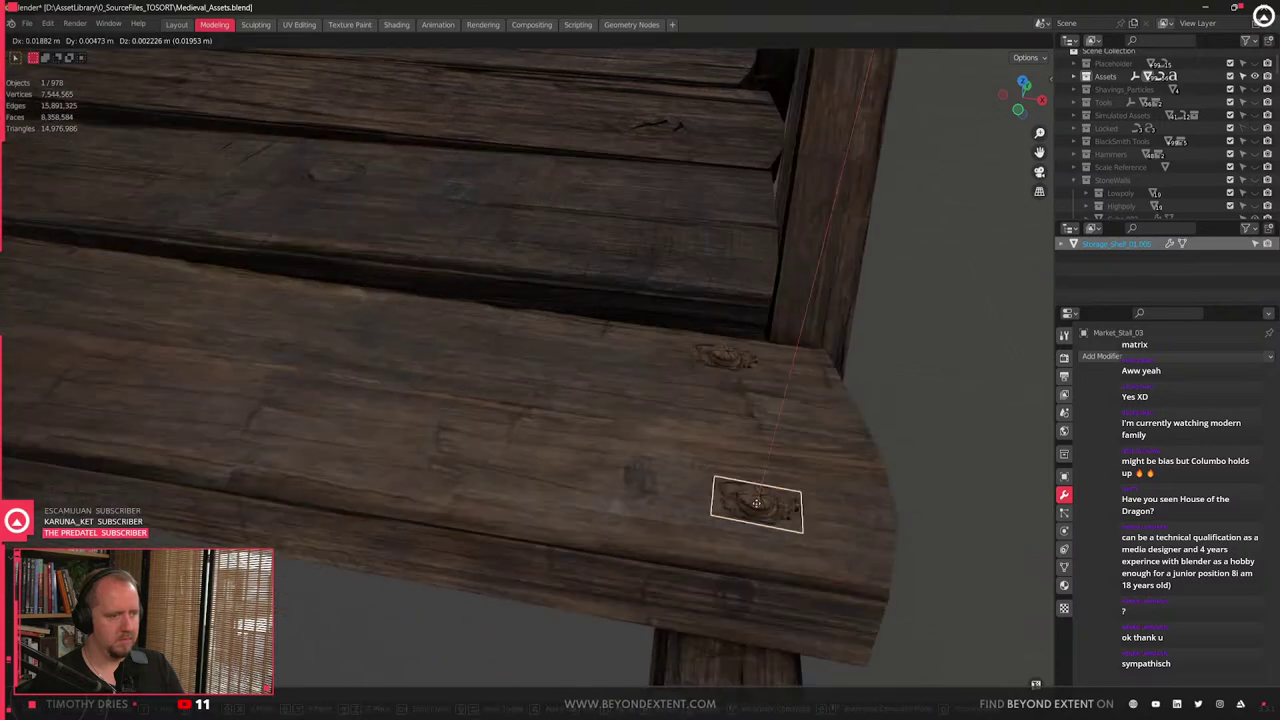
{"action": "left_click", "coordinate": [751, 354]}
{"action": "key", "text": "s"}
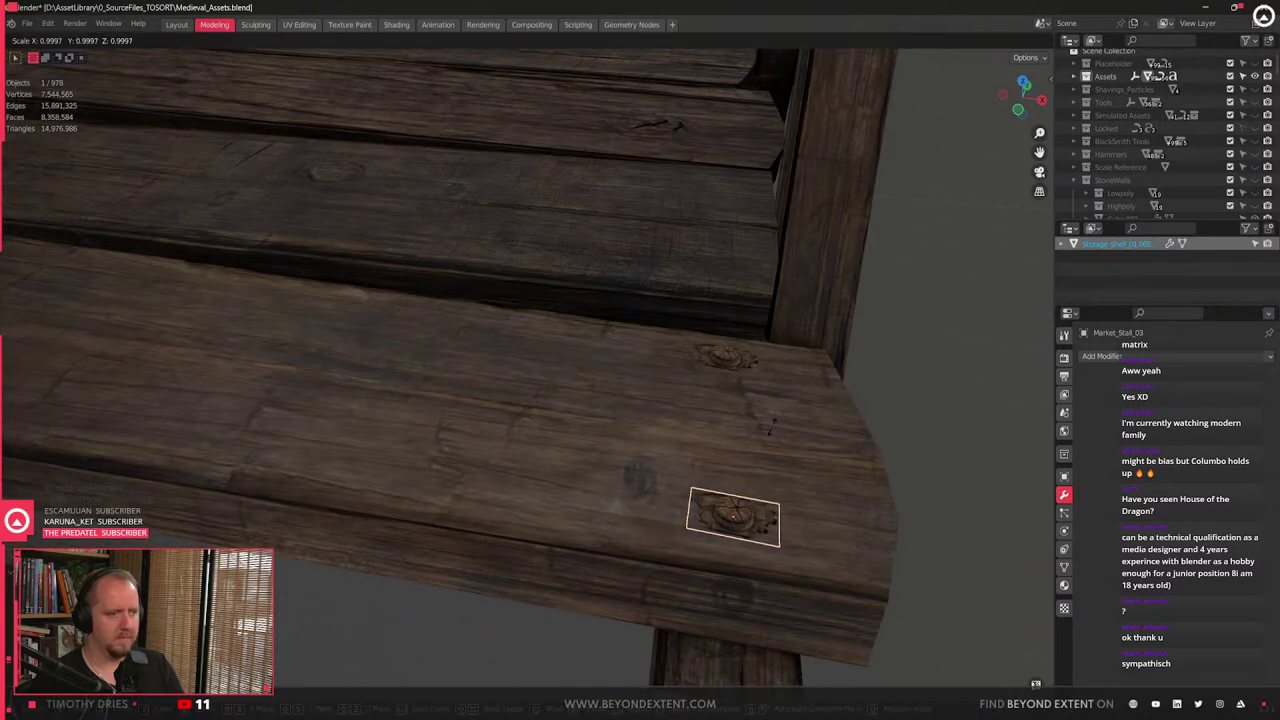
{"action": "left_click", "coordinate": [747, 390]}
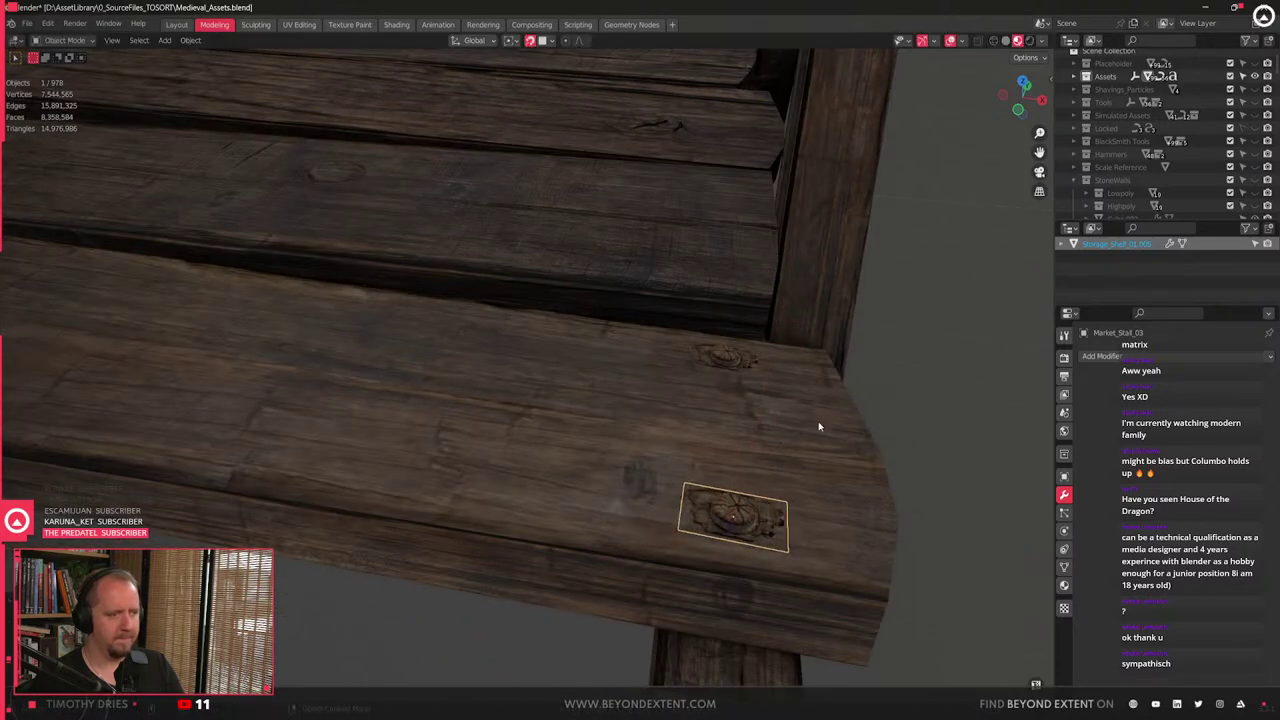
- Select the nail decal near the front plank's inner edge and reposition it level with the outer one
{"action": "key", "text": "shift+d"}
{"action": "left_click", "coordinate": [719, 361]}
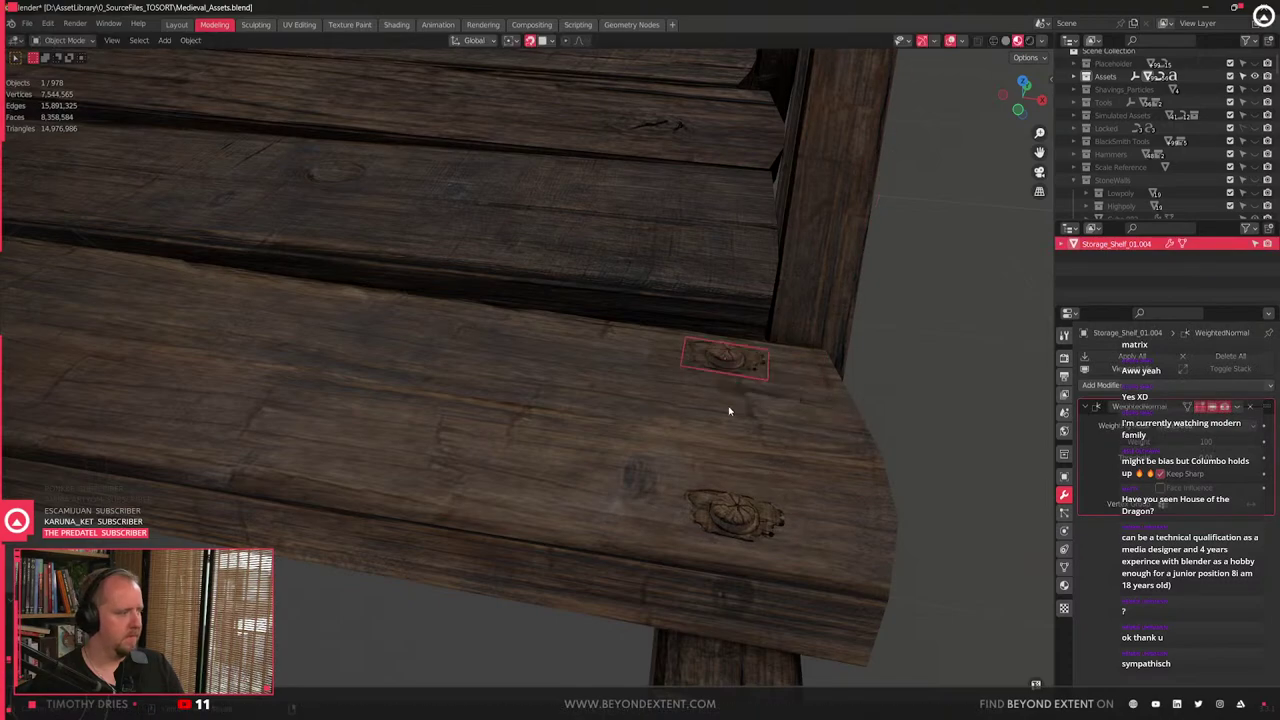
{"action": "middle_click_drag", "start_coordinate": [729, 409], "coordinate": [717, 460]}
{"action": "scroll", "coordinate": [606, 470], "scroll_direction": "up", "scroll_amount": 3}
{"action": "key", "text": "g"}
{"action": "left_click", "coordinate": [563, 537]}
{"action": "scroll", "coordinate": [560, 500], "scroll_direction": "down", "scroll_amount": 3}
{"action": "scroll", "coordinate": [538, 412], "scroll_direction": "down", "scroll_amount": 2}
{"action": "scroll", "coordinate": [614, 389], "scroll_direction": "up", "scroll_amount": 3}
{"action": "key", "text": "g"}
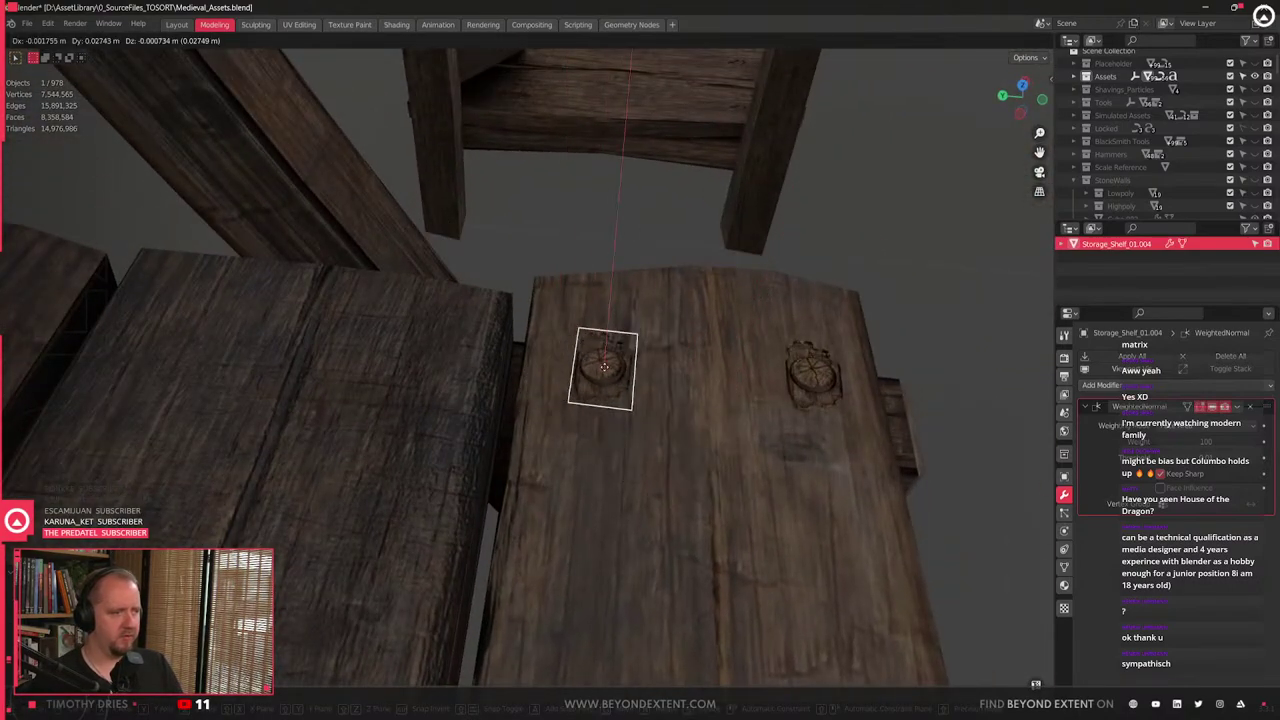
{"action": "left_click", "coordinate": [570, 355]}
- Duplicate the front plank's outer nail decal onto the end of the second plank, and place another copy across that plank
{"action": "left_click", "coordinate": [815, 380]}
{"action": "key", "text": "shift+d"}
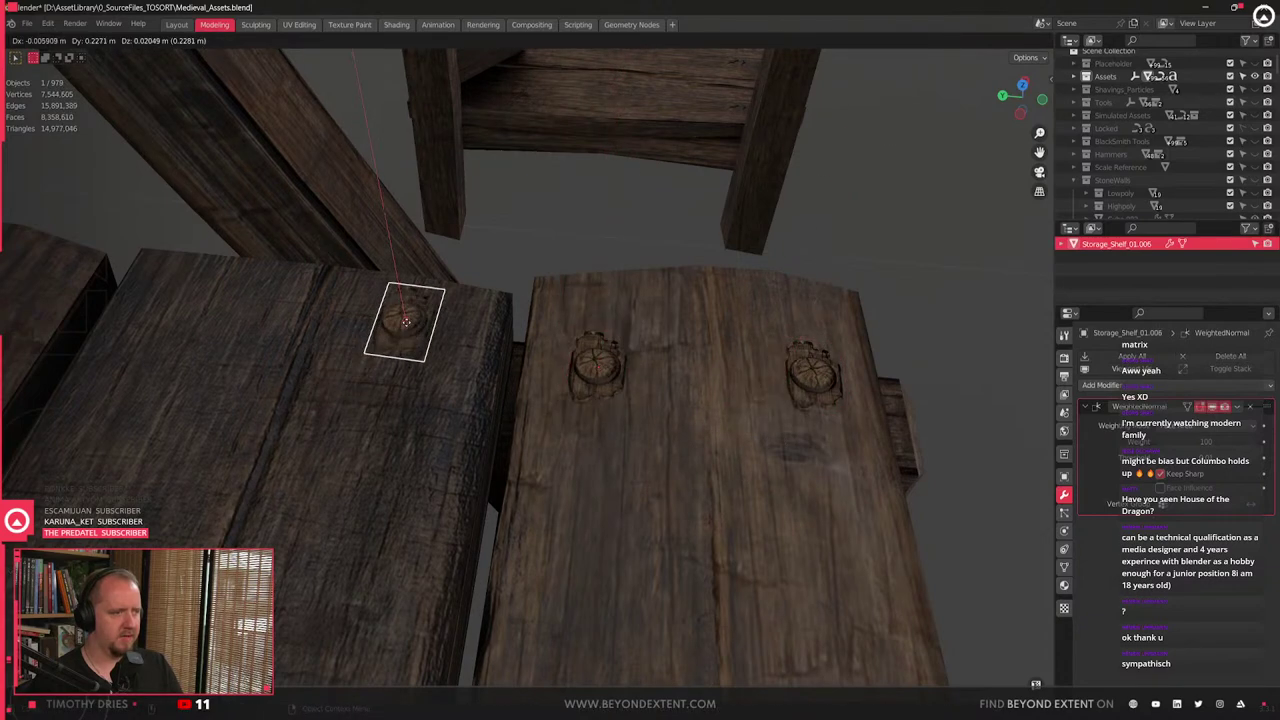
{"action": "left_click", "coordinate": [407, 357]}
{"action": "middle_click_drag", "start_coordinate": [420, 362], "coordinate": [712, 446], "text": "shift"}
{"action": "key", "text": "shift+d"}
{"action": "left_click", "coordinate": [474, 400]}
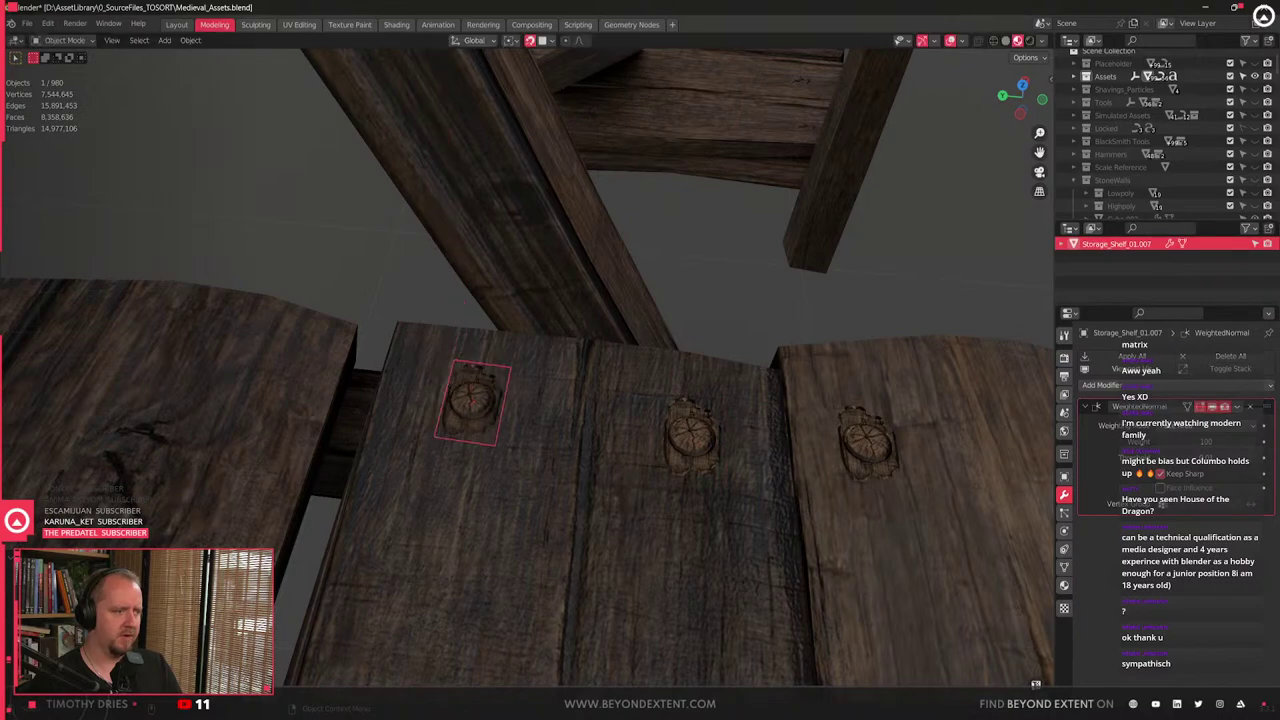
{"action": "key", "text": "alt+Tab"}
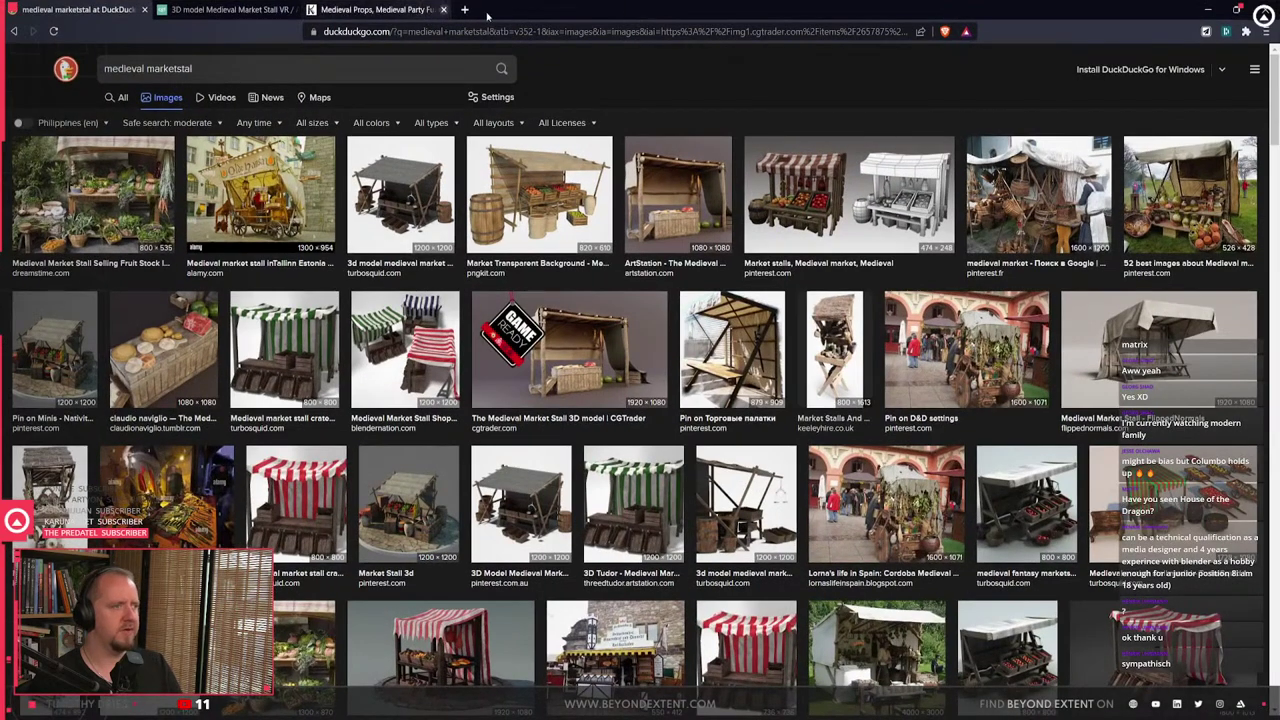
{"action": "key", "text": "alt+Tab"}
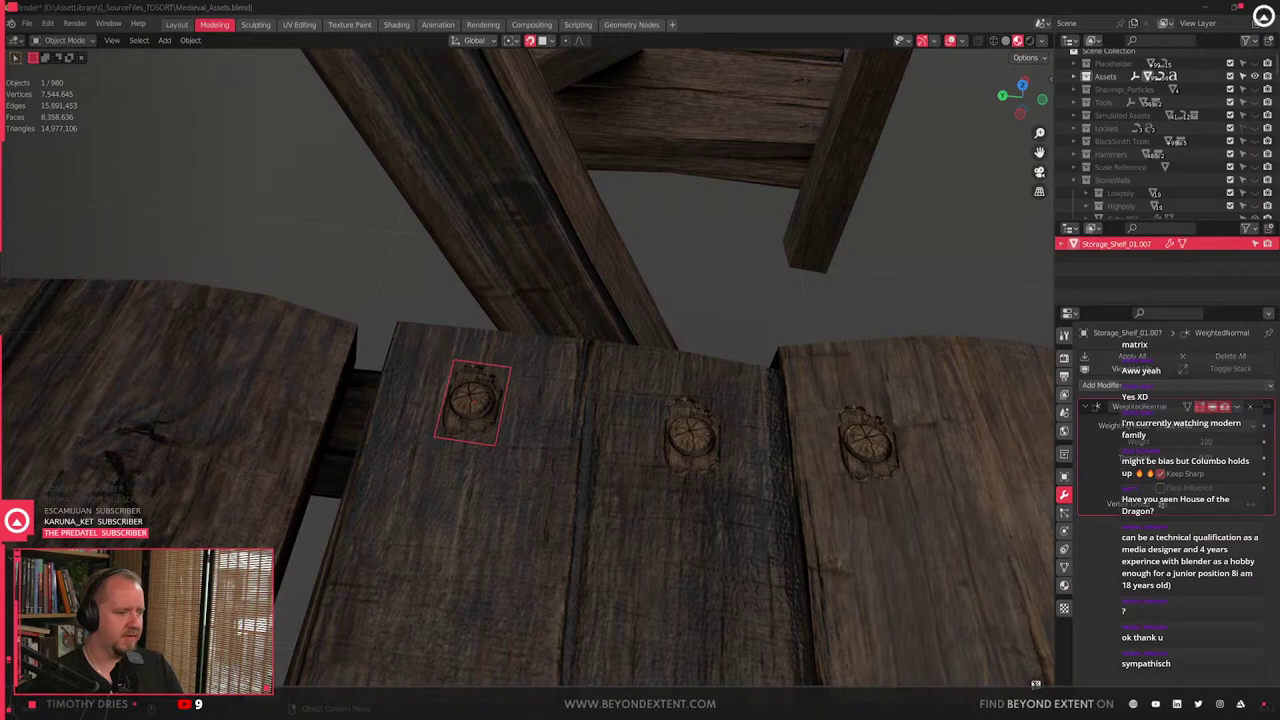
{"action": "mouse_move", "coordinate": [681, 706]}
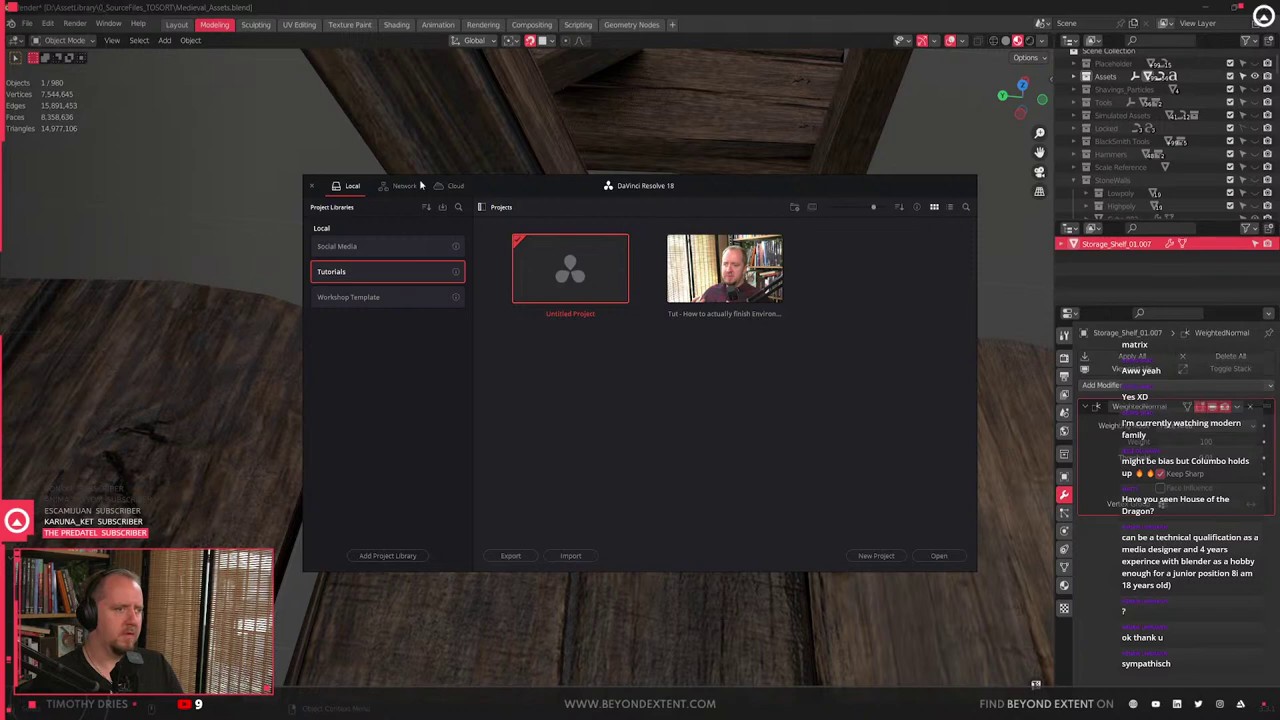
{"action": "left_click", "coordinate": [311, 188]}
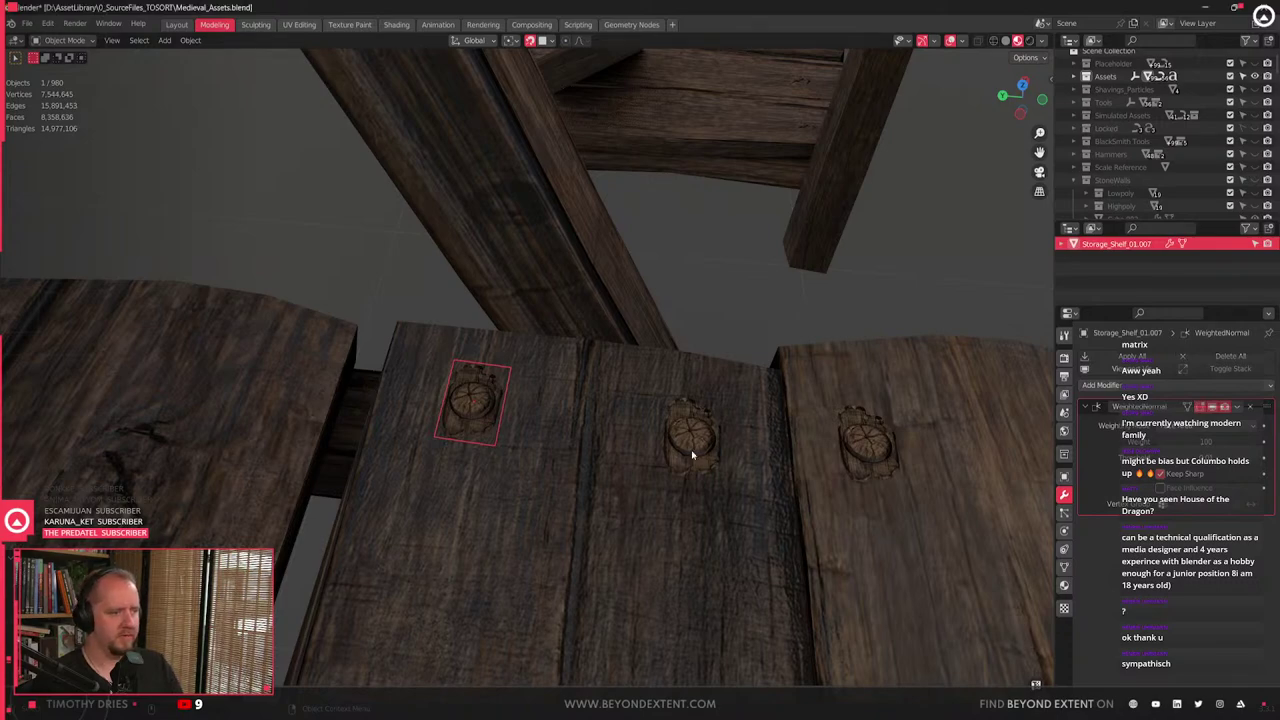
- Duplicate the second plank's nail decal onto the end of the third plank, and place another copy about 0.14 m across that plank
{"action": "left_click", "coordinate": [485, 413]}
{"action": "middle_click_drag", "start_coordinate": [485, 413], "coordinate": [680, 446]}
{"action": "key", "text": "shift+d"}
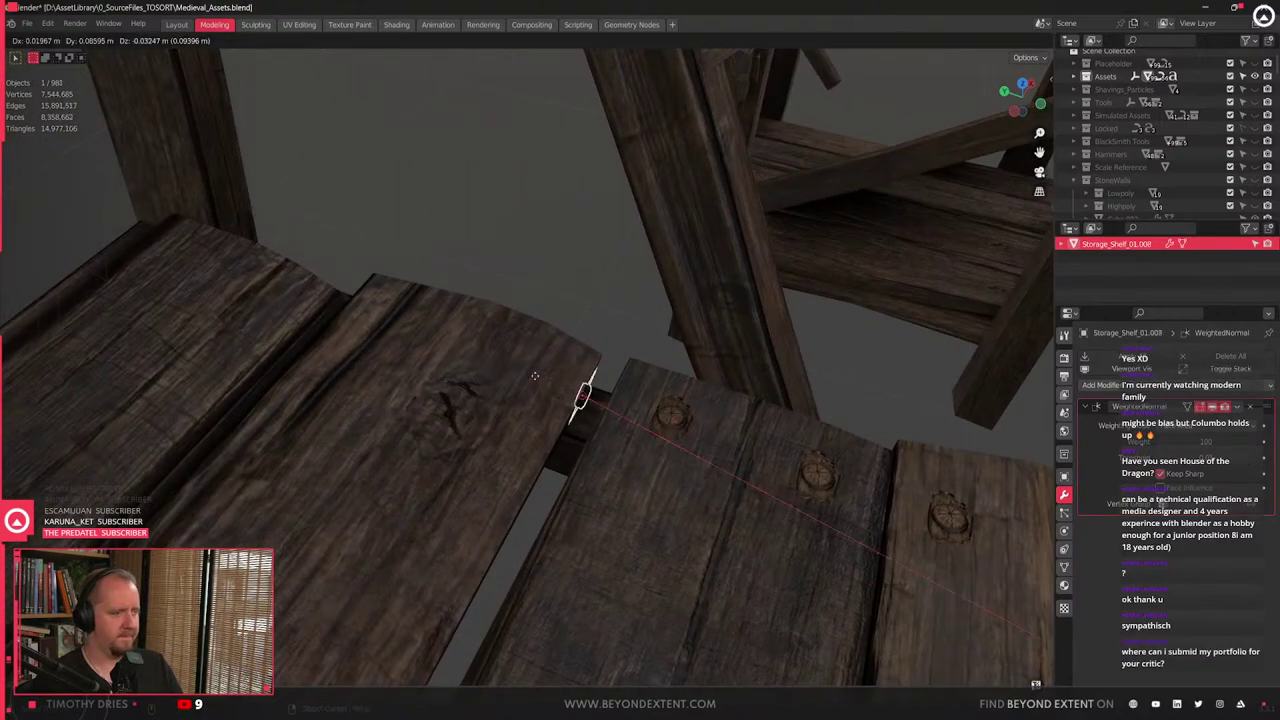
{"action": "left_click", "coordinate": [528, 370]}
{"action": "key", "text": "shift+d"}
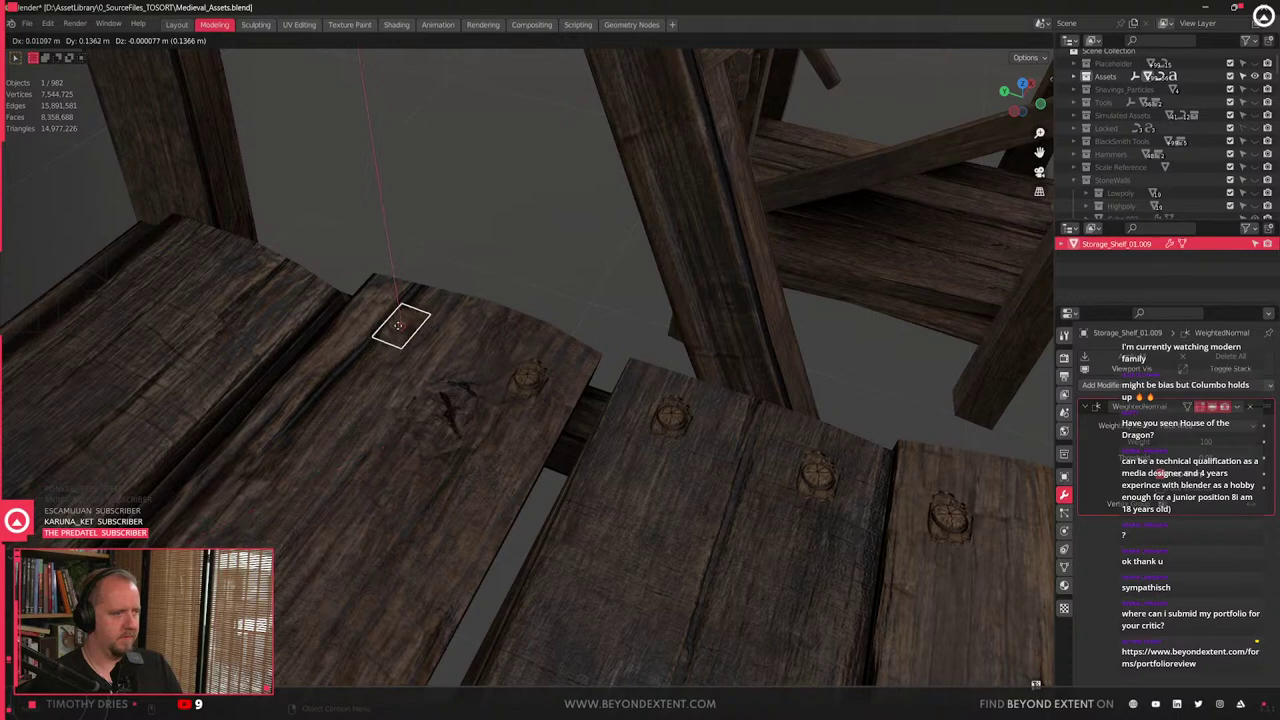
{"action": "left_click", "coordinate": [388, 328]}
- Place two more nail decal copies on the same end of the back plank, about 0.15 m apart
{"action": "key", "text": "shift+d"}
{"action": "left_click", "coordinate": [280, 292]}
{"action": "key", "text": "shift+d"}
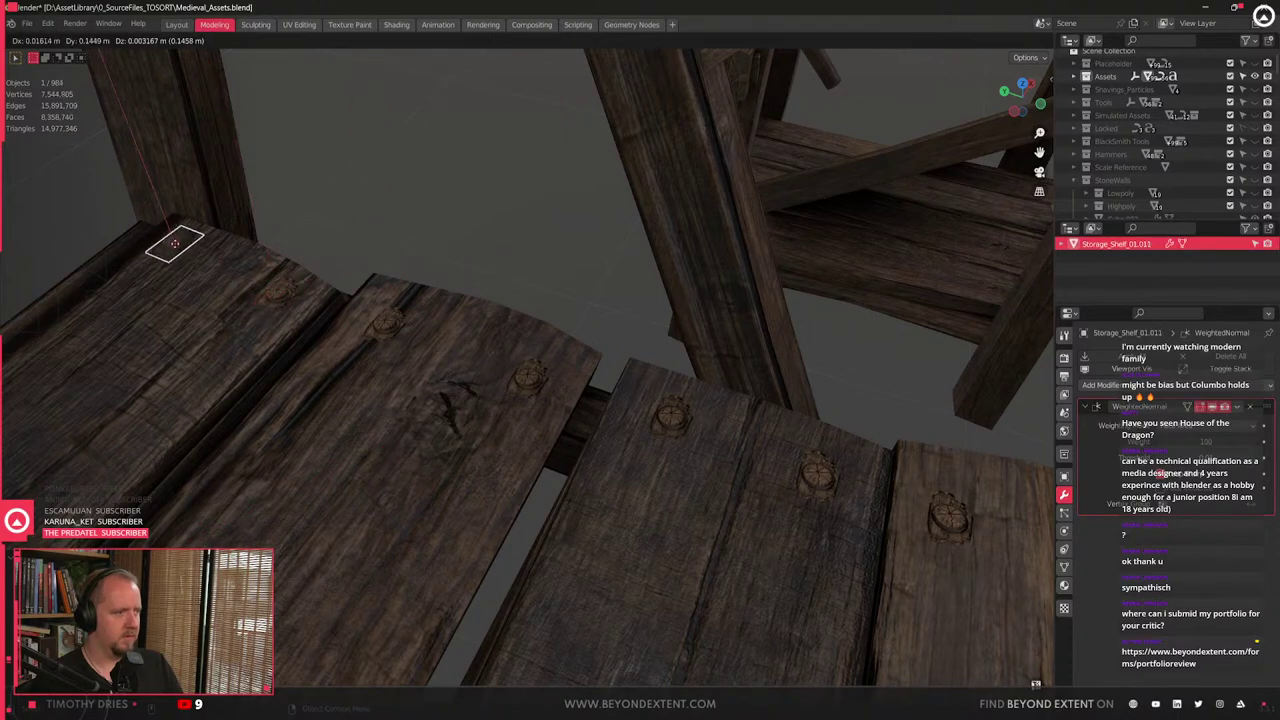
{"action": "left_click", "coordinate": [168, 243]}
- Duplicate the nail decal onto the front plank's opposite end, and place a second copy near its outer edge
{"action": "scroll", "coordinate": [295, 338], "scroll_direction": "down", "scroll_amount": 4}
{"action": "middle_click_drag", "start_coordinate": [295, 338], "coordinate": [620, 414]}
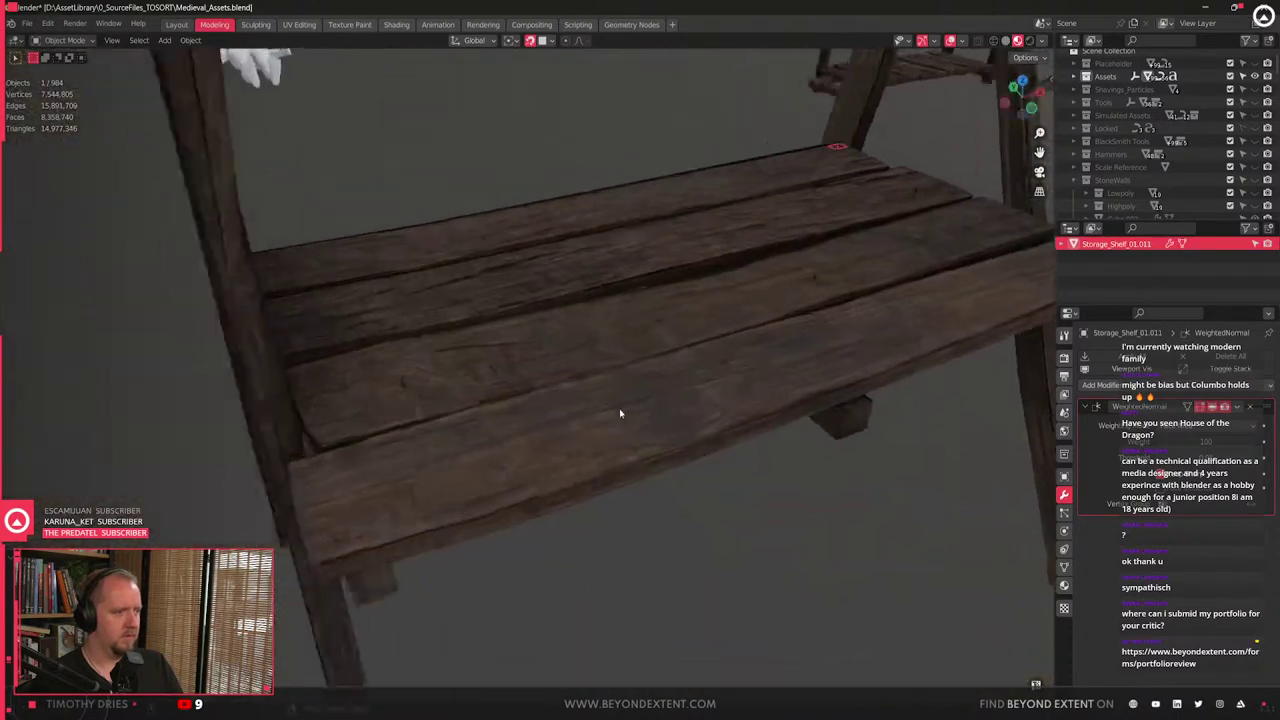
{"action": "key", "text": "shift+d"}
{"action": "left_click", "coordinate": [335, 474]}
{"action": "scroll", "coordinate": [335, 474], "scroll_direction": "up", "scroll_amount": 3}
{"action": "middle_click_drag", "start_coordinate": [335, 474], "coordinate": [526, 480]}
{"action": "key", "text": "shift+d"}
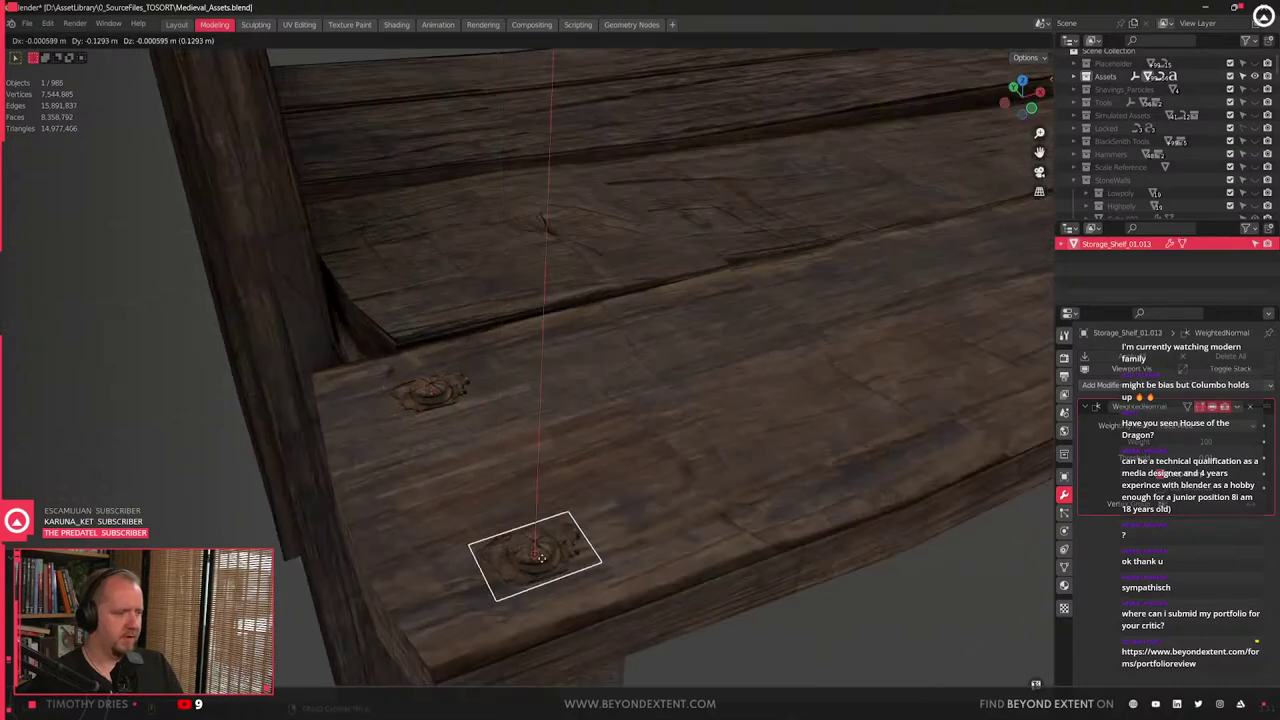
{"action": "left_click", "coordinate": [520, 541]}
- Place two nail decal copies across the second plank at the same opposite end
{"action": "middle_click_drag", "start_coordinate": [520, 541], "coordinate": [485, 500]}
{"action": "scroll", "coordinate": [484, 501], "scroll_direction": "down", "scroll_amount": 3}
{"action": "key", "text": "shift+d"}
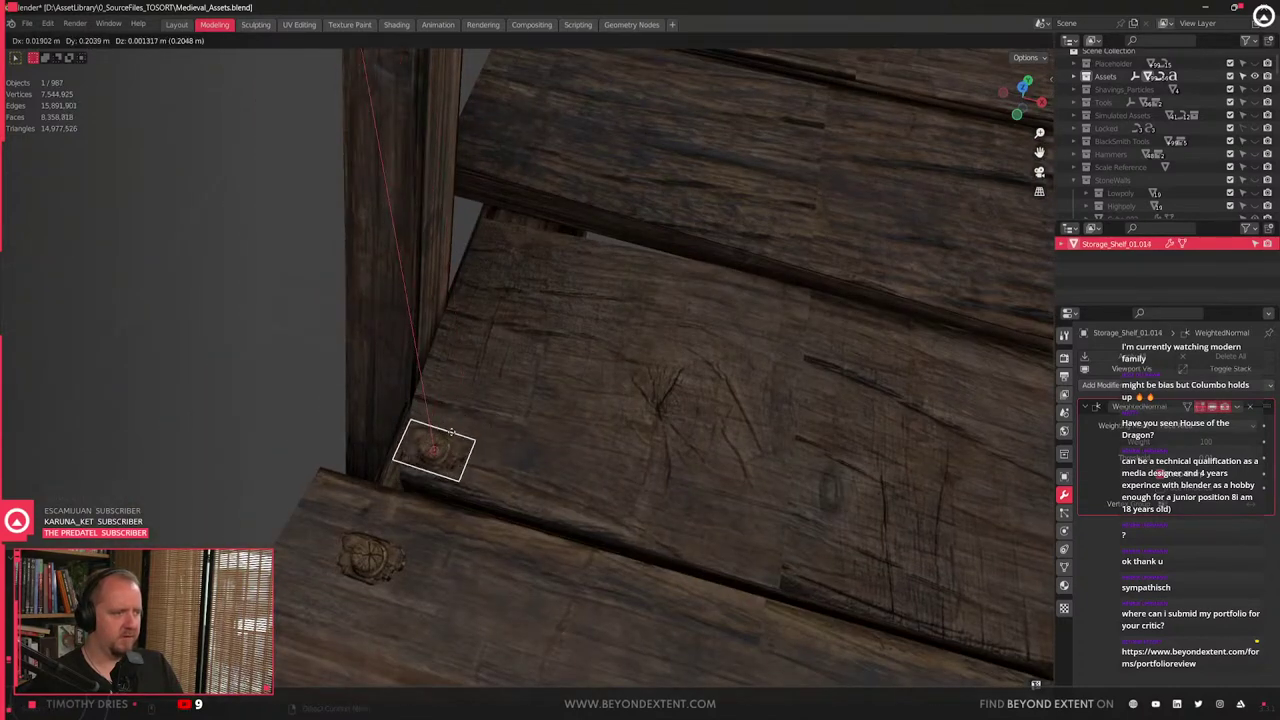
{"action": "left_click", "coordinate": [523, 219]}
{"action": "key", "text": "shift+d"}
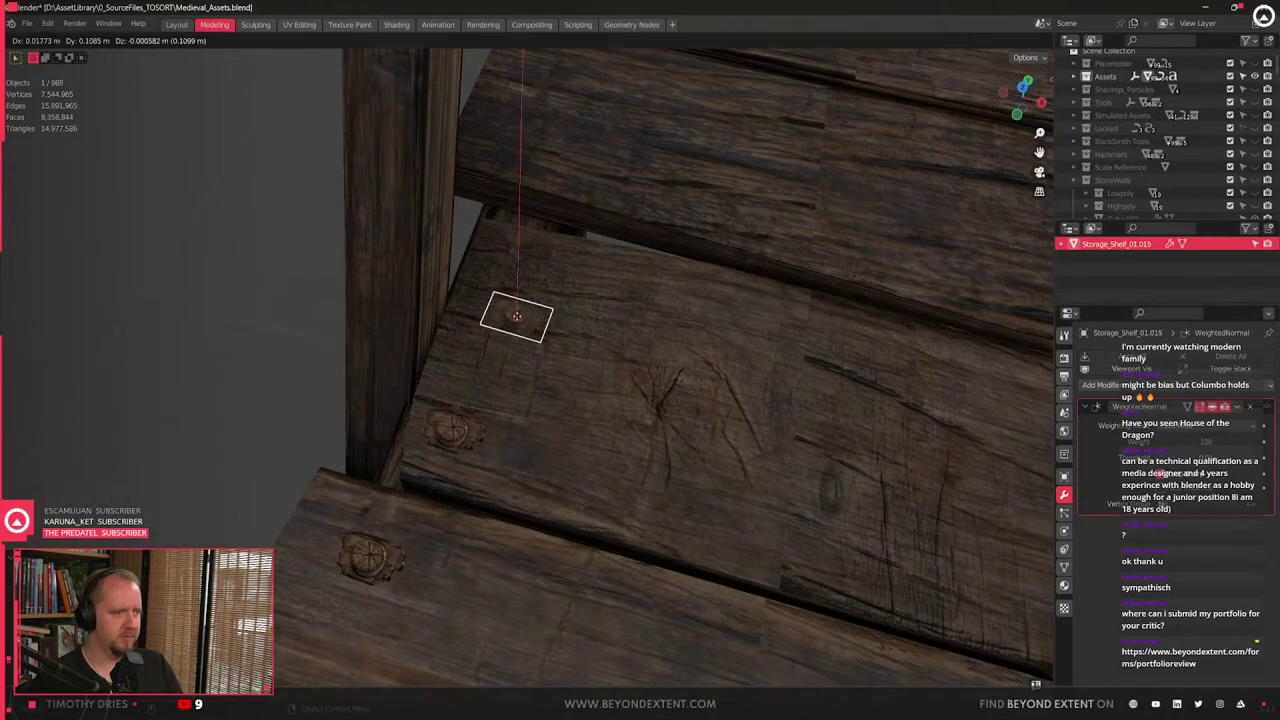
{"action": "left_click", "coordinate": [520, 258]}
- Add two nail decal copies to the opposite end of the third plank, spaced across its width
{"action": "middle_click_drag", "start_coordinate": [543, 262], "coordinate": [500, 446], "text": "shift"}
{"action": "key", "text": "shift+d"}
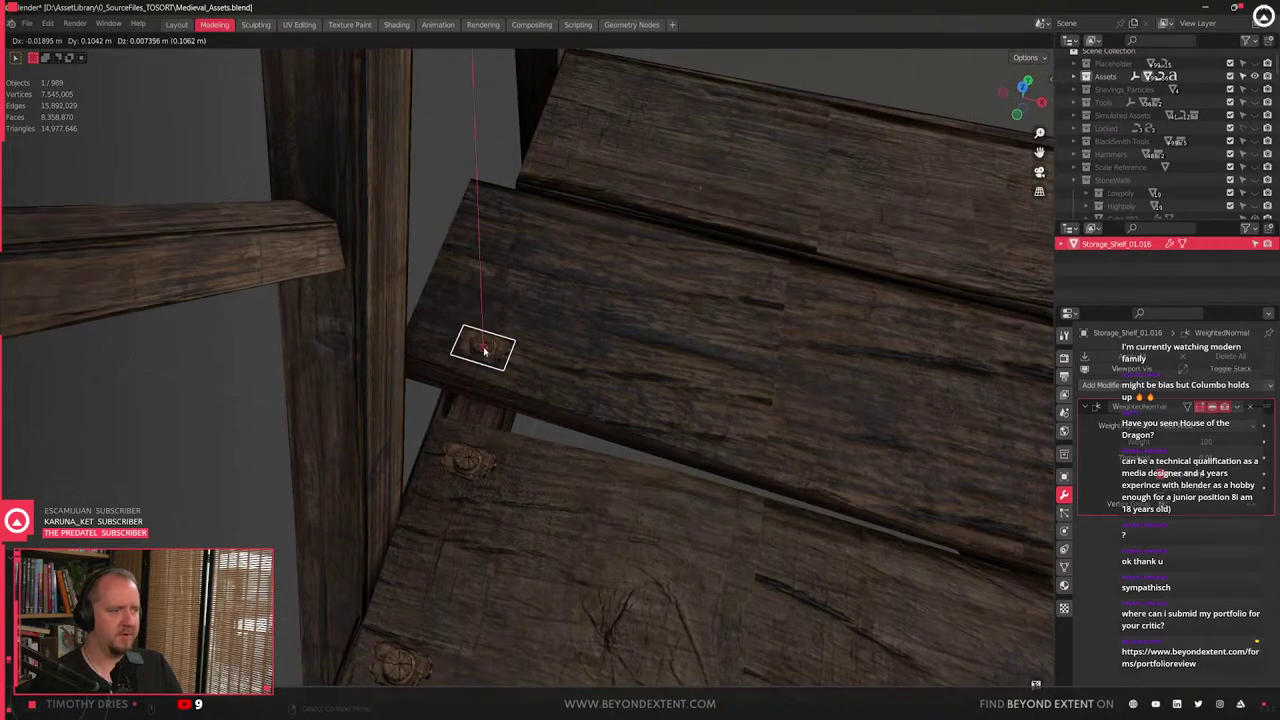
{"action": "left_click", "coordinate": [492, 350]}
{"action": "key", "text": "shift+d"}
{"action": "left_click", "coordinate": [518, 243]}
- Place two nail decal copies across the back plank's opposite end, then clear the selection
{"action": "middle_click_drag", "start_coordinate": [518, 243], "coordinate": [493, 368], "text": "shift"}
{"action": "key", "text": "shift+d"}
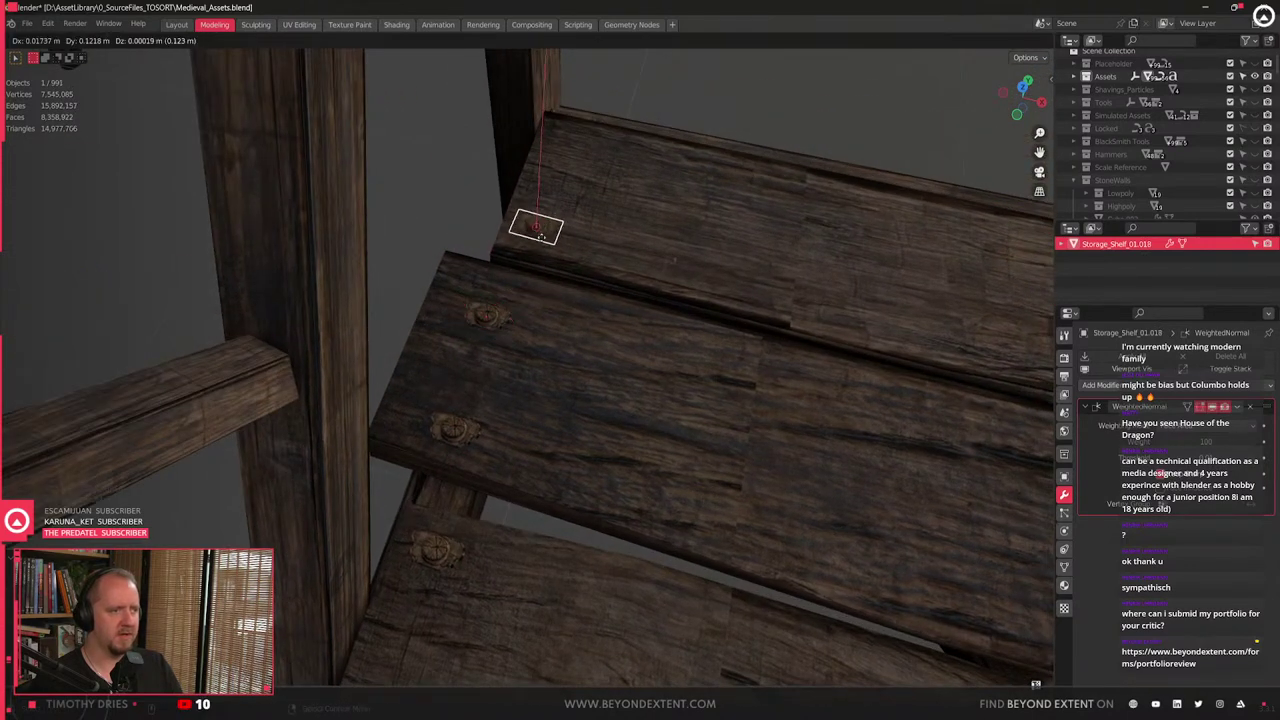
{"action": "left_click", "coordinate": [541, 225]}
{"action": "key", "text": "shift+d"}
{"action": "key", "text": "x"}
{"action": "left_click", "coordinate": [575, 163]}
{"action": "middle_click_drag", "start_coordinate": [575, 163], "coordinate": [629, 270]}
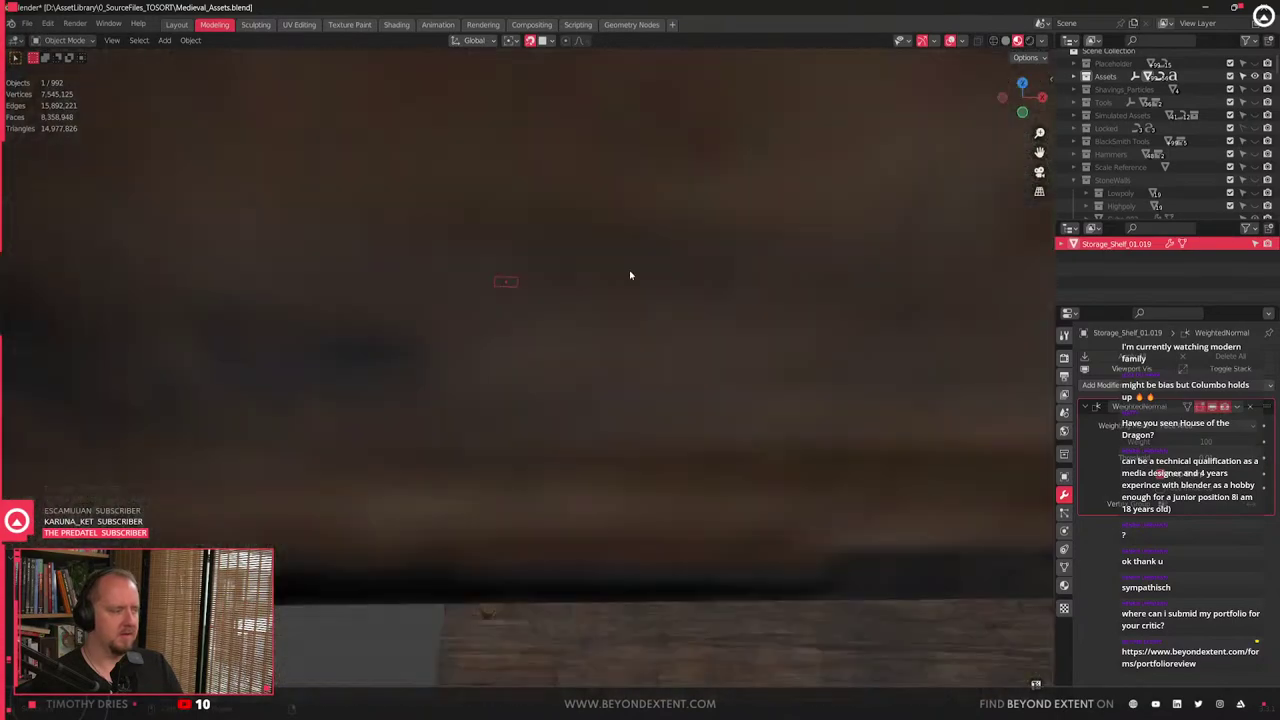
{"action": "scroll", "coordinate": [457, 300], "scroll_direction": "down", "scroll_amount": 3}
{"action": "middle_click_drag", "start_coordinate": [457, 300], "coordinate": [580, 388]}
{"action": "scroll", "coordinate": [615, 440], "scroll_direction": "down", "scroll_amount": 5}
{"action": "middle_click_drag", "start_coordinate": [616, 440], "coordinate": [752, 515]}
{"action": "left_click", "coordinate": [694, 569]}
- Duplicate an end nail decal to the middle of the front plank above the support beam, and add a second copy across the plank
{"action": "scroll", "coordinate": [717, 497], "scroll_direction": "up", "scroll_amount": 4}
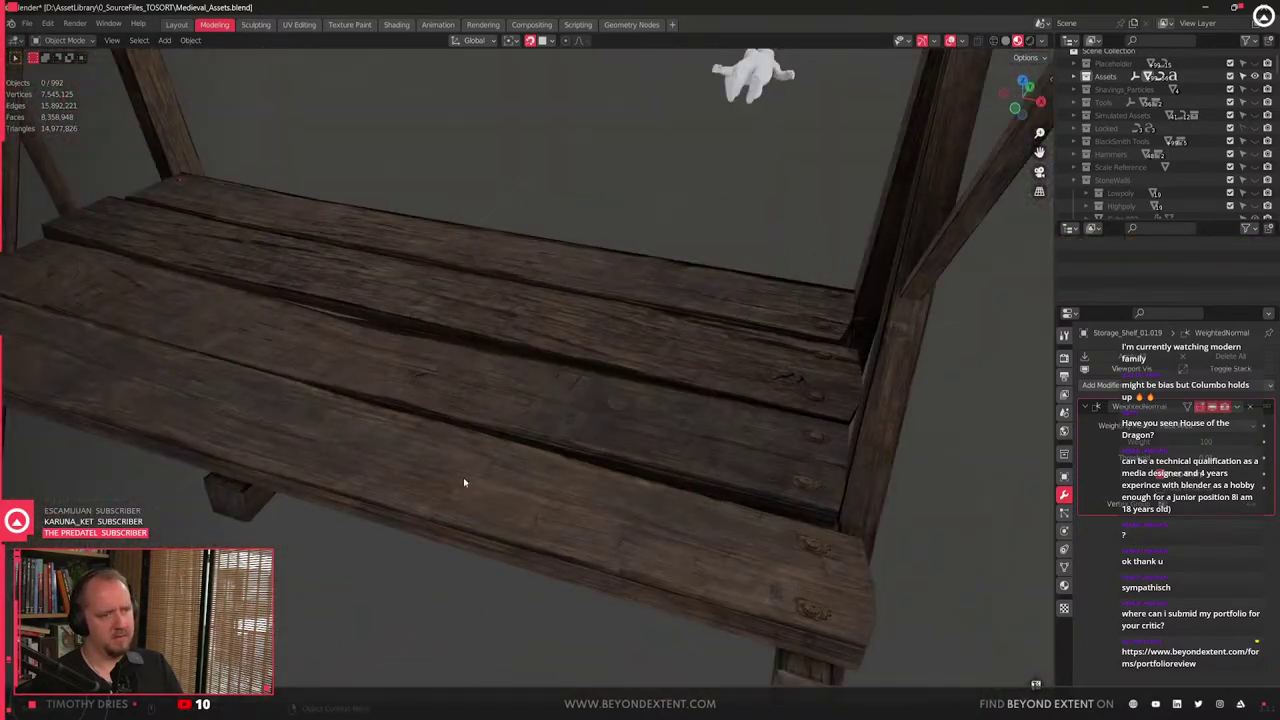
{"action": "left_click", "coordinate": [813, 545]}
{"action": "middle_click_drag", "start_coordinate": [375, 465], "coordinate": [556, 434]}
{"action": "key", "text": "shift+d"}
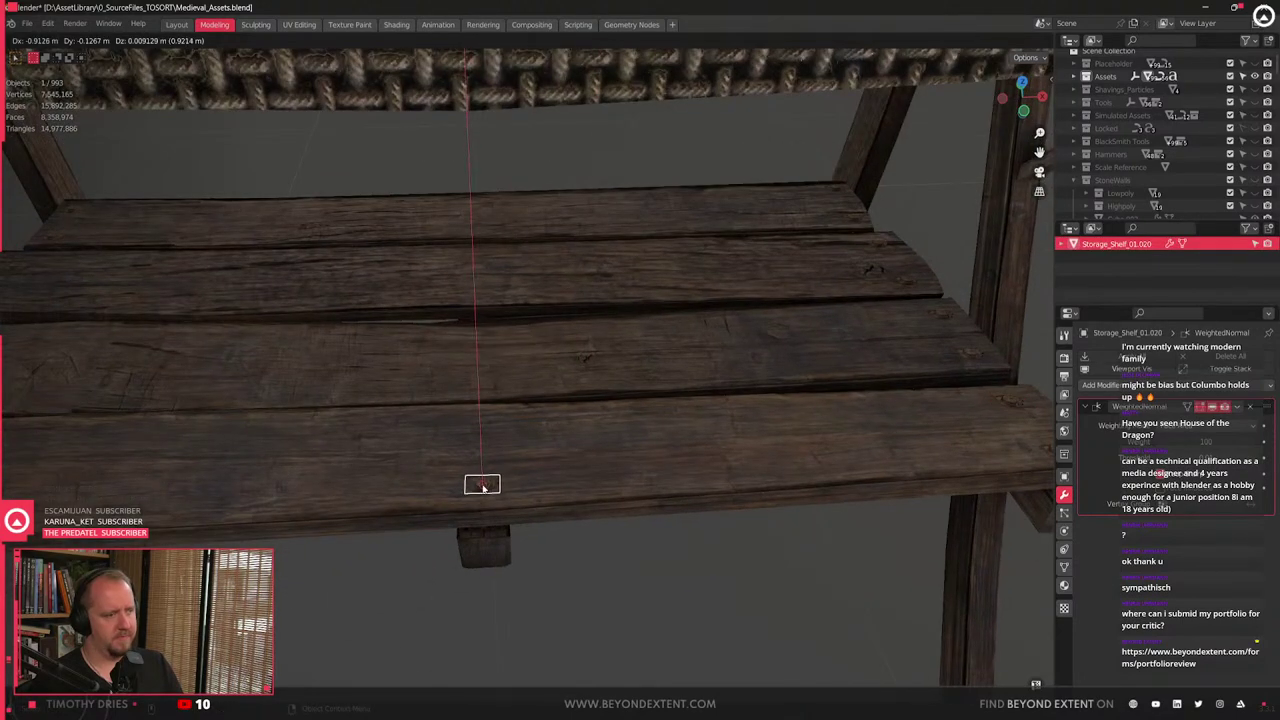
{"action": "left_click", "coordinate": [482, 485]}
{"action": "key", "text": "shift+d"}
{"action": "left_click", "coordinate": [483, 429]}
- Continue the middle nail row on the second plank with two decal copies about 0.13 m apart
{"action": "key", "text": "shift+d"}
{"action": "left_click", "coordinate": [480, 374]}
{"action": "key", "text": "shift+d"}
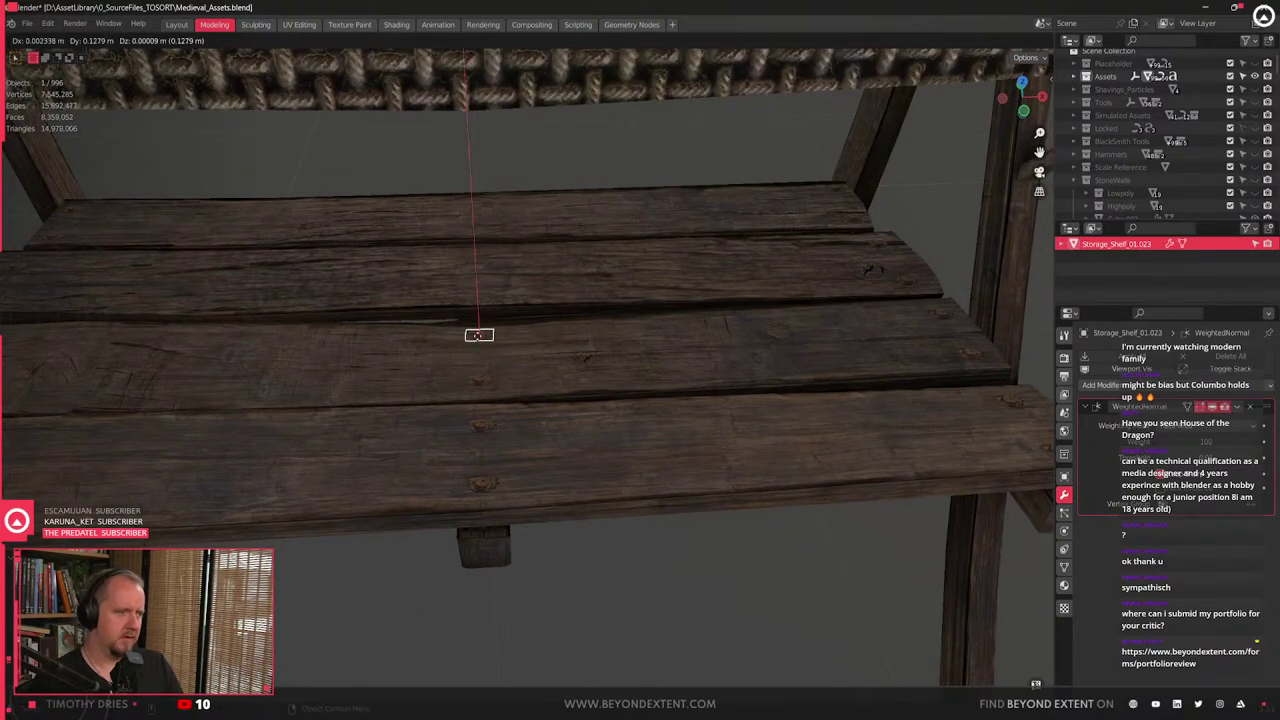
{"action": "left_click", "coordinate": [478, 334]}
- Extend the middle nail row onto the third plank with two decal copies across its width
{"action": "middle_click_drag", "start_coordinate": [479, 336], "coordinate": [507, 409], "text": "shift"}
{"action": "scroll", "coordinate": [507, 405], "scroll_direction": "up", "scroll_amount": 3}
{"action": "key", "text": "shift+d"}
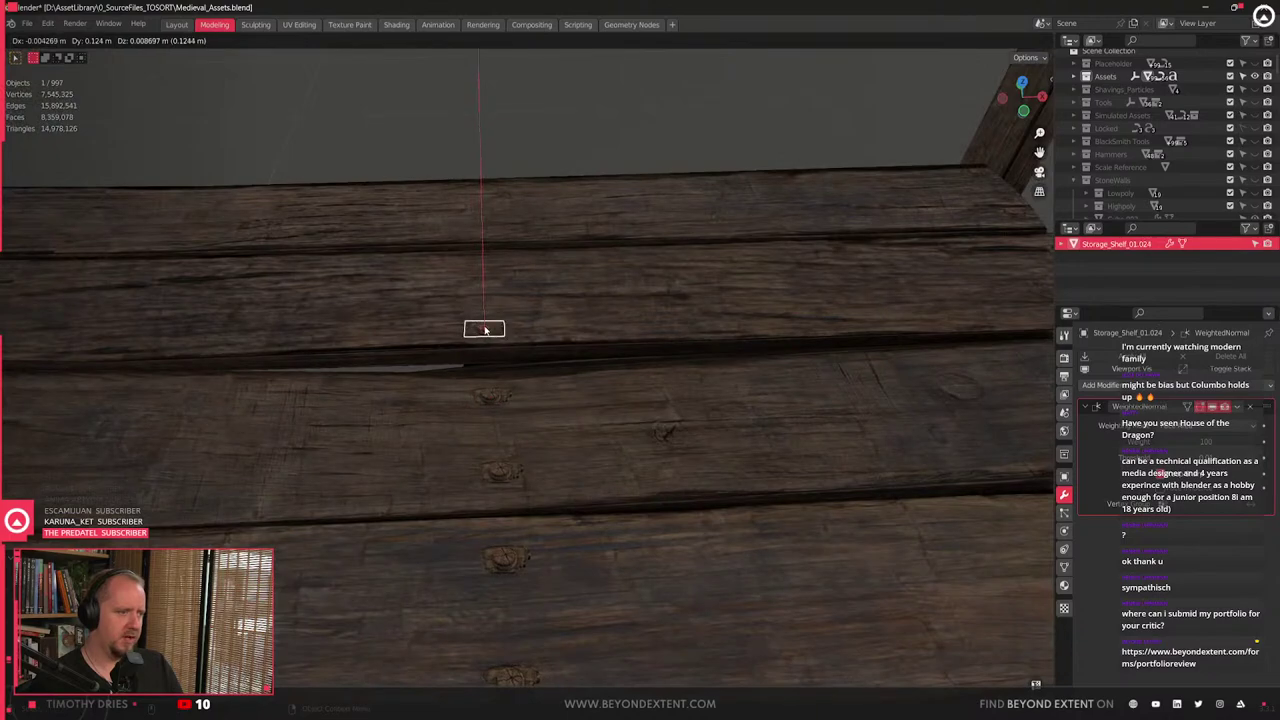
{"action": "left_click", "coordinate": [485, 330]}
{"action": "key", "text": "shift+d"}
{"action": "left_click", "coordinate": [474, 260]}
- Finish the middle nail row with two decal copies about 0.10 m apart on the back plank, and deselect everything
{"action": "key", "text": "shift+d"}
{"action": "left_click", "coordinate": [474, 228]}
{"action": "key", "text": "shift+d"}
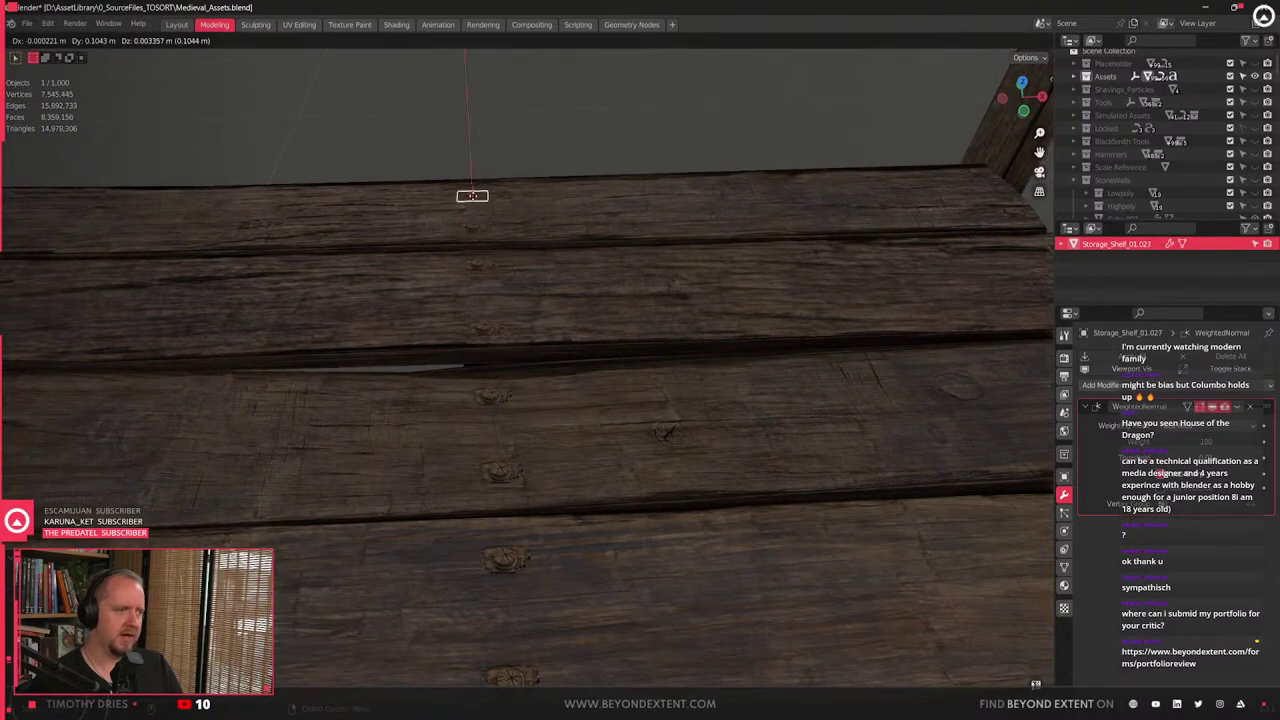
{"action": "left_click", "coordinate": [474, 195]}
{"action": "scroll", "coordinate": [560, 363], "scroll_direction": "down", "scroll_amount": 6}
{"action": "middle_click_drag", "start_coordinate": [560, 363], "coordinate": [564, 318]}
{"action": "left_click", "coordinate": [616, 545]}
{"action": "scroll", "coordinate": [602, 535], "scroll_direction": "down", "scroll_amount": 4}
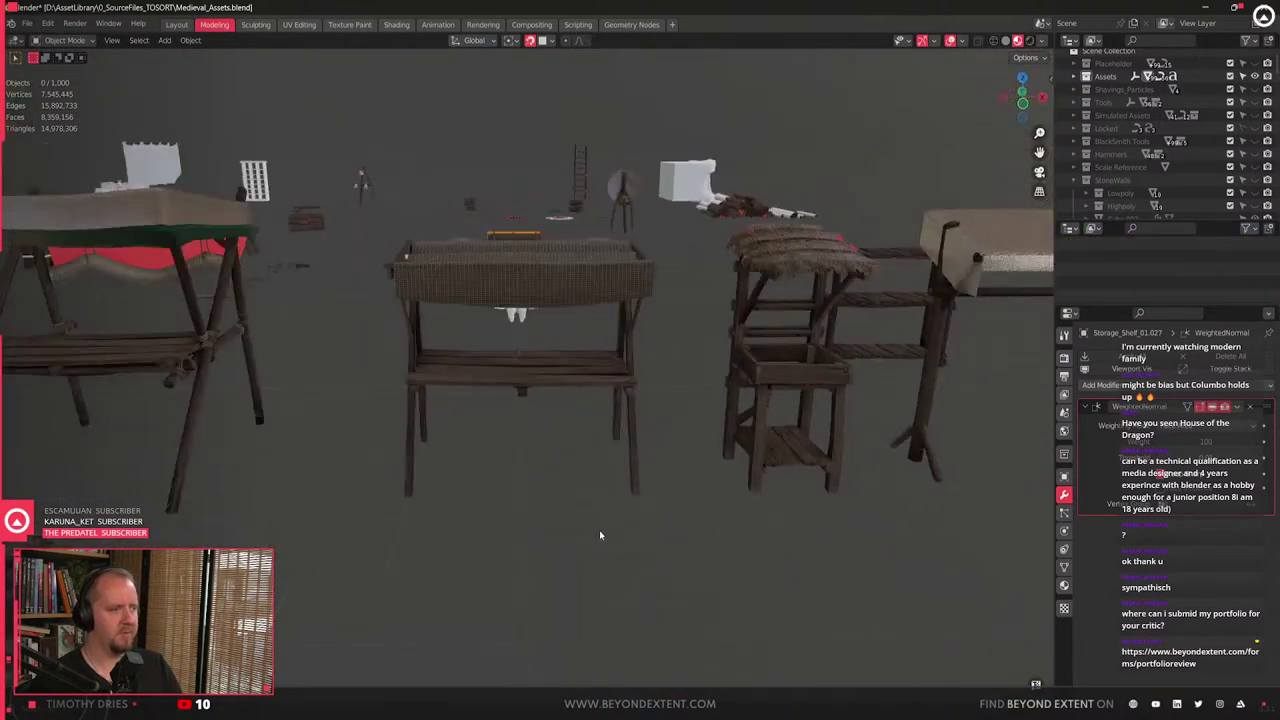
- Try to select the whole market stall with its separate parts and join them into one object
{"action": "middle_click_drag", "start_coordinate": [600, 535], "coordinate": [626, 606]}
{"action": "left_click_drag", "start_coordinate": [676, 578], "coordinate": [310, 224]}
{"action": "scroll", "coordinate": [545, 432], "scroll_direction": "up", "scroll_amount": 4}
{"action": "mouse_move", "coordinate": [556, 492]}
{"action": "middle_mouse_down"}
{"action": "mouse_move", "coordinate": [567, 402]}
{"action": "mouse_move", "coordinate": [653, 521]}
{"action": "middle_mouse_up"}
{"action": "left_click", "coordinate": [567, 402]}
{"action": "scroll", "coordinate": [580, 410], "scroll_direction": "down", "scroll_amount": 4}
{"action": "left_click_drag", "start_coordinate": [662, 534], "coordinate": [311, 225]}
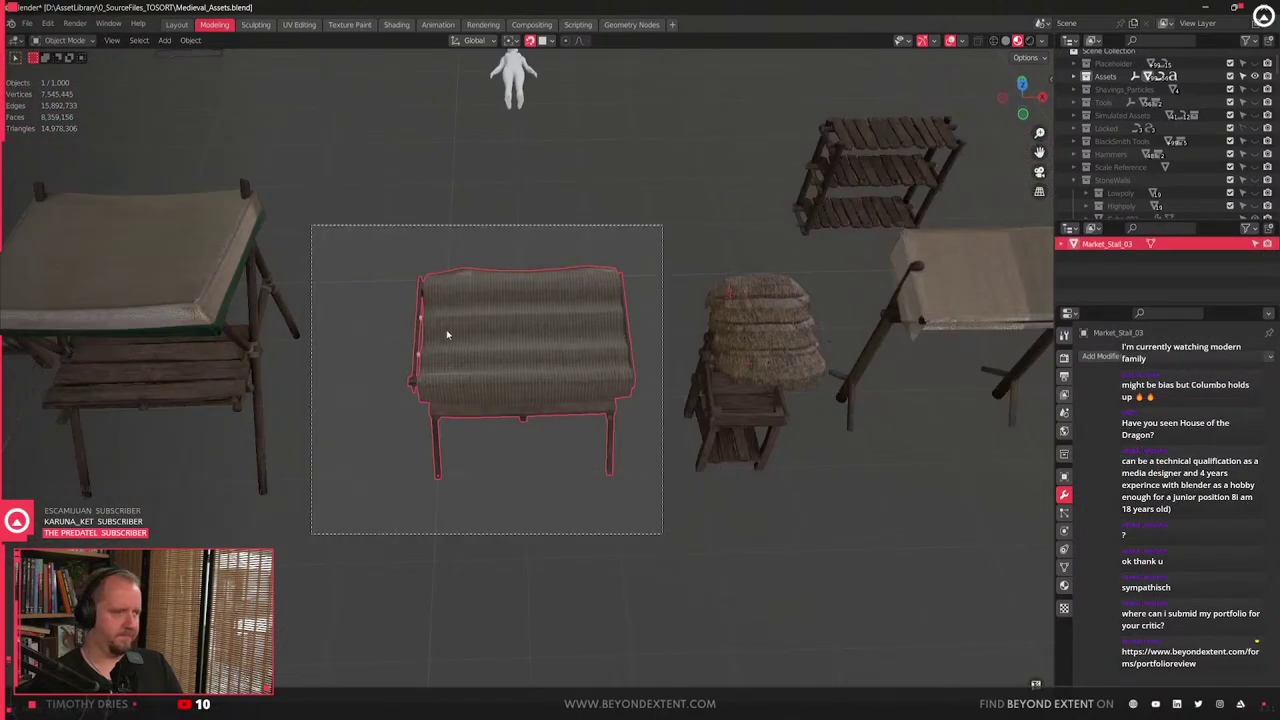
{"action": "scroll", "coordinate": [598, 469], "scroll_direction": "up", "scroll_amount": 4}
{"action": "key", "text": "ctrl+j"}
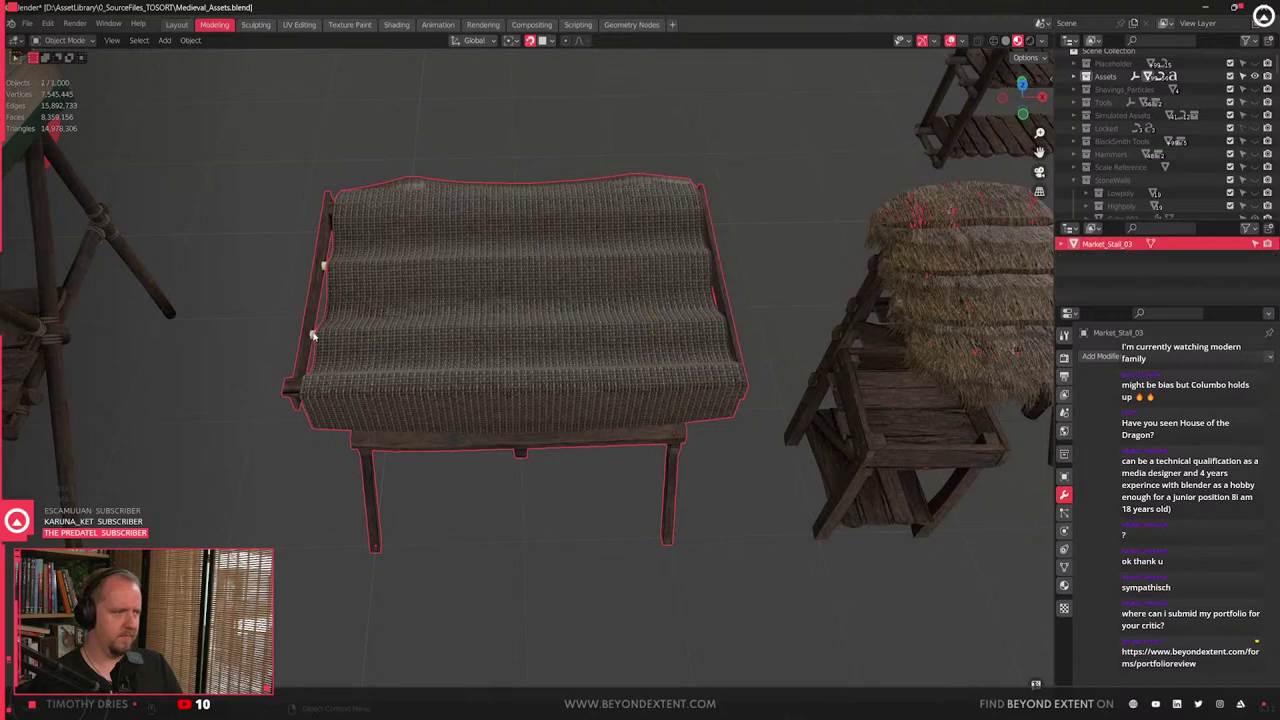
{"action": "left_click", "coordinate": [312, 338]}
{"action": "left_click", "coordinate": [311, 339]}
{"action": "left_click", "coordinate": [311, 336]}
{"action": "left_click", "coordinate": [375, 367], "text": "shift"}
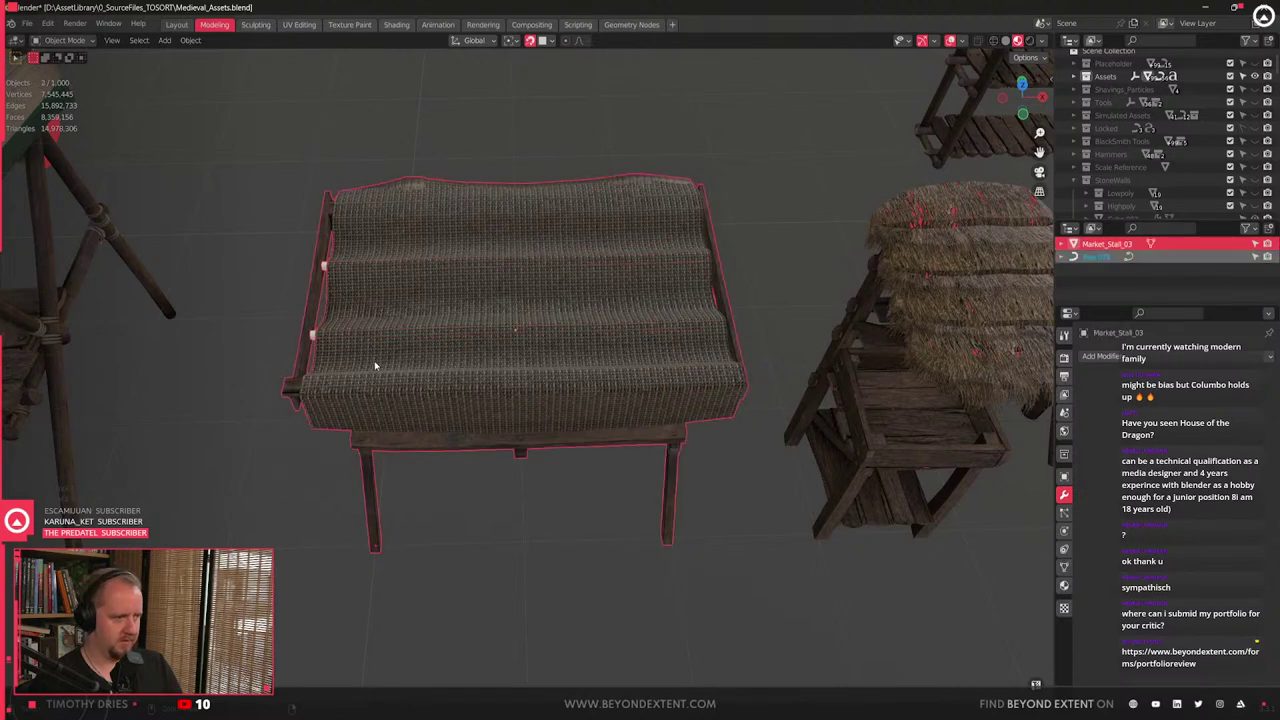
- Convert the white pipe curves under the cloth roof to a mesh and join them into Market_Stall_03
{"action": "scroll", "coordinate": [374, 361], "scroll_direction": "up", "scroll_amount": 5}
{"action": "middle_click_drag", "start_coordinate": [460, 391], "coordinate": [538, 379], "text": "shift"}
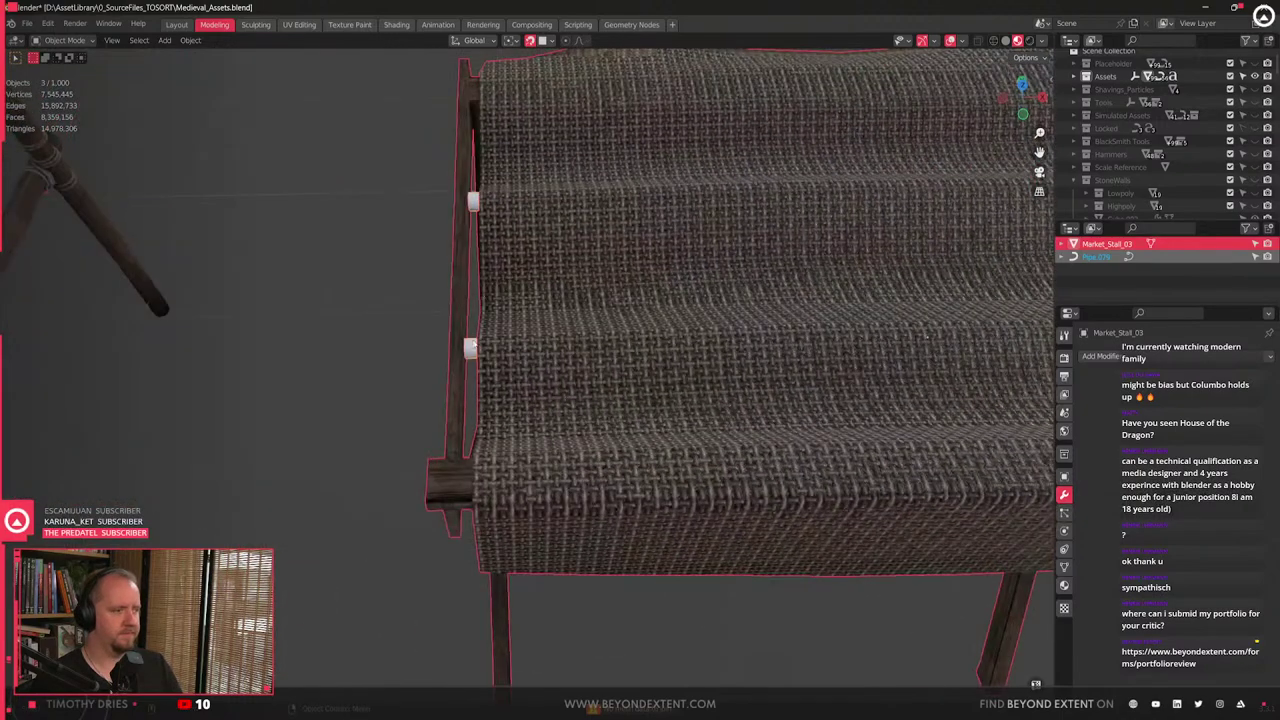
{"action": "left_click", "coordinate": [474, 350]}
{"action": "right_click", "coordinate": [471, 348]}
{"action": "key", "text": "Escape"}
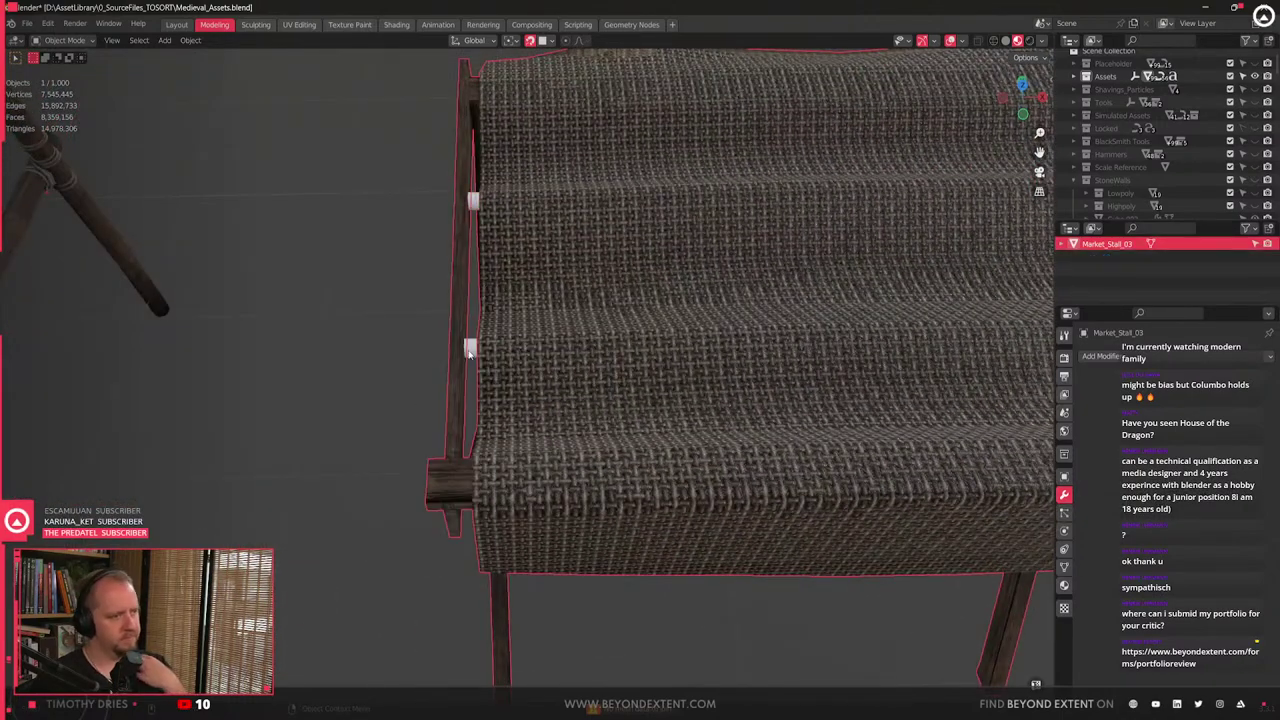
{"action": "right_click", "coordinate": [471, 348]}
{"action": "left_click", "coordinate": [515, 368]}
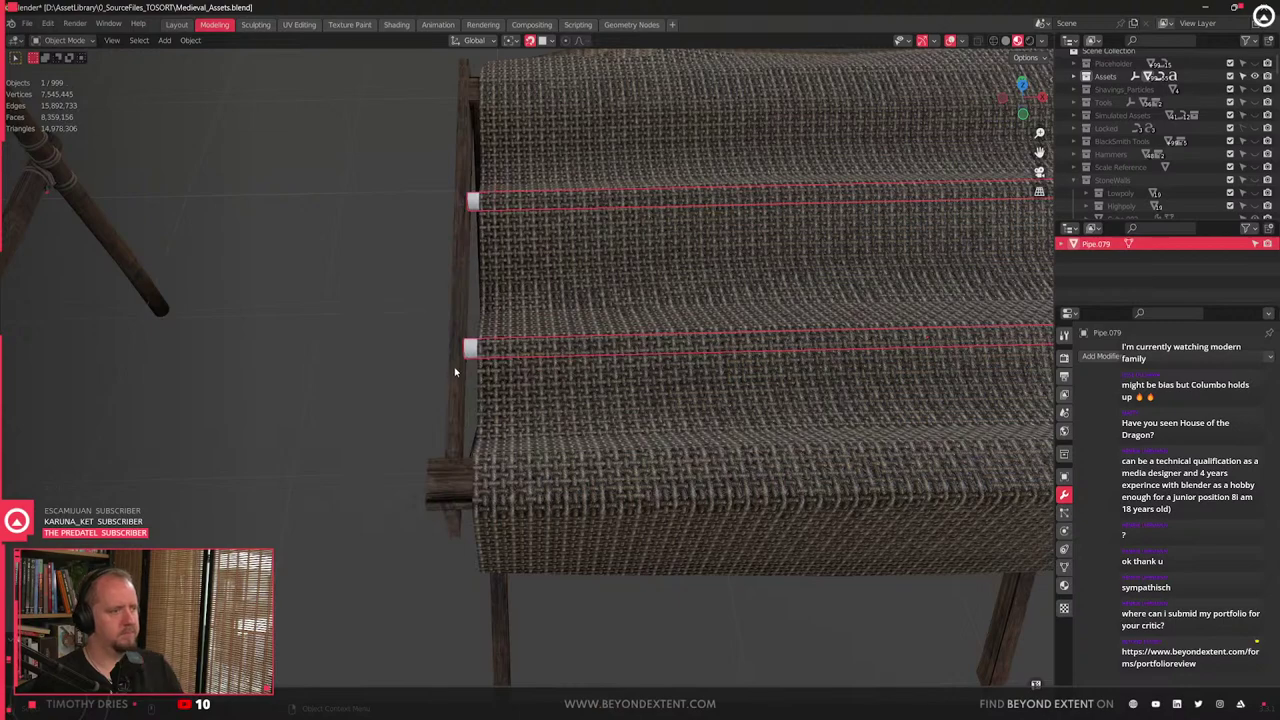
{"action": "left_click", "coordinate": [455, 371], "text": "shift"}
{"action": "key", "text": "ctrl+j"}
- Select both complete roof poles in Market_Stall_03's mesh and hide all its other geometry
{"action": "scroll", "coordinate": [456, 372], "scroll_direction": "down", "scroll_amount": 6}
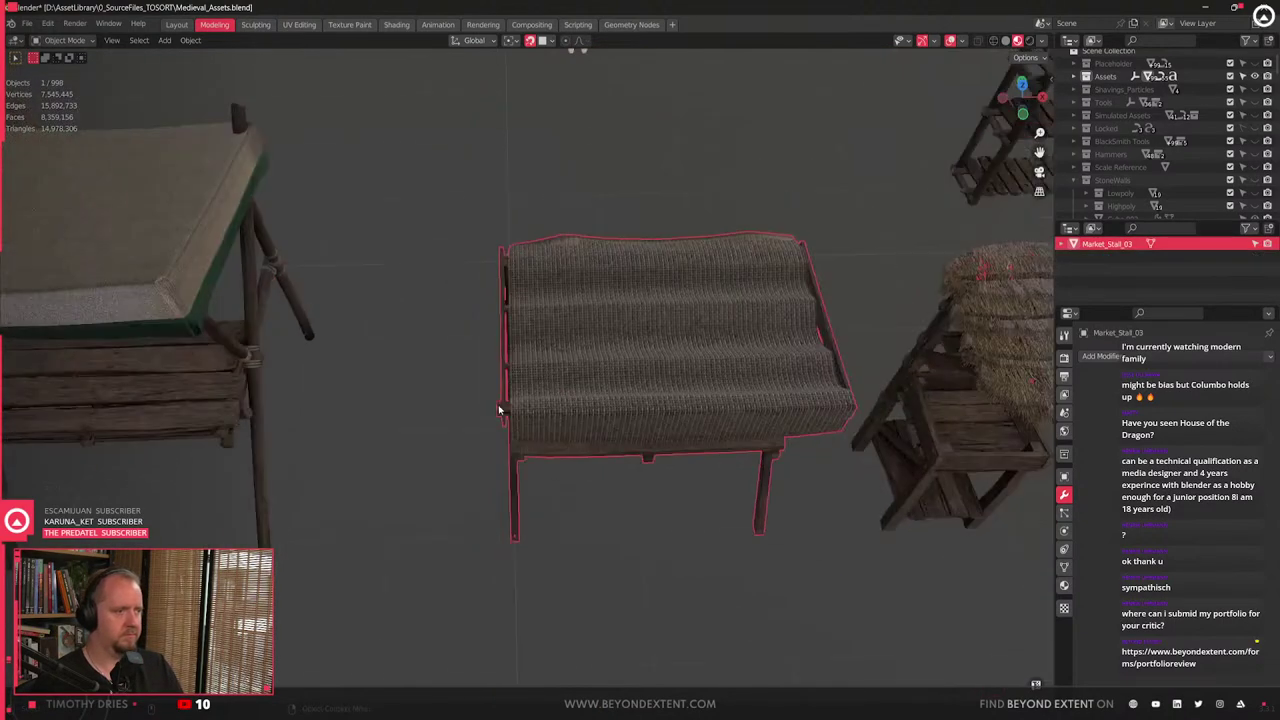
{"action": "middle_click_drag", "start_coordinate": [500, 409], "coordinate": [516, 306]}
{"action": "scroll", "coordinate": [628, 189], "scroll_direction": "up", "scroll_amount": 6}
{"action": "key", "text": "Tab"}
{"action": "left_click", "coordinate": [686, 218], "text": "alt"}
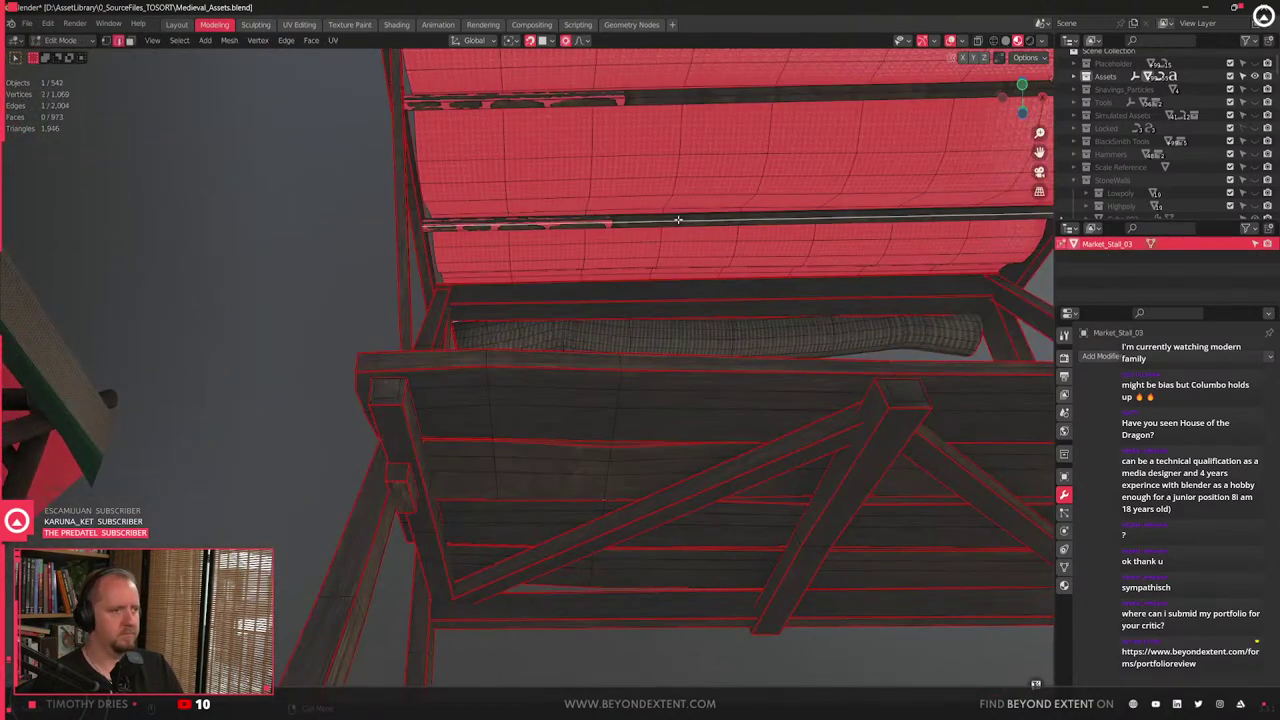
{"action": "left_click", "coordinate": [701, 92], "text": "shift"}
{"action": "key", "text": "ctrl+l"}
{"action": "middle_click_drag", "start_coordinate": [700, 98], "coordinate": [485, 383]}
{"action": "key", "text": "shift+h"}
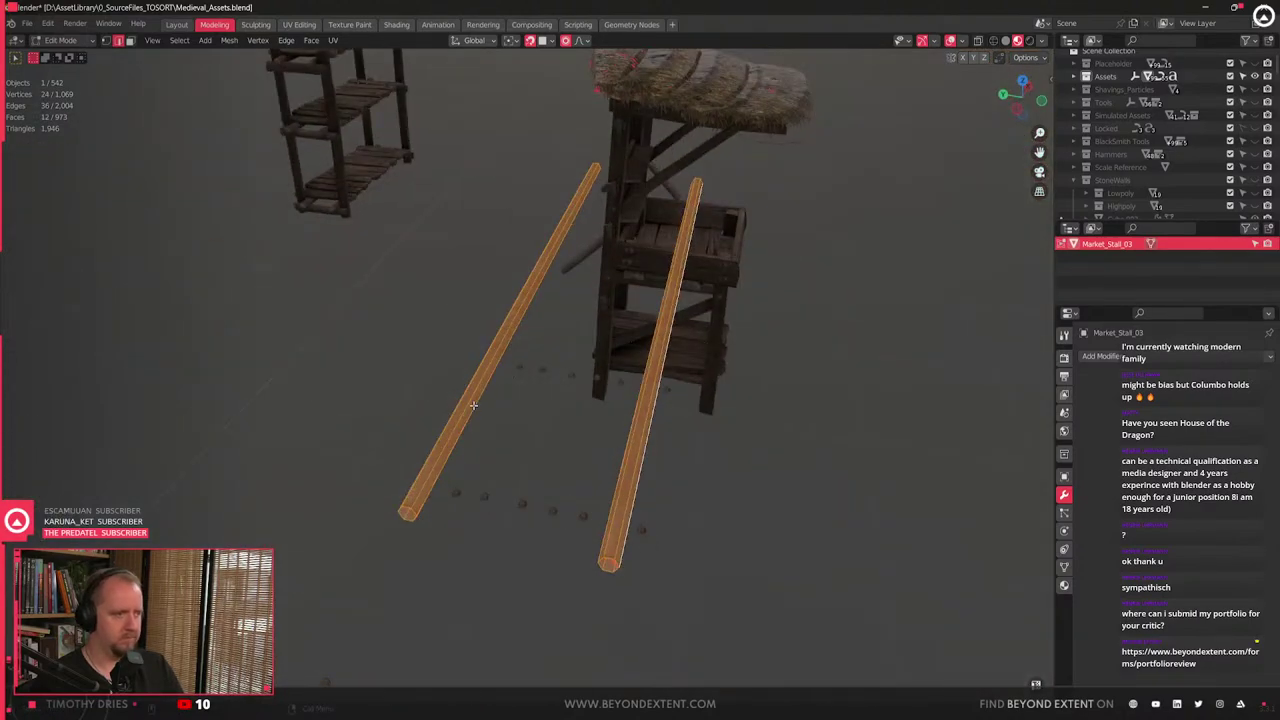
- Mark one lengthwise edge on each of the two roof poles as a seam
{"action": "left_click", "coordinate": [467, 398]}
{"action": "left_click", "coordinate": [627, 452], "text": "shift"}
{"action": "right_click", "coordinate": [627, 451]}
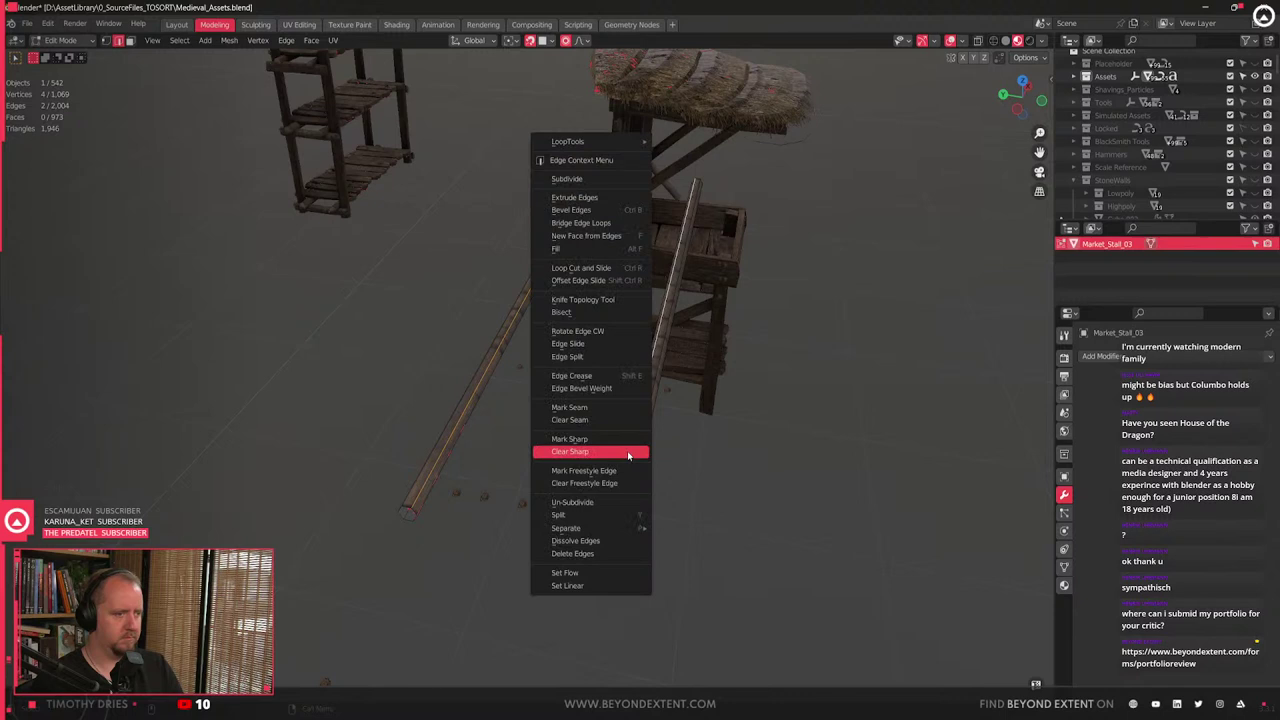
{"action": "left_click", "coordinate": [627, 407]}
- Select both roof poles completely, show them in a UV editor, and unwrap them along the new seams
{"action": "key", "text": "ctrl+l"}
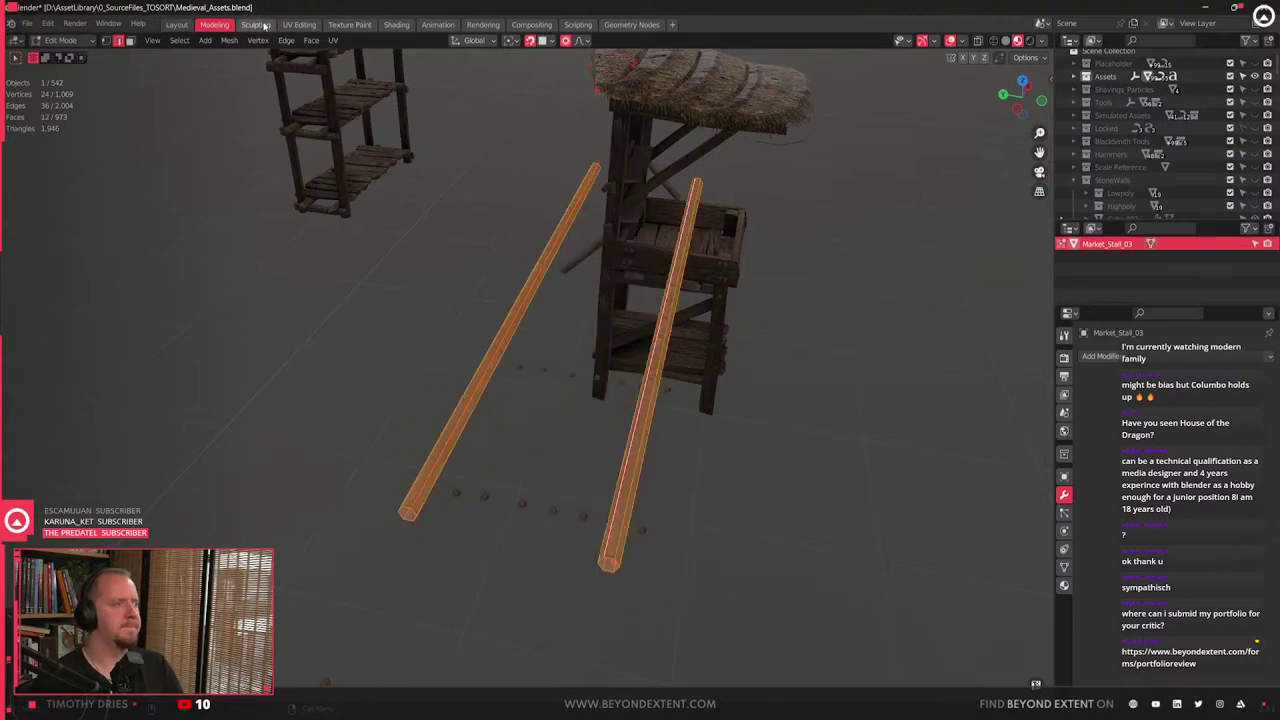
{"action": "left_click", "coordinate": [1036, 685]}
{"action": "scroll", "coordinate": [740, 437], "scroll_direction": "down", "scroll_amount": 6}
{"action": "key", "text": "a"}
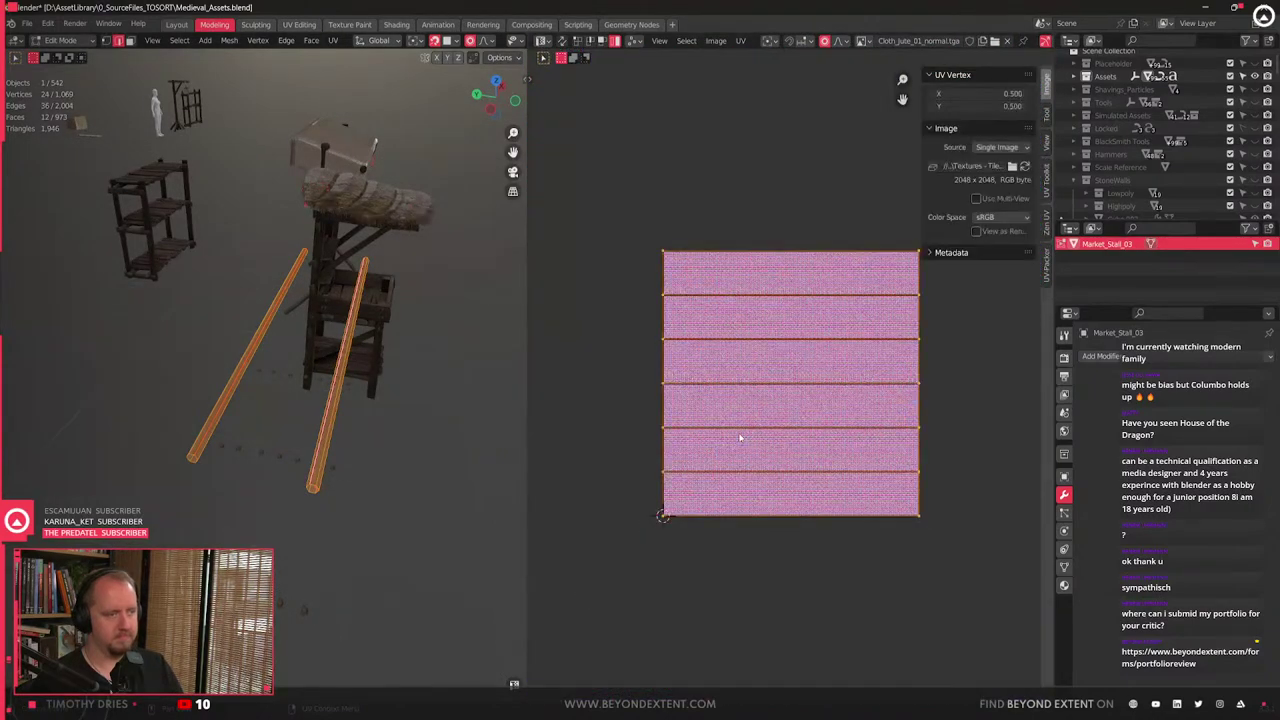
{"action": "key", "text": "u"}
{"action": "left_click", "coordinate": [740, 437]}
{"action": "scroll", "coordinate": [733, 377], "scroll_direction": "up", "scroll_amount": 2}
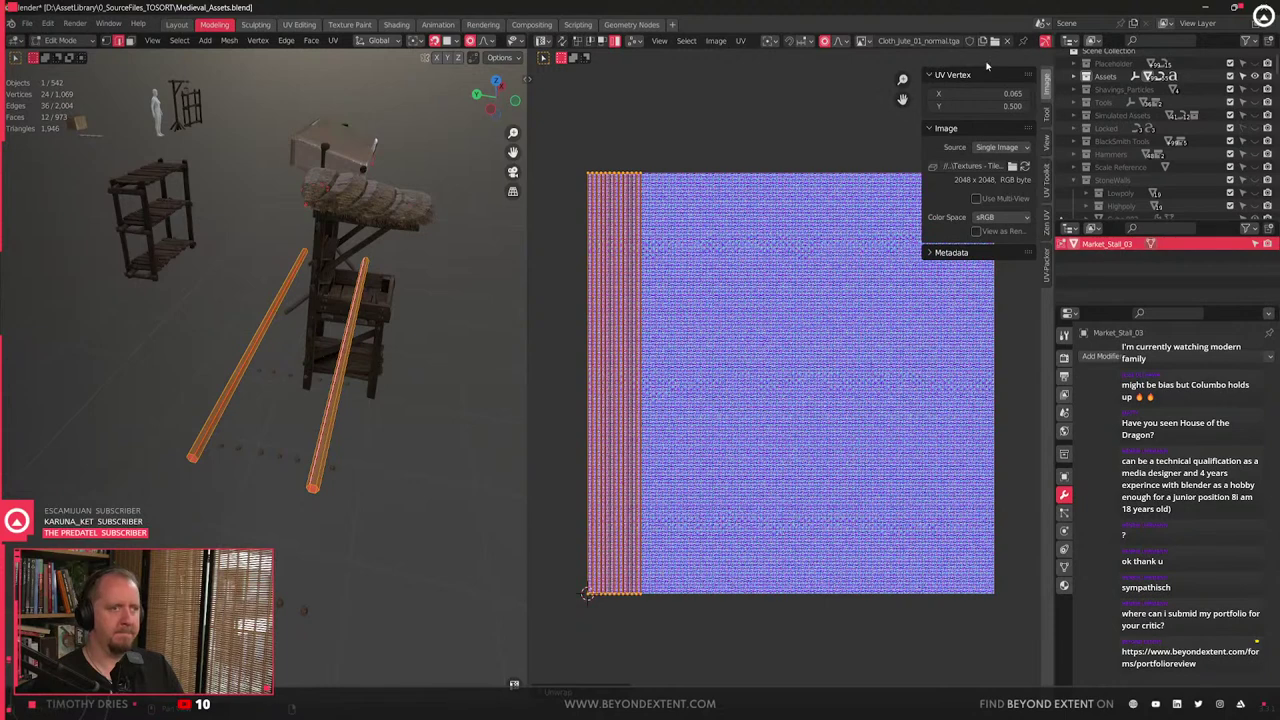
- Display the WoodKit_01_Lowpoly_WoodKit_01_Normal.tga.001 texture as the background image of the UV layout
{"action": "left_click", "coordinate": [861, 41]}
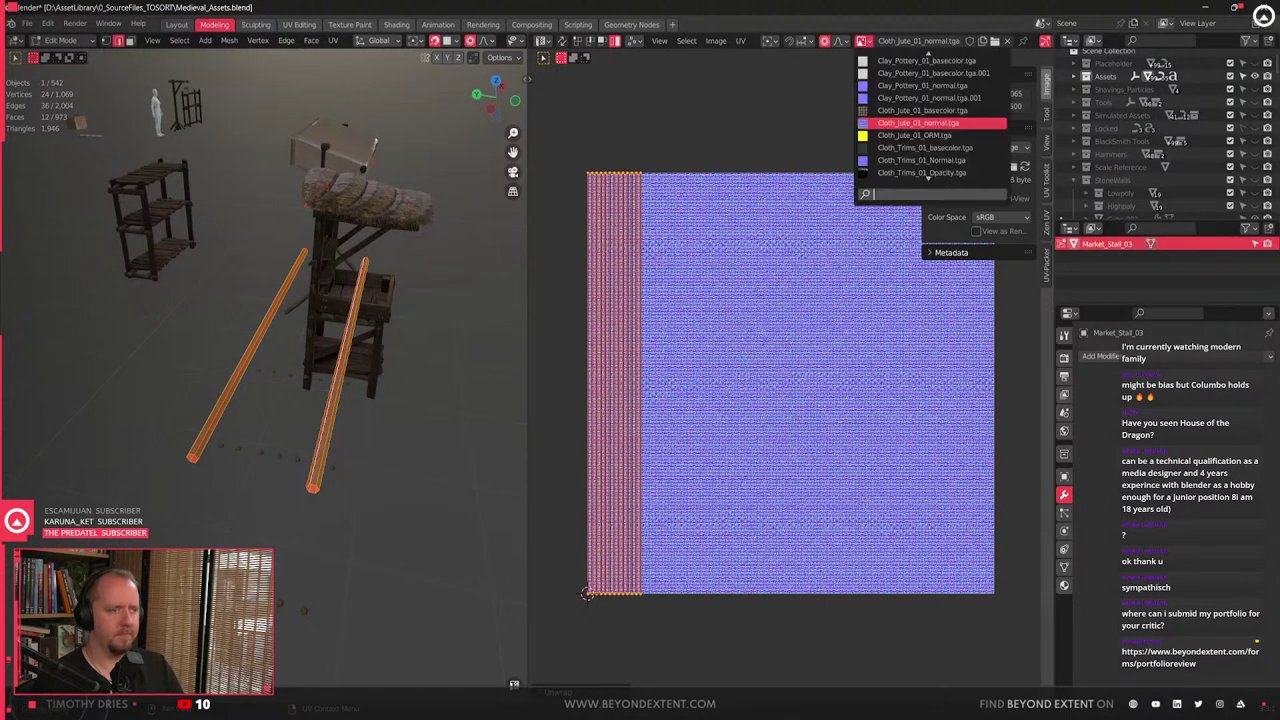
{"action": "type", "text": "wood"}
{"action": "key", "text": "Down"}
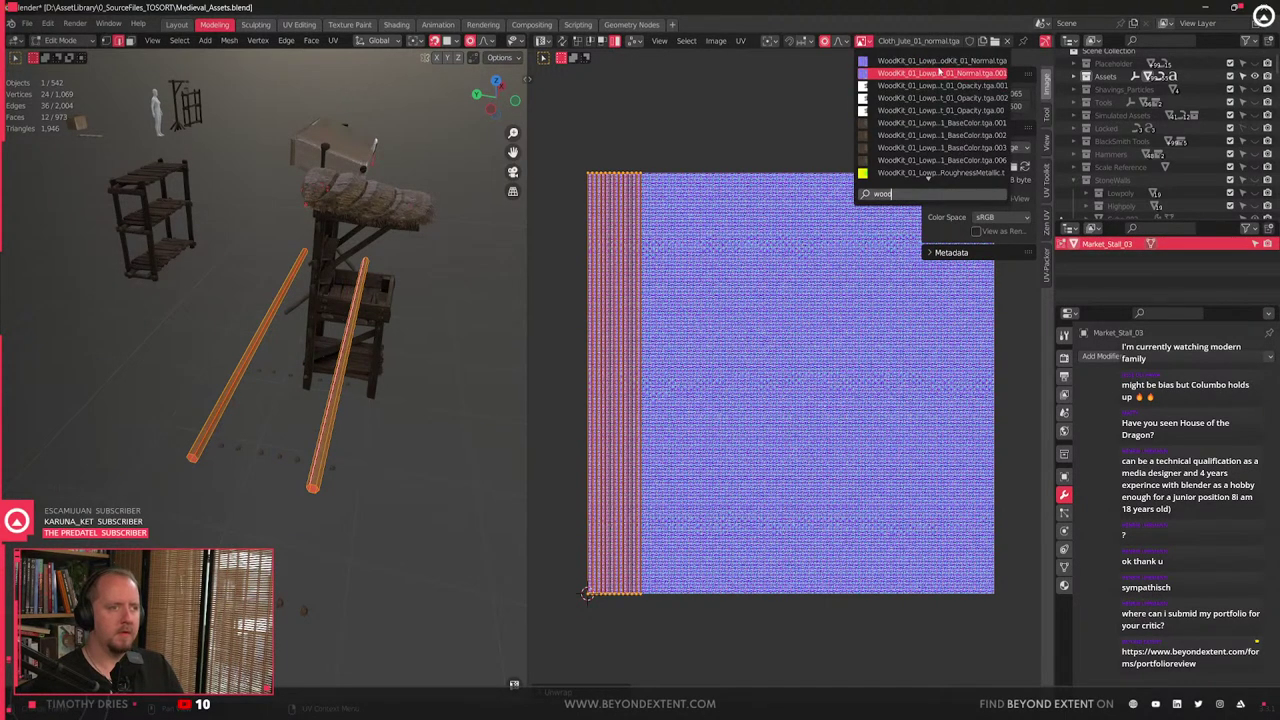
{"action": "left_click", "coordinate": [940, 72]}
{"action": "scroll", "coordinate": [680, 348], "scroll_direction": "down", "scroll_amount": 7}
{"action": "scroll", "coordinate": [685, 390], "scroll_direction": "up", "scroll_amount": 4}
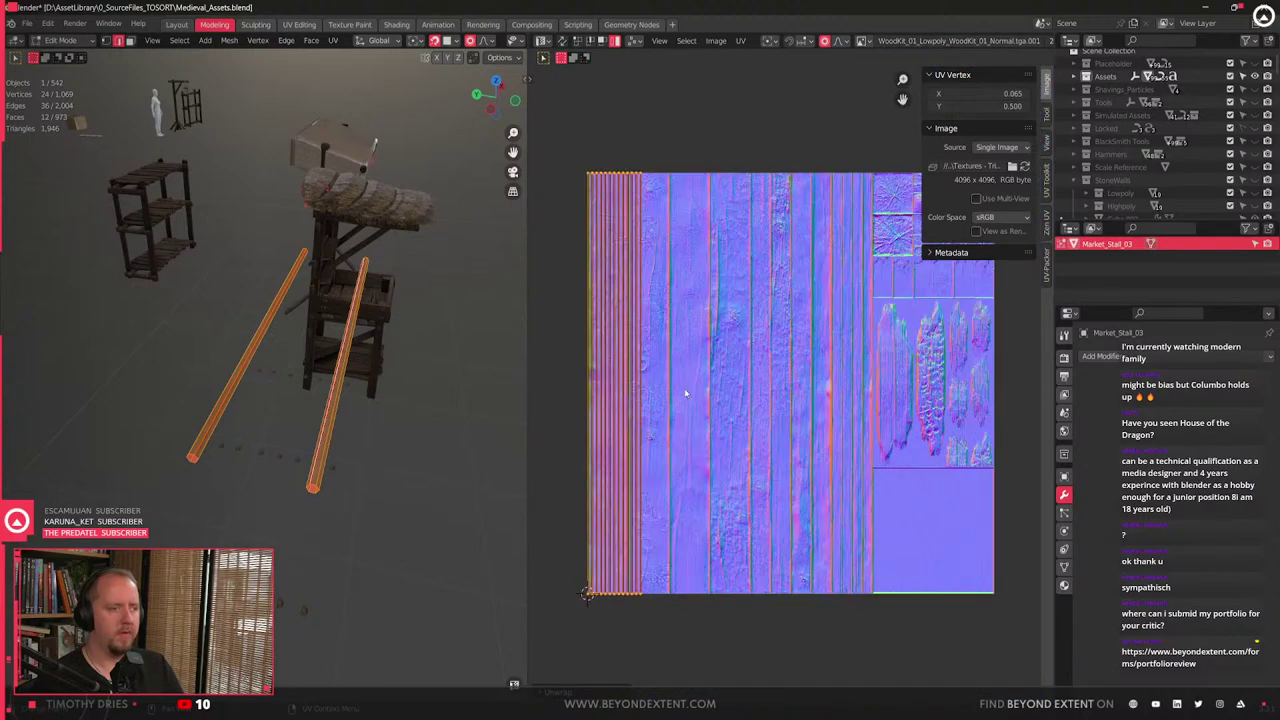
{"action": "middle_click_drag", "start_coordinate": [685, 393], "coordinate": [727, 394]}
{"action": "scroll", "coordinate": [727, 394], "scroll_direction": "up", "scroll_amount": 1}
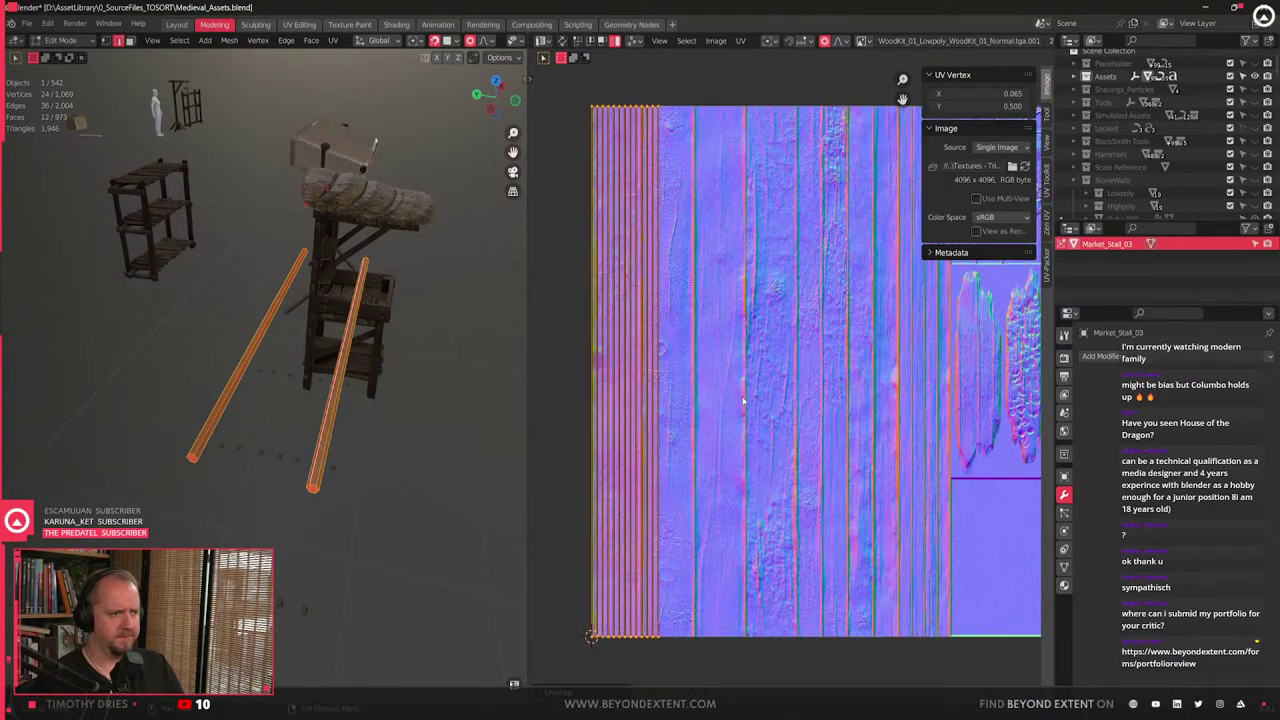
- Resize the roof poles' UV islands and scale them down to fit the width of the leftmost wood plank strip
{"action": "key", "text": "q"}
{"action": "left_click", "coordinate": [706, 438]}
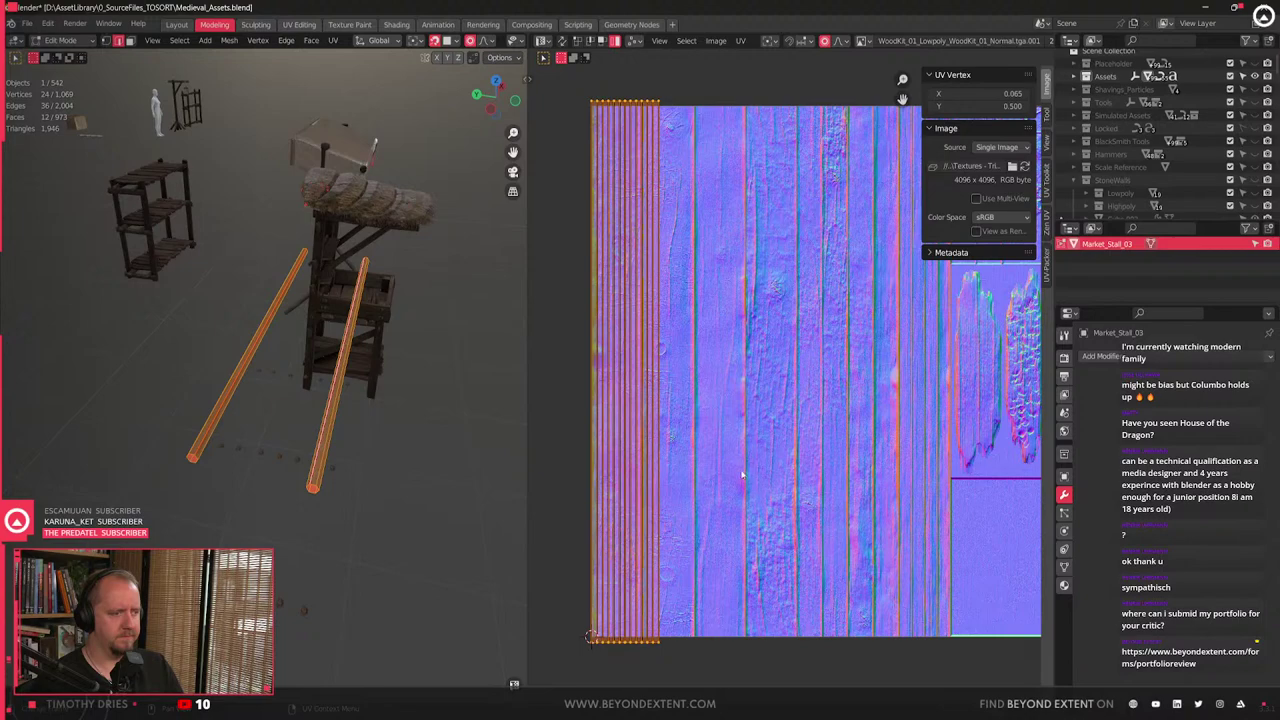
{"action": "key", "text": "s"}
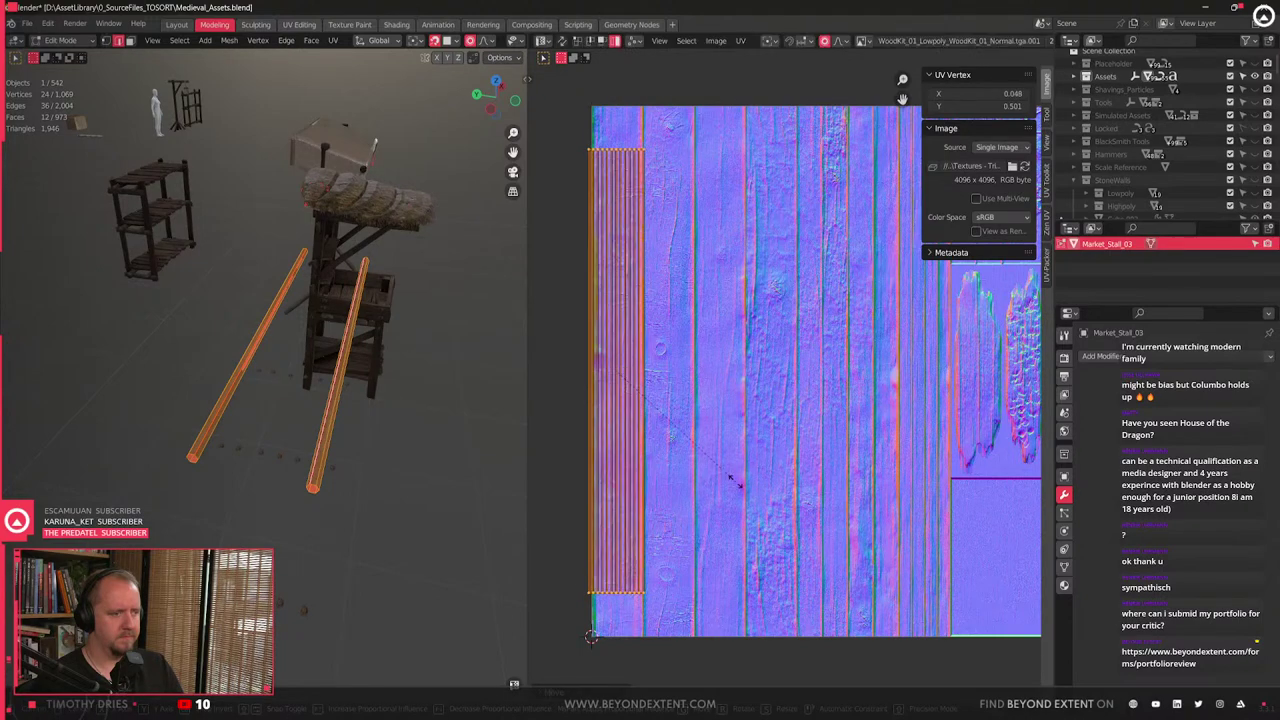
{"action": "left_click", "coordinate": [735, 482]}
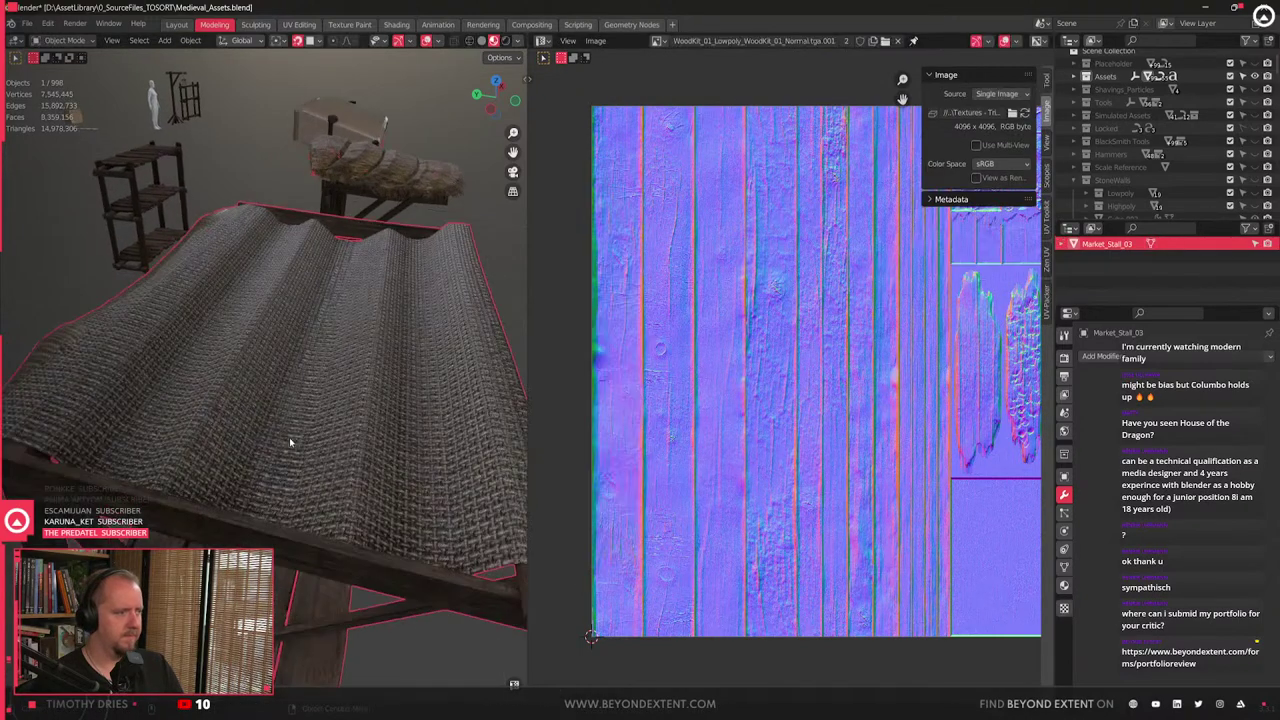
- Hide Market_Stall_03 and select all the separate nail decals placed along its shelf planks
{"action": "middle_click_drag", "start_coordinate": [290, 441], "coordinate": [231, 360]}
{"action": "middle_click_drag", "start_coordinate": [397, 443], "coordinate": [357, 434]}
{"action": "scroll", "coordinate": [357, 434], "scroll_direction": "down", "scroll_amount": 3}
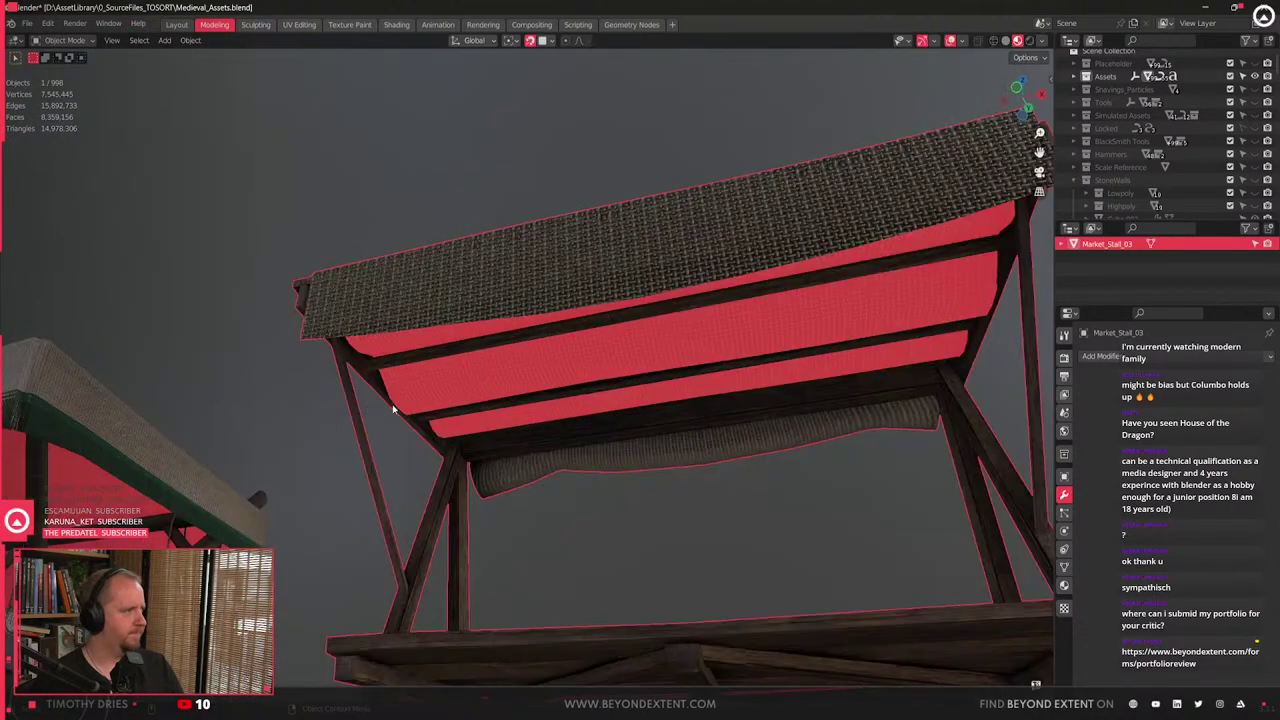
{"action": "middle_click_drag", "start_coordinate": [591, 637], "coordinate": [600, 409]}
{"action": "left_click", "coordinate": [624, 453]}
{"action": "scroll", "coordinate": [629, 491], "scroll_direction": "up", "scroll_amount": 4}
{"action": "scroll", "coordinate": [623, 491], "scroll_direction": "down", "scroll_amount": 4}
{"action": "scroll", "coordinate": [589, 506], "scroll_direction": "down", "scroll_amount": 3}
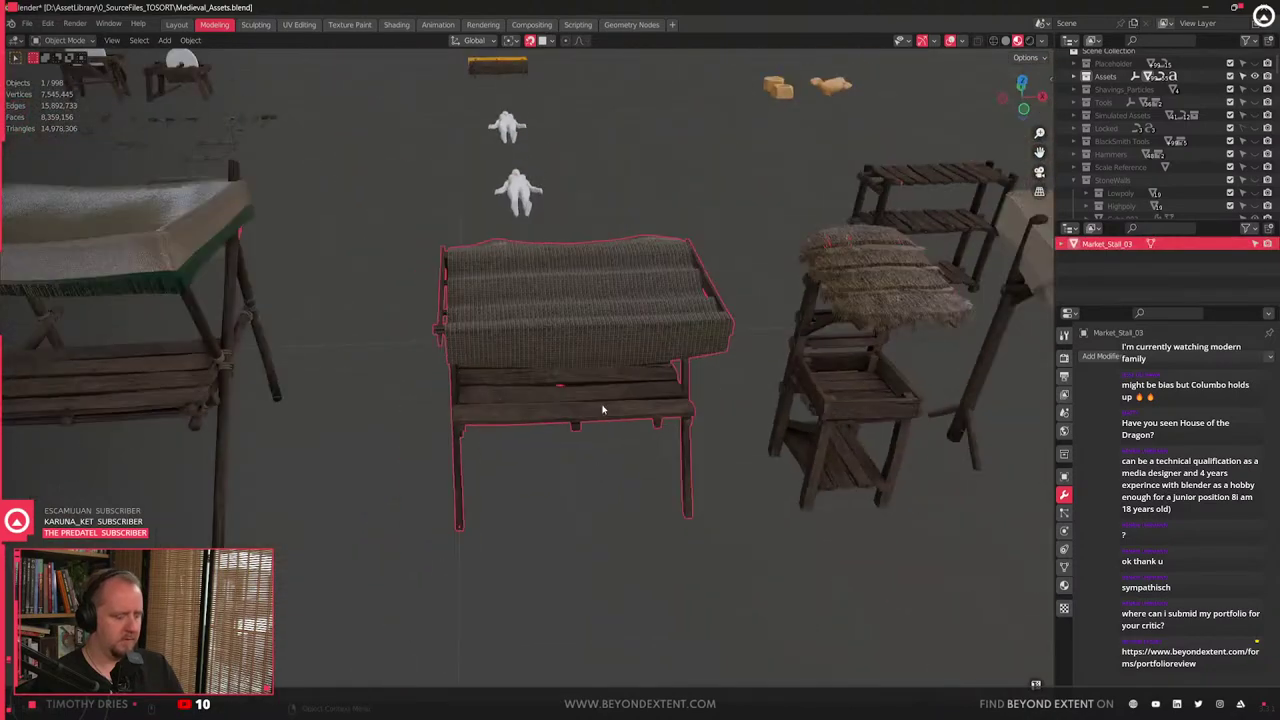
{"action": "key", "text": "Delete"}
{"action": "left_click_drag", "start_coordinate": [397, 283], "coordinate": [700, 508]}
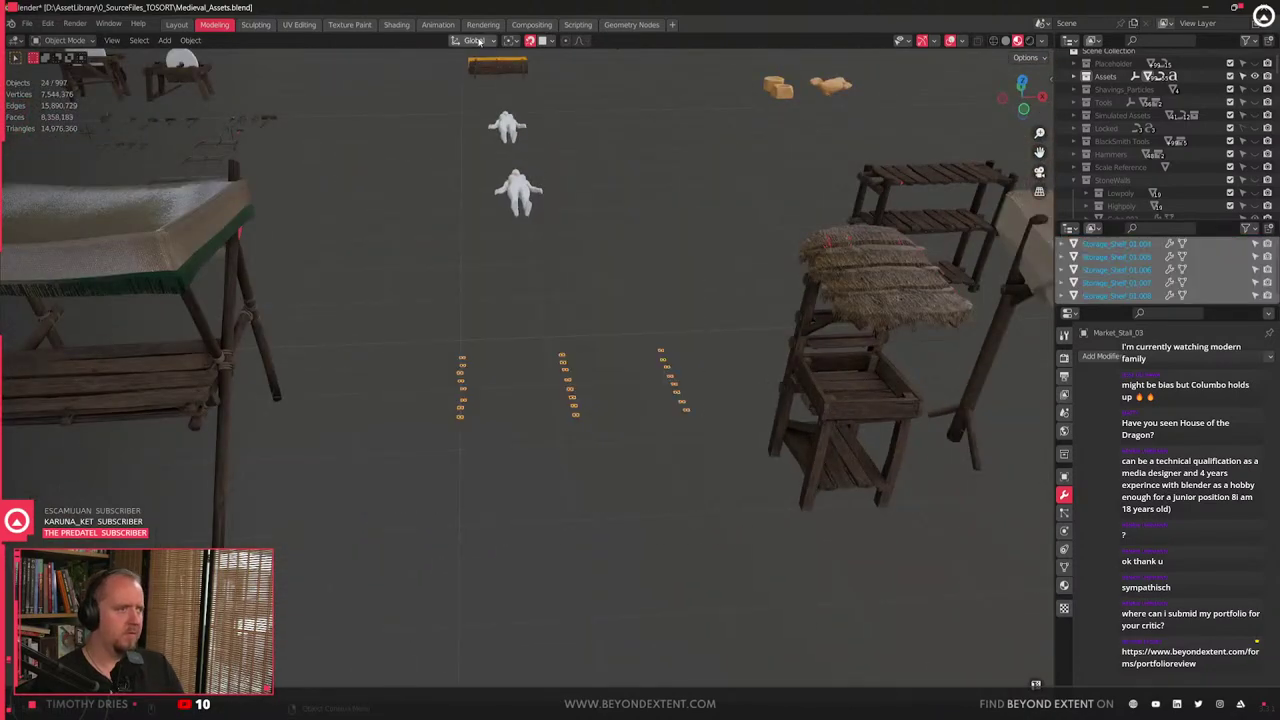
- Apply Randomize Transform to the selected nail decals to vary their rotation and size
{"action": "left_click", "coordinate": [188, 40]}
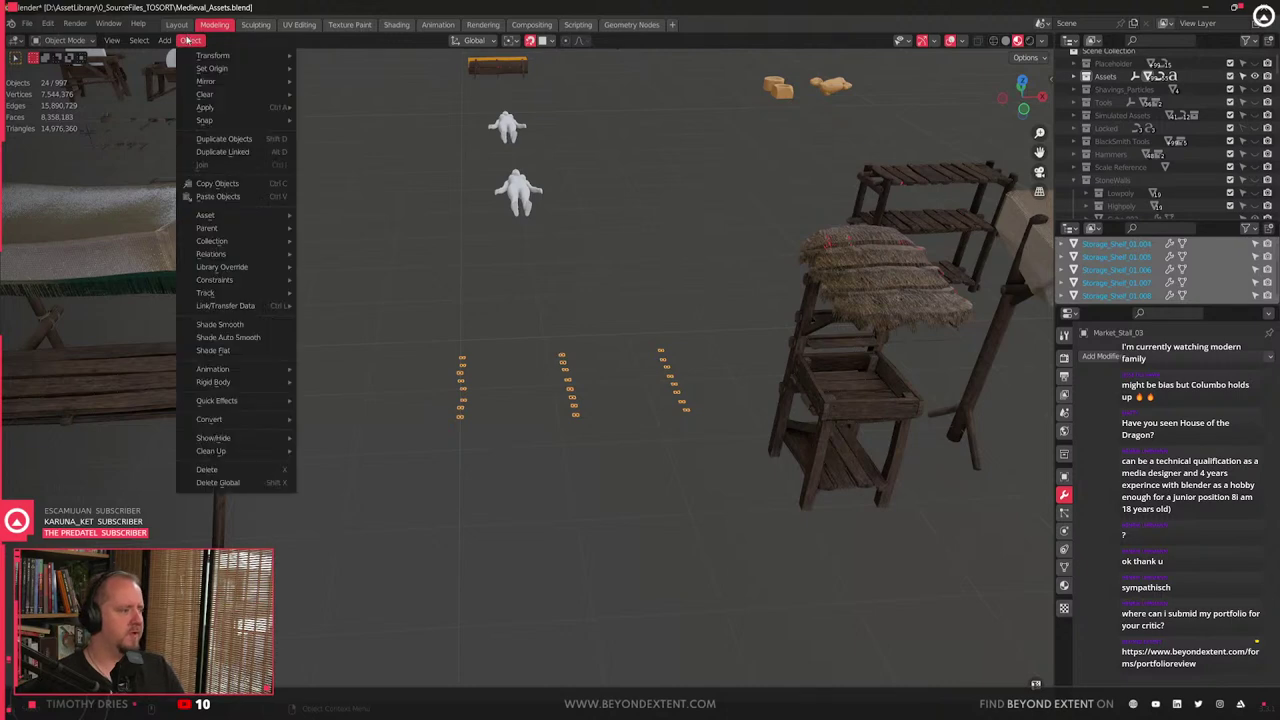
{"action": "mouse_move", "coordinate": [214, 56]}
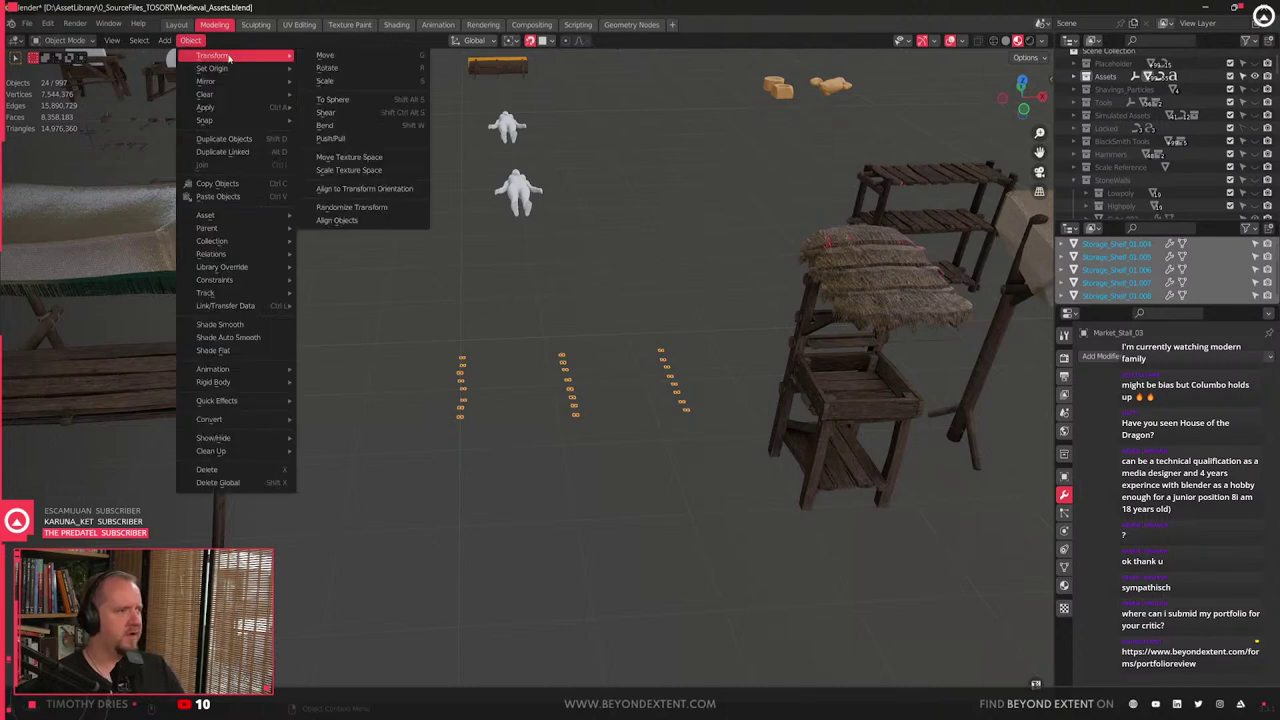
{"action": "left_click", "coordinate": [352, 207]}
{"action": "scroll", "coordinate": [616, 423], "scroll_direction": "up", "scroll_amount": 5}
{"action": "scroll", "coordinate": [579, 474], "scroll_direction": "down", "scroll_amount": 4}
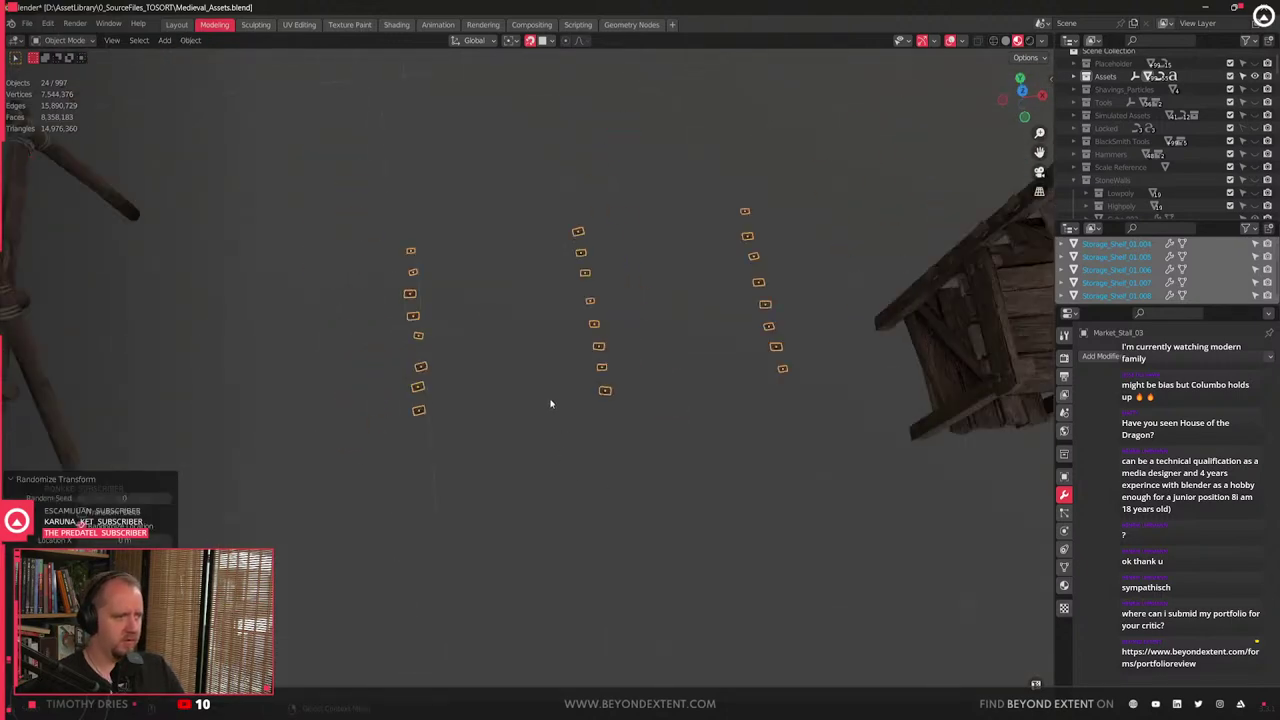
- Unhide the market stall and join all the nail decals into Market_Stall_03
{"action": "left_click", "coordinate": [614, 452]}
{"action": "middle_click_drag", "start_coordinate": [614, 452], "coordinate": [575, 394]}
{"action": "key", "text": "alt+h"}
{"action": "scroll", "coordinate": [597, 385], "scroll_direction": "down", "scroll_amount": 4}
{"action": "left_click_drag", "start_coordinate": [400, 222], "coordinate": [677, 491]}
{"action": "left_click", "coordinate": [642, 434], "text": "shift"}
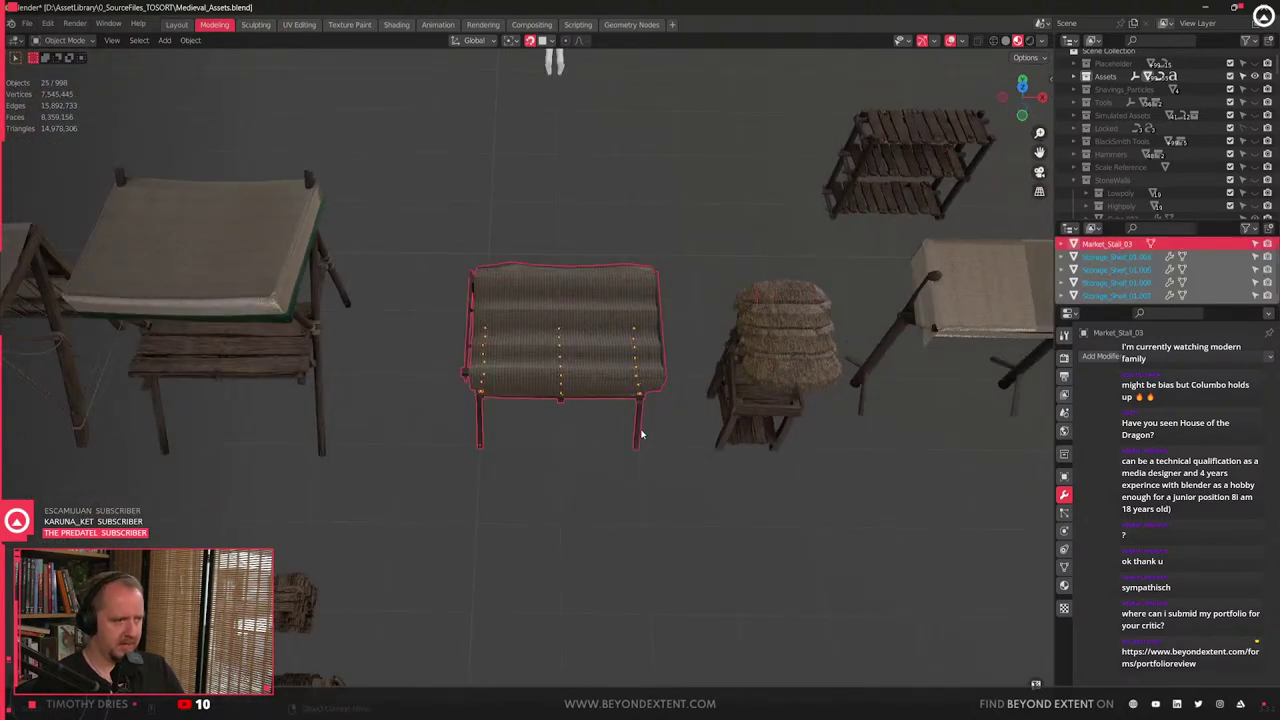
{"action": "key", "text": "ctrl+j"}
- Check the shelf planks and roof of the joined Market_Stall_03, and export it as FBX
{"action": "scroll", "coordinate": [600, 460], "scroll_direction": "up", "scroll_amount": 6}
{"action": "middle_click_drag", "start_coordinate": [564, 482], "coordinate": [543, 409]}
{"action": "scroll", "coordinate": [606, 403], "scroll_direction": "up", "scroll_amount": 4}
{"action": "scroll", "coordinate": [620, 415], "scroll_direction": "down", "scroll_amount": 4}
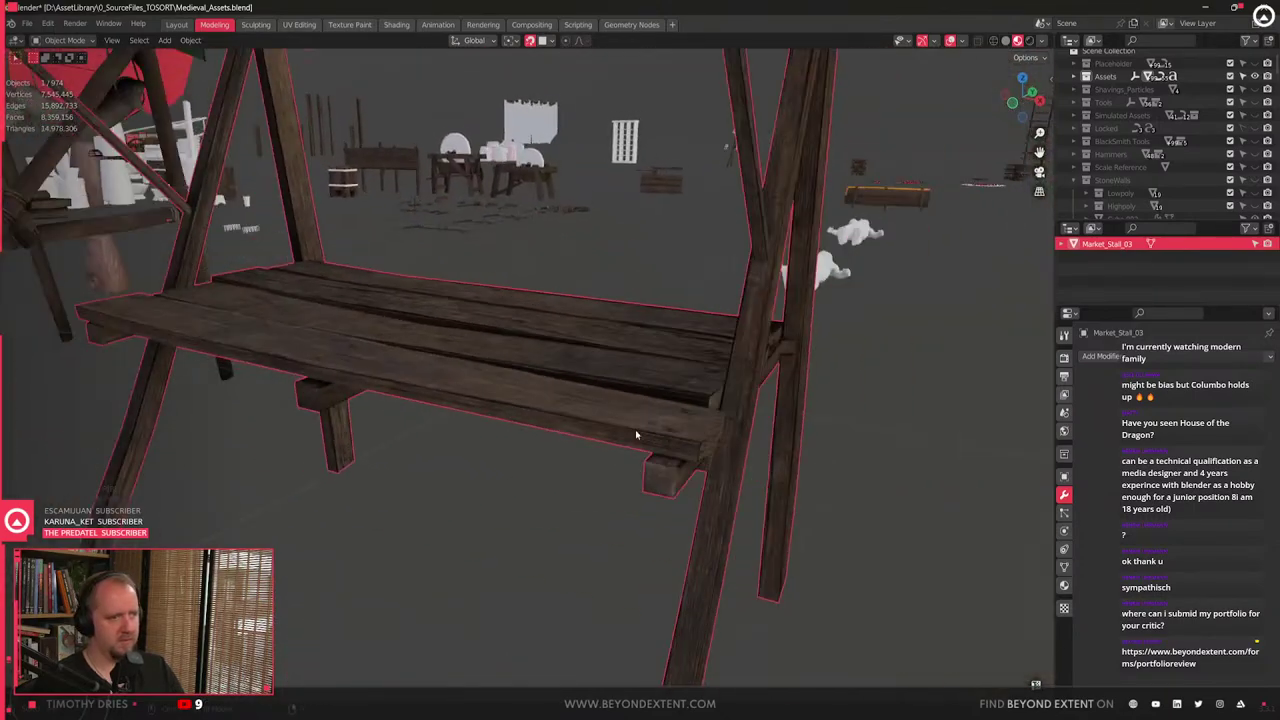
{"action": "scroll", "coordinate": [637, 434], "scroll_direction": "up", "scroll_amount": 3}
{"action": "middle_click_drag", "start_coordinate": [637, 434], "coordinate": [517, 463]}
{"action": "scroll", "coordinate": [677, 460], "scroll_direction": "down", "scroll_amount": 5}
{"action": "key", "text": "q"}
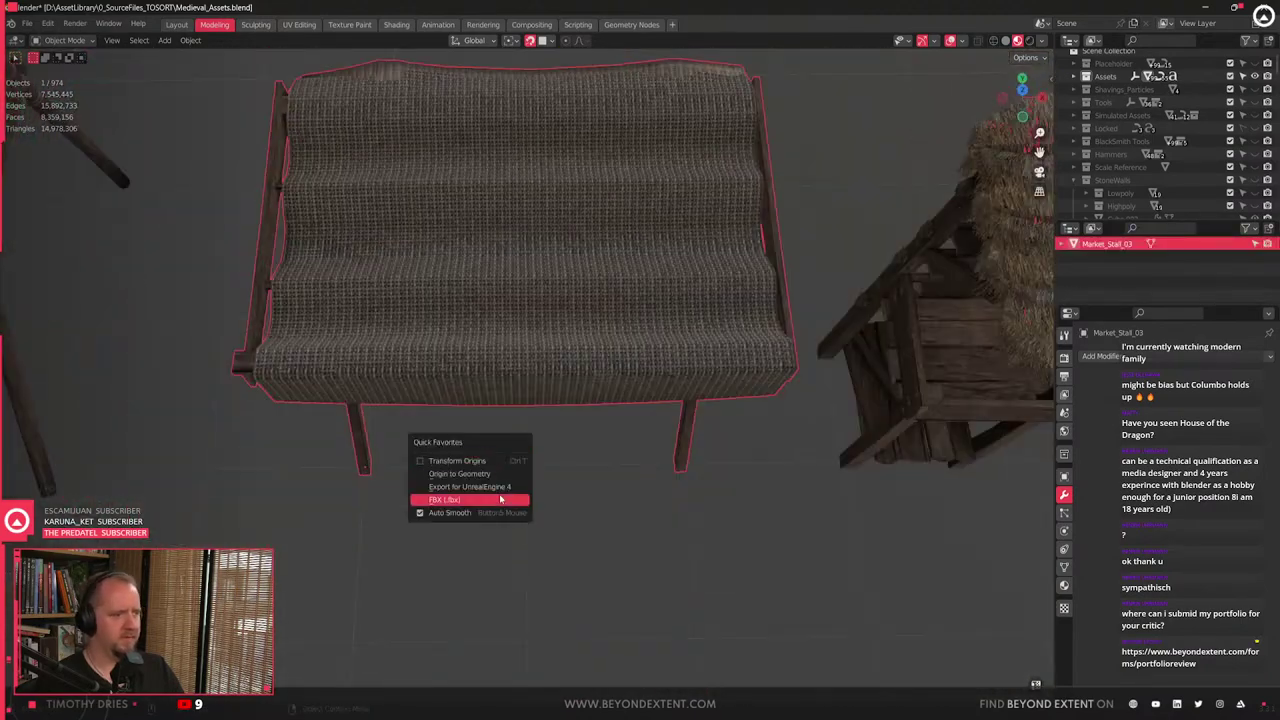
- Switch to Unreal Editor and open the pottery stall BPP_MarketStall_Pottery_Small_01 for level instance editing
{"action": "left_click", "coordinate": [928, 706]}
{"action": "right_click_drag", "start_coordinate": [512, 423], "coordinate": [512, 423]}
{"action": "key", "text": "Escape"}
{"action": "key", "text": "w"}
{"action": "key", "text": "w"}
{"action": "key", "text": "s"}
{"action": "left_click", "coordinate": [514, 347]}
{"action": "key", "text": "ctrl+space"}
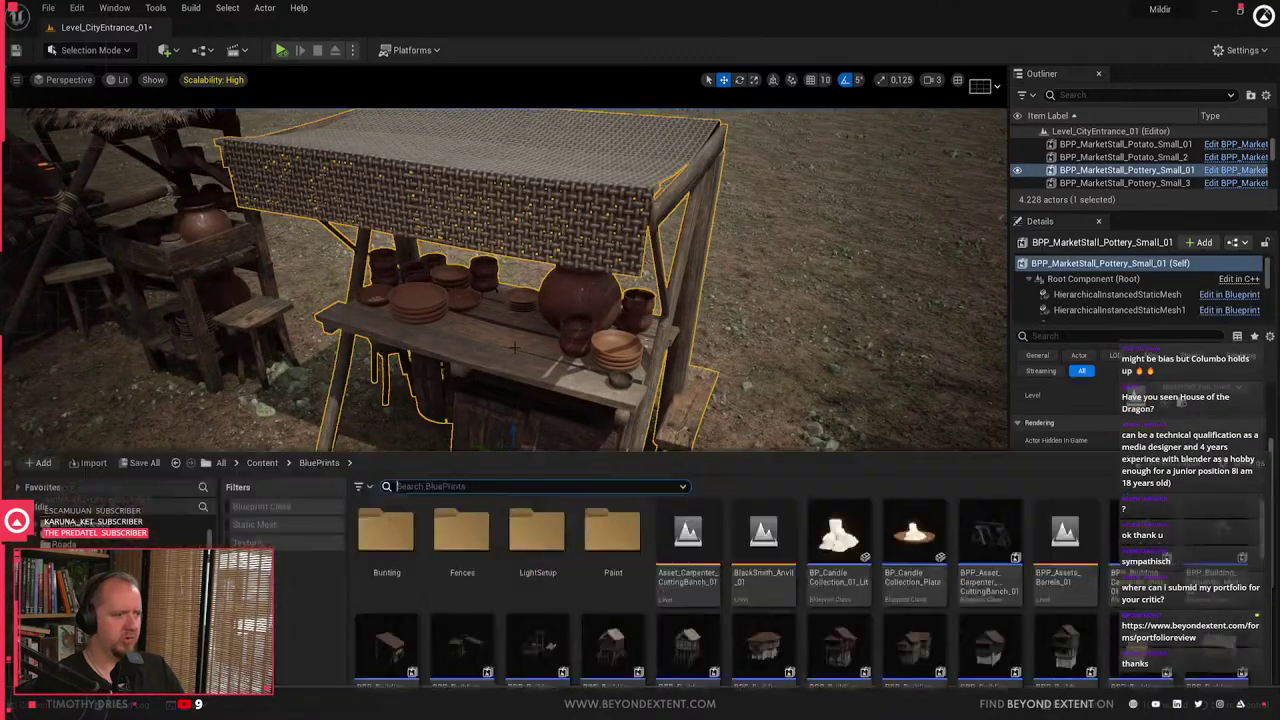
{"action": "left_click", "coordinate": [521, 347]}
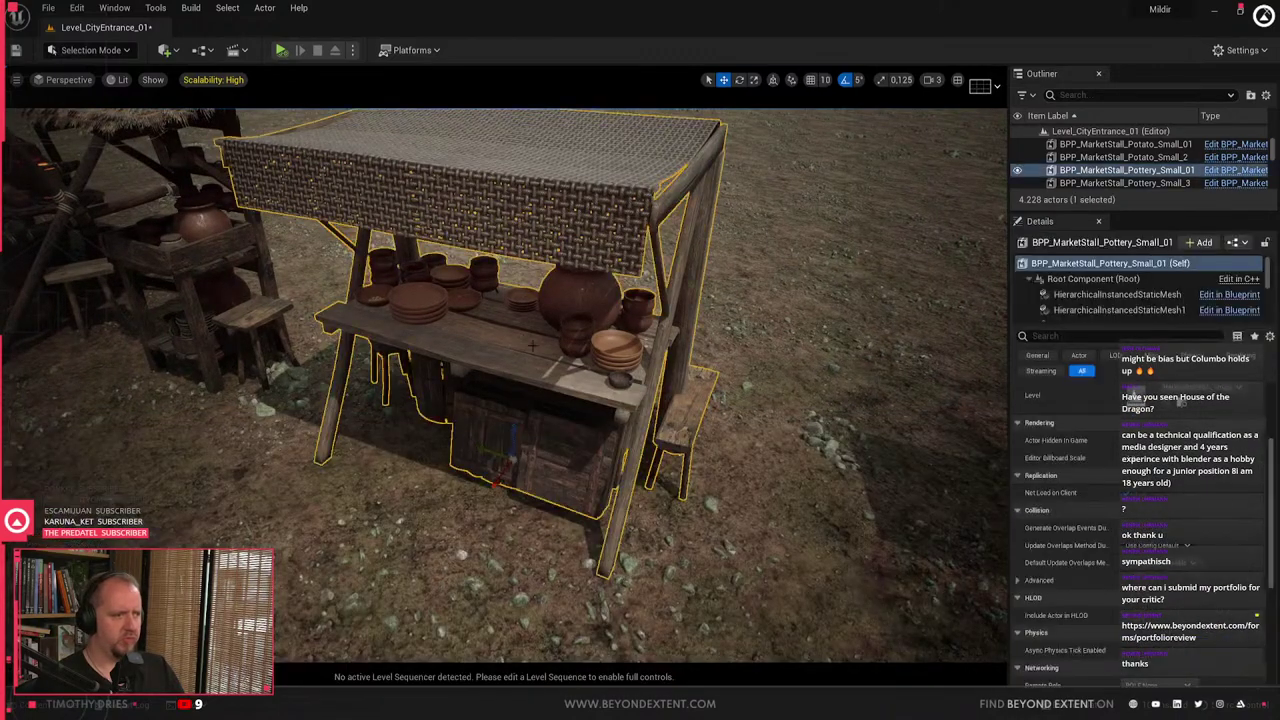
{"action": "right_click", "coordinate": [528, 349]}
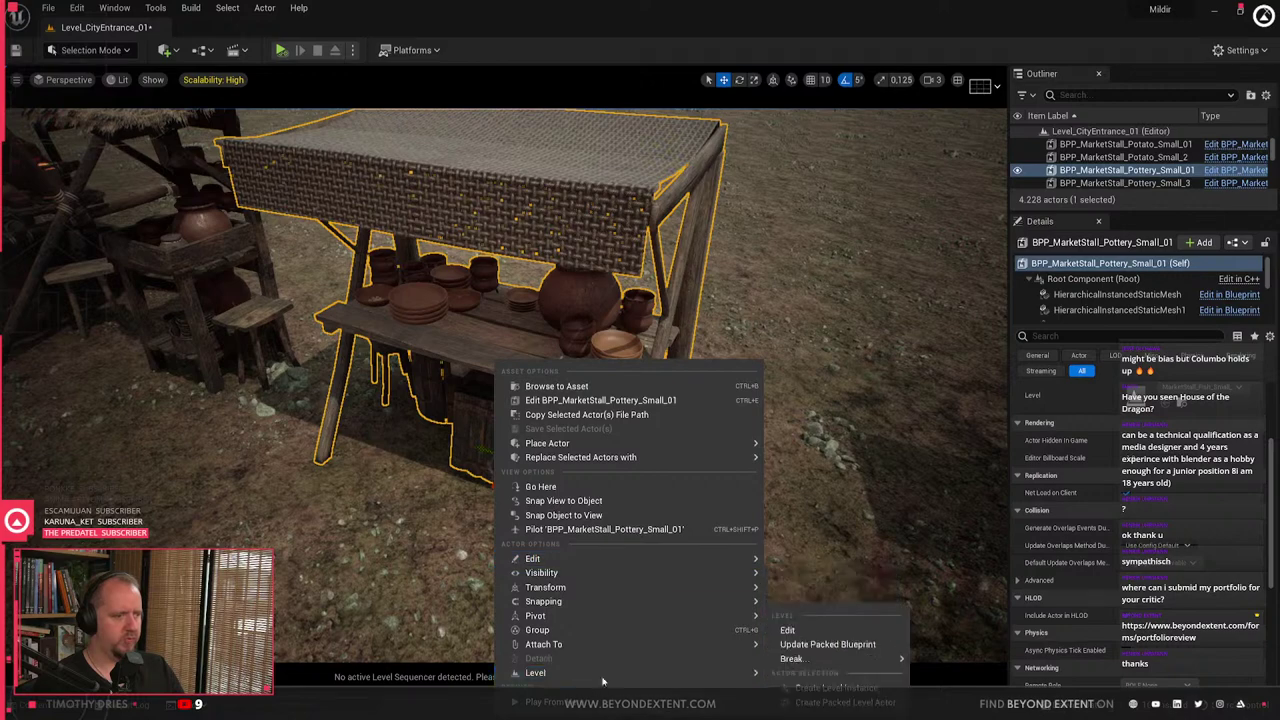
{"action": "mouse_move", "coordinate": [800, 660]}
{"action": "left_click", "coordinate": [796, 631]}
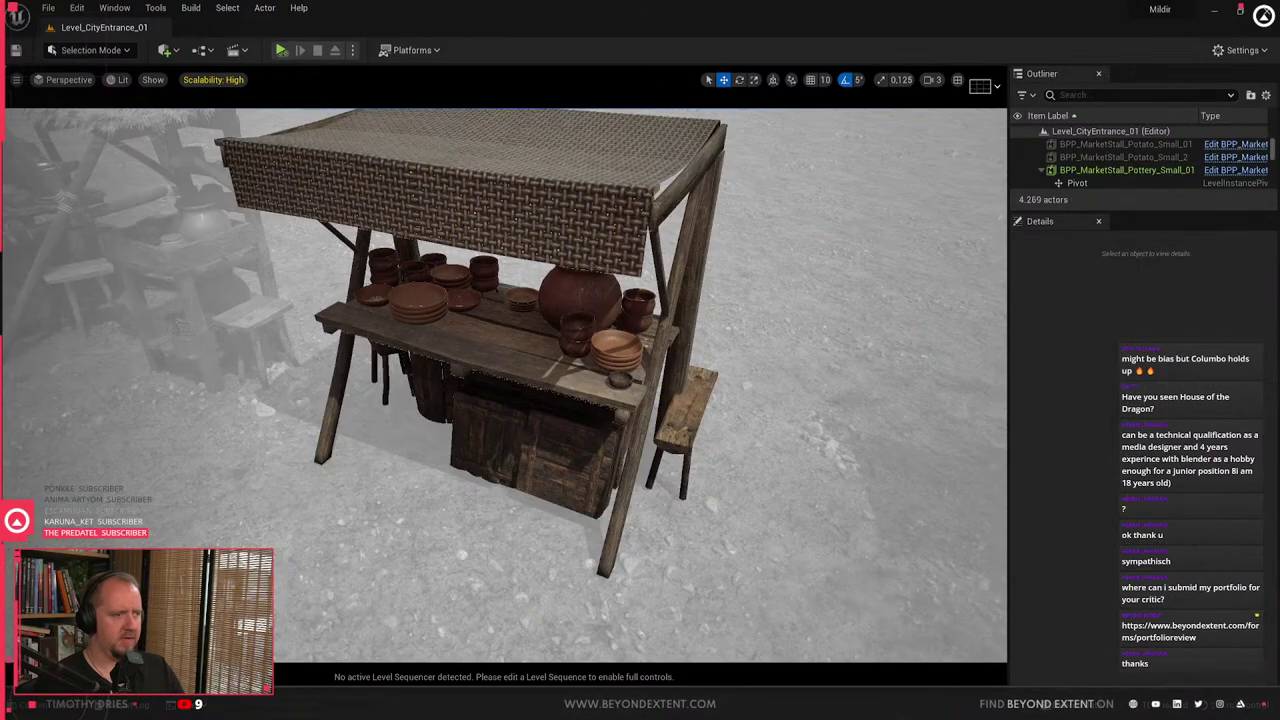
- Locate the stall's SM_Market_Stall_03 mesh in the content browser and reimport it, resetting its materials to the FBX
{"action": "left_click", "coordinate": [526, 378]}
{"action": "key", "text": "ctrl+b"}
{"action": "right_click", "coordinate": [443, 629]}
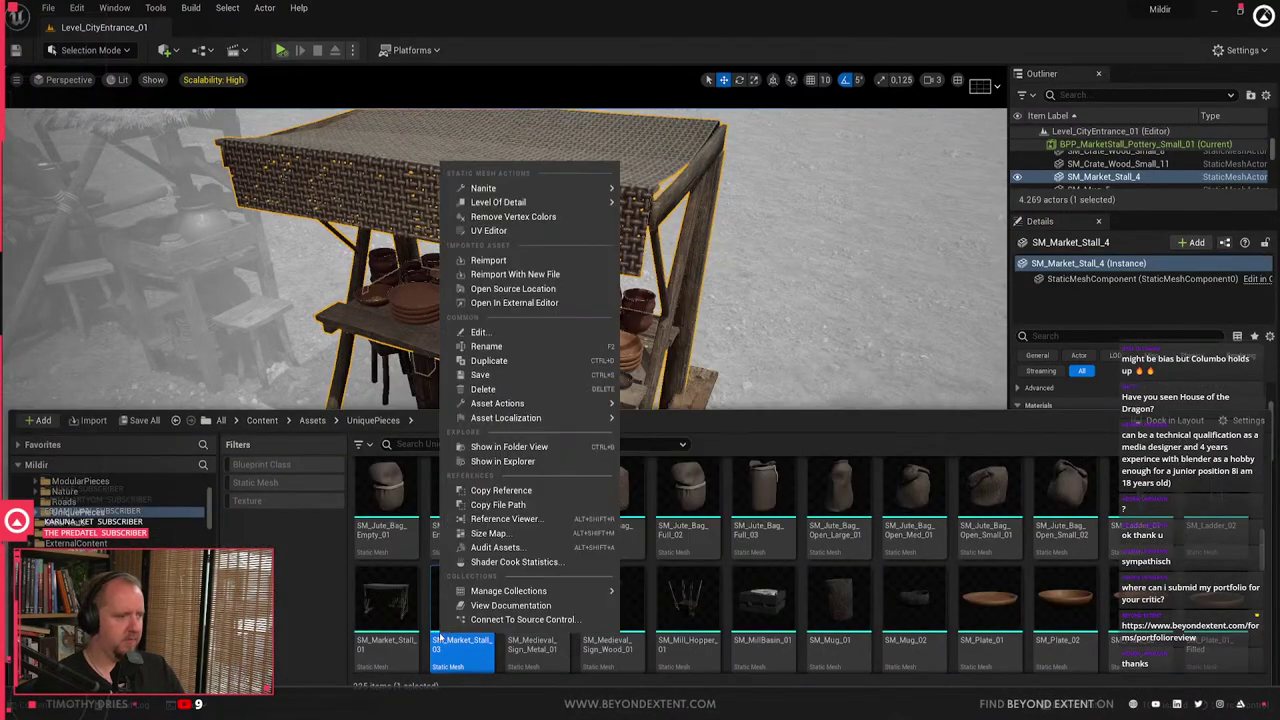
{"action": "left_click", "coordinate": [497, 262]}
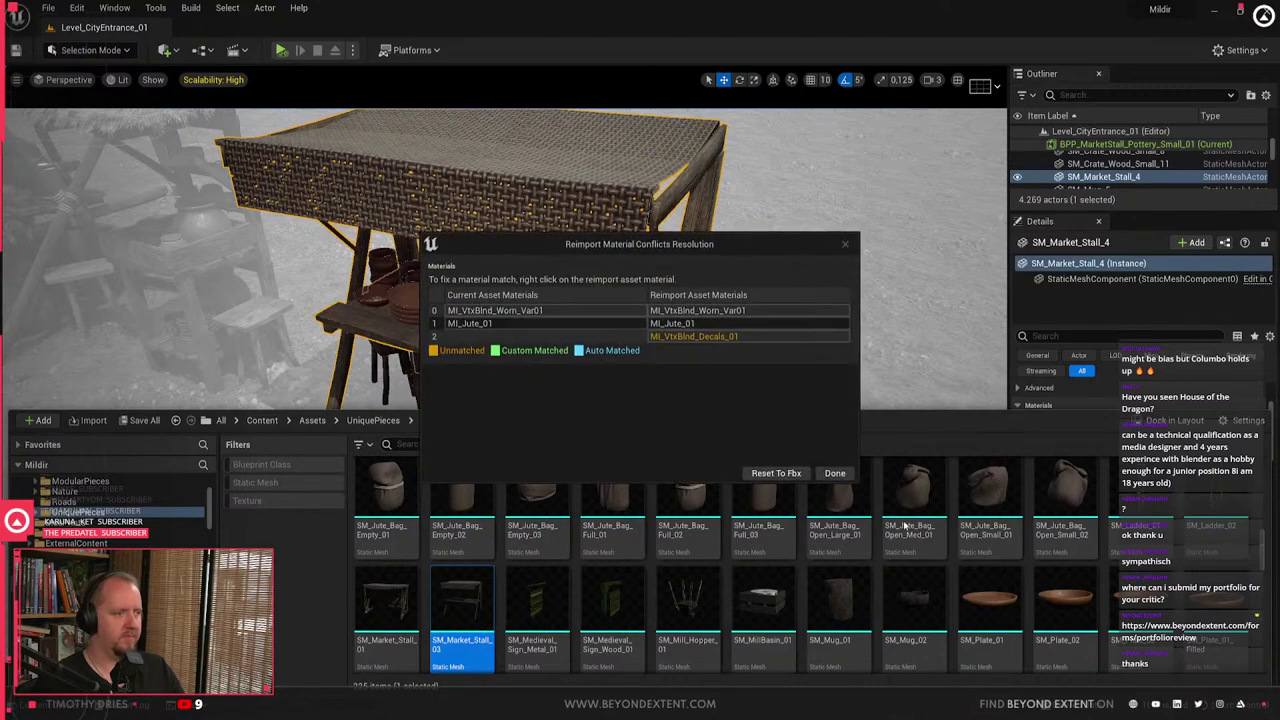
{"action": "left_click", "coordinate": [771, 471]}
{"action": "left_click", "coordinate": [800, 300]}
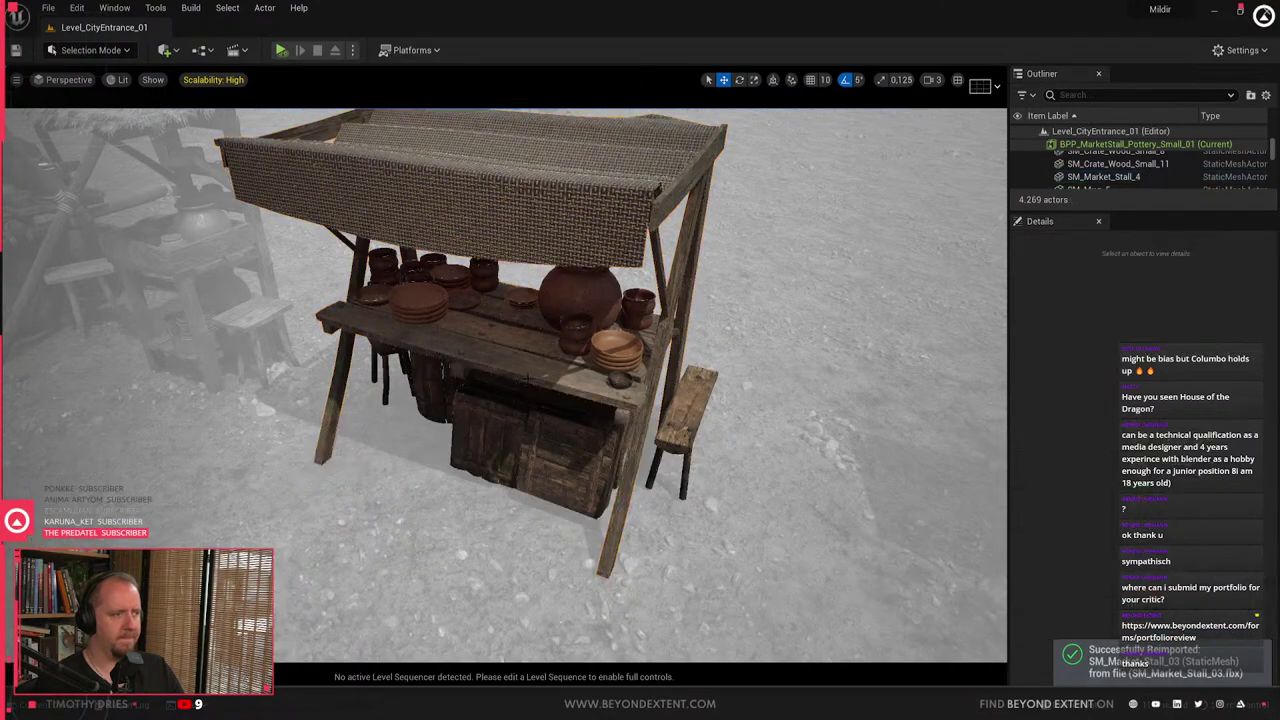
- Leave the level instance editing and inspect the reimported stall's shelf, poles and cloth roof up close
{"action": "mouse_move", "coordinate": [800, 300]}
{"action": "right_mouse_down"}
{"action": "mouse_move", "coordinate": [790, 285]}
{"action": "mouse_move", "coordinate": [780, 300]}
{"action": "right_mouse_up"}
{"action": "key", "text": "s"}
{"action": "mouse_move", "coordinate": [713, 322]}
{"action": "right_mouse_down"}
{"action": "mouse_move", "coordinate": [700, 335]}
{"action": "mouse_move", "coordinate": [795, 310]}
{"action": "mouse_move", "coordinate": [730, 316]}
{"action": "right_mouse_up"}
{"action": "key", "text": "Escape"}
{"action": "key", "text": "Escape"}
{"action": "key", "text": "w"}
{"action": "key", "text": "s"}
{"action": "key", "text": "w"}
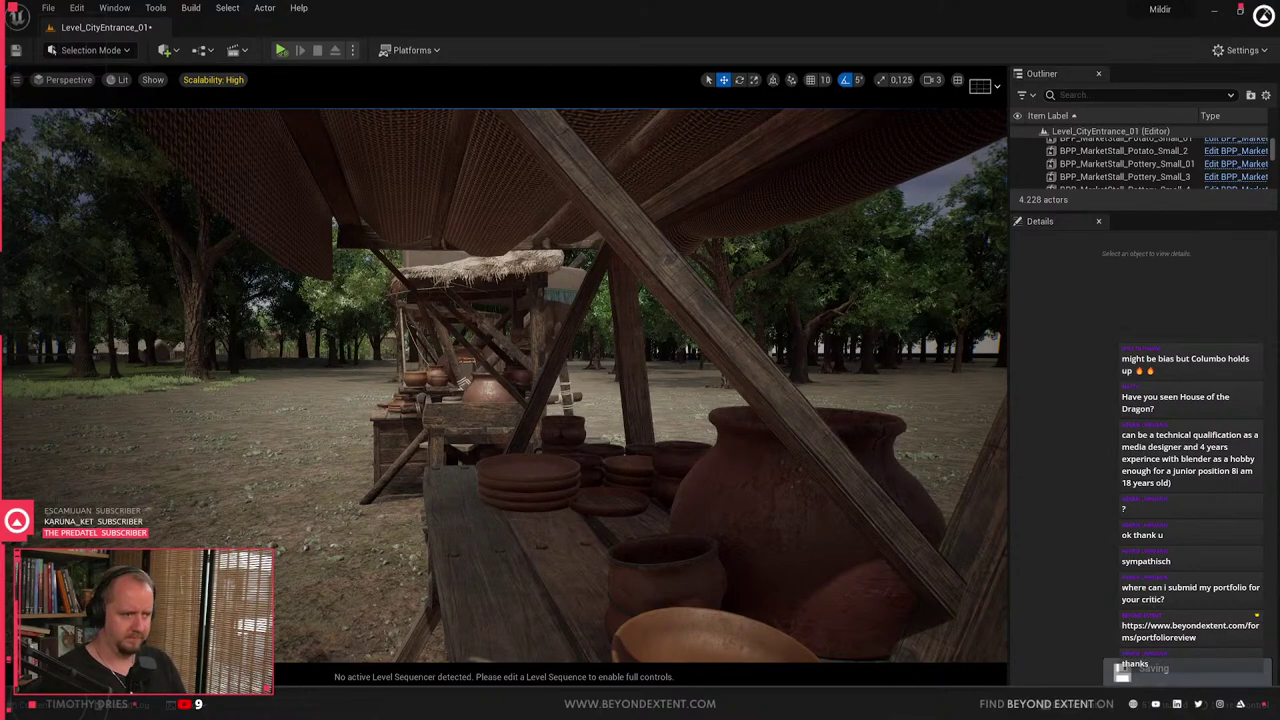
{"action": "right_click_drag", "start_coordinate": [504, 385], "coordinate": [690, 425]}
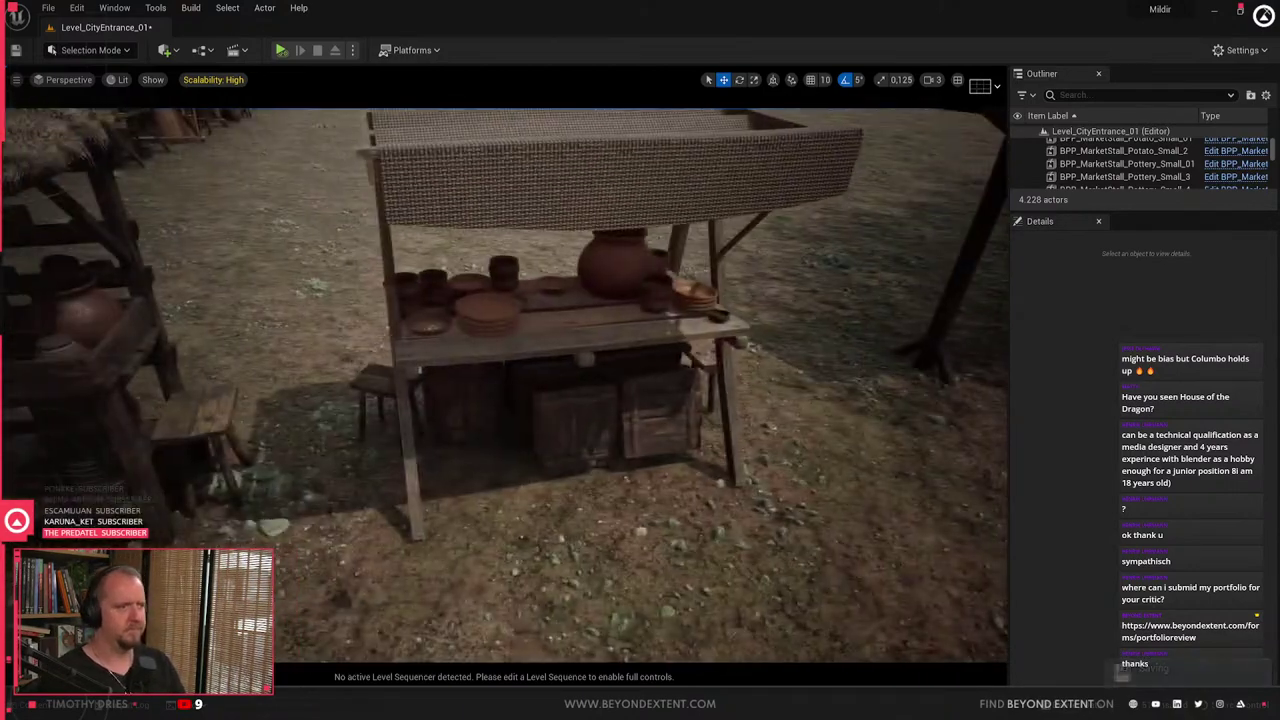
- Reopen BPP_MarketStall_Pottery_Small_01 for editing and delete the two wooden crates beneath the shelf
{"action": "left_click", "coordinate": [612, 400]}
{"action": "scroll", "coordinate": [1143, 413], "scroll_direction": "up", "scroll_amount": 3}
{"action": "left_click", "coordinate": [1140, 408]}
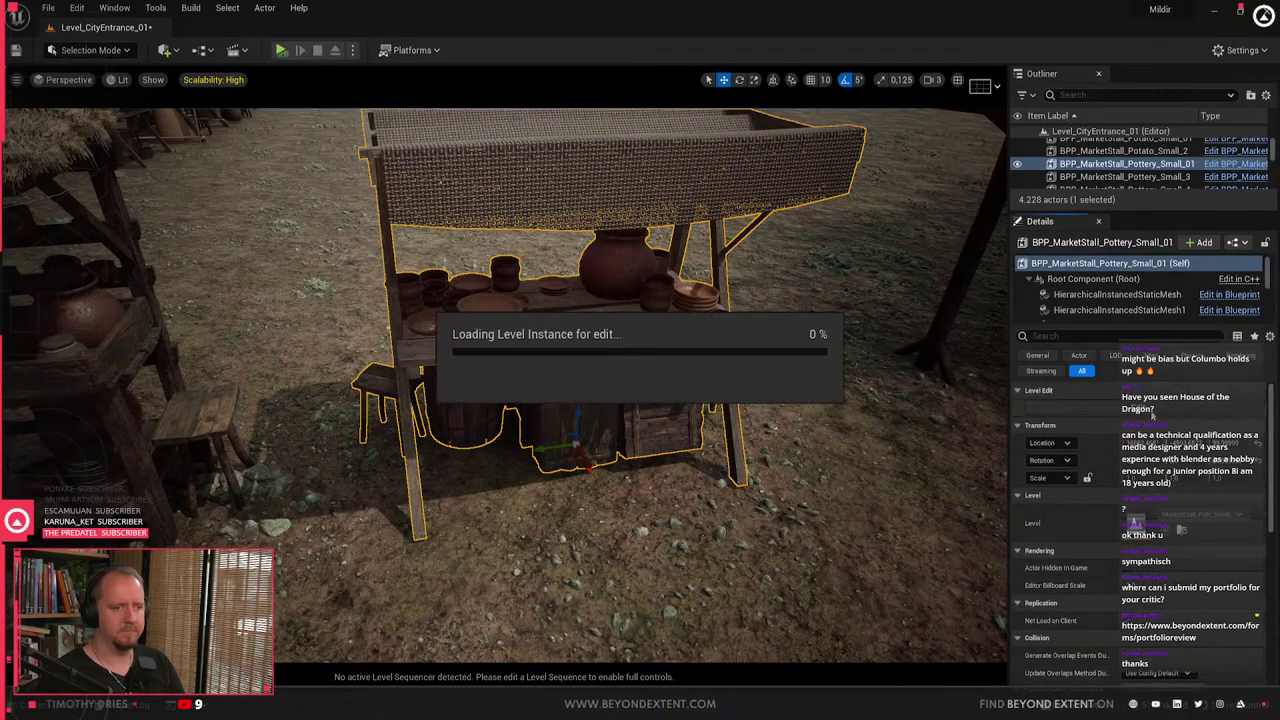
{"action": "right_click_drag", "start_coordinate": [681, 346], "coordinate": [740, 335]}
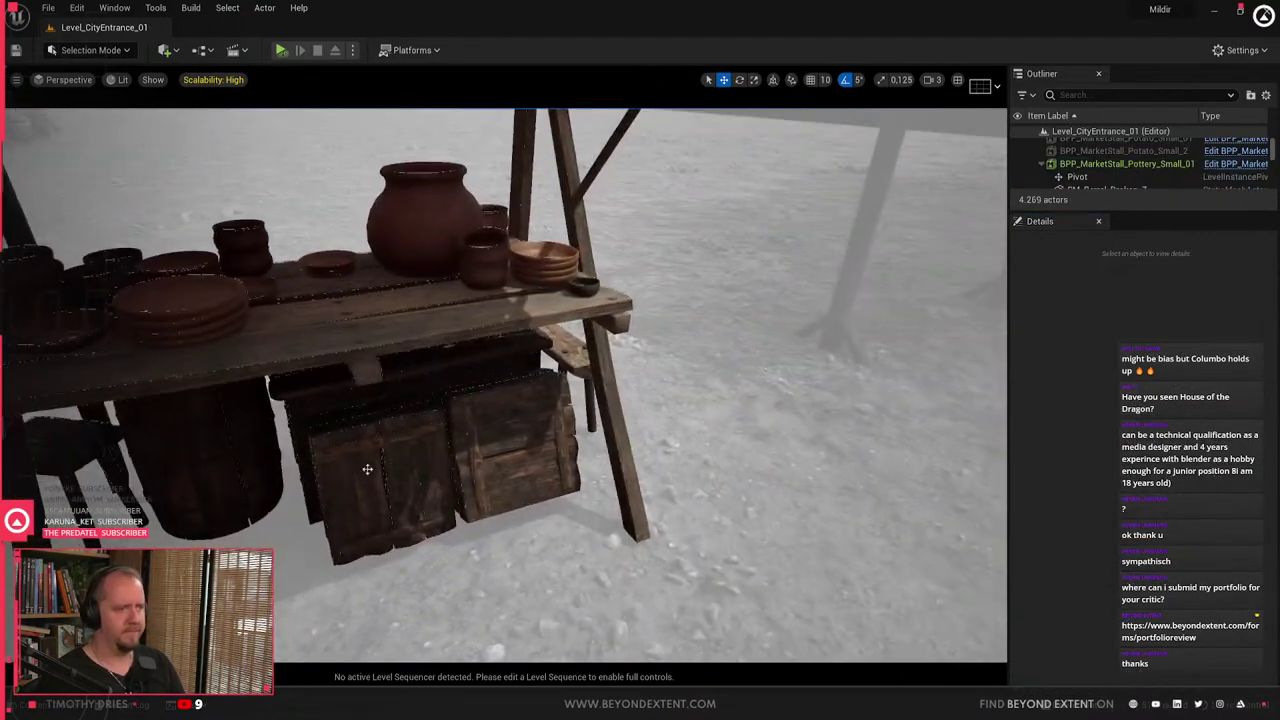
{"action": "left_click", "coordinate": [368, 469]}
{"action": "left_click", "coordinate": [497, 467], "text": "shift"}
{"action": "key", "text": "Delete"}
- Move the chest SM_Chest_Basic_3 so that it sticks out in front of the pottery shelf
{"action": "left_click", "coordinate": [345, 468]}
{"action": "right_click_drag", "start_coordinate": [290, 473], "coordinate": [400, 475]}
{"action": "left_click_drag", "start_coordinate": [267, 484], "coordinate": [389, 566]}
{"action": "key", "text": "e"}
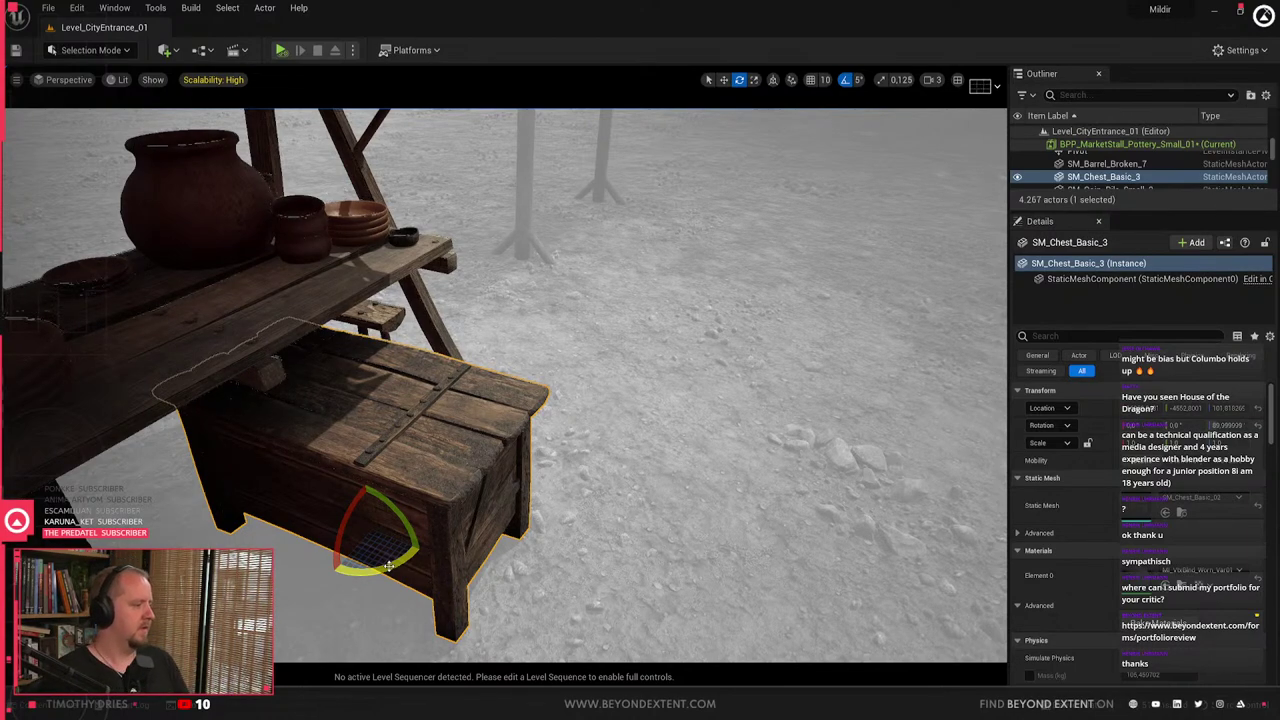
{"action": "key", "text": "Escape"}
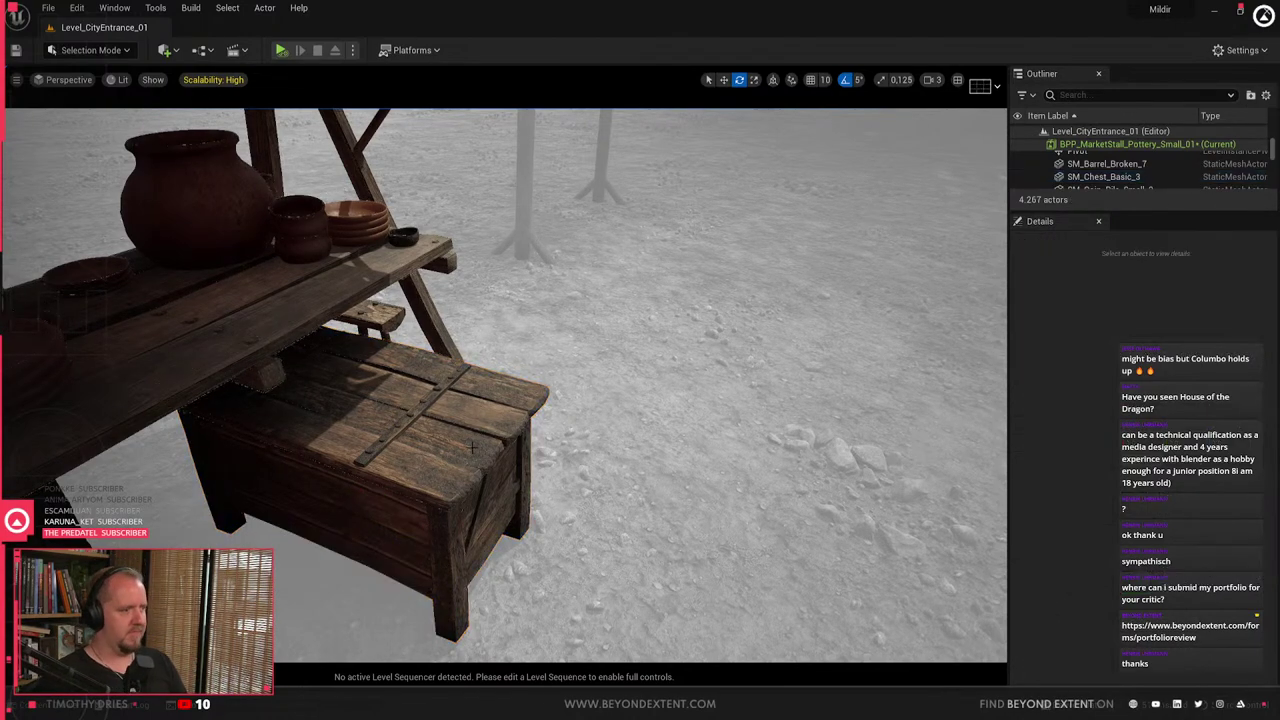
- Scale the chest SM_Chest_Basic_3 up uniformly to about 1.18
{"action": "right_click_drag", "start_coordinate": [472, 448], "coordinate": [380, 446]}
{"action": "left_click", "coordinate": [474, 448]}
{"action": "right_click_drag", "start_coordinate": [474, 448], "coordinate": [400, 470]}
{"action": "key", "text": "r"}
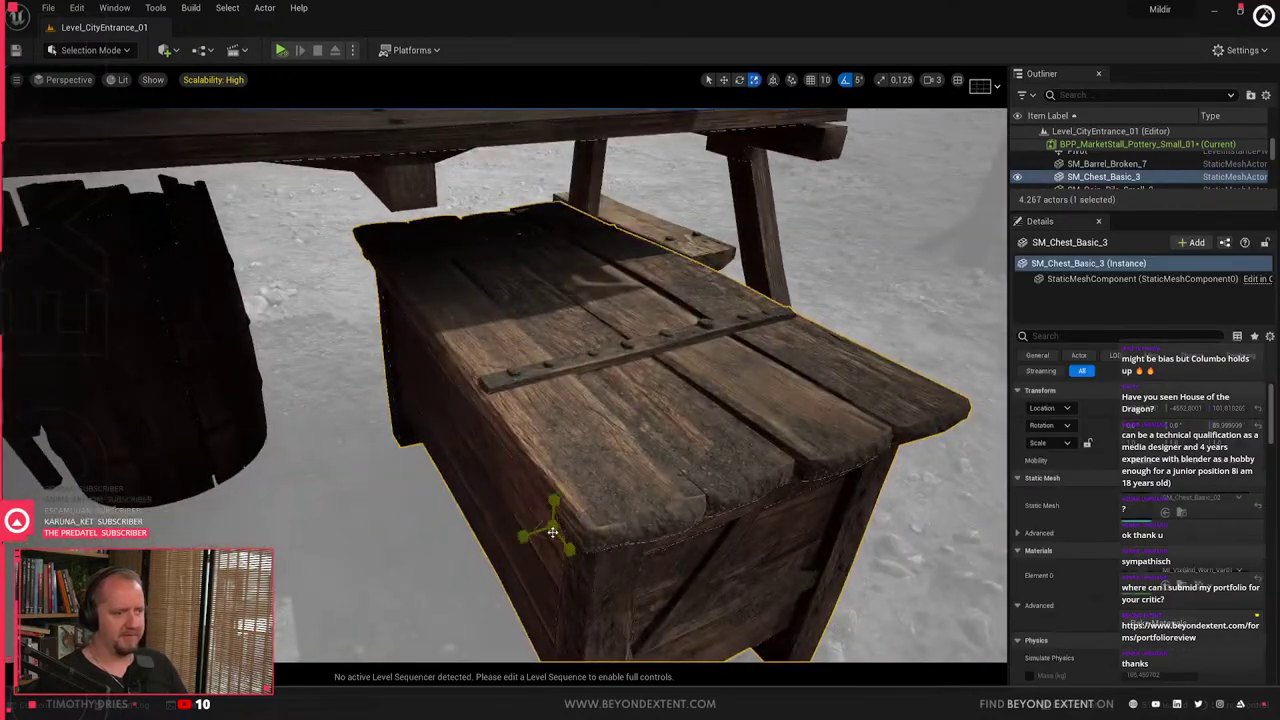
{"action": "left_click_drag", "start_coordinate": [552, 532], "coordinate": [572, 526]}
{"action": "right_click_drag", "start_coordinate": [572, 526], "coordinate": [500, 526]}
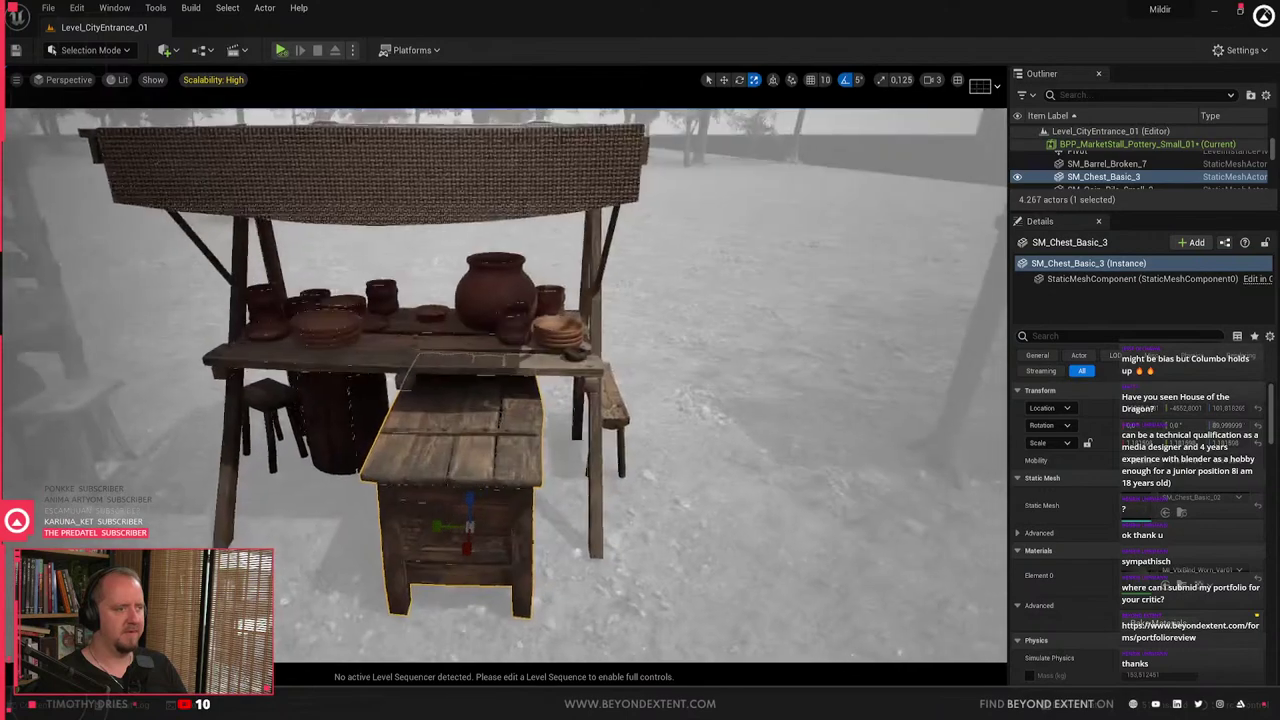
- Move the enlarged chest sideways towards the front leg at the bowls' end of the stall
{"action": "mouse_move", "coordinate": [451, 431]}
{"action": "right_mouse_down"}
{"action": "mouse_move", "coordinate": [470, 500]}
{"action": "mouse_move", "coordinate": [451, 431]}
{"action": "right_mouse_up"}
{"action": "key", "text": "w"}
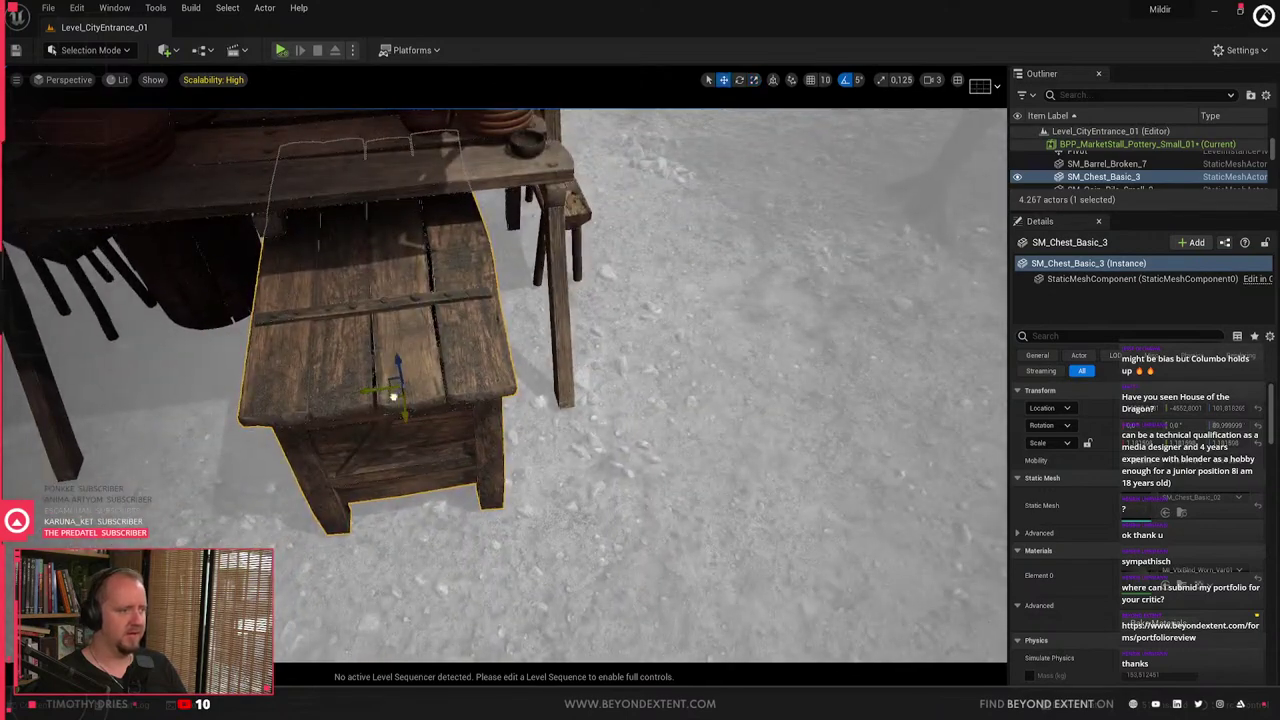
{"action": "left_click_drag", "start_coordinate": [393, 397], "coordinate": [424, 367]}
{"action": "left_click", "coordinate": [489, 486]}
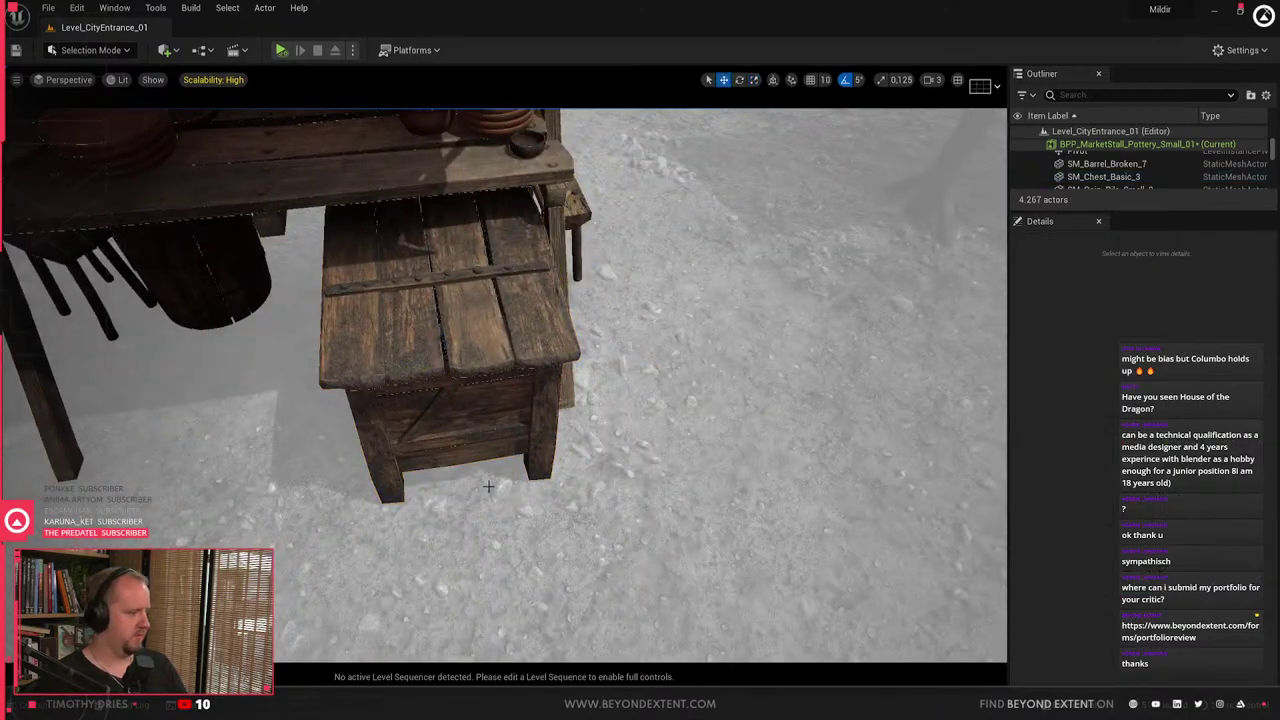
- Pull the chest SM_Chest_Basic_3 out from under the shelf so that it protrudes in front of the stall
{"action": "right_click_drag", "start_coordinate": [489, 486], "coordinate": [620, 500]}
{"action": "left_click", "coordinate": [600, 464]}
{"action": "right_click_drag", "start_coordinate": [566, 466], "coordinate": [520, 500]}
{"action": "left_click", "coordinate": [583, 460]}
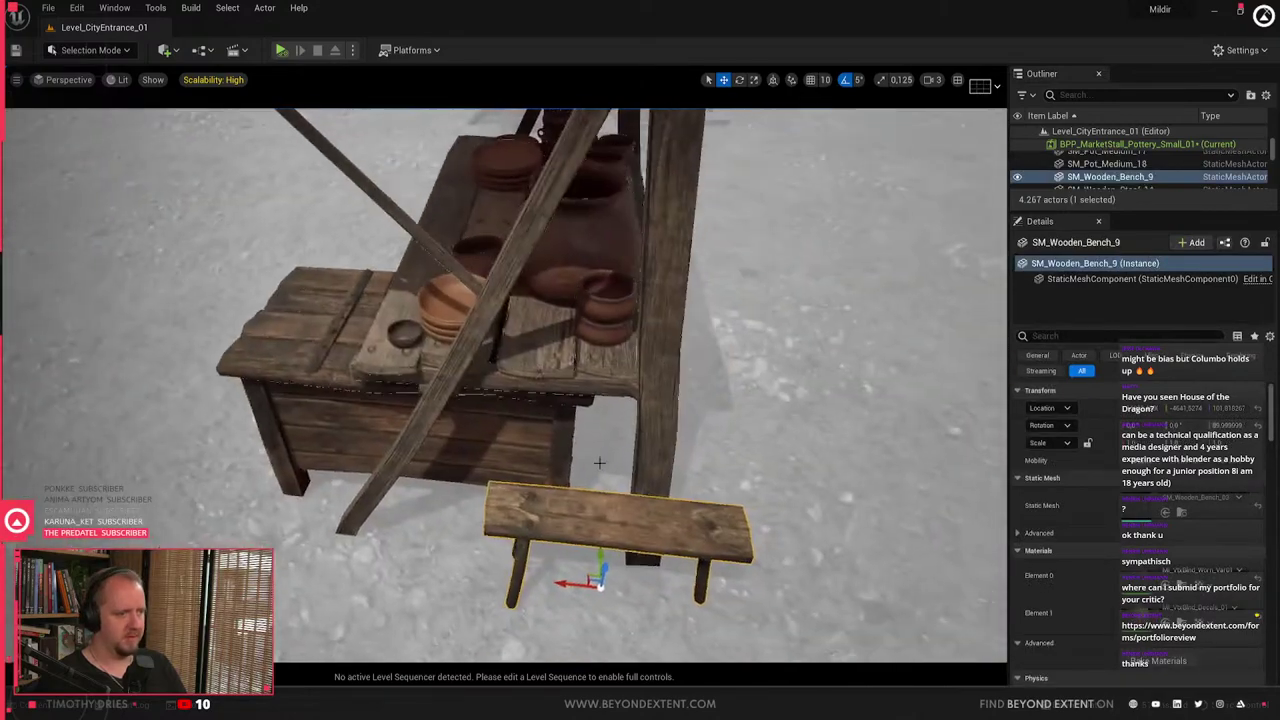
{"action": "left_click", "coordinate": [530, 440]}
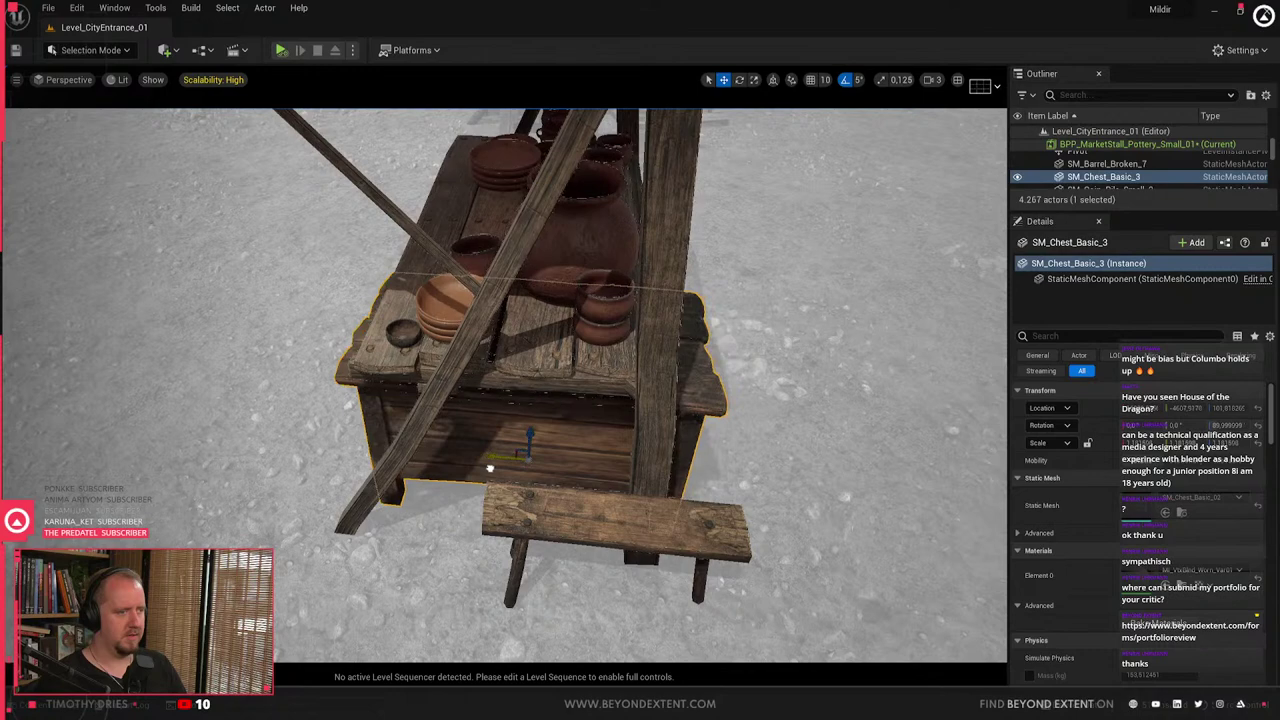
{"action": "left_click_drag", "start_coordinate": [490, 468], "coordinate": [331, 447]}
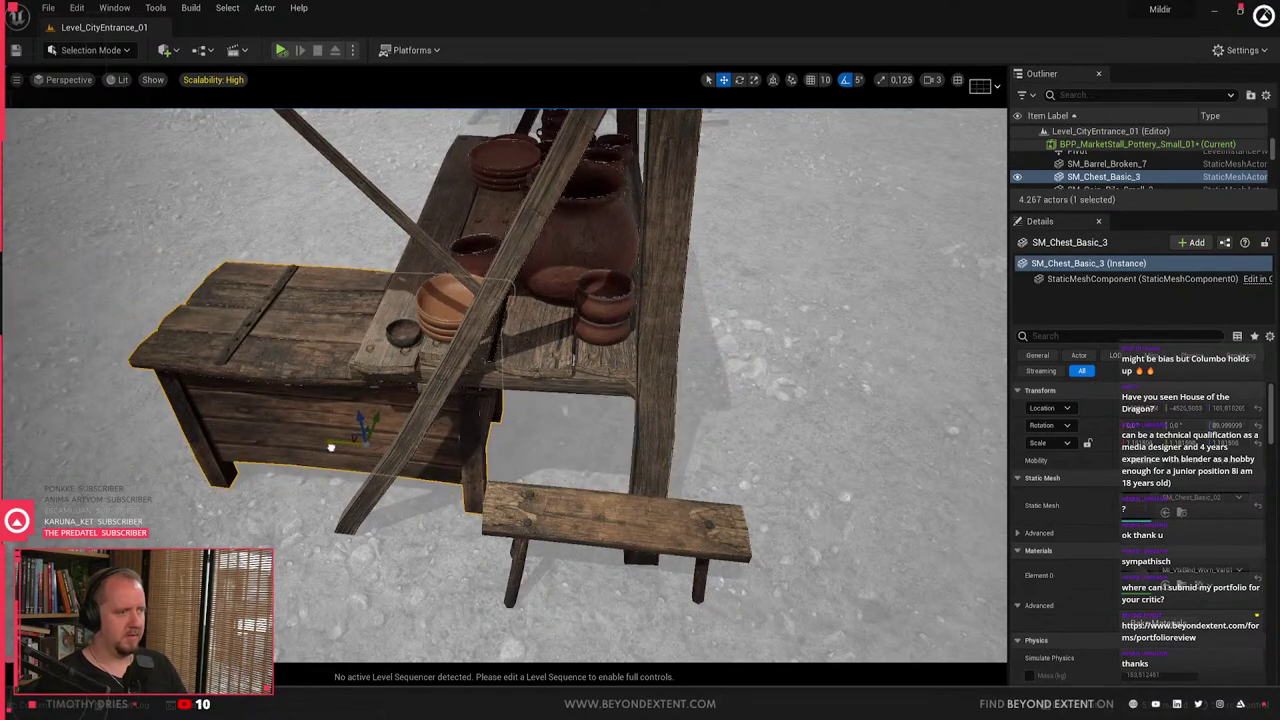
- Rotate the chest SM_Chest_Basic_3 by 90° so that its long side runs parallel to the shelf
{"action": "right_click_drag", "start_coordinate": [335, 451], "coordinate": [445, 450]}
{"action": "key", "text": "e"}
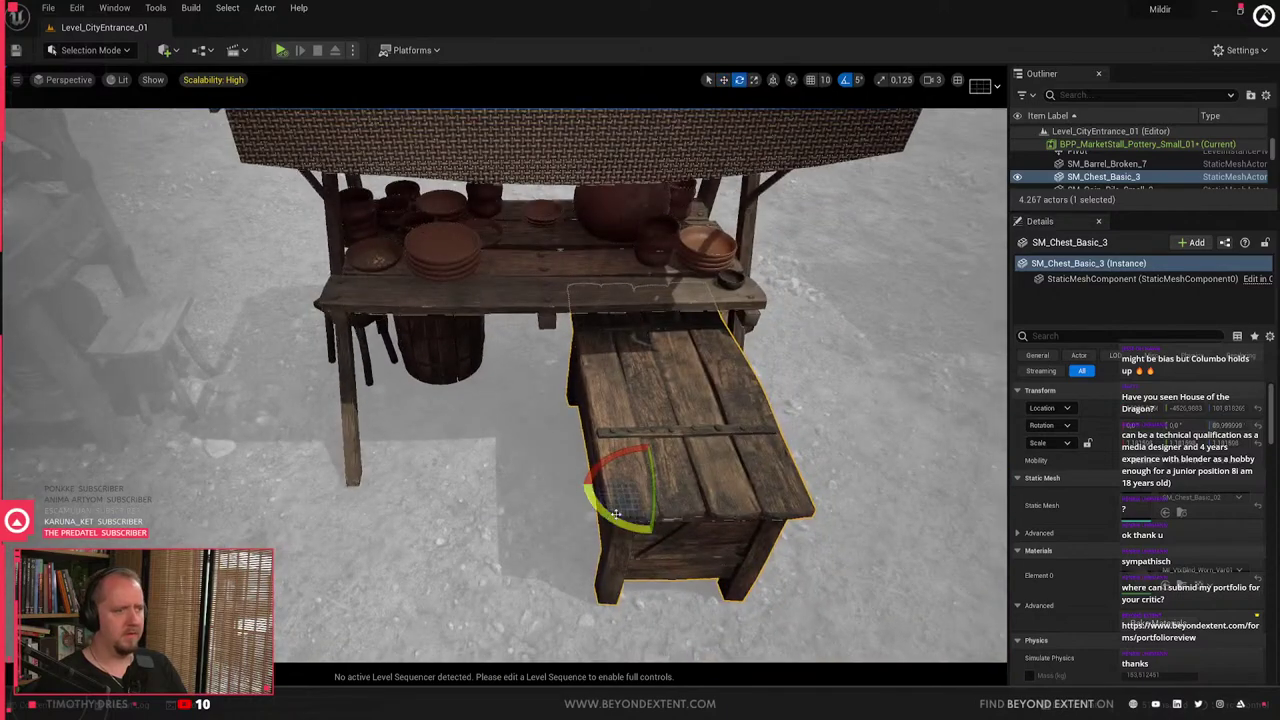
{"action": "left_click_drag", "start_coordinate": [620, 522], "coordinate": [564, 466]}
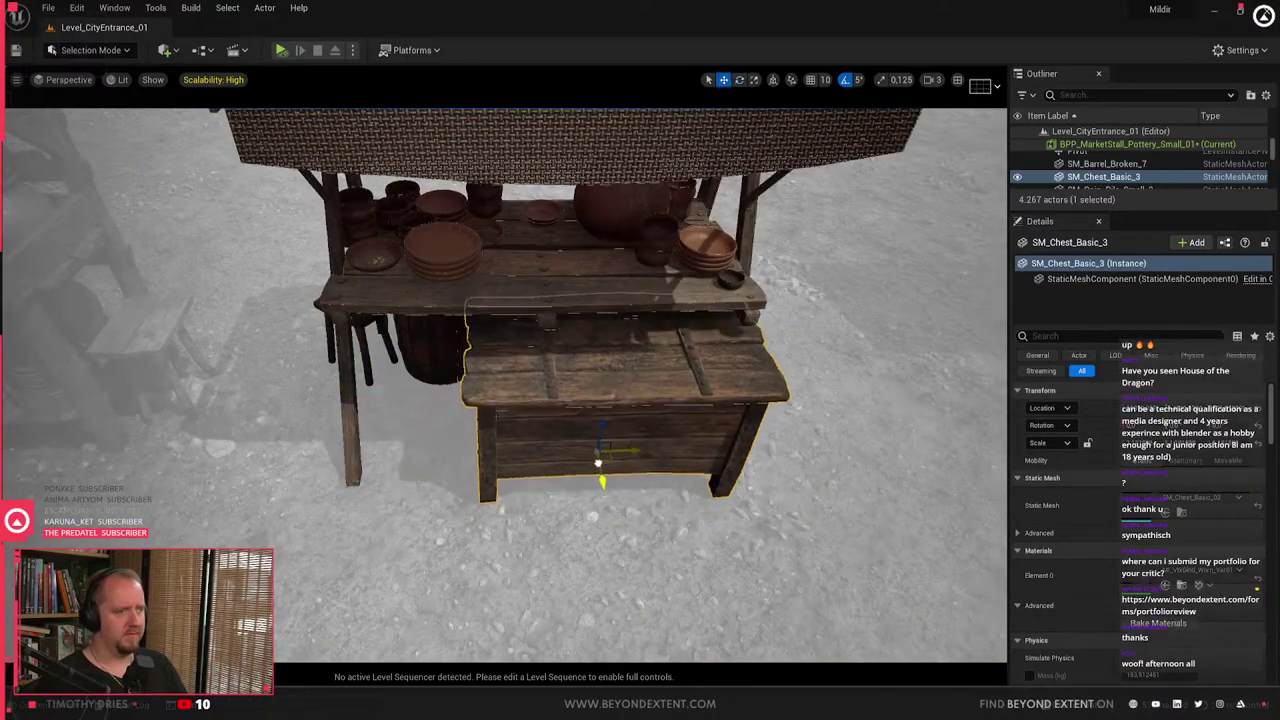
{"action": "left_click", "coordinate": [655, 243]}
{"action": "key", "text": "Escape"}
{"action": "right_click_drag", "start_coordinate": [640, 260], "coordinate": [536, 342]}
{"action": "right_click_drag", "start_coordinate": [474, 394], "coordinate": [618, 392]}
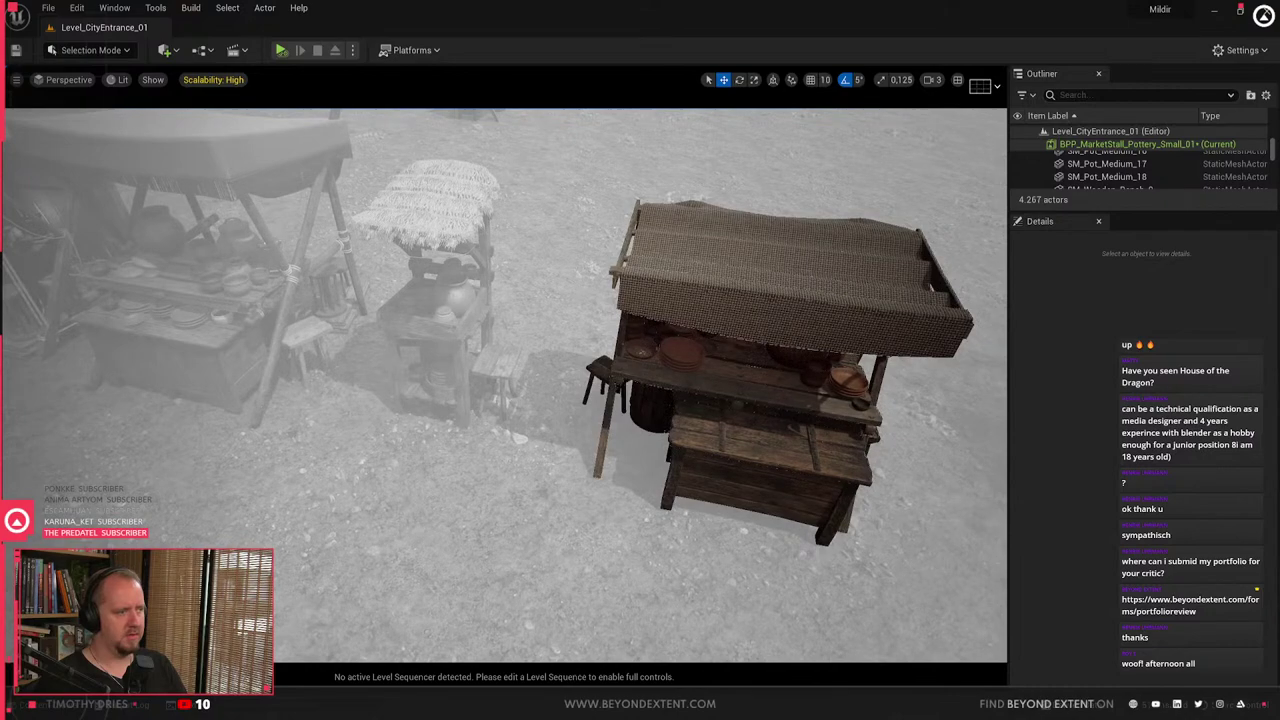
- Turn the chest back perpendicular to the shelf and nudge it slightly farther out towards the front
{"action": "right_click_drag", "start_coordinate": [474, 394], "coordinate": [578, 406]}
{"action": "left_click", "coordinate": [474, 394]}
{"action": "key", "text": "e"}
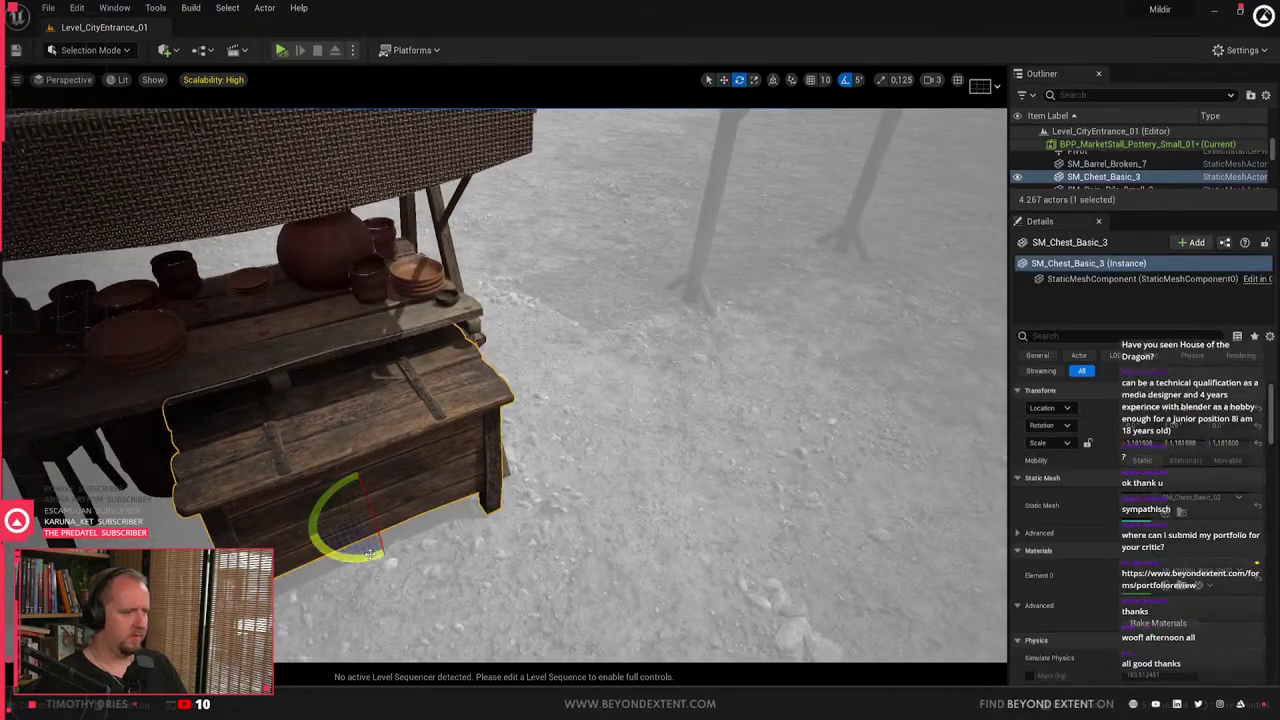
{"action": "left_click_drag", "start_coordinate": [370, 553], "coordinate": [416, 476]}
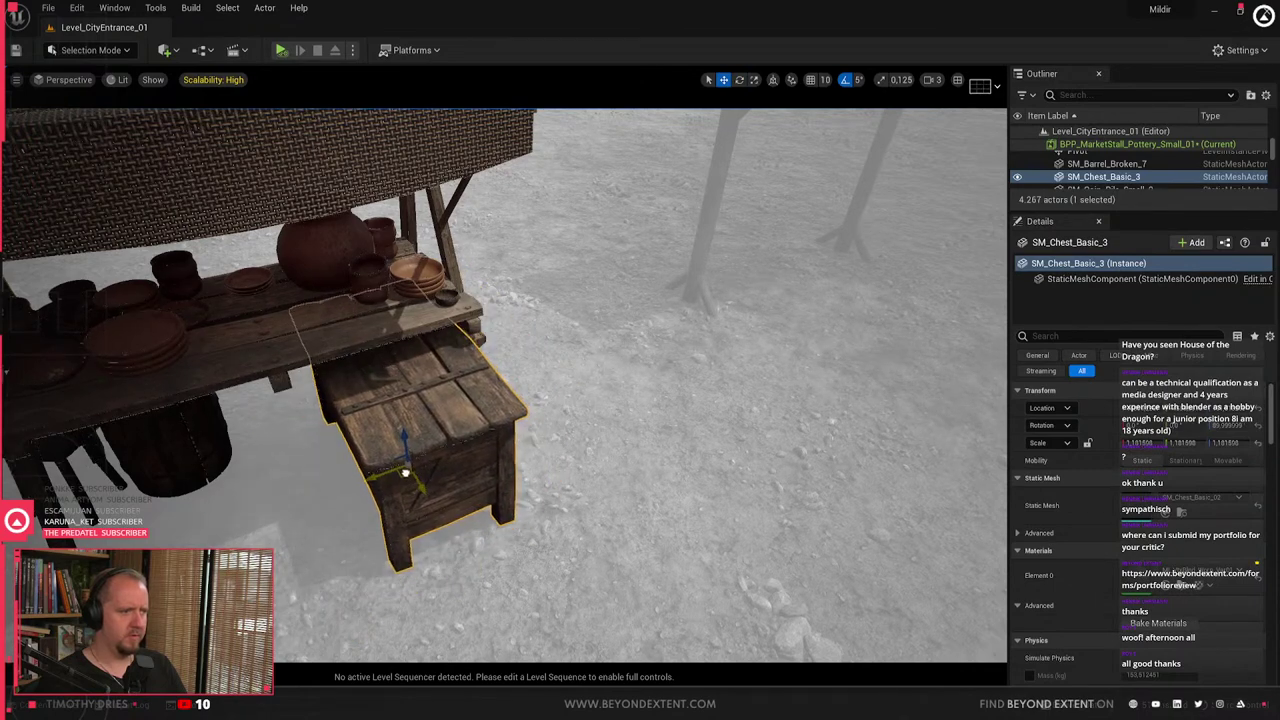
{"action": "right_click_drag", "start_coordinate": [388, 464], "coordinate": [298, 466]}
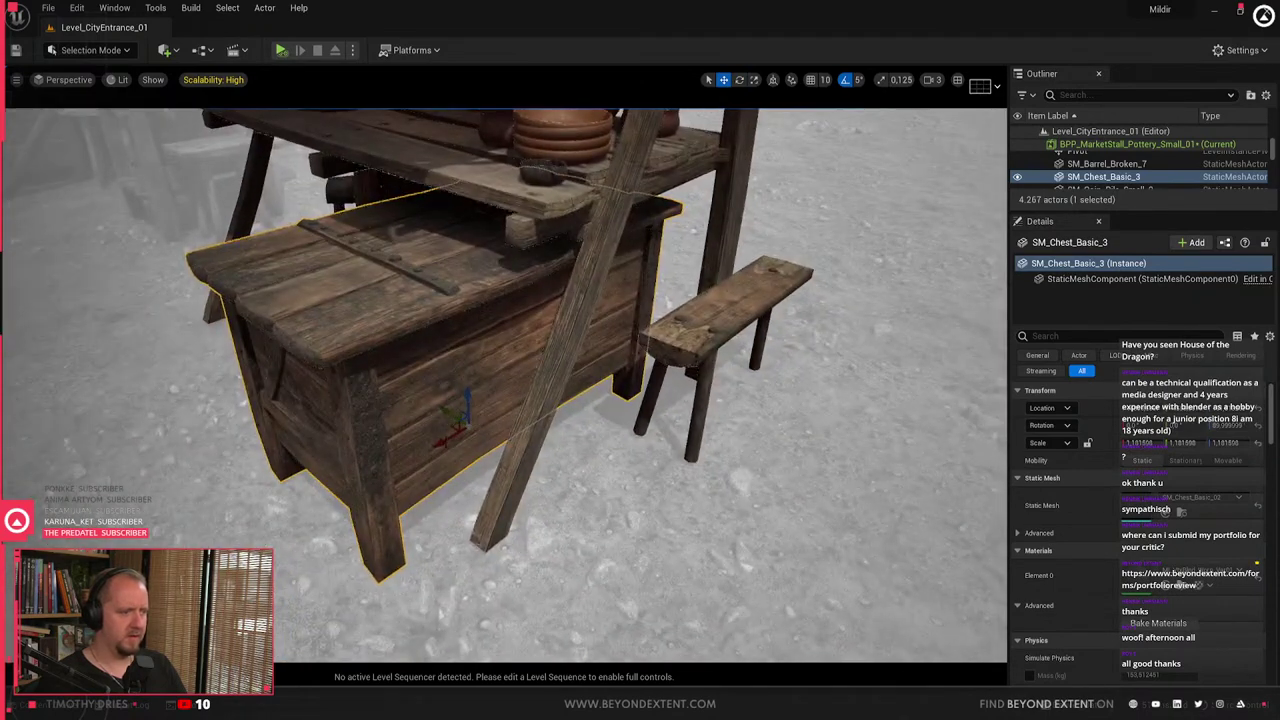
{"action": "left_click_drag", "start_coordinate": [440, 442], "coordinate": [408, 467]}
{"action": "right_click_drag", "start_coordinate": [408, 467], "coordinate": [366, 460]}
{"action": "left_click", "coordinate": [408, 467]}
- Move the stool SM_Wooden_Stool_14 between the barrel and the chest, and delete the bench SM_Wooden_Bench_9 at the bowls' end of the stall
{"action": "left_click", "coordinate": [328, 347]}
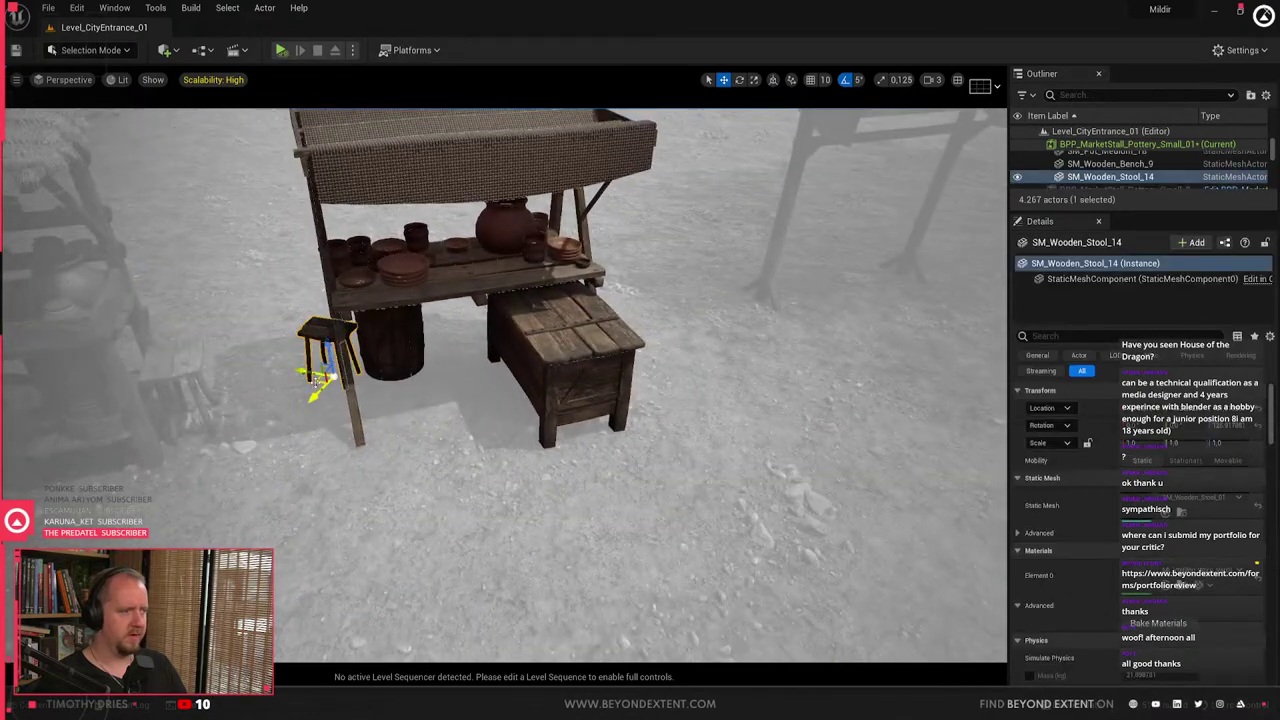
{"action": "left_click_drag", "start_coordinate": [316, 380], "coordinate": [460, 410]}
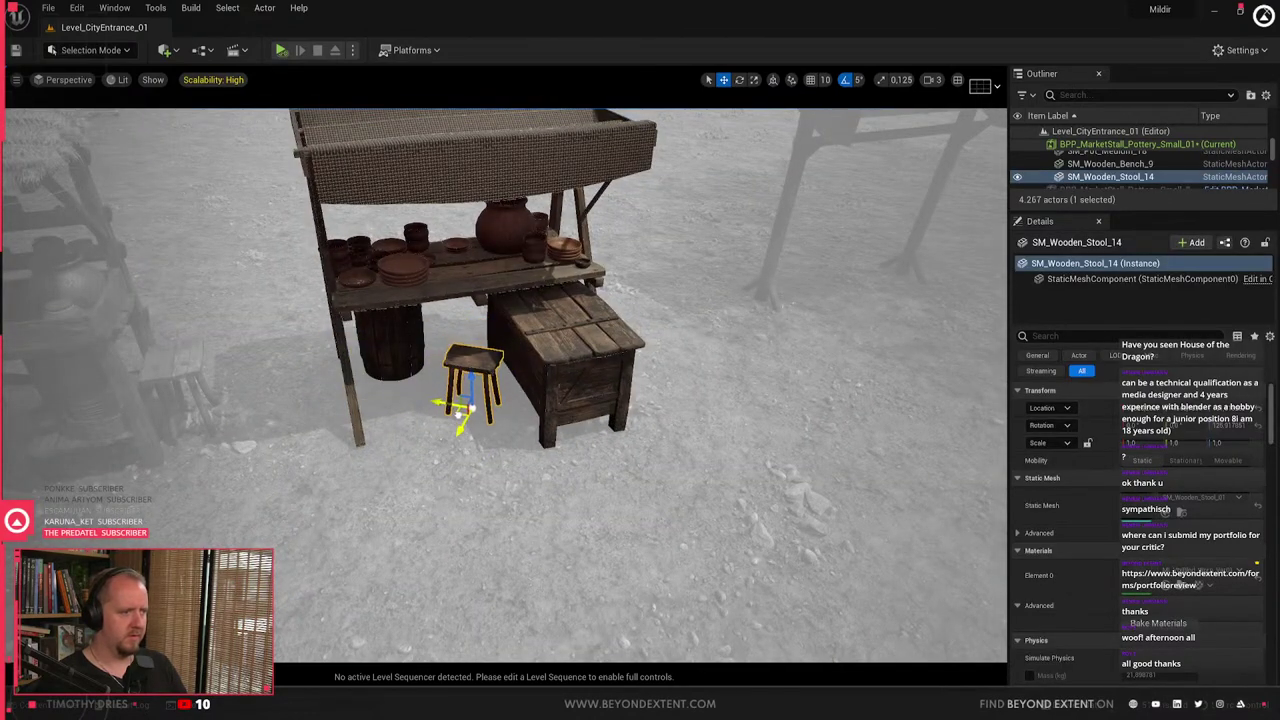
{"action": "left_click", "coordinate": [462, 430]}
{"action": "mouse_move", "coordinate": [462, 430]}
{"action": "right_mouse_down"}
{"action": "mouse_move", "coordinate": [466, 390]}
{"action": "mouse_move", "coordinate": [468, 440]}
{"action": "right_mouse_up"}
{"action": "left_click", "coordinate": [578, 400]}
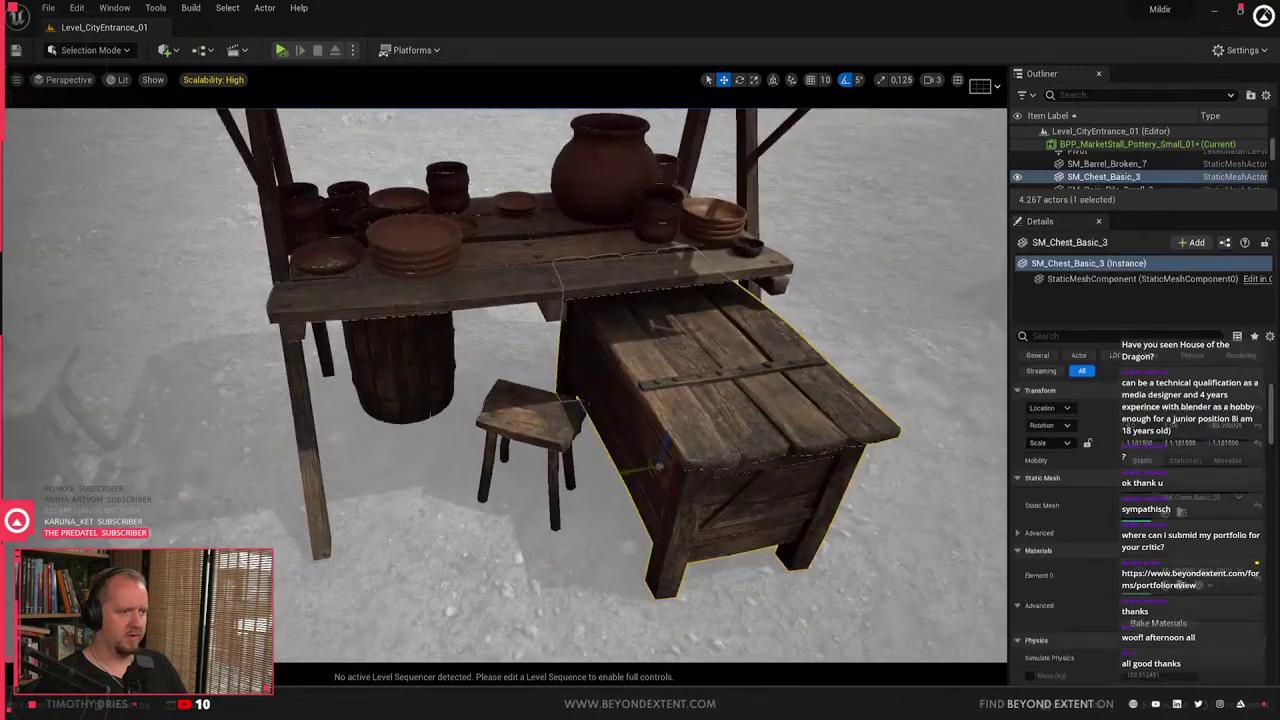
{"action": "right_click_drag", "start_coordinate": [578, 400], "coordinate": [557, 380]}
{"action": "key", "text": "Escape"}
- Examine the static meshes in the UniquePieces folder for further props that suit the pottery stall
{"action": "key", "text": "ctrl+space"}
{"action": "scroll", "coordinate": [888, 570], "scroll_direction": "down", "scroll_amount": 3}
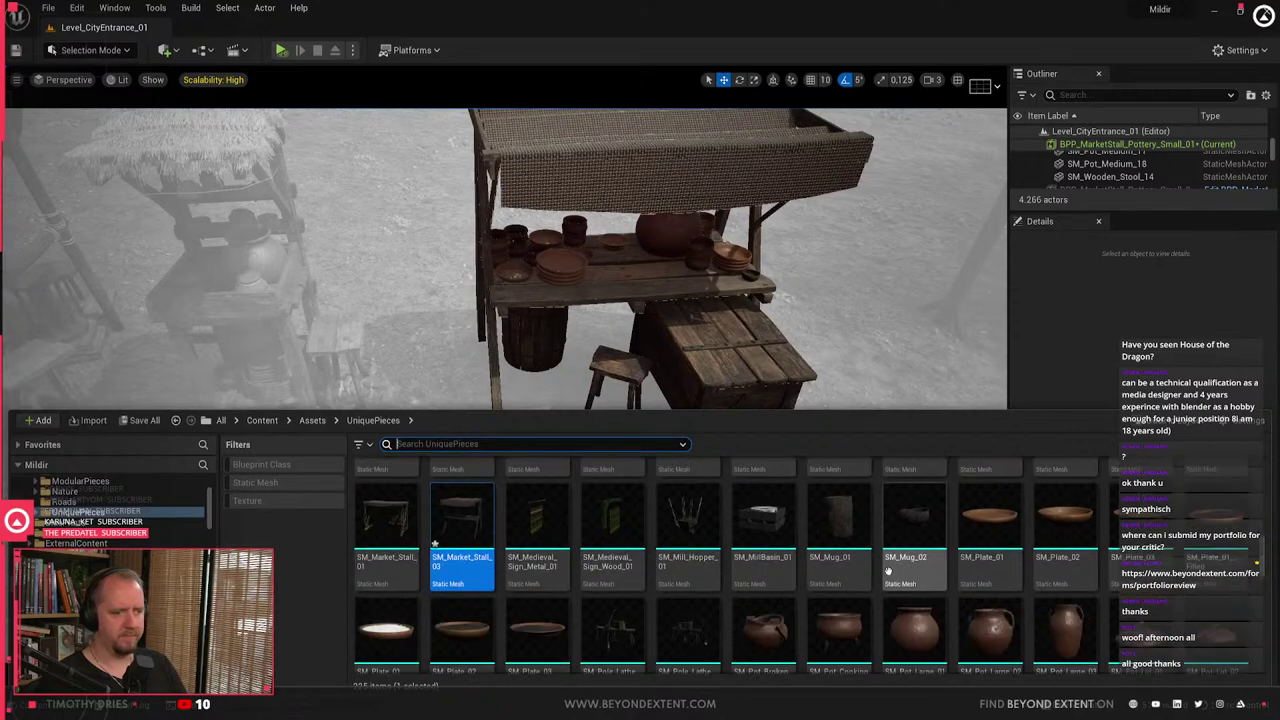
{"action": "scroll", "coordinate": [888, 571], "scroll_direction": "down", "scroll_amount": 3}
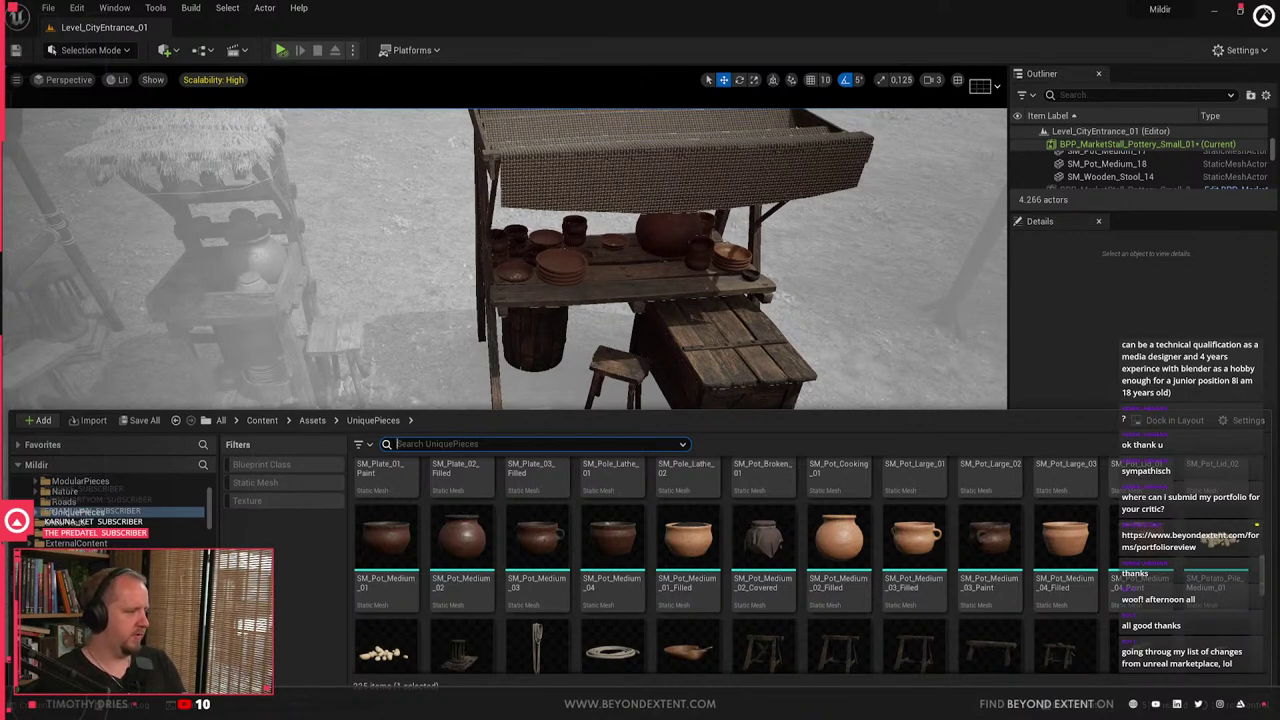
{"action": "mouse_move", "coordinate": [737, 572]}
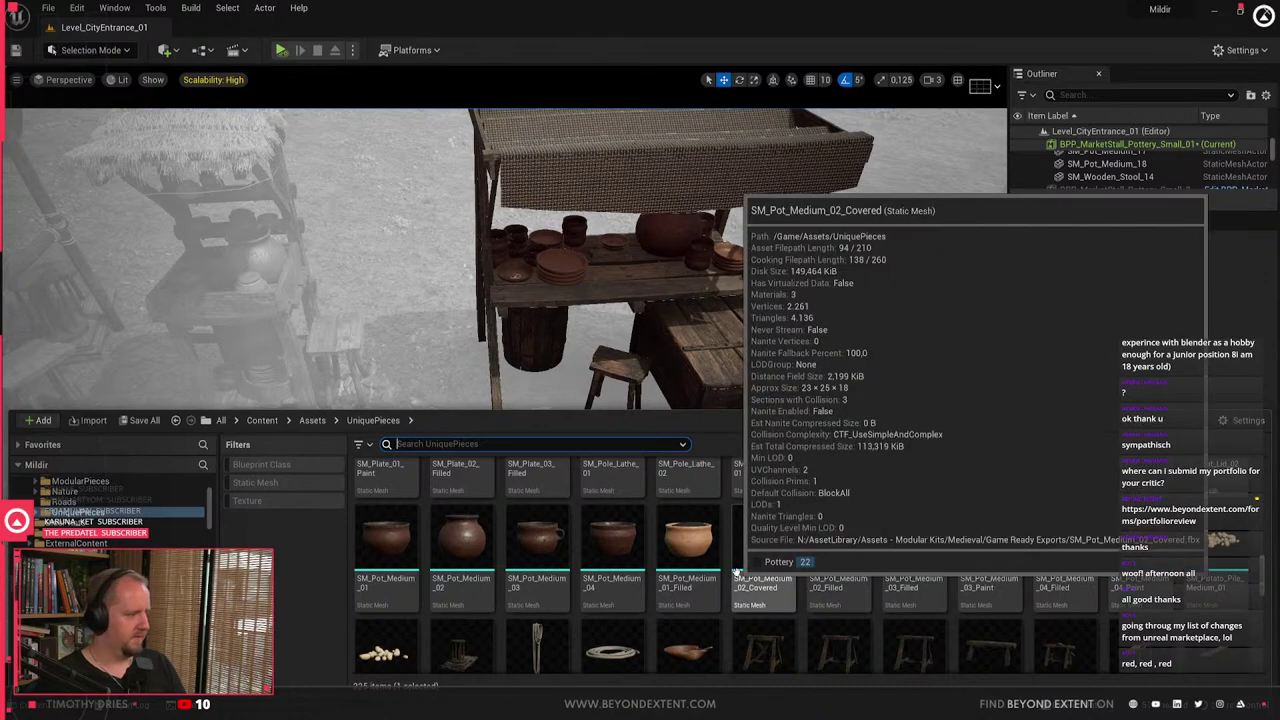
{"action": "scroll", "coordinate": [737, 572], "scroll_direction": "down", "scroll_amount": 5}
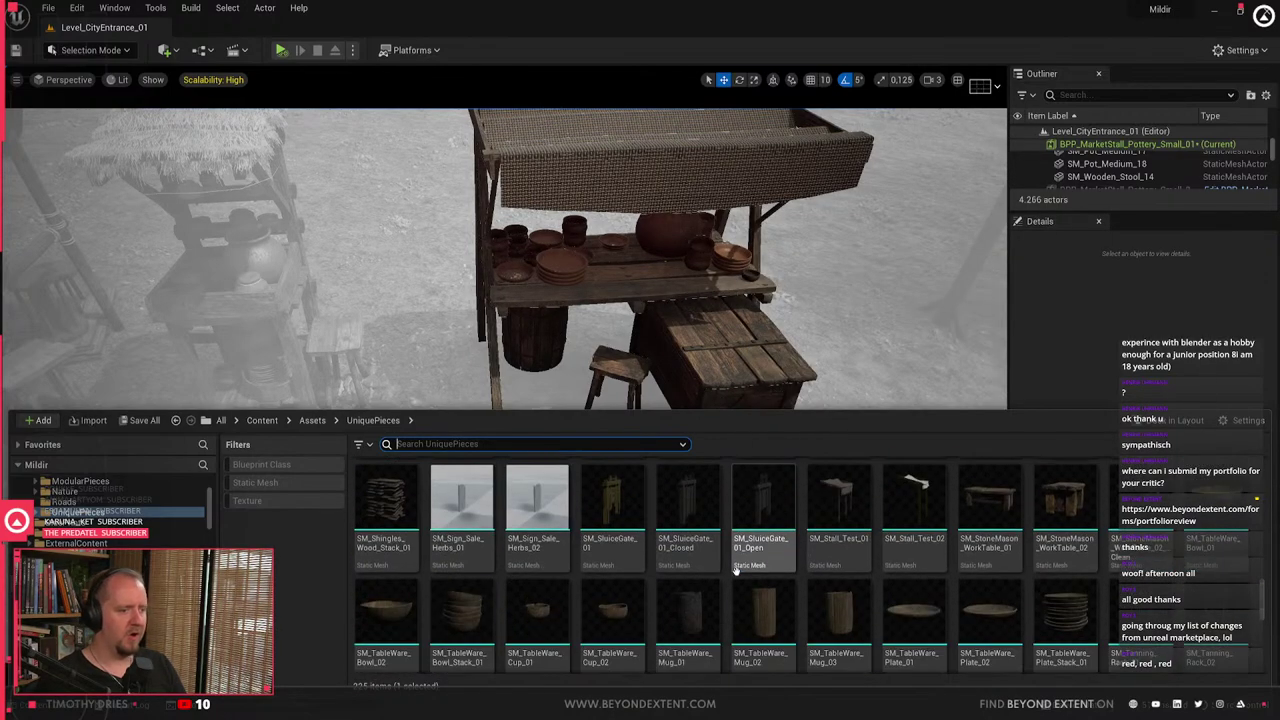
{"action": "scroll", "coordinate": [740, 564], "scroll_direction": "down", "scroll_amount": 3}
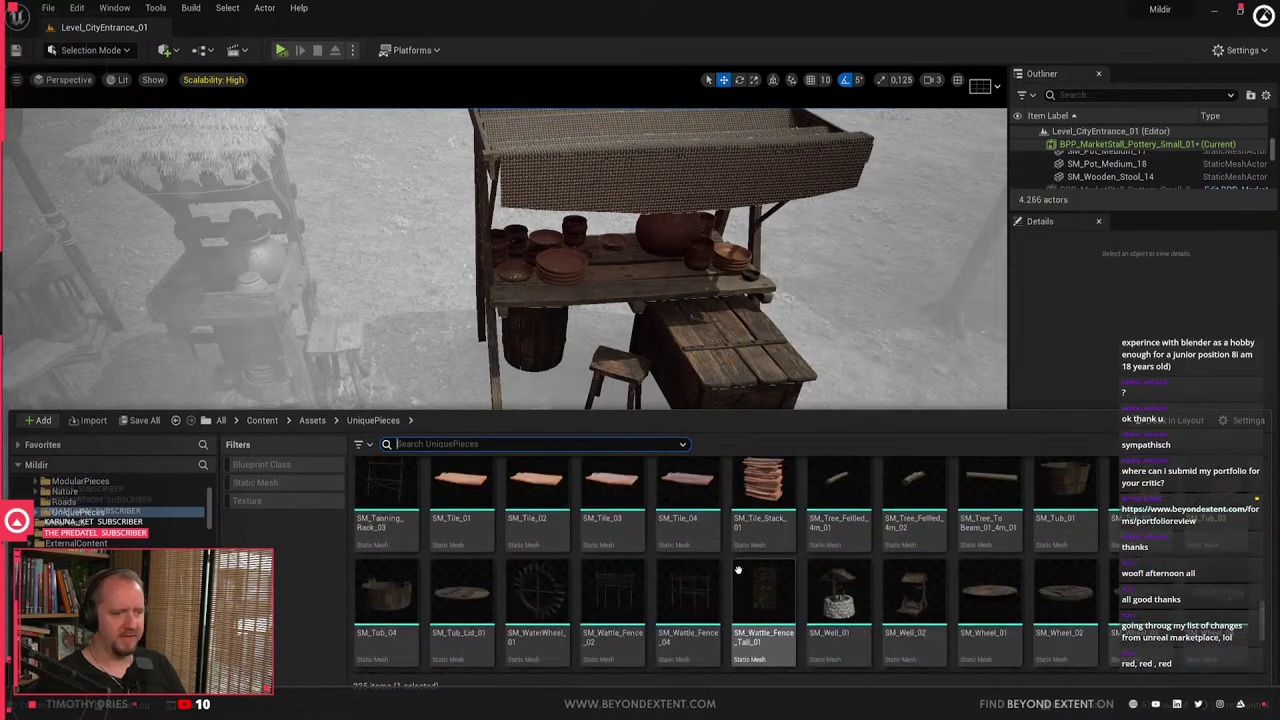
{"action": "scroll", "coordinate": [700, 610], "scroll_direction": "down", "scroll_amount": 3}
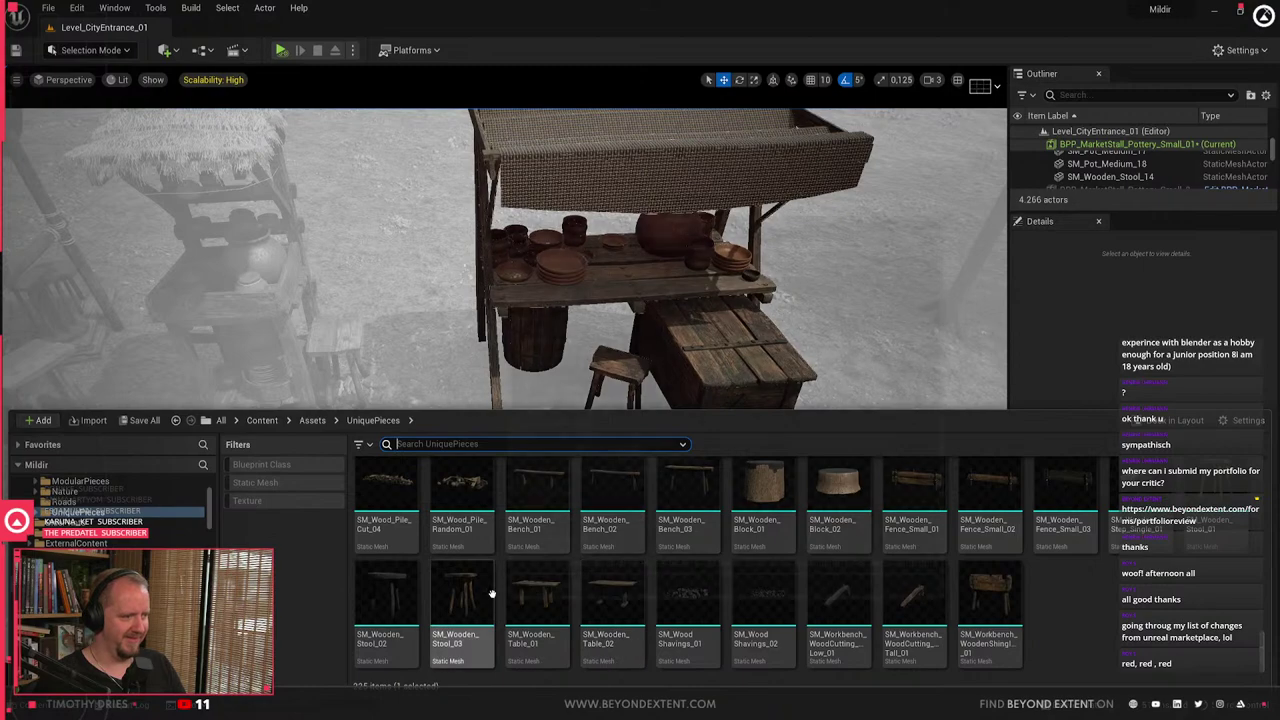
{"action": "scroll", "coordinate": [491, 596], "scroll_direction": "up", "scroll_amount": 10}
{"action": "scroll", "coordinate": [493, 596], "scroll_direction": "up", "scroll_amount": 5}
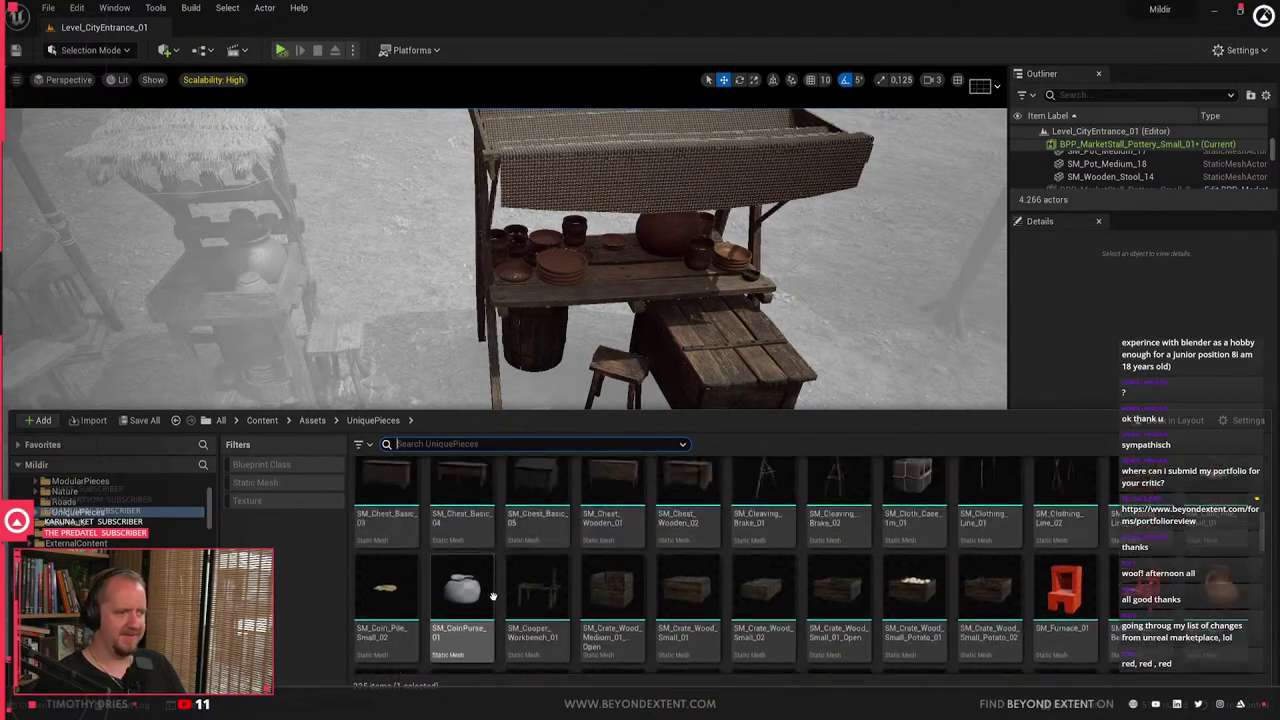
{"action": "scroll", "coordinate": [493, 596], "scroll_direction": "up", "scroll_amount": 3}
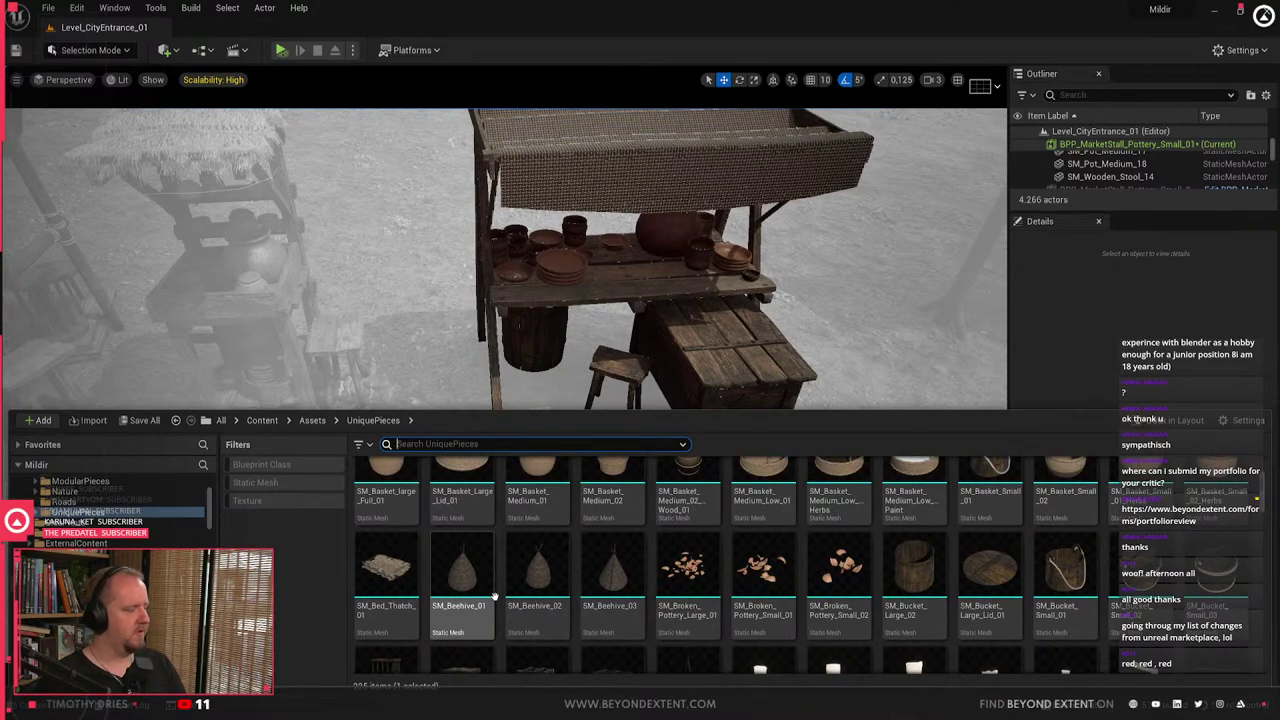
{"action": "mouse_move", "coordinate": [437, 608]}
{"action": "scroll", "coordinate": [437, 608], "scroll_direction": "up", "scroll_amount": 3}
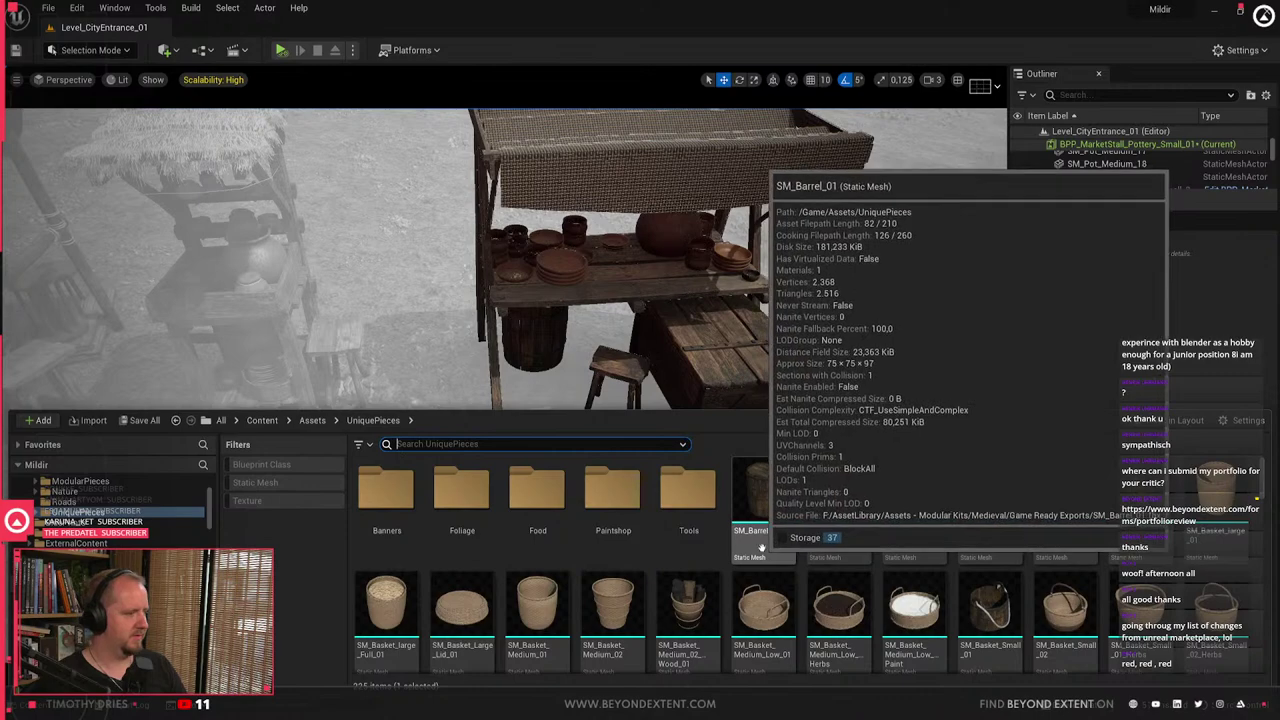
{"action": "scroll", "coordinate": [97, 509], "scroll_direction": "up", "scroll_amount": 3}
- List only the static meshes of the whole Assets folder and place SM_Bucket_Small_03 on the ground between the barrel and the stool
{"action": "left_click", "coordinate": [90, 503]}
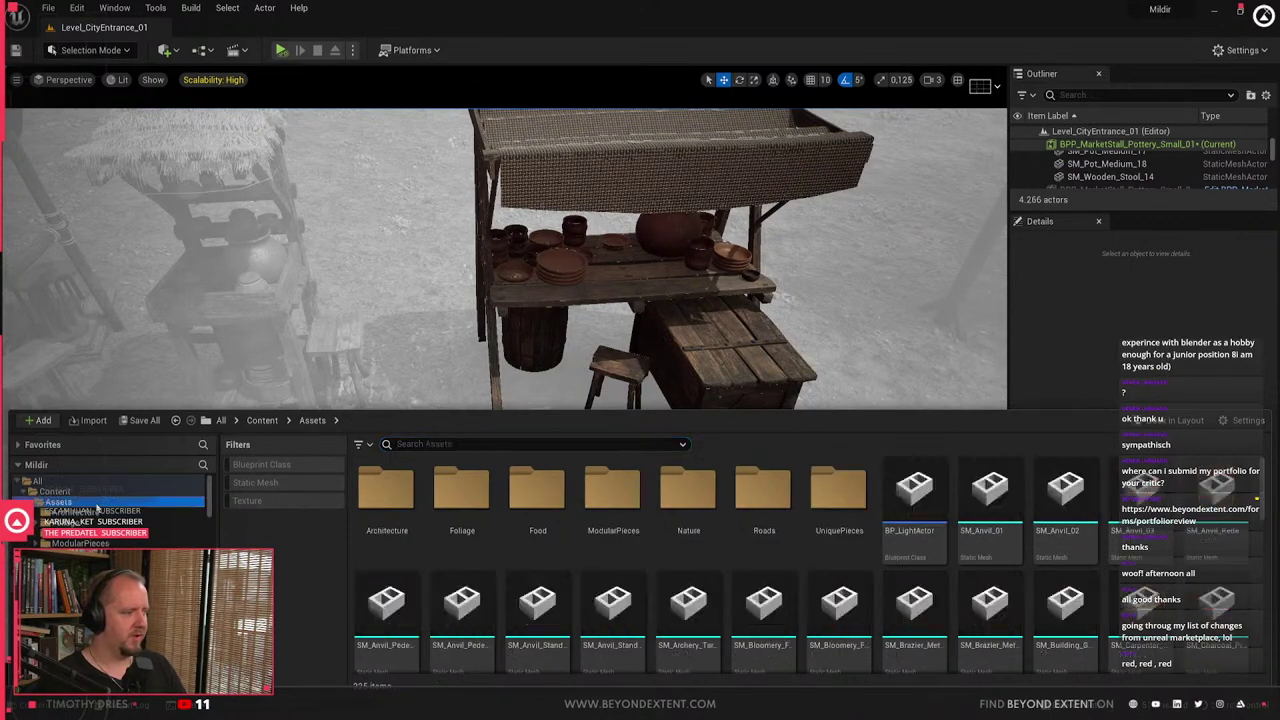
{"action": "left_click", "coordinate": [255, 482]}
{"action": "mouse_move", "coordinate": [940, 527]}
{"action": "scroll", "coordinate": [940, 527], "scroll_direction": "down", "scroll_amount": 3}
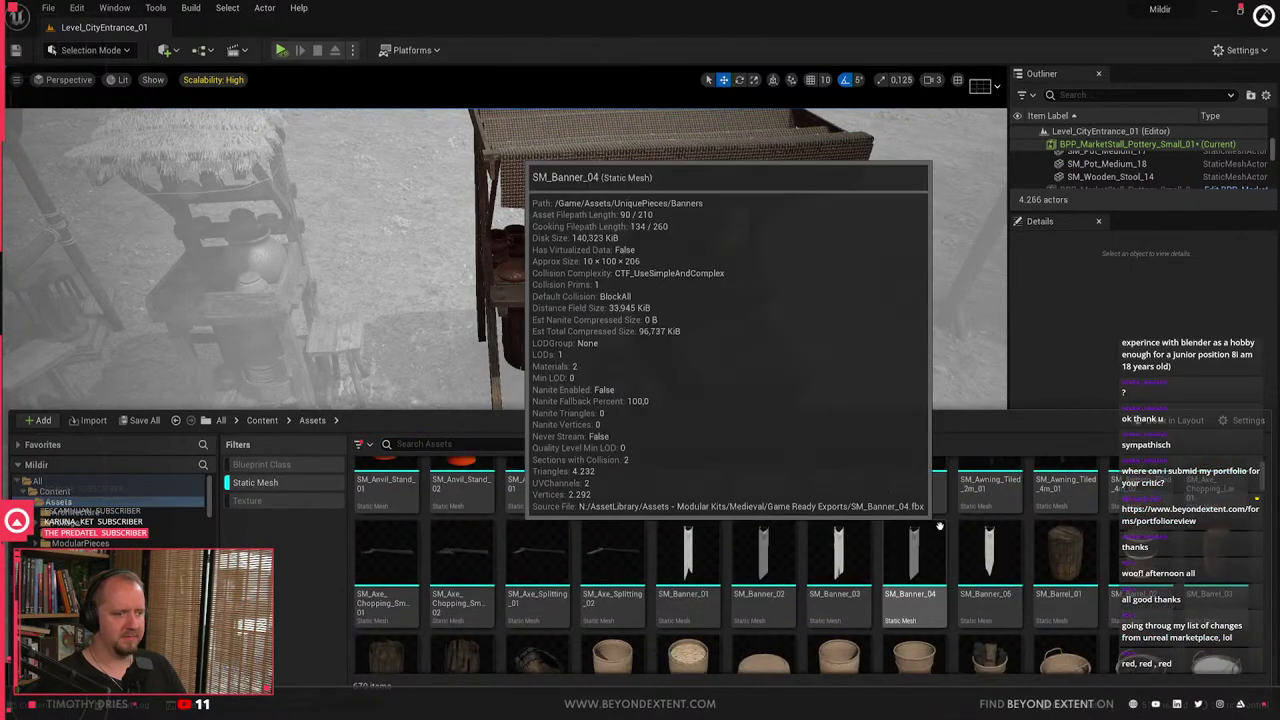
{"action": "scroll", "coordinate": [714, 551], "scroll_direction": "down", "scroll_amount": 3}
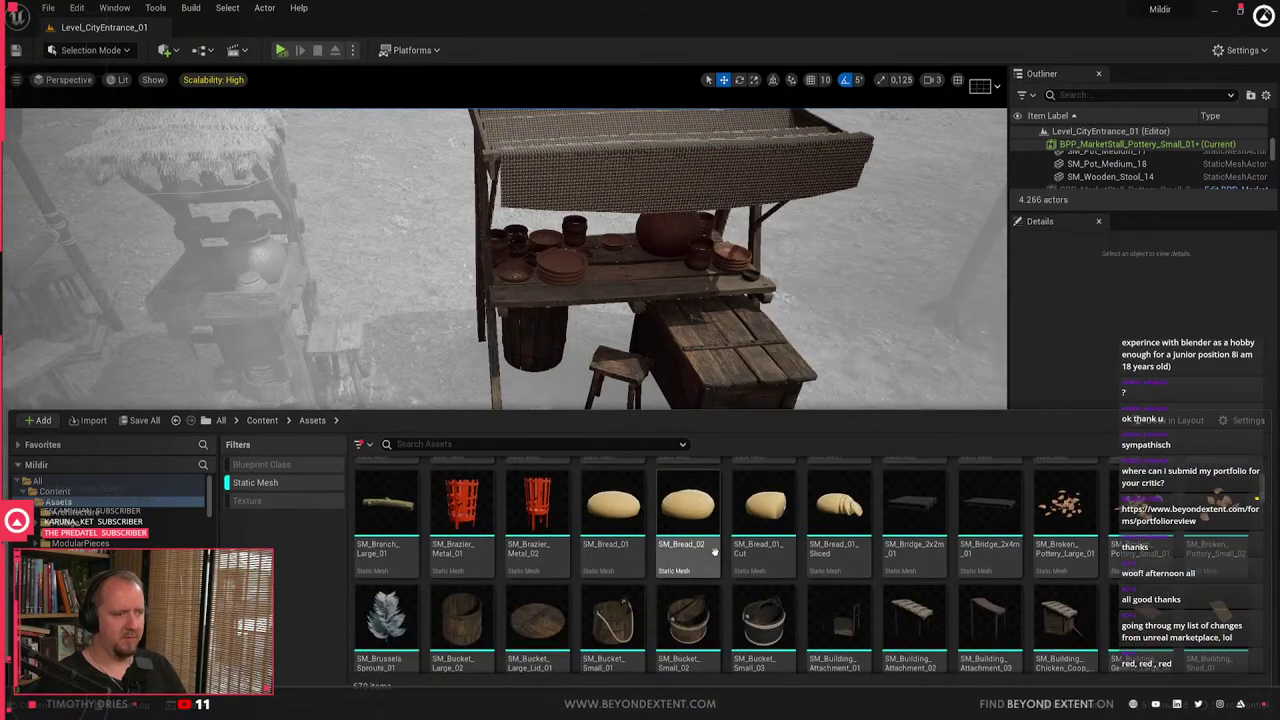
{"action": "left_click_drag", "start_coordinate": [765, 515], "coordinate": [575, 372]}
- Place SM_Crate_Wood_Small_02 from the Storage collection on the ground outside the barrel end of the stall
{"action": "key", "text": "ctrl+space"}
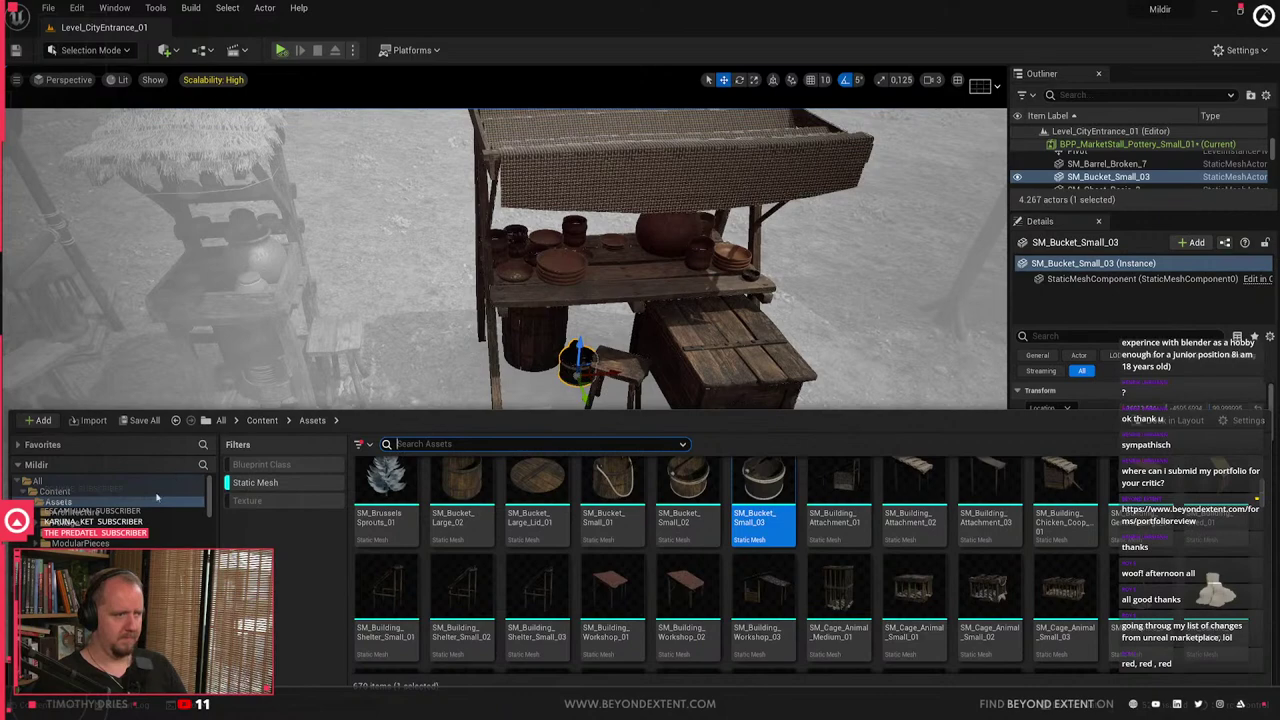
{"action": "left_click", "coordinate": [100, 640]}
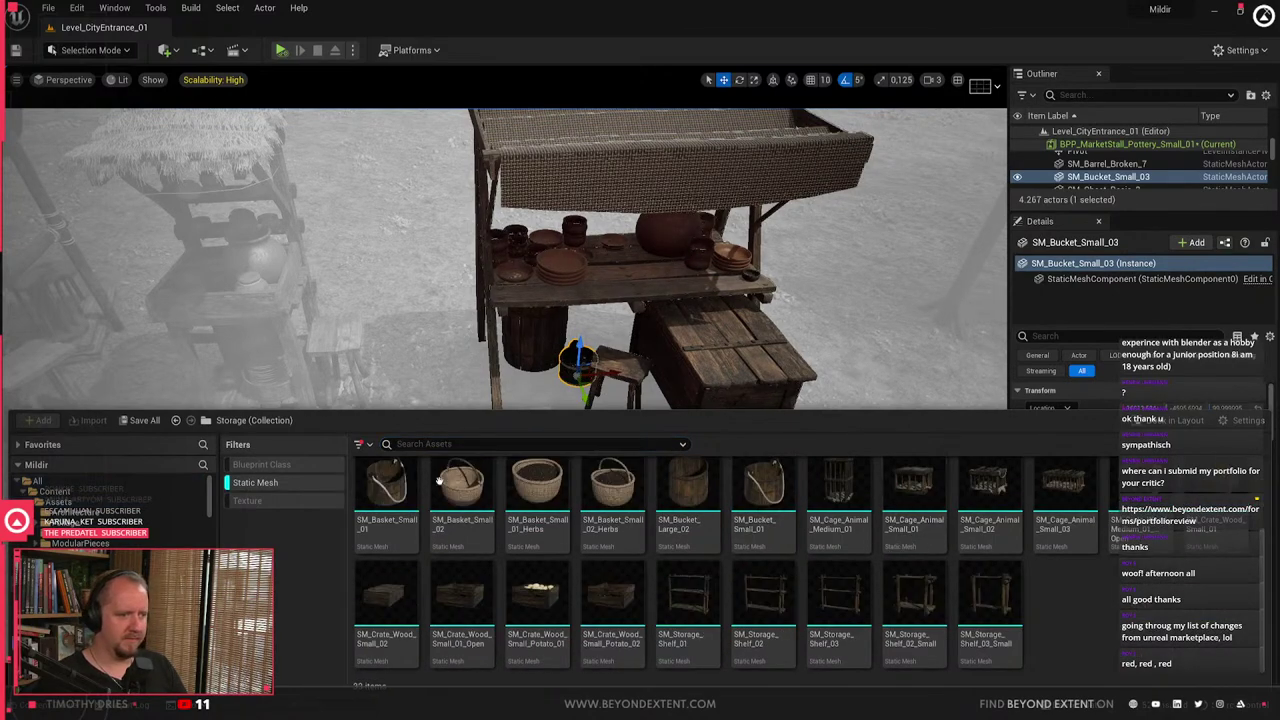
{"action": "left_click_drag", "start_coordinate": [385, 613], "coordinate": [413, 397]}
{"action": "right_click_drag", "start_coordinate": [413, 397], "coordinate": [346, 445]}
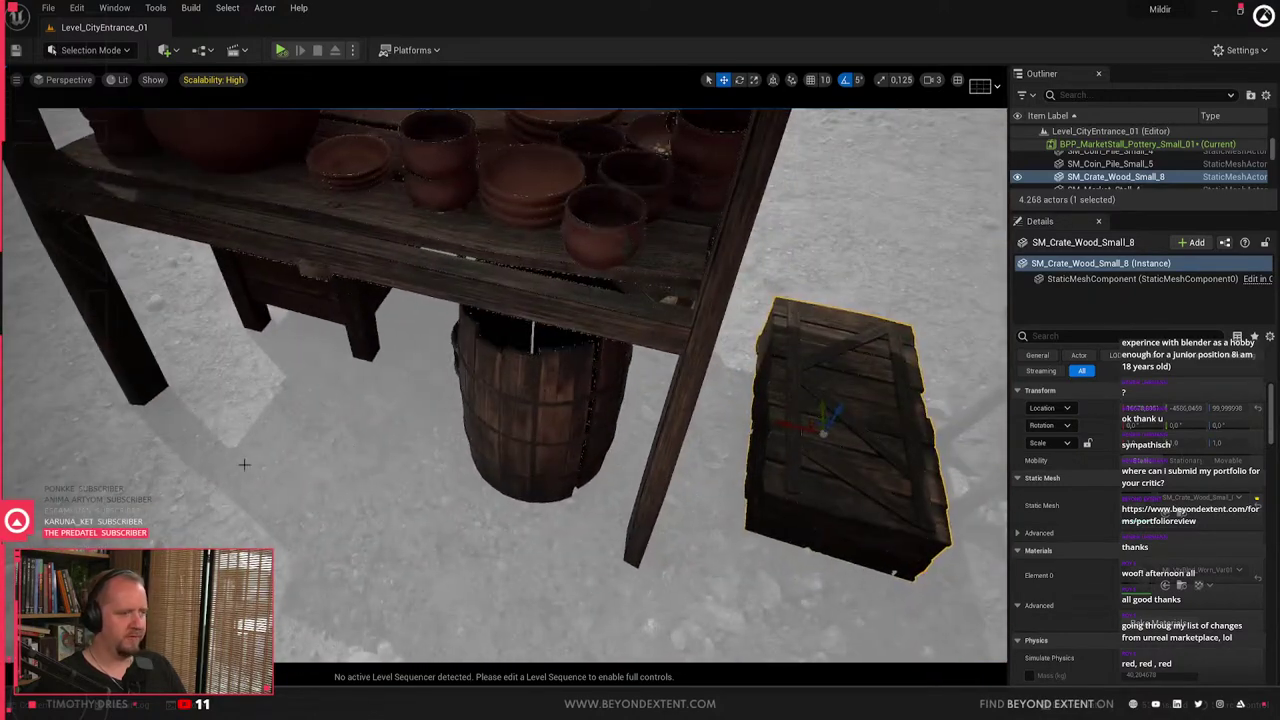
- Delete the broken barrel under the shelf and move the small bucket between the stool and the chest
{"action": "left_click", "coordinate": [570, 421]}
{"action": "key", "text": "Delete"}
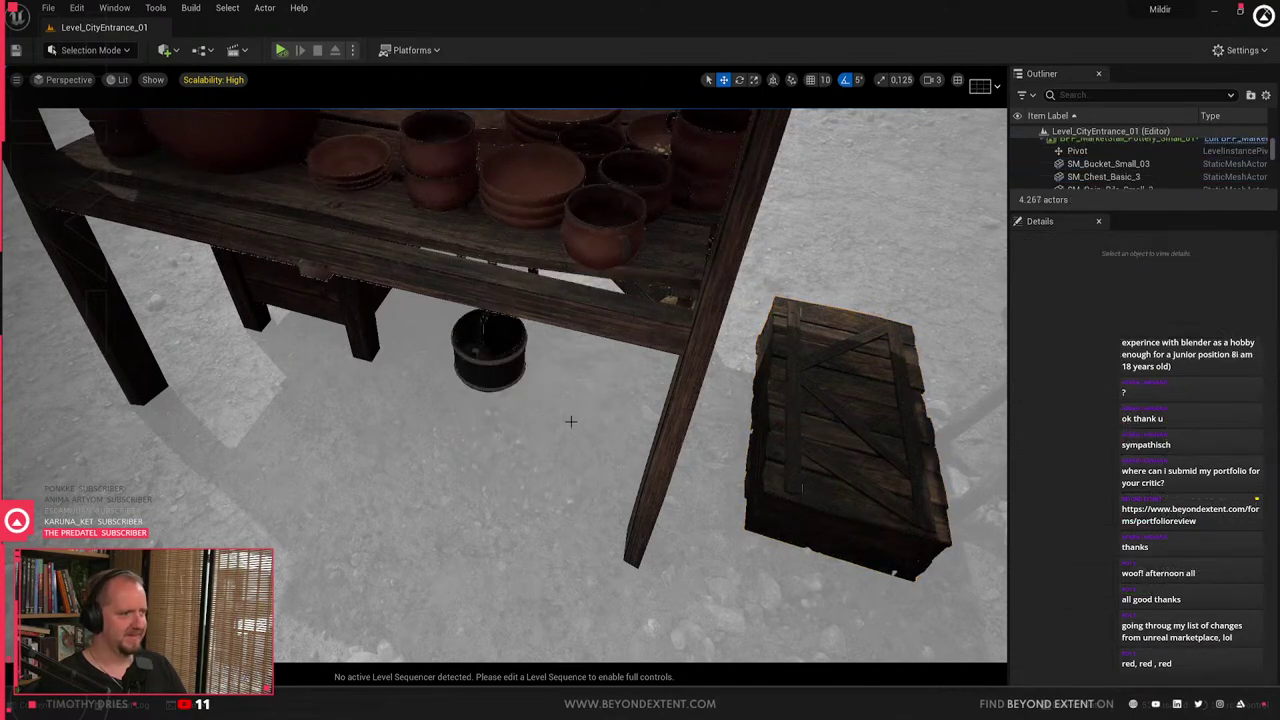
{"action": "left_click", "coordinate": [508, 362]}
{"action": "right_click_drag", "start_coordinate": [543, 389], "coordinate": [577, 374]}
- Rotate the small wooden crate by 90° about the vertical axis and move it under the shelf opposite the chest
{"action": "left_click", "coordinate": [675, 296]}
{"action": "key", "text": "e"}
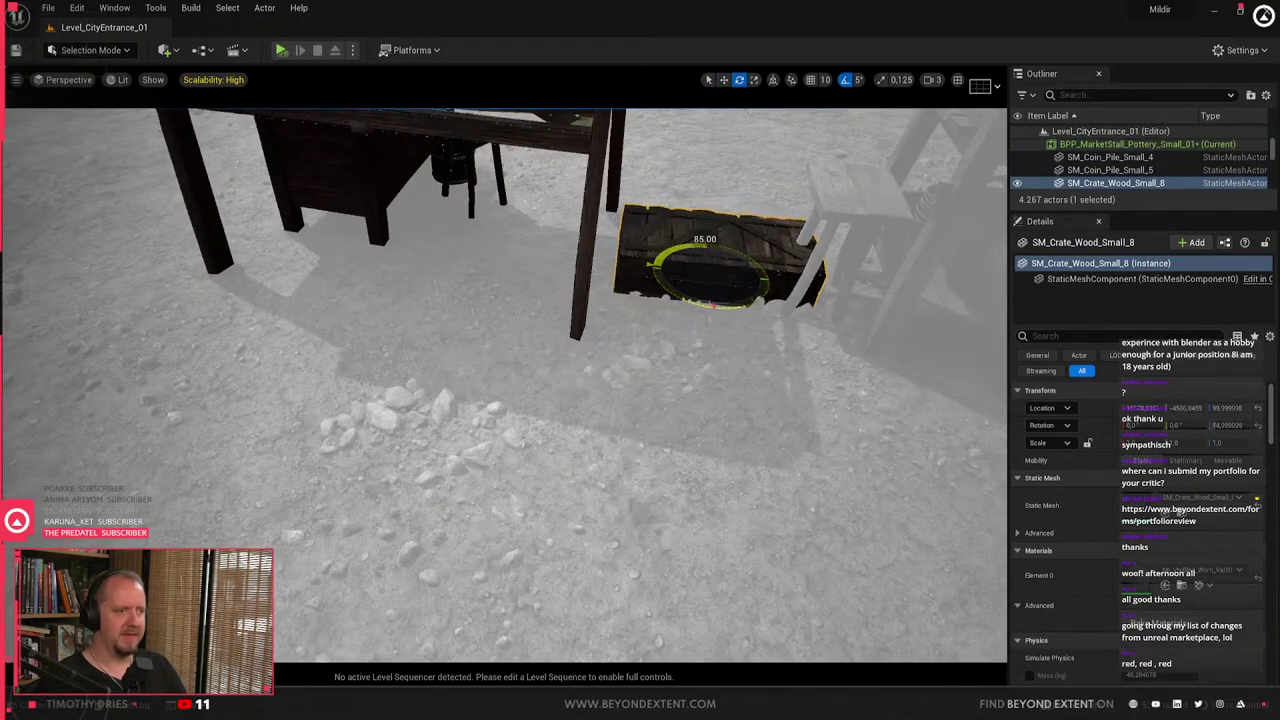
{"action": "left_click_drag", "start_coordinate": [703, 303], "coordinate": [708, 303]}
{"action": "right_click_drag", "start_coordinate": [708, 303], "coordinate": [708, 303]}
{"action": "key", "text": "w"}
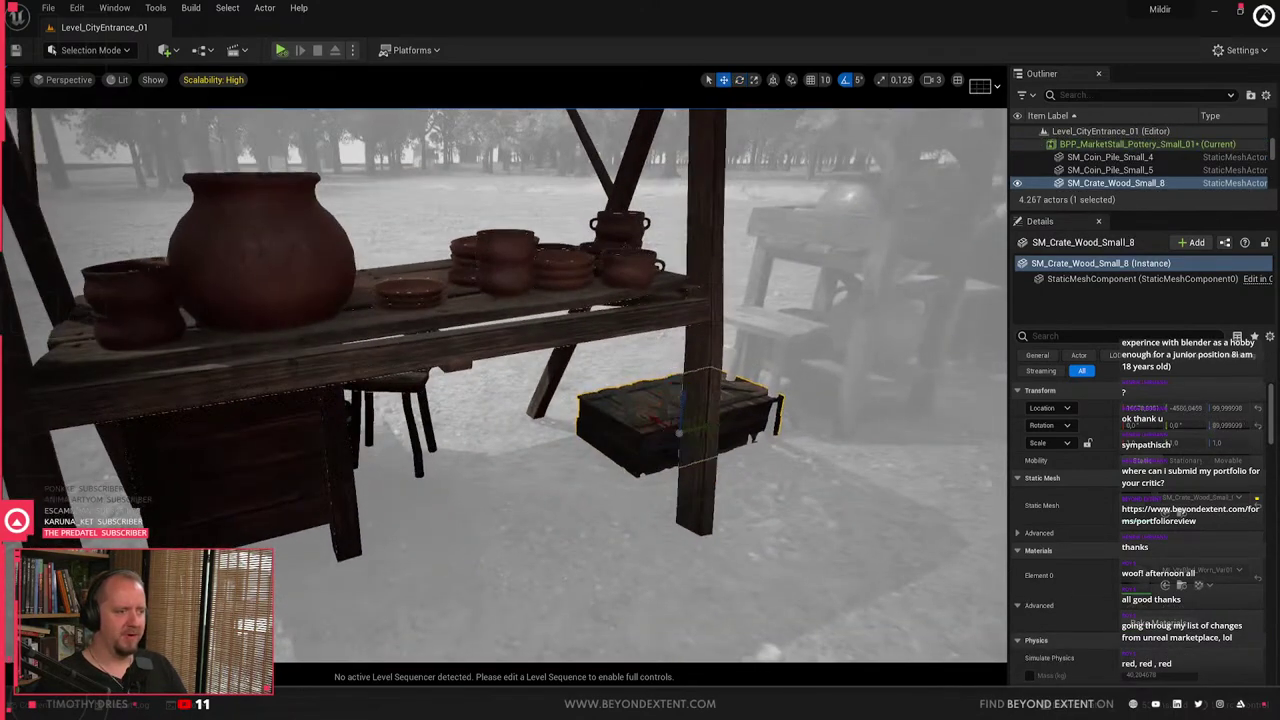
{"action": "left_click_drag", "start_coordinate": [678, 427], "coordinate": [545, 409]}
- Scale the crate under the shelf up uniformly to about 1.21 and stack a copy of it on top
{"action": "key", "text": "r"}
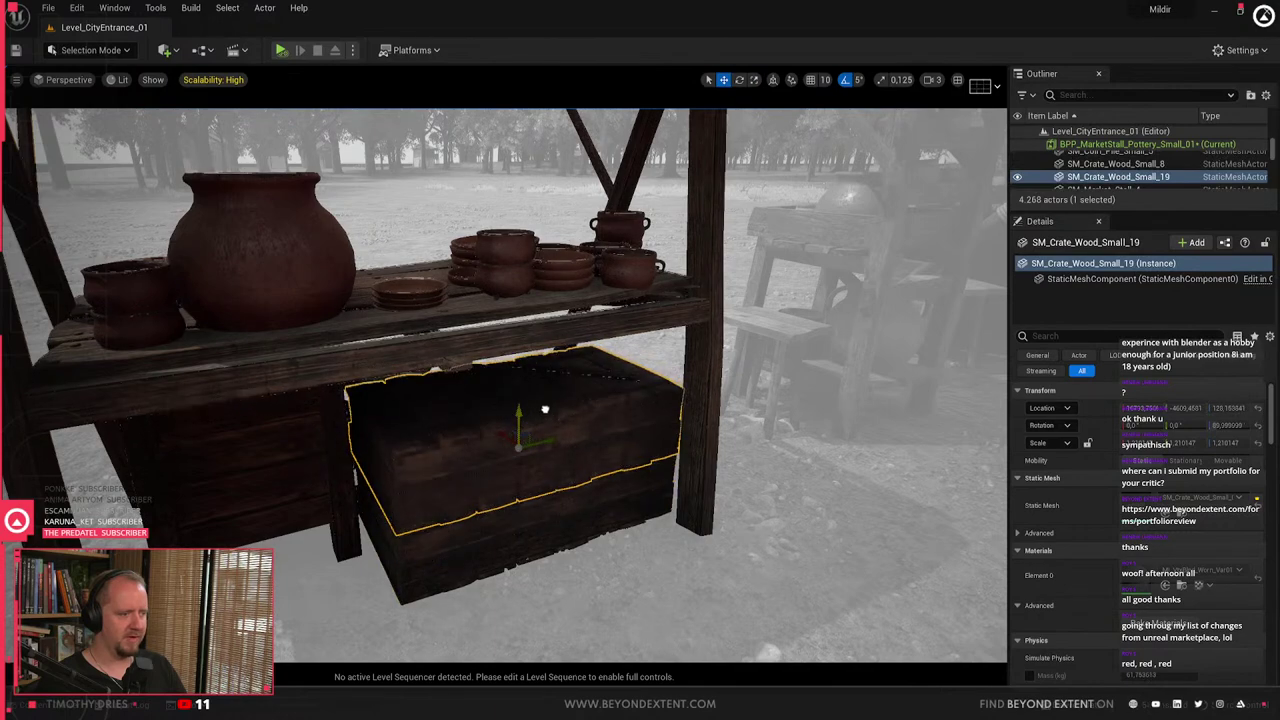
{"action": "right_click_drag", "start_coordinate": [545, 409], "coordinate": [330, 406]}
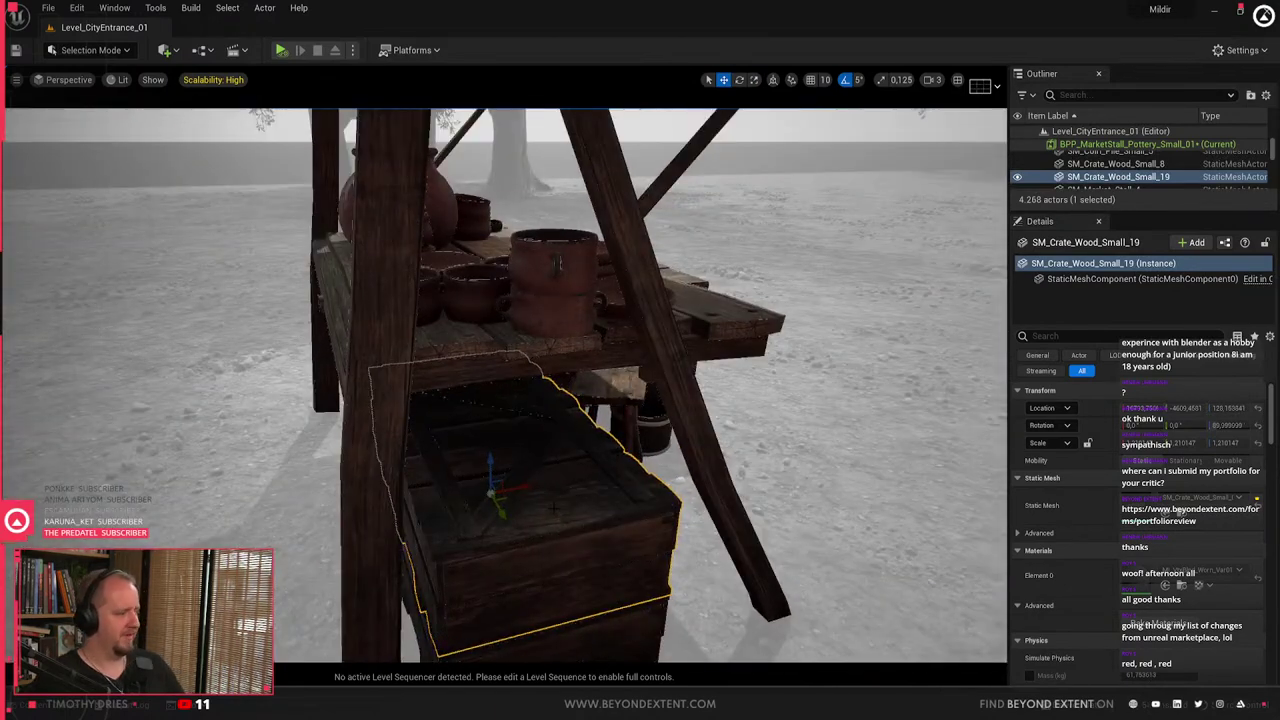
{"action": "right_click_drag", "start_coordinate": [553, 508], "coordinate": [537, 503]}
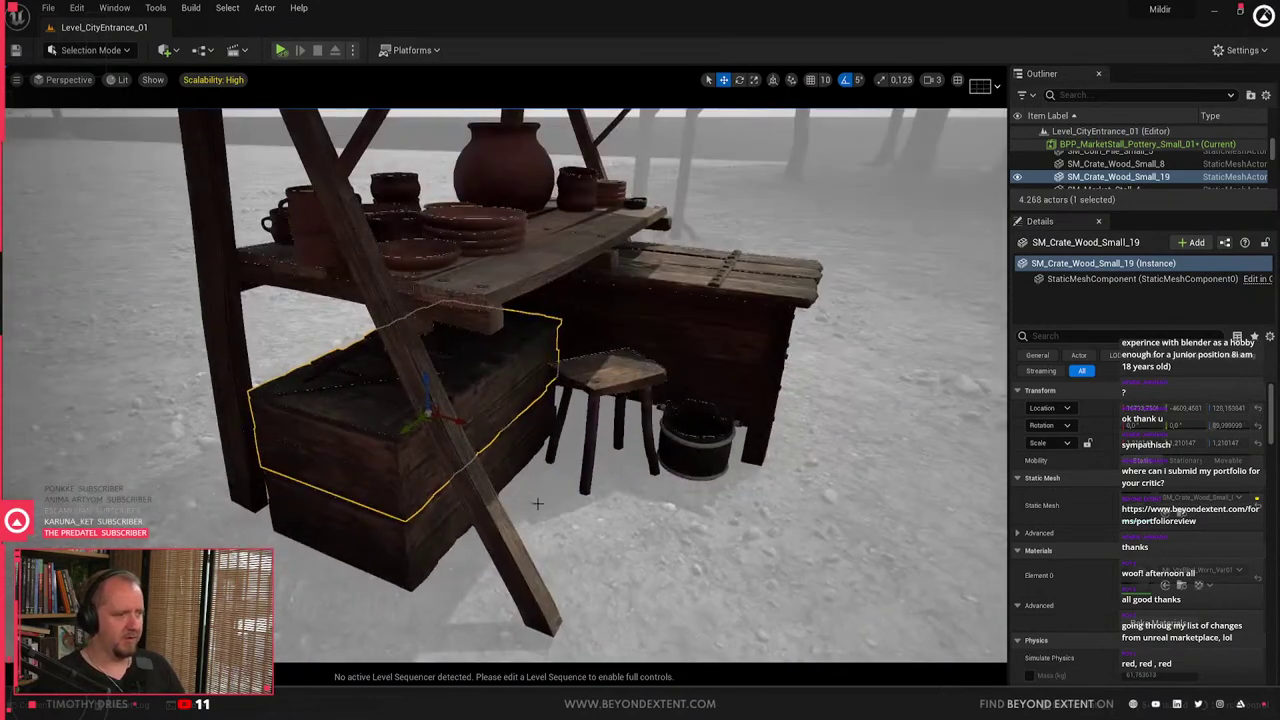
- Try turning the upper crate around and shrinking it to a scale of about 1.1, and undo both changes
{"action": "left_click_drag", "start_coordinate": [478, 427], "coordinate": [421, 419]}
{"action": "right_click_drag", "start_coordinate": [421, 419], "coordinate": [370, 413]}
{"action": "key", "text": "Escape"}
{"action": "key", "text": "ctrl+z"}
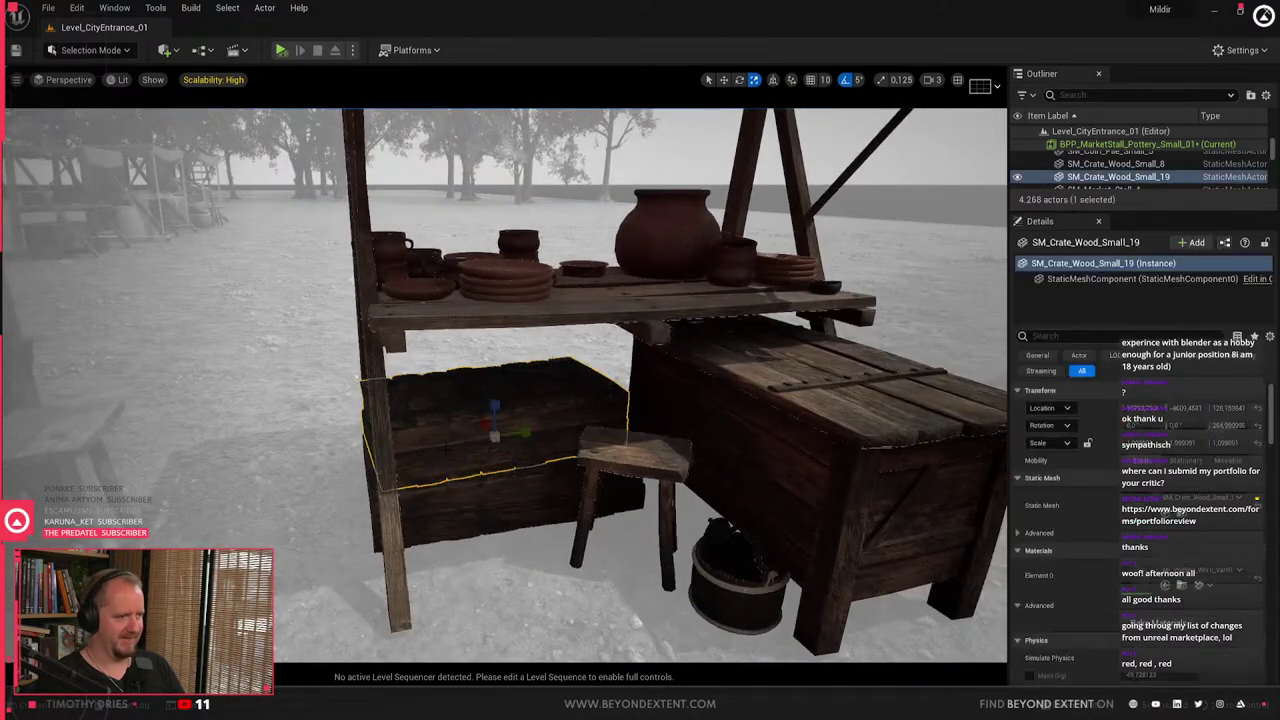
{"action": "key", "text": "ctrl+z"}
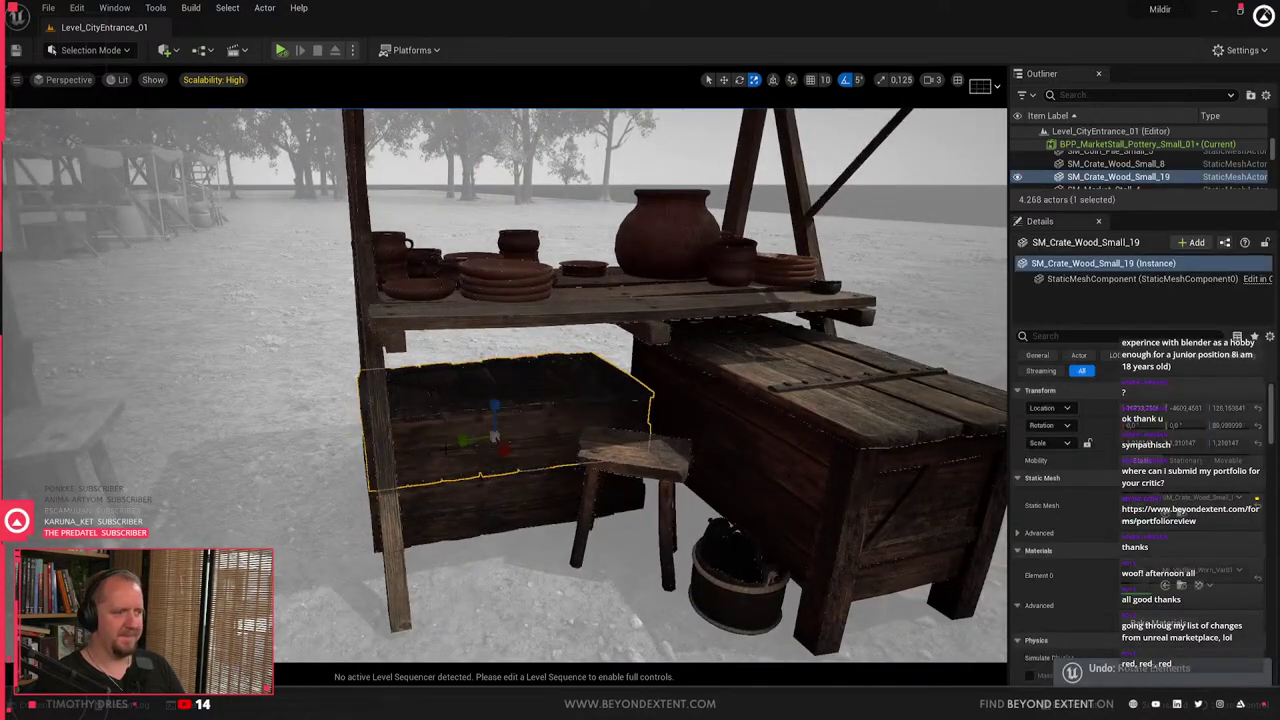
- Swap the upper crate's mesh for SM_Crate_Wood_Small_01_Open and shift it toward the chest end of the lower crate
{"action": "key", "text": "ctrl+b"}
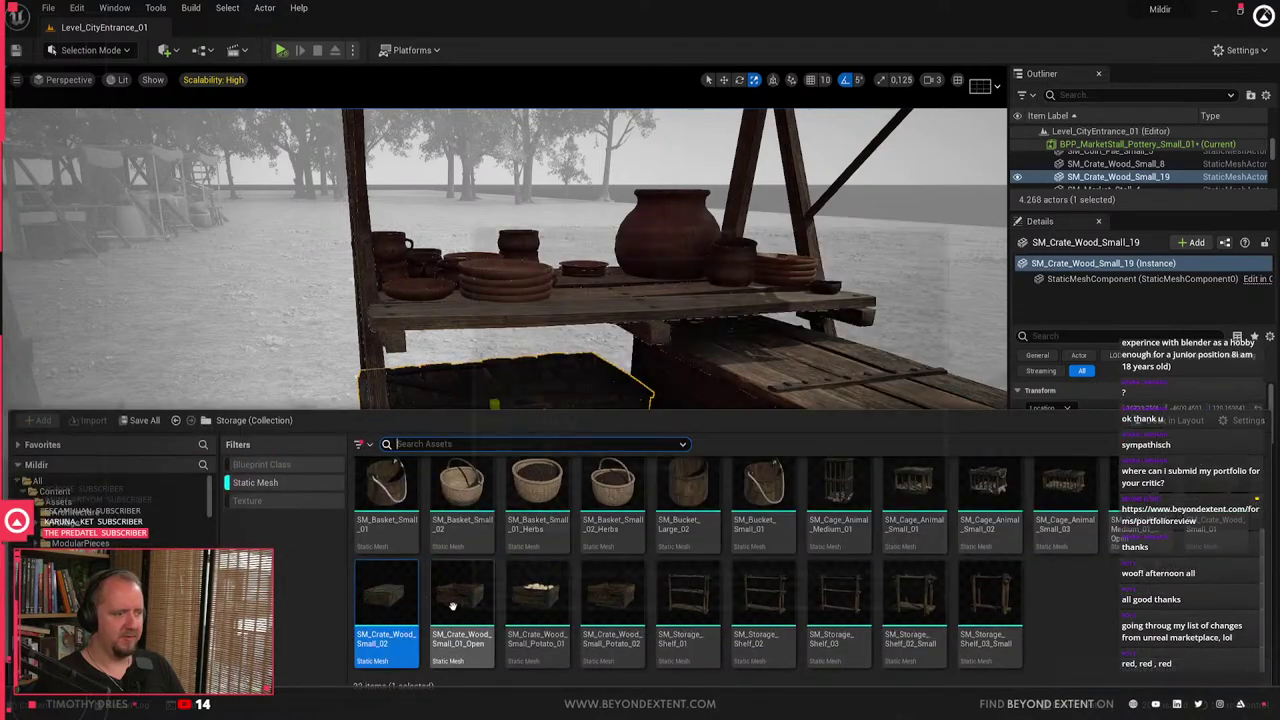
{"action": "key", "text": "ctrl+space"}
{"action": "key", "text": "ctrl+z"}
{"action": "right_click_drag", "start_coordinate": [512, 299], "coordinate": [500, 328]}
{"action": "key", "text": "w"}
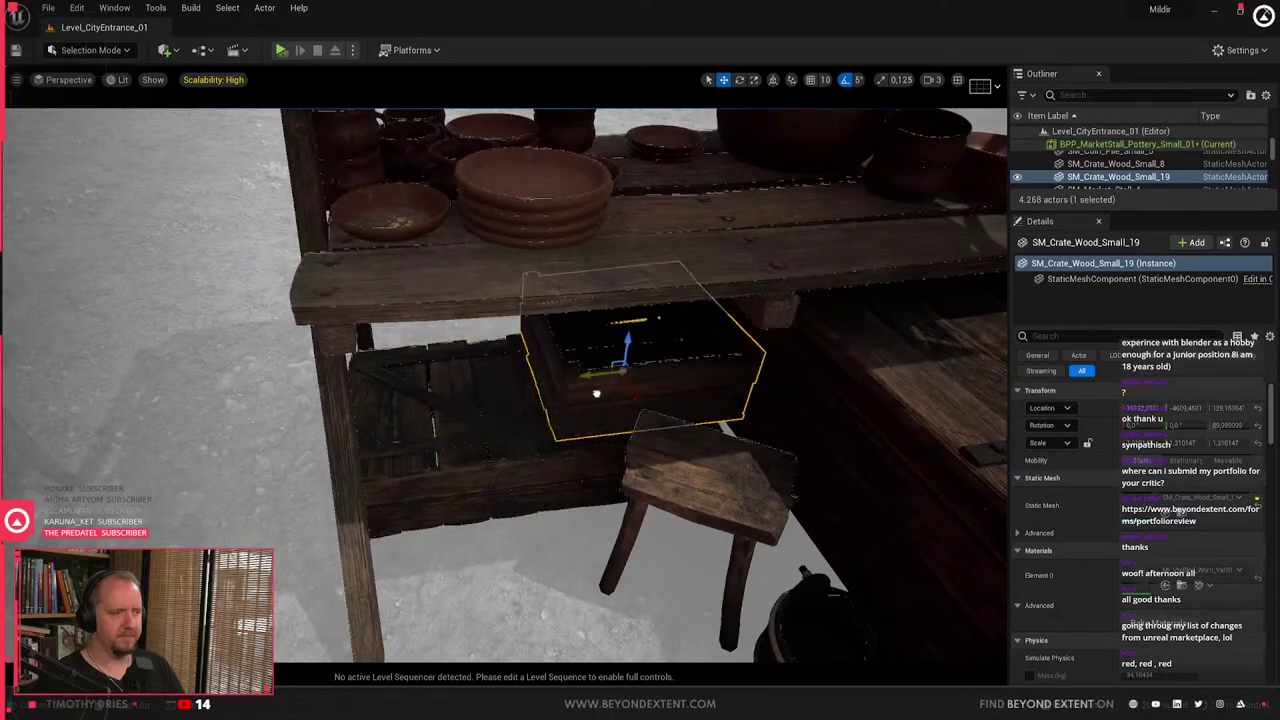
- Move both stacked crates together under the shelf, away from the corner post and toward the chest
{"action": "left_click", "coordinate": [492, 455], "text": "ctrl"}
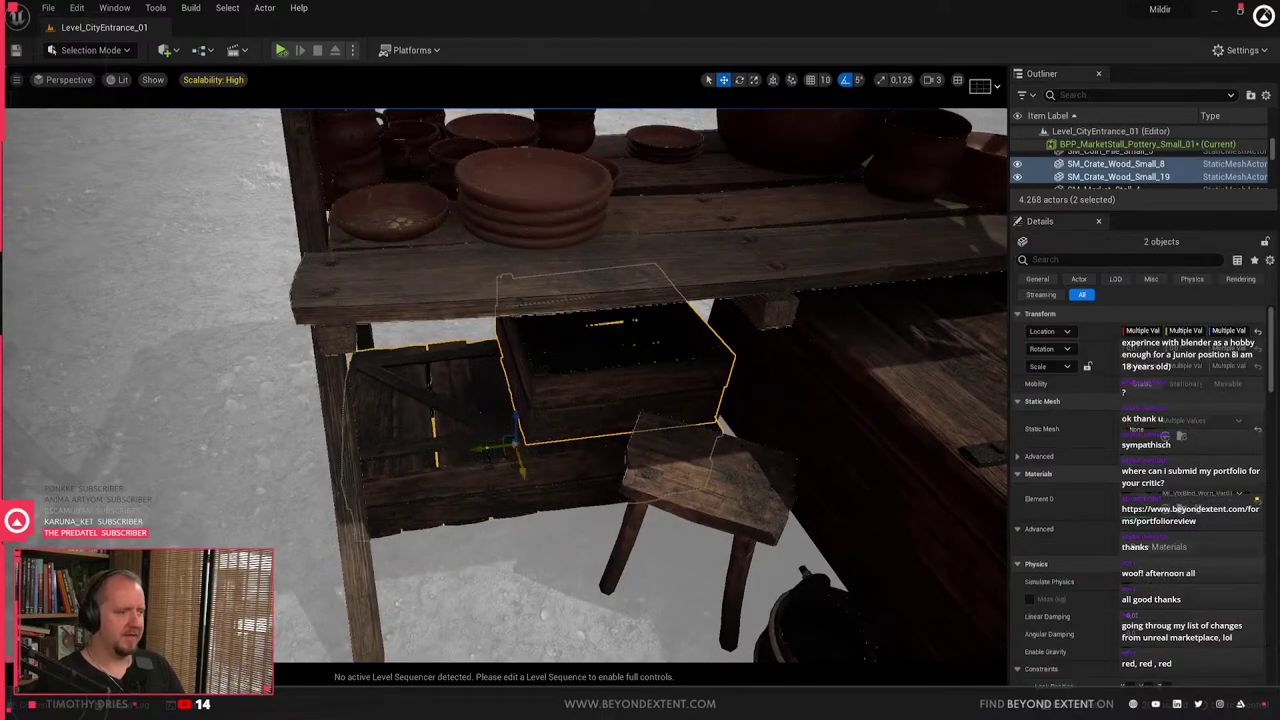
{"action": "left_click_drag", "start_coordinate": [510, 457], "coordinate": [560, 462]}
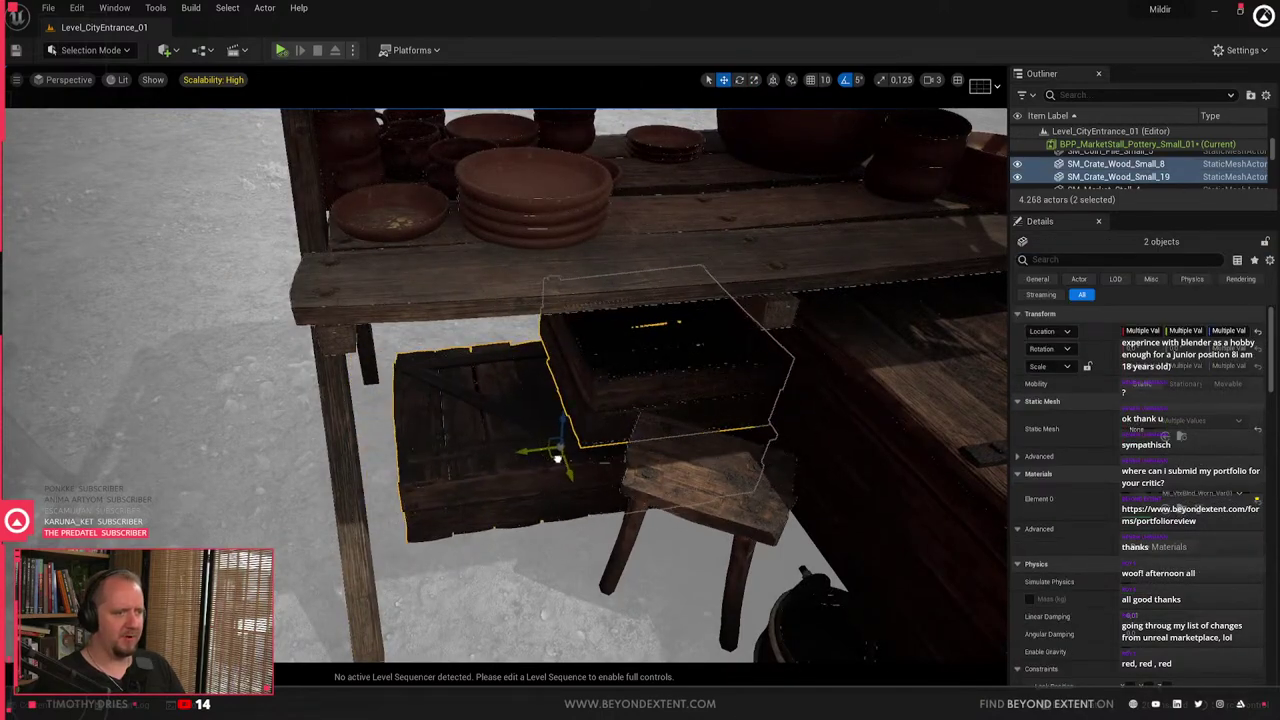
{"action": "mouse_move", "coordinate": [560, 462]}
{"action": "right_mouse_down"}
{"action": "mouse_move", "coordinate": [595, 466]}
{"action": "mouse_move", "coordinate": [640, 500]}
{"action": "mouse_move", "coordinate": [570, 465]}
{"action": "right_mouse_up"}
{"action": "left_click_drag", "start_coordinate": [379, 494], "coordinate": [356, 494]}
{"action": "right_click_drag", "start_coordinate": [356, 494], "coordinate": [400, 500]}
- Nudge the wooden stool slightly closer to the bucket beside the chest
{"action": "left_click", "coordinate": [419, 404]}
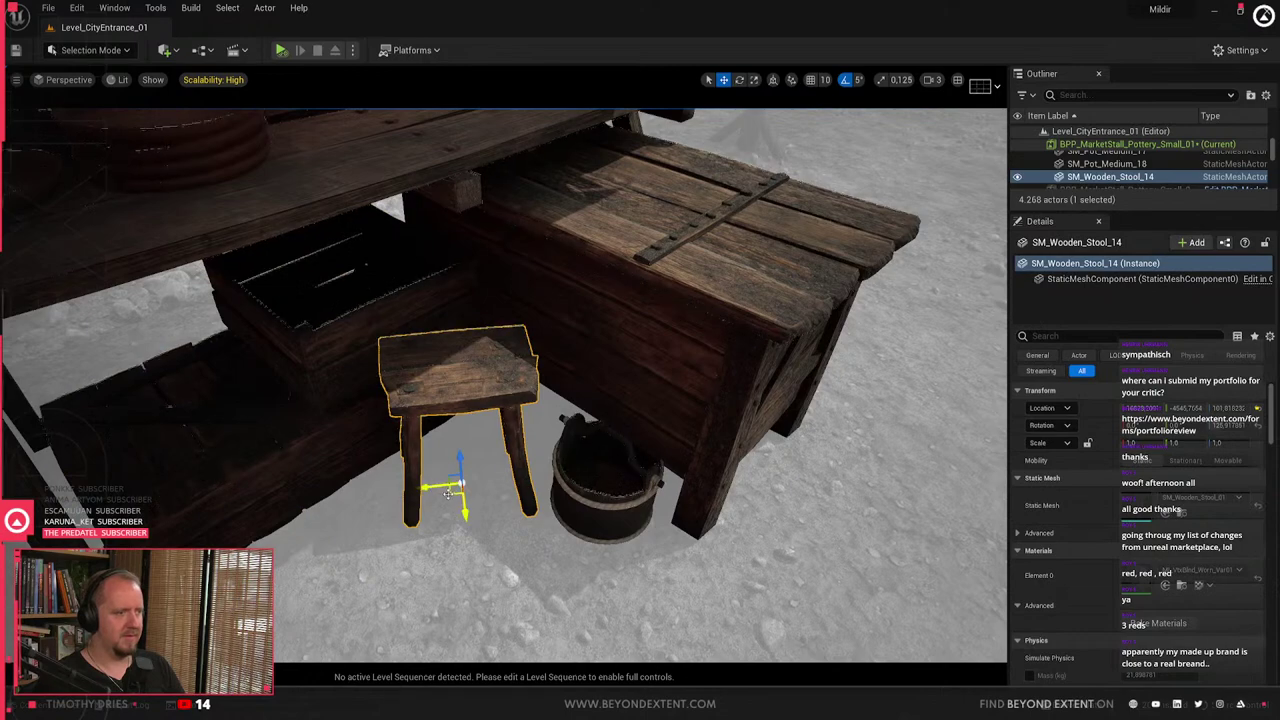
{"action": "mouse_move", "coordinate": [448, 494]}
{"action": "left_mouse_down"}
{"action": "mouse_move", "coordinate": [485, 463]}
{"action": "mouse_move", "coordinate": [467, 506]}
{"action": "mouse_move", "coordinate": [458, 490]}
{"action": "left_mouse_up"}
{"action": "right_click_drag", "start_coordinate": [466, 496], "coordinate": [479, 524]}
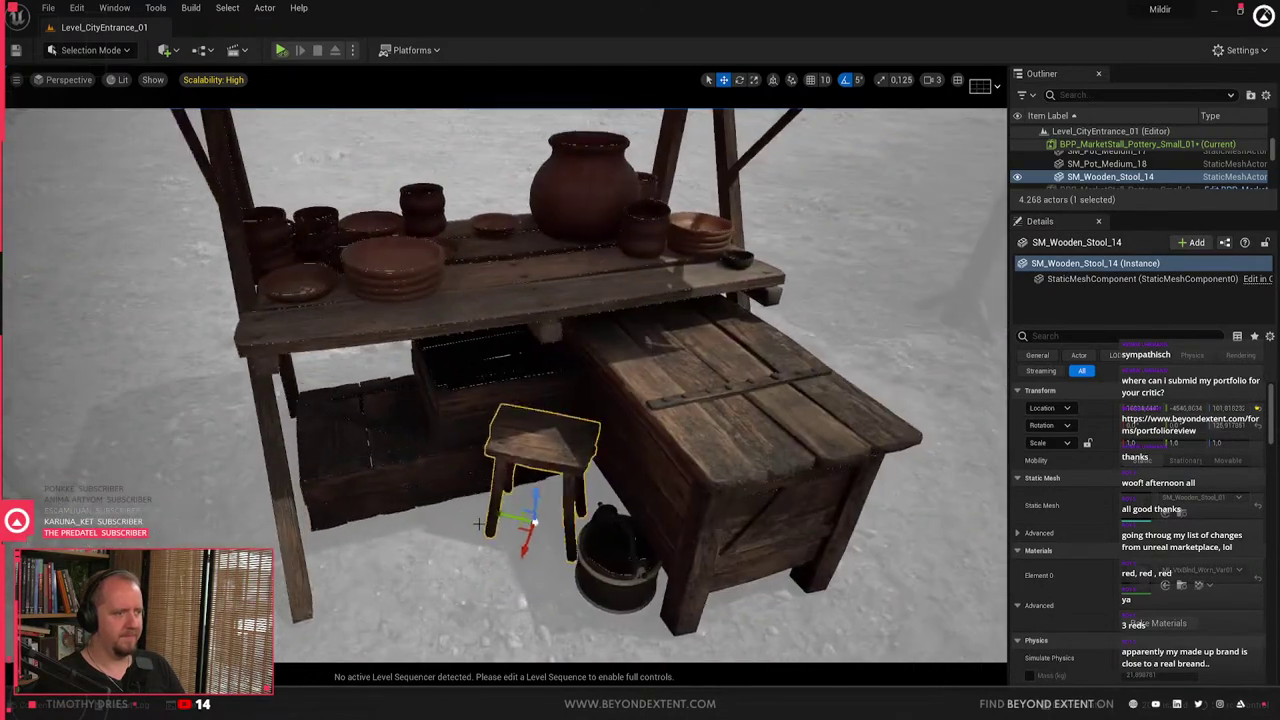
{"action": "left_click", "coordinate": [479, 524]}
- Try placing SM_Bucket_Large_02 in front of the stacked crates, and delete it
{"action": "left_click", "coordinate": [431, 483]}
{"action": "key", "text": "ctrl+space"}
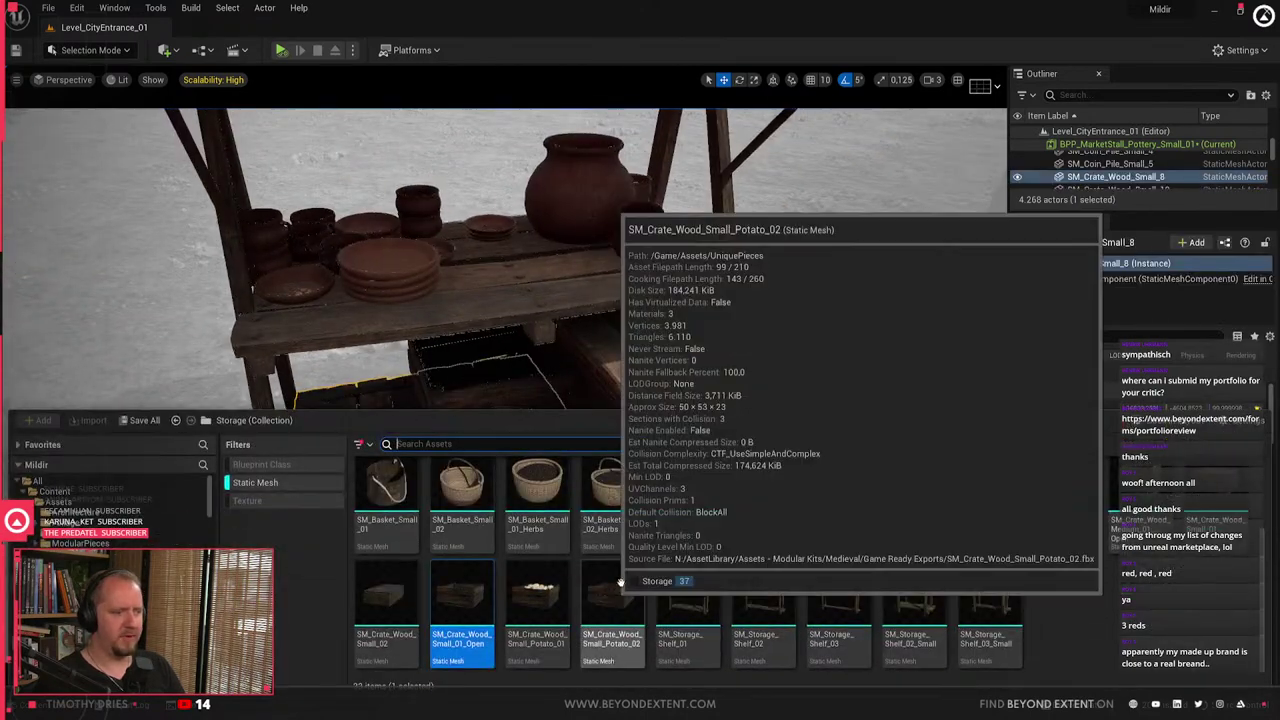
{"action": "left_click_drag", "start_coordinate": [687, 490], "coordinate": [391, 602]}
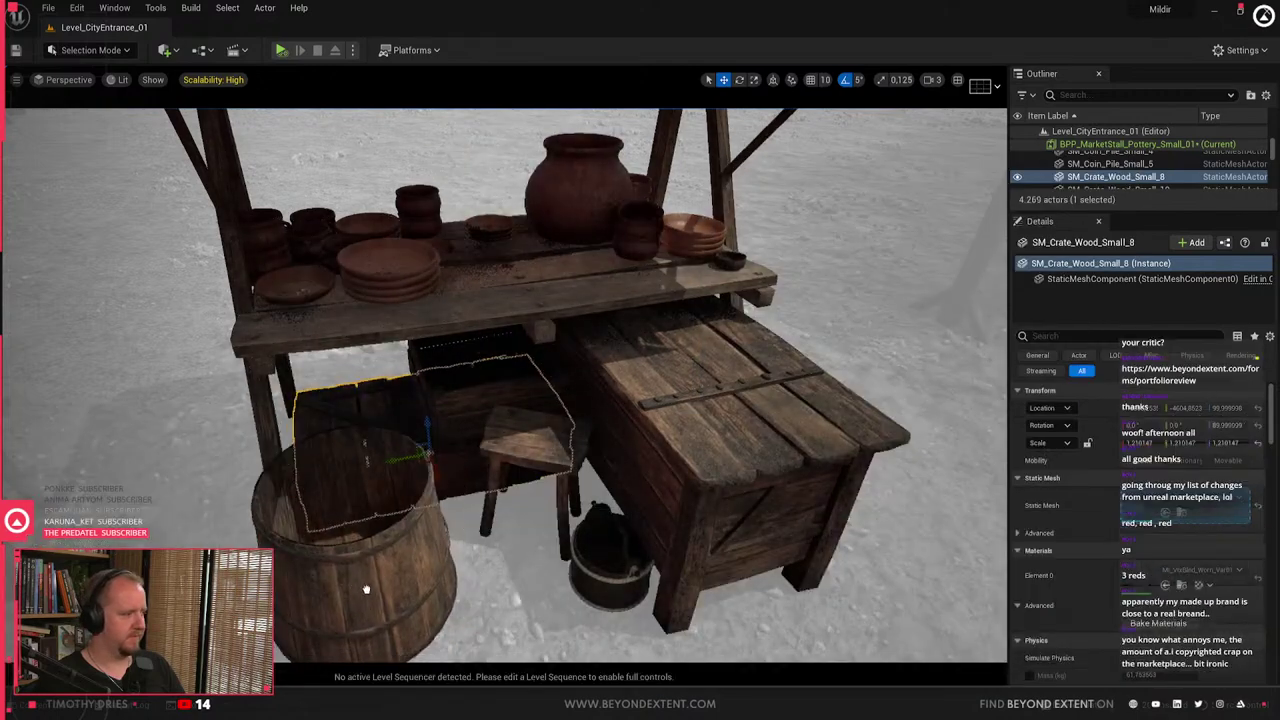
{"action": "key", "text": "f"}
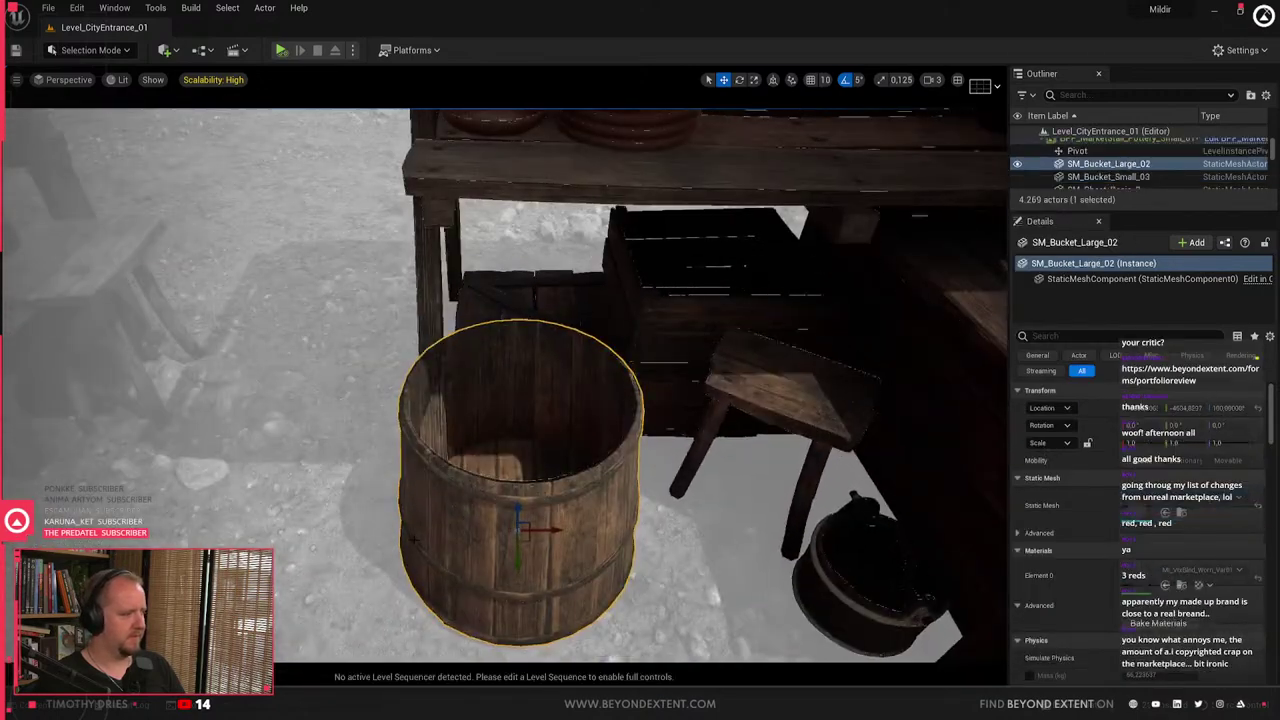
{"action": "key", "text": "Delete"}
{"action": "left_click_drag", "start_coordinate": [414, 540], "coordinate": [450, 545], "text": "alt"}
- Place SM_Bucket_Small_01 on the free end of the lower crate, next to the open crate
{"action": "key", "text": "ctrl+space"}
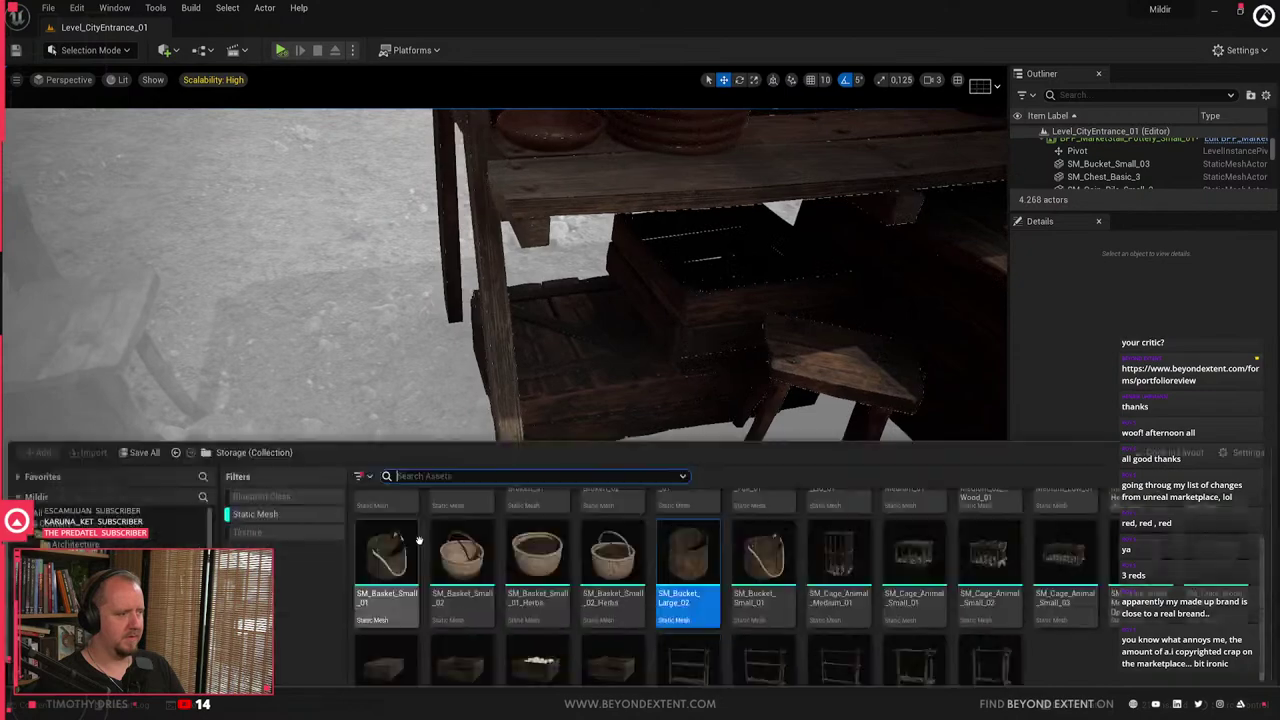
{"action": "left_click_drag", "start_coordinate": [765, 525], "coordinate": [546, 306]}
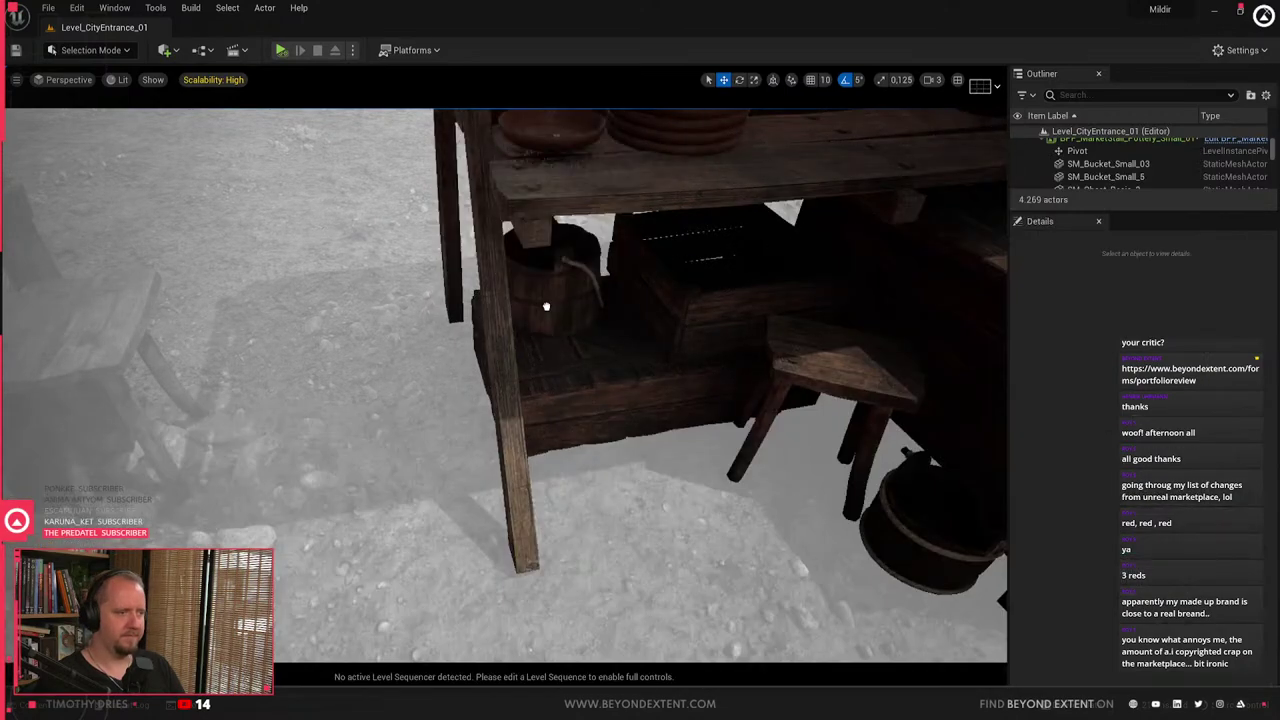
{"action": "left_click", "coordinate": [588, 337]}
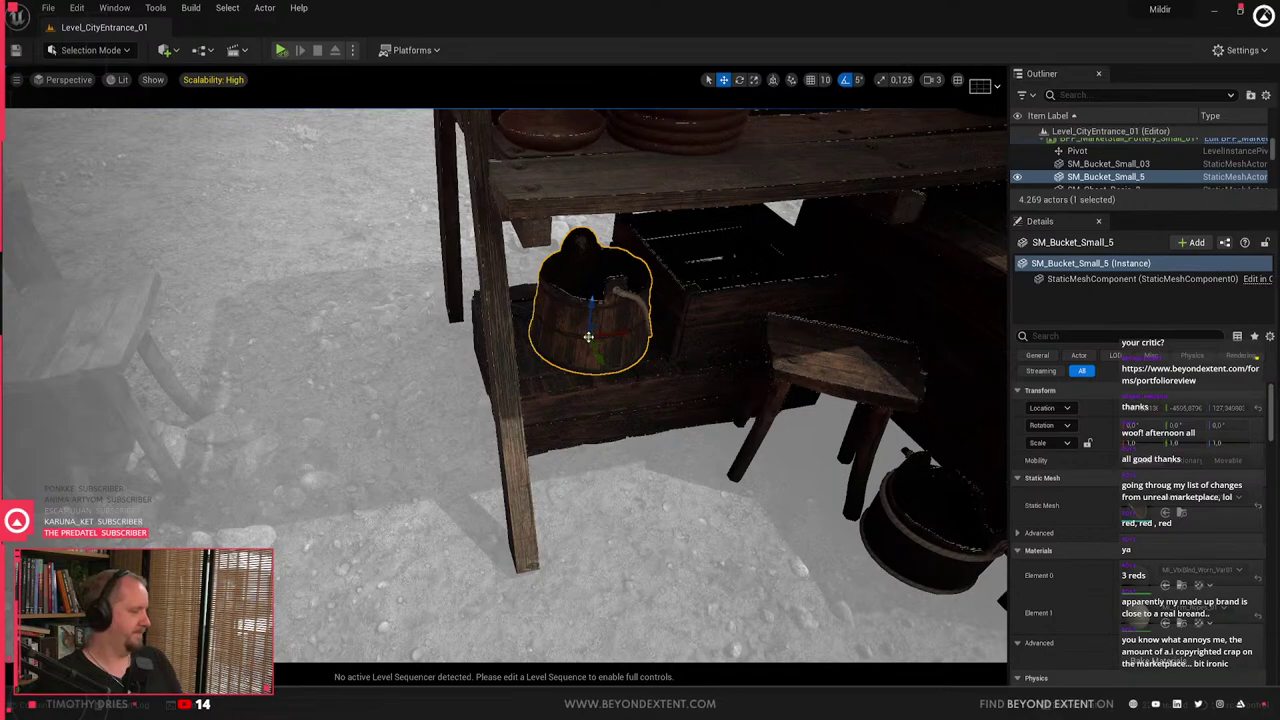
- Shift both crates and the bucket standing on them together slightly under the shelf
{"action": "mouse_move", "coordinate": [588, 337]}
{"action": "right_mouse_down"}
{"action": "mouse_move", "coordinate": [550, 312]}
{"action": "mouse_move", "coordinate": [612, 334]}
{"action": "right_mouse_up"}
{"action": "left_click", "coordinate": [630, 375], "text": "ctrl"}
{"action": "left_click", "coordinate": [490, 481], "text": "ctrl"}
{"action": "right_click_drag", "start_coordinate": [490, 481], "coordinate": [560, 490]}
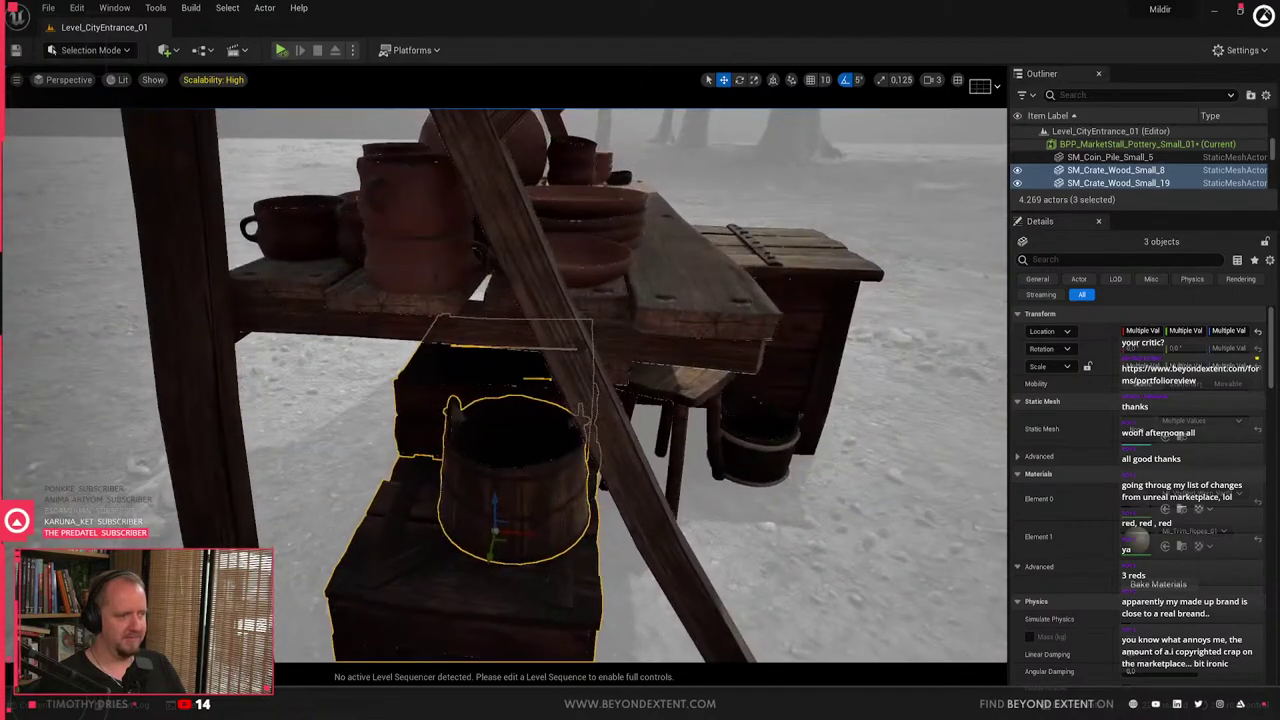
{"action": "mouse_move", "coordinate": [540, 536]}
{"action": "left_mouse_down"}
{"action": "mouse_move", "coordinate": [394, 534]}
{"action": "mouse_move", "coordinate": [546, 552]}
{"action": "left_mouse_up"}
{"action": "right_click_drag", "start_coordinate": [546, 552], "coordinate": [500, 575]}
{"action": "key", "text": "Escape"}
- Nudge the stool slightly toward the chest and the bucket beside it
{"action": "left_click", "coordinate": [756, 448]}
{"action": "right_click_drag", "start_coordinate": [752, 450], "coordinate": [790, 550]}
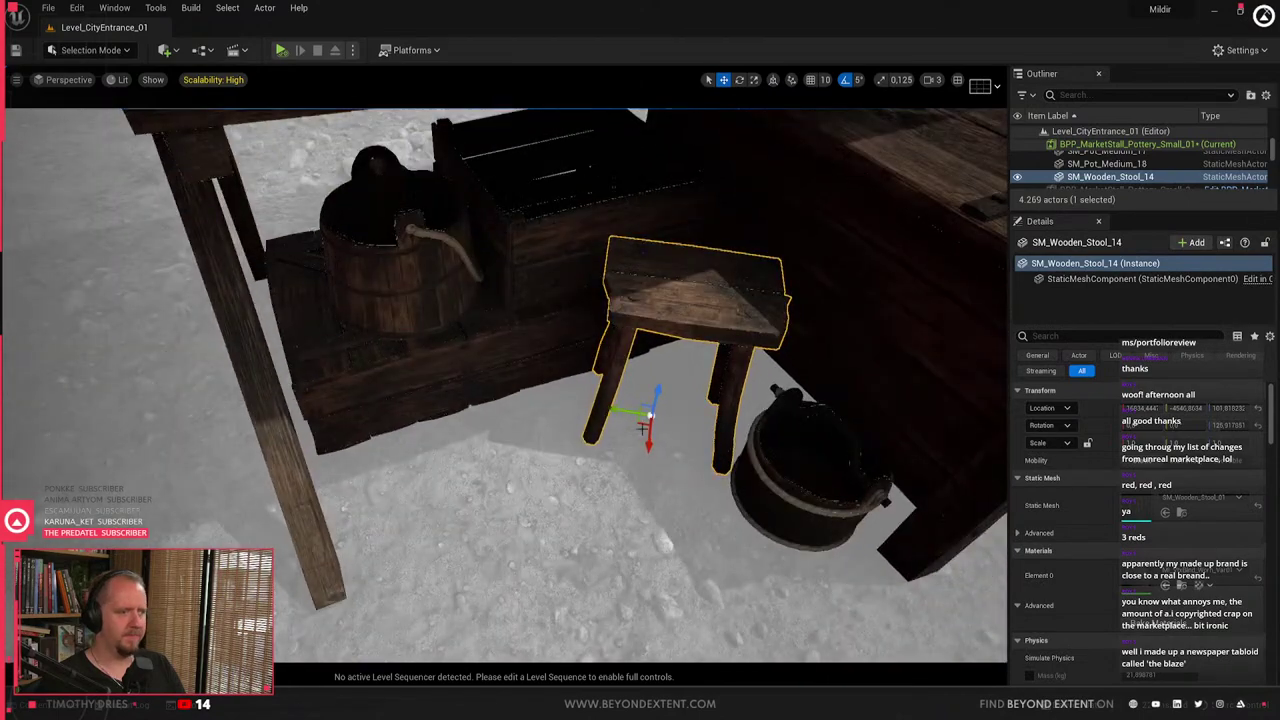
{"action": "left_click", "coordinate": [784, 490]}
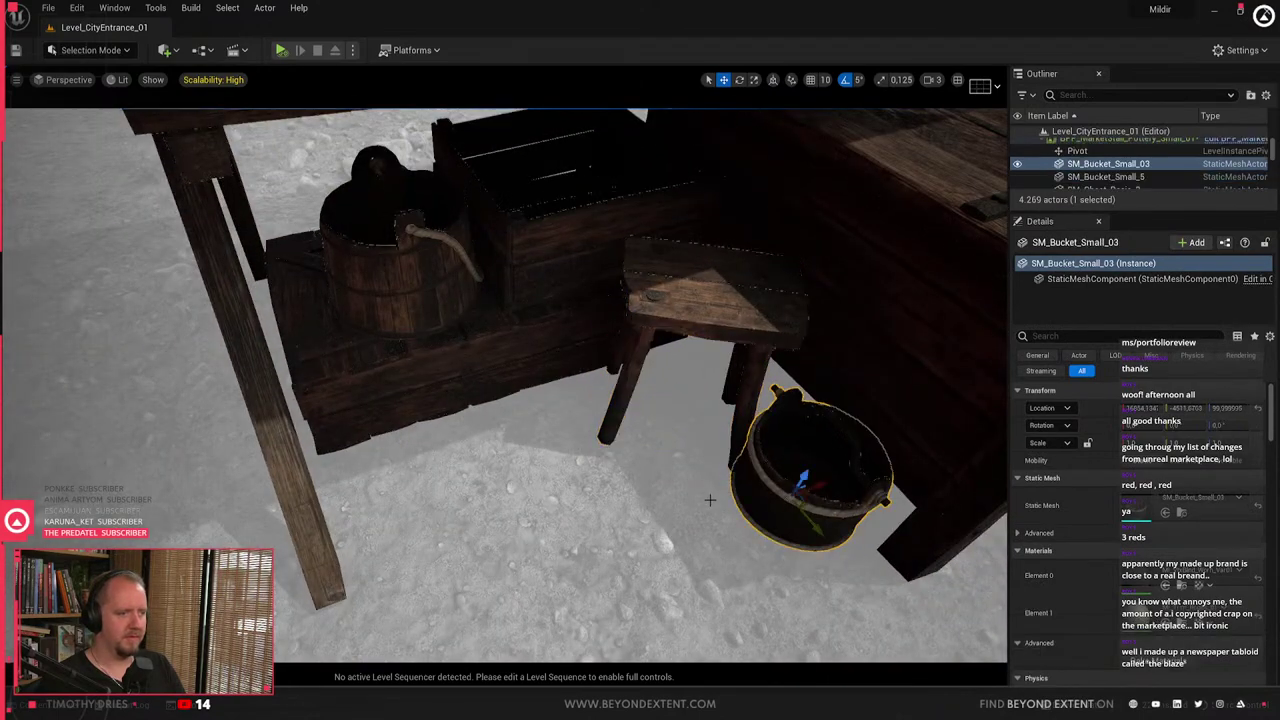
{"action": "right_click_drag", "start_coordinate": [709, 500], "coordinate": [476, 455]}
{"action": "left_click", "coordinate": [428, 404]}
{"action": "left_click", "coordinate": [466, 457]}
- Try adding another wooden crate from the Storage collection to the stall, and delete it
{"action": "key", "text": "ctrl+space"}
{"action": "mouse_move", "coordinate": [670, 527]}
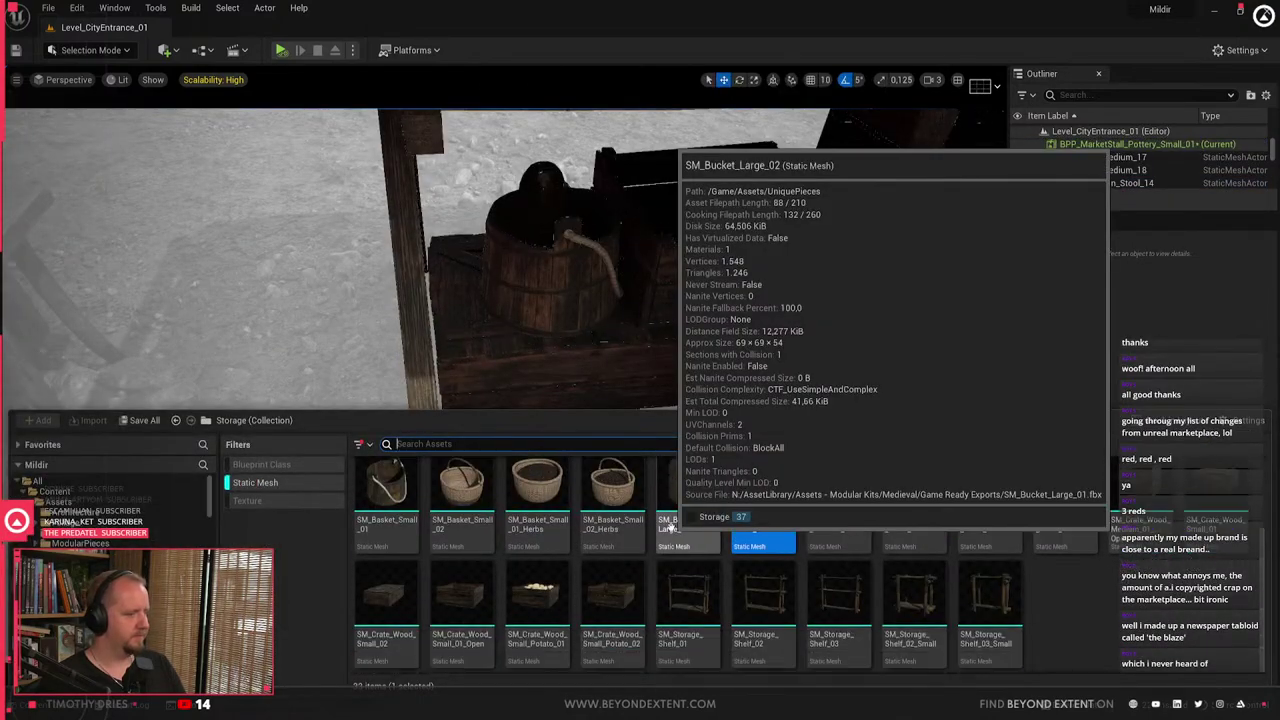
{"action": "scroll", "coordinate": [570, 595], "scroll_direction": "up", "scroll_amount": 1}
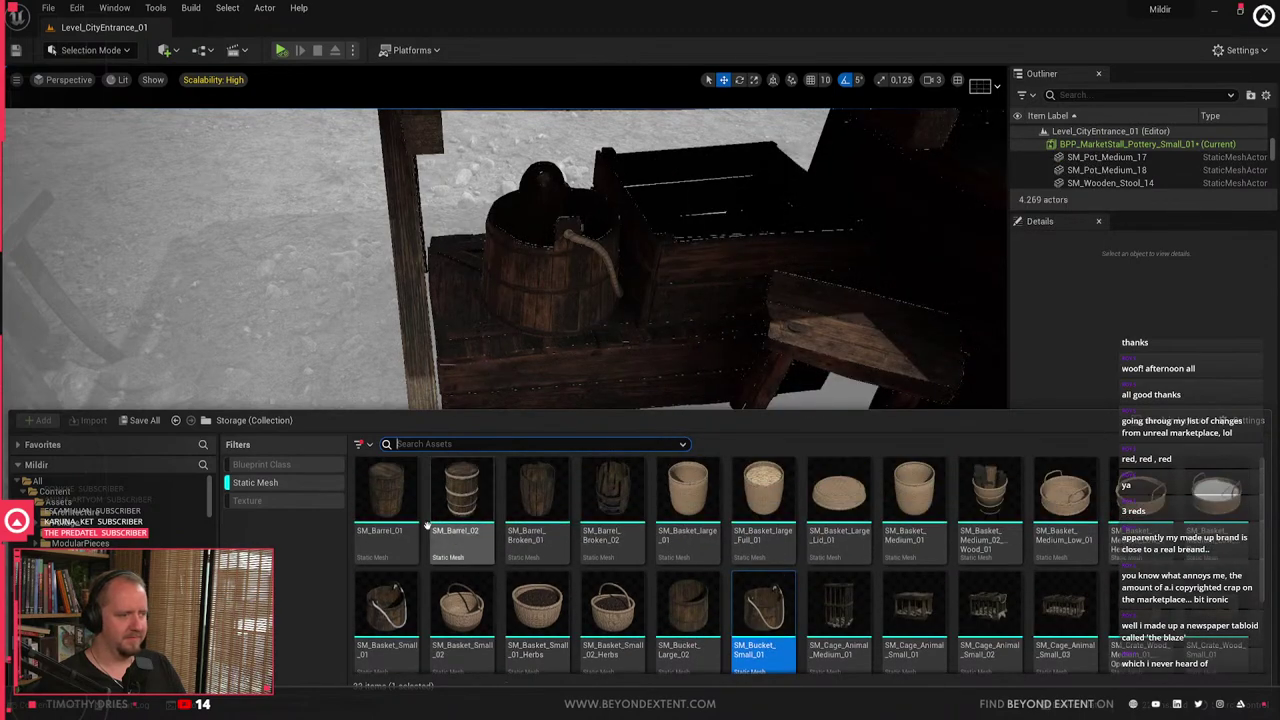
{"action": "mouse_move", "coordinate": [1142, 612]}
{"action": "left_click_drag", "start_coordinate": [1142, 612], "coordinate": [553, 500]}
{"action": "key", "text": "s"}
{"action": "right_click_drag", "start_coordinate": [550, 485], "coordinate": [590, 462]}
{"action": "key", "text": "Delete"}
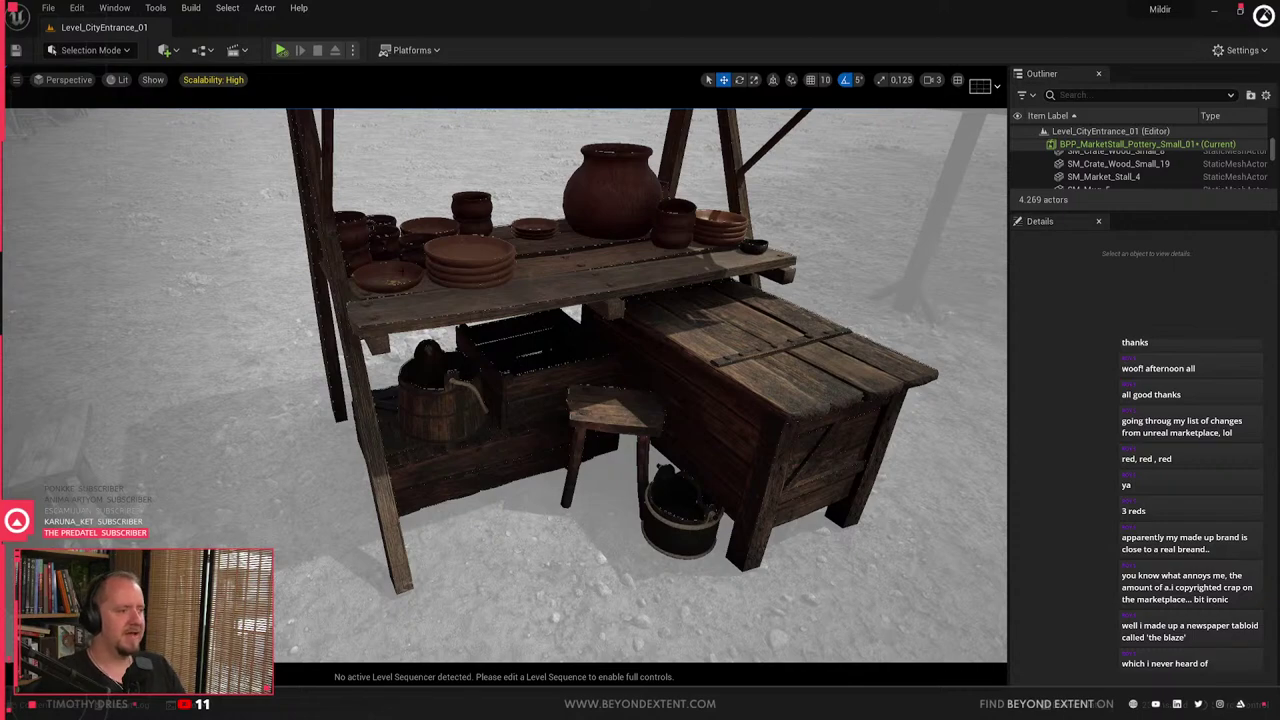
- Adjust the heights of the single plate and its coin pile so the coins lie inside the plate
{"action": "left_click", "coordinate": [384, 276]}
{"action": "key", "text": "f"}
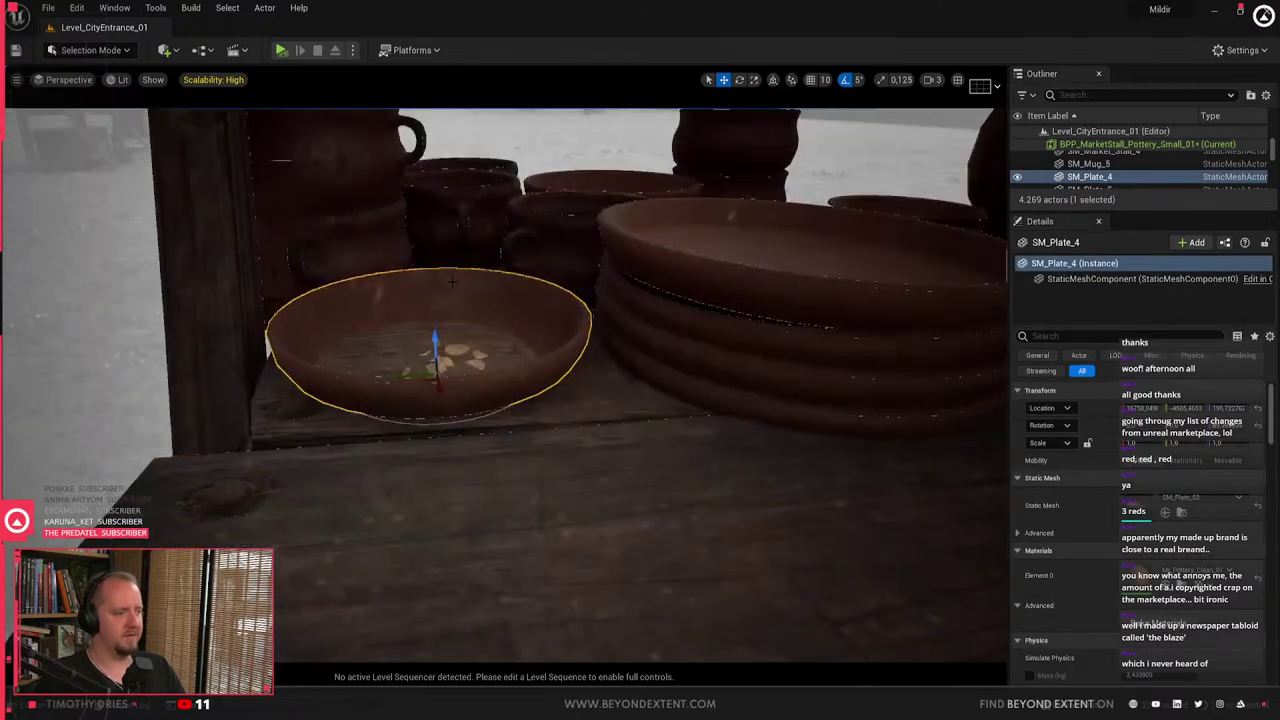
{"action": "mouse_move", "coordinate": [438, 335]}
{"action": "left_mouse_down"}
{"action": "mouse_move", "coordinate": [439, 308]}
{"action": "mouse_move", "coordinate": [442, 354]}
{"action": "left_mouse_up"}
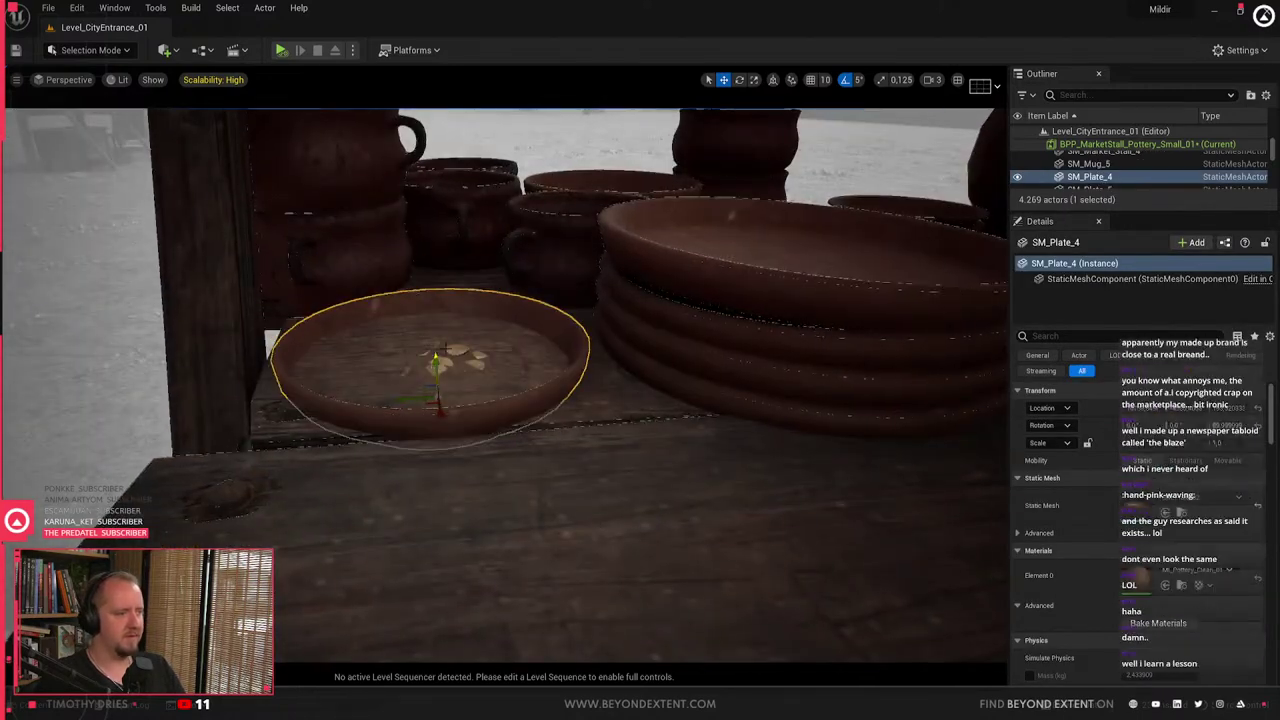
{"action": "left_click", "coordinate": [458, 350]}
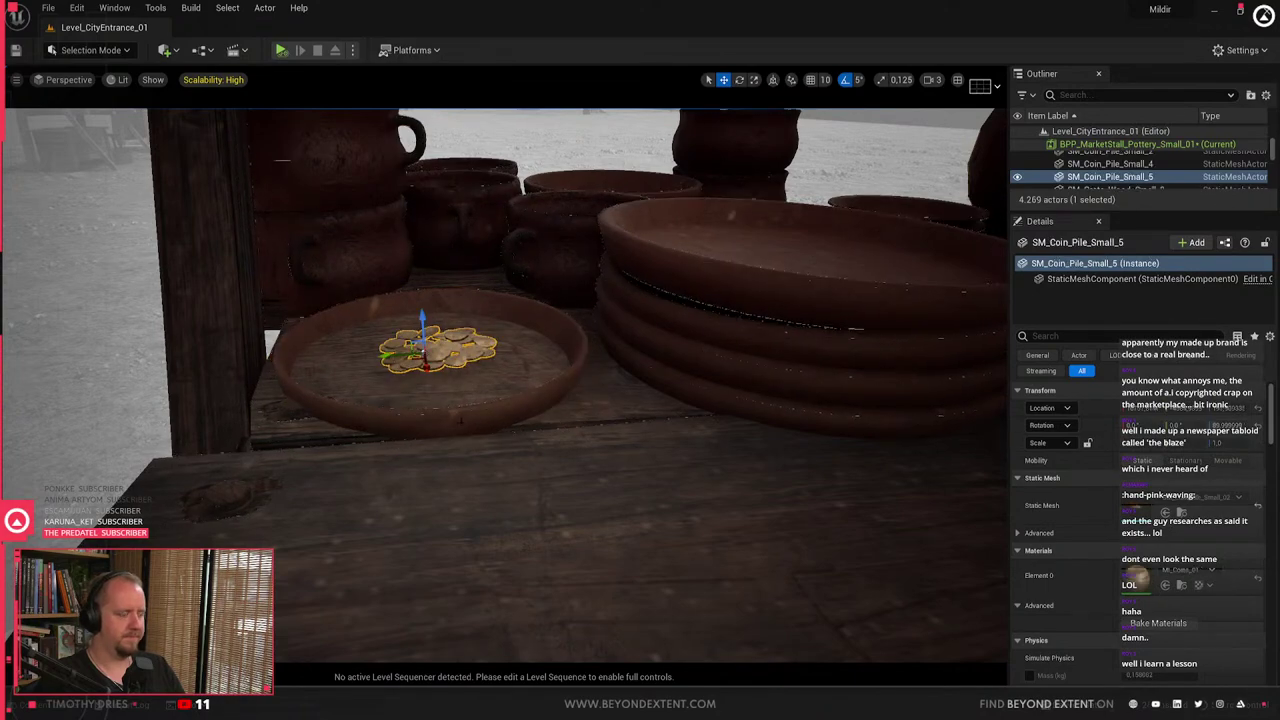
{"action": "left_click", "coordinate": [458, 411]}
{"action": "left_click_drag", "start_coordinate": [441, 354], "coordinate": [443, 327]}
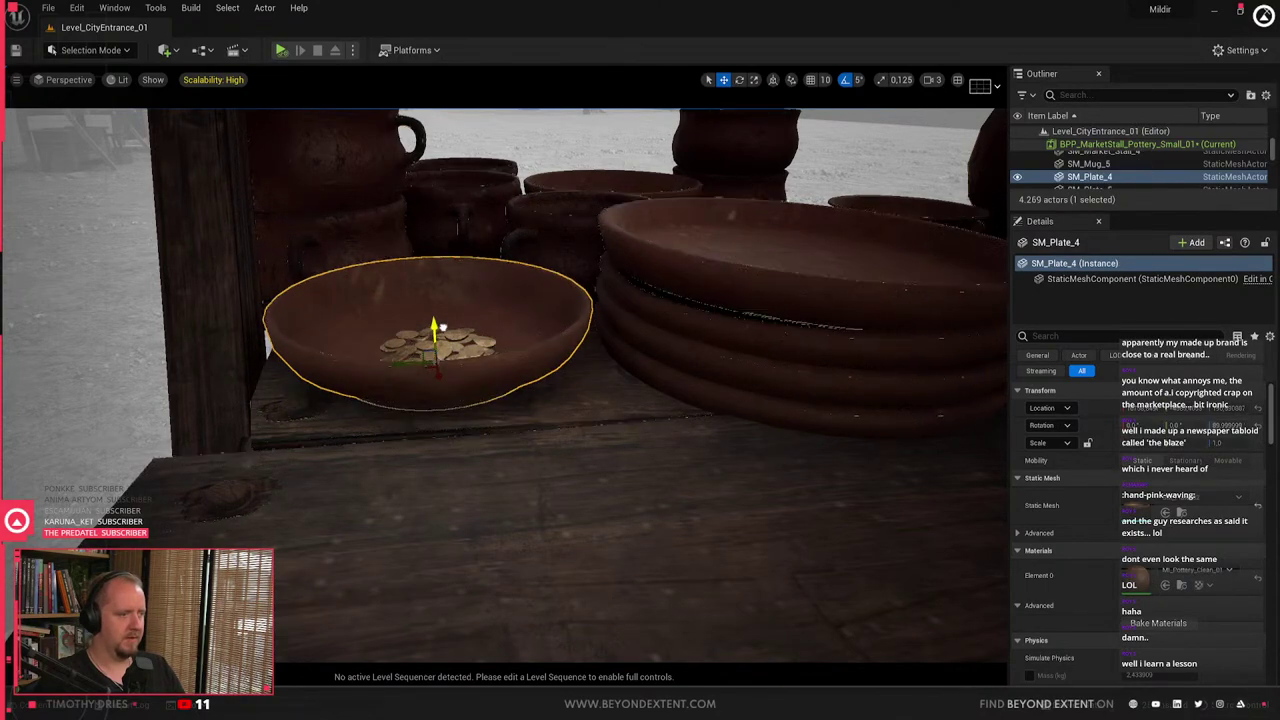
{"action": "key", "text": "Escape"}
- Reposition the stool slightly in front of the crates, away from the bucket
{"action": "key", "text": "s"}
{"action": "right_click_drag", "start_coordinate": [443, 327], "coordinate": [440, 410]}
{"action": "key", "text": "d"}
{"action": "left_click", "coordinate": [622, 400]}
{"action": "right_click_drag", "start_coordinate": [622, 400], "coordinate": [670, 415]}
{"action": "key", "text": "w"}
{"action": "left_click", "coordinate": [469, 383]}
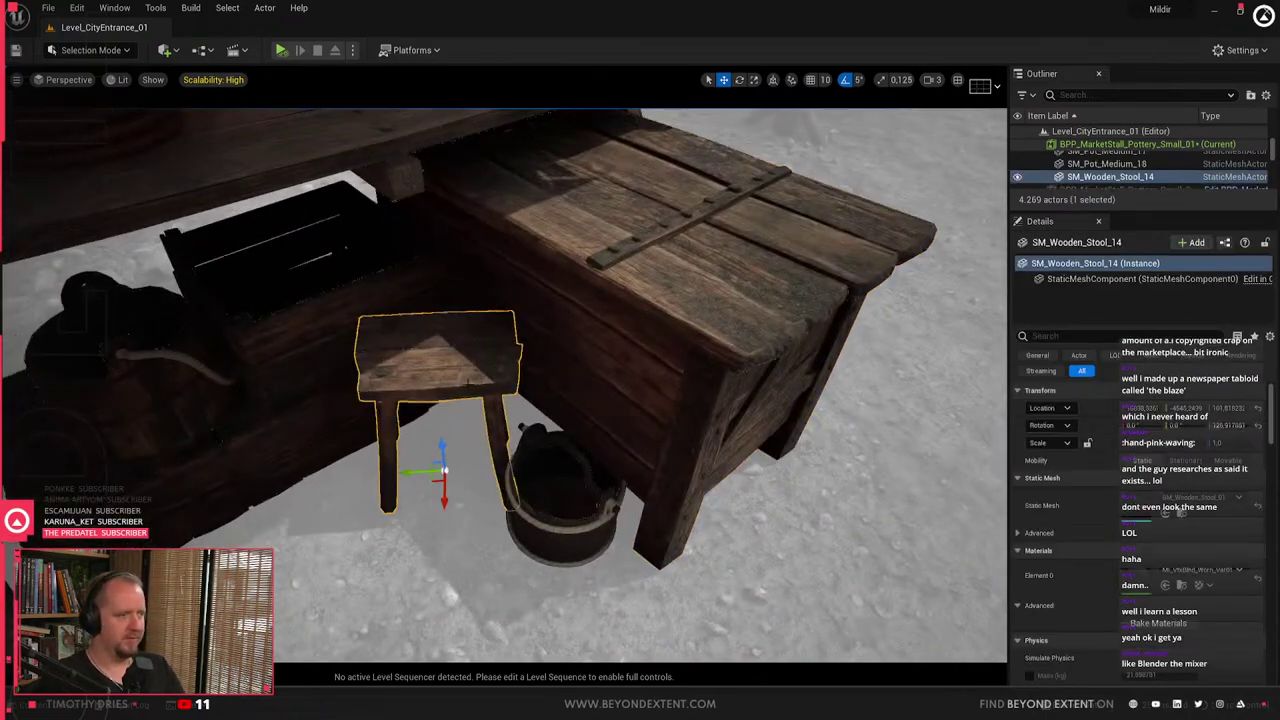
{"action": "mouse_move", "coordinate": [443, 470]}
{"action": "left_mouse_down"}
{"action": "mouse_move", "coordinate": [421, 453]}
{"action": "mouse_move", "coordinate": [429, 477]}
{"action": "left_mouse_up"}
{"action": "right_click_drag", "start_coordinate": [429, 477], "coordinate": [375, 470]}
{"action": "key", "text": "Escape"}
- Rotate the small bucket beside the chest by about 30° around its vertical axis
{"action": "left_click", "coordinate": [636, 530]}
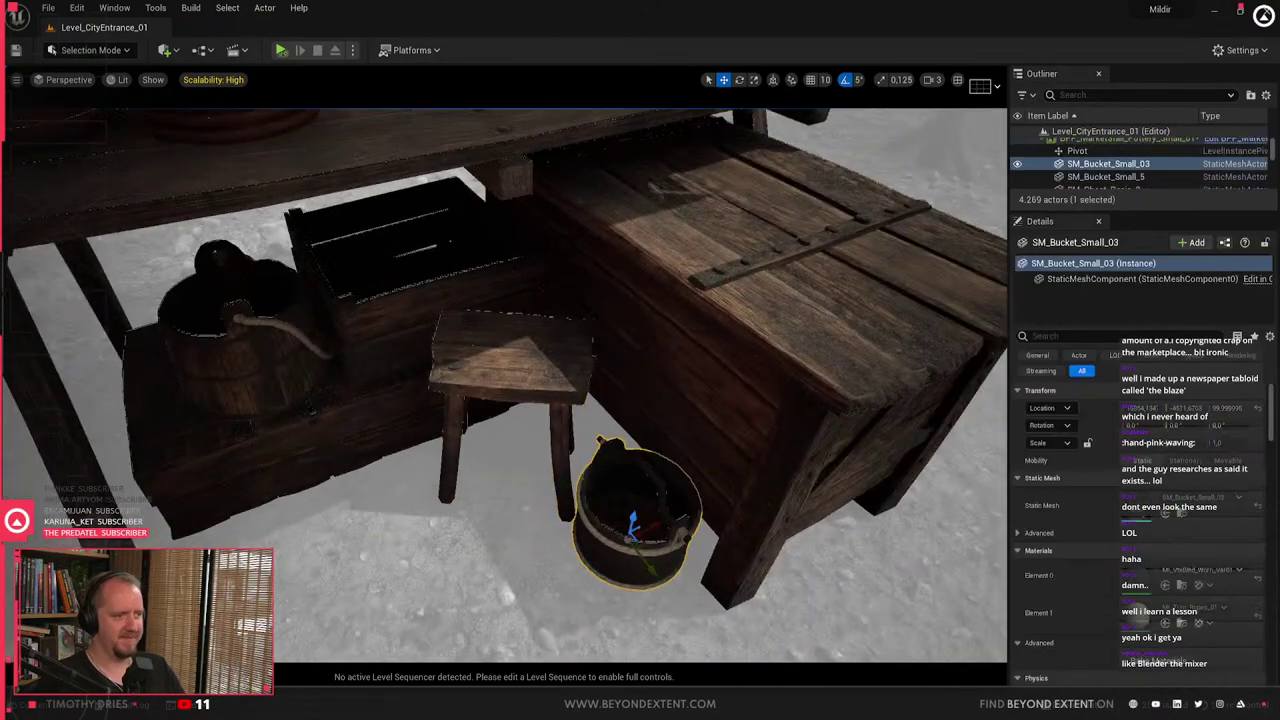
{"action": "key", "text": "e"}
{"action": "left_click_drag", "start_coordinate": [672, 522], "coordinate": [680, 536]}
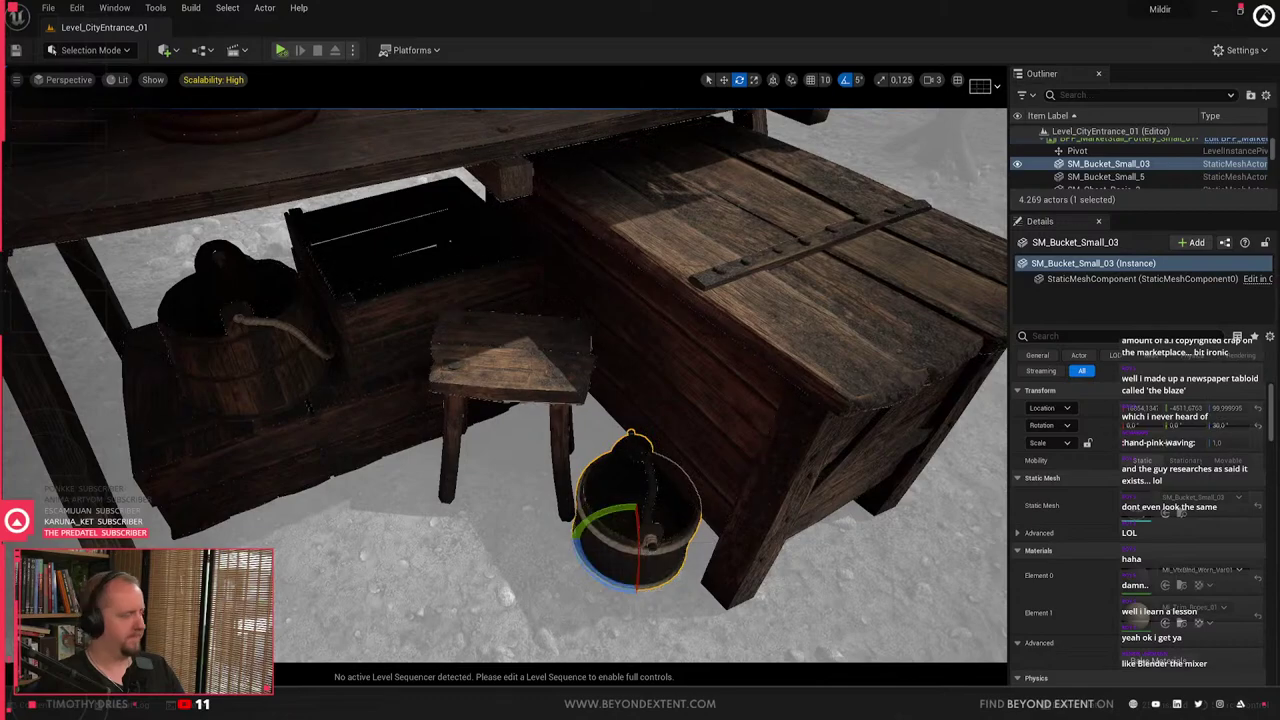
{"action": "key", "text": "Escape"}
- Review the whole pottery stall from several sides and browse the Storage collection for further props
{"action": "key", "text": "s"}
{"action": "right_click_drag", "start_coordinate": [680, 536], "coordinate": [668, 445]}
{"action": "key", "text": "w"}
{"action": "left_click_drag", "start_coordinate": [668, 445], "coordinate": [655, 475], "text": "alt"}
{"action": "left_click", "coordinate": [647, 491]}
{"action": "key", "text": "f"}
{"action": "key", "text": "Escape"}
{"action": "key", "text": "ctrl+space"}
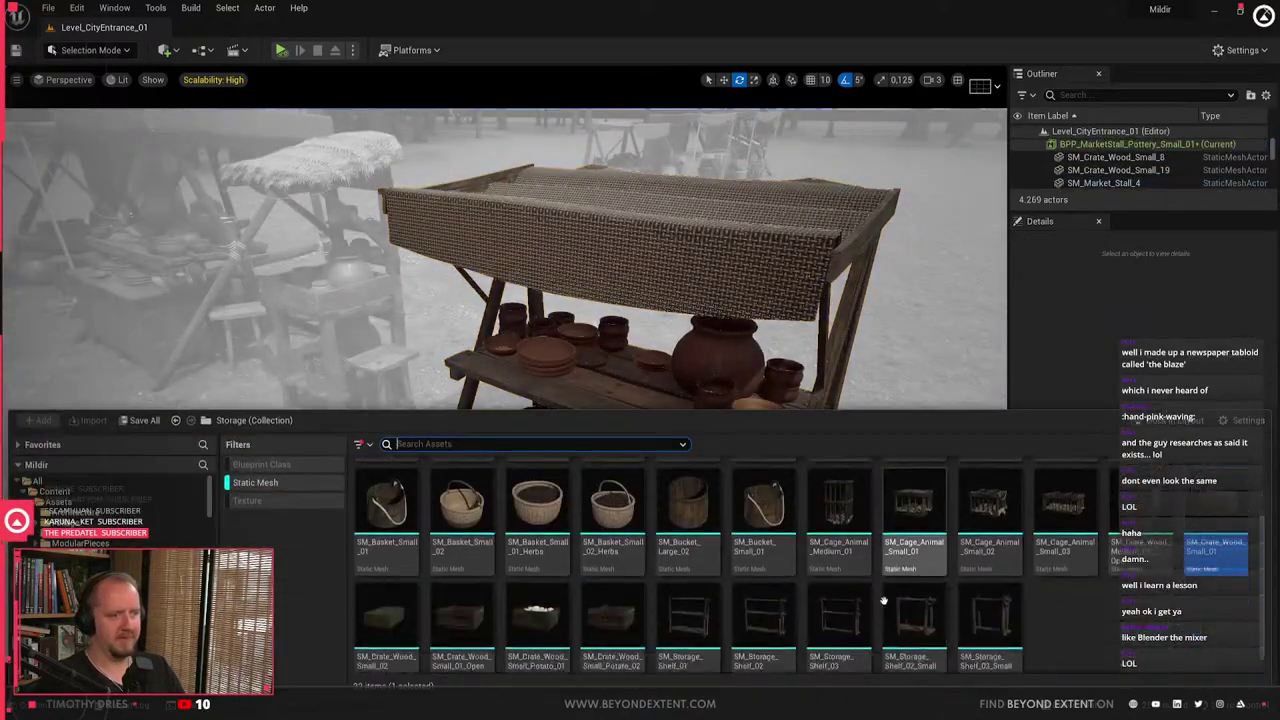
{"action": "scroll", "coordinate": [883, 600], "scroll_direction": "up", "scroll_amount": 2}
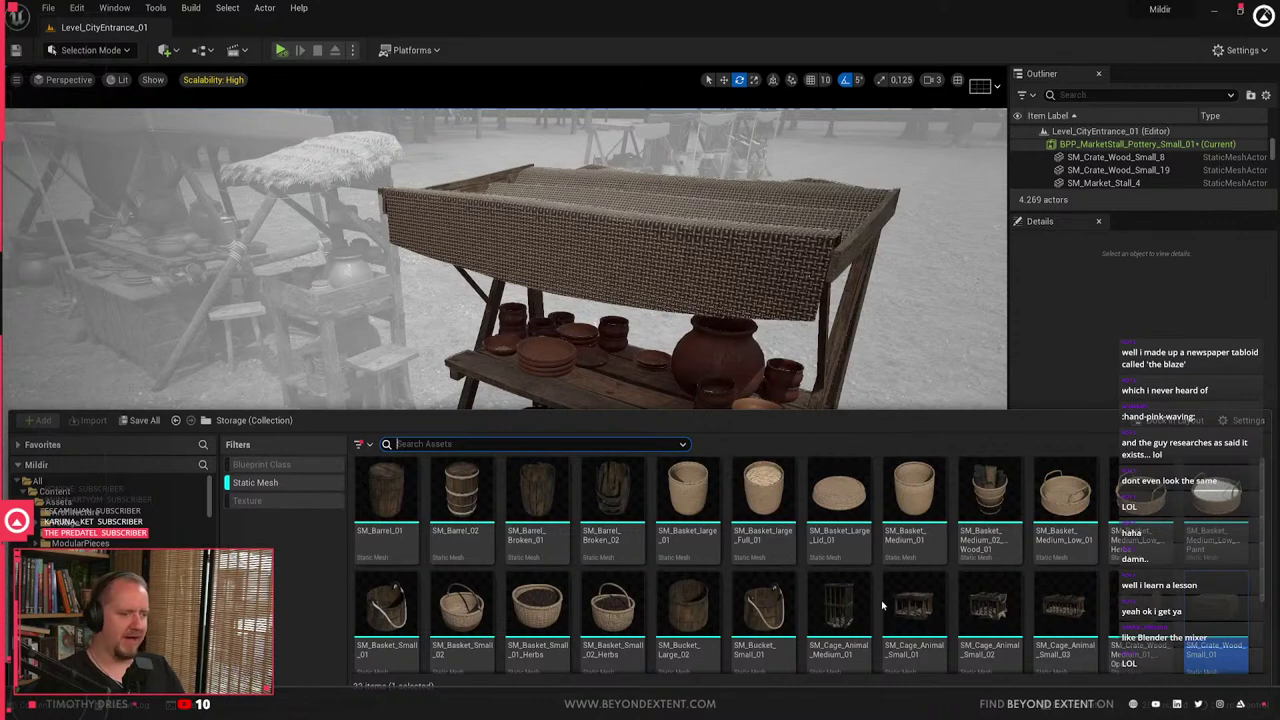
{"action": "key", "text": "ctrl+space"}
{"action": "mouse_move", "coordinate": [723, 620]}
{"action": "right_mouse_down"}
{"action": "mouse_move", "coordinate": [600, 610]}
{"action": "mouse_move", "coordinate": [723, 630]}
{"action": "right_mouse_up"}
- Try placing SM_Storage_Shelf_02 along the stall's long side opposite the chest, and delete it
{"action": "key", "text": "ctrl+space"}
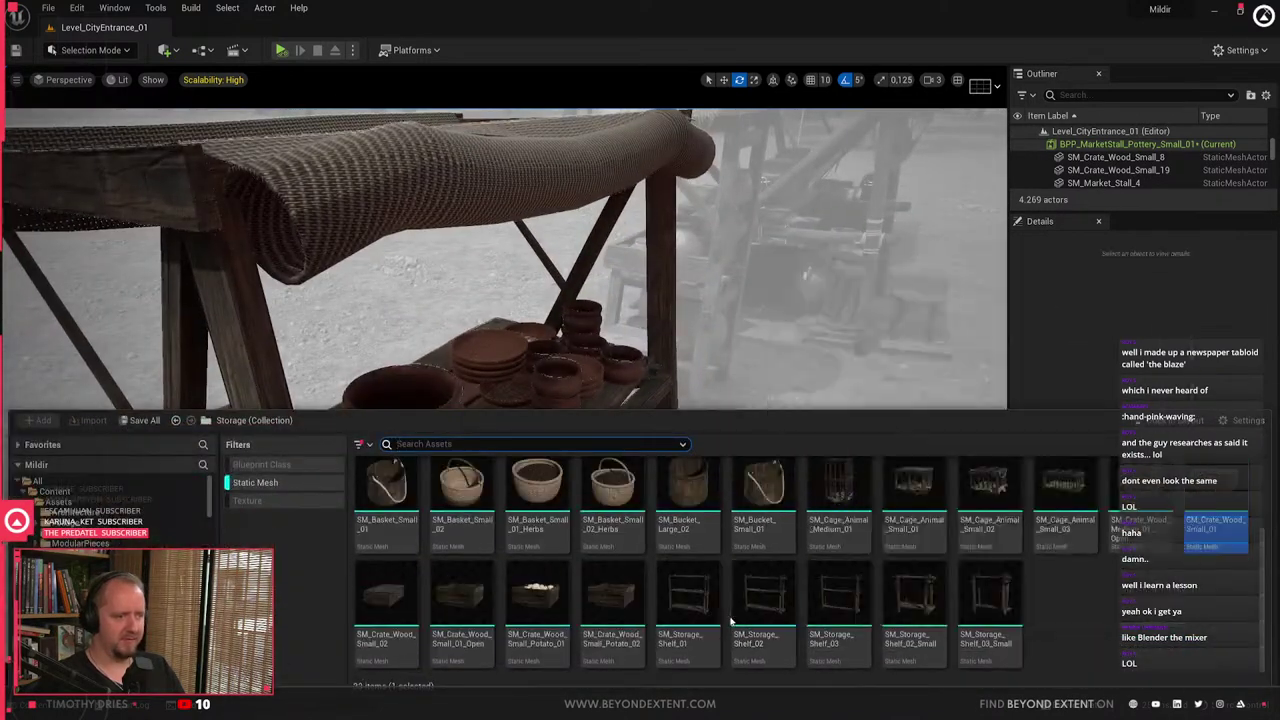
{"action": "left_click_drag", "start_coordinate": [740, 612], "coordinate": [658, 623]}
{"action": "right_click_drag", "start_coordinate": [658, 623], "coordinate": [520, 620]}
{"action": "key", "text": "w"}
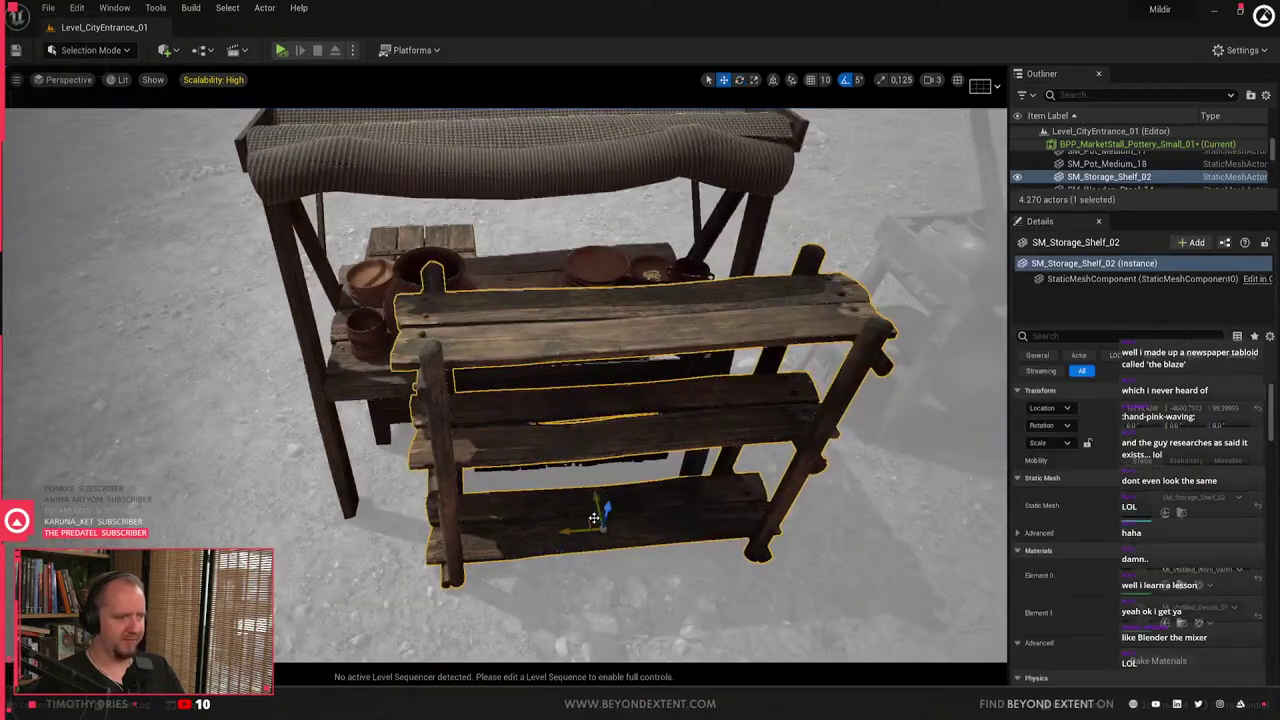
{"action": "left_click_drag", "start_coordinate": [594, 518], "coordinate": [730, 510]}
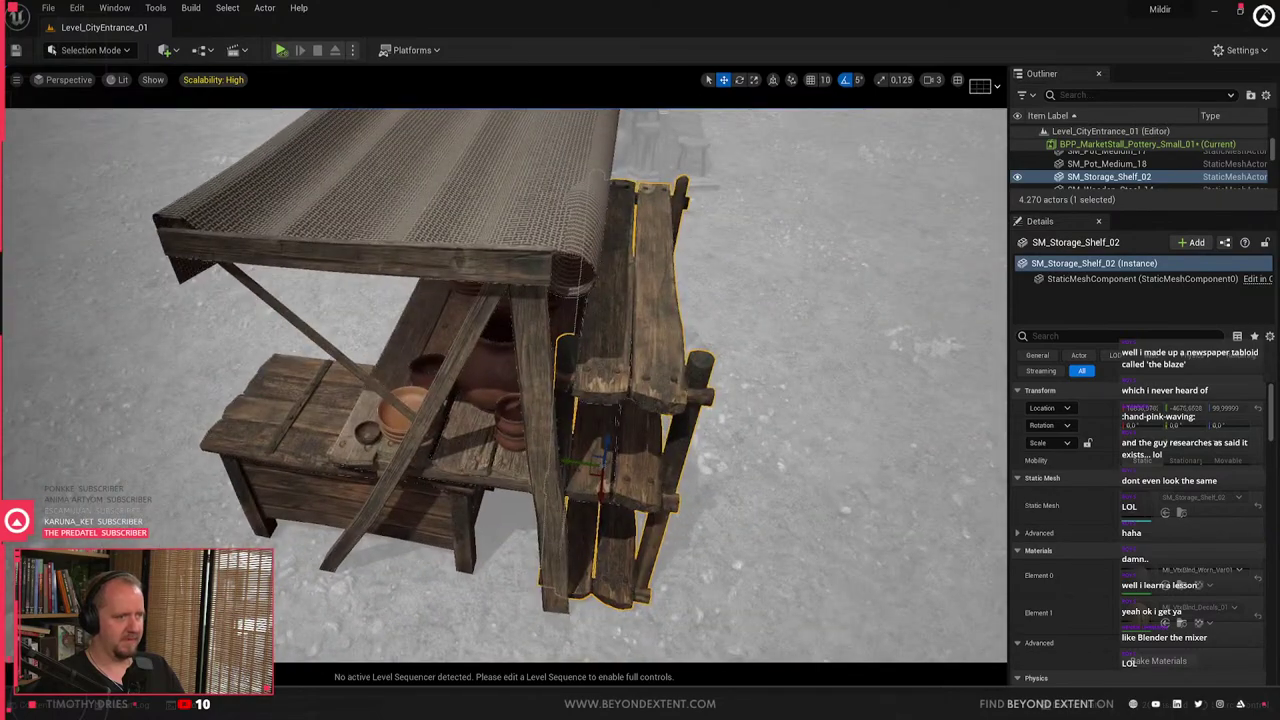
{"action": "key", "text": "Delete"}
- Place the low medium basket SM_Basket_Medium_Low_01 on the lid of the chest
{"action": "left_click_drag", "start_coordinate": [730, 558], "coordinate": [540, 535], "text": "alt"}
{"action": "key", "text": "ctrl+space"}
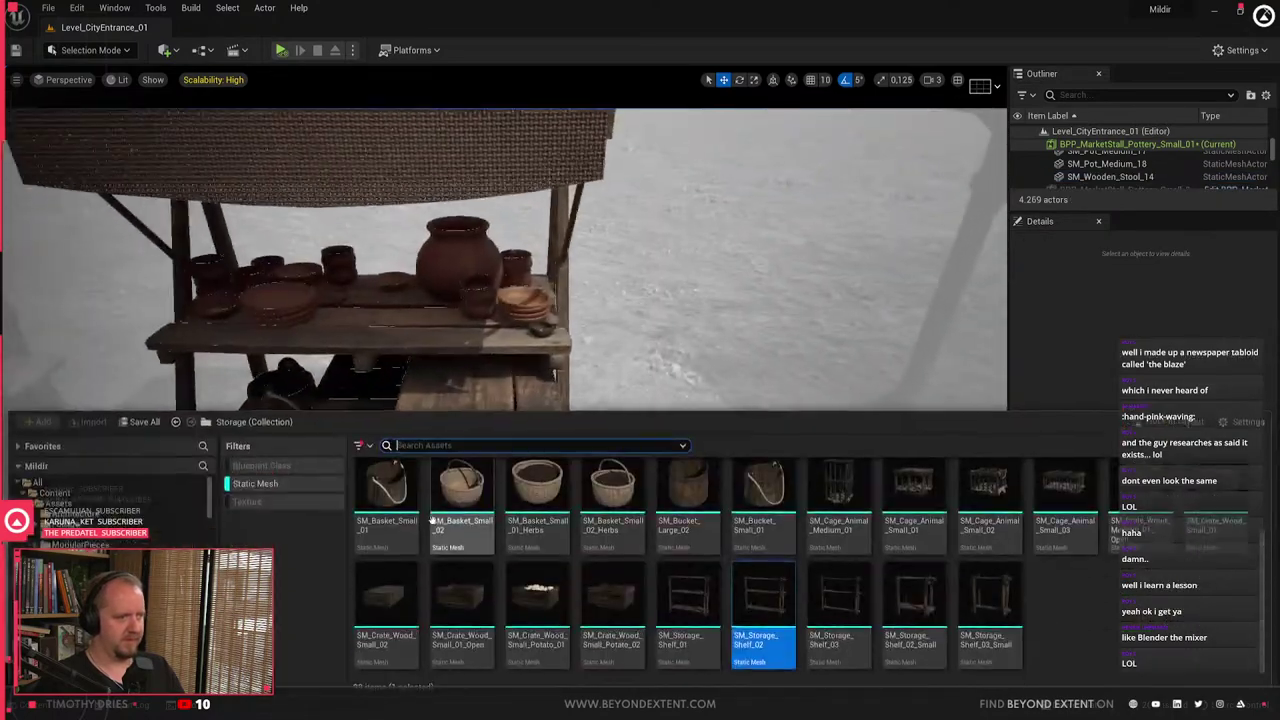
{"action": "scroll", "coordinate": [730, 560], "scroll_direction": "up", "scroll_amount": 2}
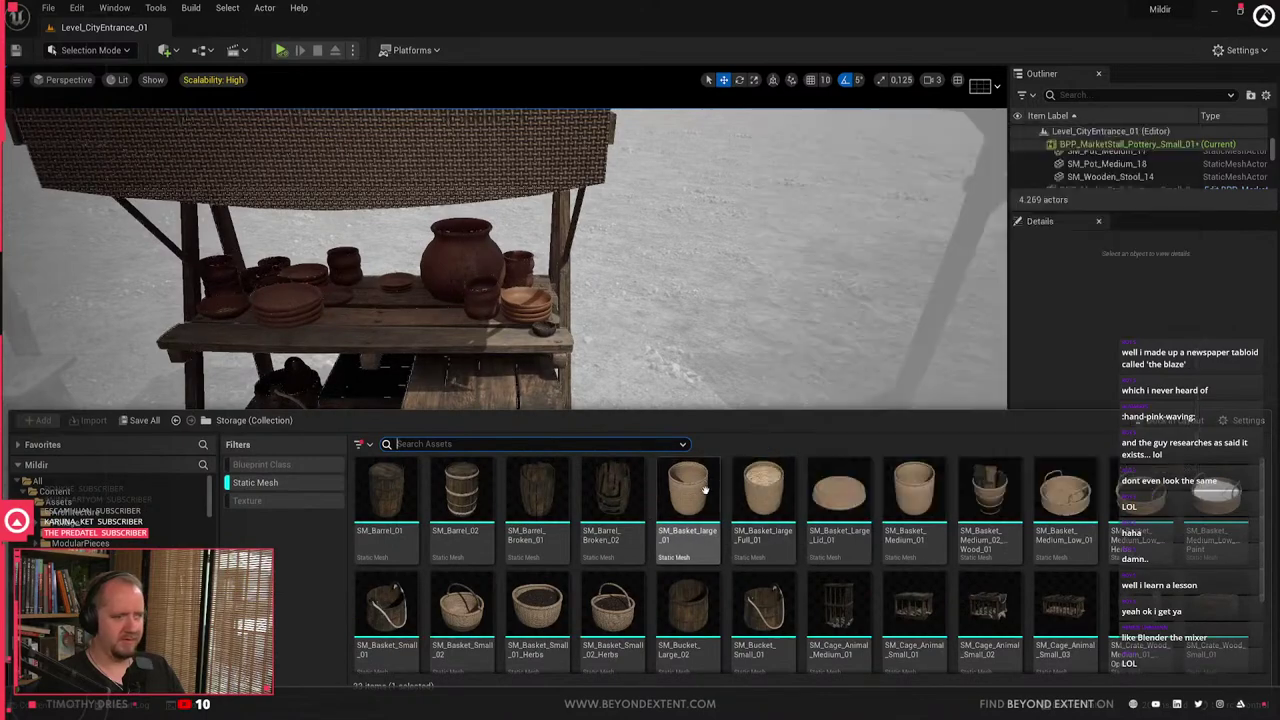
{"action": "mouse_move", "coordinate": [697, 497]}
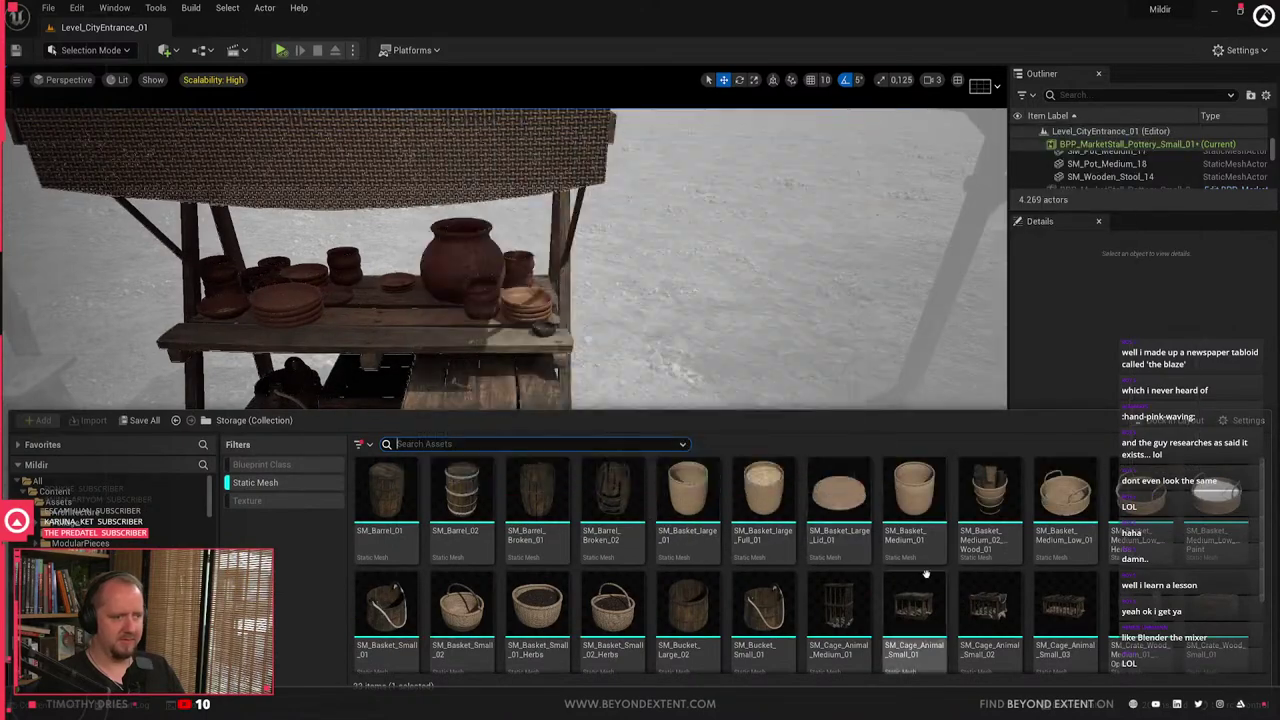
{"action": "left_click_drag", "start_coordinate": [1062, 548], "coordinate": [618, 582]}
- Put a copy of the basket beside the first one on the chest and rotate it to 70° about the vertical axis
{"action": "key", "text": "f"}
{"action": "key", "text": "r"}
{"action": "key", "text": "e"}
{"action": "key", "text": "w"}
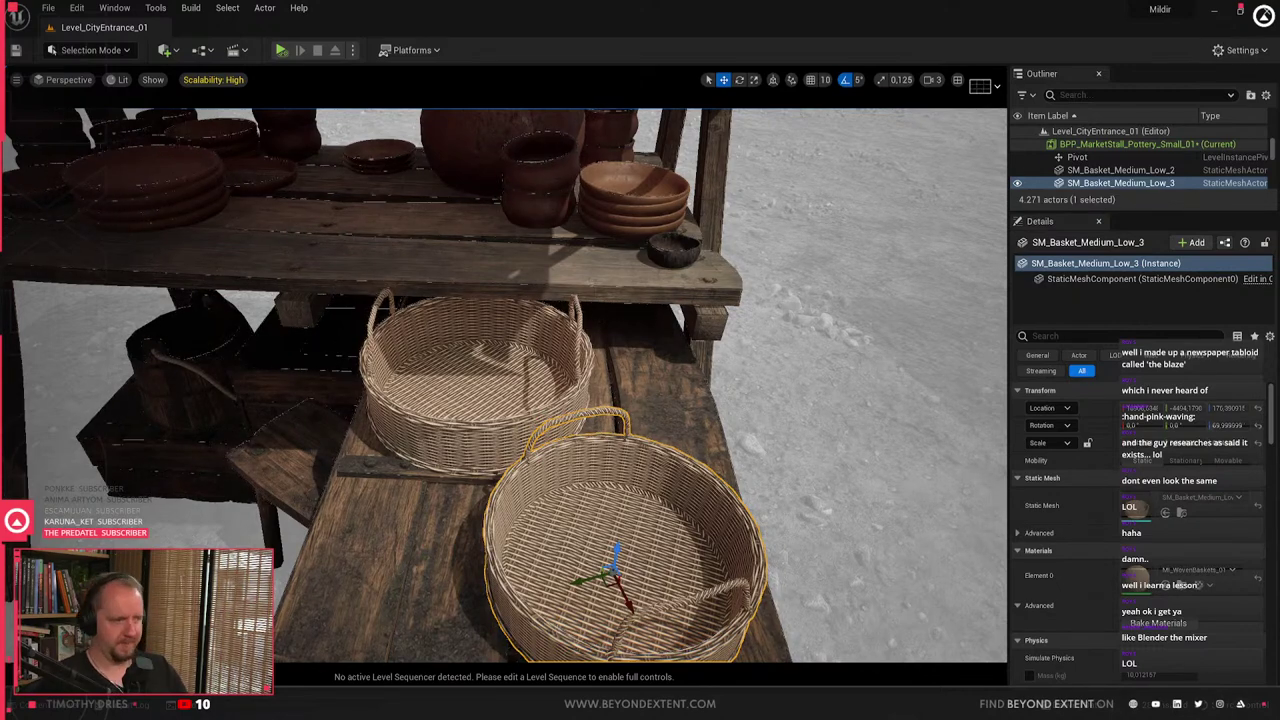
- Rotate the basket nearer the shelf slightly about its vertical axis
{"action": "left_click", "coordinate": [503, 340]}
{"action": "key", "text": "e"}
{"action": "mouse_move", "coordinate": [516, 425]}
{"action": "left_mouse_down"}
{"action": "mouse_move", "coordinate": [566, 421]}
{"action": "mouse_move", "coordinate": [530, 423]}
{"action": "left_mouse_up"}
{"action": "key", "text": "Escape"}
{"action": "right_click_drag", "start_coordinate": [504, 426], "coordinate": [560, 410]}
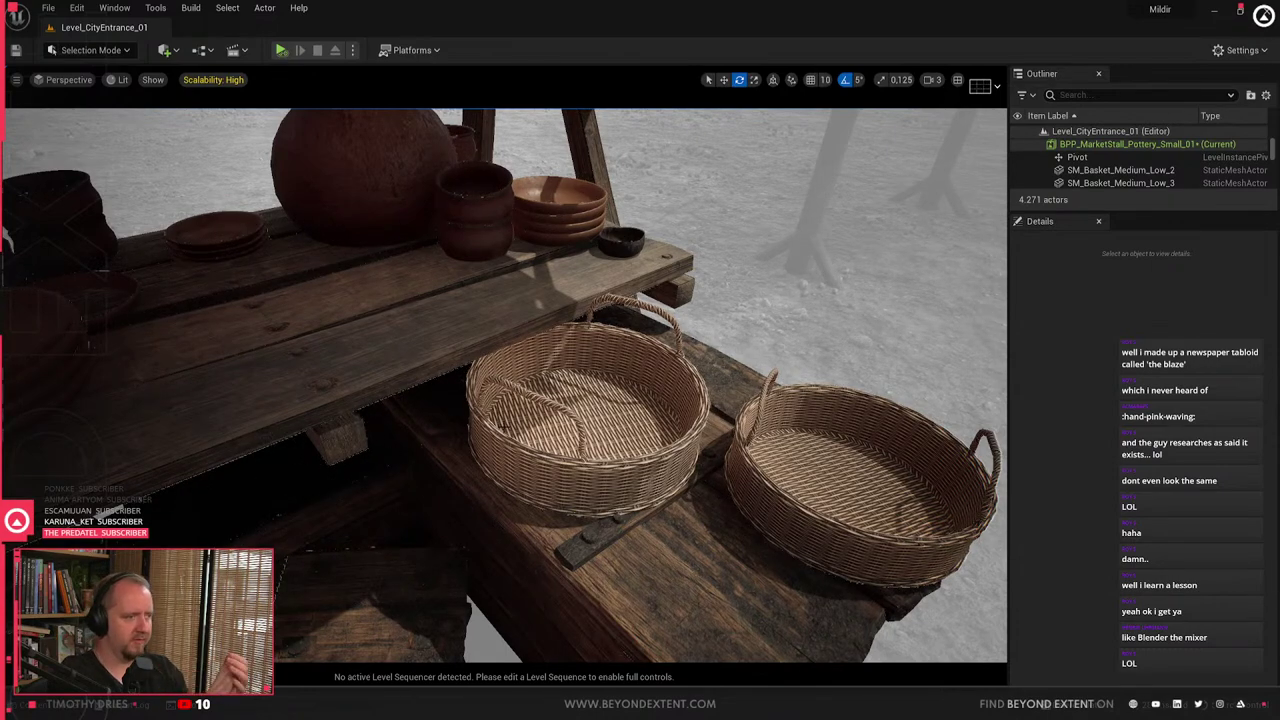
- Browse the static meshes of the Storage collection and the Assets folder for further props for the pottery stall
{"action": "left_click", "coordinate": [660, 468]}
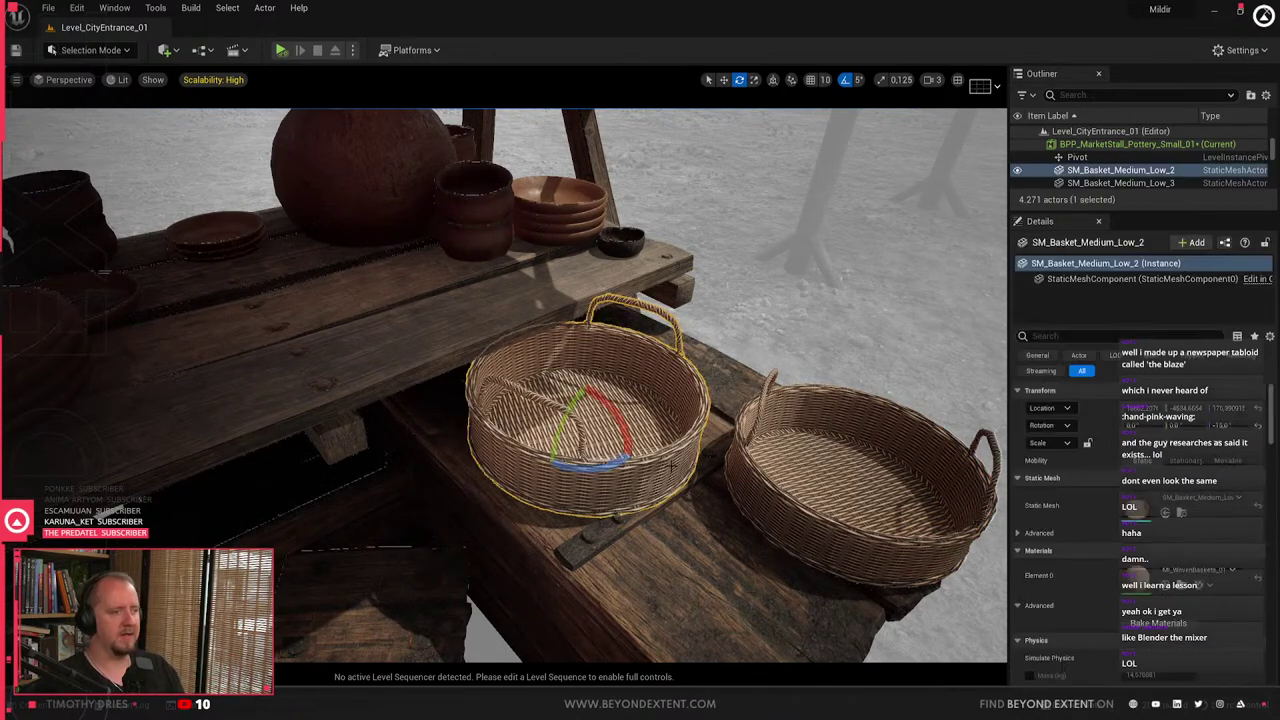
{"action": "key", "text": "Escape"}
{"action": "right_click_drag", "start_coordinate": [670, 465], "coordinate": [620, 463]}
{"action": "left_click", "coordinate": [618, 466]}
{"action": "key", "text": "ctrl+space"}
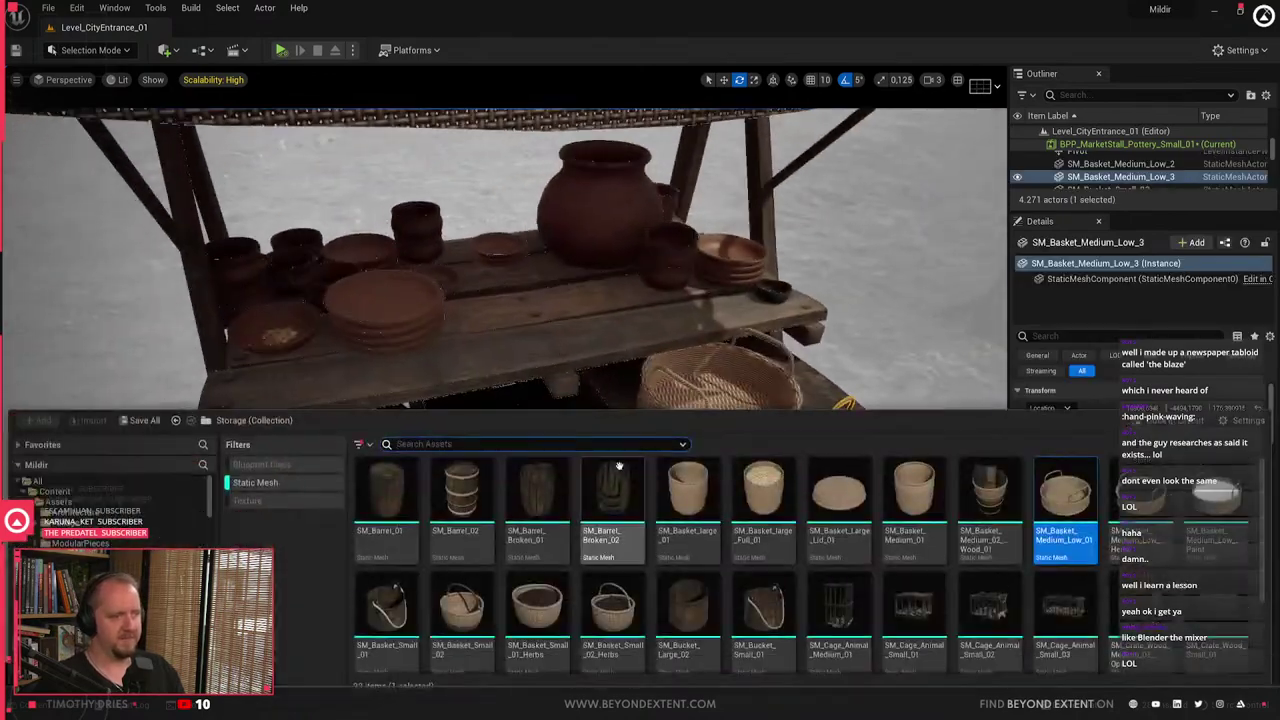
{"action": "scroll", "coordinate": [590, 561], "scroll_direction": "down", "scroll_amount": 3}
{"action": "scroll", "coordinate": [590, 561], "scroll_direction": "up", "scroll_amount": 2}
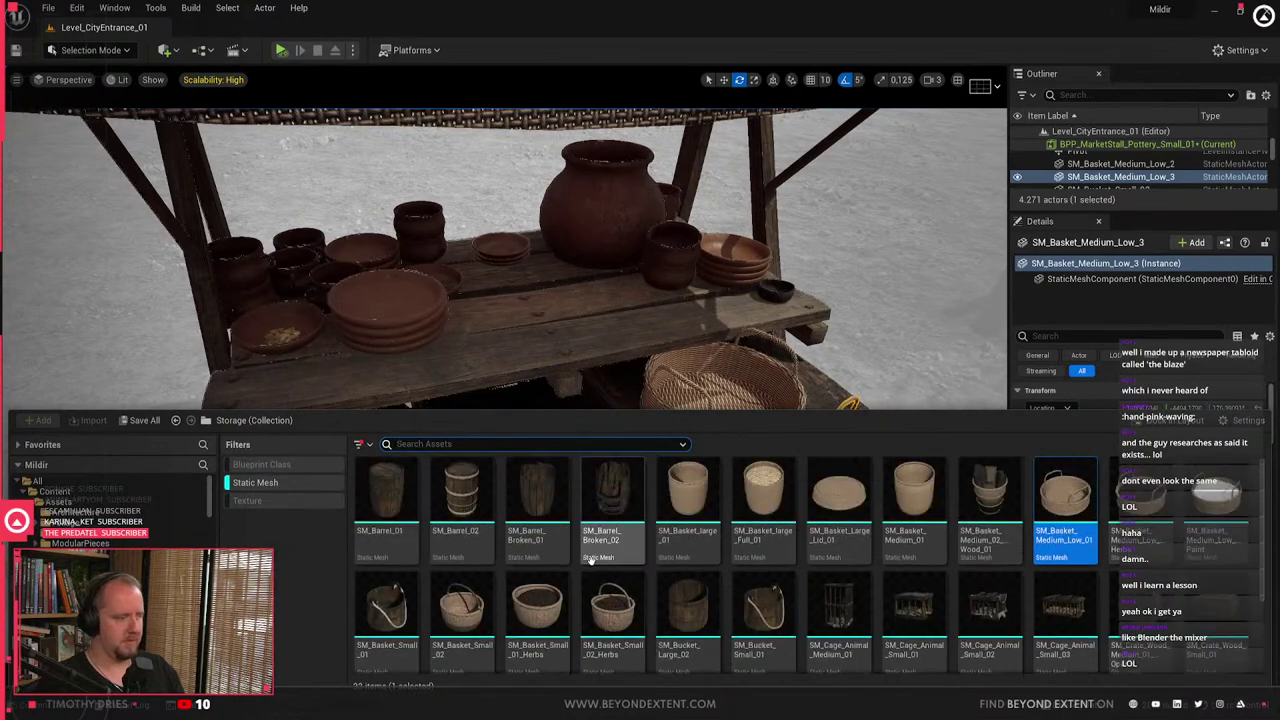
{"action": "left_click", "coordinate": [66, 503]}
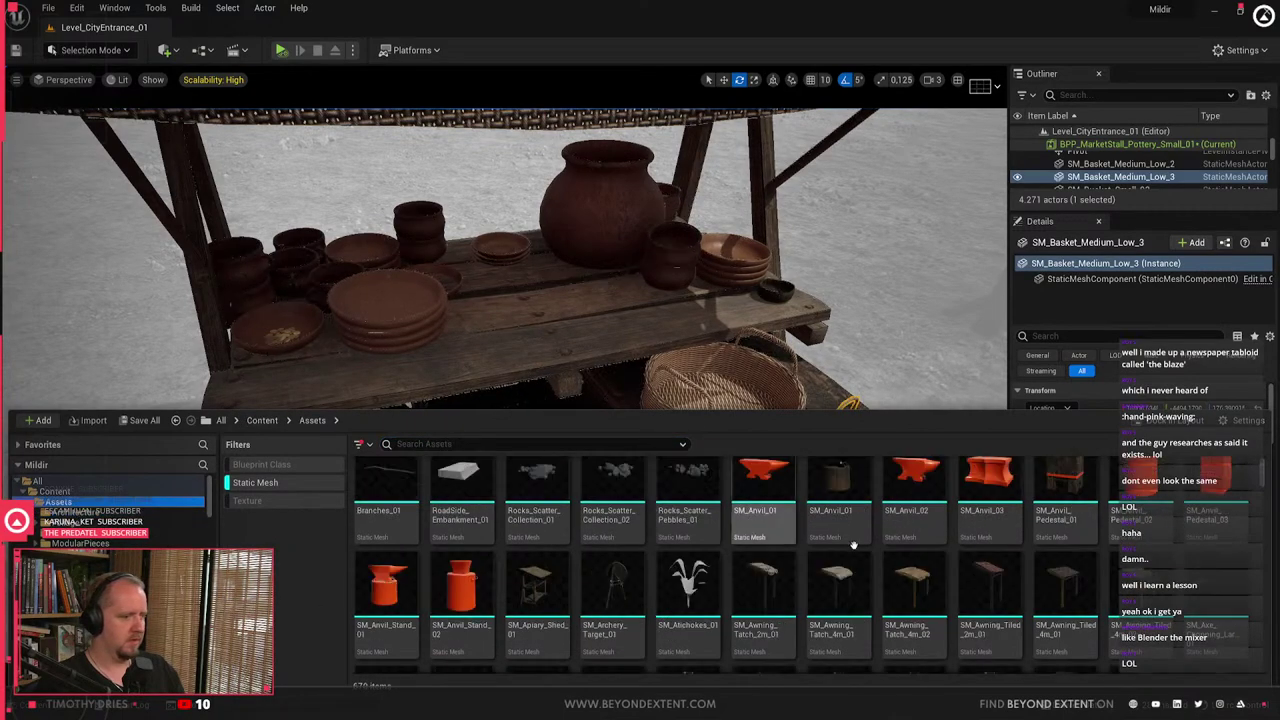
{"action": "scroll", "coordinate": [854, 544], "scroll_direction": "down", "scroll_amount": 9}
{"action": "scroll", "coordinate": [853, 545], "scroll_direction": "down", "scroll_amount": 3}
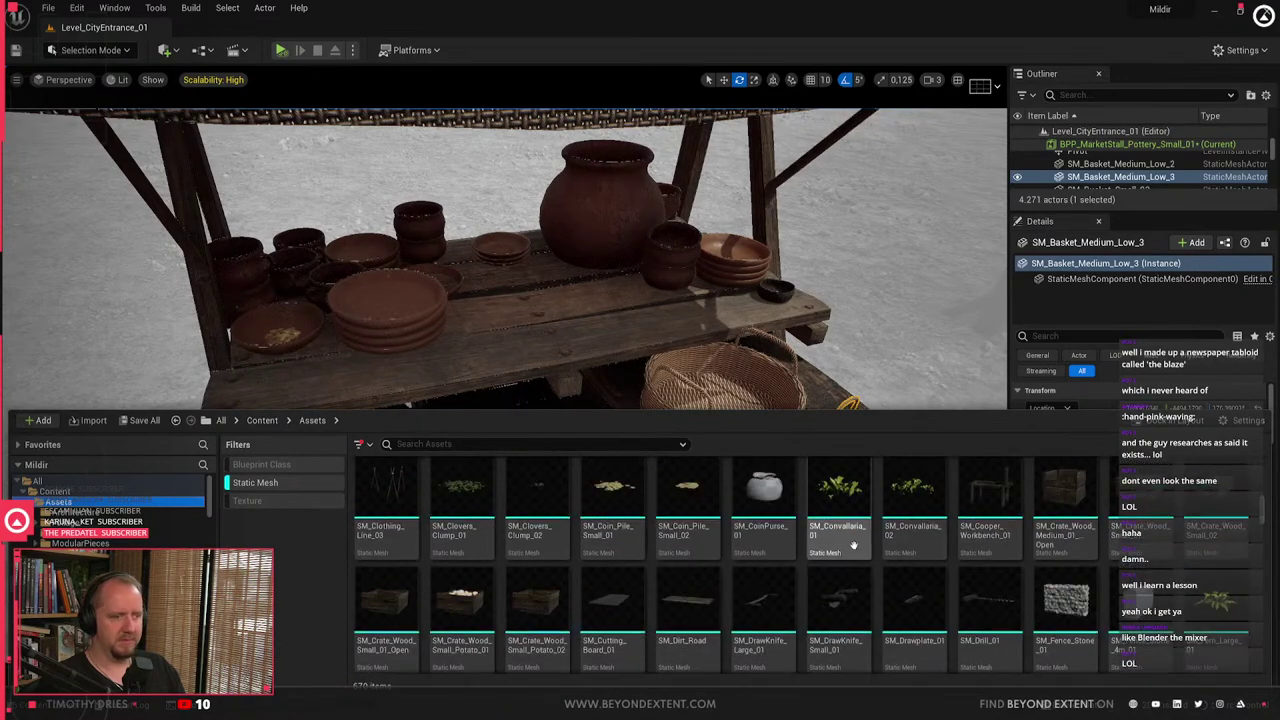
{"action": "scroll", "coordinate": [853, 545], "scroll_direction": "down", "scroll_amount": 2}
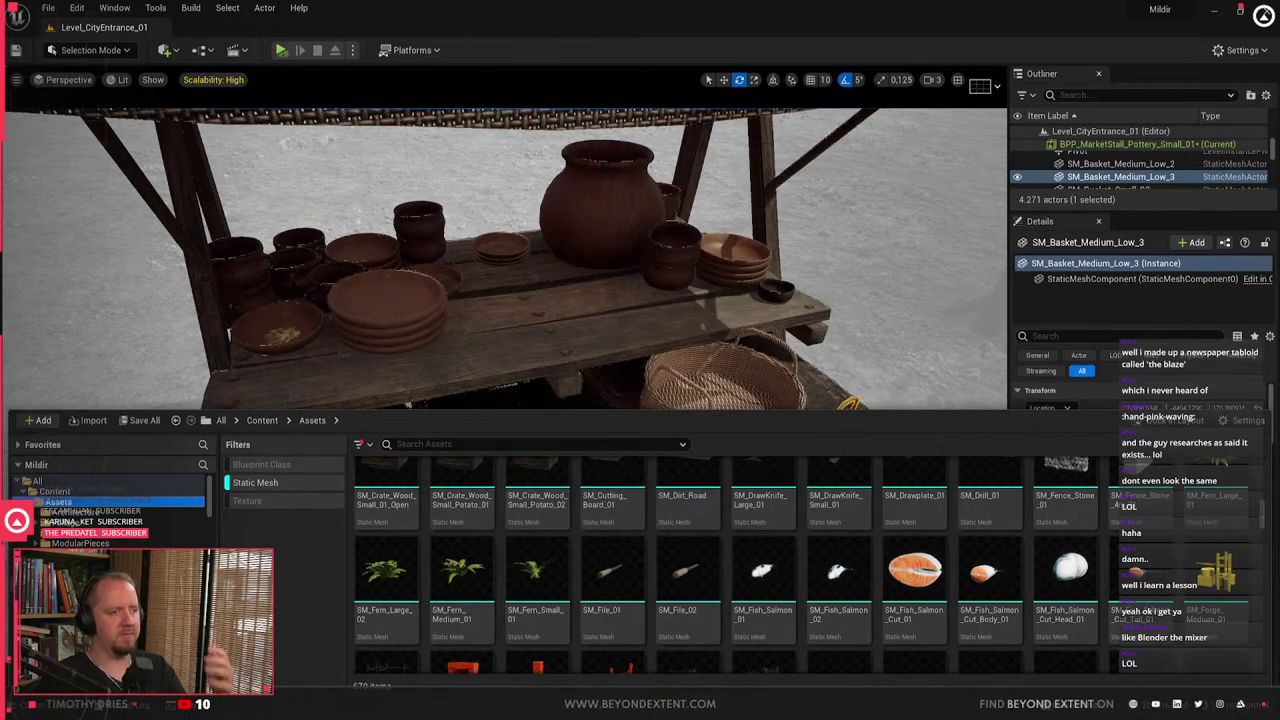
- Raise the stack of four plates beside the large pot so it rests on the stall's tabletop
{"action": "left_click", "coordinate": [728, 258]}
{"action": "right_click_drag", "start_coordinate": [728, 258], "coordinate": [715, 215]}
{"action": "key", "text": "w"}
{"action": "key", "text": "ctrl+space"}
{"action": "left_click", "coordinate": [705, 388]}
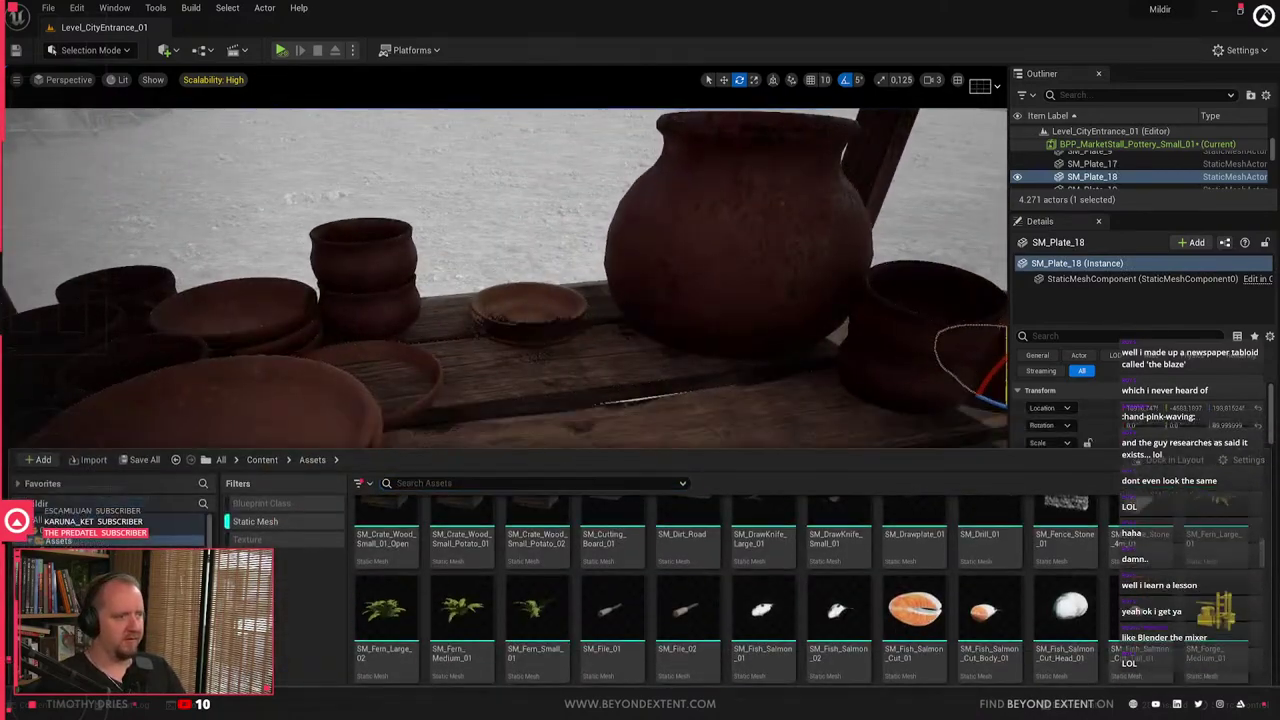
{"action": "right_click_drag", "start_coordinate": [705, 400], "coordinate": [790, 490]}
{"action": "key", "text": "w"}
{"action": "left_click", "coordinate": [692, 468]}
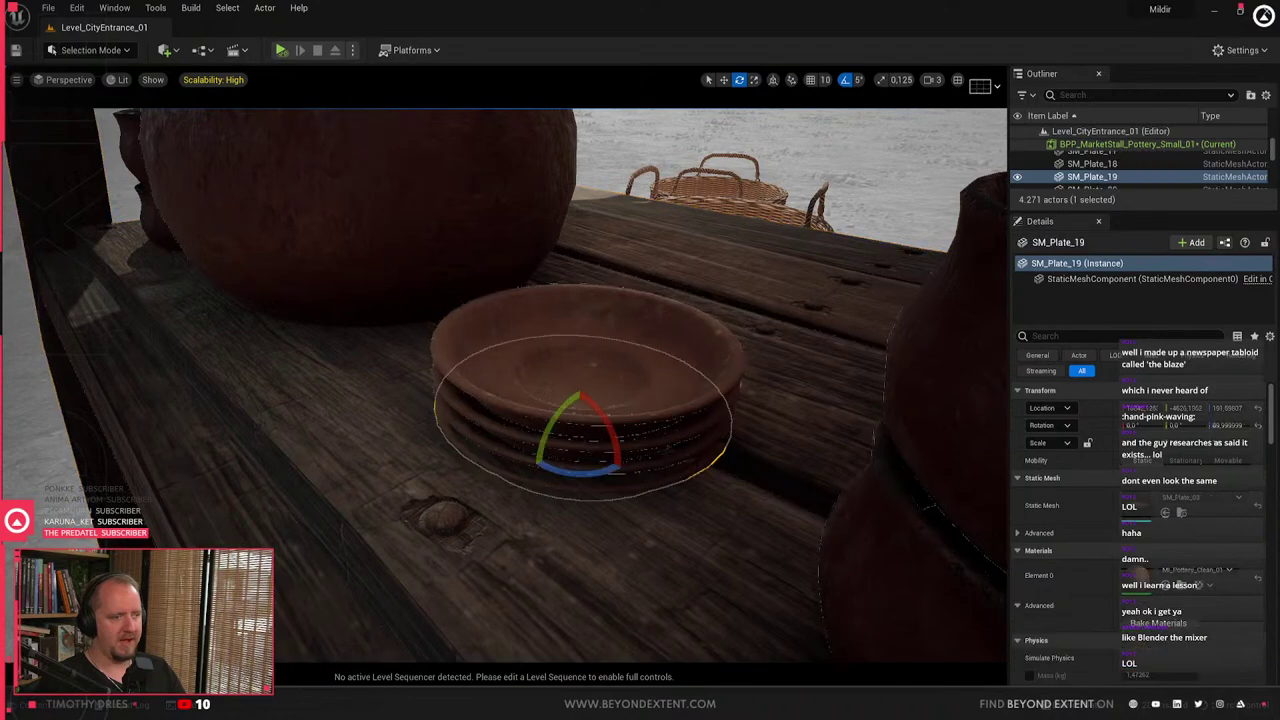
{"action": "left_click", "coordinate": [692, 449], "text": "ctrl"}
{"action": "left_click", "coordinate": [692, 430], "text": "ctrl"}
{"action": "left_click", "coordinate": [686, 402], "text": "ctrl"}
{"action": "key", "text": "w"}
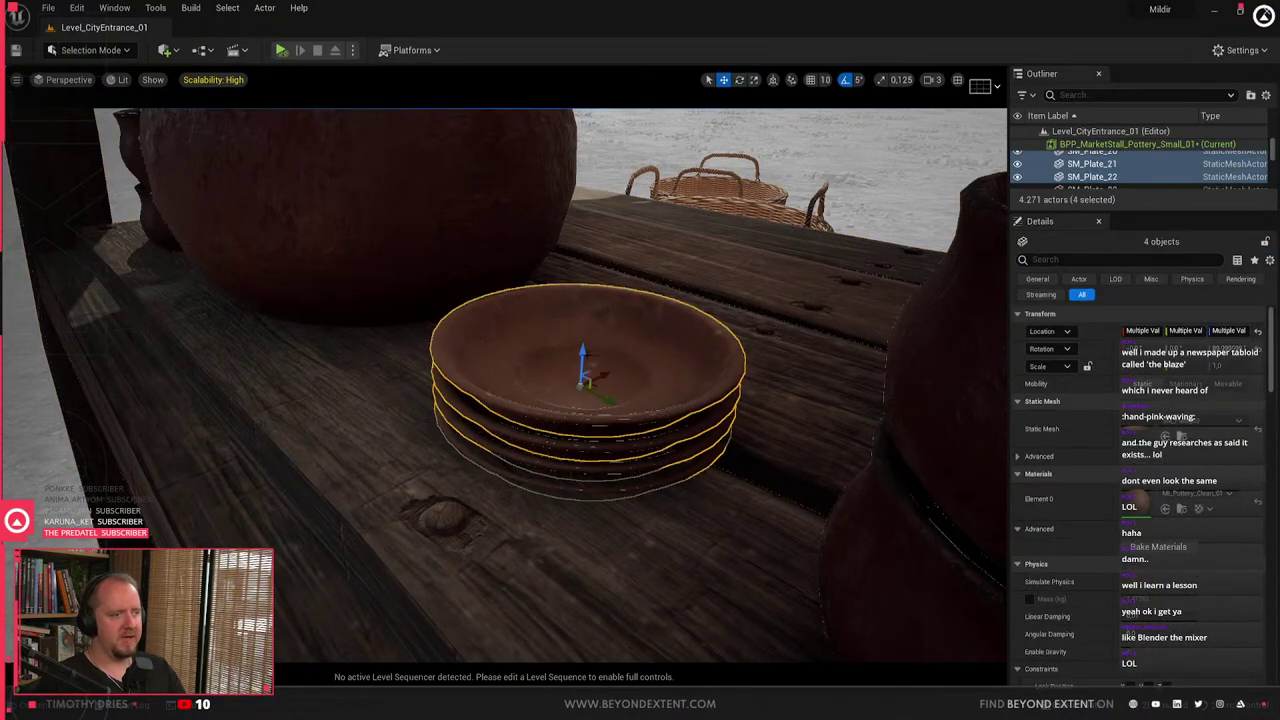
{"action": "left_click_drag", "start_coordinate": [588, 354], "coordinate": [600, 334]}
{"action": "right_click_drag", "start_coordinate": [600, 334], "coordinate": [640, 470]}
{"action": "key", "text": "f"}
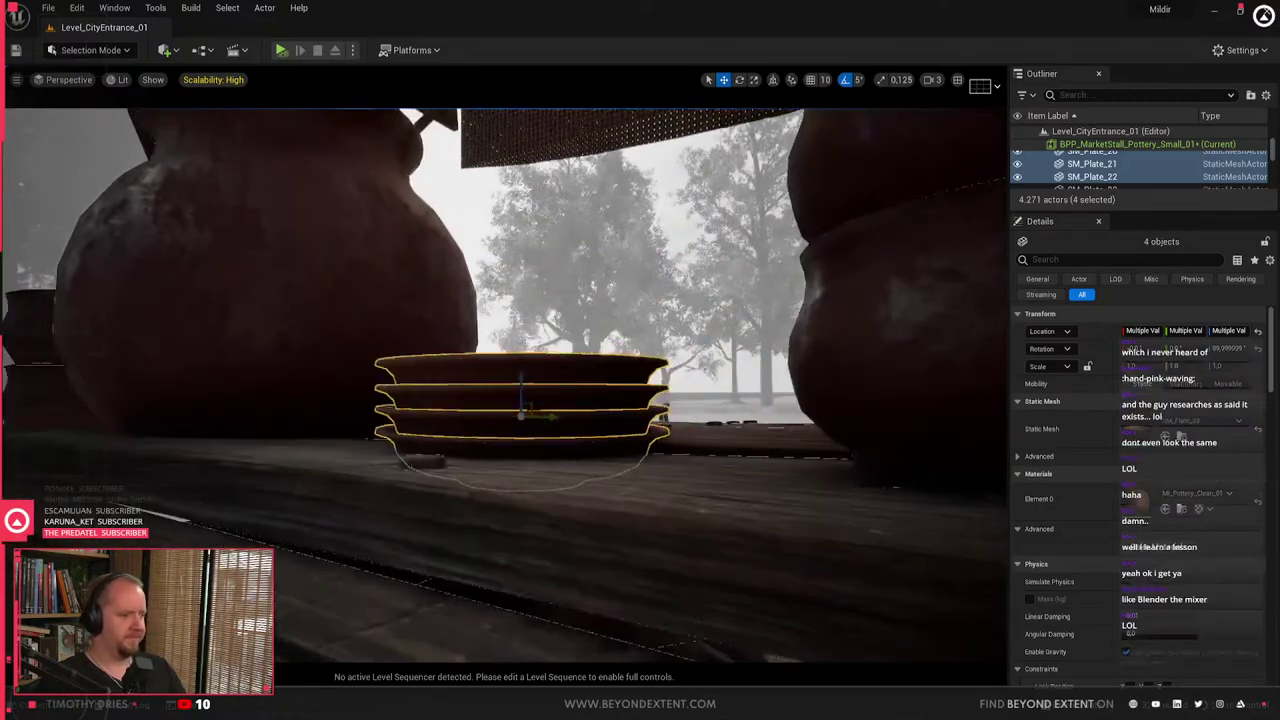
{"action": "left_click_drag", "start_coordinate": [521, 388], "coordinate": [528, 357]}
{"action": "key", "text": "Escape"}
{"action": "right_click_drag", "start_coordinate": [528, 357], "coordinate": [530, 440]}
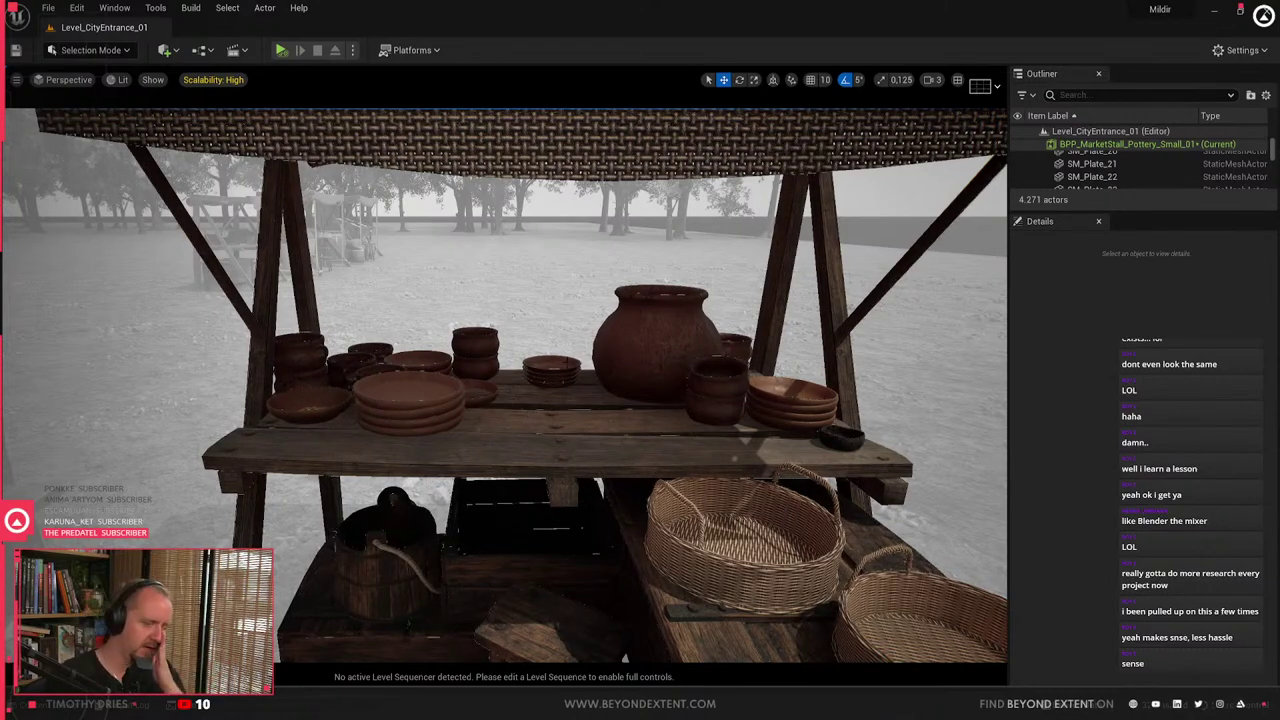
- Nudge the wooden stool slightly away from the chest, towards the crates under the table
{"action": "left_click", "coordinate": [566, 362]}
{"action": "mouse_move", "coordinate": [566, 362]}
{"action": "right_mouse_down"}
{"action": "mouse_move", "coordinate": [556, 352]}
{"action": "mouse_move", "coordinate": [442, 382]}
{"action": "mouse_move", "coordinate": [560, 385]}
{"action": "mouse_move", "coordinate": [560, 448]}
{"action": "mouse_move", "coordinate": [582, 366]}
{"action": "mouse_move", "coordinate": [560, 372]}
{"action": "right_mouse_up"}
{"action": "left_click", "coordinate": [566, 362]}
{"action": "key", "text": "Escape"}
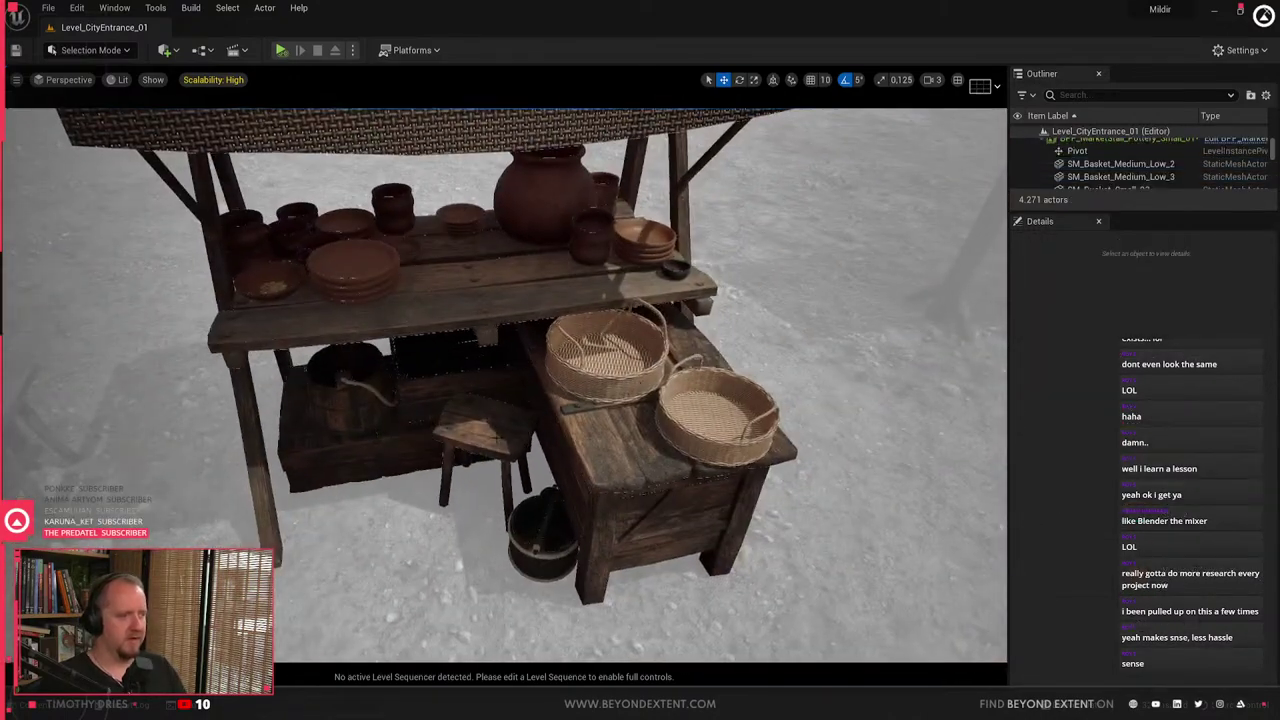
{"action": "left_click", "coordinate": [485, 420]}
{"action": "key", "text": "f"}
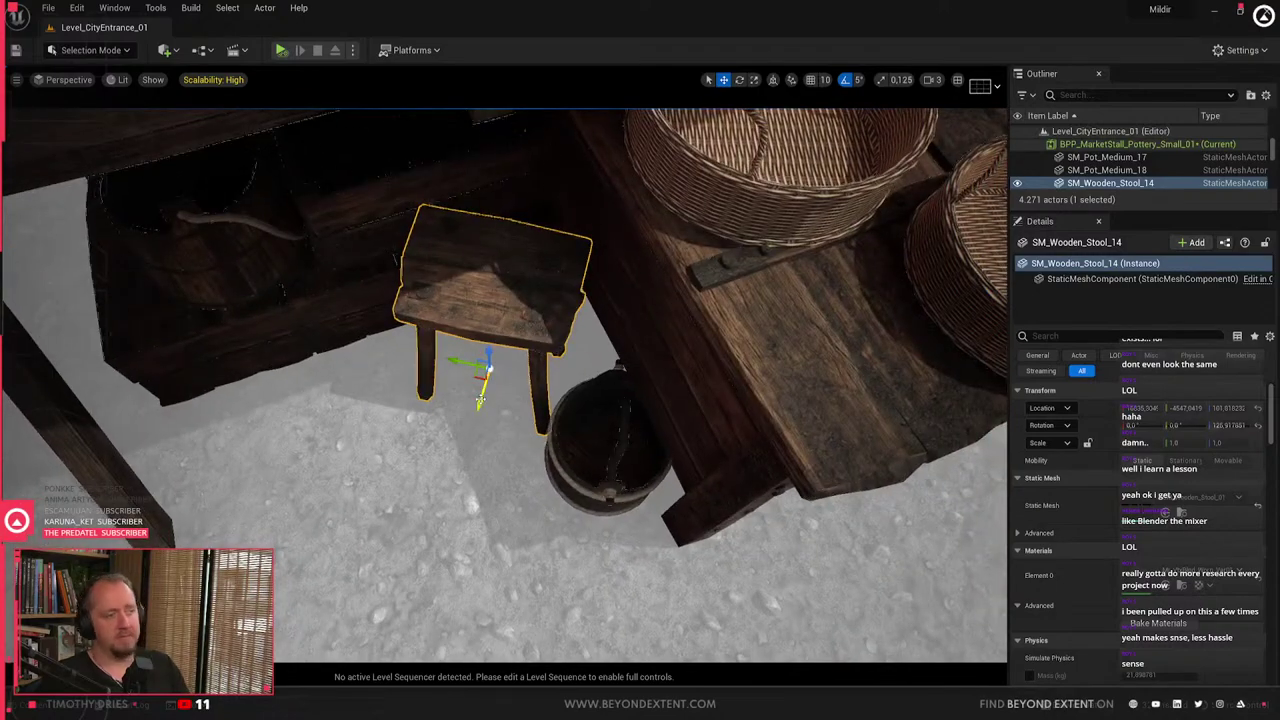
{"action": "mouse_move", "coordinate": [476, 373]}
{"action": "left_mouse_down"}
{"action": "mouse_move", "coordinate": [467, 356]}
{"action": "mouse_move", "coordinate": [469, 370]}
{"action": "left_mouse_up"}
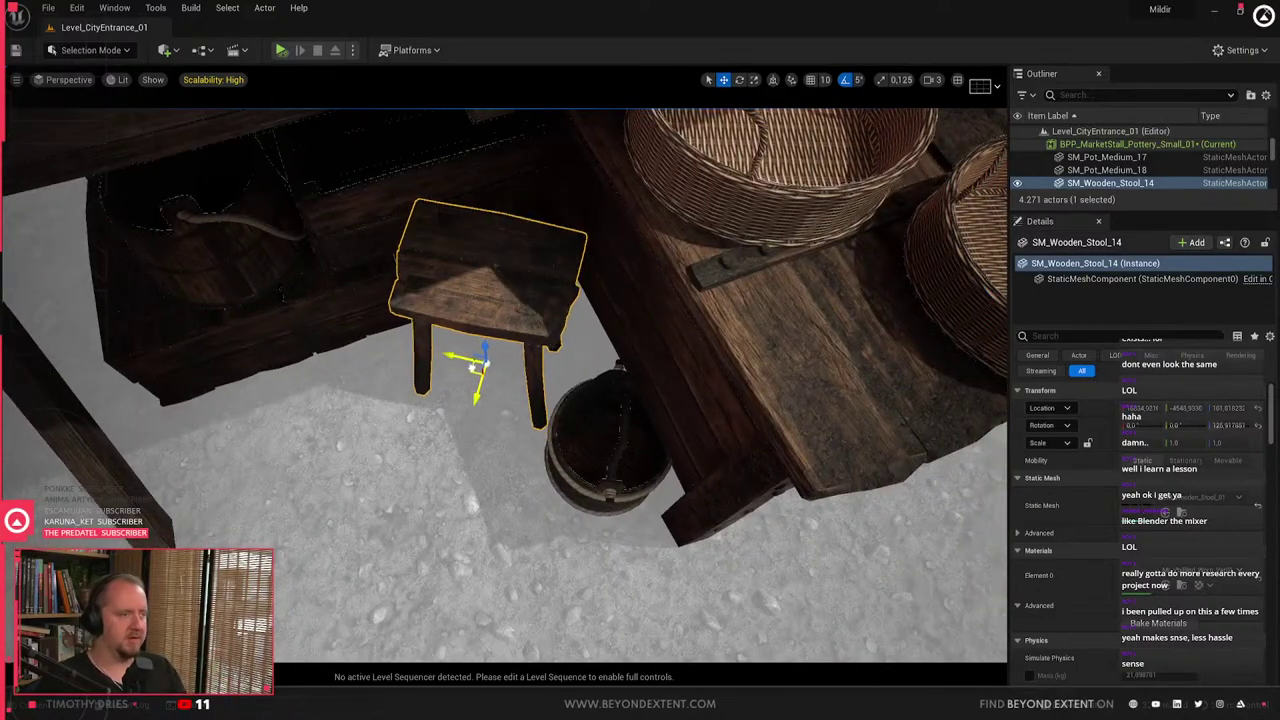
{"action": "key", "text": "Escape"}
{"action": "right_click_drag", "start_coordinate": [469, 370], "coordinate": [432, 350]}
{"action": "left_click", "coordinate": [632, 478]}
{"action": "key", "text": "e"}
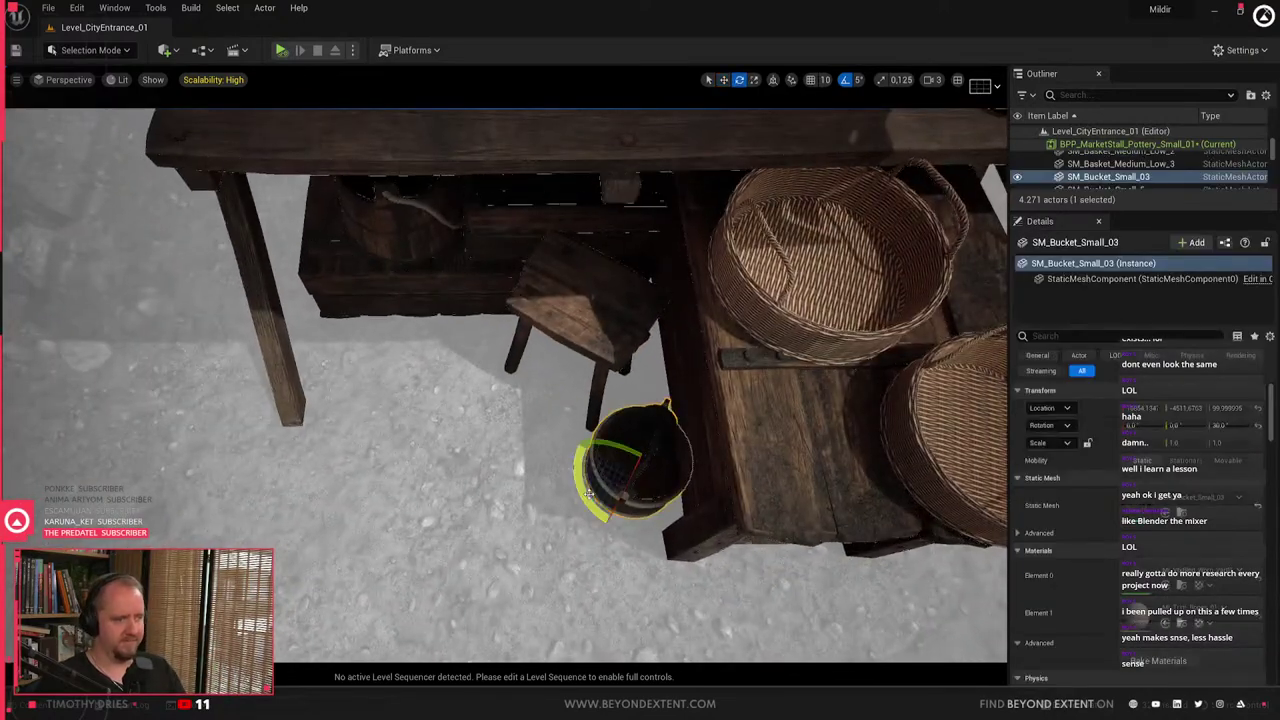
{"action": "key", "text": "Escape"}
- Place SM_Jug_01 on the chest beside the basket nearest the shelf, rotated to about -115° about the vertical axis
{"action": "key", "text": "ctrl+space"}
{"action": "scroll", "coordinate": [848, 568], "scroll_direction": "down", "scroll_amount": 5}
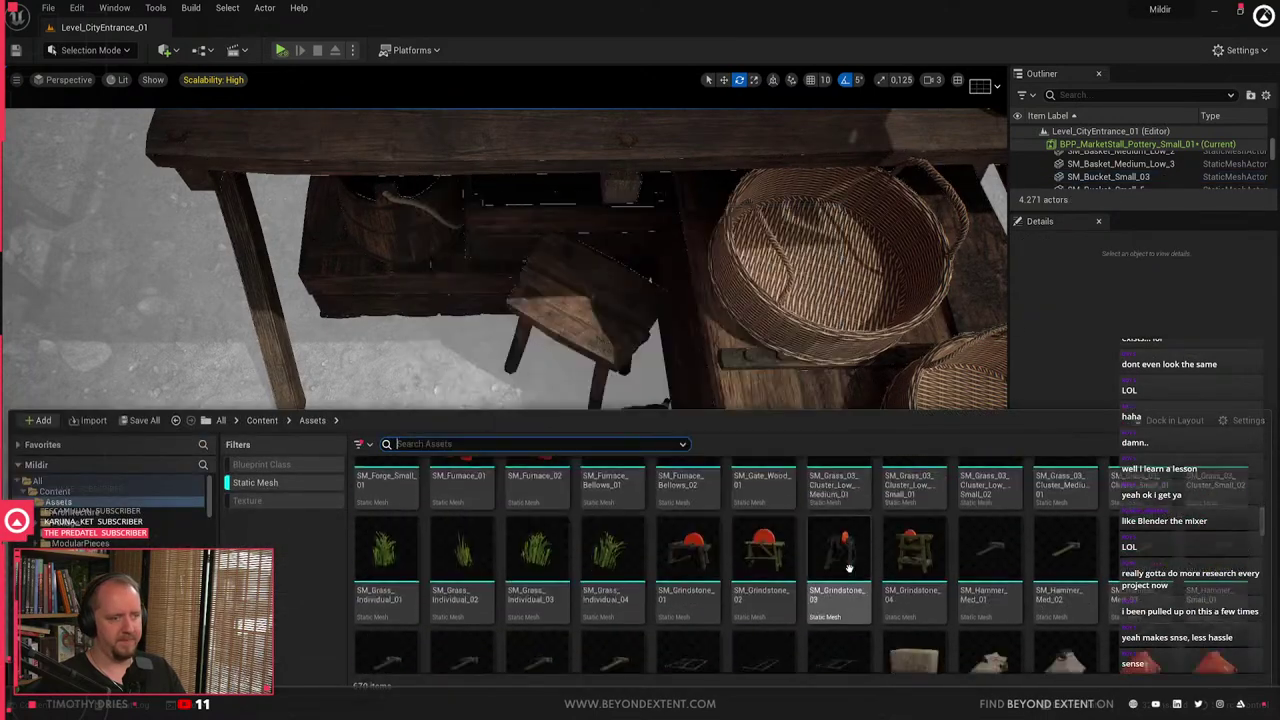
{"action": "scroll", "coordinate": [848, 568], "scroll_direction": "down", "scroll_amount": 5}
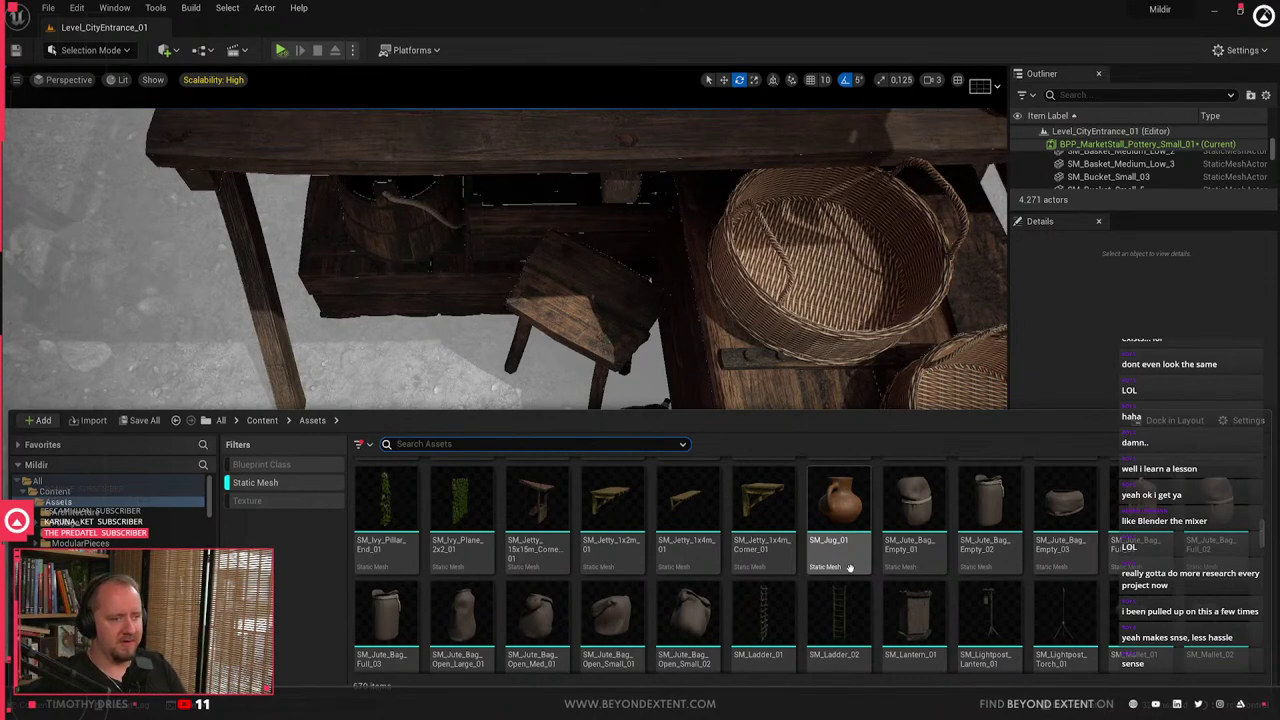
{"action": "left_click_drag", "start_coordinate": [849, 567], "coordinate": [760, 410]}
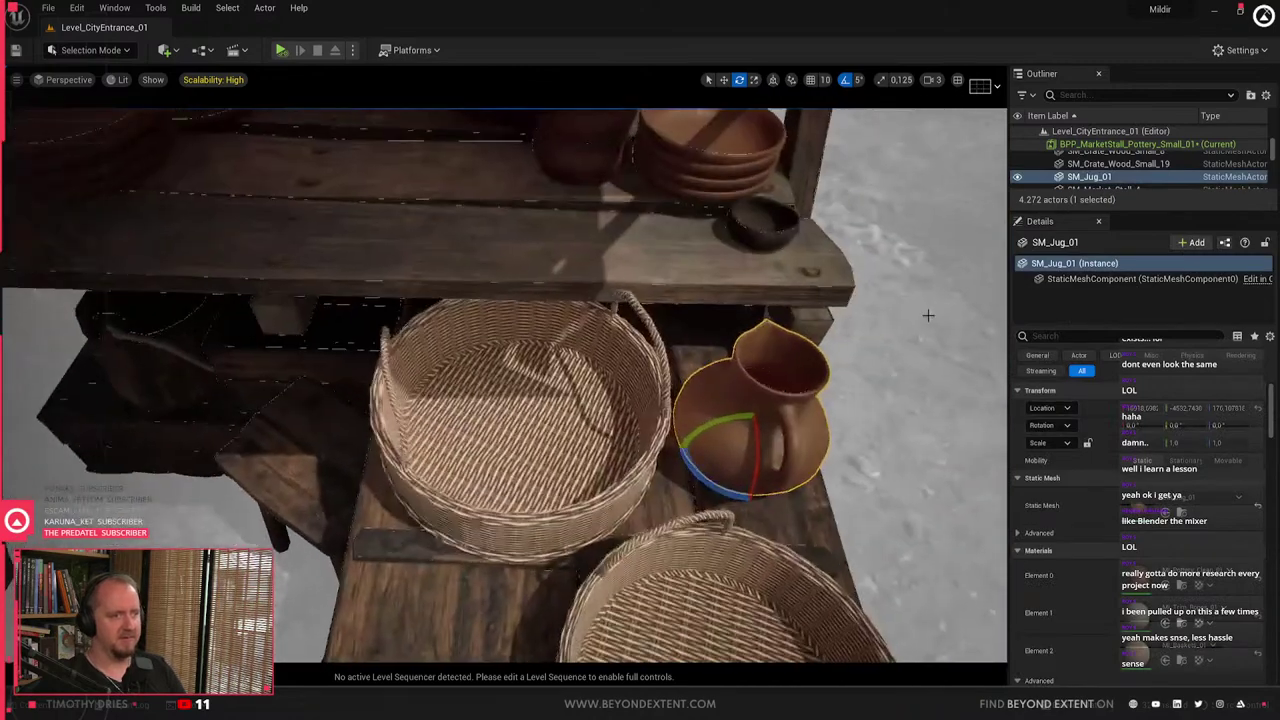
{"action": "left_click_drag", "start_coordinate": [714, 484], "coordinate": [834, 440]}
{"action": "key", "text": "w"}
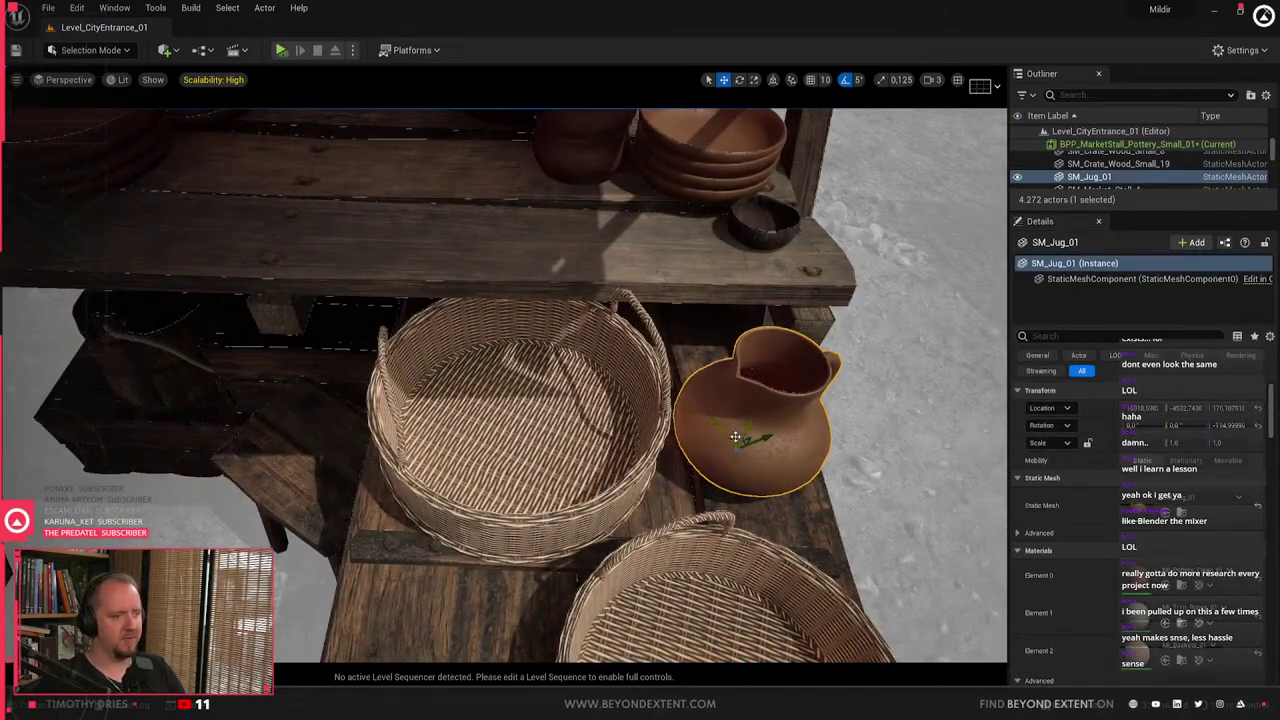
{"action": "left_click_drag", "start_coordinate": [734, 438], "coordinate": [719, 411]}
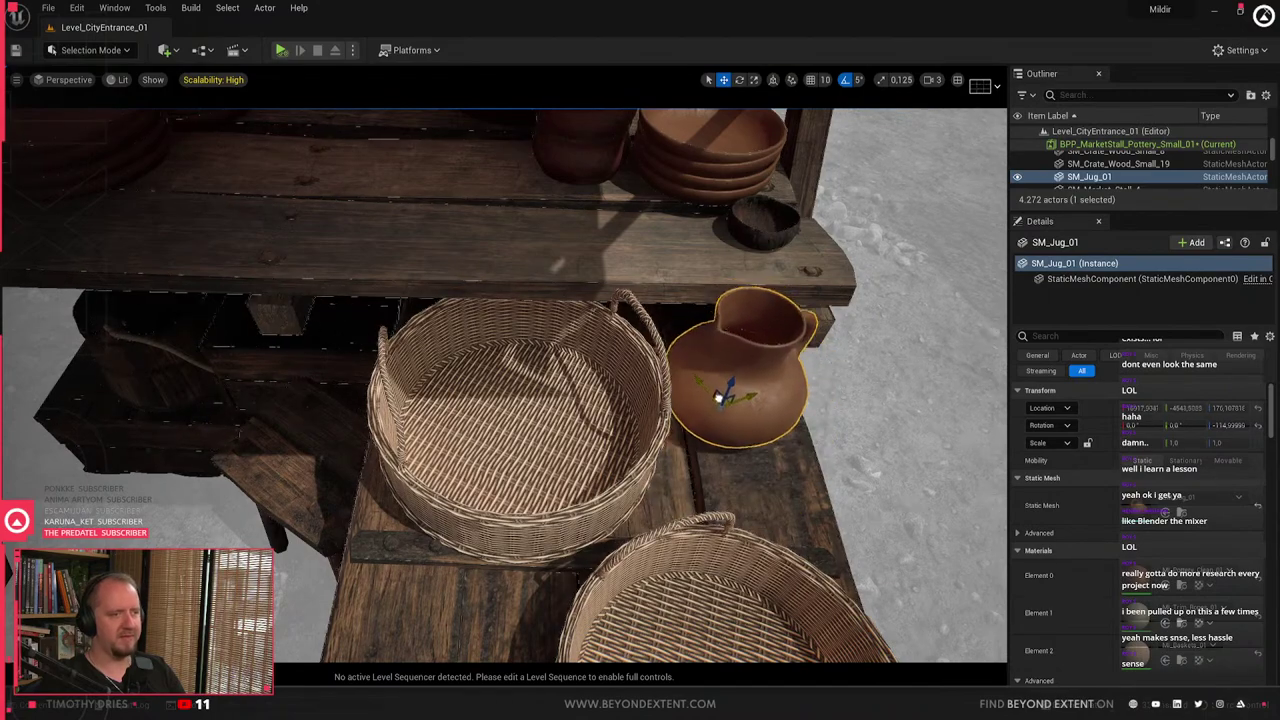
{"action": "key", "text": "Escape"}
- Place the open jute bag SM_Jute_Bag_Open_Med_01 on the ground outside the stall's leg and delete the first copy under the table
{"action": "mouse_move", "coordinate": [640, 434]}
{"action": "right_mouse_down"}
{"action": "mouse_move", "coordinate": [660, 410]}
{"action": "mouse_move", "coordinate": [640, 434]}
{"action": "right_mouse_up"}
{"action": "key", "text": "ctrl+space"}
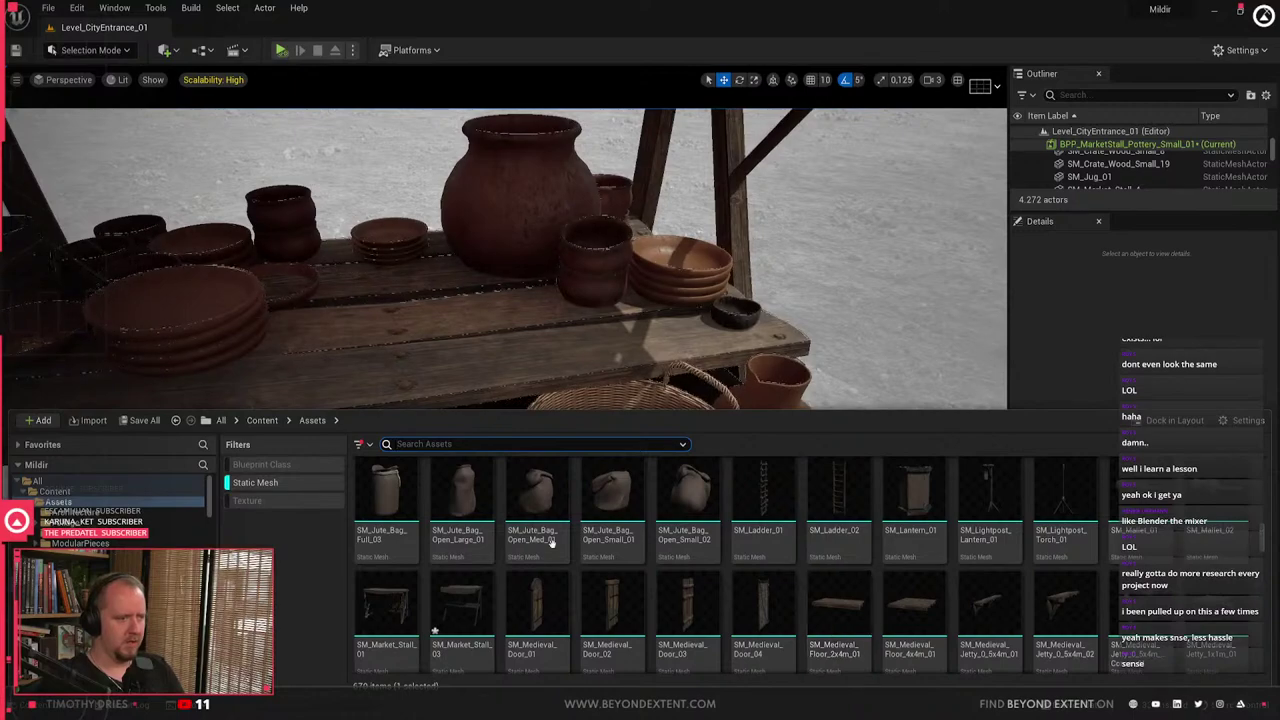
{"action": "left_click_drag", "start_coordinate": [533, 490], "coordinate": [640, 580]}
{"action": "left_click_drag", "start_coordinate": [245, 420], "coordinate": [238, 540]}
{"action": "right_click_drag", "start_coordinate": [238, 540], "coordinate": [170, 545]}
{"action": "key", "text": "ctrl+space"}
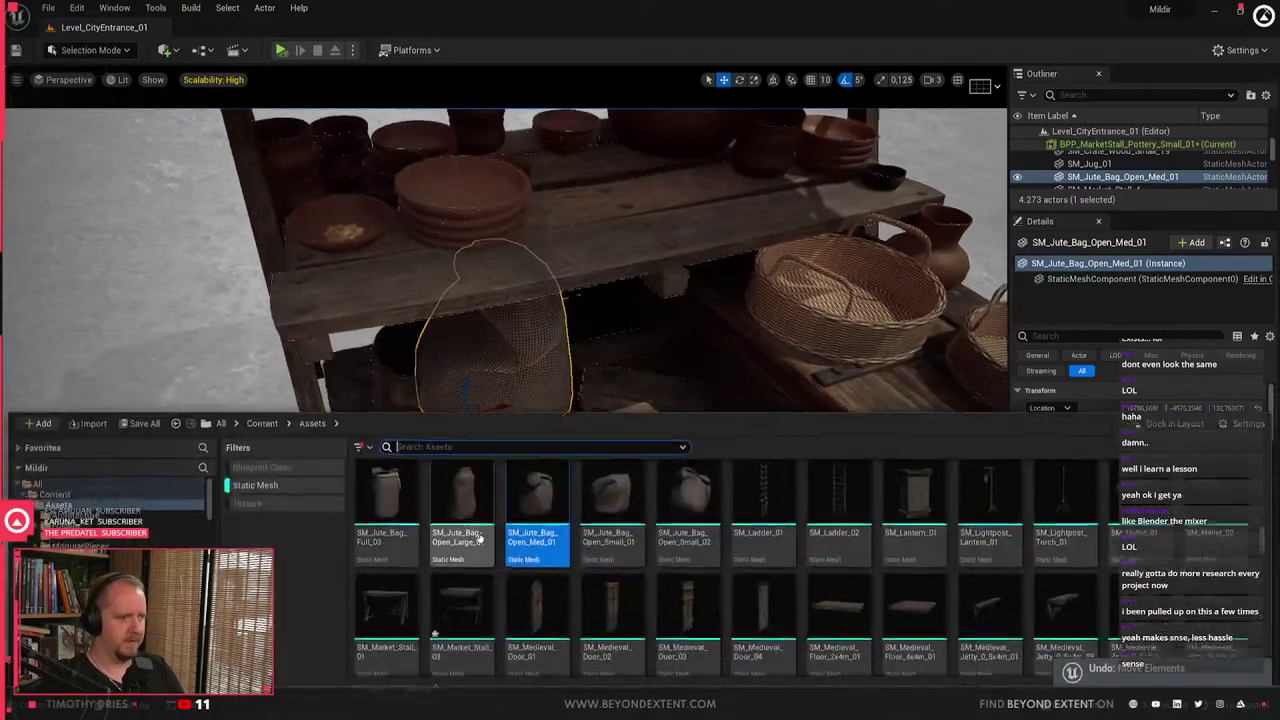
{"action": "left_click_drag", "start_coordinate": [540, 488], "coordinate": [265, 445]}
{"action": "key", "text": "Delete"}
- Delete the bucket and the two wooden crates under the stall's table
{"action": "left_click", "coordinate": [442, 378]}
{"action": "left_click", "coordinate": [459, 461], "text": "ctrl"}
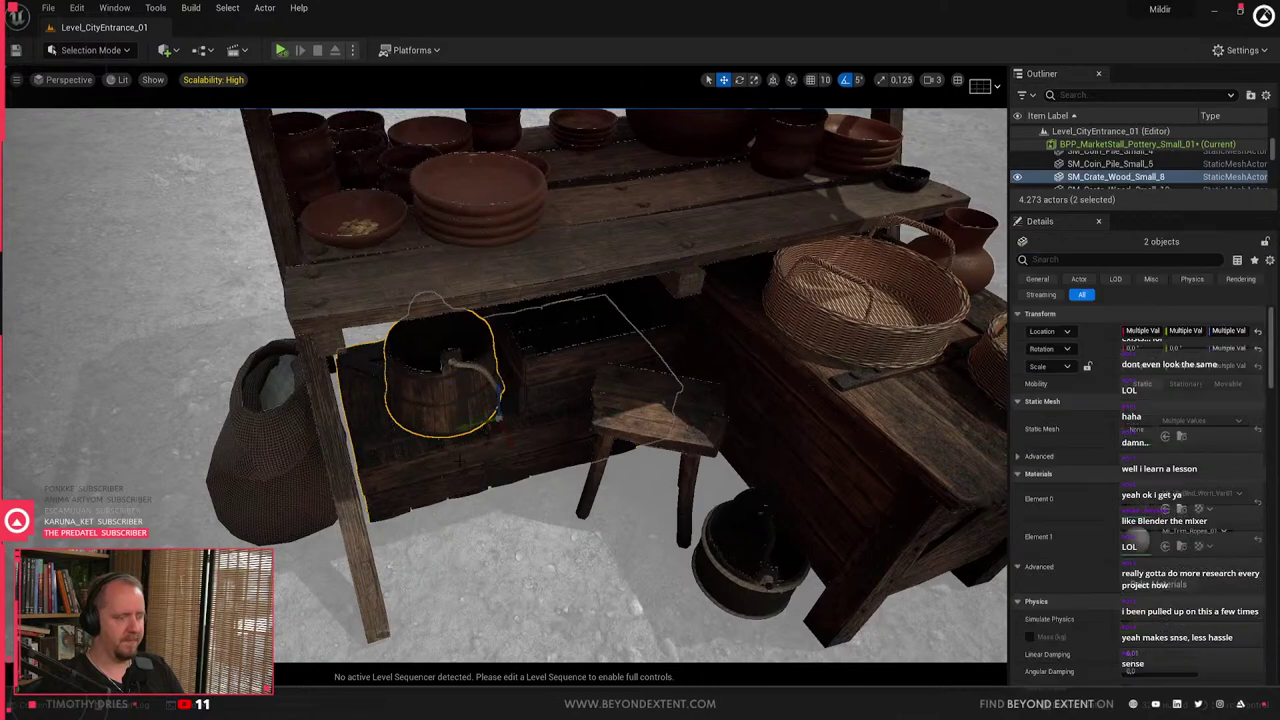
{"action": "key", "text": "Delete"}
{"action": "left_click", "coordinate": [587, 338]}
{"action": "key", "text": "Delete"}
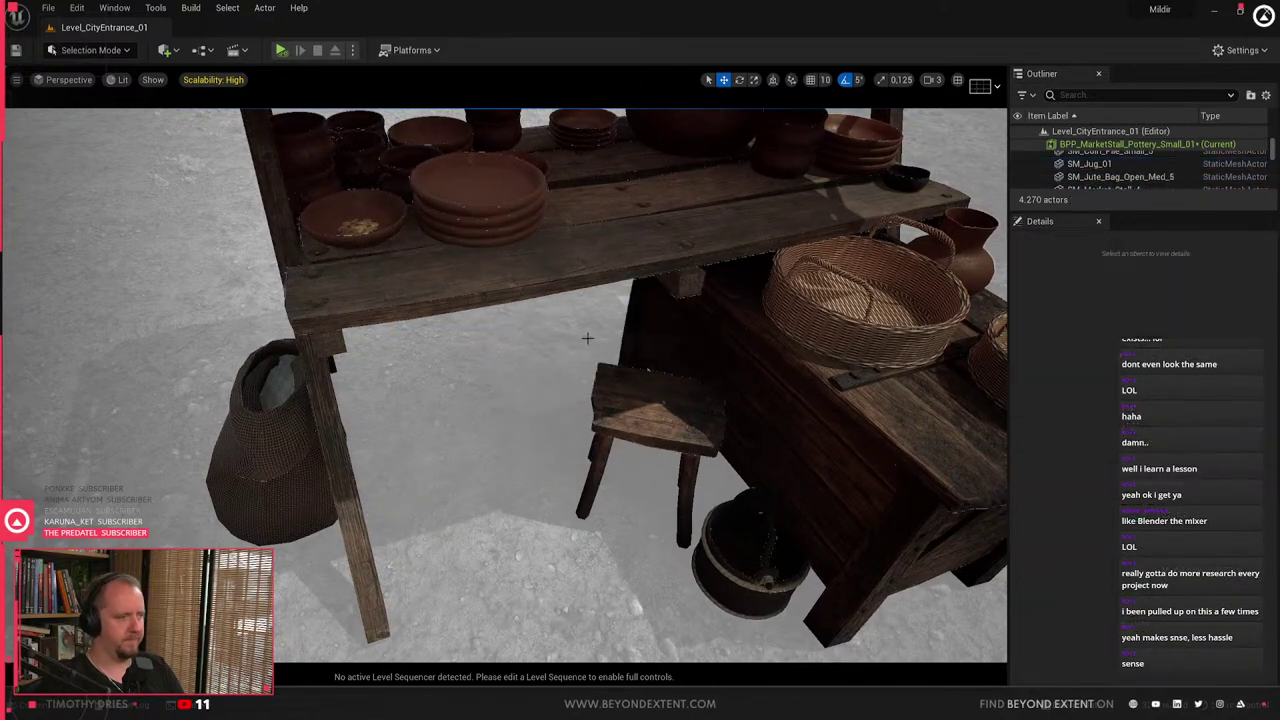
- Move the medium jute bag under the table behind the stool and rotate it about the vertical axis
{"action": "left_click", "coordinate": [272, 460]}
{"action": "left_click_drag", "start_coordinate": [276, 521], "coordinate": [563, 421]}
{"action": "key", "text": "e"}
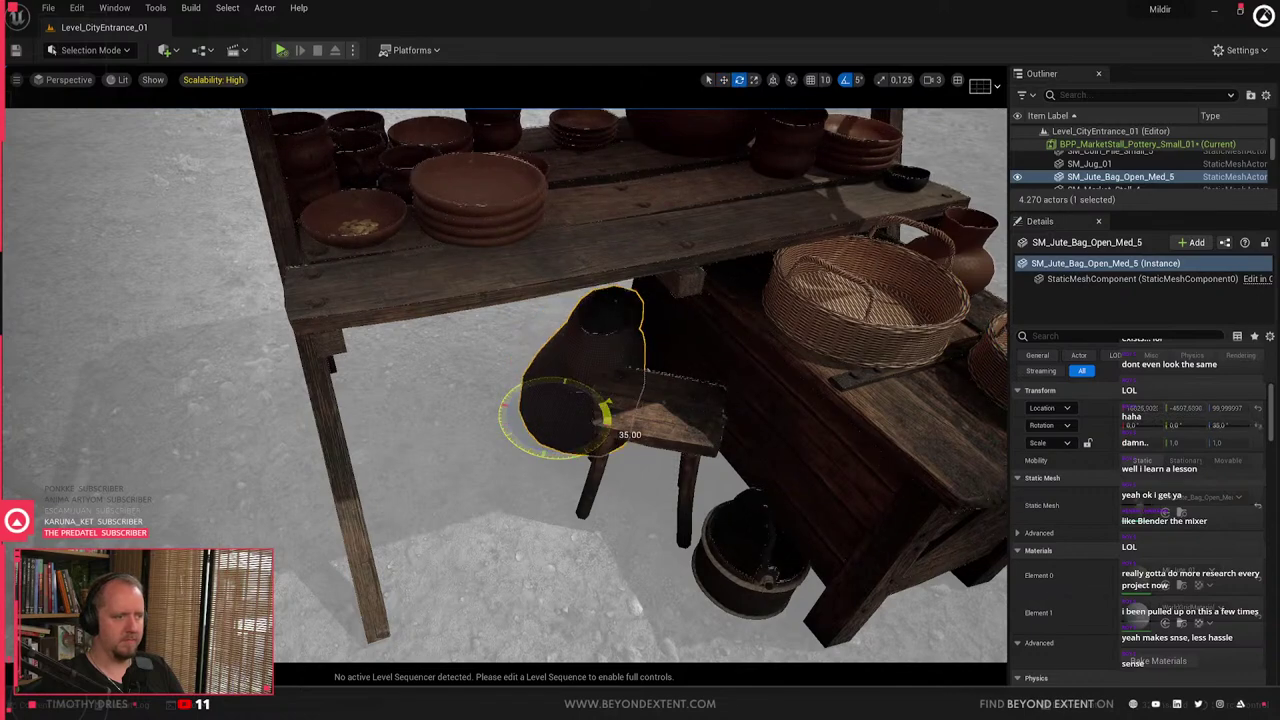
- Place the small open jute bag SM_Jute_Bag_Open_Small_02 on the ground next to the medium bag and the stool
{"action": "key", "text": "ctrl+b"}
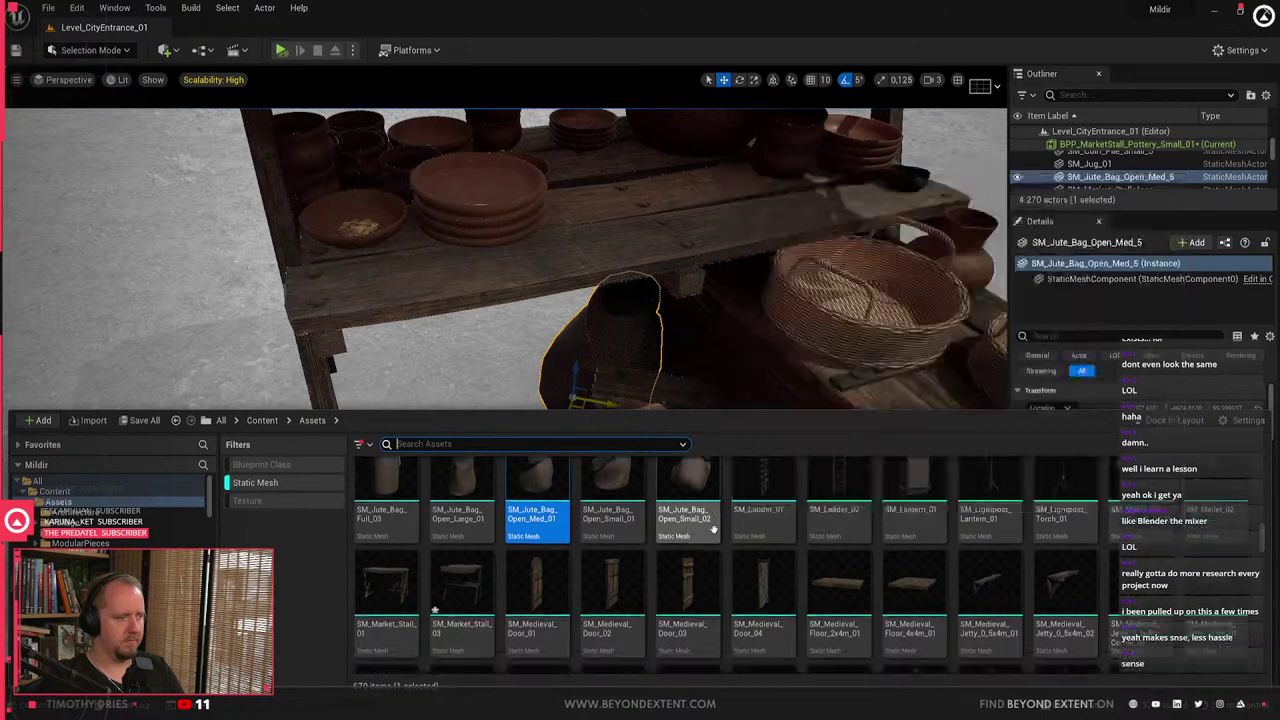
{"action": "scroll", "coordinate": [700, 545], "scroll_direction": "up", "scroll_amount": 2}
{"action": "left_click_drag", "start_coordinate": [686, 565], "coordinate": [529, 458]}
- Try placing the large open jute bag SM_Jute_Bag_Open_Large_01 in front of the chest and stool, and delete it
{"action": "key", "text": "ctrl+space"}
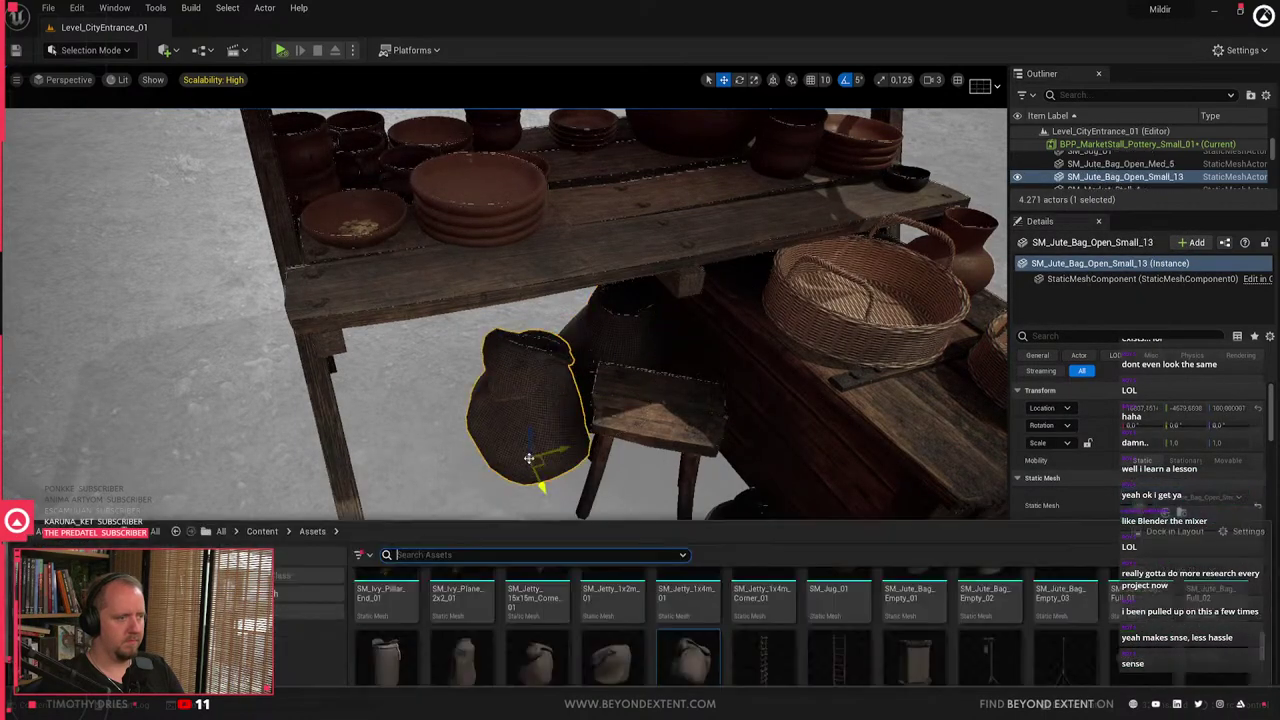
{"action": "left_click_drag", "start_coordinate": [459, 577], "coordinate": [668, 574]}
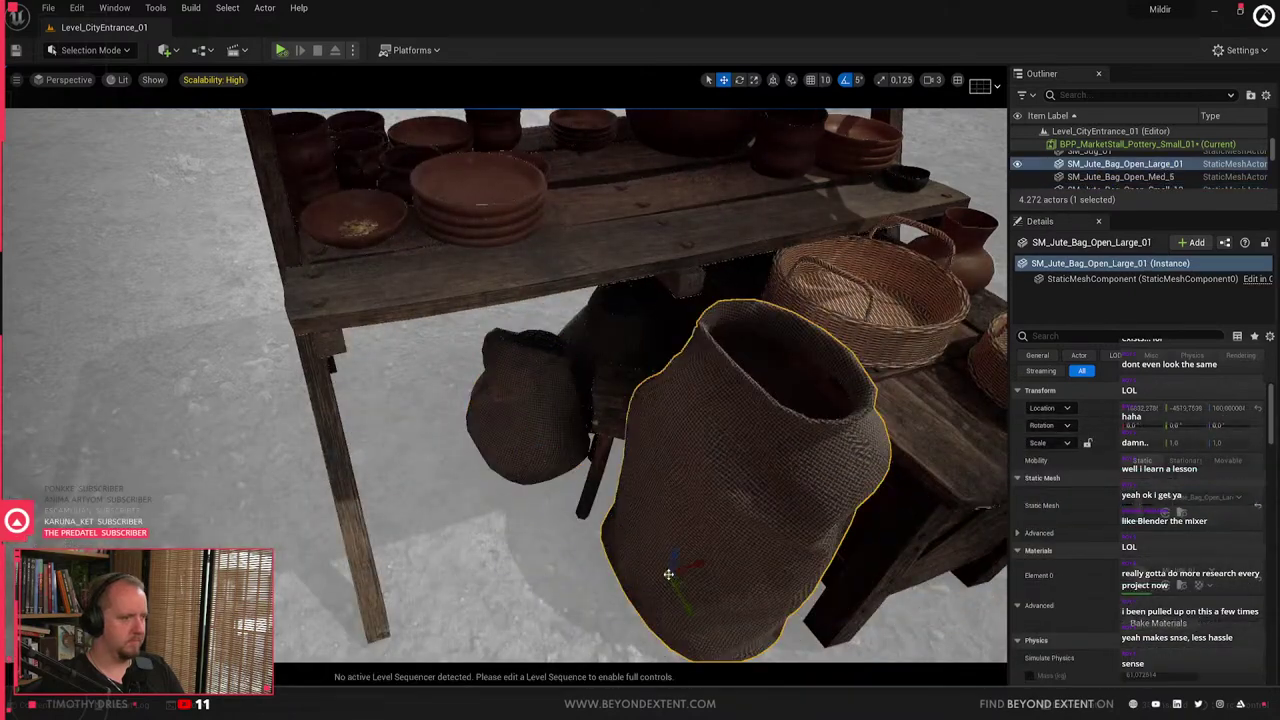
{"action": "key", "text": "Delete"}
- Finish editing the BPP_MarketStall_Pottery_Small_01 level instance and return to the full city entrance level
{"action": "scroll", "coordinate": [581, 505], "scroll_direction": "down", "scroll_amount": 10}
{"action": "key", "text": "Escape"}
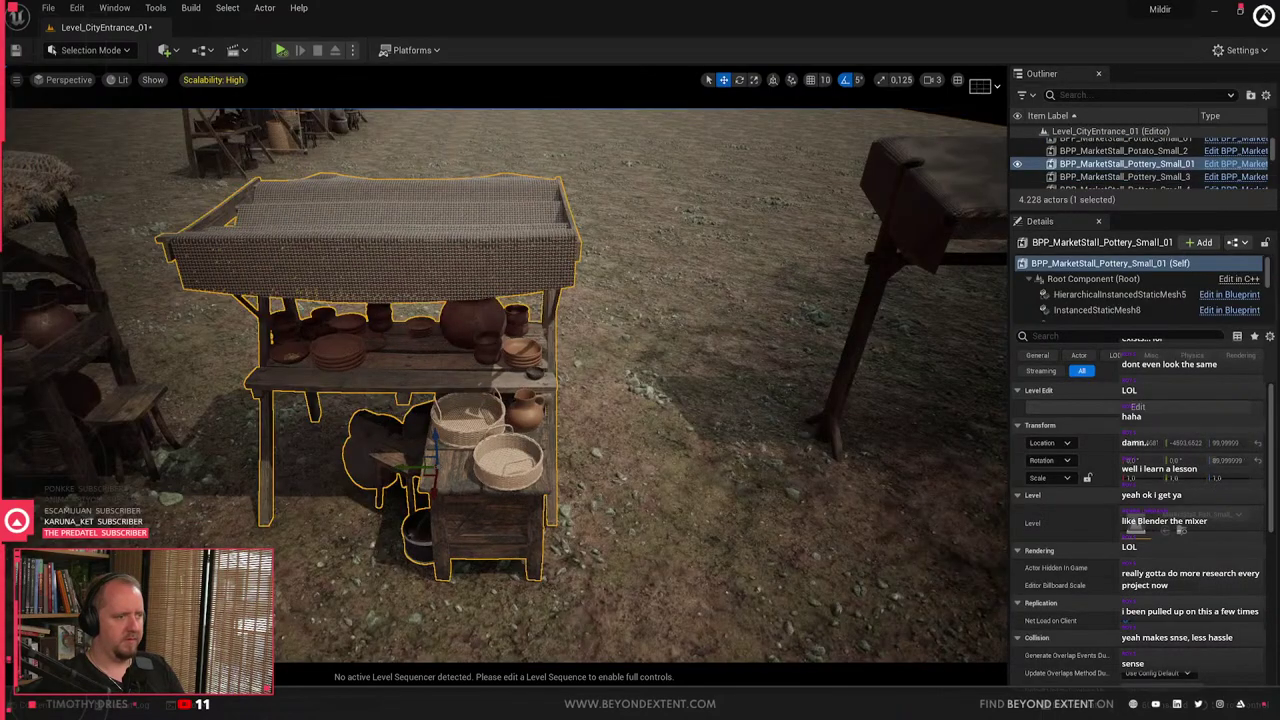
{"action": "key", "text": "Escape"}
- Inspect the dressed pottery stall from several distances and compare its look with the neighbouring market stalls in the row
{"action": "right_click_drag", "start_coordinate": [669, 397], "coordinate": [400, 375]}
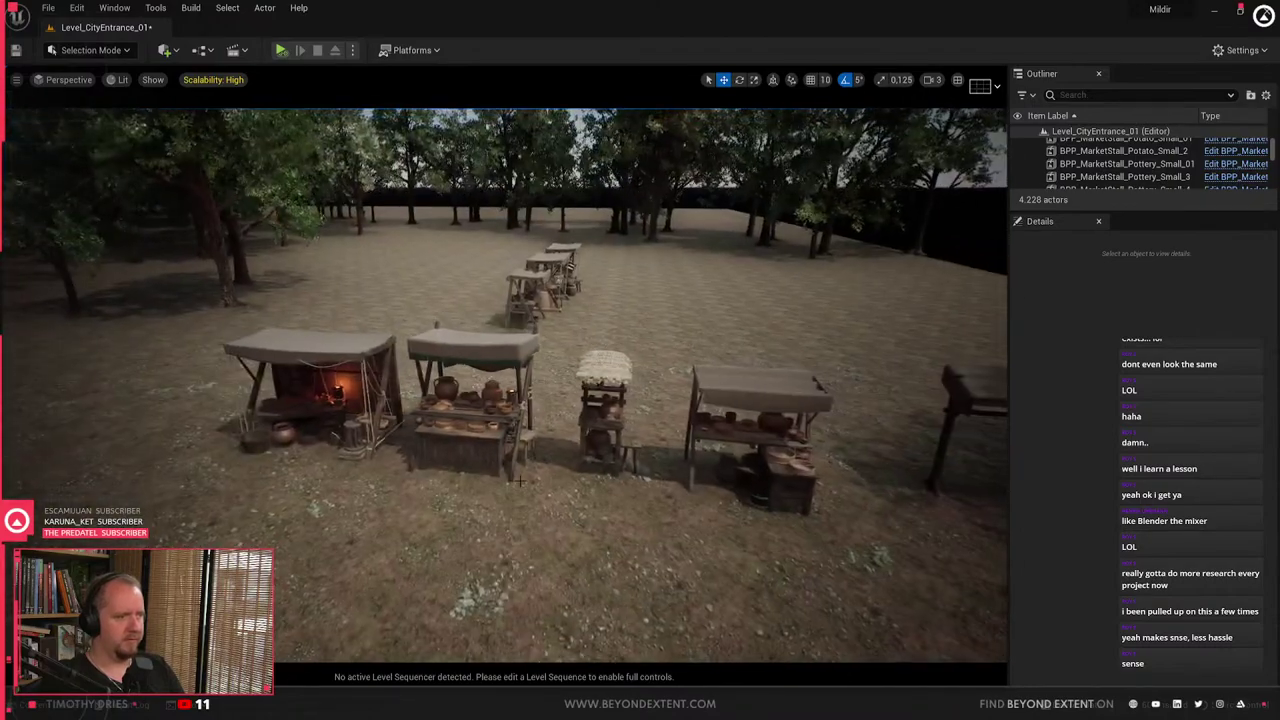
{"action": "right_click_drag", "start_coordinate": [520, 481], "coordinate": [520, 430]}
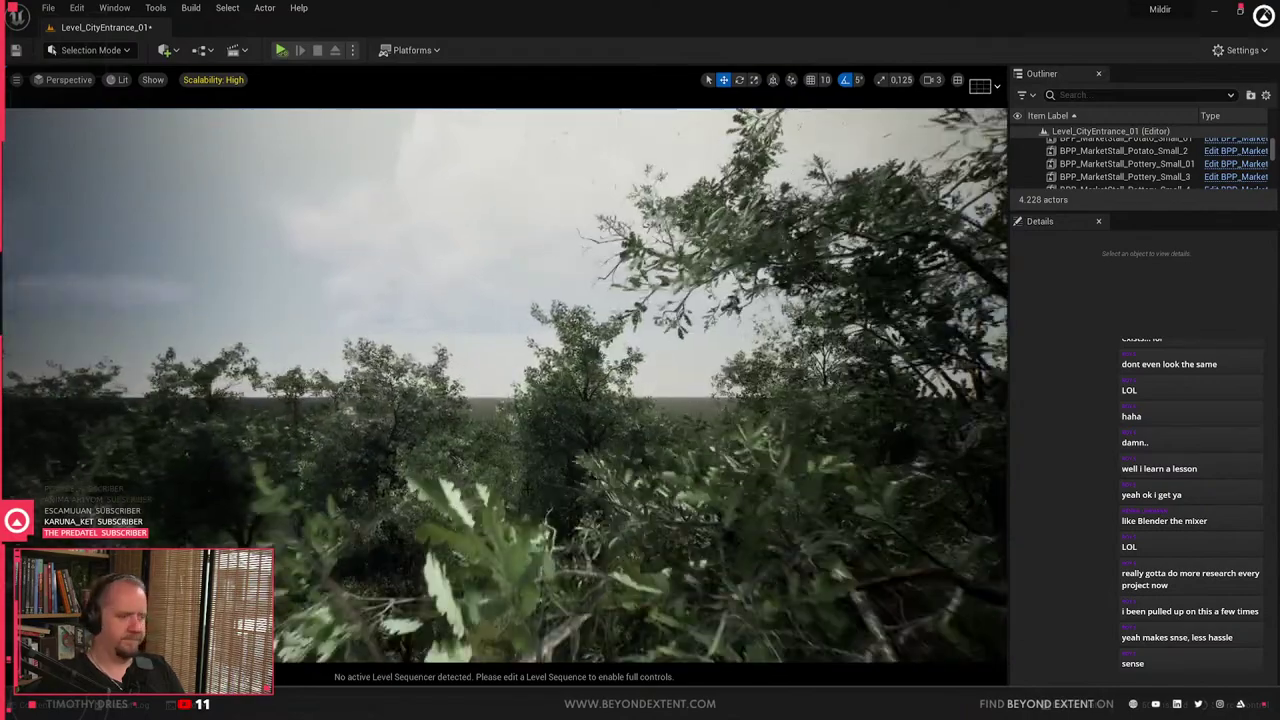
{"action": "key", "text": "w"}
{"action": "right_click_drag", "start_coordinate": [506, 385], "coordinate": [930, 406]}
{"action": "key", "text": "w"}
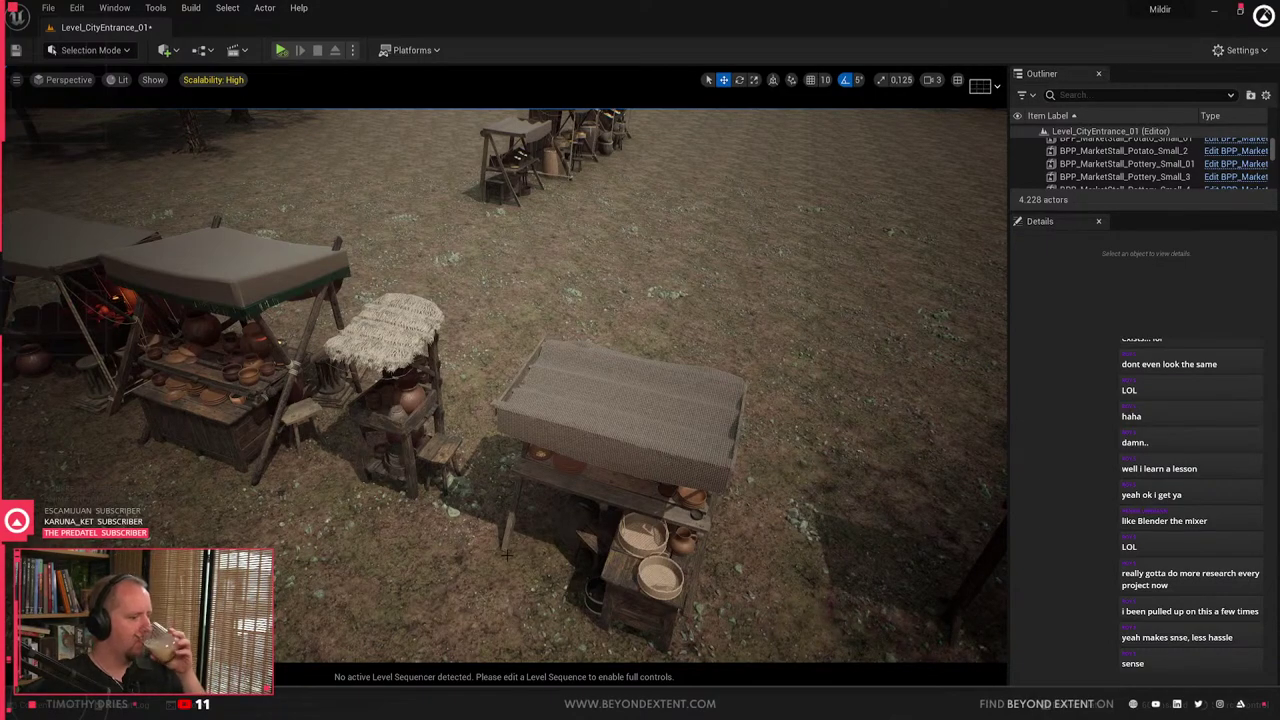
{"action": "left_click", "coordinate": [698, 494]}
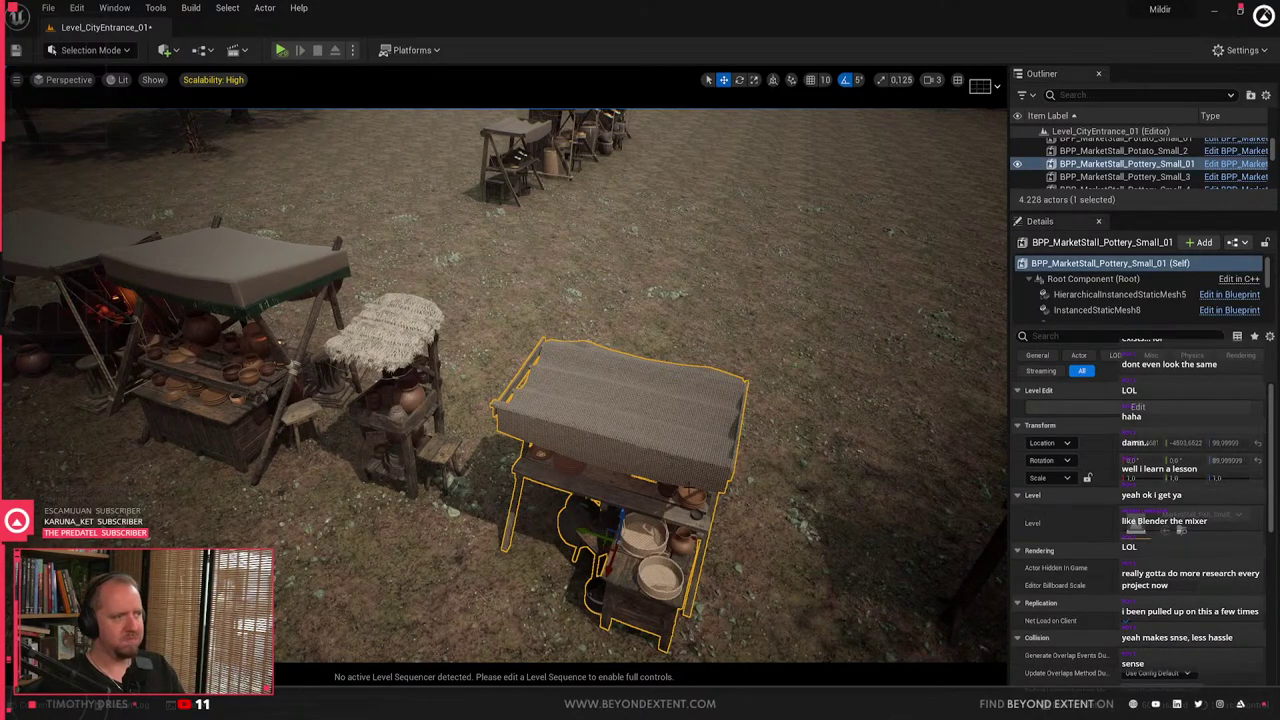
{"action": "right_click_drag", "start_coordinate": [619, 484], "coordinate": [556, 488]}
{"action": "right_click_drag", "start_coordinate": [727, 371], "coordinate": [850, 376]}
{"action": "left_click", "coordinate": [727, 371]}
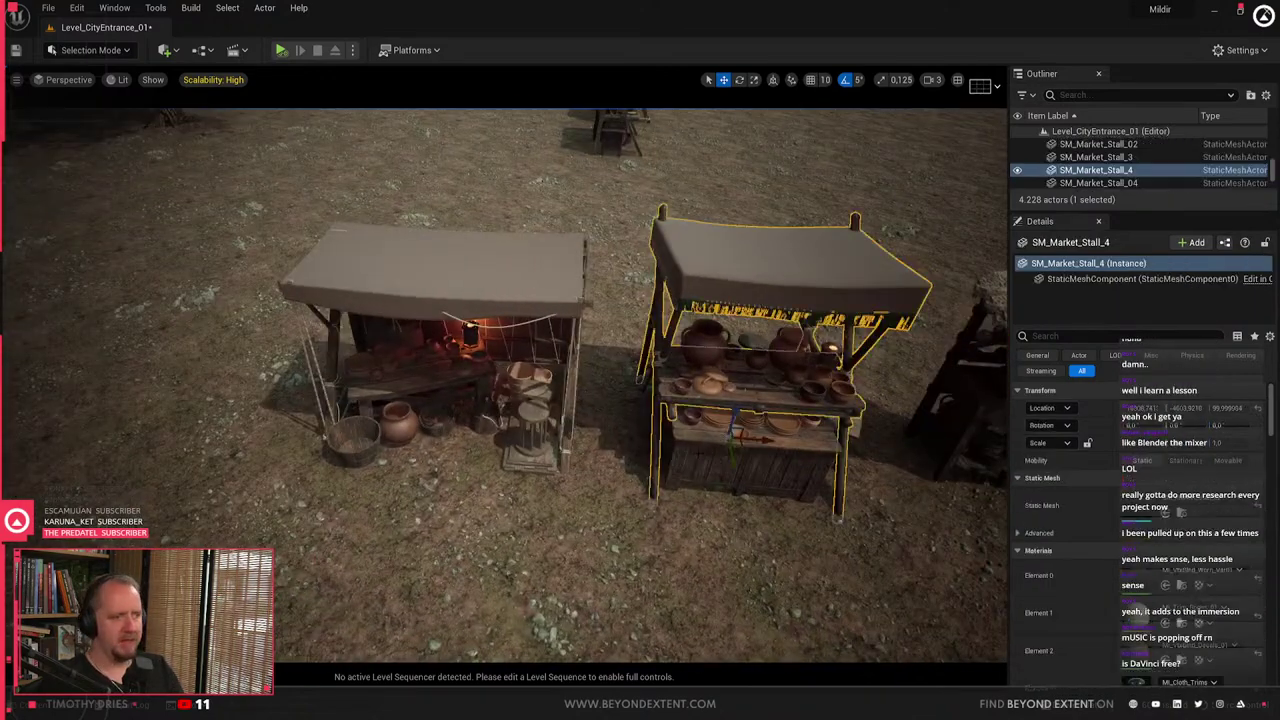
{"action": "left_click", "coordinate": [698, 430]}
{"action": "right_click_drag", "start_coordinate": [698, 430], "coordinate": [643, 426]}
{"action": "left_click", "coordinate": [700, 420]}
{"action": "key", "text": "s"}
{"action": "key", "text": "w"}
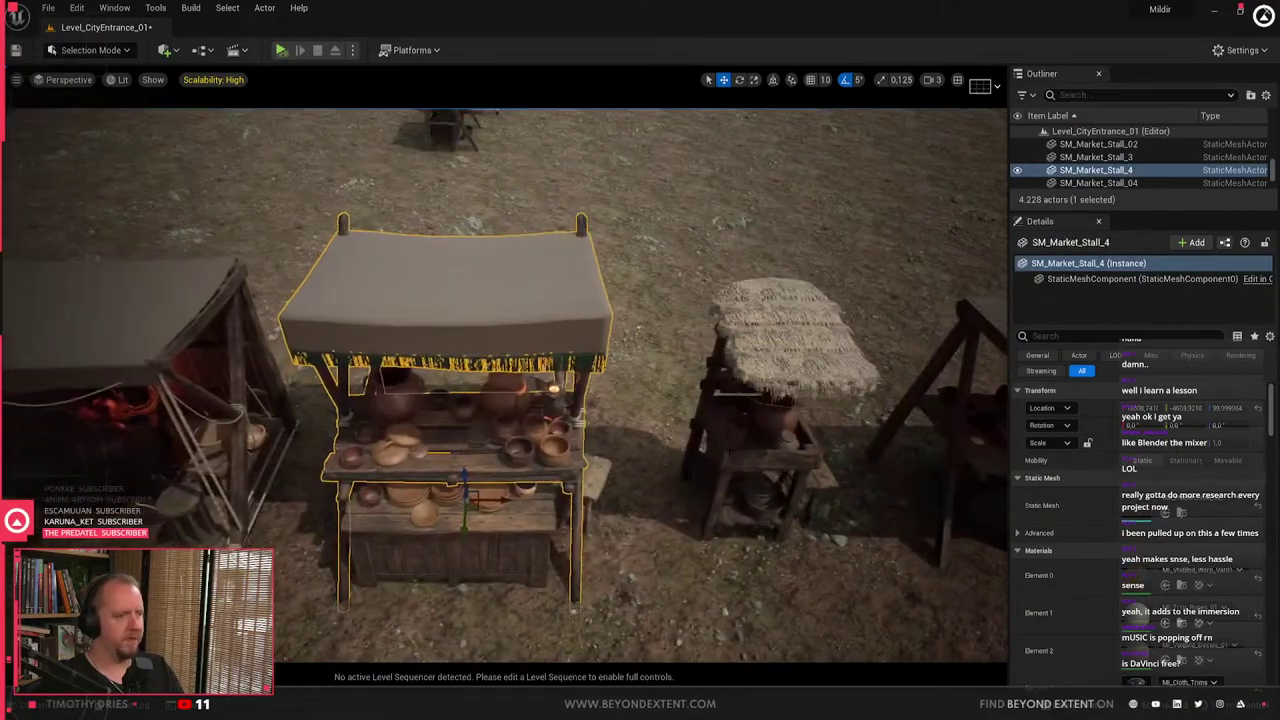
- Select the cloth-roofed pottery stall together with its wares and stools, examine the area behind it, and release the selection
{"action": "key", "text": "s"}
{"action": "right_click_drag", "start_coordinate": [410, 167], "coordinate": [384, 182]}
{"action": "left_click_drag", "start_coordinate": [623, 551], "coordinate": [642, 556], "text": "ctrl+alt"}
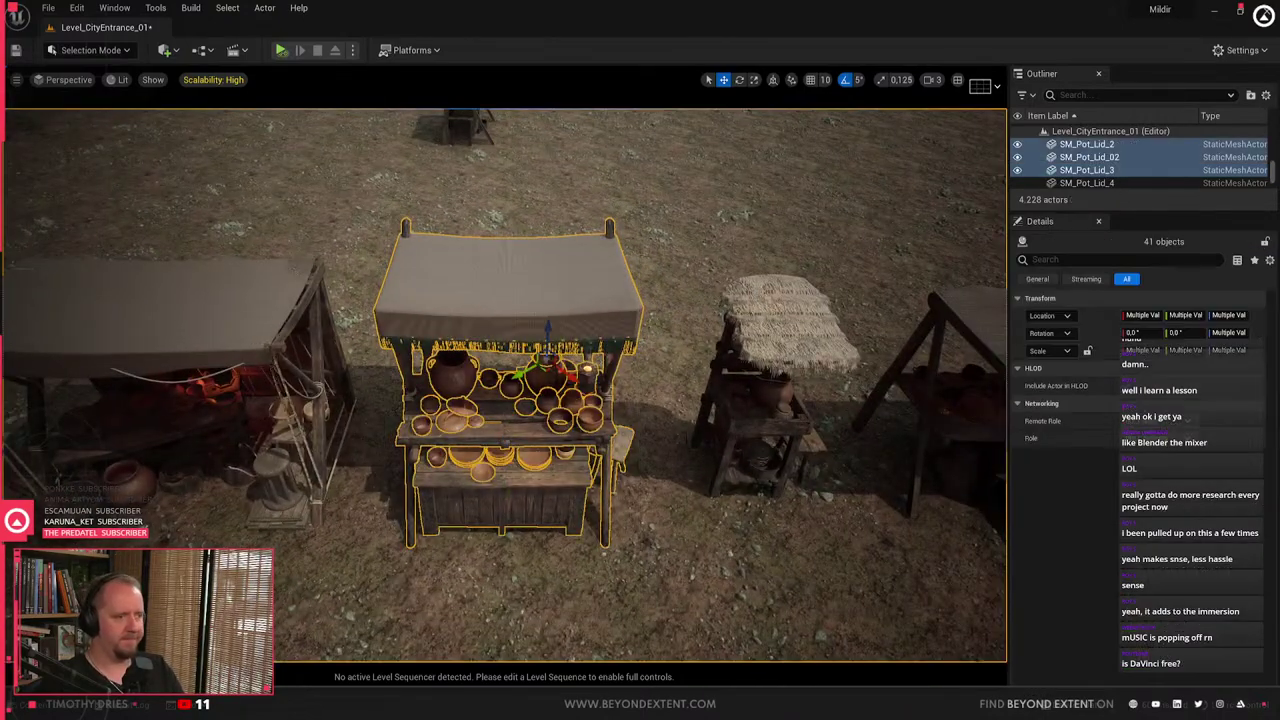
{"action": "key", "text": "w"}
{"action": "right_click_drag", "start_coordinate": [551, 383], "coordinate": [442, 450]}
{"action": "key", "text": "s"}
{"action": "key", "text": "d"}
{"action": "key", "text": "w"}
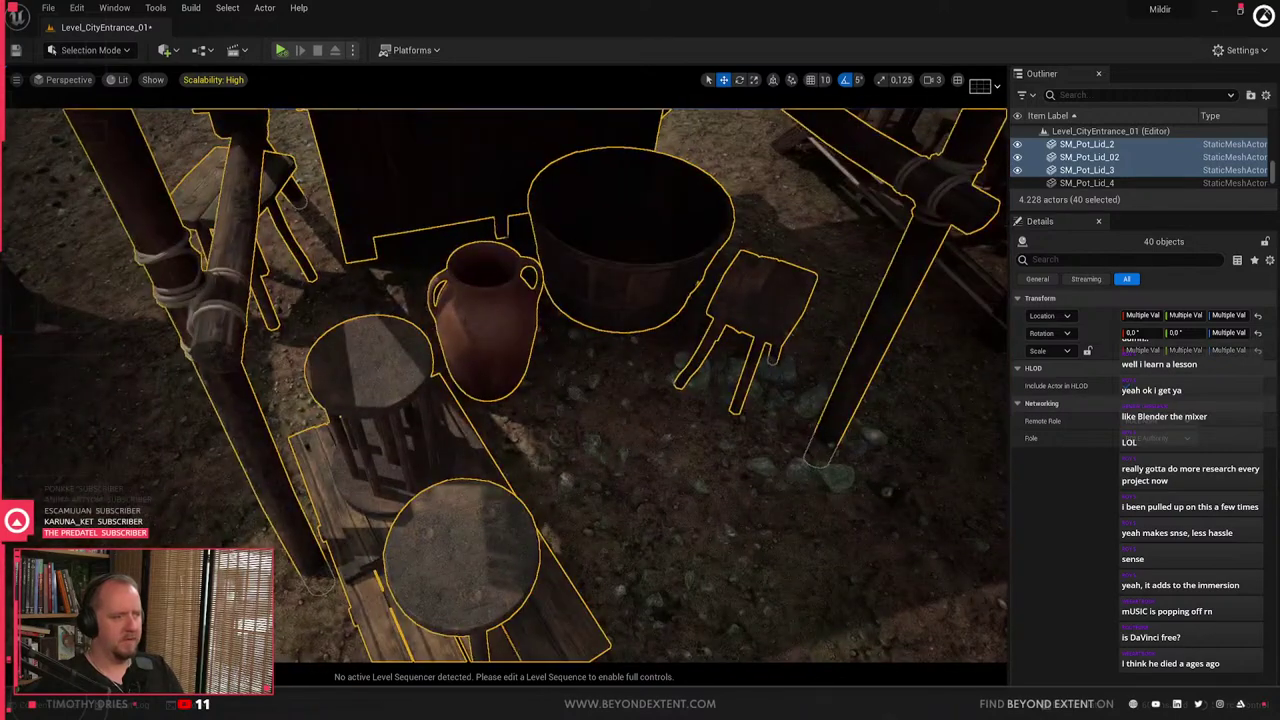
{"action": "left_click", "coordinate": [442, 456]}
{"action": "left_click", "coordinate": [487, 601]}
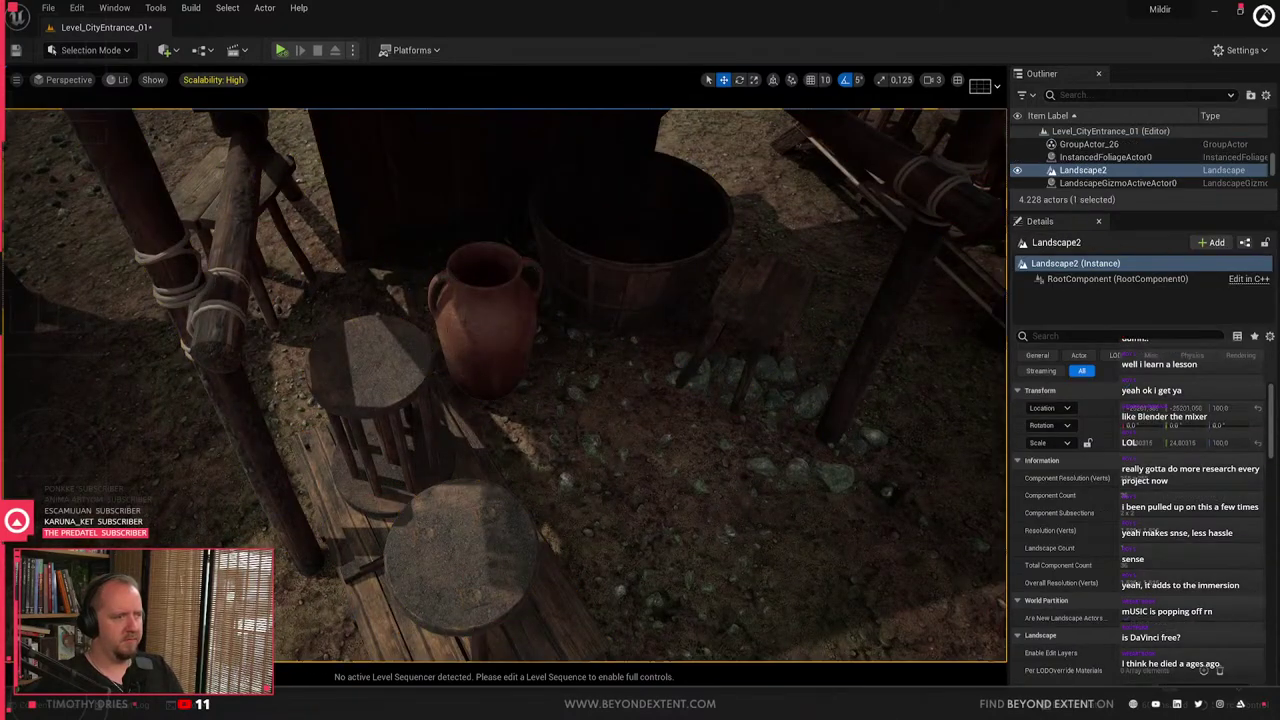
- Move the large pot SM_Pot_Large_6 beside the corner post, under the back edge of the cloth-roofed stall's table
{"action": "left_click", "coordinate": [458, 382]}
{"action": "key", "text": "a"}
{"action": "right_click_drag", "start_coordinate": [458, 382], "coordinate": [514, 367]}
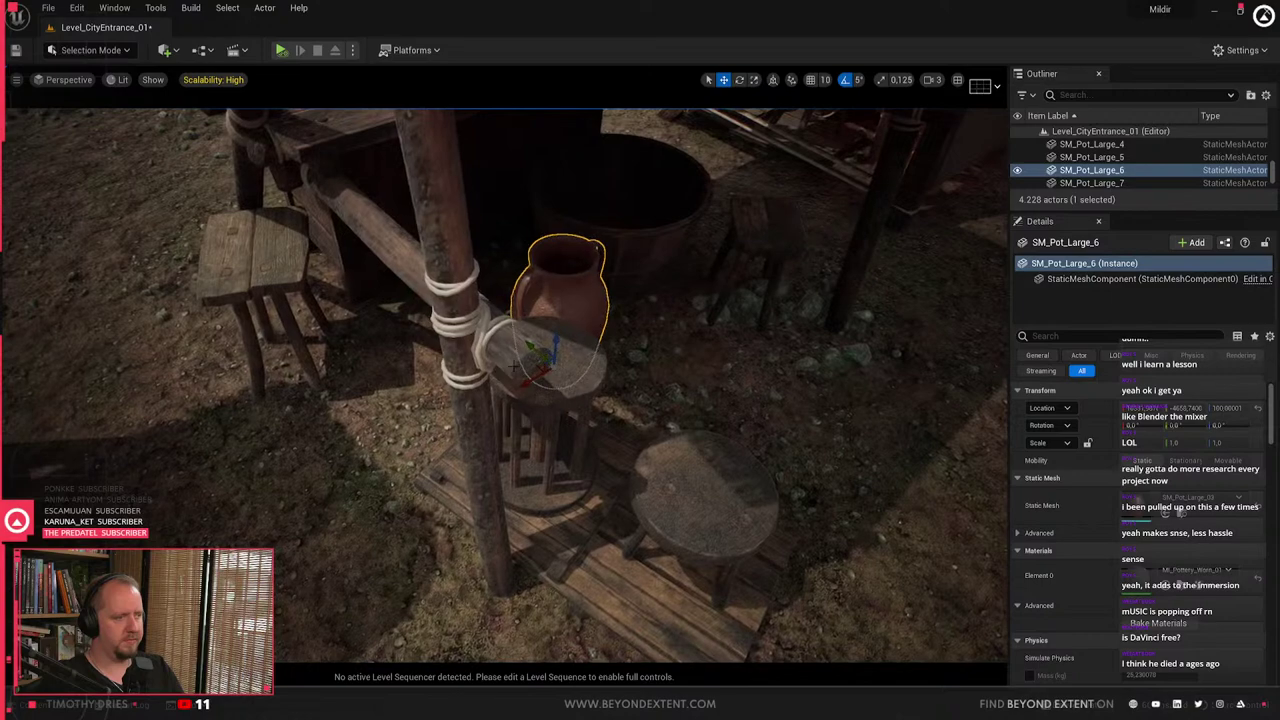
{"action": "left_click_drag", "start_coordinate": [543, 368], "coordinate": [380, 318]}
{"action": "key", "text": "s"}
{"action": "right_click_drag", "start_coordinate": [380, 318], "coordinate": [440, 365]}
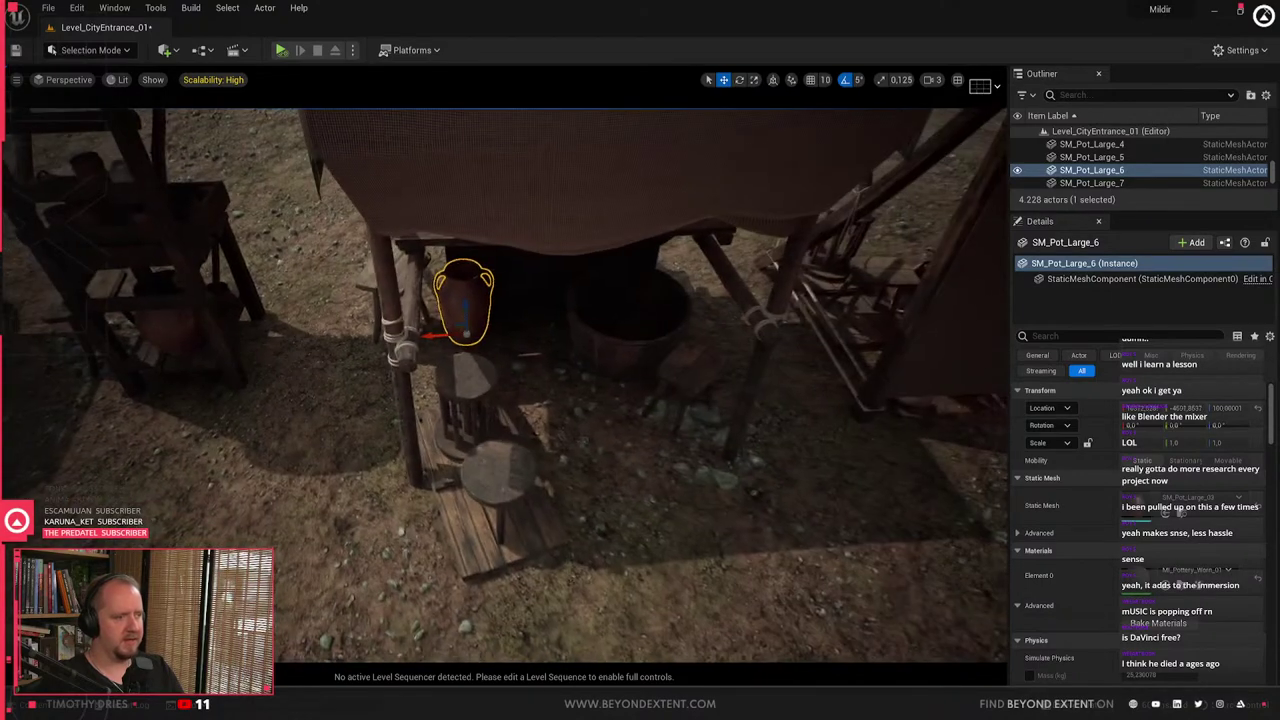
- Delete the round stools and the plank base standing behind the cloth-roofed stall
{"action": "left_click", "coordinate": [468, 385]}
{"action": "left_click", "coordinate": [514, 471], "text": "ctrl"}
{"action": "key", "text": "Delete"}
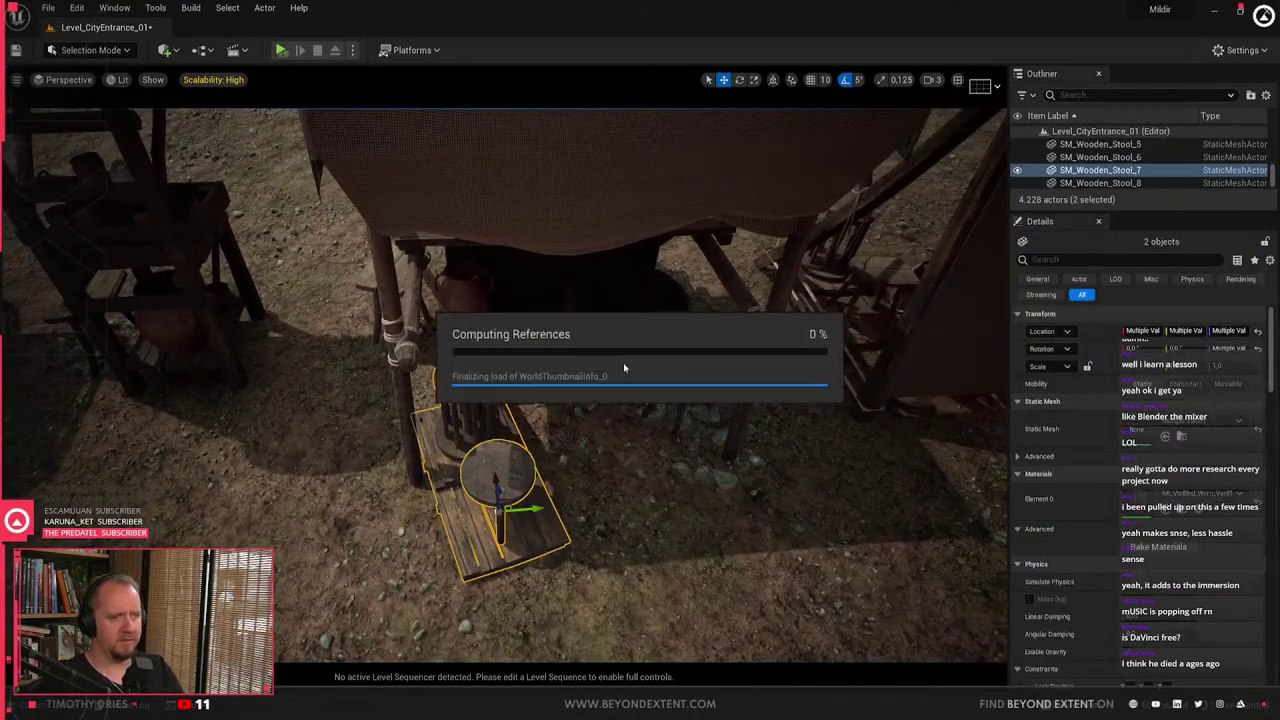
- Place the wooden stool SM_Wooden_Stool_2 on the ground next to the large pot and rotate it by about 30°
{"action": "left_click", "coordinate": [688, 372]}
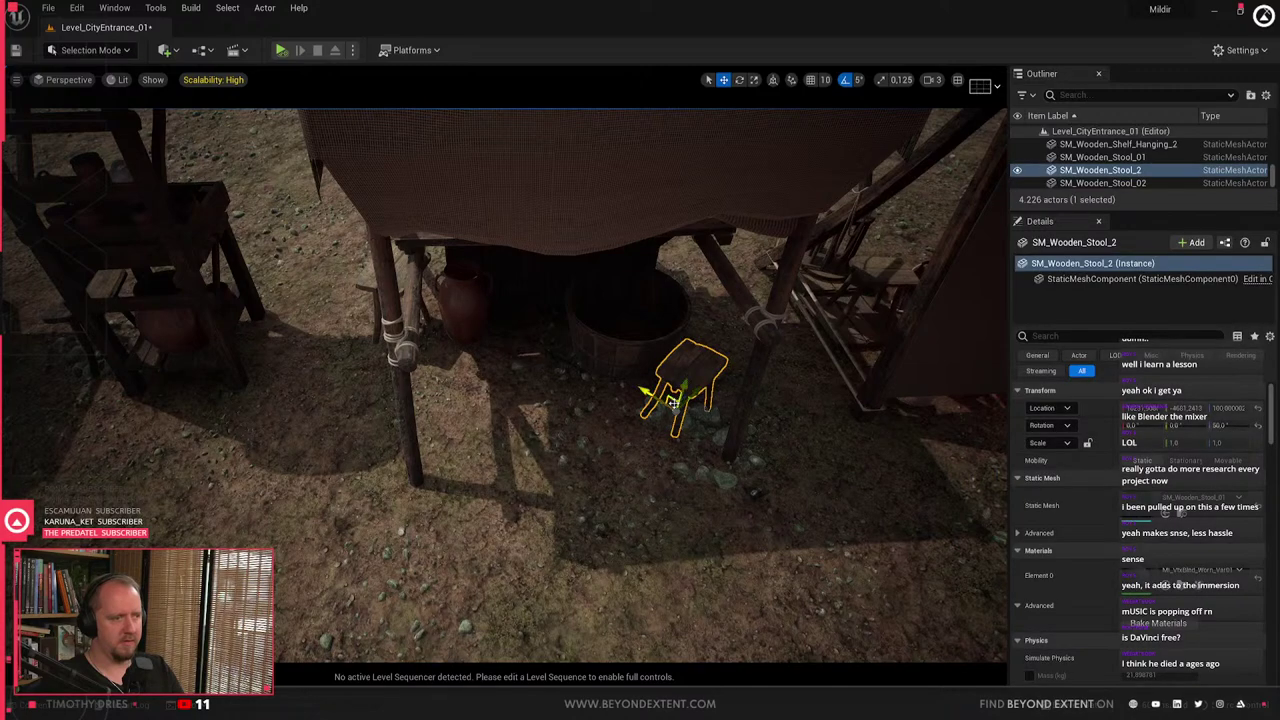
{"action": "left_click_drag", "start_coordinate": [673, 400], "coordinate": [518, 355]}
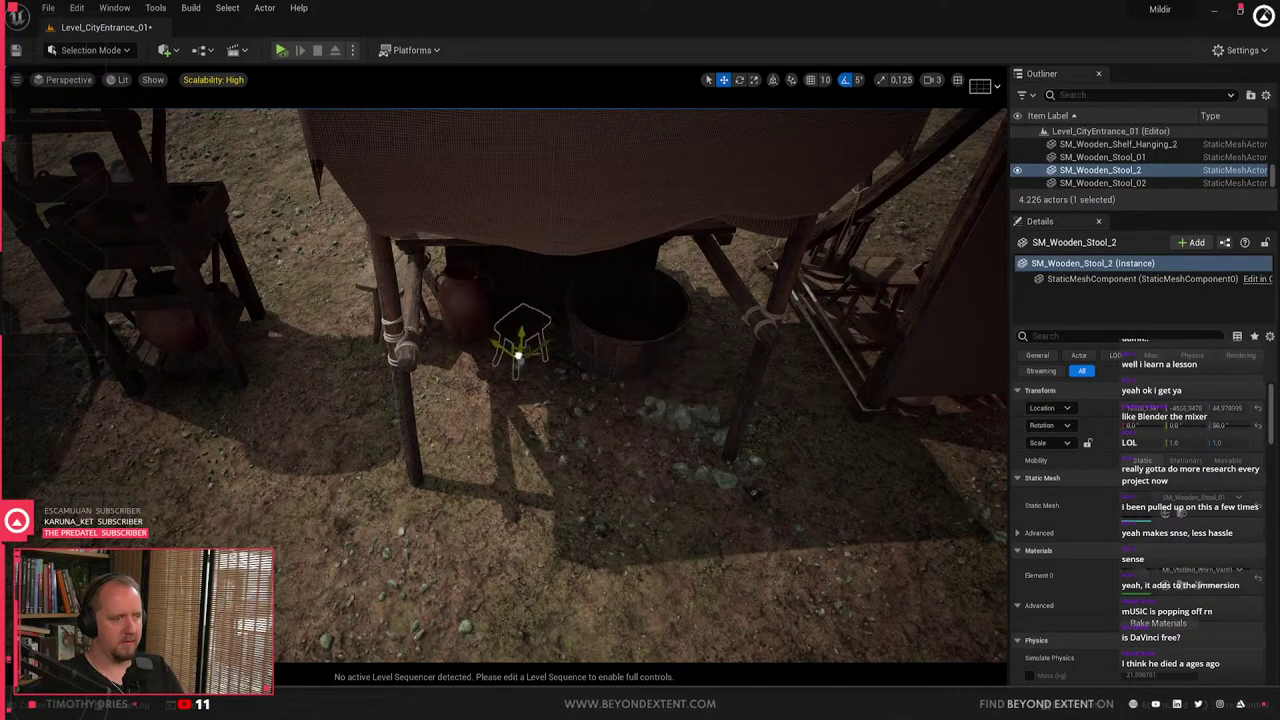
{"action": "key", "text": "ctrl+z"}
{"action": "right_click_drag", "start_coordinate": [520, 358], "coordinate": [740, 385]}
{"action": "left_click_drag", "start_coordinate": [410, 368], "coordinate": [360, 535]}
{"action": "mouse_move", "coordinate": [360, 535]}
{"action": "right_mouse_down"}
{"action": "mouse_move", "coordinate": [270, 480]}
{"action": "mouse_move", "coordinate": [190, 475]}
{"action": "mouse_move", "coordinate": [150, 500]}
{"action": "mouse_move", "coordinate": [270, 460]}
{"action": "mouse_move", "coordinate": [280, 470]}
{"action": "mouse_move", "coordinate": [200, 540]}
{"action": "mouse_move", "coordinate": [382, 540]}
{"action": "right_mouse_up"}
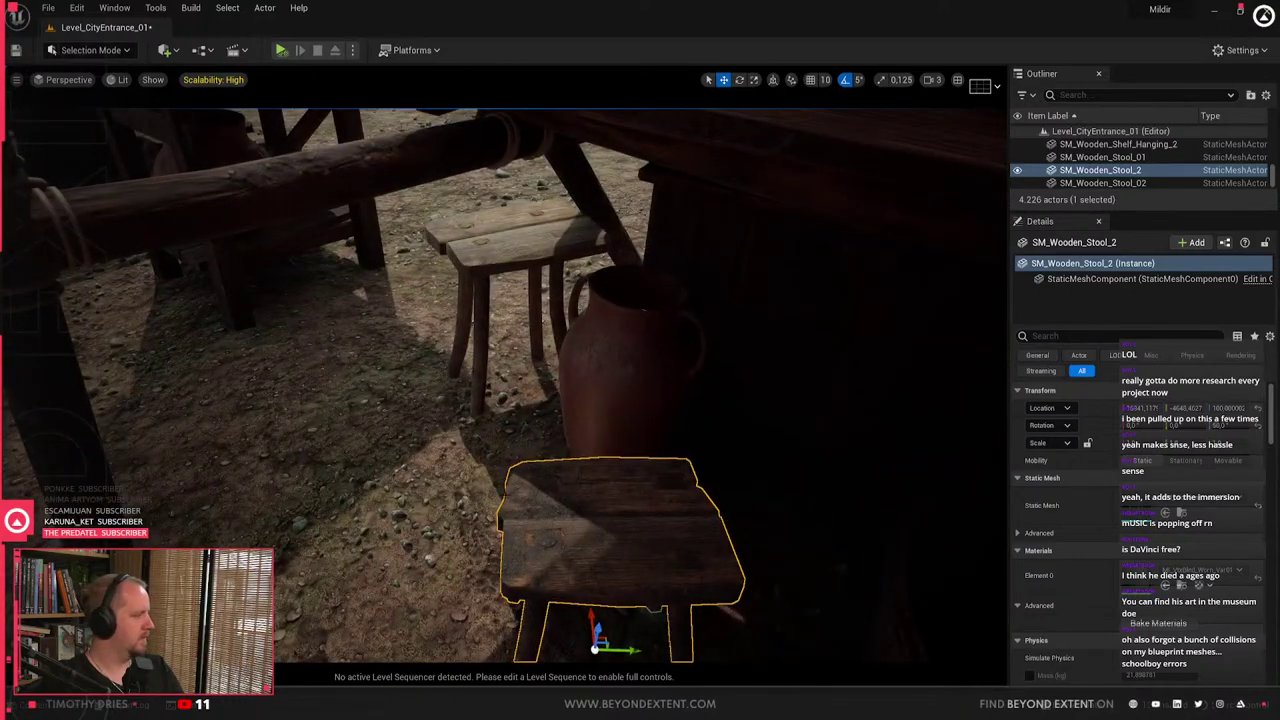
{"action": "right_click_drag", "start_coordinate": [500, 400], "coordinate": [508, 390]}
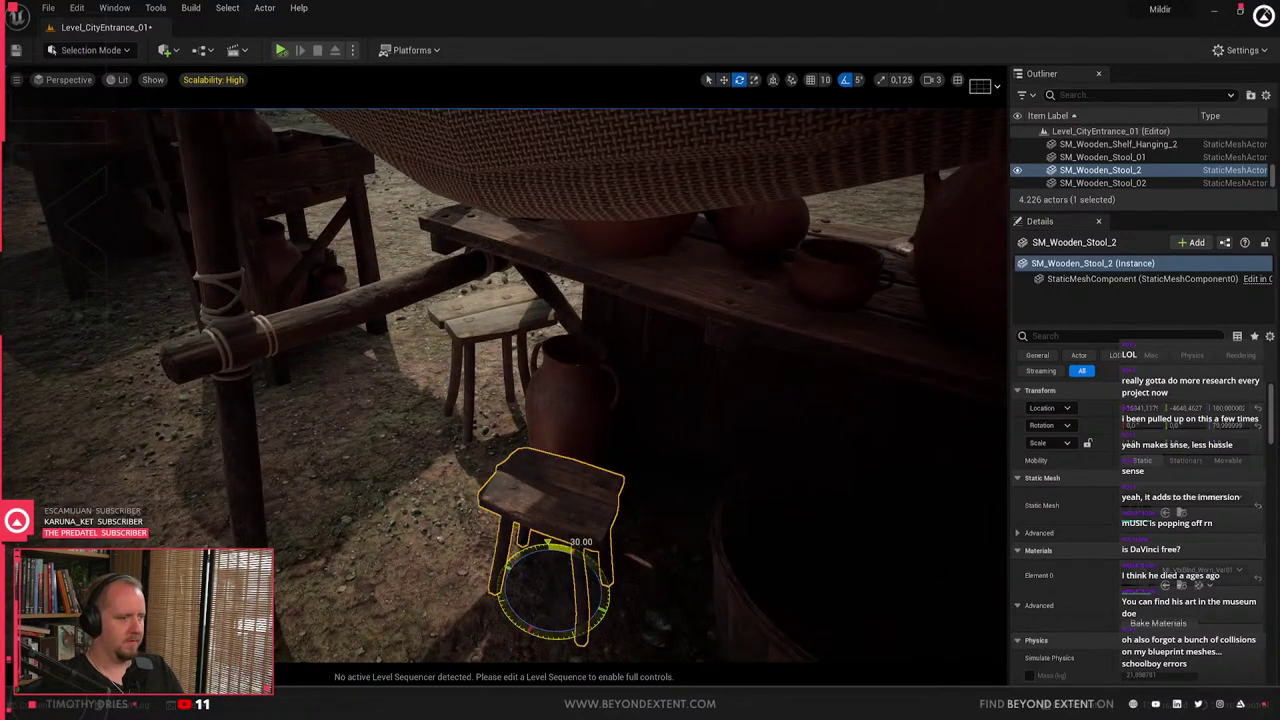
{"action": "key", "text": "Escape"}
{"action": "right_click_drag", "start_coordinate": [560, 500], "coordinate": [590, 530]}
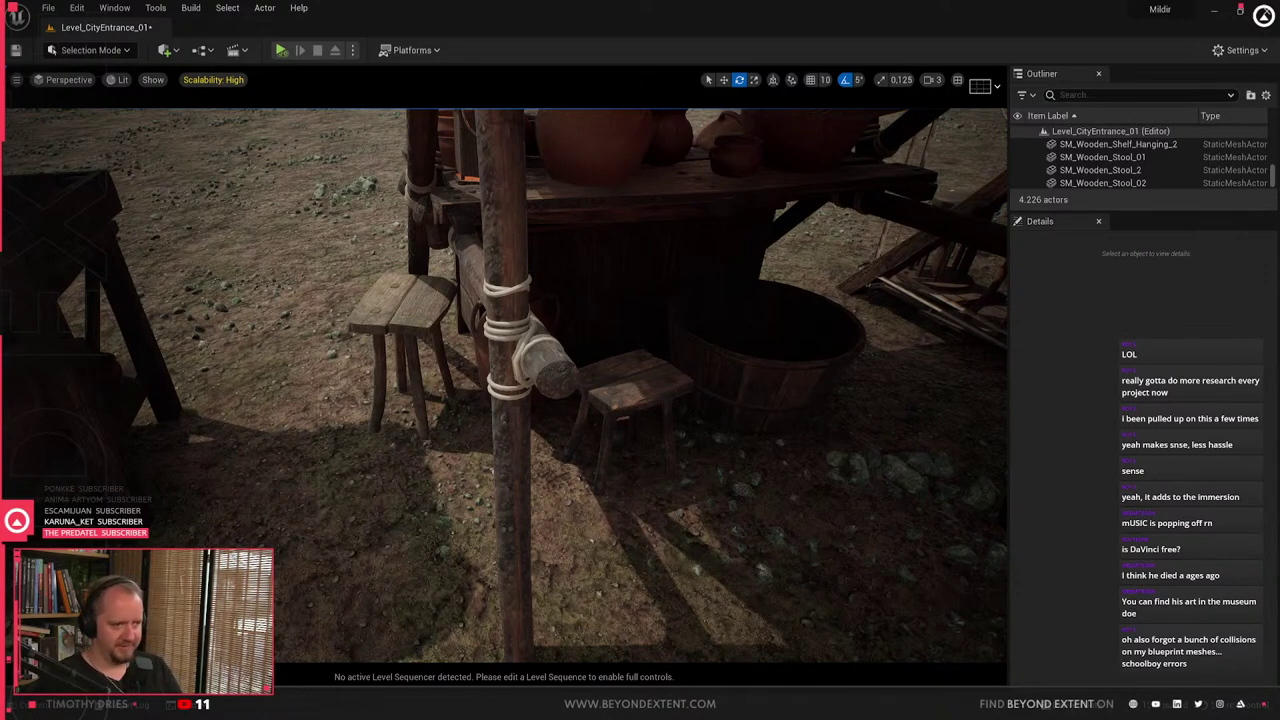
- Check the rearranged back of the stall and compare it with the neighbouring stalls, closing the Message Log window
{"action": "right_click_drag", "start_coordinate": [542, 386], "coordinate": [524, 340]}
{"action": "left_click", "coordinate": [542, 386]}
{"action": "right_click_drag", "start_coordinate": [542, 386], "coordinate": [600, 350]}
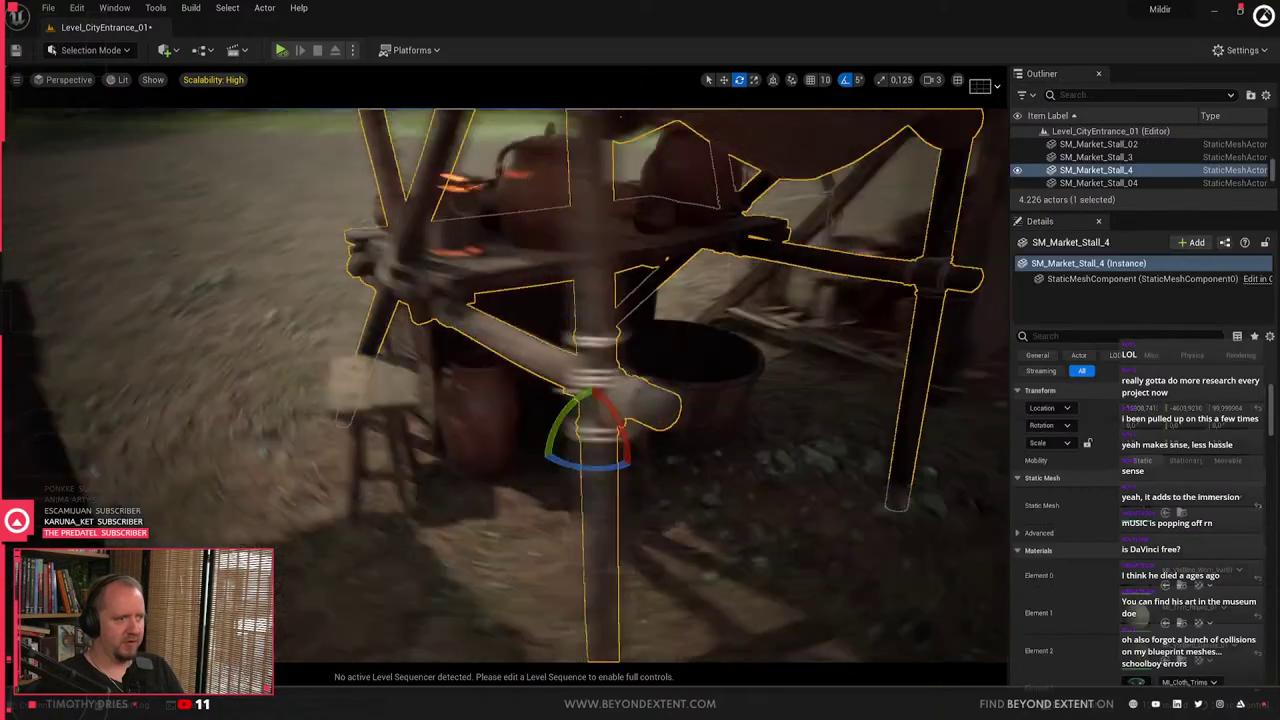
{"action": "mouse_move", "coordinate": [570, 421]}
{"action": "right_mouse_down"}
{"action": "mouse_move", "coordinate": [610, 415]}
{"action": "mouse_move", "coordinate": [560, 405]}
{"action": "mouse_move", "coordinate": [570, 421]}
{"action": "mouse_move", "coordinate": [575, 395]}
{"action": "mouse_move", "coordinate": [570, 421]}
{"action": "mouse_move", "coordinate": [590, 415]}
{"action": "right_mouse_up"}
{"action": "key", "text": "Escape"}
{"action": "left_click", "coordinate": [570, 421]}
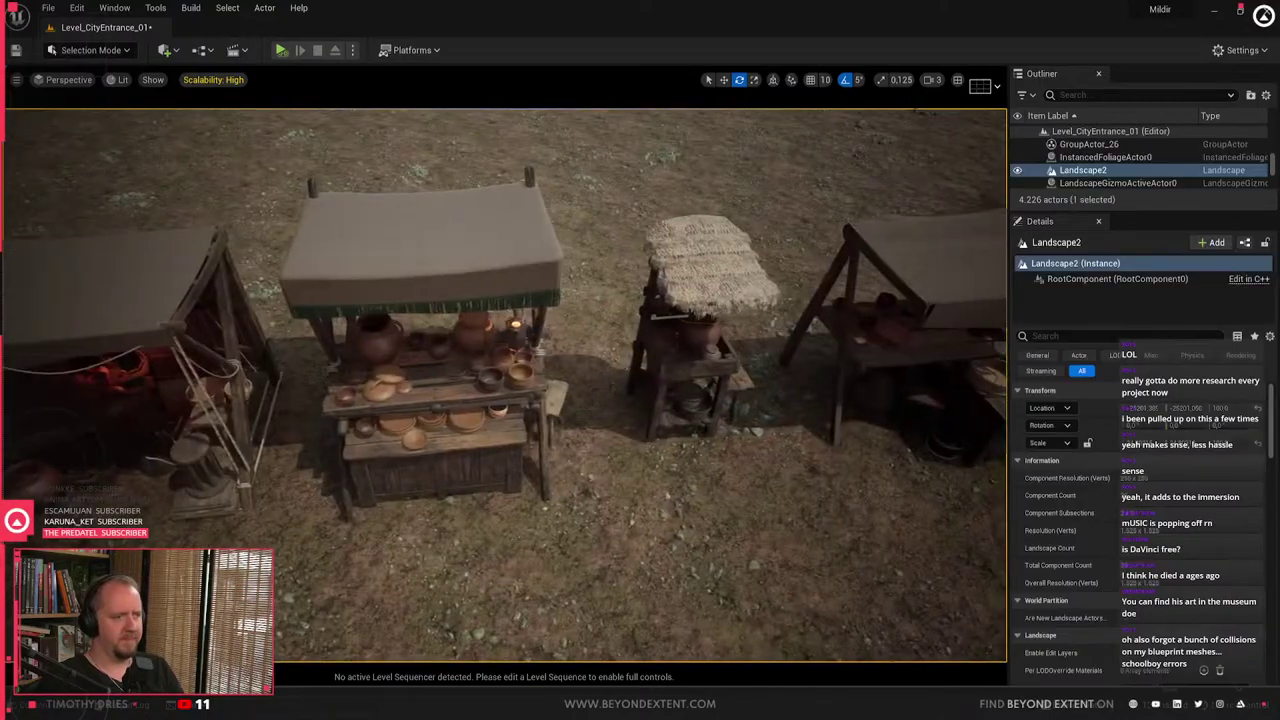
{"action": "left_click", "coordinate": [700, 338]}
{"action": "right_click_drag", "start_coordinate": [700, 338], "coordinate": [740, 340]}
{"action": "left_click", "coordinate": [845, 275]}
{"action": "right_click_drag", "start_coordinate": [845, 275], "coordinate": [875, 275]}
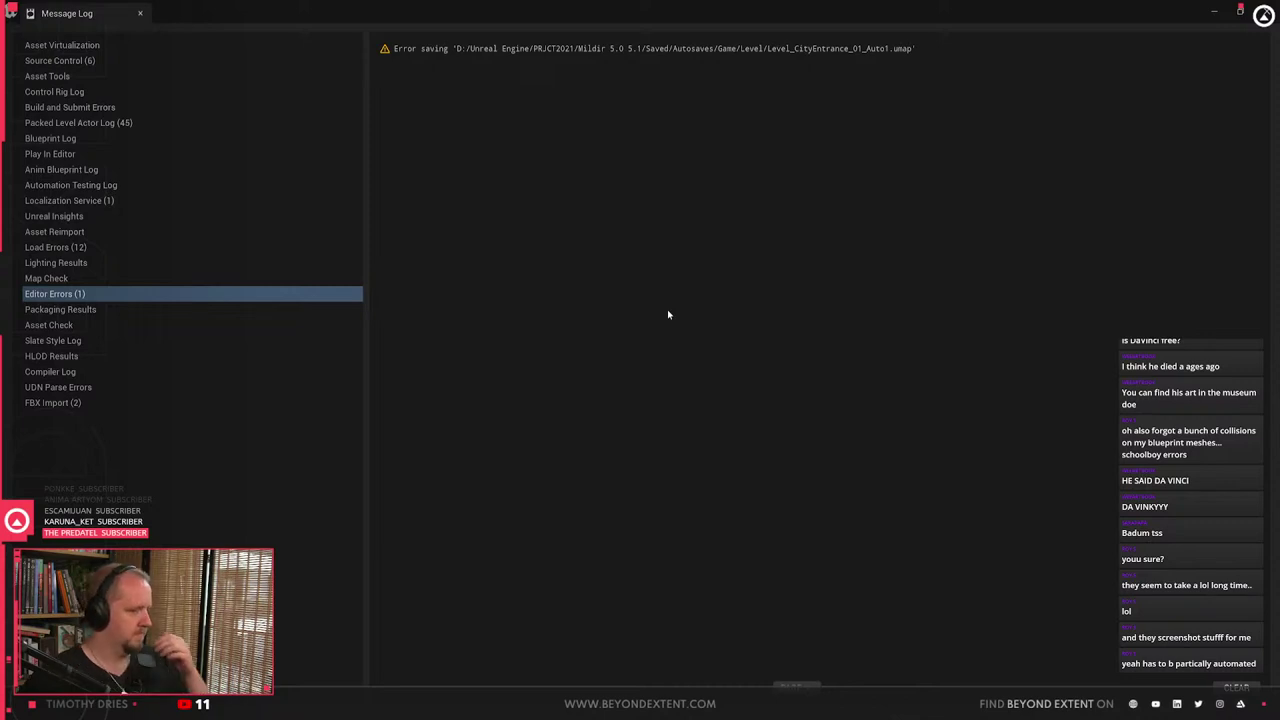
{"action": "left_click", "coordinate": [1266, 13]}
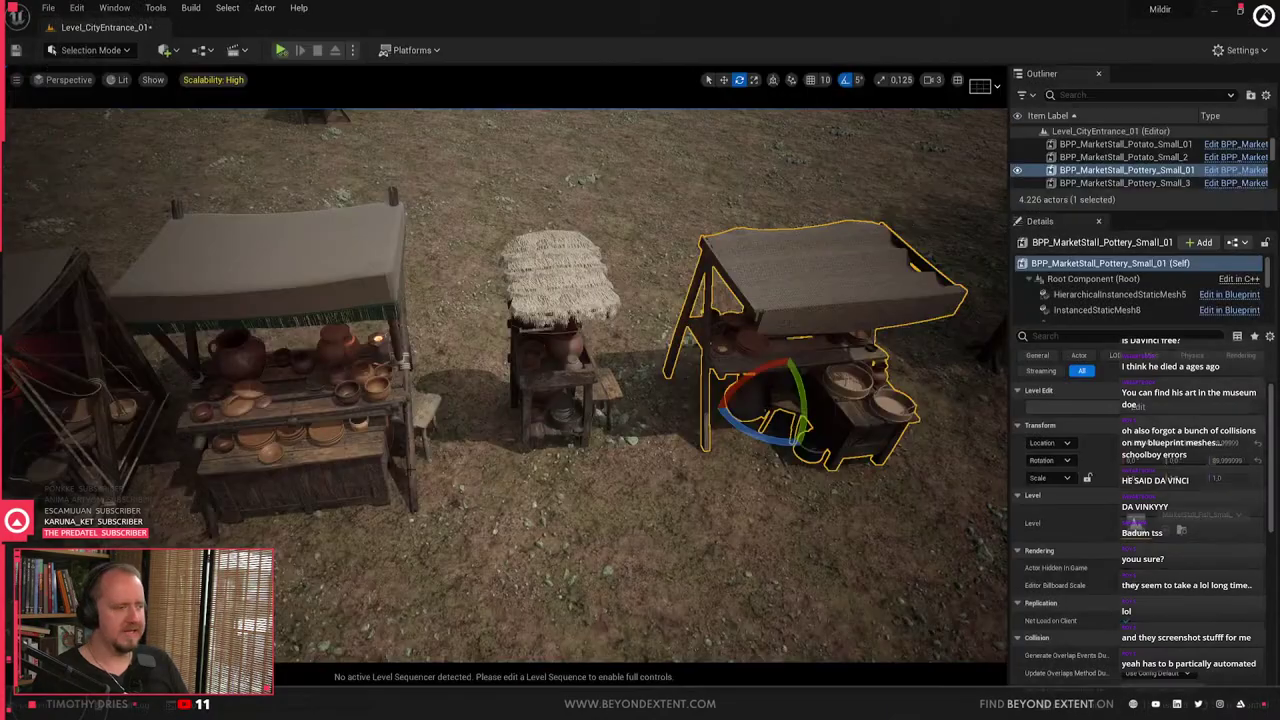
- Rotate the wooden stool SM_Wooden_Stool_8 beside the thatched pottery stall by 35°
{"action": "key", "text": "w"}
{"action": "mouse_move", "coordinate": [478, 450]}
{"action": "right_mouse_down"}
{"action": "mouse_move", "coordinate": [590, 476]}
{"action": "mouse_move", "coordinate": [550, 415]}
{"action": "mouse_move", "coordinate": [515, 405]}
{"action": "mouse_move", "coordinate": [480, 425]}
{"action": "right_mouse_up"}
{"action": "key", "text": "s"}
{"action": "key", "text": "Escape"}
{"action": "left_click", "coordinate": [500, 393]}
{"action": "key", "text": "w"}
{"action": "left_click_drag", "start_coordinate": [622, 605], "coordinate": [655, 592]}
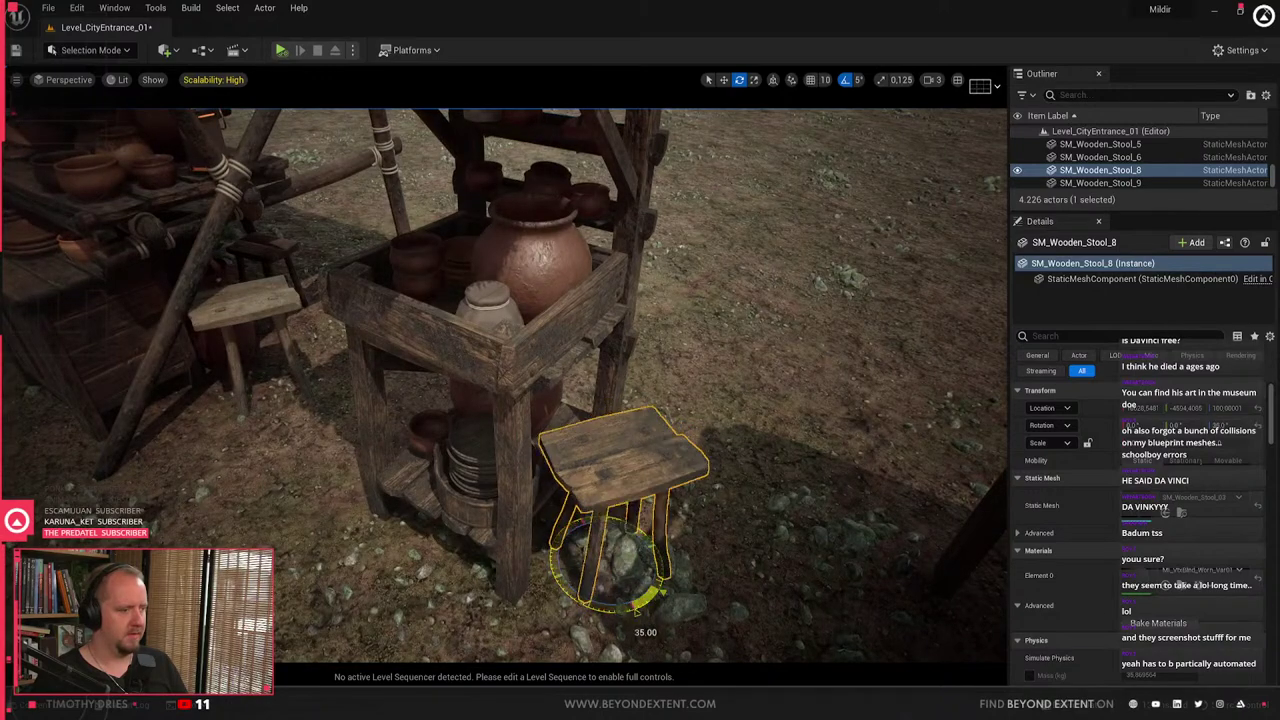
{"action": "key", "text": "Escape"}
- Compare the cloth-roofed, thatched and small pottery stalls in the row to see which are packed and which are loose meshes
{"action": "scroll", "coordinate": [549, 490], "scroll_direction": "up", "scroll_amount": 8}
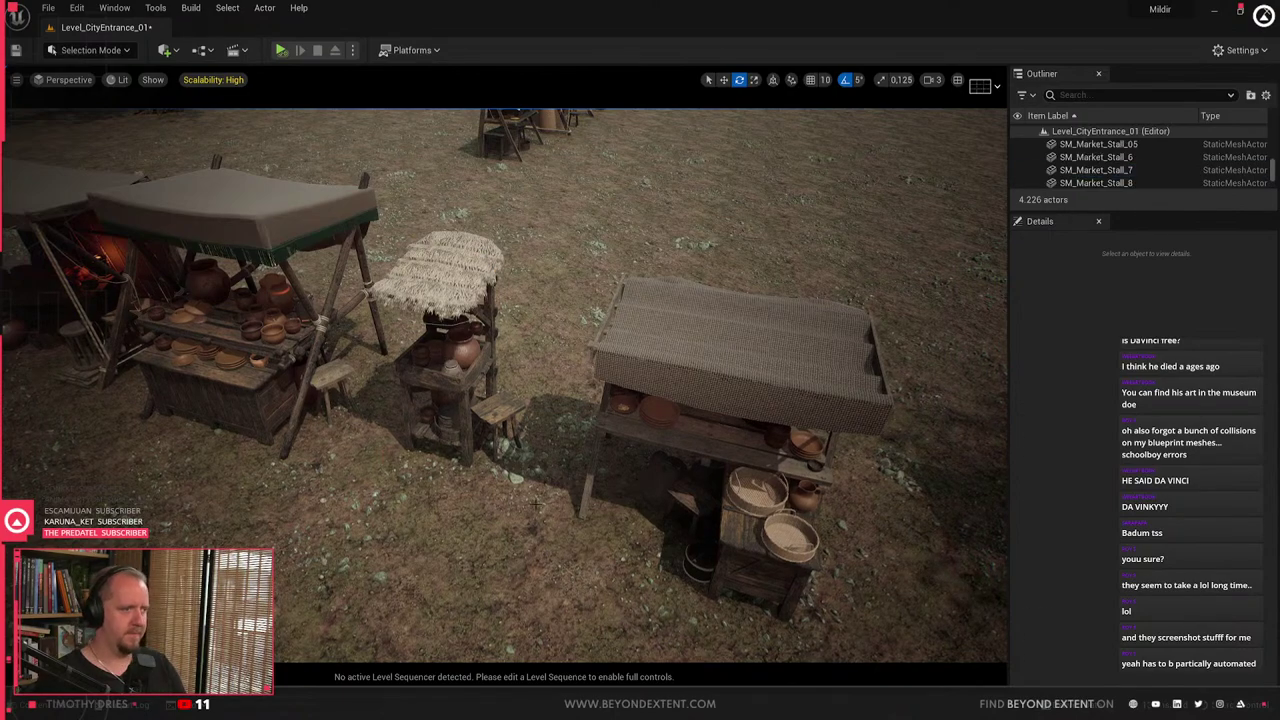
{"action": "right_click_drag", "start_coordinate": [550, 490], "coordinate": [510, 400]}
{"action": "key", "text": "w"}
{"action": "key", "text": "s"}
{"action": "left_click", "coordinate": [500, 405]}
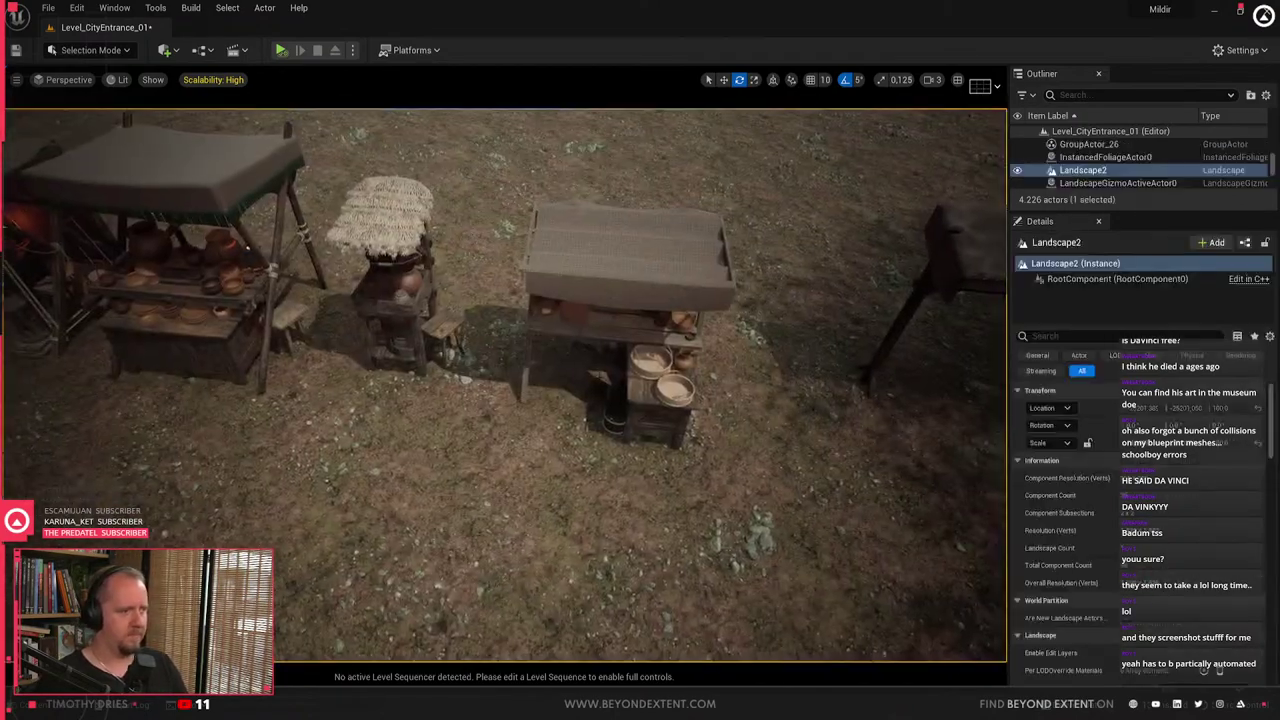
{"action": "left_click", "coordinate": [628, 290]}
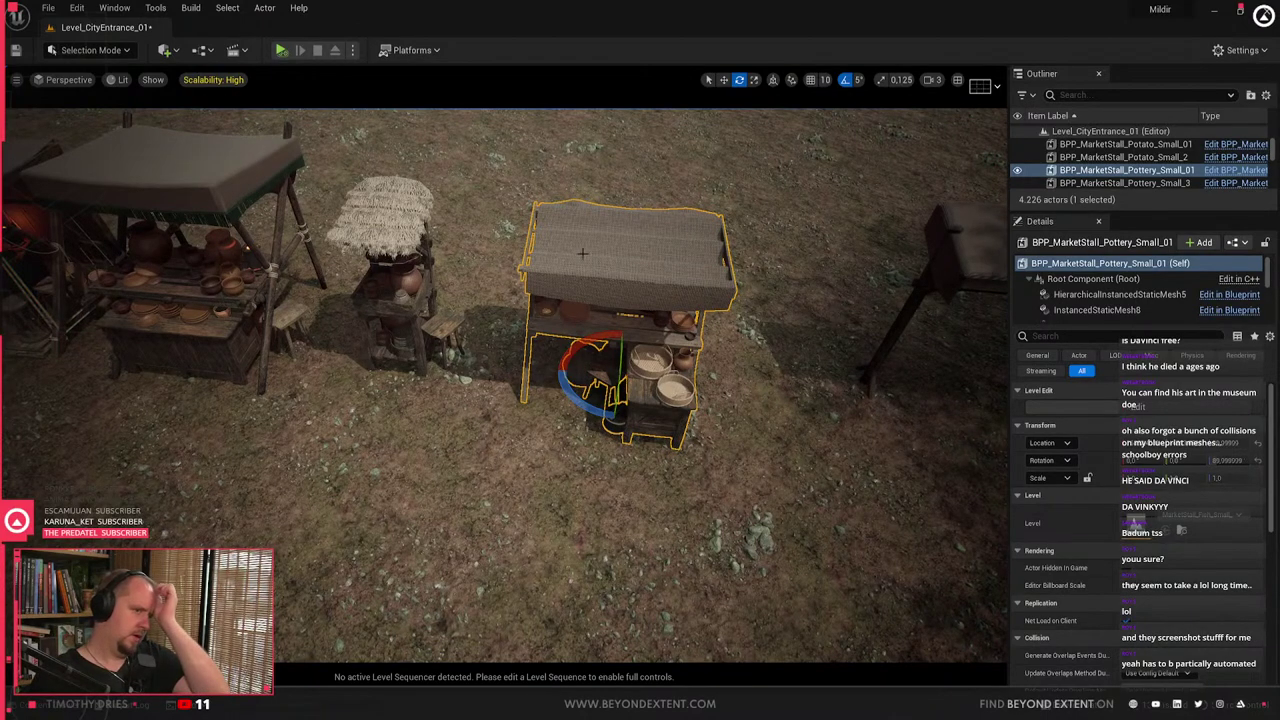
{"action": "left_click", "coordinate": [394, 228]}
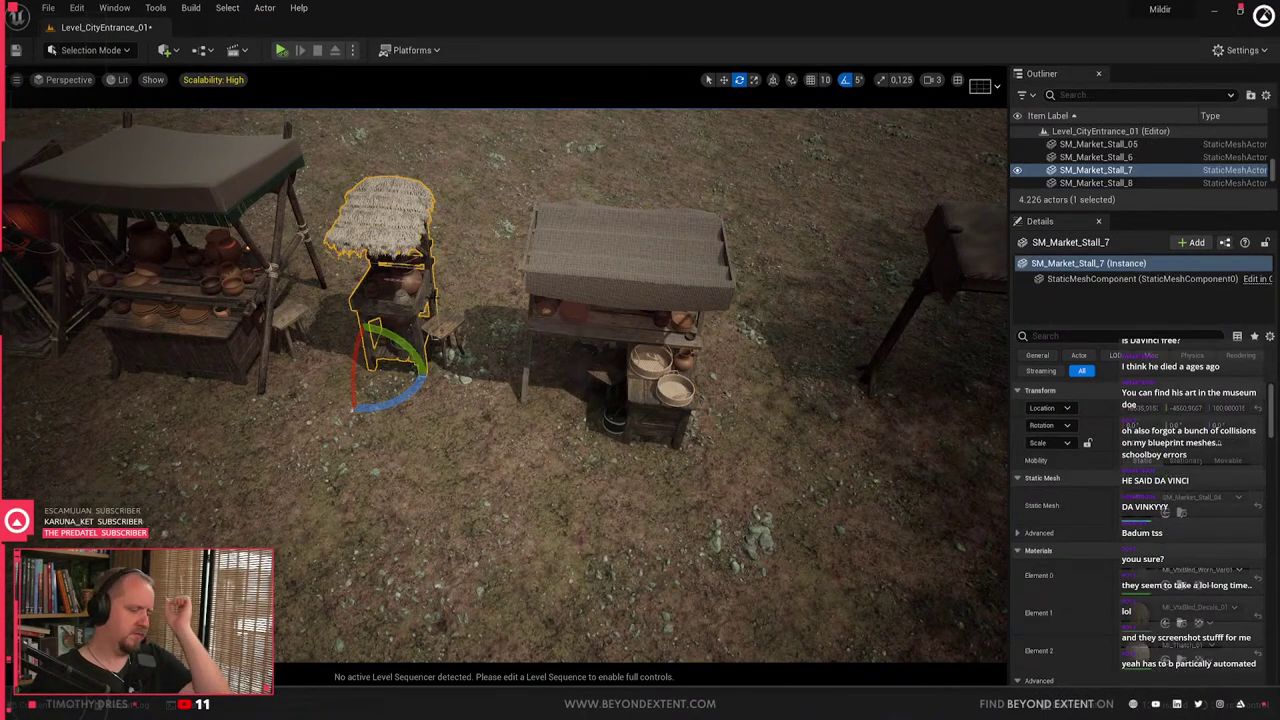
- Show all assets of the BluePrints content folder by removing the Static Mesh filter, in an enlarged content browser
{"action": "left_click", "coordinate": [672, 218]}
{"action": "key", "text": "ctrl+space"}
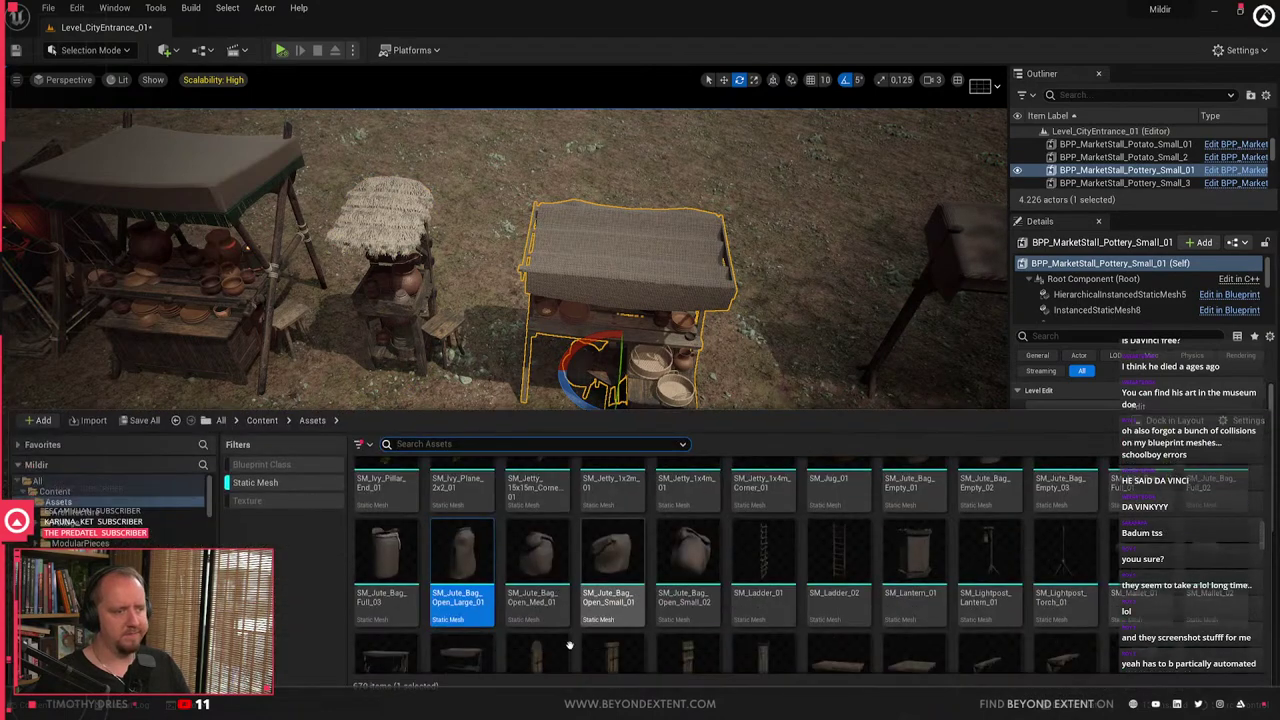
{"action": "left_click", "coordinate": [76, 512]}
{"action": "scroll", "coordinate": [76, 512], "scroll_direction": "down", "scroll_amount": 3}
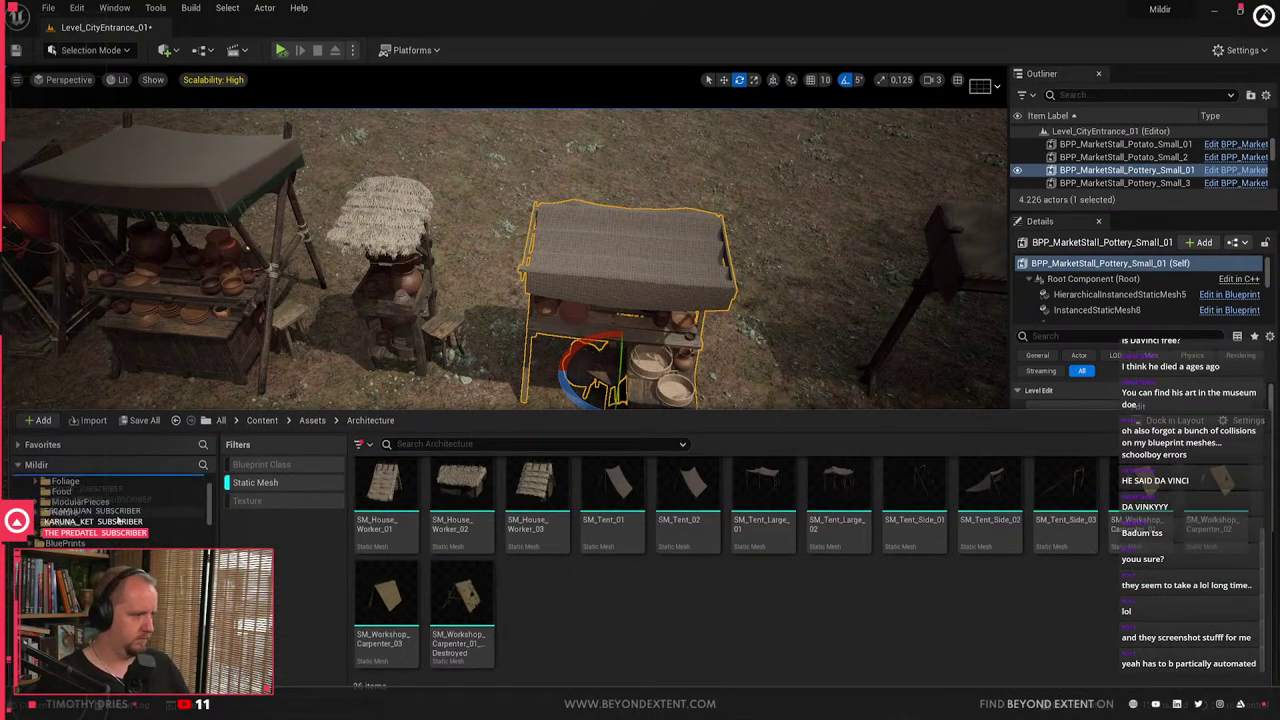
{"action": "scroll", "coordinate": [76, 512], "scroll_direction": "up", "scroll_amount": 1}
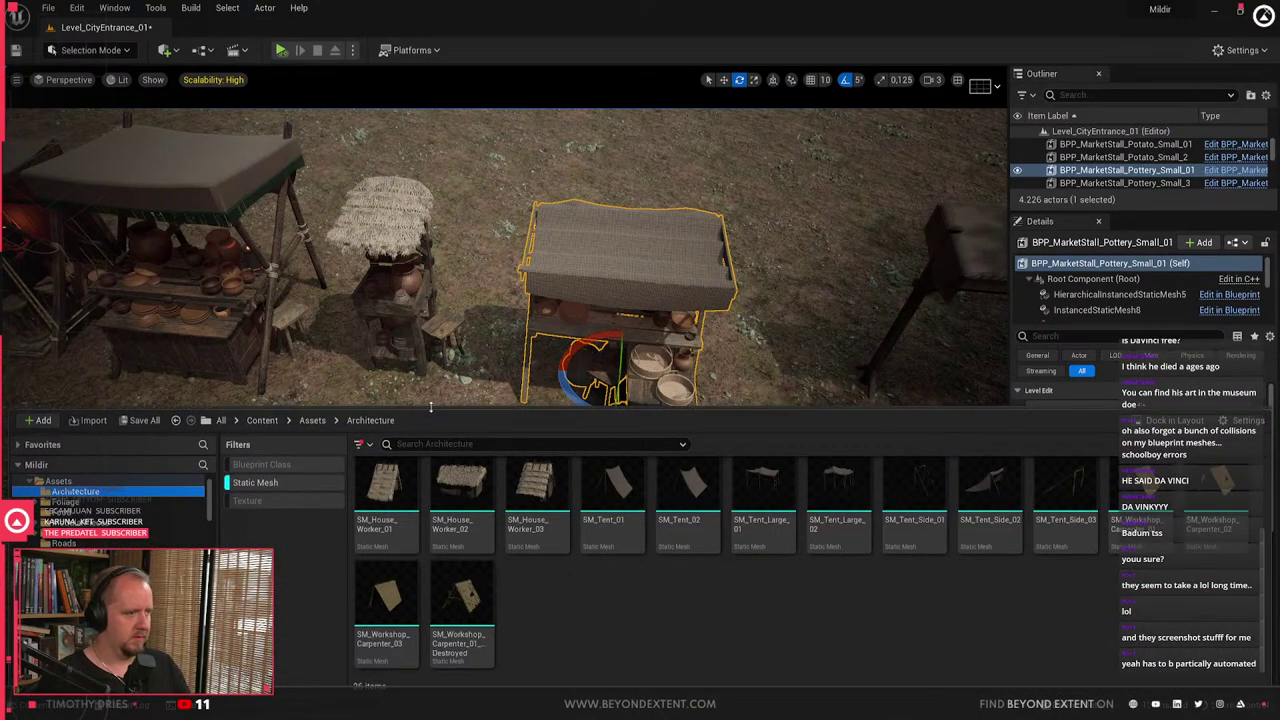
{"action": "left_click_drag", "start_coordinate": [420, 408], "coordinate": [416, 342]}
{"action": "scroll", "coordinate": [100, 455], "scroll_direction": "down", "scroll_amount": 1}
{"action": "left_click", "coordinate": [65, 476]}
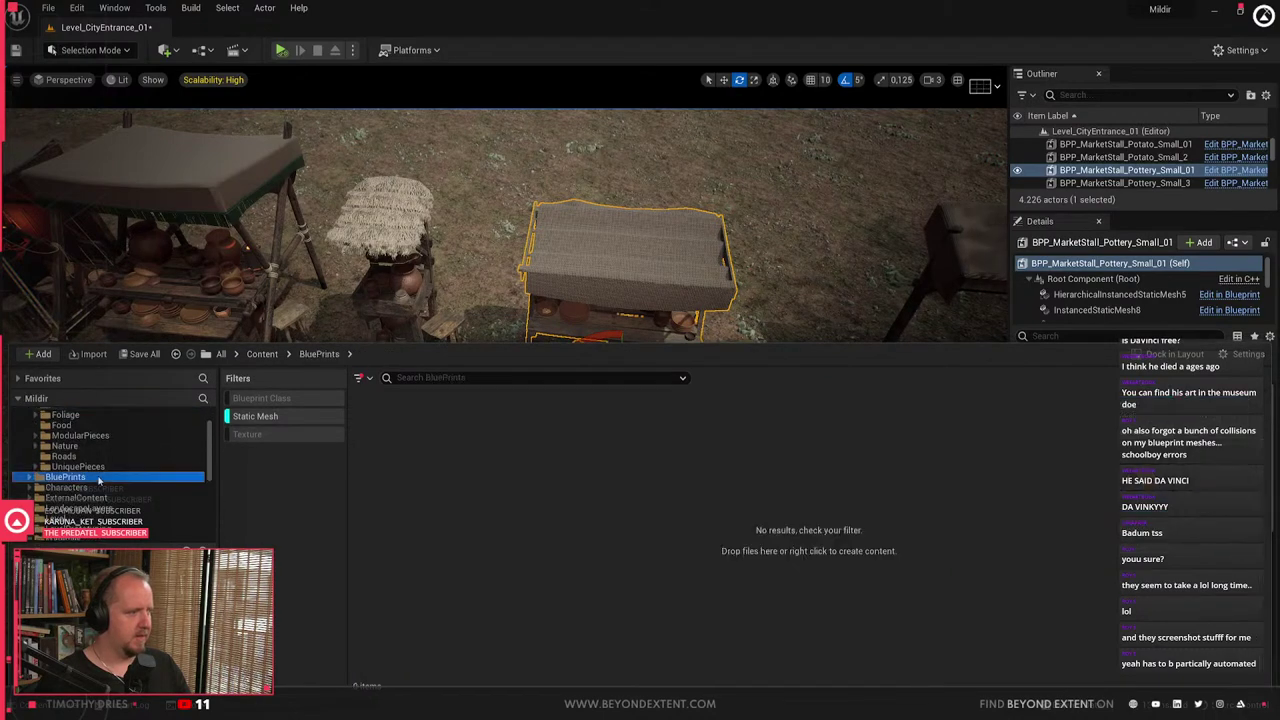
{"action": "left_click", "coordinate": [255, 416]}
{"action": "scroll", "coordinate": [770, 525], "scroll_direction": "down", "scroll_amount": 3}
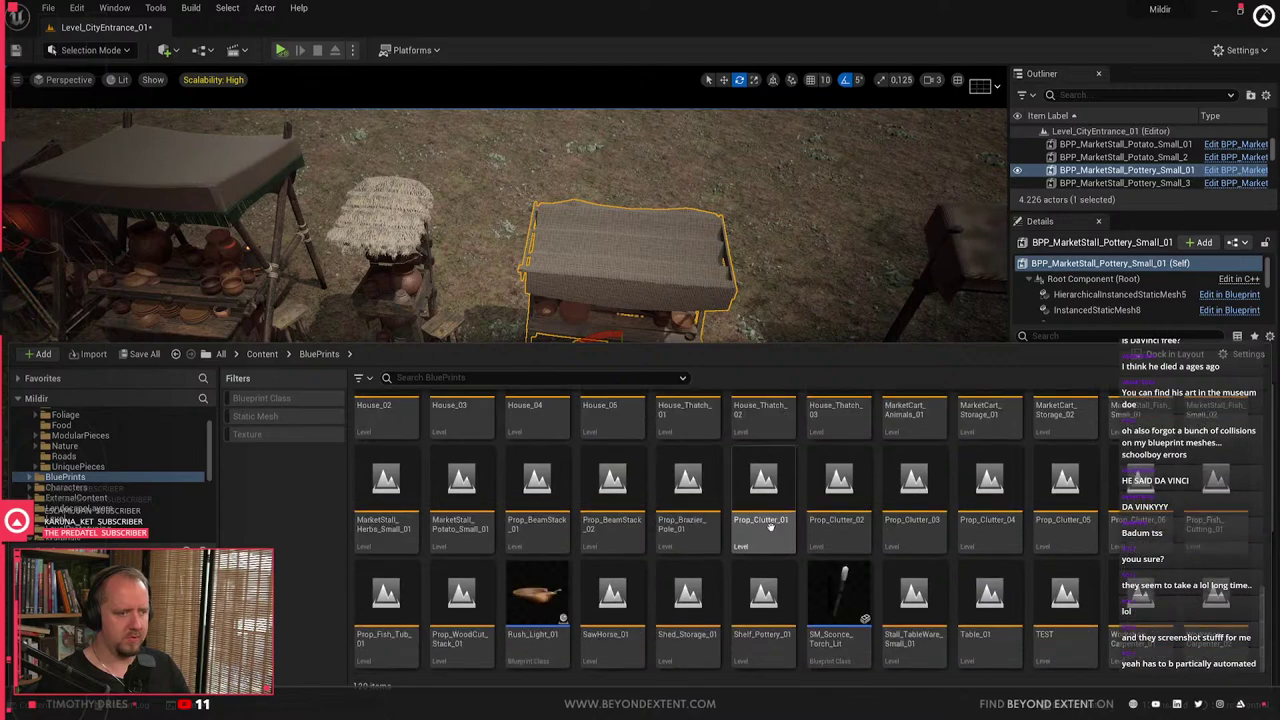
{"action": "scroll", "coordinate": [770, 527], "scroll_direction": "up", "scroll_amount": 3}
- Create a new folder named Marketstalls inside the BluePrints folder and hide the content browser
{"action": "right_click", "coordinate": [65, 476]}
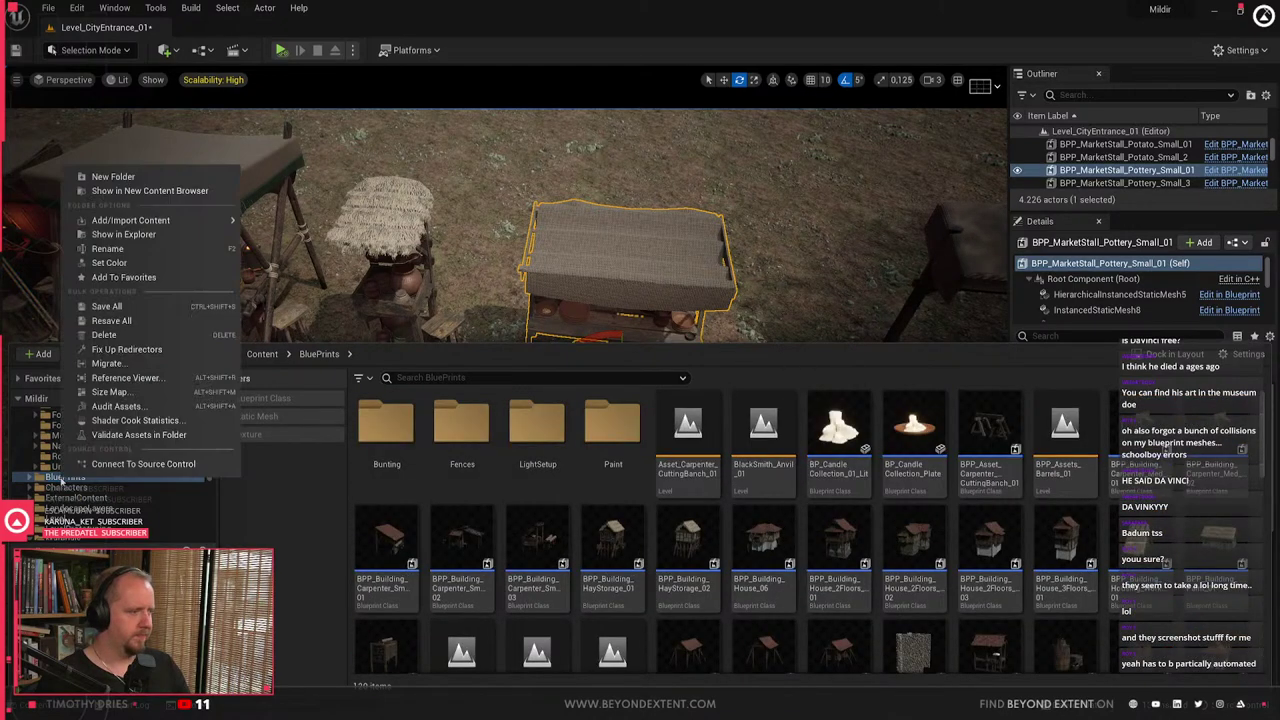
{"action": "left_click", "coordinate": [113, 177]}
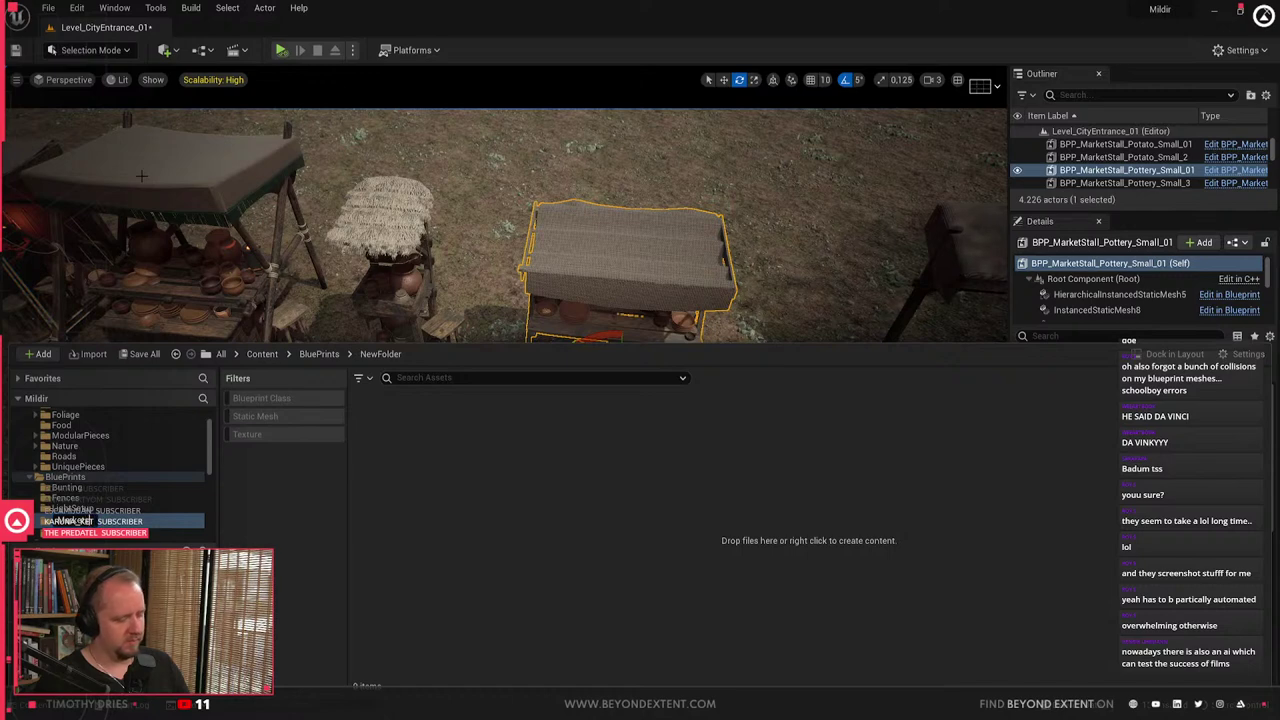
{"action": "key", "text": "Return"}
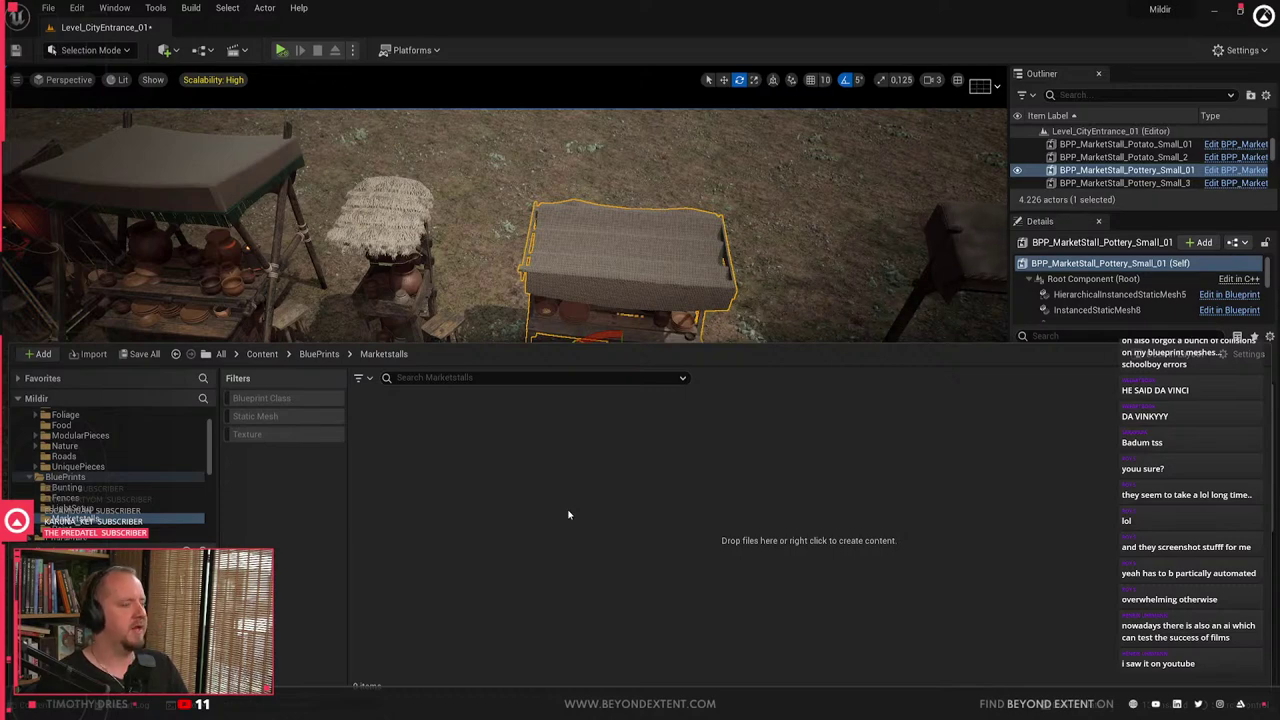
{"action": "key", "text": "ctrl+space"}
{"action": "key", "text": "Escape"}
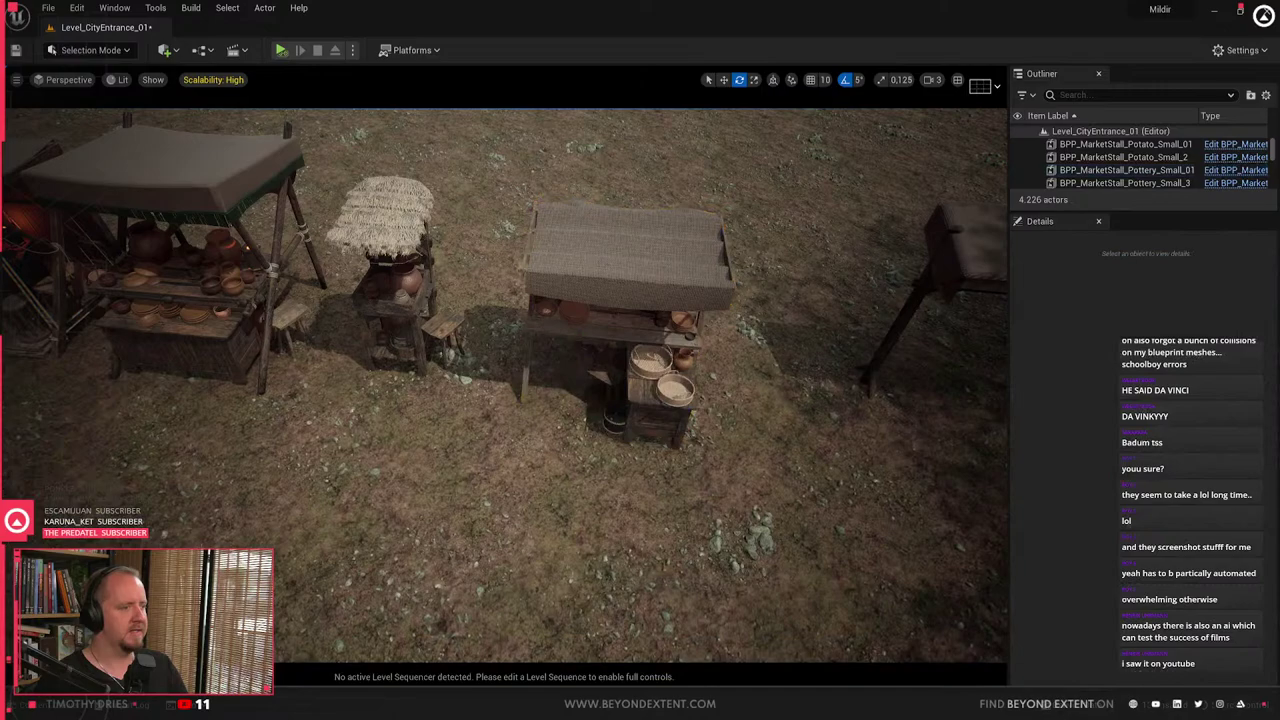
- Inspect the small pottery stall with its baskets and chest from close up and from above
{"action": "key", "text": "w"}
{"action": "right_click_drag", "start_coordinate": [445, 401], "coordinate": [445, 401]}
{"action": "key", "text": "s"}
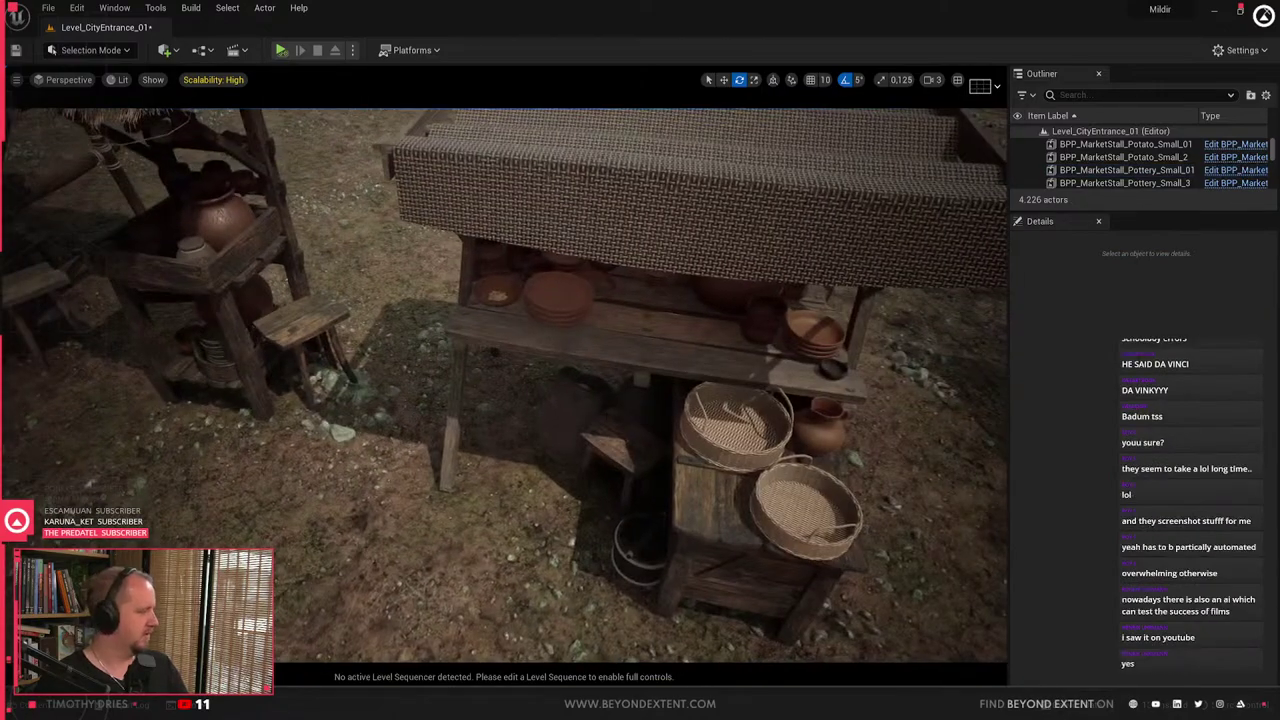
{"action": "left_click", "coordinate": [543, 356]}
{"action": "key", "text": "f"}
{"action": "key", "text": "Escape"}
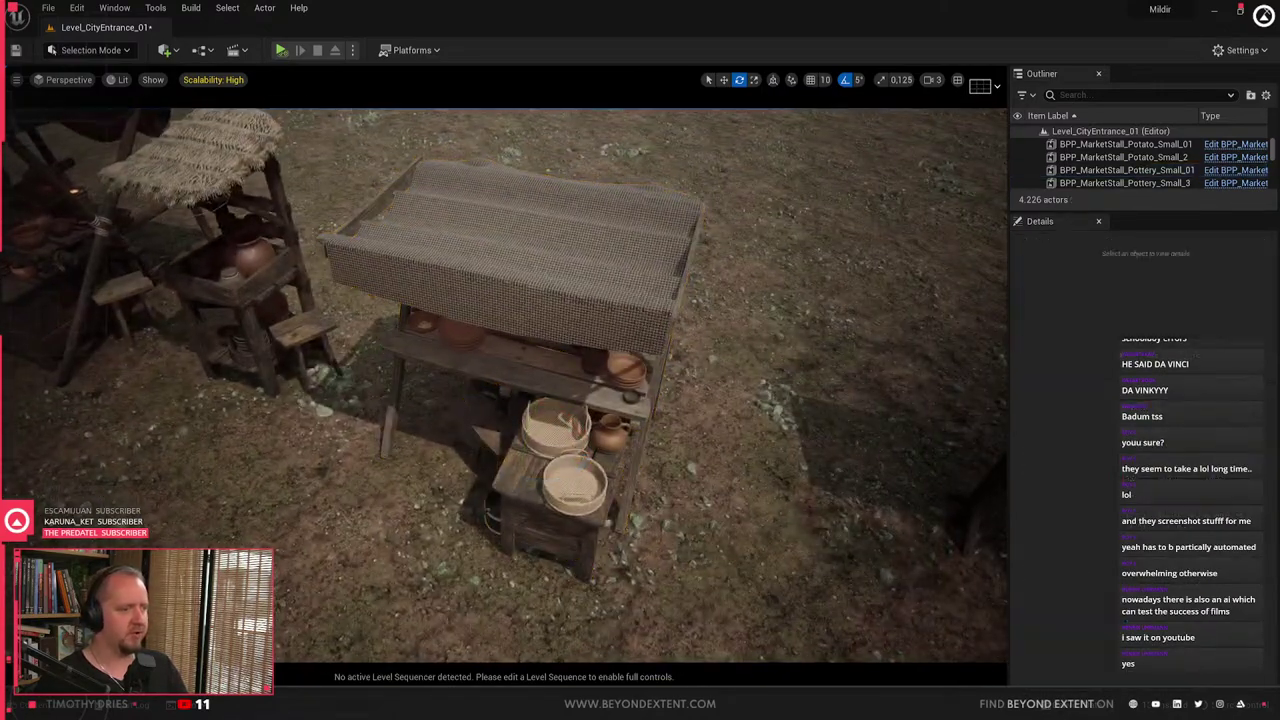
{"action": "left_click", "coordinate": [543, 356]}
{"action": "key", "text": "Escape"}
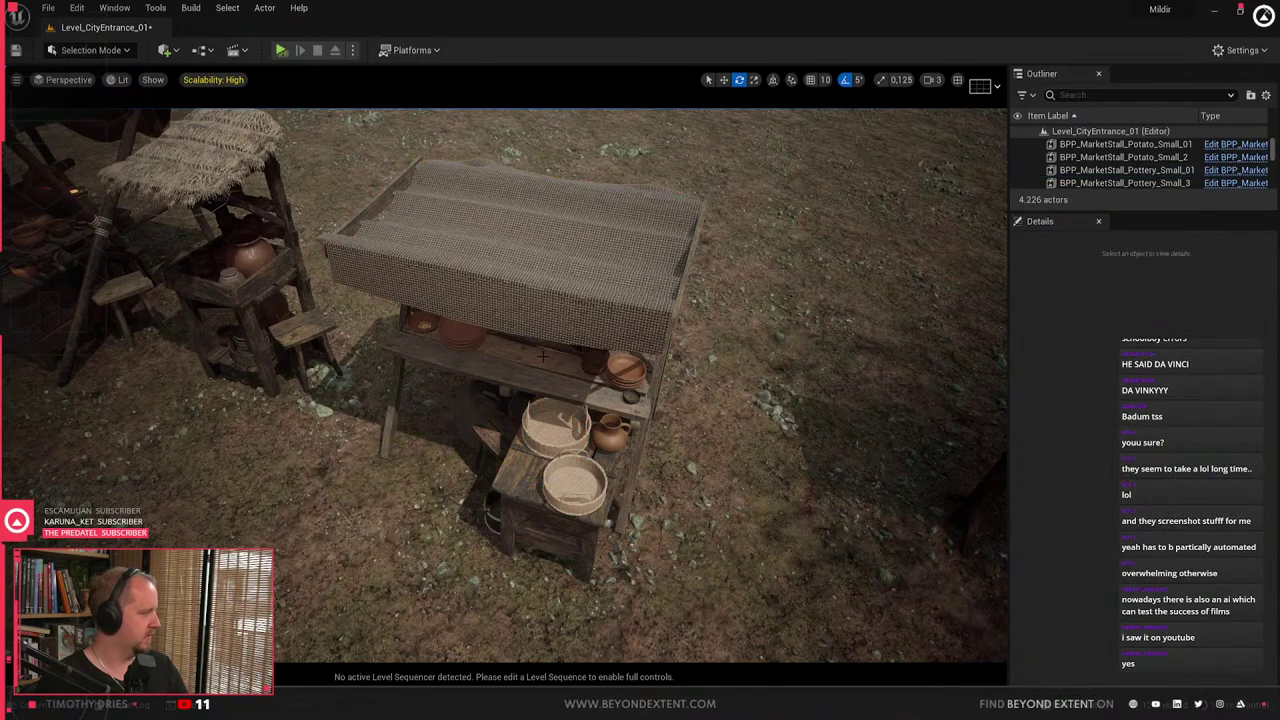
- Locate the blueprint asset of the BPP_MarketStall_Pottery_Small_01 stall in the BluePrints folder
{"action": "key", "text": "ctrl+space"}
{"action": "left_click", "coordinate": [467, 338]}
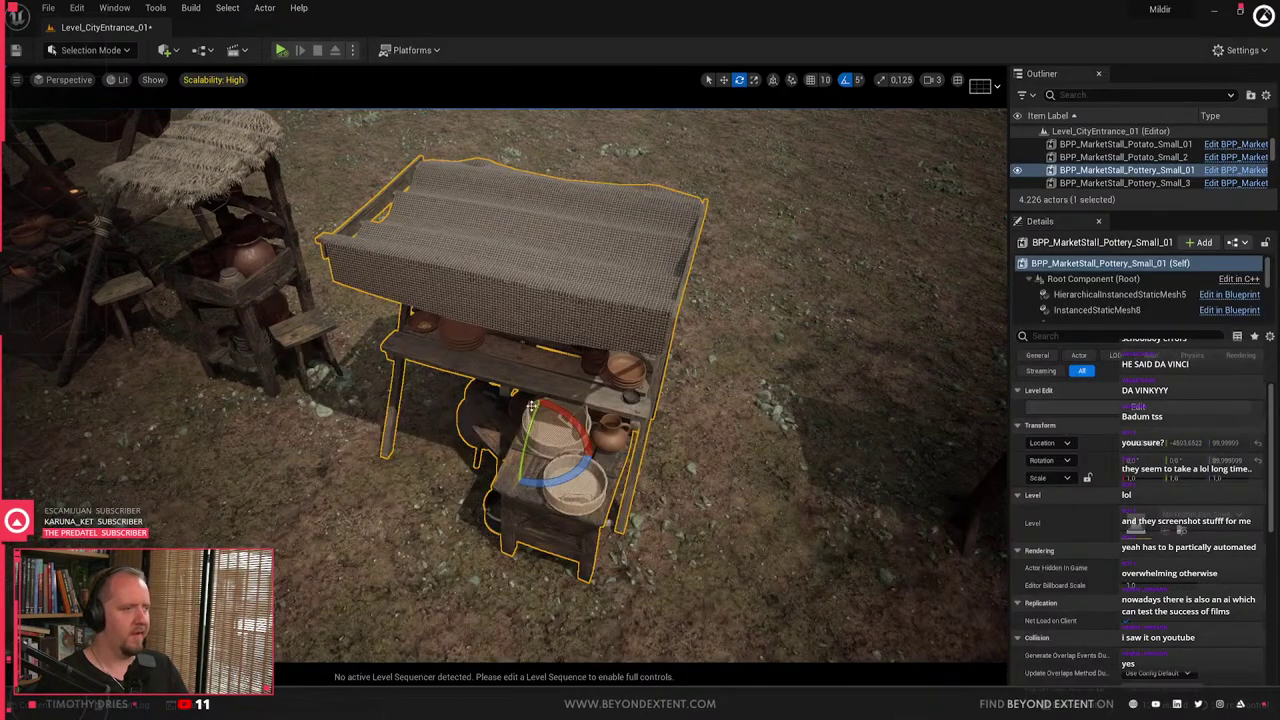
{"action": "left_click_drag", "start_coordinate": [486, 348], "coordinate": [486, 348], "text": "alt"}
{"action": "right_click_drag", "start_coordinate": [525, 400], "coordinate": [525, 400]}
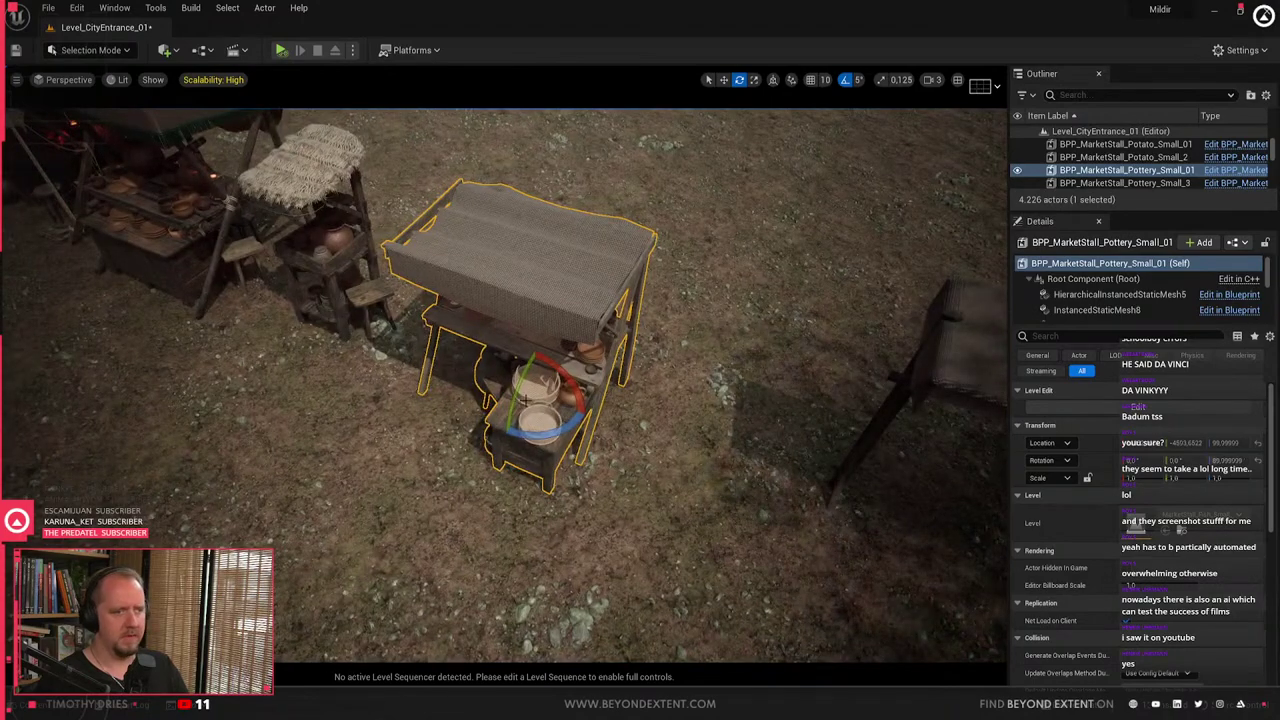
{"action": "key", "text": "ctrl+space"}
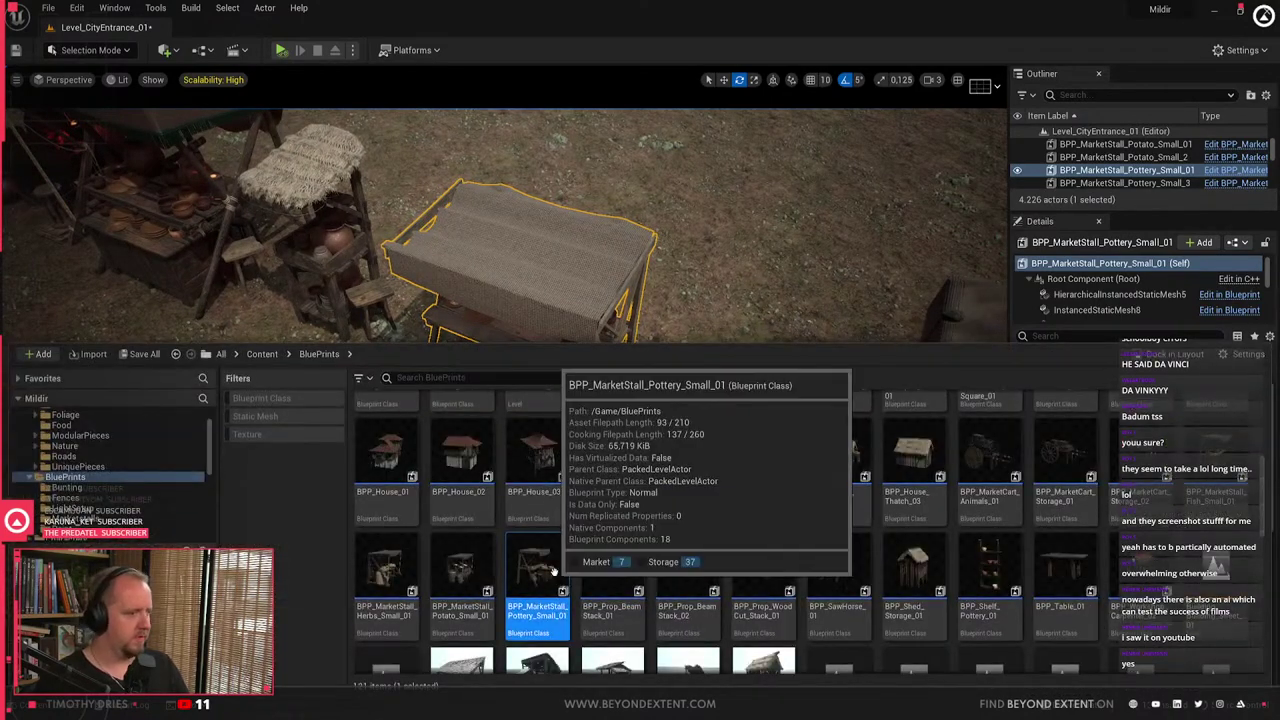
- Move the BPP_MarketStall_Pottery_Small_01 blueprint into the Marketstalls folder, check the BluePrints folder and hide the content browser
{"action": "left_click_drag", "start_coordinate": [86, 525], "coordinate": [91, 517]}
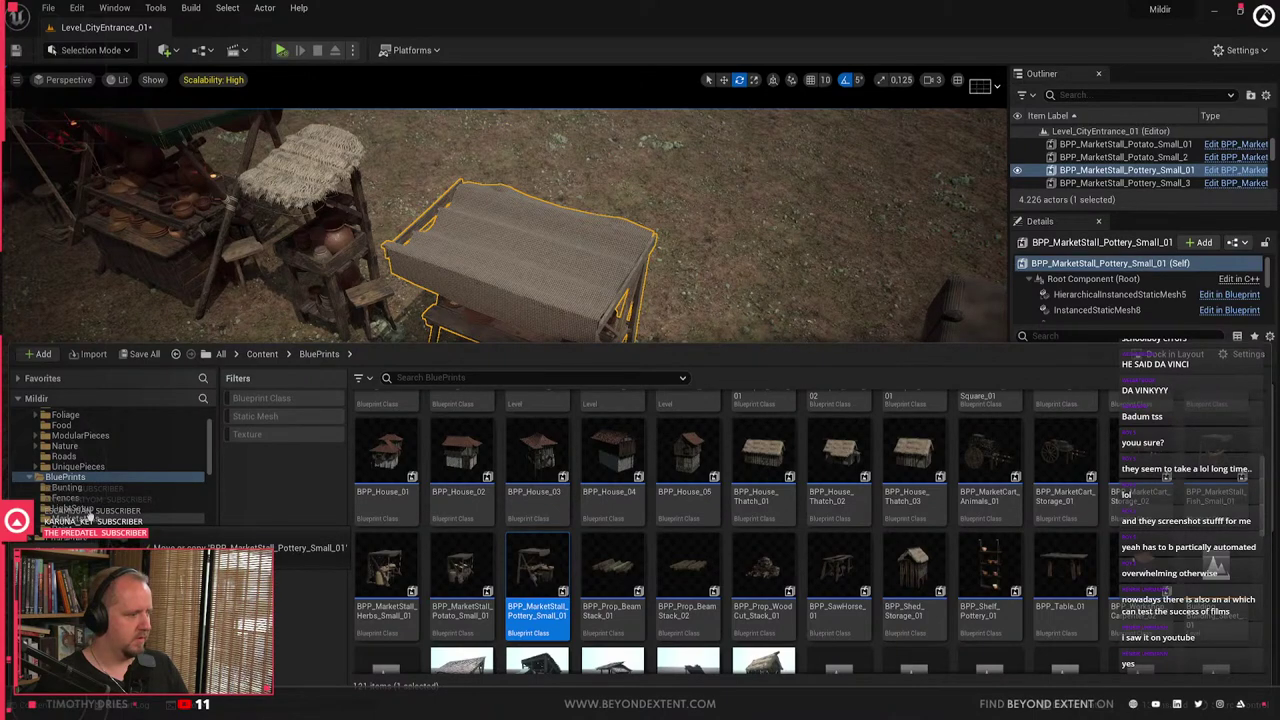
{"action": "mouse_move", "coordinate": [135, 522]}
{"action": "left_mouse_down"}
{"action": "mouse_move", "coordinate": [265, 495]}
{"action": "mouse_move", "coordinate": [534, 587]}
{"action": "mouse_move", "coordinate": [80, 492]}
{"action": "mouse_move", "coordinate": [115, 521]}
{"action": "left_mouse_up"}
{"action": "left_click", "coordinate": [150, 545]}
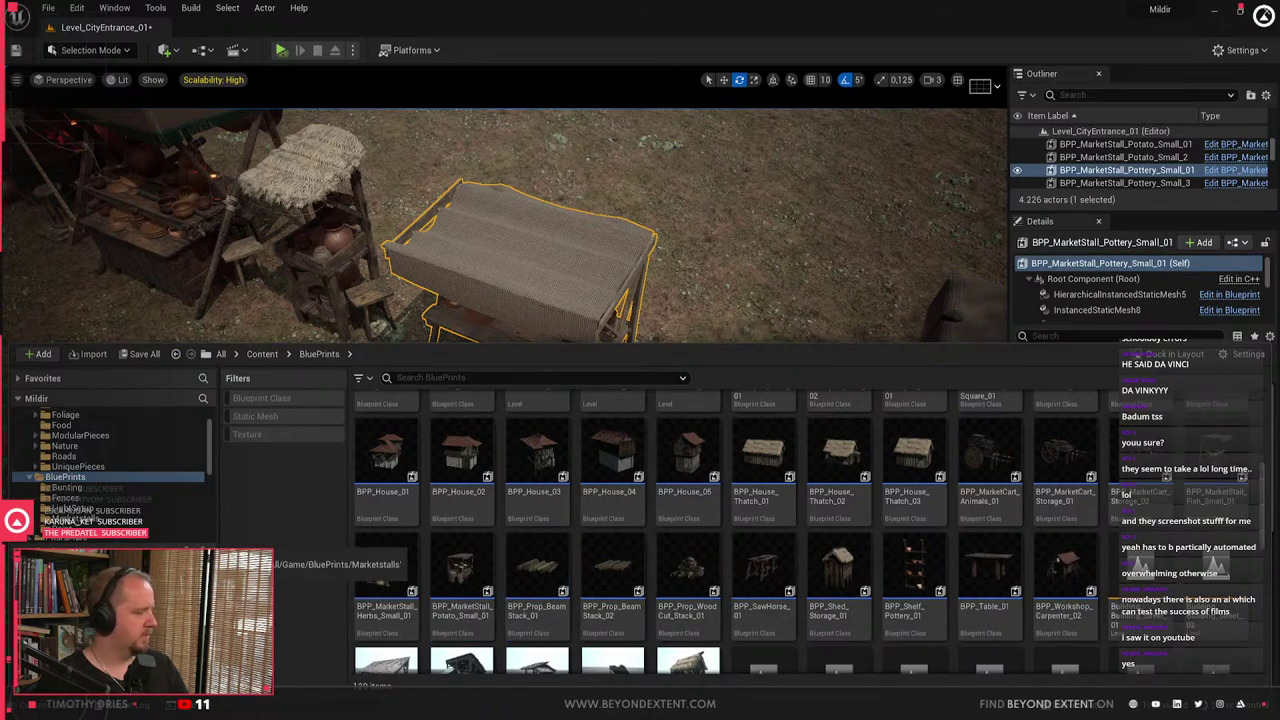
{"action": "scroll", "coordinate": [668, 487], "scroll_direction": "up", "scroll_amount": 3}
{"action": "left_click", "coordinate": [668, 487]}
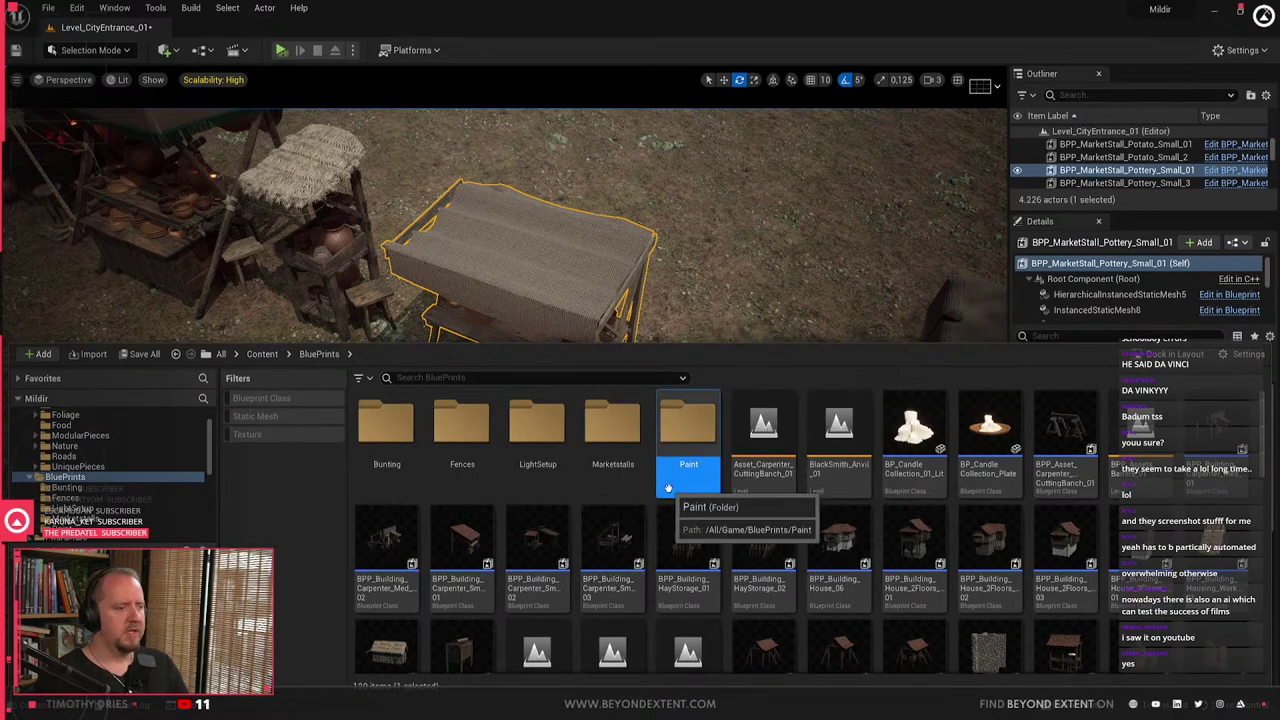
{"action": "left_click", "coordinate": [80, 478]}
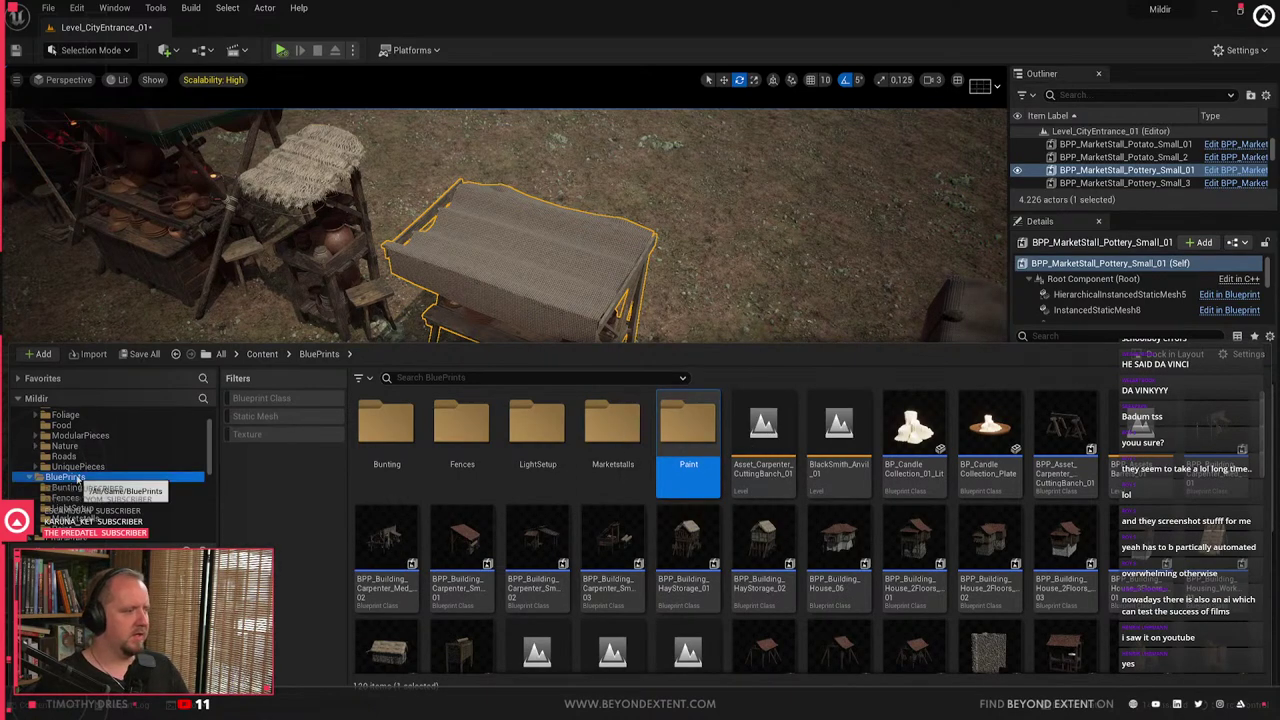
{"action": "left_click", "coordinate": [540, 303]}
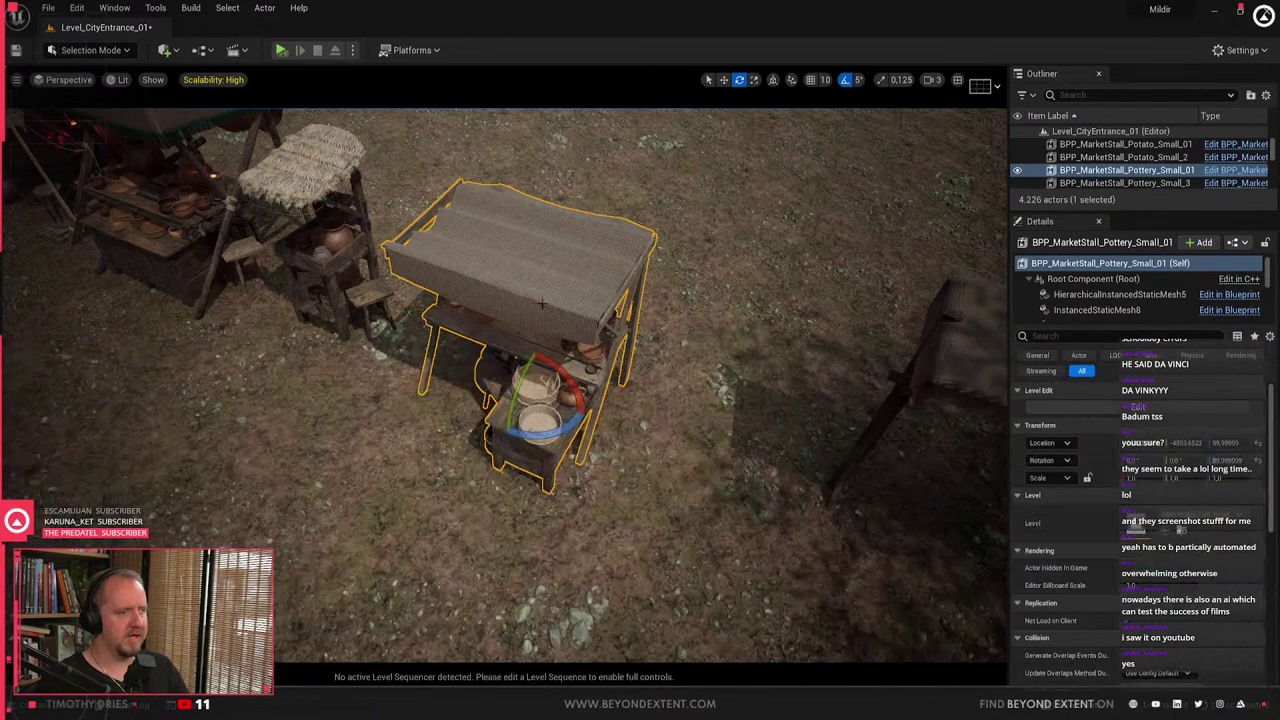
{"action": "right_click_drag", "start_coordinate": [541, 303], "coordinate": [468, 226]}
{"action": "left_click", "coordinate": [484, 288]}
{"action": "left_click", "coordinate": [374, 248], "text": "ctrl"}
{"action": "left_click", "coordinate": [384, 322], "text": "ctrl"}
{"action": "left_click", "coordinate": [460, 234], "text": "ctrl"}
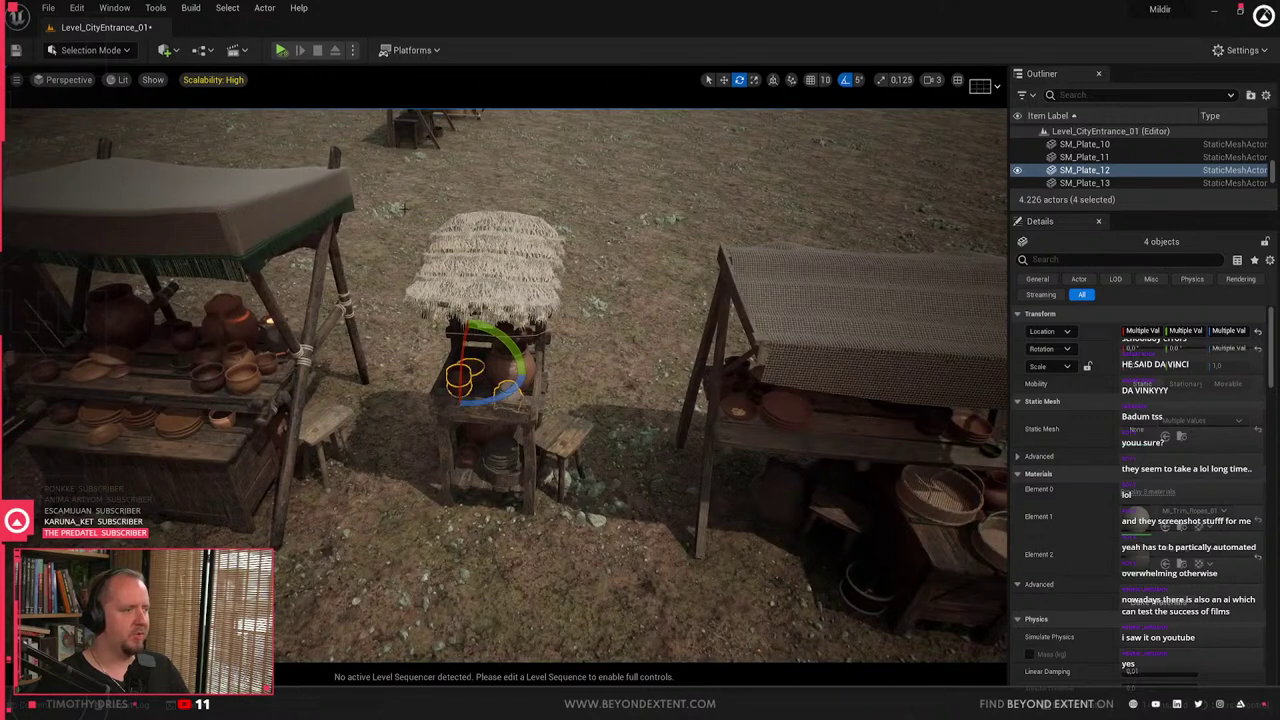
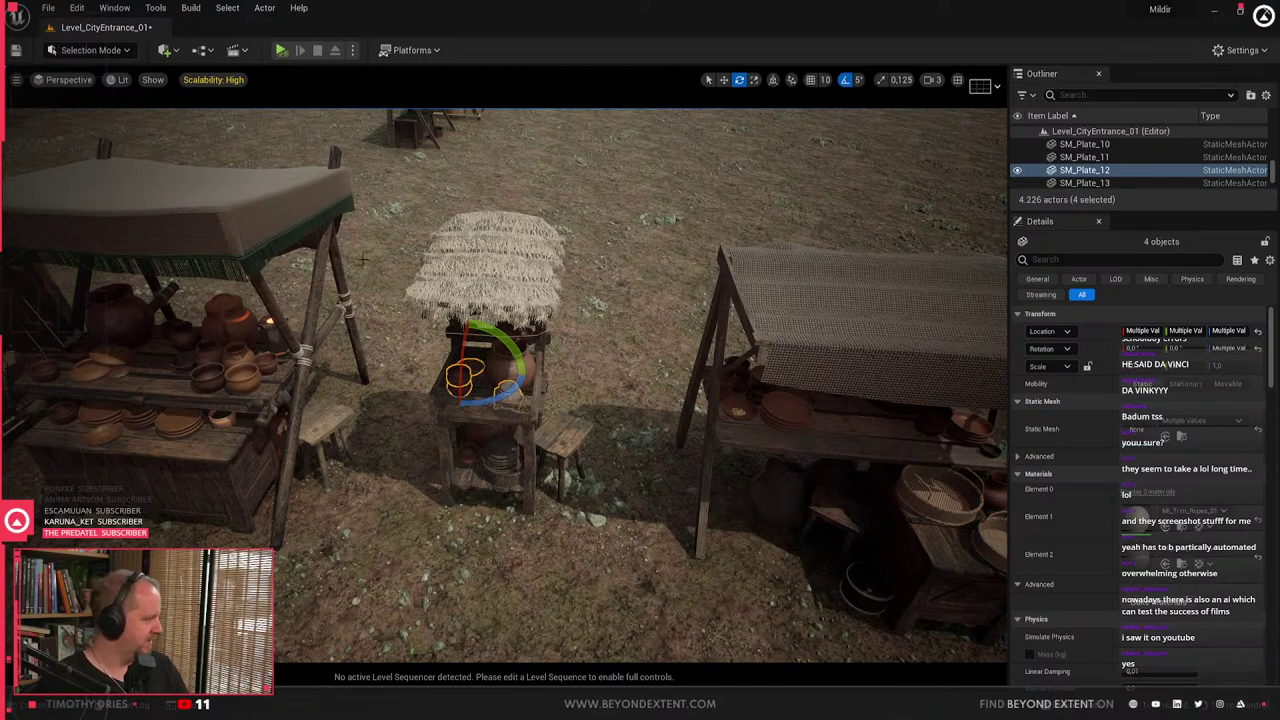
{"action": "right_click_drag", "start_coordinate": [538, 378], "coordinate": [490, 235]}
{"action": "left_click", "coordinate": [484, 292]}
{"action": "left_click", "coordinate": [505, 217]}
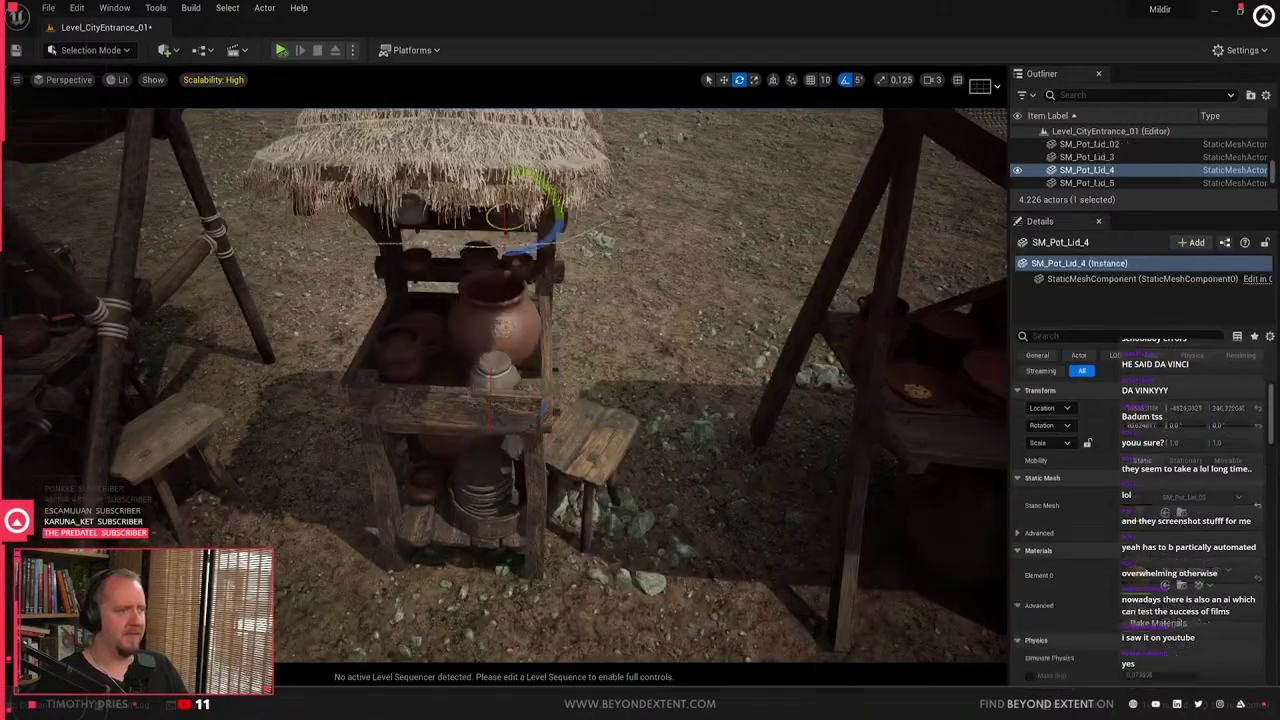
{"action": "key", "text": "Escape"}
- Select the large pot, stacked plates, two stacked pots and cloth sack on the thatched pottery stall's tabletop
{"action": "left_click", "coordinate": [495, 318]}
{"action": "right_click_drag", "start_coordinate": [495, 318], "coordinate": [468, 340]}
{"action": "left_click", "coordinate": [480, 306], "text": "ctrl"}
{"action": "left_click", "coordinate": [482, 308], "text": "ctrl"}
{"action": "left_click", "coordinate": [483, 280], "text": "ctrl"}
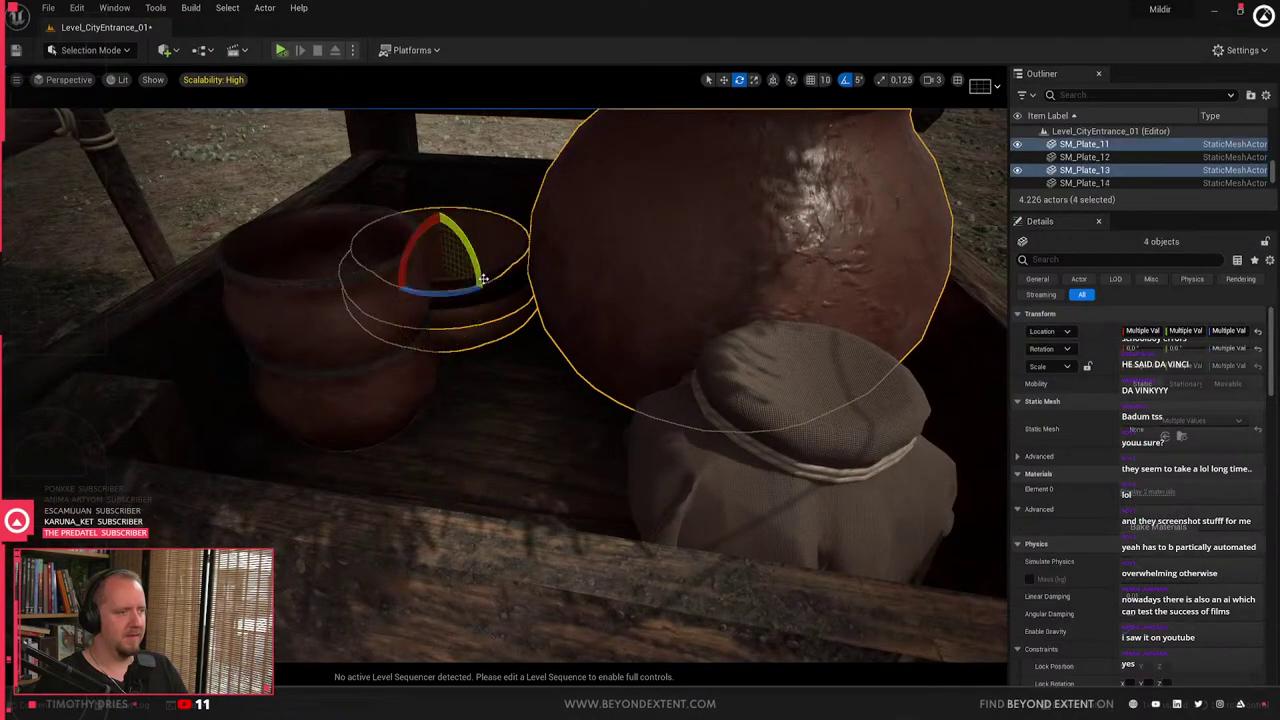
{"action": "left_click", "coordinate": [484, 277], "text": "ctrl"}
{"action": "left_click", "coordinate": [395, 310], "text": "ctrl"}
{"action": "left_click", "coordinate": [390, 395], "text": "ctrl"}
{"action": "left_click", "coordinate": [483, 286], "text": "ctrl"}
{"action": "left_click", "coordinate": [482, 280], "text": "ctrl"}
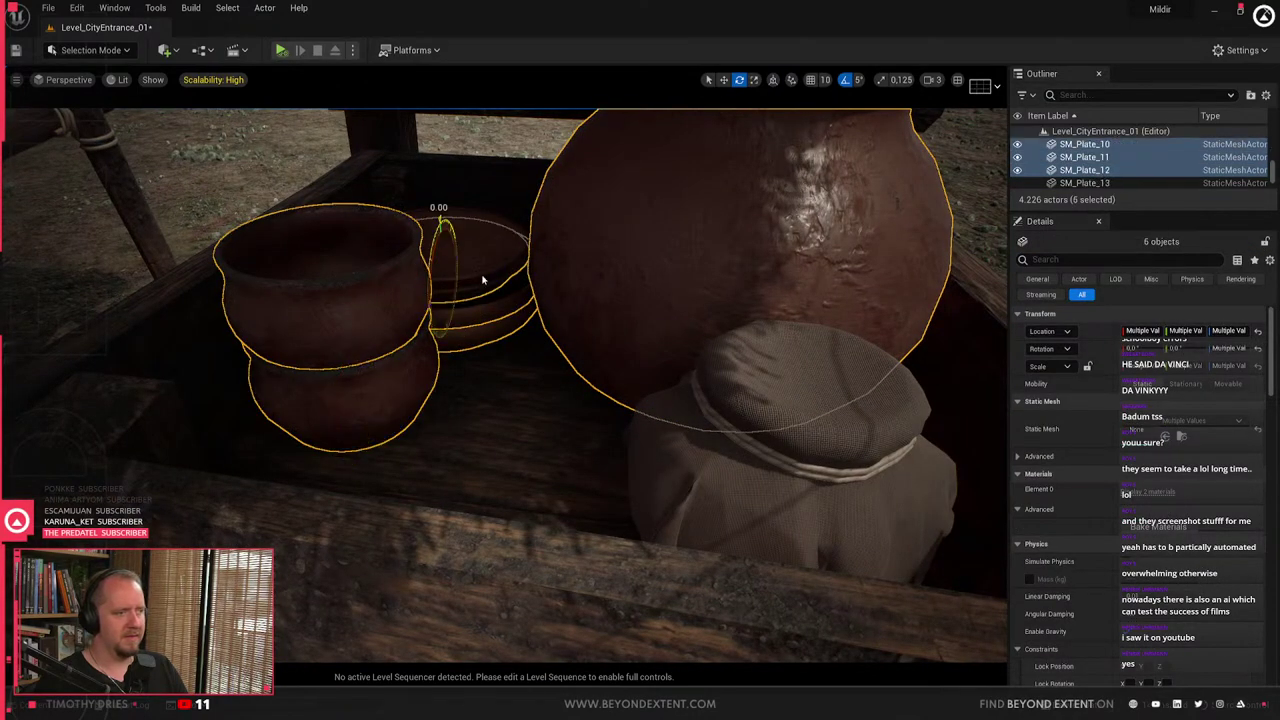
{"action": "left_click", "coordinate": [482, 266], "text": "ctrl"}
{"action": "left_click", "coordinate": [695, 425], "text": "ctrl"}
- Add the pots, lid and small pouch on the thatched stall's two upper shelves to the selection
{"action": "scroll", "coordinate": [690, 420], "scroll_direction": "down", "scroll_amount": 6}
{"action": "left_click", "coordinate": [480, 258], "text": "ctrl"}
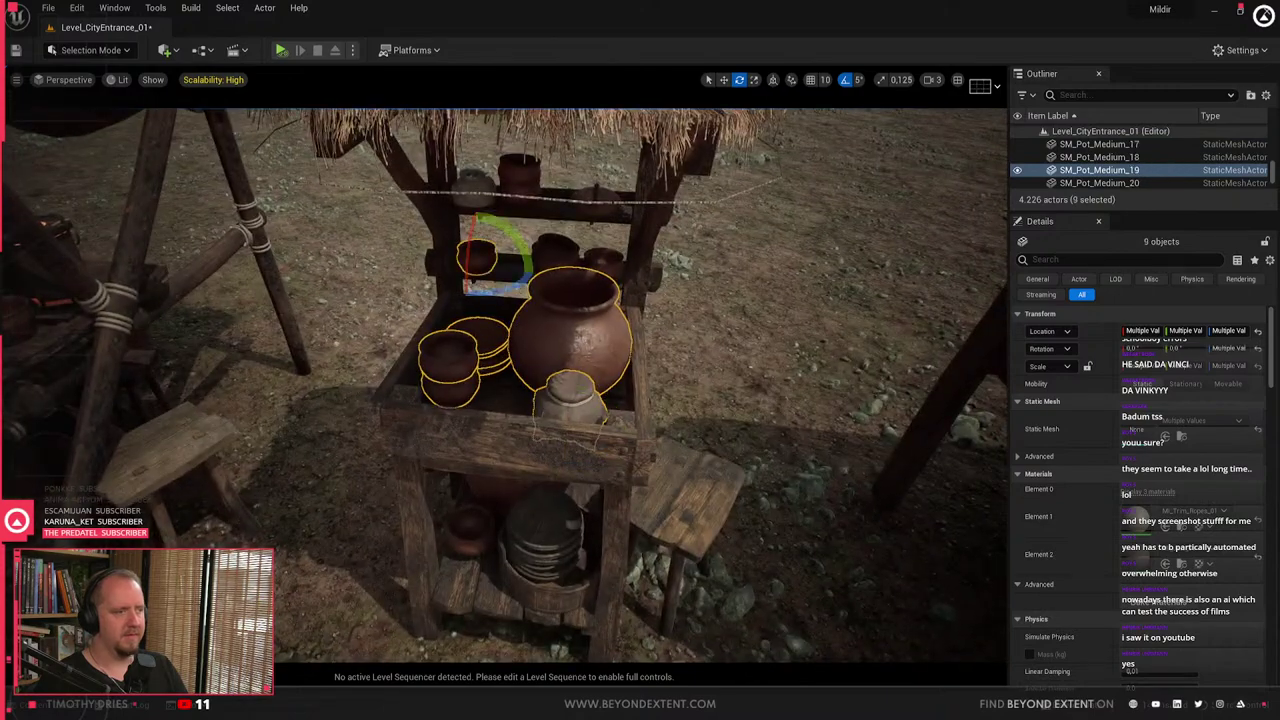
{"action": "left_click", "coordinate": [552, 252], "text": "ctrl"}
{"action": "mouse_move", "coordinate": [552, 252]}
{"action": "right_mouse_down"}
{"action": "mouse_move", "coordinate": [550, 215]}
{"action": "mouse_move", "coordinate": [540, 240]}
{"action": "right_mouse_up"}
{"action": "left_click", "coordinate": [505, 401], "text": "ctrl"}
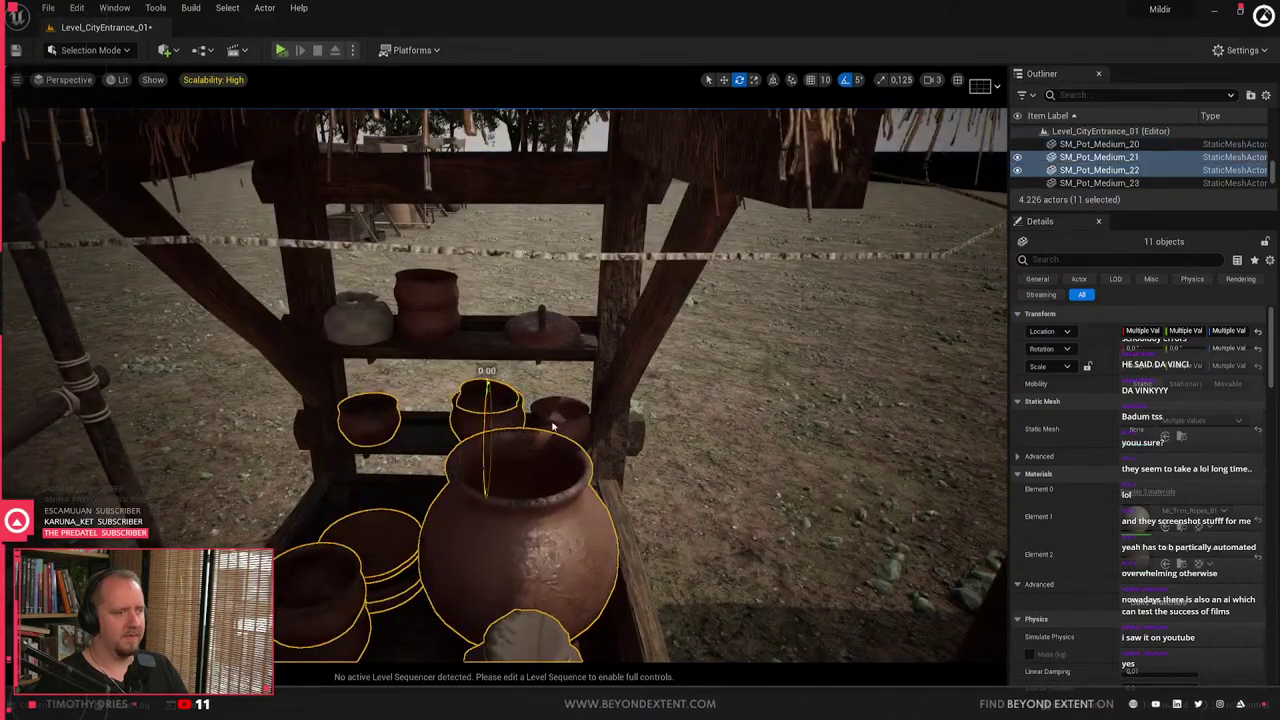
{"action": "left_click", "coordinate": [552, 427], "text": "ctrl"}
{"action": "left_click", "coordinate": [540, 328], "text": "ctrl"}
{"action": "left_click", "coordinate": [433, 295], "text": "ctrl"}
{"action": "left_click", "coordinate": [362, 322], "text": "ctrl"}
{"action": "left_click", "coordinate": [360, 301], "text": "ctrl"}
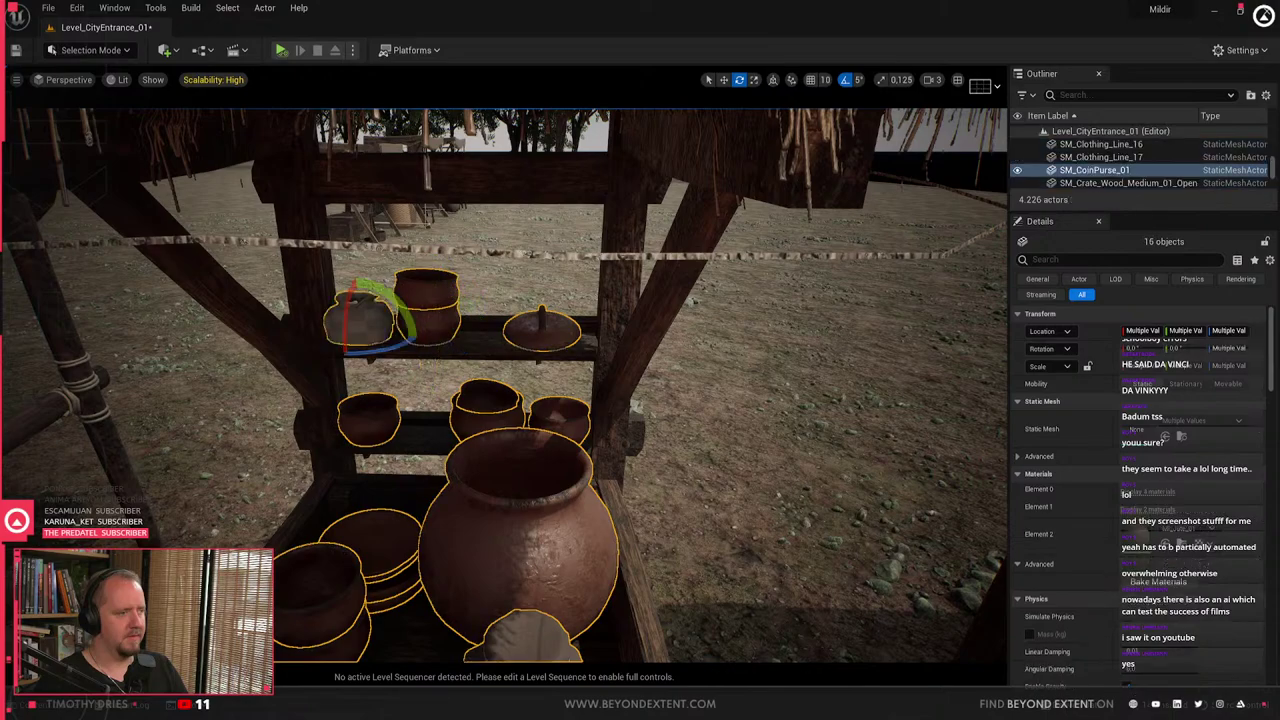
- Add the thatched stall's structure and the pots, wooden tub and plate stack on its bottom shelf to the selection
{"action": "left_click", "coordinate": [314, 300], "text": "ctrl"}
{"action": "key", "text": "f"}
{"action": "right_click_drag", "start_coordinate": [420, 340], "coordinate": [432, 412]}
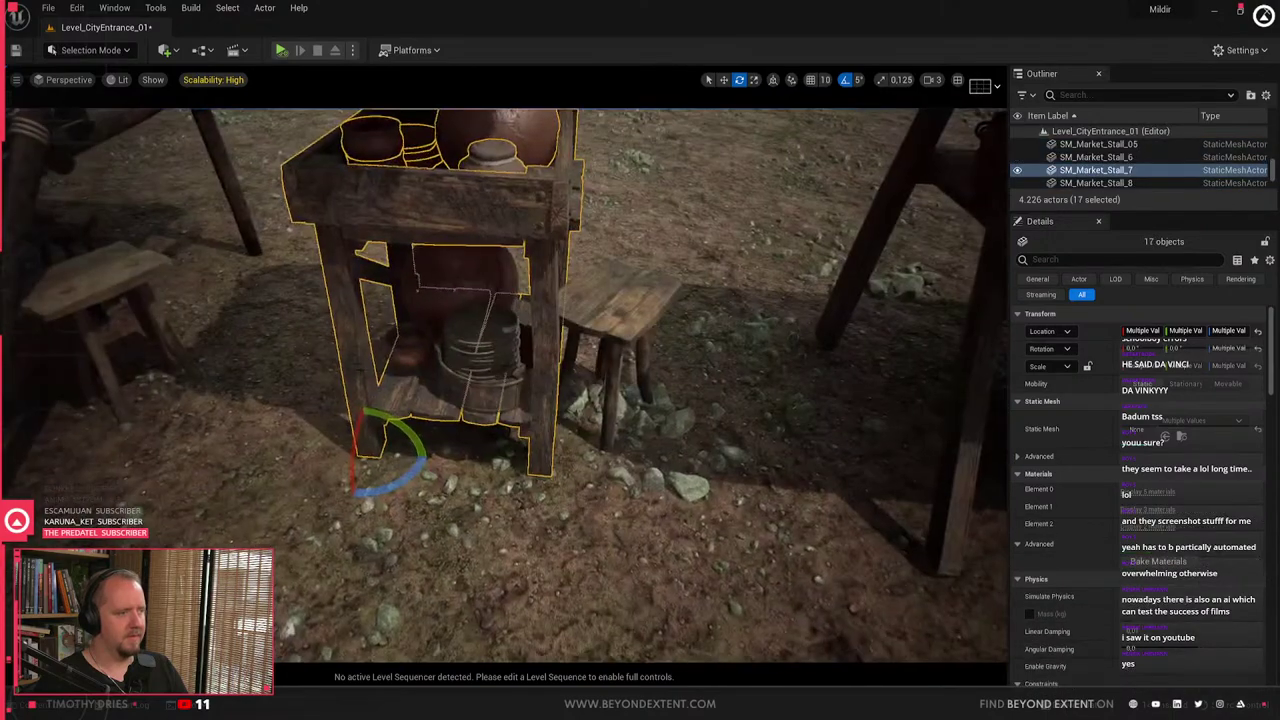
{"action": "left_click", "coordinate": [421, 352], "text": "ctrl"}
{"action": "right_click_drag", "start_coordinate": [421, 352], "coordinate": [398, 372]}
{"action": "left_click", "coordinate": [552, 250], "text": "ctrl"}
{"action": "left_click", "coordinate": [584, 356], "text": "ctrl"}
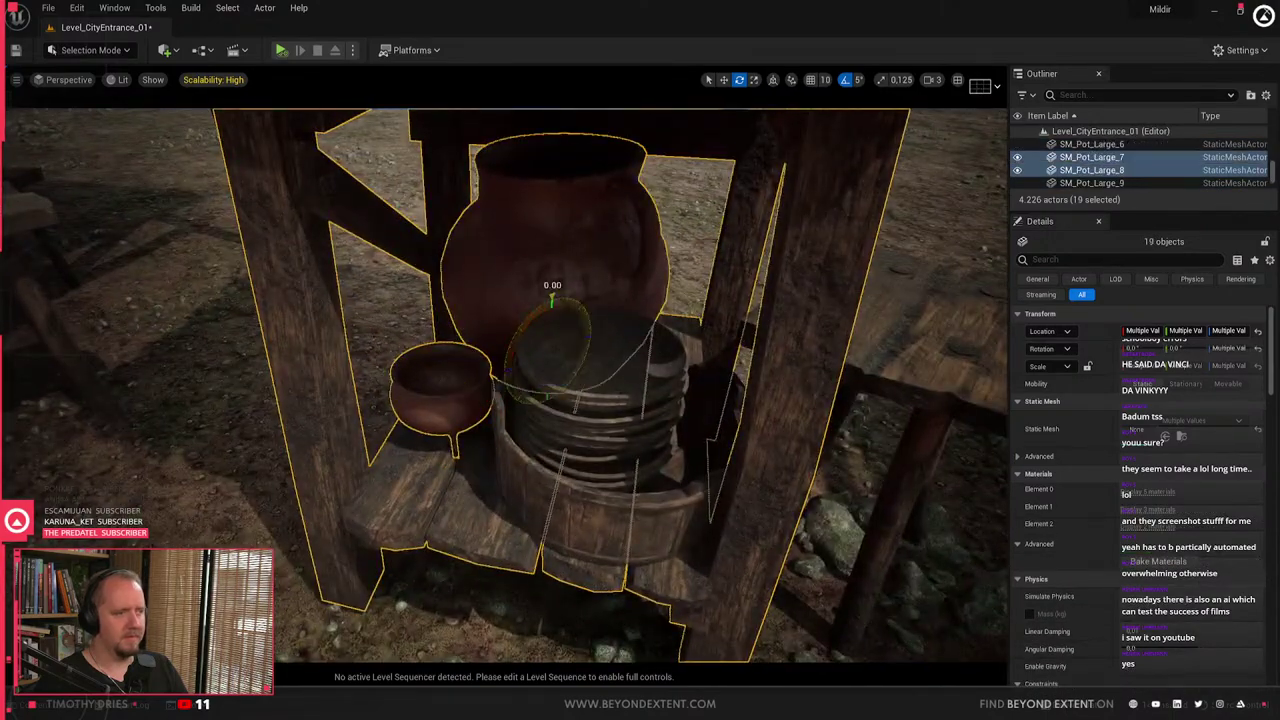
{"action": "left_click", "coordinate": [632, 424], "text": "ctrl"}
{"action": "left_click", "coordinate": [608, 522], "text": "ctrl"}
{"action": "left_click", "coordinate": [604, 432], "text": "ctrl"}
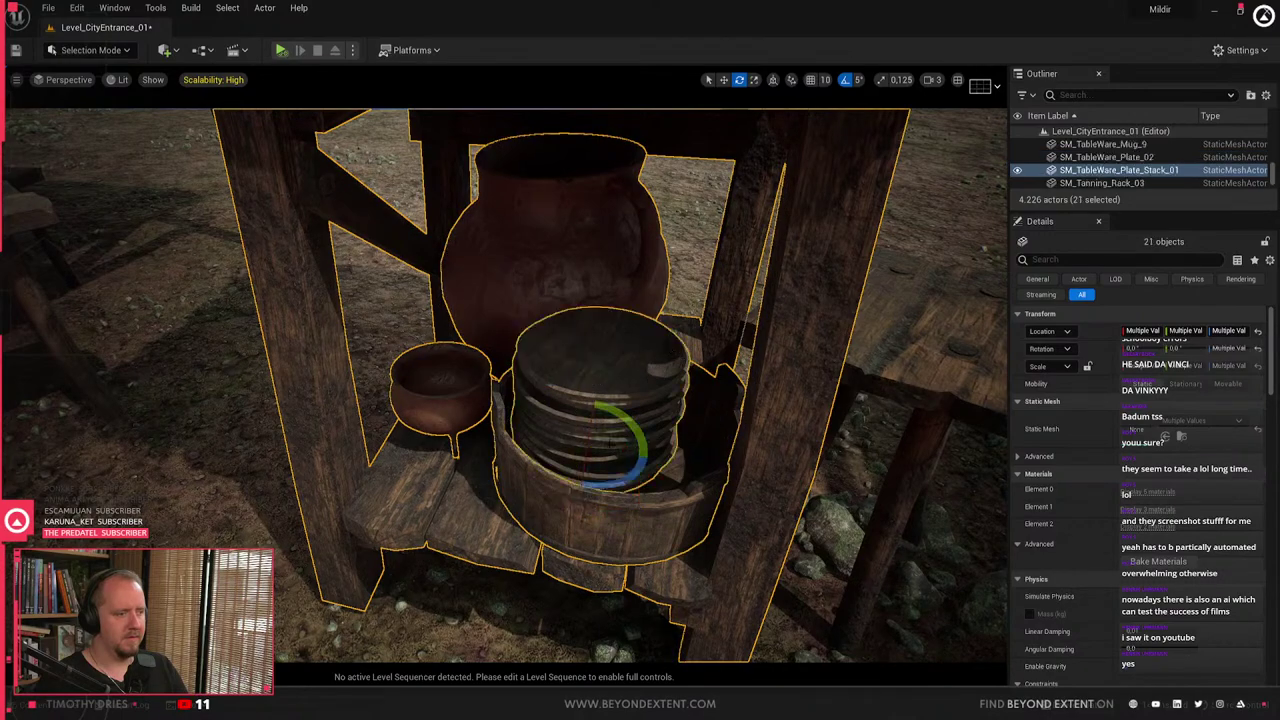
- Add the wooden stool beside the thatched stall to the selection and make the stall structure the last-selected object
{"action": "right_click_drag", "start_coordinate": [604, 432], "coordinate": [634, 425]}
{"action": "left_click", "coordinate": [636, 316], "text": "ctrl"}
{"action": "right_click_drag", "start_coordinate": [636, 316], "coordinate": [510, 340]}
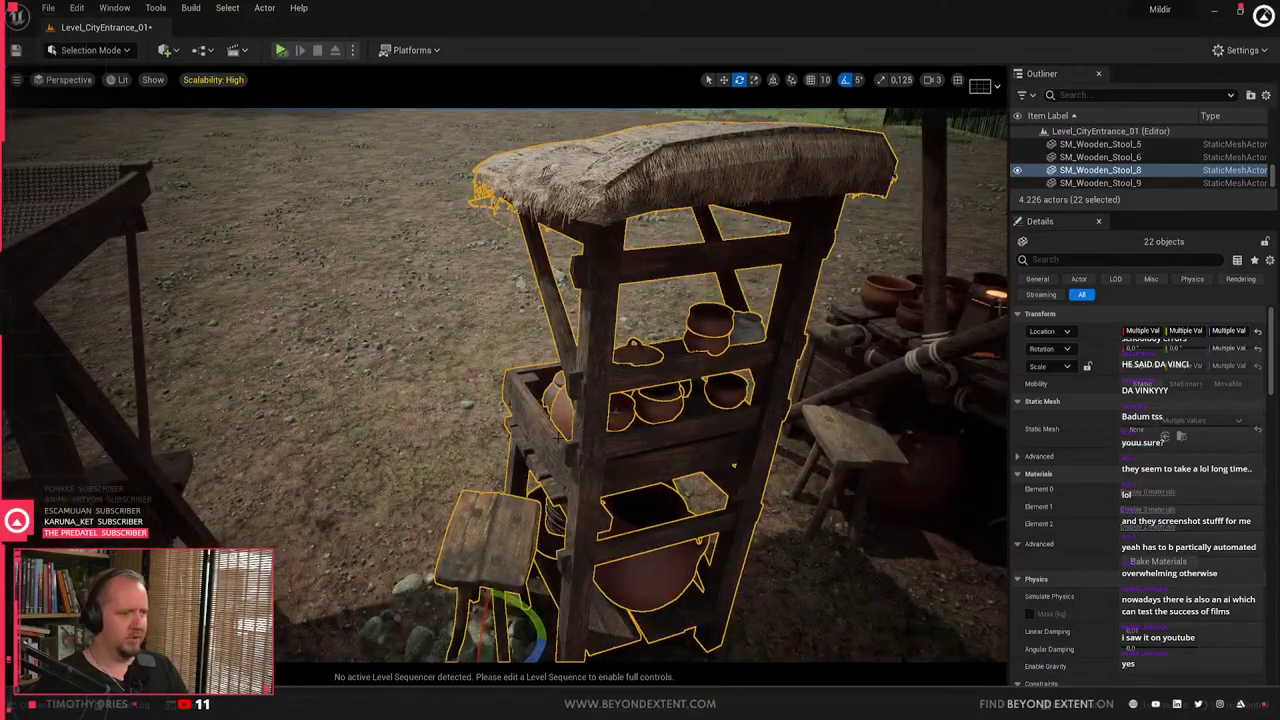
{"action": "right_click_drag", "start_coordinate": [510, 400], "coordinate": [450, 373]}
{"action": "key", "text": "w"}
{"action": "right_click", "coordinate": [450, 373]}
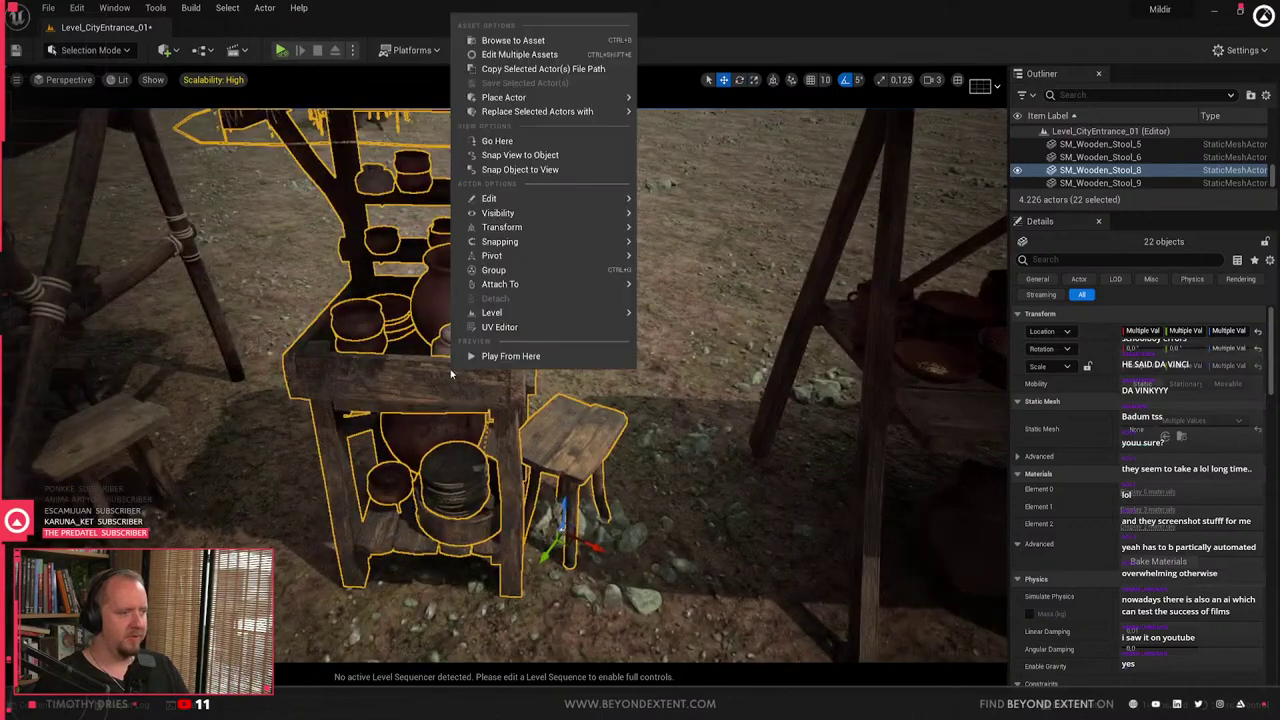
{"action": "left_click", "coordinate": [417, 391], "text": "ctrl"}
{"action": "left_click", "coordinate": [417, 391], "text": "ctrl"}
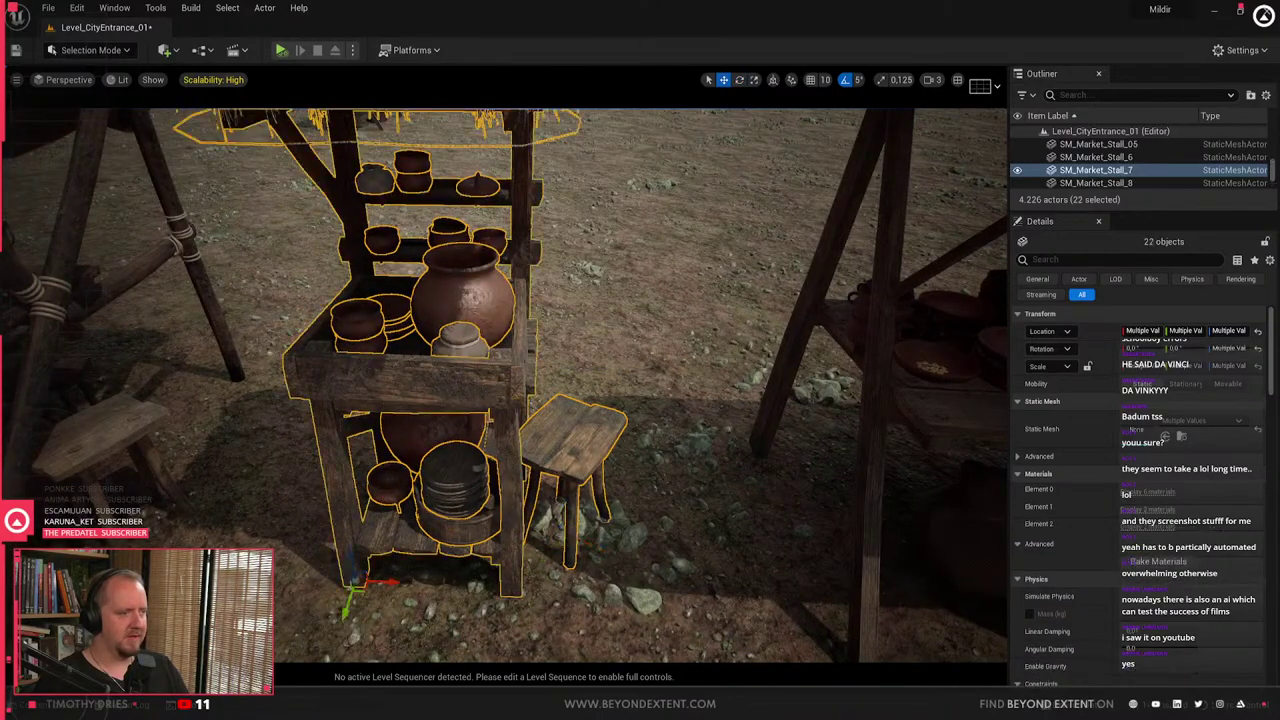
{"action": "right_click_drag", "start_coordinate": [417, 391], "coordinate": [458, 335]}
- Create a level instance from the selected thatched stall objects with external actors and the Center Min Z pivot type
{"action": "right_click", "coordinate": [458, 335]}
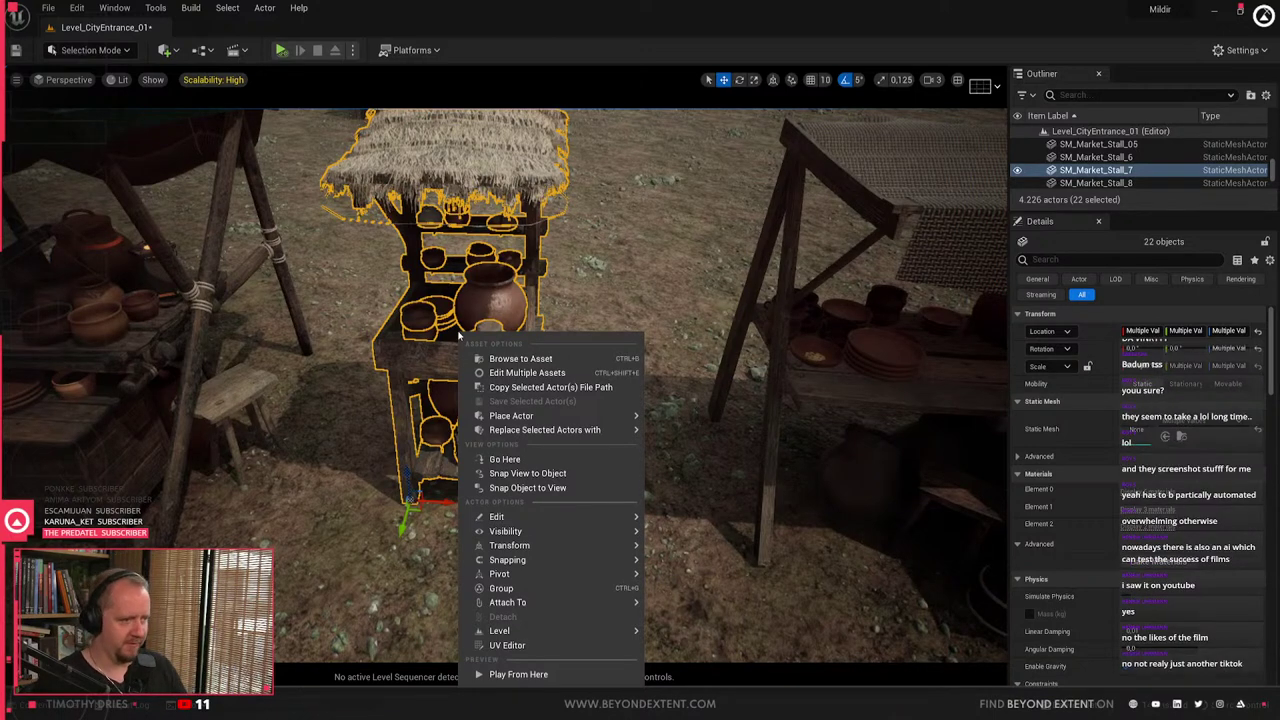
{"action": "mouse_move", "coordinate": [537, 527]}
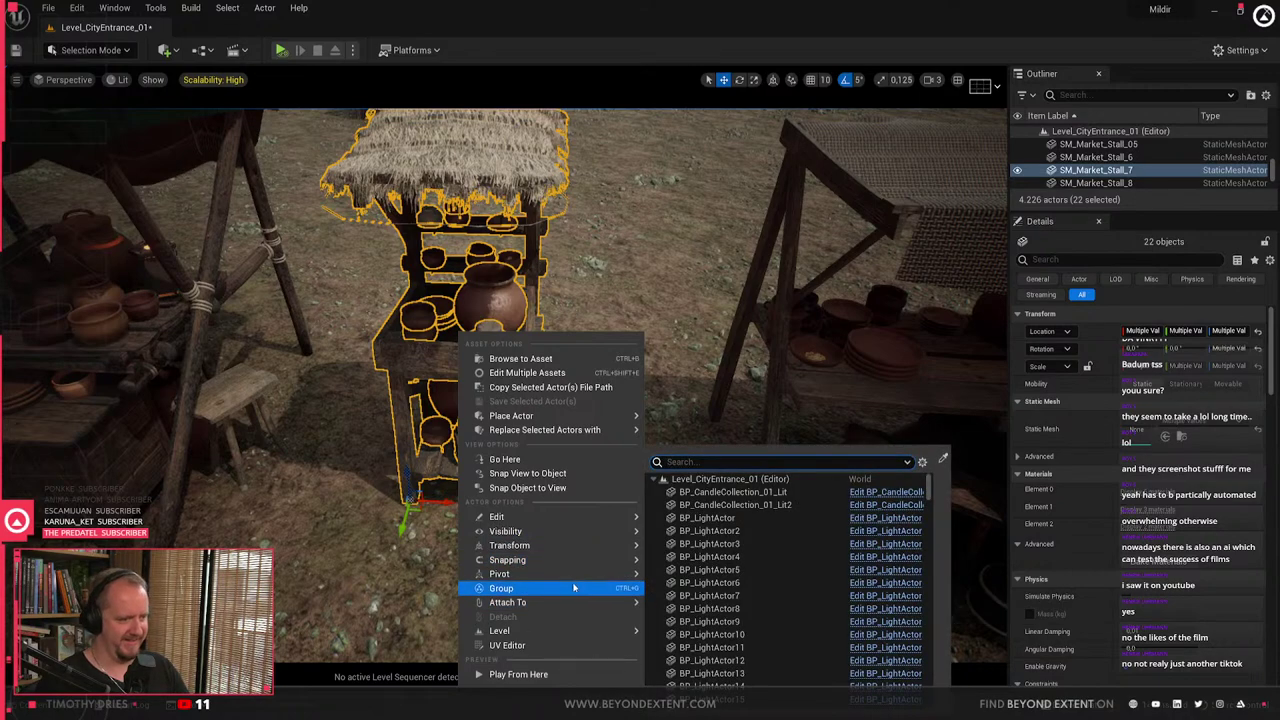
{"action": "mouse_move", "coordinate": [550, 638]}
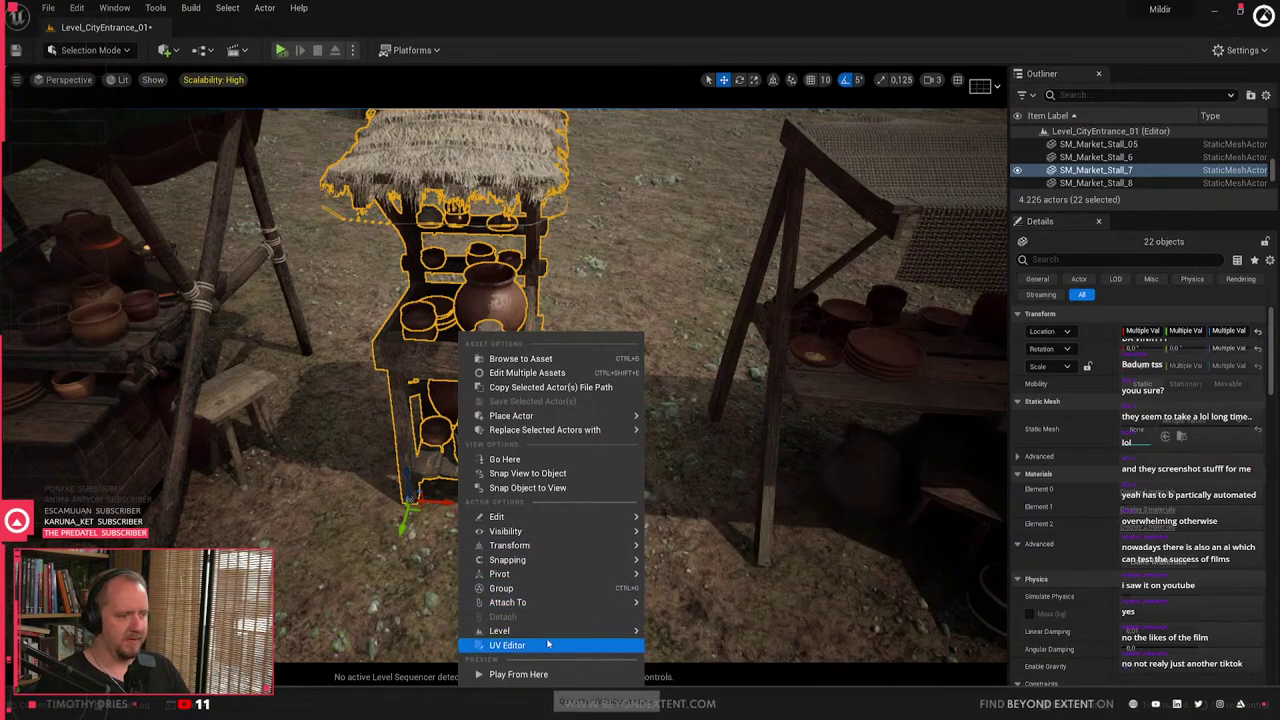
{"action": "mouse_move", "coordinate": [620, 631]}
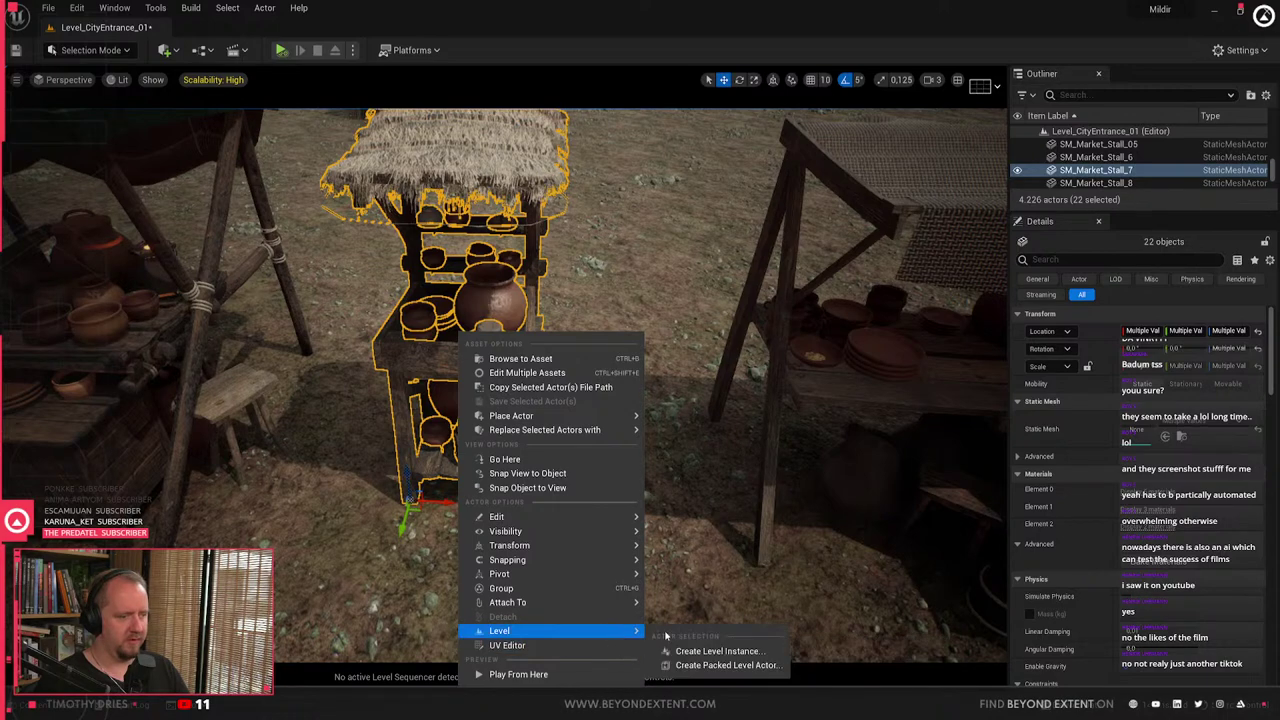
{"action": "left_click", "coordinate": [716, 651]}
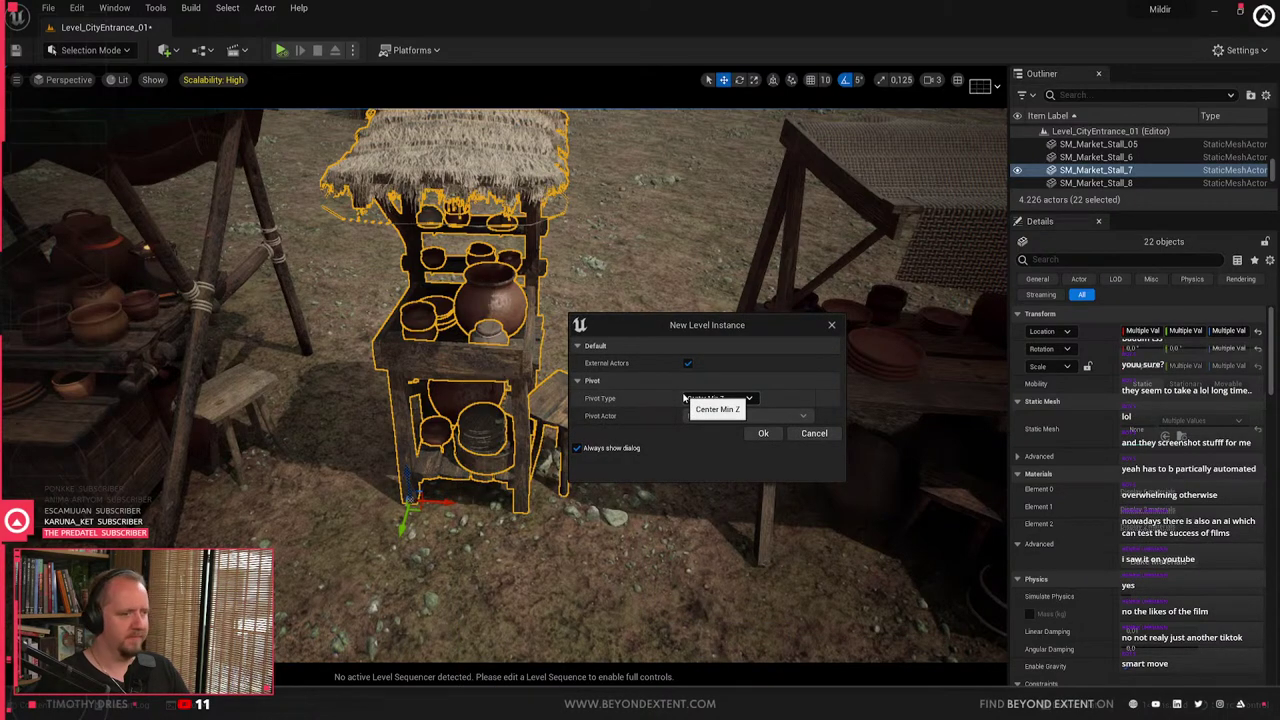
{"action": "left_click", "coordinate": [770, 433]}
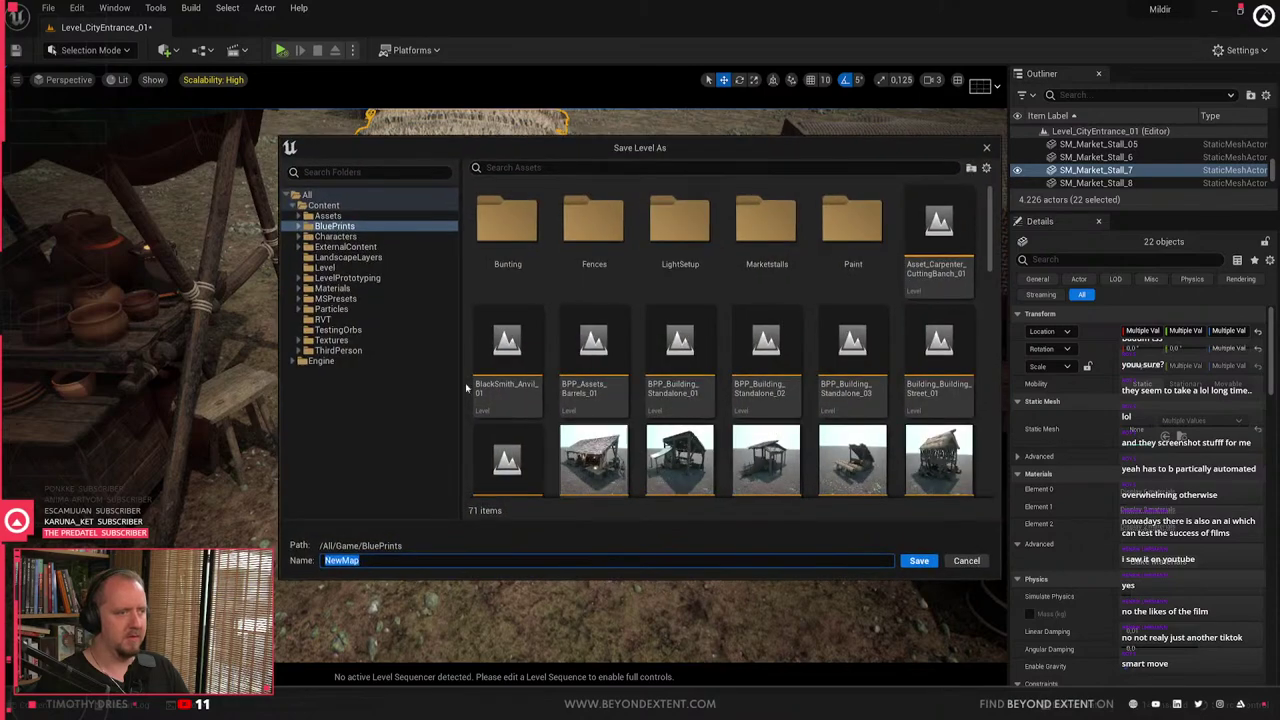
- Save the level instance as LI_marketStall_Small_Pottery_01 in the Marketstalls folder inside BluePrints
{"action": "double_click", "coordinate": [770, 226]}
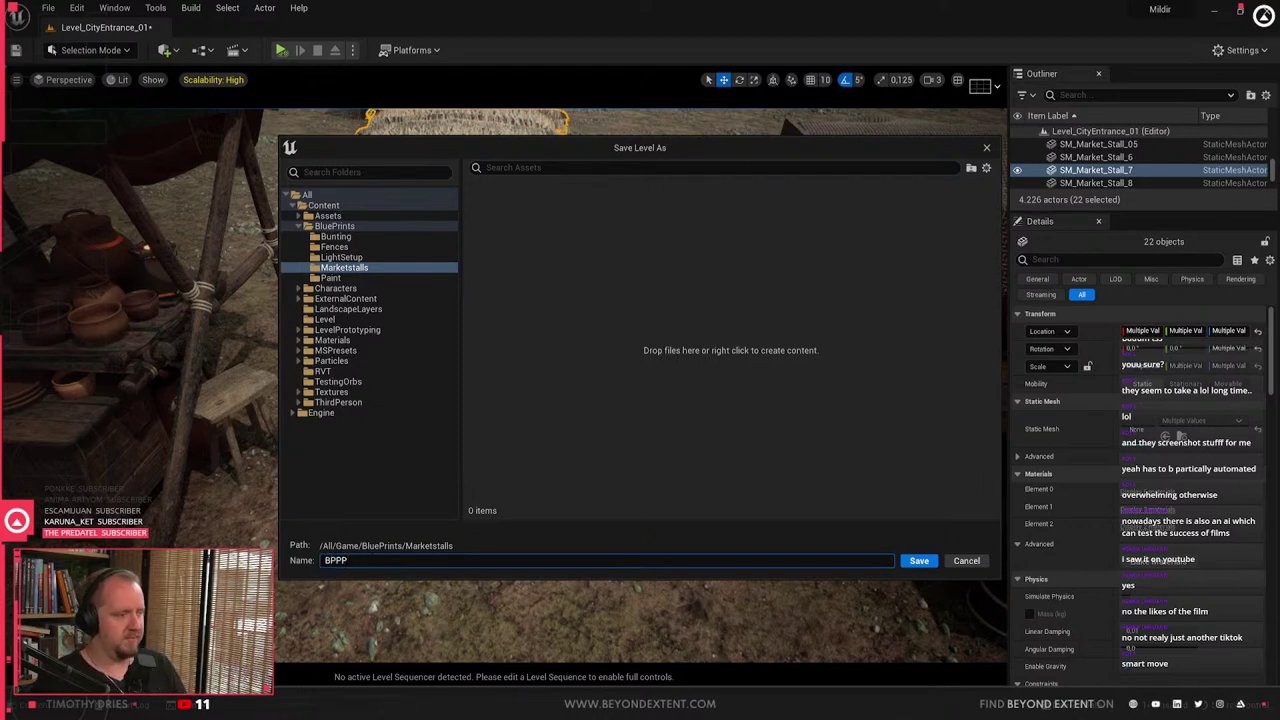
{"action": "key", "text": "BackSpace"}
{"action": "key", "text": "BackSpace"}
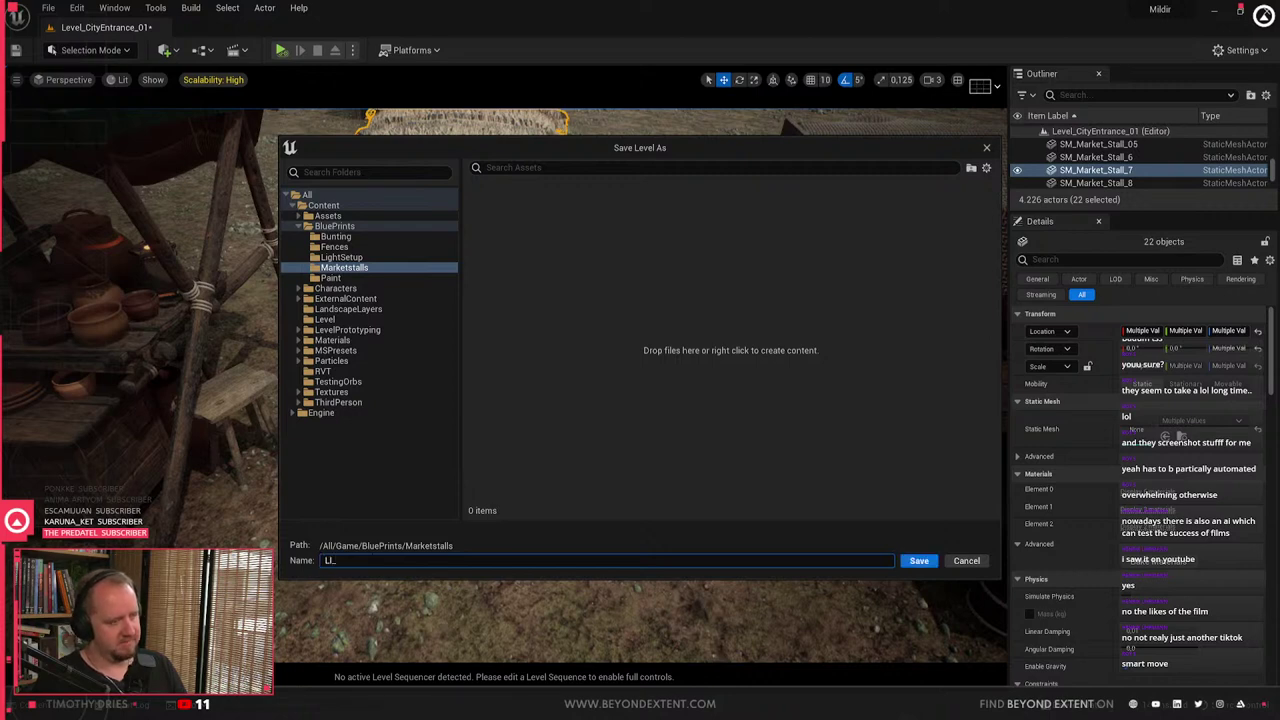
{"action": "type", "text": "LL_"}
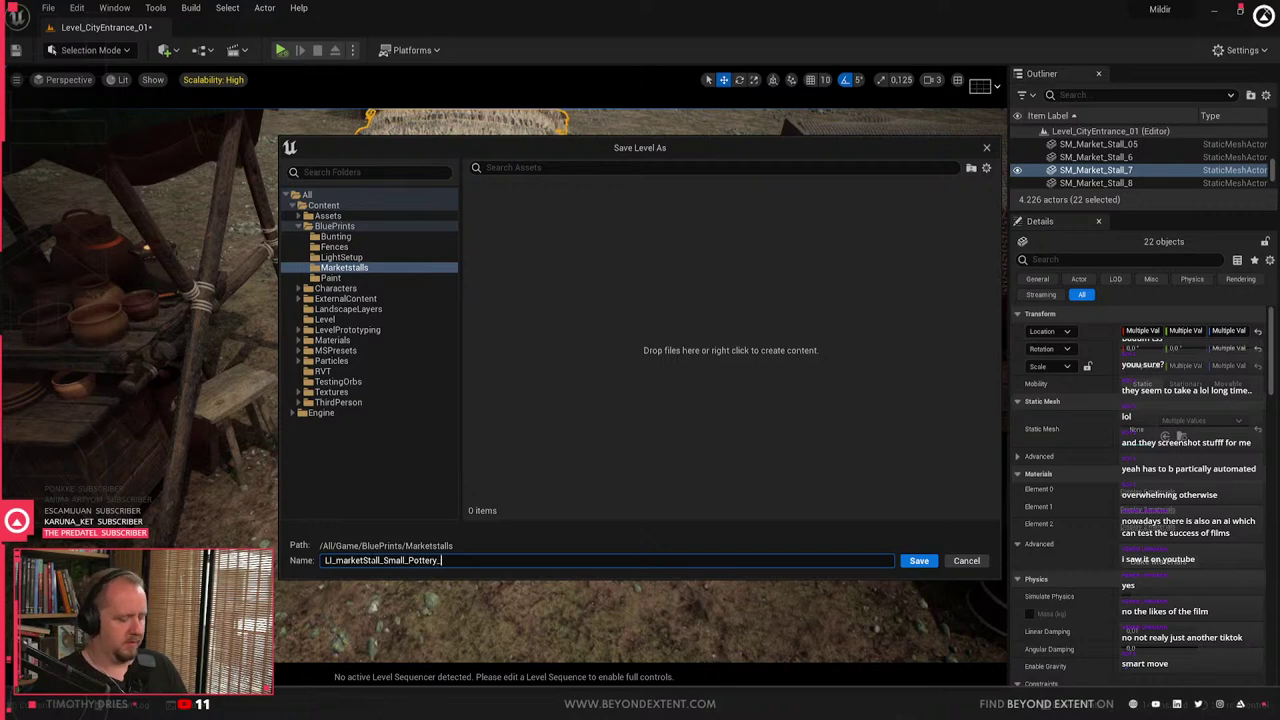
{"action": "left_click", "coordinate": [459, 544]}
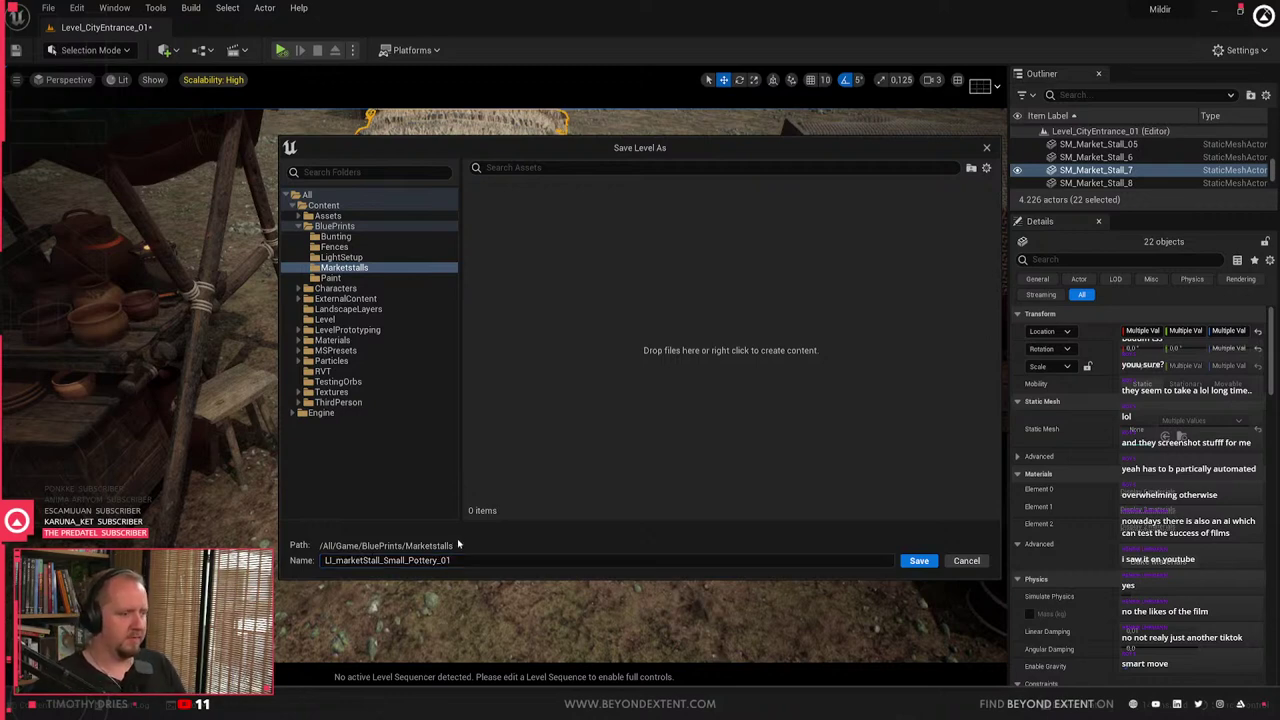
{"action": "left_click", "coordinate": [918, 561]}
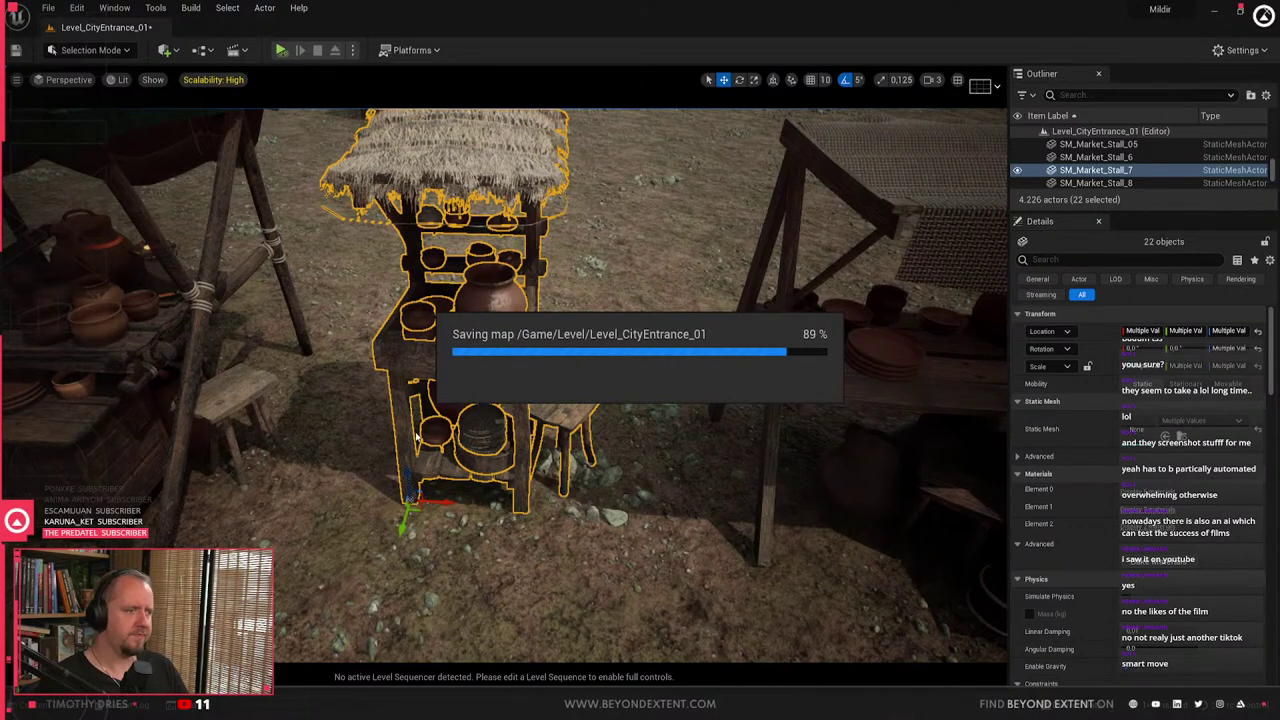
- Hide the landscape around the pottery market stalls
{"action": "key", "text": "s"}
{"action": "right_click_drag", "start_coordinate": [417, 437], "coordinate": [385, 436]}
{"action": "left_click", "coordinate": [560, 450]}
{"action": "key", "text": "w"}
{"action": "right_click_drag", "start_coordinate": [521, 440], "coordinate": [545, 422]}
{"action": "left_click", "coordinate": [521, 440]}
{"action": "key", "text": "s"}
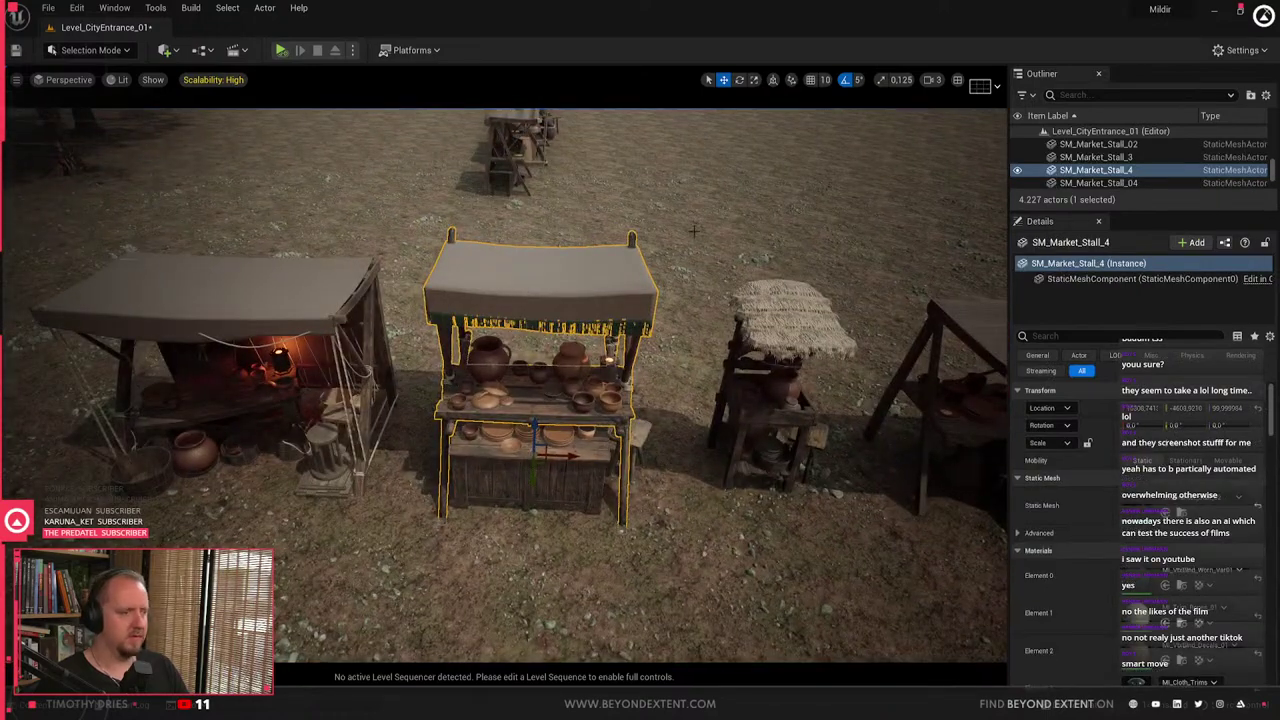
{"action": "left_click", "coordinate": [693, 231]}
{"action": "key", "text": "h"}
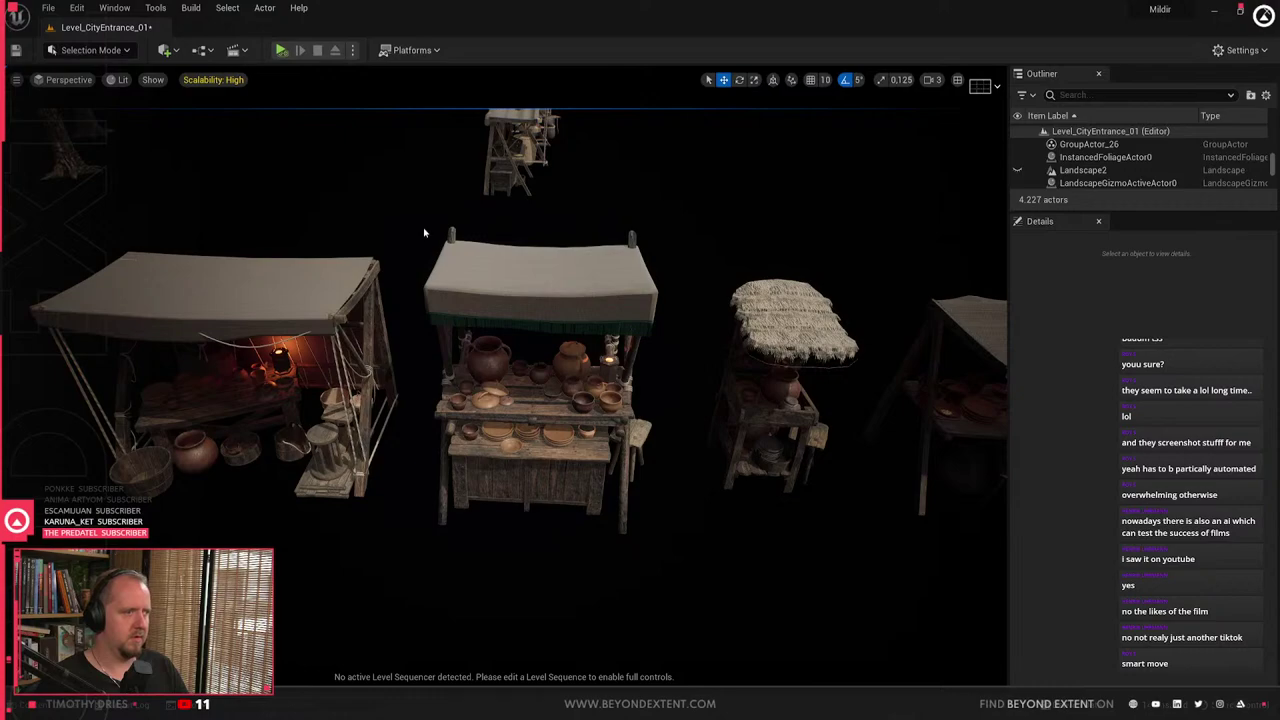
- Select the whole cloth-roofed pottery stall with all its goods and stool, and frame it
{"action": "left_click_drag", "start_coordinate": [424, 232], "coordinate": [673, 556], "text": "ctrl+alt"}
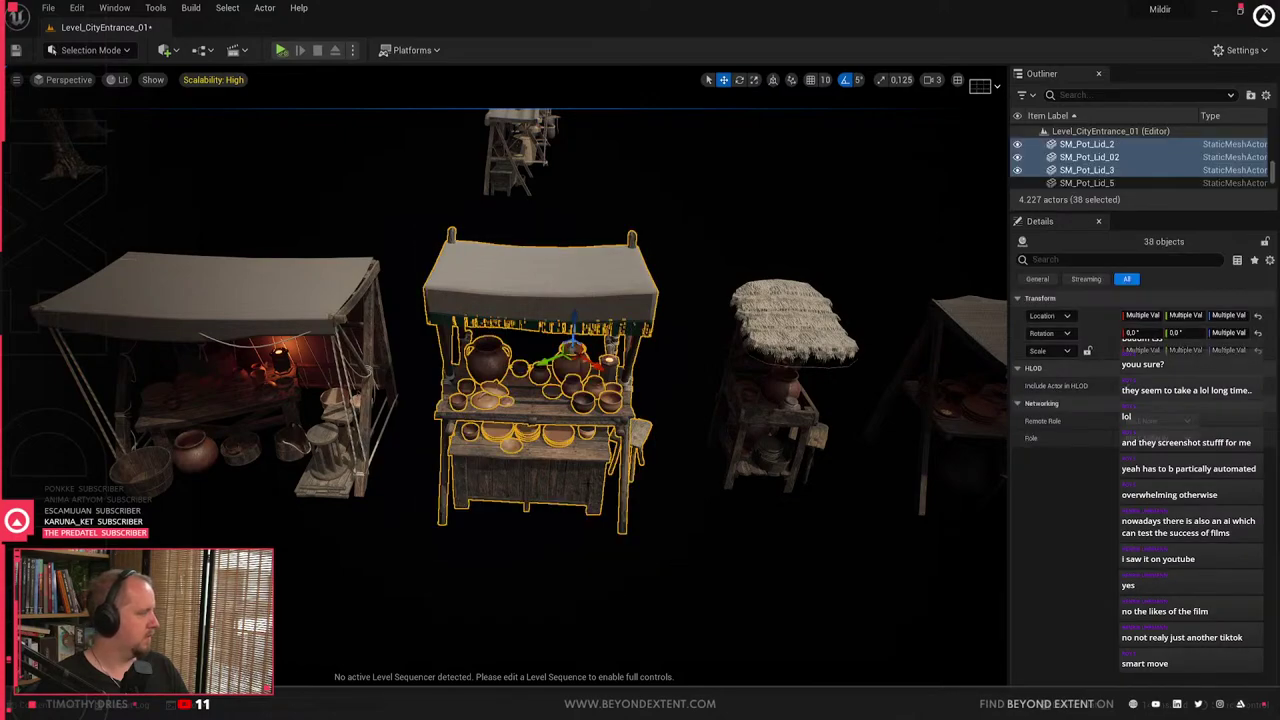
{"action": "key", "text": "f"}
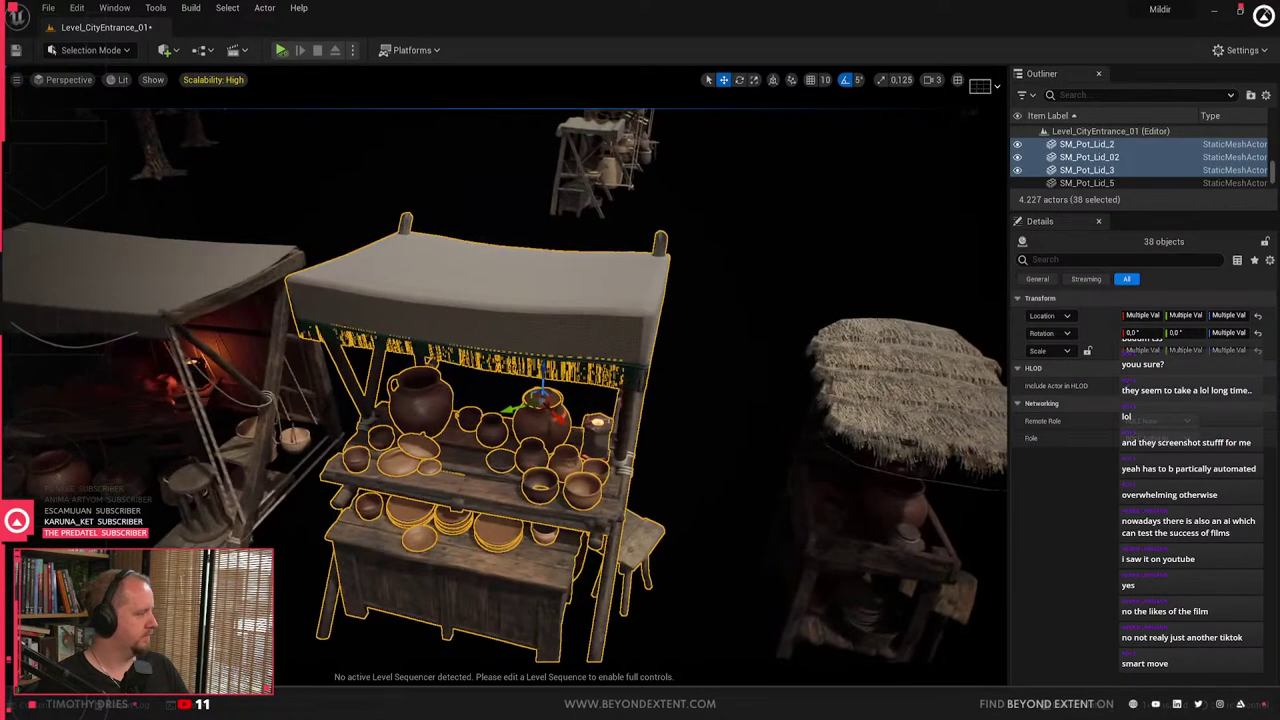
{"action": "right_click_drag", "start_coordinate": [505, 386], "coordinate": [485, 420]}
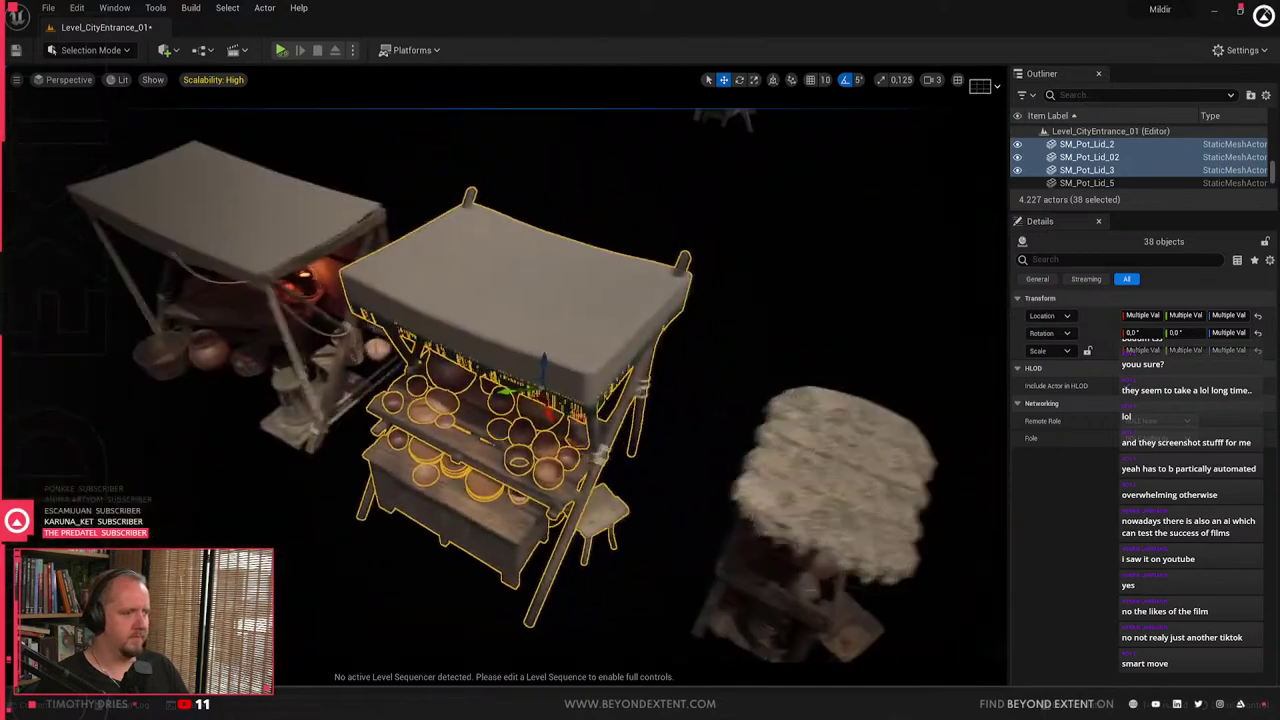
- Select the thatched pottery stall's level instance and open it for editing
{"action": "left_click_drag", "start_coordinate": [530, 440], "coordinate": [490, 426], "text": "alt"}
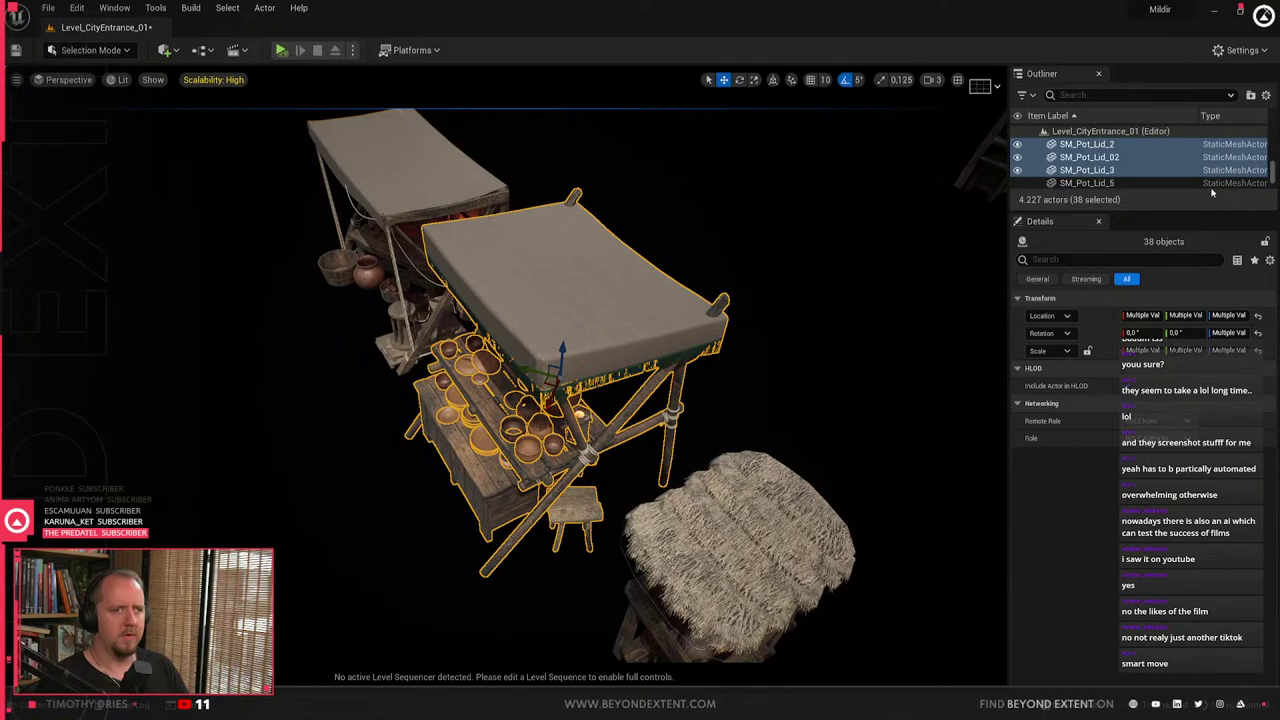
{"action": "right_click_drag", "start_coordinate": [800, 330], "coordinate": [640, 410]}
{"action": "left_click", "coordinate": [607, 418]}
{"action": "left_click", "coordinate": [682, 450]}
{"action": "mouse_move", "coordinate": [682, 450]}
{"action": "right_mouse_down"}
{"action": "mouse_move", "coordinate": [650, 320]}
{"action": "mouse_move", "coordinate": [685, 450]}
{"action": "right_mouse_up"}
{"action": "left_click", "coordinate": [1160, 392]}
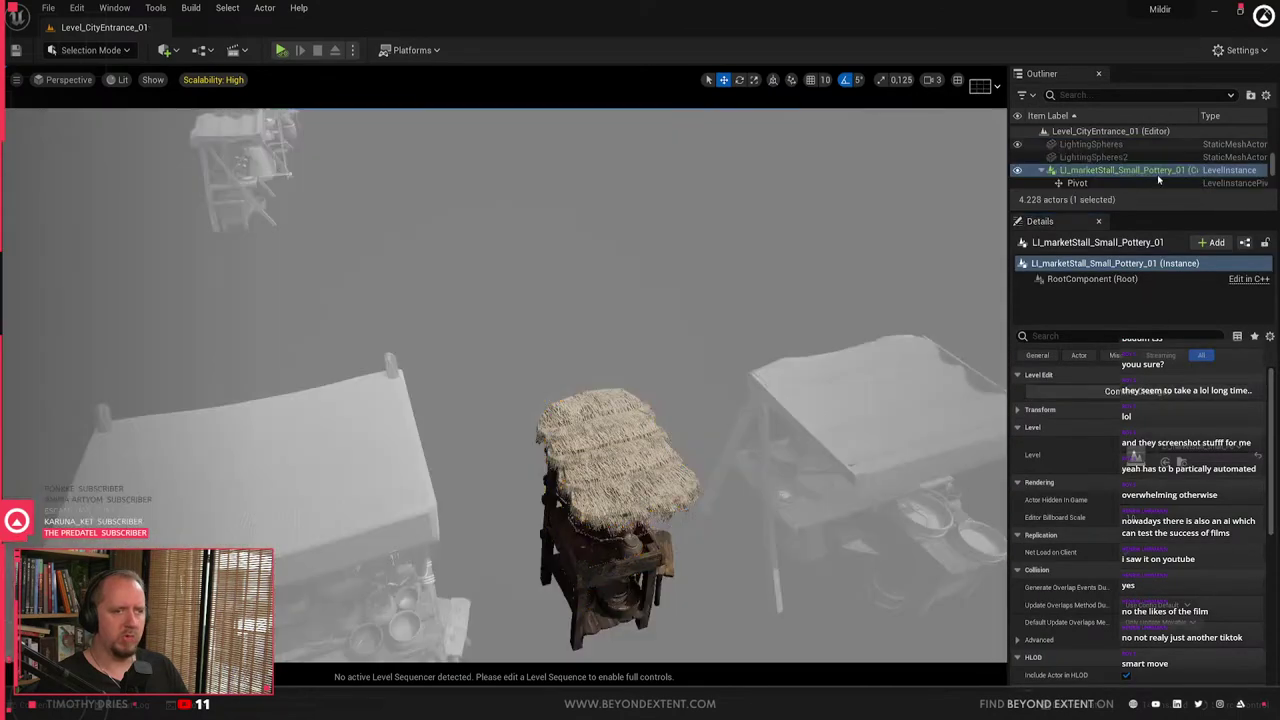
- Enlarge the Outliner, examine the objects inside the thatched stall's level instance, collapse it and leave instance editing
{"action": "left_click_drag", "start_coordinate": [1143, 211], "coordinate": [1146, 409]}
{"action": "scroll", "coordinate": [1086, 258], "scroll_direction": "up", "scroll_amount": 6}
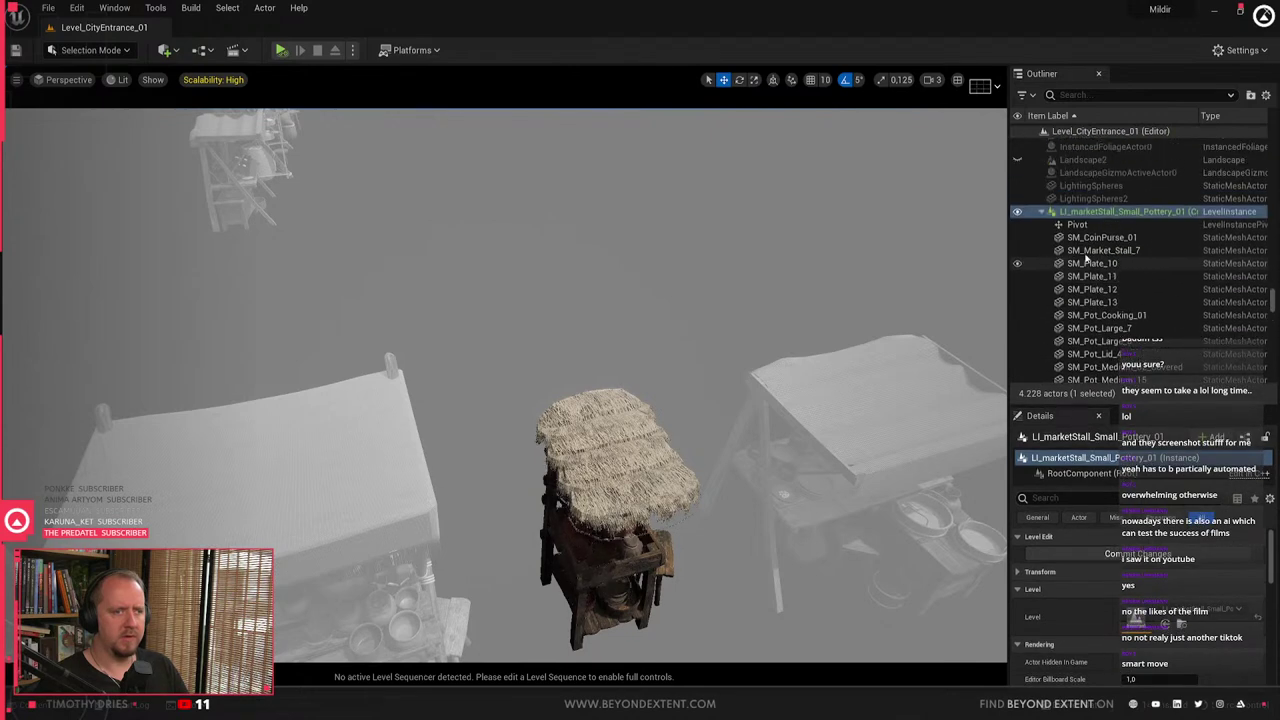
{"action": "left_click", "coordinate": [1041, 212]}
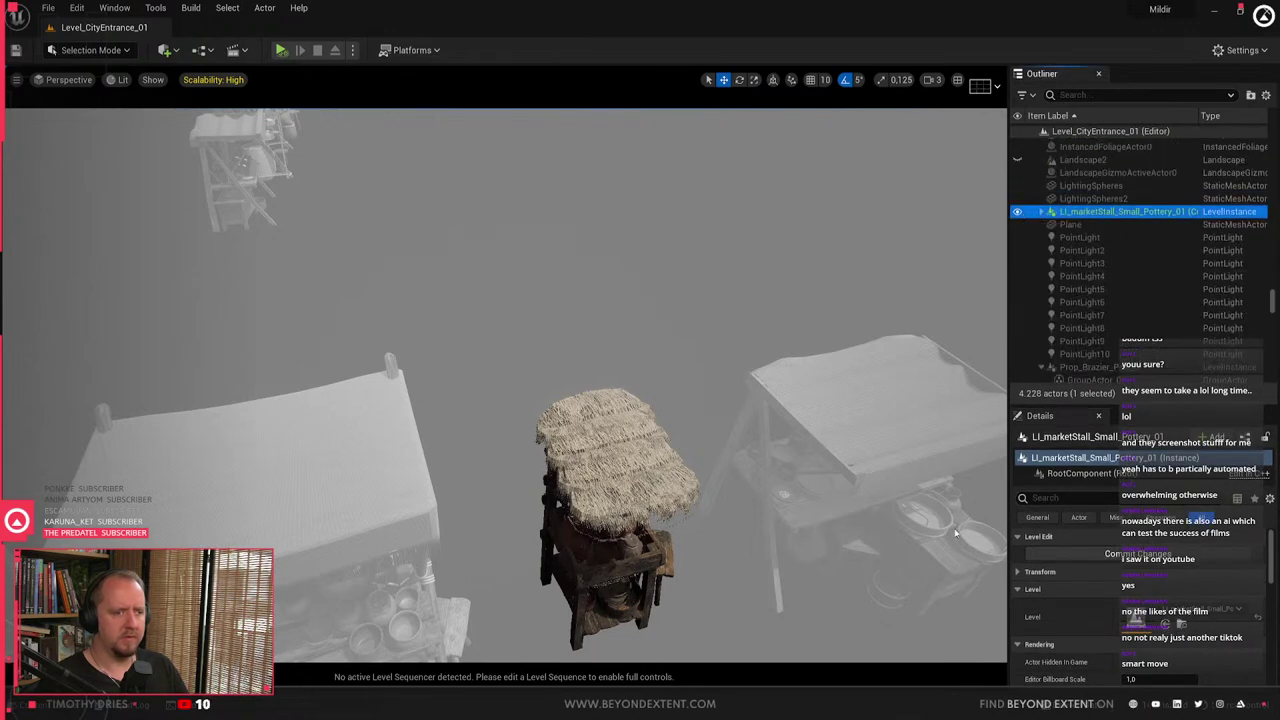
{"action": "key", "text": "Escape"}
{"action": "key", "text": "Escape"}
- Reselect the whole cloth-roofed pottery stall with its goods, chest and stool, and frame it
{"action": "left_click", "coordinate": [263, 500]}
{"action": "right_click_drag", "start_coordinate": [263, 500], "coordinate": [190, 500]}
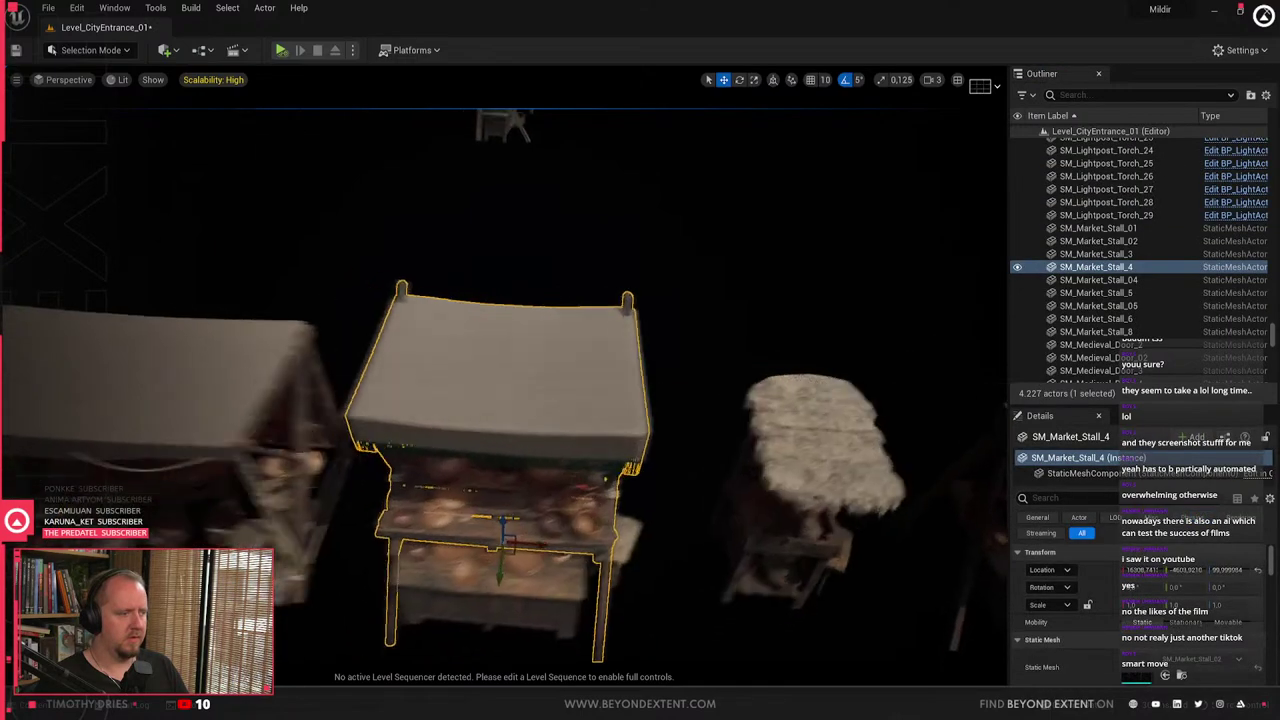
{"action": "left_click_drag", "start_coordinate": [389, 244], "coordinate": [660, 660], "text": "ctrl+alt"}
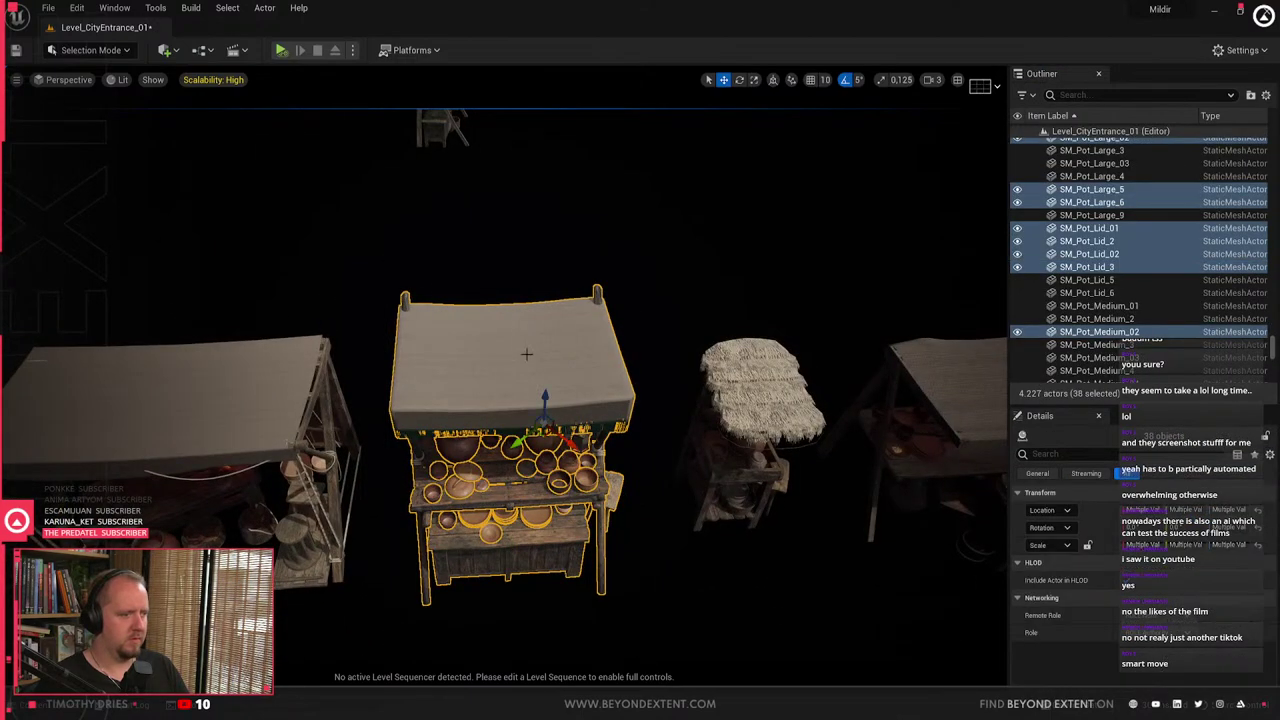
{"action": "key", "text": "w"}
{"action": "right_click_drag", "start_coordinate": [536, 367], "coordinate": [536, 340]}
{"action": "key", "text": "s"}
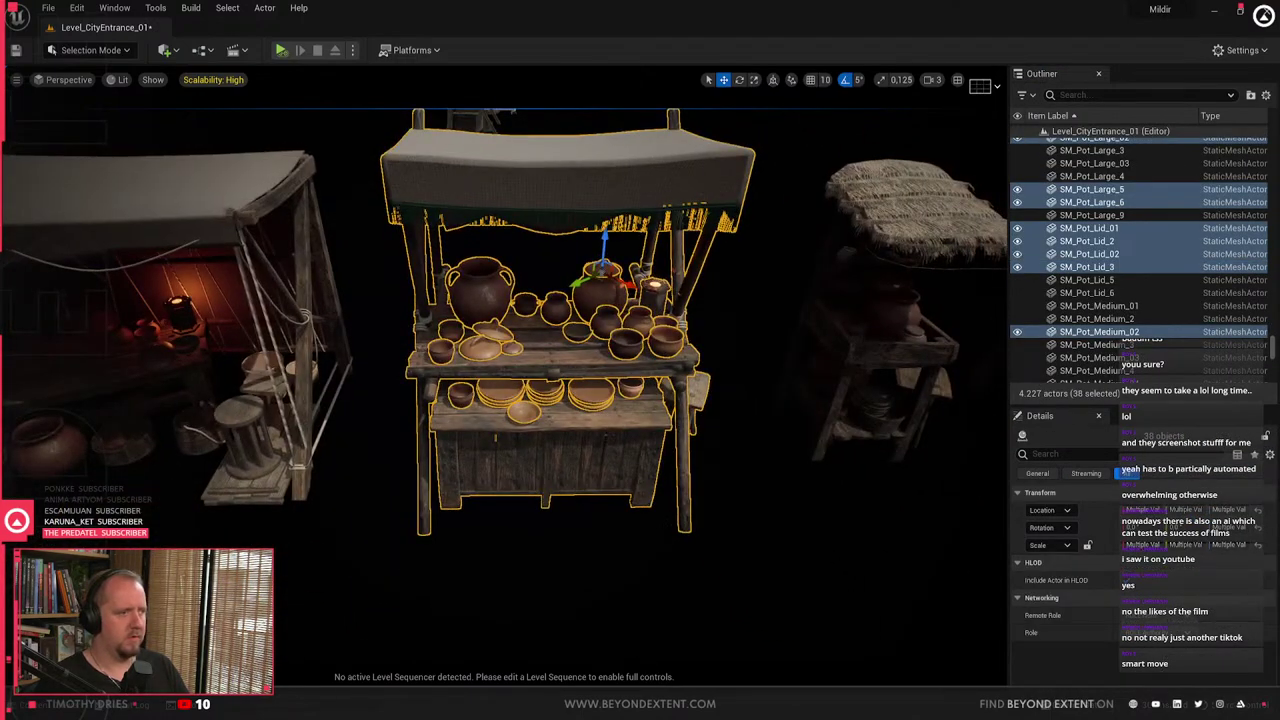
{"action": "left_click_drag", "start_coordinate": [362, 240], "coordinate": [729, 571], "text": "ctrl+alt"}
{"action": "key", "text": "w"}
{"action": "right_click_drag", "start_coordinate": [729, 571], "coordinate": [440, 580]}
{"action": "key", "text": "d"}
{"action": "key", "text": "f"}
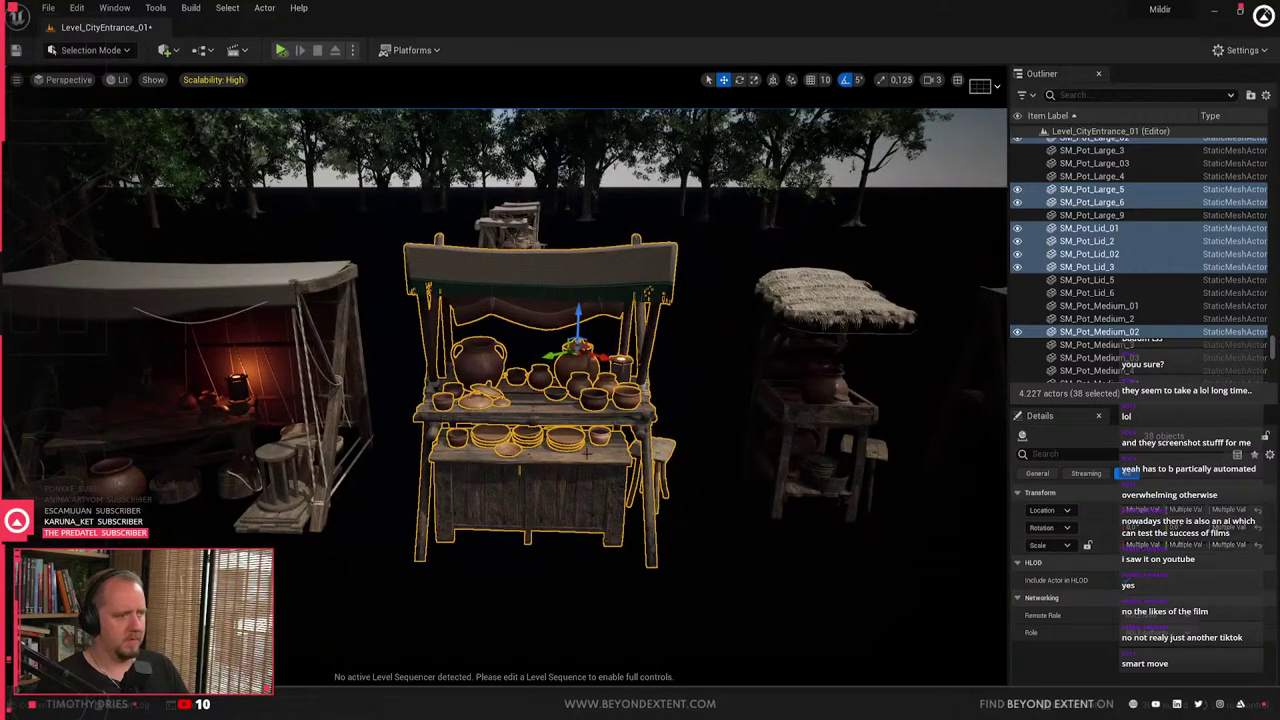
- Test the stall selection by moving it aside, undoing the move, and toggling the stall frame out of and back into the selection
{"action": "left_click_drag", "start_coordinate": [604, 356], "coordinate": [890, 360]}
{"action": "key", "text": "ctrl+z"}
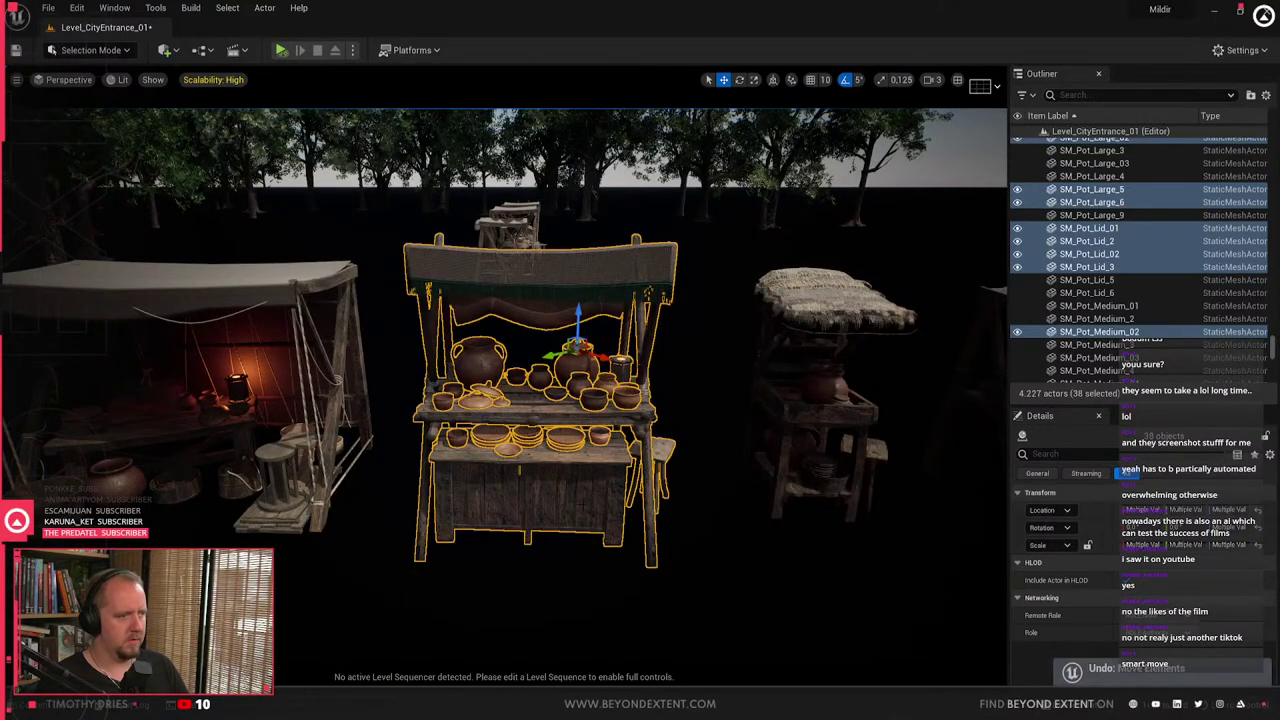
{"action": "left_click", "coordinate": [650, 492], "text": "ctrl"}
{"action": "left_click", "coordinate": [650, 492], "text": "ctrl"}
{"action": "key", "text": "q"}
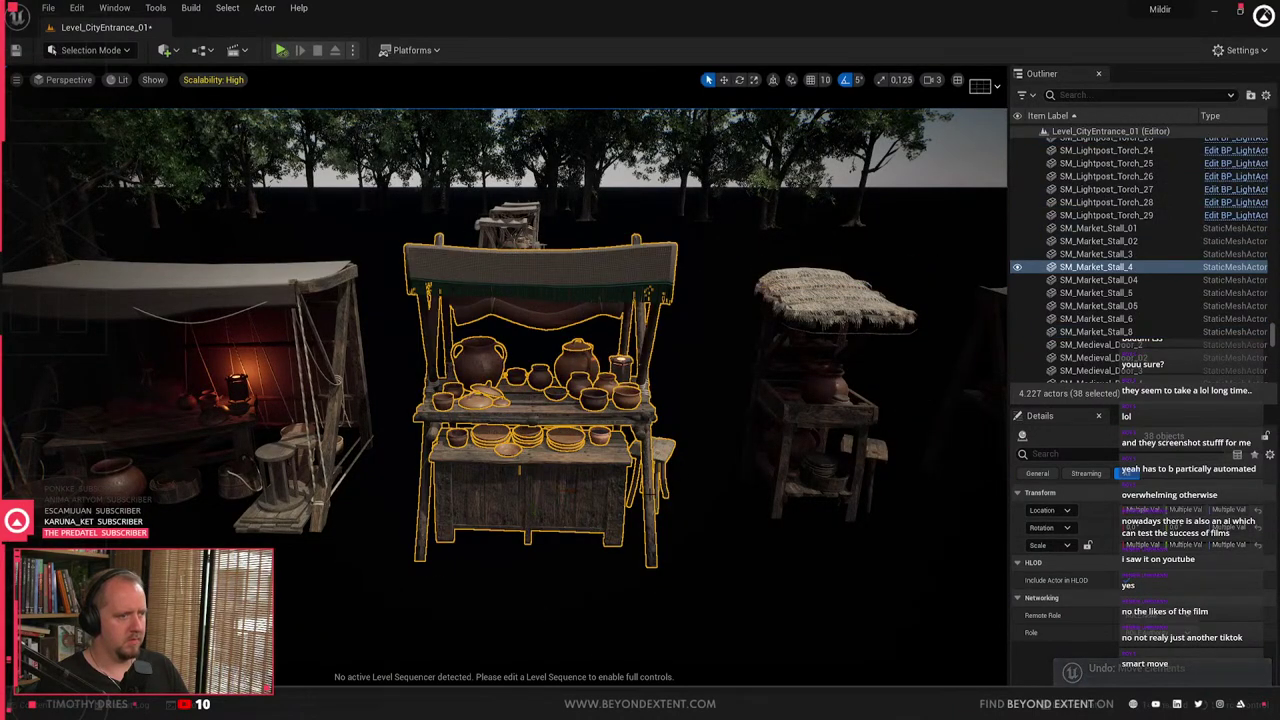
{"action": "scroll", "coordinate": [540, 400], "scroll_direction": "down", "scroll_amount": 5}
{"action": "key", "text": "ctrl+z"}
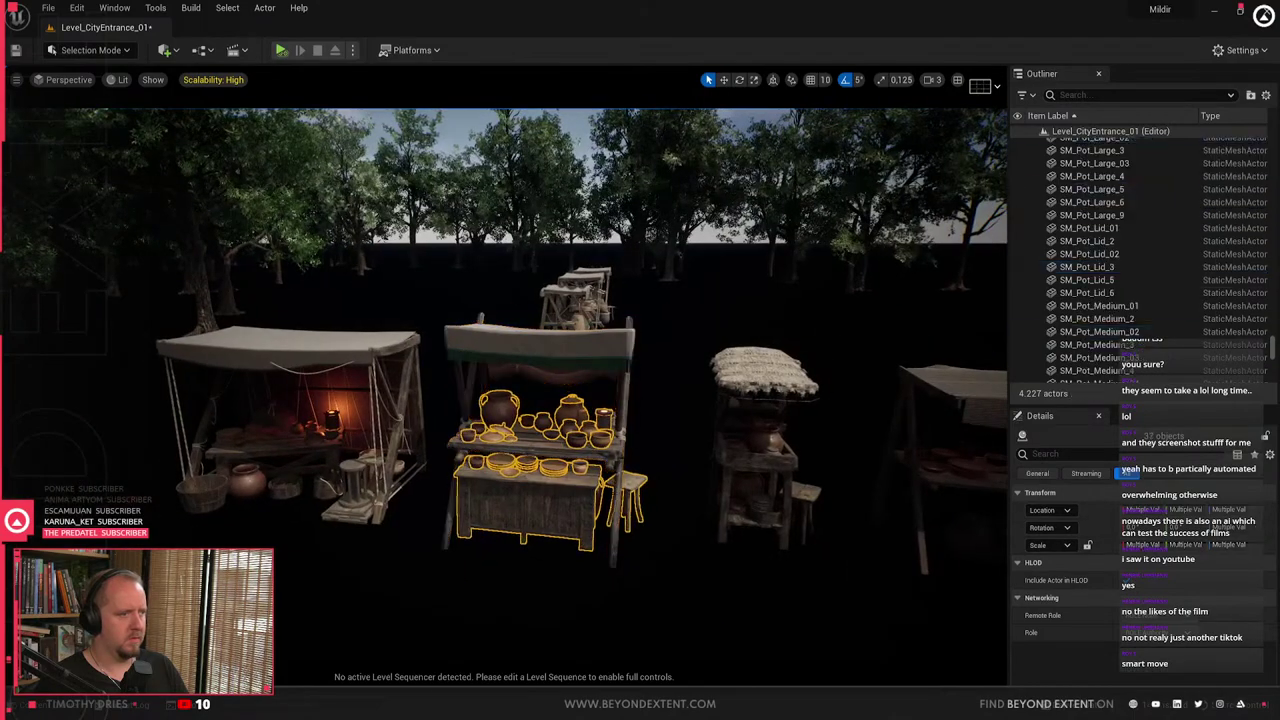
{"action": "left_click", "coordinate": [615, 532], "text": "ctrl"}
- Create a level instance from the selected cloth-roofed stall and all its goods, accepting the instance settings
{"action": "left_click_drag", "start_coordinate": [615, 532], "coordinate": [540, 508], "text": "alt"}
{"action": "key", "text": "w"}
{"action": "right_click", "coordinate": [498, 503]}
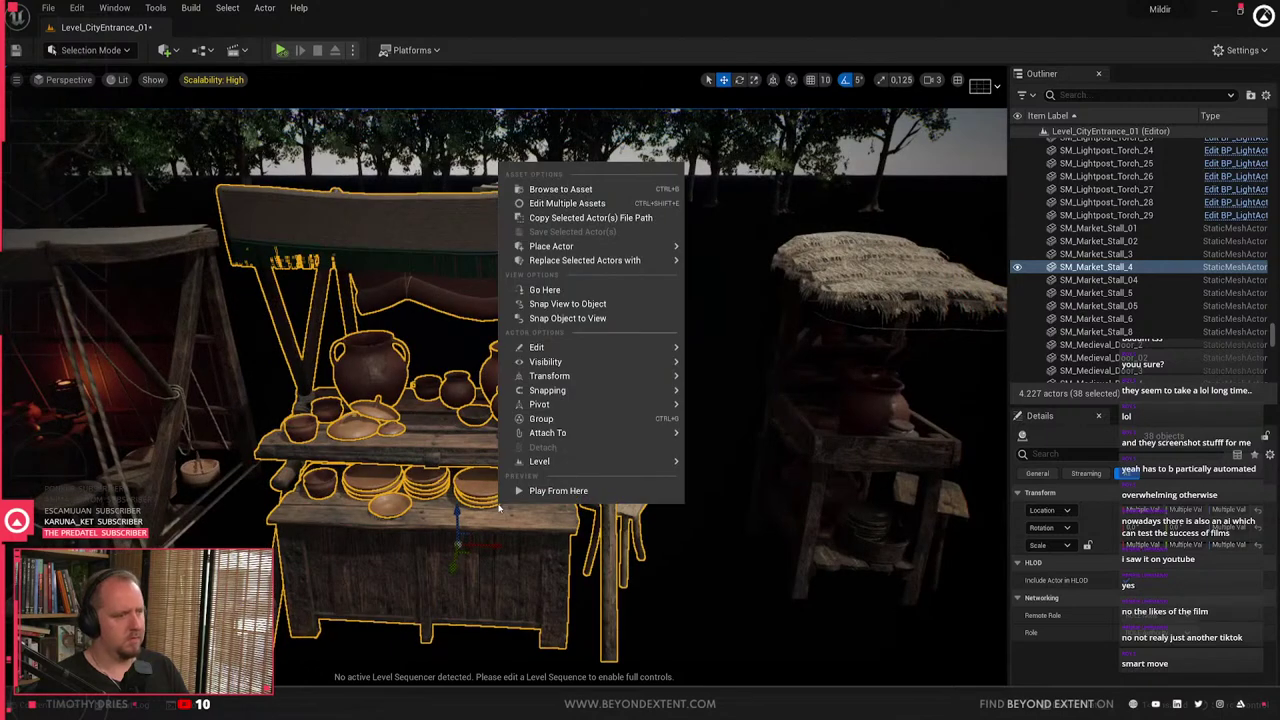
{"action": "mouse_move", "coordinate": [613, 464]}
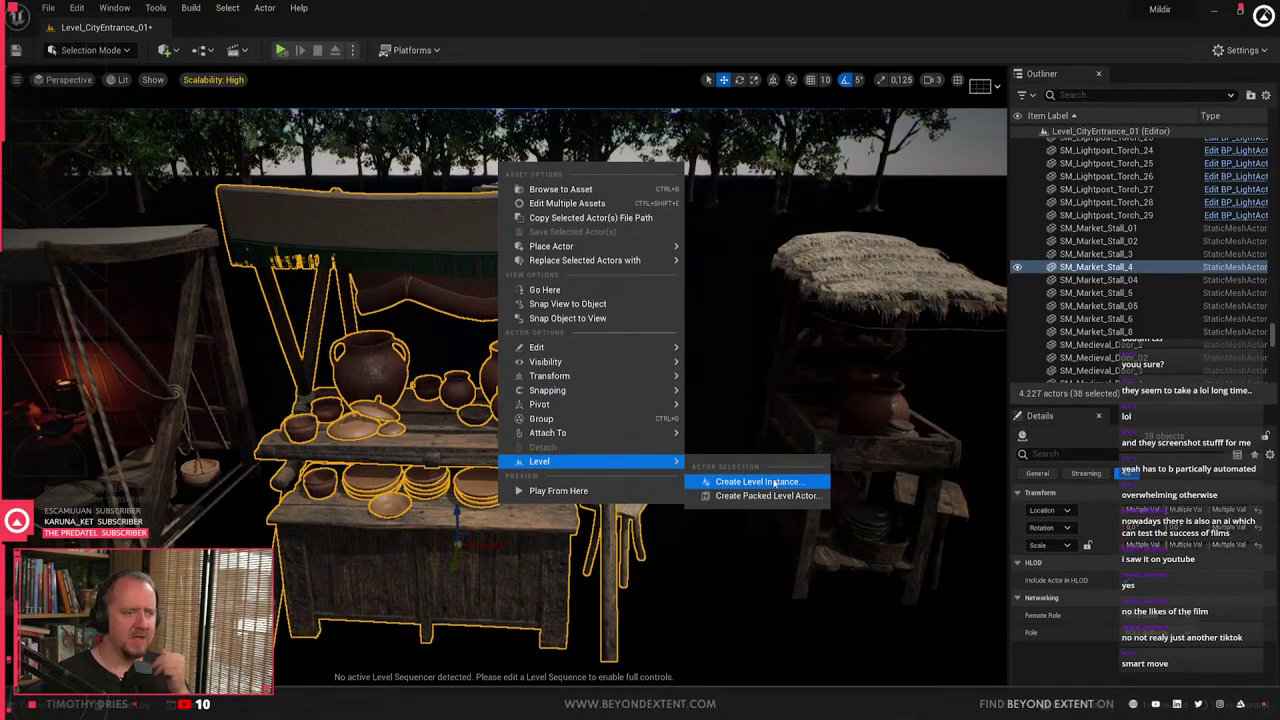
{"action": "left_click", "coordinate": [775, 484]}
{"action": "left_click", "coordinate": [758, 433]}
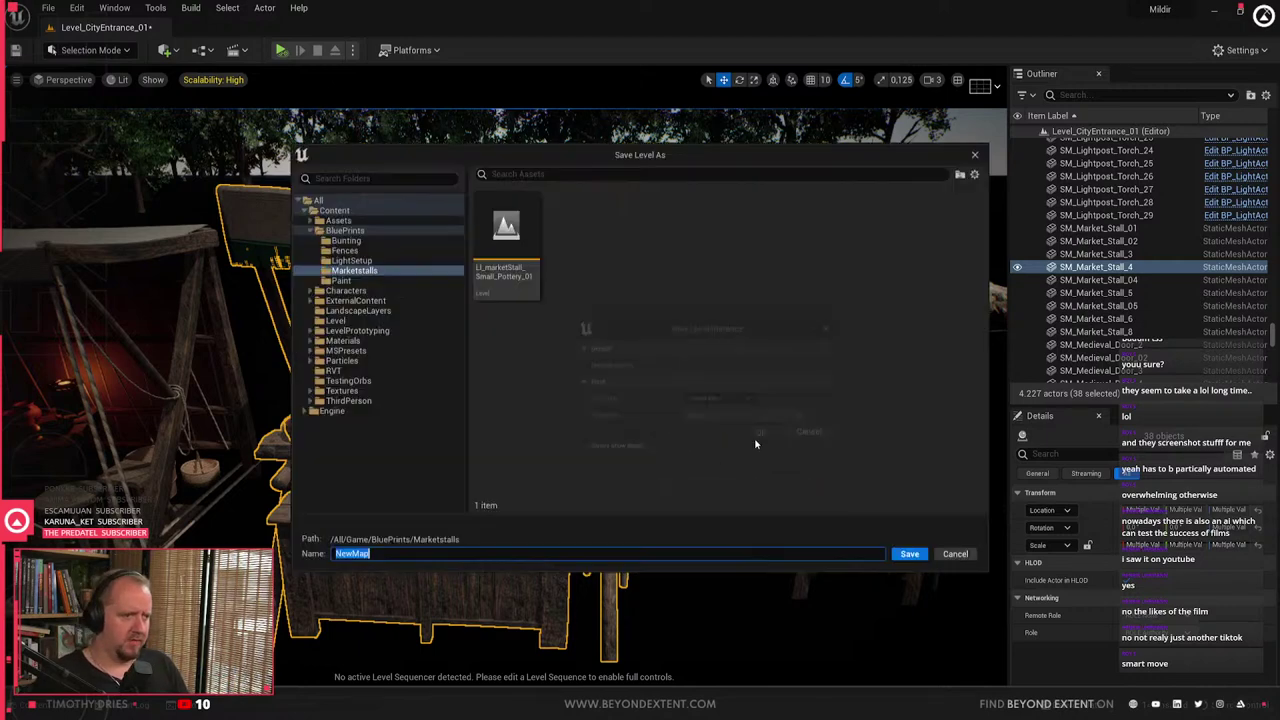
- Save the level instance as LI_marketStall_Large_Pottery_01 in the Marketstalls folder, basing the name on the existing small pottery level
{"action": "left_click", "coordinate": [515, 245]}
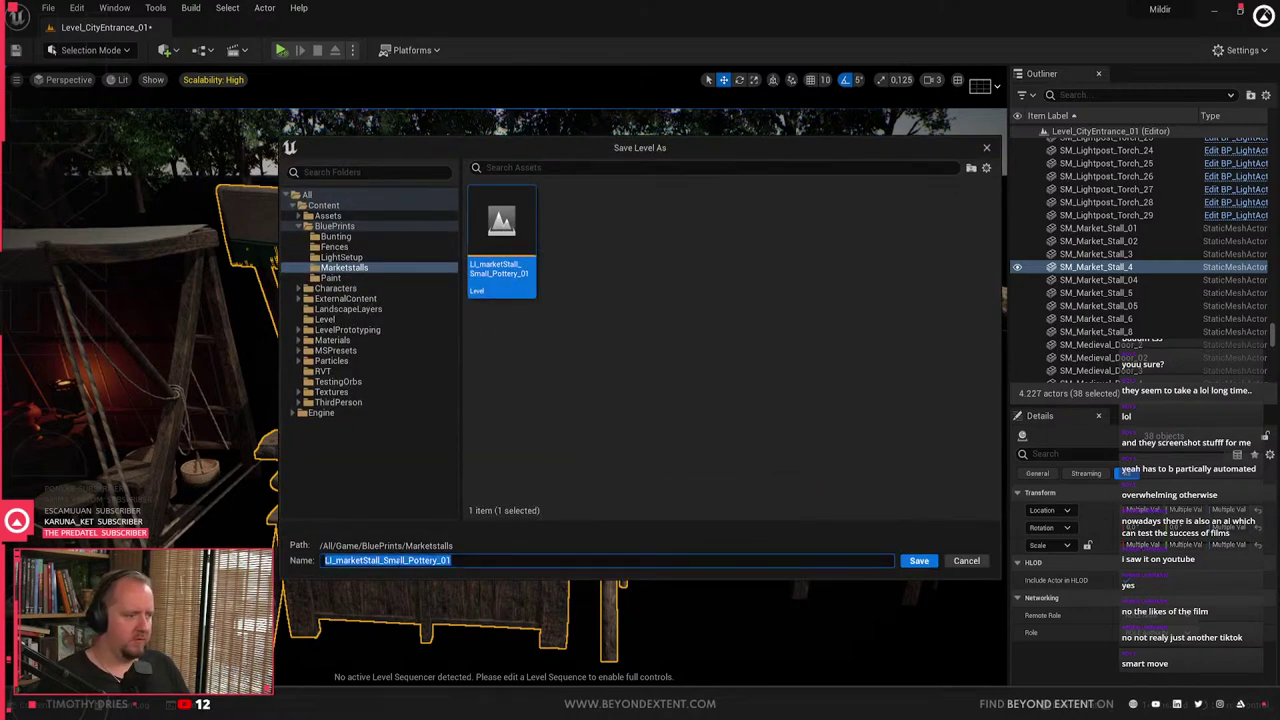
{"action": "left_click", "coordinate": [407, 560]}
{"action": "key", "text": "BackSpace"}
{"action": "key", "text": "BackSpace"}
{"action": "key", "text": "BackSpace"}
{"action": "key", "text": "BackSpace"}
{"action": "key", "text": "BackSpace"}
{"action": "key", "text": "BackSpace"}
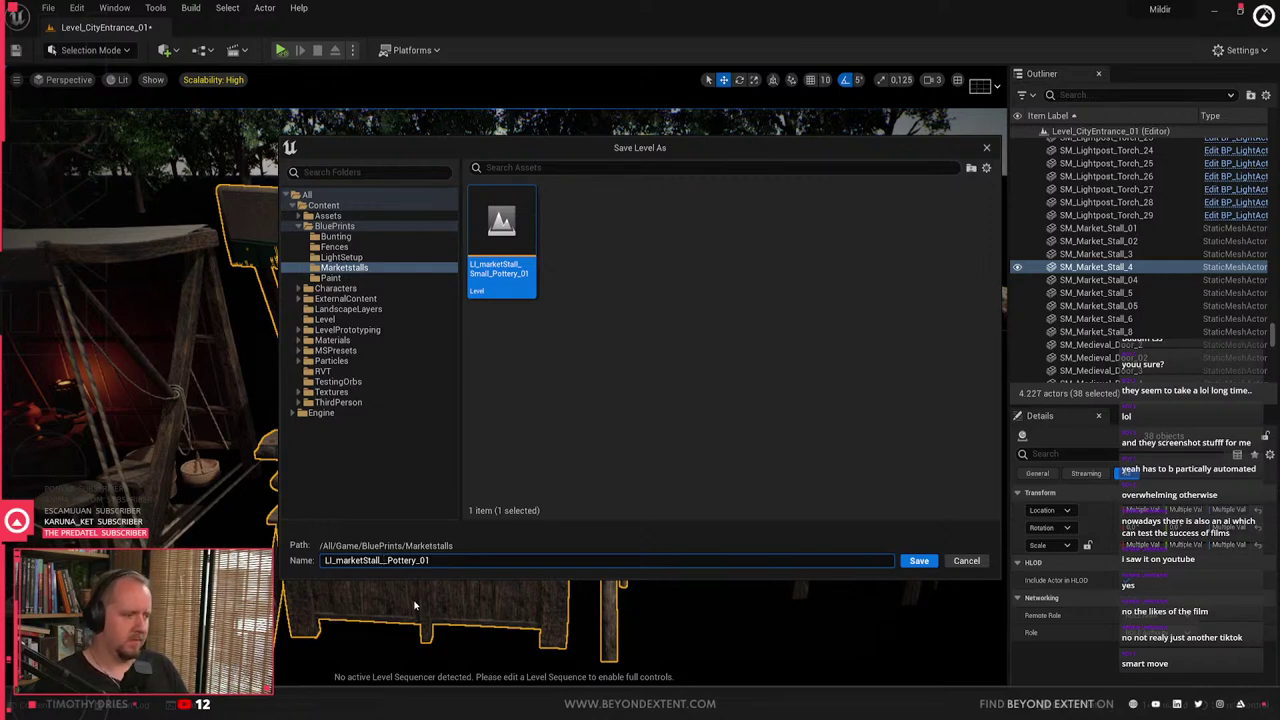
{"action": "type", "text": "Large_"}
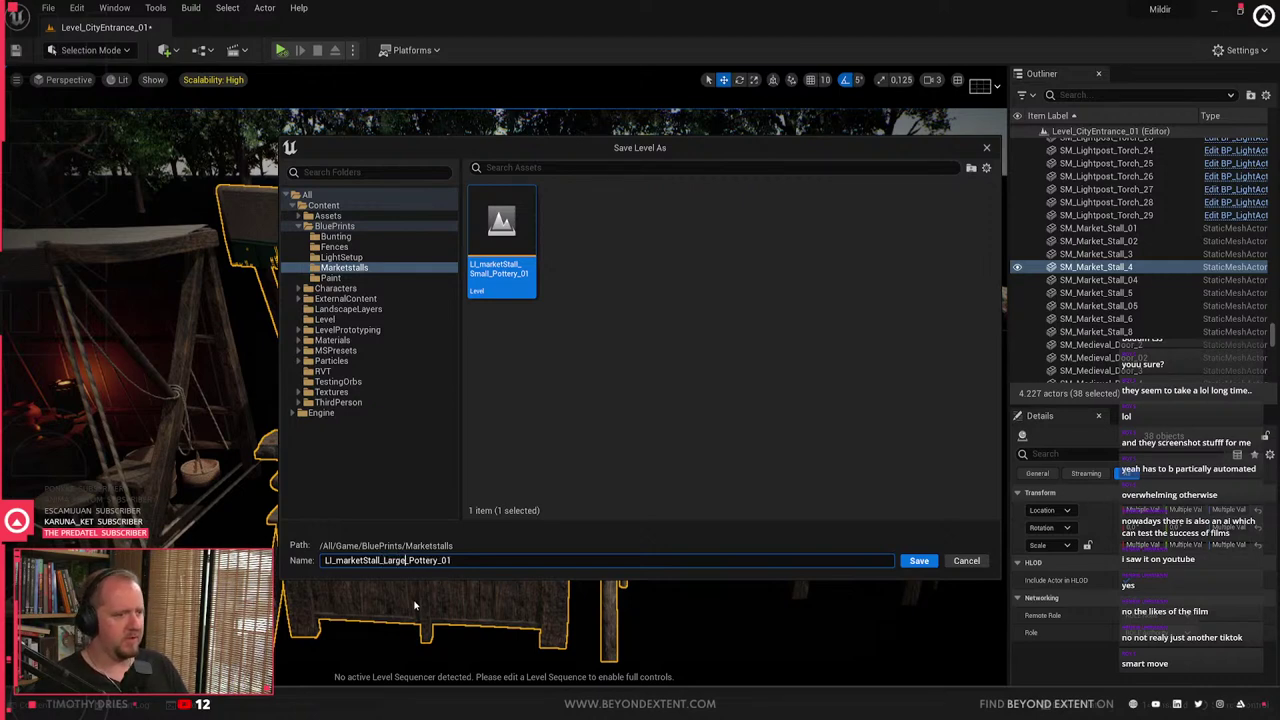
{"action": "left_click", "coordinate": [734, 317]}
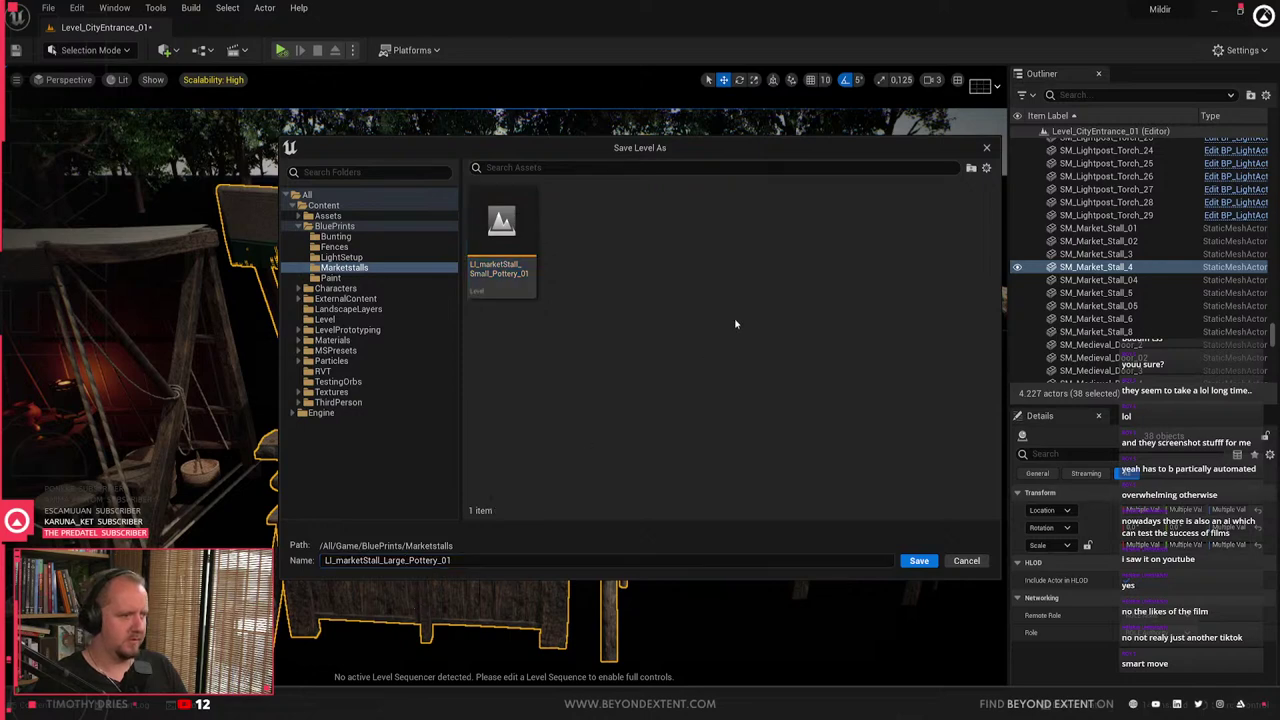
{"action": "left_click", "coordinate": [916, 561]}
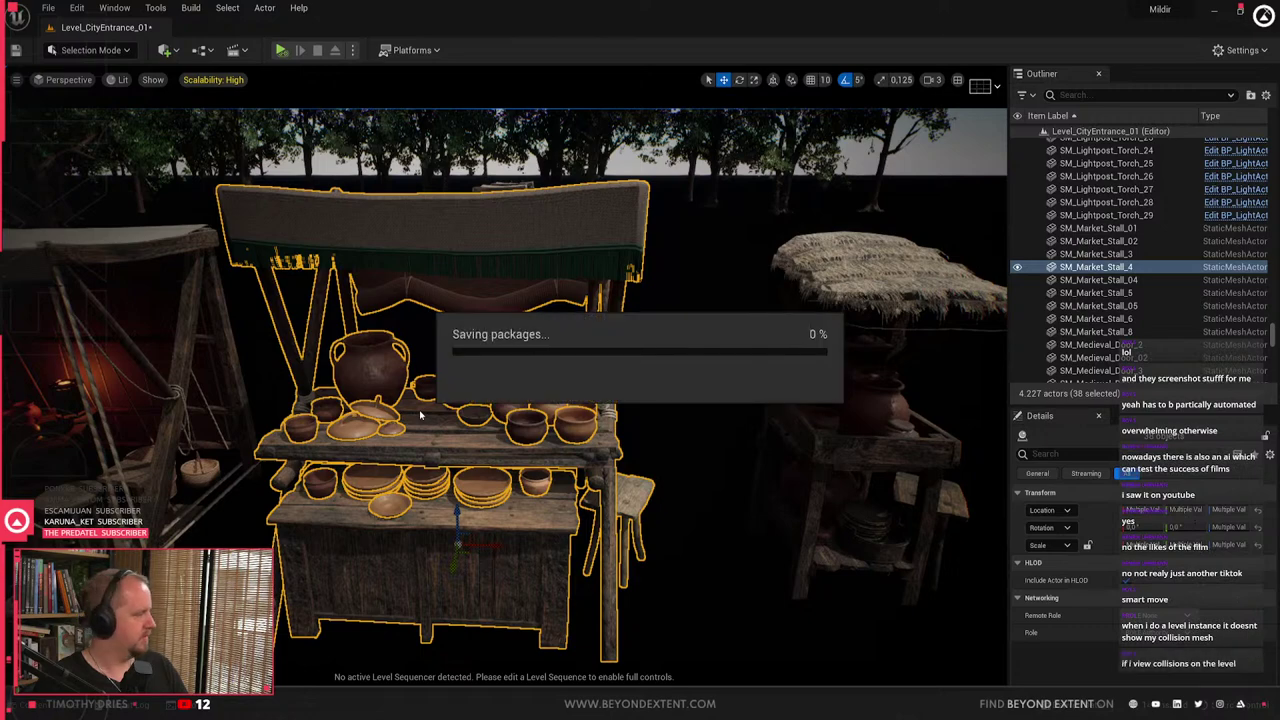
- Select the neighbouring market stalls one by one to check which are instances, ending on the cloth-roofed pottery stall
{"action": "key", "text": "s"}
{"action": "right_click_drag", "start_coordinate": [420, 414], "coordinate": [430, 456]}
{"action": "left_click", "coordinate": [780, 374]}
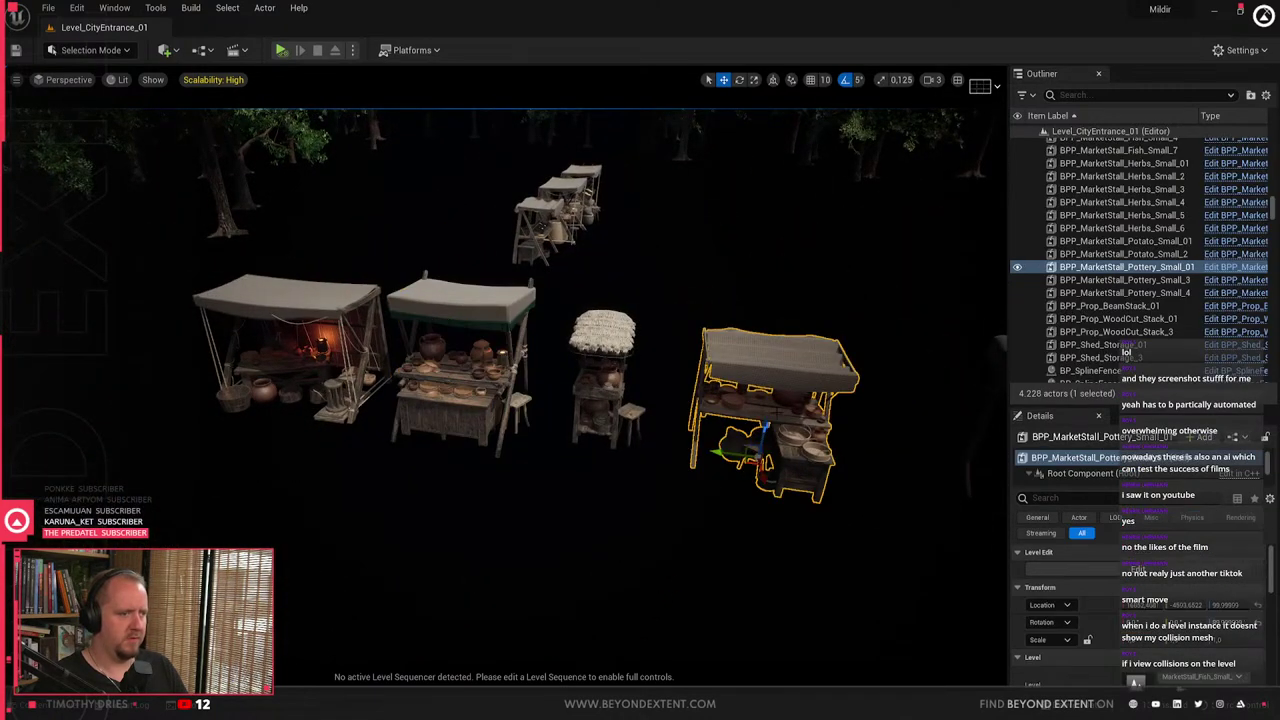
{"action": "left_click", "coordinate": [421, 394]}
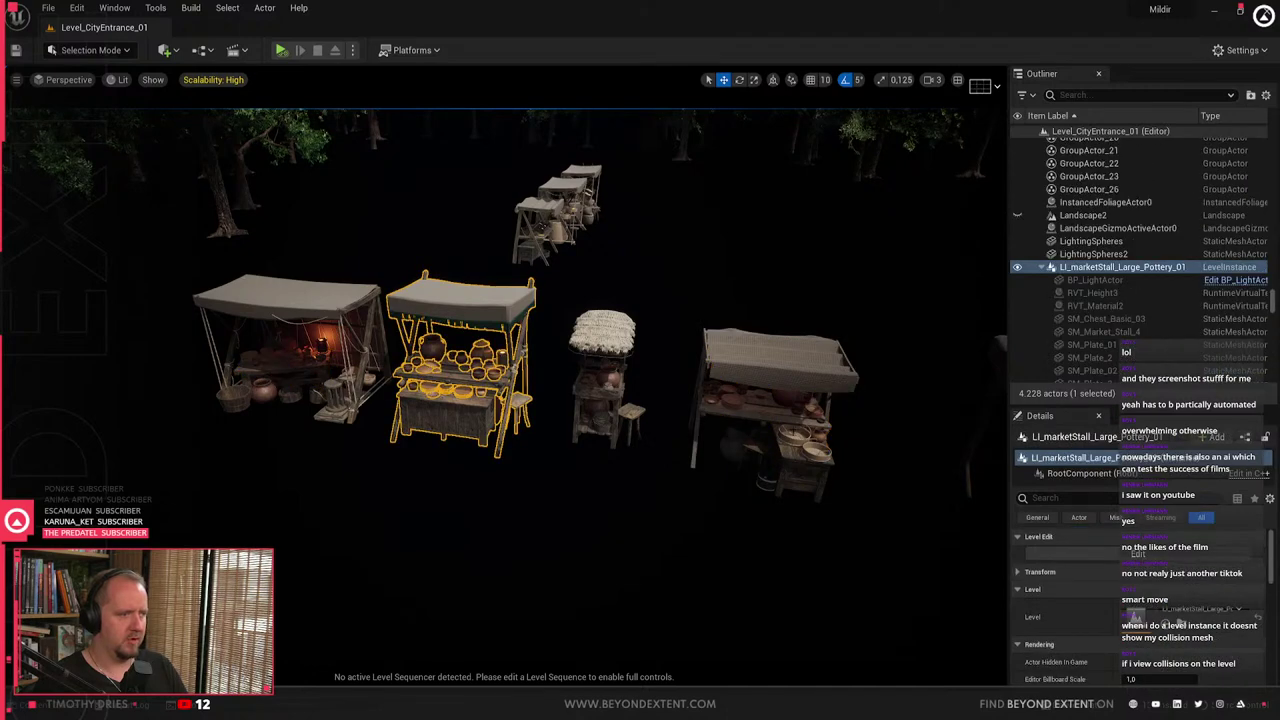
{"action": "left_click", "coordinate": [752, 394]}
{"action": "left_click", "coordinate": [447, 378]}
{"action": "left_click", "coordinate": [251, 351]}
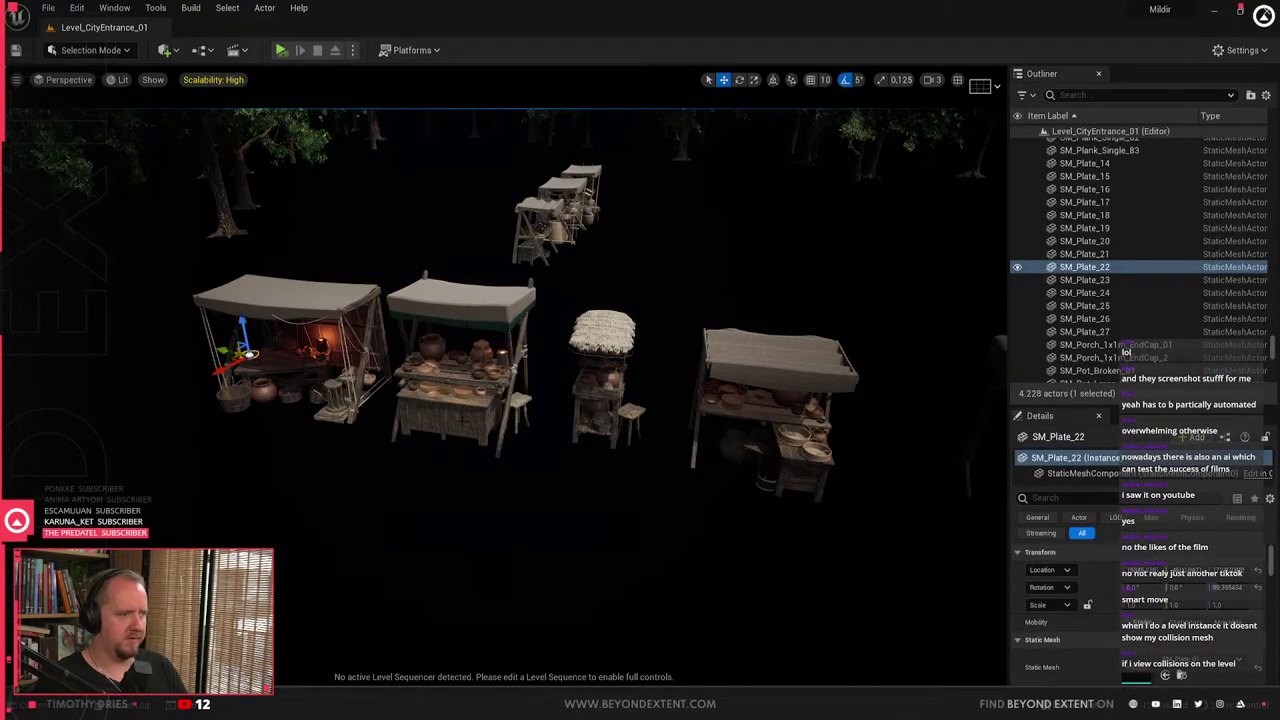
{"action": "left_click", "coordinate": [464, 420]}
{"action": "key", "text": "Escape"}
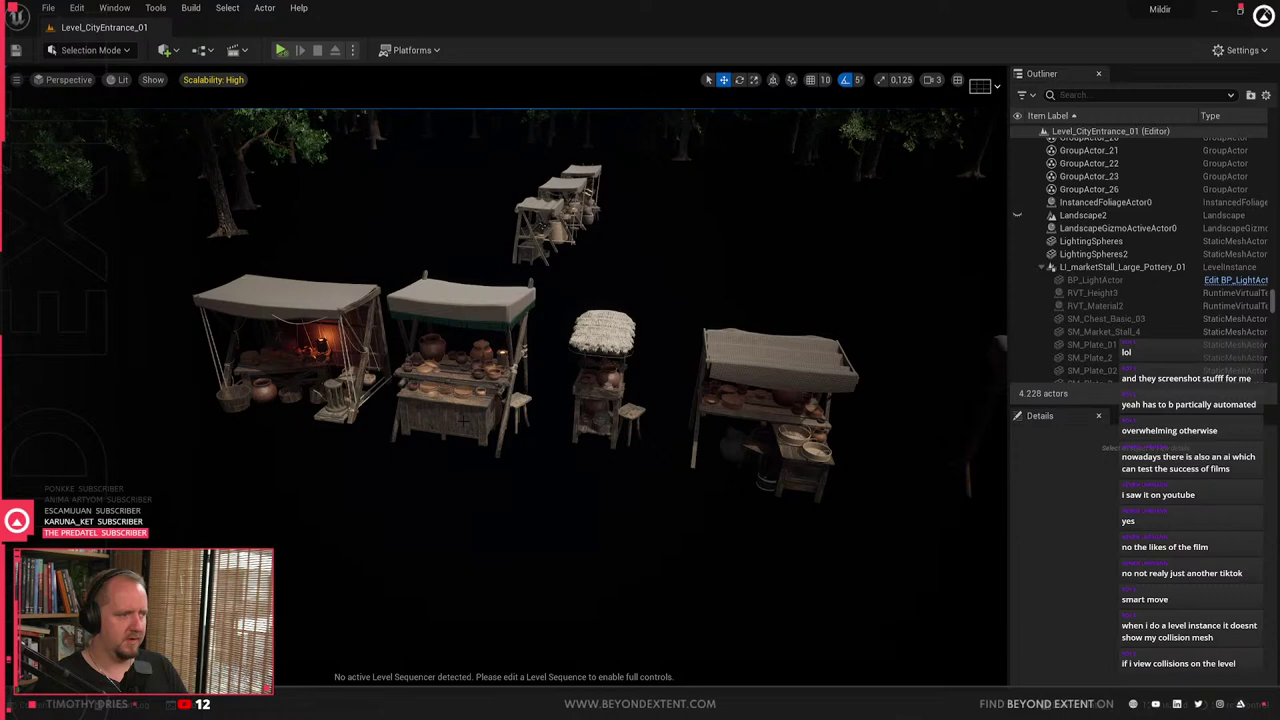
{"action": "left_click", "coordinate": [462, 400]}
{"action": "left_click", "coordinate": [756, 398]}
{"action": "key", "text": "ctrl+z"}
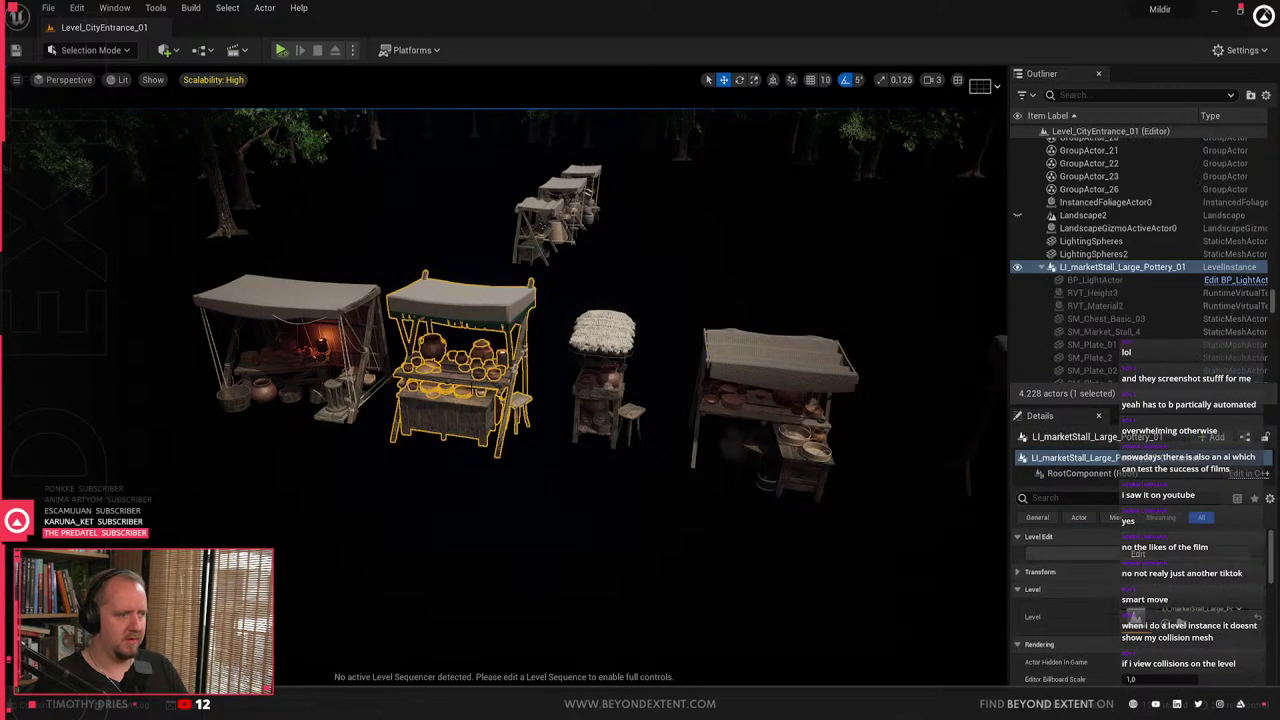
- Rename the large pottery level asset in the Marketstalls folder as LI_marketStall_Medium_Pottery_01
{"action": "key", "text": "ctrl+space"}
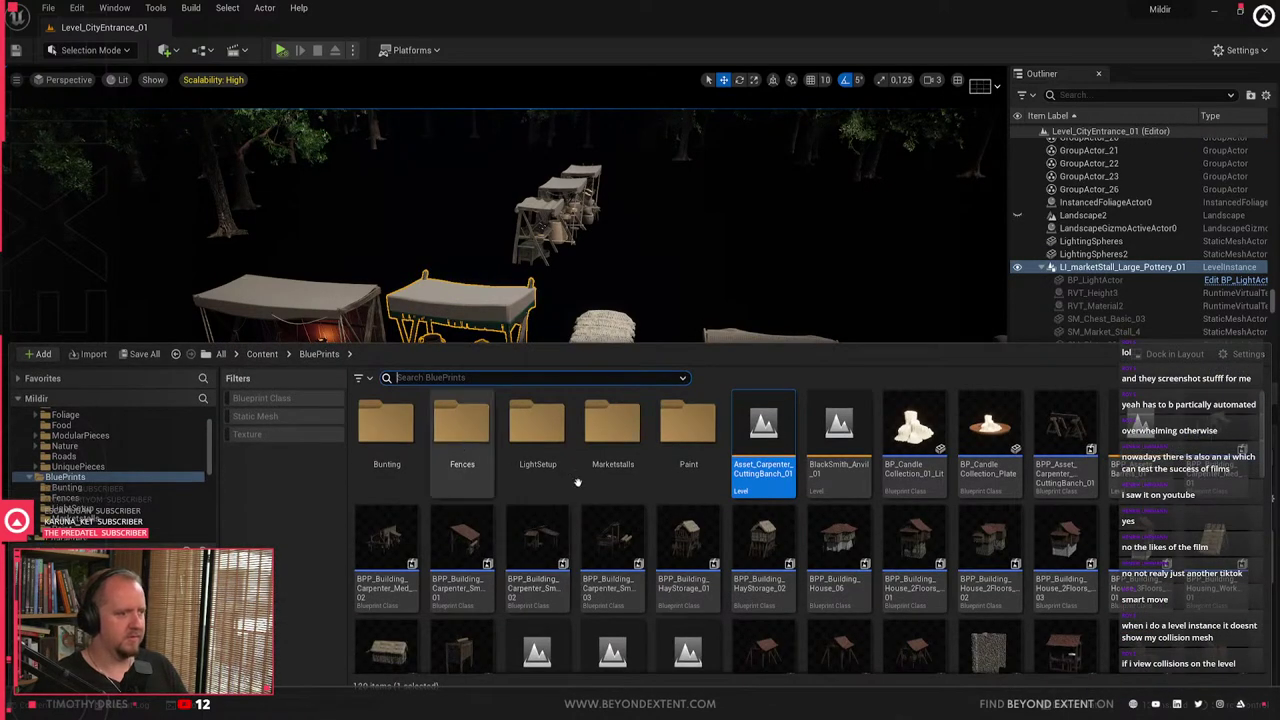
{"action": "double_click", "coordinate": [612, 425]}
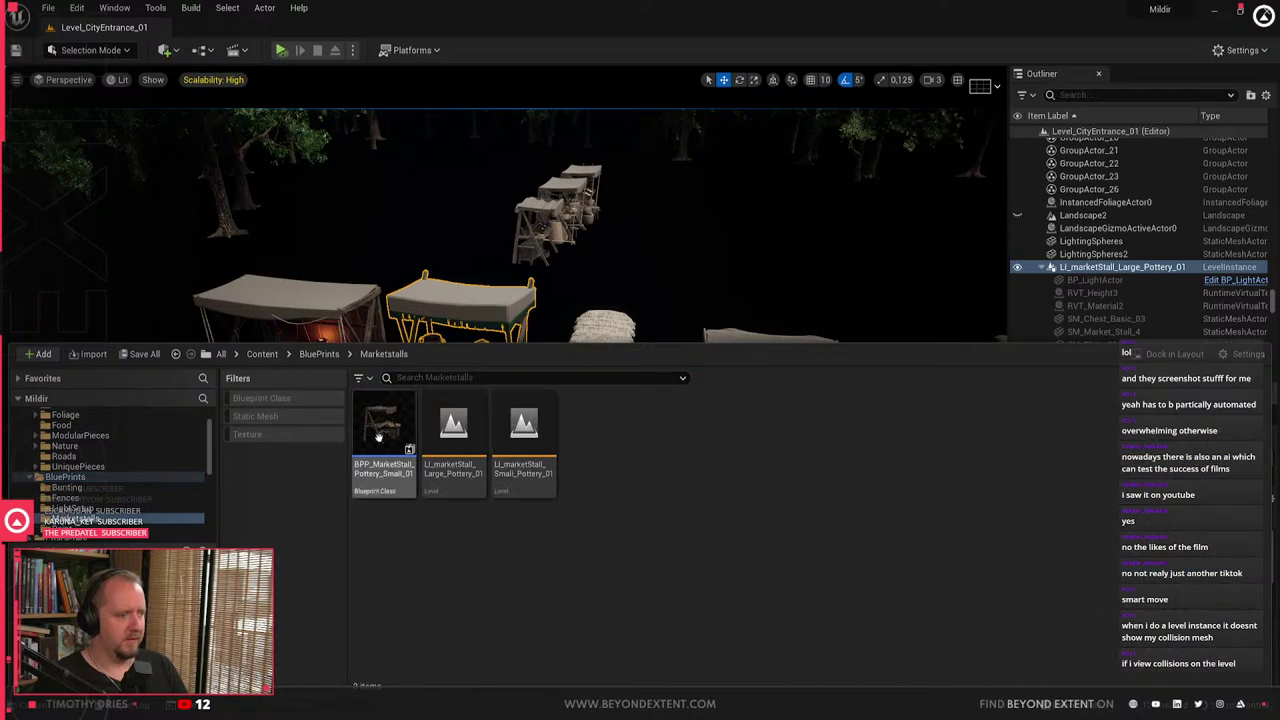
{"action": "left_click", "coordinate": [454, 440]}
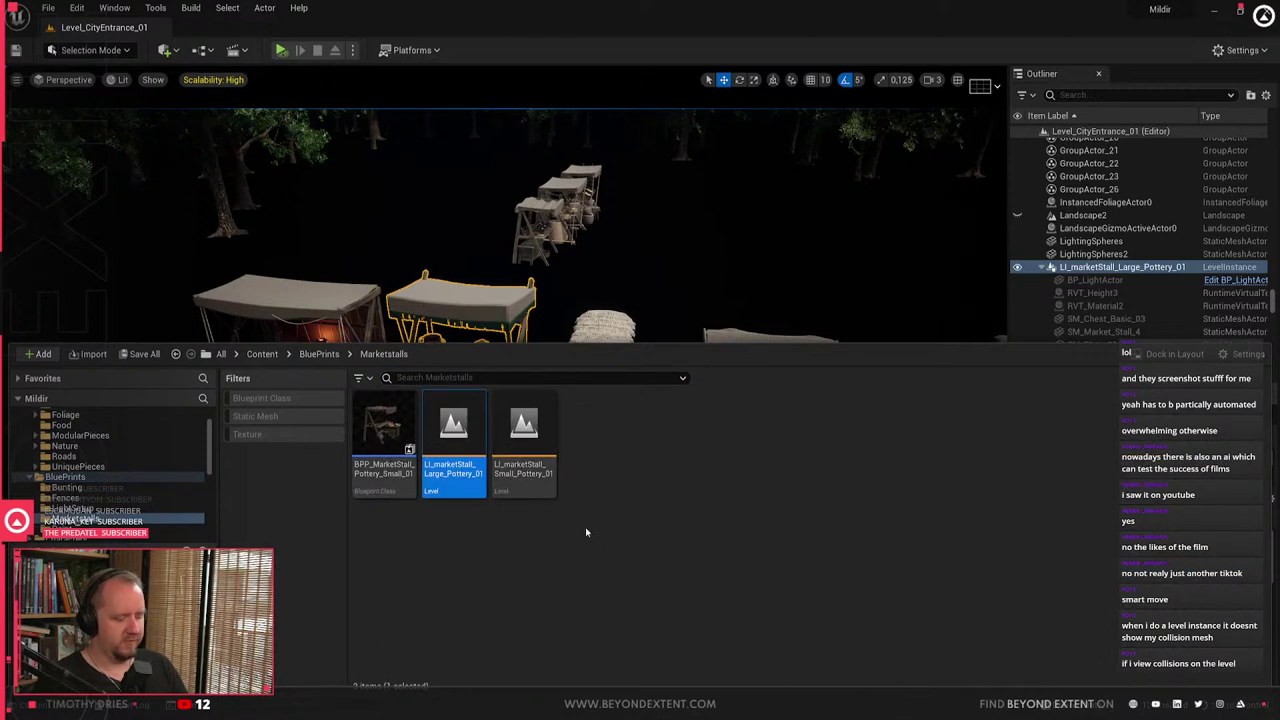
{"action": "key", "text": "F2"}
{"action": "type", "text": "LI_marketStal"}
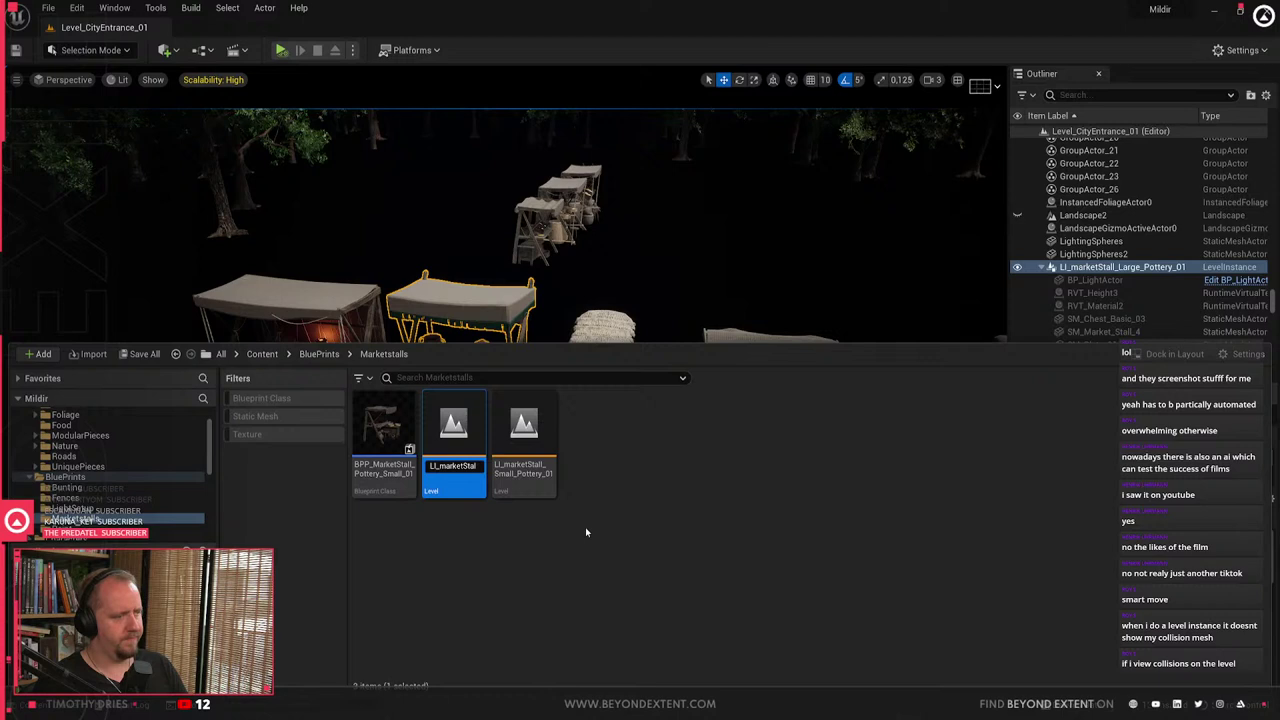
{"action": "type", "text": "l_Large_"}
{"action": "key", "text": "BackSpace"}
{"action": "key", "text": "BackSpace"}
{"action": "key", "text": "BackSpace"}
{"action": "key", "text": "BackSpace"}
{"action": "key", "text": "BackSpace"}
{"action": "type", "text": "Med"}
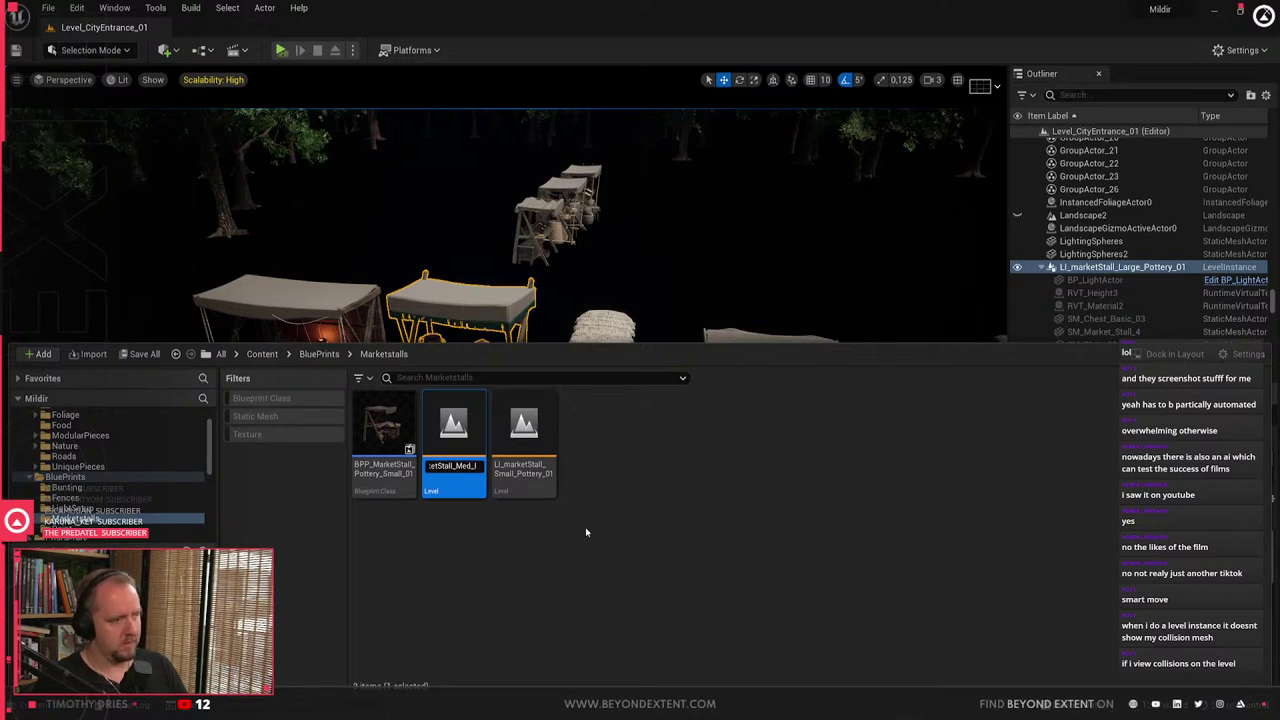
{"action": "type", "text": "ium"}
{"action": "key", "text": "Return"}
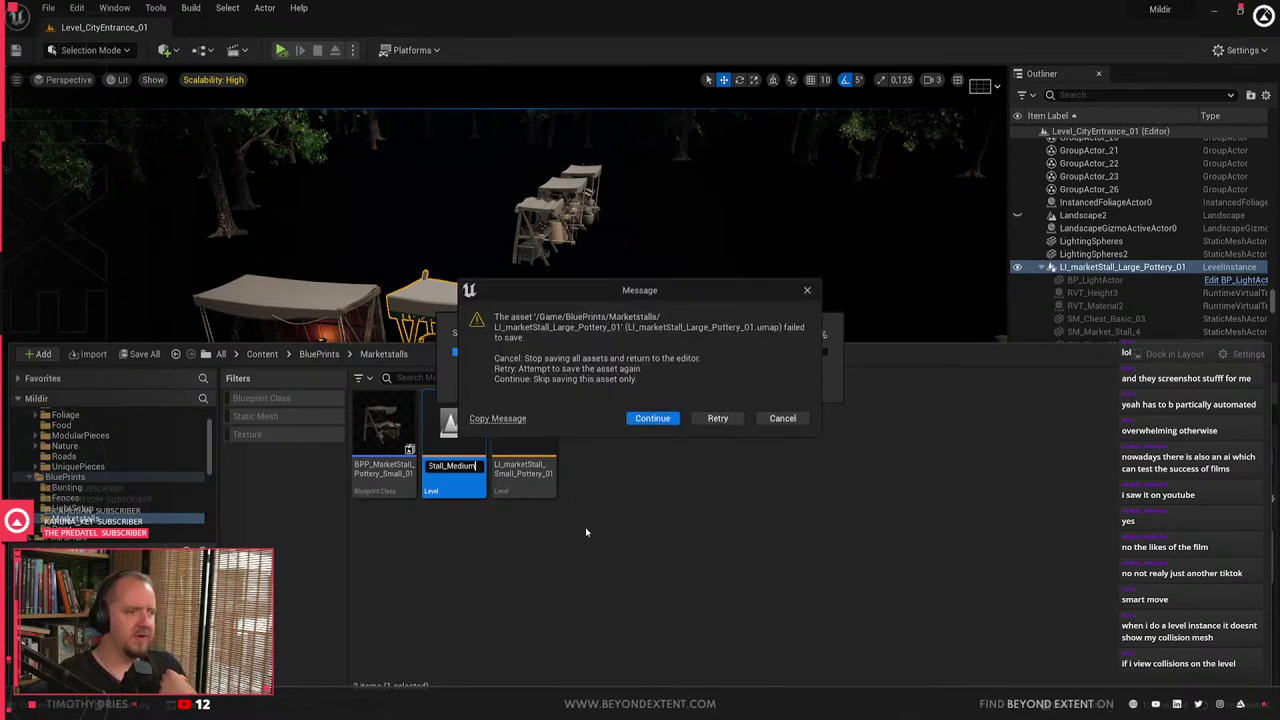
- Skip saving the old LI_marketStall_Large_Pottery_01 asset and close the message log
{"action": "left_click", "coordinate": [655, 419]}
{"action": "left_click", "coordinate": [760, 392]}
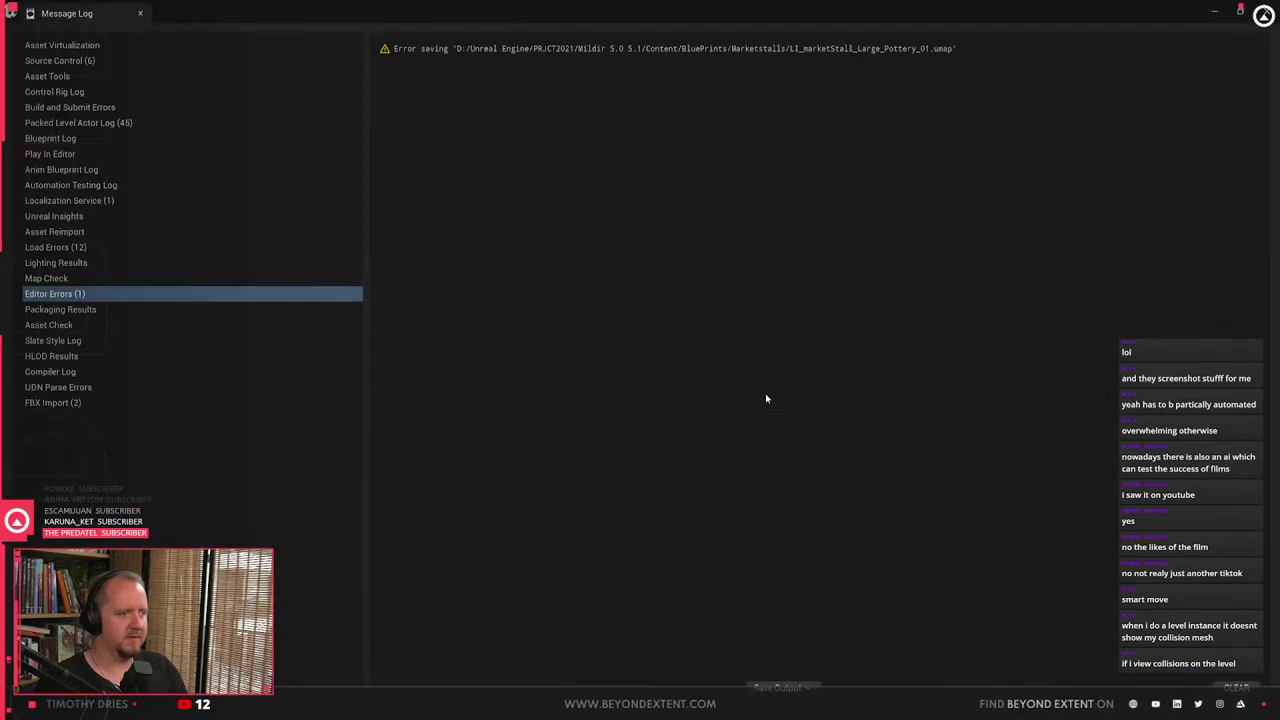
{"action": "left_click", "coordinate": [1265, 12]}
- Locate the cloth-roofed pottery stall's level asset in the Marketstalls folder and re-enter the size word Medium in its name
{"action": "key", "text": "w"}
{"action": "right_click_drag", "start_coordinate": [826, 234], "coordinate": [780, 316]}
{"action": "key", "text": "s"}
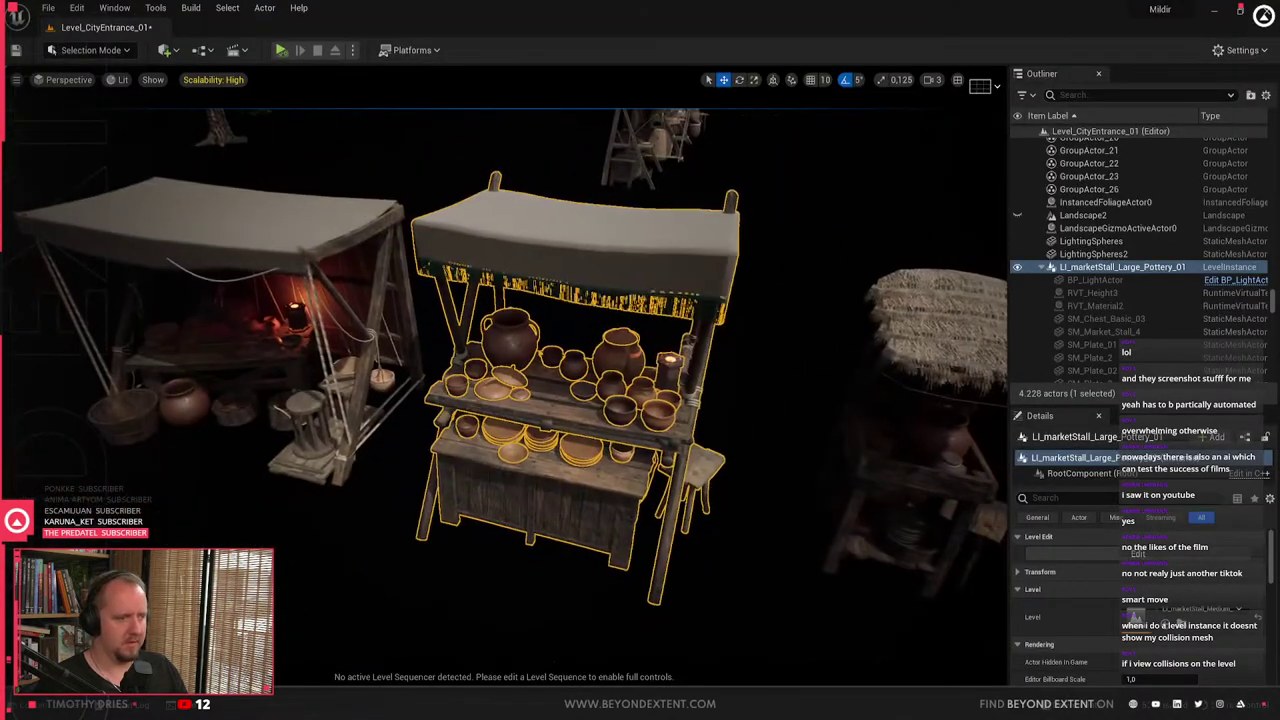
{"action": "left_click", "coordinate": [251, 332]}
{"action": "key", "text": "a"}
{"action": "mouse_move", "coordinate": [251, 332]}
{"action": "right_mouse_down"}
{"action": "mouse_move", "coordinate": [236, 330]}
{"action": "mouse_move", "coordinate": [256, 332]}
{"action": "right_mouse_up"}
{"action": "left_click", "coordinate": [642, 496]}
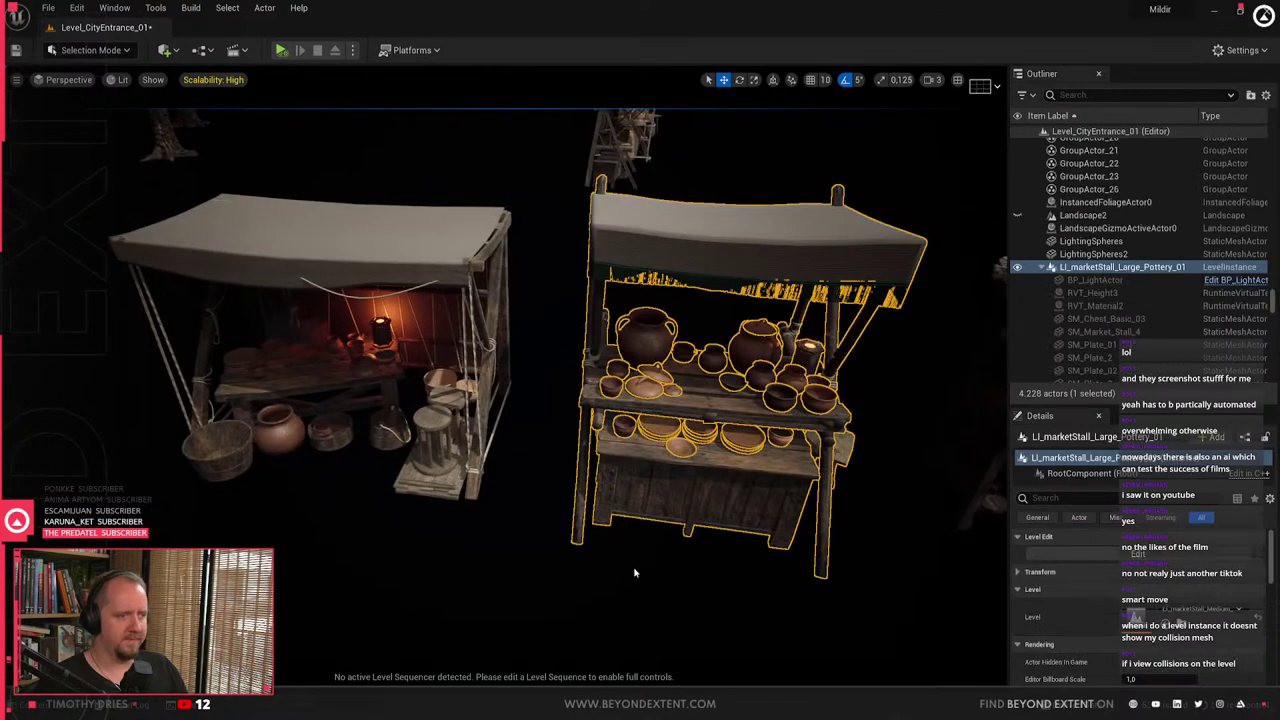
{"action": "key", "text": "ctrl+b"}
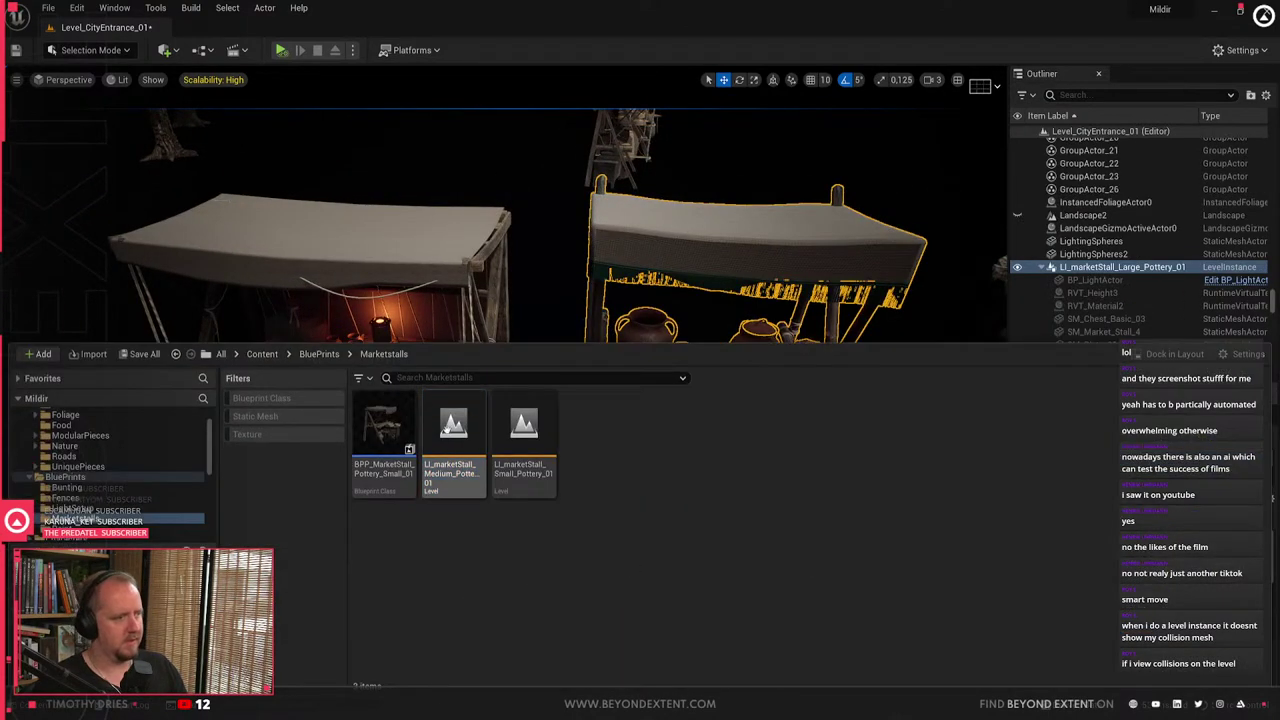
{"action": "key", "text": "F2"}
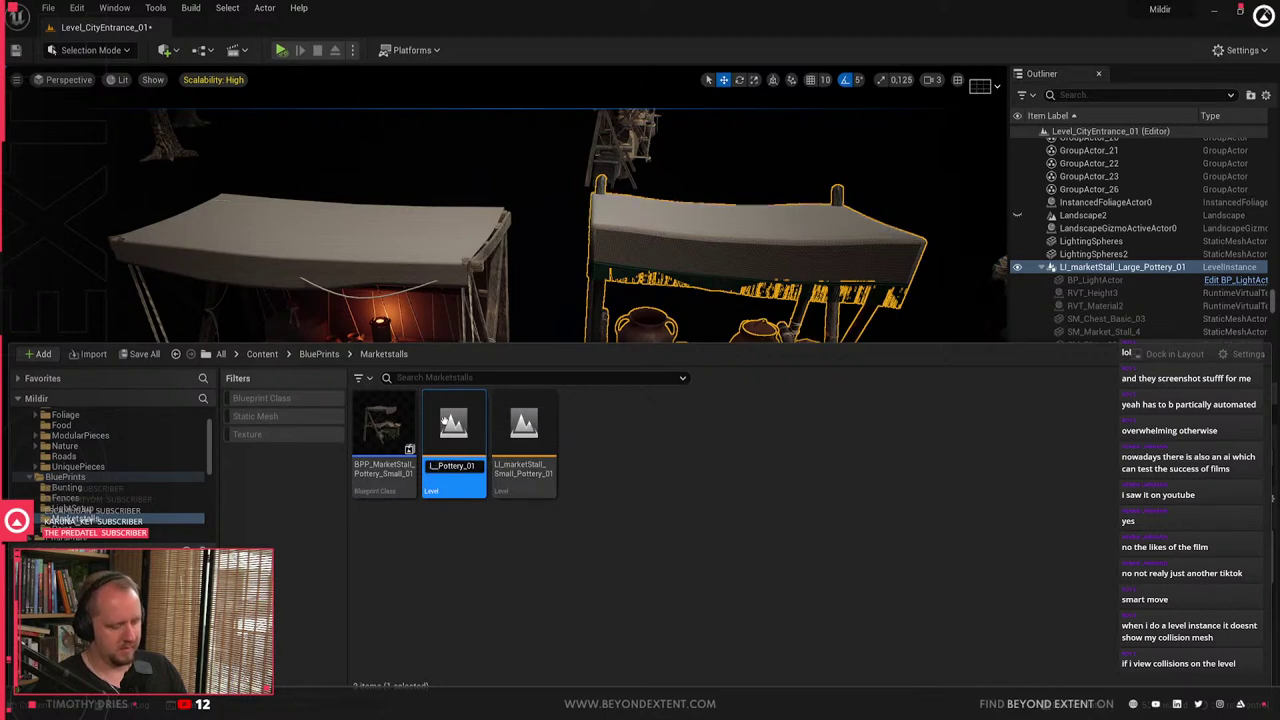
{"action": "type", "text": "Me"}
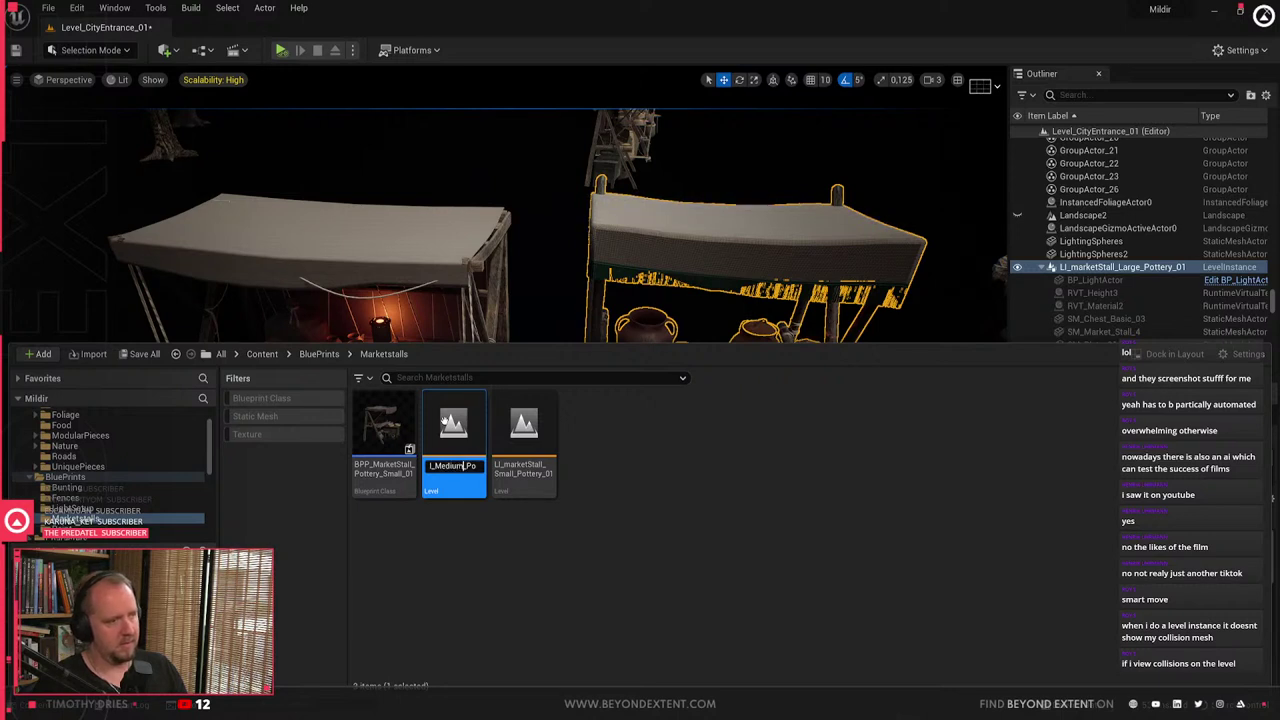
{"action": "type", "text": "dium"}
{"action": "key", "text": "Return"}
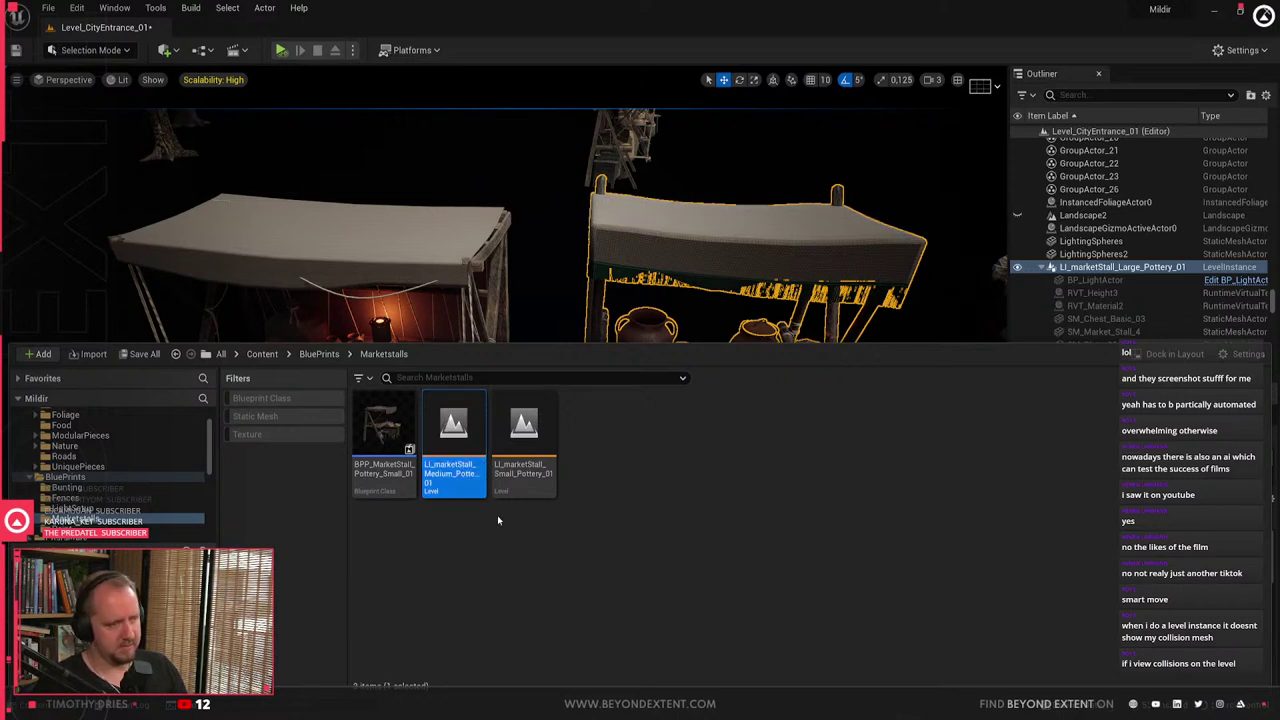
- Capitalise the M of MarketStall in the medium pottery level's name, making it LI_MarketStall_Medium_Pottery_01
{"action": "key", "text": "F2"}
{"action": "key", "text": "Home"}
{"action": "key", "text": "Right"}
{"action": "key", "text": "Right"}
{"action": "key", "text": "Right"}
{"action": "key", "text": "Right"}
{"action": "key", "text": "BackSpace"}
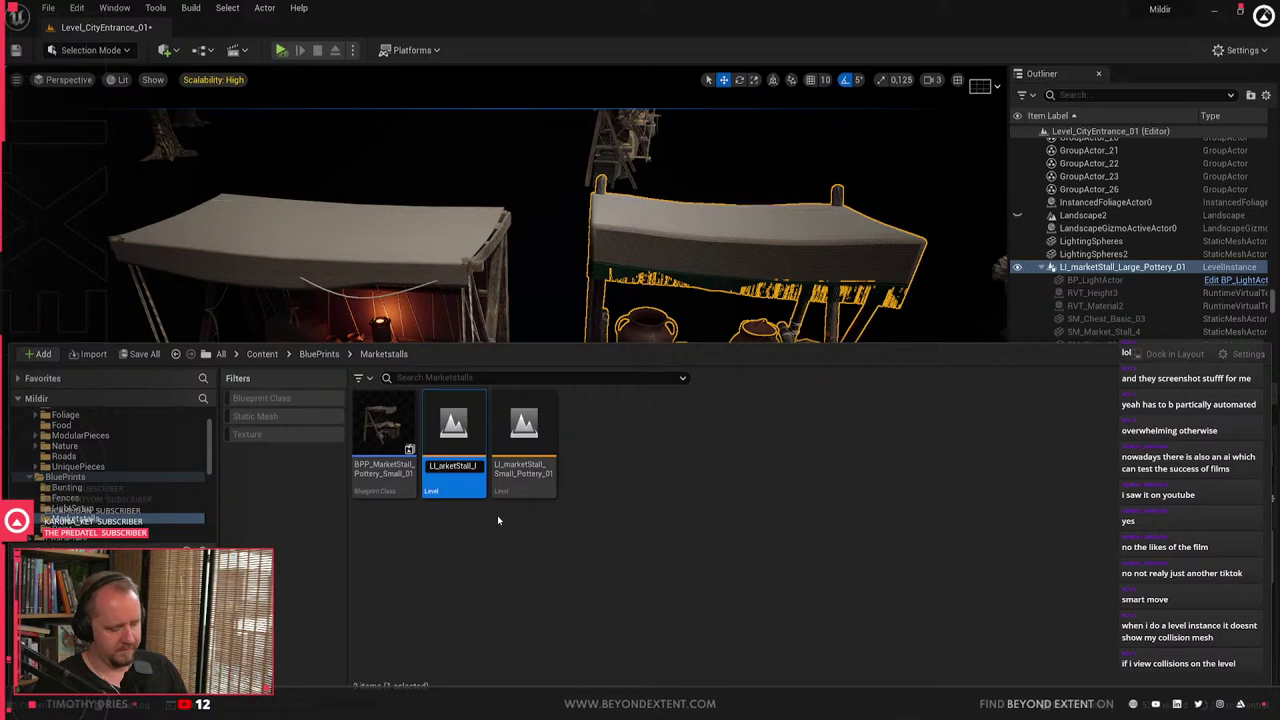
{"action": "type", "text": "M"}
{"action": "key", "text": "Return"}
- Try to rename the small pottery level as LI_MarketStall_Small_Pottery_01 and dismiss the rename report
{"action": "left_click", "coordinate": [547, 400]}
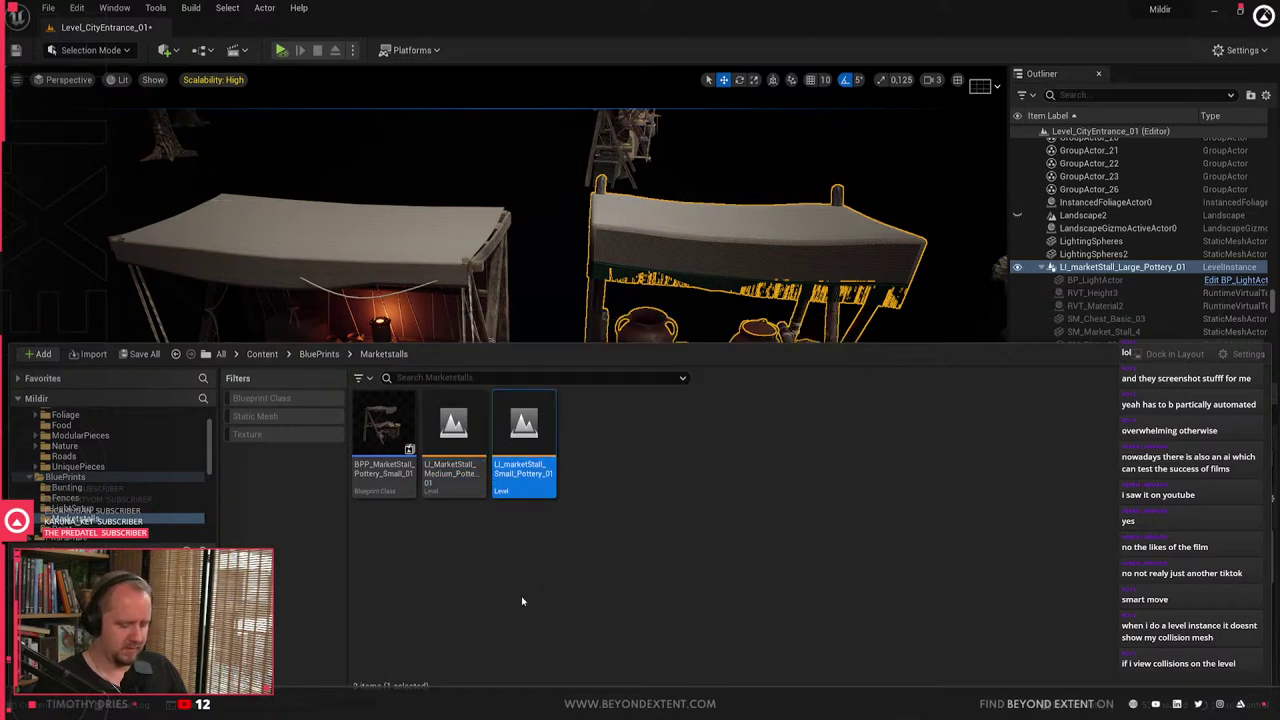
{"action": "key", "text": "F2"}
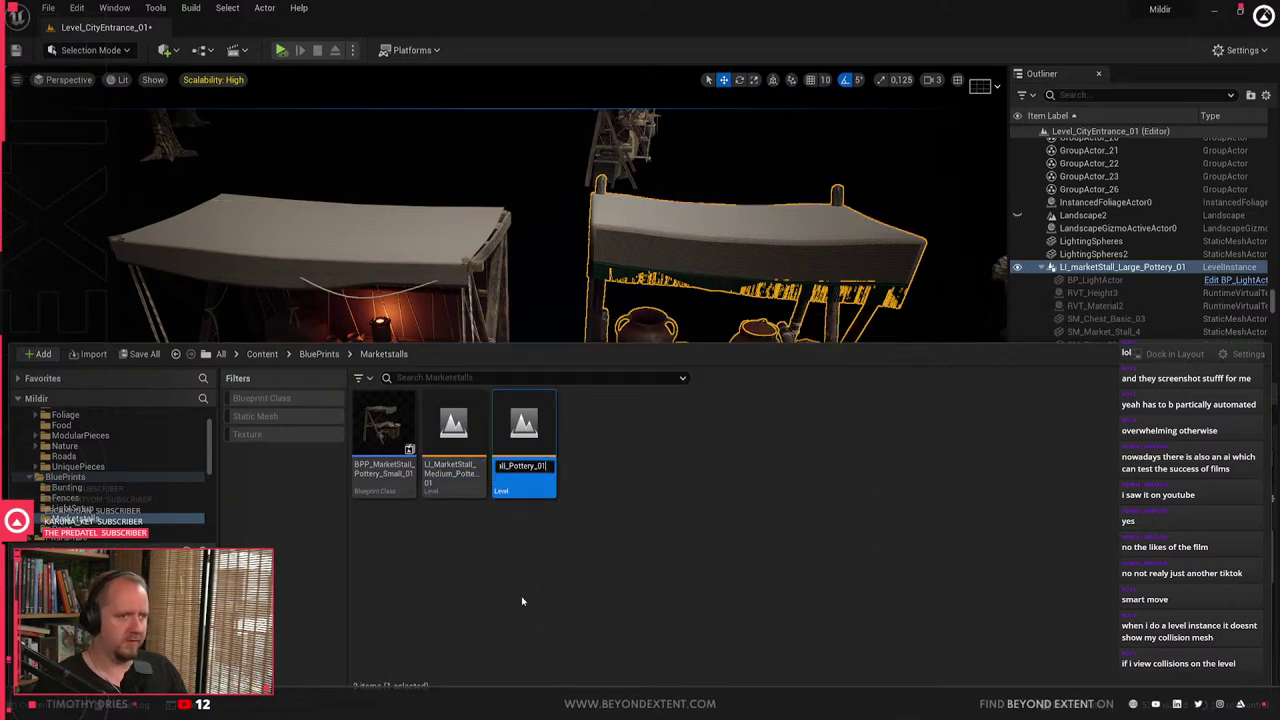
{"action": "left_click_drag", "start_coordinate": [543, 466], "coordinate": [489, 468]}
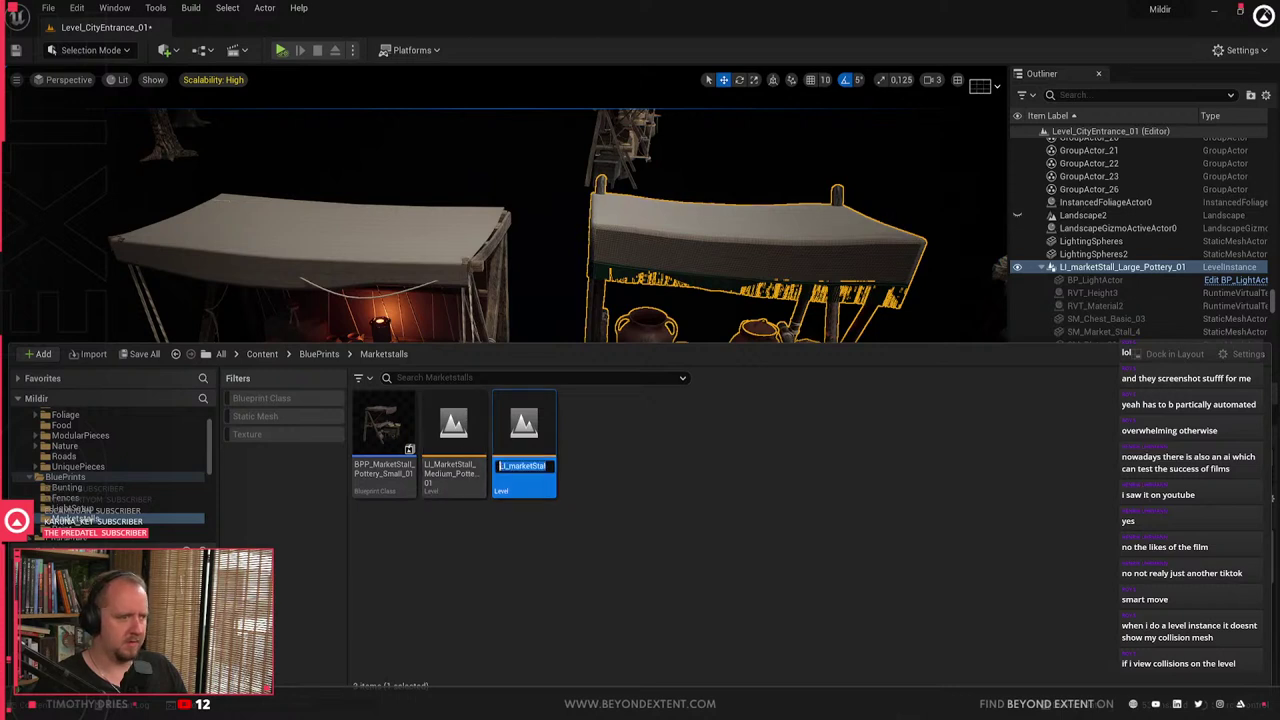
{"action": "left_click", "coordinate": [518, 472]}
{"action": "key", "text": "Right"}
{"action": "key", "text": "Right"}
{"action": "key", "text": "Right"}
{"action": "key", "text": "Right"}
{"action": "key", "text": "BackSpace"}
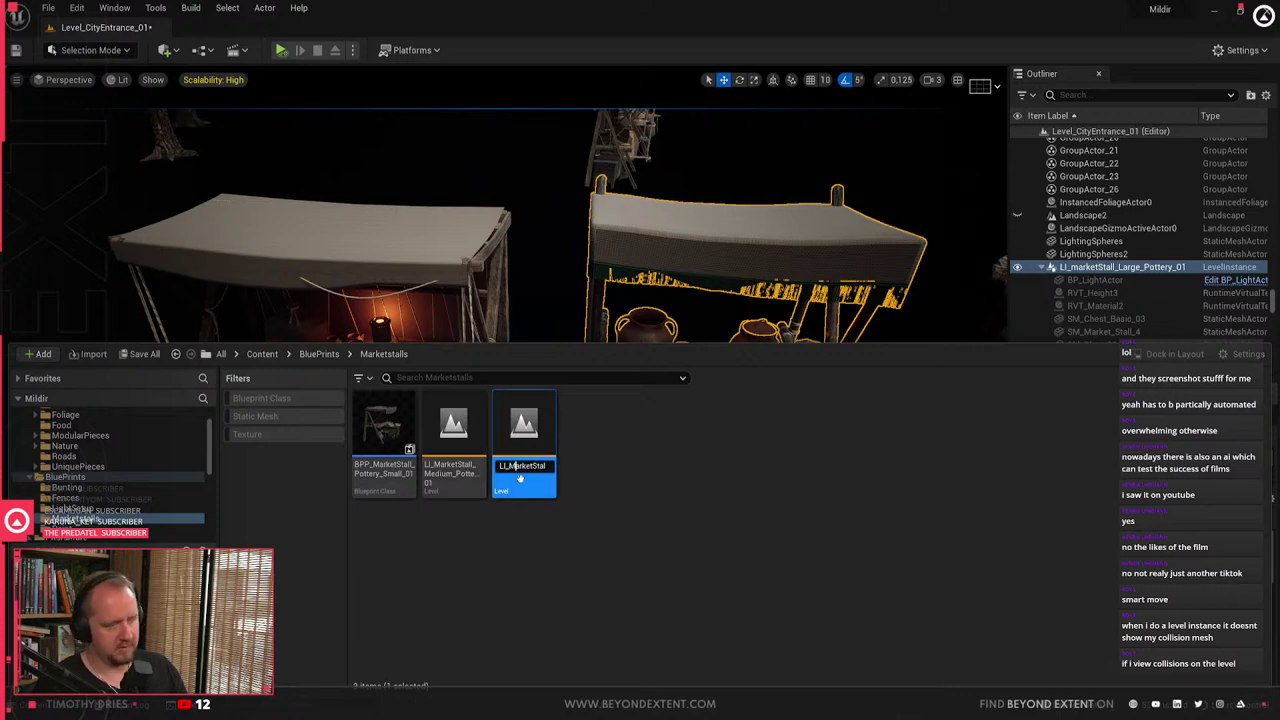
{"action": "type", "text": "M"}
{"action": "key", "text": "Return"}
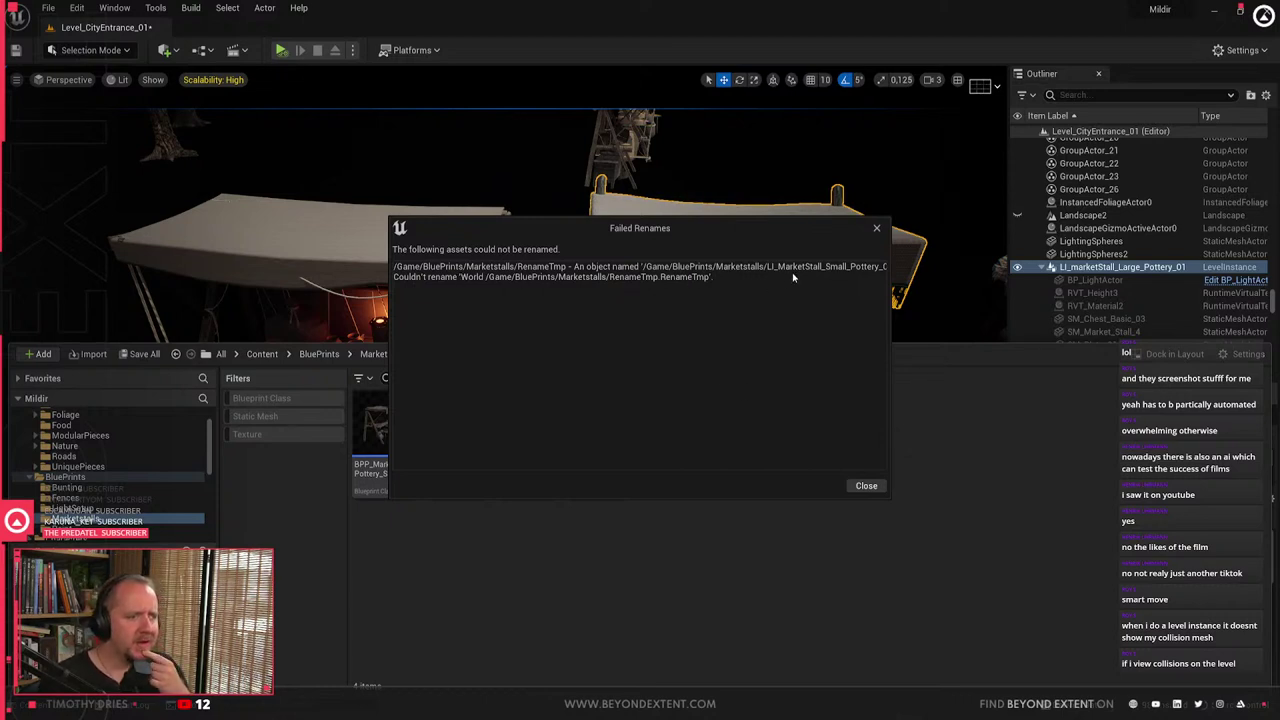
{"action": "left_click_drag", "start_coordinate": [890, 298], "coordinate": [1176, 315]}
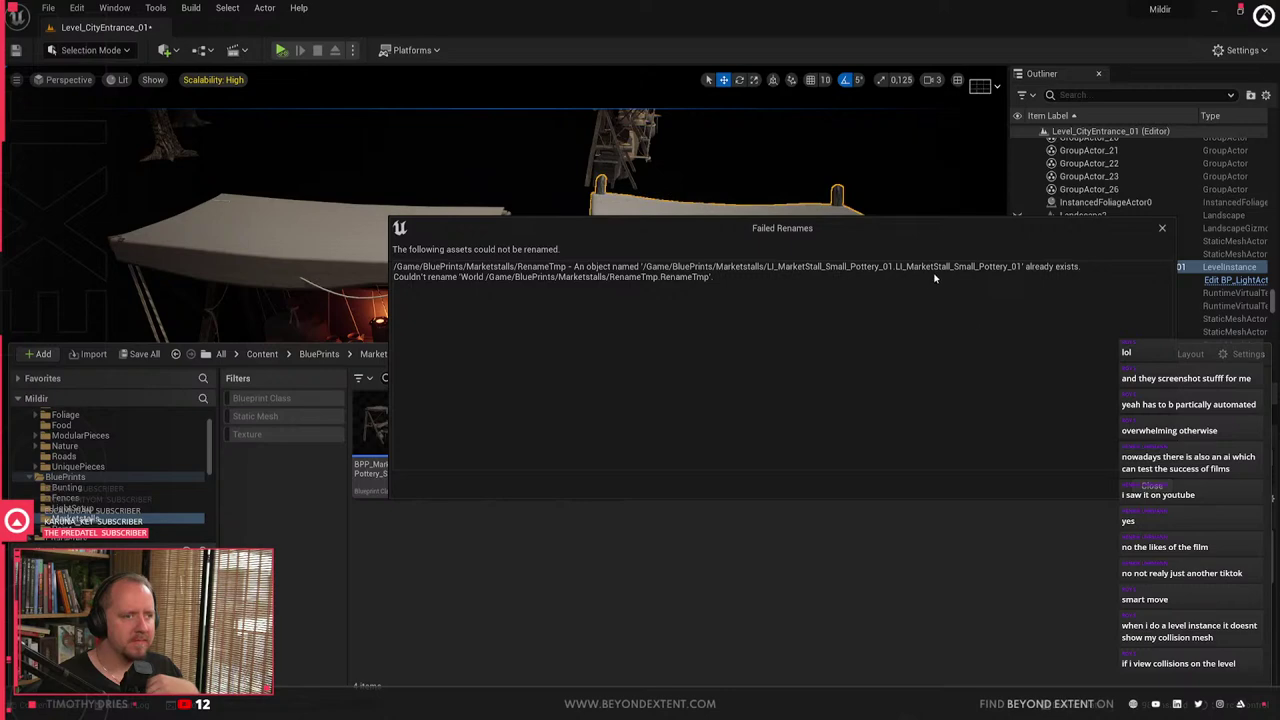
{"action": "left_click", "coordinate": [1158, 487]}
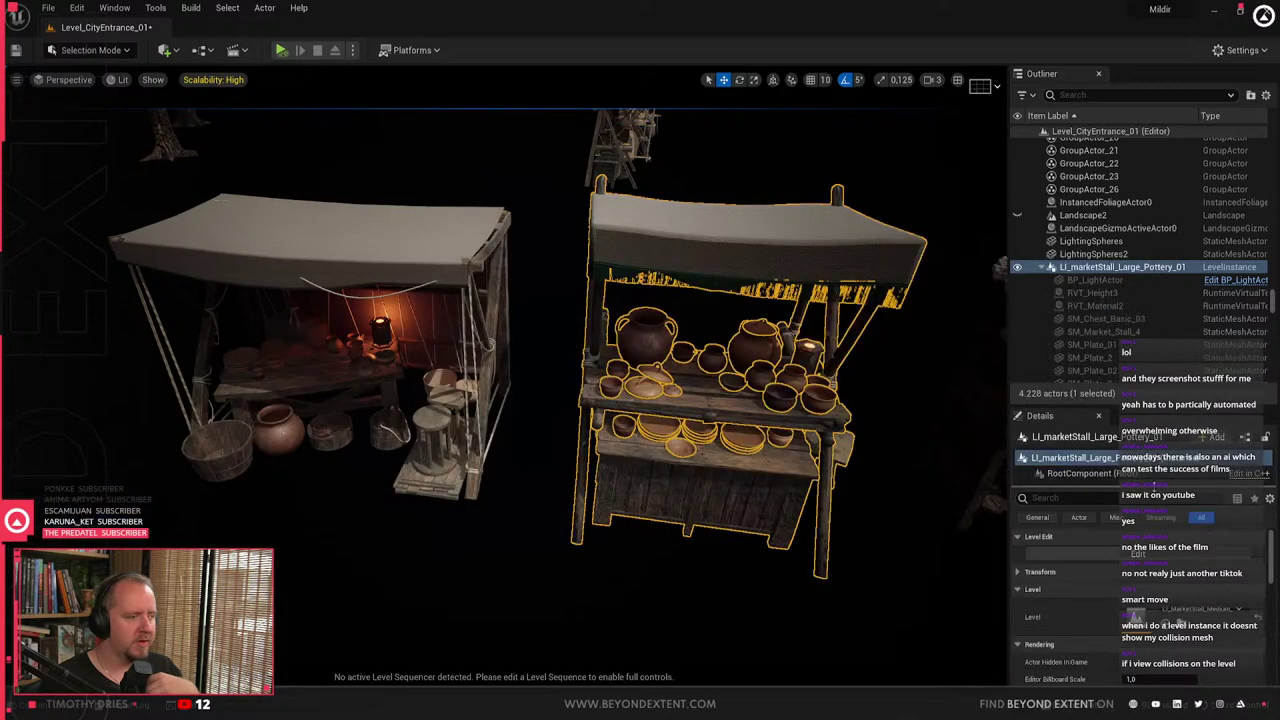
{"action": "right_click_drag", "start_coordinate": [384, 514], "coordinate": [340, 514]}
{"action": "key", "text": "ctrl+space"}
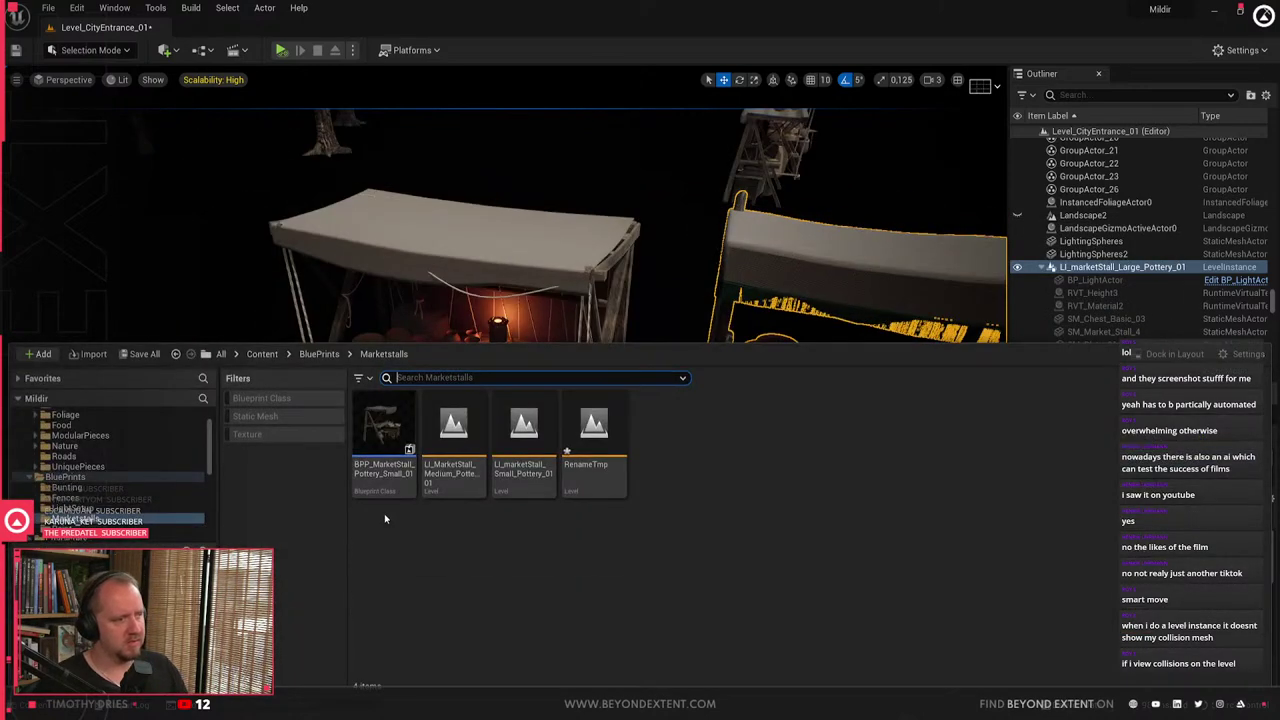
{"action": "left_click", "coordinate": [535, 448]}
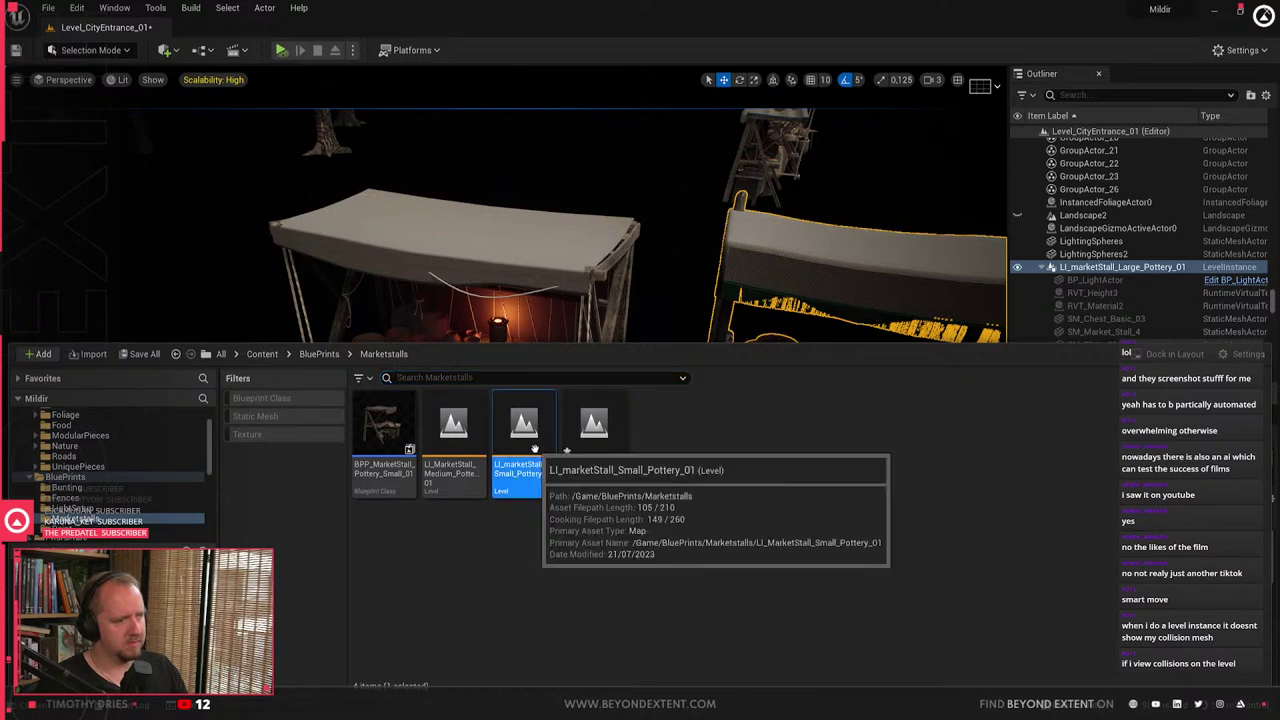
{"action": "left_click", "coordinate": [600, 440]}
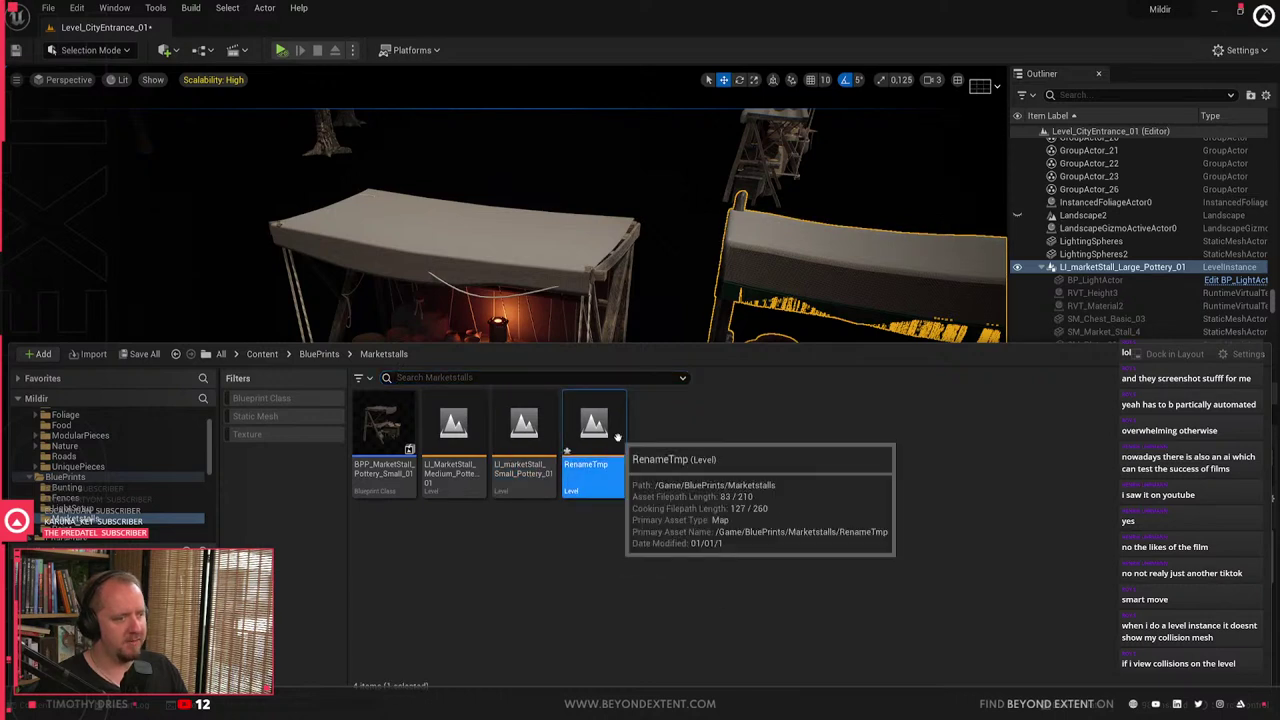
{"action": "key", "text": "Delete"}
{"action": "left_click", "coordinate": [728, 574]}
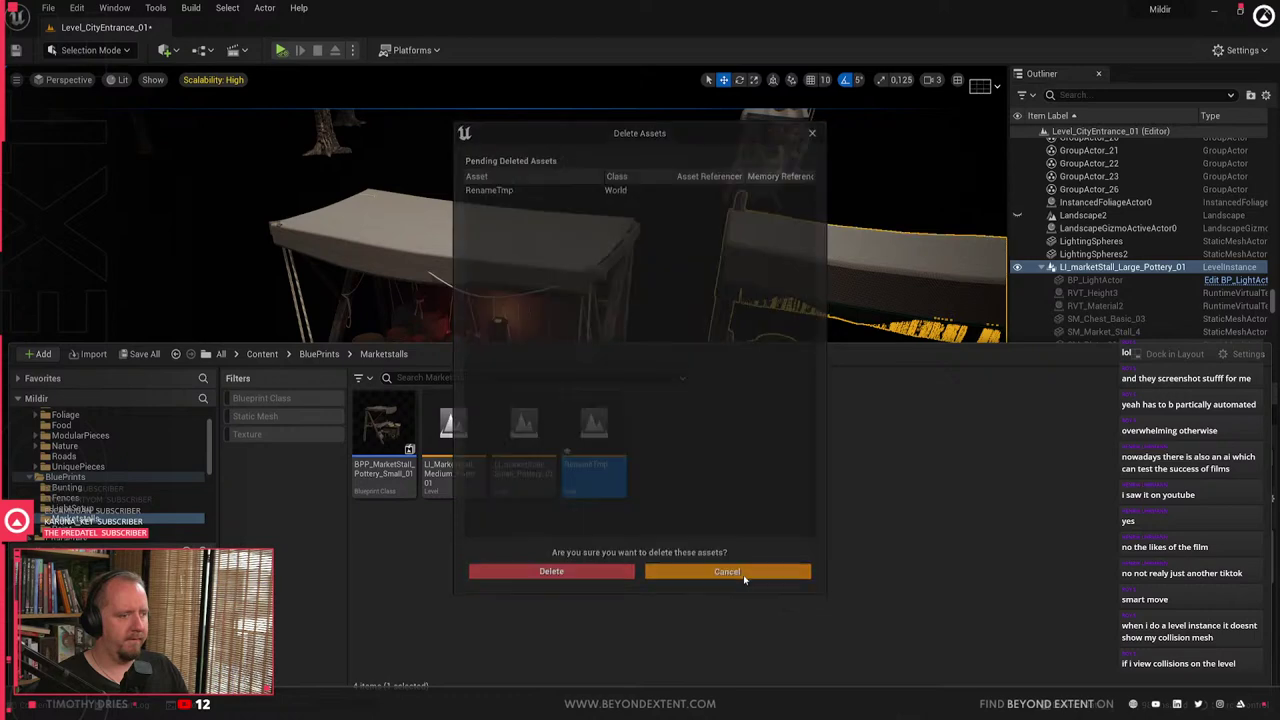
- Check the level used by the thatched pottery stall, and delete the leftover RenameTmp level from the Marketstalls folder
{"action": "left_click", "coordinate": [880, 290]}
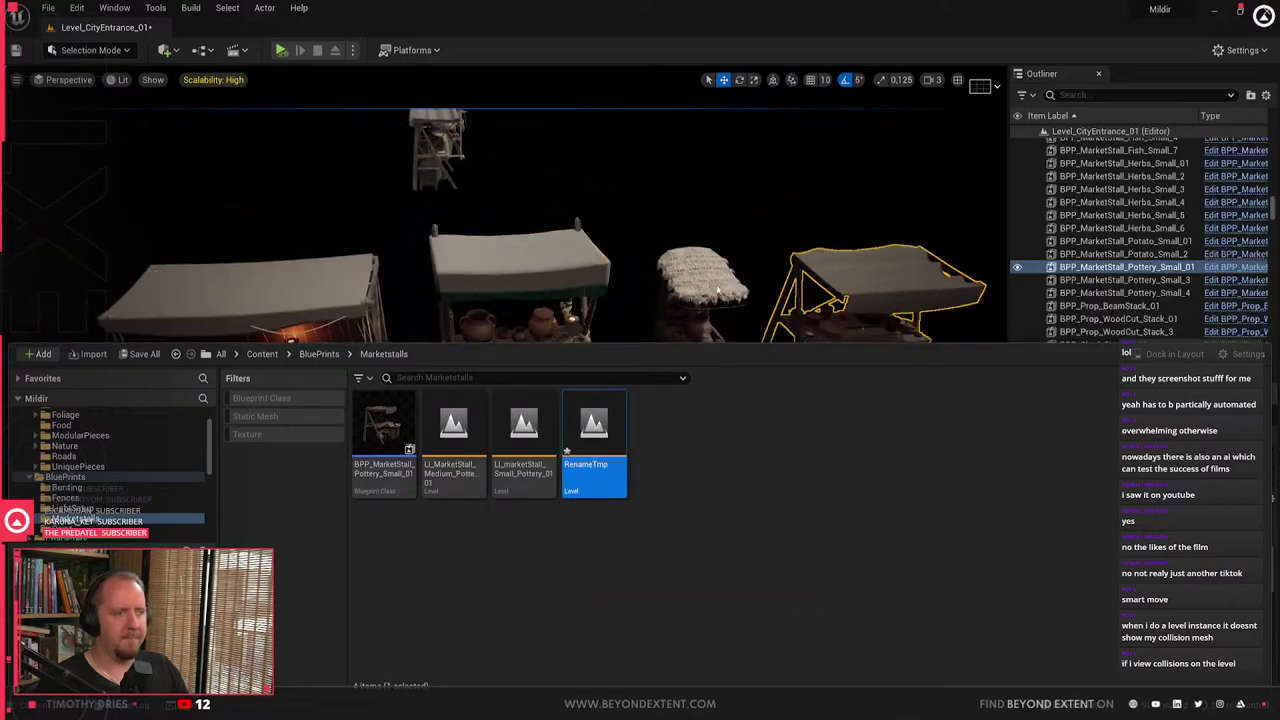
{"action": "left_click", "coordinate": [712, 284]}
{"action": "right_click_drag", "start_coordinate": [744, 297], "coordinate": [716, 297]}
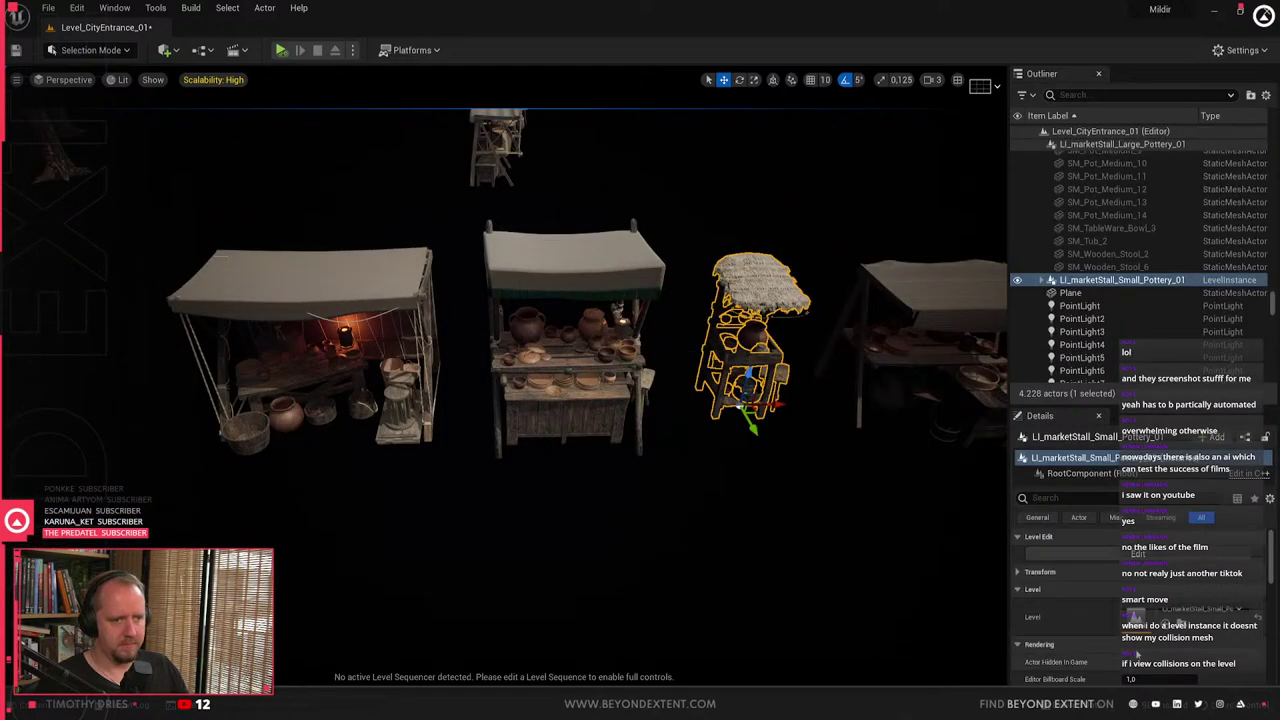
{"action": "key", "text": "ctrl+space"}
{"action": "key", "text": "Delete"}
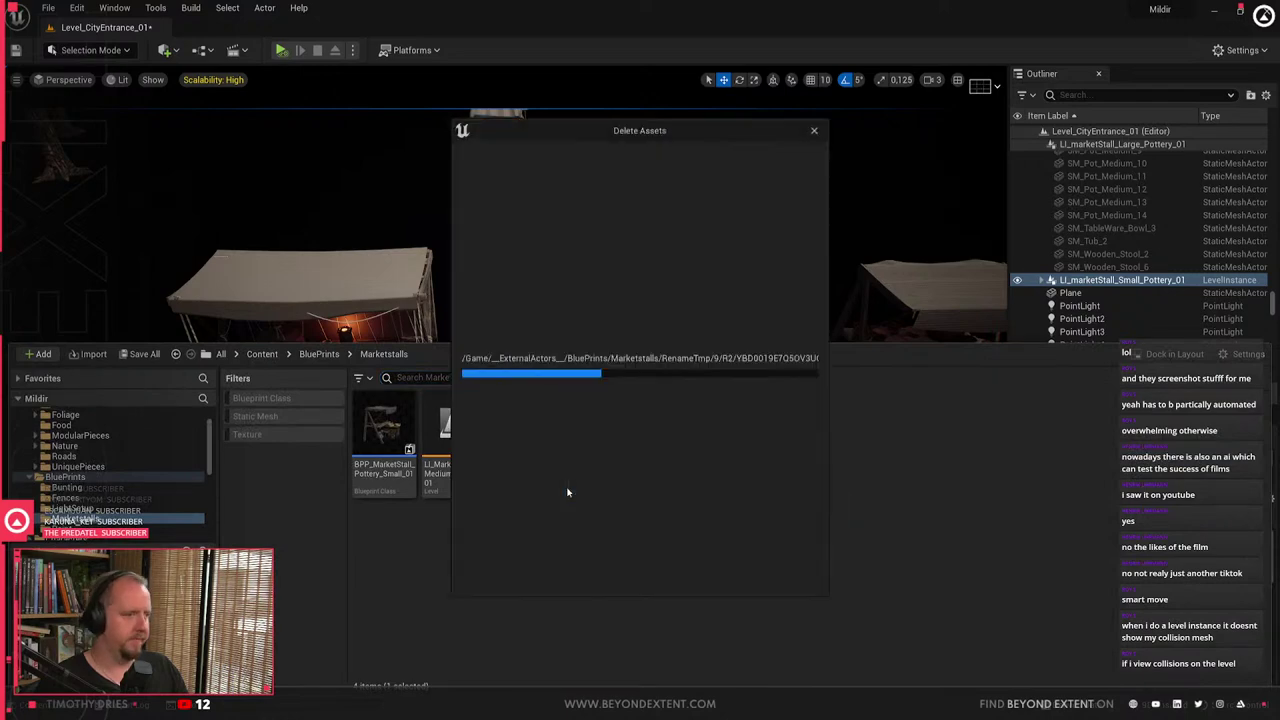
{"action": "left_click", "coordinate": [575, 571]}
- Place a trial instance of the small pottery level in the empty area beside the stalls and remove it again
{"action": "left_click", "coordinate": [597, 337]}
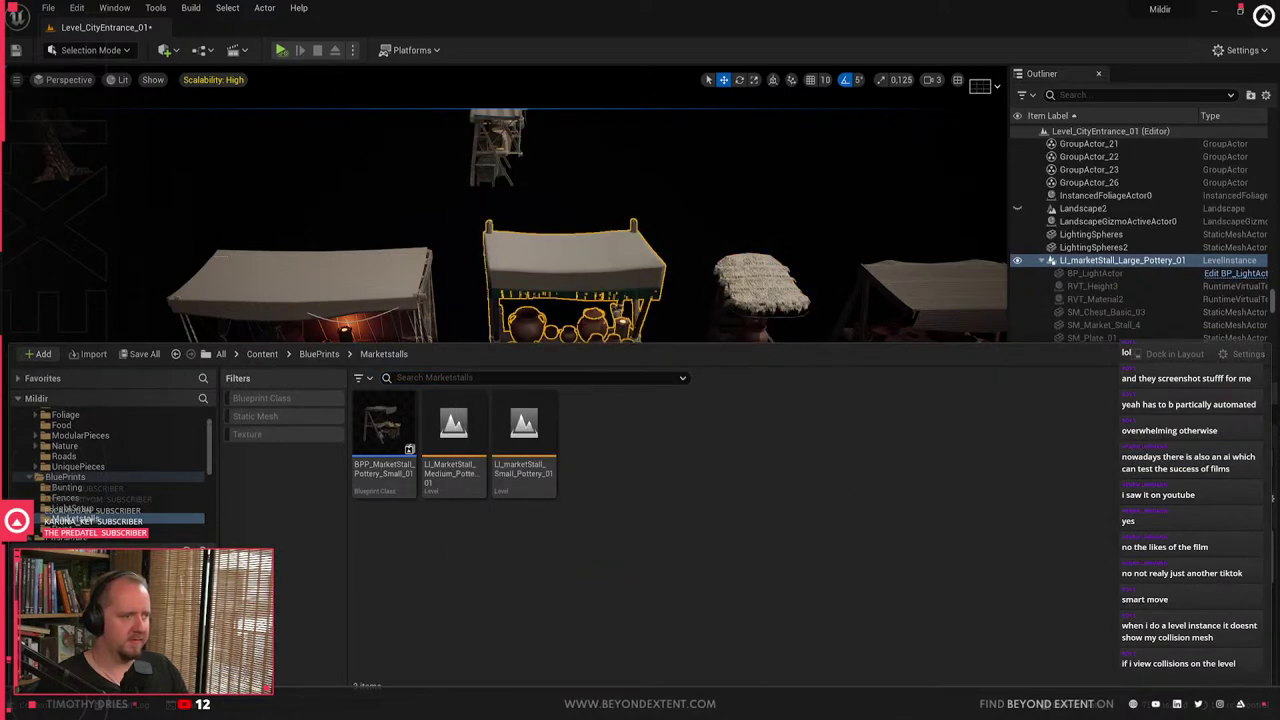
{"action": "right_click_drag", "start_coordinate": [597, 337], "coordinate": [572, 330]}
{"action": "left_click_drag", "start_coordinate": [502, 440], "coordinate": [189, 386]}
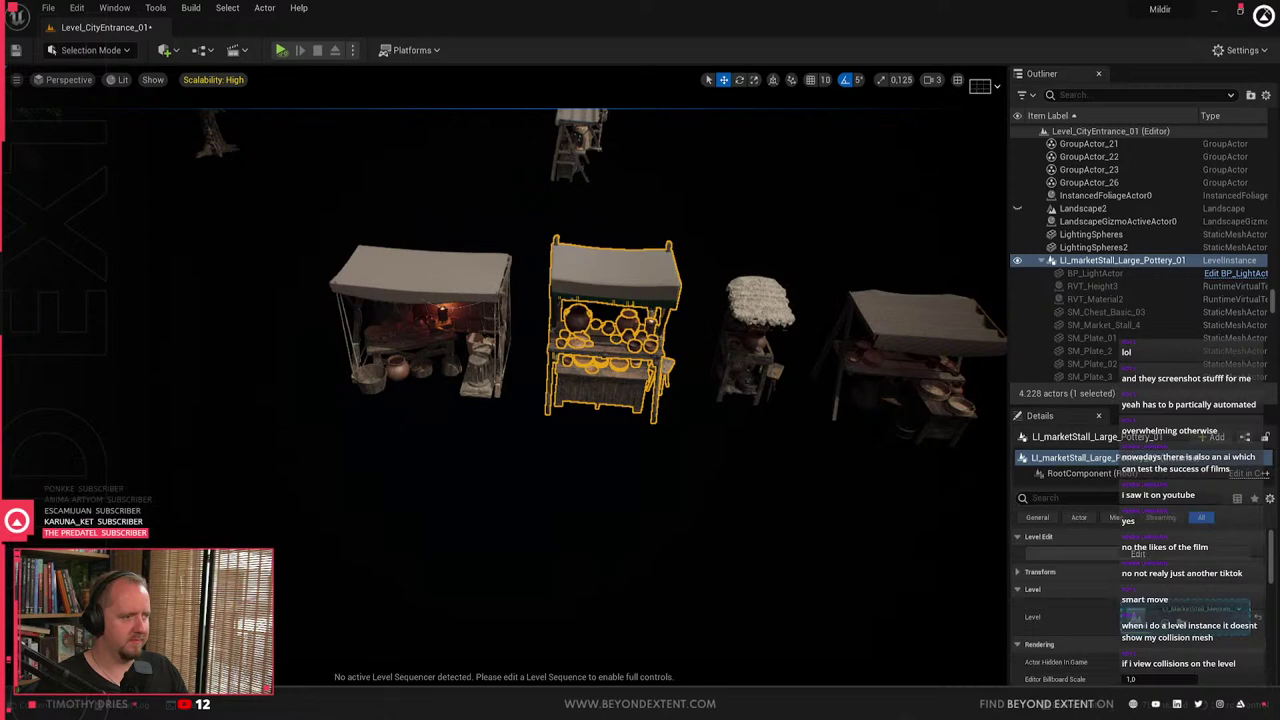
{"action": "key", "text": "ctrl+v"}
{"action": "key", "text": "Delete"}
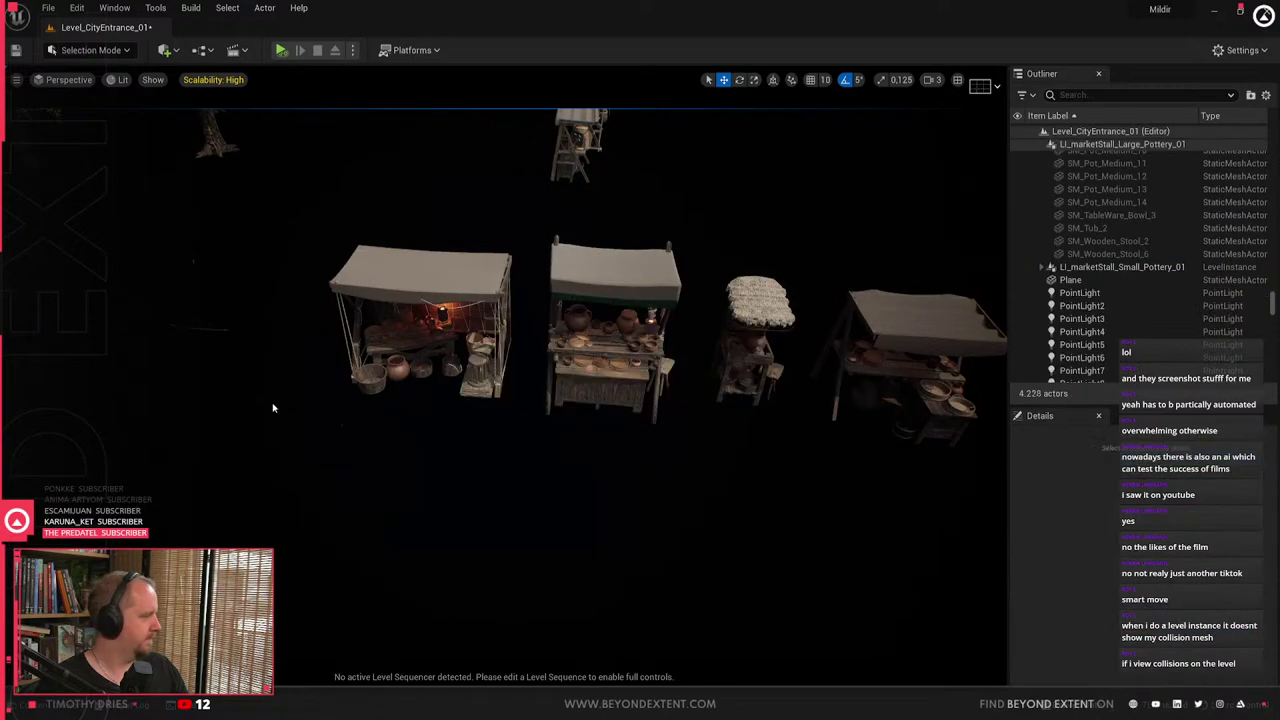
- Select all parts of the rope-tied cloth-roofed stall with its pottery and light, excluding the neighbouring pottery level instance, and focus on it
{"action": "key", "text": "w"}
{"action": "right_click_drag", "start_coordinate": [475, 480], "coordinate": [450, 415]}
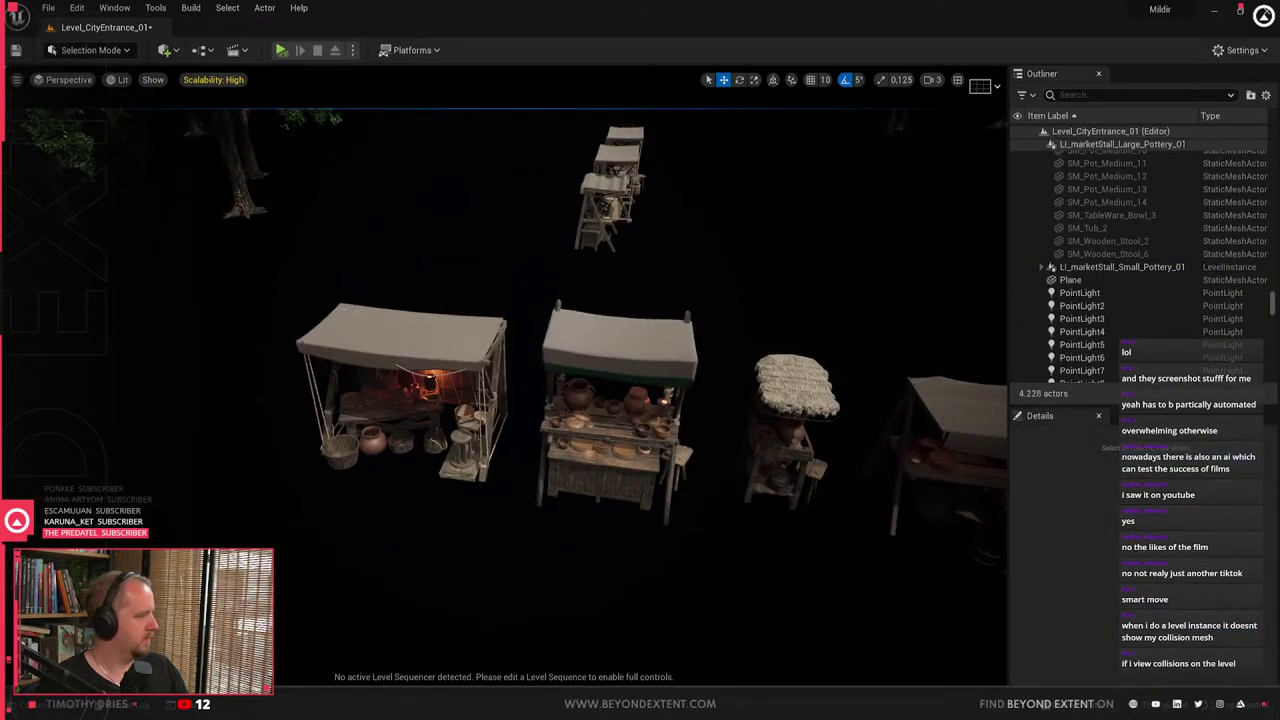
{"action": "left_click", "coordinate": [680, 354]}
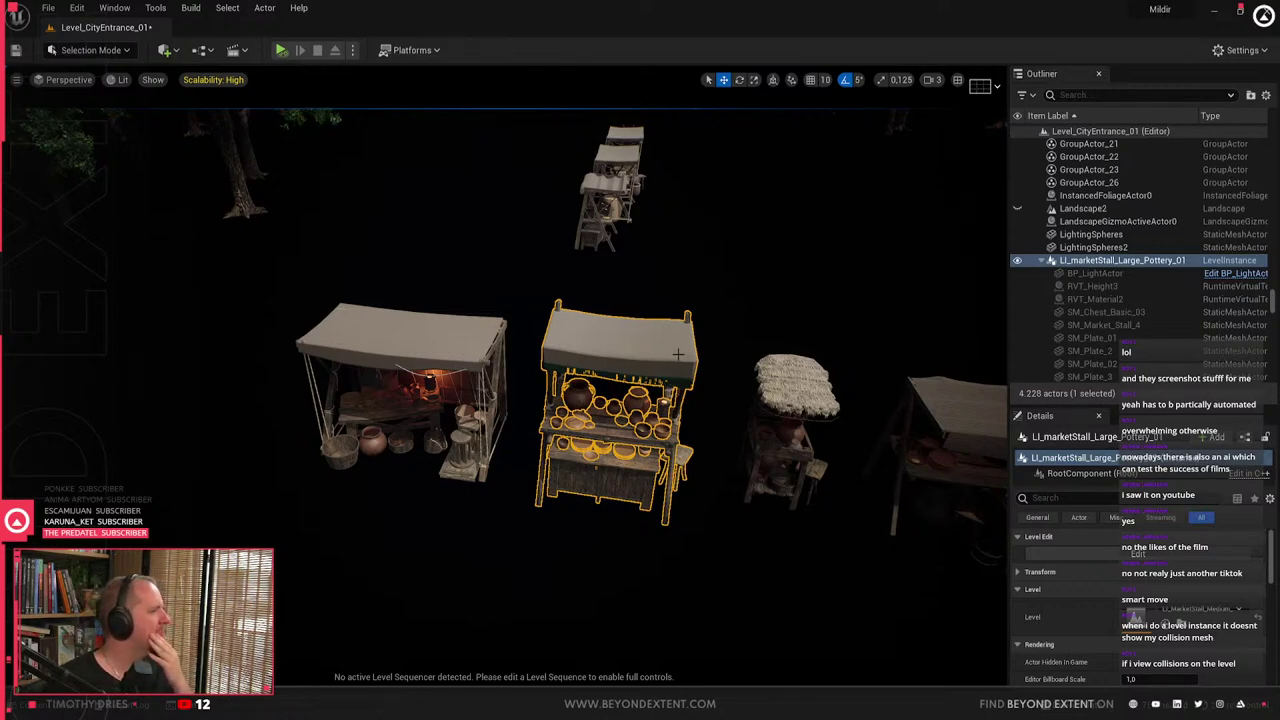
{"action": "scroll", "coordinate": [678, 354], "scroll_direction": "up", "scroll_amount": 4}
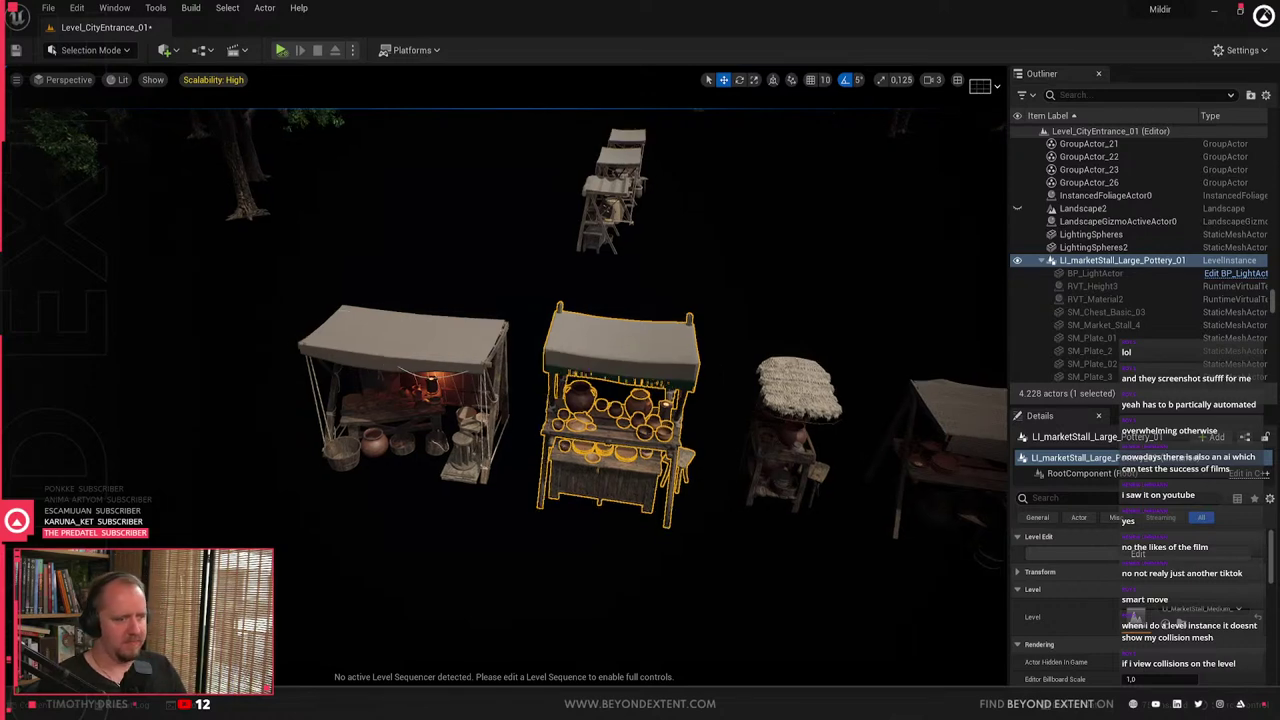
{"action": "scroll", "coordinate": [678, 354], "scroll_direction": "up", "scroll_amount": 1}
{"action": "left_click", "coordinate": [400, 292]}
{"action": "key", "text": "s"}
{"action": "right_click_drag", "start_coordinate": [400, 292], "coordinate": [310, 302]}
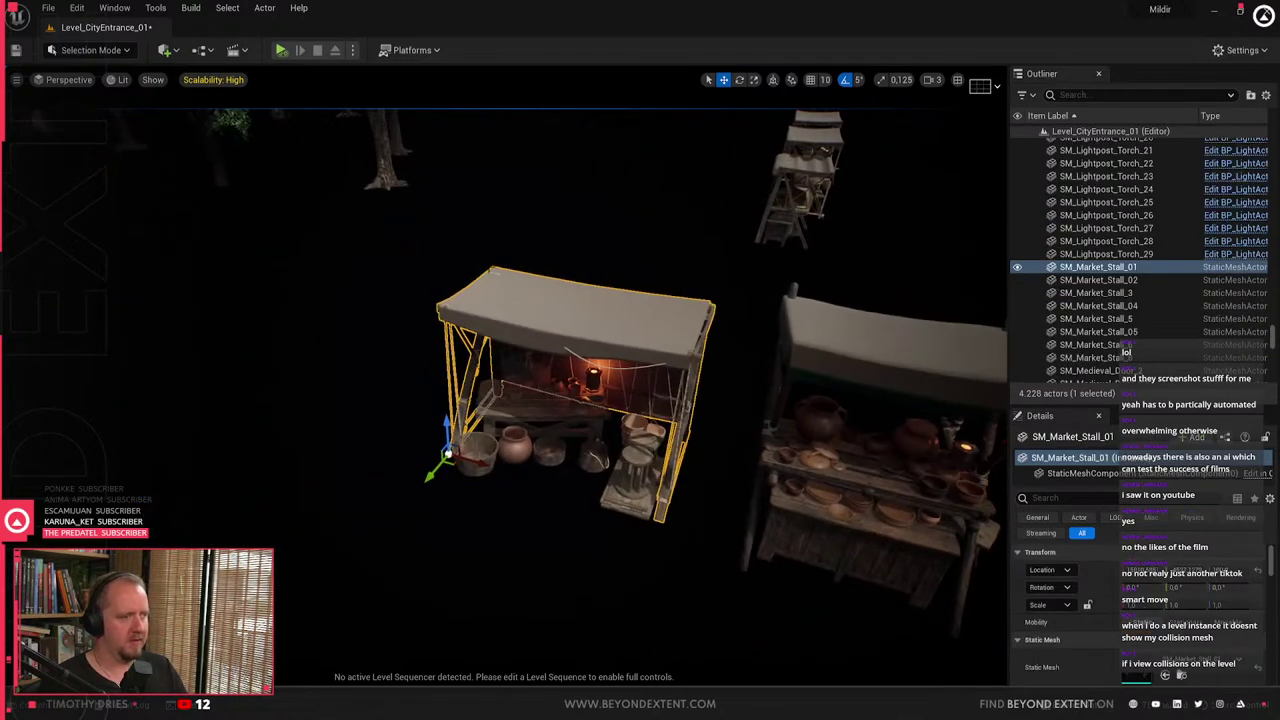
{"action": "left_click_drag", "start_coordinate": [405, 262], "coordinate": [701, 480], "text": "ctrl+alt"}
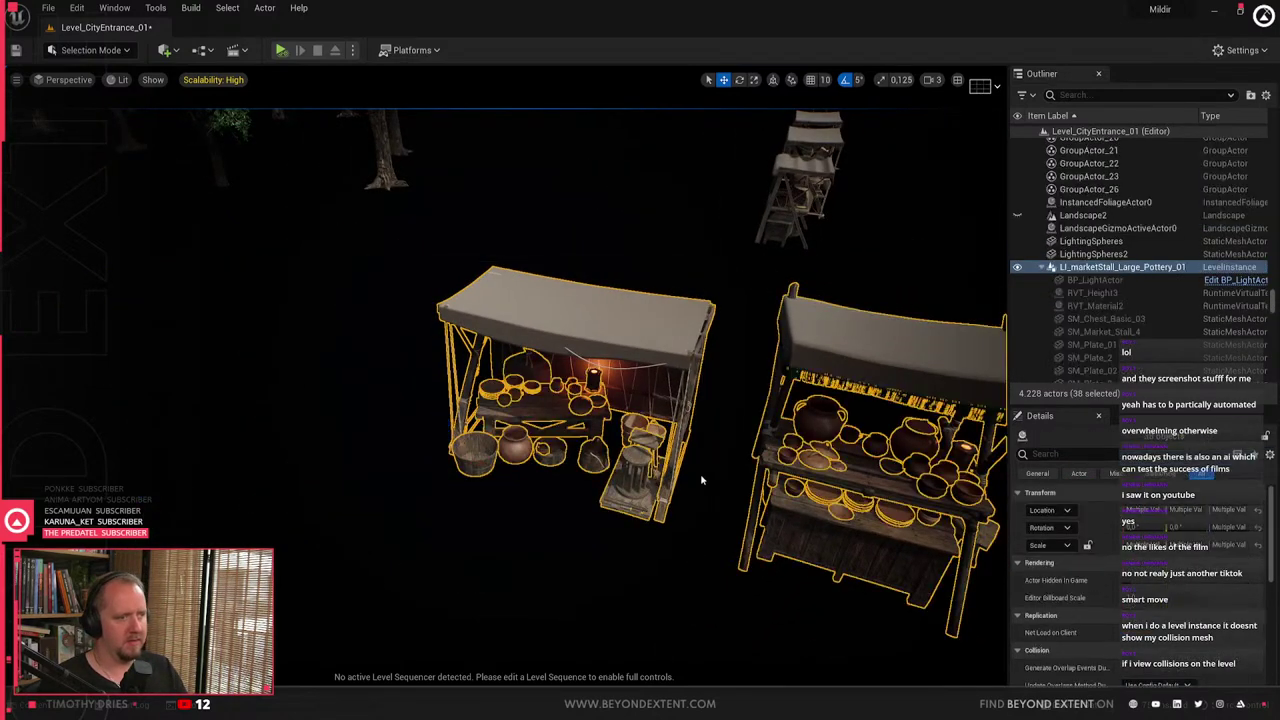
{"action": "left_click", "coordinate": [884, 497], "text": "ctrl"}
{"action": "key", "text": "f"}
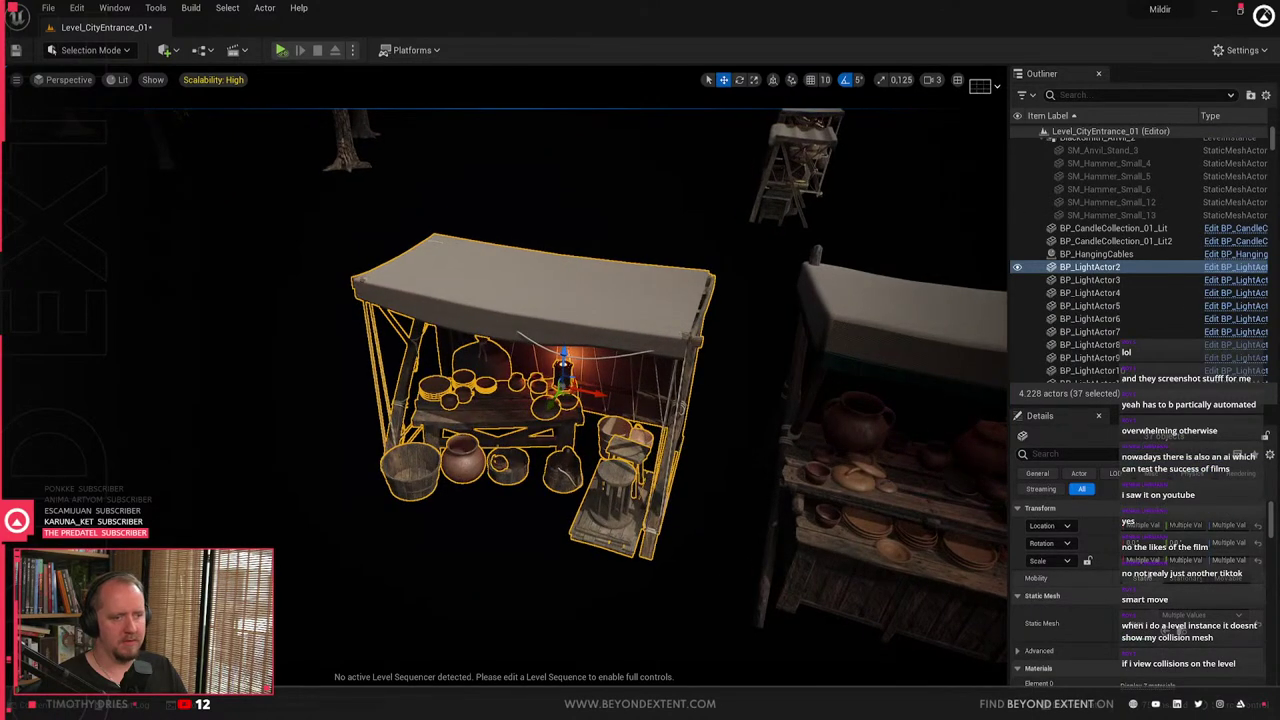
- Create a level instance from the selected pottery stall actors, naming it LI_MarketStall_Large_Pottery_01 in the Marketstalls folder
{"action": "right_click", "coordinate": [611, 316]}
{"action": "mouse_move", "coordinate": [709, 615]}
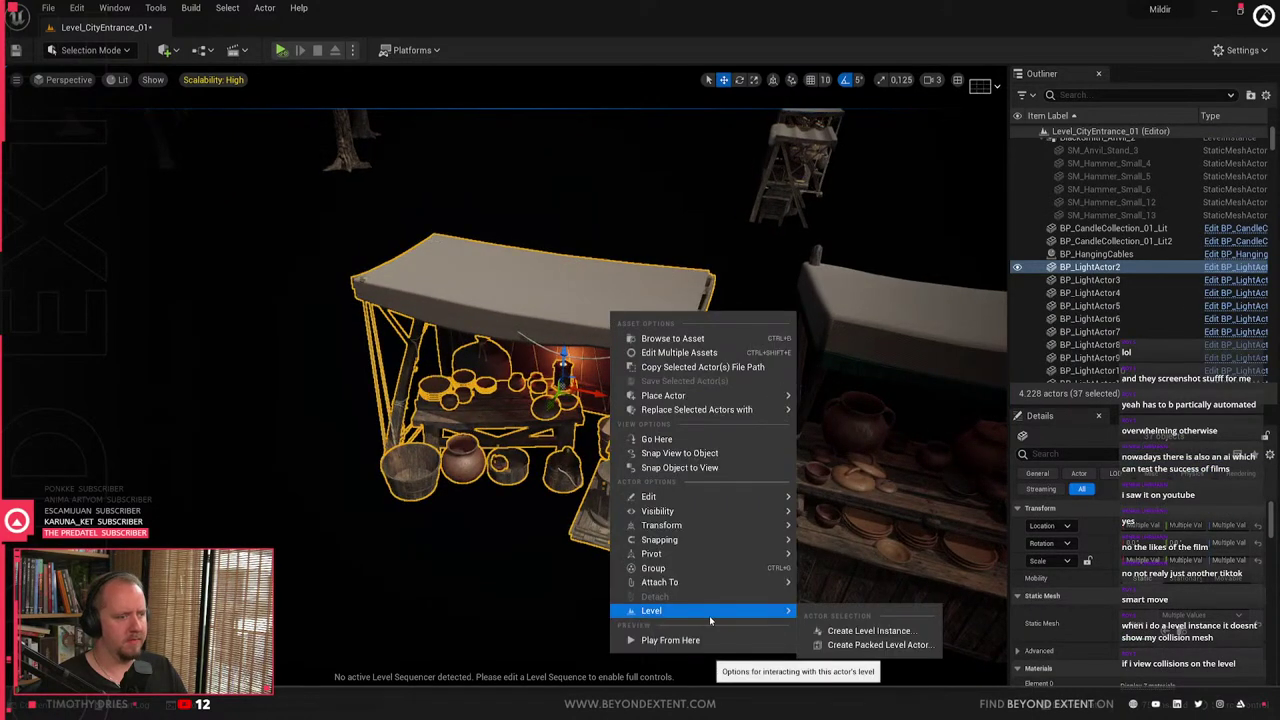
{"action": "left_click", "coordinate": [863, 631]}
{"action": "left_click", "coordinate": [764, 434]}
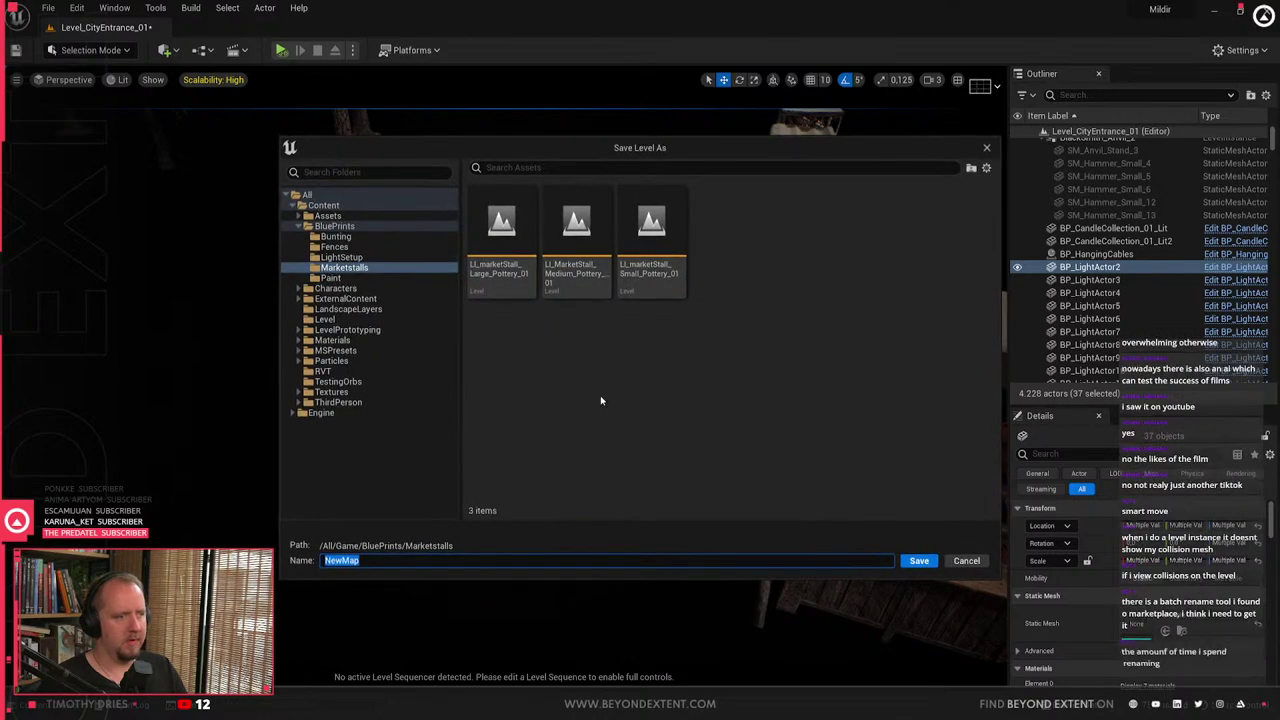
{"action": "left_click", "coordinate": [576, 240]}
{"action": "left_click", "coordinate": [420, 562]}
{"action": "left_click", "coordinate": [416, 562]}
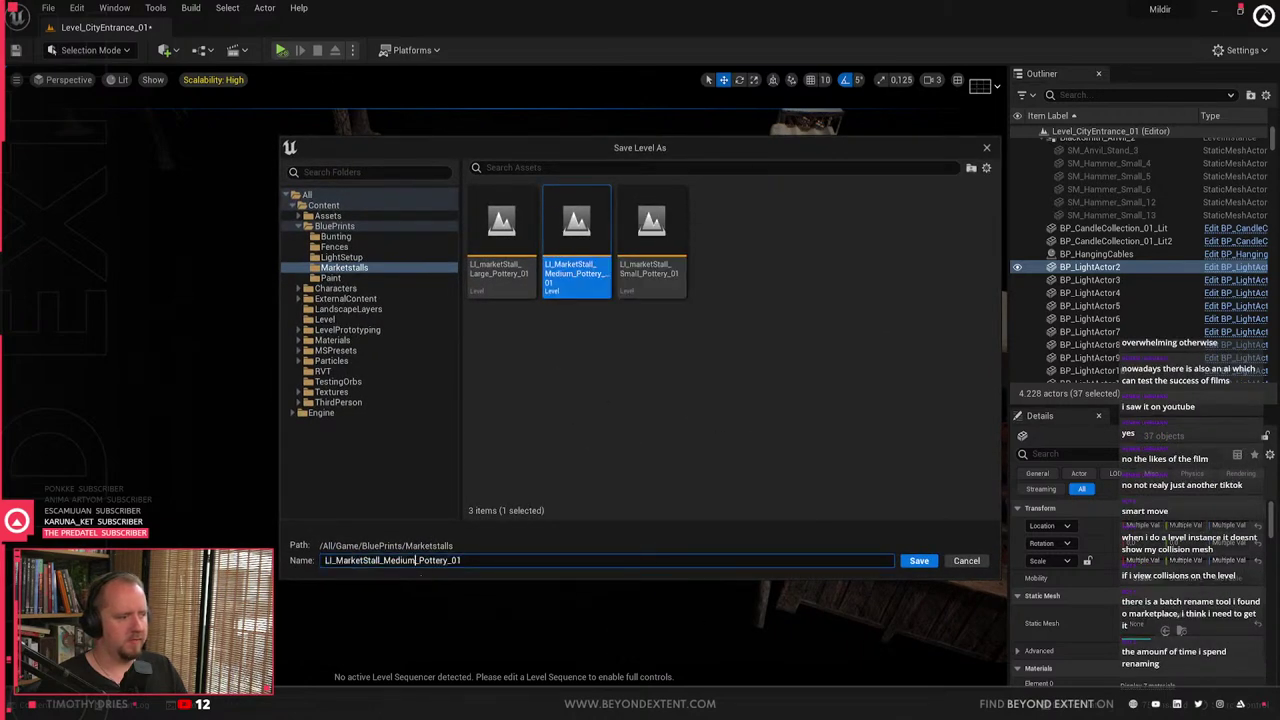
{"action": "key", "text": "BackSpace"}
{"action": "key", "text": "BackSpace"}
{"action": "key", "text": "BackSpace"}
{"action": "key", "text": "BackSpace"}
{"action": "key", "text": "BackSpace"}
{"action": "key", "text": "BackSpace"}
{"action": "type", "text": "LI"}
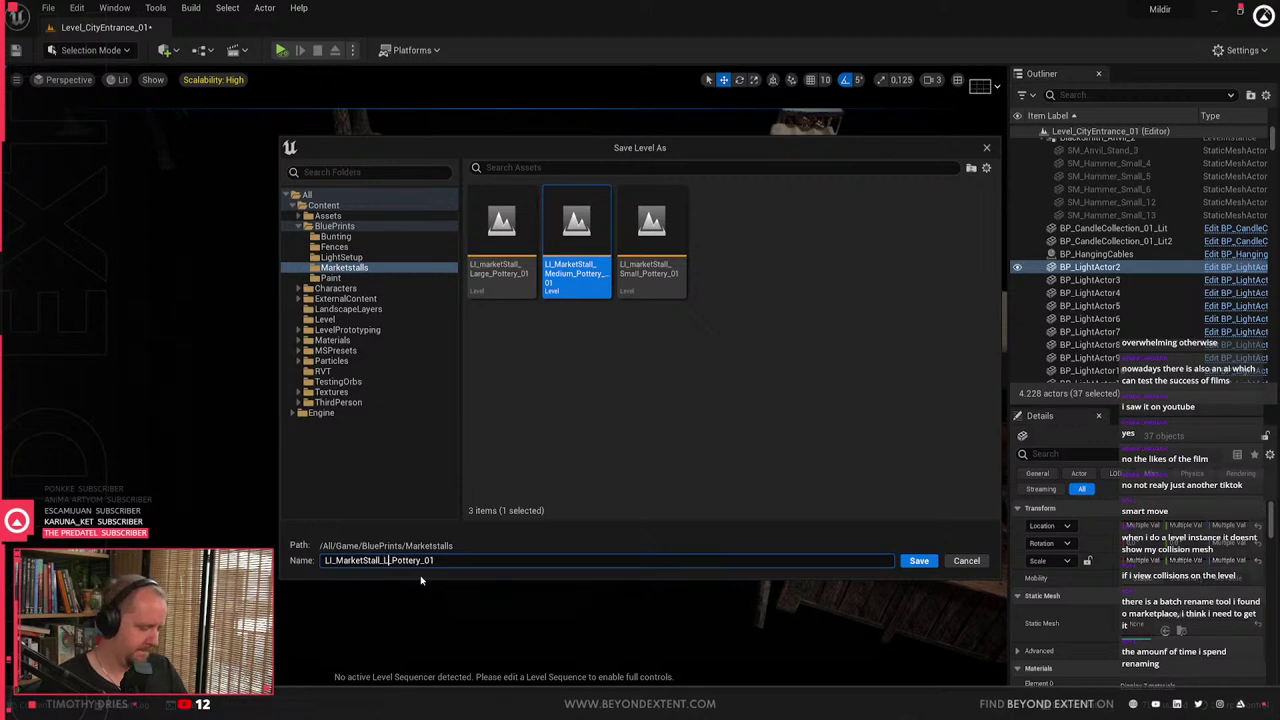
{"action": "type", "text": "arge"}
{"action": "key", "text": "Return"}
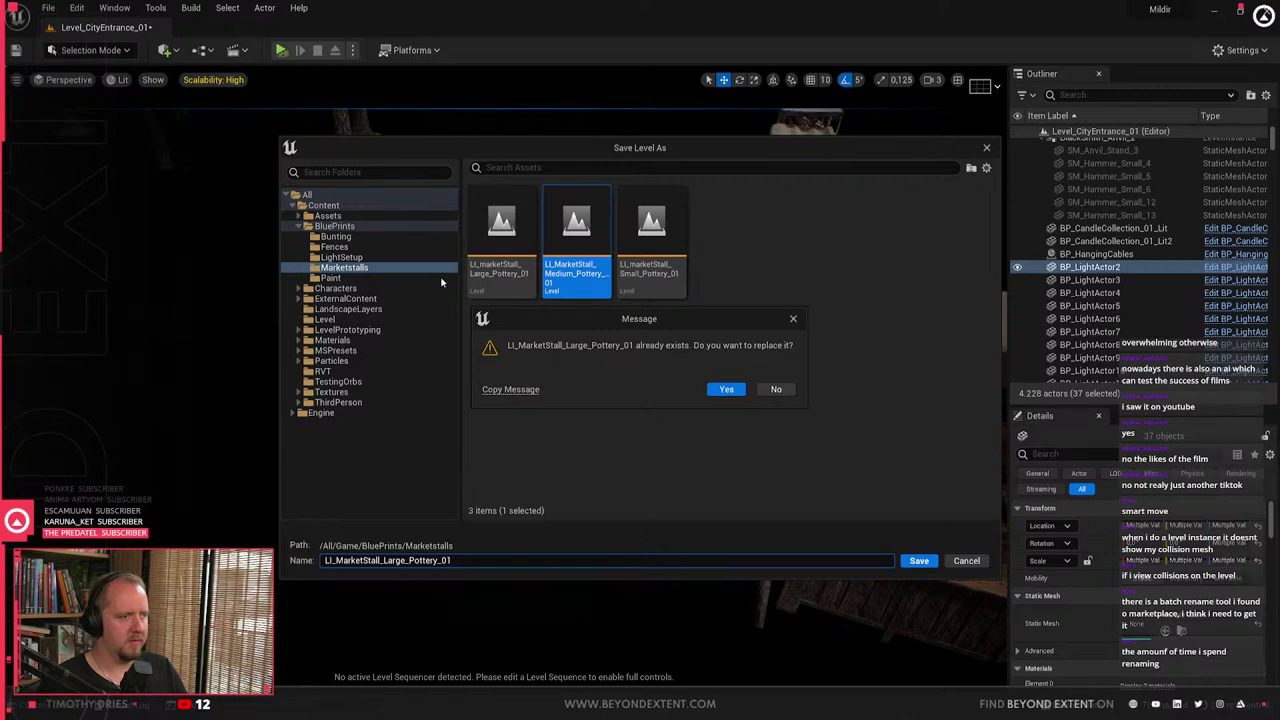
- Try to overwrite the existing LI_MarketStall_Large_Pottery_01 level with the new level instance
{"action": "left_click", "coordinate": [727, 390]}
{"action": "left_click", "coordinate": [713, 389]}
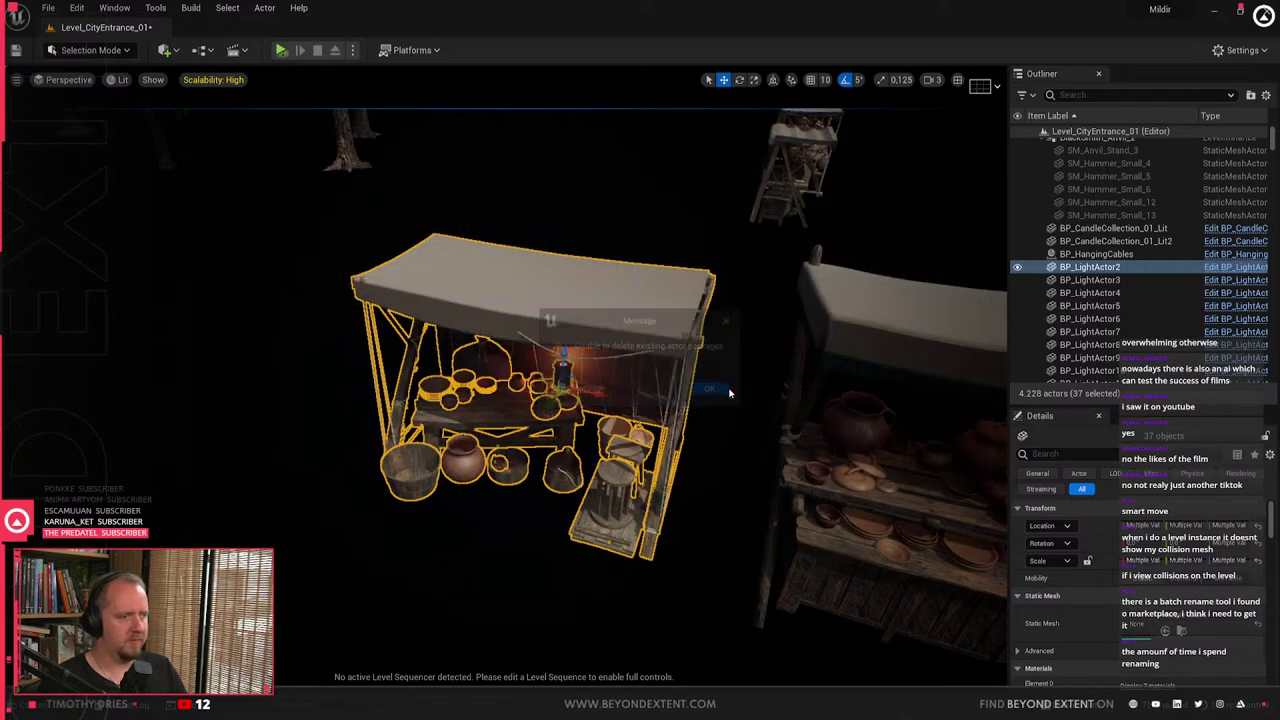
{"action": "left_click", "coordinate": [728, 391]}
- Select the neighbouring pottery stall's level instance and show the contents of the Marketstalls folder
{"action": "right_click_drag", "start_coordinate": [523, 360], "coordinate": [640, 360]}
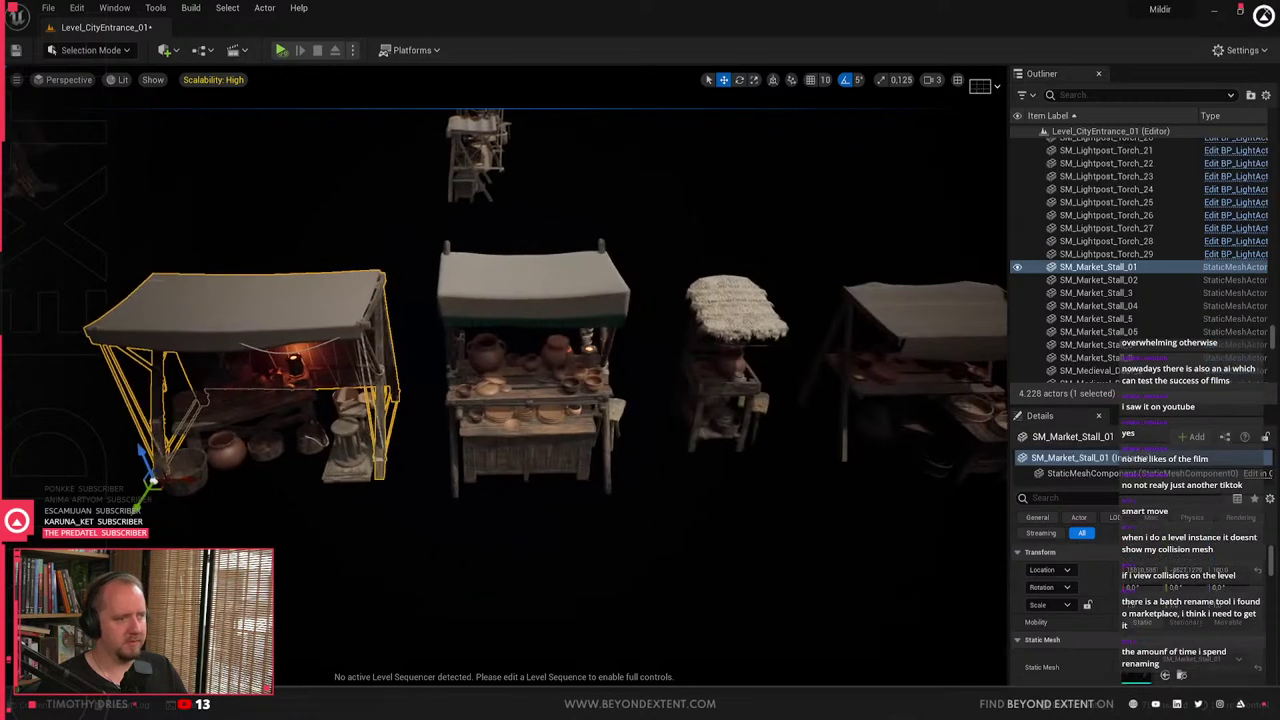
{"action": "left_click", "coordinate": [523, 360]}
{"action": "right_click_drag", "start_coordinate": [523, 360], "coordinate": [440, 345]}
{"action": "key", "text": "ctrl+space"}
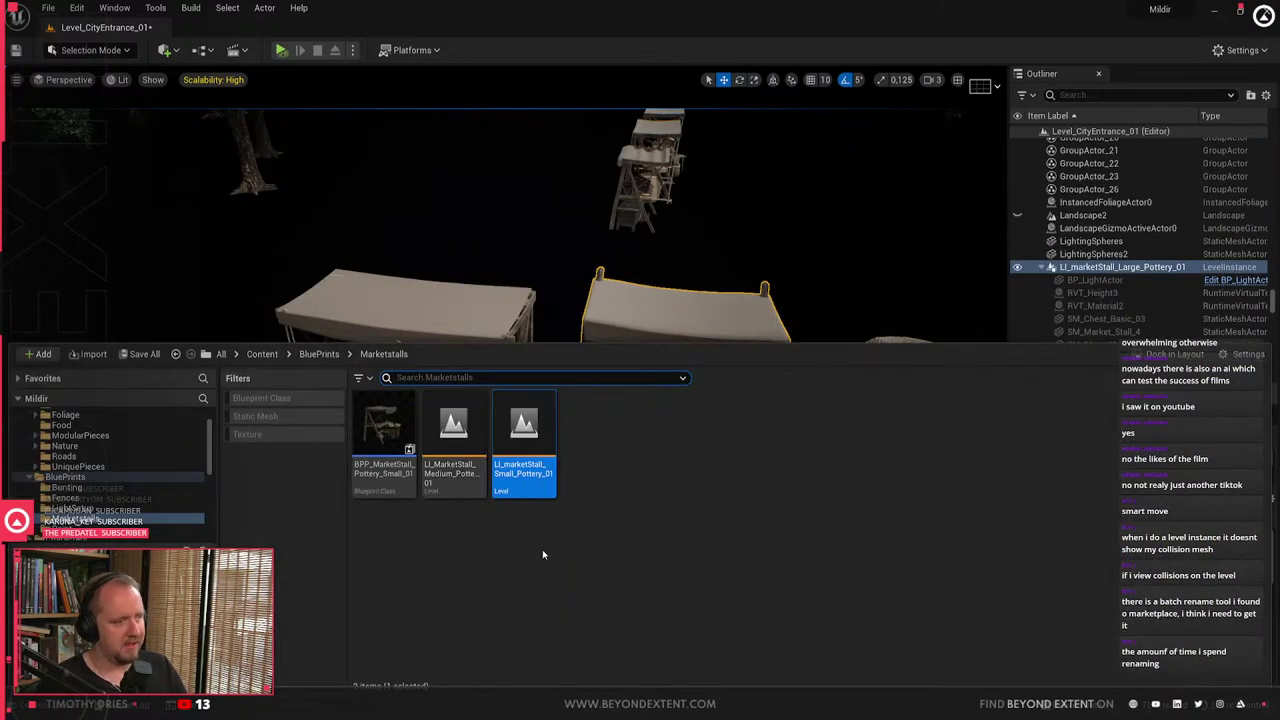
{"action": "right_click", "coordinate": [741, 521]}
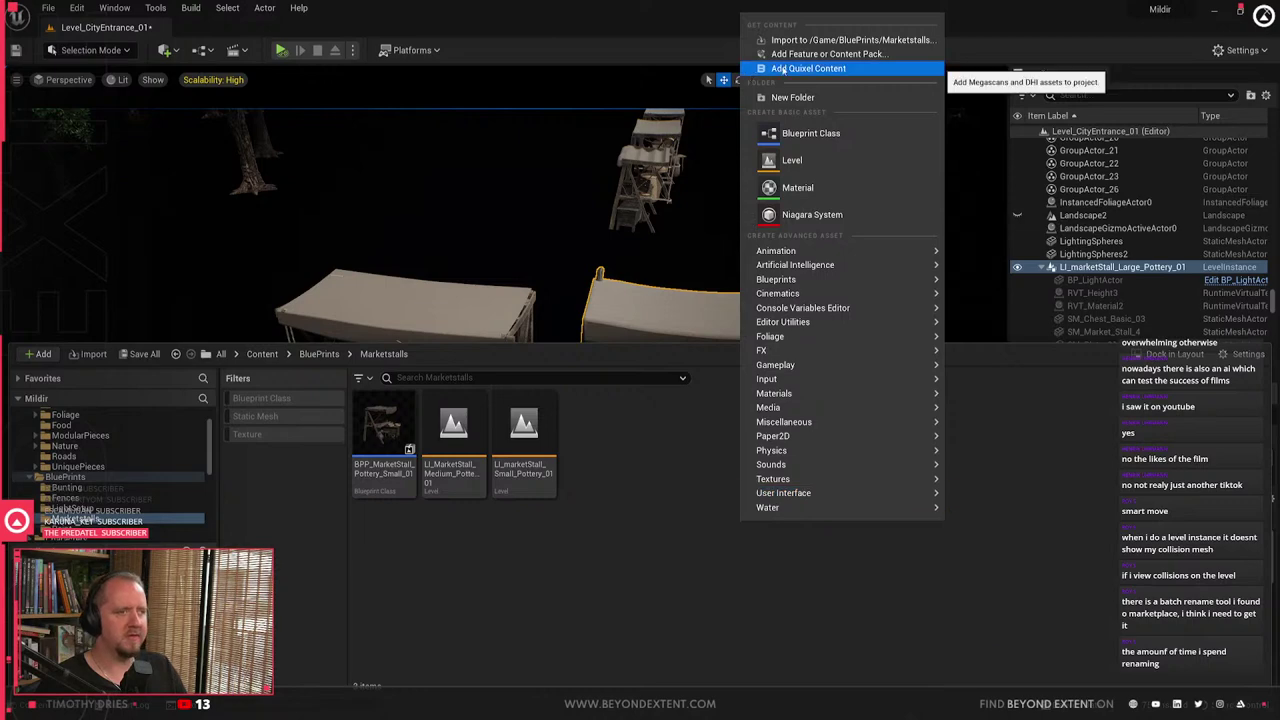
{"action": "left_click", "coordinate": [646, 396]}
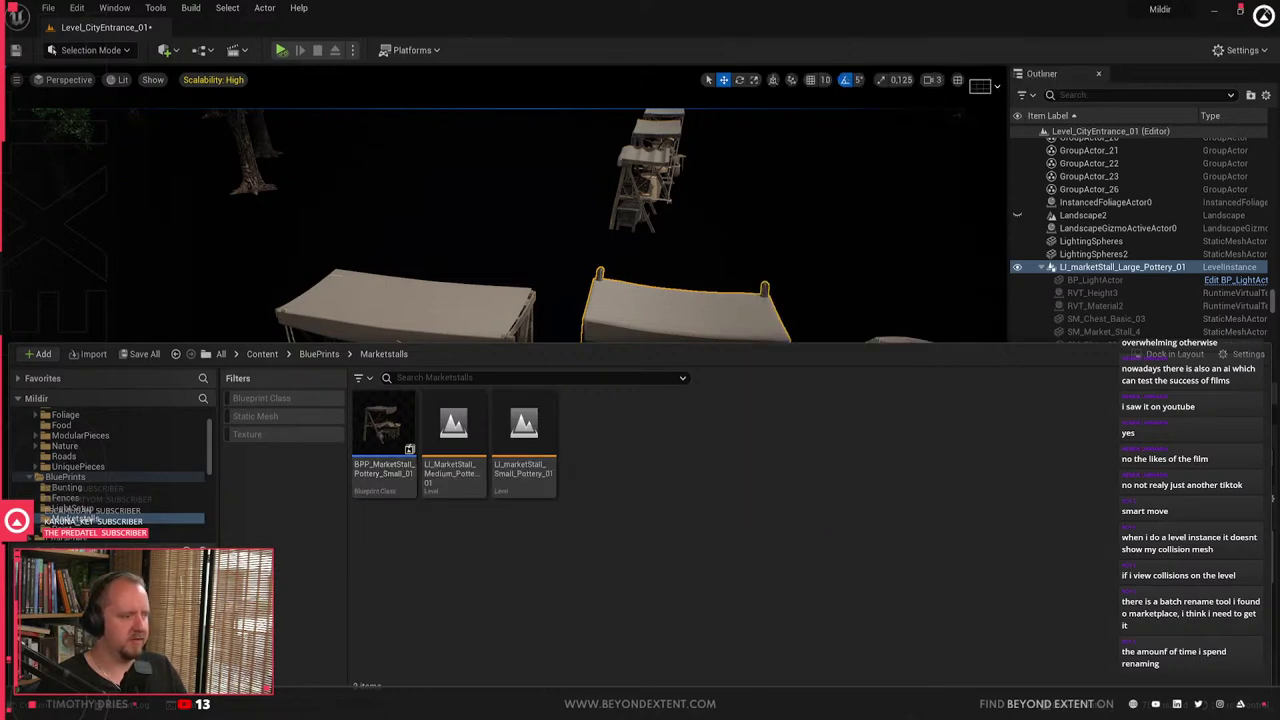
- Search the BluePrints folder for "large" and select the LI_marketStall_Large_Pottery_01 level asset
{"action": "left_click", "coordinate": [124, 480]}
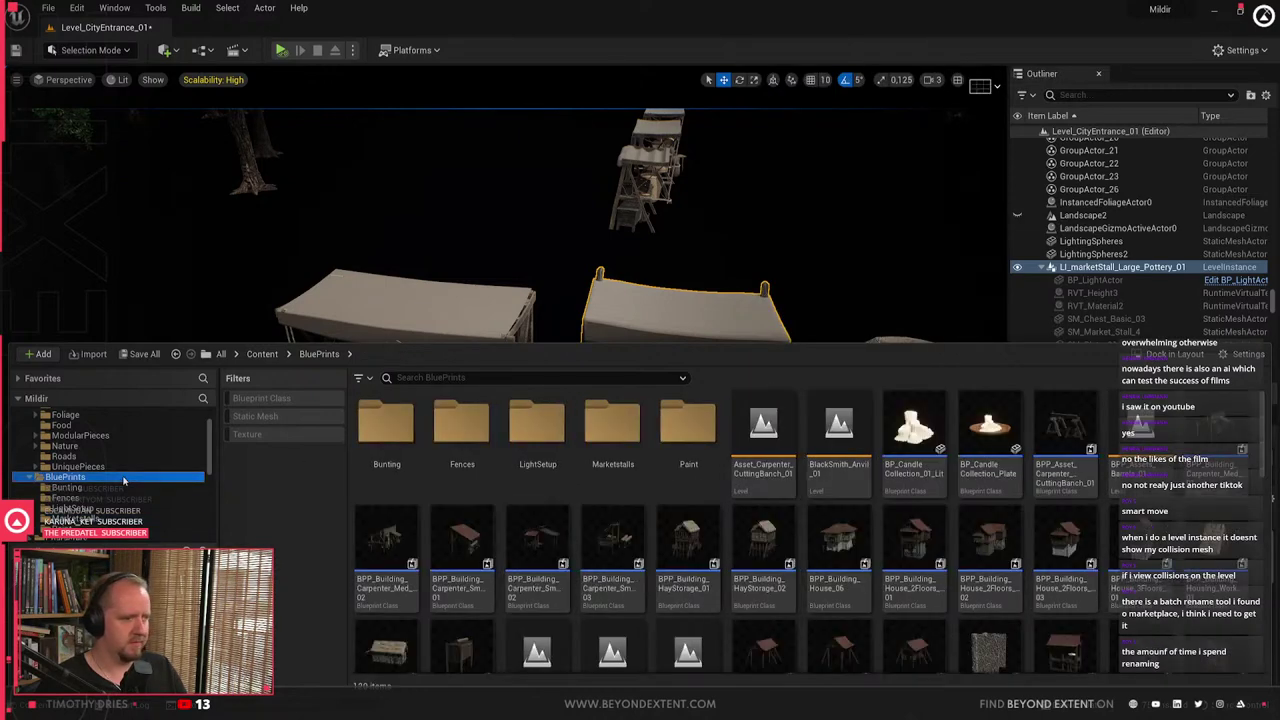
{"action": "left_click", "coordinate": [514, 377]}
{"action": "type", "text": "large"}
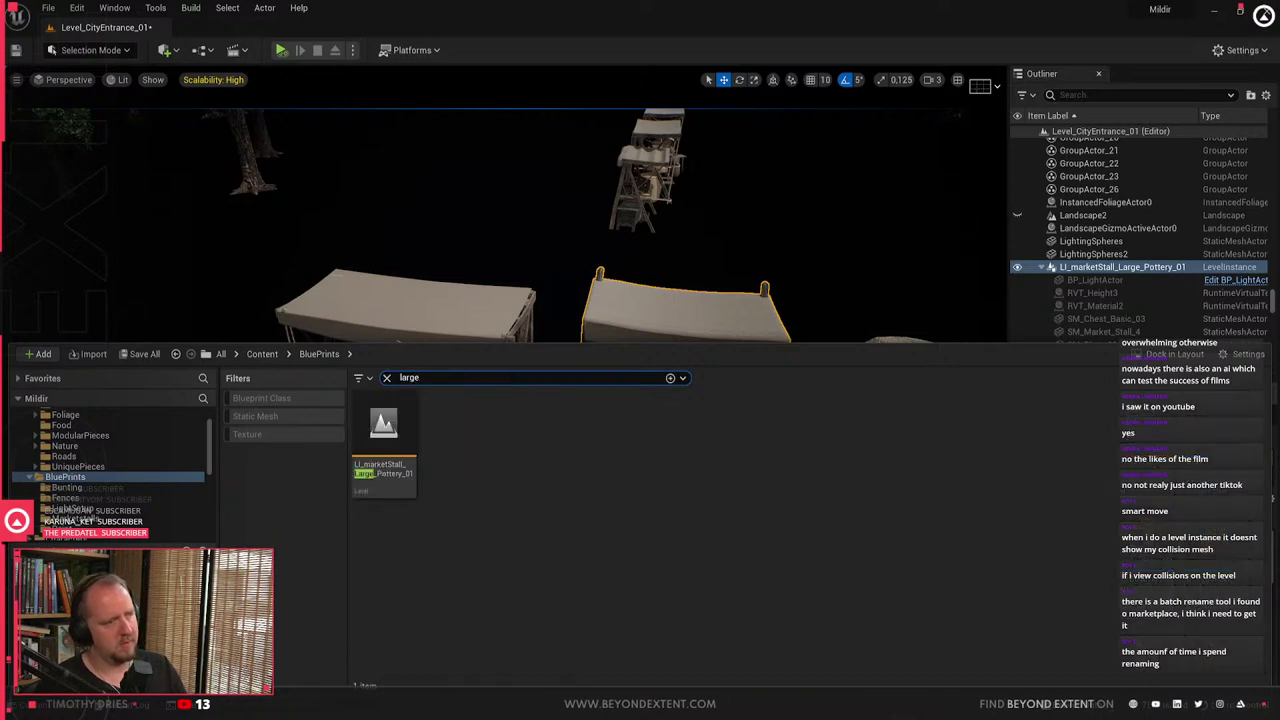
{"action": "left_click", "coordinate": [384, 421]}
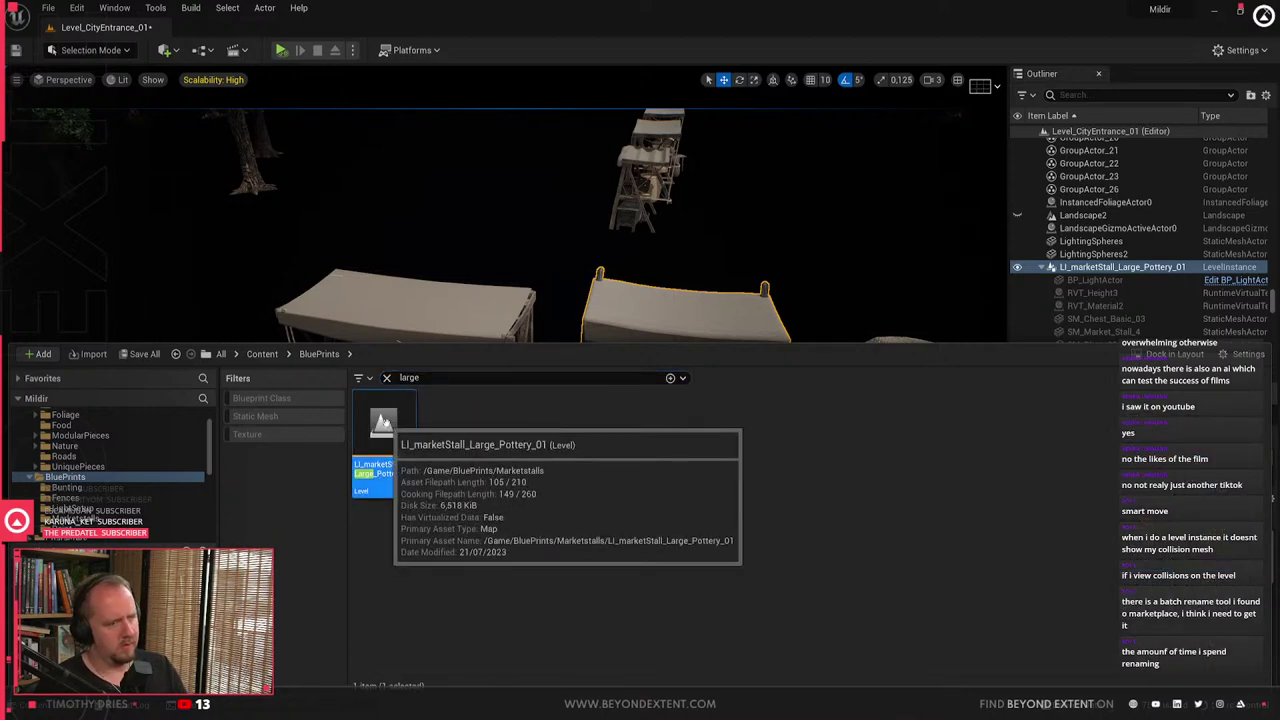
- Clear the asset search and try to delete LI_marketStall_Large_Pottery_01 from the Marketstalls folder
{"action": "left_click", "coordinate": [86, 519]}
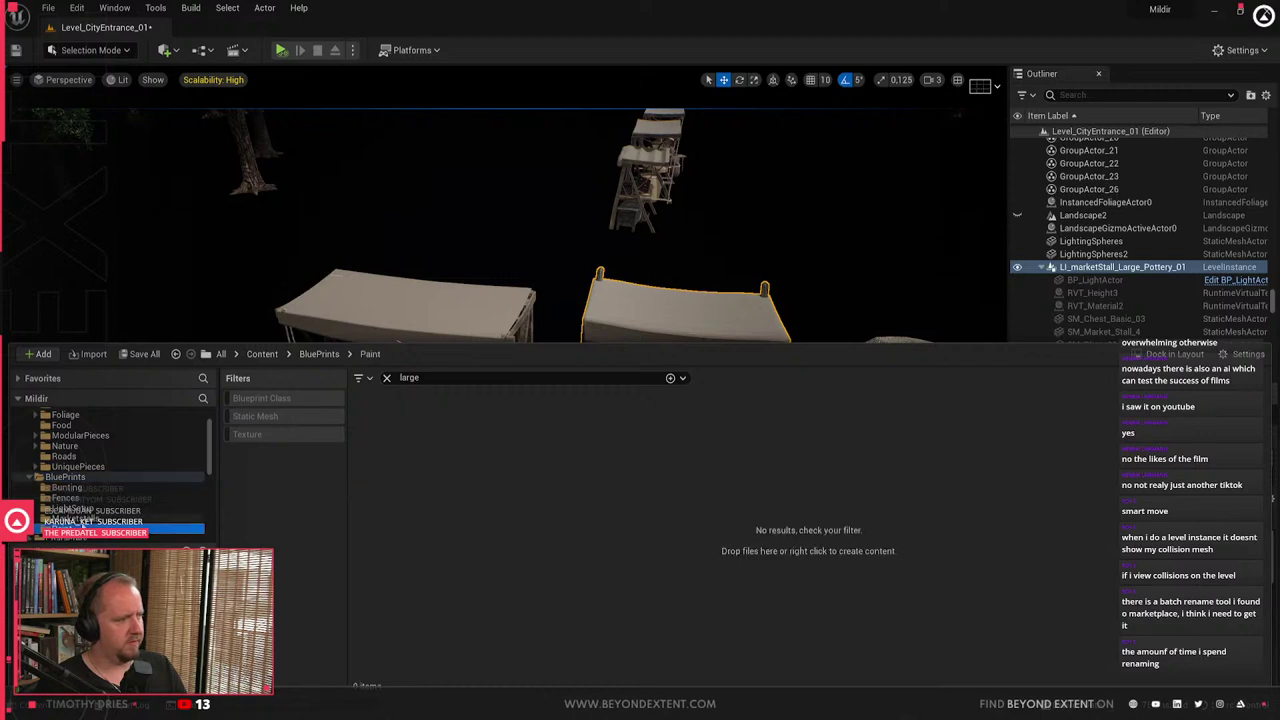
{"action": "left_click", "coordinate": [386, 377]}
{"action": "left_click", "coordinate": [454, 437]}
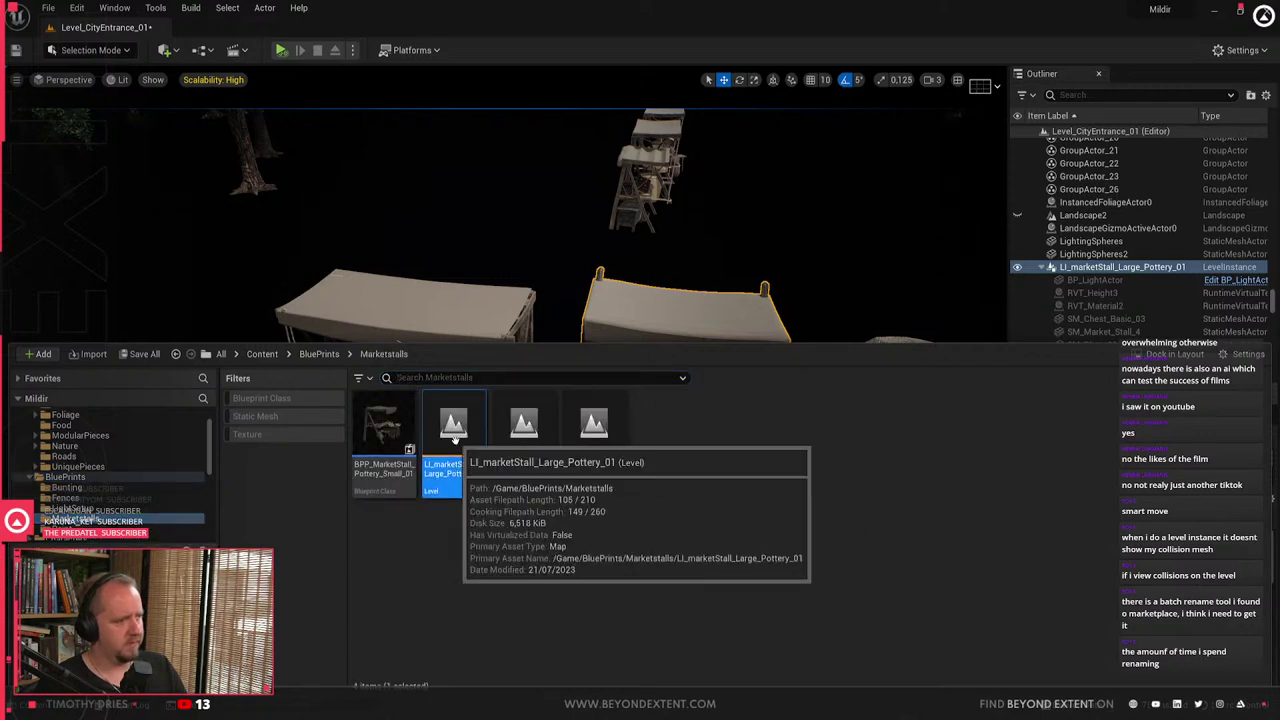
{"action": "key", "text": "Delete"}
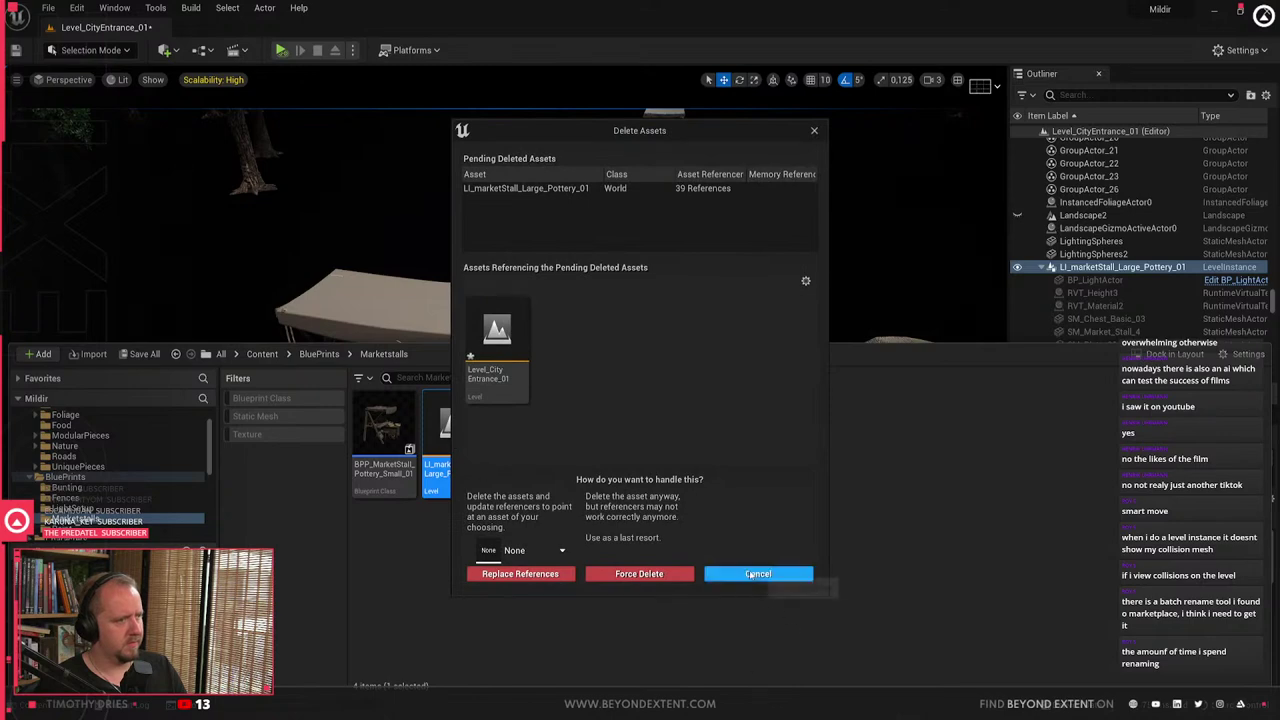
{"action": "left_click", "coordinate": [752, 572]}
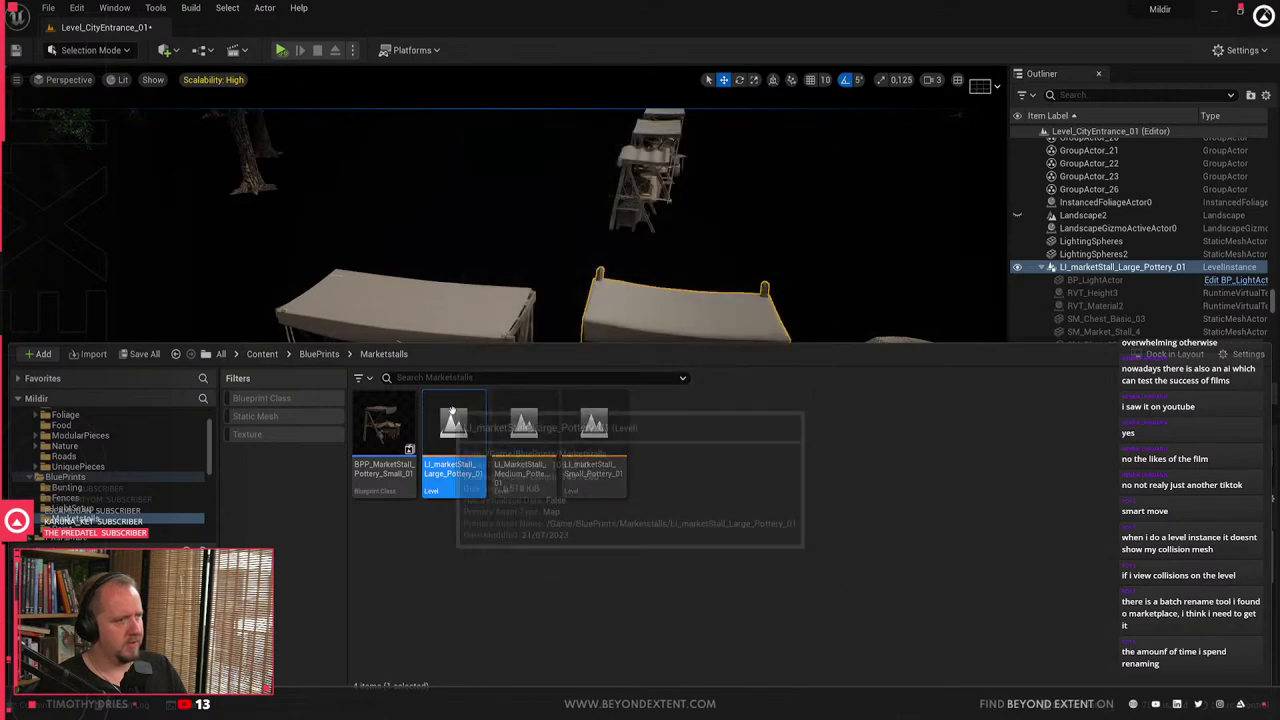
- Place a test copy of LI_marketStall_Large_Pottery_01 behind the stalls and delete it again
{"action": "left_click_drag", "start_coordinate": [454, 424], "coordinate": [477, 218]}
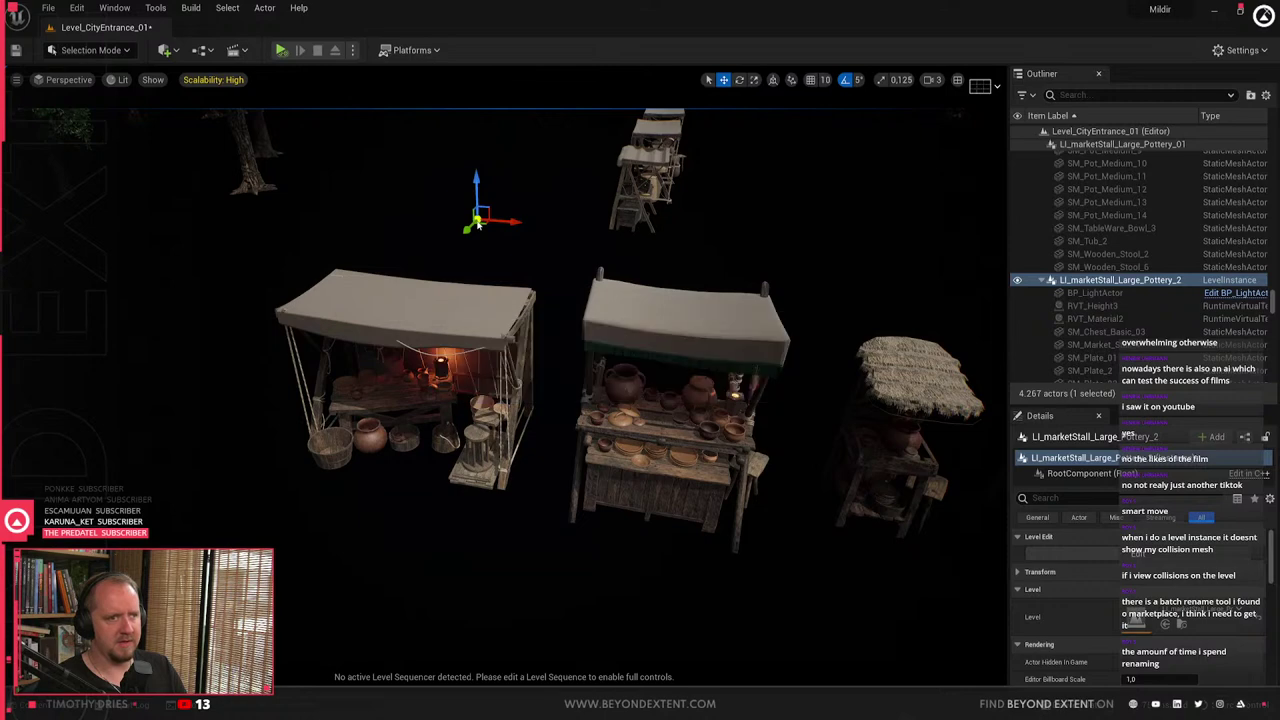
{"action": "key", "text": "Delete"}
{"action": "right_click_drag", "start_coordinate": [588, 367], "coordinate": [520, 367]}
{"action": "left_click", "coordinate": [588, 367]}
- Try a save from the BluePrints folder, skip the Untitled level and close the message log
{"action": "key", "text": "ctrl+space"}
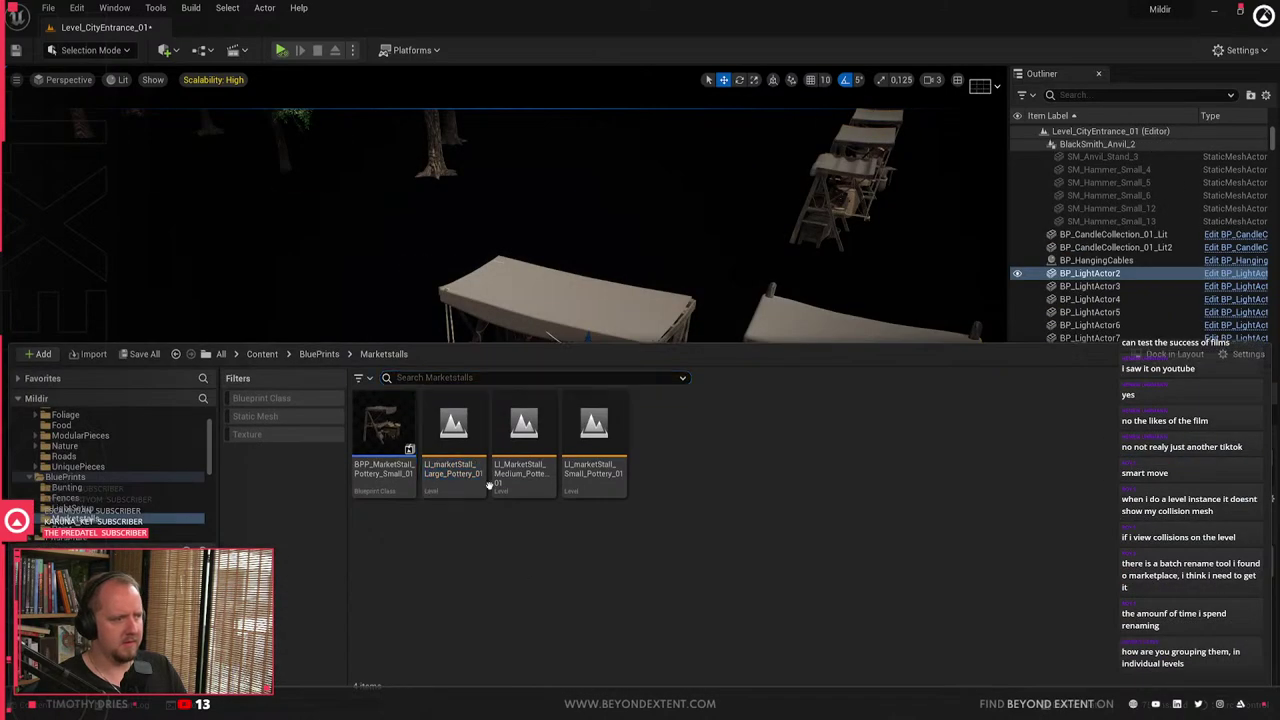
{"action": "left_click", "coordinate": [78, 477]}
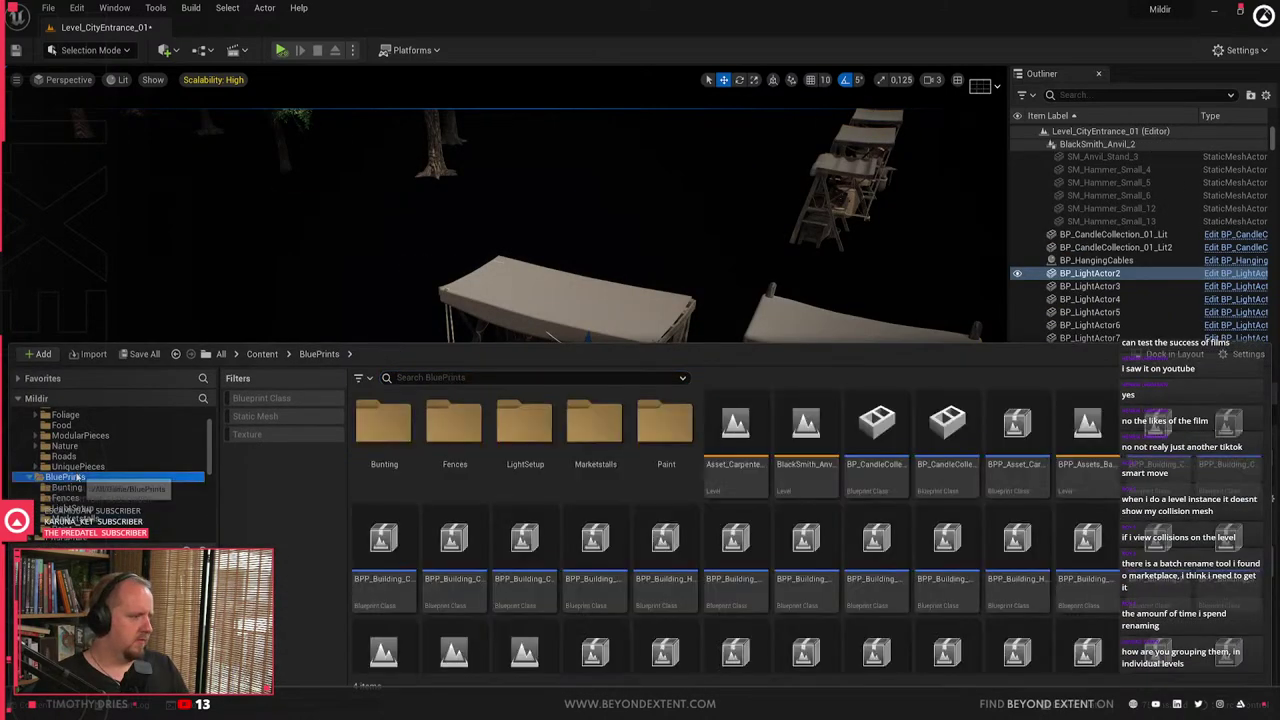
{"action": "right_click", "coordinate": [78, 477]}
{"action": "left_click", "coordinate": [150, 344]}
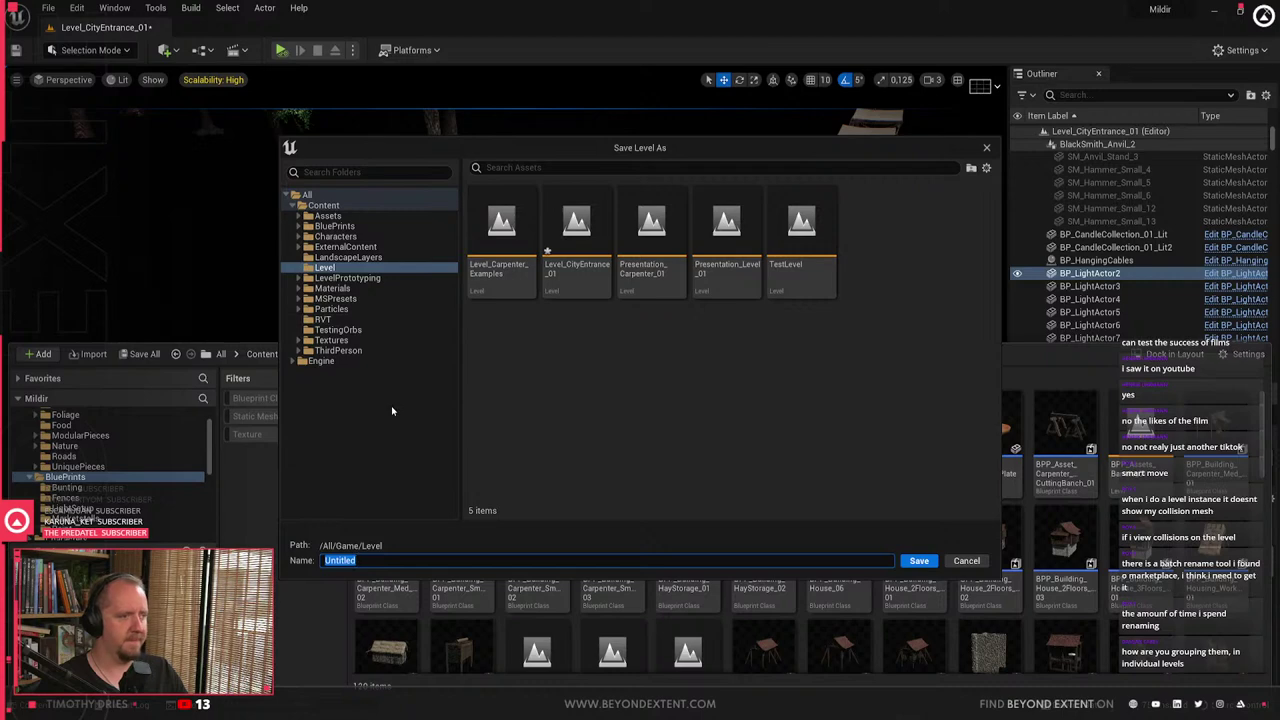
{"action": "left_click", "coordinate": [967, 561]}
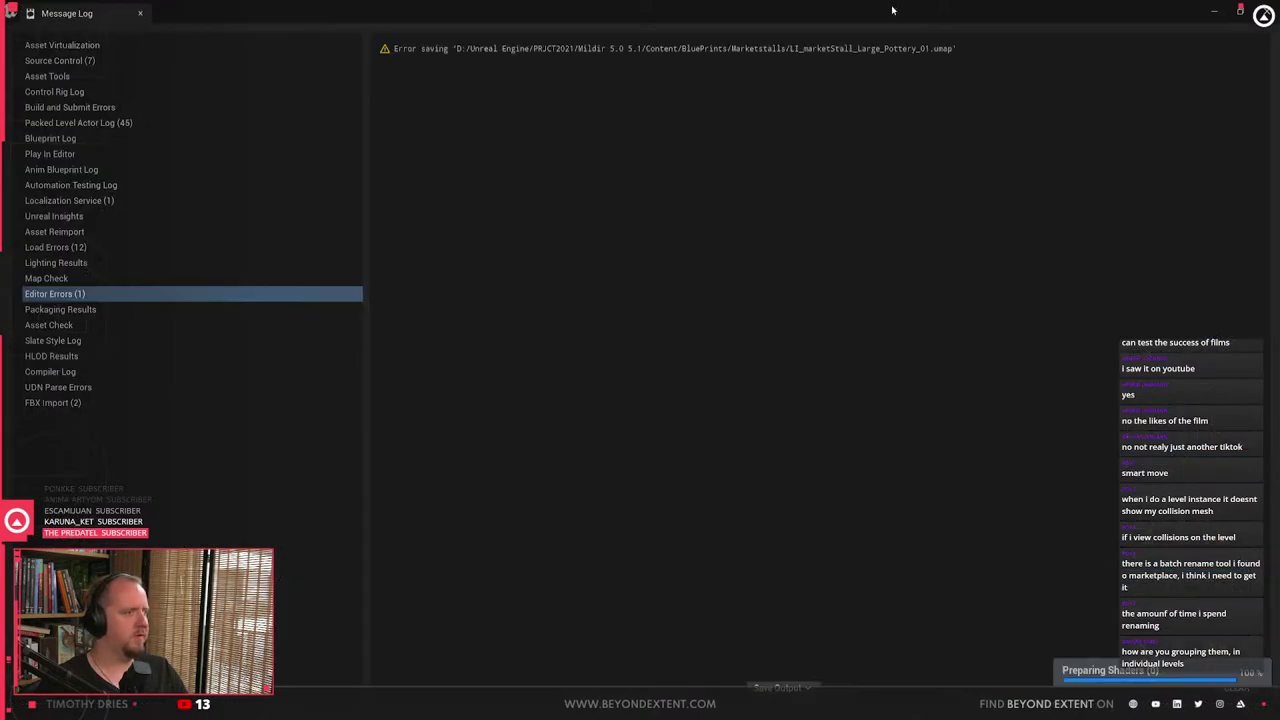
{"action": "left_click", "coordinate": [1266, 12]}
- Save all modified levels and assets, declining to save the Untitled level
{"action": "left_click", "coordinate": [108, 9]}
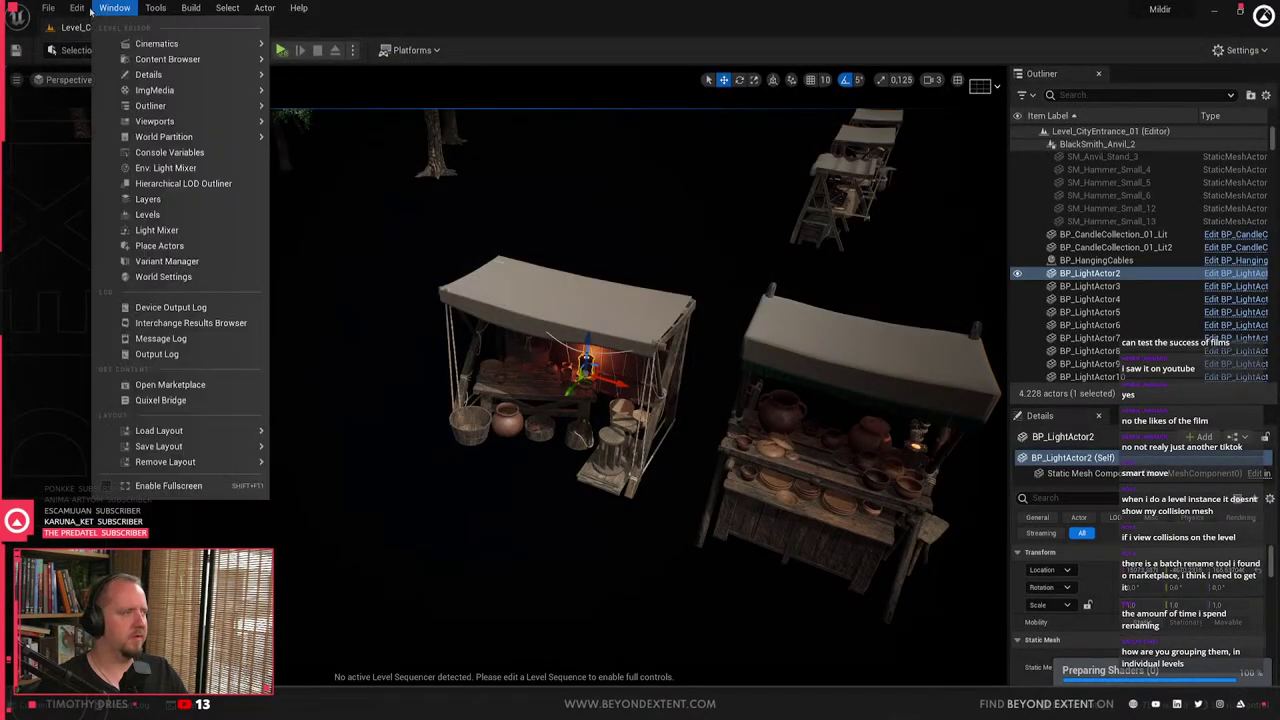
{"action": "mouse_move", "coordinate": [52, 9]}
{"action": "mouse_move", "coordinate": [118, 100]}
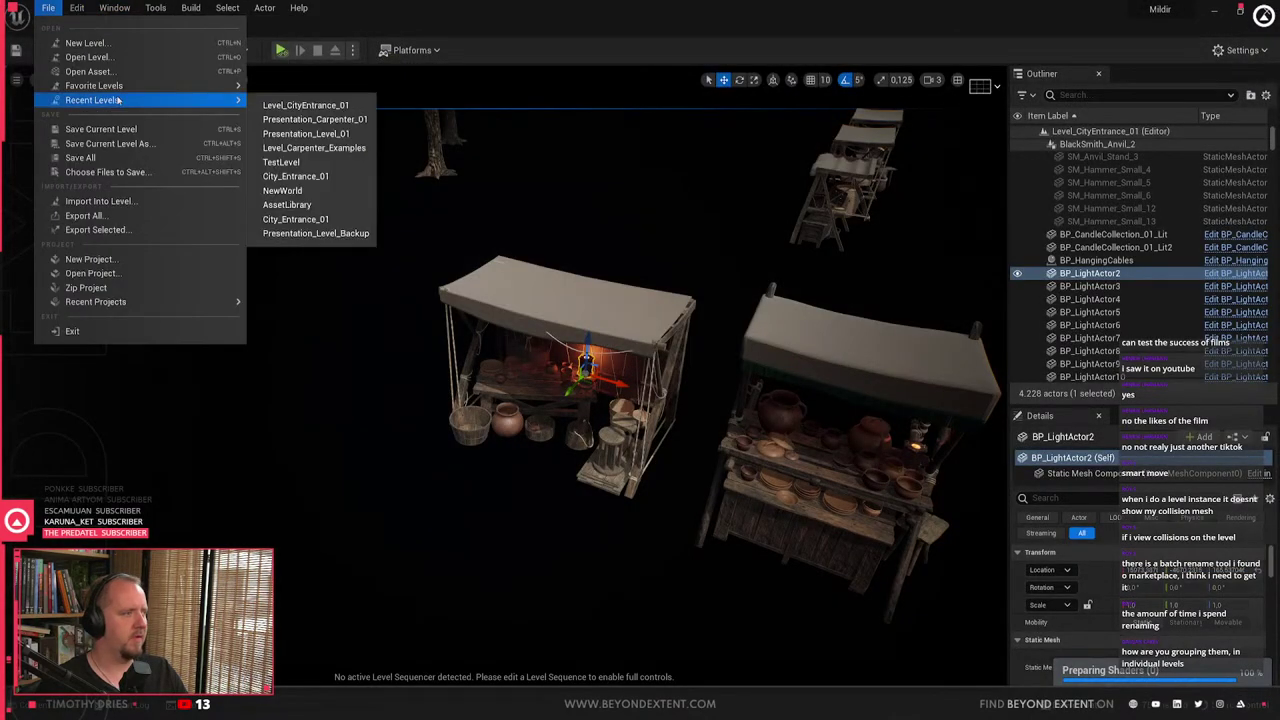
{"action": "left_click", "coordinate": [110, 158]}
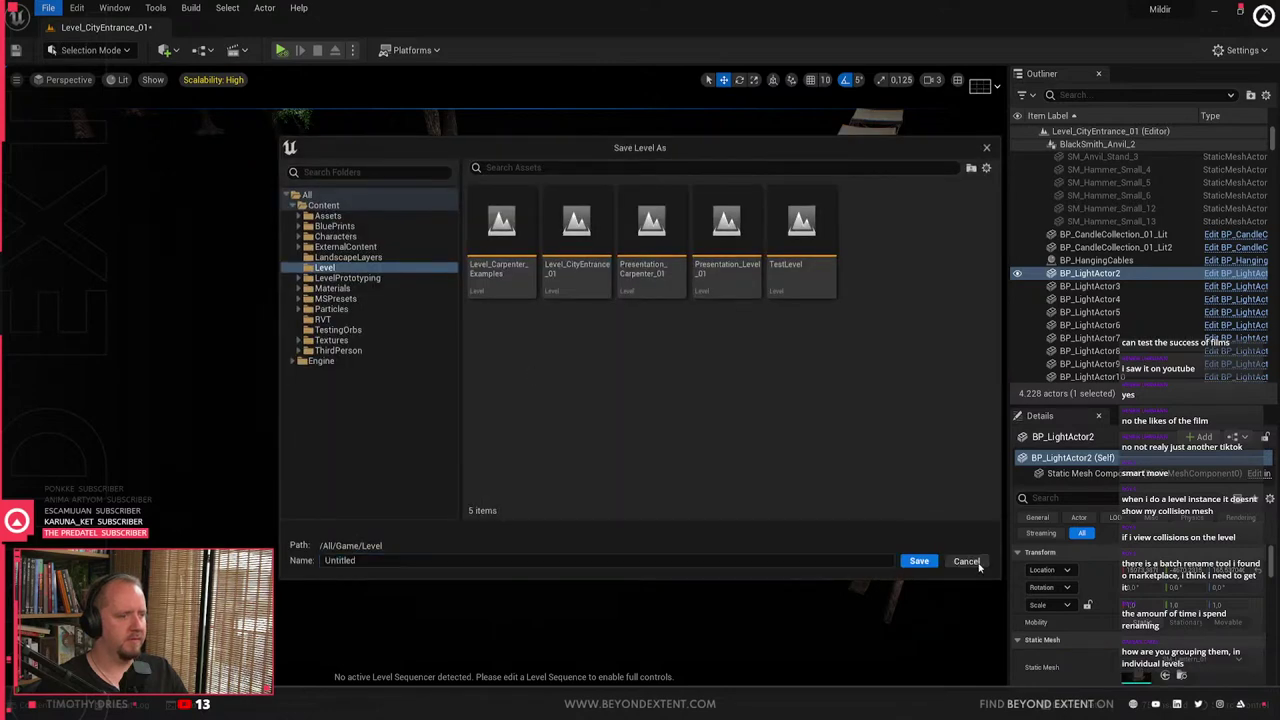
{"action": "left_click", "coordinate": [966, 561]}
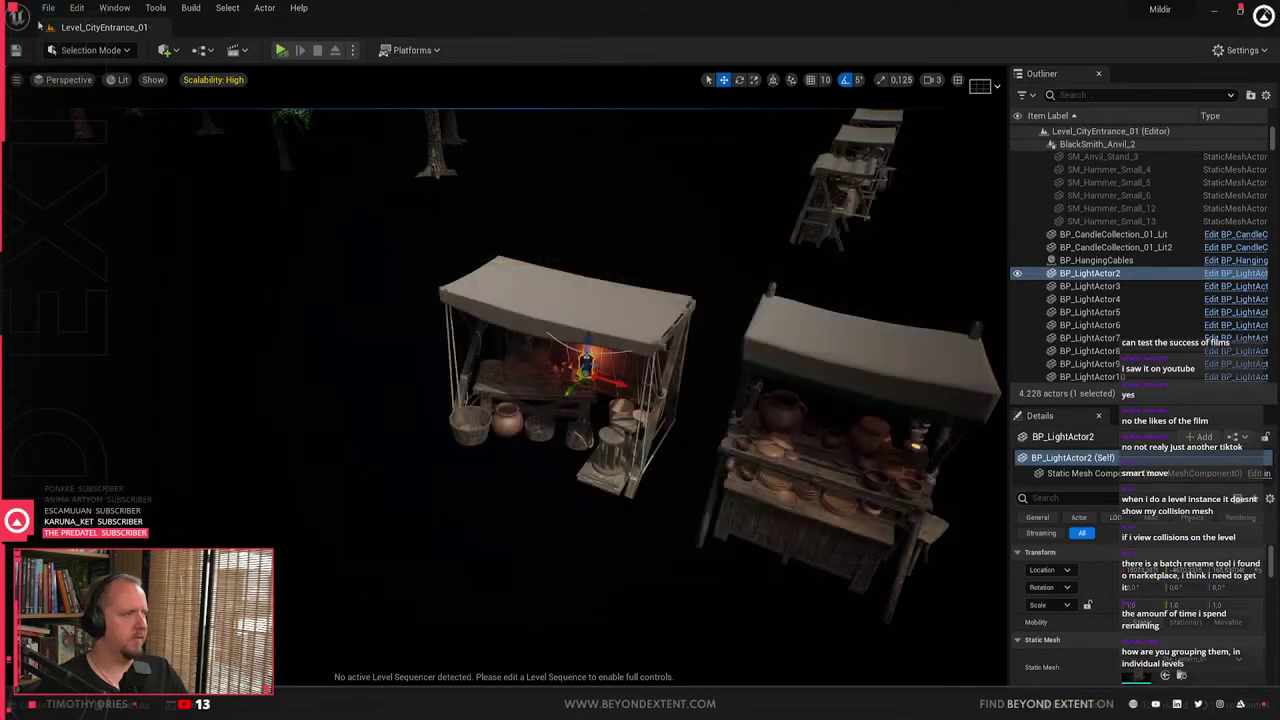
- Choose the files to save and save the preselected MI_Blend_Plaster_Stones_01, MI_Pottery_Clean_02 and SM_Market_Stall_02, 03 and 04 assets
{"action": "left_click", "coordinate": [48, 7]}
{"action": "left_click", "coordinate": [111, 175]}
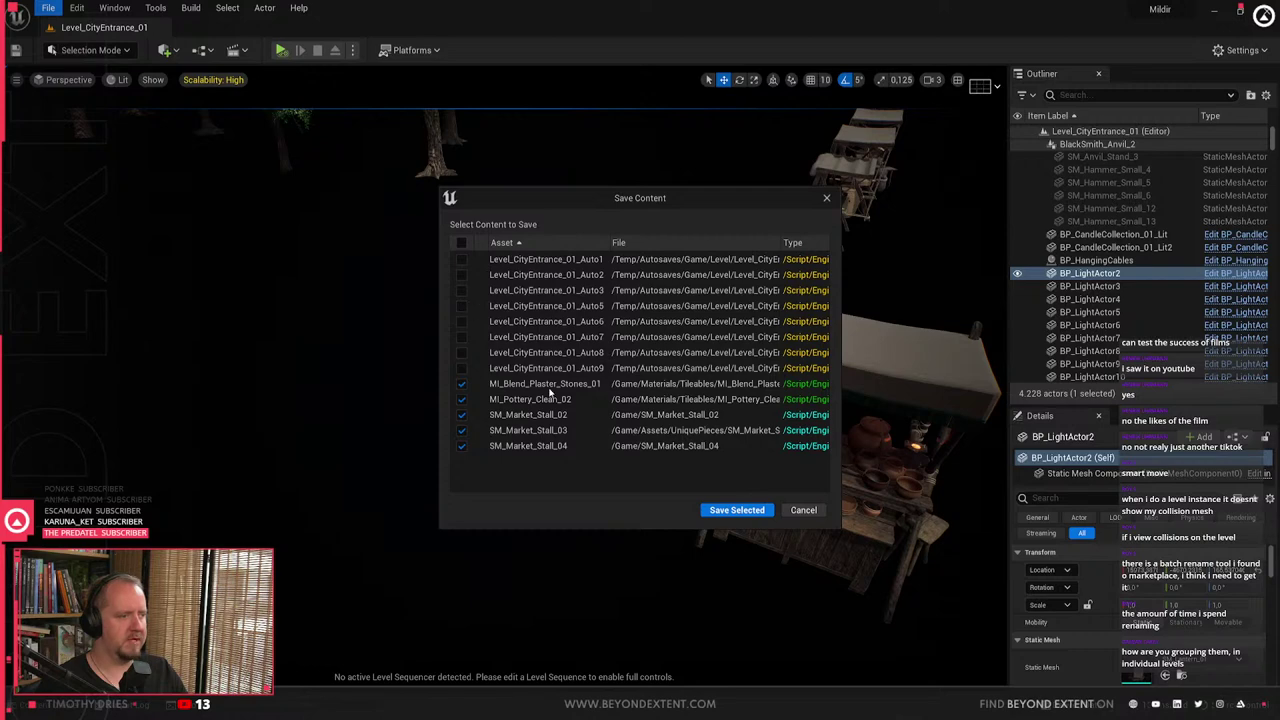
{"action": "left_click", "coordinate": [737, 510]}
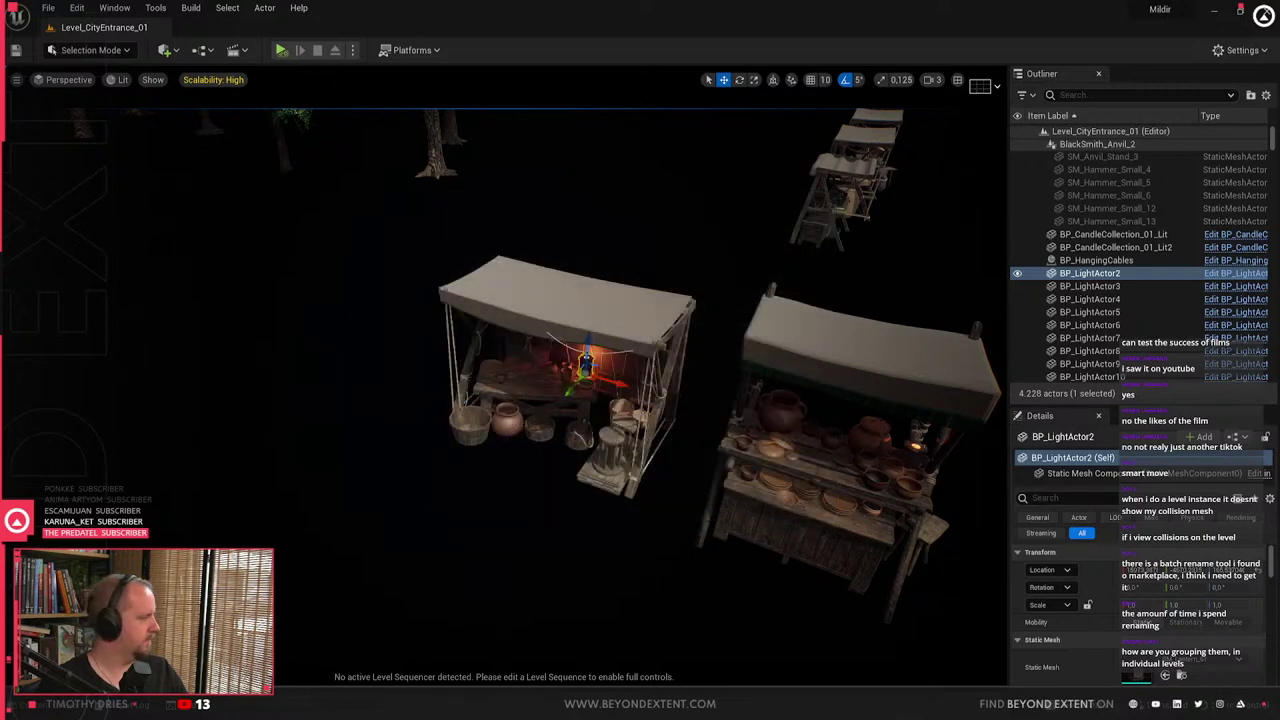
- Examine the two neighbouring large pottery stalls, comparing the loose stall mesh with the existing level instance
{"action": "right_click_drag", "start_coordinate": [531, 424], "coordinate": [610, 420]}
{"action": "key", "text": "ctrl+space"}
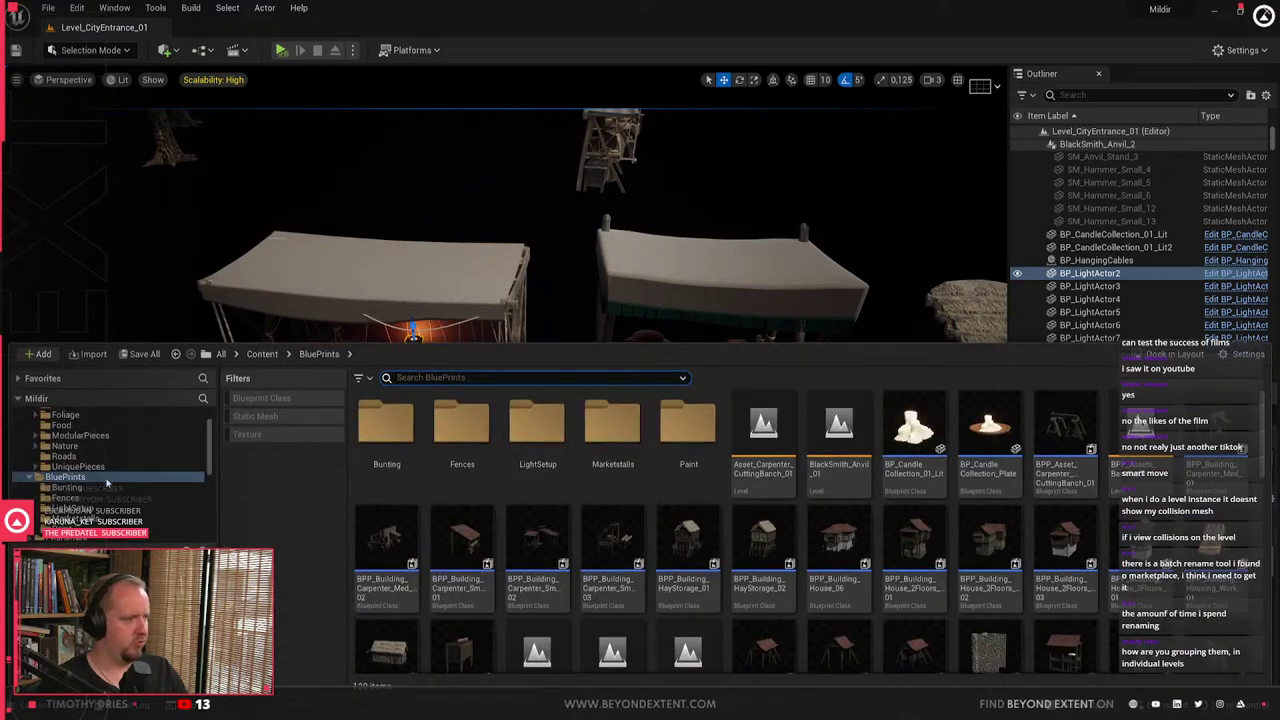
{"action": "left_click", "coordinate": [286, 298]}
{"action": "right_click_drag", "start_coordinate": [286, 298], "coordinate": [250, 298]}
{"action": "left_click", "coordinate": [656, 496]}
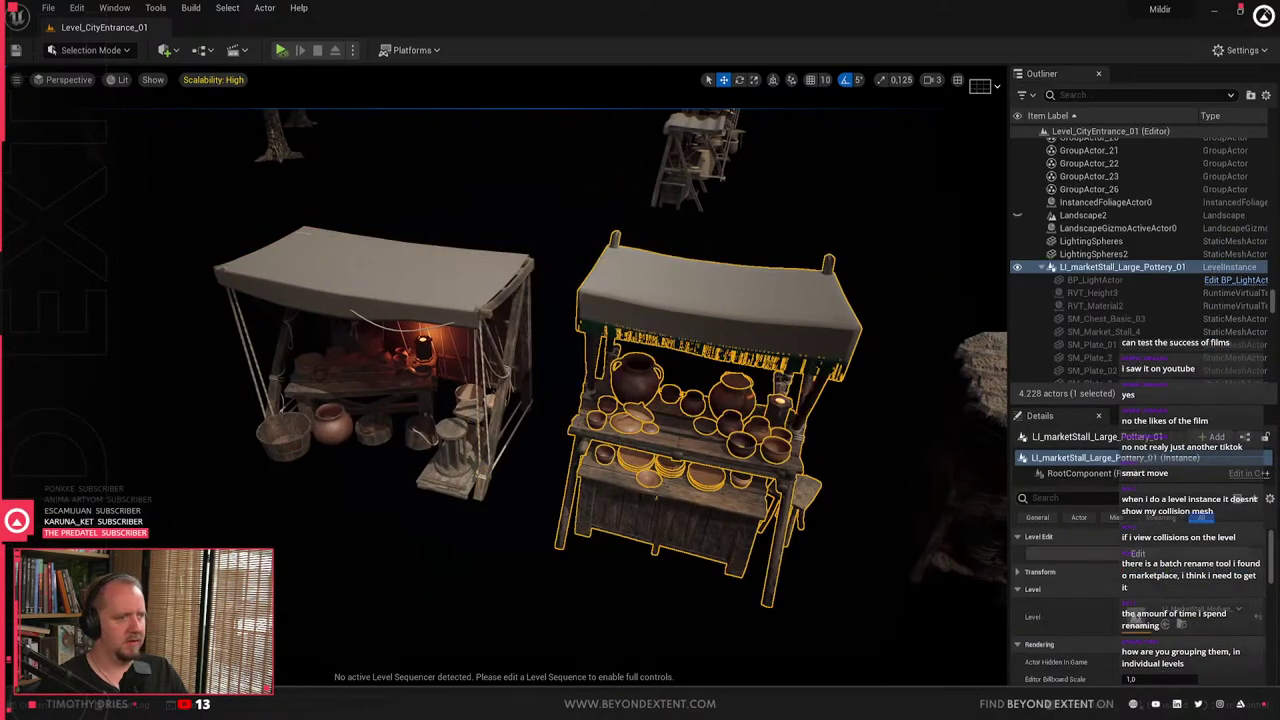
{"action": "right_click_drag", "start_coordinate": [656, 496], "coordinate": [638, 524]}
{"action": "left_click", "coordinate": [384, 284]}
{"action": "left_click", "coordinate": [417, 208]}
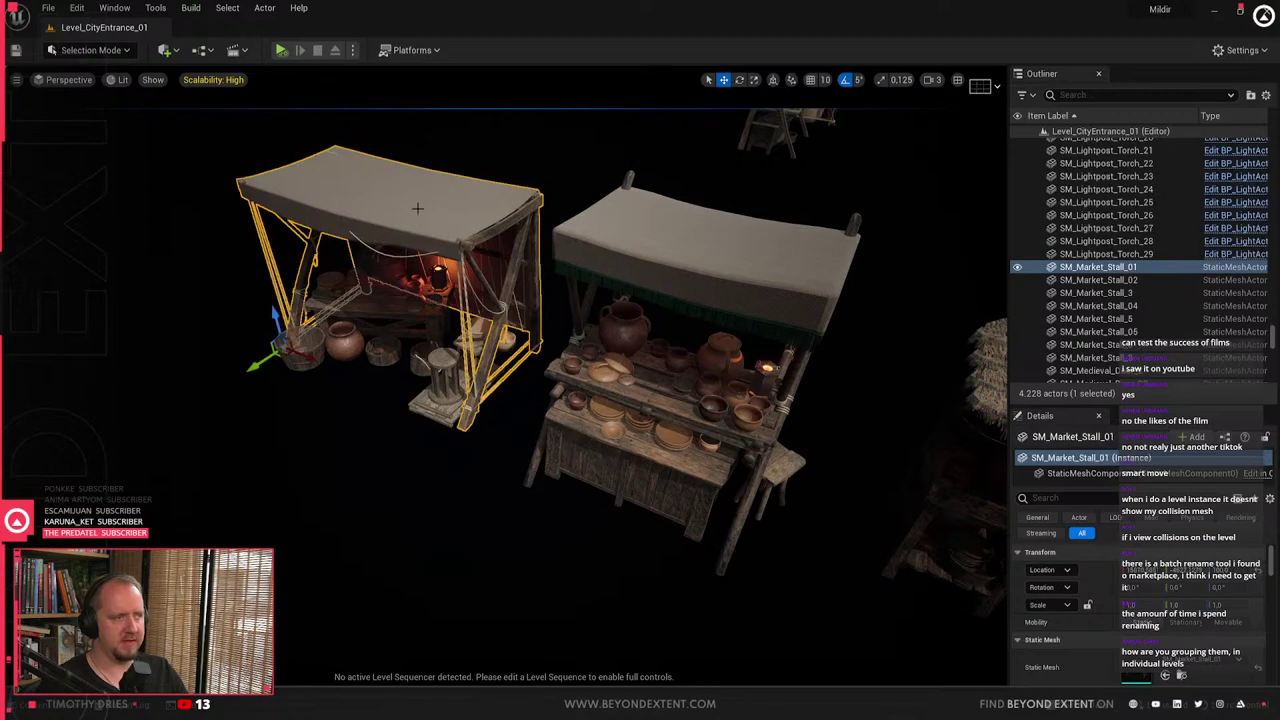
{"action": "left_click", "coordinate": [705, 468]}
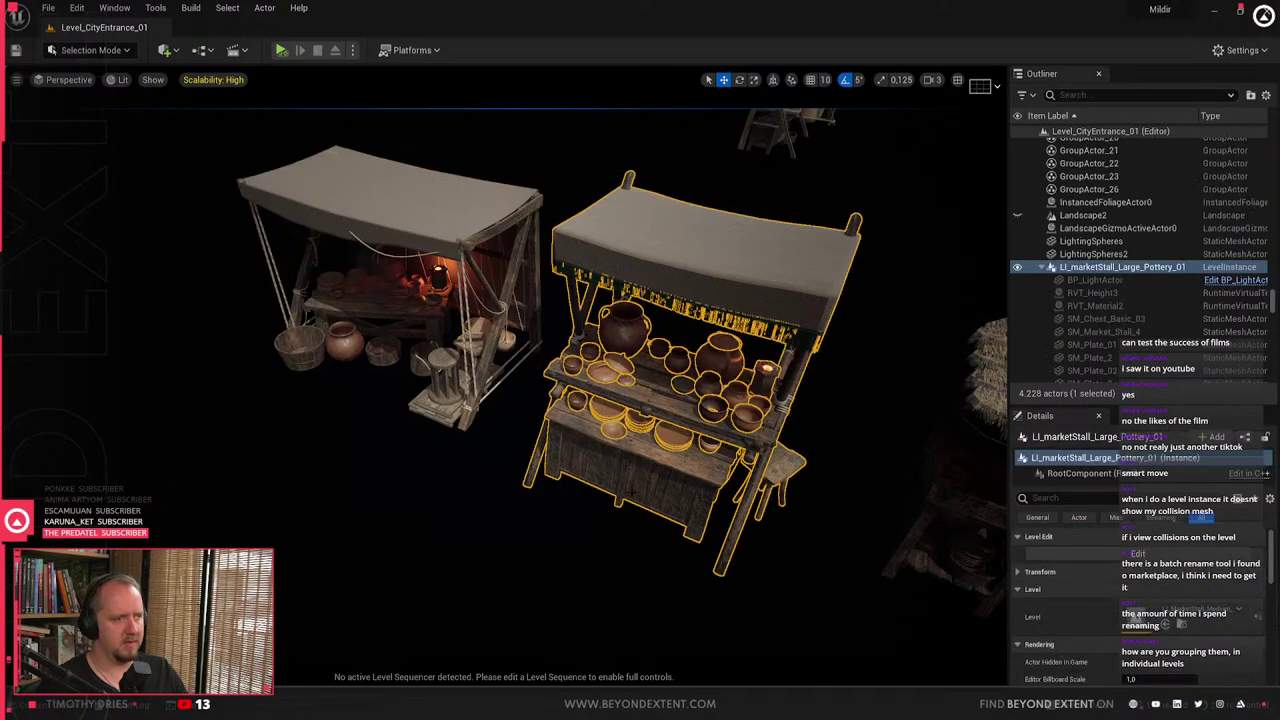
{"action": "left_click", "coordinate": [558, 499]}
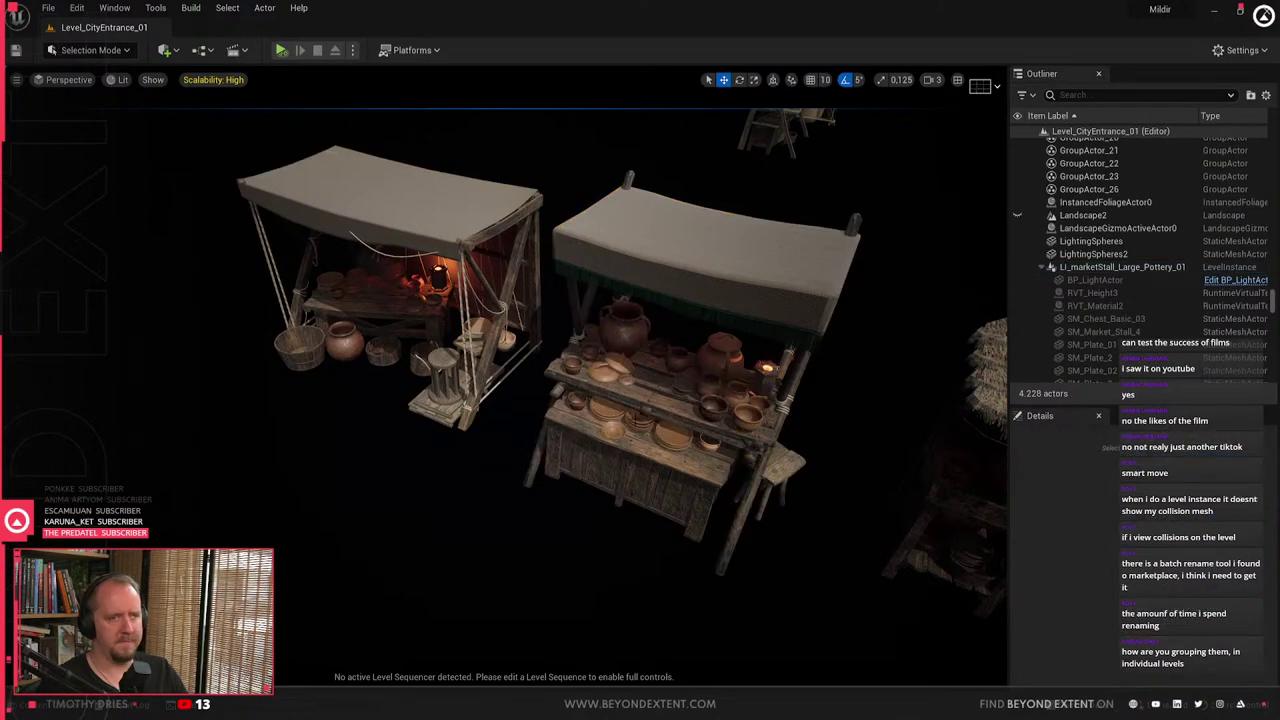
- Rename the selected stall's LI_marketStall_Large_Pottery_01 level instance to LI_marketStall_Medium_Pottery_01
{"action": "left_click", "coordinate": [585, 476]}
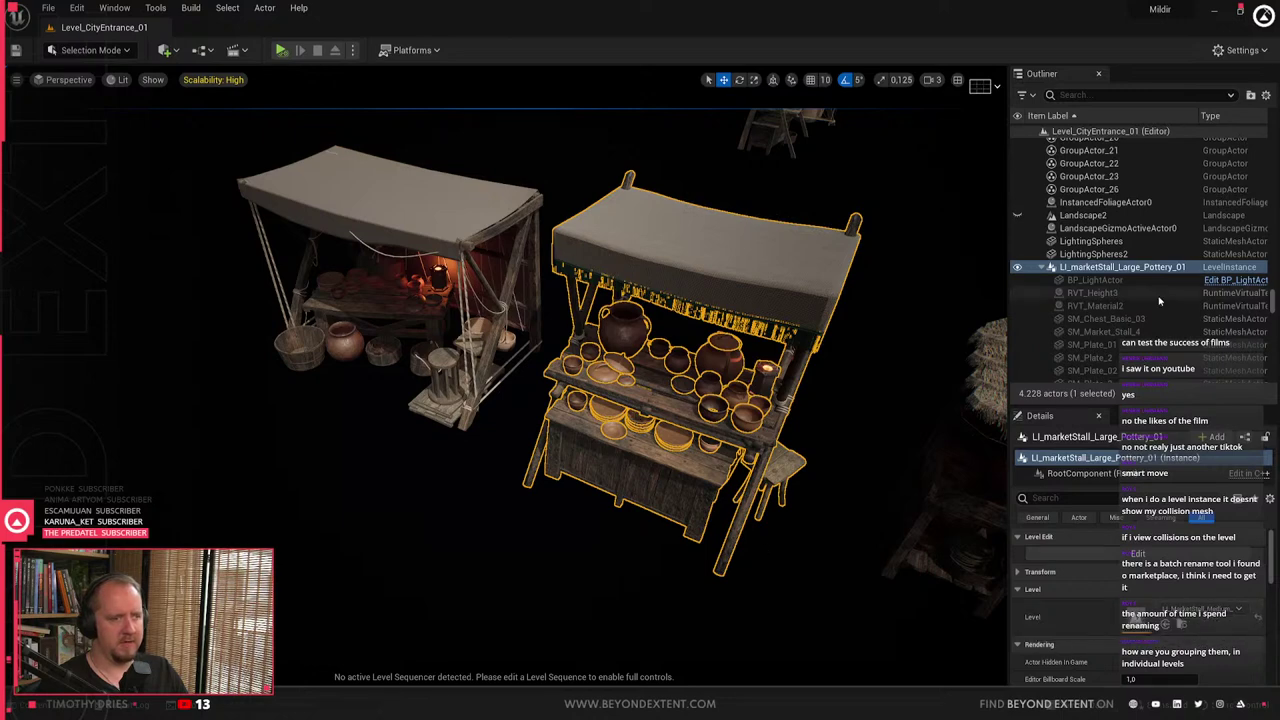
{"action": "left_click", "coordinate": [1137, 268]}
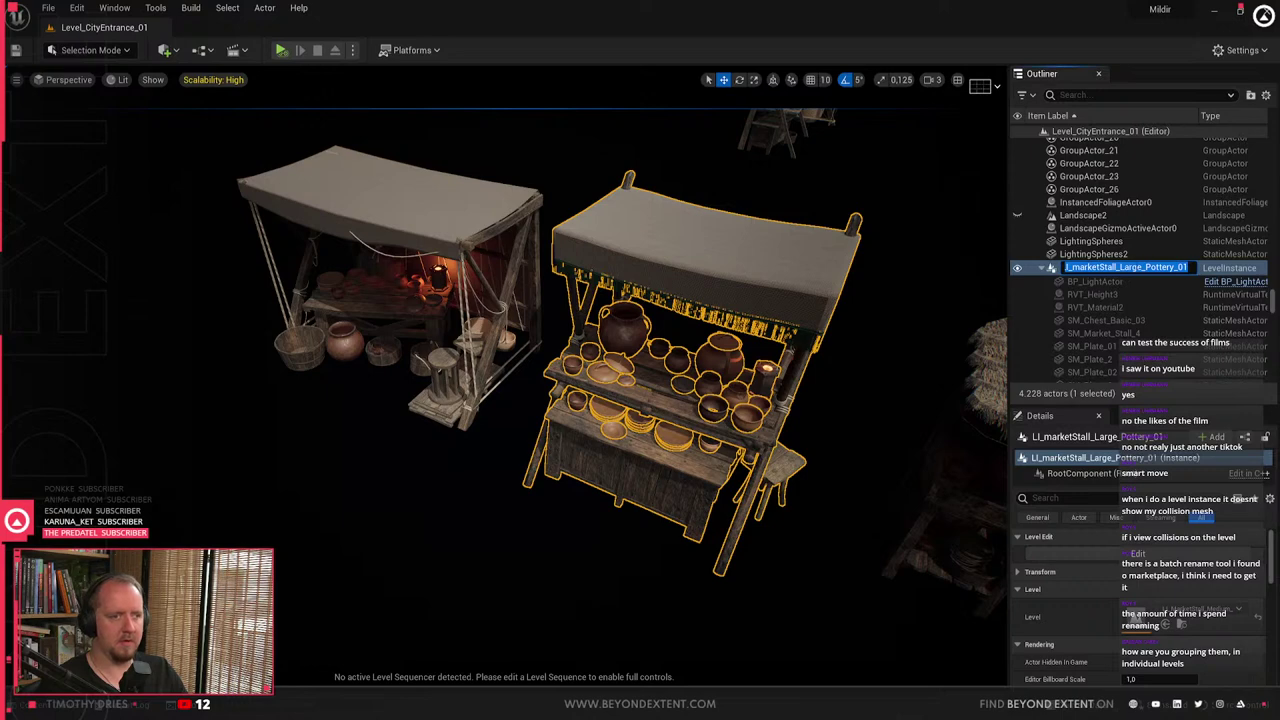
{"action": "left_click", "coordinate": [1115, 268]}
{"action": "key", "text": "BackSpace"}
{"action": "key", "text": "BackSpace"}
{"action": "key", "text": "BackSpace"}
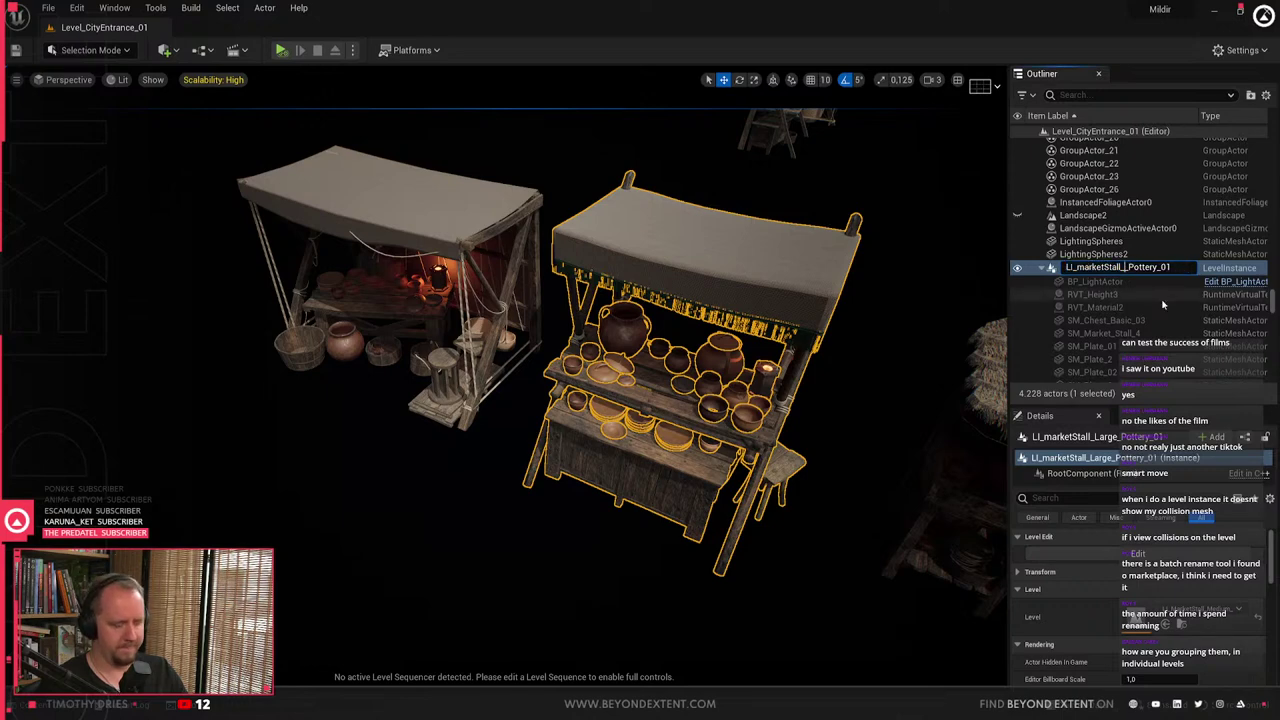
{"action": "type", "text": "Medium_"}
{"action": "key", "text": "Return"}
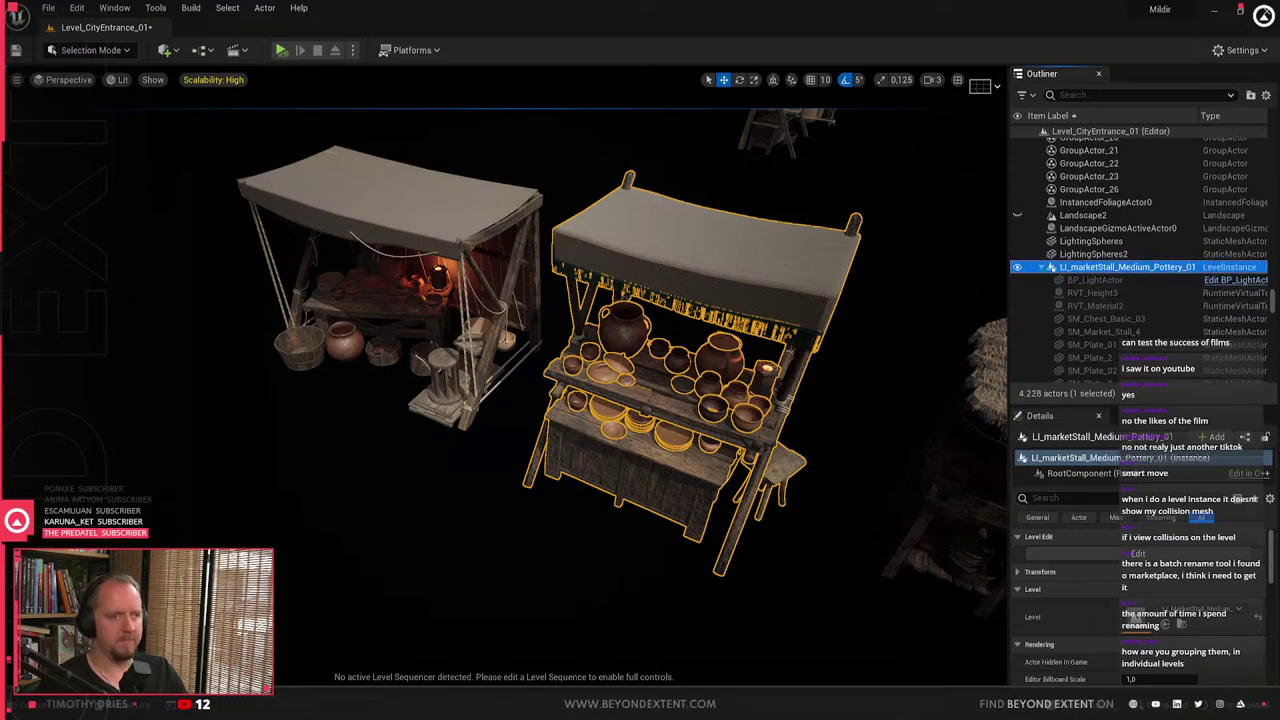
- Select the loose SM_Market_Stall_01 stall together with all its pottery, props and light, leaving the neighbouring level instance out of the selection
{"action": "right_click_drag", "start_coordinate": [480, 340], "coordinate": [320, 318]}
{"action": "left_click", "coordinate": [385, 336]}
{"action": "left_click_drag", "start_coordinate": [253, 165], "coordinate": [620, 412], "text": "ctrl+alt"}
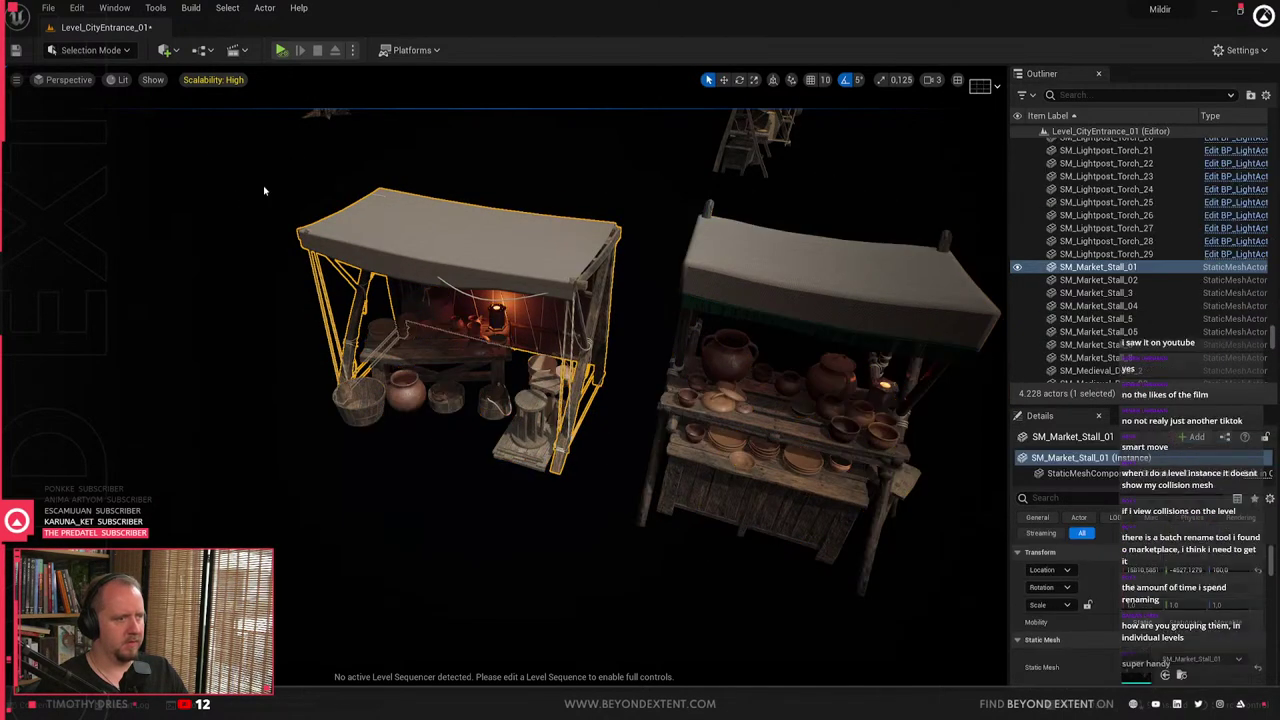
{"action": "left_click_drag", "start_coordinate": [271, 166], "coordinate": [620, 471], "text": "ctrl+alt"}
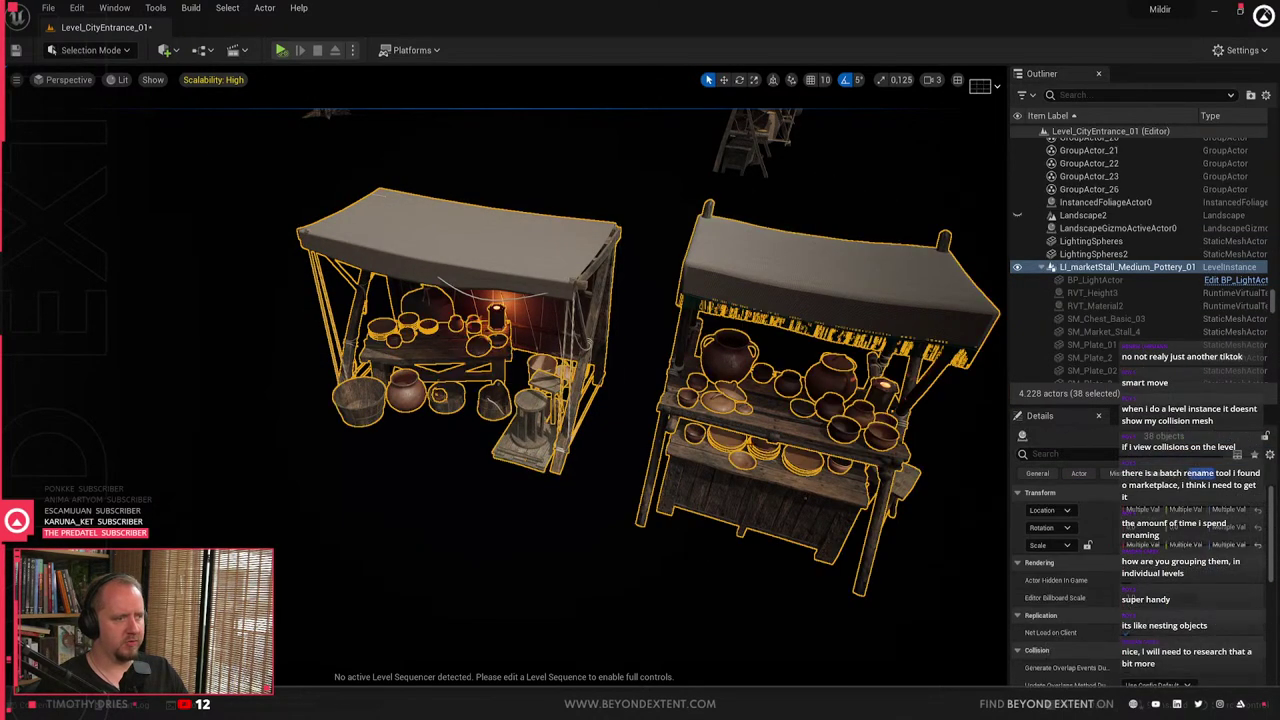
{"action": "left_click_drag", "start_coordinate": [620, 471], "coordinate": [588, 501], "text": "ctrl+alt"}
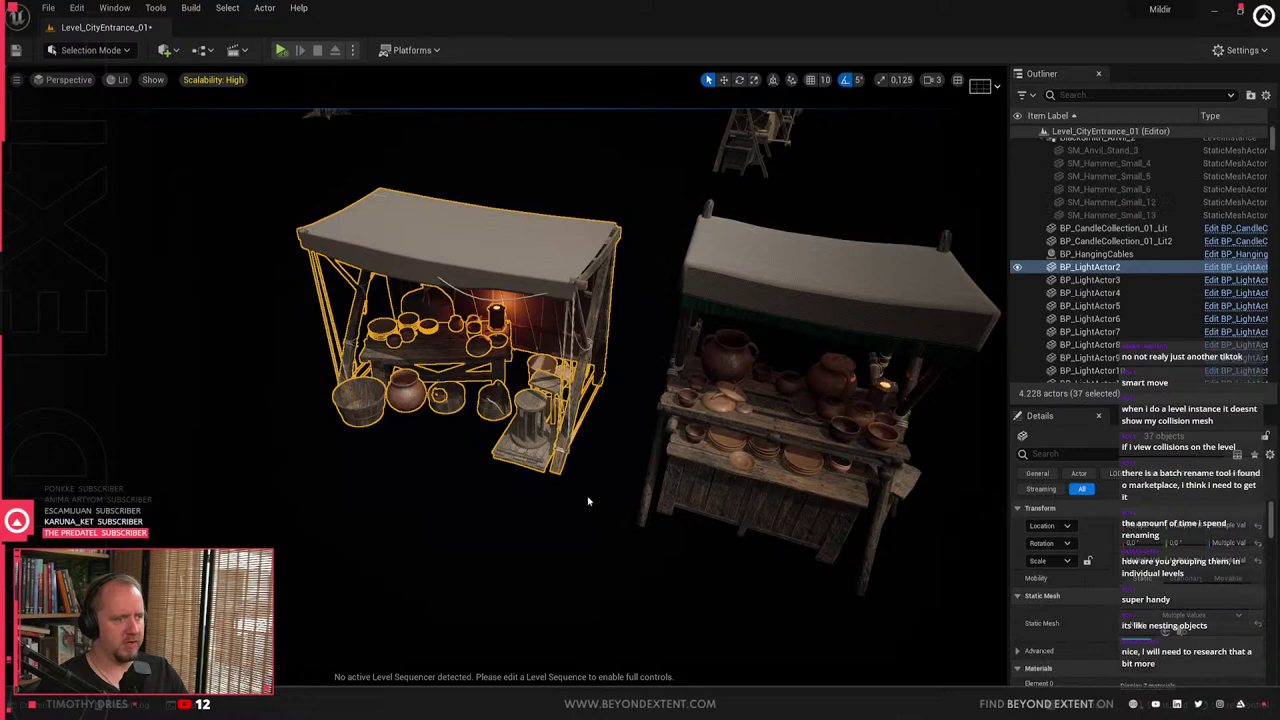
{"action": "right_click", "coordinate": [421, 357]}
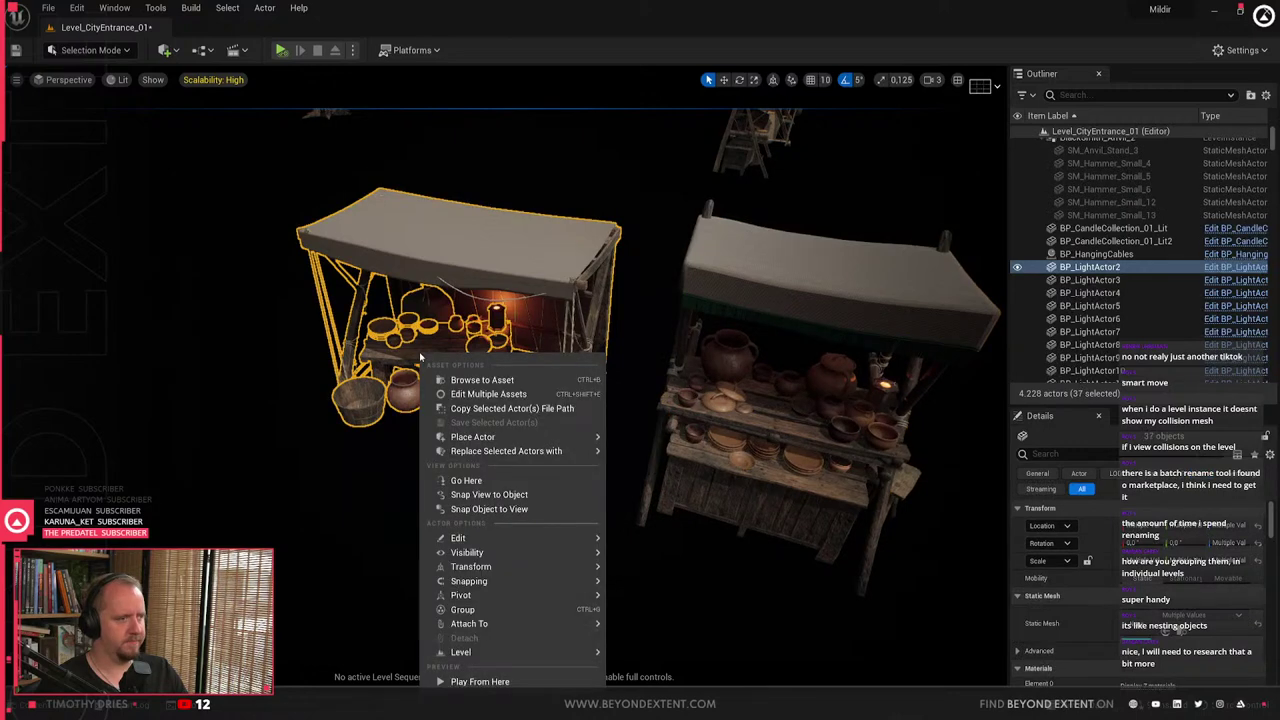
{"action": "right_click_drag", "start_coordinate": [405, 430], "coordinate": [417, 410]}
{"action": "key", "text": "w"}
{"action": "left_click", "coordinate": [578, 341], "text": "ctrl"}
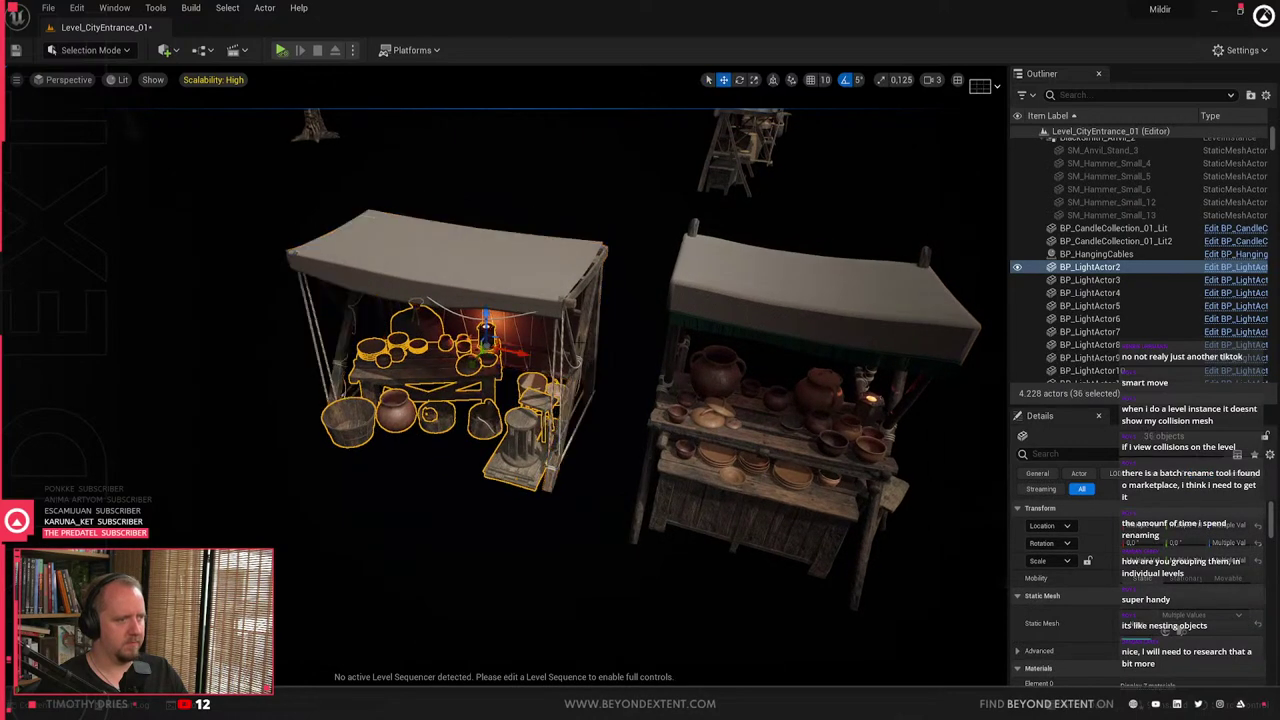
{"action": "left_click", "coordinate": [578, 341], "text": "ctrl"}
{"action": "right_click", "coordinate": [501, 344]}
{"action": "mouse_move", "coordinate": [560, 642]}
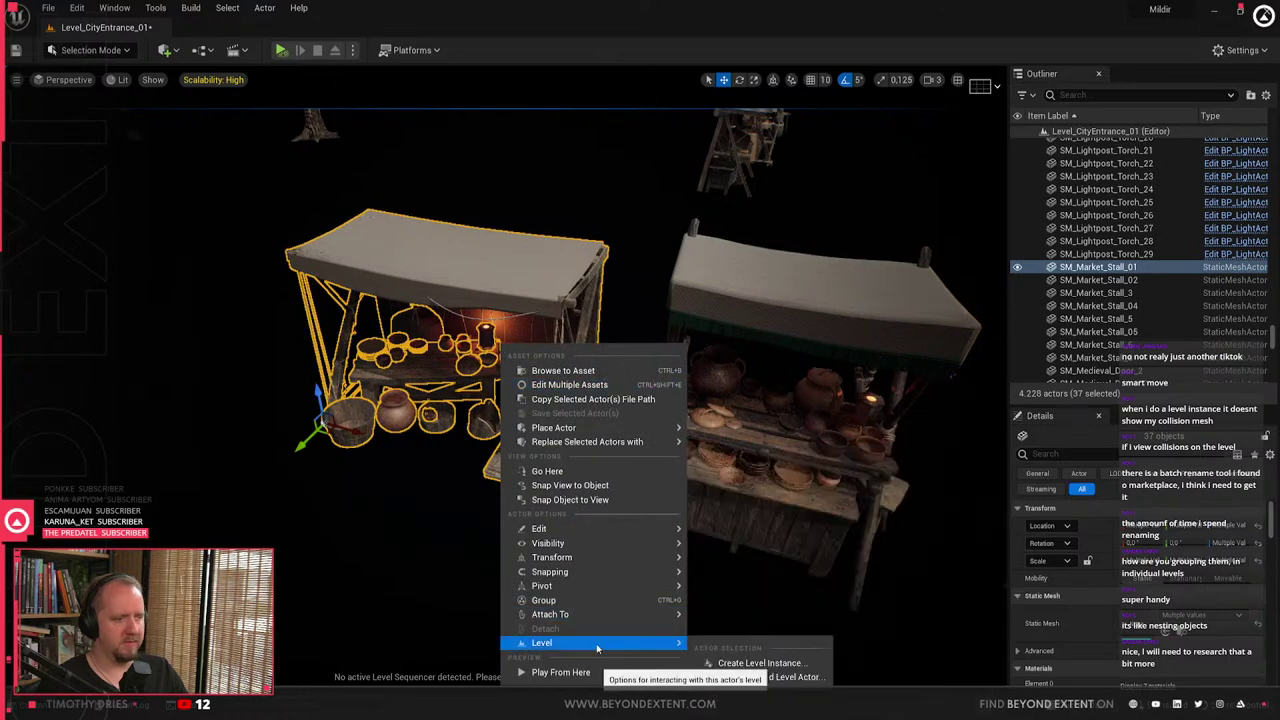
{"action": "left_click", "coordinate": [700, 663]}
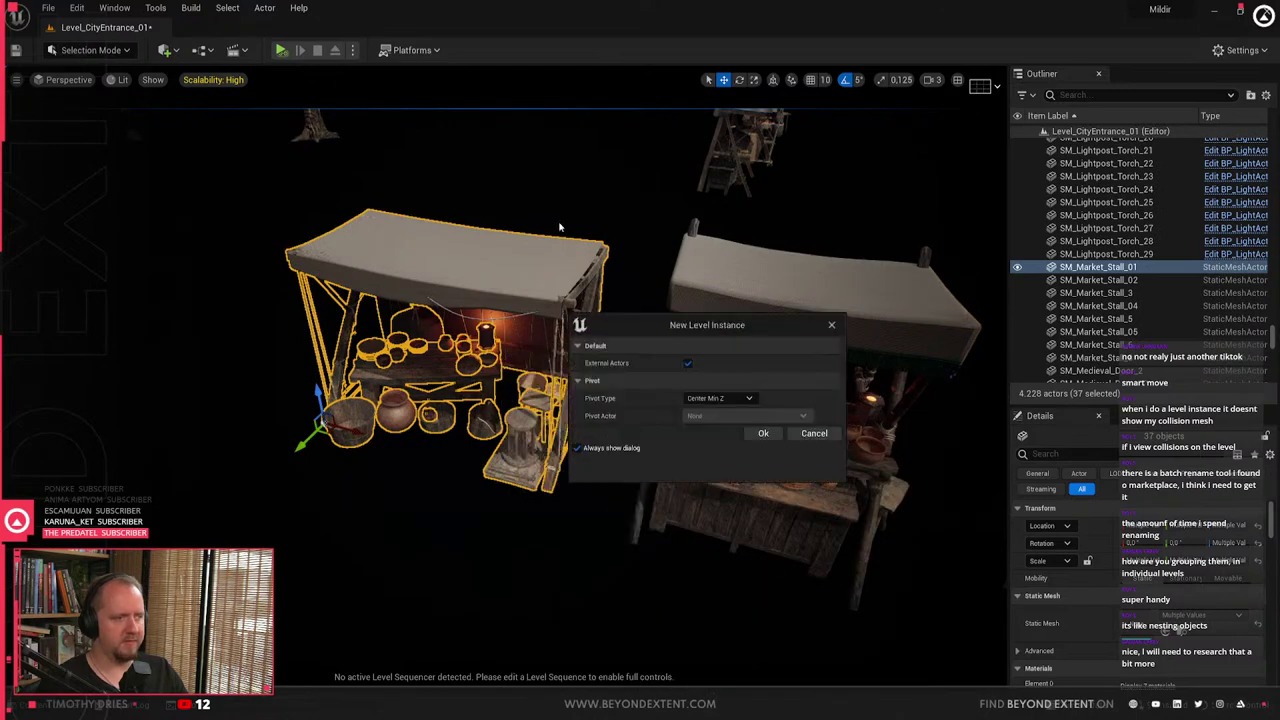
{"action": "left_click", "coordinate": [763, 433]}
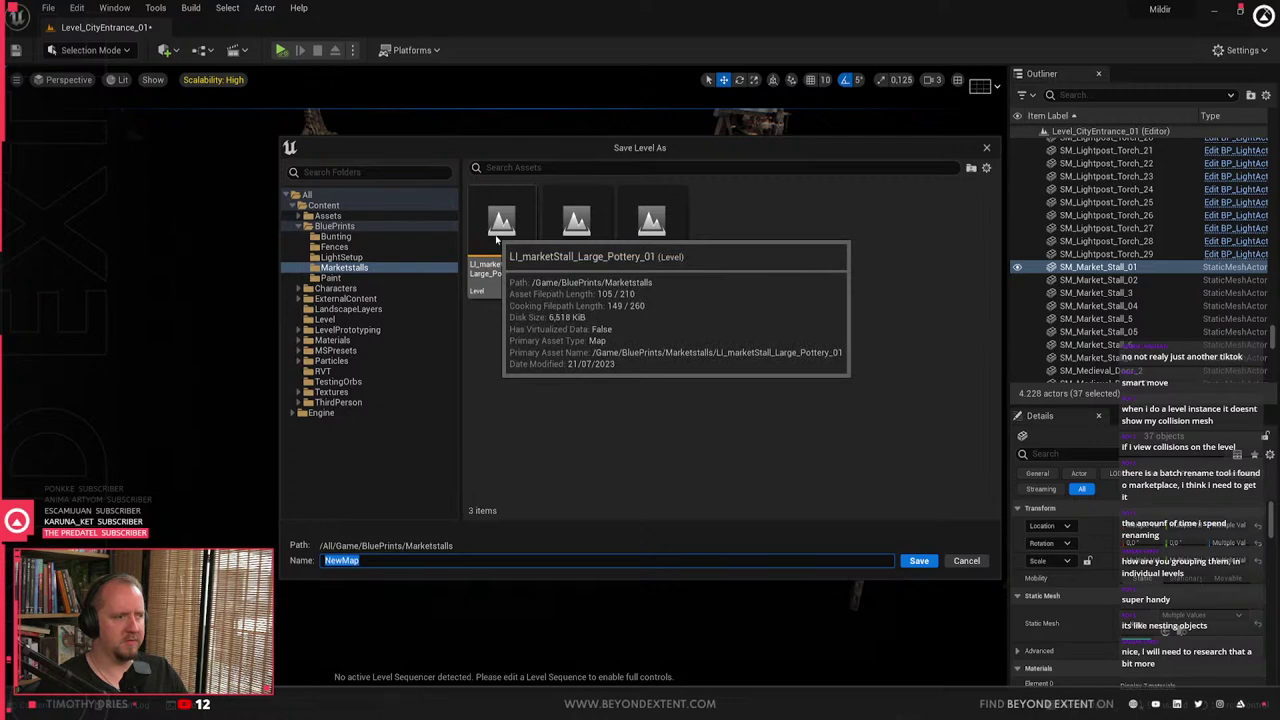
{"action": "left_click", "coordinate": [497, 238]}
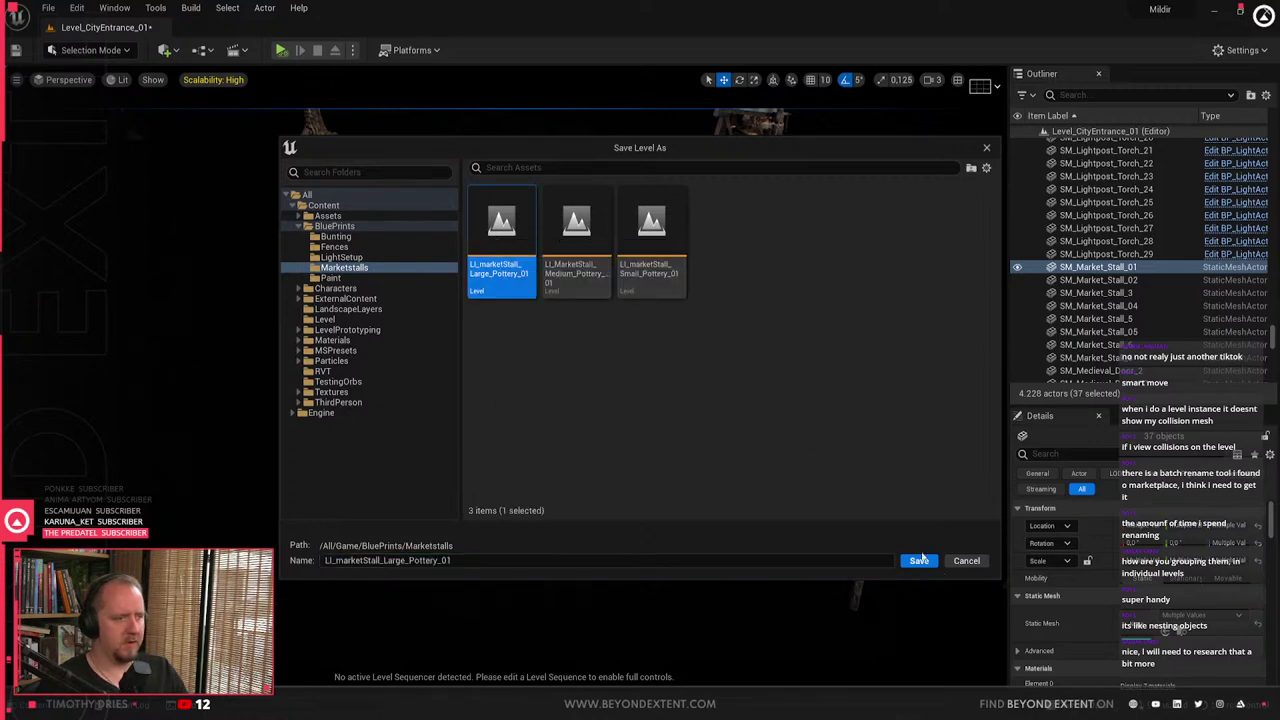
{"action": "left_click", "coordinate": [966, 560]}
{"action": "left_click", "coordinate": [736, 389]}
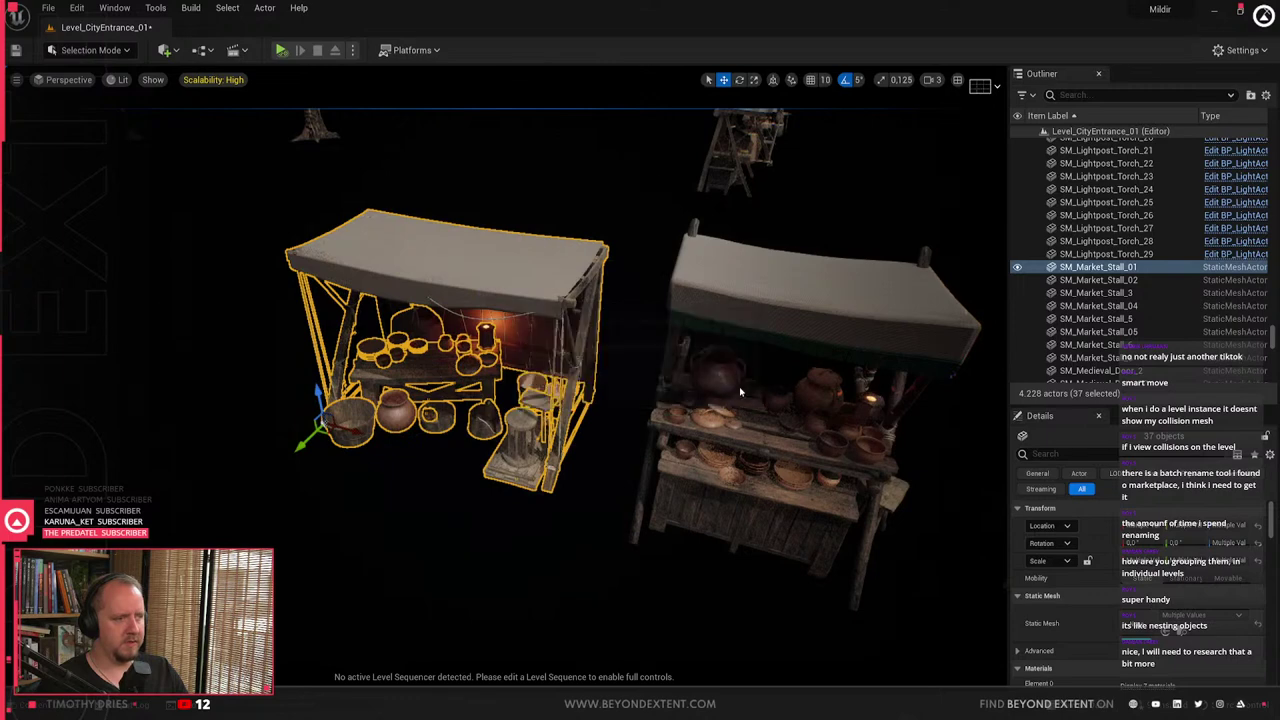
- Delete the LI_marketStall_Large_Pottery_01 level asset from the BluePrints/Marketstalls folder
{"action": "key", "text": "ctrl+space"}
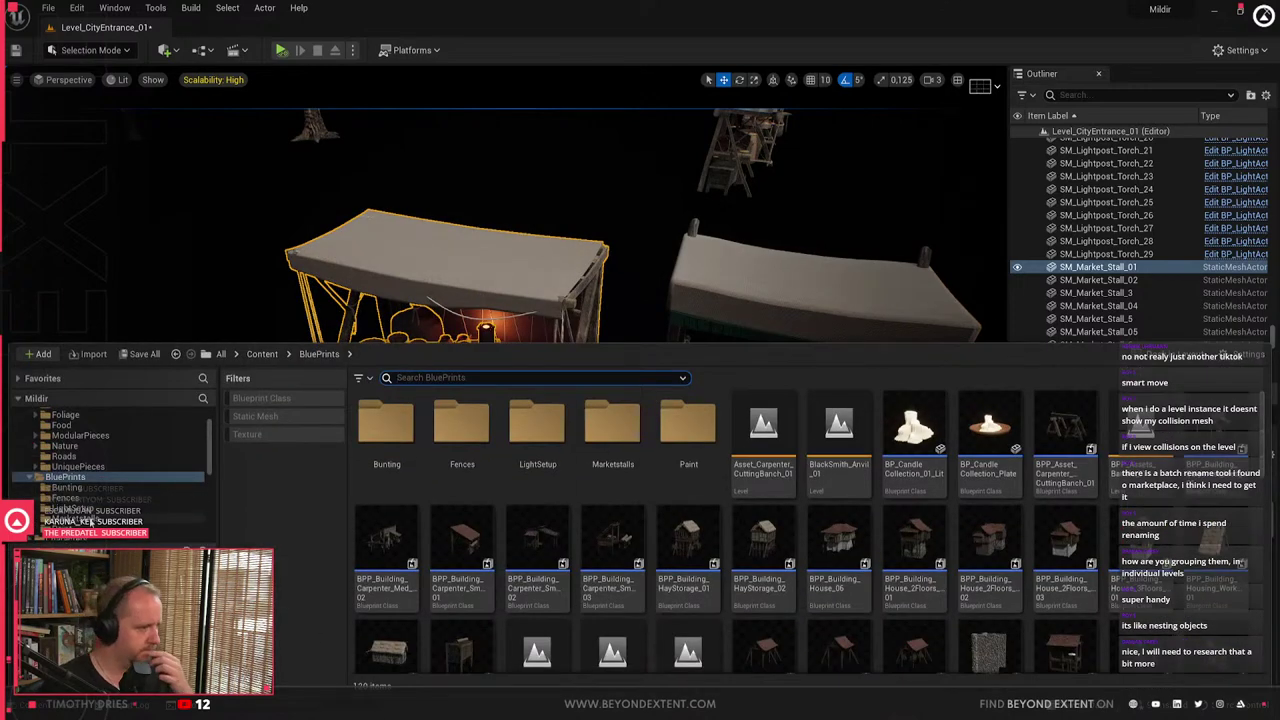
{"action": "left_click", "coordinate": [70, 518]}
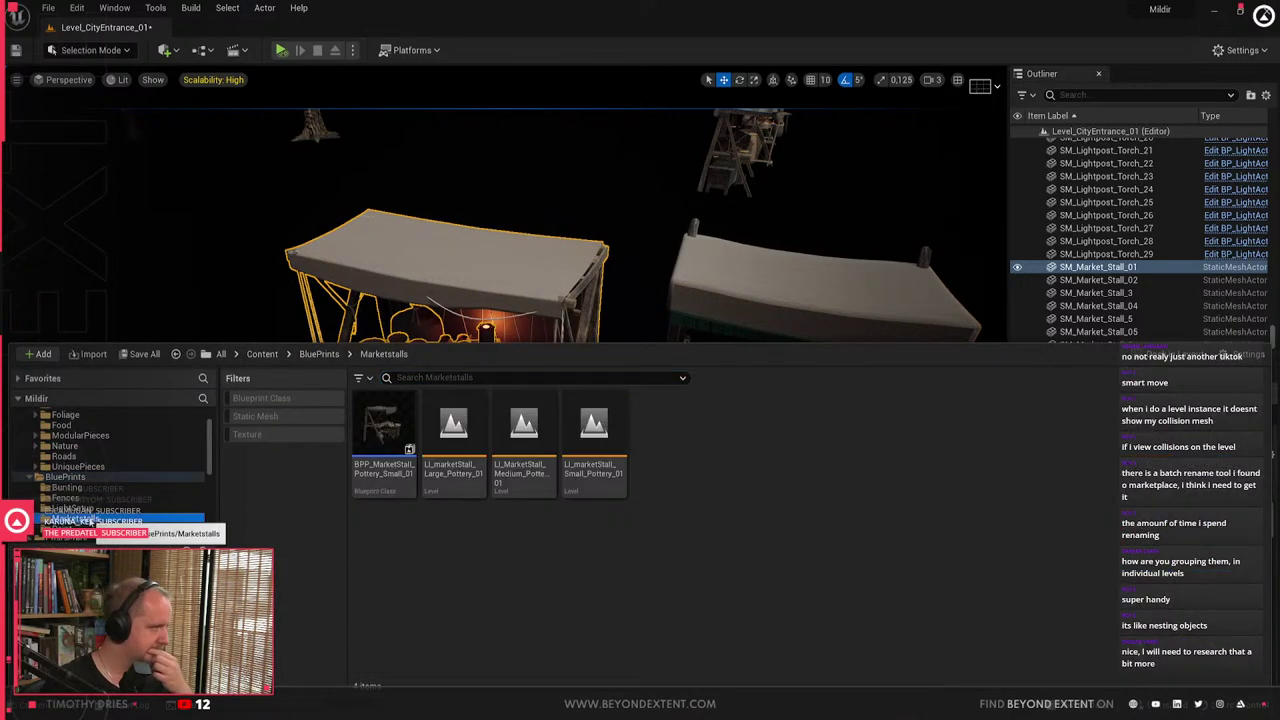
{"action": "left_click", "coordinate": [458, 455]}
{"action": "key", "text": "Delete"}
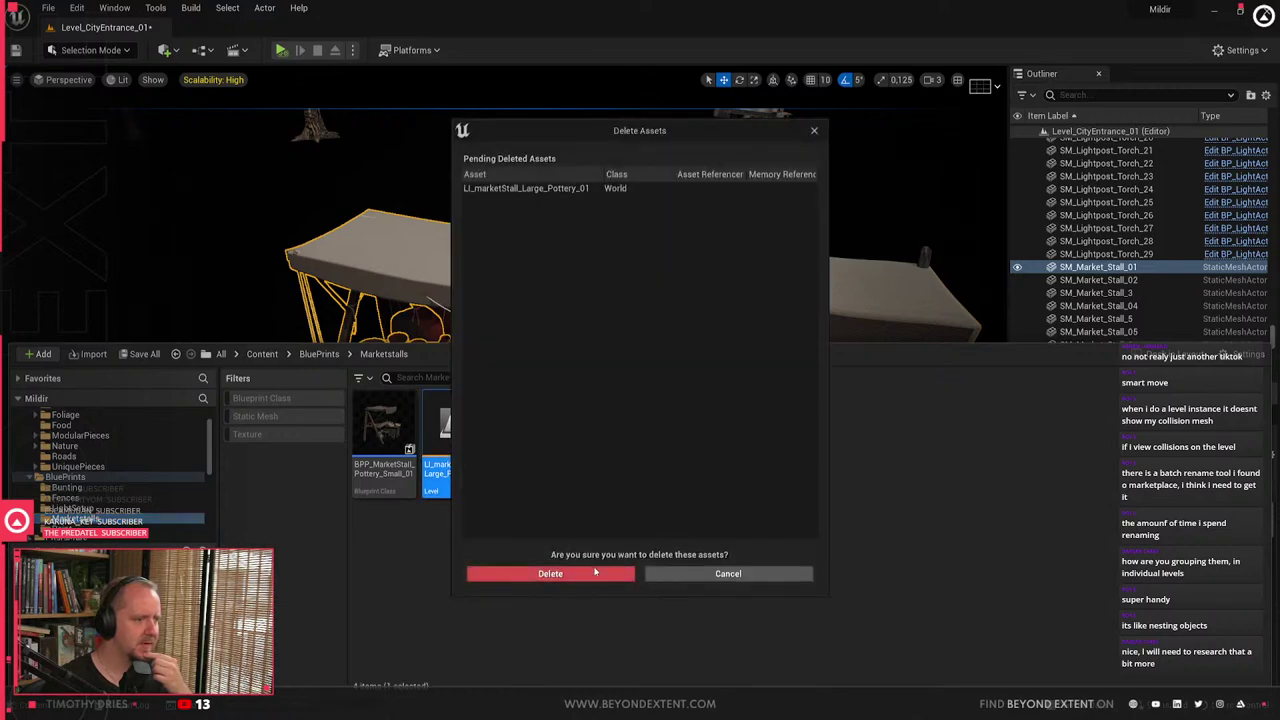
{"action": "left_click", "coordinate": [590, 573]}
- Create a level instance from the selected stall and props, saving it in Marketstalls as LI_MarketStall_Large_Pottery_01
{"action": "right_click_drag", "start_coordinate": [514, 282], "coordinate": [436, 276]}
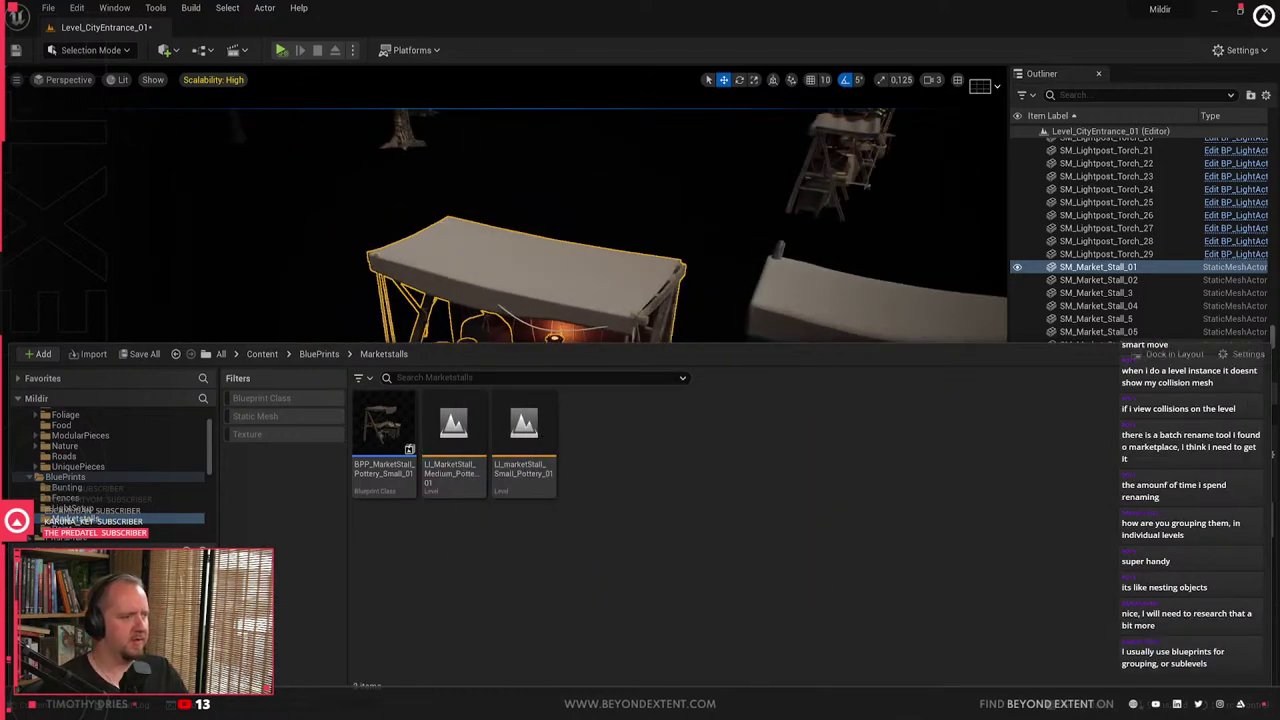
{"action": "right_click", "coordinate": [514, 282]}
{"action": "mouse_move", "coordinate": [632, 582]}
{"action": "left_click", "coordinate": [778, 600]}
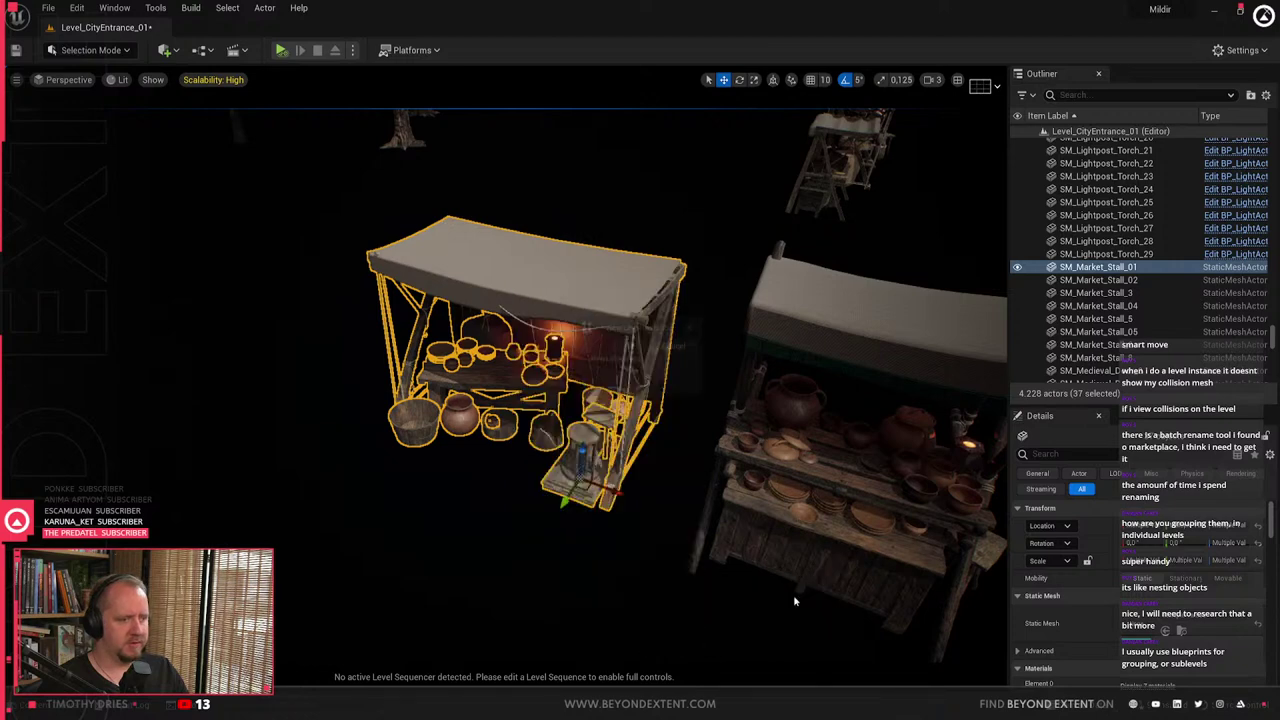
{"action": "left_click", "coordinate": [760, 435]}
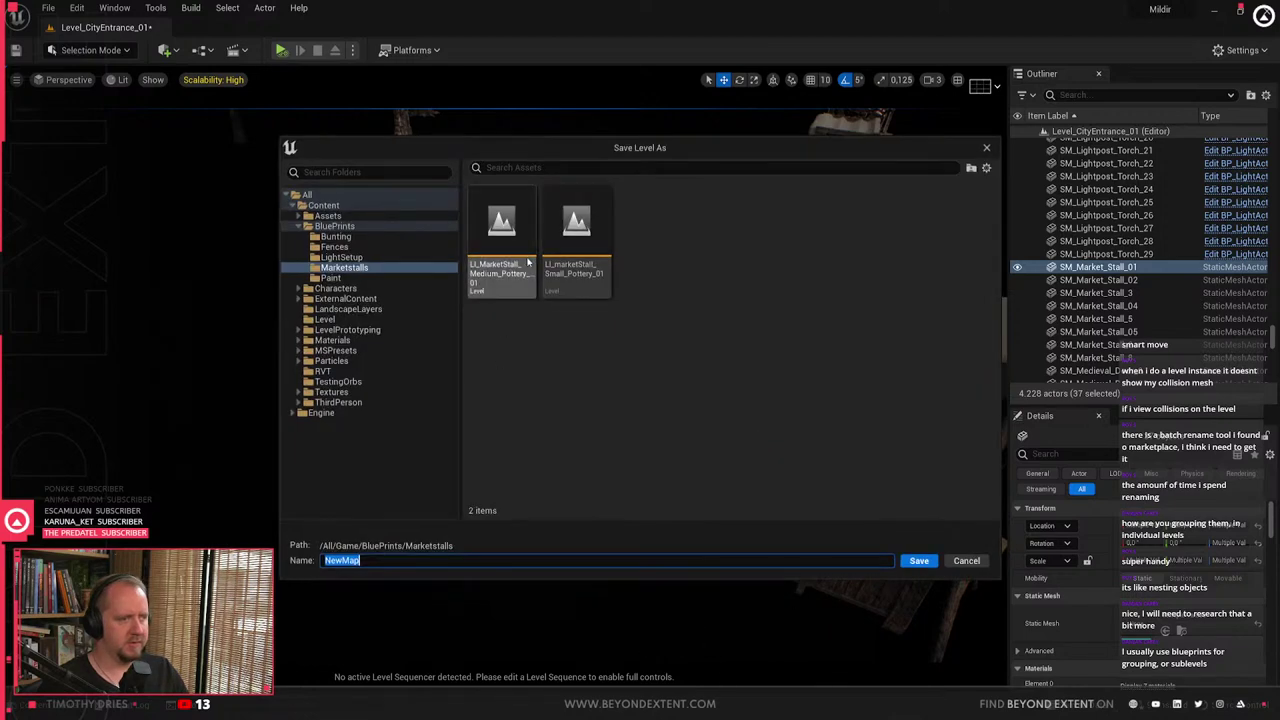
{"action": "left_click", "coordinate": [501, 235]}
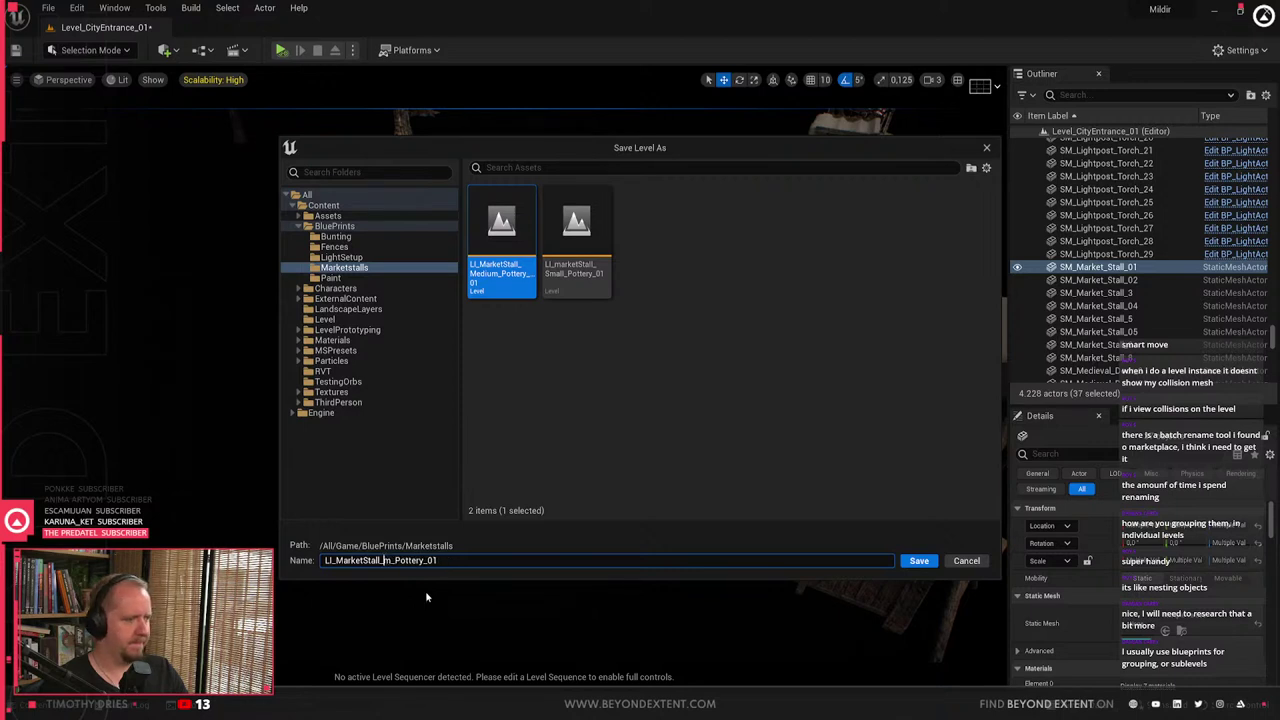
{"action": "key", "text": "Delete"}
{"action": "type", "text": "La"}
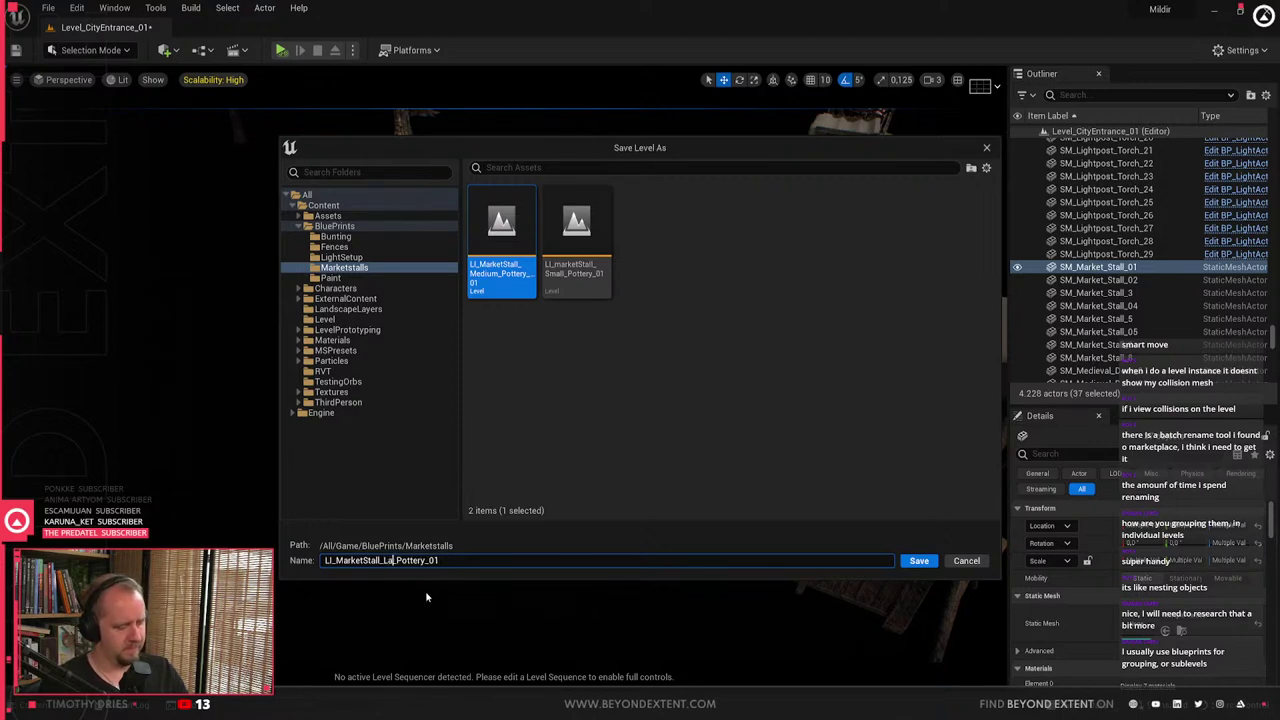
{"action": "type", "text": "rge"}
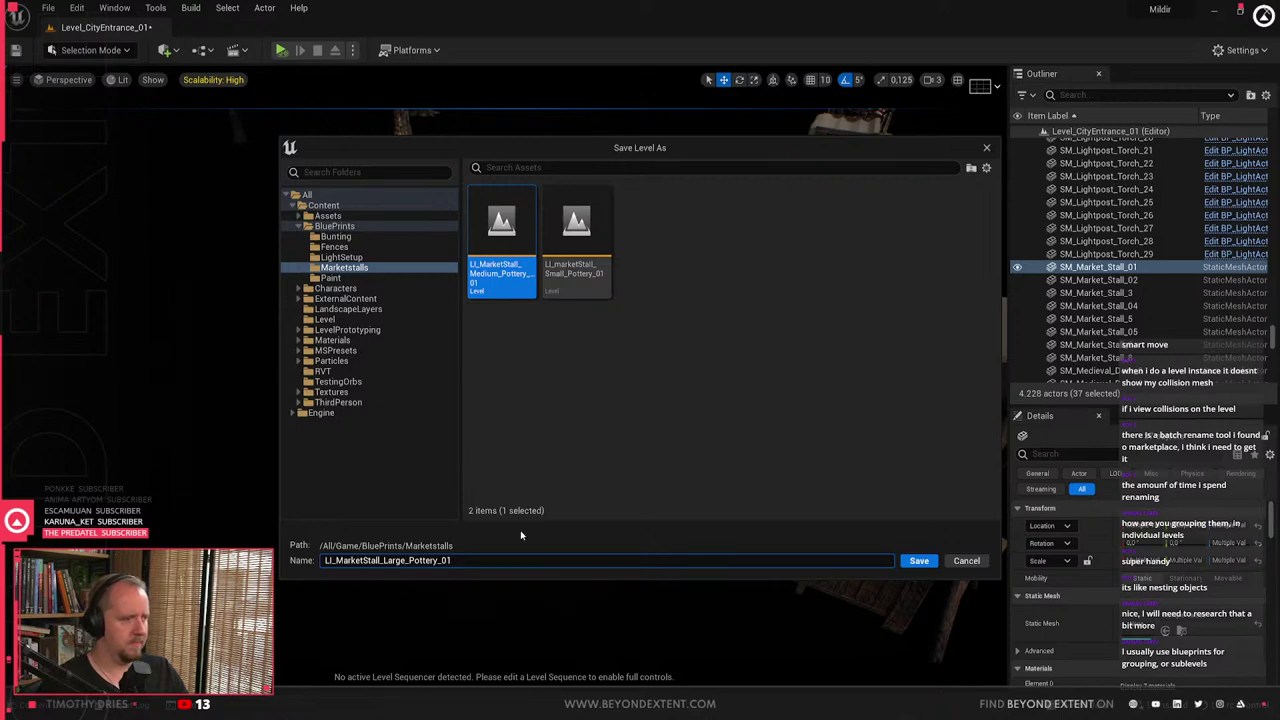
{"action": "left_click", "coordinate": [919, 560]}
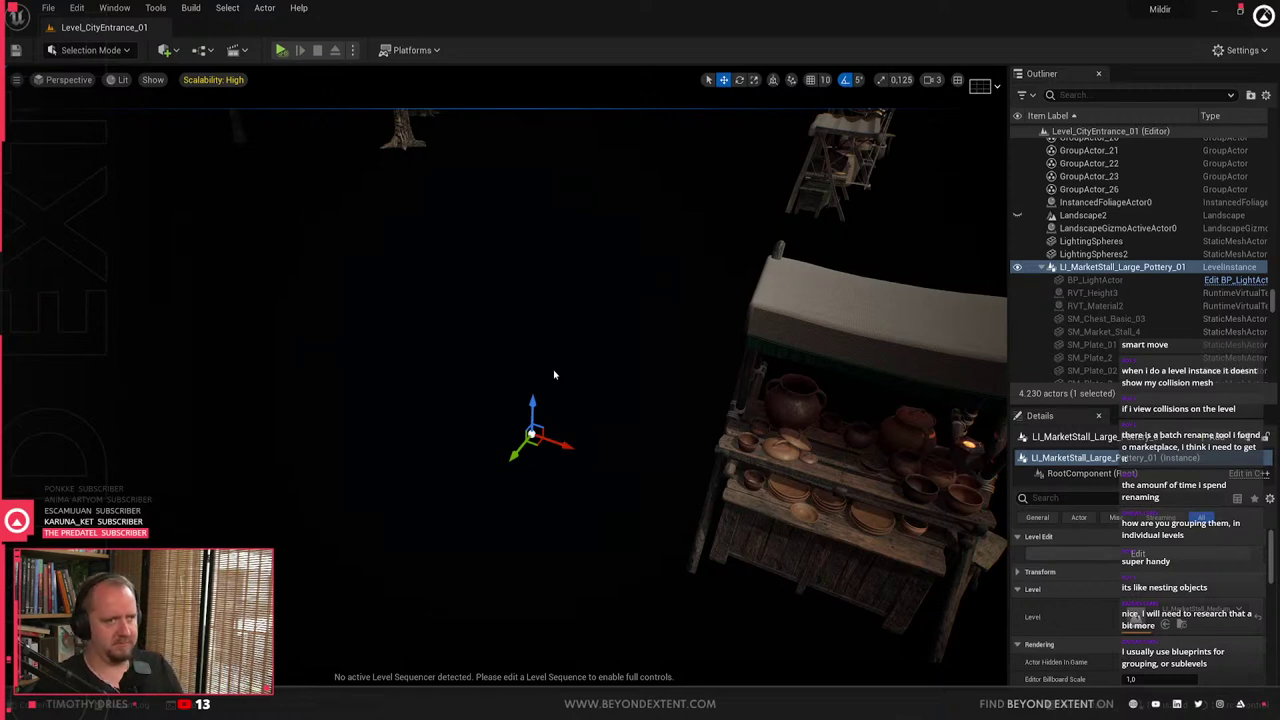
- Open the LI_MarketStall_Large_Pottery_01 level instance for editing and apply a pivot change on its Pivot actor
{"action": "key", "text": "s"}
{"action": "mouse_move", "coordinate": [555, 375]}
{"action": "right_mouse_down"}
{"action": "mouse_move", "coordinate": [695, 355]}
{"action": "mouse_move", "coordinate": [695, 385]}
{"action": "mouse_move", "coordinate": [554, 375]}
{"action": "right_mouse_up"}
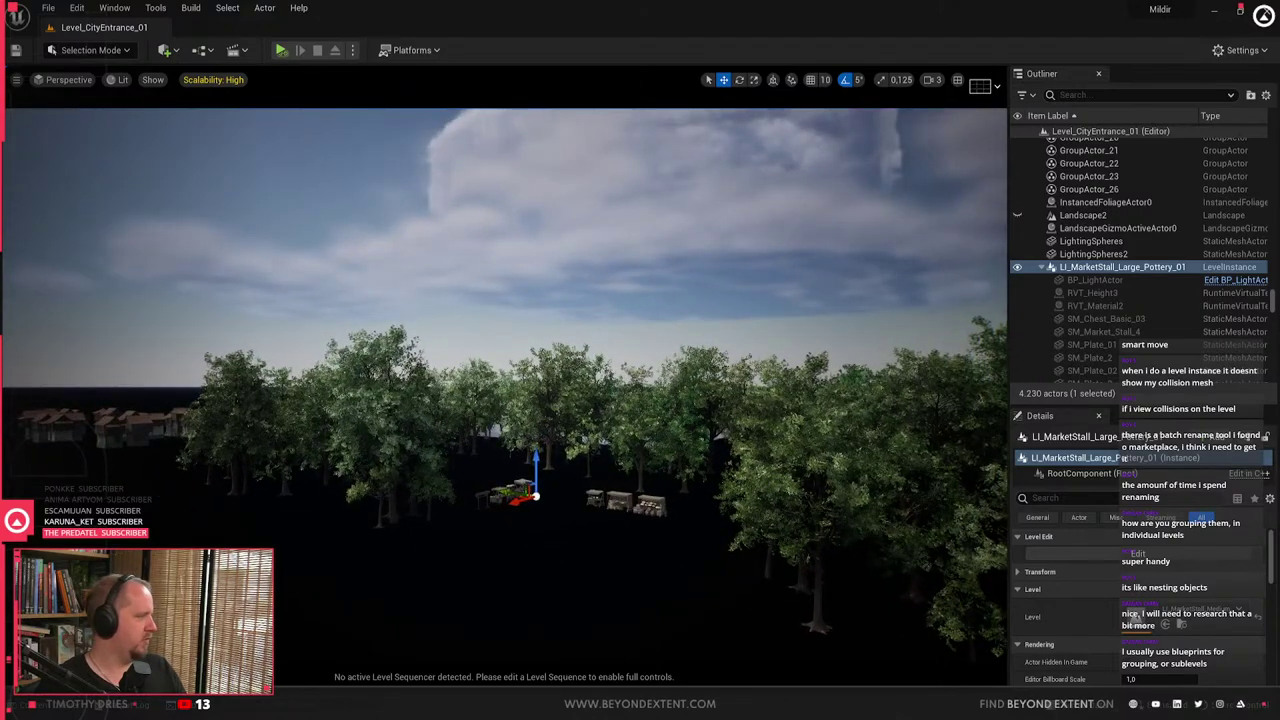
{"action": "right_click_drag", "start_coordinate": [460, 503], "coordinate": [464, 521]}
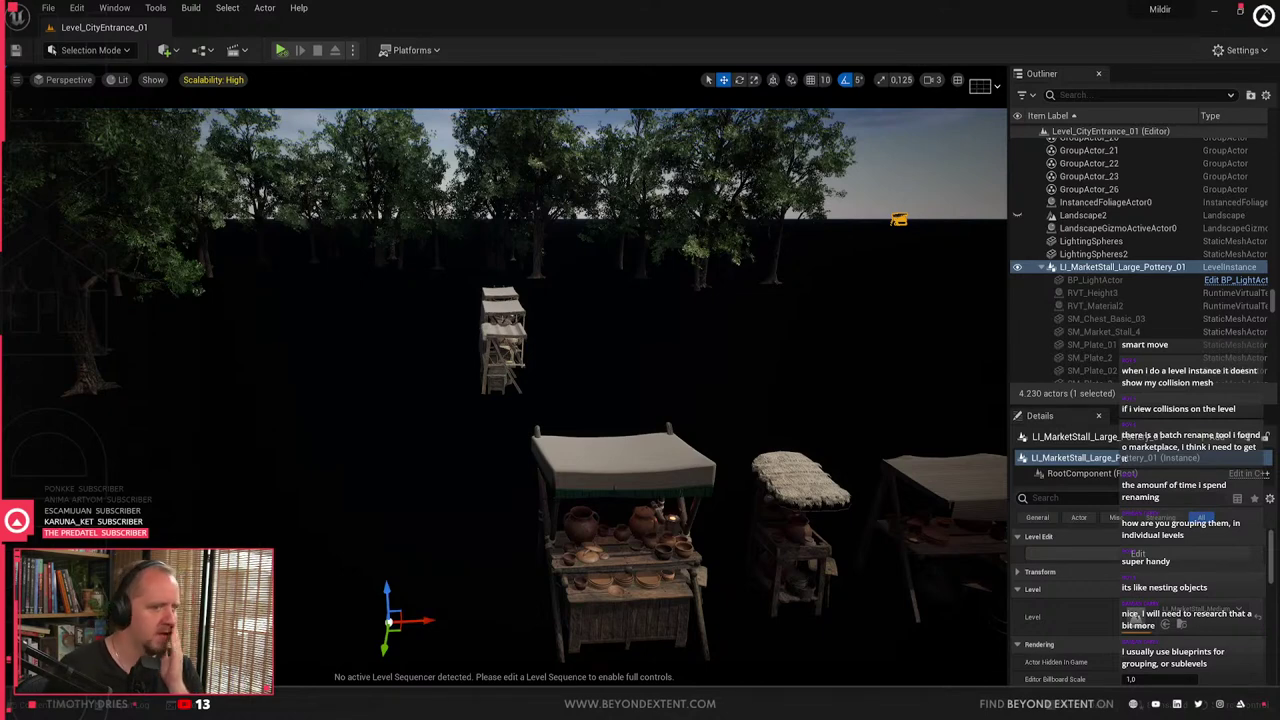
{"action": "left_click", "coordinate": [1138, 553]}
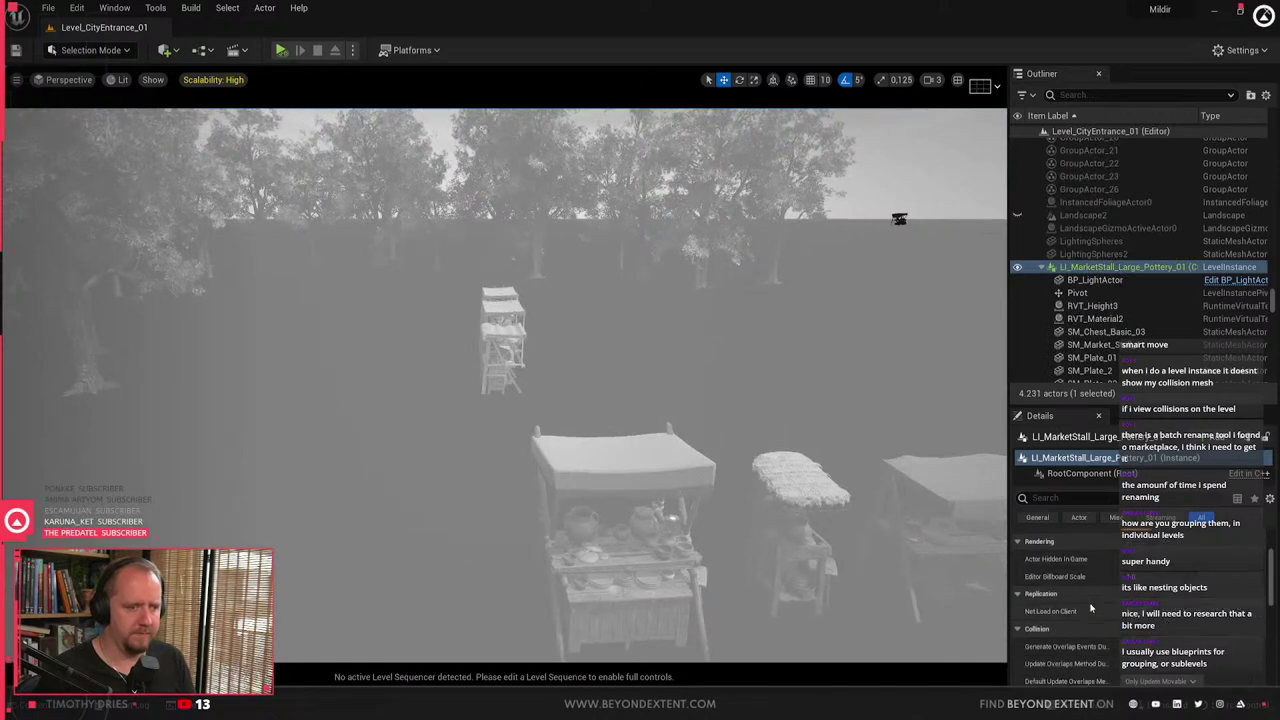
{"action": "left_click", "coordinate": [1078, 294]}
{"action": "left_click", "coordinate": [1086, 282]}
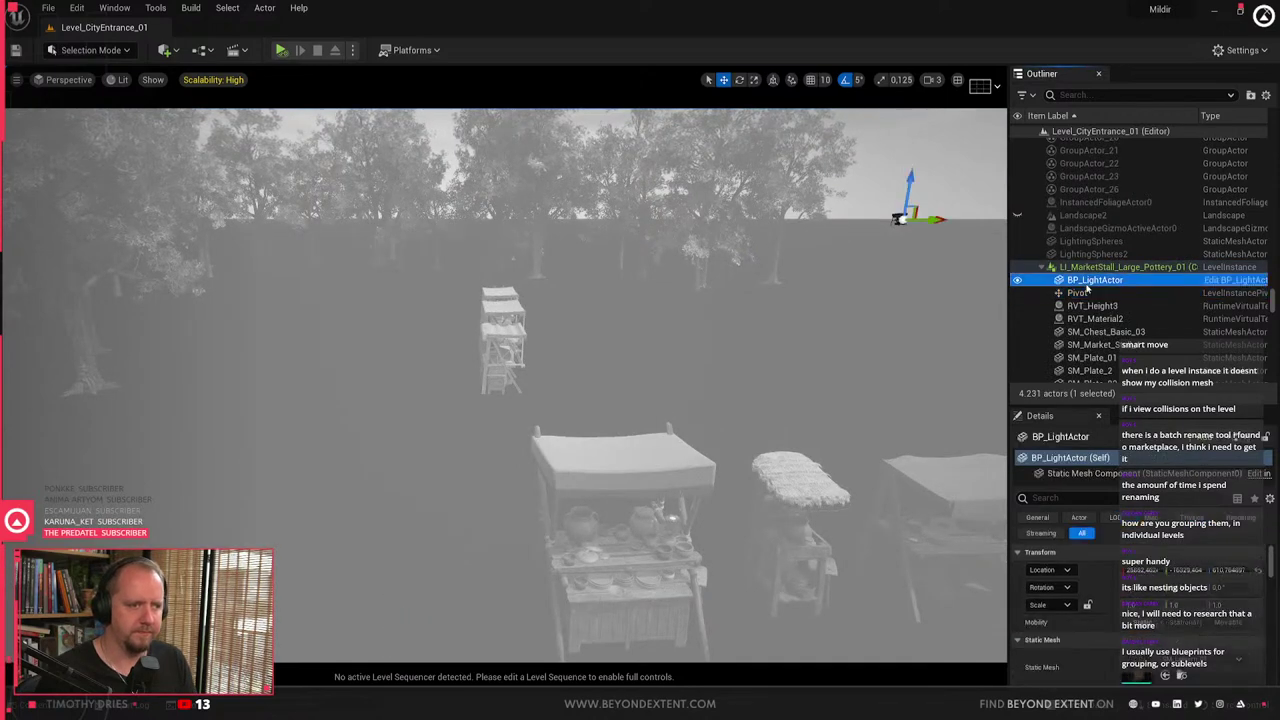
{"action": "left_click", "coordinate": [1080, 293]}
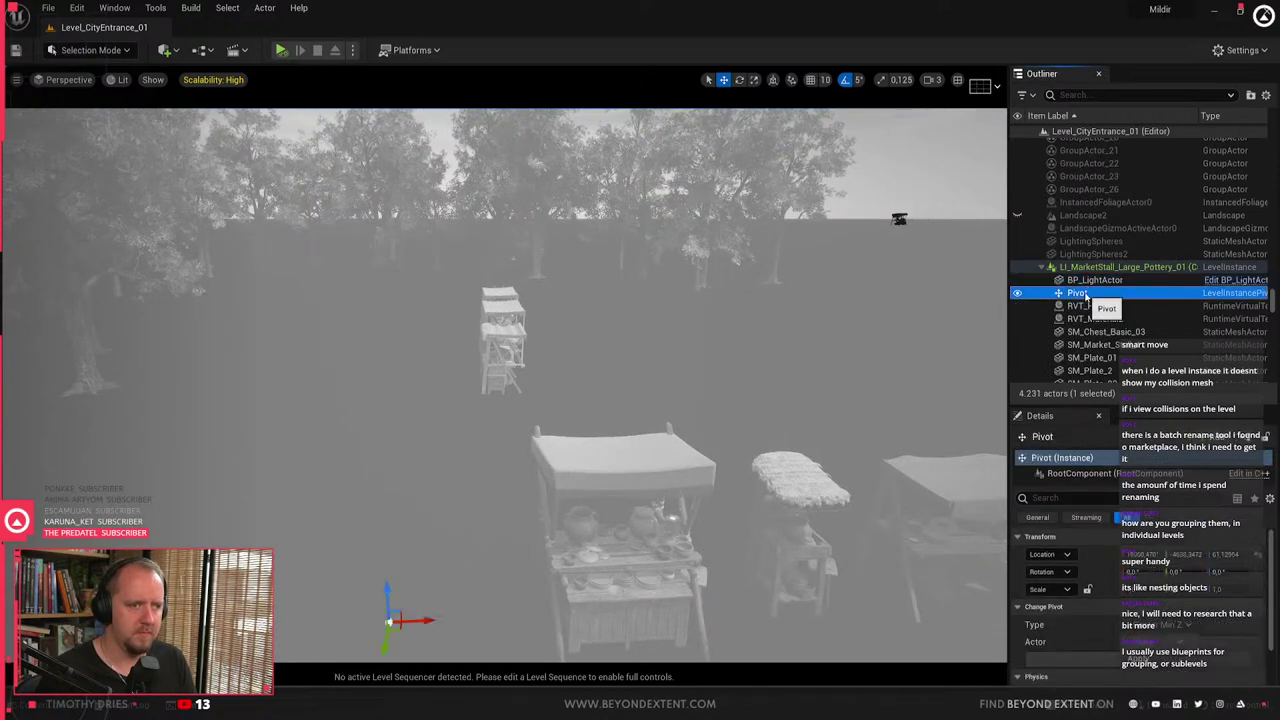
{"action": "left_click", "coordinate": [1128, 658]}
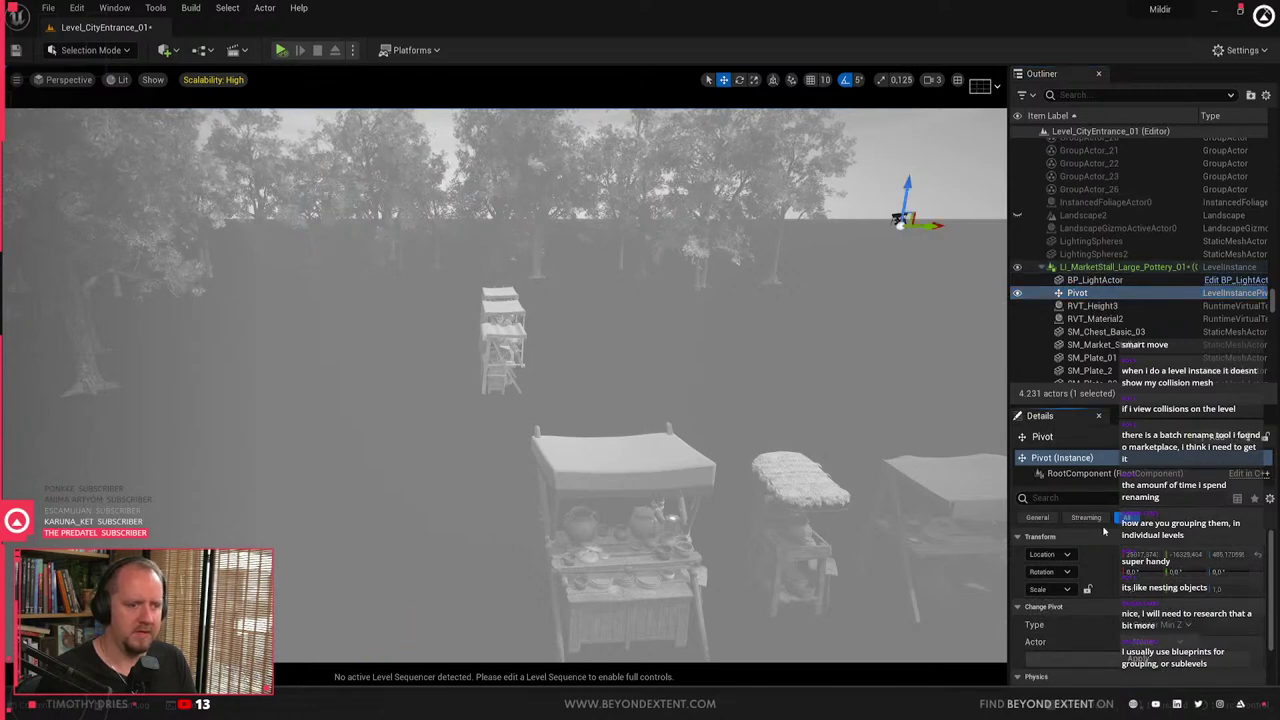
- Finish editing the large pottery stall level instance and save its changes
{"action": "right_click_drag", "start_coordinate": [800, 374], "coordinate": [775, 388]}
{"action": "key", "text": "Escape"}
{"action": "key", "text": "Escape"}
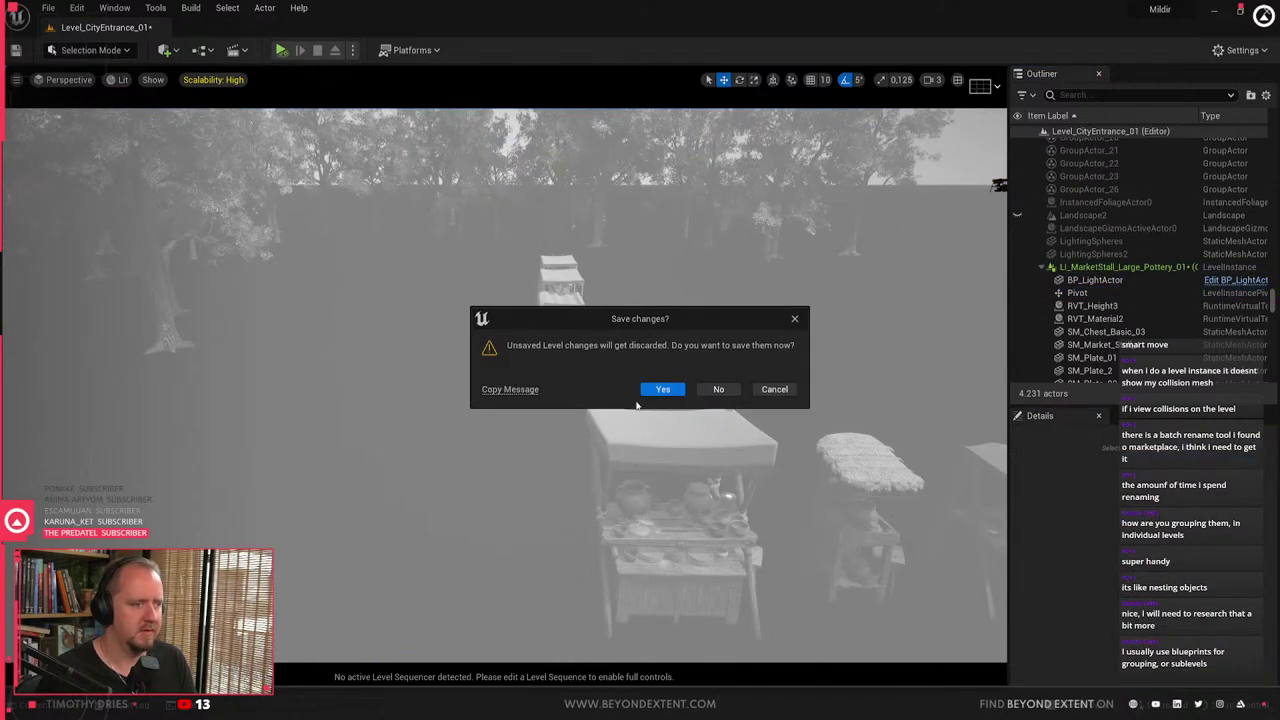
{"action": "left_click", "coordinate": [662, 389]}
- Inspect the large and medium pottery stall level instances, framing the medium one in the view and expanding its contents
{"action": "right_click_drag", "start_coordinate": [560, 487], "coordinate": [770, 510]}
{"action": "left_click", "coordinate": [513, 428]}
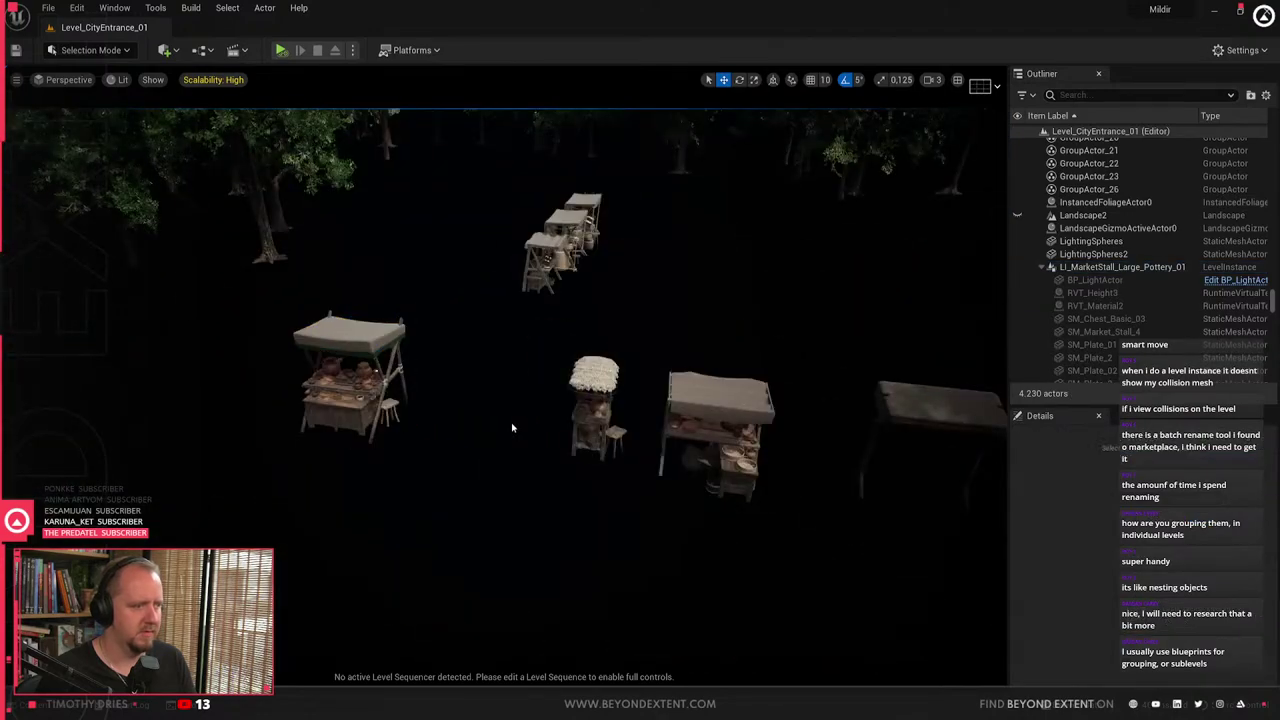
{"action": "key", "text": "ctrl+z"}
{"action": "left_click", "coordinate": [1044, 268]}
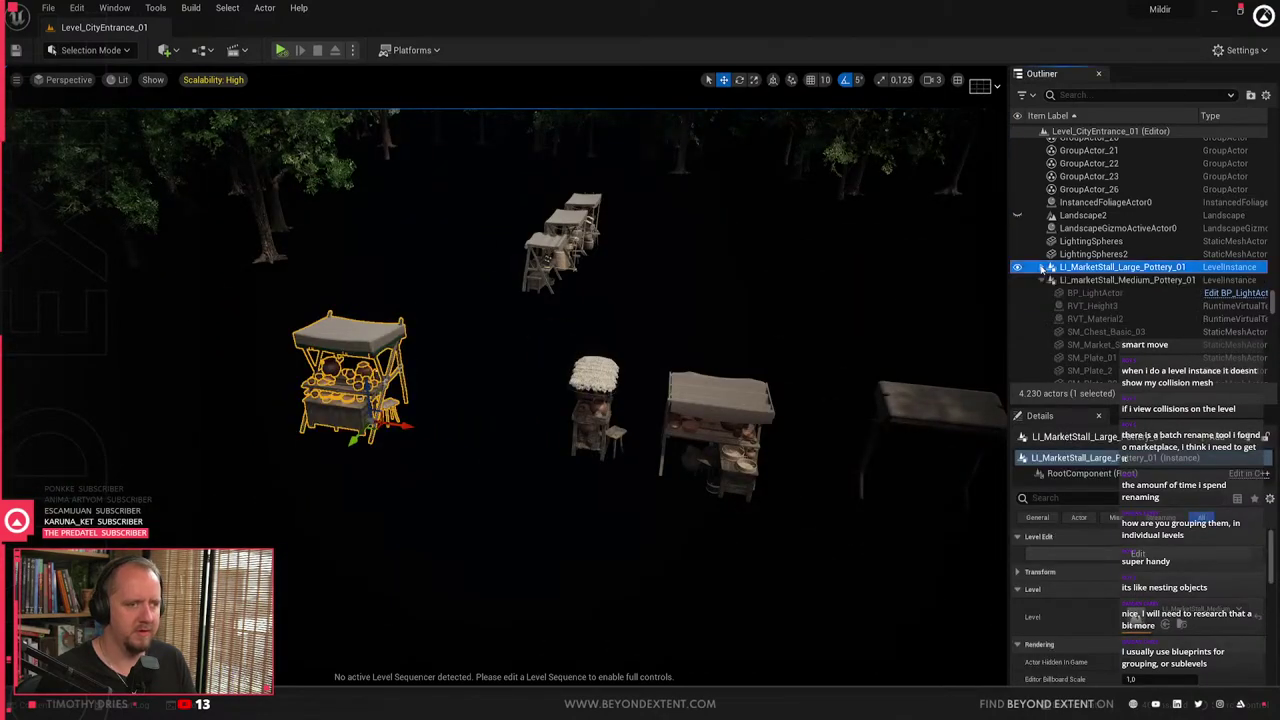
{"action": "left_click", "coordinate": [1110, 280]}
{"action": "key", "text": "f"}
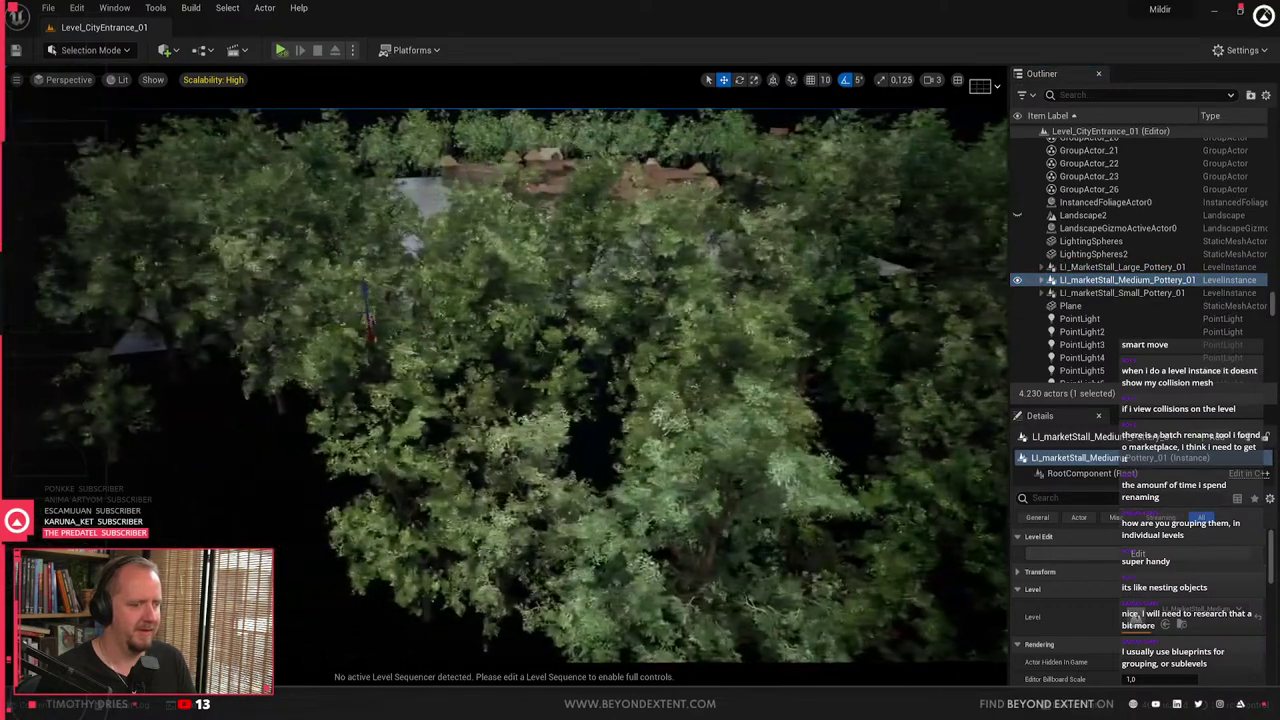
{"action": "left_click", "coordinate": [1042, 281]}
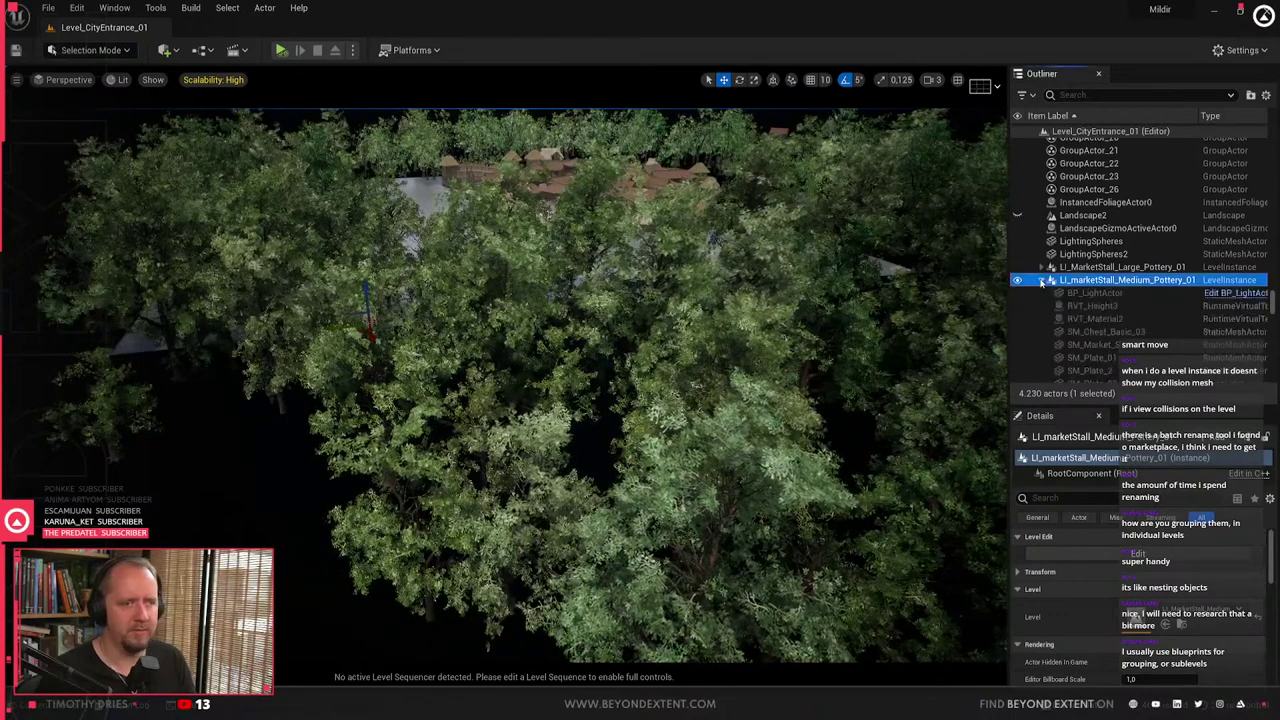
- Check the stall level instances' contents and open LI_MarketStall_Large_Pottery_01 for editing
{"action": "scroll", "coordinate": [1092, 305], "scroll_direction": "down", "scroll_amount": 14}
{"action": "scroll", "coordinate": [1113, 240], "scroll_direction": "up", "scroll_amount": 10}
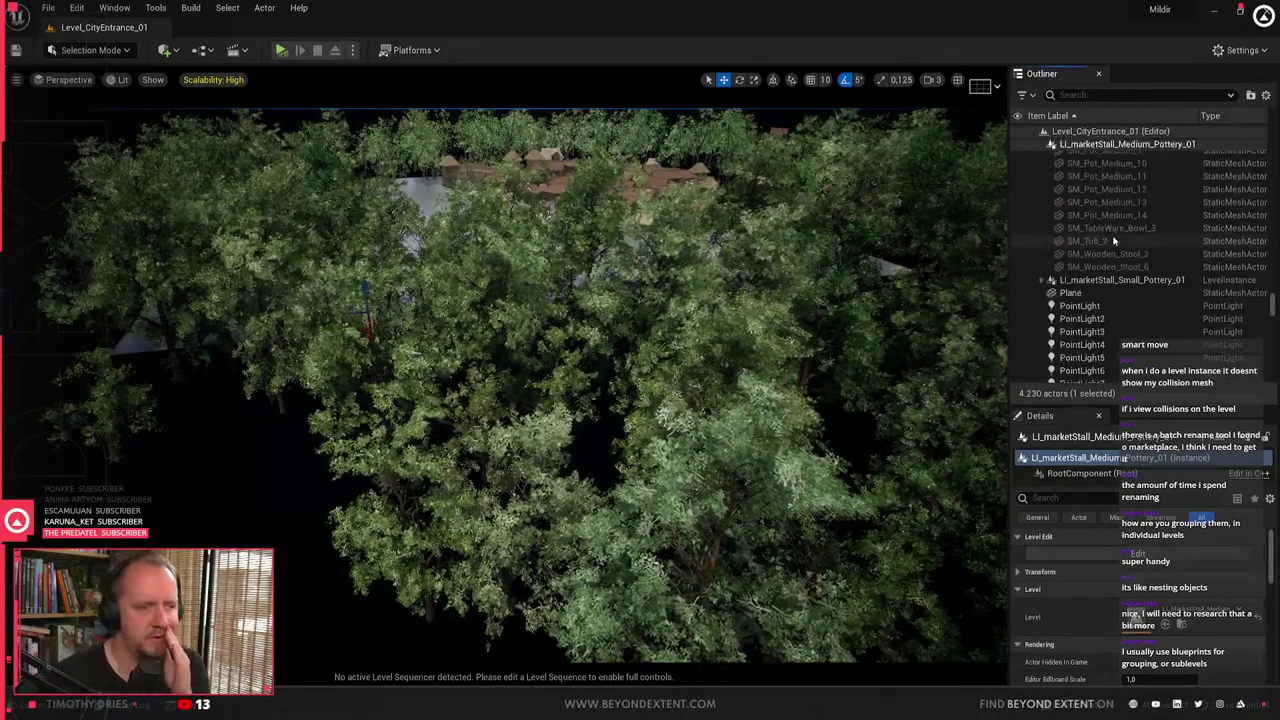
{"action": "left_click", "coordinate": [1043, 329]}
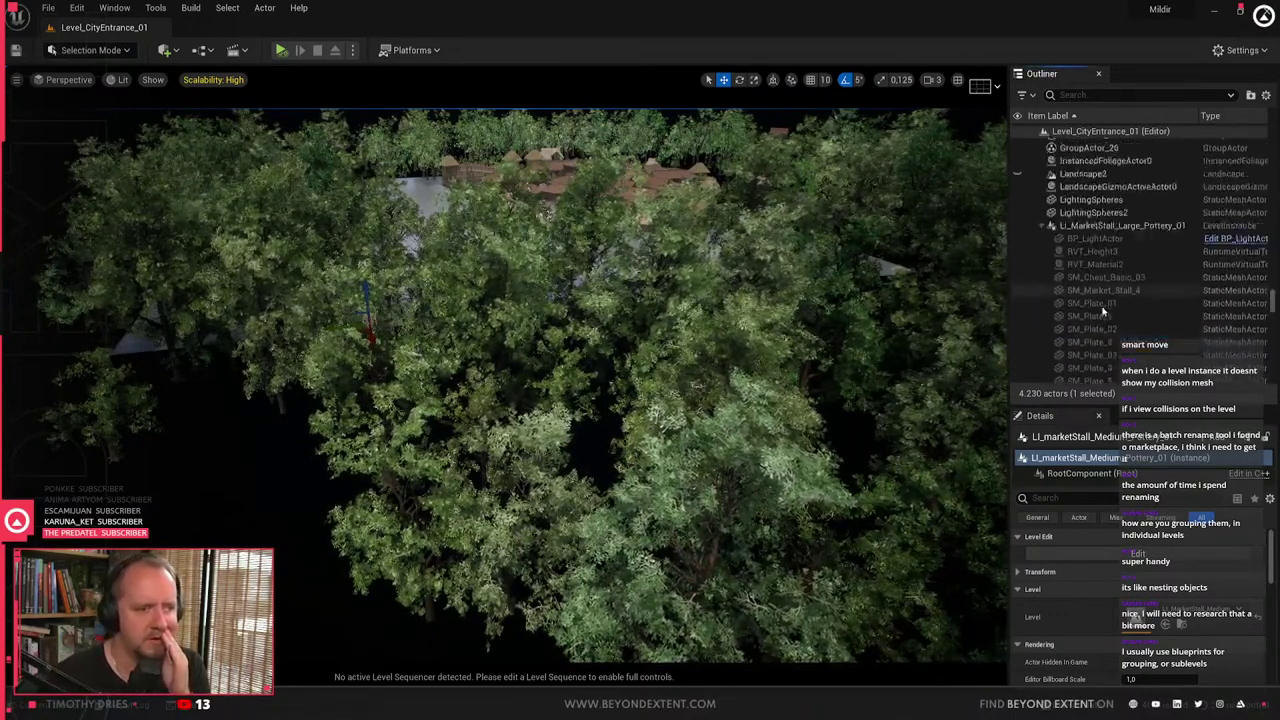
{"action": "scroll", "coordinate": [1125, 214], "scroll_direction": "down", "scroll_amount": 5}
{"action": "scroll", "coordinate": [1133, 260], "scroll_direction": "up", "scroll_amount": 3}
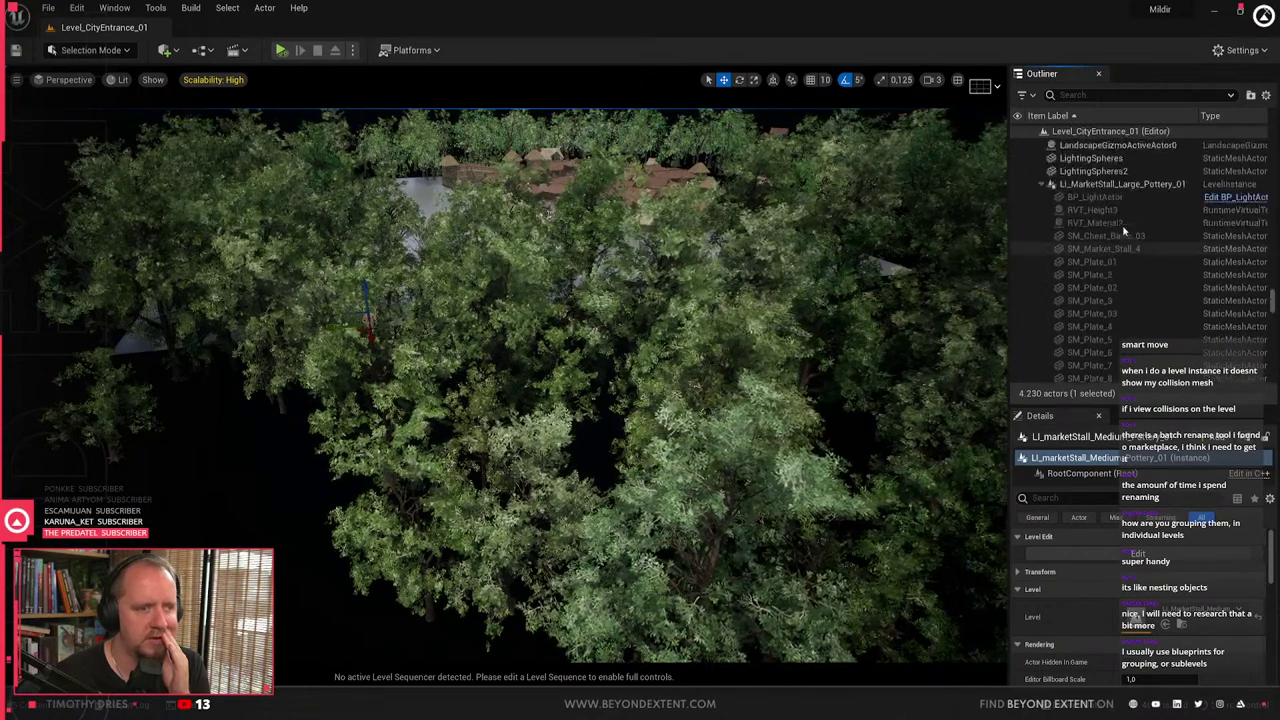
{"action": "left_click", "coordinate": [1134, 185]}
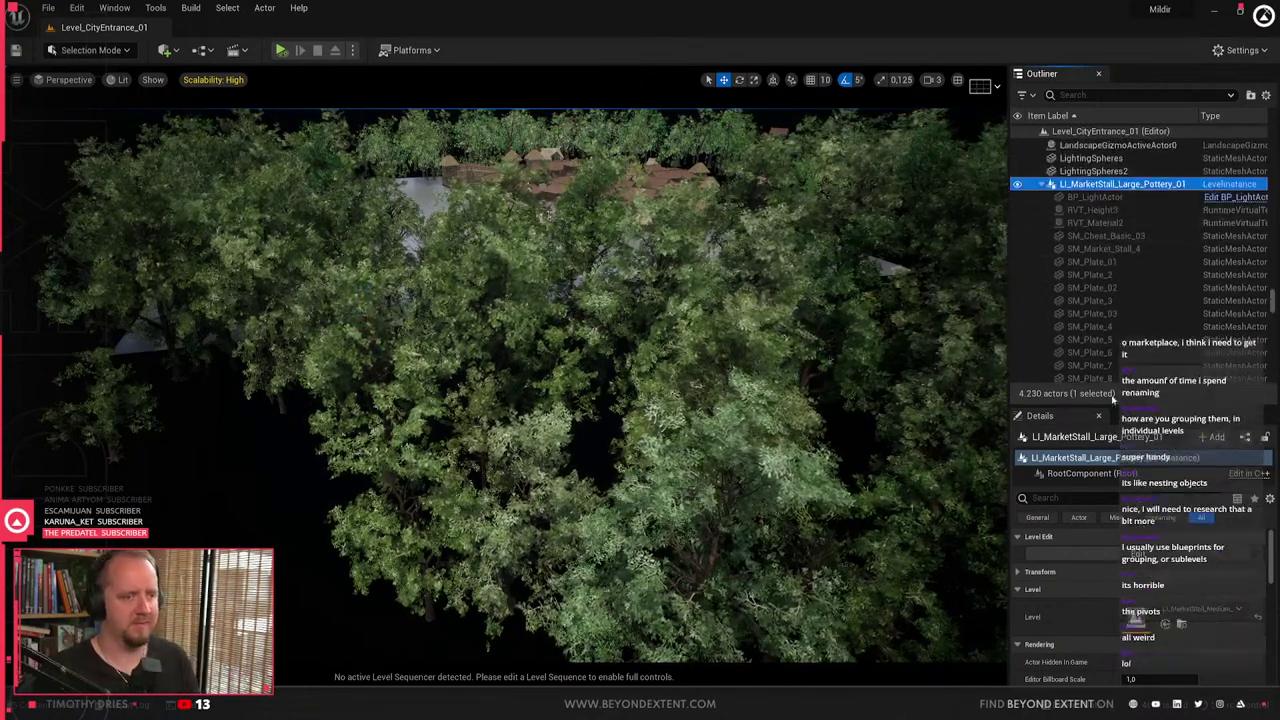
{"action": "left_click", "coordinate": [1148, 554]}
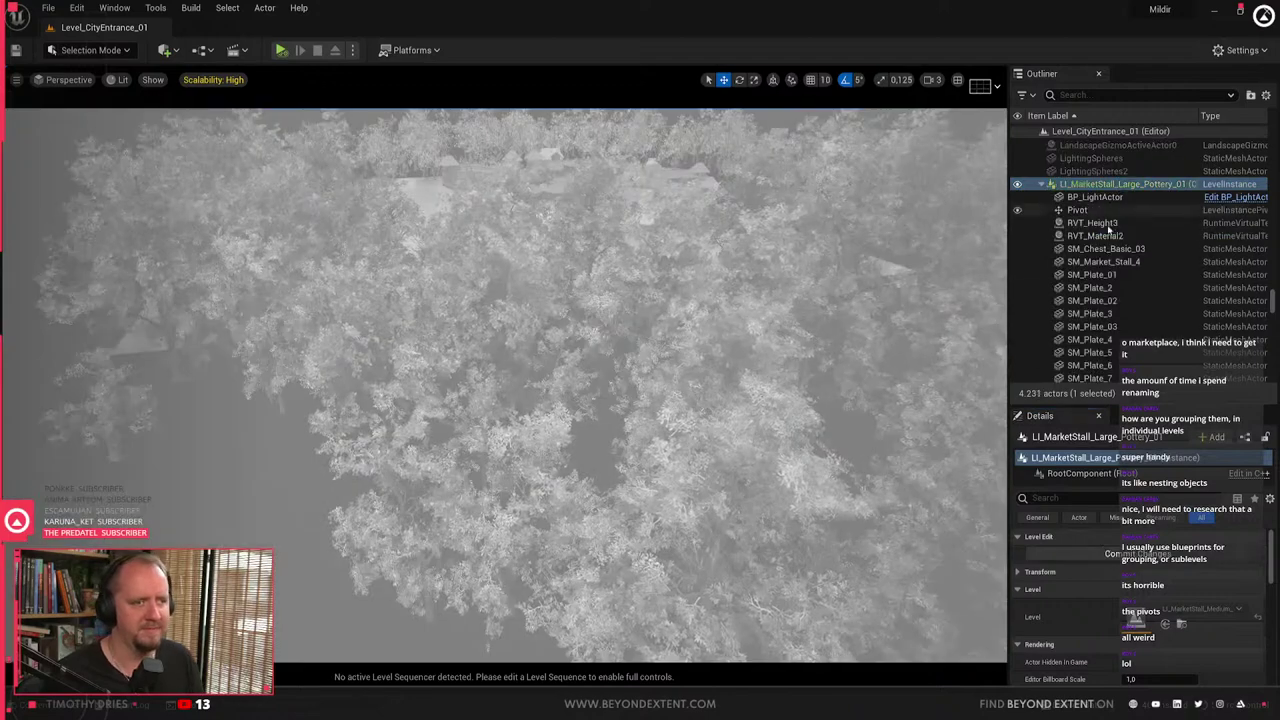
- Delete the RVT_Height3 and RVT_Material2 actors from the large pottery stall level instance
{"action": "left_click", "coordinate": [1108, 236]}
{"action": "left_click", "coordinate": [1100, 224], "text": "shift"}
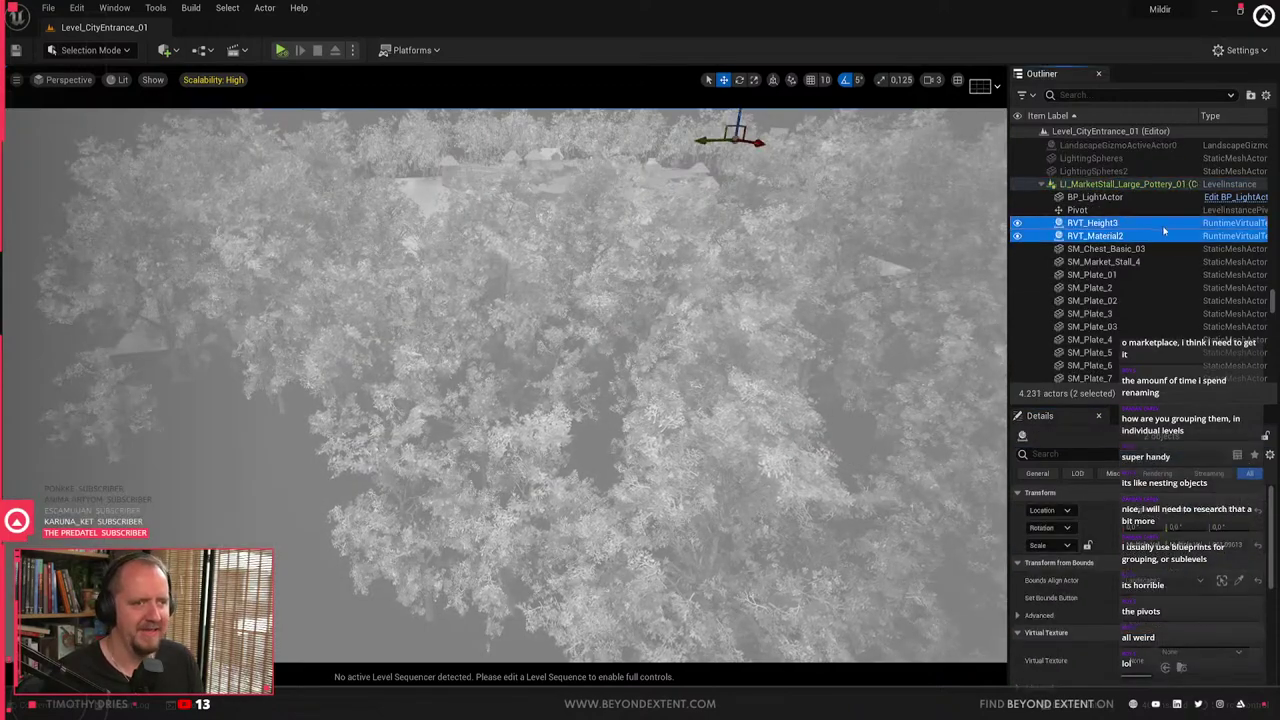
{"action": "right_click", "coordinate": [1163, 231]}
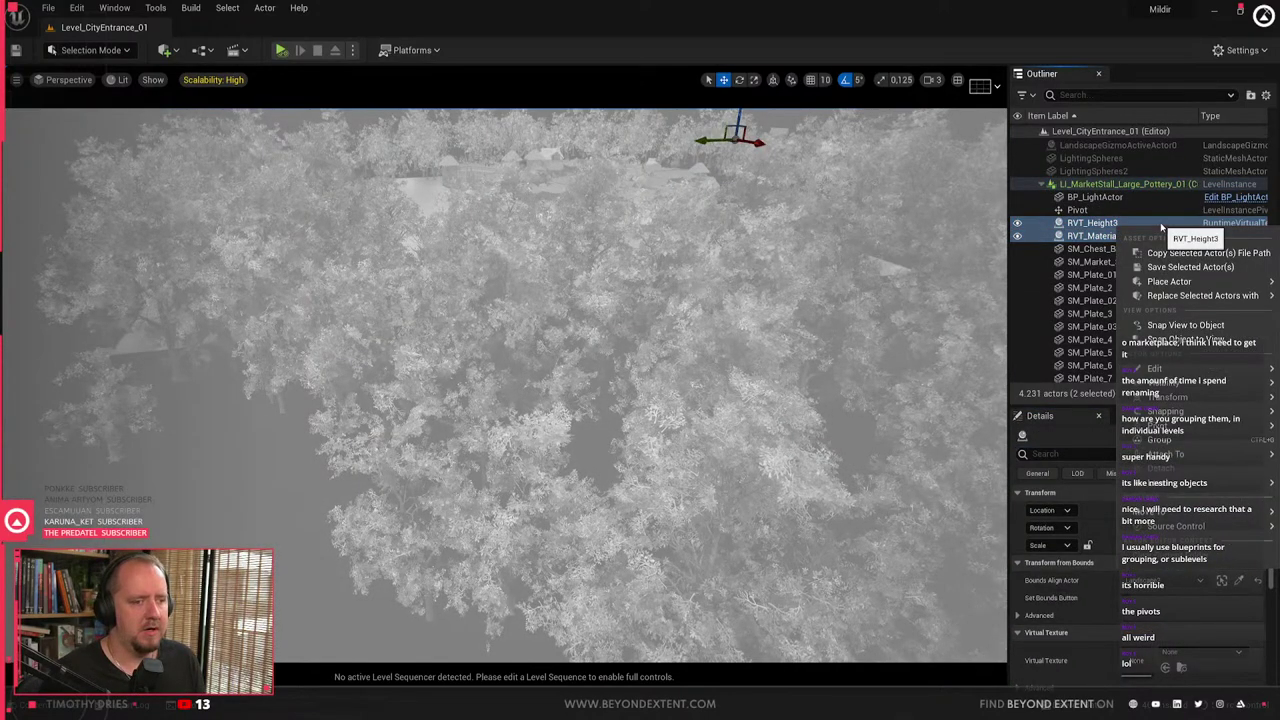
{"action": "left_click", "coordinate": [1092, 223]}
{"action": "left_click", "coordinate": [1090, 236]}
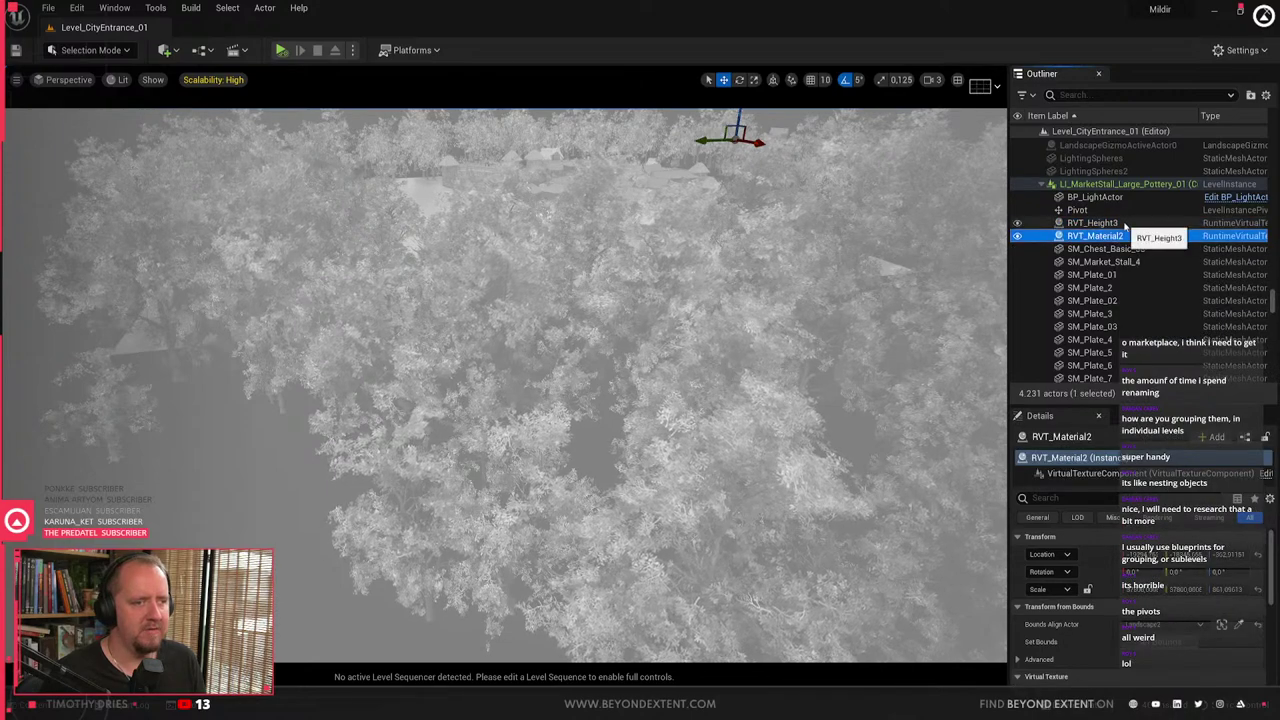
{"action": "left_click", "coordinate": [1125, 226], "text": "ctrl"}
{"action": "key", "text": "Delete"}
- Check the remaining actors in the large pottery stall level instance and commit its changes
{"action": "right_click_drag", "start_coordinate": [279, 476], "coordinate": [510, 398]}
{"action": "key", "text": "w"}
{"action": "right_click_drag", "start_coordinate": [485, 450], "coordinate": [485, 480]}
{"action": "scroll", "coordinate": [1127, 207], "scroll_direction": "down", "scroll_amount": 15}
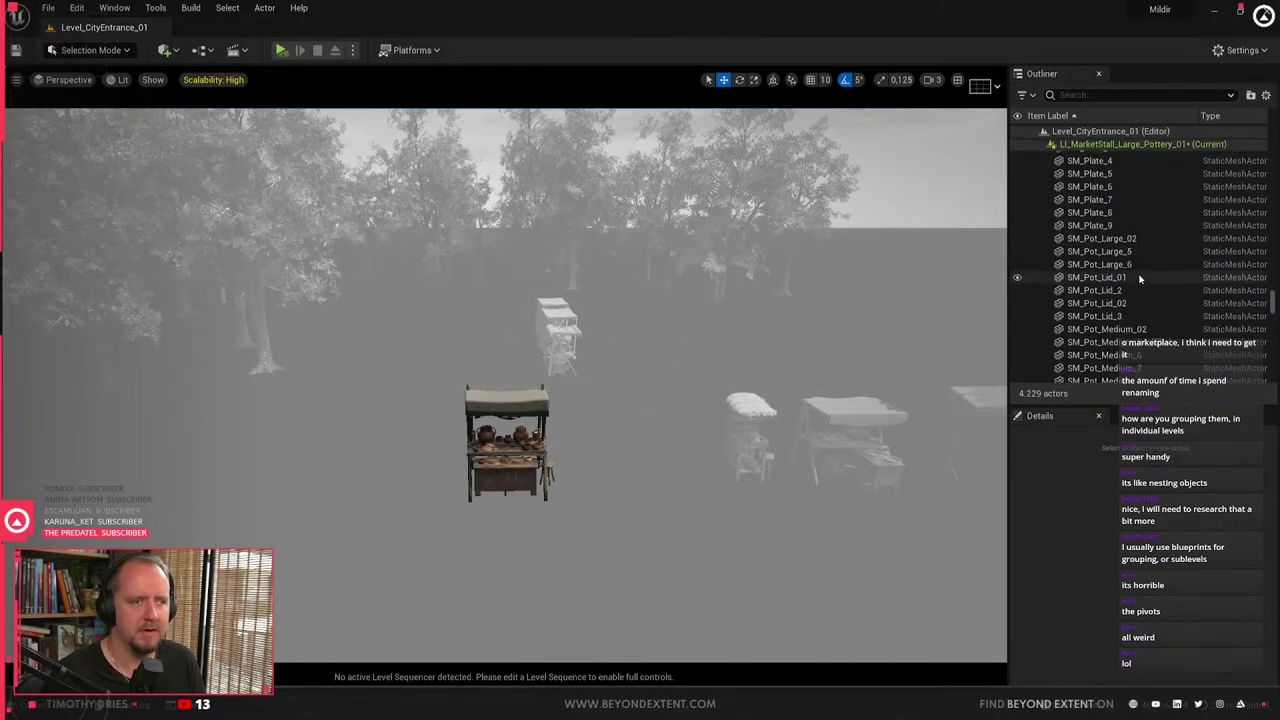
{"action": "scroll", "coordinate": [1136, 283], "scroll_direction": "up", "scroll_amount": 10}
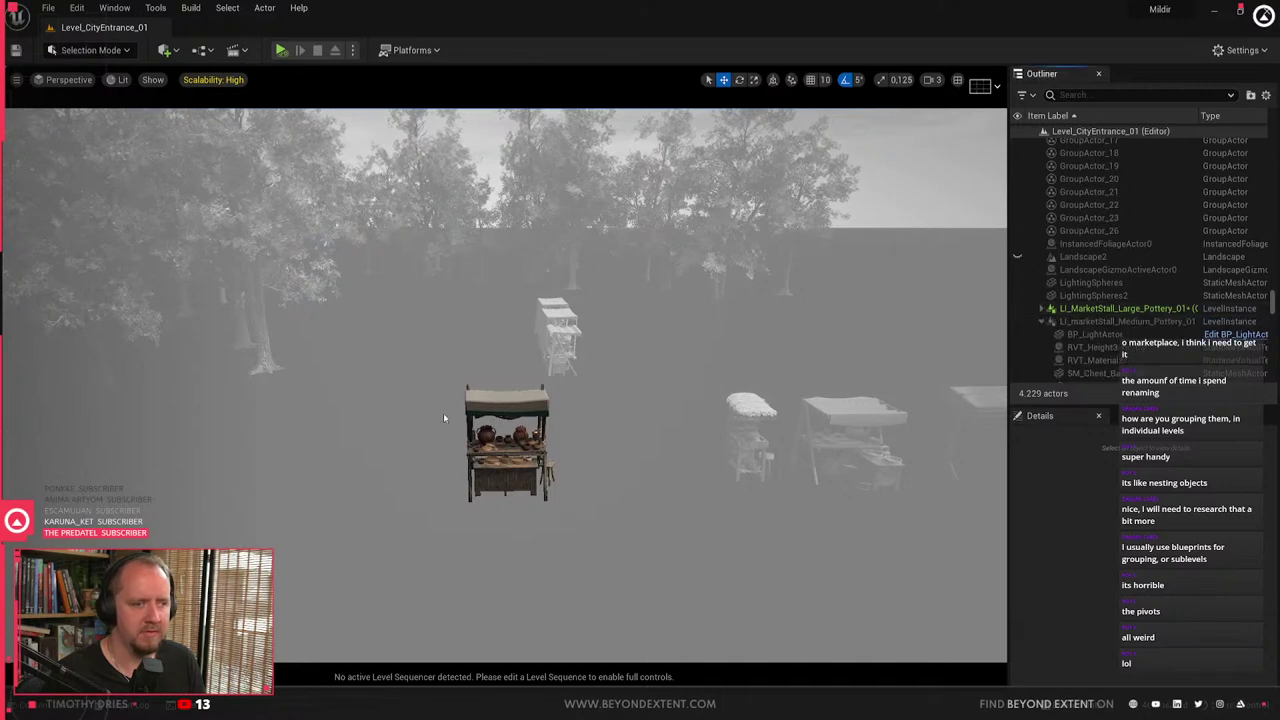
{"action": "key", "text": "Escape"}
{"action": "left_click", "coordinate": [645, 394]}
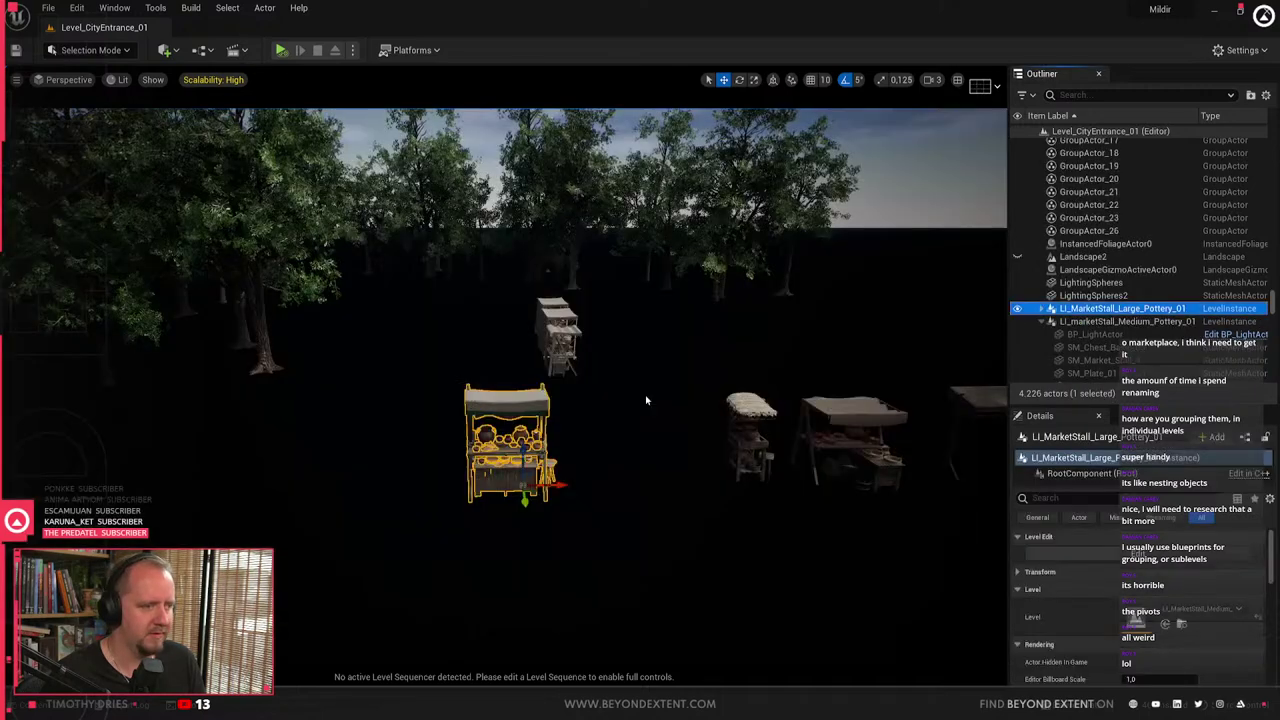
- Move the medium pottery stall level instance out of the trees towards the other stalls and unhide the landscape
{"action": "double_click", "coordinate": [1136, 322]}
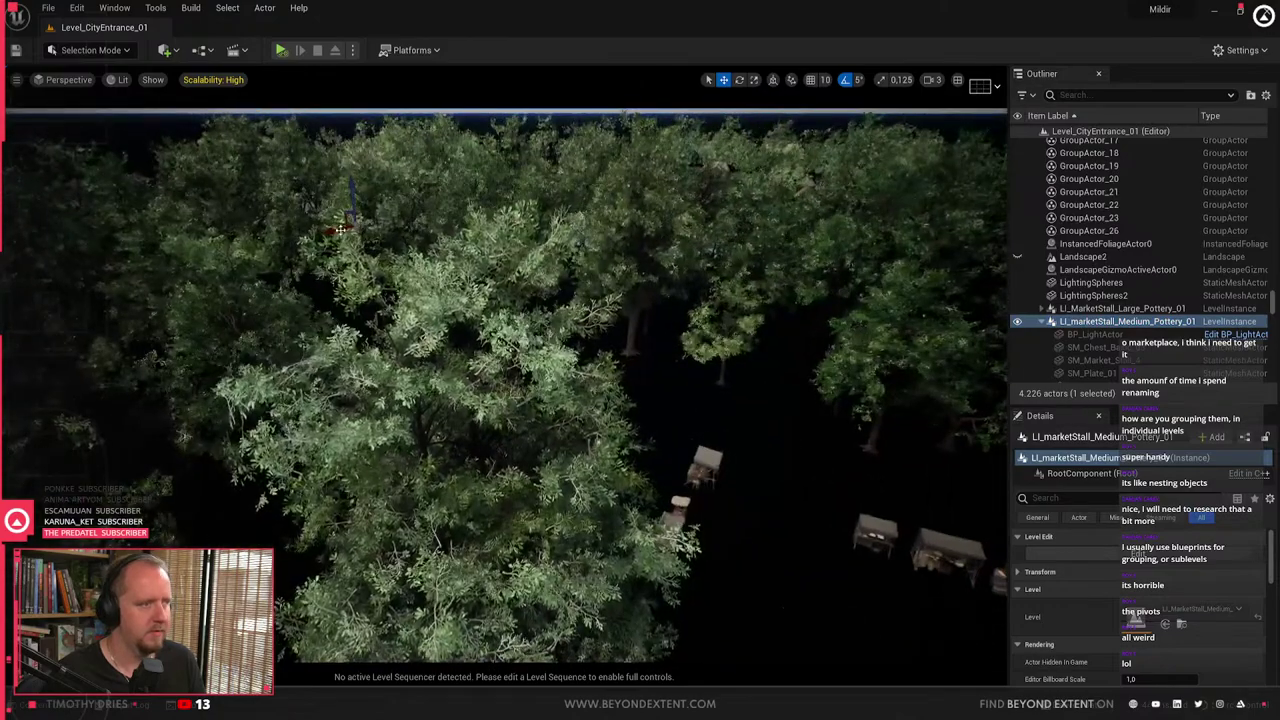
{"action": "left_click_drag", "start_coordinate": [341, 229], "coordinate": [703, 523]}
{"action": "key", "text": "s"}
{"action": "mouse_move", "coordinate": [703, 523]}
{"action": "right_mouse_down"}
{"action": "mouse_move", "coordinate": [650, 470]}
{"action": "mouse_move", "coordinate": [715, 530]}
{"action": "right_mouse_up"}
{"action": "scroll", "coordinate": [505, 385], "scroll_direction": "up", "scroll_amount": 5}
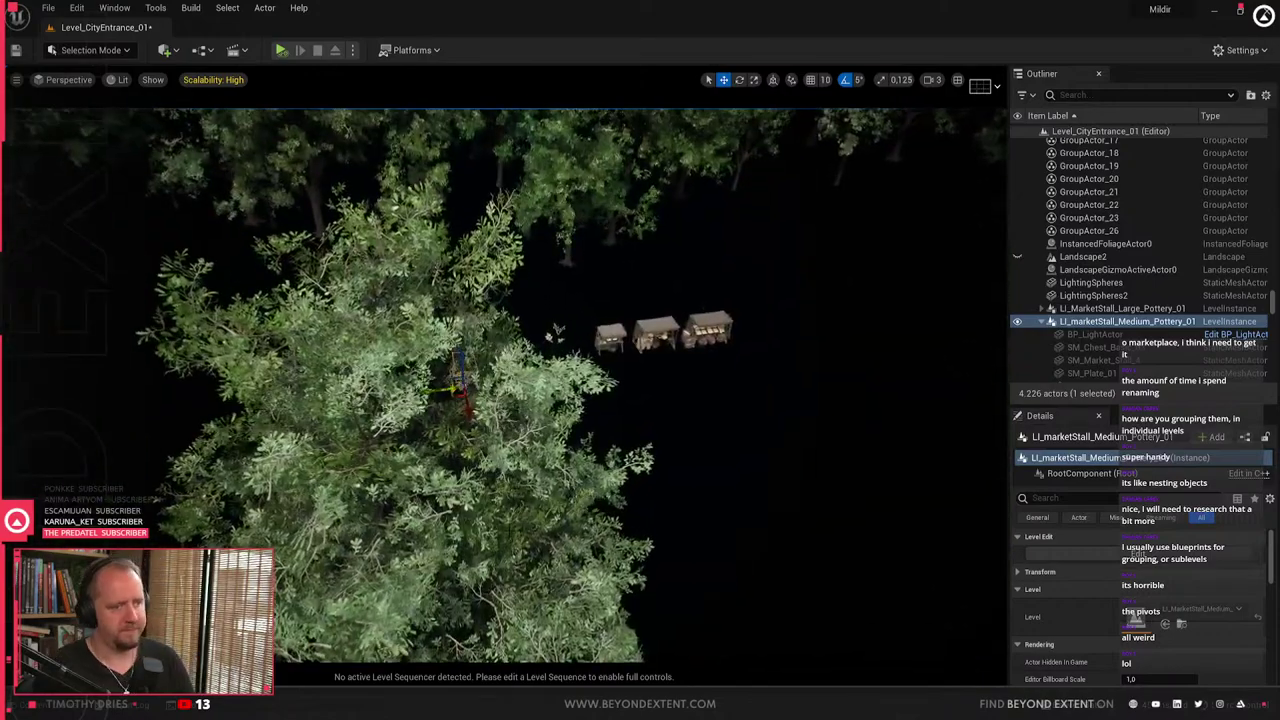
{"action": "key", "text": "ctrl+h"}
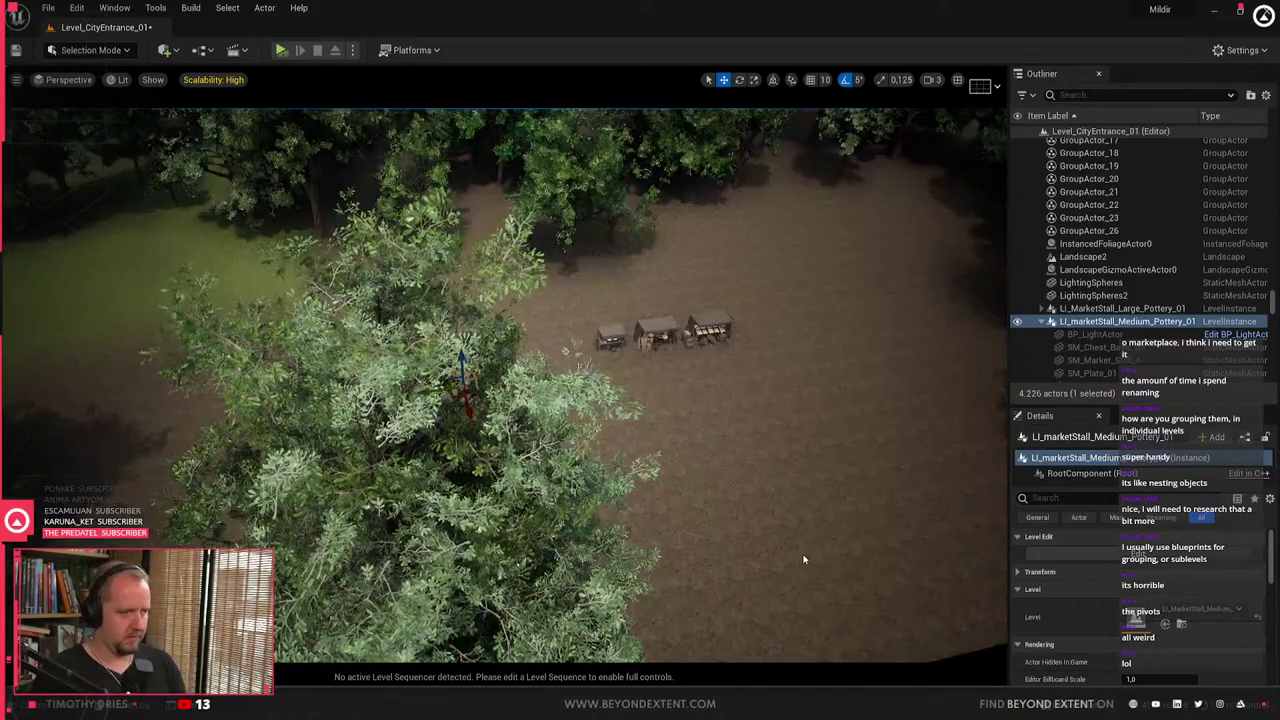
{"action": "key", "text": "f"}
{"action": "right_click_drag", "start_coordinate": [505, 385], "coordinate": [520, 443]}
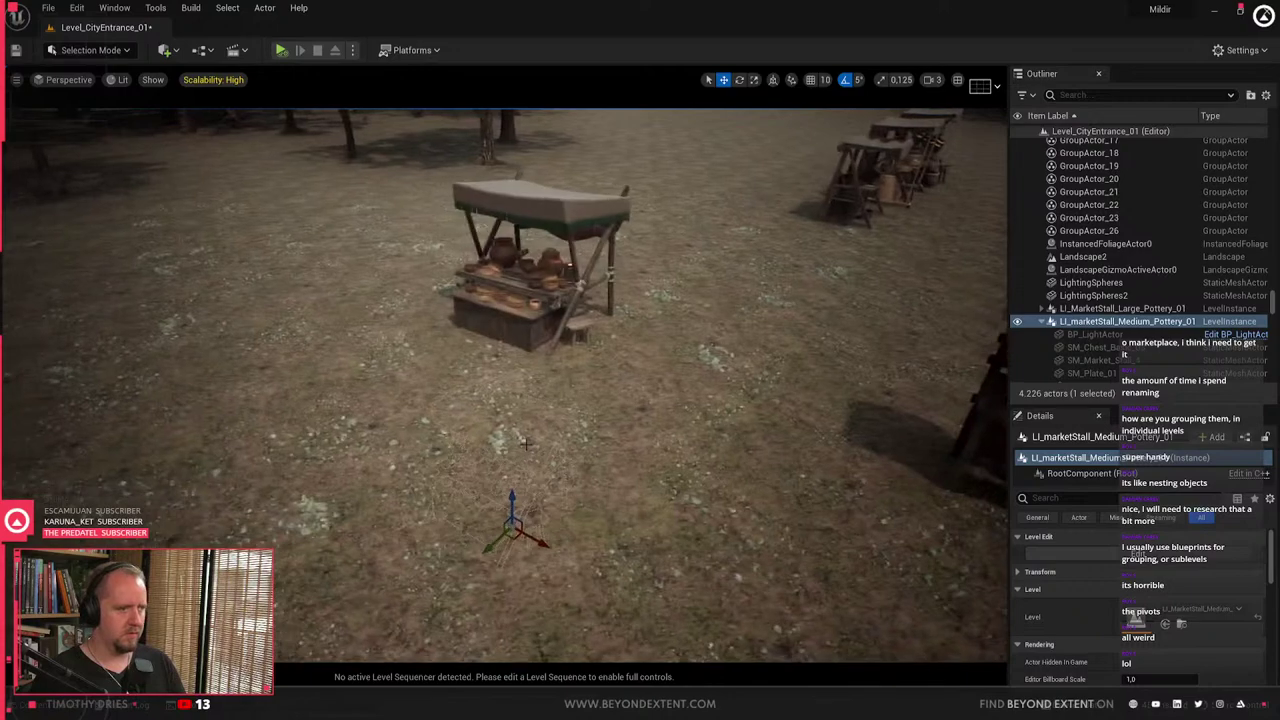
- Raise the medium pottery stall to a Z location of 100 and move it clear of the large pottery stall
{"action": "left_click_drag", "start_coordinate": [516, 490], "coordinate": [558, 237]}
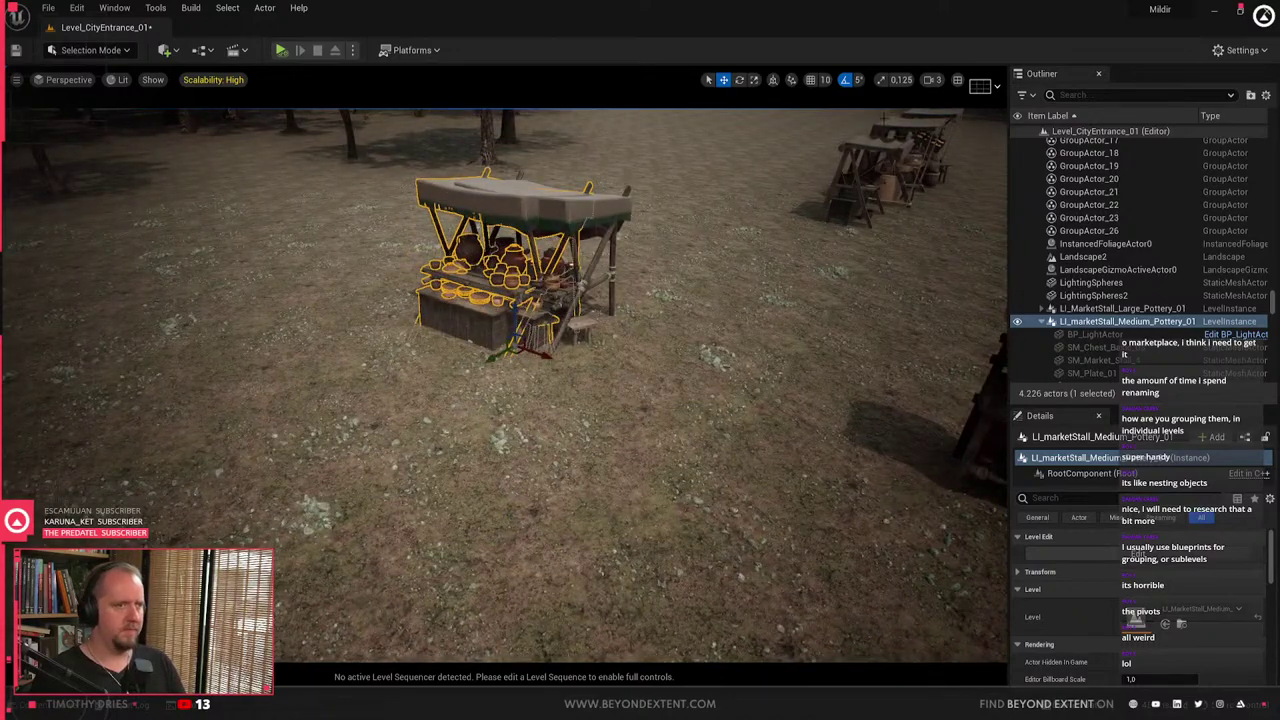
{"action": "right_click_drag", "start_coordinate": [678, 242], "coordinate": [752, 222]}
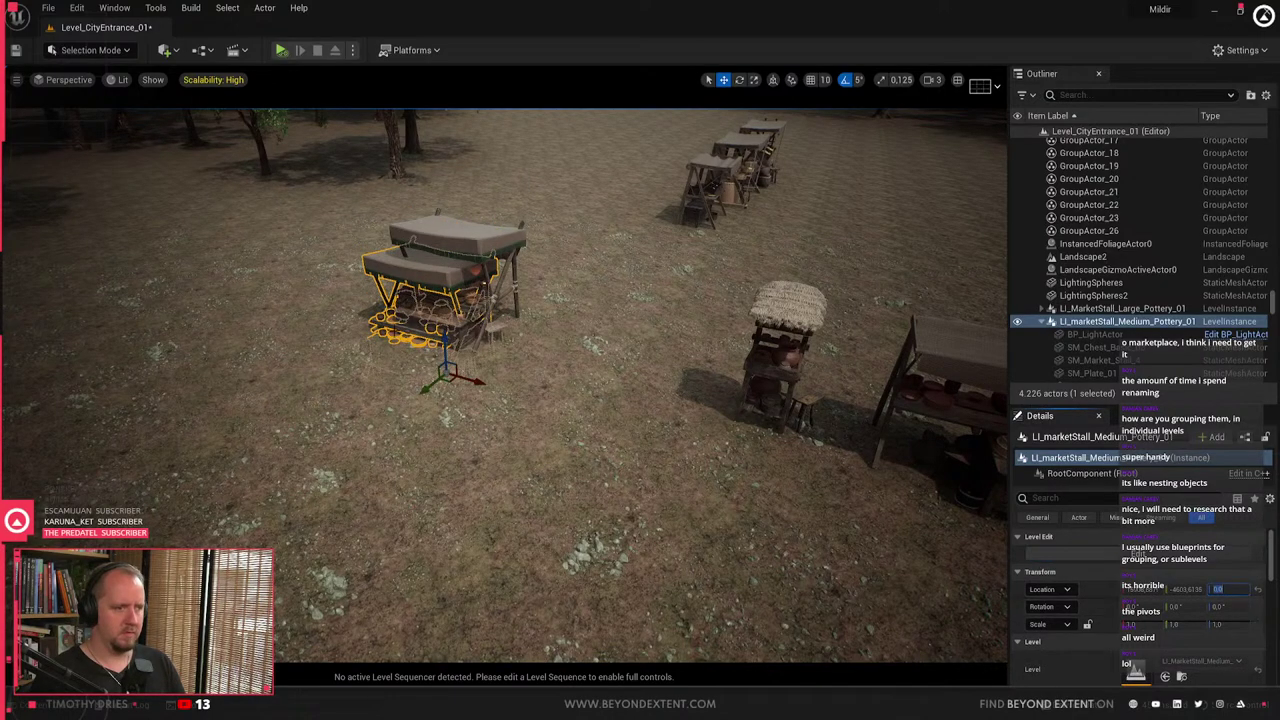
{"action": "key", "text": "f"}
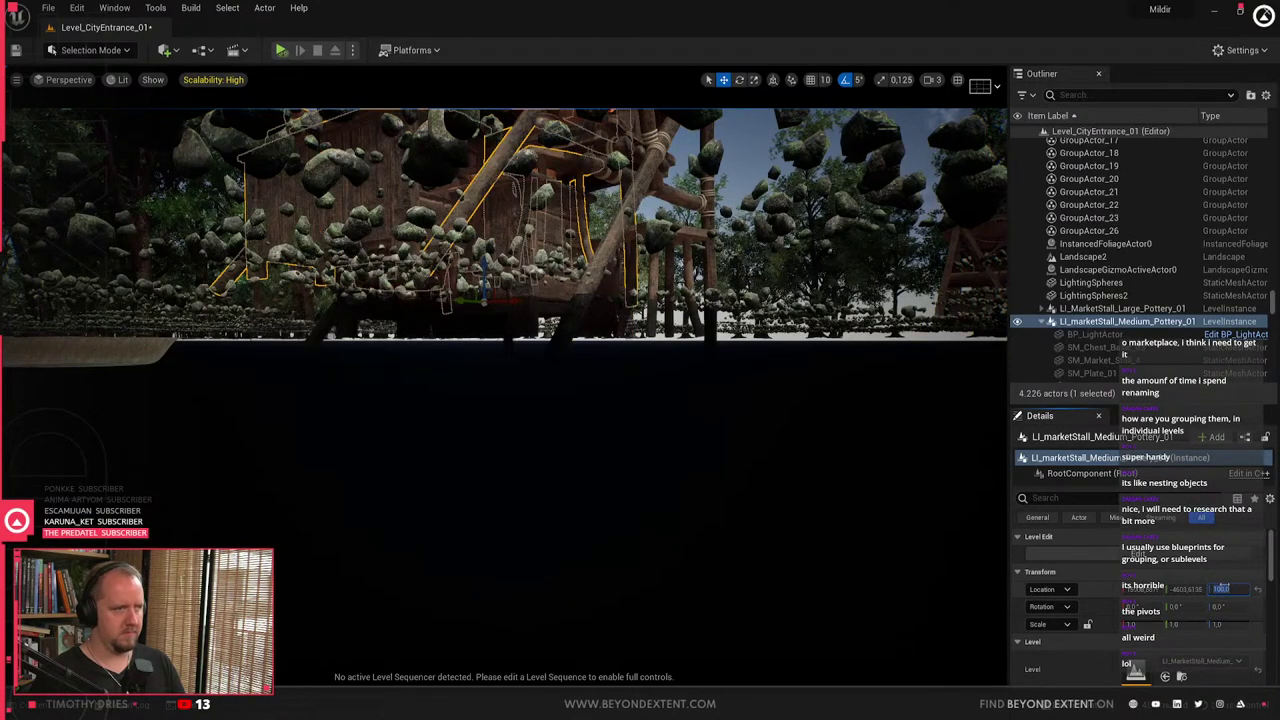
{"action": "right_click_drag", "start_coordinate": [640, 380], "coordinate": [645, 510]}
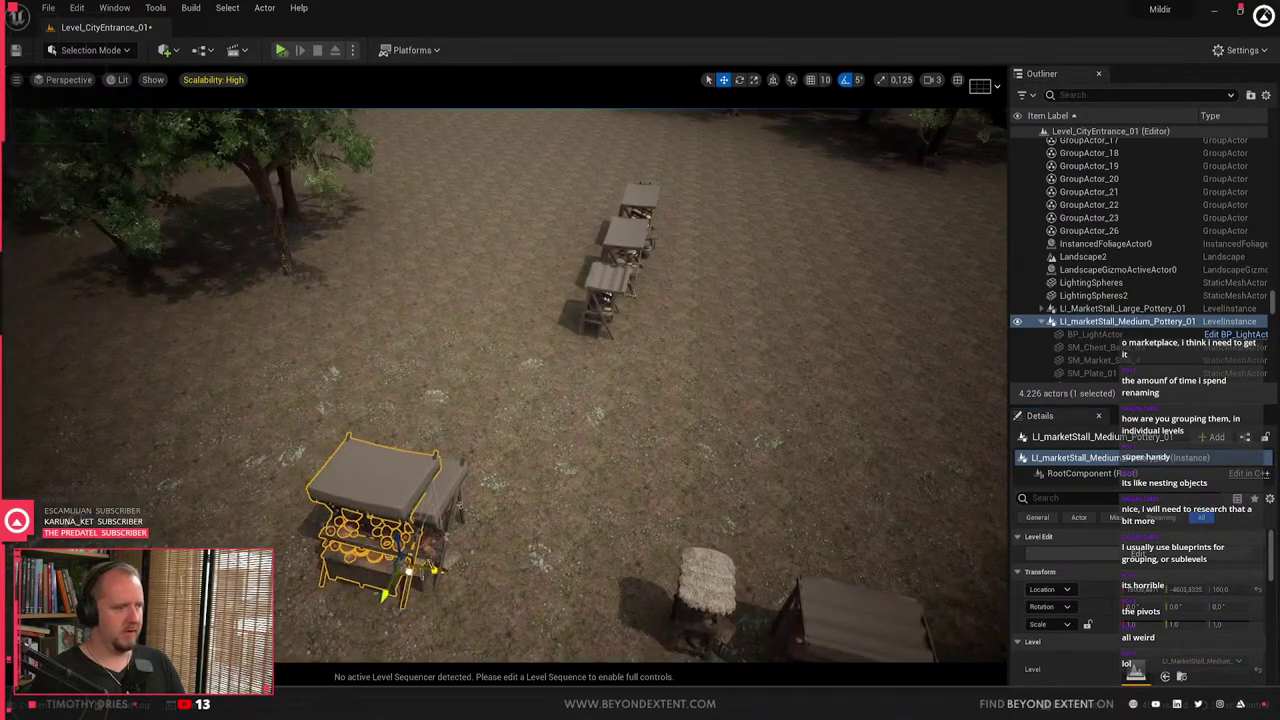
{"action": "left_click_drag", "start_coordinate": [408, 571], "coordinate": [582, 608]}
{"action": "key", "text": "w"}
{"action": "right_click_drag", "start_coordinate": [582, 608], "coordinate": [560, 540]}
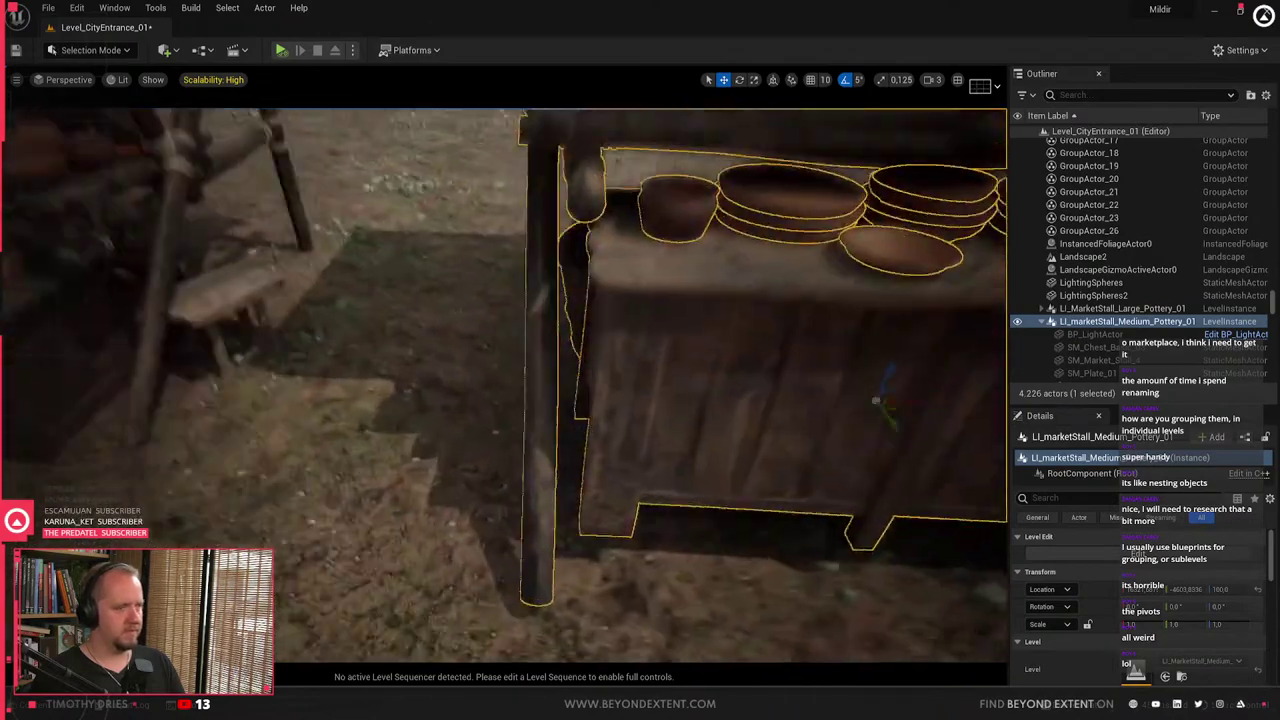
- Try lowering the medium pottery stall so its legs meet the ground, and undo the move
{"action": "key", "text": "Escape"}
{"action": "right_click_drag", "start_coordinate": [560, 400], "coordinate": [540, 380]}
{"action": "key", "text": "w"}
{"action": "key", "text": "s"}
{"action": "left_click", "coordinate": [500, 380]}
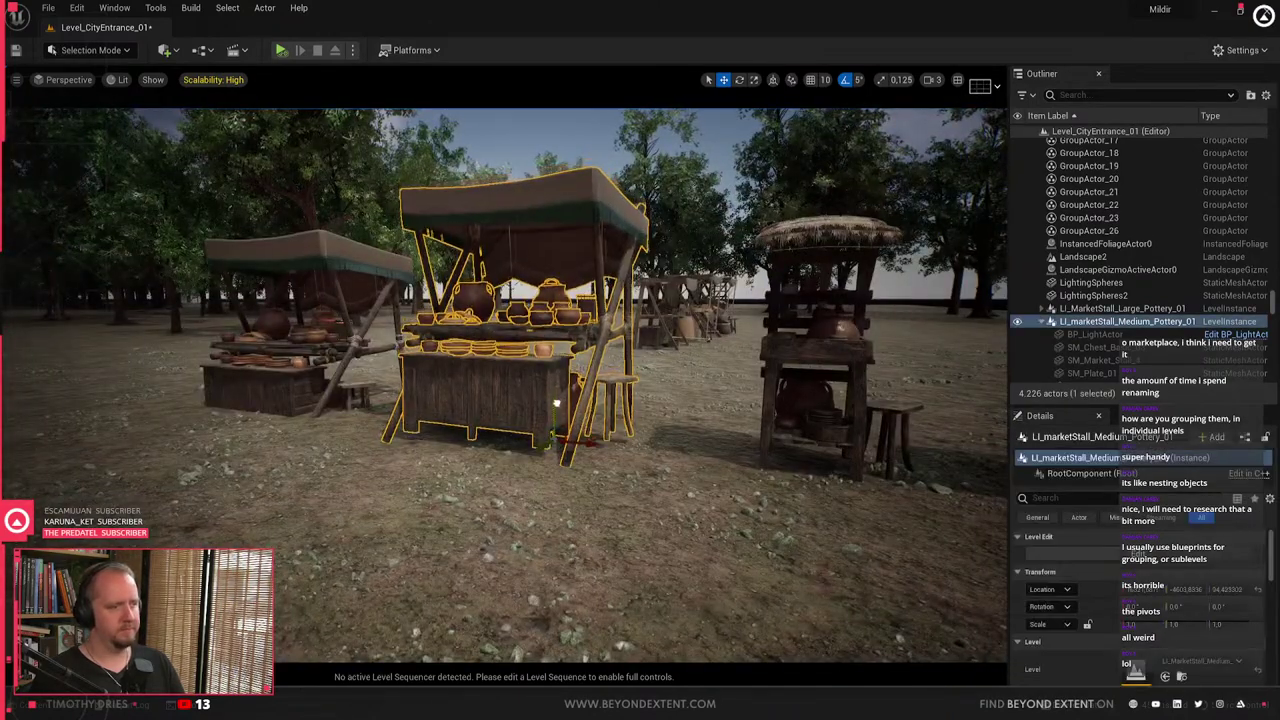
{"action": "key", "text": "ctrl+z"}
- Open the LI_marketStall_Medium_Pottery_01 level instance for editing after checking the gap under its legs
{"action": "key", "text": "w"}
{"action": "right_click_drag", "start_coordinate": [520, 400], "coordinate": [425, 335]}
{"action": "key", "text": "s"}
{"action": "key", "text": "w"}
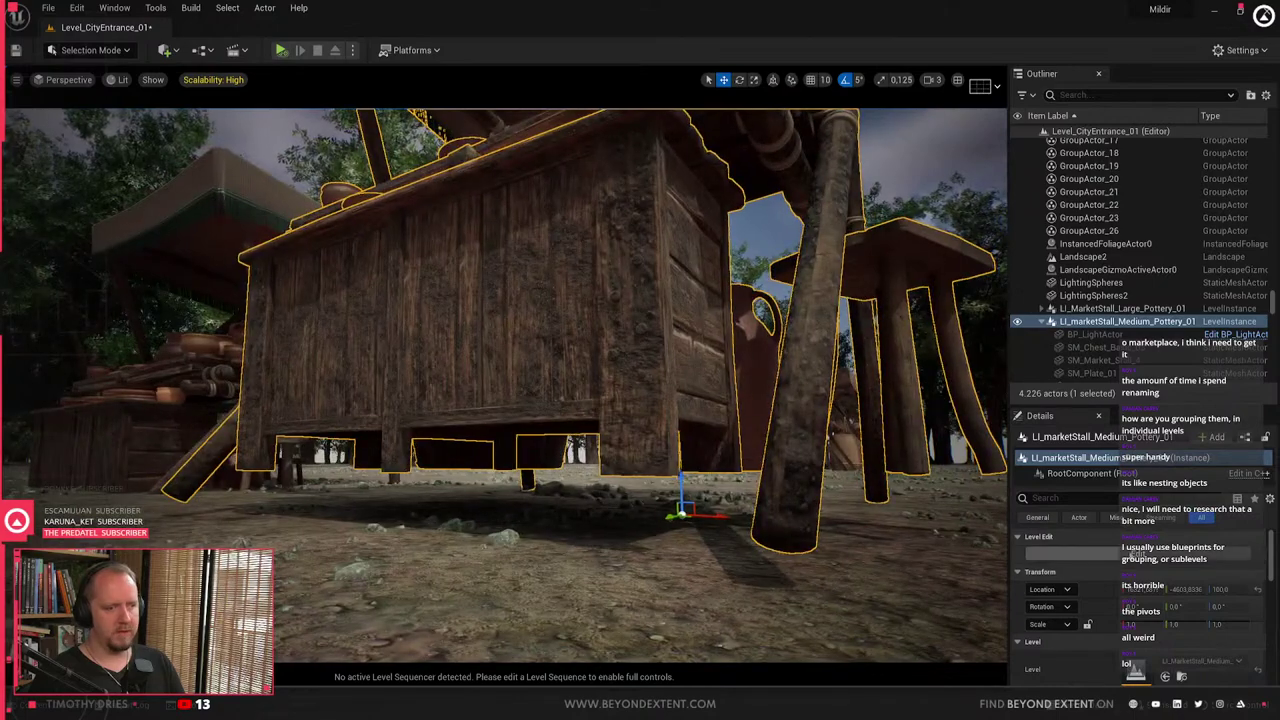
{"action": "left_click", "coordinate": [1135, 553]}
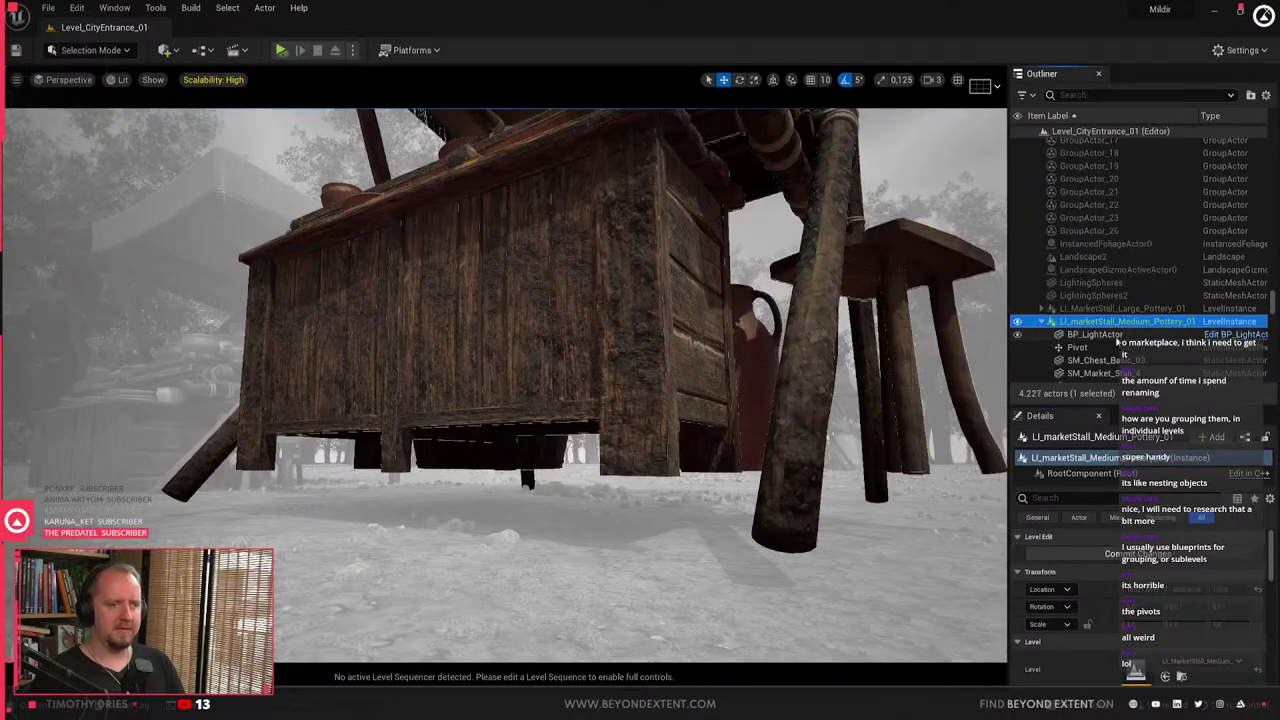
- Raise the medium pottery stall's Pivot actor slightly and commit the level instance changes
{"action": "left_click", "coordinate": [1114, 337]}
{"action": "left_click", "coordinate": [1111, 347]}
{"action": "key", "text": "a"}
{"action": "right_click_drag", "start_coordinate": [860, 370], "coordinate": [895, 382]}
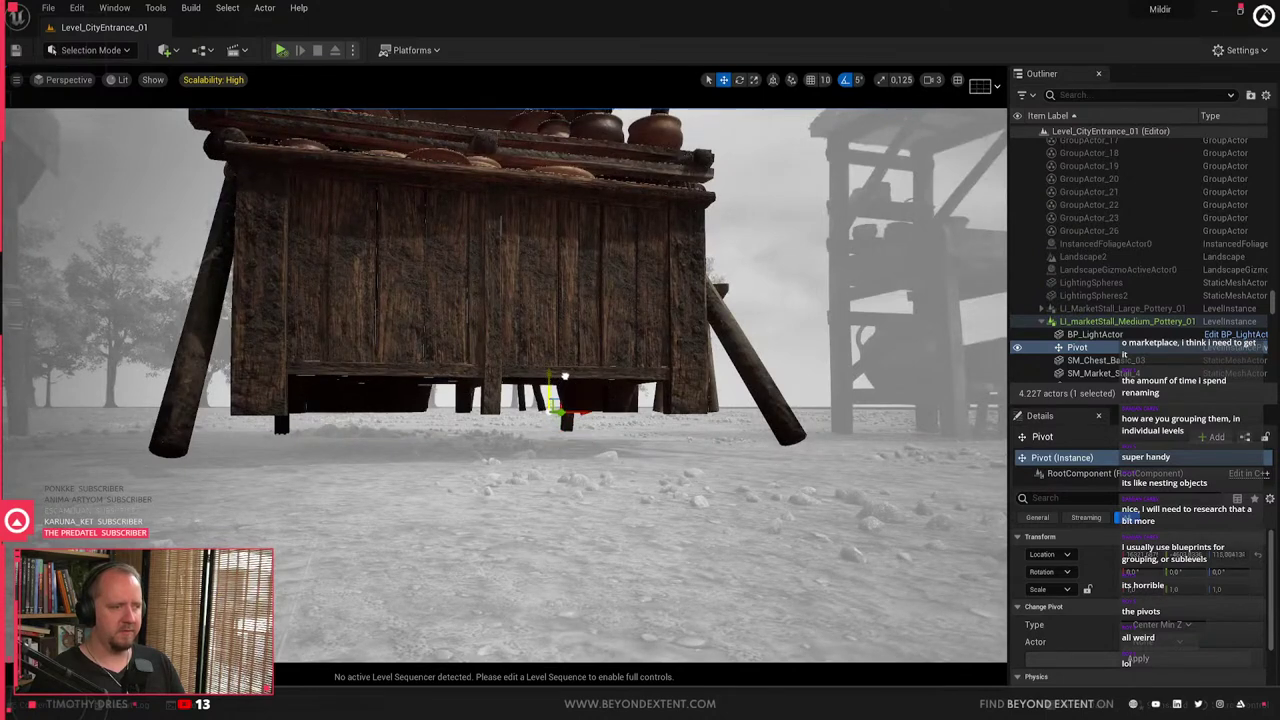
{"action": "left_click", "coordinate": [582, 499]}
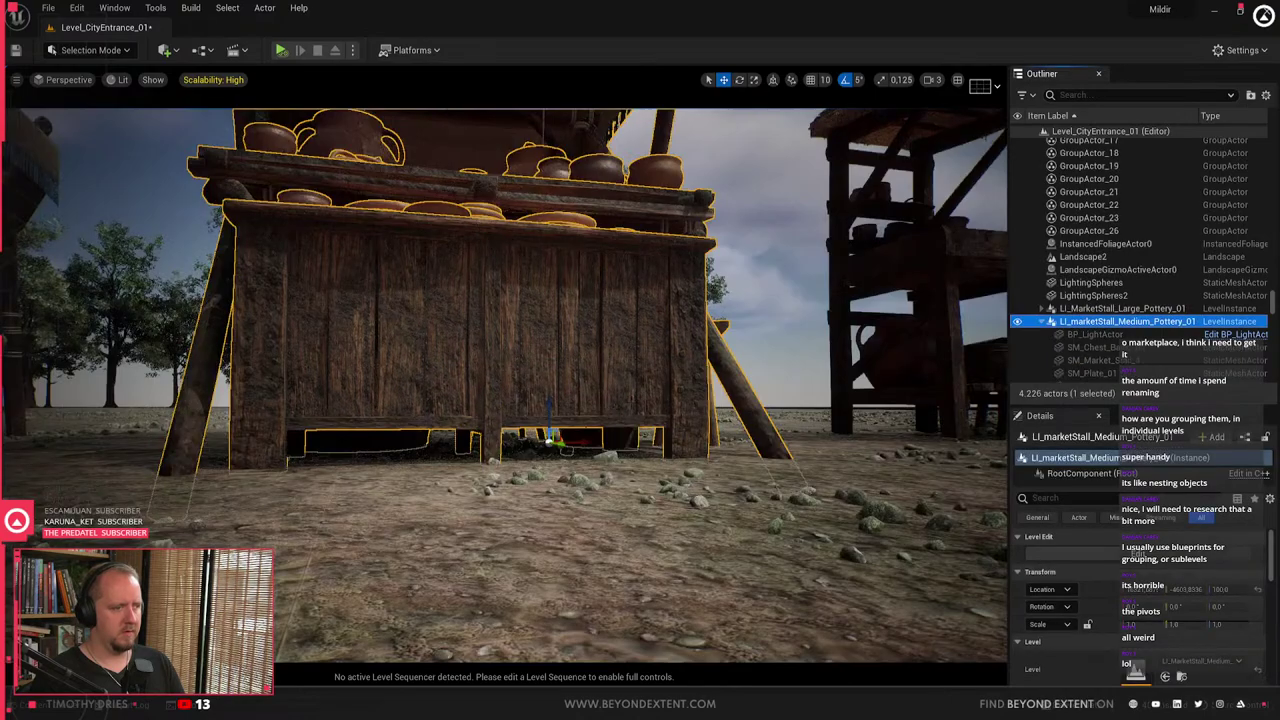
- Raise the large pottery stall level instance out of the ground and set its Z location to 100
{"action": "right_click_drag", "start_coordinate": [521, 430], "coordinate": [420, 450]}
{"action": "left_click", "coordinate": [521, 430]}
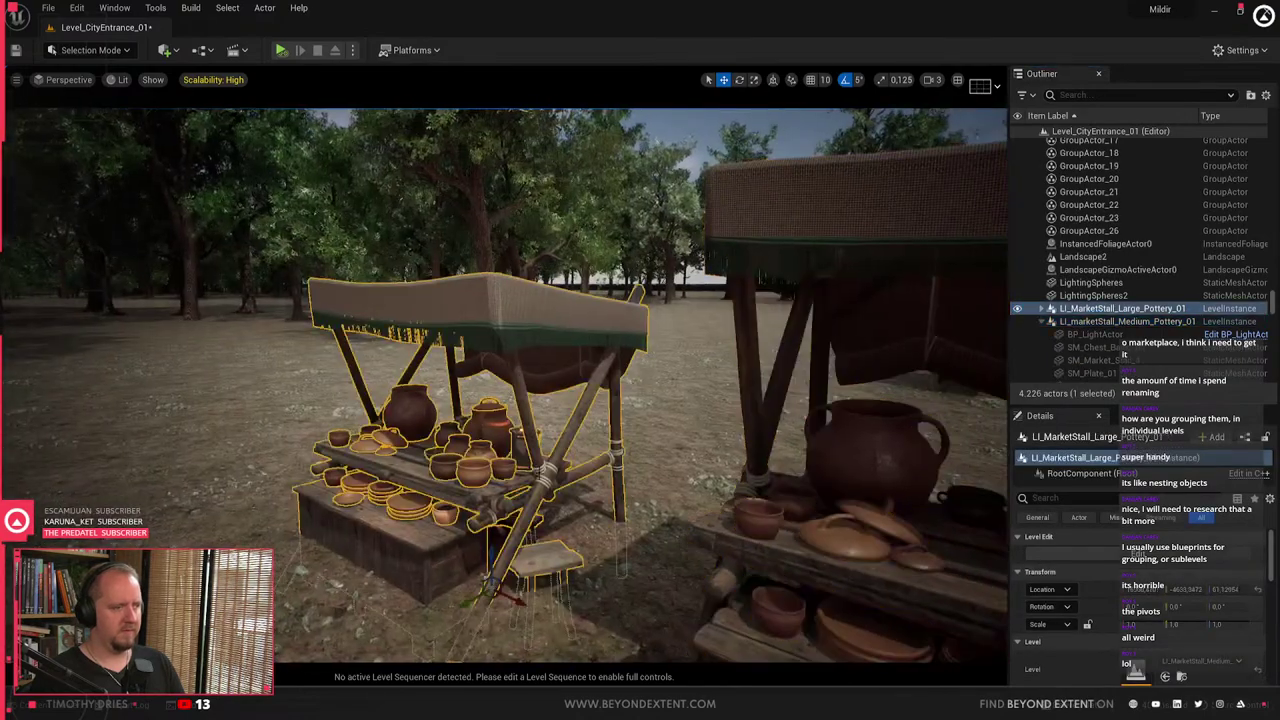
{"action": "left_click_drag", "start_coordinate": [494, 550], "coordinate": [496, 505]}
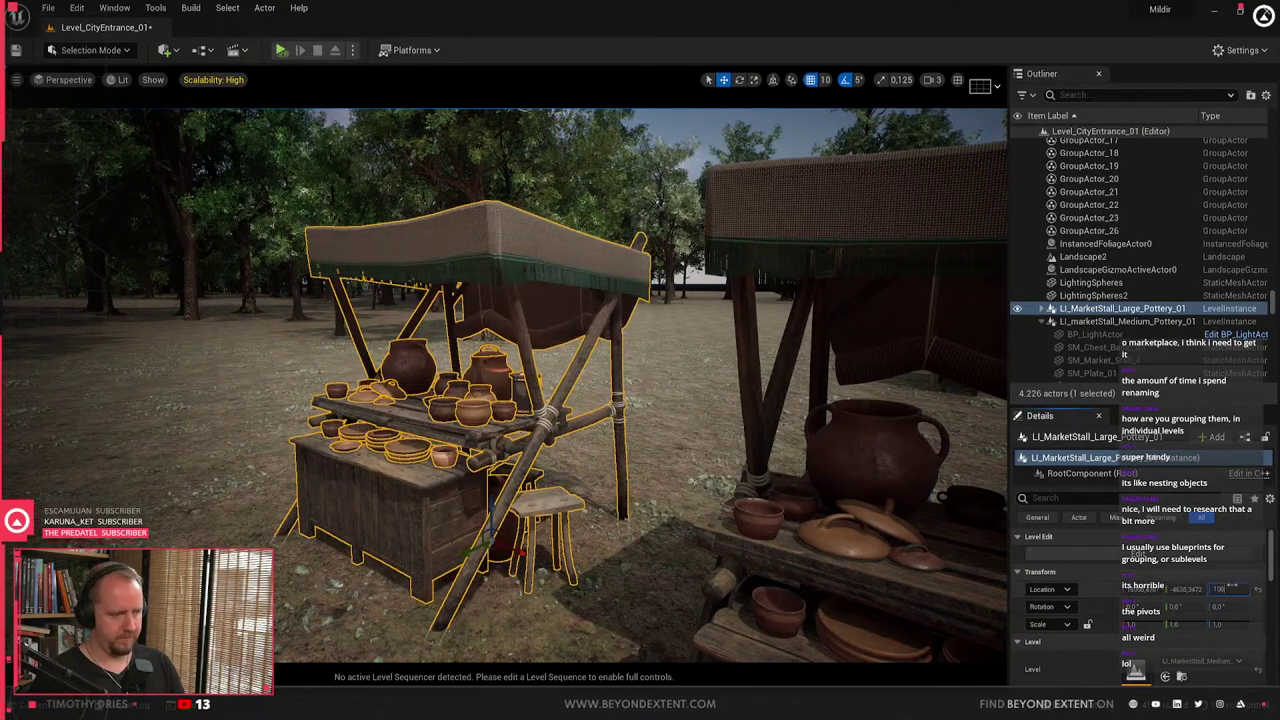
{"action": "right_click_drag", "start_coordinate": [600, 430], "coordinate": [560, 430]}
{"action": "right_click_drag", "start_coordinate": [500, 400], "coordinate": [500, 400]}
{"action": "right_click_drag", "start_coordinate": [560, 430], "coordinate": [580, 430]}
- Compare the large and medium pottery stalls side by side, including the actors listed in each level instance
{"action": "left_click", "coordinate": [590, 470]}
{"action": "left_click", "coordinate": [590, 300]}
{"action": "right_click_drag", "start_coordinate": [590, 300], "coordinate": [370, 340]}
{"action": "left_click", "coordinate": [650, 350]}
{"action": "left_click", "coordinate": [345, 310]}
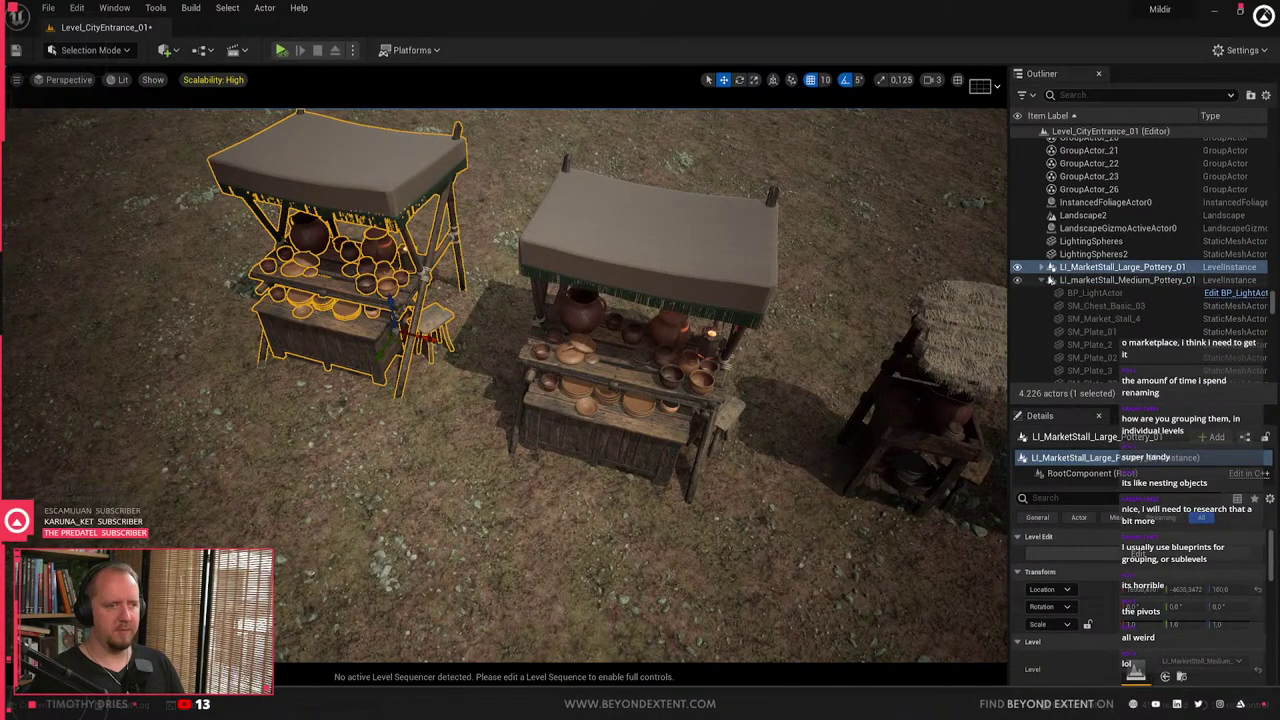
{"action": "right_click_drag", "start_coordinate": [400, 340], "coordinate": [430, 270]}
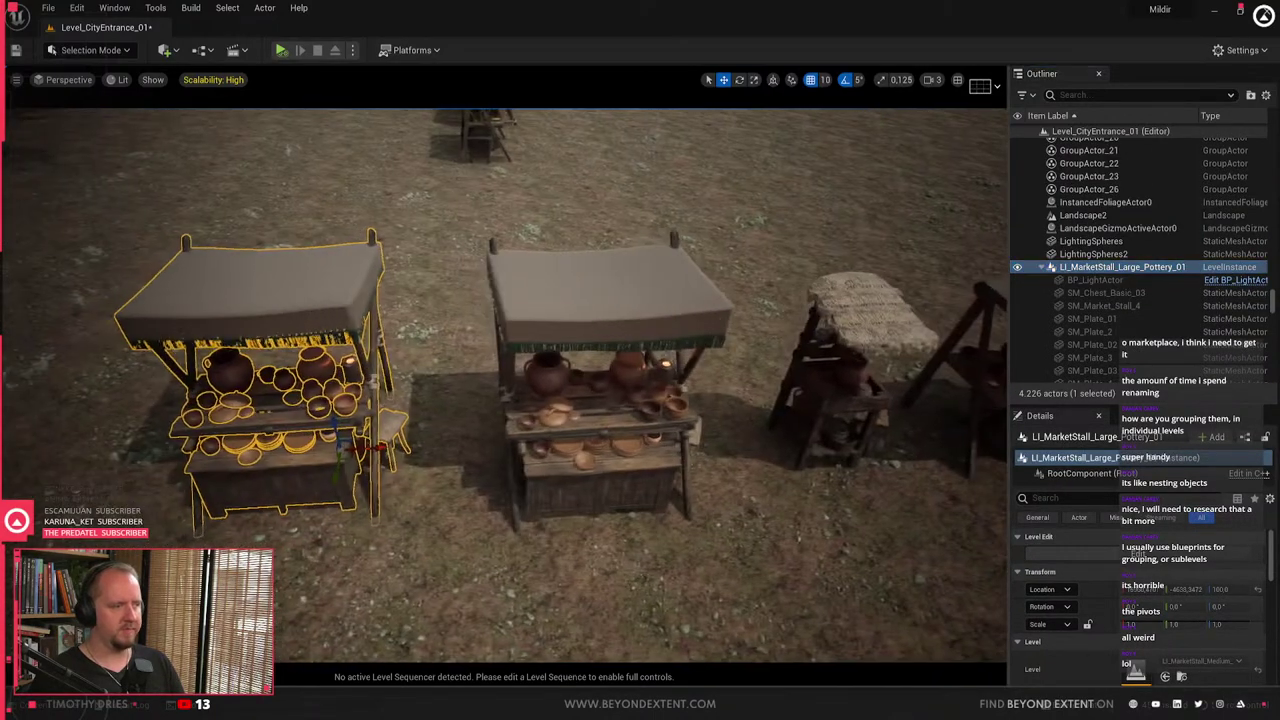
{"action": "left_click", "coordinate": [590, 370]}
{"action": "key", "text": "Escape"}
{"action": "right_click_drag", "start_coordinate": [590, 370], "coordinate": [600, 320]}
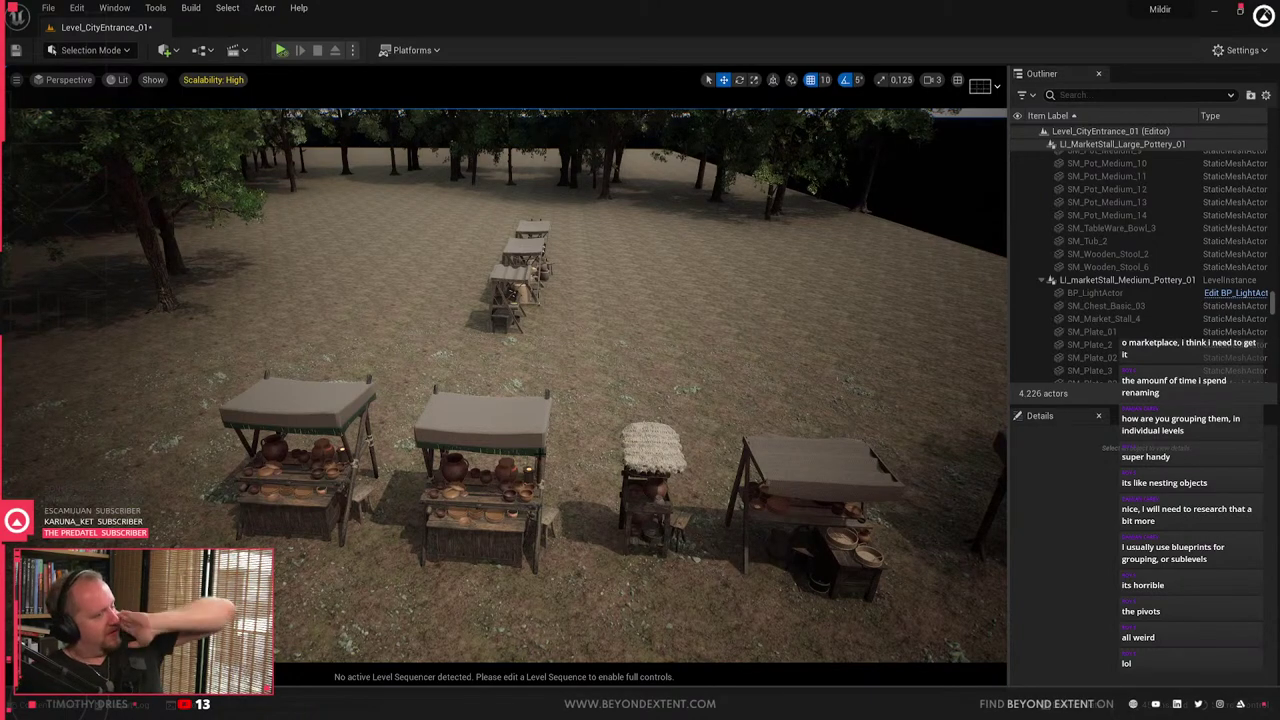
{"action": "right_click_drag", "start_coordinate": [395, 386], "coordinate": [375, 470]}
{"action": "left_click", "coordinate": [503, 196]}
{"action": "key", "text": "Escape"}
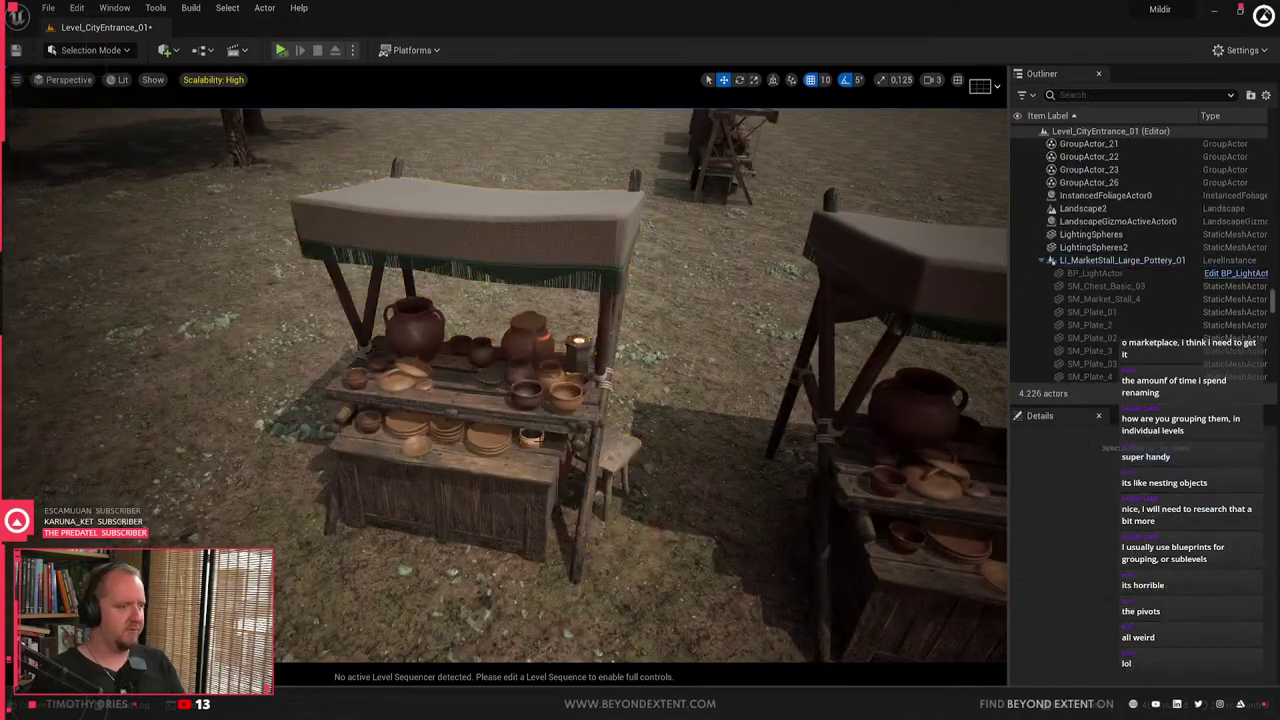
- Place two LI_MarketStall_Medium_Pottery_01 level instances from the Marketstalls folder on the ground beside the existing pottery stall
{"action": "key", "text": "ctrl+space"}
{"action": "right_click_drag", "start_coordinate": [430, 290], "coordinate": [330, 295]}
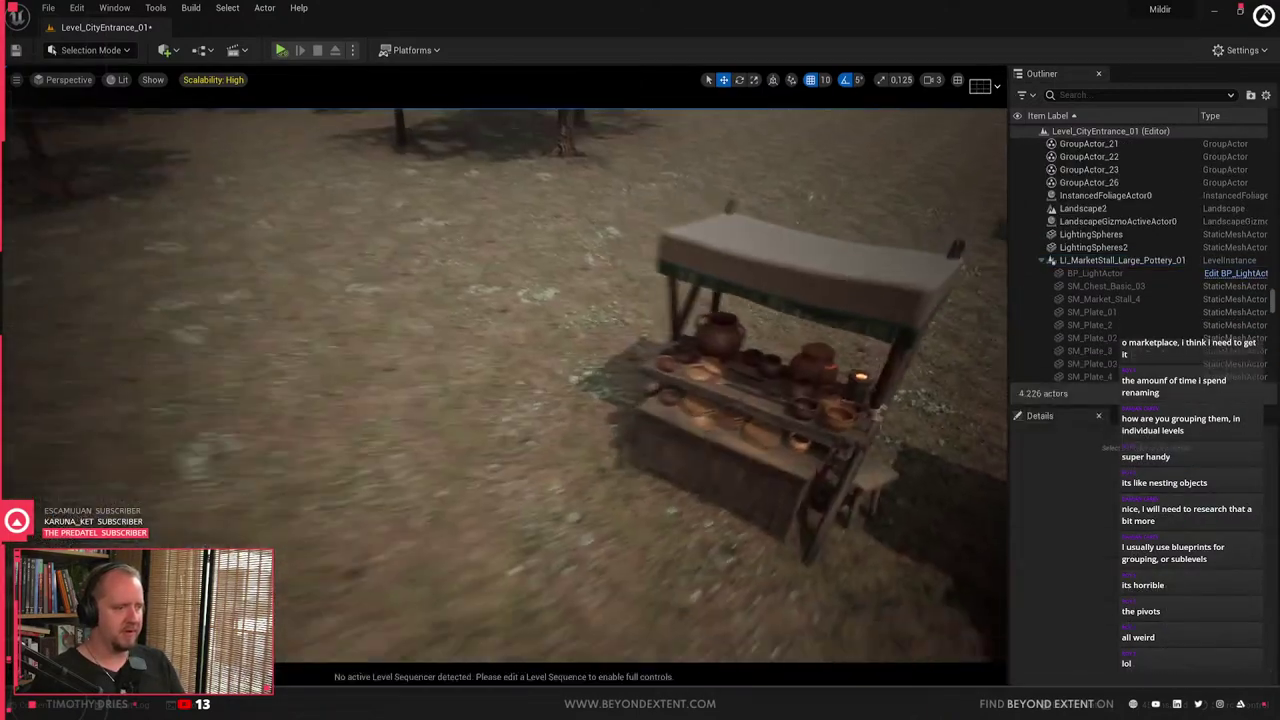
{"action": "key", "text": "ctrl+space"}
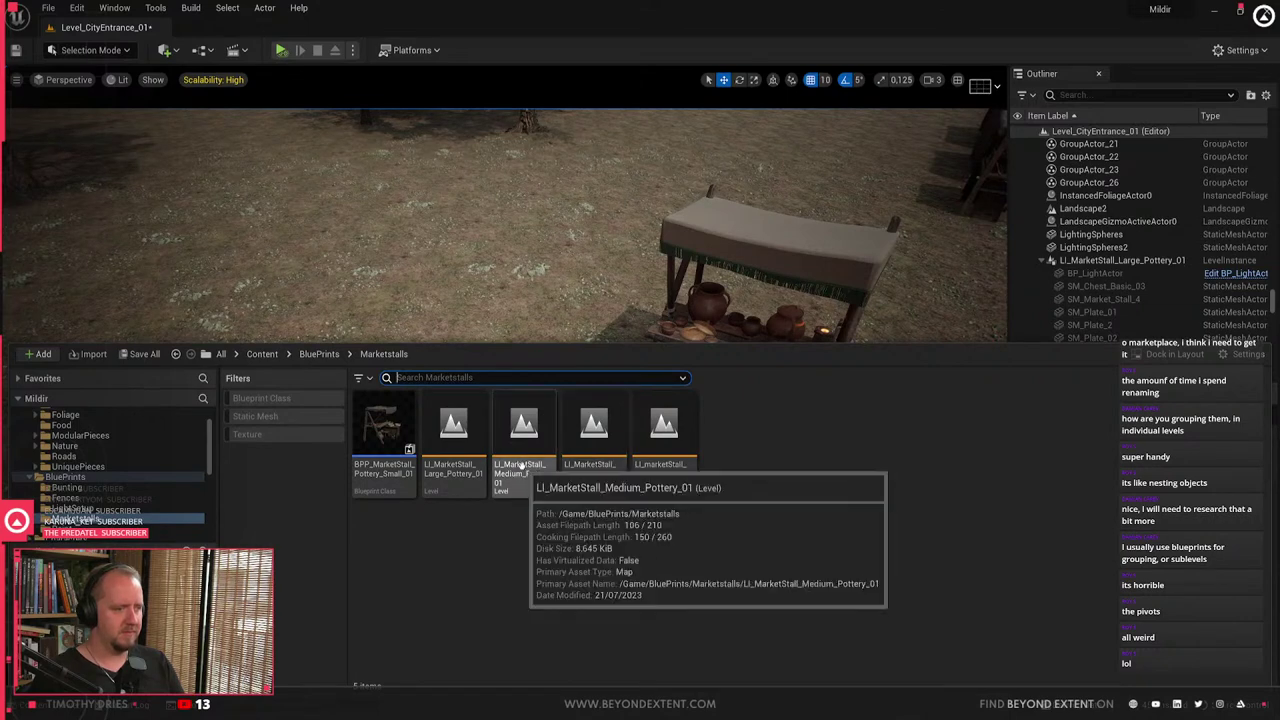
{"action": "left_click", "coordinate": [594, 440]}
{"action": "left_click_drag", "start_coordinate": [537, 461], "coordinate": [490, 305]}
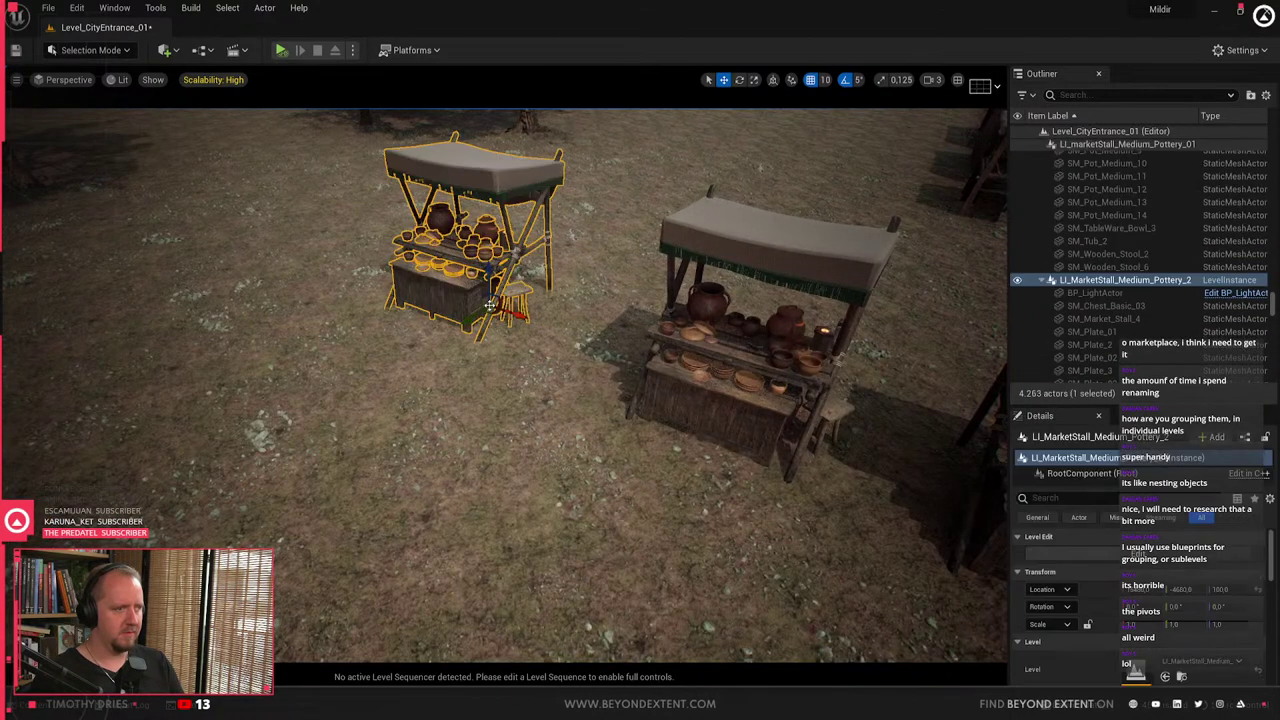
{"action": "key", "text": "ctrl+space"}
{"action": "left_click_drag", "start_coordinate": [532, 432], "coordinate": [376, 306]}
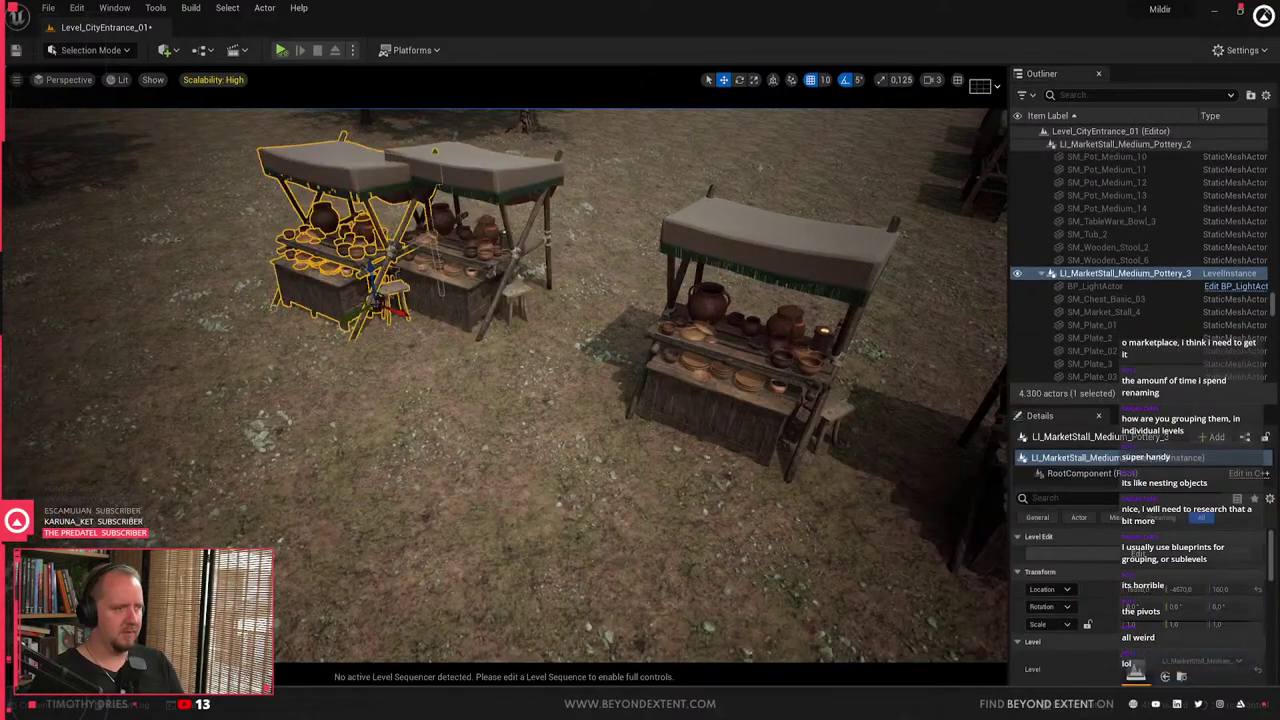
- Delete the two medium pottery test stalls and try placing another pottery stall level instance from the Marketstalls folder
{"action": "left_click", "coordinate": [452, 298], "text": "ctrl"}
{"action": "key", "text": "Delete"}
{"action": "key", "text": "ctrl+space"}
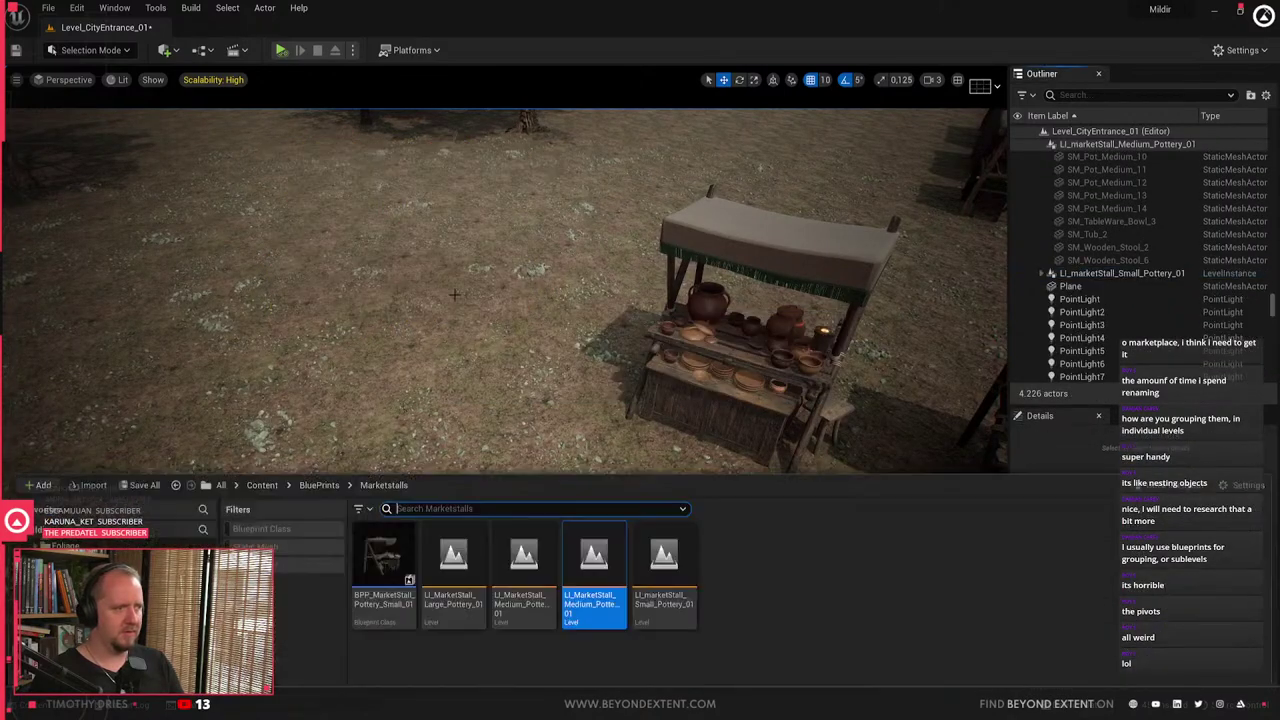
{"action": "left_click_drag", "start_coordinate": [444, 468], "coordinate": [578, 365]}
{"action": "right_click_drag", "start_coordinate": [578, 365], "coordinate": [670, 350]}
{"action": "left_click", "coordinate": [500, 372]}
{"action": "right_click_drag", "start_coordinate": [500, 372], "coordinate": [450, 400]}
{"action": "key", "text": "Delete"}
{"action": "mouse_move", "coordinate": [485, 444]}
{"action": "right_mouse_down"}
{"action": "mouse_move", "coordinate": [470, 450]}
{"action": "mouse_move", "coordinate": [490, 445]}
{"action": "right_mouse_up"}
- Compare the BPP_MarketStall_Pottery_Small_01 stall with the LI_marketStall_Small_Pottery_01 level instance beside it
{"action": "left_click", "coordinate": [895, 335]}
{"action": "right_click_drag", "start_coordinate": [895, 335], "coordinate": [900, 335]}
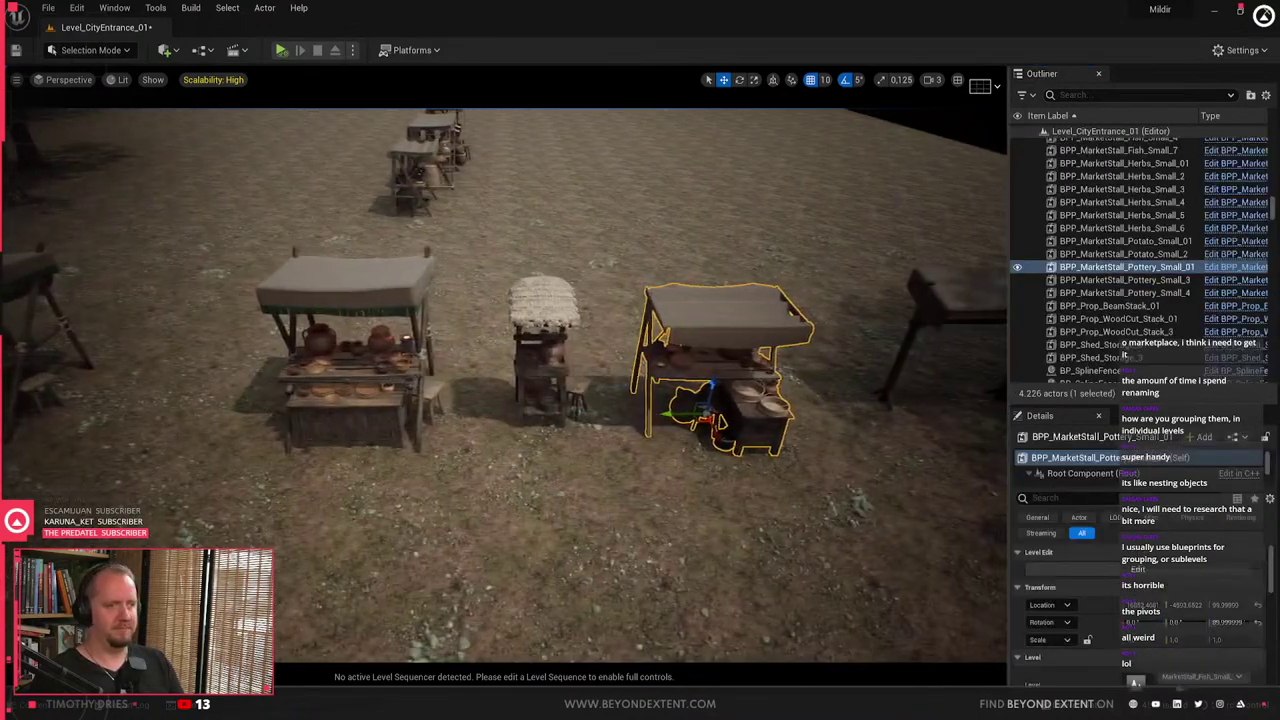
{"action": "left_click", "coordinate": [557, 362]}
{"action": "left_click", "coordinate": [705, 338]}
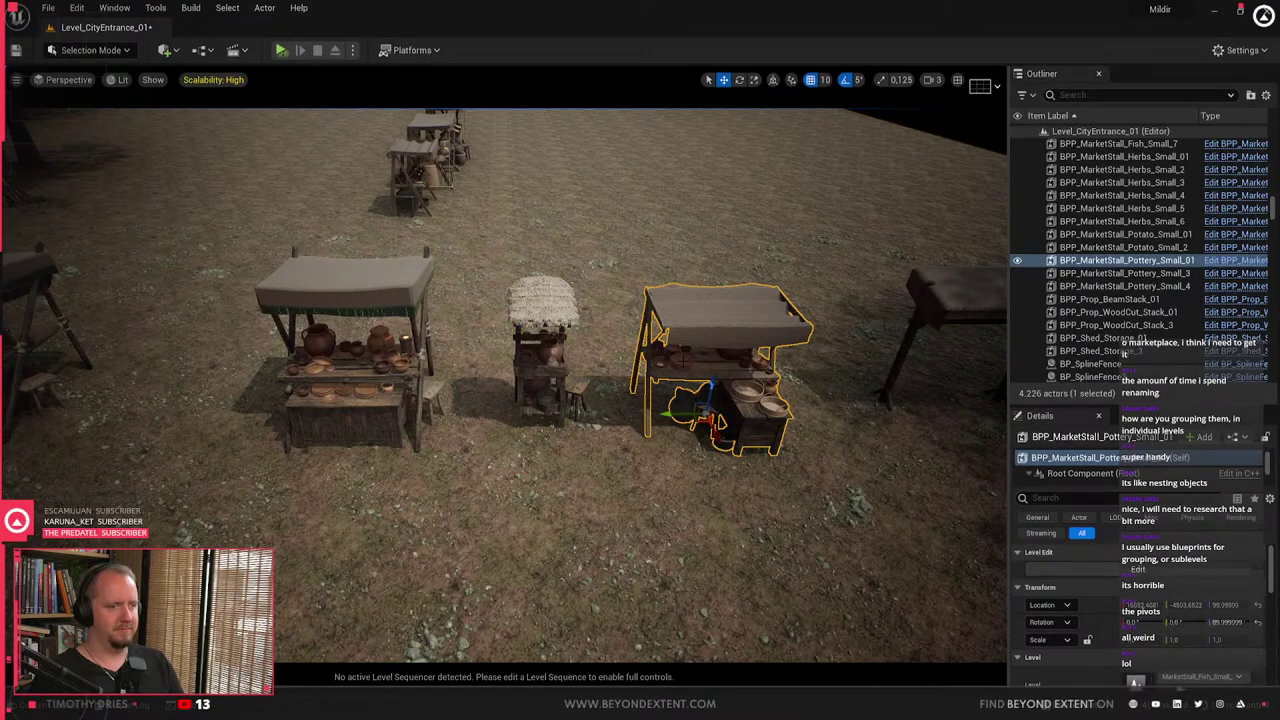
{"action": "left_click", "coordinate": [563, 364]}
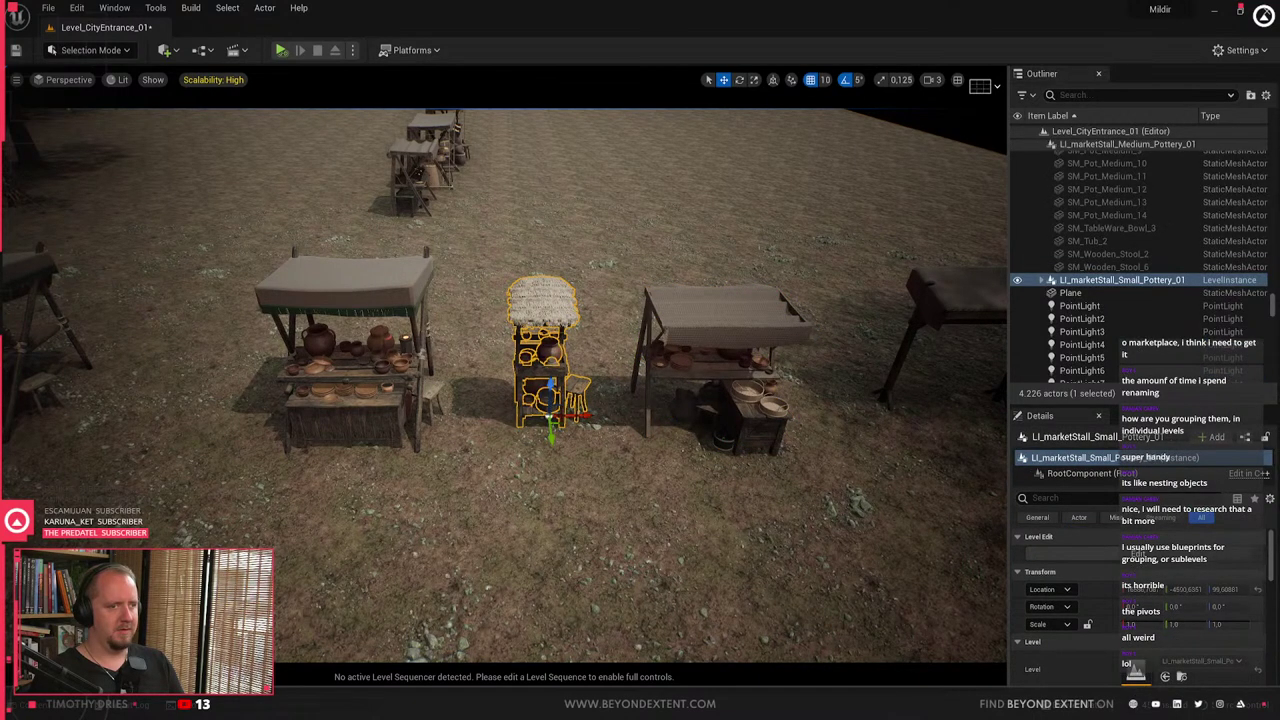
{"action": "left_click", "coordinate": [709, 340]}
{"action": "key", "text": "w"}
{"action": "right_click_drag", "start_coordinate": [709, 340], "coordinate": [430, 400]}
{"action": "key", "text": "w"}
{"action": "left_click", "coordinate": [600, 350]}
{"action": "left_click", "coordinate": [422, 403]}
{"action": "key", "text": "Escape"}
- Try placing a LI_MarketStall_Large_Pottery_01 level instance beside the existing large pottery stall
{"action": "key", "text": "ctrl+space"}
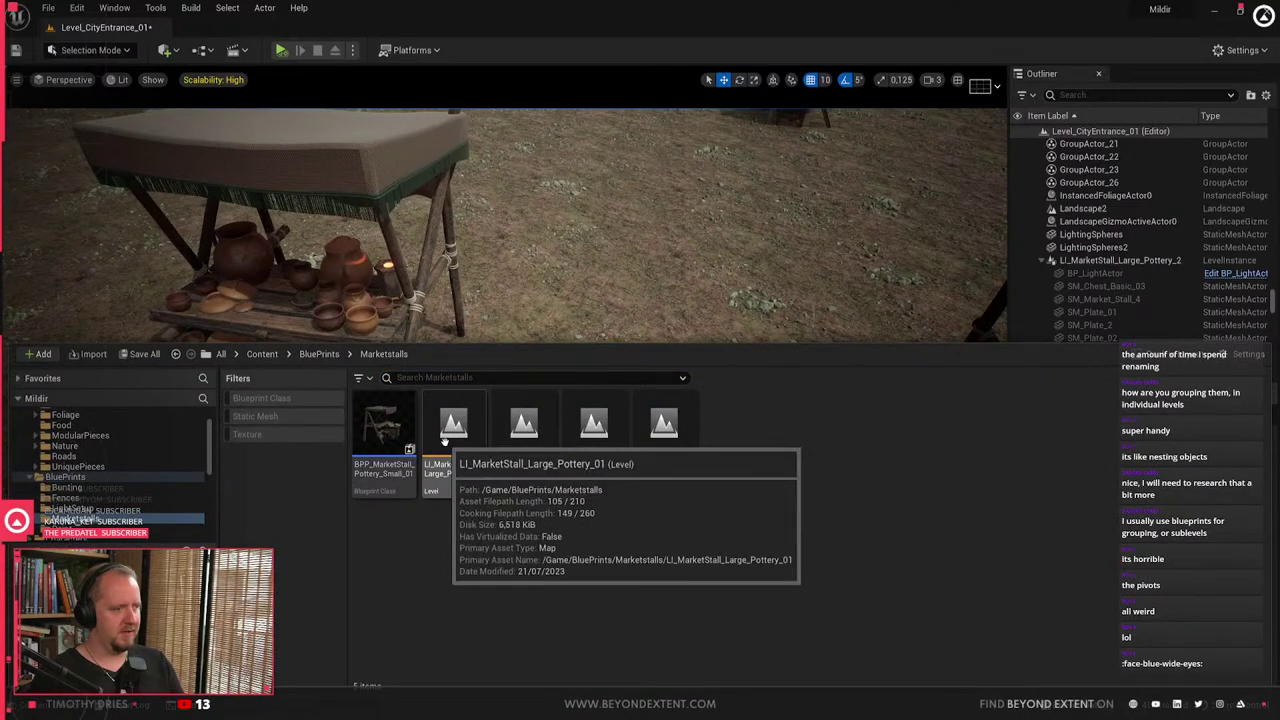
{"action": "left_click_drag", "start_coordinate": [453, 430], "coordinate": [610, 341]}
{"action": "right_click_drag", "start_coordinate": [610, 341], "coordinate": [608, 300]}
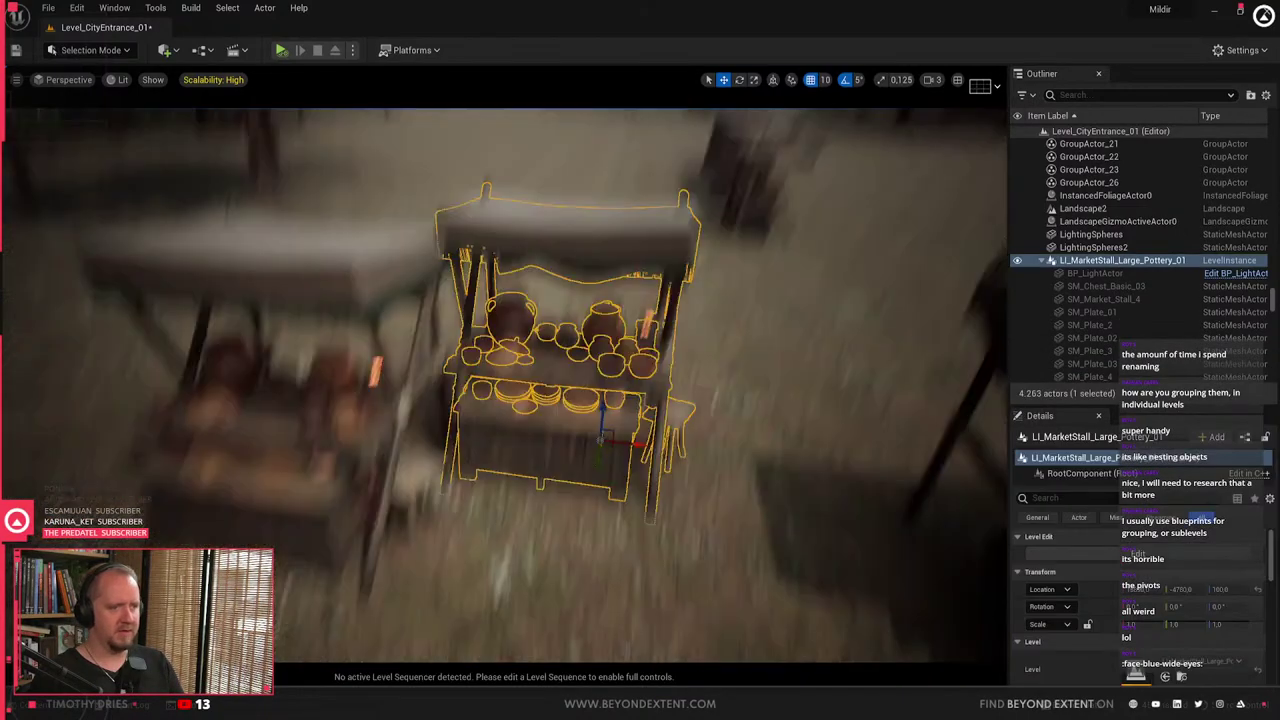
{"action": "key", "text": "ctrl+space"}
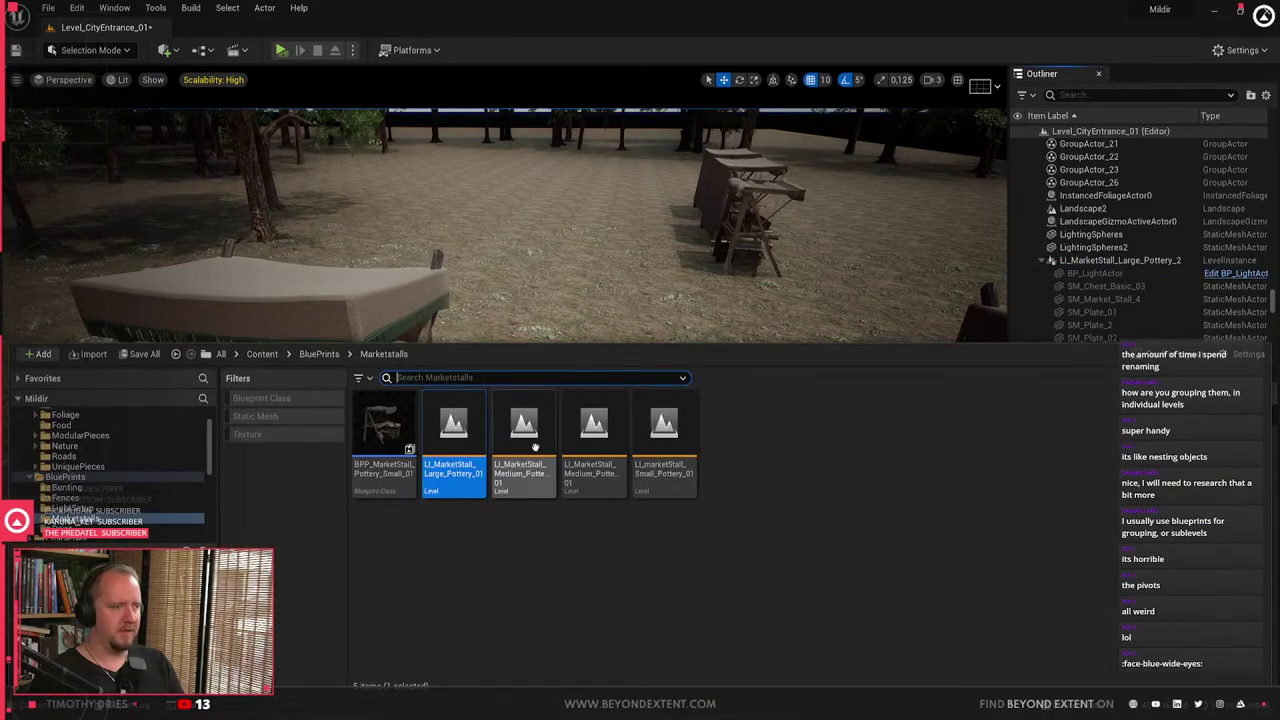
{"action": "right_click_drag", "start_coordinate": [551, 300], "coordinate": [500, 350]}
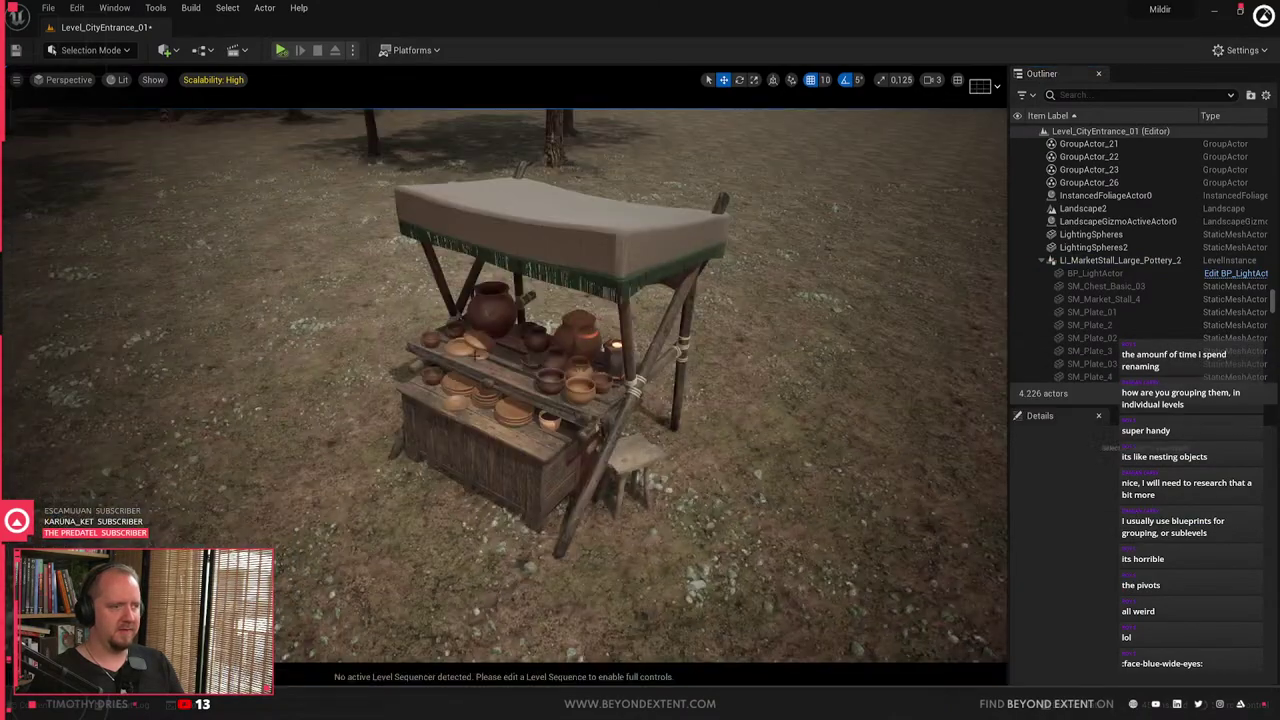
- Open the existing large pottery stall level instance for editing
{"action": "left_click", "coordinate": [551, 300]}
{"action": "right_click_drag", "start_coordinate": [551, 300], "coordinate": [608, 300]}
{"action": "key", "text": "s"}
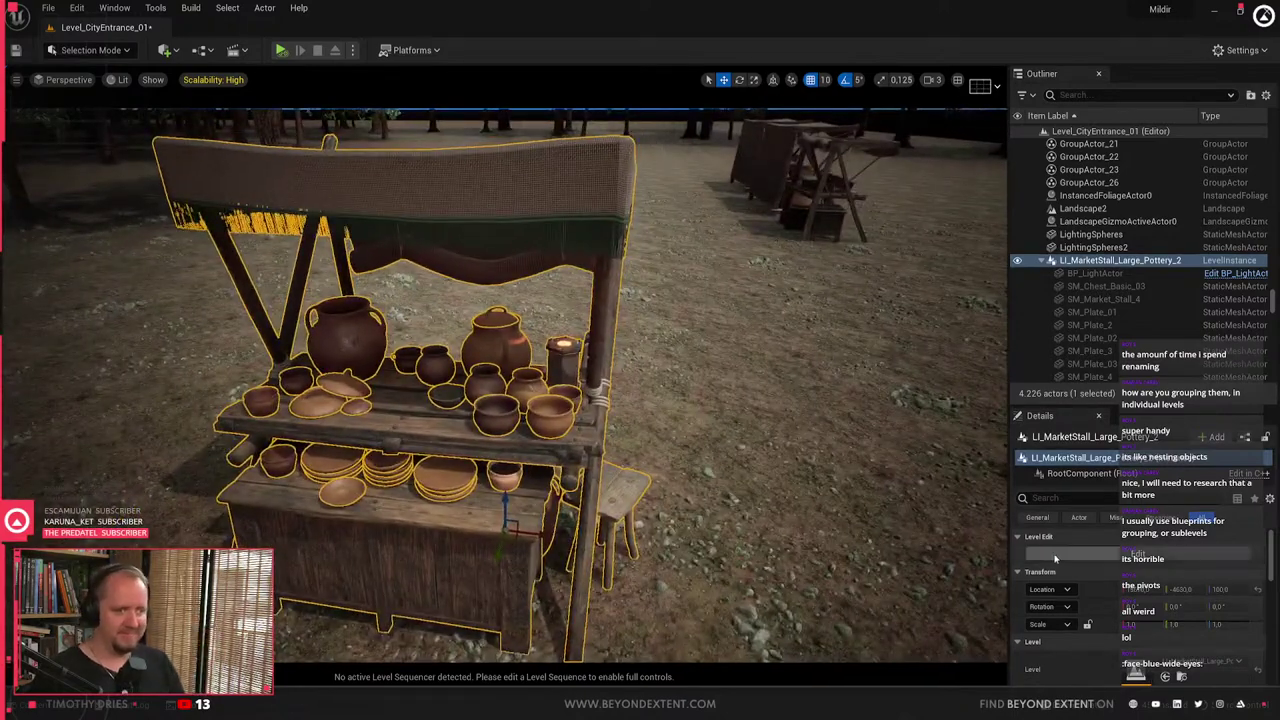
{"action": "left_click", "coordinate": [1055, 559]}
- Replace the static mesh of the SM_Market_Stall_4 frame with SM_Market_Stall_01
{"action": "left_click", "coordinate": [440, 484]}
{"action": "left_click", "coordinate": [388, 418]}
{"action": "key", "text": "ctrl+space"}
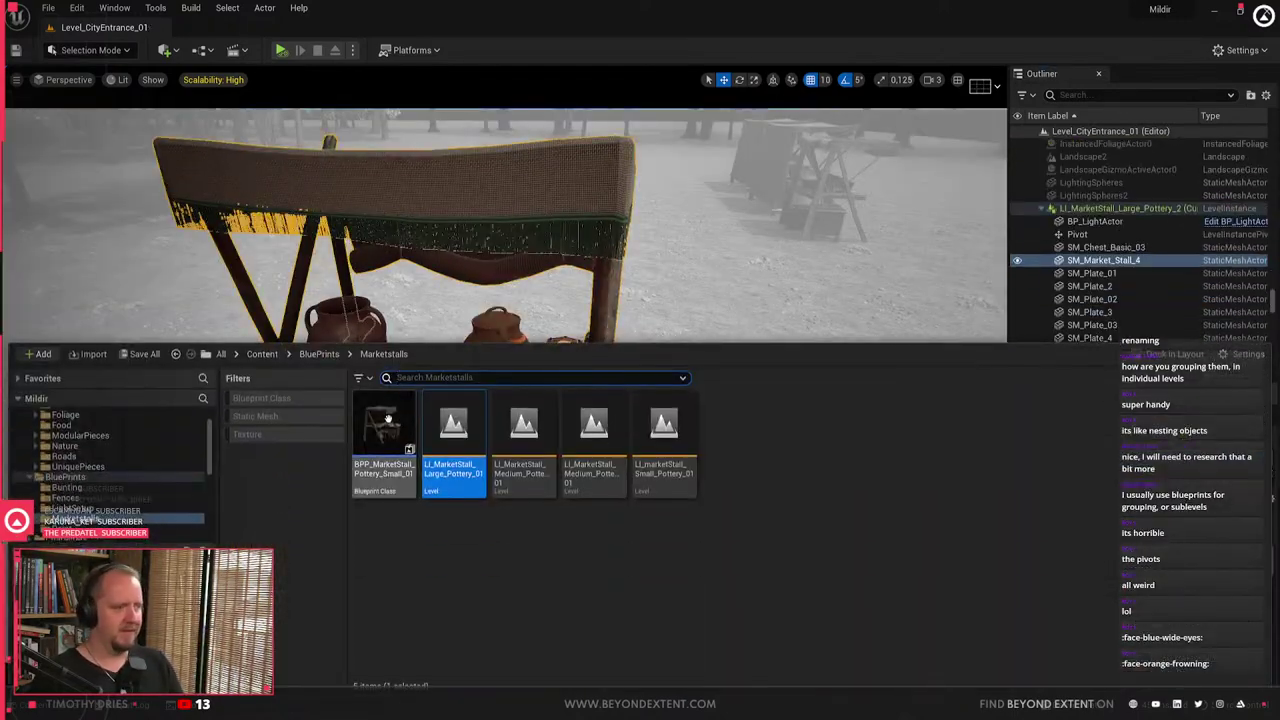
{"action": "key", "text": "ctrl+space"}
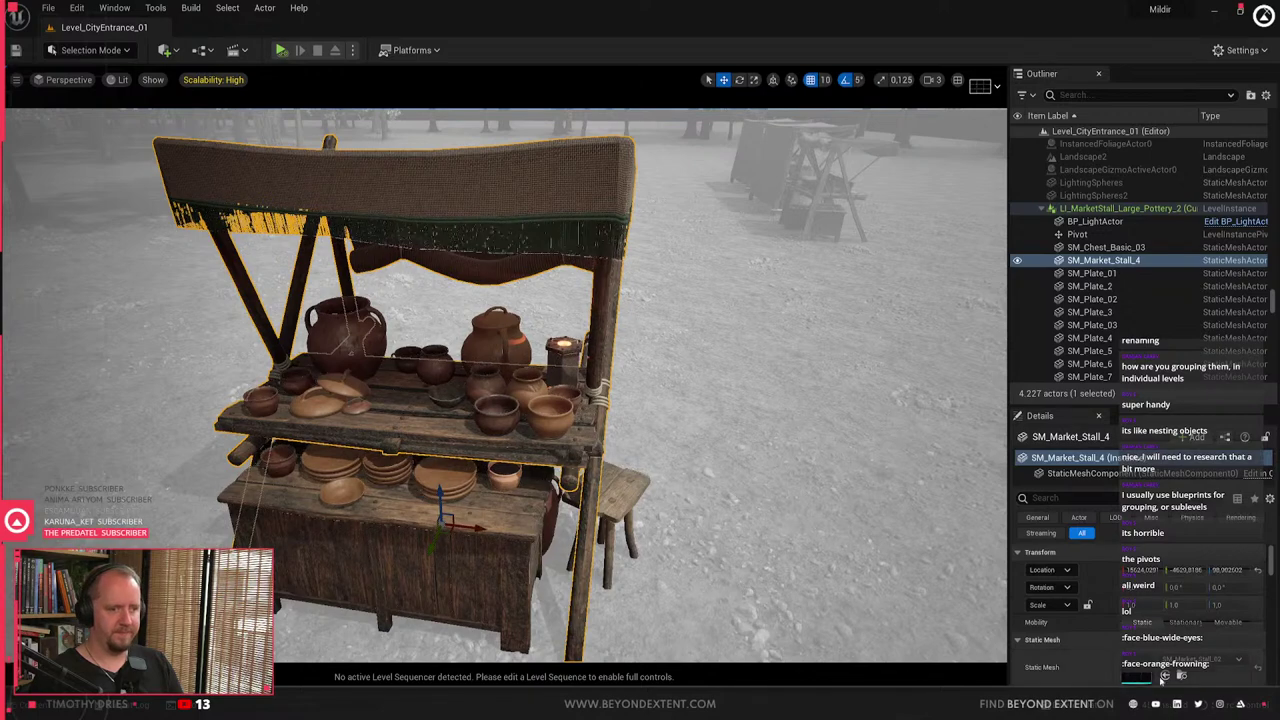
{"action": "key", "text": "ctrl+space"}
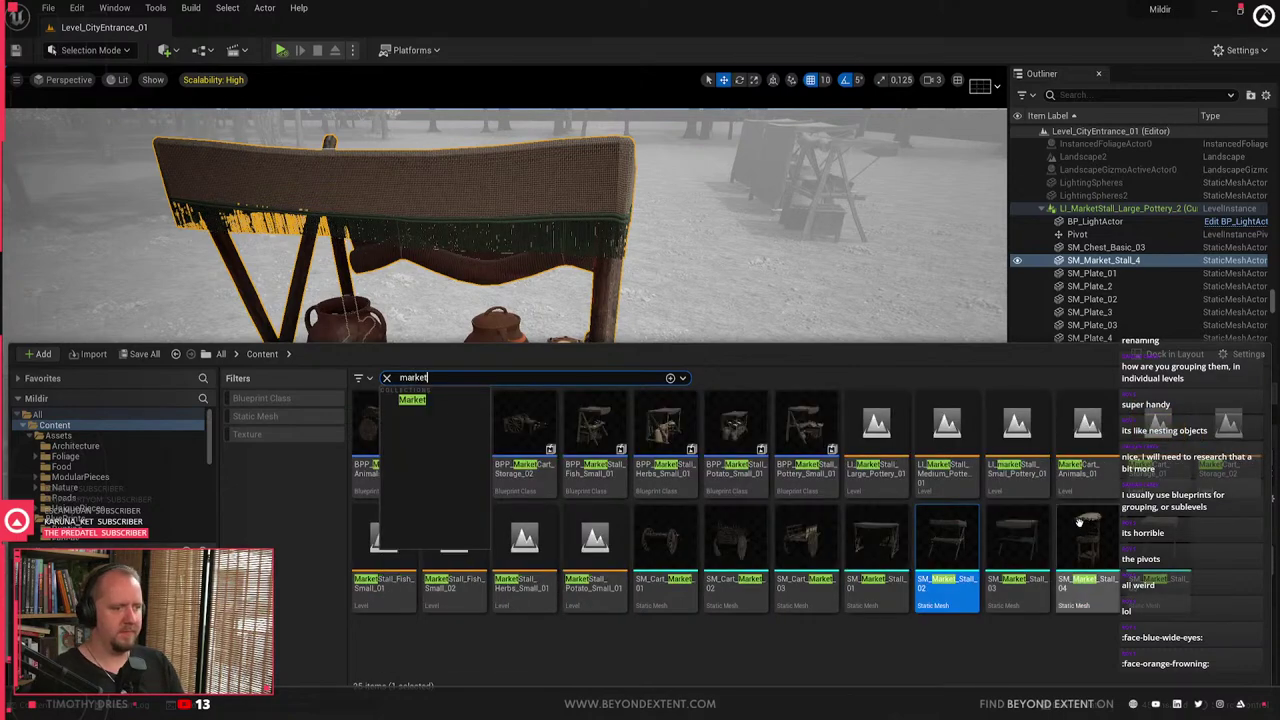
{"action": "key", "text": "ctrl+space"}
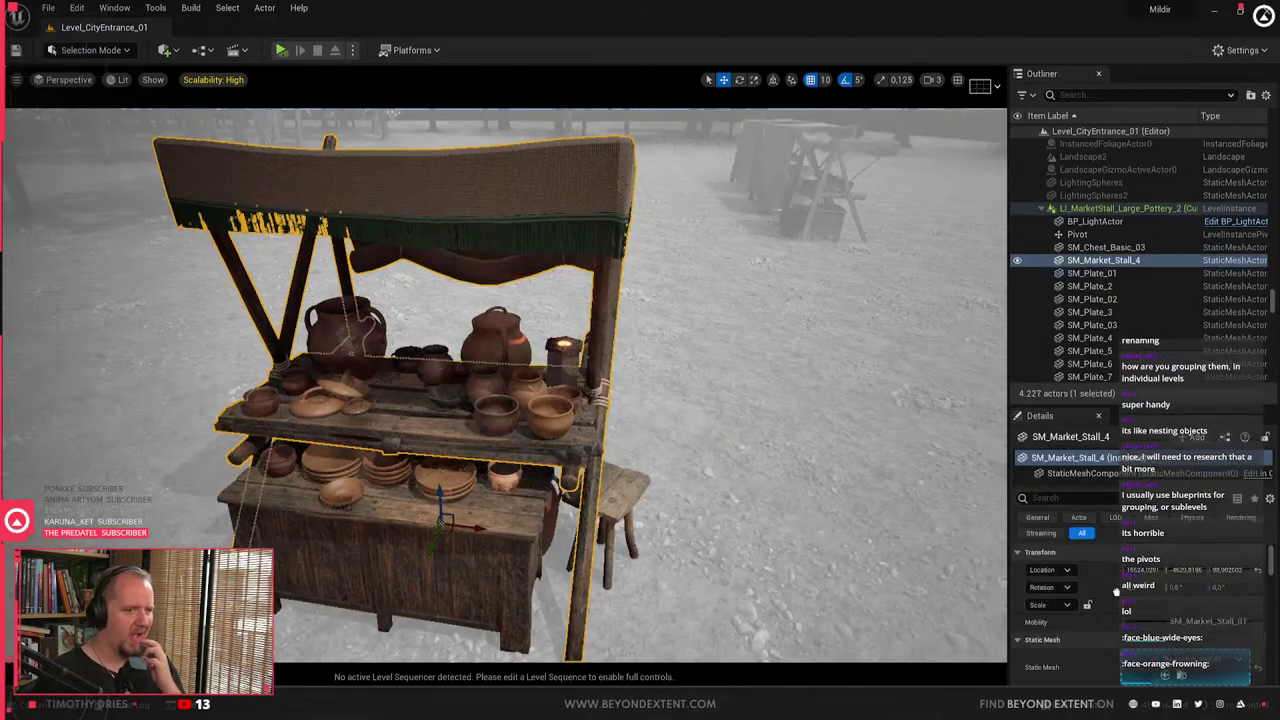
{"action": "left_click_drag", "start_coordinate": [1148, 676], "coordinate": [1150, 672]}
- Move the new stall frame forward and sideways so its canopy covers the chest with pottery
{"action": "right_click_drag", "start_coordinate": [505, 385], "coordinate": [540, 490]}
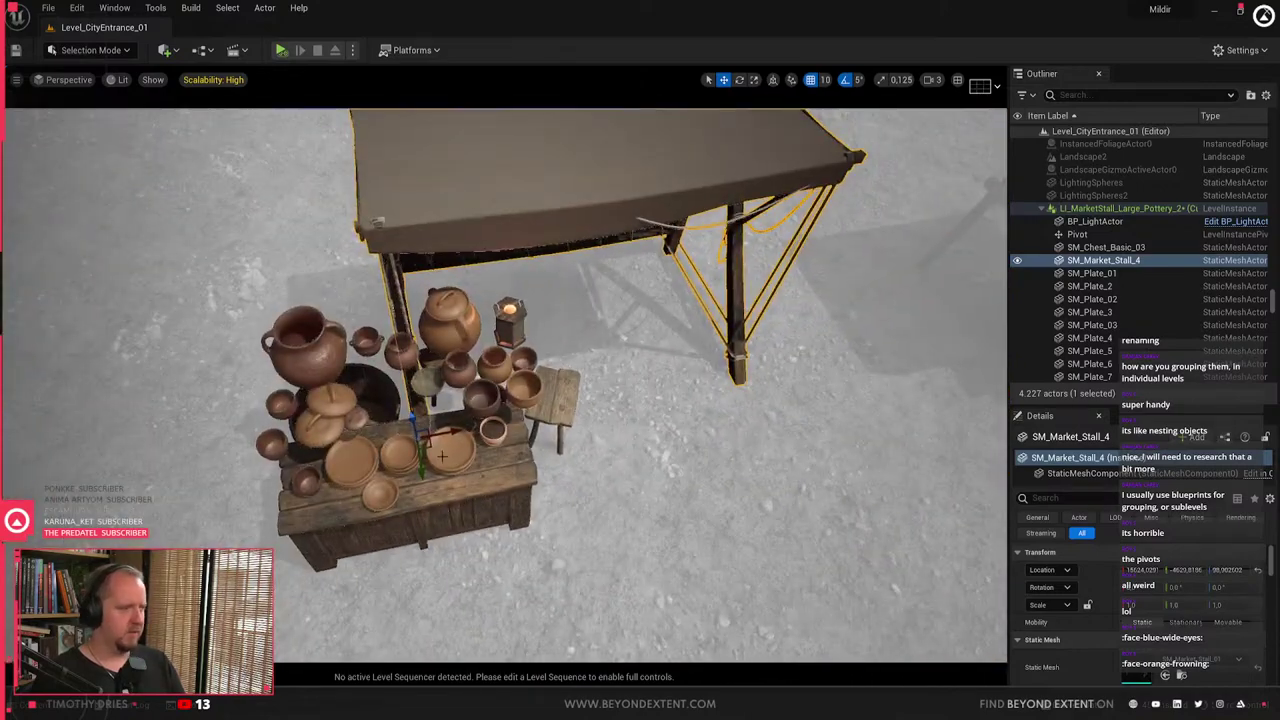
{"action": "left_click_drag", "start_coordinate": [431, 443], "coordinate": [294, 577]}
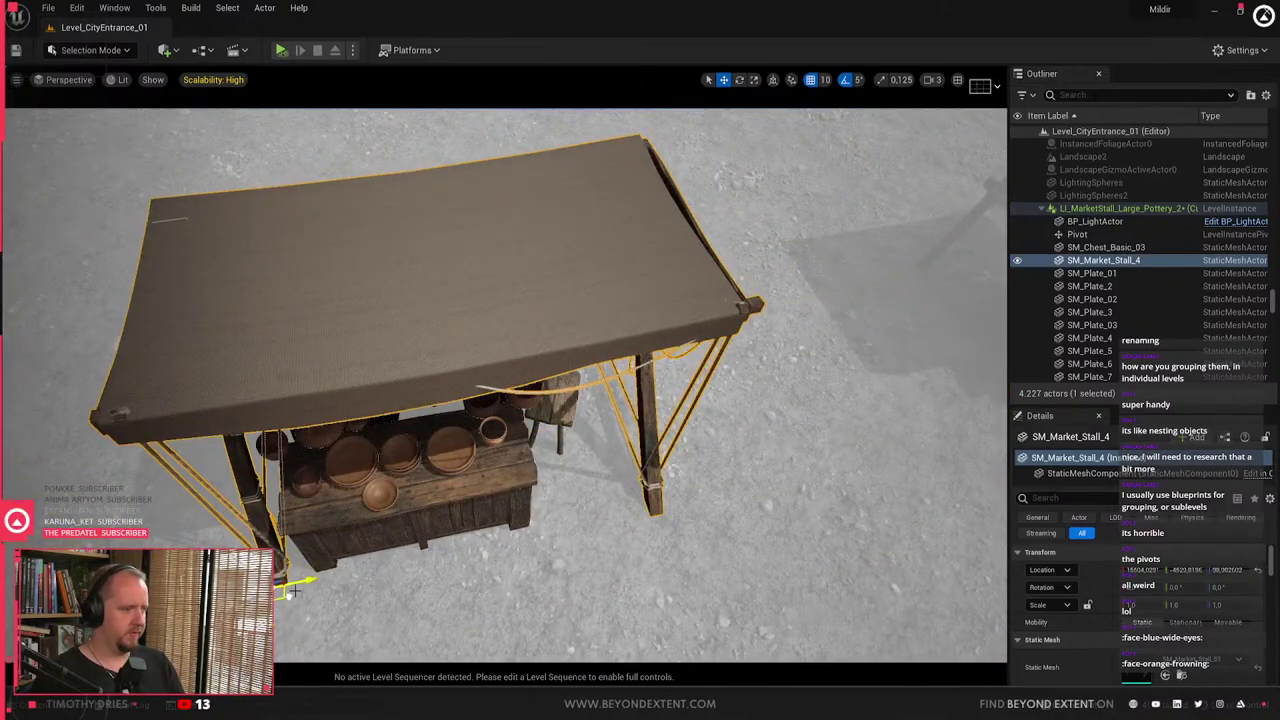
{"action": "right_click_drag", "start_coordinate": [294, 577], "coordinate": [262, 468]}
- Delete the first group of floating pots and pot lids above the chest, including SM_Pot_Large_02, SM_Pot_Medium_9 and SM_Pot_Medium_11
{"action": "left_click", "coordinate": [453, 457]}
{"action": "left_click", "coordinate": [473, 398], "text": "ctrl"}
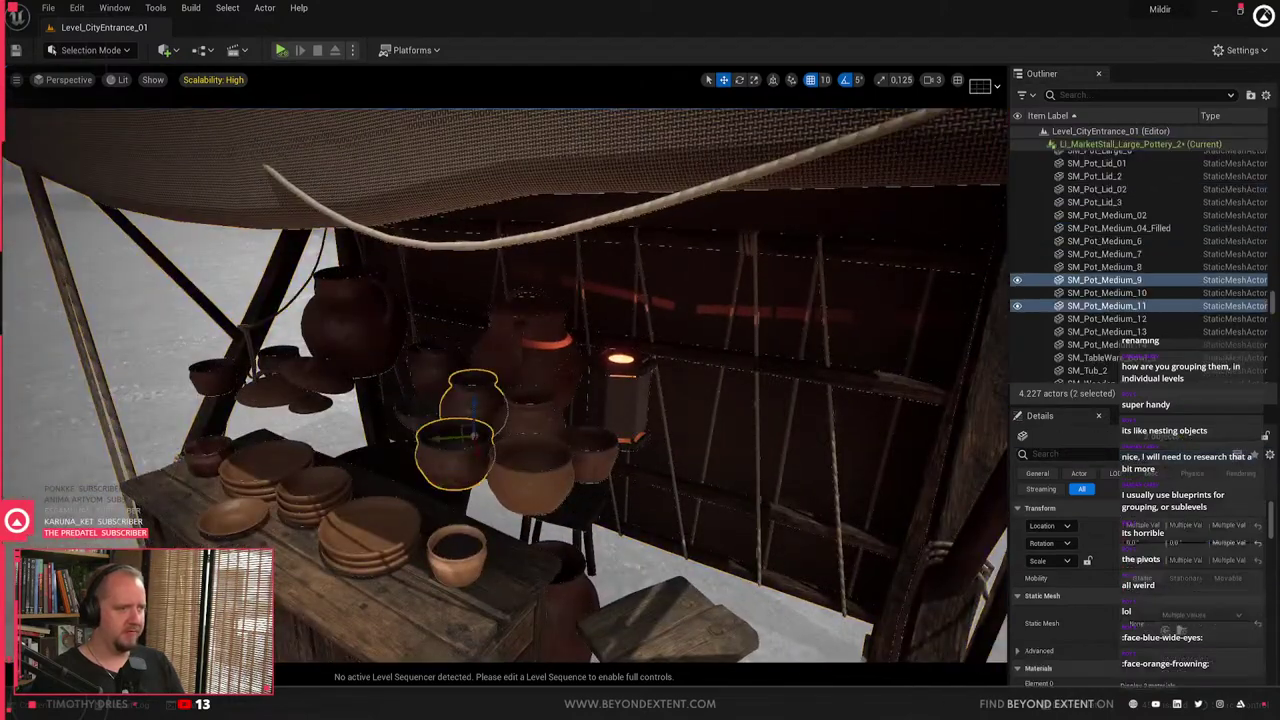
{"action": "left_click", "coordinate": [355, 305], "text": "ctrl"}
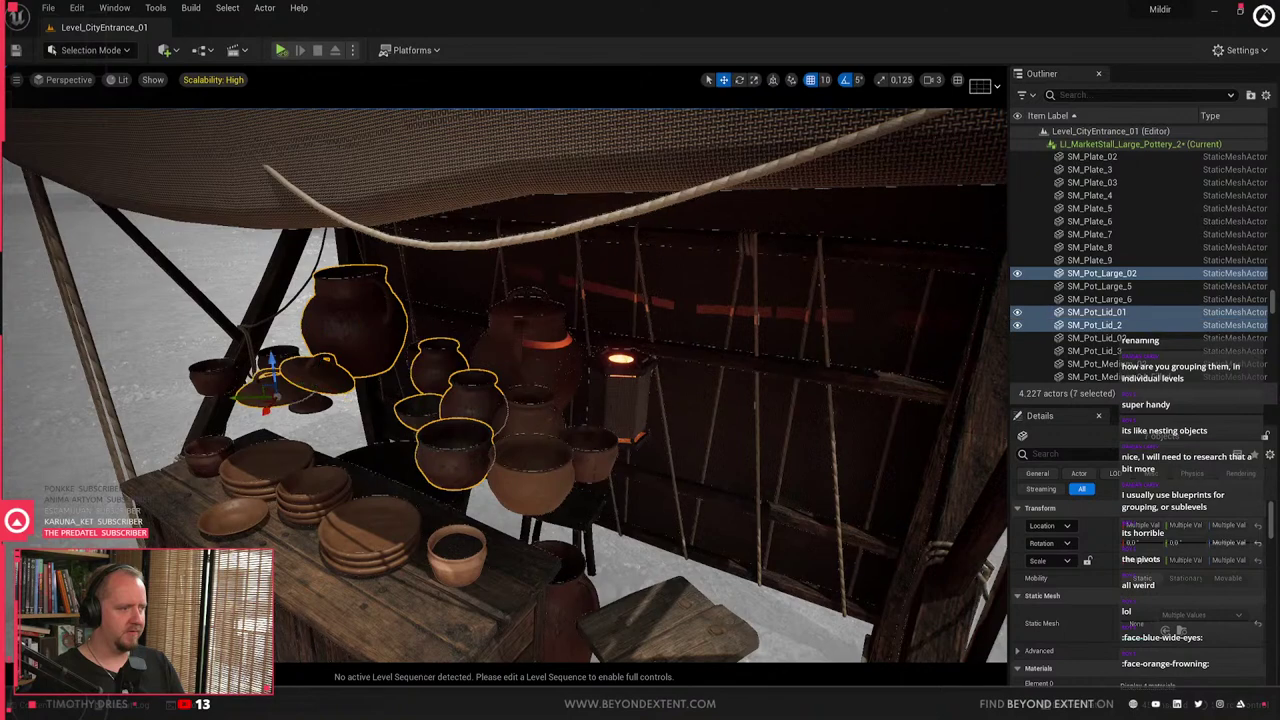
{"action": "left_click", "coordinate": [212, 378], "text": "ctrl"}
{"action": "key", "text": "Delete"}
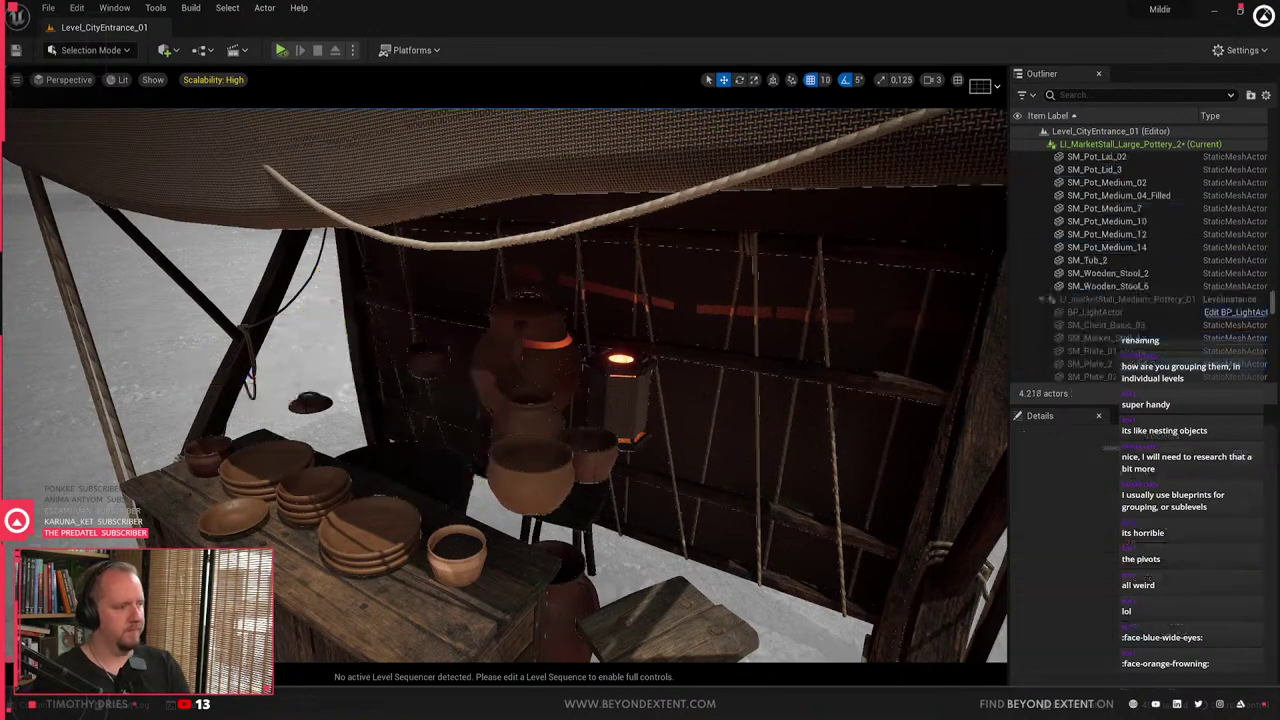
- Delete the remaining floating pots, bowls and lids in front of the stall's back wall
{"action": "left_click", "coordinate": [520, 365]}
{"action": "key", "text": "Delete"}
{"action": "left_click", "coordinate": [527, 417]}
{"action": "key", "text": "Delete"}
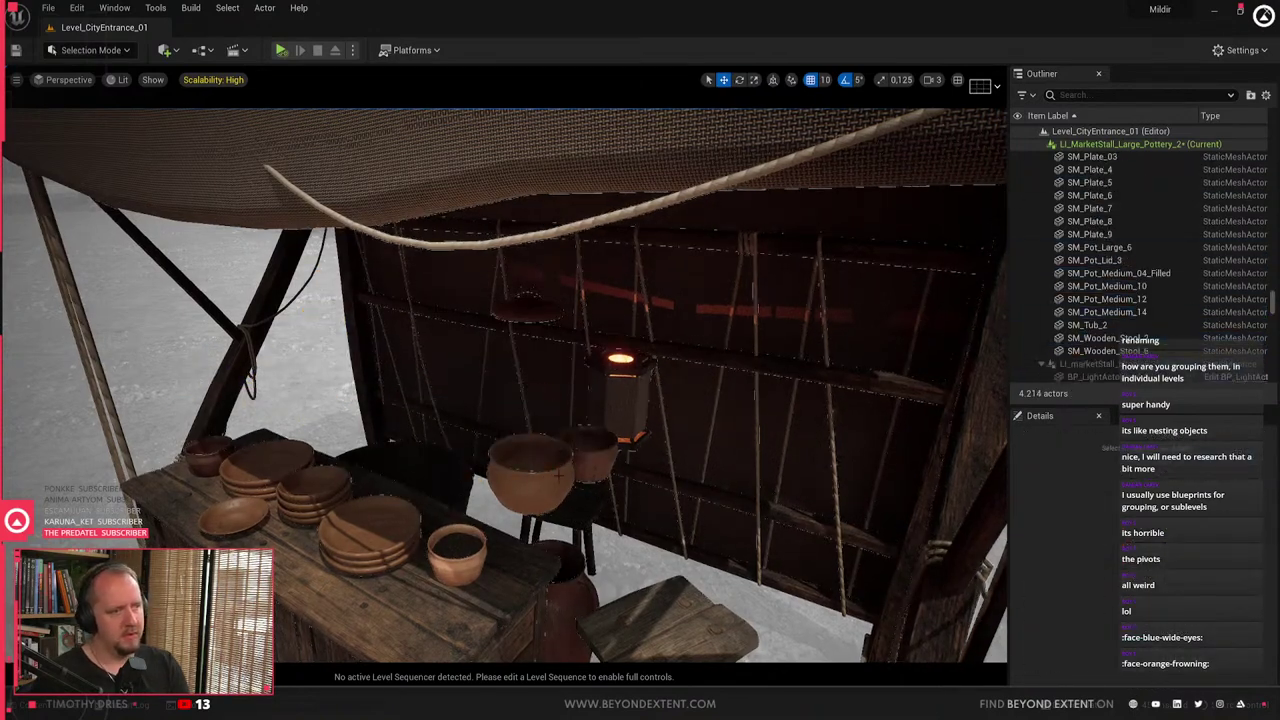
{"action": "left_click", "coordinate": [532, 478]}
{"action": "key", "text": "Delete"}
{"action": "left_click", "coordinate": [592, 455]}
{"action": "key", "text": "Delete"}
{"action": "key", "text": "Delete"}
- Delete the tub, the large pot and both wooden stools around the chest, keeping the plates and bowls on it
{"action": "left_click", "coordinate": [550, 496]}
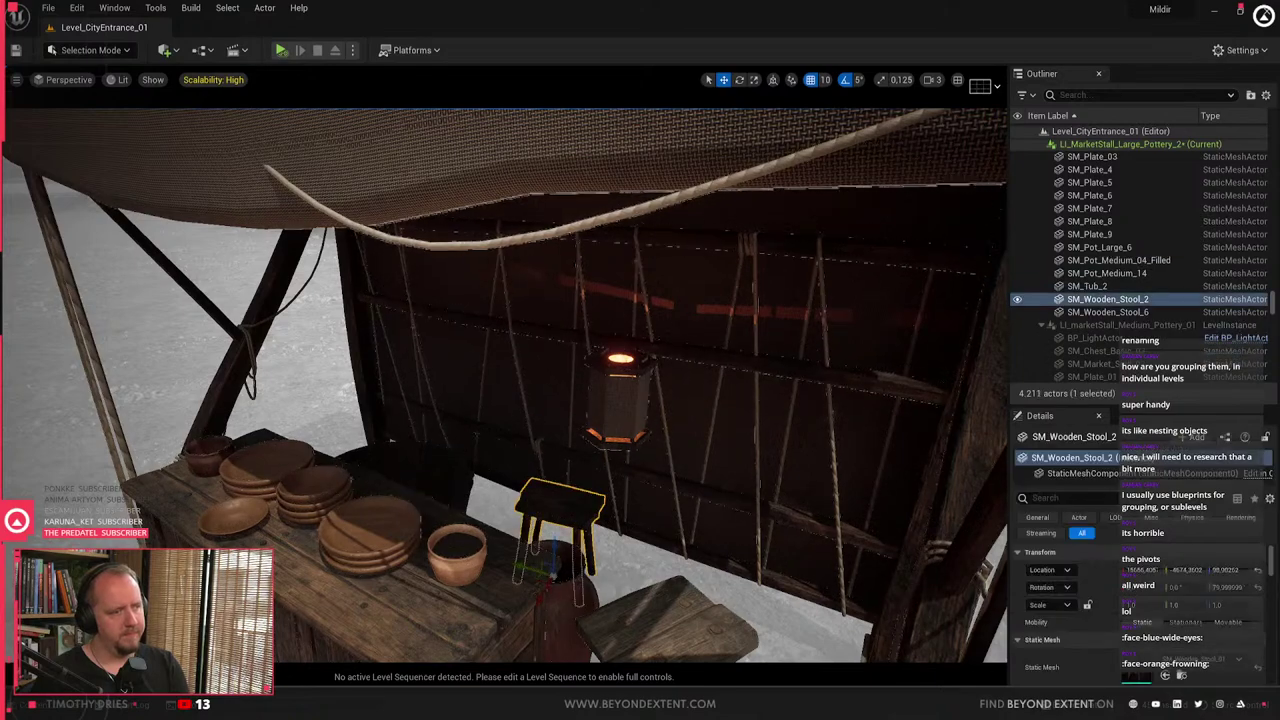
{"action": "right_click_drag", "start_coordinate": [550, 496], "coordinate": [550, 545]}
{"action": "left_click", "coordinate": [400, 410]}
{"action": "right_click_drag", "start_coordinate": [400, 410], "coordinate": [392, 410]}
{"action": "key", "text": "f"}
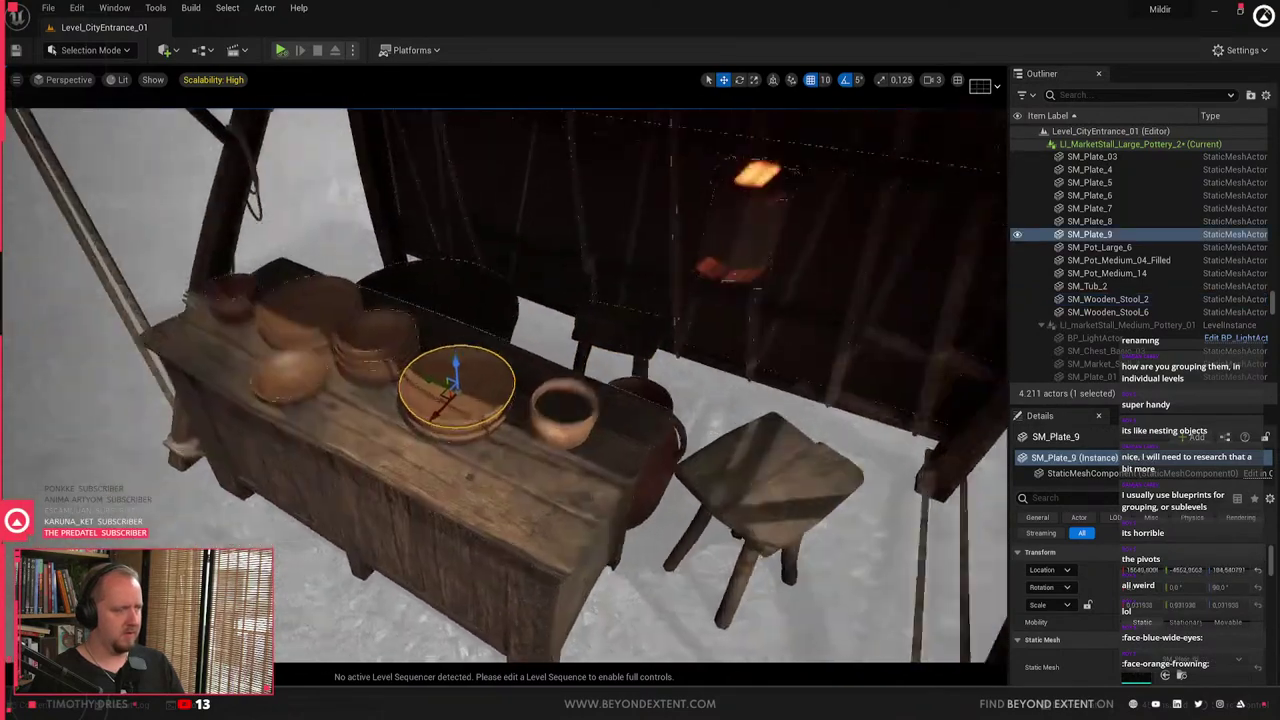
{"action": "left_click", "coordinate": [463, 446], "text": "shift"}
{"action": "left_click", "coordinate": [515, 255]}
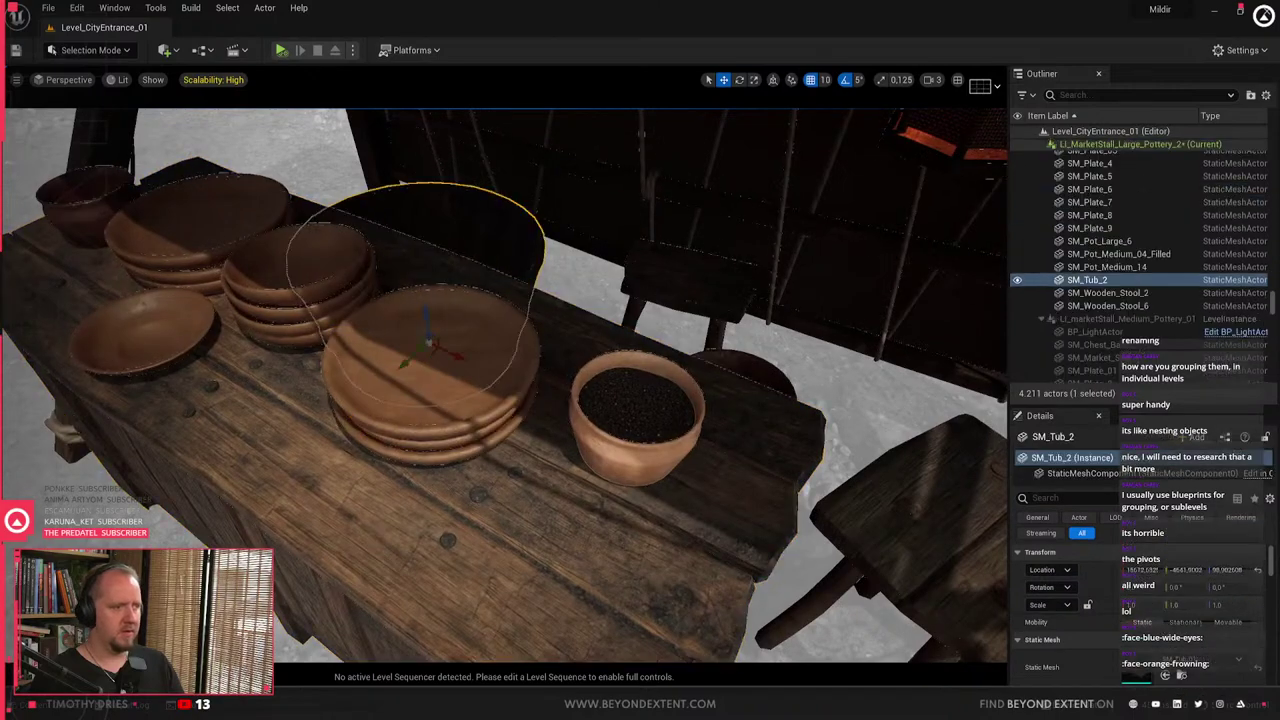
{"action": "right_click_drag", "start_coordinate": [515, 255], "coordinate": [433, 401]}
{"action": "key", "text": "Delete"}
{"action": "left_click", "coordinate": [520, 430]}
{"action": "key", "text": "Delete"}
{"action": "left_click", "coordinate": [625, 255]}
{"action": "key", "text": "Delete"}
{"action": "left_click", "coordinate": [490, 440]}
{"action": "key", "text": "Delete"}
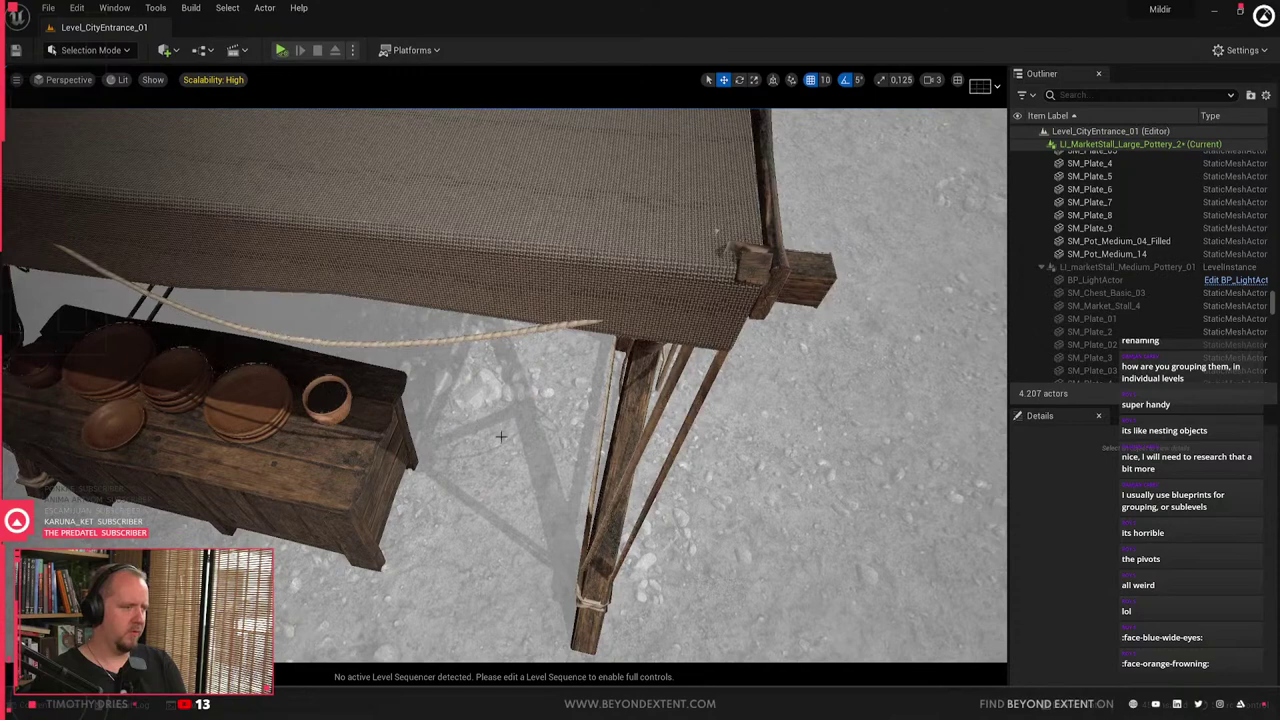
- Place a barrel from the Assets folder's static meshes on the ground just outside a stall post, near the chest
{"action": "left_click_drag", "start_coordinate": [500, 457], "coordinate": [490, 494], "text": "alt"}
{"action": "key", "text": "ctrl+space"}
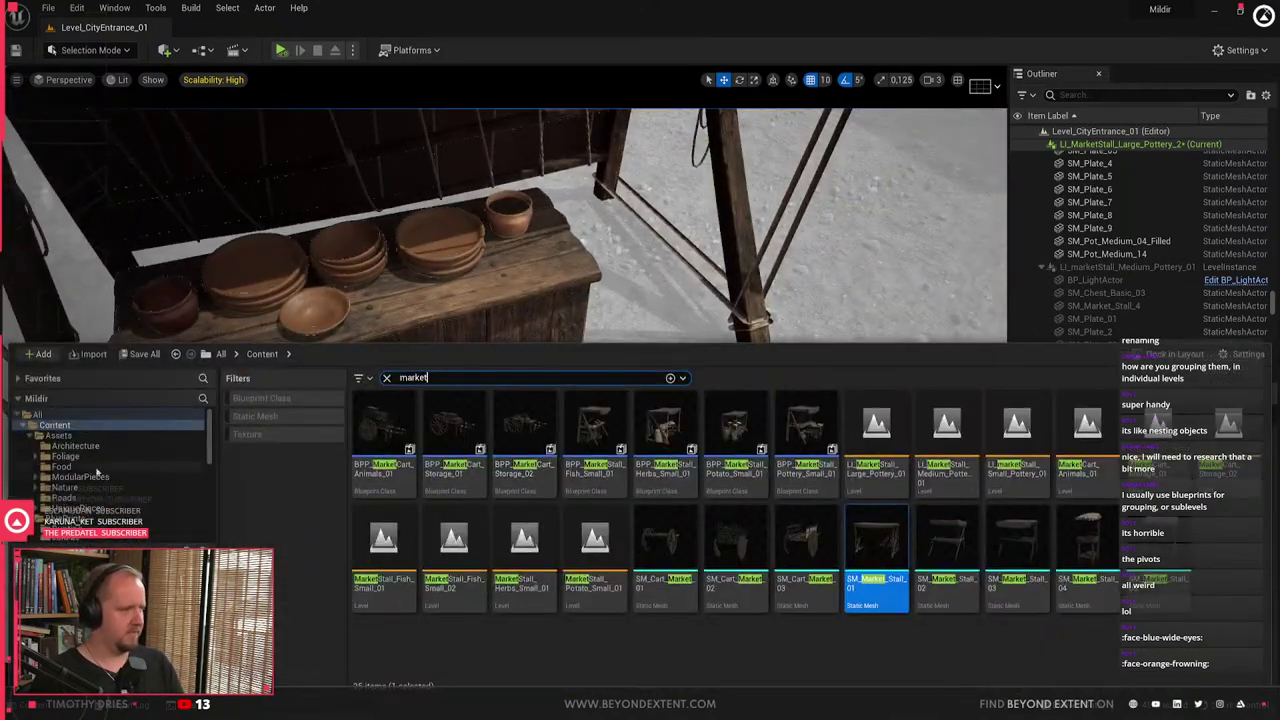
{"action": "left_click", "coordinate": [58, 436]}
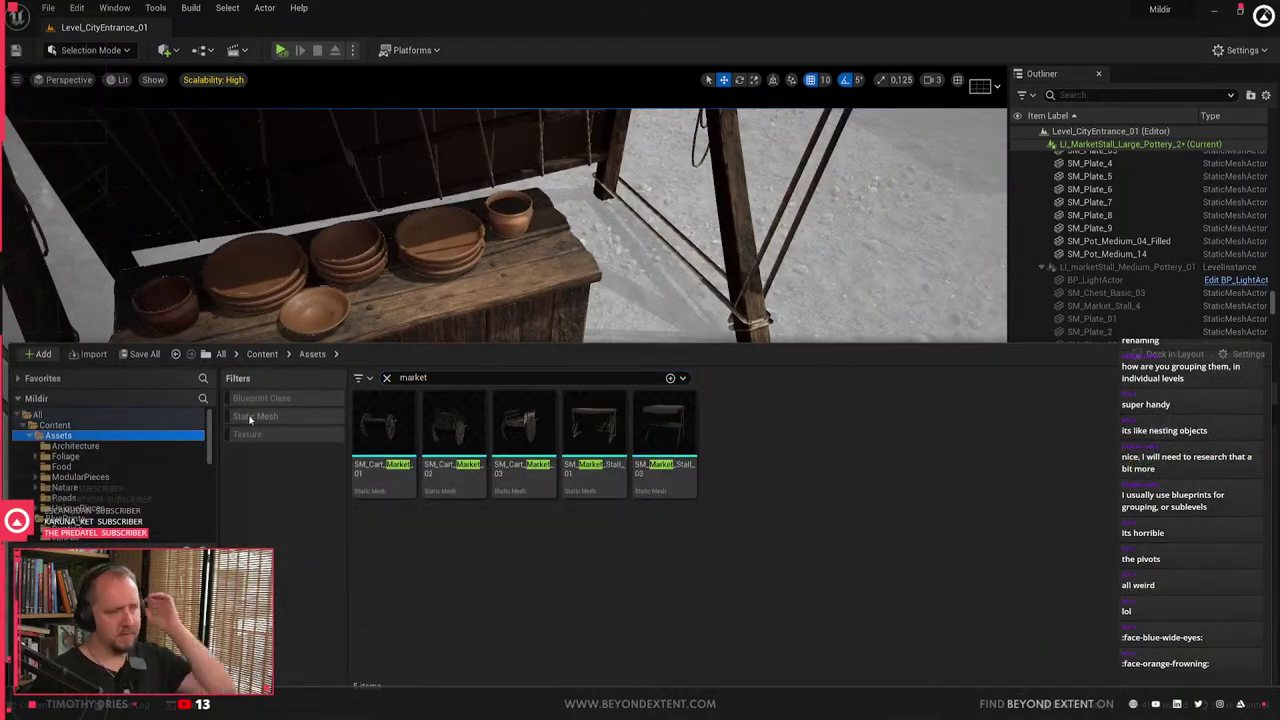
{"action": "left_click", "coordinate": [386, 378]}
{"action": "scroll", "coordinate": [760, 520], "scroll_direction": "down", "scroll_amount": 2}
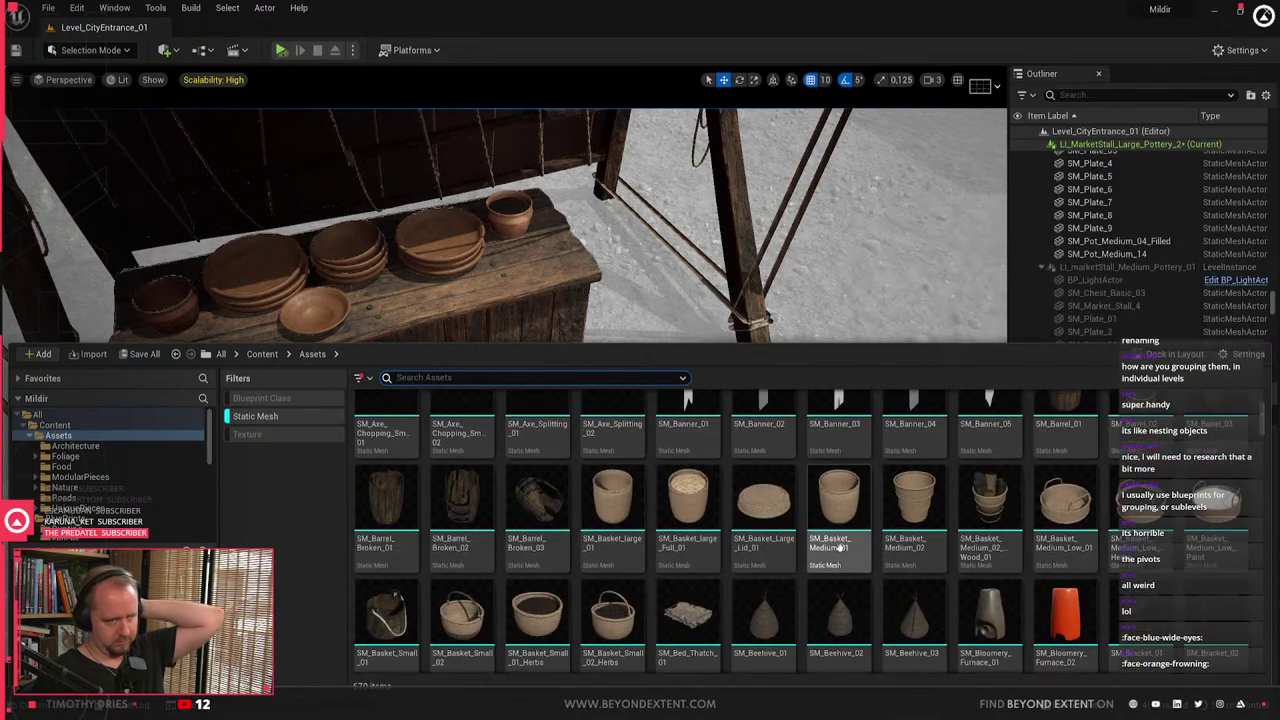
{"action": "scroll", "coordinate": [839, 545], "scroll_direction": "down", "scroll_amount": 8}
{"action": "scroll", "coordinate": [838, 544], "scroll_direction": "up", "scroll_amount": 10}
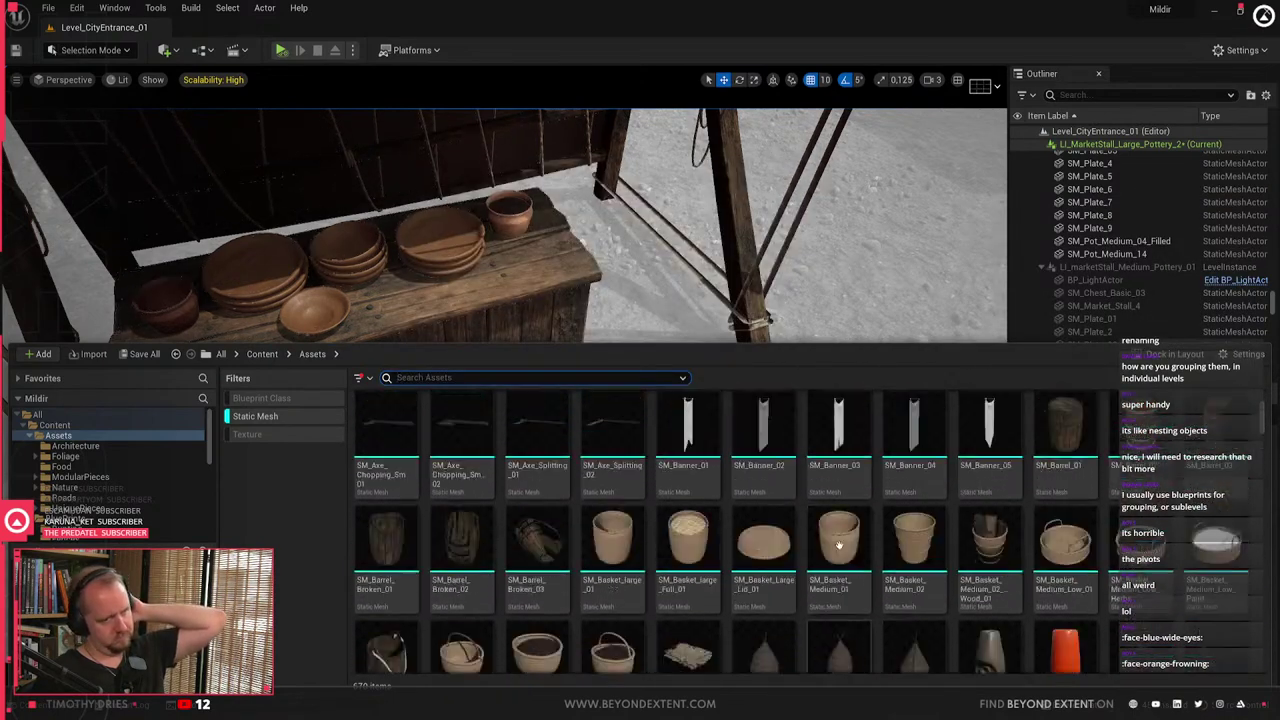
{"action": "left_click_drag", "start_coordinate": [685, 181], "coordinate": [412, 549]}
{"action": "right_click_drag", "start_coordinate": [412, 549], "coordinate": [620, 511]}
{"action": "left_click_drag", "start_coordinate": [620, 510], "coordinate": [318, 390]}
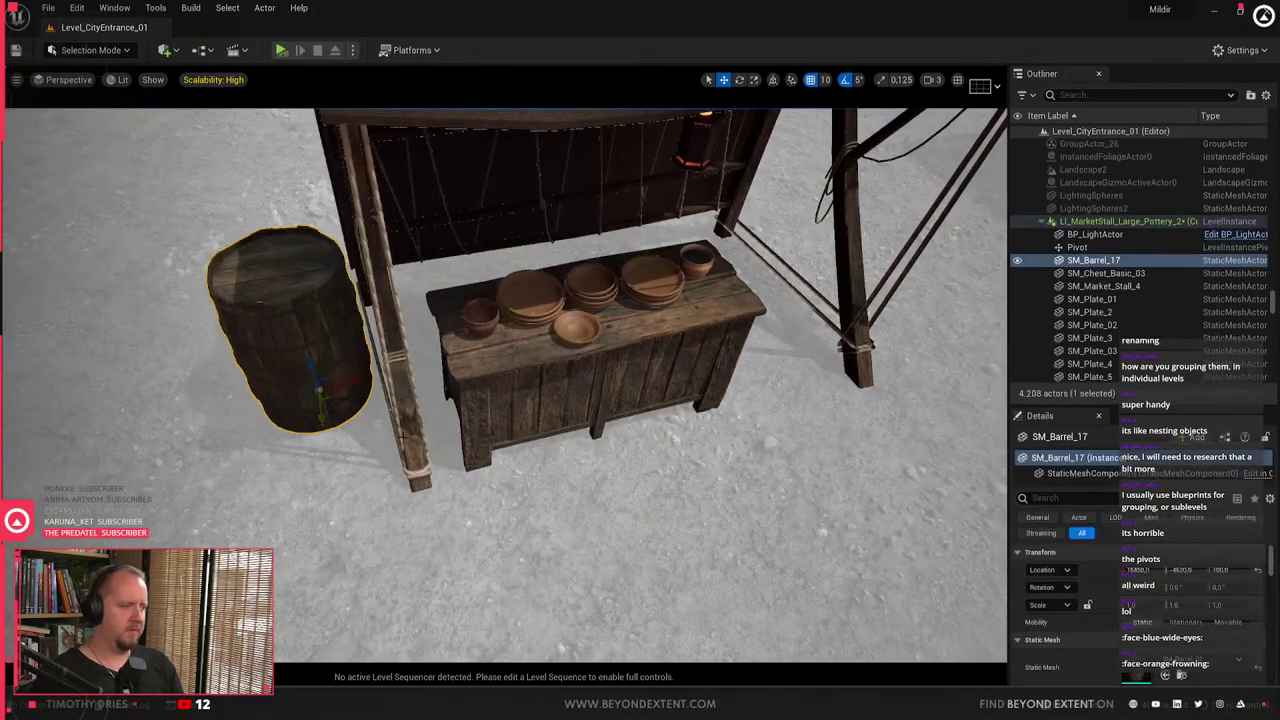
{"action": "key", "text": "ctrl+space"}
- Move the chest together with its plates and pots back toward the stall's rear wall, next to the barrel
{"action": "left_click", "coordinate": [517, 317]}
{"action": "right_click_drag", "start_coordinate": [517, 317], "coordinate": [383, 357]}
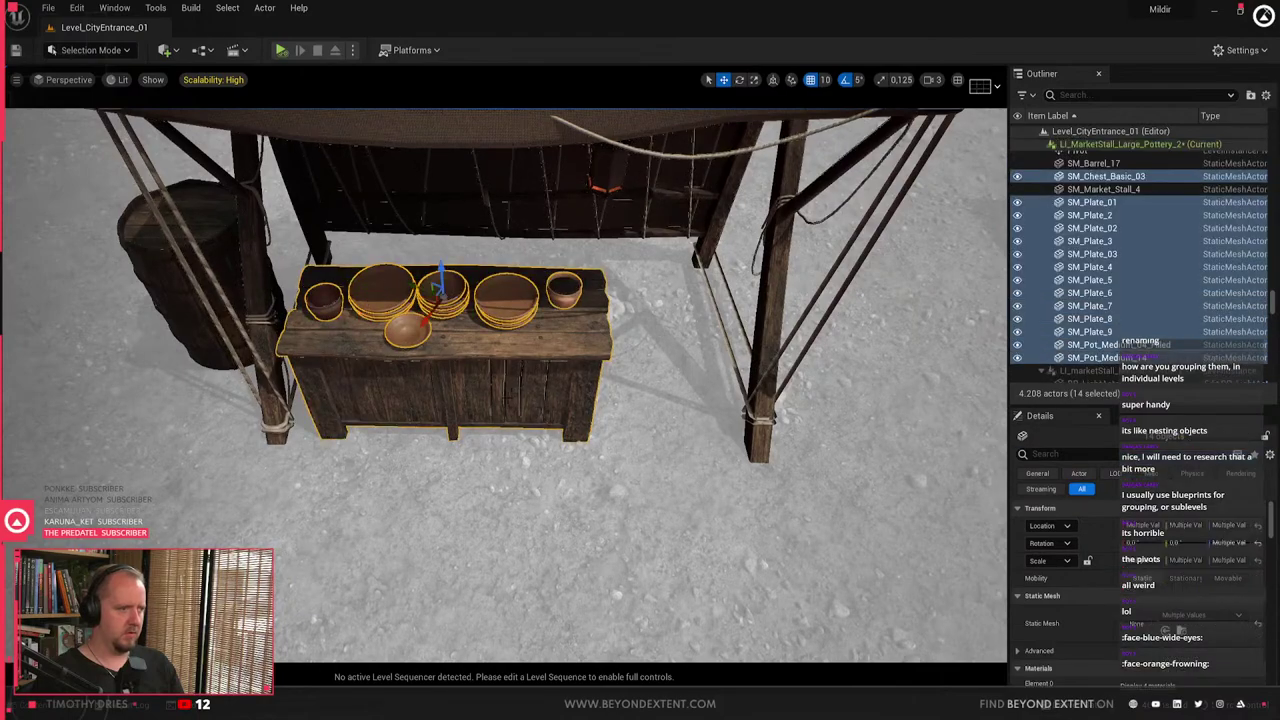
{"action": "right_click_drag", "start_coordinate": [459, 353], "coordinate": [517, 293]}
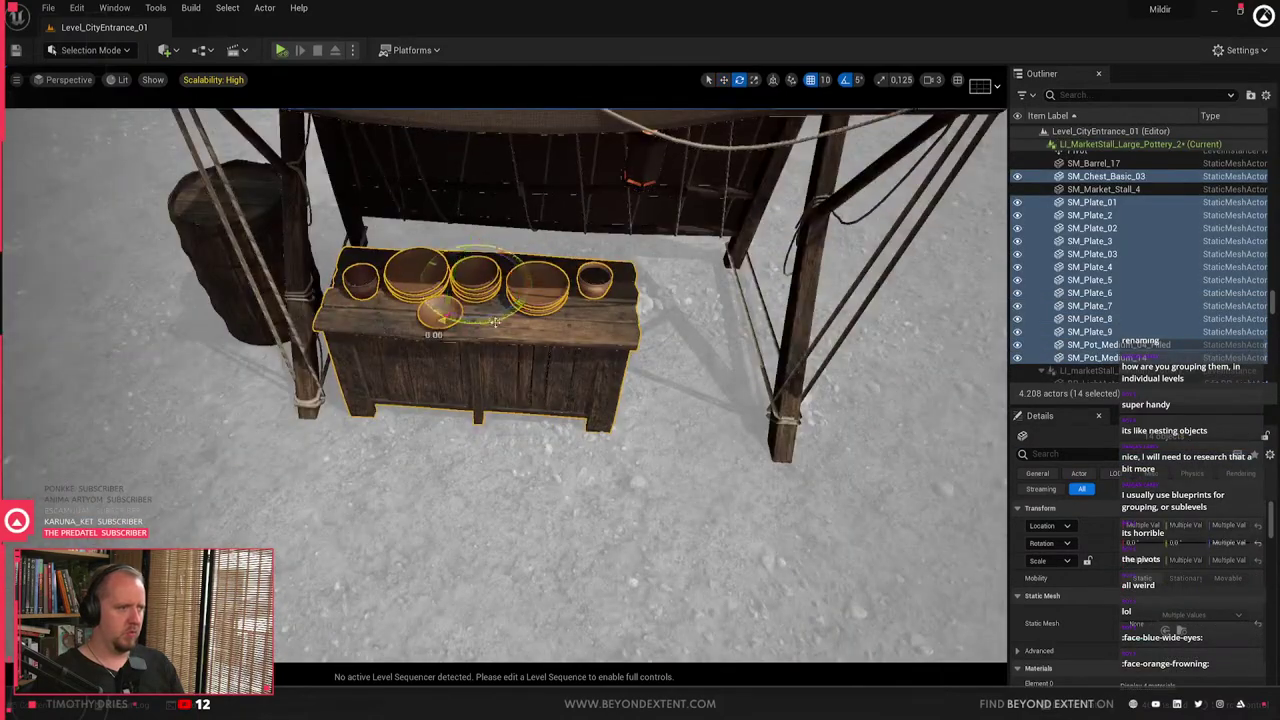
{"action": "mouse_move", "coordinate": [455, 320]}
{"action": "right_mouse_down"}
{"action": "mouse_move", "coordinate": [440, 268]}
{"action": "mouse_move", "coordinate": [455, 310]}
{"action": "mouse_move", "coordinate": [445, 336]}
{"action": "right_mouse_up"}
{"action": "key", "text": "w"}
{"action": "left_click_drag", "start_coordinate": [578, 390], "coordinate": [463, 264]}
{"action": "right_click_drag", "start_coordinate": [463, 264], "coordinate": [496, 226]}
- Move the BP_LightActor lantern onto the end of the chest farthest from the barrel, turning off grid snapping for fine placement
{"action": "left_click", "coordinate": [712, 264]}
{"action": "left_click", "coordinate": [737, 262]}
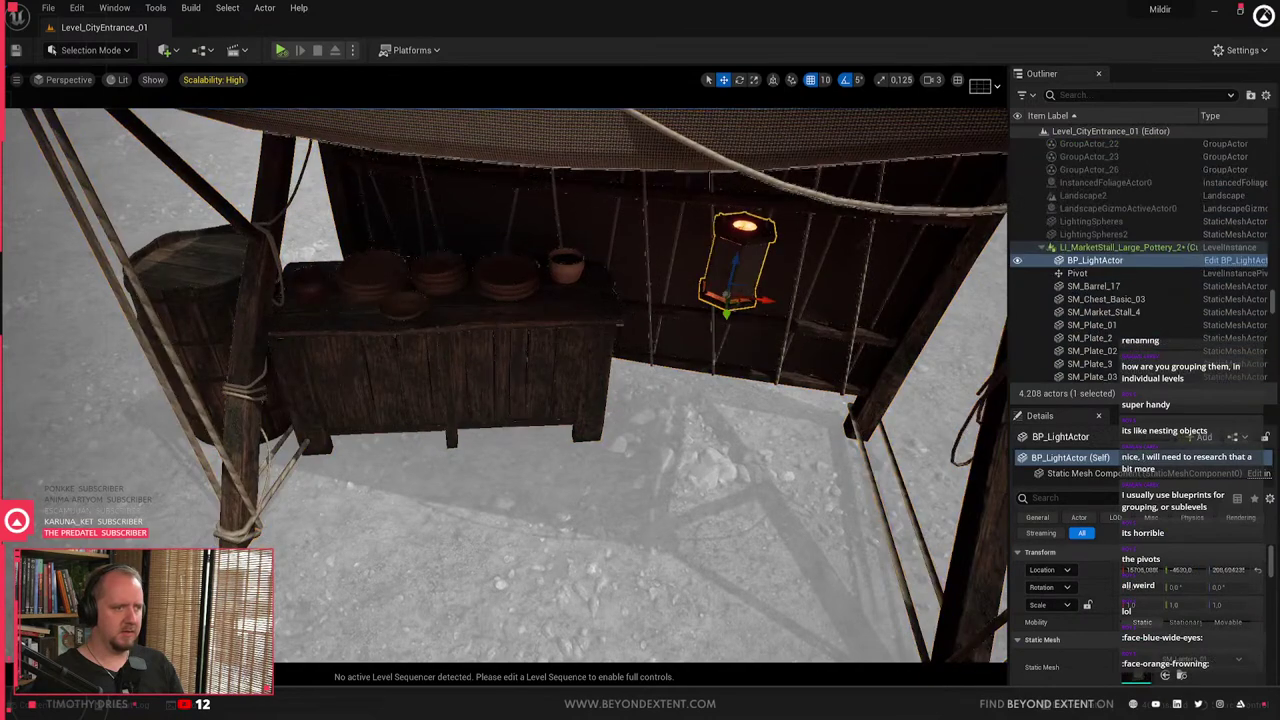
{"action": "mouse_move", "coordinate": [735, 264]}
{"action": "right_mouse_down"}
{"action": "mouse_move", "coordinate": [620, 290]}
{"action": "mouse_move", "coordinate": [735, 282]}
{"action": "right_mouse_up"}
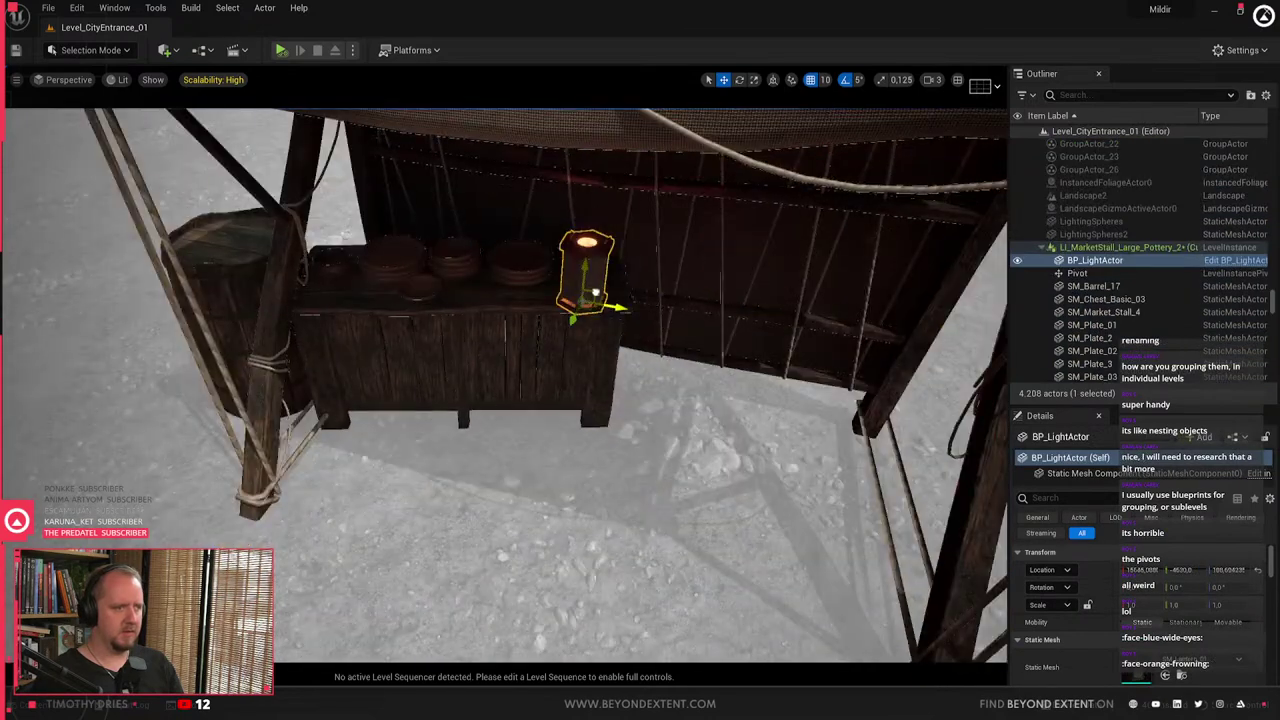
{"action": "right_click_drag", "start_coordinate": [608, 293], "coordinate": [666, 314]}
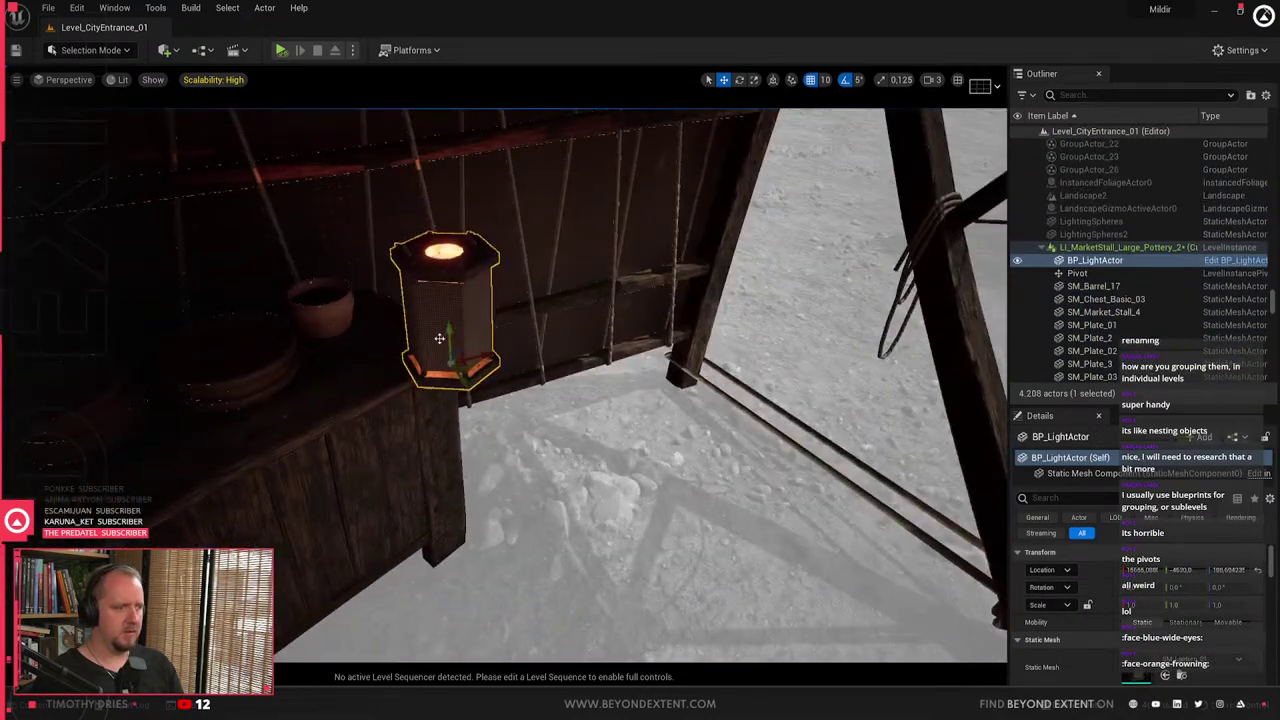
{"action": "left_click_drag", "start_coordinate": [451, 338], "coordinate": [369, 306]}
{"action": "left_click", "coordinate": [811, 80]}
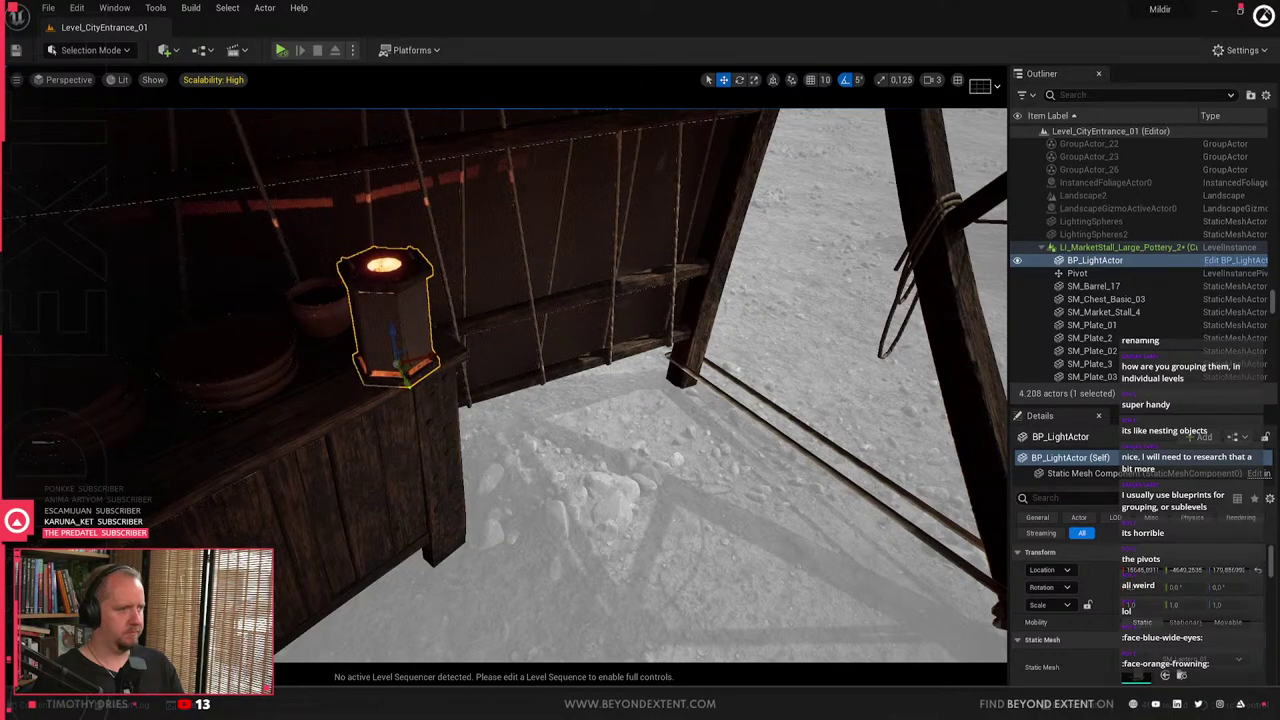
{"action": "left_click_drag", "start_coordinate": [400, 372], "coordinate": [397, 332]}
{"action": "right_click_drag", "start_coordinate": [400, 350], "coordinate": [375, 360]}
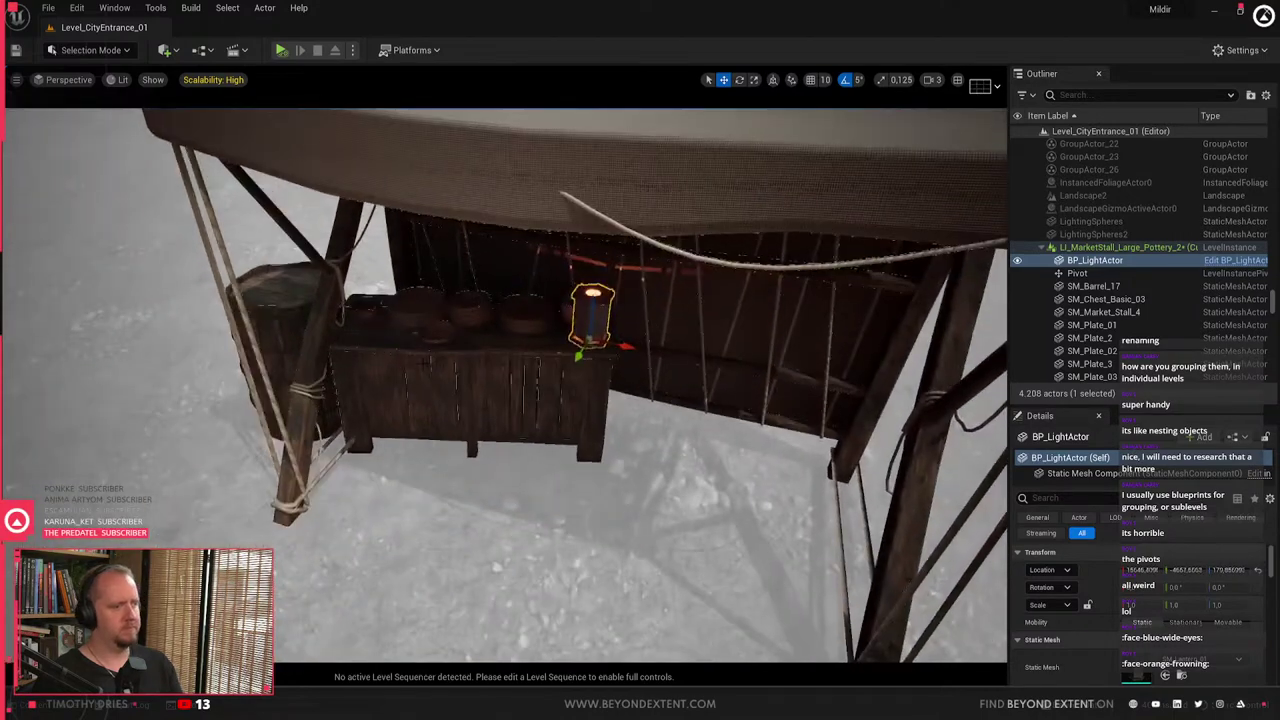
- Place the SM_Bucket_Small_01 mesh on the ground in front of the chest, beside the stall post nearest the barrel
{"action": "key", "text": "Escape"}
{"action": "key", "text": "ctrl+space"}
{"action": "scroll", "coordinate": [843, 578], "scroll_direction": "down", "scroll_amount": 6}
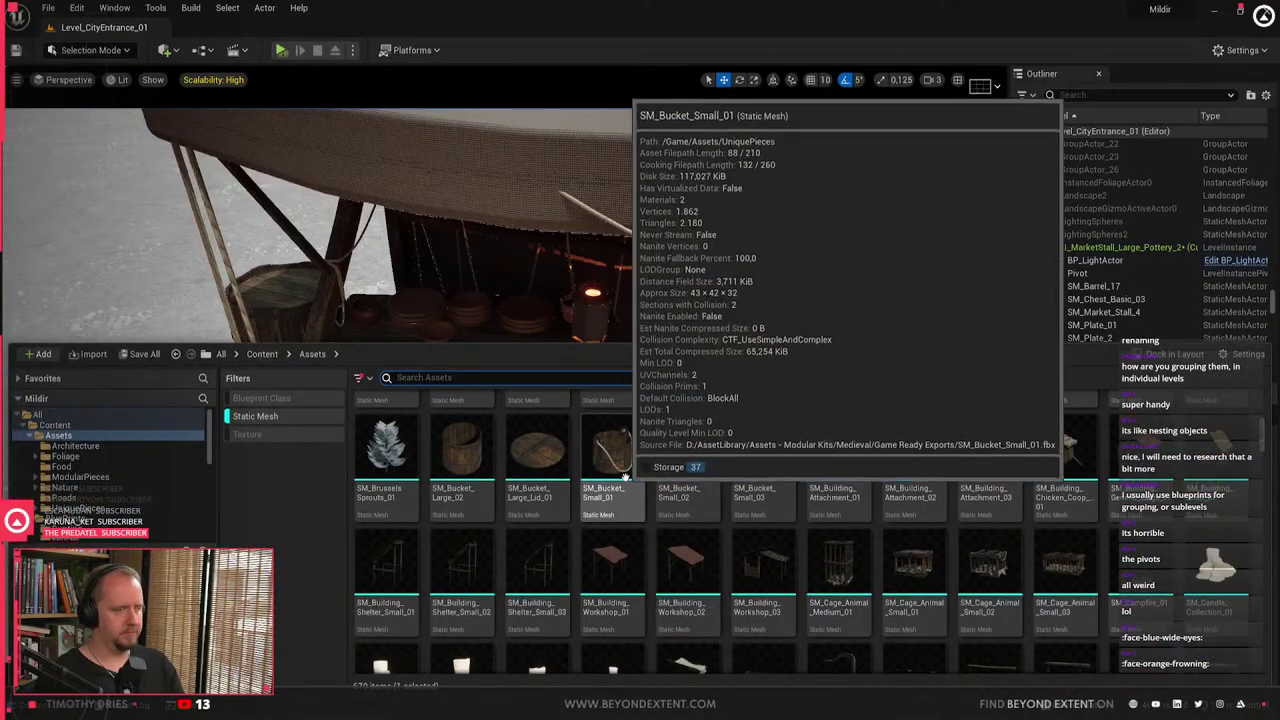
{"action": "left_click_drag", "start_coordinate": [613, 450], "coordinate": [349, 525]}
- Place the SM_Crate_Wood_Small_01 mesh on the ground next to the lantern end of the chest
{"action": "key", "text": "ctrl+space"}
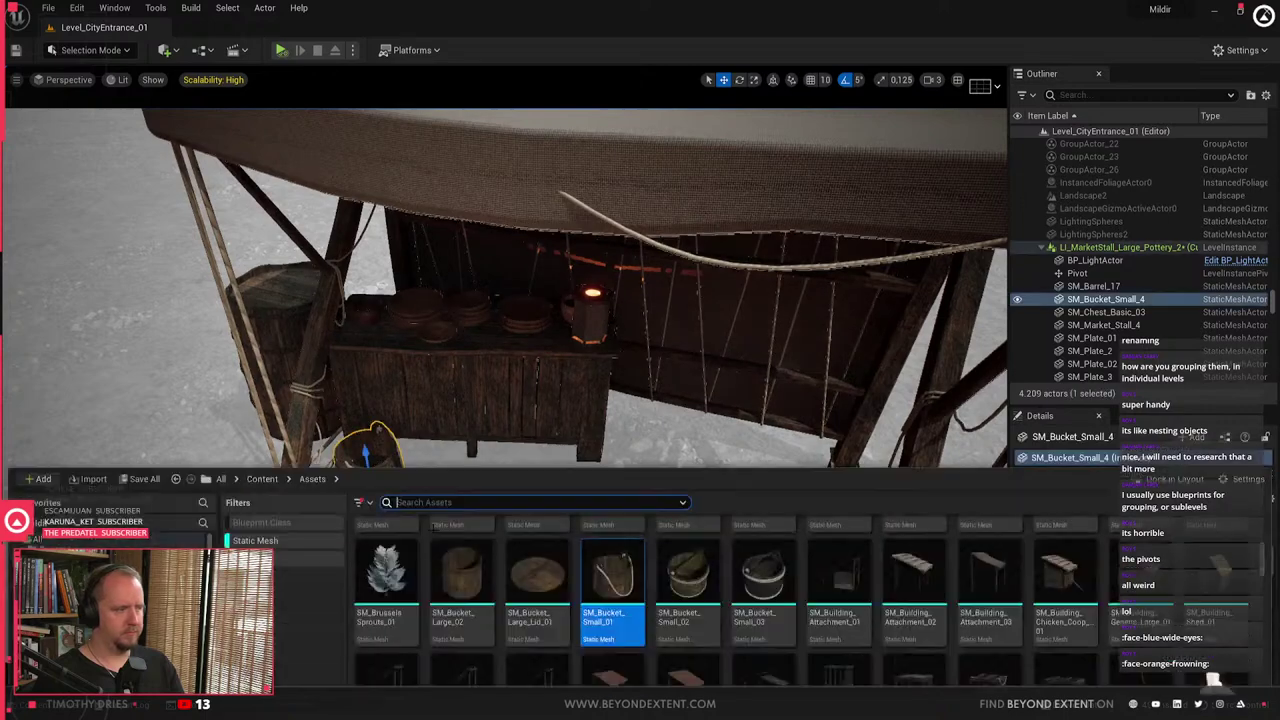
{"action": "scroll", "coordinate": [806, 590], "scroll_direction": "down", "scroll_amount": 5}
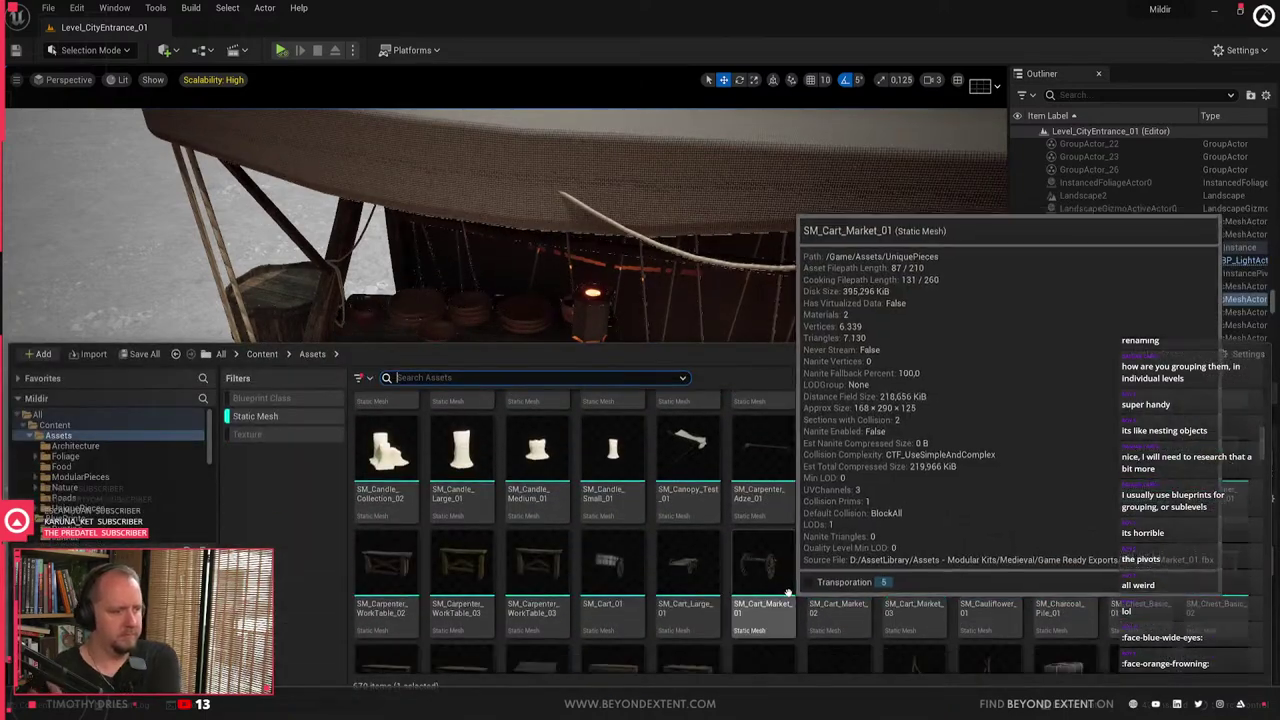
{"action": "scroll", "coordinate": [728, 537], "scroll_direction": "down", "scroll_amount": 2}
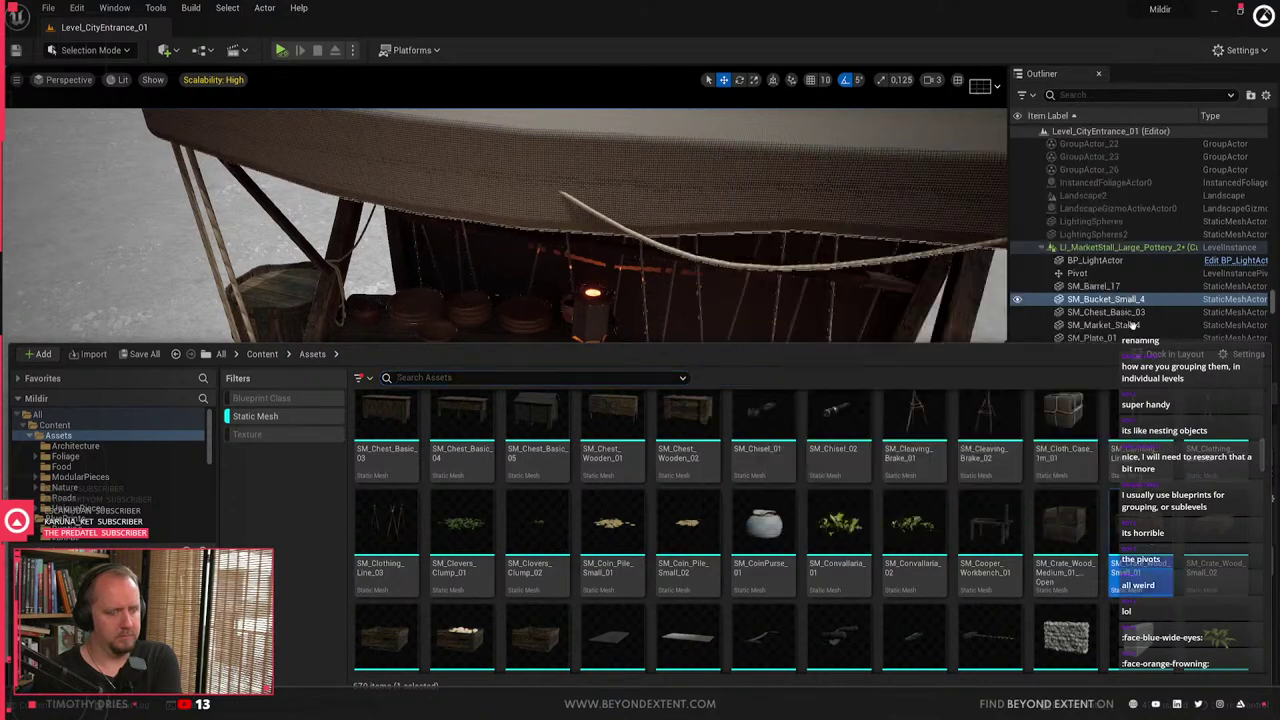
{"action": "key", "text": "ctrl+space"}
{"action": "left_click", "coordinate": [645, 455]}
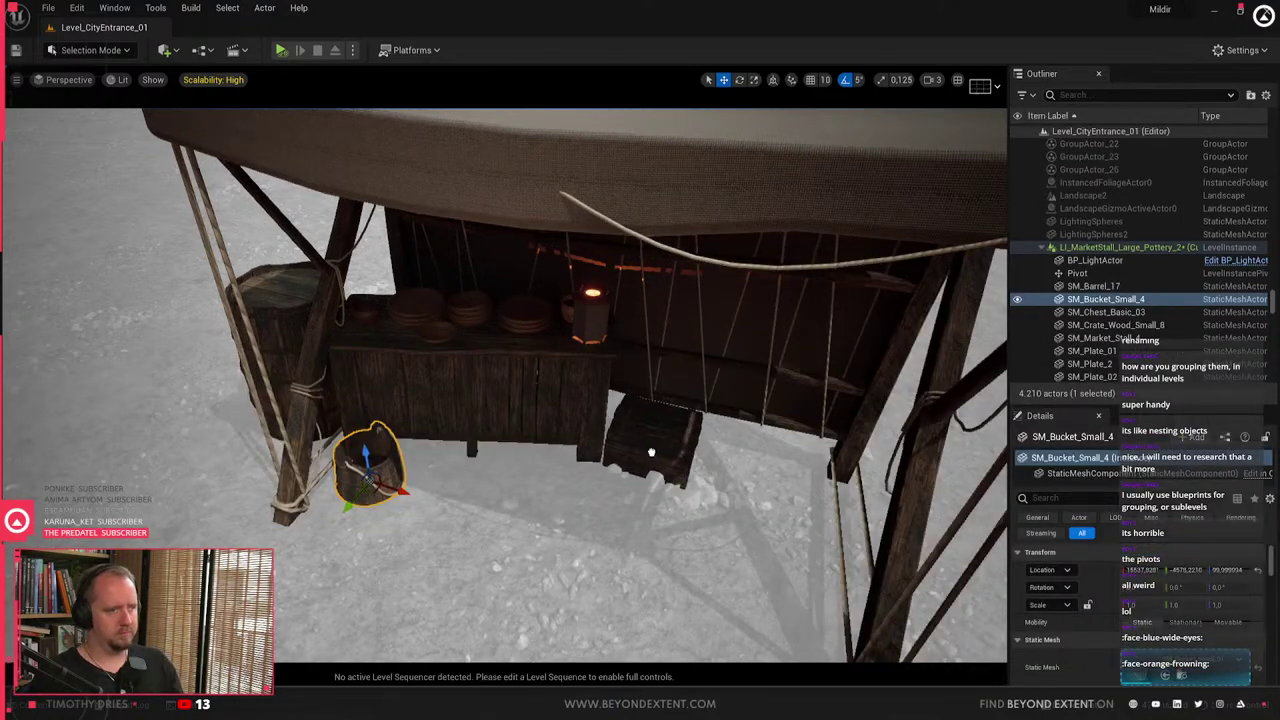
{"action": "key", "text": "f"}
{"action": "scroll", "coordinate": [550, 450], "scroll_direction": "down", "scroll_amount": 3}
- Add the three SM_Broken_Pottery meshes and the pottery table mesh from the Assets folder to the Pottery collection
{"action": "key", "text": "ctrl+space"}
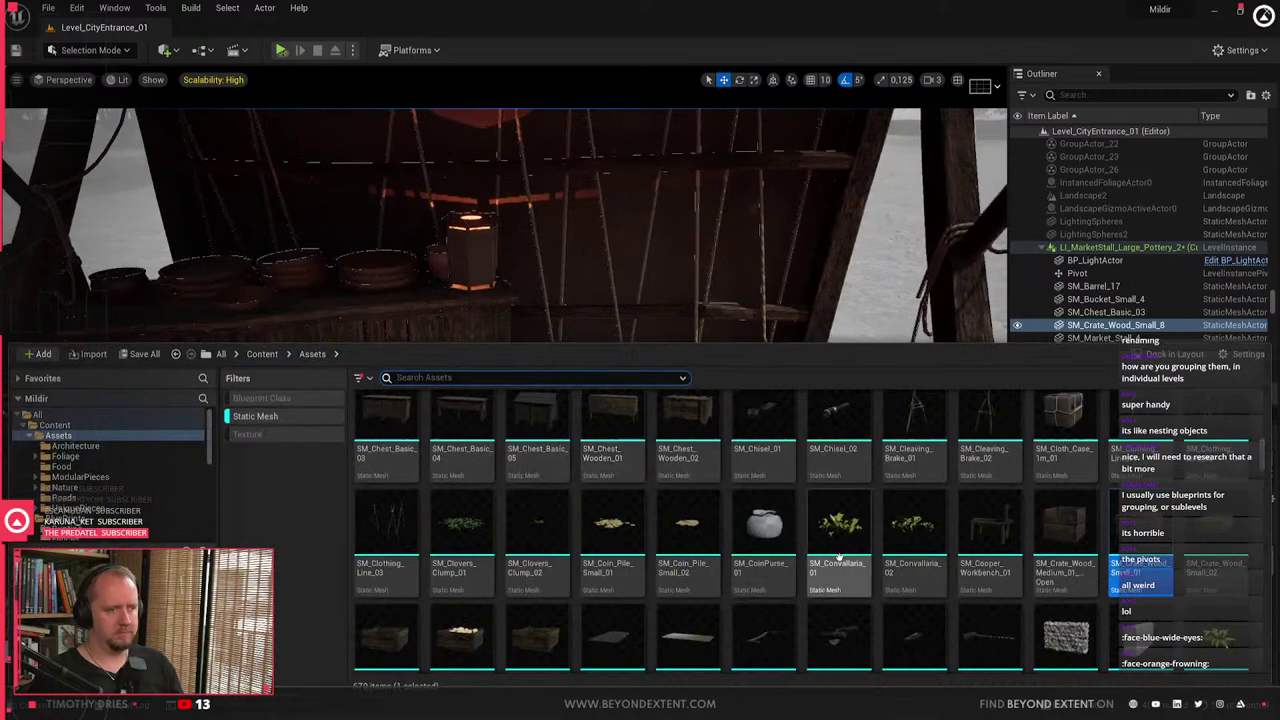
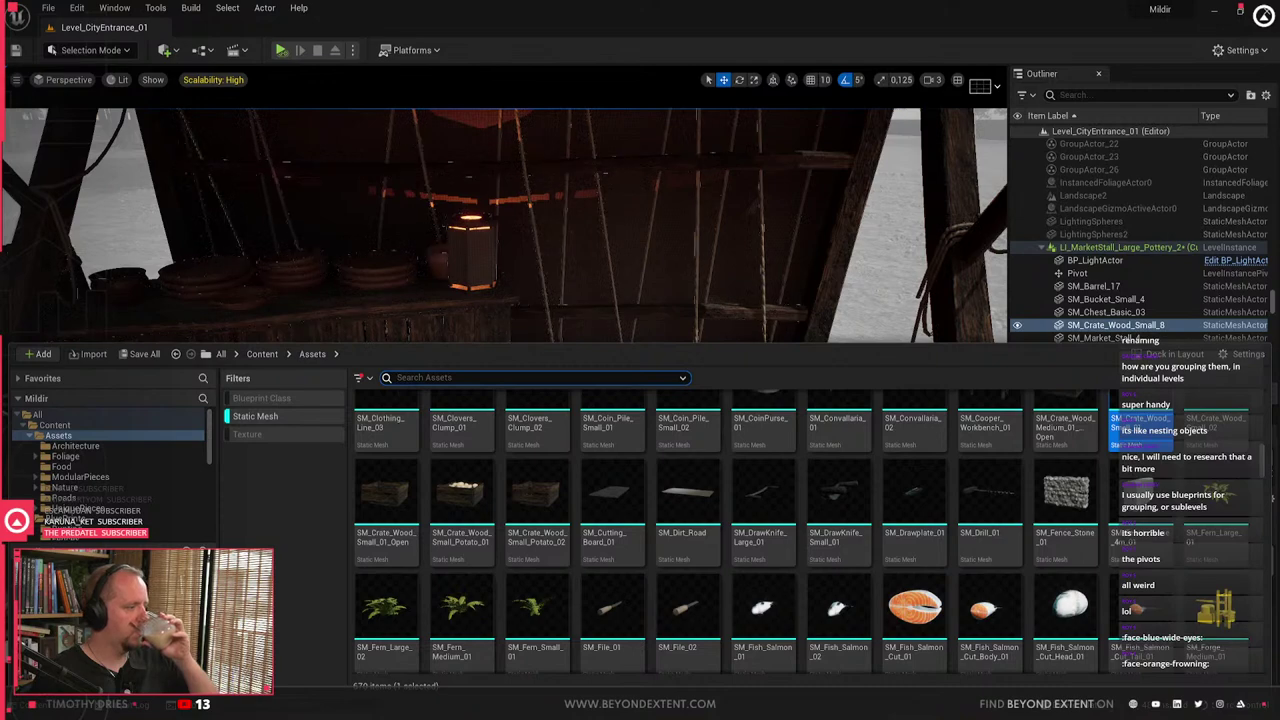
{"action": "scroll", "coordinate": [788, 571], "scroll_direction": "down", "scroll_amount": 10}
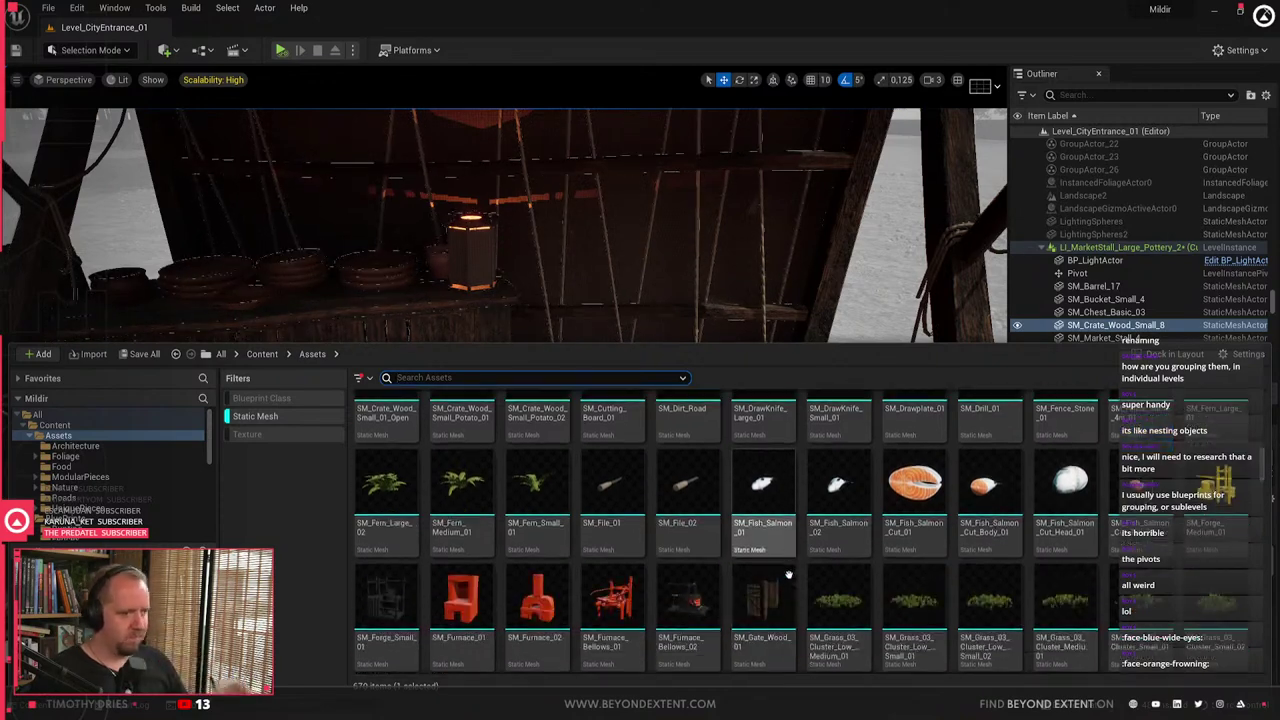
{"action": "scroll", "coordinate": [788, 571], "scroll_direction": "down", "scroll_amount": 3}
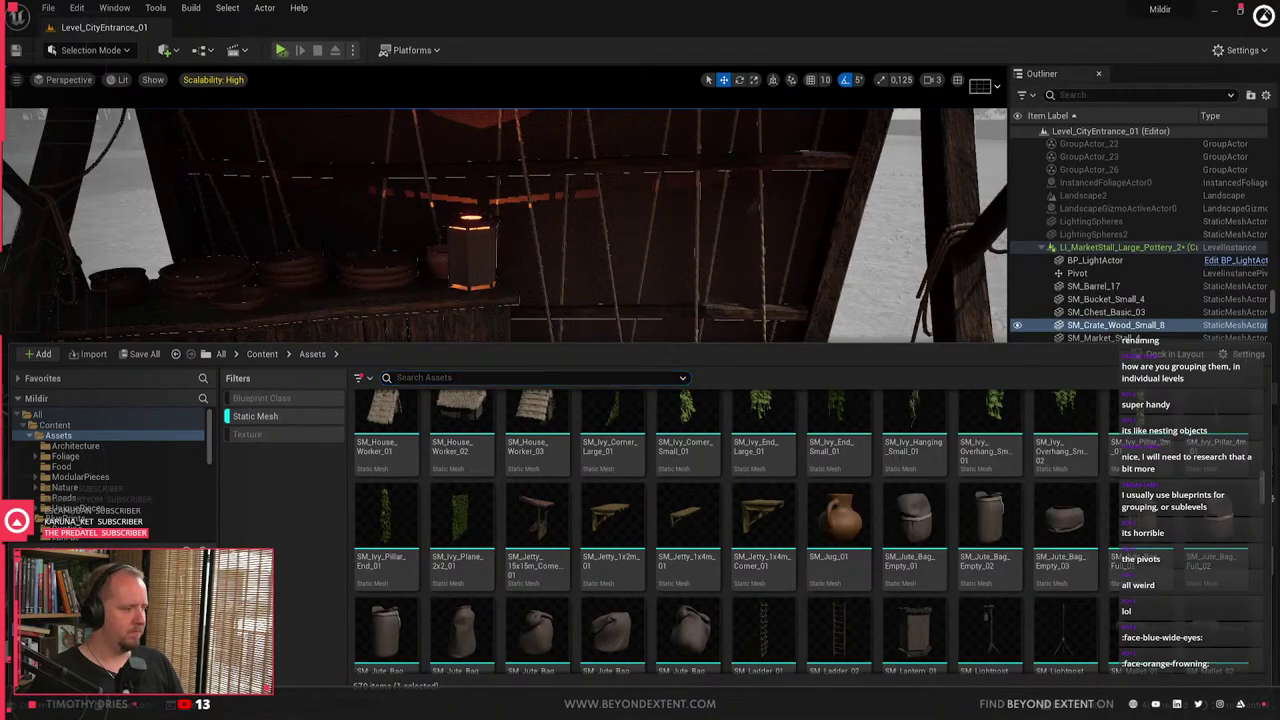
{"action": "left_click", "coordinate": [70, 622]}
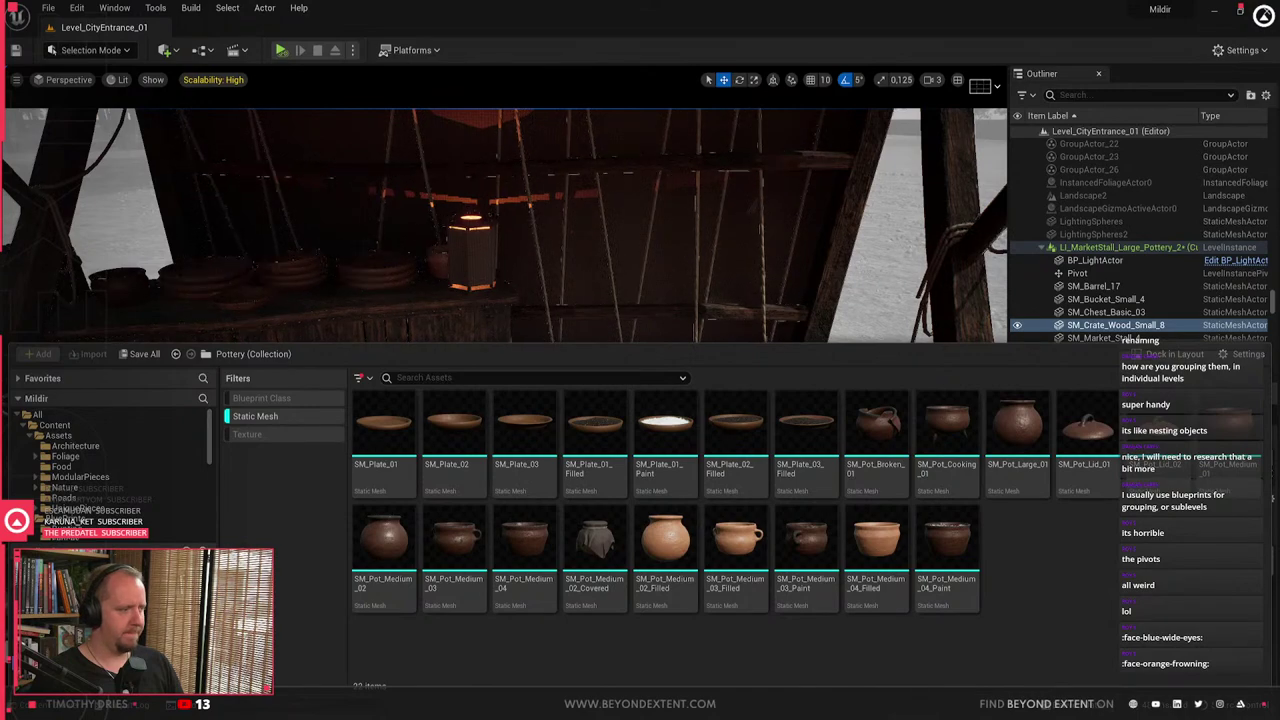
{"action": "left_click", "coordinate": [60, 435]}
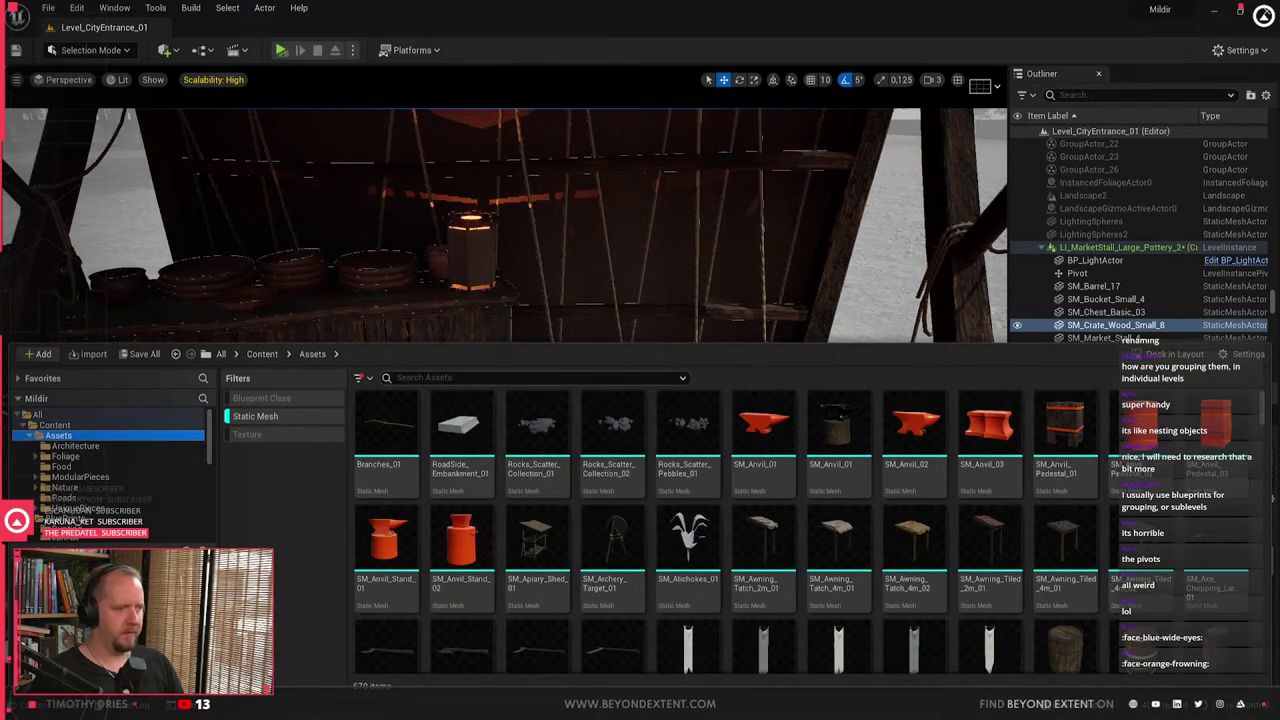
{"action": "type", "text": "pottery"}
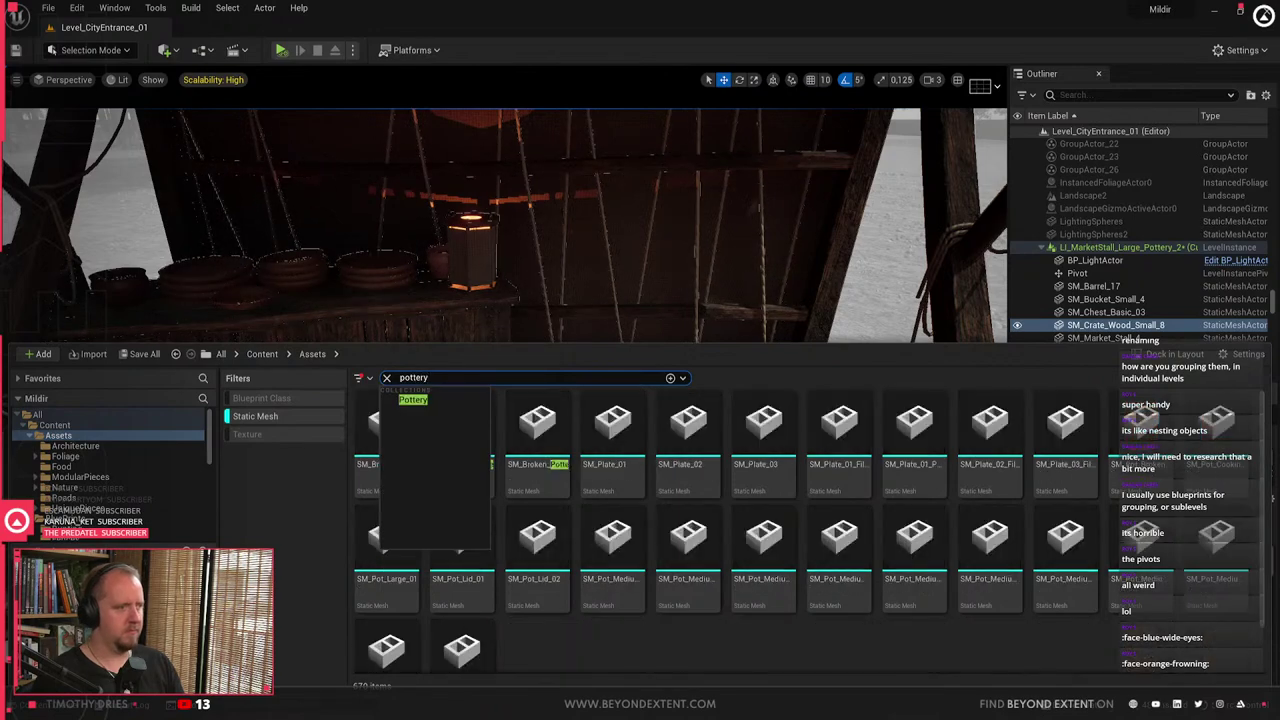
{"action": "left_click", "coordinate": [566, 426]}
{"action": "left_click", "coordinate": [402, 478], "text": "shift"}
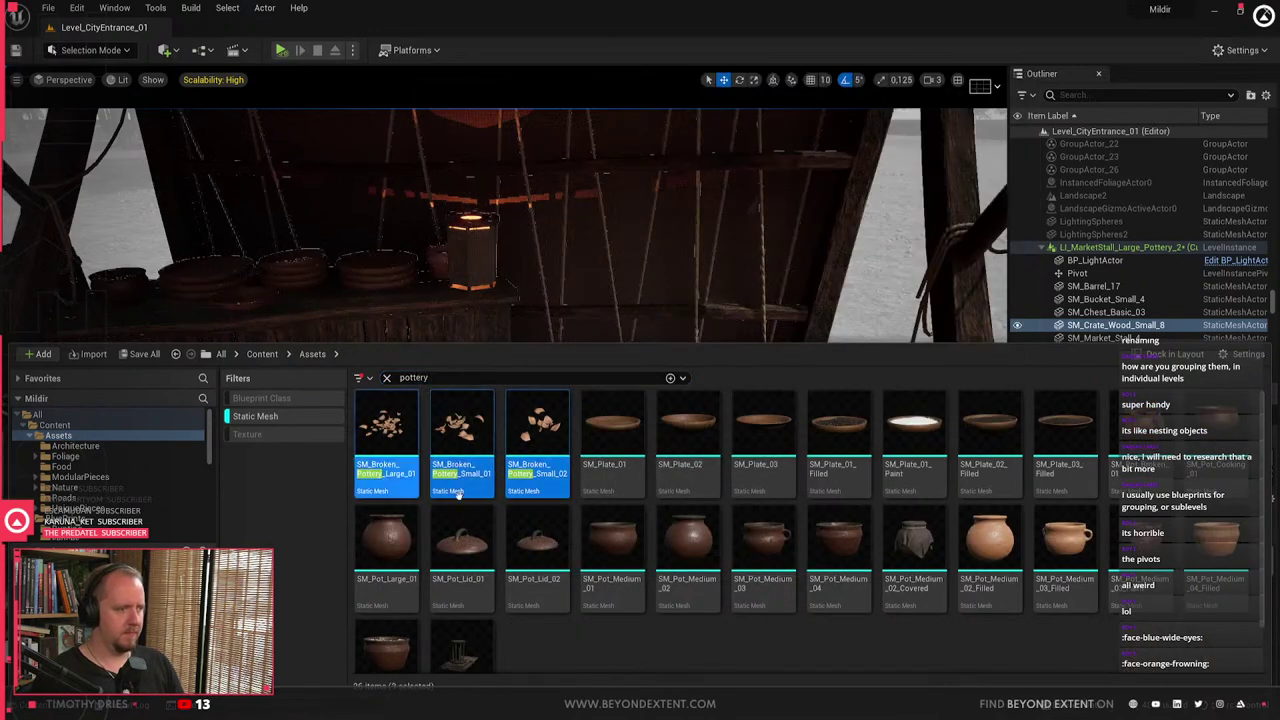
{"action": "left_click_drag", "start_coordinate": [457, 490], "coordinate": [97, 594]}
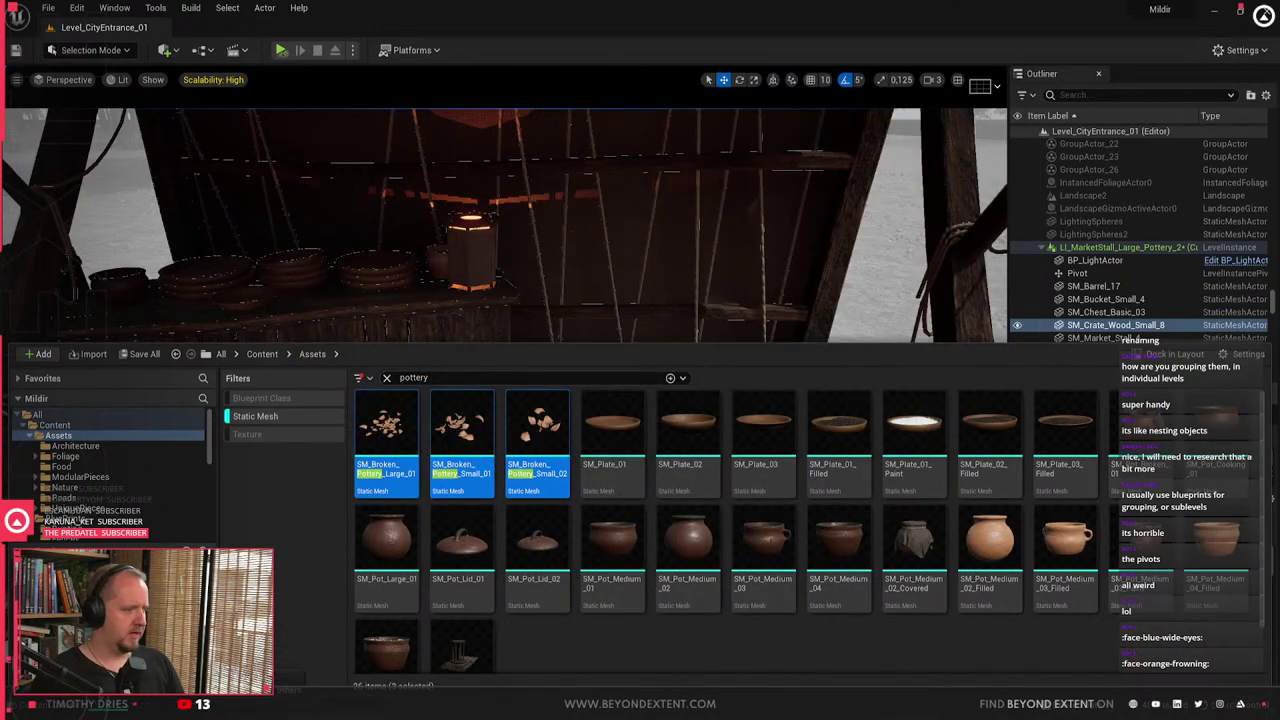
{"action": "left_click", "coordinate": [628, 640]}
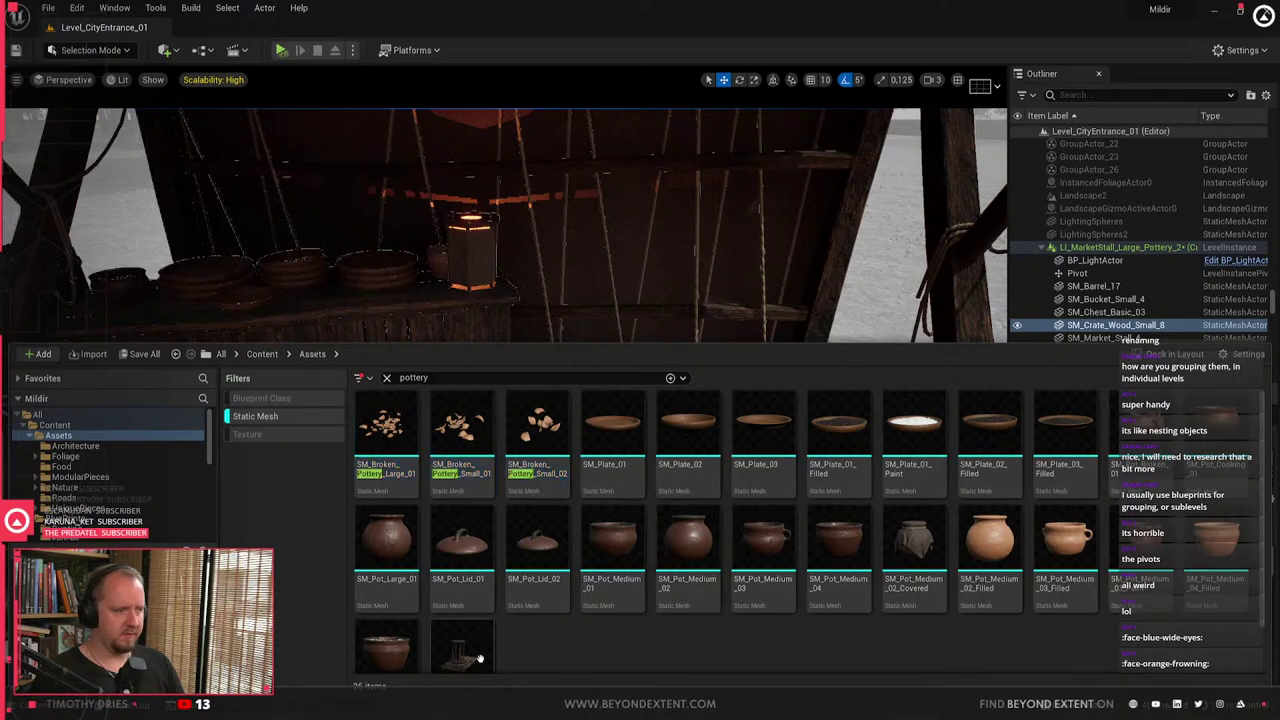
{"action": "left_click", "coordinate": [97, 594]}
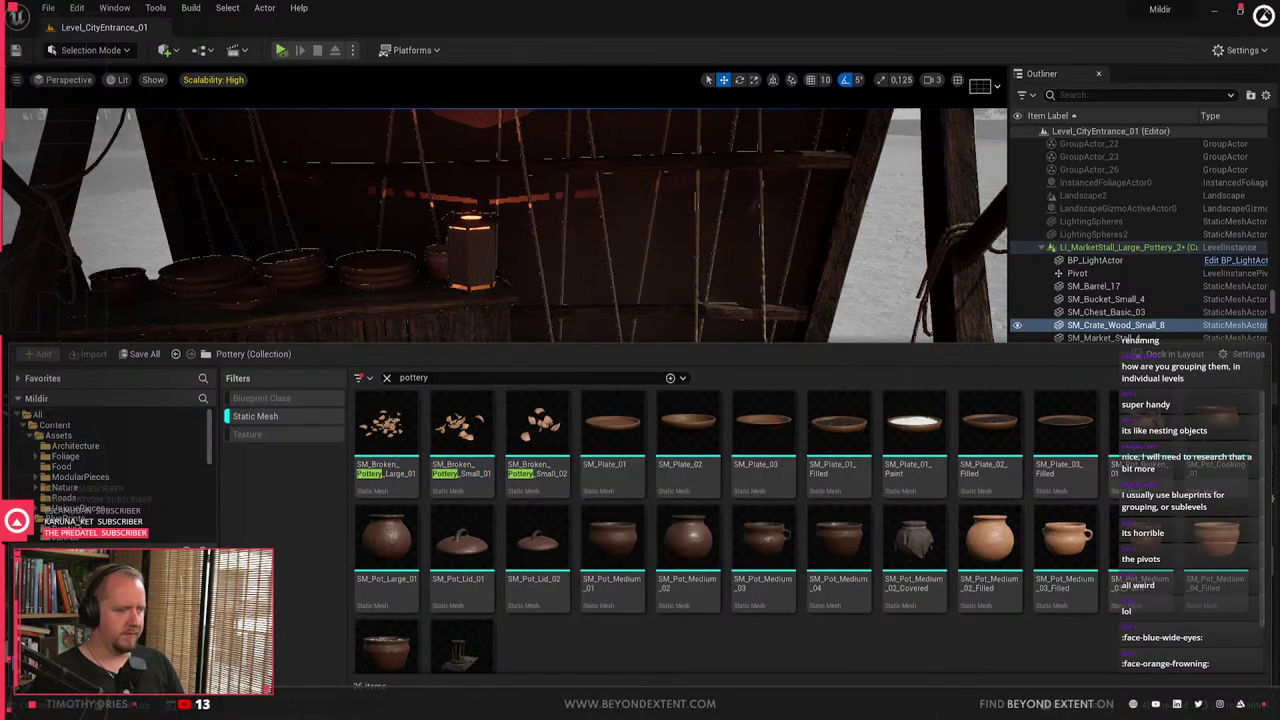
- Place the pottery table from the Pottery collection on the ground at the stall's open side, beyond the small crate
{"action": "mouse_move", "coordinate": [480, 250]}
{"action": "right_mouse_down"}
{"action": "mouse_move", "coordinate": [480, 310]}
{"action": "mouse_move", "coordinate": [510, 300]}
{"action": "mouse_move", "coordinate": [500, 250]}
{"action": "right_mouse_up"}
{"action": "key", "text": "ctrl+space"}
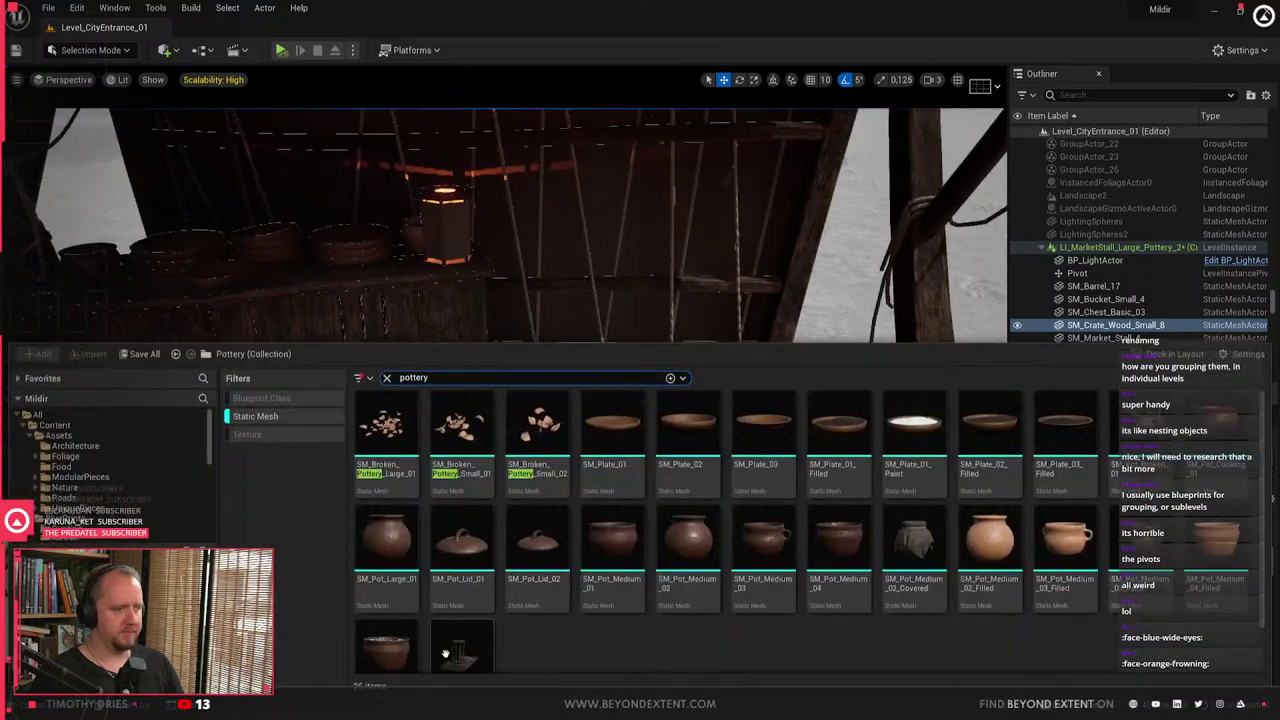
{"action": "left_click_drag", "start_coordinate": [445, 653], "coordinate": [703, 513]}
{"action": "right_click_drag", "start_coordinate": [703, 513], "coordinate": [690, 490]}
- Search the Pottery collection and the Assets folder's static meshes for a chair
{"action": "key", "text": "ctrl+space"}
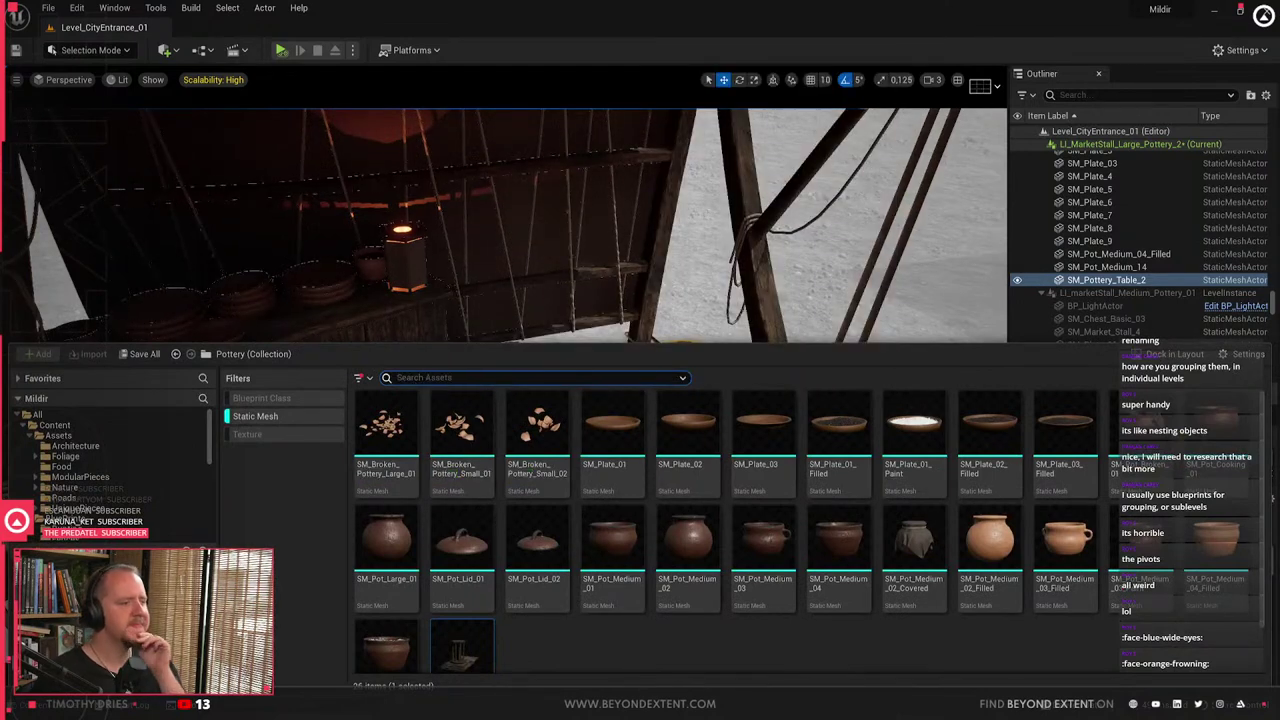
{"action": "type", "text": "chair"}
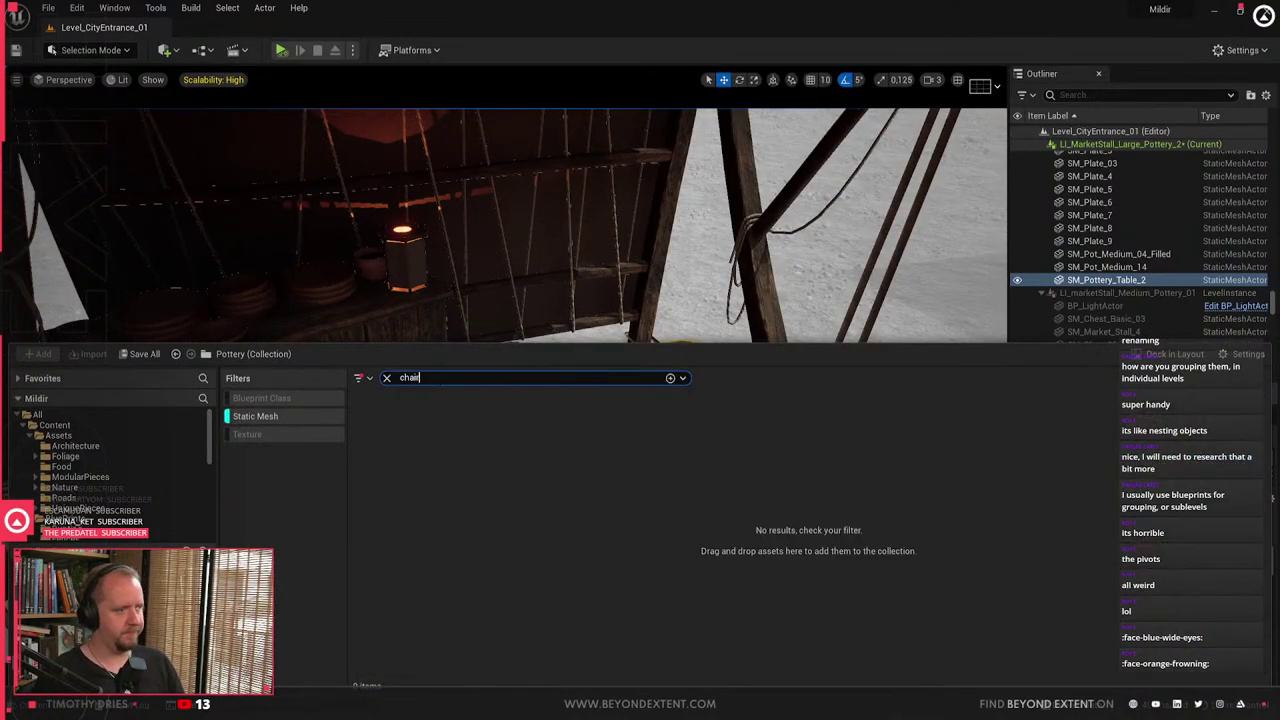
{"action": "left_click", "coordinate": [387, 378]}
{"action": "left_click", "coordinate": [76, 438]}
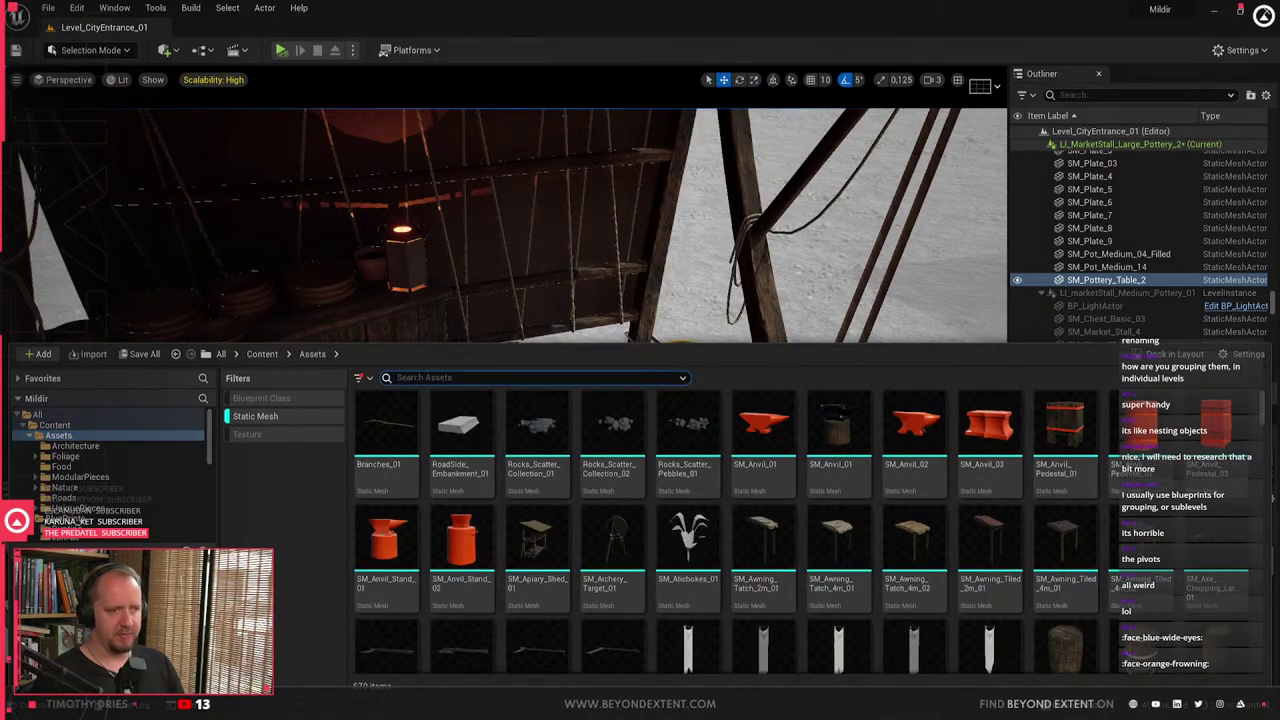
{"action": "scroll", "coordinate": [1003, 508], "scroll_direction": "down", "scroll_amount": 5}
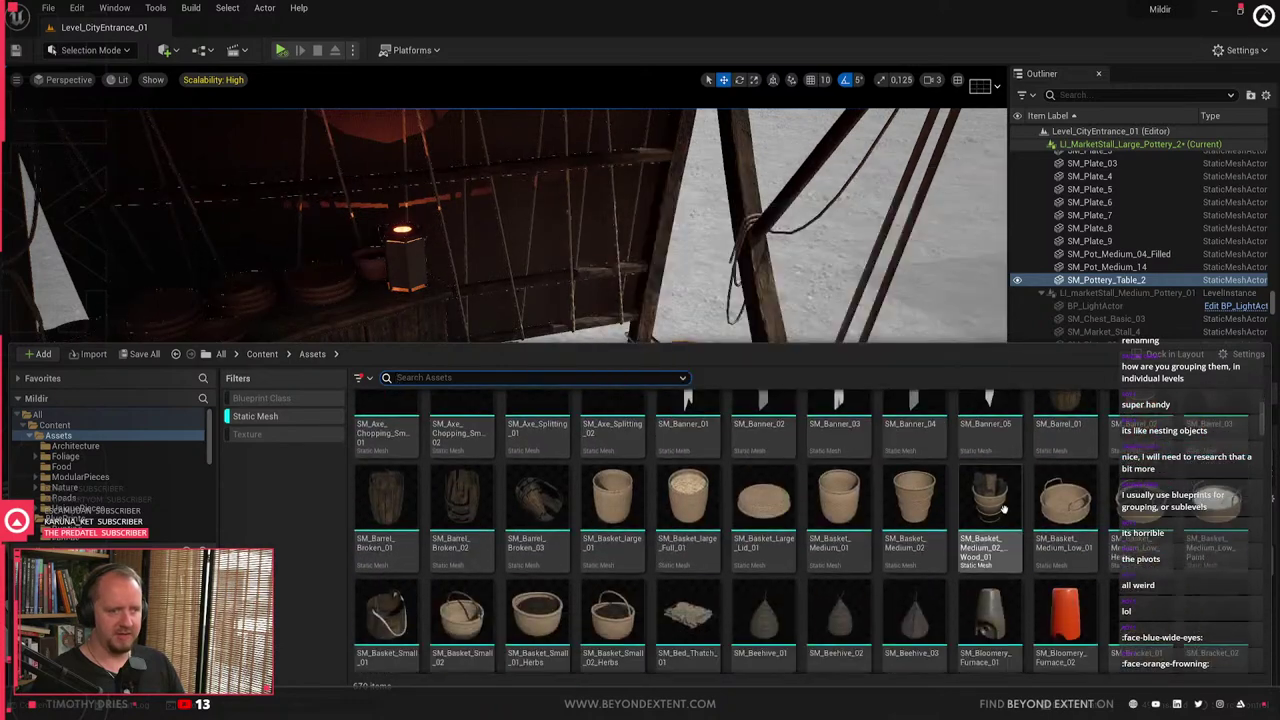
{"action": "scroll", "coordinate": [1003, 508], "scroll_direction": "down", "scroll_amount": 5}
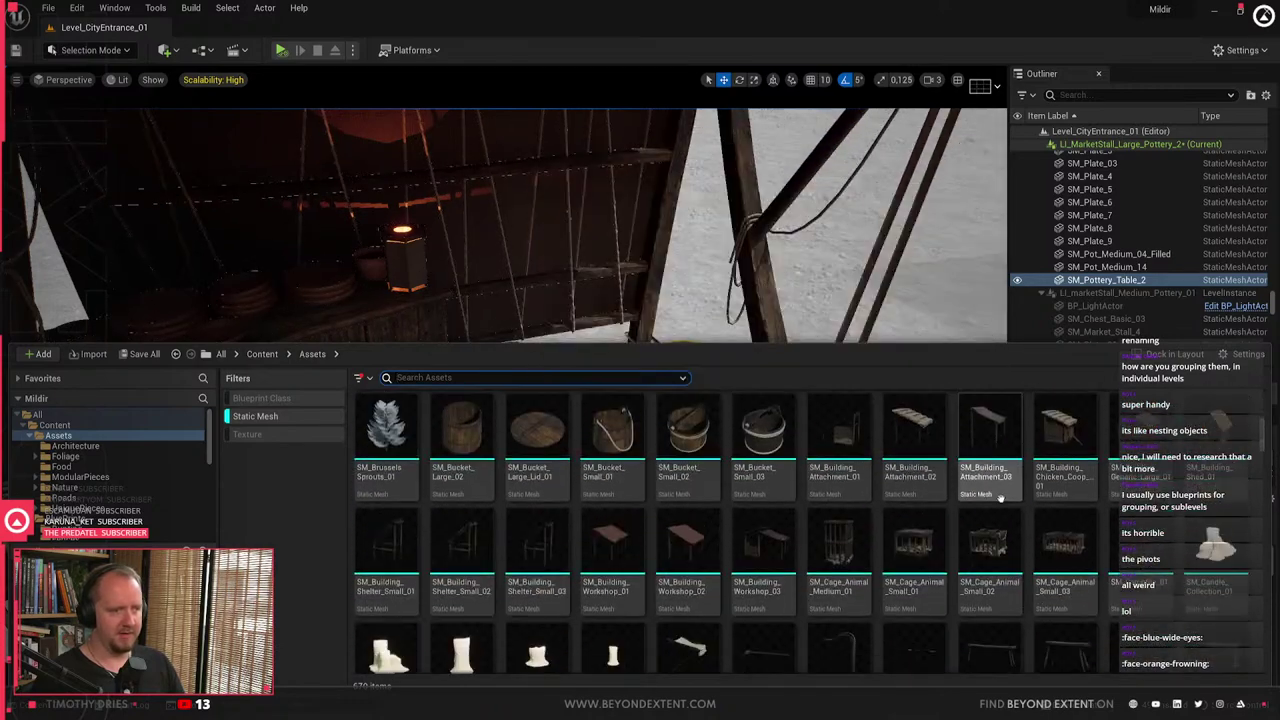
{"action": "scroll", "coordinate": [1000, 497], "scroll_direction": "down", "scroll_amount": 6}
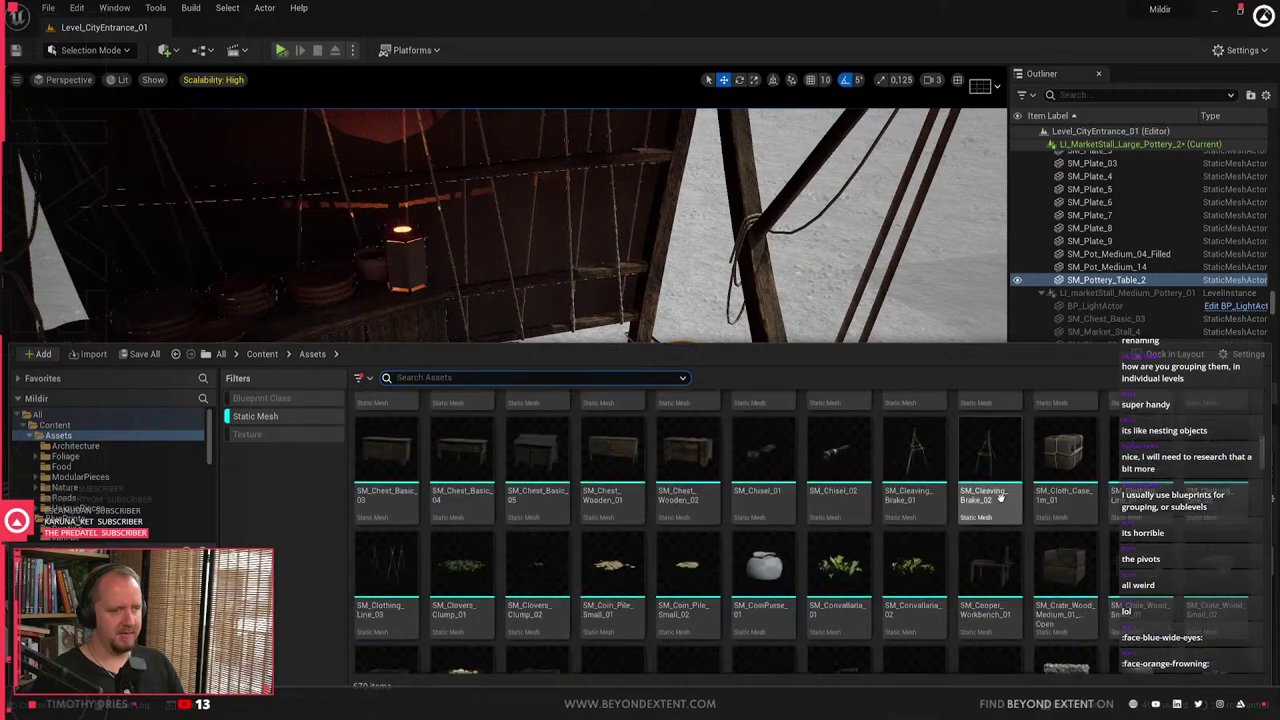
{"action": "scroll", "coordinate": [1000, 497], "scroll_direction": "down", "scroll_amount": 4}
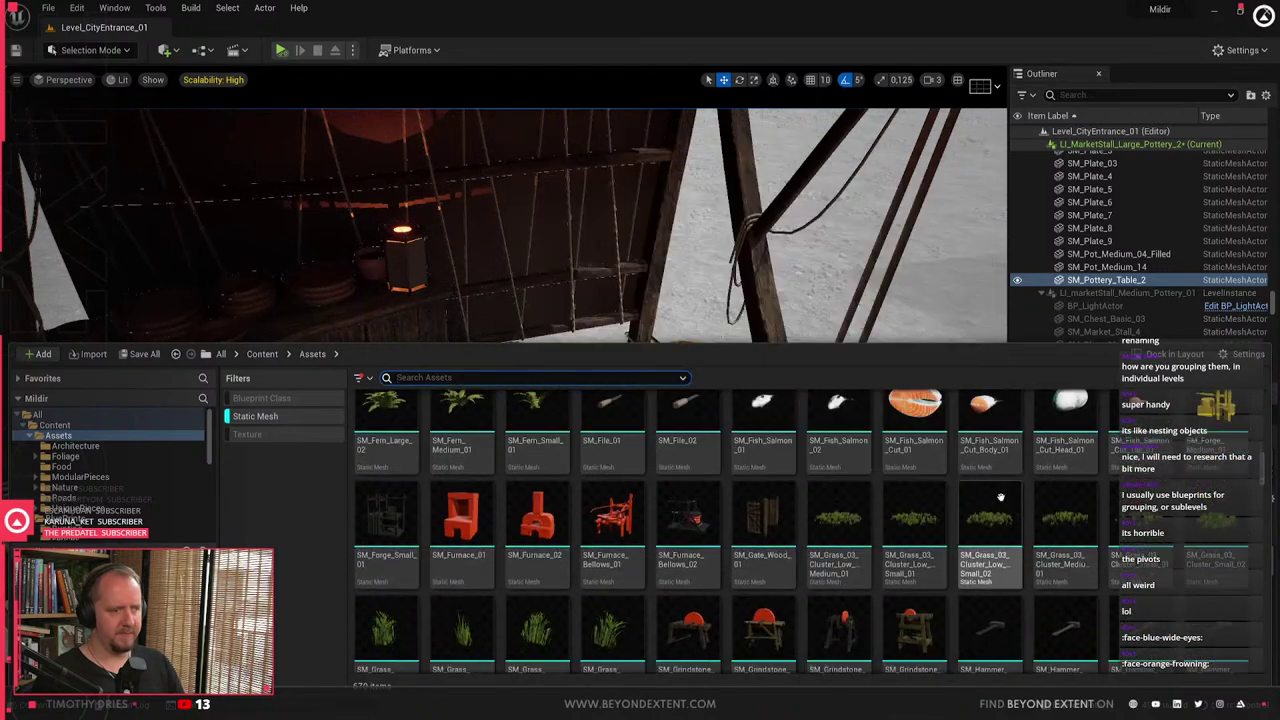
{"action": "type", "text": "chai"}
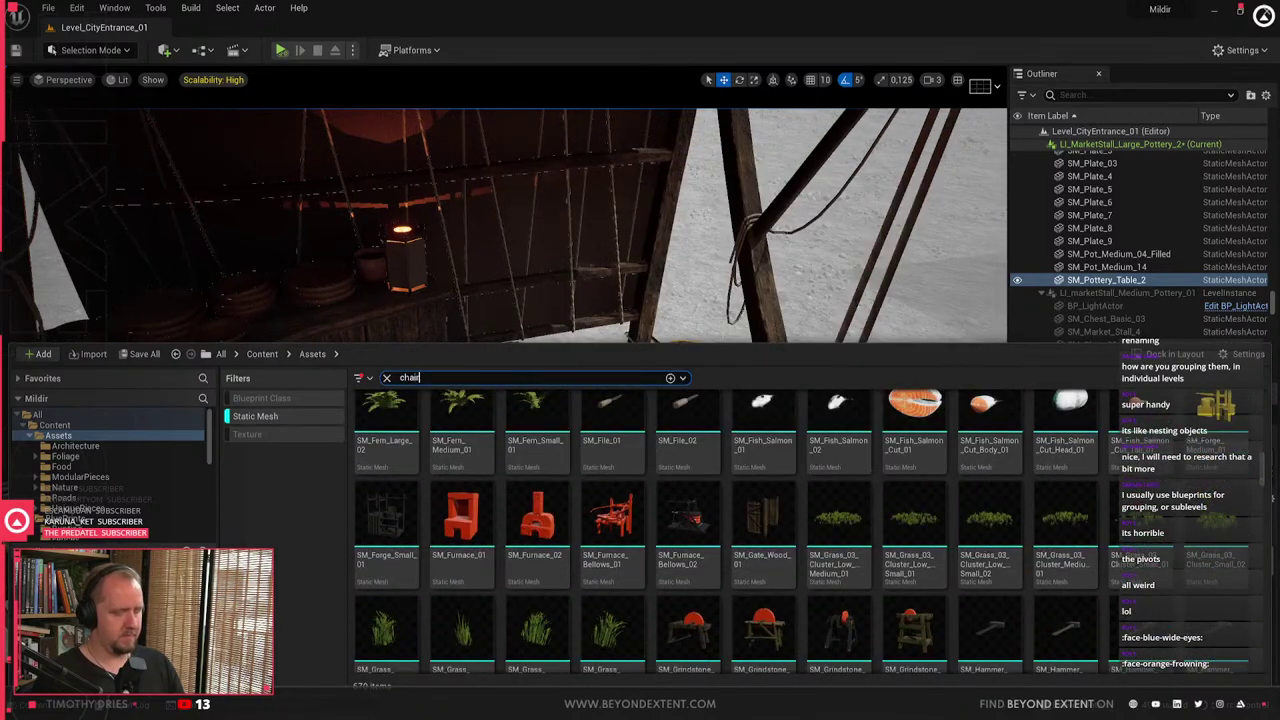
{"action": "type", "text": "r"}
- Search the Assets folder for "stool" and place SM_Wooden_Stool_02 directly behind the pottery table
{"action": "left_click_drag", "start_coordinate": [440, 378], "coordinate": [361, 379]}
{"action": "type", "text": "stool"}
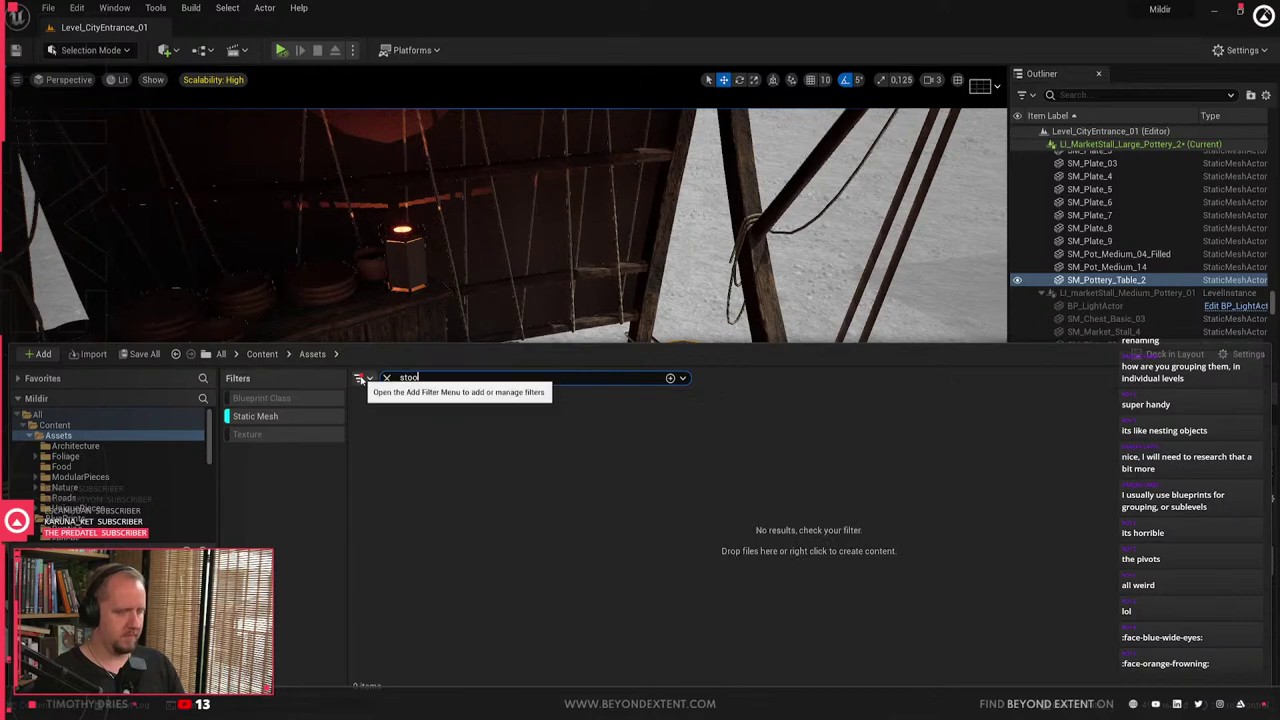
{"action": "left_click_drag", "start_coordinate": [520, 432], "coordinate": [620, 403]}
{"action": "key", "text": "s"}
{"action": "right_click_drag", "start_coordinate": [591, 425], "coordinate": [558, 446]}
{"action": "left_click", "coordinate": [557, 444]}
{"action": "key", "text": "w"}
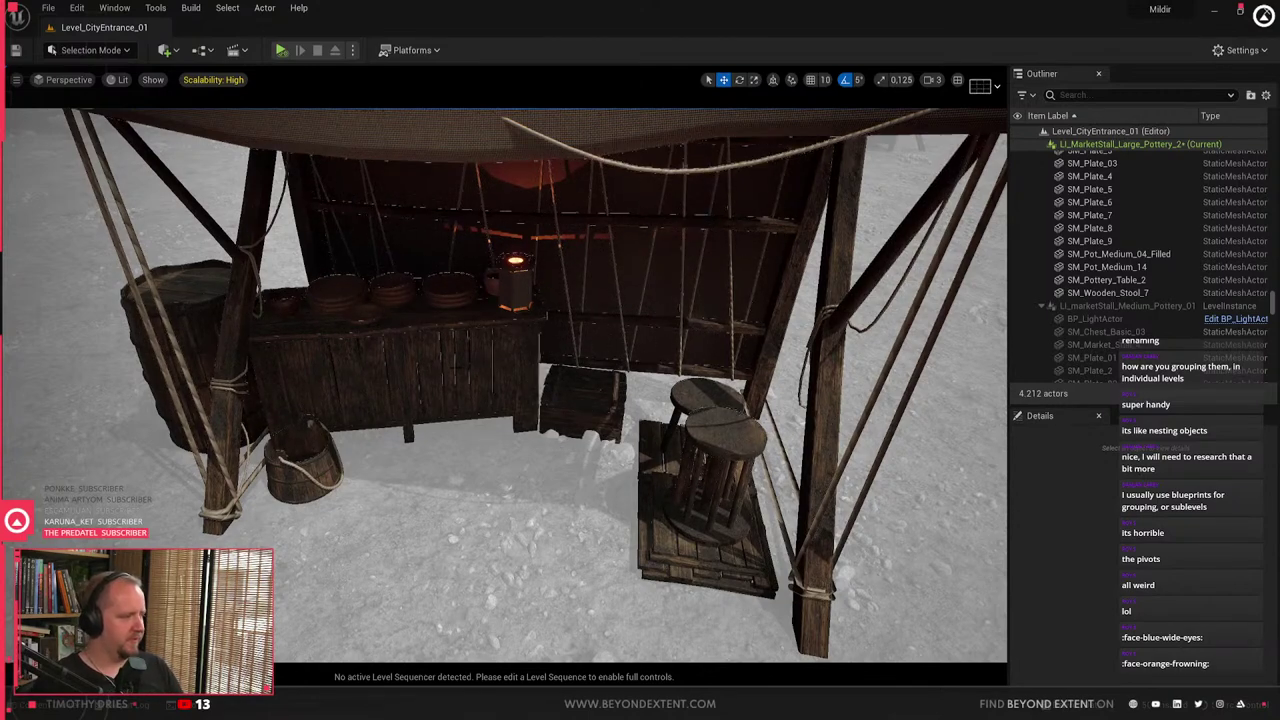
- Clear the "stool" search and look through all static meshes in the Assets folder
{"action": "key", "text": "ctrl+space"}
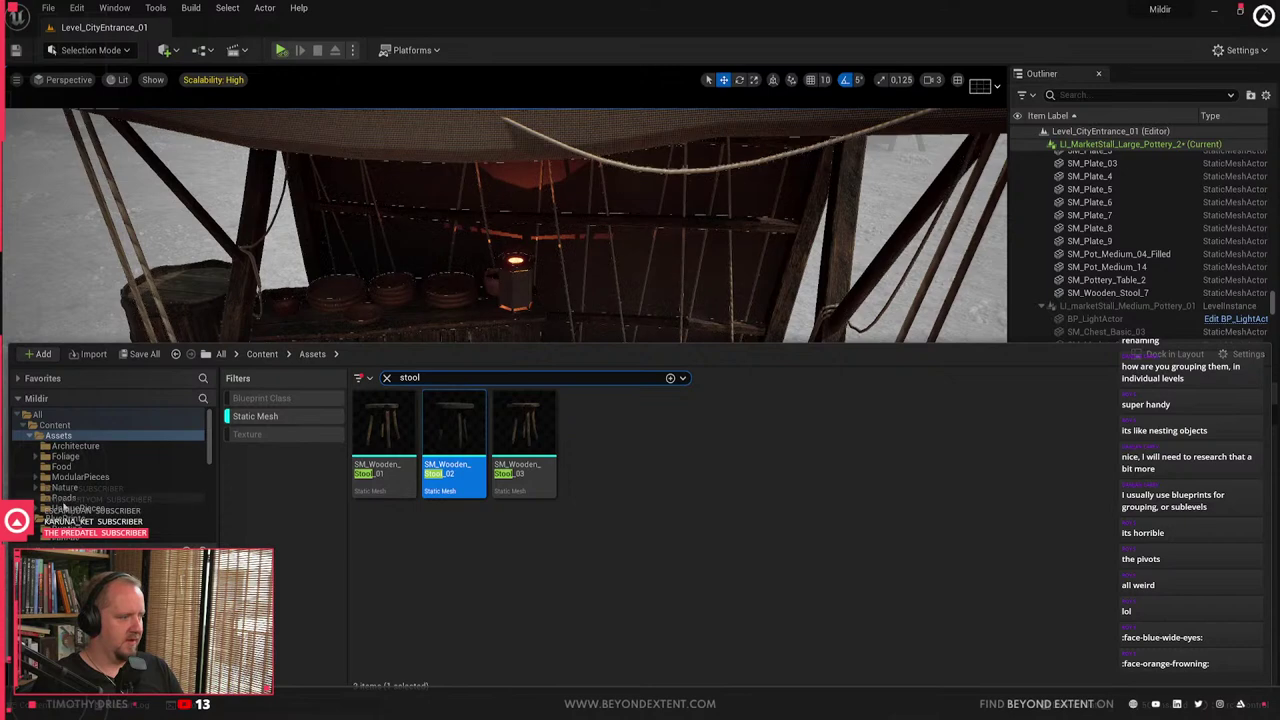
{"action": "scroll", "coordinate": [62, 507], "scroll_direction": "down", "scroll_amount": 2}
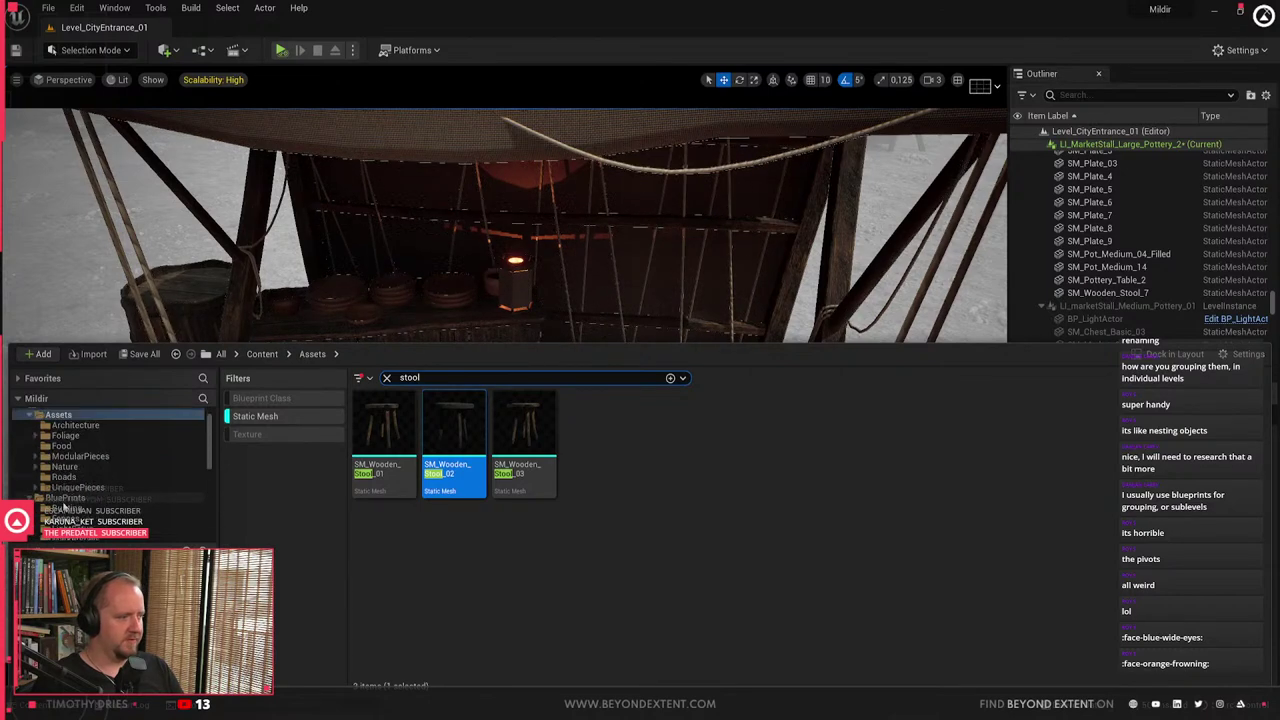
{"action": "left_click", "coordinate": [60, 416]}
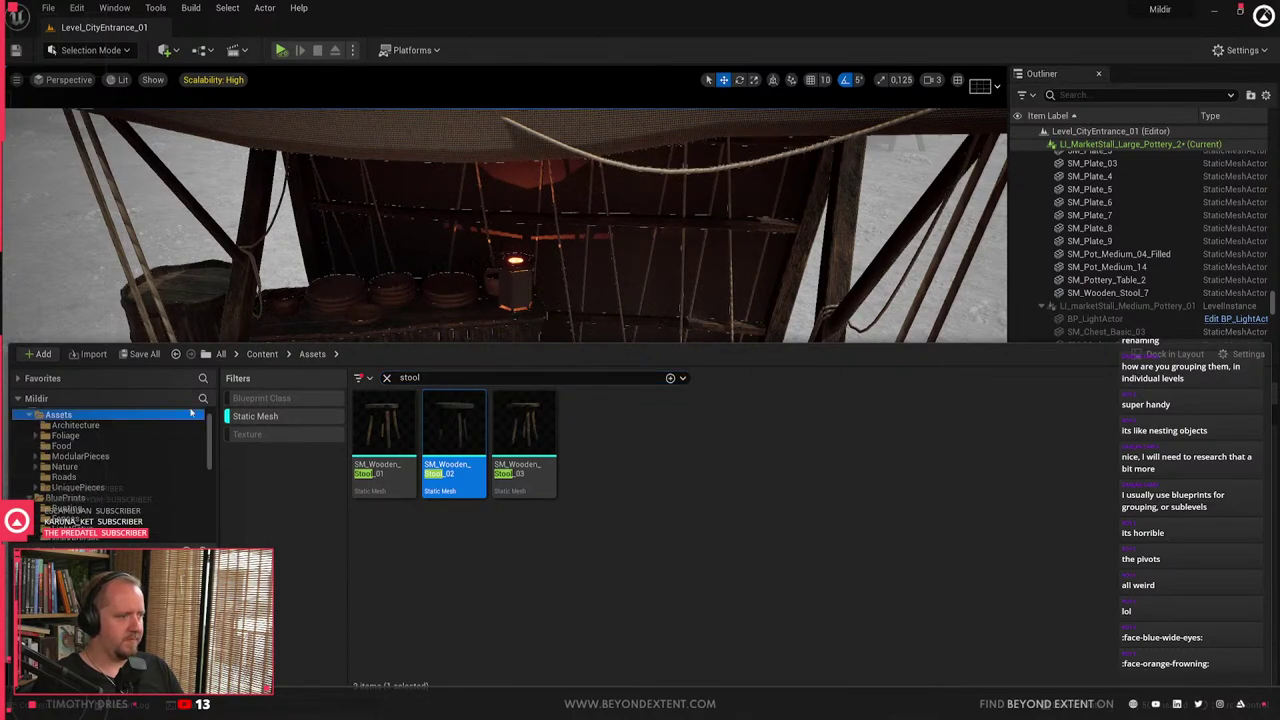
{"action": "left_click", "coordinate": [387, 380]}
{"action": "scroll", "coordinate": [700, 560], "scroll_direction": "down", "scroll_amount": 15}
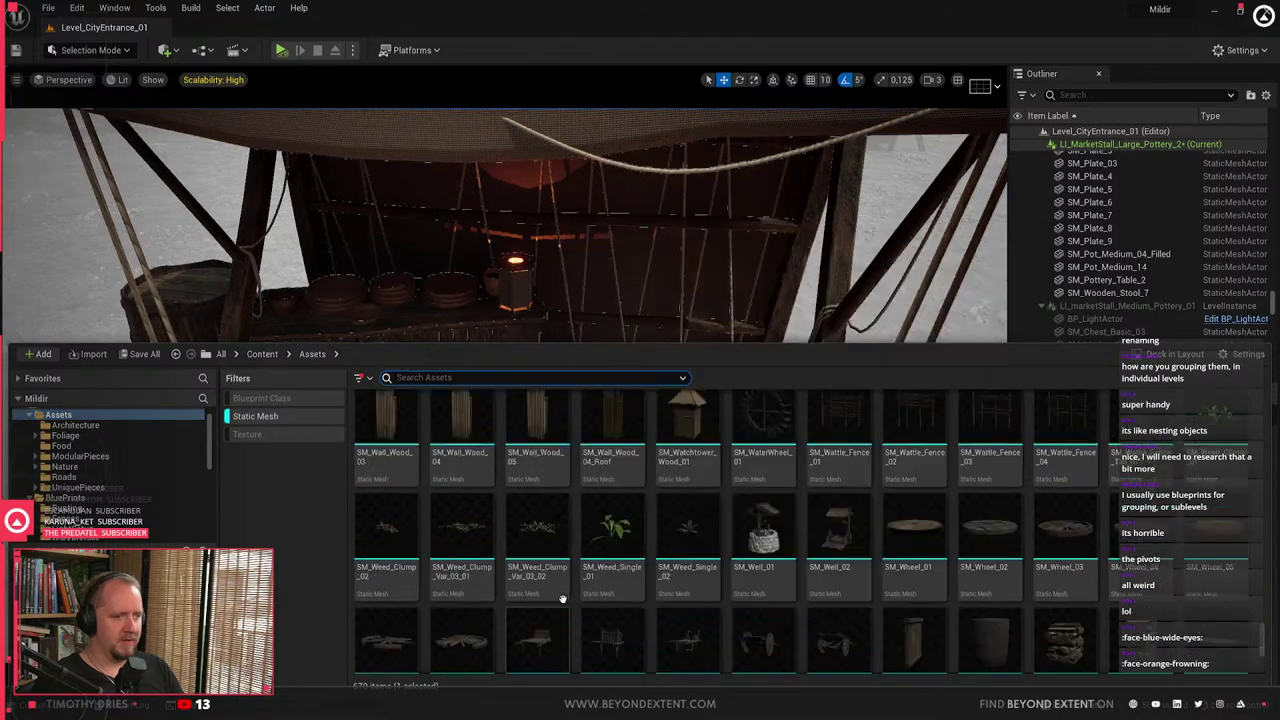
{"action": "left_click_drag", "start_coordinate": [1262, 620], "coordinate": [1262, 392]}
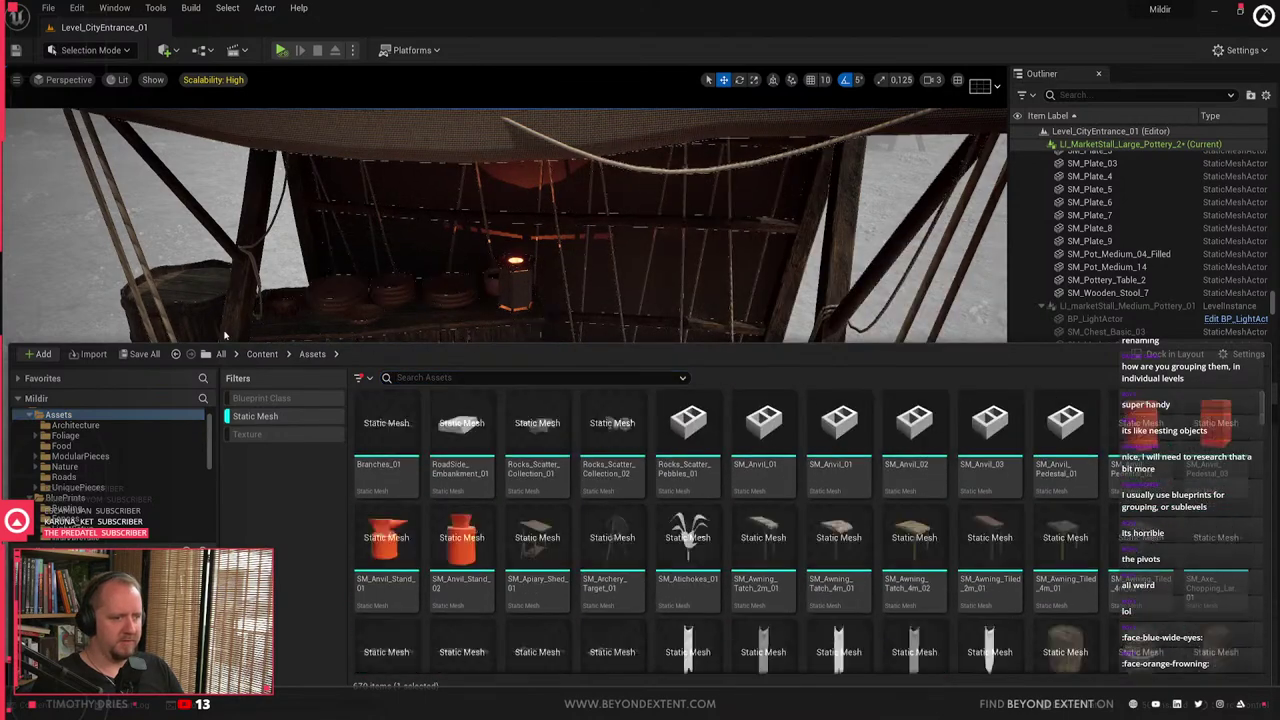
- Look through the Assets subfolders Architecture, Foliage, Food, ModularPieces, Nature, Roads and UniquePieces
{"action": "left_click", "coordinate": [126, 426]}
{"action": "left_click", "coordinate": [95, 436]}
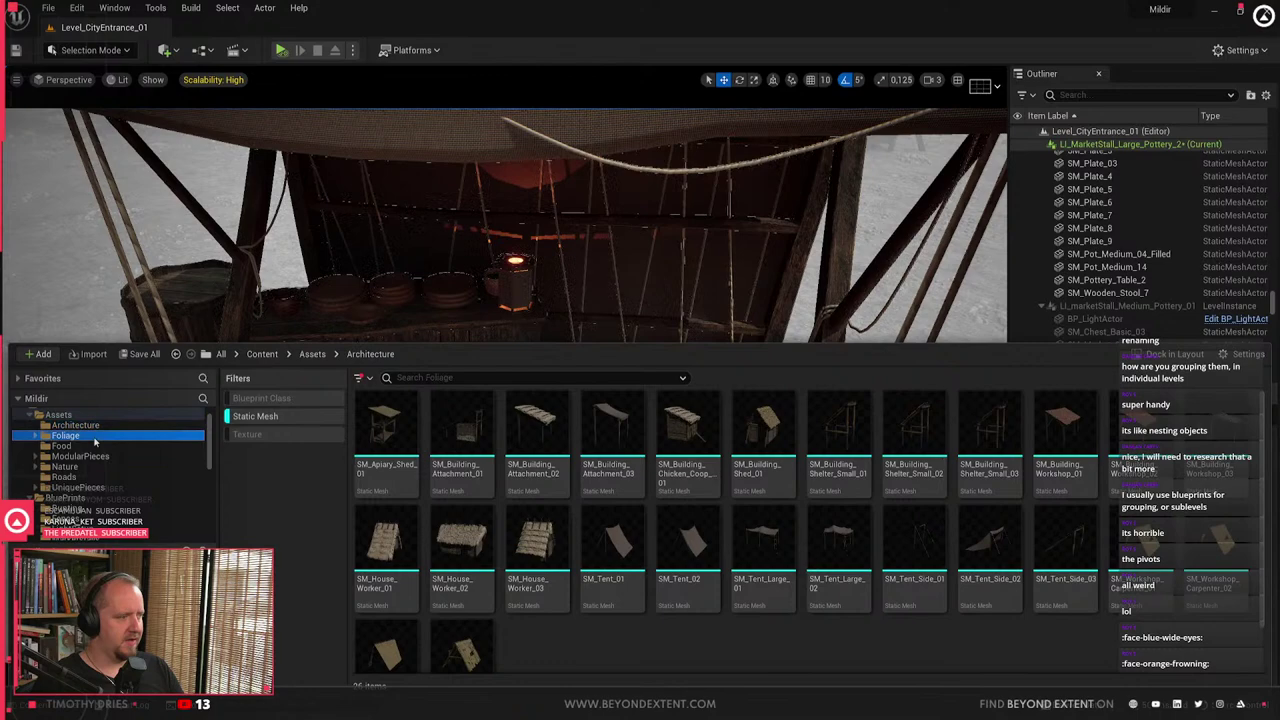
{"action": "left_click", "coordinate": [62, 446]}
{"action": "left_click", "coordinate": [80, 456]}
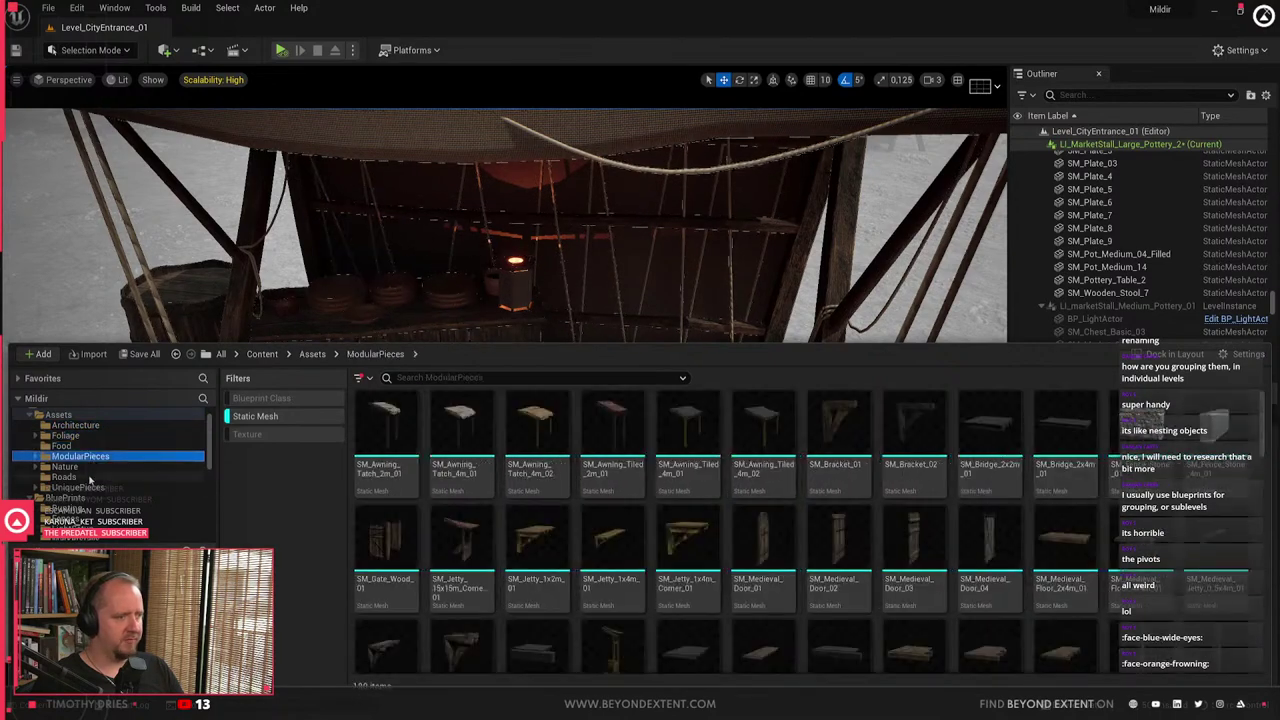
{"action": "left_click", "coordinate": [64, 477]}
{"action": "left_click", "coordinate": [88, 467]}
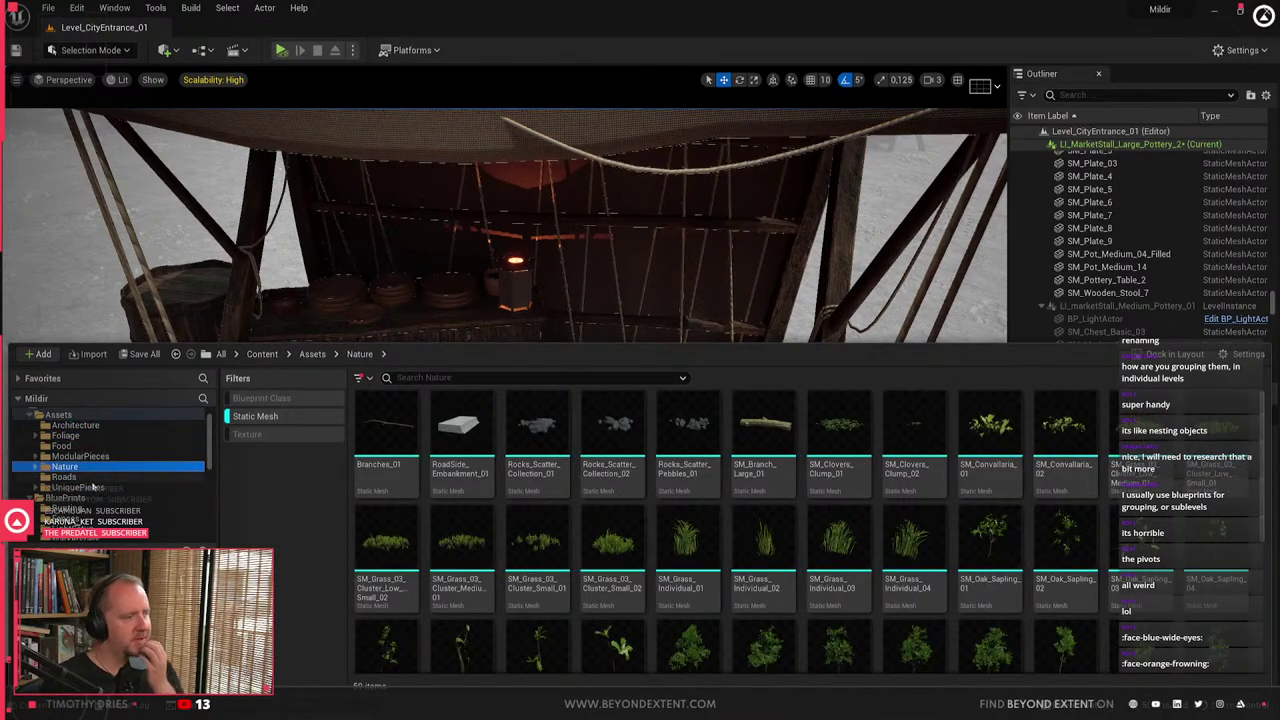
{"action": "left_click", "coordinate": [92, 478]}
{"action": "left_click", "coordinate": [90, 488]}
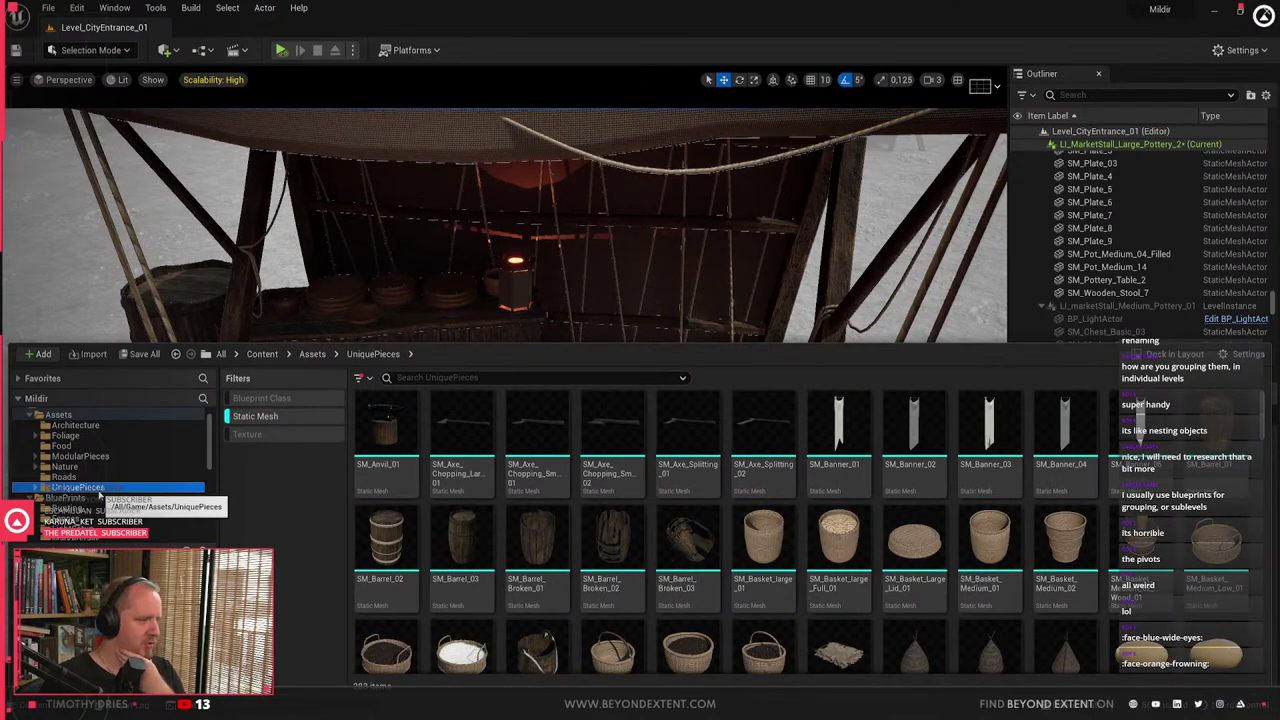
- Go through the Assets subfolders again from Architecture onward and examine the static meshes in UniquePieces
{"action": "scroll", "coordinate": [99, 494], "scroll_direction": "up", "scroll_amount": 1}
{"action": "left_click", "coordinate": [75, 446]}
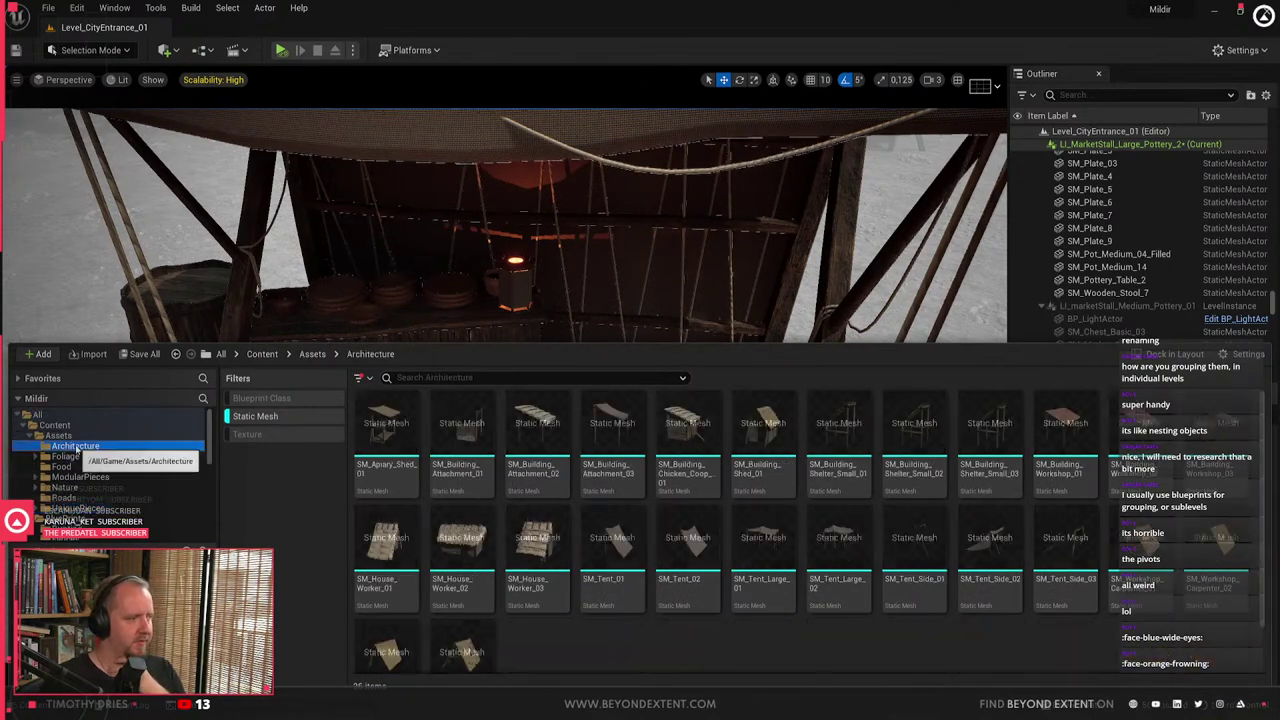
{"action": "left_click", "coordinate": [72, 456]}
{"action": "left_click", "coordinate": [80, 467]}
{"action": "left_click", "coordinate": [80, 477]}
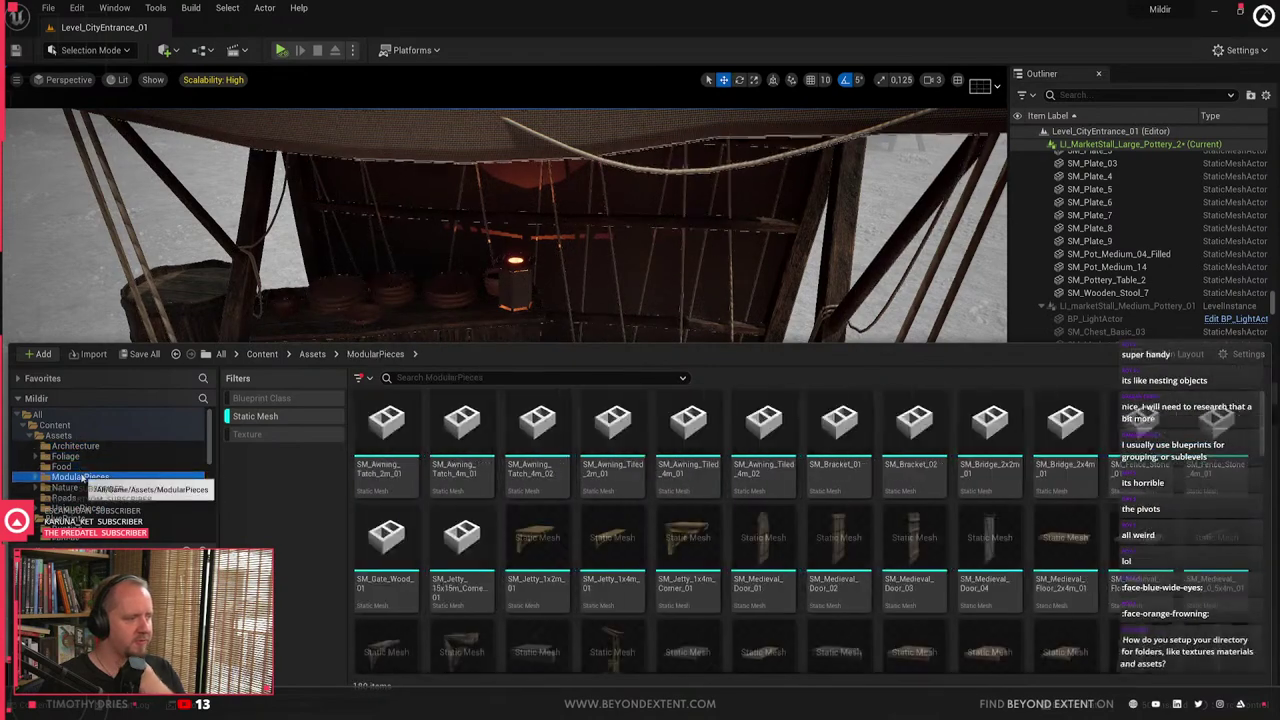
{"action": "left_click", "coordinate": [84, 487]}
{"action": "left_click", "coordinate": [88, 500]}
{"action": "left_click", "coordinate": [93, 479]}
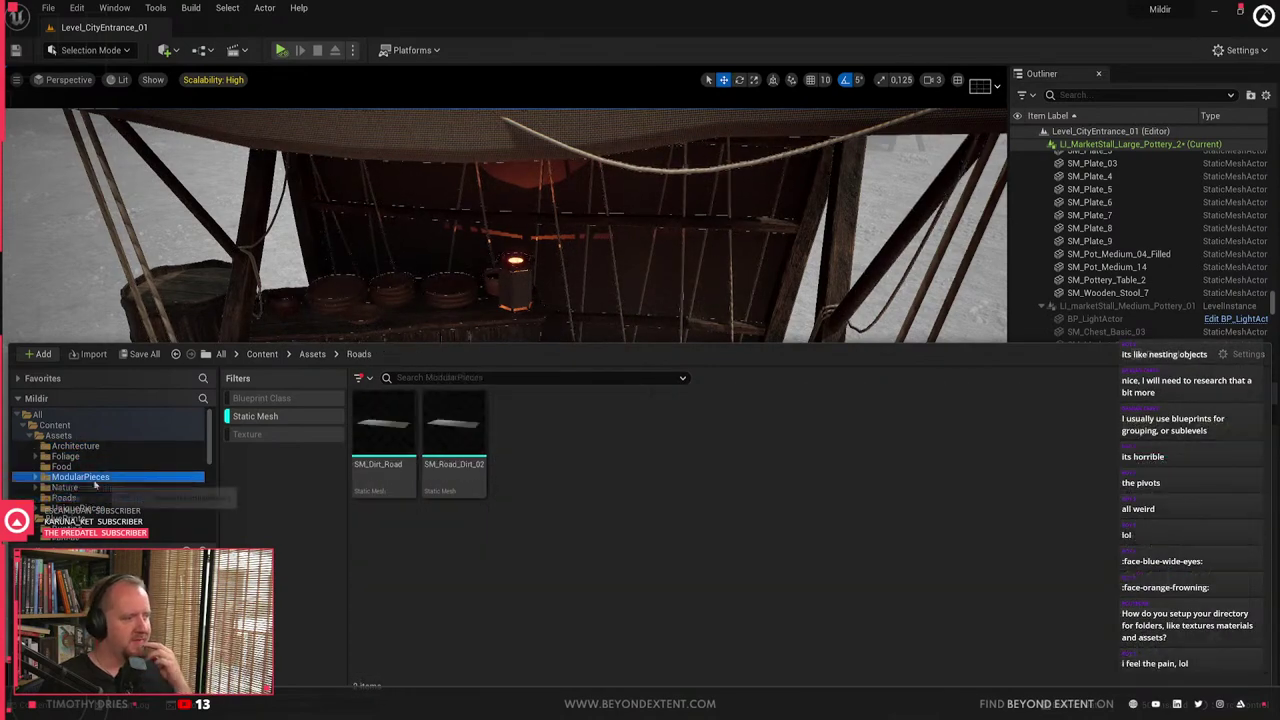
{"action": "left_click", "coordinate": [91, 488]}
{"action": "left_click", "coordinate": [90, 499]}
{"action": "key", "text": "Down"}
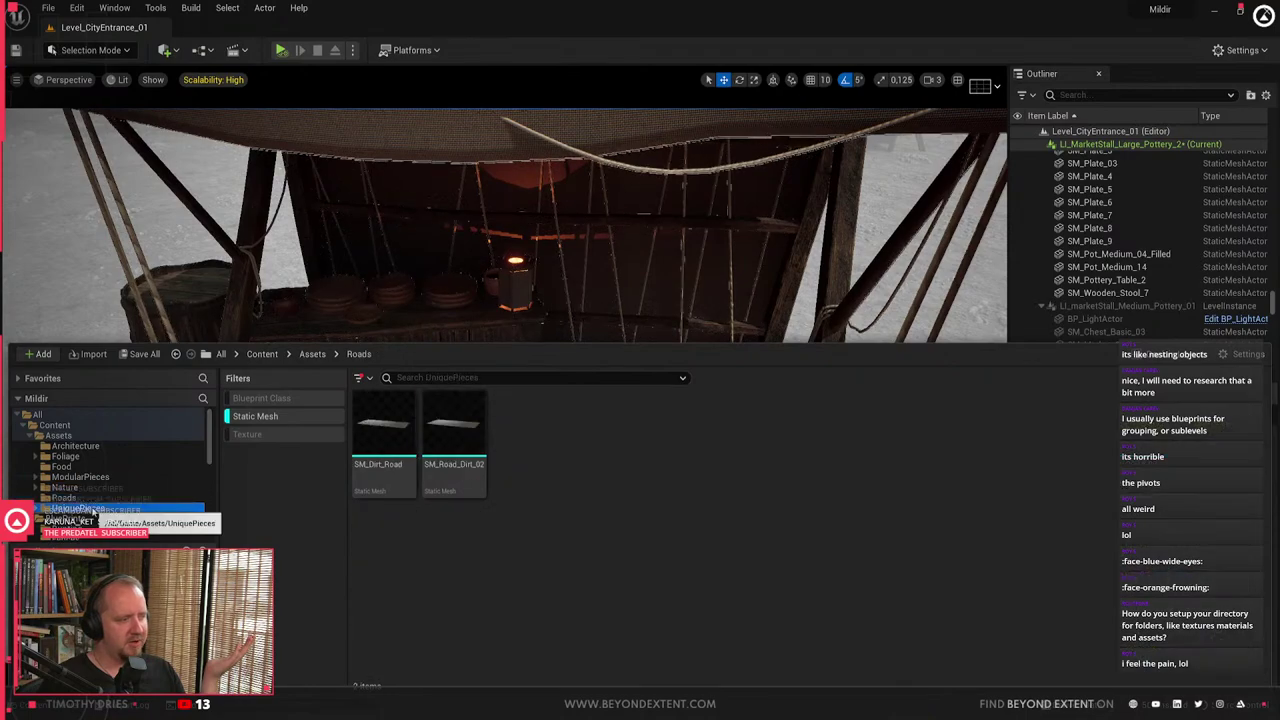
{"action": "scroll", "coordinate": [1000, 552], "scroll_direction": "down", "scroll_amount": 2}
{"action": "scroll", "coordinate": [1000, 552], "scroll_direction": "up", "scroll_amount": 5}
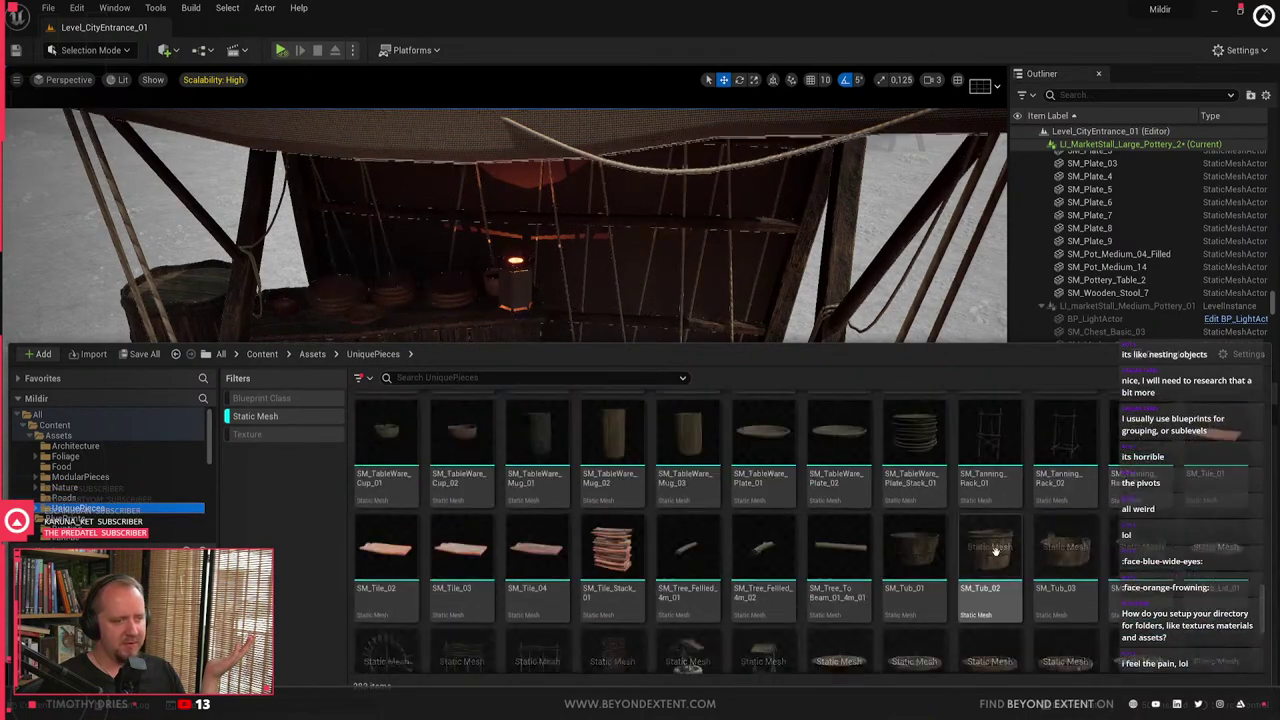
{"action": "scroll", "coordinate": [992, 552], "scroll_direction": "down", "scroll_amount": 10}
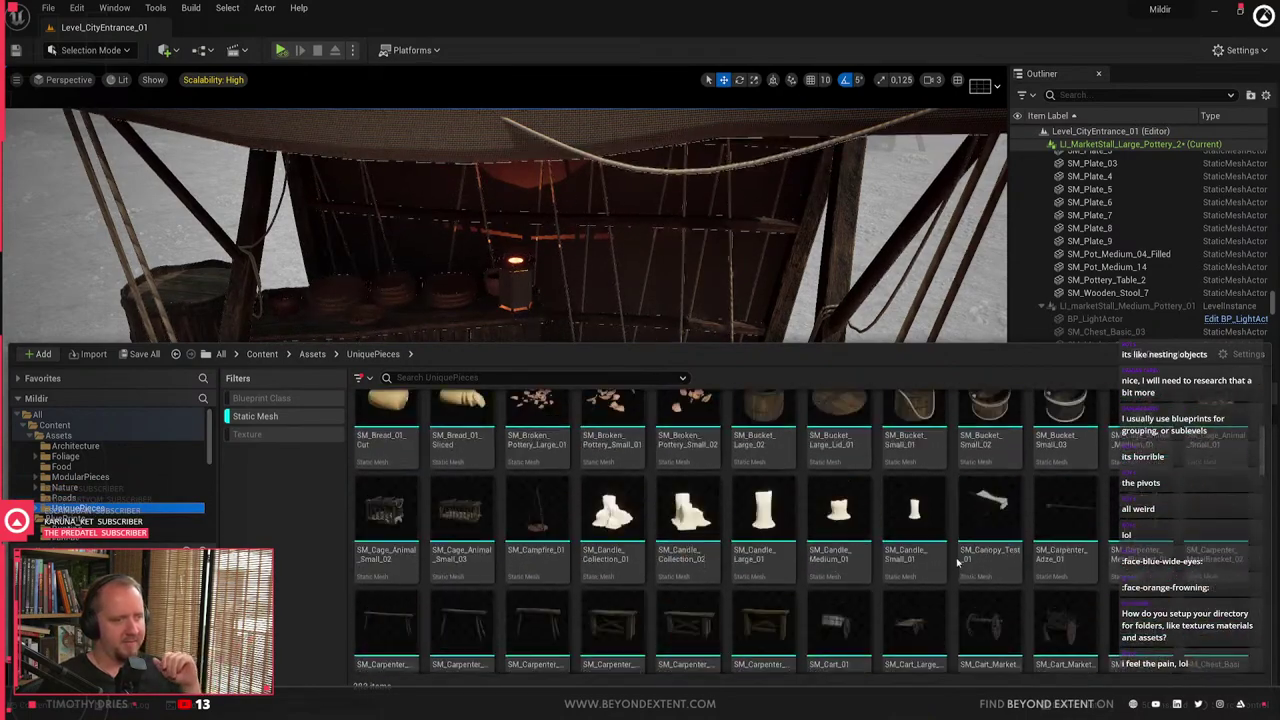
{"action": "scroll", "coordinate": [921, 568], "scroll_direction": "up", "scroll_amount": 6}
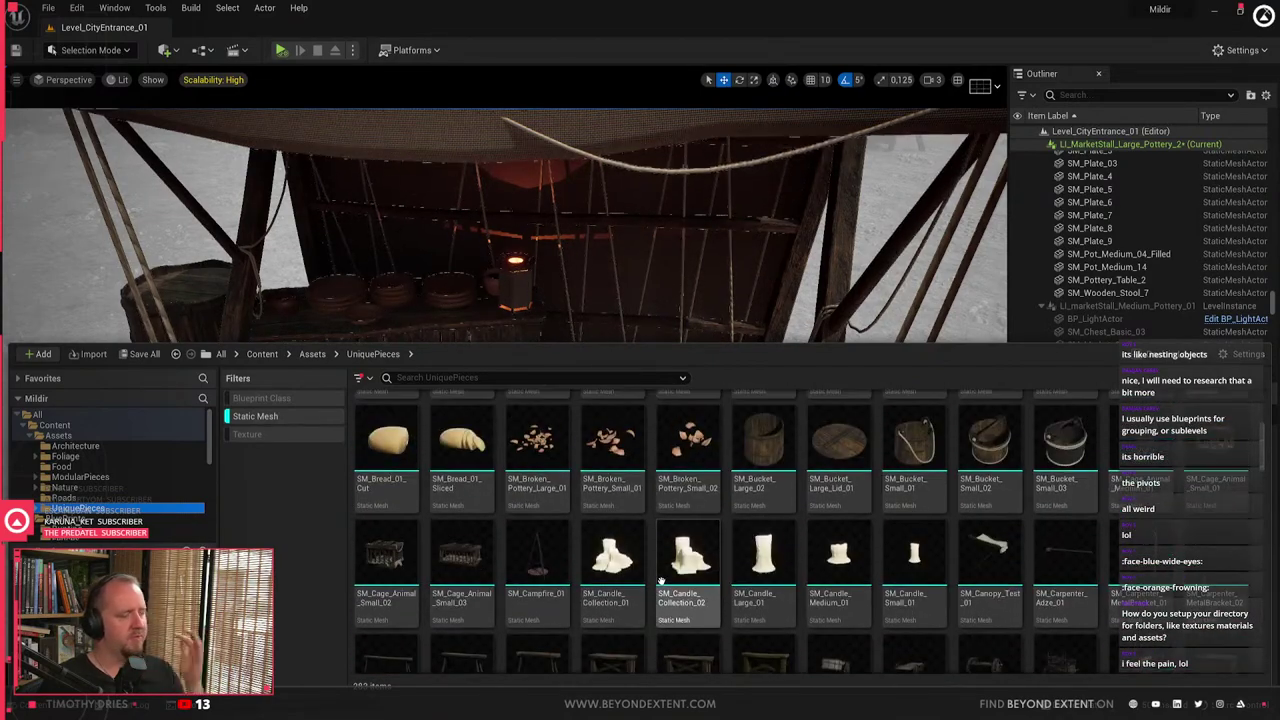
- Open the Materials folder without the Static Mesh filter and look into its Placeholders and Test subfolders
{"action": "left_click", "coordinate": [86, 437]}
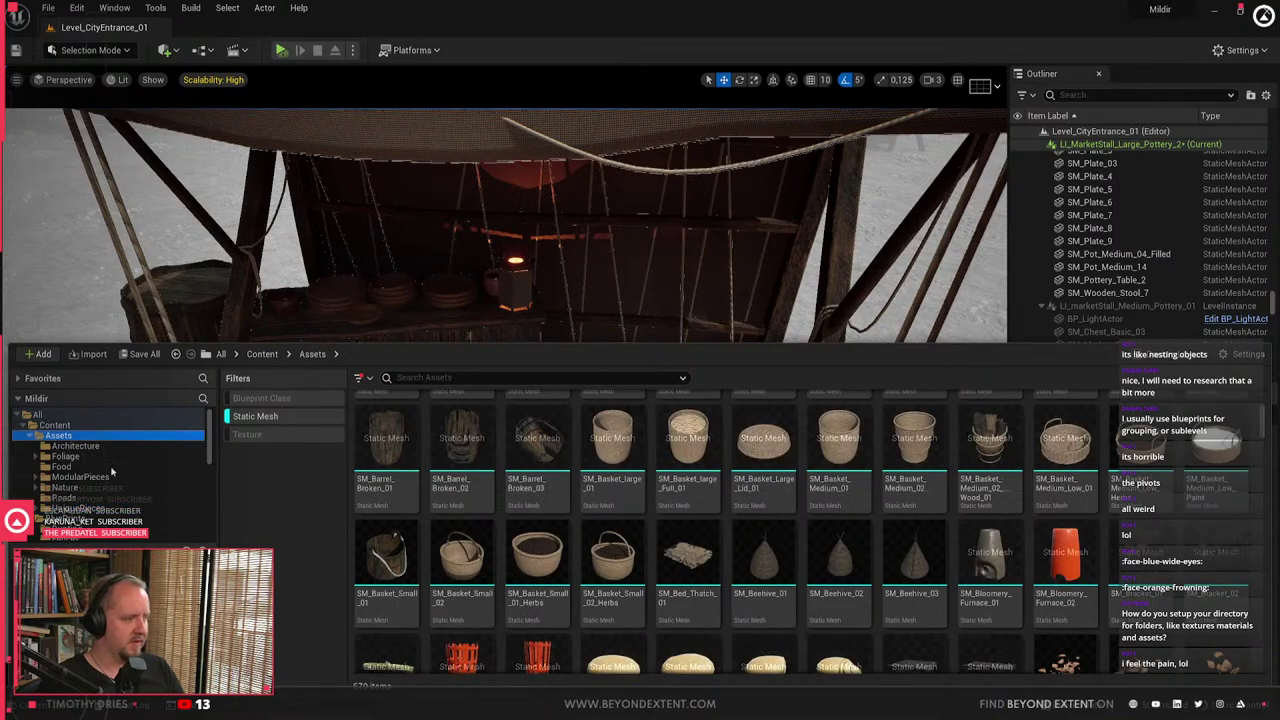
{"action": "scroll", "coordinate": [80, 470], "scroll_direction": "down", "scroll_amount": 3}
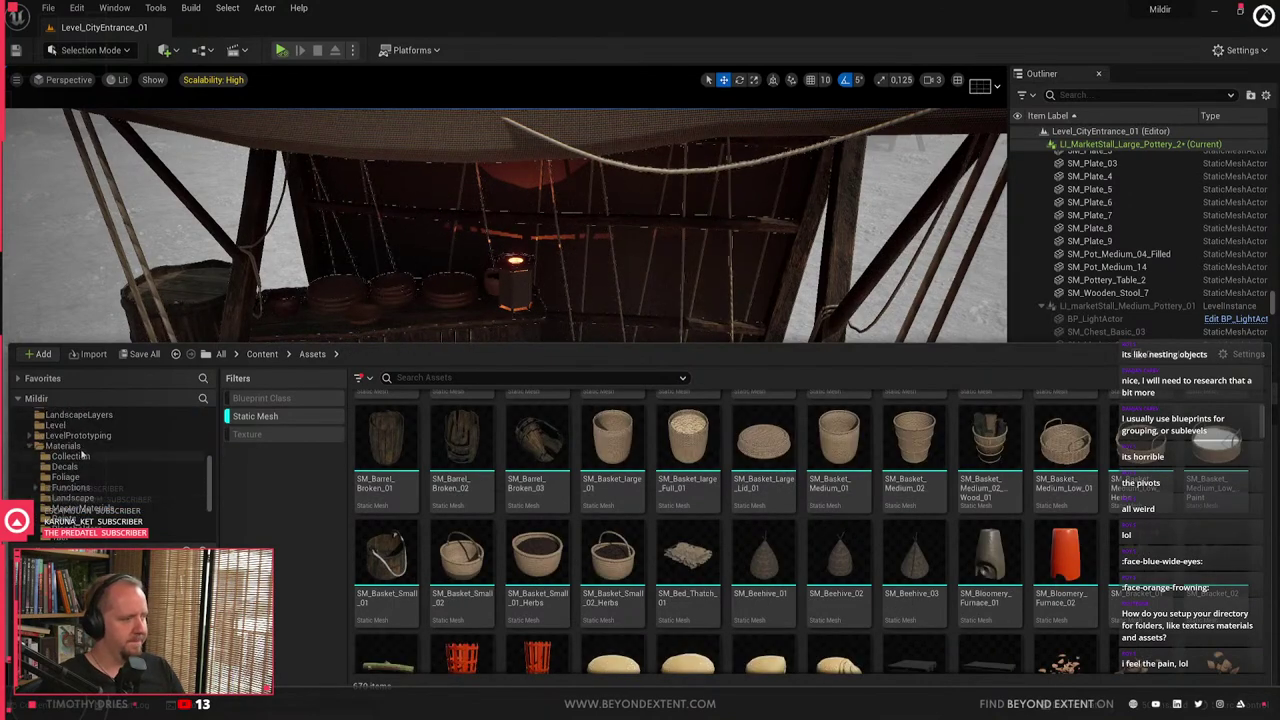
{"action": "left_click", "coordinate": [84, 446]}
{"action": "left_click", "coordinate": [298, 417]}
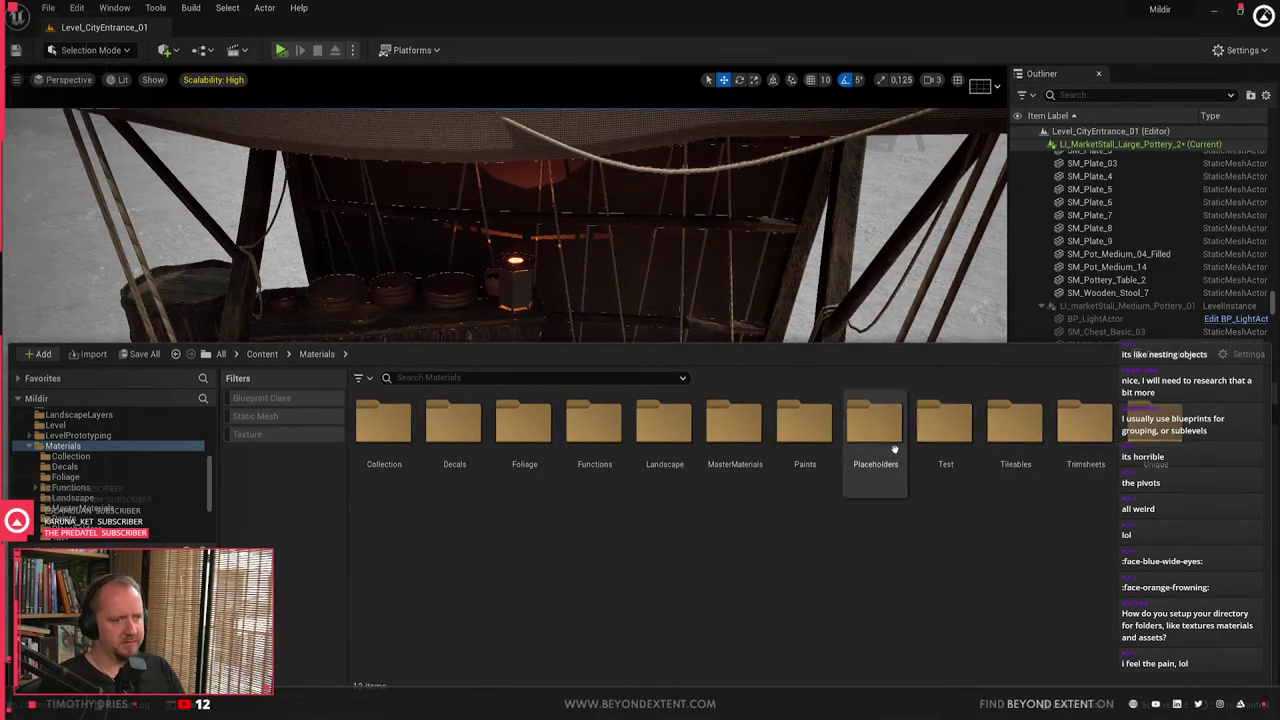
{"action": "double_click", "coordinate": [875, 430]}
{"action": "key", "text": "alt+Left"}
{"action": "double_click", "coordinate": [946, 440]}
{"action": "key", "text": "alt+Left"}
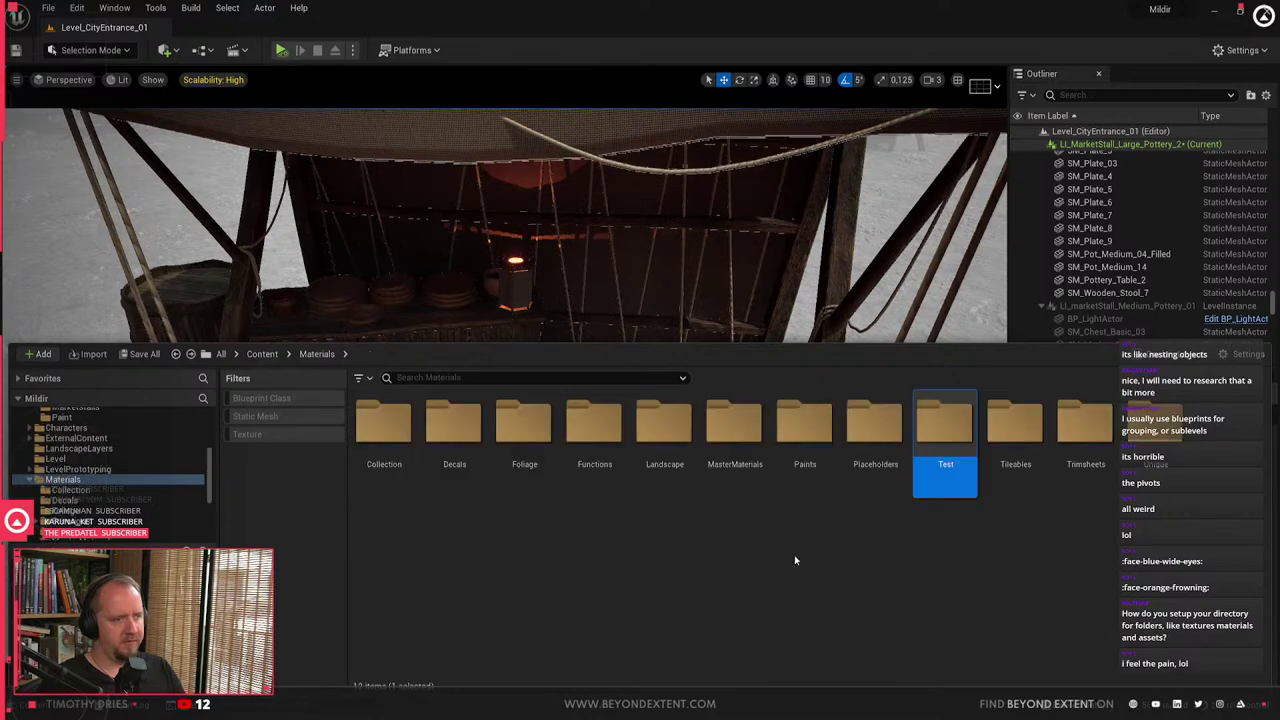
- Examine the remaining Materials subfolders, including the contents of MasterMaterials, and look over the project's folder hierarchy
{"action": "left_click", "coordinate": [1034, 421]}
{"action": "left_click", "coordinate": [1137, 467]}
{"action": "left_click", "coordinate": [1010, 450]}
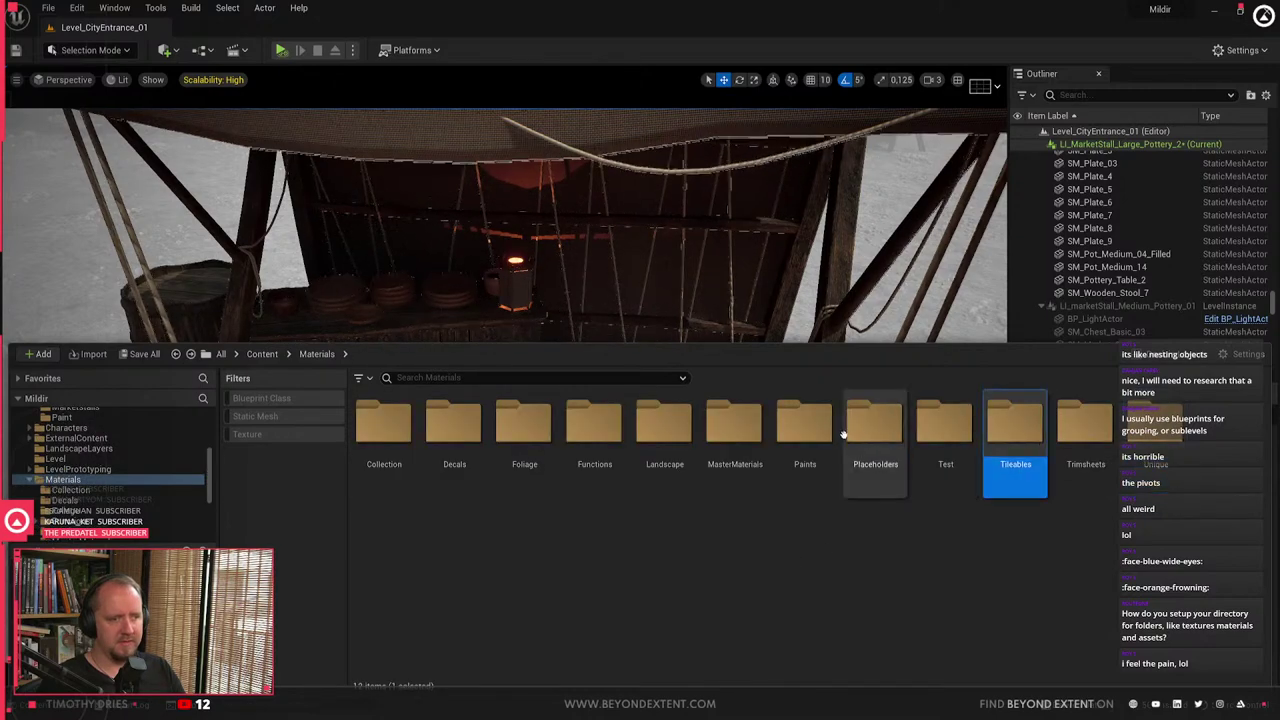
{"action": "left_click", "coordinate": [865, 437]}
{"action": "left_click", "coordinate": [735, 446]}
{"action": "left_click", "coordinate": [598, 464]}
{"action": "left_click", "coordinate": [665, 464]}
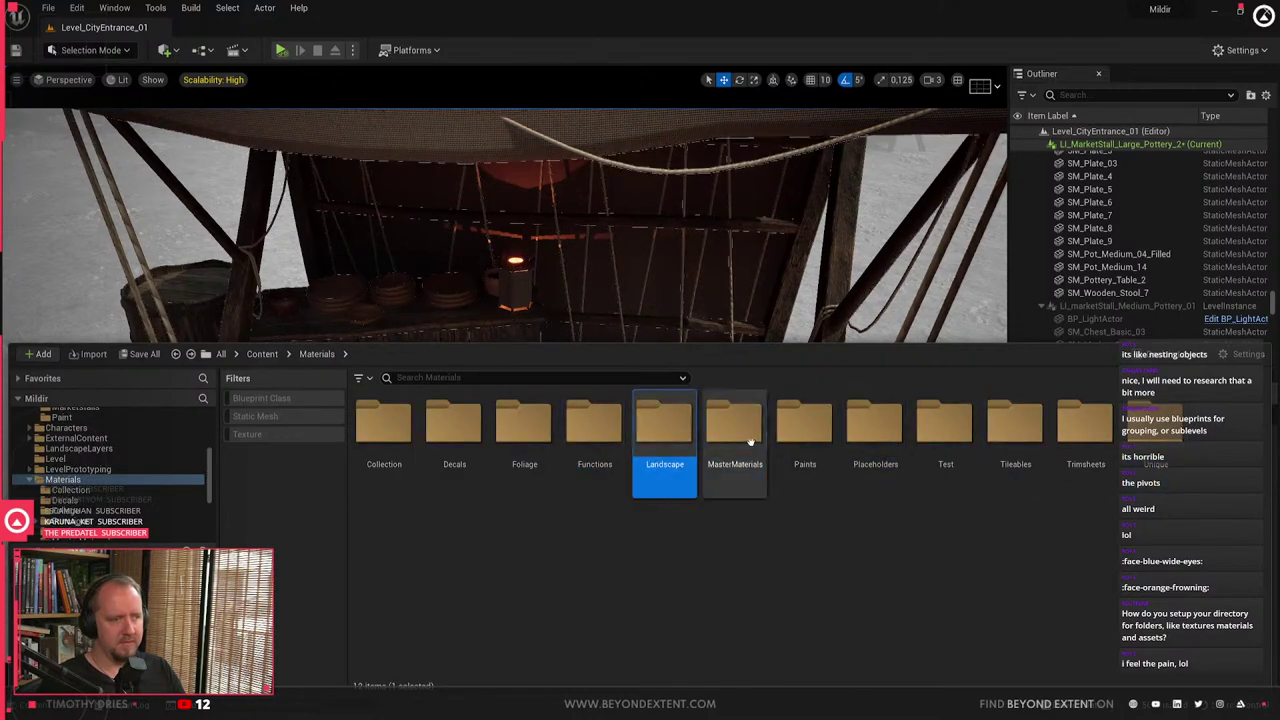
{"action": "double_click", "coordinate": [748, 445]}
{"action": "key", "text": "alt+Left"}
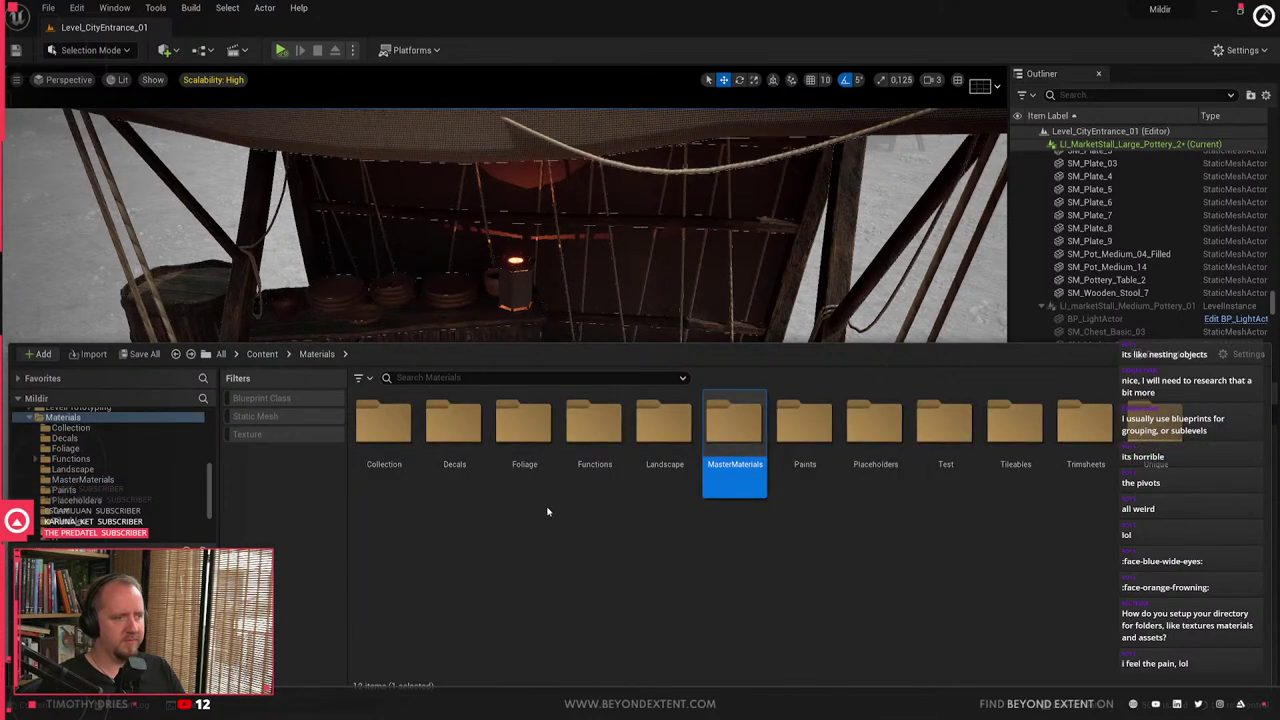
{"action": "scroll", "coordinate": [110, 515], "scroll_direction": "up", "scroll_amount": 3}
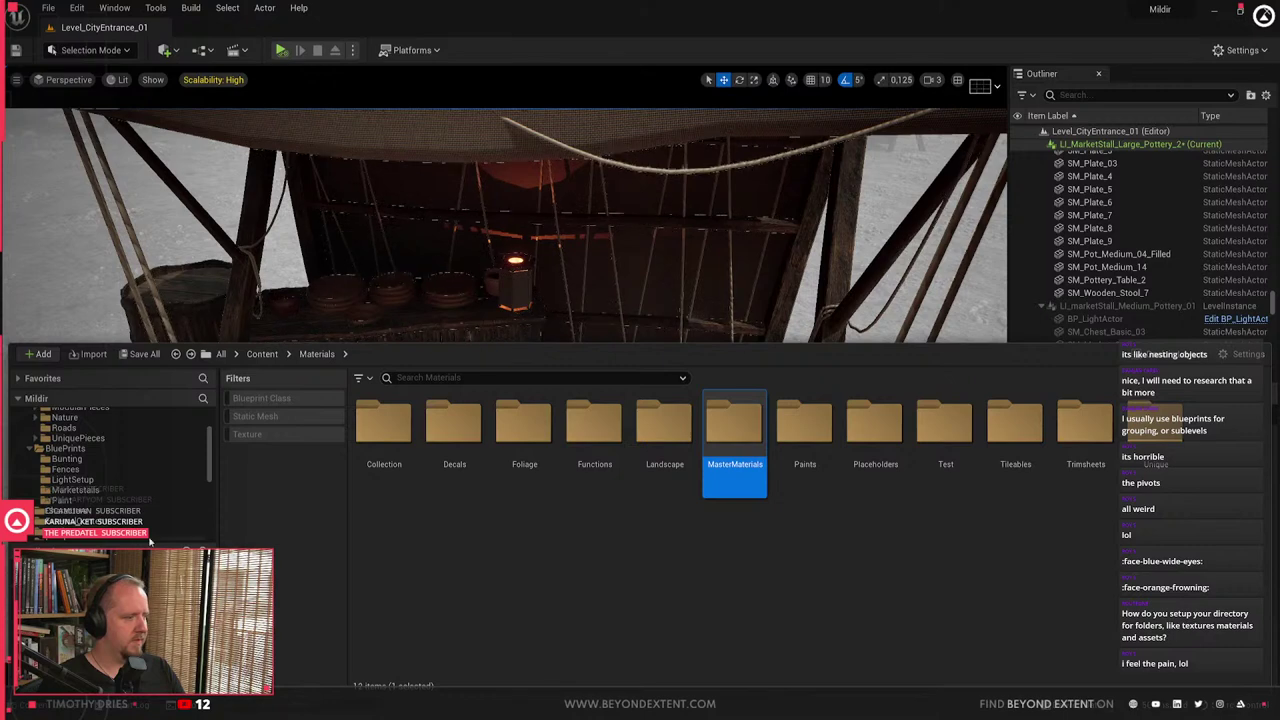
{"action": "scroll", "coordinate": [110, 470], "scroll_direction": "down", "scroll_amount": 1}
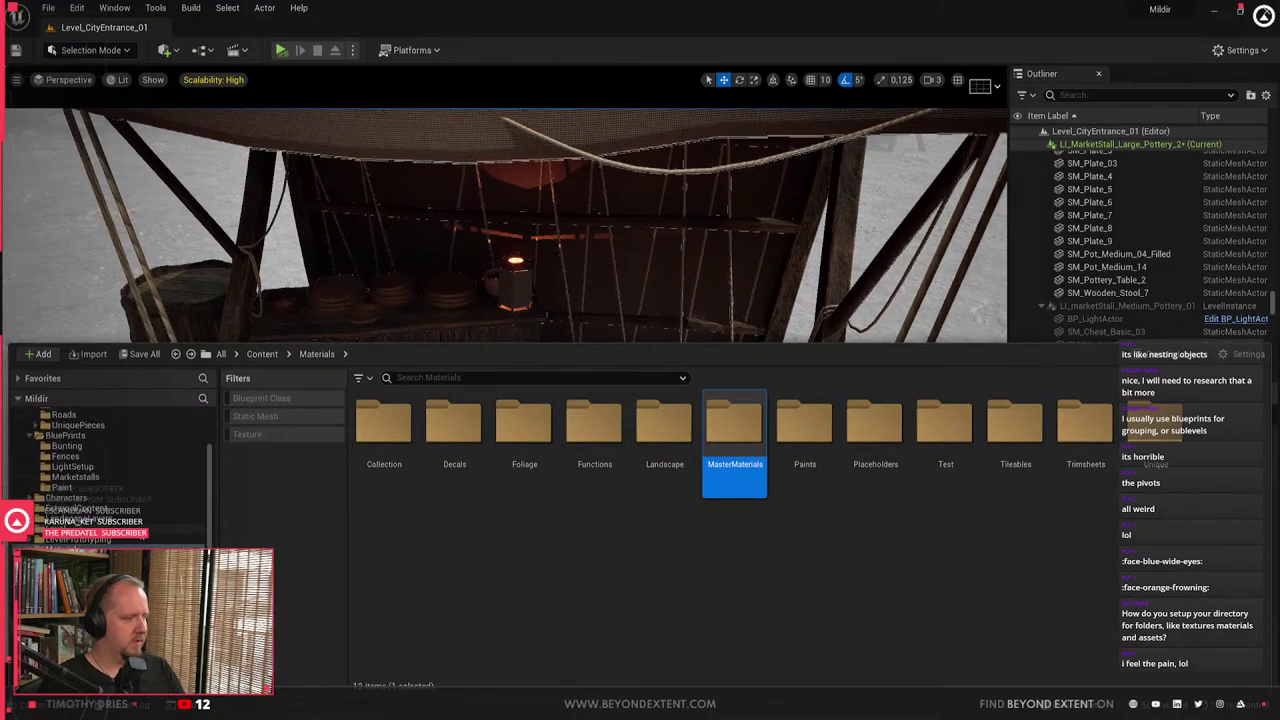
{"action": "scroll", "coordinate": [110, 460], "scroll_direction": "down", "scroll_amount": 3}
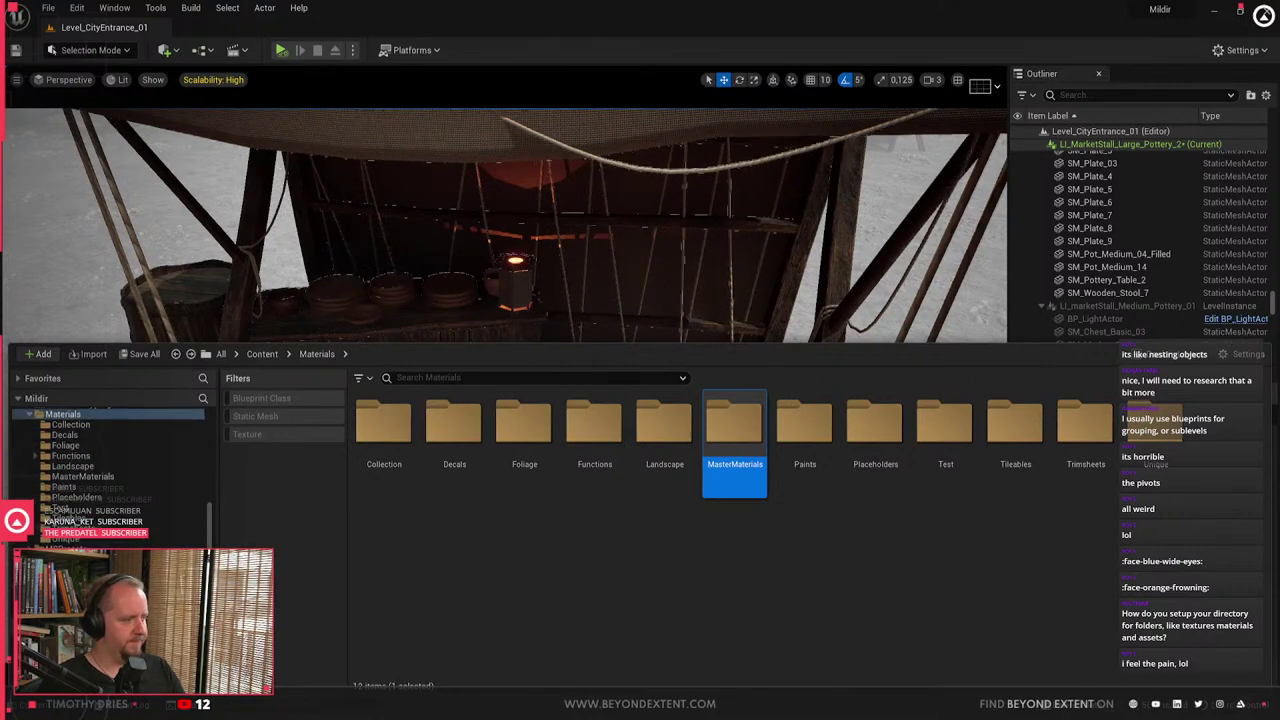
- Duplicate the small wooden crate beside the counter, stack the copy on top and rotate it to about -175 degrees
{"action": "left_click", "coordinate": [515, 284]}
{"action": "key", "text": "Escape"}
{"action": "key", "text": "w"}
{"action": "right_click_drag", "start_coordinate": [515, 300], "coordinate": [580, 300]}
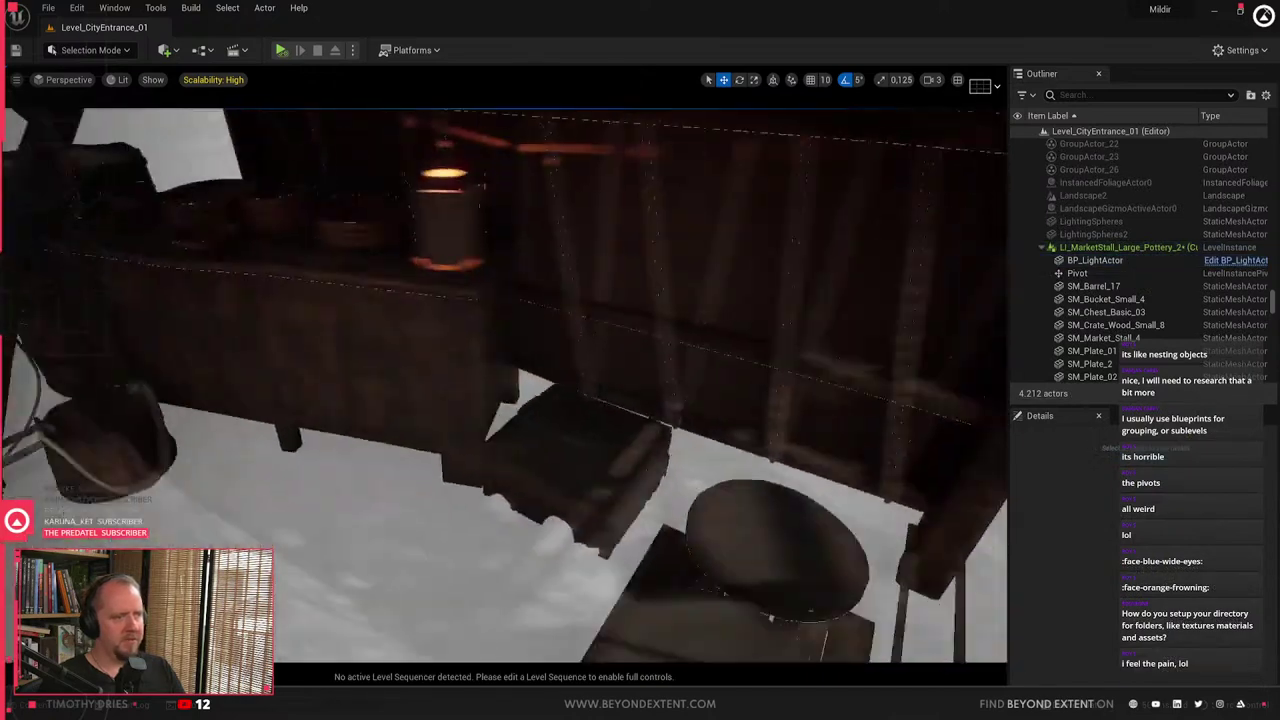
{"action": "right_click_drag", "start_coordinate": [450, 320], "coordinate": [450, 320]}
{"action": "left_click", "coordinate": [551, 385]}
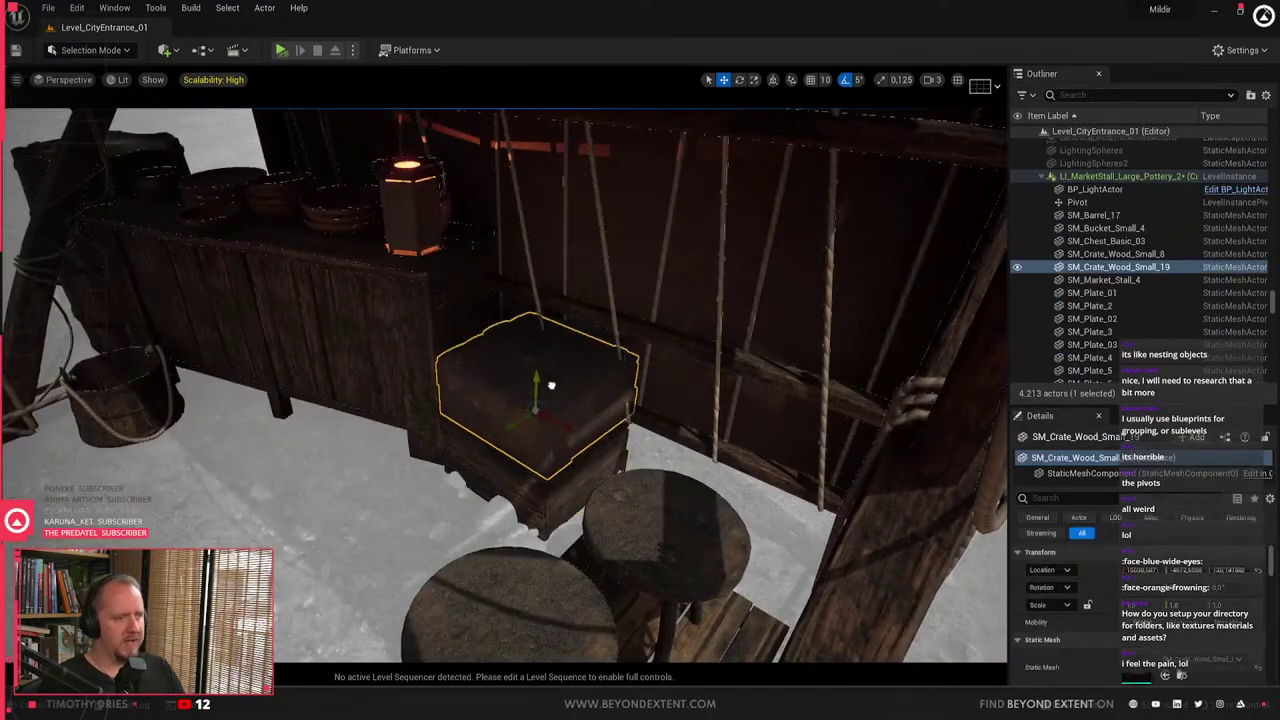
{"action": "key", "text": "Escape"}
{"action": "left_click", "coordinate": [543, 415]}
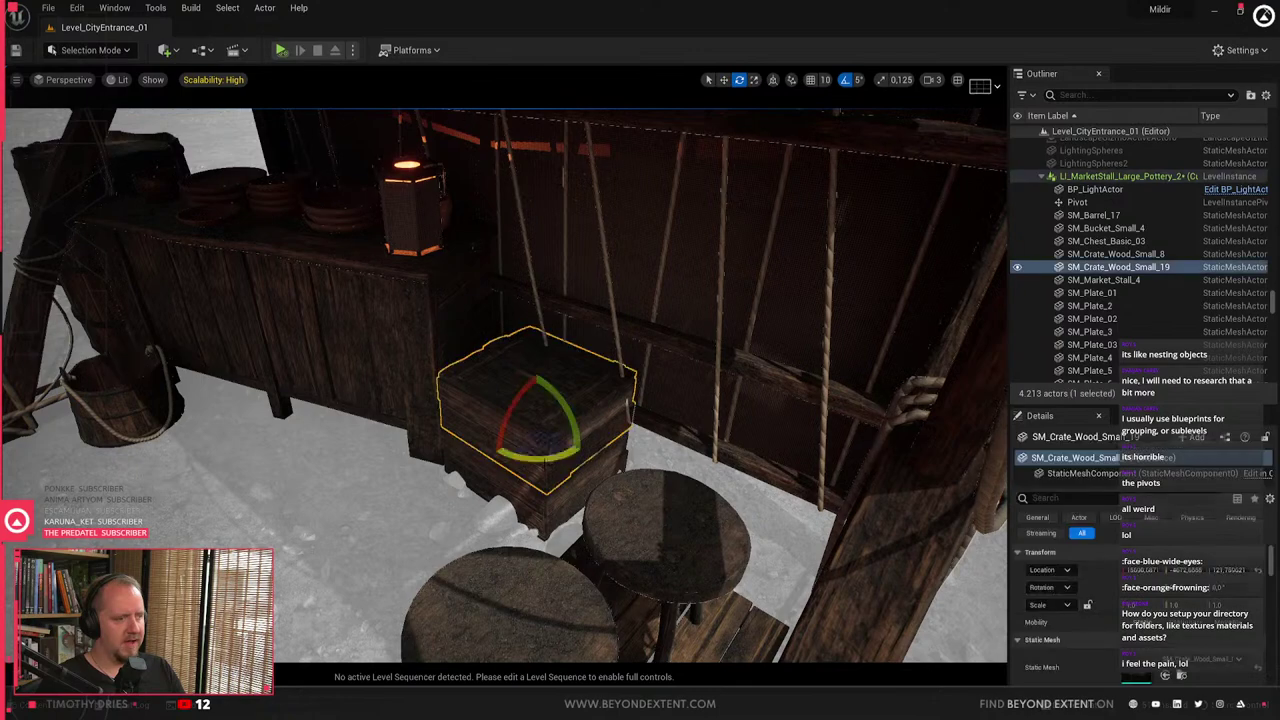
{"action": "left_click_drag", "start_coordinate": [537, 457], "coordinate": [718, 442]}
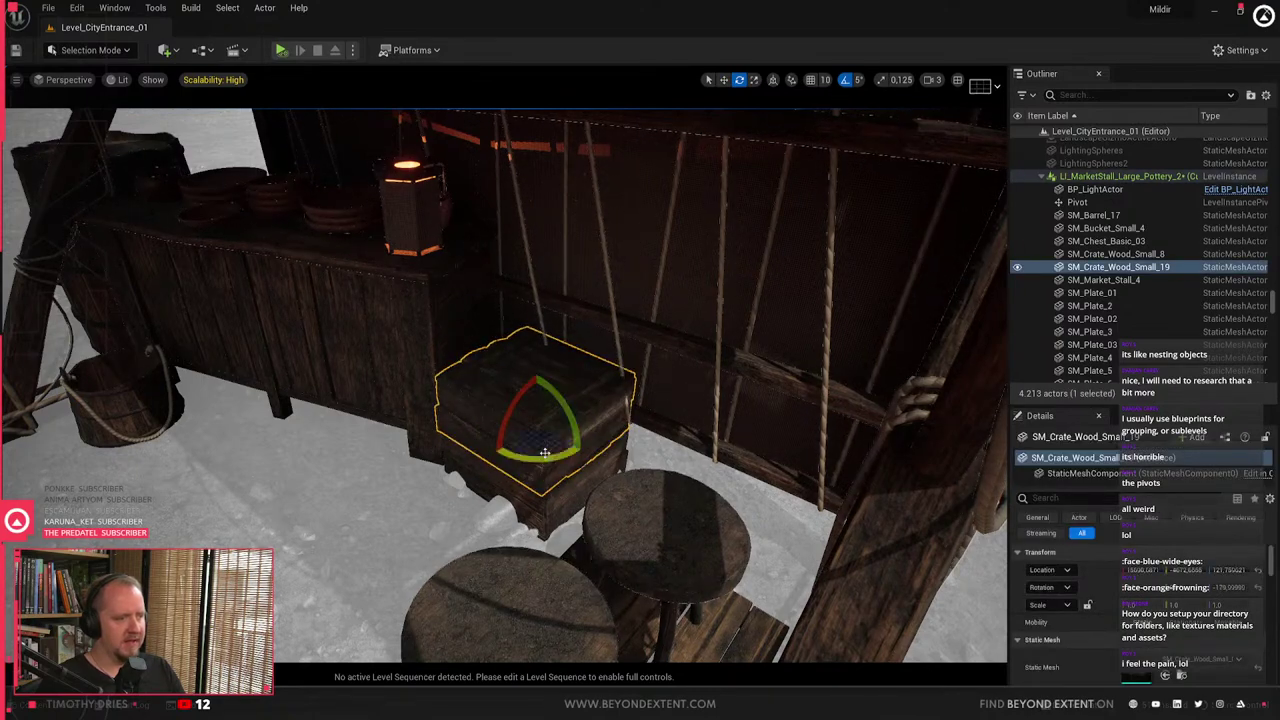
{"action": "key", "text": "w"}
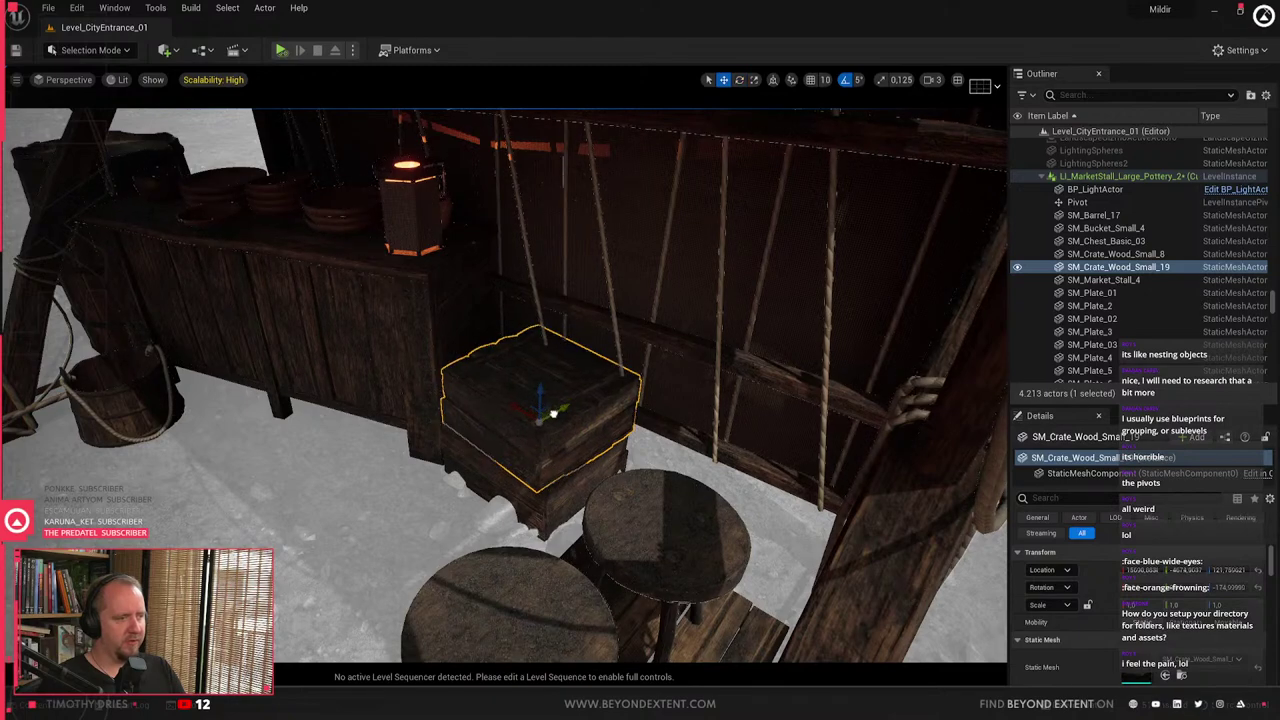
- Select both stacked small crates and nudge them together slightly toward the stall's front
{"action": "key", "text": "Escape"}
{"action": "right_click_drag", "start_coordinate": [553, 414], "coordinate": [600, 414]}
{"action": "key", "text": "w"}
{"action": "right_click_drag", "start_coordinate": [560, 450], "coordinate": [500, 450]}
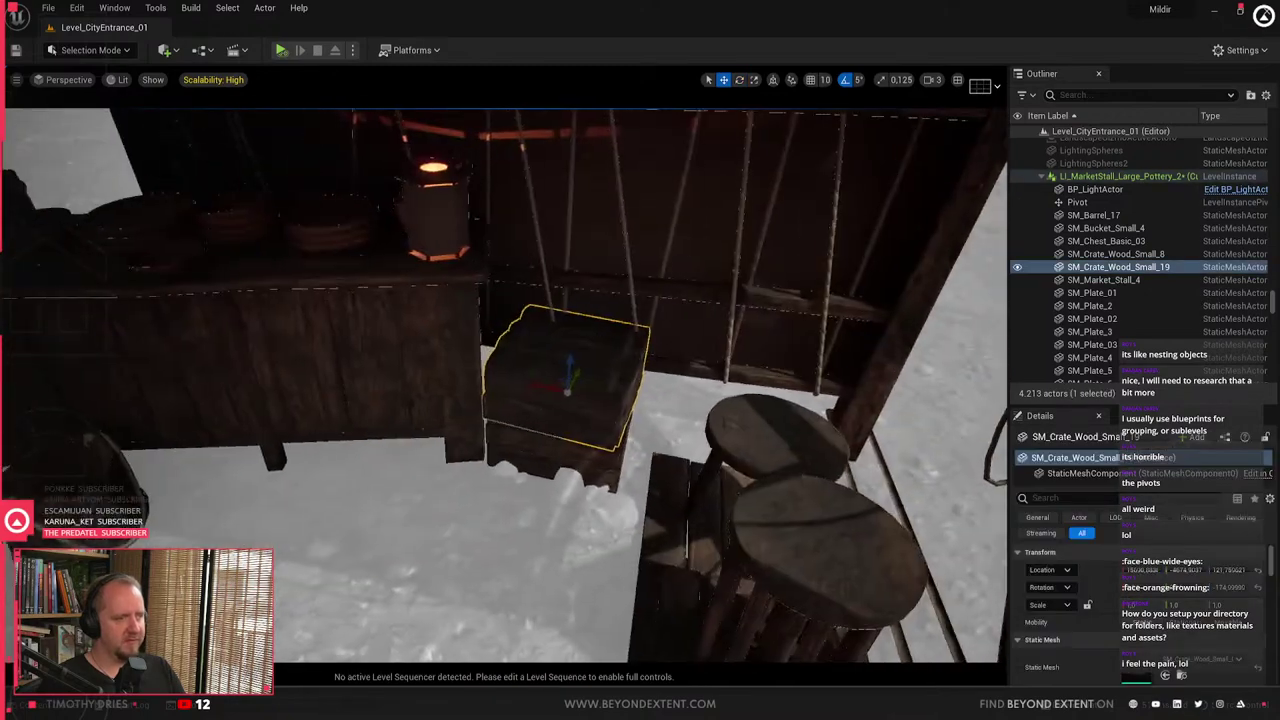
{"action": "left_click", "coordinate": [556, 456], "text": "ctrl"}
{"action": "mouse_move", "coordinate": [561, 457]}
{"action": "left_mouse_down"}
{"action": "mouse_move", "coordinate": [557, 472]}
{"action": "mouse_move", "coordinate": [562, 462]}
{"action": "left_mouse_up"}
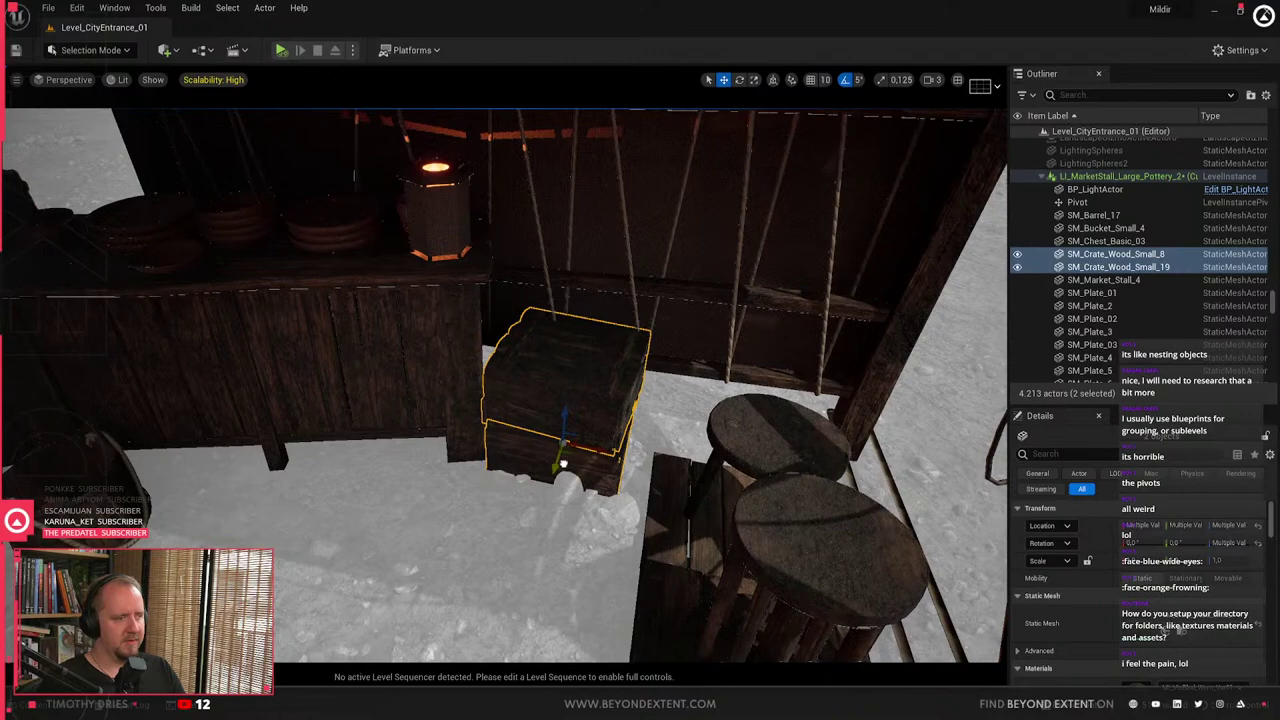
{"action": "key", "text": "Escape"}
{"action": "right_click_drag", "start_coordinate": [562, 462], "coordinate": [492, 522]}
- Look over the project's Content folder and the meshes listed in its Assets folder
{"action": "key", "text": "ctrl+space"}
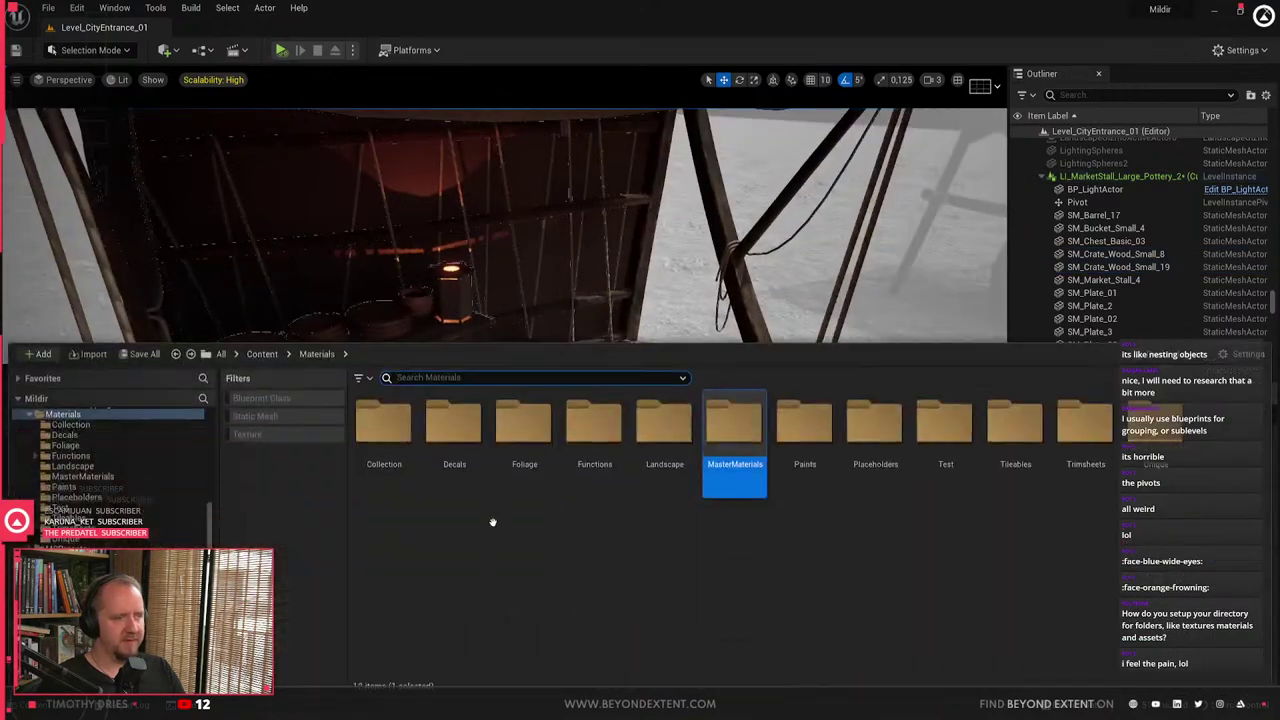
{"action": "scroll", "coordinate": [87, 508], "scroll_direction": "up", "scroll_amount": 5}
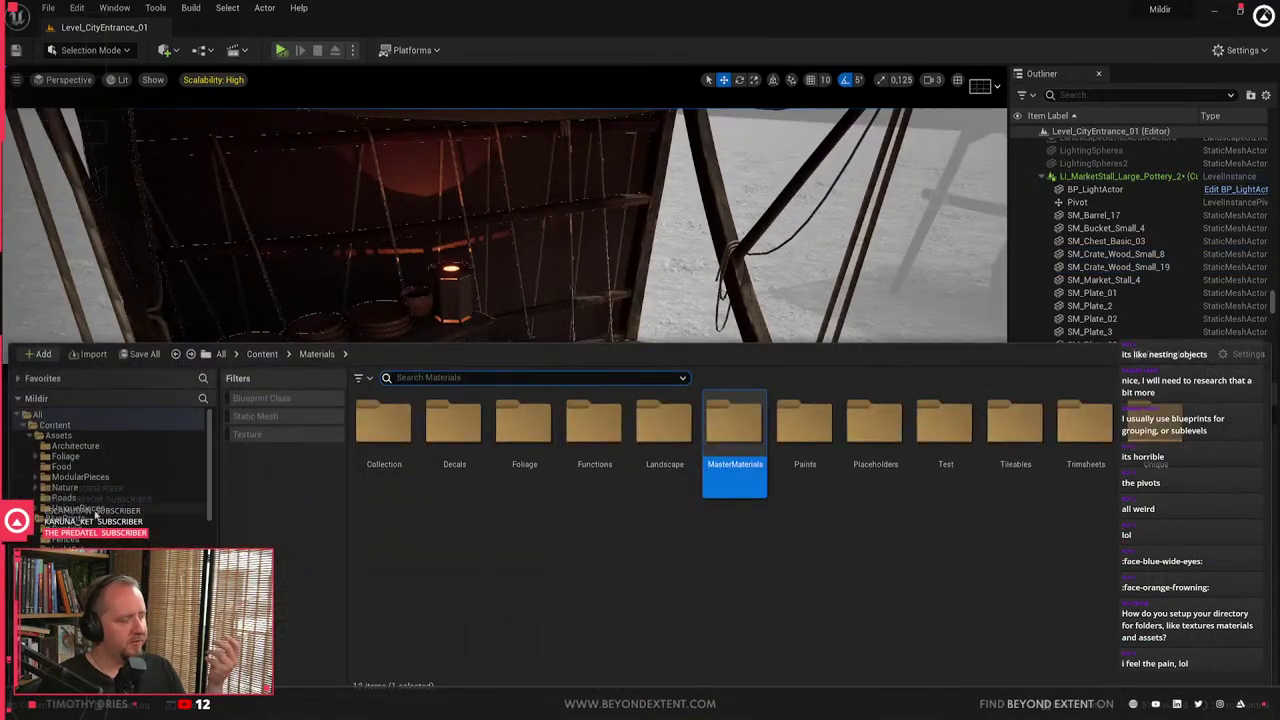
{"action": "left_click", "coordinate": [55, 425]}
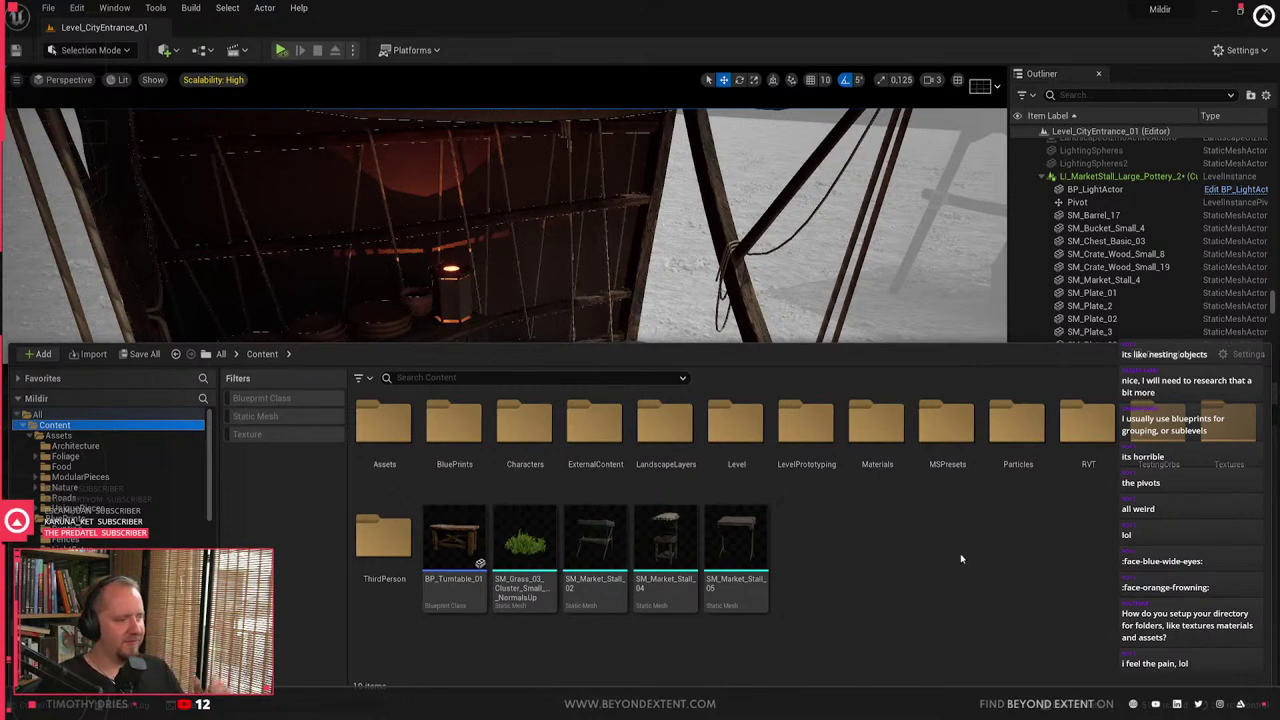
{"action": "double_click", "coordinate": [384, 428]}
{"action": "scroll", "coordinate": [606, 453], "scroll_direction": "down", "scroll_amount": 15}
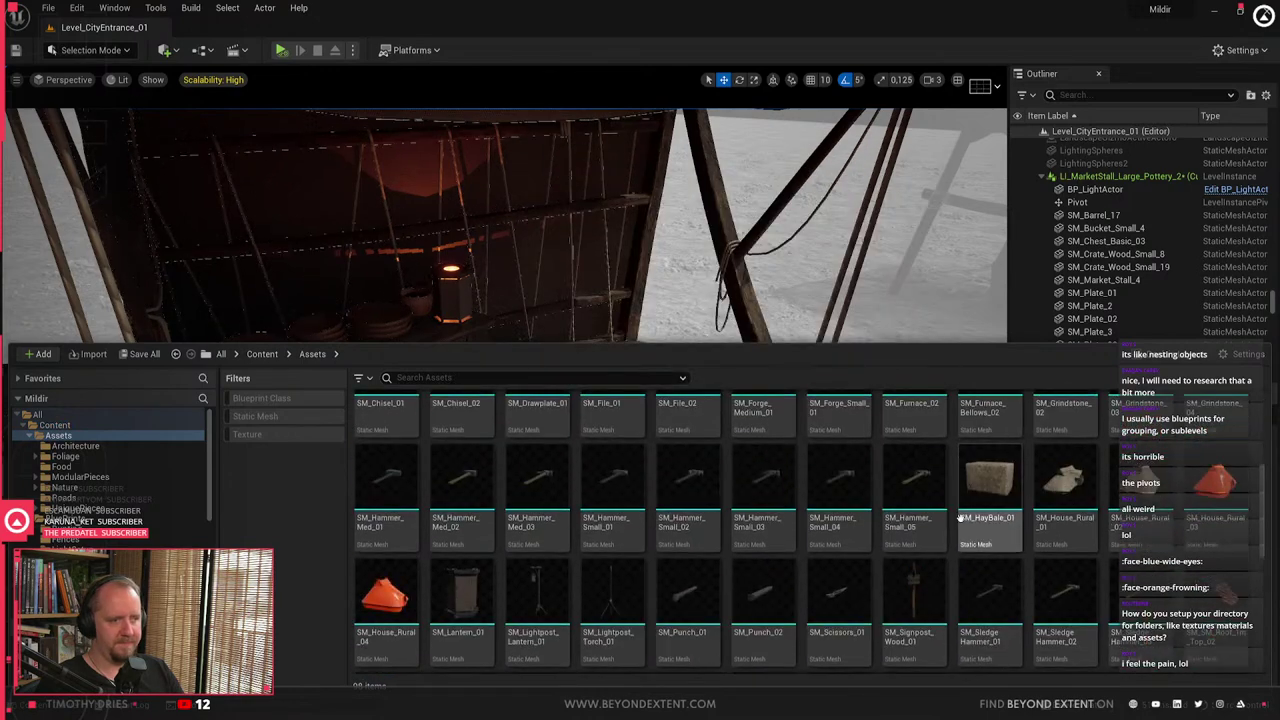
{"action": "scroll", "coordinate": [959, 518], "scroll_direction": "down", "scroll_amount": 3}
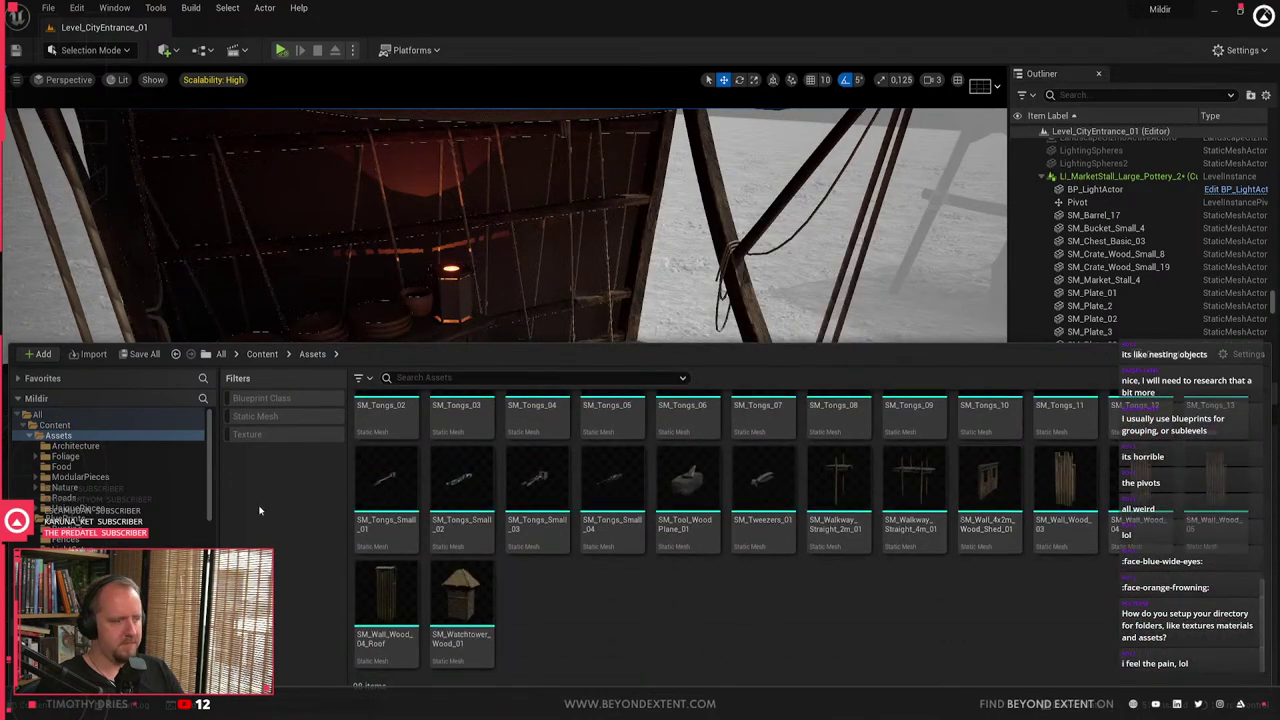
{"action": "left_click", "coordinate": [56, 425]}
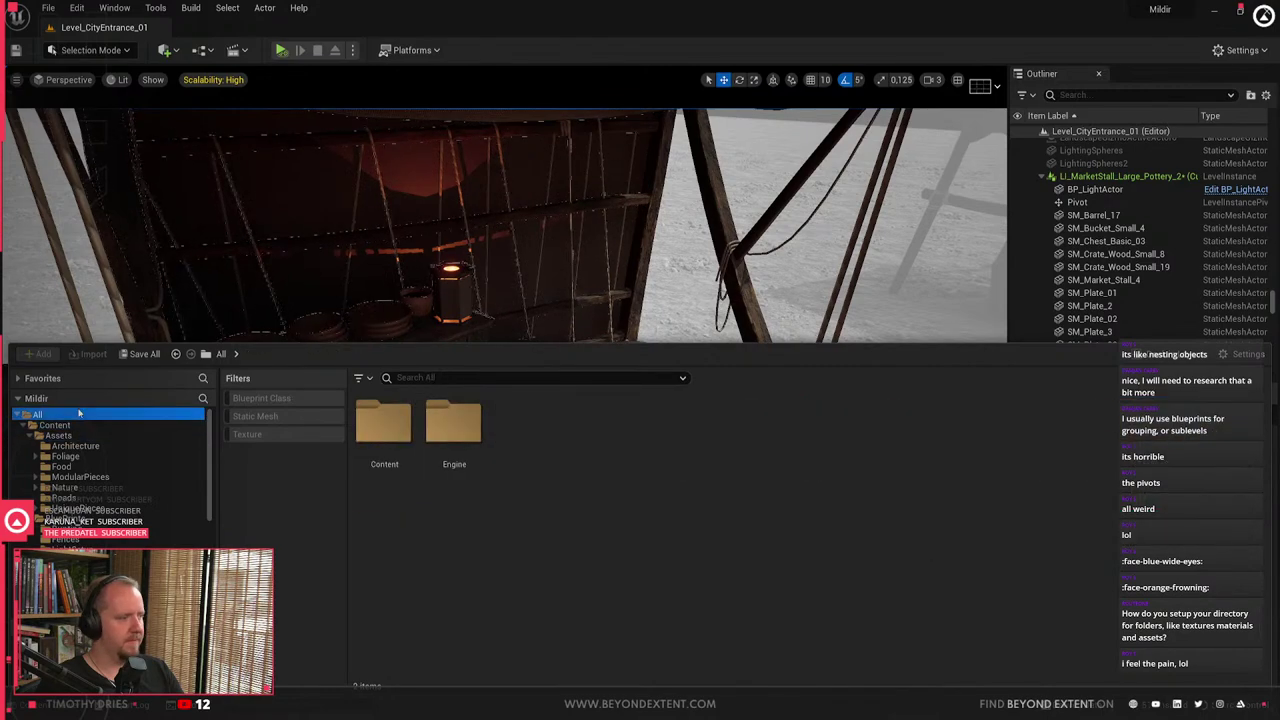
- Filter the whole Content folder to Static Mesh assets and look through them for props that could dress the stall
{"action": "left_click", "coordinate": [288, 418]}
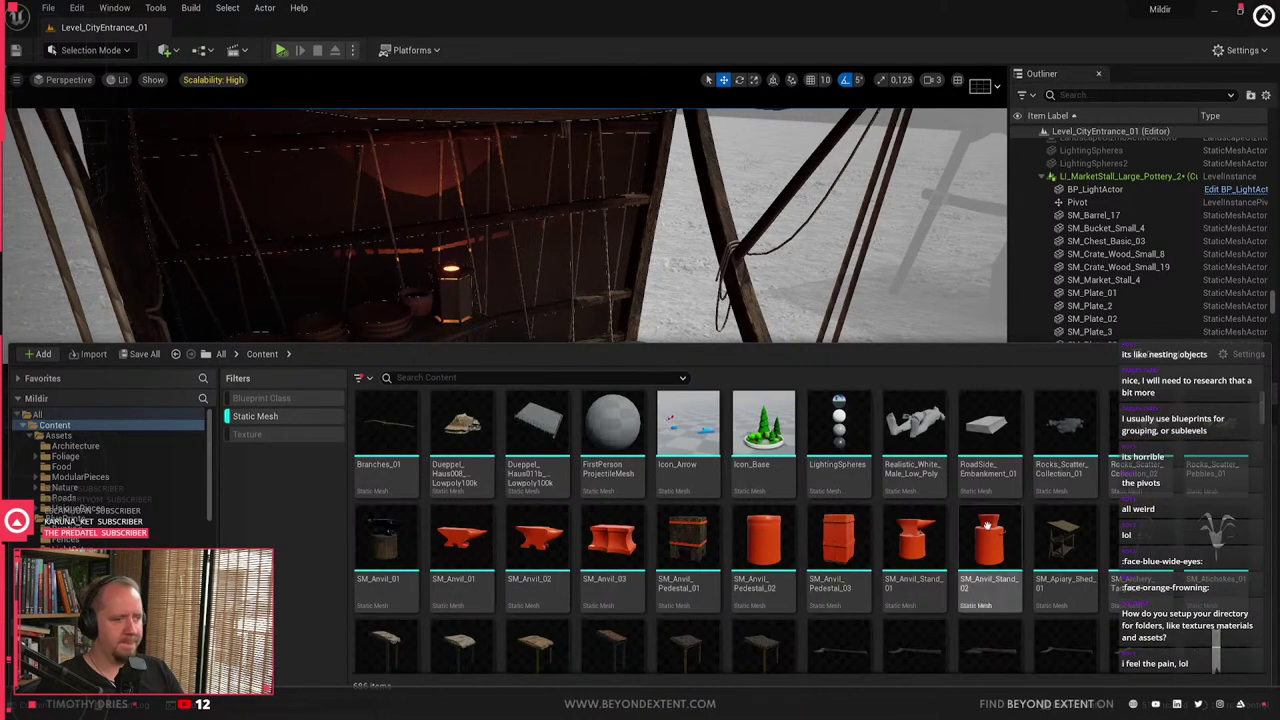
{"action": "scroll", "coordinate": [985, 525], "scroll_direction": "down", "scroll_amount": 3}
{"action": "scroll", "coordinate": [985, 522], "scroll_direction": "down", "scroll_amount": 8}
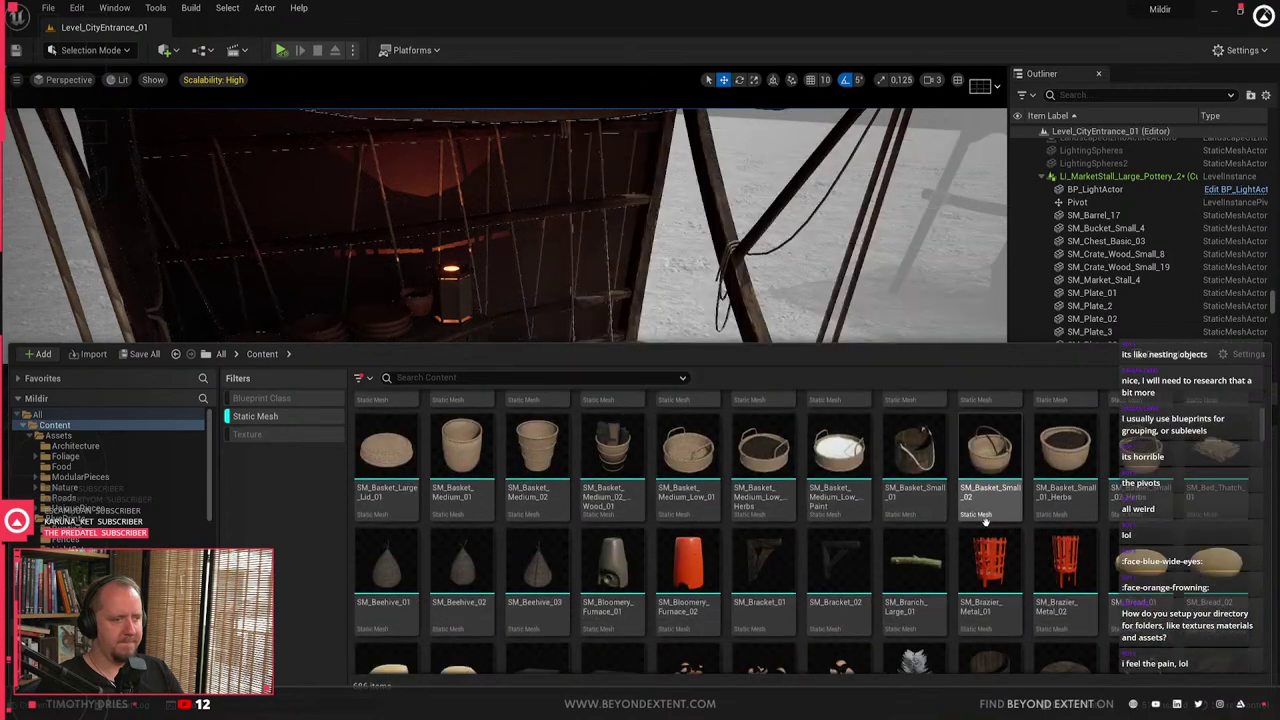
{"action": "scroll", "coordinate": [985, 522], "scroll_direction": "down", "scroll_amount": 5}
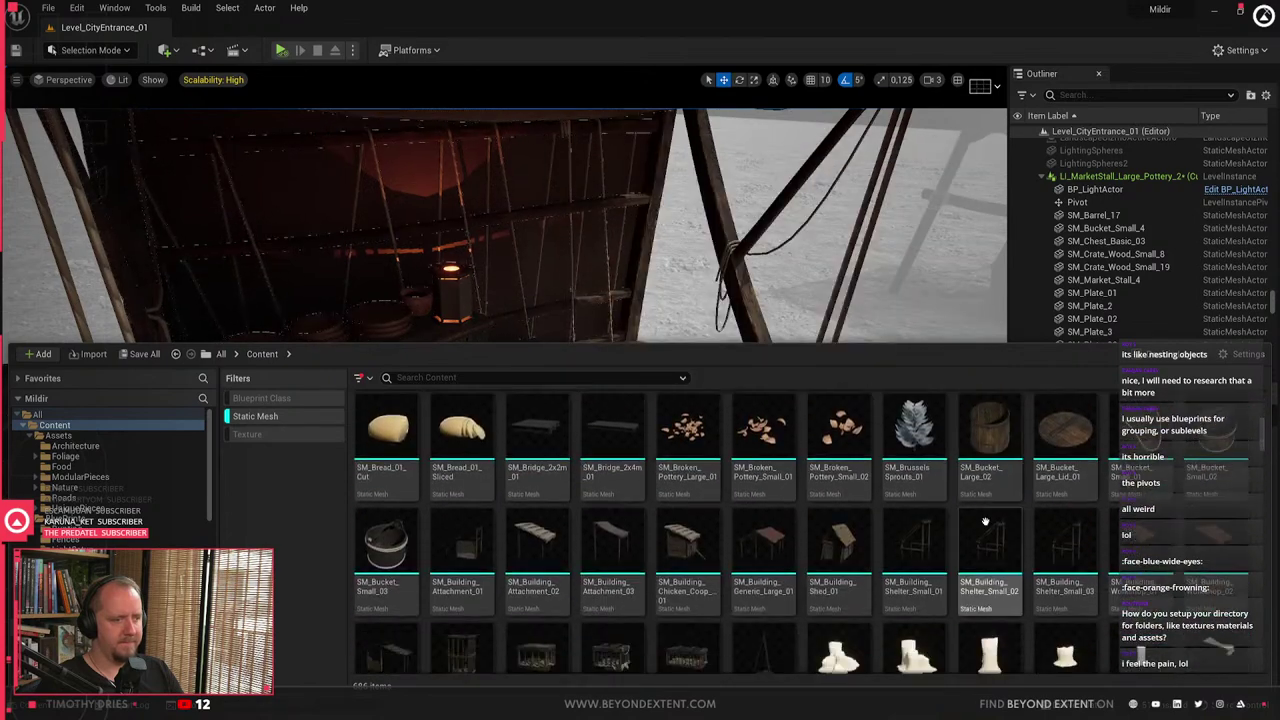
{"action": "scroll", "coordinate": [985, 522], "scroll_direction": "down", "scroll_amount": 5}
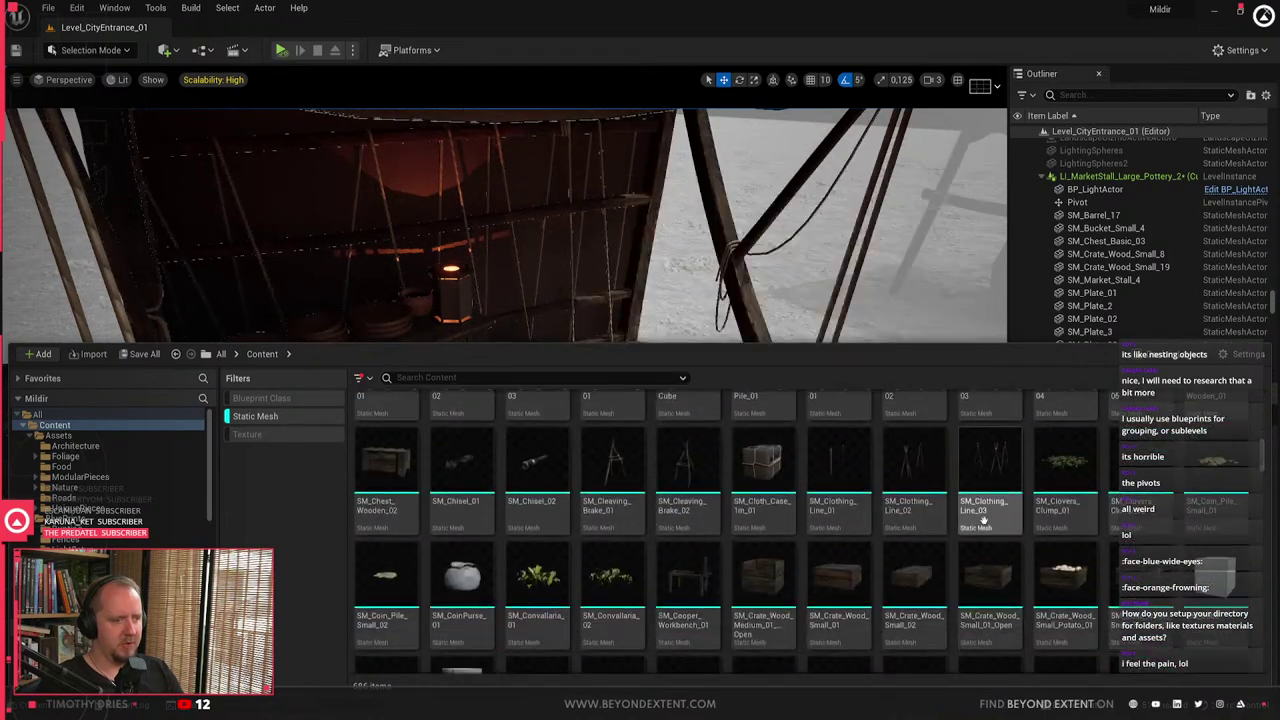
{"action": "scroll", "coordinate": [984, 519], "scroll_direction": "down", "scroll_amount": 15}
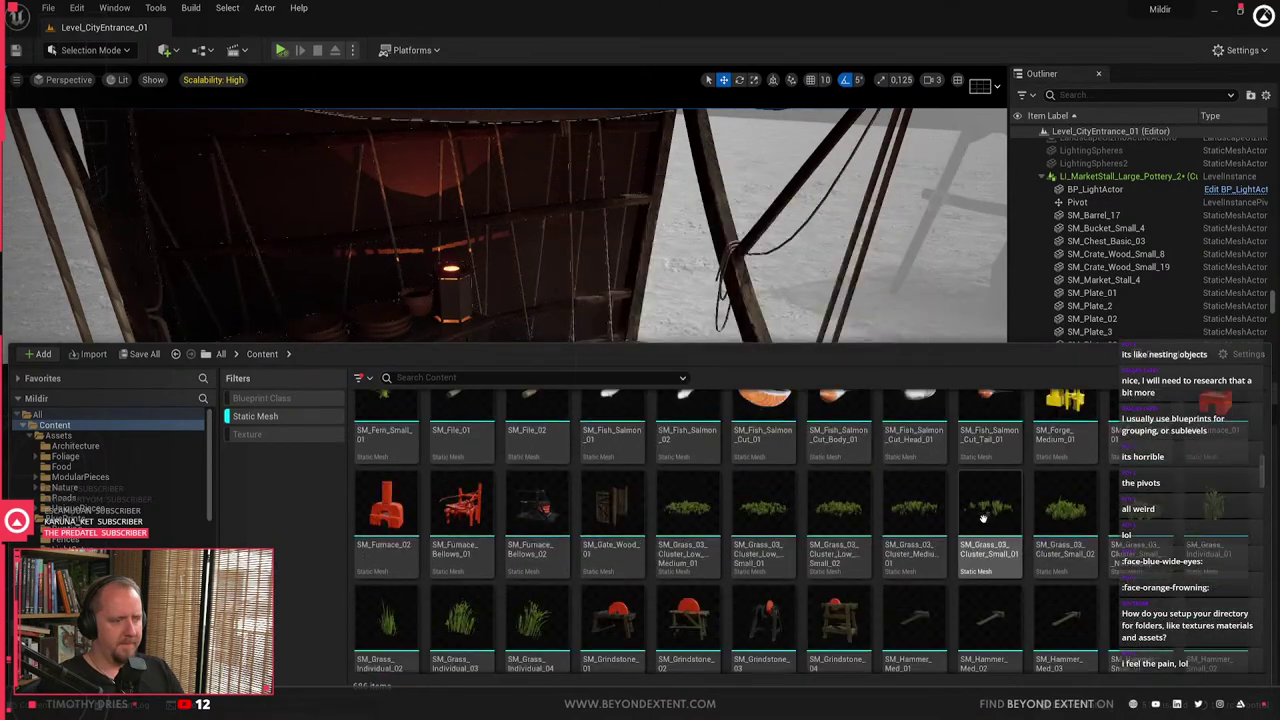
{"action": "right_click_drag", "start_coordinate": [836, 175], "coordinate": [690, 240]}
{"action": "right_click_drag", "start_coordinate": [750, 490], "coordinate": [740, 488]}
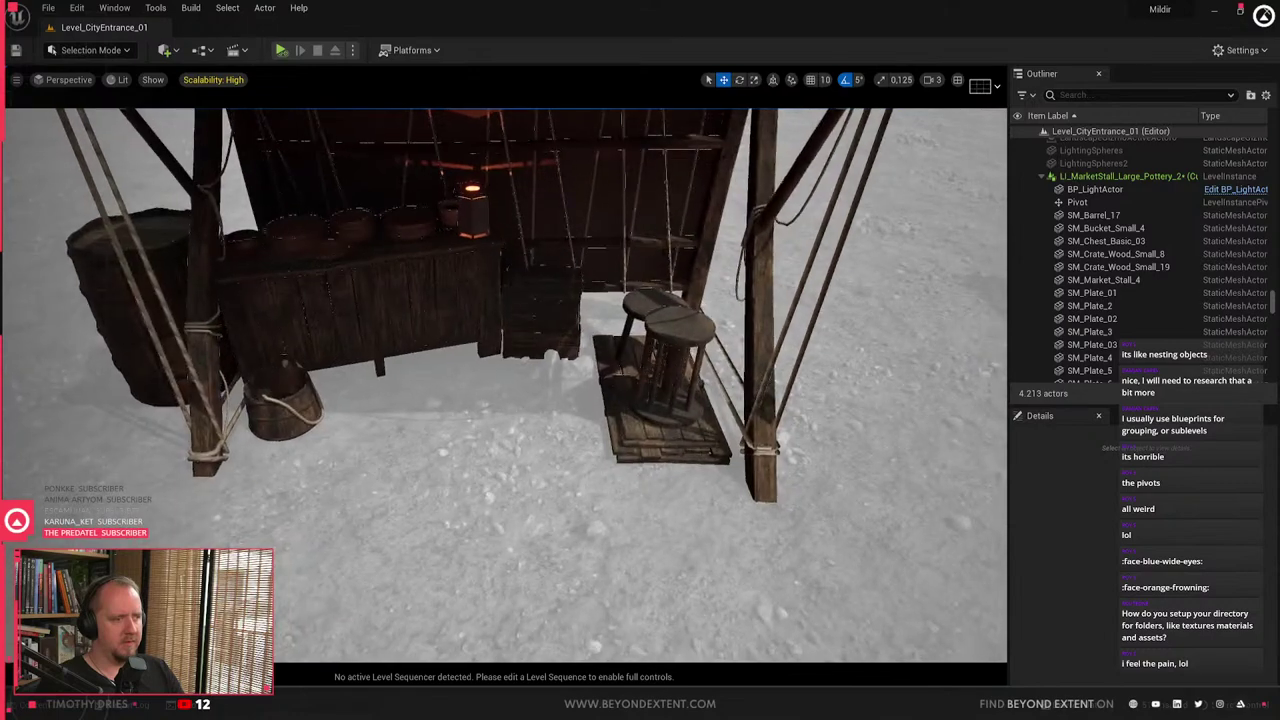
{"action": "key", "text": "ctrl+space"}
{"action": "scroll", "coordinate": [635, 527], "scroll_direction": "down", "scroll_amount": 5}
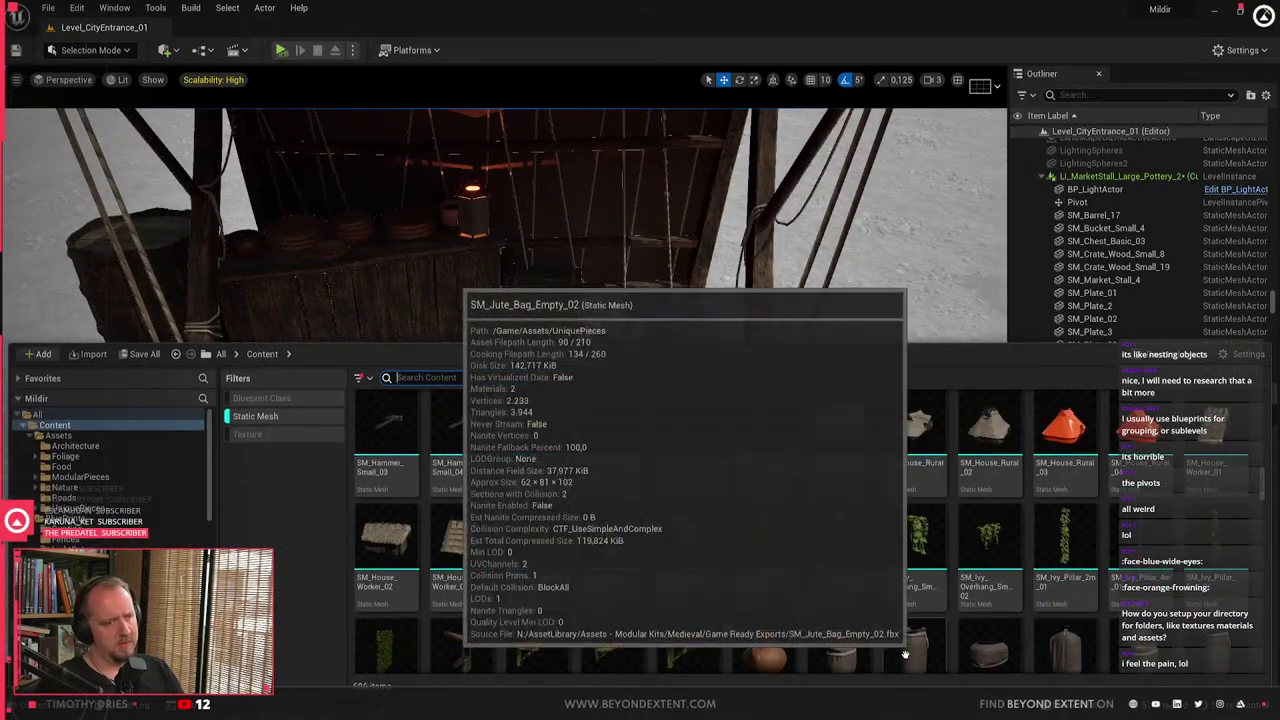
- Delete the large barrel standing beside the counter
{"action": "right_click_drag", "start_coordinate": [700, 265], "coordinate": [720, 340]}
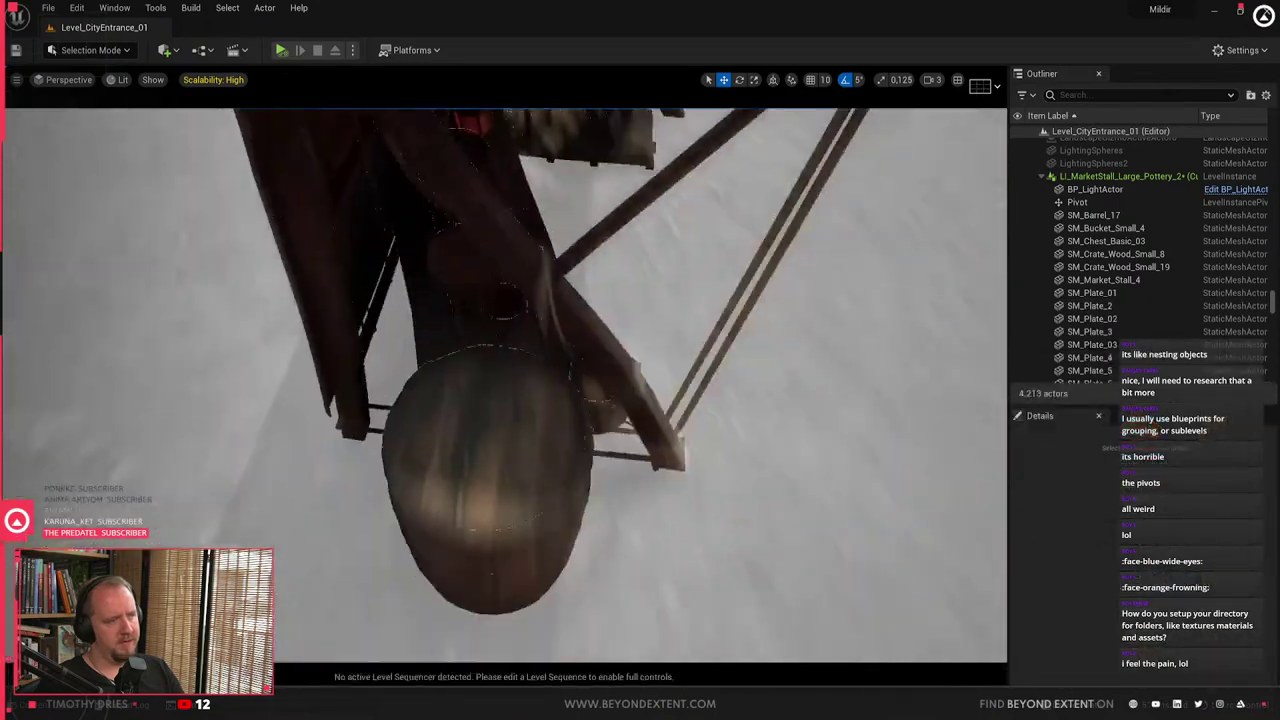
{"action": "left_click", "coordinate": [490, 445]}
{"action": "right_click_drag", "start_coordinate": [490, 420], "coordinate": [560, 350]}
{"action": "key", "text": "Delete"}
- Select the counter together with its pottery, lantern and bucket, excluding the stall, and move the group toward the stall's front
{"action": "left_click", "coordinate": [410, 540]}
{"action": "right_click_drag", "start_coordinate": [410, 540], "coordinate": [460, 500]}
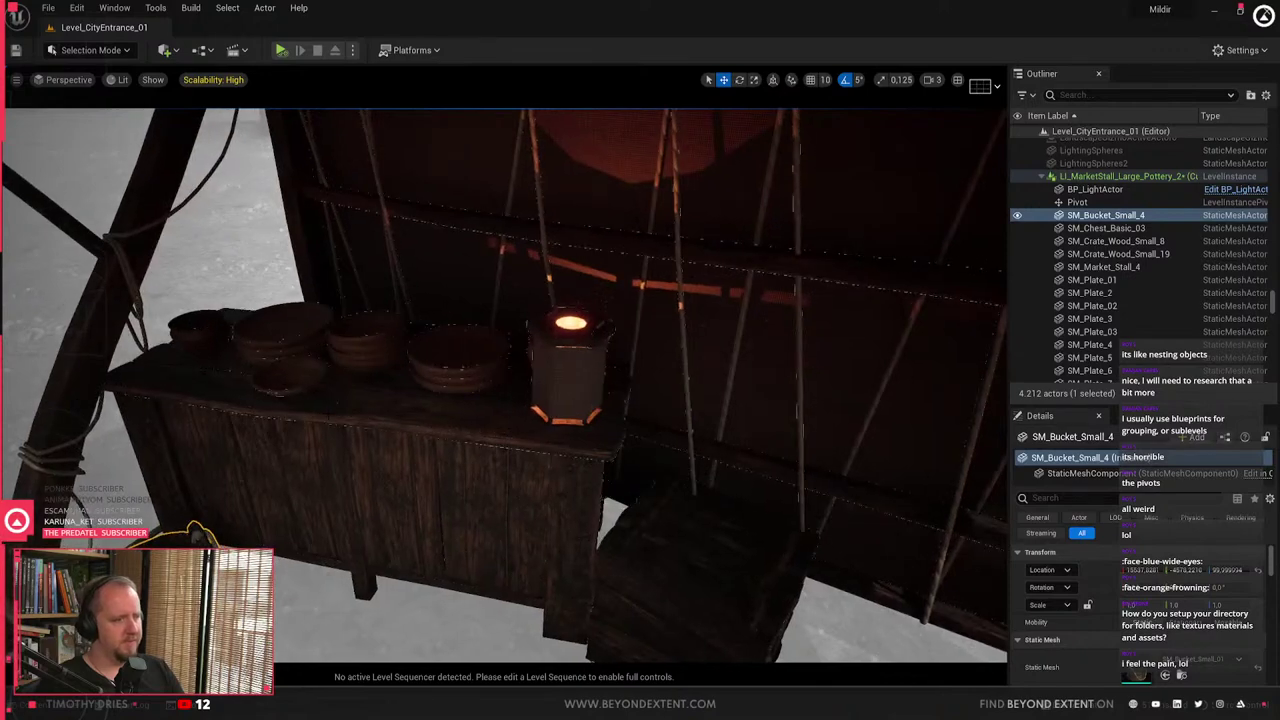
{"action": "mouse_move", "coordinate": [677, 570]}
{"action": "right_mouse_down"}
{"action": "mouse_move", "coordinate": [672, 580]}
{"action": "mouse_move", "coordinate": [677, 570]}
{"action": "right_mouse_up"}
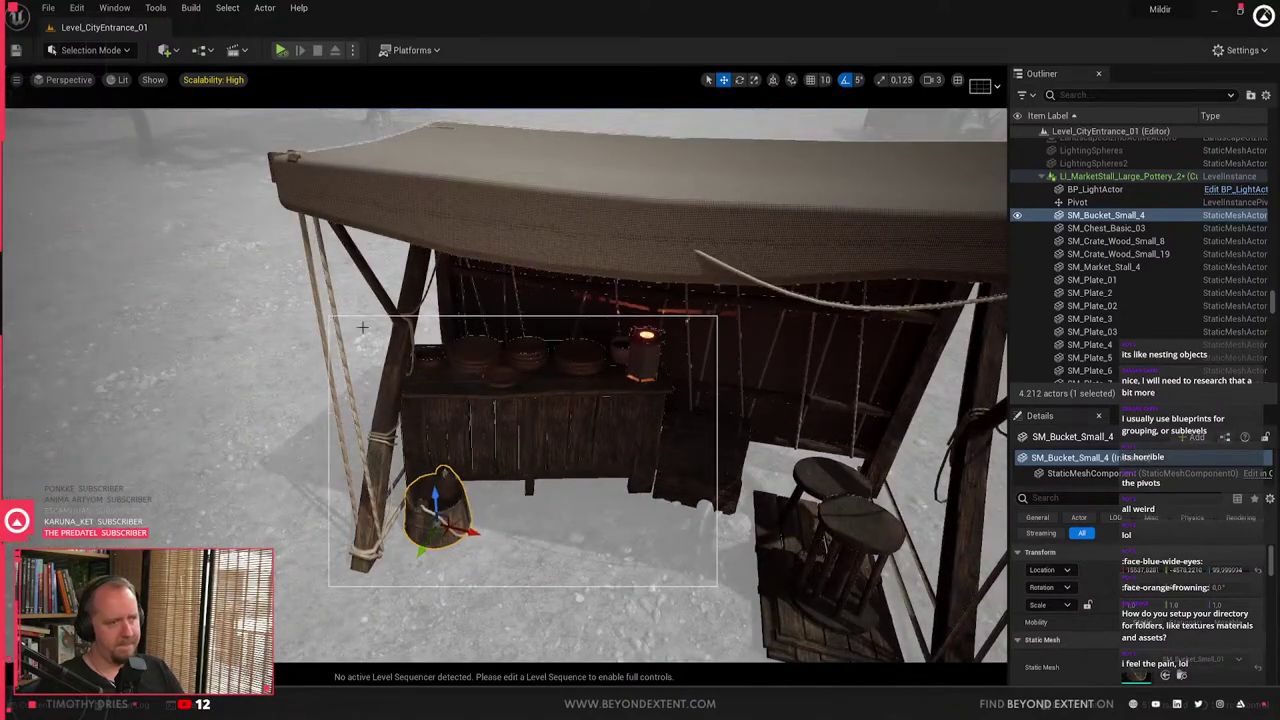
{"action": "left_click_drag", "start_coordinate": [362, 327], "coordinate": [329, 316], "text": "ctrl+alt"}
{"action": "left_click", "coordinate": [394, 335], "text": "ctrl"}
{"action": "right_click_drag", "start_coordinate": [600, 380], "coordinate": [655, 405]}
{"action": "left_click_drag", "start_coordinate": [677, 405], "coordinate": [617, 459]}
{"action": "right_click_drag", "start_coordinate": [643, 444], "coordinate": [590, 435]}
- Delete the two stacked small wooden crates beside the counter
{"action": "left_click", "coordinate": [643, 450]}
{"action": "left_click", "coordinate": [640, 410], "text": "ctrl"}
{"action": "key", "text": "Delete"}
- Reselect the counter, its pottery, lantern and bucket without the stall, and shift them sideways slightly toward the stools
{"action": "left_click_drag", "start_coordinate": [474, 230], "coordinate": [751, 458], "text": "ctrl+alt"}
{"action": "left_click", "coordinate": [792, 334], "text": "ctrl"}
{"action": "mouse_move", "coordinate": [513, 528]}
{"action": "right_mouse_down"}
{"action": "mouse_move", "coordinate": [545, 515]}
{"action": "mouse_move", "coordinate": [513, 528]}
{"action": "right_mouse_up"}
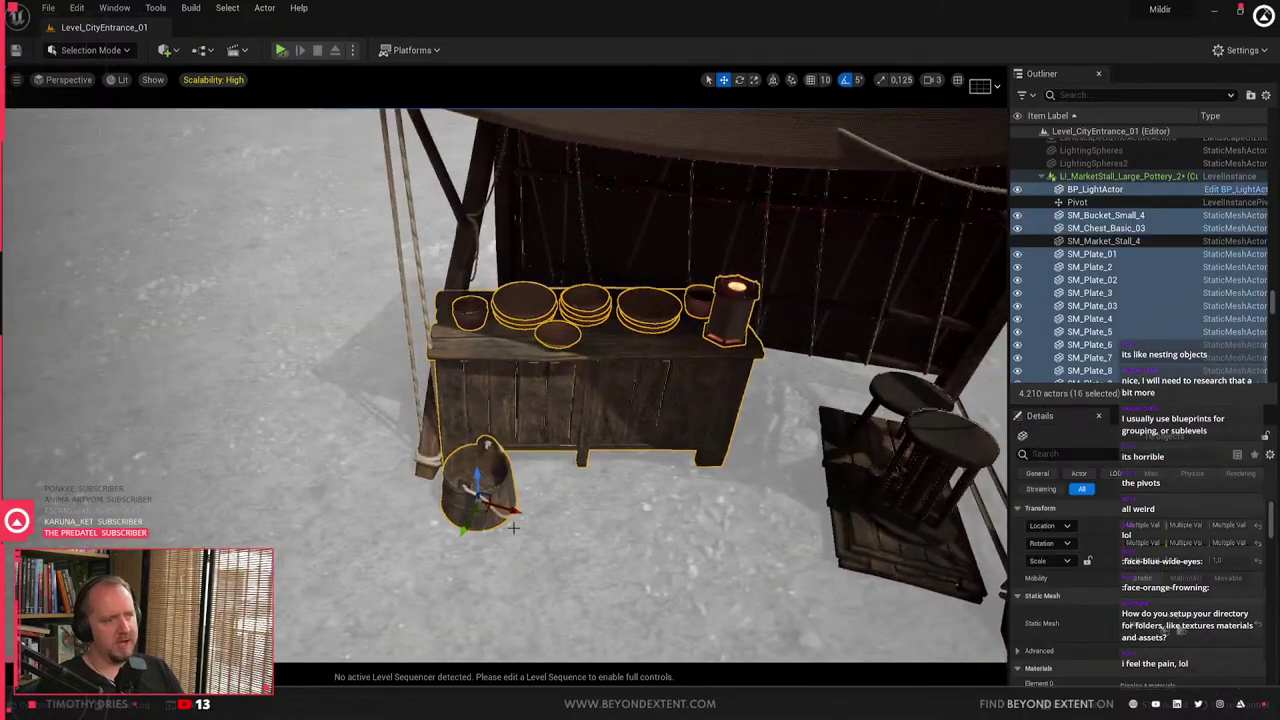
{"action": "left_click_drag", "start_coordinate": [515, 513], "coordinate": [545, 521]}
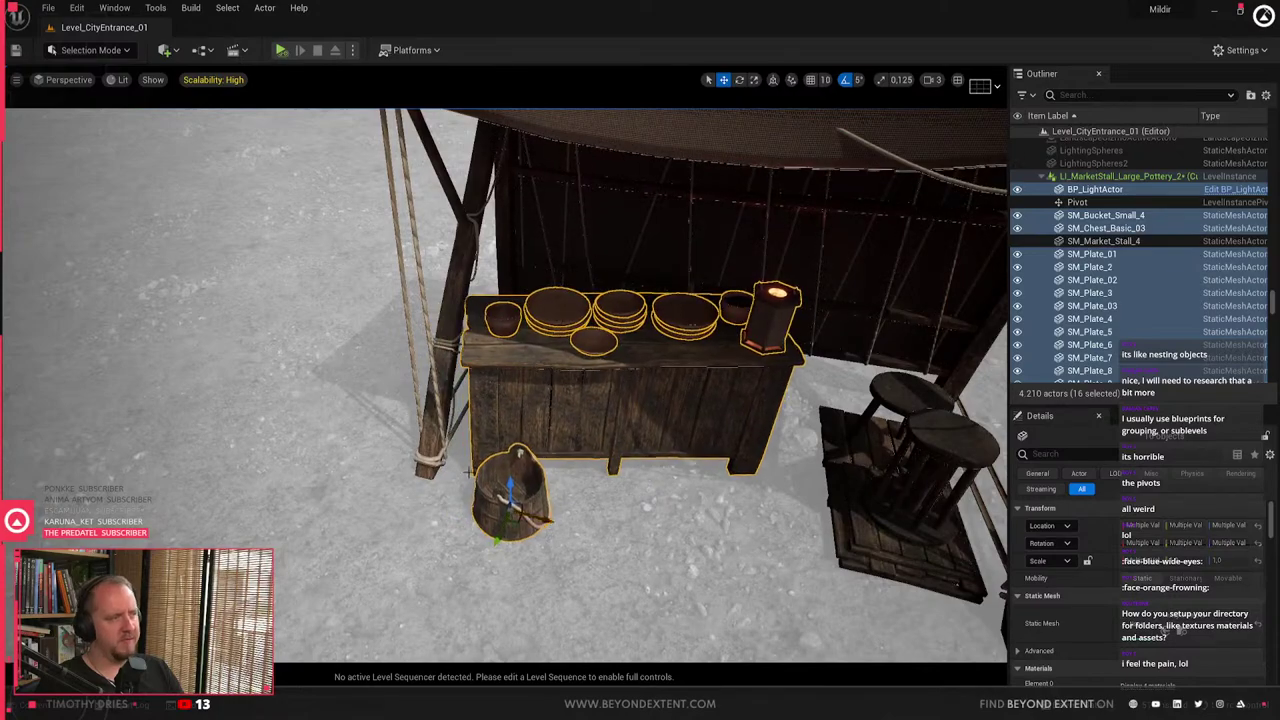
{"action": "right_click_drag", "start_coordinate": [545, 521], "coordinate": [620, 520]}
{"action": "right_click_drag", "start_coordinate": [468, 472], "coordinate": [545, 434]}
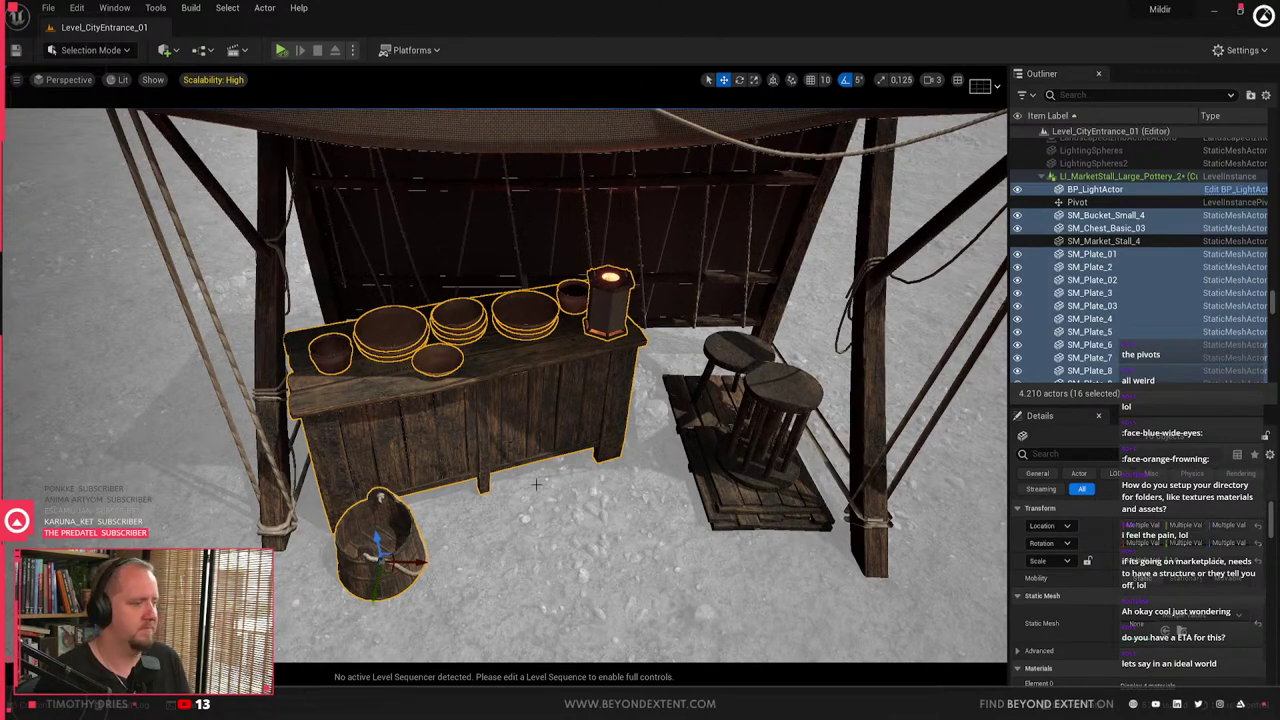
{"action": "mouse_move", "coordinate": [580, 454]}
{"action": "right_mouse_down"}
{"action": "mouse_move", "coordinate": [600, 474]}
{"action": "mouse_move", "coordinate": [566, 446]}
{"action": "right_mouse_up"}
{"action": "key", "text": "Escape"}
- Place SM_Jute_Bag_Open_Small_02 on the ground between the counter and the stall's back wall and rotate it
{"action": "key", "text": "ctrl+space"}
{"action": "scroll", "coordinate": [700, 540], "scroll_direction": "down", "scroll_amount": 4}
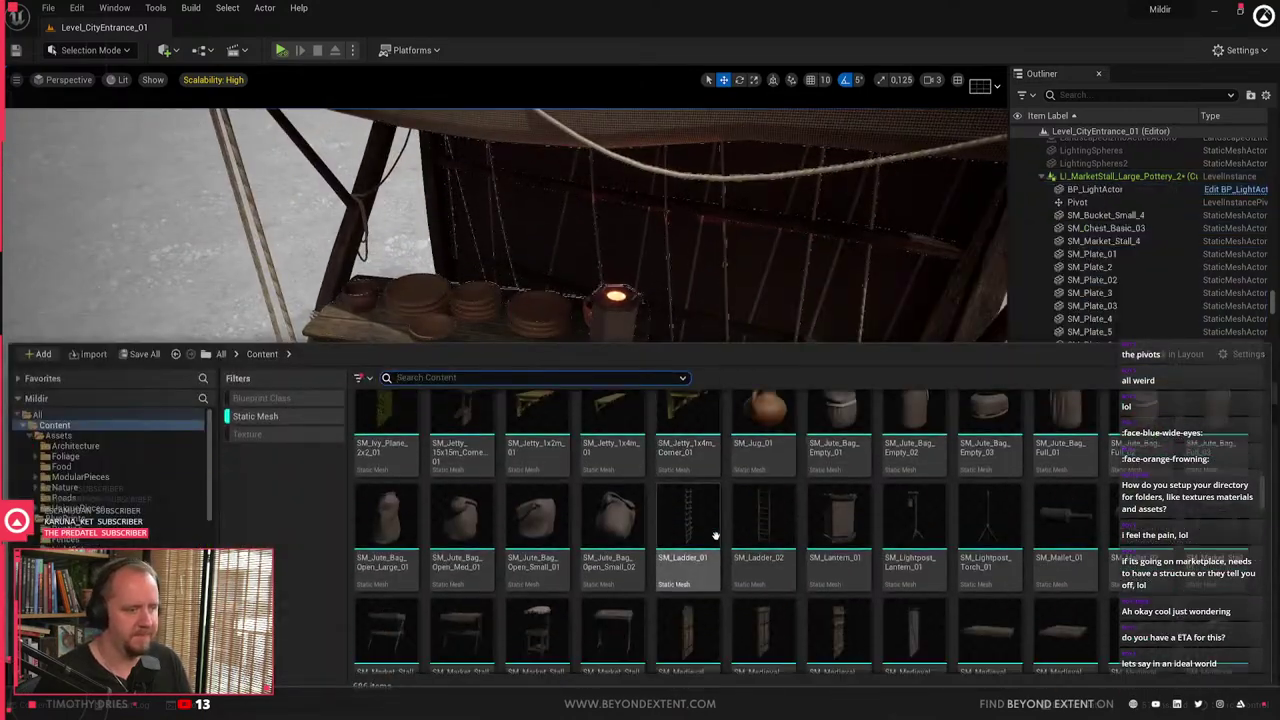
{"action": "right_click_drag", "start_coordinate": [640, 230], "coordinate": [585, 290]}
{"action": "right_click_drag", "start_coordinate": [630, 365], "coordinate": [650, 360]}
{"action": "key", "text": "ctrl+space"}
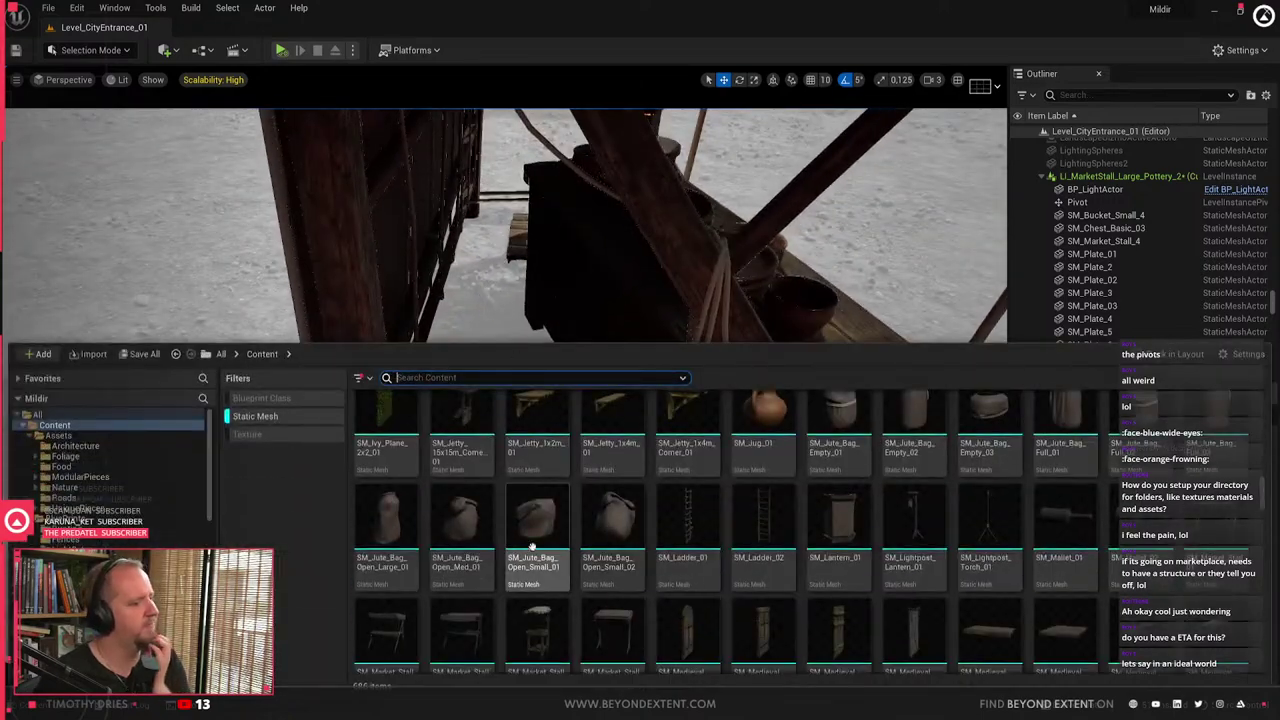
{"action": "left_click_drag", "start_coordinate": [585, 547], "coordinate": [538, 335]}
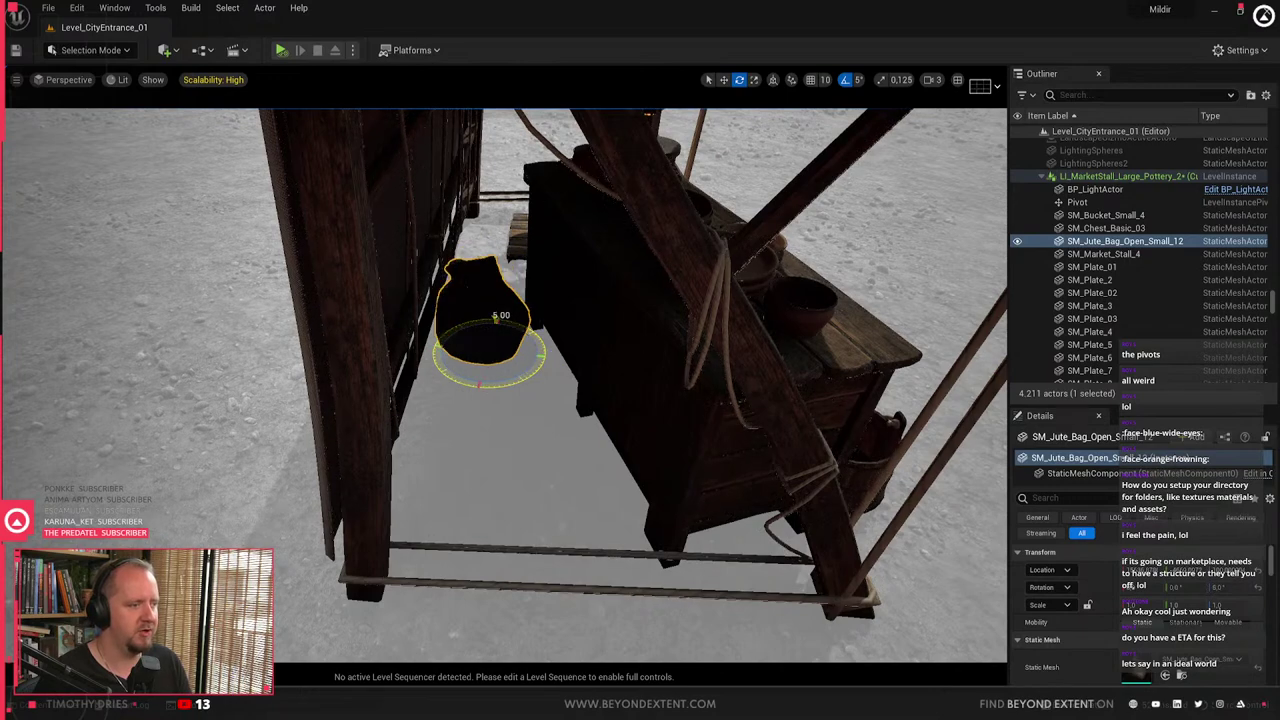
{"action": "key", "text": "w"}
- Add SM_Jute_Bag_Open_Large_01 behind the counter, in front of the small jute bag
{"action": "key", "text": "ctrl+space"}
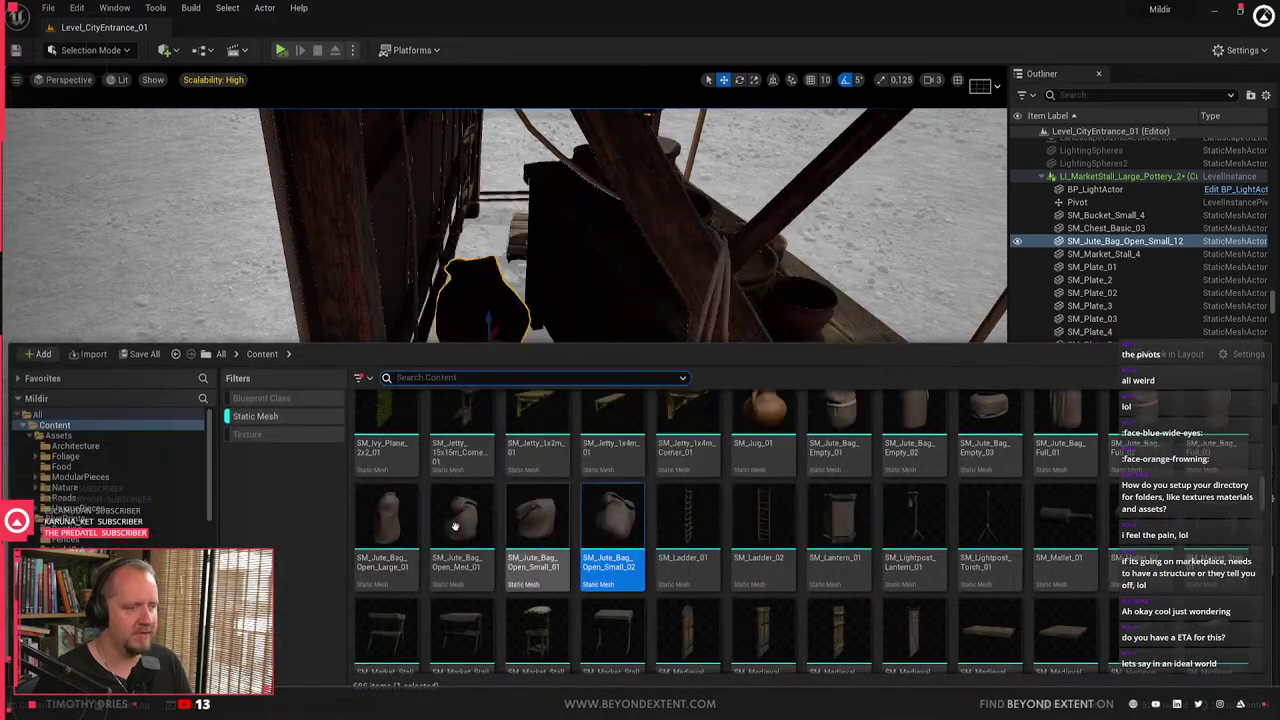
{"action": "left_click_drag", "start_coordinate": [388, 522], "coordinate": [519, 394]}
{"action": "key", "text": "w"}
{"action": "left_click", "coordinate": [588, 482]}
- Look through the static meshes around the jute bags, jug and market stall pieces for further props
{"action": "key", "text": "ctrl+space"}
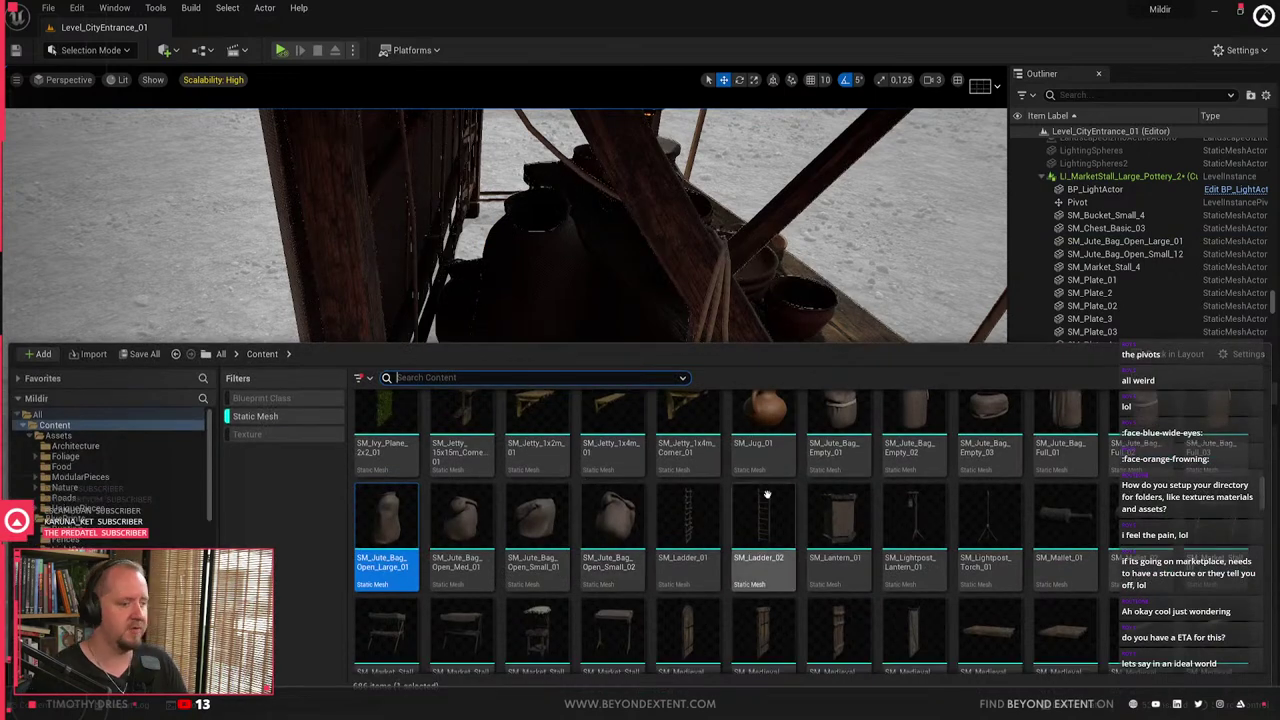
{"action": "scroll", "coordinate": [1057, 522], "scroll_direction": "down", "scroll_amount": 10}
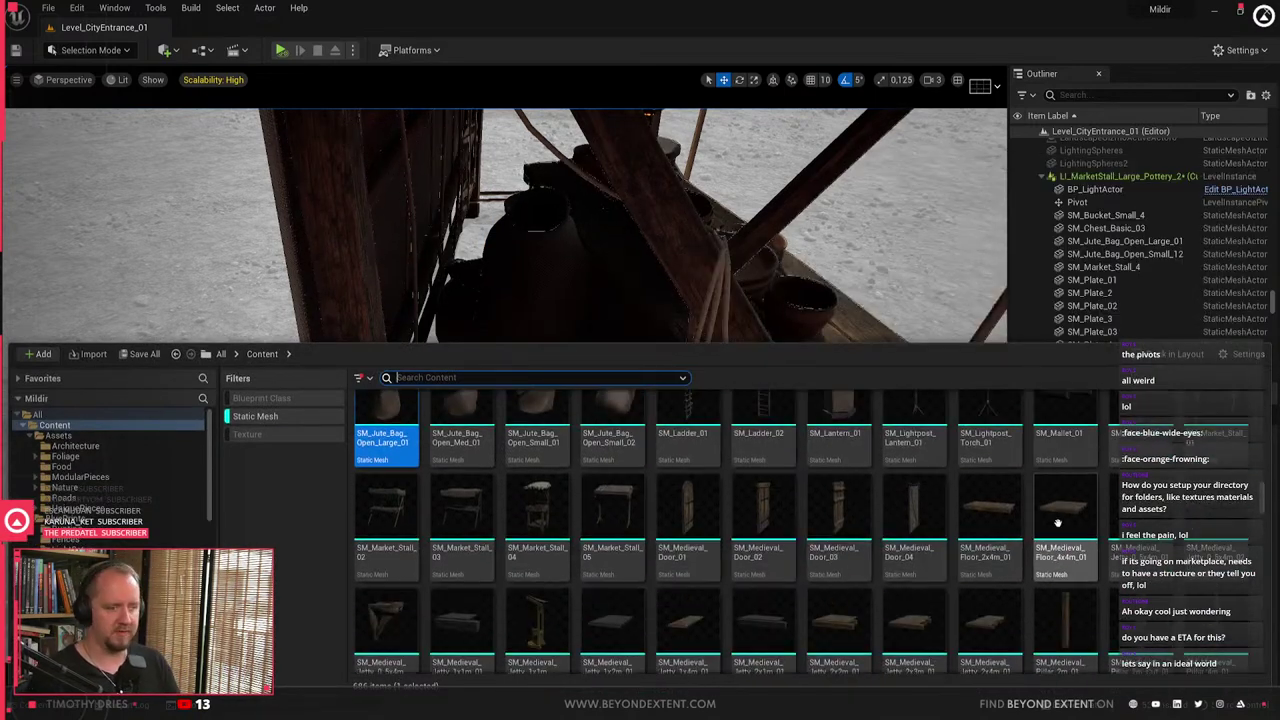
{"action": "scroll", "coordinate": [1058, 522], "scroll_direction": "up", "scroll_amount": 12}
{"action": "scroll", "coordinate": [1057, 522], "scroll_direction": "up", "scroll_amount": 1}
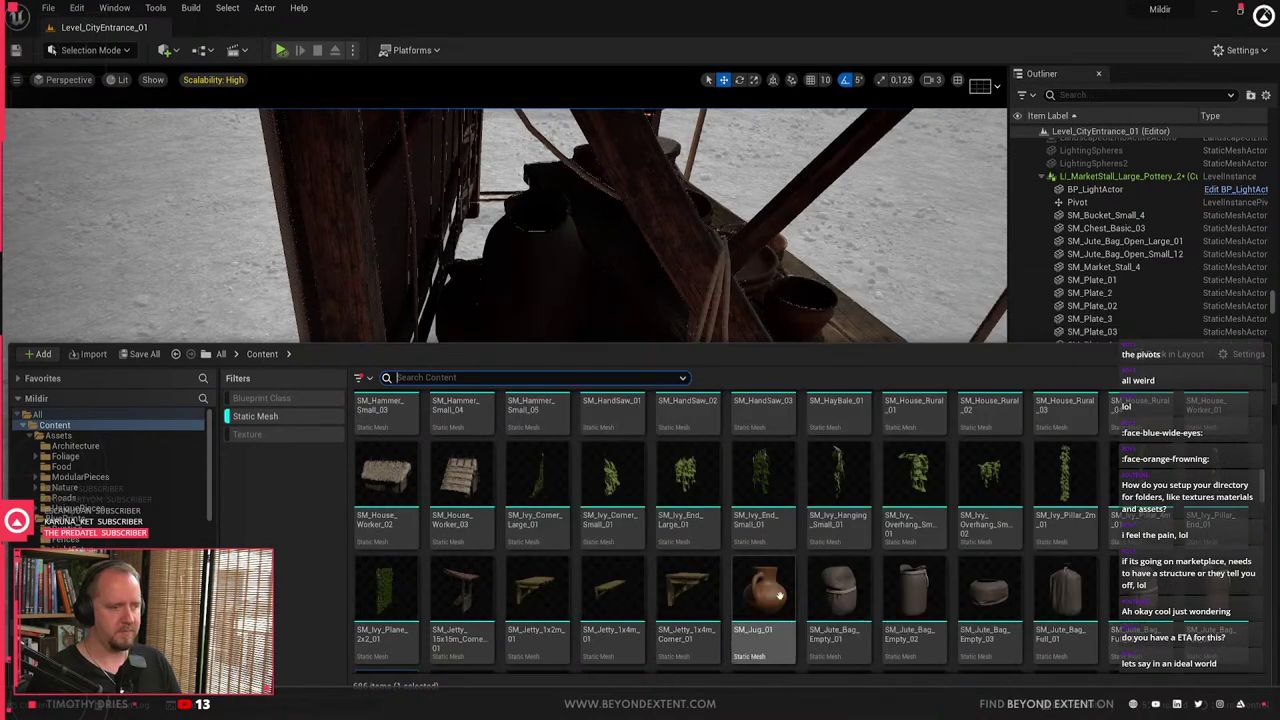
{"action": "scroll", "coordinate": [779, 594], "scroll_direction": "up", "scroll_amount": 3}
{"action": "scroll", "coordinate": [780, 595], "scroll_direction": "down", "scroll_amount": 4}
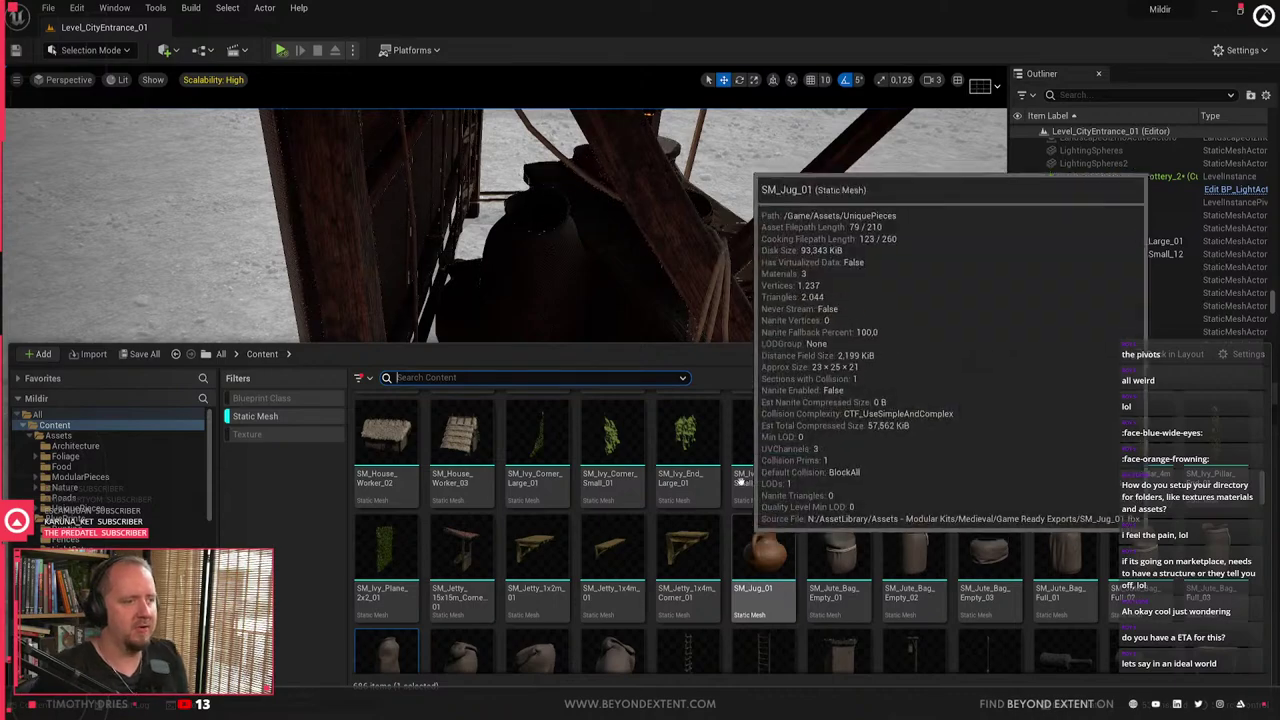
{"action": "right_click_drag", "start_coordinate": [690, 285], "coordinate": [660, 290]}
- Place SM_Jute_Bag_Open_Med_01 on the ground behind the counter, near the other jute bags
{"action": "left_click", "coordinate": [547, 497]}
{"action": "right_click_drag", "start_coordinate": [547, 497], "coordinate": [620, 515]}
{"action": "left_click", "coordinate": [290, 495]}
{"action": "left_click", "coordinate": [370, 484]}
{"action": "right_click_drag", "start_coordinate": [370, 484], "coordinate": [385, 520]}
{"action": "left_click", "coordinate": [325, 480]}
{"action": "right_click_drag", "start_coordinate": [426, 441], "coordinate": [426, 441]}
{"action": "key", "text": "ctrl+space"}
{"action": "scroll", "coordinate": [735, 549], "scroll_direction": "down", "scroll_amount": 1}
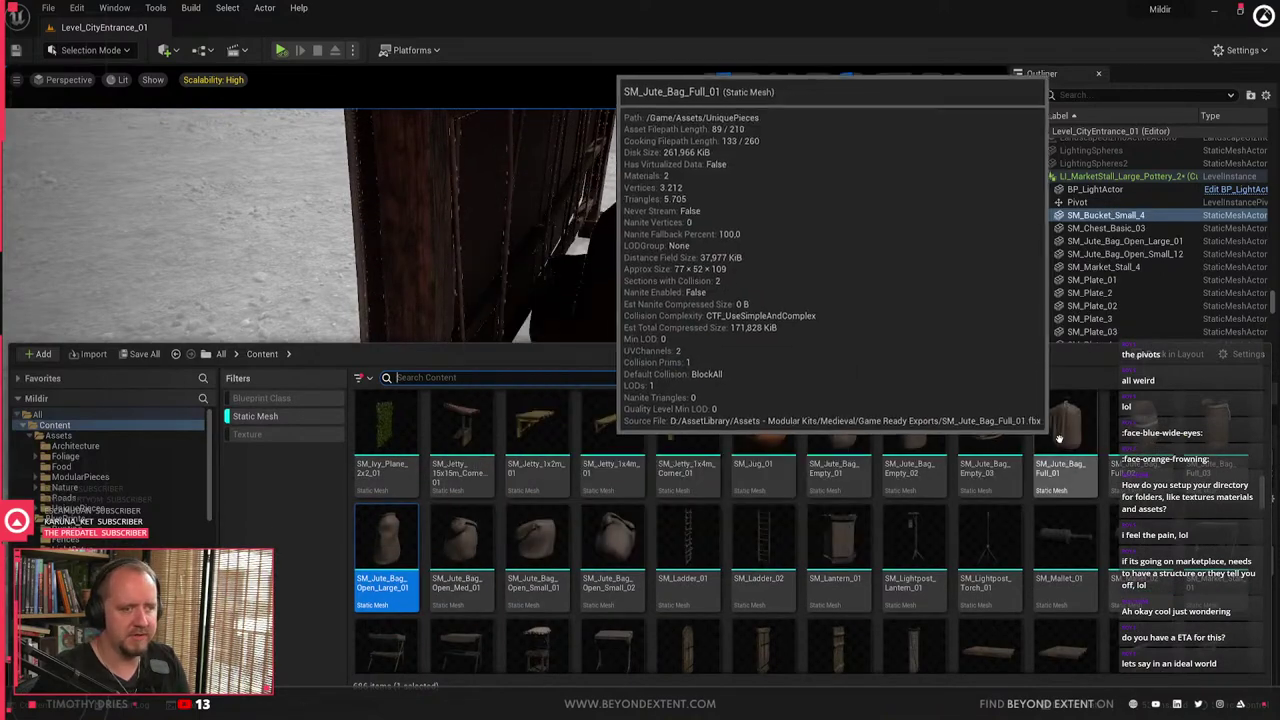
{"action": "mouse_move", "coordinate": [476, 556]}
{"action": "left_click_drag", "start_coordinate": [476, 556], "coordinate": [580, 347]}
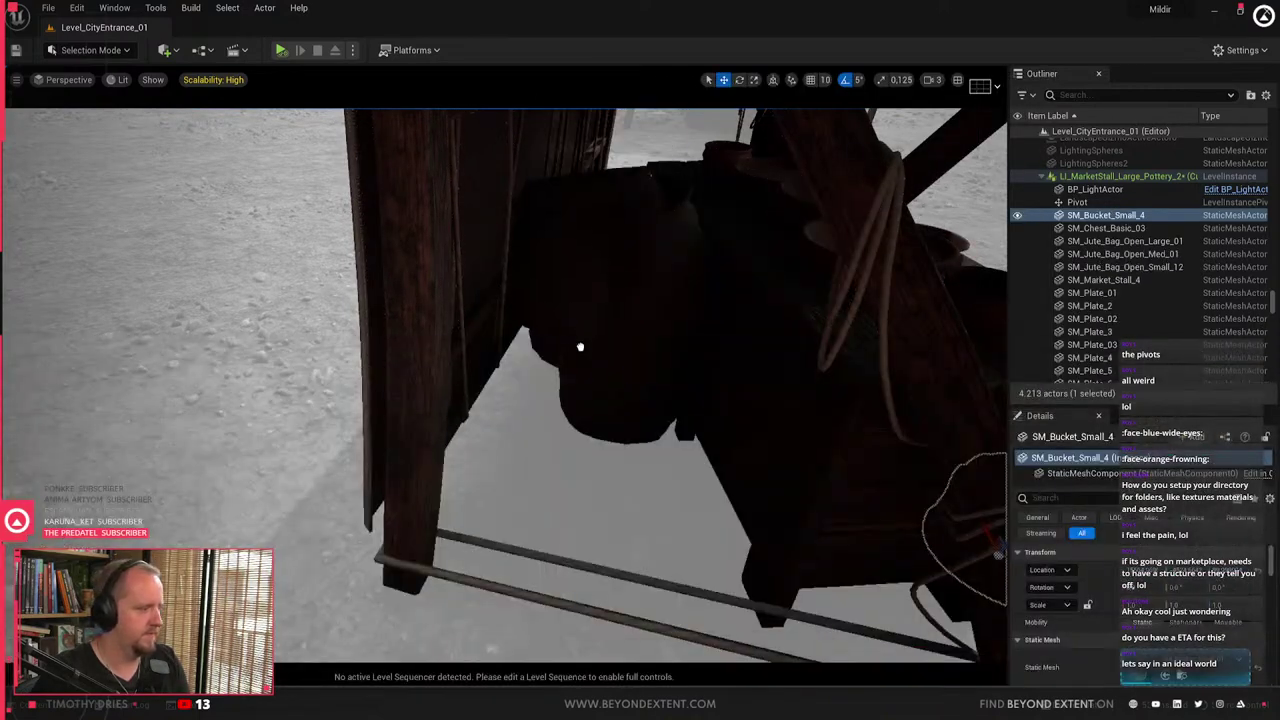
{"action": "left_click", "coordinate": [552, 491]}
- Rotate the medium jute bag to about -80 degrees and position it between the back wall and the large bag
{"action": "key", "text": "f"}
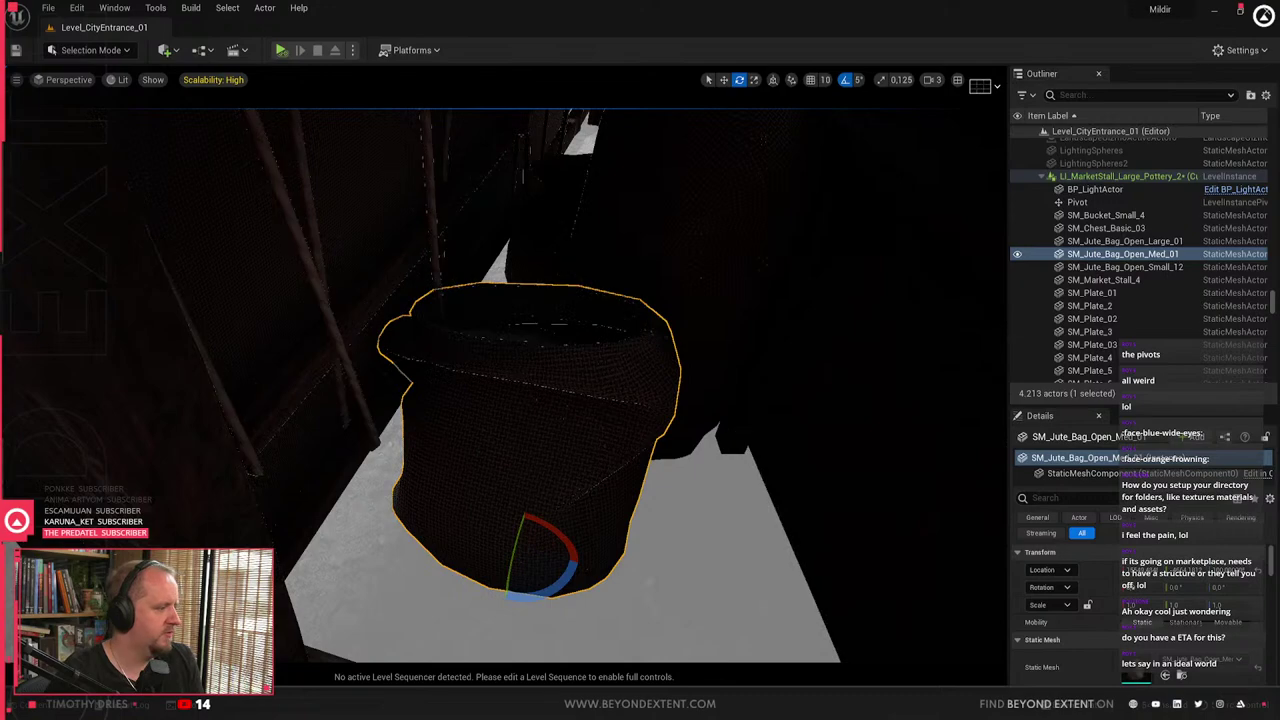
{"action": "left_click_drag", "start_coordinate": [555, 493], "coordinate": [632, 512], "text": "alt"}
{"action": "left_click_drag", "start_coordinate": [515, 520], "coordinate": [515, 520]}
{"action": "key", "text": "w"}
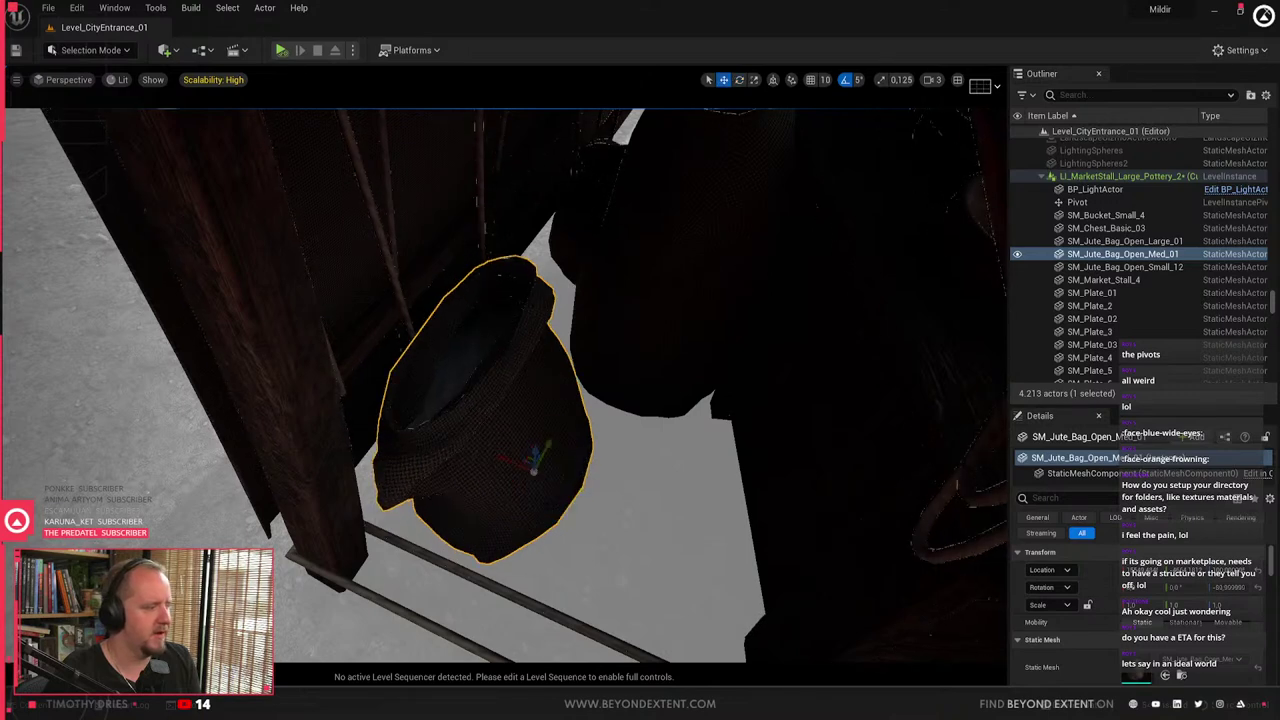
{"action": "left_click_drag", "start_coordinate": [530, 458], "coordinate": [569, 292]}
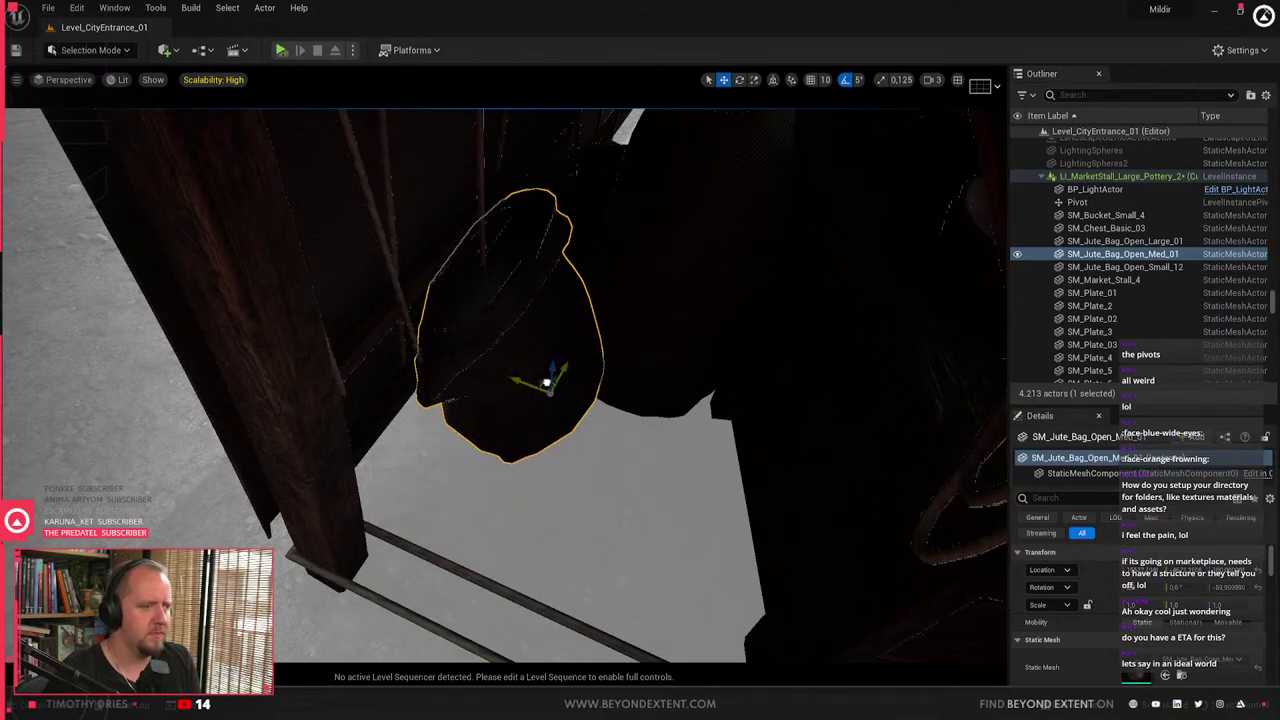
{"action": "left_click_drag", "start_coordinate": [546, 383], "coordinate": [544, 438]}
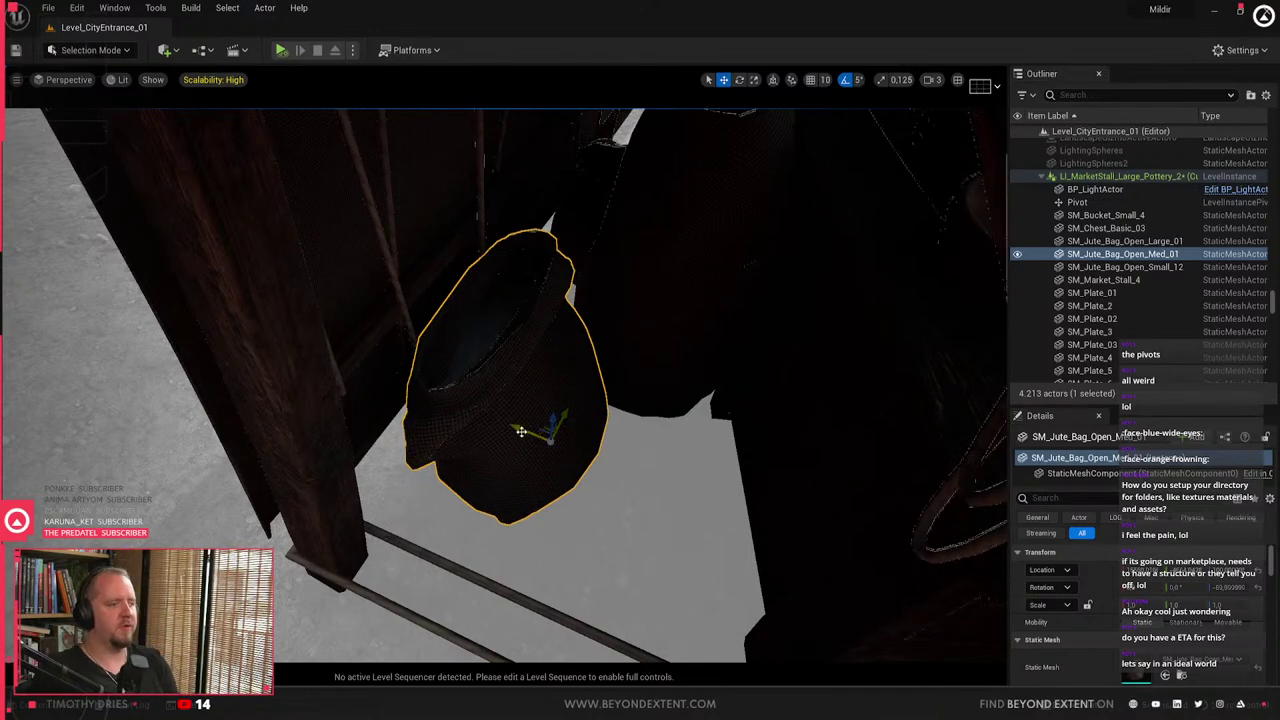
- Nudge the medium jute bag closer to the large one and rotate it to about -110 degrees
{"action": "right_click_drag", "start_coordinate": [513, 431], "coordinate": [393, 380]}
{"action": "left_click_drag", "start_coordinate": [568, 531], "coordinate": [597, 534]}
{"action": "key", "text": "e"}
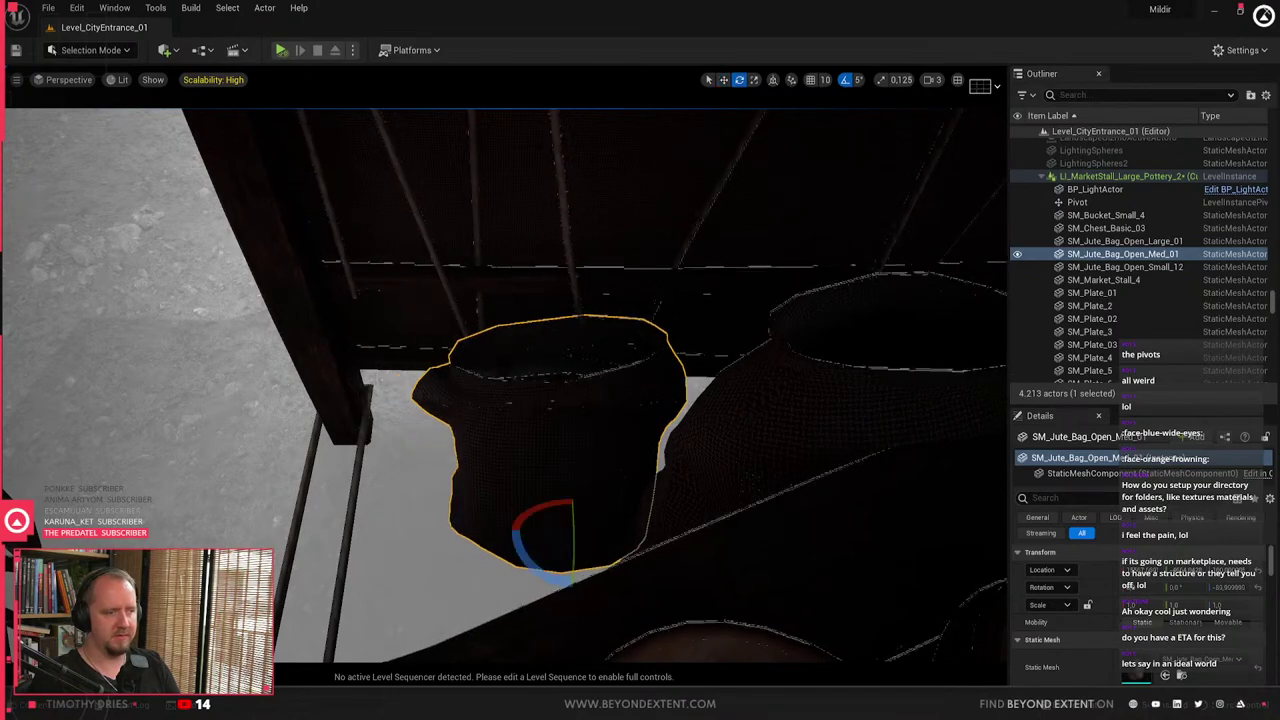
{"action": "left_click_drag", "start_coordinate": [528, 558], "coordinate": [548, 575]}
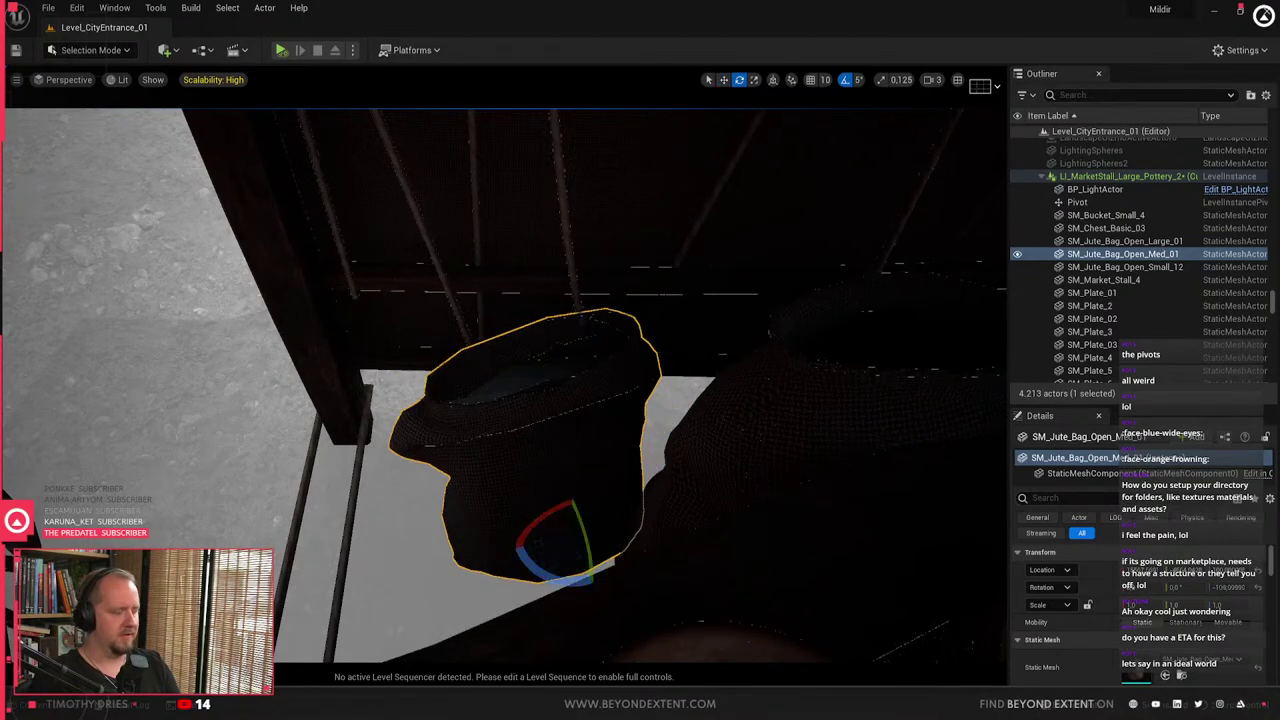
- Undo the last change to the medium jute bag and deselect it
{"action": "key", "text": "w"}
{"action": "key", "text": "ctrl+z"}
{"action": "right_click_drag", "start_coordinate": [567, 517], "coordinate": [600, 520]}
{"action": "key", "text": "Escape"}
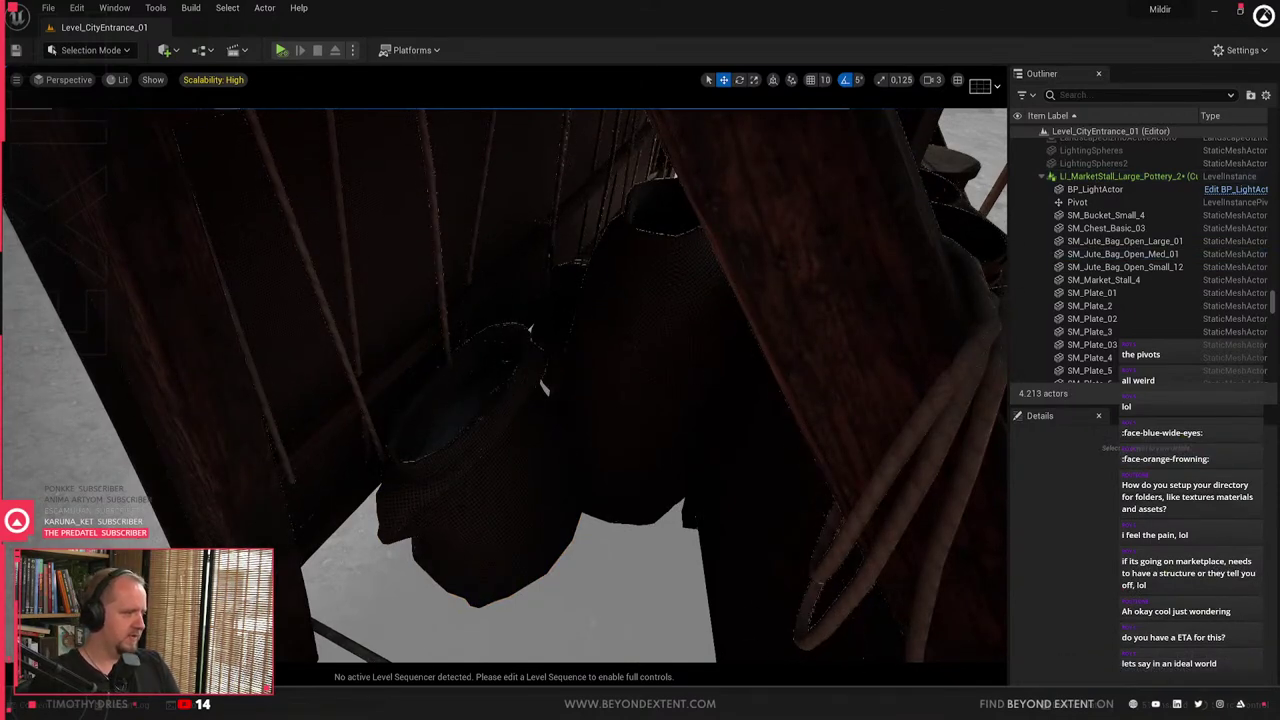
{"action": "right_click_drag", "start_coordinate": [817, 579], "coordinate": [860, 560]}
{"action": "right_click_drag", "start_coordinate": [460, 507], "coordinate": [550, 512]}
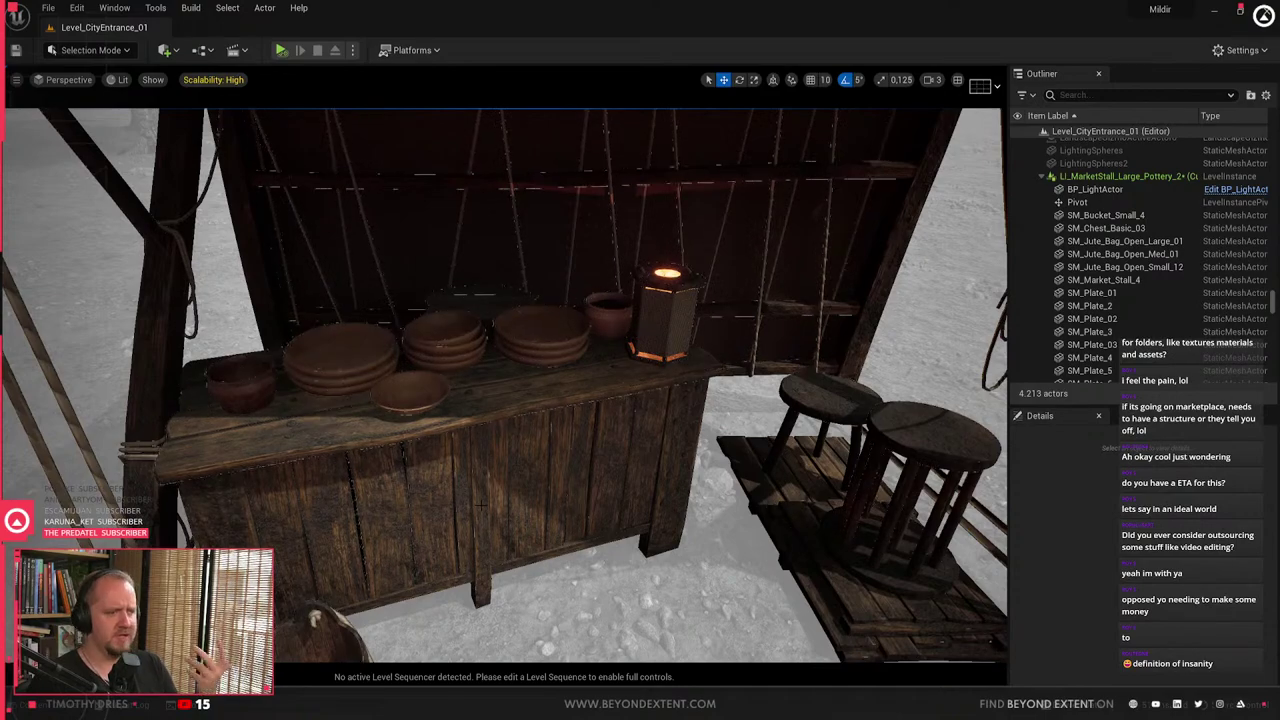
{"action": "mouse_move", "coordinate": [506, 385]}
{"action": "right_mouse_down"}
{"action": "mouse_move", "coordinate": [480, 385]}
{"action": "mouse_move", "coordinate": [640, 395]}
{"action": "mouse_move", "coordinate": [560, 385]}
{"action": "mouse_move", "coordinate": [540, 405]}
{"action": "mouse_move", "coordinate": [600, 400]}
{"action": "mouse_move", "coordinate": [520, 400]}
{"action": "right_mouse_up"}
- Move the small bucket behind the counter's end near the back wall and rotate it by about 35 degrees
{"action": "left_click", "coordinate": [284, 500]}
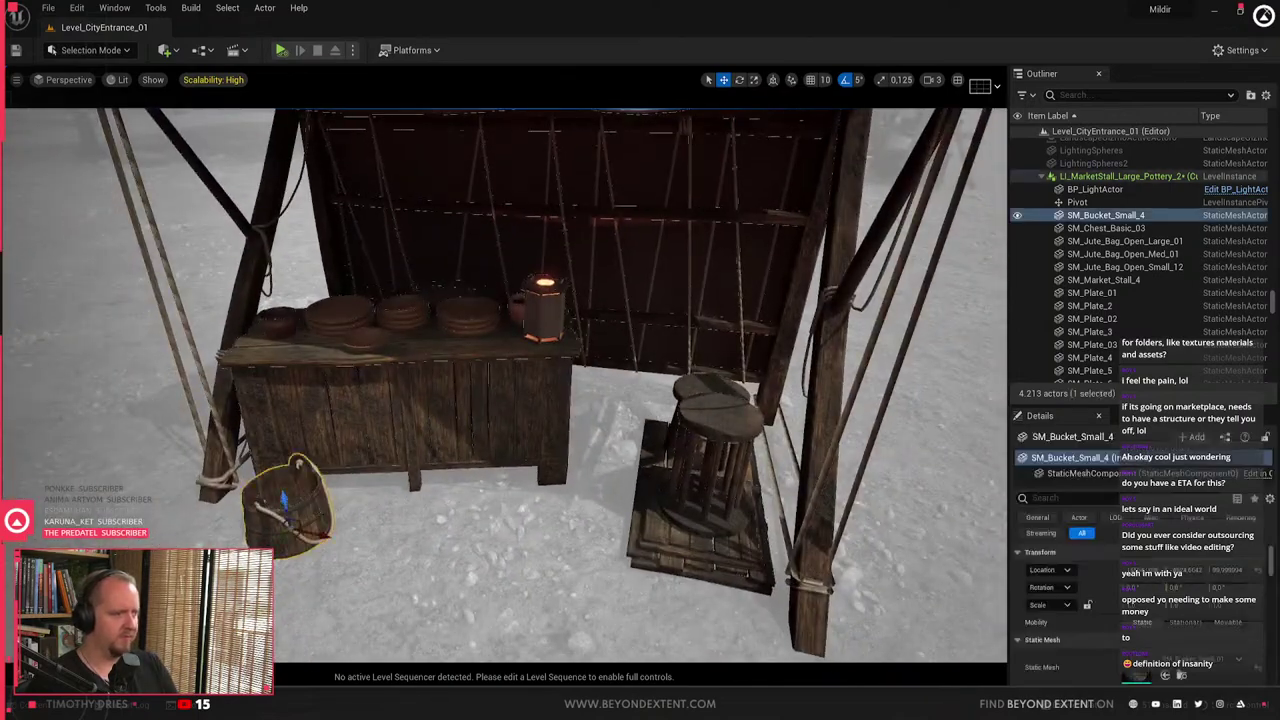
{"action": "mouse_move", "coordinate": [290, 500]}
{"action": "right_mouse_down"}
{"action": "mouse_move", "coordinate": [265, 495]}
{"action": "mouse_move", "coordinate": [308, 510]}
{"action": "right_mouse_up"}
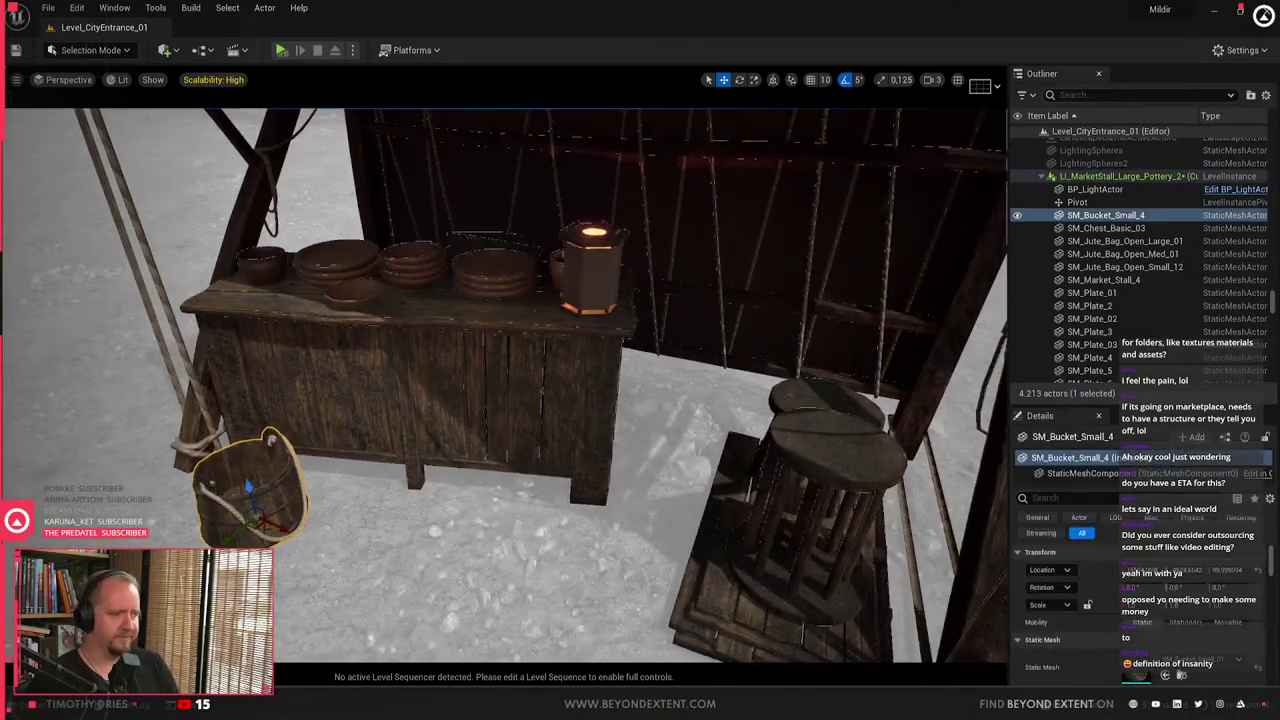
{"action": "right_click_drag", "start_coordinate": [690, 437], "coordinate": [736, 472]}
{"action": "key", "text": "ctrl+z"}
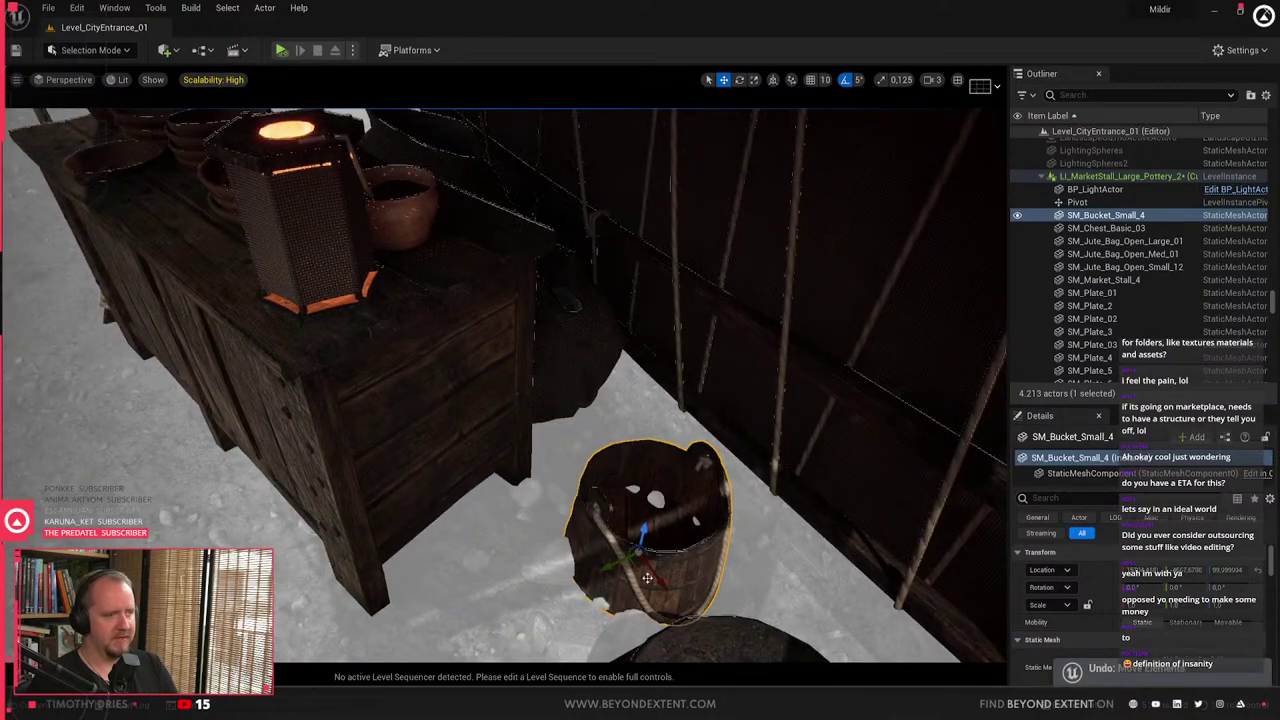
{"action": "left_click_drag", "start_coordinate": [655, 576], "coordinate": [600, 540]}
{"action": "key", "text": "e"}
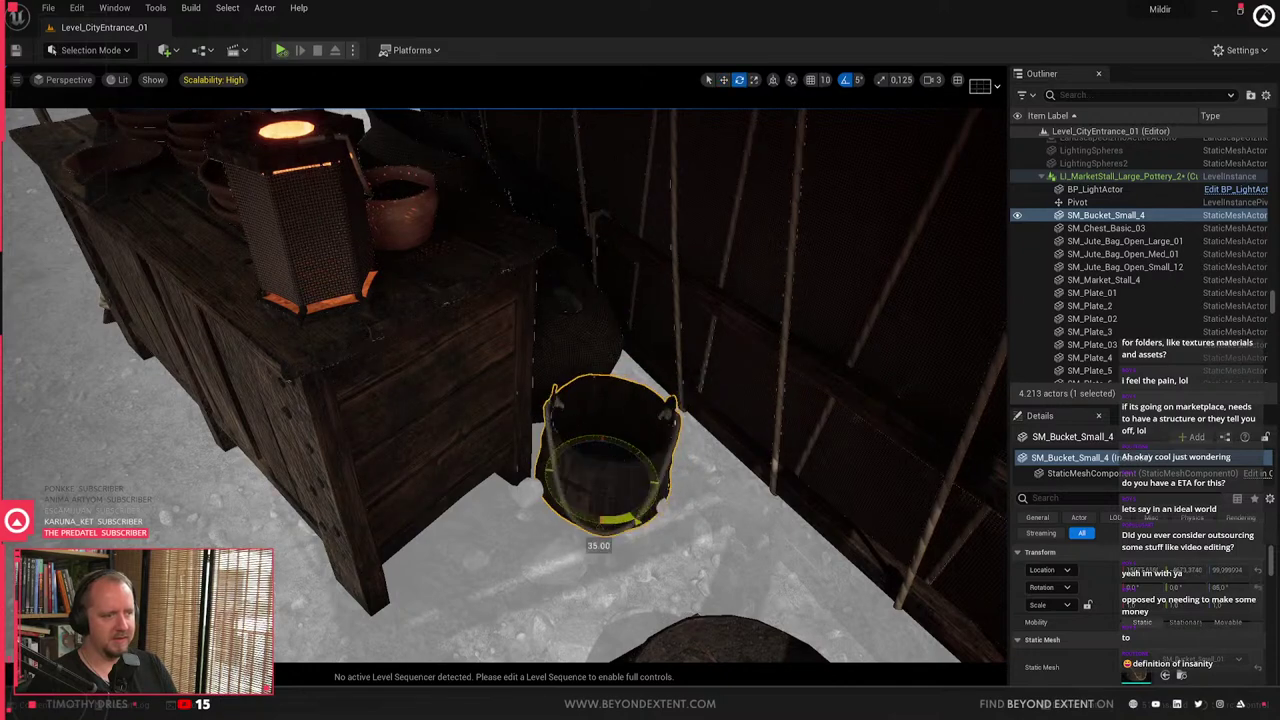
{"action": "key", "text": "Escape"}
{"action": "right_click_drag", "start_coordinate": [600, 540], "coordinate": [634, 442]}
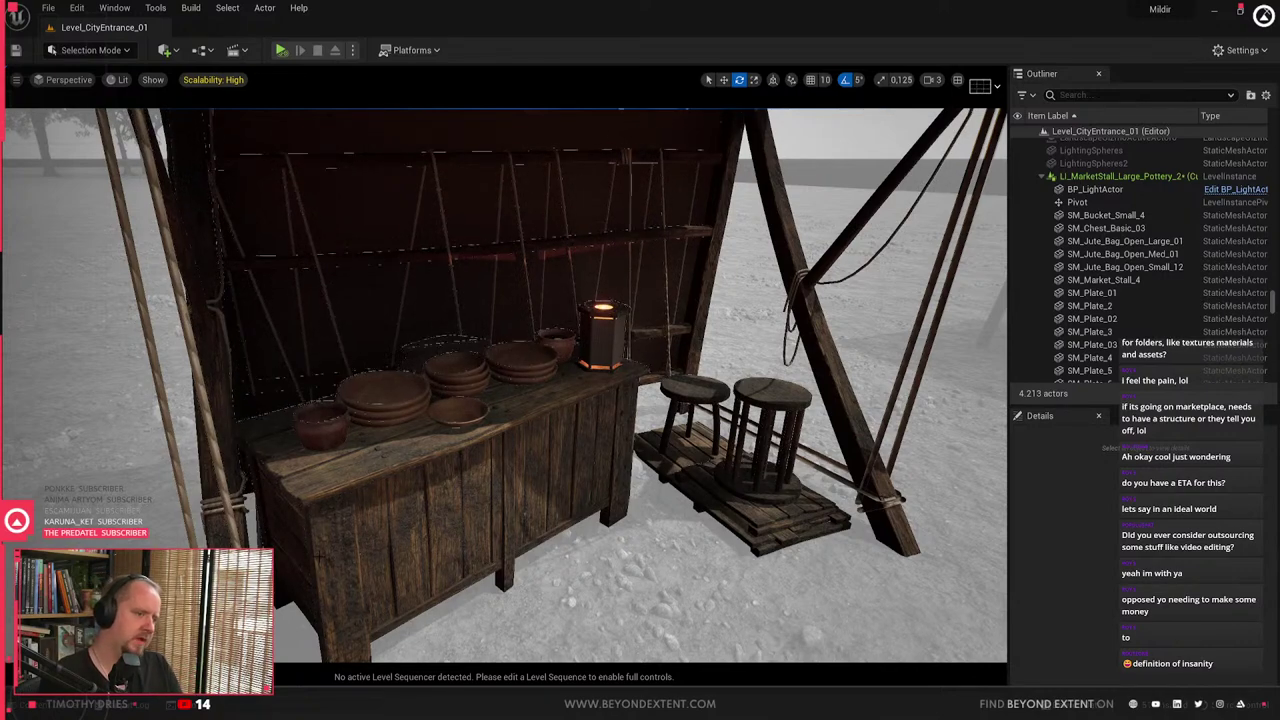
- Find SM_Pot_Large_01 among the static meshes and place it on the ground in front of the counter
{"action": "right_click_drag", "start_coordinate": [396, 514], "coordinate": [407, 525]}
{"action": "key", "text": "ctrl+space"}
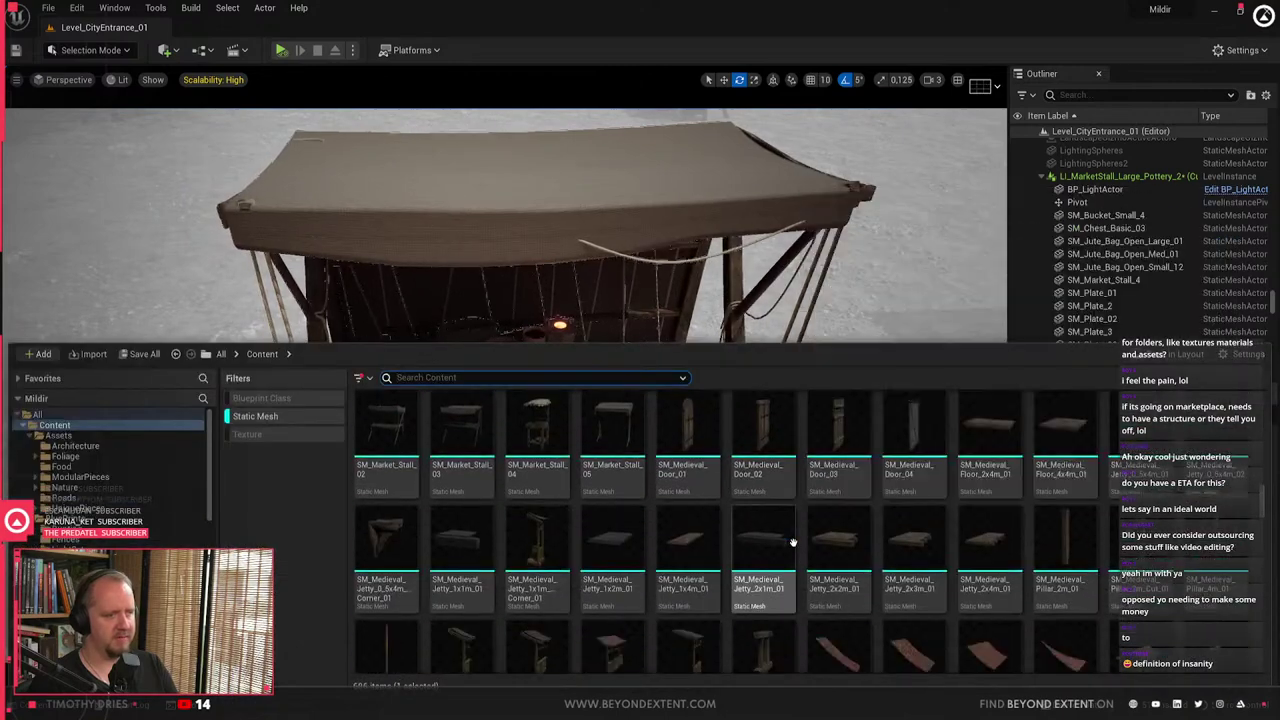
{"action": "scroll", "coordinate": [792, 542], "scroll_direction": "down", "scroll_amount": 15}
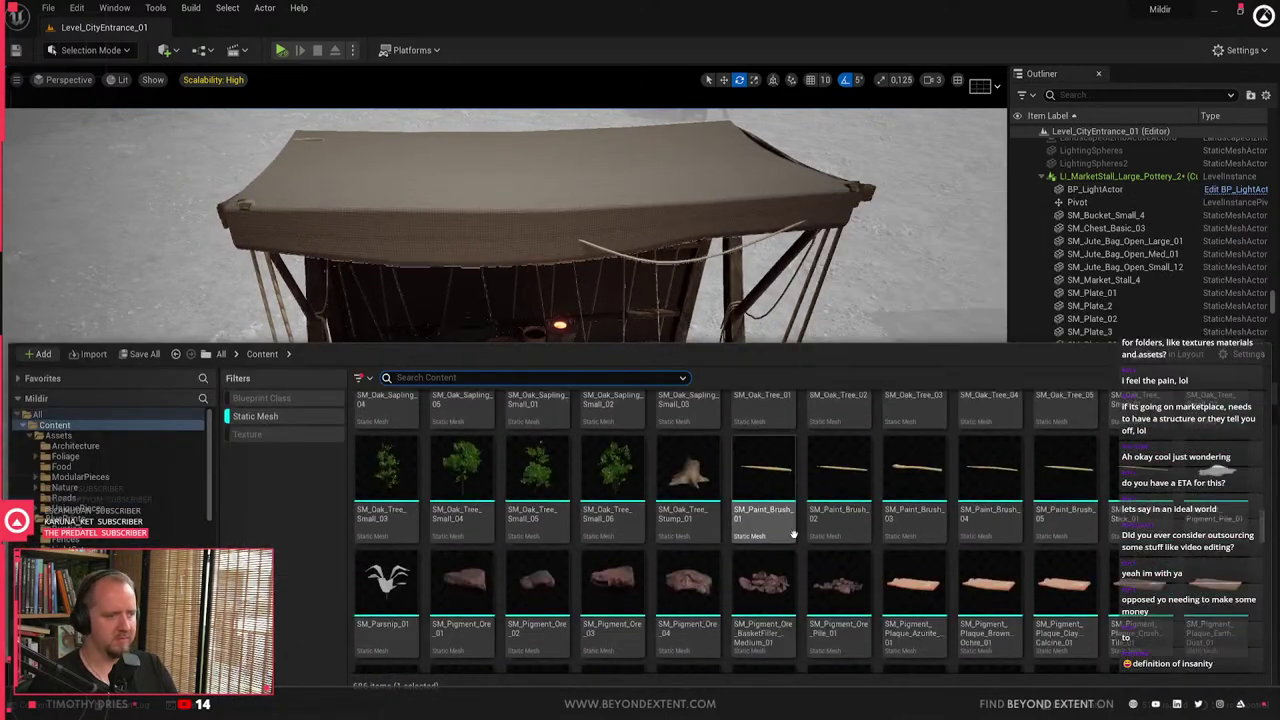
{"action": "scroll", "coordinate": [792, 536], "scroll_direction": "down", "scroll_amount": 4}
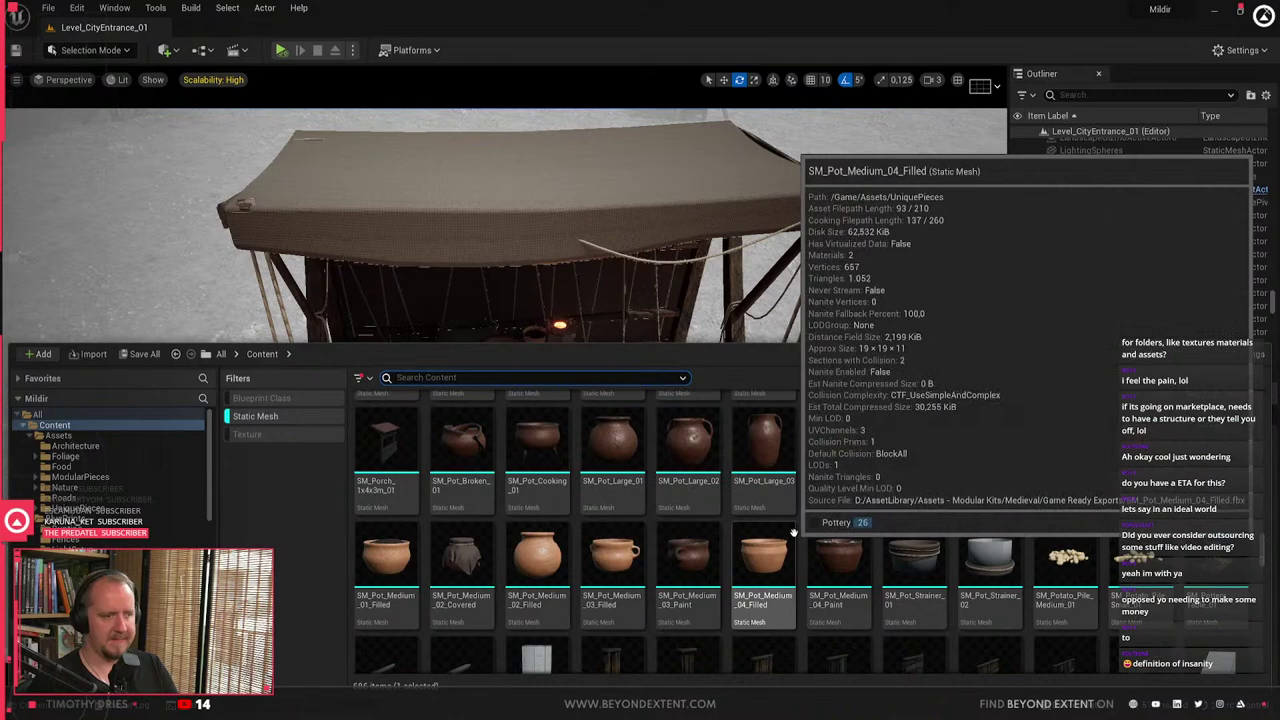
{"action": "left_click_drag", "start_coordinate": [759, 538], "coordinate": [551, 489]}
{"action": "key", "text": "w"}
{"action": "right_click_drag", "start_coordinate": [551, 489], "coordinate": [570, 532]}
{"action": "key", "text": "s"}
{"action": "right_click_drag", "start_coordinate": [463, 508], "coordinate": [366, 520]}
{"action": "key", "text": "d"}
- Rotate the pottery table and wooden stool together slightly and move them toward the stall's back wall
{"action": "left_click", "coordinate": [788, 390]}
{"action": "left_click", "coordinate": [765, 345], "text": "ctrl"}
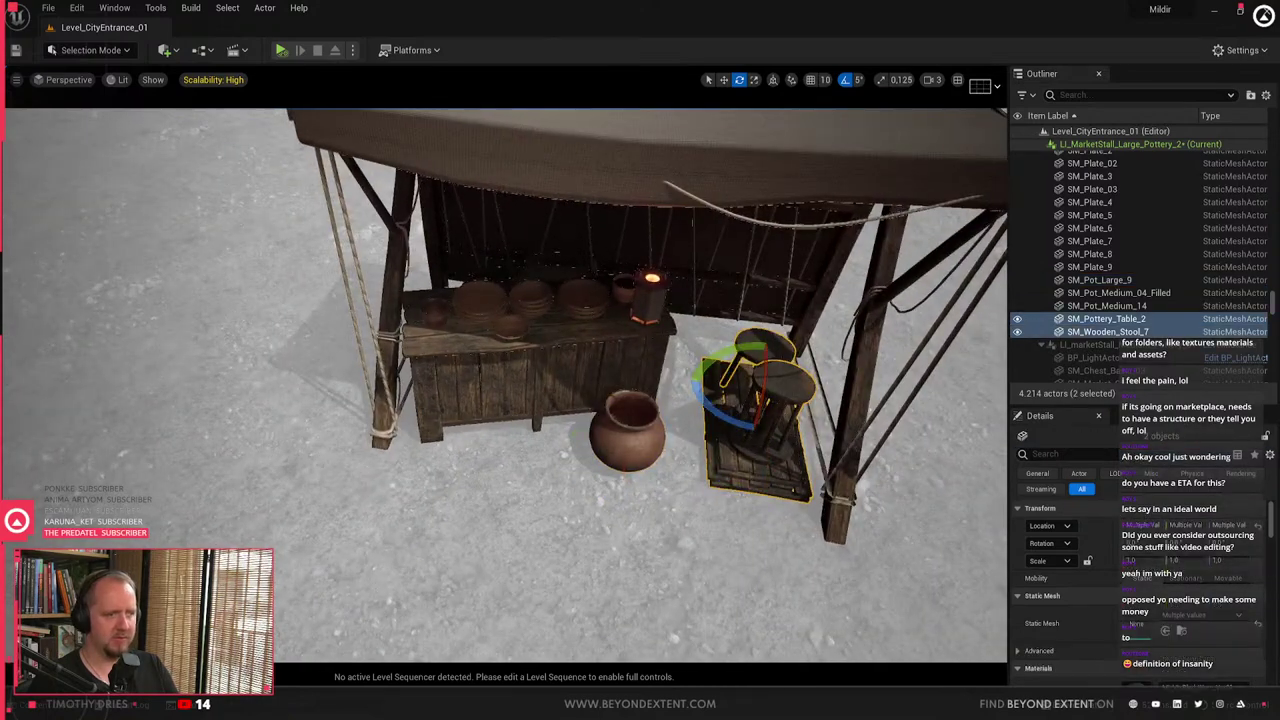
{"action": "left_click_drag", "start_coordinate": [722, 417], "coordinate": [730, 420]}
{"action": "key", "text": "w"}
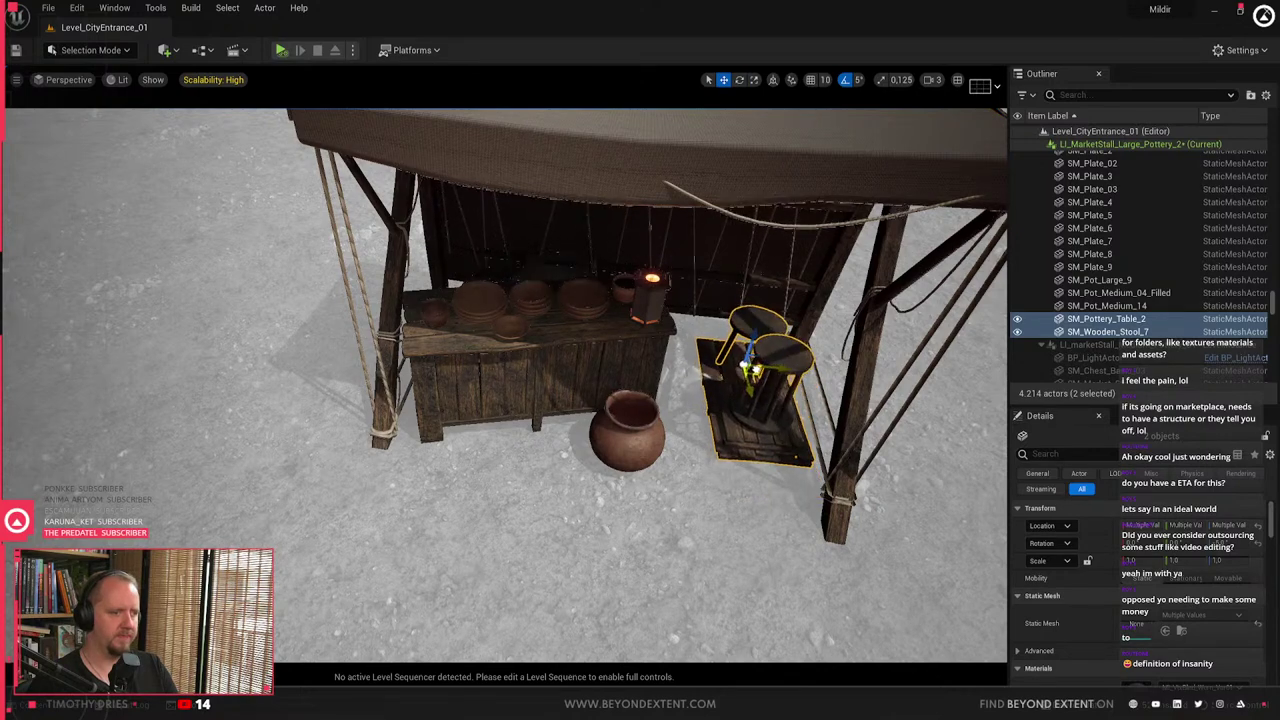
{"action": "left_click", "coordinate": [525, 482]}
{"action": "right_click_drag", "start_coordinate": [525, 482], "coordinate": [574, 468]}
{"action": "left_click", "coordinate": [505, 480]}
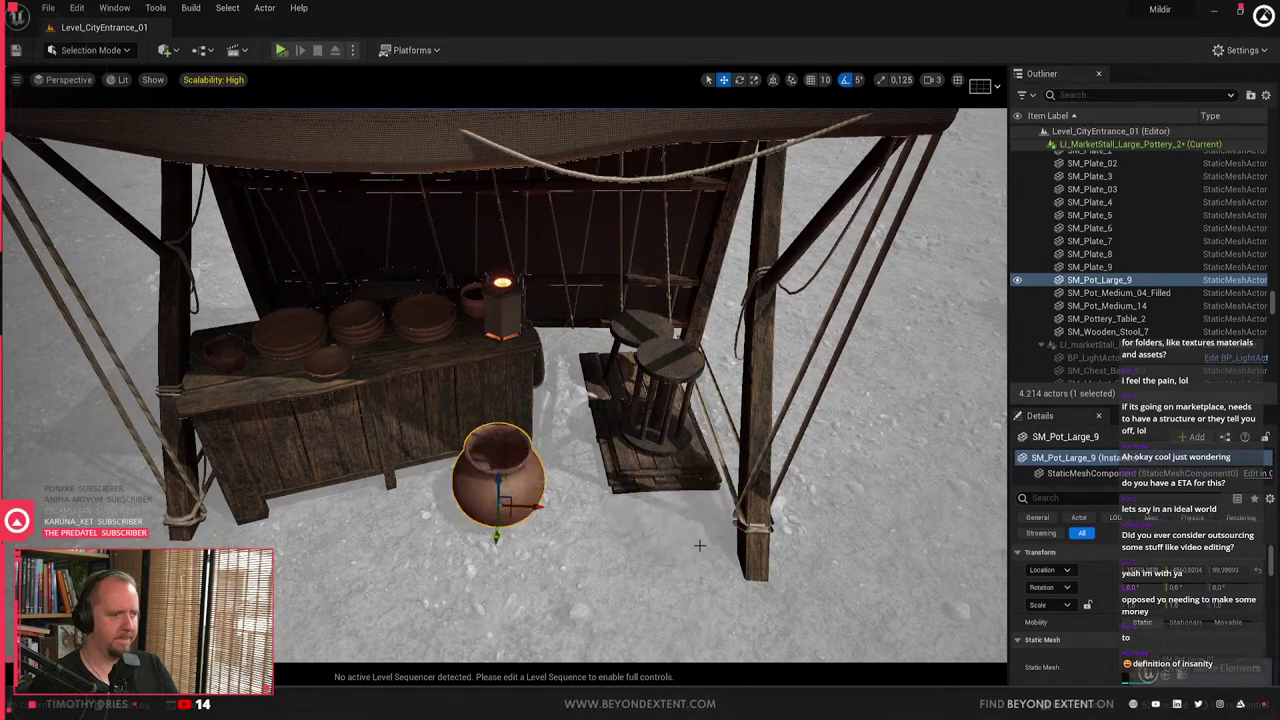
{"action": "right_click_drag", "start_coordinate": [699, 545], "coordinate": [640, 540]}
{"action": "left_click", "coordinate": [530, 430]}
- Search the static meshes for "tub" and place SM_Tub_04 and SM_Tub_01 on the ground around the large pot
{"action": "key", "text": "ctrl+space"}
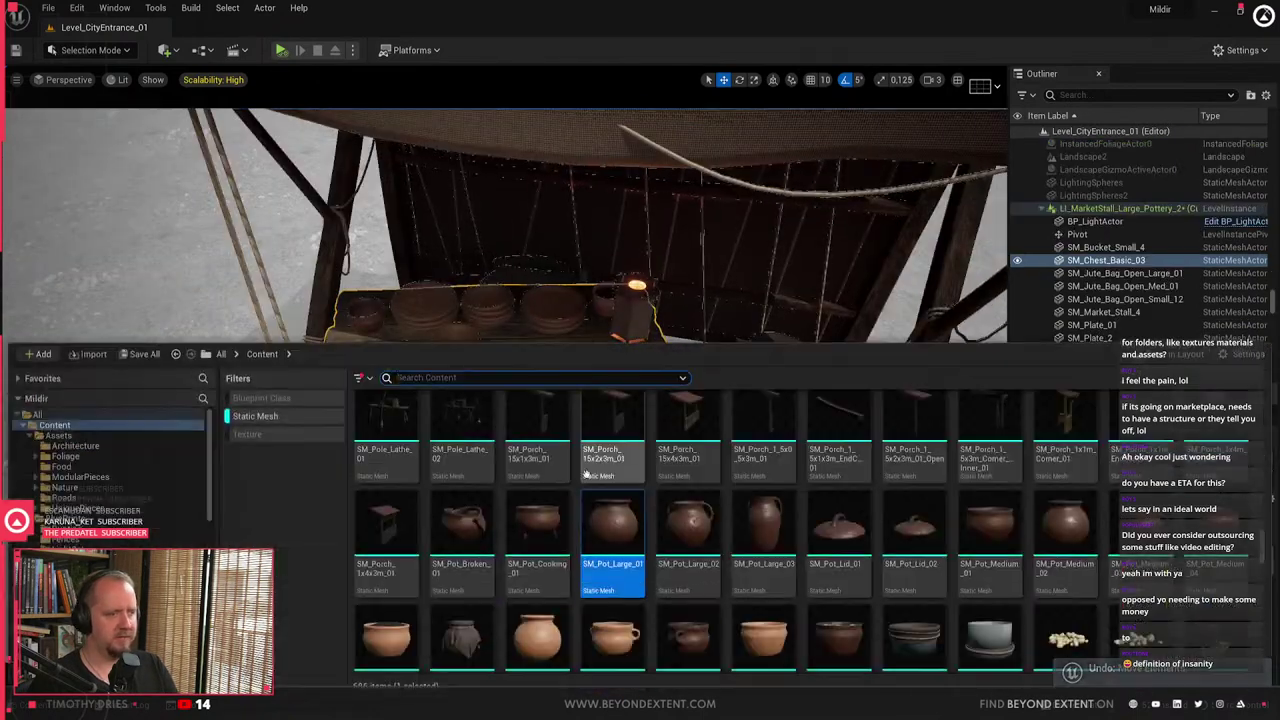
{"action": "scroll", "coordinate": [586, 474], "scroll_direction": "down", "scroll_amount": 1}
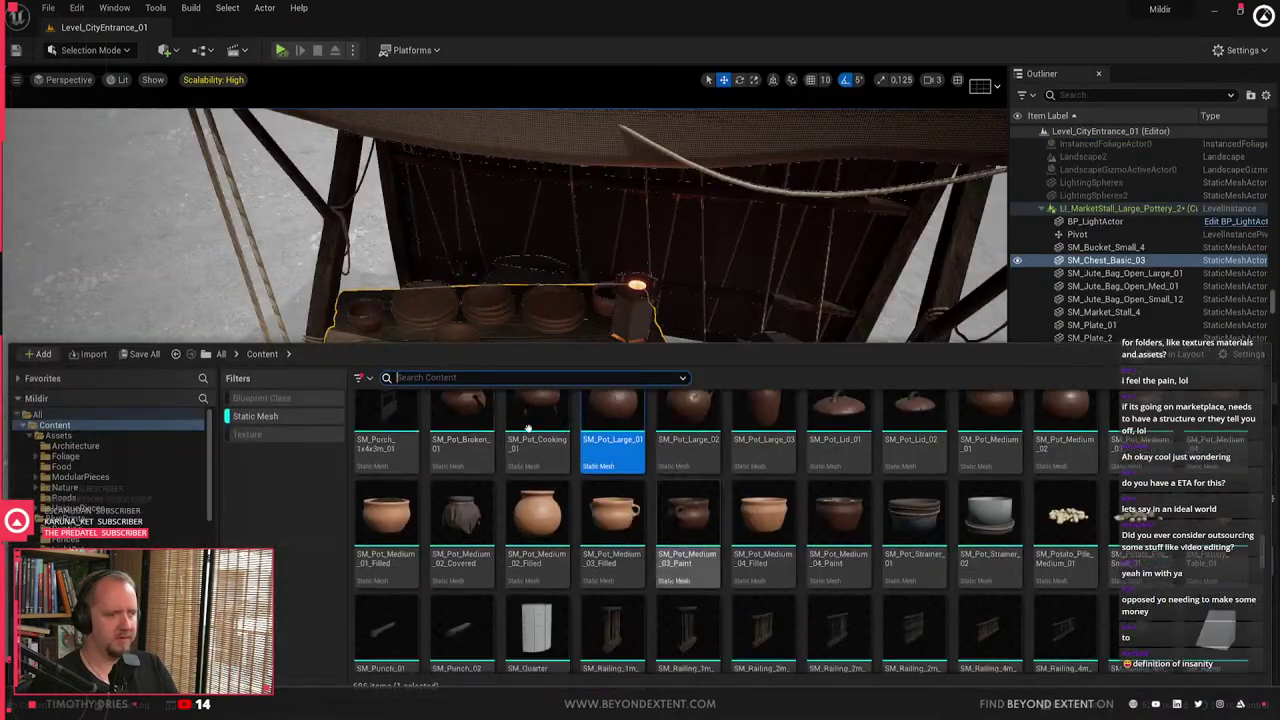
{"action": "left_click", "coordinate": [450, 377]}
{"action": "type", "text": "tub"}
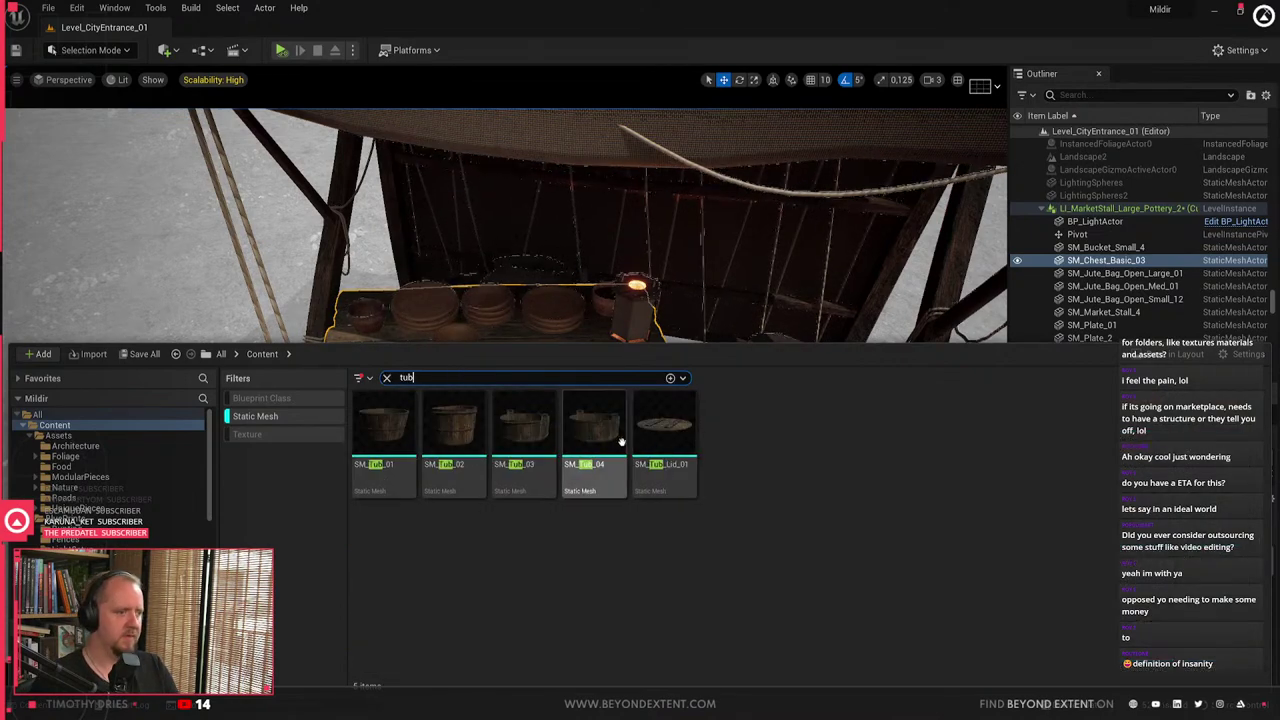
{"action": "left_click_drag", "start_coordinate": [621, 441], "coordinate": [671, 471]}
{"action": "key", "text": "ctrl+space"}
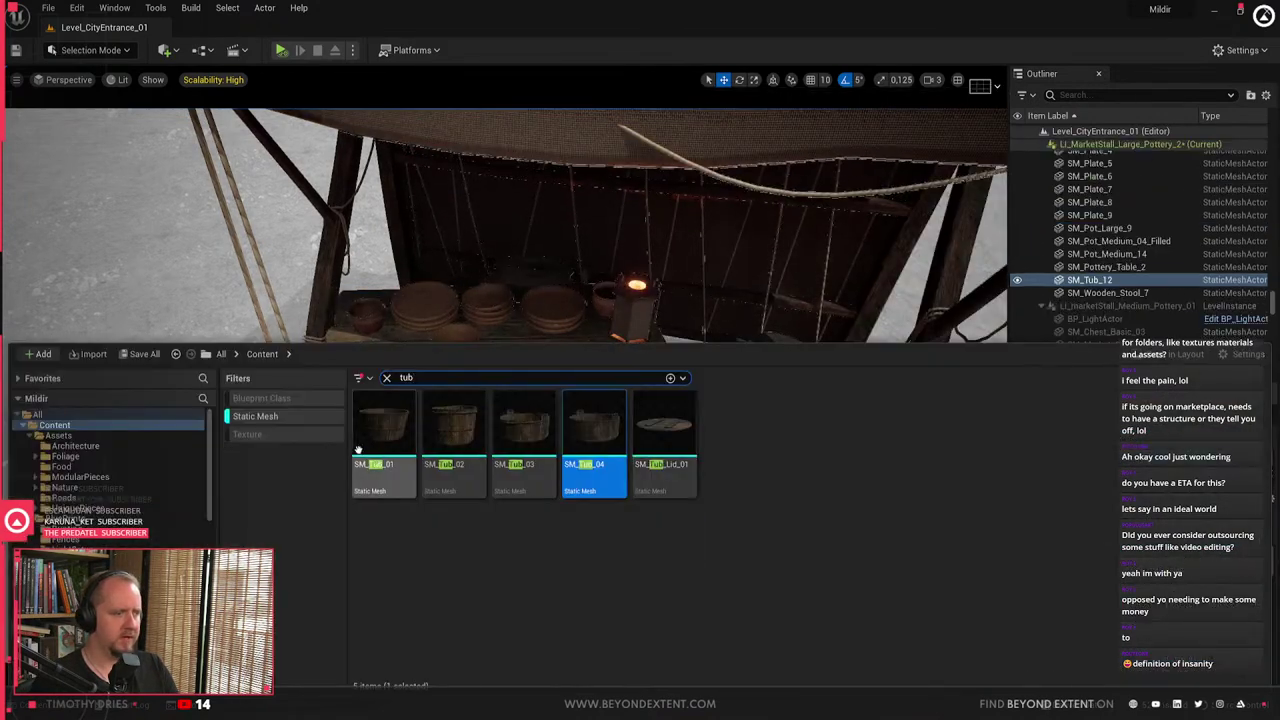
{"action": "left_click_drag", "start_coordinate": [357, 449], "coordinate": [470, 565]}
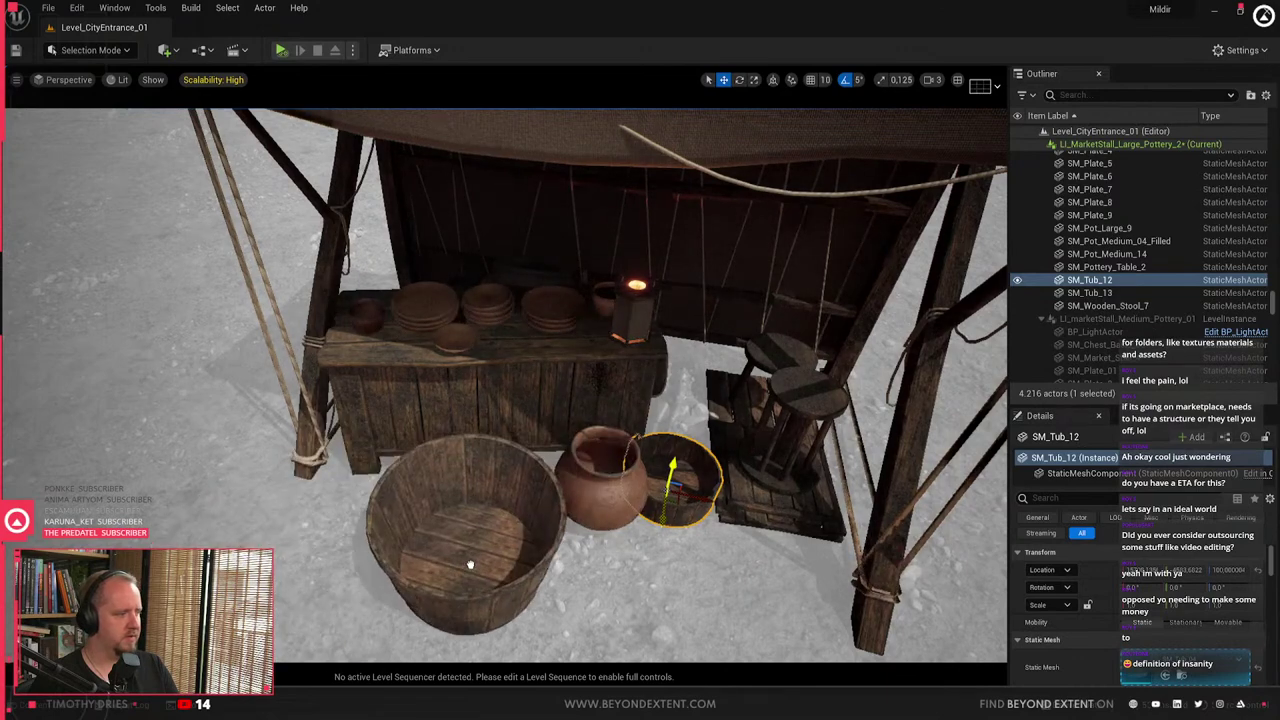
- Delete the small tub between the large pot and the pottery table
{"action": "key", "text": "w"}
{"action": "right_click_drag", "start_coordinate": [470, 565], "coordinate": [530, 582]}
{"action": "left_click", "coordinate": [650, 468]}
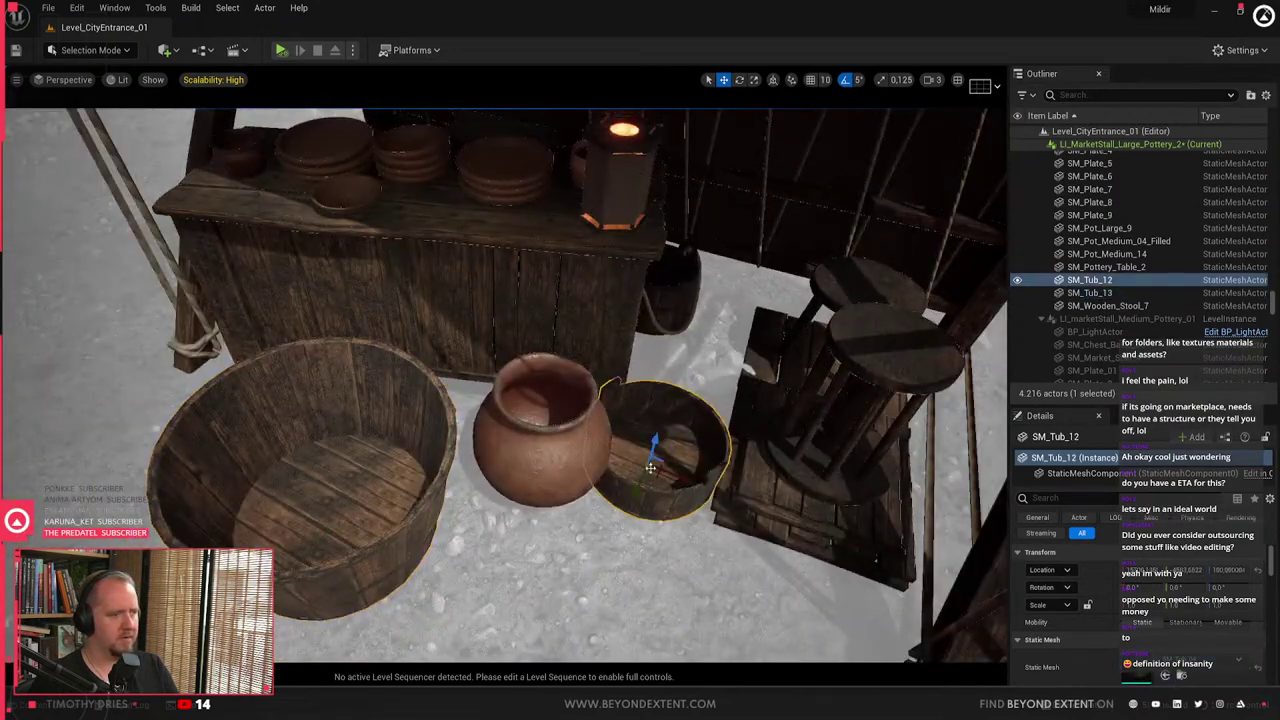
{"action": "key", "text": "Delete"}
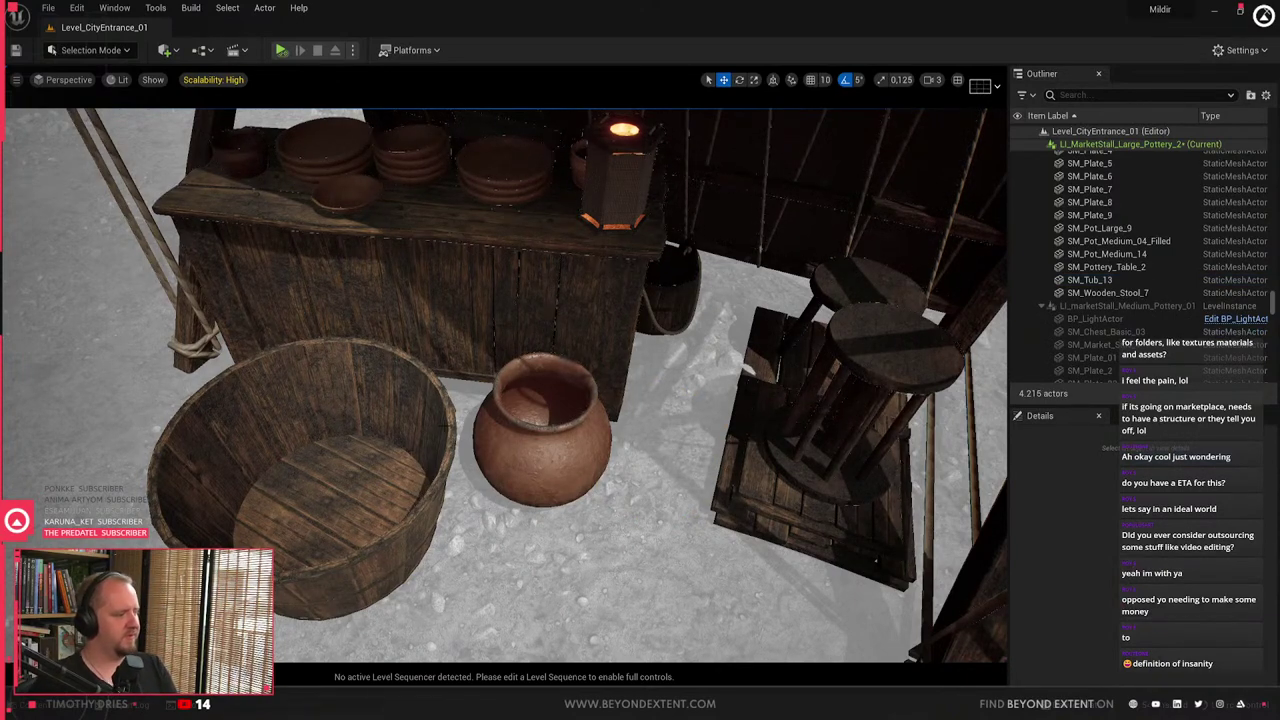
- Scale the remaining tub down to about 0.65 and move it to the front end of the pottery table
{"action": "left_click", "coordinate": [400, 440]}
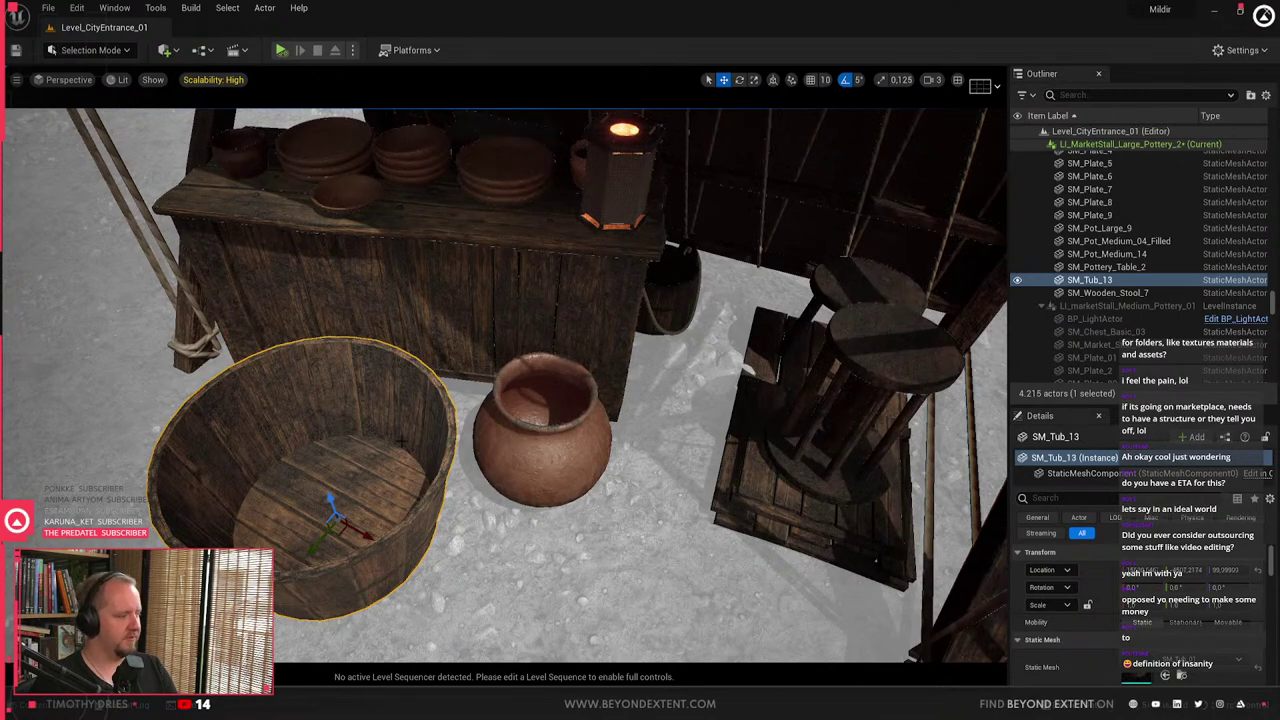
{"action": "key", "text": "r"}
{"action": "left_click_drag", "start_coordinate": [335, 518], "coordinate": [781, 623]}
{"action": "key", "text": "w"}
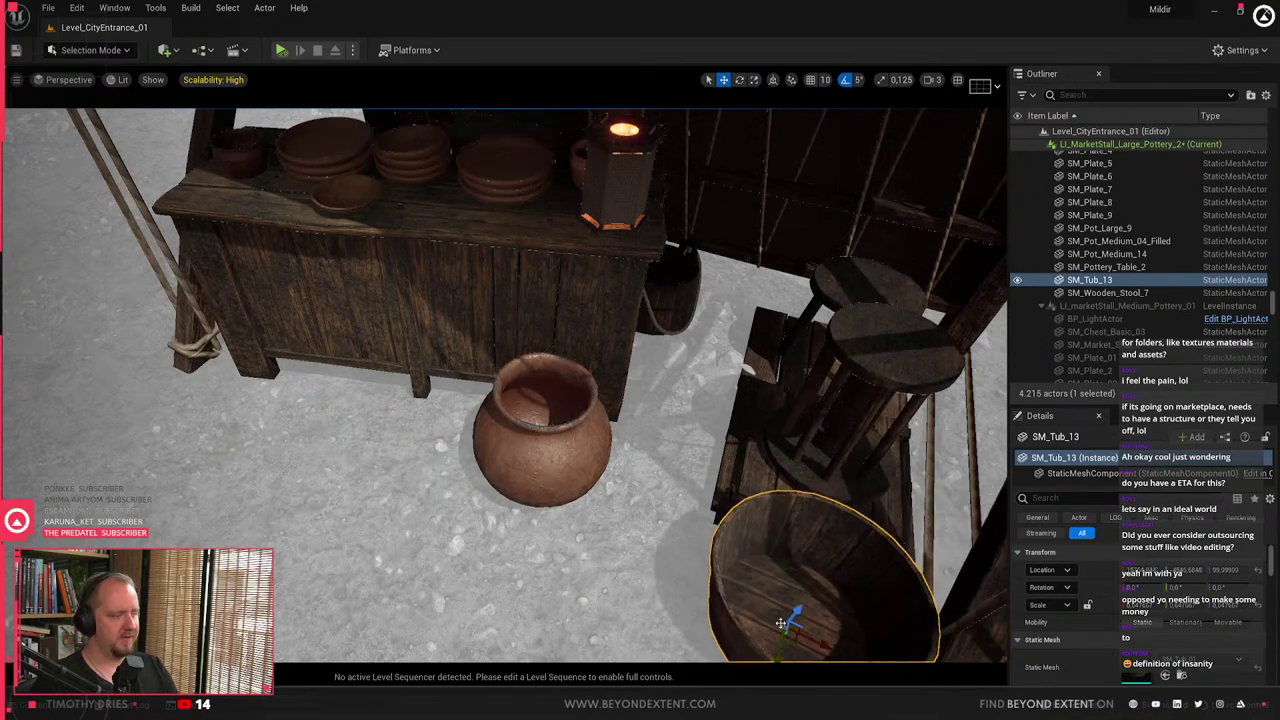
- Rotate the tub beside the stall's front post around its vertical axis
{"action": "key", "text": "f"}
{"action": "key", "text": "e"}
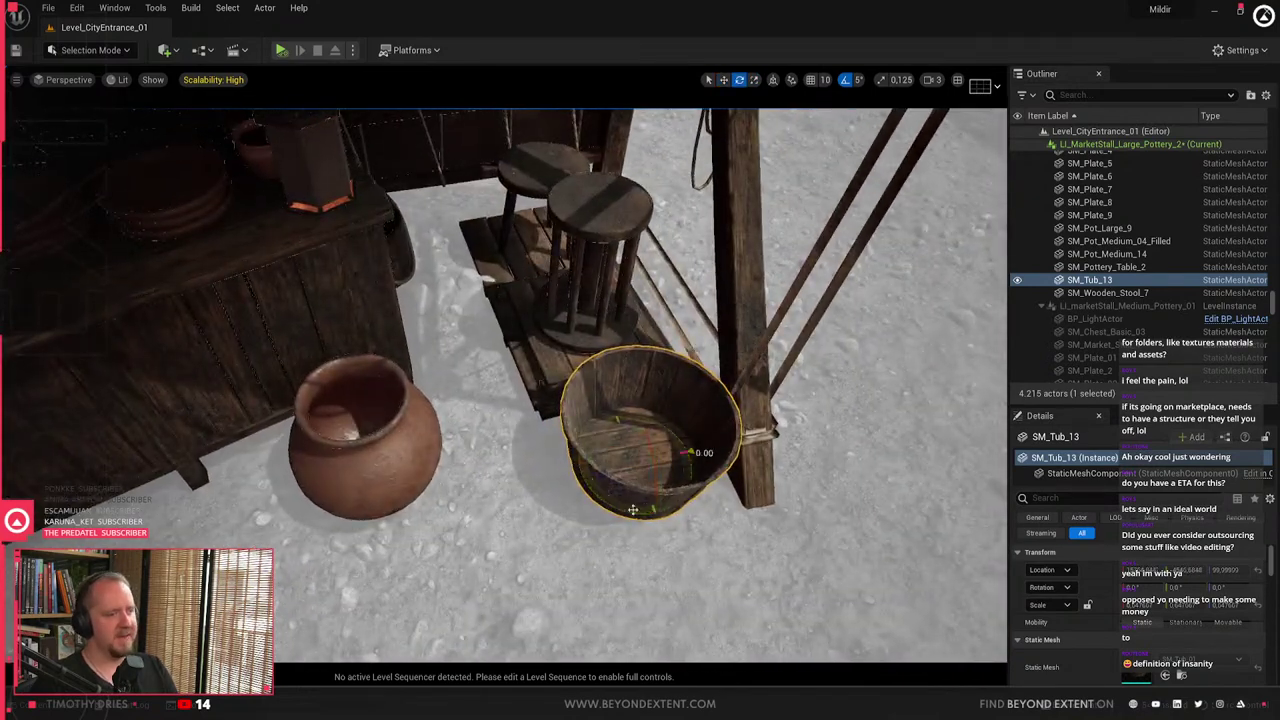
{"action": "mouse_move", "coordinate": [633, 510]}
{"action": "left_mouse_down"}
{"action": "mouse_move", "coordinate": [700, 515]}
{"action": "mouse_move", "coordinate": [623, 510]}
{"action": "left_mouse_up"}
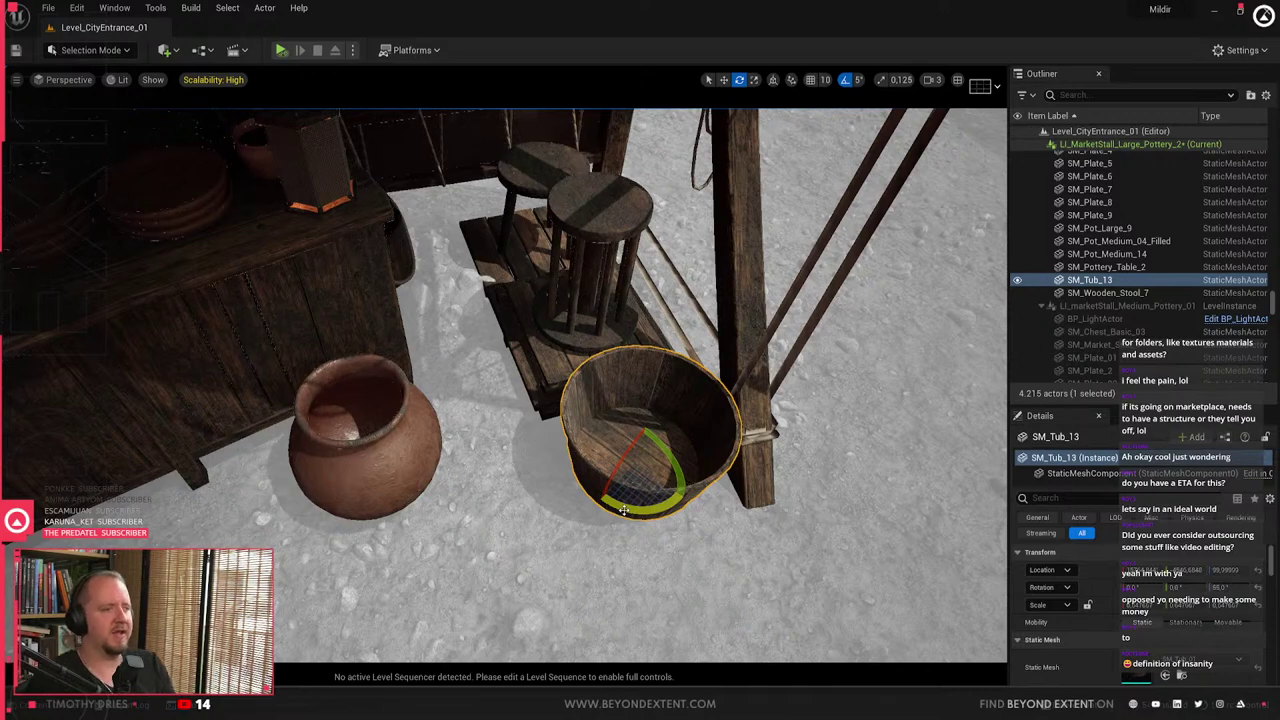
{"action": "right_click_drag", "start_coordinate": [624, 510], "coordinate": [630, 430]}
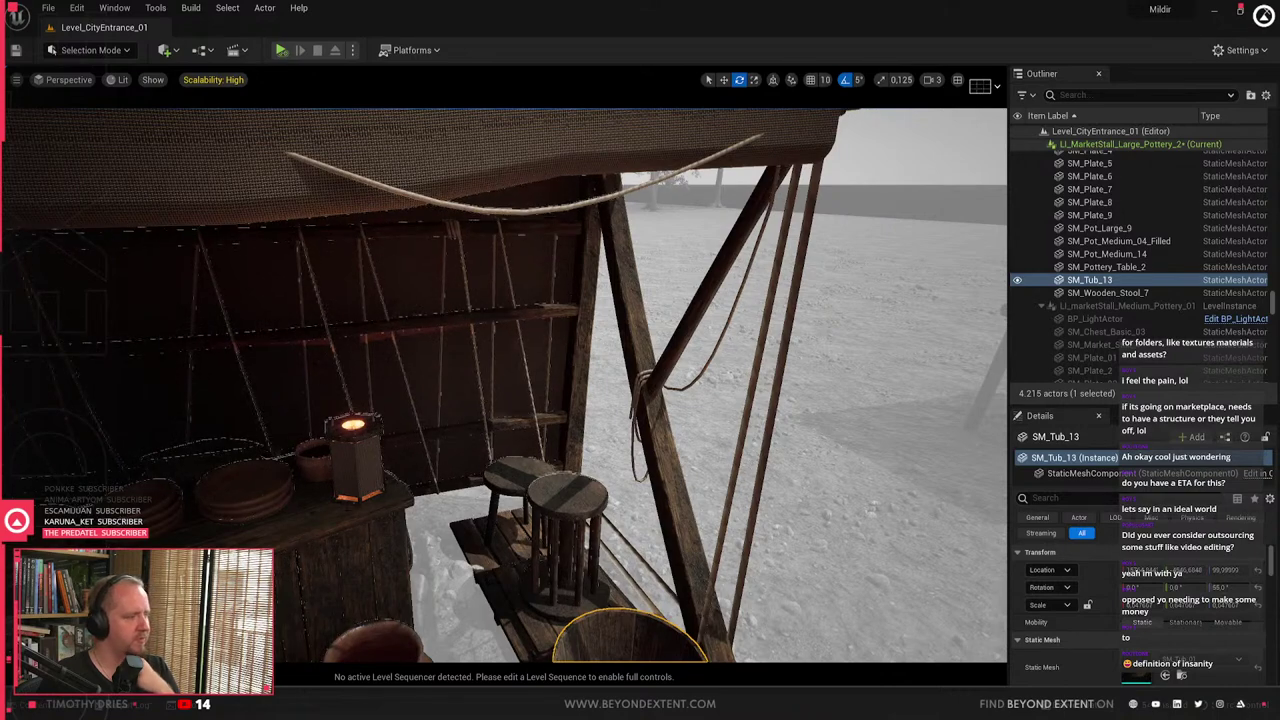
- Examine the stall's layout around the counter, large pot, tub and pottery table
{"action": "right_click_drag", "start_coordinate": [560, 400], "coordinate": [400, 445]}
{"action": "left_click", "coordinate": [532, 612]}
{"action": "key", "text": "Escape"}
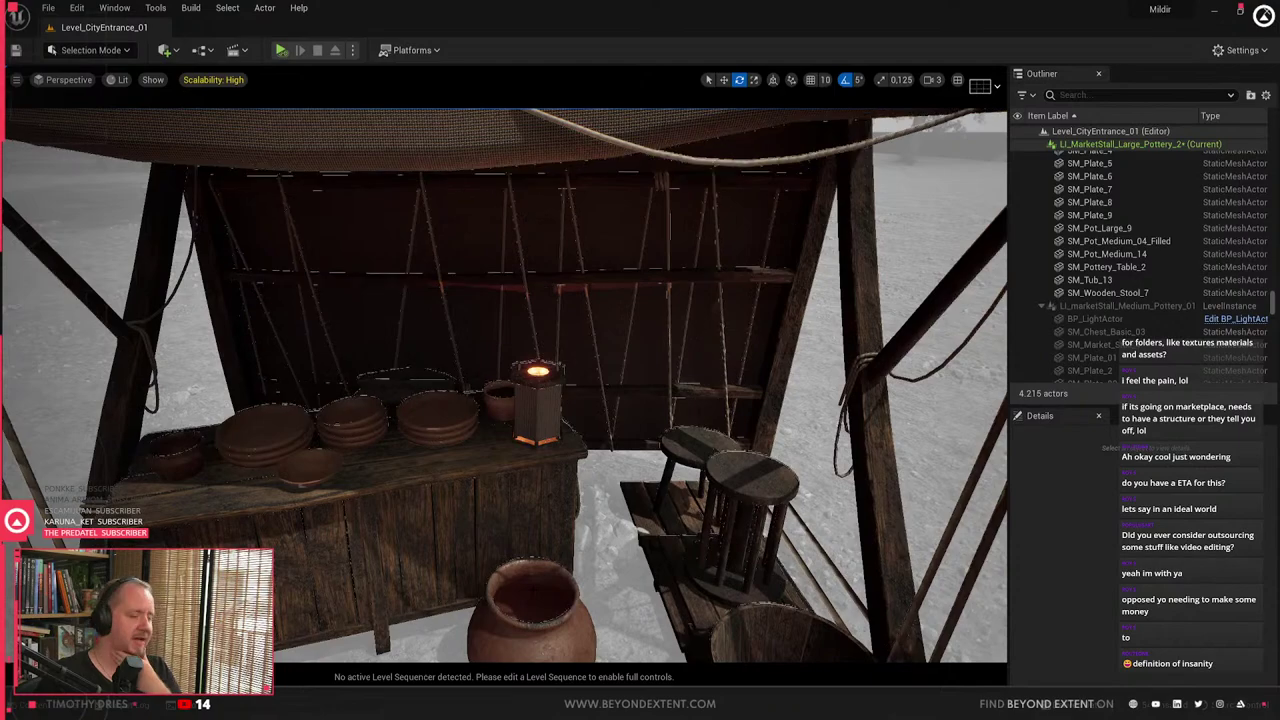
{"action": "left_click", "coordinate": [532, 612]}
{"action": "right_click_drag", "start_coordinate": [532, 612], "coordinate": [440, 690]}
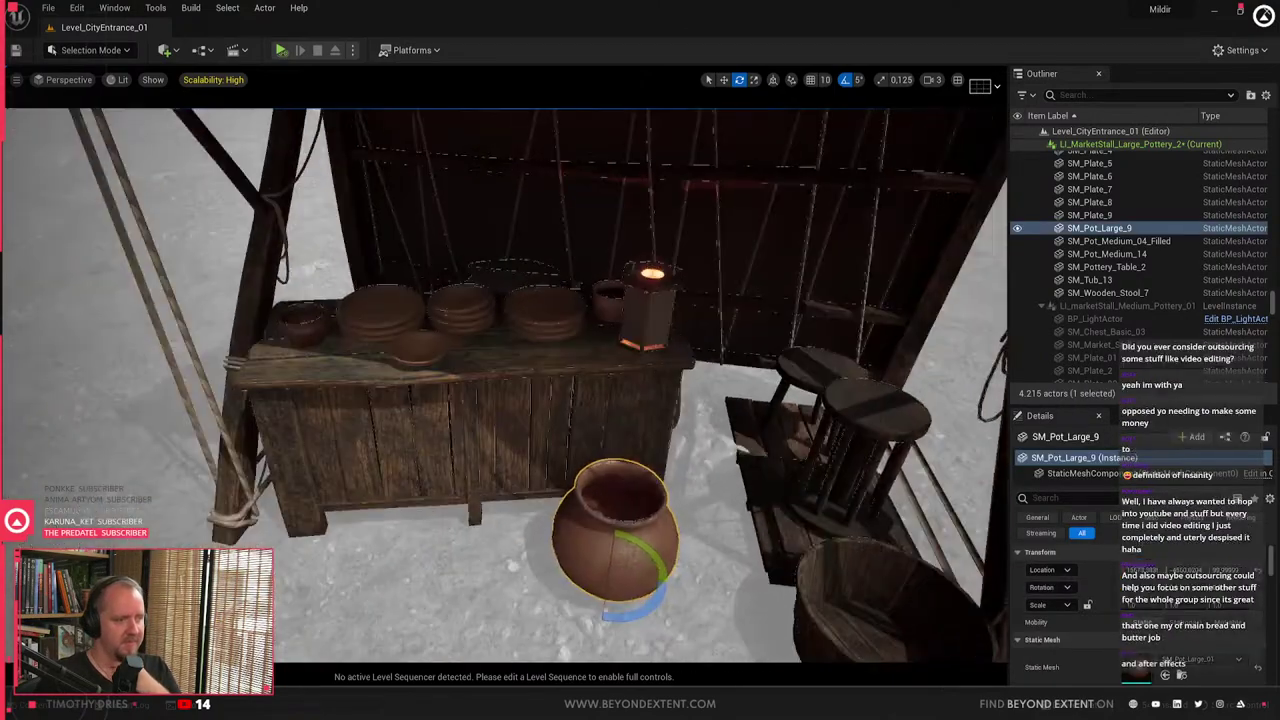
{"action": "right_click_drag", "start_coordinate": [540, 521], "coordinate": [610, 585]}
{"action": "left_click", "coordinate": [588, 503]}
{"action": "right_click_drag", "start_coordinate": [588, 503], "coordinate": [650, 512]}
{"action": "right_click_drag", "start_coordinate": [465, 490], "coordinate": [465, 472]}
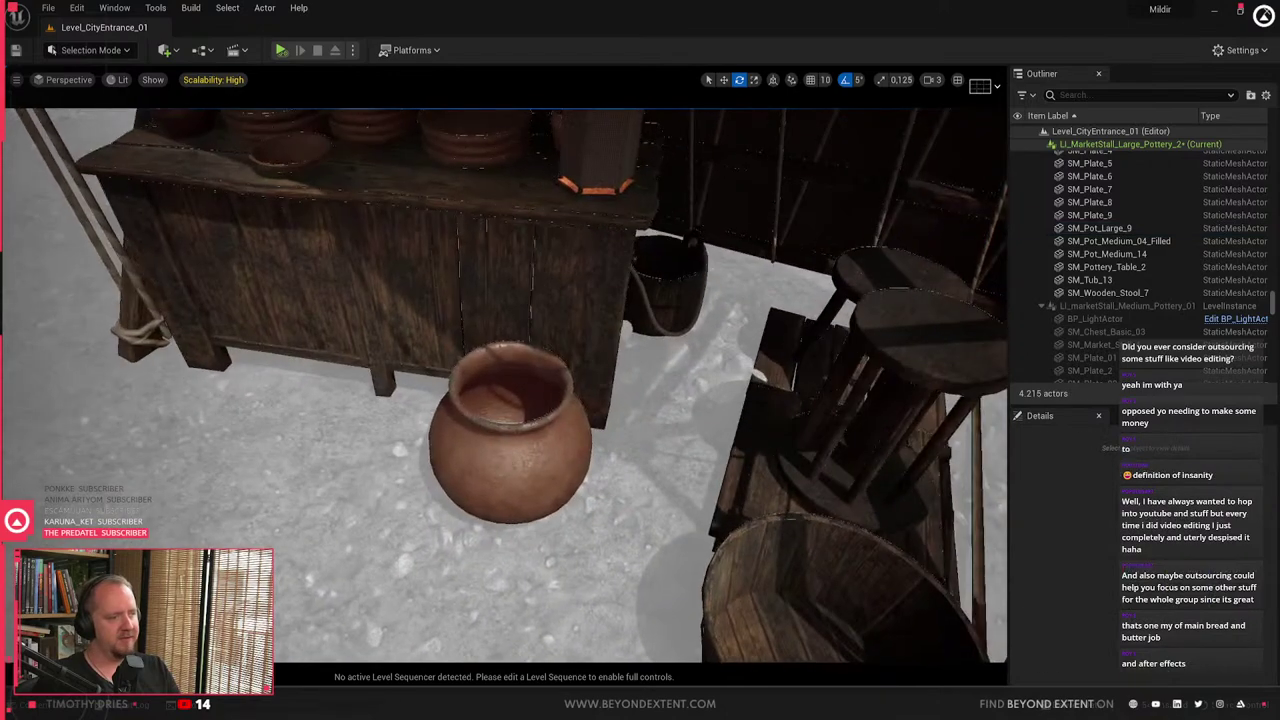
- Move the large pot into the gap between the counter's end and the pottery table
{"action": "left_click", "coordinate": [465, 472]}
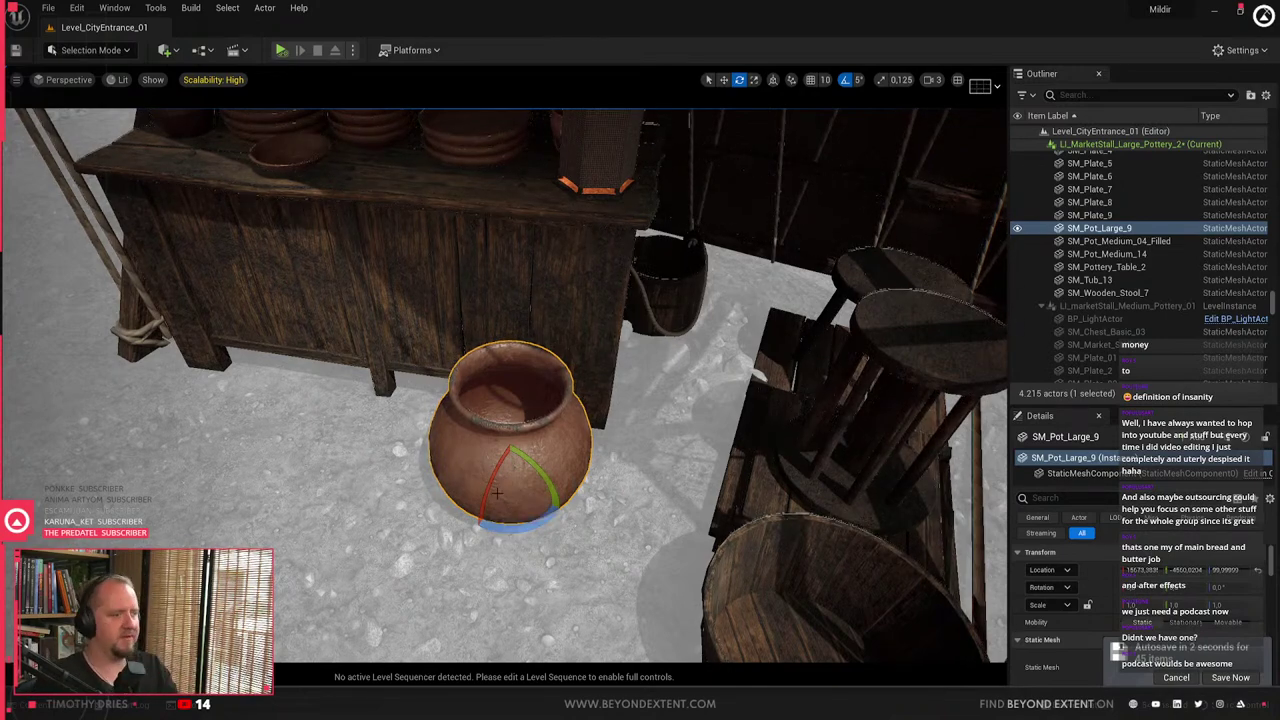
{"action": "left_click", "coordinate": [625, 470]}
{"action": "left_click", "coordinate": [515, 460]}
{"action": "key", "text": "w"}
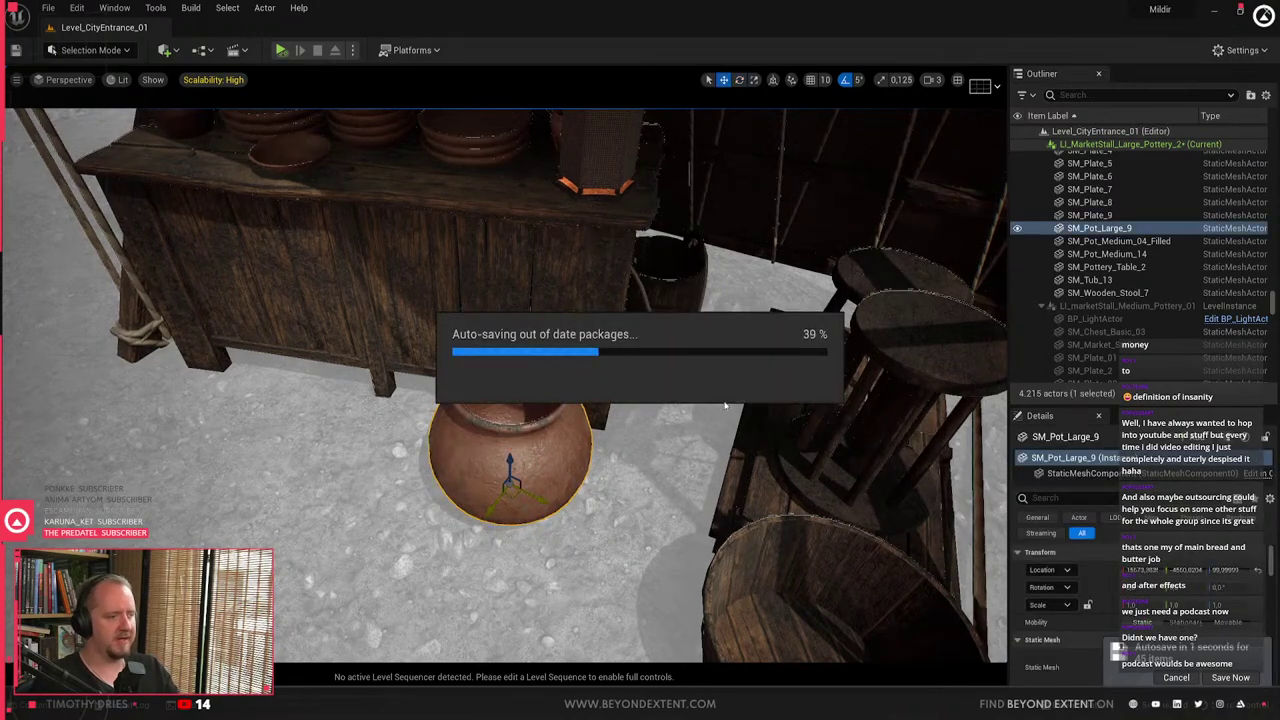
{"action": "left_click_drag", "start_coordinate": [510, 495], "coordinate": [675, 405]}
{"action": "left_click", "coordinate": [407, 469]}
- Shift the pottery table and wooden stool slightly away from the large pot and rotate them to about -10 degrees
{"action": "right_click_drag", "start_coordinate": [407, 469], "coordinate": [600, 380]}
{"action": "left_click", "coordinate": [503, 366]}
{"action": "left_click", "coordinate": [497, 288], "text": "ctrl"}
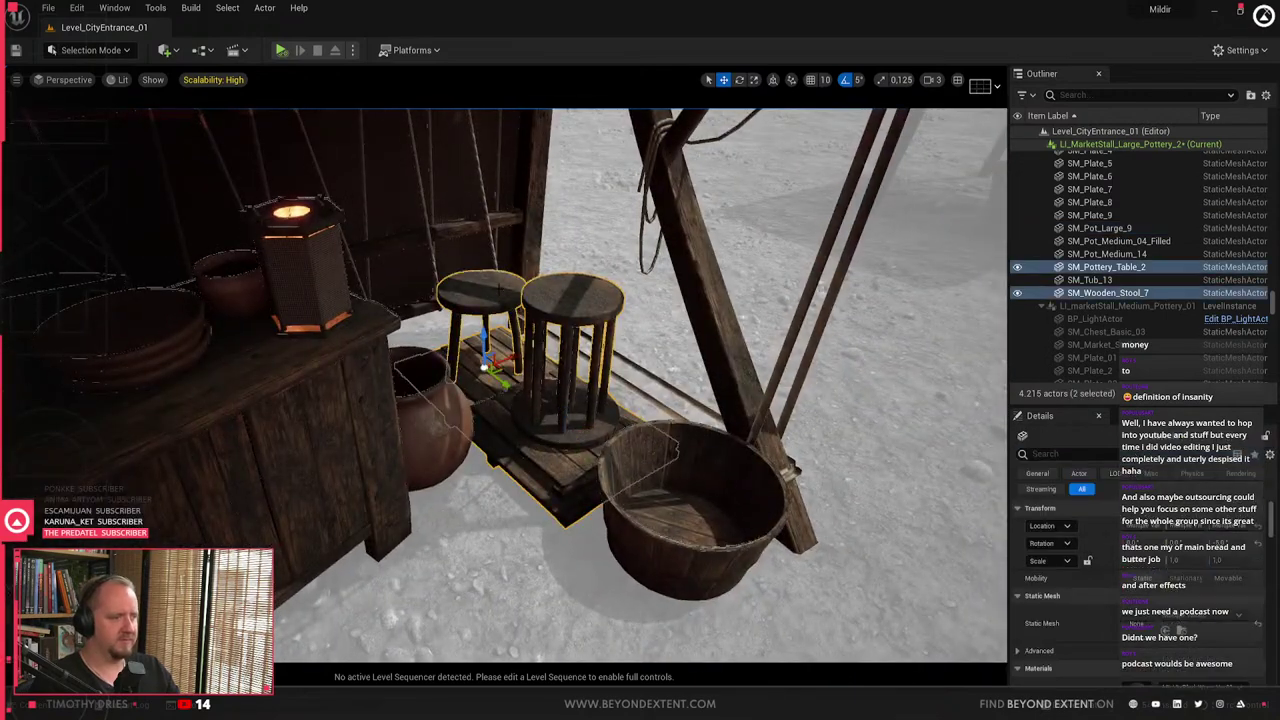
{"action": "left_click_drag", "start_coordinate": [508, 349], "coordinate": [518, 350]}
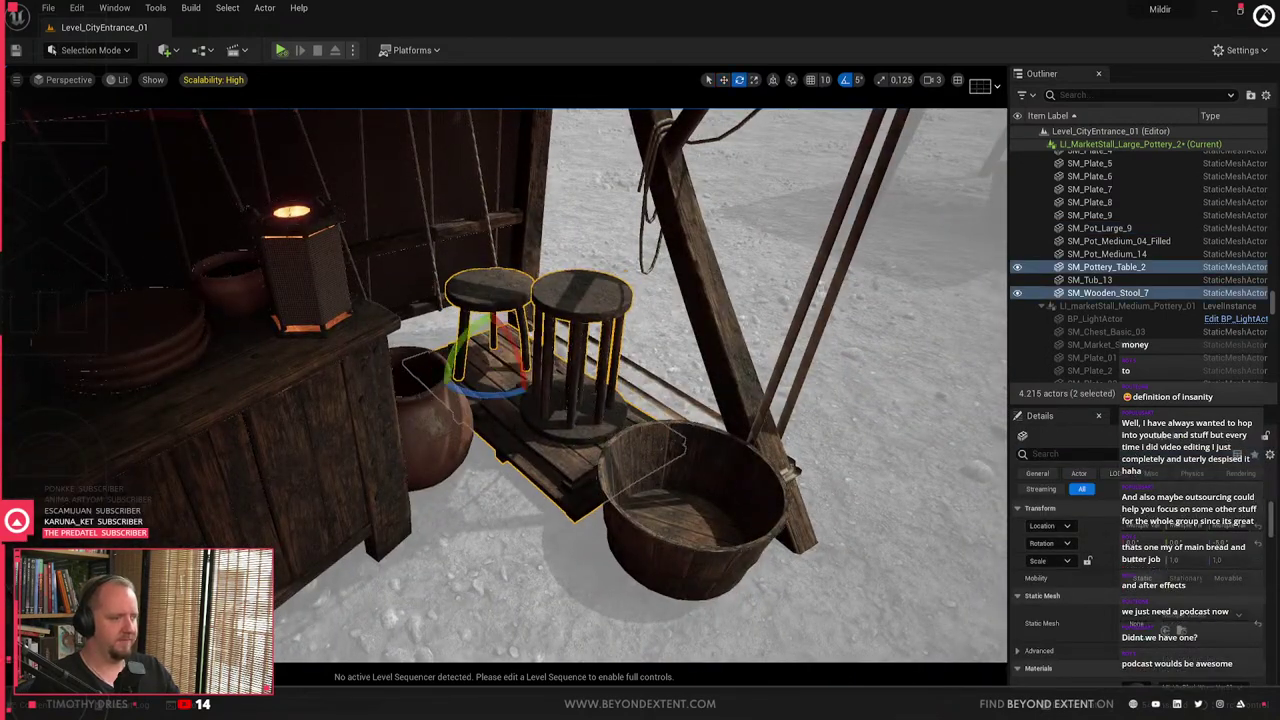
{"action": "left_click_drag", "start_coordinate": [486, 394], "coordinate": [515, 391]}
{"action": "key", "text": "Escape"}
- Nudge the pottery table and wooden stool together slightly back toward the large pot
{"action": "right_click_drag", "start_coordinate": [515, 391], "coordinate": [458, 410]}
{"action": "key", "text": "d"}
{"action": "left_click", "coordinate": [472, 400]}
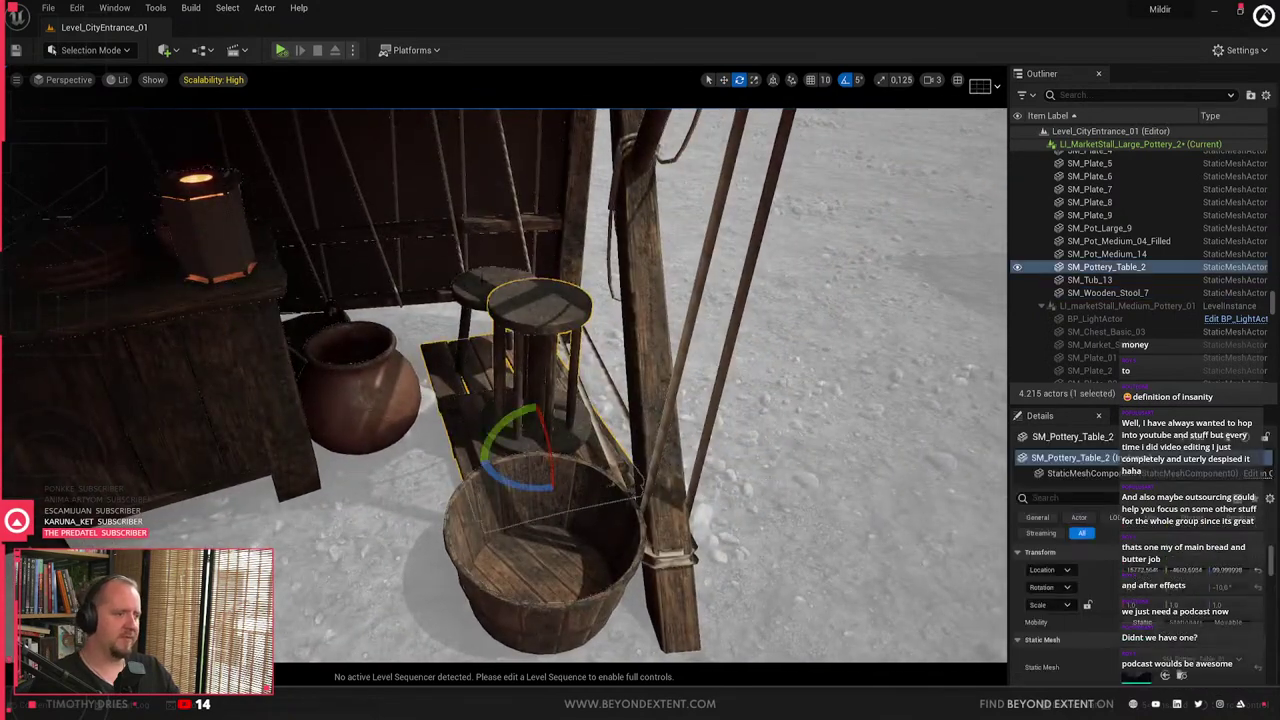
{"action": "left_click", "coordinate": [487, 302], "text": "ctrl"}
{"action": "left_click_drag", "start_coordinate": [530, 360], "coordinate": [522, 361]}
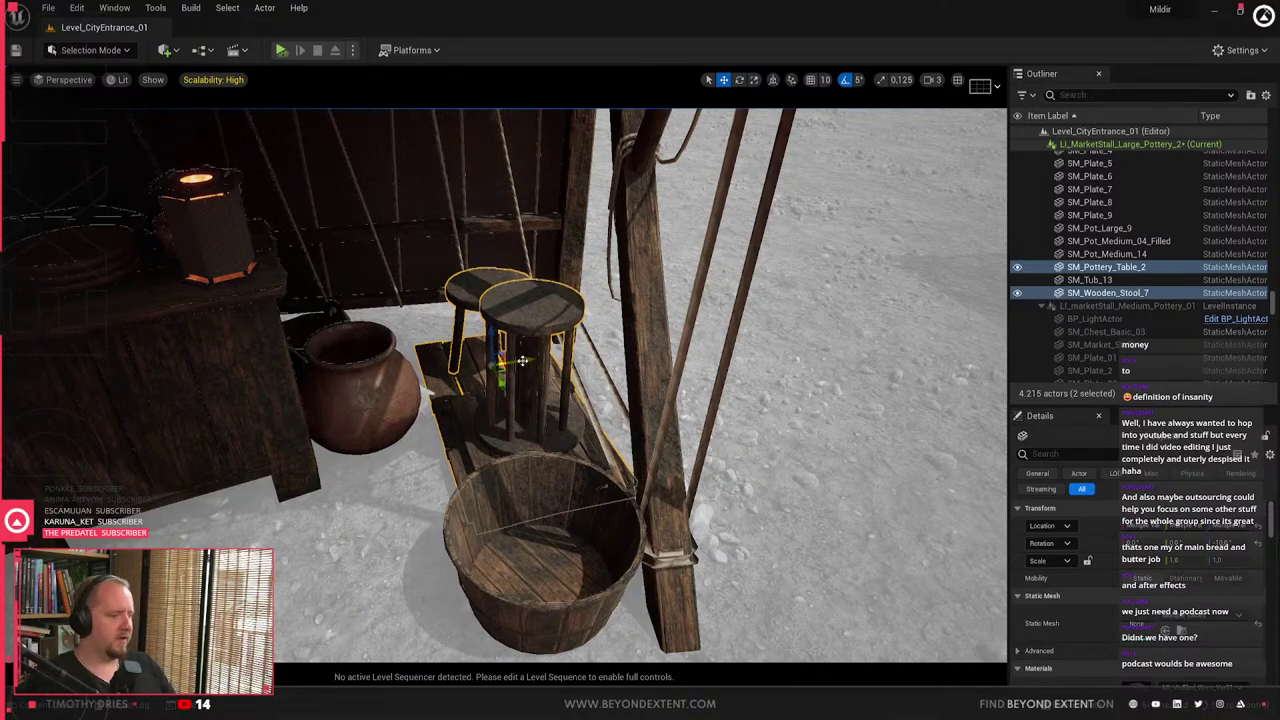
{"action": "key", "text": "f"}
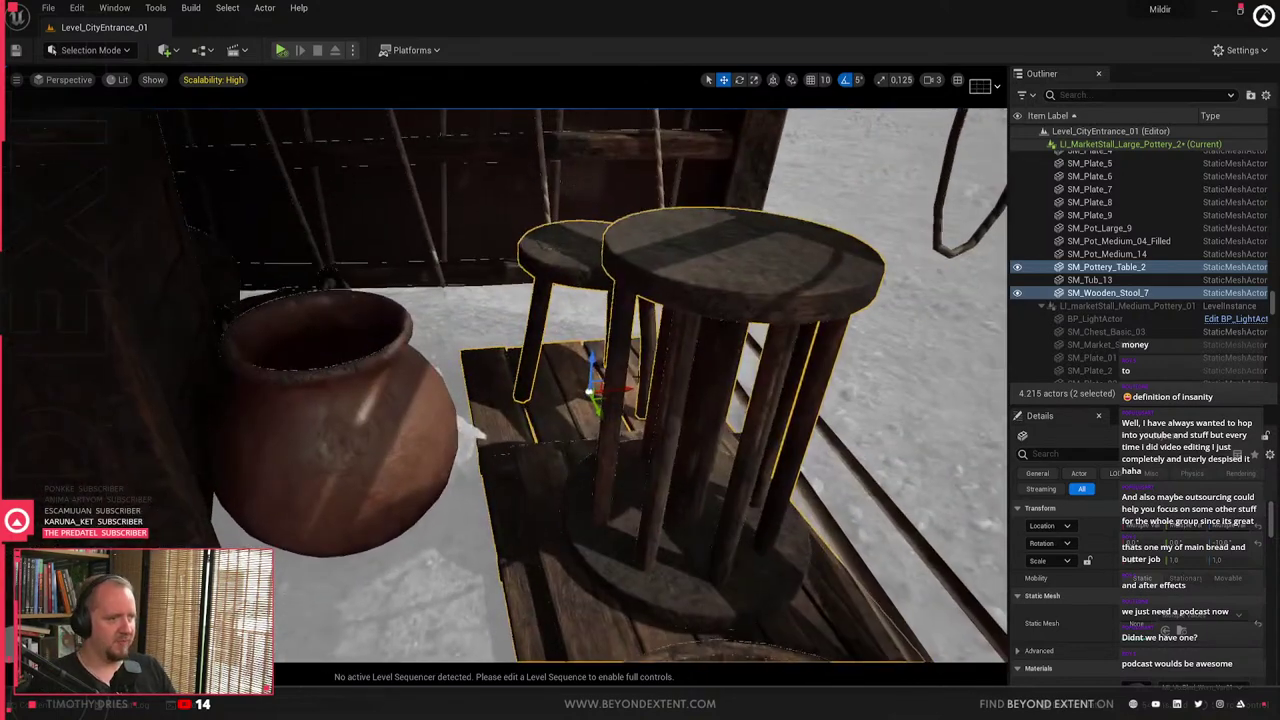
{"action": "left_click_drag", "start_coordinate": [590, 358], "coordinate": [590, 350]}
{"action": "key", "text": "ctrl+z"}
{"action": "mouse_move", "coordinate": [590, 352]}
{"action": "right_mouse_down"}
{"action": "mouse_move", "coordinate": [570, 360]}
{"action": "mouse_move", "coordinate": [610, 362]}
{"action": "mouse_move", "coordinate": [590, 368]}
{"action": "right_mouse_up"}
{"action": "key", "text": "ctrl+z"}
- Move the tub from in front of the pottery table to the stall post at the counter's other end and scale it down slightly
{"action": "left_click", "coordinate": [656, 375]}
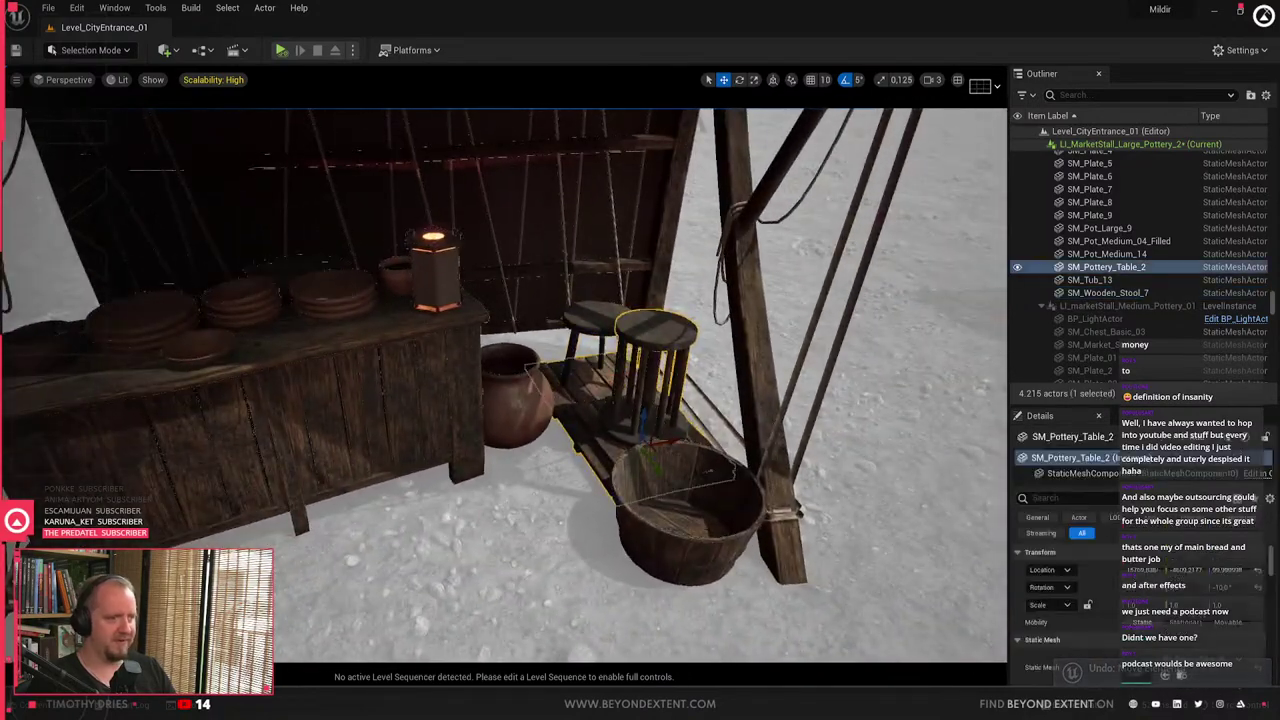
{"action": "left_click", "coordinate": [686, 508]}
{"action": "right_click_drag", "start_coordinate": [686, 508], "coordinate": [612, 536]}
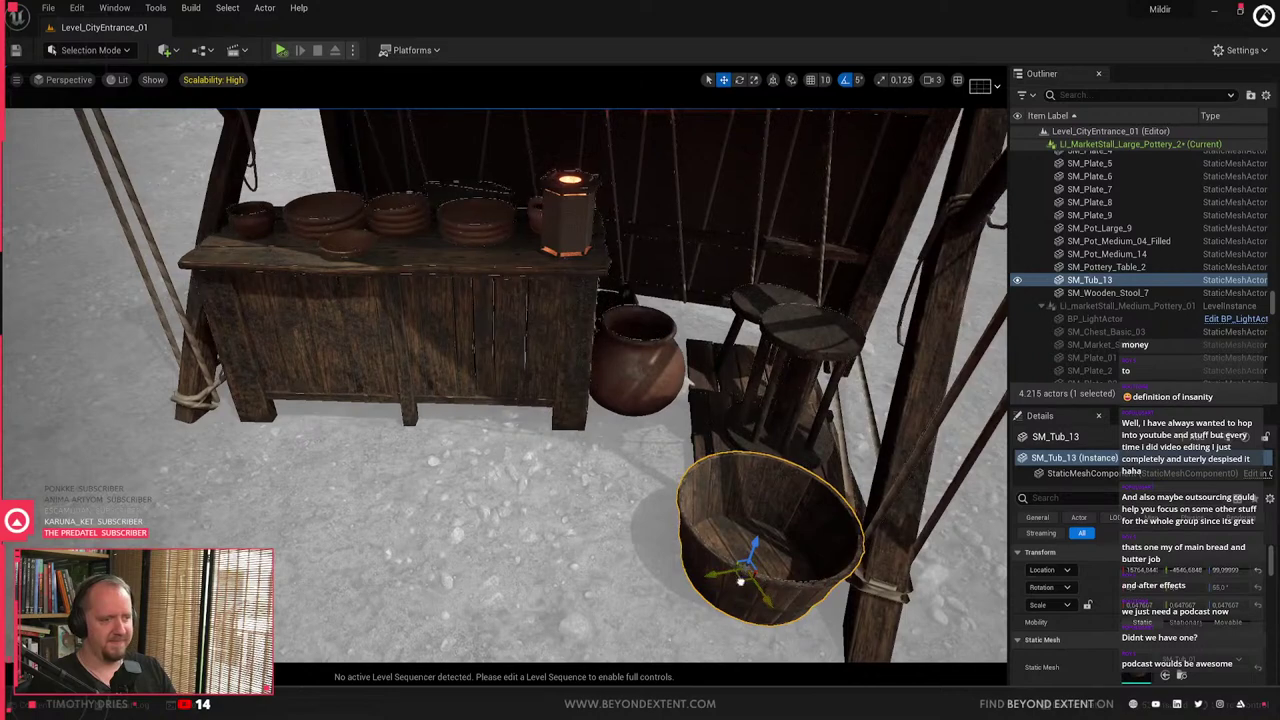
{"action": "left_click_drag", "start_coordinate": [740, 580], "coordinate": [171, 465]}
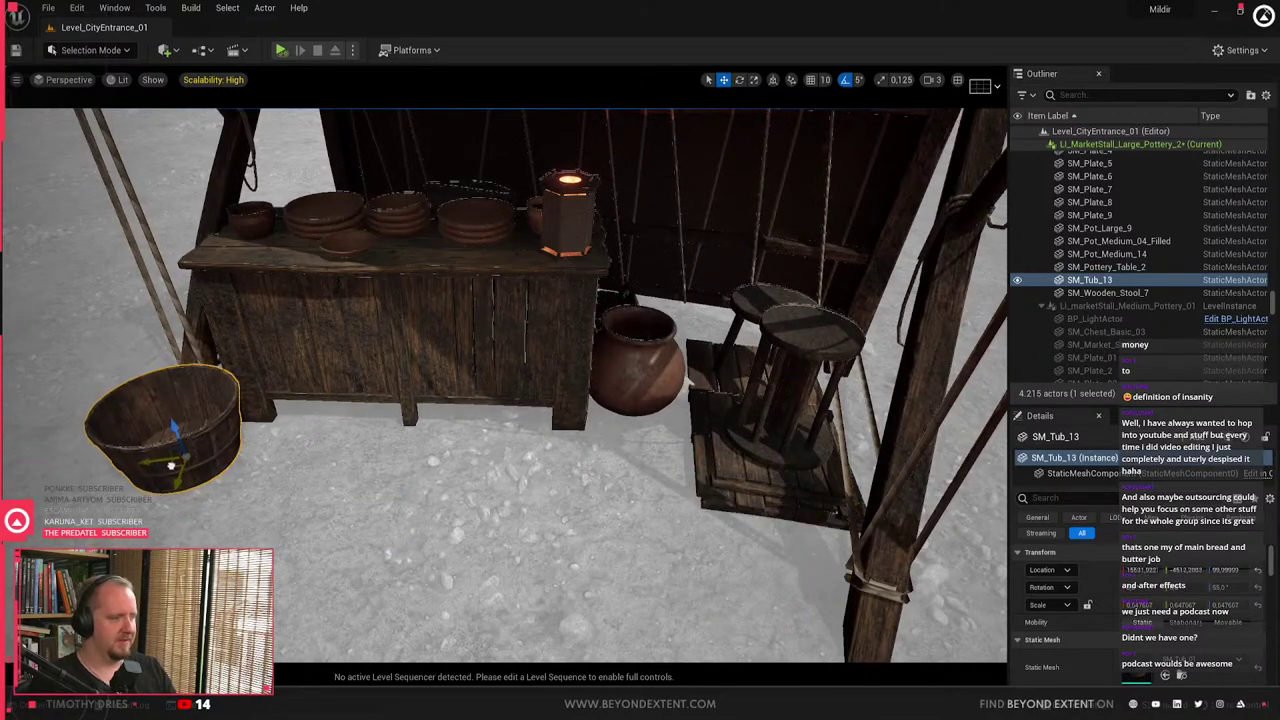
{"action": "right_click_drag", "start_coordinate": [171, 465], "coordinate": [150, 455]}
{"action": "left_click", "coordinate": [431, 501]}
{"action": "right_click_drag", "start_coordinate": [431, 501], "coordinate": [431, 501]}
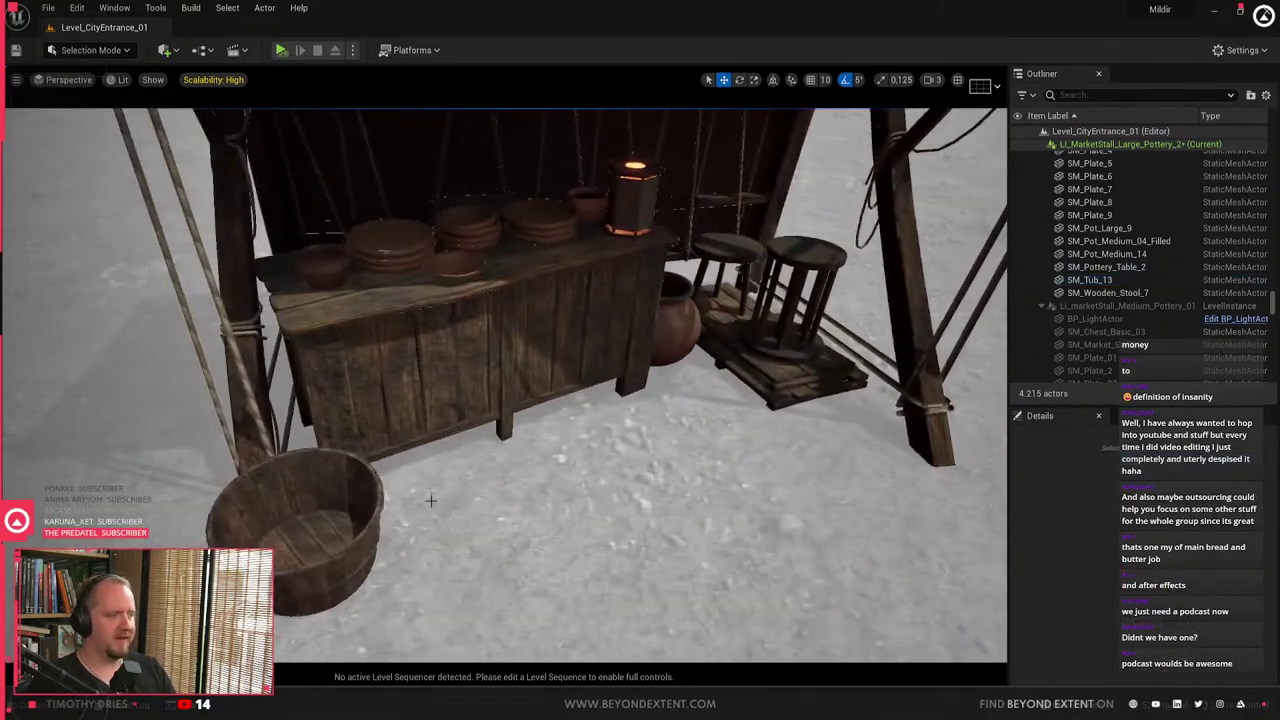
{"action": "left_click", "coordinate": [300, 530]}
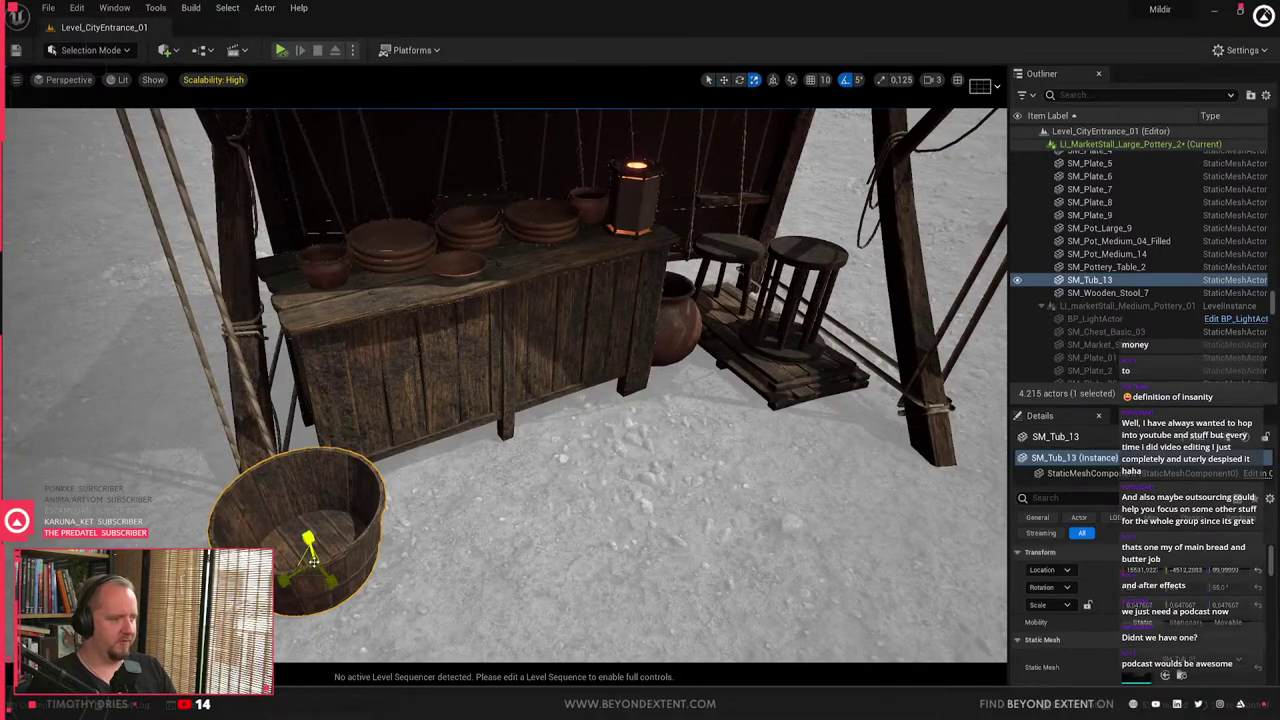
{"action": "mouse_move", "coordinate": [314, 562]}
{"action": "left_mouse_down"}
{"action": "mouse_move", "coordinate": [338, 545]}
{"action": "mouse_move", "coordinate": [299, 573]}
{"action": "left_mouse_up"}
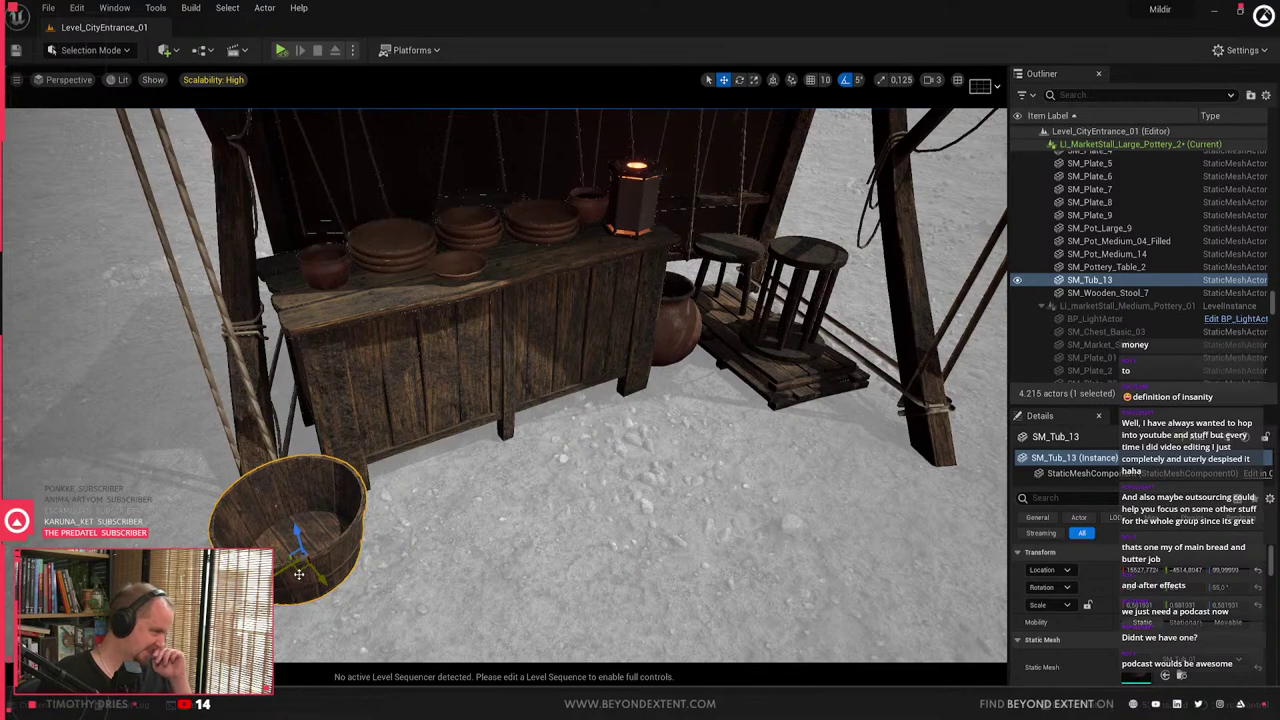
- Clear the tub search and look through the static mesh assets for another prop
{"action": "right_click_drag", "start_coordinate": [558, 434], "coordinate": [533, 343]}
{"action": "key", "text": "ctrl+space"}
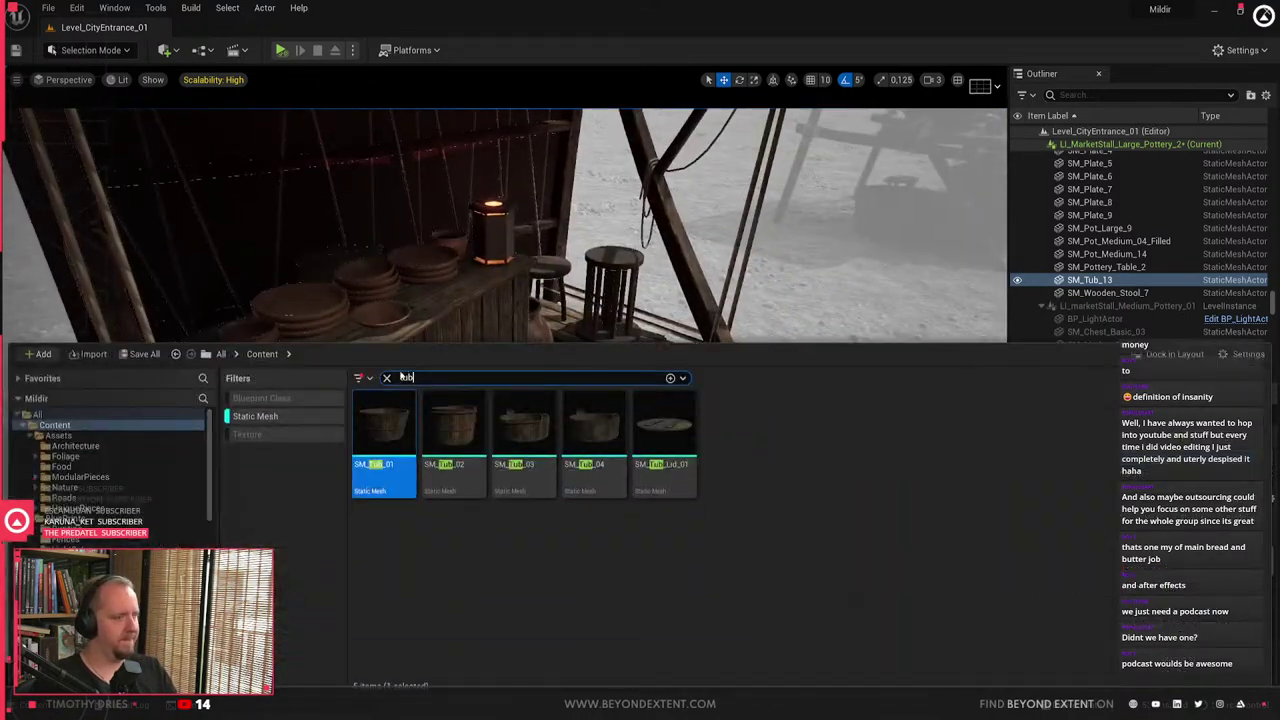
{"action": "left_click", "coordinate": [387, 378]}
{"action": "scroll", "coordinate": [831, 558], "scroll_direction": "down", "scroll_amount": 5}
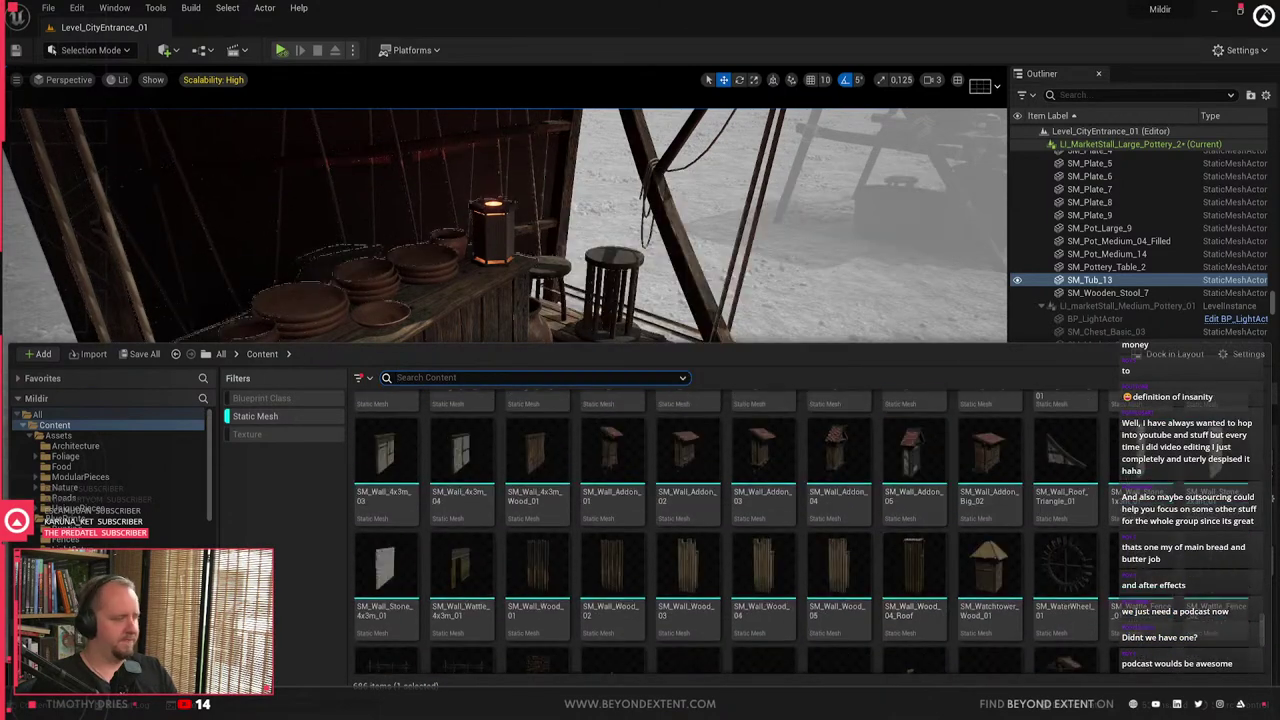
- Try deleting the small bucket and jute bags behind the counter and undo the deletion
{"action": "right_click_drag", "start_coordinate": [700, 240], "coordinate": [610, 385]}
{"action": "left_click", "coordinate": [620, 350]}
{"action": "left_click", "coordinate": [625, 370]}
{"action": "left_click", "coordinate": [555, 405]}
{"action": "left_click", "coordinate": [577, 322], "text": "ctrl"}
{"action": "left_click", "coordinate": [655, 420], "text": "ctrl"}
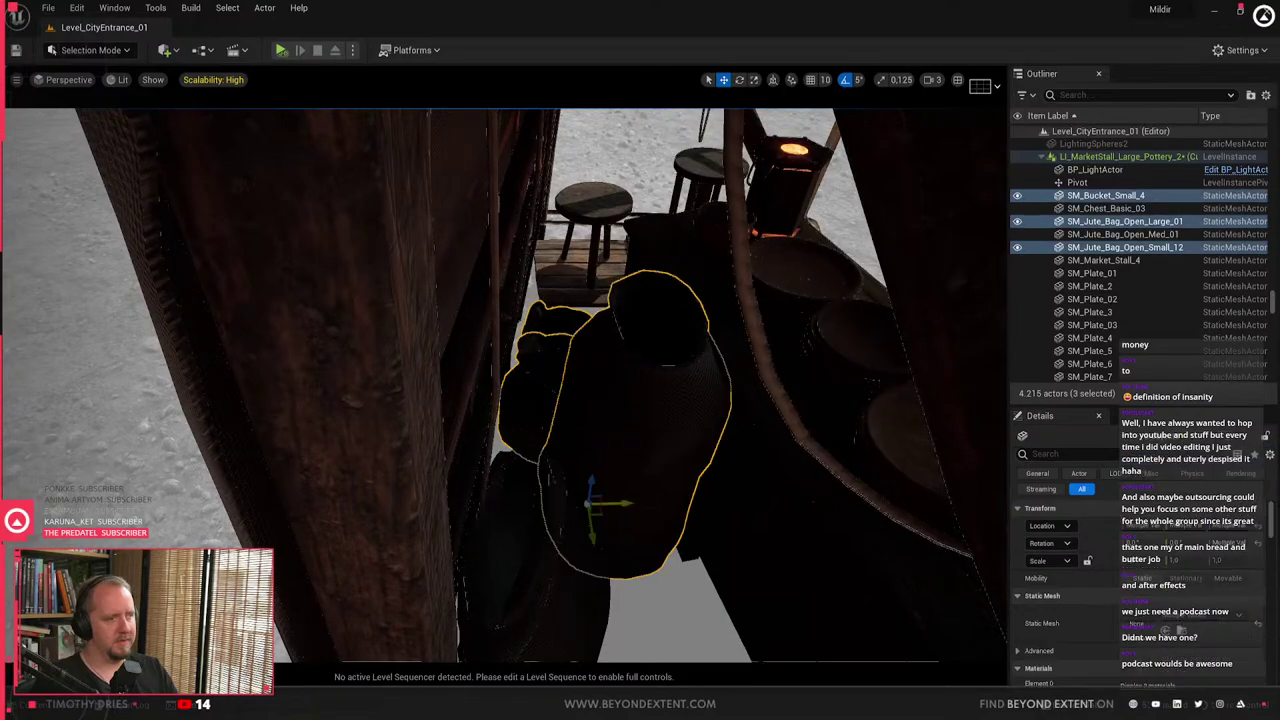
{"action": "left_click", "coordinate": [512, 595], "text": "ctrl"}
{"action": "key", "text": "Delete"}
{"action": "right_click_drag", "start_coordinate": [510, 605], "coordinate": [535, 440]}
{"action": "key", "text": "ctrl+z"}
{"action": "key", "text": "Escape"}
- Examine the stall from behind and the tub's placement beside the counter and rope post
{"action": "left_click", "coordinate": [570, 450]}
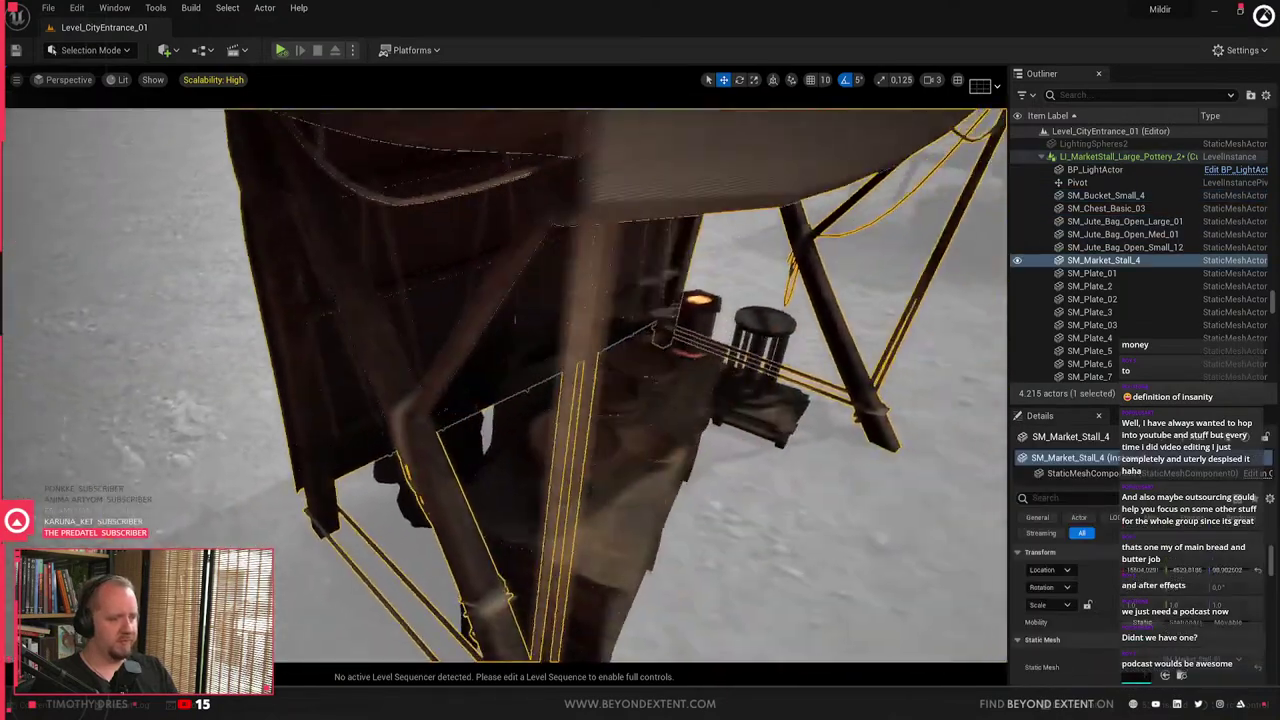
{"action": "mouse_move", "coordinate": [559, 549]}
{"action": "right_mouse_down"}
{"action": "mouse_move", "coordinate": [575, 535]}
{"action": "mouse_move", "coordinate": [580, 545]}
{"action": "mouse_move", "coordinate": [559, 549]}
{"action": "right_mouse_up"}
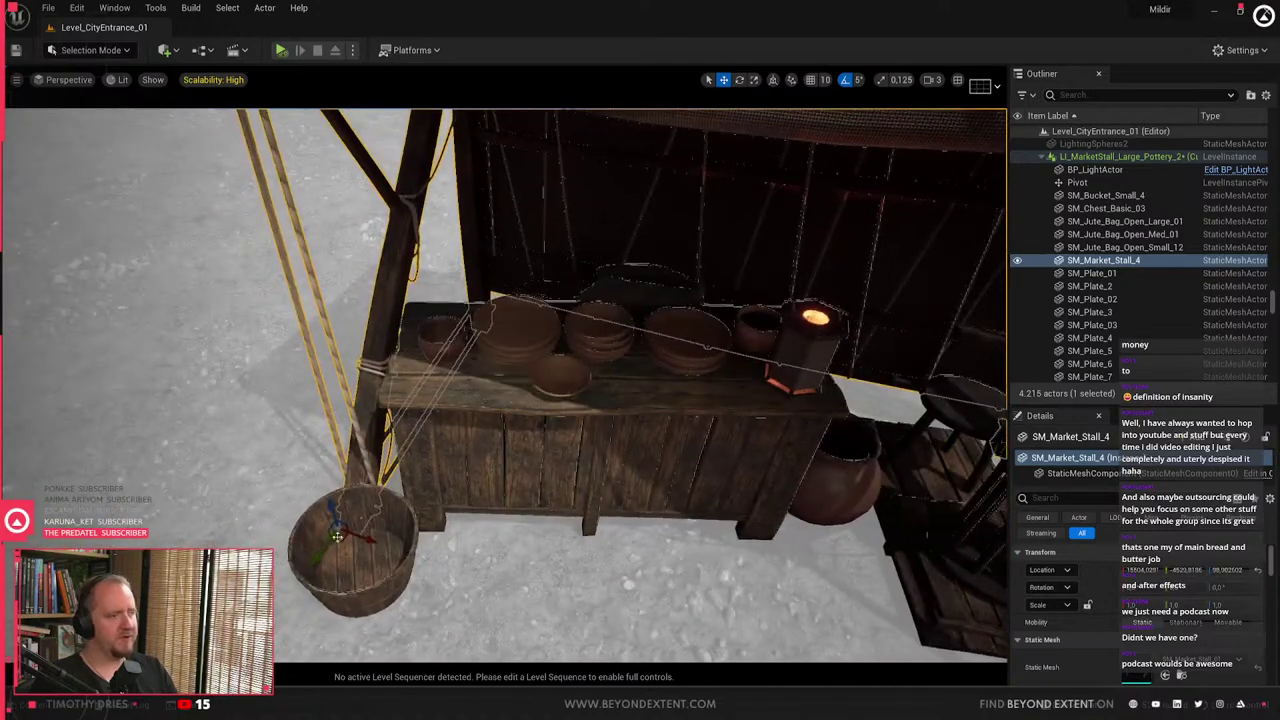
{"action": "left_click", "coordinate": [337, 537]}
{"action": "right_click_drag", "start_coordinate": [337, 537], "coordinate": [345, 530]}
{"action": "right_click_drag", "start_coordinate": [388, 547], "coordinate": [388, 547]}
{"action": "key", "text": "w"}
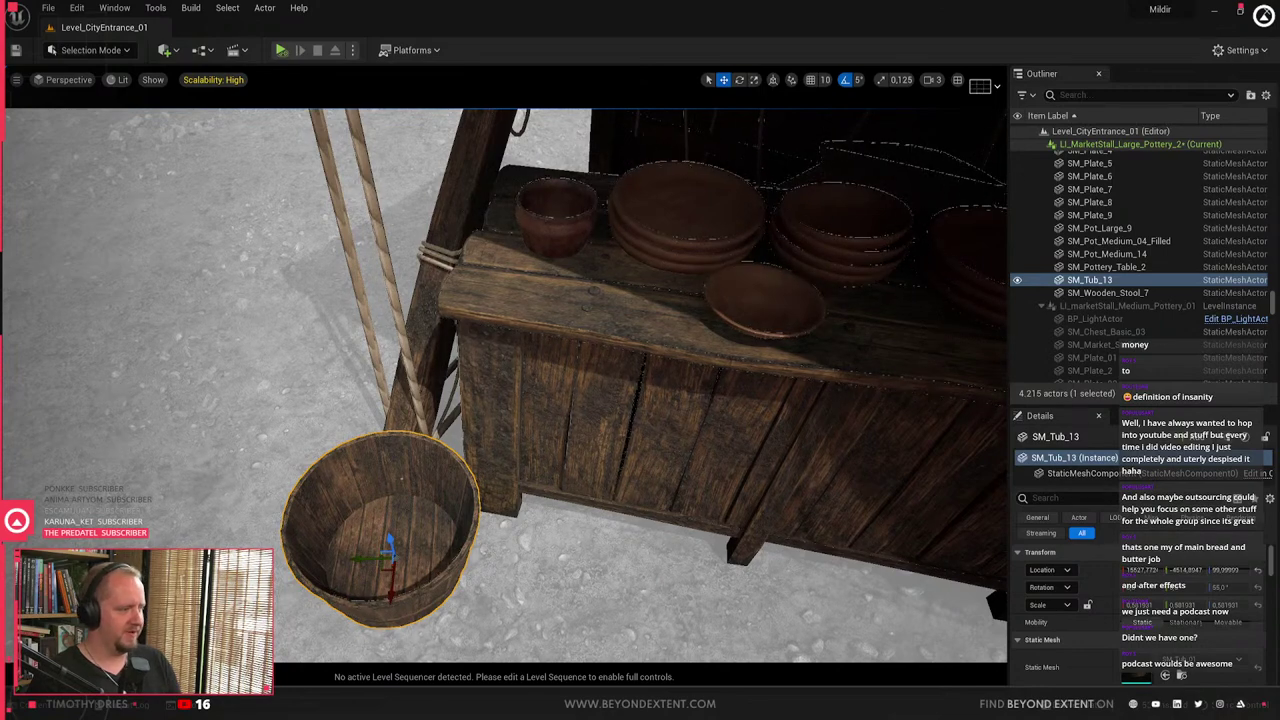
{"action": "right_click_drag", "start_coordinate": [419, 498], "coordinate": [389, 498]}
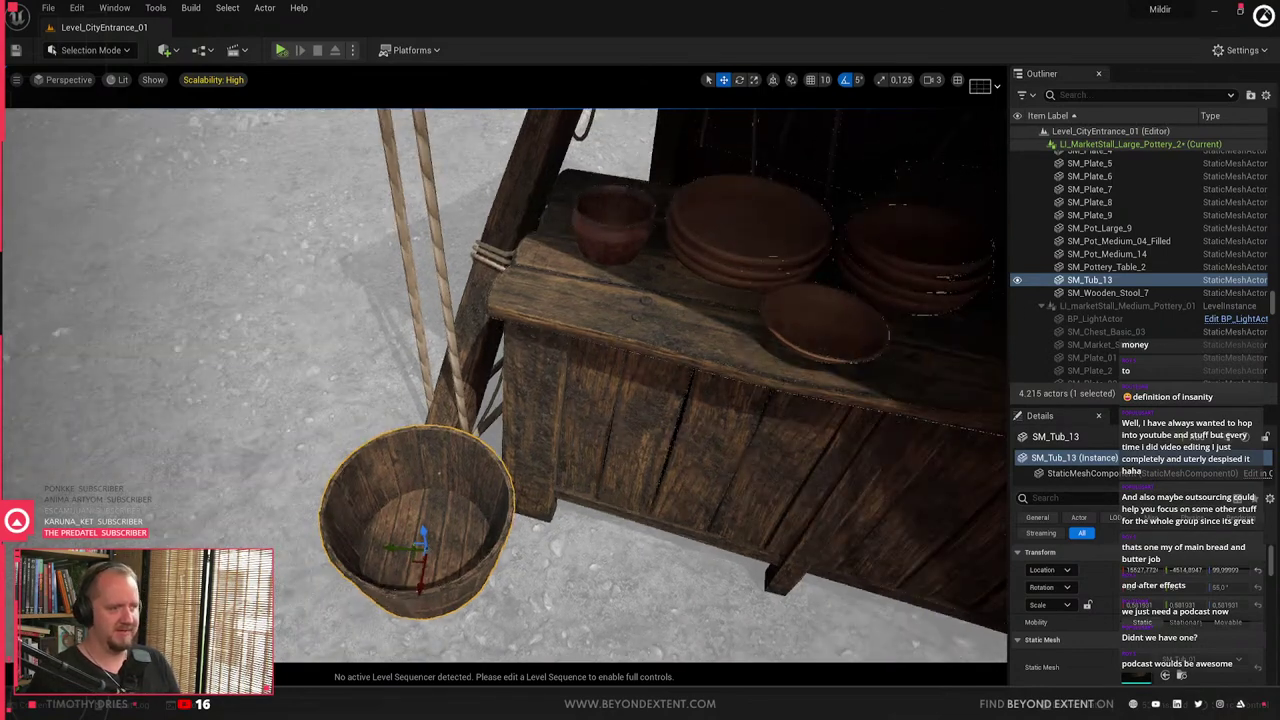
{"action": "key", "text": "Escape"}
{"action": "key", "text": "s"}
{"action": "right_click_drag", "start_coordinate": [502, 472], "coordinate": [545, 455]}
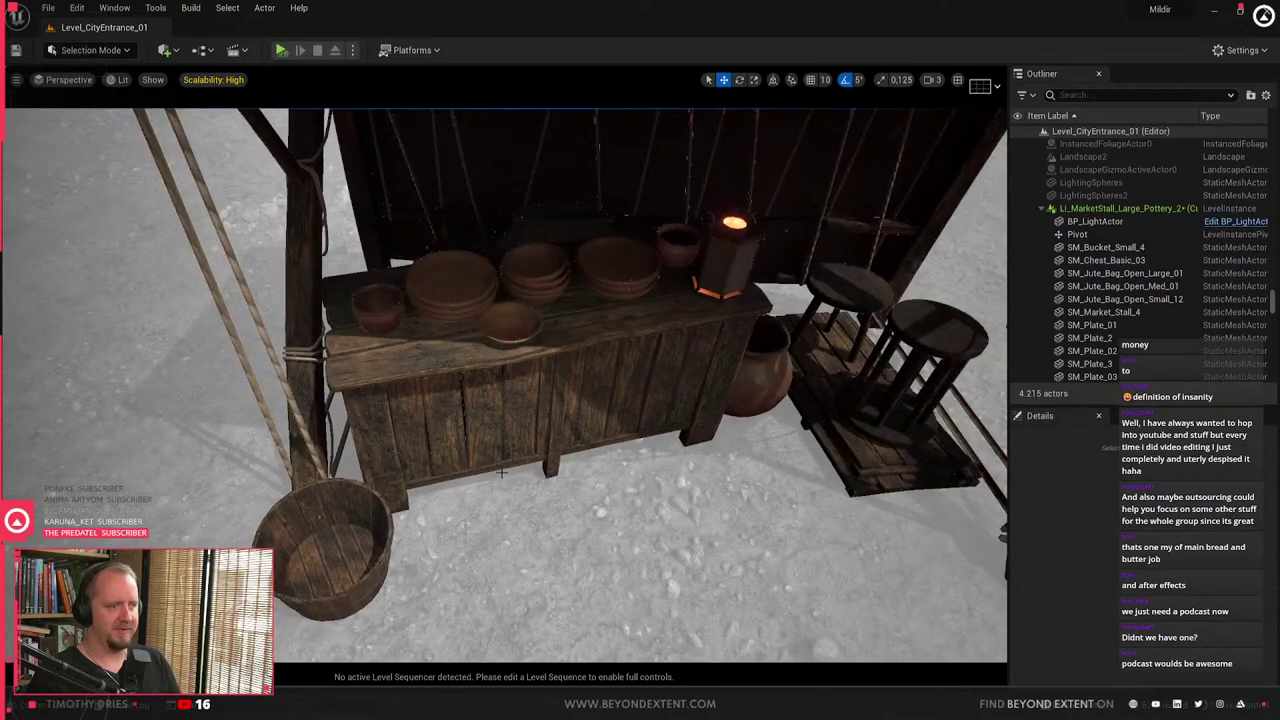
- Browse the static meshes around the tubs, wheels, tableware and wooden furniture for props that suit the stall
{"action": "key", "text": "ctrl+space"}
{"action": "scroll", "coordinate": [1092, 545], "scroll_direction": "down", "scroll_amount": 5}
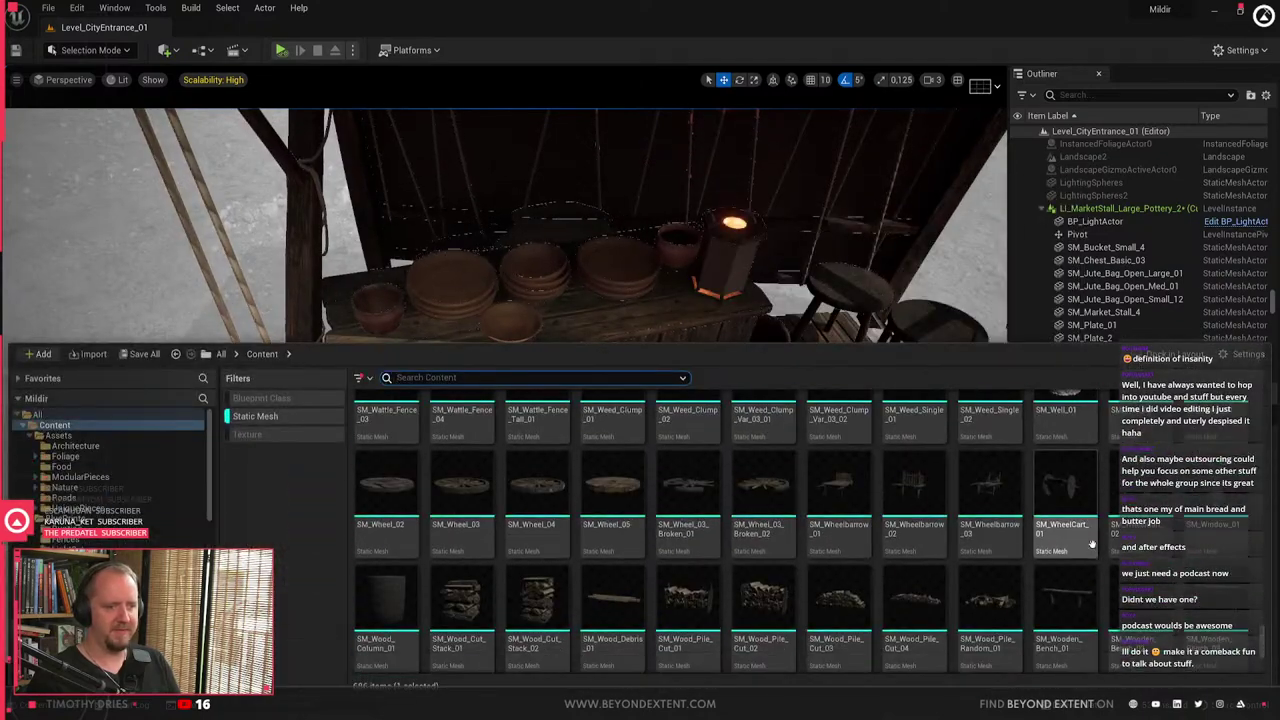
{"action": "scroll", "coordinate": [1092, 545], "scroll_direction": "down", "scroll_amount": 2}
{"action": "scroll", "coordinate": [1092, 545], "scroll_direction": "down", "scroll_amount": 6}
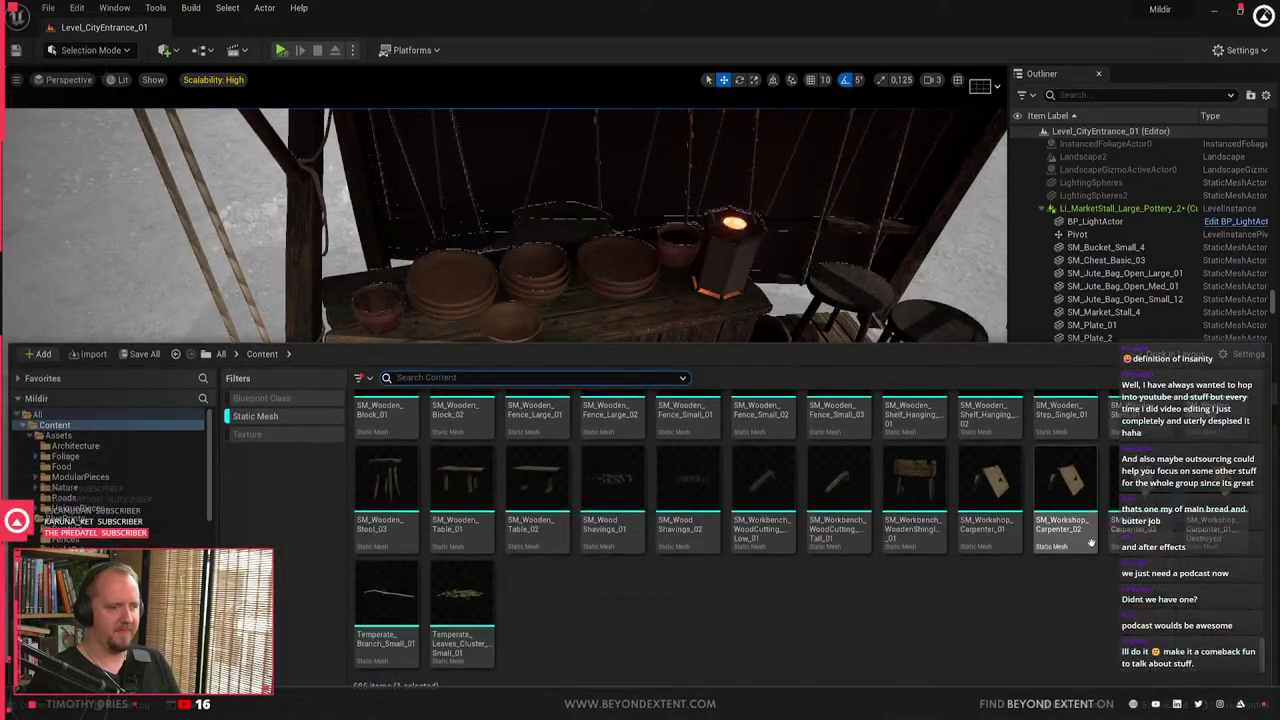
{"action": "scroll", "coordinate": [533, 528], "scroll_direction": "up", "scroll_amount": 4}
{"action": "scroll", "coordinate": [533, 527], "scroll_direction": "up", "scroll_amount": 5}
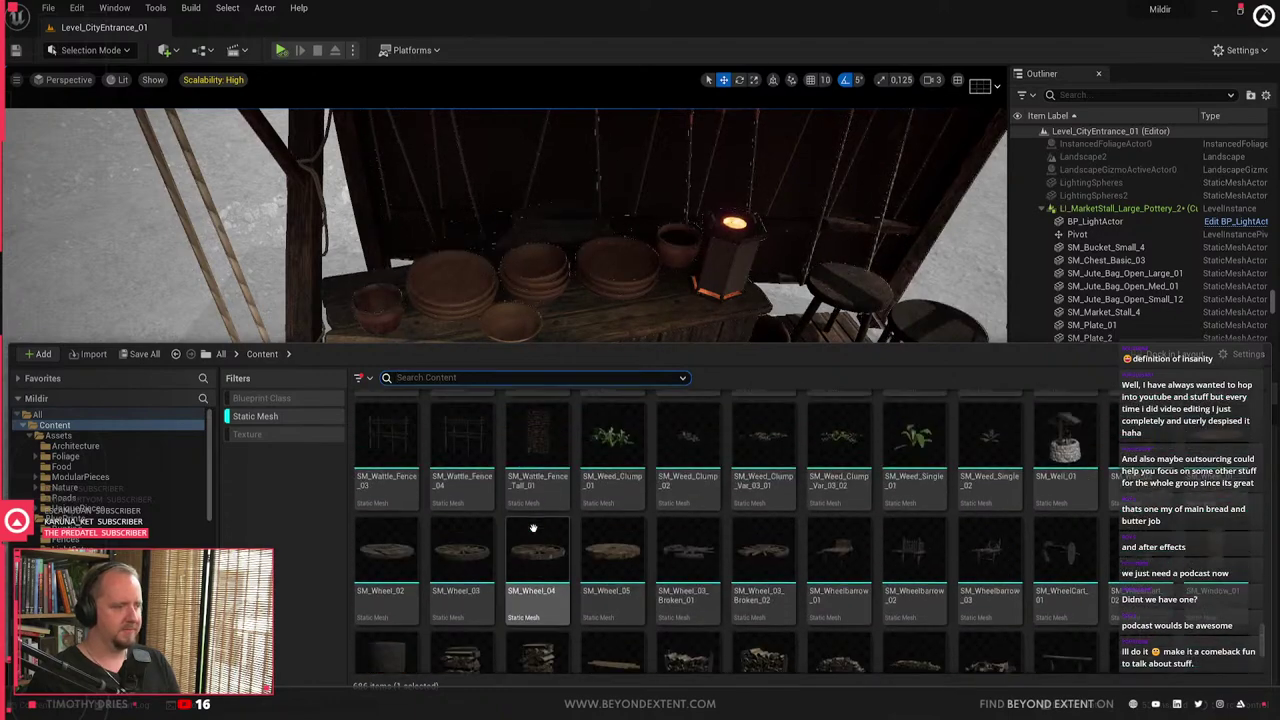
{"action": "scroll", "coordinate": [533, 527], "scroll_direction": "up", "scroll_amount": 10}
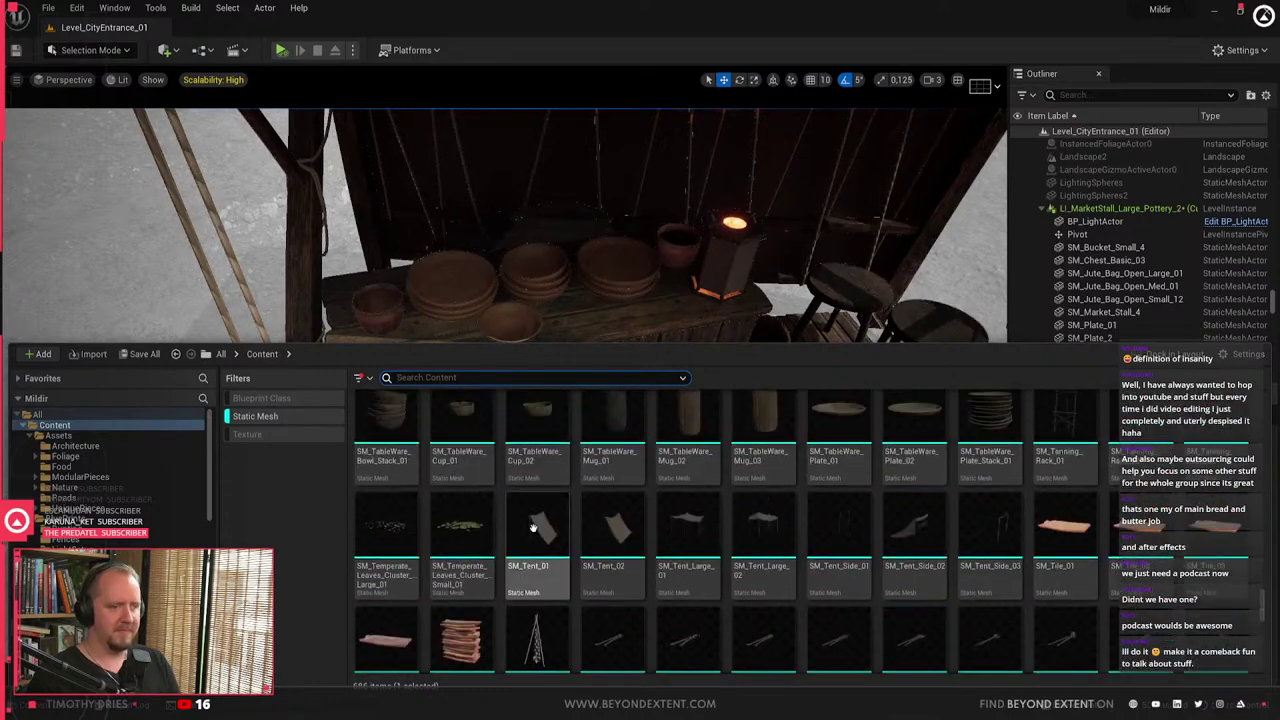
{"action": "scroll", "coordinate": [533, 527], "scroll_direction": "down", "scroll_amount": 2}
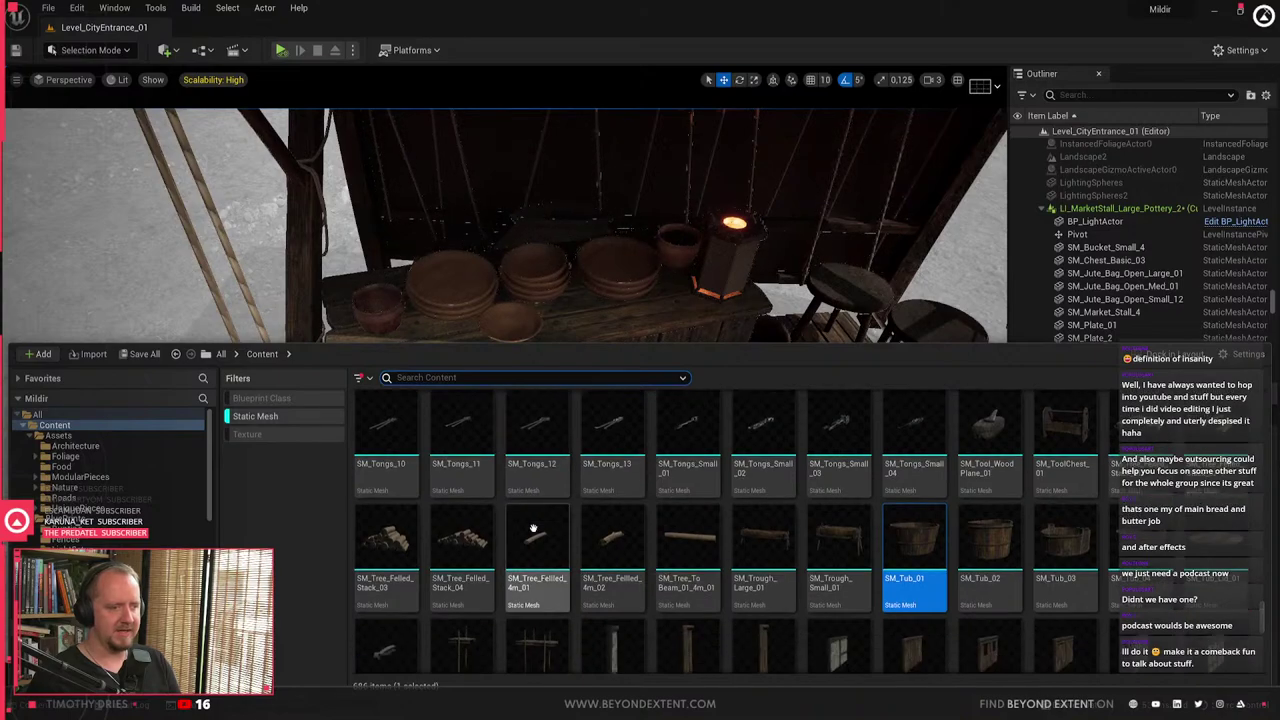
{"action": "left_click", "coordinate": [651, 336]}
- Try the tub in front of the counter near the large pot and undo the move
{"action": "right_click_drag", "start_coordinate": [528, 363], "coordinate": [560, 350]}
{"action": "left_click", "coordinate": [528, 363]}
{"action": "key", "text": "Escape"}
{"action": "left_click", "coordinate": [528, 292]}
{"action": "left_click", "coordinate": [606, 275]}
{"action": "right_click_drag", "start_coordinate": [606, 275], "coordinate": [505, 240]}
{"action": "right_click_drag", "start_coordinate": [548, 360], "coordinate": [548, 456]}
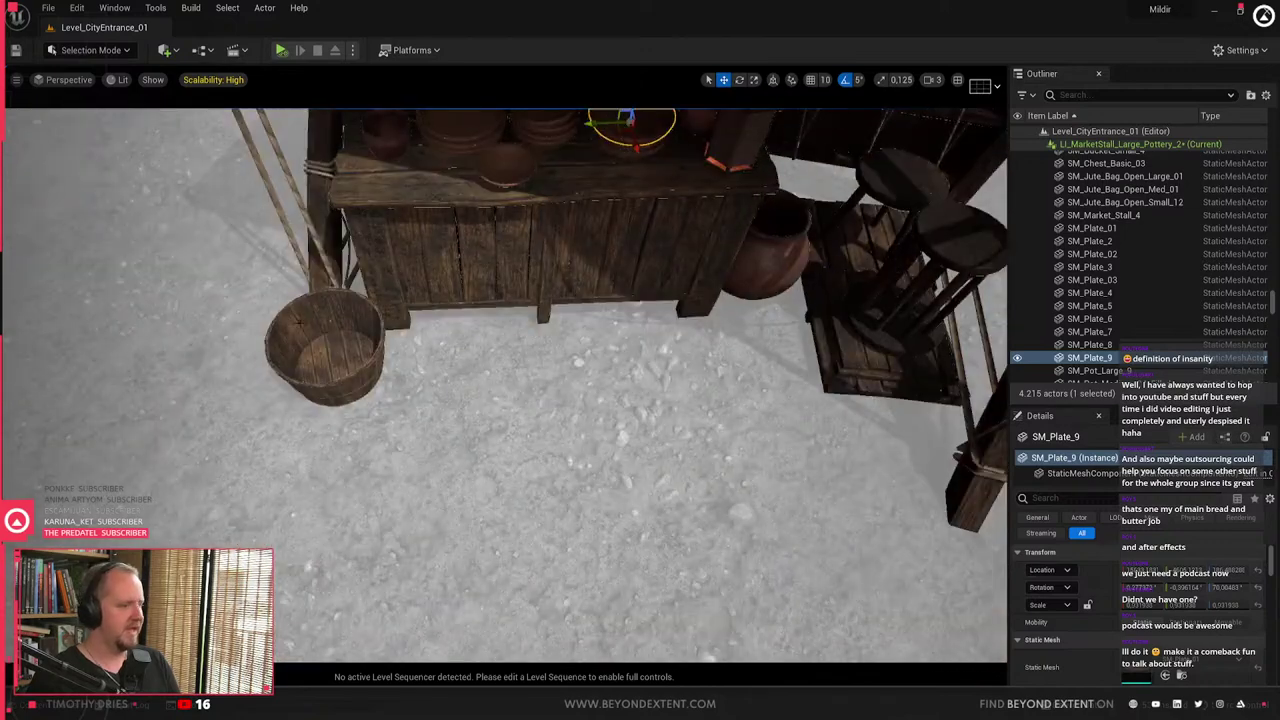
{"action": "left_click", "coordinate": [297, 322]}
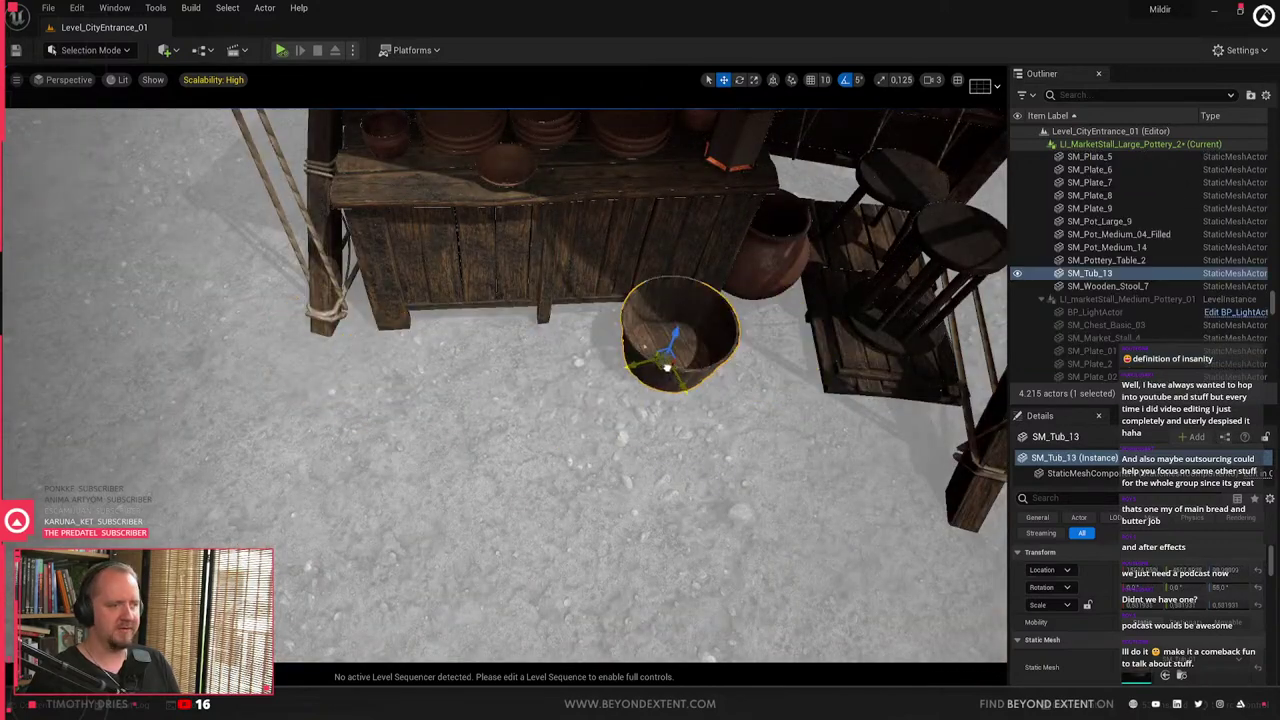
{"action": "key", "text": "ctrl+z"}
{"action": "right_click_drag", "start_coordinate": [629, 376], "coordinate": [595, 425]}
{"action": "left_click", "coordinate": [629, 376]}
{"action": "left_click", "coordinate": [620, 372]}
{"action": "key", "text": "Escape"}
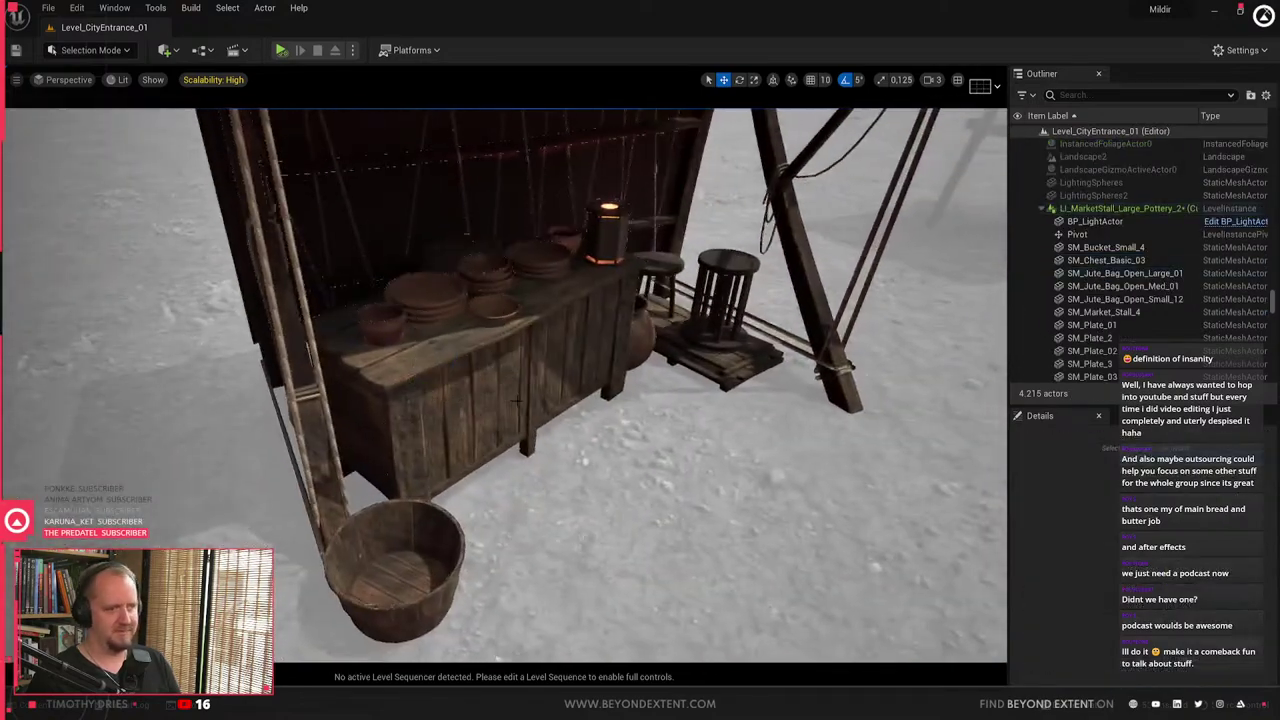
- Look through the pigment, jute bag, market stall, pillar and plate meshes for further stall dressing
{"action": "key", "text": "ctrl+space"}
{"action": "scroll", "coordinate": [547, 555], "scroll_direction": "down", "scroll_amount": 3}
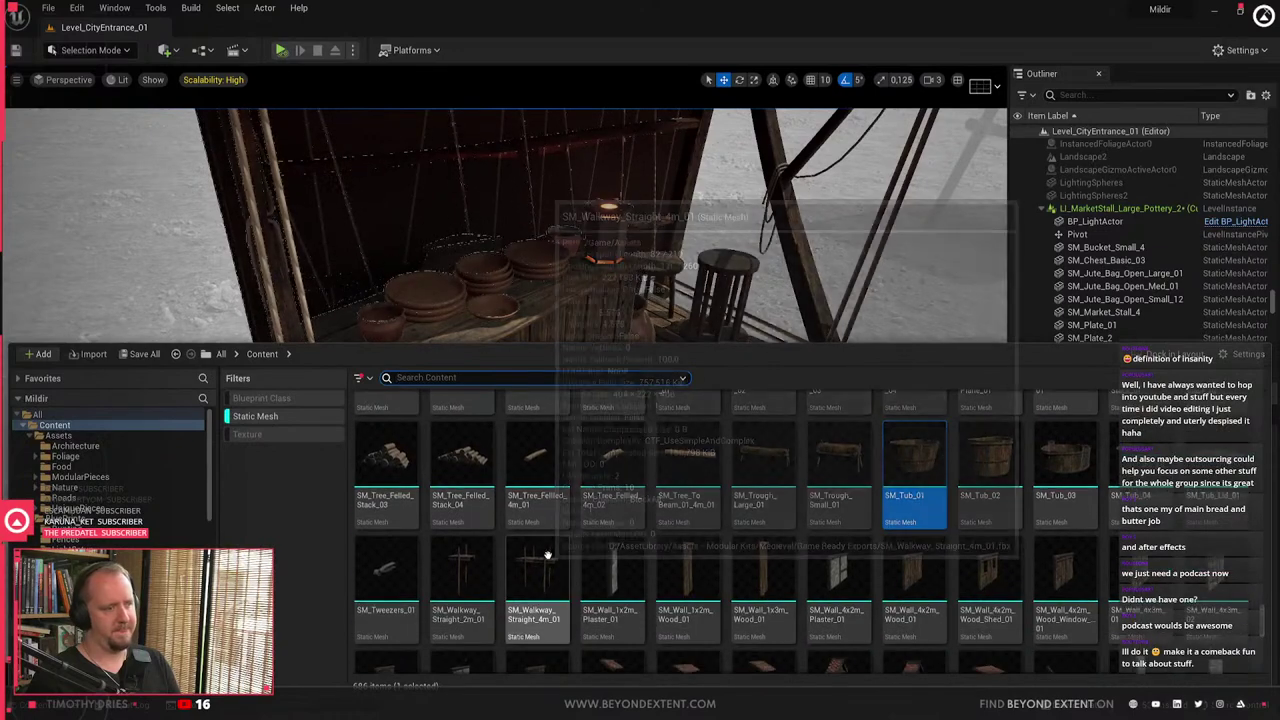
{"action": "scroll", "coordinate": [760, 550], "scroll_direction": "up", "scroll_amount": 4}
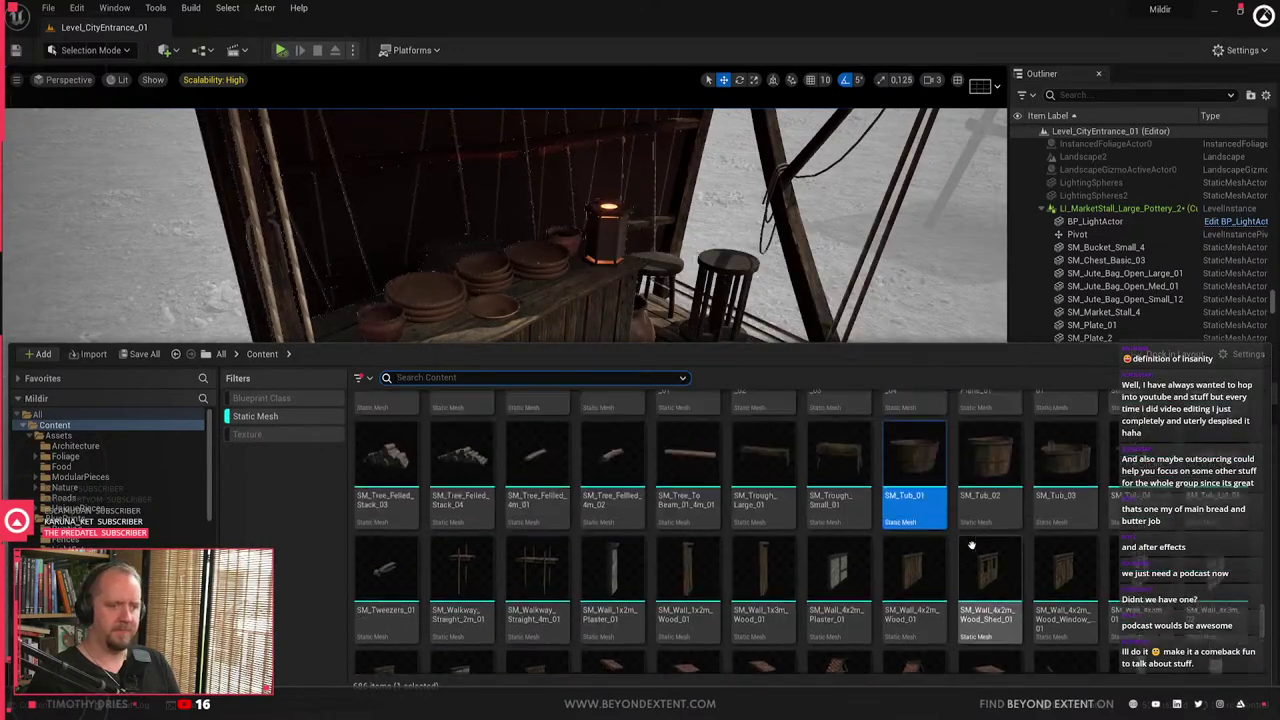
{"action": "scroll", "coordinate": [971, 543], "scroll_direction": "up", "scroll_amount": 10}
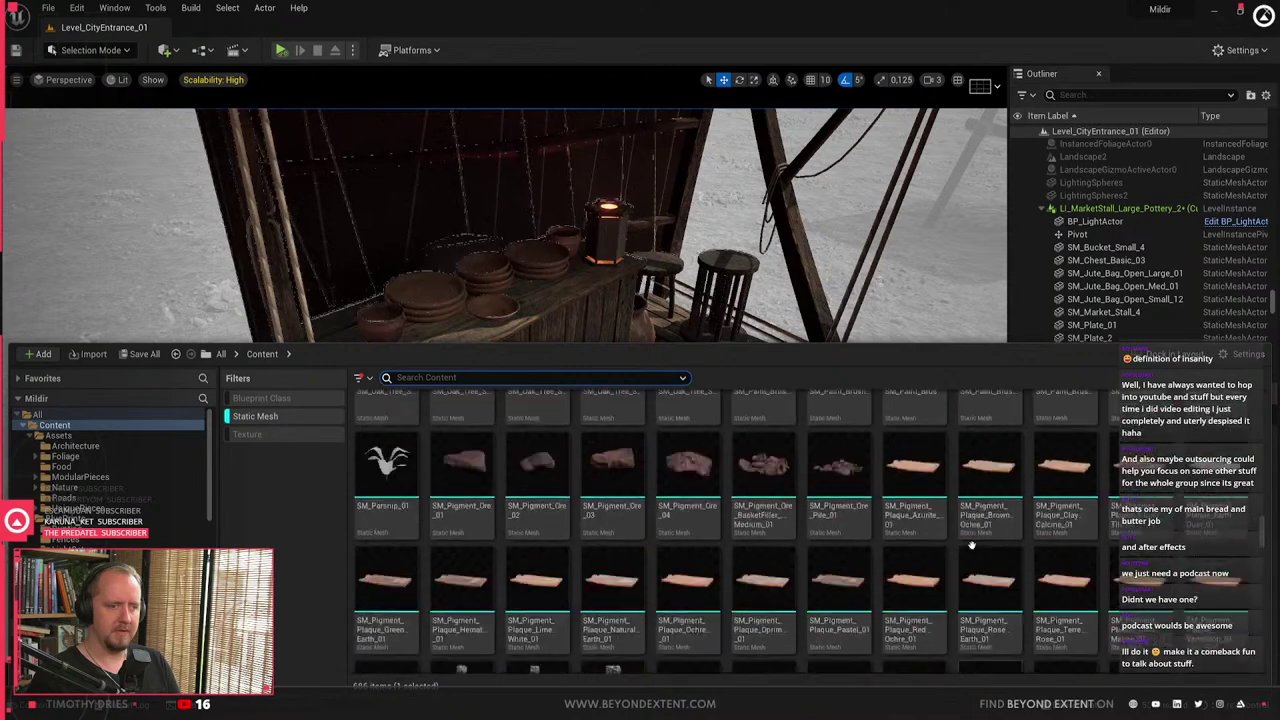
{"action": "scroll", "coordinate": [971, 545], "scroll_direction": "up", "scroll_amount": 10}
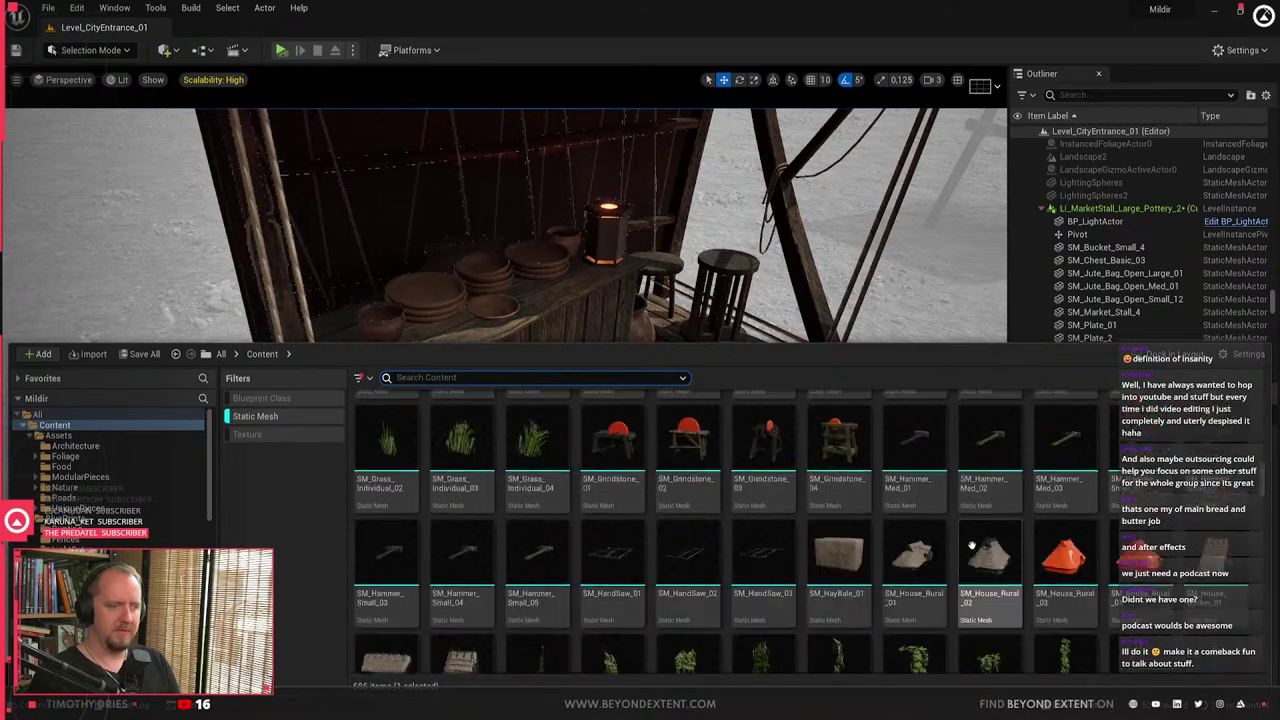
{"action": "scroll", "coordinate": [971, 545], "scroll_direction": "down", "scroll_amount": 9}
{"action": "scroll", "coordinate": [971, 545], "scroll_direction": "down", "scroll_amount": 1}
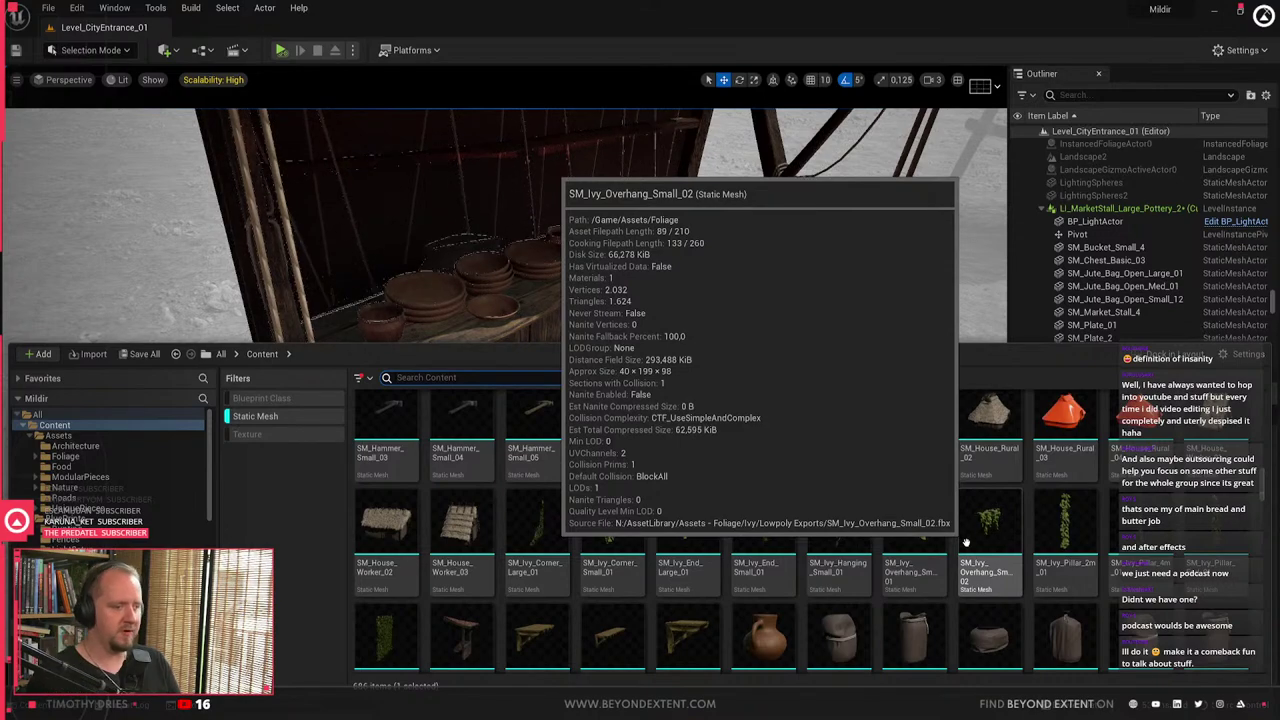
{"action": "scroll", "coordinate": [966, 543], "scroll_direction": "down", "scroll_amount": 5}
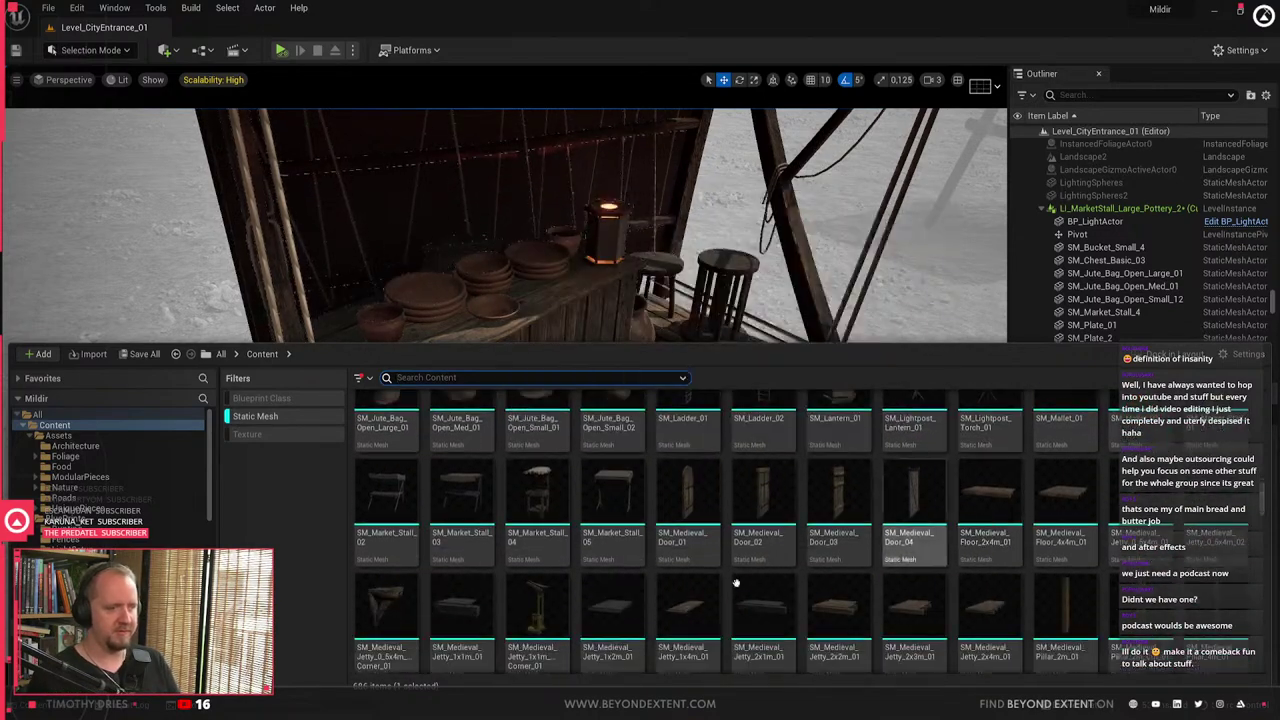
{"action": "right_click_drag", "start_coordinate": [690, 250], "coordinate": [730, 290]}
{"action": "key", "text": "ctrl+space"}
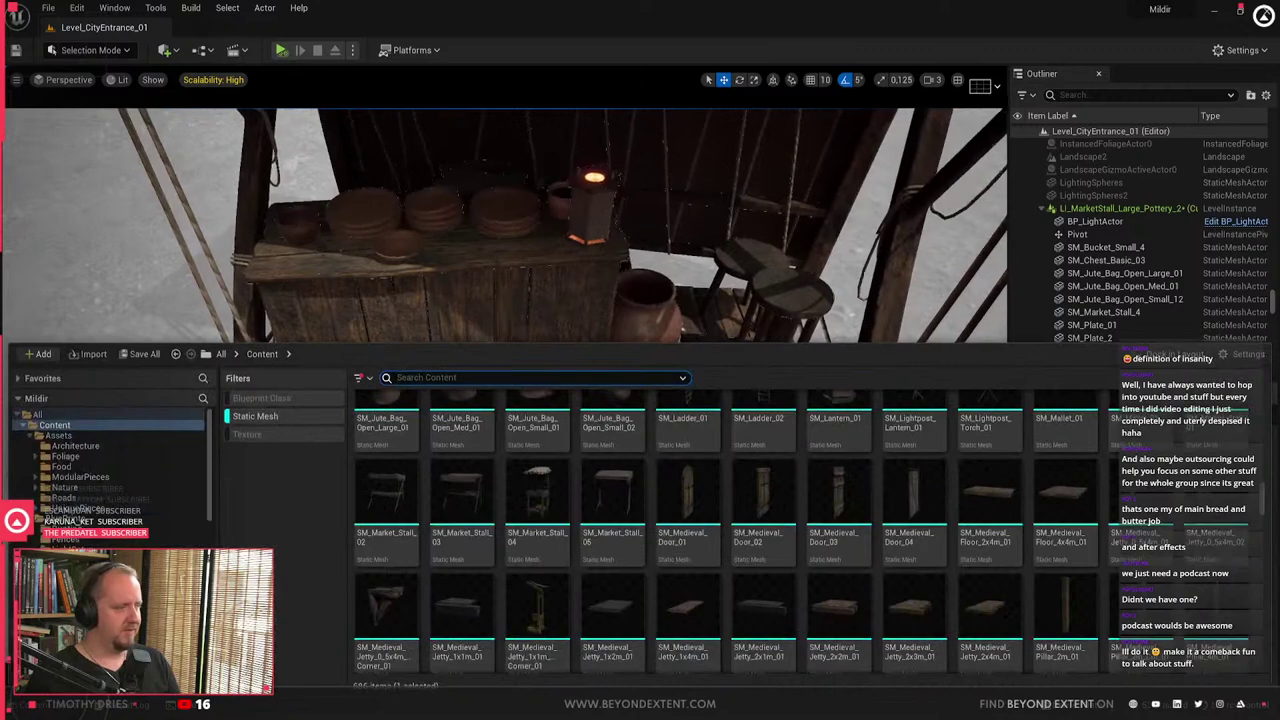
{"action": "scroll", "coordinate": [608, 548], "scroll_direction": "down", "scroll_amount": 6}
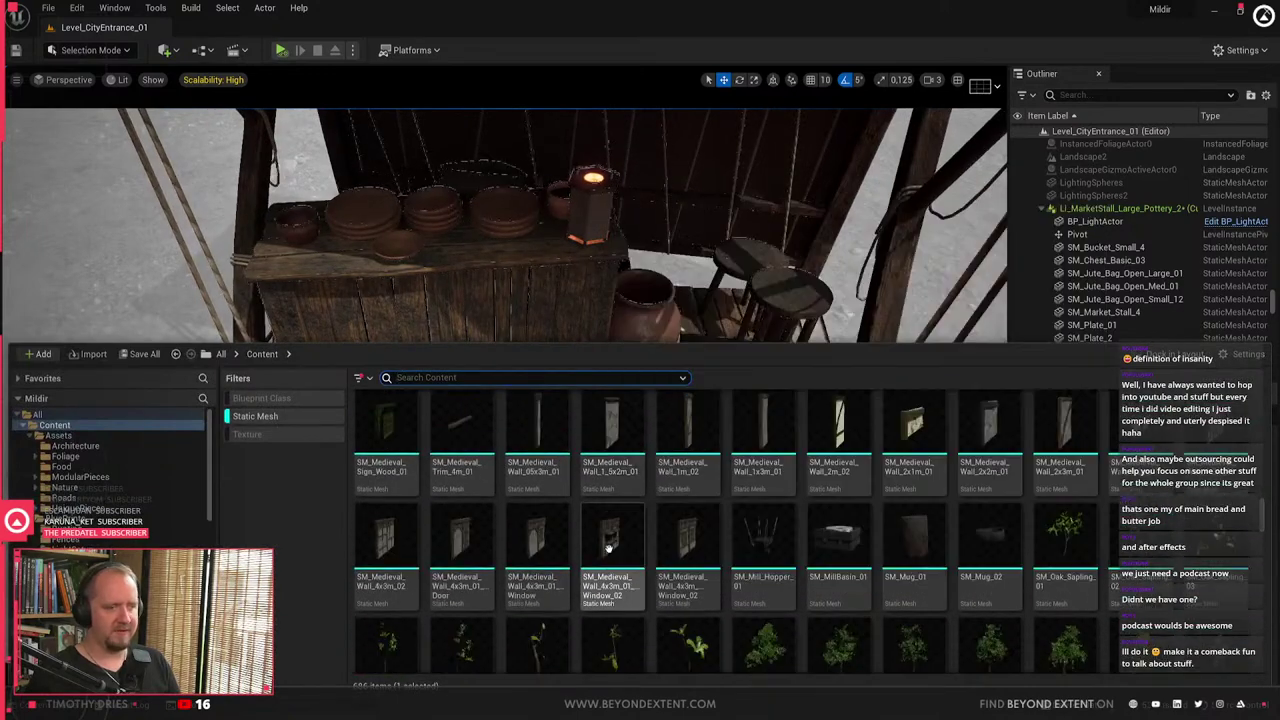
{"action": "scroll", "coordinate": [608, 548], "scroll_direction": "down", "scroll_amount": 8}
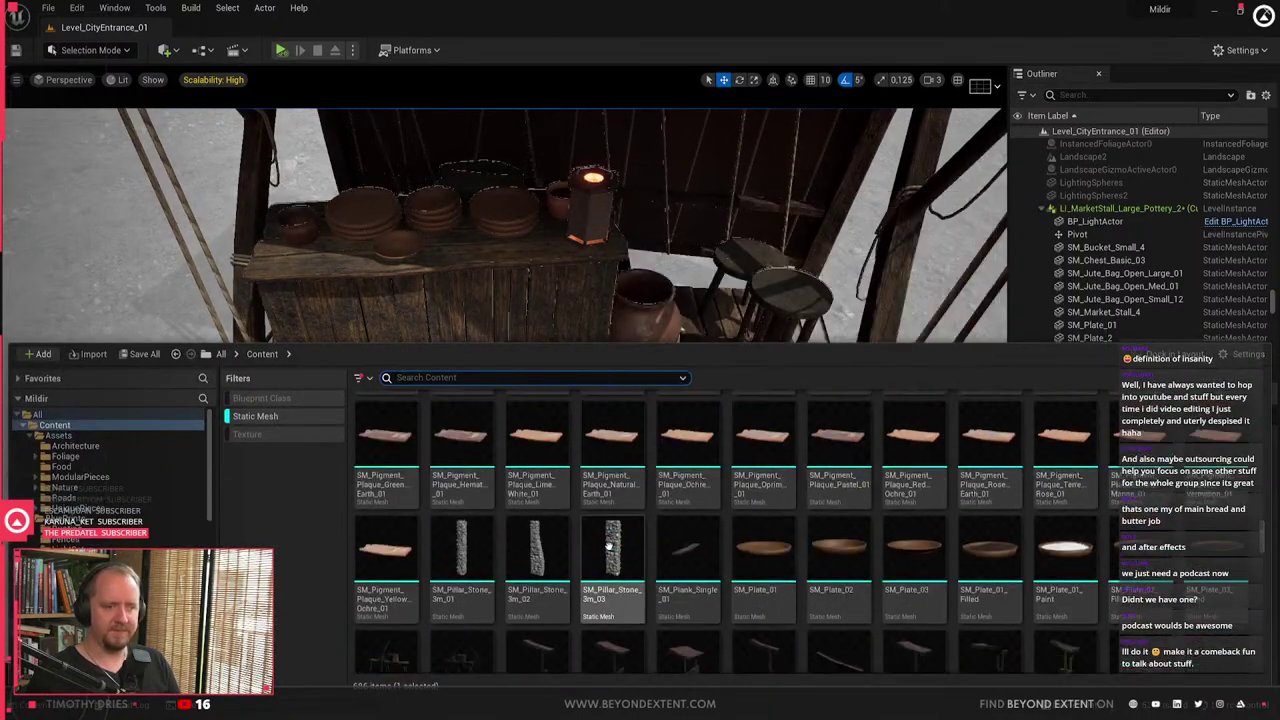
- Duplicate the top plate of the largest plate stack on the counter upward and rotate the copy
{"action": "right_click_drag", "start_coordinate": [402, 228], "coordinate": [350, 190]}
{"action": "left_click", "coordinate": [660, 390]}
{"action": "right_click_drag", "start_coordinate": [660, 390], "coordinate": [840, 380]}
{"action": "left_click_drag", "start_coordinate": [445, 479], "coordinate": [445, 445], "text": "alt"}
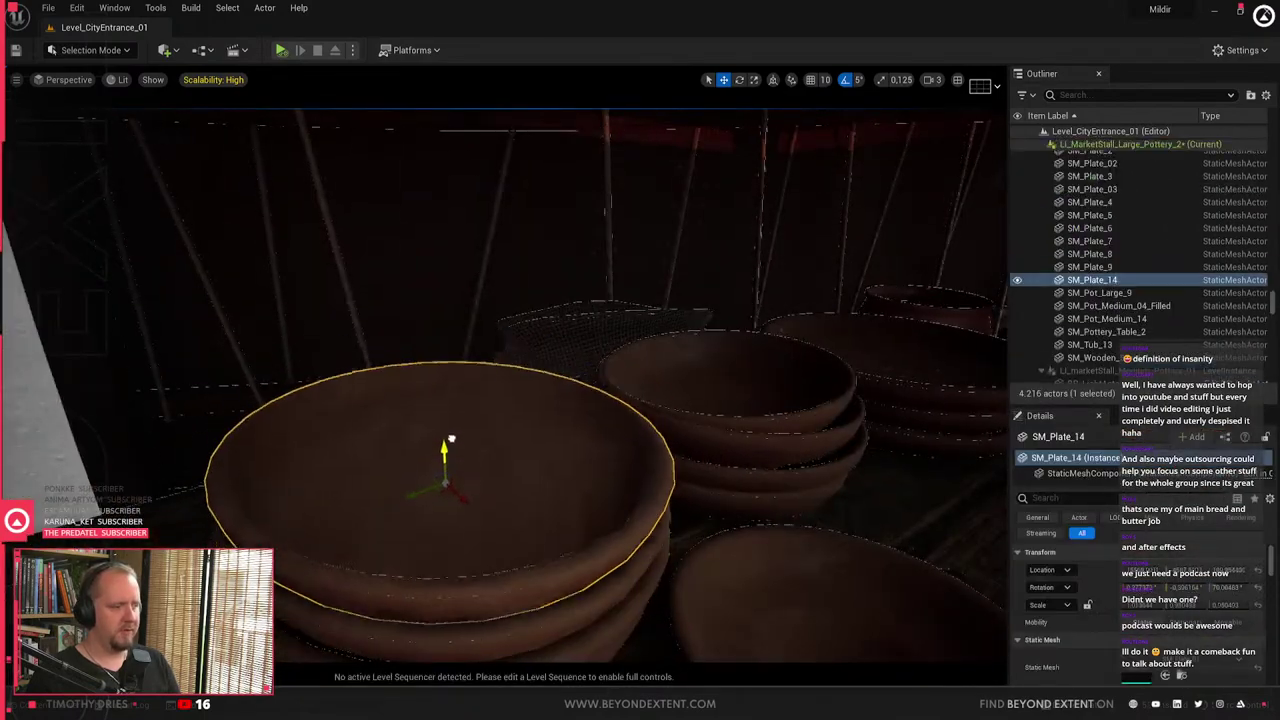
{"action": "key", "text": "e"}
{"action": "left_click_drag", "start_coordinate": [452, 509], "coordinate": [382, 507]}
{"action": "key", "text": "Escape"}
{"action": "right_click_drag", "start_coordinate": [382, 507], "coordinate": [525, 480]}
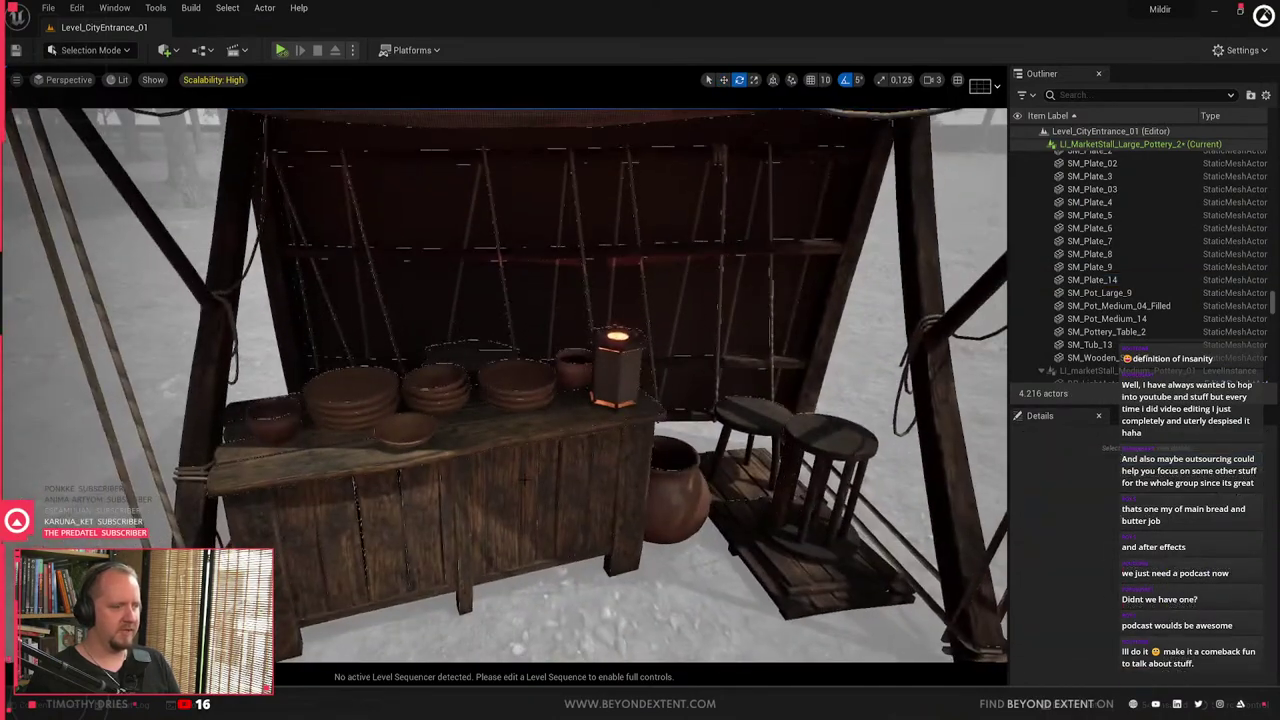
- Select and delete one of the surplus props at the stall
{"action": "left_click", "coordinate": [525, 480]}
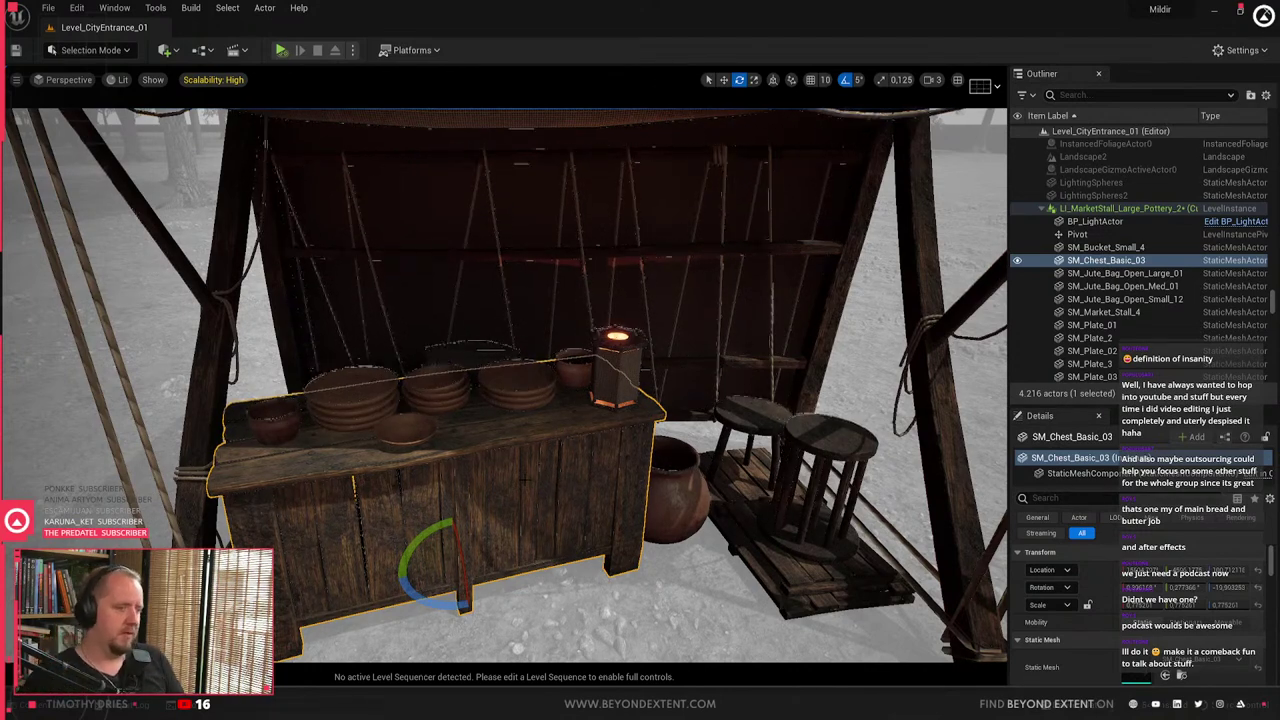
{"action": "right_click_drag", "start_coordinate": [524, 480], "coordinate": [694, 492]}
{"action": "left_click", "coordinate": [566, 483]}
{"action": "key", "text": "Delete"}
- Add the SM_Barrel_03 mesh beside the jute bags behind the counter and adjust its position
{"action": "left_click", "coordinate": [590, 380]}
{"action": "mouse_move", "coordinate": [590, 380]}
{"action": "right_mouse_down"}
{"action": "mouse_move", "coordinate": [606, 392]}
{"action": "mouse_move", "coordinate": [580, 400]}
{"action": "right_mouse_up"}
{"action": "left_click_drag", "start_coordinate": [580, 425], "coordinate": [582, 452]}
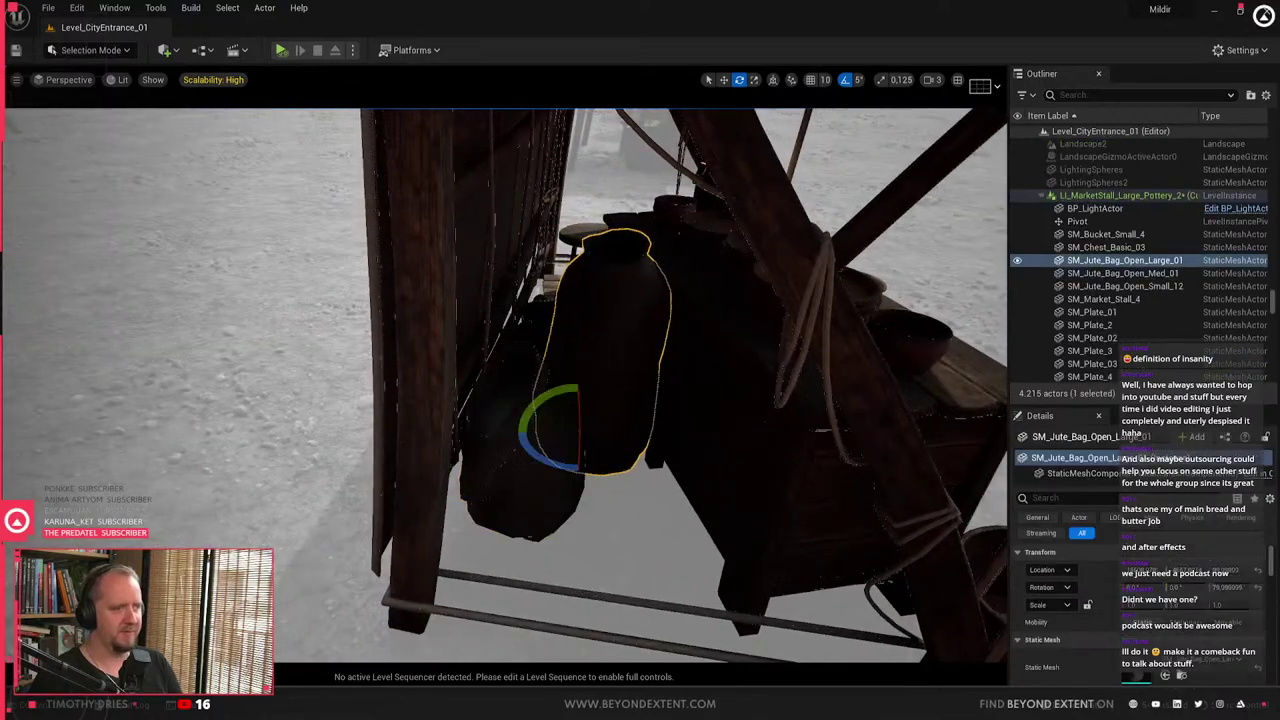
{"action": "left_click", "coordinate": [527, 485], "text": "ctrl"}
{"action": "left_click", "coordinate": [514, 385], "text": "ctrl"}
{"action": "key", "text": "ctrl+space"}
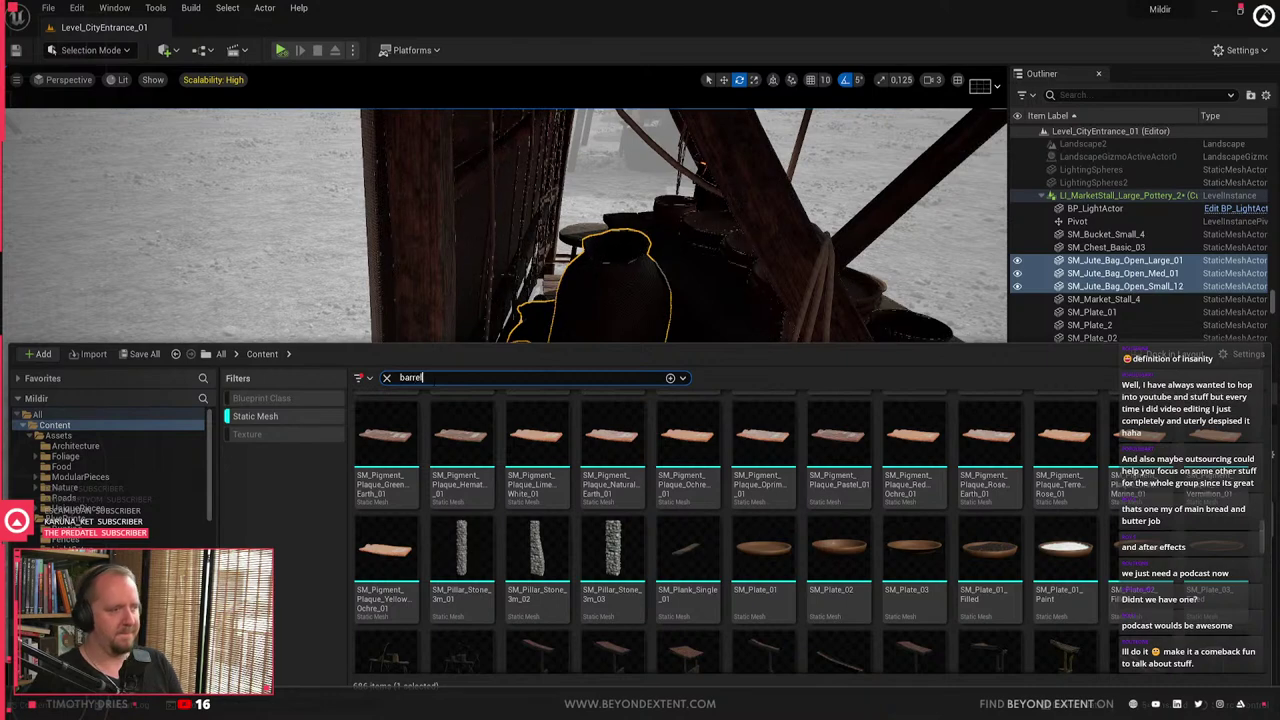
{"action": "left_click_drag", "start_coordinate": [510, 457], "coordinate": [632, 550]}
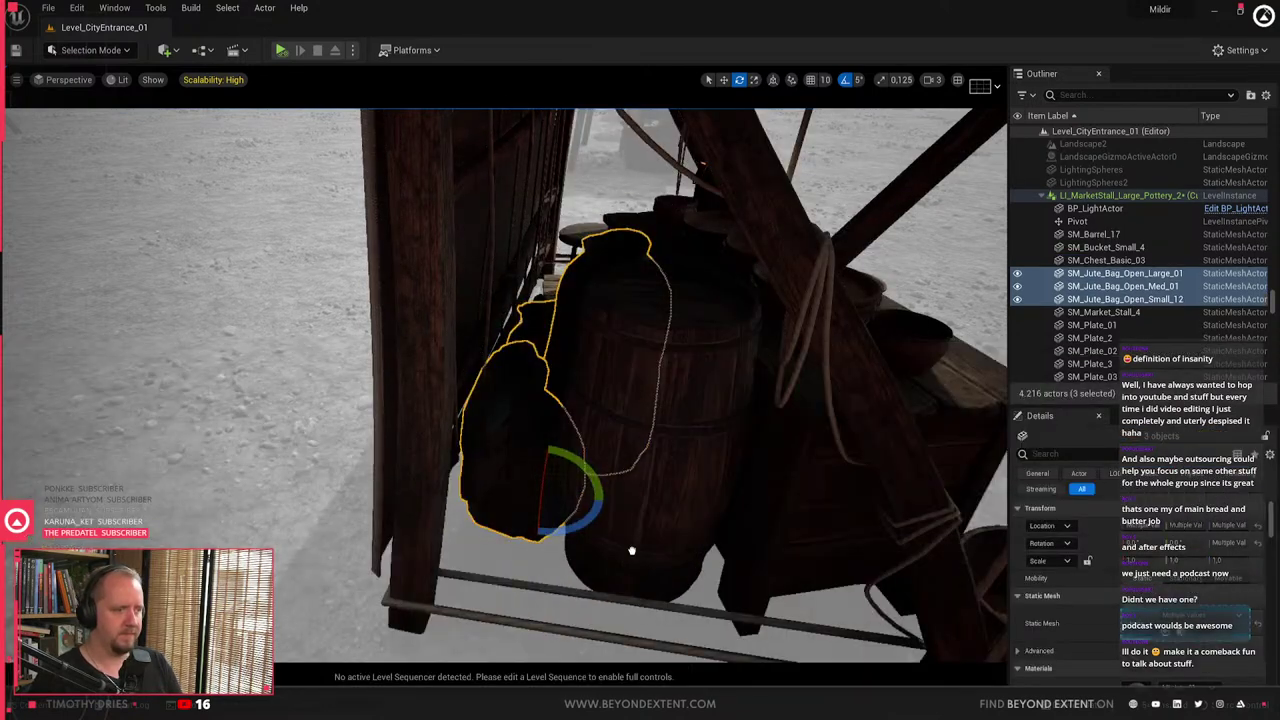
{"action": "mouse_move", "coordinate": [631, 554]}
{"action": "right_mouse_down"}
{"action": "mouse_move", "coordinate": [700, 550]}
{"action": "mouse_move", "coordinate": [680, 590]}
{"action": "mouse_move", "coordinate": [650, 560]}
{"action": "right_mouse_up"}
{"action": "key", "text": "Escape"}
{"action": "left_click", "coordinate": [520, 580]}
{"action": "key", "text": "f"}
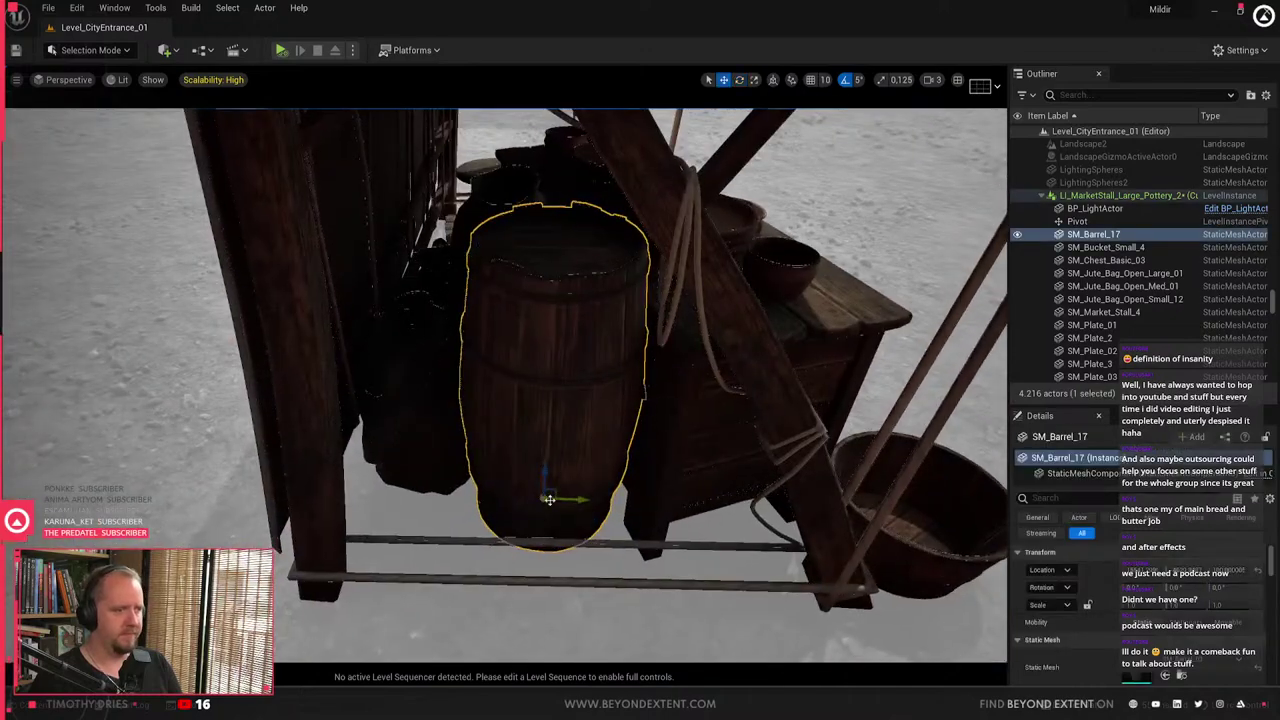
{"action": "key", "text": "Escape"}
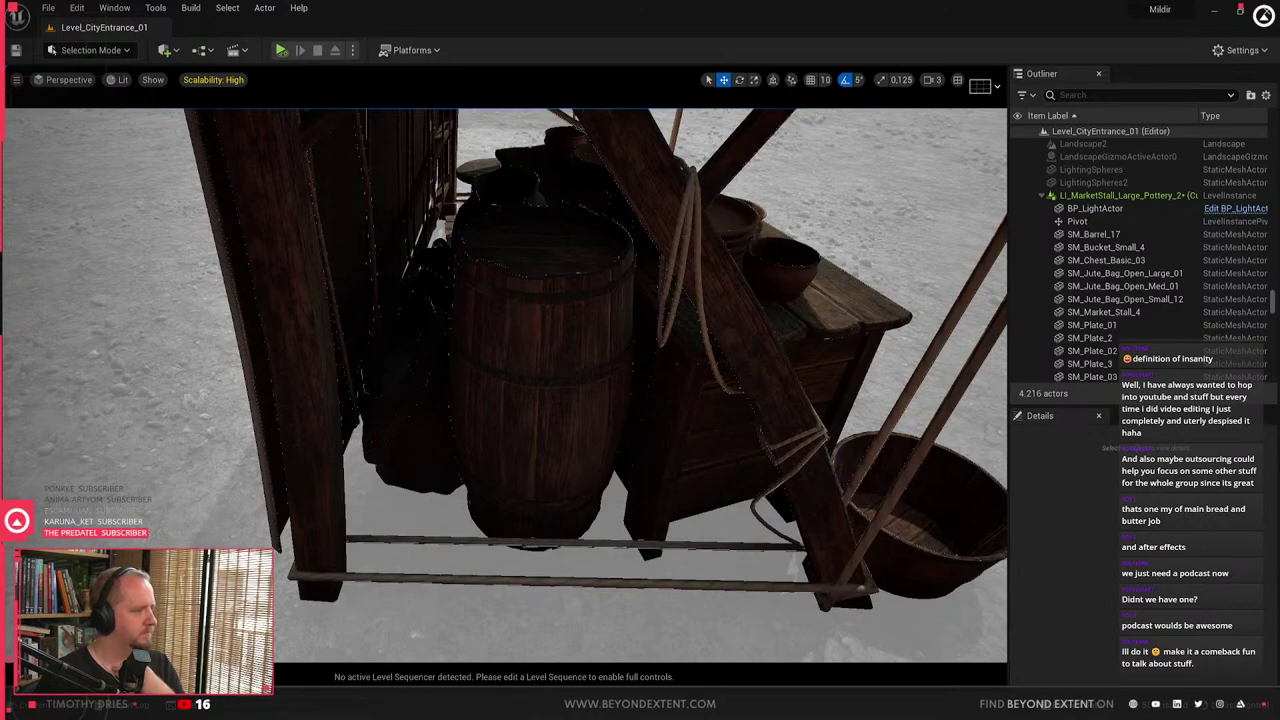
- Clear the barrel search and look through the basket, bucket, cart, chest and crate meshes for further stall dressing
{"action": "right_click_drag", "start_coordinate": [540, 385], "coordinate": [320, 365]}
{"action": "left_click", "coordinate": [560, 410]}
{"action": "left_click", "coordinate": [631, 485]}
{"action": "right_click_drag", "start_coordinate": [631, 485], "coordinate": [525, 450]}
{"action": "left_click", "coordinate": [590, 438]}
{"action": "key", "text": "ctrl+space"}
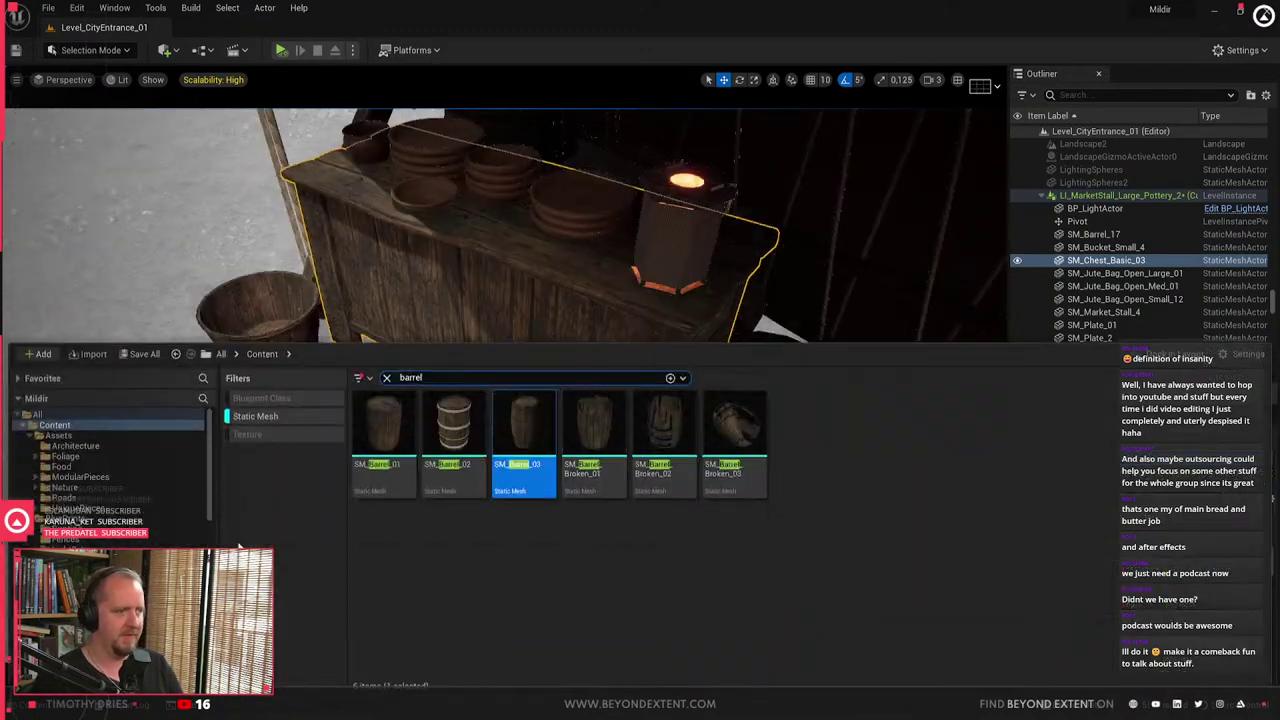
{"action": "left_click", "coordinate": [385, 377]}
{"action": "scroll", "coordinate": [1115, 520], "scroll_direction": "down", "scroll_amount": 6}
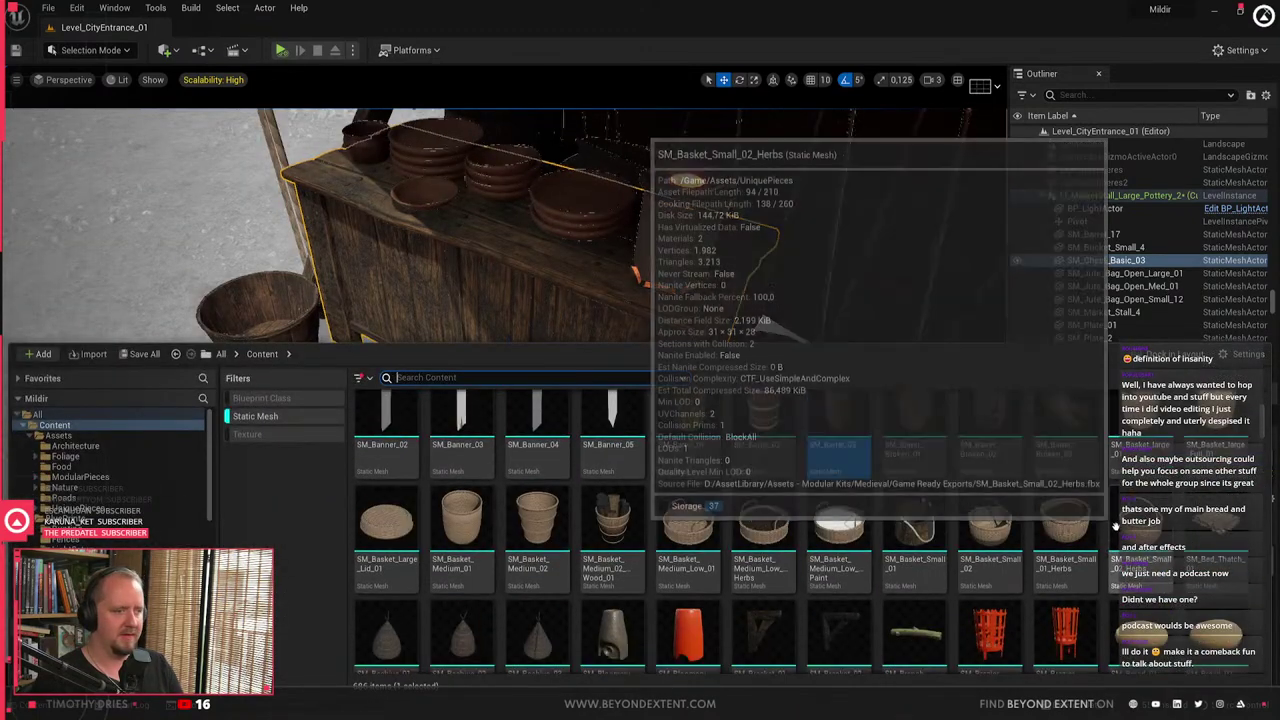
{"action": "scroll", "coordinate": [1115, 520], "scroll_direction": "down", "scroll_amount": 2}
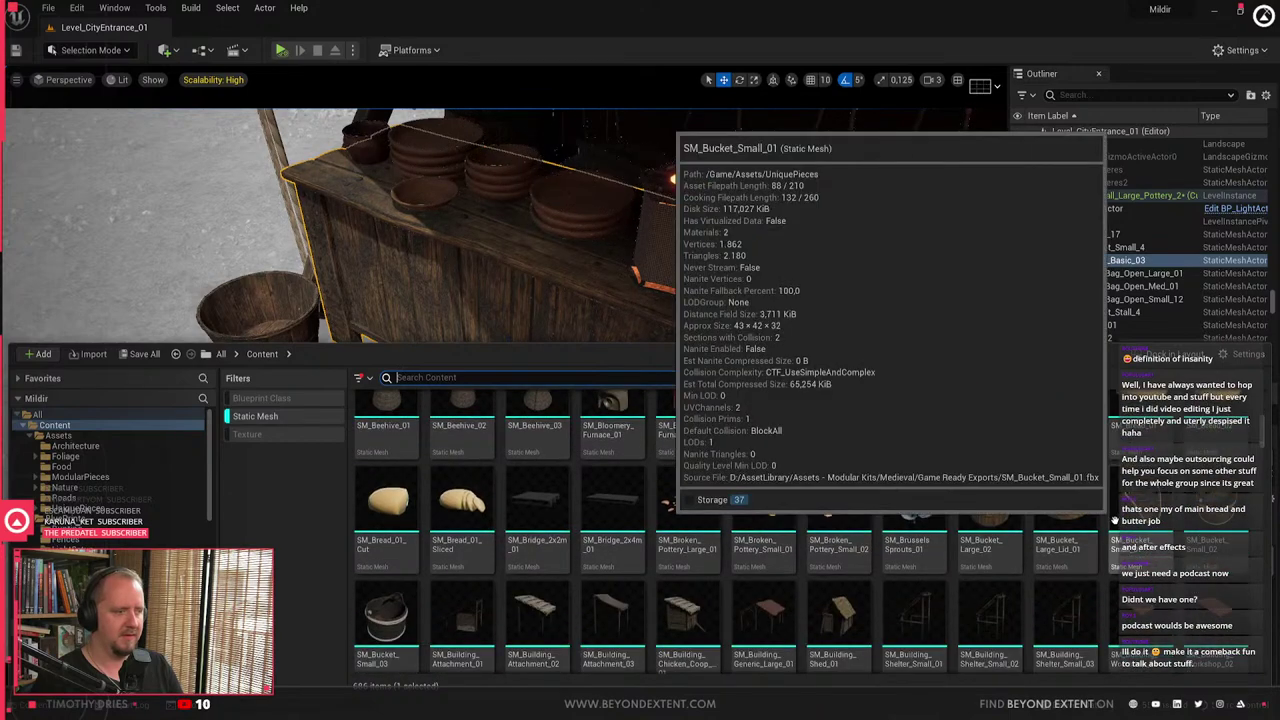
{"action": "scroll", "coordinate": [1115, 520], "scroll_direction": "down", "scroll_amount": 6}
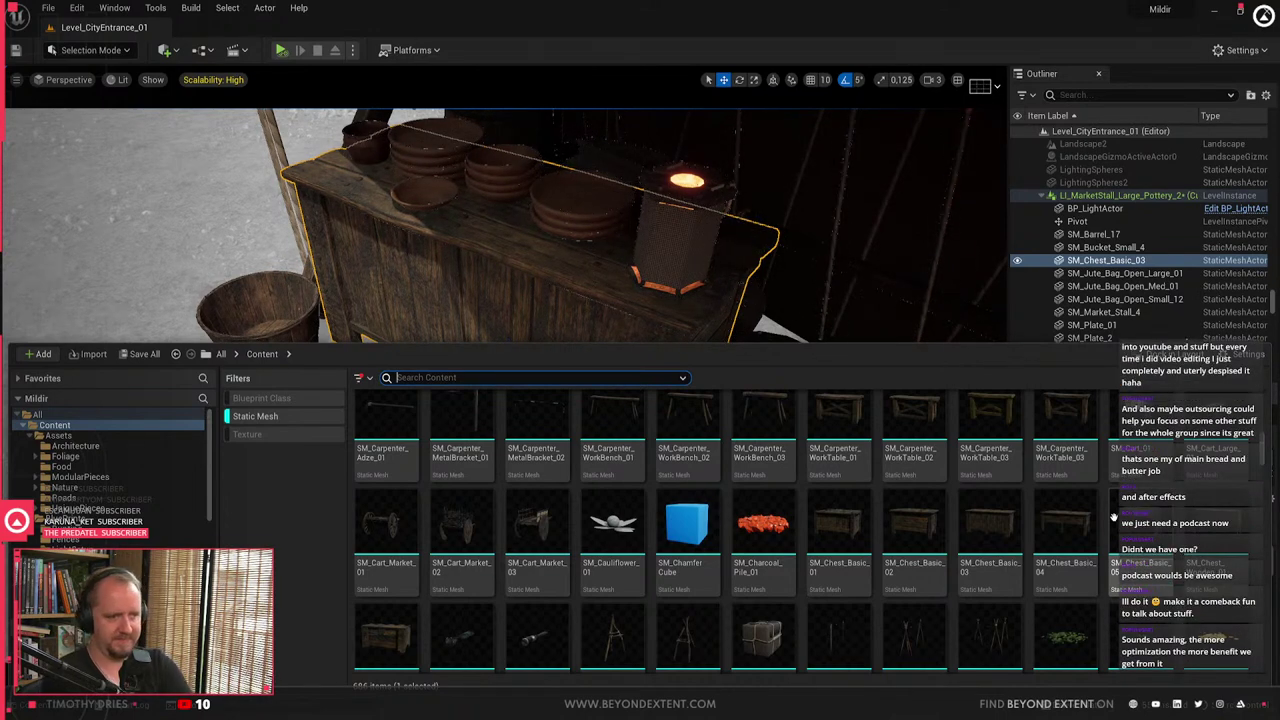
{"action": "scroll", "coordinate": [900, 540], "scroll_direction": "down", "scroll_amount": 4}
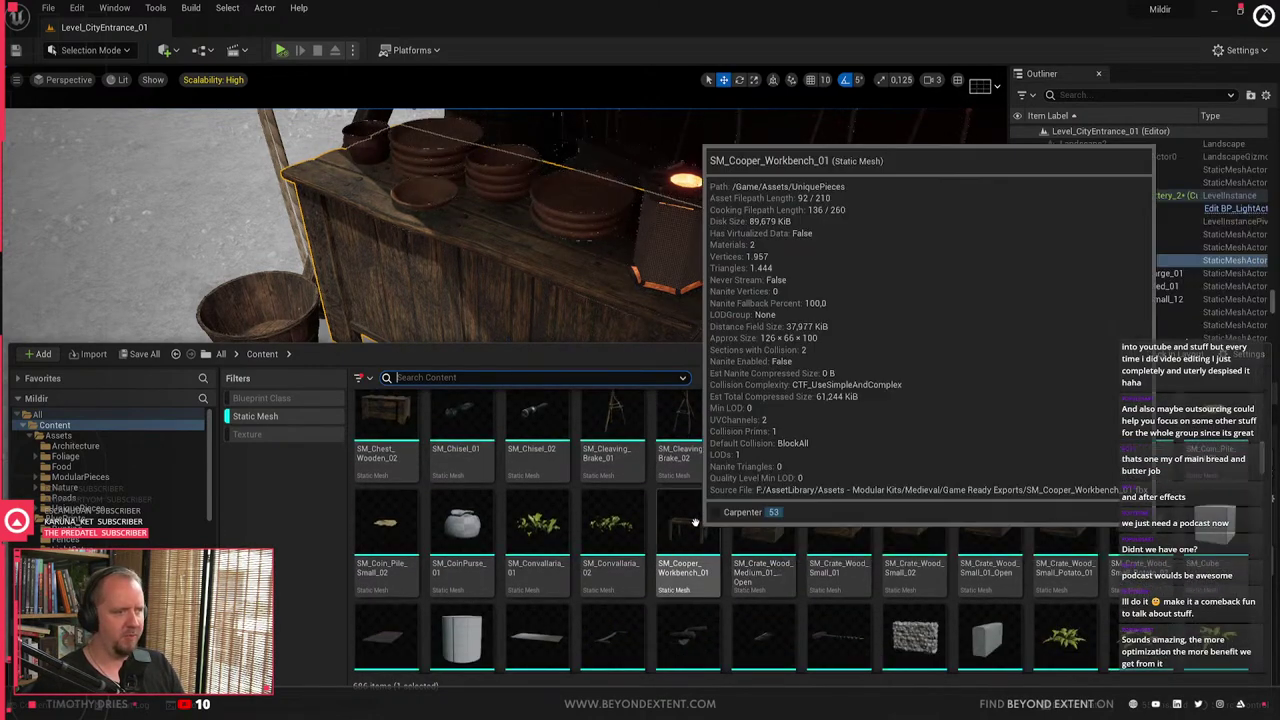
- Raise the lantern slightly so its base rests on top of the counter
{"action": "right_click_drag", "start_coordinate": [660, 270], "coordinate": [684, 200]}
{"action": "left_click", "coordinate": [682, 238]}
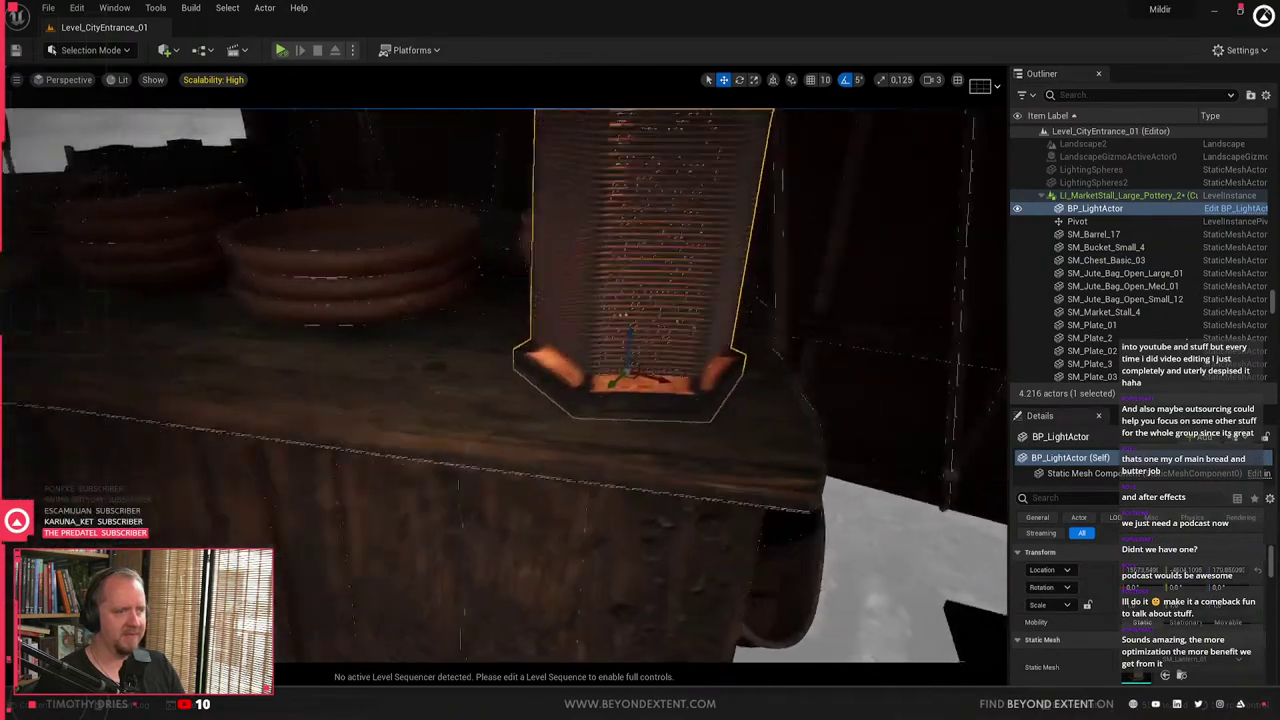
{"action": "left_click_drag", "start_coordinate": [627, 338], "coordinate": [634, 334]}
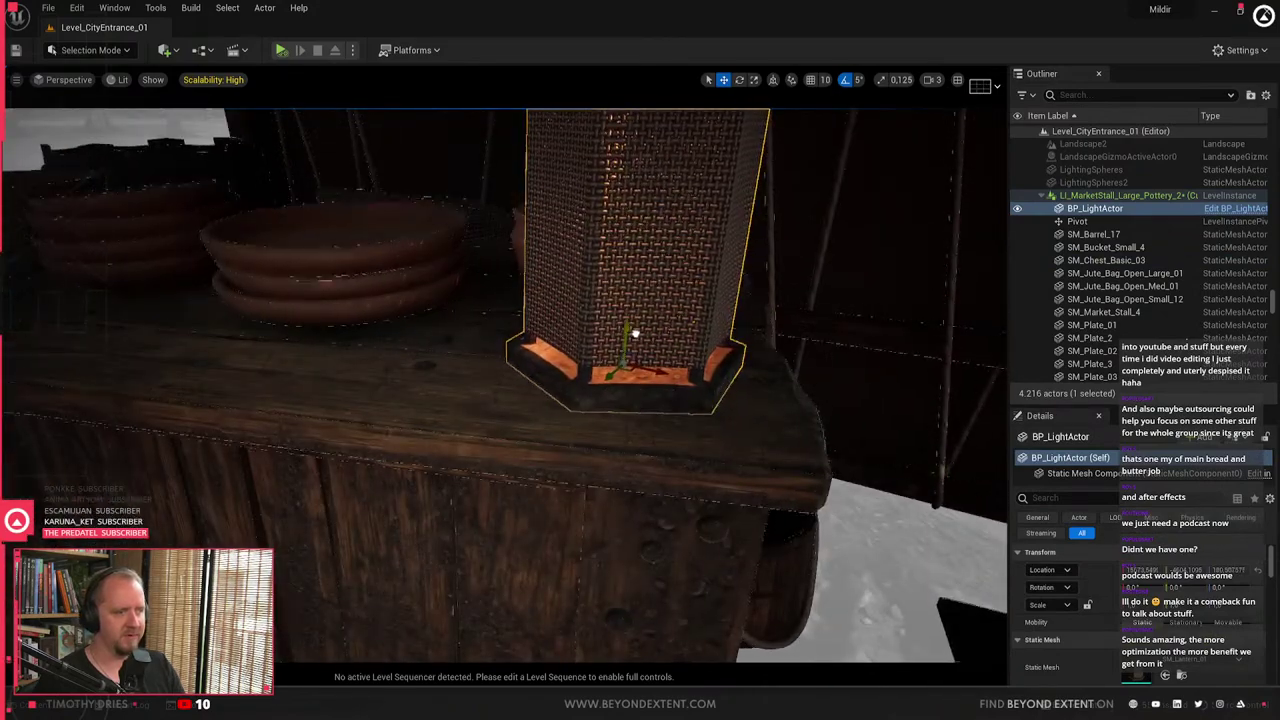
{"action": "key", "text": "Escape"}
{"action": "right_click_drag", "start_coordinate": [634, 334], "coordinate": [600, 360]}
- Find the large pot meshes in the library and place SM_Pot_Large_03 on the ground in front of the counter
{"action": "key", "text": "ctrl+space"}
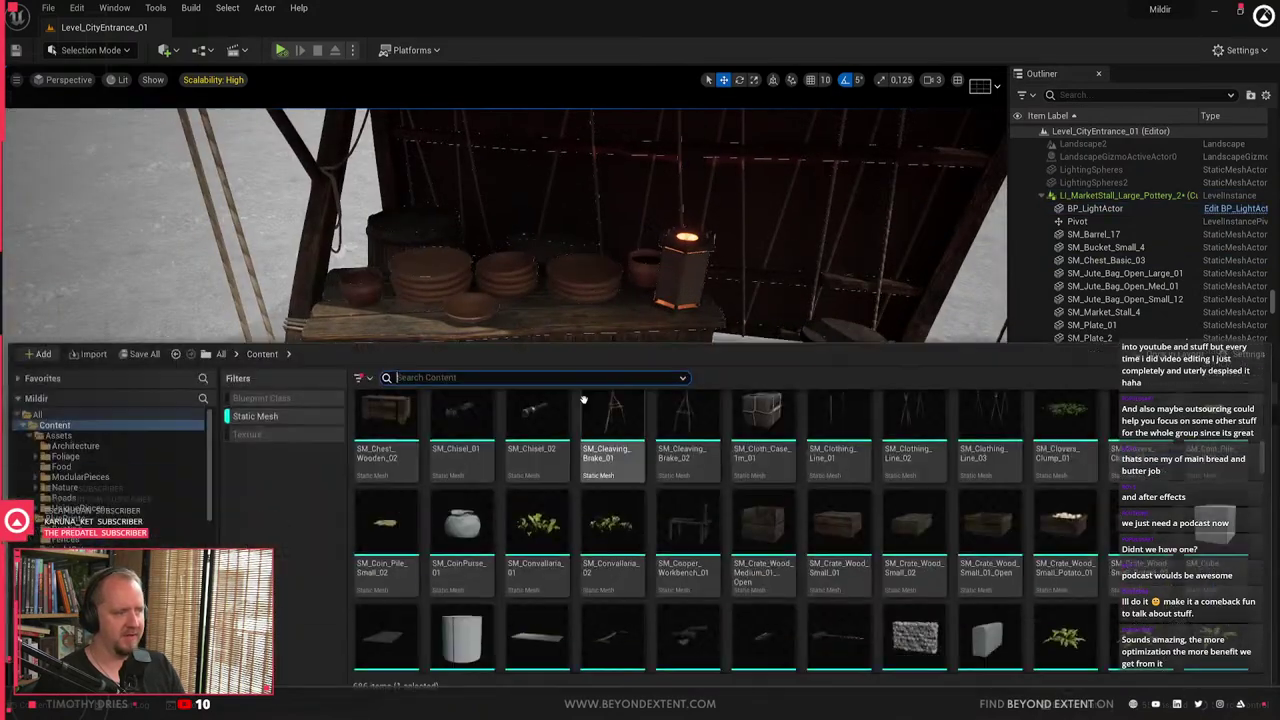
{"action": "scroll", "coordinate": [893, 588], "scroll_direction": "down", "scroll_amount": 3}
{"action": "scroll", "coordinate": [893, 587], "scroll_direction": "down", "scroll_amount": 12}
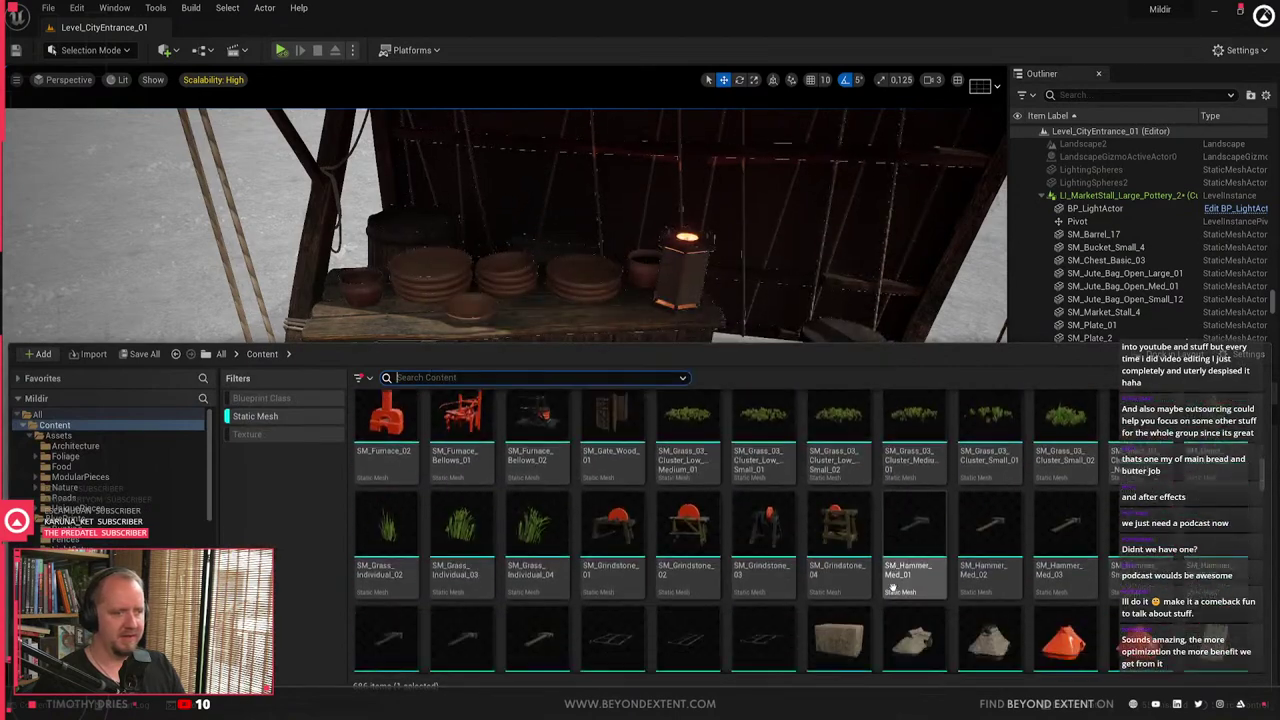
{"action": "scroll", "coordinate": [893, 587], "scroll_direction": "down", "scroll_amount": 5}
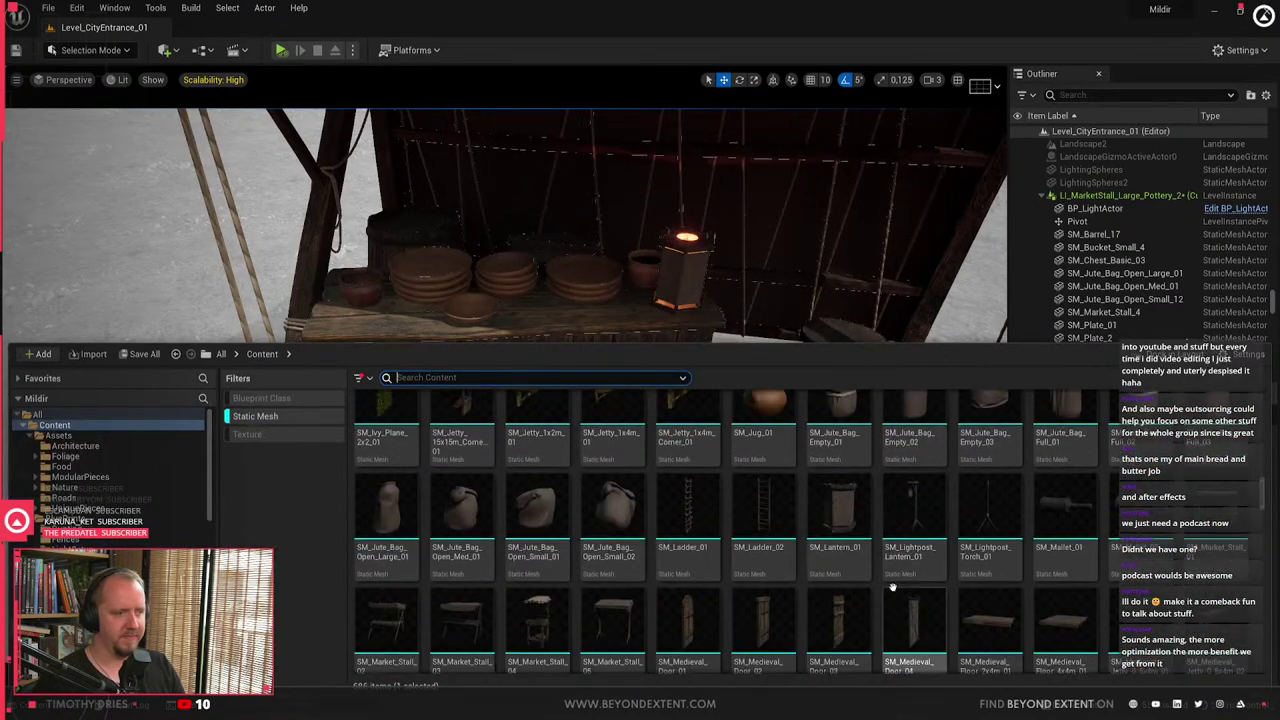
{"action": "scroll", "coordinate": [893, 587], "scroll_direction": "down", "scroll_amount": 6}
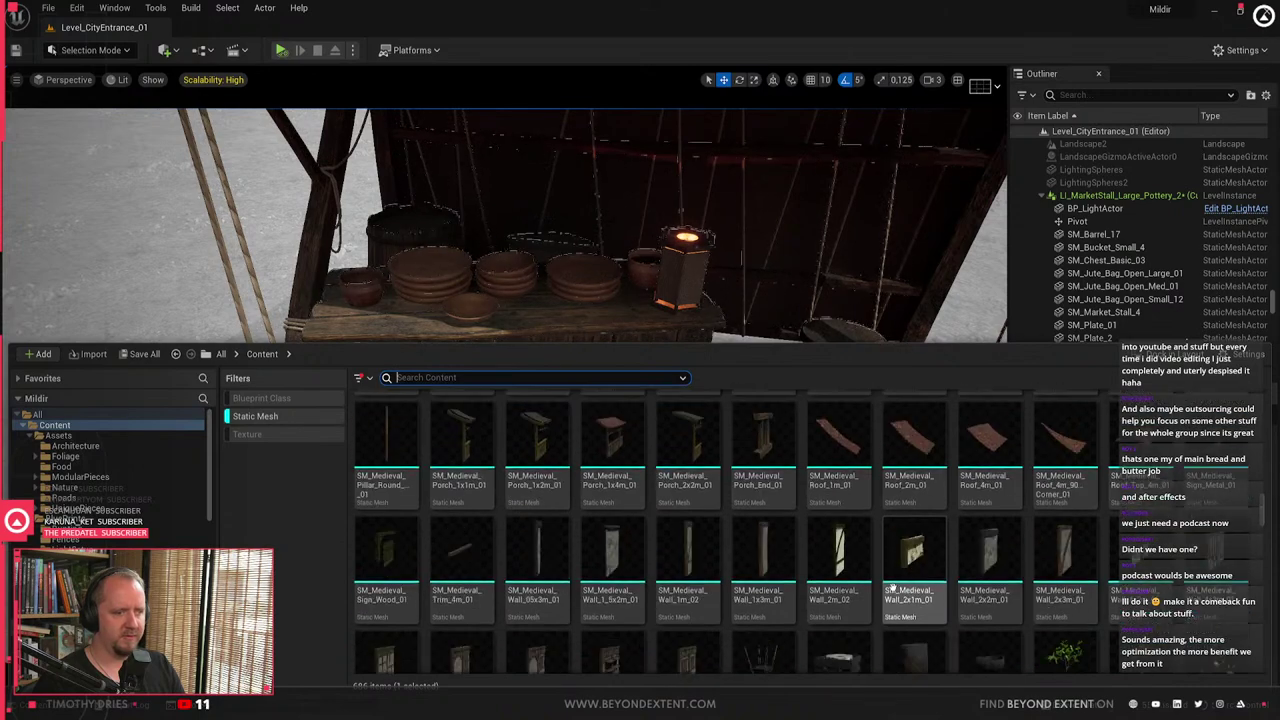
{"action": "scroll", "coordinate": [893, 587], "scroll_direction": "down", "scroll_amount": 3}
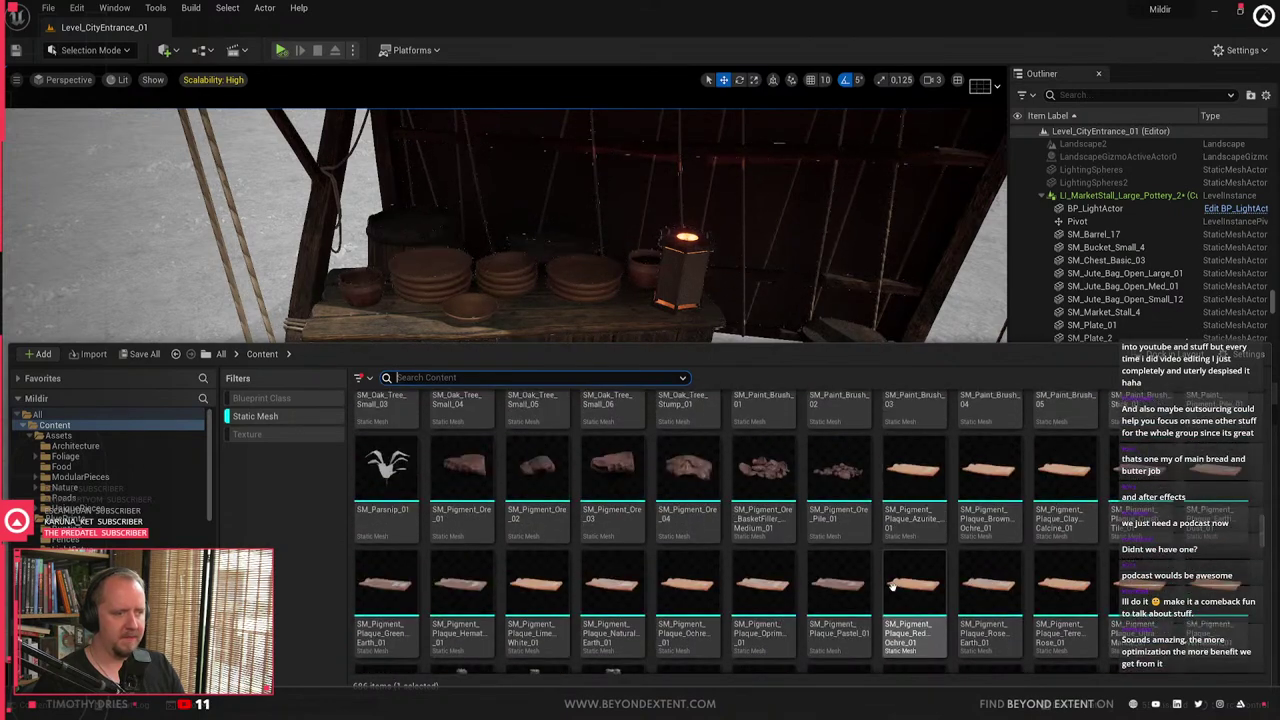
{"action": "scroll", "coordinate": [893, 587], "scroll_direction": "down", "scroll_amount": 6}
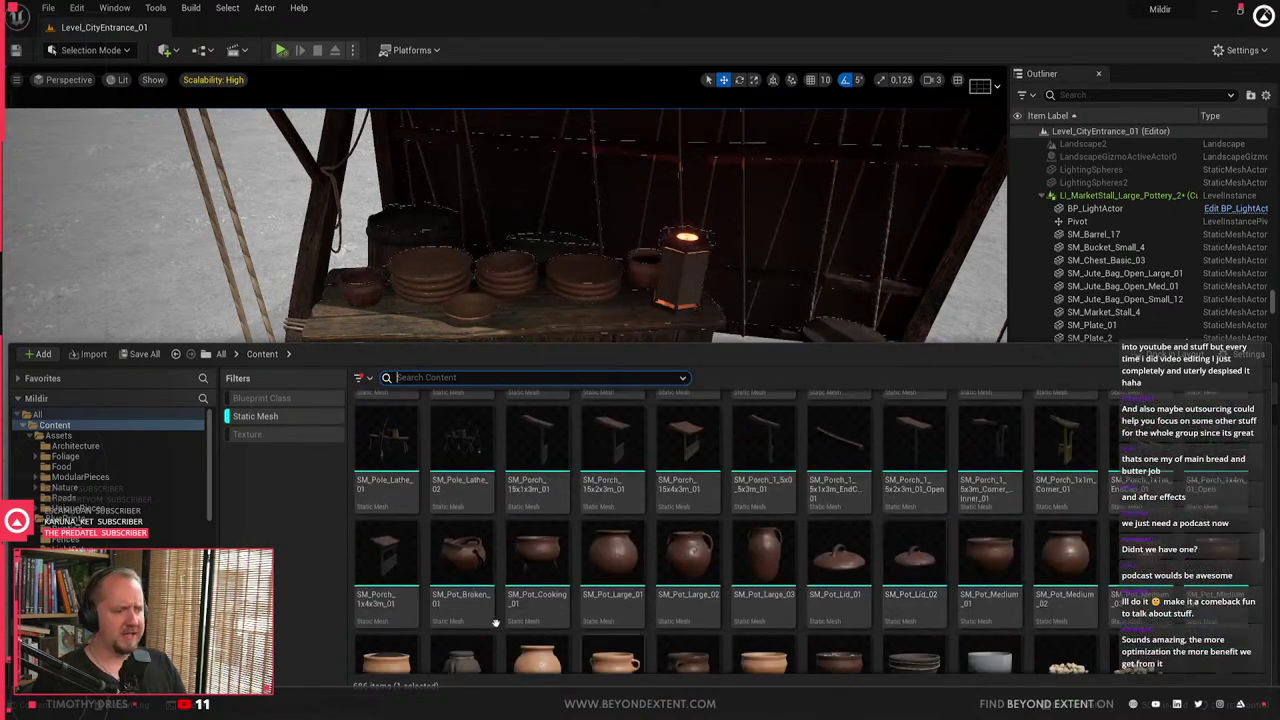
{"action": "left_click_drag", "start_coordinate": [763, 560], "coordinate": [656, 500]}
- Place and rotate SM_Pot_Large_02 beside the tall pot, and add another large pot at the lantern end of the counter
{"action": "key", "text": "ctrl+space"}
{"action": "left_click_drag", "start_coordinate": [686, 574], "coordinate": [564, 510]}
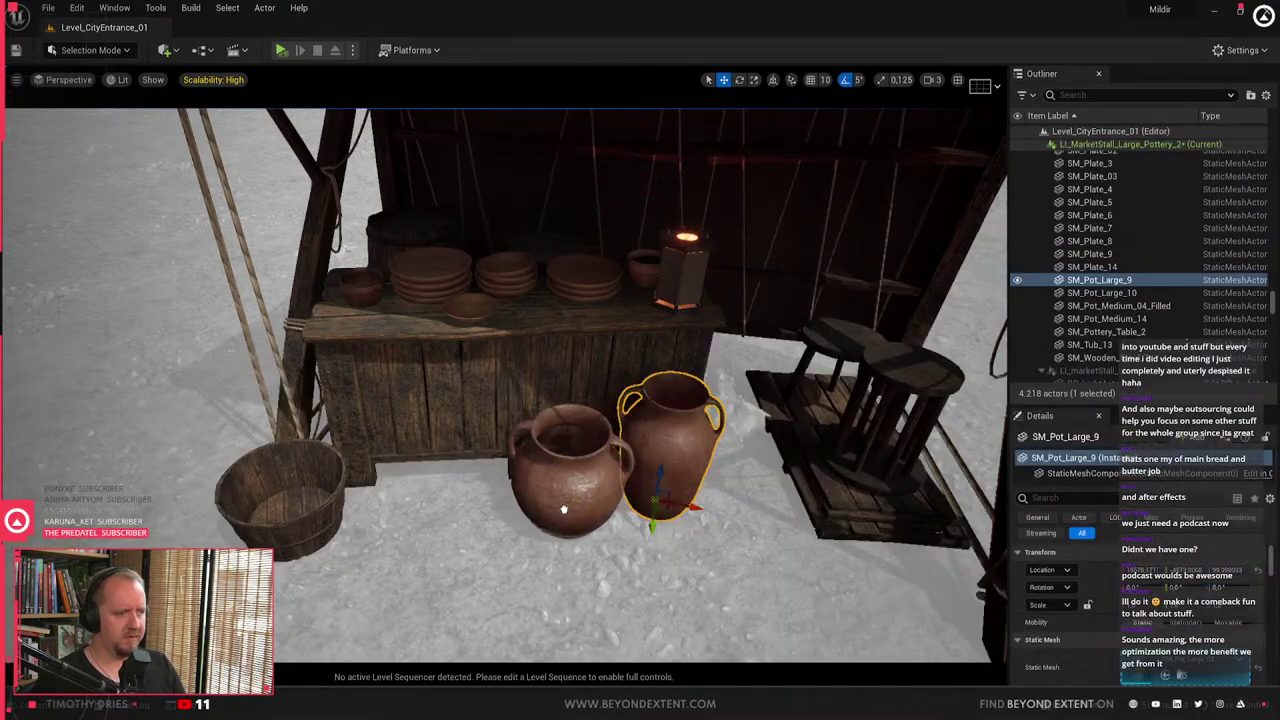
{"action": "key", "text": "e"}
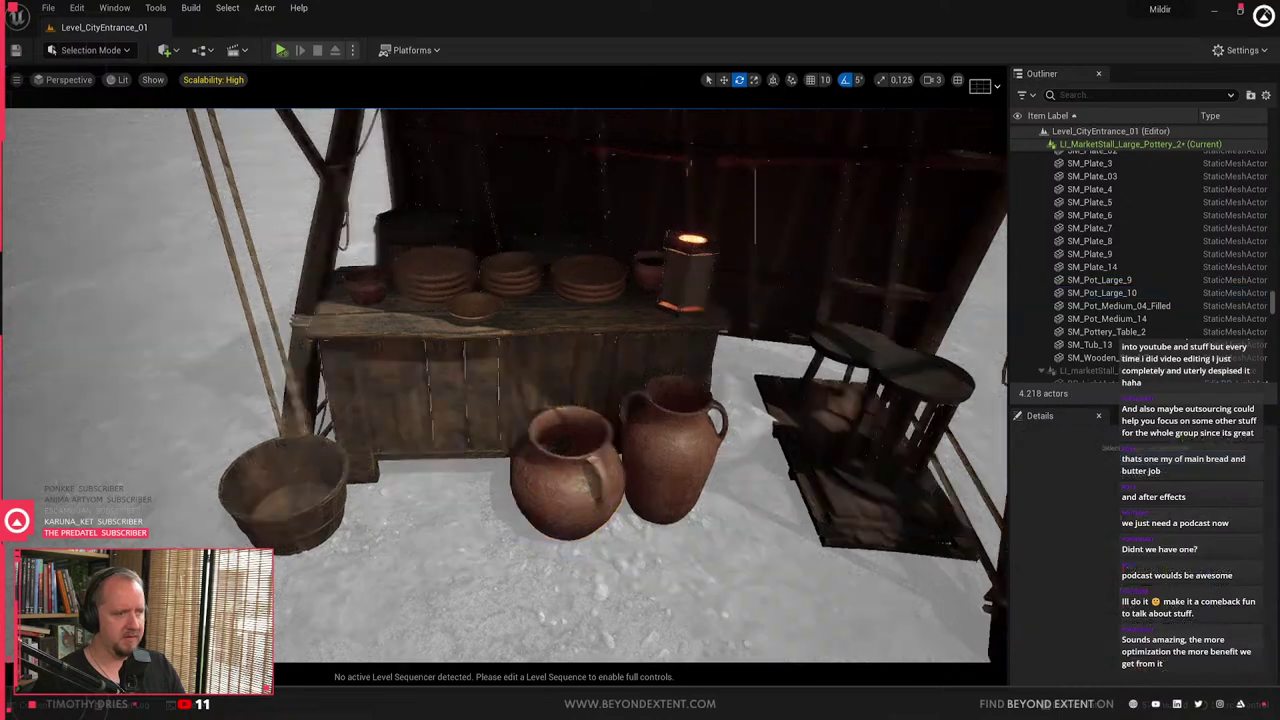
{"action": "key", "text": "ctrl+space"}
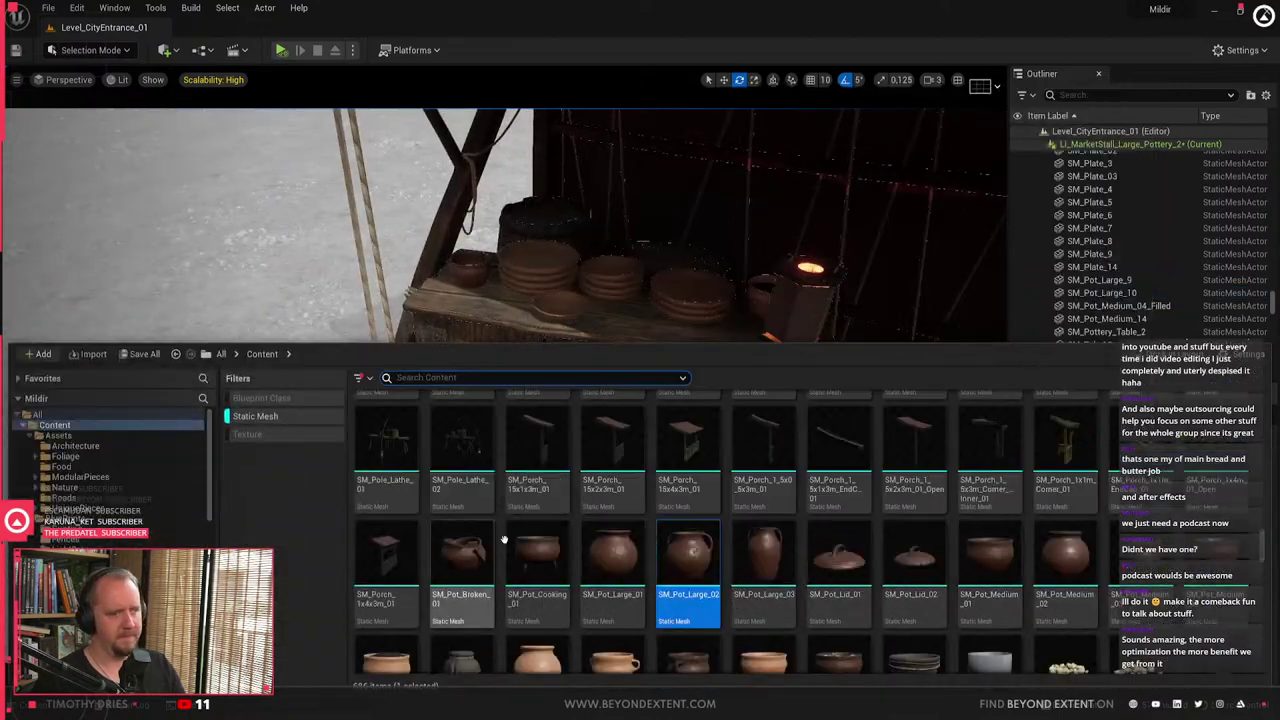
{"action": "left_click_drag", "start_coordinate": [688, 600], "coordinate": [877, 447]}
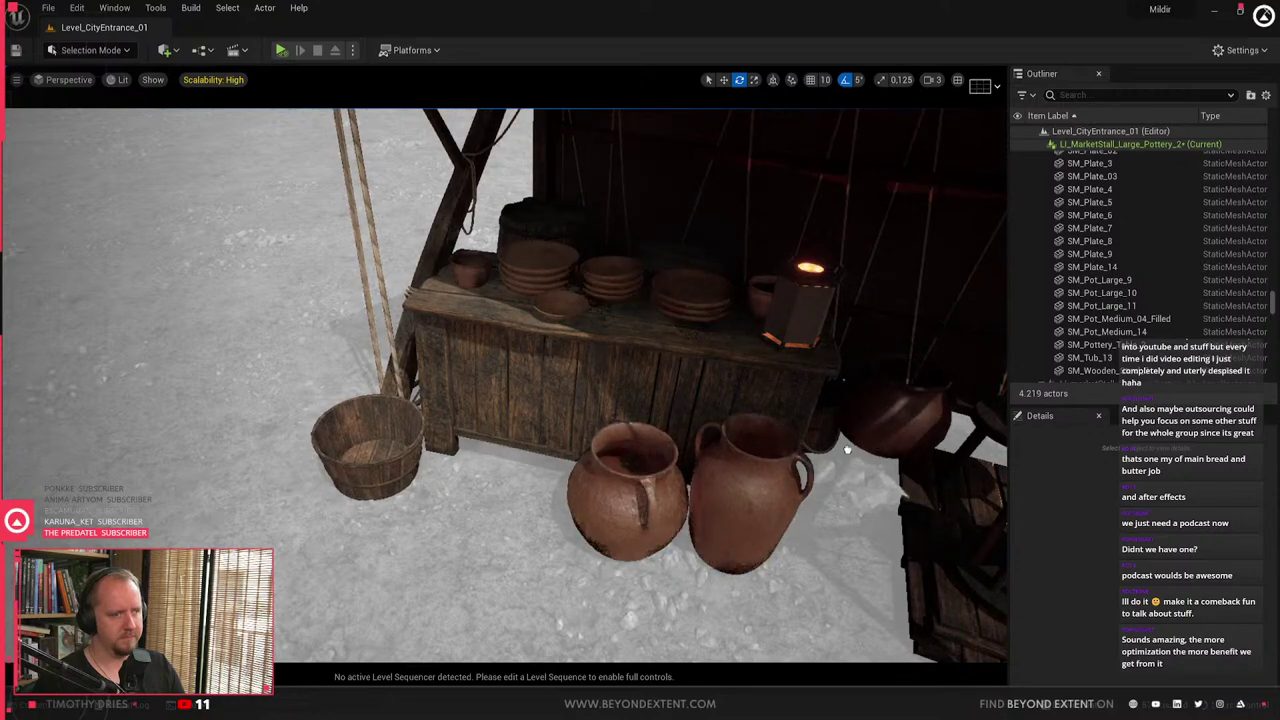
- Move the pottery table and wooden stool together toward the front of the stall and rotate them
{"action": "right_click_drag", "start_coordinate": [848, 448], "coordinate": [920, 440]}
{"action": "left_click", "coordinate": [798, 328]}
{"action": "left_click", "coordinate": [848, 372], "text": "ctrl"}
{"action": "key", "text": "w"}
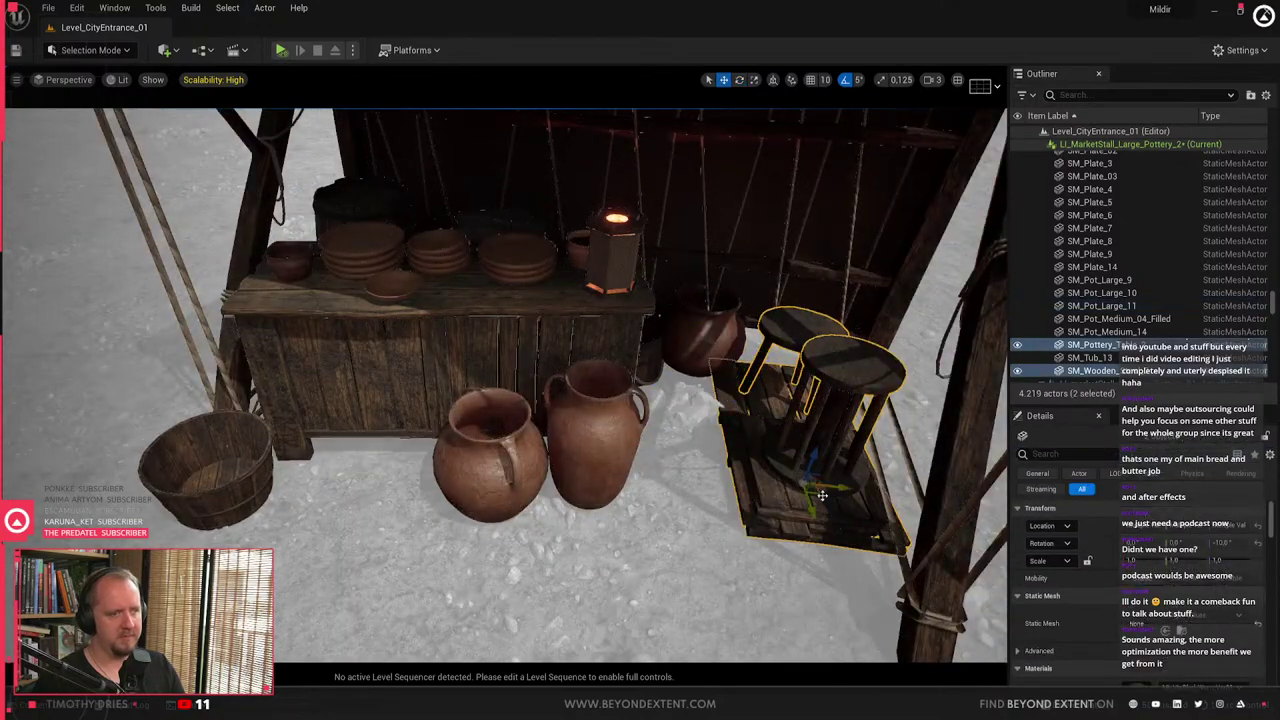
{"action": "left_click_drag", "start_coordinate": [814, 508], "coordinate": [856, 573]}
{"action": "key", "text": "e"}
{"action": "right_click_drag", "start_coordinate": [856, 573], "coordinate": [940, 575]}
{"action": "key", "text": "w"}
{"action": "right_click_drag", "start_coordinate": [856, 573], "coordinate": [805, 588]}
{"action": "left_click_drag", "start_coordinate": [586, 538], "coordinate": [573, 558]}
{"action": "key", "text": "Escape"}
{"action": "key", "text": "a"}
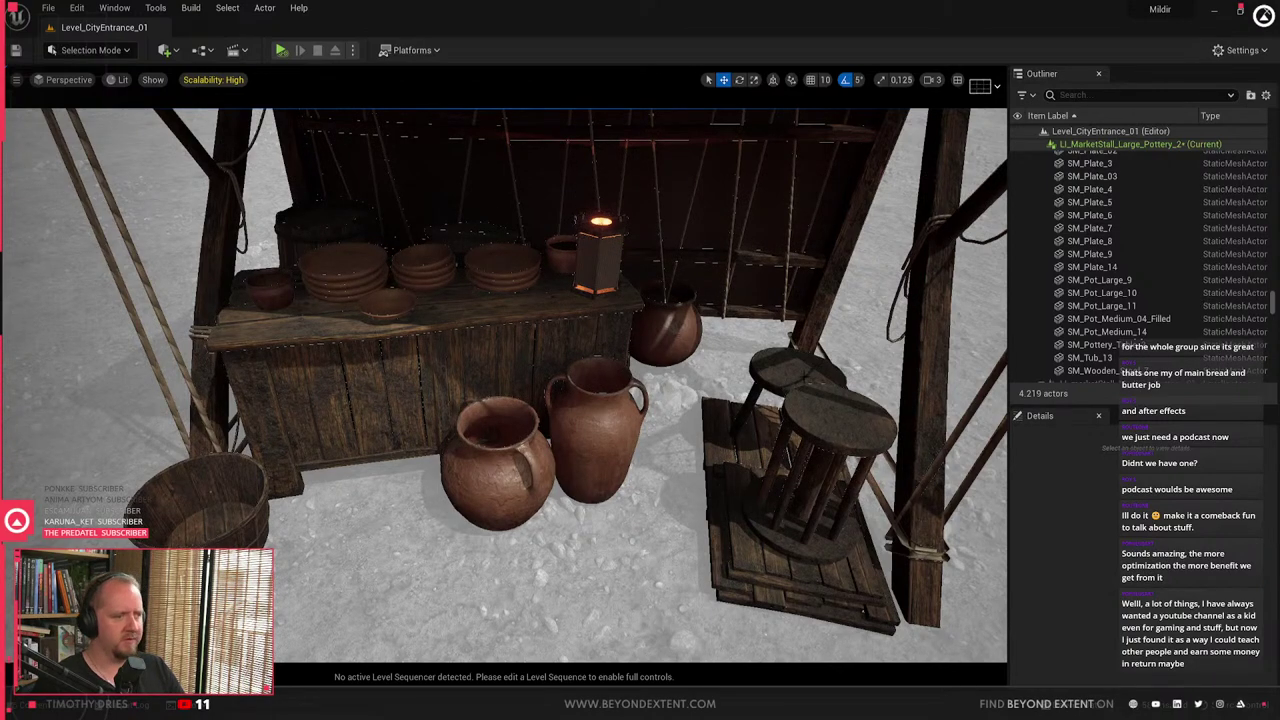
- Reselect the pottery table and wooden stool and adjust their angle together beside the stall post
{"action": "left_click", "coordinate": [836, 424]}
{"action": "right_click_drag", "start_coordinate": [836, 424], "coordinate": [960, 428]}
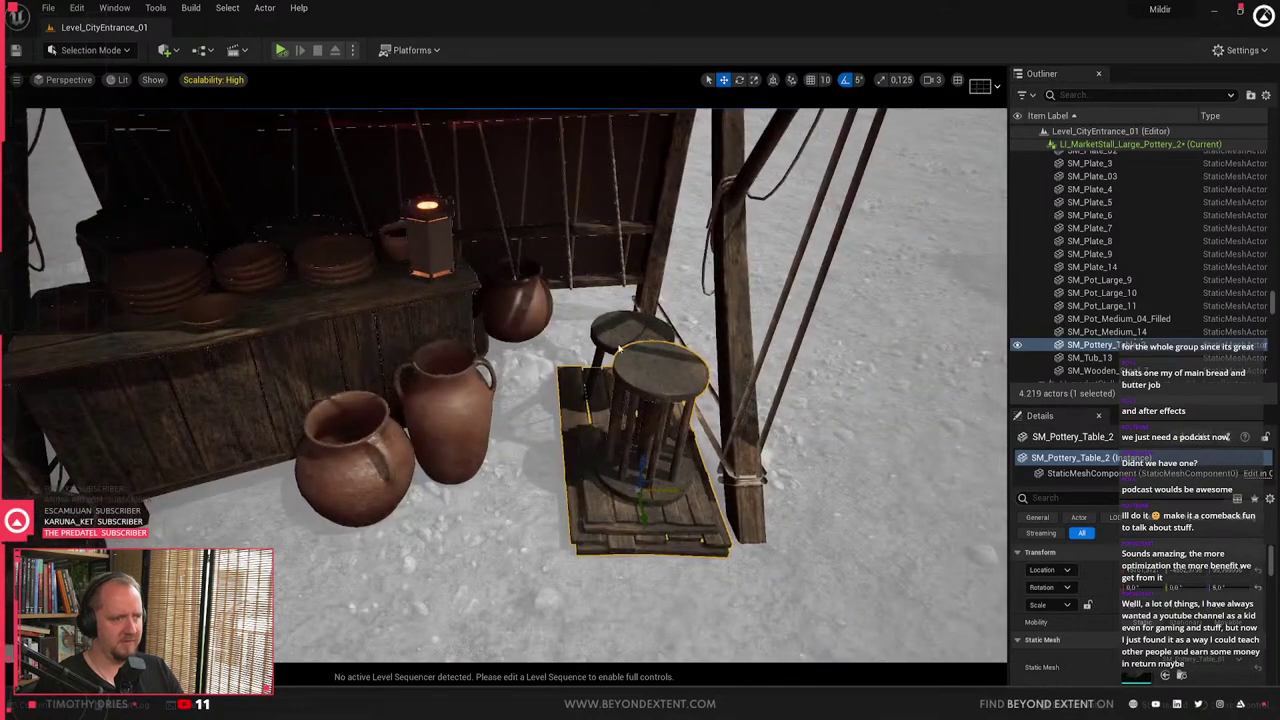
{"action": "left_click", "coordinate": [619, 349], "text": "ctrl"}
{"action": "key", "text": "e"}
{"action": "right_click_drag", "start_coordinate": [605, 474], "coordinate": [400, 474]}
{"action": "key", "text": "Escape"}
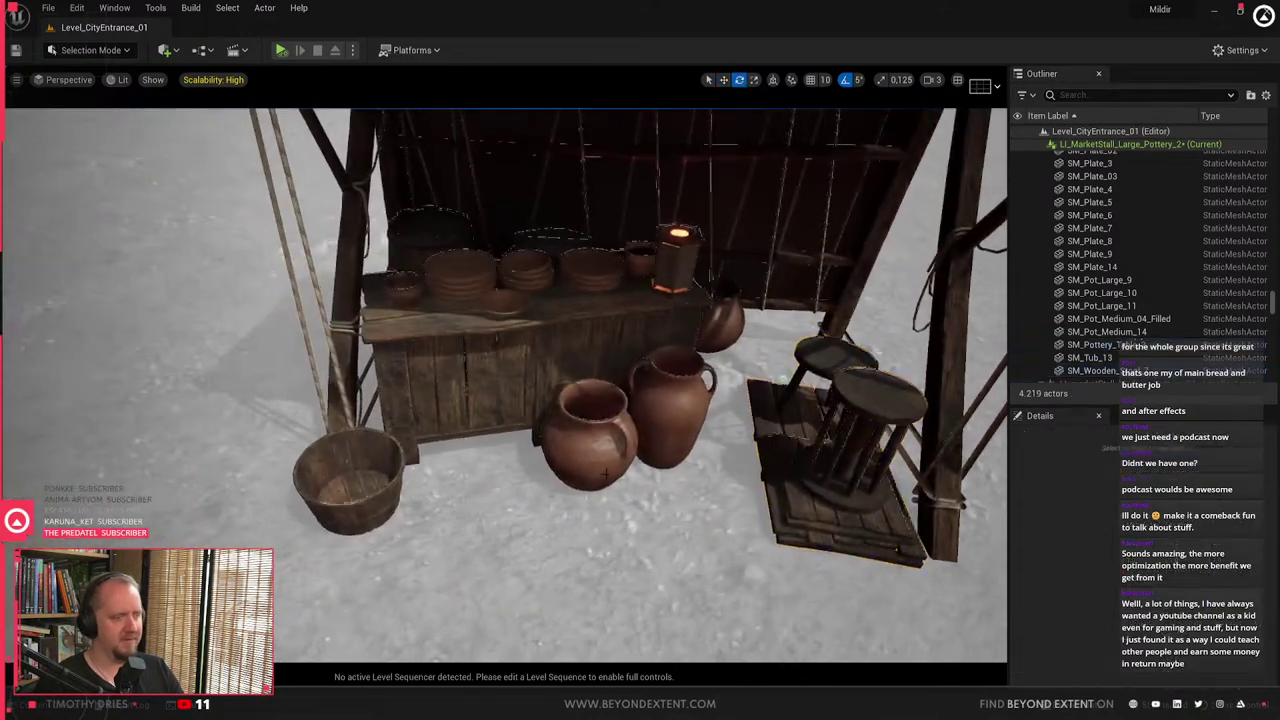
- Place SM_Pot_Medium_01 on the ground between the tub and the round large pot, close against the pot
{"action": "key", "text": "ctrl+space"}
{"action": "left_click", "coordinate": [990, 560]}
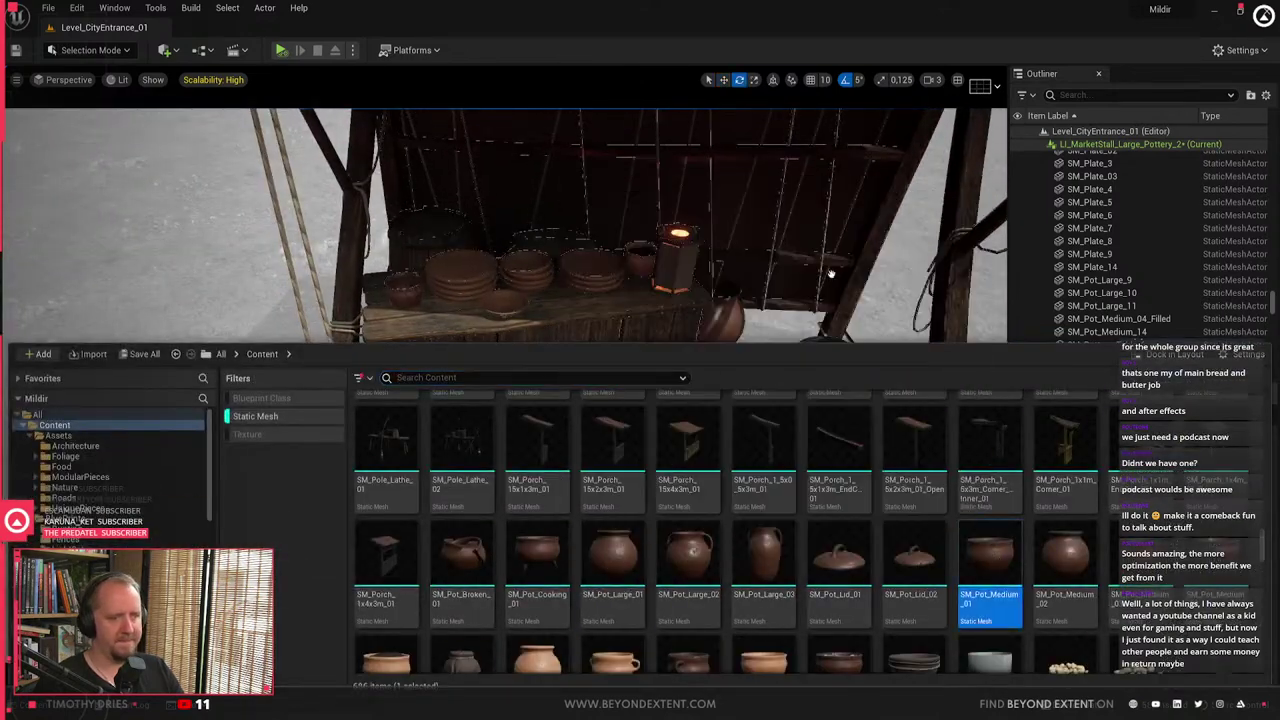
{"action": "left_click_drag", "start_coordinate": [831, 273], "coordinate": [532, 457]}
{"action": "right_click_drag", "start_coordinate": [532, 457], "coordinate": [480, 490]}
{"action": "key", "text": "w"}
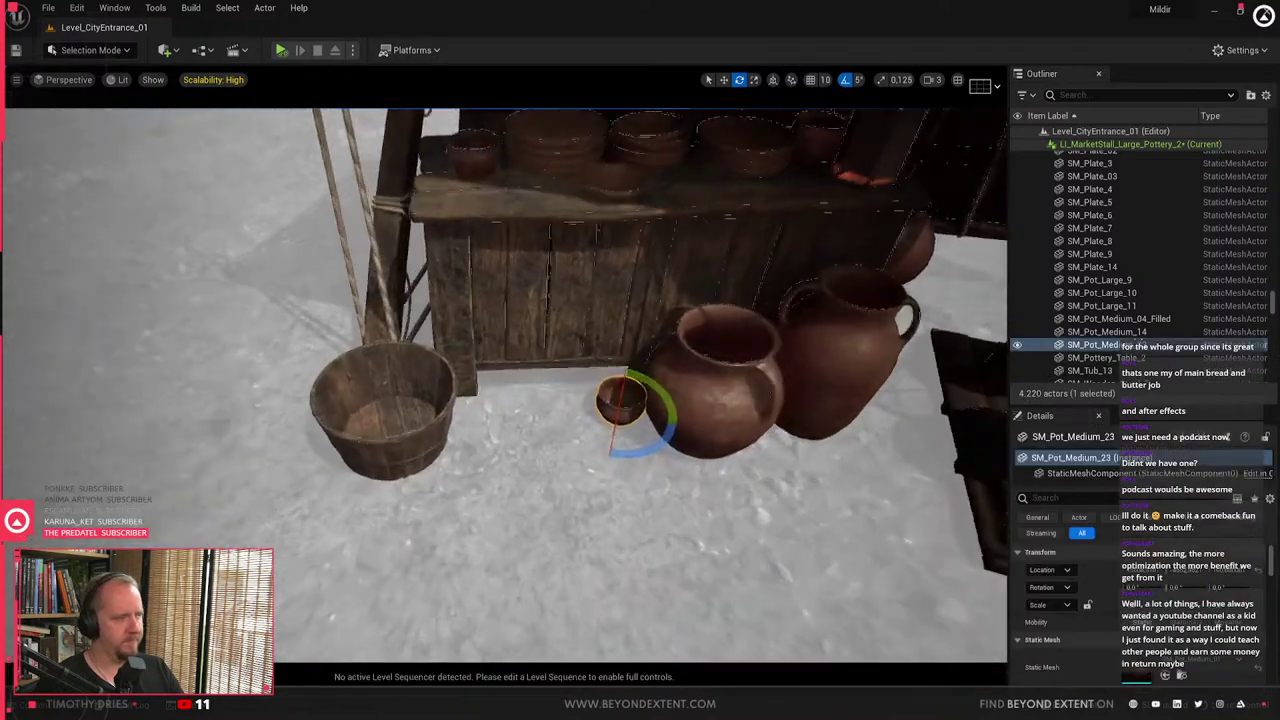
{"action": "key", "text": "f"}
{"action": "key", "text": "w"}
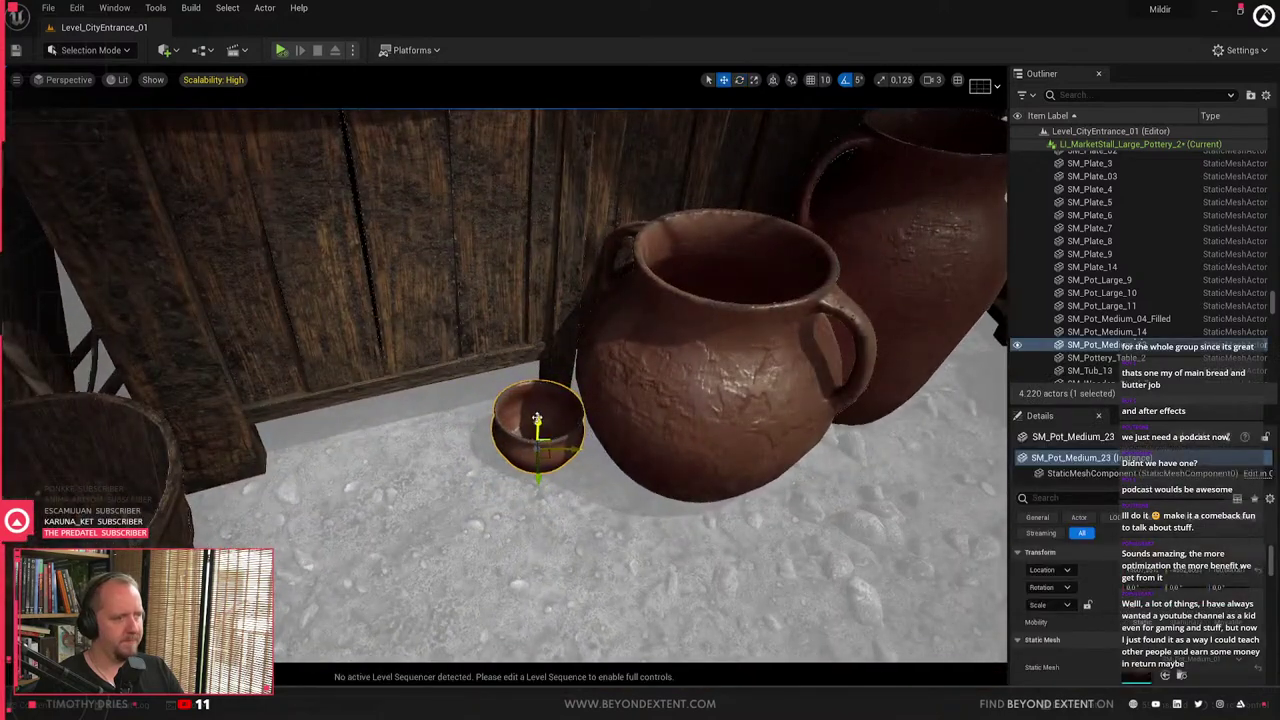
- Duplicate the small pot upward into a stack of three and copy the lowest one onto the ground beside it
{"action": "left_click_drag", "start_coordinate": [537, 418], "coordinate": [545, 352], "text": "alt"}
{"action": "key", "text": "Escape"}
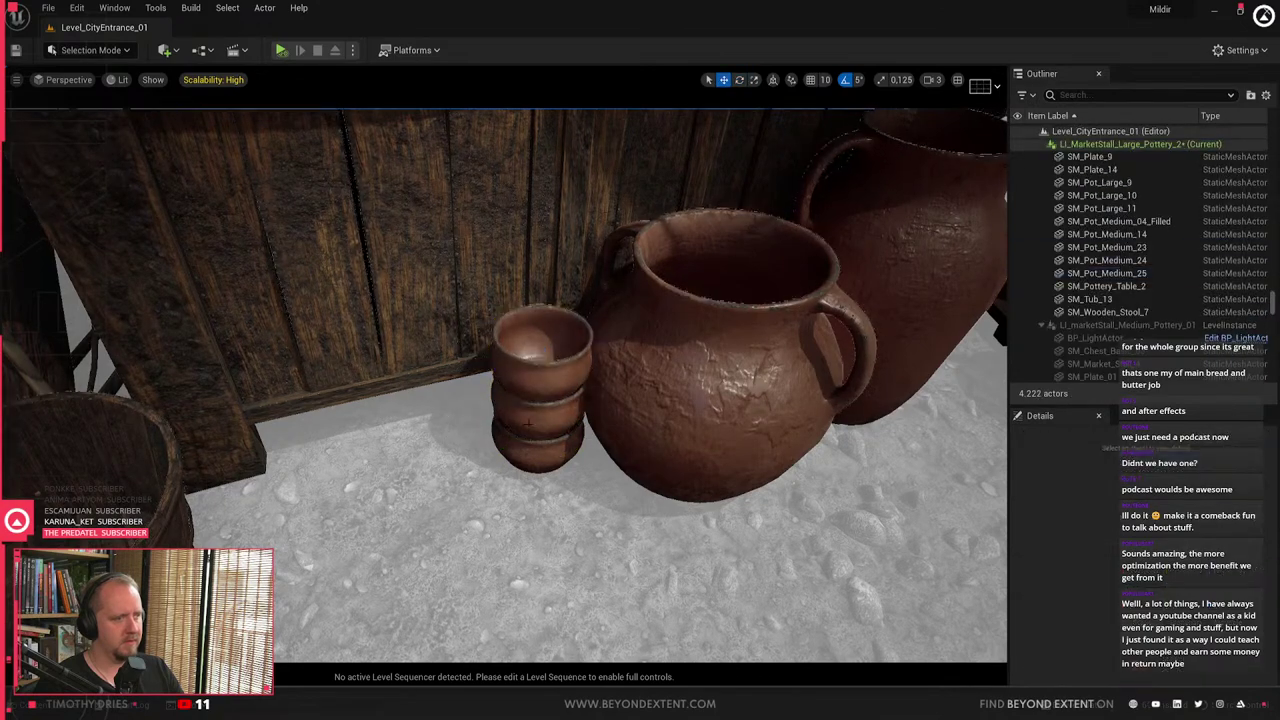
{"action": "left_click", "coordinate": [528, 424]}
{"action": "left_click", "coordinate": [535, 459]}
{"action": "left_click_drag", "start_coordinate": [549, 455], "coordinate": [466, 453], "text": "alt"}
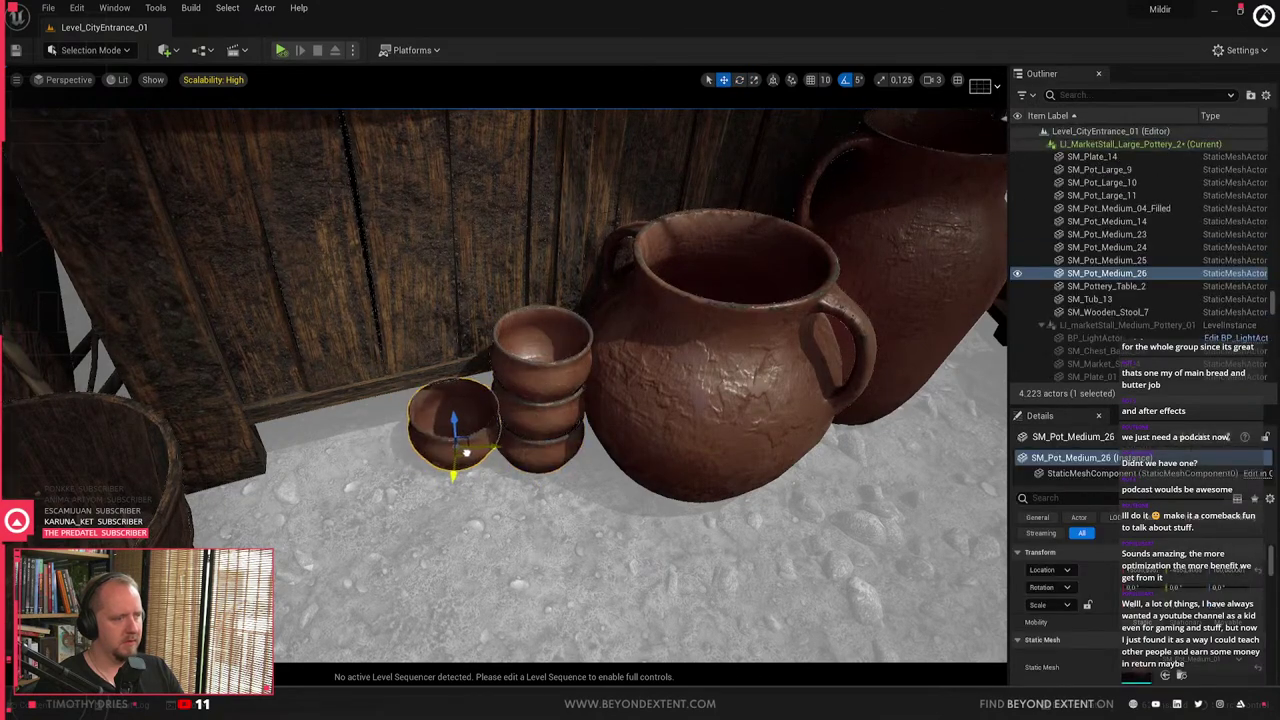
- Shrink the stack's top small pot slightly, lower it into the pot below and tilt it by 10 degrees
{"action": "left_click", "coordinate": [530, 378]}
{"action": "key", "text": "r"}
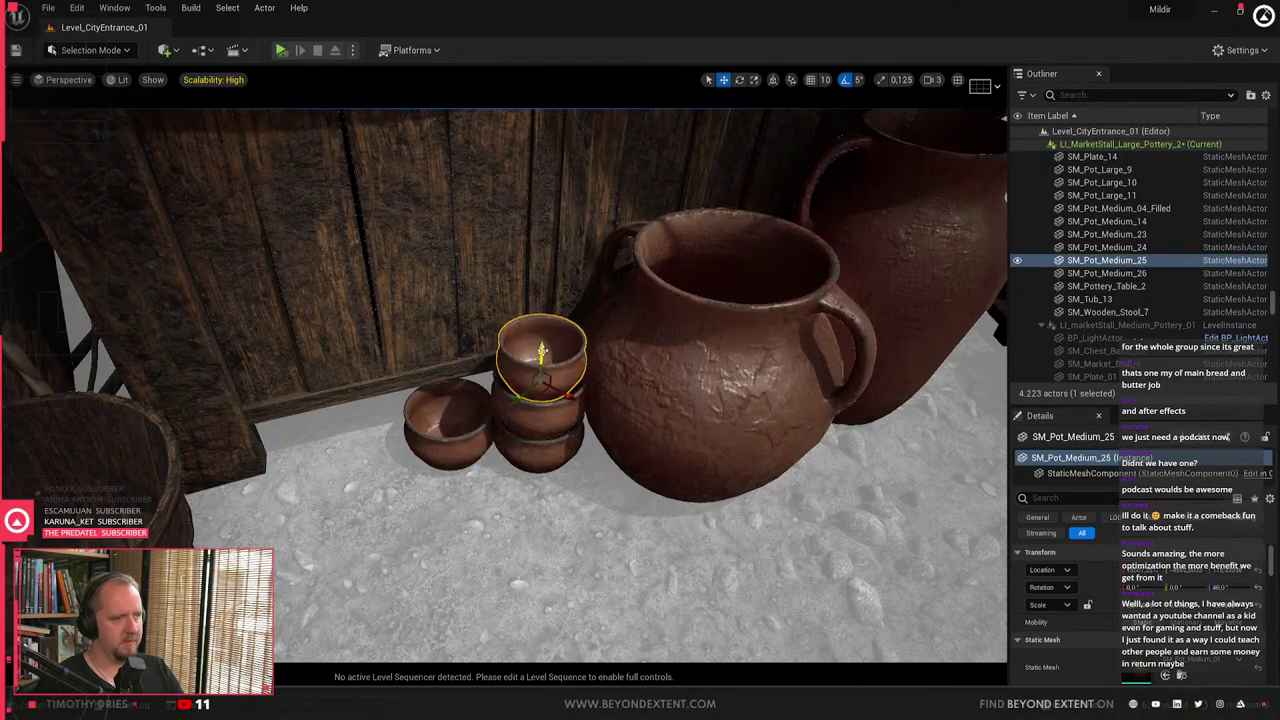
{"action": "key", "text": "e"}
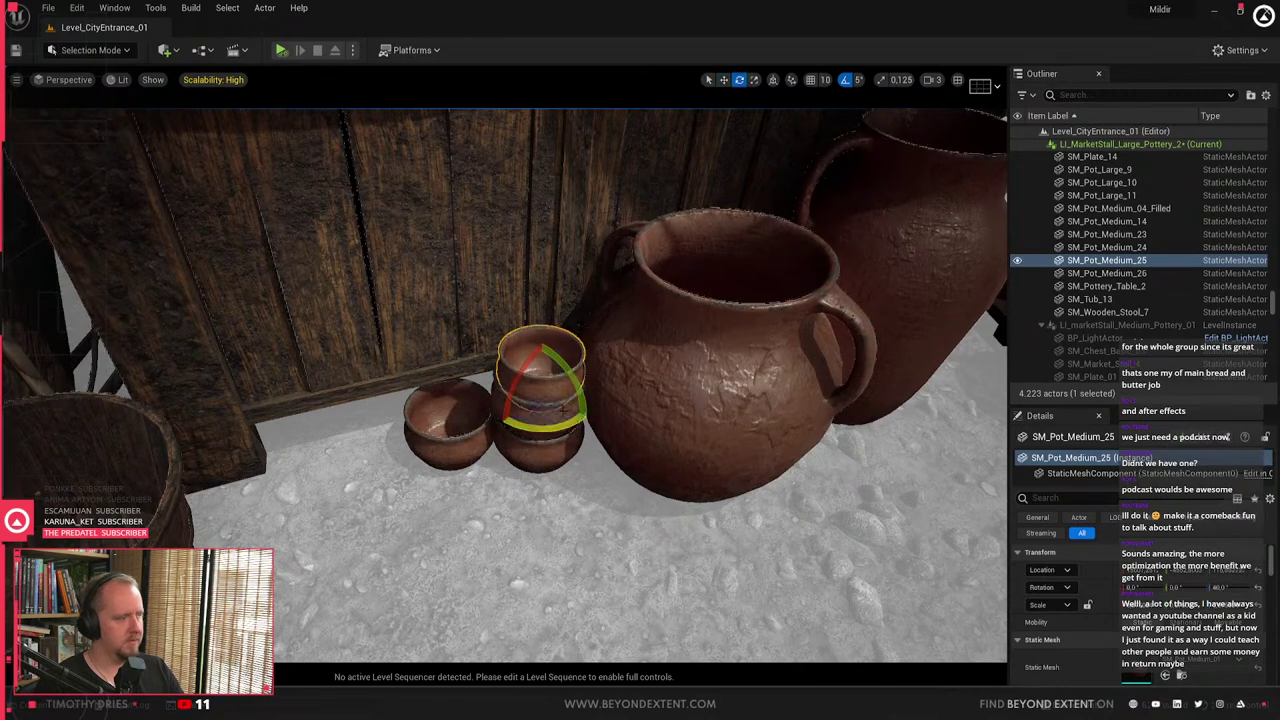
{"action": "right_click_drag", "start_coordinate": [586, 420], "coordinate": [476, 466]}
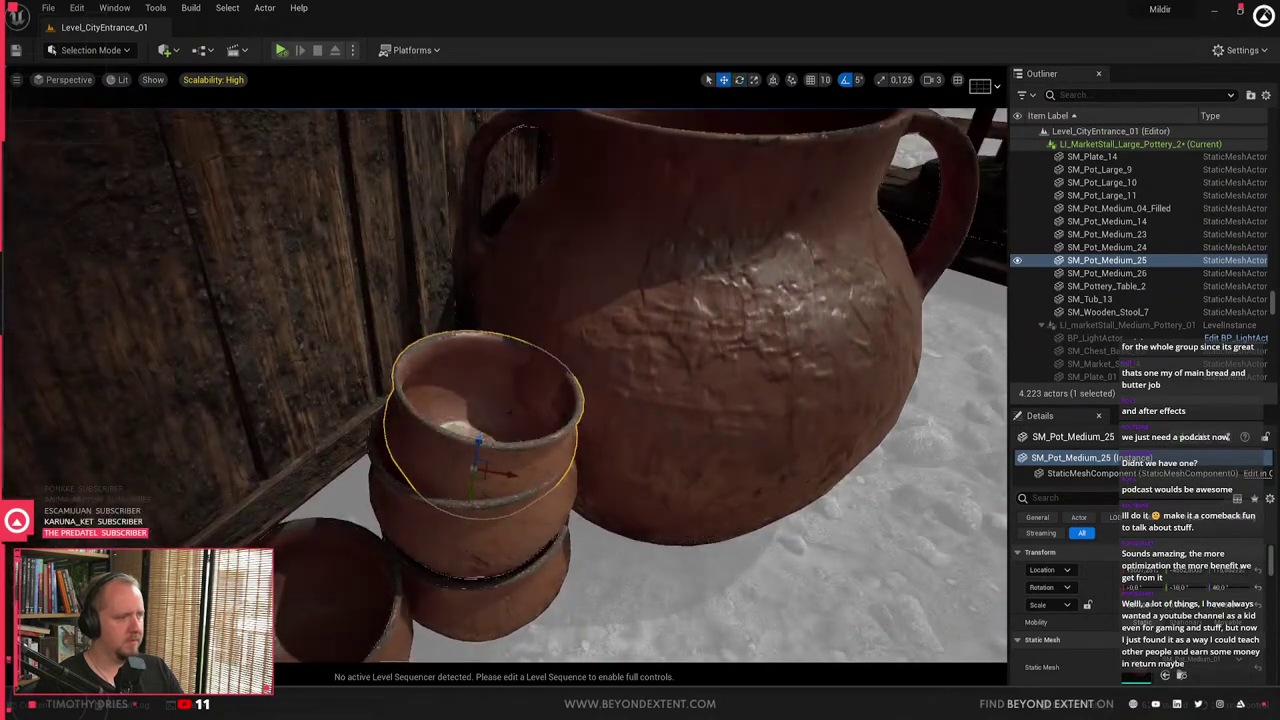
{"action": "key", "text": "w"}
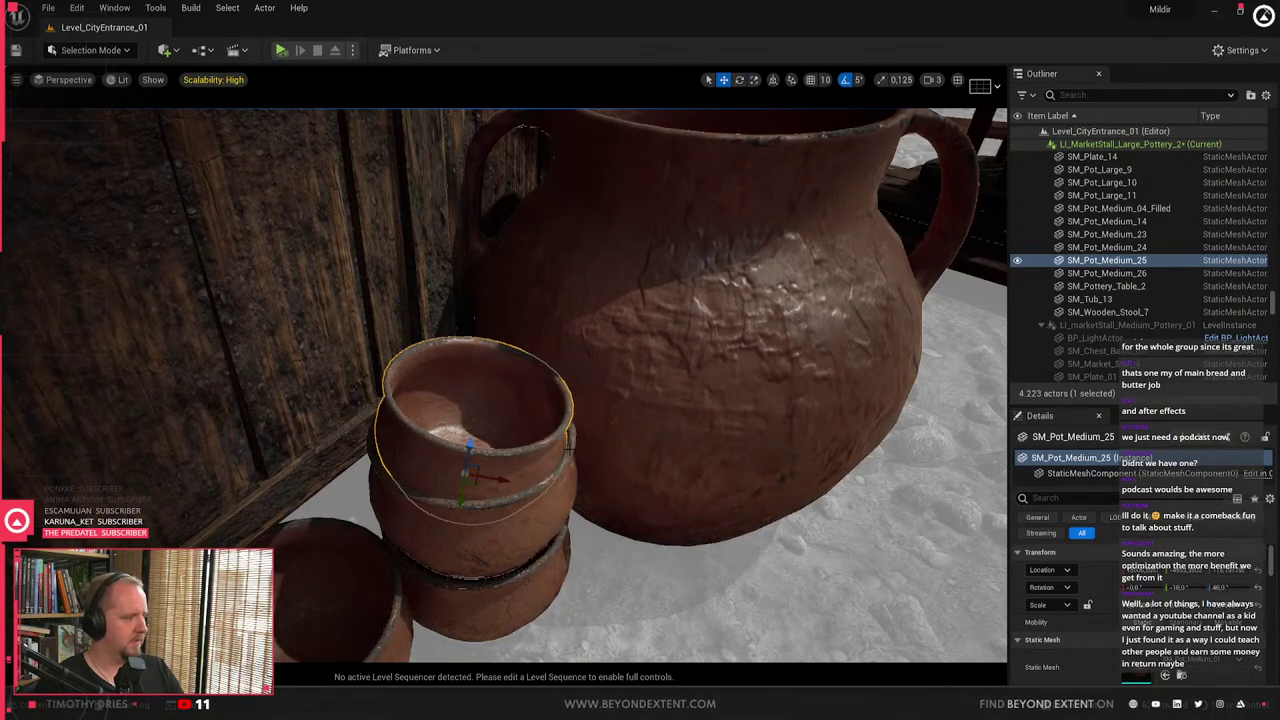
- Shrink the stack's top small pot further so it sits inside the rim of the pot below
{"action": "key", "text": "Escape"}
{"action": "right_click_drag", "start_coordinate": [476, 466], "coordinate": [517, 388]}
{"action": "left_click", "coordinate": [516, 387]}
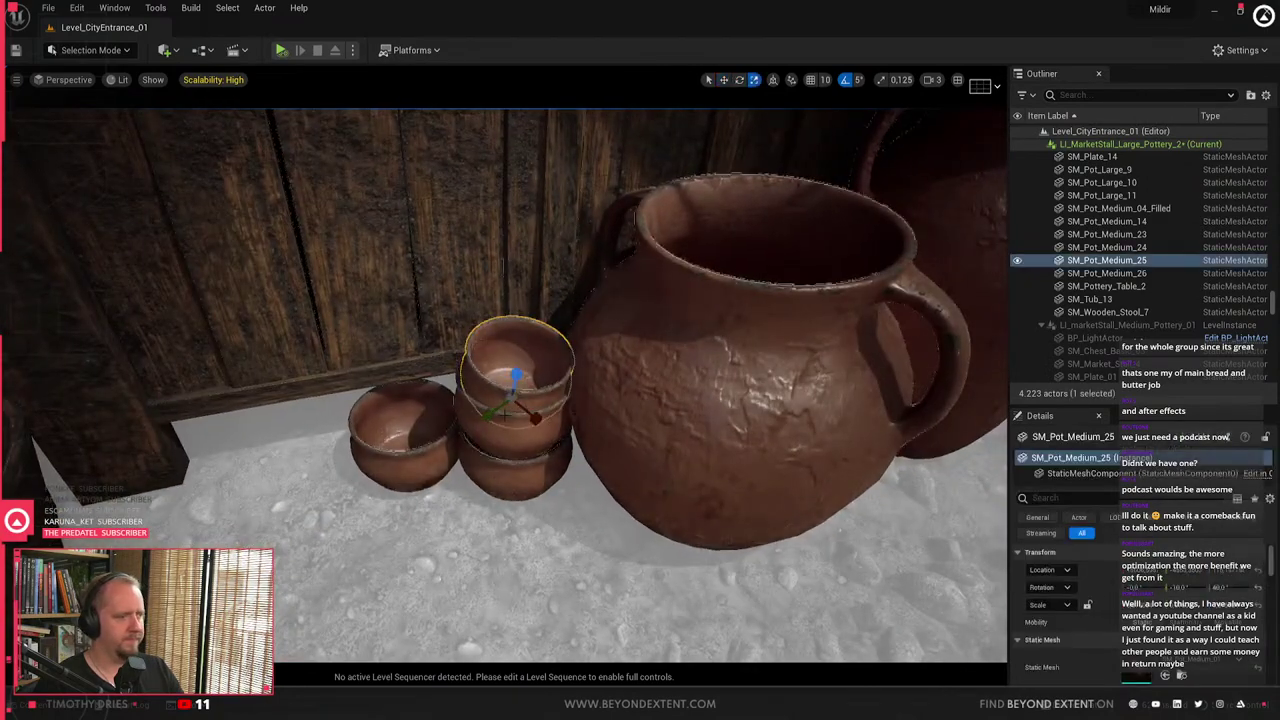
{"action": "key", "text": "r"}
{"action": "left_click_drag", "start_coordinate": [514, 398], "coordinate": [506, 406]}
{"action": "key", "text": "w"}
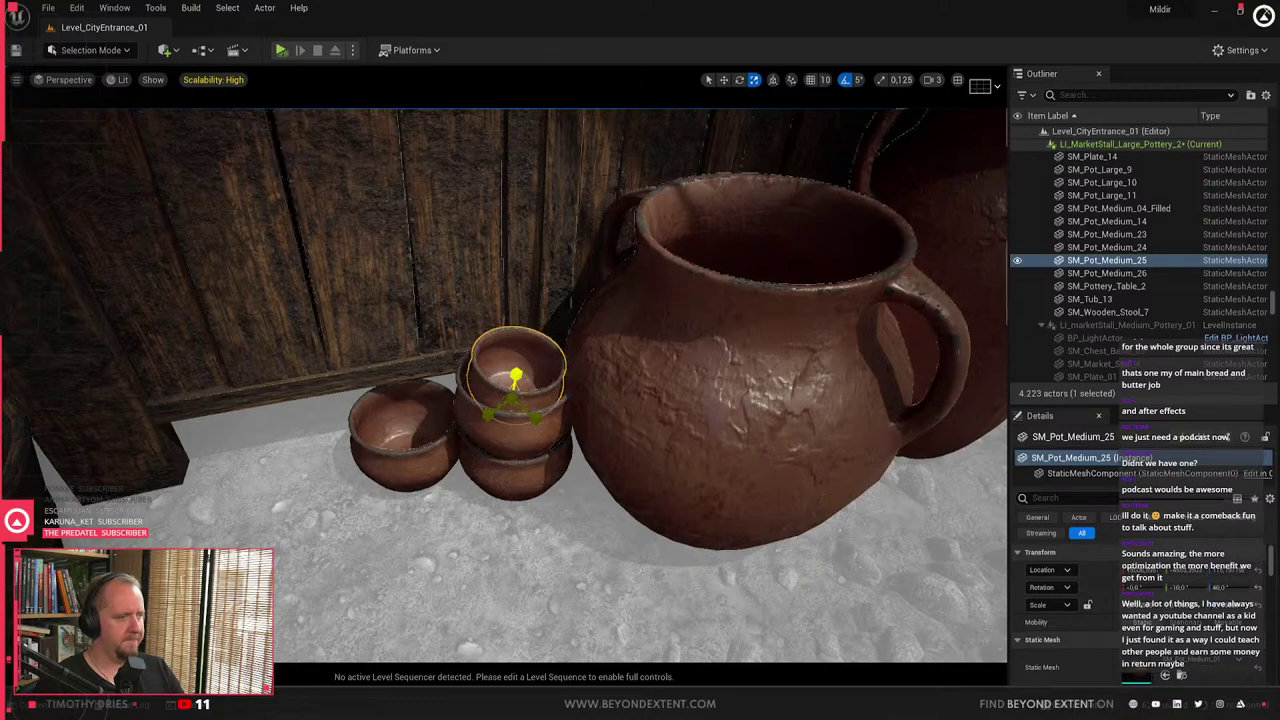
- Shrink the single small pot on the ground beside the stack and nudge it into position next to the stack
{"action": "left_click", "coordinate": [400, 435]}
{"action": "key", "text": "f"}
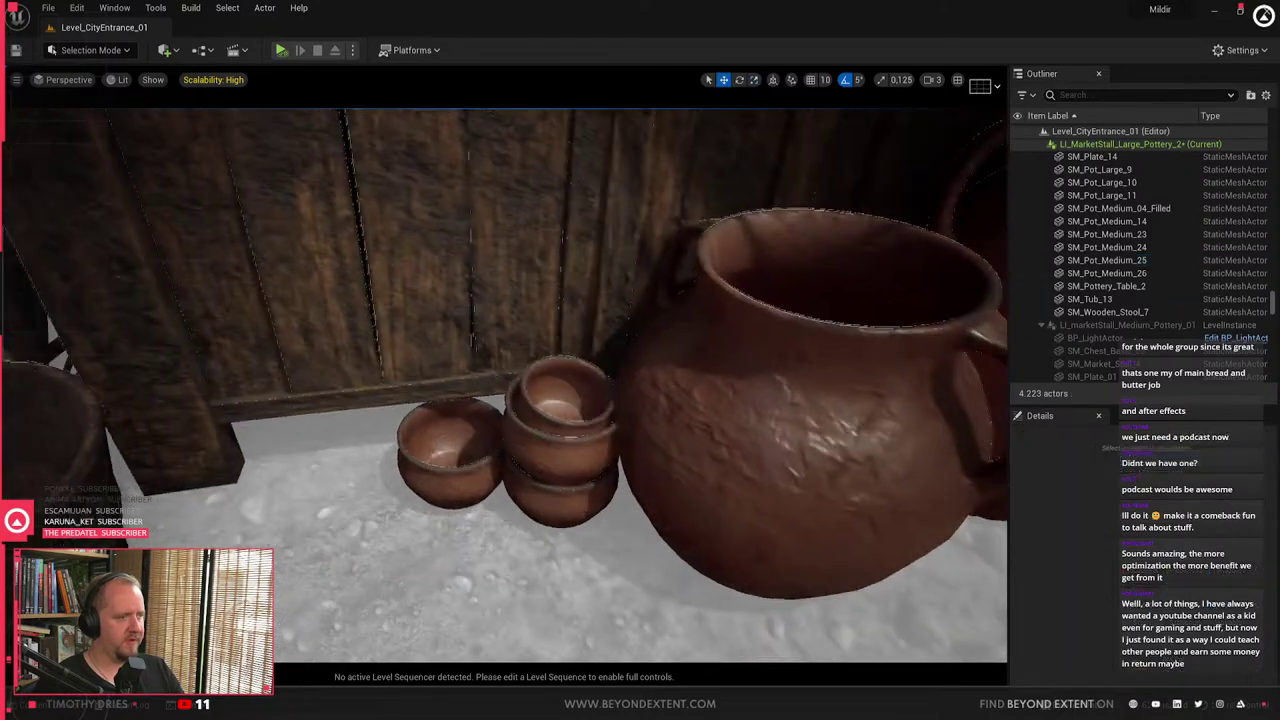
{"action": "key", "text": "r"}
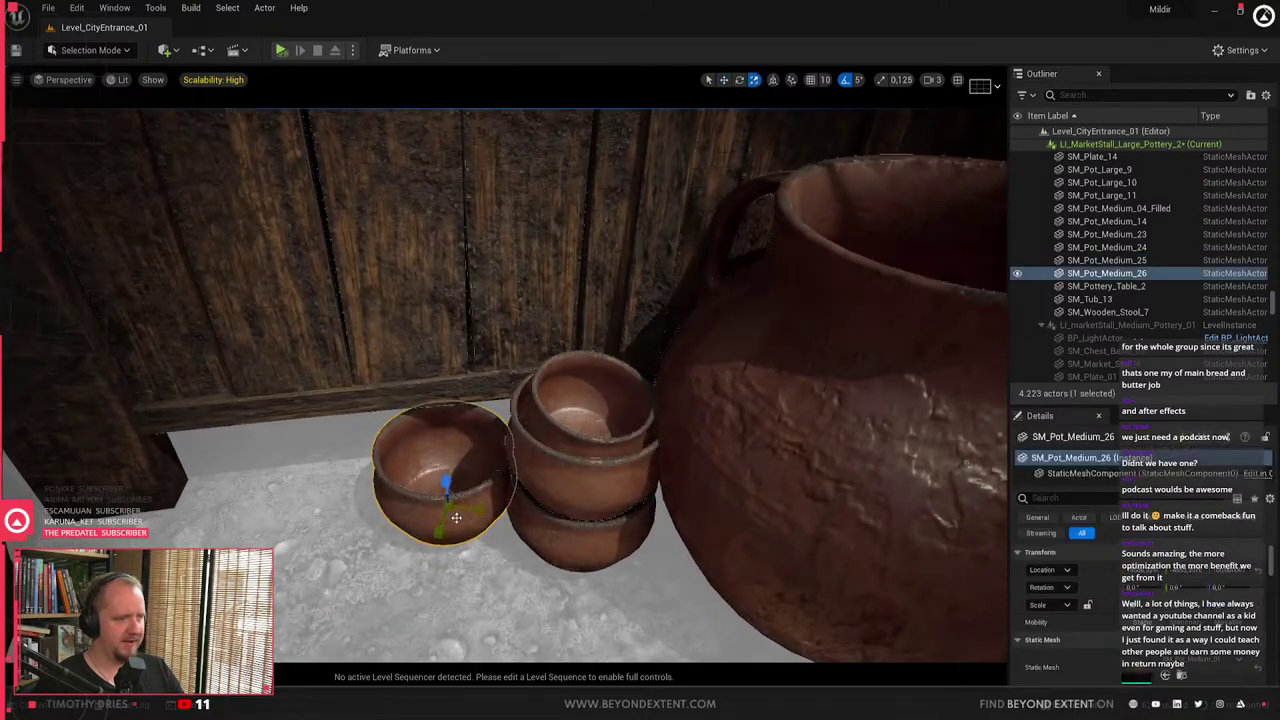
{"action": "key", "text": "ctrl+z"}
{"action": "mouse_move", "coordinate": [450, 507]}
{"action": "left_mouse_down"}
{"action": "mouse_move", "coordinate": [468, 490]}
{"action": "mouse_move", "coordinate": [448, 512]}
{"action": "left_mouse_up"}
{"action": "key", "text": "w"}
{"action": "key", "text": "Escape"}
{"action": "key", "text": "s"}
{"action": "mouse_move", "coordinate": [448, 512]}
{"action": "right_mouse_down"}
{"action": "mouse_move", "coordinate": [460, 510]}
{"action": "mouse_move", "coordinate": [448, 500]}
{"action": "right_mouse_up"}
{"action": "left_click", "coordinate": [457, 443]}
{"action": "right_click_drag", "start_coordinate": [457, 443], "coordinate": [445, 450]}
{"action": "key", "text": "w"}
{"action": "right_click_drag", "start_coordinate": [450, 505], "coordinate": [452, 500]}
{"action": "key", "text": "r"}
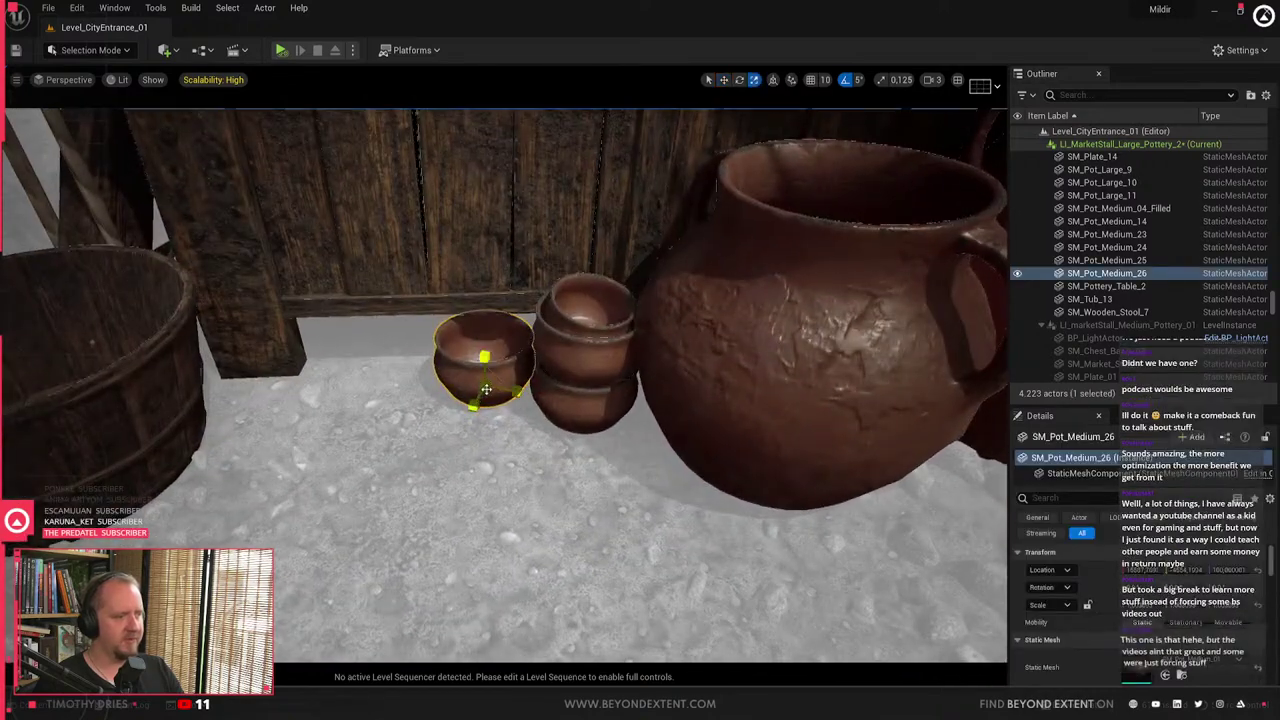
{"action": "key", "text": "w"}
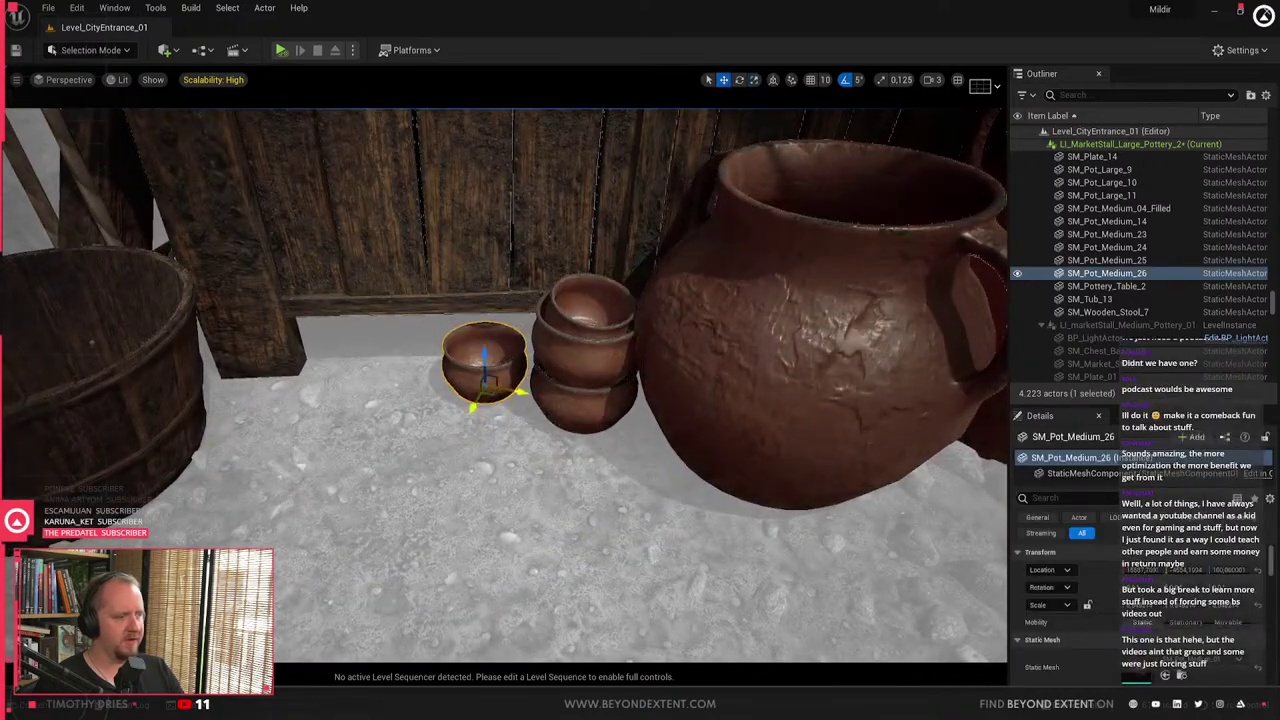
{"action": "key", "text": "Escape"}
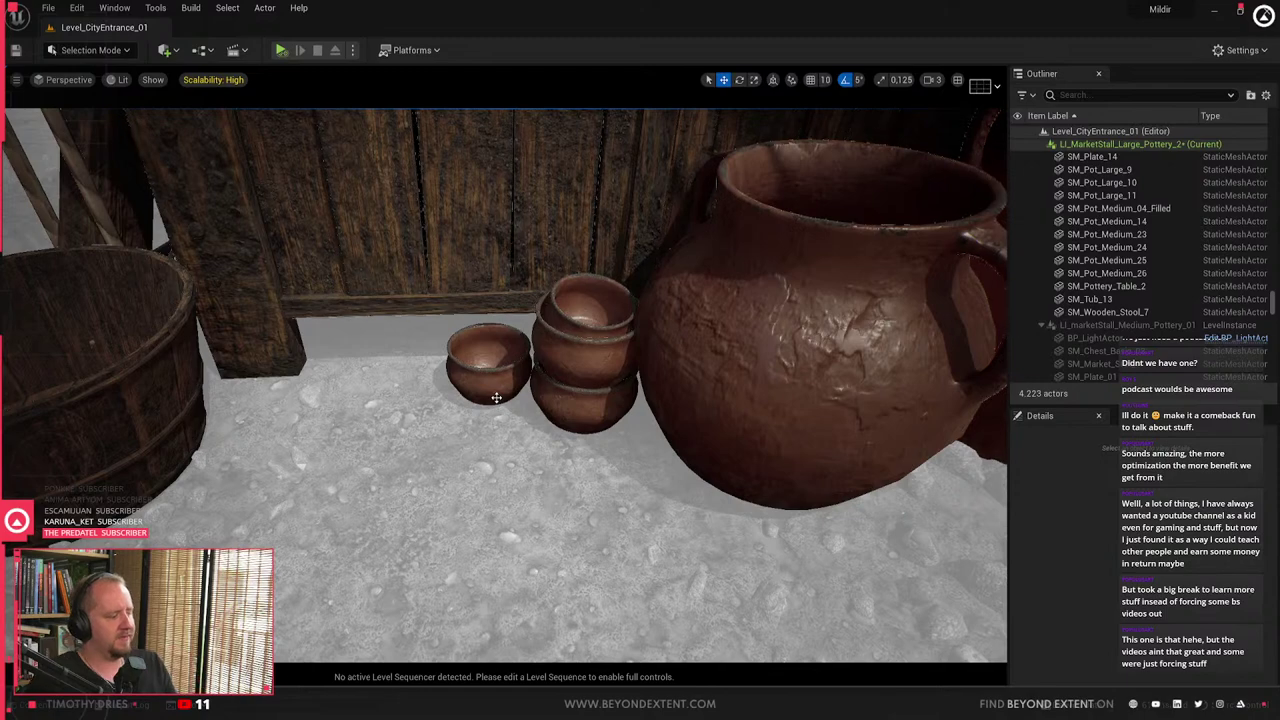
{"action": "left_click", "coordinate": [490, 375]}
{"action": "left_click", "coordinate": [592, 328]}
{"action": "key", "text": "Escape"}
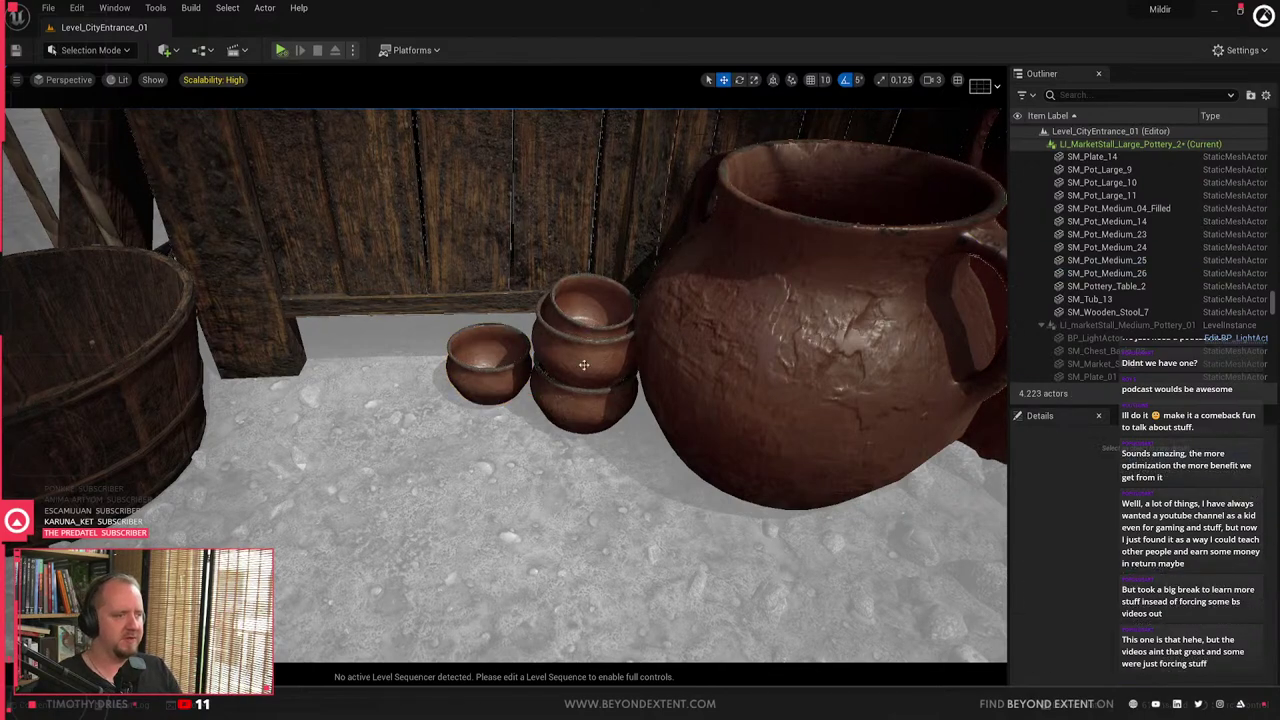
{"action": "left_click", "coordinate": [586, 363]}
{"action": "right_click_drag", "start_coordinate": [586, 363], "coordinate": [558, 384]}
{"action": "left_click", "coordinate": [543, 342]}
{"action": "key", "text": "Escape"}
{"action": "left_click", "coordinate": [543, 381]}
{"action": "key", "text": "s"}
{"action": "left_click", "coordinate": [615, 391]}
{"action": "key", "text": "Escape"}
- Rotate the round large pot about its vertical axis so its handle faces the small pot stack
{"action": "left_click", "coordinate": [547, 402]}
{"action": "key", "text": "w"}
{"action": "key", "text": "e"}
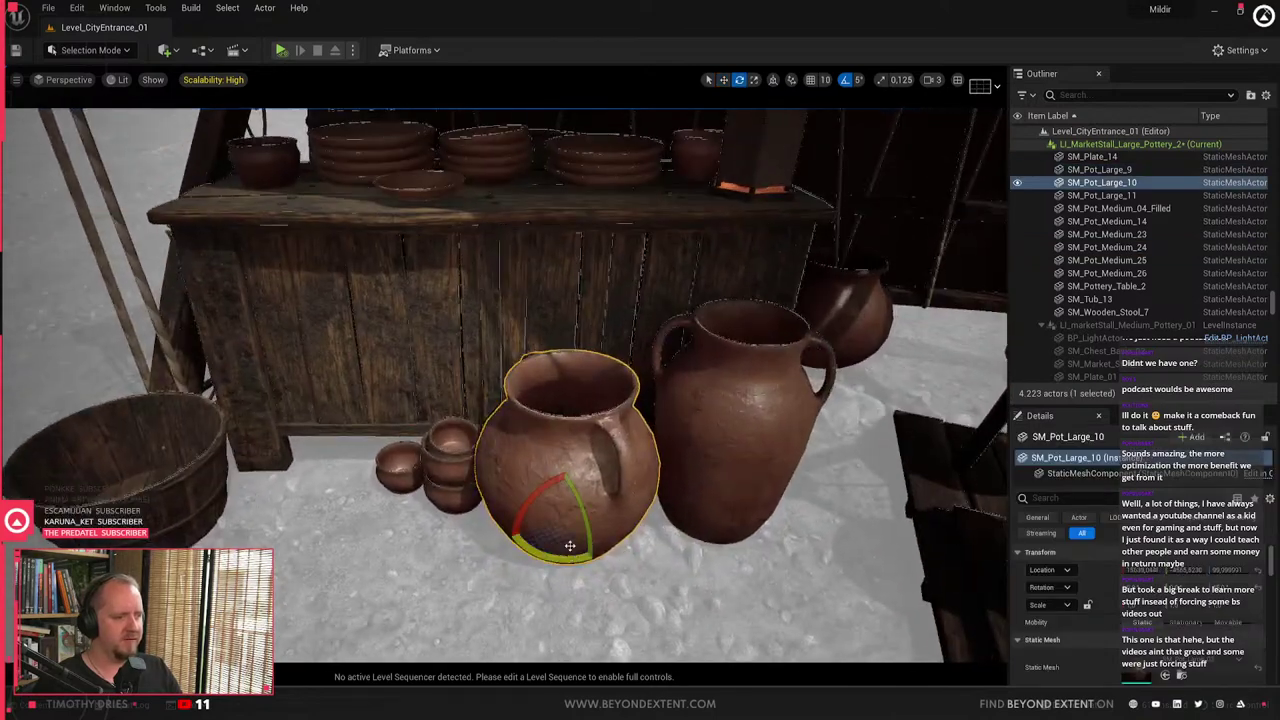
{"action": "left_click_drag", "start_coordinate": [586, 552], "coordinate": [674, 527]}
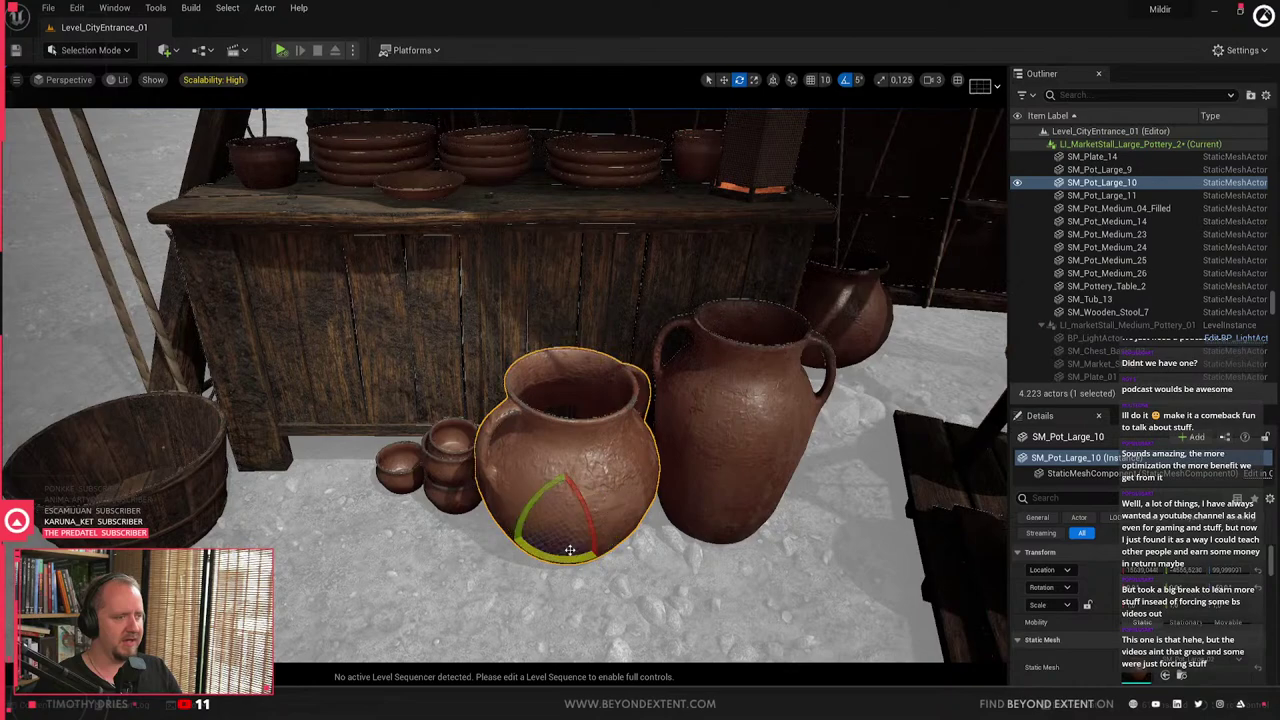
{"action": "key", "text": "Escape"}
- Add SM_Pot_Lid_01 and seat it in the opening of the round large pot
{"action": "key", "text": "a"}
{"action": "mouse_move", "coordinate": [655, 425]}
{"action": "right_mouse_down"}
{"action": "mouse_move", "coordinate": [668, 424]}
{"action": "mouse_move", "coordinate": [655, 425]}
{"action": "right_mouse_up"}
{"action": "key", "text": "ctrl+space"}
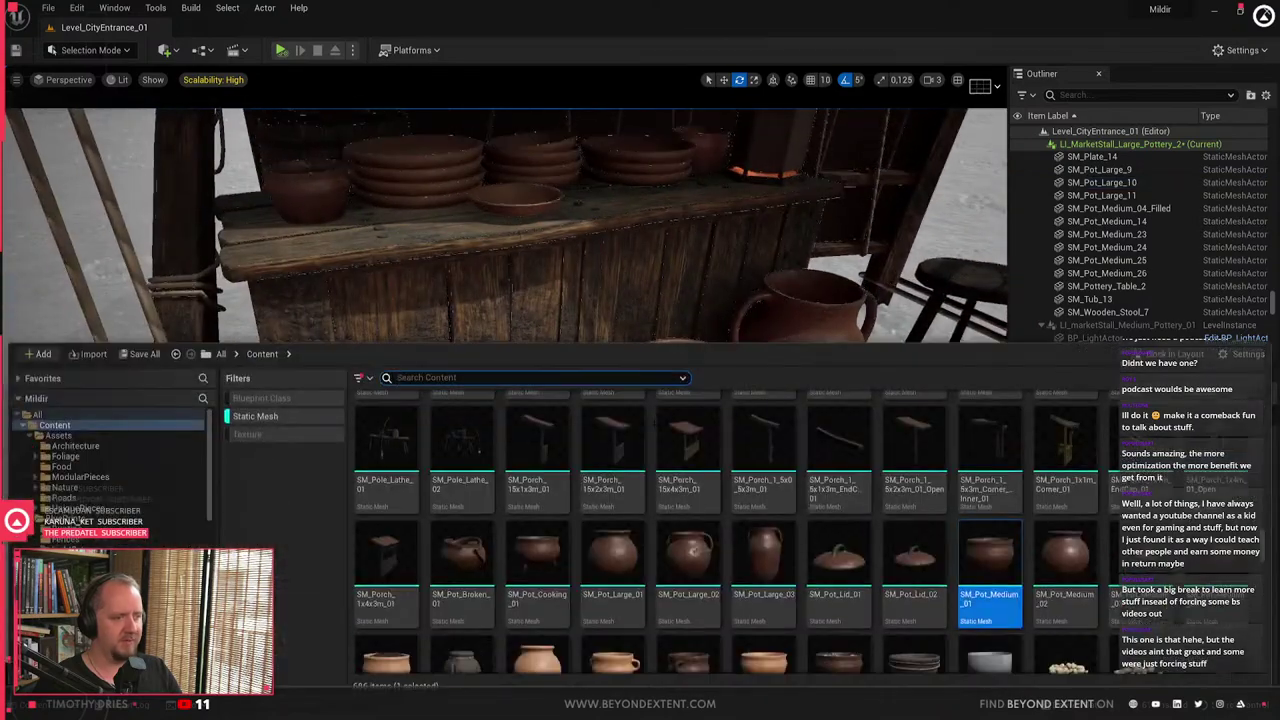
{"action": "left_click_drag", "start_coordinate": [880, 552], "coordinate": [613, 398]}
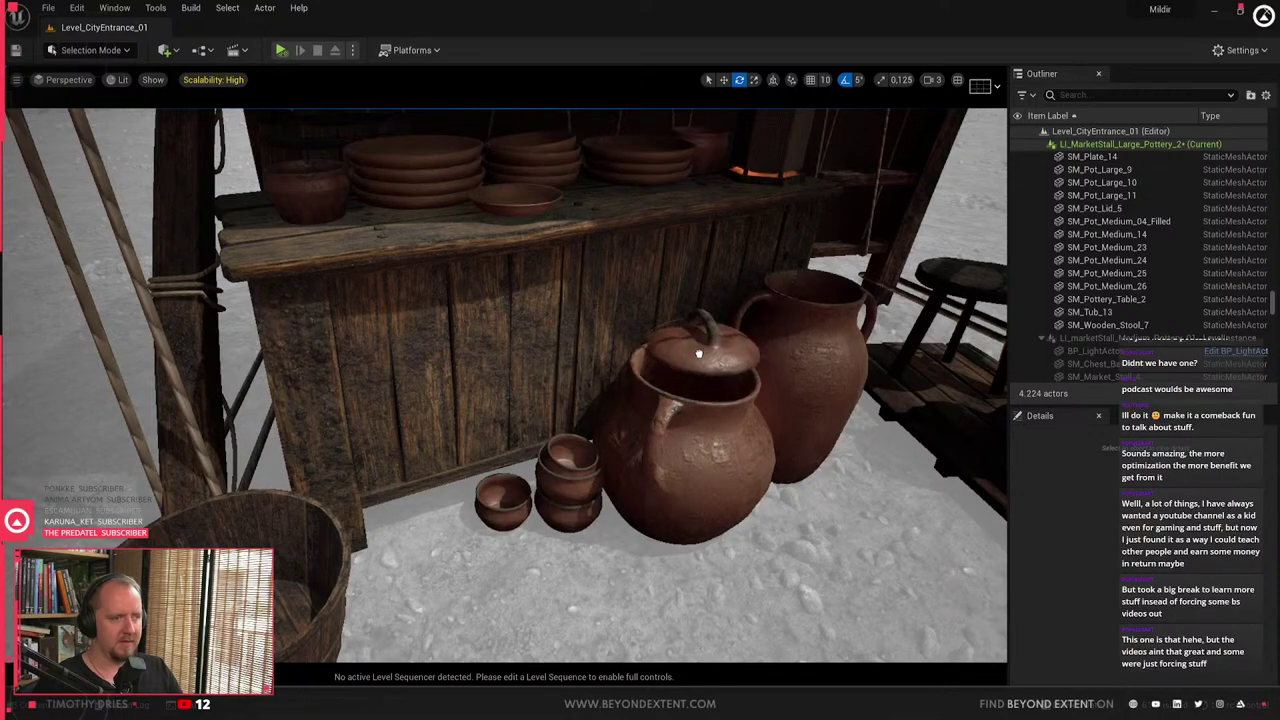
{"action": "left_click", "coordinate": [698, 354]}
{"action": "key", "text": "f"}
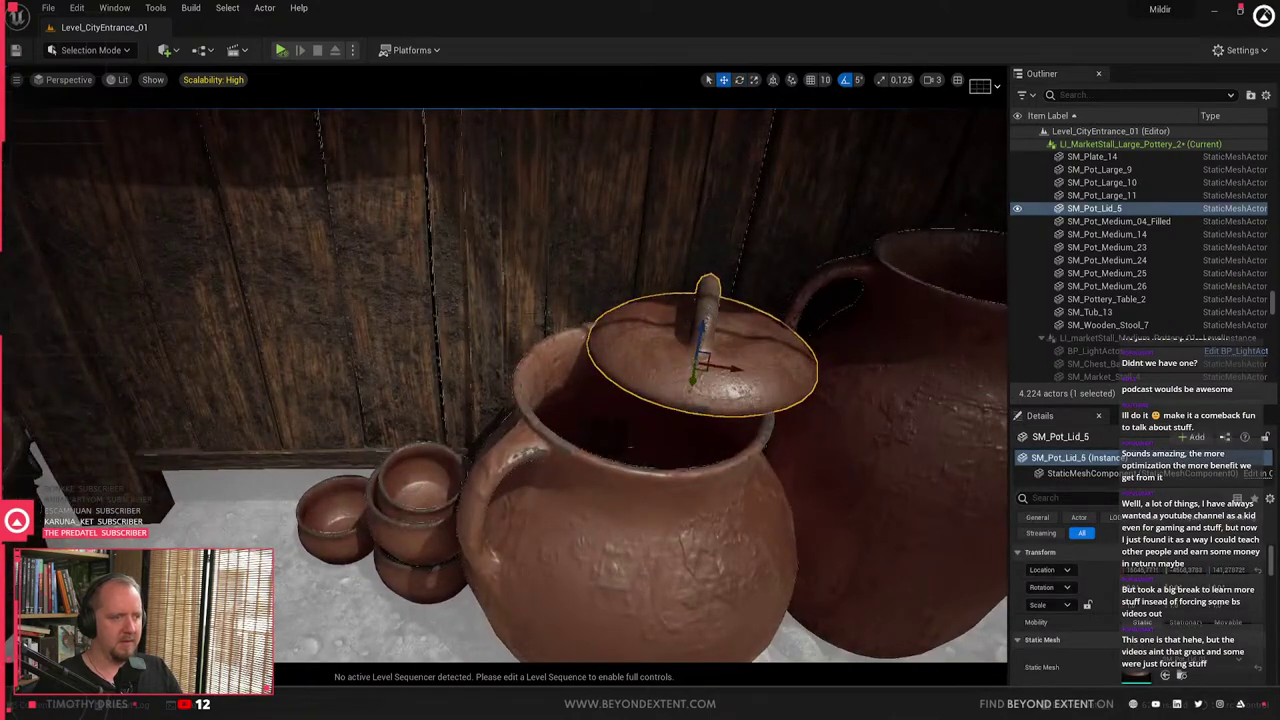
{"action": "left_click_drag", "start_coordinate": [707, 371], "coordinate": [647, 408]}
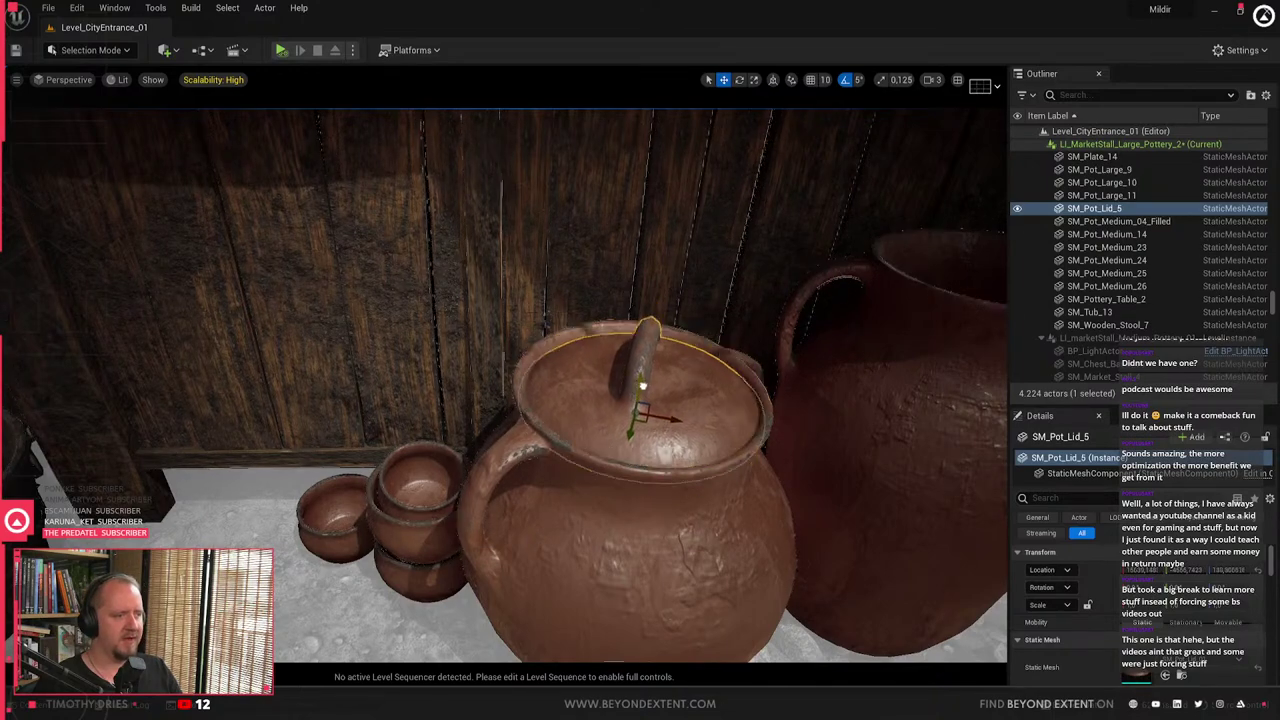
- Turn the lid on the round large pot by -30 degrees
{"action": "right_click_drag", "start_coordinate": [655, 371], "coordinate": [712, 352]}
{"action": "key", "text": "s"}
{"action": "key", "text": "e"}
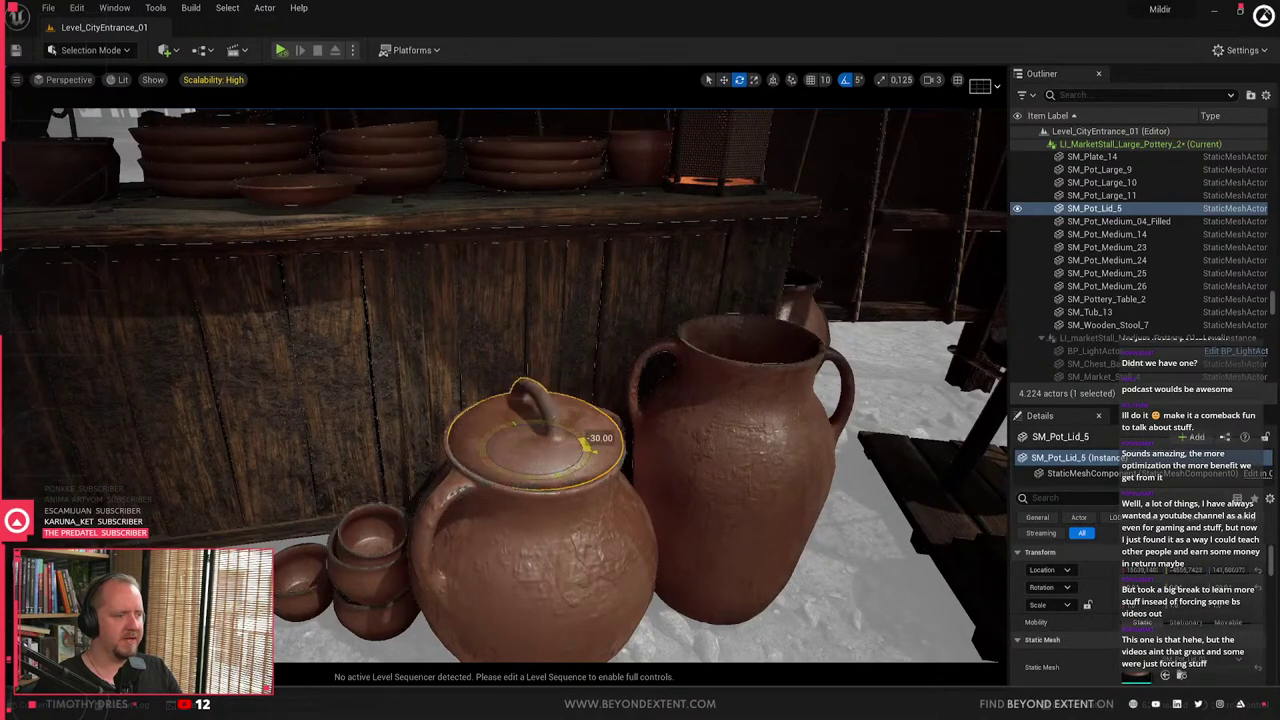
{"action": "key", "text": "Escape"}
- Move the large pot beside the bucket at the back of the stall forward, away from the rear wall
{"action": "key", "text": "s"}
{"action": "right_click_drag", "start_coordinate": [566, 478], "coordinate": [526, 480]}
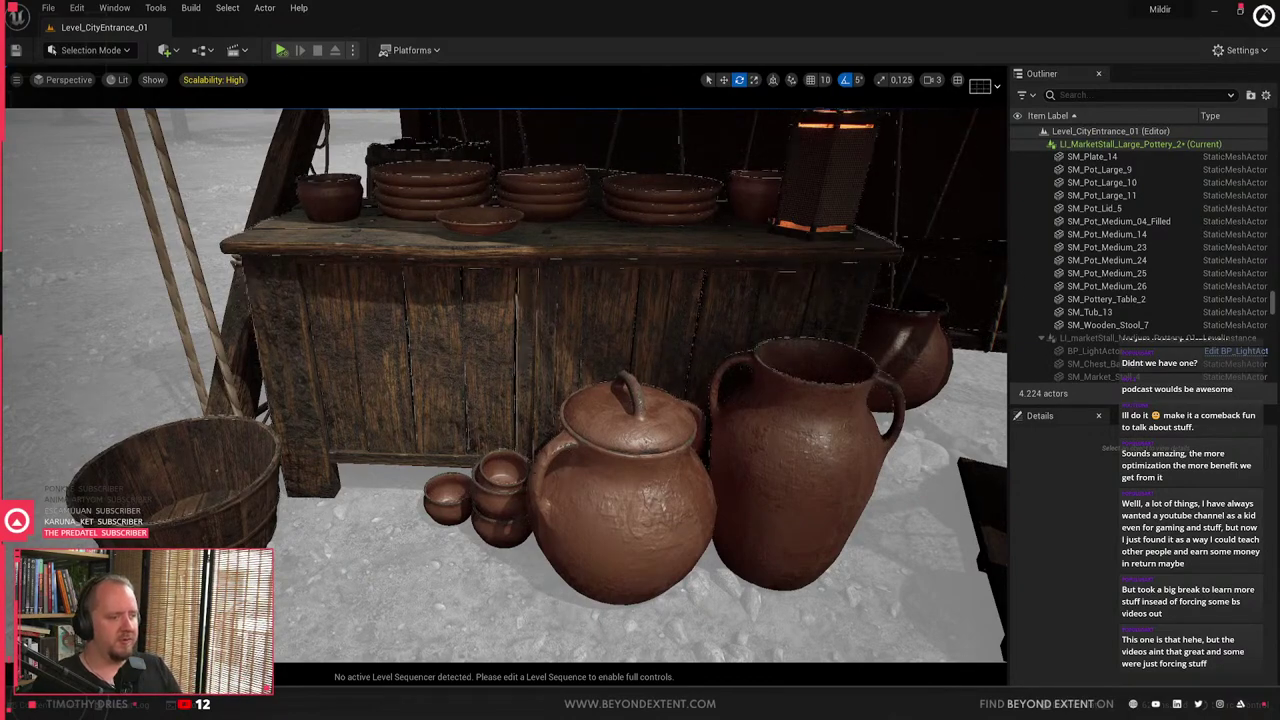
{"action": "key", "text": "s"}
{"action": "right_click_drag", "start_coordinate": [526, 480], "coordinate": [620, 486]}
{"action": "left_click", "coordinate": [450, 447]}
{"action": "key", "text": "Escape"}
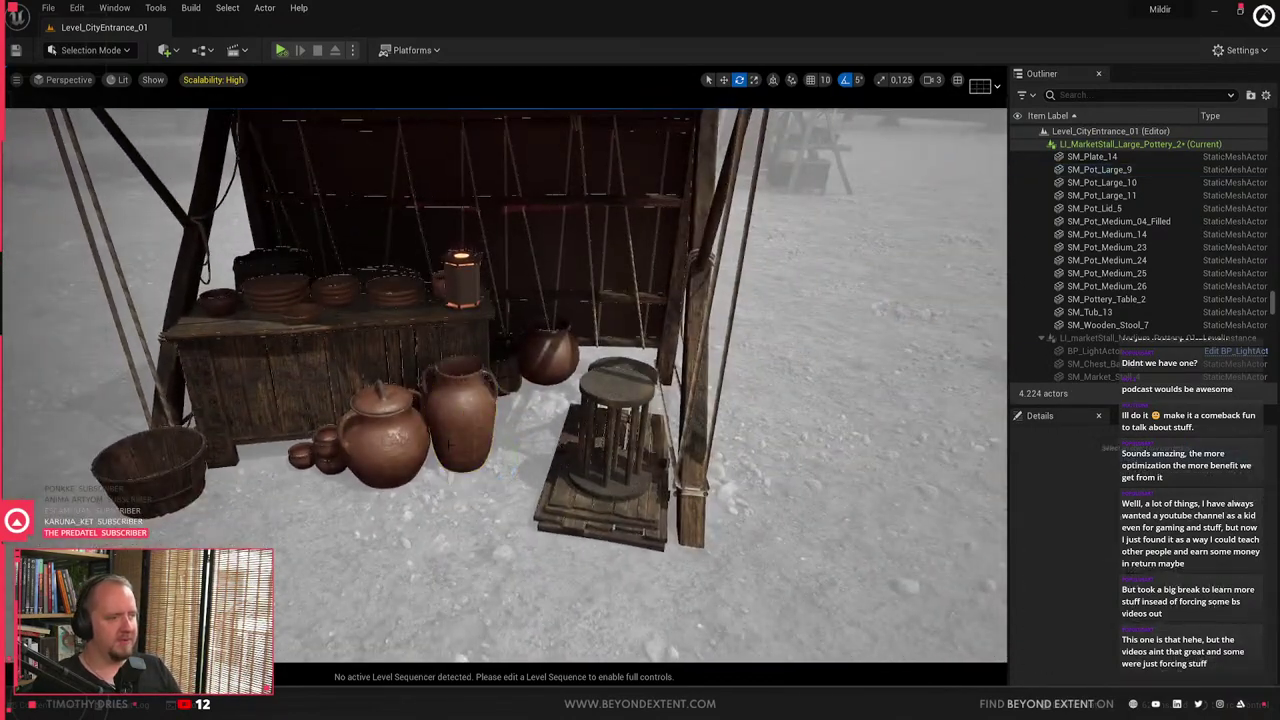
{"action": "key", "text": "w"}
{"action": "right_click_drag", "start_coordinate": [450, 447], "coordinate": [455, 485]}
{"action": "left_click", "coordinate": [676, 417]}
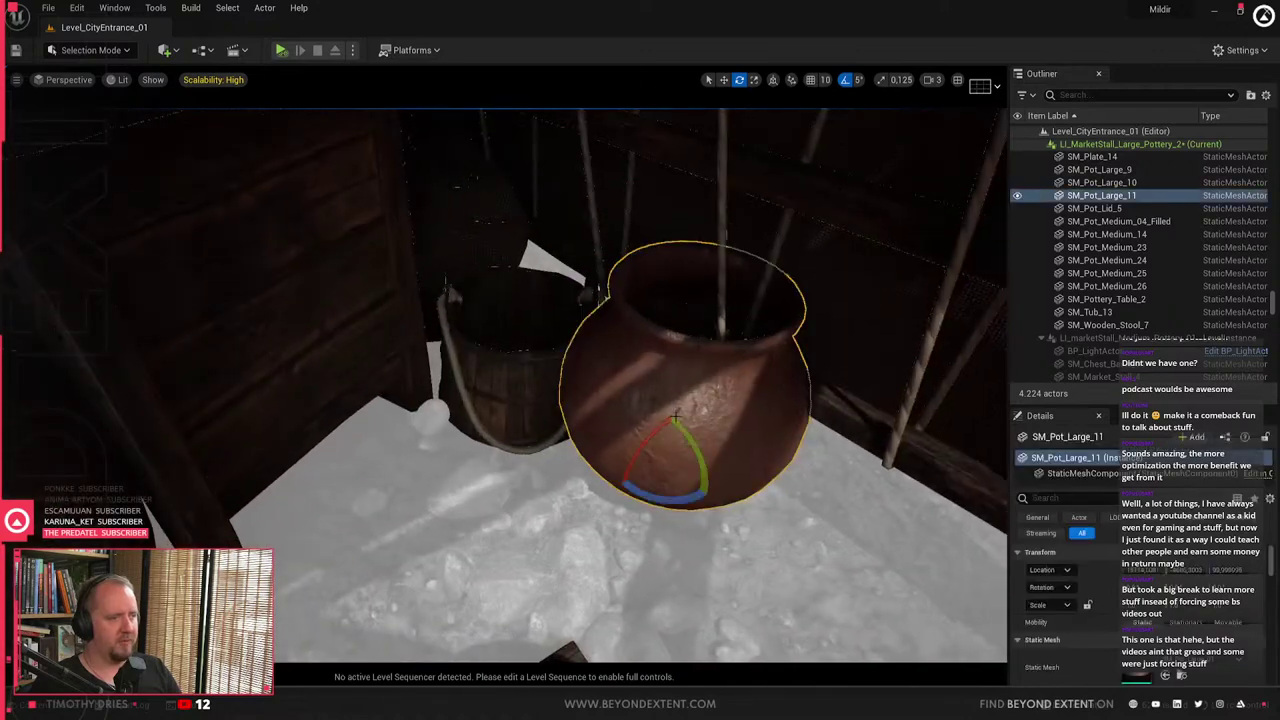
{"action": "key", "text": "w"}
{"action": "left_click_drag", "start_coordinate": [665, 463], "coordinate": [651, 529]}
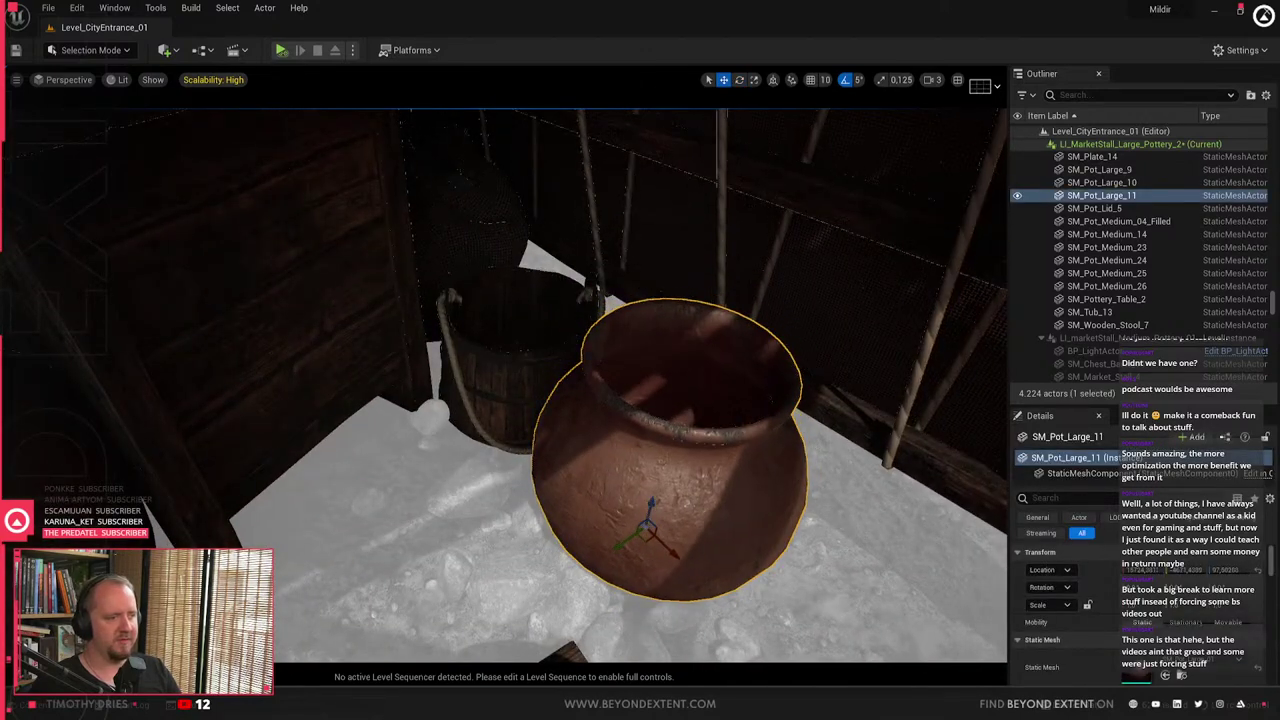
- Rotate the small bucket behind the large pot by about -15 degrees
{"action": "left_click", "coordinate": [497, 385]}
{"action": "mouse_move", "coordinate": [497, 385]}
{"action": "right_mouse_down"}
{"action": "mouse_move", "coordinate": [515, 325]}
{"action": "mouse_move", "coordinate": [500, 405]}
{"action": "mouse_move", "coordinate": [492, 398]}
{"action": "right_mouse_up"}
{"action": "key", "text": "e"}
{"action": "left_click_drag", "start_coordinate": [560, 453], "coordinate": [533, 466]}
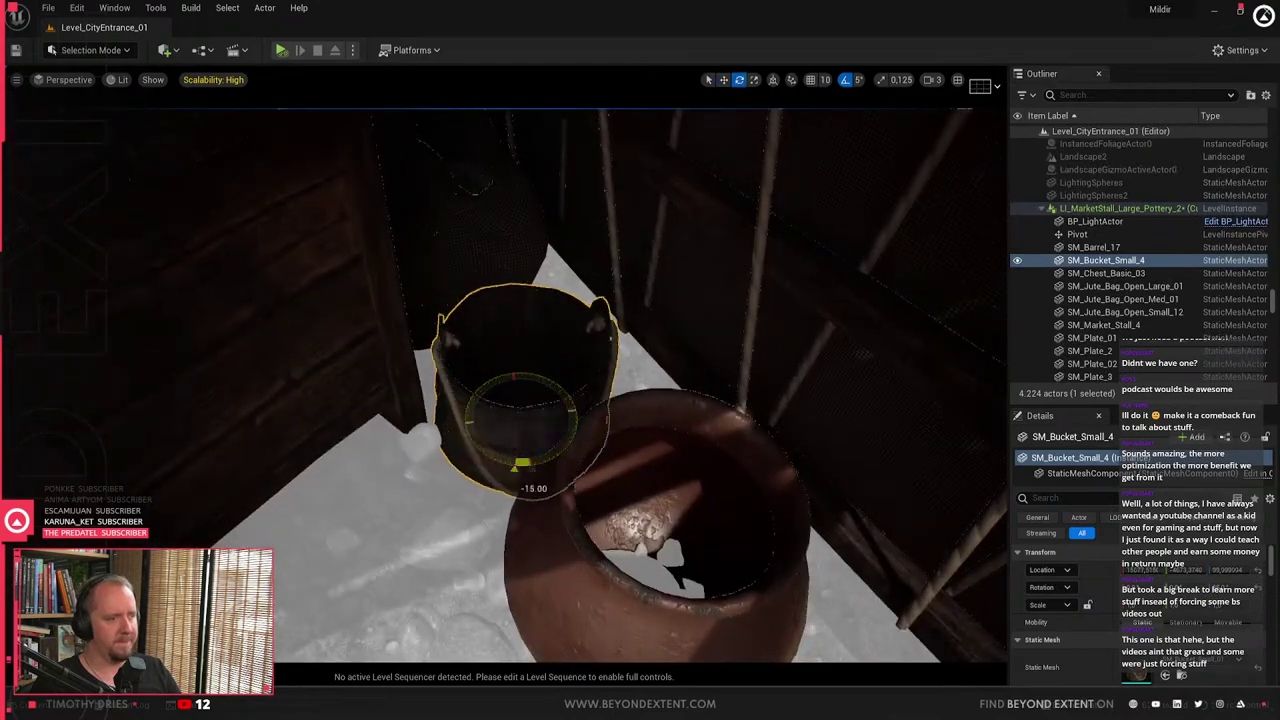
{"action": "key", "text": "Escape"}
{"action": "right_click_drag", "start_coordinate": [533, 466], "coordinate": [515, 500]}
{"action": "left_click", "coordinate": [549, 460]}
{"action": "left_click", "coordinate": [532, 448]}
{"action": "key", "text": "Escape"}
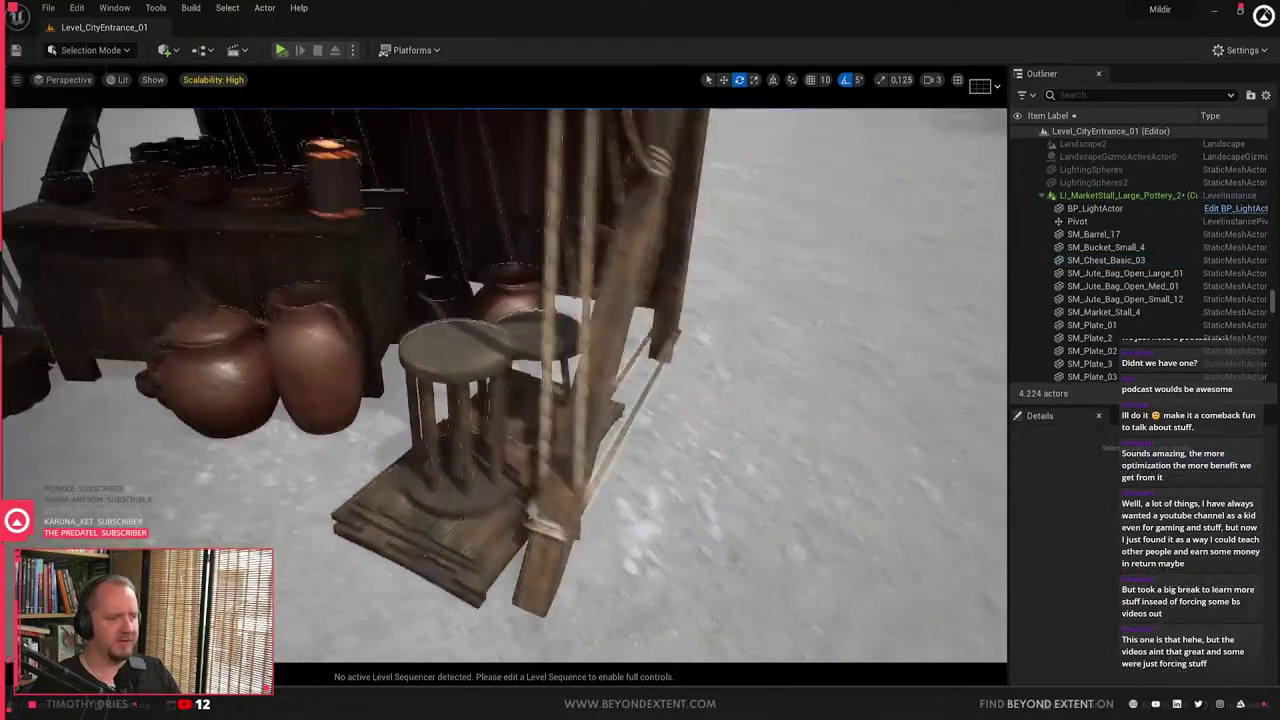
- Look through the pot meshes in the content library and locate the mesh used by the top plate of the stack
{"action": "key", "text": "ctrl+space"}
{"action": "scroll", "coordinate": [840, 572], "scroll_direction": "down", "scroll_amount": 2}
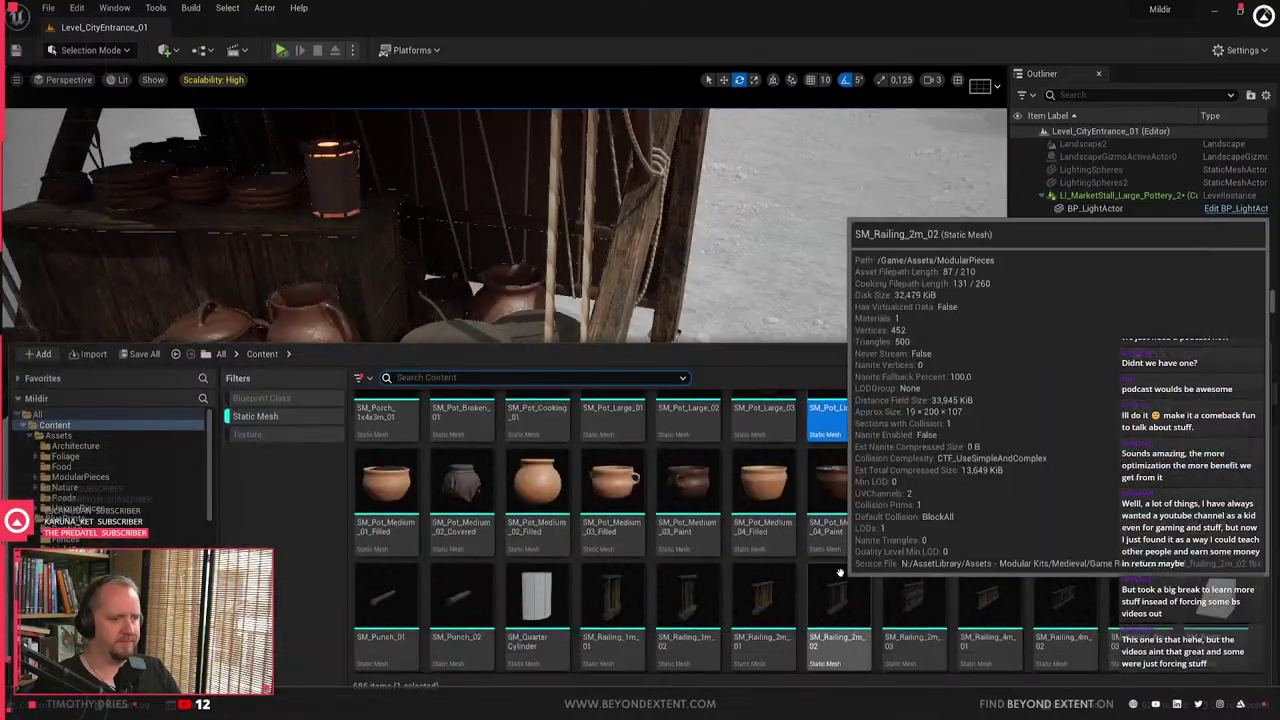
{"action": "scroll", "coordinate": [840, 572], "scroll_direction": "up", "scroll_amount": 4}
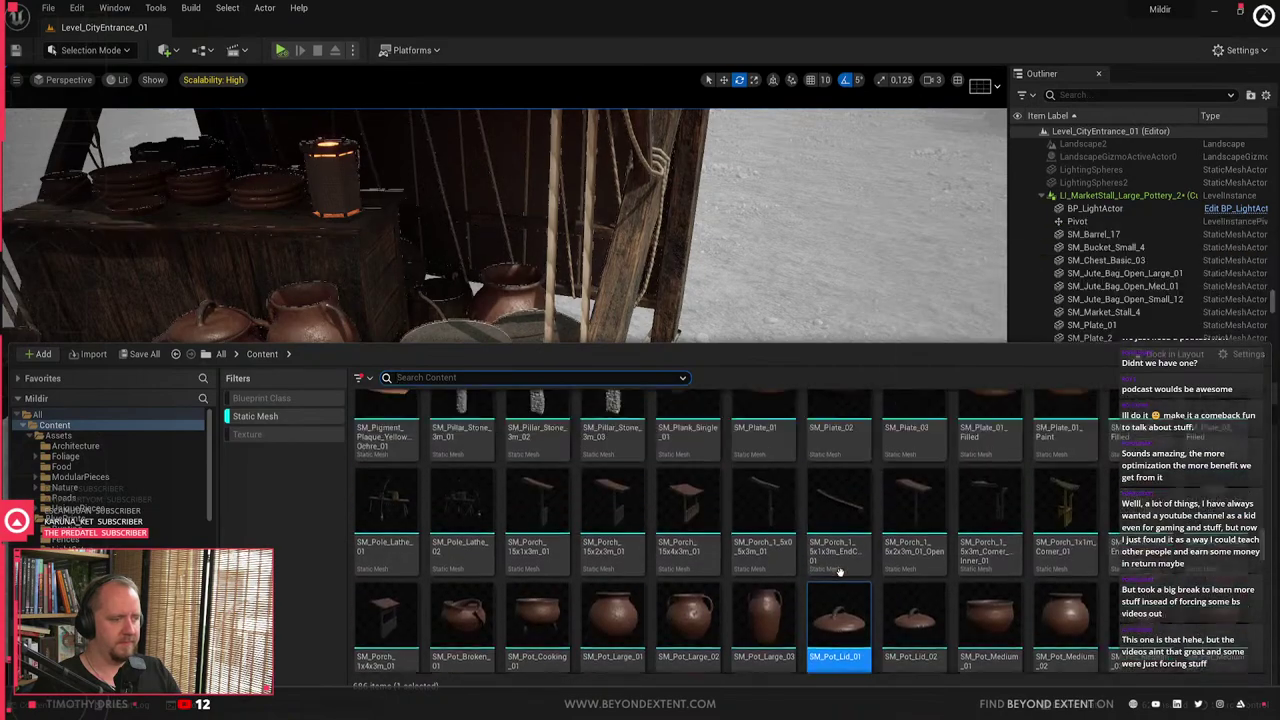
{"action": "scroll", "coordinate": [840, 572], "scroll_direction": "up", "scroll_amount": 1}
{"action": "right_click_drag", "start_coordinate": [620, 290], "coordinate": [515, 338]}
{"action": "left_click", "coordinate": [492, 358]}
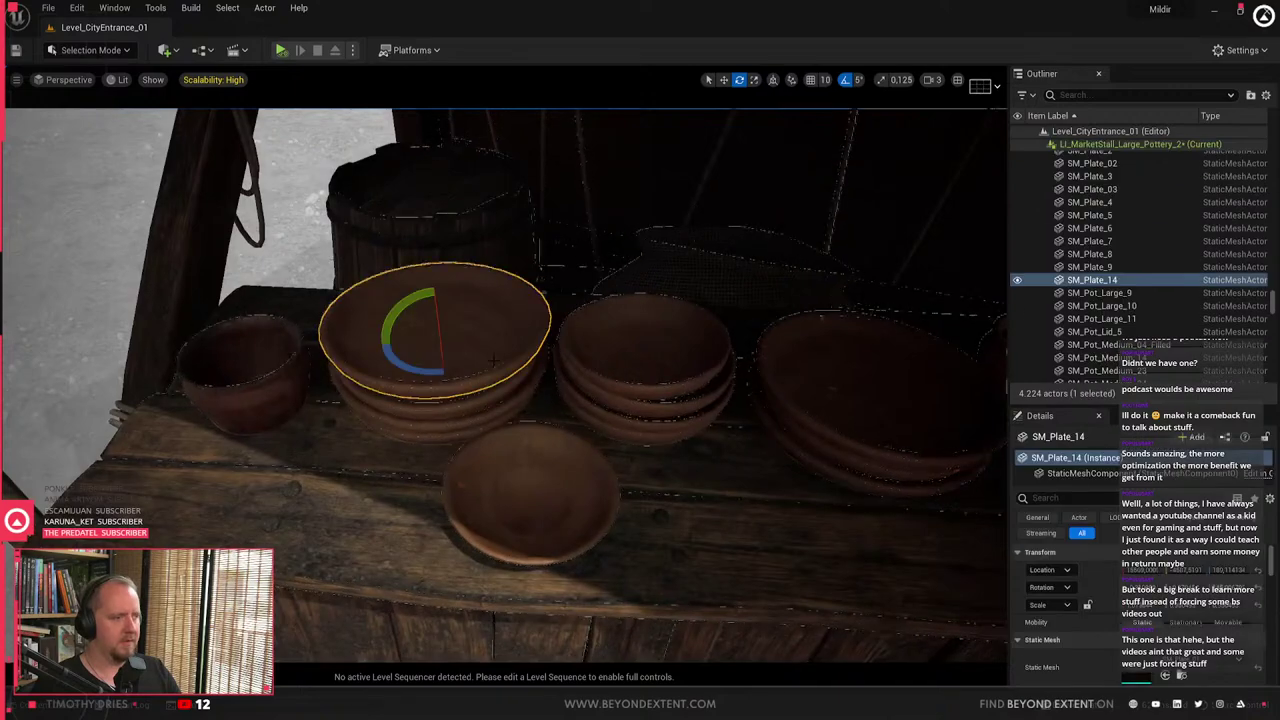
{"action": "key", "text": "ctrl+space"}
{"action": "scroll", "coordinate": [900, 622], "scroll_direction": "up", "scroll_amount": 5}
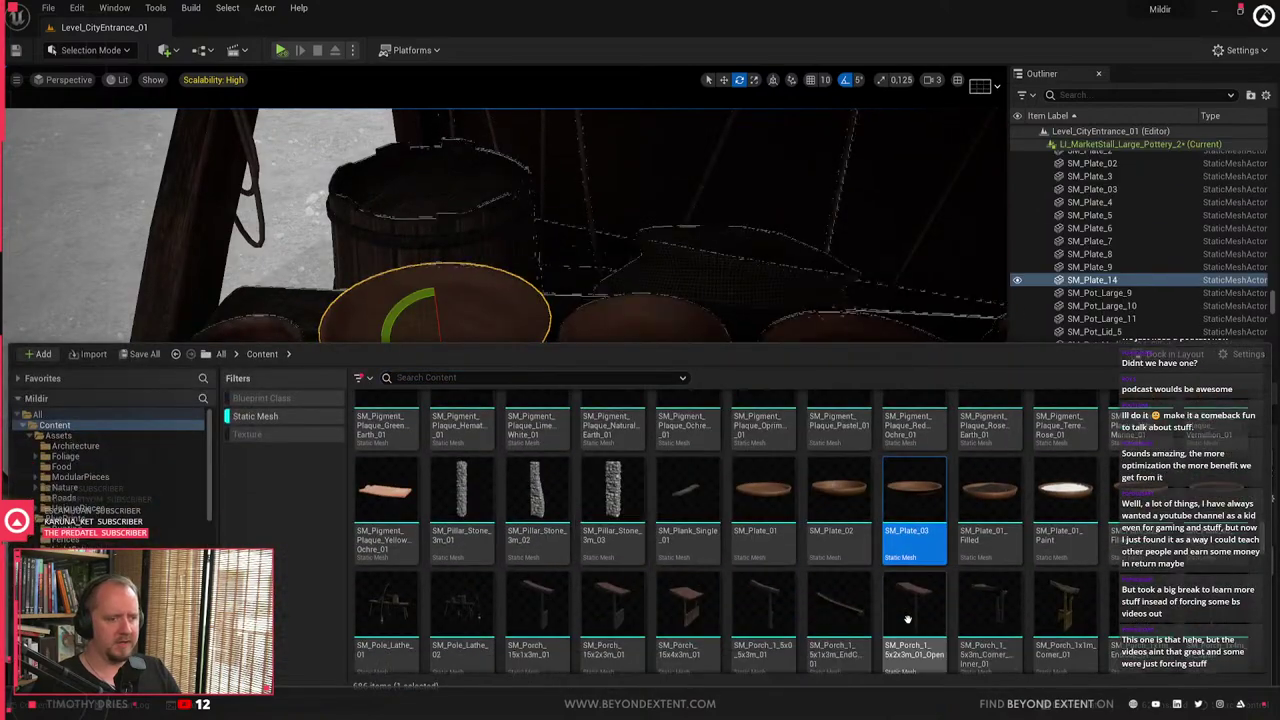
- Browse the remaining static meshes, from baskets and barrels to chests and tools, for further props for the pottery stall
{"action": "scroll", "coordinate": [907, 619], "scroll_direction": "up", "scroll_amount": 5}
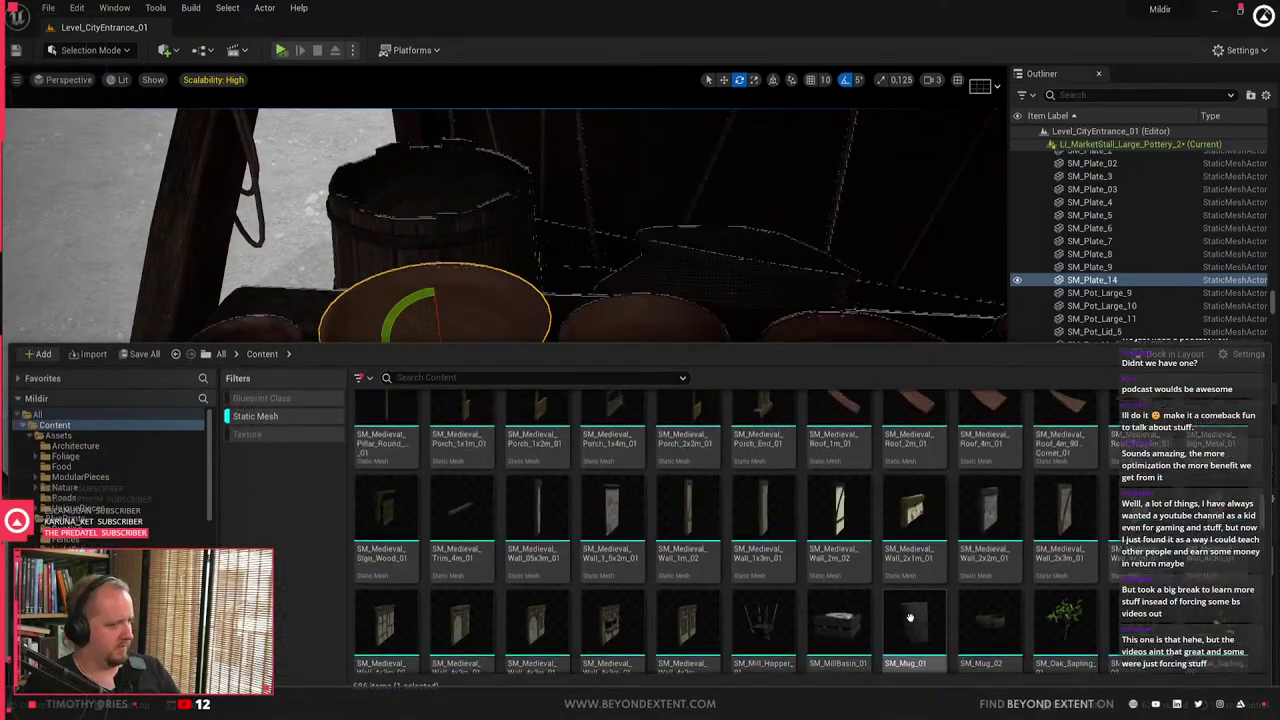
{"action": "scroll", "coordinate": [907, 619], "scroll_direction": "up", "scroll_amount": 10}
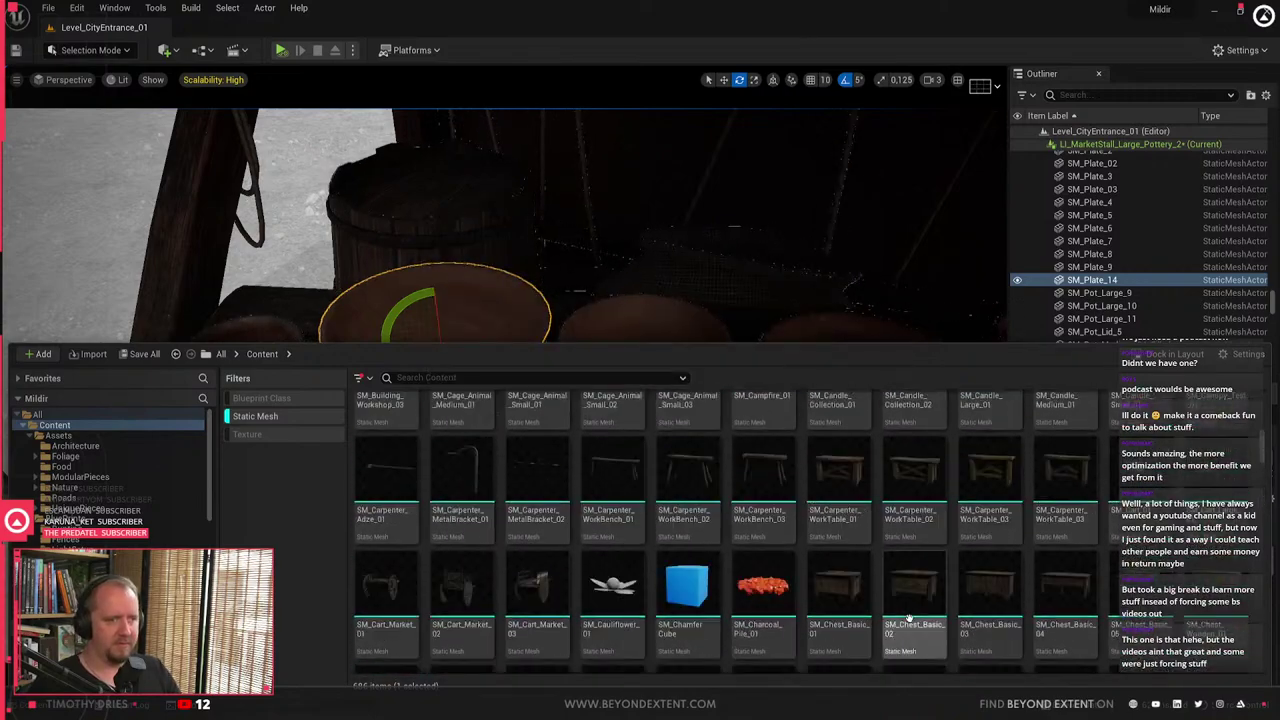
{"action": "scroll", "coordinate": [907, 619], "scroll_direction": "down", "scroll_amount": 5}
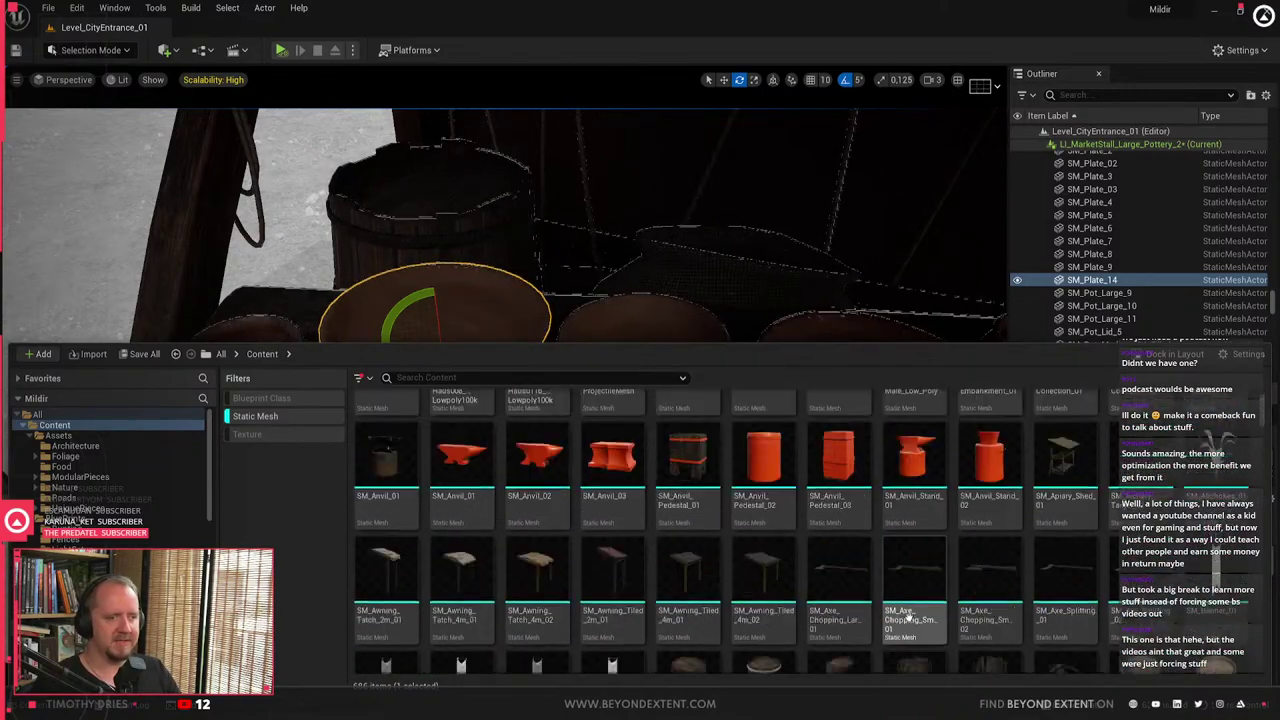
{"action": "scroll", "coordinate": [903, 608], "scroll_direction": "down", "scroll_amount": 1}
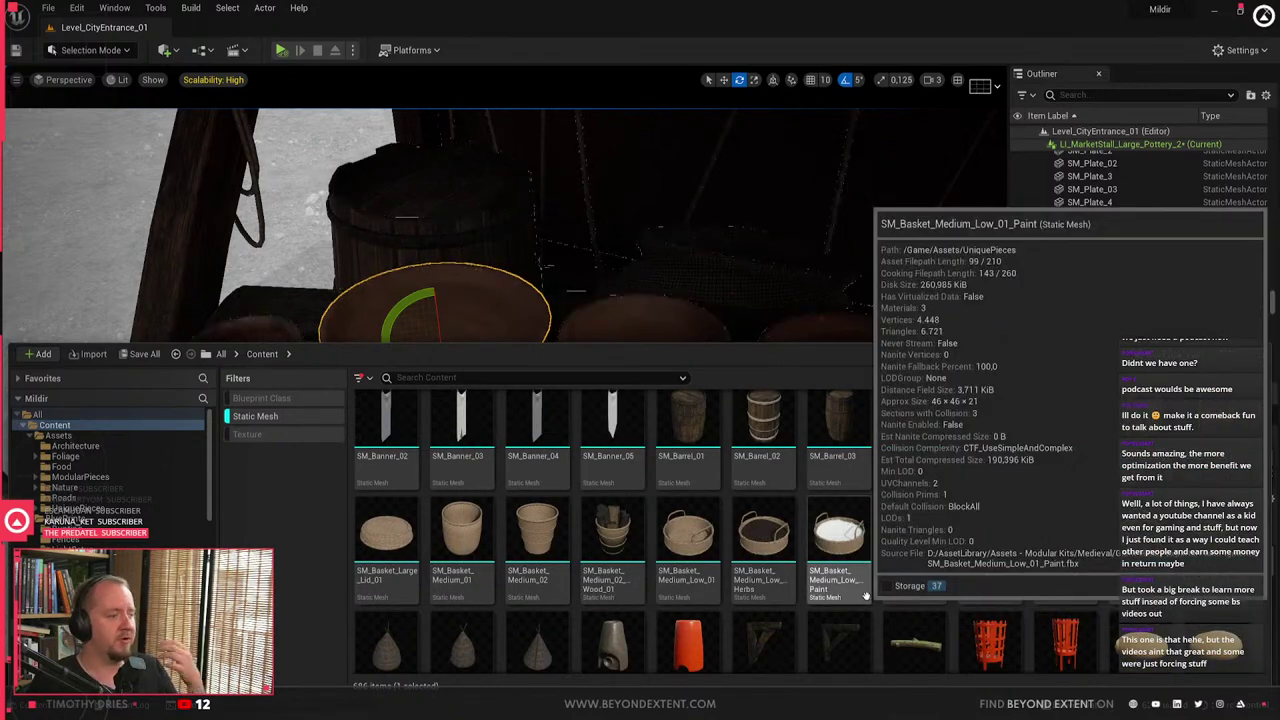
{"action": "scroll", "coordinate": [640, 580], "scroll_direction": "down", "scroll_amount": 5}
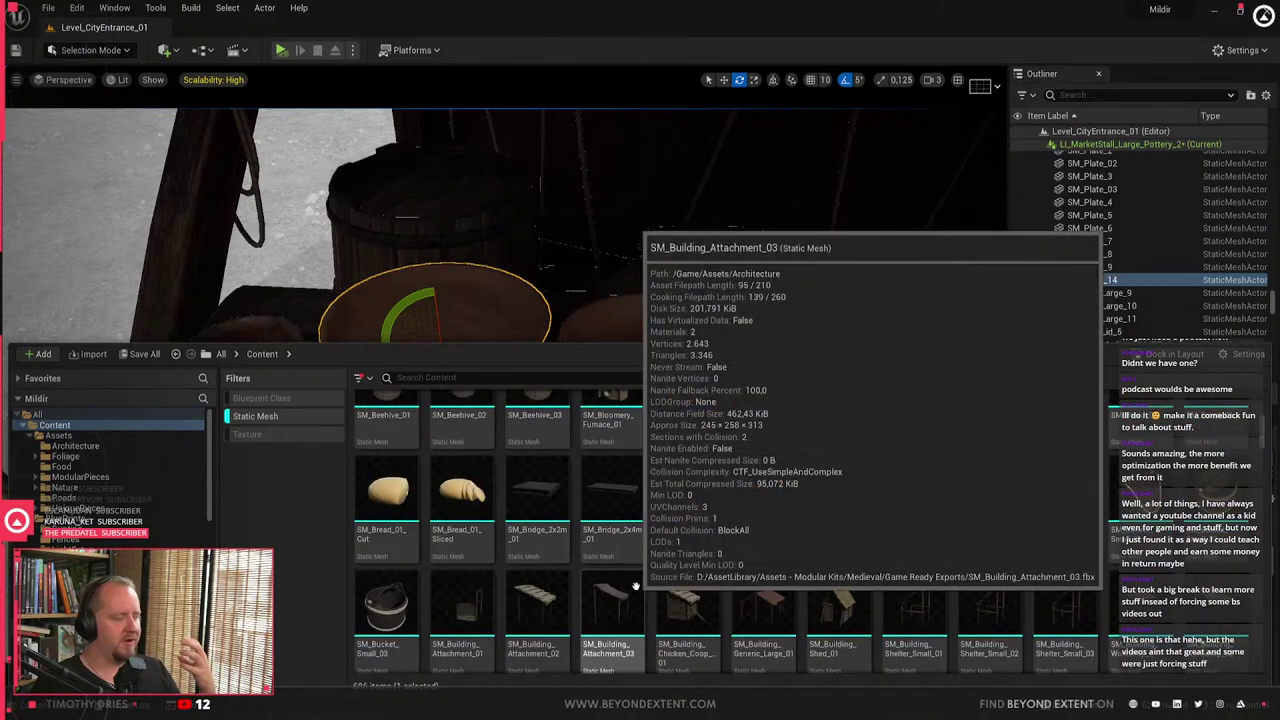
{"action": "scroll", "coordinate": [634, 581], "scroll_direction": "down", "scroll_amount": 2}
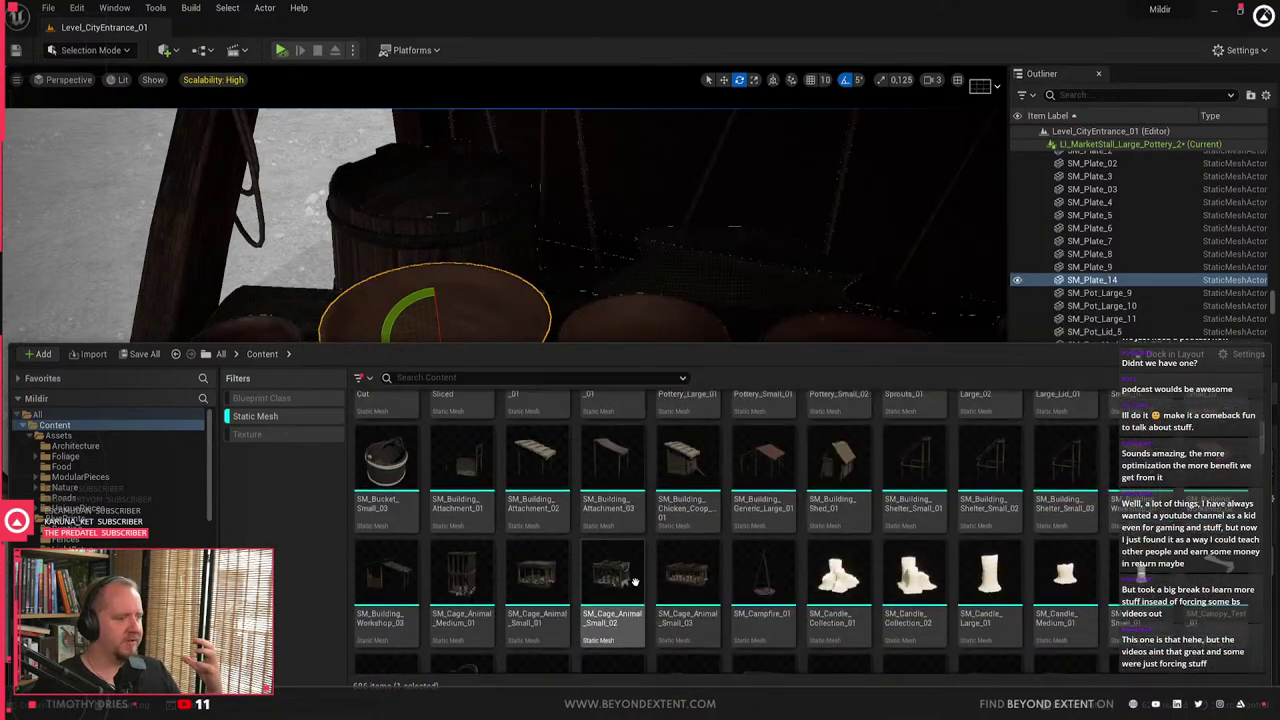
{"action": "scroll", "coordinate": [634, 581], "scroll_direction": "down", "scroll_amount": 5}
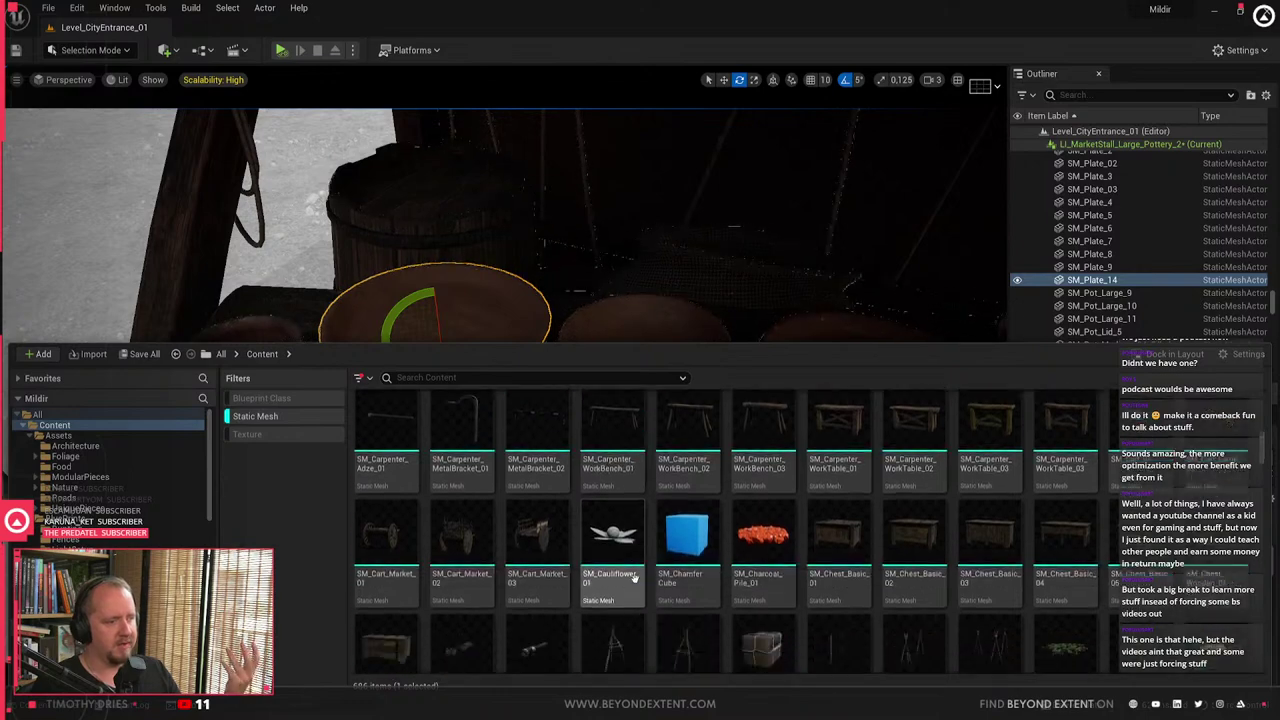
{"action": "scroll", "coordinate": [634, 581], "scroll_direction": "down", "scroll_amount": 15}
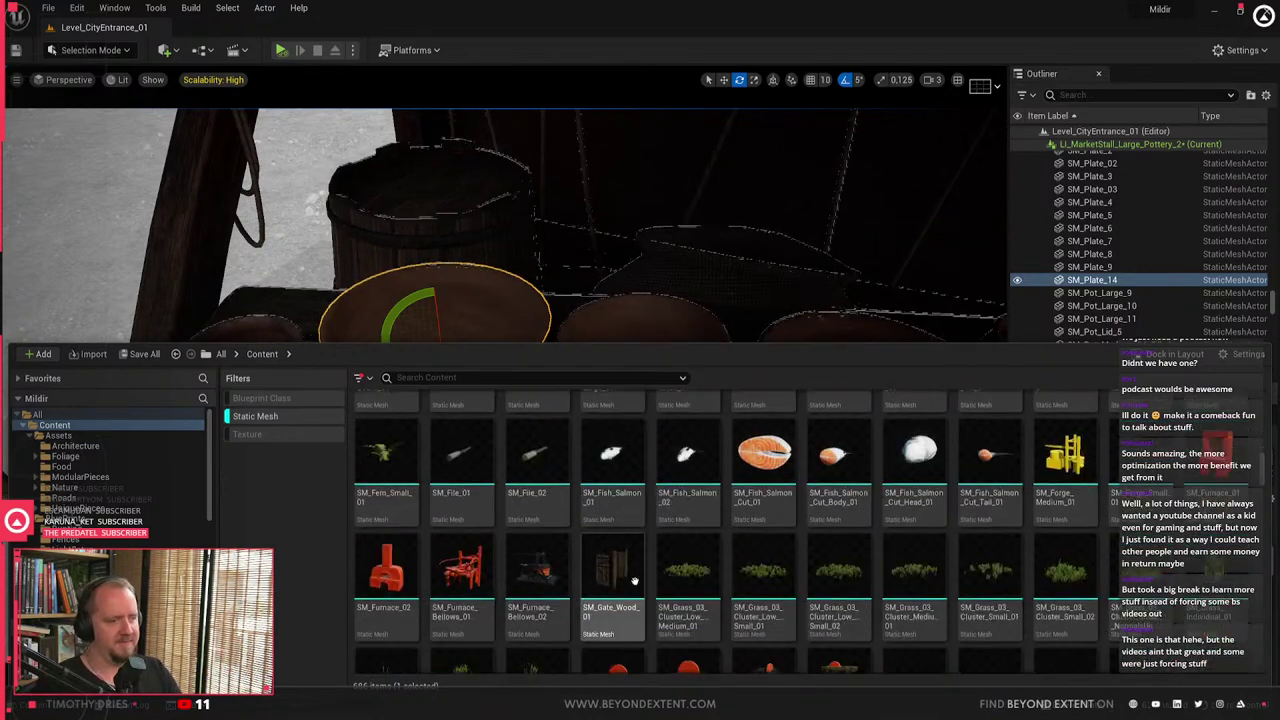
- Browse the project's static meshes for props and clear the plate selection in the stall
{"action": "scroll", "coordinate": [634, 581], "scroll_direction": "down", "scroll_amount": 6}
{"action": "key", "text": "ctrl+space"}
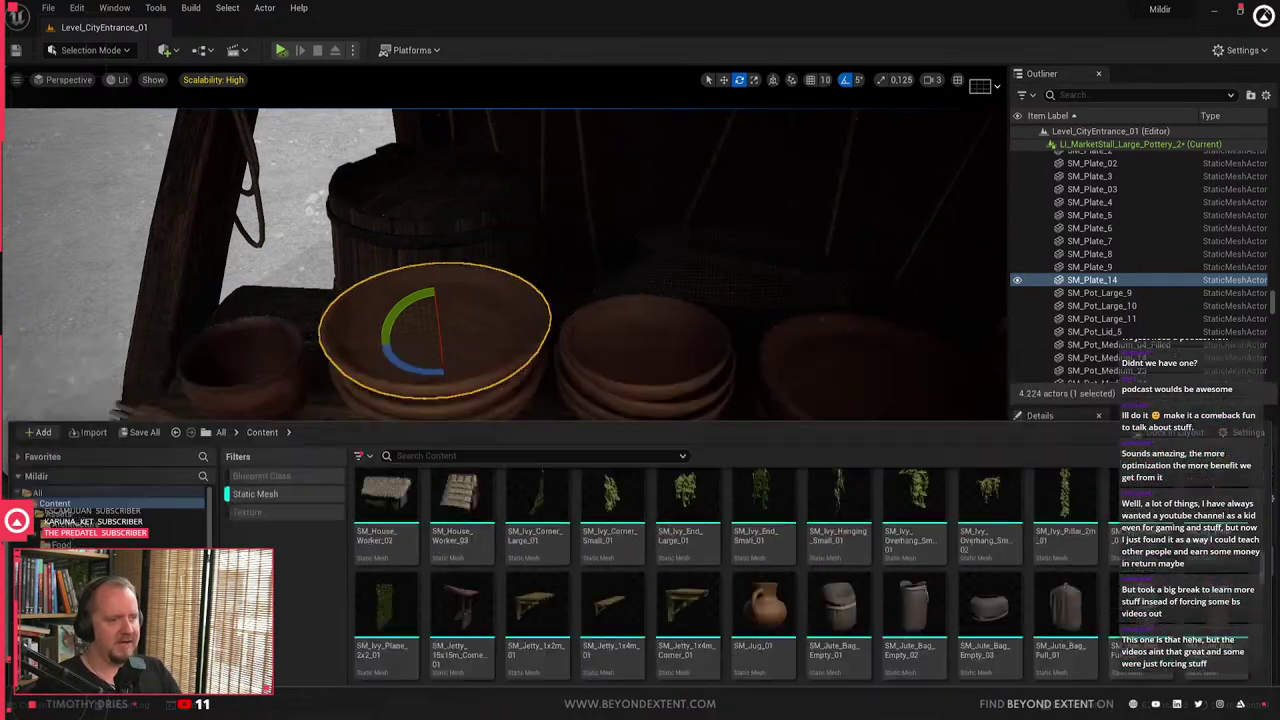
{"action": "left_click", "coordinate": [595, 366]}
{"action": "key", "text": "Escape"}
{"action": "key", "text": "s"}
{"action": "right_click_drag", "start_coordinate": [633, 450], "coordinate": [665, 385]}
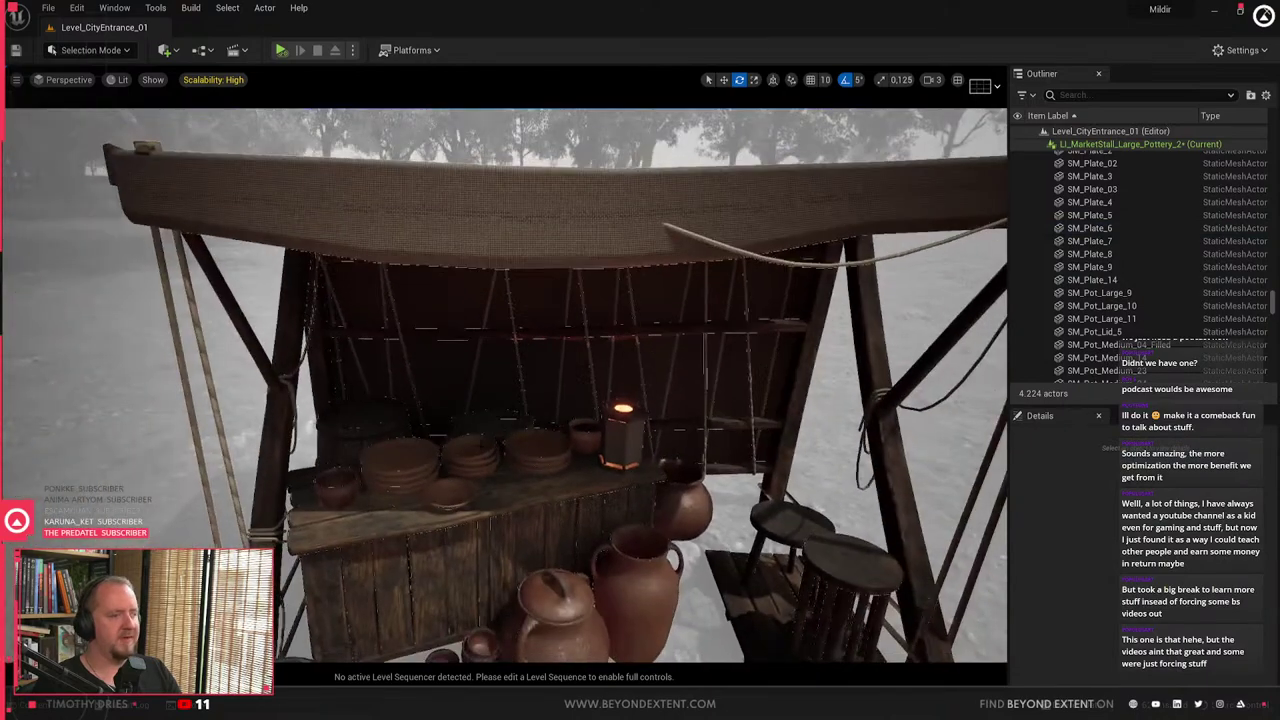
- Undo the last attenuation radius change on the lantern's light actor on the counter
{"action": "left_click", "coordinate": [625, 440]}
{"action": "scroll", "coordinate": [1045, 643], "scroll_direction": "down", "scroll_amount": 3}
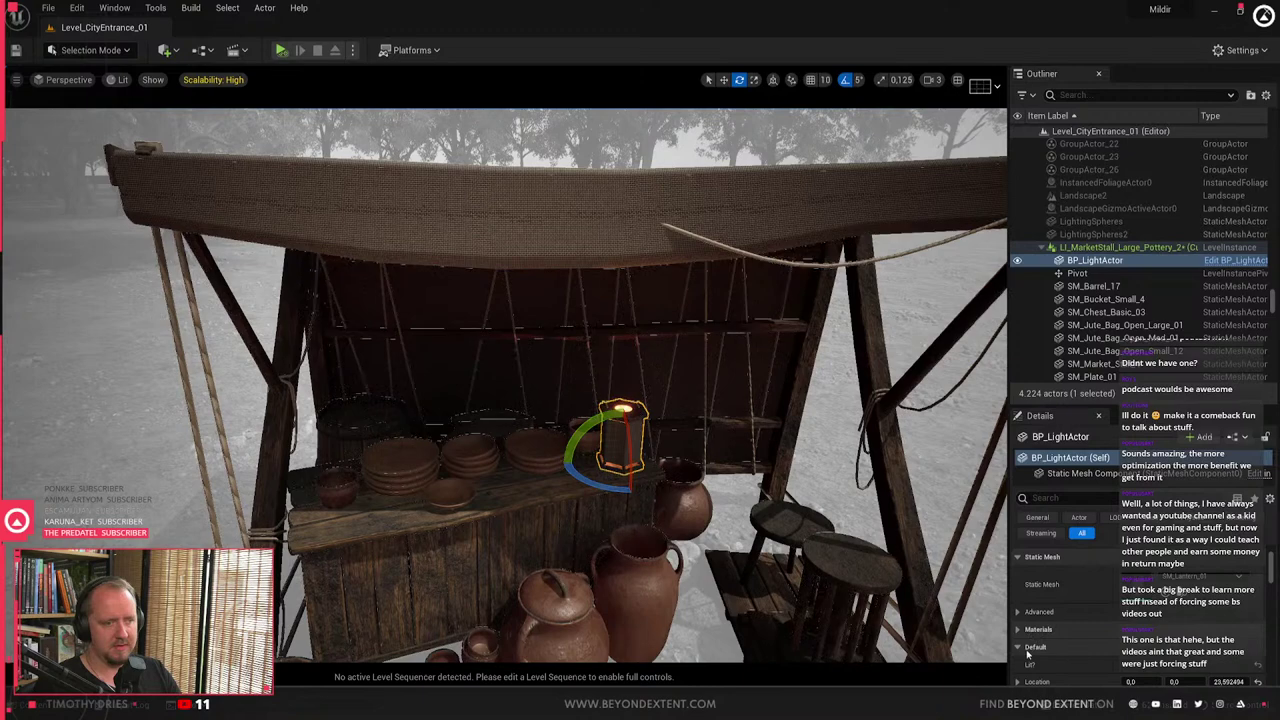
{"action": "scroll", "coordinate": [1013, 654], "scroll_direction": "down", "scroll_amount": 3}
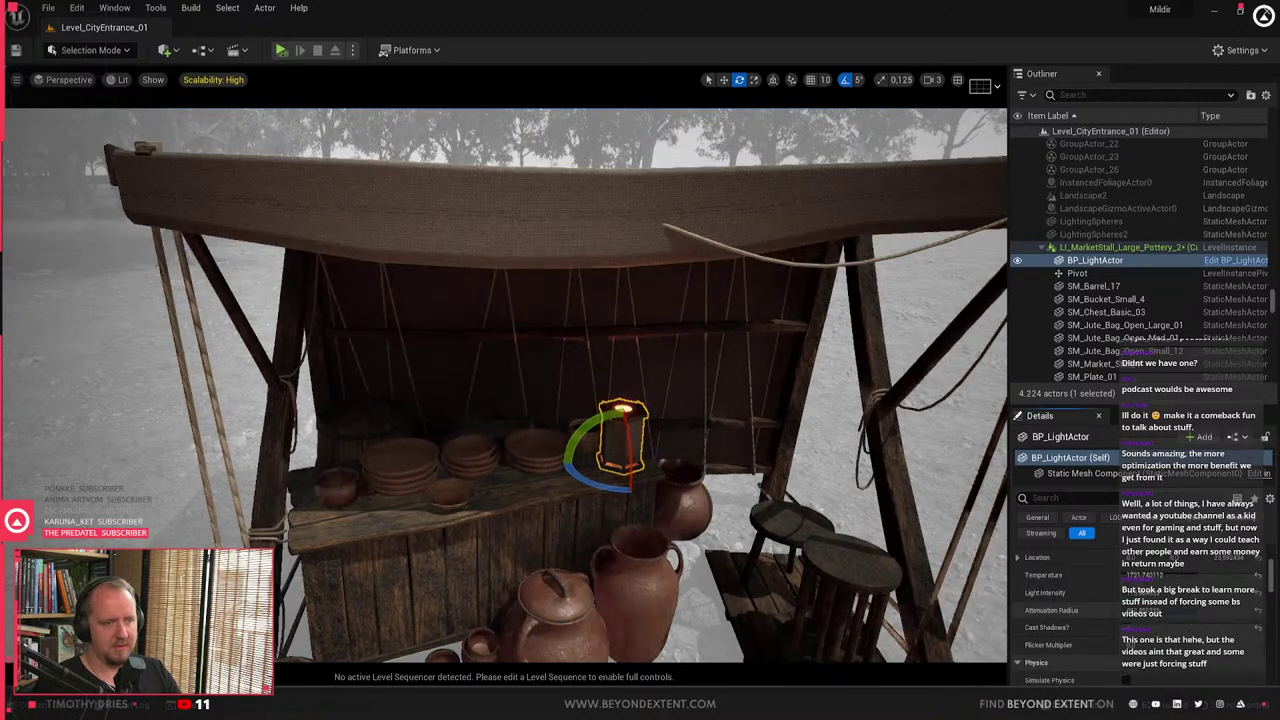
{"action": "key", "text": "ctrl+z"}
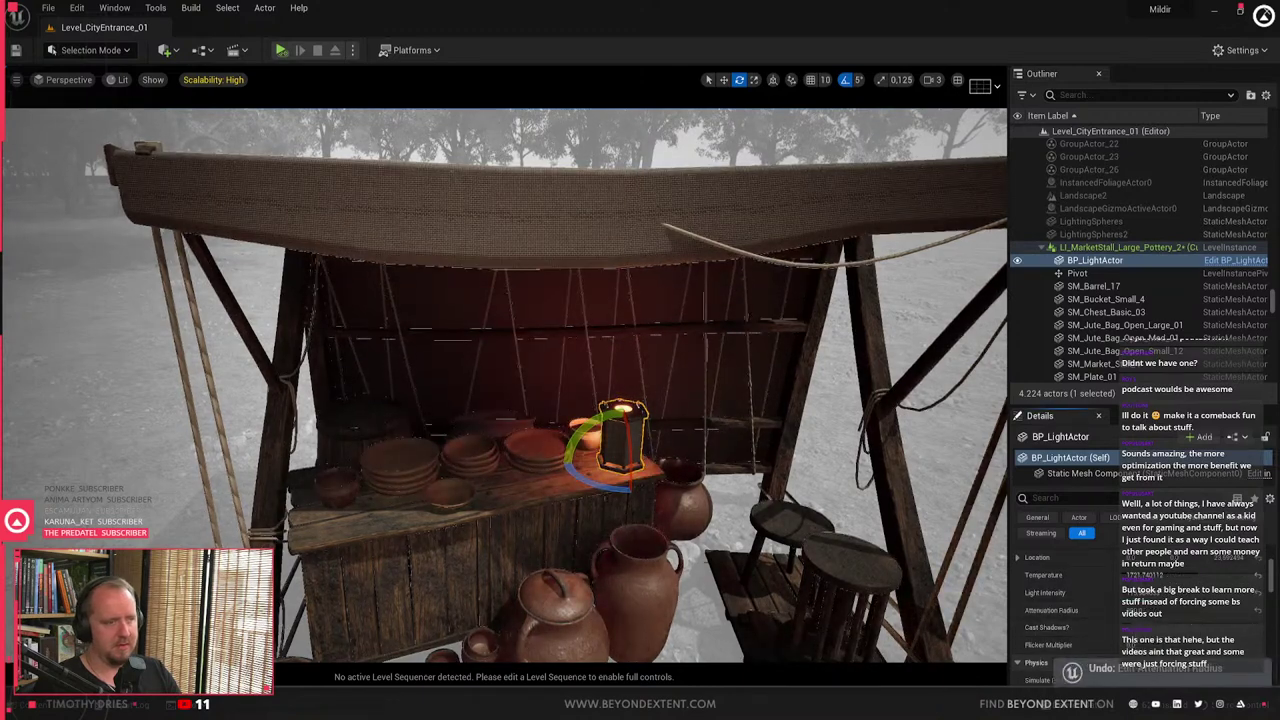
- Examine the lidded pot, the tall jug and the small bowls on the ground in front of the counter
{"action": "right_click_drag", "start_coordinate": [620, 390], "coordinate": [548, 446]}
{"action": "left_click", "coordinate": [617, 405]}
{"action": "left_click", "coordinate": [545, 374]}
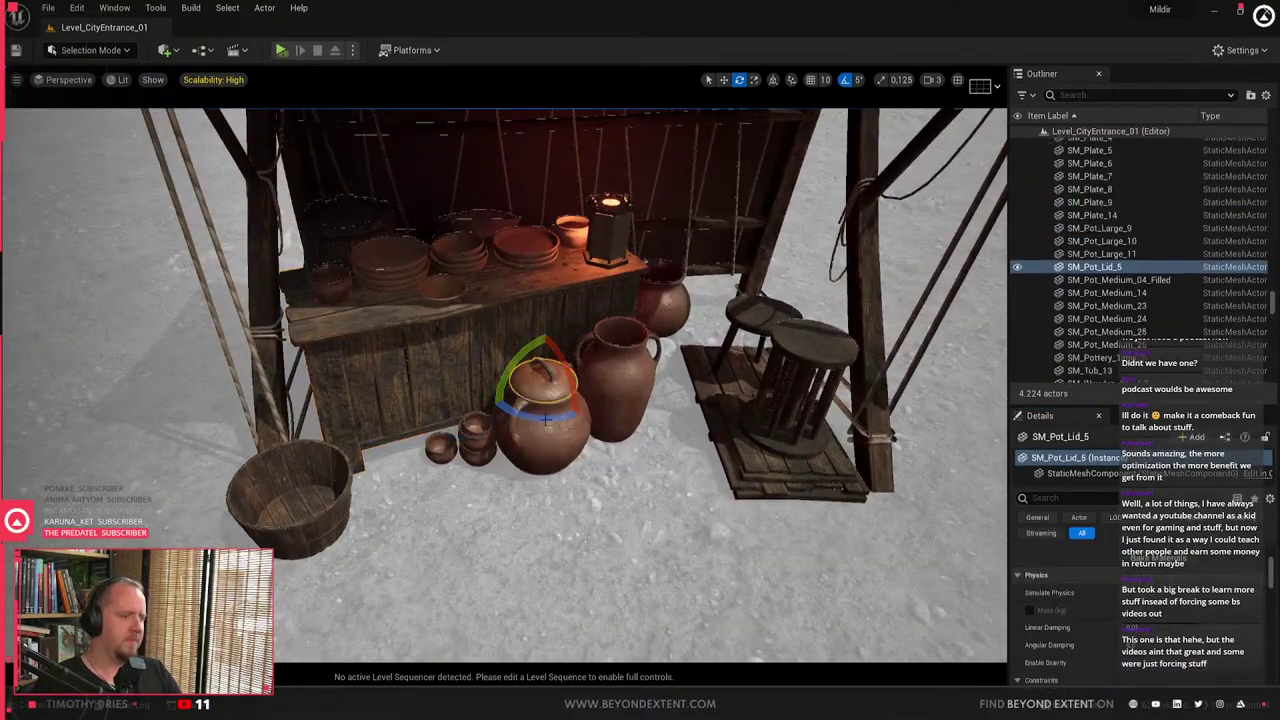
{"action": "right_click_drag", "start_coordinate": [545, 374], "coordinate": [640, 396]}
{"action": "key", "text": "w"}
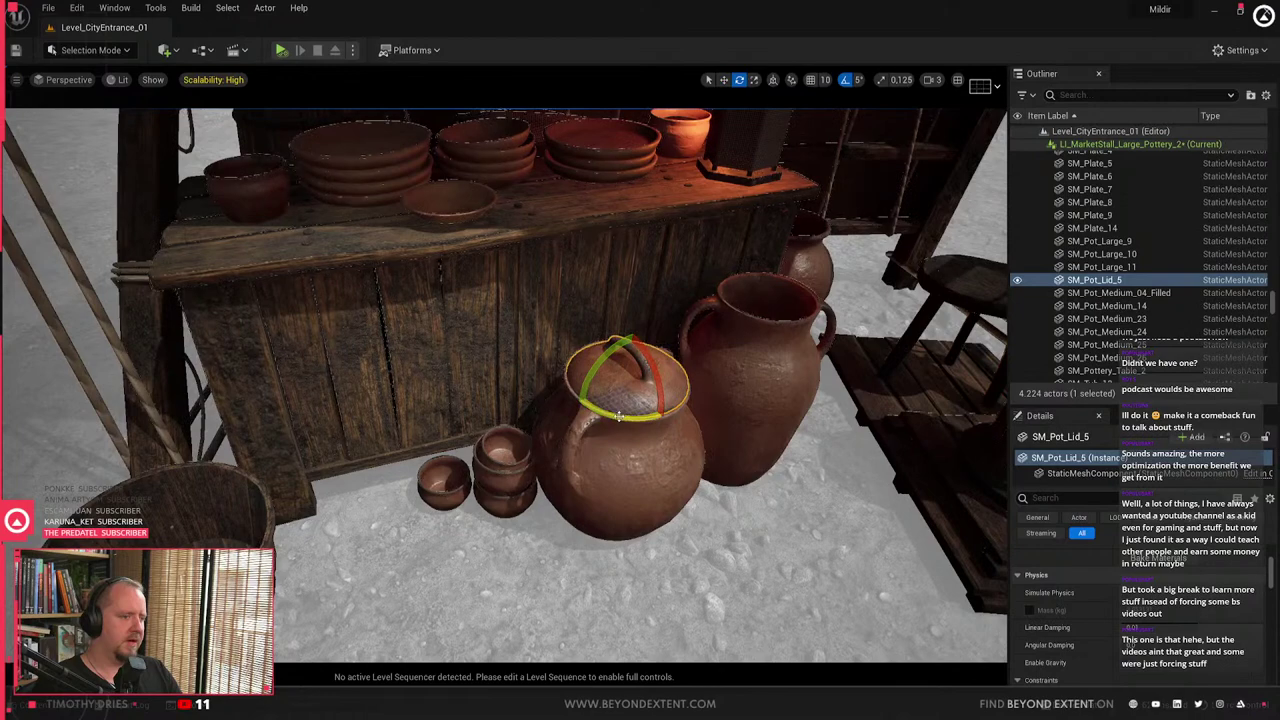
{"action": "key", "text": "Escape"}
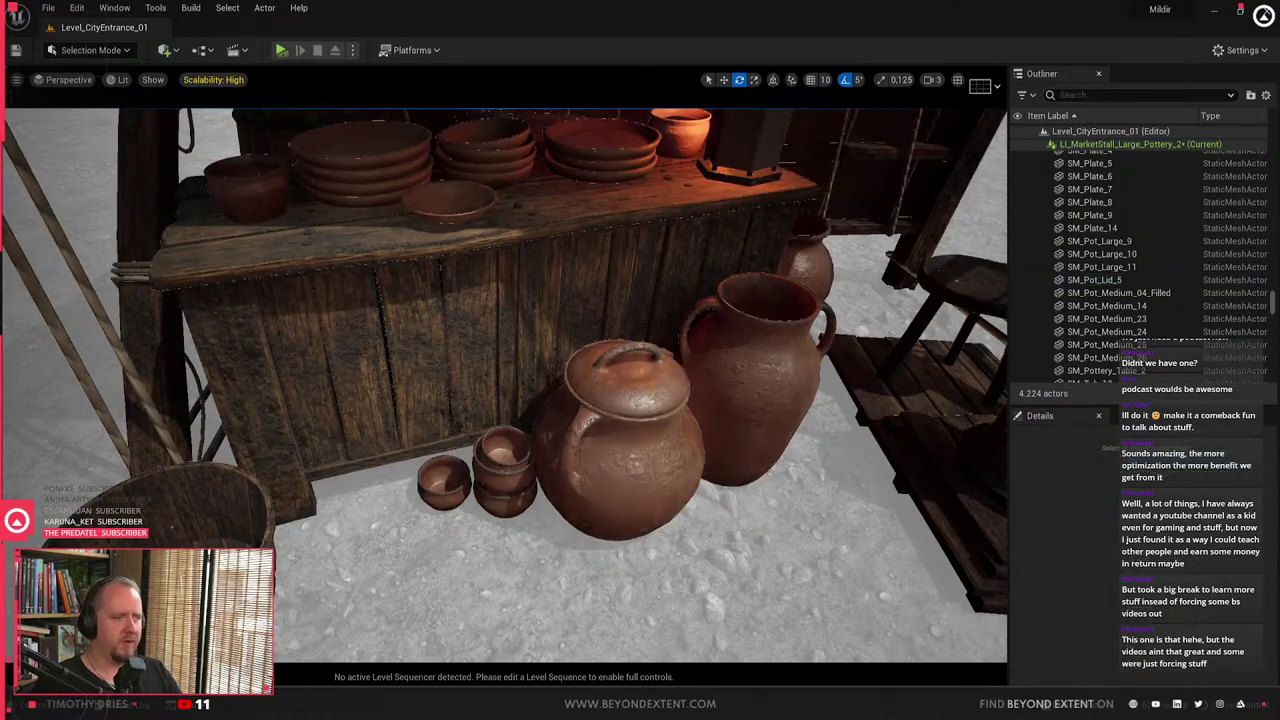
{"action": "left_click", "coordinate": [752, 400]}
{"action": "right_click_drag", "start_coordinate": [752, 400], "coordinate": [805, 400]}
{"action": "scroll", "coordinate": [513, 462], "scroll_direction": "down", "scroll_amount": 6}
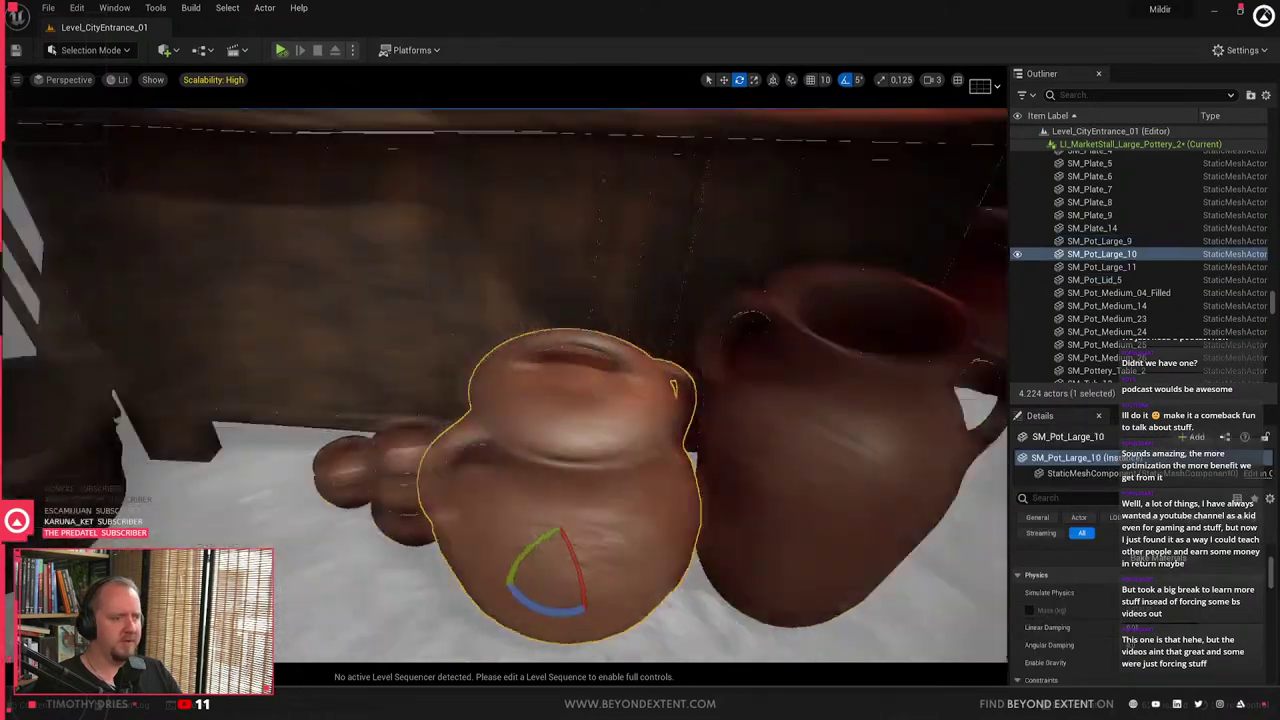
{"action": "key", "text": "Escape"}
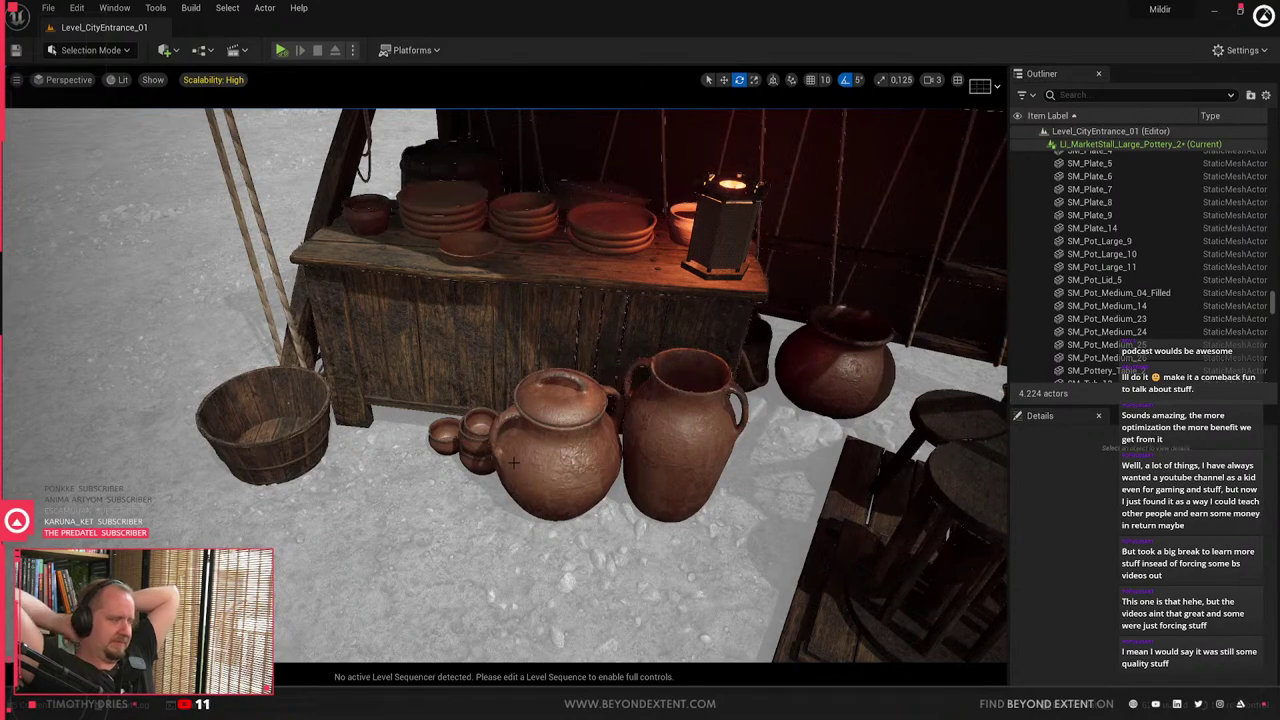
{"action": "key", "text": "w"}
{"action": "mouse_move", "coordinate": [524, 481]}
{"action": "right_mouse_down"}
{"action": "mouse_move", "coordinate": [508, 488]}
{"action": "mouse_move", "coordinate": [527, 489]}
{"action": "right_mouse_up"}
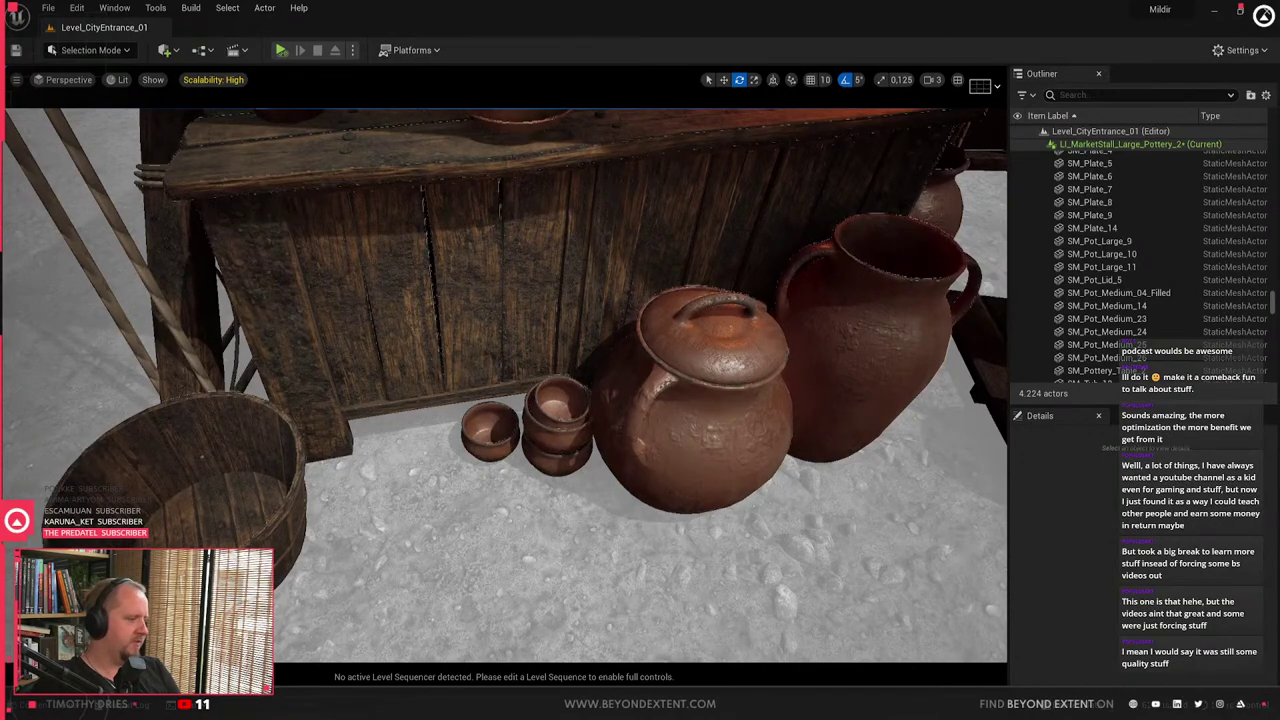
{"action": "key", "text": "s"}
{"action": "right_click_drag", "start_coordinate": [527, 489], "coordinate": [544, 480]}
- Inspect the plate stacks and bowls on top of the counter beside the lantern
{"action": "left_click", "coordinate": [632, 381]}
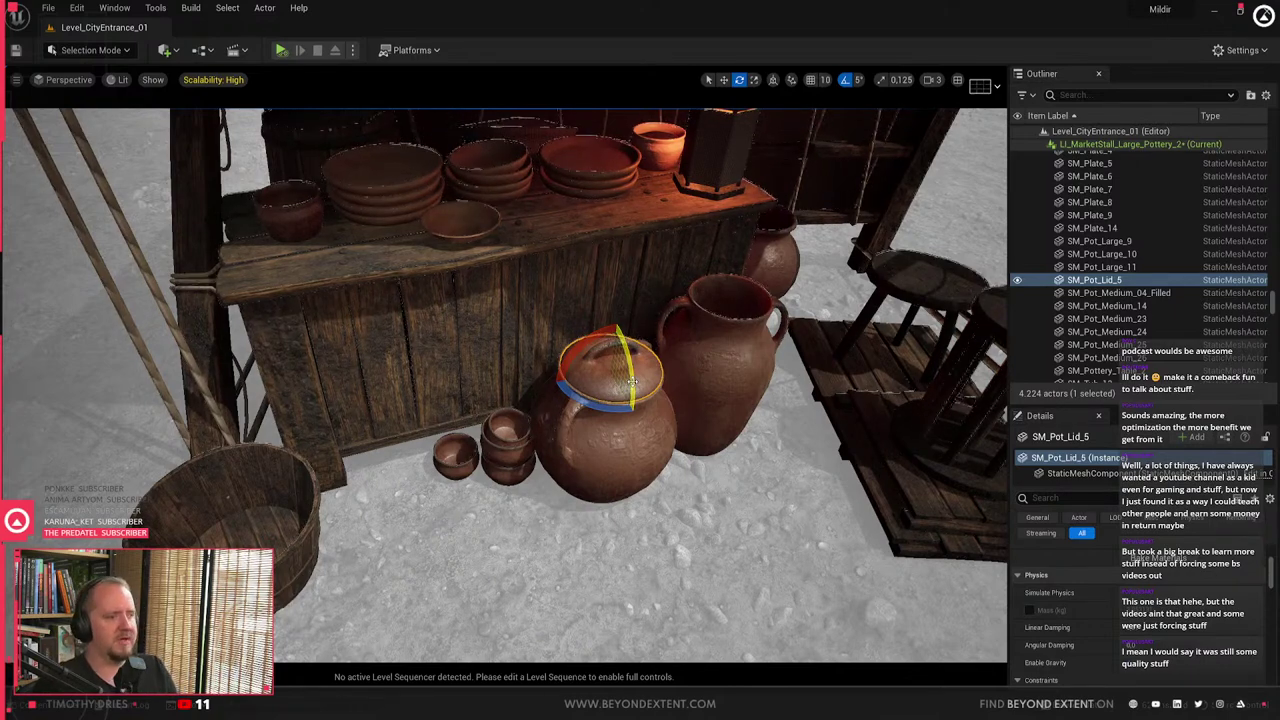
{"action": "right_click_drag", "start_coordinate": [632, 382], "coordinate": [710, 322]}
{"action": "left_click", "coordinate": [557, 240]}
{"action": "key", "text": "w"}
{"action": "right_click_drag", "start_coordinate": [557, 240], "coordinate": [558, 148]}
{"action": "left_click", "coordinate": [608, 427]}
{"action": "key", "text": "Escape"}
{"action": "right_click_drag", "start_coordinate": [608, 427], "coordinate": [500, 426]}
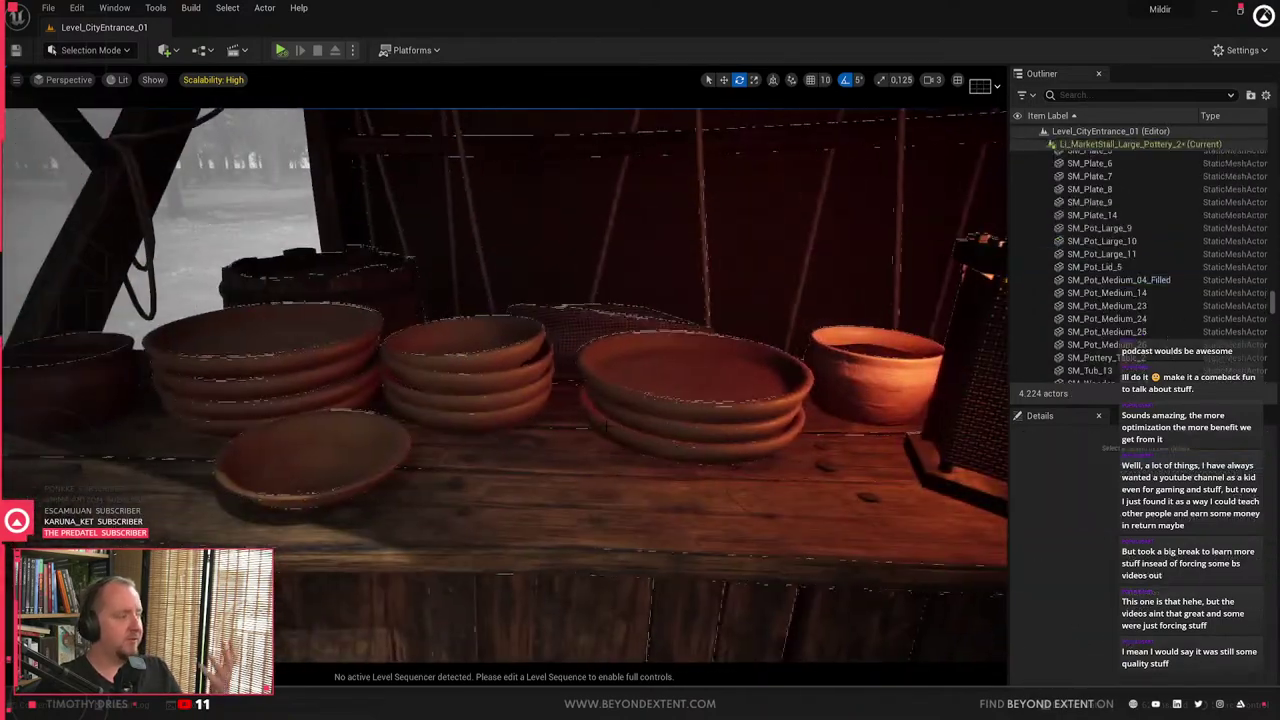
{"action": "left_click", "coordinate": [646, 396]}
{"action": "key", "text": "s"}
{"action": "right_click_drag", "start_coordinate": [646, 396], "coordinate": [684, 525]}
- Examine the round pot and bucket beside the counter and check the overall arrangement of the stall's front
{"action": "left_click", "coordinate": [604, 241]}
{"action": "right_click_drag", "start_coordinate": [604, 241], "coordinate": [572, 248]}
{"action": "key", "text": "w"}
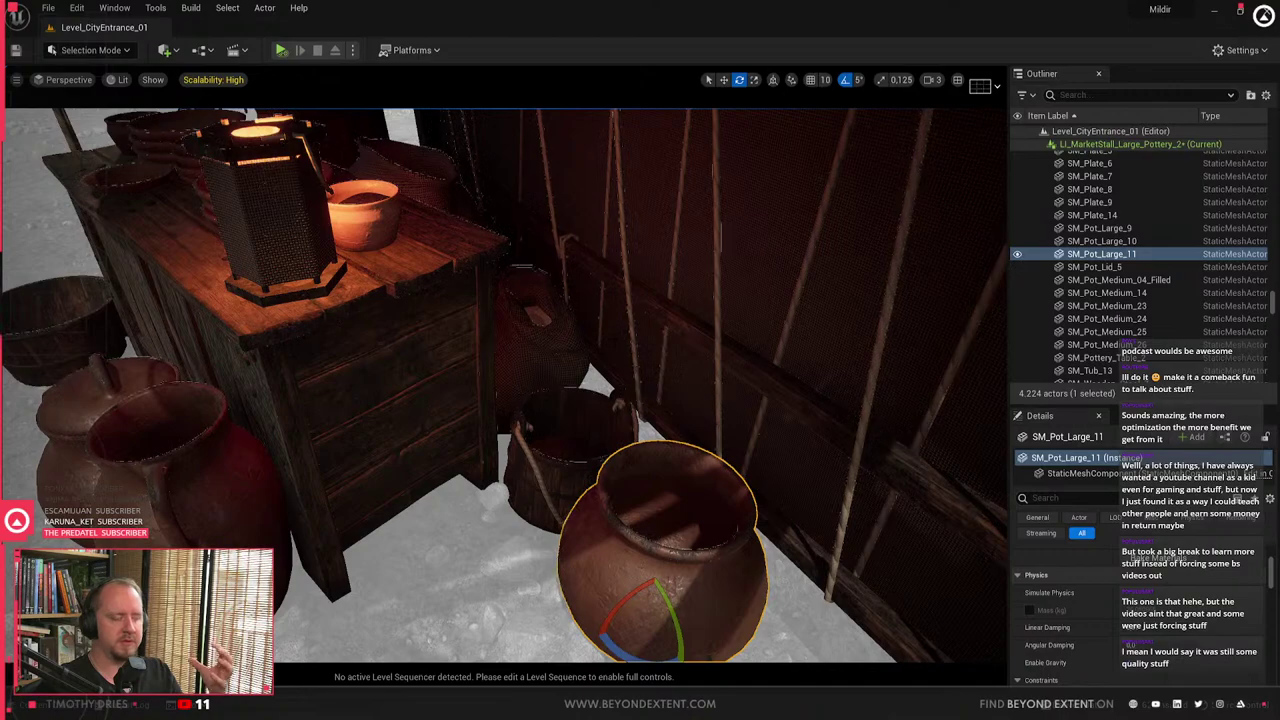
{"action": "right_click_drag", "start_coordinate": [500, 350], "coordinate": [405, 290]}
{"action": "left_click", "coordinate": [411, 332]}
{"action": "right_click_drag", "start_coordinate": [401, 427], "coordinate": [430, 410]}
{"action": "left_click", "coordinate": [401, 427]}
{"action": "left_click", "coordinate": [401, 427]}
{"action": "left_click", "coordinate": [503, 403]}
{"action": "left_click", "coordinate": [503, 403]}
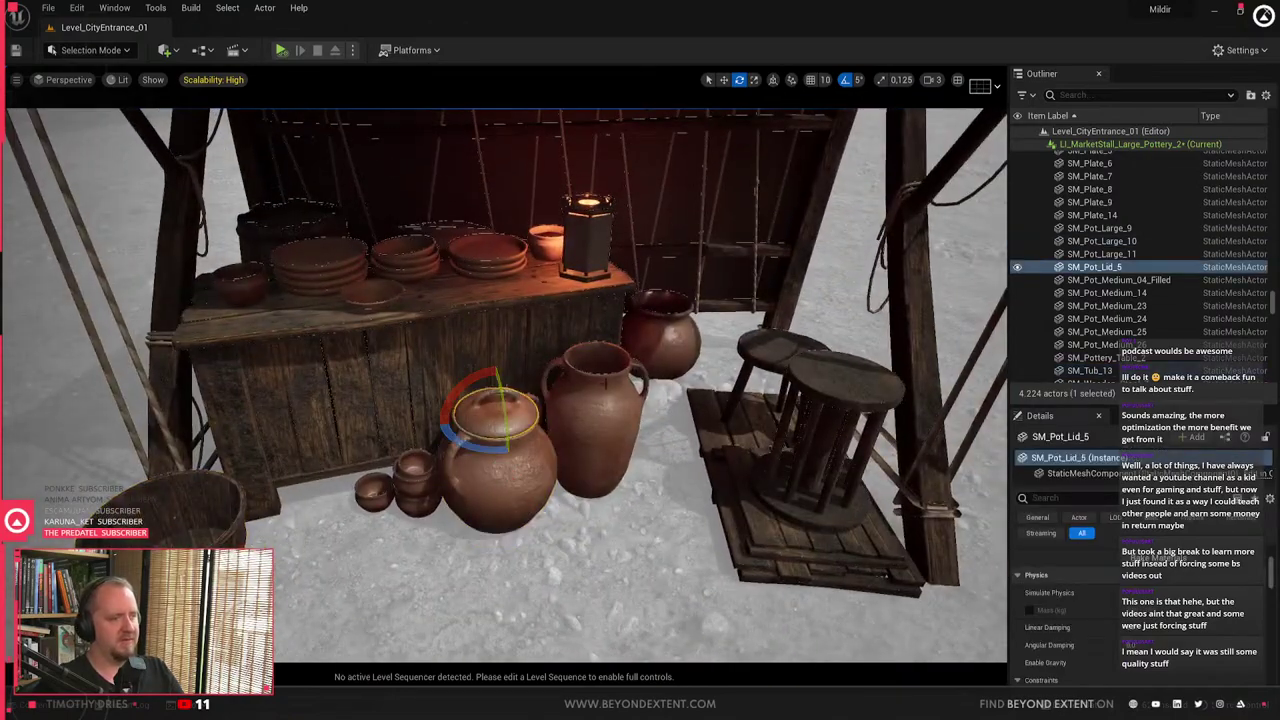
- Duplicate the large round pot beside the counter, place the copy next to it and rescale the copy uniformly
{"action": "left_click", "coordinate": [592, 405]}
{"action": "right_click_drag", "start_coordinate": [592, 405], "coordinate": [640, 375]}
{"action": "left_click", "coordinate": [634, 375]}
{"action": "left_click", "coordinate": [640, 430]}
{"action": "right_click_drag", "start_coordinate": [640, 430], "coordinate": [650, 385]}
{"action": "right_click_drag", "start_coordinate": [470, 400], "coordinate": [490, 450]}
{"action": "left_click", "coordinate": [495, 540]}
{"action": "key", "text": "w"}
{"action": "key", "text": "r"}
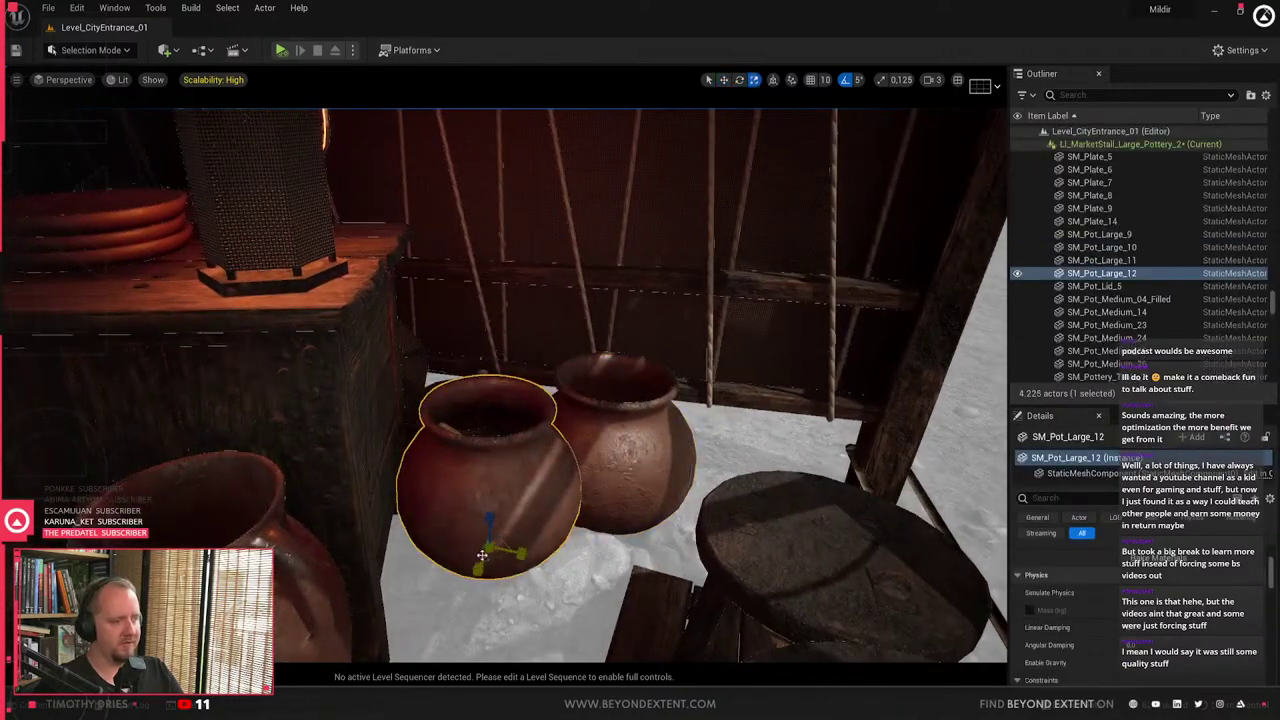
{"action": "mouse_move", "coordinate": [490, 550]}
{"action": "left_mouse_down"}
{"action": "mouse_move", "coordinate": [468, 566]}
{"action": "mouse_move", "coordinate": [503, 569]}
{"action": "left_mouse_up"}
{"action": "key", "text": "w"}
{"action": "left_click", "coordinate": [467, 605]}
- Commit the edits to the LI_MarketStall_Large_Pottery_2 level instance and save the level changes
{"action": "mouse_move", "coordinate": [467, 605]}
{"action": "right_mouse_down"}
{"action": "mouse_move", "coordinate": [420, 610]}
{"action": "mouse_move", "coordinate": [467, 605]}
{"action": "right_mouse_up"}
{"action": "key", "text": "Escape"}
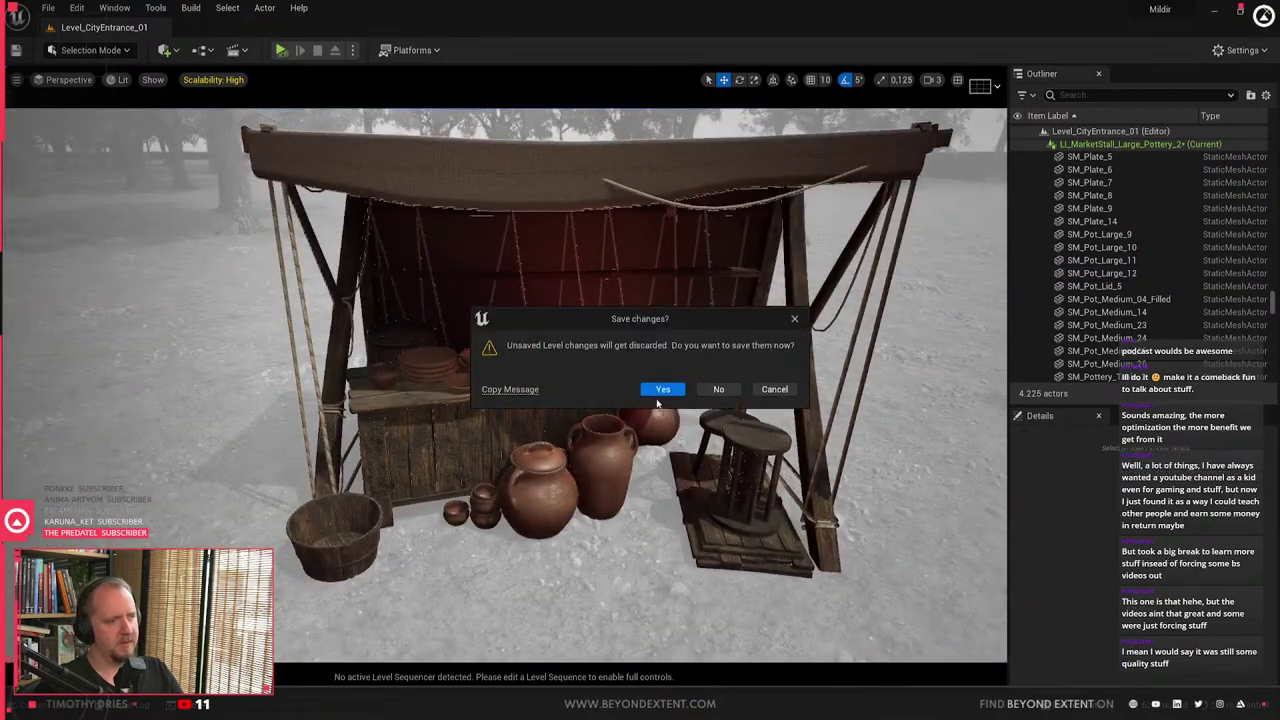
{"action": "left_click", "coordinate": [660, 391]}
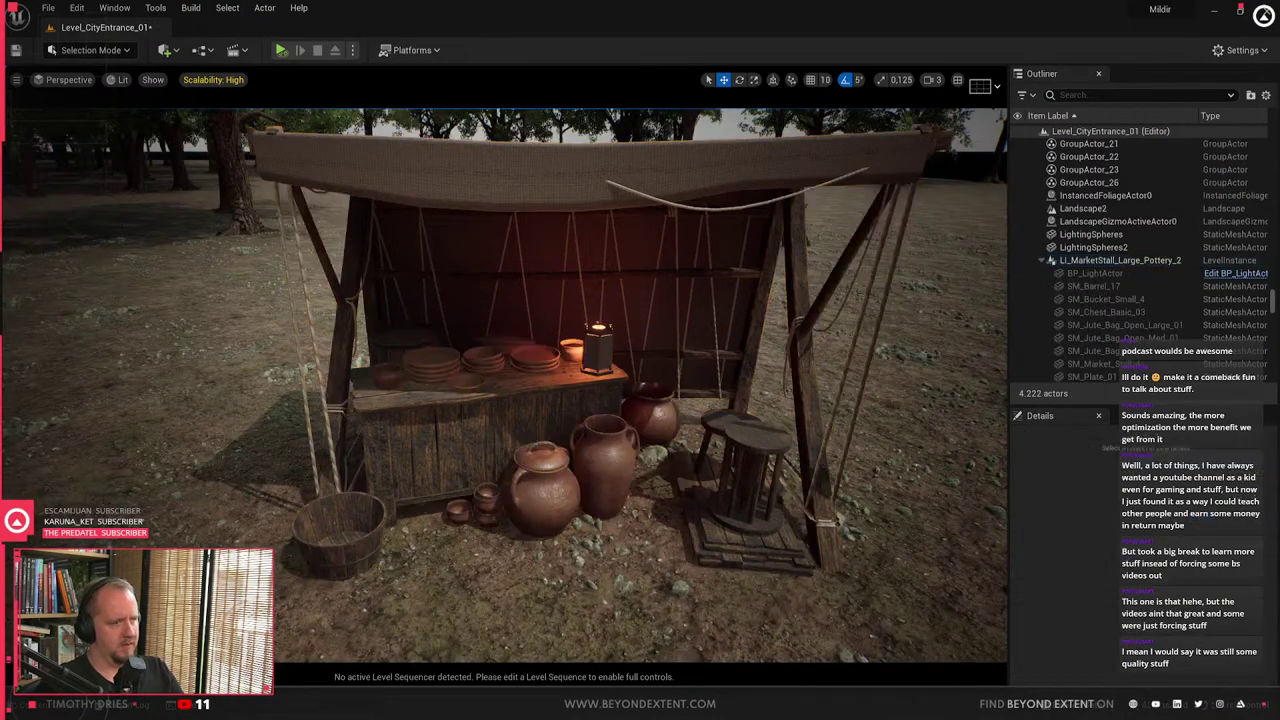
- Compare the large and medium pottery stalls in the level, checking the medium stall's contents and instance details
{"action": "key", "text": "s"}
{"action": "mouse_move", "coordinate": [441, 516]}
{"action": "right_mouse_down"}
{"action": "mouse_move", "coordinate": [465, 520]}
{"action": "mouse_move", "coordinate": [441, 516]}
{"action": "right_mouse_up"}
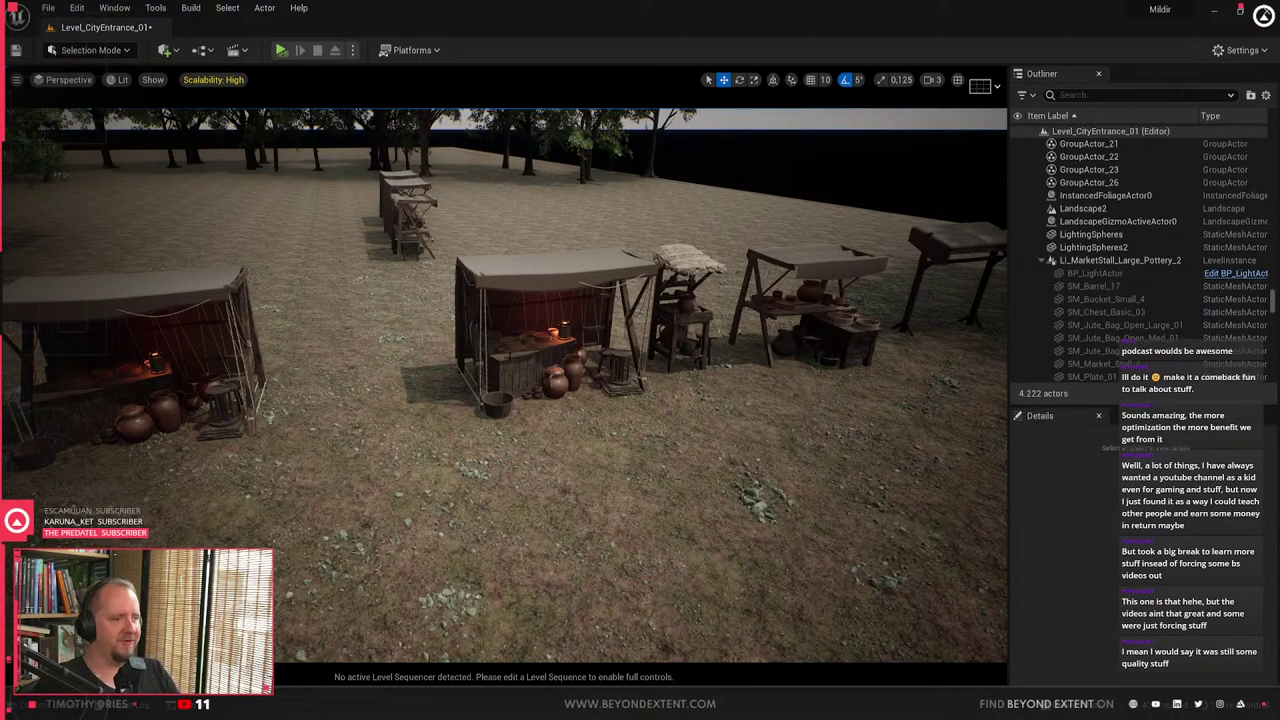
{"action": "left_click", "coordinate": [510, 356]}
{"action": "right_click_drag", "start_coordinate": [510, 356], "coordinate": [430, 344]}
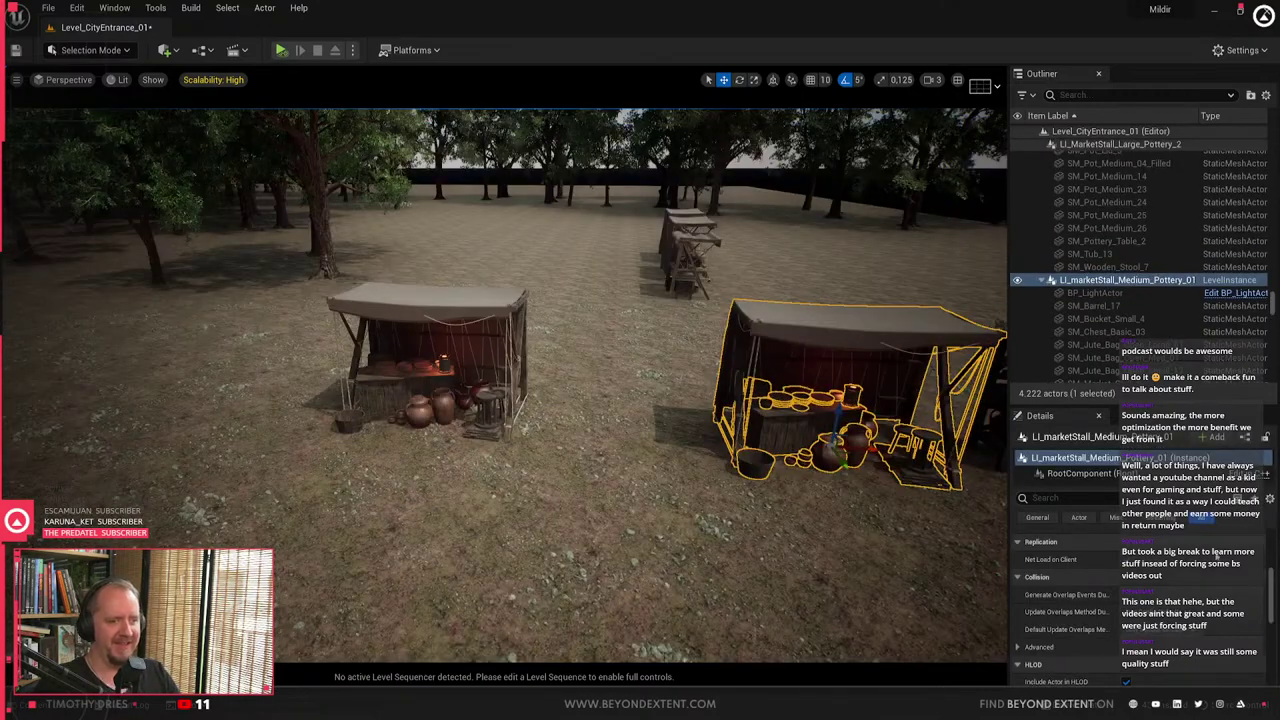
{"action": "scroll", "coordinate": [1216, 552], "scroll_direction": "up", "scroll_amount": 5}
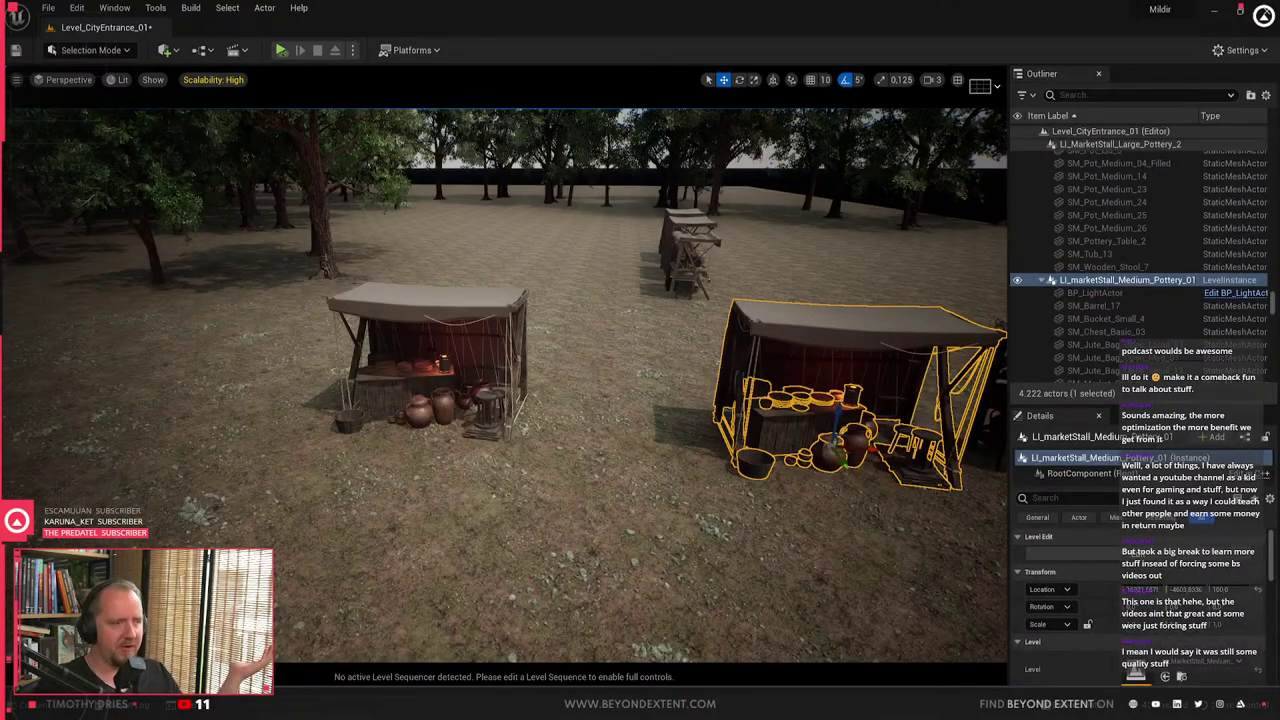
{"action": "left_click", "coordinate": [436, 345]}
{"action": "left_click", "coordinate": [838, 352]}
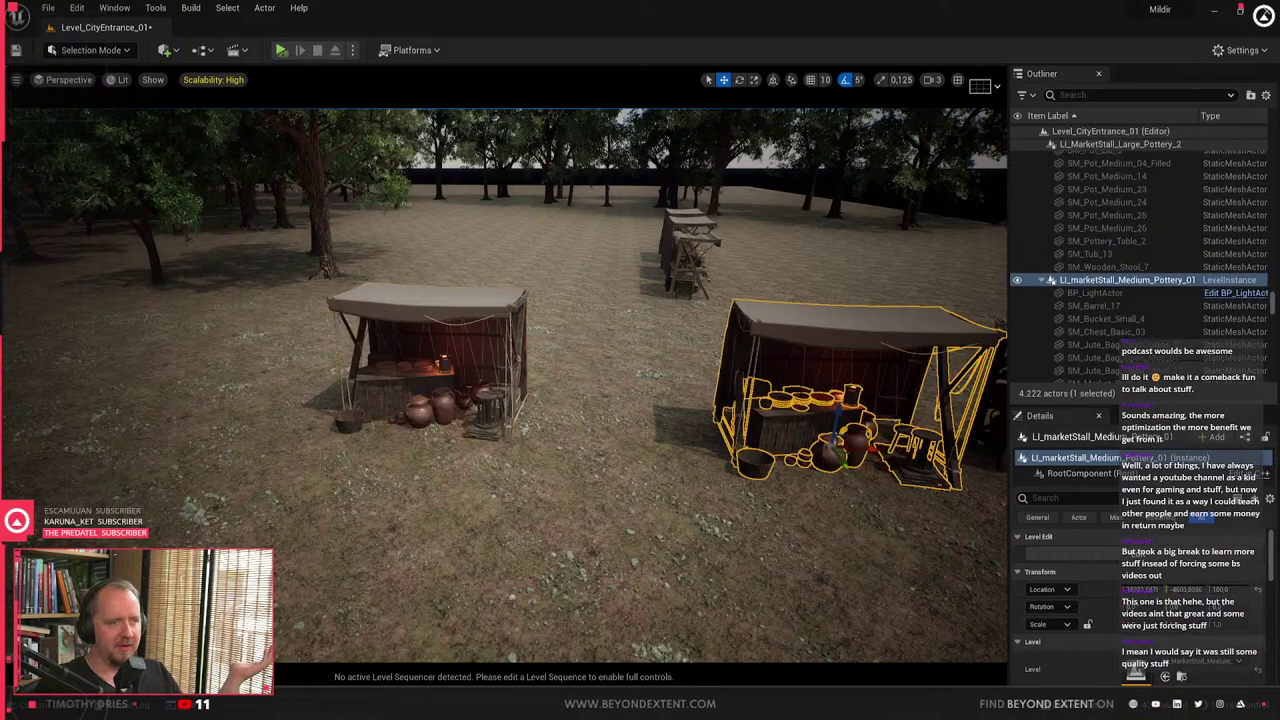
{"action": "scroll", "coordinate": [1092, 311], "scroll_direction": "down", "scroll_amount": 15}
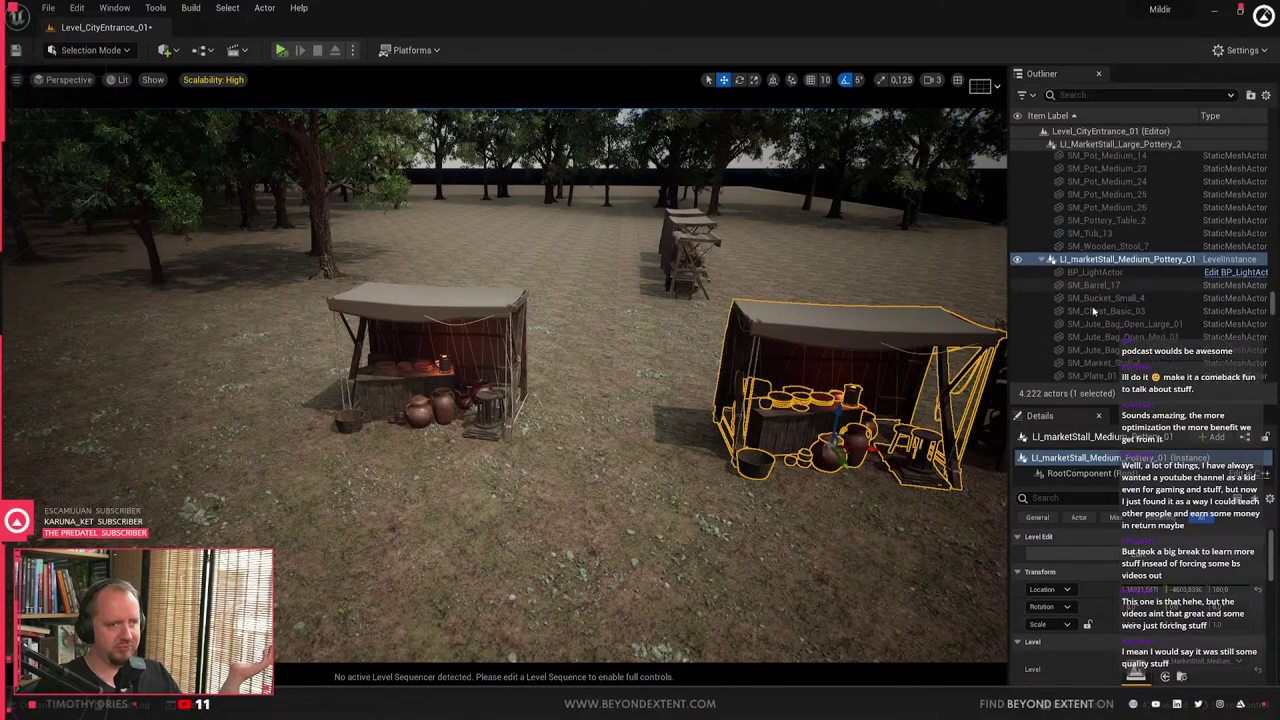
{"action": "key", "text": "f"}
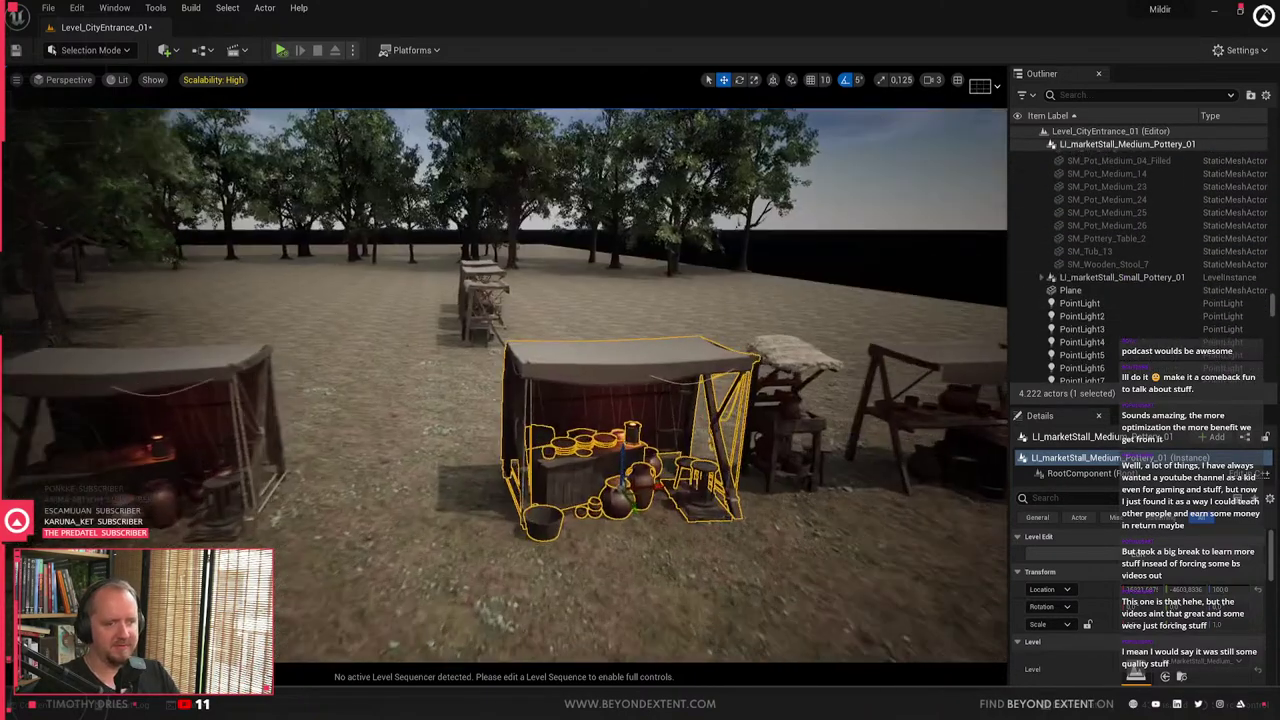
{"action": "scroll", "coordinate": [600, 512], "scroll_direction": "up", "scroll_amount": 2}
{"action": "right_click_drag", "start_coordinate": [560, 503], "coordinate": [449, 503]}
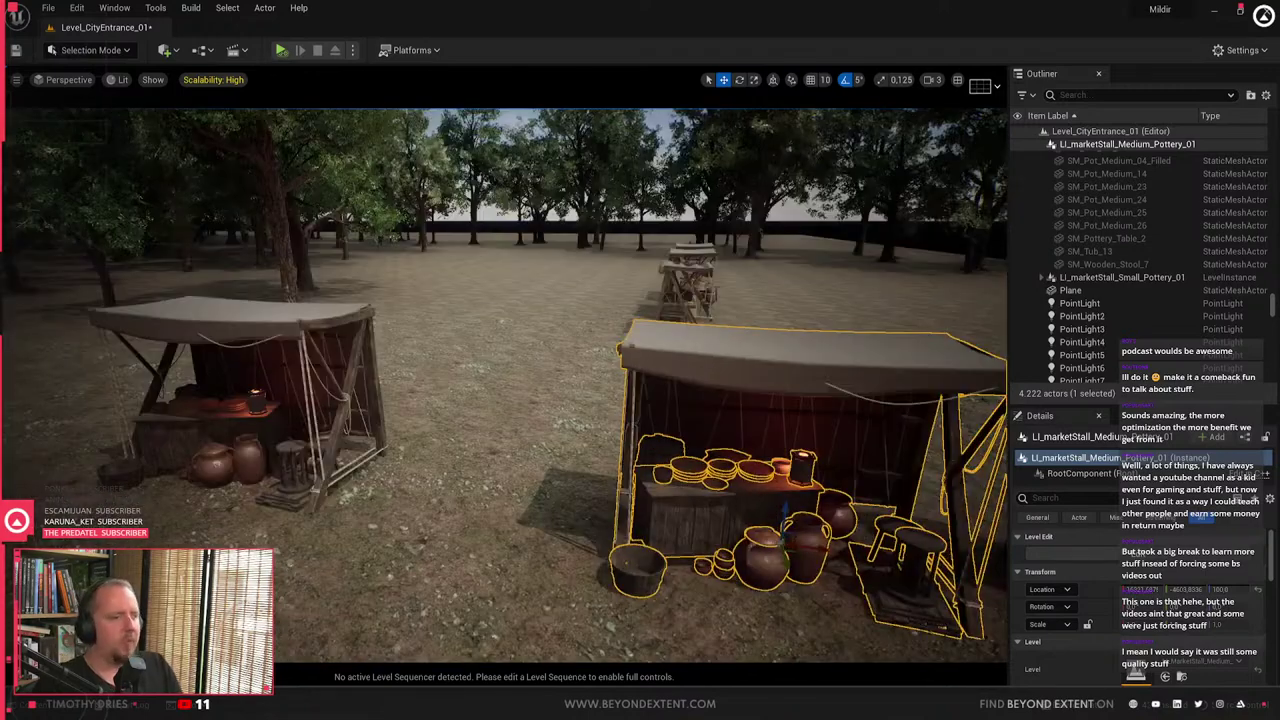
{"action": "left_click", "coordinate": [276, 462]}
{"action": "left_click", "coordinate": [785, 512]}
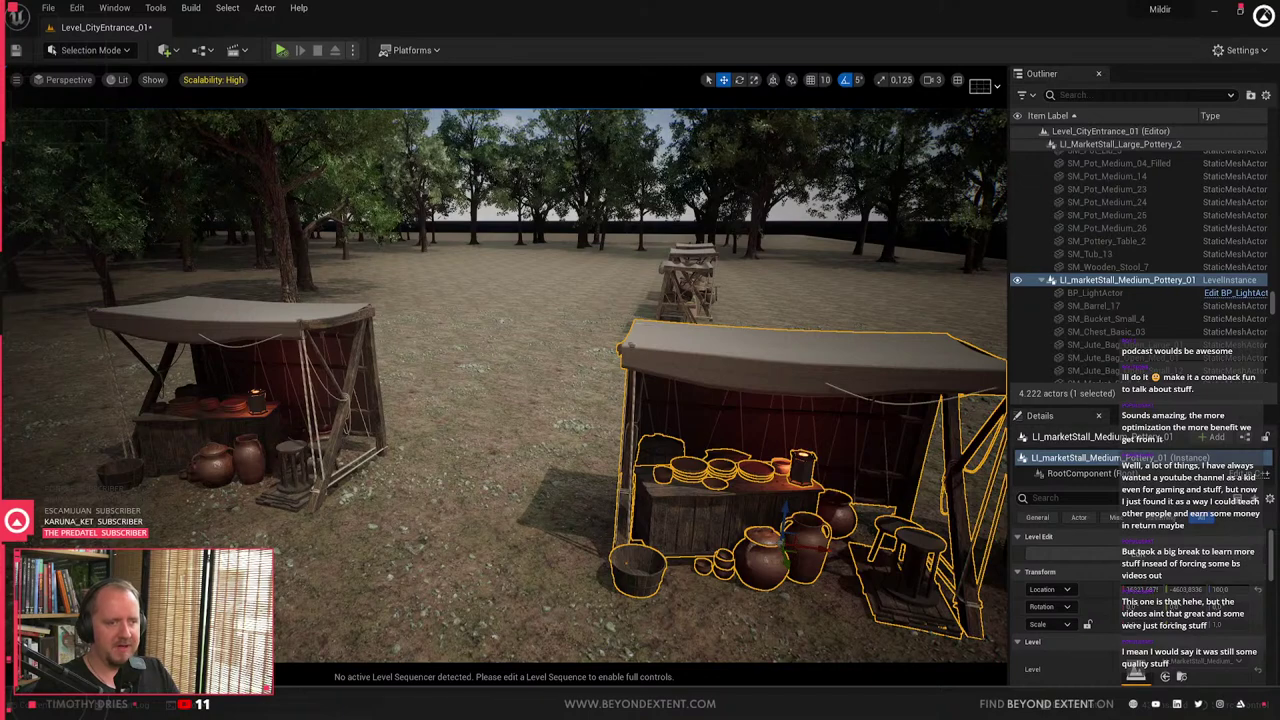
{"action": "right_click_drag", "start_coordinate": [634, 356], "coordinate": [784, 372]}
{"action": "left_click", "coordinate": [634, 356]}
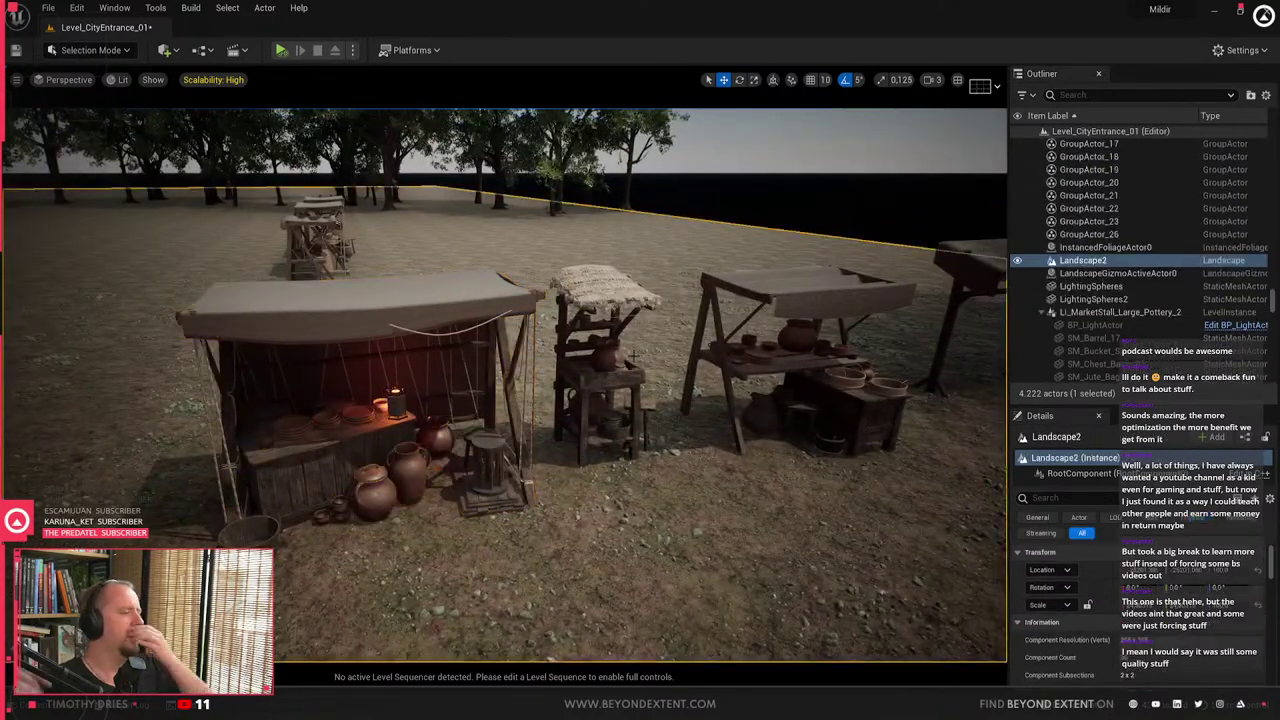
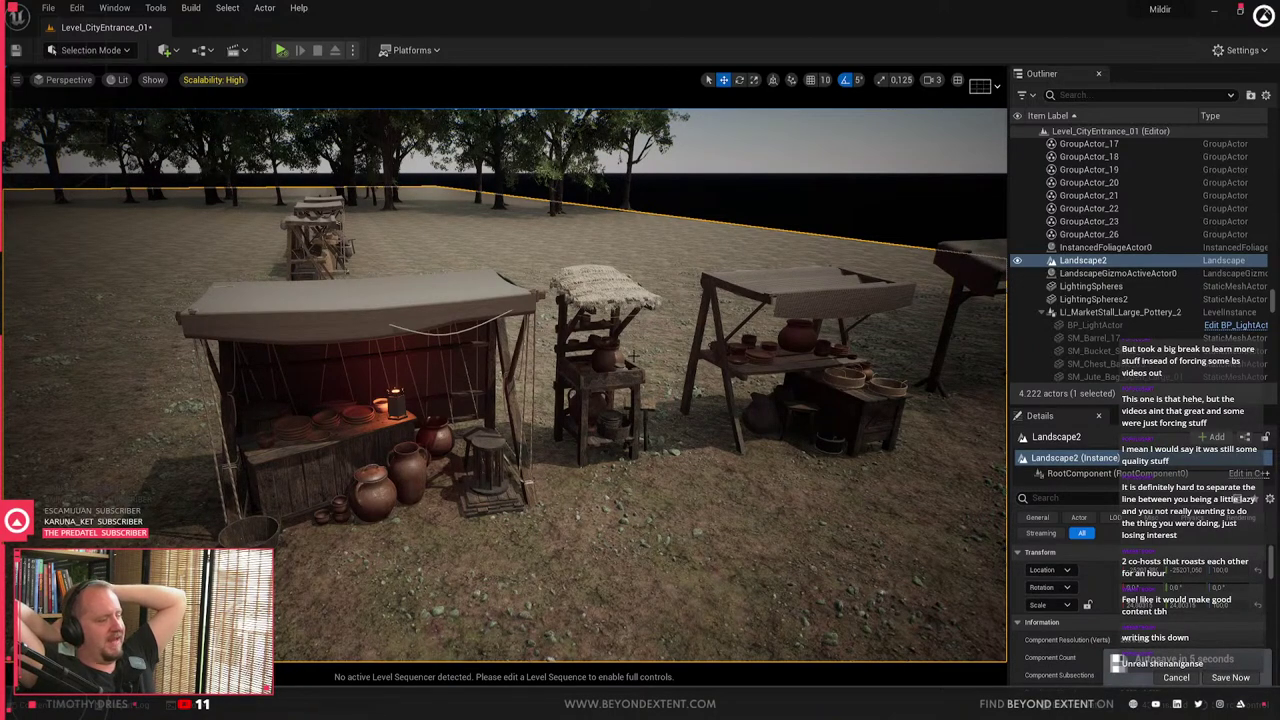
- Examine the medium pottery stall up close and the small thatched pottery stall beside it
{"action": "right_click_drag", "start_coordinate": [620, 400], "coordinate": [480, 400]}
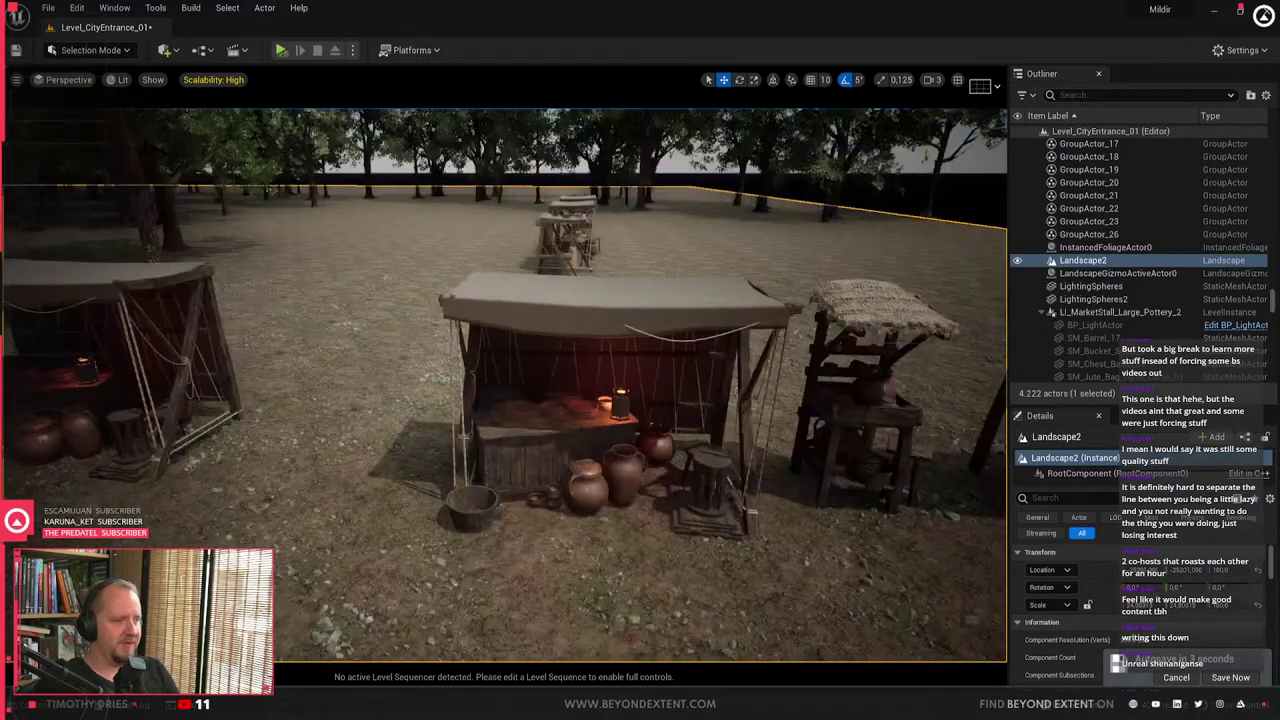
{"action": "left_click", "coordinate": [620, 310]}
{"action": "key", "text": "Escape"}
{"action": "right_click_drag", "start_coordinate": [560, 400], "coordinate": [600, 400]}
{"action": "left_click", "coordinate": [545, 310]}
{"action": "key", "text": "w"}
{"action": "right_click_drag", "start_coordinate": [545, 310], "coordinate": [520, 360]}
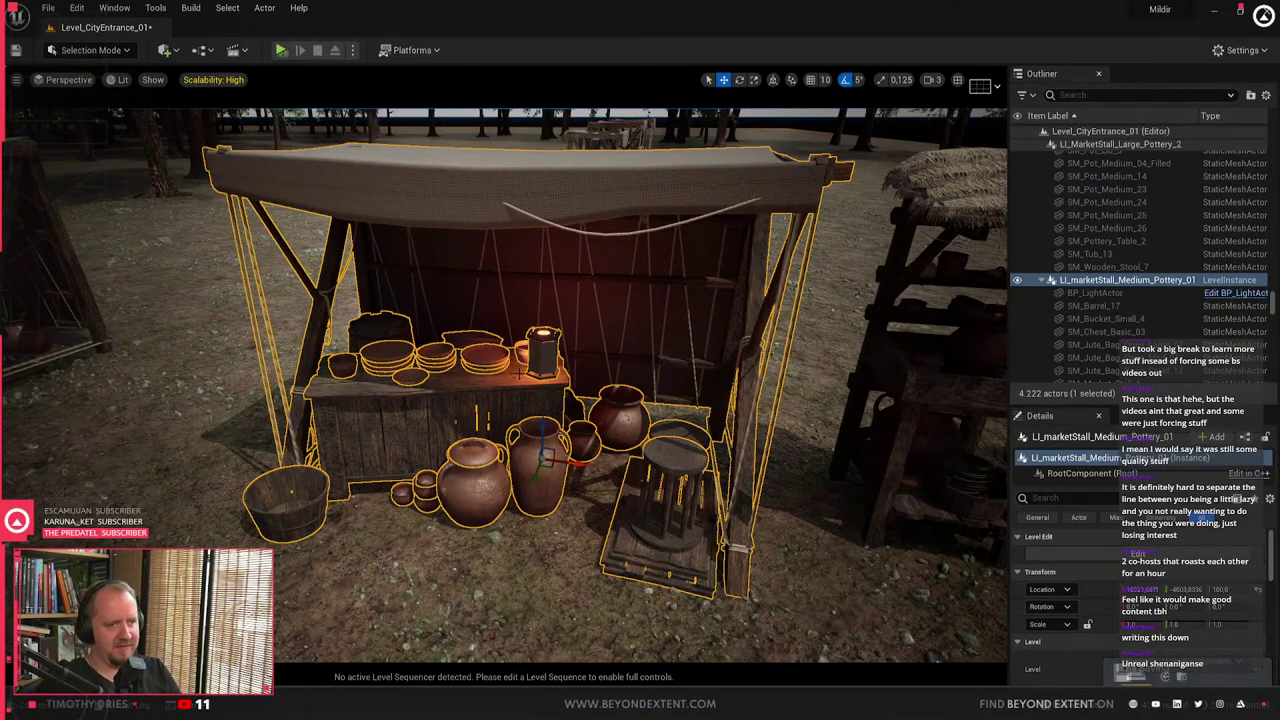
{"action": "right_click_drag", "start_coordinate": [540, 380], "coordinate": [430, 380]}
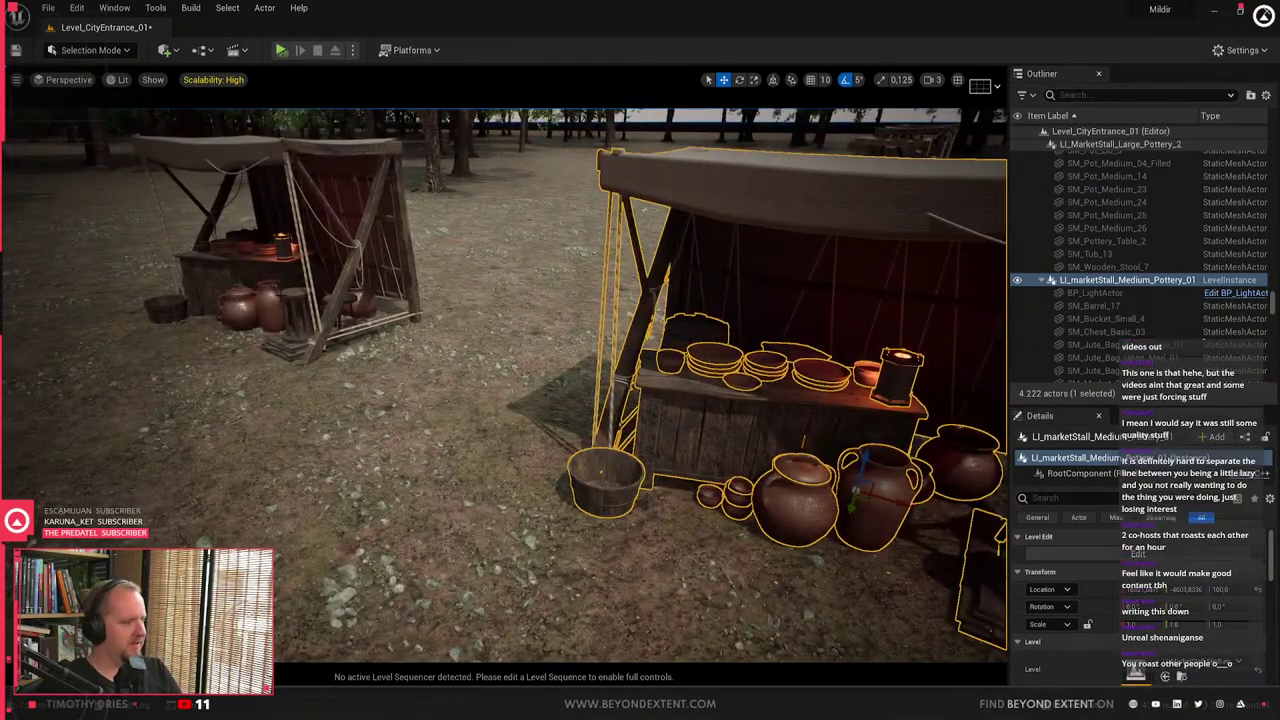
{"action": "key", "text": "f"}
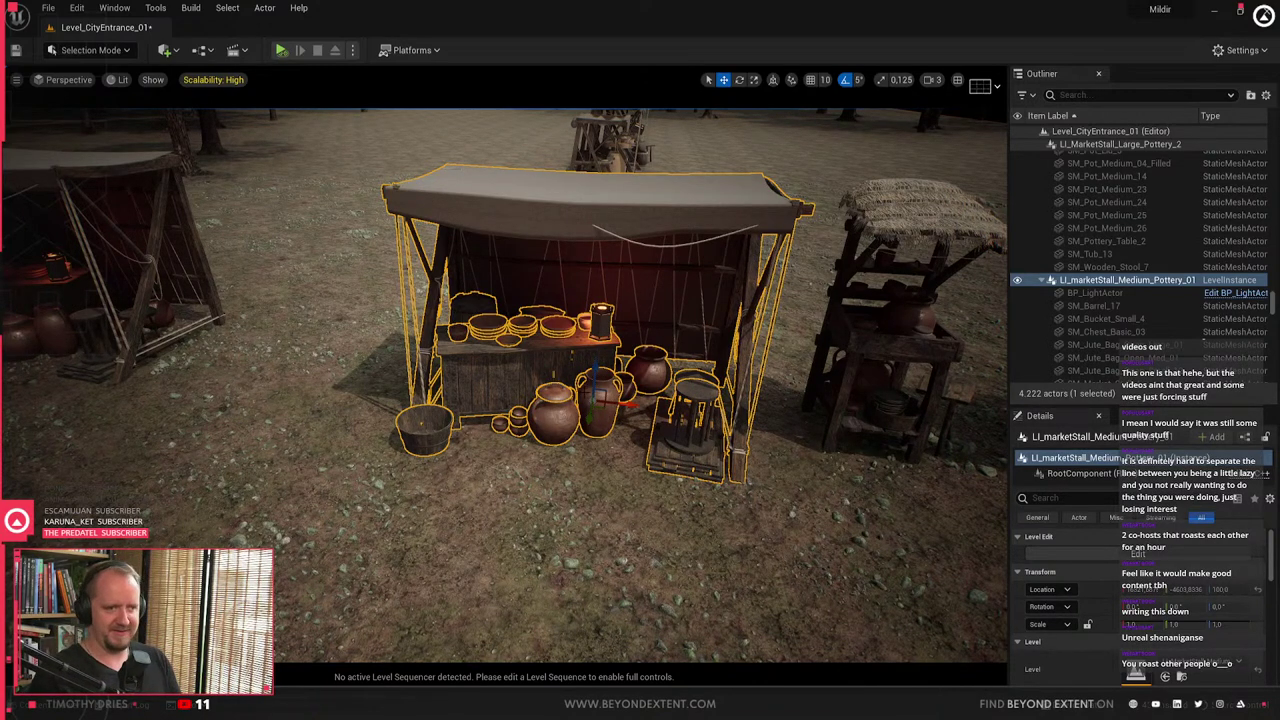
{"action": "right_click_drag", "start_coordinate": [506, 385], "coordinate": [610, 345]}
{"action": "key", "text": "Escape"}
{"action": "left_click", "coordinate": [779, 314]}
{"action": "right_click_drag", "start_coordinate": [779, 314], "coordinate": [865, 318]}
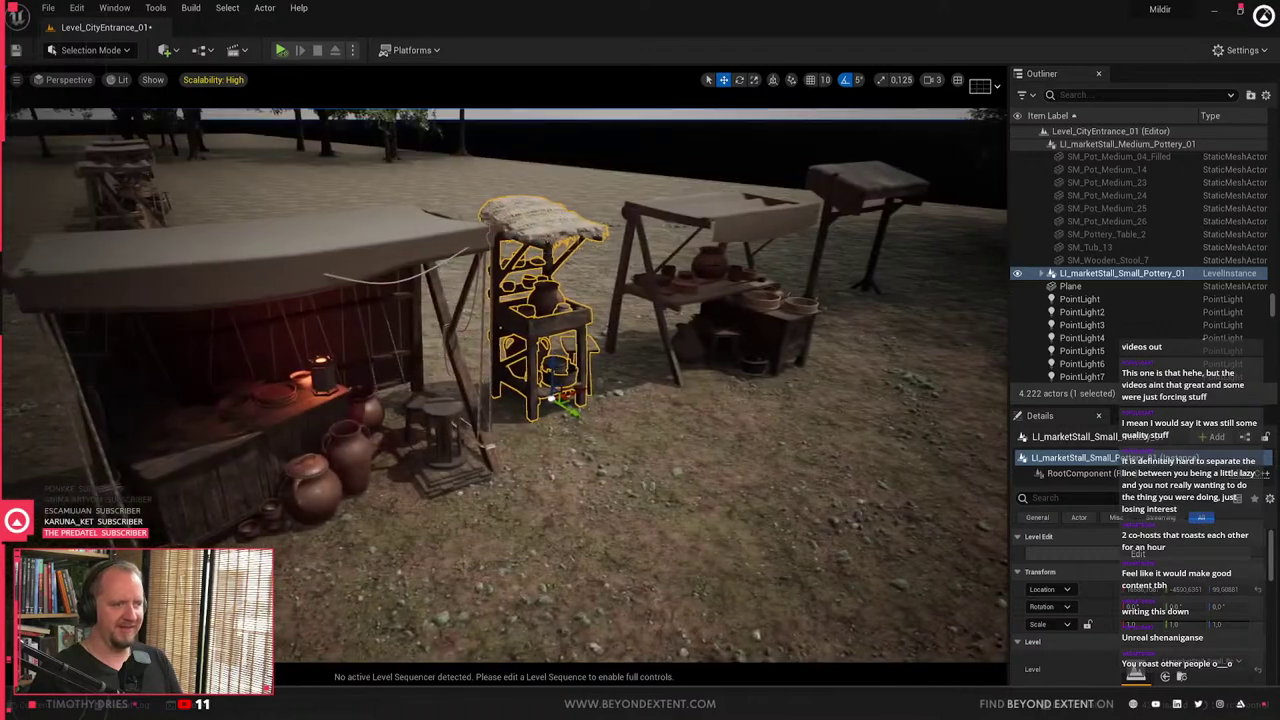
{"action": "left_click", "coordinate": [779, 314]}
{"action": "key", "text": "Escape"}
- Open the LI_marketStall_Medium_Pottery_01 level instance for editing
{"action": "left_click", "coordinate": [340, 400]}
{"action": "key", "text": "f"}
{"action": "left_click_drag", "start_coordinate": [340, 400], "coordinate": [250, 400], "text": "alt"}
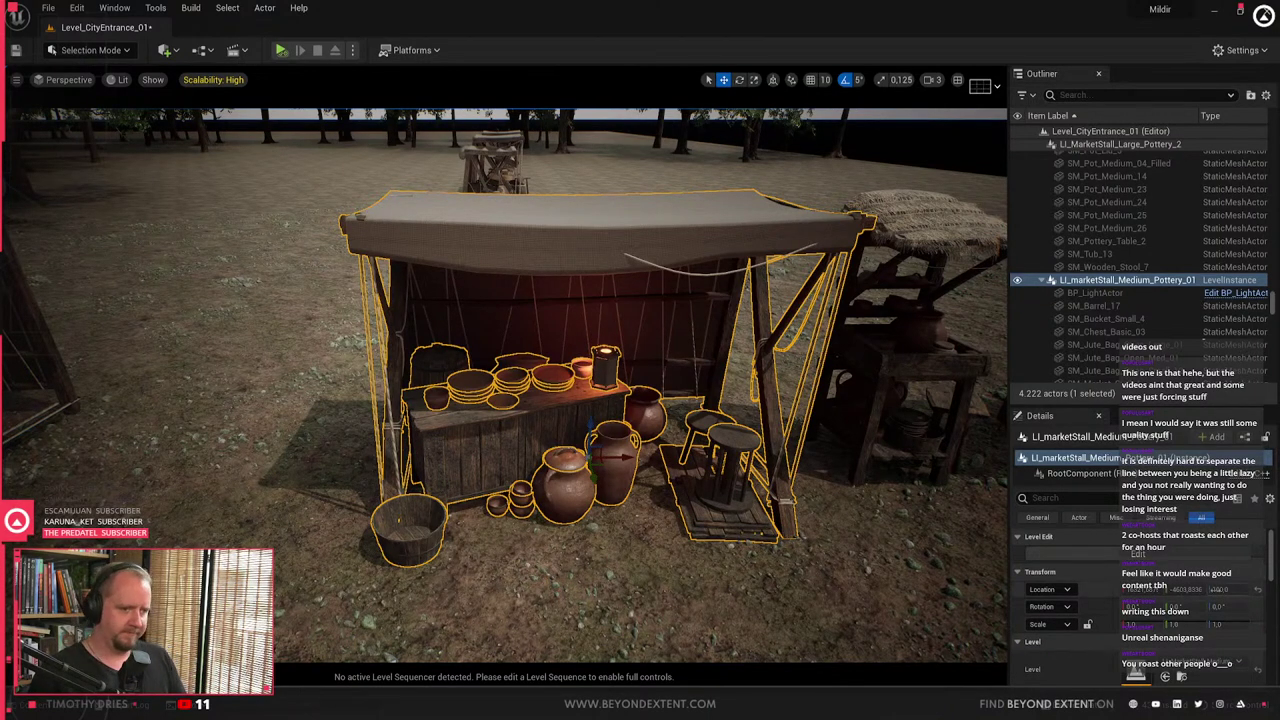
{"action": "left_click", "coordinate": [1205, 555]}
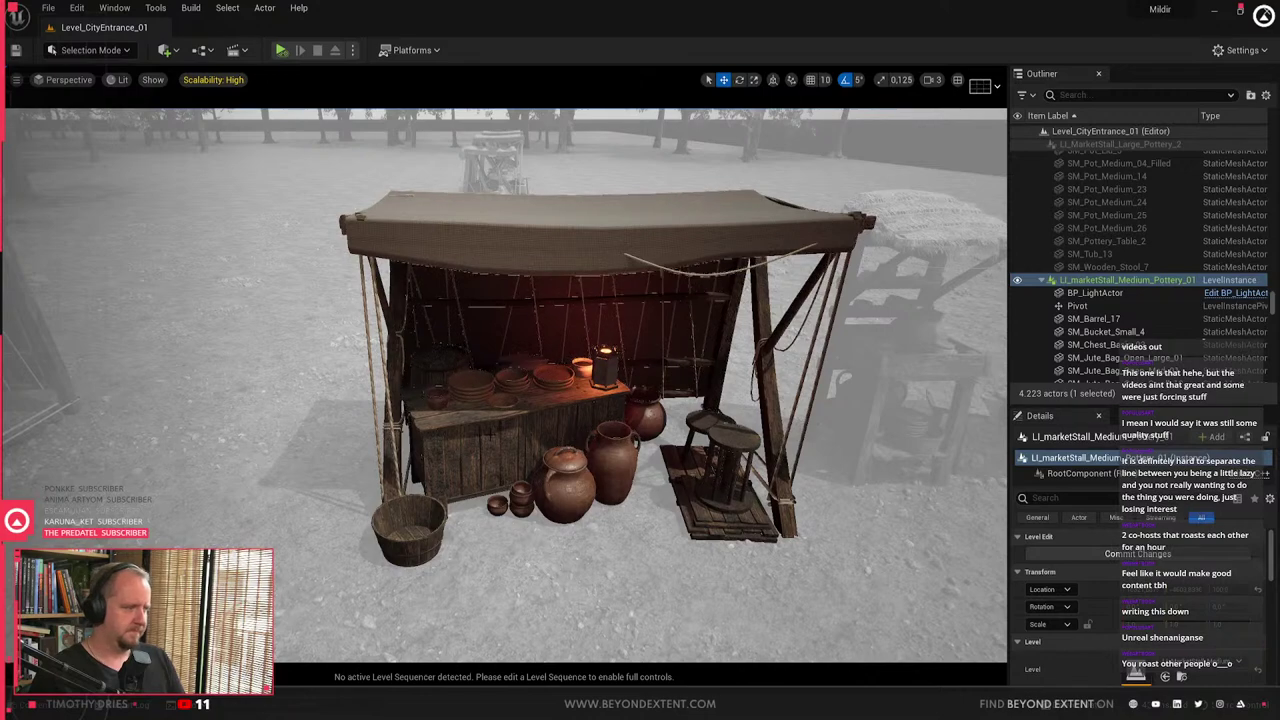
- Leave level instance editing for the LI_marketStall_Medium_Pottery_01 stall
{"action": "key", "text": "Escape"}
{"action": "left_click", "coordinate": [548, 440]}
{"action": "key", "text": "Escape"}
{"action": "key", "text": "Escape"}
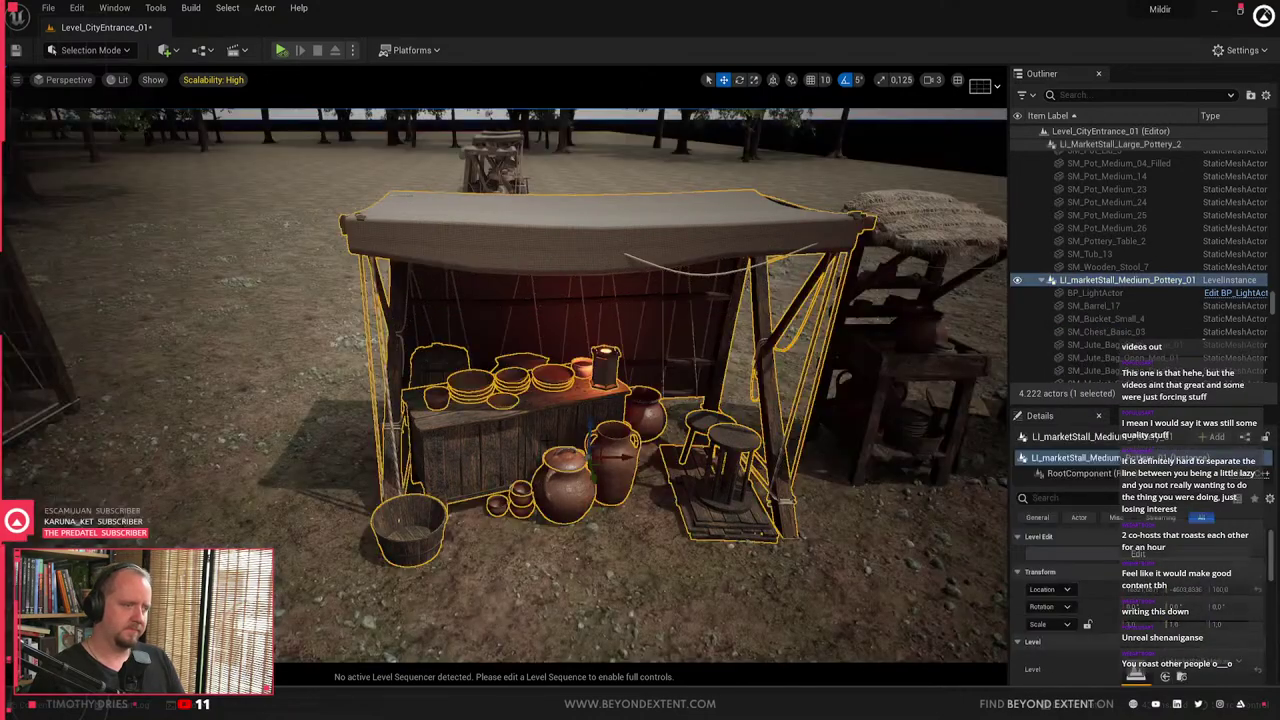
{"action": "right_click_drag", "start_coordinate": [548, 440], "coordinate": [438, 417]}
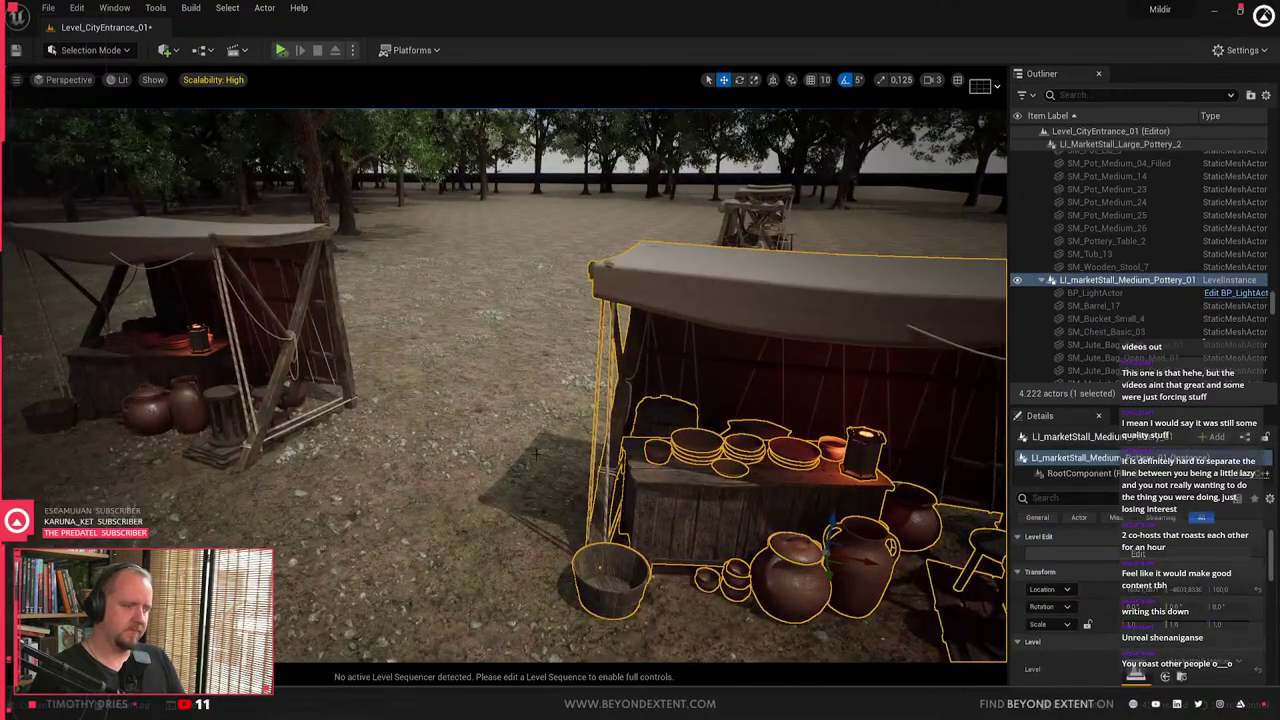
- Browse the project content to the BluePrints/Marketstalls folder holding the pottery stall levels
{"action": "key", "text": "ctrl+space"}
{"action": "left_click", "coordinate": [677, 263]}
{"action": "key", "text": "ctrl+b"}
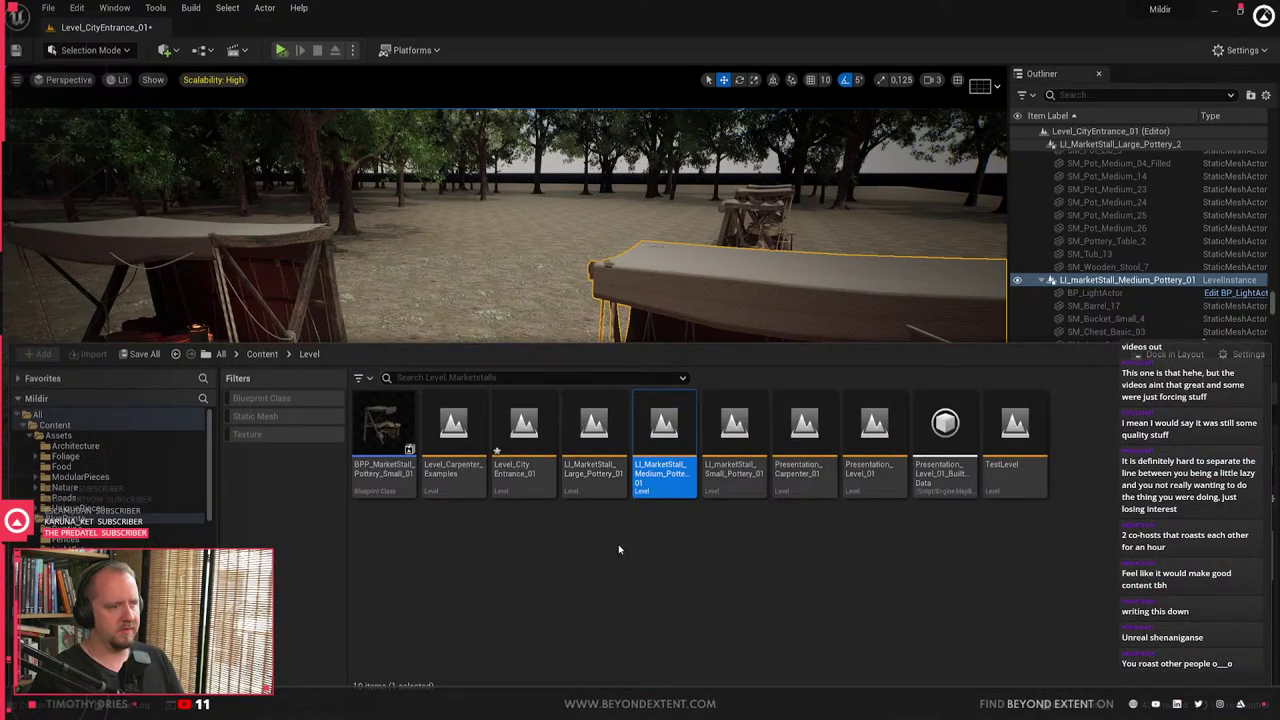
{"action": "left_click", "coordinate": [76, 580]}
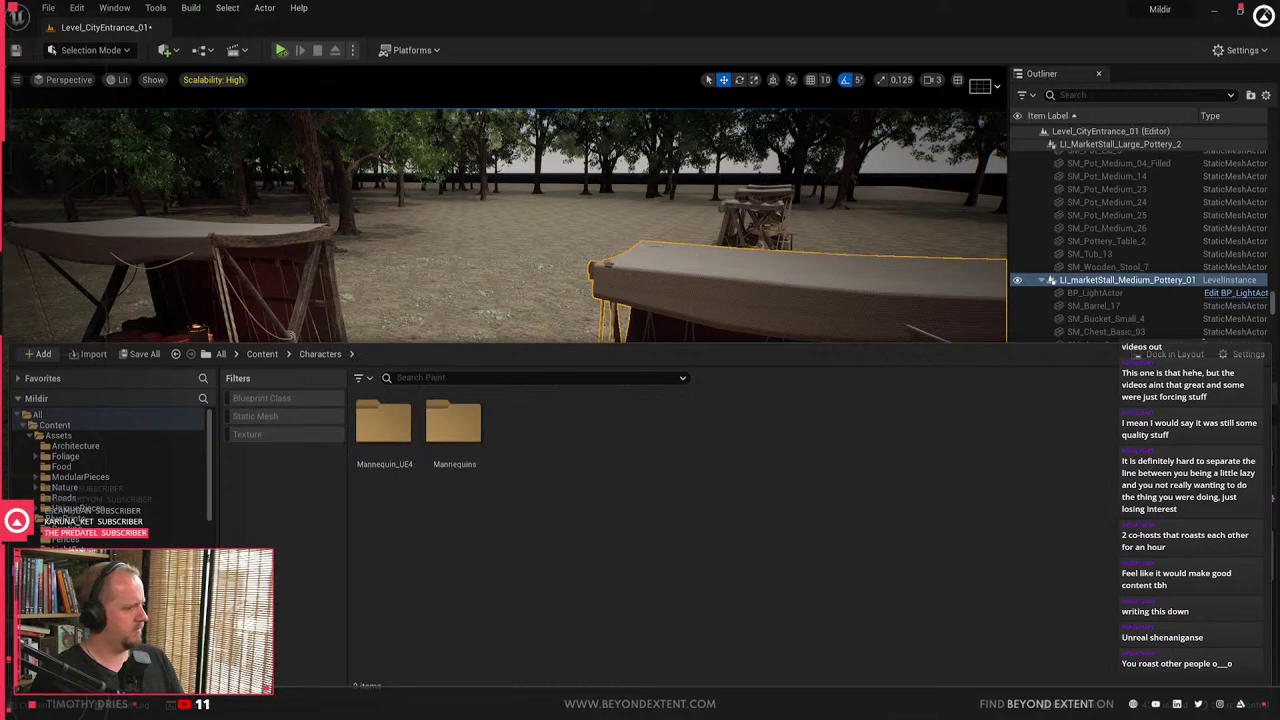
{"action": "left_click", "coordinate": [76, 560]}
{"action": "left_click", "coordinate": [76, 611], "text": "shift"}
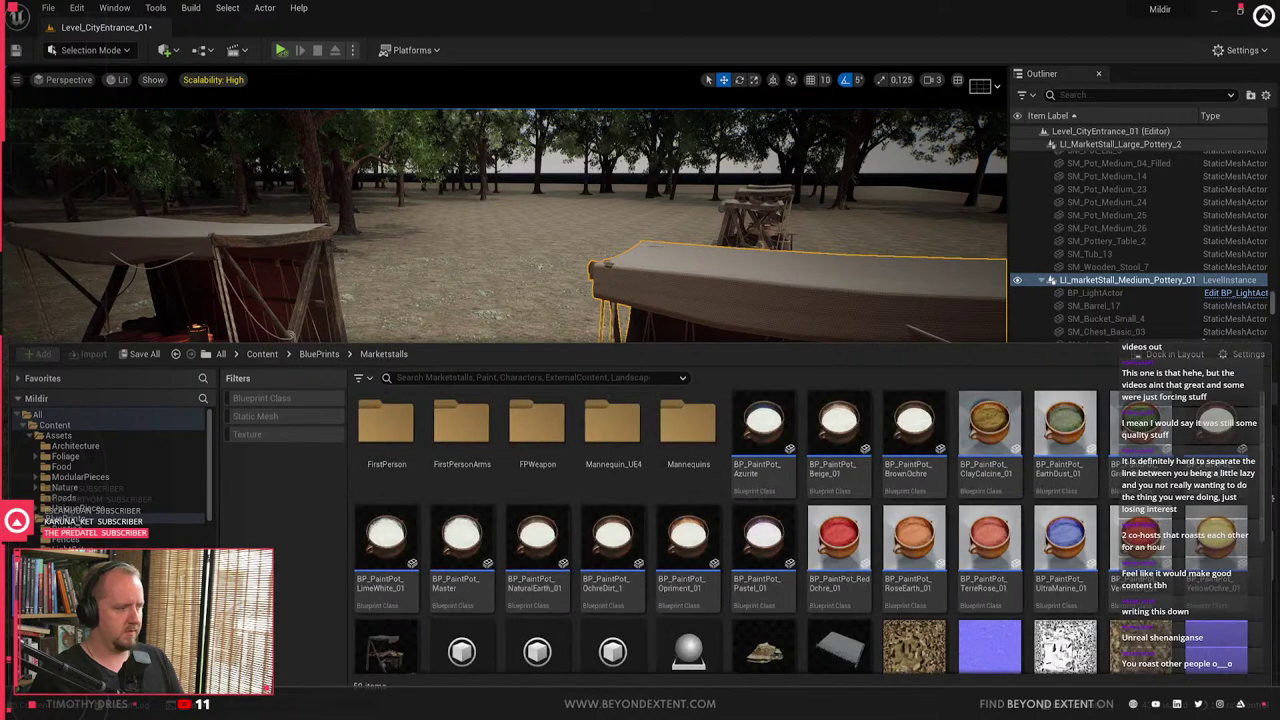
{"action": "key", "text": "alt+Left"}
{"action": "key", "text": "alt+Left"}
{"action": "key", "text": "alt+Left"}
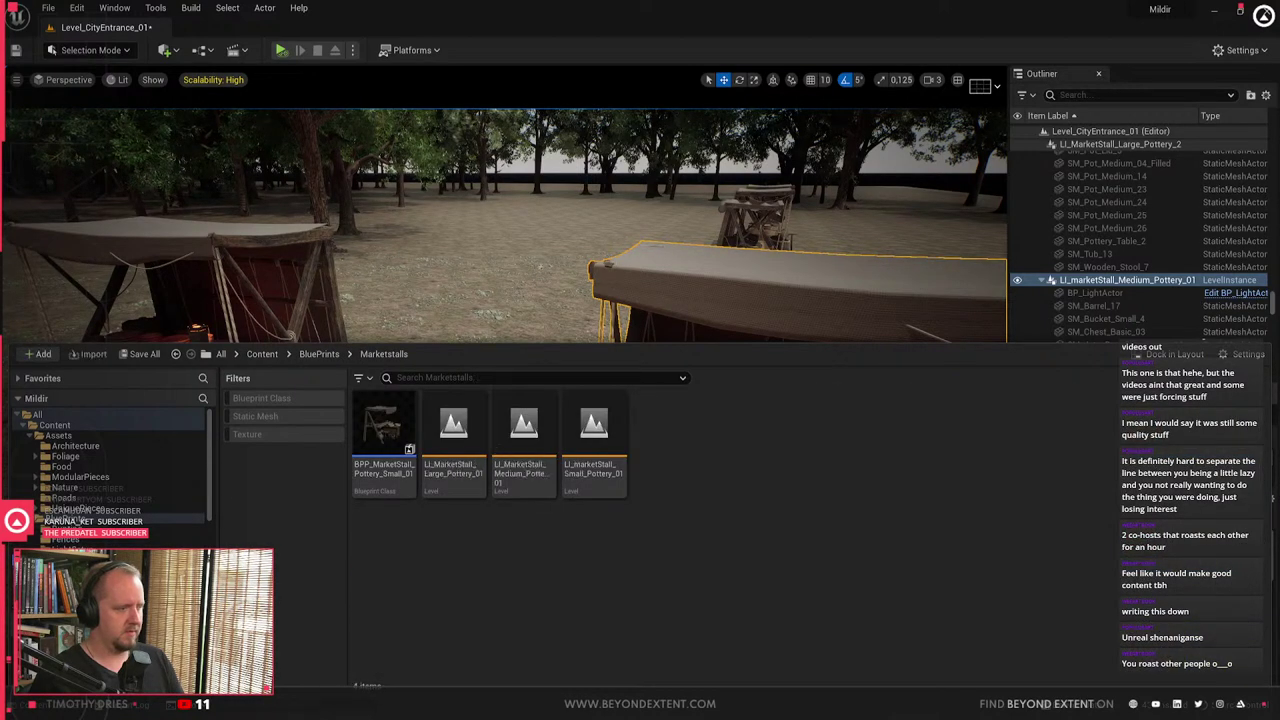
- Place the LI_MarketStall_Large_Pottery_01 level as an instance on open ground near the existing stalls
{"action": "left_click", "coordinate": [452, 450]}
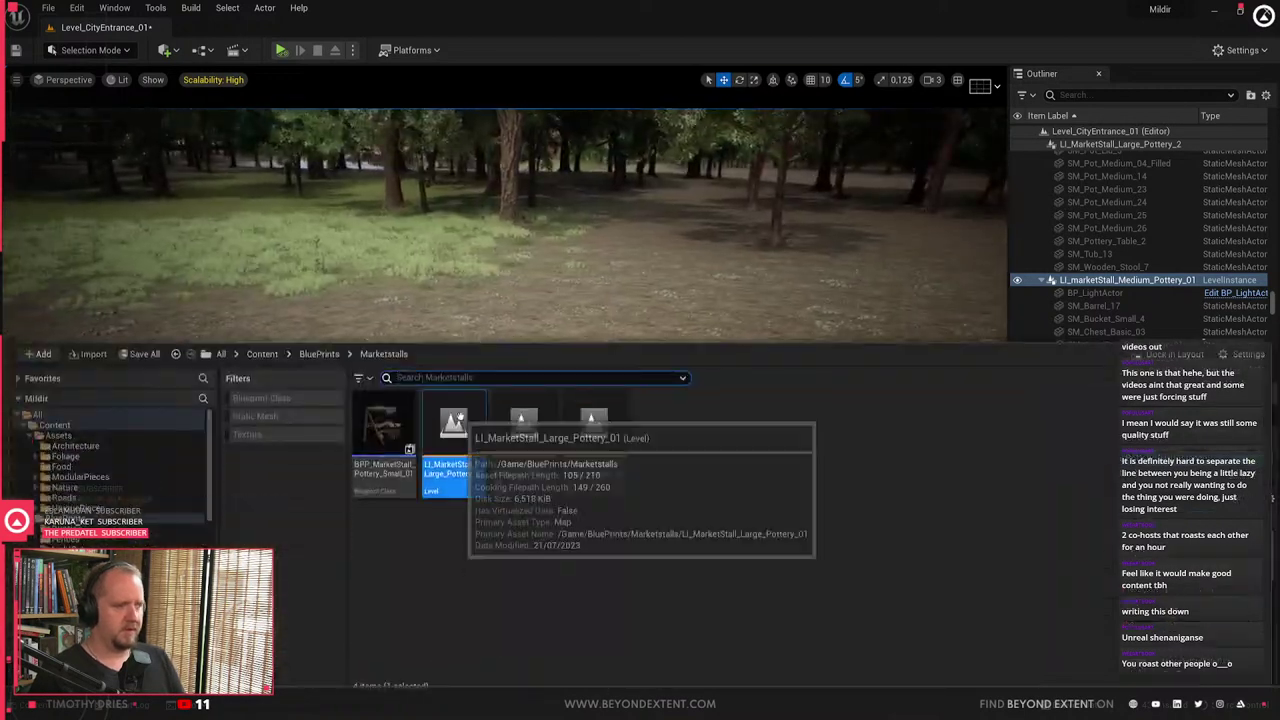
{"action": "left_click_drag", "start_coordinate": [452, 420], "coordinate": [495, 378]}
{"action": "key", "text": "a"}
{"action": "right_click_drag", "start_coordinate": [535, 396], "coordinate": [535, 396]}
{"action": "key", "text": "ctrl+space"}
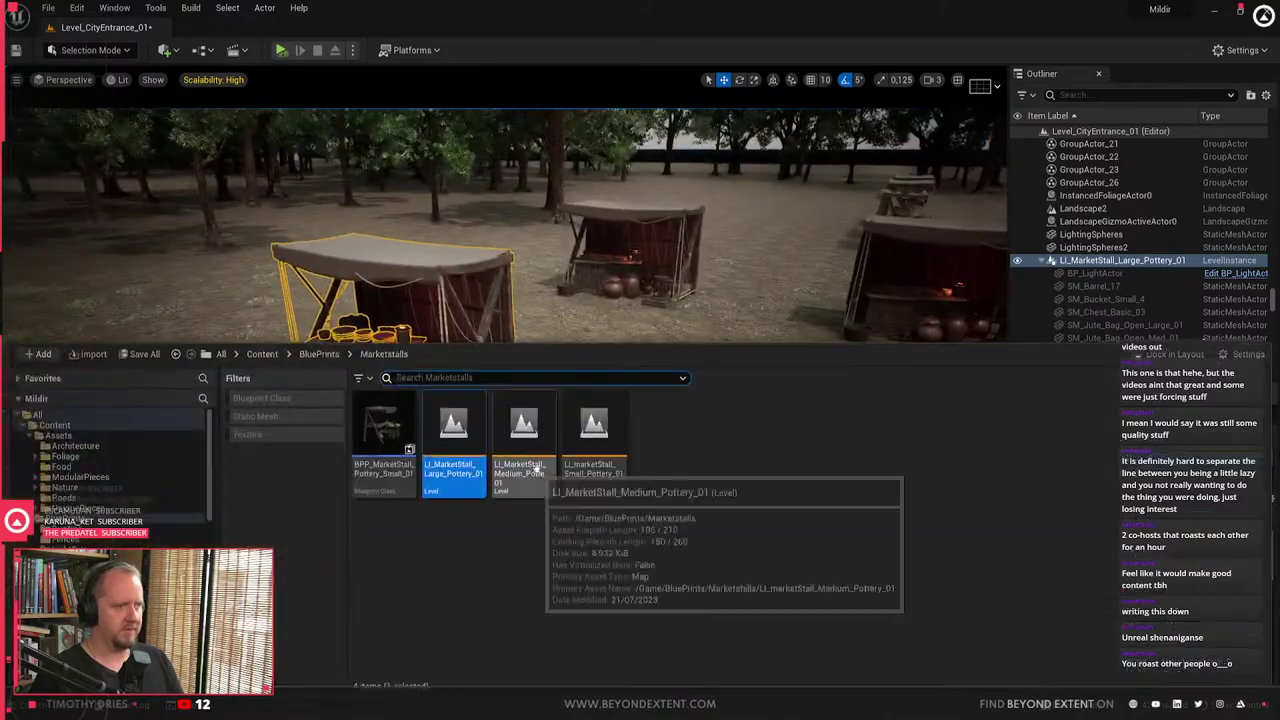
- Place the LI_MarketStall_Medium_Pottery_01 level beside the new large stall and compare the actors inside both instances
{"action": "left_click_drag", "start_coordinate": [534, 465], "coordinate": [692, 474]}
{"action": "scroll", "coordinate": [1228, 285], "scroll_direction": "down", "scroll_amount": 4}
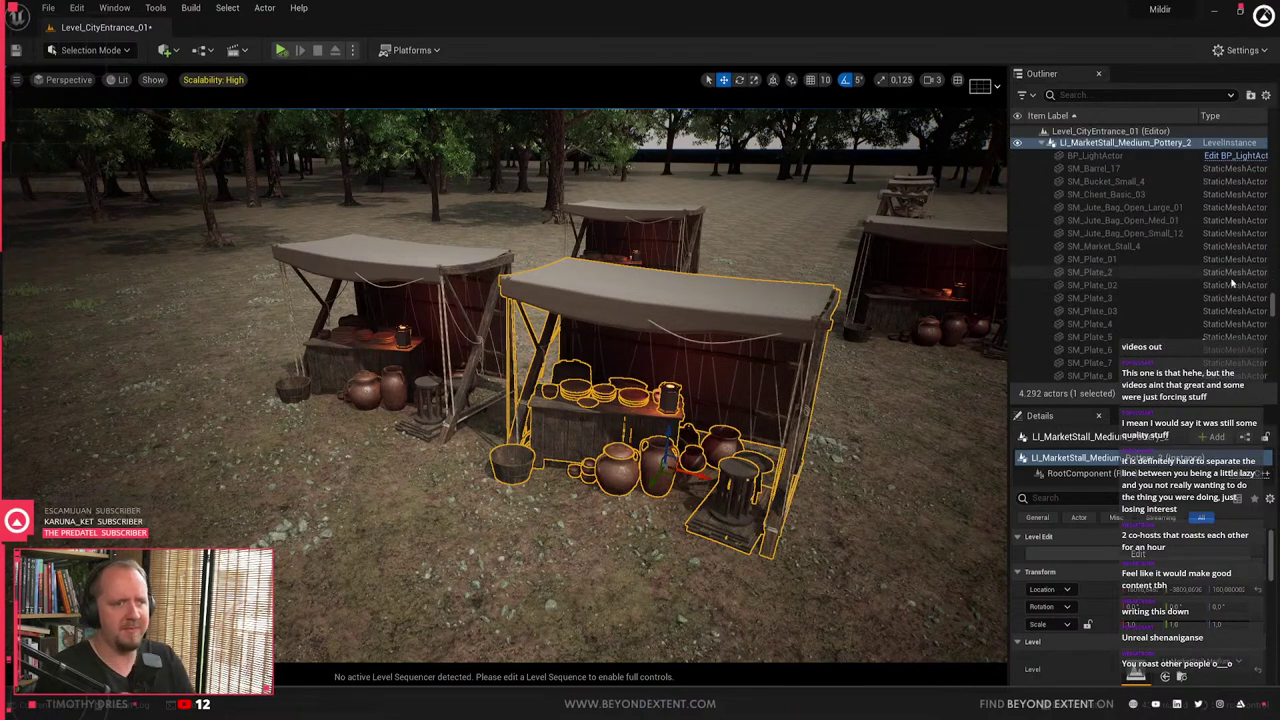
{"action": "scroll", "coordinate": [1232, 285], "scroll_direction": "down", "scroll_amount": 8}
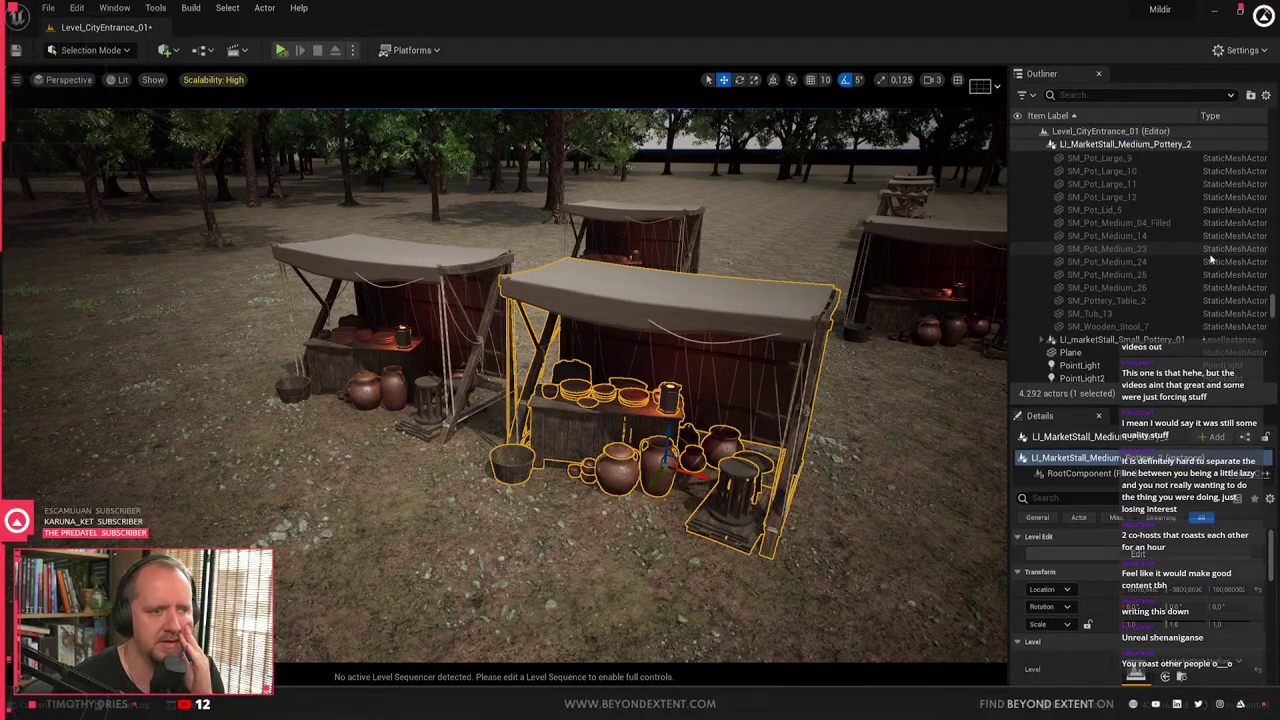
{"action": "scroll", "coordinate": [1211, 259], "scroll_direction": "up", "scroll_amount": 4}
{"action": "scroll", "coordinate": [1211, 259], "scroll_direction": "down", "scroll_amount": 4}
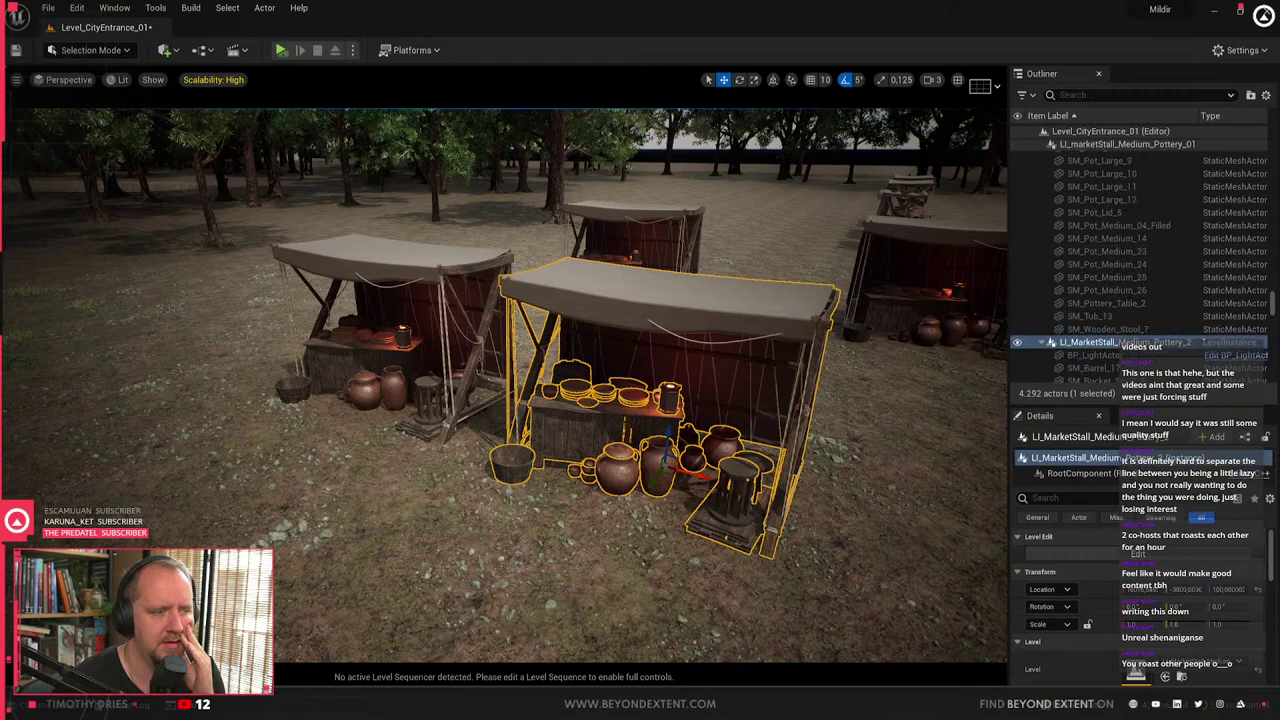
{"action": "left_click", "coordinate": [430, 262]}
{"action": "scroll", "coordinate": [1211, 313], "scroll_direction": "down", "scroll_amount": 3}
{"action": "scroll", "coordinate": [1211, 313], "scroll_direction": "down", "scroll_amount": 5}
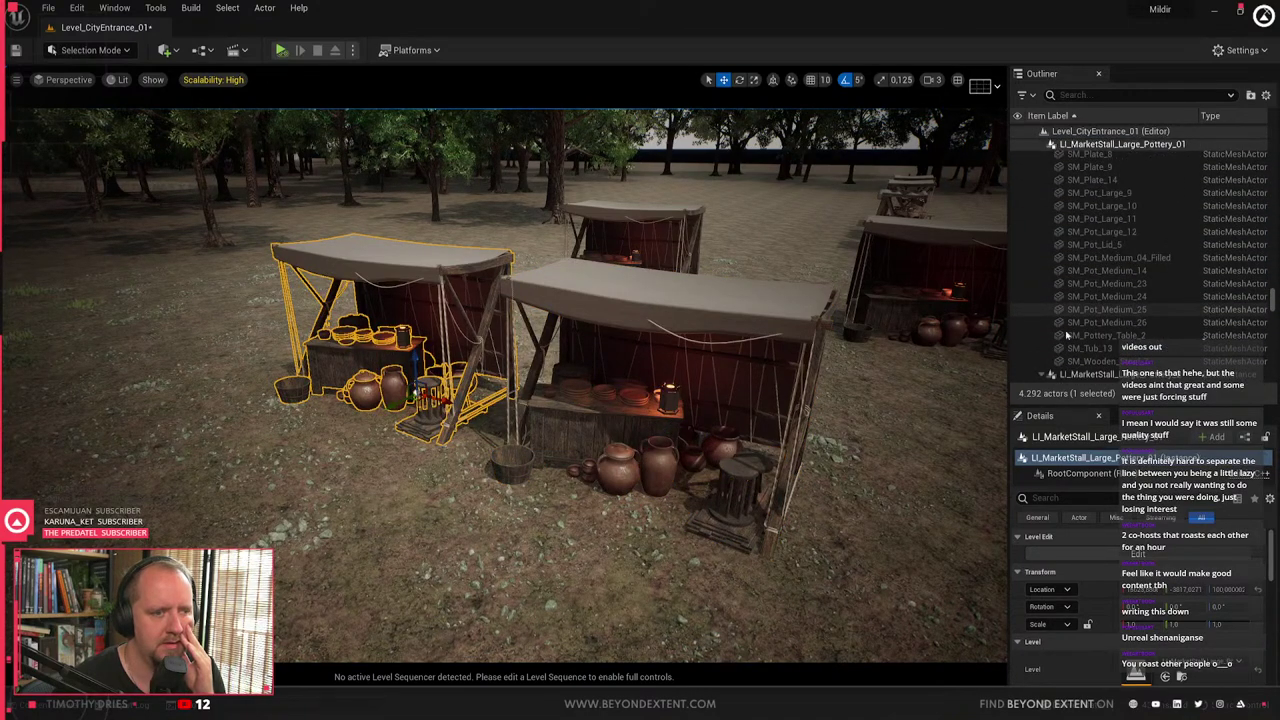
{"action": "left_click", "coordinate": [640, 323]}
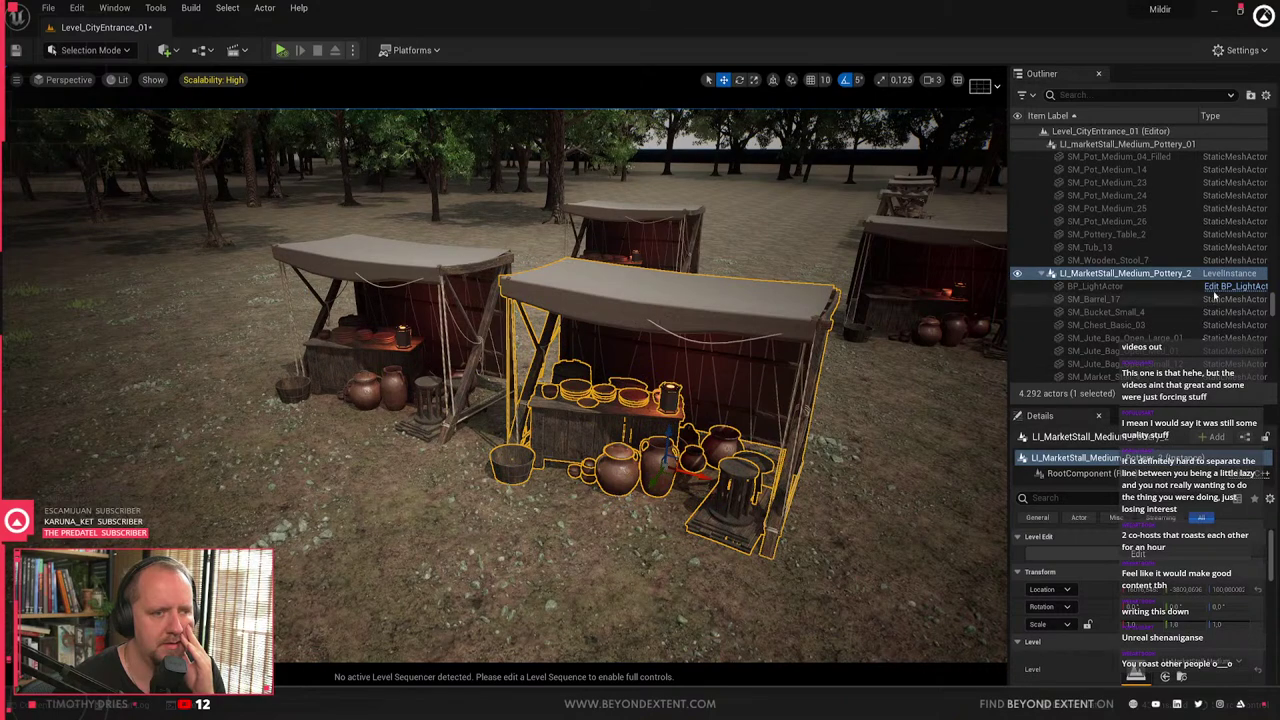
- Delete the newly placed medium pottery stall instance beside the large stall
{"action": "key", "text": "Delete"}
{"action": "left_click", "coordinate": [1239, 663]}
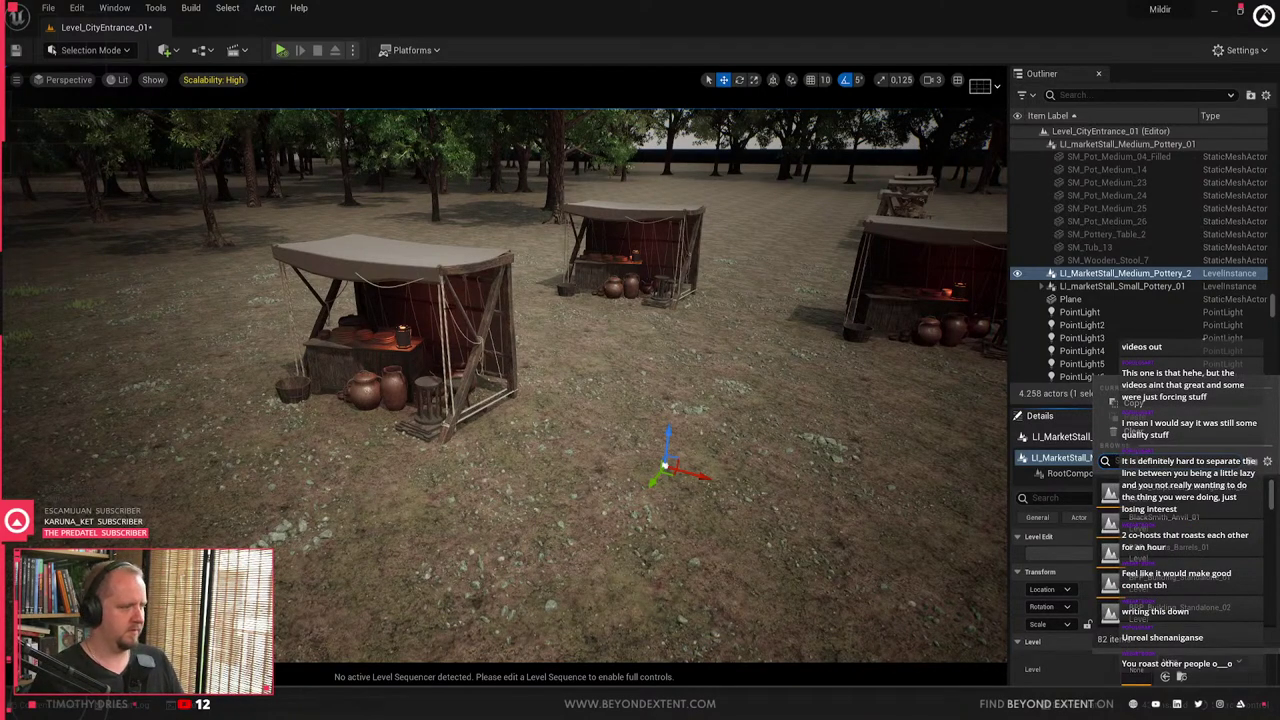
{"action": "key", "text": "ctrl+z"}
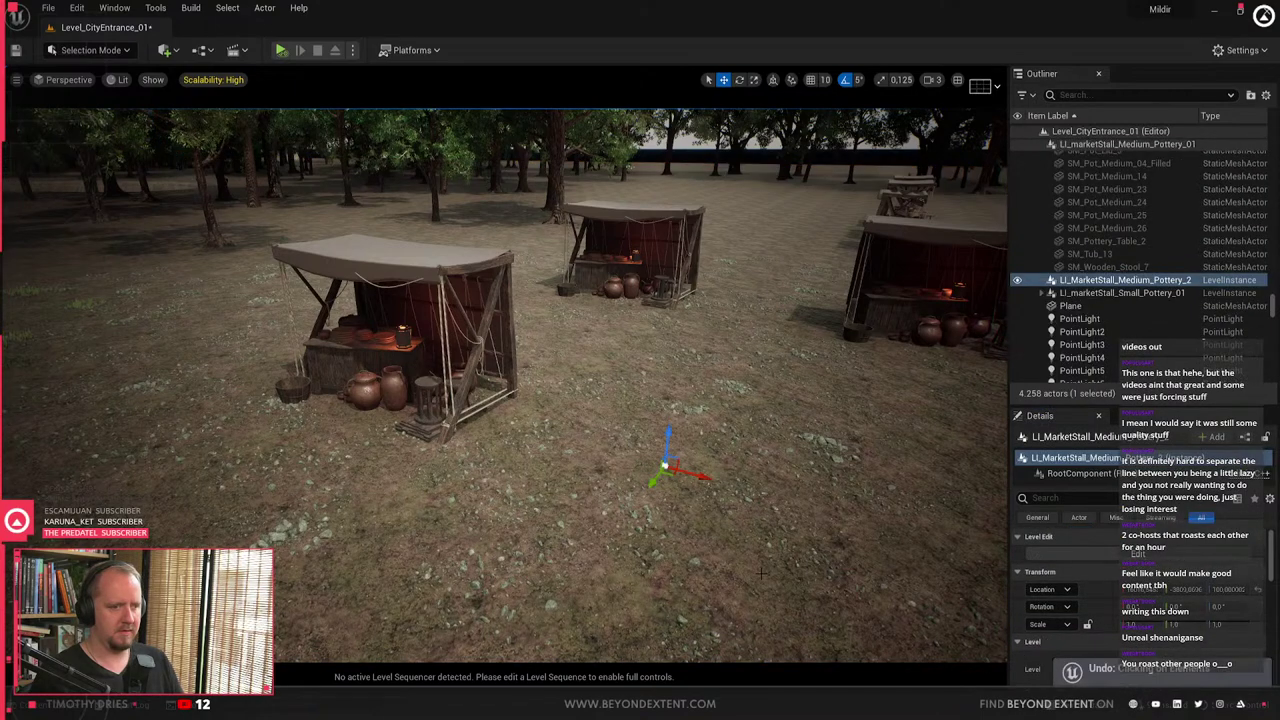
{"action": "key", "text": "Delete"}
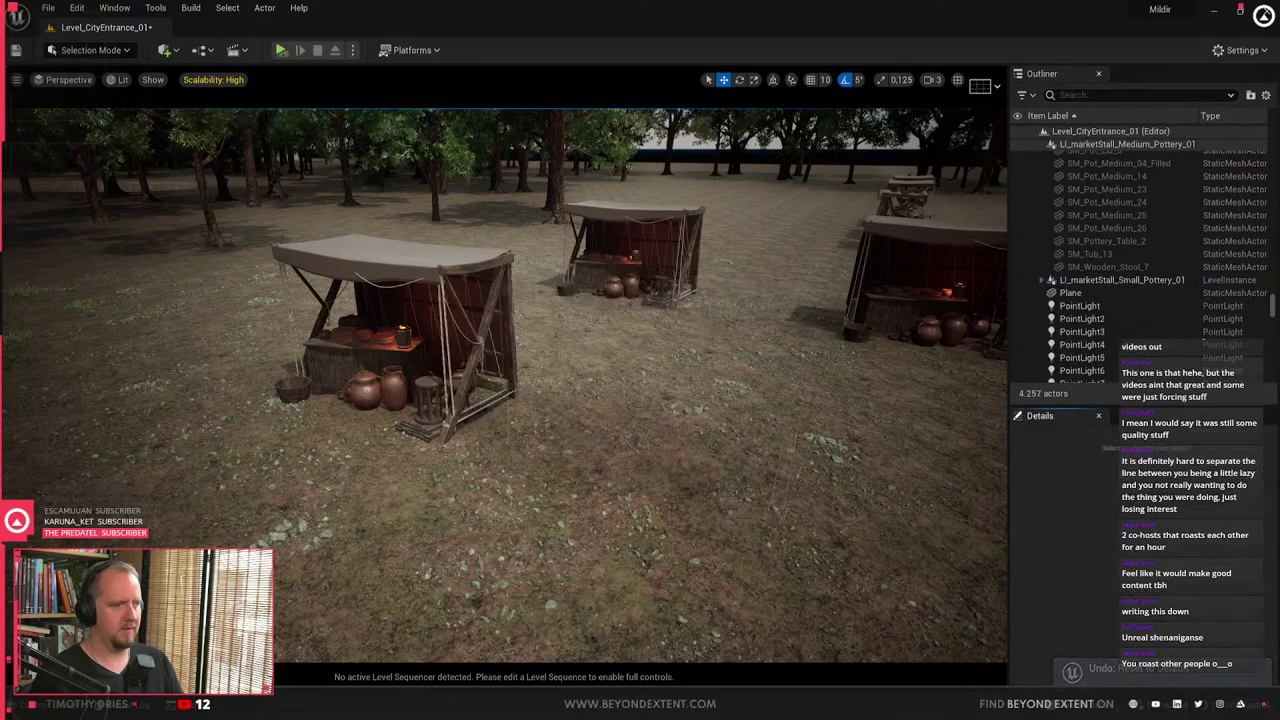
- Duplicate the LI_MarketStall_Large_Pottery_01 instance onto the free ground beside it
{"action": "left_click", "coordinate": [400, 330]}
{"action": "right_click_drag", "start_coordinate": [400, 330], "coordinate": [520, 330]}
{"action": "key", "text": "w"}
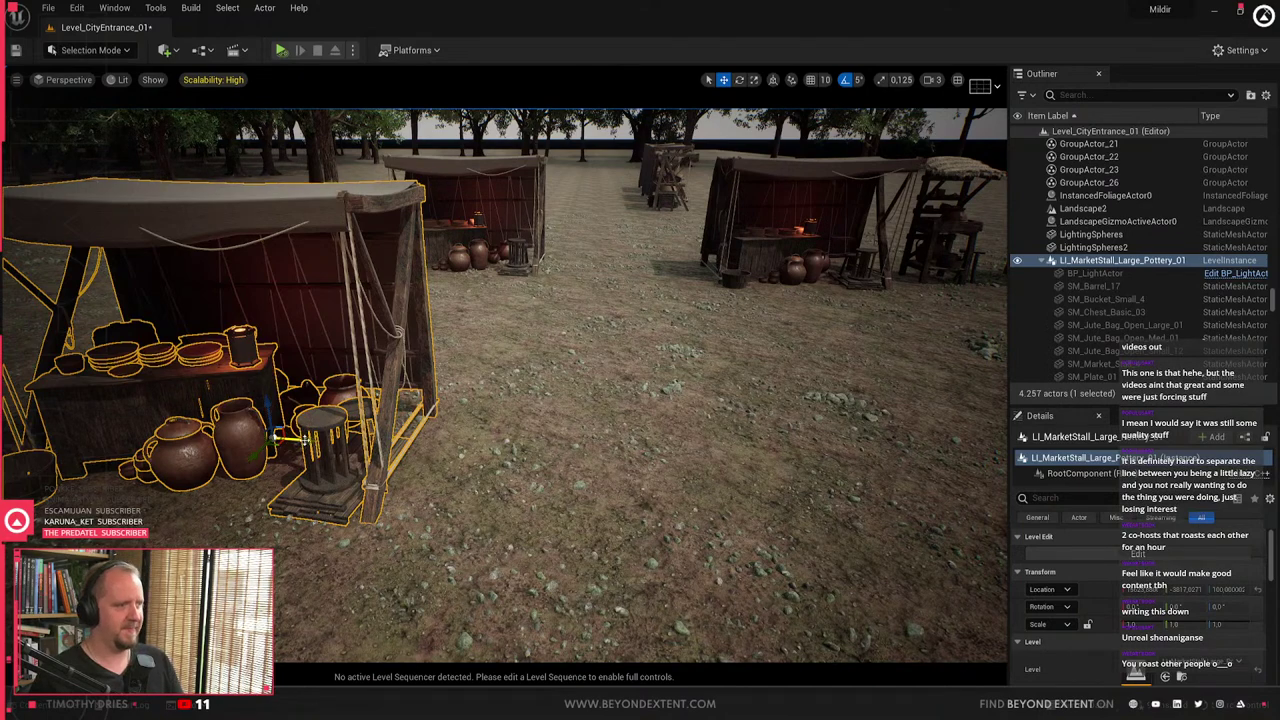
{"action": "left_click_drag", "start_coordinate": [302, 439], "coordinate": [698, 525], "text": "alt"}
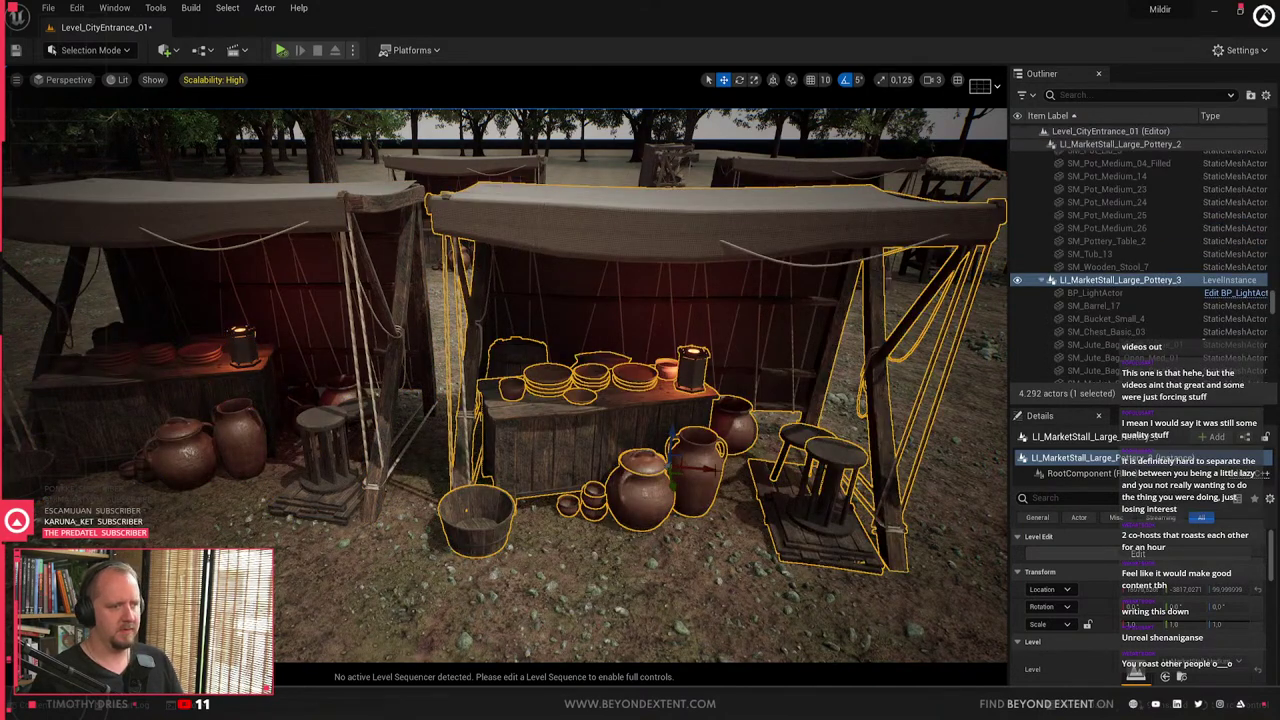
- Switch the duplicate's level asset between the large, medium and small pottery stalls to compare their contents
{"action": "right_click_drag", "start_coordinate": [719, 522], "coordinate": [785, 536]}
{"action": "scroll", "coordinate": [1198, 615], "scroll_direction": "down", "scroll_amount": 3}
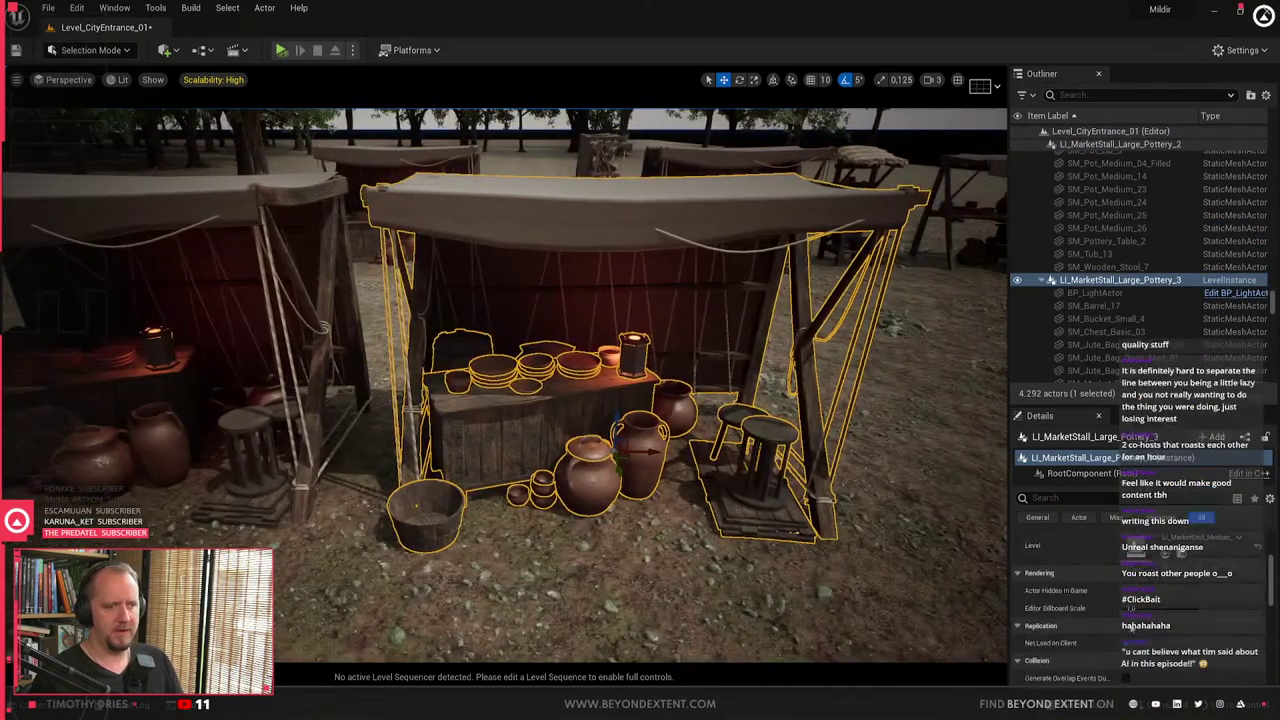
{"action": "scroll", "coordinate": [1200, 620], "scroll_direction": "up", "scroll_amount": 2}
{"action": "left_click", "coordinate": [1200, 620]}
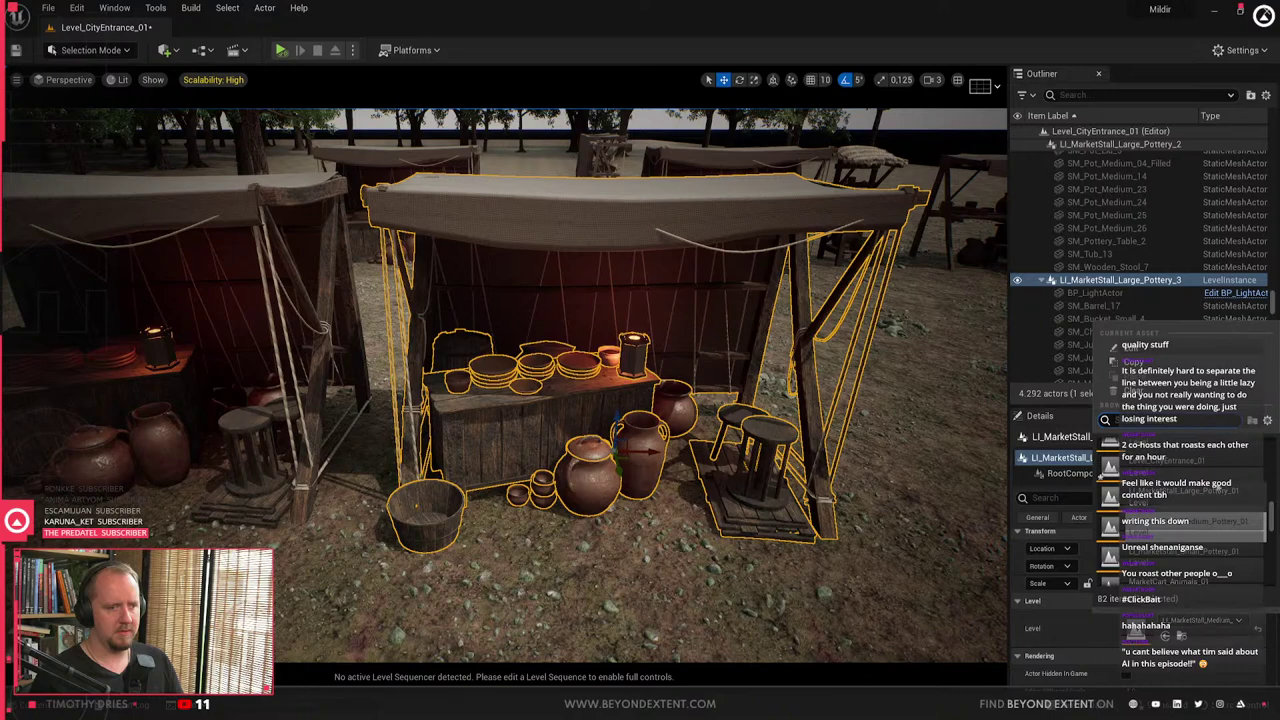
{"action": "left_click", "coordinate": [1214, 498]}
{"action": "left_click", "coordinate": [1230, 619]}
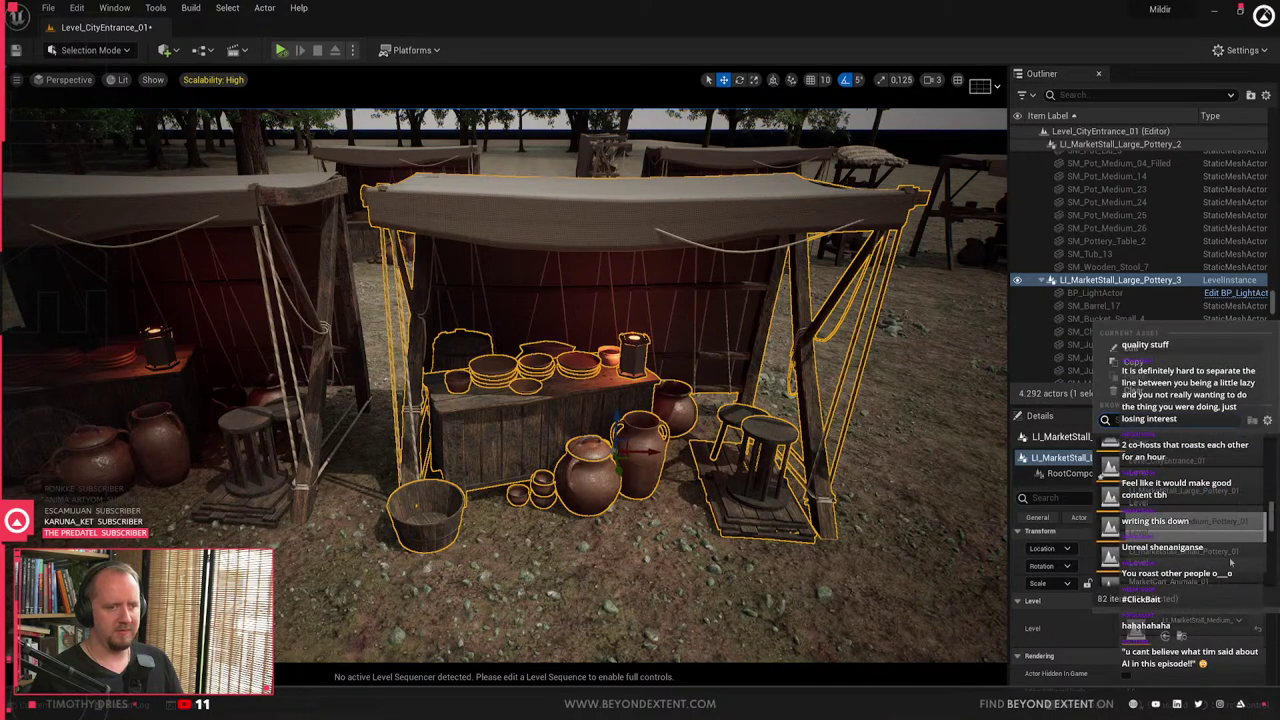
{"action": "left_click", "coordinate": [1217, 557]}
{"action": "left_click", "coordinate": [1225, 620]}
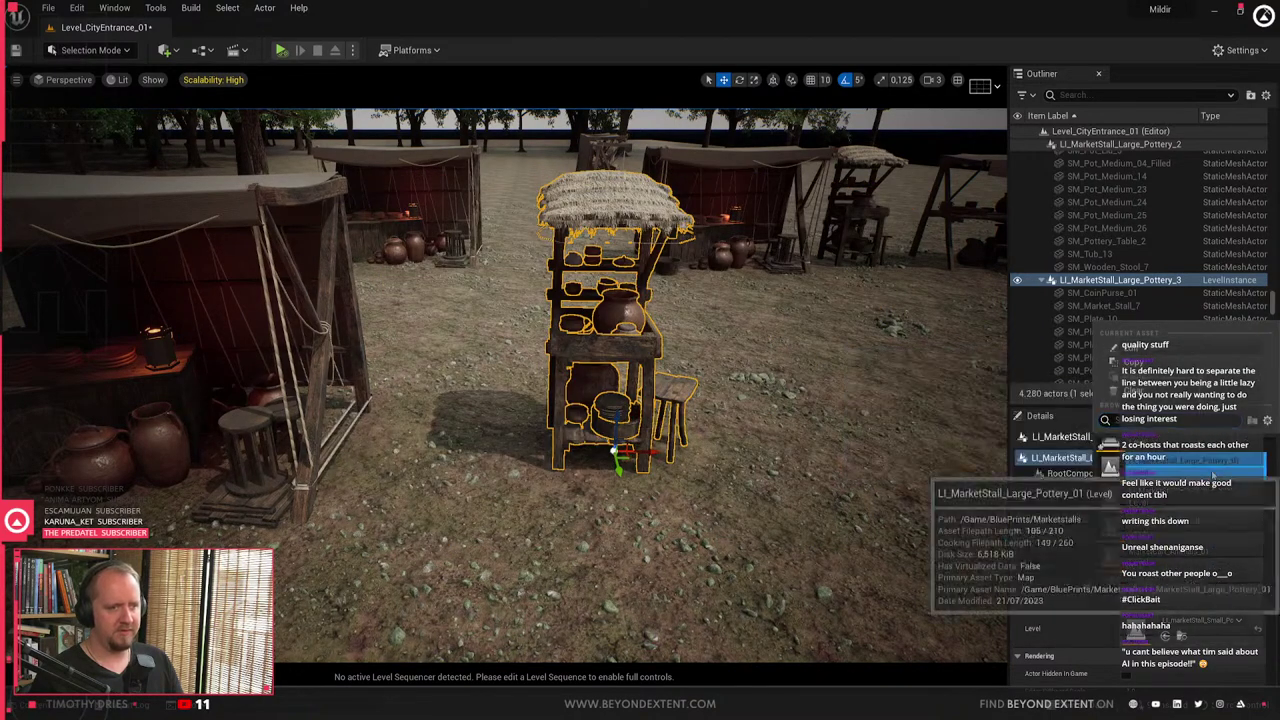
{"action": "left_click", "coordinate": [1213, 494]}
{"action": "left_click", "coordinate": [1217, 624]}
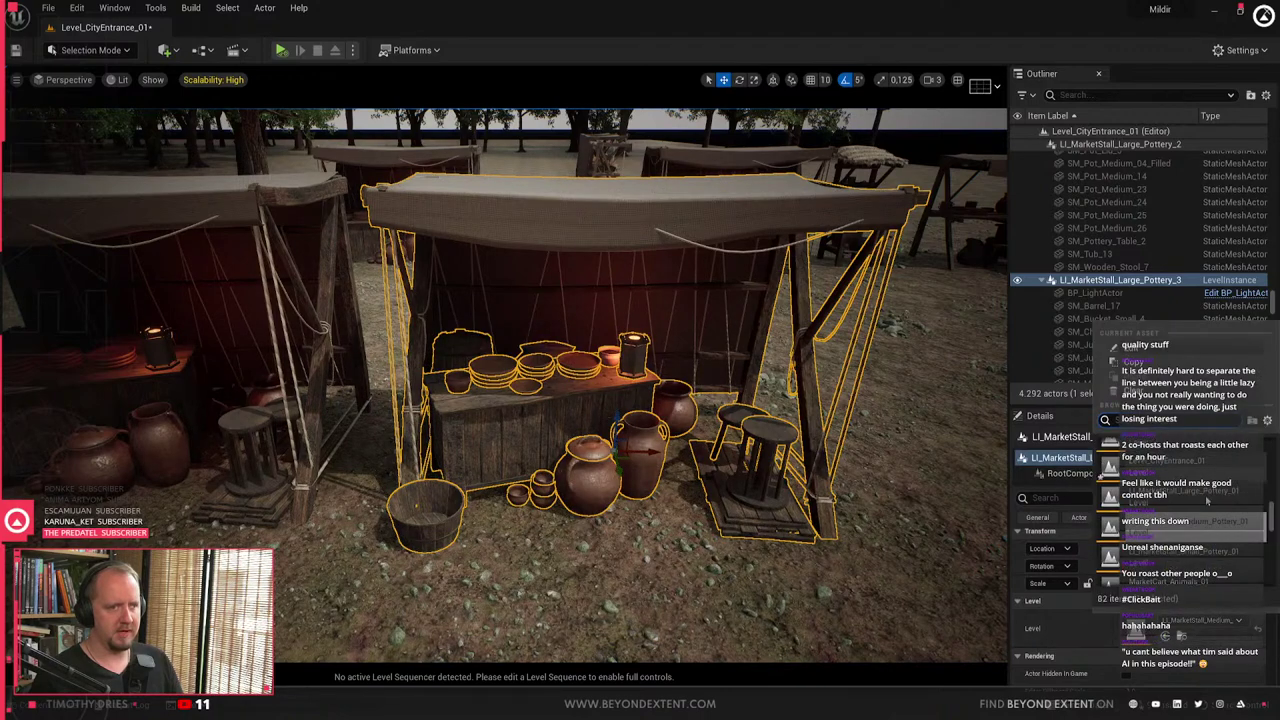
{"action": "left_click", "coordinate": [1216, 622]}
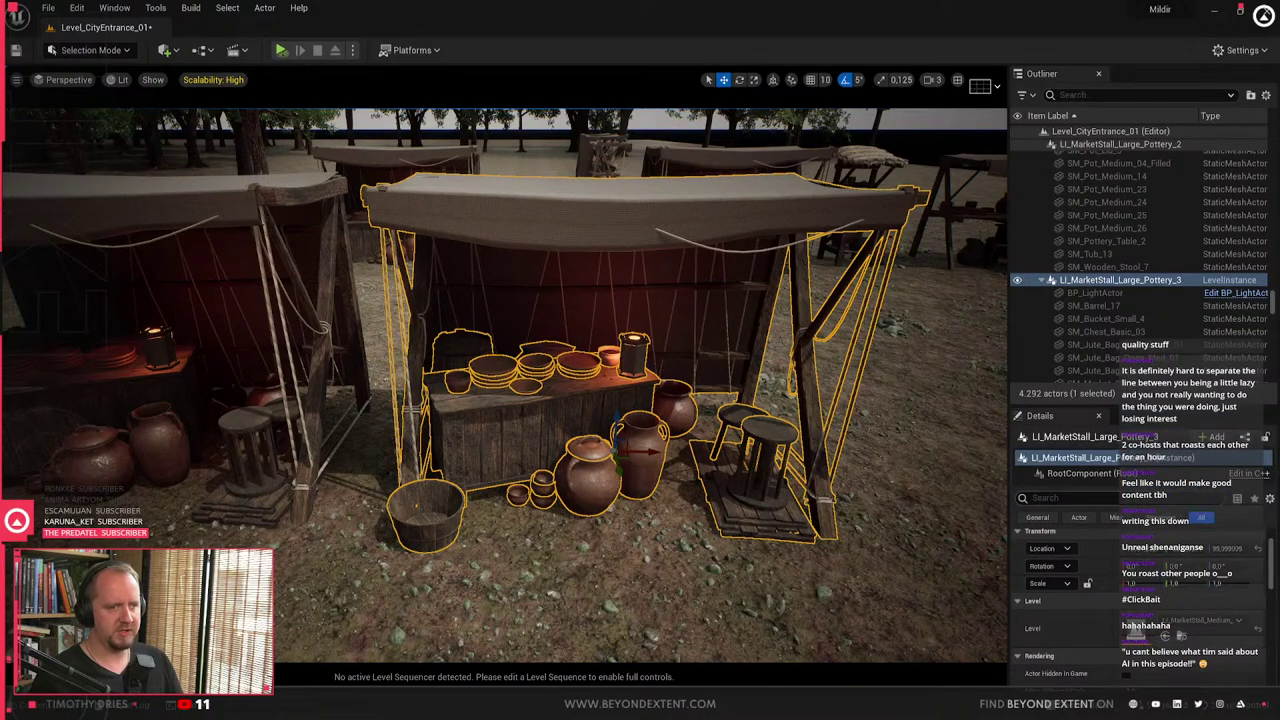
{"action": "left_click", "coordinate": [1216, 622]}
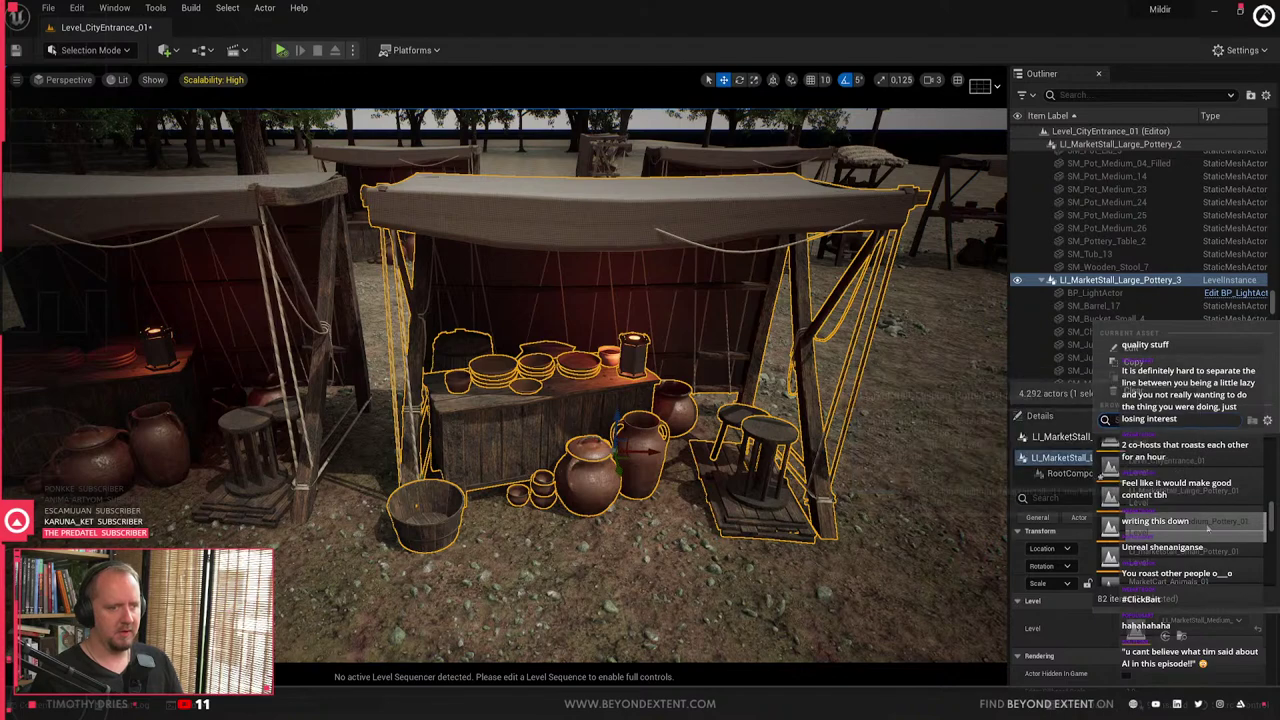
{"action": "left_click", "coordinate": [1209, 499]}
{"action": "left_click", "coordinate": [1218, 623]}
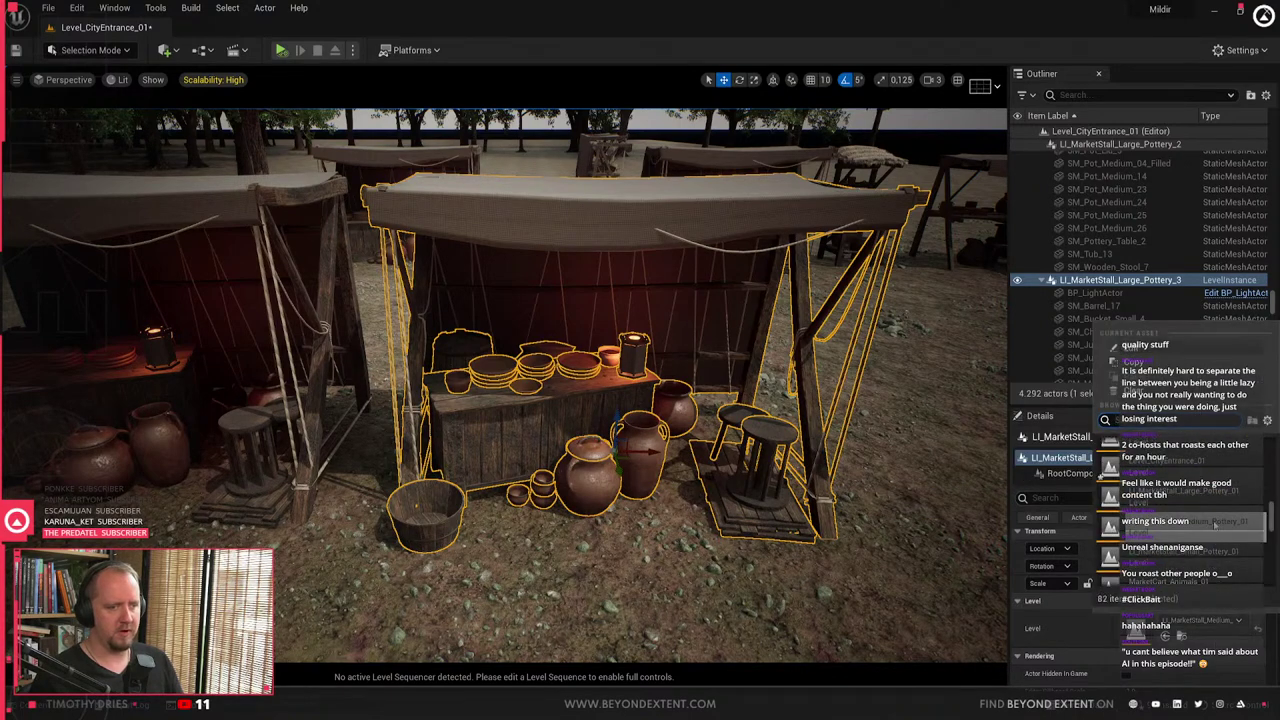
{"action": "left_click", "coordinate": [1184, 520]}
- Delete the duplicated pottery stall and check the remaining medium and large instances
{"action": "right_click_drag", "start_coordinate": [618, 440], "coordinate": [570, 420]}
{"action": "key", "text": "Delete"}
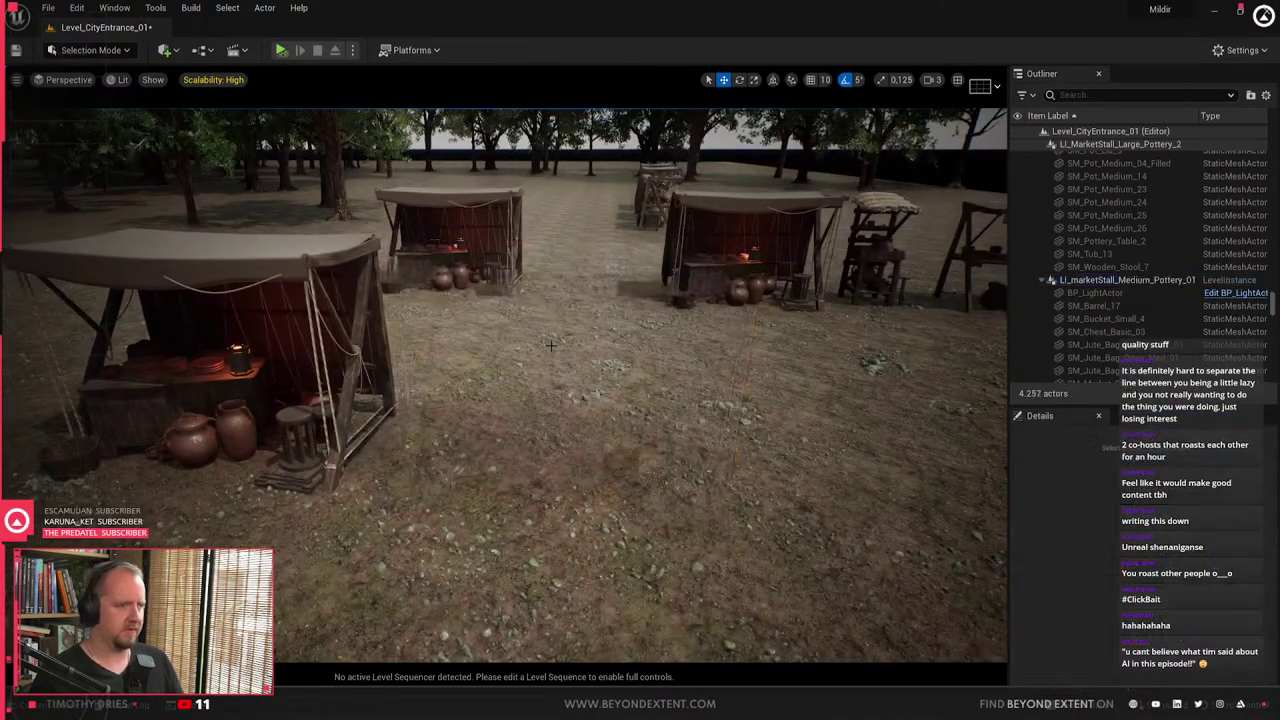
{"action": "left_click", "coordinate": [752, 245]}
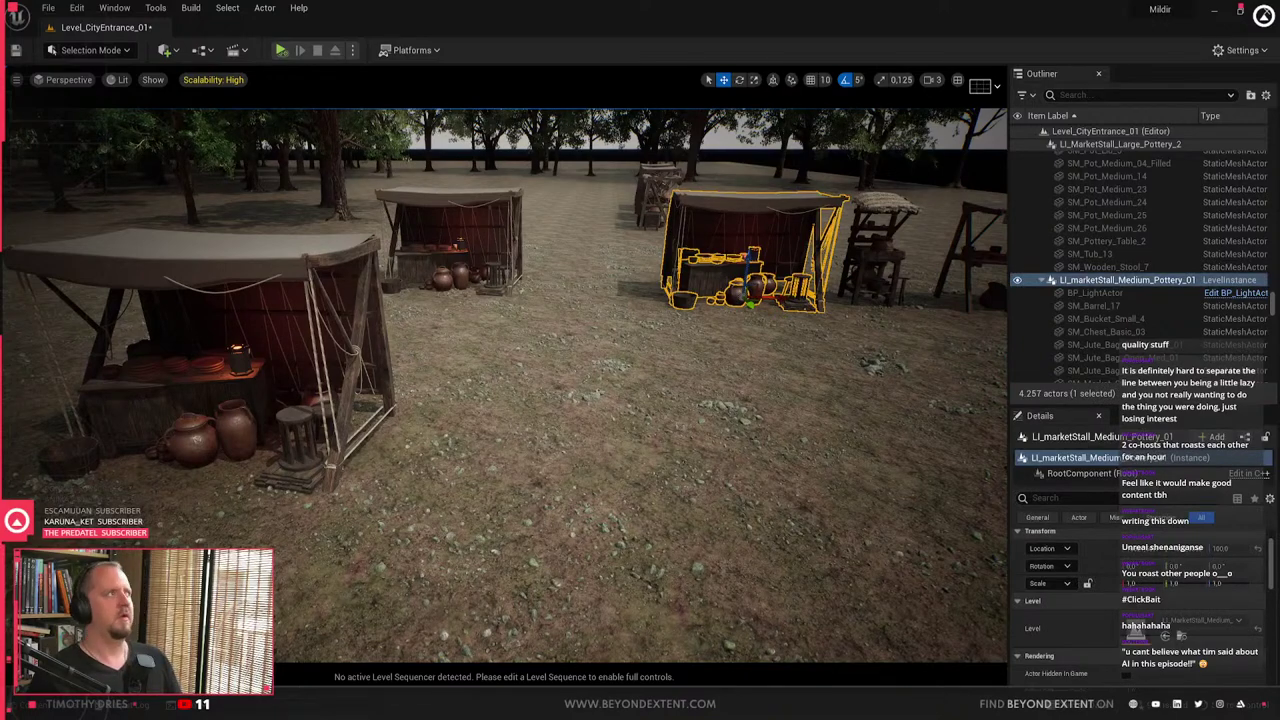
{"action": "left_click", "coordinate": [222, 330]}
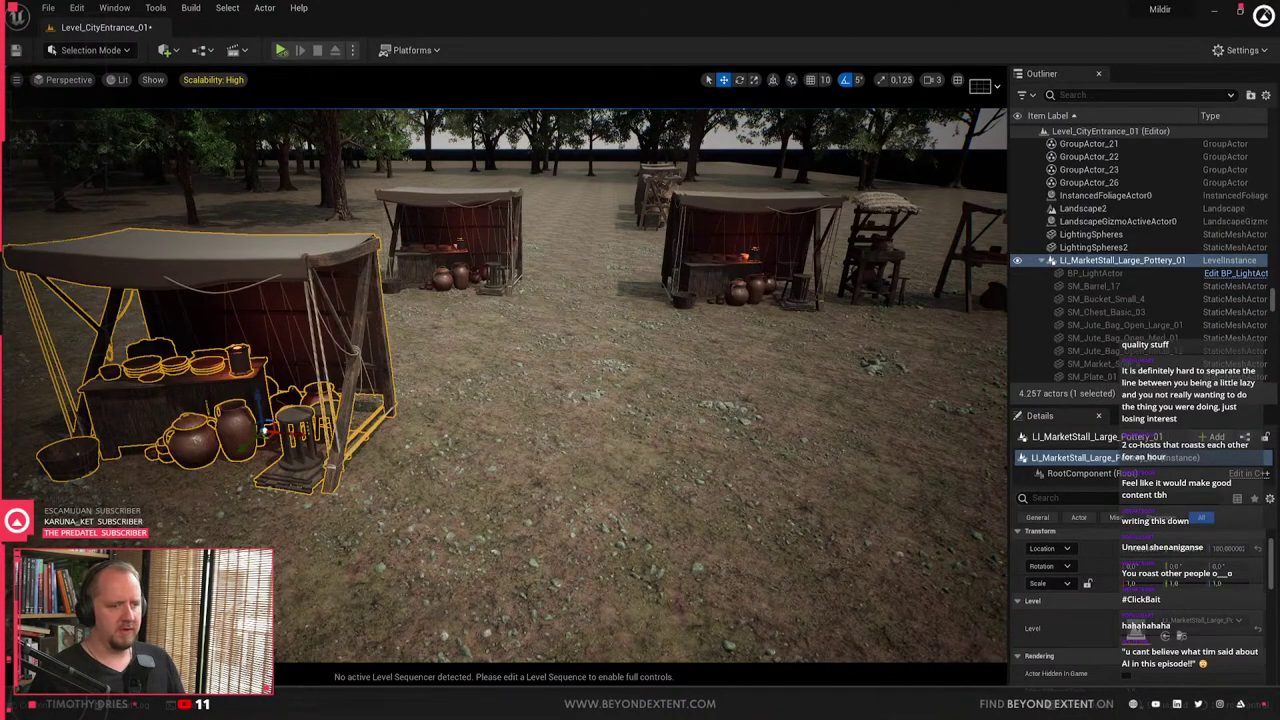
- Remove both large pottery stall instances from the level, keeping the medium and small pottery stalls
{"action": "key", "text": "ctrl+z"}
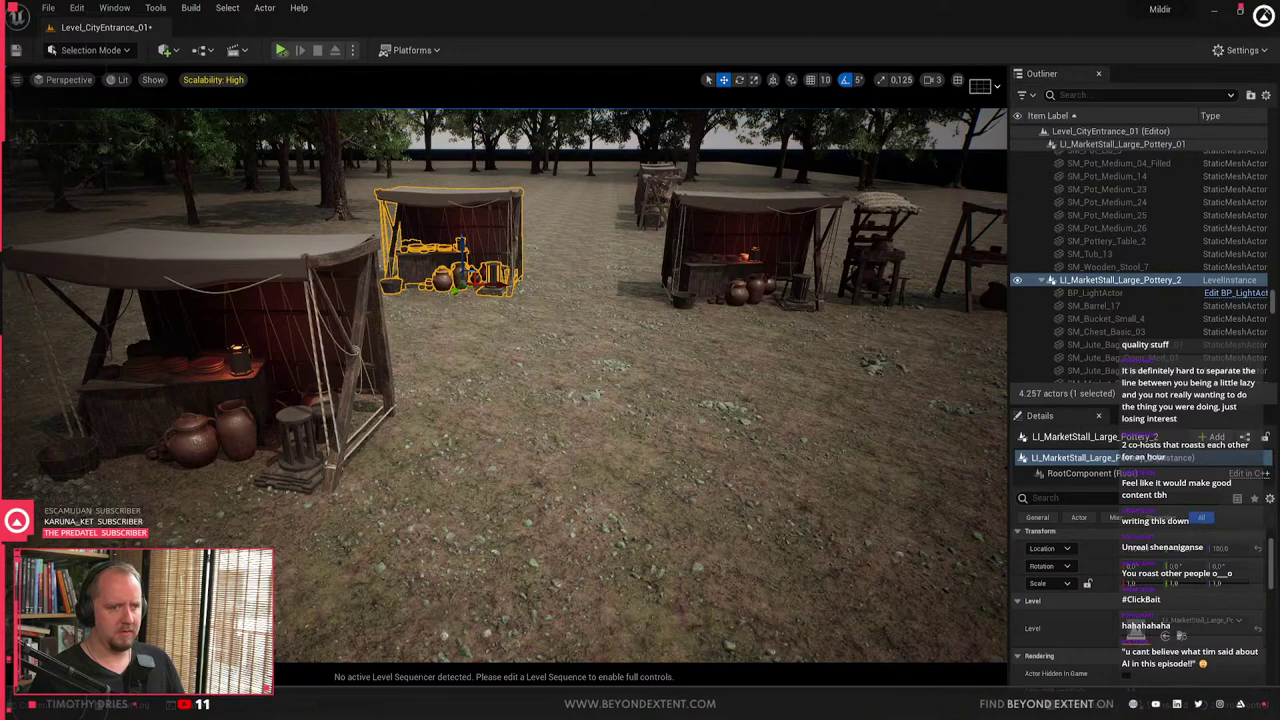
{"action": "key", "text": "ctrl+z"}
{"action": "left_click", "coordinate": [452, 238]}
{"action": "key", "text": "ctrl+space"}
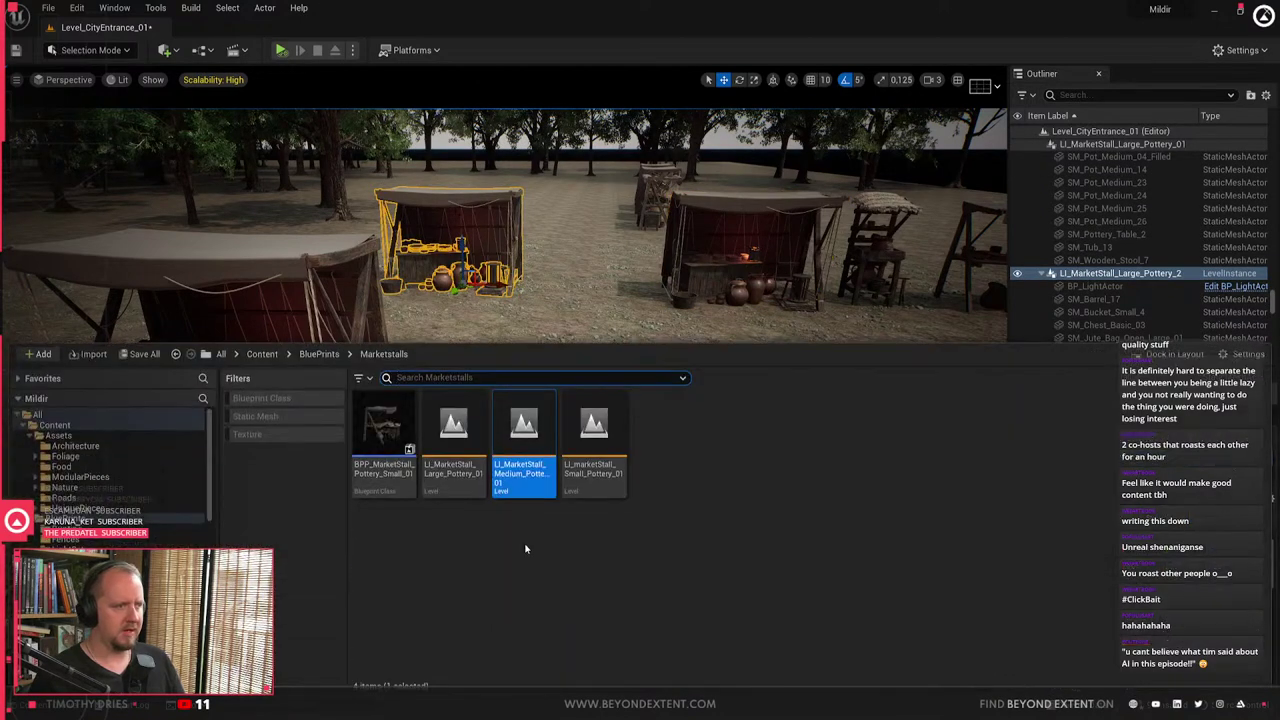
{"action": "left_click", "coordinate": [471, 457]}
{"action": "left_click", "coordinate": [446, 322]}
{"action": "left_click", "coordinate": [347, 316]}
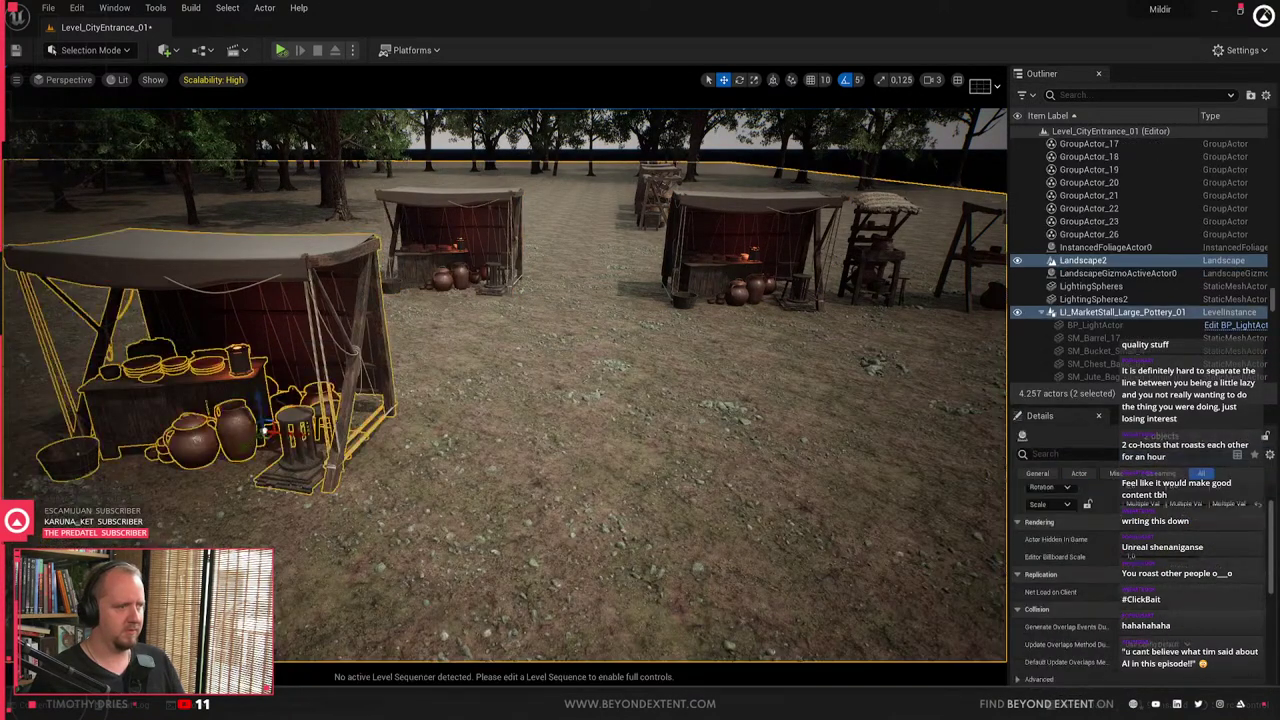
{"action": "left_click", "coordinate": [448, 240]}
{"action": "key", "text": "ctrl+z"}
{"action": "key", "text": "ctrl+z"}
{"action": "key", "text": "ctrl+z"}
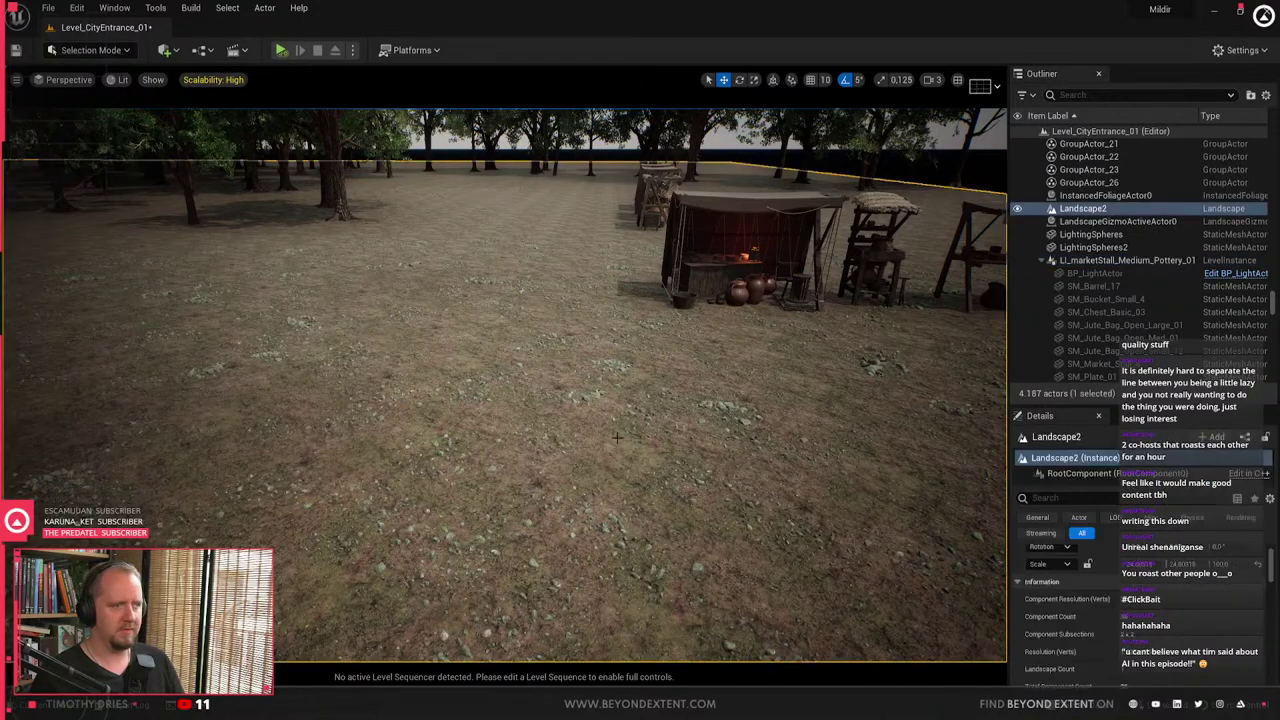
- Save the Level_CityEntrance_01 level
{"action": "key", "text": "ctrl+space"}
{"action": "key", "text": "ctrl+space"}
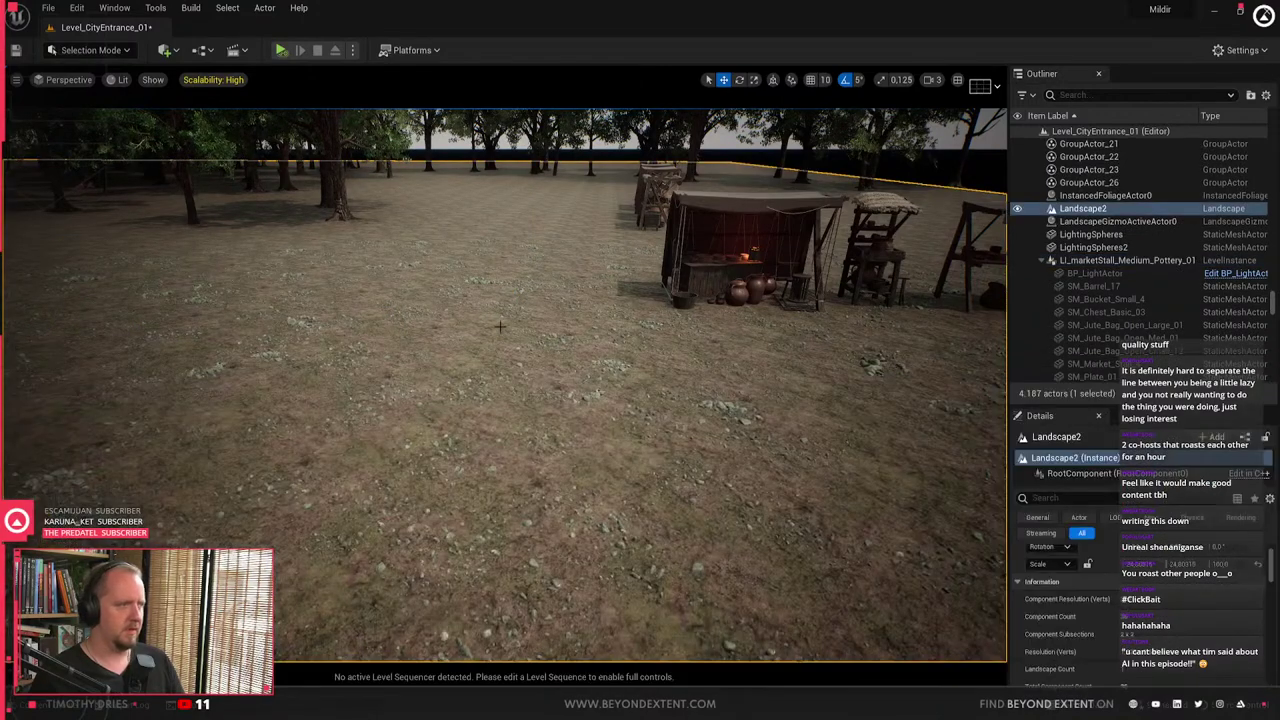
{"action": "key", "text": "ctrl+s"}
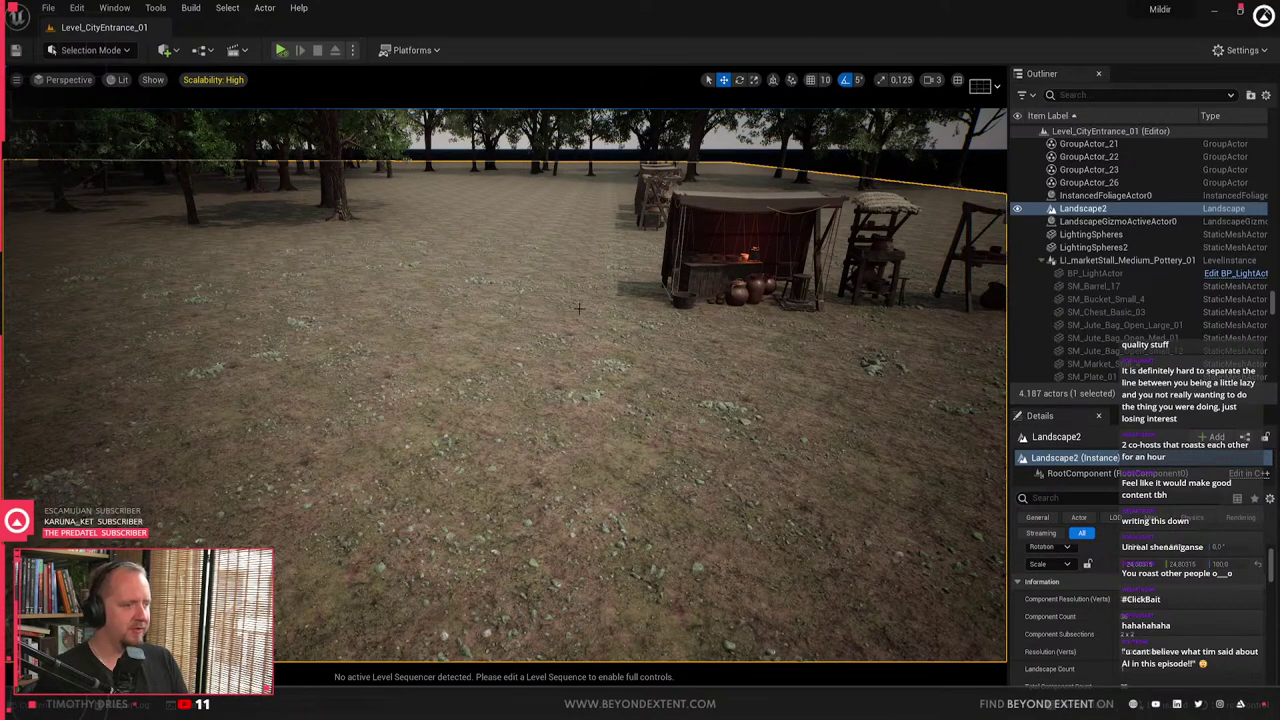
- Delete the LI_MarketStall_Large_Pottery_01 level asset from the Marketstalls folder
{"action": "right_click_drag", "start_coordinate": [646, 416], "coordinate": [616, 411]}
{"action": "key", "text": "Escape"}
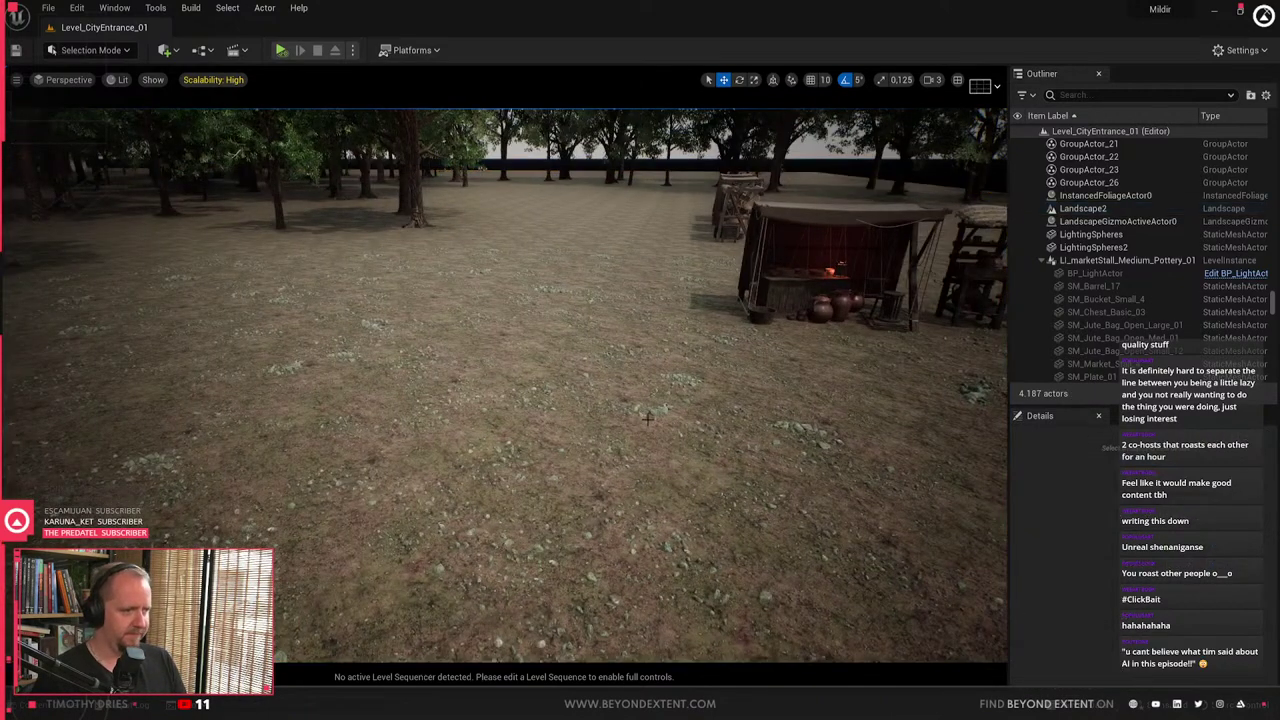
{"action": "key", "text": "ctrl+space"}
{"action": "left_click", "coordinate": [535, 448]}
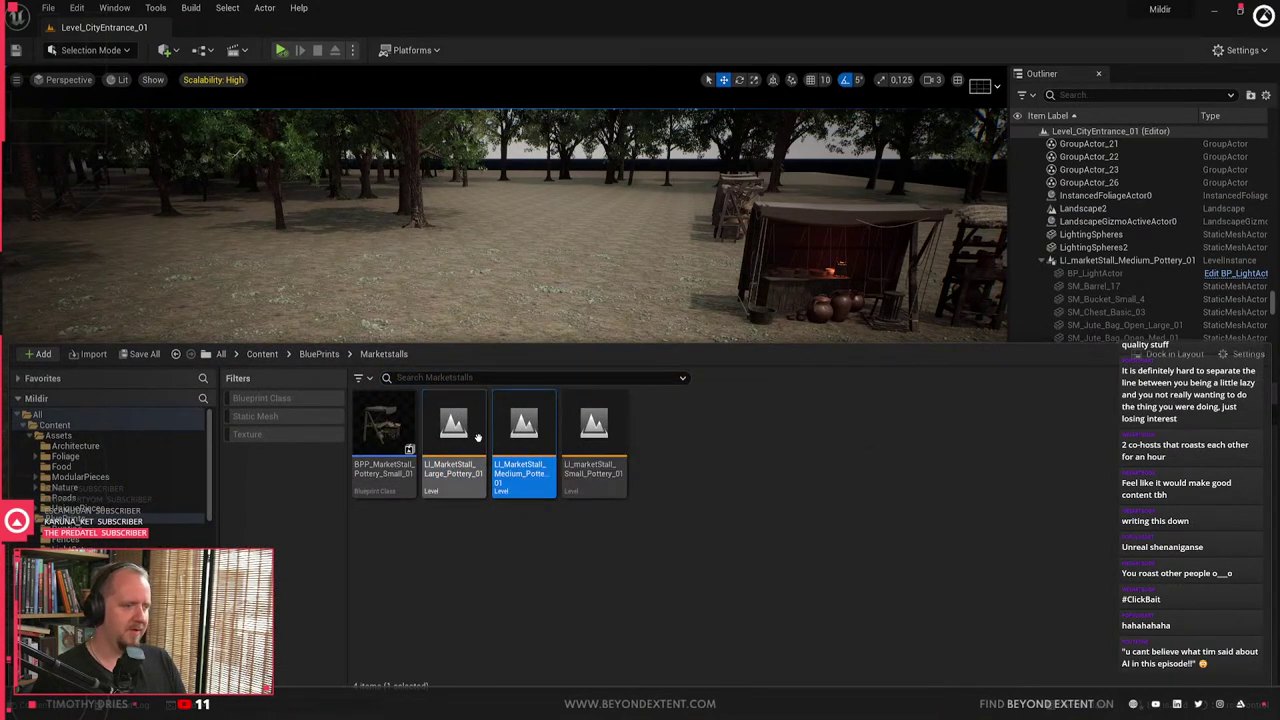
{"action": "left_click", "coordinate": [477, 439]}
{"action": "key", "text": "Delete"}
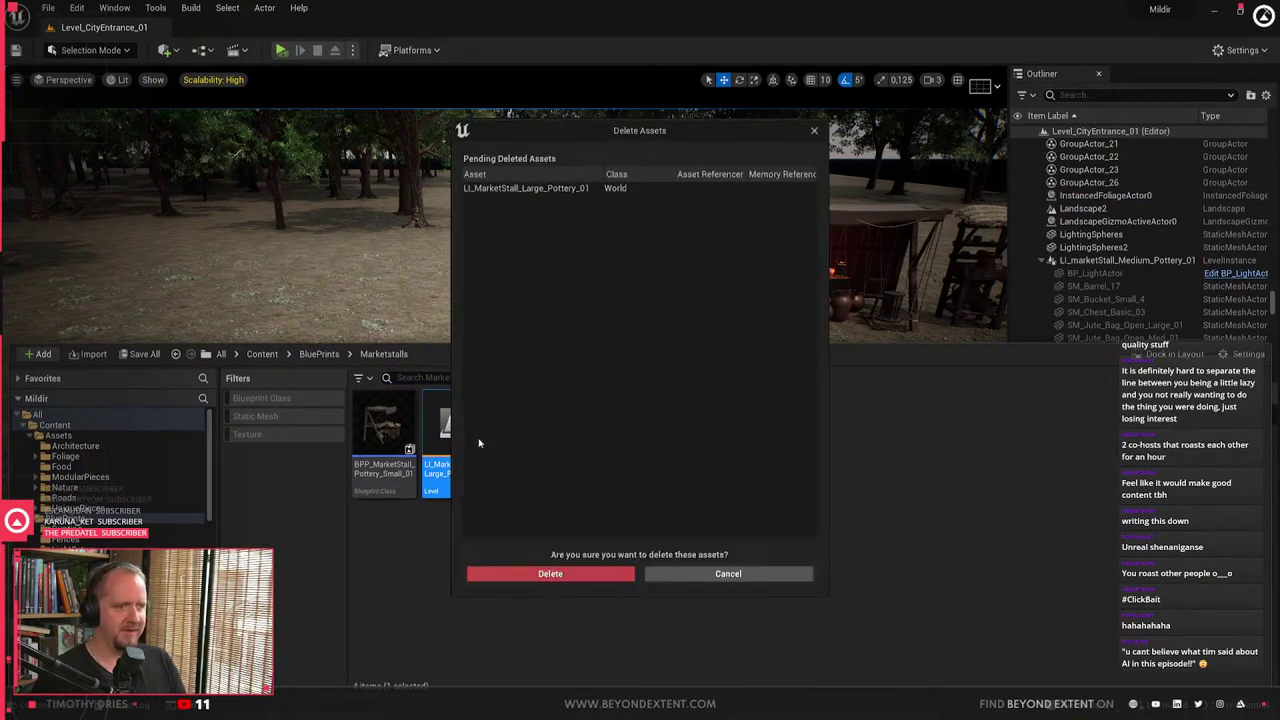
{"action": "left_click", "coordinate": [620, 572]}
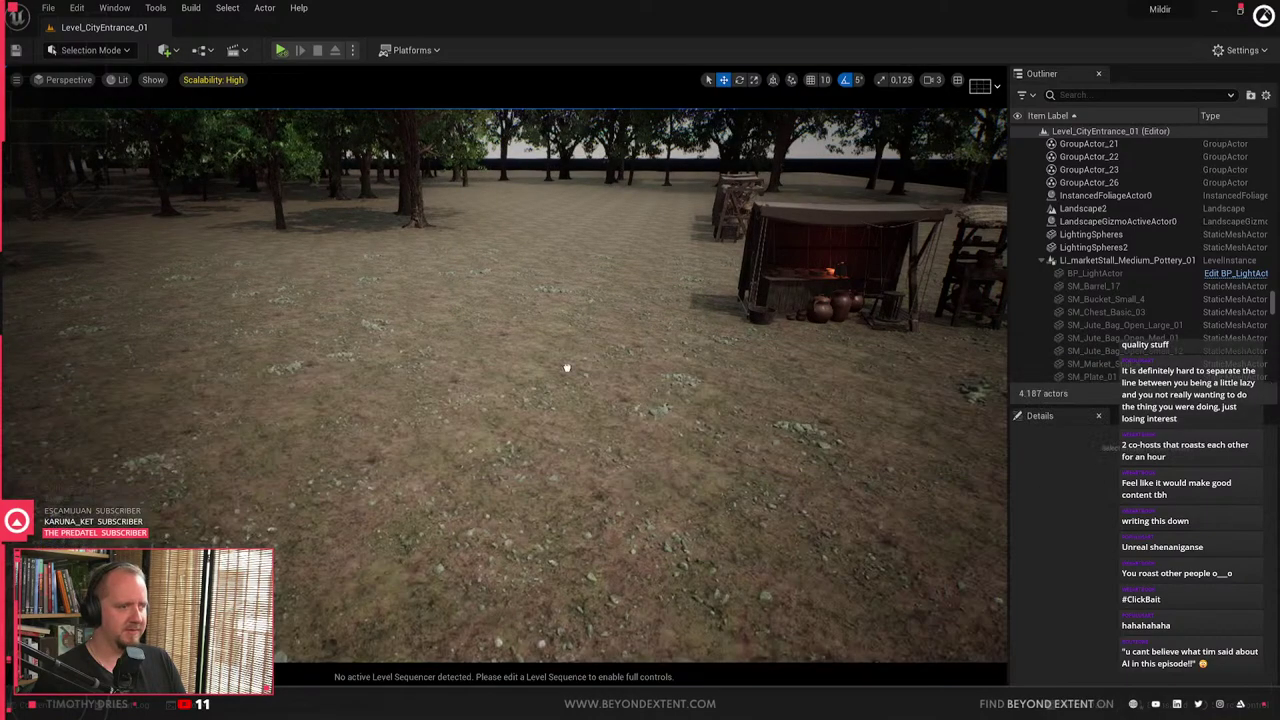
- Place a second LI_MarketStall_Medium_Pottery_01 instance on the open ground beside the existing medium pottery stall
{"action": "left_click_drag", "start_coordinate": [567, 368], "coordinate": [588, 372]}
{"action": "right_click_drag", "start_coordinate": [597, 376], "coordinate": [610, 335]}
{"action": "right_click_drag", "start_coordinate": [450, 400], "coordinate": [485, 489]}
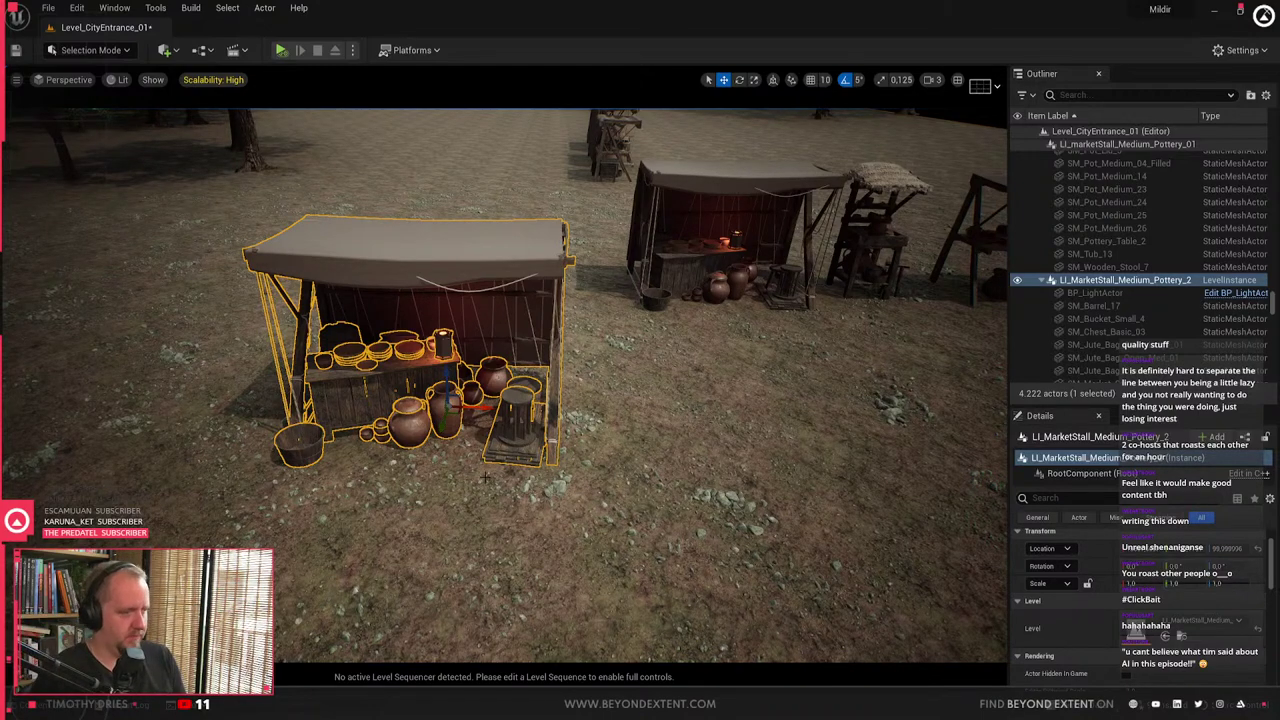
{"action": "right_click_drag", "start_coordinate": [559, 362], "coordinate": [500, 330]}
{"action": "key", "text": "w"}
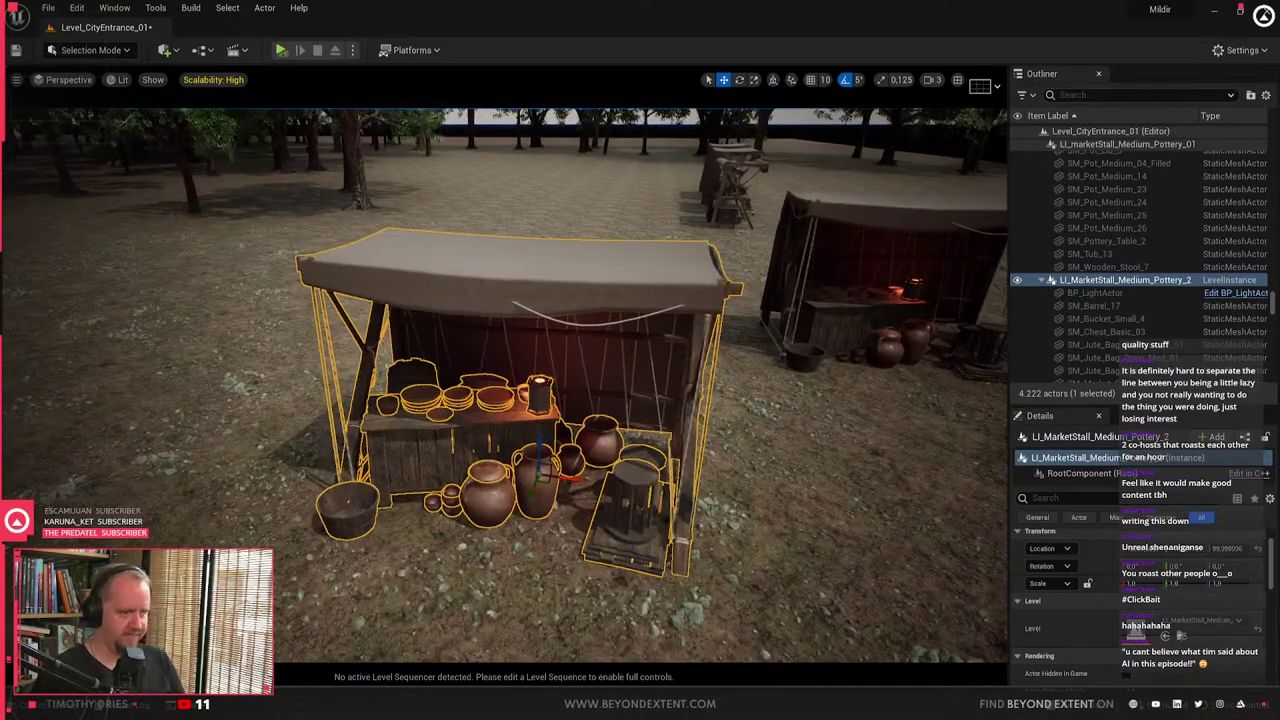
- Break the newly placed medium pottery stall level instance into individual actors
{"action": "right_click", "coordinate": [559, 362]}
{"action": "mouse_move", "coordinate": [690, 669]}
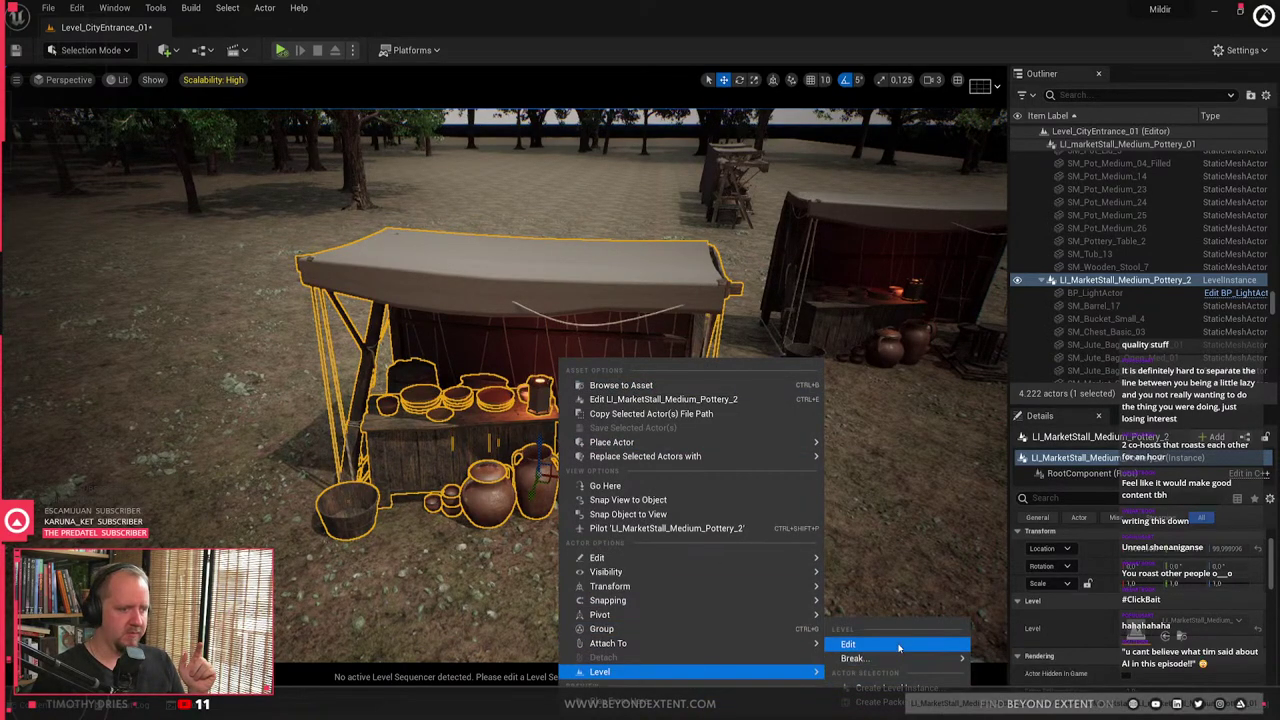
{"action": "left_click", "coordinate": [900, 663]}
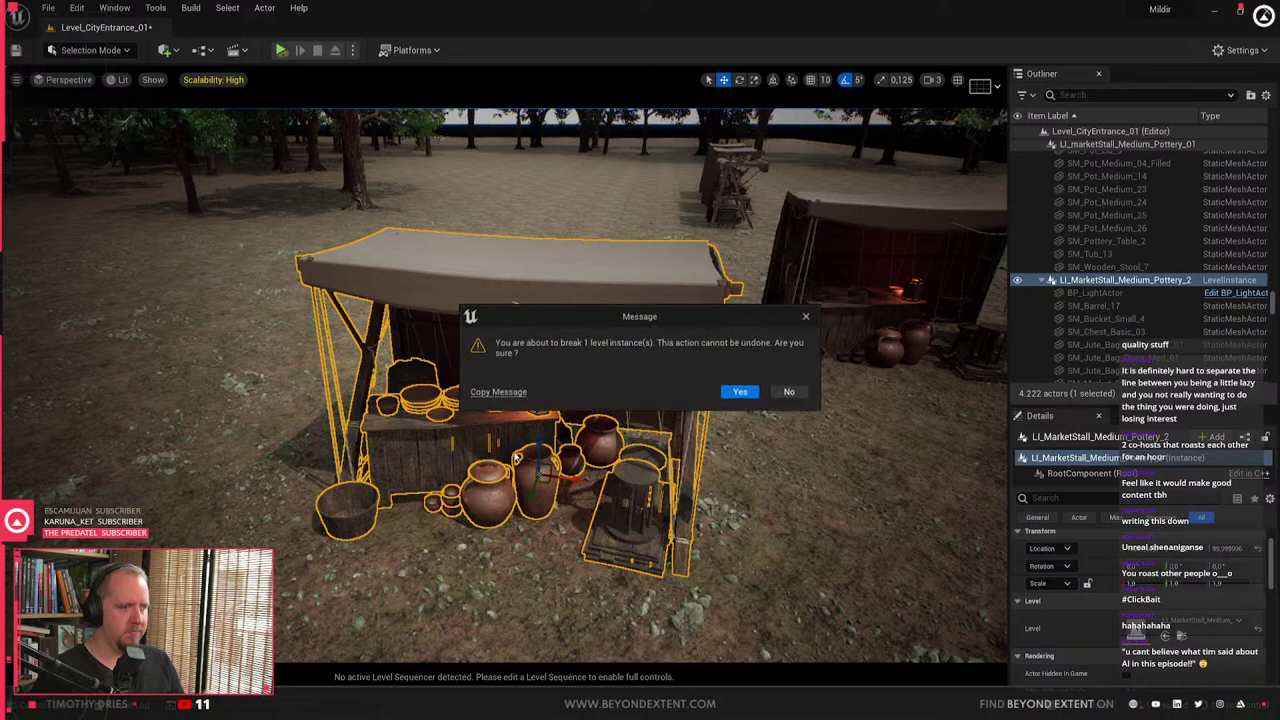
{"action": "left_click", "coordinate": [740, 393]}
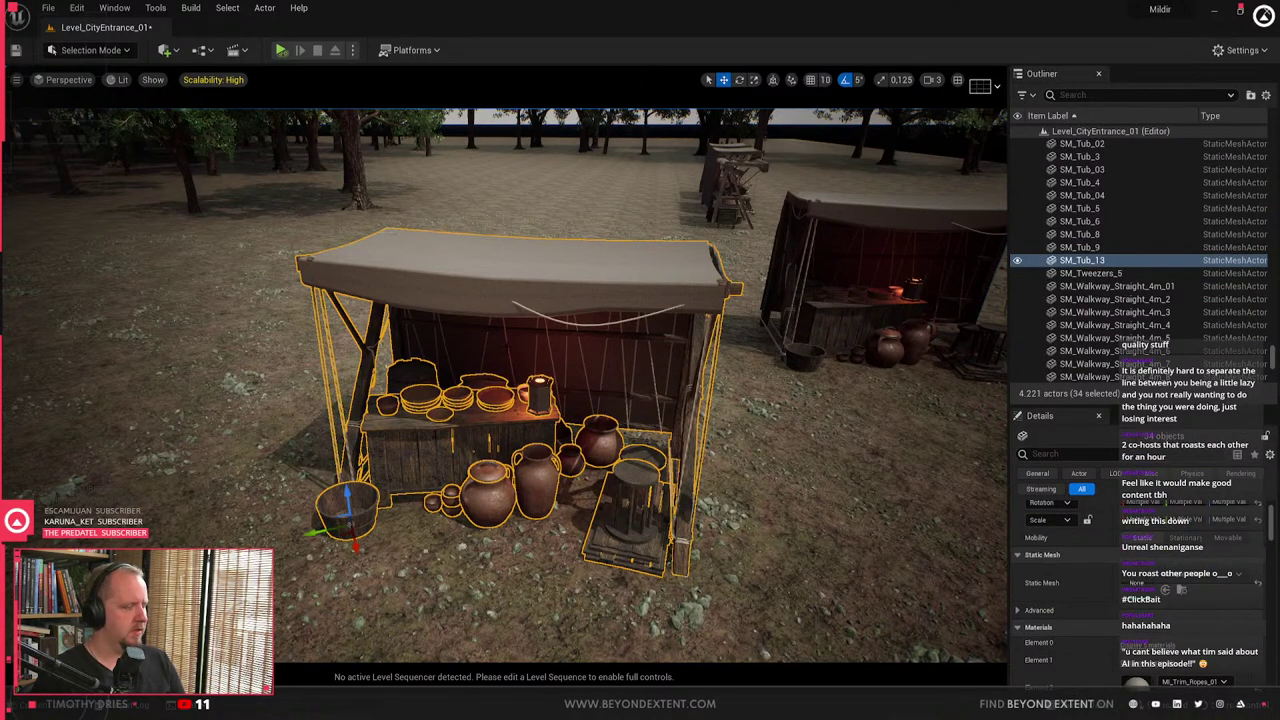
- Shift the loose stall pieces away from the original medium pottery stall, keeping all of them selected
{"action": "right_click", "coordinate": [512, 354]}
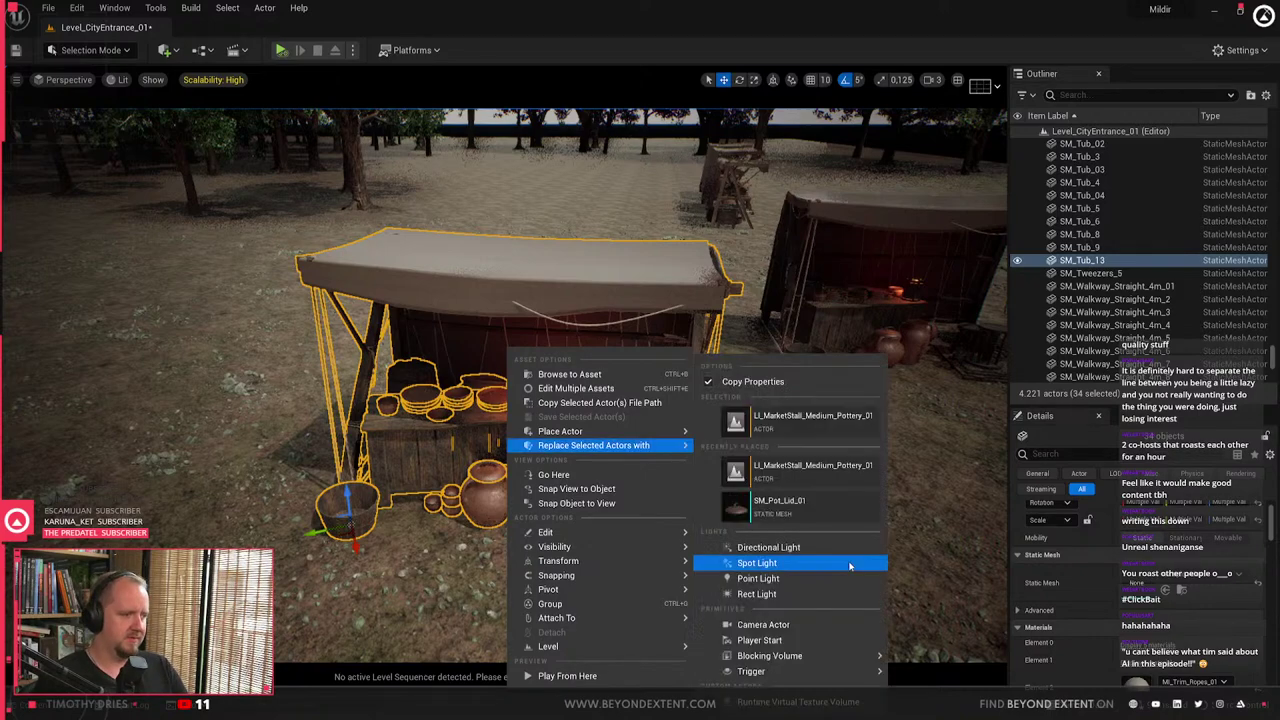
{"action": "mouse_move", "coordinate": [574, 540]}
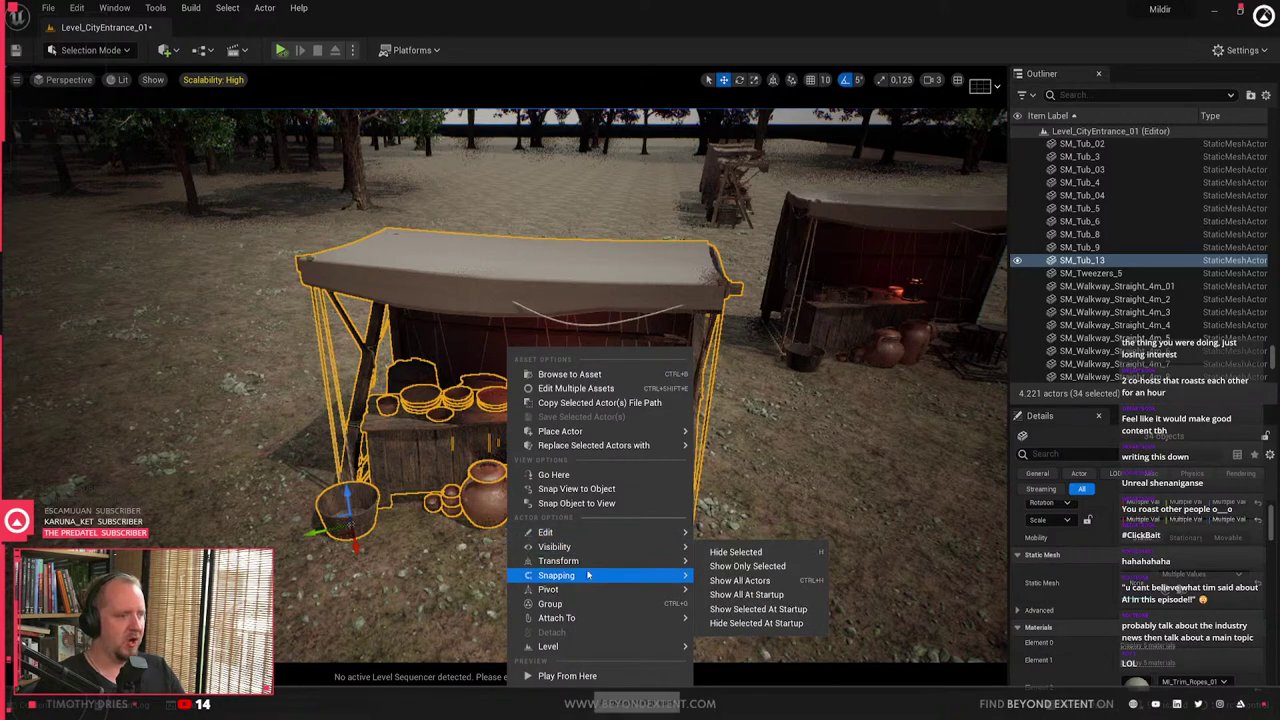
{"action": "mouse_move", "coordinate": [587, 575]}
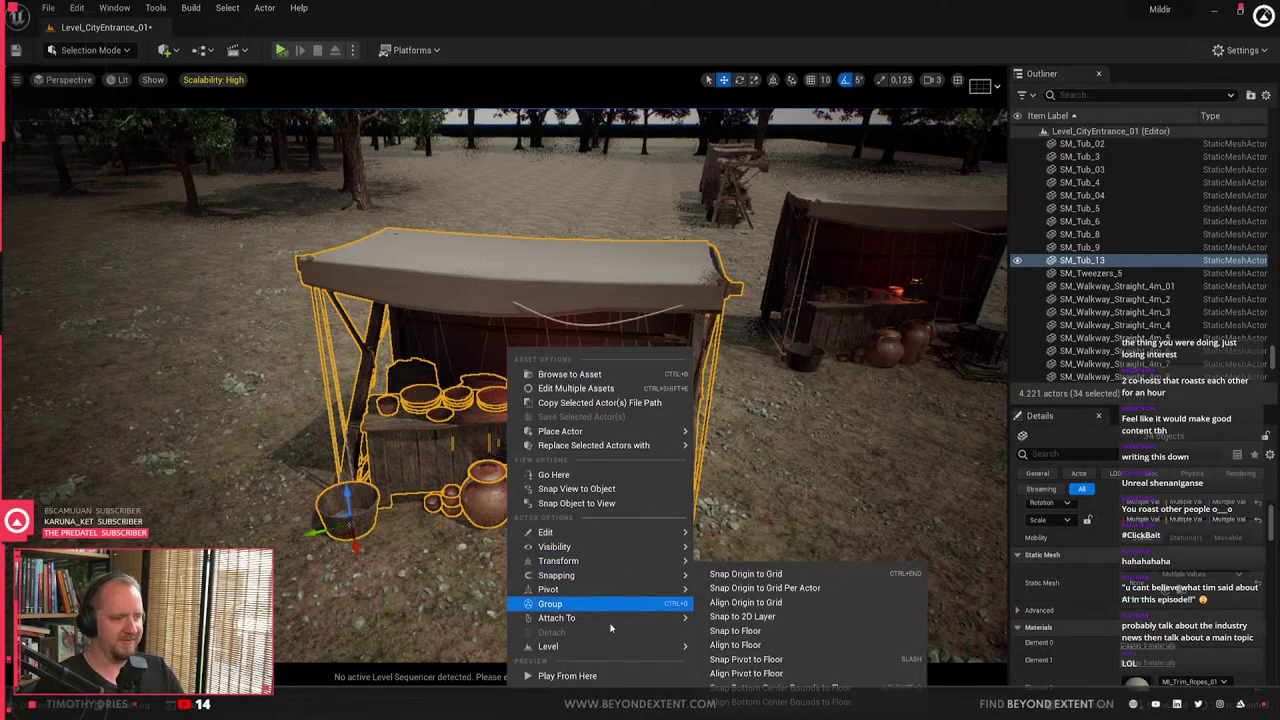
{"action": "right_click_drag", "start_coordinate": [740, 500], "coordinate": [600, 540]}
{"action": "left_click", "coordinate": [578, 272], "text": "ctrl"}
{"action": "left_click", "coordinate": [578, 272], "text": "ctrl"}
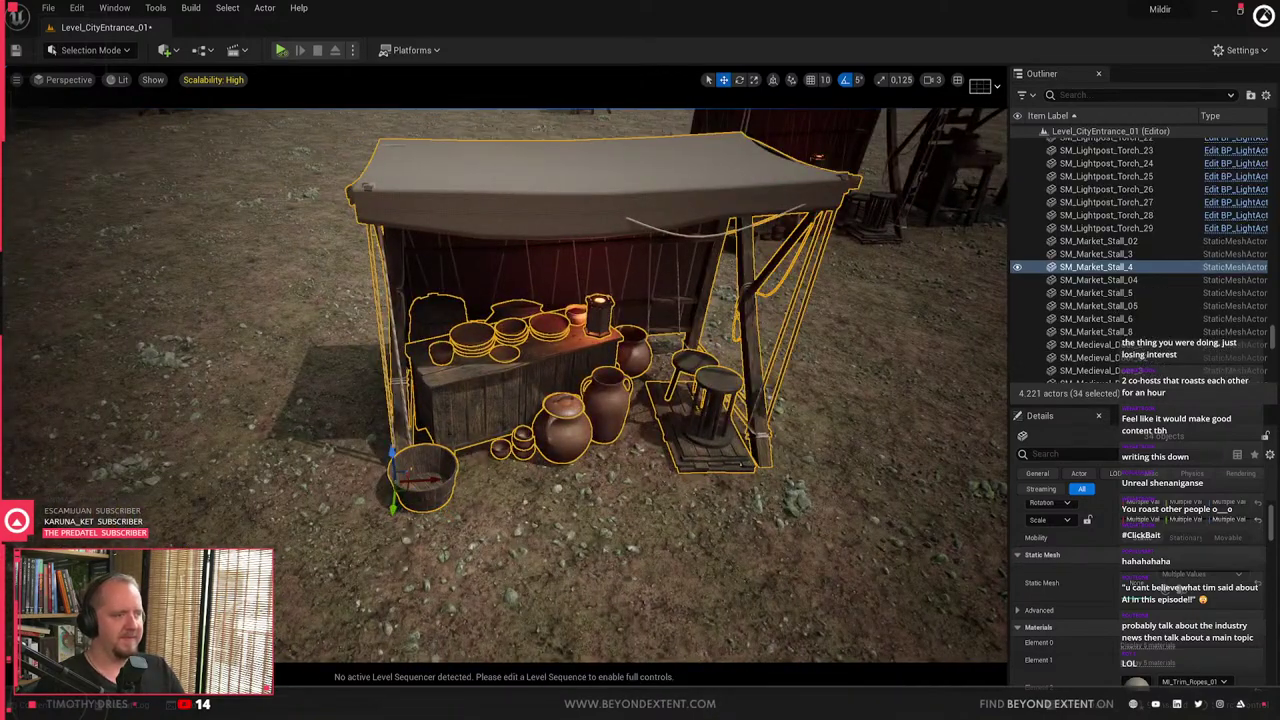
{"action": "left_click_drag", "start_coordinate": [434, 479], "coordinate": [245, 490]}
{"action": "right_click_drag", "start_coordinate": [245, 490], "coordinate": [200, 498]}
- Create a level instance from the selected stall pieces with a Center Min Z pivot, saved as LI_MarketStall_Large_Pottery_01 in Marketstalls
{"action": "mouse_move", "coordinate": [650, 654]}
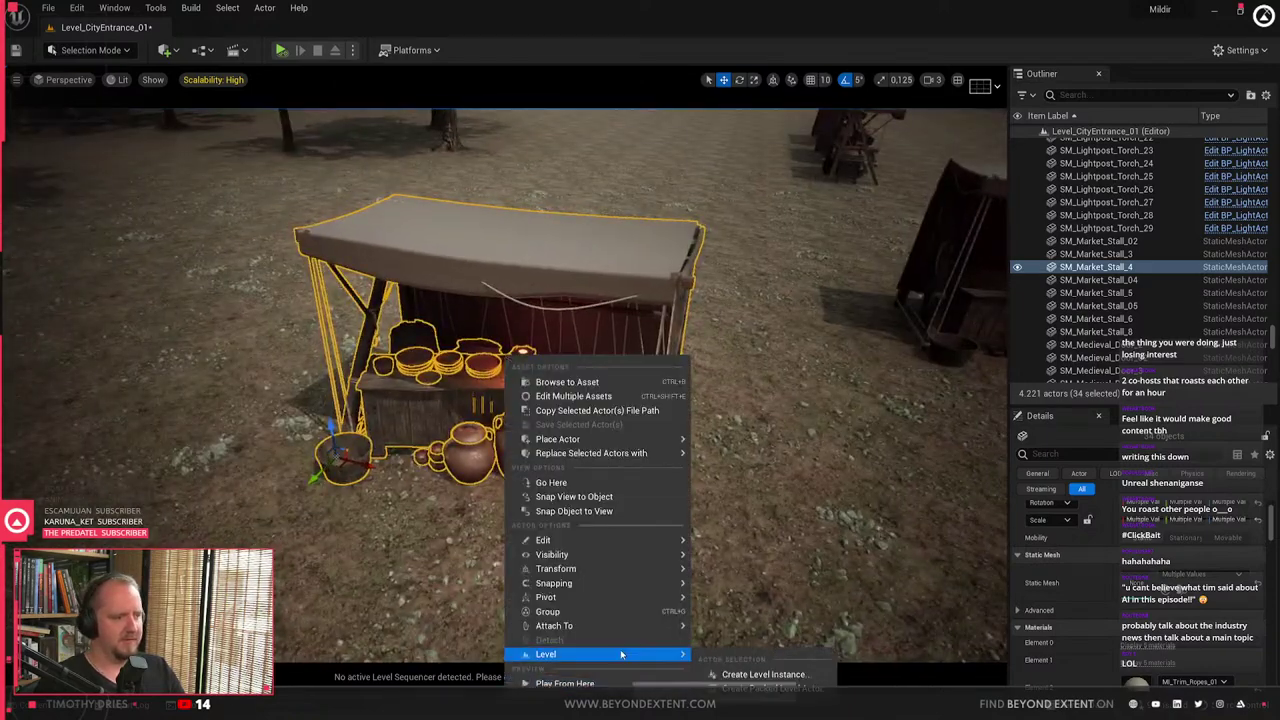
{"action": "left_click", "coordinate": [786, 676]}
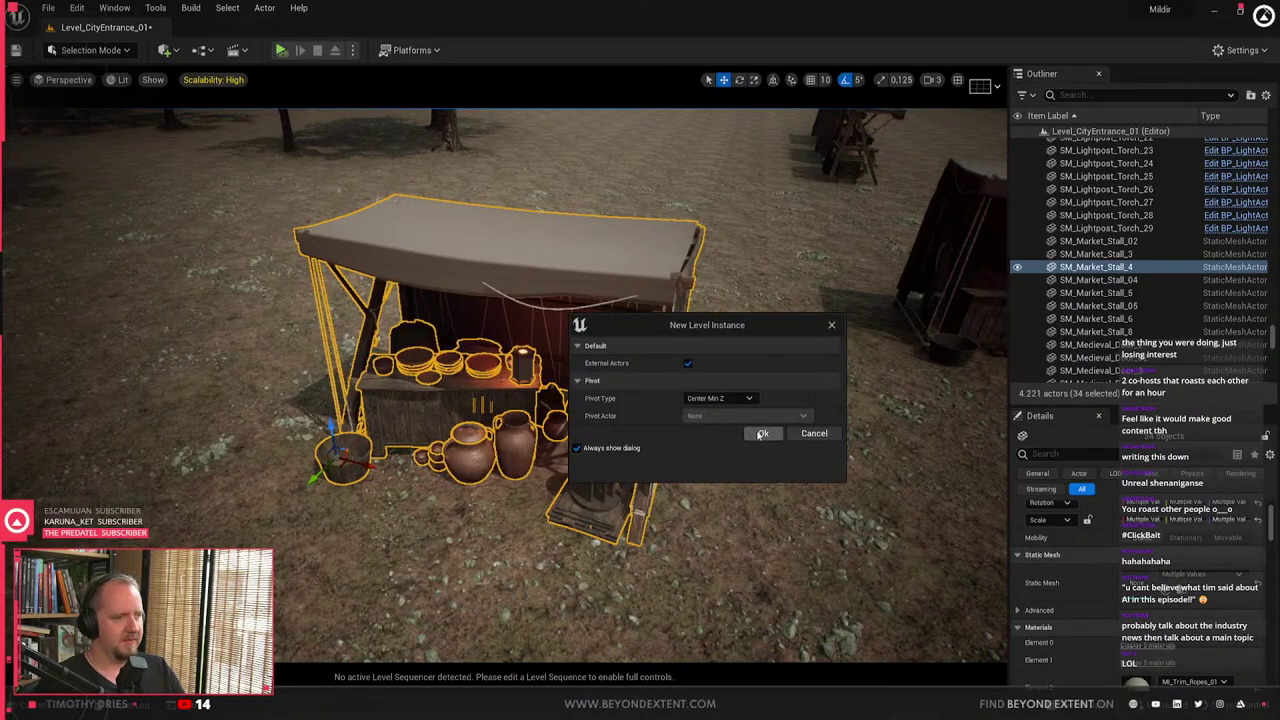
{"action": "left_click", "coordinate": [760, 434]}
{"action": "left_click", "coordinate": [501, 240]}
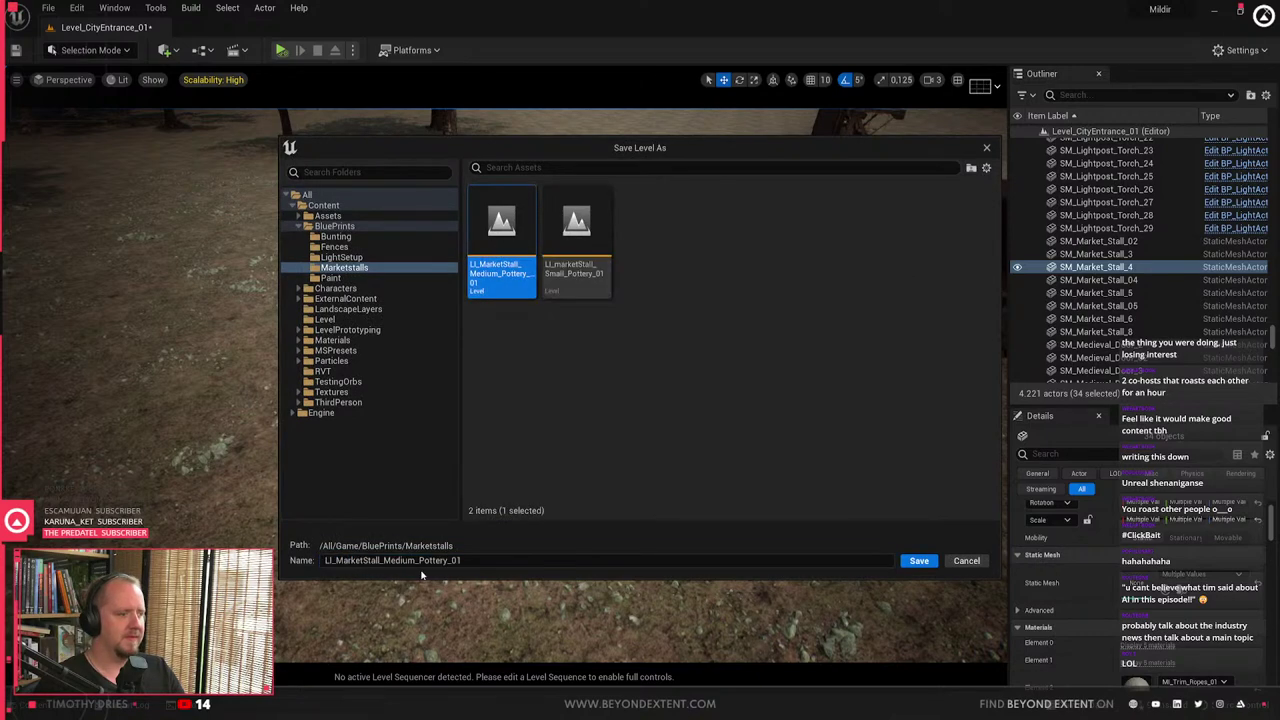
{"action": "left_click", "coordinate": [416, 561]}
{"action": "key", "text": "BackSpace"}
{"action": "key", "text": "BackSpace"}
{"action": "key", "text": "BackSpace"}
{"action": "key", "text": "BackSpace"}
{"action": "key", "text": "BackSpace"}
{"action": "key", "text": "BackSpace"}
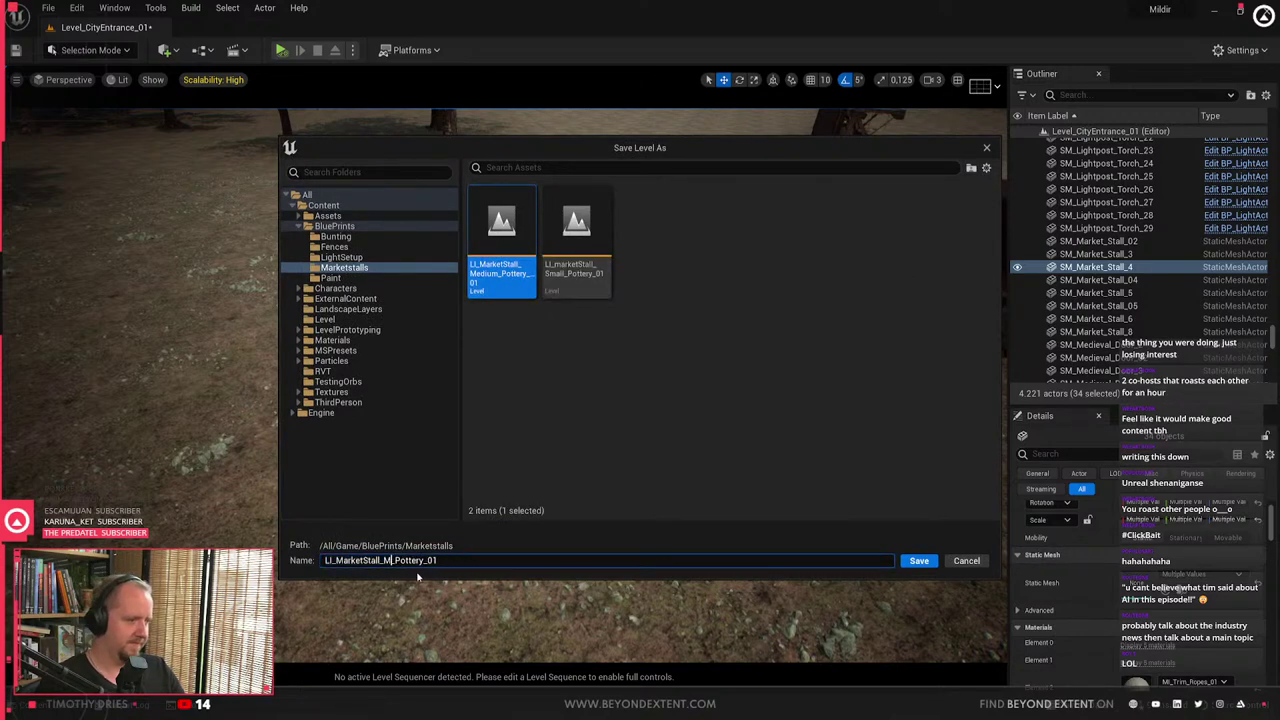
{"action": "type", "text": "Large"}
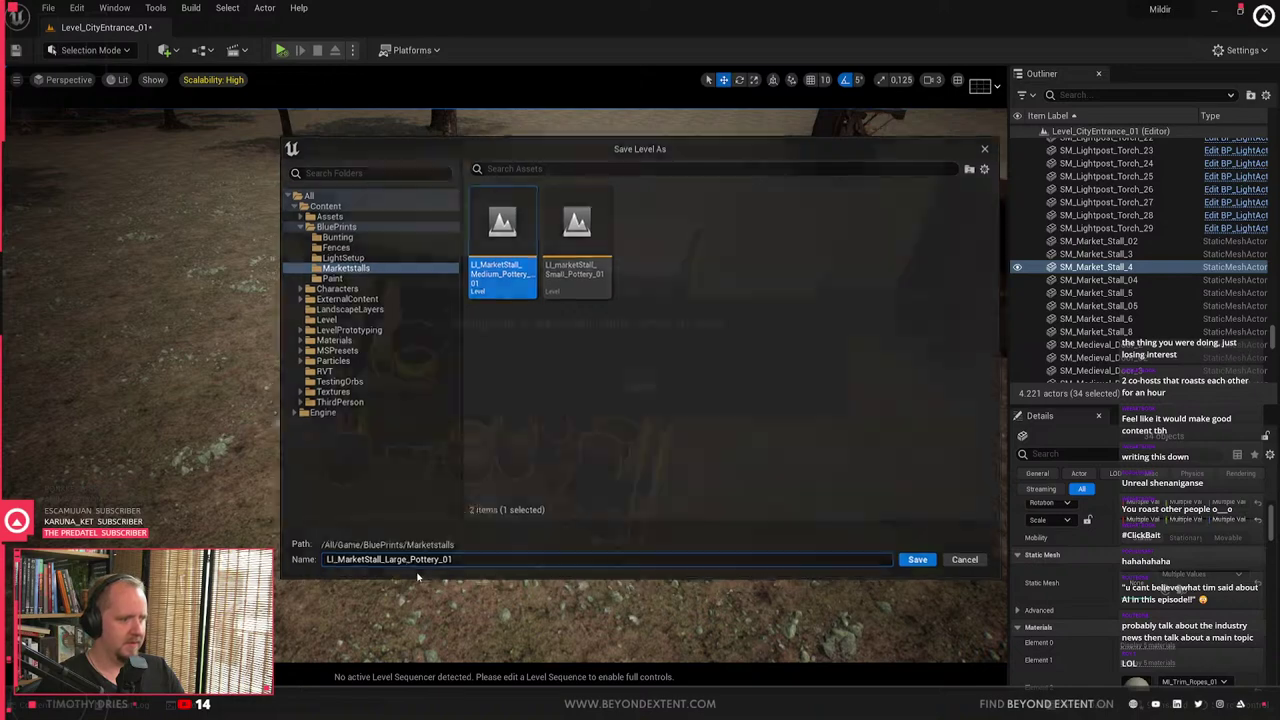
{"action": "key", "text": "Return"}
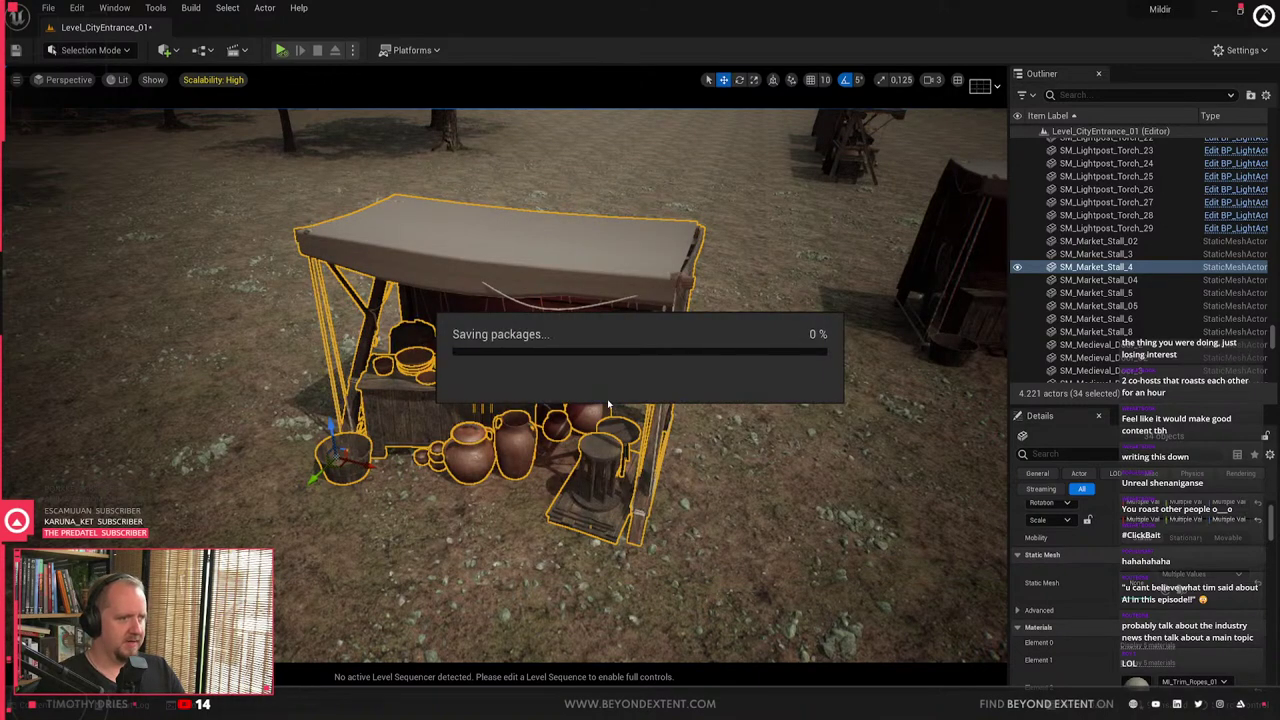
- Delete the new large pottery stall instance from the level and its LI_MarketStall_Large_Pottery_01 asset from the Marketstalls folder
{"action": "right_click_drag", "start_coordinate": [607, 399], "coordinate": [750, 386]}
{"action": "key", "text": "s"}
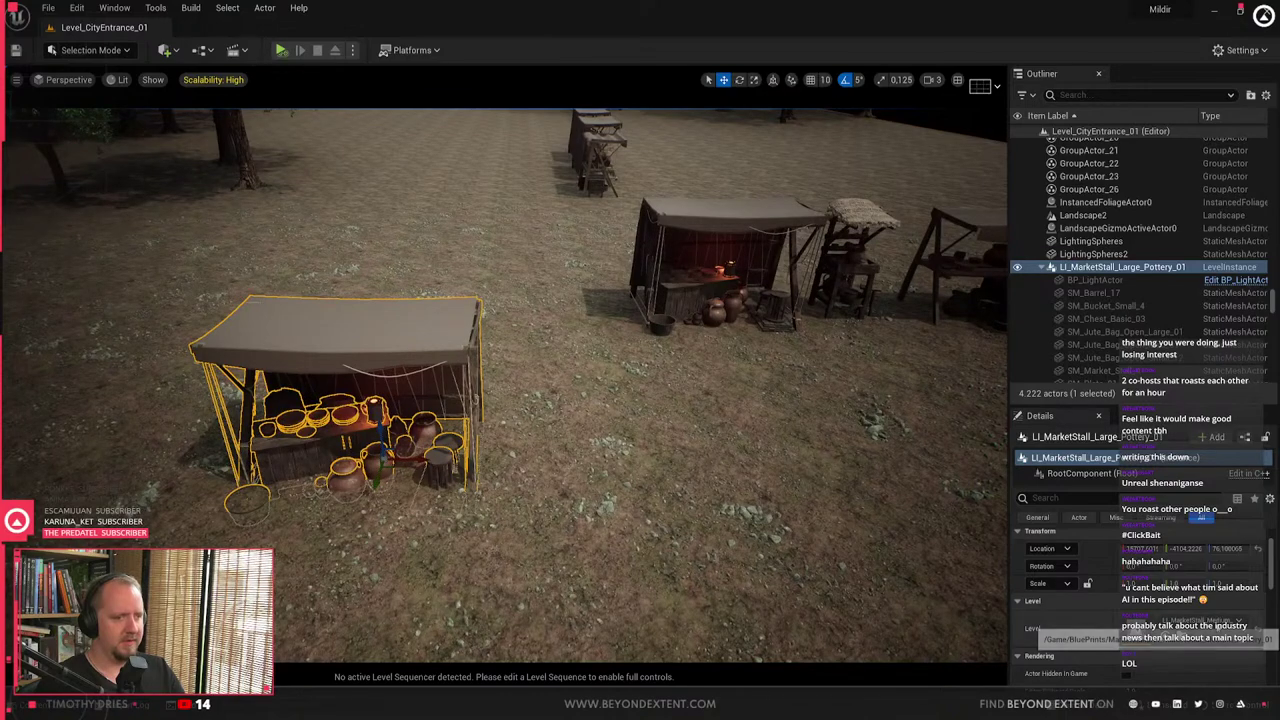
{"action": "key", "text": "Delete"}
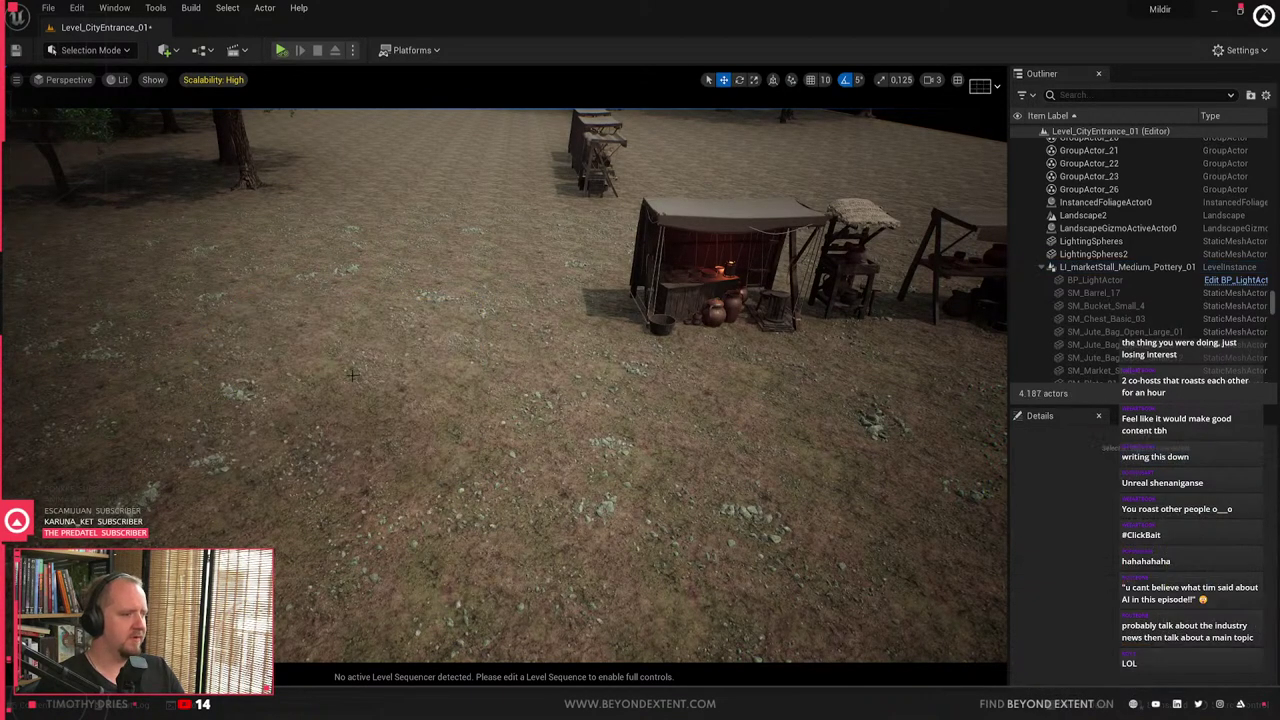
{"action": "left_click", "coordinate": [708, 305]}
{"action": "key", "text": "ctrl+b"}
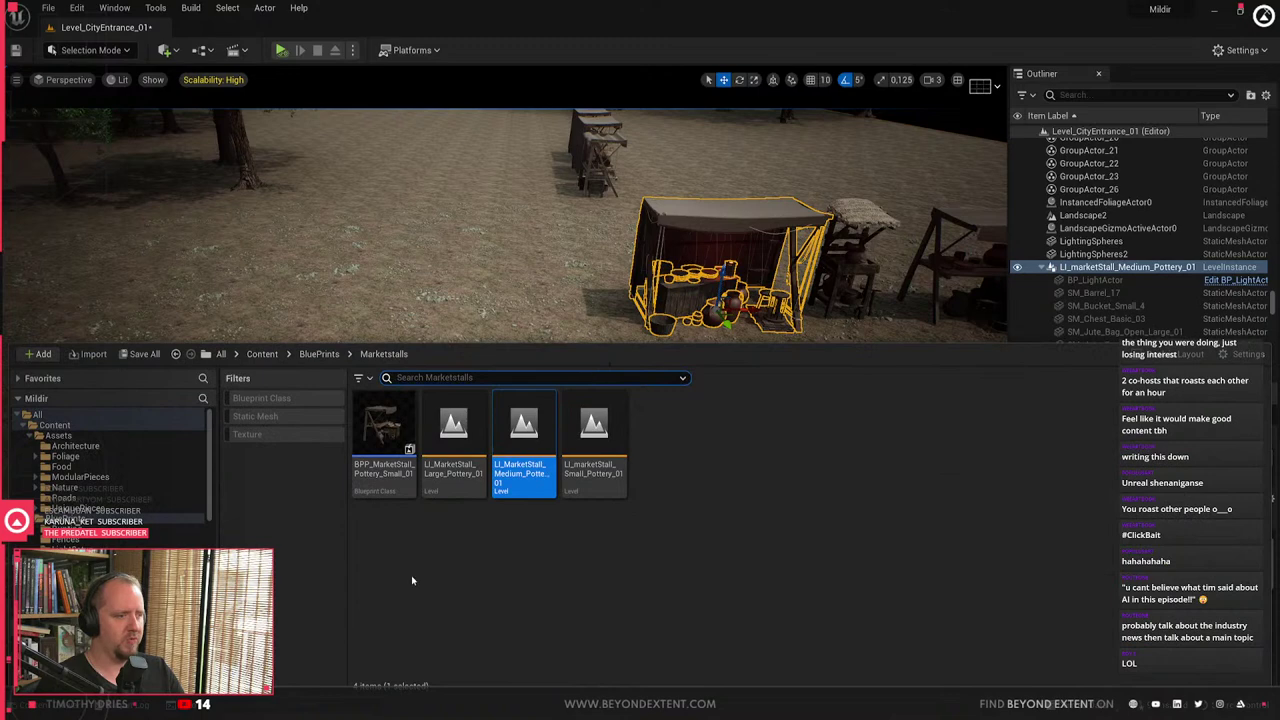
{"action": "left_click", "coordinate": [455, 440]}
{"action": "key", "text": "Delete"}
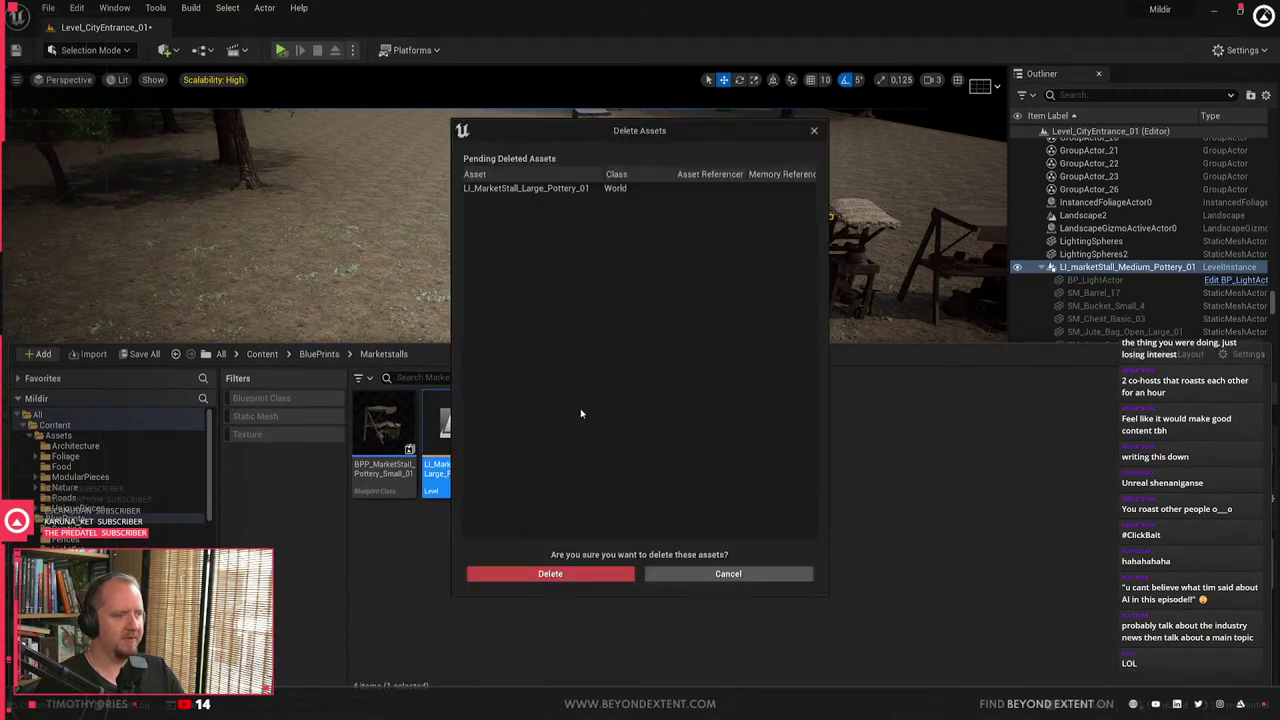
{"action": "left_click", "coordinate": [606, 575]}
- Duplicate the medium pottery stall instance onto the open ground beside the original
{"action": "left_click", "coordinate": [541, 292]}
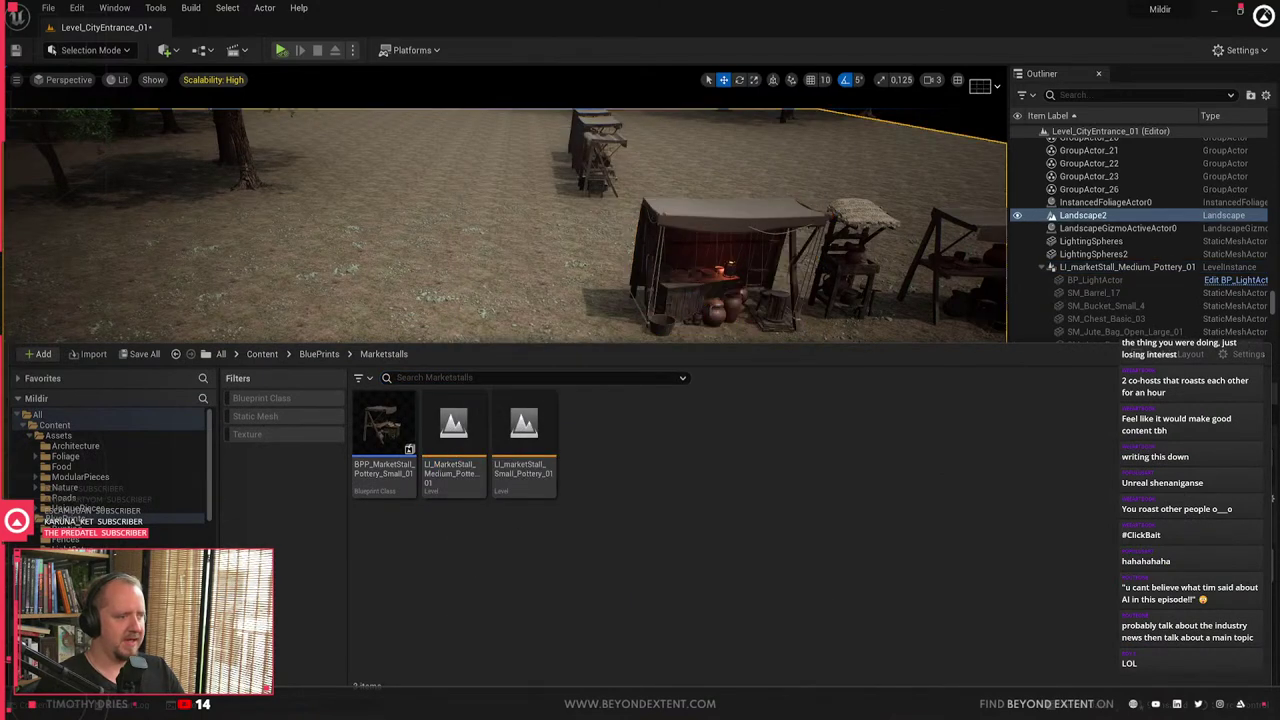
{"action": "left_click", "coordinate": [705, 285]}
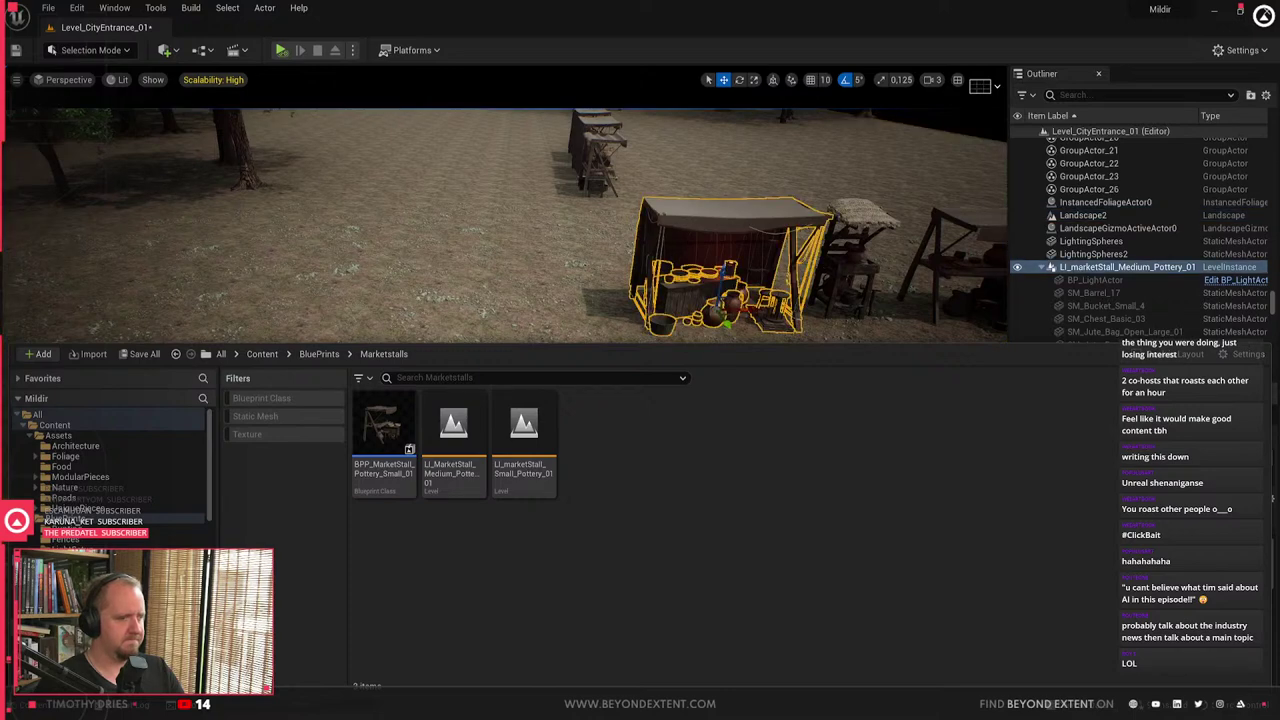
{"action": "left_click_drag", "start_coordinate": [727, 312], "coordinate": [420, 300], "text": "alt"}
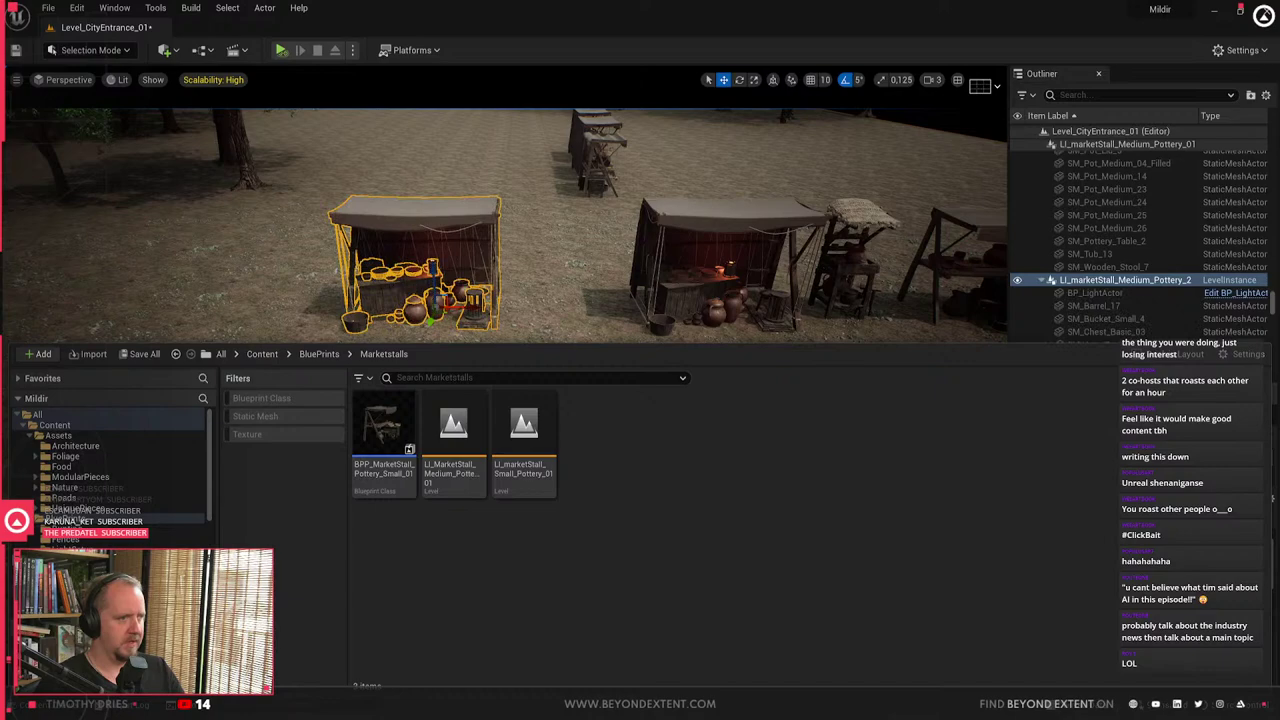
{"action": "right_click", "coordinate": [425, 245]}
{"action": "mouse_move", "coordinate": [465, 552]}
{"action": "left_click", "coordinate": [722, 571]}
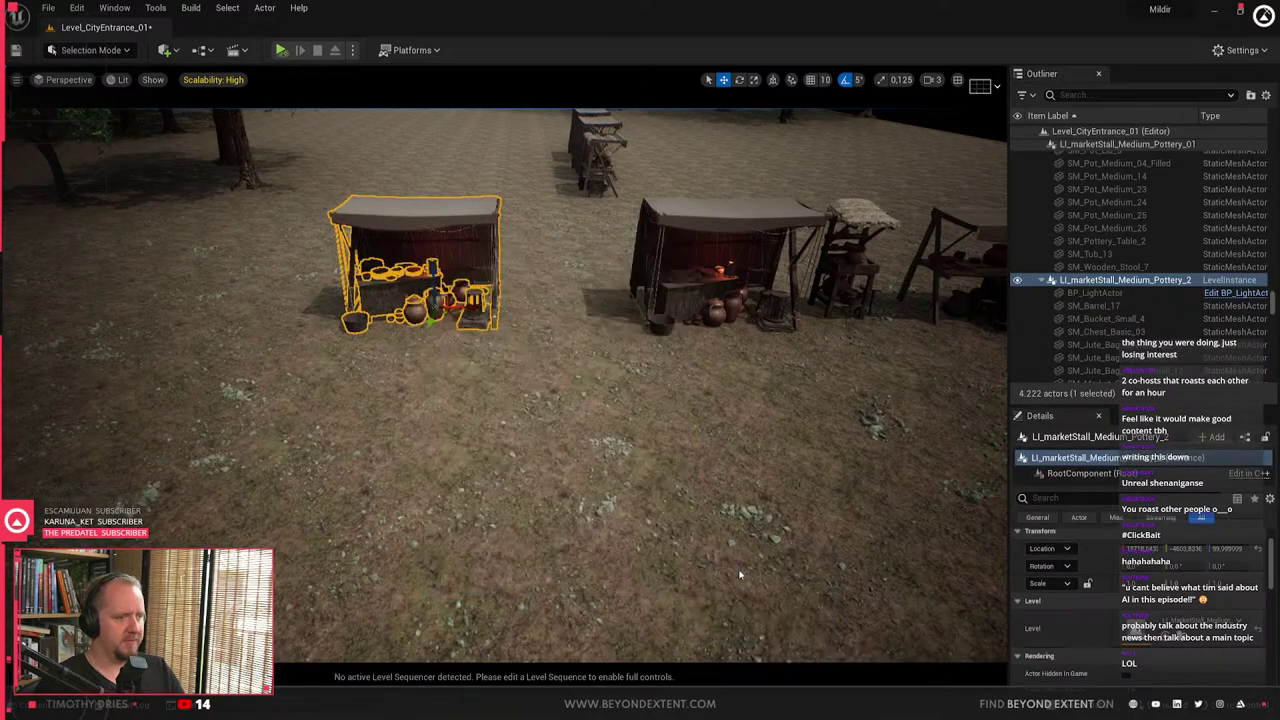
{"action": "key", "text": "Escape"}
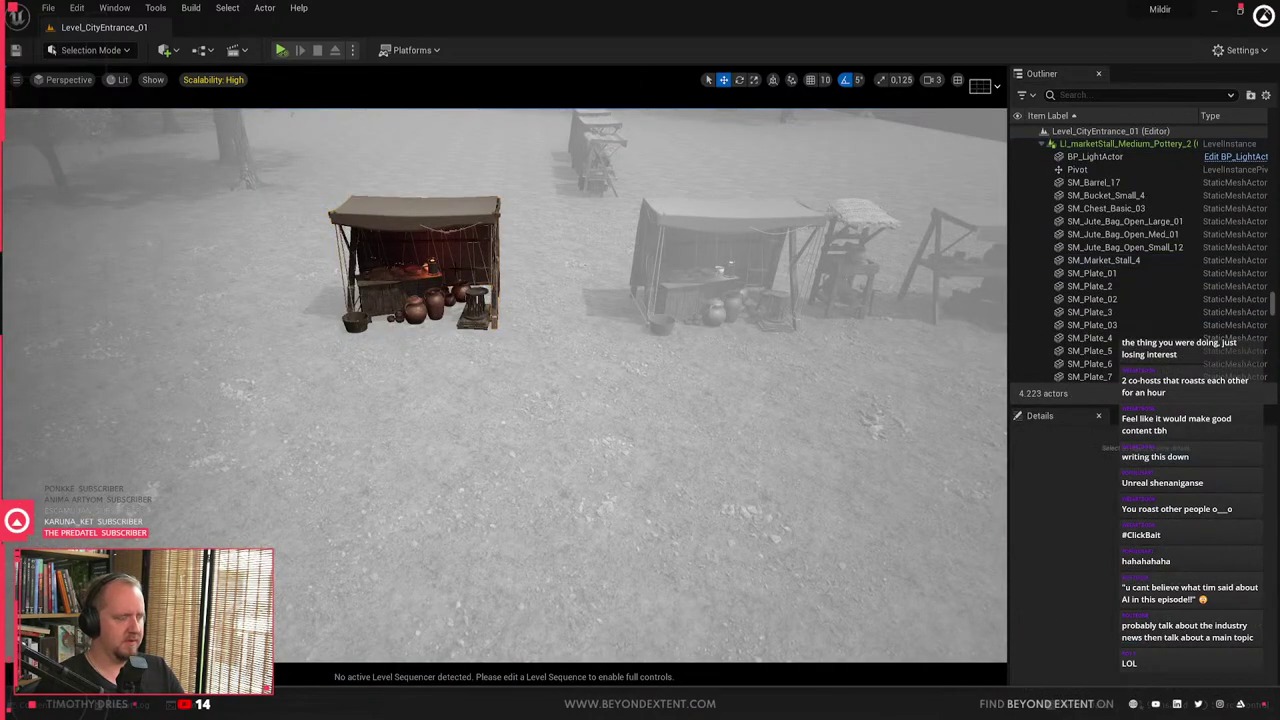
{"action": "key", "text": "Escape"}
- Break the duplicated medium pottery stall level instance into individual actors
{"action": "right_click_drag", "start_coordinate": [455, 270], "coordinate": [447, 280]}
{"action": "right_click", "coordinate": [455, 270]}
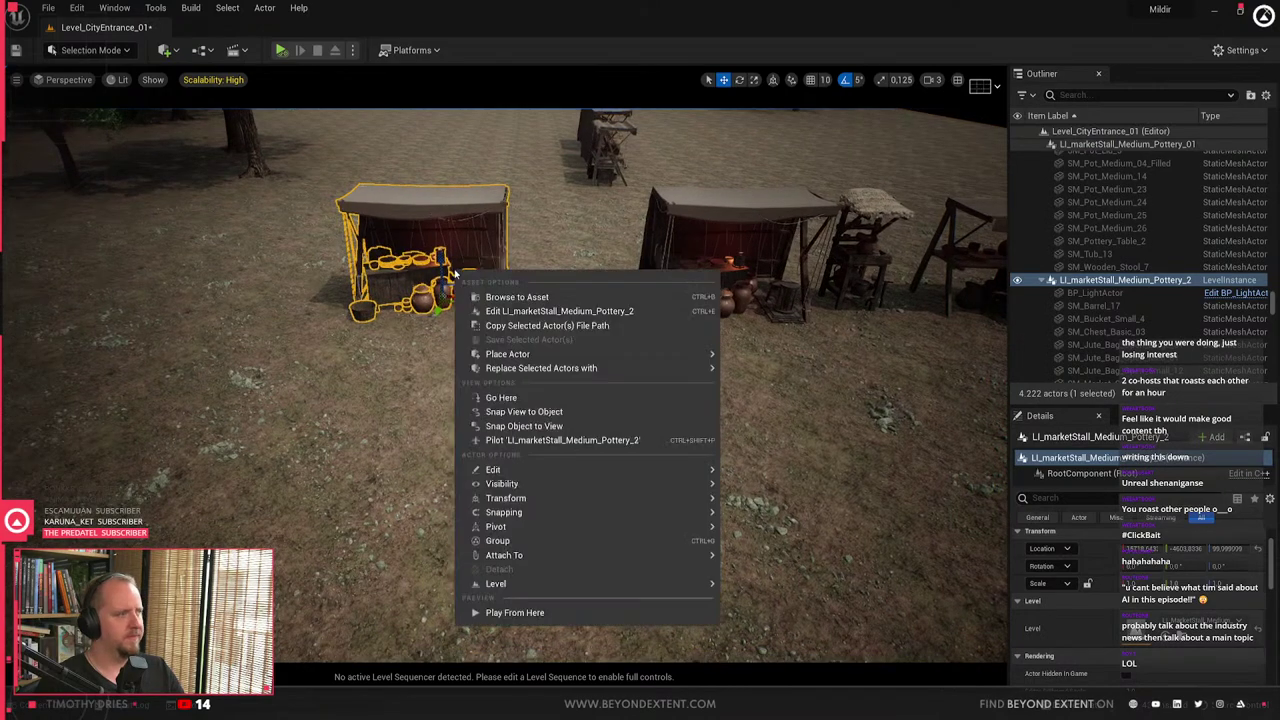
{"action": "mouse_move", "coordinate": [690, 583]}
{"action": "mouse_move", "coordinate": [775, 616]}
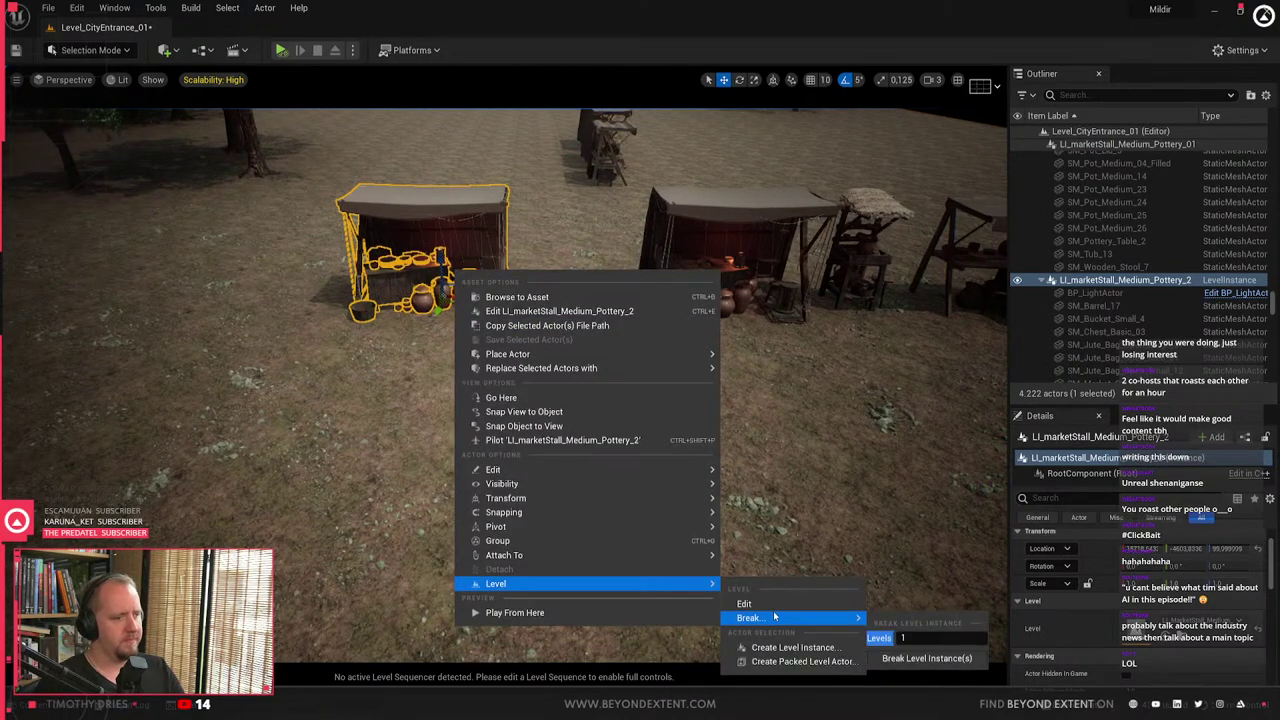
{"action": "left_click", "coordinate": [932, 662]}
{"action": "left_click", "coordinate": [738, 392]}
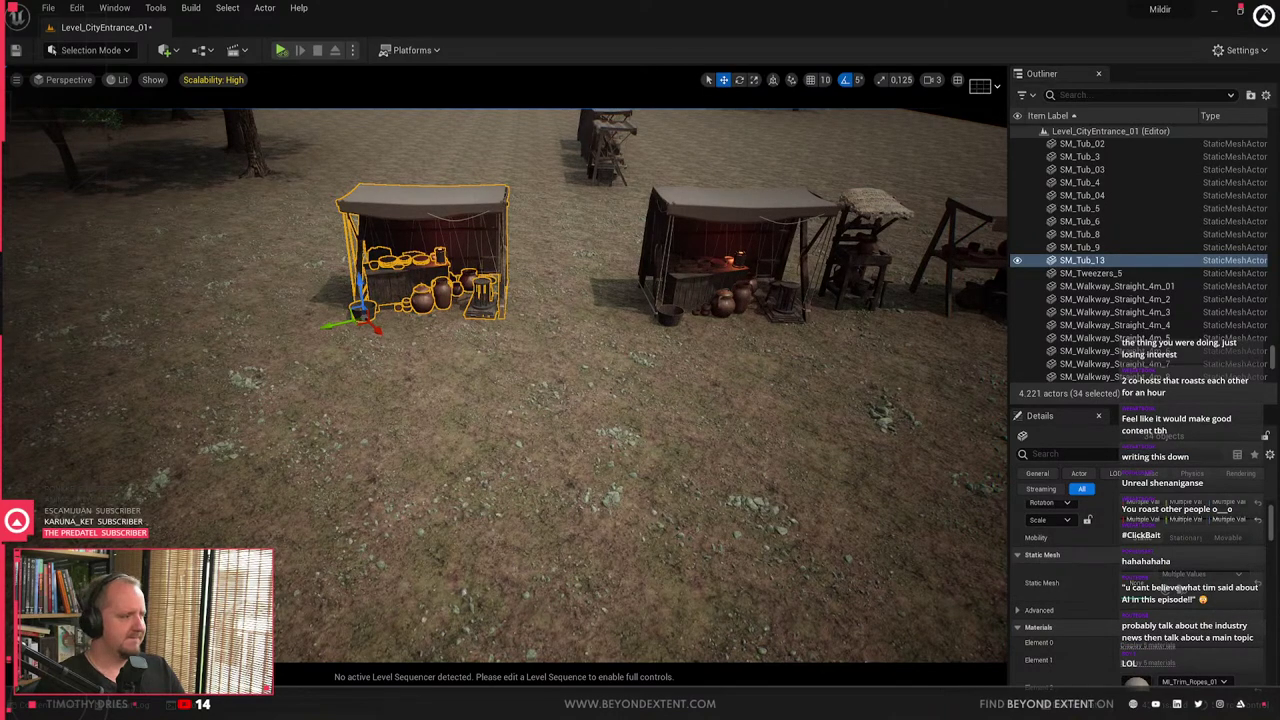
- Create a level instance from the selected stall pieces with a Center Min Z pivot, saved as LI_MarketStall_Lrg_Pottery_01 in Marketstalls
{"action": "key", "text": "f"}
{"action": "key", "text": "w"}
{"action": "right_click_drag", "start_coordinate": [541, 358], "coordinate": [541, 384]}
{"action": "right_click", "coordinate": [541, 358]}
{"action": "mouse_move", "coordinate": [622, 660]}
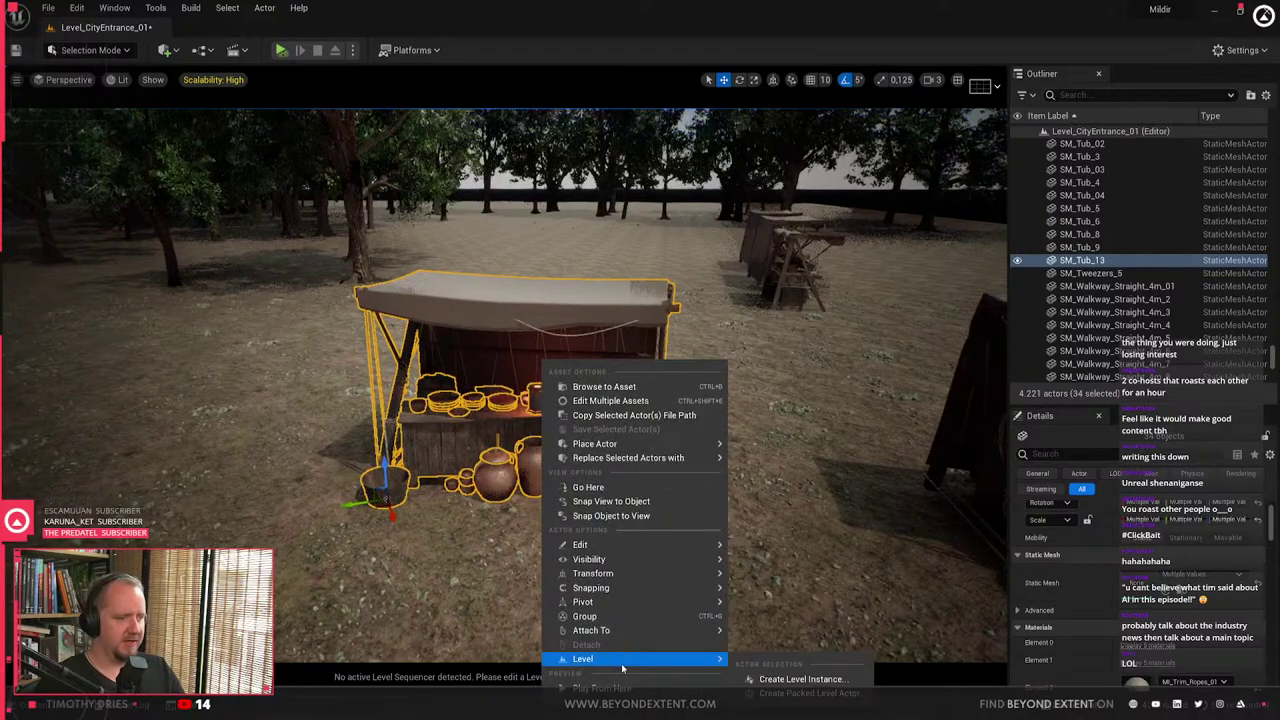
{"action": "left_click", "coordinate": [804, 679]}
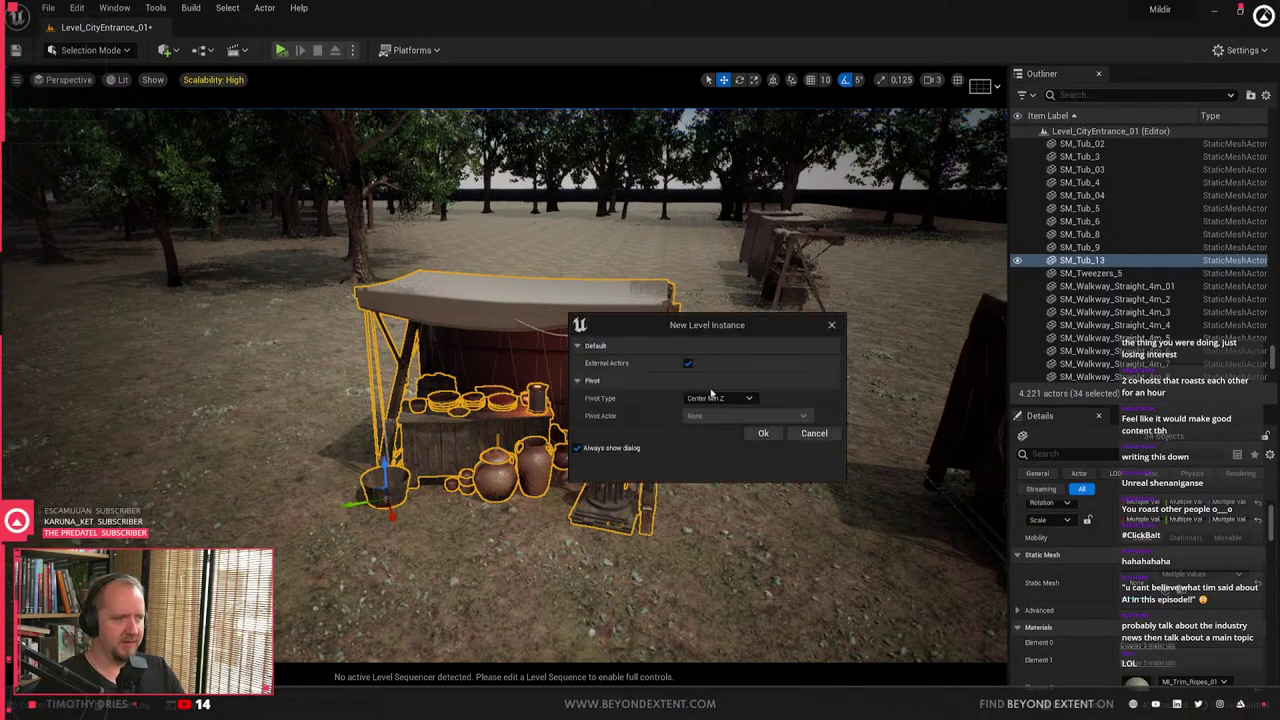
{"action": "left_click", "coordinate": [764, 430]}
{"action": "left_click", "coordinate": [512, 276]}
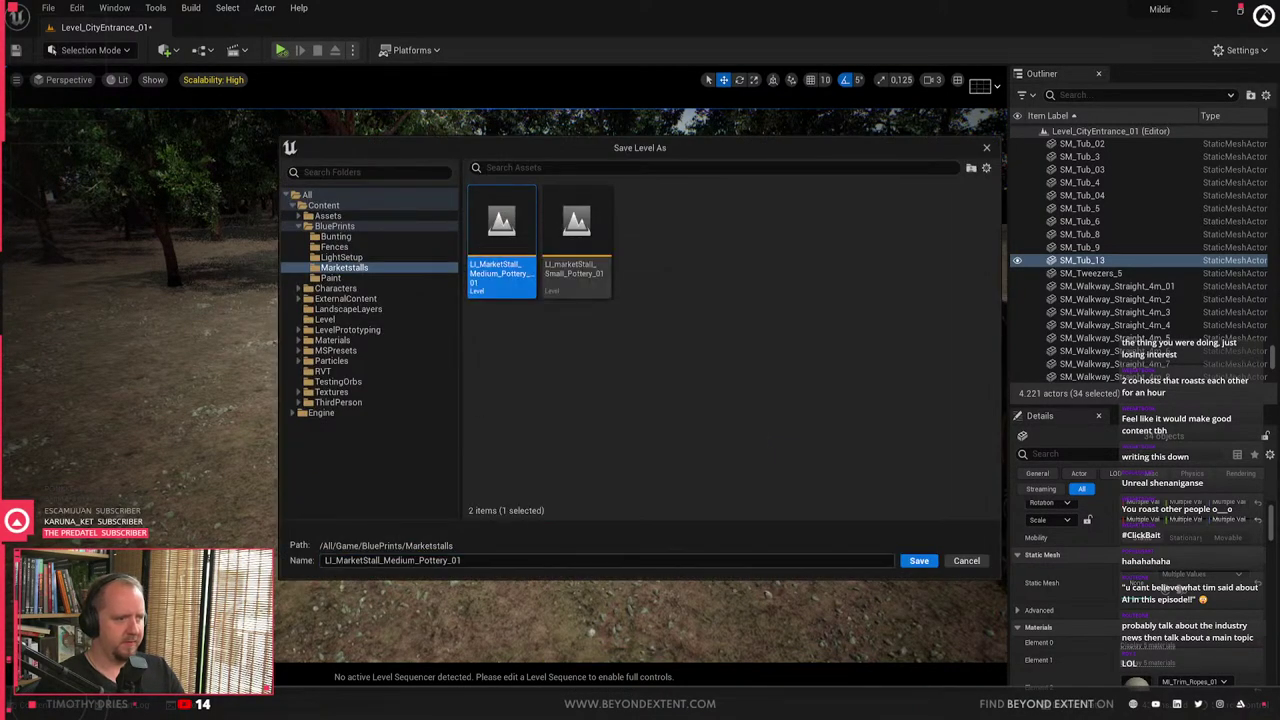
{"action": "left_click", "coordinate": [415, 561]}
{"action": "left_click", "coordinate": [415, 561]}
{"action": "key", "text": "BackSpace"}
{"action": "key", "text": "BackSpace"}
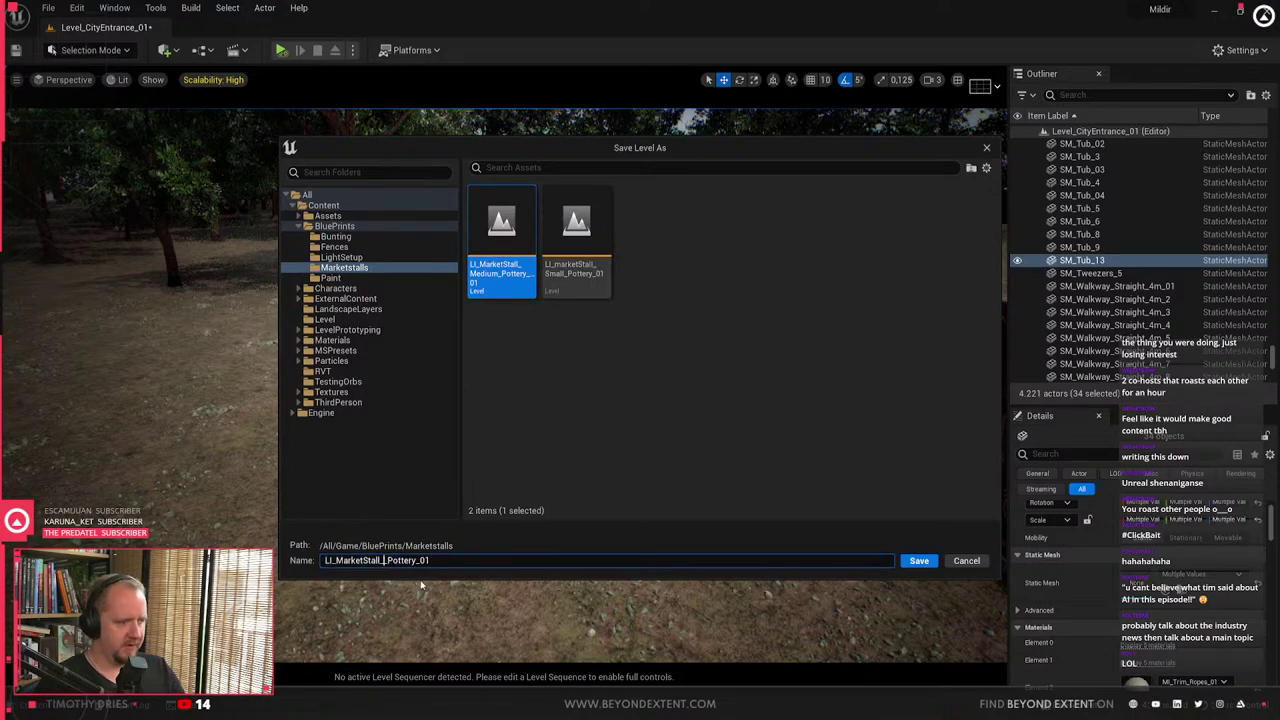
{"action": "type", "text": "Lrg"}
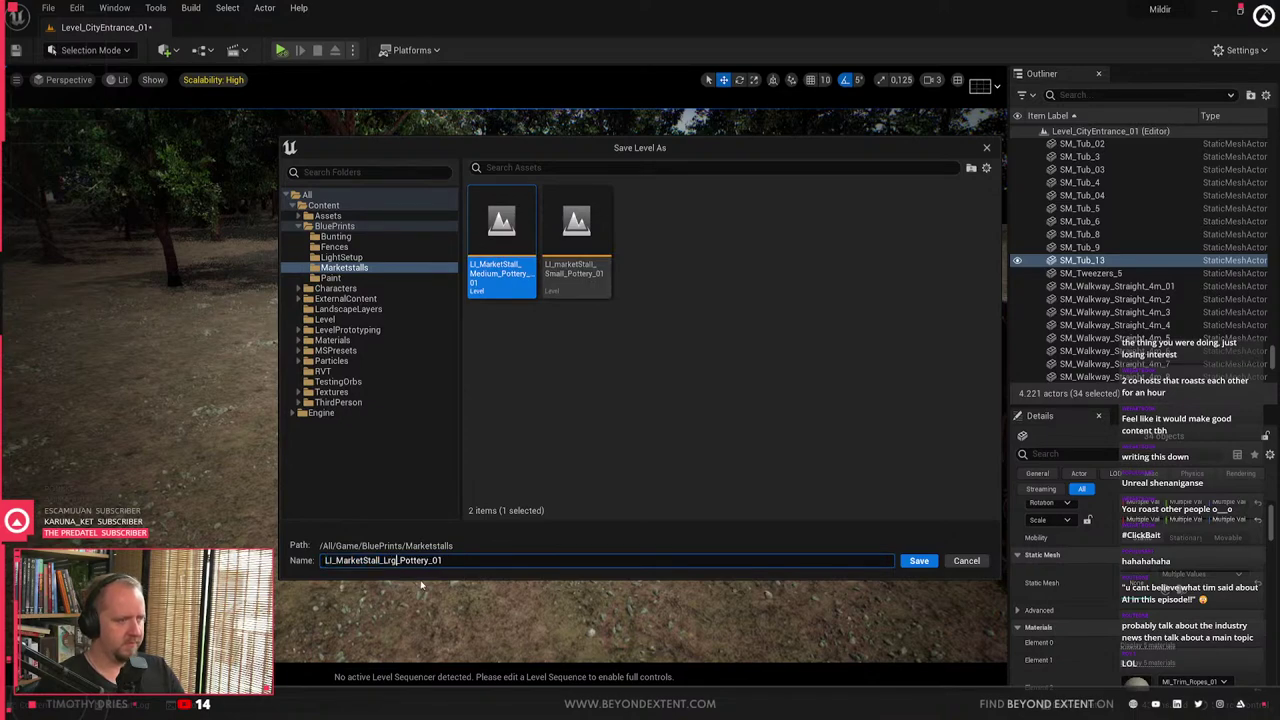
{"action": "key", "text": "Return"}
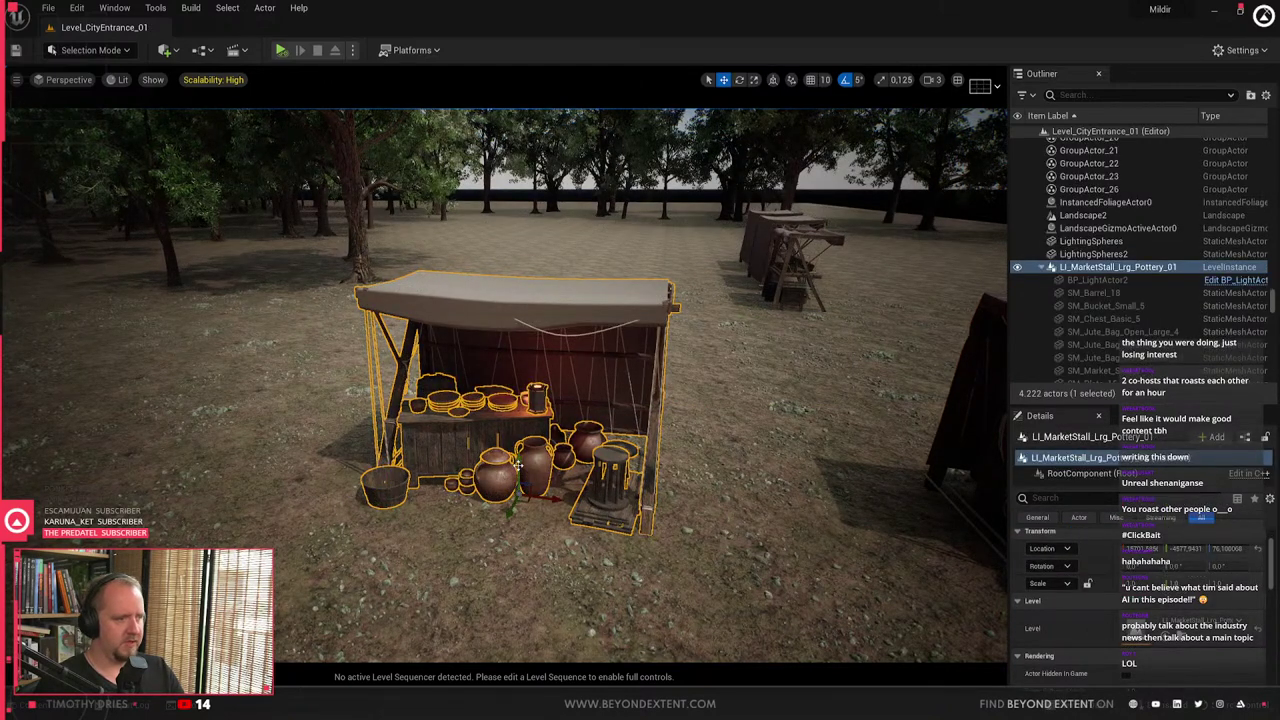
{"action": "key", "text": "Escape"}
- Edit the original medium pottery stall instance to delete the large pot at the table's front corner, and leave level editing
{"action": "right_click_drag", "start_coordinate": [518, 465], "coordinate": [640, 500]}
{"action": "left_click", "coordinate": [745, 330]}
{"action": "right_click_drag", "start_coordinate": [745, 330], "coordinate": [755, 255]}
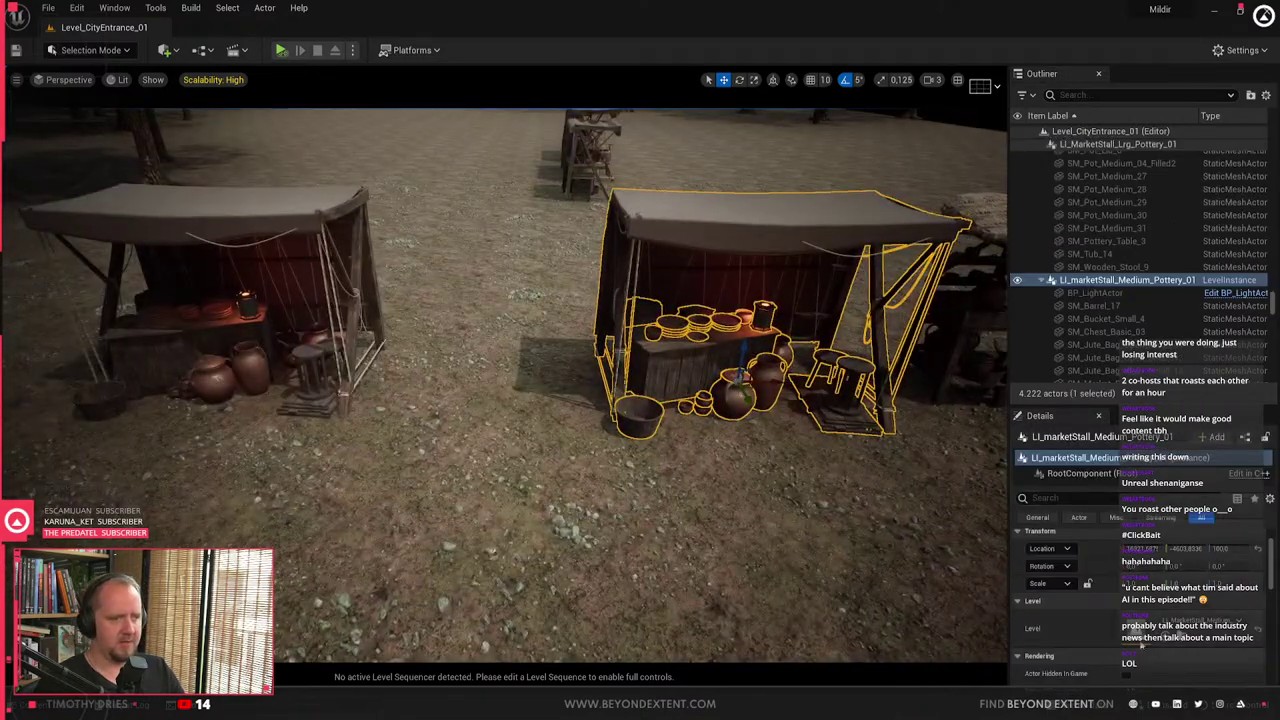
{"action": "scroll", "coordinate": [1114, 655], "scroll_direction": "down", "scroll_amount": 1}
{"action": "scroll", "coordinate": [1112, 640], "scroll_direction": "up", "scroll_amount": 3}
{"action": "left_click", "coordinate": [1112, 554]}
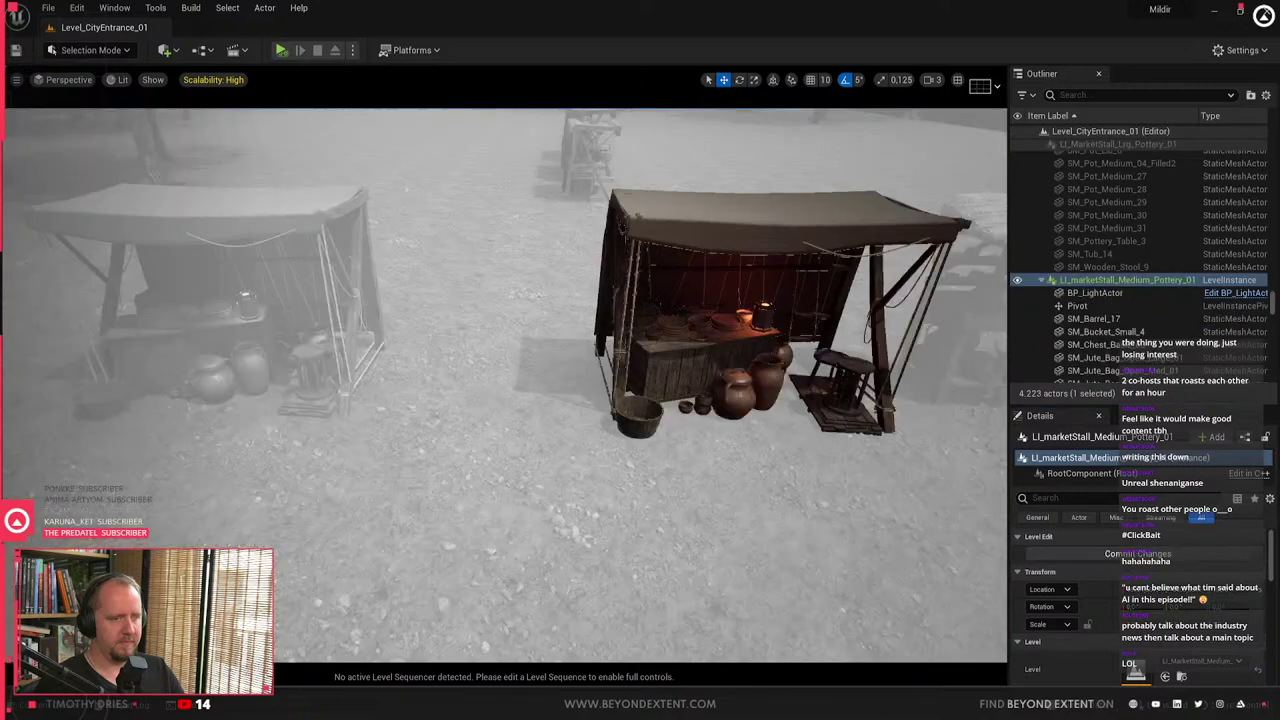
{"action": "right_click_drag", "start_coordinate": [715, 330], "coordinate": [721, 330]}
{"action": "left_click", "coordinate": [721, 319]}
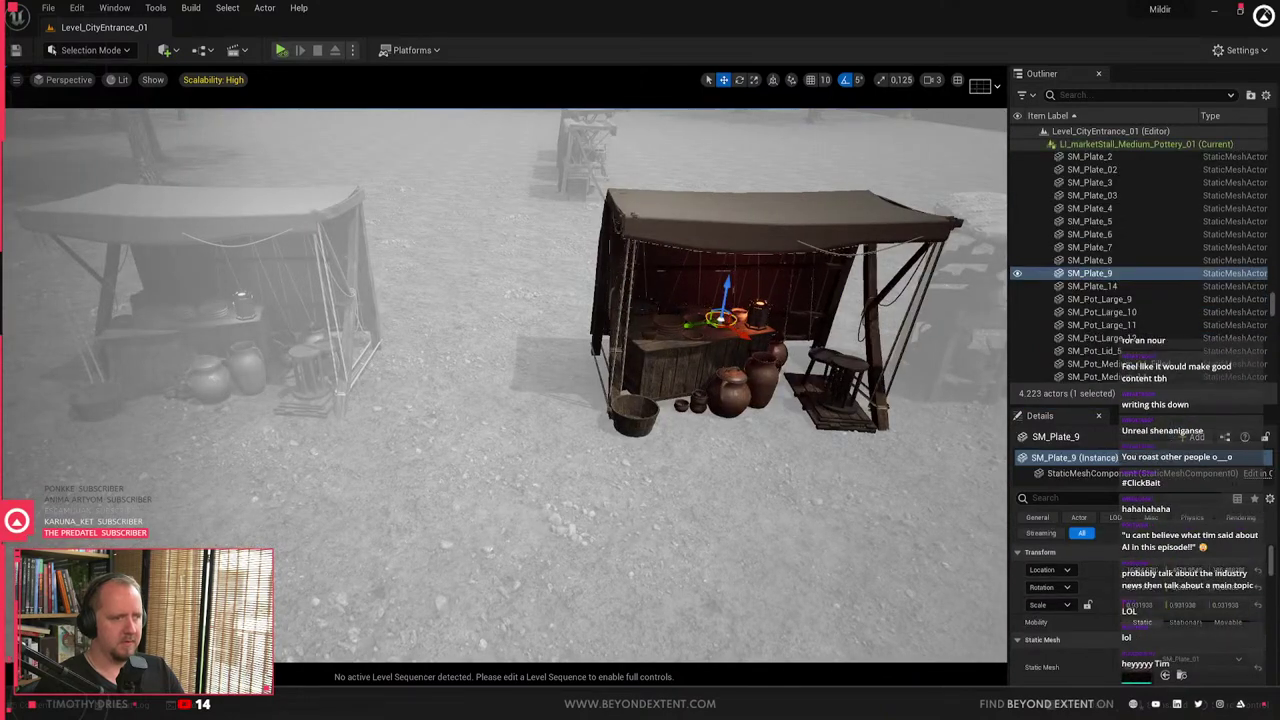
{"action": "left_click", "coordinate": [763, 382]}
{"action": "key", "text": "Delete"}
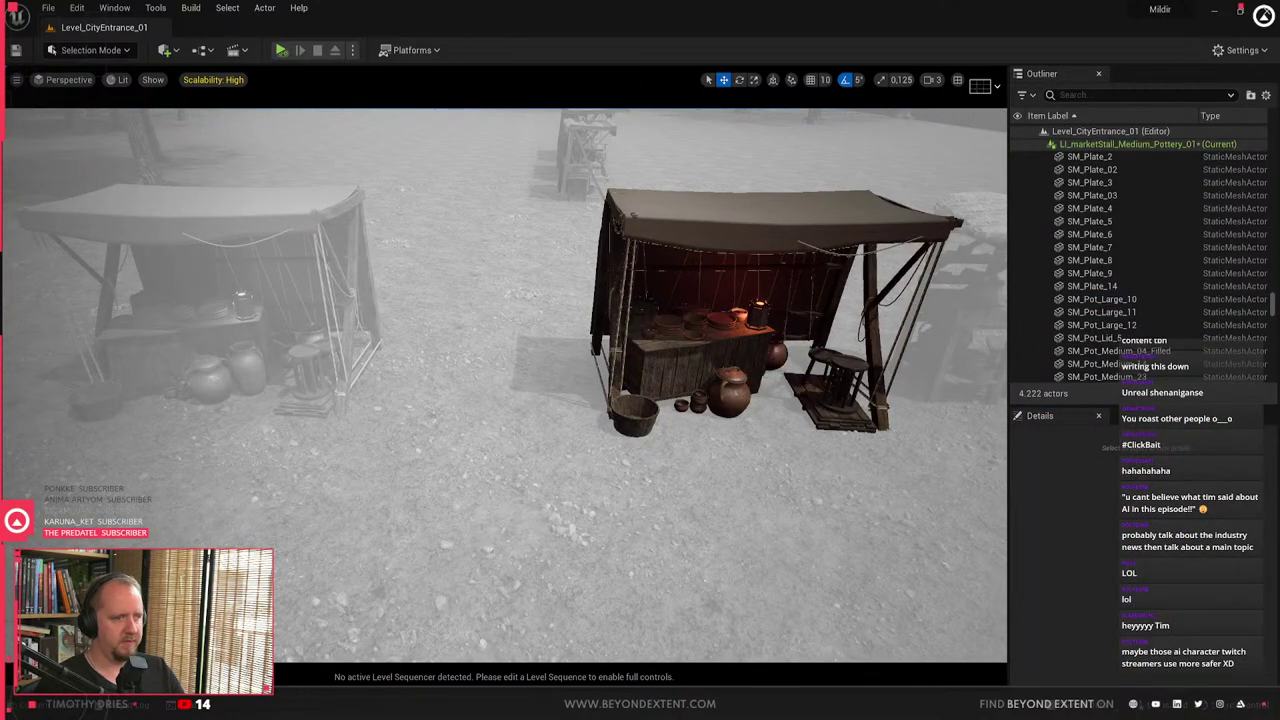
{"action": "key", "text": "Escape"}
{"action": "left_click", "coordinate": [682, 390]}
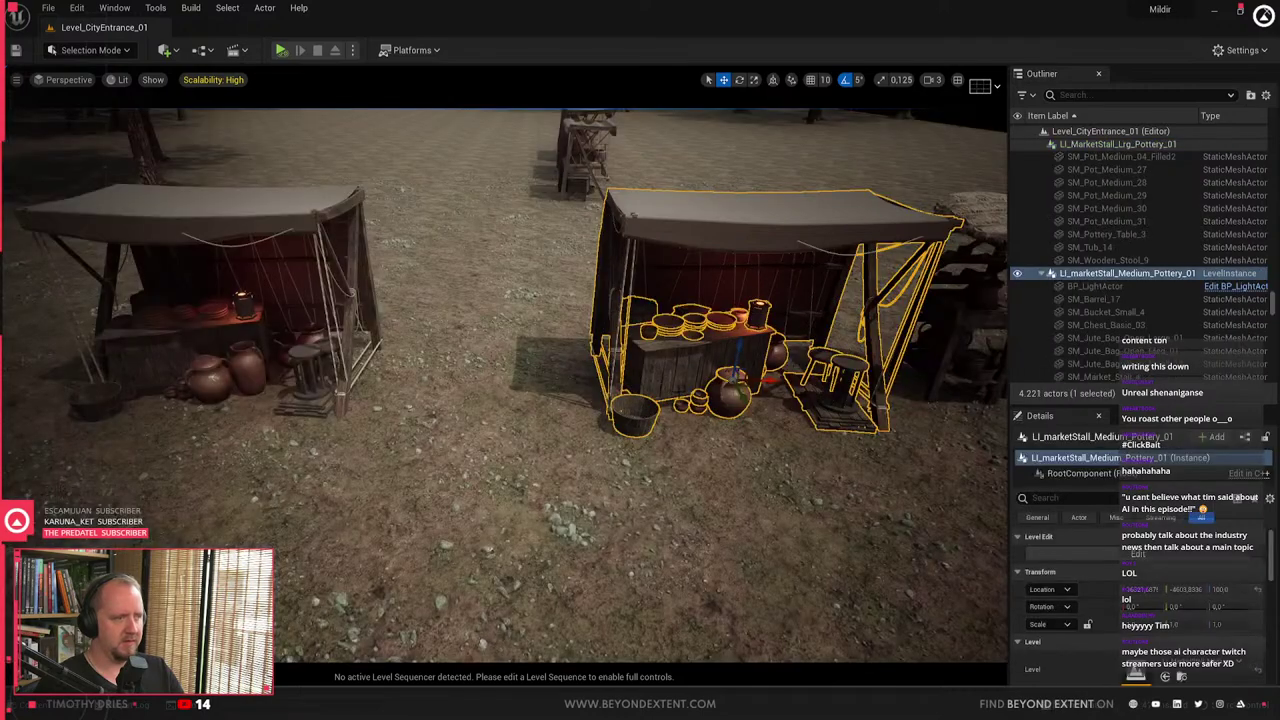
{"action": "left_click", "coordinate": [232, 350]}
{"action": "key", "text": "Escape"}
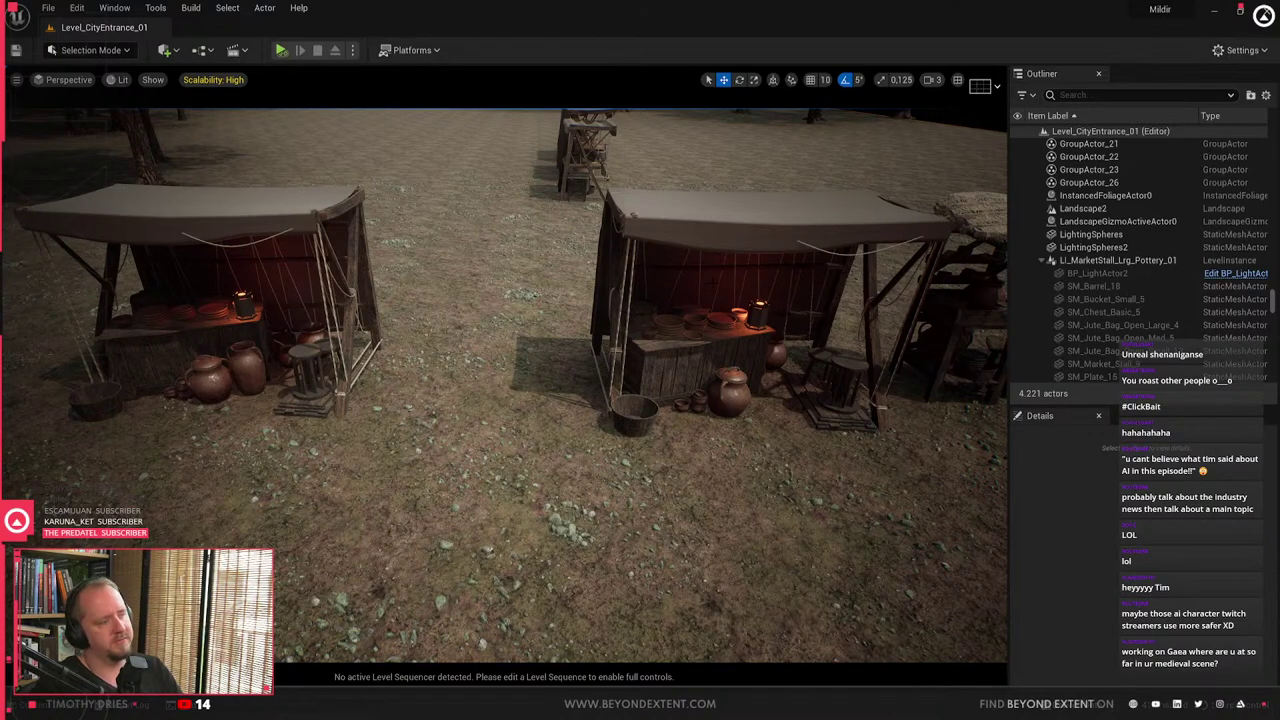
- Examine the table, plates and pots of the medium pottery stall up close from several angles
{"action": "left_click", "coordinate": [636, 412]}
{"action": "right_click_drag", "start_coordinate": [554, 418], "coordinate": [475, 450]}
{"action": "key", "text": "w"}
{"action": "key", "text": "Escape"}
{"action": "left_click", "coordinate": [510, 434]}
{"action": "key", "text": "w"}
{"action": "right_click_drag", "start_coordinate": [538, 498], "coordinate": [542, 502]}
{"action": "key", "text": "s"}
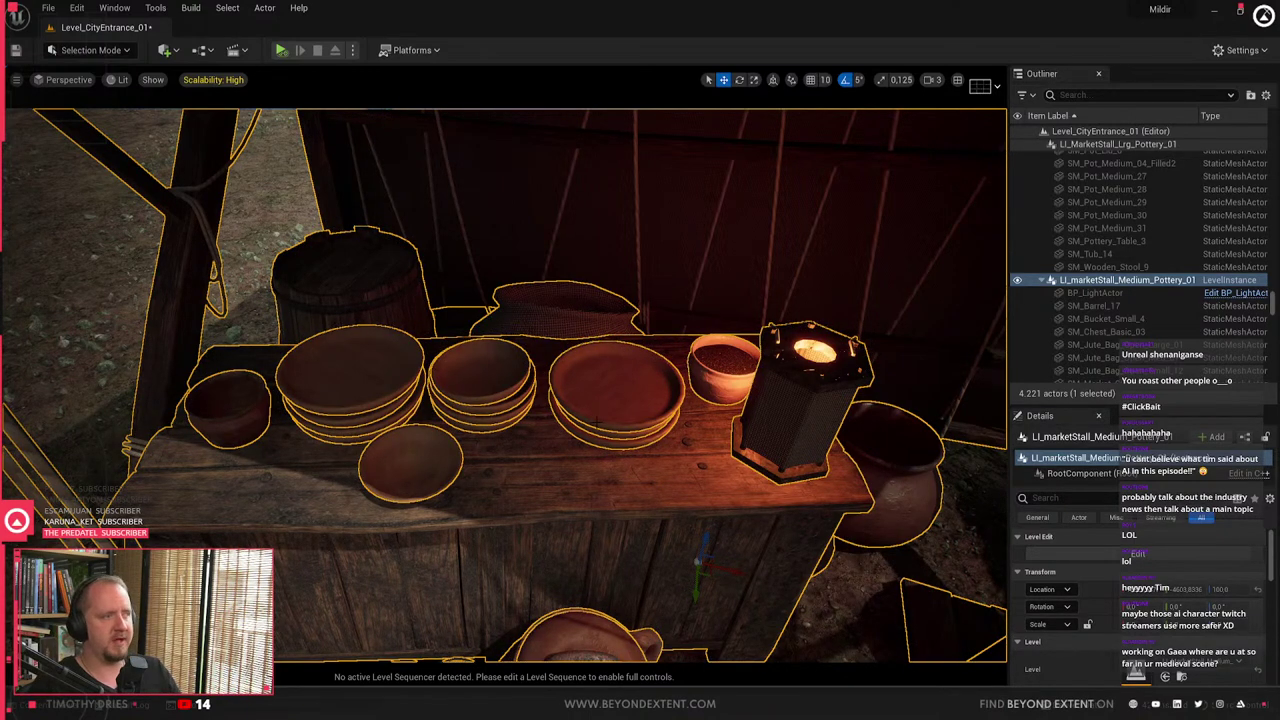
{"action": "key", "text": "Escape"}
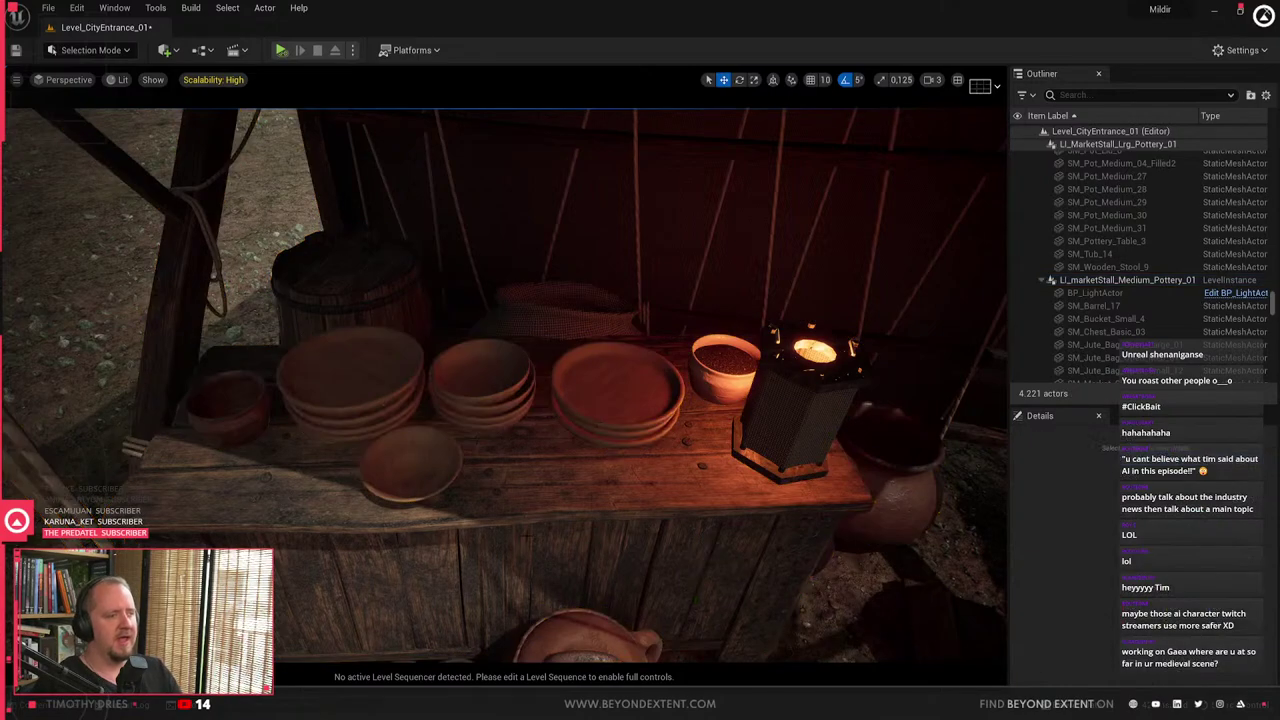
{"action": "key", "text": "s"}
{"action": "right_click_drag", "start_coordinate": [597, 422], "coordinate": [690, 430]}
{"action": "left_click", "coordinate": [527, 534]}
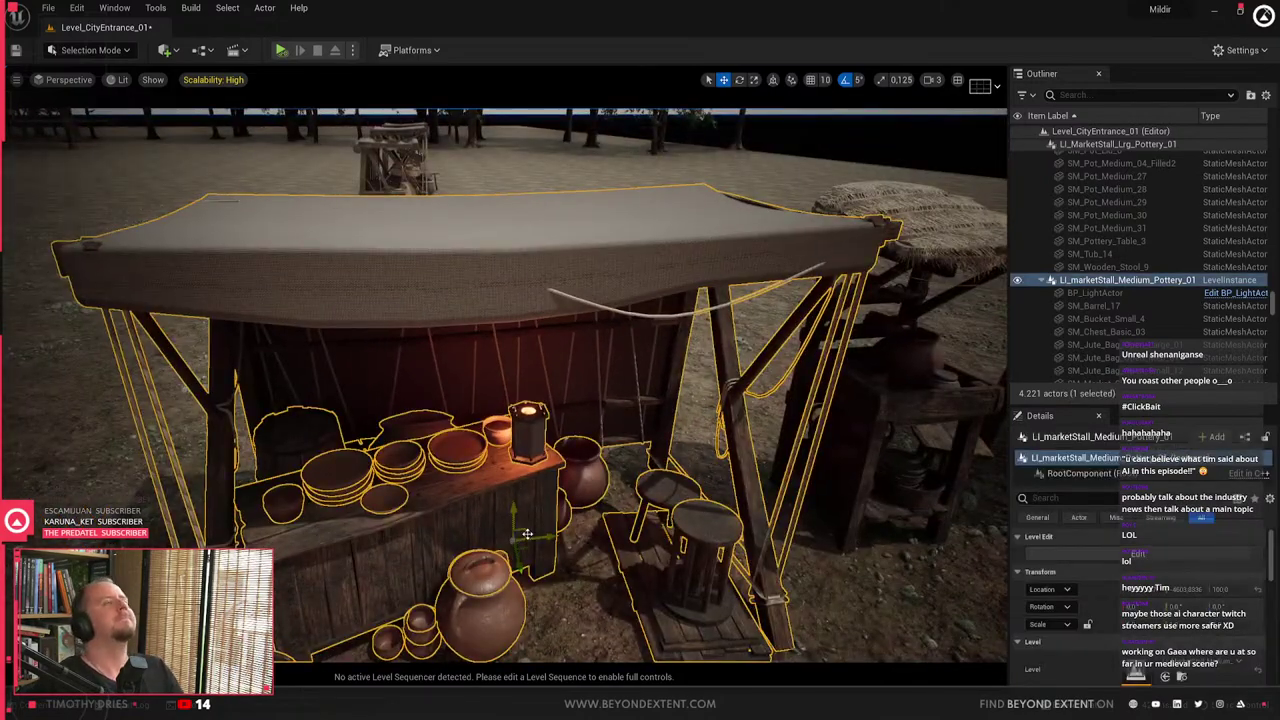
{"action": "scroll", "coordinate": [527, 534], "scroll_direction": "up", "scroll_amount": 8}
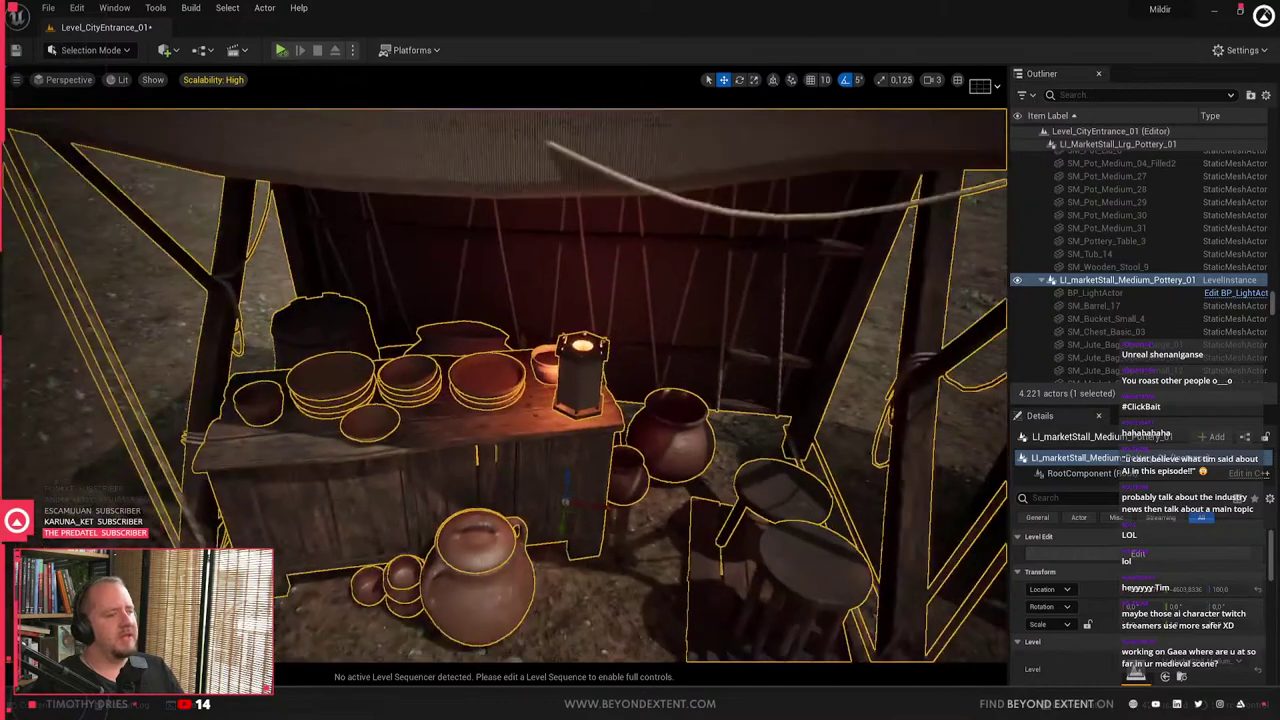
{"action": "key", "text": "Escape"}
{"action": "right_click_drag", "start_coordinate": [580, 430], "coordinate": [555, 480]}
{"action": "left_click", "coordinate": [560, 440]}
{"action": "key", "text": "w"}
{"action": "key", "text": "s"}
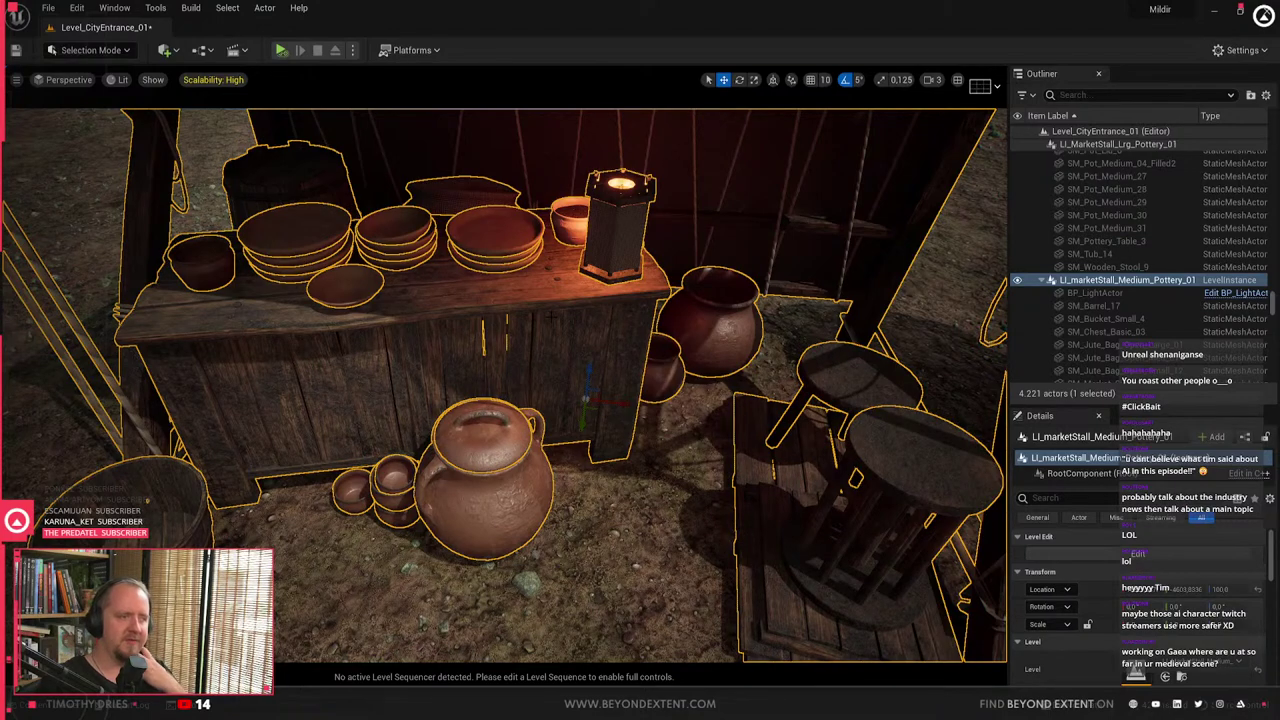
{"action": "right_click_drag", "start_coordinate": [551, 368], "coordinate": [501, 368]}
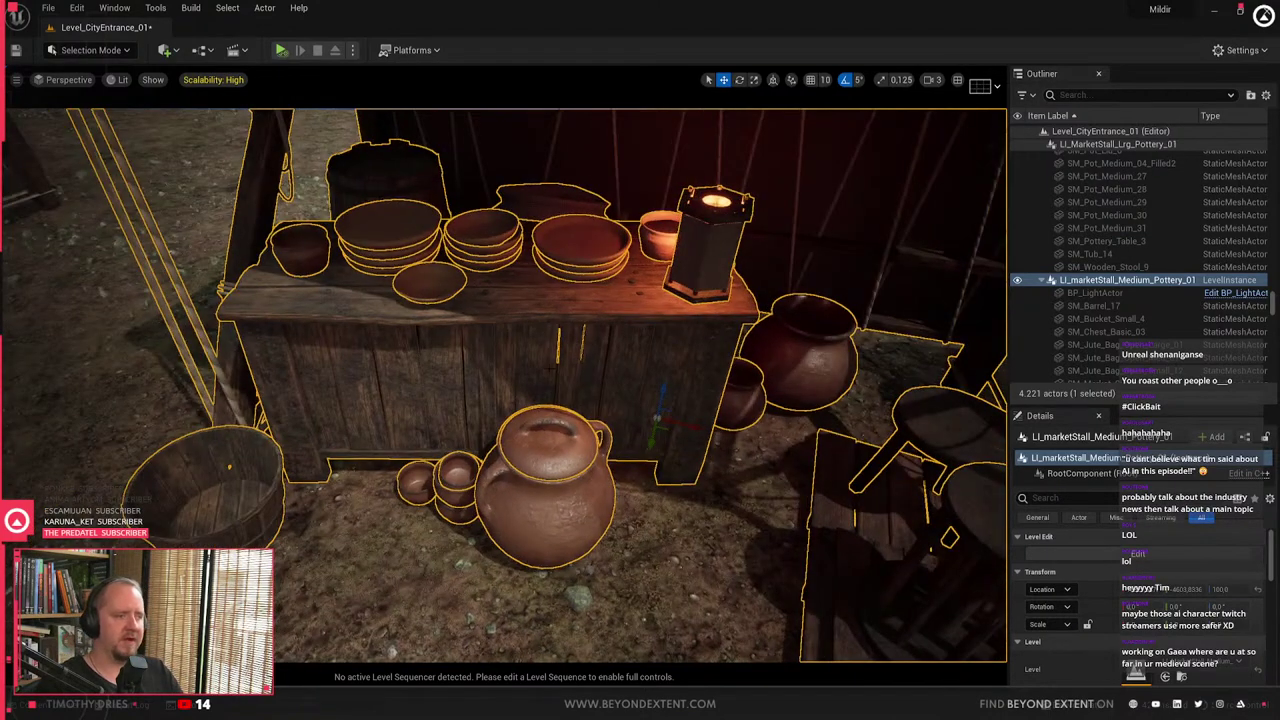
{"action": "key", "text": "Escape"}
{"action": "key", "text": "s"}
- Edit the medium pottery stall instance and swap its stall structure's static mesh to SM_Market_Stall_02
{"action": "right_click_drag", "start_coordinate": [549, 438], "coordinate": [590, 390]}
{"action": "left_click", "coordinate": [549, 438]}
{"action": "mouse_move", "coordinate": [681, 342]}
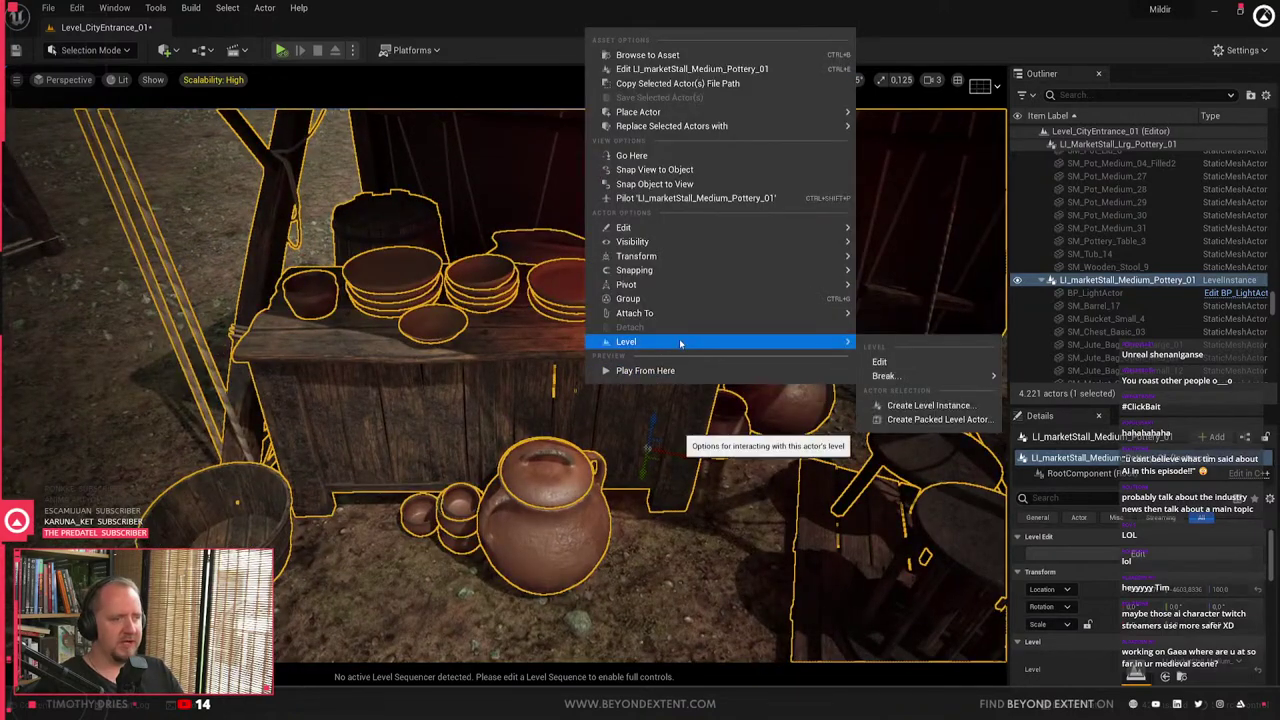
{"action": "key", "text": "s"}
{"action": "right_click_drag", "start_coordinate": [535, 265], "coordinate": [510, 290]}
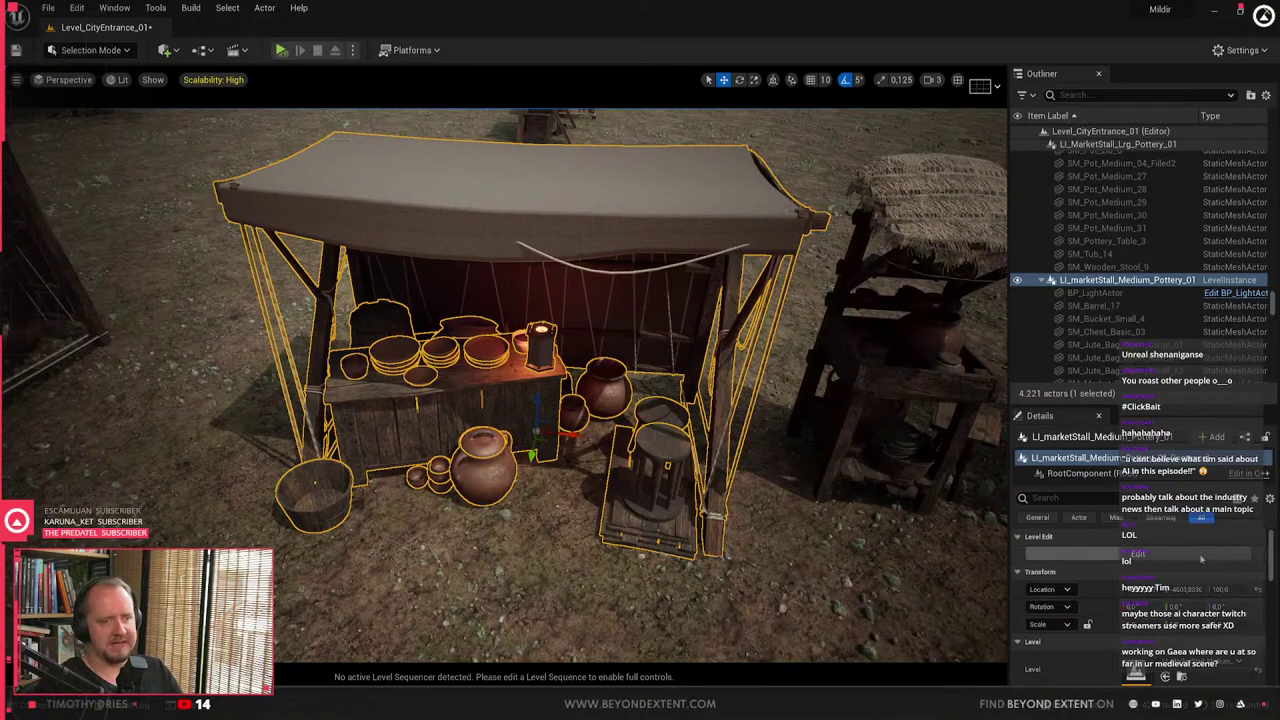
{"action": "left_click", "coordinate": [1138, 553]}
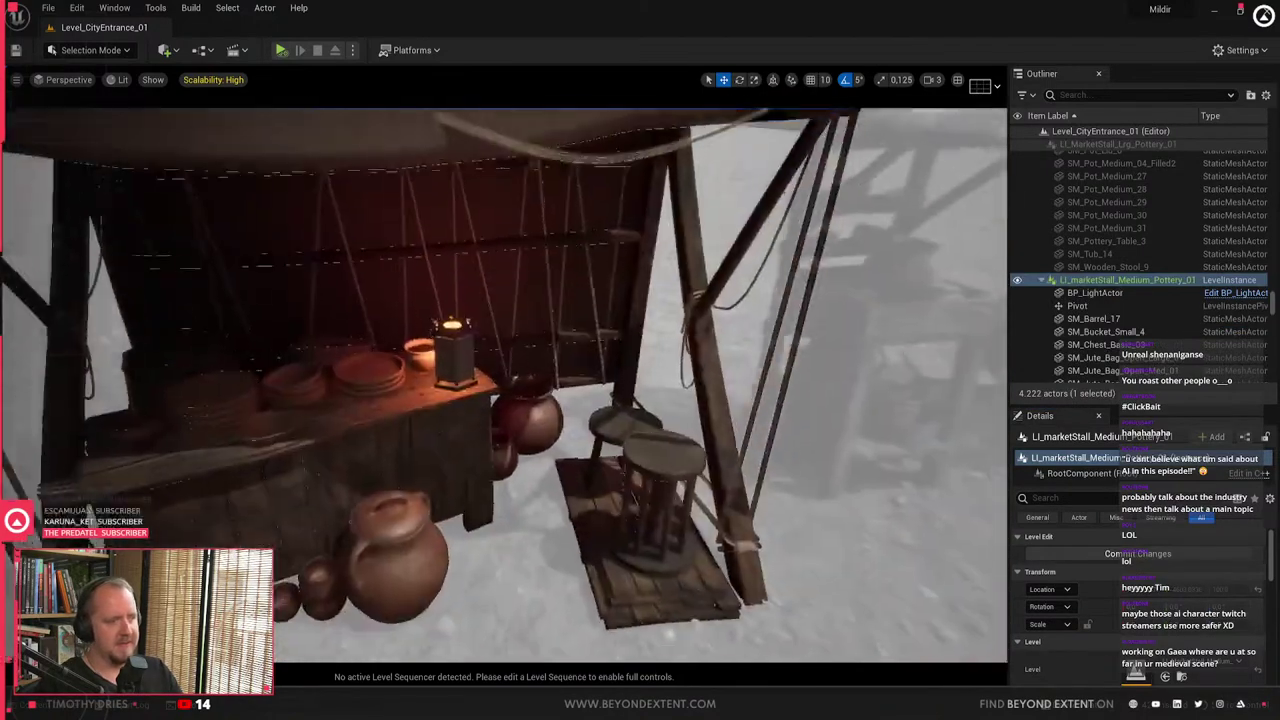
{"action": "right_click_drag", "start_coordinate": [560, 260], "coordinate": [550, 250]}
{"action": "left_click", "coordinate": [560, 250]}
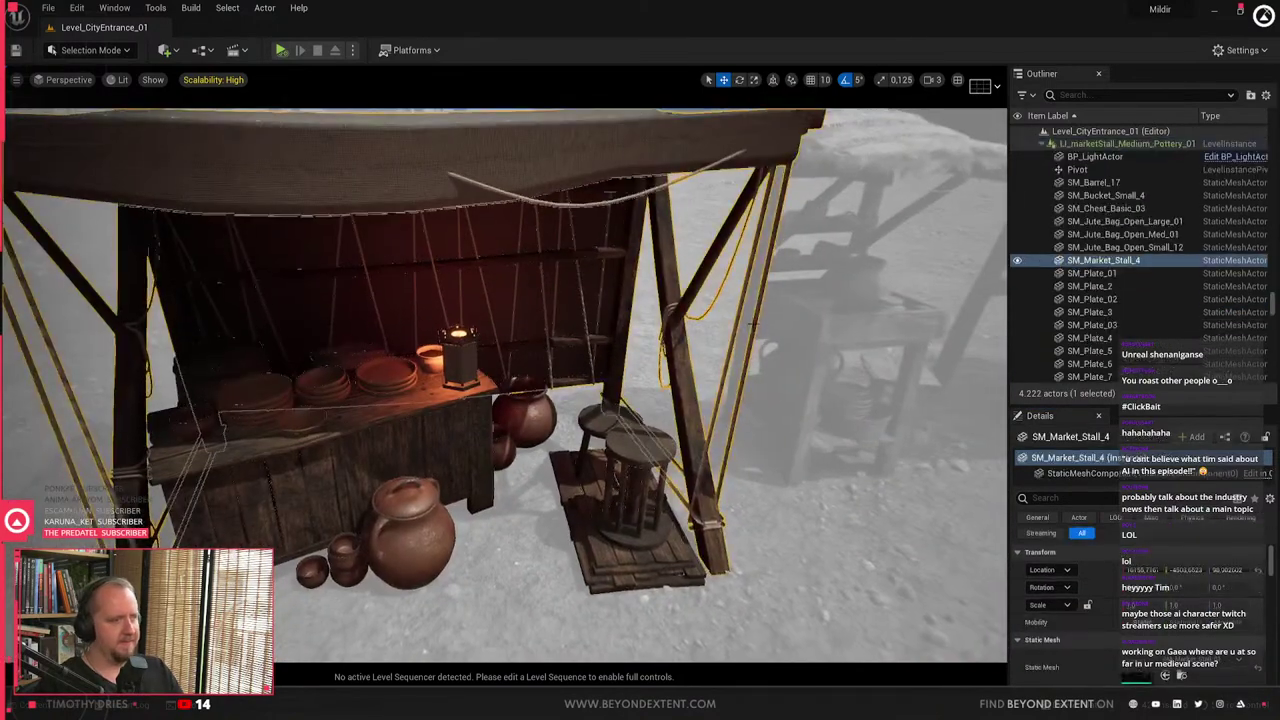
{"action": "key", "text": "ctrl+space"}
{"action": "key", "text": "ctrl+space"}
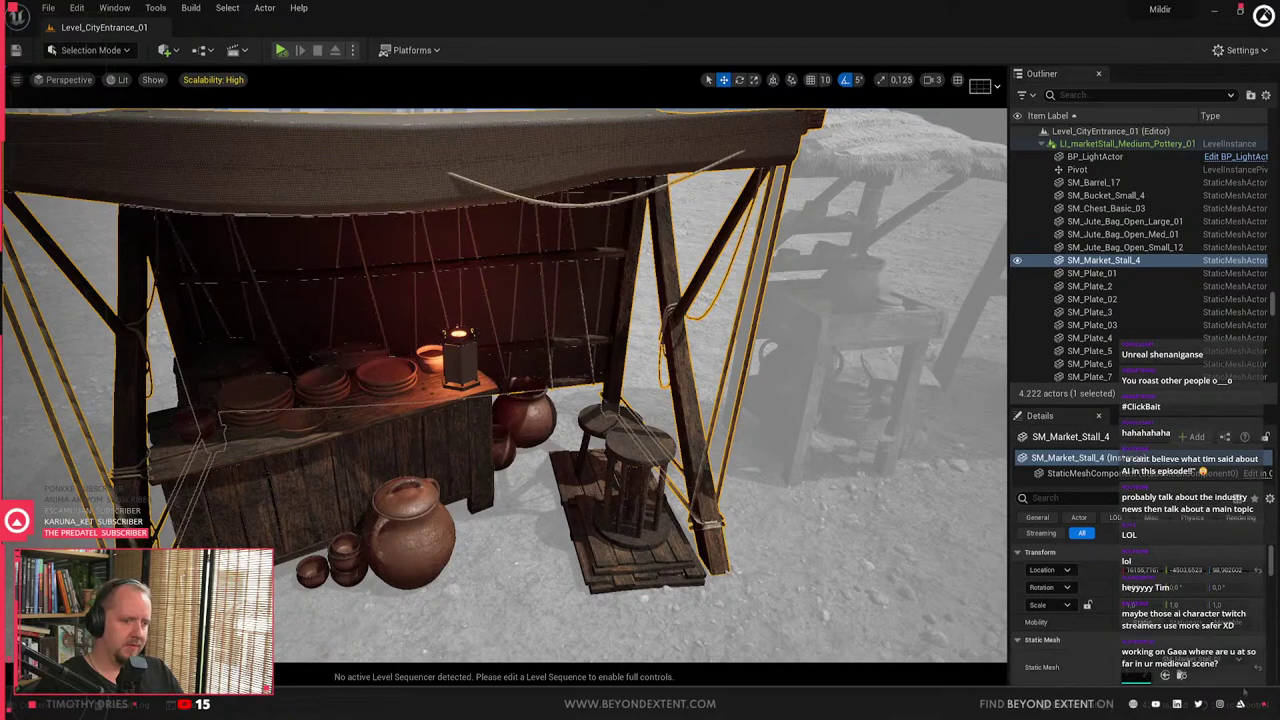
{"action": "left_click", "coordinate": [1208, 659]}
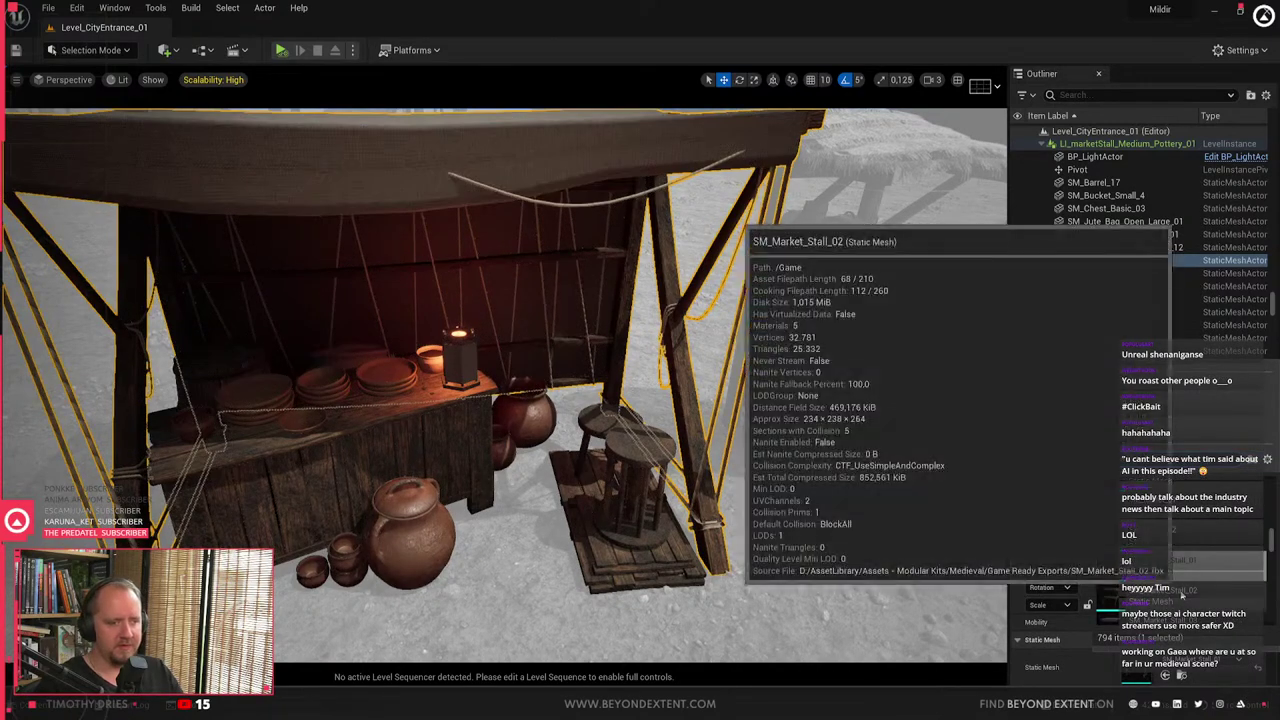
{"action": "left_click", "coordinate": [1186, 597]}
- Move the replaced stall structure onto open ground clear of the table and pottery props
{"action": "right_click_drag", "start_coordinate": [470, 260], "coordinate": [459, 251]}
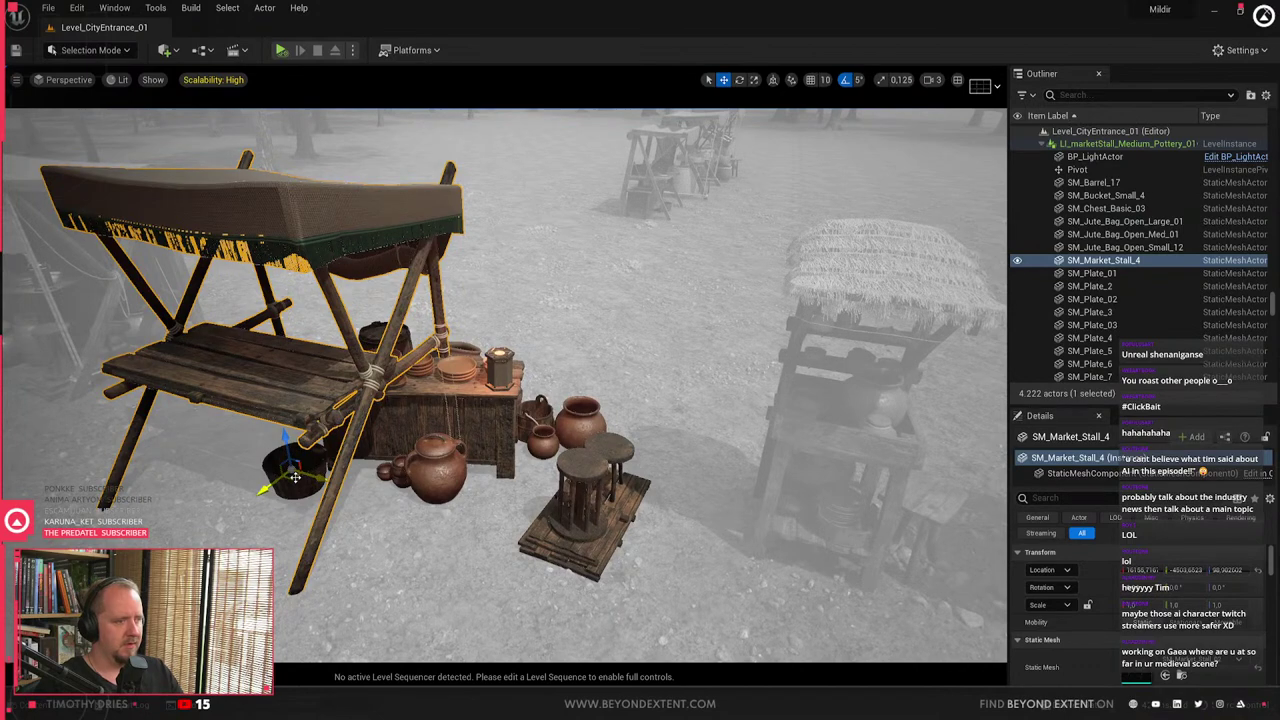
{"action": "left_click_drag", "start_coordinate": [295, 477], "coordinate": [586, 360]}
{"action": "right_click_drag", "start_coordinate": [586, 360], "coordinate": [560, 470]}
- Delete the table, pottery, stools and all other old props from the medium stall instance, keeping the stall structure
{"action": "right_click_drag", "start_coordinate": [520, 530], "coordinate": [524, 580]}
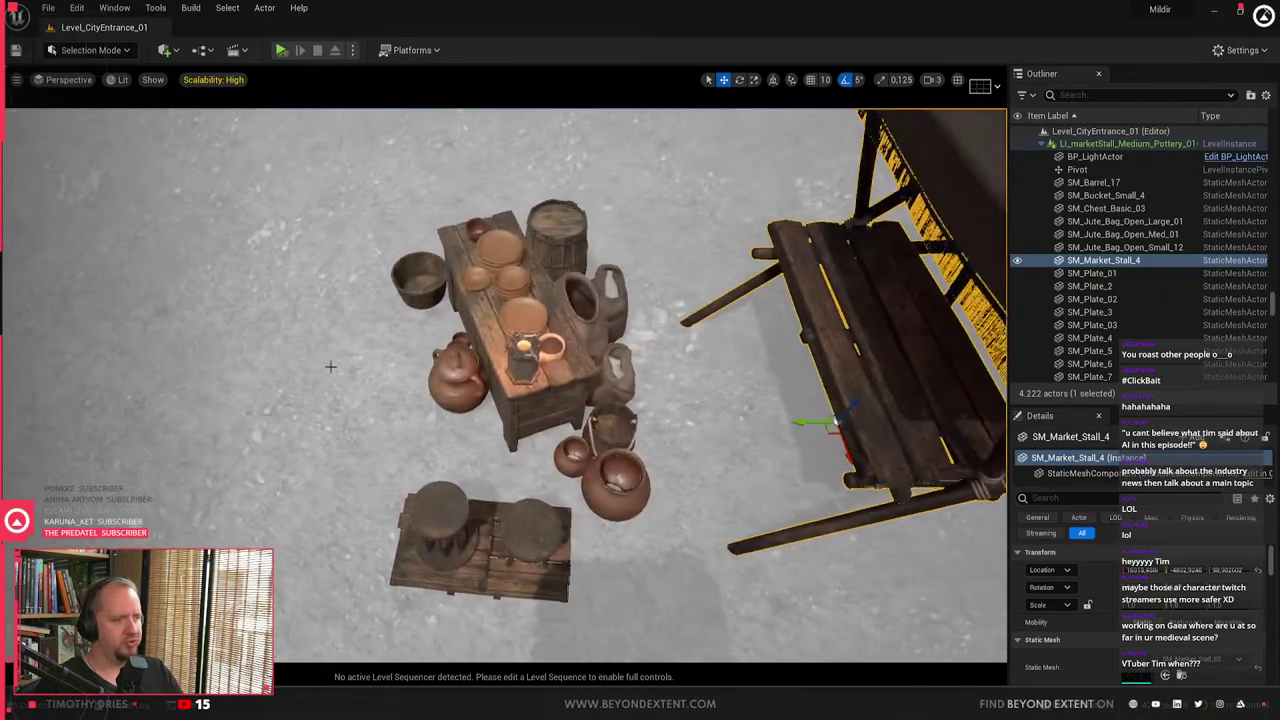
{"action": "left_click_drag", "start_coordinate": [208, 158], "coordinate": [656, 612], "text": "ctrl+alt"}
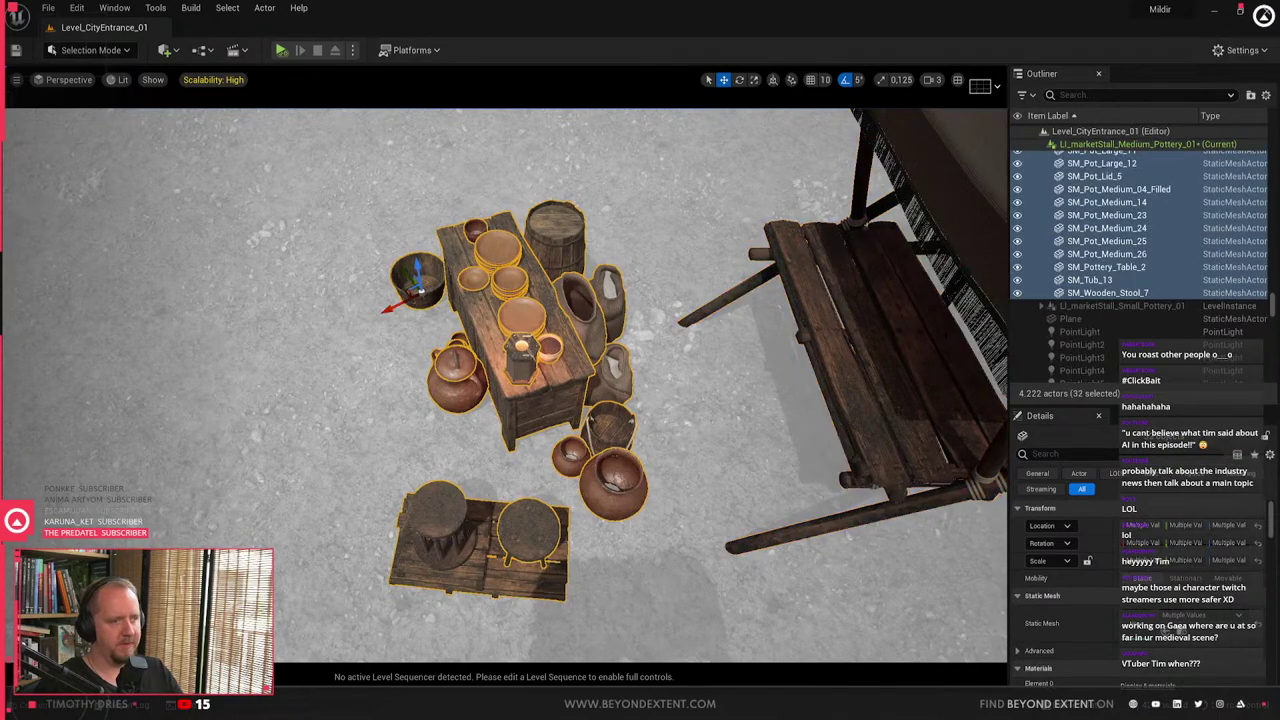
{"action": "key", "text": "Delete"}
{"action": "mouse_move", "coordinate": [435, 495]}
{"action": "right_mouse_down"}
{"action": "mouse_move", "coordinate": [500, 380]}
{"action": "mouse_move", "coordinate": [490, 450]}
{"action": "mouse_move", "coordinate": [435, 495]}
{"action": "right_mouse_up"}
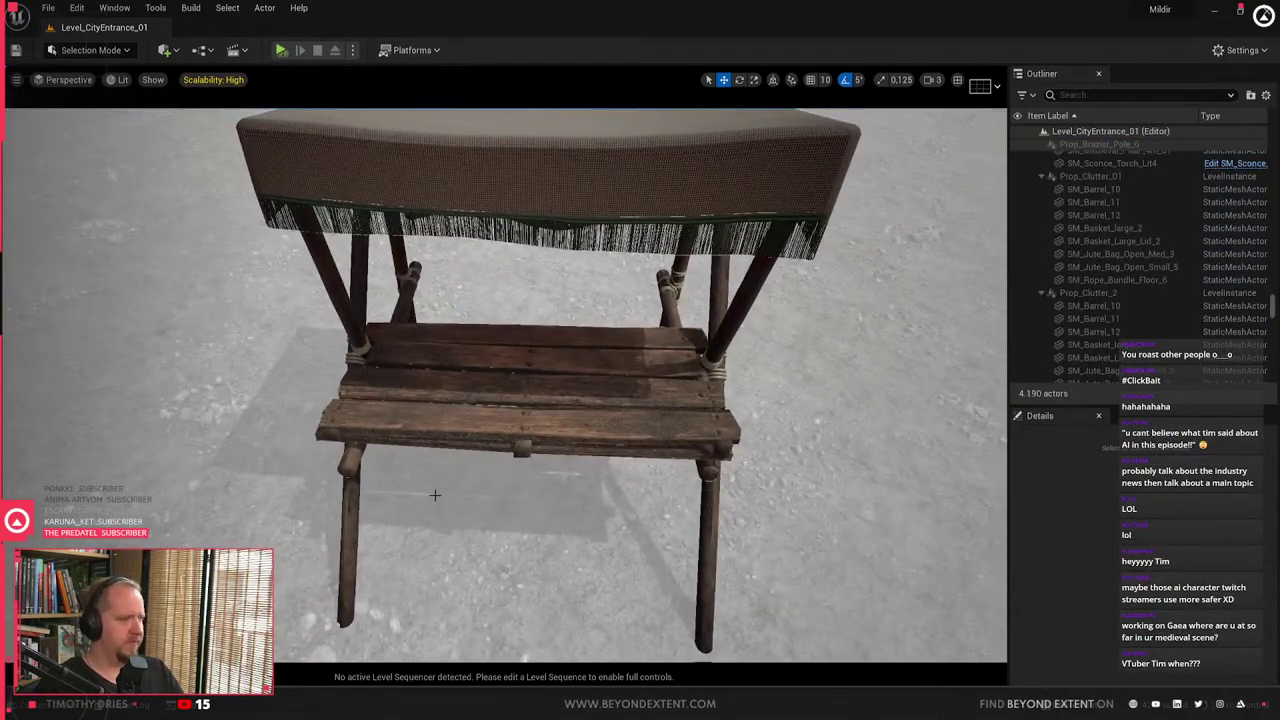
- Place SM_Pot_Medium_02 from the Pottery collection on the stall's plank counter
{"action": "left_click", "coordinate": [451, 421]}
{"action": "mouse_move", "coordinate": [451, 421]}
{"action": "right_mouse_down"}
{"action": "mouse_move", "coordinate": [440, 430]}
{"action": "mouse_move", "coordinate": [451, 421]}
{"action": "right_mouse_up"}
{"action": "key", "text": "ctrl+space"}
{"action": "left_click", "coordinate": [72, 518]}
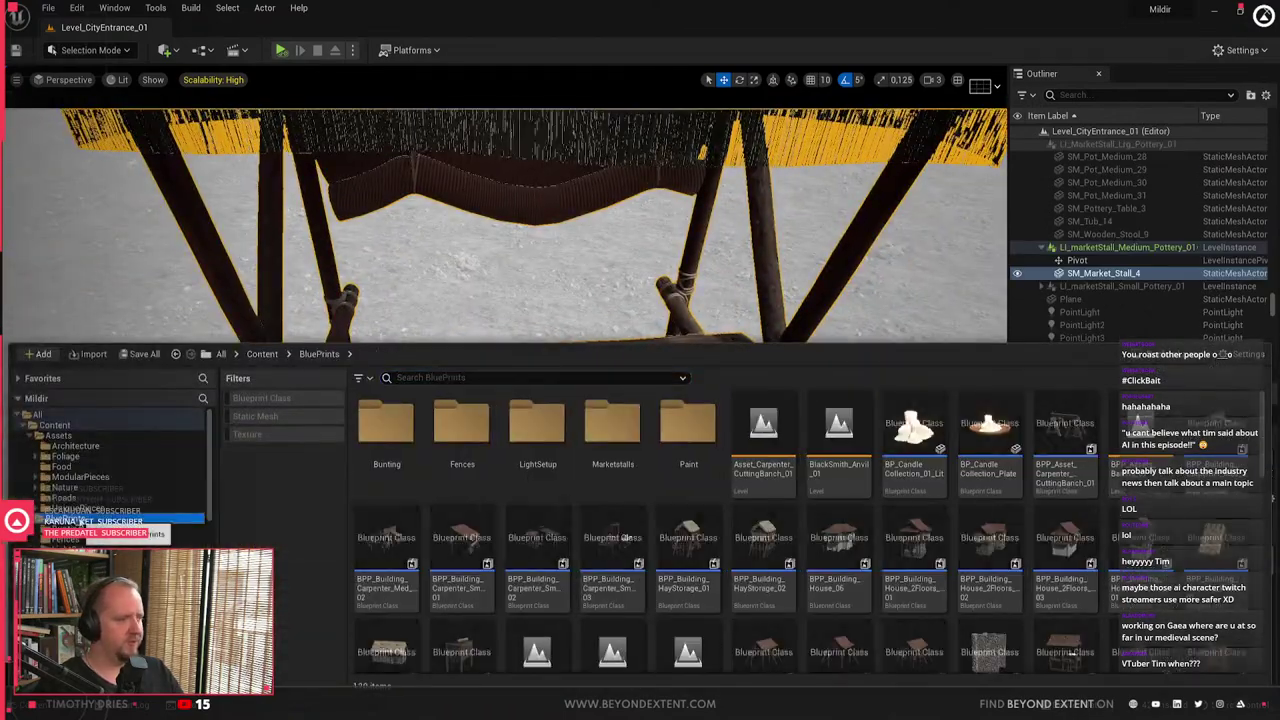
{"action": "scroll", "coordinate": [948, 488], "scroll_direction": "down", "scroll_amount": 5}
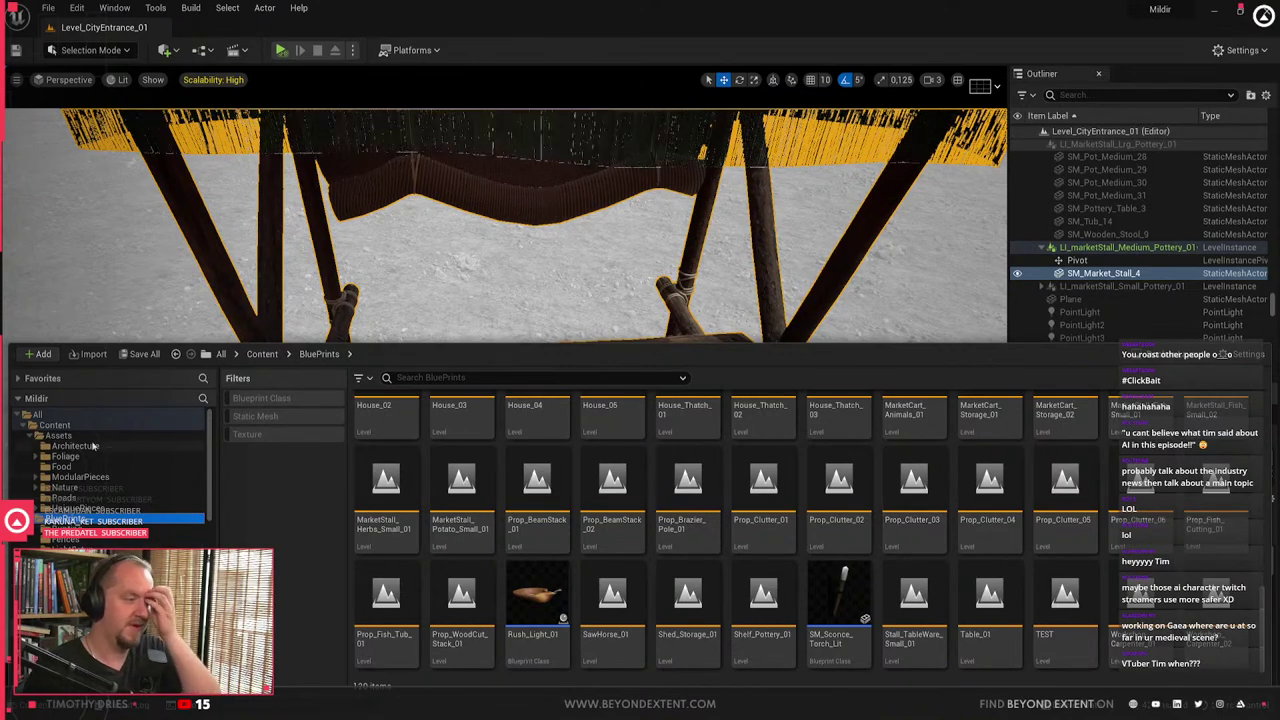
{"action": "left_click", "coordinate": [60, 436]}
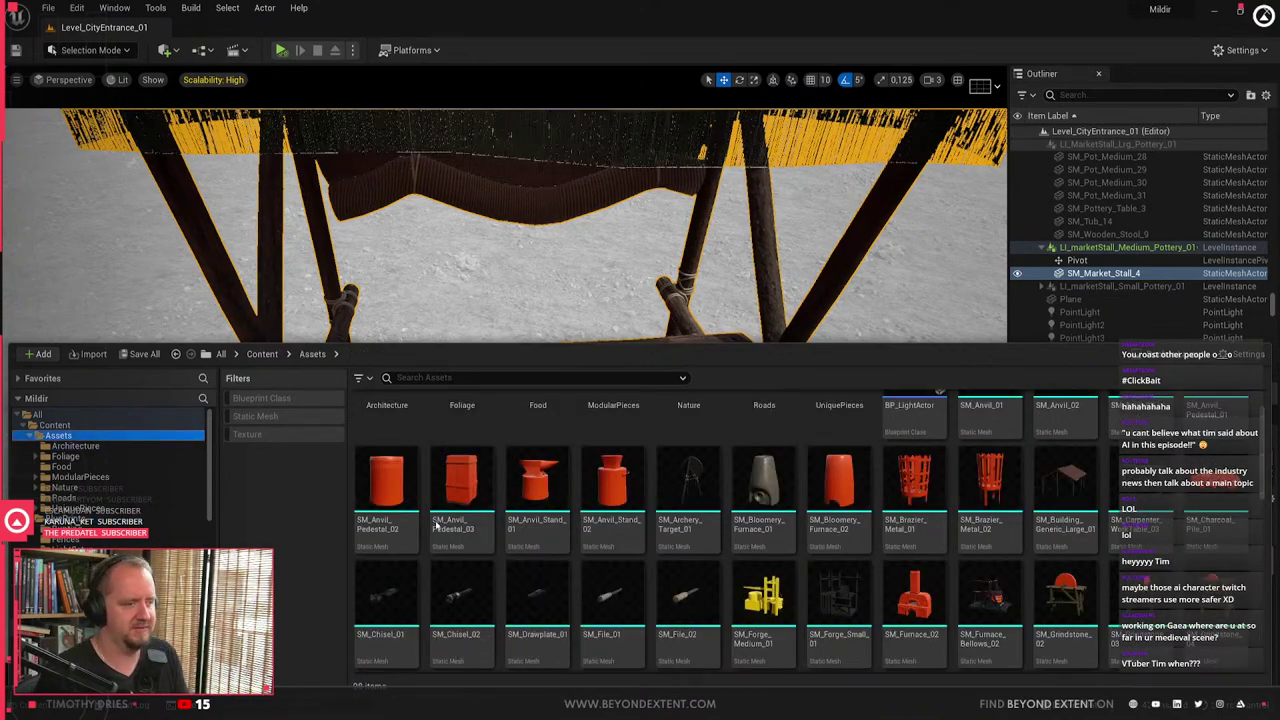
{"action": "scroll", "coordinate": [436, 540], "scroll_direction": "down", "scroll_amount": 5}
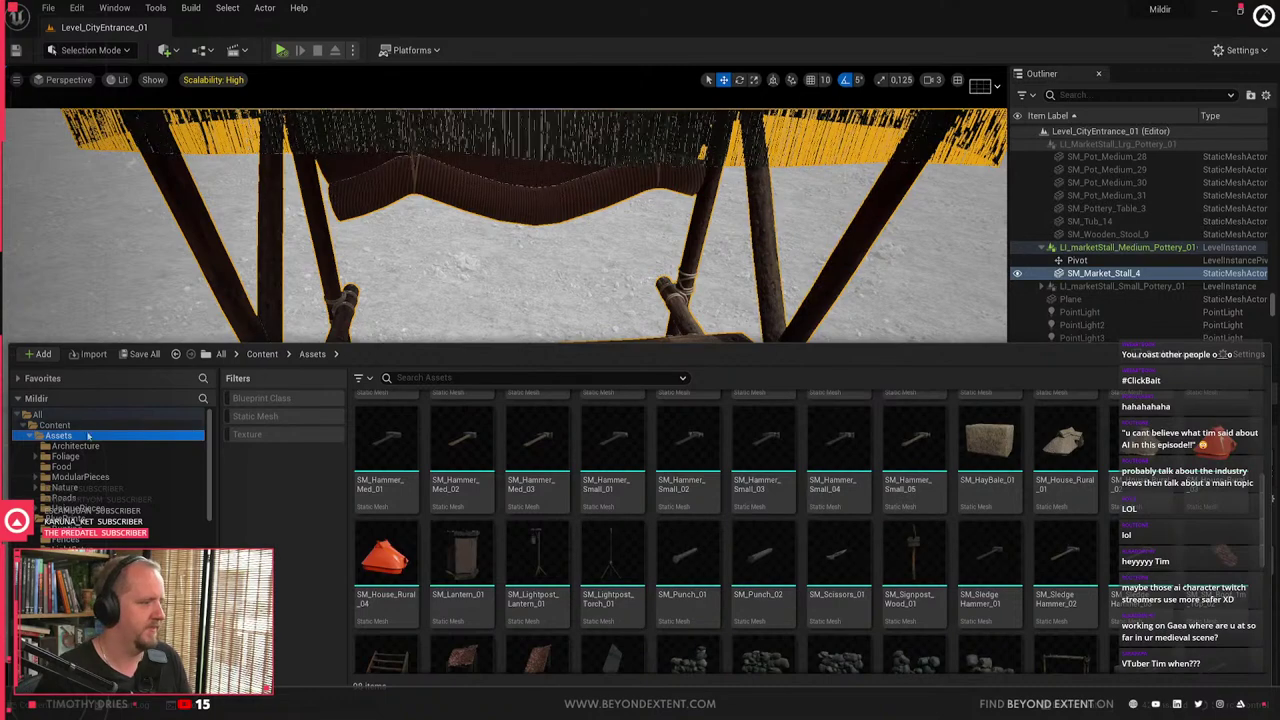
{"action": "scroll", "coordinate": [110, 460], "scroll_direction": "down", "scroll_amount": 3}
{"action": "left_click_drag", "start_coordinate": [140, 643], "coordinate": [128, 524]}
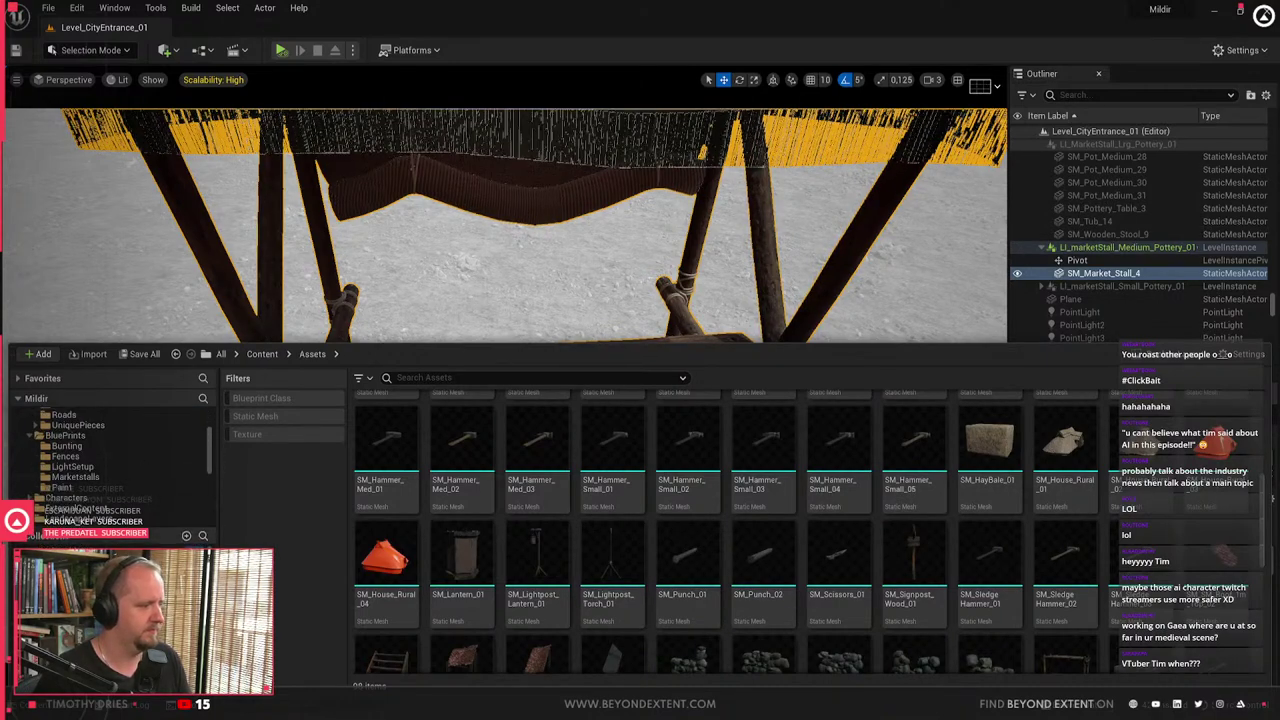
{"action": "left_click", "coordinate": [80, 566]}
{"action": "scroll", "coordinate": [689, 530], "scroll_direction": "up", "scroll_amount": 1}
{"action": "left_click_drag", "start_coordinate": [695, 527], "coordinate": [336, 391]}
- Add SM_Plate_01, SM_Plate_02 and SM_Plate_03 from the Pottery collection to the stall's plank counter
{"action": "key", "text": "ctrl+space"}
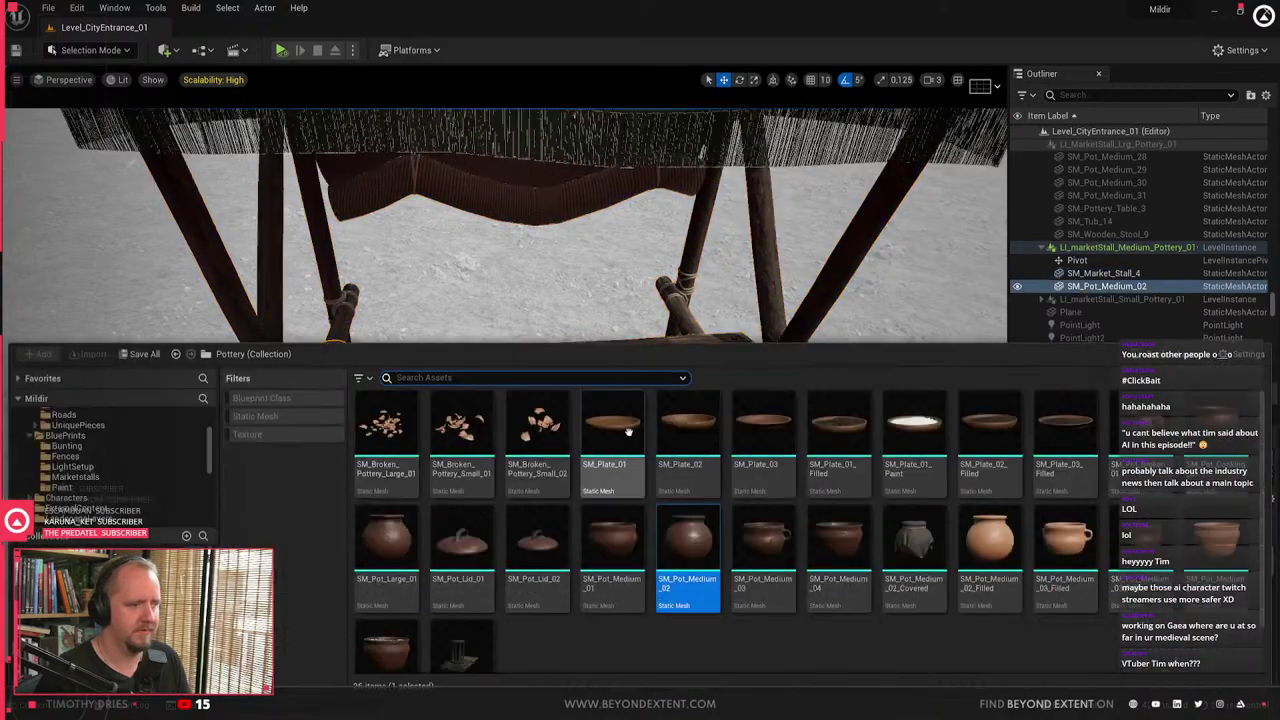
{"action": "left_click_drag", "start_coordinate": [628, 433], "coordinate": [475, 392]}
{"action": "key", "text": "ctrl+space"}
{"action": "left_click_drag", "start_coordinate": [680, 434], "coordinate": [565, 390]}
{"action": "key", "text": "ctrl+space"}
{"action": "left_click_drag", "start_coordinate": [686, 457], "coordinate": [654, 373]}
- Place SM_Pot_Medium_01 and another SM_Pot_Medium_02 from the Pottery collection beside the first pot on the stall counter
{"action": "right_click_drag", "start_coordinate": [653, 440], "coordinate": [590, 440]}
{"action": "key", "text": "w"}
{"action": "key", "text": "s"}
{"action": "key", "text": "ctrl+space"}
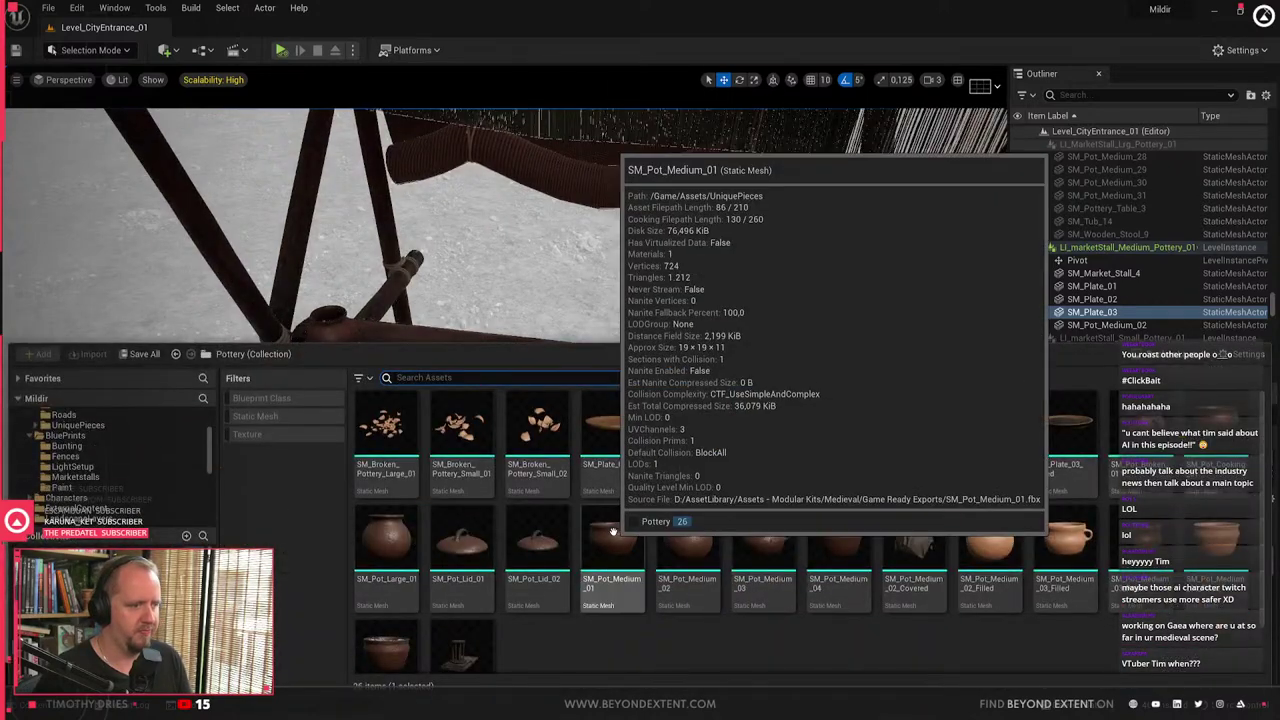
{"action": "left_click_drag", "start_coordinate": [612, 545], "coordinate": [305, 395]}
{"action": "key", "text": "ctrl+space"}
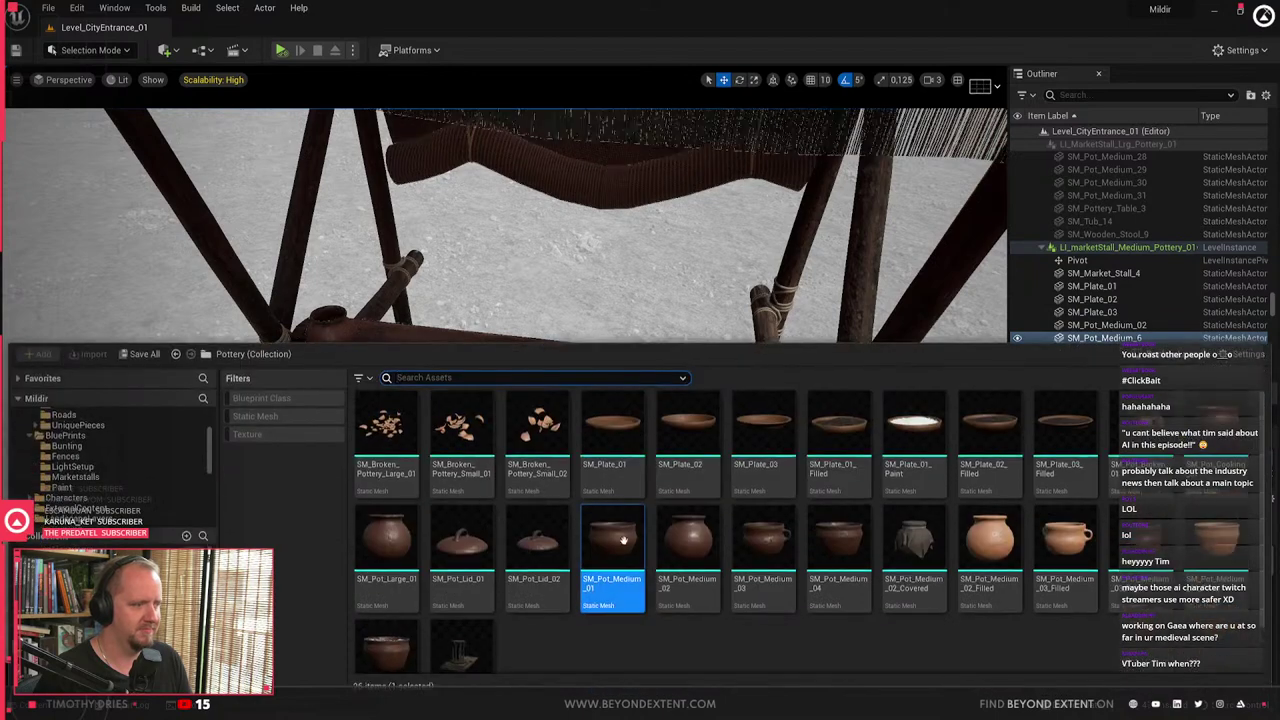
{"action": "left_click_drag", "start_coordinate": [612, 590], "coordinate": [393, 350]}
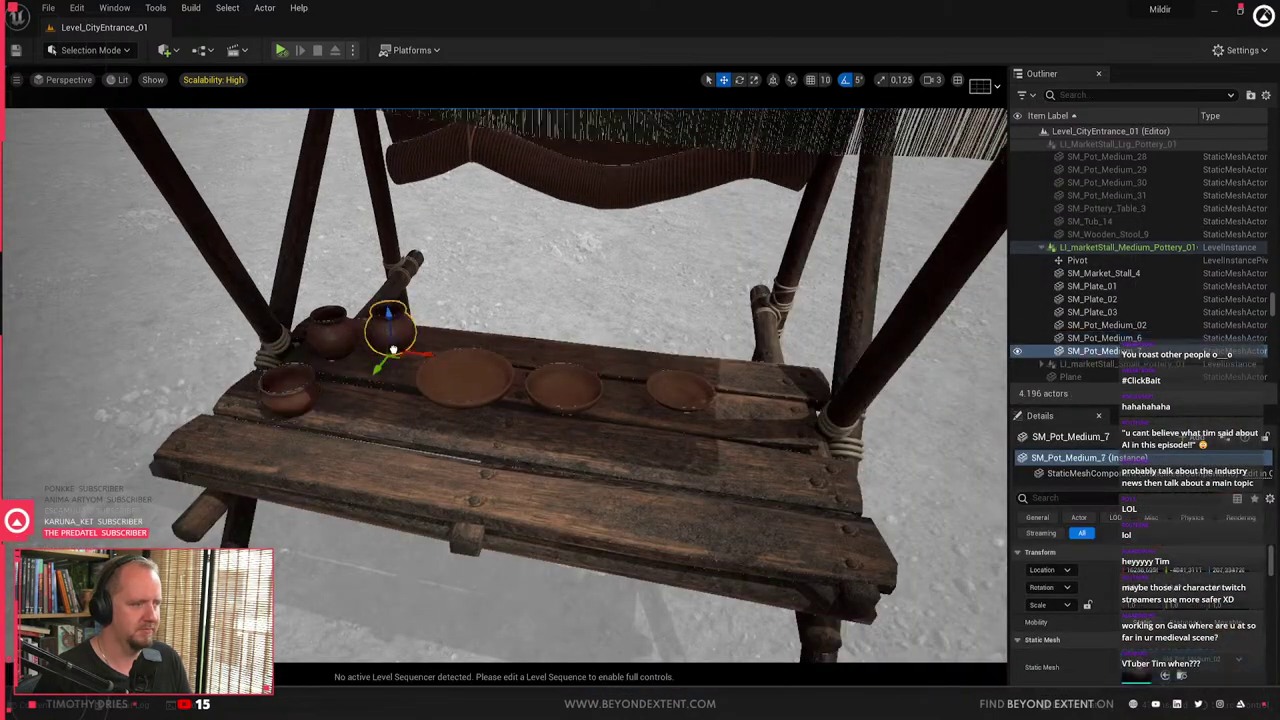
- Place SM_Pot_Large_01 from the Pottery collection on the ground in front of the stall counter
{"action": "key", "text": "ctrl+space"}
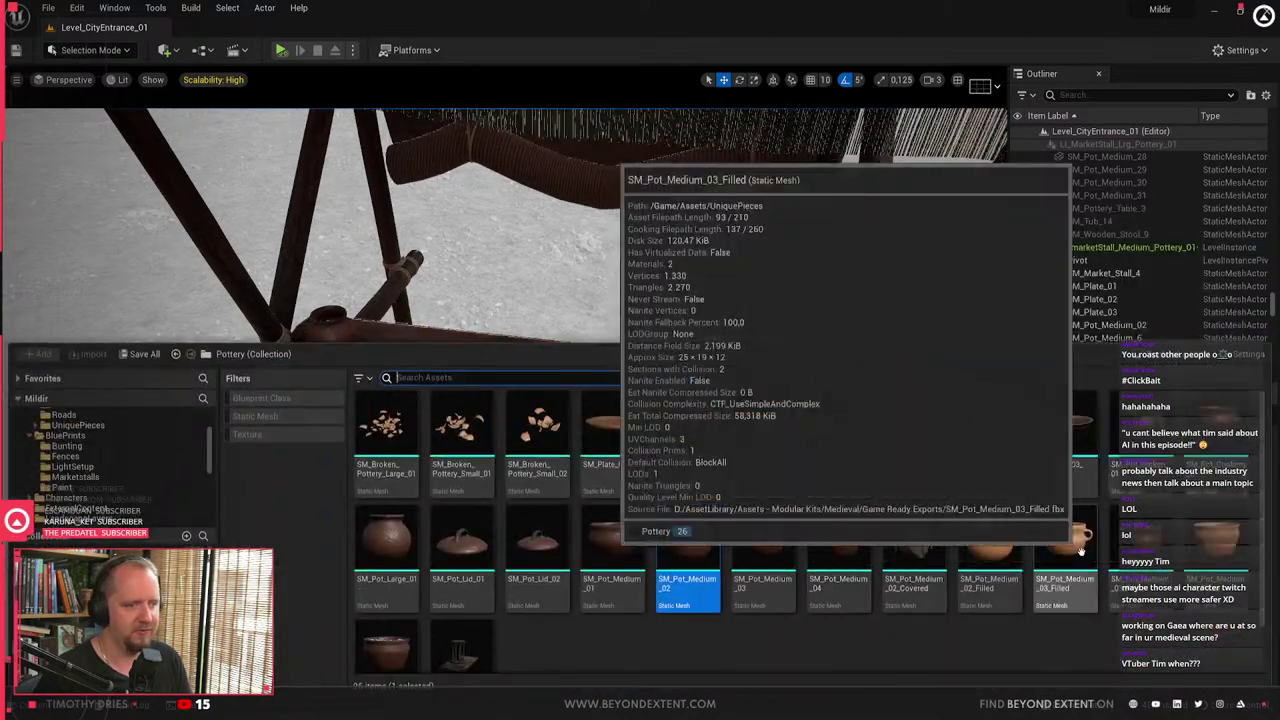
{"action": "left_click", "coordinate": [1210, 446]}
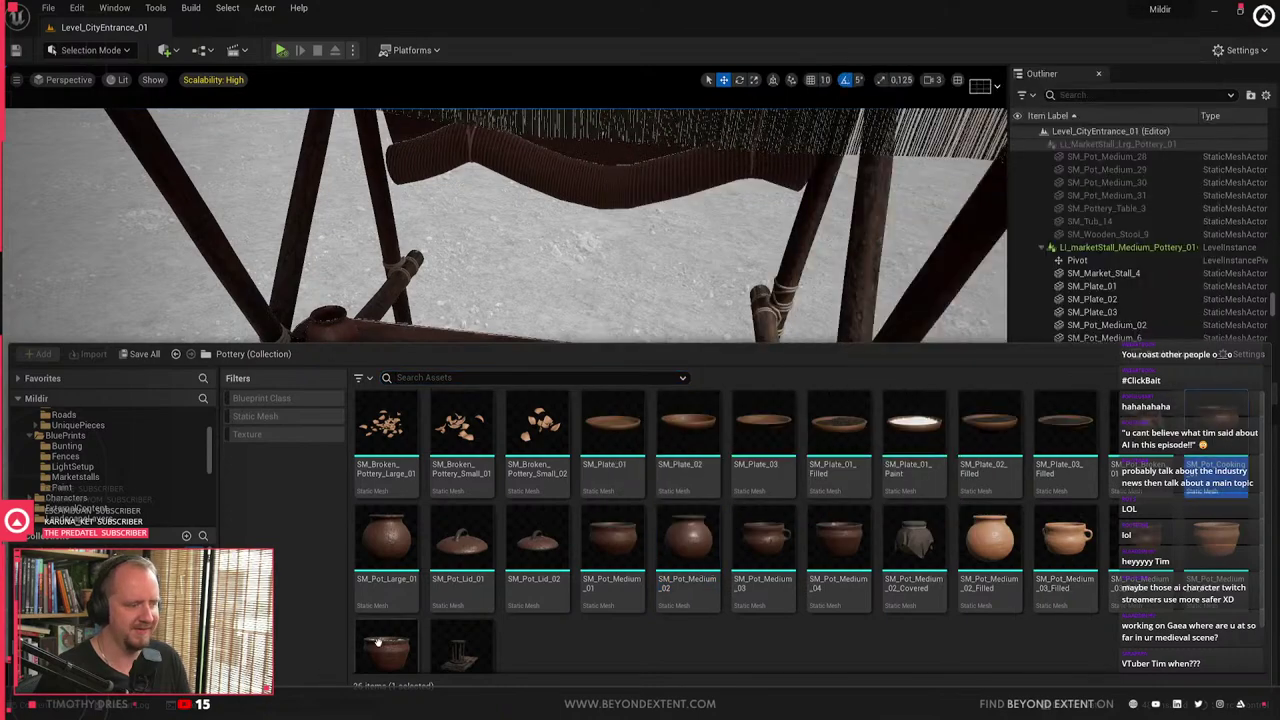
{"action": "left_click_drag", "start_coordinate": [383, 557], "coordinate": [295, 618]}
{"action": "key", "text": "ctrl+space"}
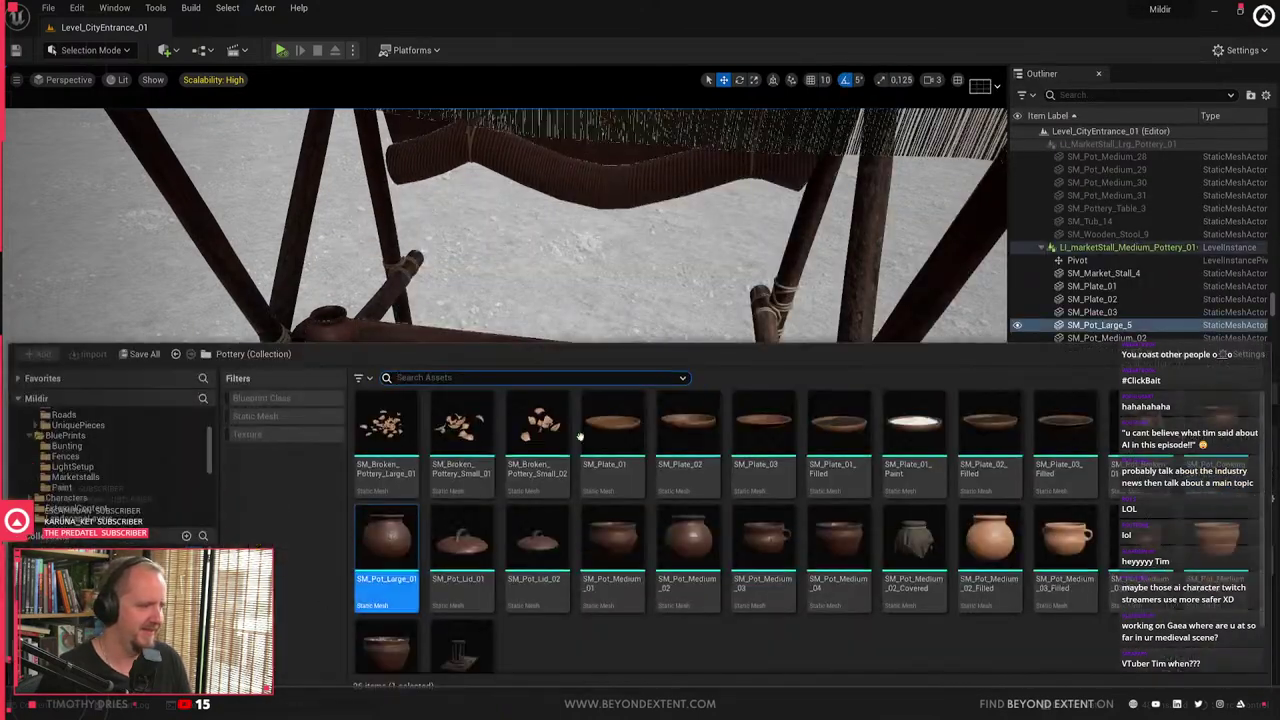
{"action": "left_click", "coordinate": [763, 440]}
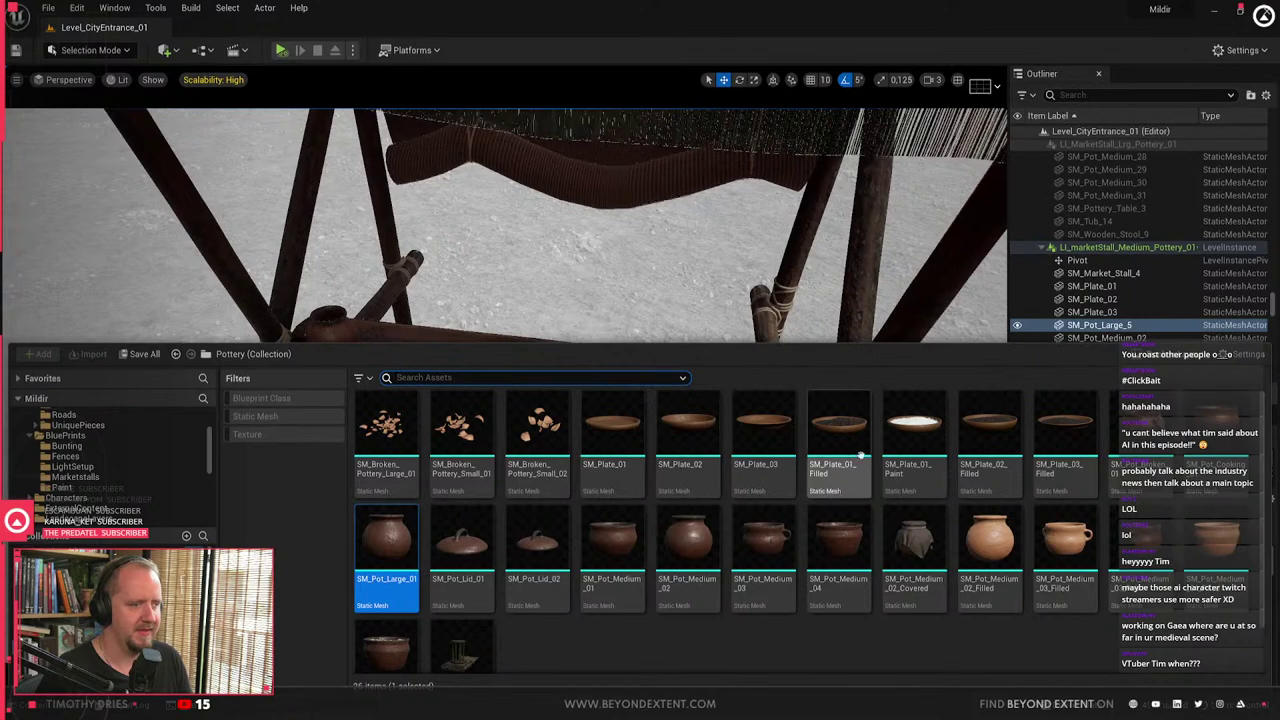
{"action": "left_click_drag", "start_coordinate": [680, 283], "coordinate": [620, 470]}
{"action": "key", "text": "Delete"}
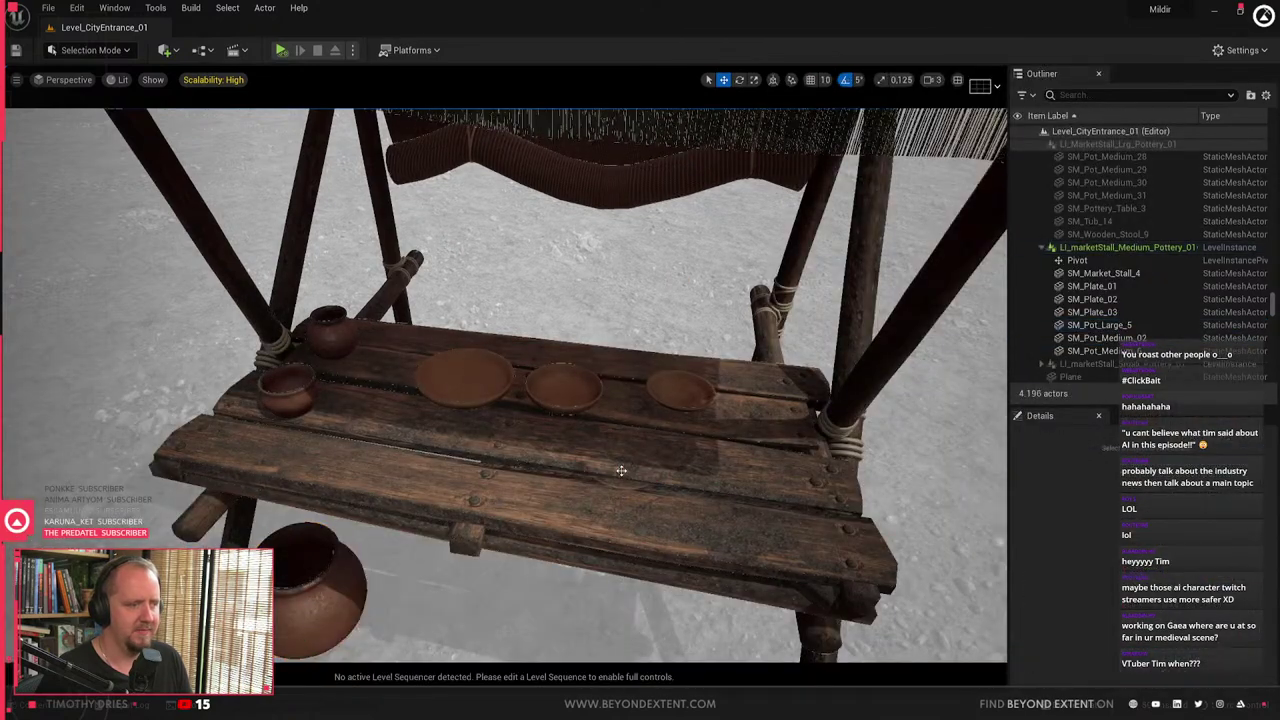
- Add two SM_Pot_Medium_02_Covered pots at the far end of the counter, scaling the front one down
{"action": "key", "text": "ctrl+space"}
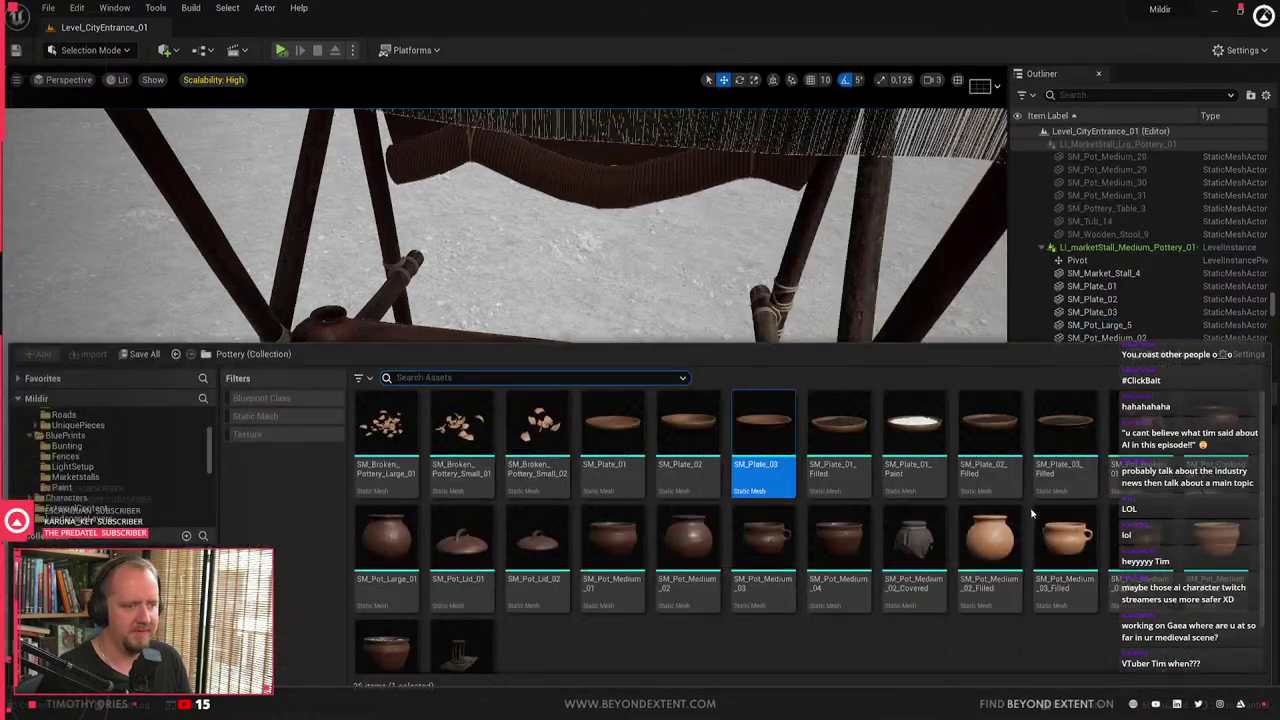
{"action": "left_click", "coordinate": [913, 560]}
{"action": "left_click_drag", "start_coordinate": [913, 560], "coordinate": [779, 456]}
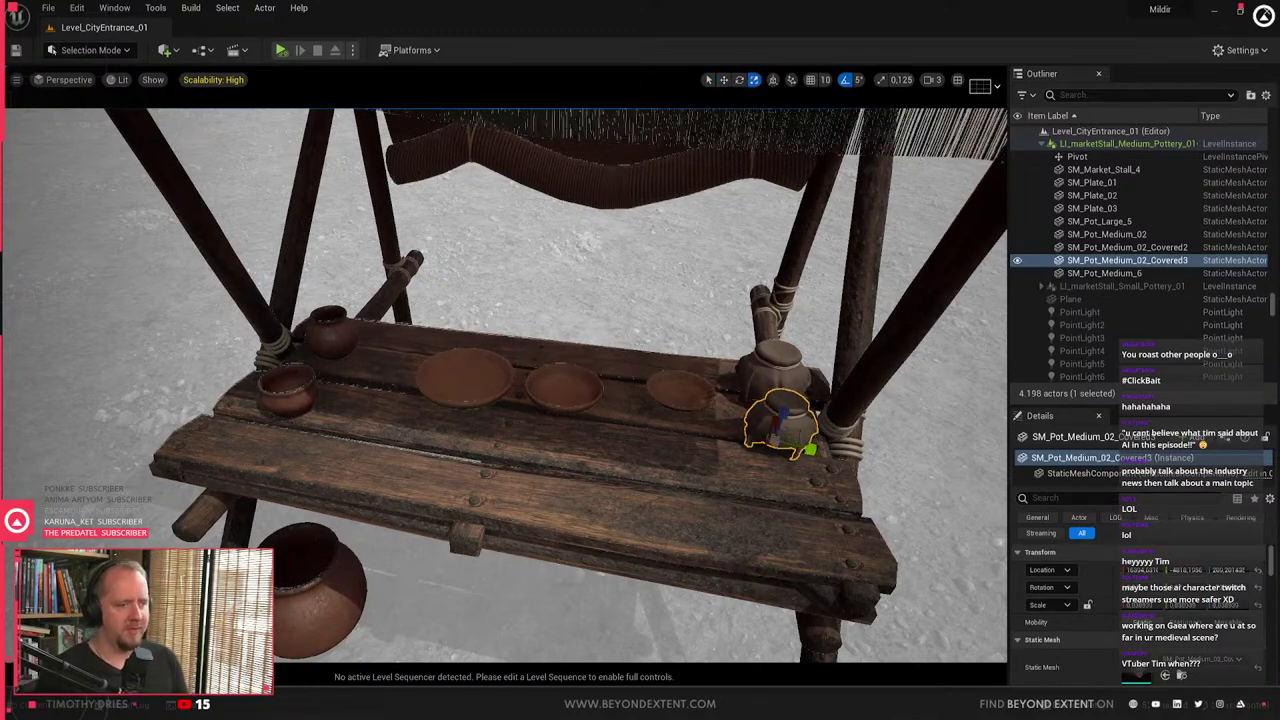
{"action": "right_click_drag", "start_coordinate": [640, 400], "coordinate": [570, 550]}
{"action": "key", "text": "Escape"}
{"action": "left_click", "coordinate": [486, 535]}
{"action": "key", "text": "w"}
{"action": "left_click_drag", "start_coordinate": [653, 400], "coordinate": [434, 403]}
{"action": "key", "text": "ctrl+z"}
- Stack two copies of SM_Plate_01 directly on top of the original plate on the counter
{"action": "left_click", "coordinate": [434, 403]}
{"action": "right_click_drag", "start_coordinate": [447, 423], "coordinate": [315, 350]}
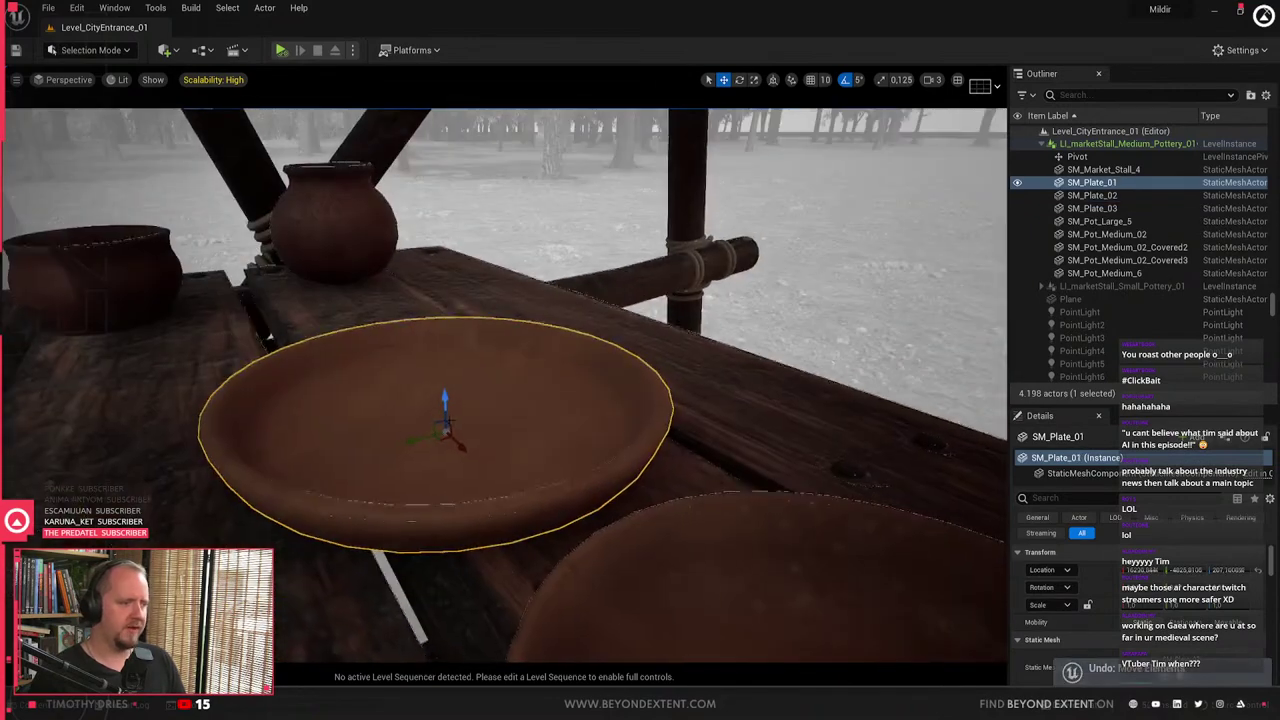
{"action": "left_click_drag", "start_coordinate": [445, 400], "coordinate": [444, 372], "text": "alt"}
{"action": "key", "text": "e"}
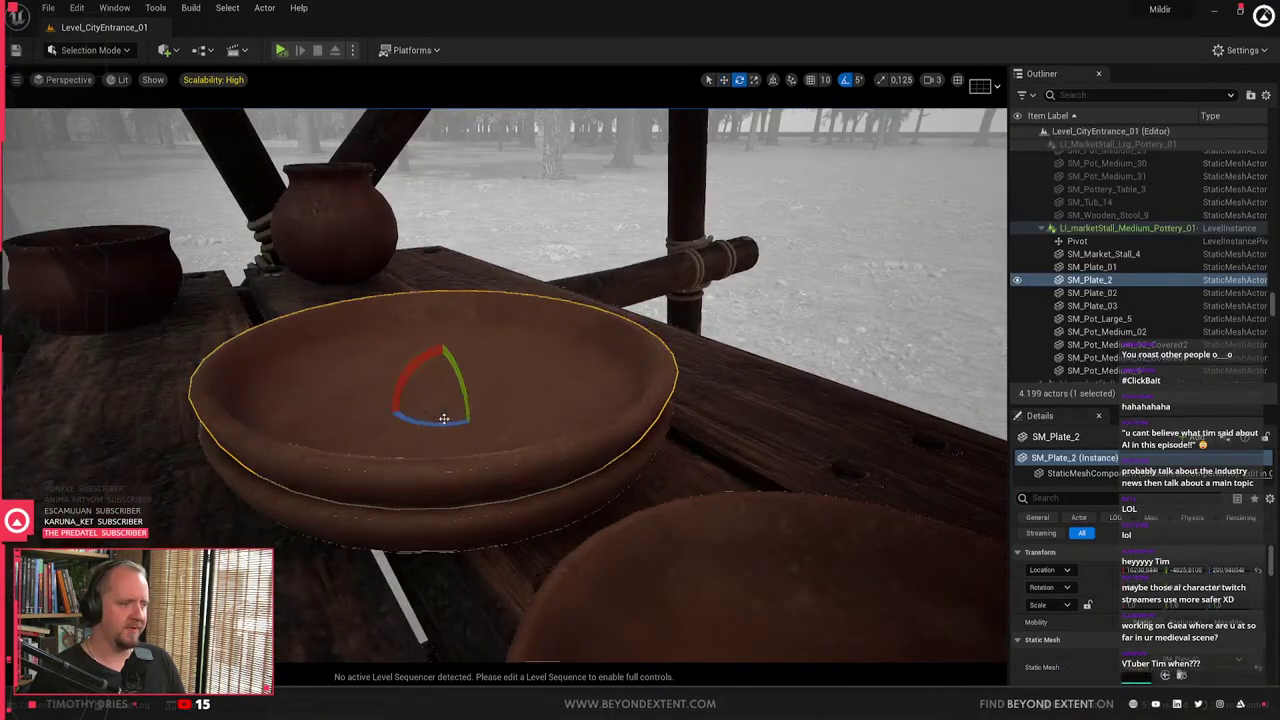
{"action": "key", "text": "w"}
{"action": "left_click_drag", "start_coordinate": [472, 420], "coordinate": [452, 330]}
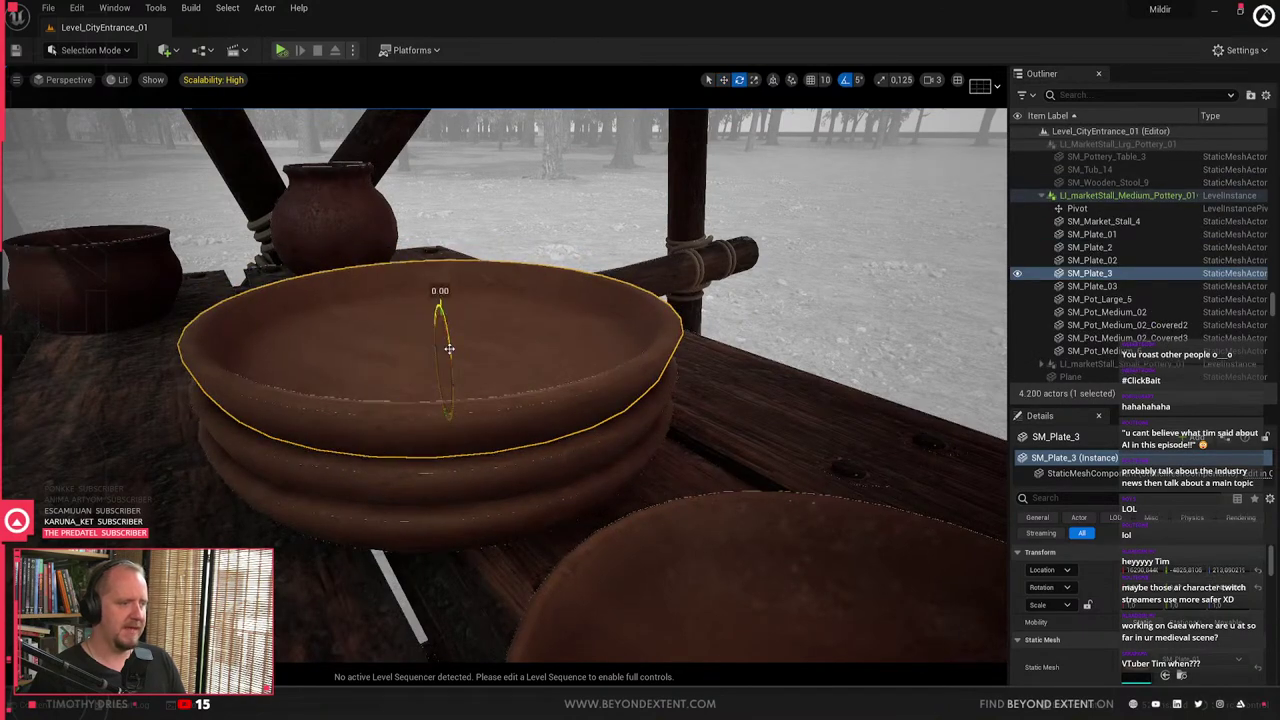
- Turn off rotation snapping and rotate the top plate of the stack freely
{"action": "left_click_drag", "start_coordinate": [440, 330], "coordinate": [450, 350]}
{"action": "right_click_drag", "start_coordinate": [450, 350], "coordinate": [590, 300]}
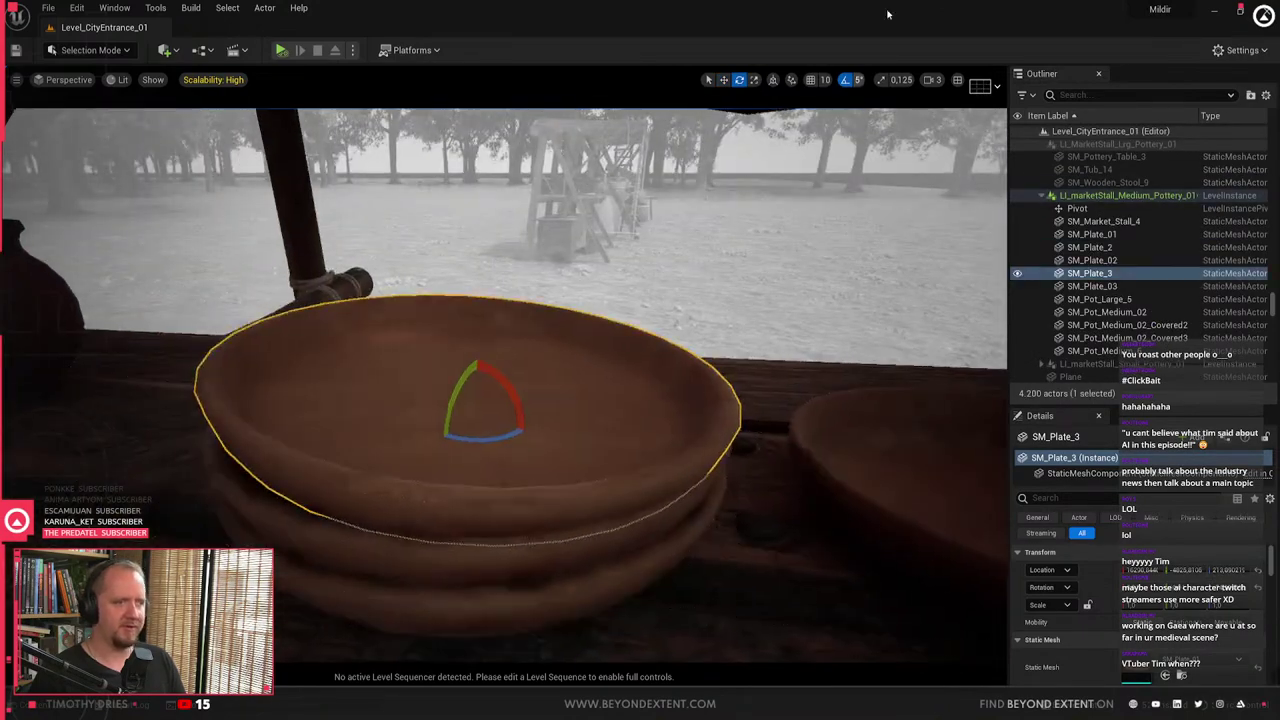
{"action": "key", "text": "ctrl+z"}
{"action": "left_click", "coordinate": [845, 80]}
{"action": "left_click_drag", "start_coordinate": [484, 364], "coordinate": [514, 349]}
- Duplicate the top plate upward twice more to make a stack of five, rotating each new copy differently
{"action": "key", "text": "w"}
{"action": "left_click", "coordinate": [535, 485]}
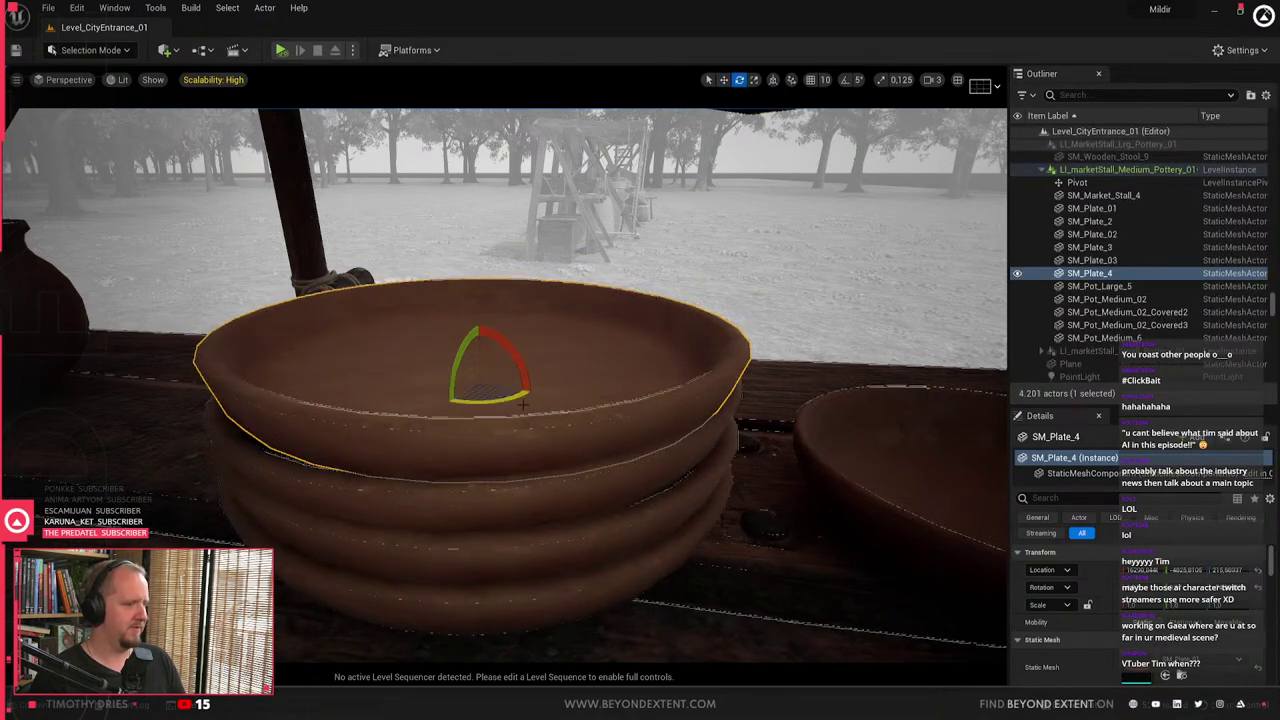
{"action": "left_click_drag", "start_coordinate": [522, 404], "coordinate": [542, 404]}
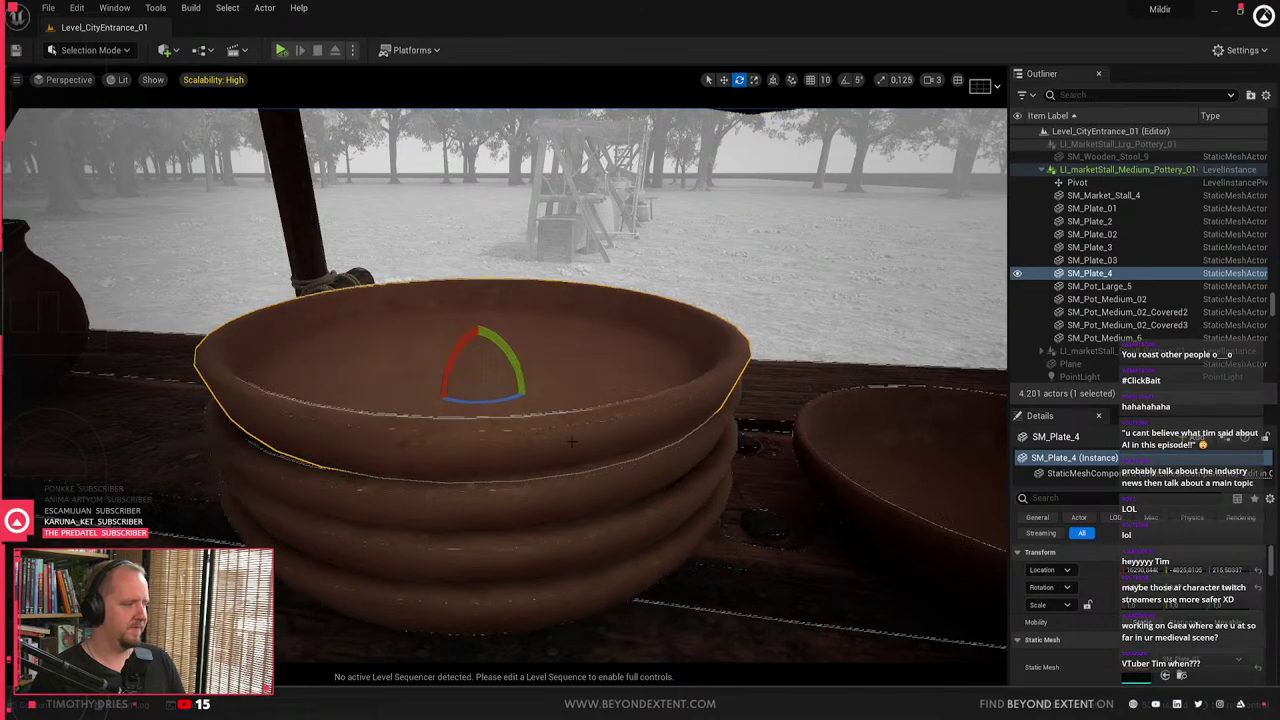
{"action": "key", "text": "w"}
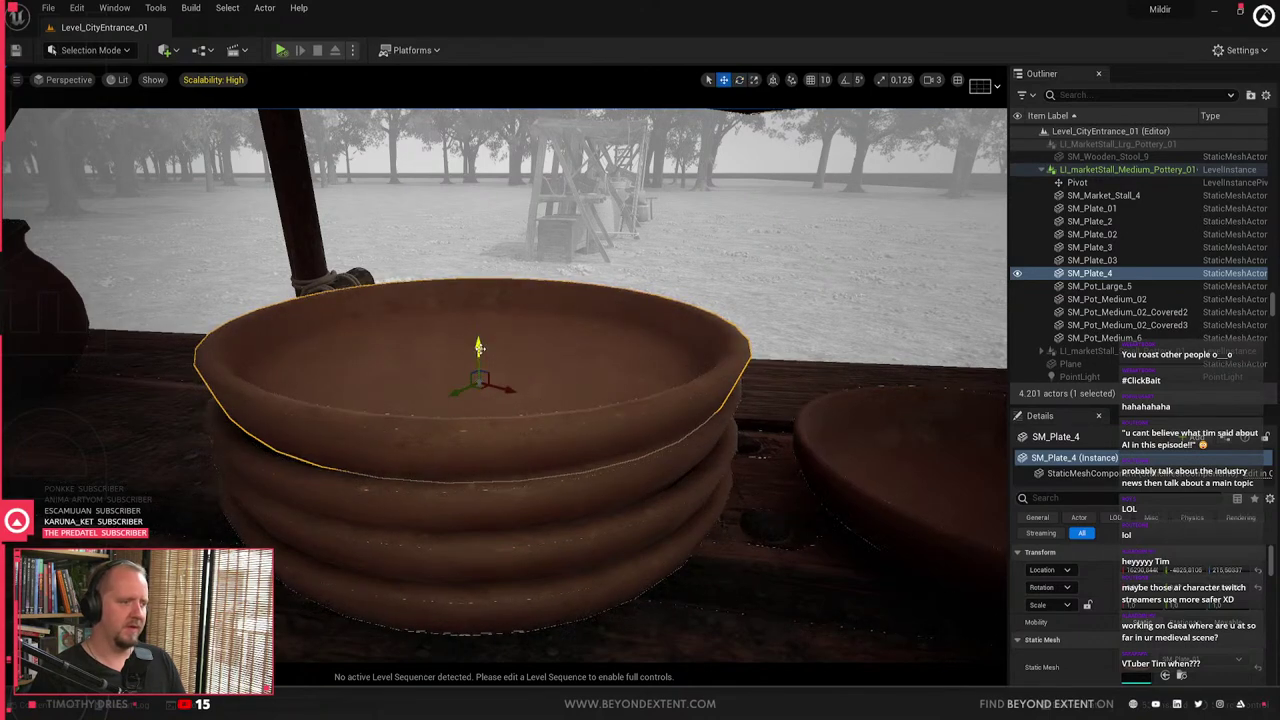
{"action": "left_click_drag", "start_coordinate": [479, 347], "coordinate": [514, 304], "text": "alt"}
{"action": "key", "text": "e"}
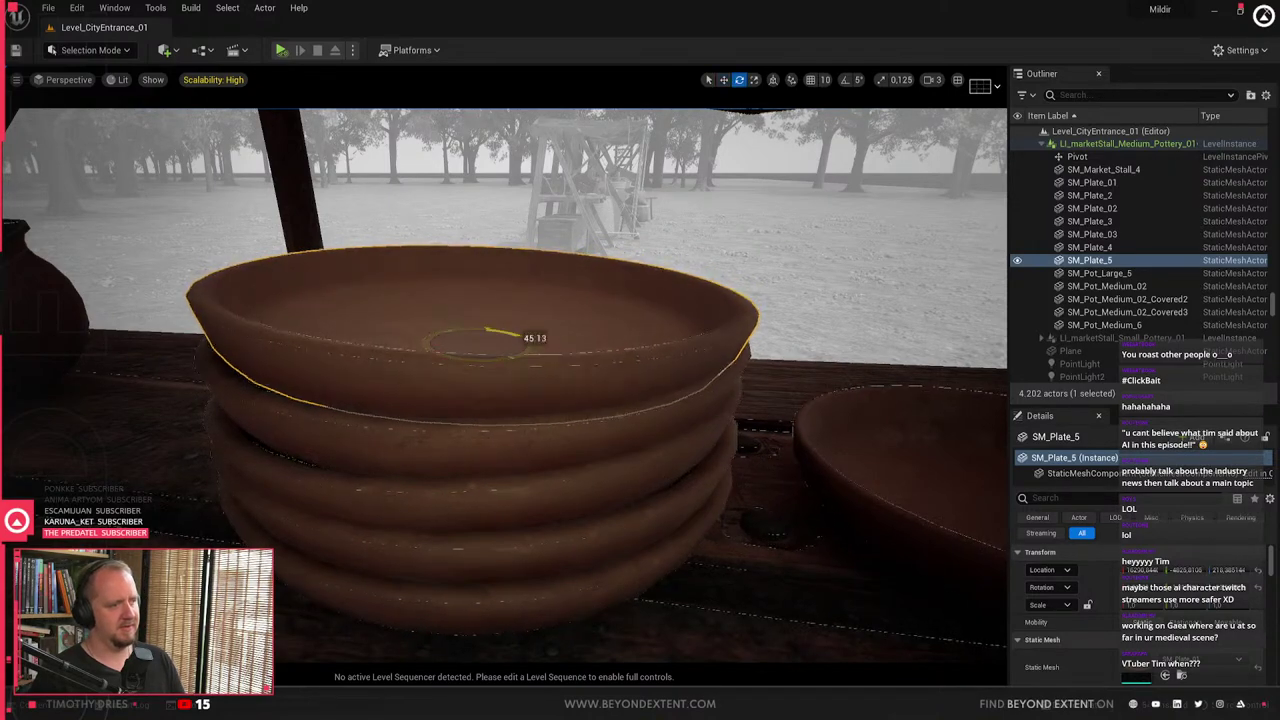
{"action": "key", "text": "ctrl+z"}
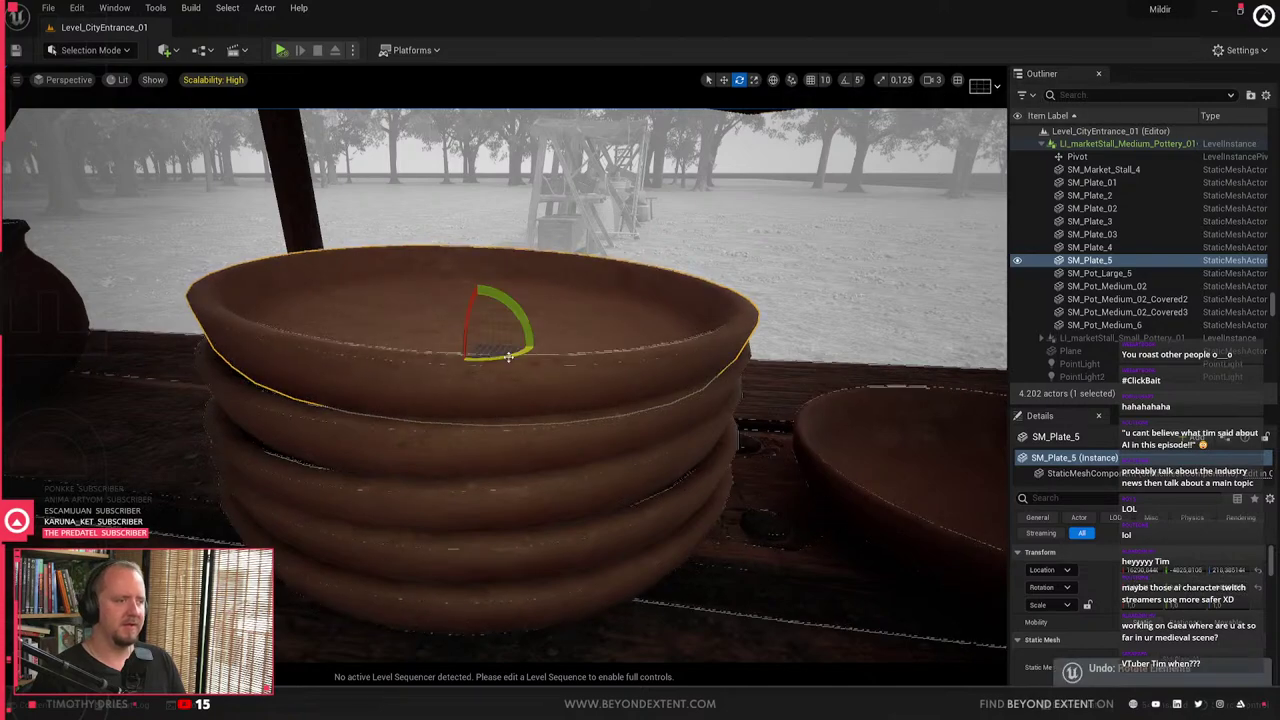
{"action": "left_click_drag", "start_coordinate": [509, 357], "coordinate": [522, 352]}
- Select all five stacked plates and group them
{"action": "left_click", "coordinate": [482, 454], "text": "ctrl"}
{"action": "left_click", "coordinate": [538, 496], "text": "ctrl"}
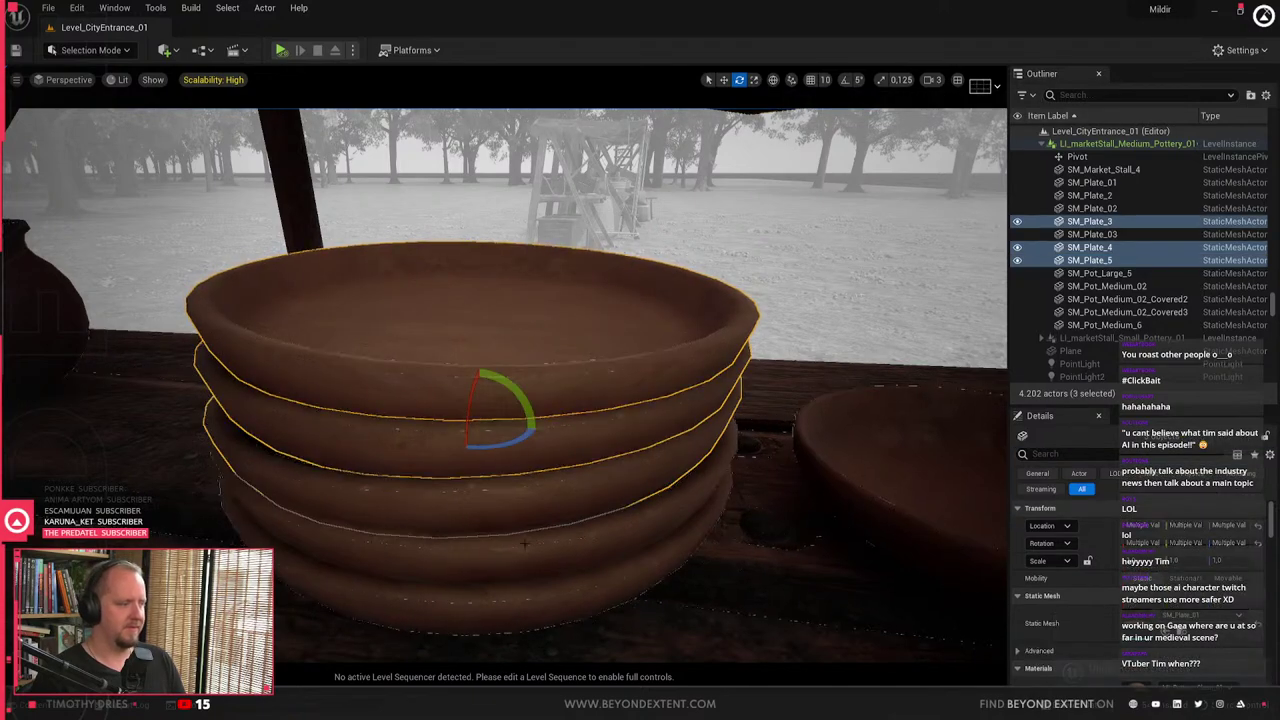
{"action": "right_click_drag", "start_coordinate": [570, 480], "coordinate": [585, 473]}
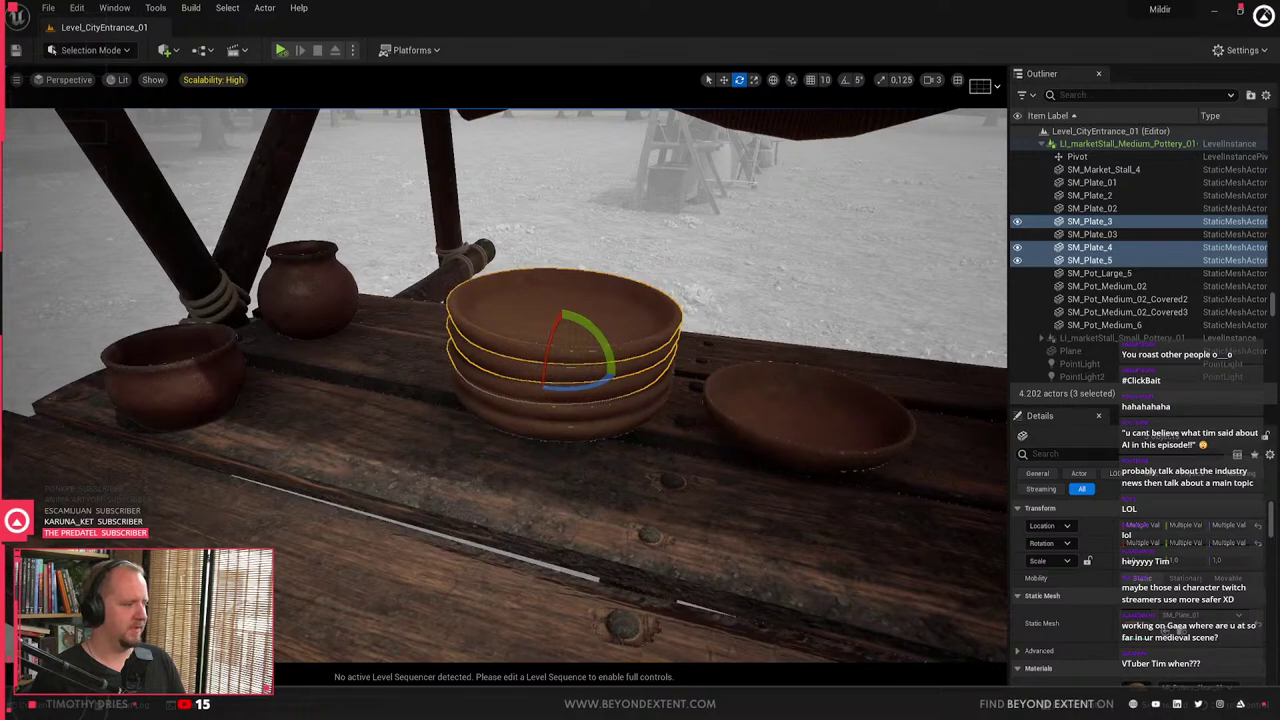
{"action": "left_click", "coordinate": [585, 411], "text": "ctrl"}
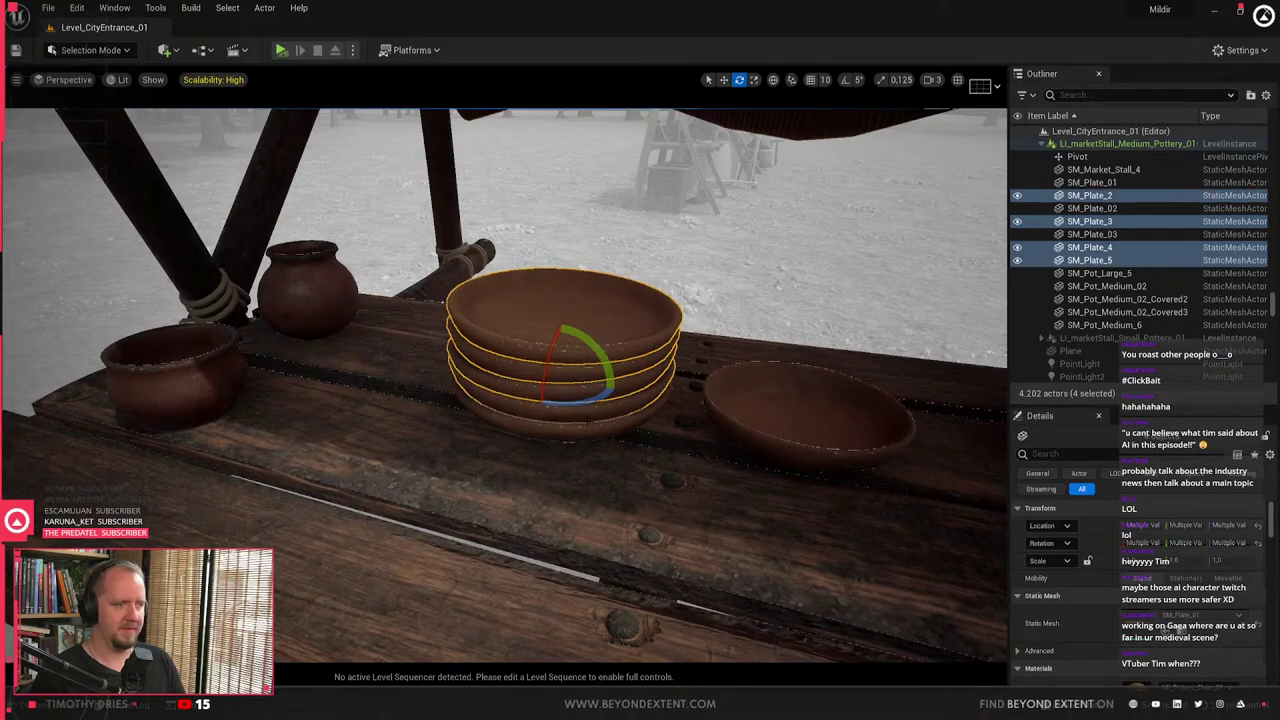
{"action": "left_click", "coordinate": [587, 429], "text": "ctrl"}
{"action": "key", "text": "ctrl+g"}
- Move the grouped plate stack toward the pots at the counter's end and shift SM_Pot_Medium_02 to make room
{"action": "key", "text": "w"}
{"action": "right_click_drag", "start_coordinate": [595, 389], "coordinate": [733, 568]}
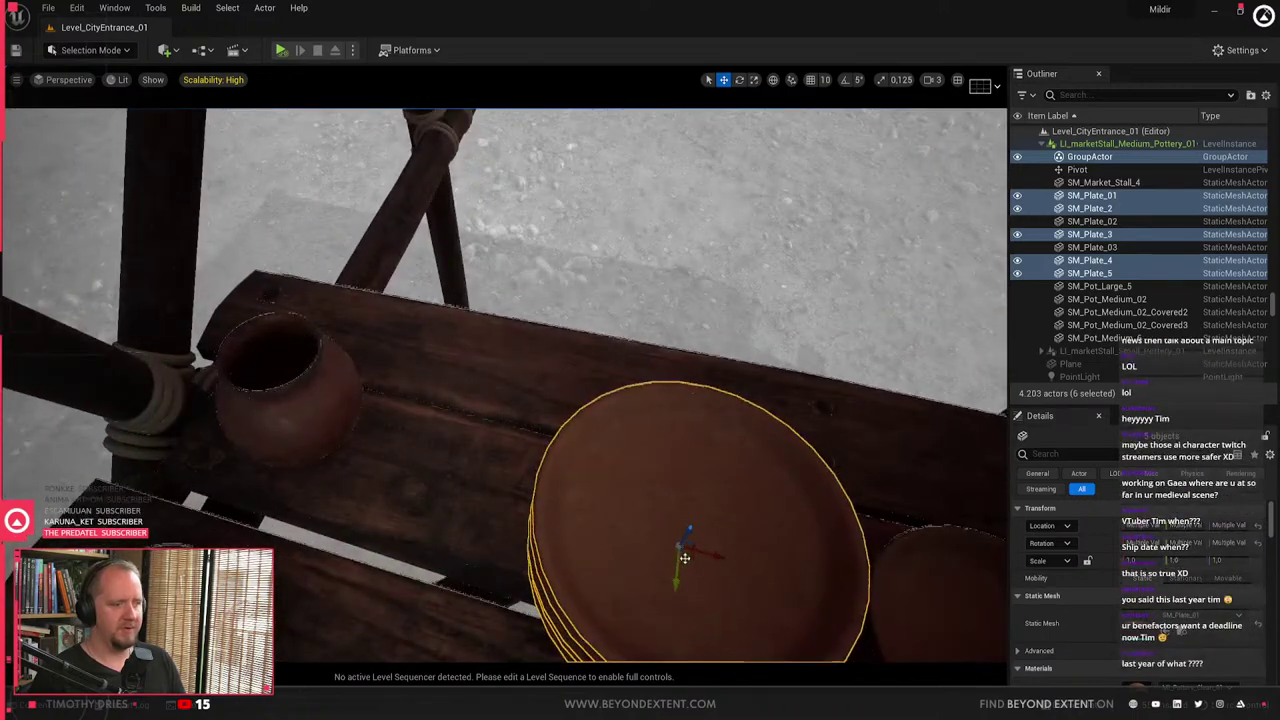
{"action": "left_click_drag", "start_coordinate": [686, 551], "coordinate": [505, 408]}
{"action": "left_click", "coordinate": [290, 410]}
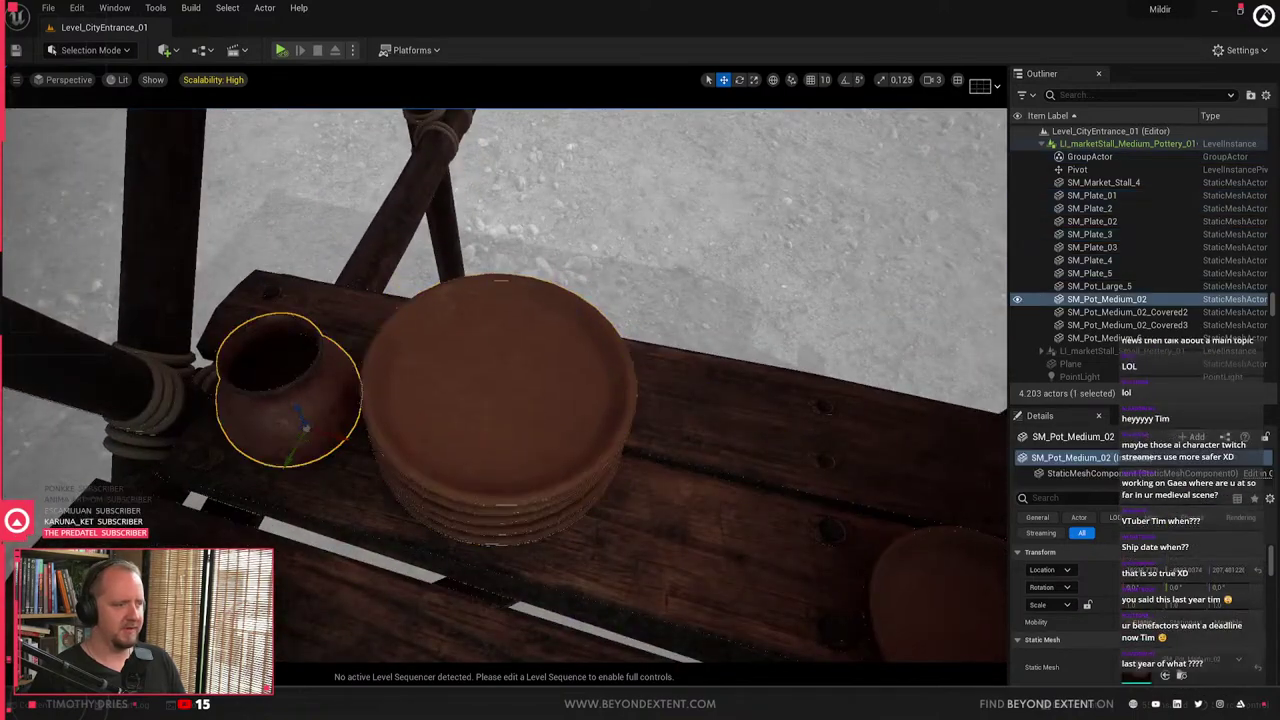
{"action": "left_click_drag", "start_coordinate": [309, 440], "coordinate": [335, 382]}
- Duplicate SM_Plate_02 next to the large plate stack and pile two more copies on it, rotating and slightly tilting the top one
{"action": "right_click_drag", "start_coordinate": [335, 382], "coordinate": [520, 370]}
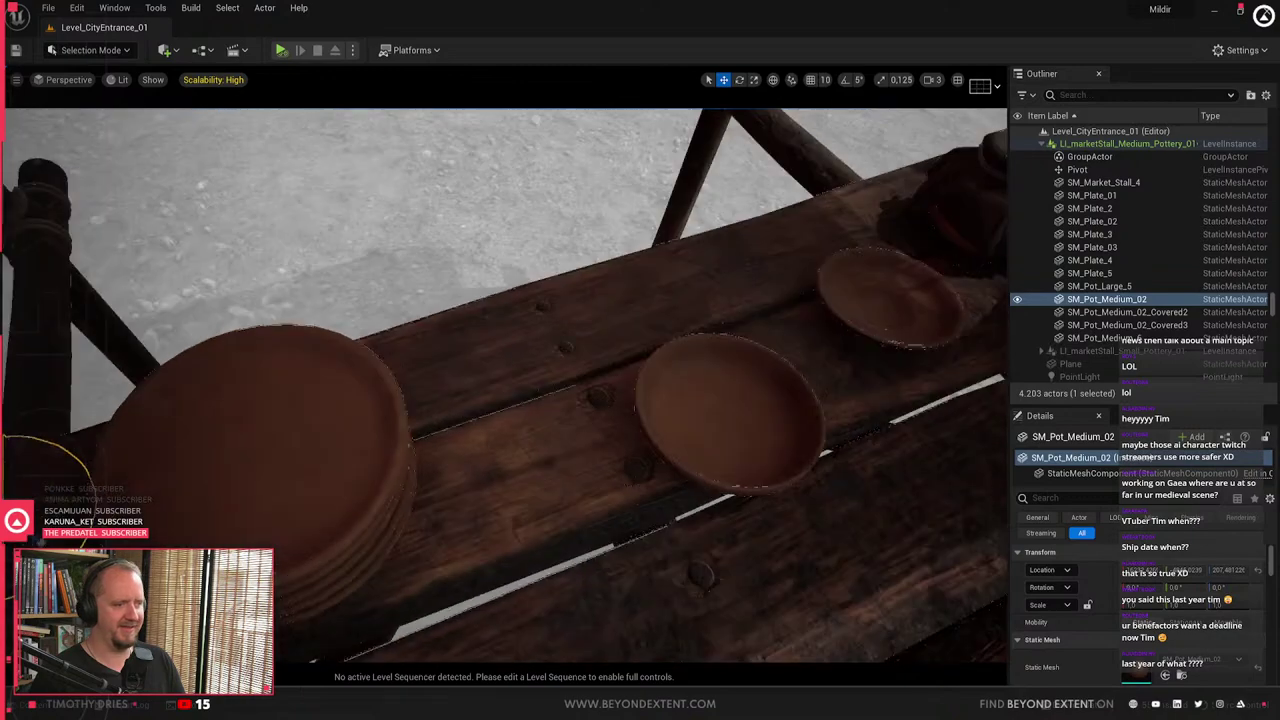
{"action": "left_click", "coordinate": [714, 402]}
{"action": "left_click_drag", "start_coordinate": [736, 433], "coordinate": [523, 383], "text": "alt"}
{"action": "mouse_move", "coordinate": [543, 388]}
{"action": "right_mouse_down"}
{"action": "mouse_move", "coordinate": [520, 365]}
{"action": "mouse_move", "coordinate": [543, 388]}
{"action": "right_mouse_up"}
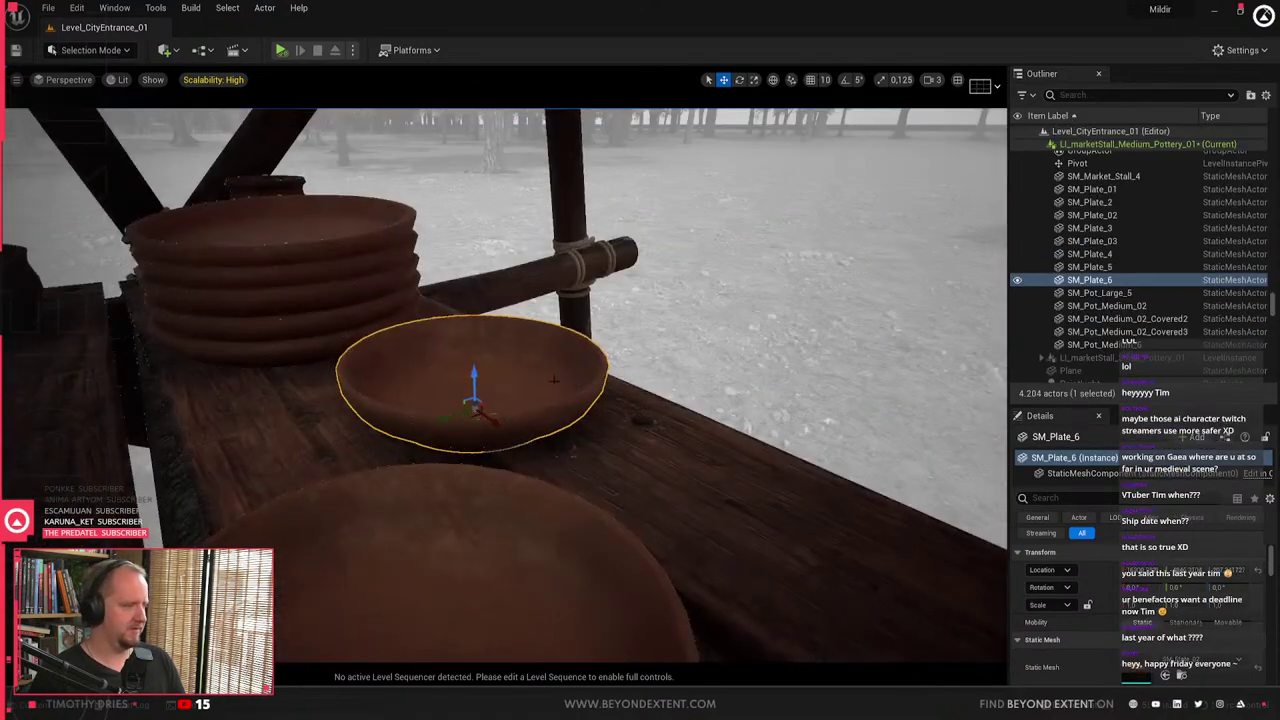
{"action": "left_click_drag", "start_coordinate": [474, 372], "coordinate": [477, 316], "text": "alt"}
{"action": "key", "text": "e"}
{"action": "left_click_drag", "start_coordinate": [481, 377], "coordinate": [500, 376]}
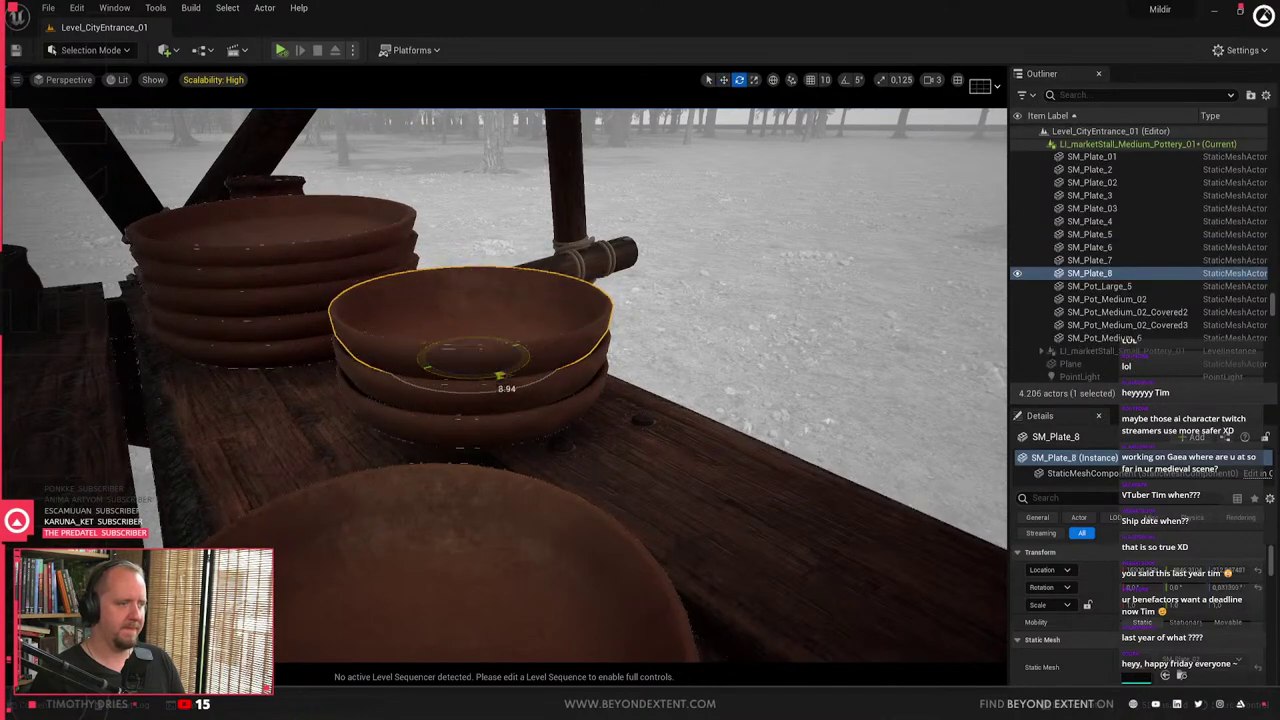
{"action": "left_click_drag", "start_coordinate": [424, 367], "coordinate": [422, 366]}
{"action": "left_click_drag", "start_coordinate": [488, 316], "coordinate": [495, 328]}
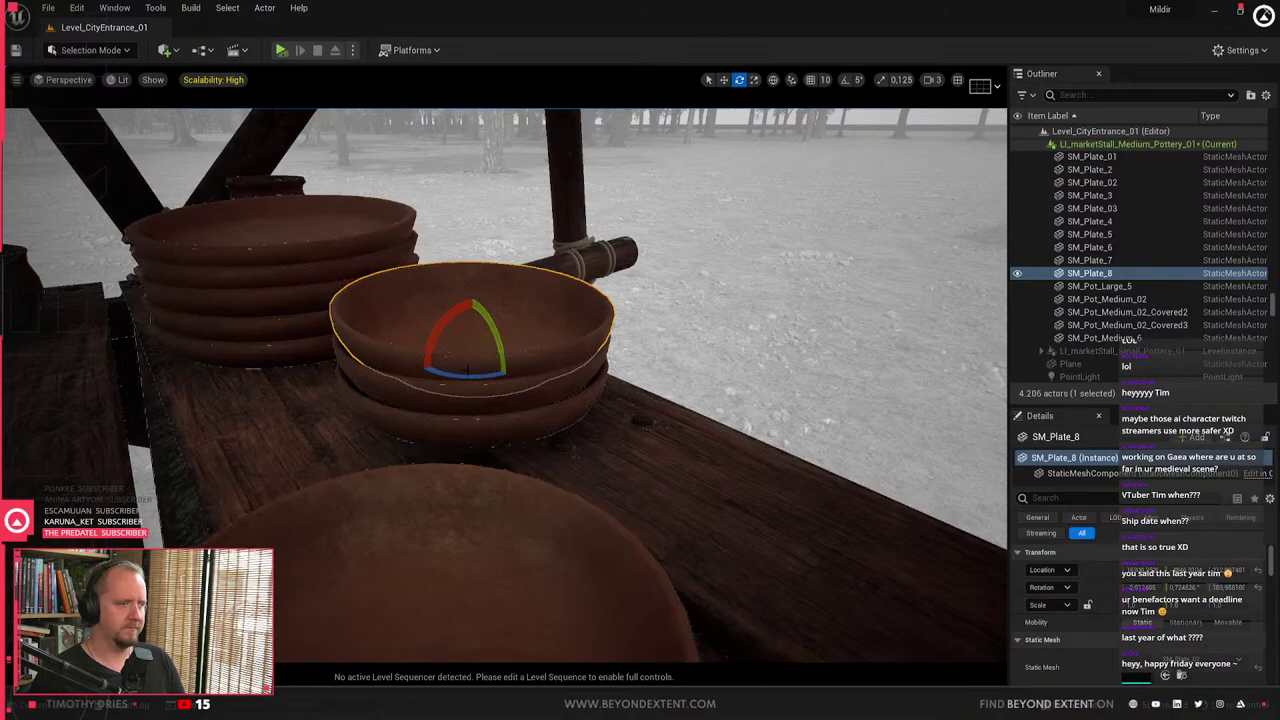
- Duplicate the three smaller stacked plates upward to make a second stack of six plates
{"action": "left_click_drag", "start_coordinate": [478, 377], "coordinate": [485, 236]}
{"action": "key", "text": "w"}
{"action": "left_click", "coordinate": [492, 398], "text": "ctrl"}
{"action": "left_click", "coordinate": [500, 424], "text": "ctrl"}
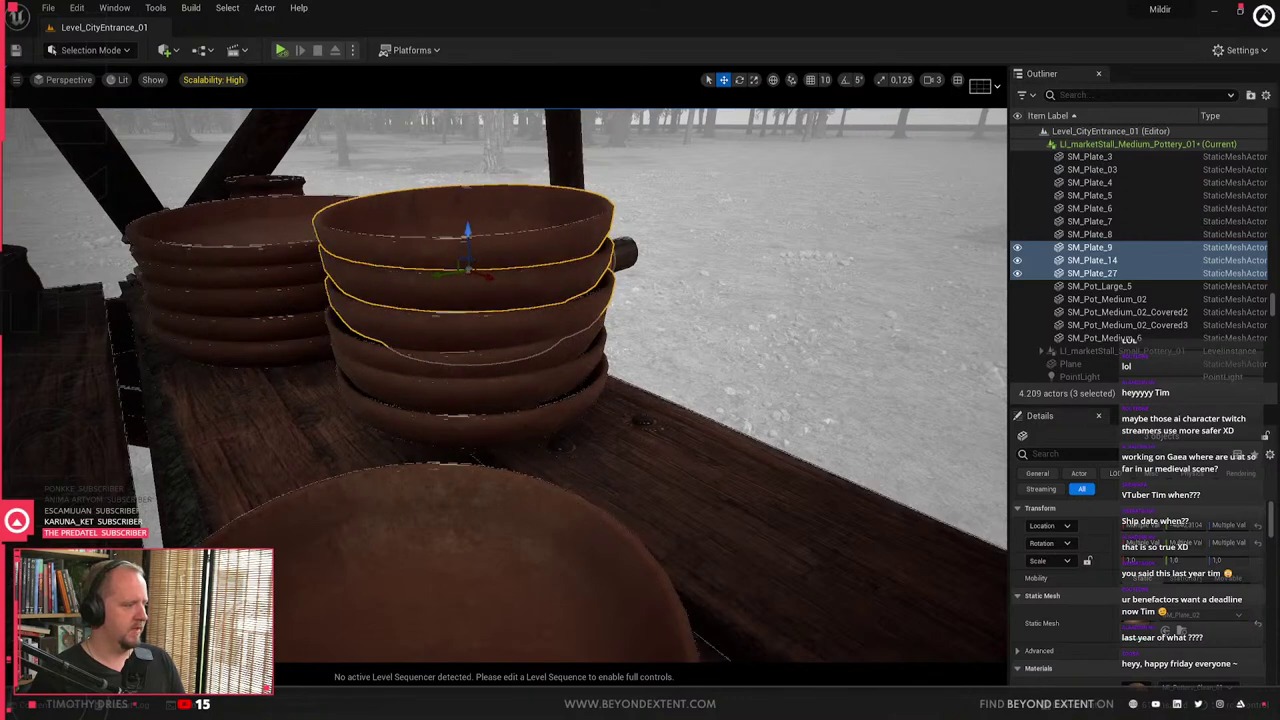
- Scale the top plate of the second stack down slightly to about 0.98
{"action": "right_click_drag", "start_coordinate": [485, 236], "coordinate": [638, 281]}
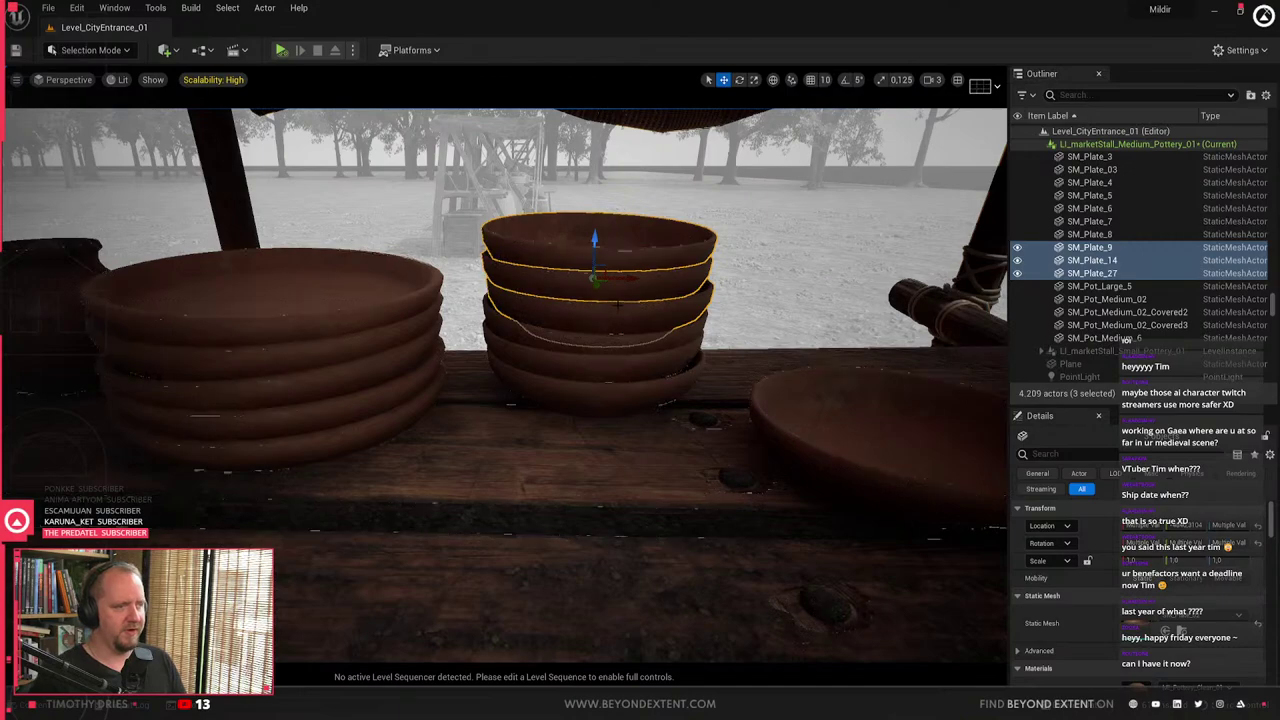
{"action": "right_click_drag", "start_coordinate": [595, 341], "coordinate": [700, 350]}
{"action": "left_click", "coordinate": [589, 354]}
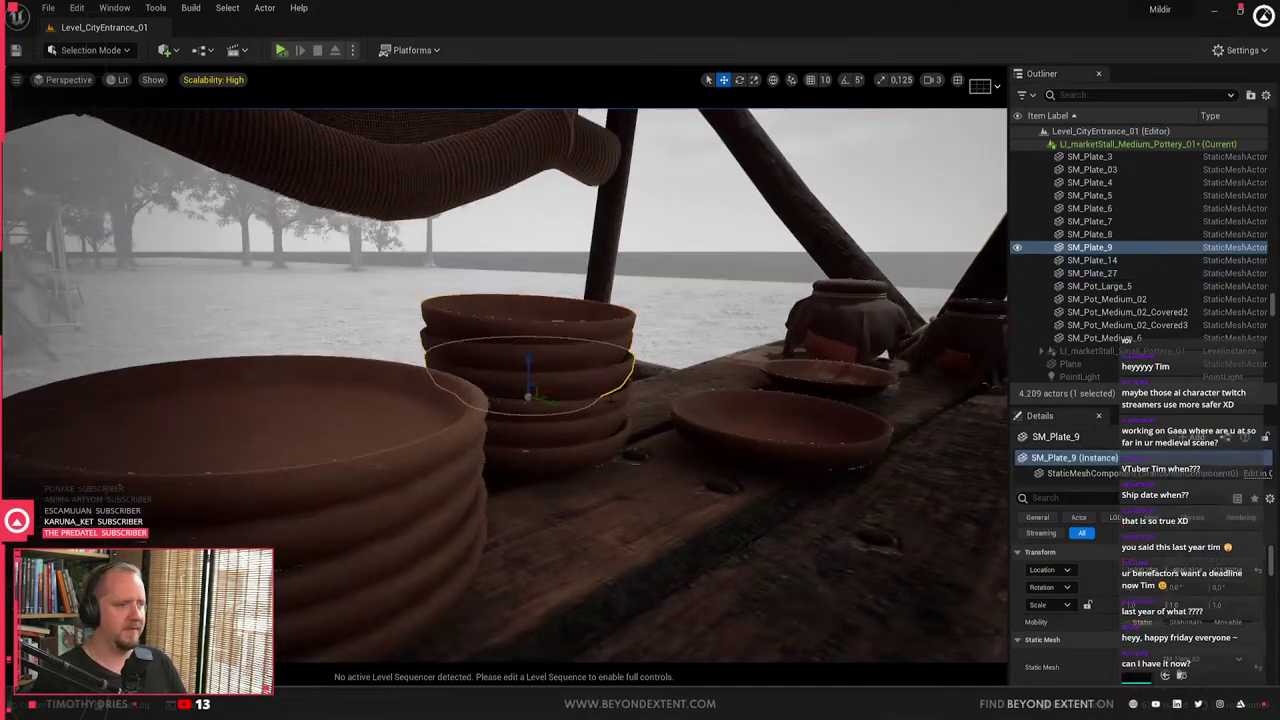
{"action": "left_click", "coordinate": [586, 376]}
{"action": "right_click_drag", "start_coordinate": [586, 376], "coordinate": [610, 400]}
{"action": "left_click", "coordinate": [383, 379]}
{"action": "key", "text": "r"}
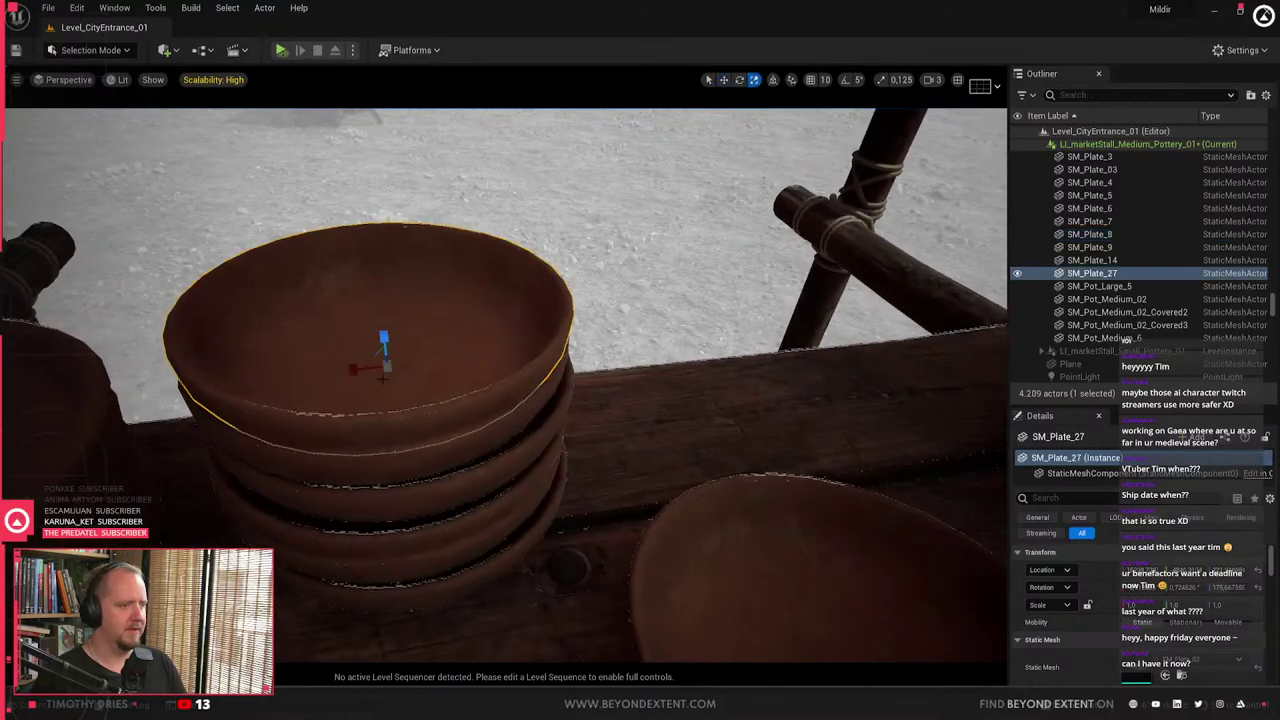
{"action": "left_click_drag", "start_coordinate": [391, 367], "coordinate": [380, 372]}
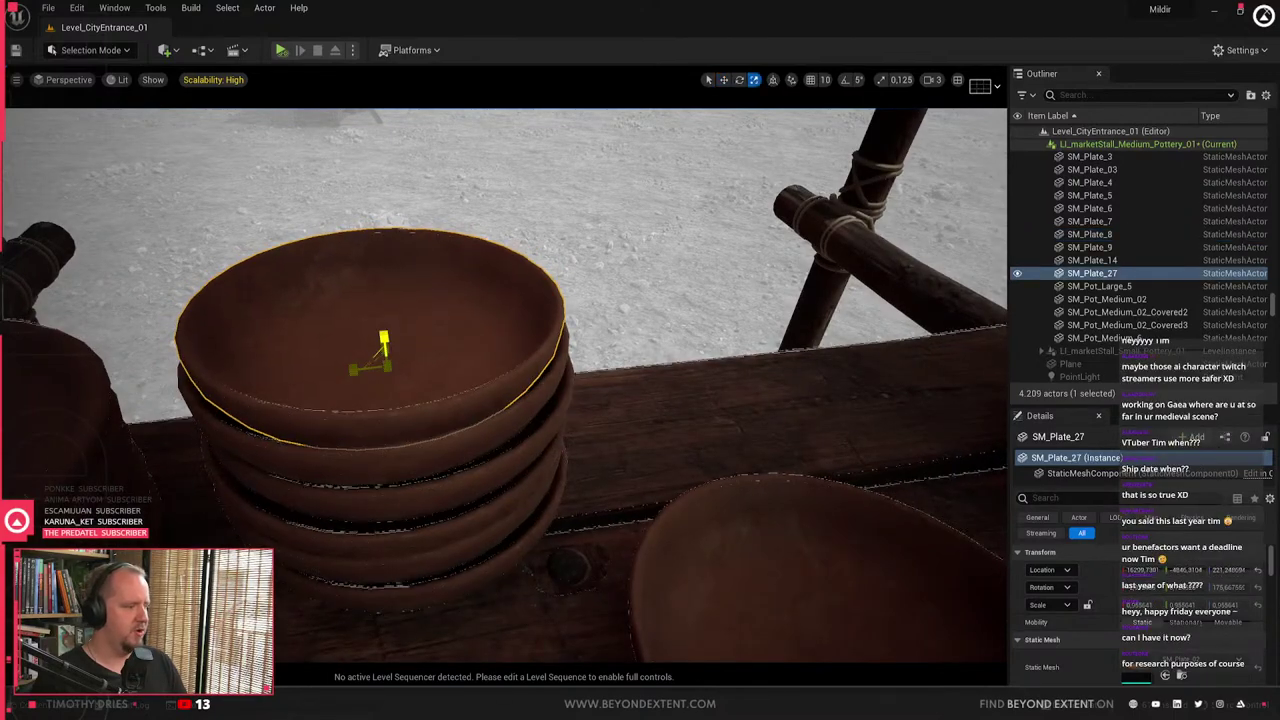
{"action": "key", "text": "ctrl+z"}
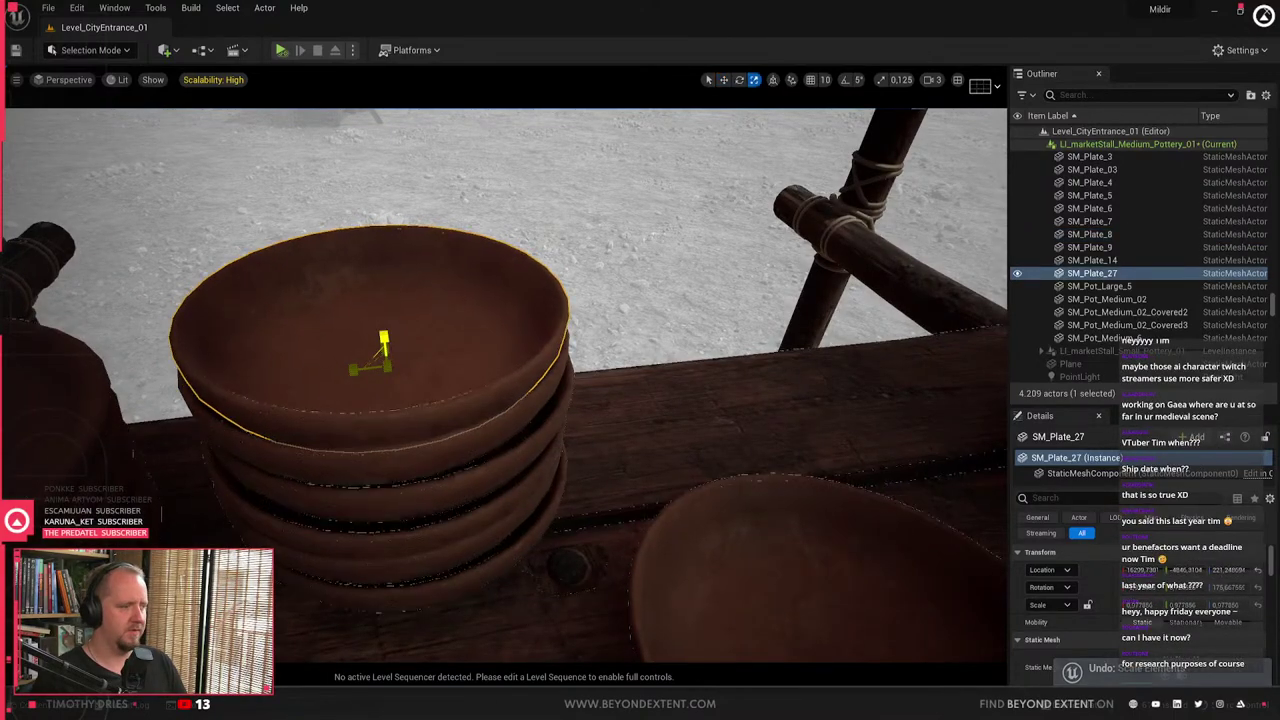
- Scale the protruding middle plate SM_Plate_9 in the second stack up slightly
{"action": "right_click_drag", "start_coordinate": [453, 391], "coordinate": [450, 365]}
{"action": "left_click", "coordinate": [468, 363]}
{"action": "key", "text": "r"}
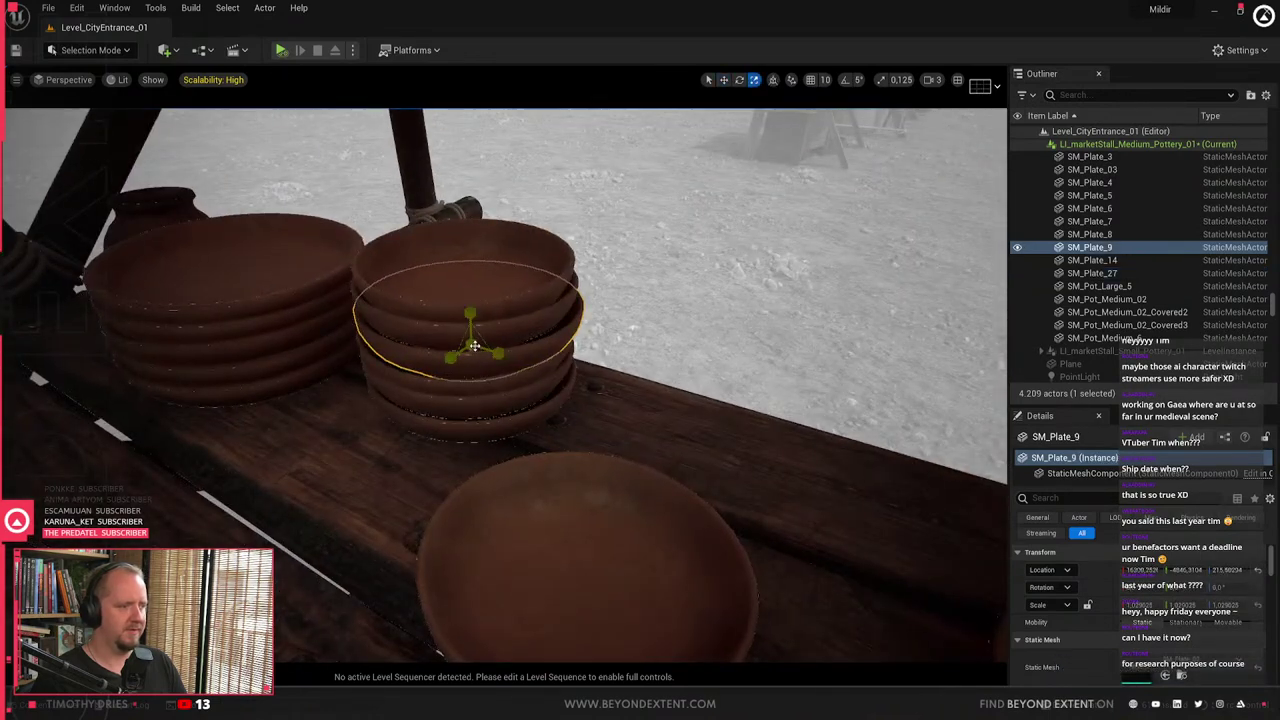
{"action": "key", "text": "Escape"}
{"action": "right_click_drag", "start_coordinate": [500, 379], "coordinate": [436, 375]}
- Delete the loose SM_Plate_02 lying on the counter beside the second stack
{"action": "left_click", "coordinate": [644, 401]}
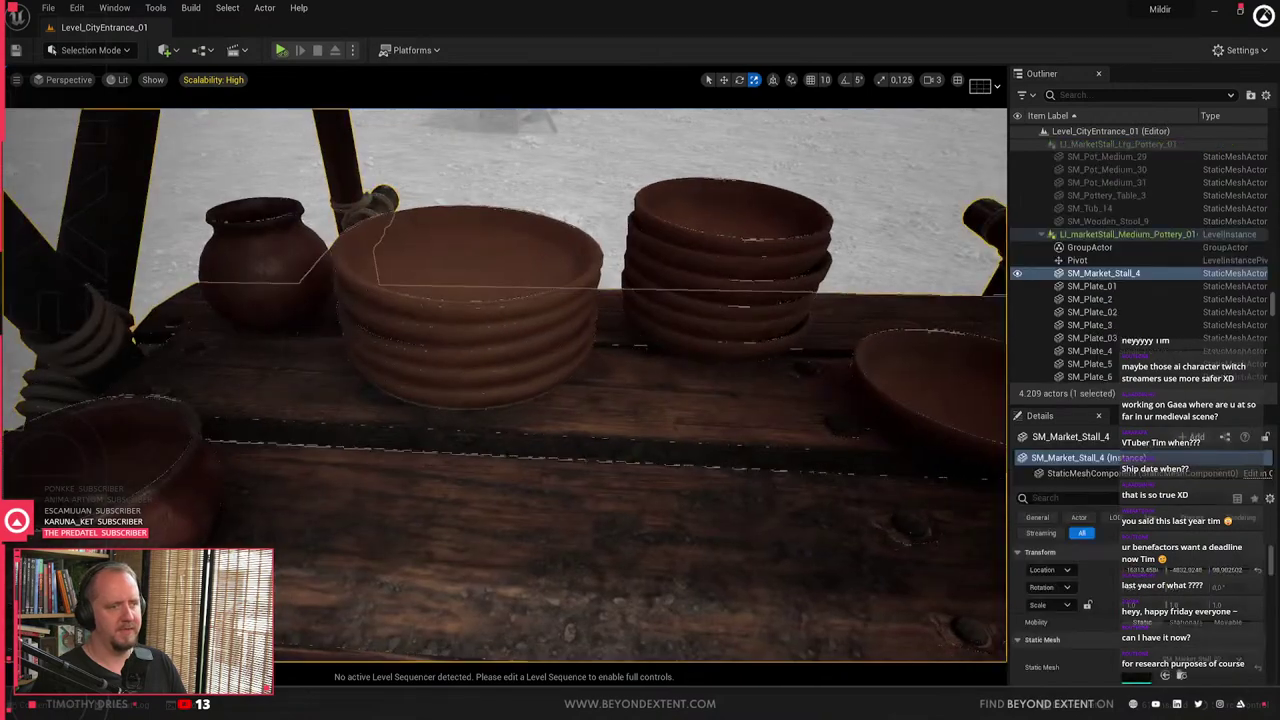
{"action": "left_click", "coordinate": [905, 388]}
{"action": "right_click_drag", "start_coordinate": [644, 401], "coordinate": [700, 400]}
{"action": "right_click_drag", "start_coordinate": [450, 370], "coordinate": [450, 370]}
{"action": "key", "text": "Delete"}
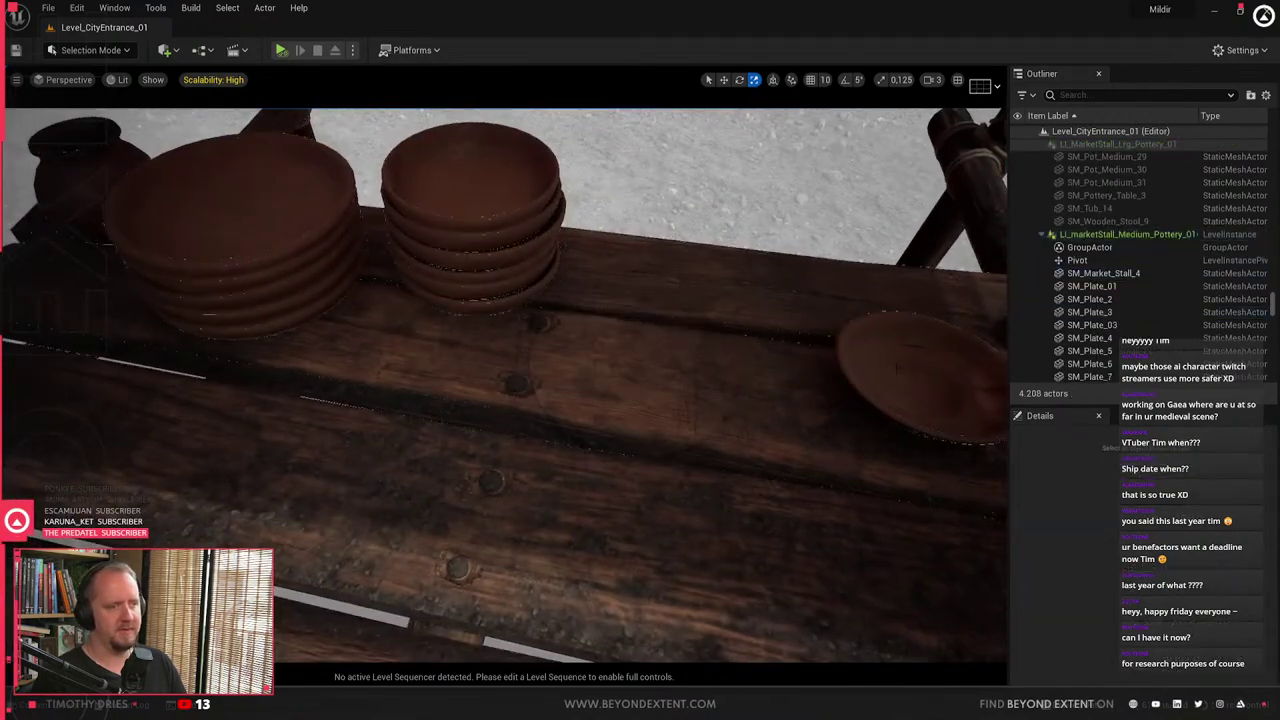
- Move the single plate SM_Plate_03 across the counter to just in front of the second plate stack
{"action": "left_click", "coordinate": [914, 418]}
{"action": "key", "text": "w"}
{"action": "left_click_drag", "start_coordinate": [928, 401], "coordinate": [482, 346]}
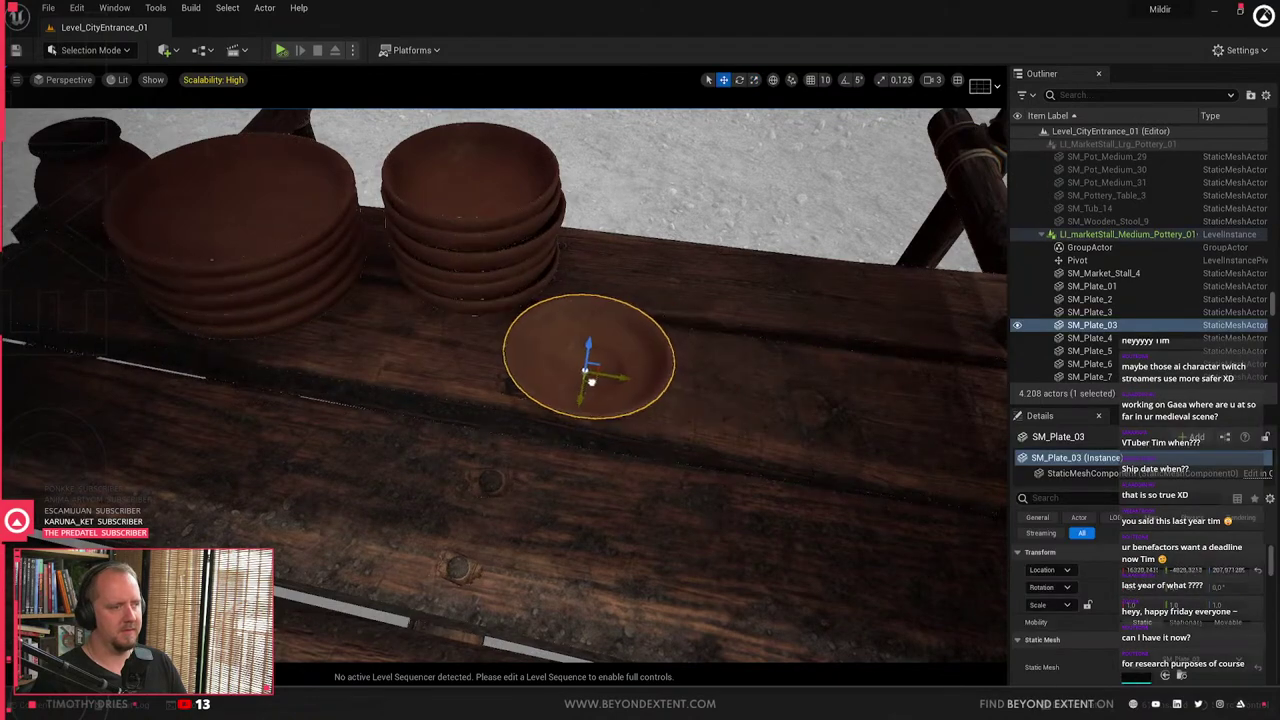
{"action": "left_click_drag", "start_coordinate": [592, 382], "coordinate": [590, 386]}
{"action": "key", "text": "f"}
{"action": "right_click_drag", "start_coordinate": [606, 374], "coordinate": [634, 347]}
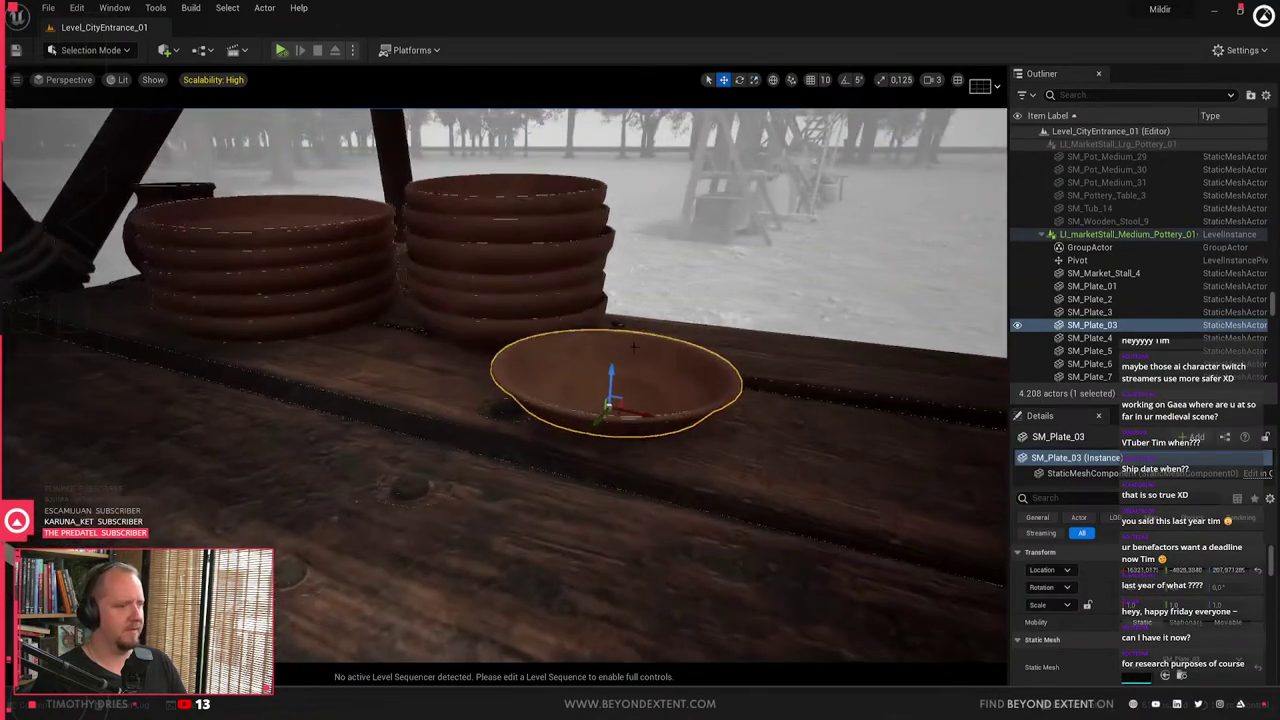
- Duplicate SM_Plate_03 upward into a stack of six plates, rotating and slightly tilting SM_Plate_31
{"action": "left_click_drag", "start_coordinate": [611, 378], "coordinate": [622, 288], "text": "alt"}
{"action": "left_click", "coordinate": [617, 427], "text": "ctrl"}
{"action": "left_click", "coordinate": [640, 300]}
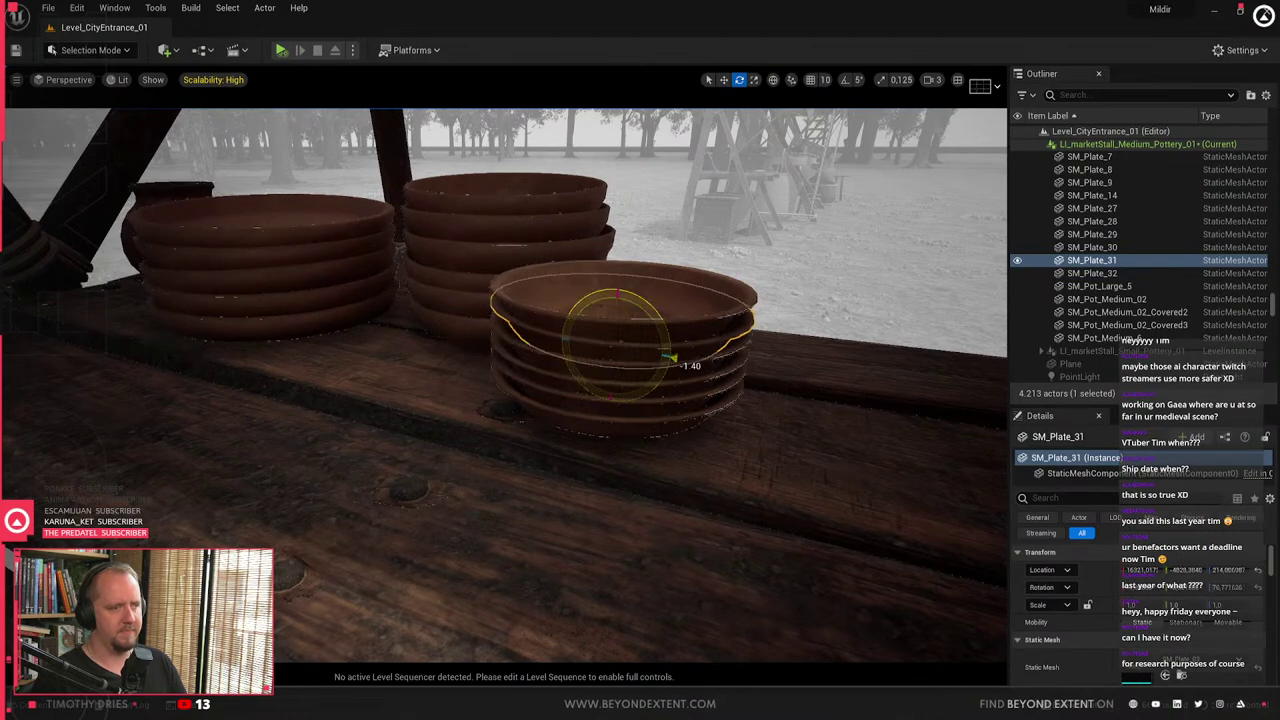
{"action": "left_click_drag", "start_coordinate": [648, 365], "coordinate": [638, 366]}
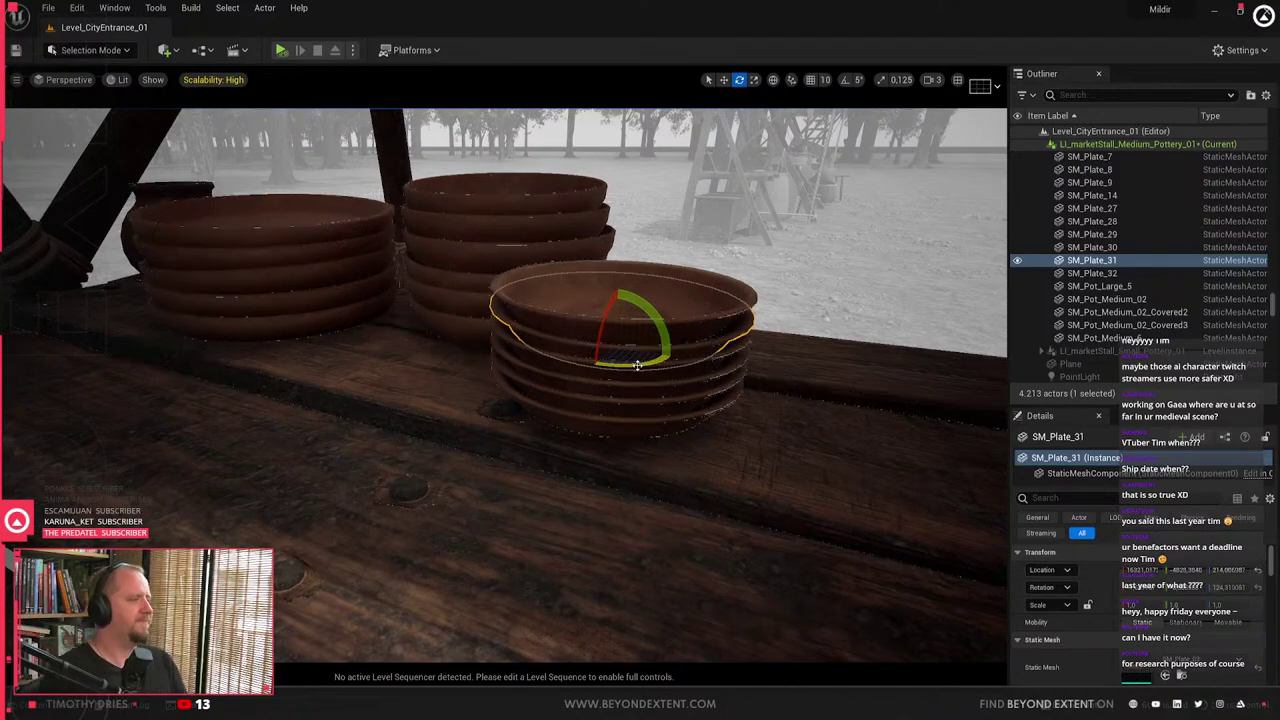
{"action": "key", "text": "s"}
{"action": "right_click_drag", "start_coordinate": [639, 365], "coordinate": [622, 385]}
{"action": "key", "text": "Escape"}
- Place a point light at the stall and raise it above the counter to light the pottery
{"action": "key", "text": "w"}
{"action": "key", "text": "l"}
{"action": "left_click", "coordinate": [676, 598]}
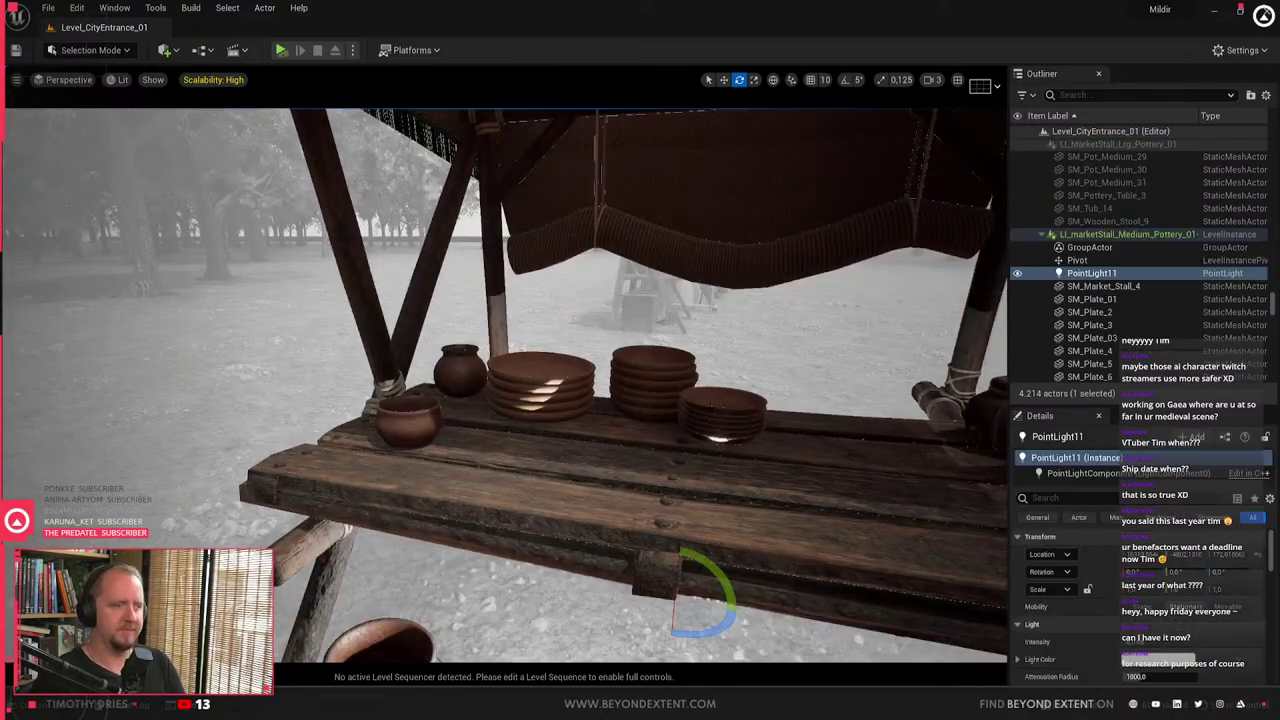
{"action": "right_click_drag", "start_coordinate": [676, 598], "coordinate": [722, 602]}
{"action": "key", "text": "w"}
{"action": "left_click_drag", "start_coordinate": [564, 534], "coordinate": [593, 112]}
{"action": "key", "text": "w"}
{"action": "right_click_drag", "start_coordinate": [526, 352], "coordinate": [505, 375]}
{"action": "key", "text": "s"}
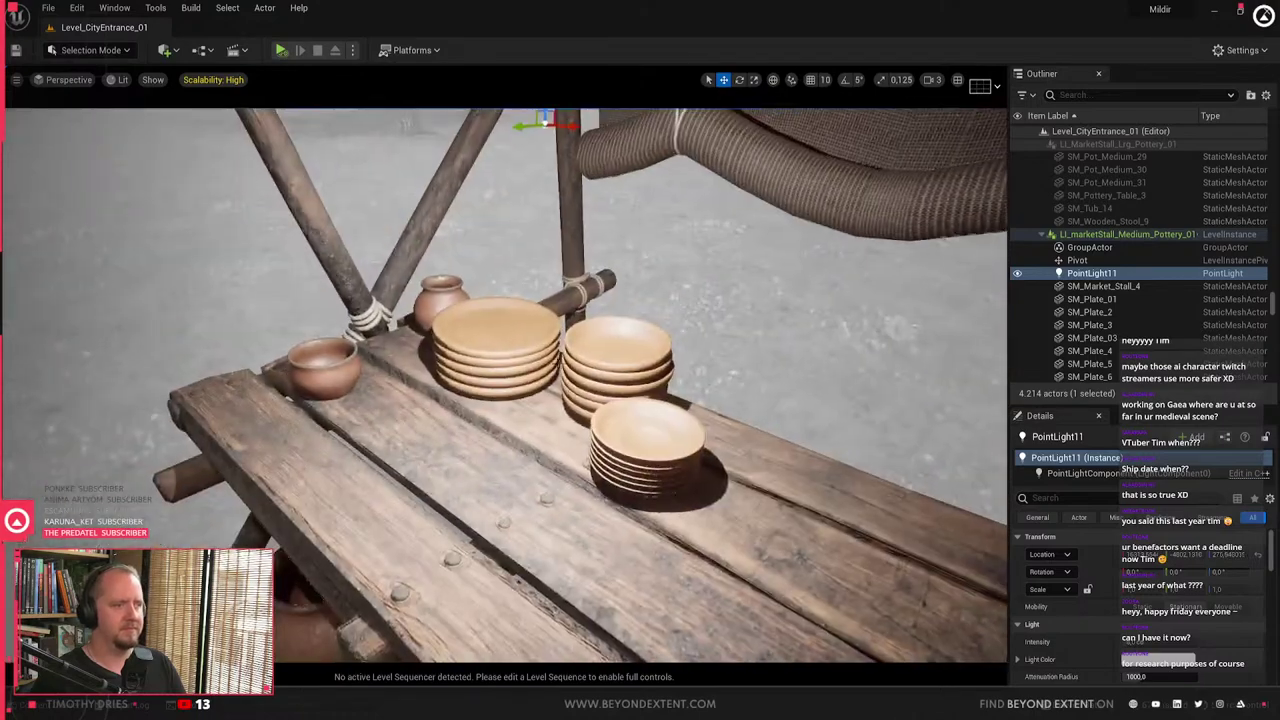
{"action": "key", "text": "Escape"}
- Stack a slightly smaller copy of SM_Pot_Medium_6 on top of that pot at the counter's end
{"action": "left_click", "coordinate": [525, 352]}
{"action": "scroll", "coordinate": [425, 397], "scroll_direction": "up", "scroll_amount": 4}
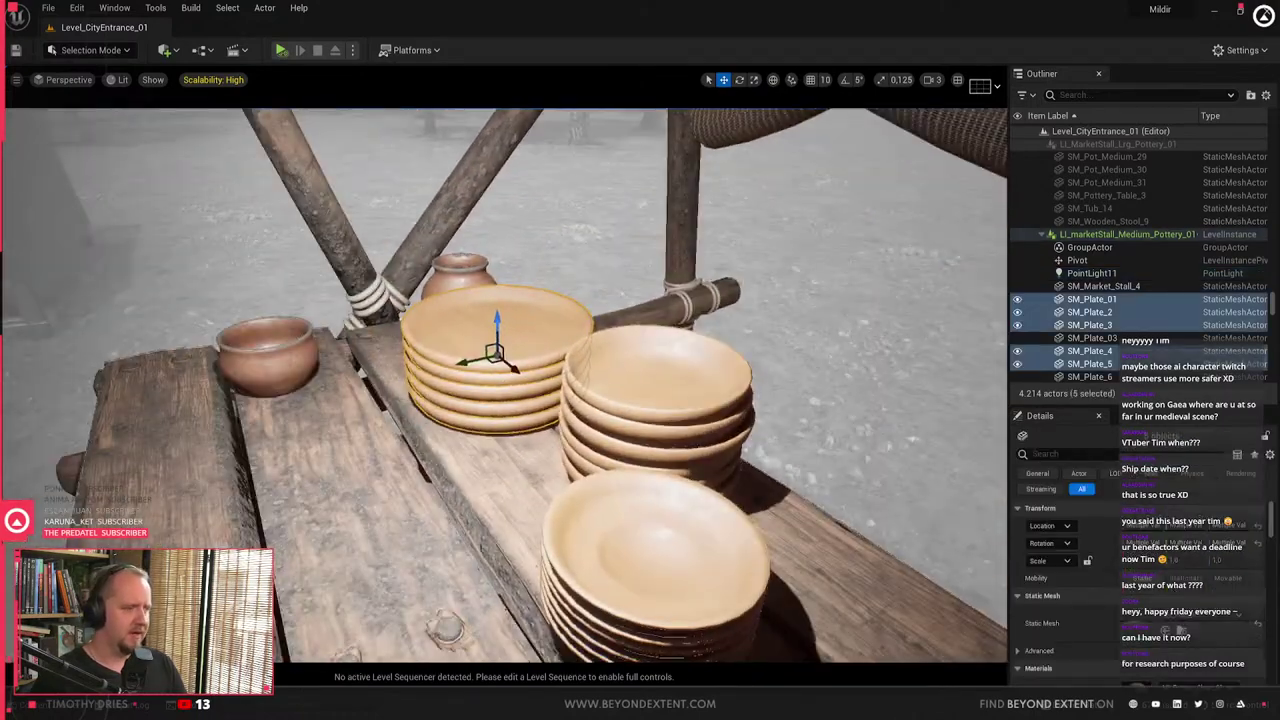
{"action": "right_click_drag", "start_coordinate": [425, 397], "coordinate": [385, 400]}
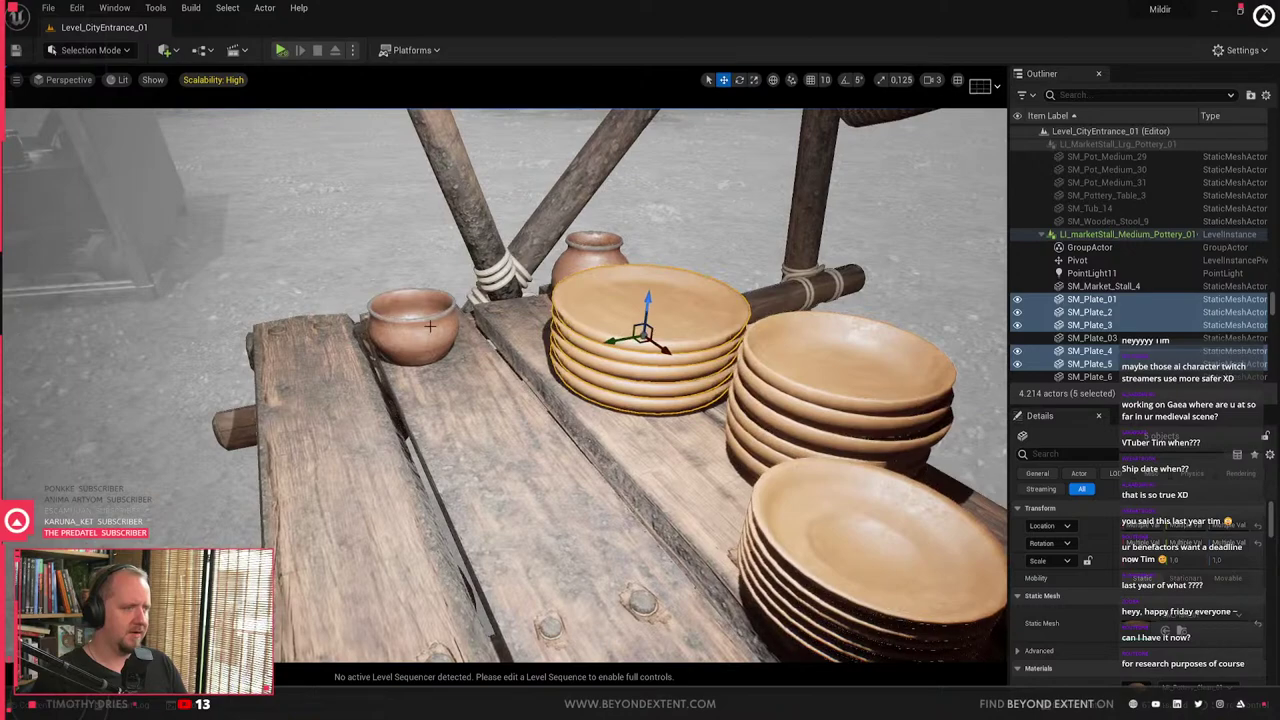
{"action": "left_click", "coordinate": [405, 328]}
{"action": "mouse_move", "coordinate": [405, 328]}
{"action": "right_mouse_down"}
{"action": "mouse_move", "coordinate": [420, 275]}
{"action": "mouse_move", "coordinate": [412, 350]}
{"action": "right_mouse_up"}
{"action": "key", "text": "w"}
{"action": "left_click", "coordinate": [375, 226]}
{"action": "key", "text": "s"}
{"action": "right_click_drag", "start_coordinate": [375, 226], "coordinate": [350, 242]}
{"action": "key", "text": "Escape"}
{"action": "left_click", "coordinate": [390, 358]}
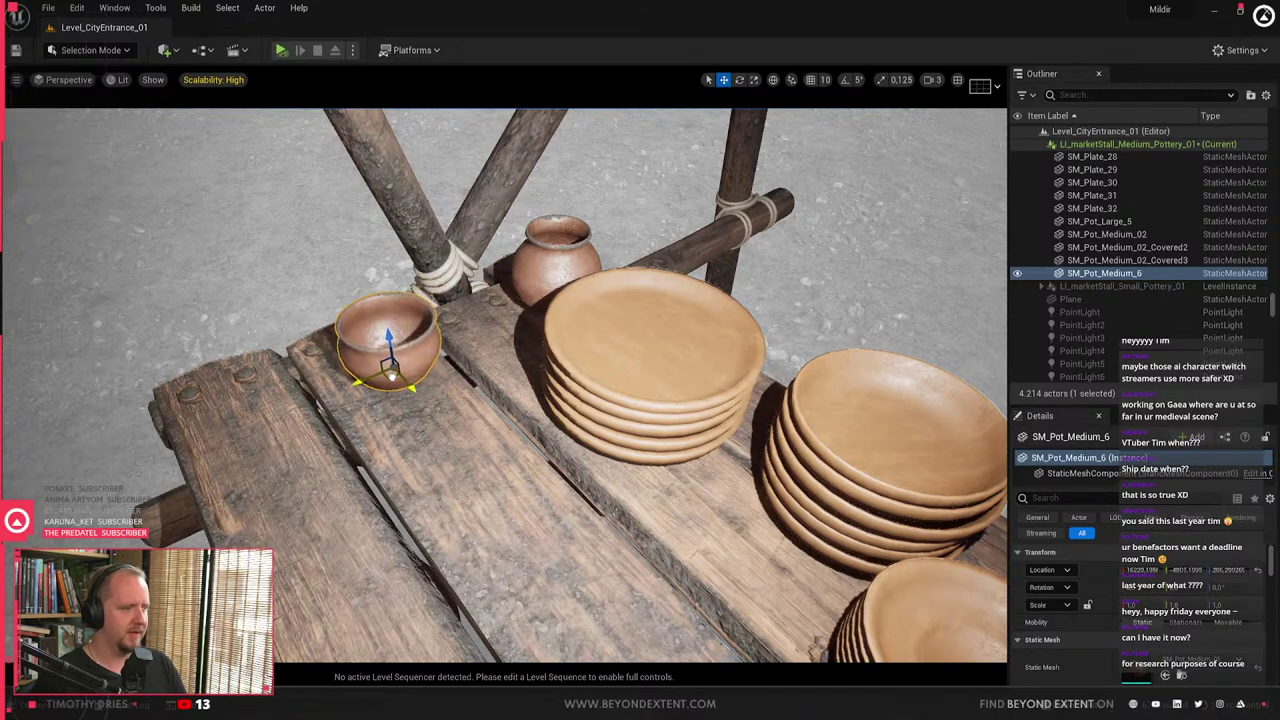
{"action": "right_click_drag", "start_coordinate": [390, 358], "coordinate": [383, 335]}
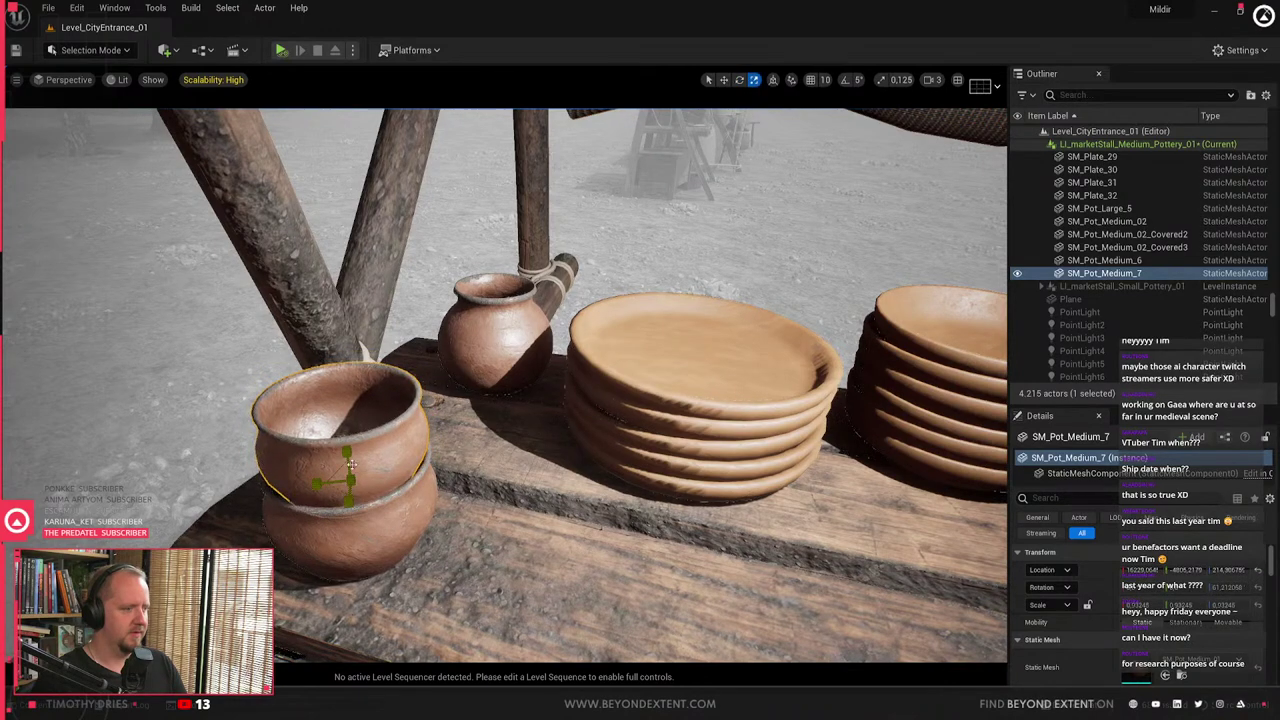
- Adjust the position and rotation of the stacked pot SM_Pot_Medium_7 so it sits on the lower pot
{"action": "key", "text": "w"}
{"action": "key", "text": "Escape"}
{"action": "left_click_drag", "start_coordinate": [349, 455], "coordinate": [401, 495]}
{"action": "key", "text": "e"}
{"action": "left_click", "coordinate": [362, 452]}
{"action": "key", "text": "w"}
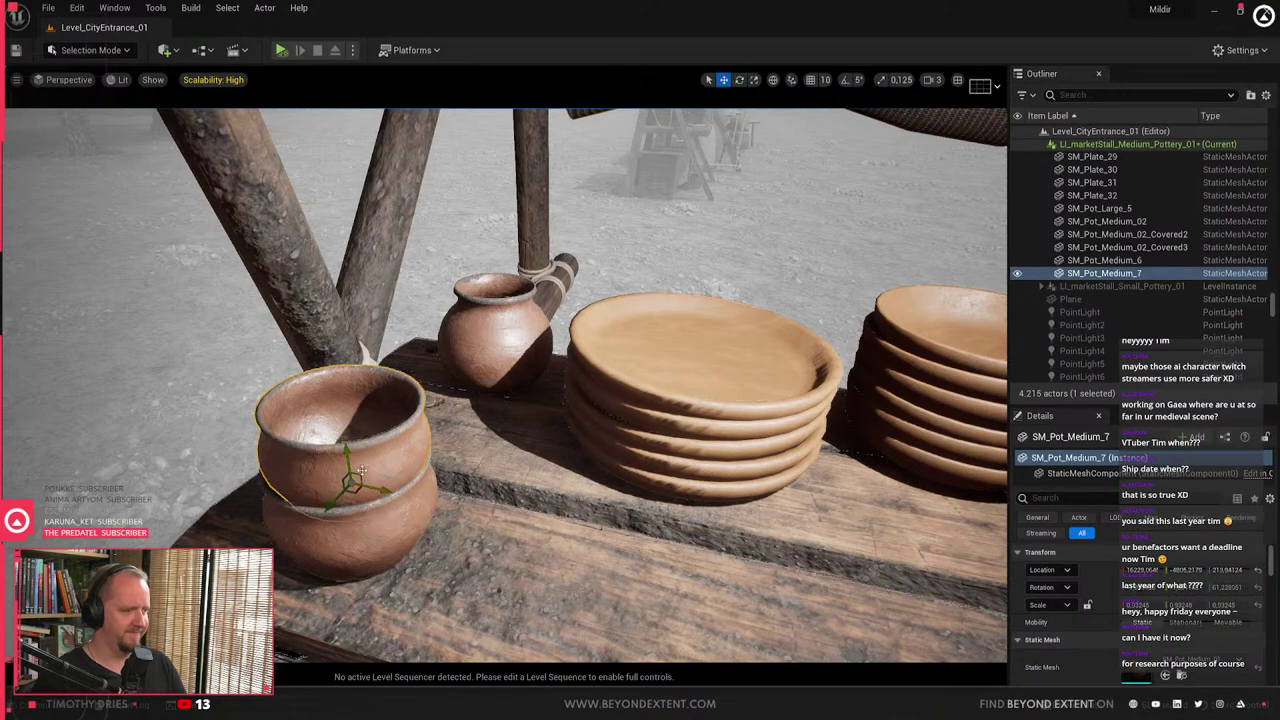
{"action": "key", "text": "Escape"}
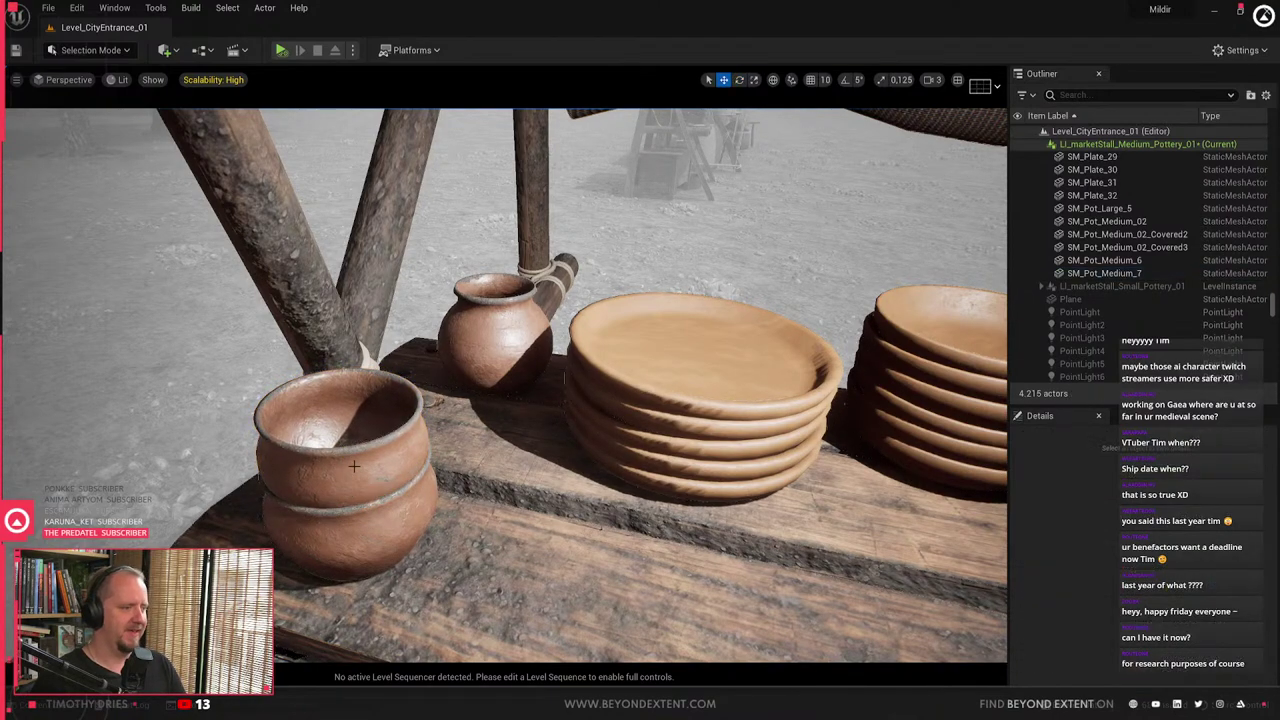
- Duplicate SM_Pot_Medium_7 upward as the third pot of the stack and adjust its fit
{"action": "left_click", "coordinate": [354, 466]}
{"action": "left_click_drag", "start_coordinate": [354, 466], "coordinate": [342, 432], "text": "alt"}
{"action": "key", "text": "e"}
{"action": "key", "text": "w"}
{"action": "key", "text": "r"}
{"action": "key", "text": "w"}
{"action": "key", "text": "Escape"}
{"action": "right_click_drag", "start_coordinate": [342, 432], "coordinate": [460, 395]}
{"action": "right_click_drag", "start_coordinate": [300, 436], "coordinate": [360, 546]}
{"action": "right_click_drag", "start_coordinate": [595, 330], "coordinate": [570, 295]}
- Locate the pottery materials in Materials/Tileables and apply MI_Pottery_Clean_02 to plates in the largest stack
{"action": "key", "text": "ctrl+space"}
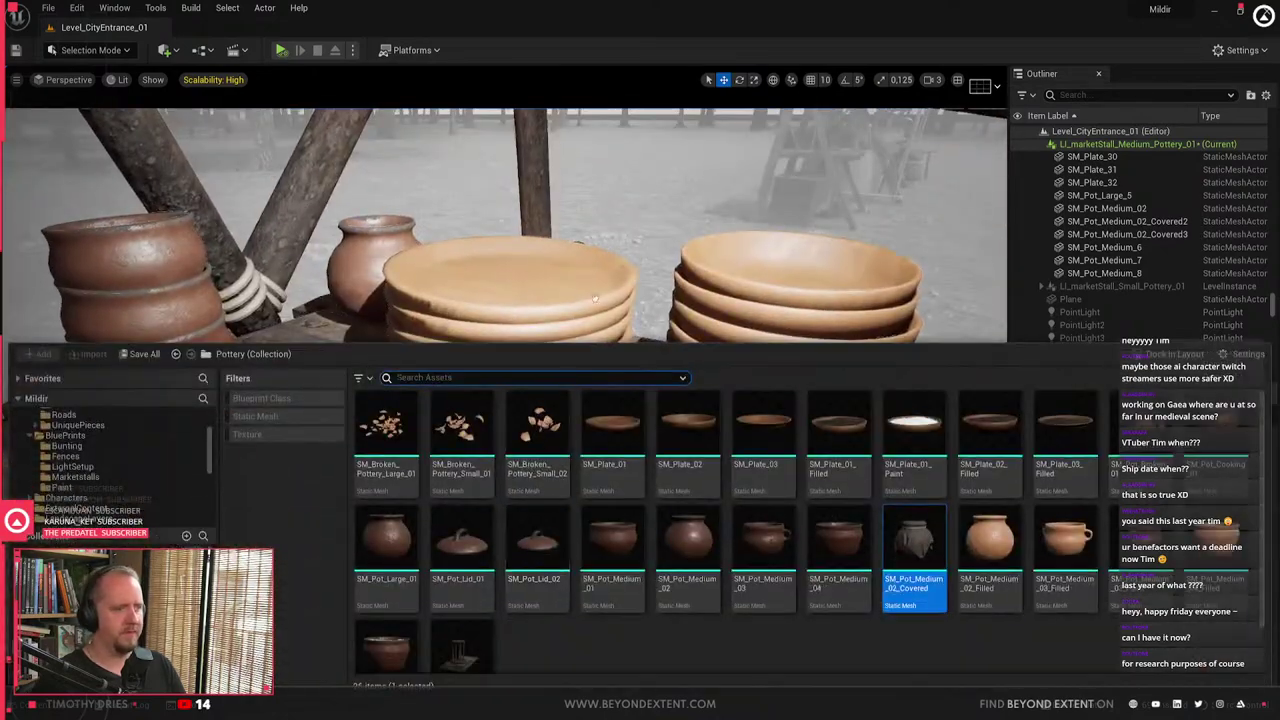
{"action": "left_click", "coordinate": [595, 295]}
{"action": "key", "text": "ctrl+space"}
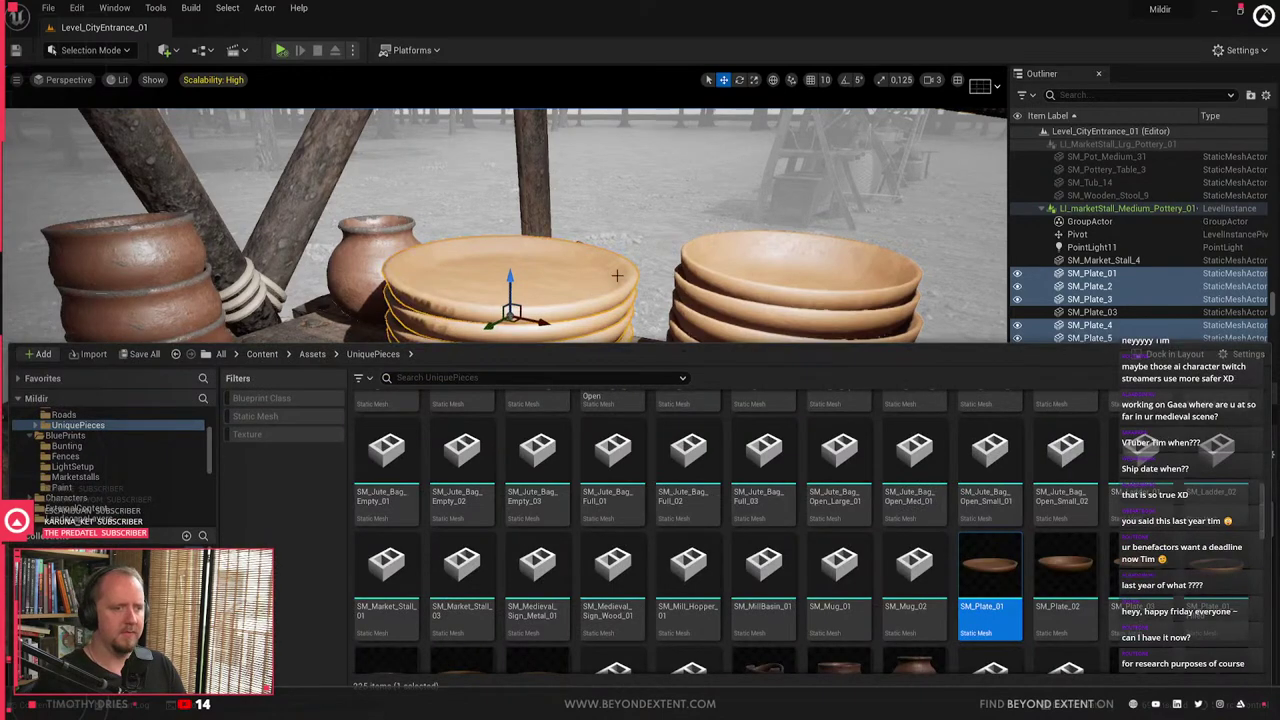
{"action": "key", "text": "ctrl+space"}
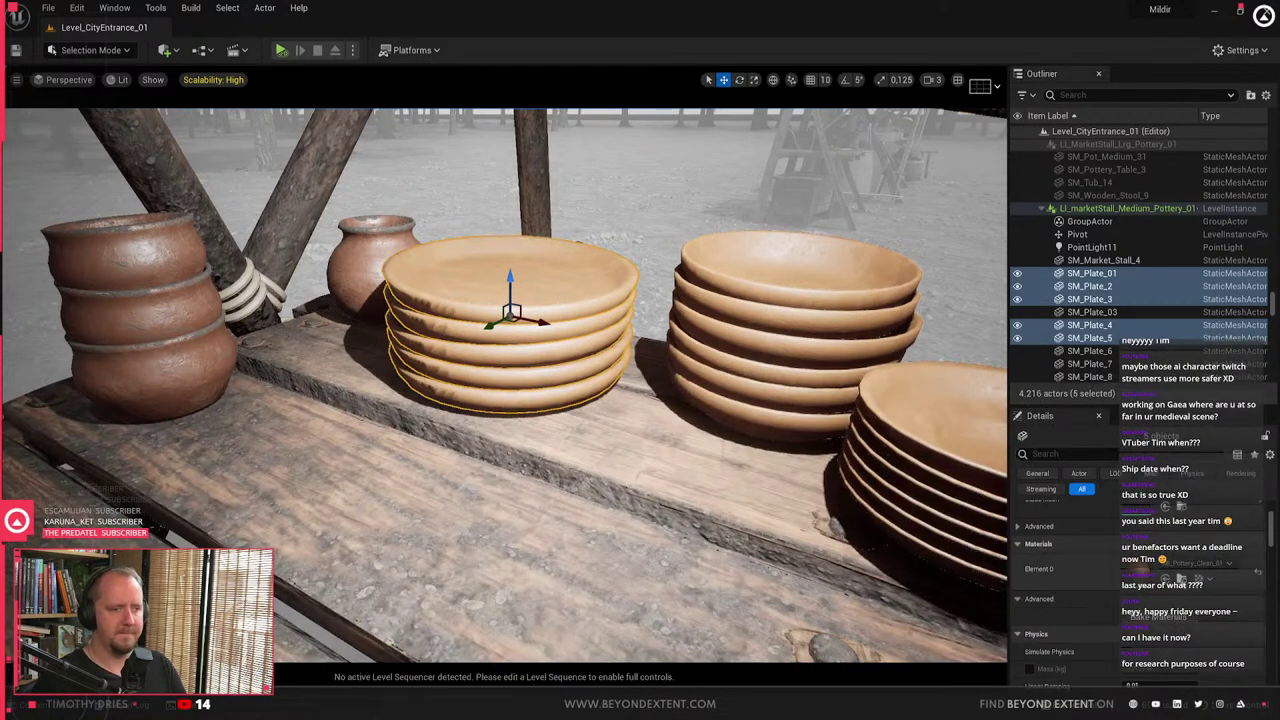
{"action": "key", "text": "ctrl+space"}
{"action": "right_click_drag", "start_coordinate": [760, 285], "coordinate": [730, 310]}
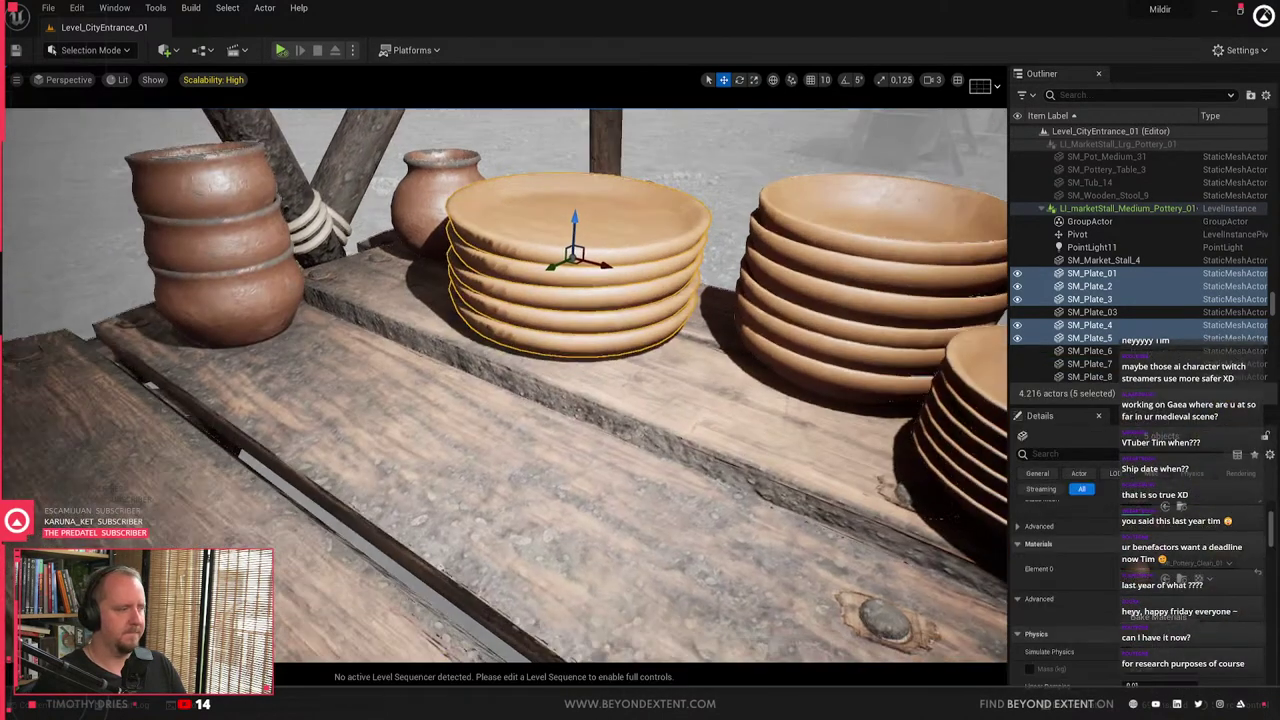
{"action": "key", "text": "ctrl+space"}
{"action": "left_click_drag", "start_coordinate": [838, 538], "coordinate": [640, 280]}
{"action": "key", "text": "ctrl+space"}
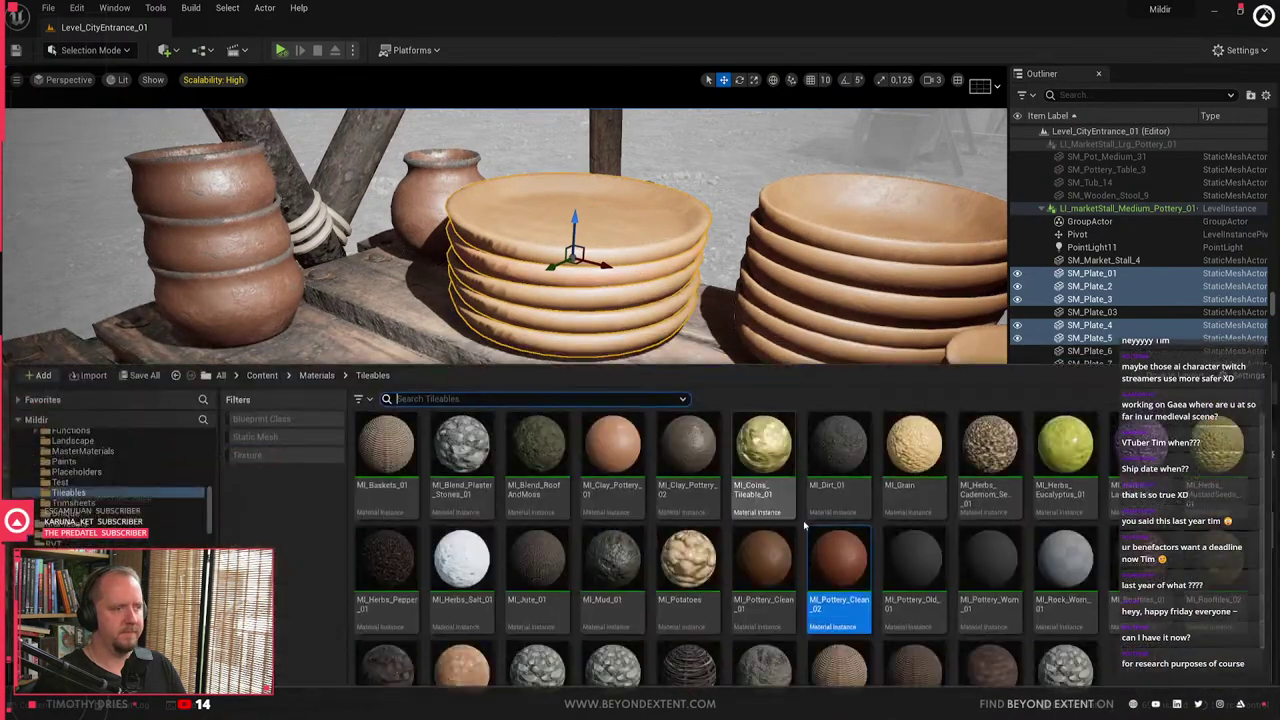
{"action": "left_click_drag", "start_coordinate": [606, 321], "coordinate": [600, 300]}
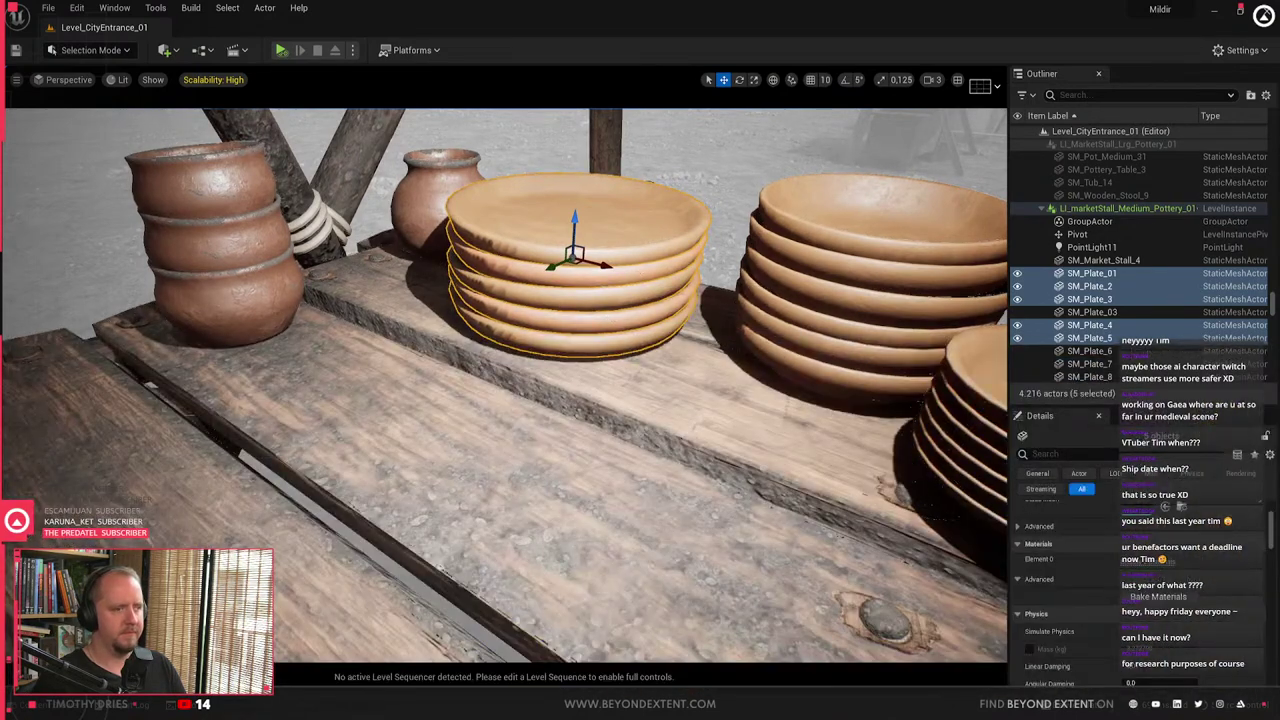
- Apply MI_Pottery_Clean_02 to another plate of the largest stack and to the top plate of the second stack
{"action": "key", "text": "Escape"}
{"action": "right_click_drag", "start_coordinate": [600, 300], "coordinate": [735, 235]}
{"action": "key", "text": "ctrl+space"}
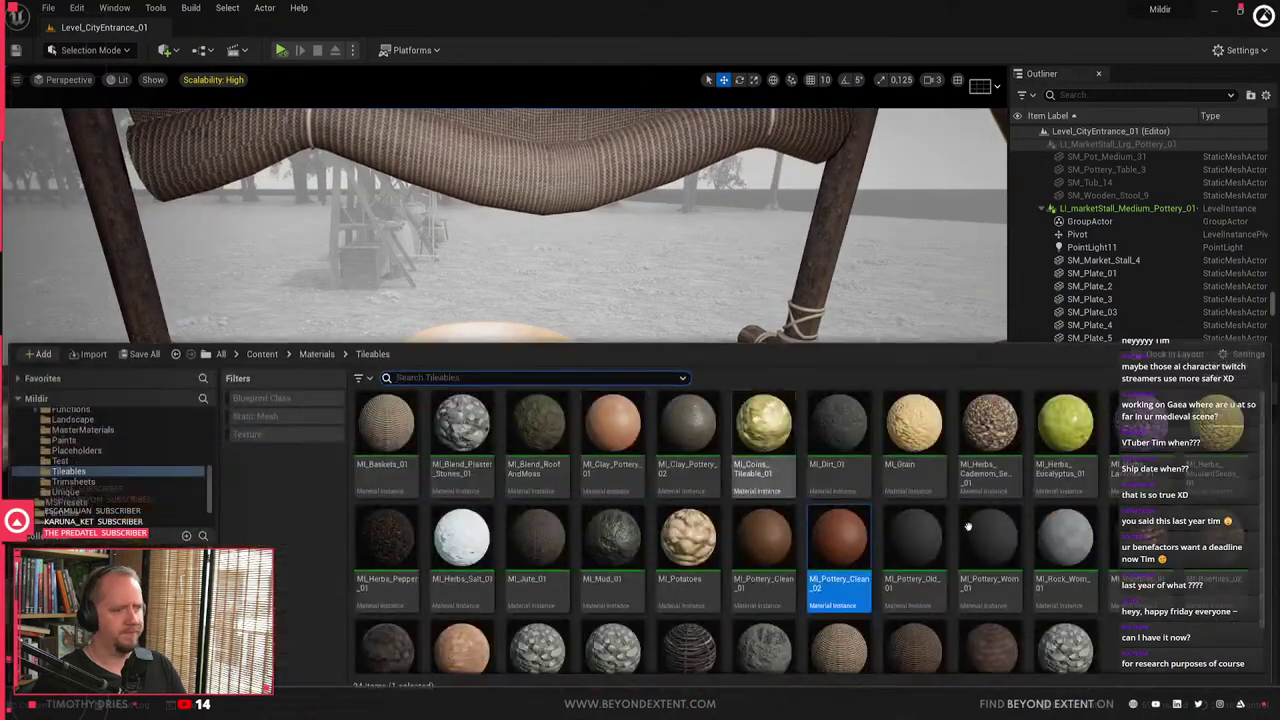
{"action": "left_click_drag", "start_coordinate": [838, 545], "coordinate": [470, 332]}
{"action": "right_click_drag", "start_coordinate": [593, 313], "coordinate": [550, 328]}
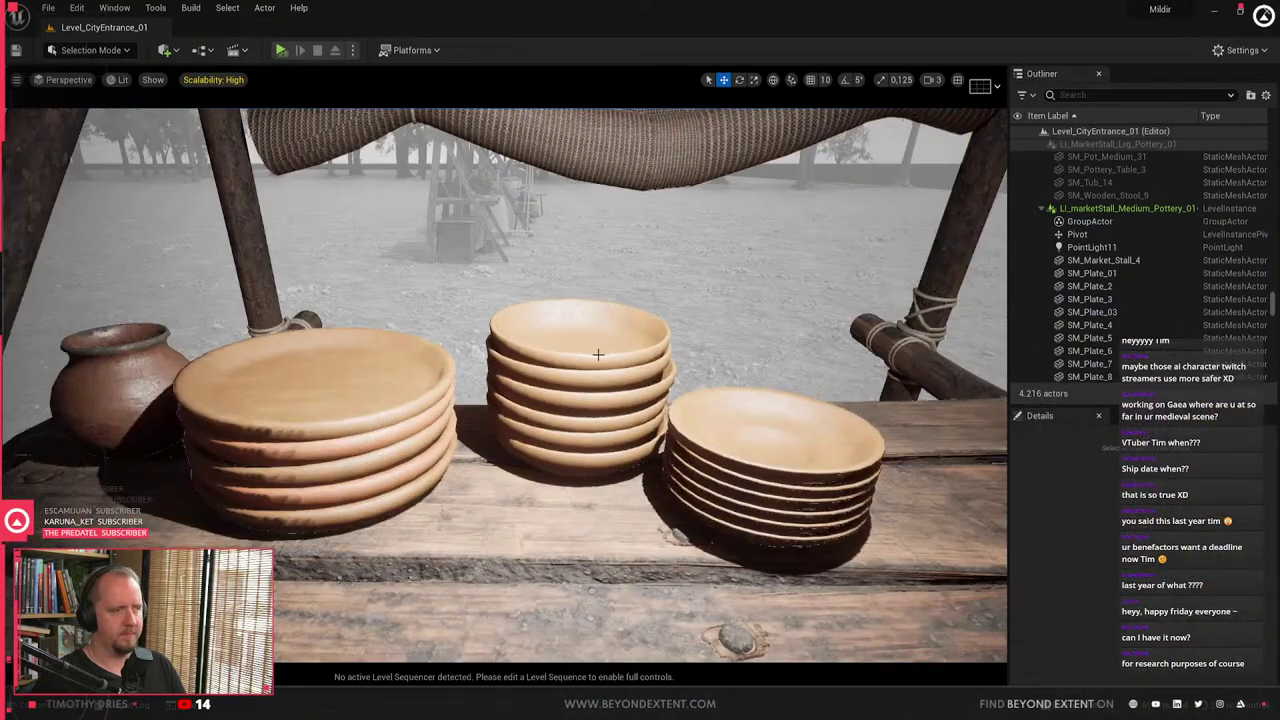
{"action": "key", "text": "ctrl+space"}
{"action": "left_click_drag", "start_coordinate": [826, 550], "coordinate": [567, 320]}
{"action": "key", "text": "ctrl+space"}
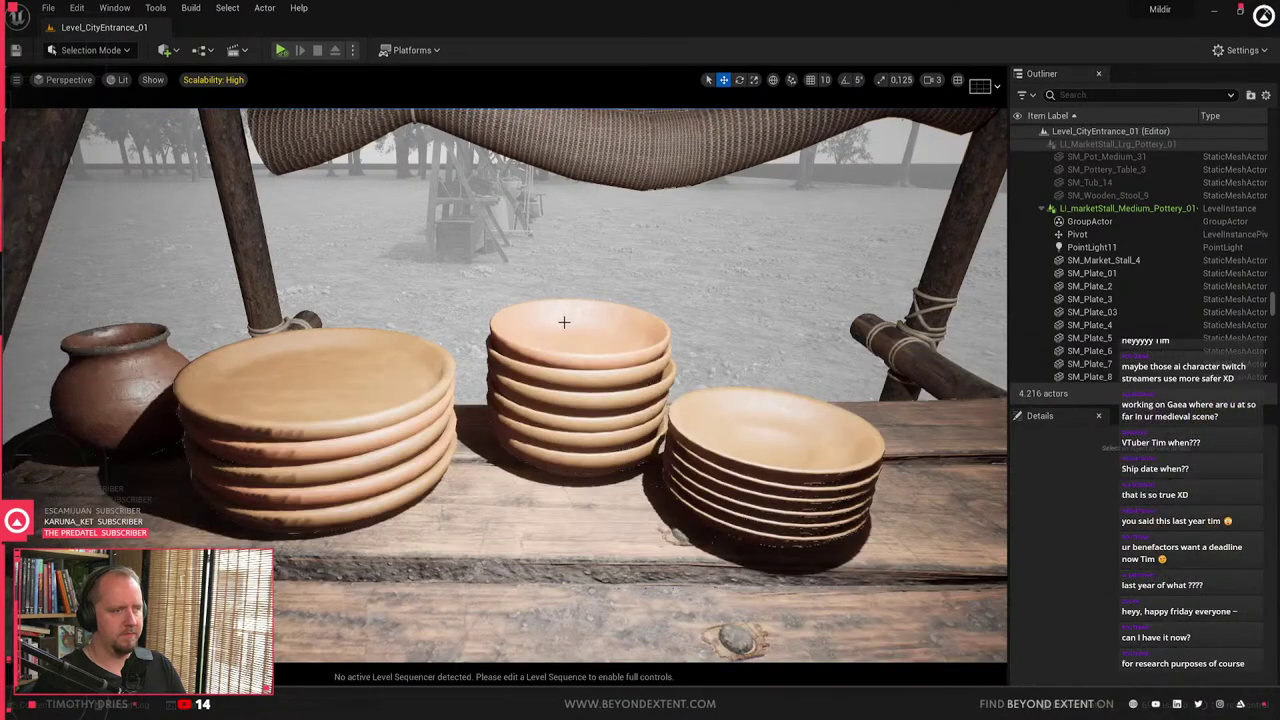
- Apply MI_Pottery_Worn_01 to a plate below the top of the second stack and to one in the largest stack
{"action": "right_click_drag", "start_coordinate": [563, 320], "coordinate": [563, 320]}
{"action": "key", "text": "ctrl+space"}
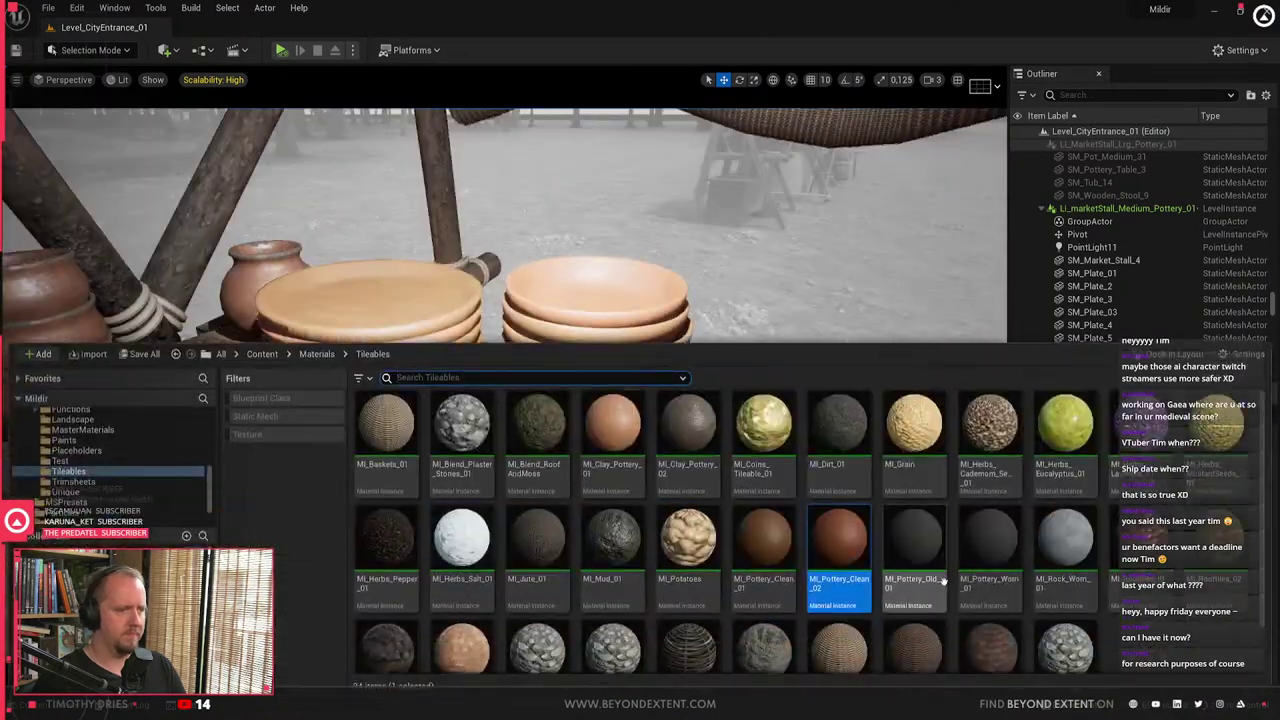
{"action": "left_click_drag", "start_coordinate": [990, 550], "coordinate": [568, 345]}
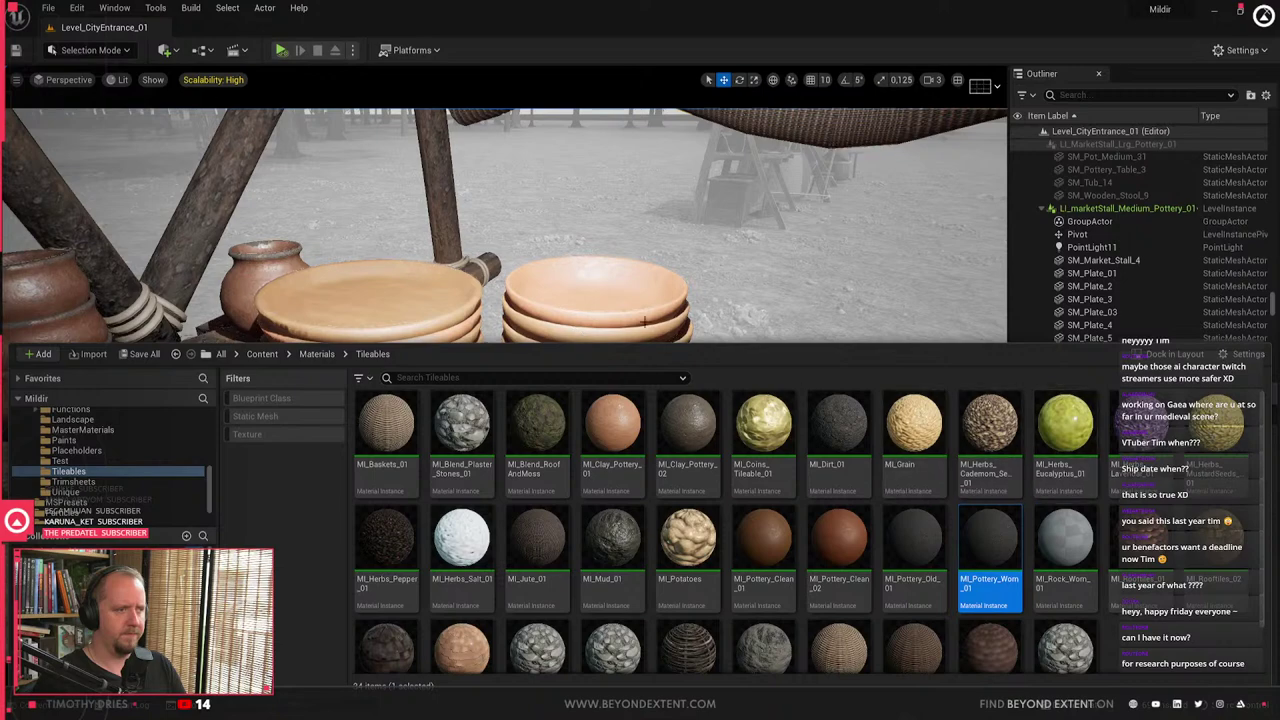
{"action": "right_click_drag", "start_coordinate": [579, 336], "coordinate": [545, 358]}
{"action": "key", "text": "ctrl+space"}
{"action": "left_click_drag", "start_coordinate": [993, 560], "coordinate": [716, 302]}
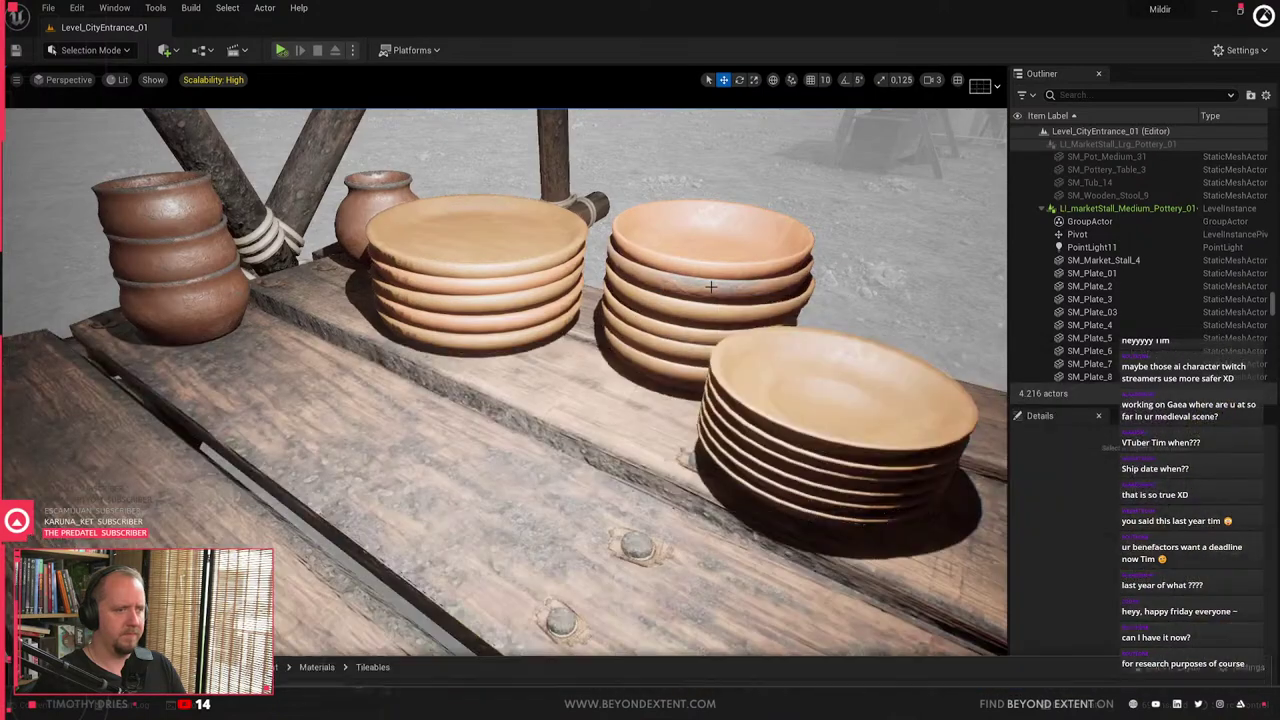
{"action": "key", "text": "ctrl+space"}
{"action": "left_click_drag", "start_coordinate": [481, 302], "coordinate": [481, 302]}
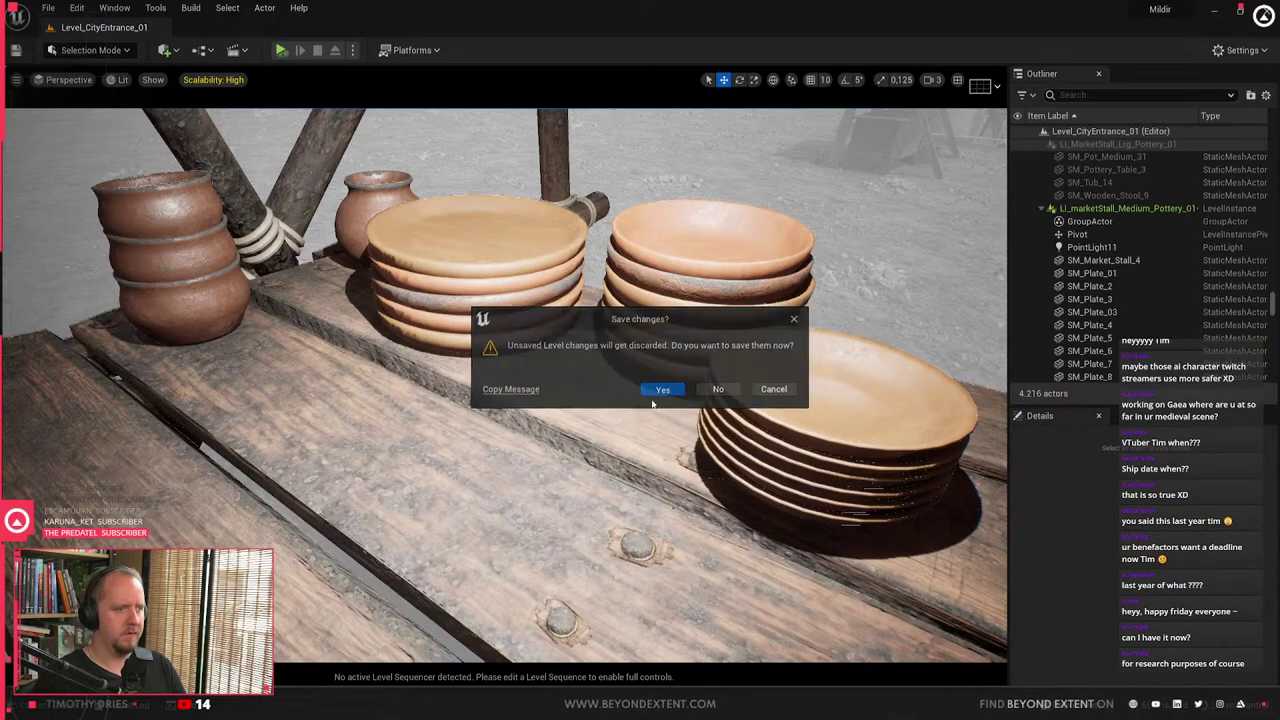
- Save the changes to LI_marketStall_Medium_Pottery_01 and leave its editing mode
{"action": "left_click", "coordinate": [660, 390]}
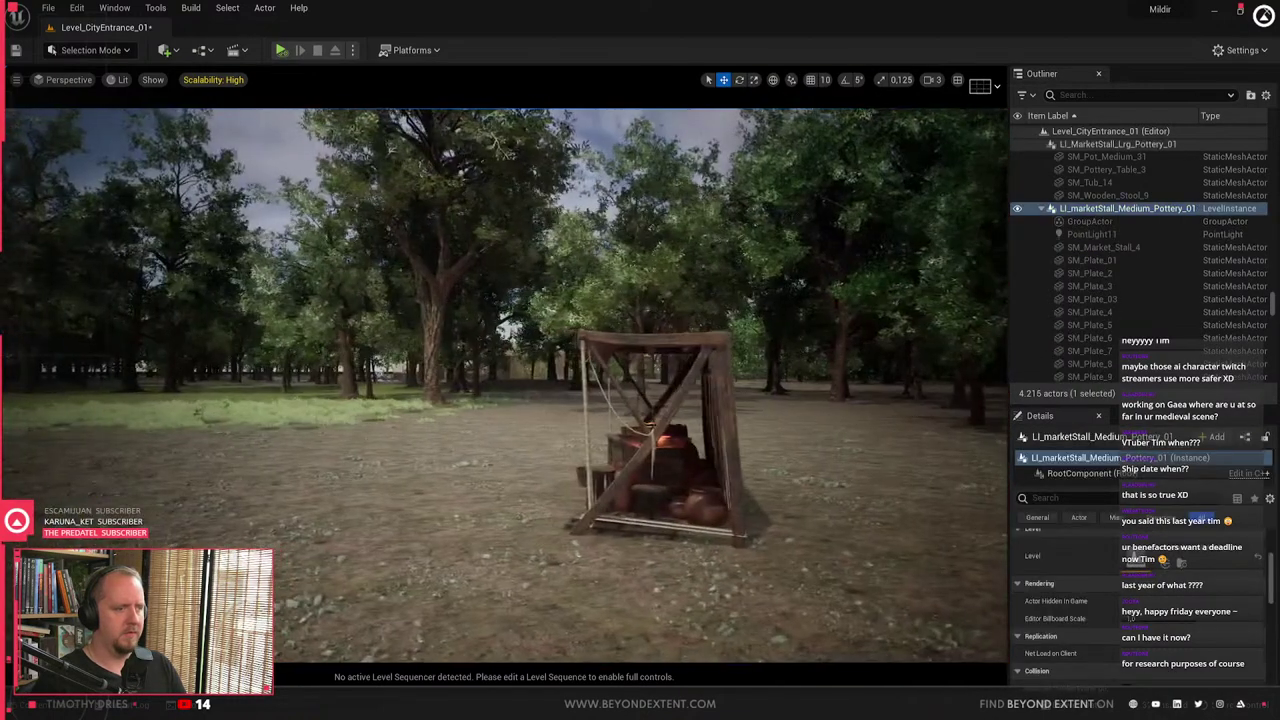
{"action": "key", "text": "w"}
{"action": "right_click_drag", "start_coordinate": [506, 385], "coordinate": [800, 385]}
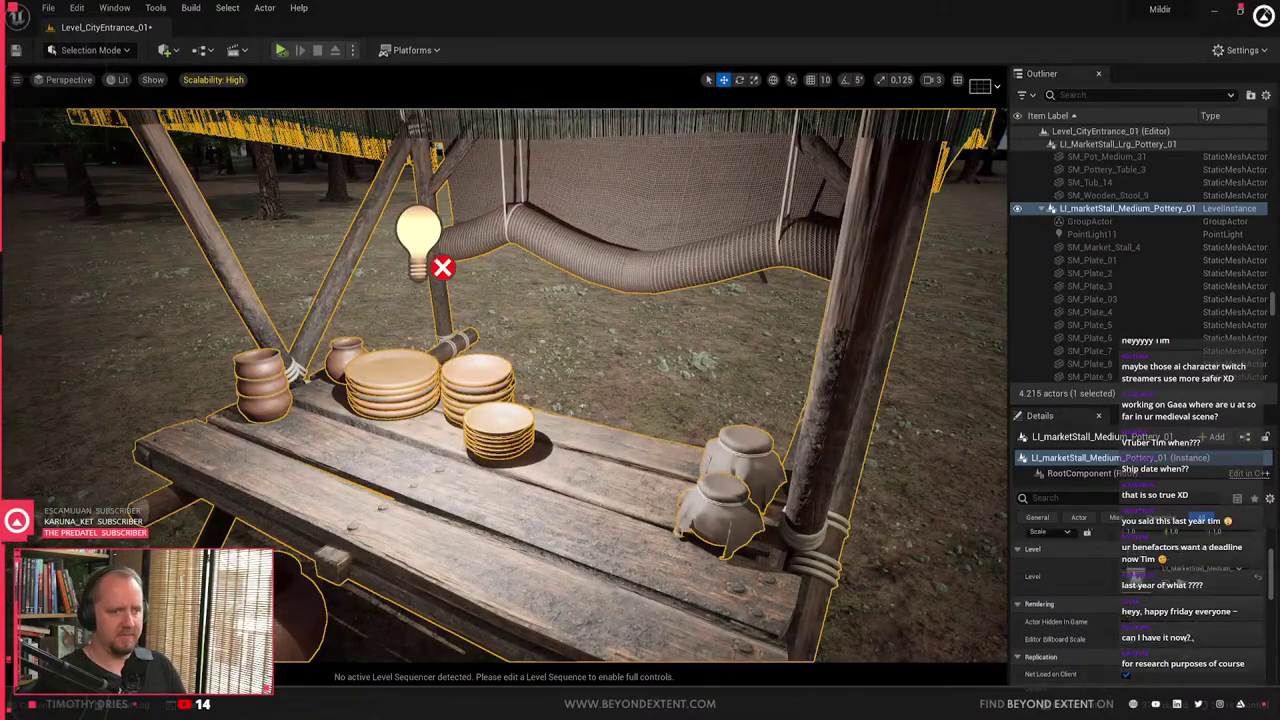
- Reopen the medium pottery stall instance for editing and delete its point light and the large pot beneath the counter
{"action": "left_click", "coordinate": [1139, 554]}
{"action": "left_click", "coordinate": [433, 237]}
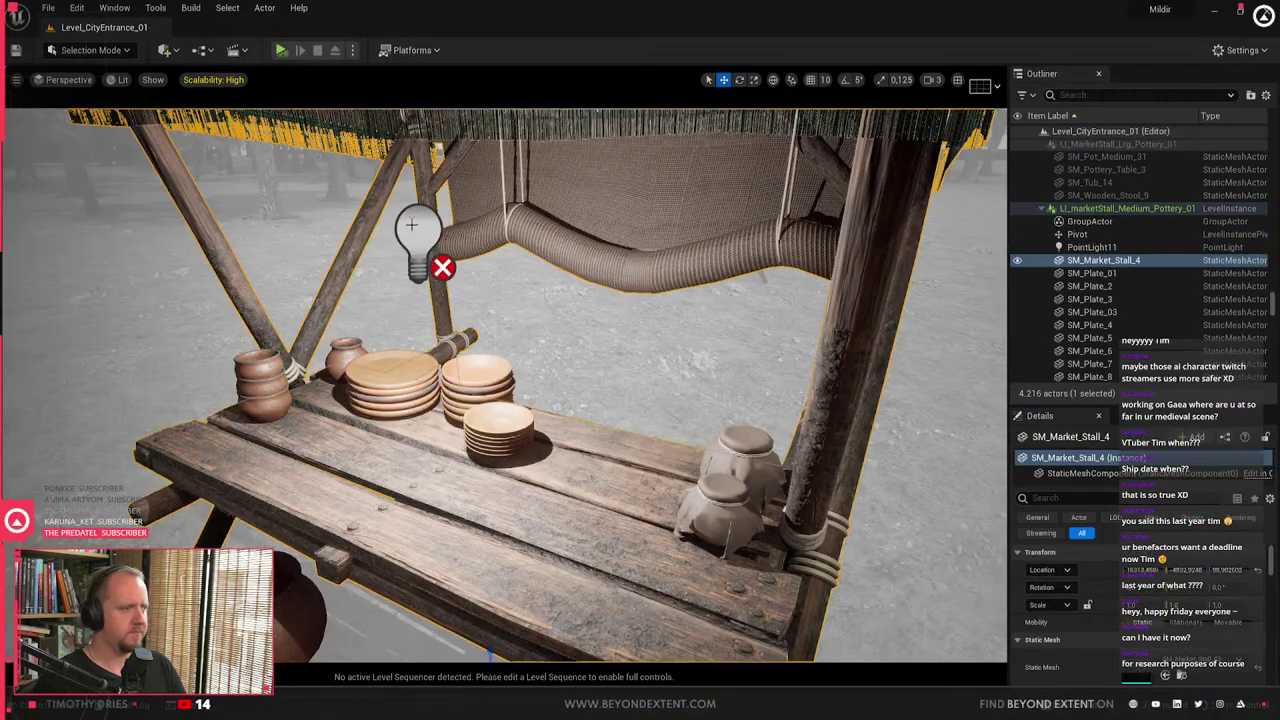
{"action": "left_click", "coordinate": [433, 237]}
{"action": "key", "text": "Delete"}
{"action": "right_click_drag", "start_coordinate": [457, 352], "coordinate": [390, 440]}
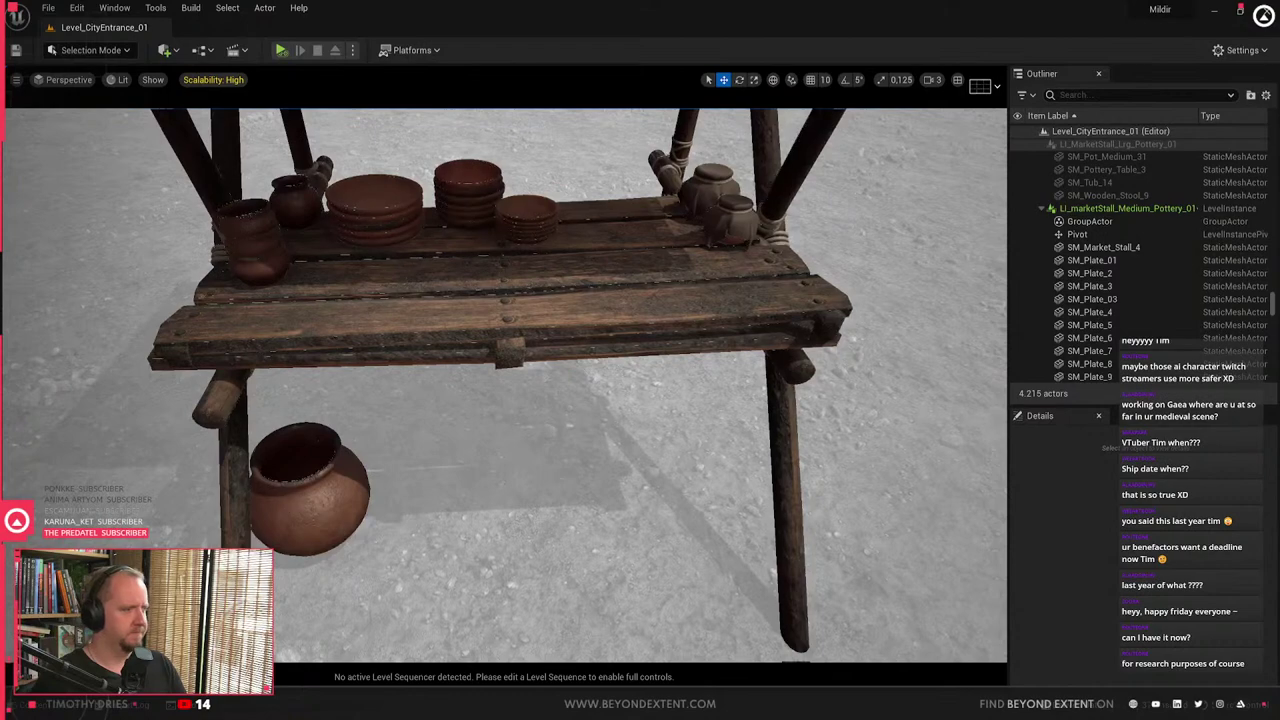
{"action": "left_click", "coordinate": [294, 511]}
{"action": "key", "text": "Delete"}
- Look through the project's Assets folder for another prop that could suit the medium pottery stall
{"action": "key", "text": "ctrl+space"}
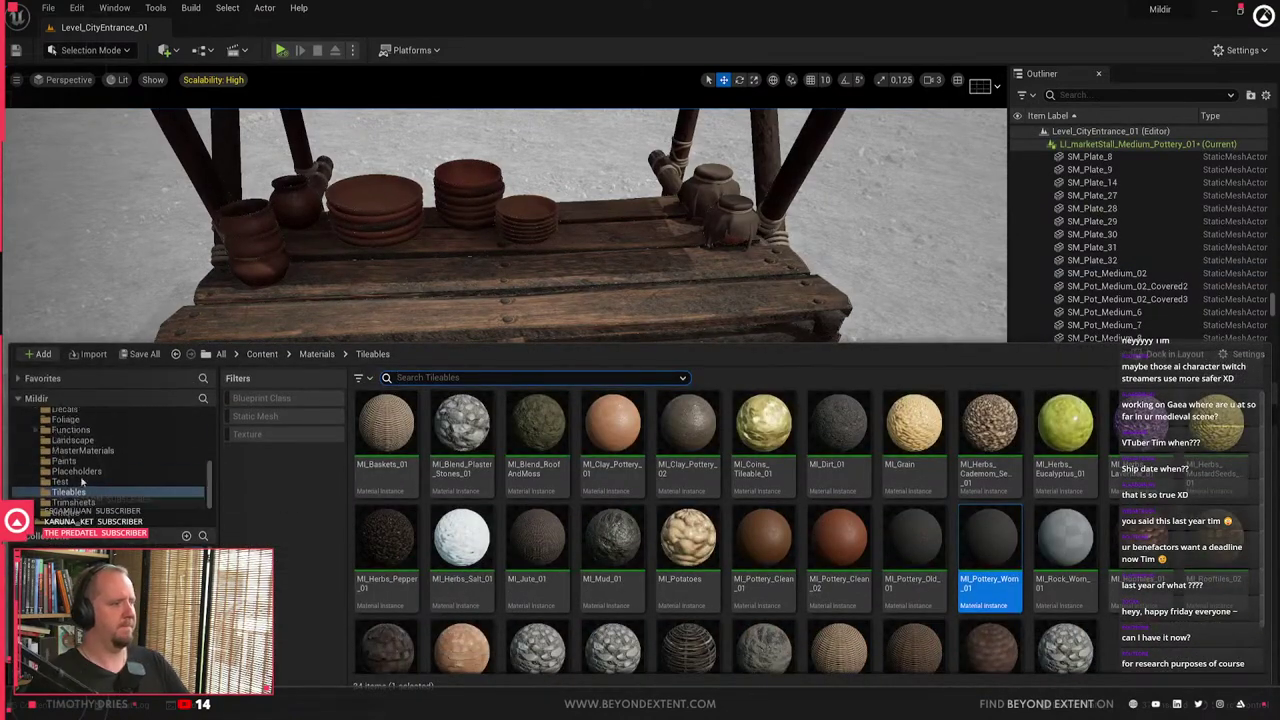
{"action": "left_click", "coordinate": [80, 471]}
{"action": "scroll", "coordinate": [85, 472], "scroll_direction": "down", "scroll_amount": 3}
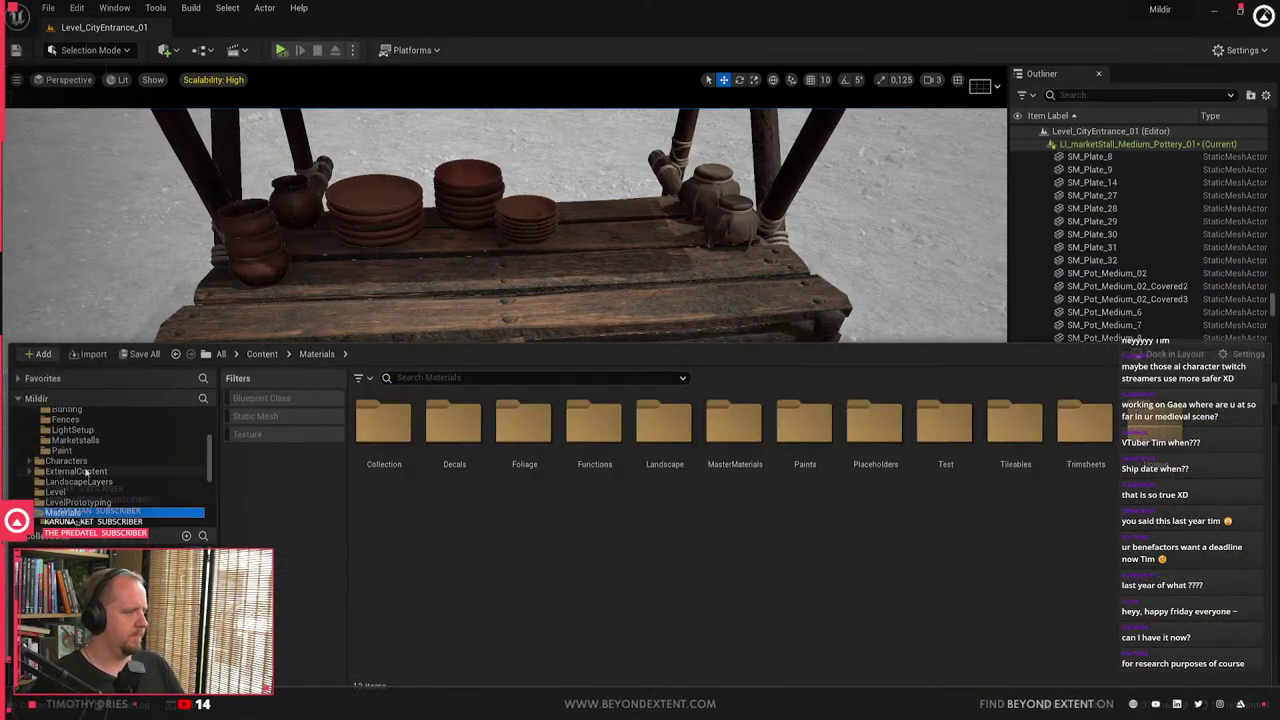
{"action": "scroll", "coordinate": [86, 472], "scroll_direction": "up", "scroll_amount": 5}
{"action": "left_click", "coordinate": [96, 428]}
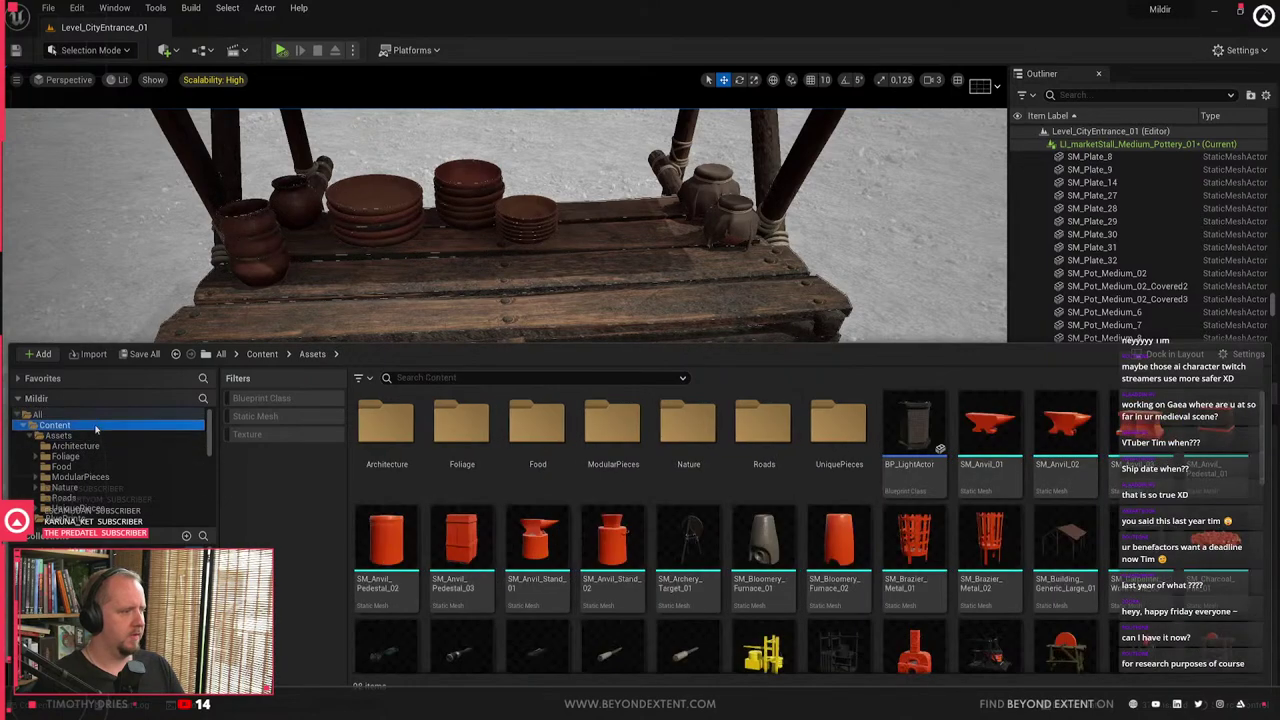
{"action": "left_click", "coordinate": [94, 436]}
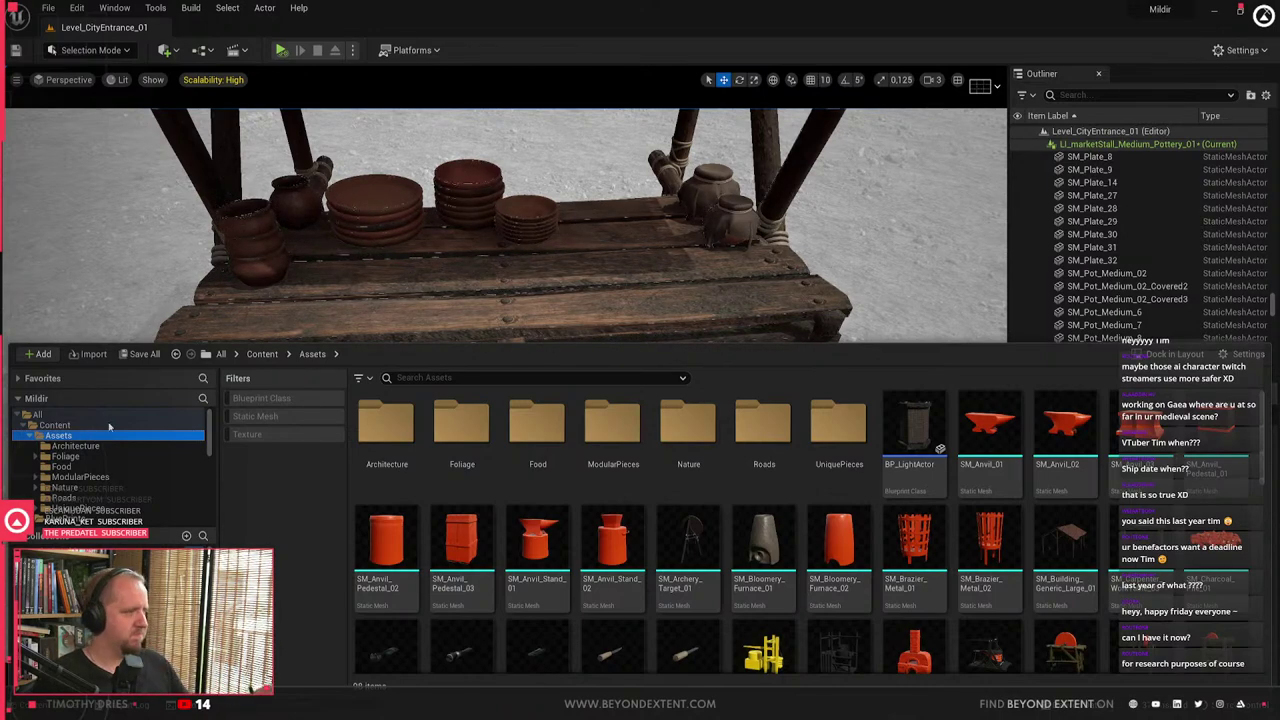
{"action": "scroll", "coordinate": [1061, 513], "scroll_direction": "down", "scroll_amount": 5}
{"action": "scroll", "coordinate": [1061, 513], "scroll_direction": "down", "scroll_amount": 3}
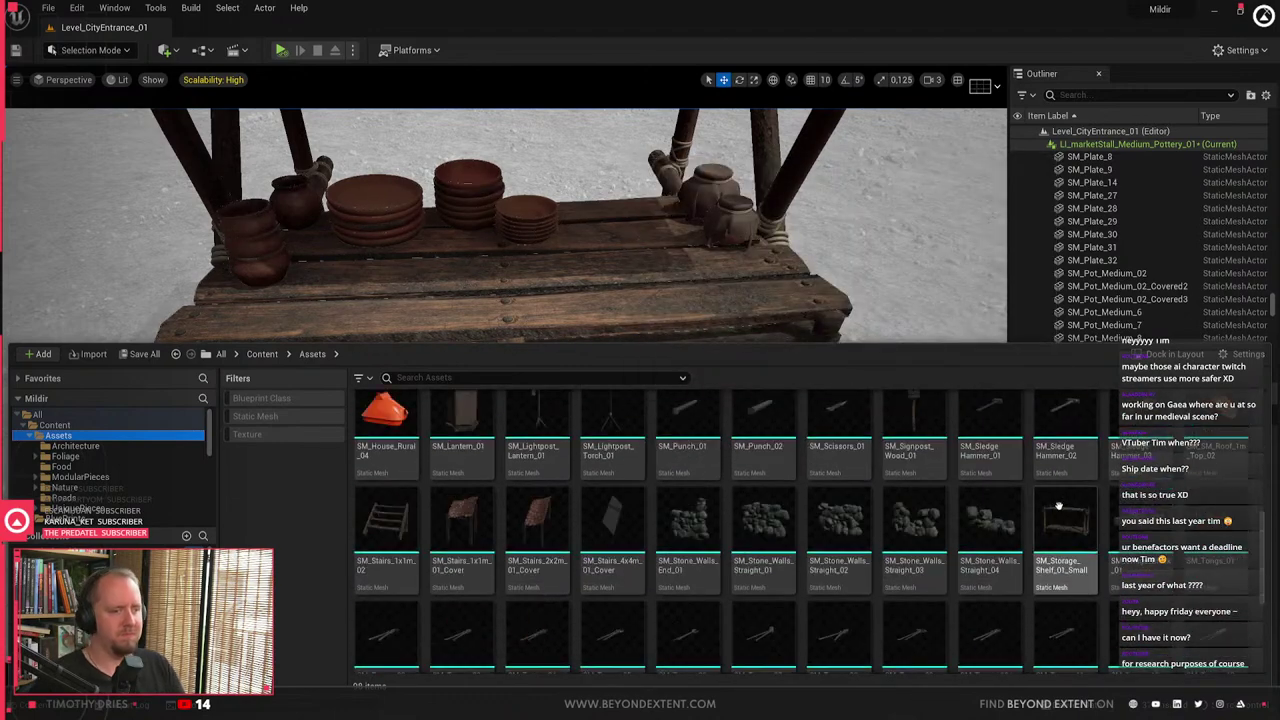
{"action": "scroll", "coordinate": [674, 614], "scroll_direction": "down", "scroll_amount": 5}
{"action": "scroll", "coordinate": [740, 543], "scroll_direction": "up", "scroll_amount": 12}
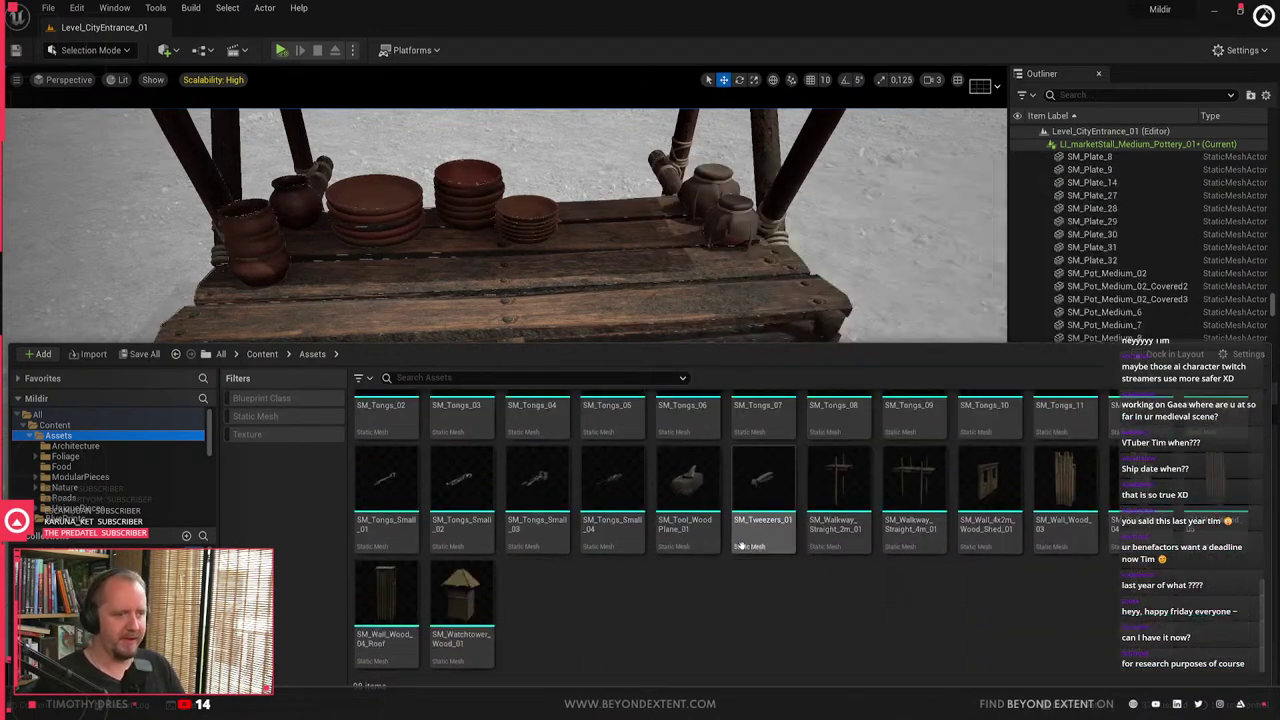
{"action": "left_click", "coordinate": [79, 458]}
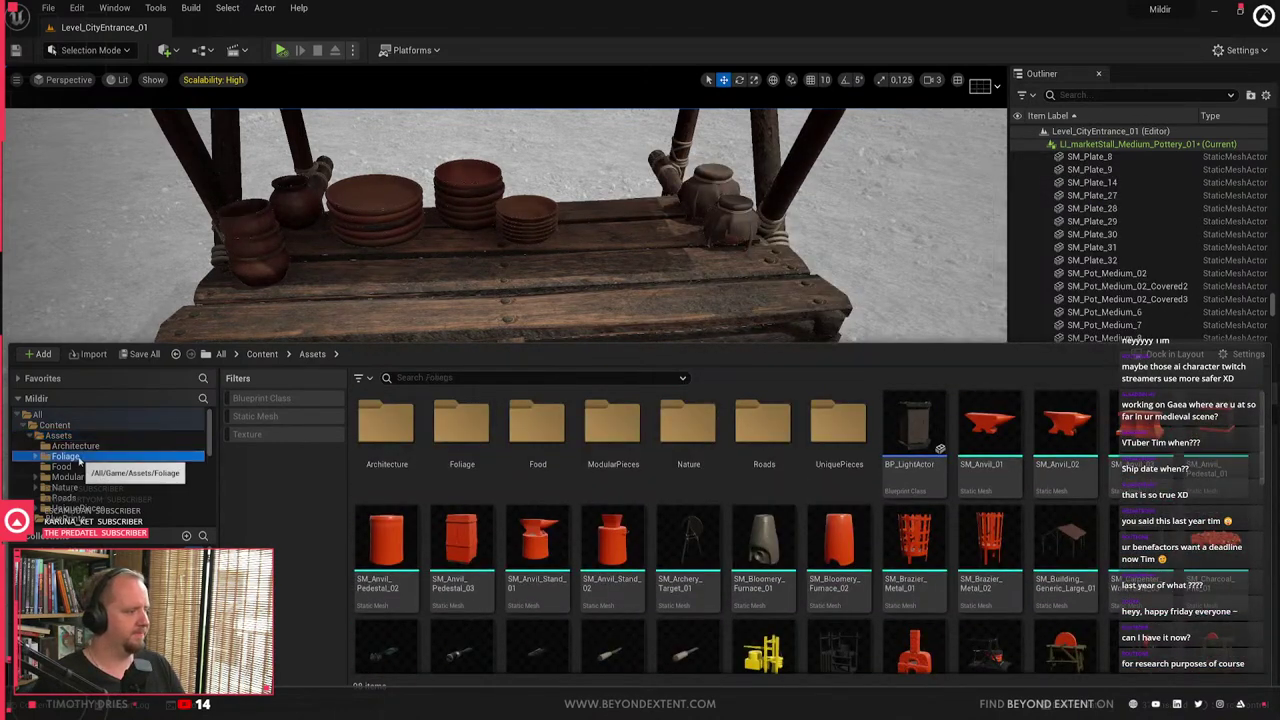
{"action": "left_click", "coordinate": [82, 446]}
{"action": "left_click", "coordinate": [80, 436]}
{"action": "scroll", "coordinate": [963, 508], "scroll_direction": "down", "scroll_amount": 12}
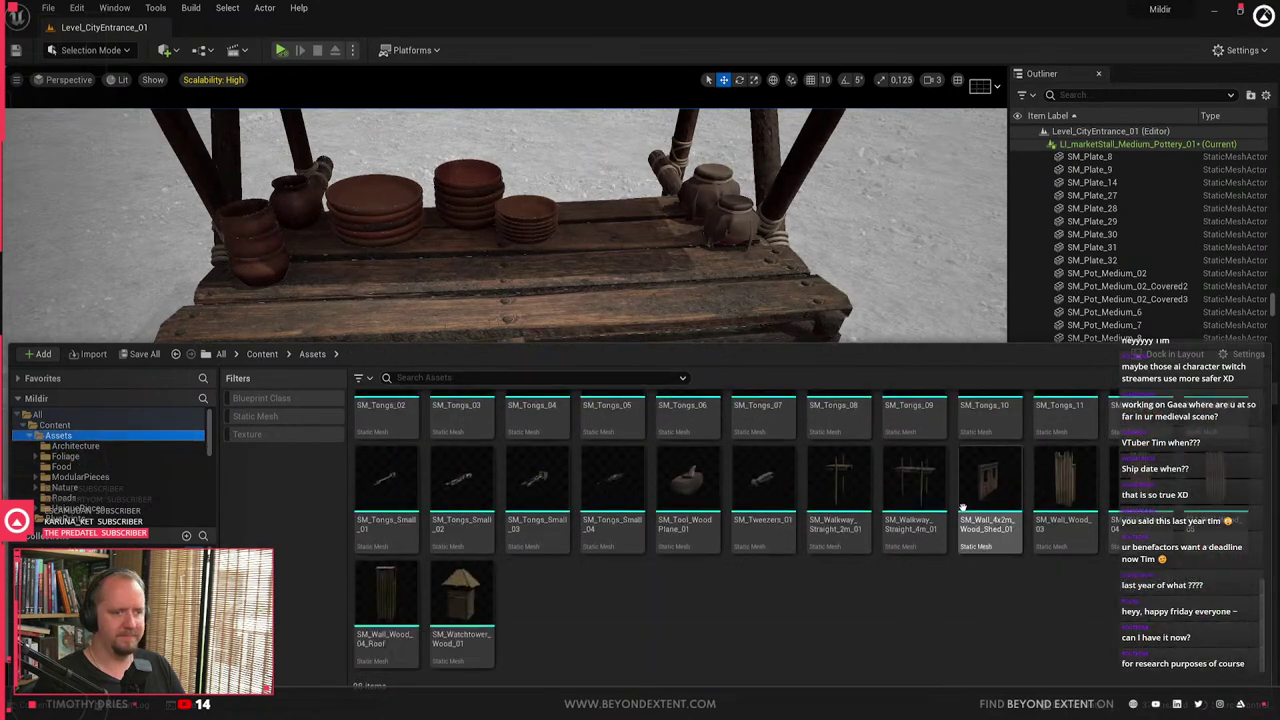
{"action": "scroll", "coordinate": [963, 508], "scroll_direction": "up", "scroll_amount": 12}
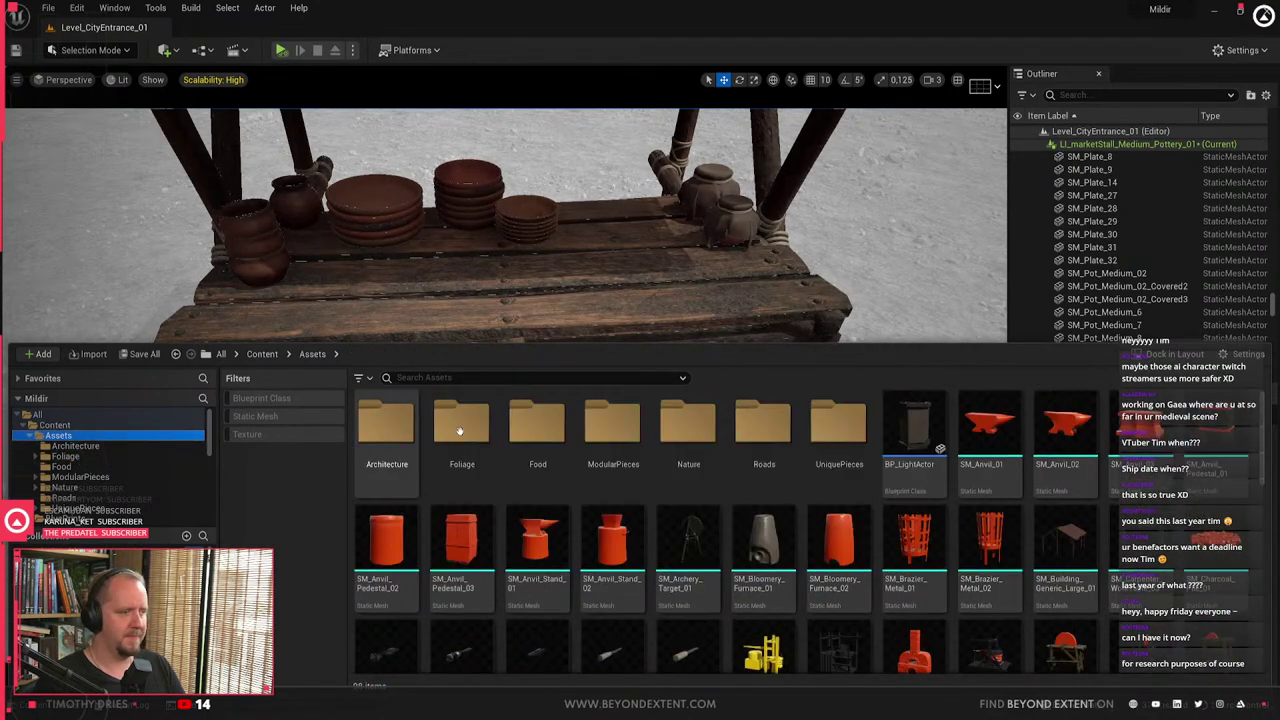
- Look through the Architecture assets, including the SM_Building_Attachment and SM_Tent meshes, for something usable with the stall
{"action": "double_click", "coordinate": [376, 438]}
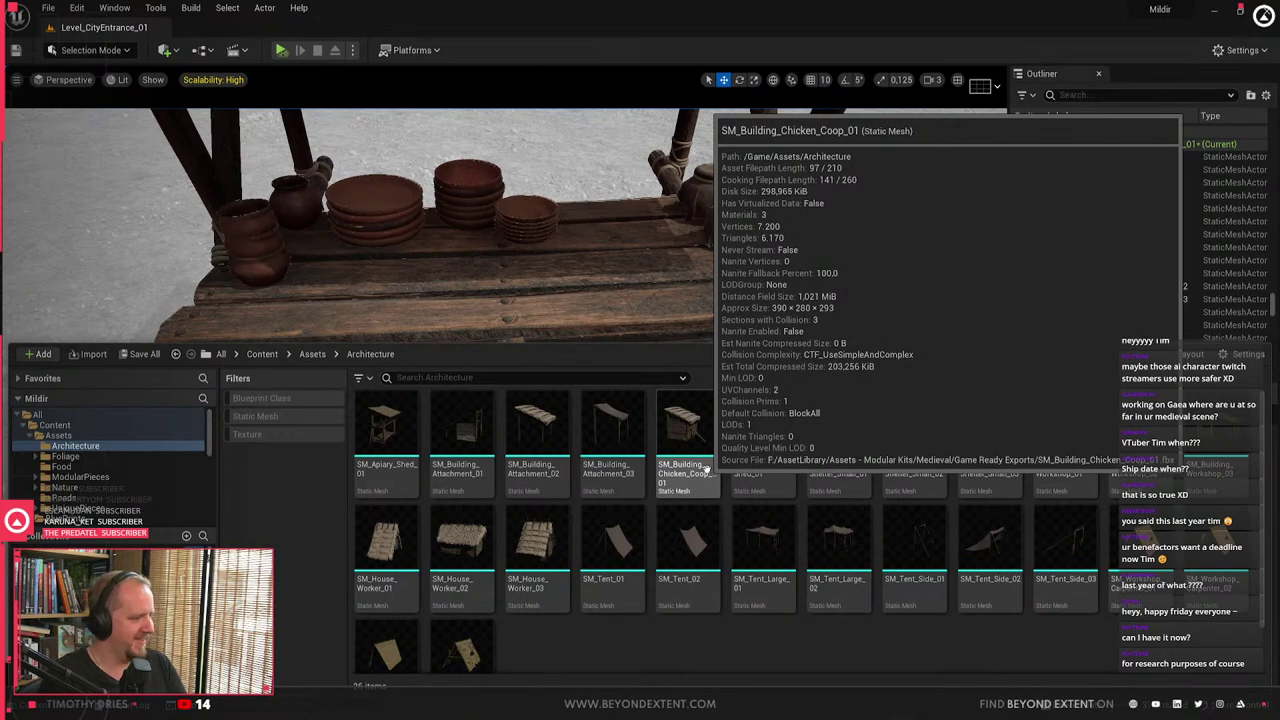
{"action": "mouse_move", "coordinate": [603, 488]}
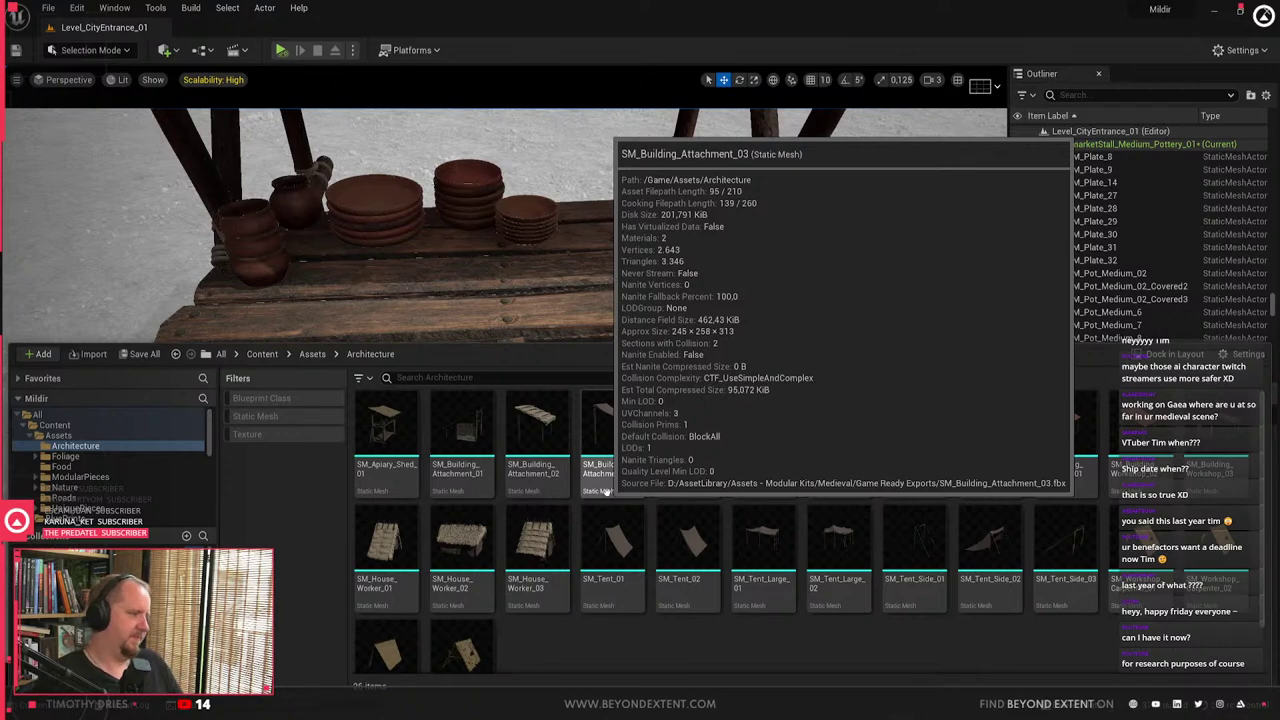
{"action": "left_click", "coordinate": [621, 540]}
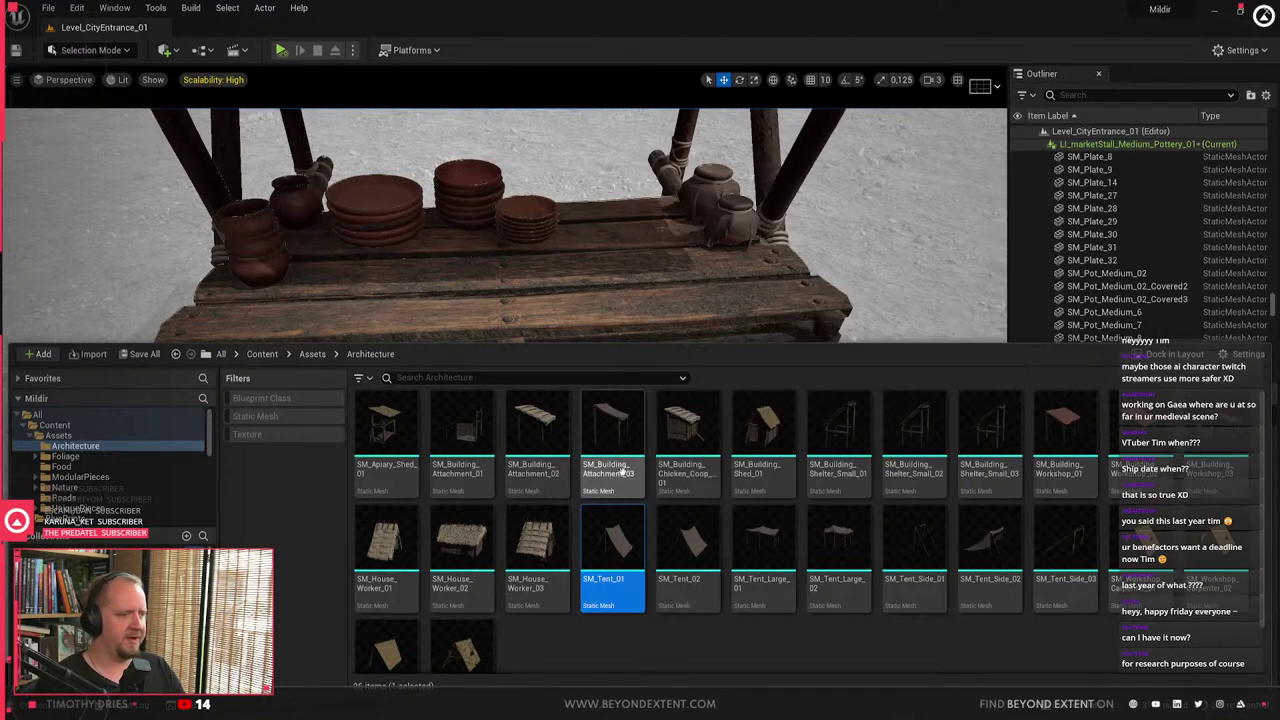
{"action": "left_click", "coordinate": [622, 471]}
{"action": "right_click_drag", "start_coordinate": [694, 318], "coordinate": [770, 318]}
{"action": "left_click", "coordinate": [694, 318]}
{"action": "key", "text": "Escape"}
{"action": "key", "text": "ctrl+space"}
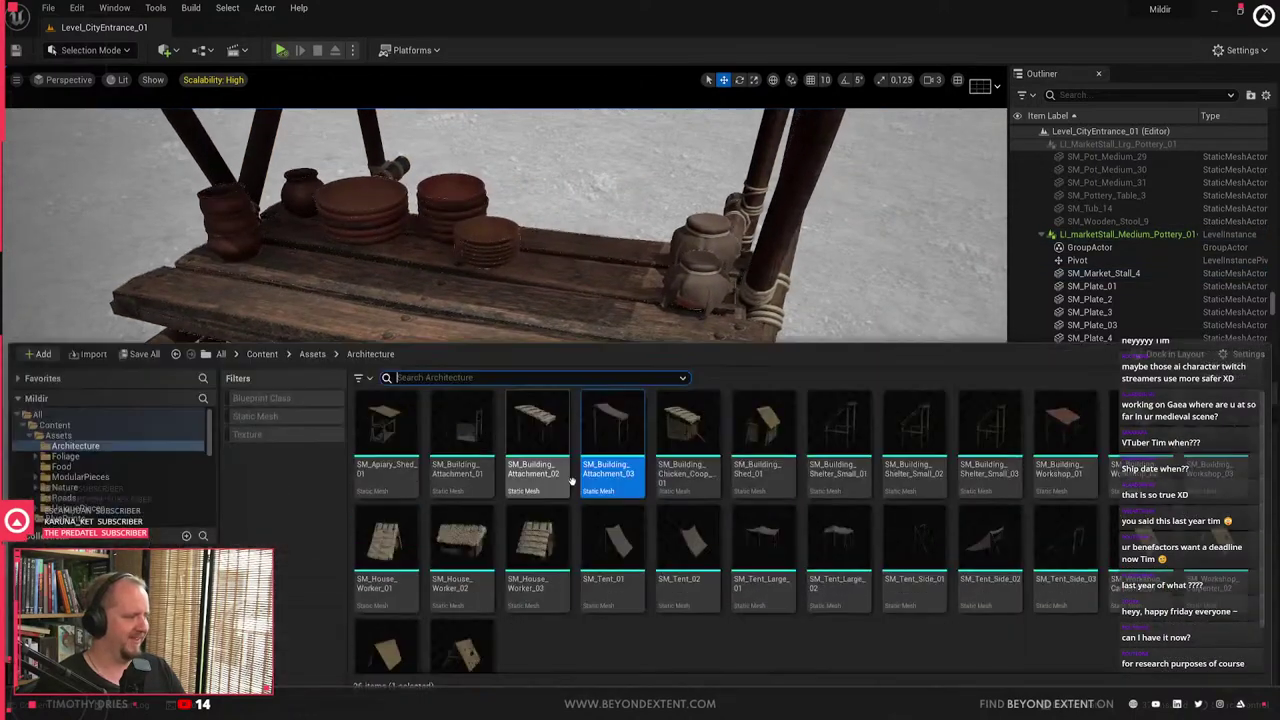
{"action": "scroll", "coordinate": [531, 601], "scroll_direction": "down", "scroll_amount": 2}
{"action": "scroll", "coordinate": [531, 601], "scroll_direction": "up", "scroll_amount": 2}
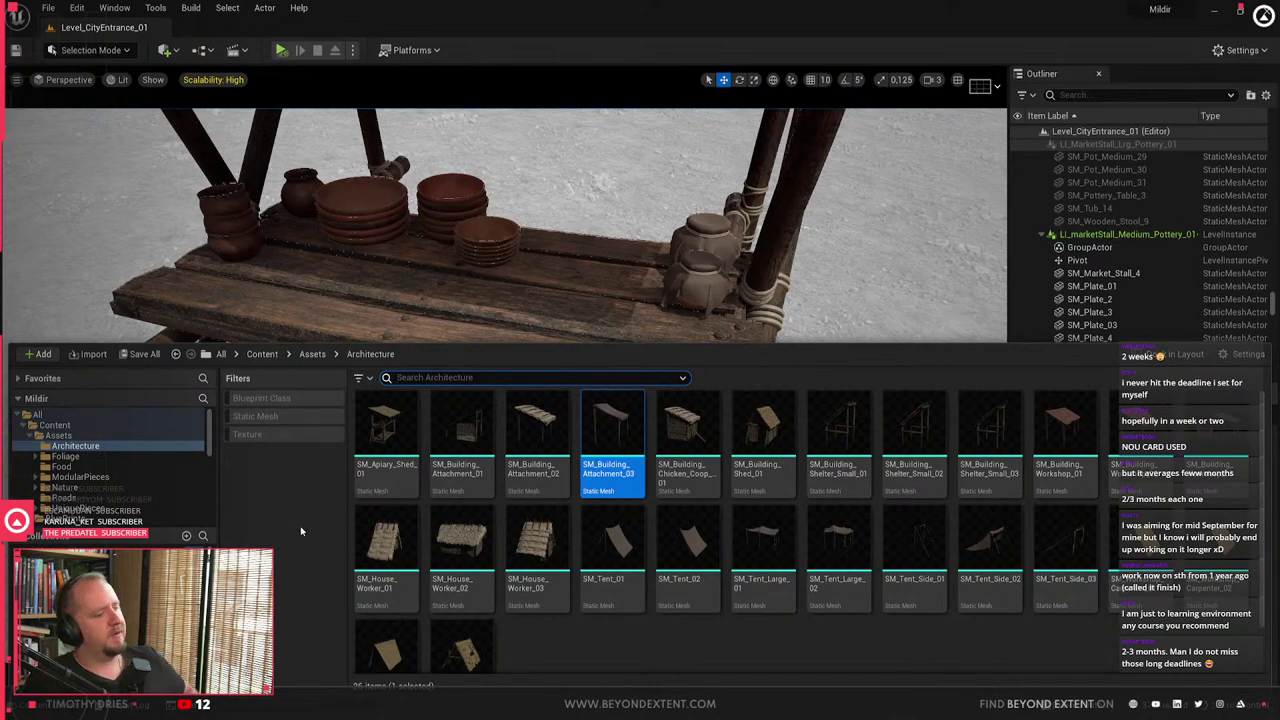
{"action": "left_click", "coordinate": [619, 629]}
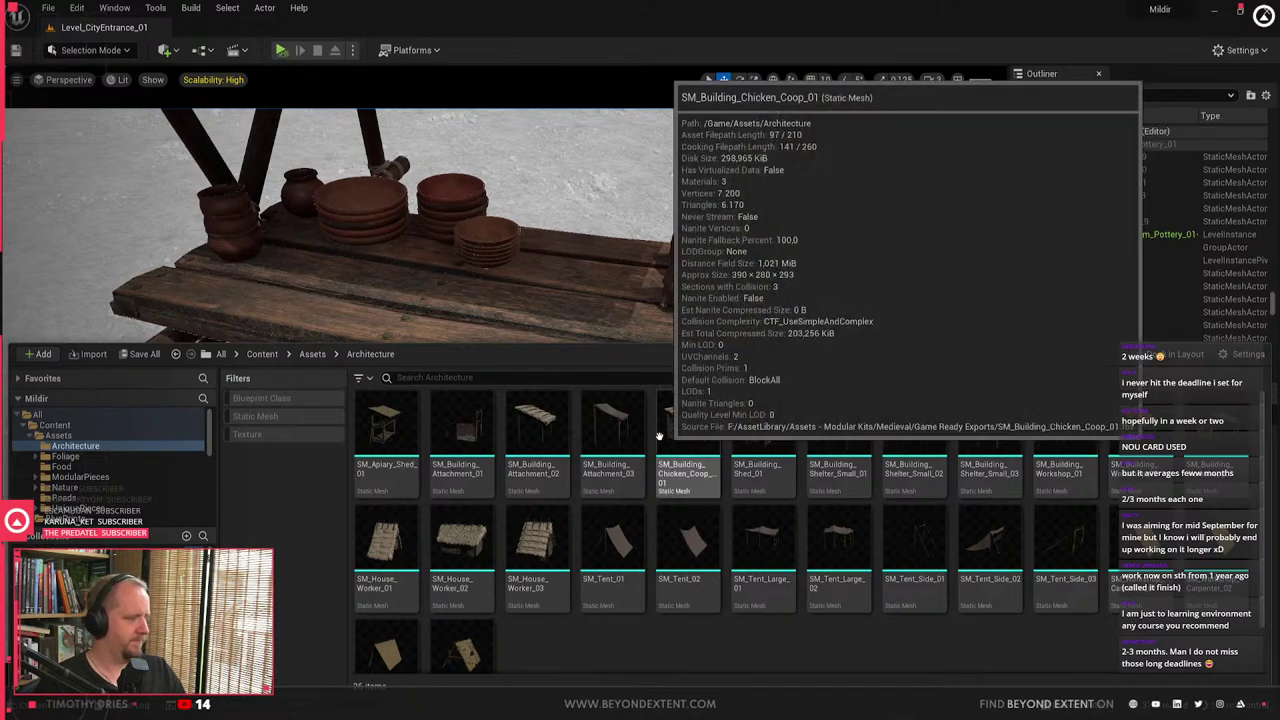
- View the whole stall from farther back and search the Assets, Food and ModularPieces folders for a suitable prop
{"action": "right_click_drag", "start_coordinate": [640, 260], "coordinate": [660, 320]}
{"action": "key", "text": "s"}
{"action": "key", "text": "ctrl+space"}
{"action": "left_click", "coordinate": [58, 436]}
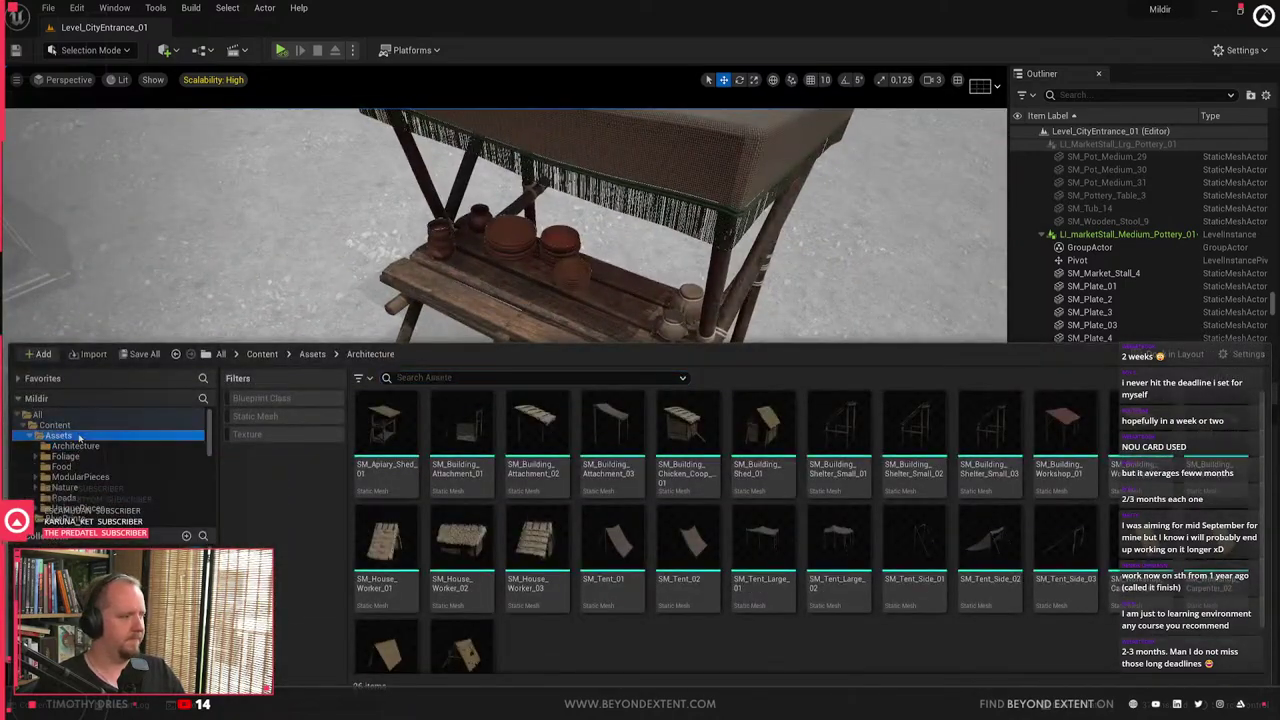
{"action": "scroll", "coordinate": [903, 520], "scroll_direction": "down", "scroll_amount": 2}
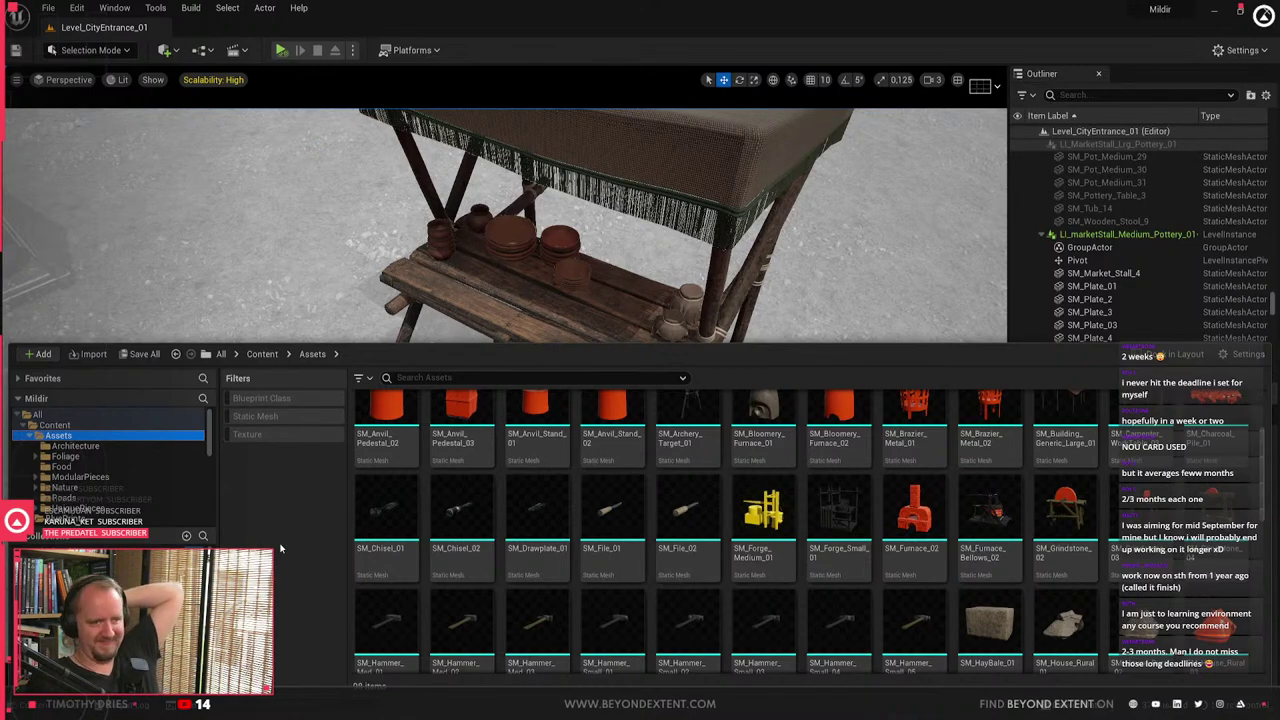
{"action": "scroll", "coordinate": [810, 552], "scroll_direction": "down", "scroll_amount": 4}
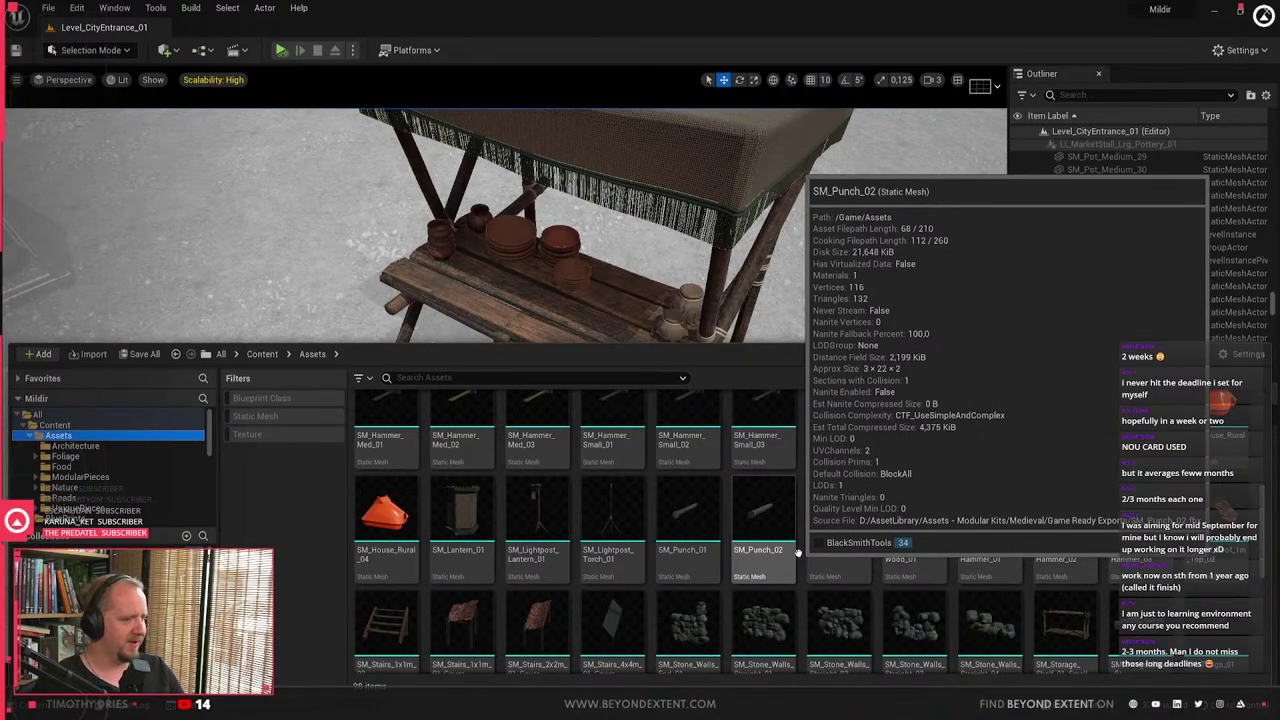
{"action": "scroll", "coordinate": [797, 552], "scroll_direction": "up", "scroll_amount": 10}
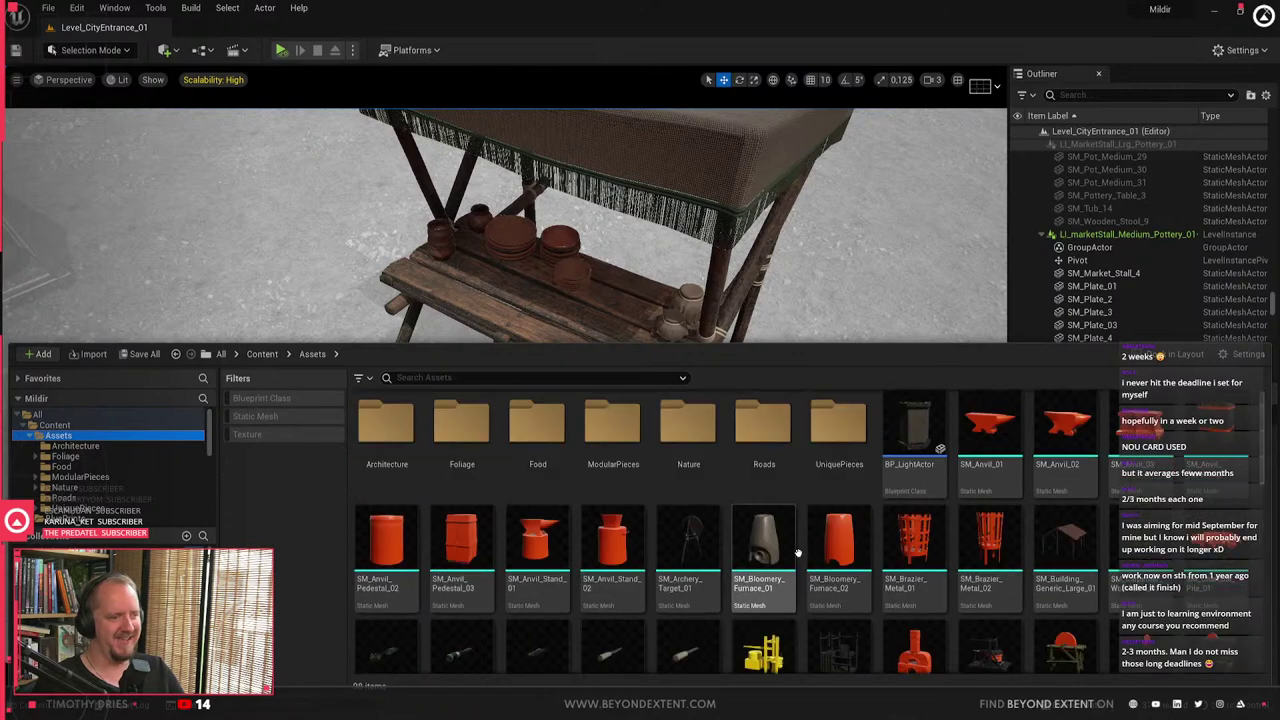
{"action": "scroll", "coordinate": [797, 552], "scroll_direction": "down", "scroll_amount": 8}
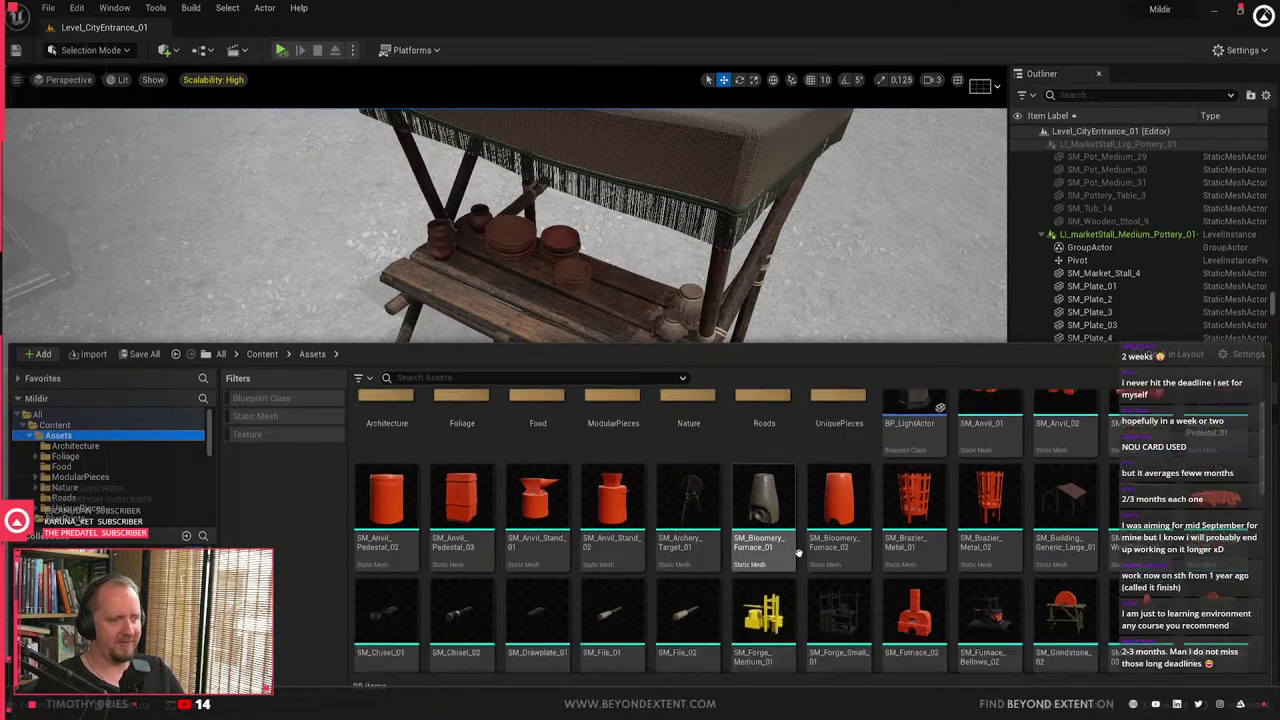
{"action": "scroll", "coordinate": [797, 552], "scroll_direction": "down", "scroll_amount": 2}
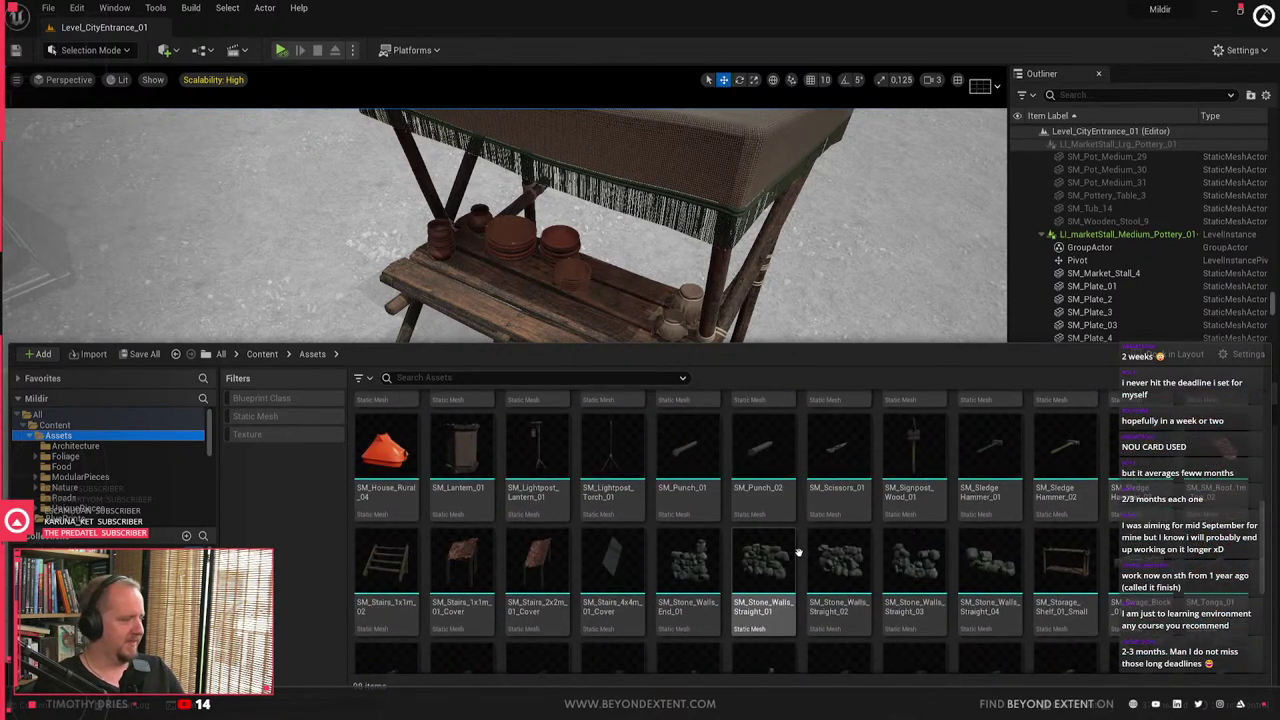
{"action": "scroll", "coordinate": [797, 552], "scroll_direction": "down", "scroll_amount": 10}
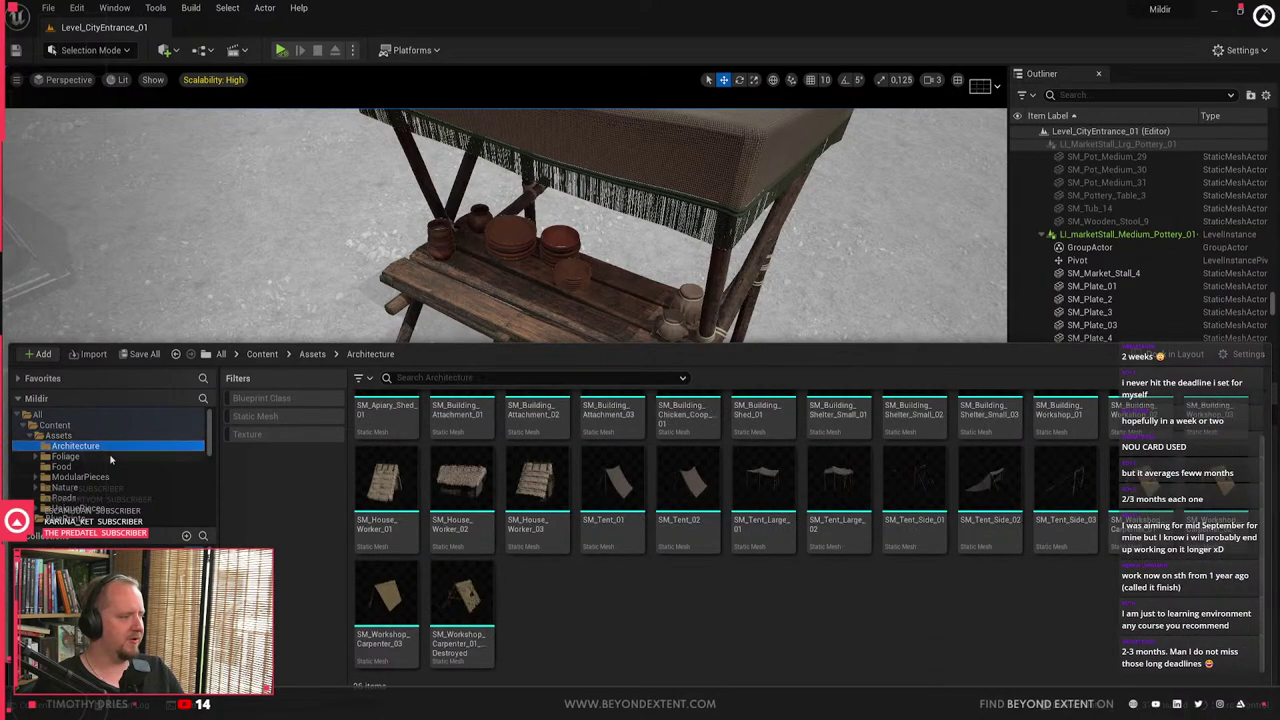
{"action": "left_click", "coordinate": [62, 466]}
{"action": "left_click", "coordinate": [100, 477]}
{"action": "left_click", "coordinate": [58, 436]}
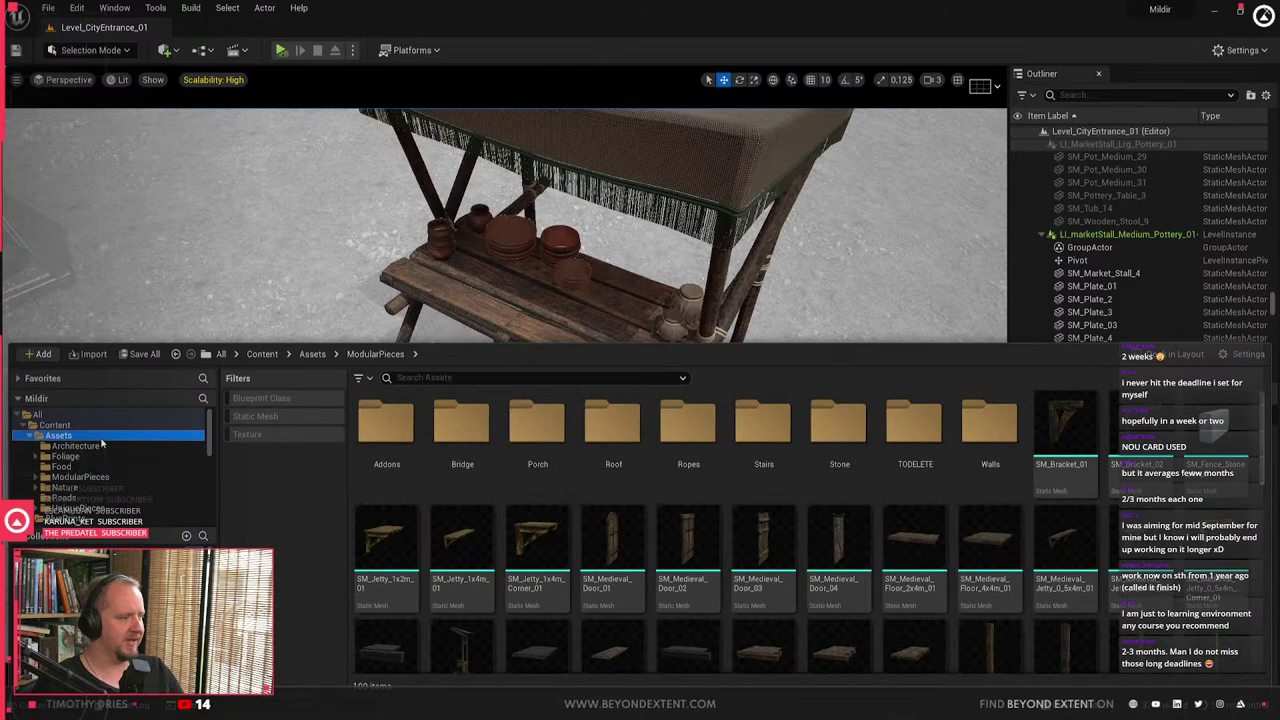
{"action": "scroll", "coordinate": [836, 580], "scroll_direction": "down", "scroll_amount": 8}
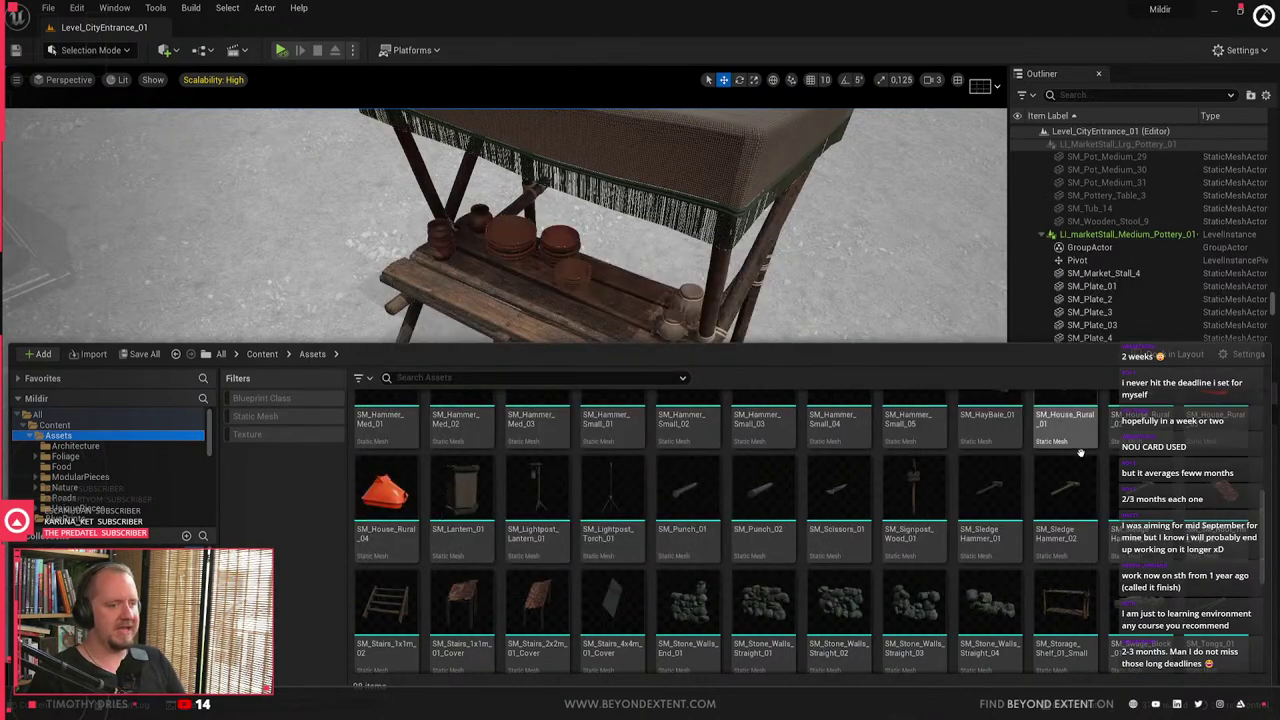
{"action": "scroll", "coordinate": [730, 568], "scroll_direction": "down", "scroll_amount": 1}
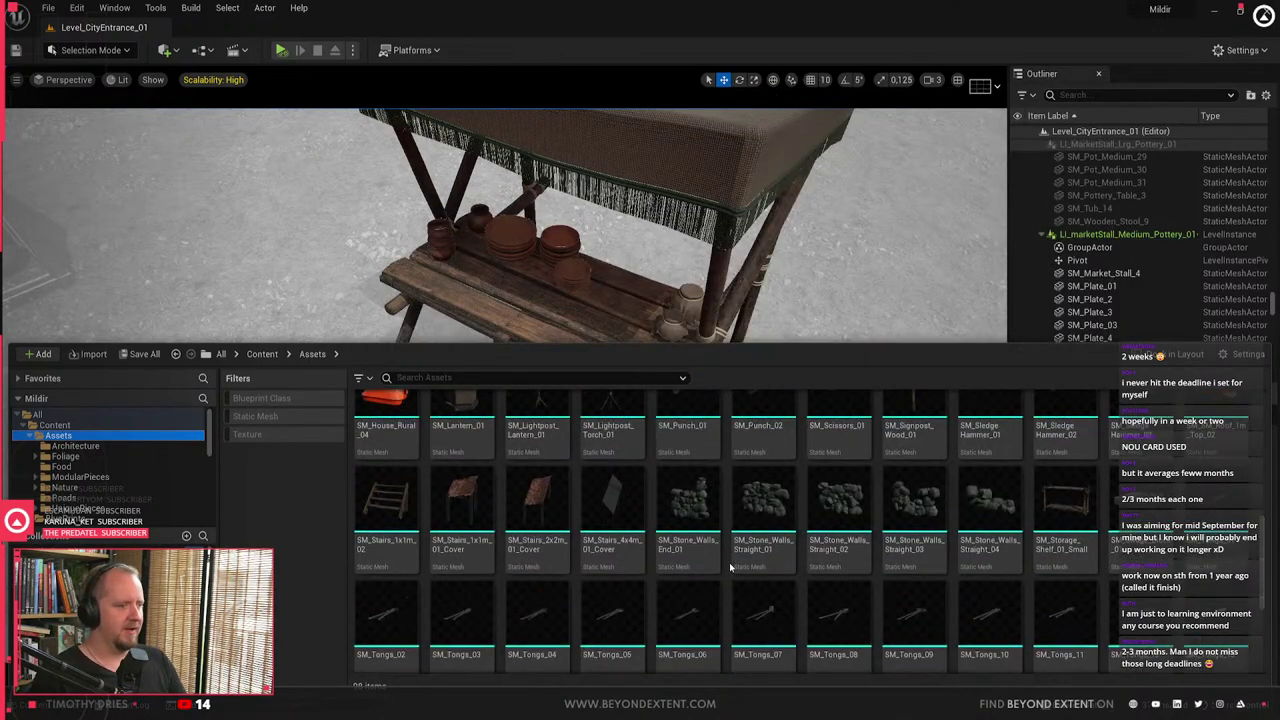
{"action": "scroll", "coordinate": [730, 568], "scroll_direction": "down", "scroll_amount": 1}
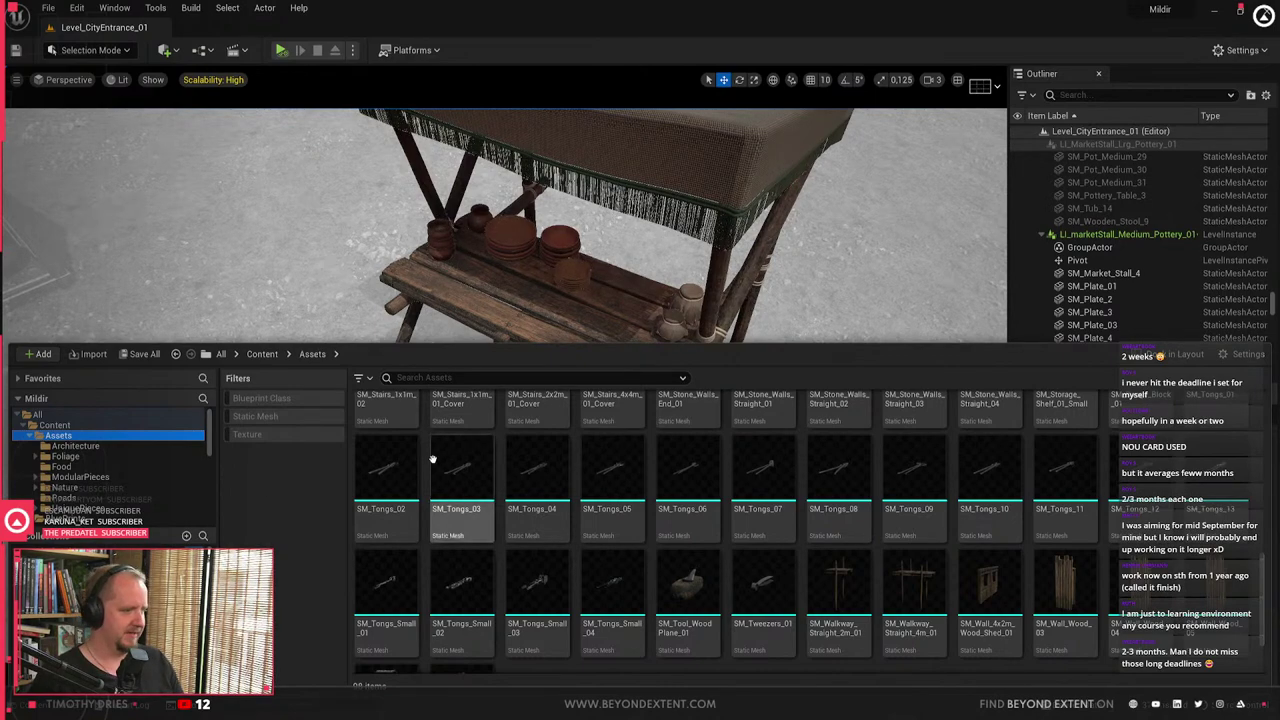
- Filter the Assets folder and its subfolders to static meshes and look through them for a prop
{"action": "left_click", "coordinate": [278, 417]}
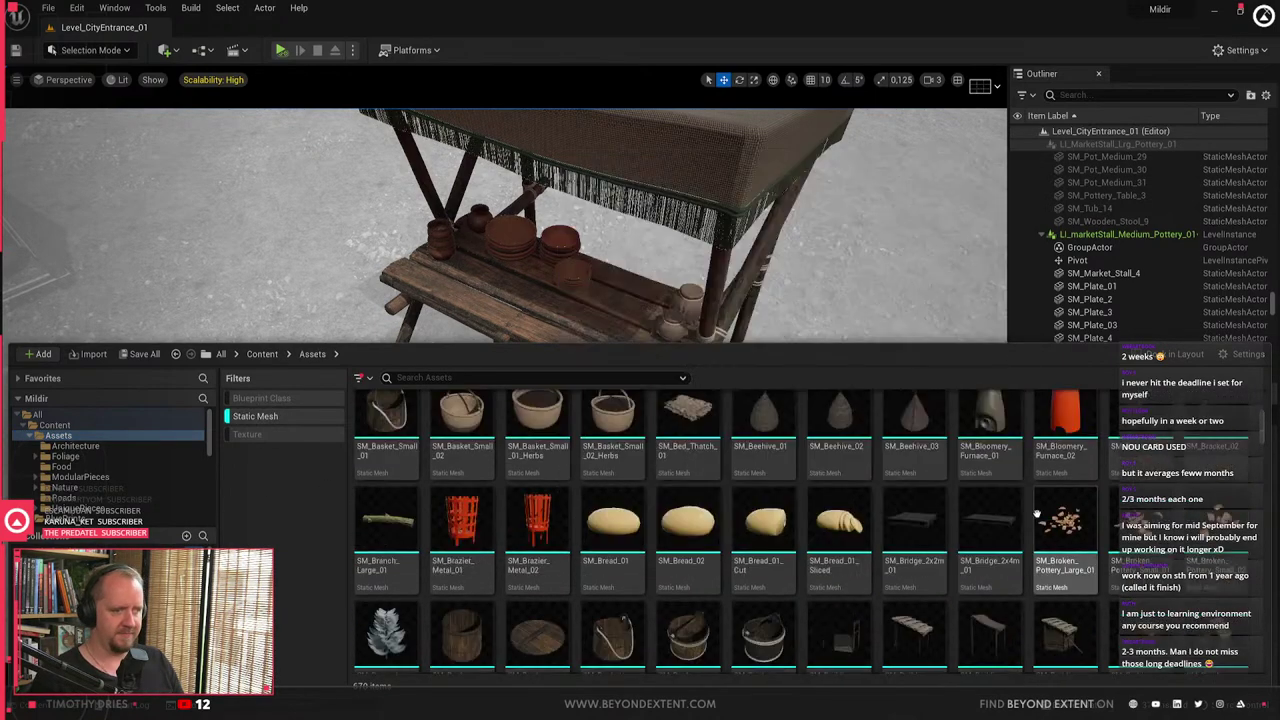
{"action": "scroll", "coordinate": [1036, 514], "scroll_direction": "down", "scroll_amount": 15}
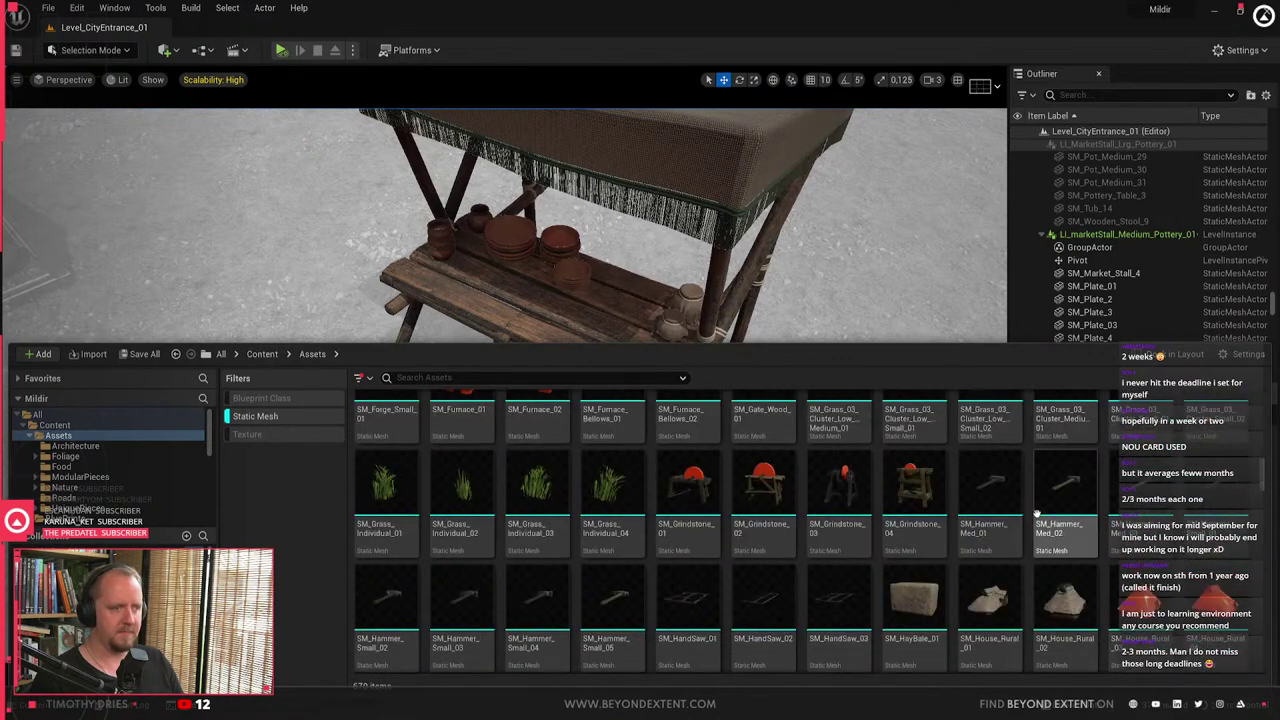
{"action": "scroll", "coordinate": [1036, 514], "scroll_direction": "down", "scroll_amount": 10}
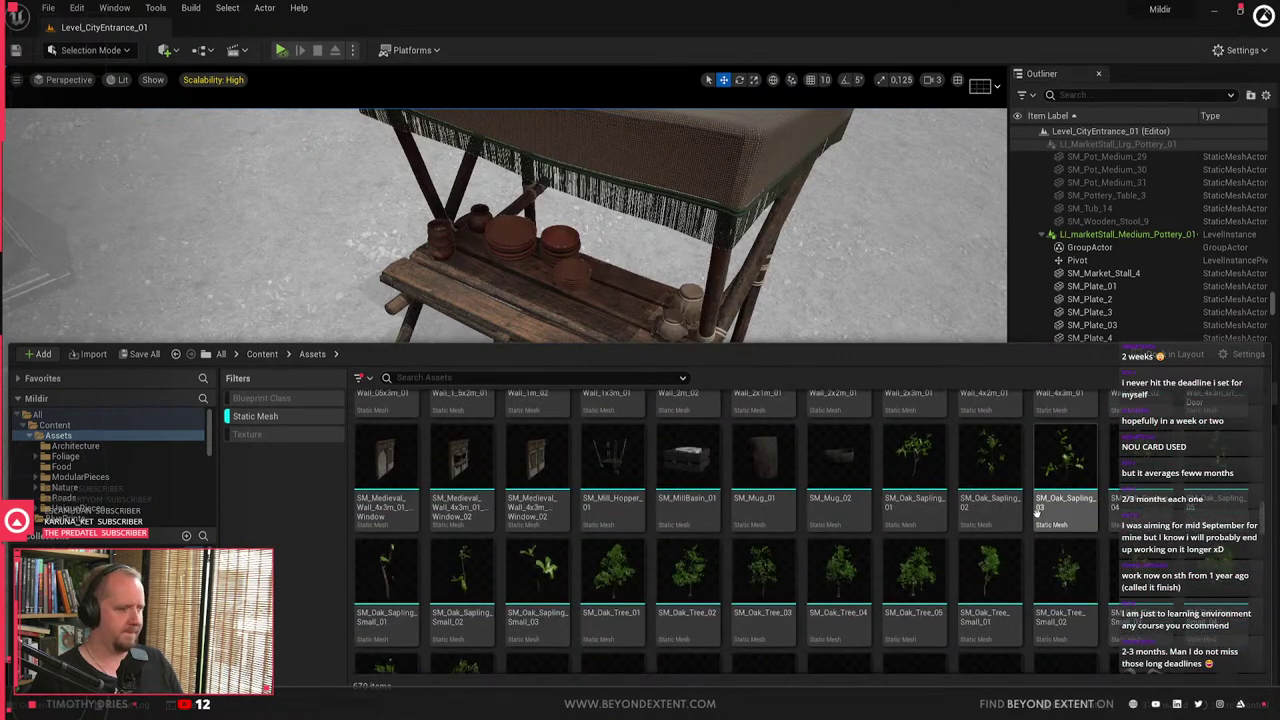
{"action": "scroll", "coordinate": [1037, 514], "scroll_direction": "up", "scroll_amount": 10}
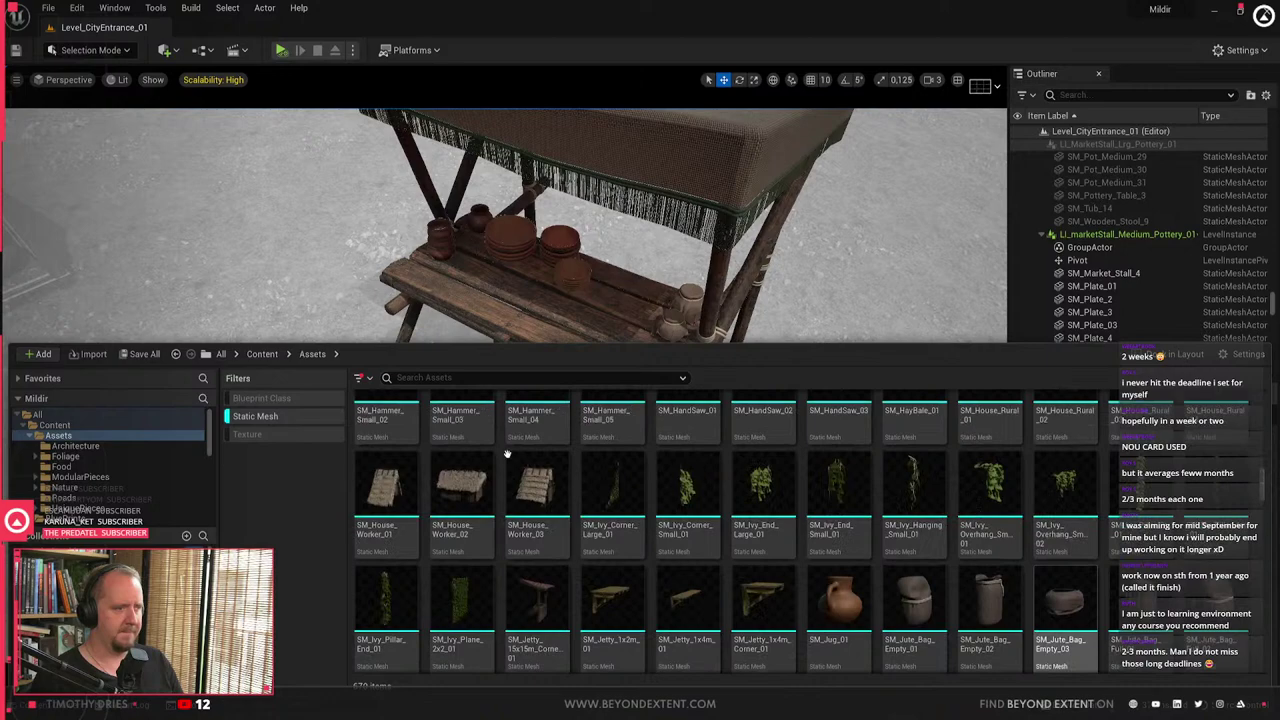
- Search the static meshes for "chest" and place SM_Chest_Basic_03 against the long edge of the medium stall's counter
{"action": "left_click", "coordinate": [456, 377]}
{"action": "type", "text": "chest"}
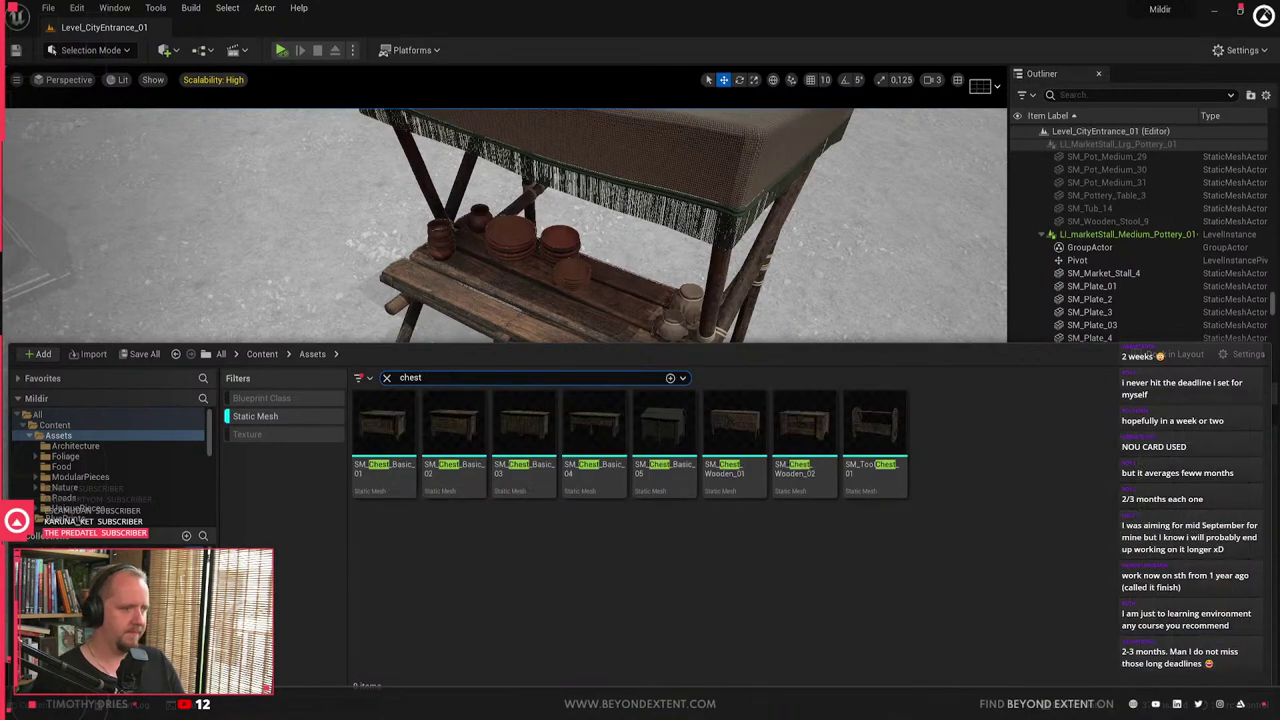
{"action": "mouse_move", "coordinate": [530, 475]}
{"action": "left_mouse_down"}
{"action": "mouse_move", "coordinate": [461, 486]}
{"action": "mouse_move", "coordinate": [484, 461]}
{"action": "mouse_move", "coordinate": [474, 472]}
{"action": "mouse_move", "coordinate": [507, 467]}
{"action": "left_mouse_up"}
{"action": "right_click_drag", "start_coordinate": [507, 467], "coordinate": [605, 395]}
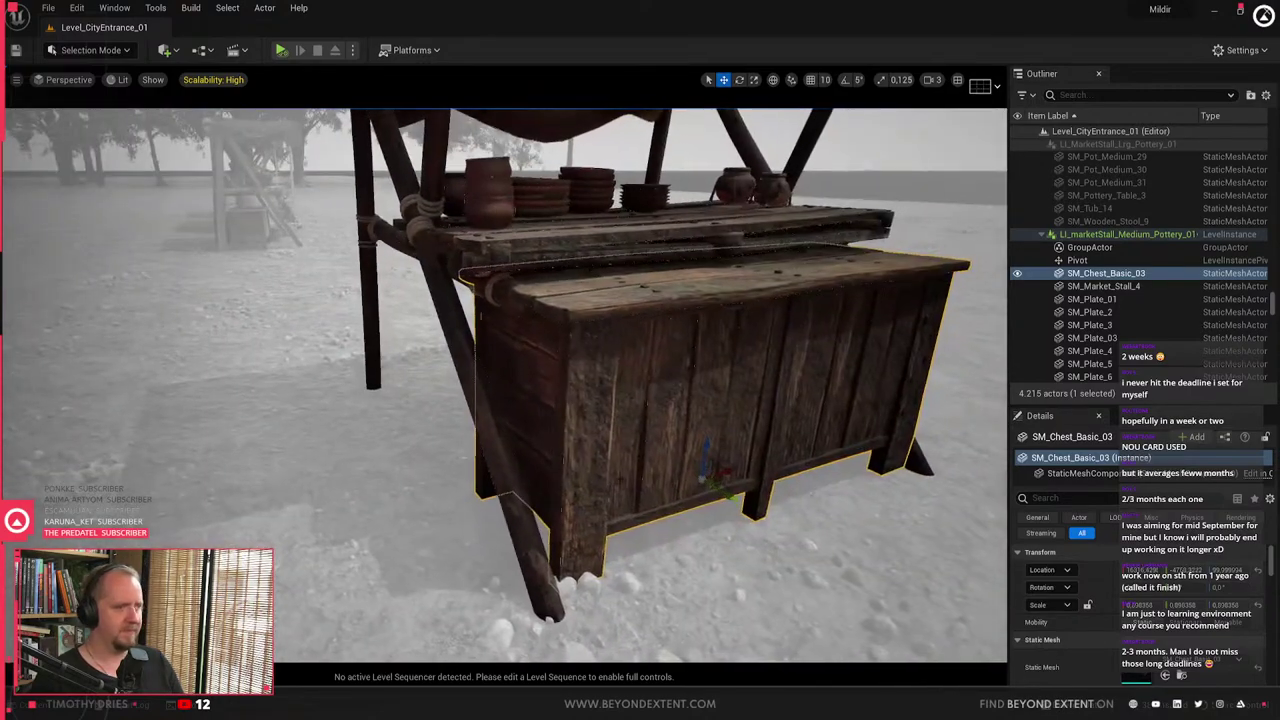
{"action": "left_click_drag", "start_coordinate": [729, 496], "coordinate": [749, 506]}
{"action": "key", "text": "Escape"}
{"action": "right_click_drag", "start_coordinate": [749, 506], "coordinate": [745, 430]}
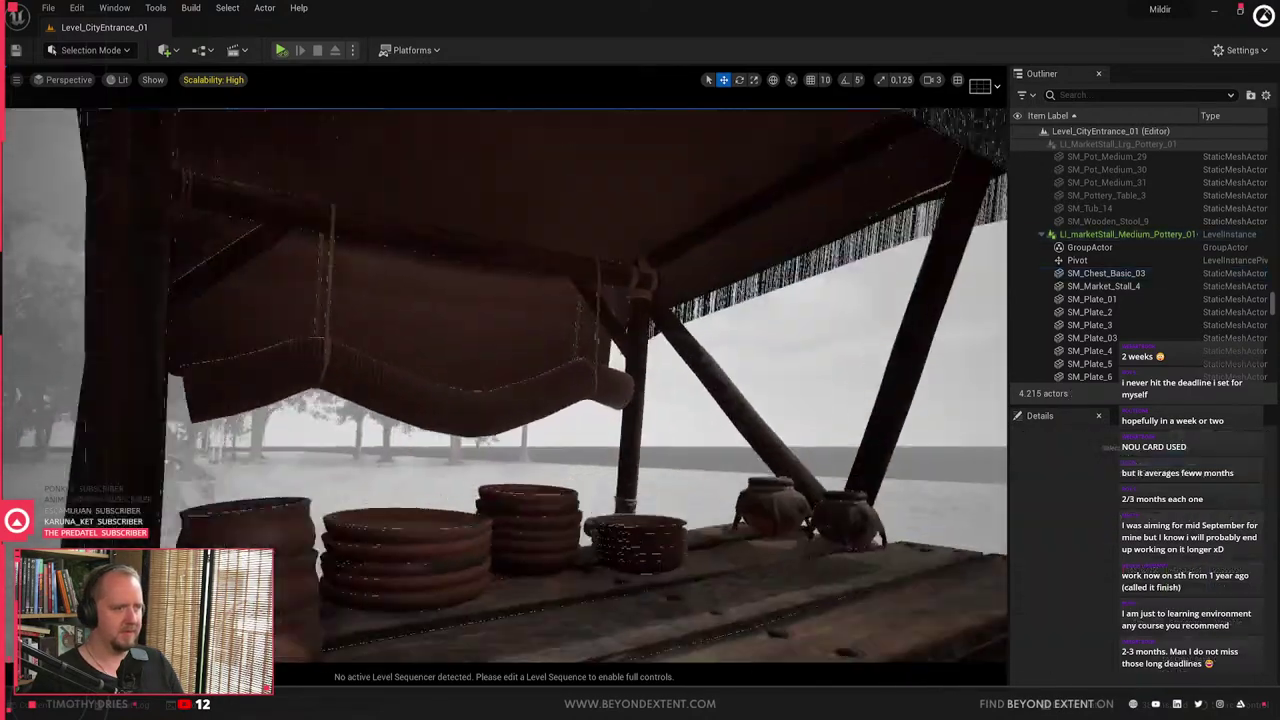
- Select a middle plate of the second plate stack and examine the pottery arrangement on the counter up close
{"action": "mouse_move", "coordinate": [495, 527]}
{"action": "right_mouse_down"}
{"action": "mouse_move", "coordinate": [495, 600]}
{"action": "mouse_move", "coordinate": [495, 527]}
{"action": "right_mouse_up"}
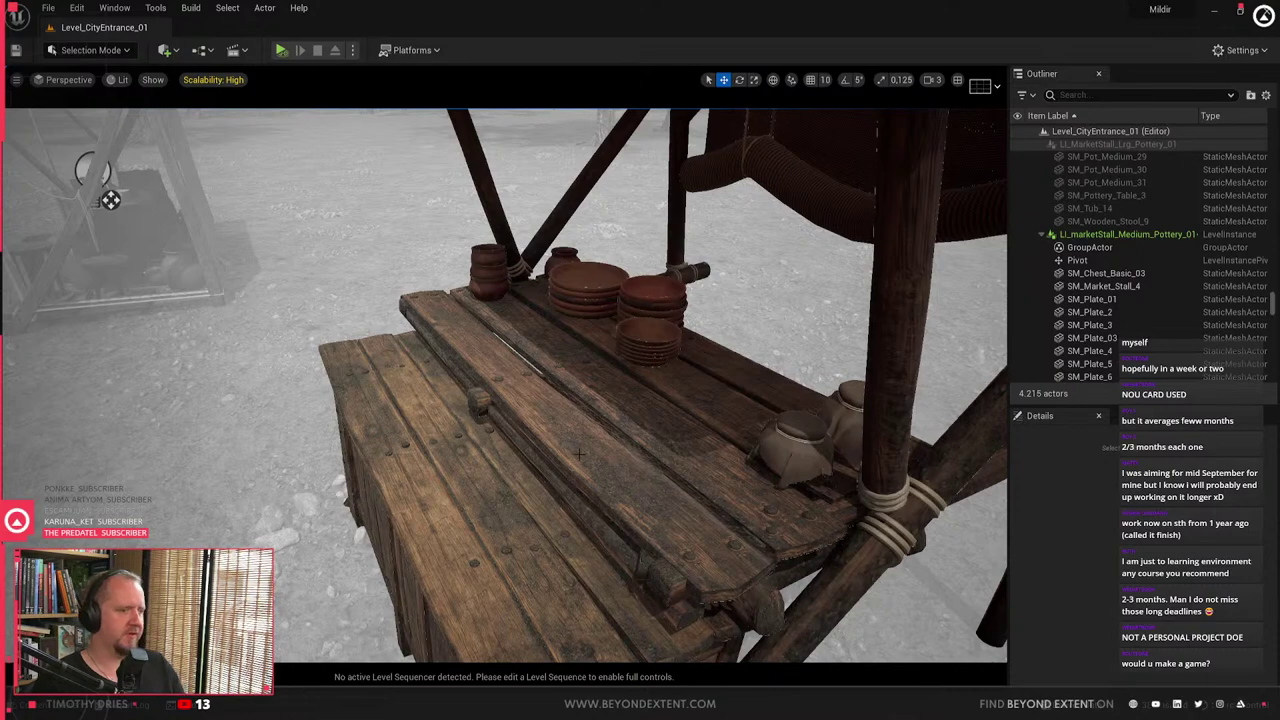
{"action": "left_click", "coordinate": [648, 302]}
{"action": "key", "text": "f"}
{"action": "right_click_drag", "start_coordinate": [520, 360], "coordinate": [540, 374]}
{"action": "key", "text": "s"}
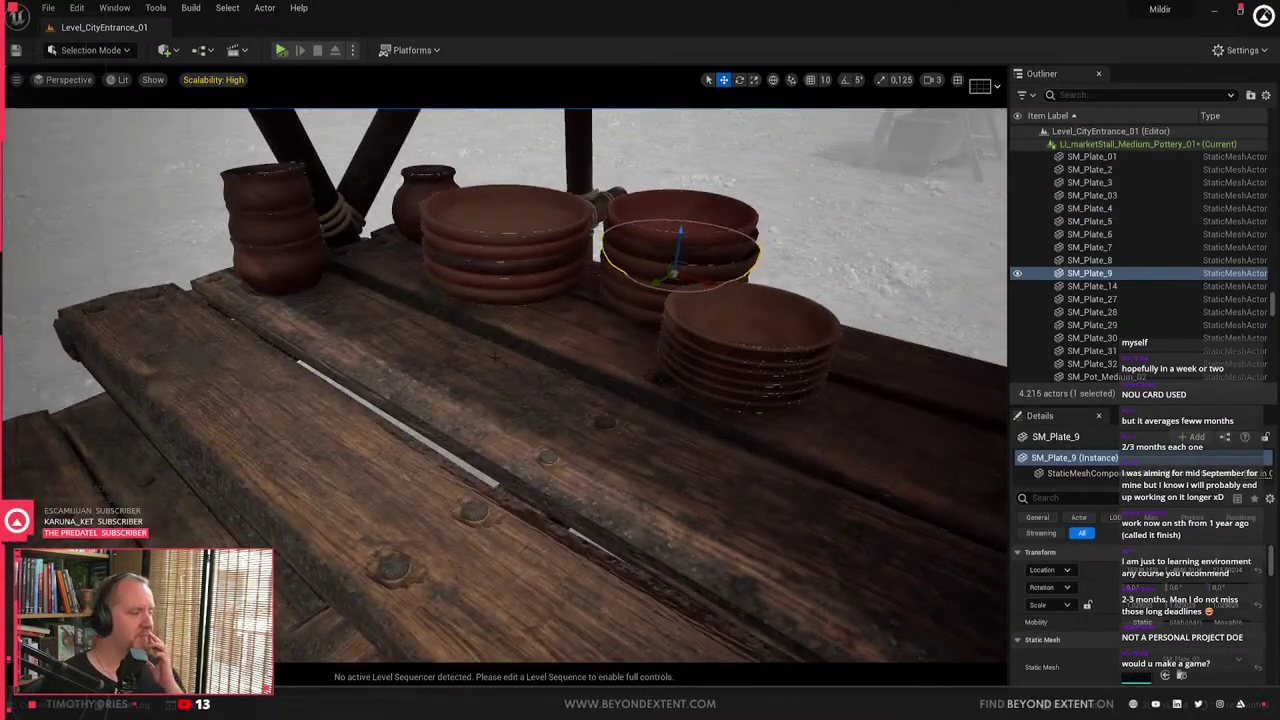
- Select all six plates of the second stack on the counter and shift the stack slightly towards the counter's back edge
{"action": "key", "text": "shift+Up"}
{"action": "key", "text": "shift+Up"}
{"action": "key", "text": "shift+Up"}
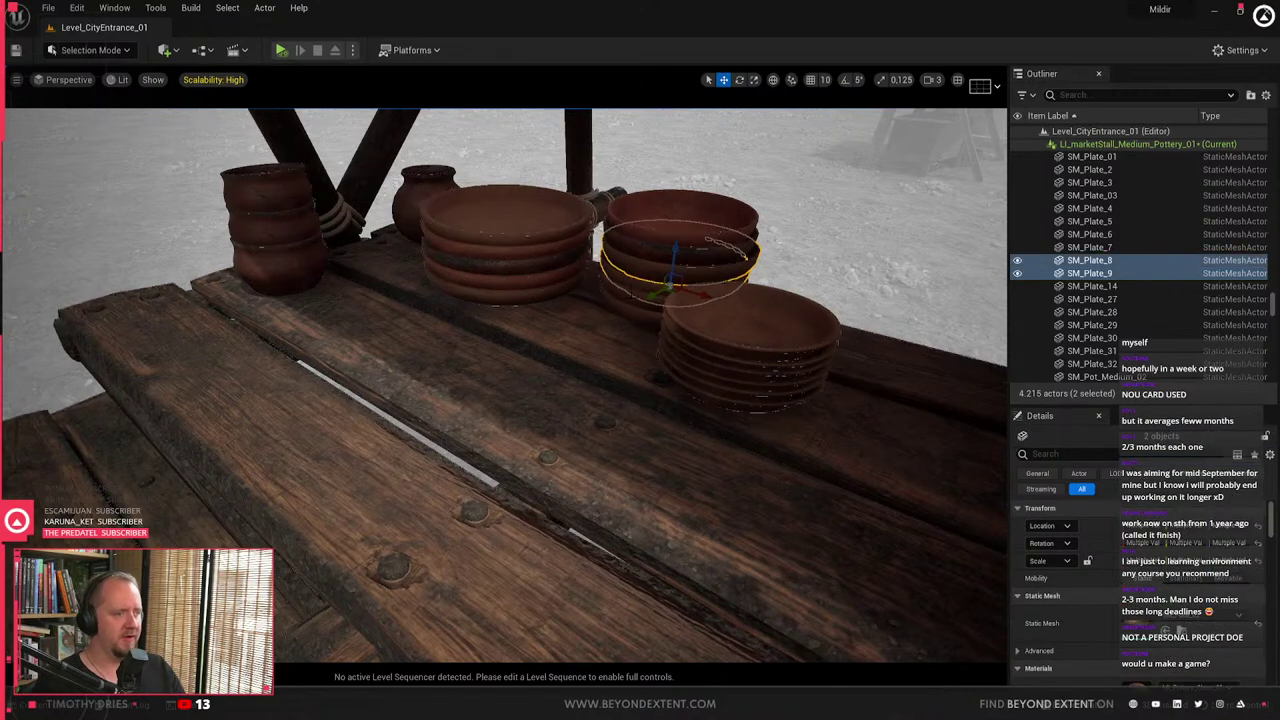
{"action": "left_click", "coordinate": [649, 272], "text": "ctrl"}
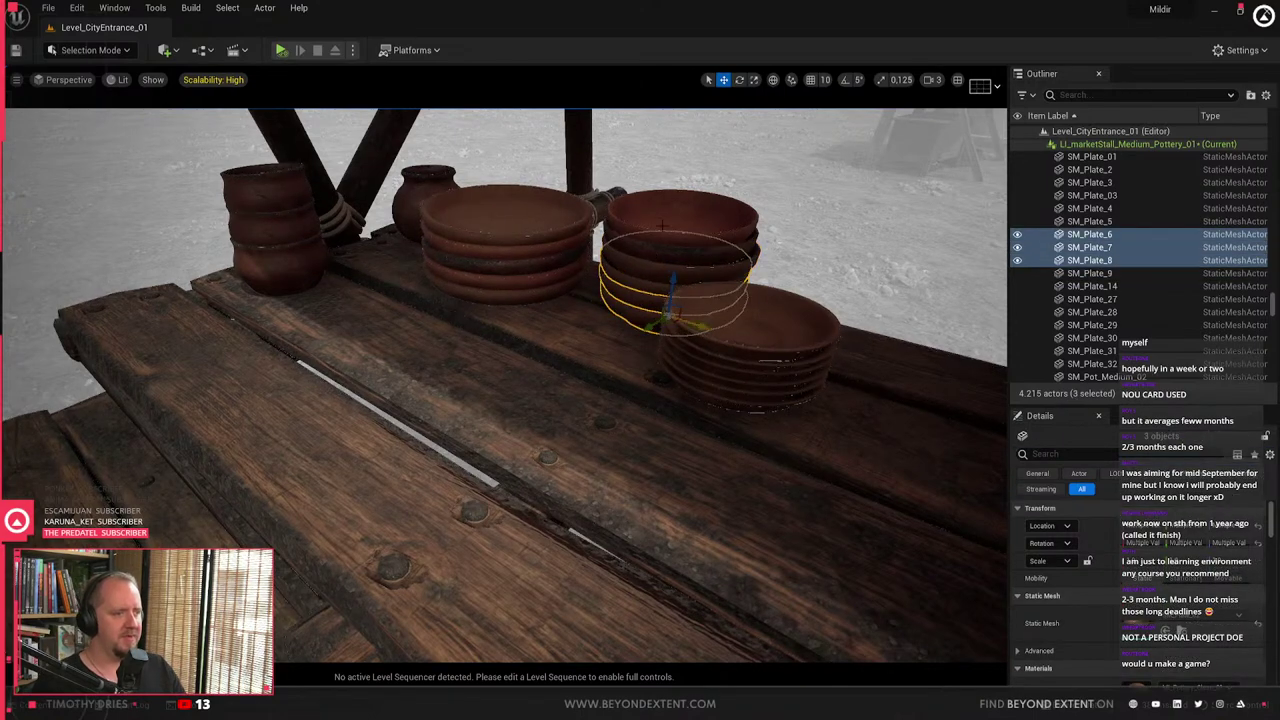
{"action": "left_click", "coordinate": [648, 254], "text": "ctrl"}
{"action": "left_click", "coordinate": [650, 228], "text": "ctrl"}
{"action": "left_click", "coordinate": [650, 257], "text": "ctrl"}
{"action": "right_click_drag", "start_coordinate": [650, 257], "coordinate": [575, 292]}
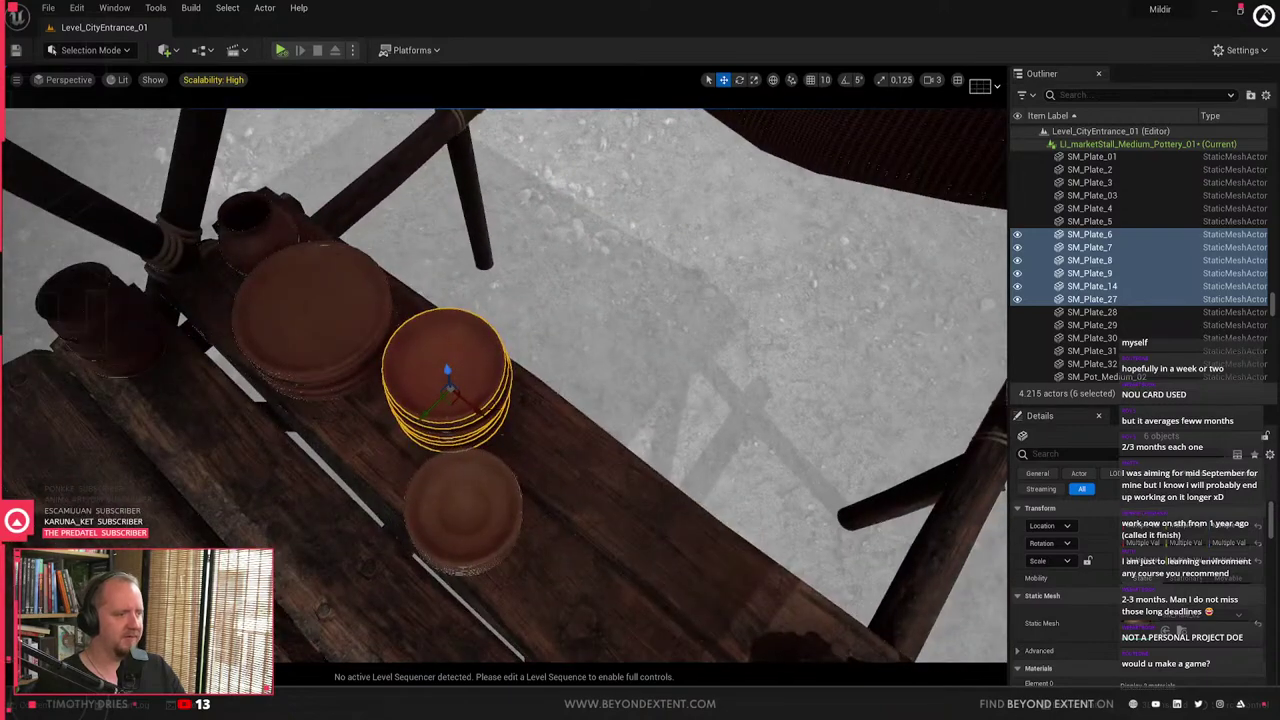
{"action": "left_click_drag", "start_coordinate": [451, 399], "coordinate": [446, 373]}
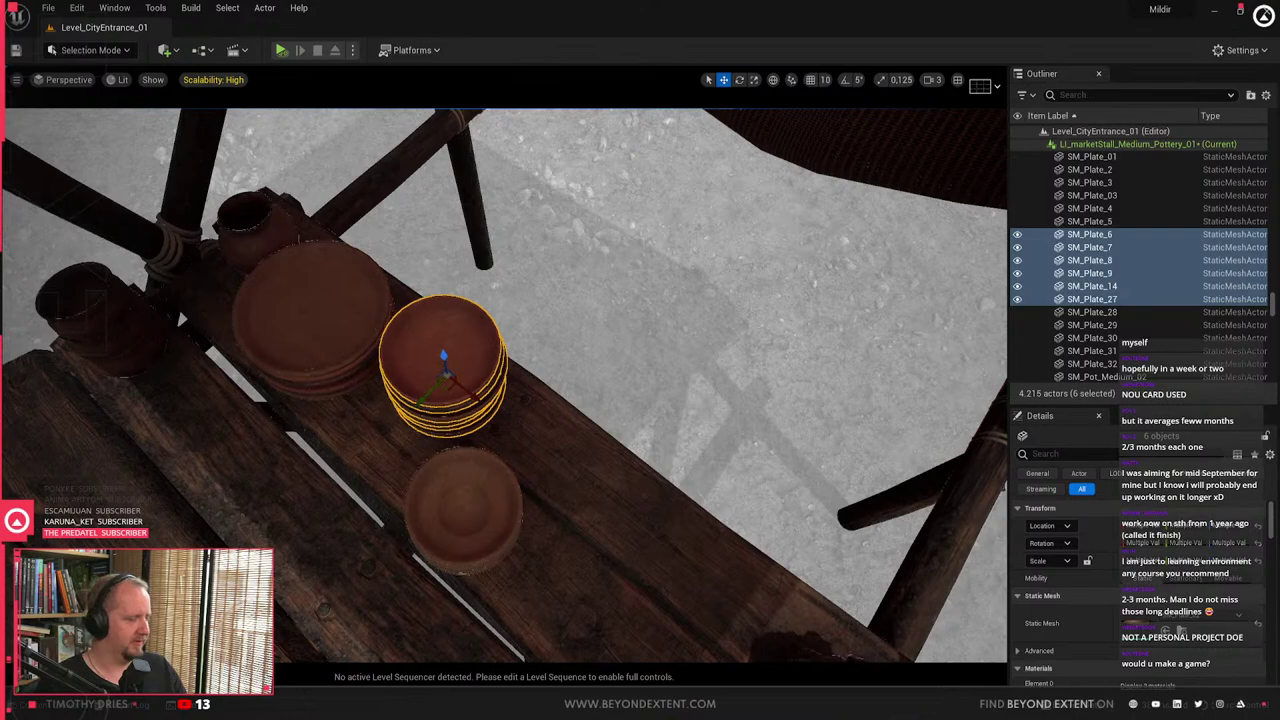
{"action": "right_click_drag", "start_coordinate": [446, 374], "coordinate": [560, 260]}
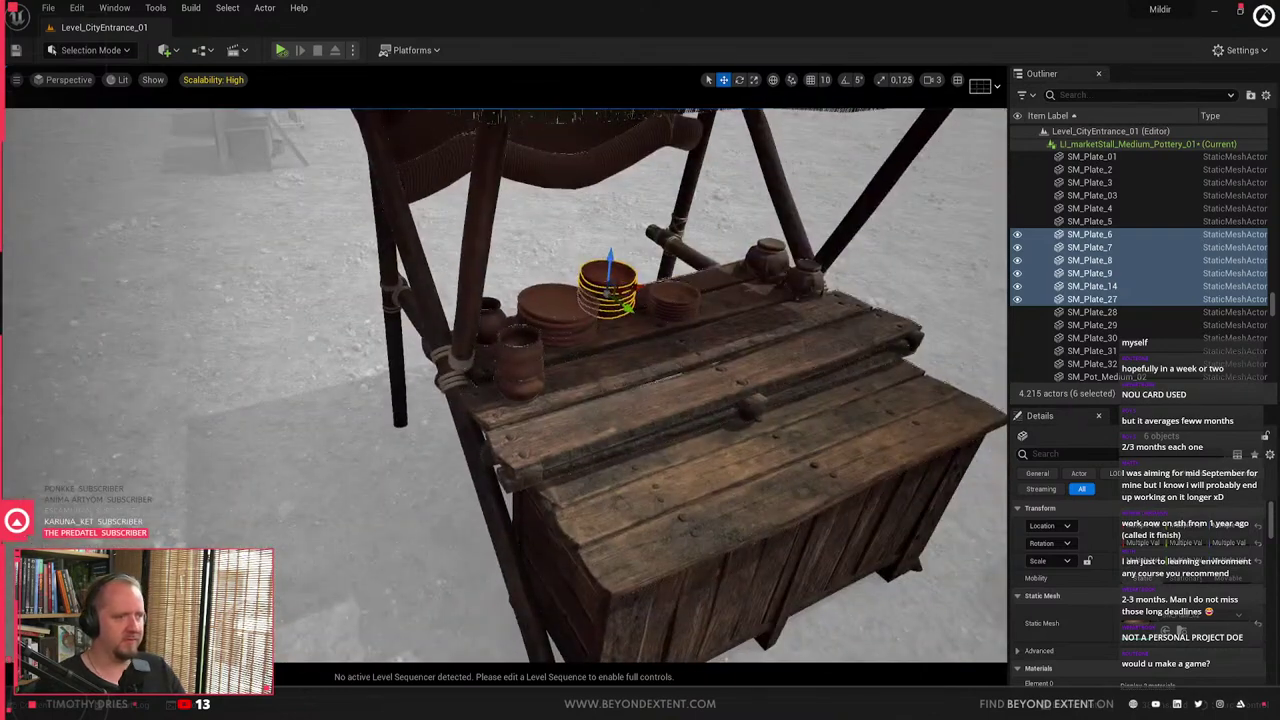
- Duplicate the six-plate stack onto one end of the chest and delete the copy's top three plates
{"action": "left_click_drag", "start_coordinate": [612, 295], "coordinate": [622, 472], "text": "alt"}
{"action": "right_click_drag", "start_coordinate": [622, 472], "coordinate": [530, 470]}
{"action": "left_click", "coordinate": [547, 322]}
{"action": "left_click", "coordinate": [553, 362], "text": "ctrl"}
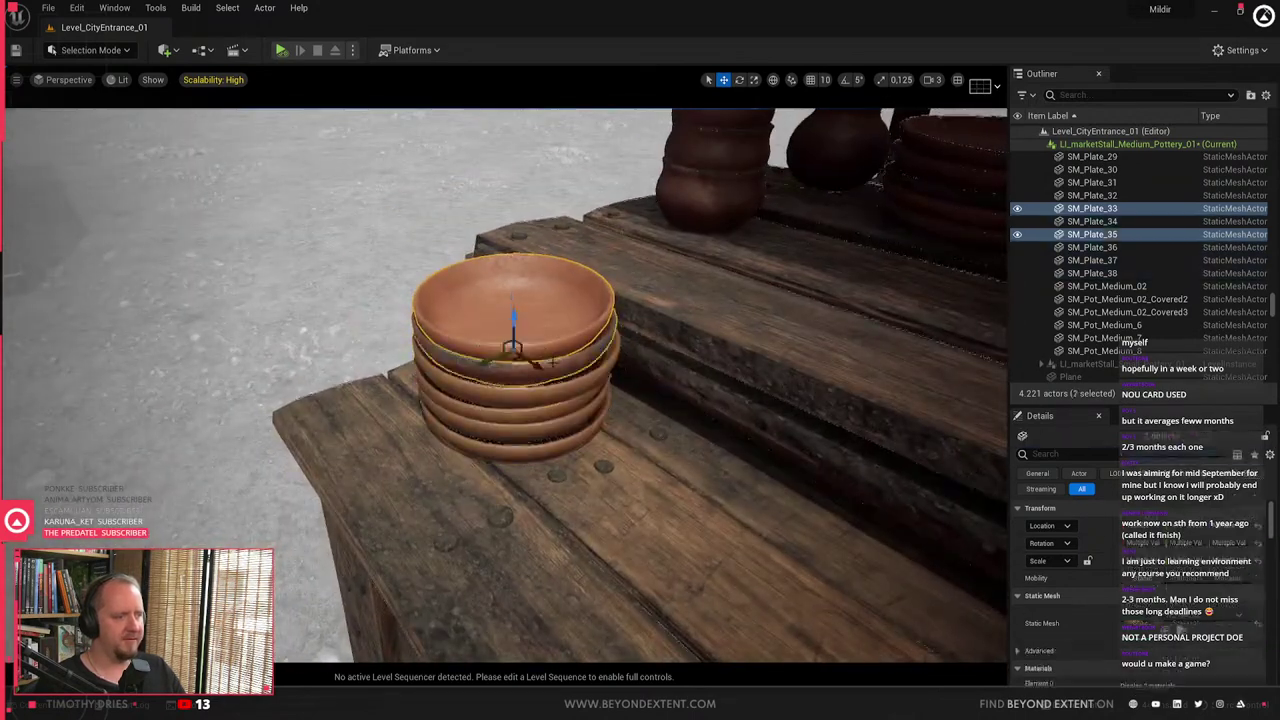
{"action": "left_click", "coordinate": [520, 370], "text": "ctrl"}
{"action": "key", "text": "Delete"}
- Select the three plates remaining on the chest and duplicate them as a second stack right beside the first
{"action": "left_click", "coordinate": [548, 430]}
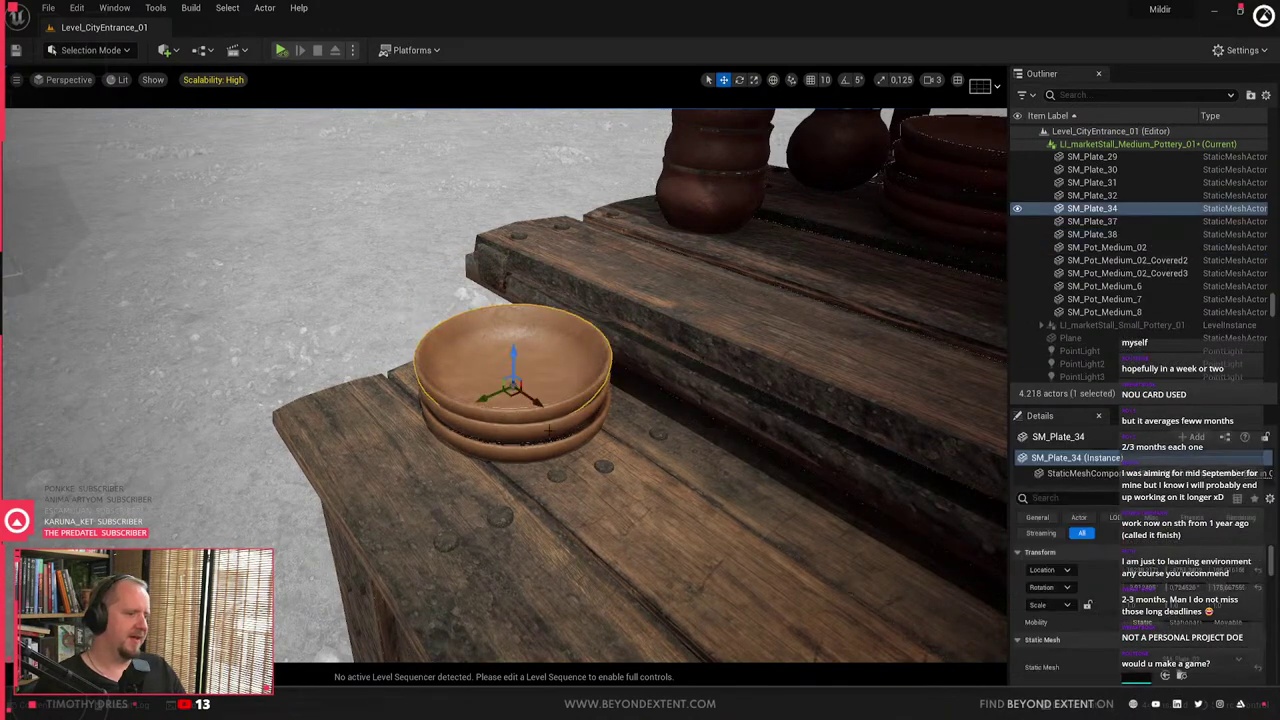
{"action": "left_click", "coordinate": [548, 435], "text": "ctrl"}
{"action": "left_click", "coordinate": [549, 444], "text": "ctrl"}
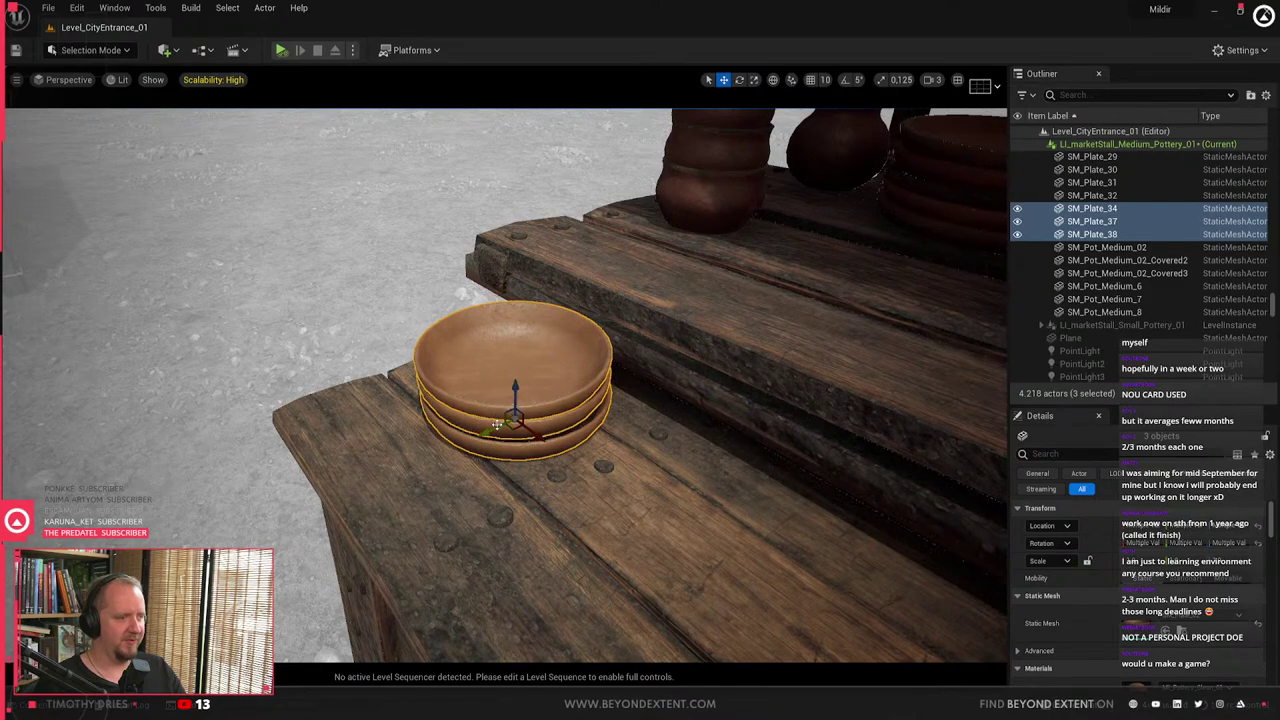
{"action": "right_click_drag", "start_coordinate": [496, 432], "coordinate": [436, 509]}
{"action": "left_click_drag", "start_coordinate": [448, 514], "coordinate": [567, 540], "text": "alt"}
{"action": "key", "text": "f"}
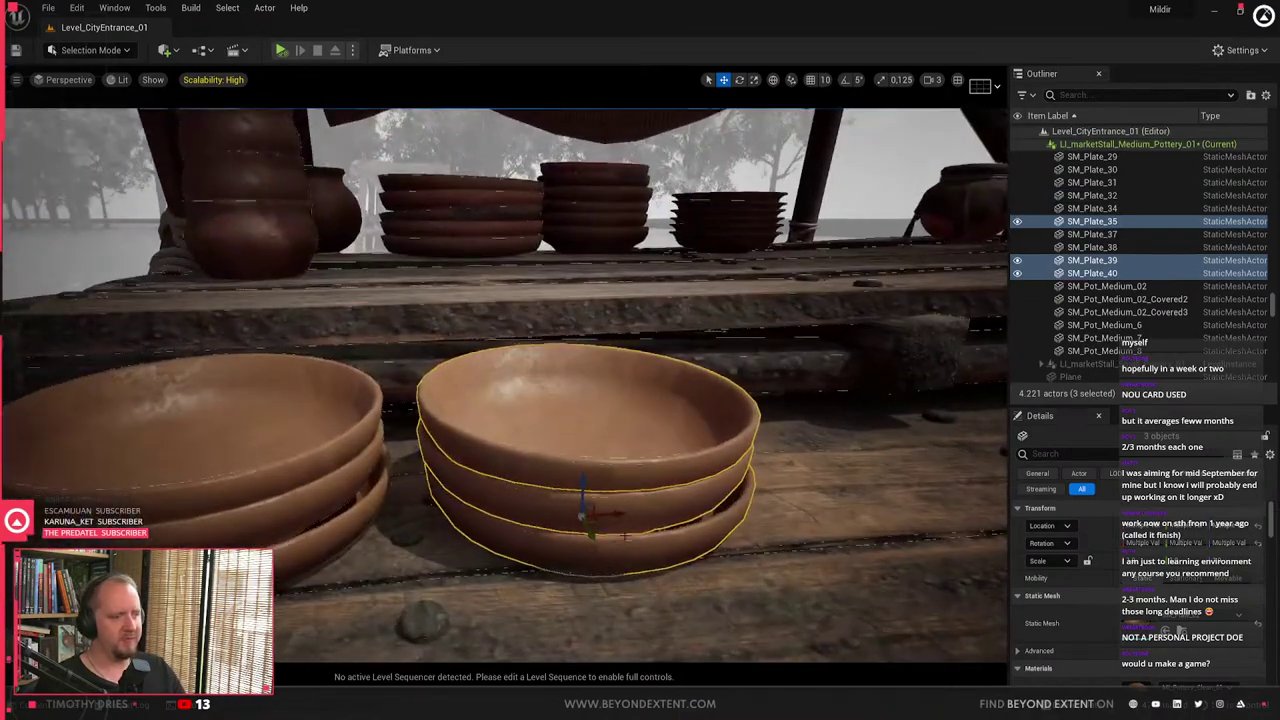
- Select the three plates of the copied stack and adjust their height so they rest on the chest top
{"action": "left_click", "coordinate": [625, 545]}
{"action": "left_click", "coordinate": [616, 513], "text": "ctrl"}
{"action": "left_click", "coordinate": [607, 474], "text": "ctrl"}
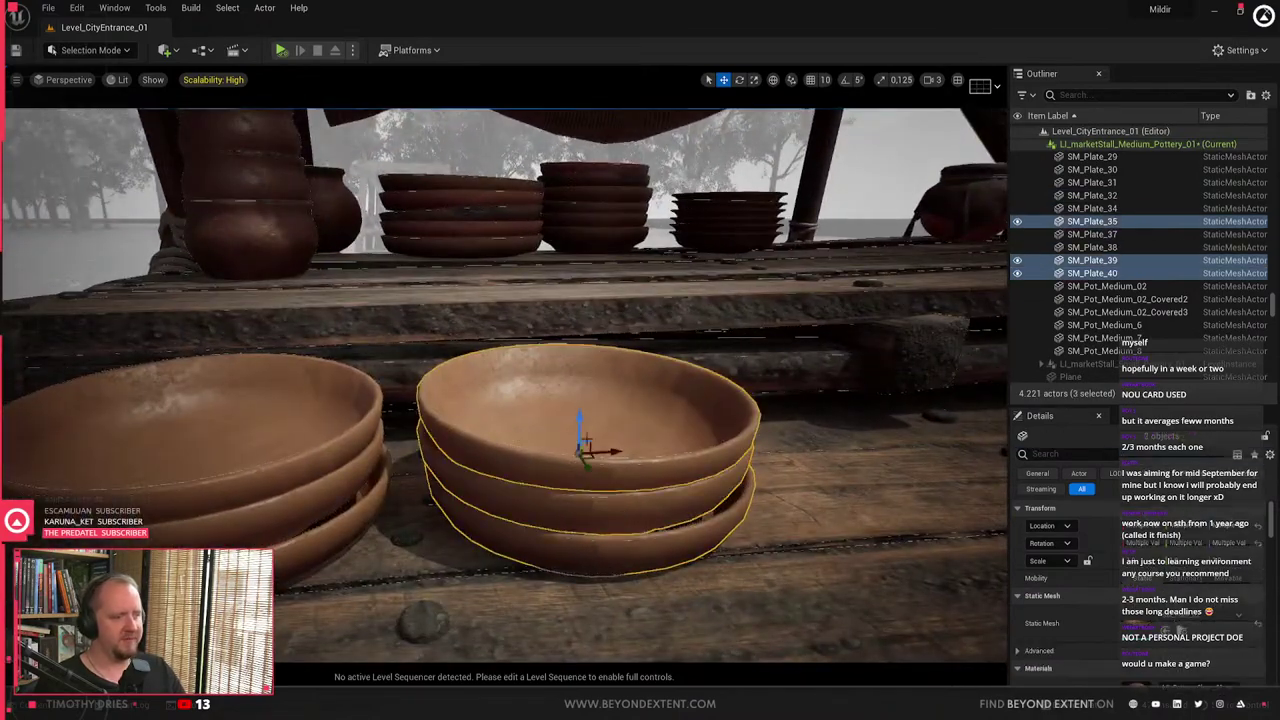
{"action": "left_click_drag", "start_coordinate": [584, 418], "coordinate": [585, 407]}
{"action": "key", "text": "d"}
{"action": "right_click_drag", "start_coordinate": [585, 407], "coordinate": [511, 405]}
{"action": "left_click_drag", "start_coordinate": [529, 378], "coordinate": [532, 370]}
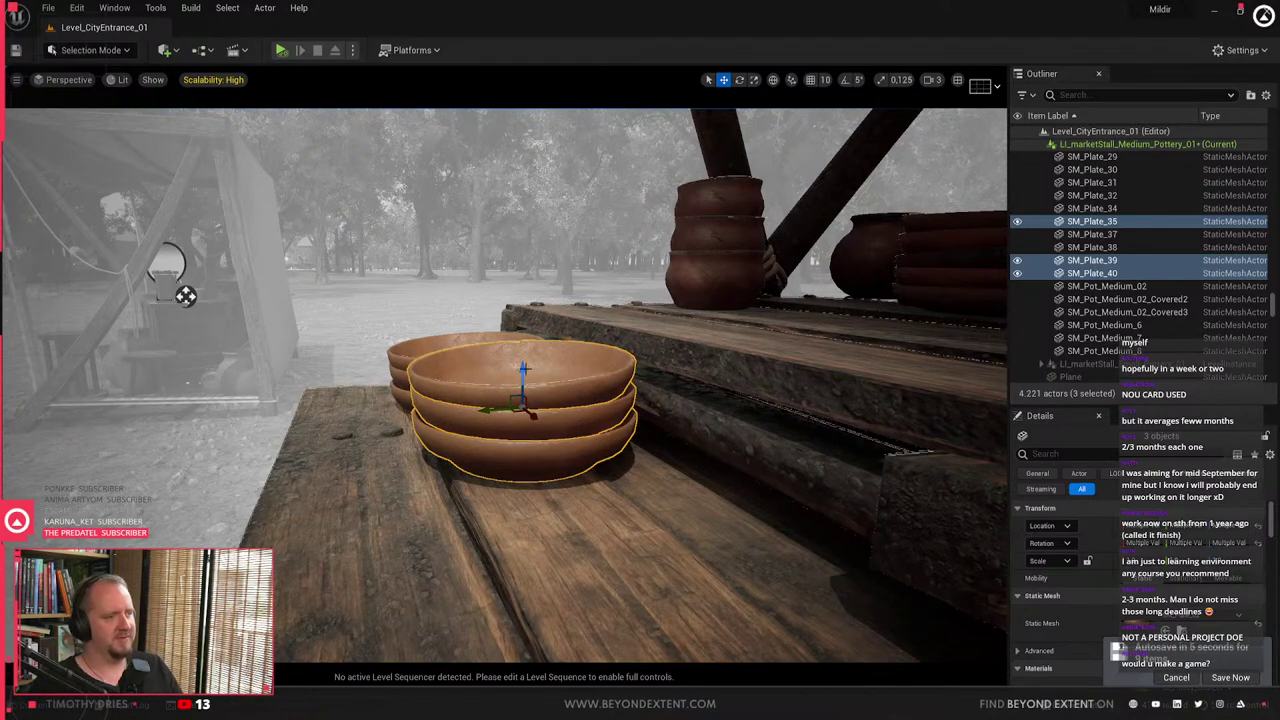
{"action": "right_click_drag", "start_coordinate": [525, 369], "coordinate": [522, 453]}
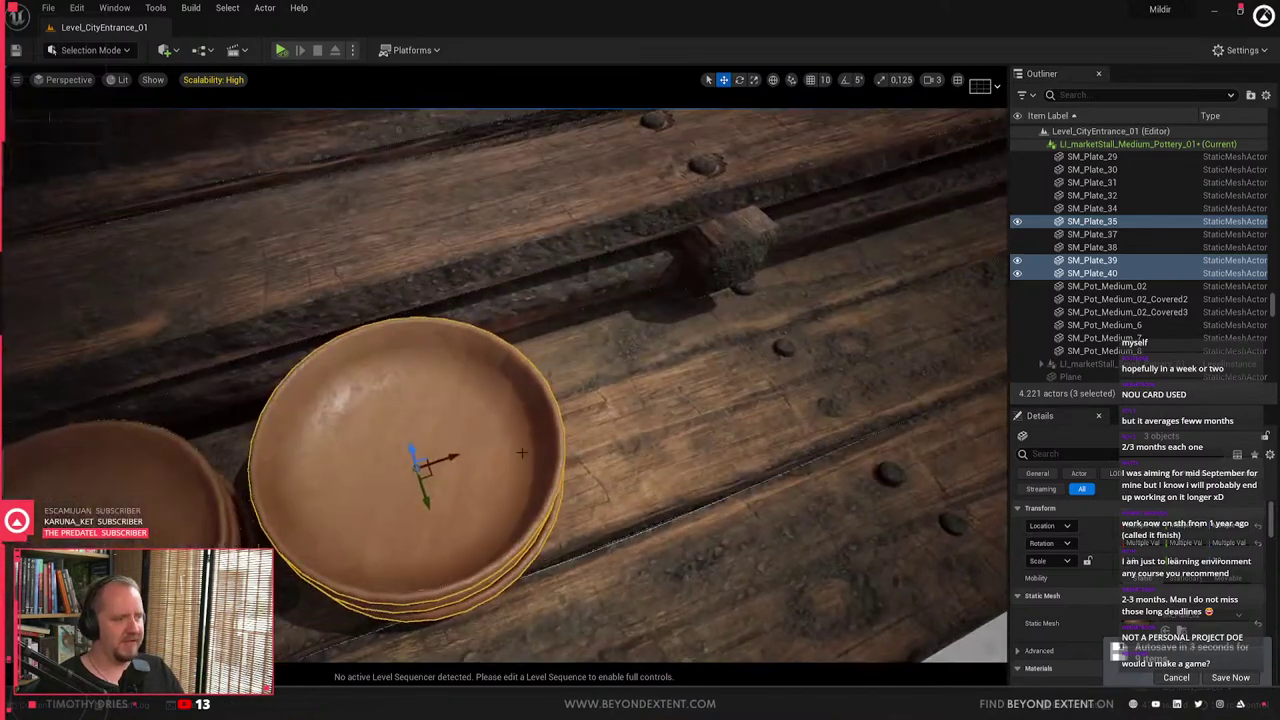
- Rotate the copied three-plate stack, scale it down evenly and place it close beside the larger stack
{"action": "key", "text": "e"}
{"action": "left_click_drag", "start_coordinate": [398, 513], "coordinate": [440, 510]}
{"action": "right_click_drag", "start_coordinate": [440, 510], "coordinate": [622, 444]}
{"action": "key", "text": "Escape"}
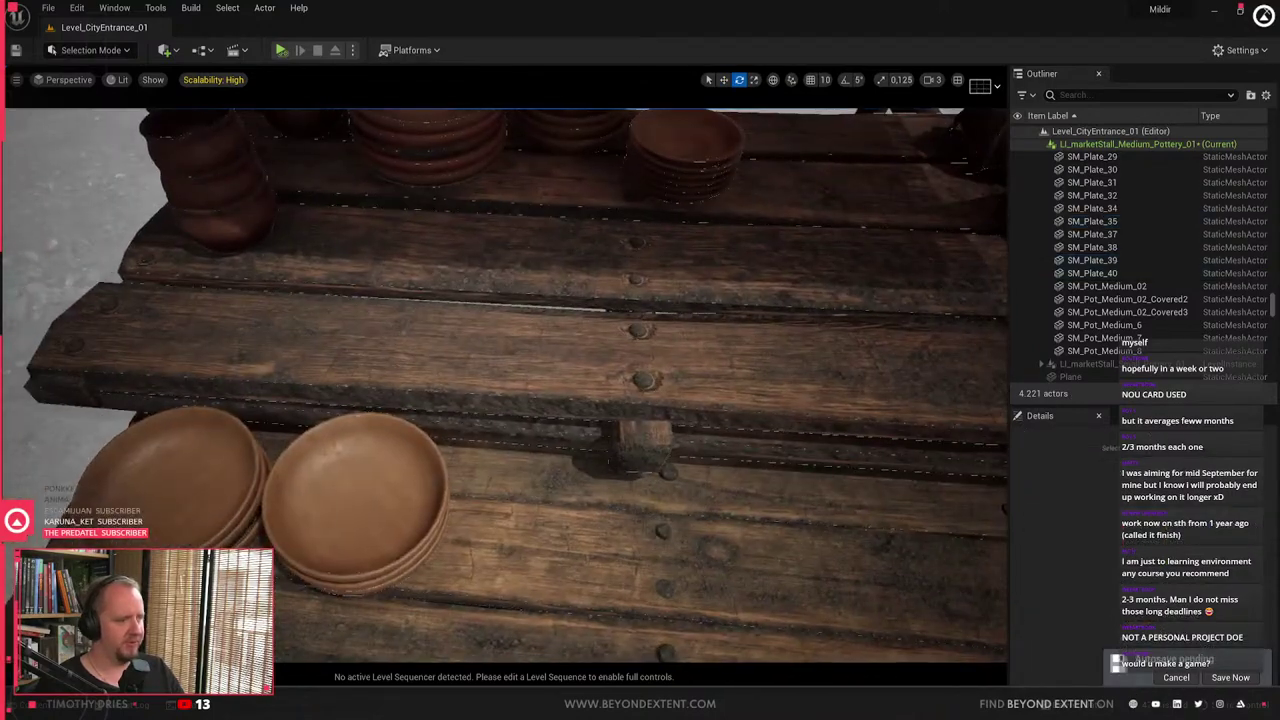
{"action": "left_click", "coordinate": [363, 513]}
{"action": "key", "text": "r"}
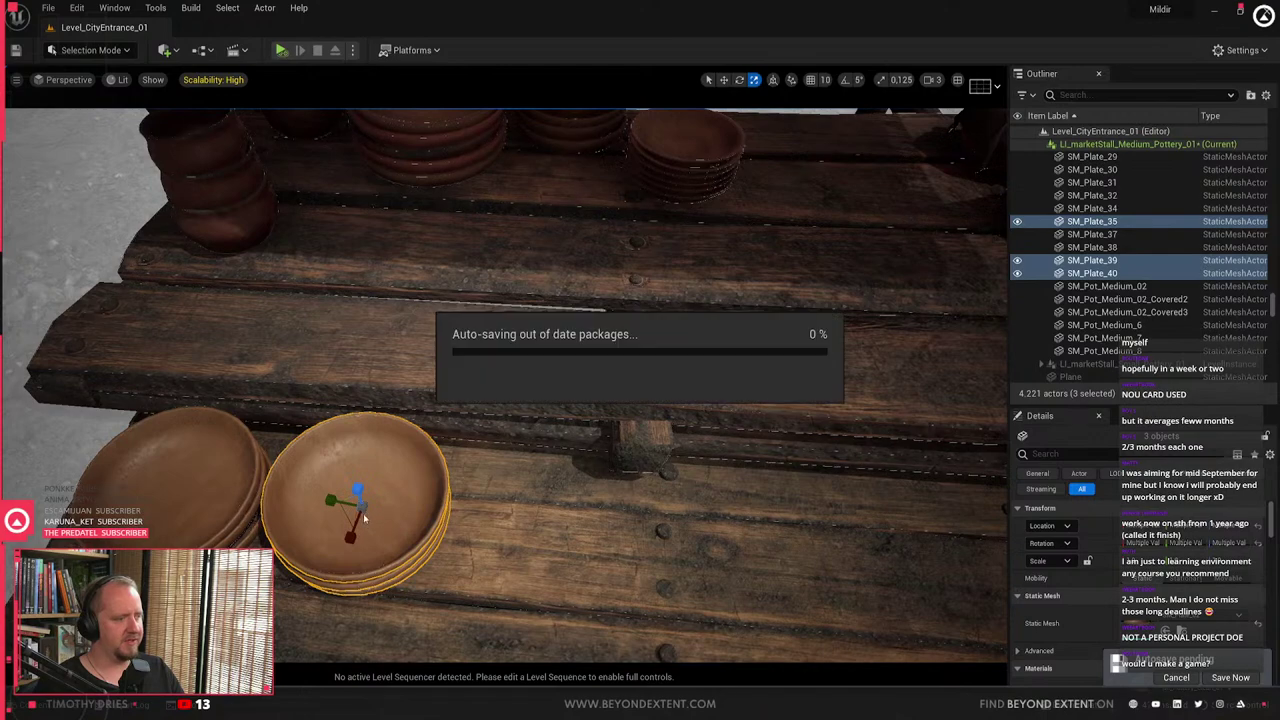
{"action": "mouse_move", "coordinate": [362, 508]}
{"action": "left_mouse_down"}
{"action": "mouse_move", "coordinate": [378, 494]}
{"action": "mouse_move", "coordinate": [351, 508]}
{"action": "left_mouse_up"}
{"action": "key", "text": "w"}
{"action": "right_click_drag", "start_coordinate": [351, 508], "coordinate": [270, 508]}
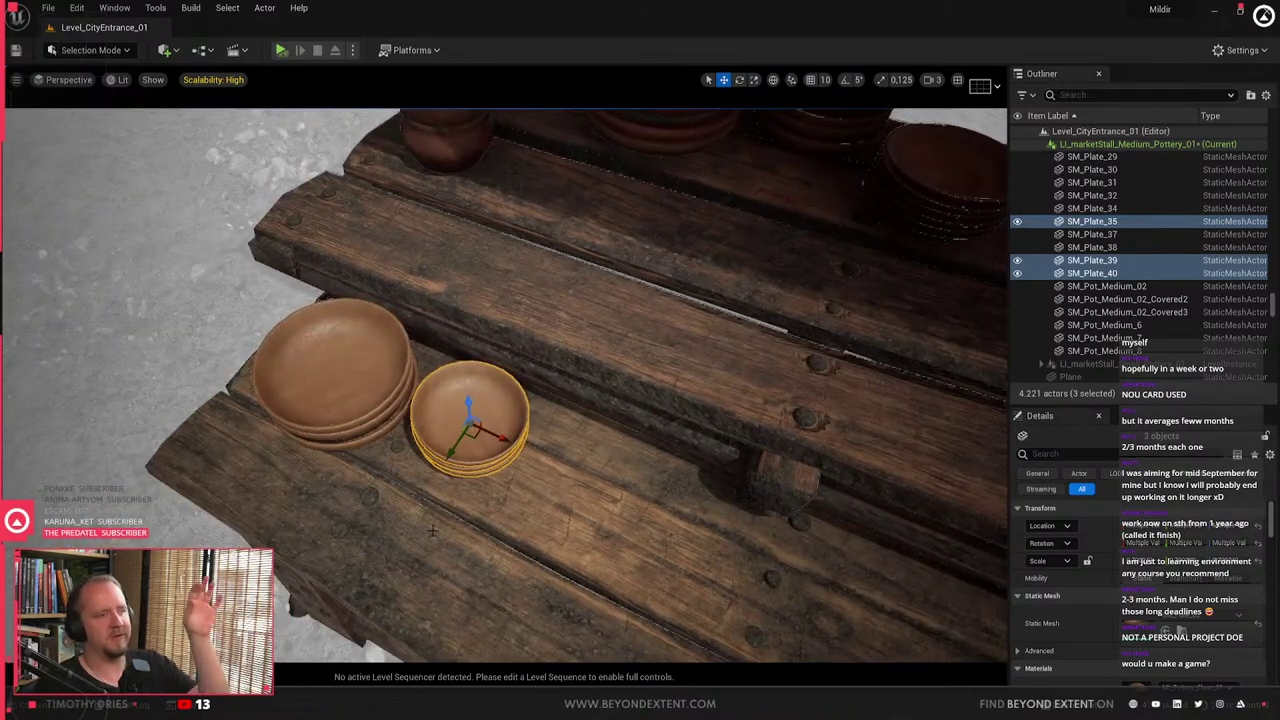
{"action": "key", "text": "s"}
{"action": "mouse_move", "coordinate": [417, 512]}
{"action": "right_mouse_down"}
{"action": "mouse_move", "coordinate": [450, 475]}
{"action": "mouse_move", "coordinate": [462, 500]}
{"action": "mouse_move", "coordinate": [435, 505]}
{"action": "right_mouse_up"}
{"action": "key", "text": "w"}
{"action": "key", "text": "Escape"}
{"action": "key", "text": "ctrl+space"}
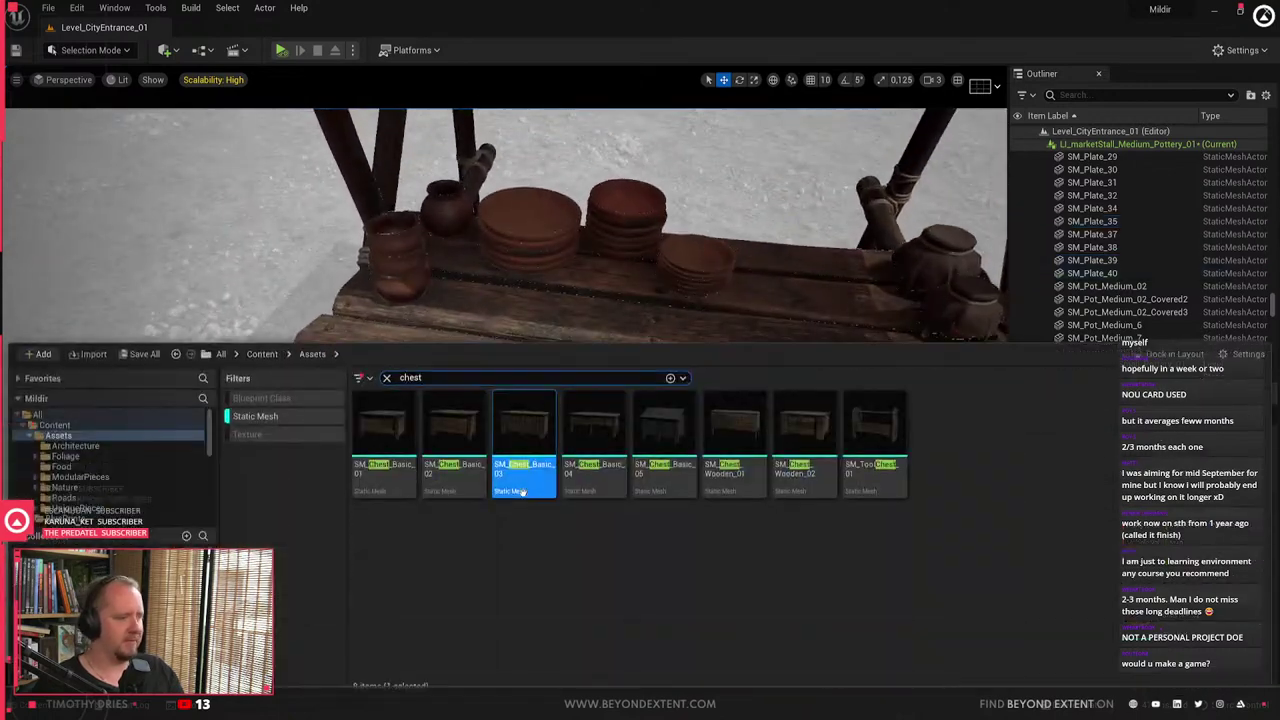
{"action": "left_click", "coordinate": [428, 316]}
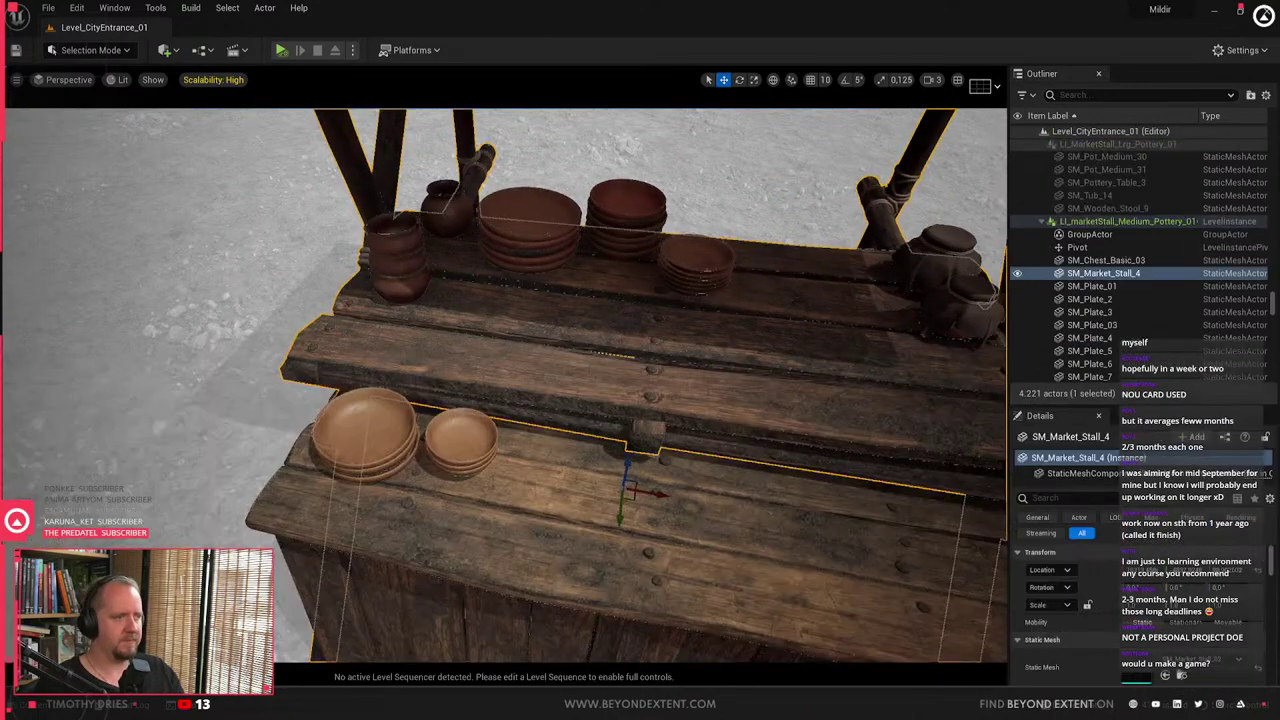
{"action": "left_click", "coordinate": [396, 240]}
- Select all six plates of the smallest stack on the counter and duplicate them over the free end of the chest
{"action": "left_click", "coordinate": [708, 255]}
{"action": "right_click_drag", "start_coordinate": [708, 255], "coordinate": [790, 215]}
{"action": "key", "text": "w"}
{"action": "left_click", "coordinate": [540, 378], "text": "ctrl"}
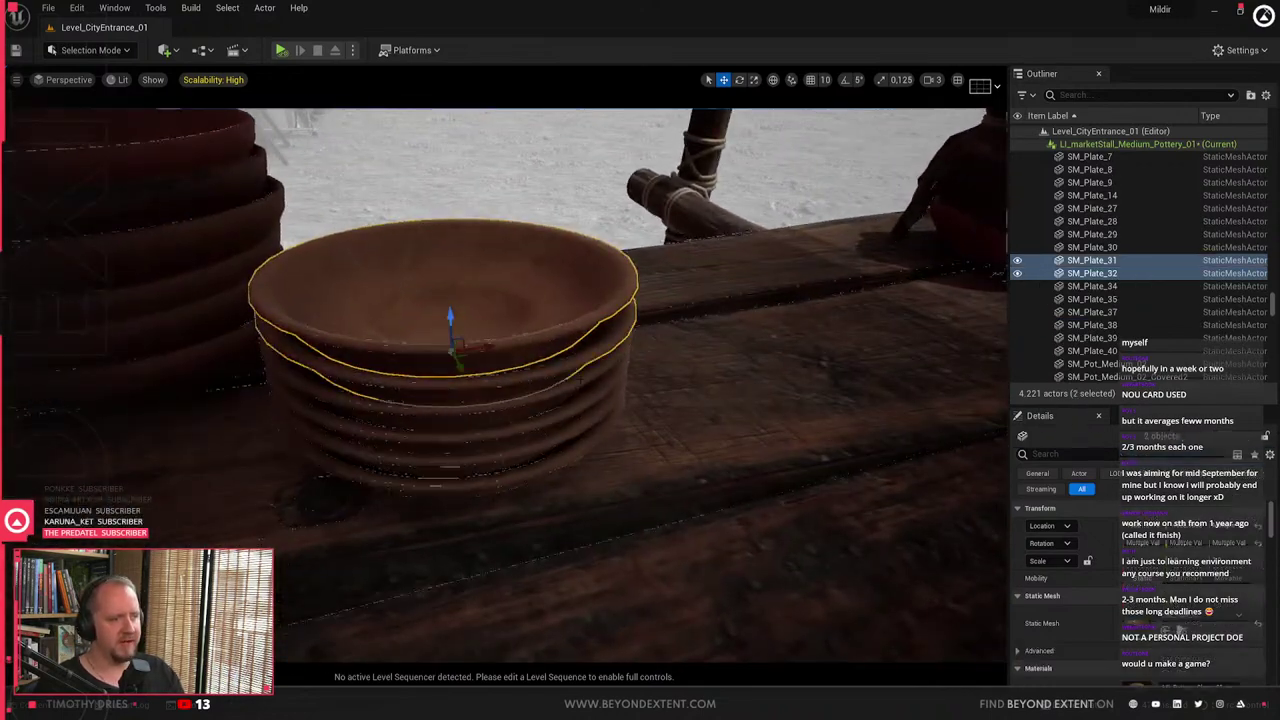
{"action": "left_click", "coordinate": [540, 403], "text": "ctrl"}
{"action": "left_click", "coordinate": [540, 430], "text": "ctrl"}
{"action": "left_click", "coordinate": [538, 452], "text": "ctrl"}
{"action": "left_click", "coordinate": [534, 474], "text": "ctrl"}
{"action": "key", "text": "s"}
{"action": "right_click_drag", "start_coordinate": [534, 474], "coordinate": [507, 490]}
{"action": "key", "text": "w"}
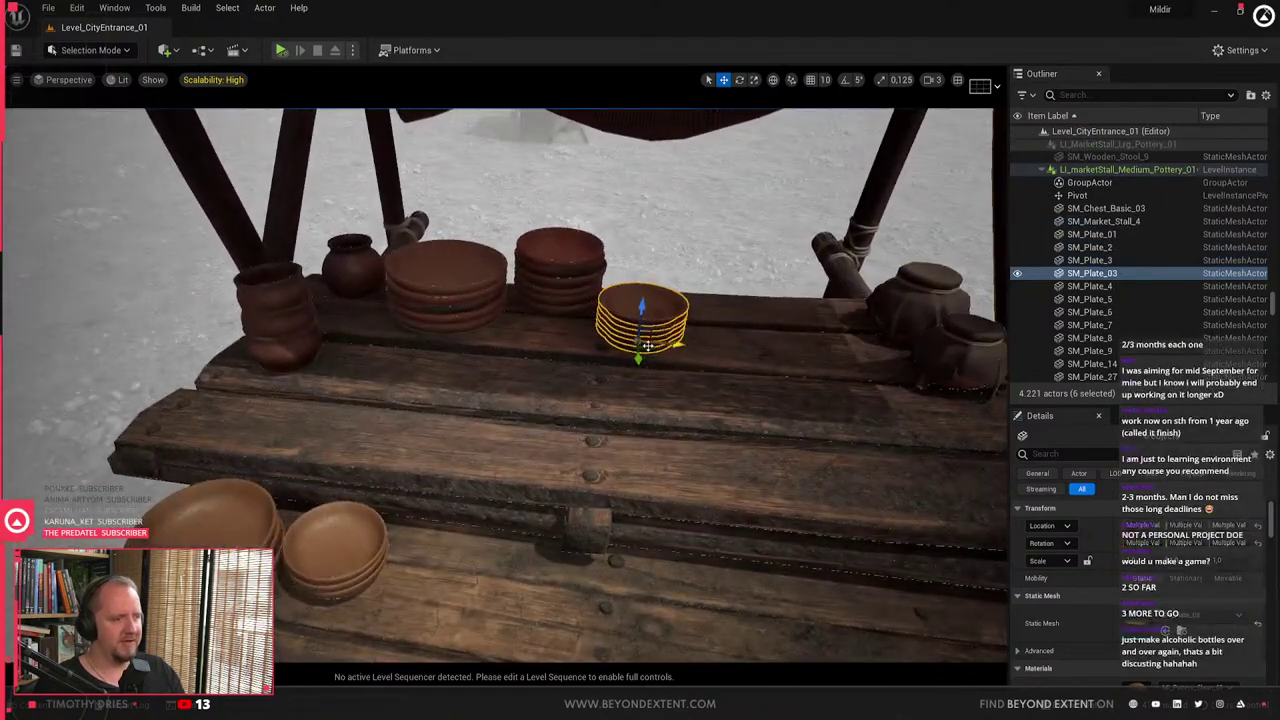
{"action": "left_click_drag", "start_coordinate": [648, 346], "coordinate": [868, 546], "text": "alt"}
{"action": "key", "text": "a"}
{"action": "right_click_drag", "start_coordinate": [868, 546], "coordinate": [965, 585]}
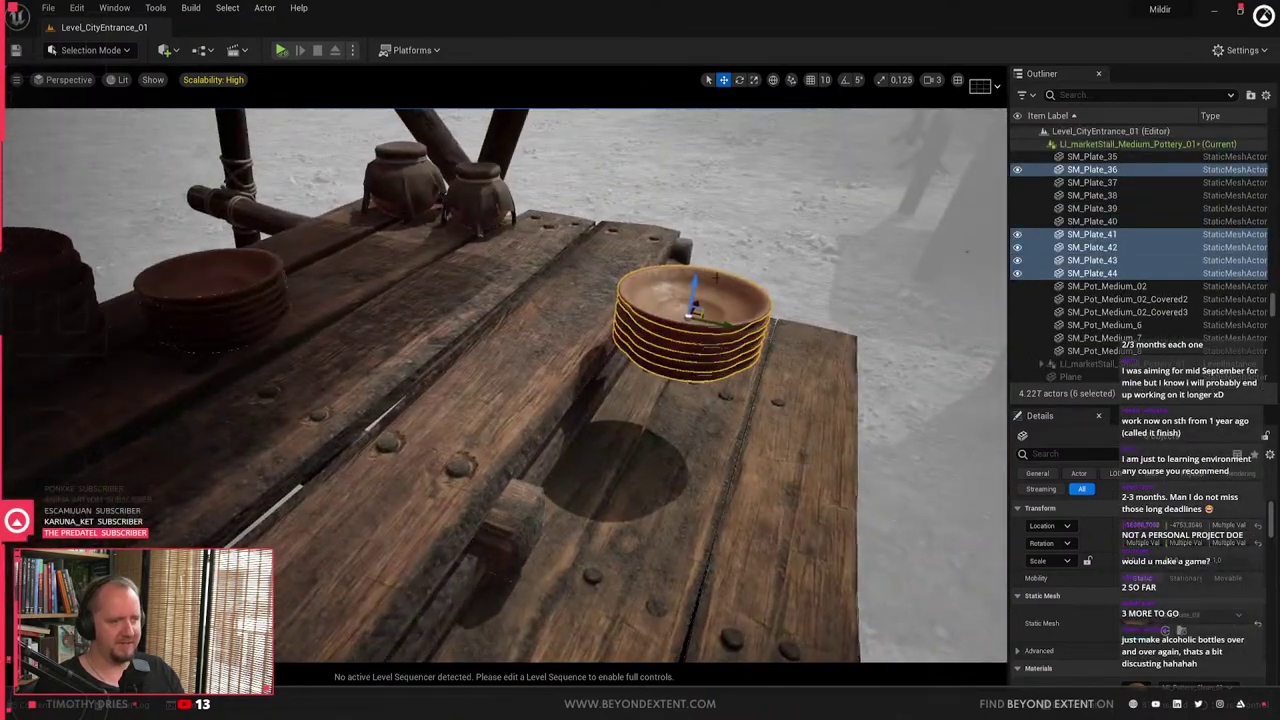
- Set the copied six-plate stack down at the chest's end and duplicate it alongside as a scaled-down stack
{"action": "key", "text": "f"}
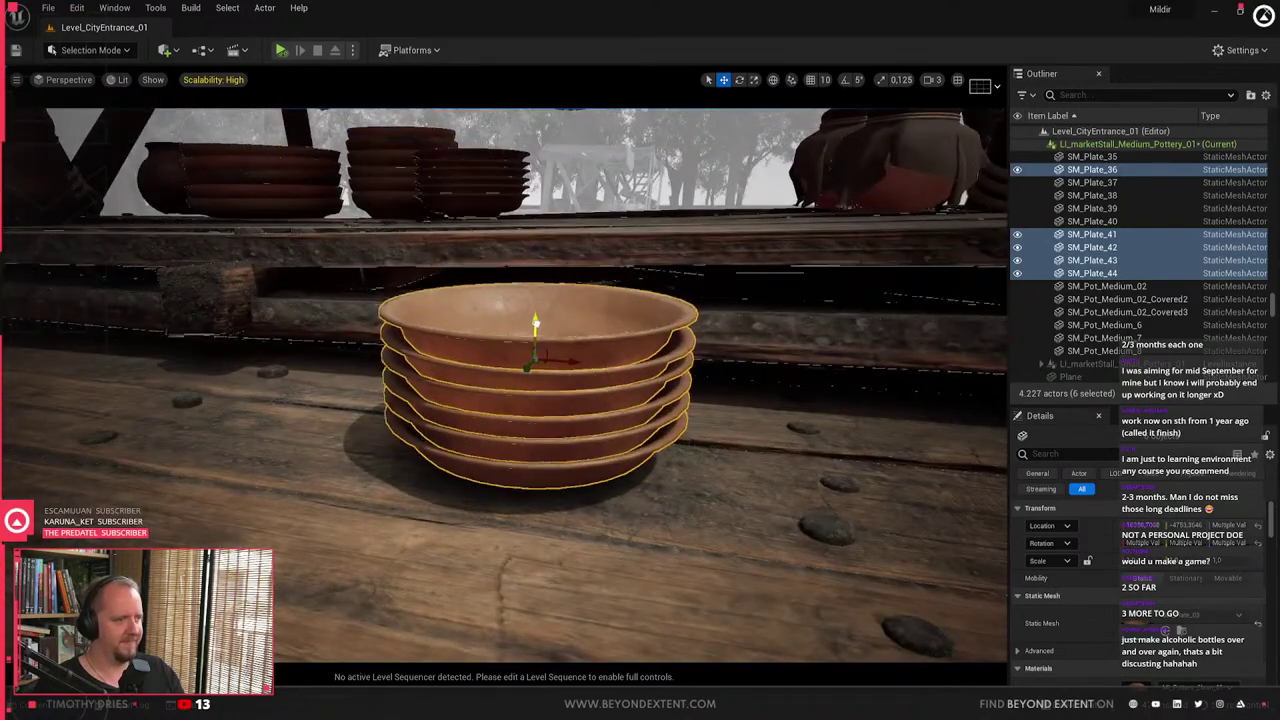
{"action": "right_click_drag", "start_coordinate": [538, 335], "coordinate": [519, 365]}
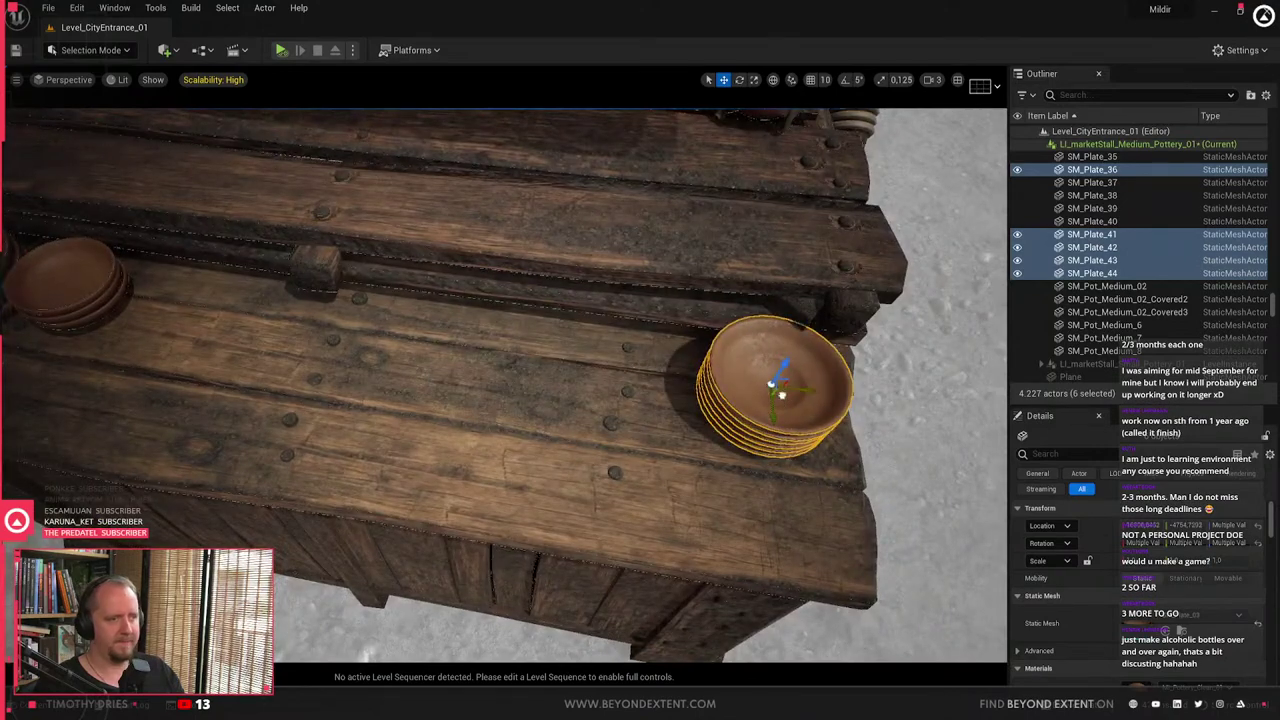
{"action": "left_click_drag", "start_coordinate": [781, 395], "coordinate": [636, 375], "text": "alt"}
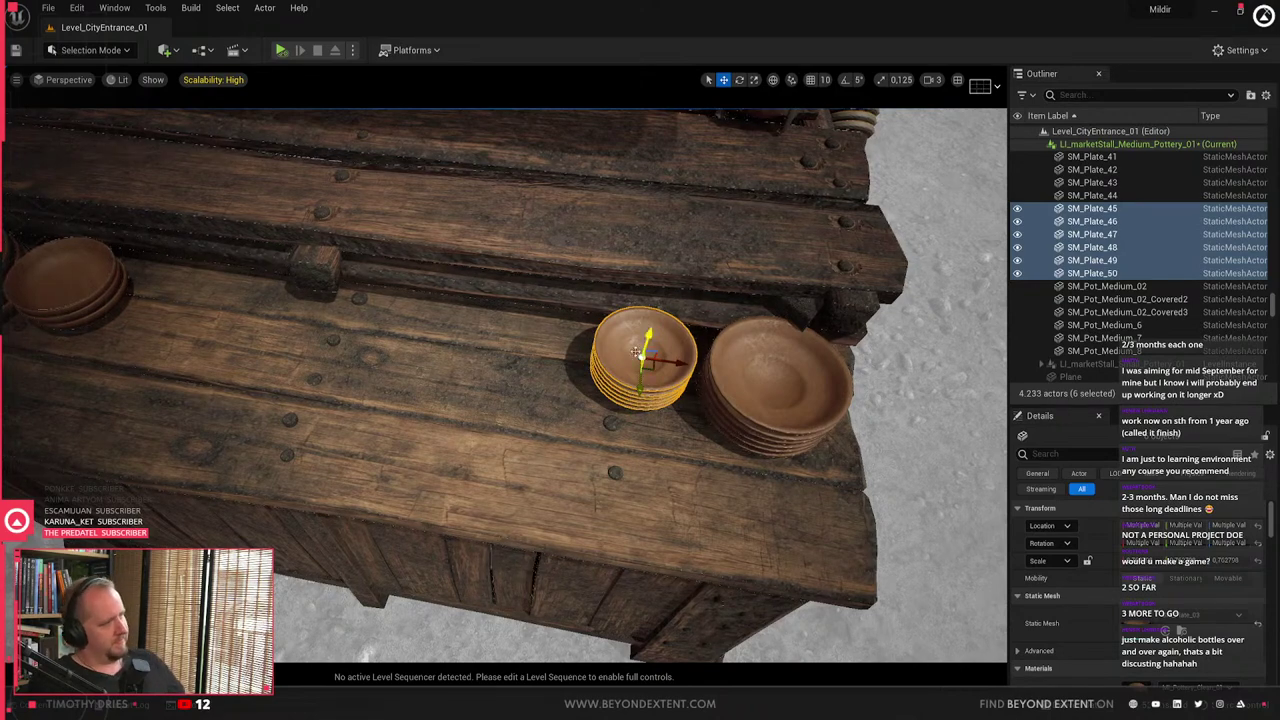
{"action": "right_click_drag", "start_coordinate": [487, 394], "coordinate": [428, 388]}
- Select the two three-plate stacks on the chest in turn and inspect up close how they rest on its top
{"action": "left_click", "coordinate": [545, 501]}
{"action": "right_click_drag", "start_coordinate": [545, 501], "coordinate": [568, 470]}
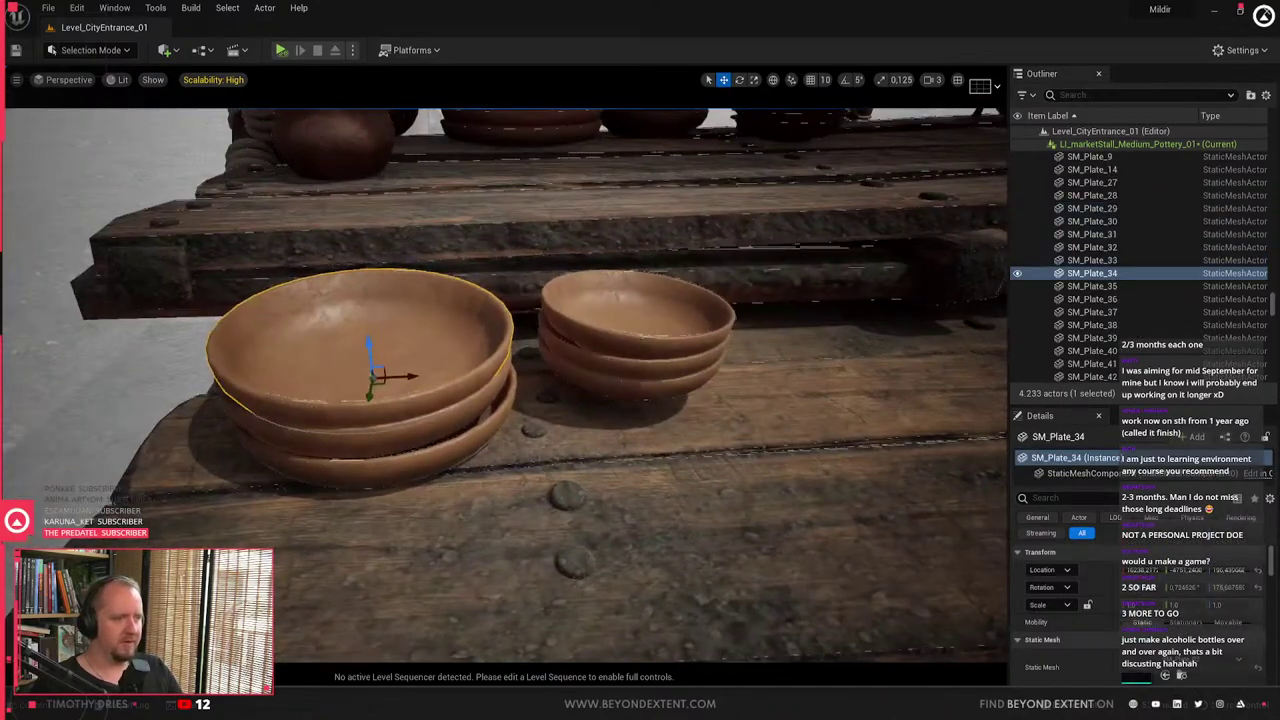
{"action": "left_click", "coordinate": [622, 325]}
{"action": "left_click", "coordinate": [385, 471]}
{"action": "left_click", "coordinate": [368, 438], "text": "ctrl"}
{"action": "left_click", "coordinate": [350, 356], "text": "ctrl"}
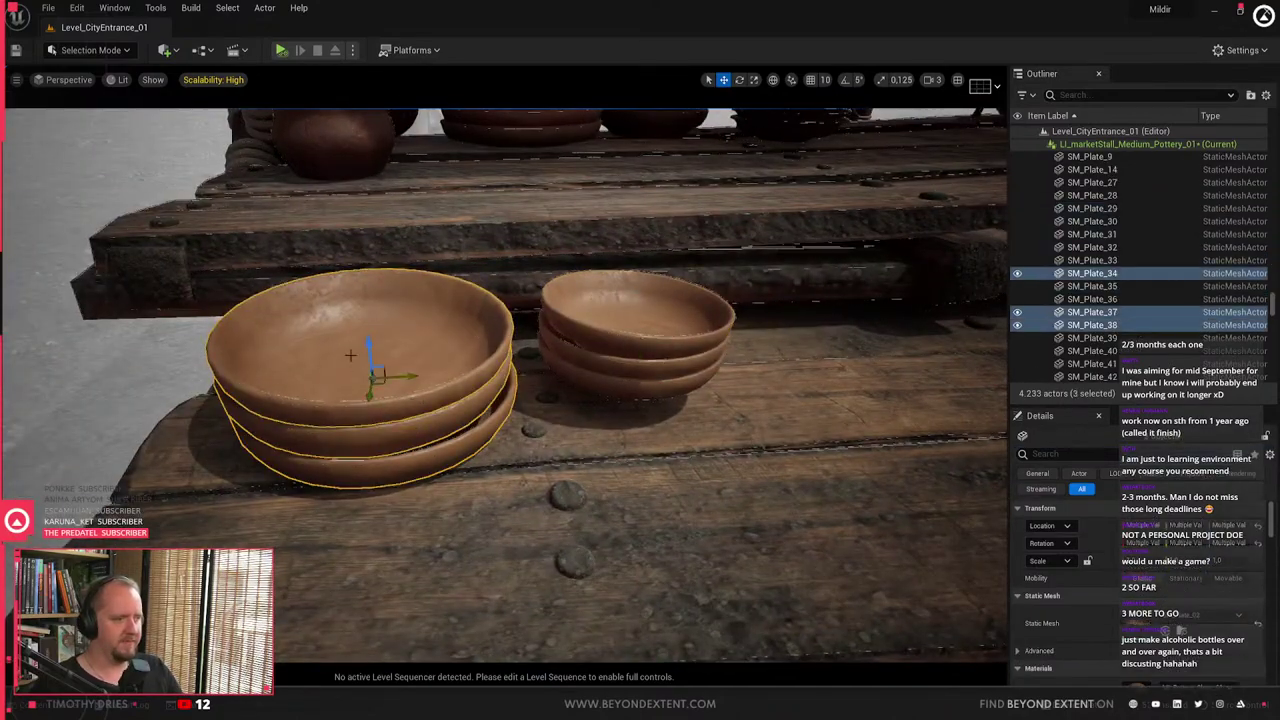
{"action": "mouse_move", "coordinate": [378, 329]}
{"action": "right_mouse_down"}
{"action": "mouse_move", "coordinate": [380, 318]}
{"action": "mouse_move", "coordinate": [376, 334]}
{"action": "right_mouse_up"}
{"action": "left_click", "coordinate": [675, 347]}
{"action": "left_click", "coordinate": [676, 362], "text": "ctrl"}
{"action": "left_click", "coordinate": [677, 383], "text": "ctrl"}
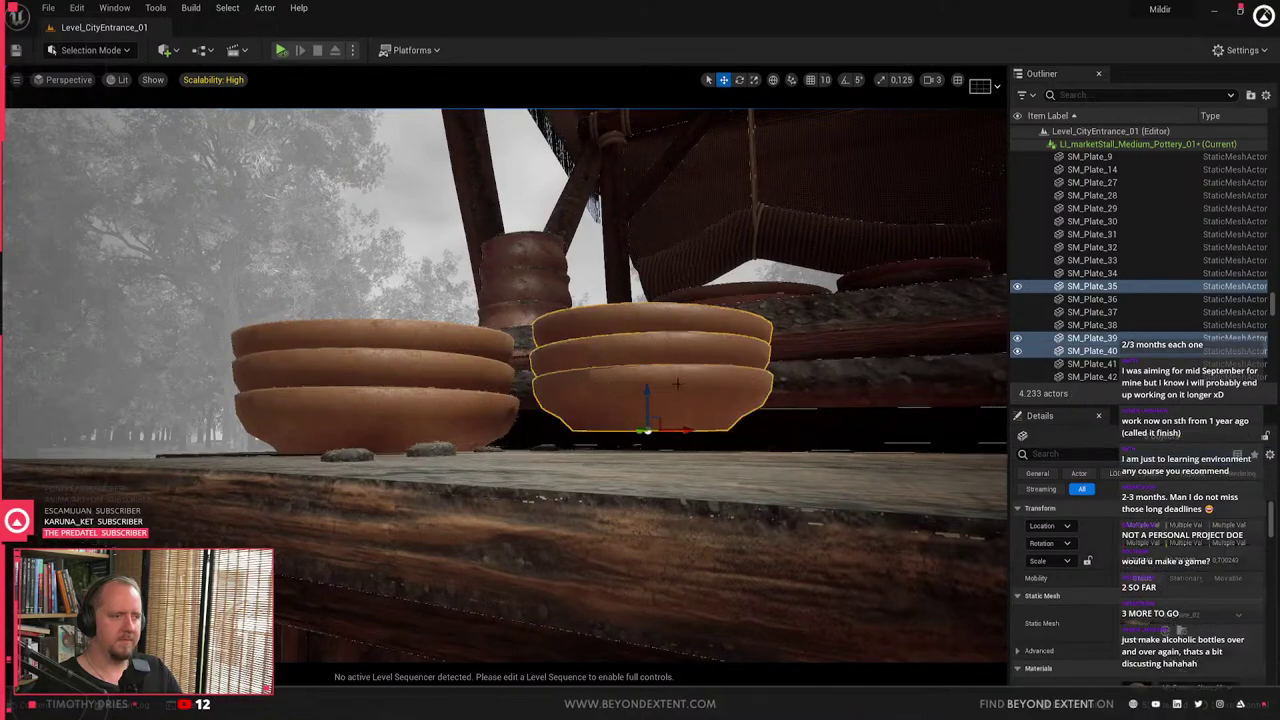
{"action": "key", "text": "Escape"}
{"action": "right_click_drag", "start_coordinate": [492, 465], "coordinate": [491, 464]}
- Find the mesh of the counter's covered pot and place another SM_Pot_Medium_02_Covered on the chest in front of the six-plate stacks
{"action": "left_click", "coordinate": [563, 265]}
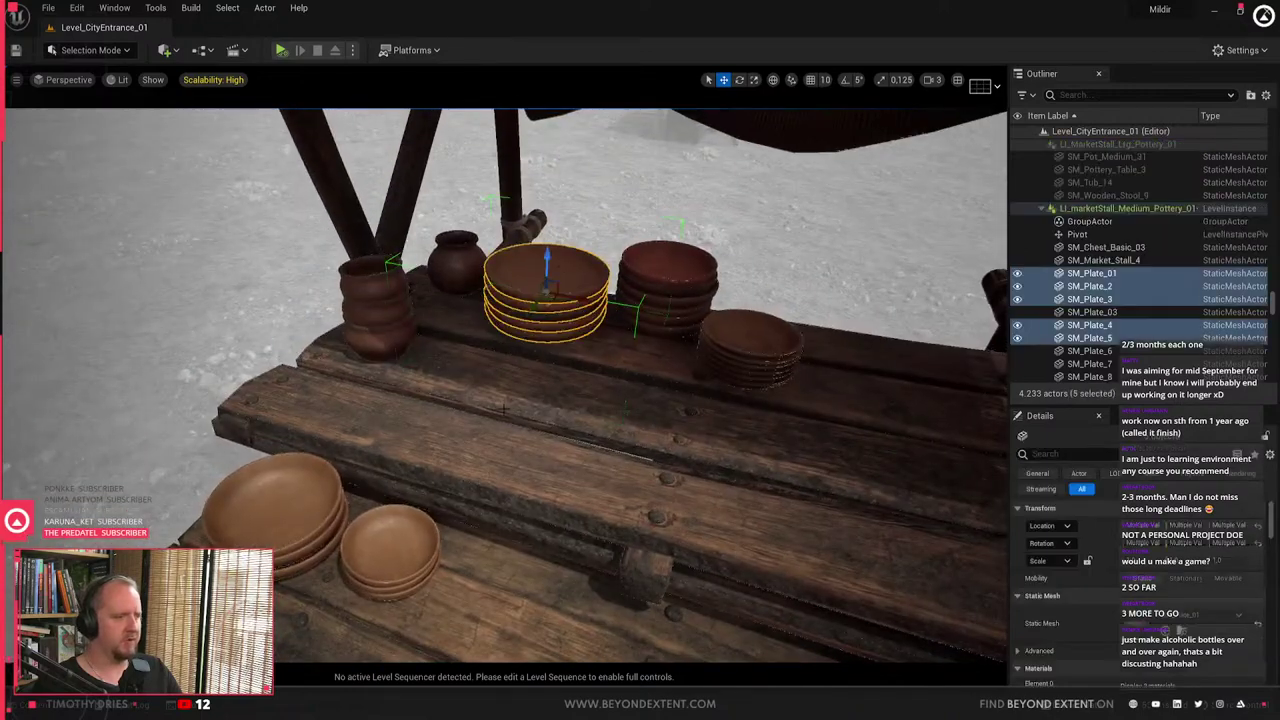
{"action": "right_click_drag", "start_coordinate": [563, 268], "coordinate": [563, 277]}
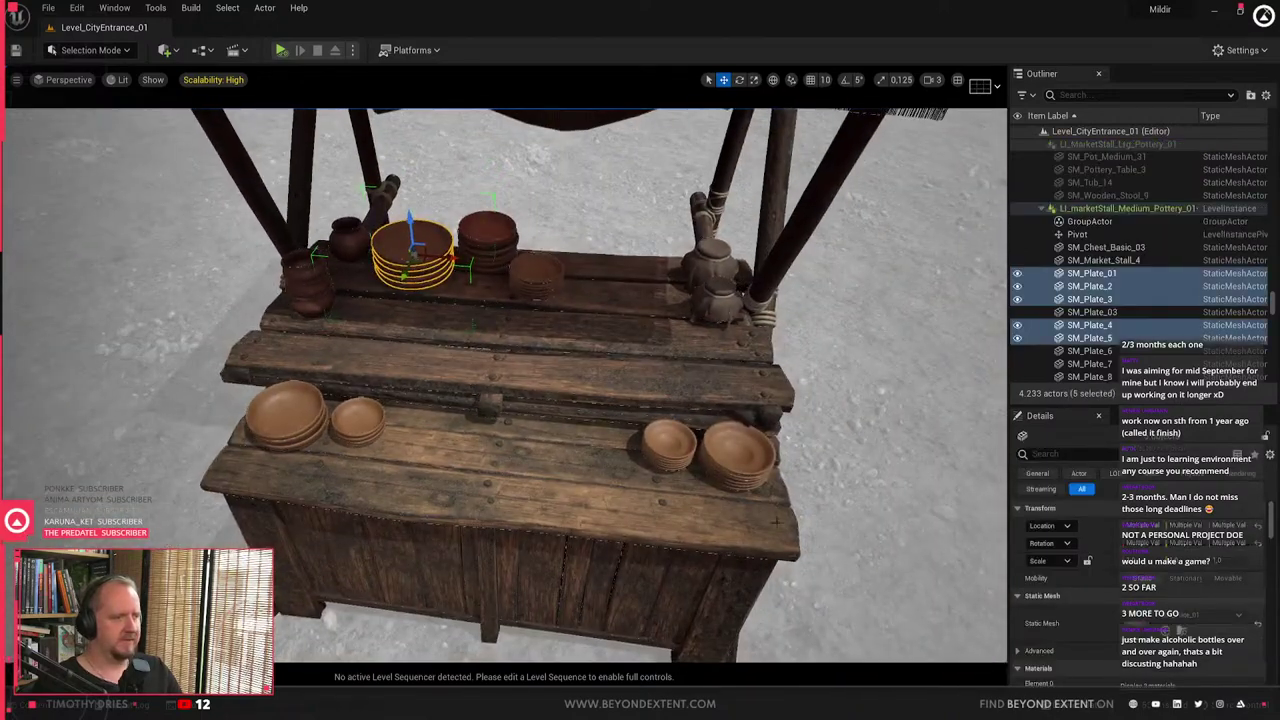
{"action": "left_click", "coordinate": [718, 251]}
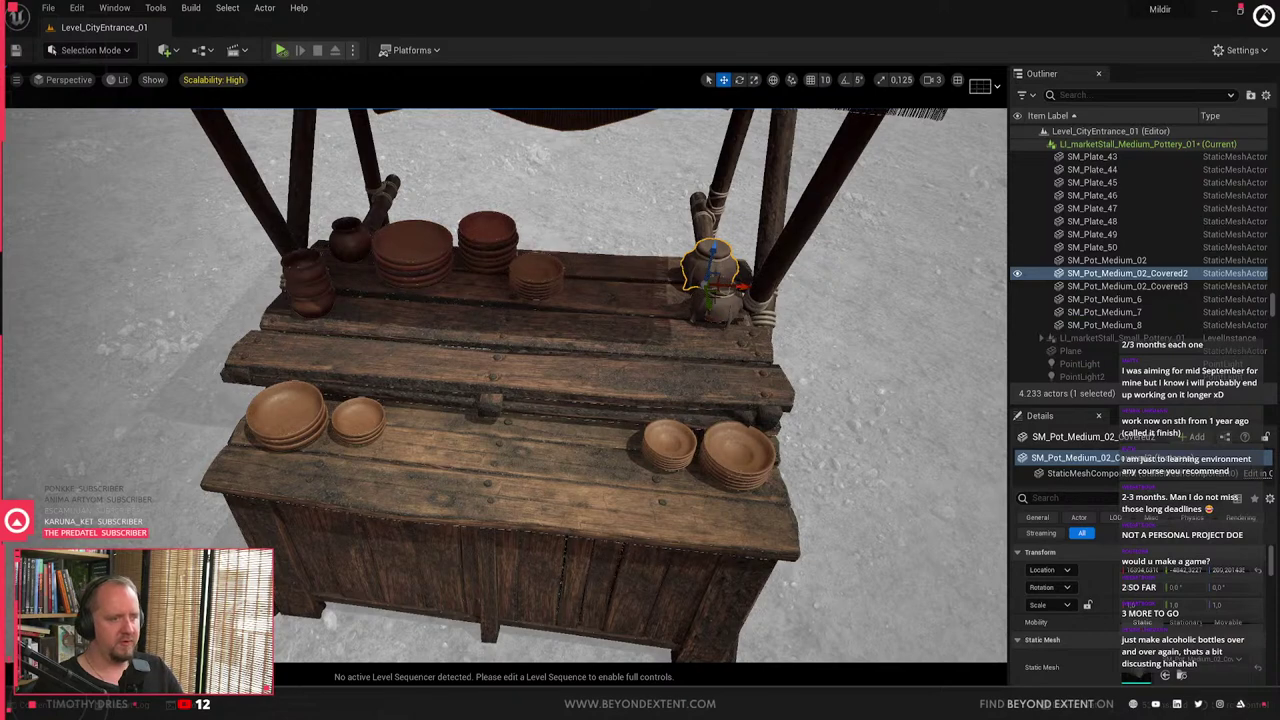
{"action": "key", "text": "ctrl+space"}
{"action": "left_click_drag", "start_coordinate": [766, 608], "coordinate": [687, 504]}
{"action": "right_click_drag", "start_coordinate": [687, 504], "coordinate": [780, 560]}
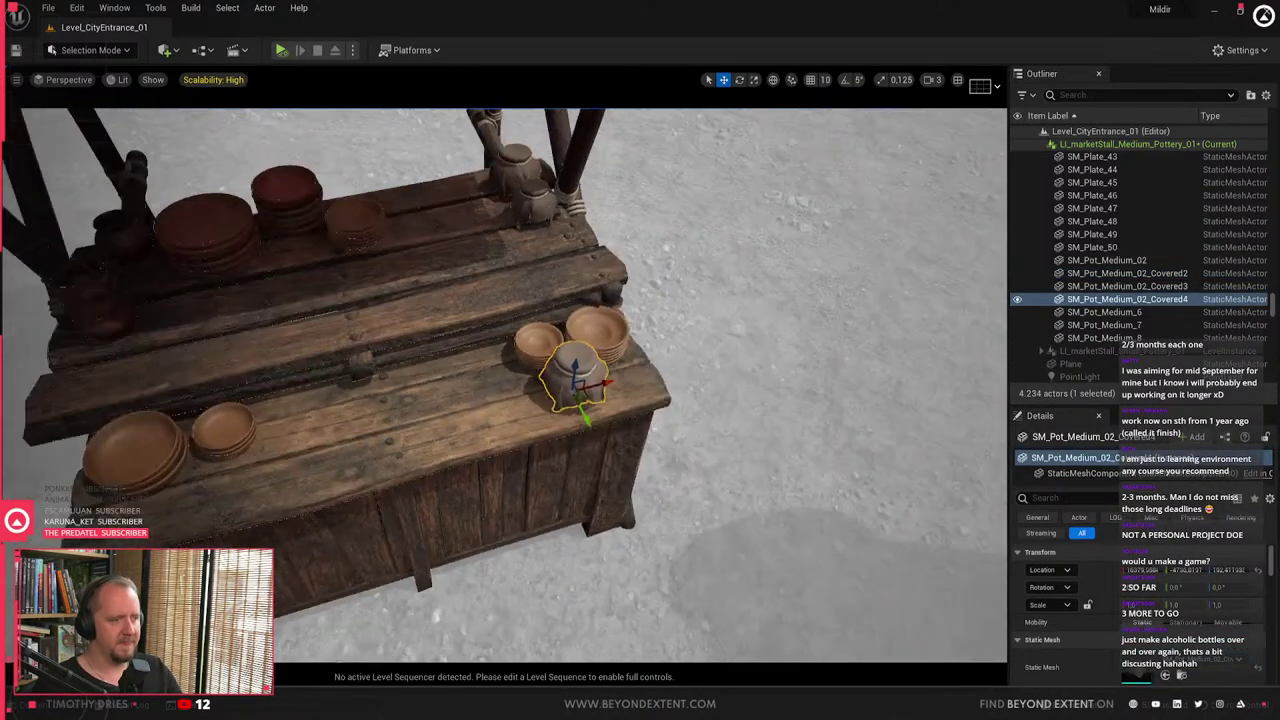
- Find the SM_TableWare_Bowl_Stack_01 mesh and place it on the back of the counter beside the two covered pots
{"action": "key", "text": "ctrl+space"}
{"action": "scroll", "coordinate": [1073, 540], "scroll_direction": "down", "scroll_amount": 2}
{"action": "scroll", "coordinate": [1072, 540], "scroll_direction": "down", "scroll_amount": 1}
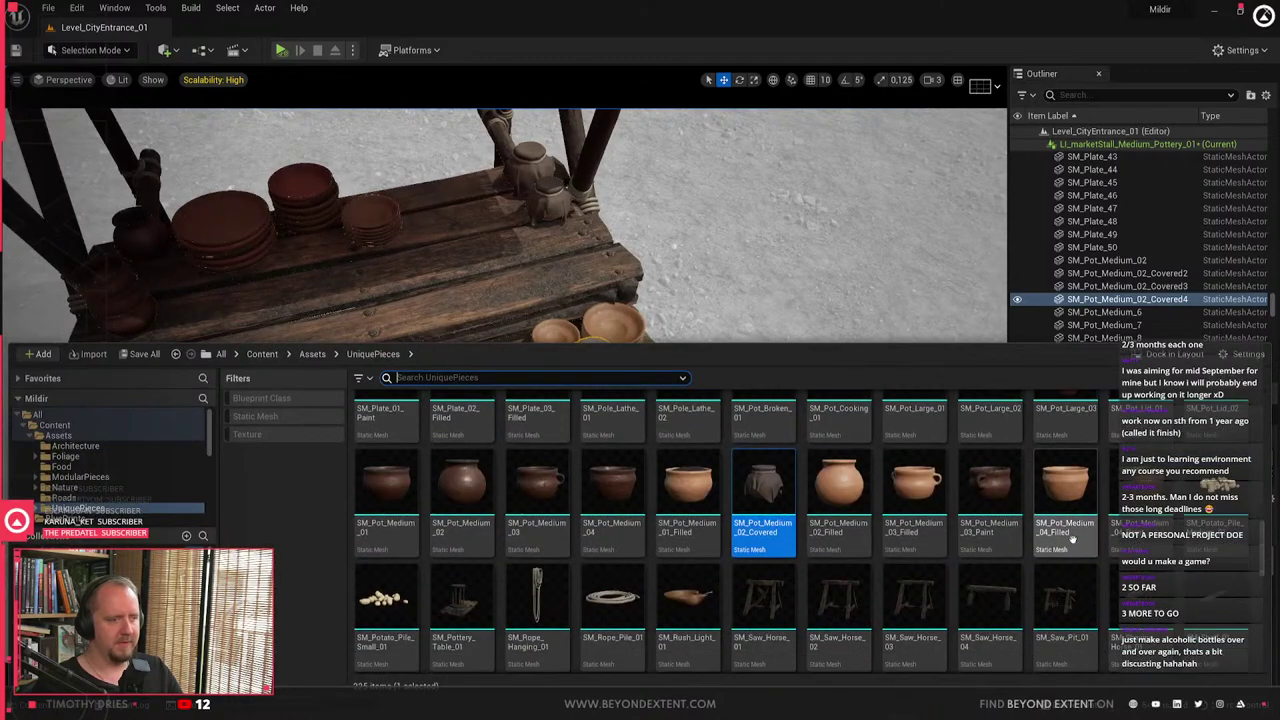
{"action": "mouse_move", "coordinate": [751, 585]}
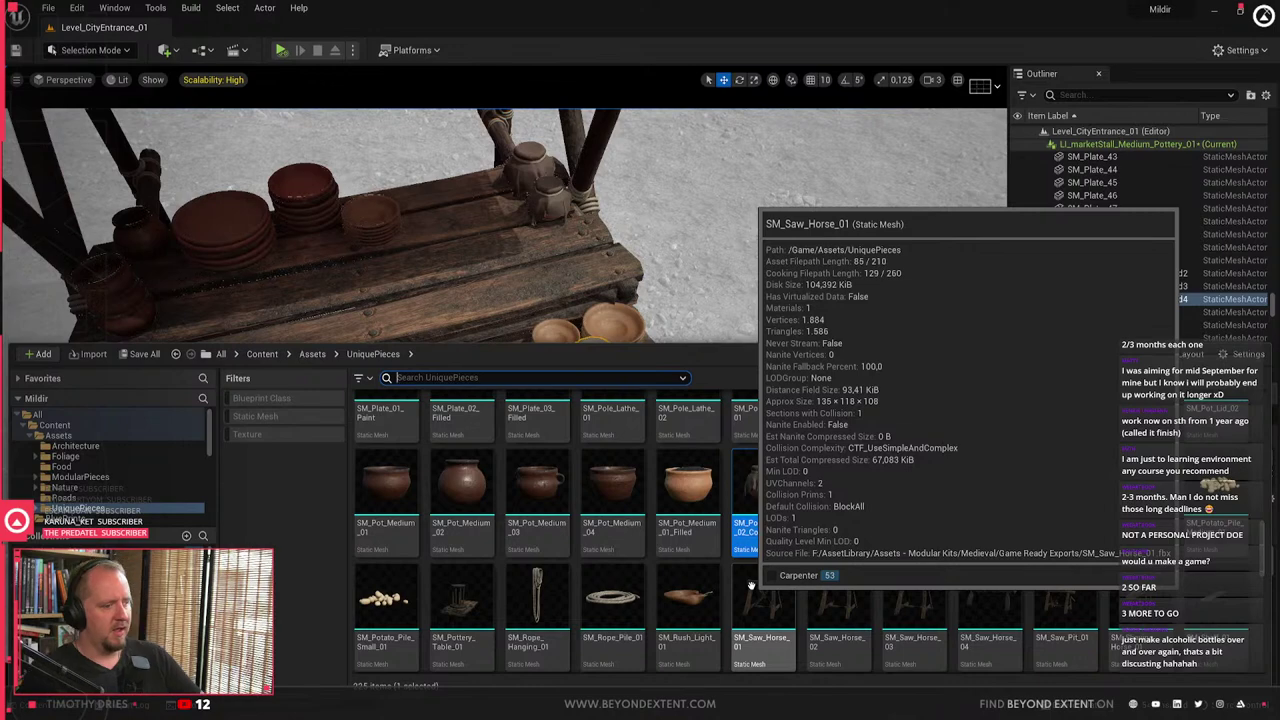
{"action": "scroll", "coordinate": [750, 586], "scroll_direction": "down", "scroll_amount": 5}
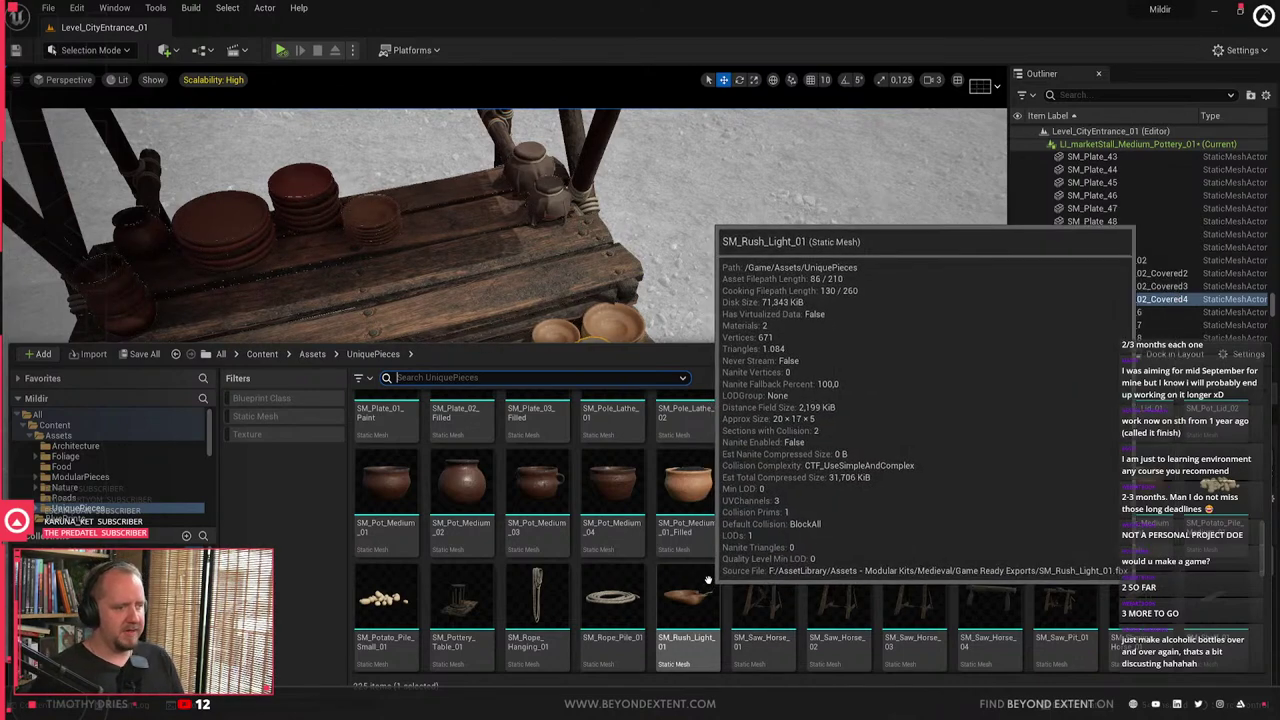
{"action": "scroll", "coordinate": [710, 578], "scroll_direction": "up", "scroll_amount": 3}
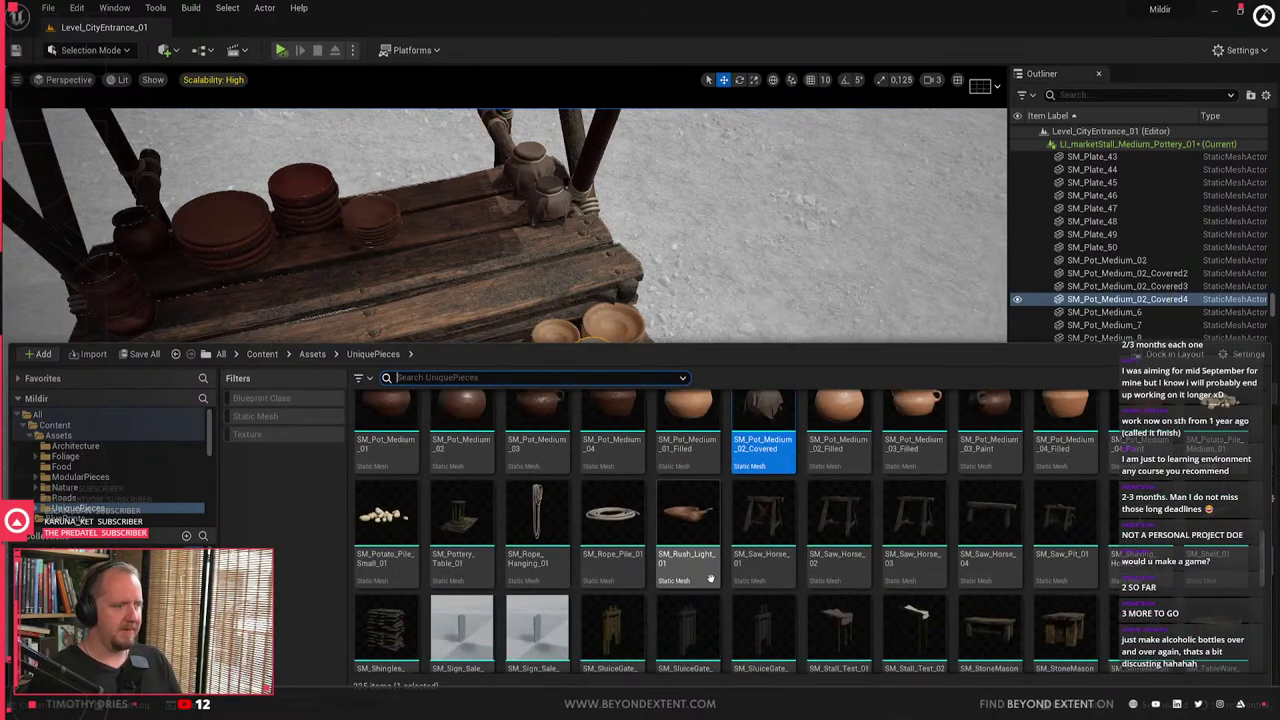
{"action": "scroll", "coordinate": [711, 578], "scroll_direction": "down", "scroll_amount": 5}
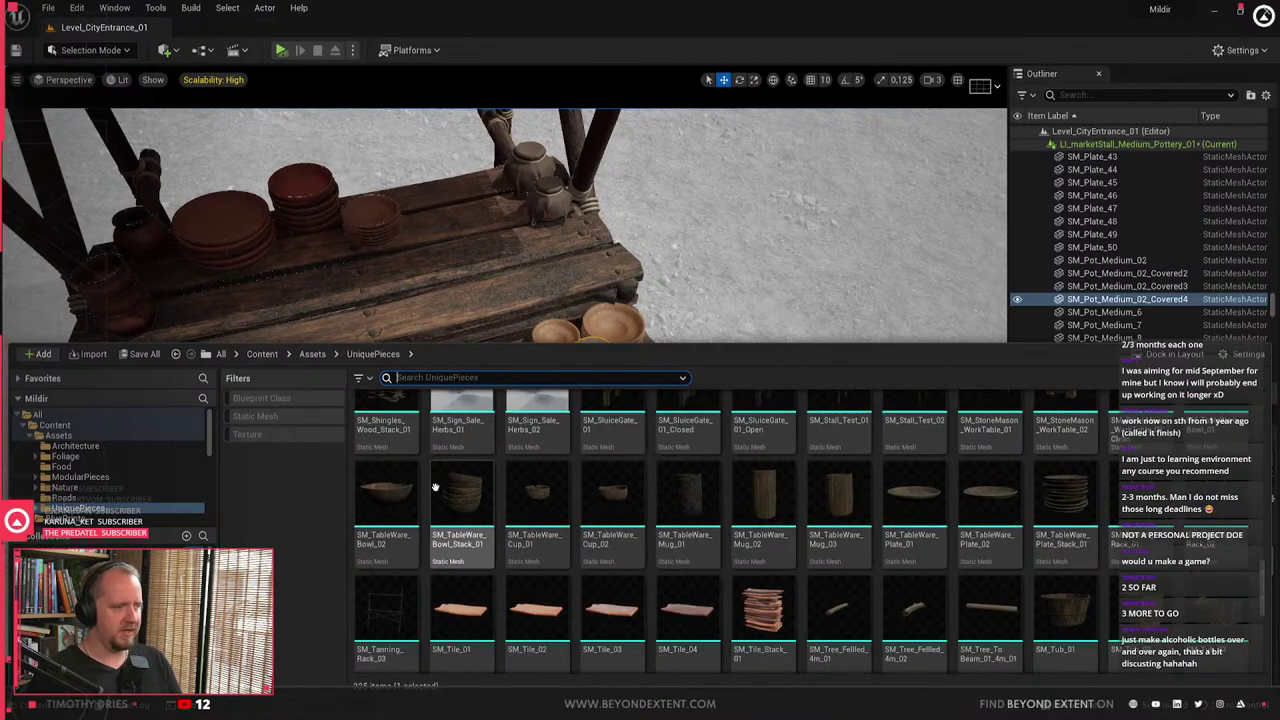
{"action": "left_click_drag", "start_coordinate": [436, 487], "coordinate": [478, 188]}
{"action": "right_click_drag", "start_coordinate": [500, 225], "coordinate": [536, 294]}
- Try SM_Tub_01 on the ground beside the chest and delete it
{"action": "key", "text": "ctrl+space"}
{"action": "scroll", "coordinate": [1080, 502], "scroll_direction": "down", "scroll_amount": 2}
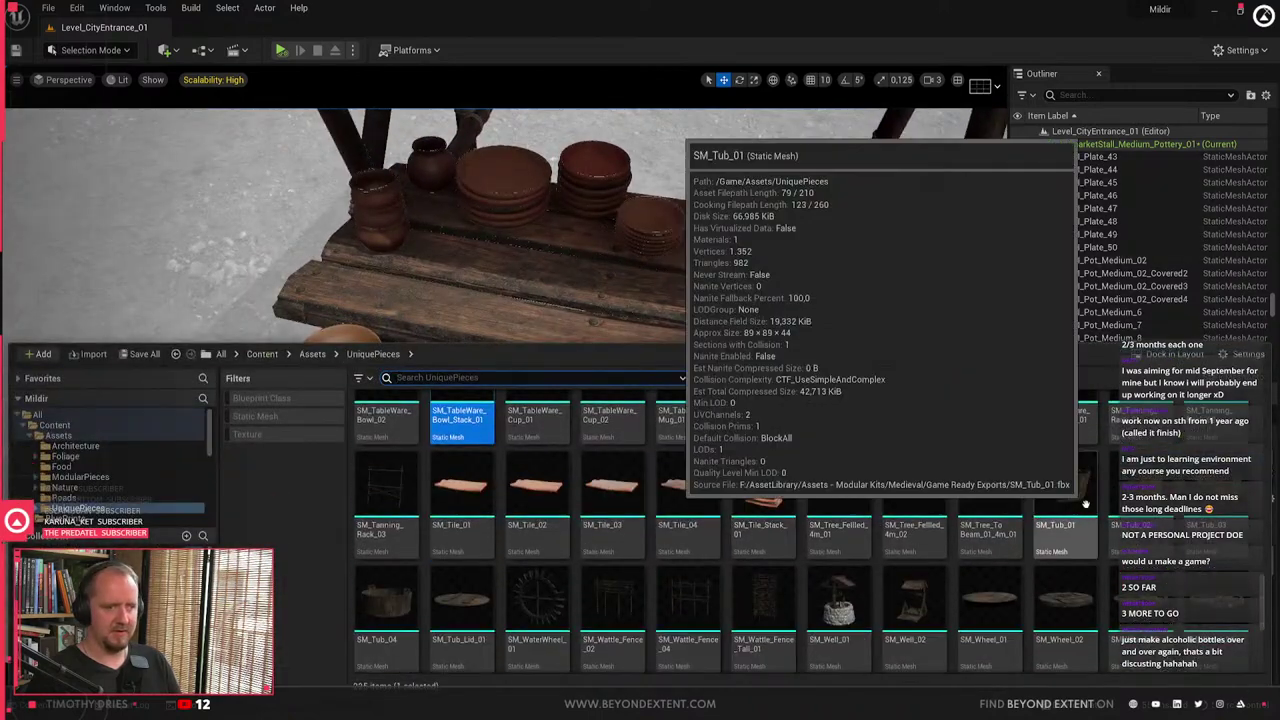
{"action": "left_click", "coordinate": [1080, 502]}
{"action": "left_click_drag", "start_coordinate": [1080, 502], "coordinate": [240, 590]}
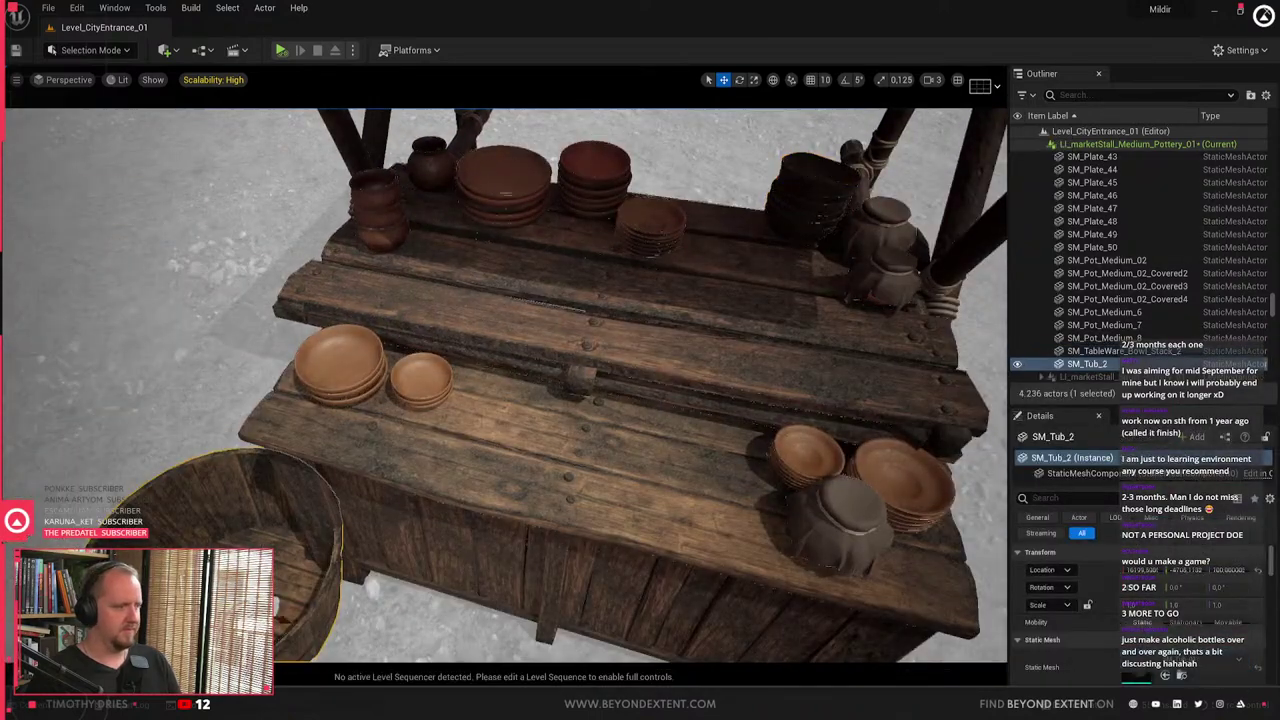
{"action": "key", "text": "Delete"}
- Look through the UniquePieces meshes and place an SM_Plate_02 on the chest next to the smaller six-plate stack
{"action": "key", "text": "ctrl+space"}
{"action": "scroll", "coordinate": [835, 479], "scroll_direction": "down", "scroll_amount": 2}
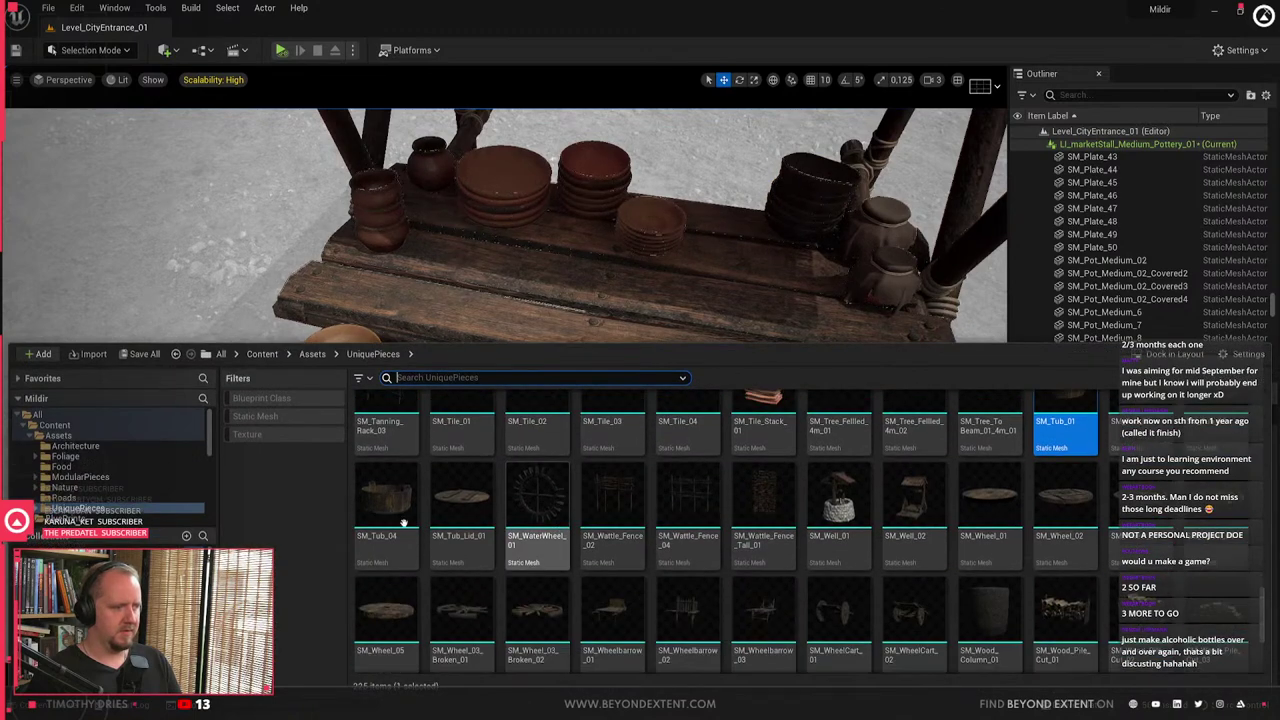
{"action": "scroll", "coordinate": [446, 511], "scroll_direction": "down", "scroll_amount": 2}
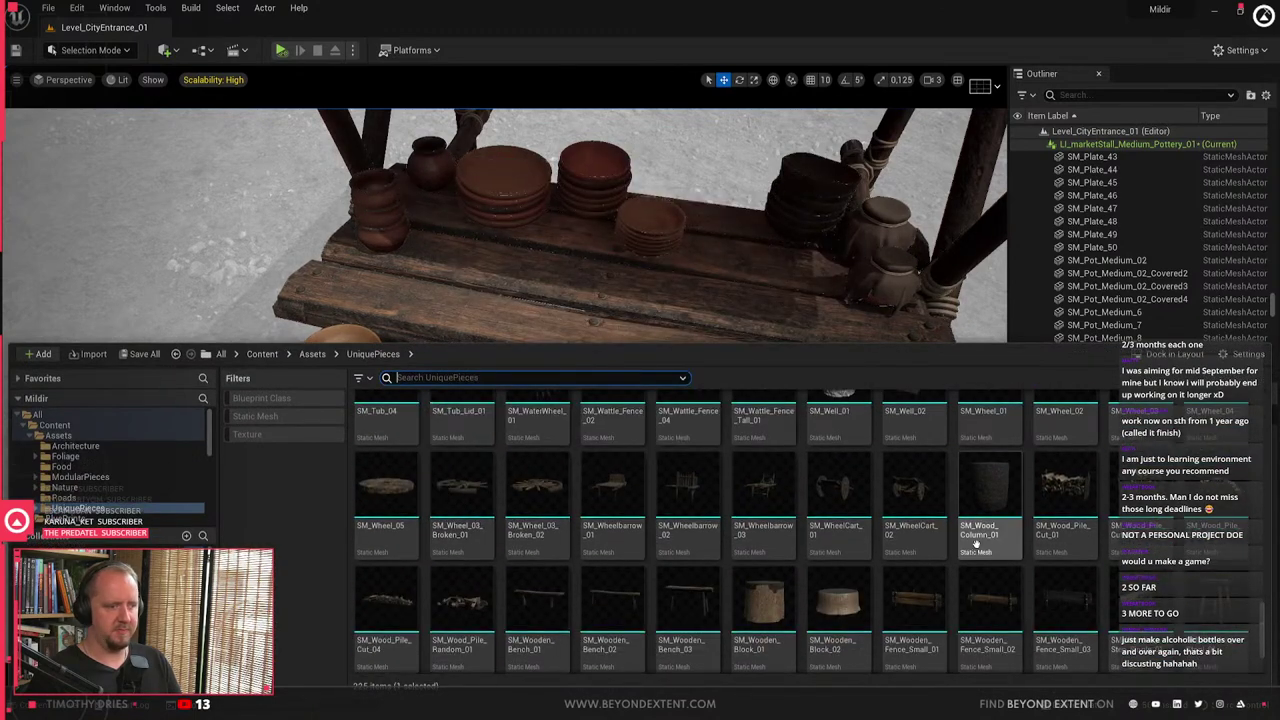
{"action": "scroll", "coordinate": [908, 561], "scroll_direction": "down", "scroll_amount": 2}
{"action": "scroll", "coordinate": [908, 561], "scroll_direction": "up", "scroll_amount": 8}
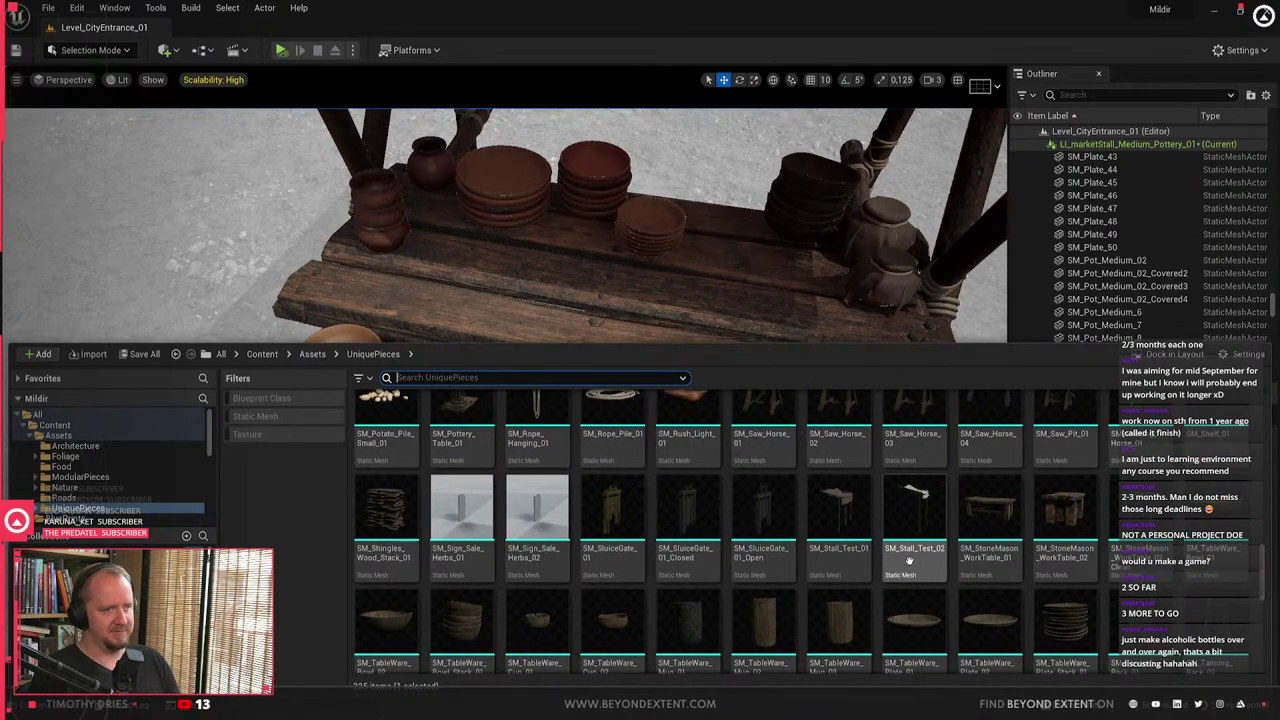
{"action": "scroll", "coordinate": [908, 561], "scroll_direction": "up", "scroll_amount": 5}
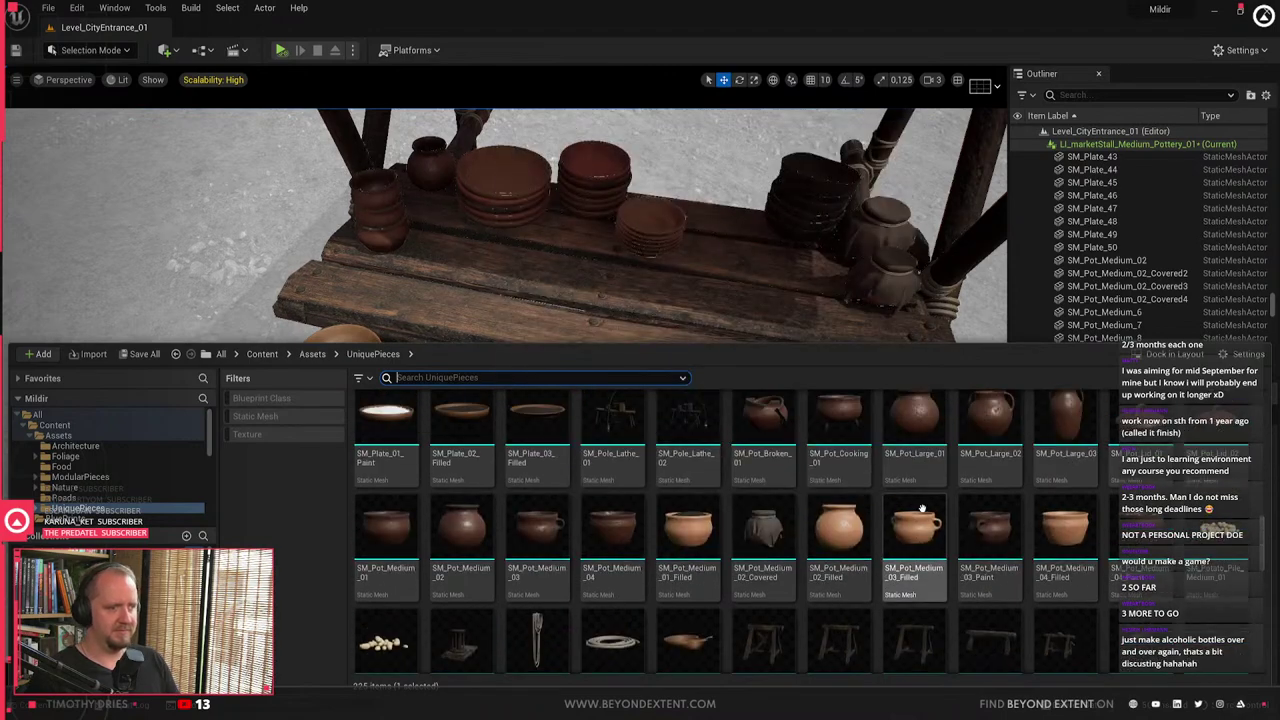
{"action": "scroll", "coordinate": [922, 509], "scroll_direction": "up", "scroll_amount": 2}
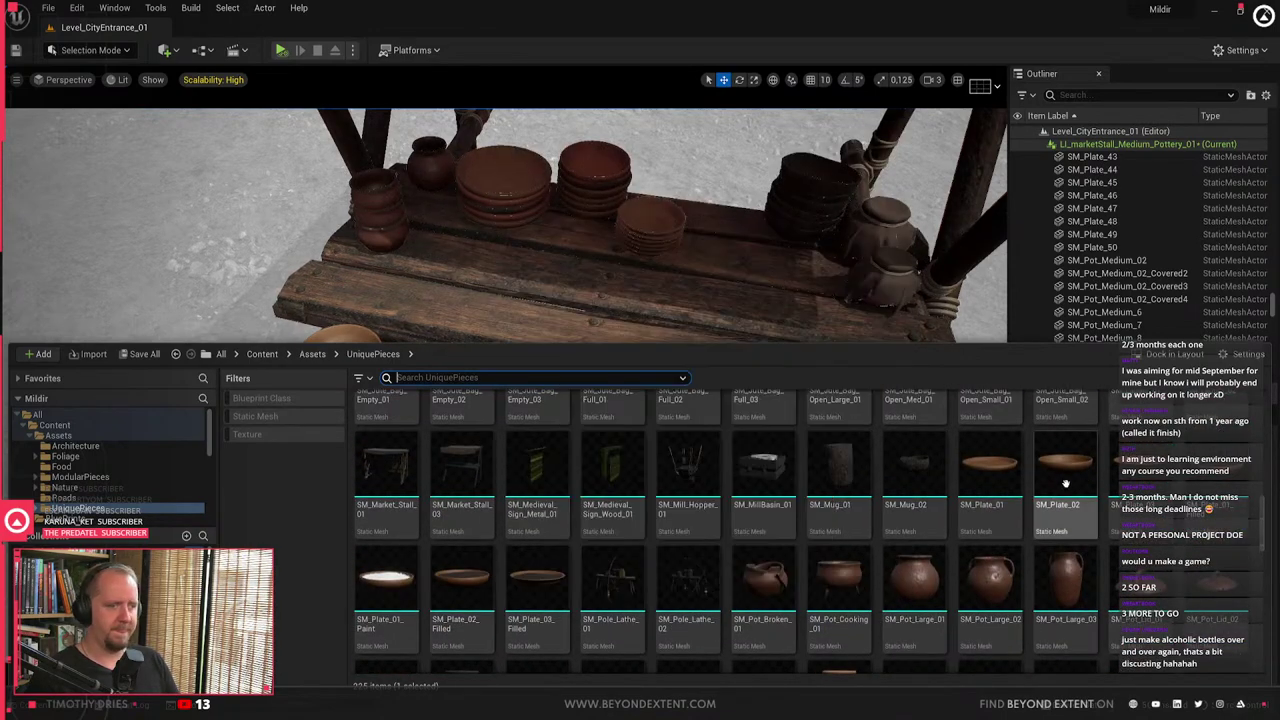
{"action": "left_click", "coordinate": [633, 340]}
{"action": "left_click_drag", "start_coordinate": [633, 340], "coordinate": [700, 452]}
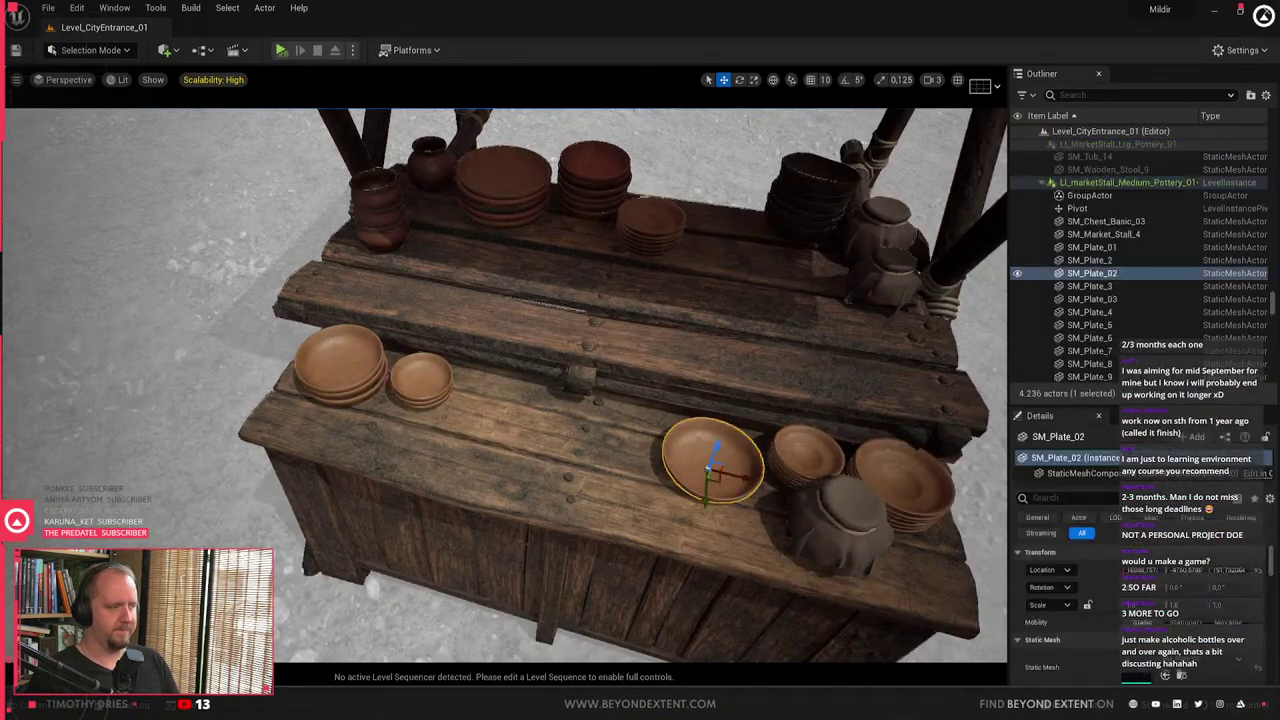
{"action": "key", "text": "f"}
{"action": "right_click_drag", "start_coordinate": [700, 452], "coordinate": [620, 455]}
{"action": "key", "text": "Escape"}
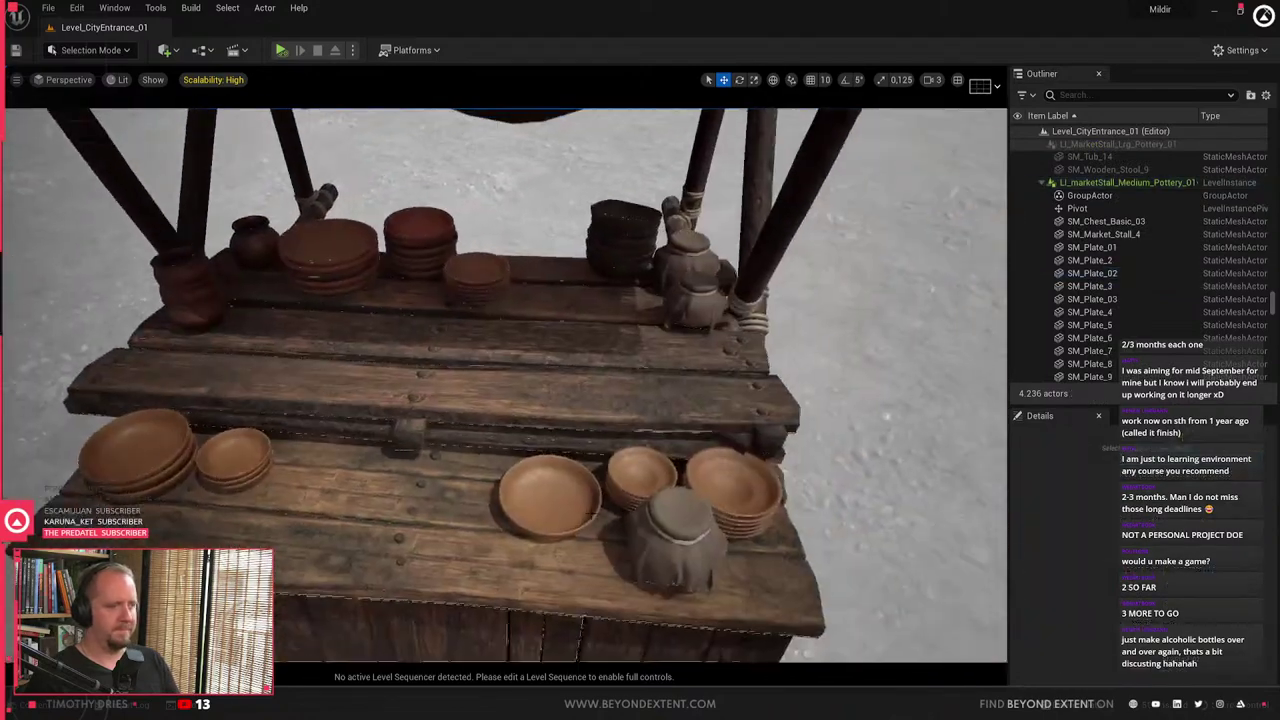
- Add a second SM_Plate_02 on top of the single plate on the chest
{"action": "key", "text": "ctrl+space"}
{"action": "left_click_drag", "start_coordinate": [1065, 465], "coordinate": [541, 501]}
{"action": "key", "text": "Escape"}
{"action": "mouse_move", "coordinate": [541, 501]}
{"action": "right_mouse_down"}
{"action": "mouse_move", "coordinate": [455, 512]}
{"action": "mouse_move", "coordinate": [440, 530]}
{"action": "mouse_move", "coordinate": [532, 508]}
{"action": "right_mouse_up"}
- Browse the UniquePieces meshes for a support prop and place SM_Crate_Wood_Small_01 on the stall's counter
{"action": "key", "text": "ctrl+space"}
{"action": "scroll", "coordinate": [757, 486], "scroll_direction": "down", "scroll_amount": 1}
{"action": "scroll", "coordinate": [756, 486], "scroll_direction": "down", "scroll_amount": 2}
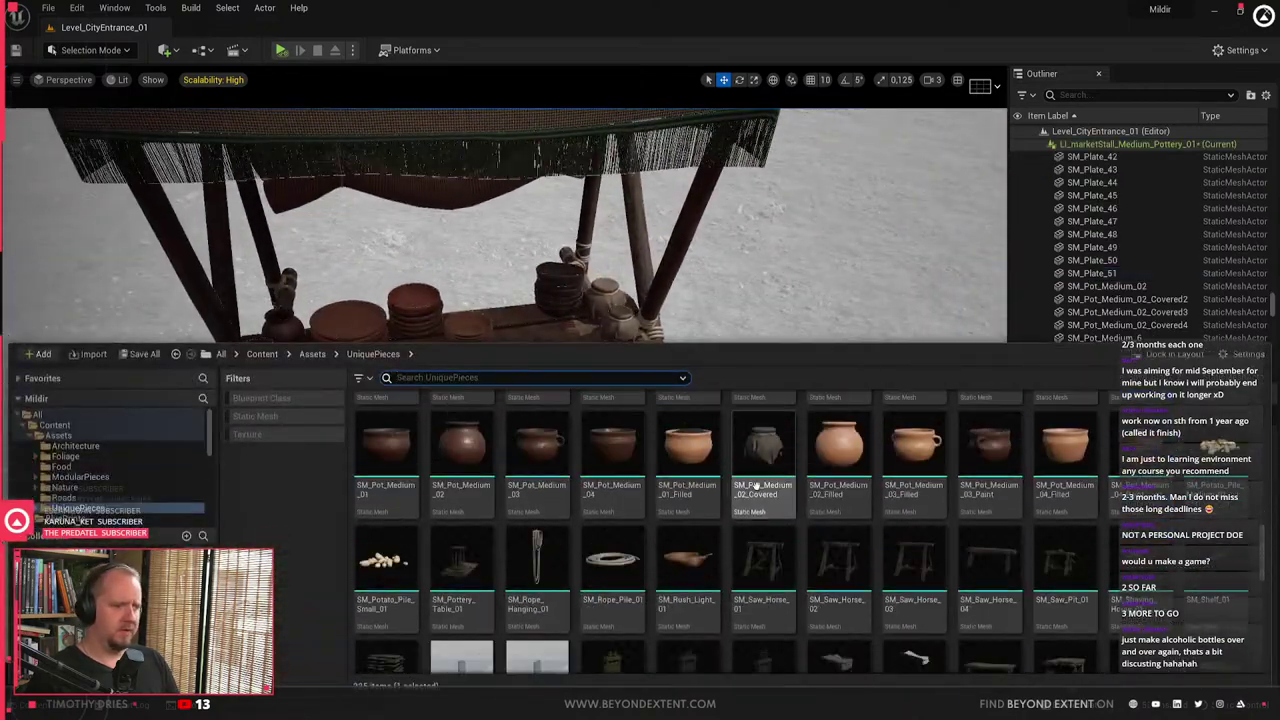
{"action": "scroll", "coordinate": [756, 486], "scroll_direction": "down", "scroll_amount": 5}
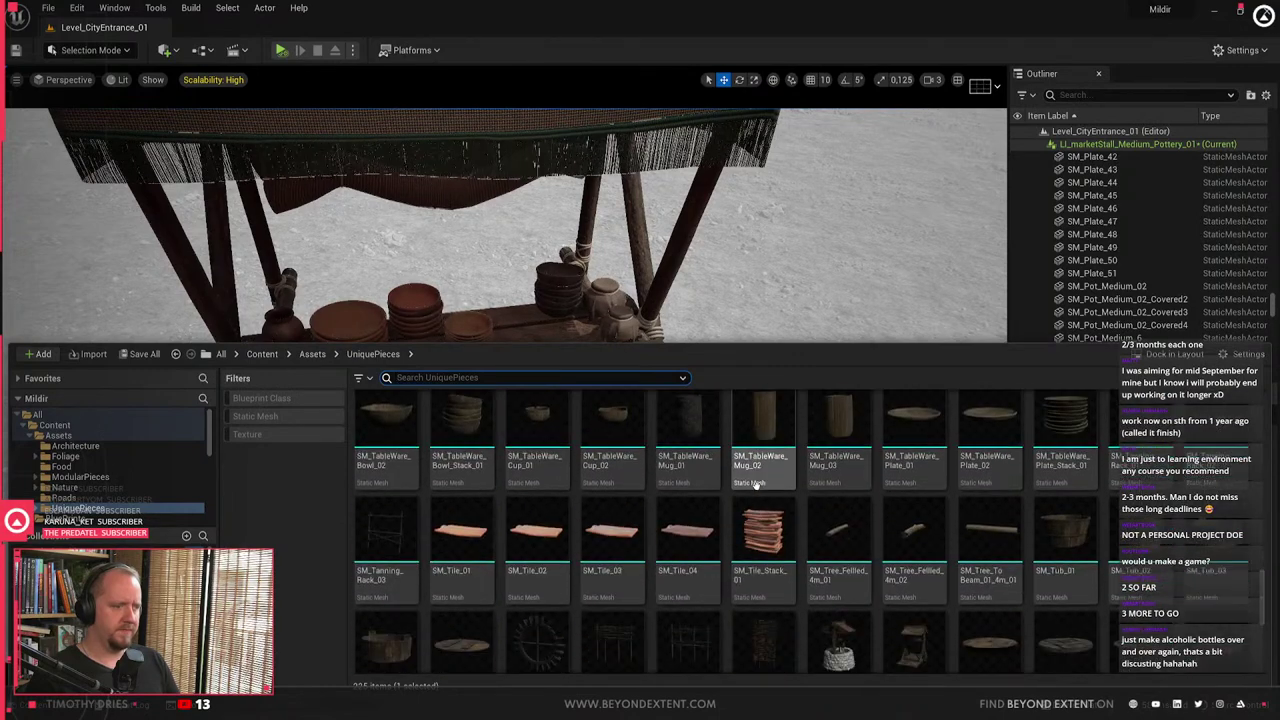
{"action": "scroll", "coordinate": [755, 485], "scroll_direction": "down", "scroll_amount": 1}
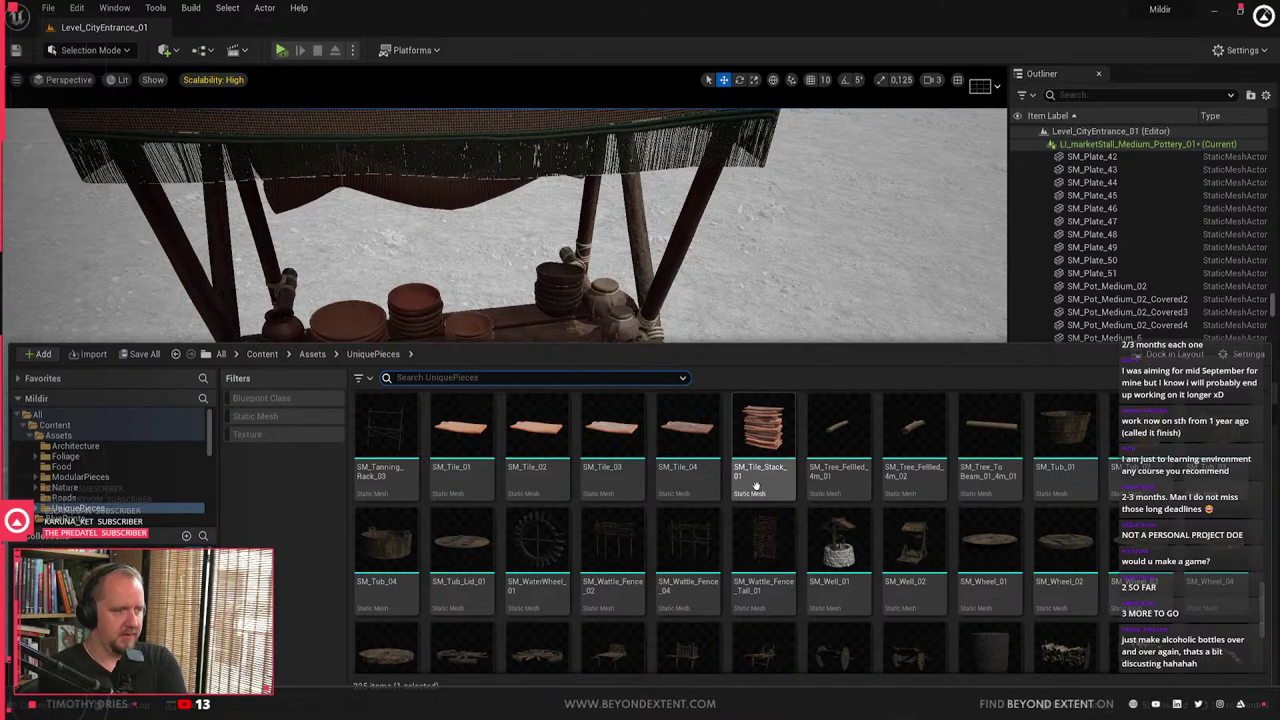
{"action": "scroll", "coordinate": [748, 485], "scroll_direction": "down", "scroll_amount": 5}
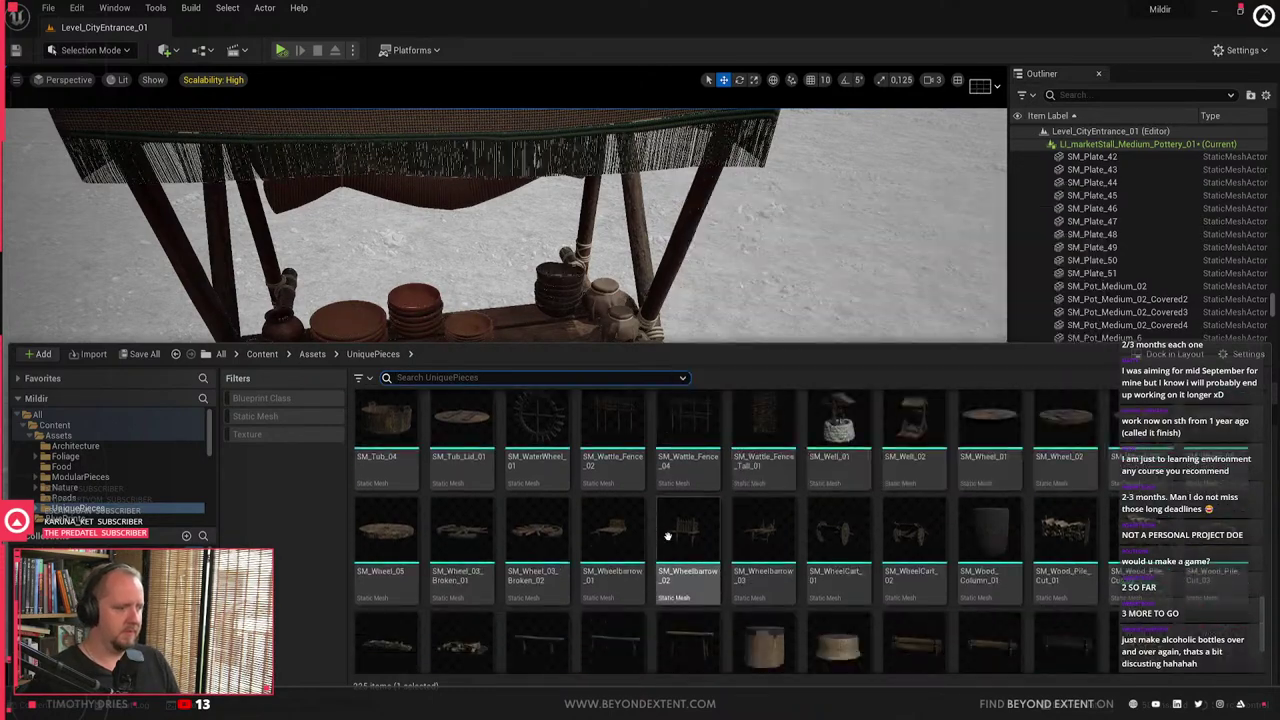
{"action": "scroll", "coordinate": [668, 537], "scroll_direction": "up", "scroll_amount": 10}
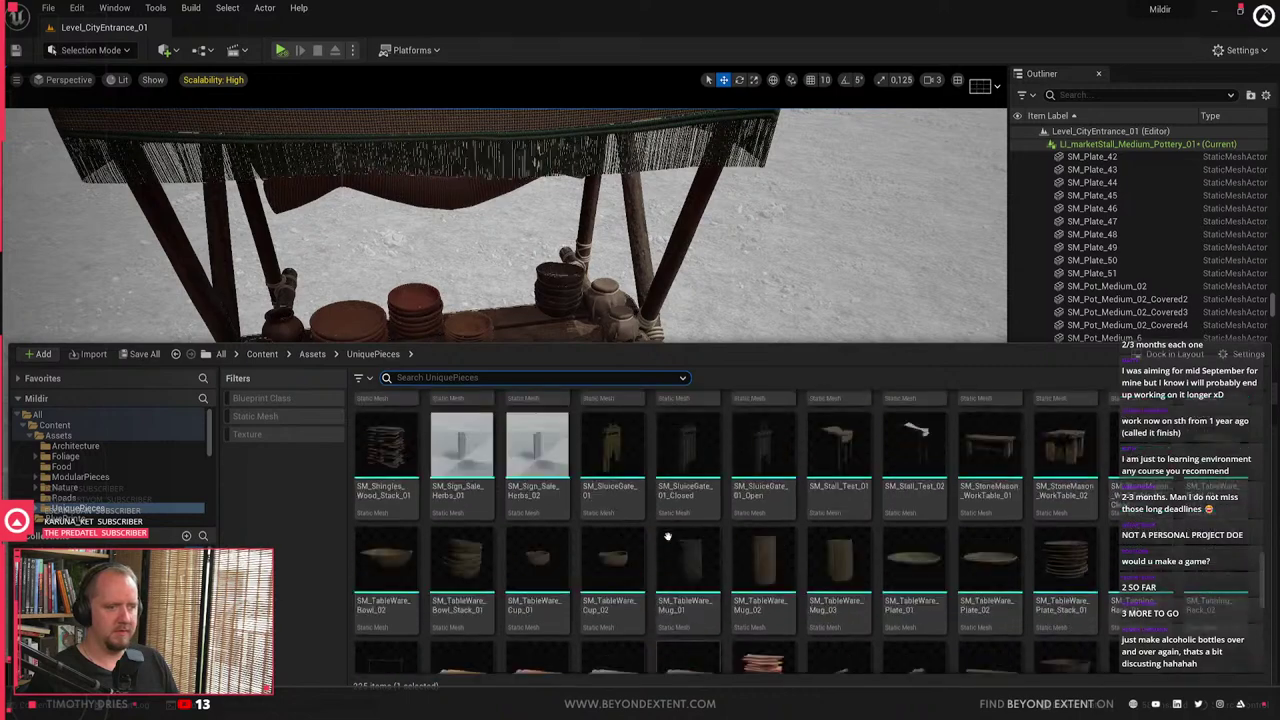
{"action": "scroll", "coordinate": [660, 527], "scroll_direction": "up", "scroll_amount": 10}
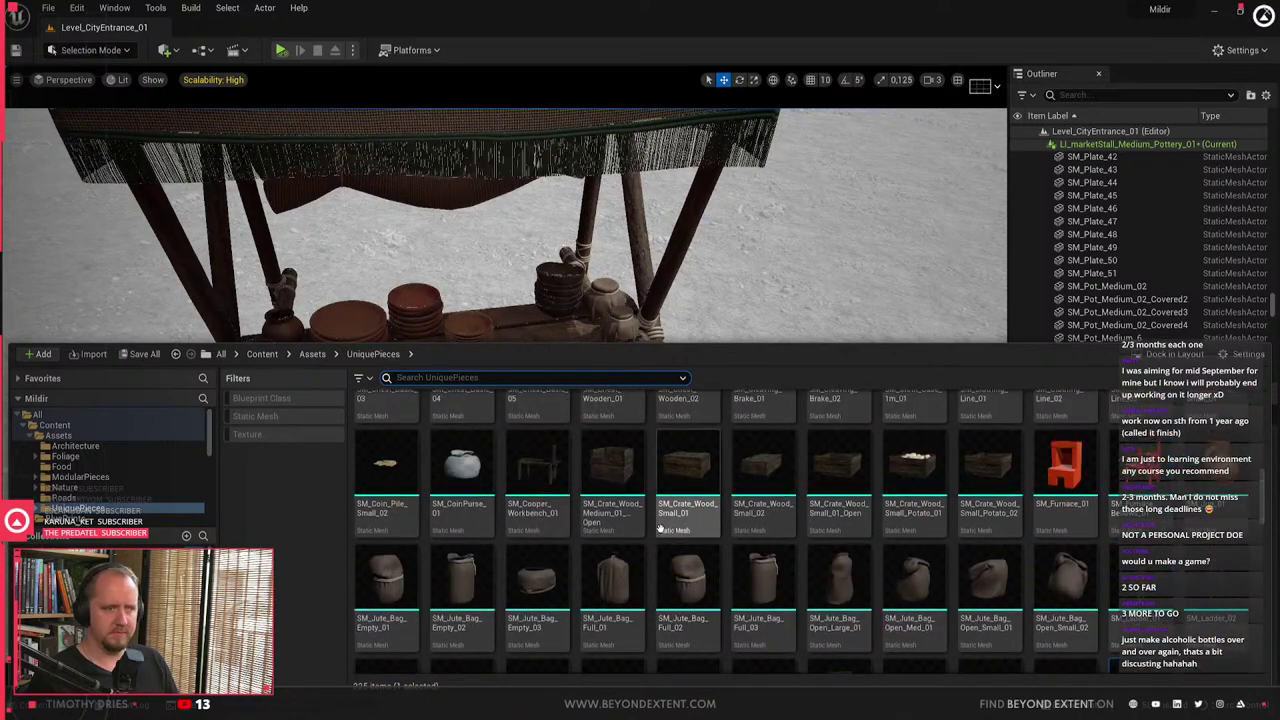
{"action": "left_click_drag", "start_coordinate": [662, 520], "coordinate": [545, 370]}
{"action": "right_click_drag", "start_coordinate": [545, 370], "coordinate": [579, 390]}
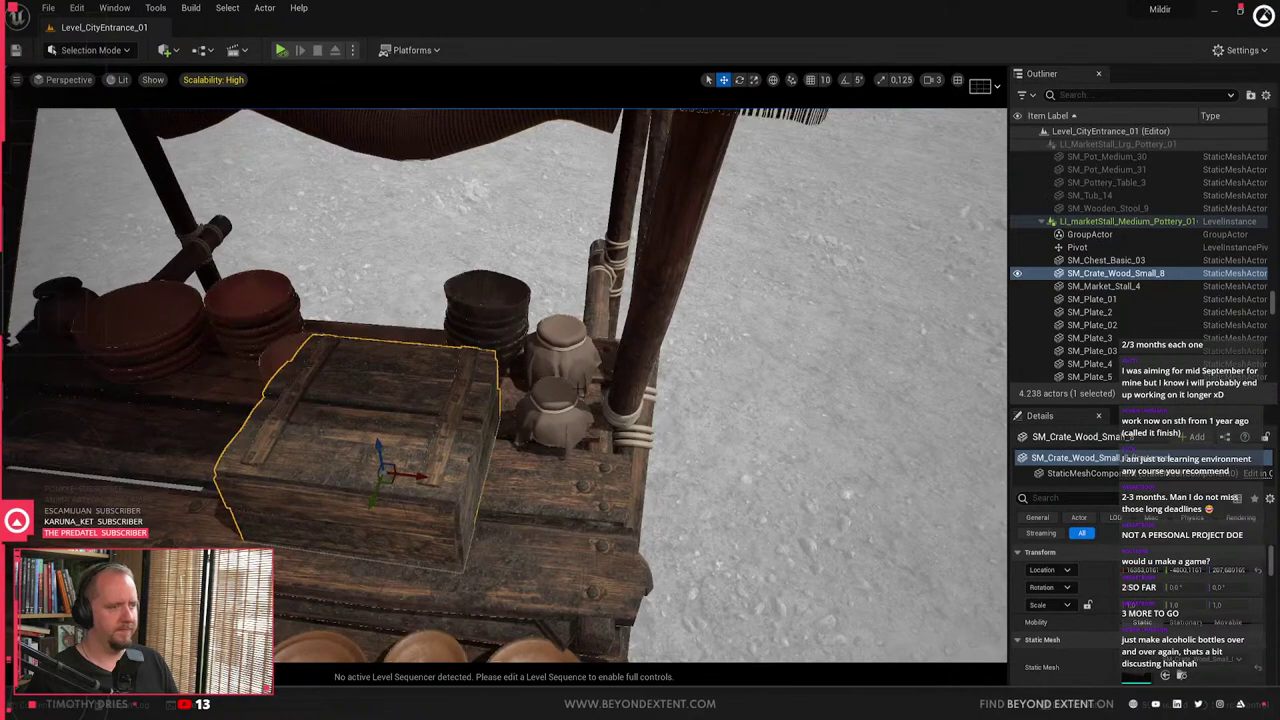
- Select the two covered pots and the bowl stack and move them along the counter to clear its end
{"action": "left_click", "coordinate": [562, 400]}
{"action": "left_click", "coordinate": [563, 350], "text": "ctrl"}
{"action": "left_click", "coordinate": [503, 310], "text": "ctrl"}
{"action": "left_click_drag", "start_coordinate": [497, 369], "coordinate": [165, 410]}
- Move the wooden crate onto the cleared end of the counter, adjust its height and rotate it slightly about the vertical axis
{"action": "left_click", "coordinate": [335, 457]}
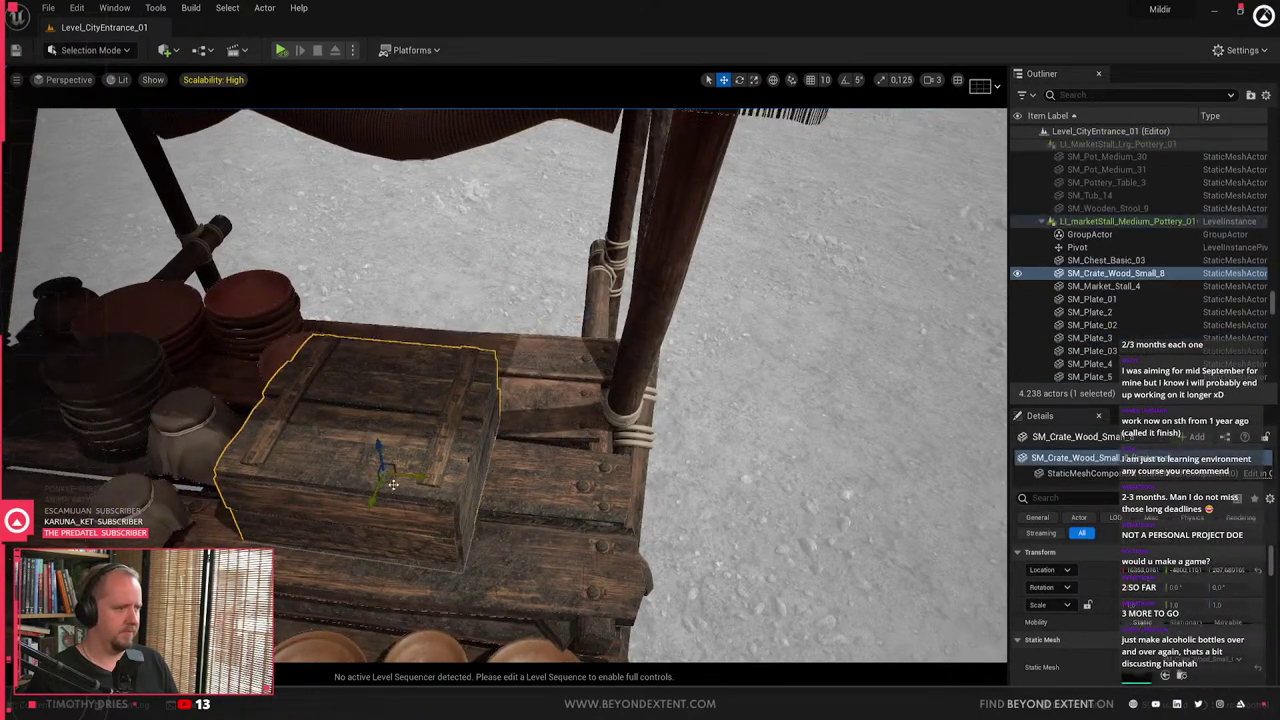
{"action": "left_click_drag", "start_coordinate": [393, 484], "coordinate": [522, 411]}
{"action": "right_click_drag", "start_coordinate": [522, 411], "coordinate": [575, 370]}
{"action": "right_click_drag", "start_coordinate": [550, 430], "coordinate": [510, 376]}
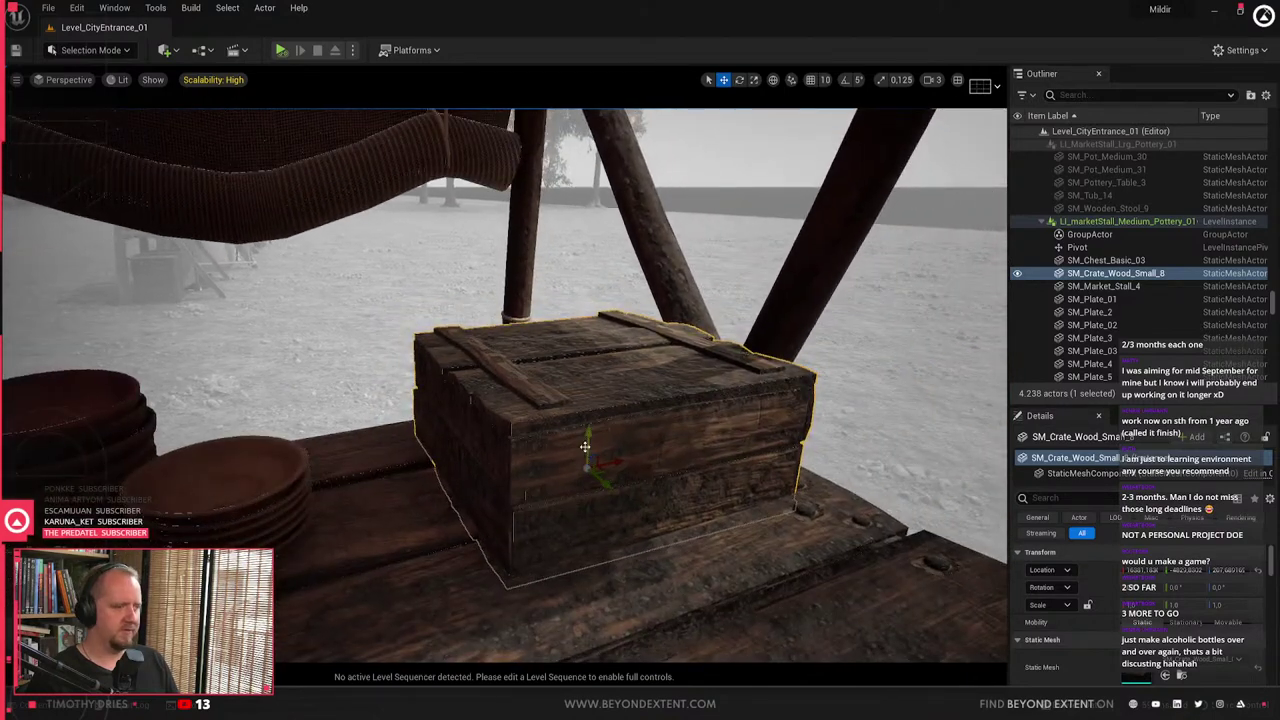
{"action": "left_click_drag", "start_coordinate": [587, 447], "coordinate": [600, 434]}
{"action": "right_click_drag", "start_coordinate": [600, 434], "coordinate": [490, 440]}
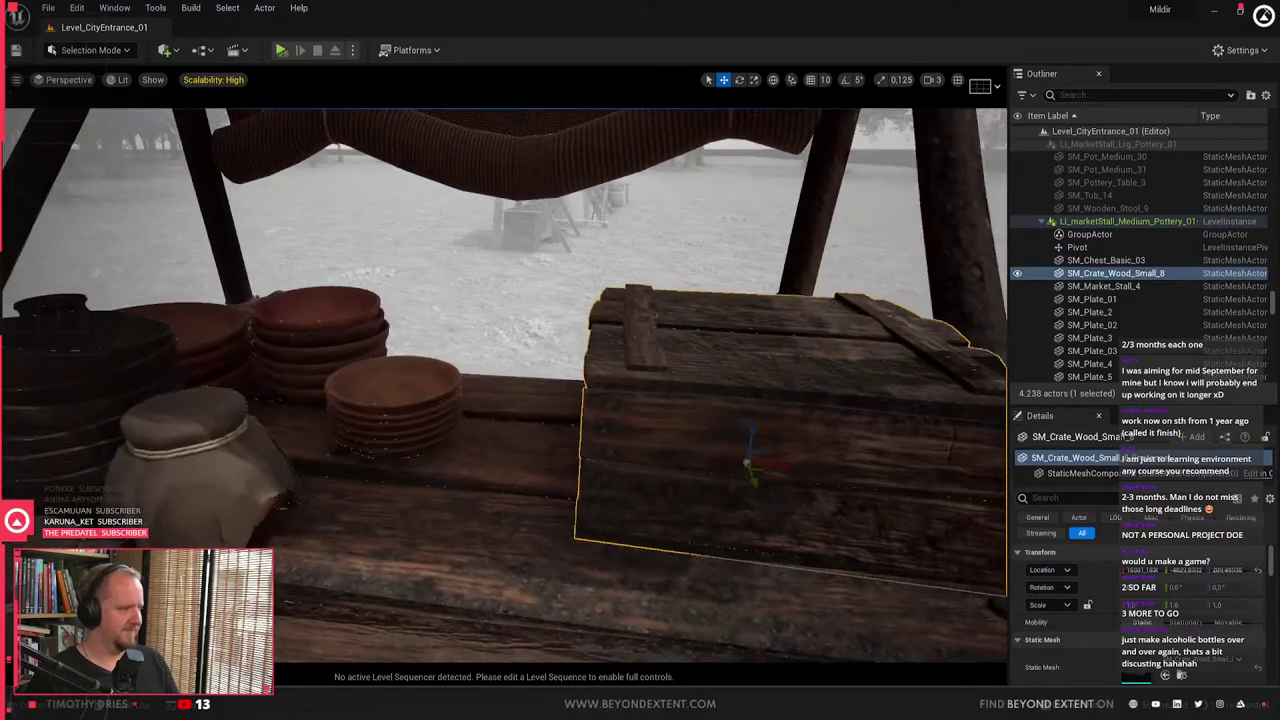
{"action": "key", "text": "e"}
{"action": "left_click_drag", "start_coordinate": [711, 480], "coordinate": [800, 473]}
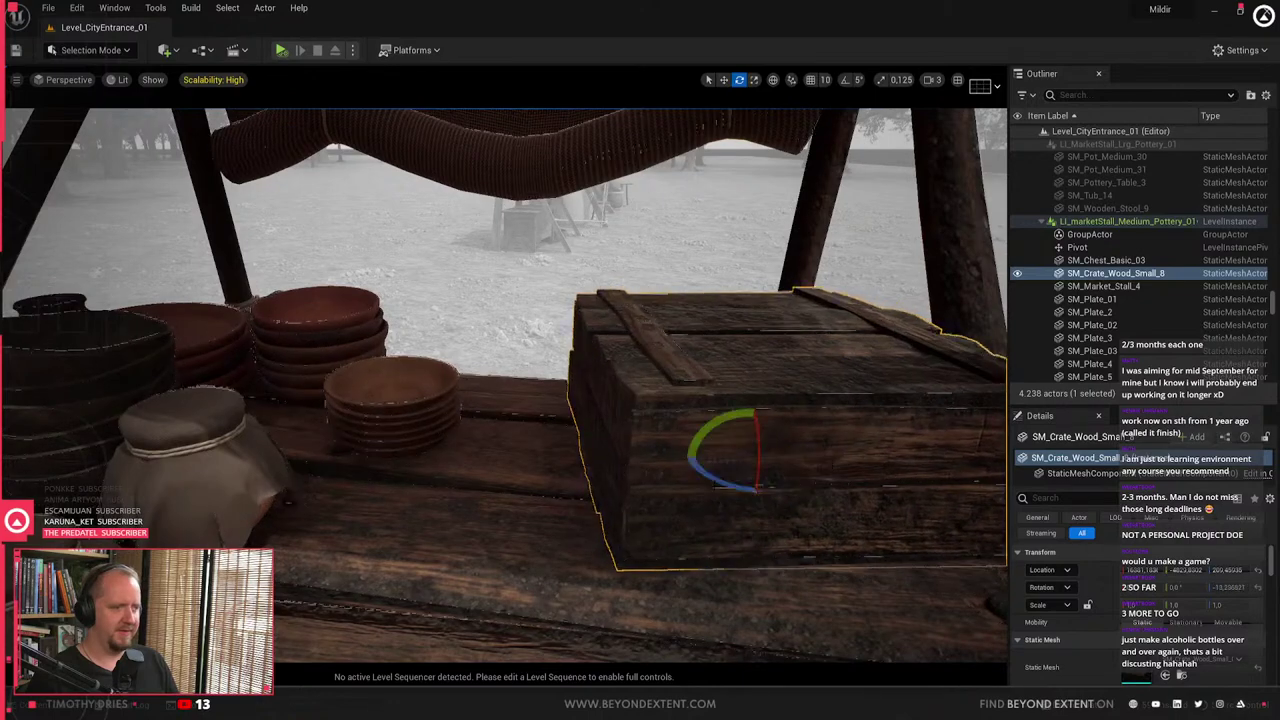
- Reselect the bowl stack and both covered pots and move them together on top of the wooden crate
{"action": "right_click_drag", "start_coordinate": [500, 480], "coordinate": [304, 490]}
{"action": "left_click", "coordinate": [215, 405]}
{"action": "left_click", "coordinate": [306, 440], "text": "ctrl"}
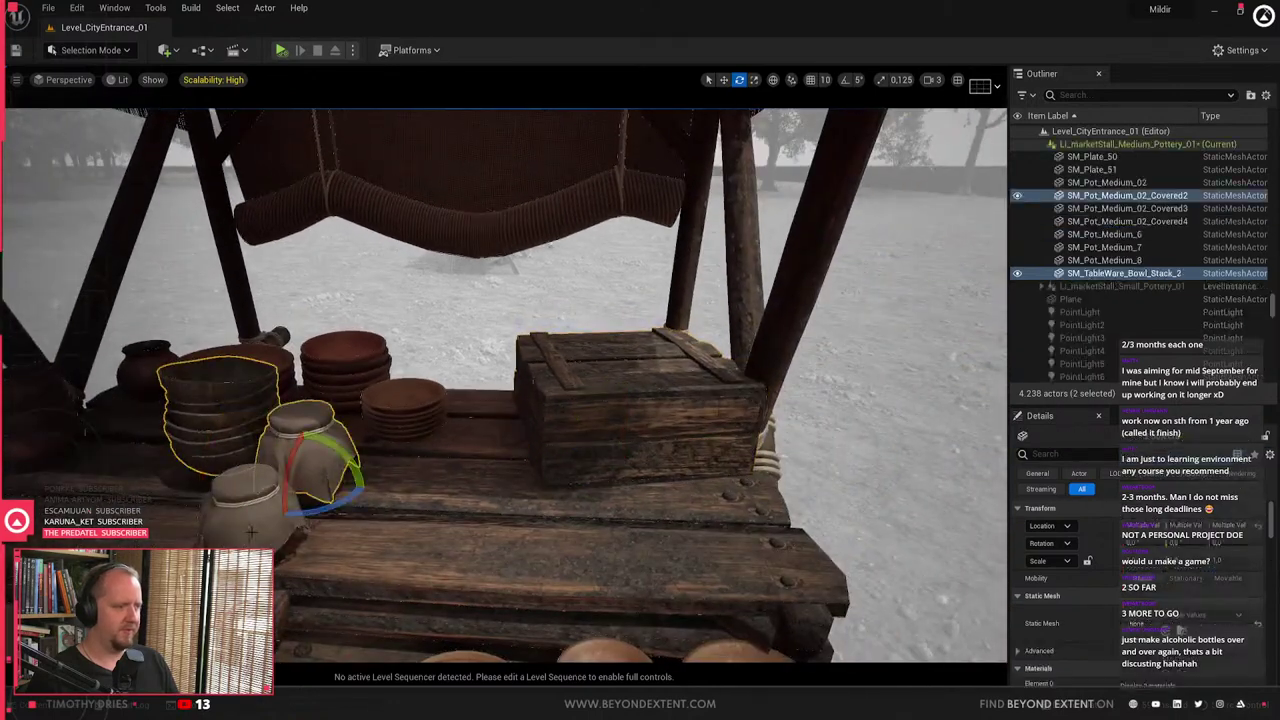
{"action": "left_click", "coordinate": [253, 521], "text": "ctrl"}
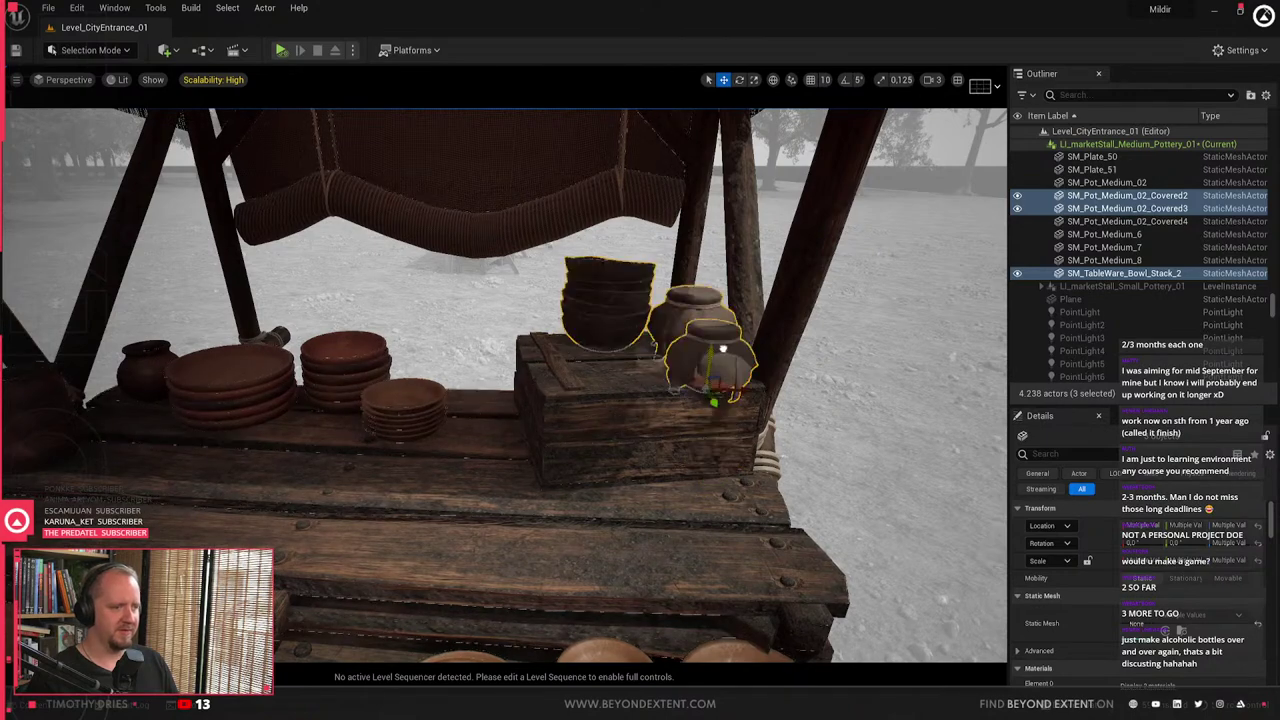
- Adjust the two covered pots on the crate and shift the front one in front of the bowl stack
{"action": "left_click", "coordinate": [699, 292]}
{"action": "left_click", "coordinate": [712, 342], "text": "ctrl"}
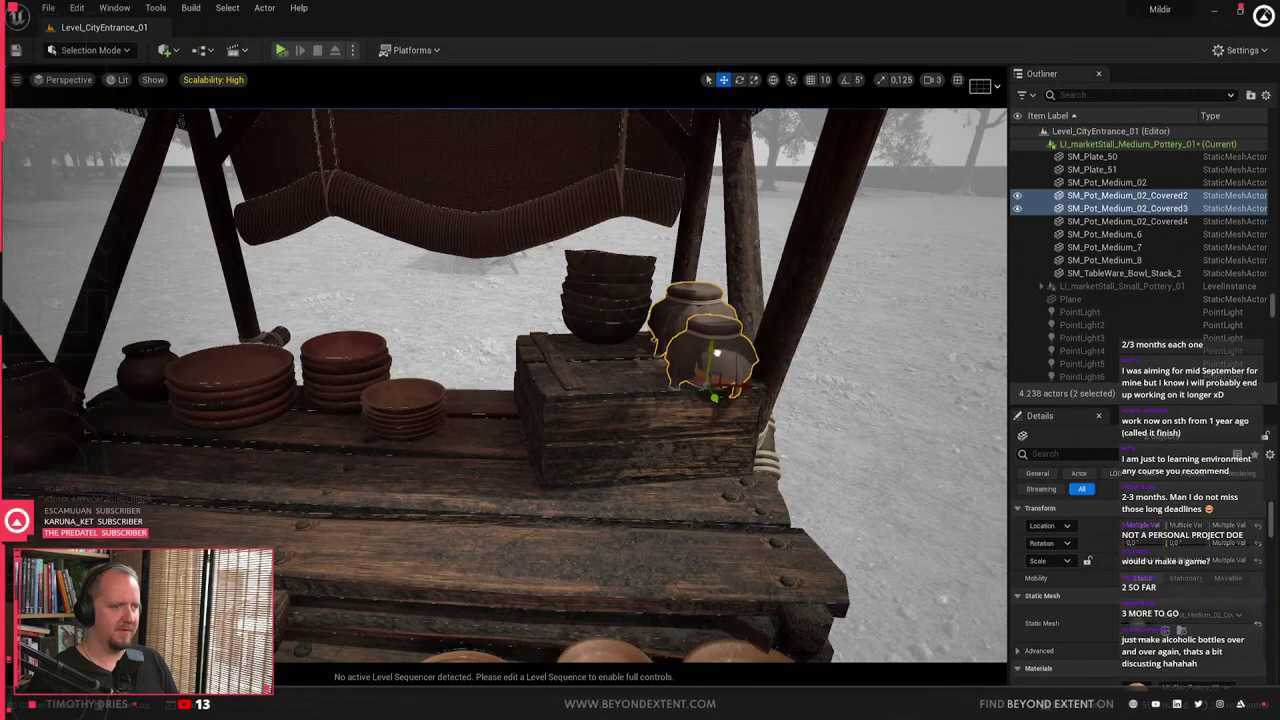
{"action": "key", "text": "Escape"}
{"action": "right_click_drag", "start_coordinate": [721, 348], "coordinate": [780, 425]}
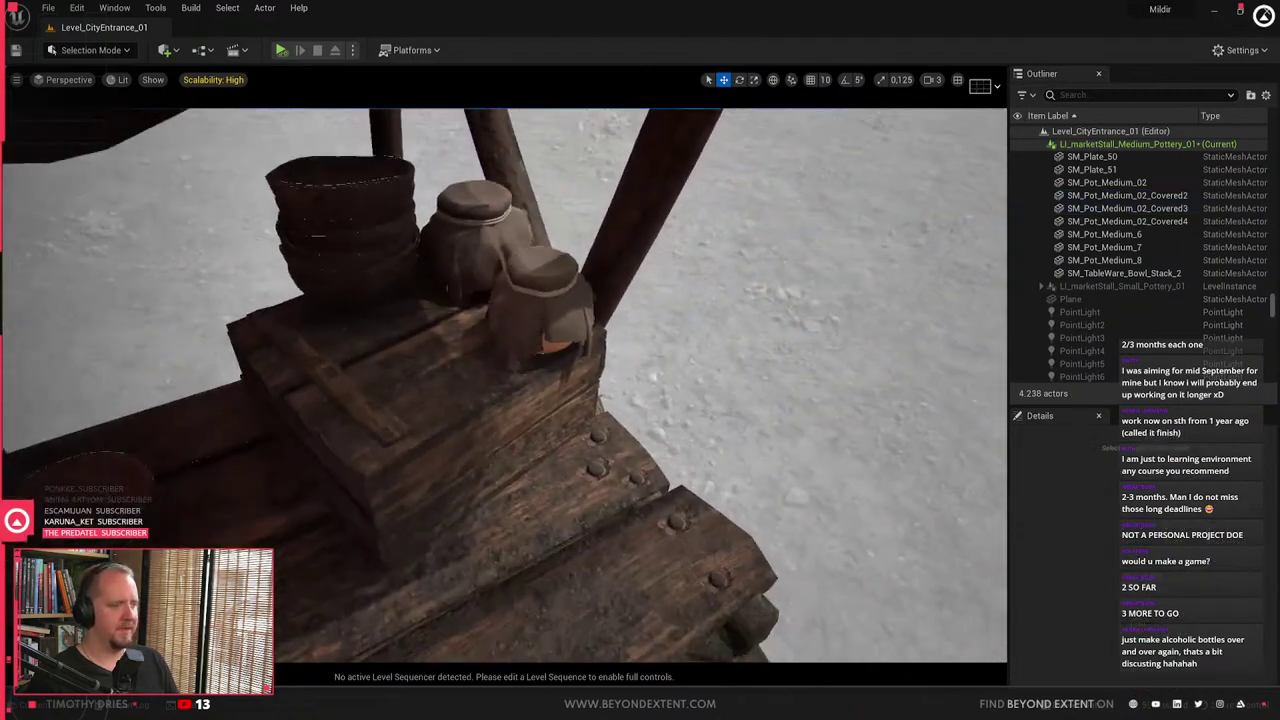
{"action": "left_click", "coordinate": [543, 308]}
{"action": "left_click_drag", "start_coordinate": [556, 343], "coordinate": [443, 353]}
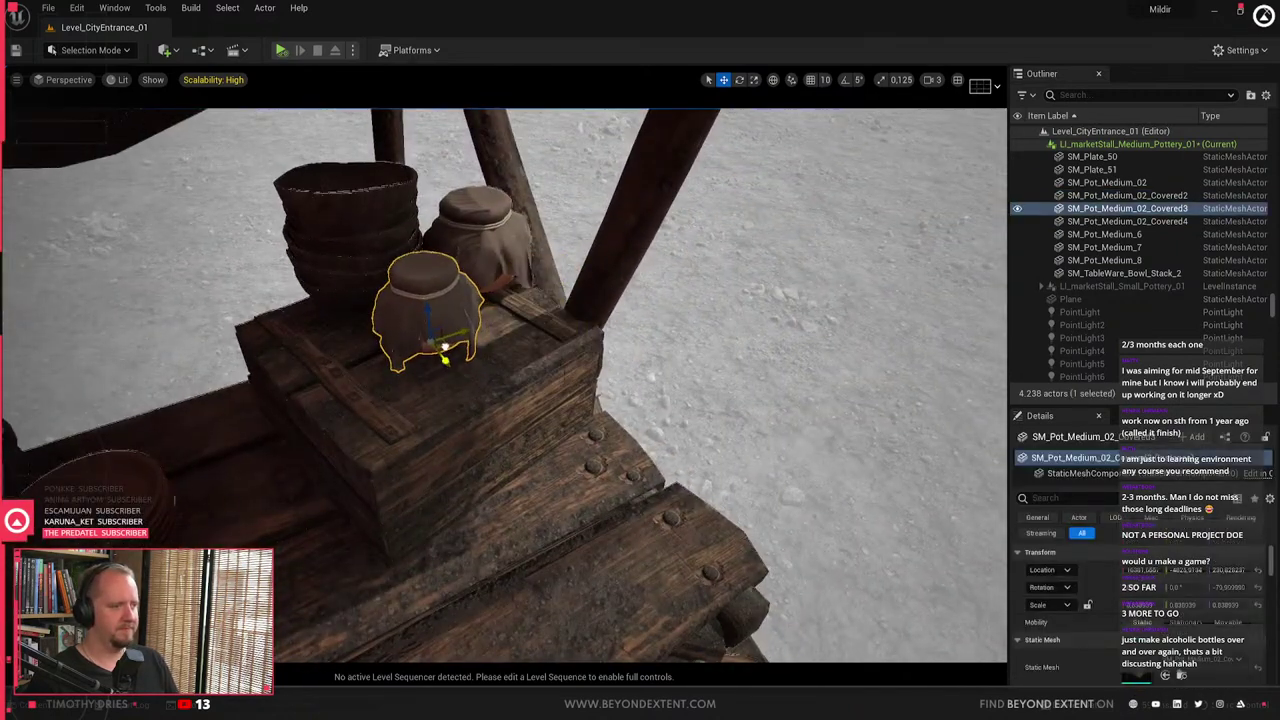
{"action": "key", "text": "Escape"}
- Find the SM_Pot_Large_01 mesh and place it on the counter near the wooden crate
{"action": "right_click_drag", "start_coordinate": [443, 353], "coordinate": [529, 400]}
{"action": "key", "text": "ctrl+space"}
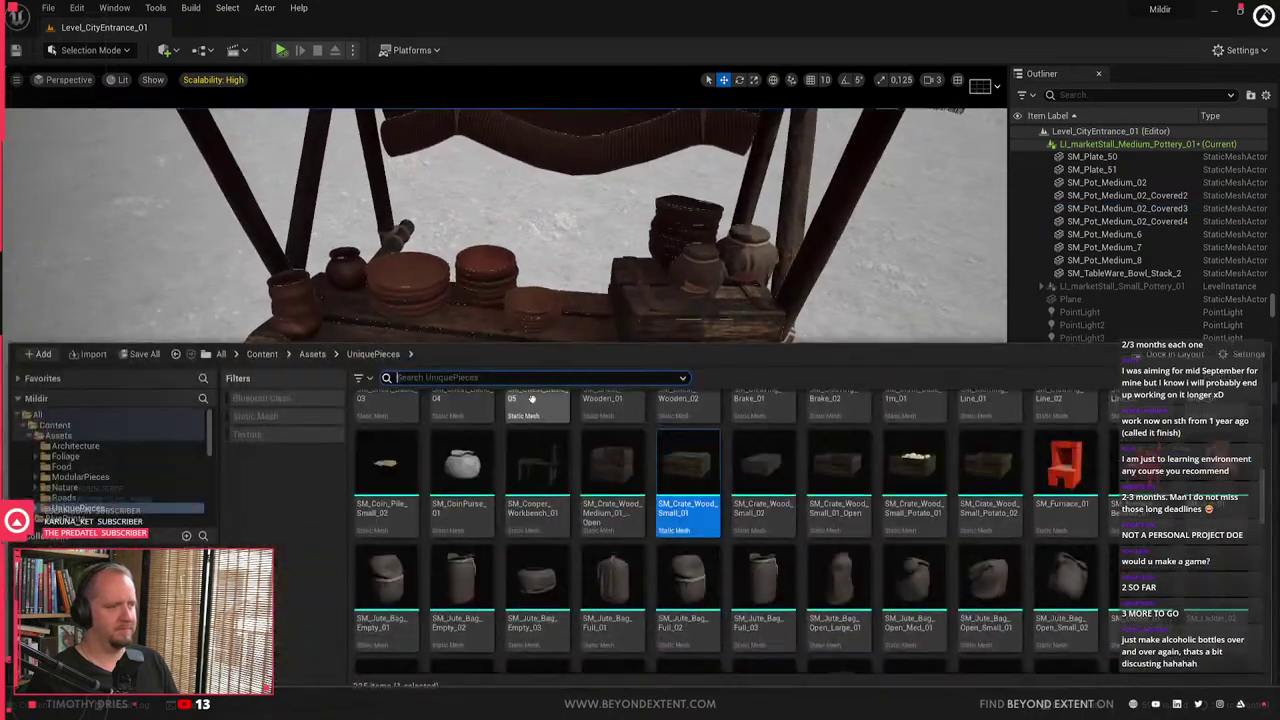
{"action": "scroll", "coordinate": [695, 562], "scroll_direction": "down", "scroll_amount": 3}
{"action": "scroll", "coordinate": [695, 558], "scroll_direction": "down", "scroll_amount": 3}
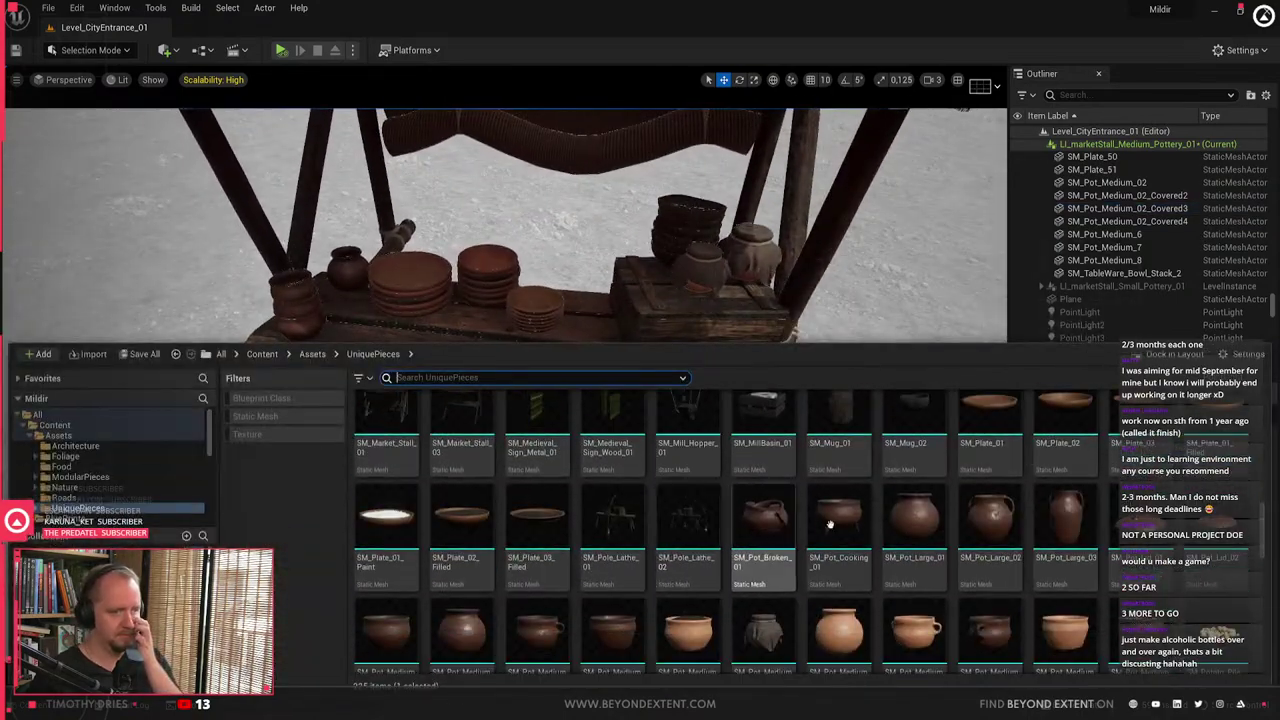
{"action": "left_click", "coordinate": [914, 520]}
{"action": "left_click_drag", "start_coordinate": [666, 251], "coordinate": [600, 366]}
{"action": "right_click_drag", "start_coordinate": [600, 366], "coordinate": [556, 298]}
{"action": "key", "text": "w"}
- Select all six plates of the middle stack at the counter's back, group them and reposition the group
{"action": "left_click", "coordinate": [385, 405]}
{"action": "left_click", "coordinate": [525, 362]}
{"action": "mouse_move", "coordinate": [525, 362]}
{"action": "right_mouse_down"}
{"action": "mouse_move", "coordinate": [555, 355]}
{"action": "mouse_move", "coordinate": [545, 350]}
{"action": "right_mouse_up"}
{"action": "key", "text": "w"}
{"action": "left_click", "coordinate": [556, 303], "text": "ctrl"}
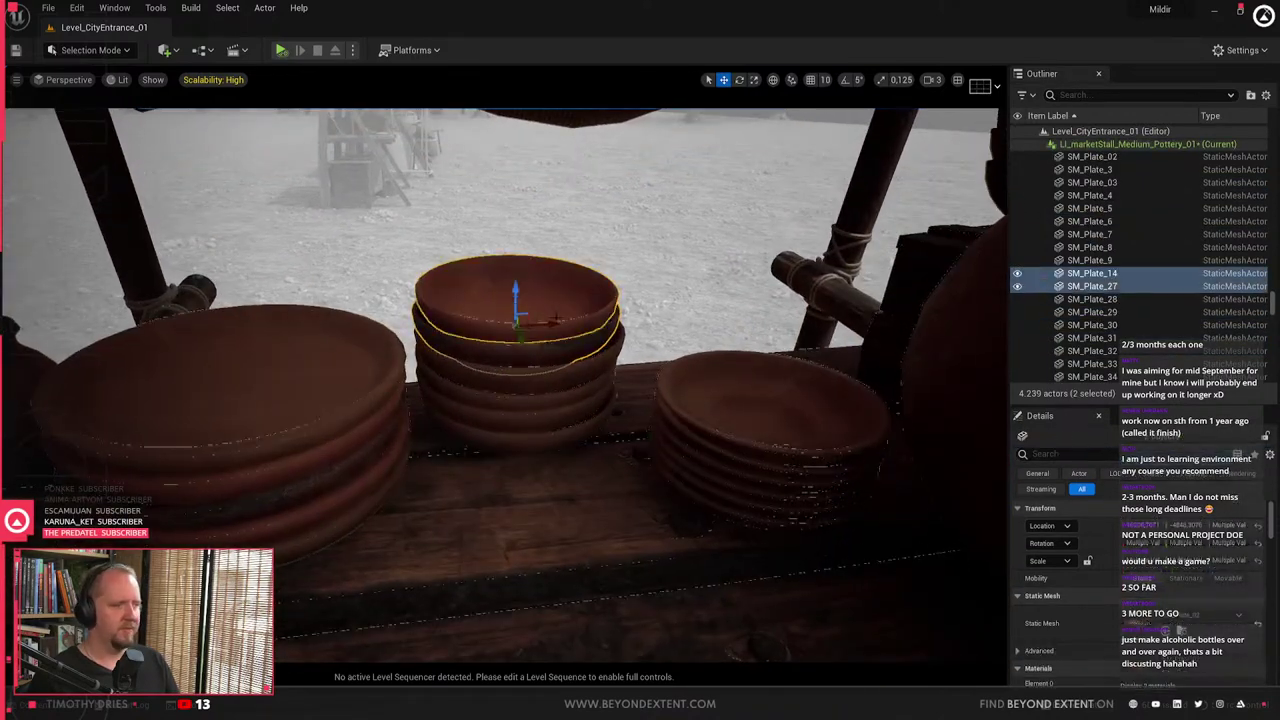
{"action": "left_click", "coordinate": [595, 372], "text": "ctrl"}
{"action": "left_click", "coordinate": [591, 394], "text": "ctrl"}
{"action": "left_click", "coordinate": [591, 410], "text": "ctrl"}
{"action": "left_click", "coordinate": [588, 428], "text": "ctrl"}
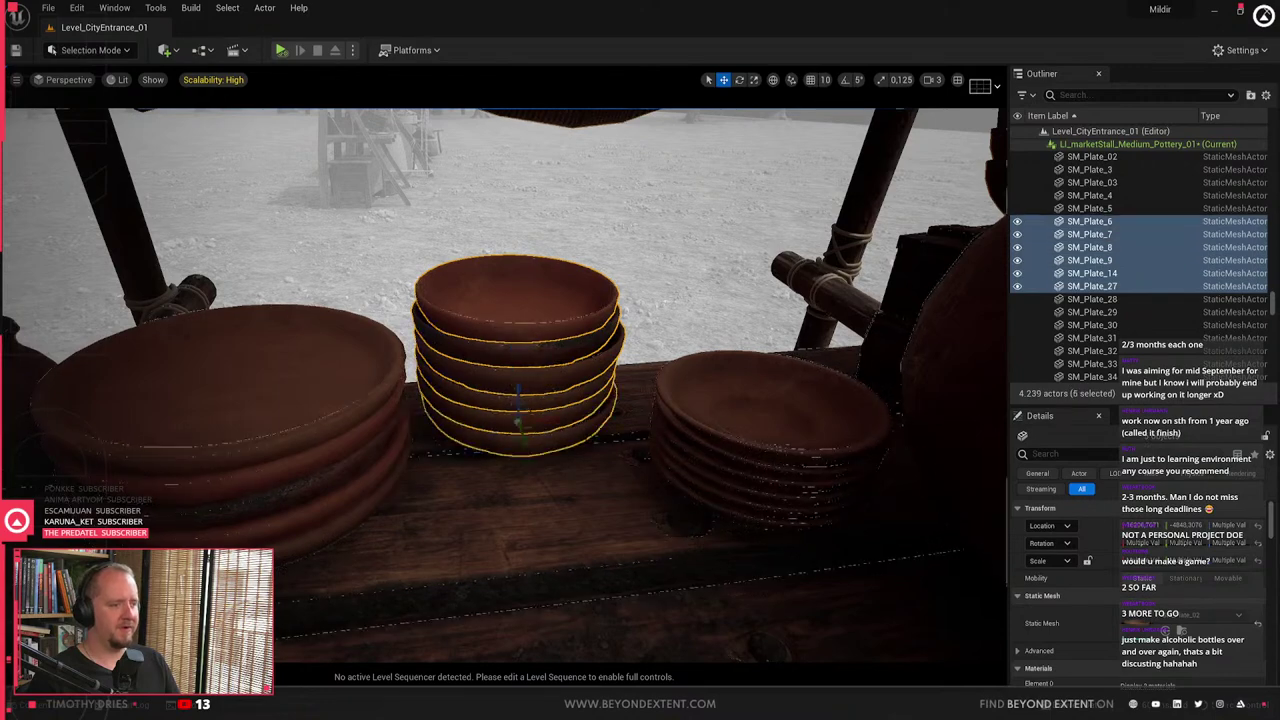
{"action": "right_click_drag", "start_coordinate": [587, 434], "coordinate": [570, 475]}
{"action": "key", "text": "s"}
{"action": "key", "text": "ctrl+g"}
{"action": "left_click_drag", "start_coordinate": [635, 268], "coordinate": [358, 372]}
- Select all six plates of the small stack beside the large pot, group them and move the group next to the other plate stacks
{"action": "left_click", "coordinate": [748, 362]}
{"action": "key", "text": "w"}
{"action": "right_click_drag", "start_coordinate": [748, 362], "coordinate": [790, 340]}
{"action": "left_click", "coordinate": [720, 388]}
{"action": "left_click", "coordinate": [720, 371], "text": "ctrl"}
{"action": "left_click", "coordinate": [755, 356], "text": "ctrl"}
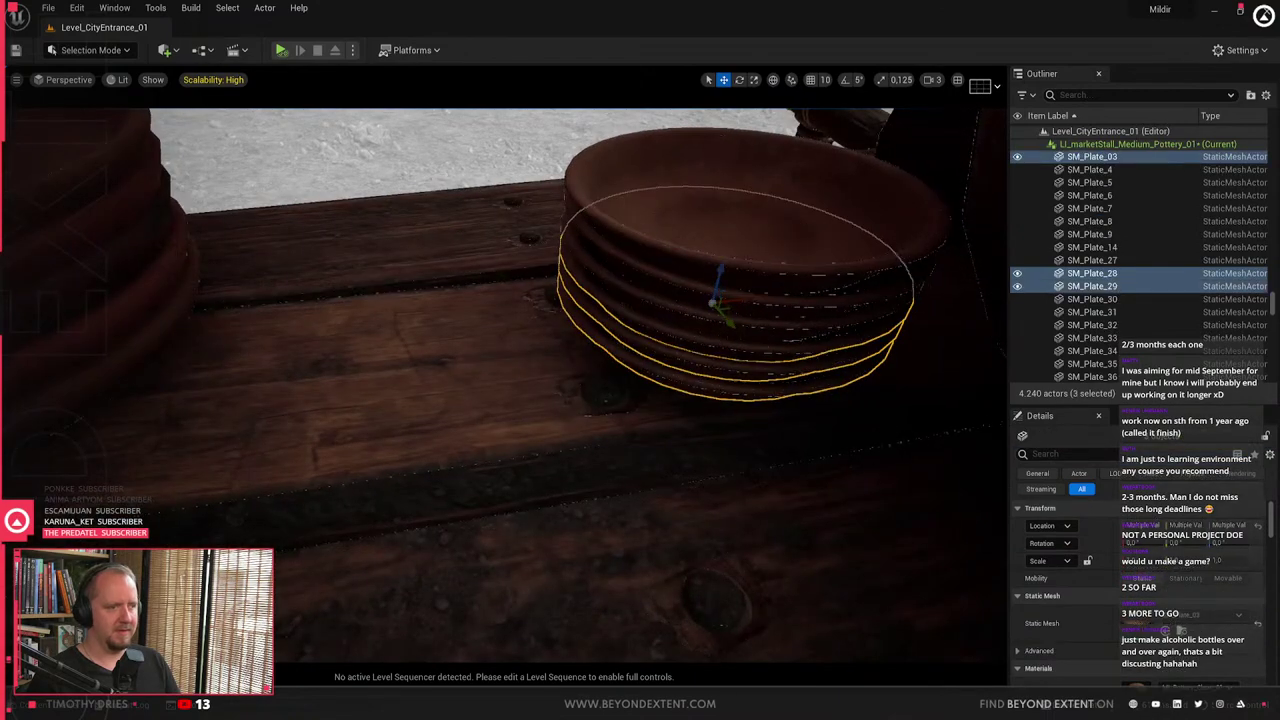
{"action": "left_click", "coordinate": [765, 335], "text": "ctrl"}
{"action": "left_click", "coordinate": [776, 312], "text": "ctrl"}
{"action": "left_click", "coordinate": [778, 288], "text": "ctrl"}
{"action": "right_click_drag", "start_coordinate": [778, 288], "coordinate": [790, 290]}
{"action": "key", "text": "s"}
{"action": "key", "text": "ctrl+g"}
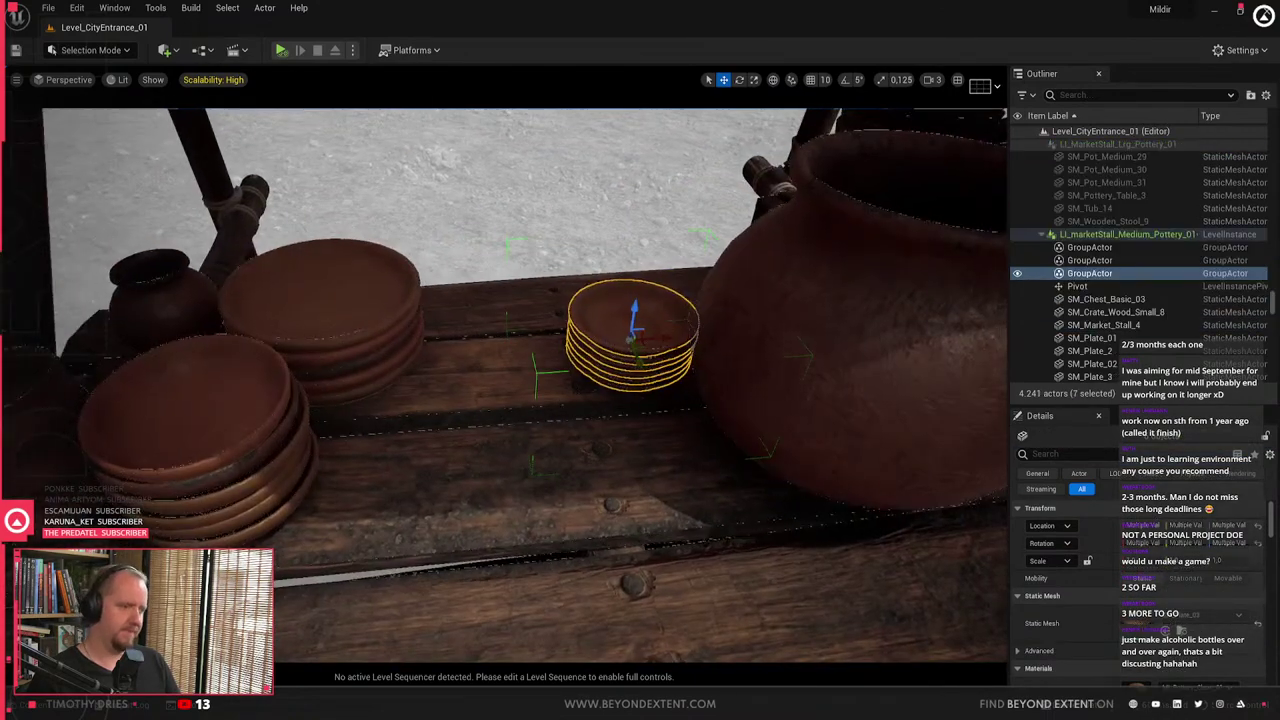
{"action": "key", "text": "s"}
{"action": "right_click_drag", "start_coordinate": [409, 429], "coordinate": [384, 429]}
- Move the large pot to the counter's back beside the wooden crate and seat it on the planks
{"action": "left_click", "coordinate": [821, 405]}
{"action": "left_click_drag", "start_coordinate": [767, 435], "coordinate": [657, 350]}
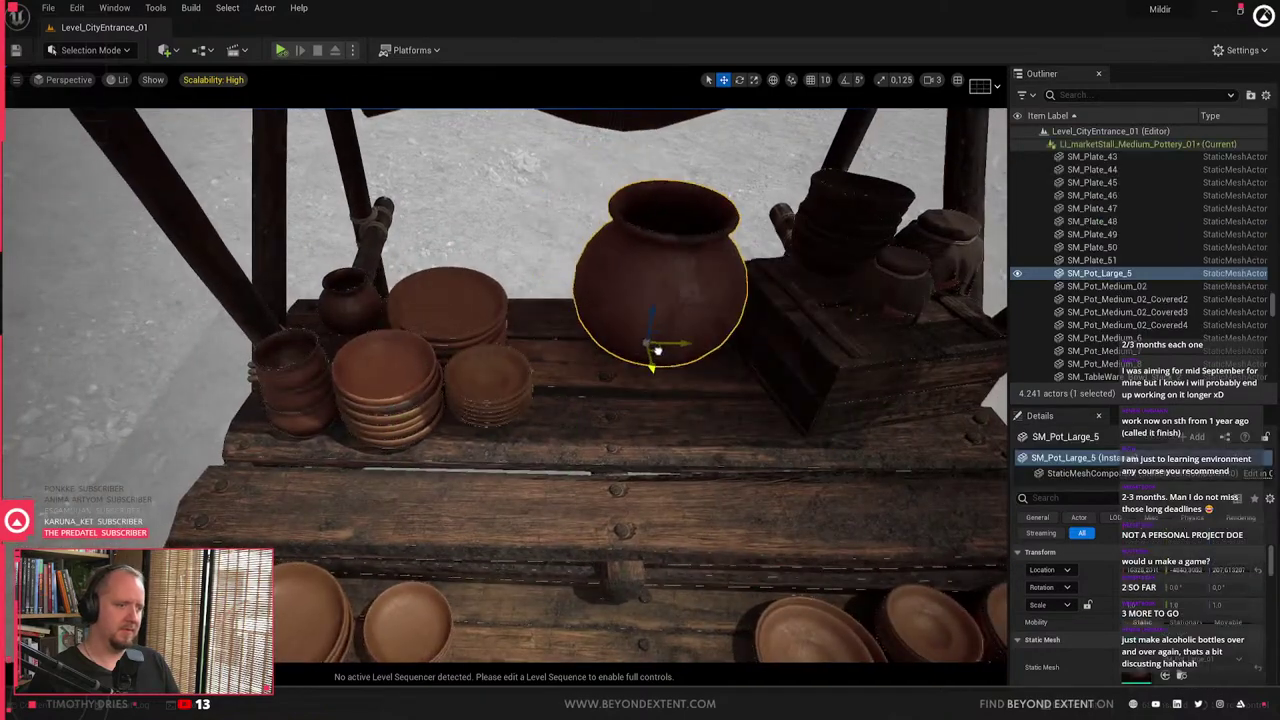
{"action": "key", "text": "f"}
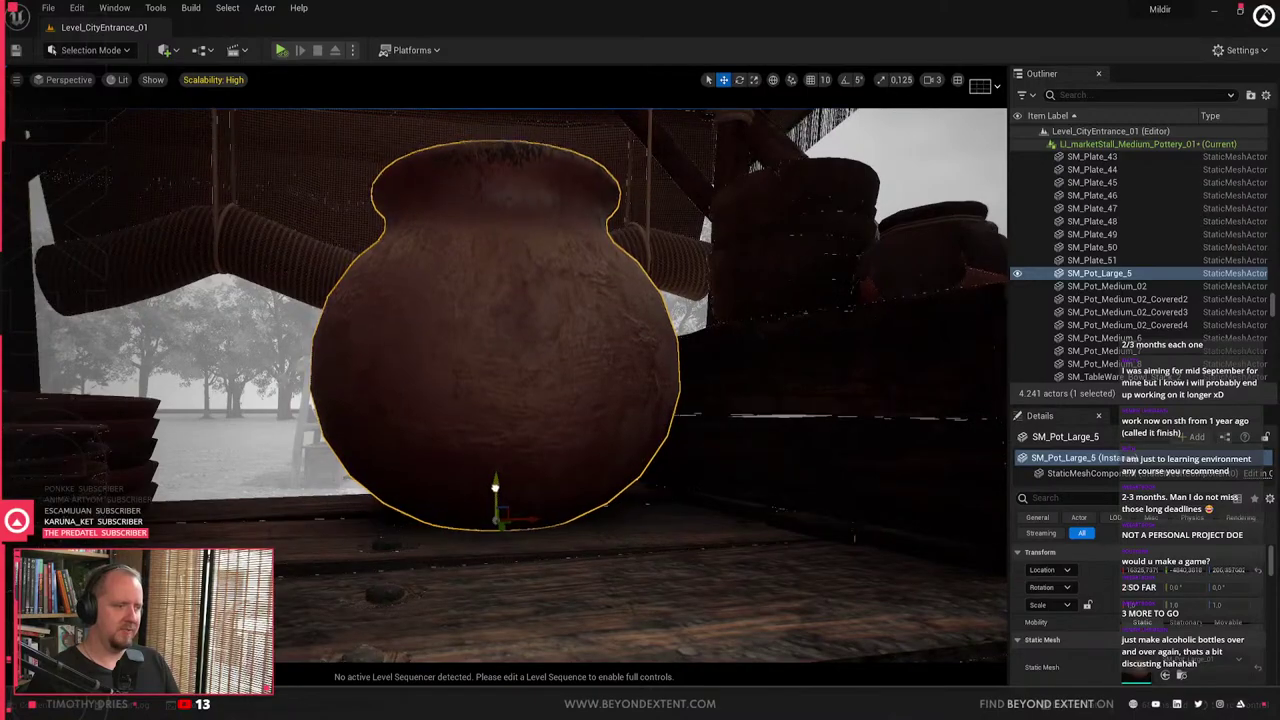
{"action": "right_click_drag", "start_coordinate": [495, 489], "coordinate": [455, 570]}
{"action": "key", "text": "Escape"}
{"action": "left_click", "coordinate": [525, 250]}
{"action": "right_click_drag", "start_coordinate": [525, 250], "coordinate": [525, 290]}
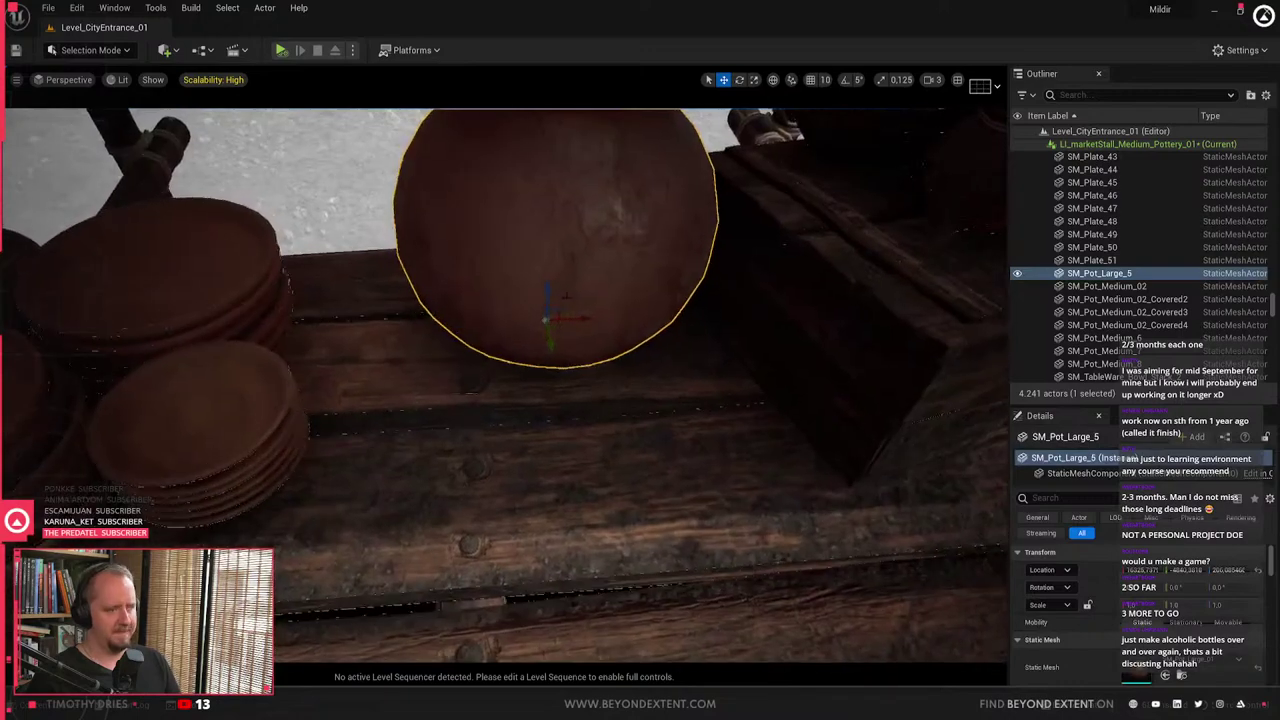
- Duplicate the large pot, rotate the copy about 70° and scale it to about 0.72, placing it in front of the original beside the crate
{"action": "left_click_drag", "start_coordinate": [545, 320], "coordinate": [414, 316]}
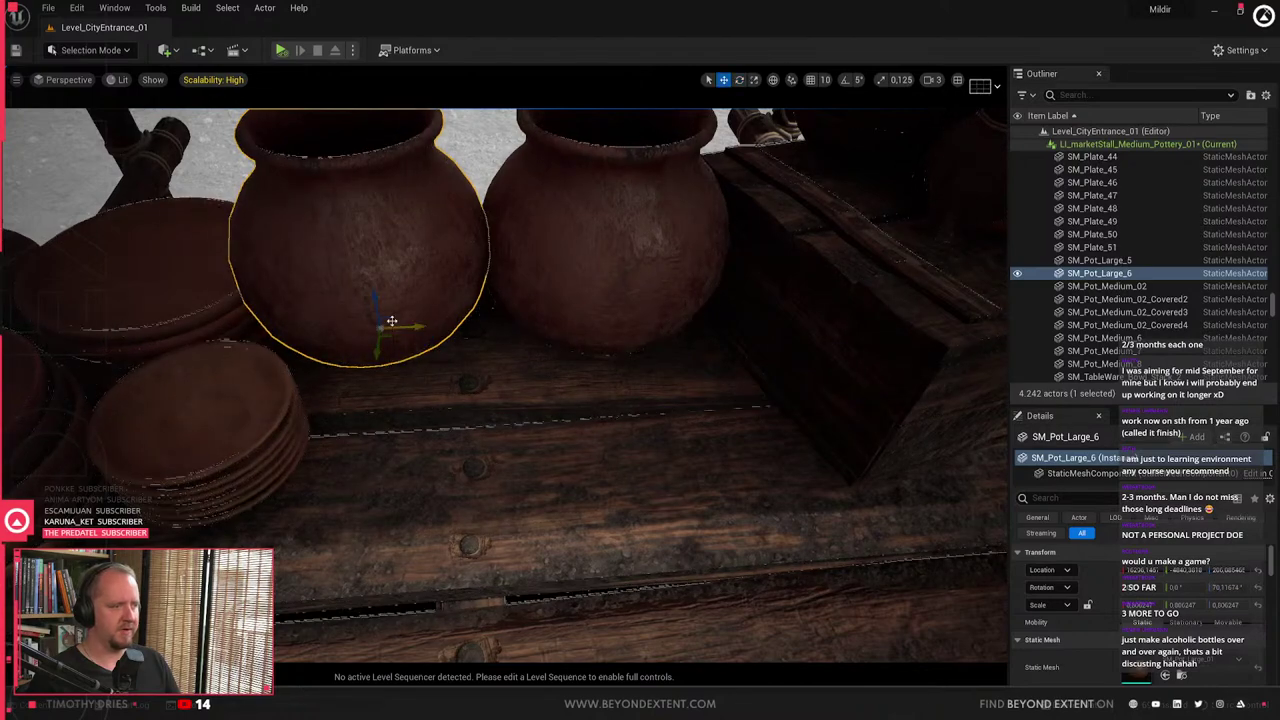
{"action": "left_click_drag", "start_coordinate": [380, 328], "coordinate": [410, 289]}
{"action": "key", "text": "w"}
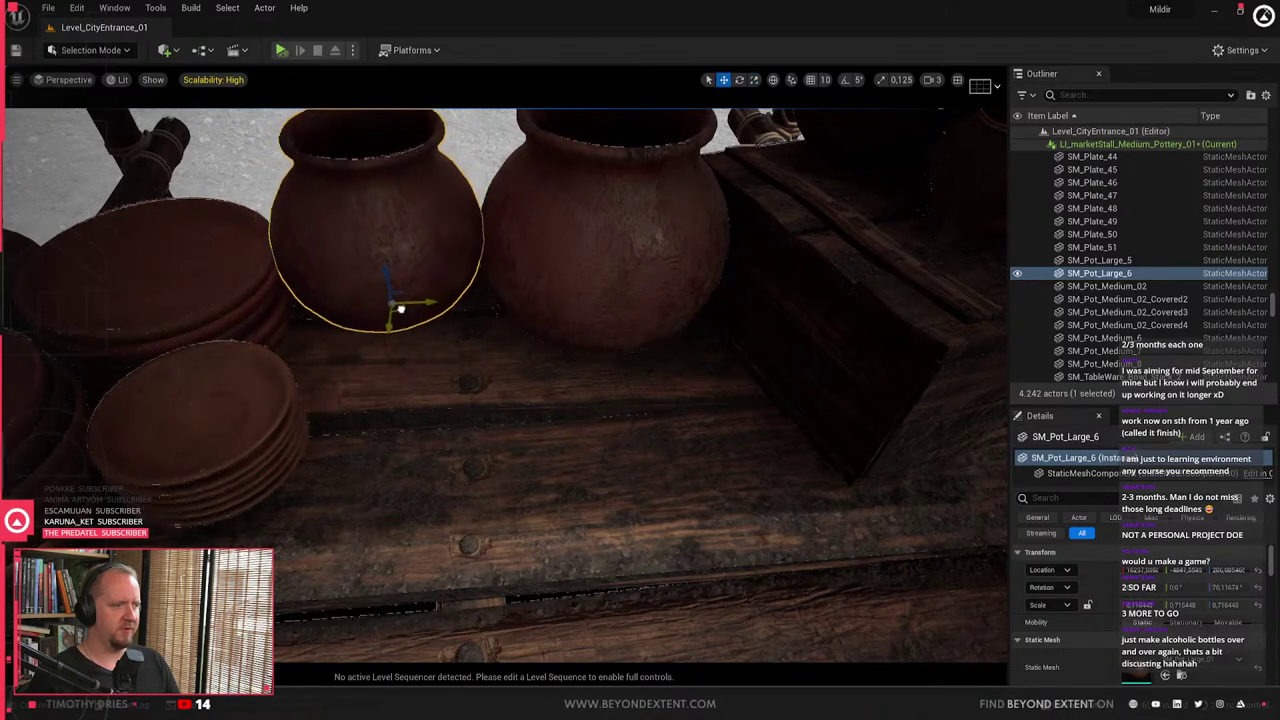
{"action": "key", "text": "Escape"}
{"action": "right_click_drag", "start_coordinate": [397, 320], "coordinate": [350, 275]}
{"action": "left_click", "coordinate": [515, 385]}
{"action": "right_click_drag", "start_coordinate": [515, 385], "coordinate": [485, 398]}
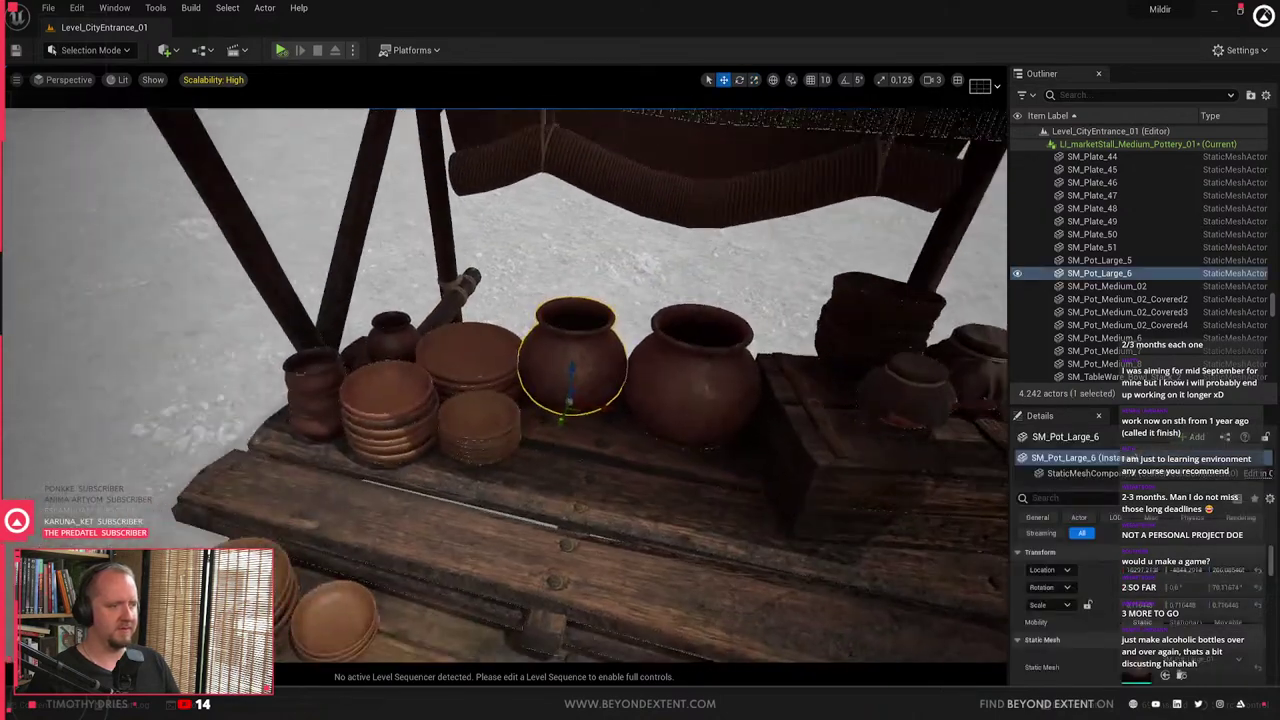
{"action": "left_click_drag", "start_coordinate": [582, 417], "coordinate": [726, 544]}
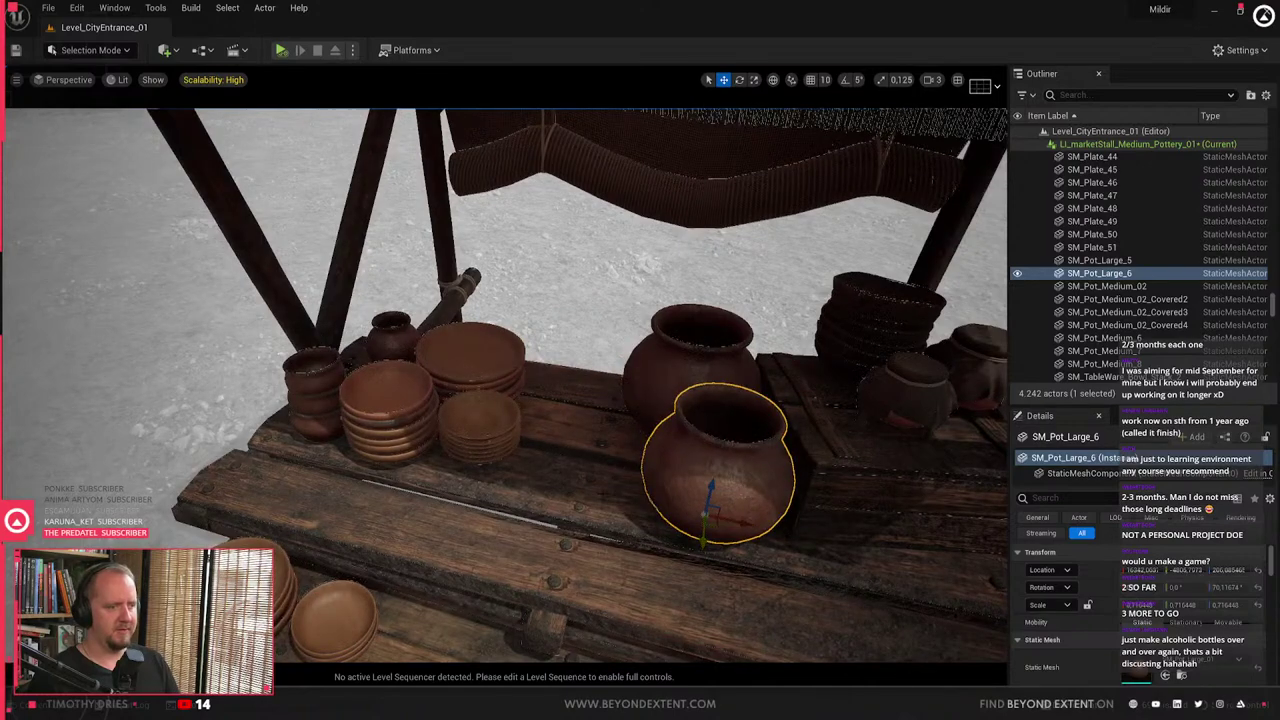
{"action": "right_click_drag", "start_coordinate": [726, 544], "coordinate": [698, 566]}
- Reposition the grouped small plate stack across the counter, close to the two large pots
{"action": "left_click", "coordinate": [566, 408]}
{"action": "right_click_drag", "start_coordinate": [566, 408], "coordinate": [616, 386]}
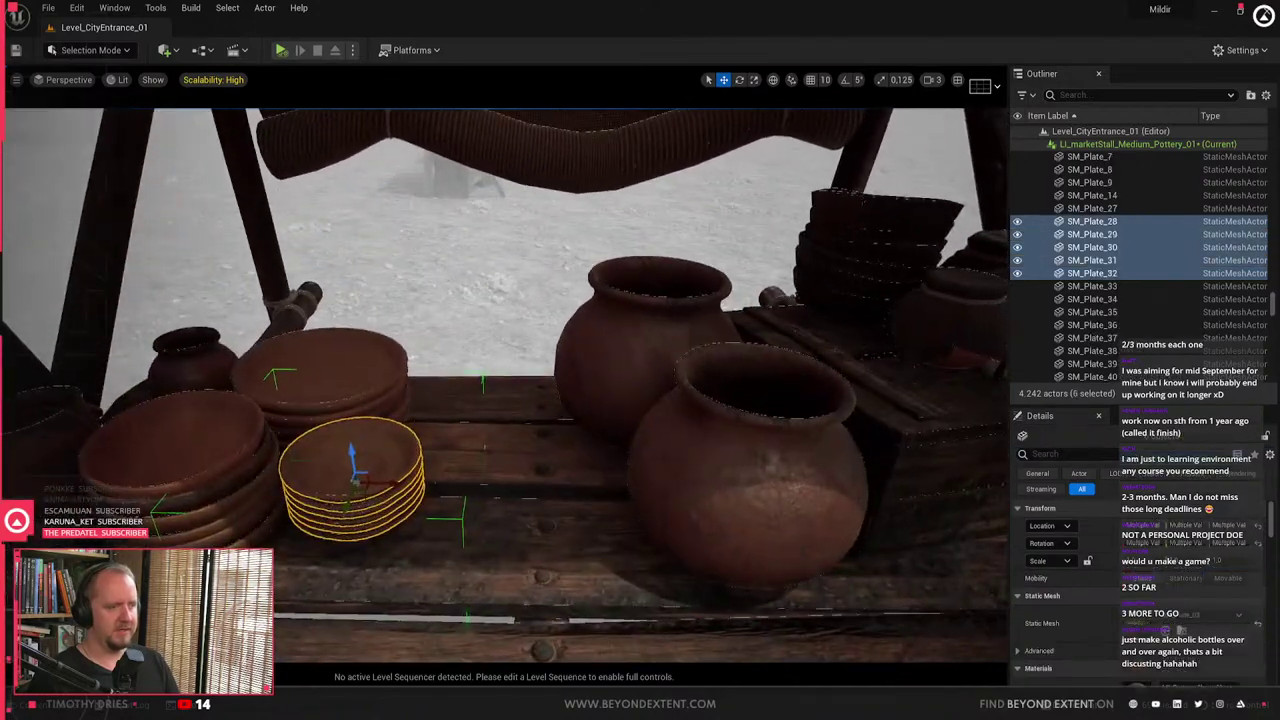
{"action": "left_click_drag", "start_coordinate": [360, 493], "coordinate": [572, 482]}
{"action": "key", "text": "Escape"}
{"action": "right_click_drag", "start_coordinate": [570, 483], "coordinate": [365, 493]}
- Try adding the SM_Tub_04 mesh from the UniquePieces assets to the stall and undo its placement
{"action": "key", "text": "ctrl+space"}
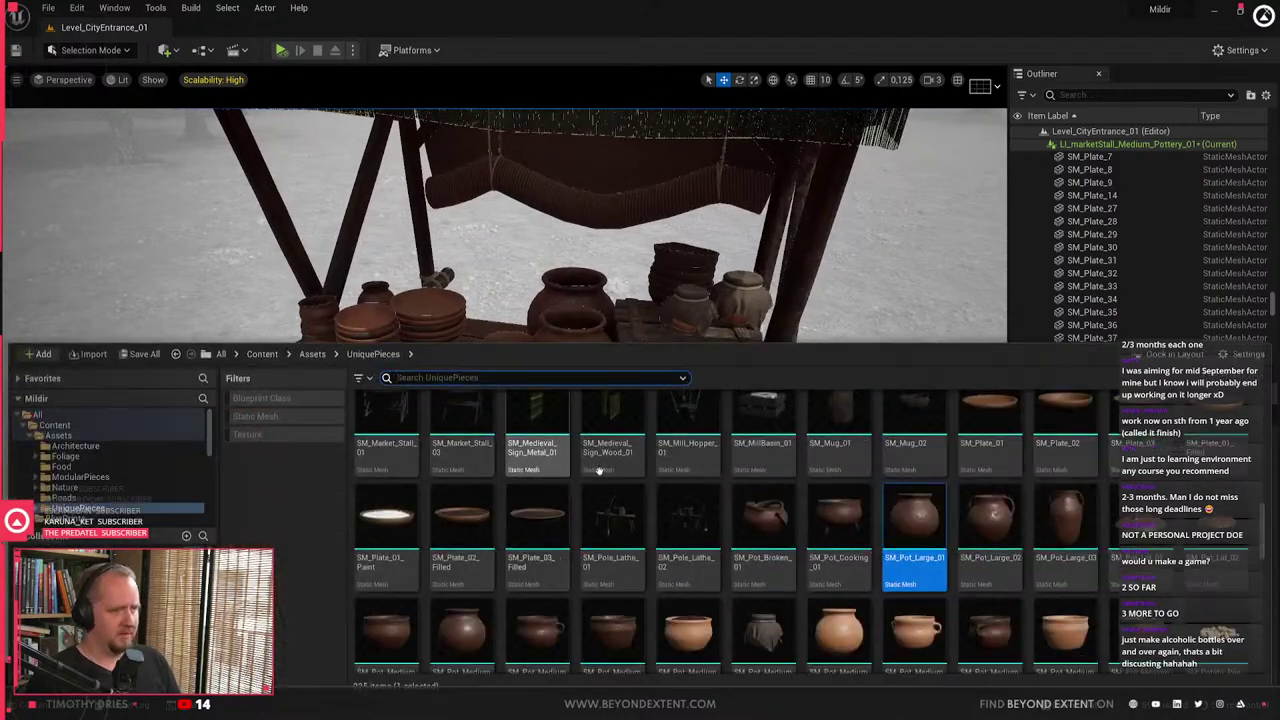
{"action": "scroll", "coordinate": [606, 463], "scroll_direction": "down", "scroll_amount": 8}
{"action": "scroll", "coordinate": [606, 463], "scroll_direction": "down", "scroll_amount": 2}
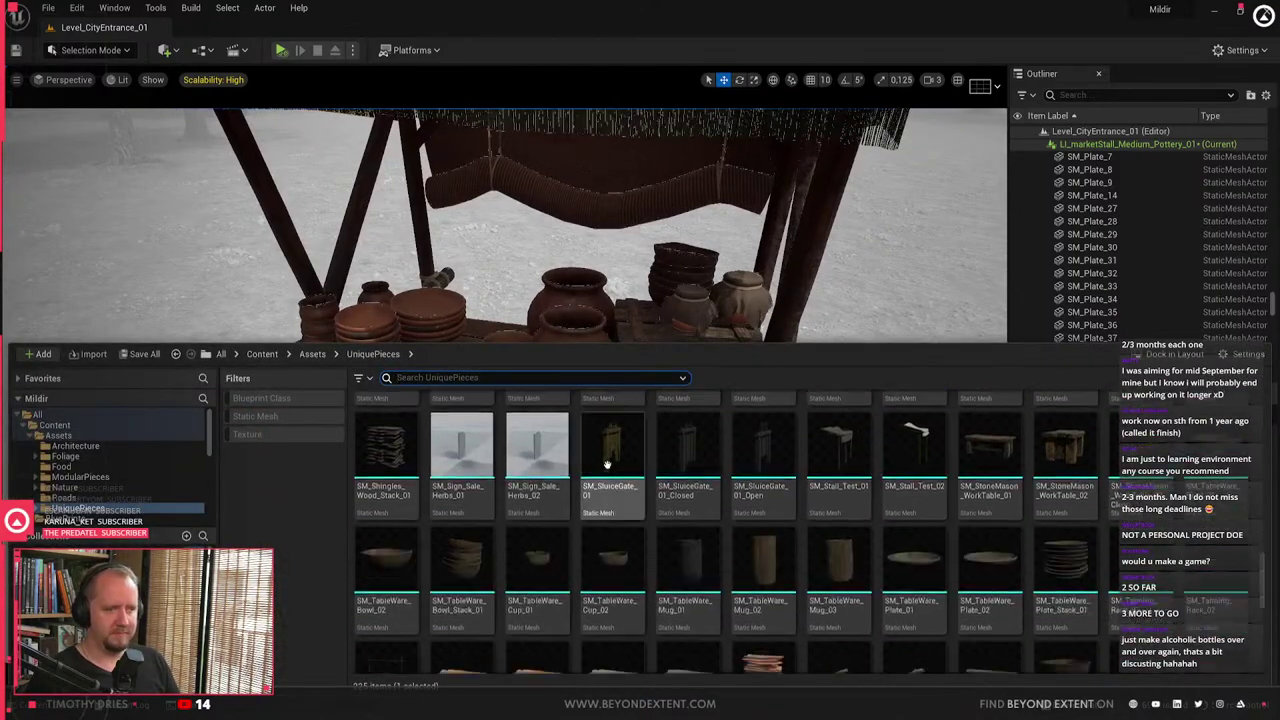
{"action": "scroll", "coordinate": [606, 465], "scroll_direction": "down", "scroll_amount": 4}
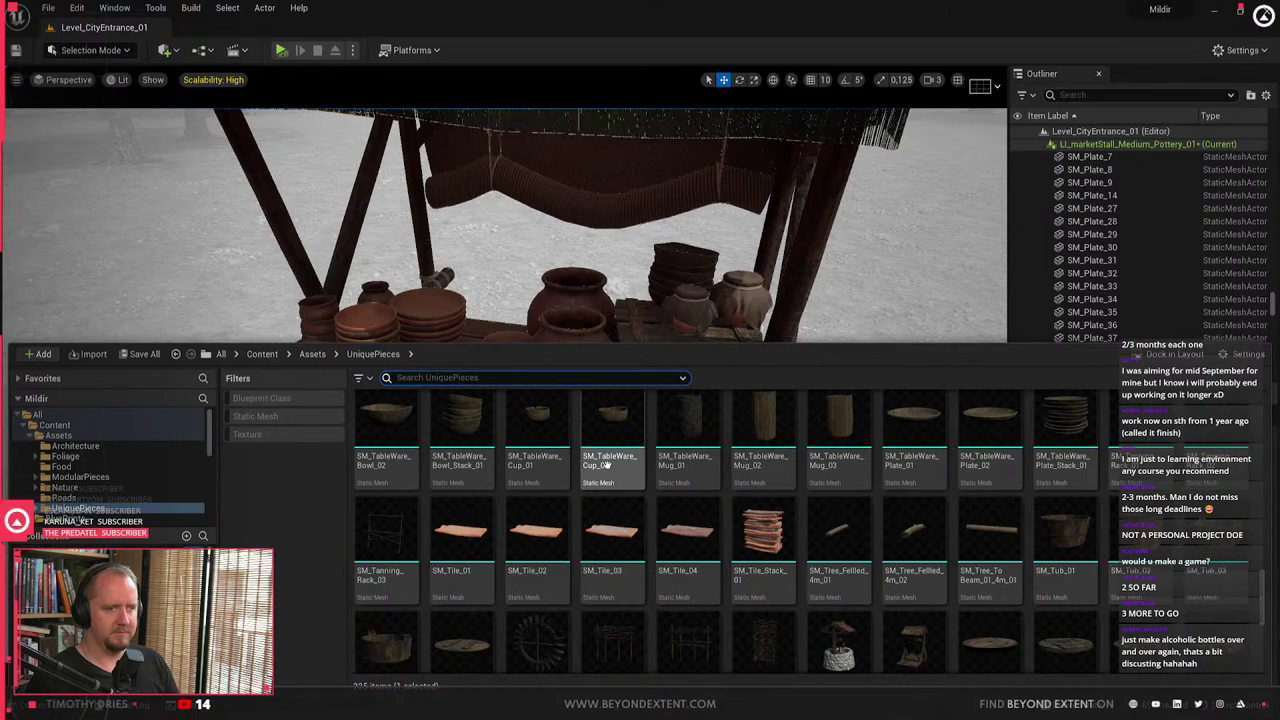
{"action": "left_click_drag", "start_coordinate": [391, 583], "coordinate": [413, 510]}
{"action": "mouse_move", "coordinate": [554, 483]}
{"action": "right_mouse_down"}
{"action": "mouse_move", "coordinate": [548, 498]}
{"action": "mouse_move", "coordinate": [554, 483]}
{"action": "right_mouse_up"}
{"action": "key", "text": "ctrl+z"}
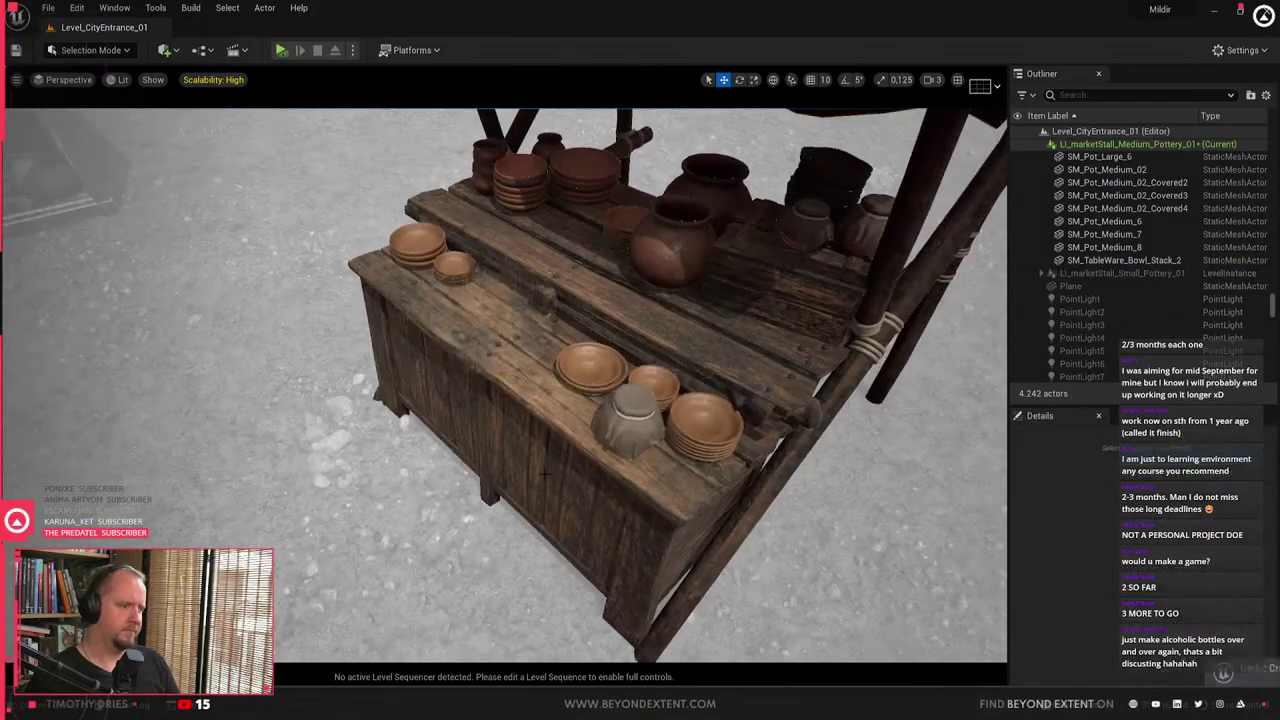
- Inspect the medium stall from the side and behind, and check the wheel and wooden props in UniquePieces for suitable additions
{"action": "left_click_drag", "start_coordinate": [554, 482], "coordinate": [529, 292], "text": "alt"}
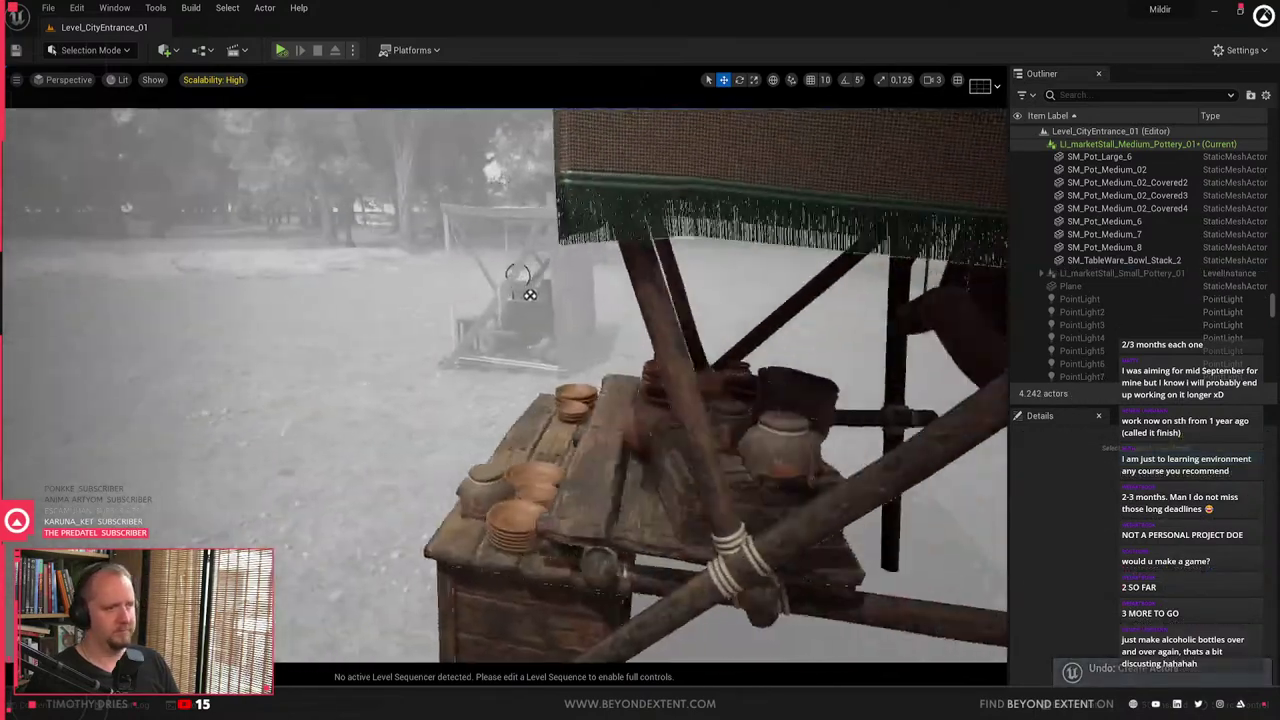
{"action": "mouse_move", "coordinate": [529, 292]}
{"action": "right_mouse_down"}
{"action": "mouse_move", "coordinate": [550, 330]}
{"action": "mouse_move", "coordinate": [535, 295]}
{"action": "right_mouse_up"}
{"action": "mouse_move", "coordinate": [540, 477]}
{"action": "right_mouse_down"}
{"action": "mouse_move", "coordinate": [530, 480]}
{"action": "mouse_move", "coordinate": [550, 530]}
{"action": "mouse_move", "coordinate": [540, 477]}
{"action": "right_mouse_up"}
{"action": "key", "text": "ctrl+space"}
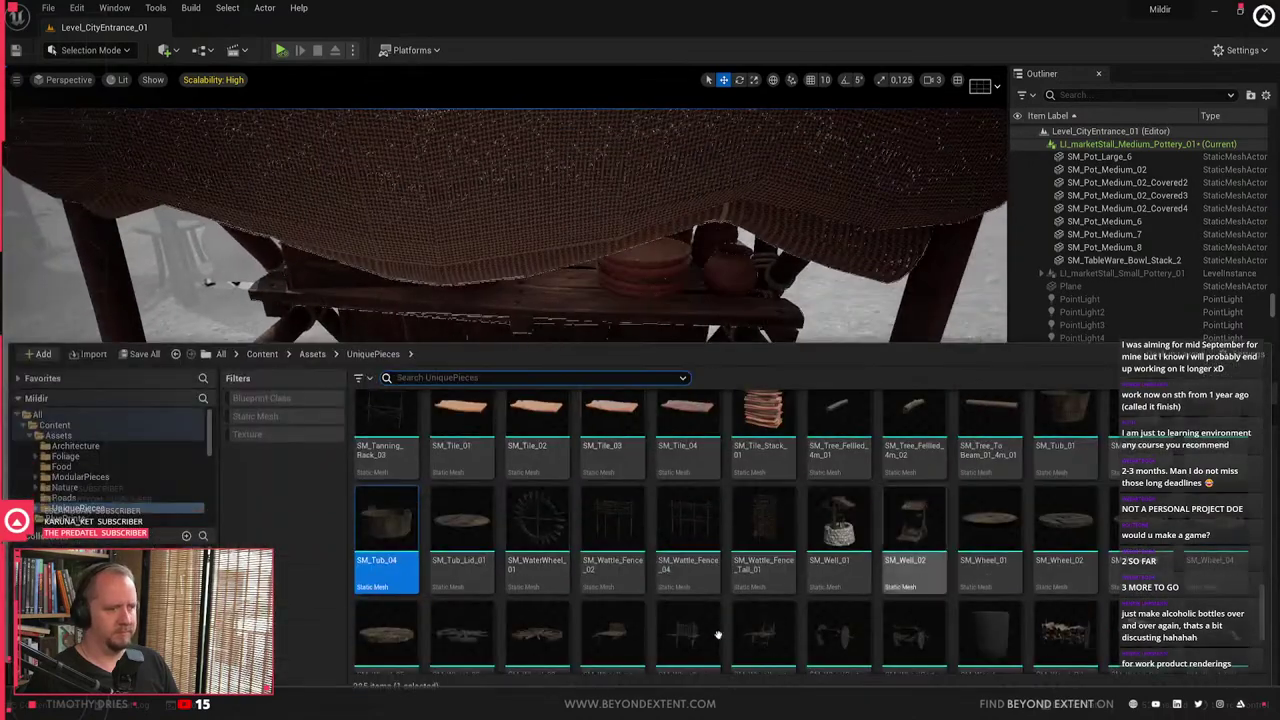
{"action": "scroll", "coordinate": [835, 500], "scroll_direction": "down", "scroll_amount": 3}
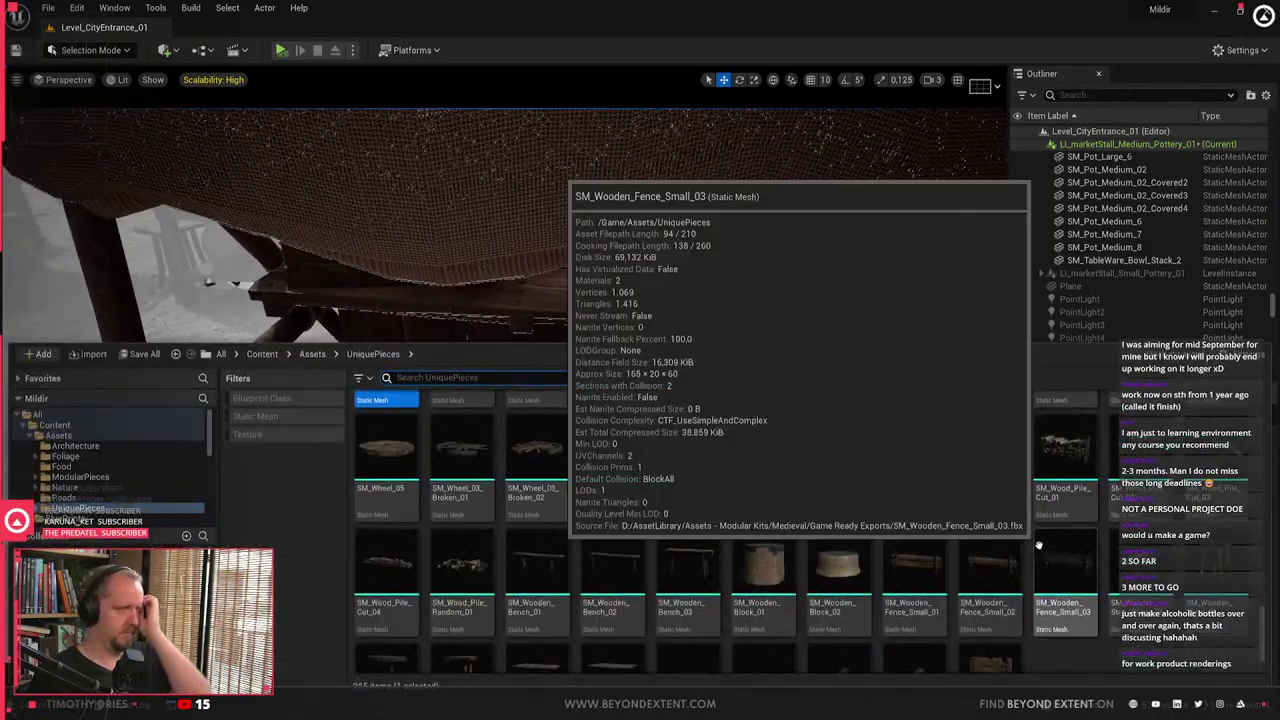
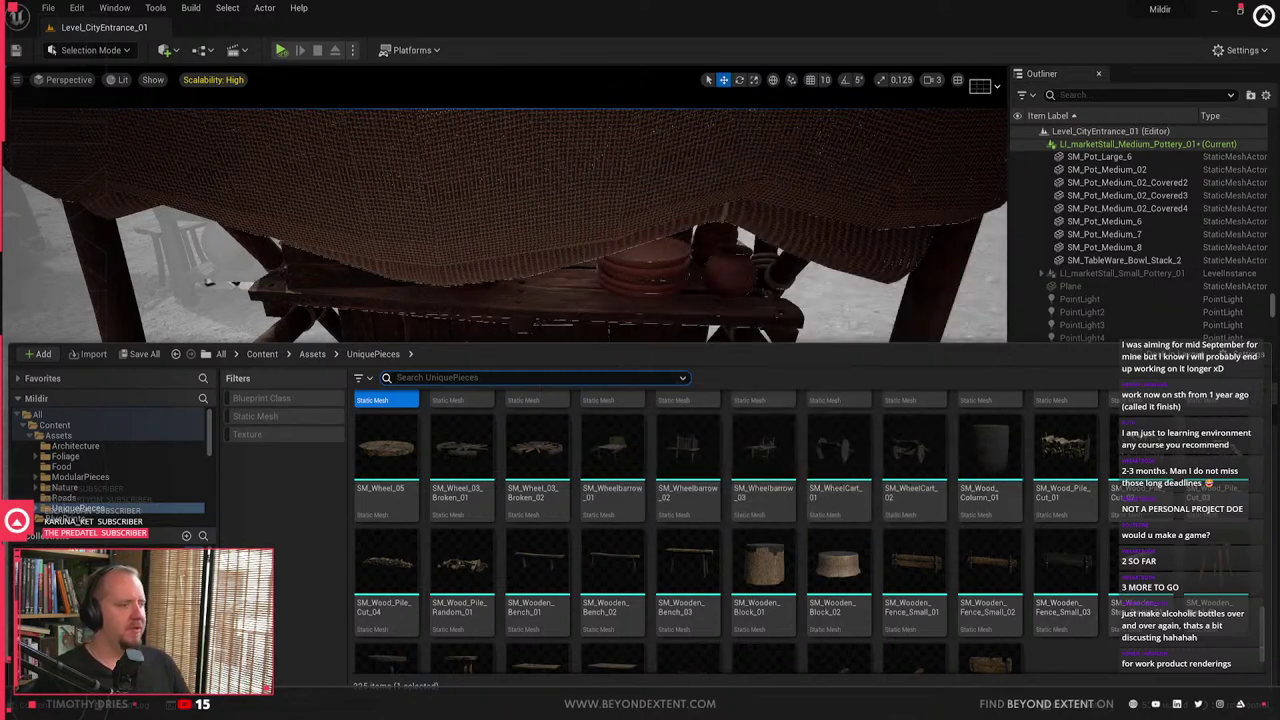
{"action": "key", "text": "ctrl+space"}
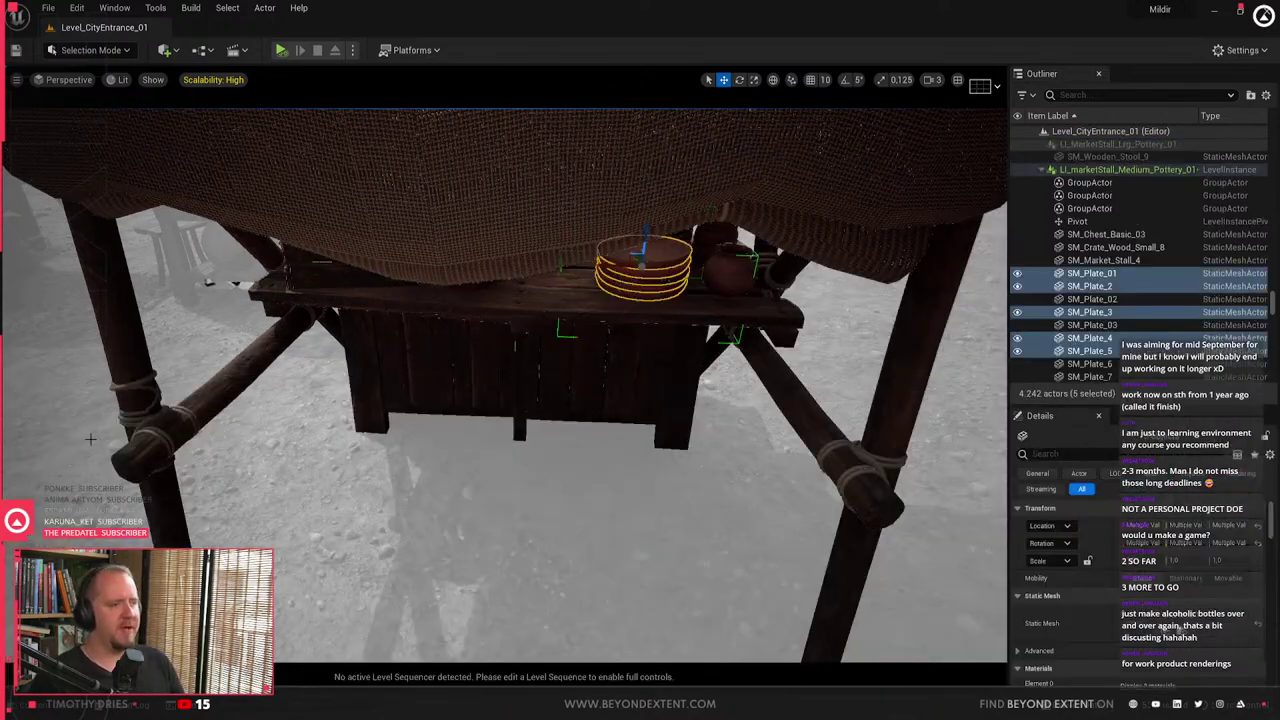
{"action": "mouse_move", "coordinate": [426, 486]}
{"action": "right_mouse_down"}
{"action": "mouse_move", "coordinate": [385, 490]}
{"action": "mouse_move", "coordinate": [460, 480]}
{"action": "mouse_move", "coordinate": [443, 486]}
{"action": "right_mouse_up"}
{"action": "left_click", "coordinate": [426, 486]}
- Look through the whole UniquePieces folder, from barrels and baskets to pots, tableware and tubs, for further stall props
{"action": "key", "text": "ctrl+space"}
{"action": "scroll", "coordinate": [826, 634], "scroll_direction": "down", "scroll_amount": 3}
{"action": "scroll", "coordinate": [826, 634], "scroll_direction": "up", "scroll_amount": 9}
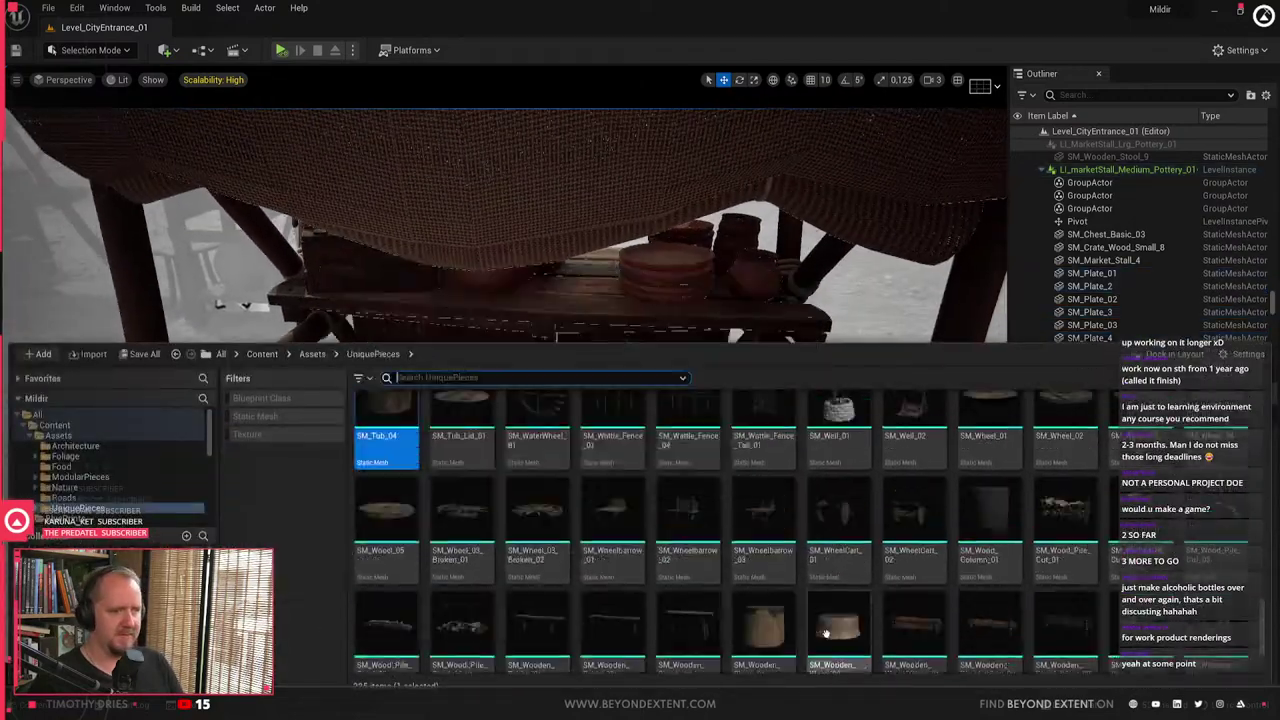
{"action": "scroll", "coordinate": [826, 636], "scroll_direction": "up", "scroll_amount": 5}
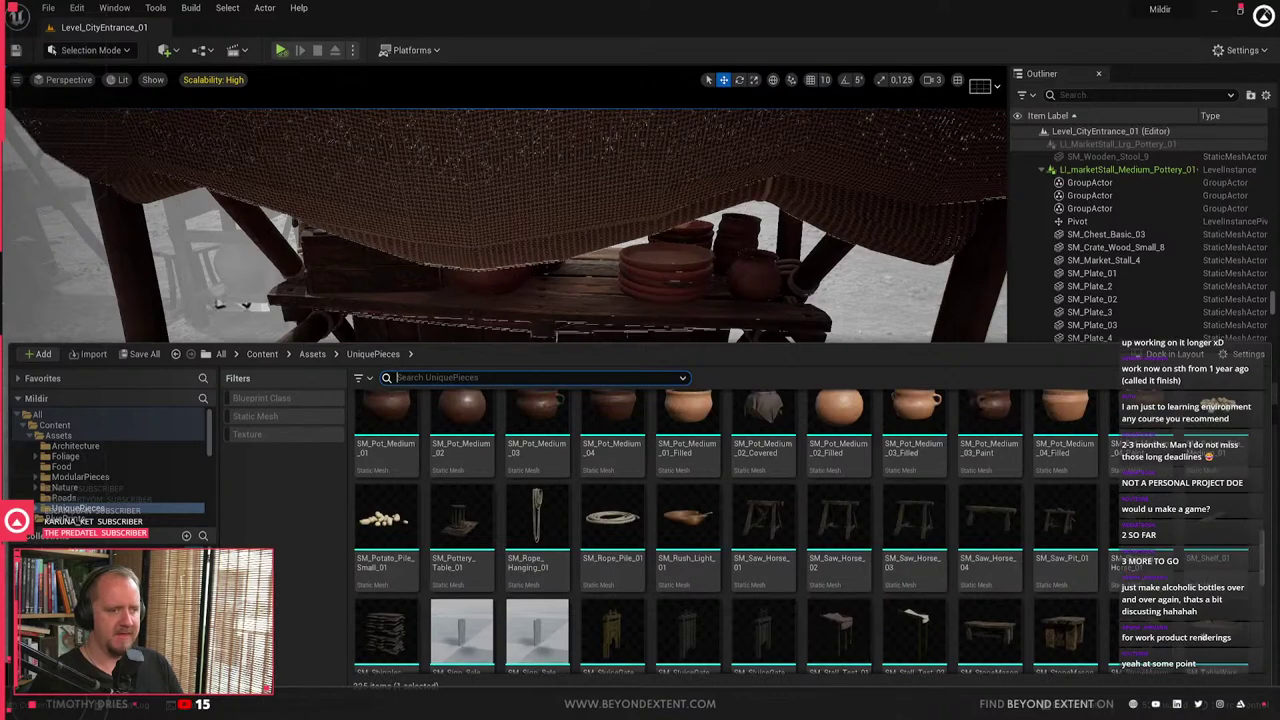
{"action": "scroll", "coordinate": [1000, 540], "scroll_direction": "down", "scroll_amount": 2}
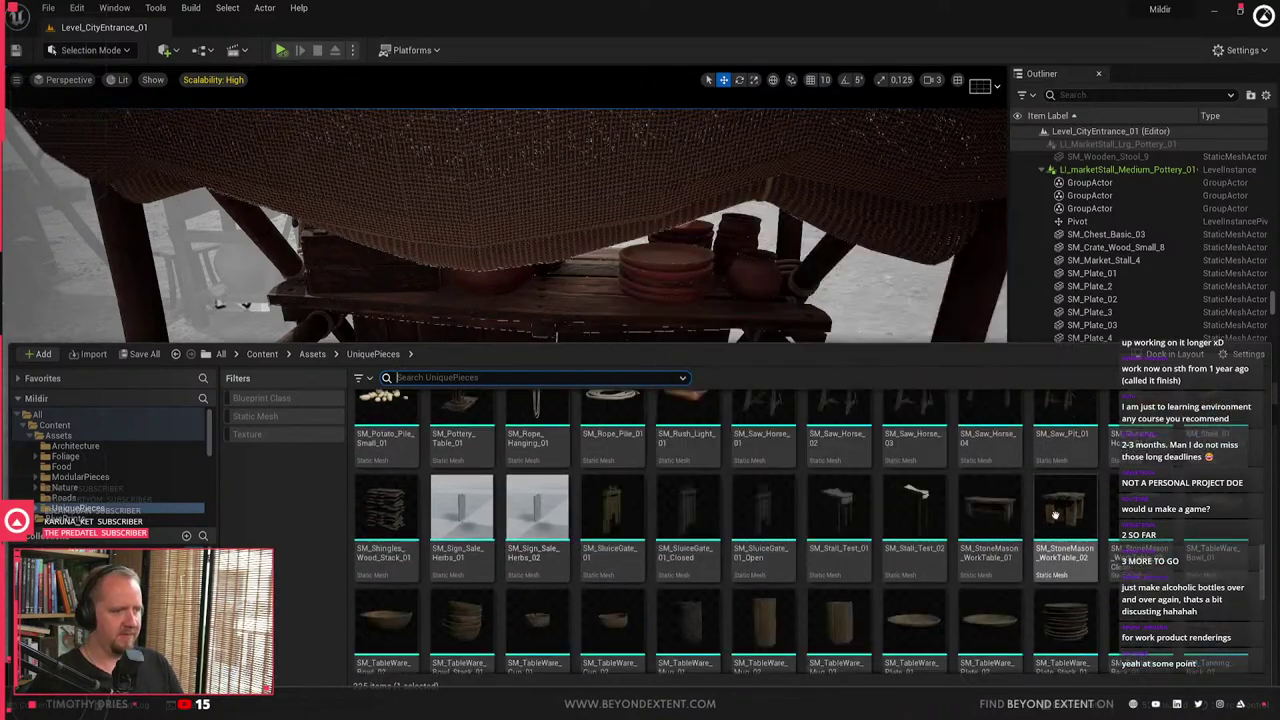
{"action": "scroll", "coordinate": [390, 605], "scroll_direction": "up", "scroll_amount": 5}
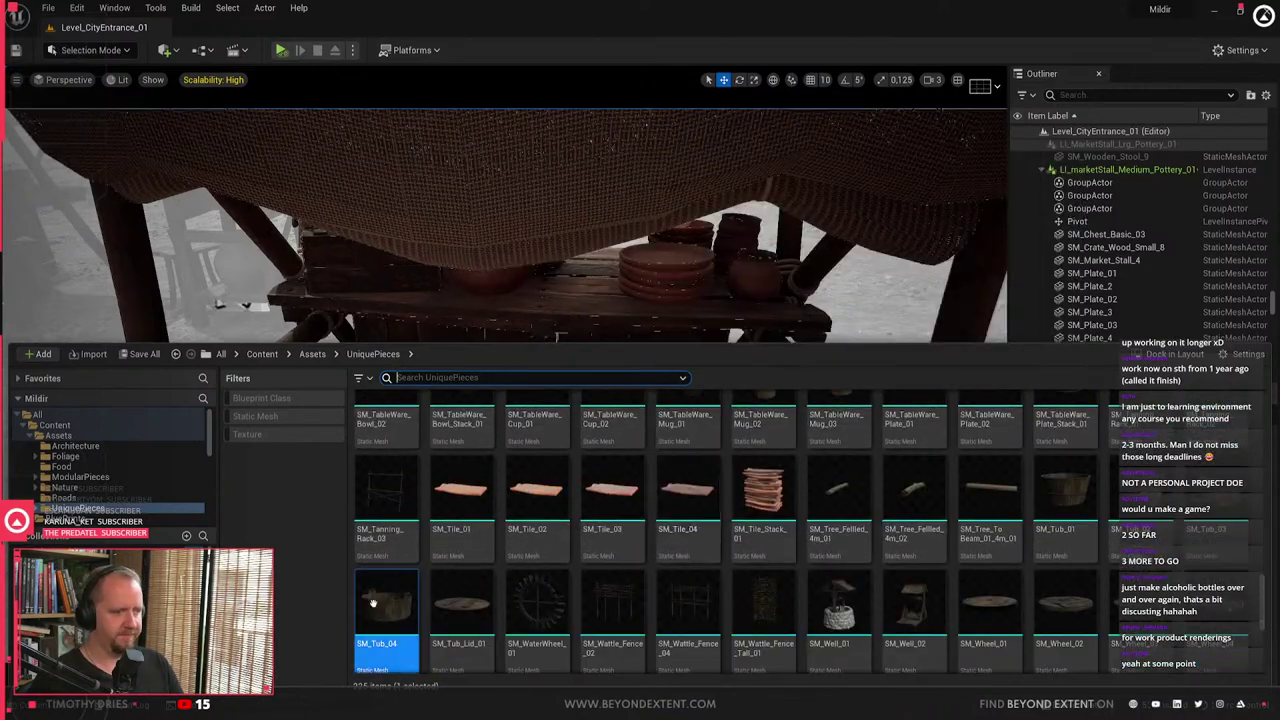
{"action": "scroll", "coordinate": [390, 600], "scroll_direction": "up", "scroll_amount": 8}
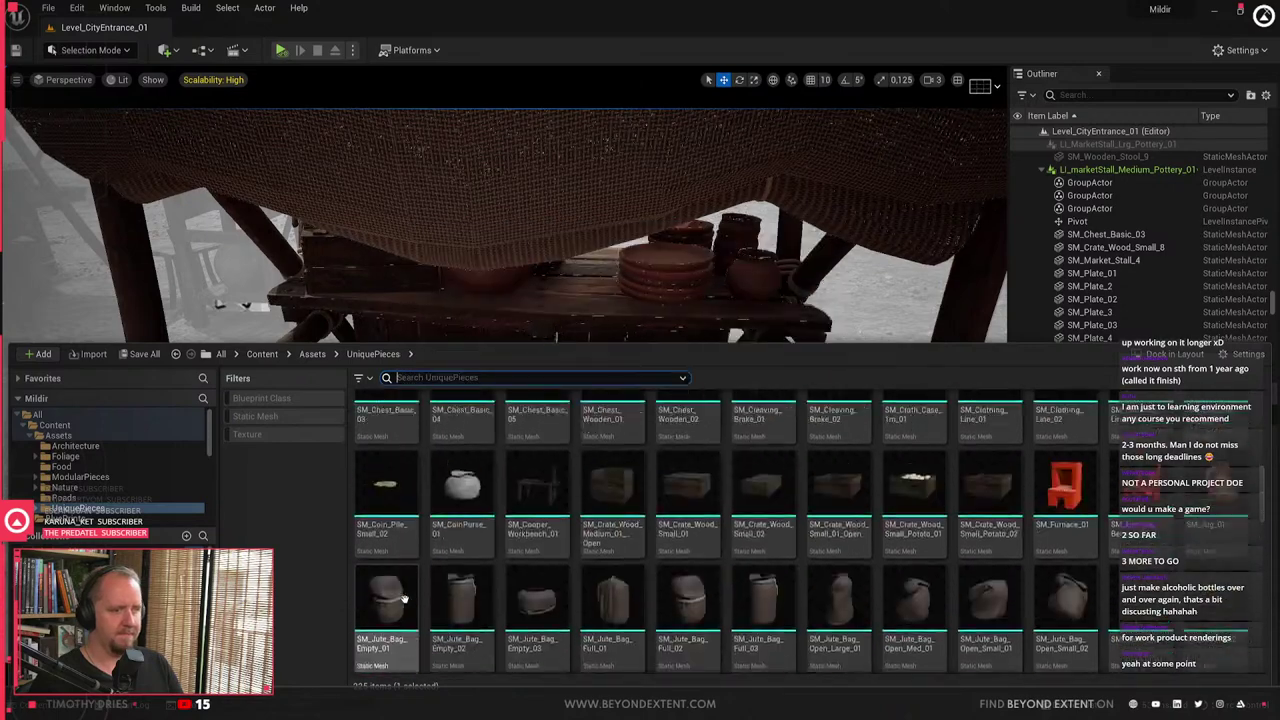
{"action": "scroll", "coordinate": [978, 474], "scroll_direction": "up", "scroll_amount": 5}
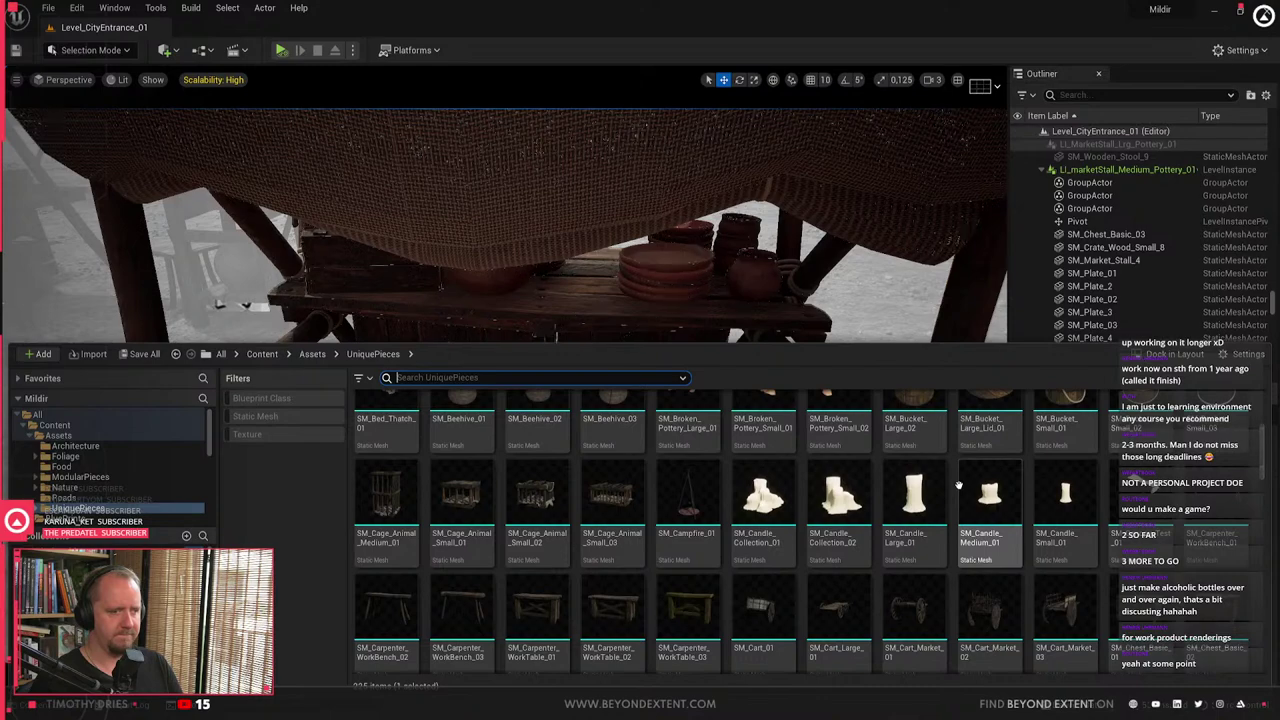
{"action": "scroll", "coordinate": [958, 485], "scroll_direction": "up", "scroll_amount": 4}
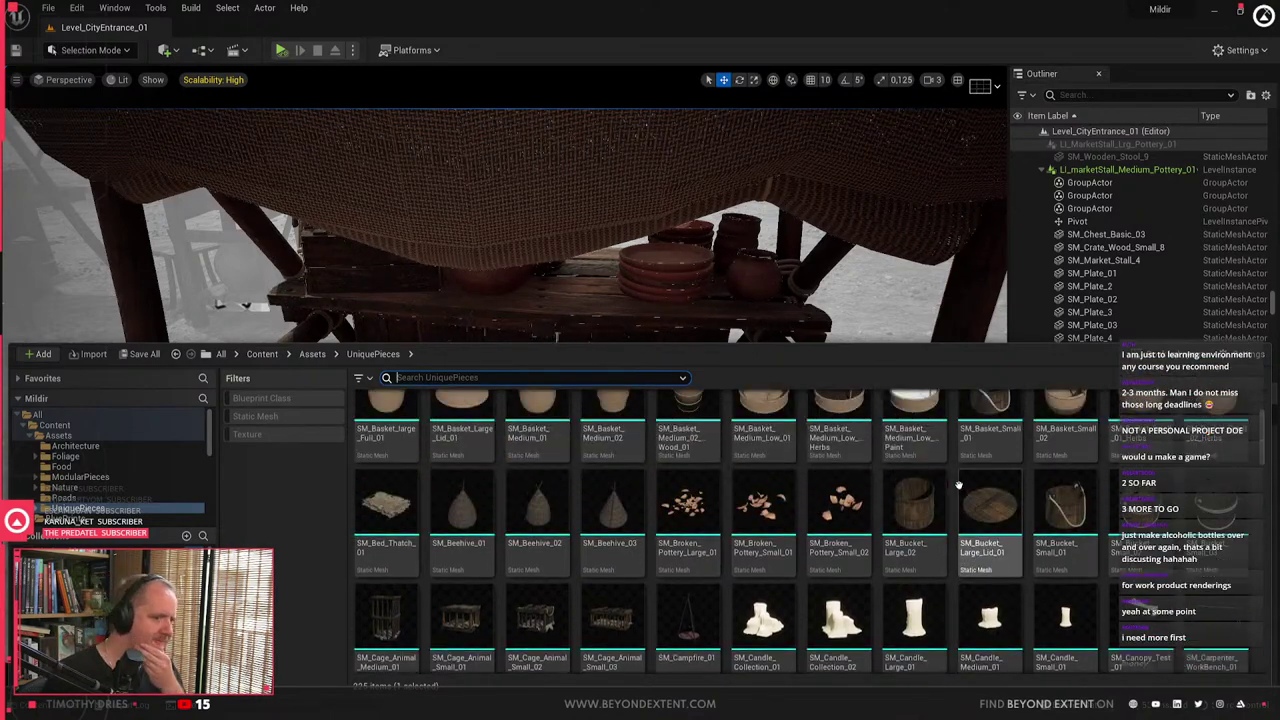
{"action": "scroll", "coordinate": [958, 485], "scroll_direction": "up", "scroll_amount": 1}
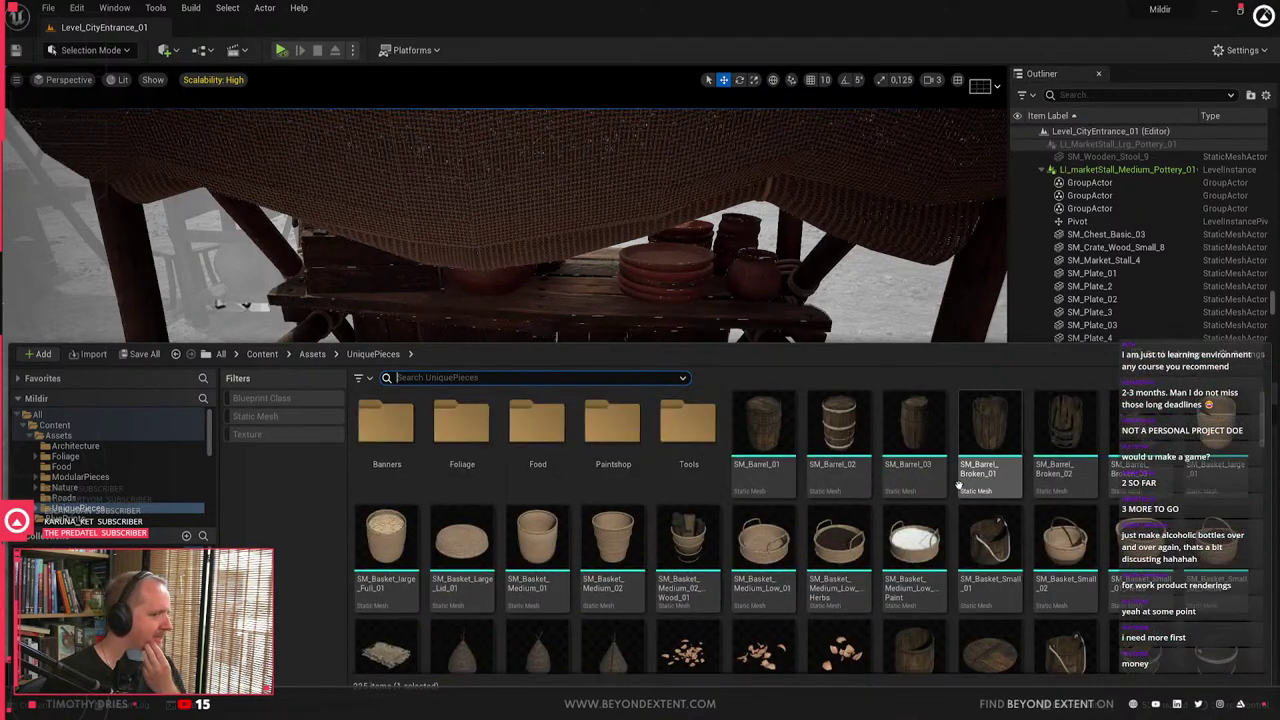
{"action": "scroll", "coordinate": [958, 485], "scroll_direction": "down", "scroll_amount": 6}
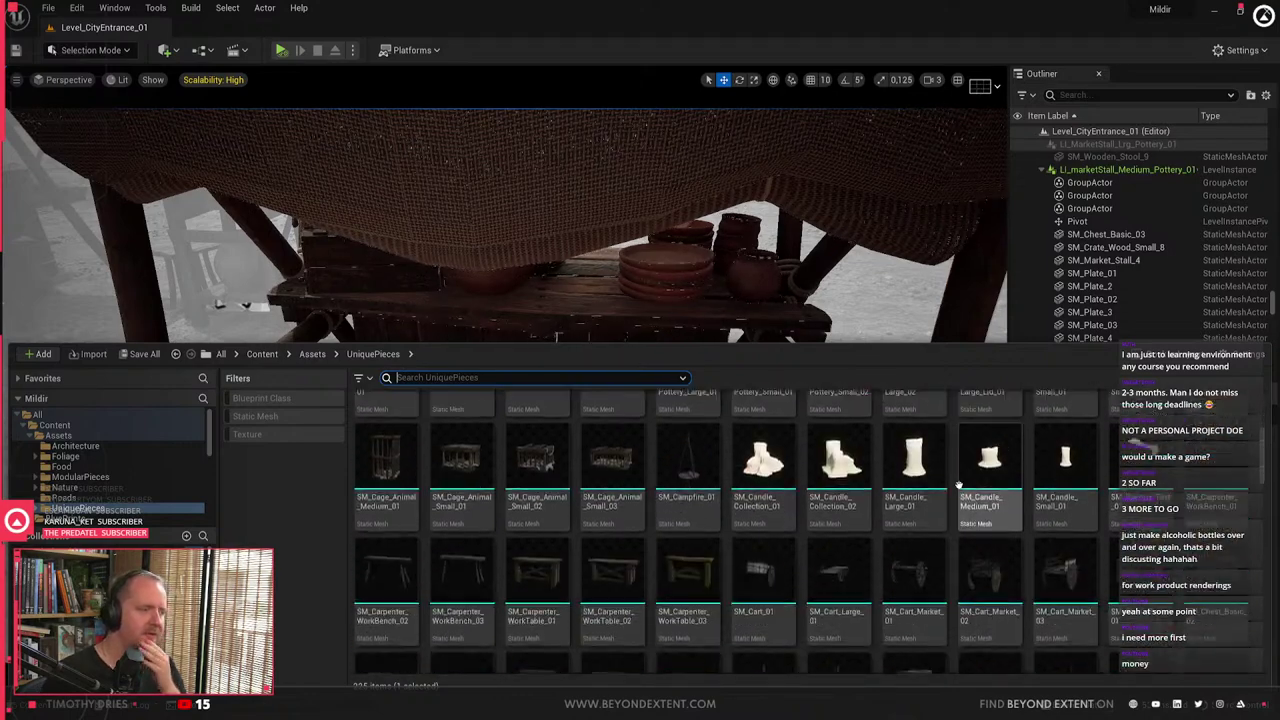
{"action": "scroll", "coordinate": [958, 485], "scroll_direction": "down", "scroll_amount": 8}
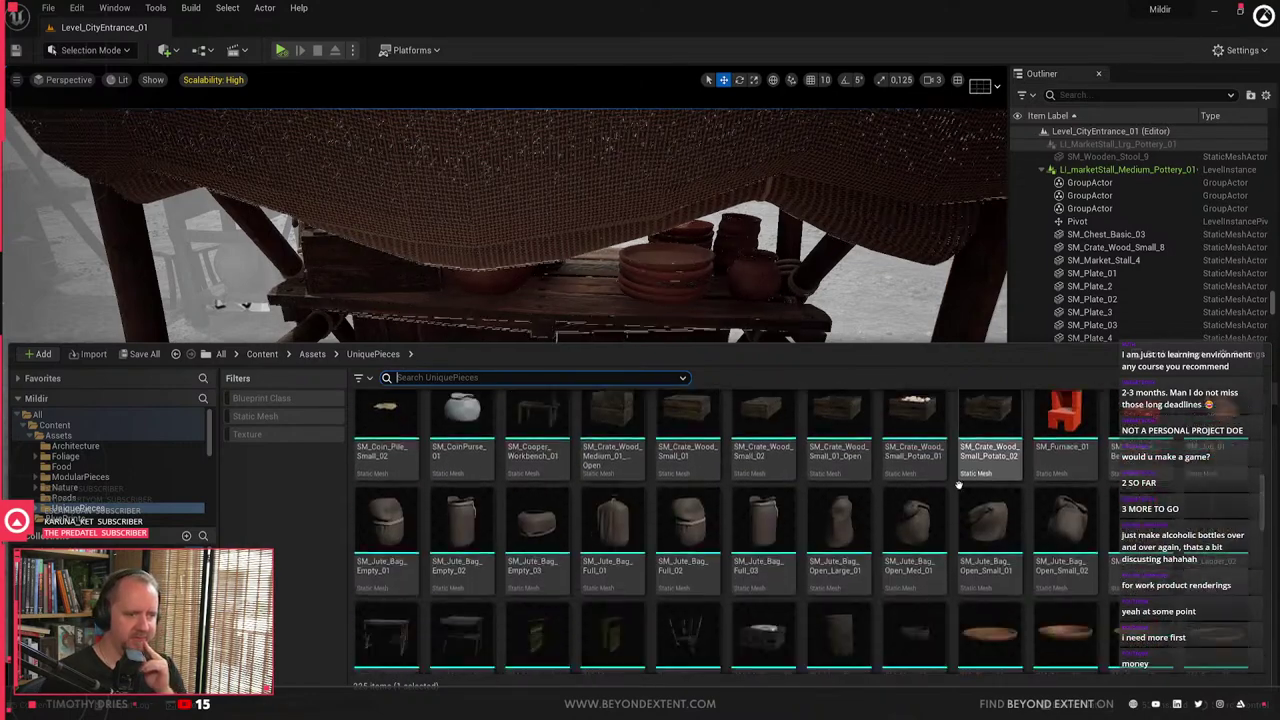
{"action": "scroll", "coordinate": [958, 485], "scroll_direction": "down", "scroll_amount": 1}
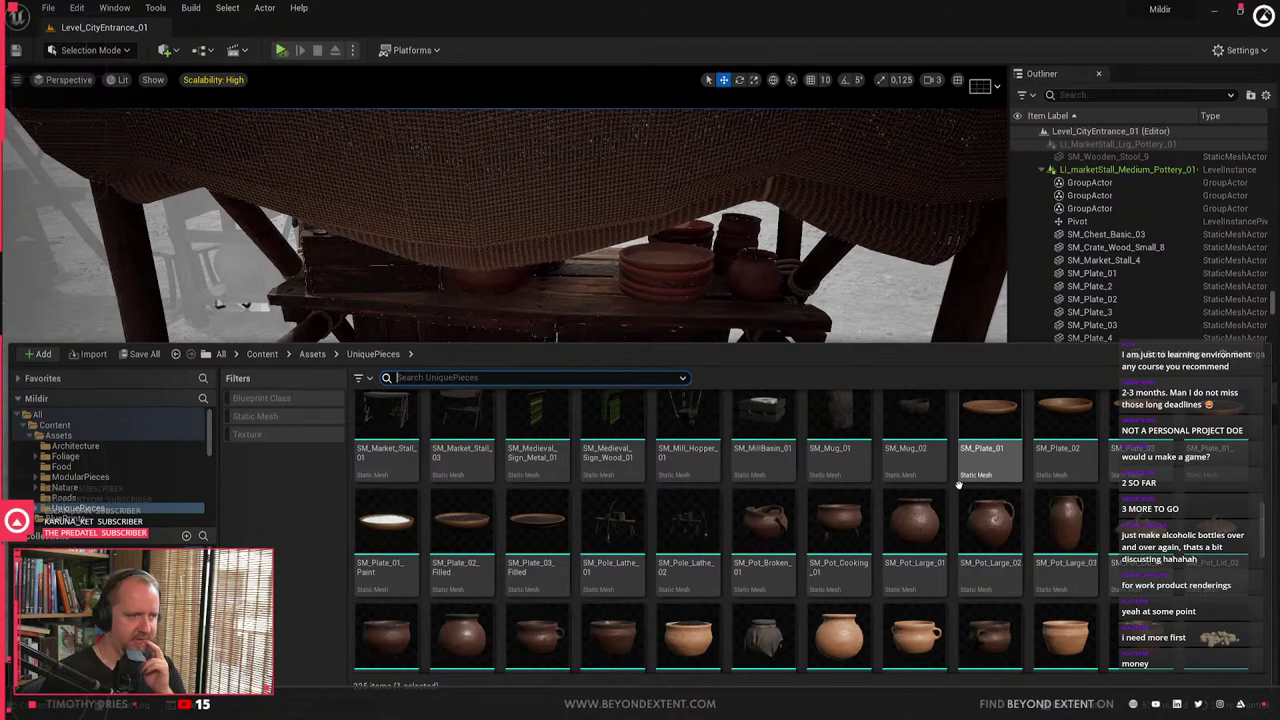
{"action": "scroll", "coordinate": [930, 460], "scroll_direction": "down", "scroll_amount": 3}
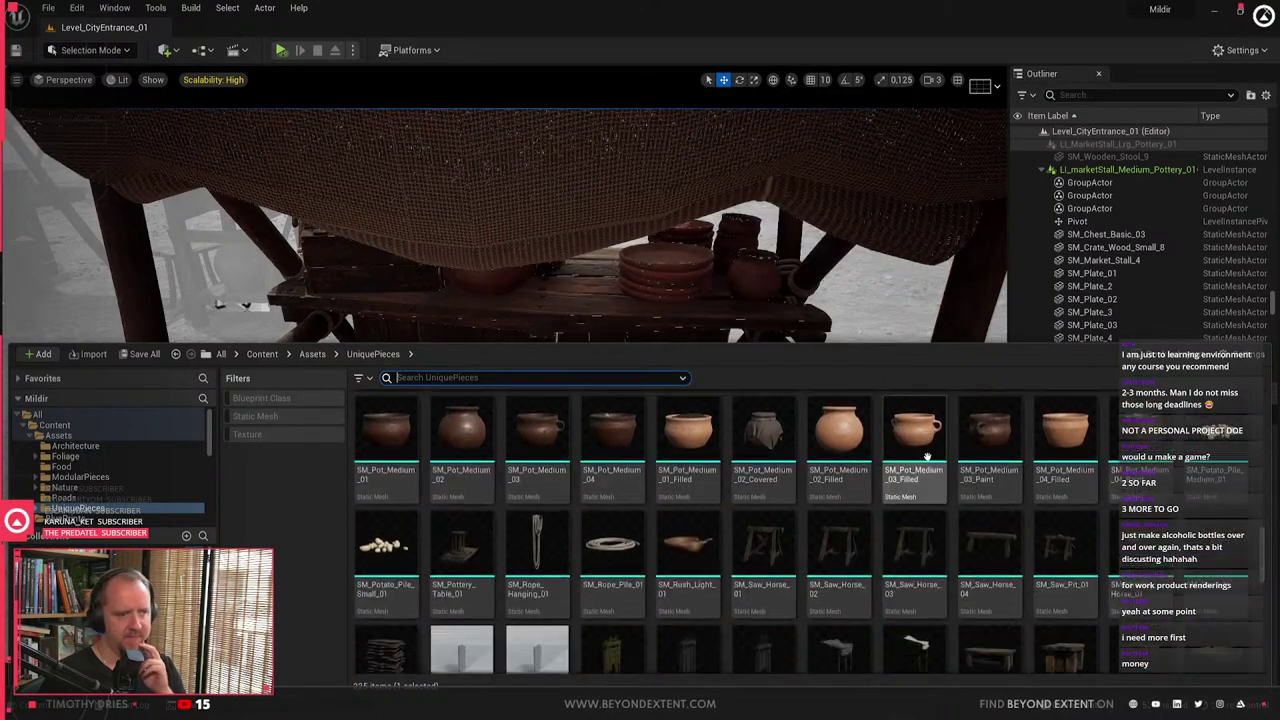
{"action": "scroll", "coordinate": [927, 457], "scroll_direction": "down", "scroll_amount": 1}
{"action": "scroll", "coordinate": [927, 457], "scroll_direction": "down", "scroll_amount": 2}
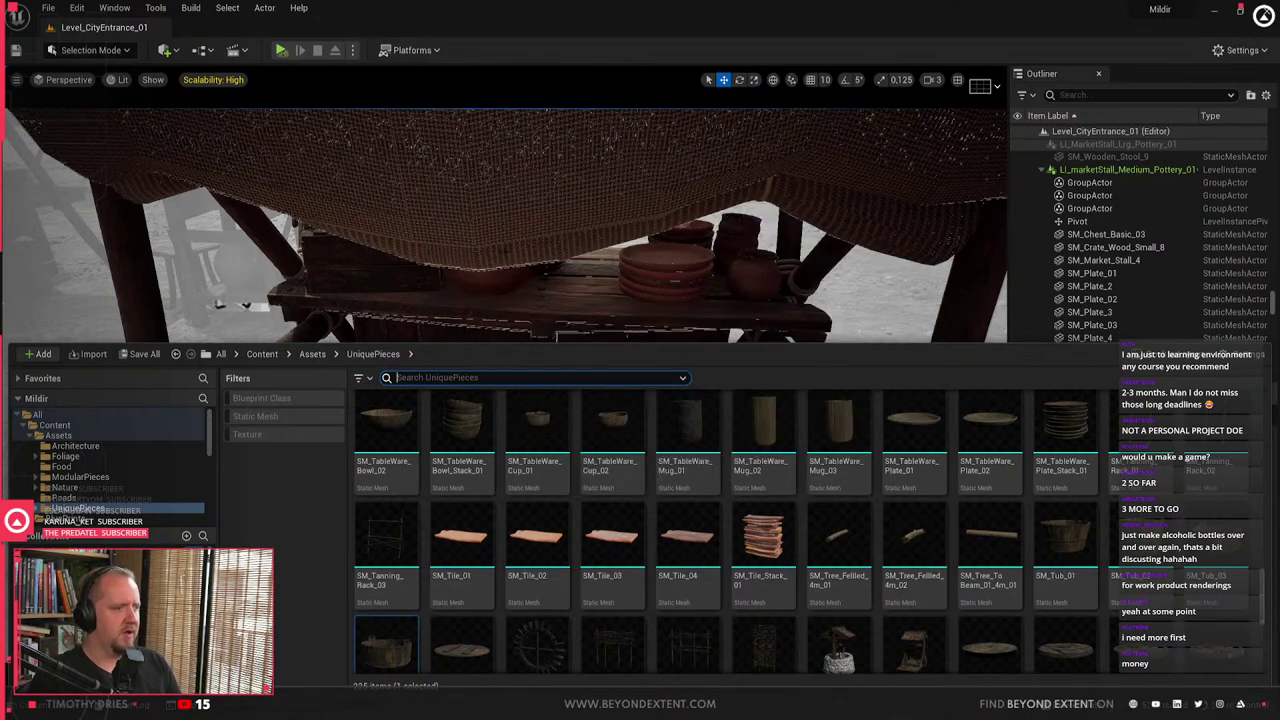
- Exit editing of the medium pottery stall level instance, save its changes and clear the selection
{"action": "left_click", "coordinate": [495, 265]}
{"action": "mouse_move", "coordinate": [495, 265]}
{"action": "right_mouse_down"}
{"action": "mouse_move", "coordinate": [500, 290]}
{"action": "mouse_move", "coordinate": [485, 285]}
{"action": "mouse_move", "coordinate": [492, 268]}
{"action": "mouse_move", "coordinate": [510, 280]}
{"action": "right_mouse_up"}
{"action": "key", "text": "Escape"}
{"action": "key", "text": "Escape"}
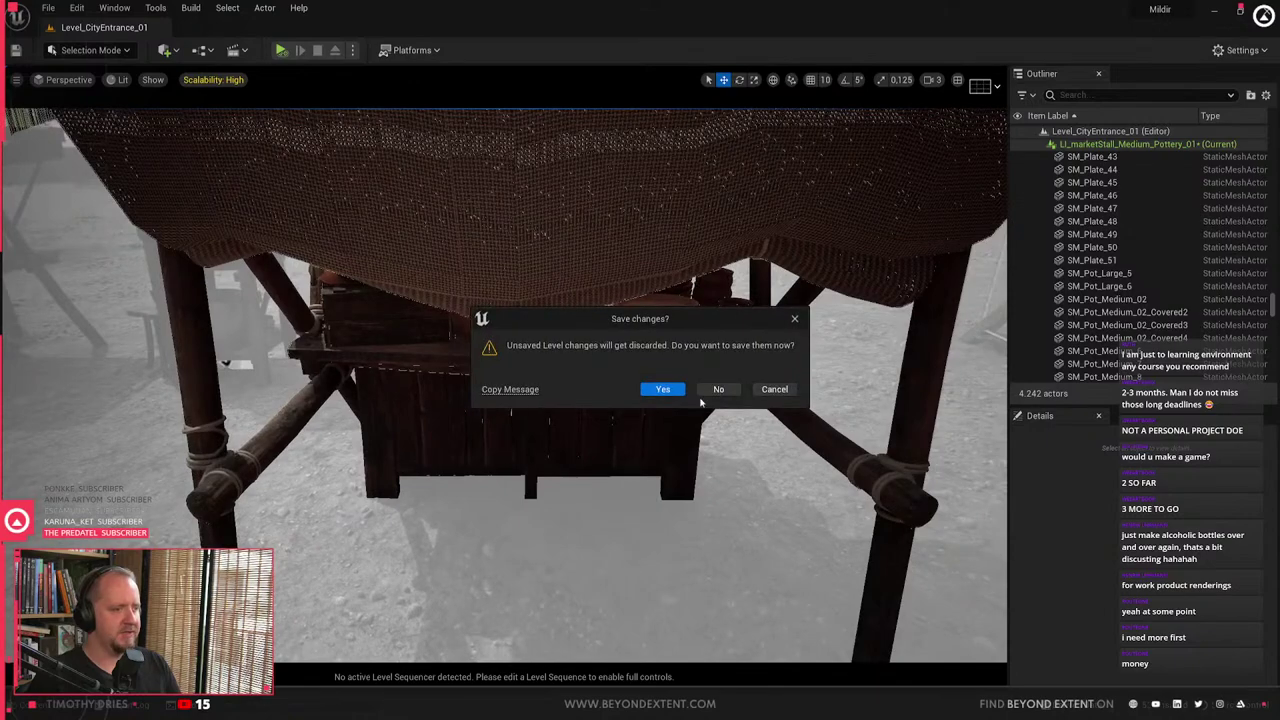
{"action": "left_click", "coordinate": [663, 390]}
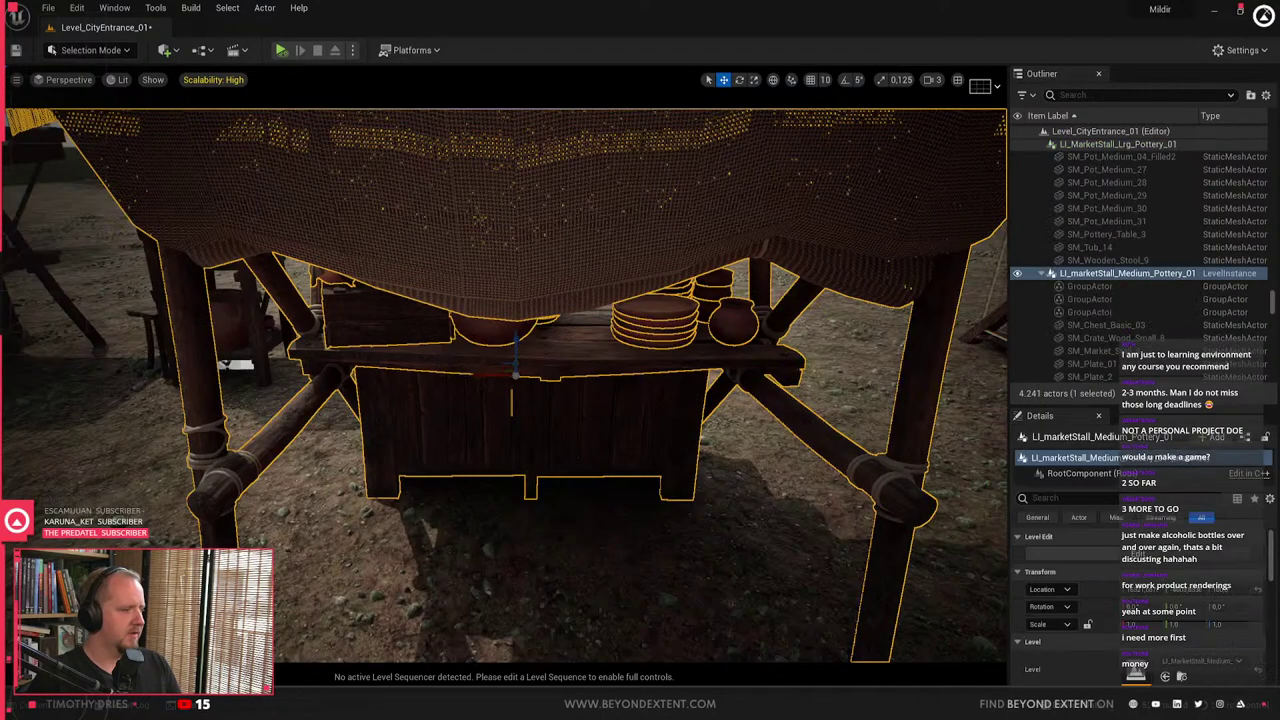
{"action": "key", "text": "Escape"}
{"action": "right_click_drag", "start_coordinate": [568, 442], "coordinate": [635, 435]}
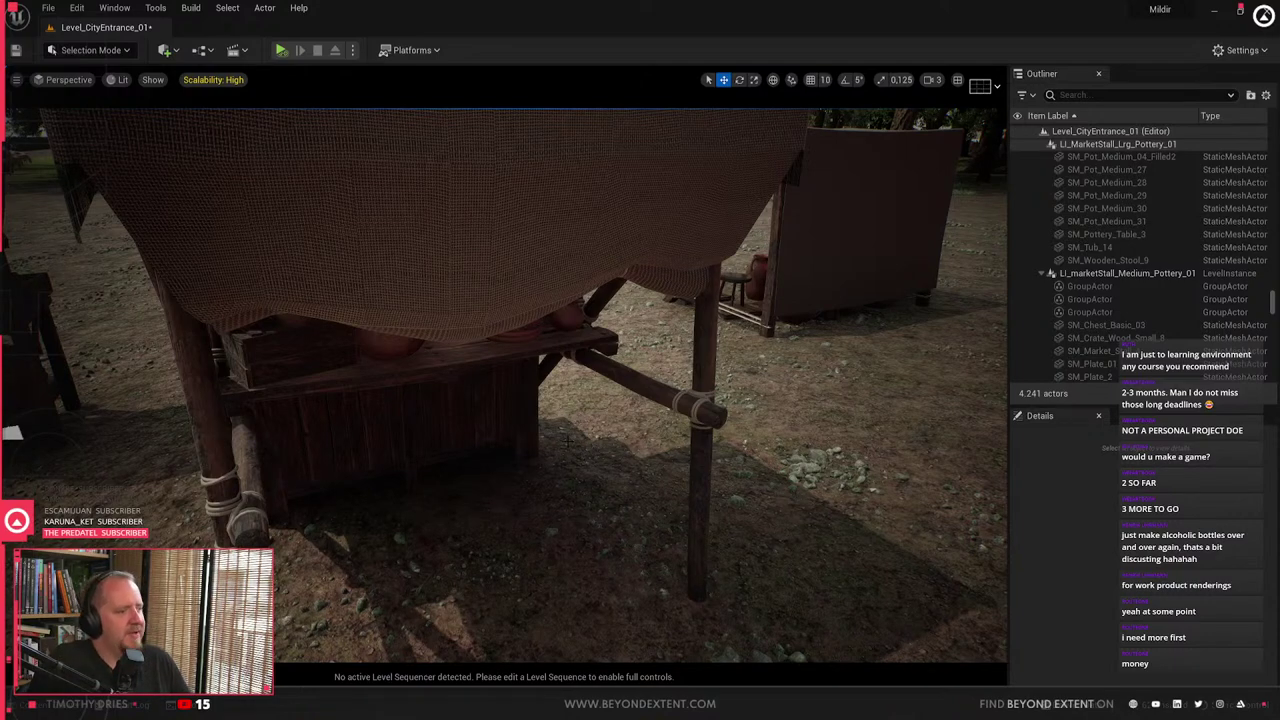
- Inspect the medium pottery stall from behind and around the counter for empty spots to dress
{"action": "left_click", "coordinate": [563, 386]}
{"action": "key", "text": "Escape"}
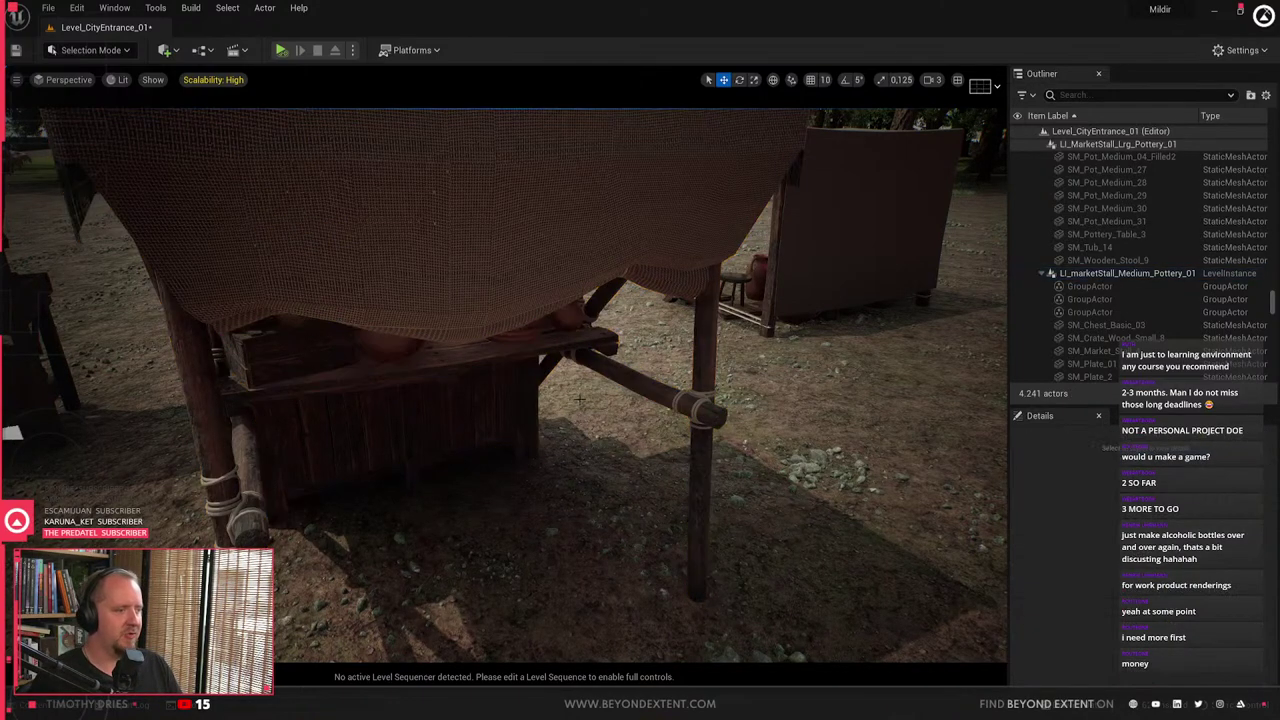
{"action": "right_click_drag", "start_coordinate": [574, 396], "coordinate": [490, 390]}
{"action": "key", "text": "s"}
{"action": "right_click_drag", "start_coordinate": [573, 420], "coordinate": [505, 395]}
{"action": "left_click", "coordinate": [573, 420]}
{"action": "key", "text": "w"}
{"action": "key", "text": "Escape"}
{"action": "key", "text": "s"}
- Browse the UniquePieces folder from workbenches back to crates and chests, and check the space around the stall's counter
{"action": "key", "text": "ctrl+space"}
{"action": "scroll", "coordinate": [996, 583], "scroll_direction": "down", "scroll_amount": 3}
{"action": "scroll", "coordinate": [996, 583], "scroll_direction": "down", "scroll_amount": 2}
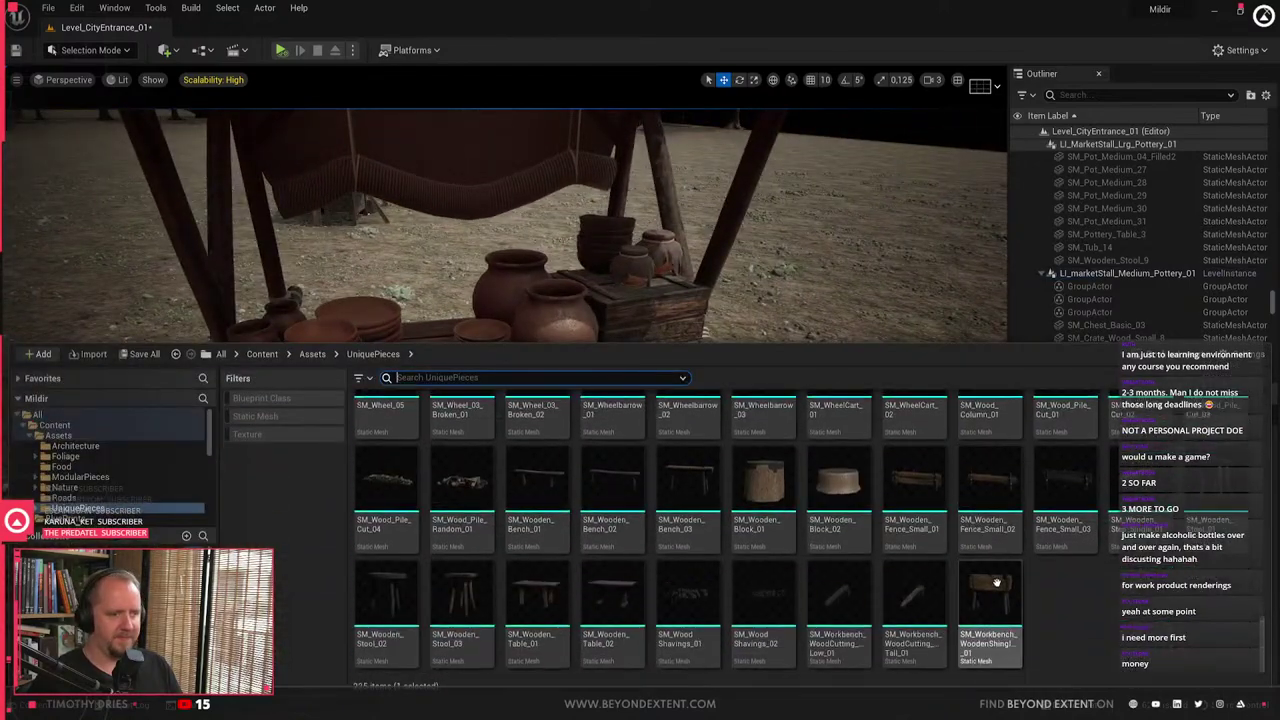
{"action": "scroll", "coordinate": [996, 583], "scroll_direction": "up", "scroll_amount": 10}
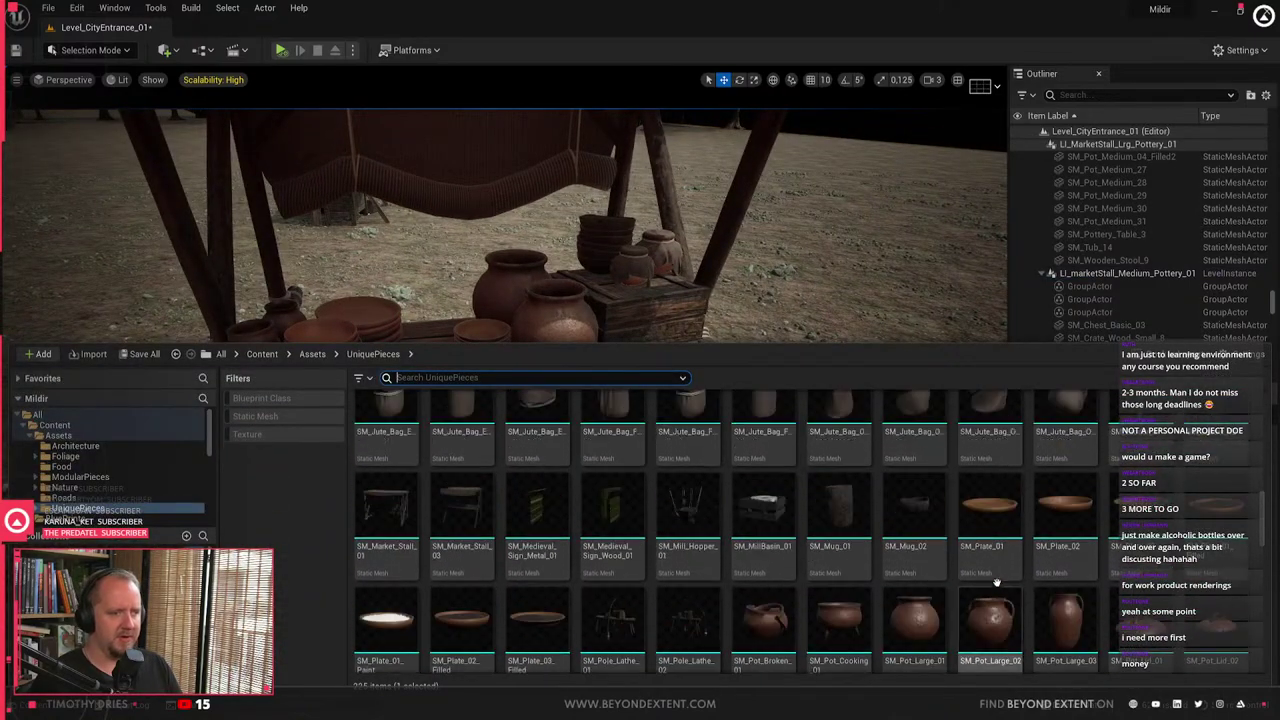
{"action": "scroll", "coordinate": [996, 583], "scroll_direction": "up", "scroll_amount": 1}
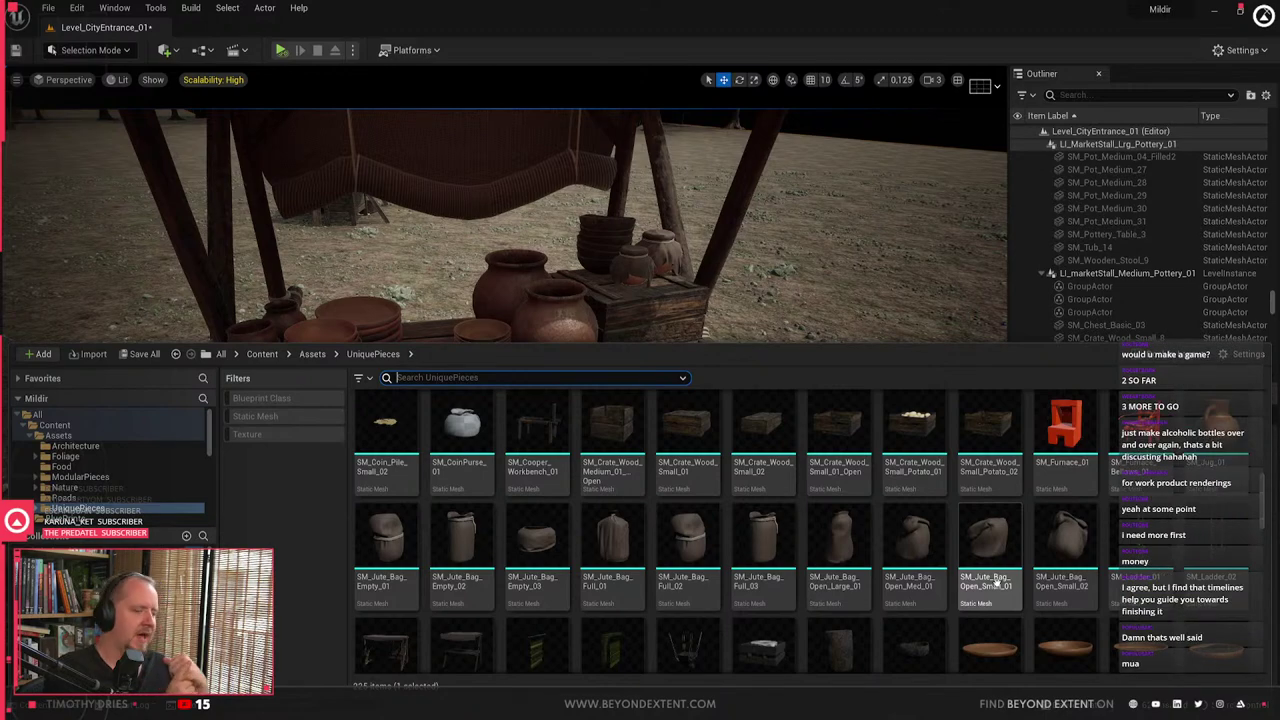
{"action": "scroll", "coordinate": [770, 485], "scroll_direction": "up", "scroll_amount": 5}
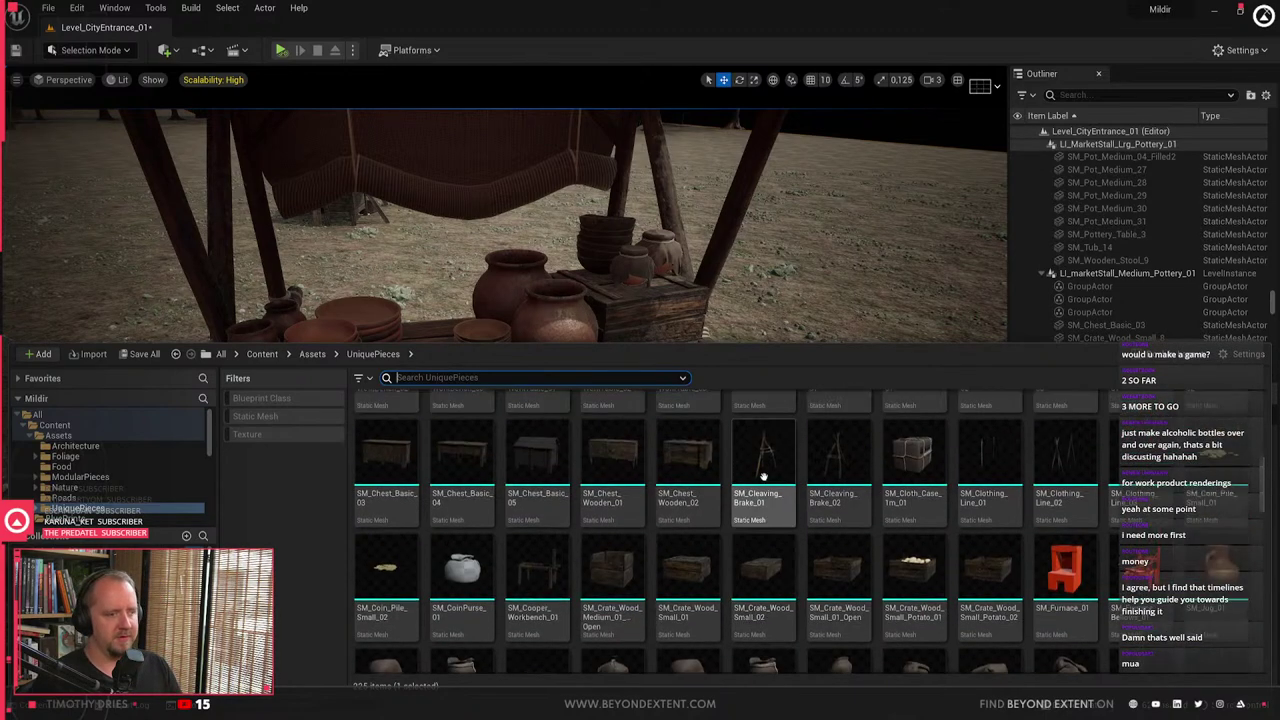
{"action": "right_click_drag", "start_coordinate": [611, 234], "coordinate": [805, 222]}
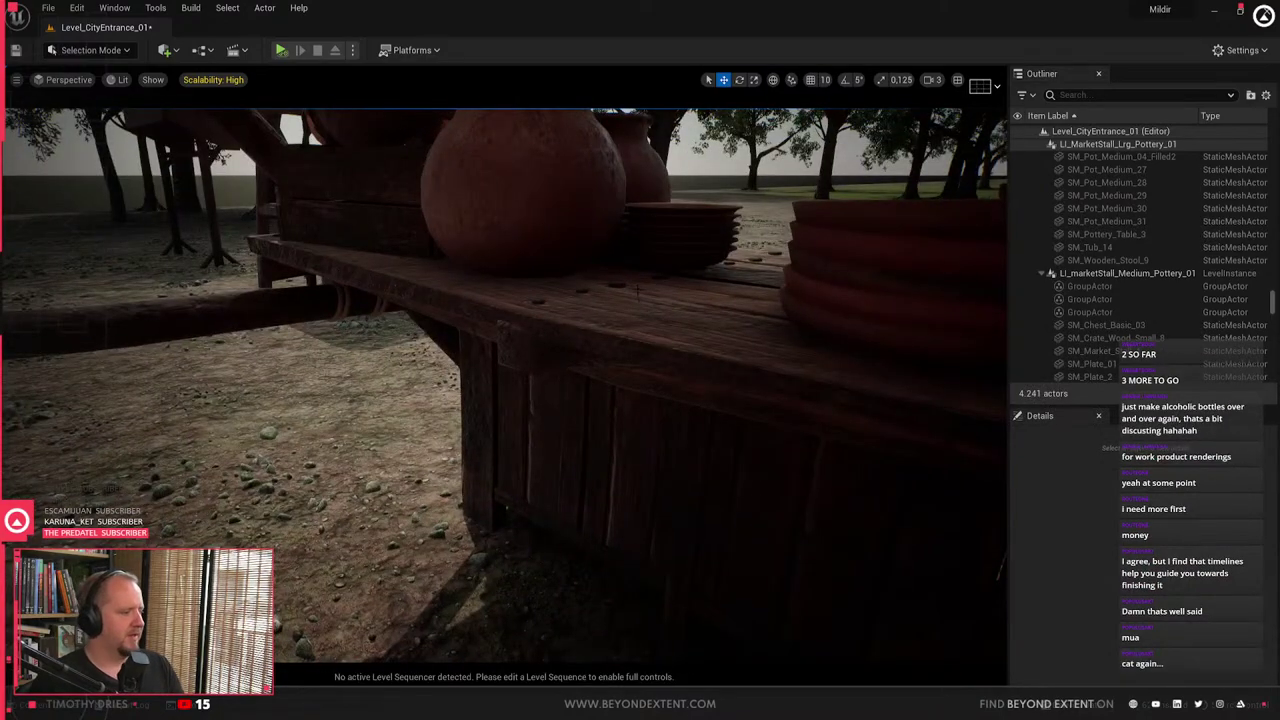
{"action": "right_click_drag", "start_coordinate": [600, 300], "coordinate": [740, 290]}
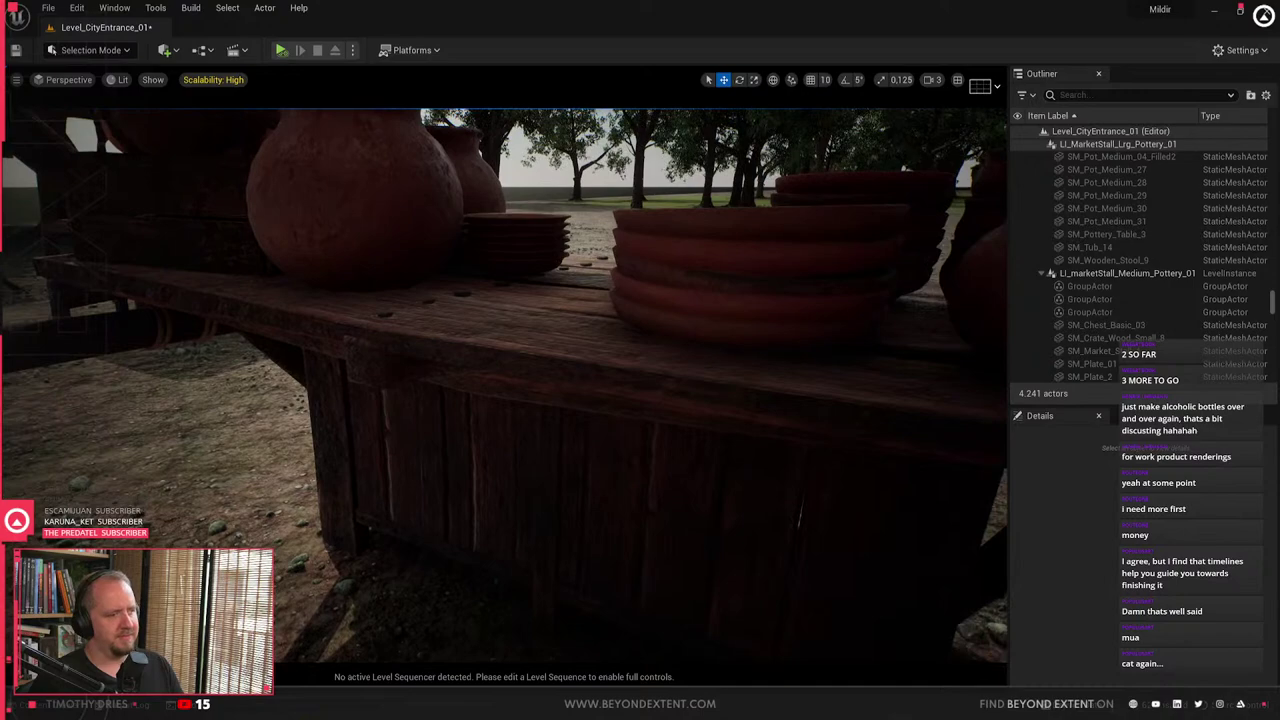
{"action": "right_click_drag", "start_coordinate": [600, 300], "coordinate": [598, 444]}
- Place the SM_Bucket_Small_01 mesh from UniquePieces on the ground beside the end of the stall's counter
{"action": "key", "text": "ctrl+space"}
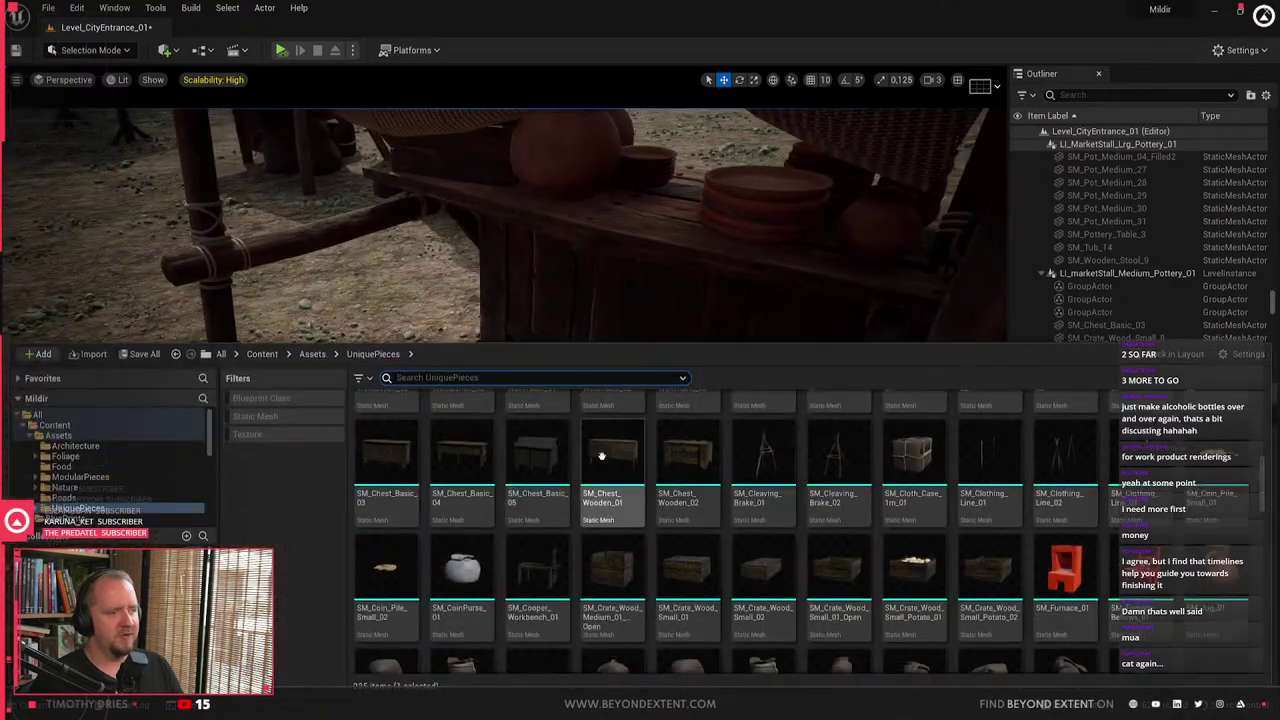
{"action": "scroll", "coordinate": [826, 539], "scroll_direction": "up", "scroll_amount": 1}
{"action": "scroll", "coordinate": [826, 540], "scroll_direction": "up", "scroll_amount": 3}
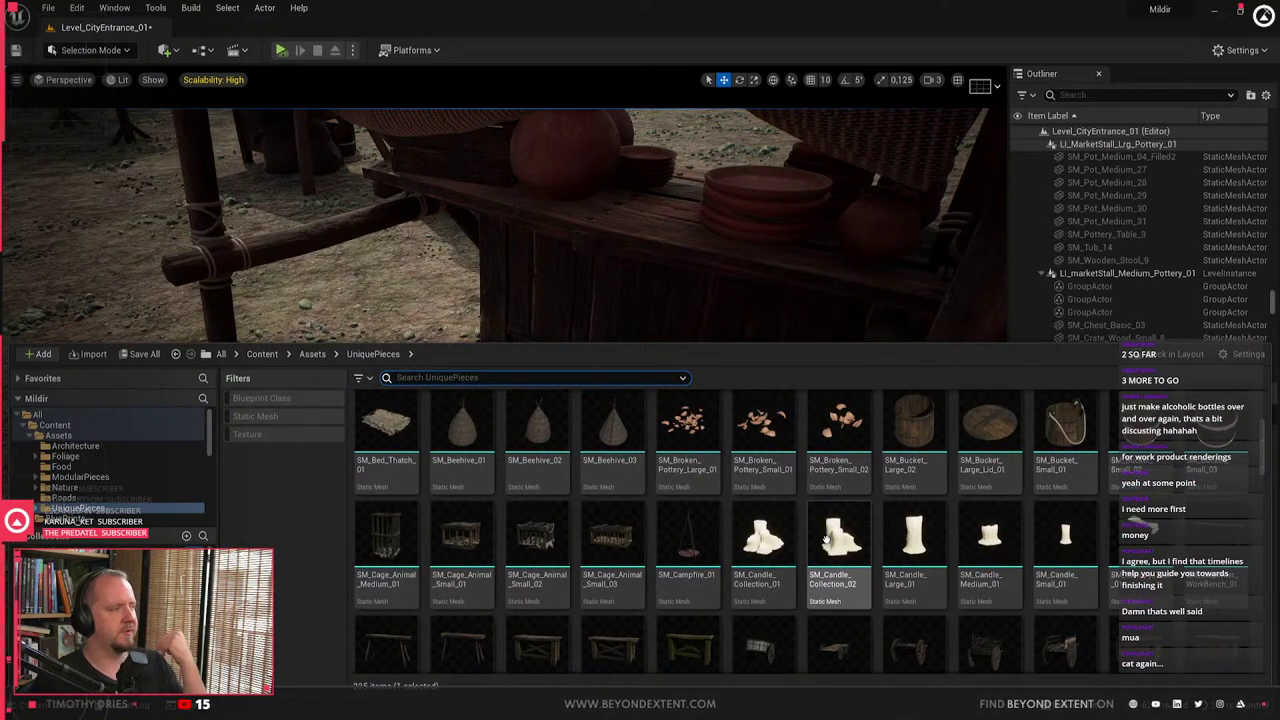
{"action": "mouse_move", "coordinate": [828, 526]}
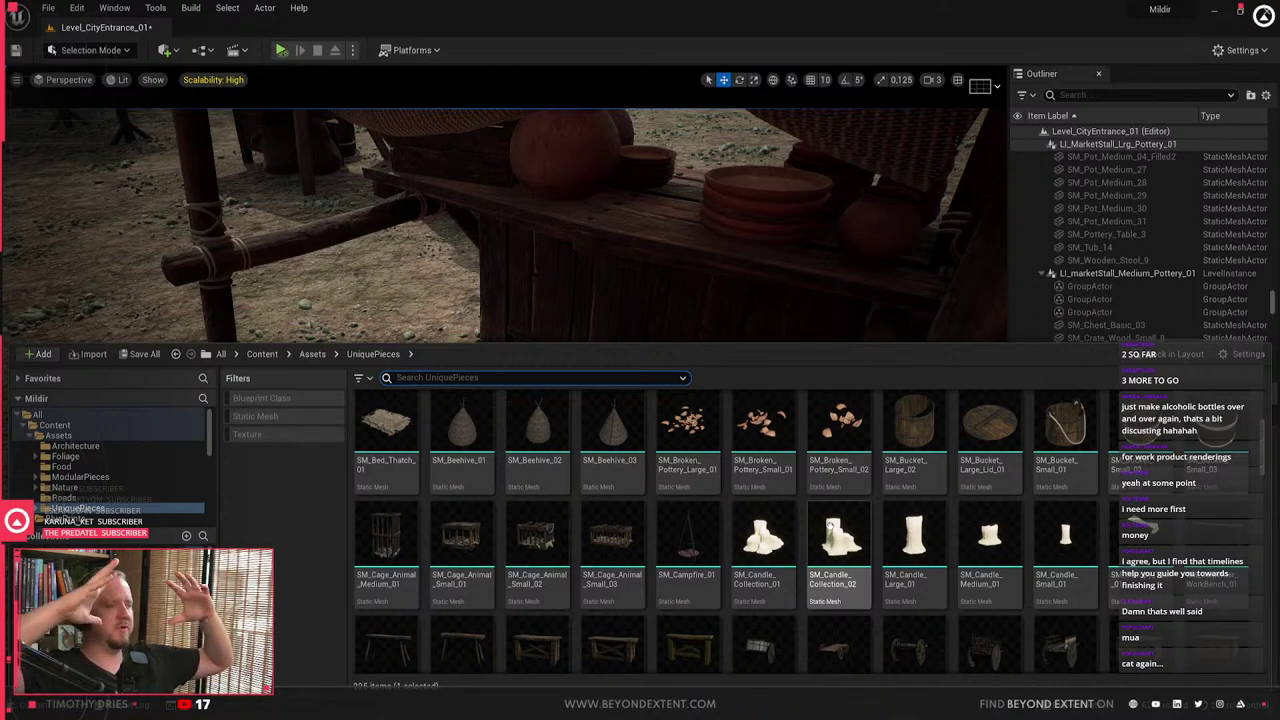
{"action": "left_click_drag", "start_coordinate": [1073, 437], "coordinate": [443, 350]}
- Place the SM_Jute_Bag_Open_Med_01 mesh on the ground at the opposite end of the counter from the bucket and rotate it
{"action": "scroll", "coordinate": [1000, 540], "scroll_direction": "down", "scroll_amount": 5}
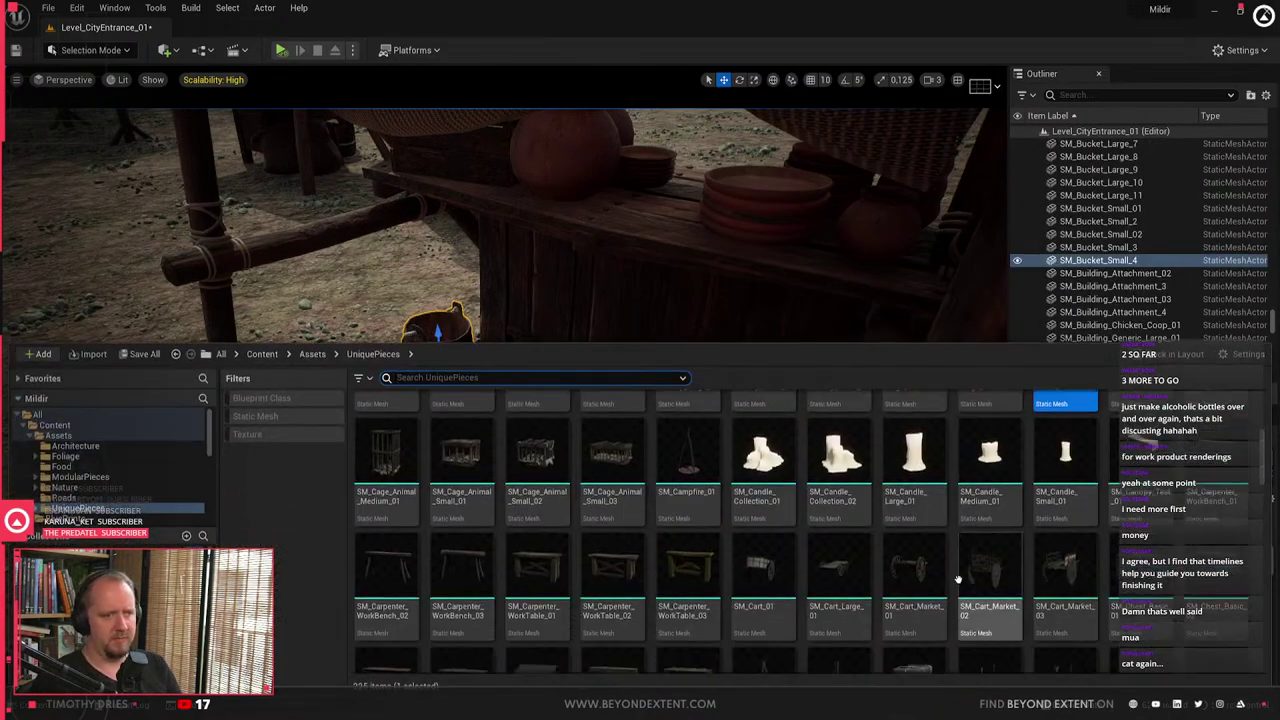
{"action": "scroll", "coordinate": [1013, 538], "scroll_direction": "down", "scroll_amount": 2}
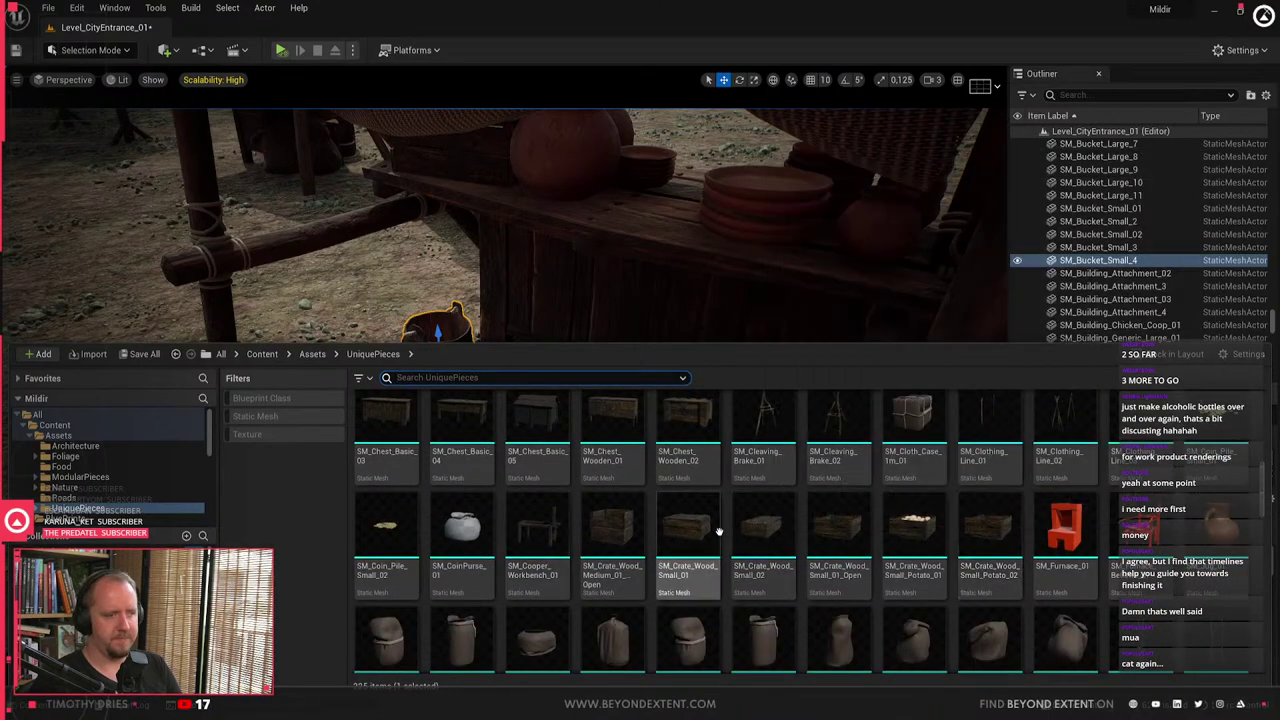
{"action": "scroll", "coordinate": [718, 531], "scroll_direction": "down", "scroll_amount": 2}
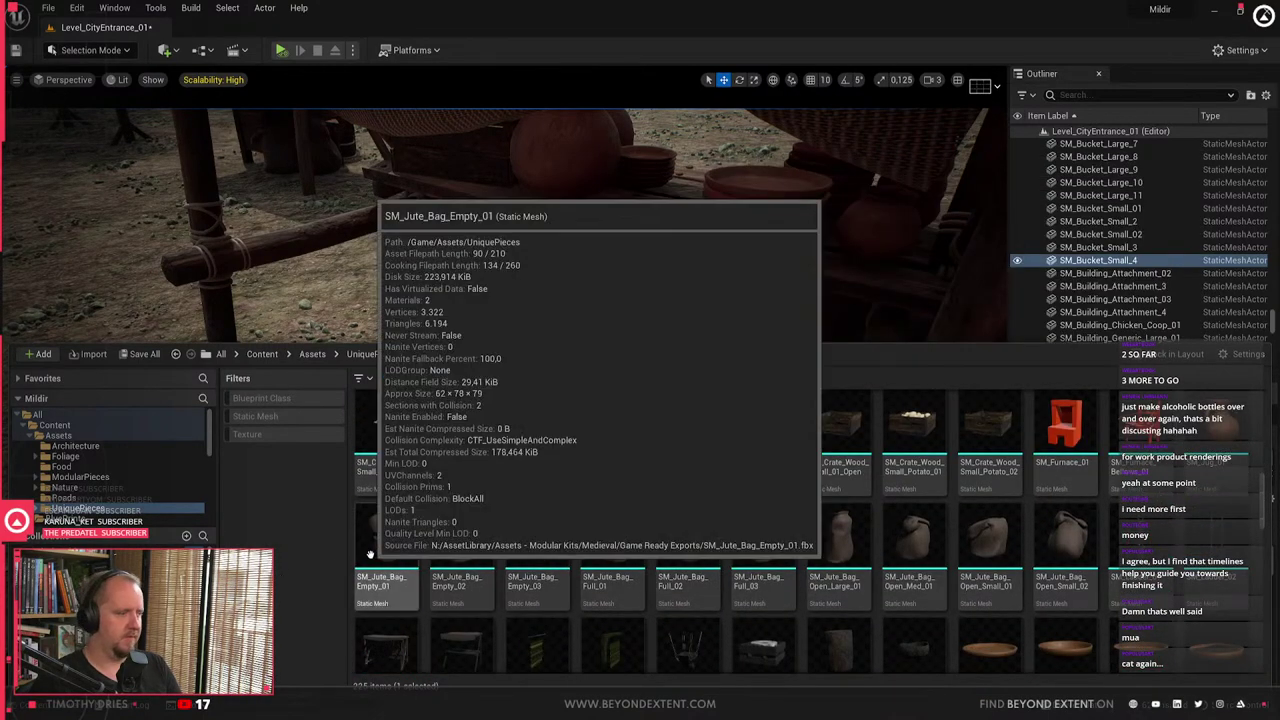
{"action": "left_click_drag", "start_coordinate": [915, 540], "coordinate": [757, 487]}
{"action": "right_click_drag", "start_coordinate": [757, 487], "coordinate": [900, 490]}
{"action": "key", "text": "e"}
{"action": "left_click_drag", "start_coordinate": [582, 480], "coordinate": [543, 441]}
{"action": "key", "text": "w"}
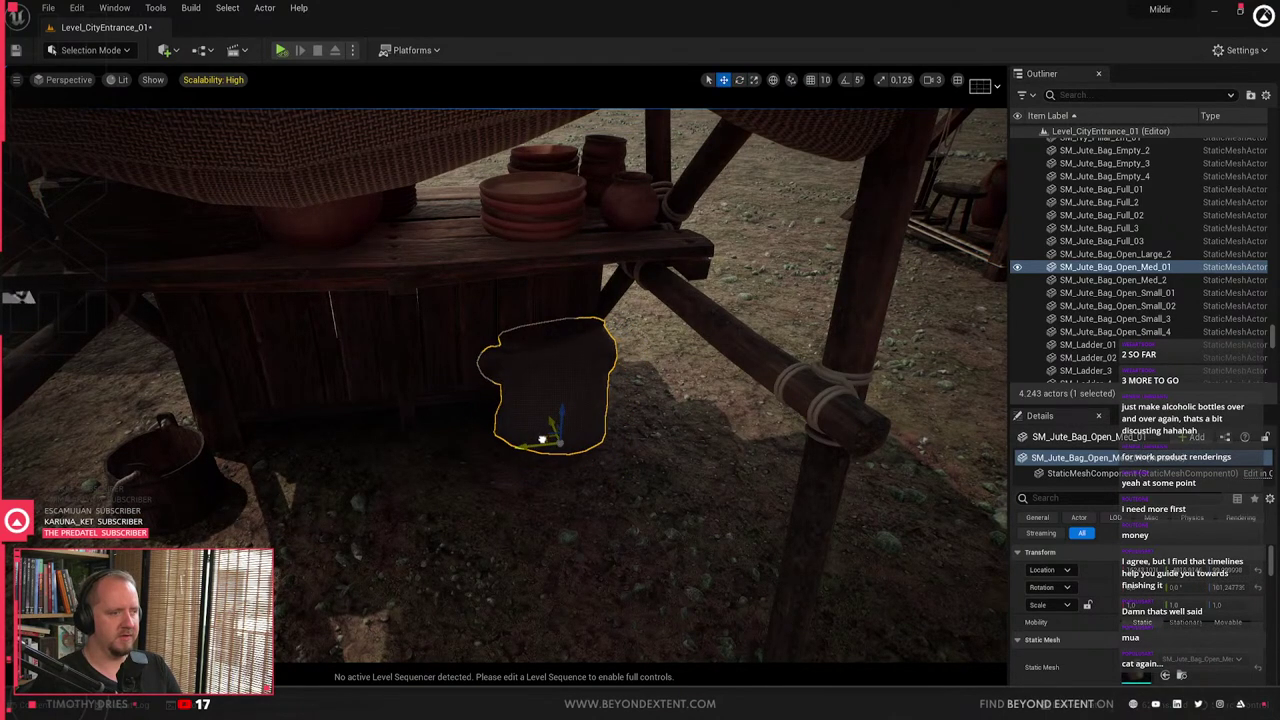
- Copy the bucket and jute bag into the LI_marketStall_Medium_Pottery_01 level instance opened for editing
{"action": "right_click_drag", "start_coordinate": [543, 441], "coordinate": [478, 436]}
{"action": "left_click", "coordinate": [548, 350]}
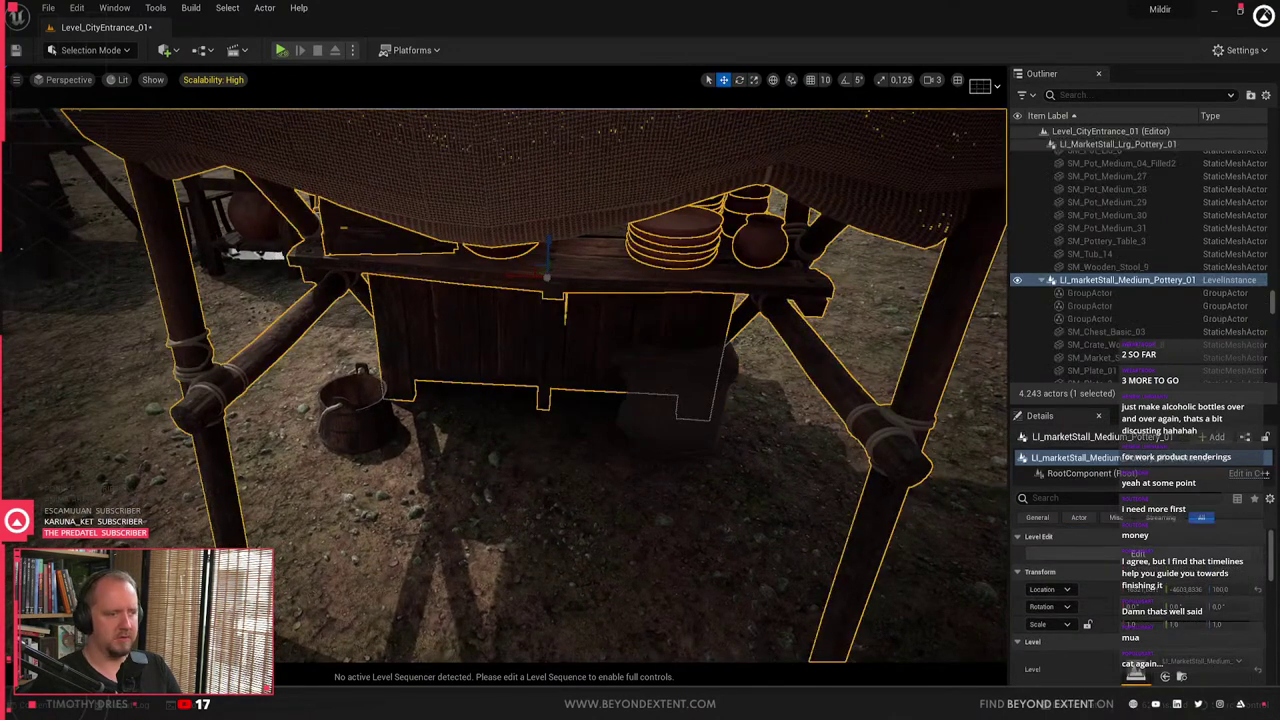
{"action": "left_click", "coordinate": [412, 442]}
{"action": "left_click", "coordinate": [358, 418]}
{"action": "left_click", "coordinate": [680, 400]}
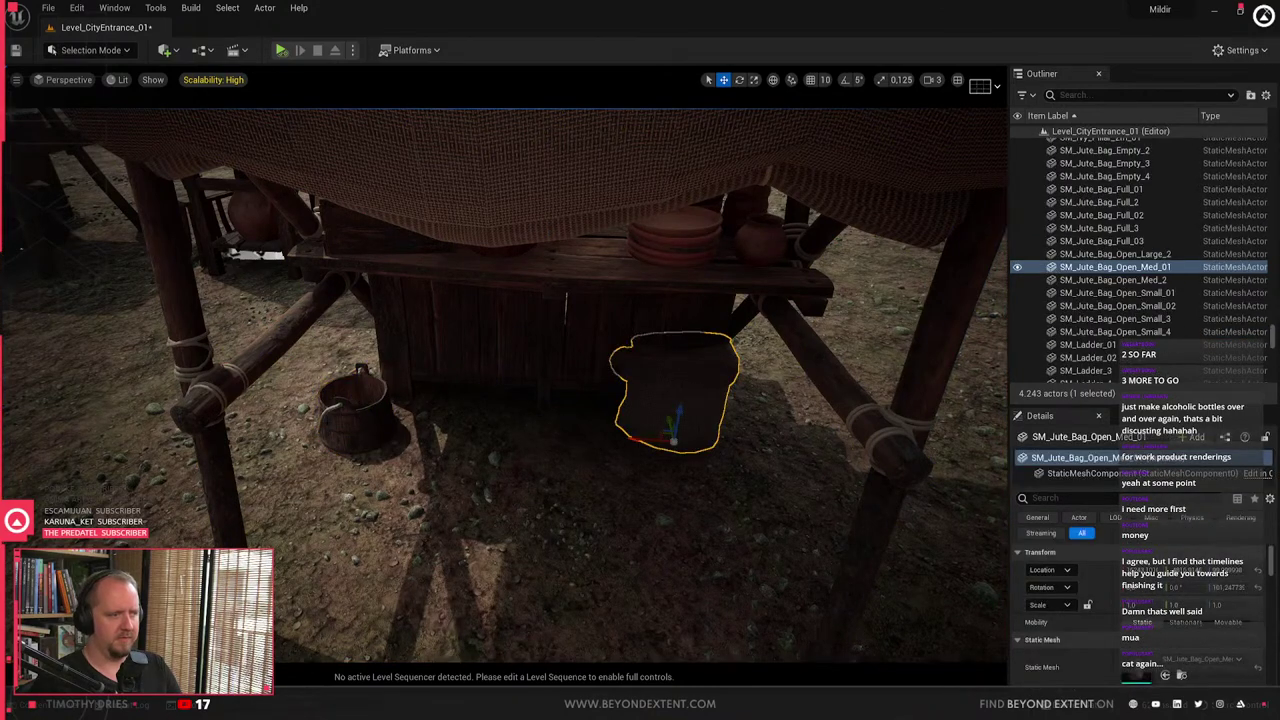
{"action": "left_click", "coordinate": [329, 422], "text": "ctrl"}
{"action": "left_click", "coordinate": [560, 267]}
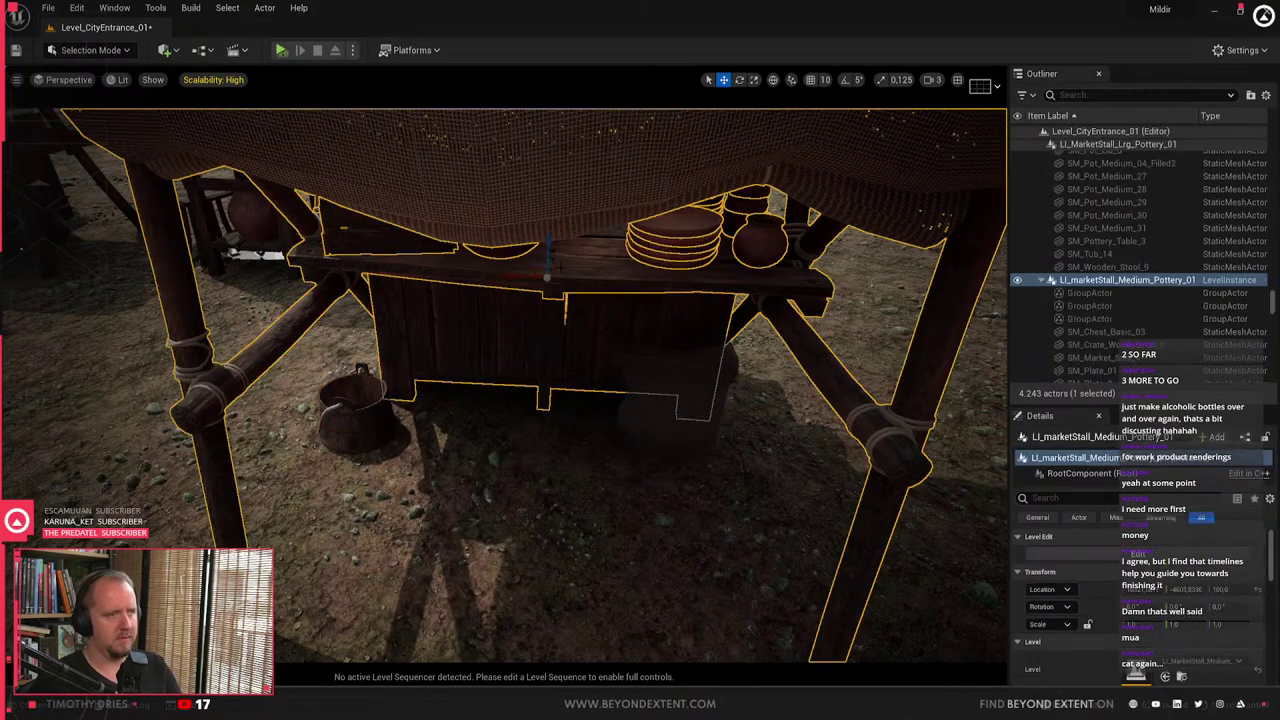
{"action": "left_click", "coordinate": [1166, 556]}
{"action": "key", "text": "ctrl+v"}
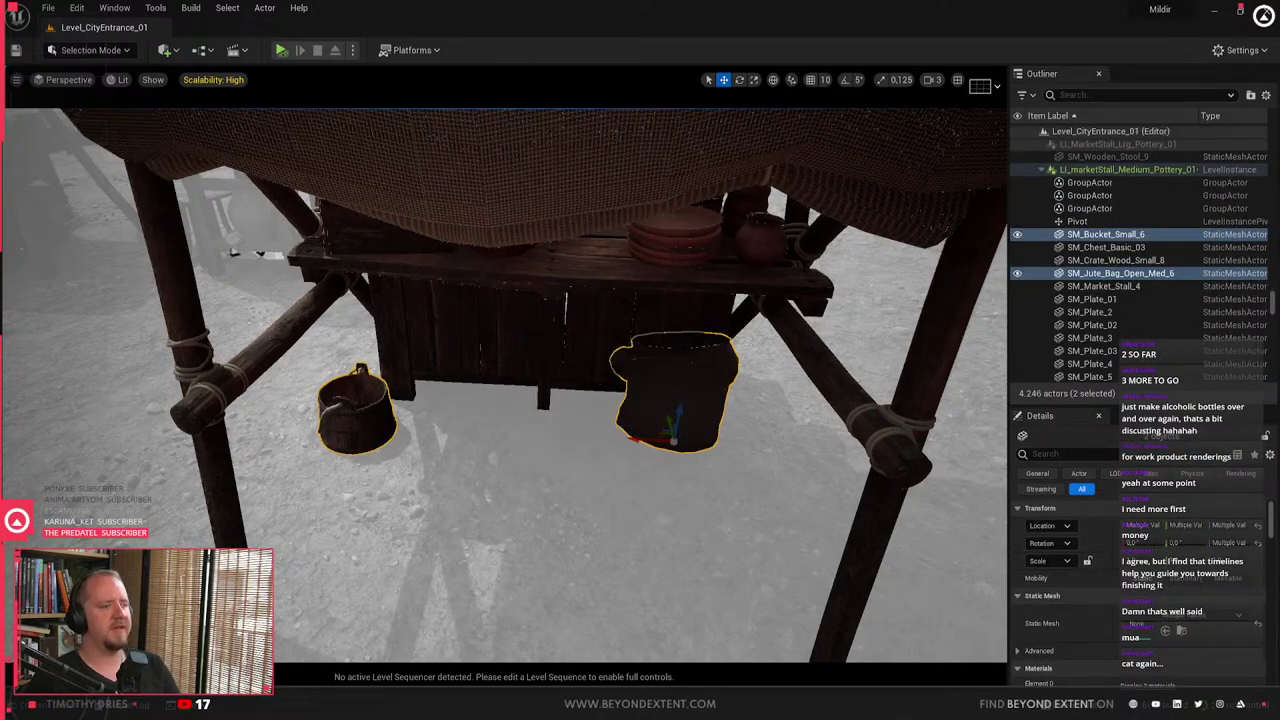
- Rotate the pasted jute bag against the counter, and exit the level instance with its changes saved
{"action": "left_click", "coordinate": [718, 446]}
{"action": "key", "text": "f"}
{"action": "key", "text": "e"}
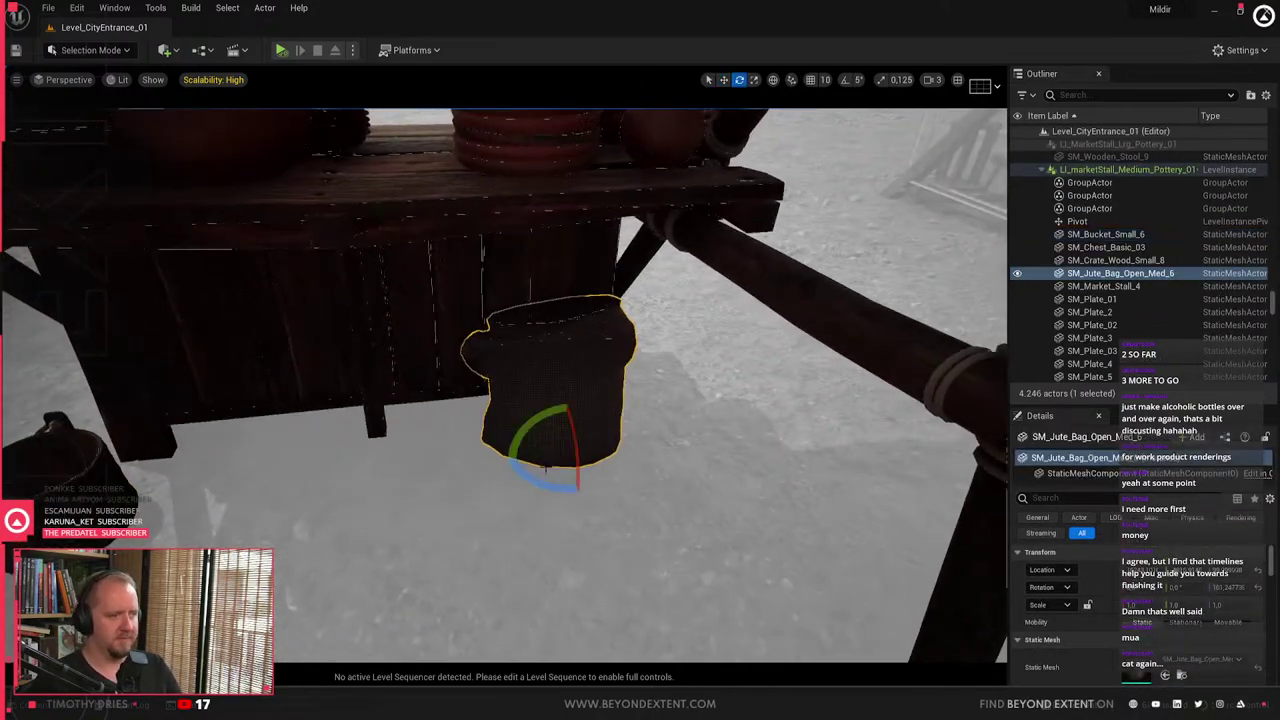
{"action": "left_click_drag", "start_coordinate": [555, 490], "coordinate": [536, 449]}
{"action": "key", "text": "w"}
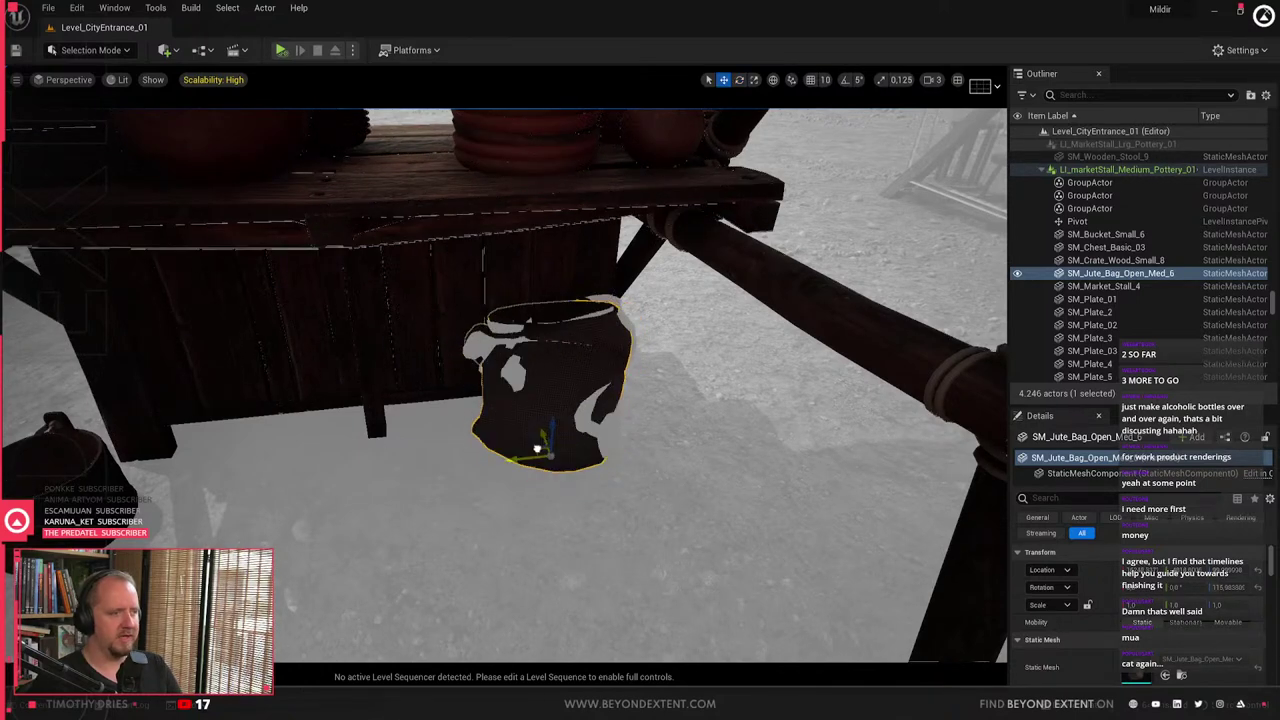
{"action": "key", "text": "Escape"}
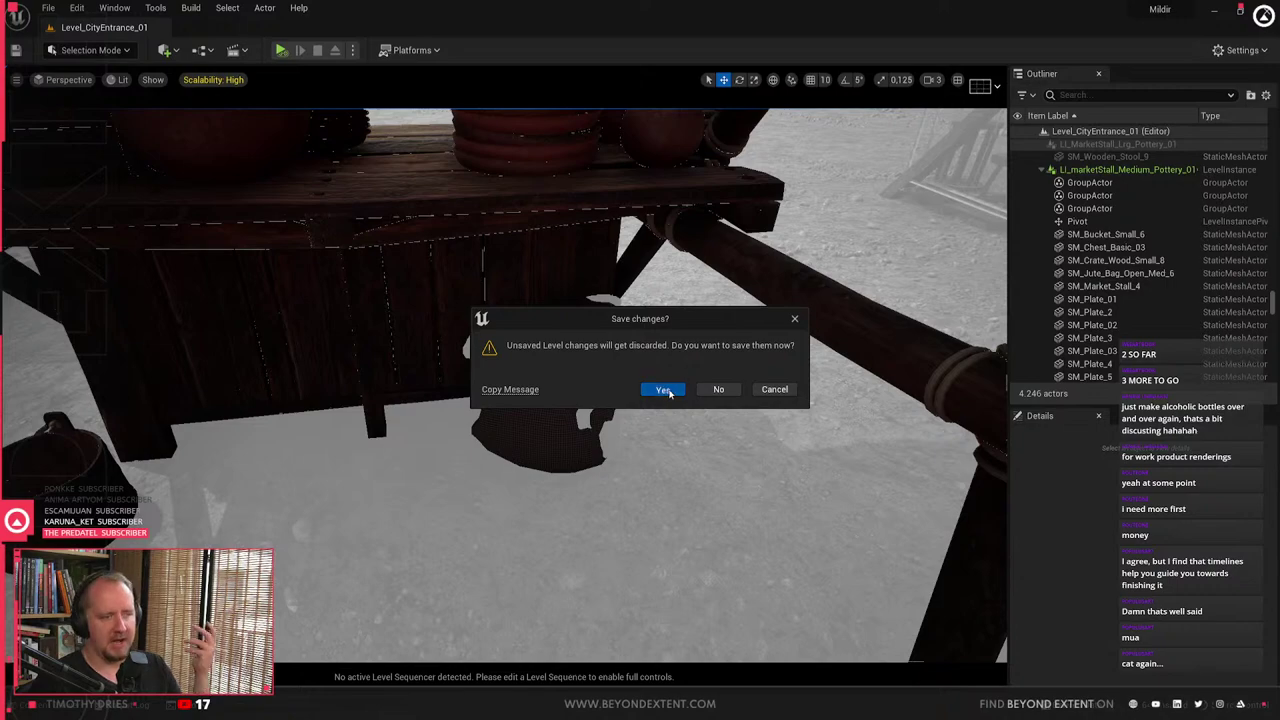
{"action": "left_click", "coordinate": [668, 389]}
- Delete the leftover original bucket and jute bag from the main level
{"action": "left_click", "coordinate": [565, 385]}
{"action": "right_click_drag", "start_coordinate": [565, 385], "coordinate": [411, 377]}
{"action": "left_click", "coordinate": [481, 381]}
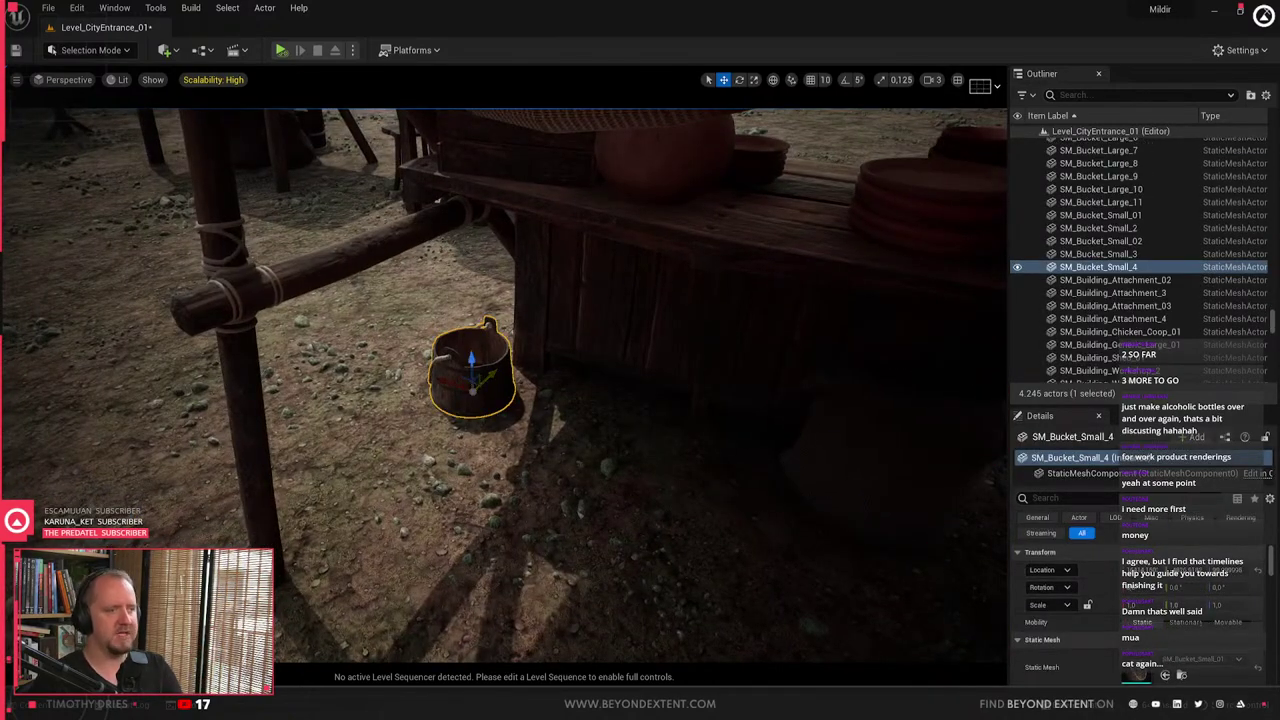
{"action": "key", "text": "Delete"}
{"action": "left_click", "coordinate": [735, 430]}
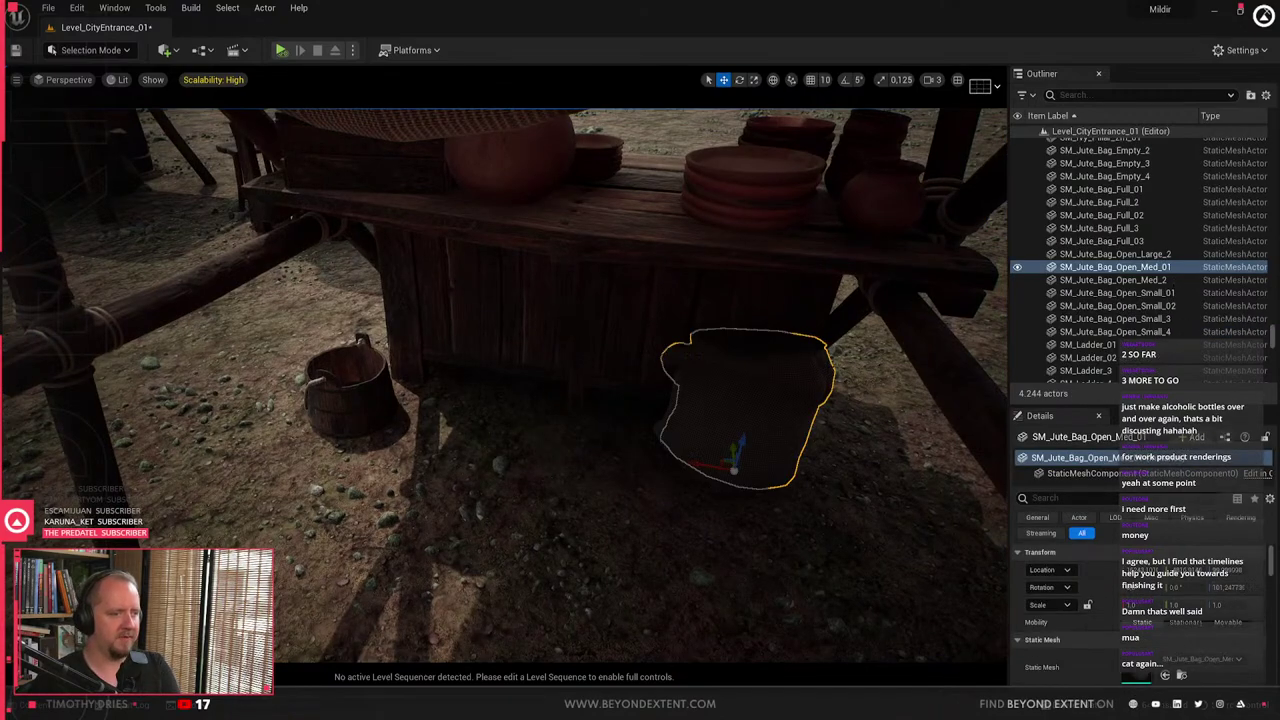
{"action": "key", "text": "Delete"}
- Reopen the medium pottery stall level instance for editing and move the jute bag clear of the counter's leg
{"action": "right_click_drag", "start_coordinate": [735, 430], "coordinate": [570, 440]}
{"action": "left_click", "coordinate": [485, 425]}
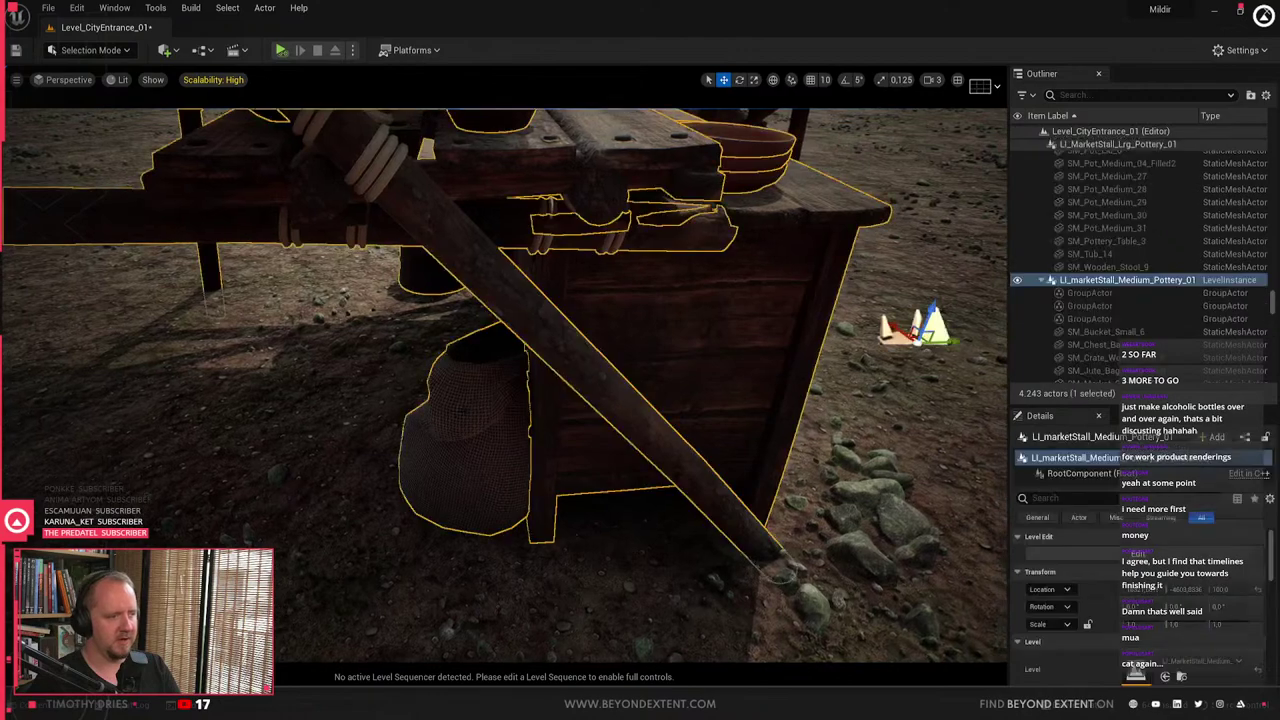
{"action": "left_click", "coordinate": [1160, 554]}
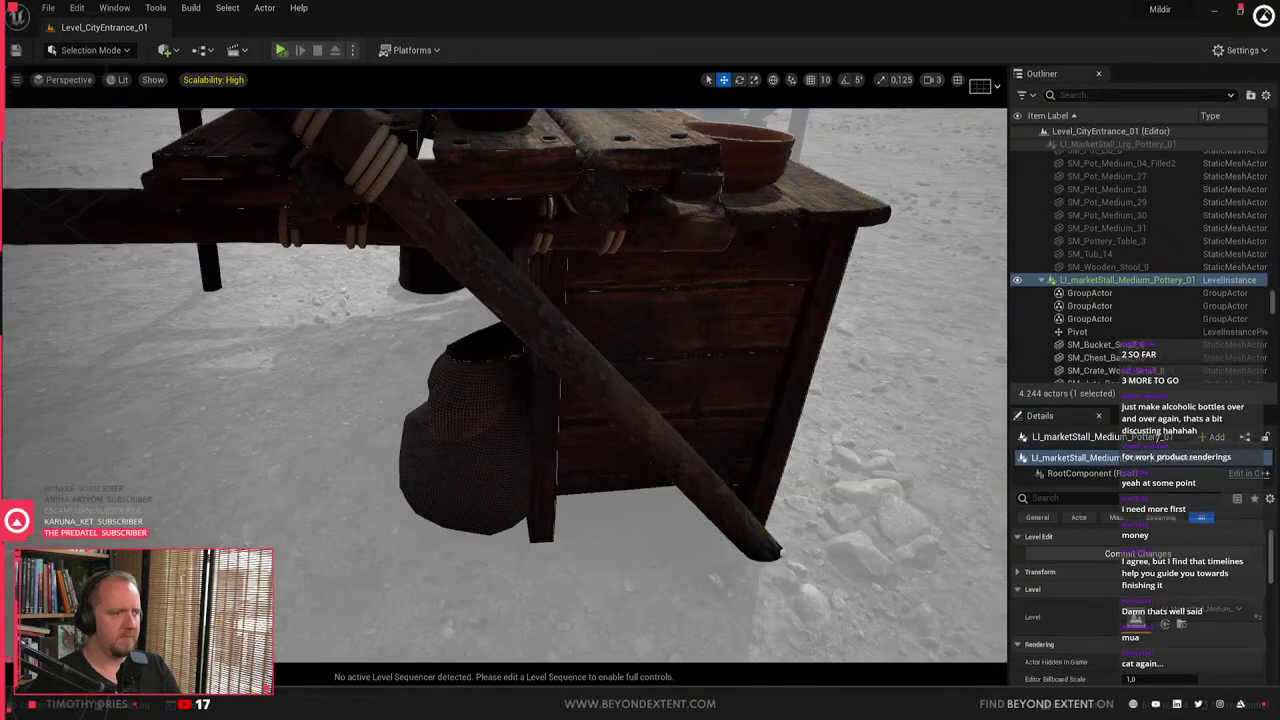
{"action": "left_click", "coordinate": [434, 420]}
{"action": "mouse_move", "coordinate": [434, 420]}
{"action": "right_mouse_down"}
{"action": "mouse_move", "coordinate": [395, 425]}
{"action": "mouse_move", "coordinate": [434, 420]}
{"action": "right_mouse_up"}
{"action": "key", "text": "e"}
{"action": "key", "text": "w"}
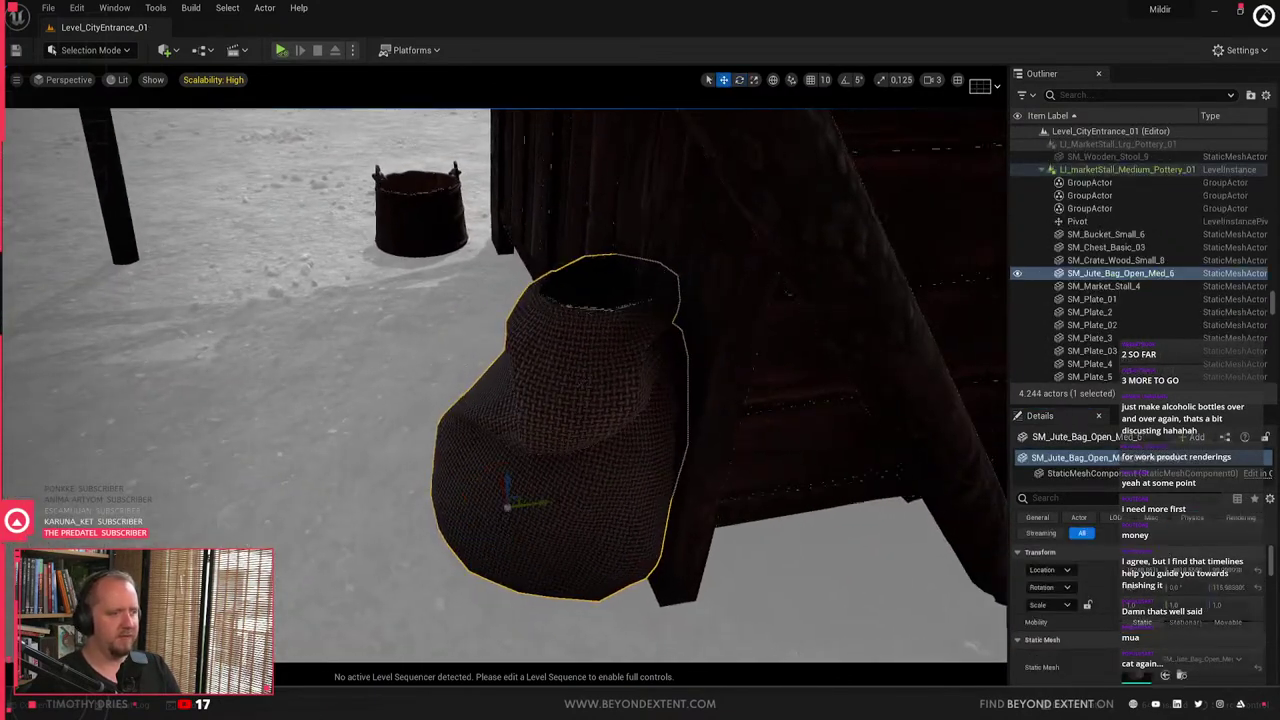
{"action": "left_click_drag", "start_coordinate": [552, 503], "coordinate": [521, 516]}
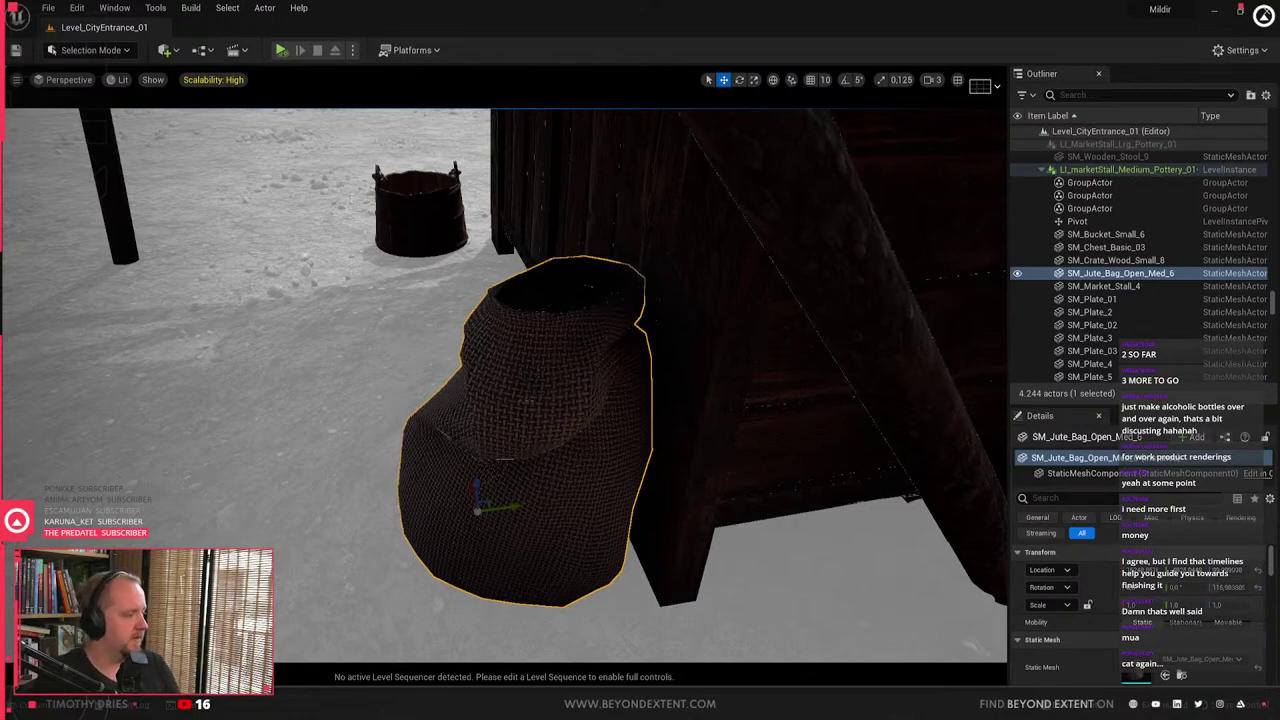
{"action": "right_click_drag", "start_coordinate": [505, 385], "coordinate": [660, 395]}
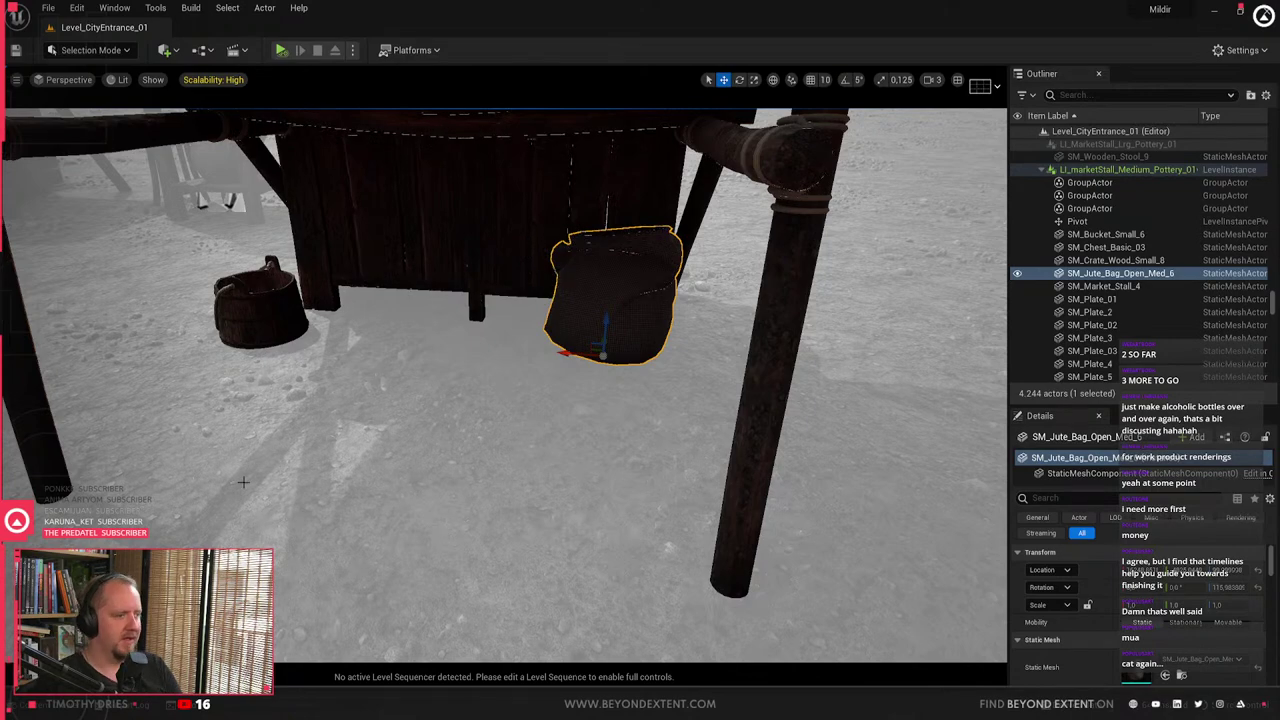
{"action": "key", "text": "a"}
{"action": "right_click_drag", "start_coordinate": [376, 472], "coordinate": [430, 456]}
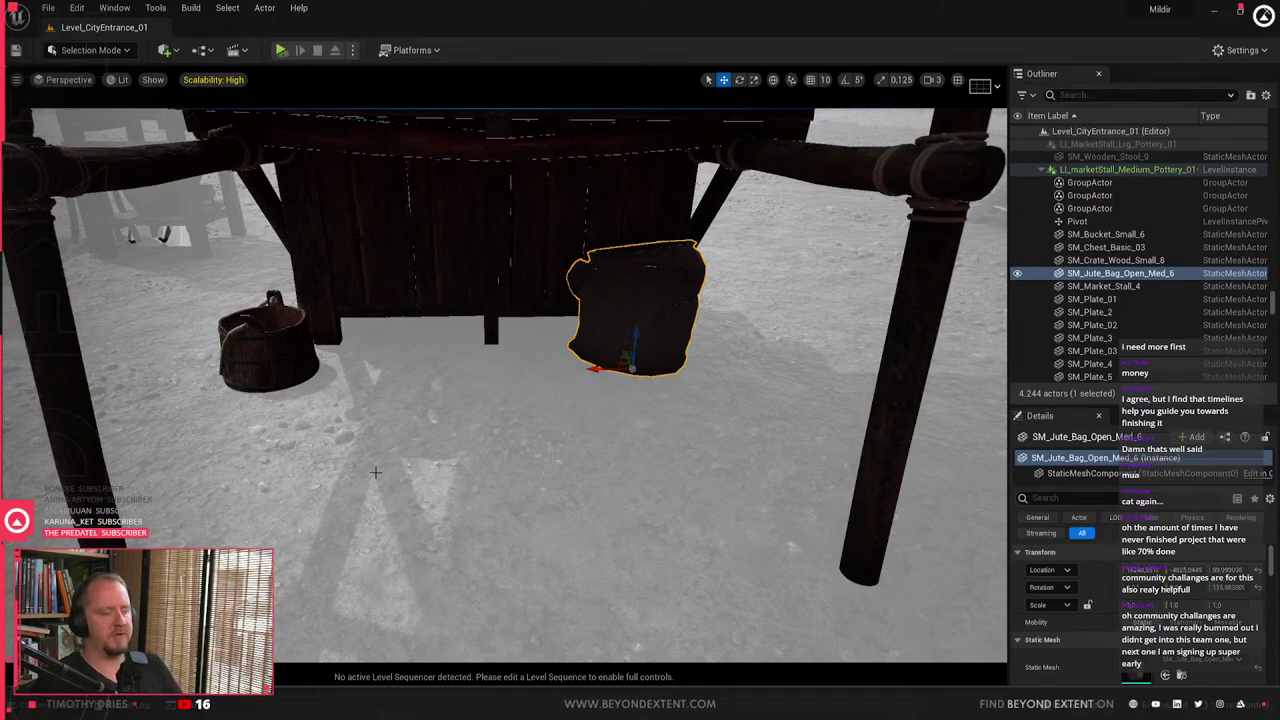
{"action": "right_click_drag", "start_coordinate": [457, 451], "coordinate": [440, 405]}
{"action": "left_click", "coordinate": [457, 451]}
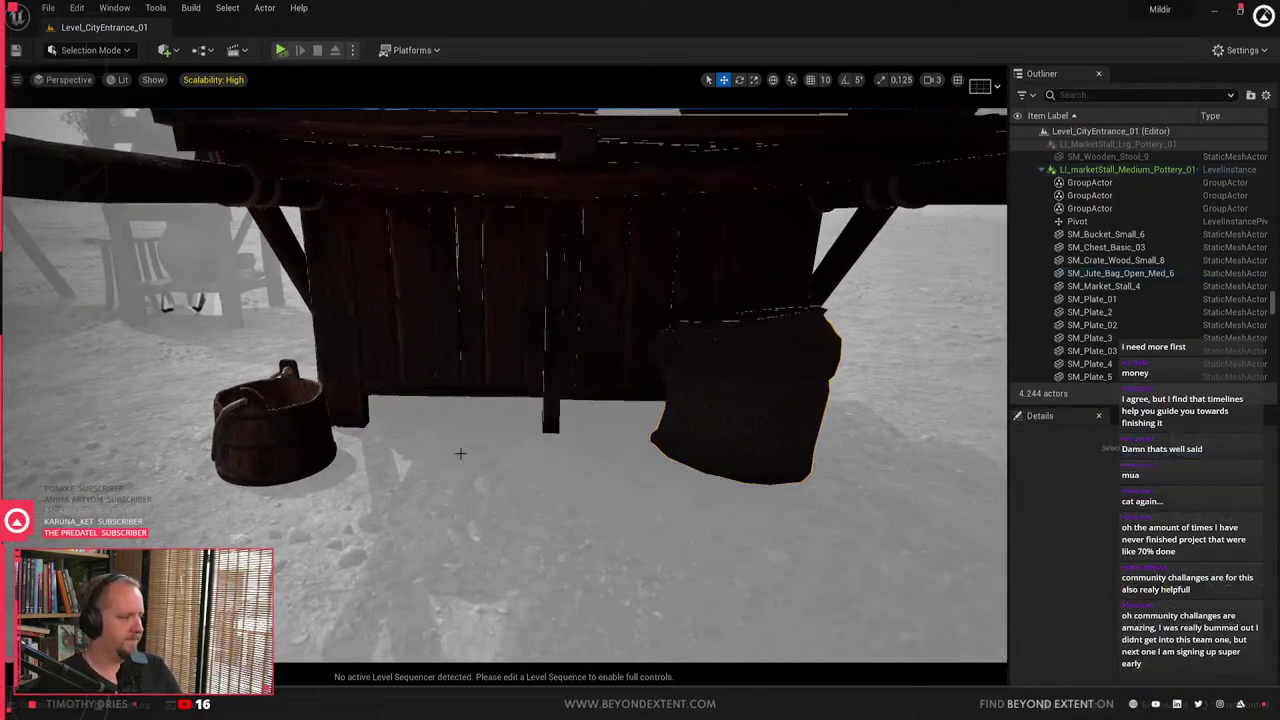
- Rotate the small bucket and move it up against the leg of the stall's counter
{"action": "mouse_move", "coordinate": [457, 451]}
{"action": "right_mouse_down"}
{"action": "mouse_move", "coordinate": [370, 490]}
{"action": "mouse_move", "coordinate": [463, 453]}
{"action": "right_mouse_up"}
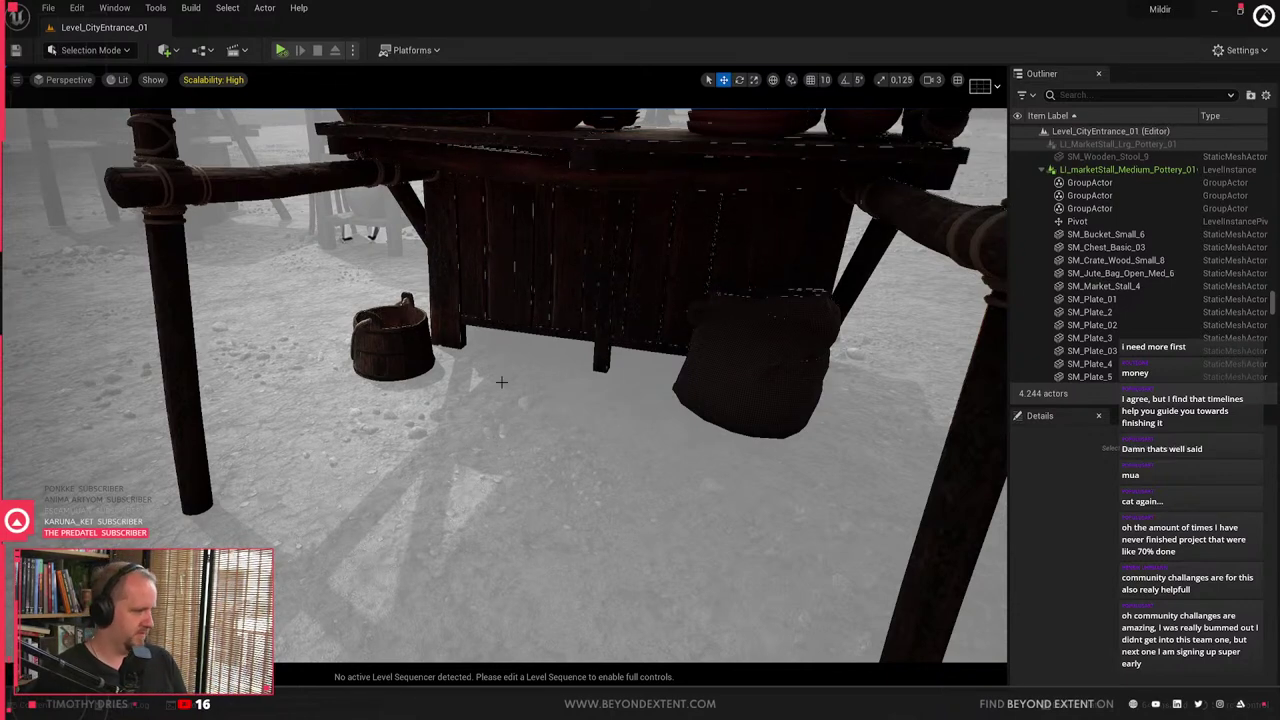
{"action": "mouse_move", "coordinate": [383, 445]}
{"action": "right_mouse_down"}
{"action": "mouse_move", "coordinate": [470, 440]}
{"action": "mouse_move", "coordinate": [560, 385]}
{"action": "mouse_move", "coordinate": [372, 443]}
{"action": "right_mouse_up"}
{"action": "left_click", "coordinate": [383, 445]}
{"action": "left_click_drag", "start_coordinate": [346, 508], "coordinate": [412, 528]}
{"action": "key", "text": "e"}
{"action": "right_click_drag", "start_coordinate": [412, 528], "coordinate": [500, 540]}
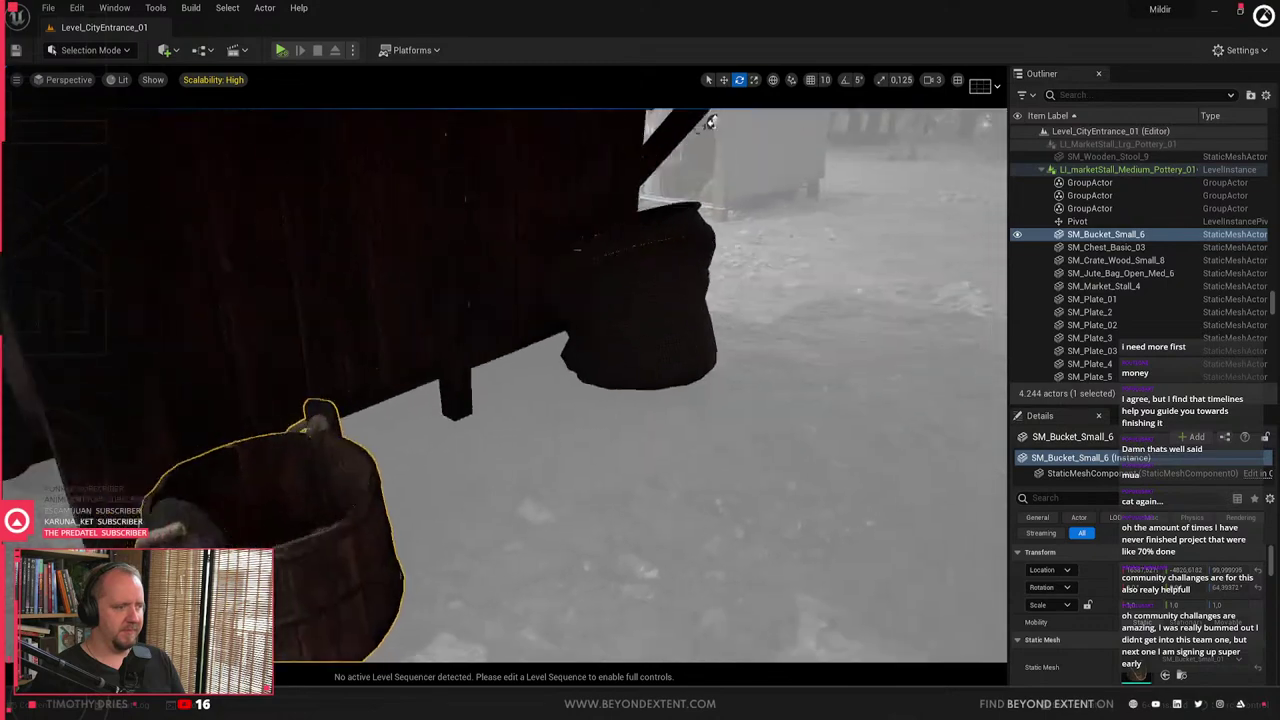
{"action": "key", "text": "f"}
{"action": "key", "text": "w"}
{"action": "left_click_drag", "start_coordinate": [439, 471], "coordinate": [389, 462]}
{"action": "key", "text": "Escape"}
- Inspect the medium stall from the bucket and jute bag side and around the counter's outer front and side
{"action": "right_click_drag", "start_coordinate": [389, 462], "coordinate": [312, 428]}
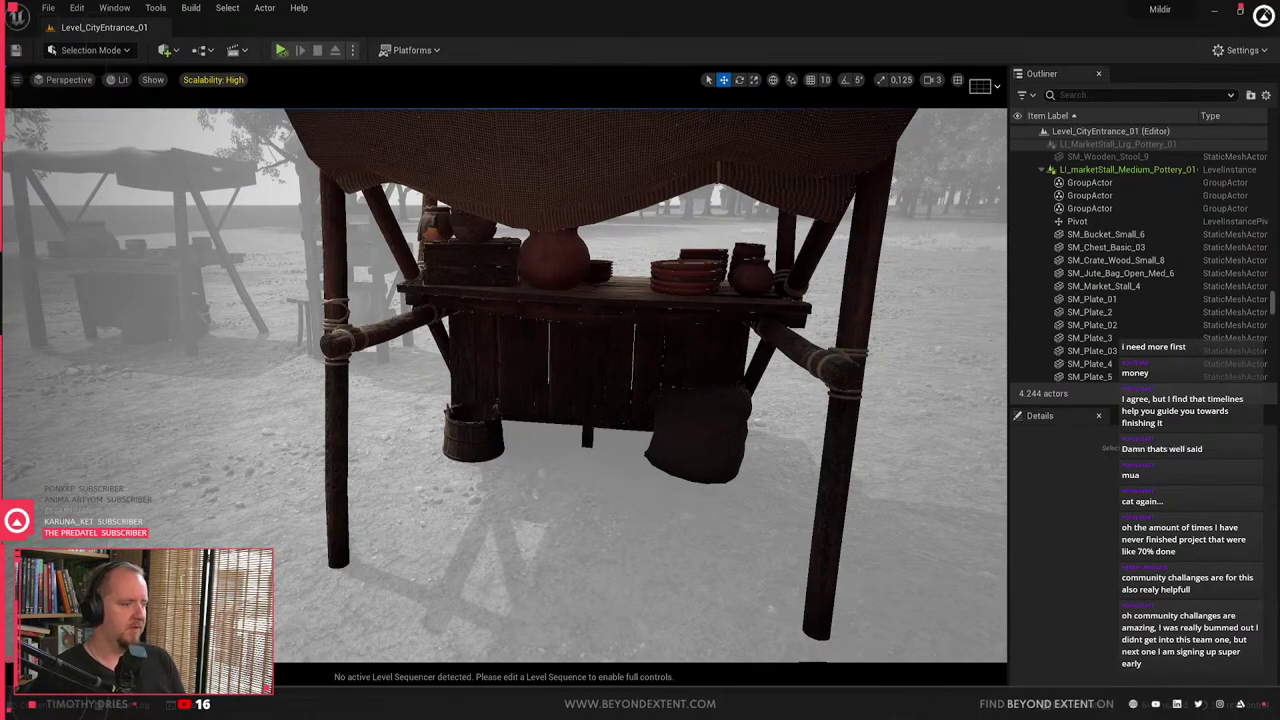
{"action": "left_click", "coordinate": [600, 370]}
{"action": "key", "text": "Escape"}
{"action": "mouse_move", "coordinate": [600, 370]}
{"action": "right_mouse_down"}
{"action": "mouse_move", "coordinate": [660, 400]}
{"action": "mouse_move", "coordinate": [620, 370]}
{"action": "right_mouse_up"}
{"action": "left_click", "coordinate": [620, 300]}
{"action": "right_click_drag", "start_coordinate": [620, 300], "coordinate": [680, 340]}
{"action": "key", "text": "Escape"}
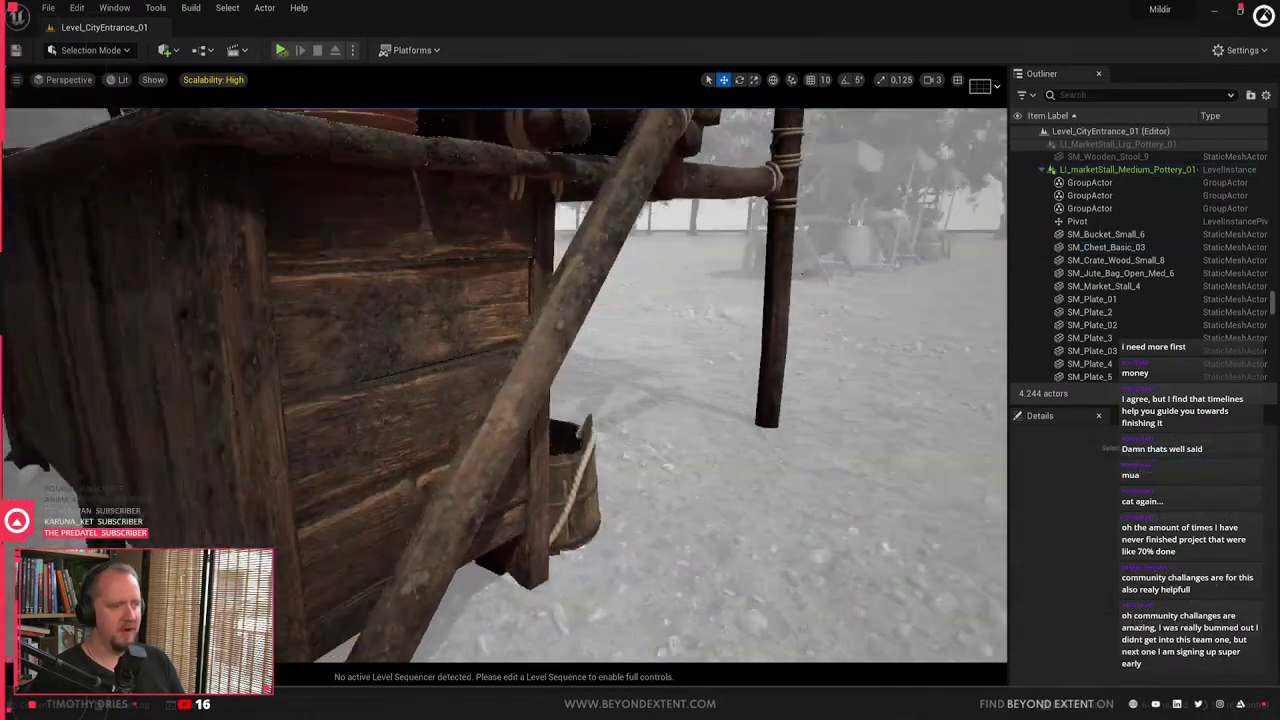
{"action": "scroll", "coordinate": [502, 410], "scroll_direction": "down", "scroll_amount": 3}
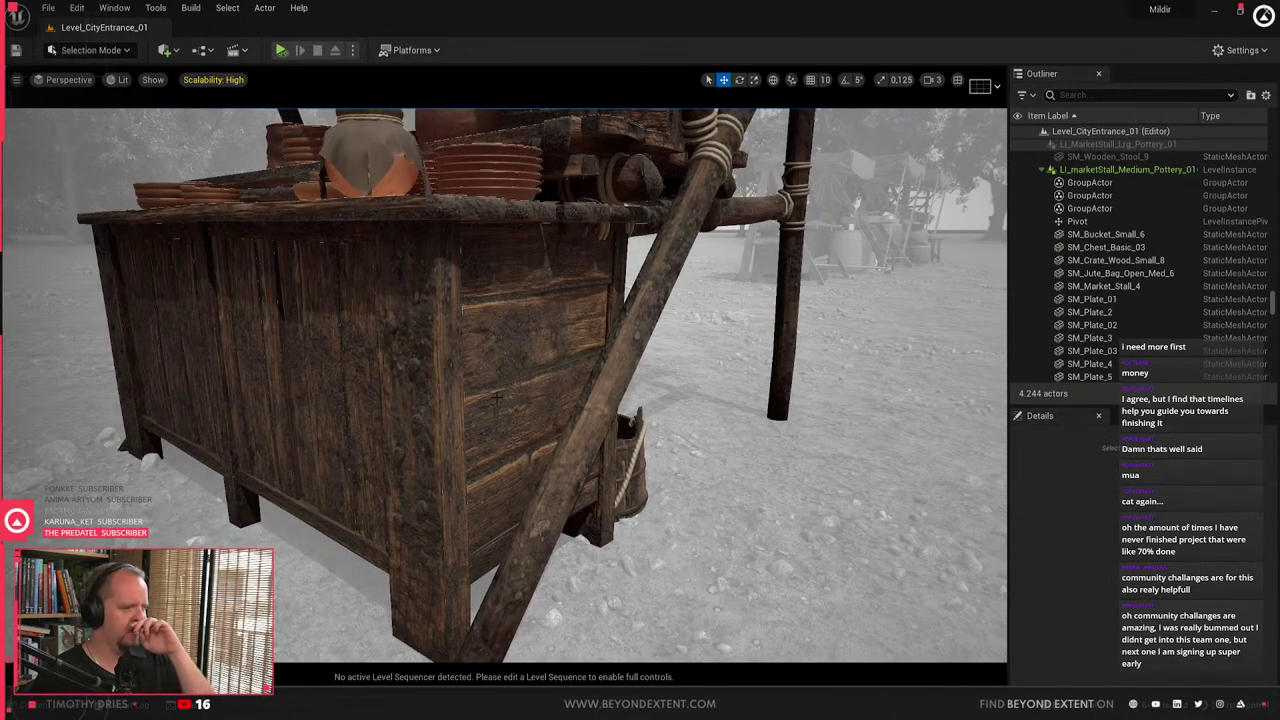
- Examine the back of the medium pottery stall and browse the UniquePieces assets for props to add there
{"action": "left_click", "coordinate": [496, 398]}
{"action": "key", "text": "f"}
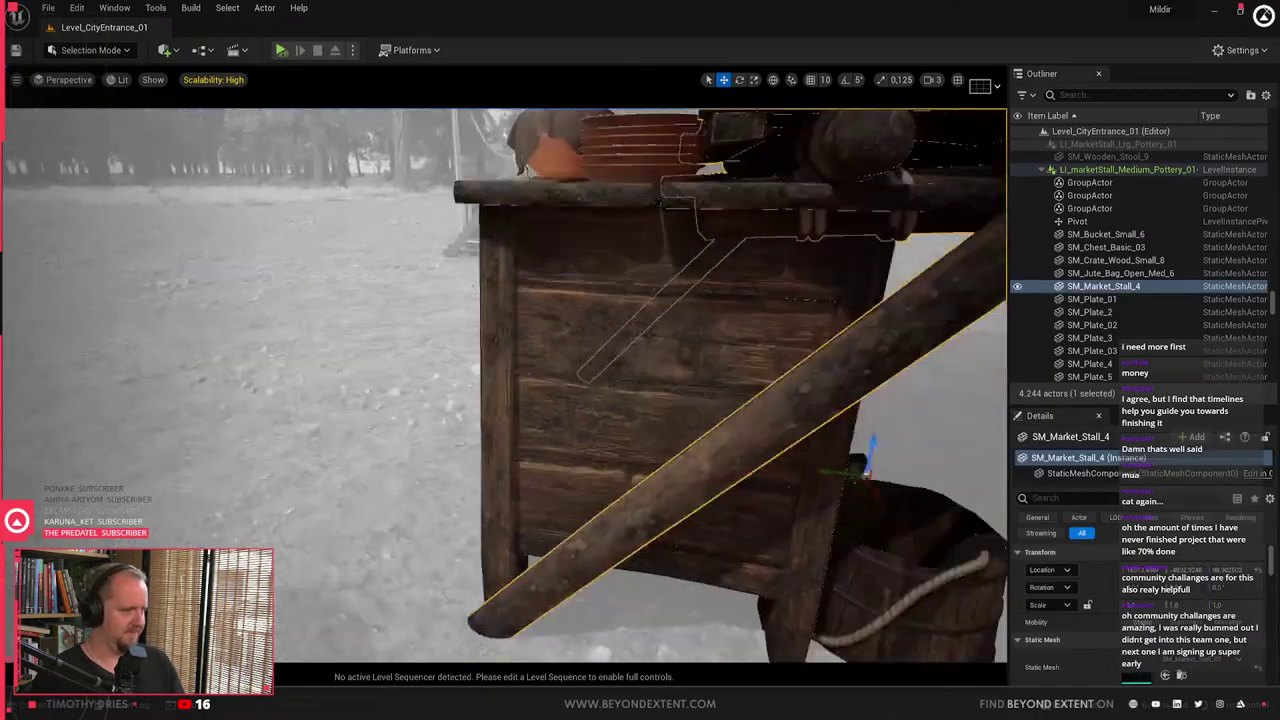
{"action": "key", "text": "Escape"}
{"action": "right_click_drag", "start_coordinate": [662, 486], "coordinate": [460, 480]}
{"action": "key", "text": "ctrl+space"}
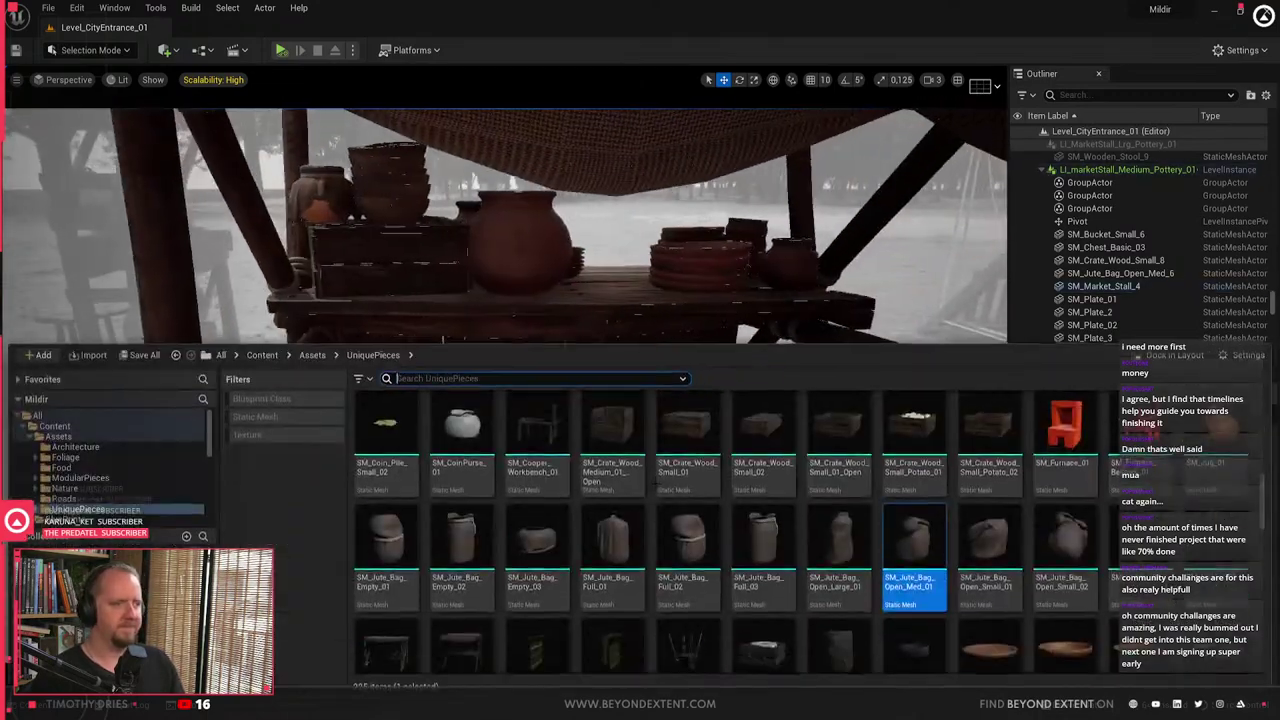
{"action": "scroll", "coordinate": [778, 561], "scroll_direction": "down", "scroll_amount": 1}
{"action": "scroll", "coordinate": [777, 562], "scroll_direction": "down", "scroll_amount": 5}
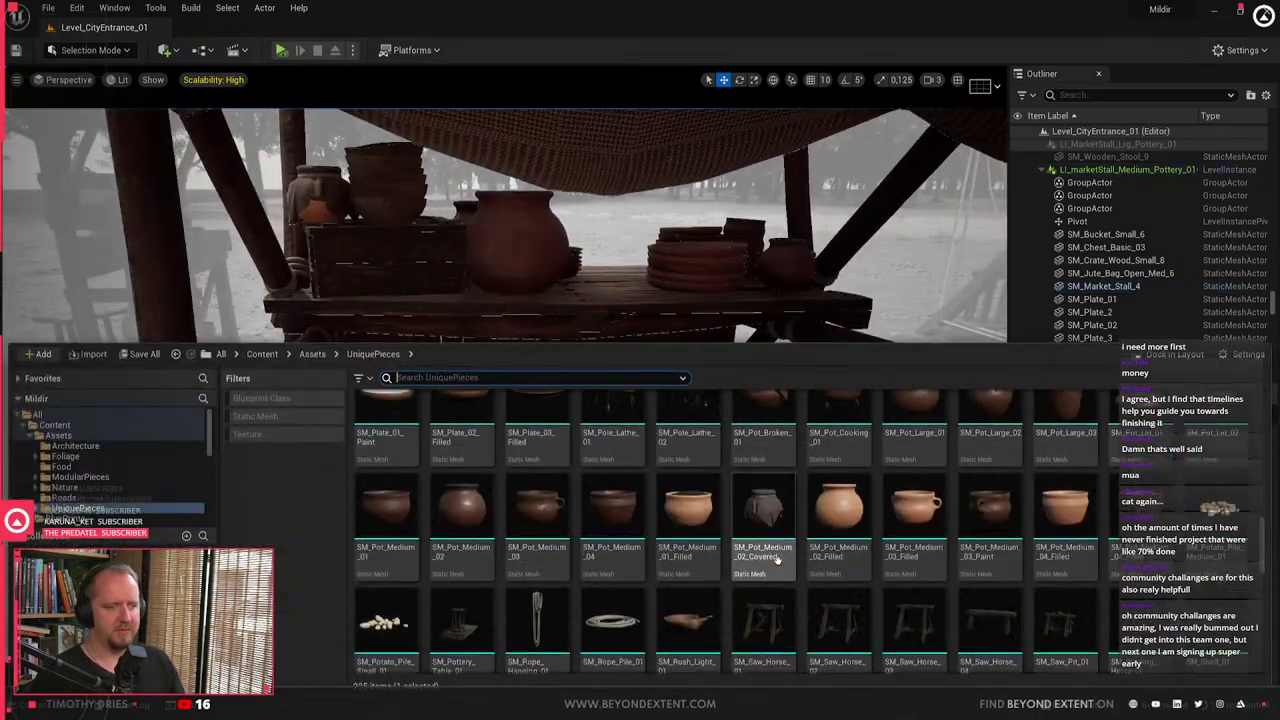
{"action": "scroll", "coordinate": [777, 562], "scroll_direction": "down", "scroll_amount": 10}
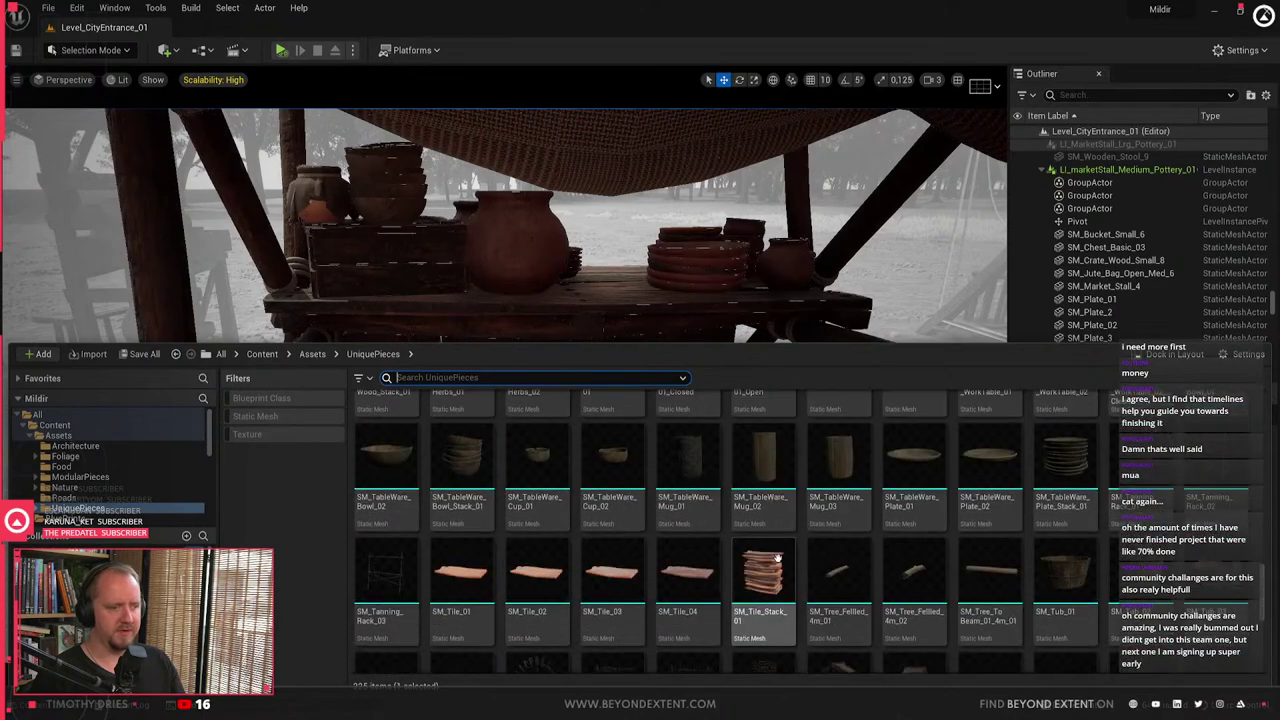
{"action": "scroll", "coordinate": [777, 562], "scroll_direction": "up", "scroll_amount": 20}
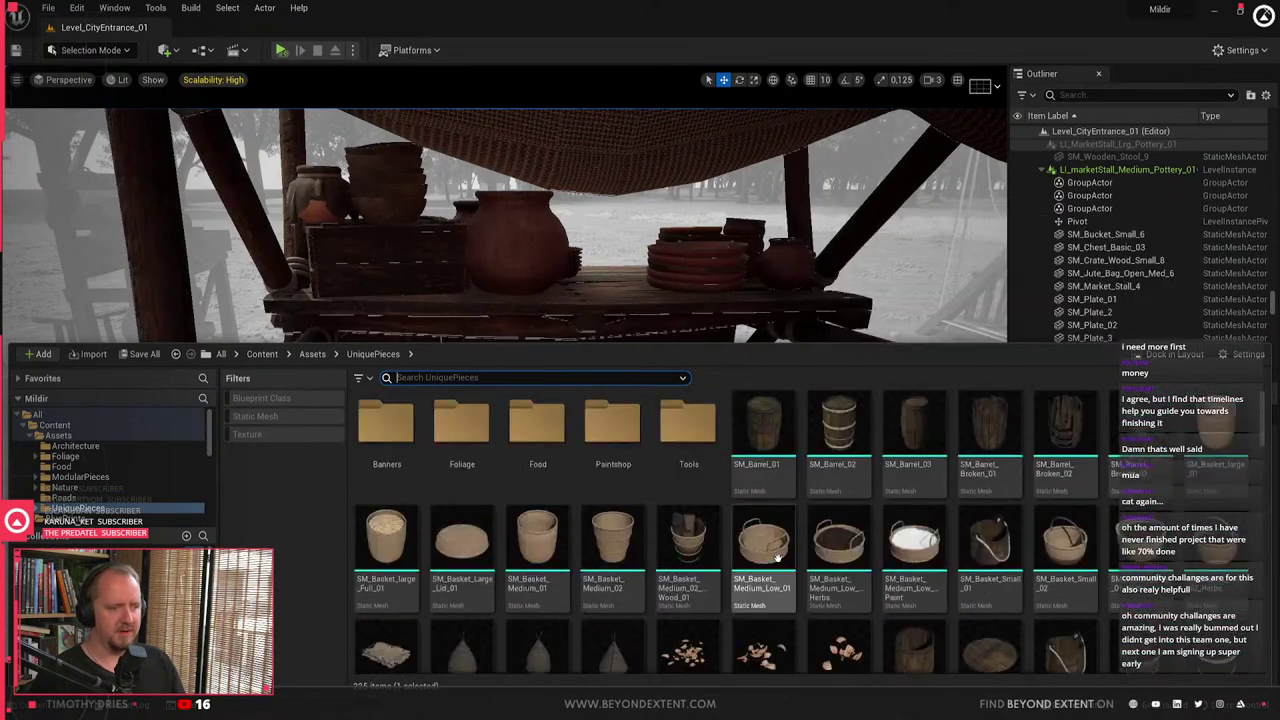
{"action": "key", "text": "ctrl+space"}
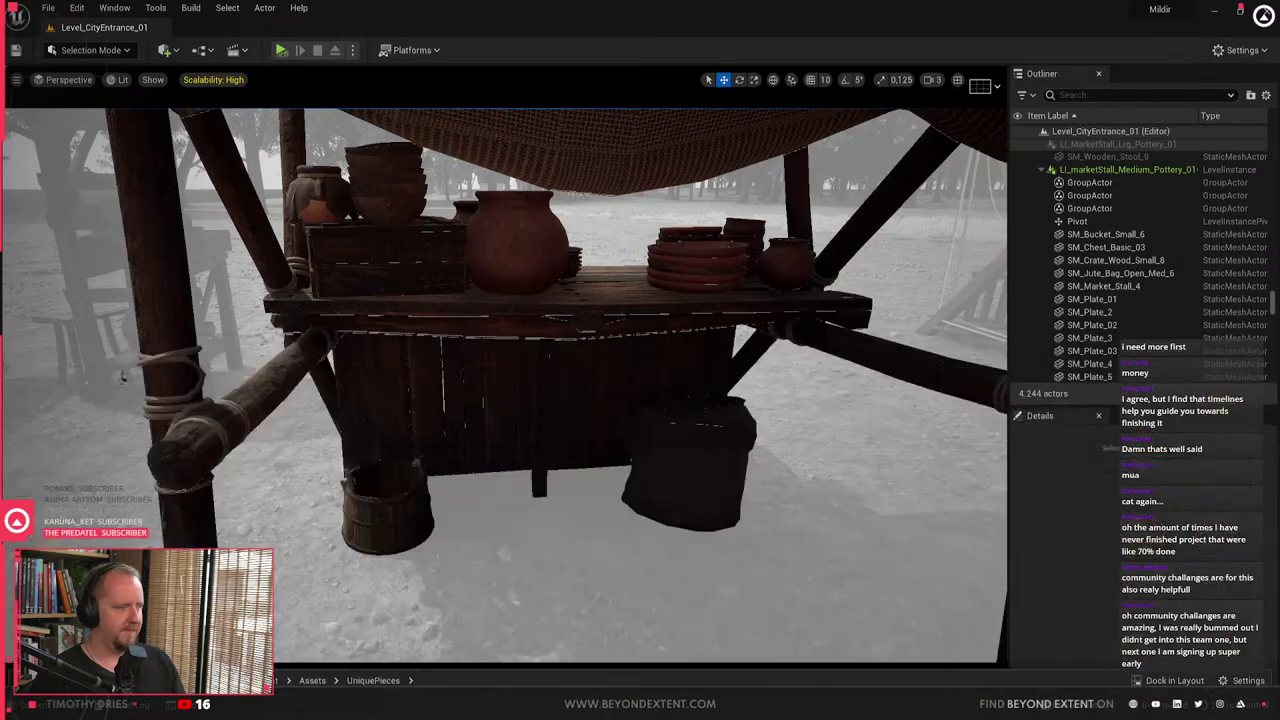
{"action": "right_click_drag", "start_coordinate": [590, 370], "coordinate": [620, 460]}
- Try SM_Carpenter_WorkBench_02 on the ground behind the stall and delete it
{"action": "key", "text": "ctrl+space"}
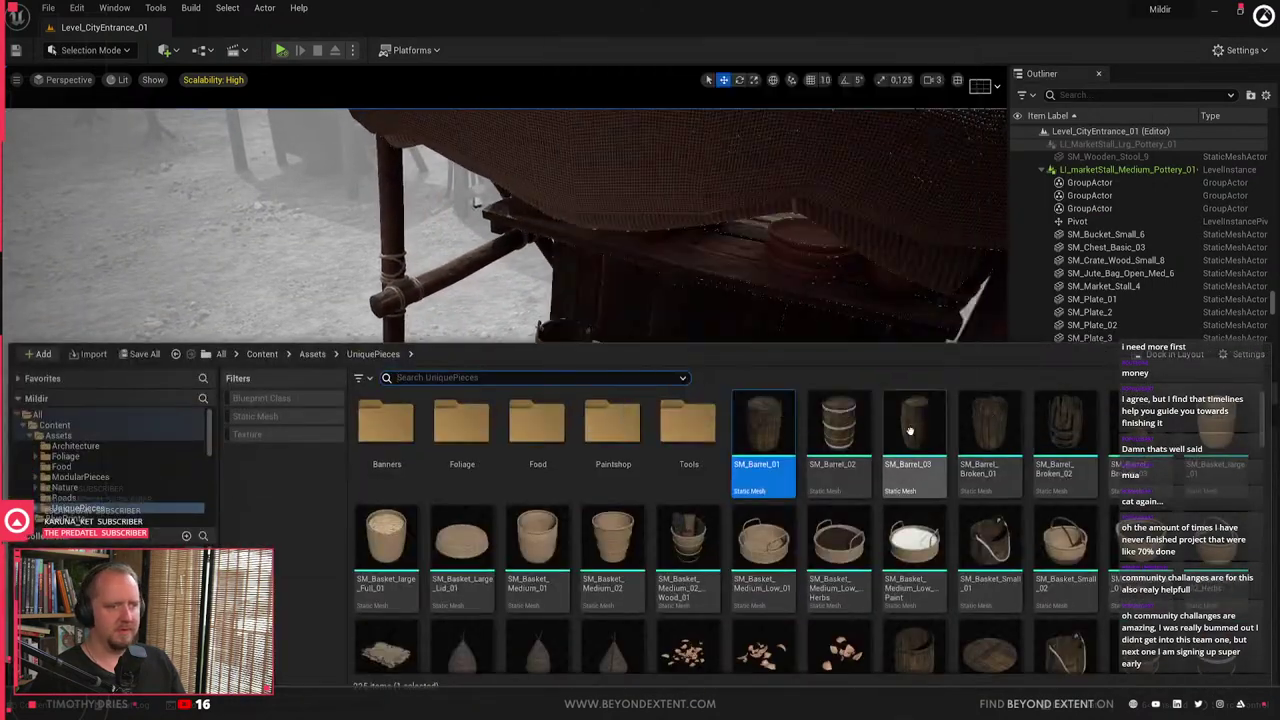
{"action": "scroll", "coordinate": [806, 510], "scroll_direction": "down", "scroll_amount": 3}
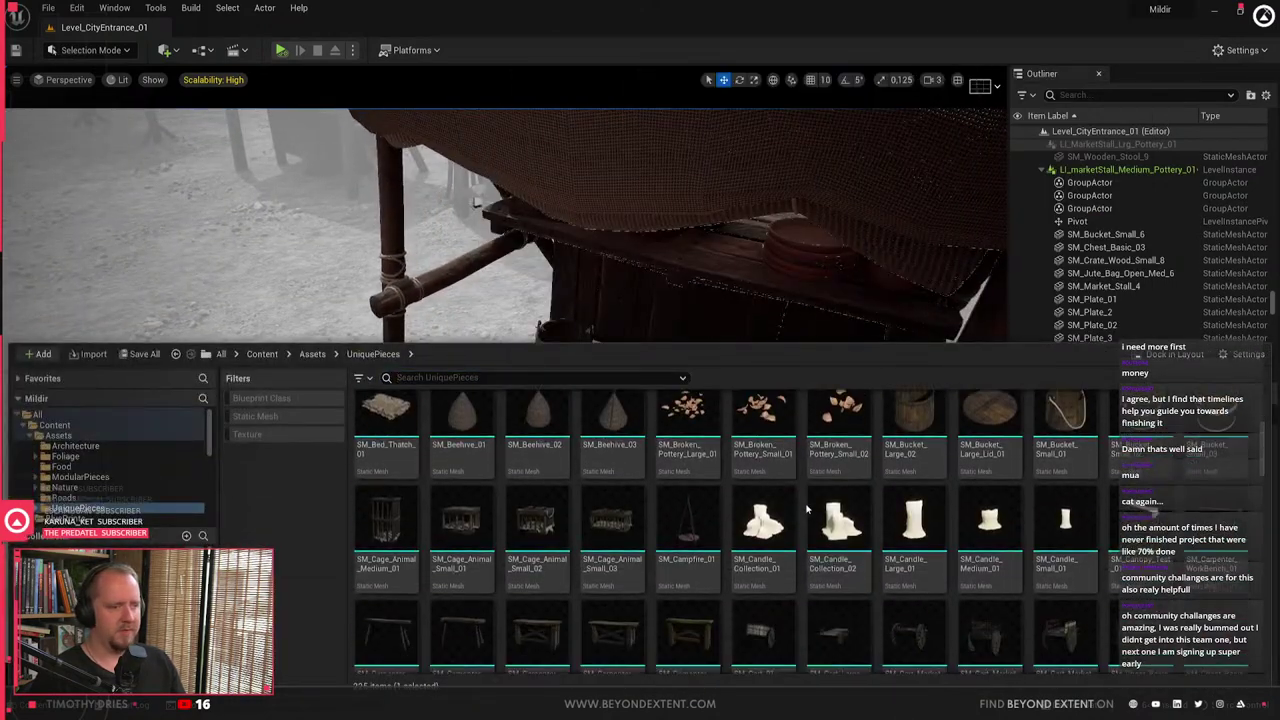
{"action": "scroll", "coordinate": [806, 510], "scroll_direction": "down", "scroll_amount": 2}
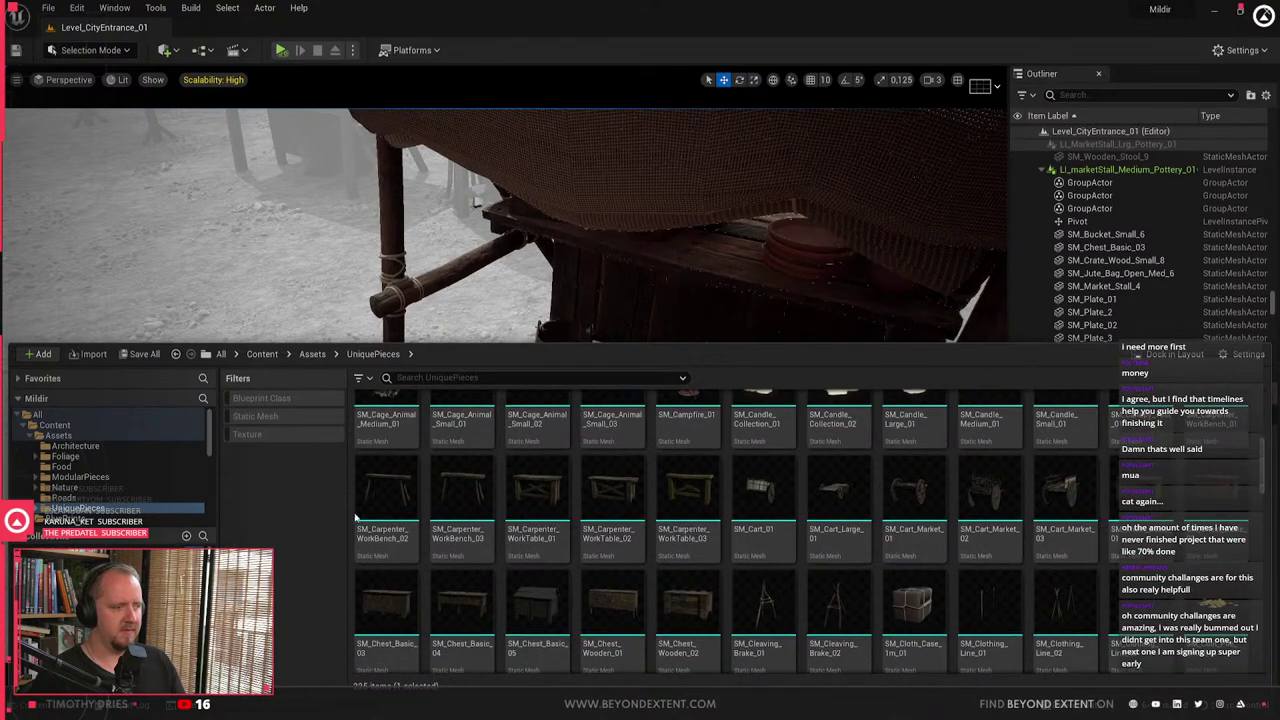
{"action": "left_click_drag", "start_coordinate": [385, 495], "coordinate": [603, 449]}
{"action": "key", "text": "Delete"}
- Search the UniquePieces assets for "stool" and place SM_Wooden_Stool_02 behind the stall near the bucket
{"action": "key", "text": "ctrl+space"}
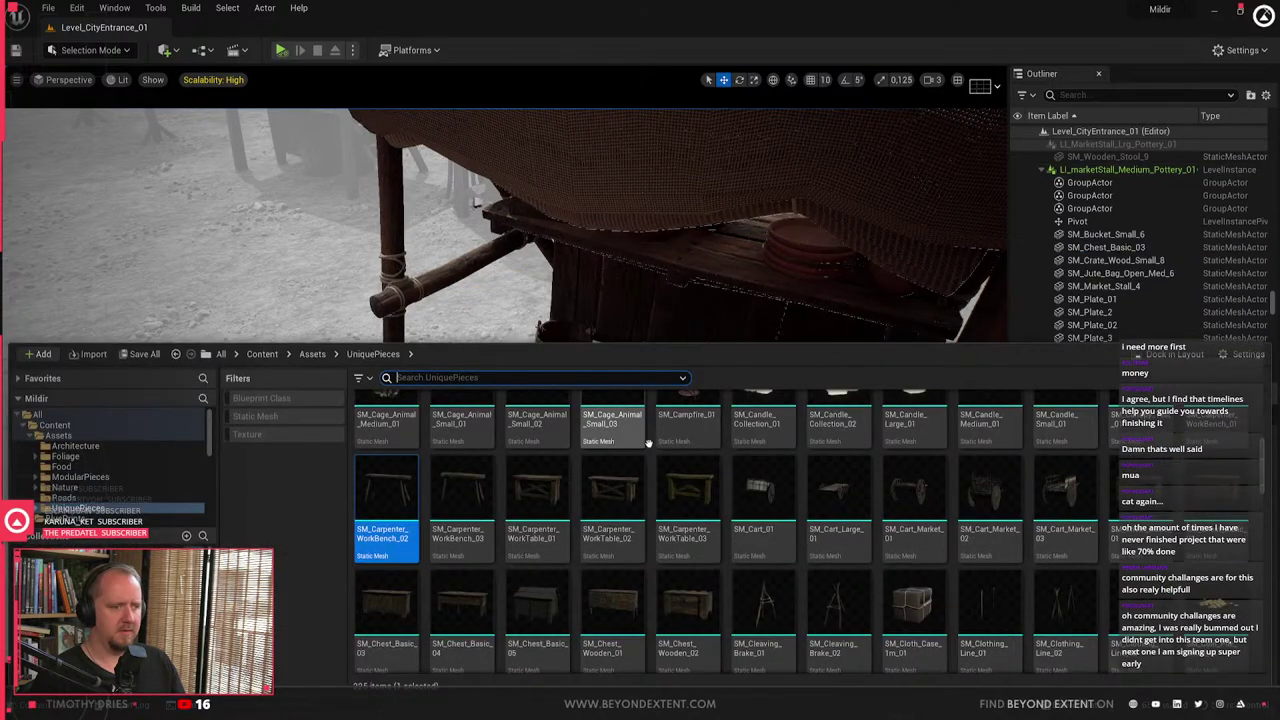
{"action": "type", "text": "st"}
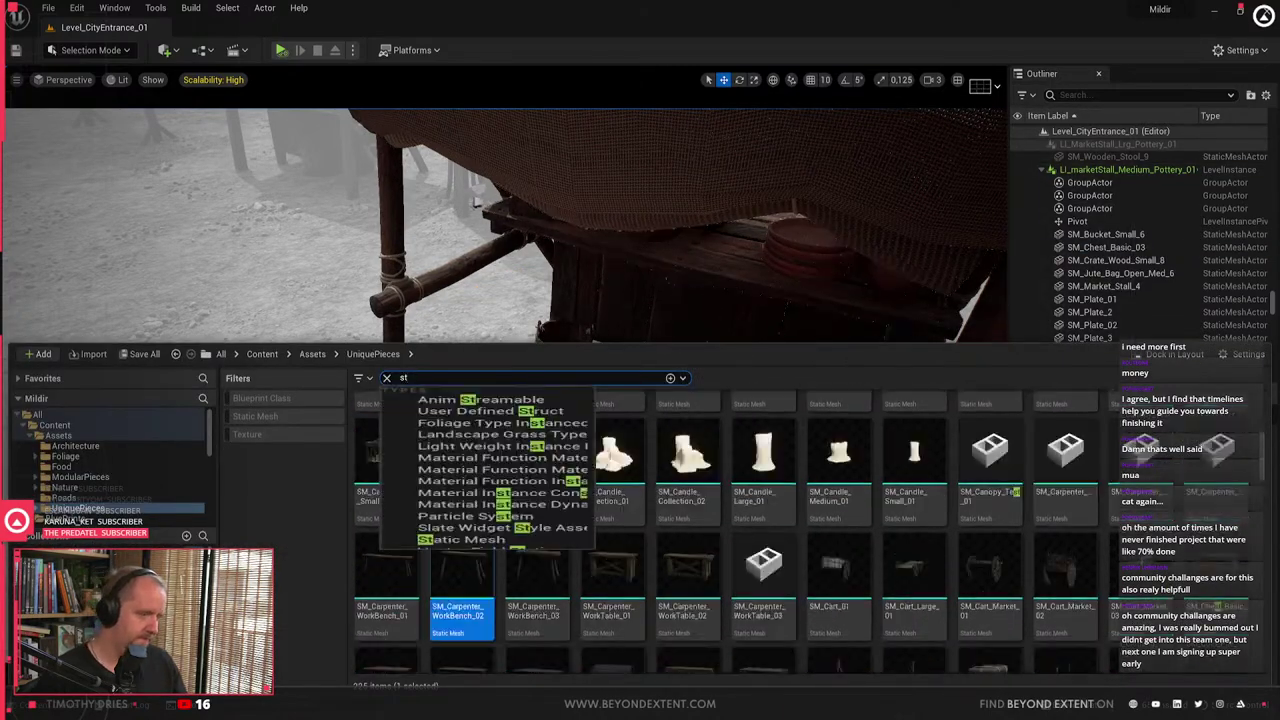
{"action": "type", "text": "ool"}
{"action": "left_click_drag", "start_coordinate": [460, 450], "coordinate": [443, 463]}
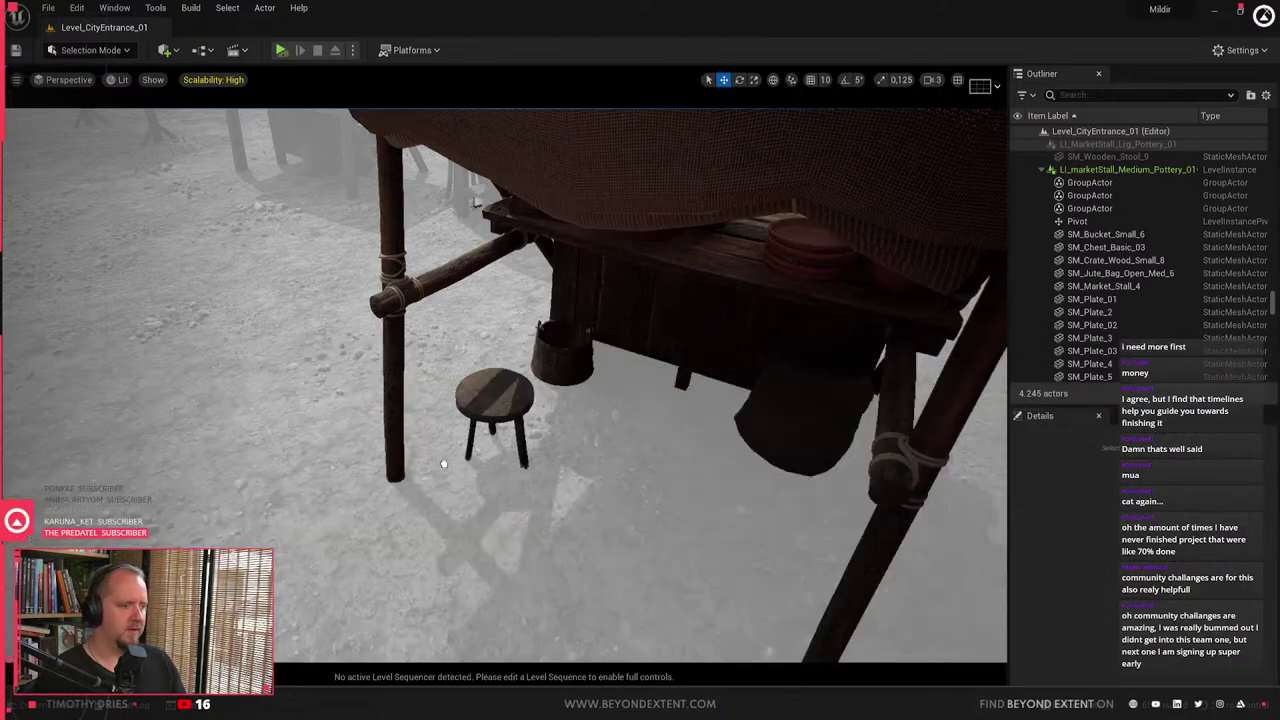
- Search the assets for "chest" and place SM_Chest_Basic_01 on the ground behind the stall beside the stool
{"action": "key", "text": "ctrl+space"}
{"action": "key", "text": "ctrl+a"}
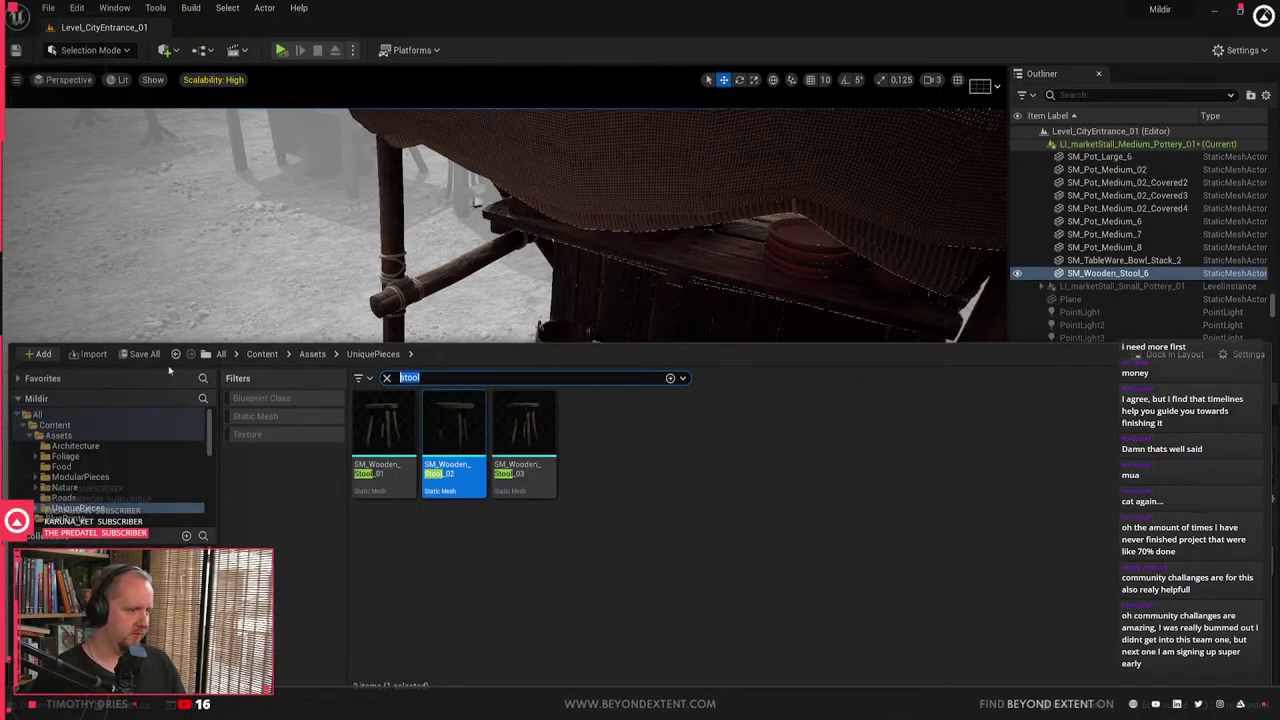
{"action": "type", "text": "chest"}
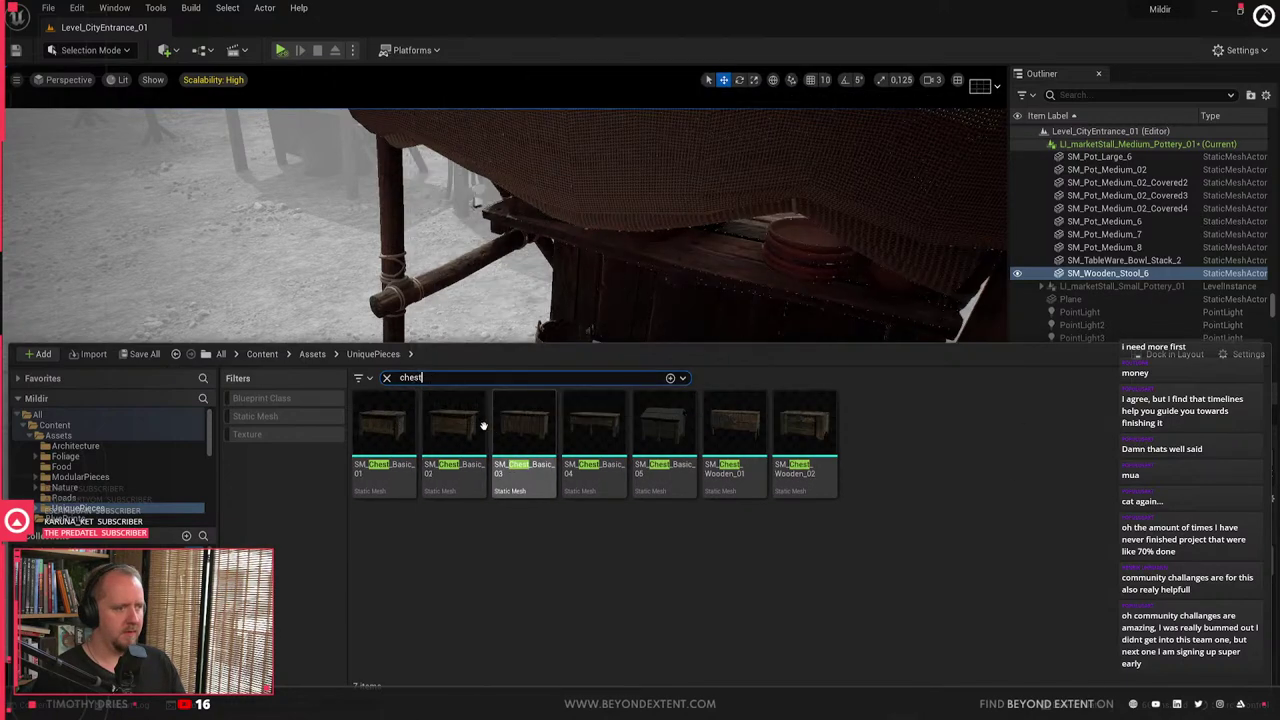
{"action": "left_click_drag", "start_coordinate": [466, 426], "coordinate": [596, 594]}
- Try moving the new chest toward the counter, undo the move, and delete the jute bag behind the stall
{"action": "key", "text": "e"}
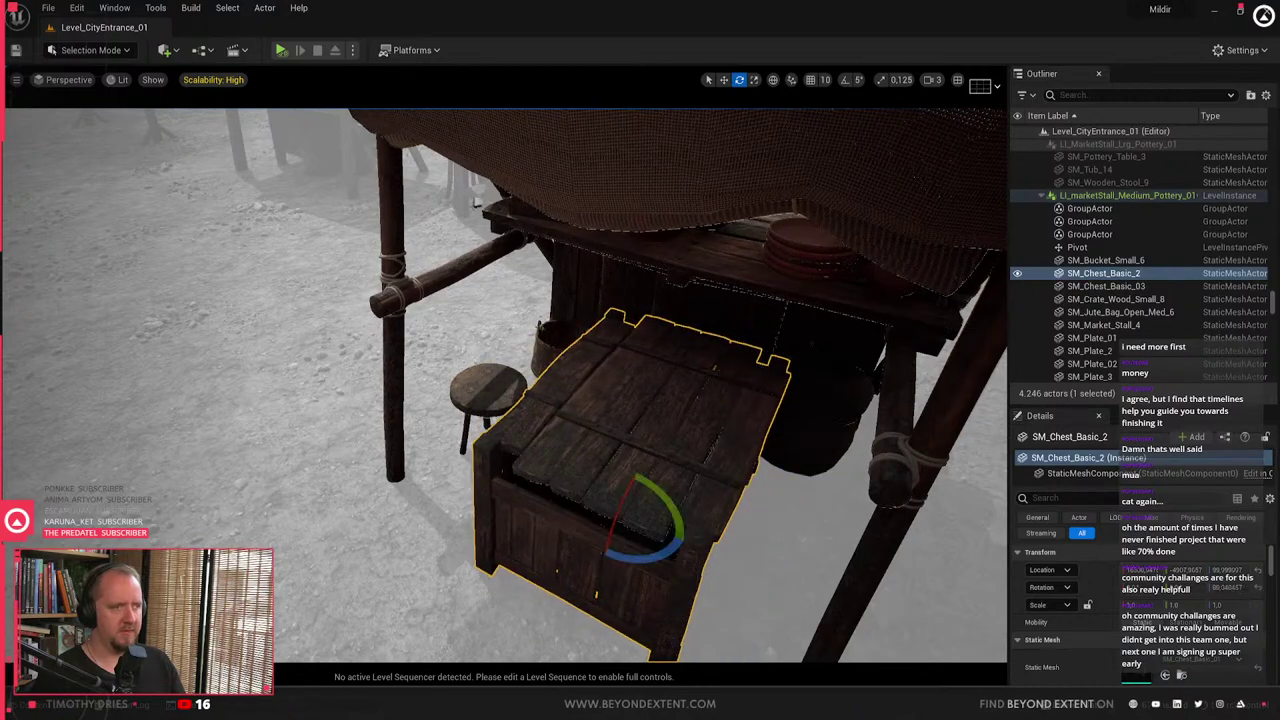
{"action": "key", "text": "w"}
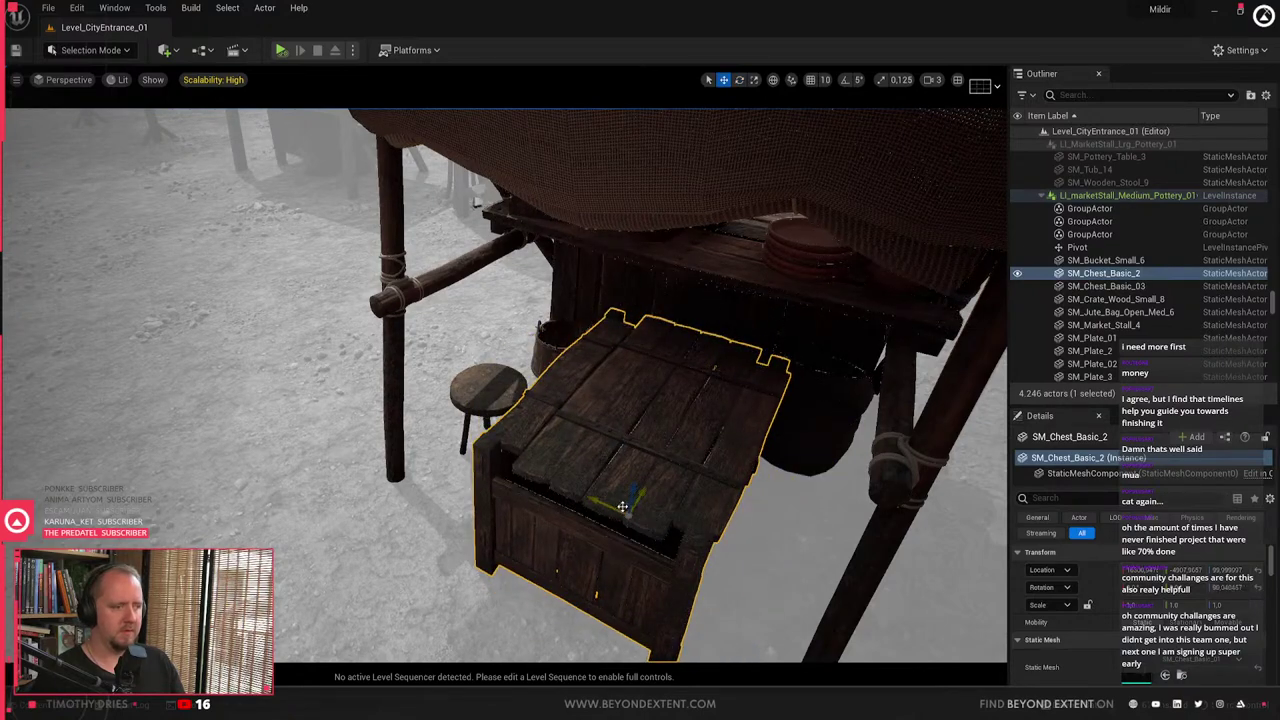
{"action": "left_click_drag", "start_coordinate": [623, 506], "coordinate": [560, 425]}
{"action": "key", "text": "ctrl+z"}
{"action": "left_click", "coordinate": [611, 423]}
{"action": "key", "text": "Delete"}
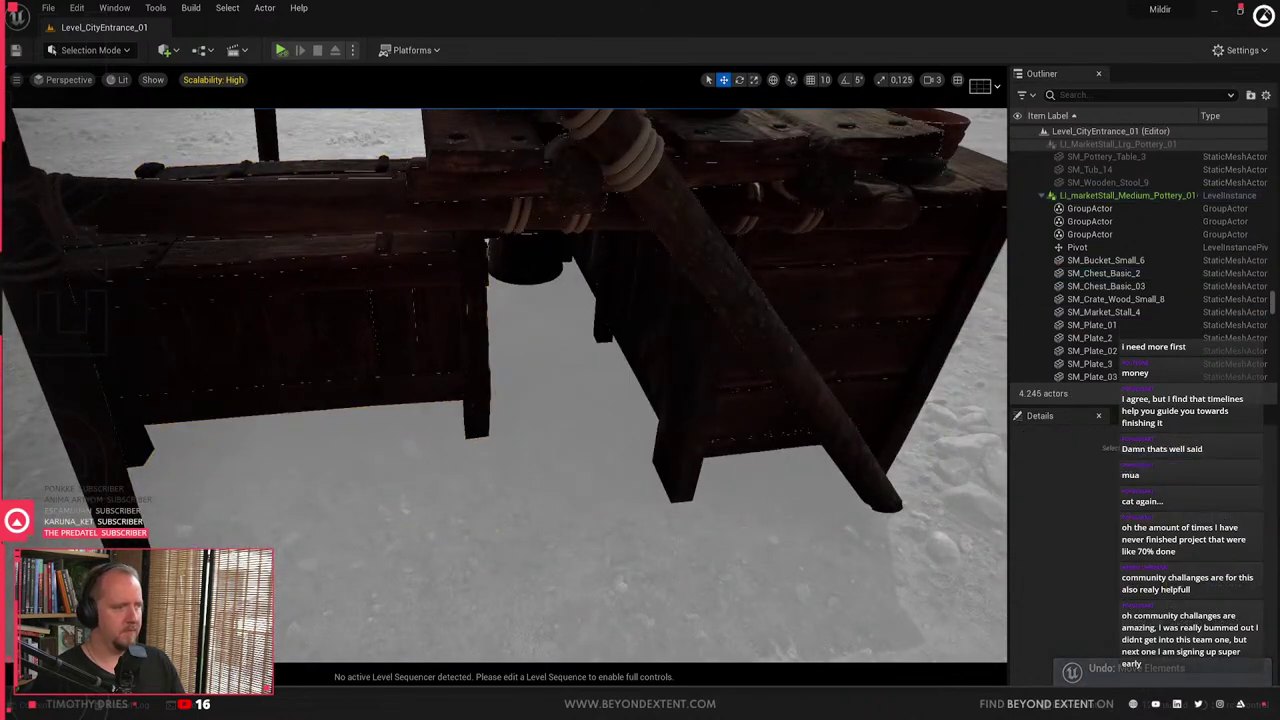
- Rotate the new chest slightly and shift it into the freed corner behind the stall, next to the rear post
{"action": "left_click", "coordinate": [430, 335]}
{"action": "key", "text": "ctrl+z"}
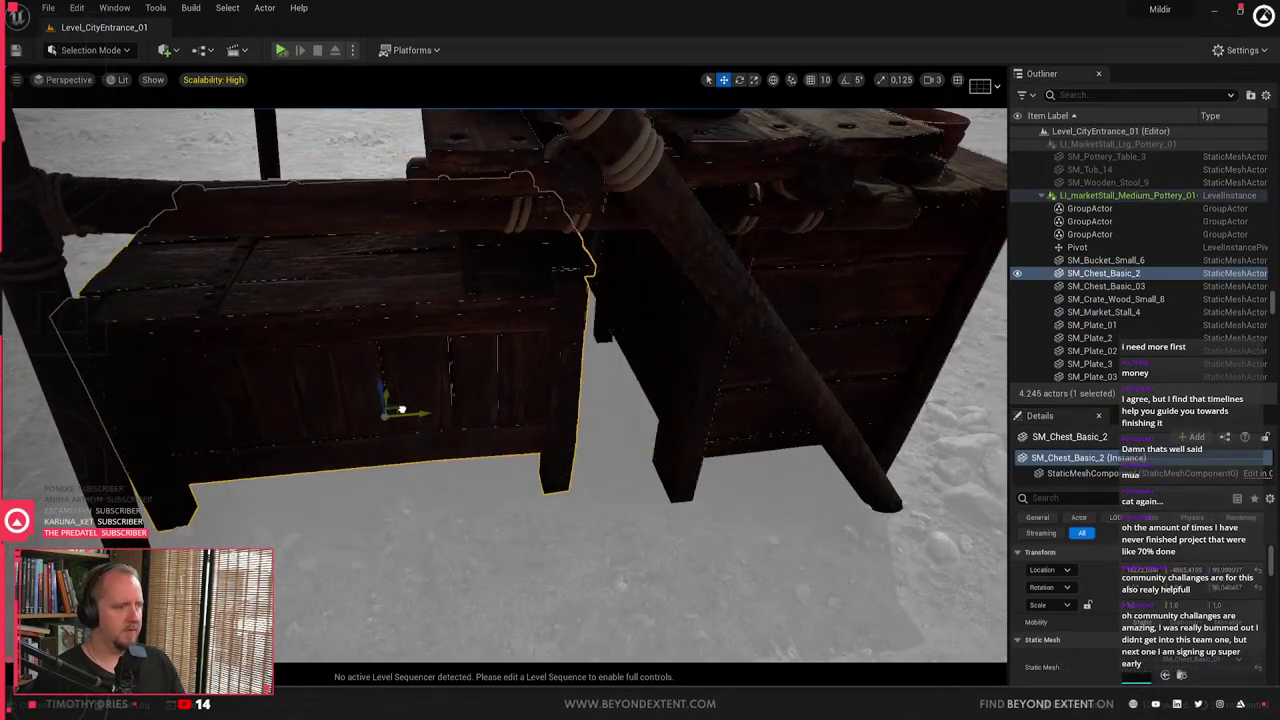
{"action": "key", "text": "e"}
{"action": "left_click_drag", "start_coordinate": [424, 438], "coordinate": [600, 470]}
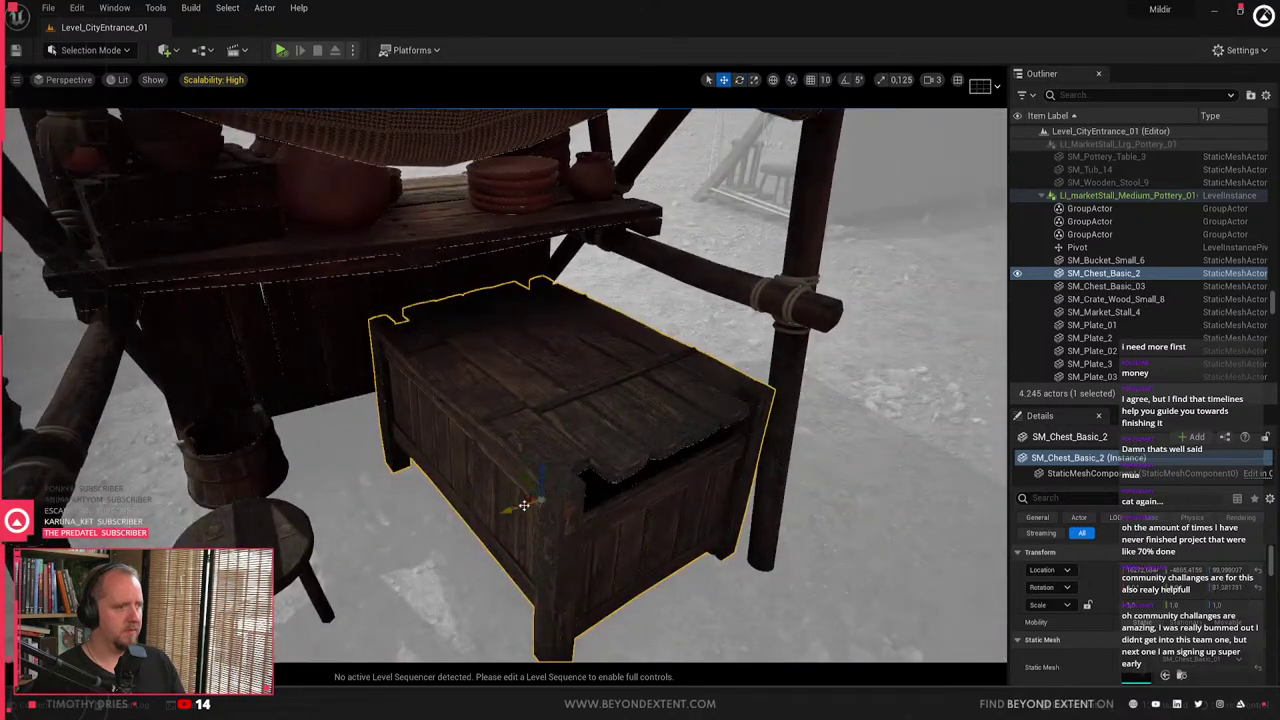
{"action": "left_click_drag", "start_coordinate": [524, 505], "coordinate": [538, 477]}
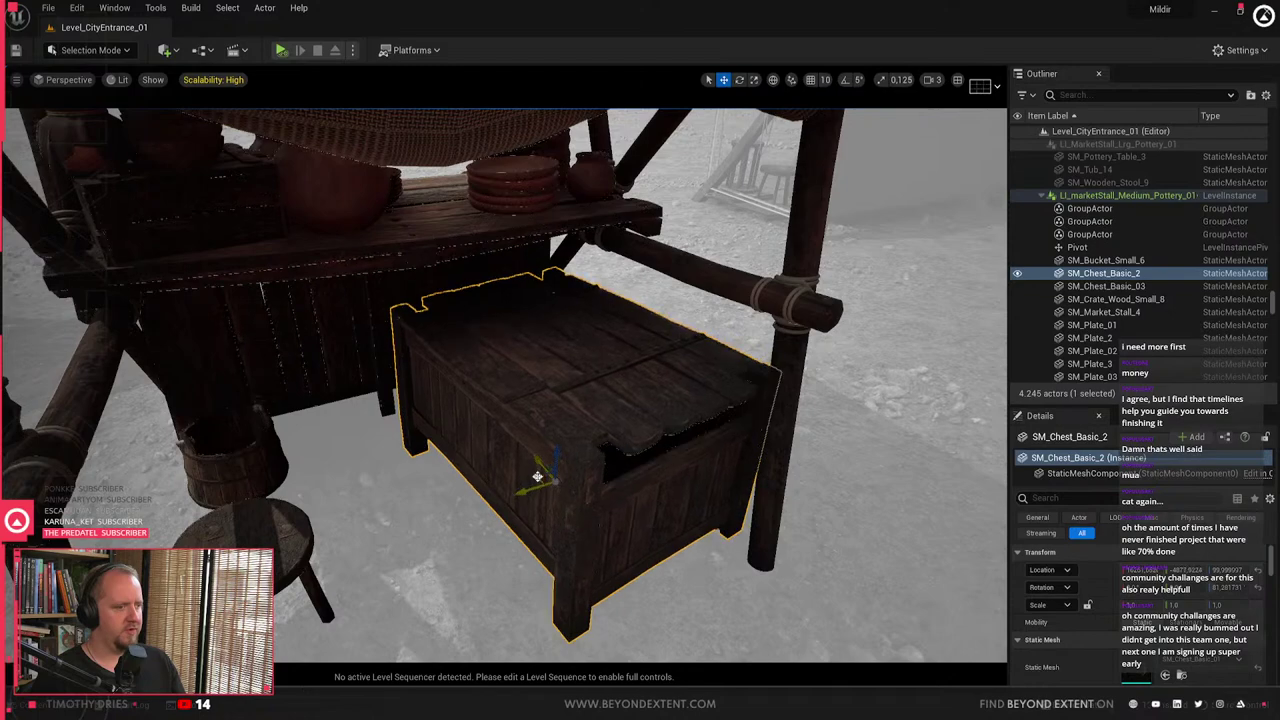
{"action": "mouse_move", "coordinate": [538, 477]}
{"action": "right_mouse_down"}
{"action": "mouse_move", "coordinate": [480, 480]}
{"action": "mouse_move", "coordinate": [521, 470]}
{"action": "right_mouse_up"}
{"action": "key", "text": "Escape"}
- Try other chest assets beside the stool, including a wooden chest and SM_Chest_Basic_05, and delete each one
{"action": "key", "text": "ctrl+space"}
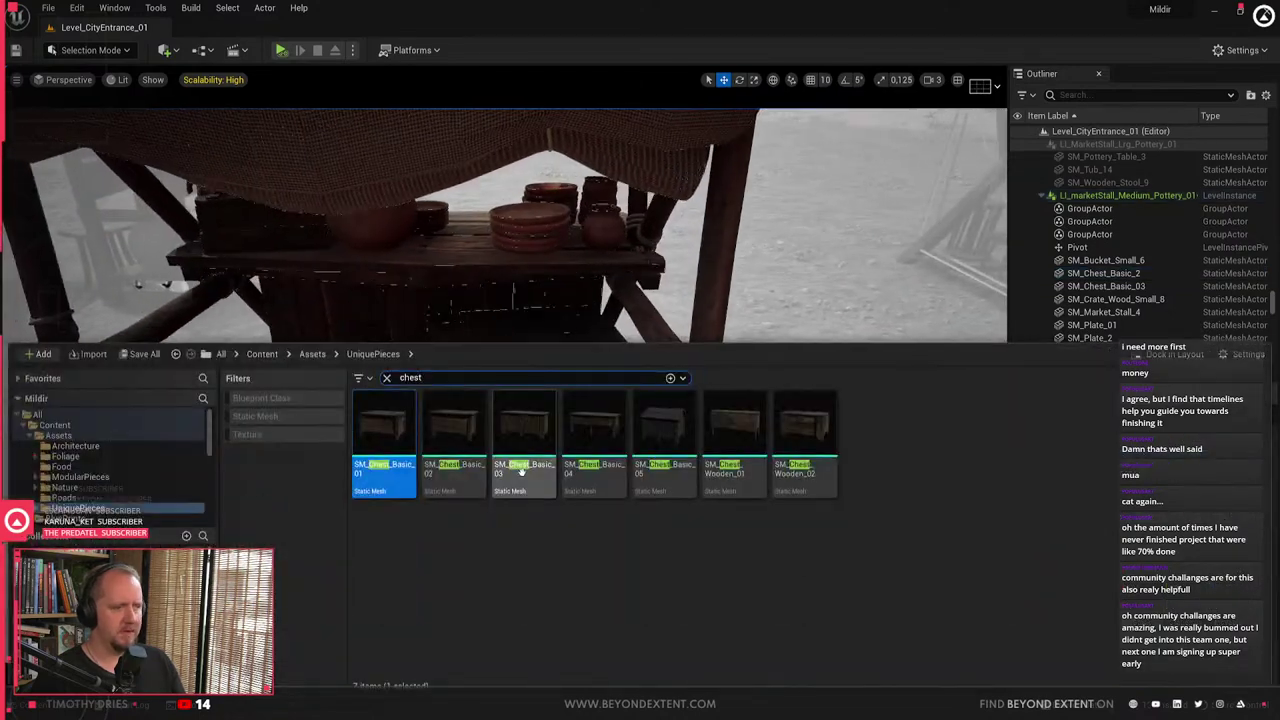
{"action": "left_click_drag", "start_coordinate": [735, 435], "coordinate": [391, 529]}
{"action": "right_click_drag", "start_coordinate": [391, 529], "coordinate": [486, 480]}
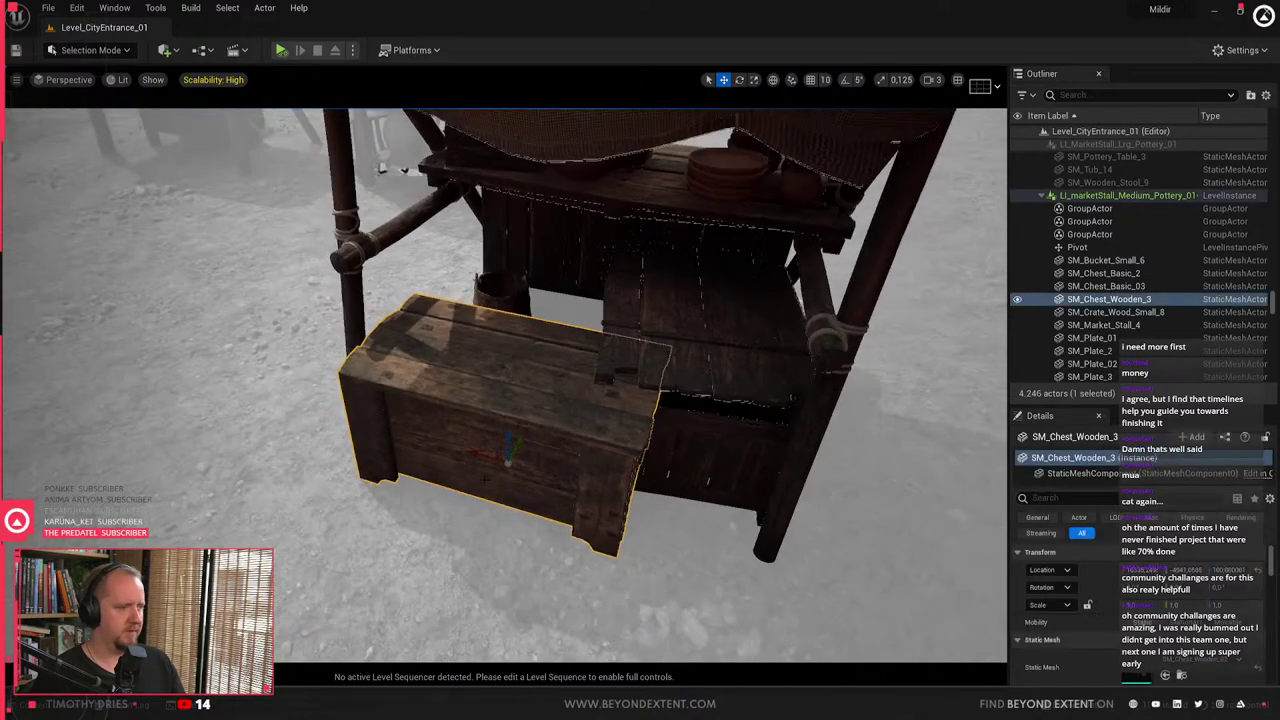
{"action": "key", "text": "Delete"}
{"action": "key", "text": "ctrl+space"}
{"action": "left_click_drag", "start_coordinate": [730, 440], "coordinate": [483, 549]}
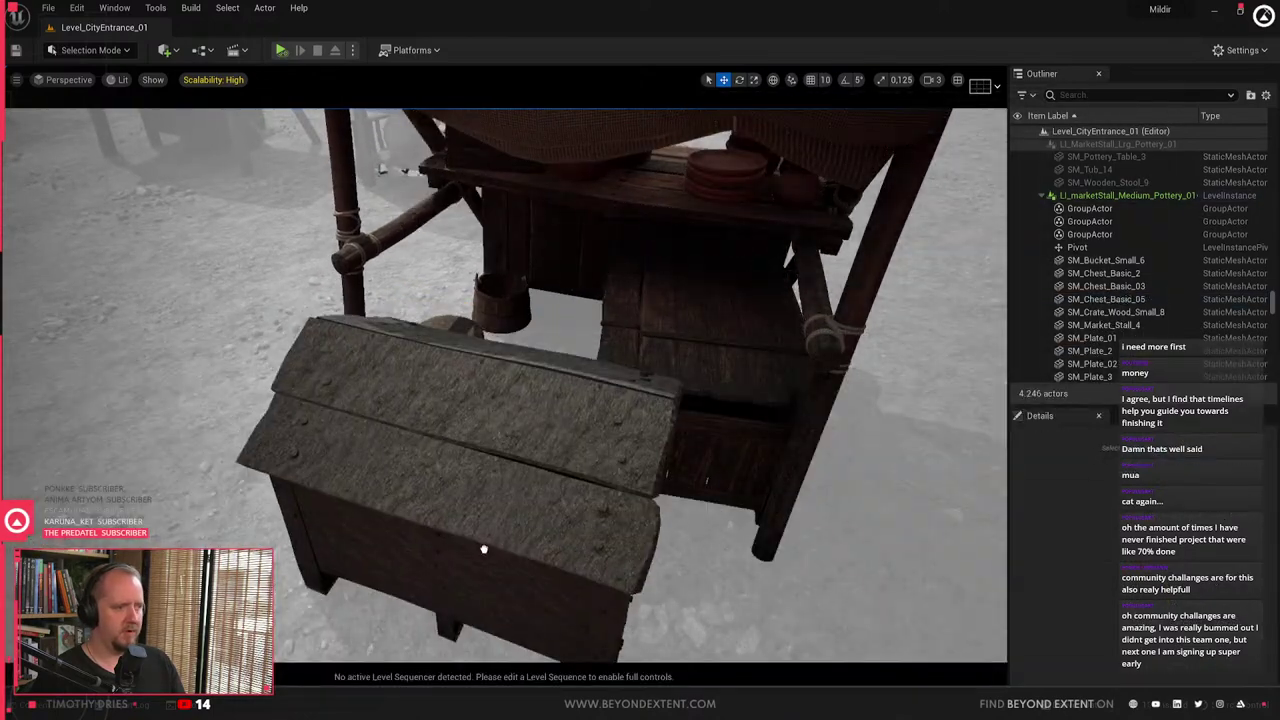
{"action": "key", "text": "Delete"}
{"action": "key", "text": "ctrl+space"}
{"action": "left_click_drag", "start_coordinate": [643, 211], "coordinate": [475, 531]}
{"action": "key", "text": "Delete"}
{"action": "key", "text": "ctrl+space"}
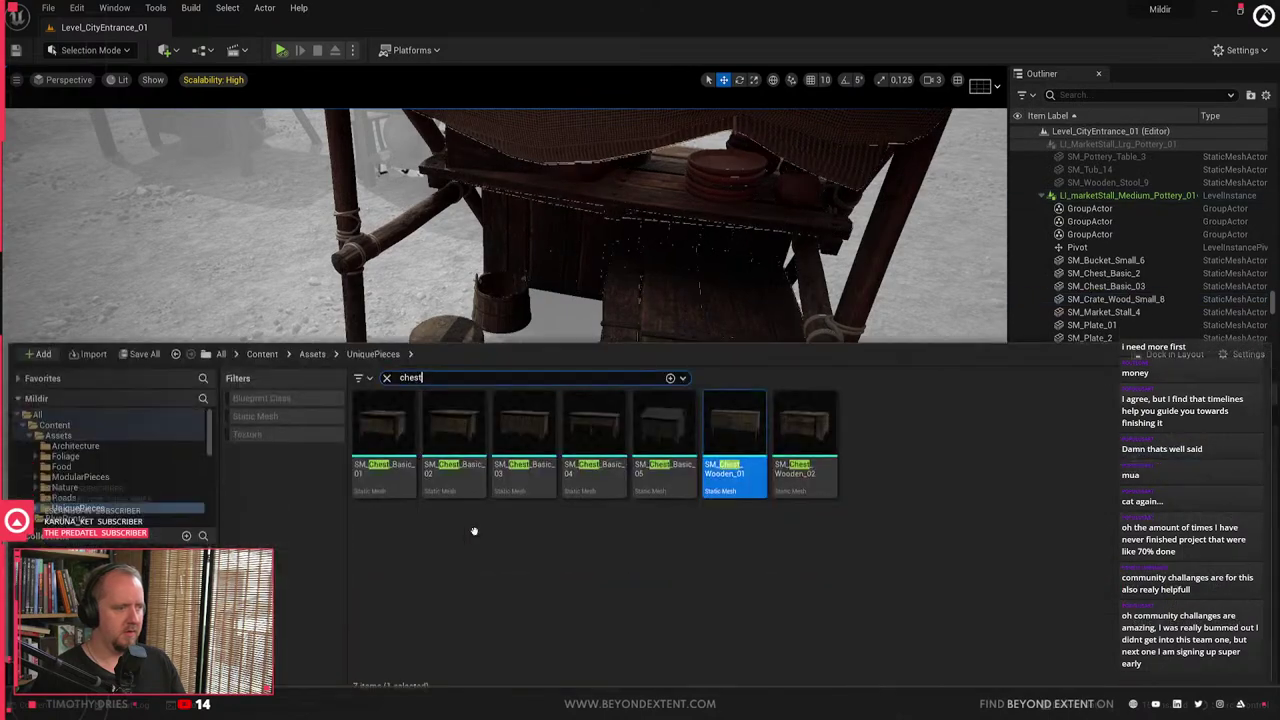
{"action": "left_click", "coordinate": [523, 565]}
{"action": "key", "text": "Delete"}
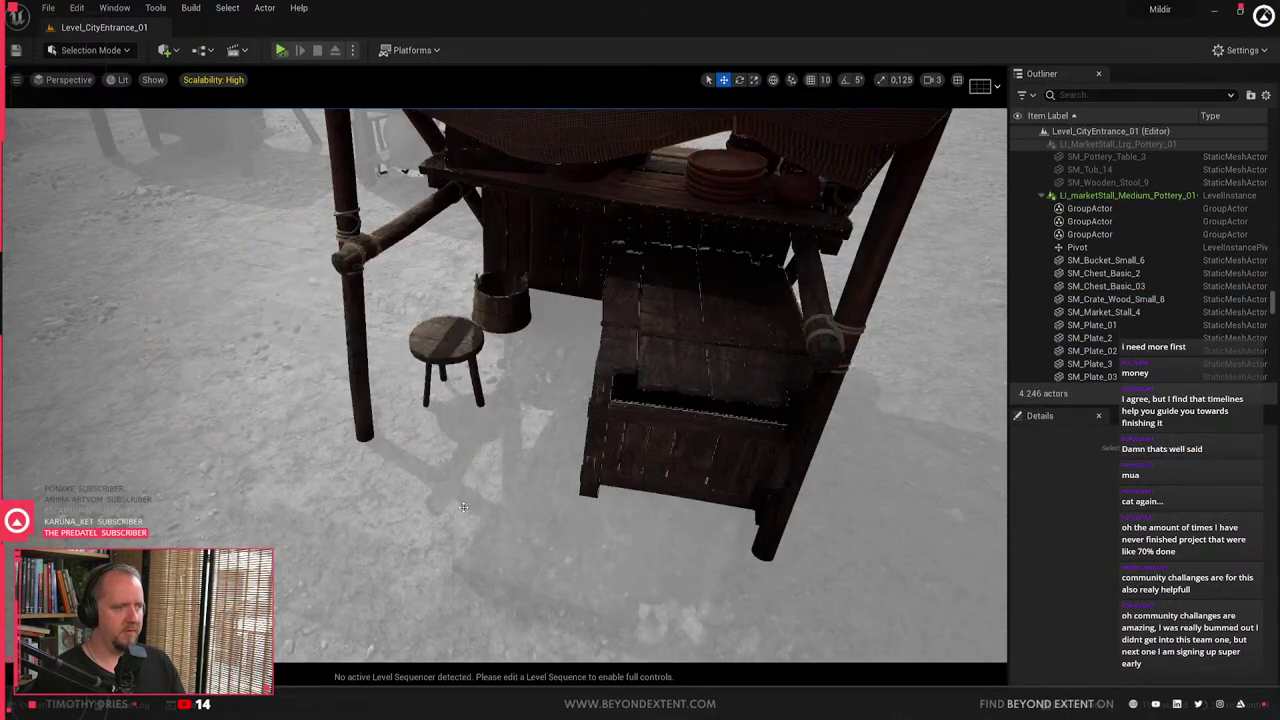
- Scale the chest behind the stall down uniformly and move it closer to the rear corner post
{"action": "left_click", "coordinate": [697, 360]}
{"action": "key", "text": "r"}
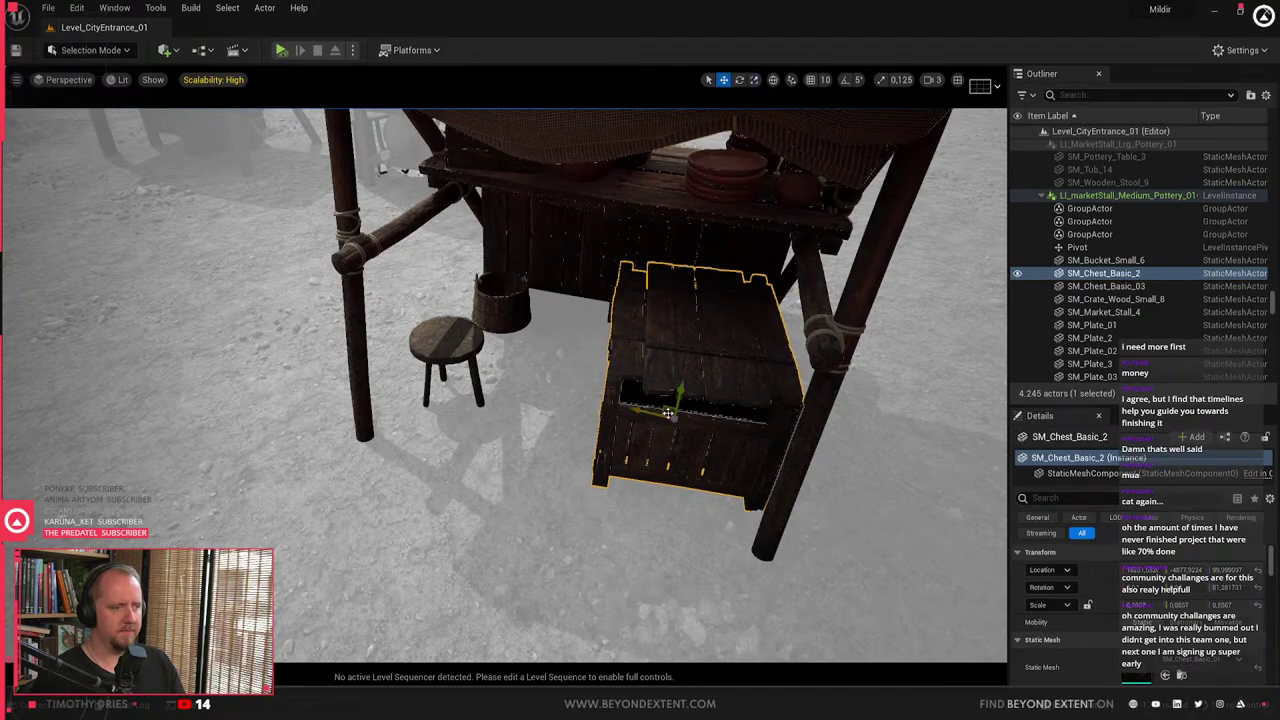
{"action": "right_click_drag", "start_coordinate": [668, 412], "coordinate": [520, 415]}
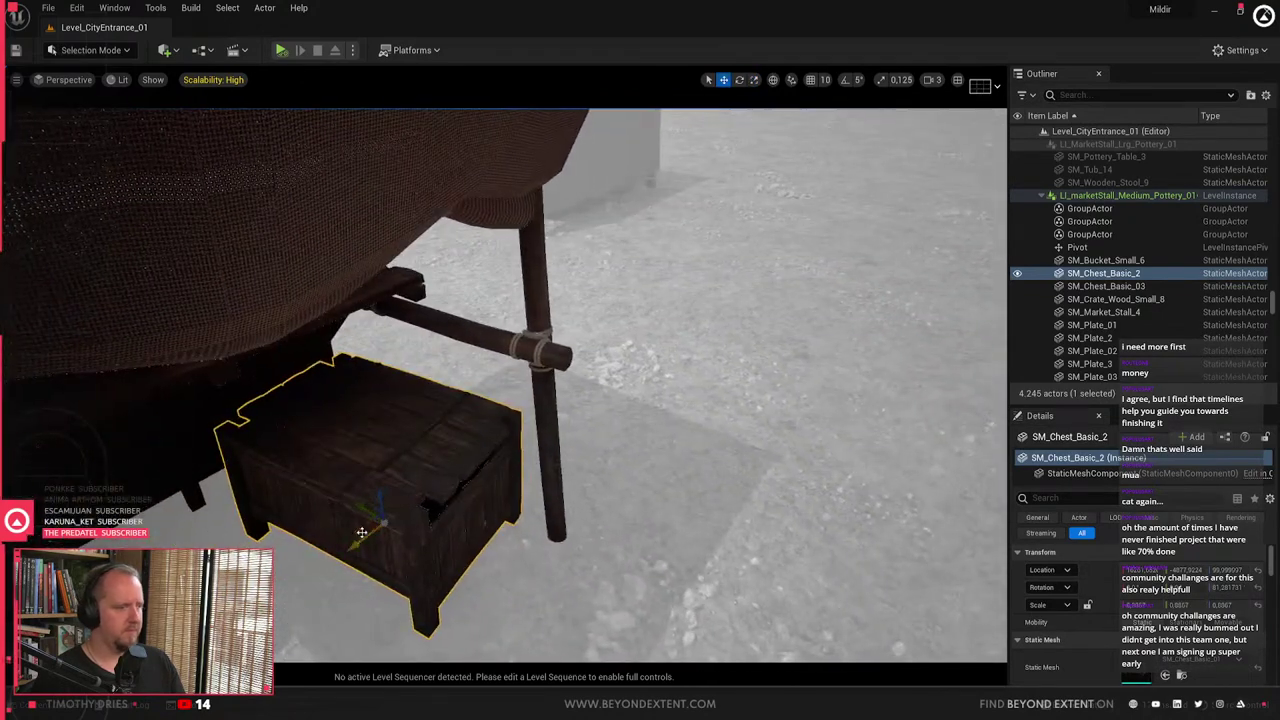
{"action": "left_click_drag", "start_coordinate": [376, 516], "coordinate": [410, 528]}
{"action": "right_click_drag", "start_coordinate": [410, 528], "coordinate": [130, 518]}
{"action": "right_click_drag", "start_coordinate": [475, 503], "coordinate": [500, 500]}
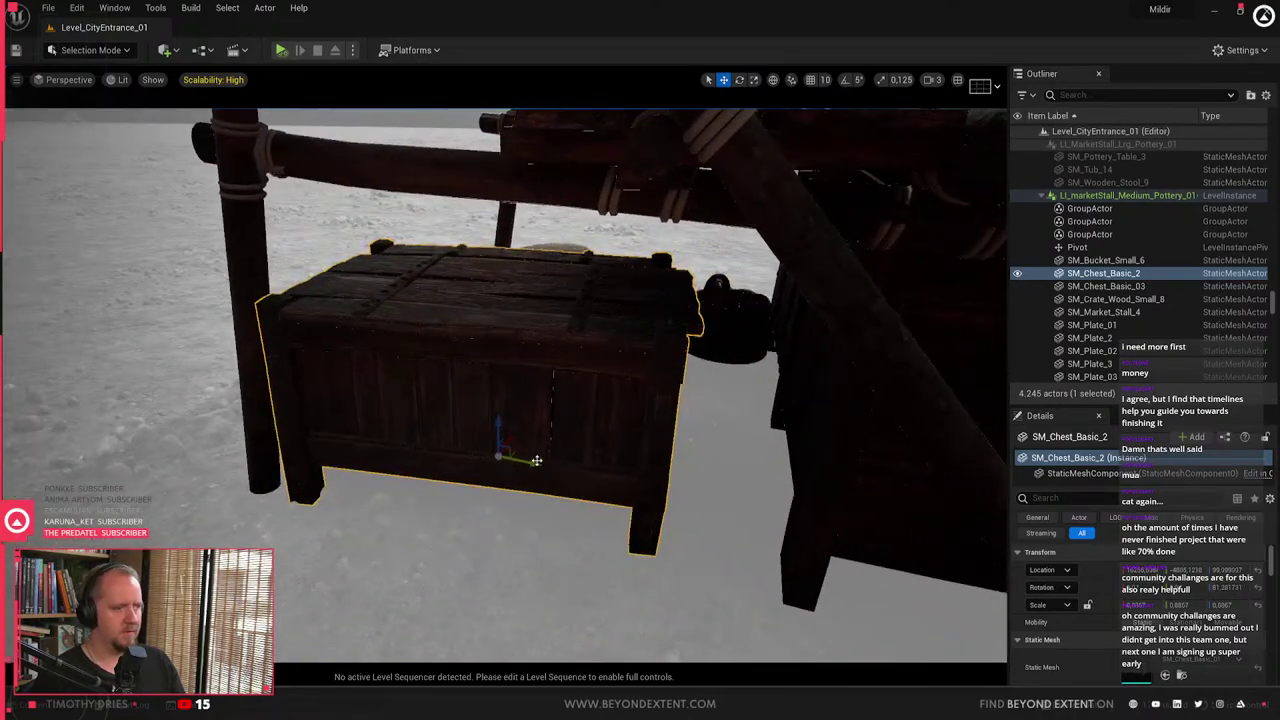
{"action": "right_click_drag", "start_coordinate": [624, 479], "coordinate": [820, 460]}
{"action": "key", "text": "Escape"}
- Select the front large pot on the stall's counter and locate its assigned material among the project assets
{"action": "right_click_drag", "start_coordinate": [420, 200], "coordinate": [400, 200]}
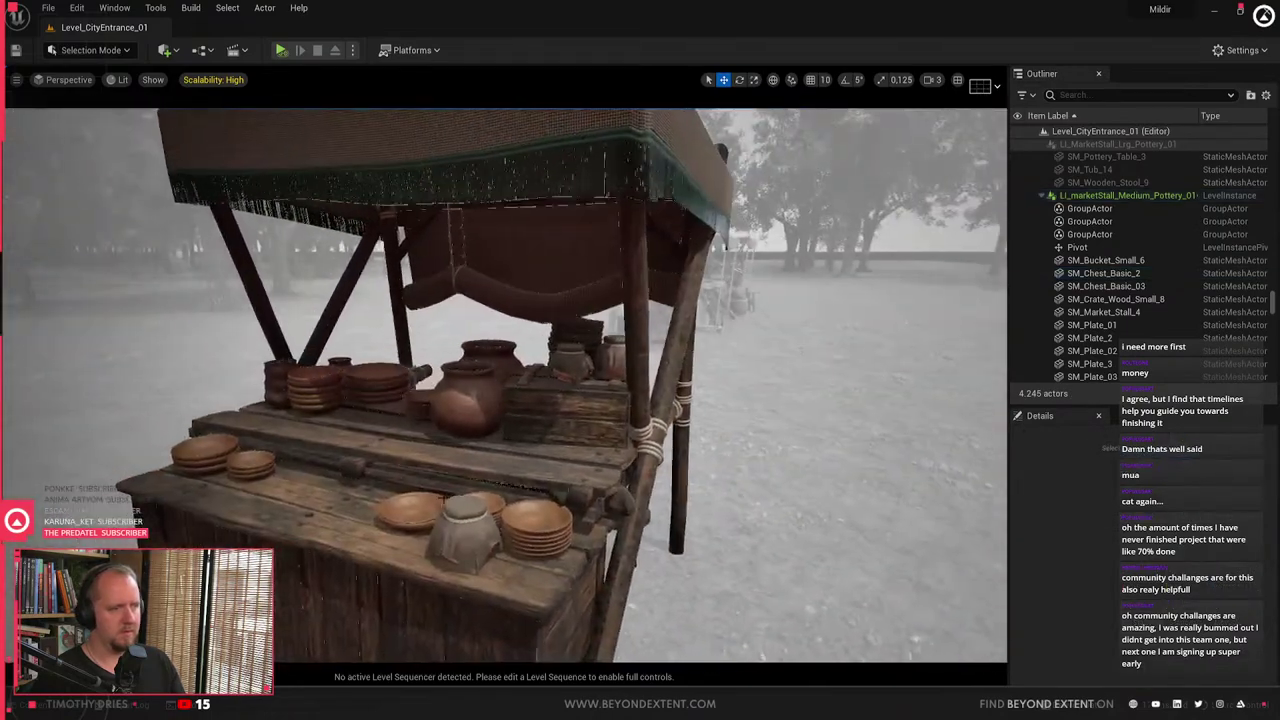
{"action": "right_click_drag", "start_coordinate": [500, 400], "coordinate": [560, 370]}
{"action": "mouse_move", "coordinate": [565, 420]}
{"action": "right_mouse_down"}
{"action": "mouse_move", "coordinate": [610, 480]}
{"action": "mouse_move", "coordinate": [565, 420]}
{"action": "right_mouse_up"}
{"action": "key", "text": "ctrl+space"}
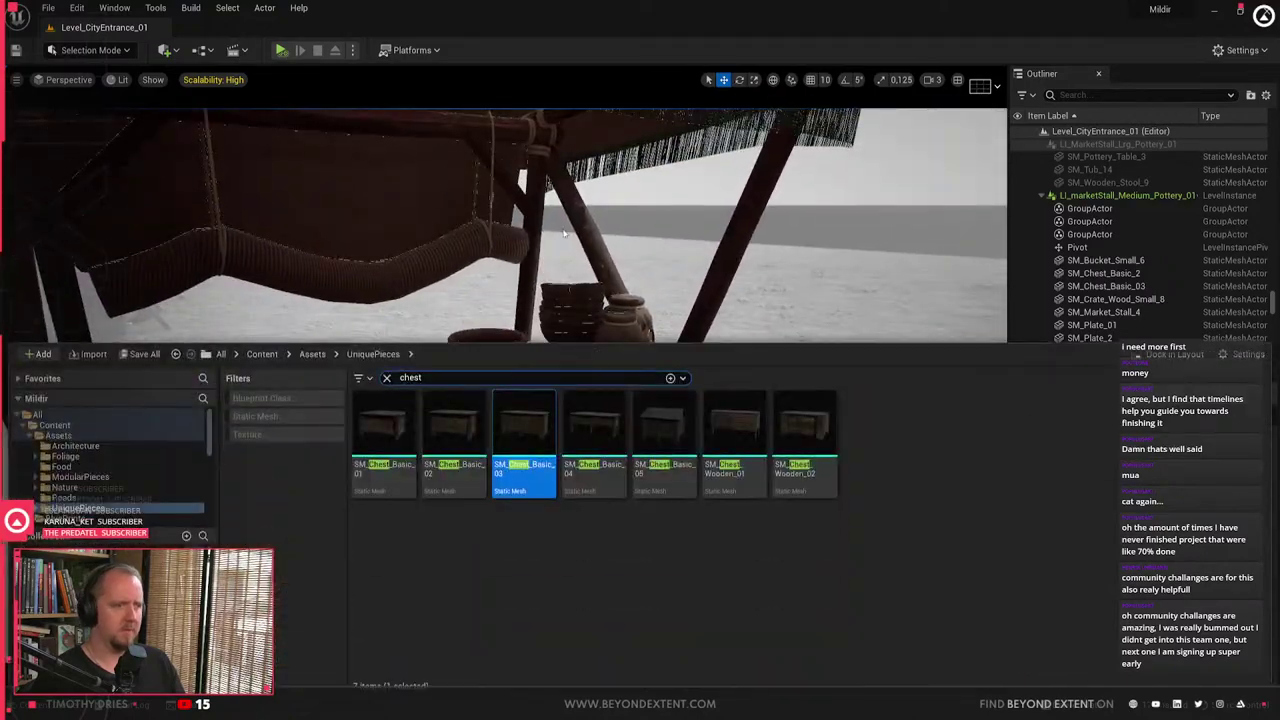
{"action": "left_click", "coordinate": [572, 310]}
{"action": "left_click", "coordinate": [575, 432]}
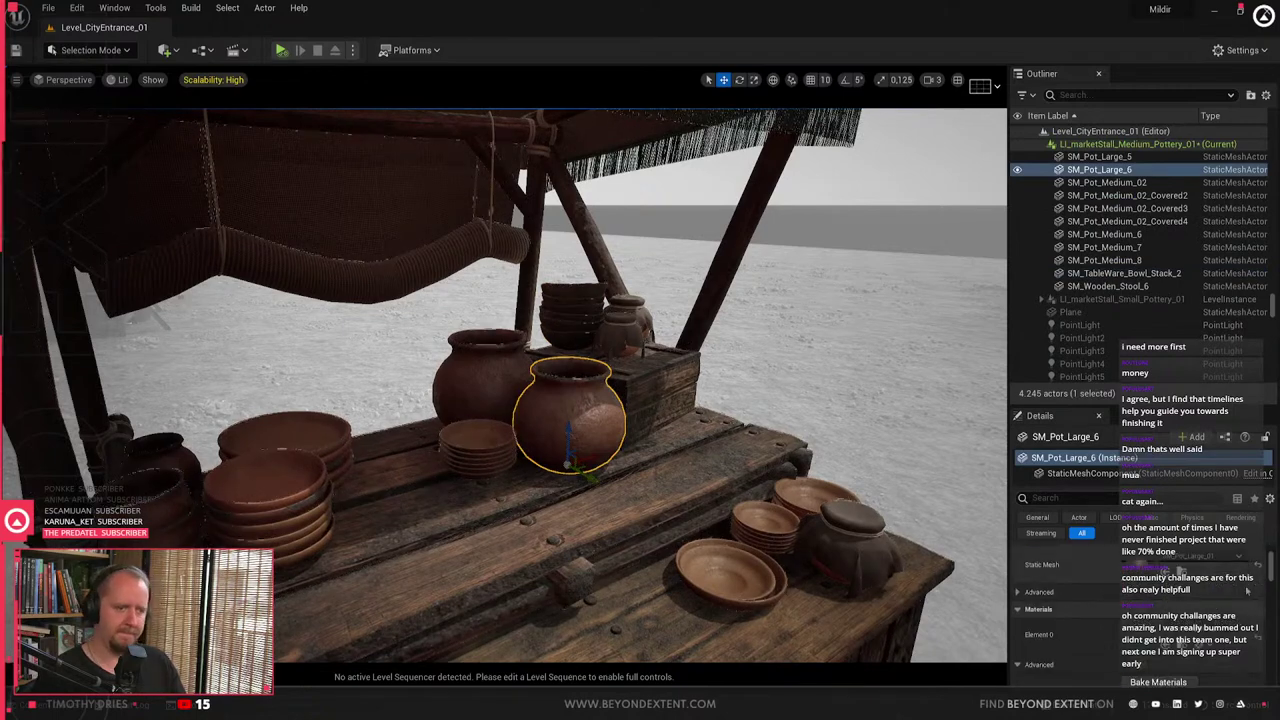
{"action": "left_click", "coordinate": [1181, 647]}
- Show the Tileables materials in a shorter asset browser so that the pottery on the counter stays in view
{"action": "right_click_drag", "start_coordinate": [637, 247], "coordinate": [590, 340]}
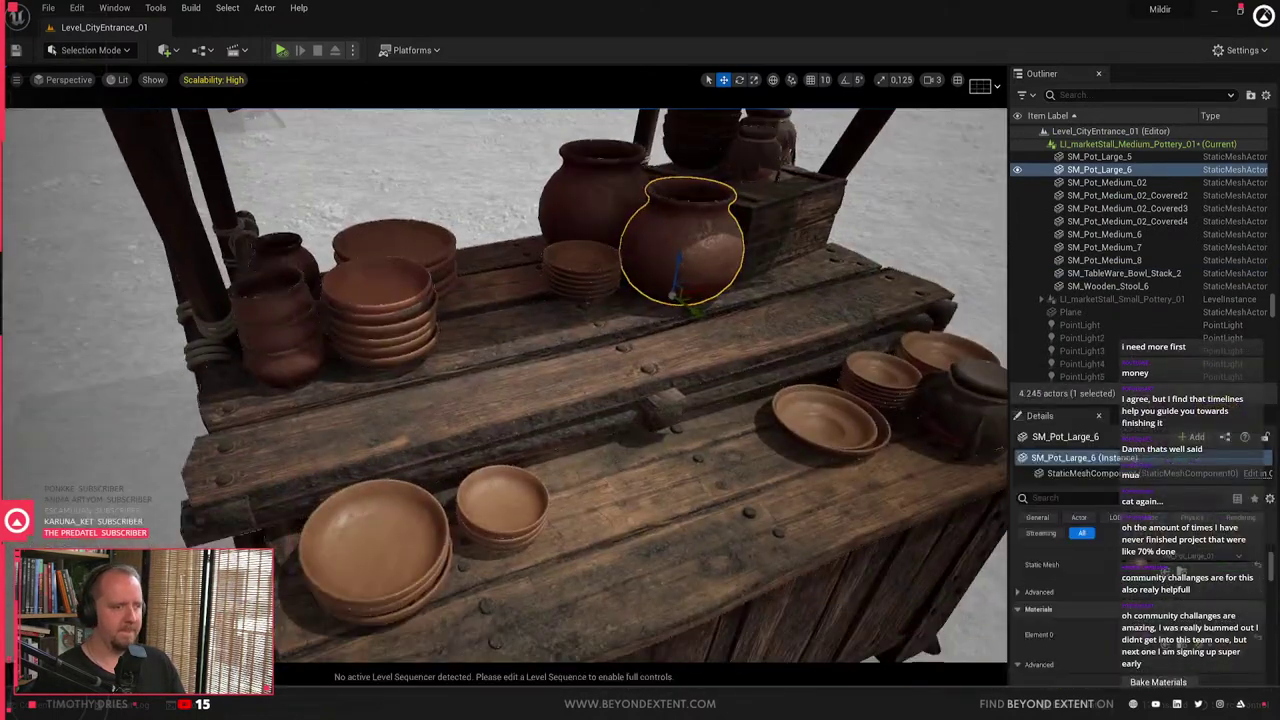
{"action": "key", "text": "ctrl+space"}
{"action": "key", "text": "ctrl+space"}
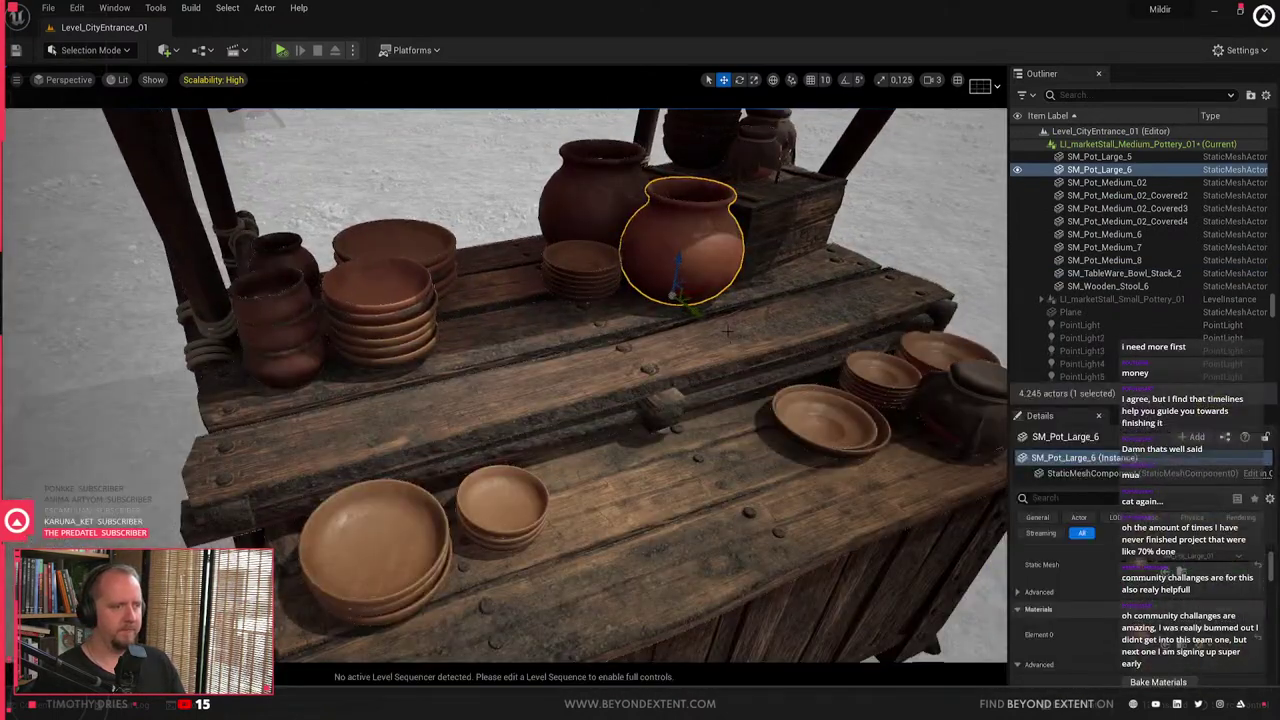
{"action": "key", "text": "ctrl+space"}
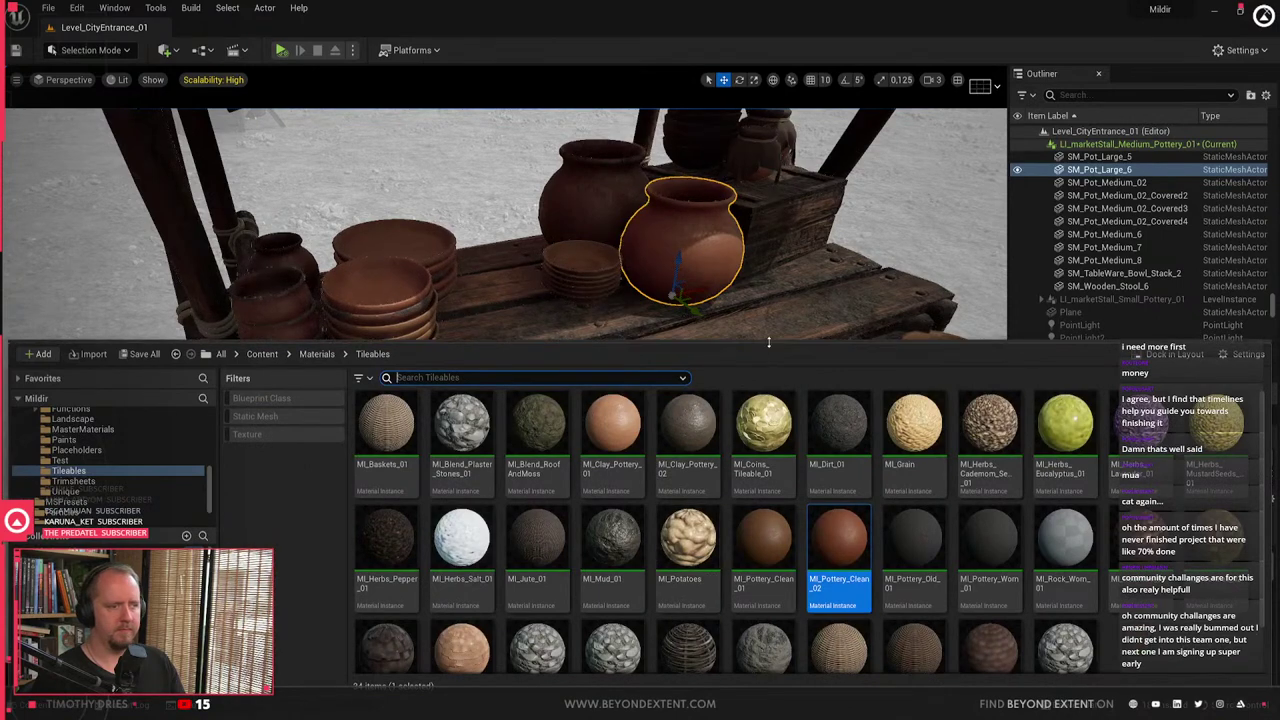
{"action": "left_click_drag", "start_coordinate": [768, 342], "coordinate": [768, 518]}
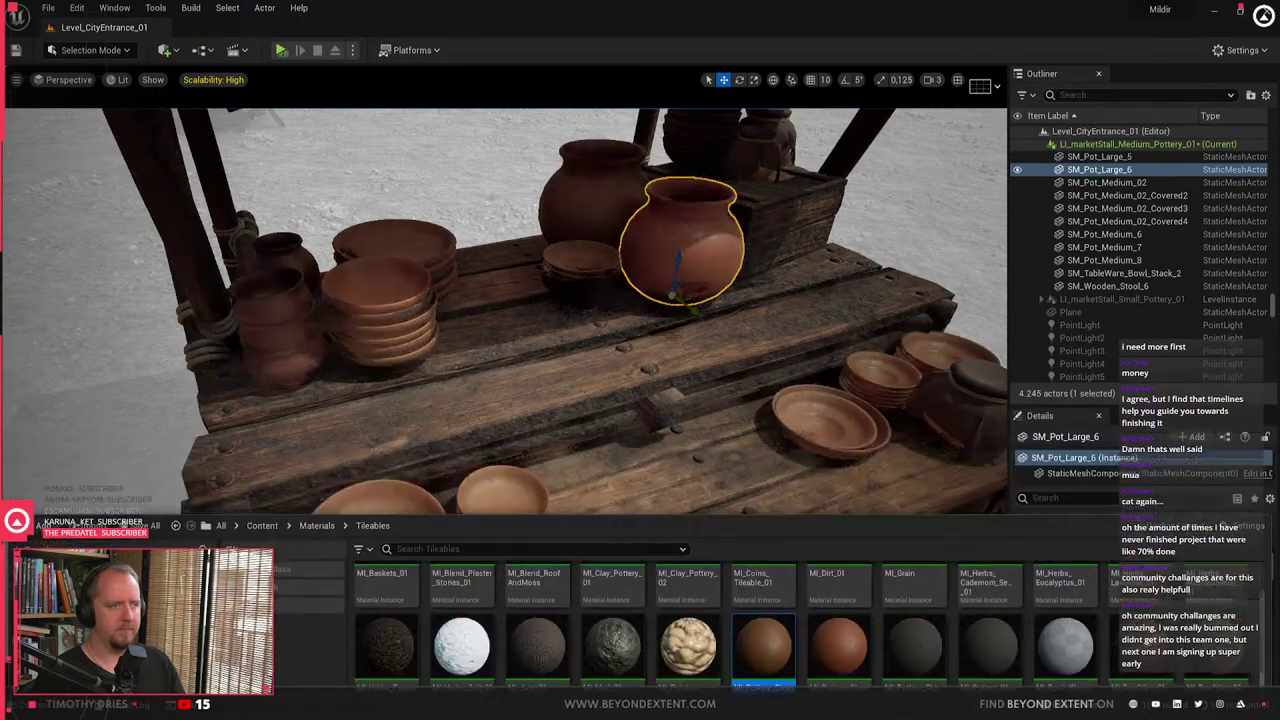
- Apply the MI_Pottery_Clean_01 material to the single plate on the front edge of the stall's counter
{"action": "key", "text": "ctrl+space"}
{"action": "key", "text": "Escape"}
{"action": "right_click_drag", "start_coordinate": [640, 400], "coordinate": [560, 400]}
{"action": "left_click", "coordinate": [614, 312]}
{"action": "left_click", "coordinate": [535, 520]}
{"action": "right_click_drag", "start_coordinate": [535, 520], "coordinate": [499, 553]}
{"action": "left_click", "coordinate": [490, 512]}
{"action": "key", "text": "ctrl+space"}
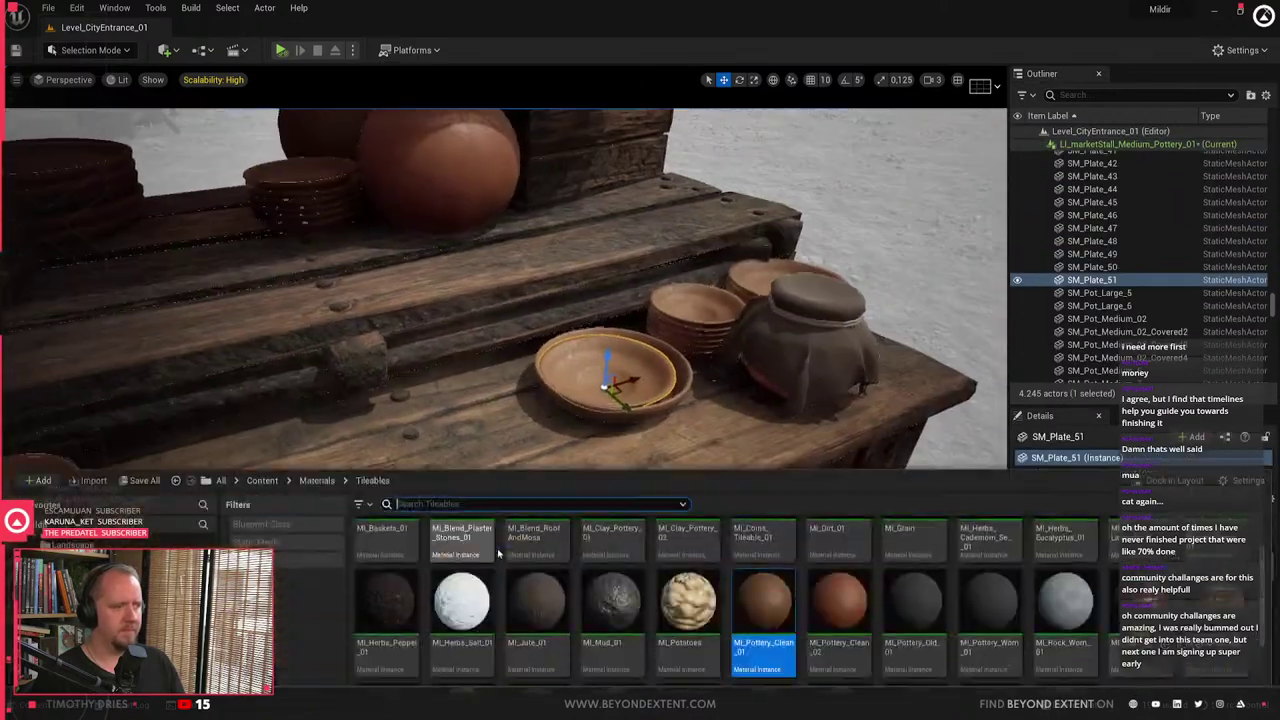
{"action": "left_click_drag", "start_coordinate": [763, 605], "coordinate": [672, 380]}
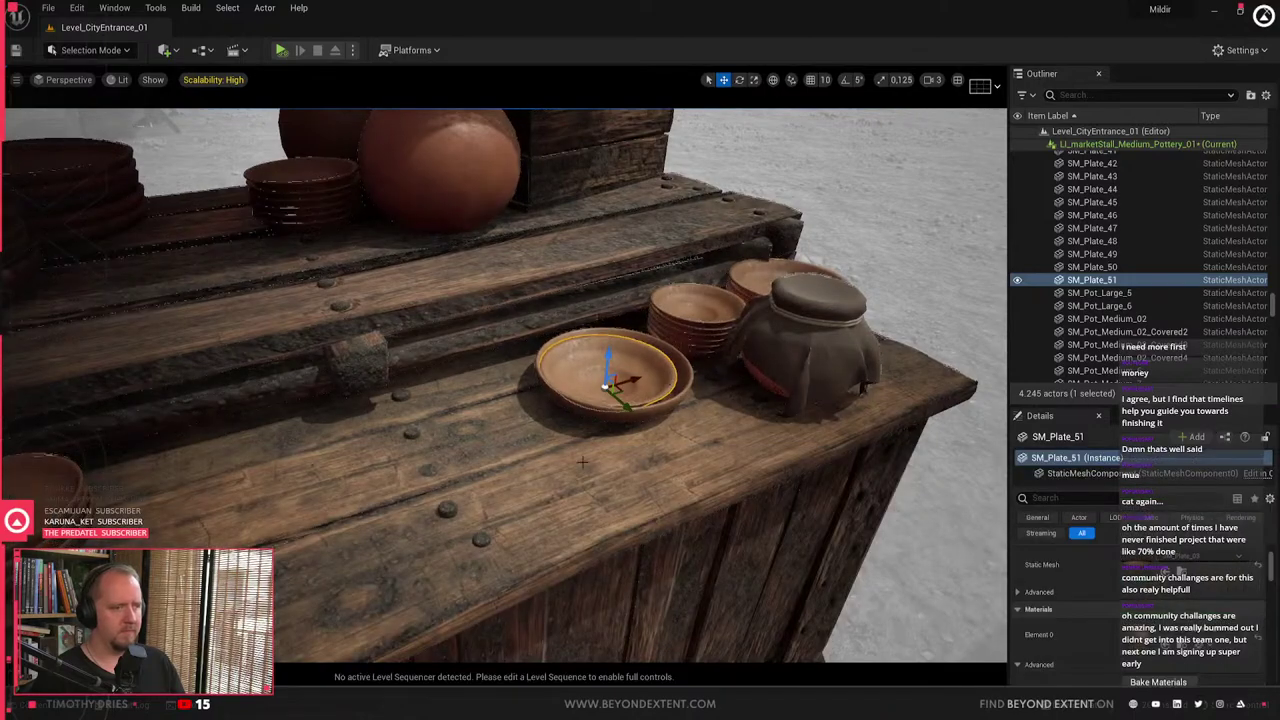
- Check the stall's other plates and pots, and finish editing the medium pottery stall level instance to return to the full level
{"action": "right_click_drag", "start_coordinate": [582, 462], "coordinate": [660, 400]}
{"action": "left_click", "coordinate": [668, 308]}
{"action": "left_click", "coordinate": [674, 262]}
{"action": "right_click_drag", "start_coordinate": [674, 262], "coordinate": [760, 330]}
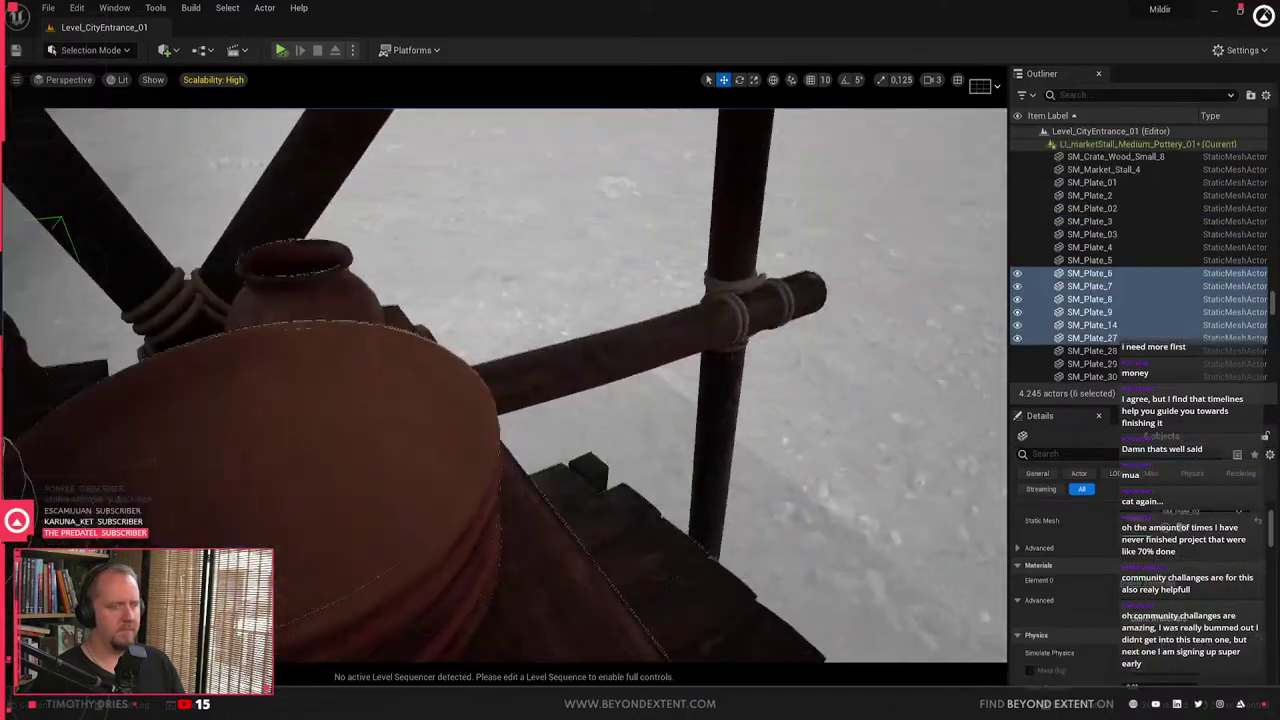
{"action": "left_click", "coordinate": [400, 400]}
{"action": "right_click_drag", "start_coordinate": [420, 390], "coordinate": [411, 491]}
{"action": "key", "text": "Escape"}
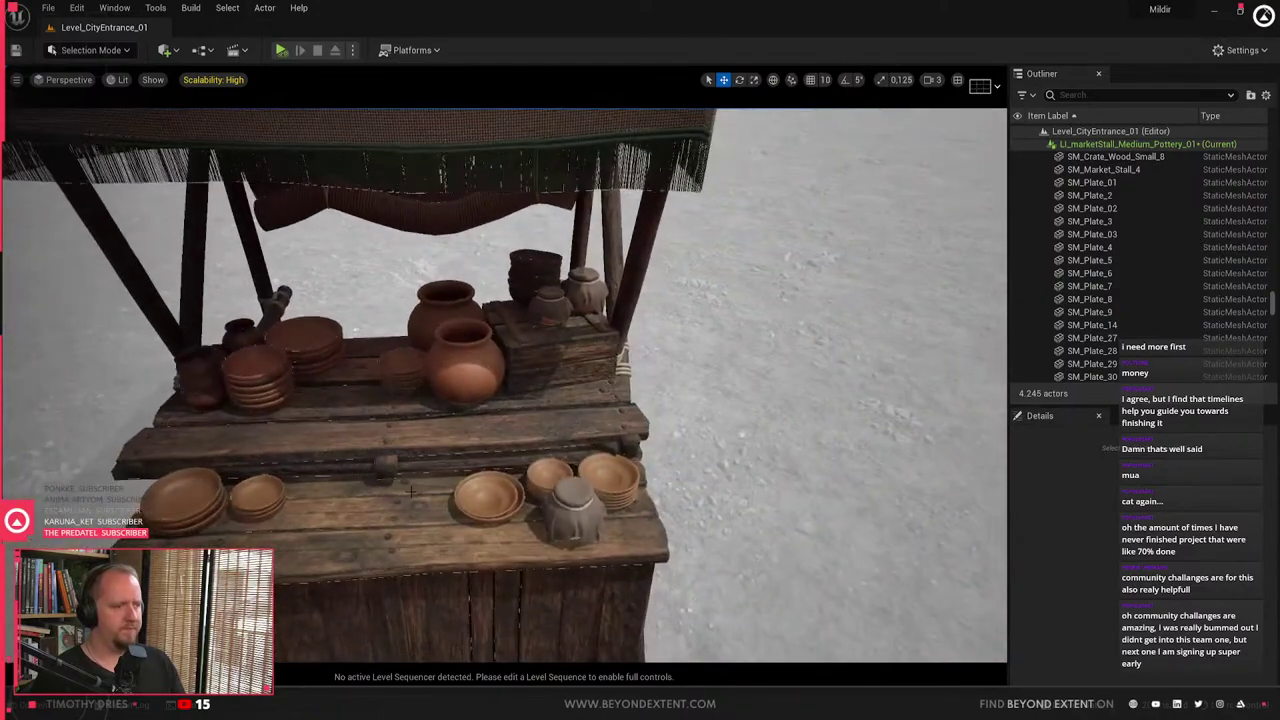
{"action": "left_click", "coordinate": [411, 491]}
{"action": "key", "text": "Escape"}
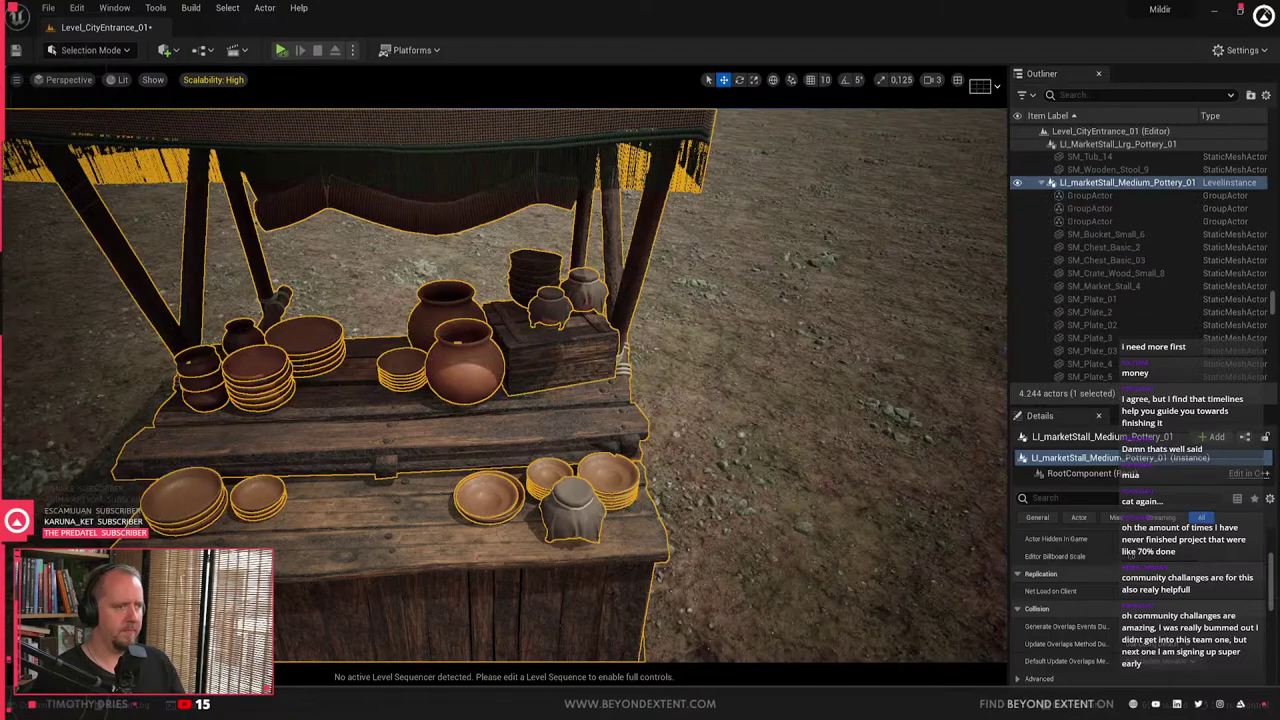
{"action": "right_click_drag", "start_coordinate": [543, 609], "coordinate": [560, 538]}
{"action": "key", "text": "Escape"}
- Delete the old stalls and carts in the middle of the market square, together with the bucket clutter beside them
{"action": "right_click_drag", "start_coordinate": [650, 402], "coordinate": [616, 410]}
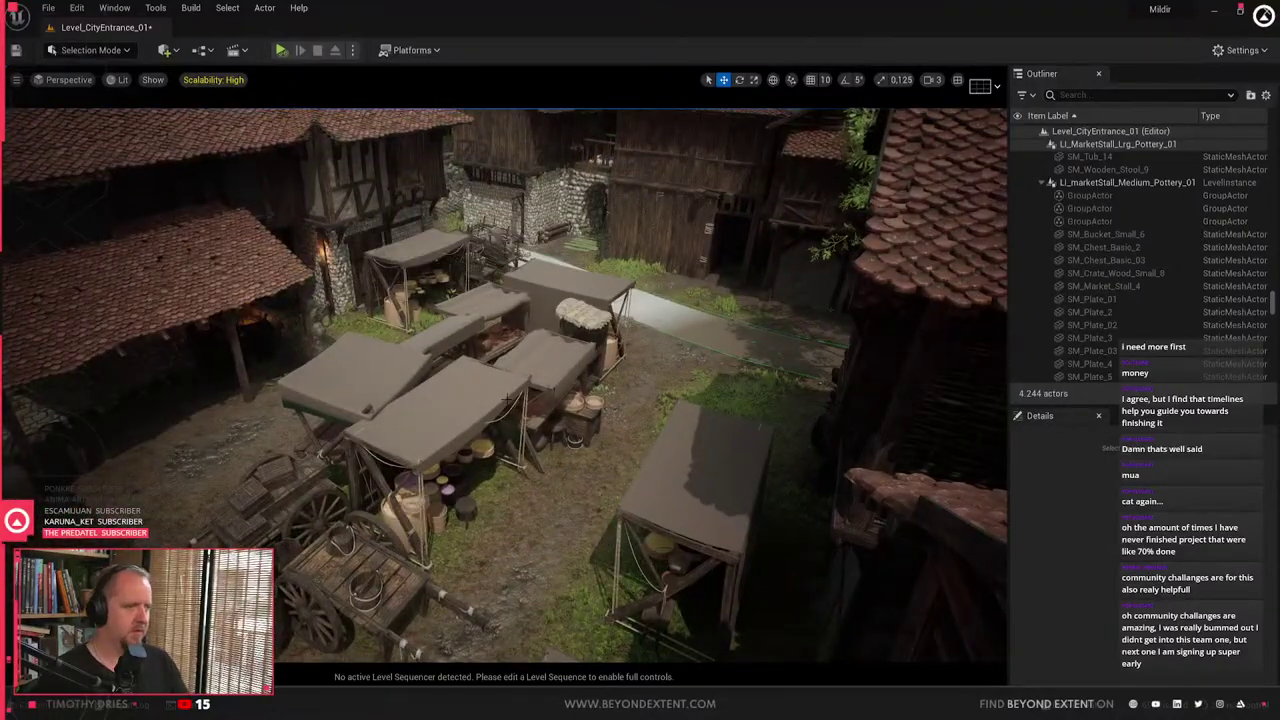
{"action": "mouse_move", "coordinate": [417, 390]}
{"action": "right_mouse_down"}
{"action": "mouse_move", "coordinate": [409, 400]}
{"action": "mouse_move", "coordinate": [417, 390]}
{"action": "right_mouse_up"}
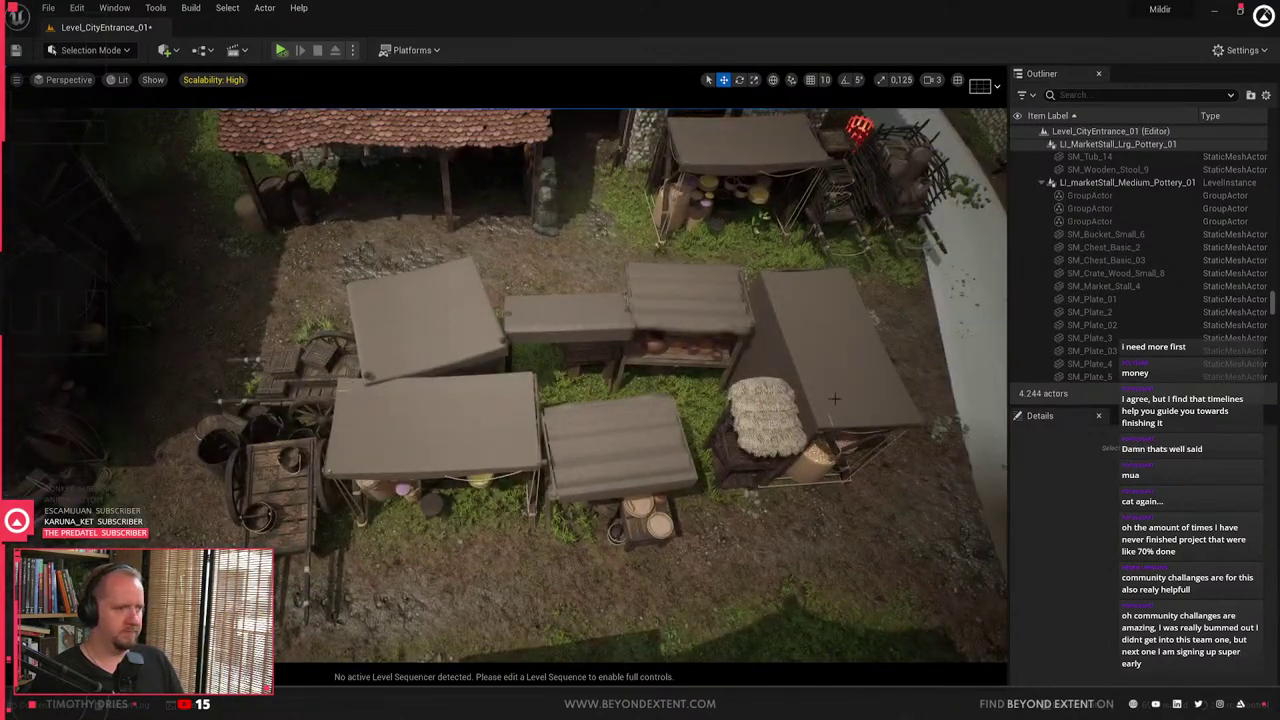
{"action": "left_click", "coordinate": [417, 394]}
{"action": "left_click", "coordinate": [397, 308], "text": "ctrl"}
{"action": "left_click", "coordinate": [627, 428], "text": "ctrl"}
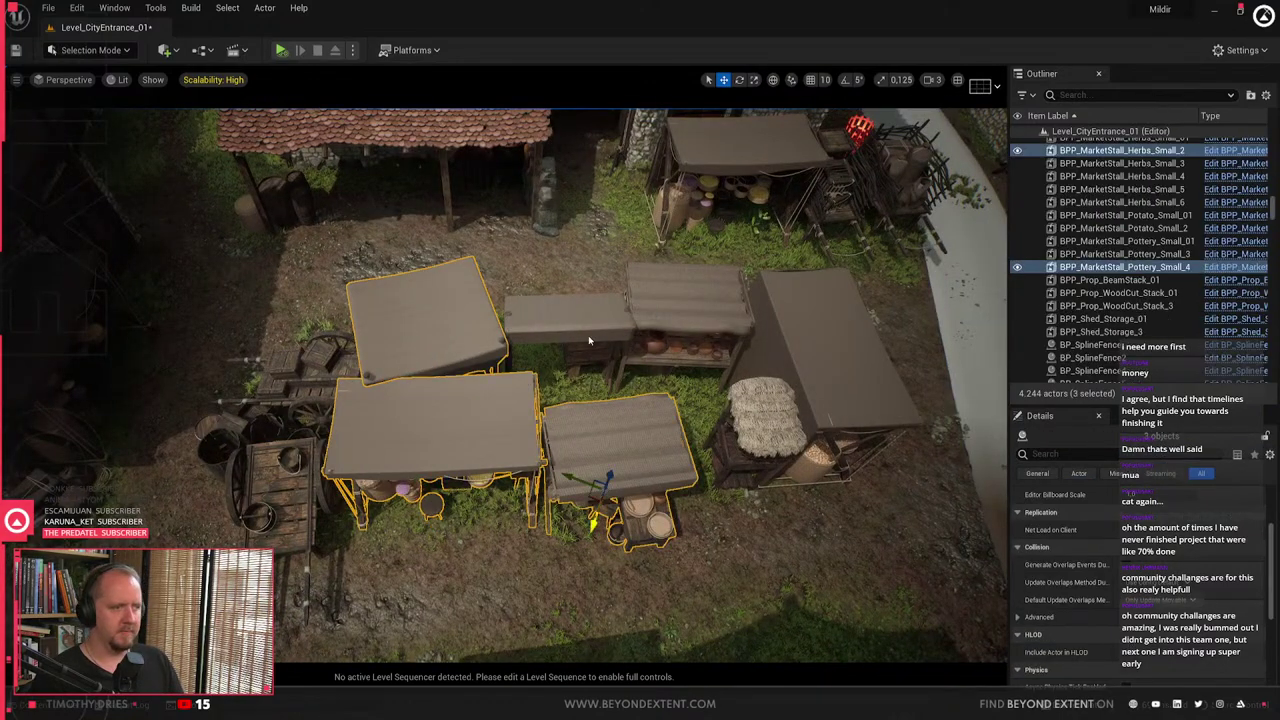
{"action": "left_click", "coordinate": [587, 326], "text": "ctrl"}
{"action": "key", "text": "Delete"}
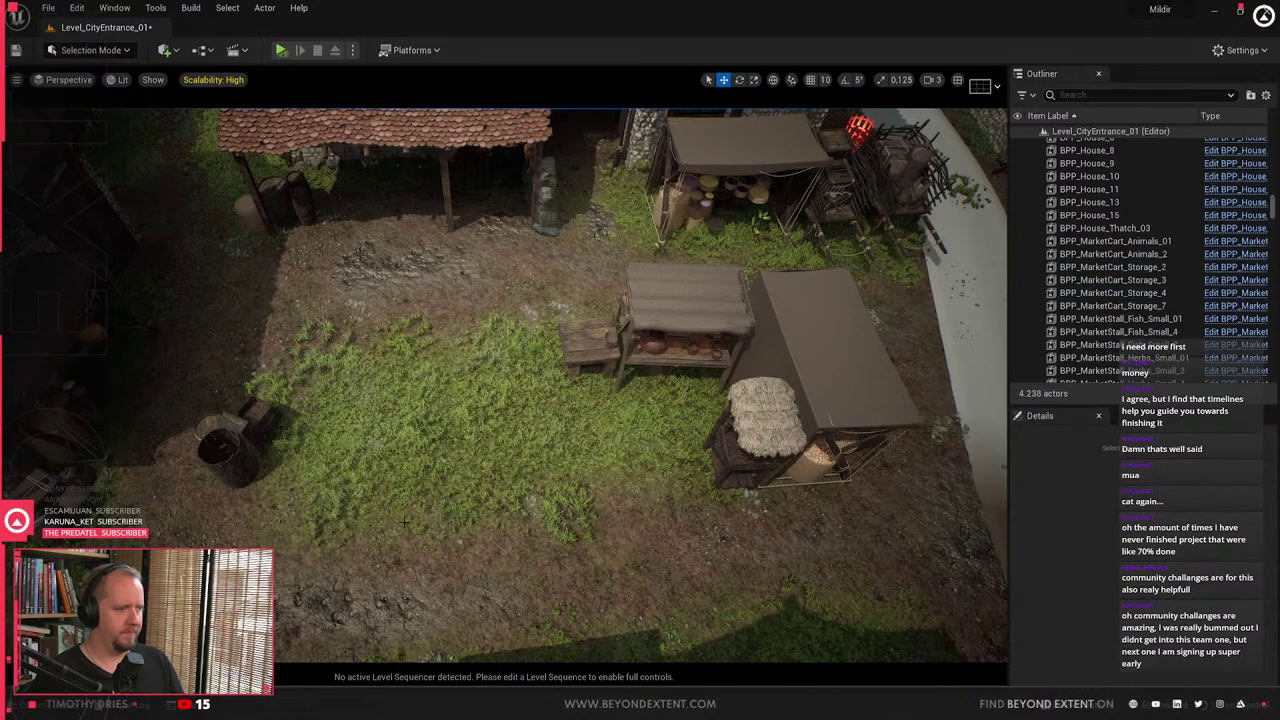
{"action": "left_click", "coordinate": [232, 446]}
{"action": "key", "text": "Delete"}
- Show the Marketstalls folder of the project's BluePrints among the assets, with the cleared square in view
{"action": "right_click_drag", "start_coordinate": [400, 400], "coordinate": [480, 380]}
{"action": "right_click_drag", "start_coordinate": [238, 483], "coordinate": [238, 430]}
{"action": "key", "text": "ctrl+space"}
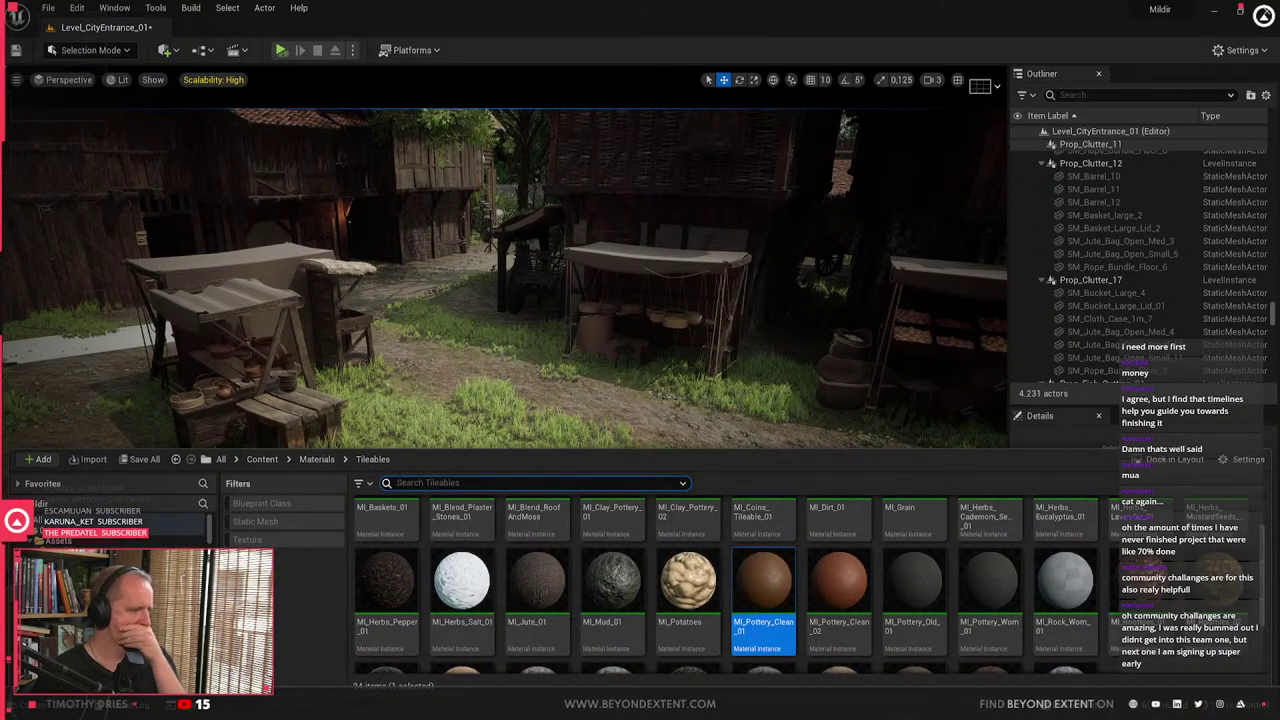
{"action": "left_click", "coordinate": [86, 543]}
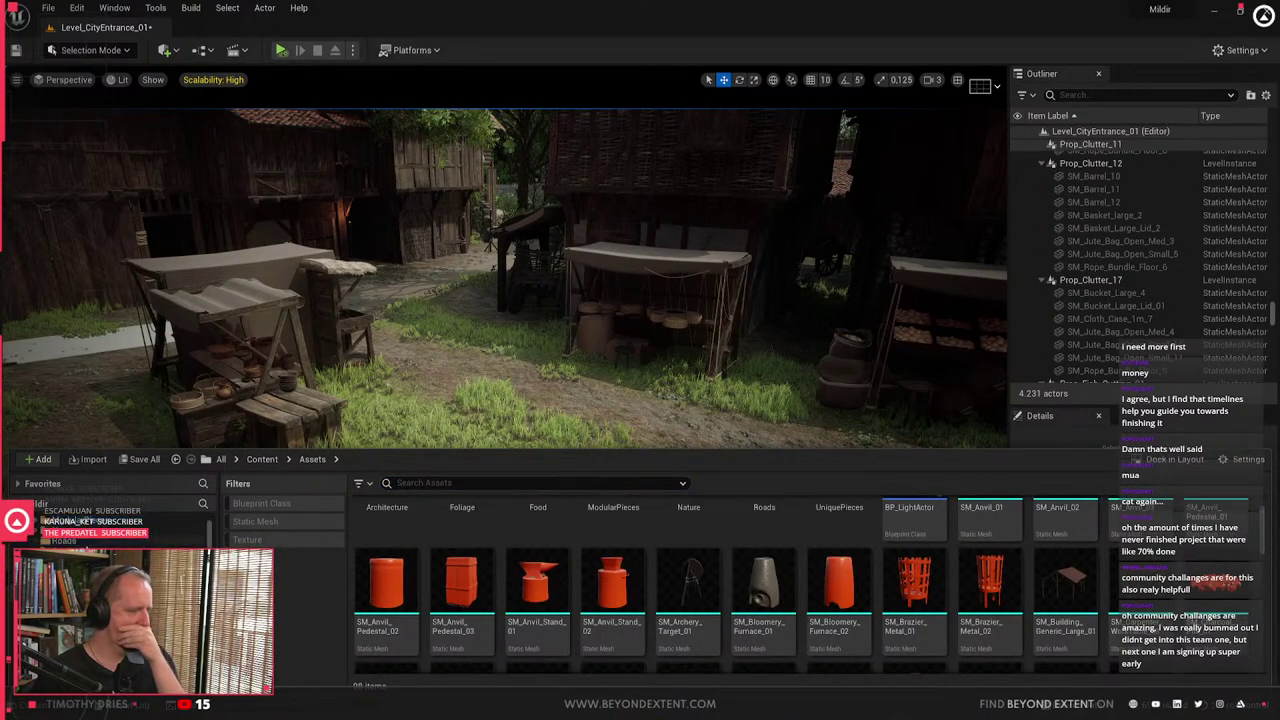
{"action": "left_click", "coordinate": [86, 555]}
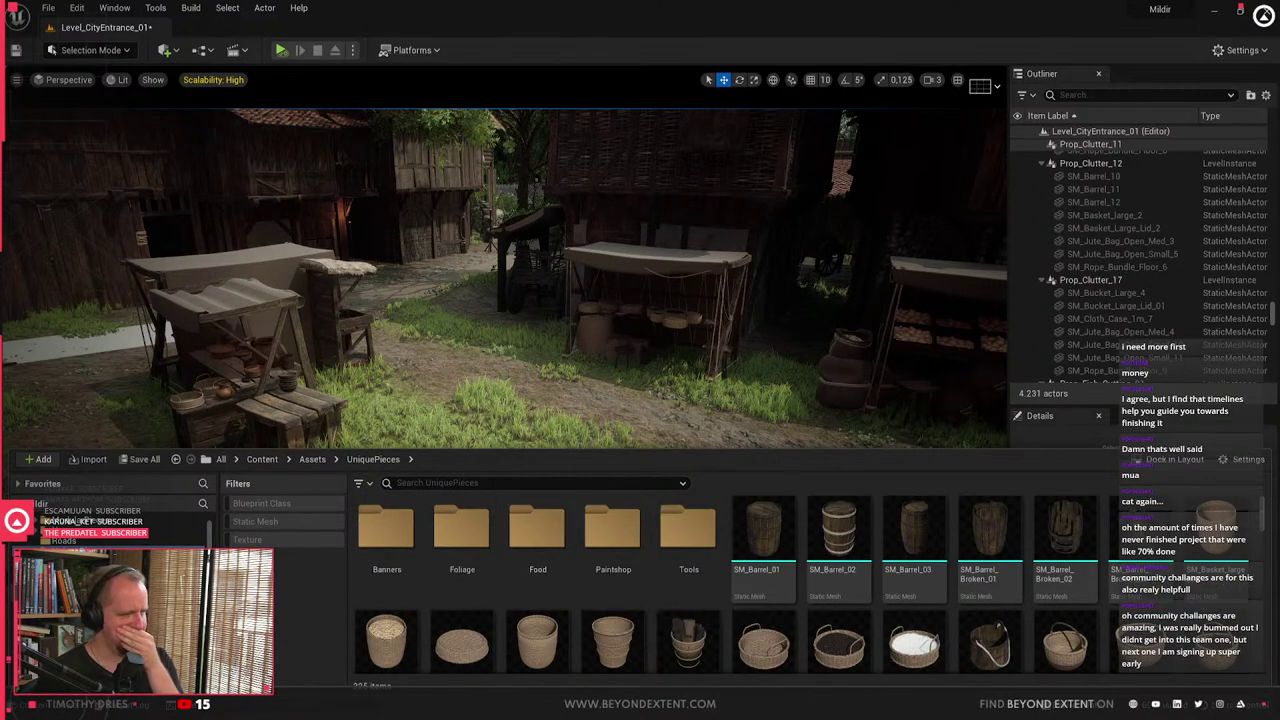
{"action": "left_click", "coordinate": [103, 540]}
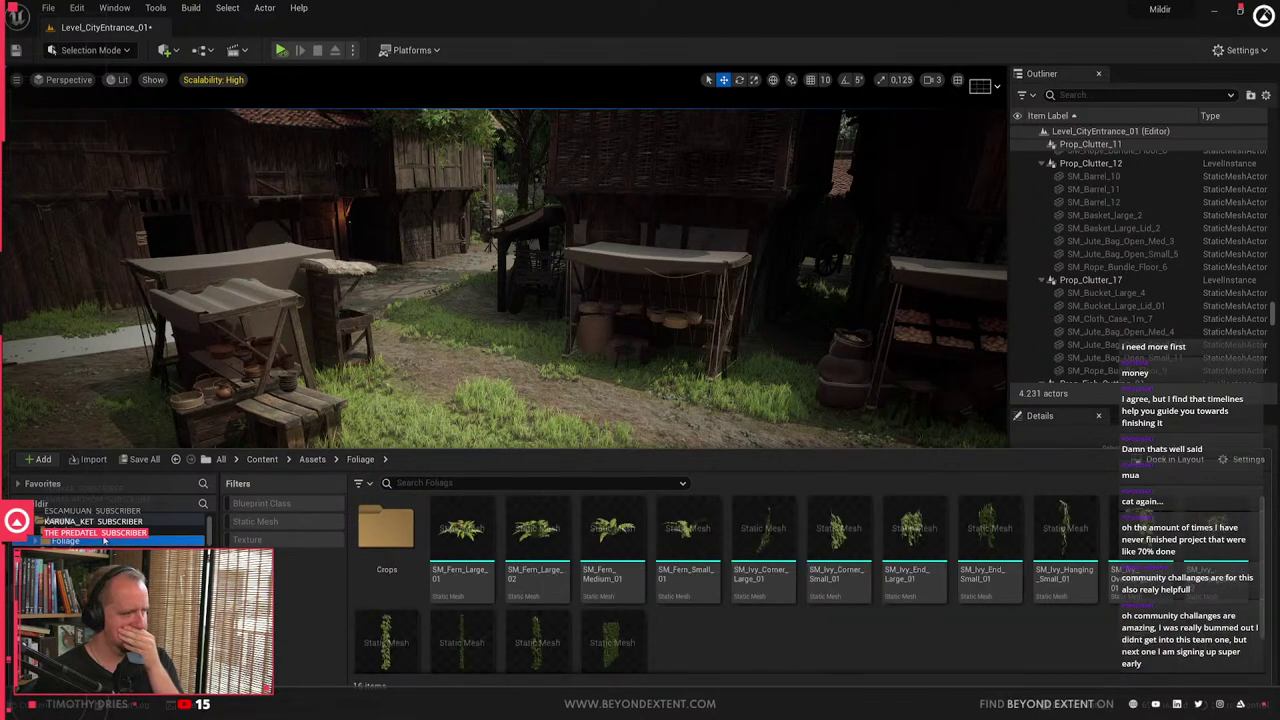
{"action": "left_click", "coordinate": [103, 521]}
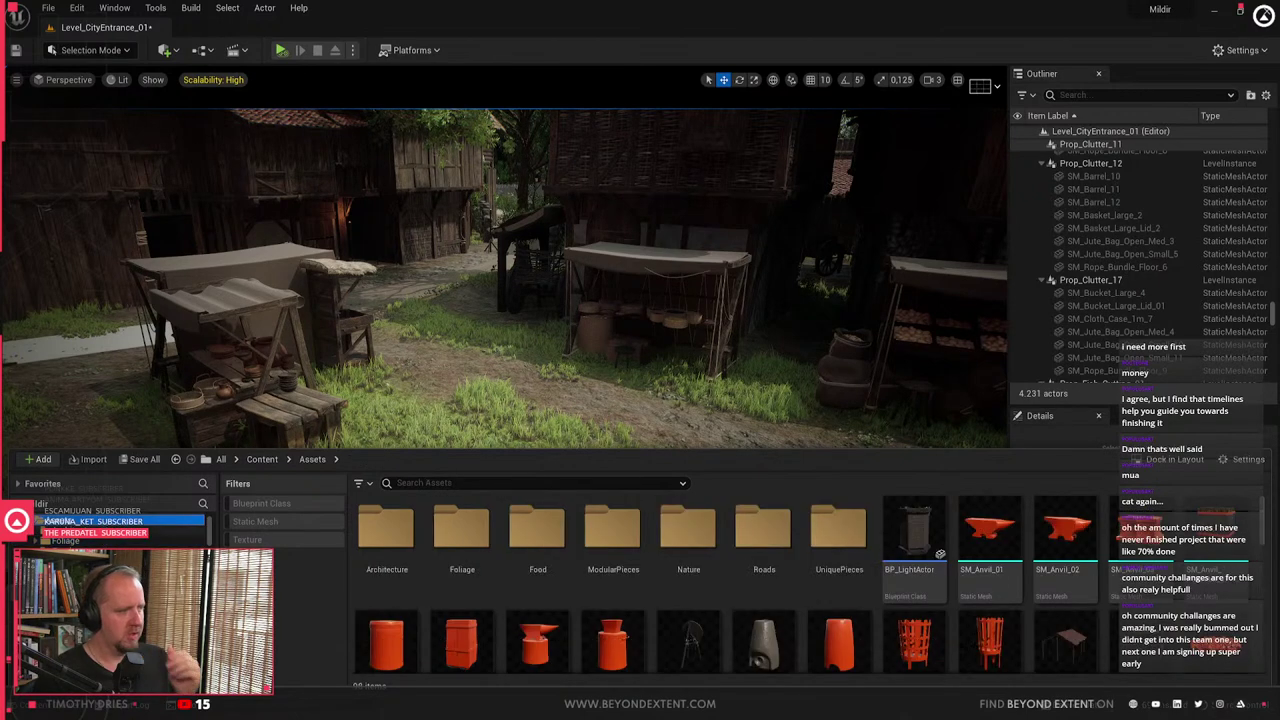
{"action": "left_click", "coordinate": [104, 531]}
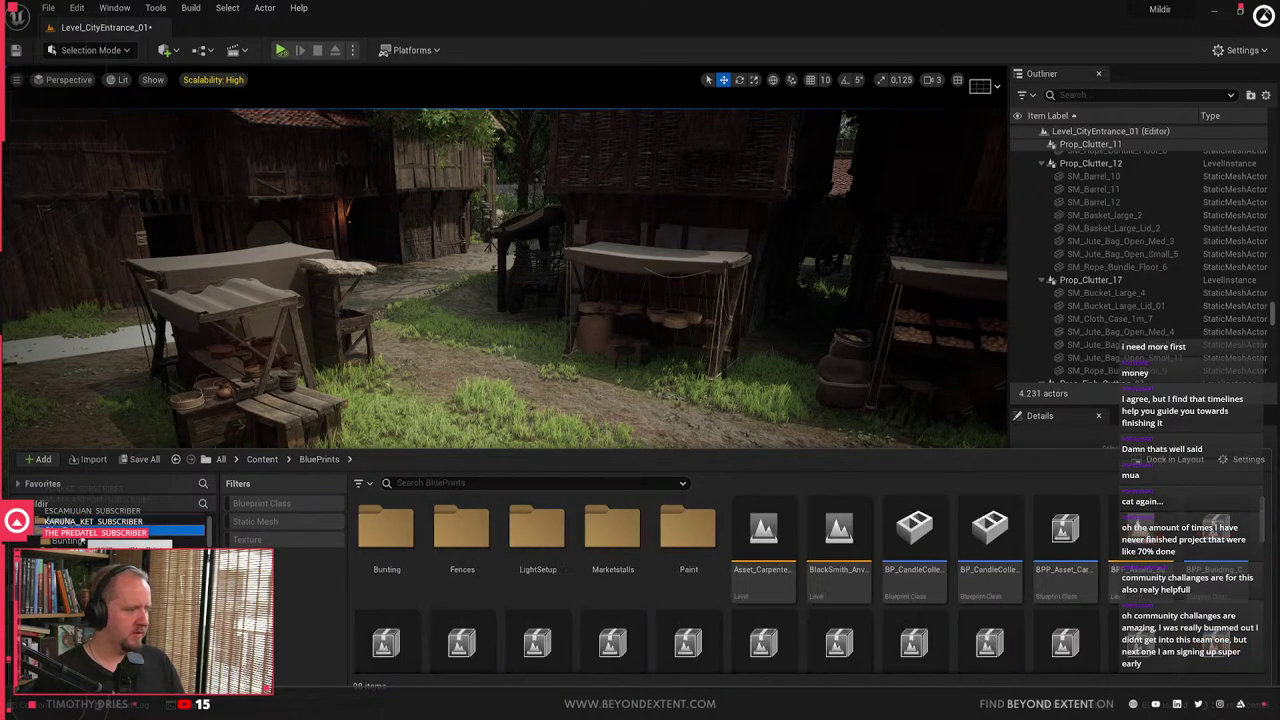
{"action": "double_click", "coordinate": [643, 527]}
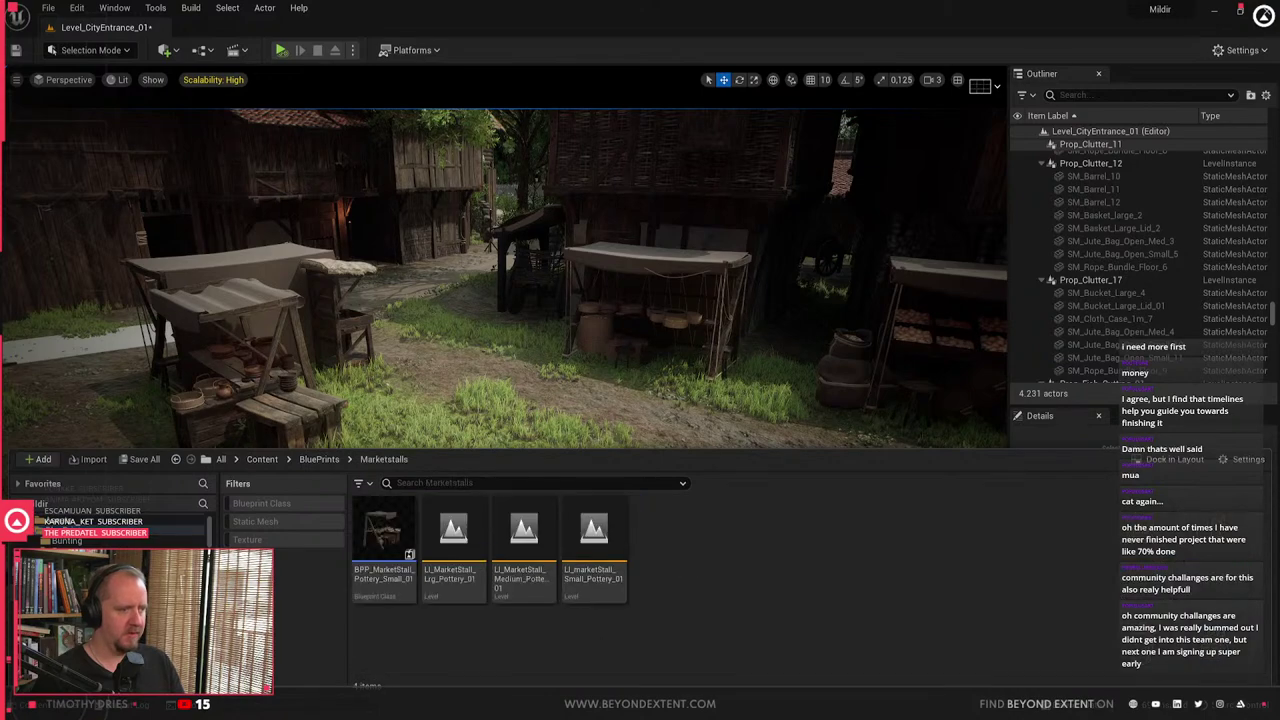
- Place LI_MarketStall_Lrg_Pottery_01 on the cleared grass next to the existing small pottery stall
{"action": "mouse_move", "coordinate": [501, 278]}
{"action": "right_mouse_down"}
{"action": "mouse_move", "coordinate": [470, 200]}
{"action": "mouse_move", "coordinate": [515, 370]}
{"action": "mouse_move", "coordinate": [501, 278]}
{"action": "right_mouse_up"}
{"action": "key", "text": "ctrl+space"}
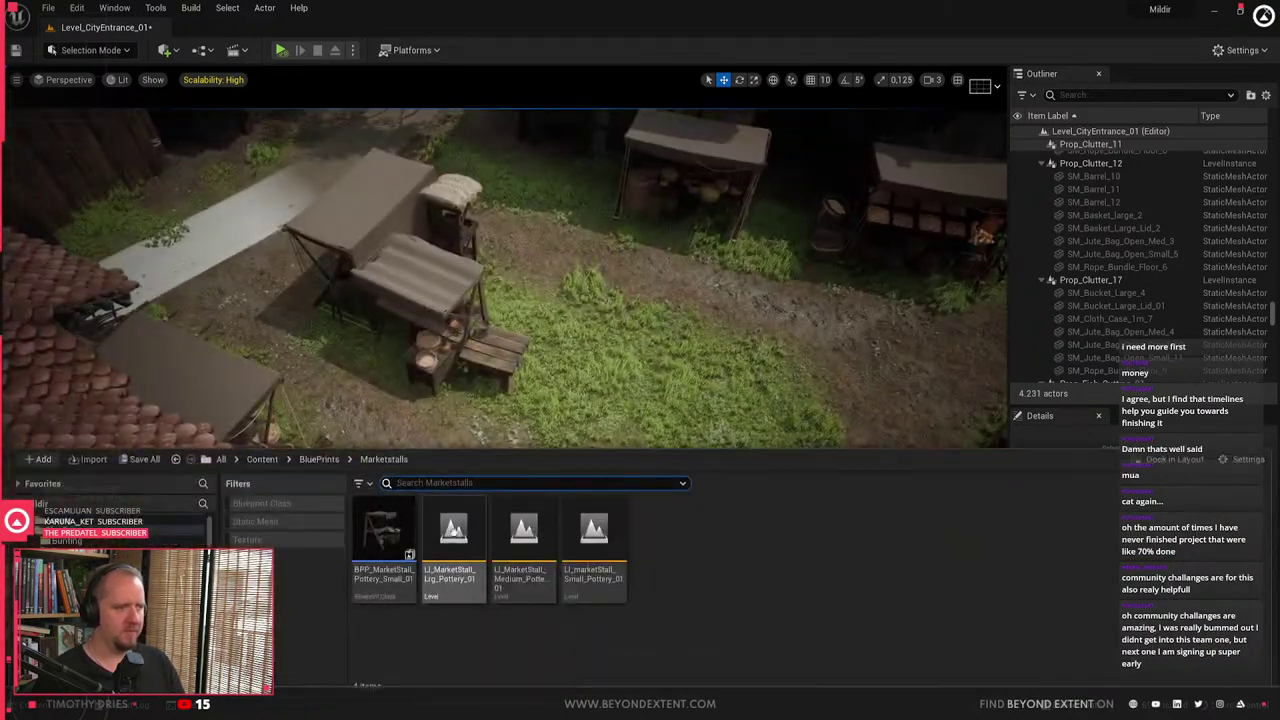
{"action": "left_click_drag", "start_coordinate": [454, 530], "coordinate": [566, 275]}
{"action": "left_click_drag", "start_coordinate": [558, 430], "coordinate": [577, 435]}
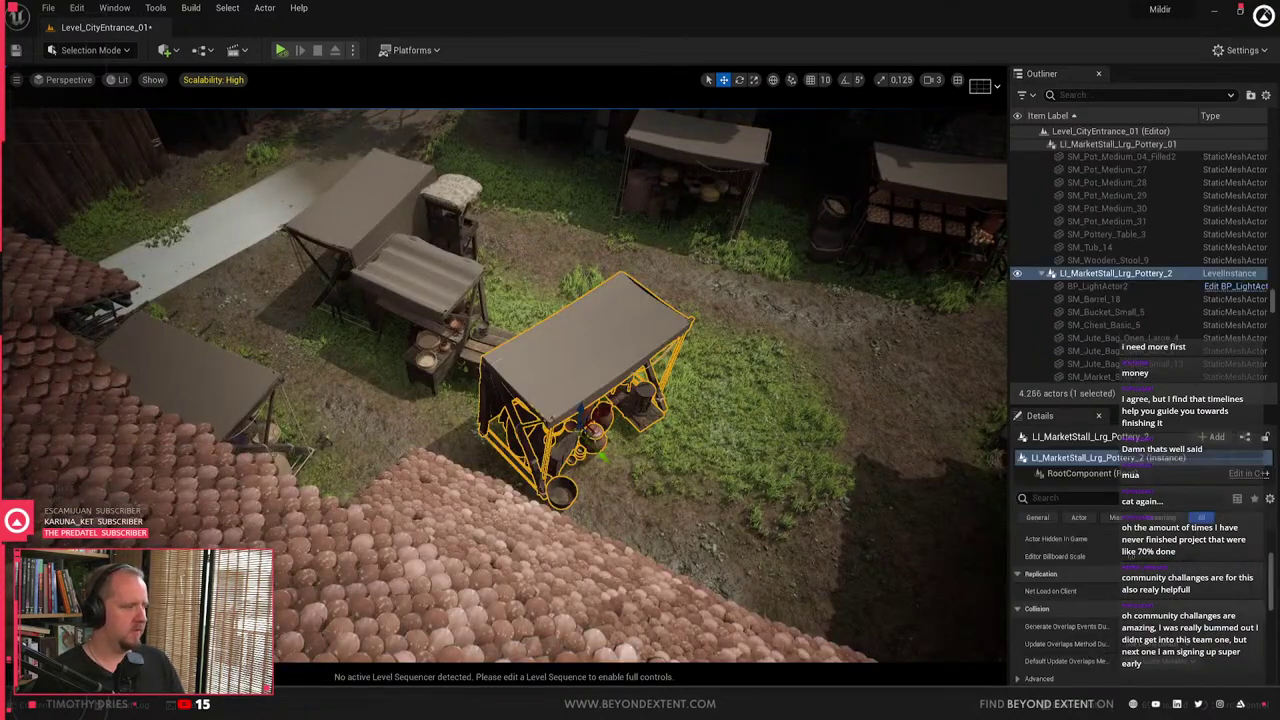
- Rotate the large pottery stall in 5° snap steps so that it lines up with the neighbouring small stall
{"action": "right_click_drag", "start_coordinate": [577, 435], "coordinate": [540, 495]}
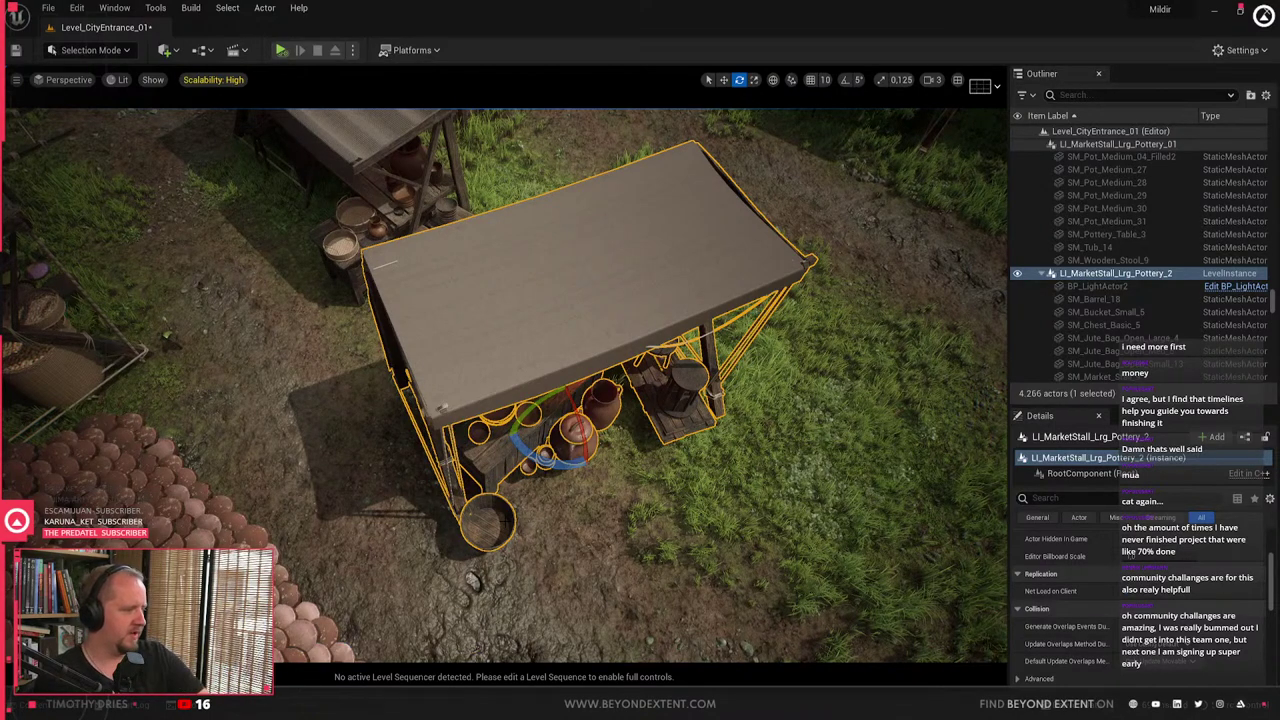
{"action": "mouse_move", "coordinate": [560, 465]}
{"action": "left_mouse_down"}
{"action": "mouse_move", "coordinate": [575, 440]}
{"action": "mouse_move", "coordinate": [535, 463]}
{"action": "left_mouse_up"}
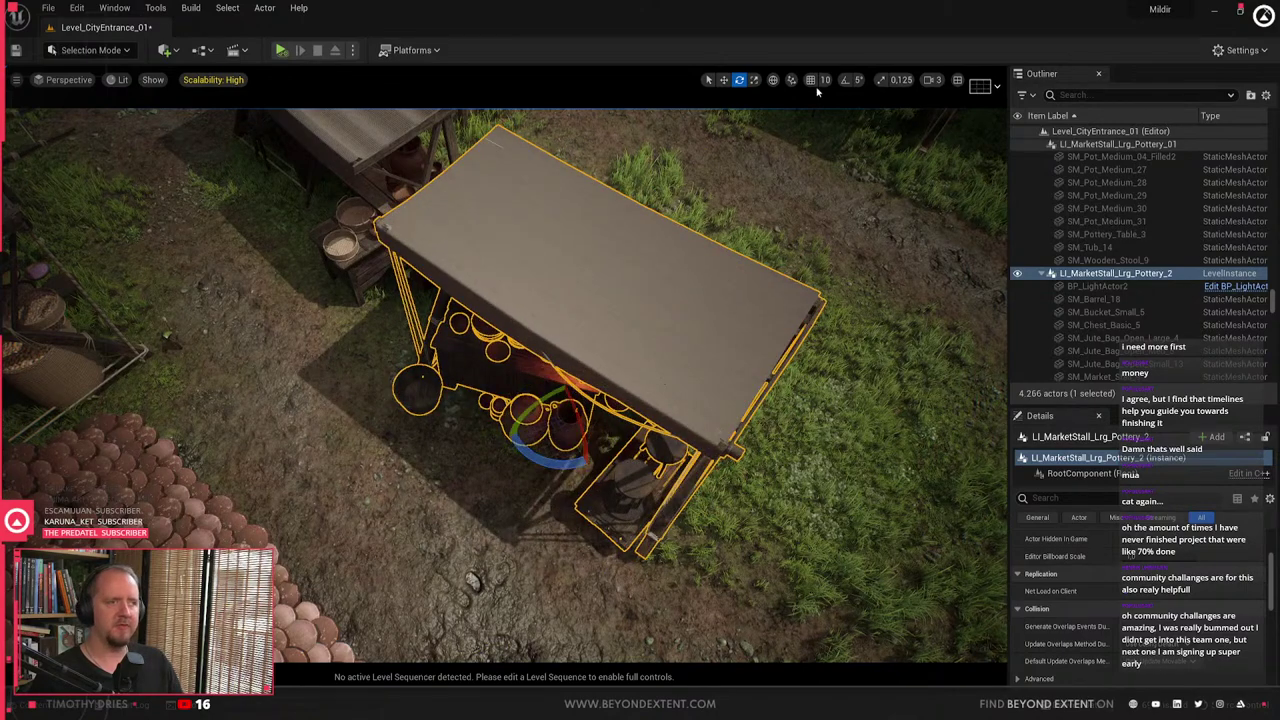
{"action": "key", "text": "ctrl+z"}
{"action": "left_click_drag", "start_coordinate": [580, 463], "coordinate": [610, 445]}
{"action": "right_click_drag", "start_coordinate": [612, 448], "coordinate": [720, 405]}
{"action": "key", "text": "w"}
{"action": "key", "text": "f"}
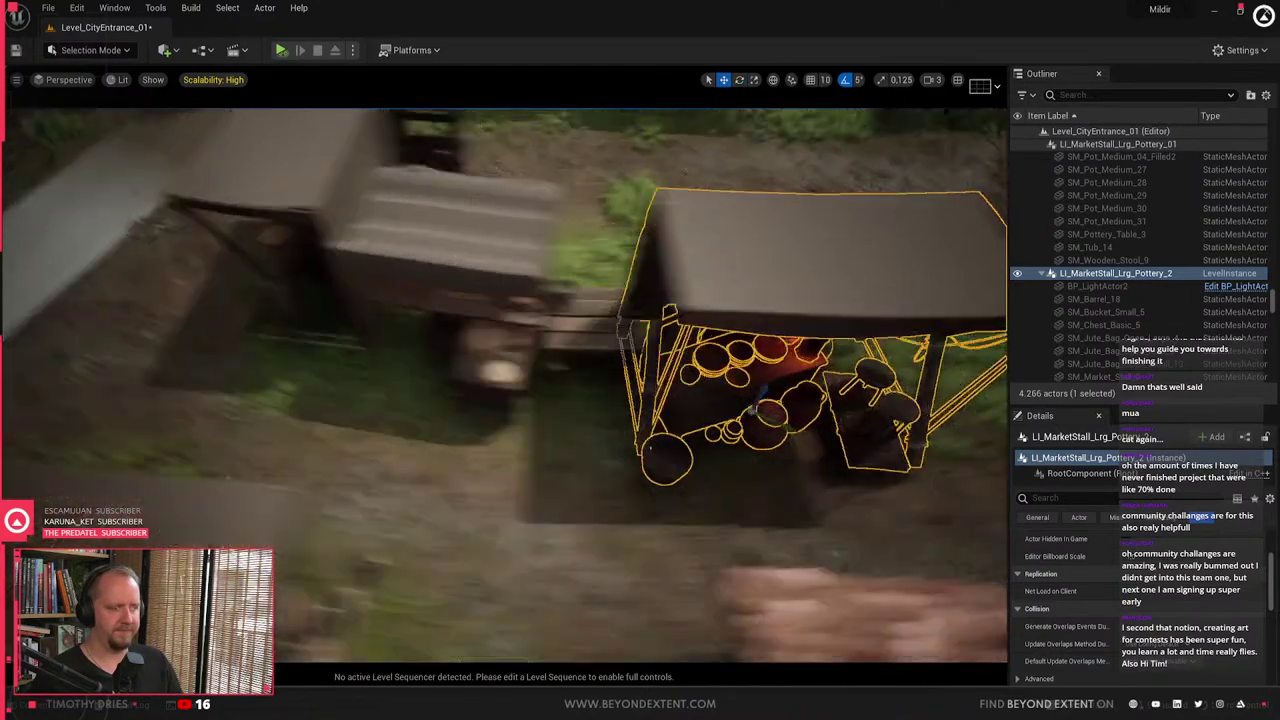
- Shift the large pottery stall along the row and delete the wooden work table between it and the small stall
{"action": "left_click_drag", "start_coordinate": [530, 397], "coordinate": [568, 383]}
{"action": "right_click_drag", "start_coordinate": [568, 383], "coordinate": [525, 390]}
{"action": "left_click", "coordinate": [525, 318]}
{"action": "key", "text": "Delete"}
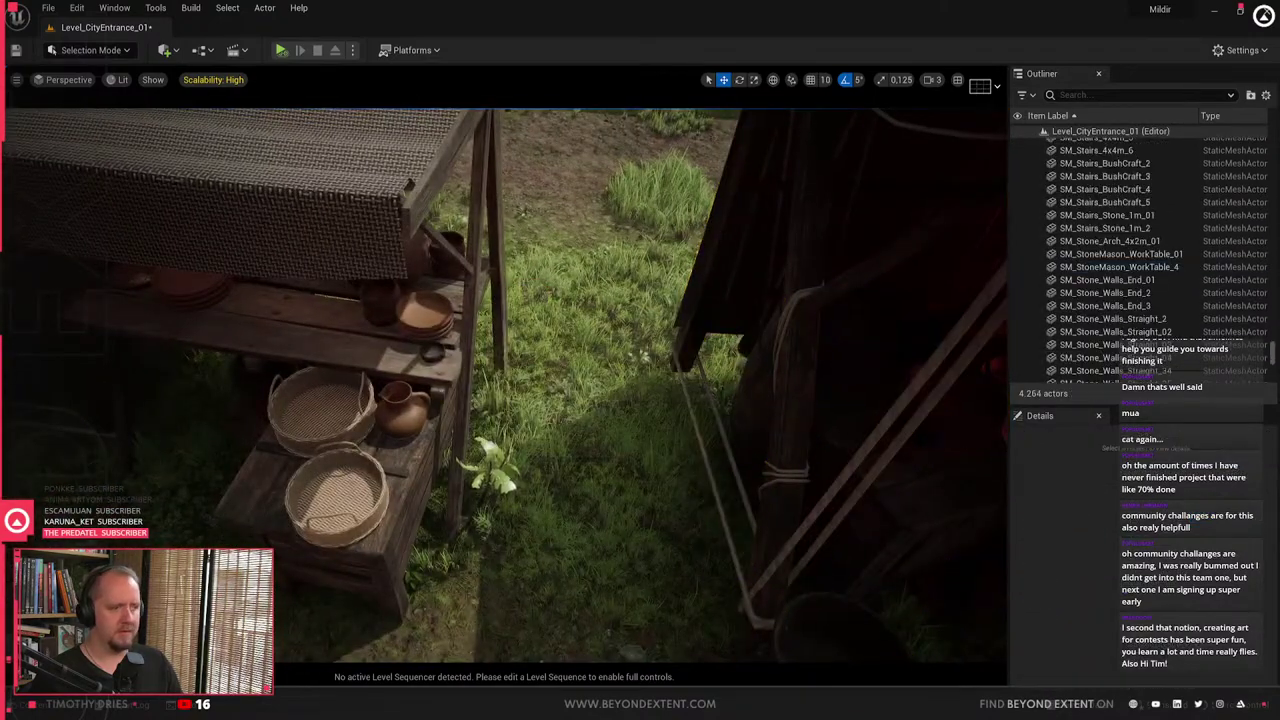
- Place LI_MarketStall_Medium_Pottery_01 on the grass at the free end of the large pottery stall
{"action": "left_click", "coordinate": [765, 330]}
{"action": "right_click_drag", "start_coordinate": [765, 330], "coordinate": [465, 350]}
{"action": "key", "text": "ctrl+space"}
{"action": "left_click_drag", "start_coordinate": [524, 545], "coordinate": [873, 400]}
{"action": "right_click_drag", "start_coordinate": [873, 400], "coordinate": [985, 400]}
{"action": "left_click_drag", "start_coordinate": [607, 411], "coordinate": [717, 455]}
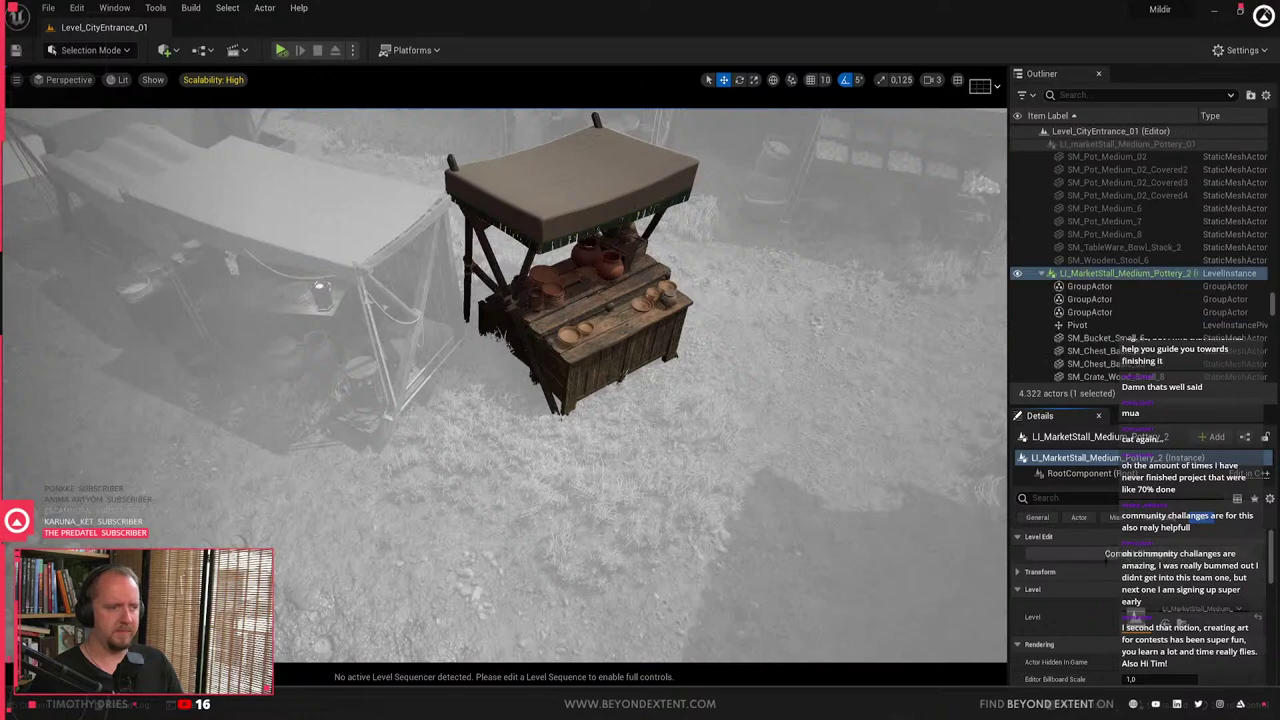
- Edit the medium pottery stall level instance, move its pivot onto the stall itself and commit the change
{"action": "left_click", "coordinate": [1140, 553]}
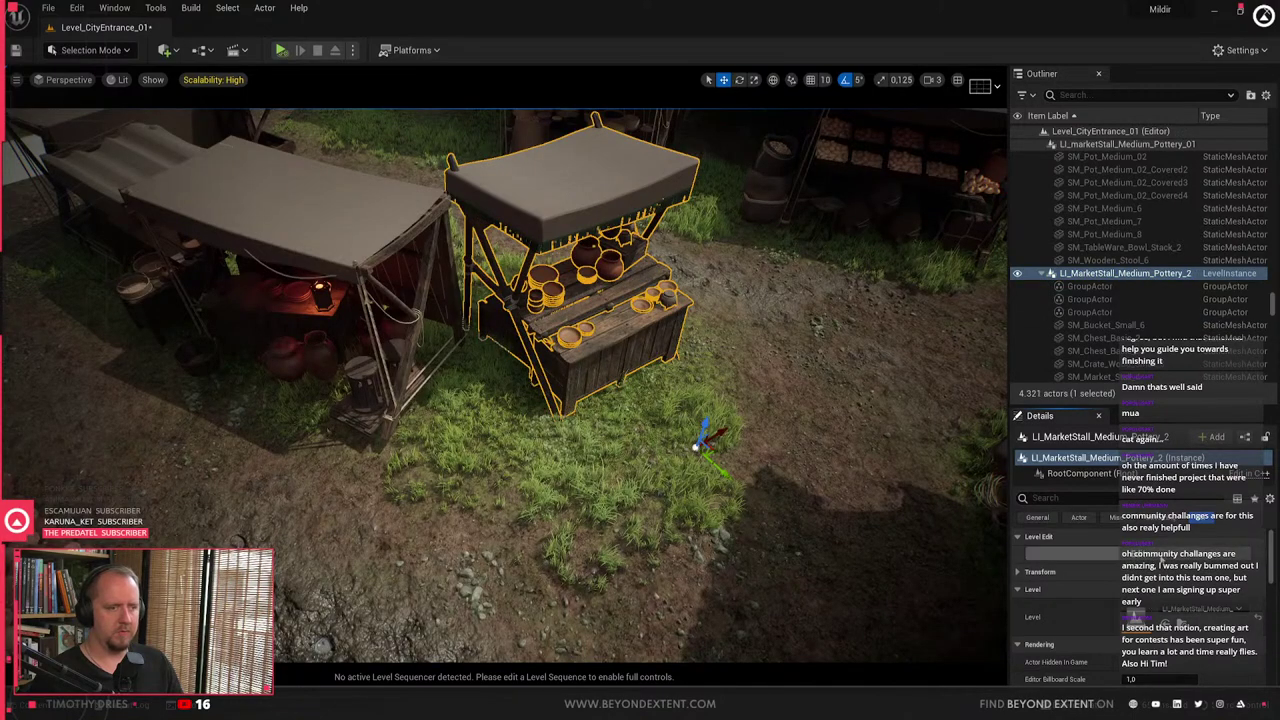
{"action": "left_click", "coordinate": [1161, 555]}
{"action": "left_click", "coordinate": [1077, 325]}
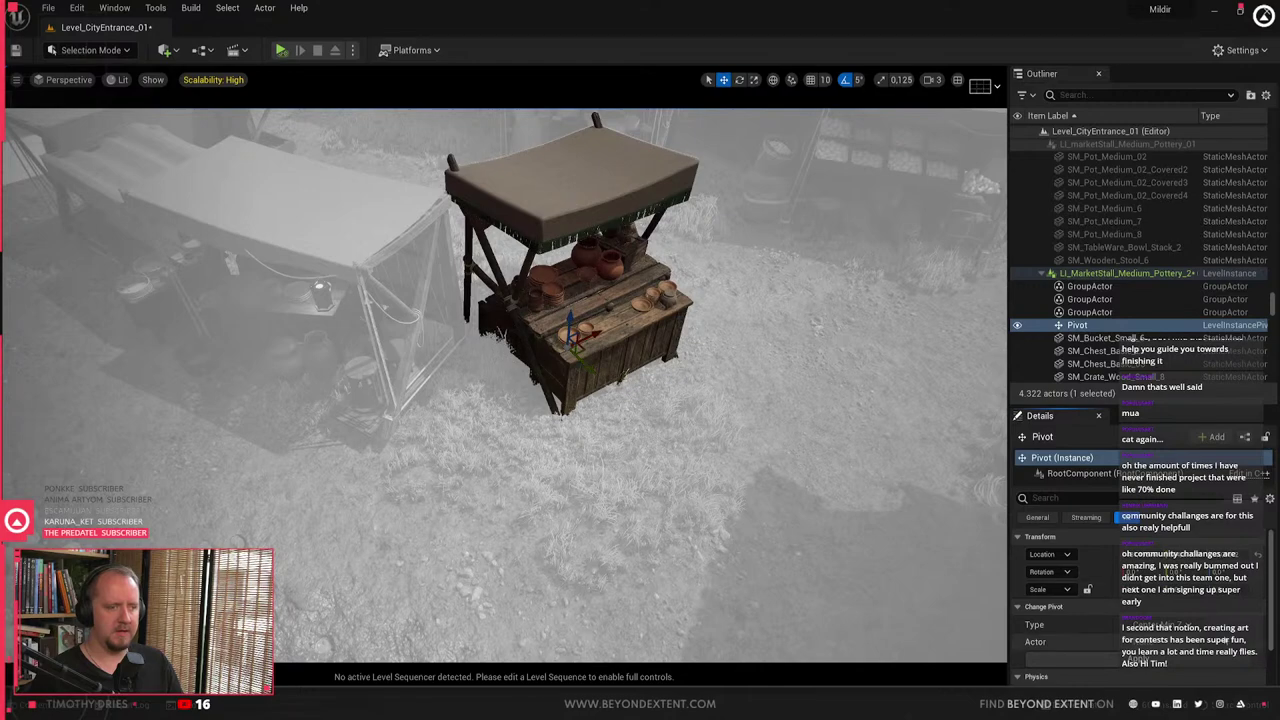
{"action": "key", "text": "Escape"}
{"action": "left_click", "coordinate": [662, 390]}
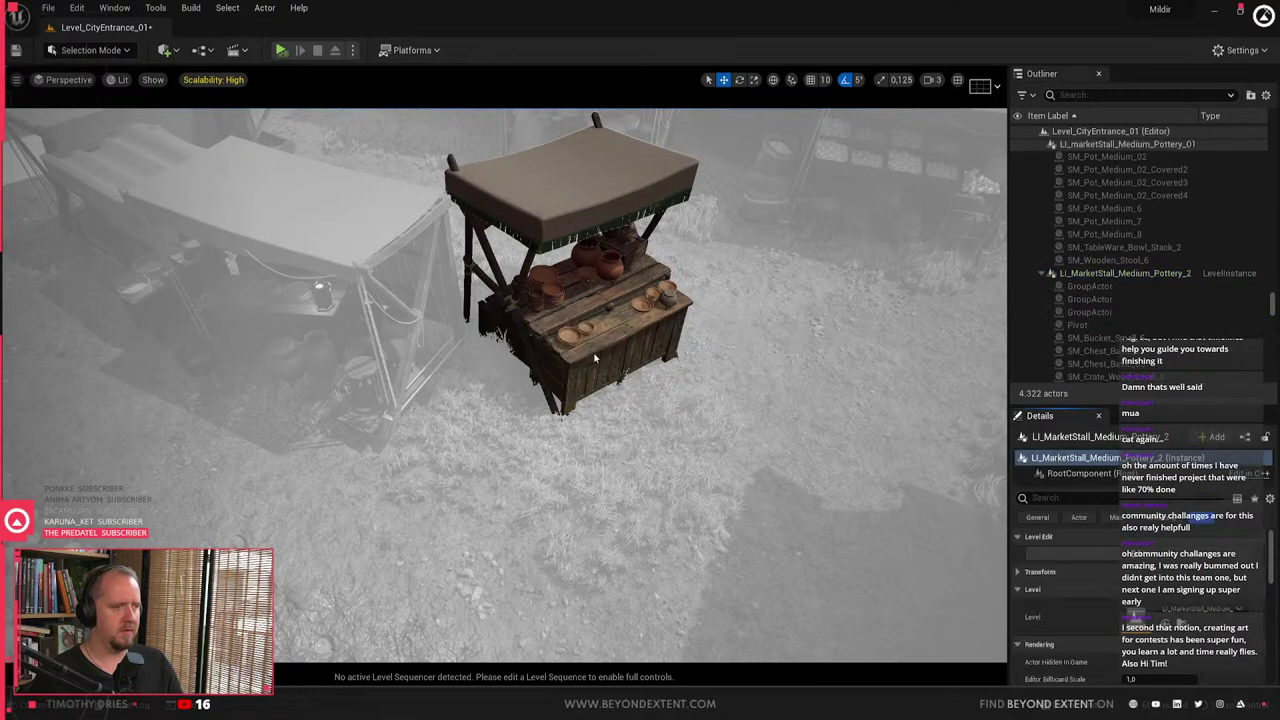
- Move the new medium pottery stall close beside the large one and rotate it to continue the row
{"action": "left_click_drag", "start_coordinate": [716, 449], "coordinate": [550, 420]}
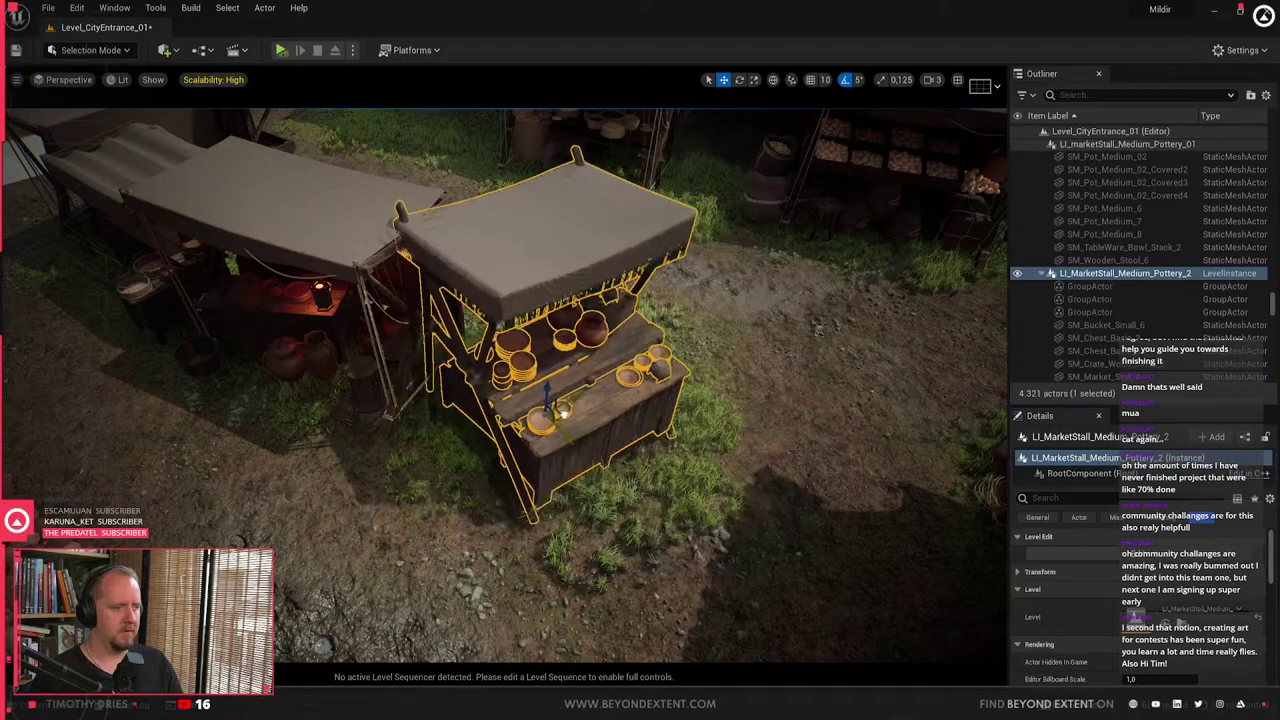
{"action": "right_click_drag", "start_coordinate": [579, 428], "coordinate": [500, 440]}
{"action": "right_click_drag", "start_coordinate": [568, 388], "coordinate": [566, 391]}
{"action": "key", "text": "e"}
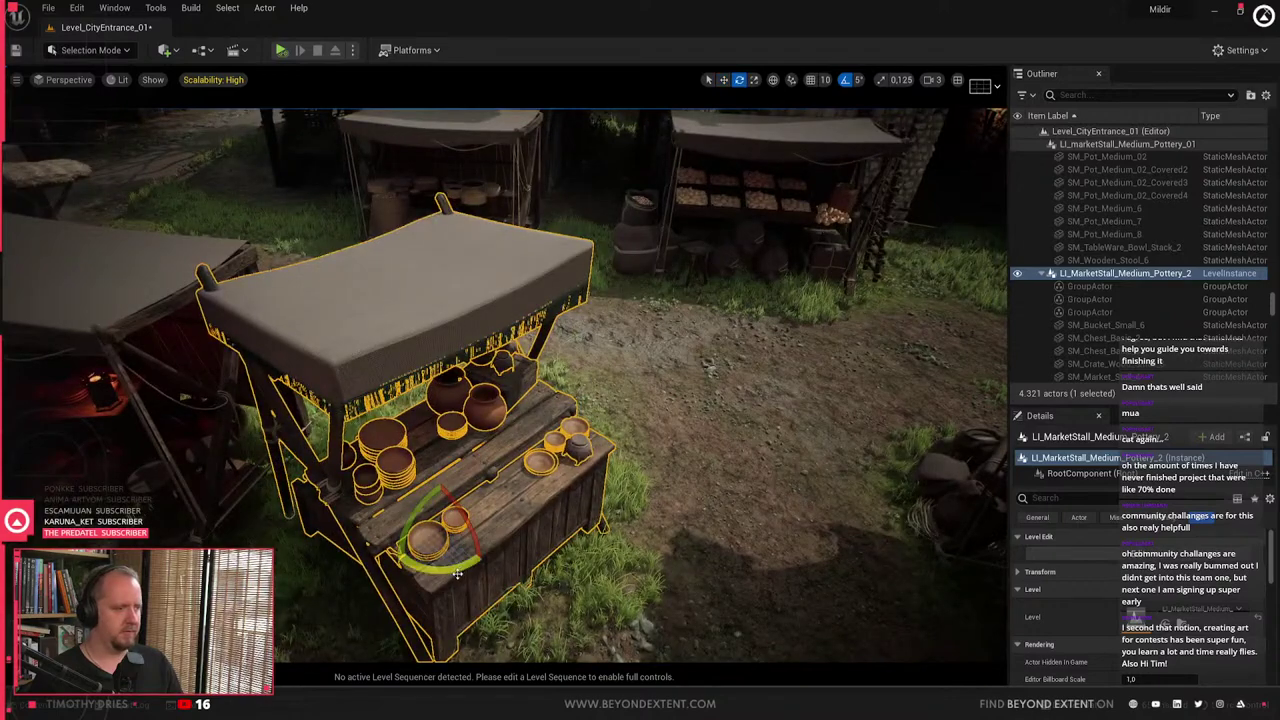
{"action": "left_click_drag", "start_coordinate": [457, 573], "coordinate": [524, 508]}
{"action": "mouse_move", "coordinate": [524, 480]}
{"action": "right_mouse_down"}
{"action": "mouse_move", "coordinate": [540, 500]}
{"action": "mouse_move", "coordinate": [524, 458]}
{"action": "right_mouse_up"}
{"action": "key", "text": "w"}
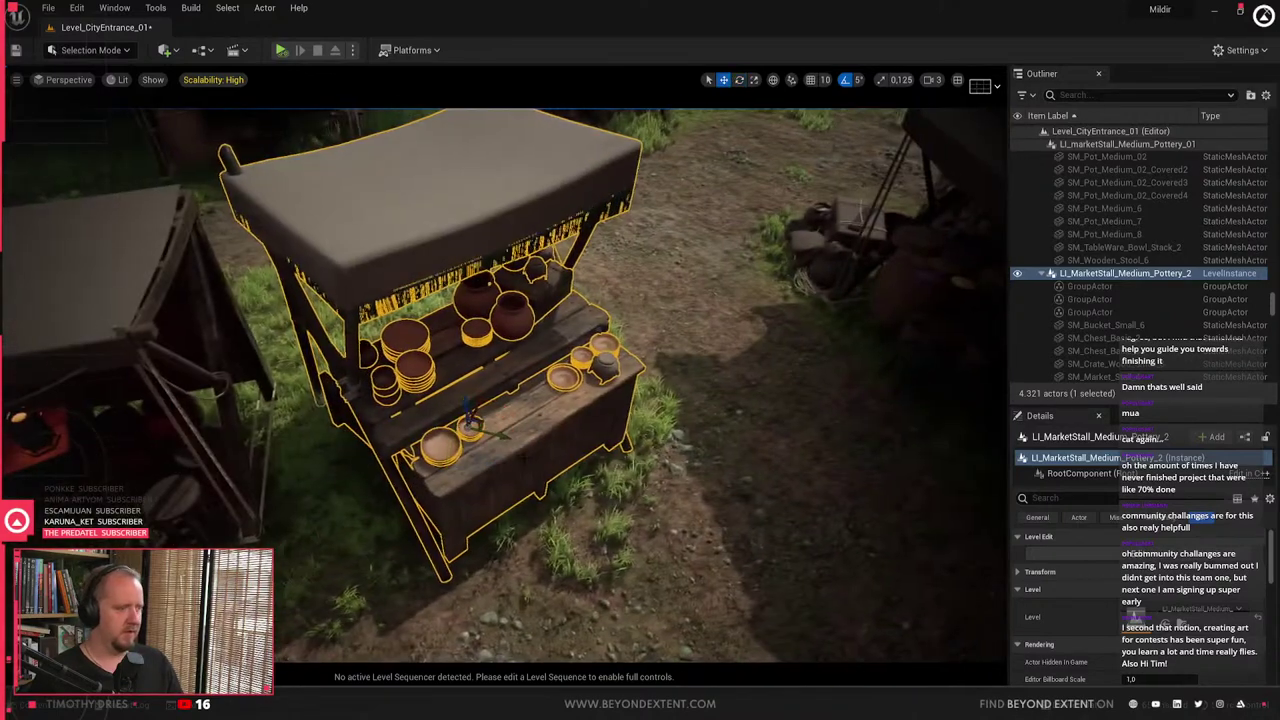
{"action": "right_click_drag", "start_coordinate": [484, 420], "coordinate": [440, 420]}
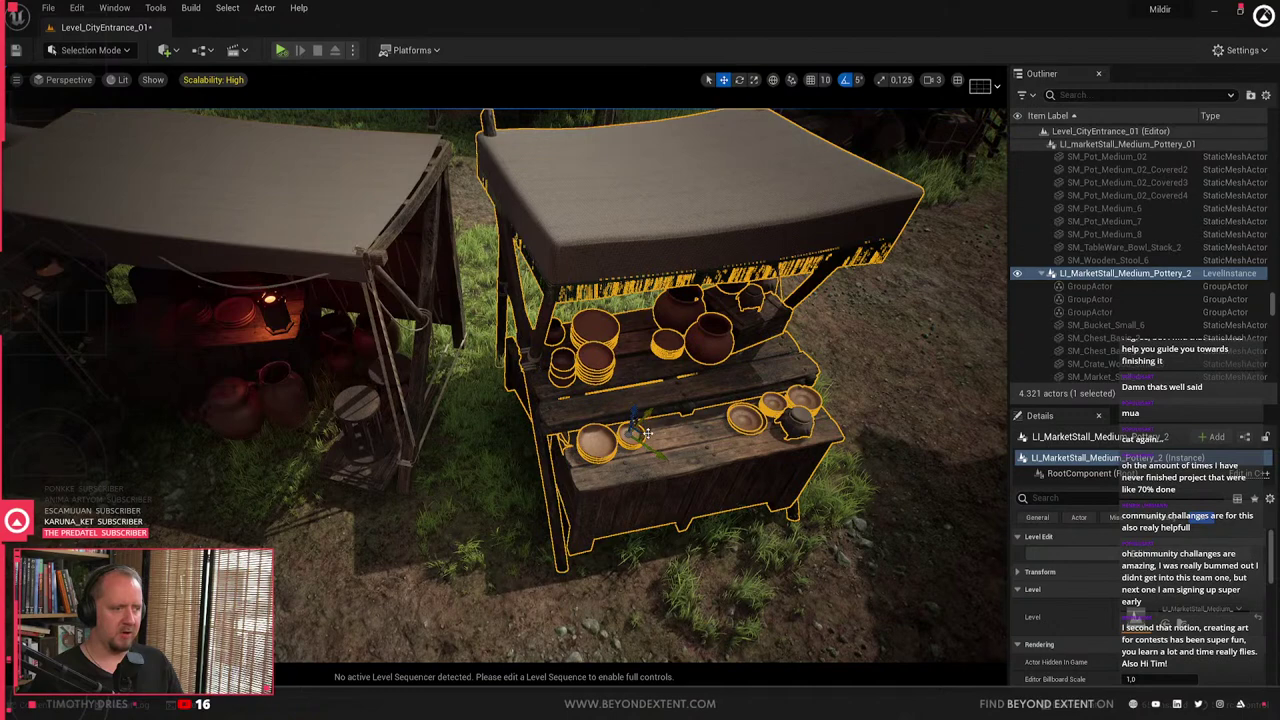
{"action": "left_click_drag", "start_coordinate": [648, 433], "coordinate": [574, 446]}
{"action": "key", "text": "e"}
- Place LI_marketStall_Small_Pottery_01 with its thatched roof at the outer end of the medium pottery stall
{"action": "right_click_drag", "start_coordinate": [680, 465], "coordinate": [560, 480]}
{"action": "key", "text": "Escape"}
{"action": "key", "text": "ctrl+space"}
{"action": "left_click_drag", "start_coordinate": [583, 584], "coordinate": [507, 511]}
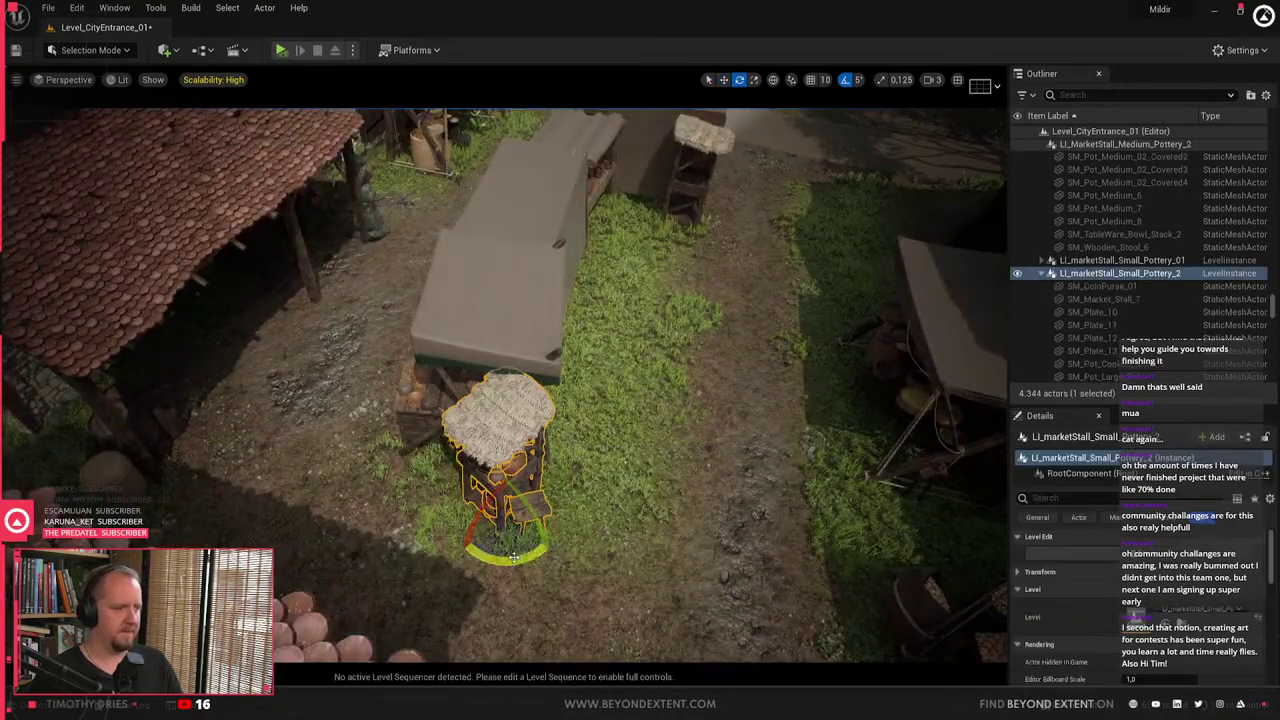
{"action": "right_click_drag", "start_coordinate": [548, 549], "coordinate": [440, 540]}
- Add BPP_MarketStall_Pottery_Small_01 on the grass, and move and rotate it to stand beside the thatched stall
{"action": "key", "text": "ctrl+space"}
{"action": "left_click_drag", "start_coordinate": [432, 549], "coordinate": [770, 548]}
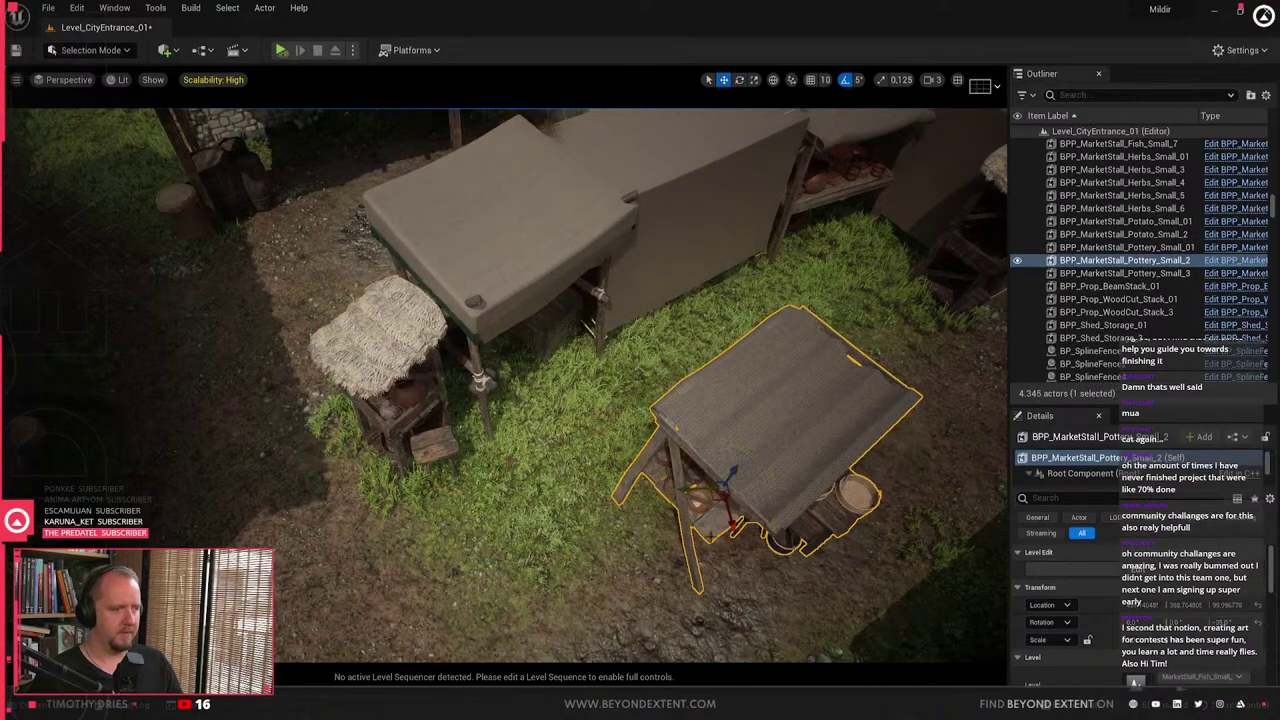
{"action": "left_click_drag", "start_coordinate": [714, 496], "coordinate": [530, 452]}
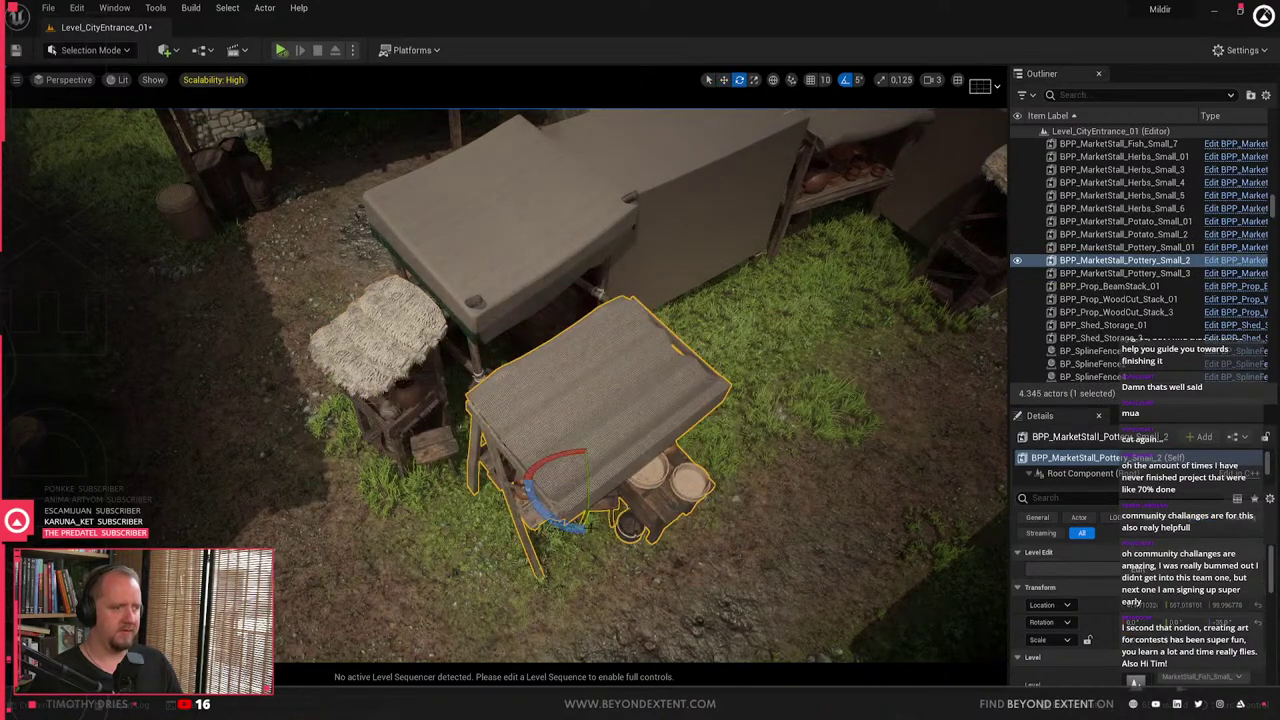
{"action": "right_click_drag", "start_coordinate": [577, 518], "coordinate": [515, 510]}
- Add LI_MarketStall_Medium_Pottery_01 on the grass beside the new small pottery stall, rotate it by 125 degrees and move it close to that stall
{"action": "key", "text": "ctrl+space"}
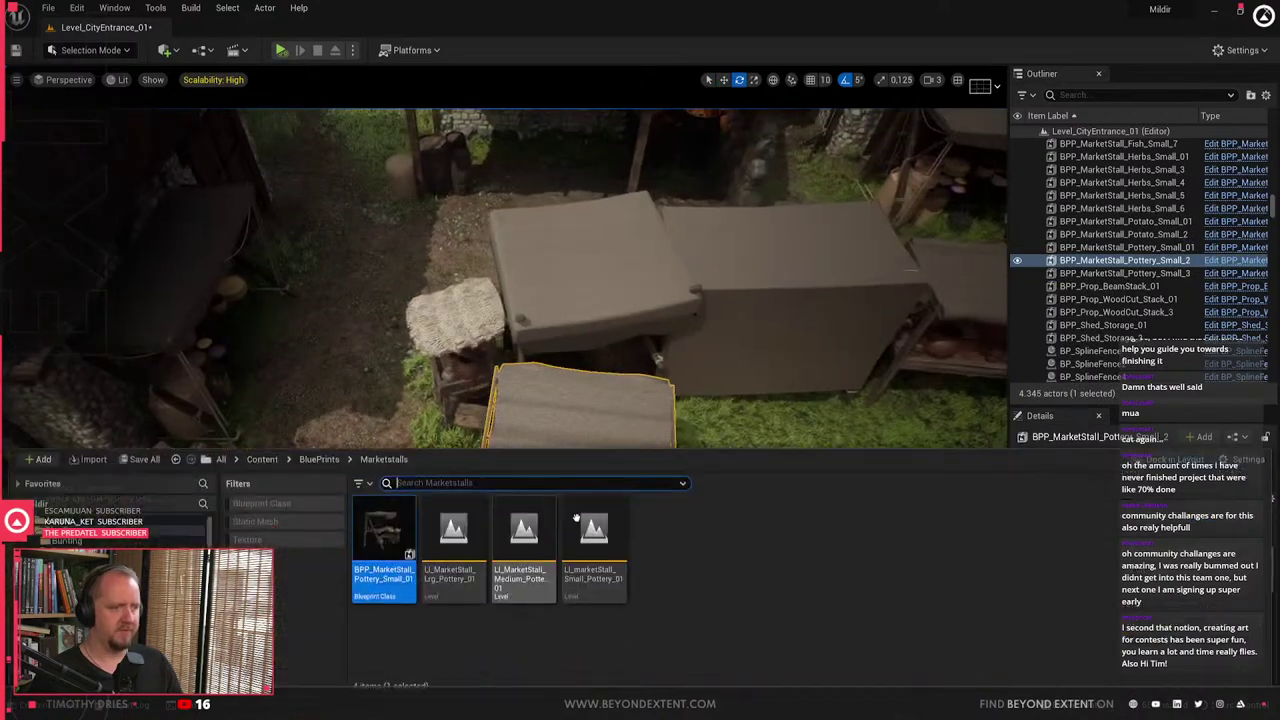
{"action": "left_click_drag", "start_coordinate": [700, 224], "coordinate": [811, 514]}
{"action": "right_click_drag", "start_coordinate": [750, 455], "coordinate": [758, 455]}
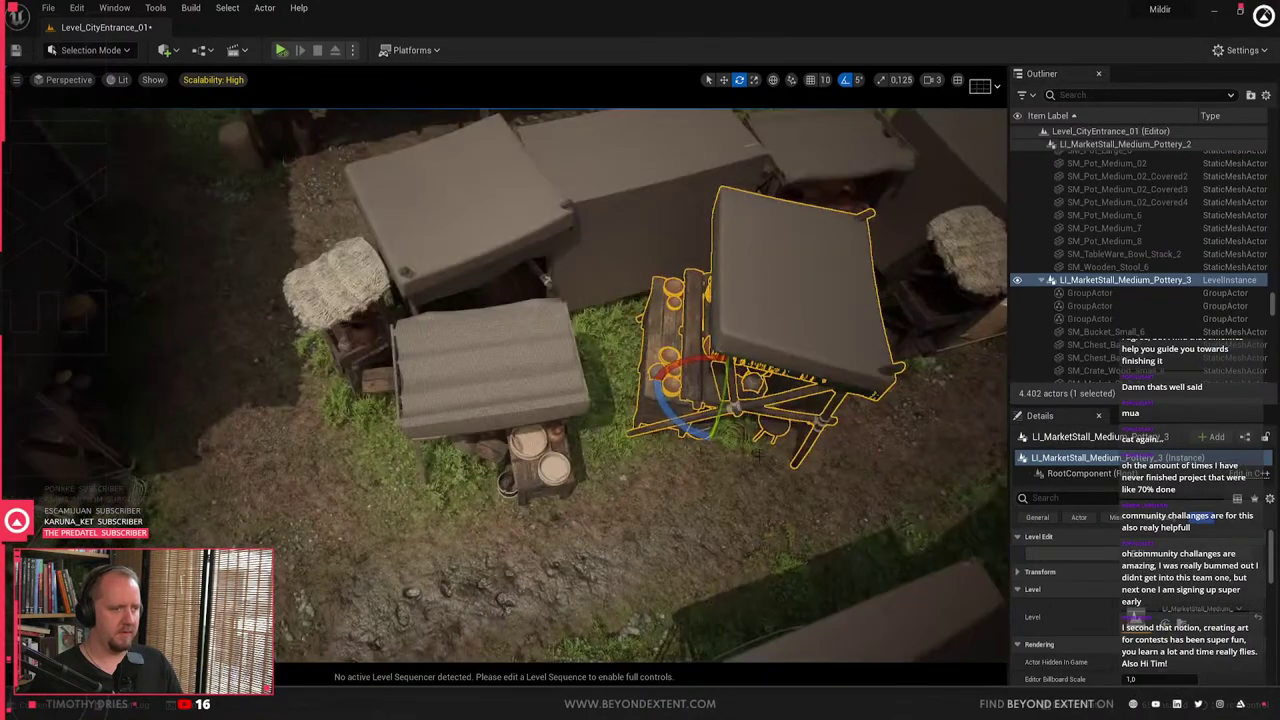
{"action": "left_click_drag", "start_coordinate": [684, 420], "coordinate": [728, 438]}
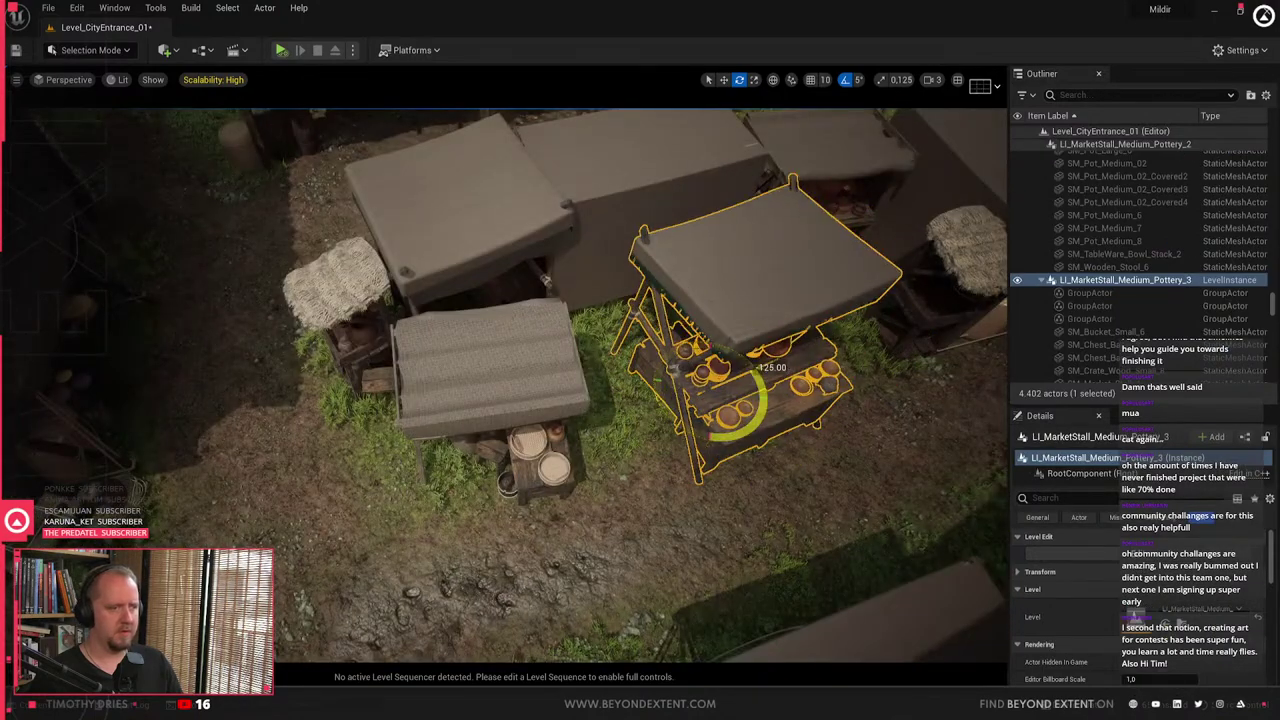
{"action": "left_click_drag", "start_coordinate": [697, 396], "coordinate": [604, 403]}
{"action": "mouse_move", "coordinate": [604, 403]}
{"action": "right_mouse_down"}
{"action": "mouse_move", "coordinate": [620, 396]}
{"action": "mouse_move", "coordinate": [600, 394]}
{"action": "mouse_move", "coordinate": [606, 374]}
{"action": "mouse_move", "coordinate": [616, 412]}
{"action": "right_mouse_up"}
{"action": "key", "text": "Escape"}
- Select the new medium pottery stall and BPP_MarketStall_Pottery_Small_2 together and move the pair outward from the large stall's cloth back wall
{"action": "left_click", "coordinate": [432, 232]}
{"action": "right_click_drag", "start_coordinate": [432, 232], "coordinate": [428, 222]}
{"action": "left_click", "coordinate": [424, 214], "text": "ctrl"}
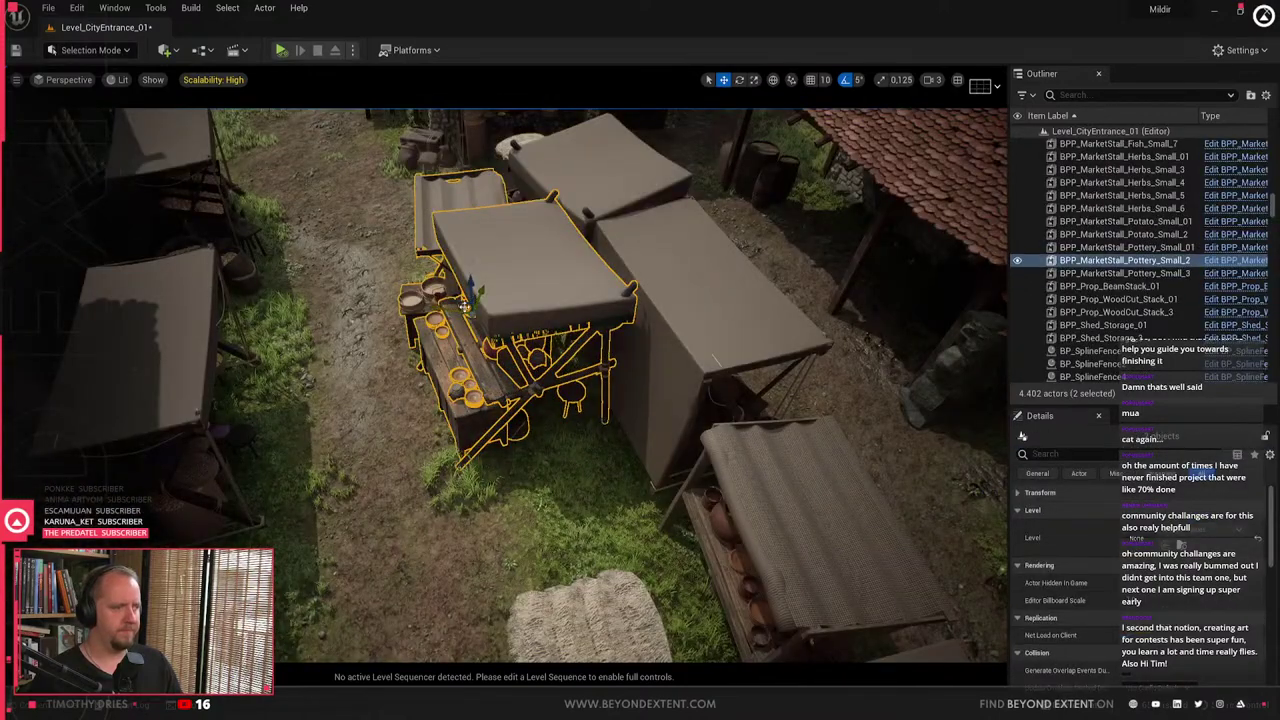
{"action": "left_click", "coordinate": [424, 425]}
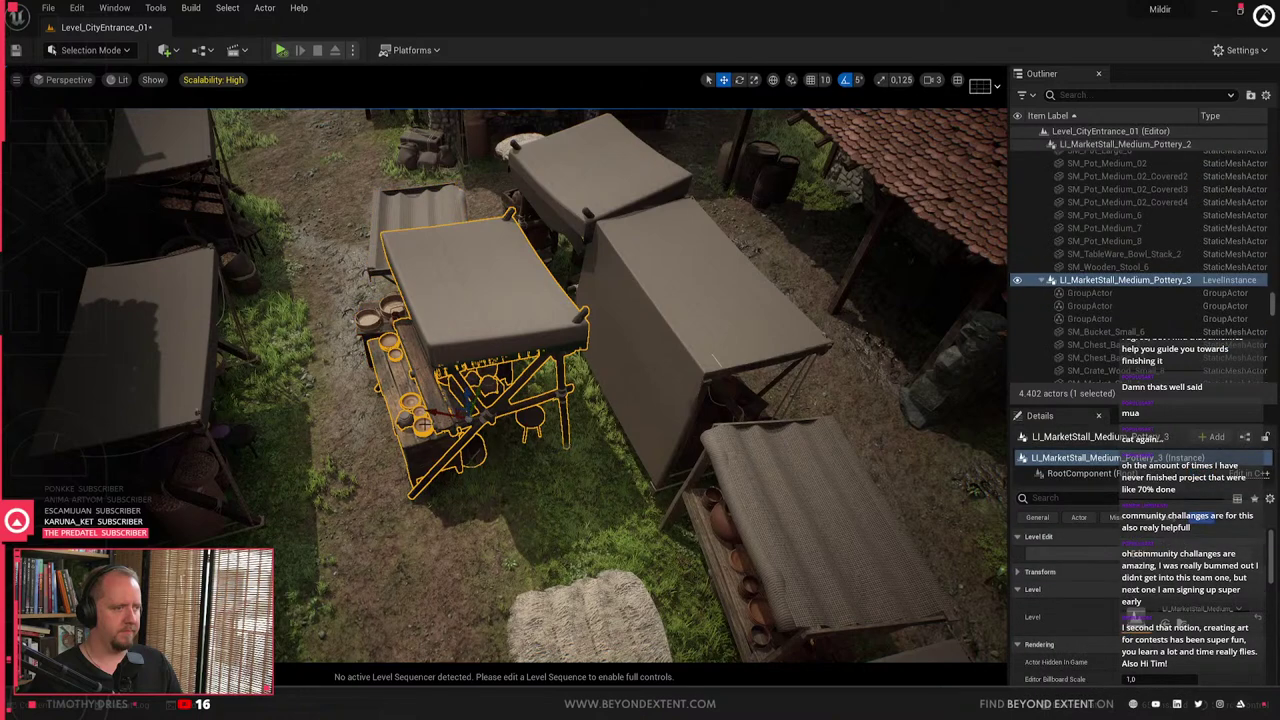
{"action": "key", "text": "ctrl+z"}
{"action": "key", "text": "ctrl+z"}
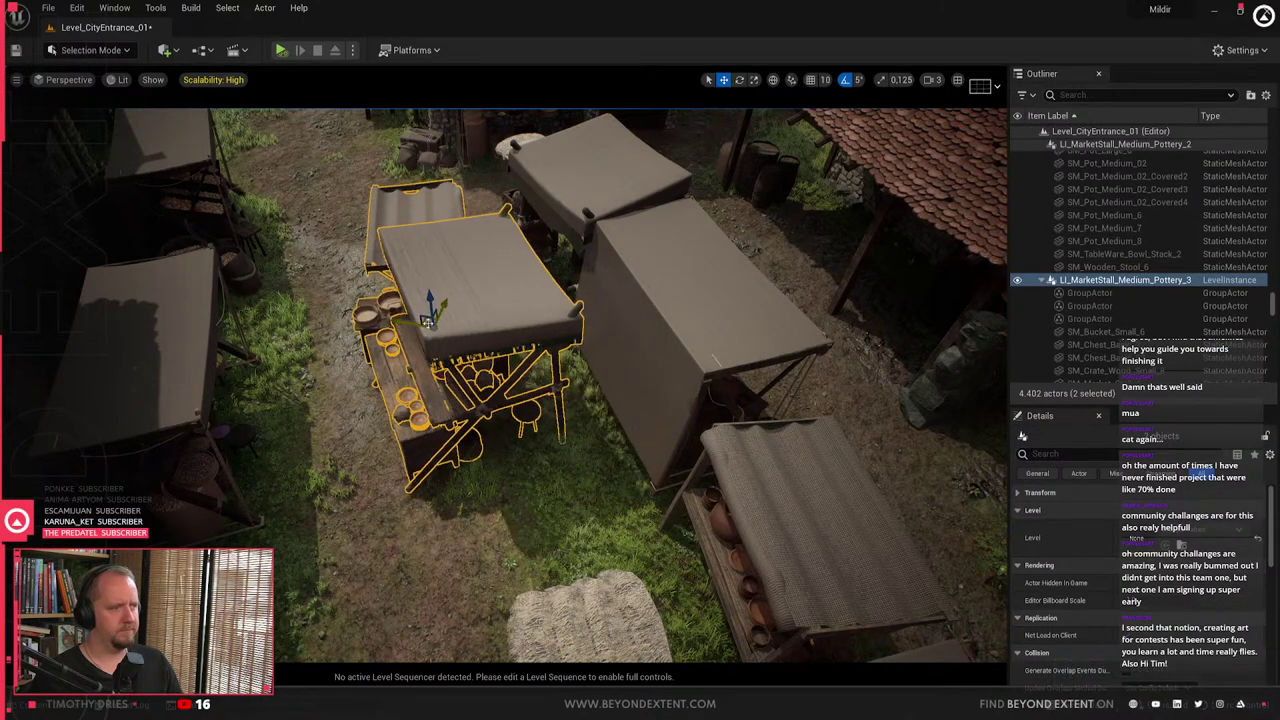
{"action": "right_click_drag", "start_coordinate": [428, 322], "coordinate": [492, 346]}
{"action": "key", "text": "ctrl+space"}
{"action": "left_click_drag", "start_coordinate": [577, 578], "coordinate": [552, 386]}
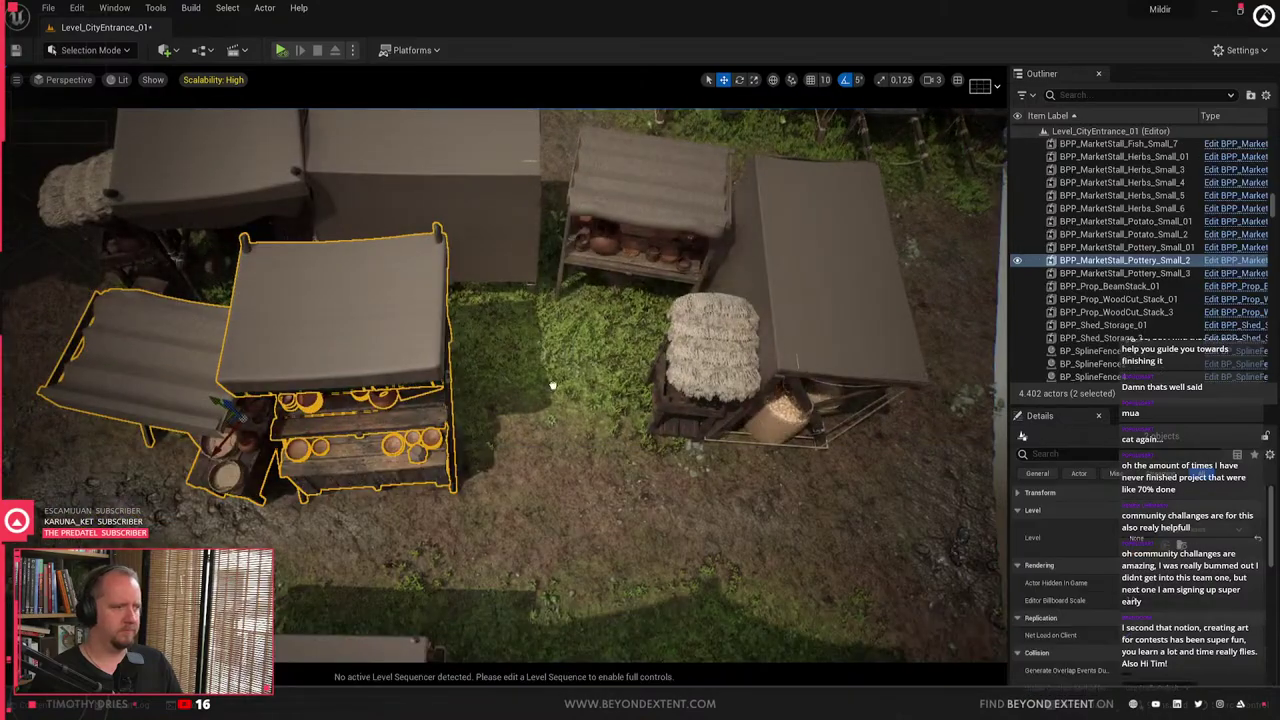
{"action": "left_click", "coordinate": [552, 385]}
{"action": "key", "text": "ctrl+z"}
- Move the new medium pottery stall on its own, apart from the small pottery stall beside it
{"action": "right_click_drag", "start_coordinate": [552, 384], "coordinate": [580, 485]}
{"action": "key", "text": "Escape"}
{"action": "left_click", "coordinate": [580, 360]}
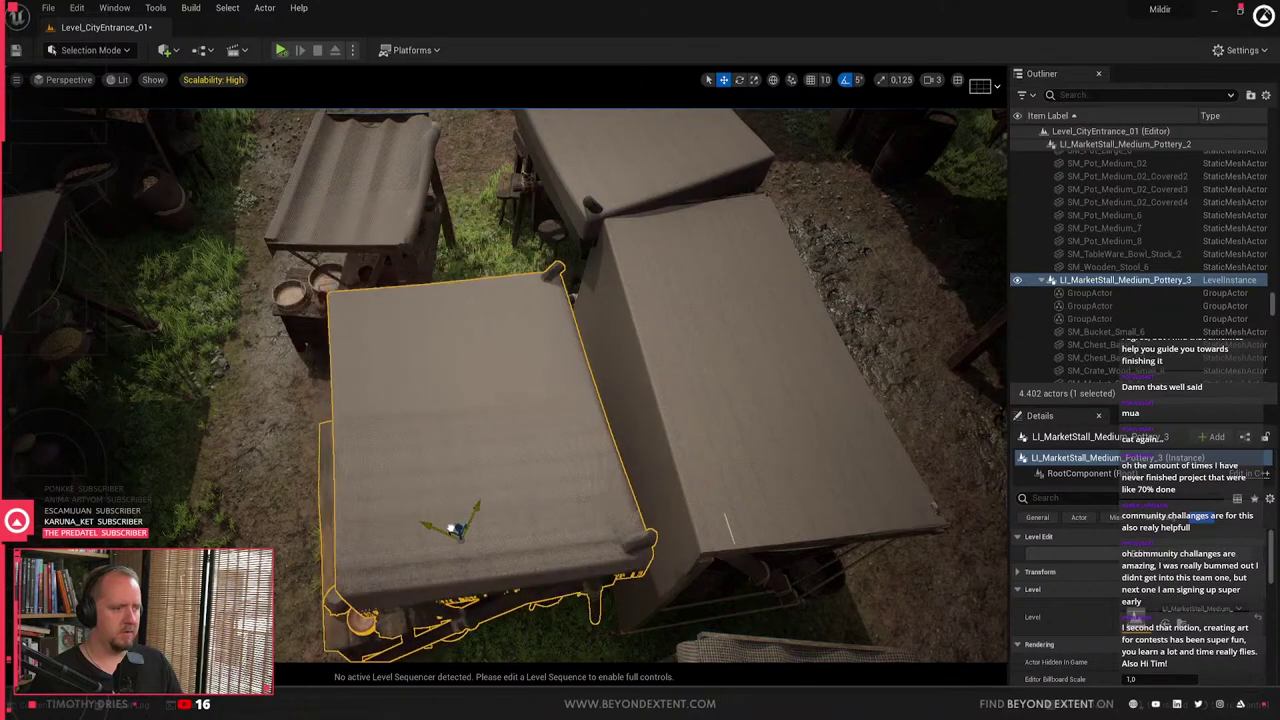
- Rotate BPP_MarketStall_Pottery_Small_2 by 10 degrees and move it up against the end of the new medium pottery stall
{"action": "left_click", "coordinate": [360, 200]}
{"action": "right_click_drag", "start_coordinate": [360, 200], "coordinate": [255, 202]}
{"action": "key", "text": "e"}
{"action": "left_click_drag", "start_coordinate": [408, 408], "coordinate": [354, 401]}
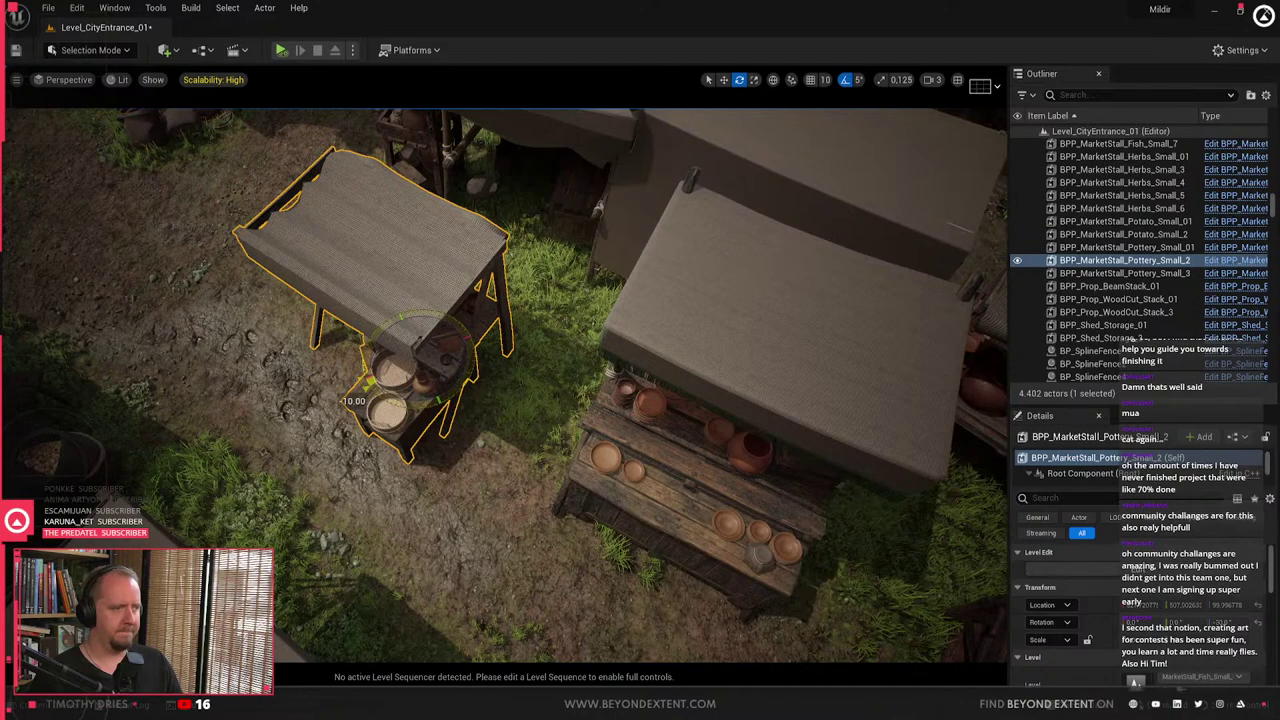
{"action": "left_click_drag", "start_coordinate": [400, 354], "coordinate": [510, 368]}
{"action": "right_click_drag", "start_coordinate": [510, 368], "coordinate": [260, 270]}
{"action": "key", "text": "Escape"}
- Start playing the level from the dirt path in front of the pottery stalls and show it full screen
{"action": "right_click_drag", "start_coordinate": [600, 400], "coordinate": [629, 492]}
{"action": "right_click", "coordinate": [630, 495]}
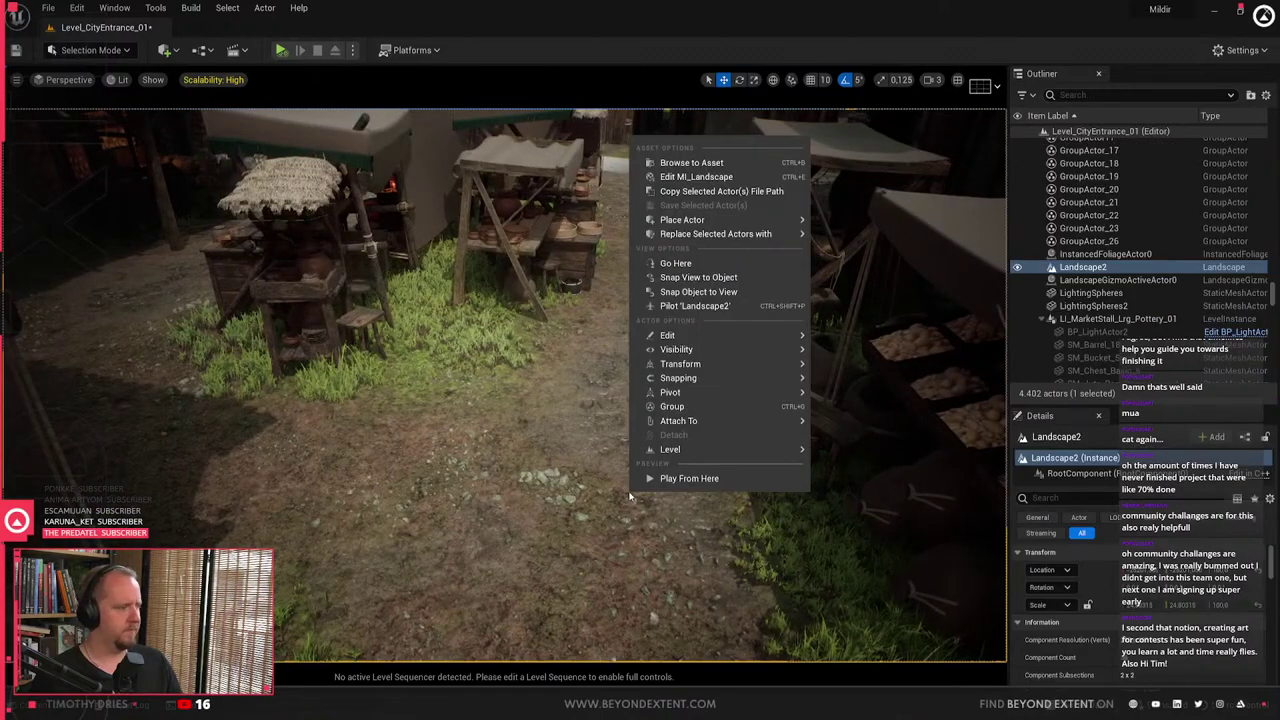
{"action": "key", "text": "Escape"}
{"action": "key", "text": "Escape"}
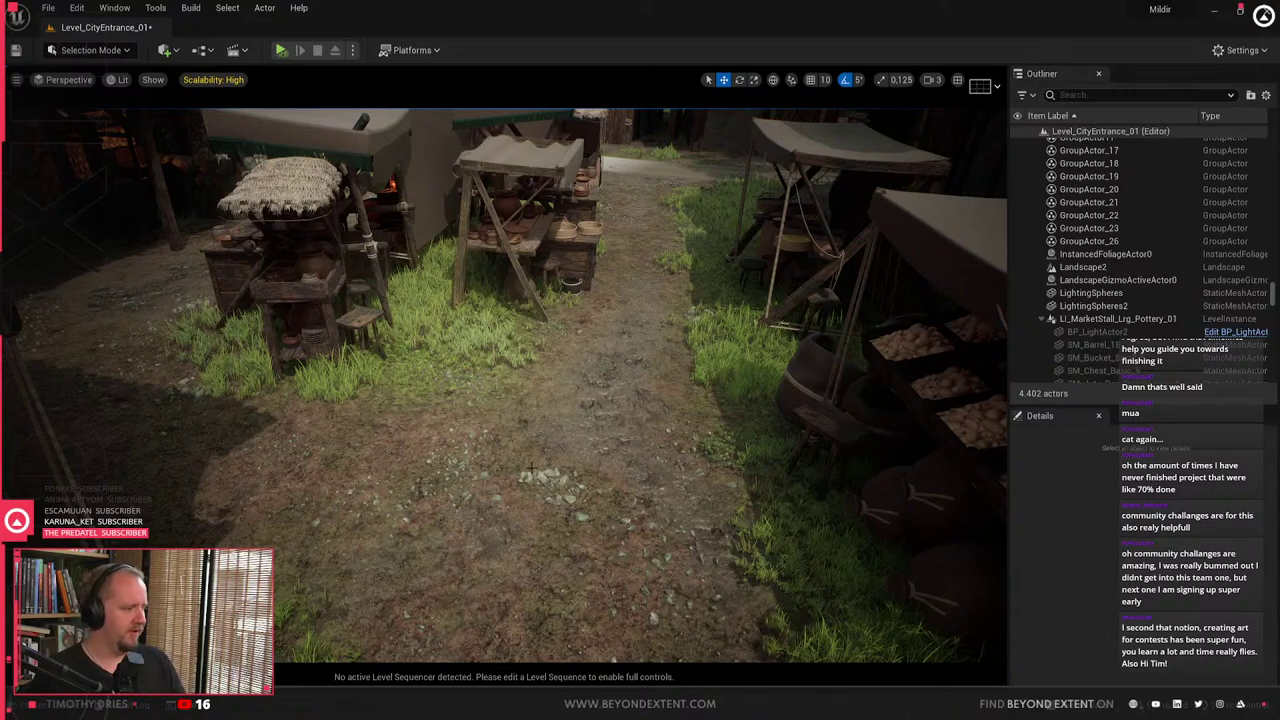
{"action": "right_click", "coordinate": [533, 469]}
{"action": "left_click", "coordinate": [601, 459]}
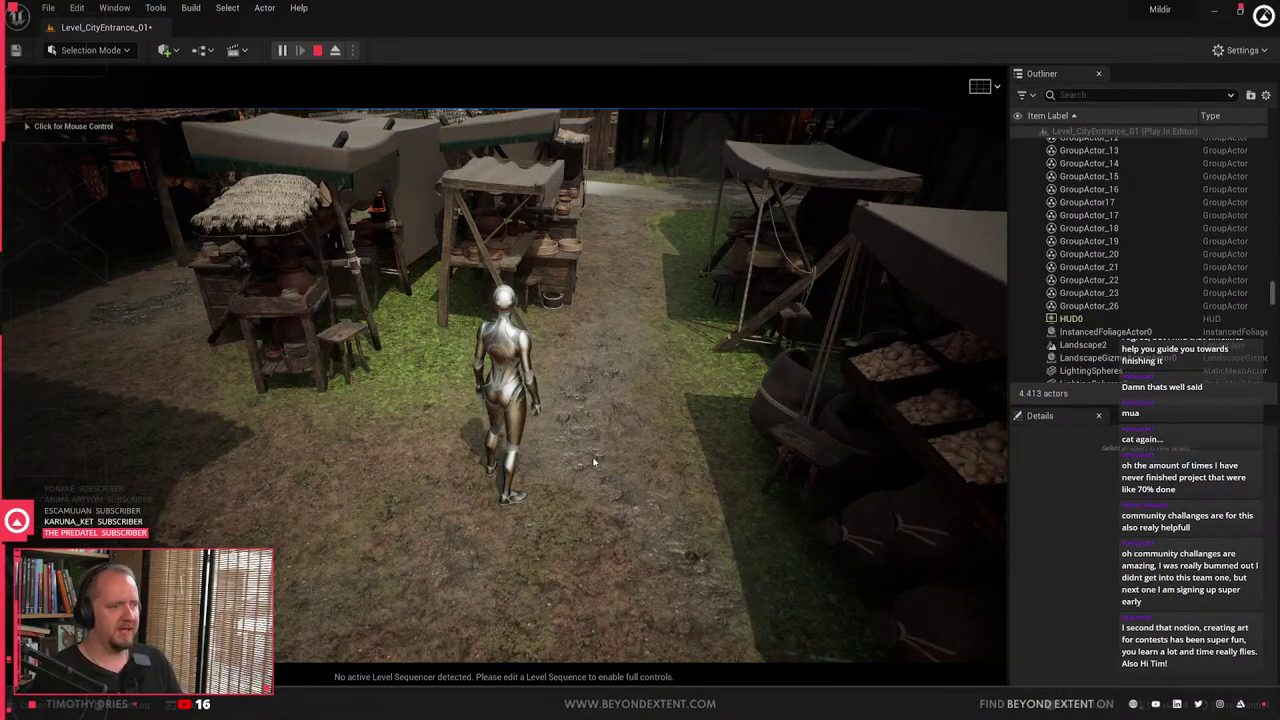
{"action": "left_click", "coordinate": [593, 461]}
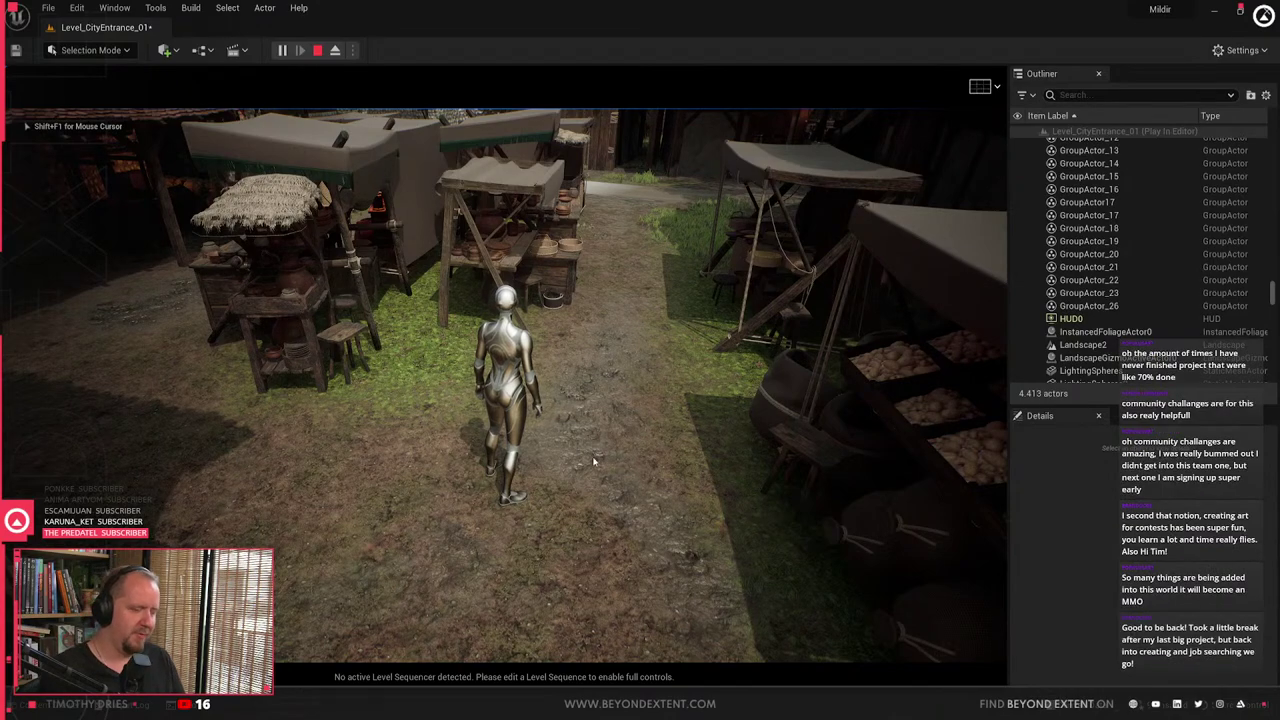
{"action": "key", "text": "F11"}
- Walk the character around the pottery stall row and examine the lantern-lit large stall and the thatched corner stall
{"action": "key", "text": "w"}
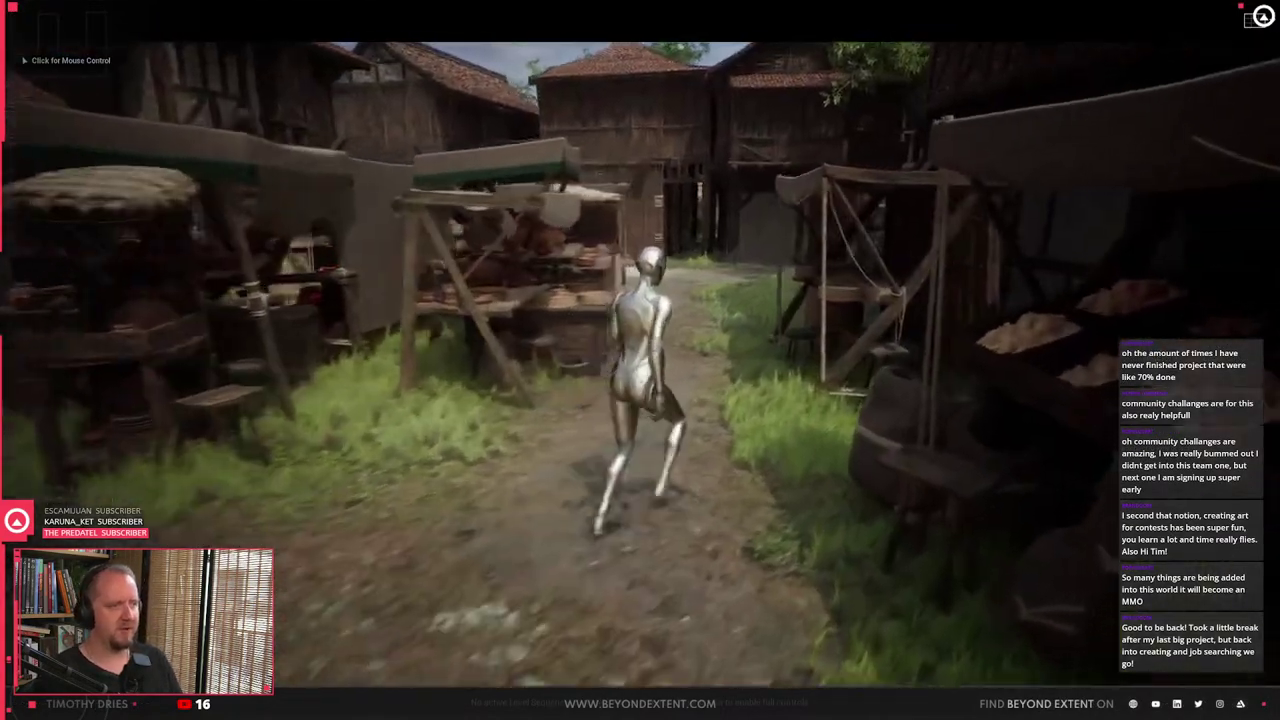
{"action": "key", "text": "w"}
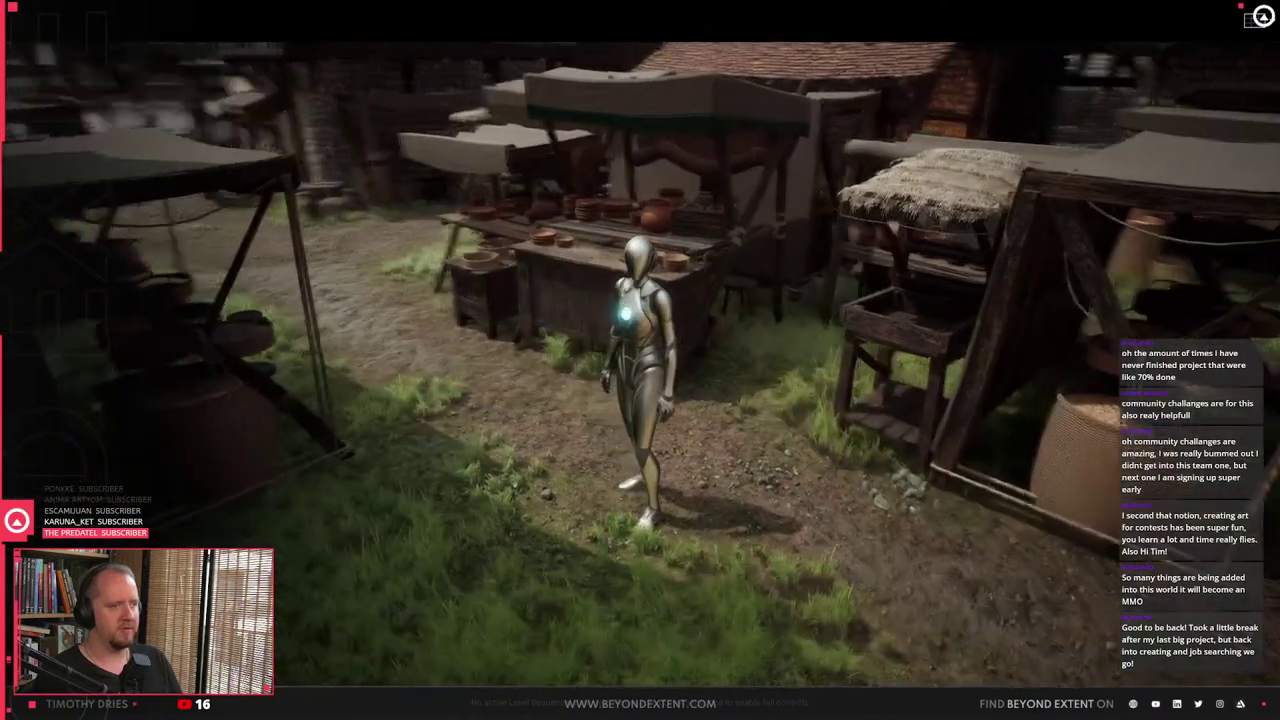
{"action": "key", "text": "w"}
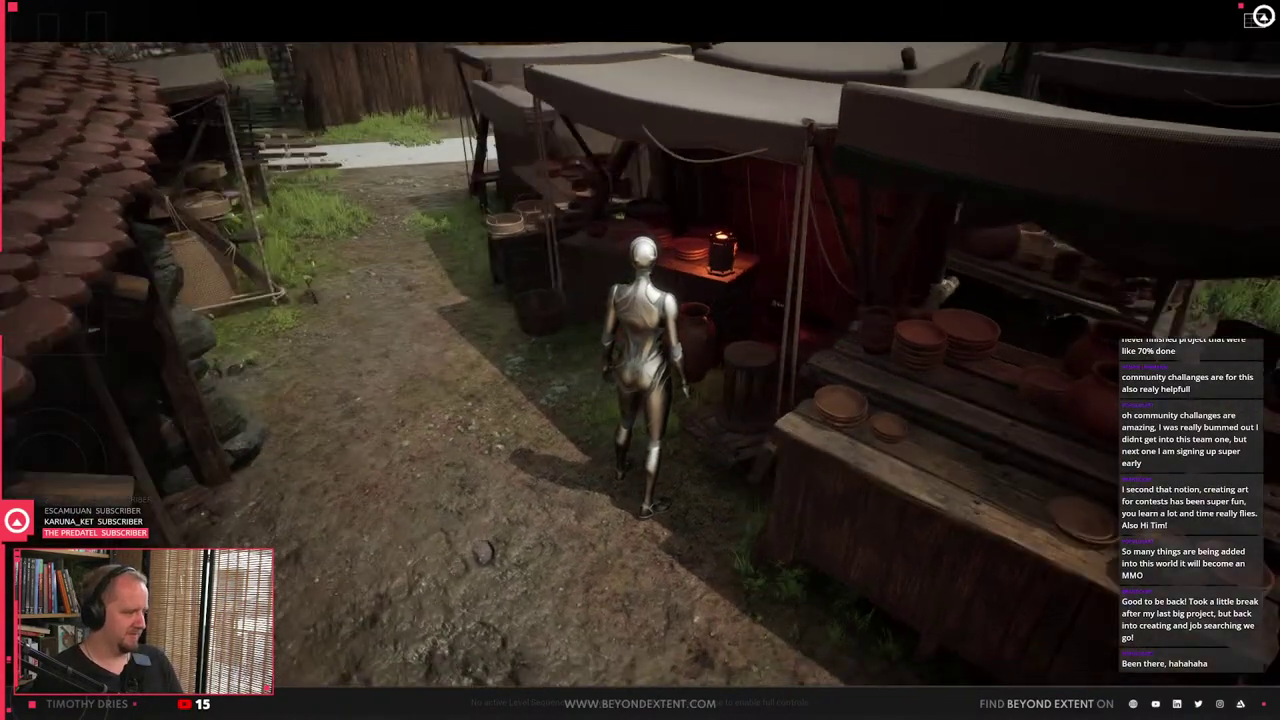
{"action": "key", "text": "w"}
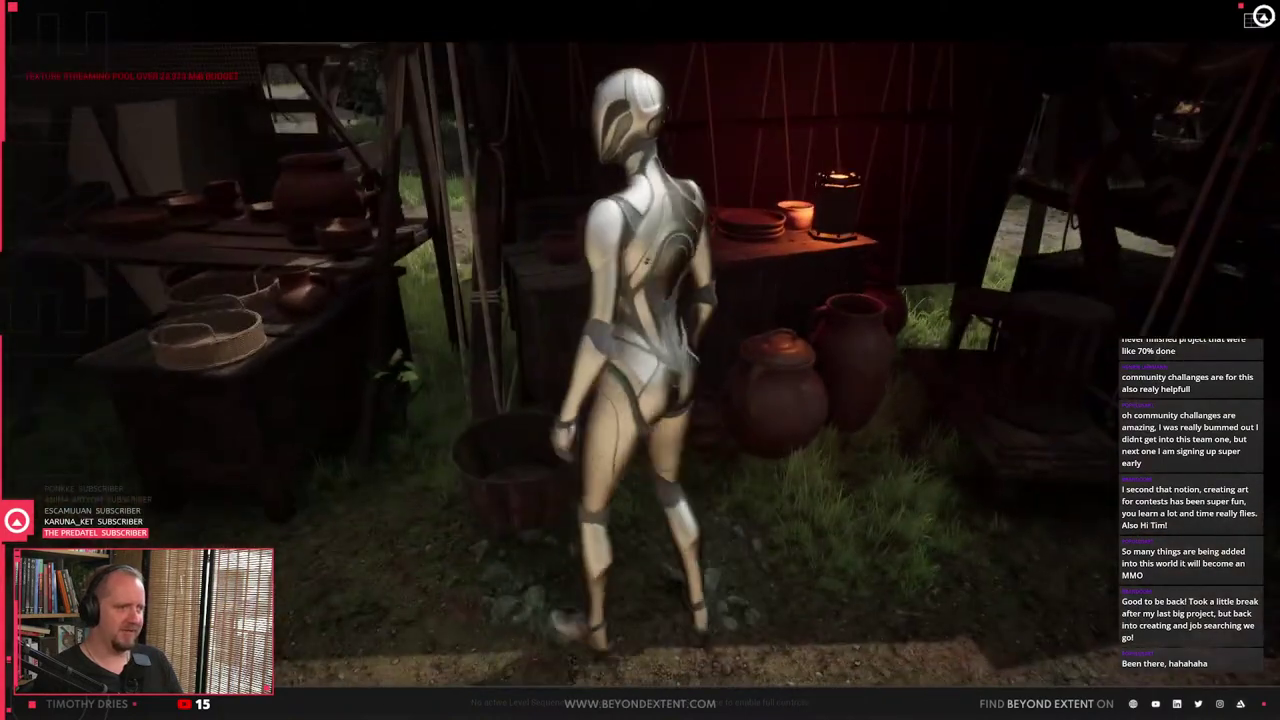
{"action": "key", "text": "a"}
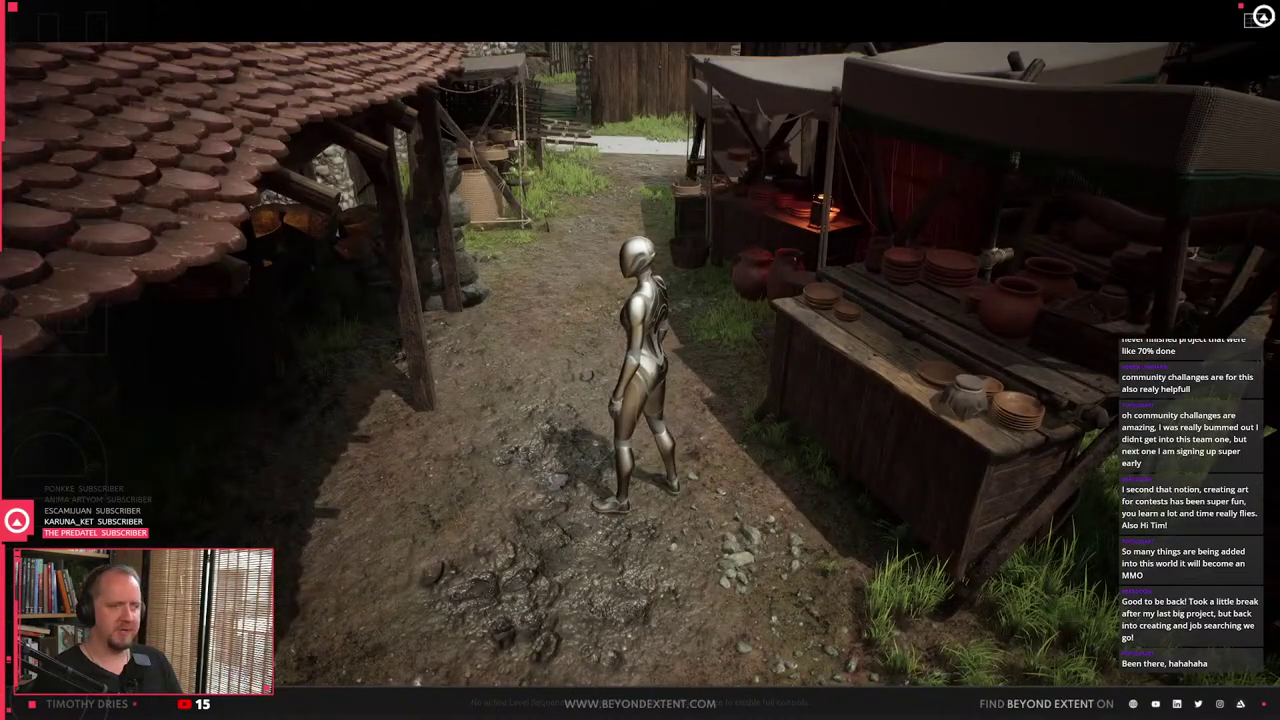
{"action": "key", "text": "d"}
{"action": "key", "text": "d"}
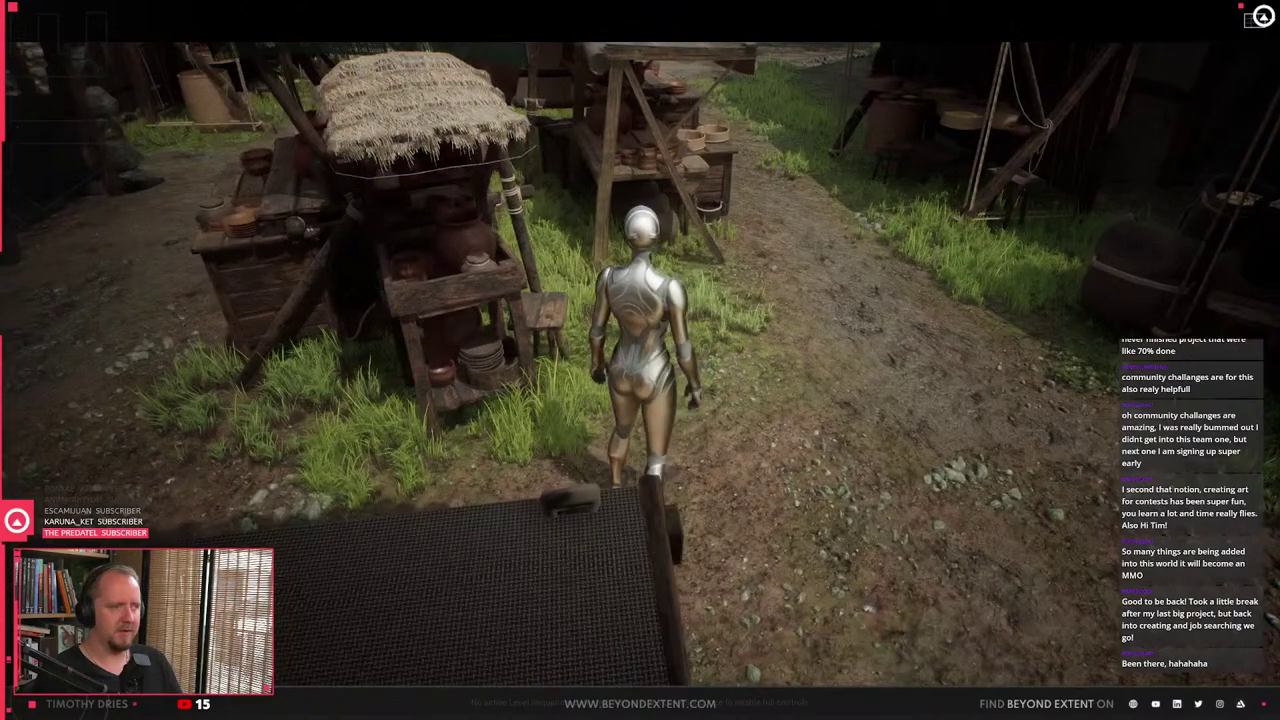
{"action": "key", "text": "a"}
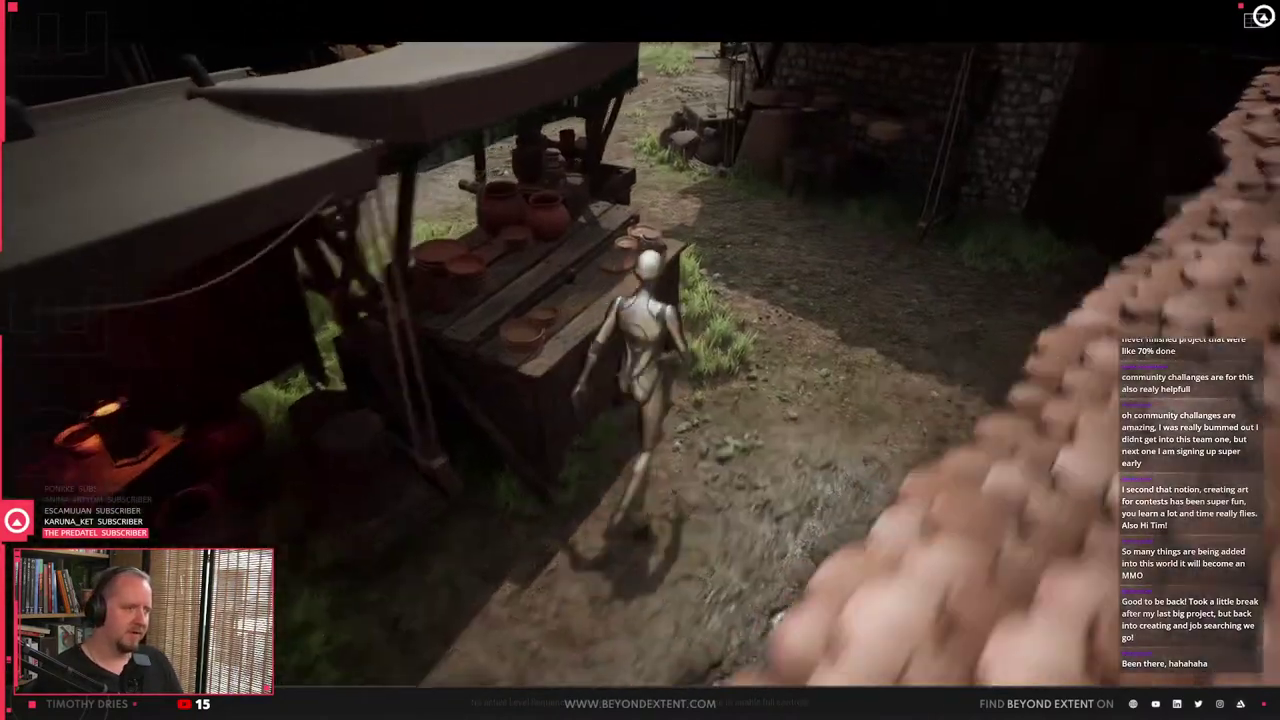
{"action": "key", "text": "d"}
{"action": "key", "text": "w"}
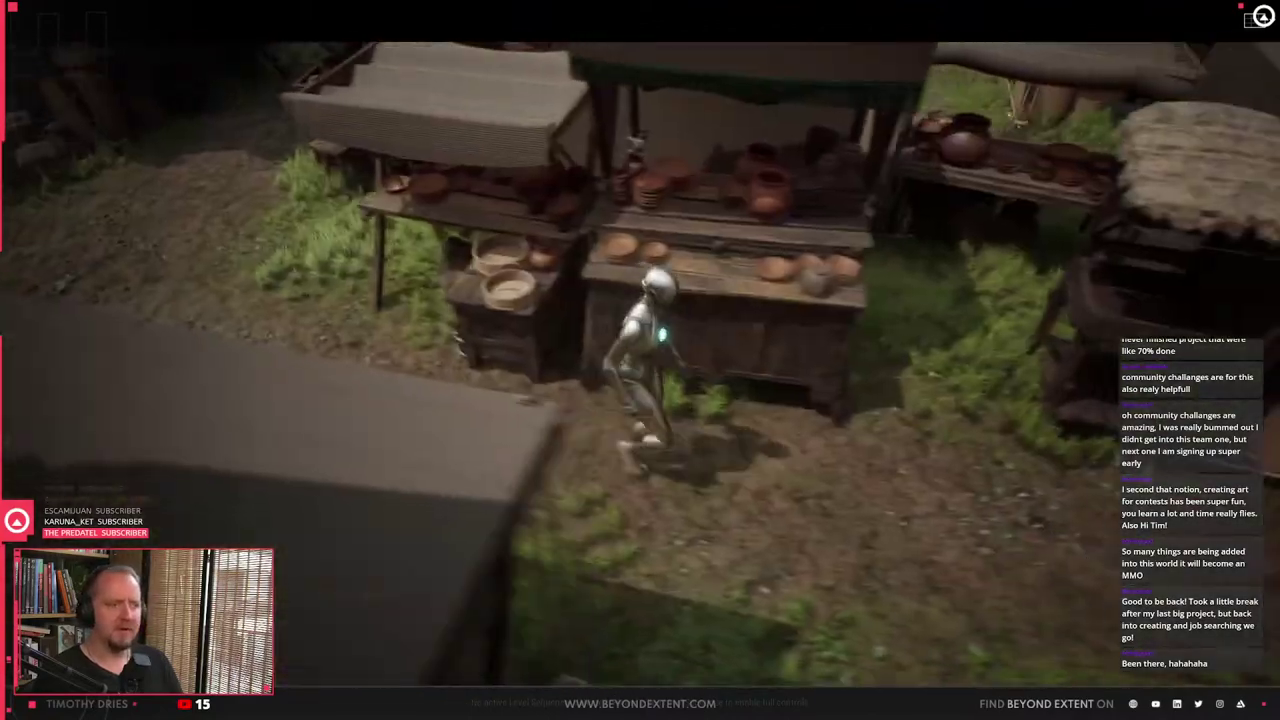
- Examine the new medium and small pottery stalls from the front, from above and along the path between the market rows
{"action": "key", "text": "s"}
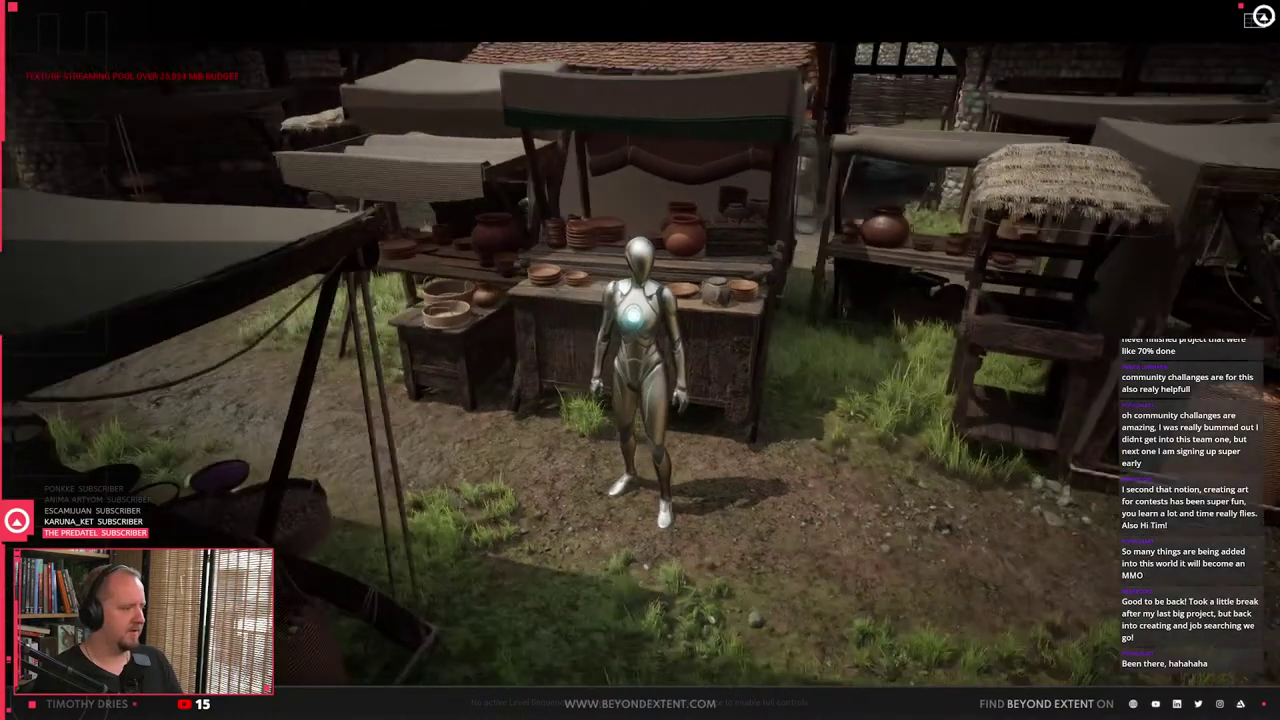
{"action": "key", "text": "w"}
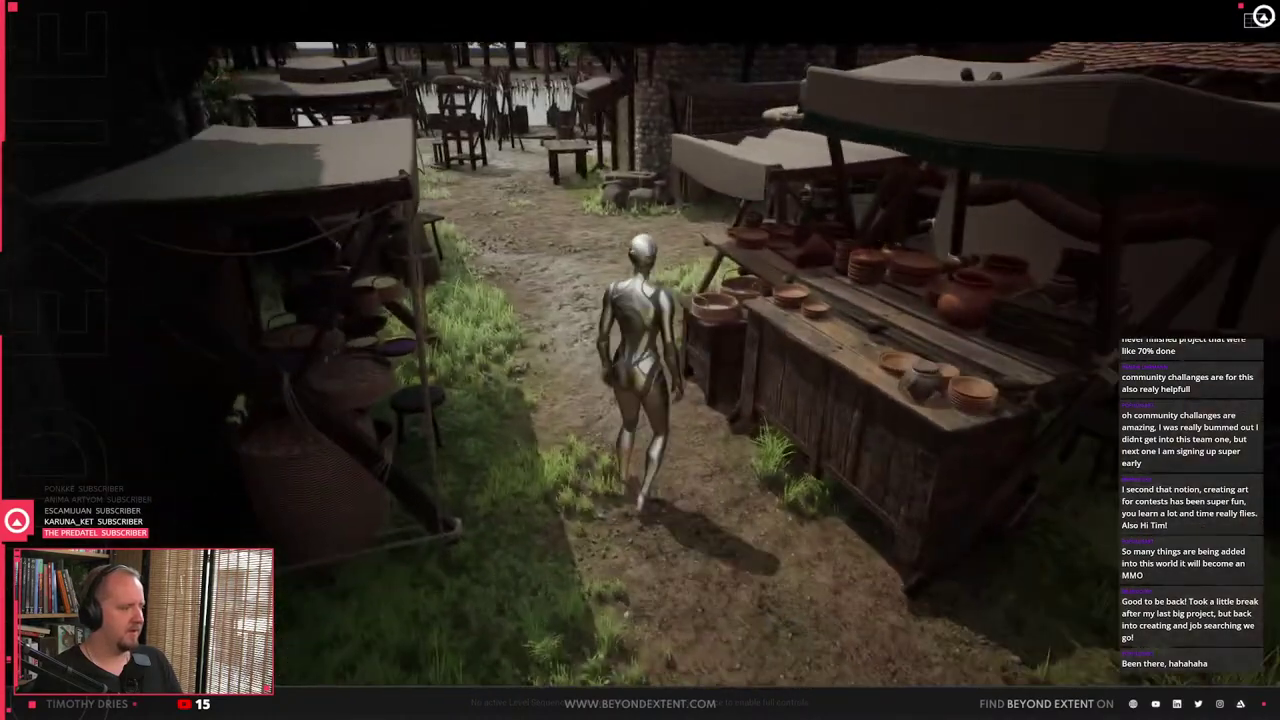
{"action": "key", "text": "d"}
{"action": "key", "text": "s"}
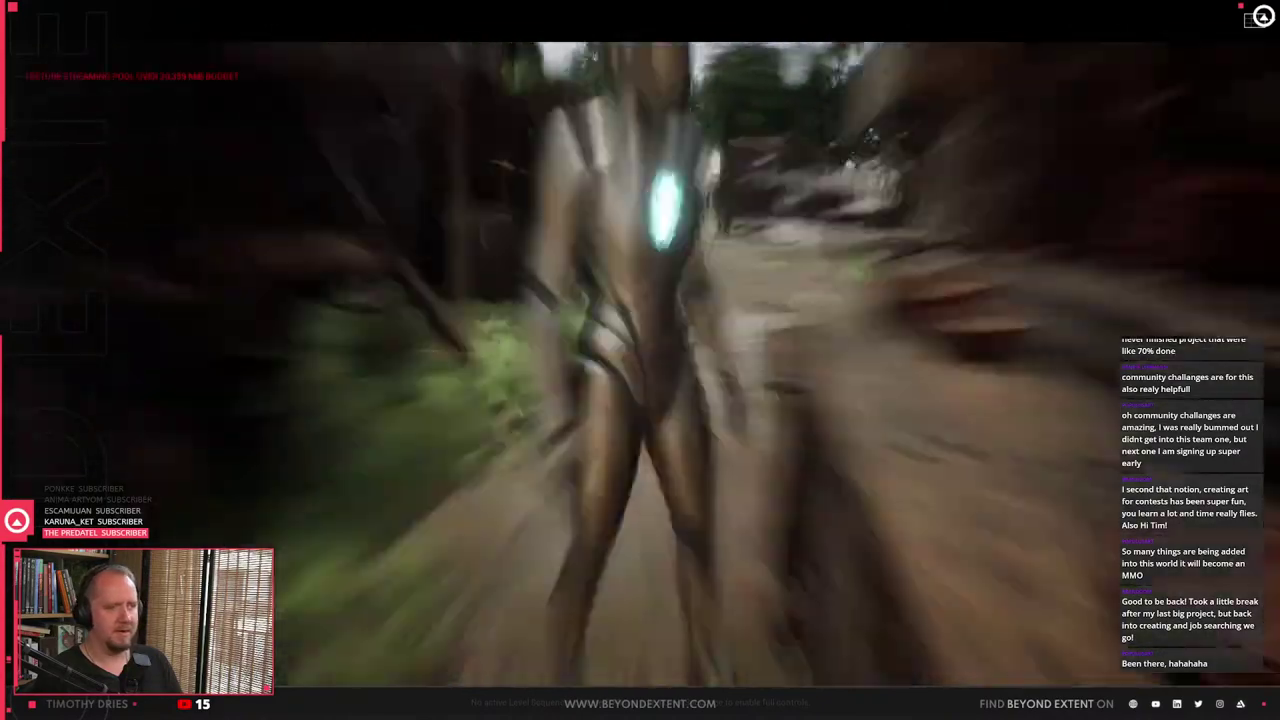
{"action": "scroll", "coordinate": [640, 360], "scroll_direction": "down", "scroll_amount": 3}
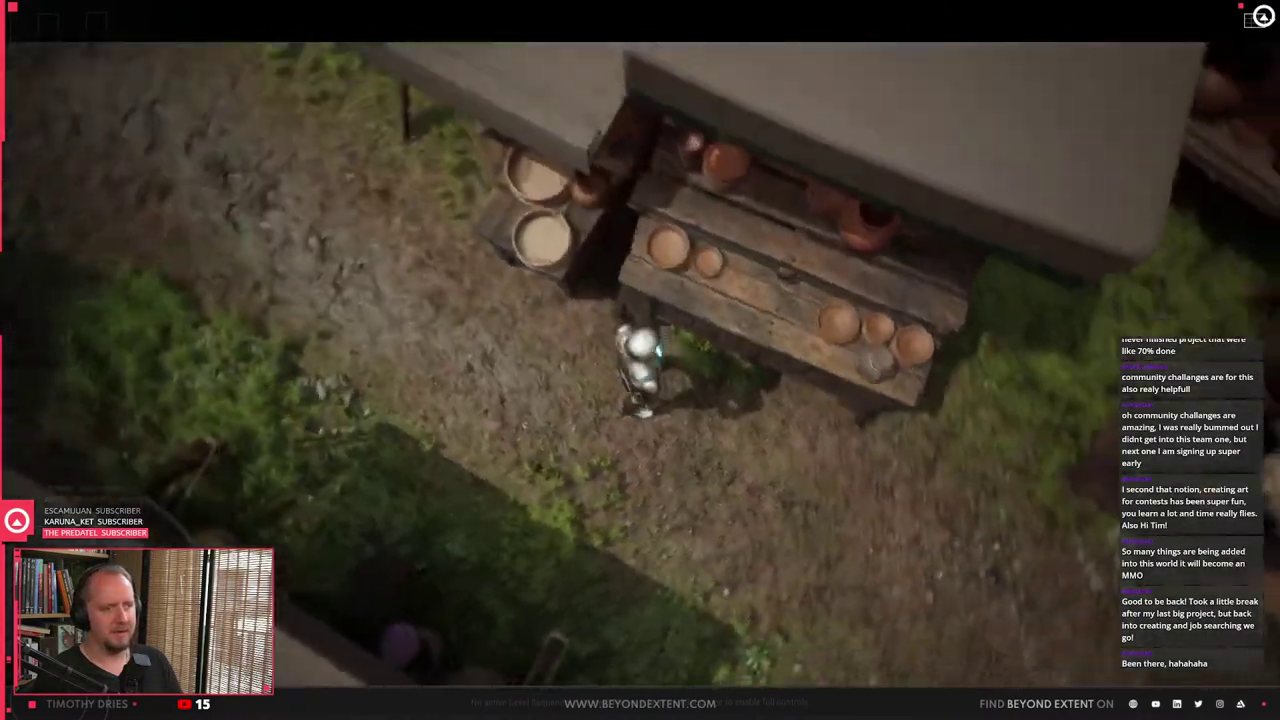
{"action": "key", "text": "d"}
{"action": "key", "text": "a"}
{"action": "key", "text": "d"}
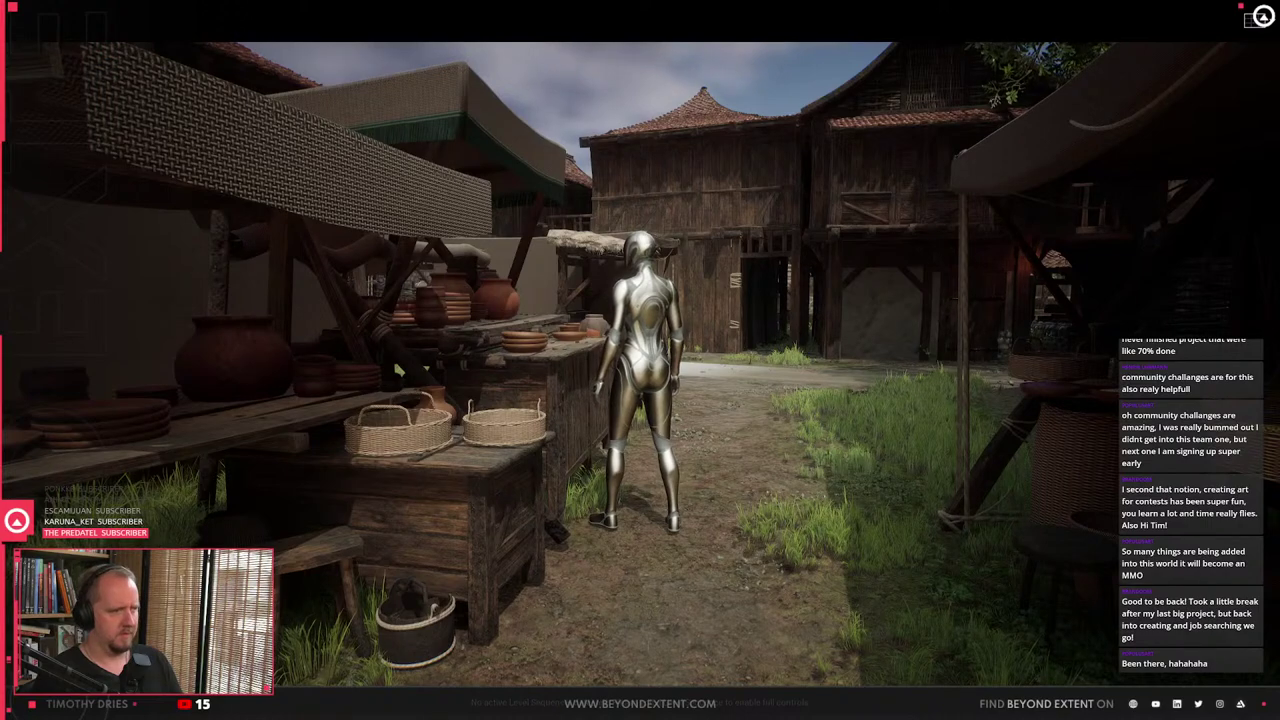
{"action": "key", "text": "s"}
- Circle the market square past the road and back around the pottery stalls, then end the play session and leave full screen
{"action": "key", "text": "w"}
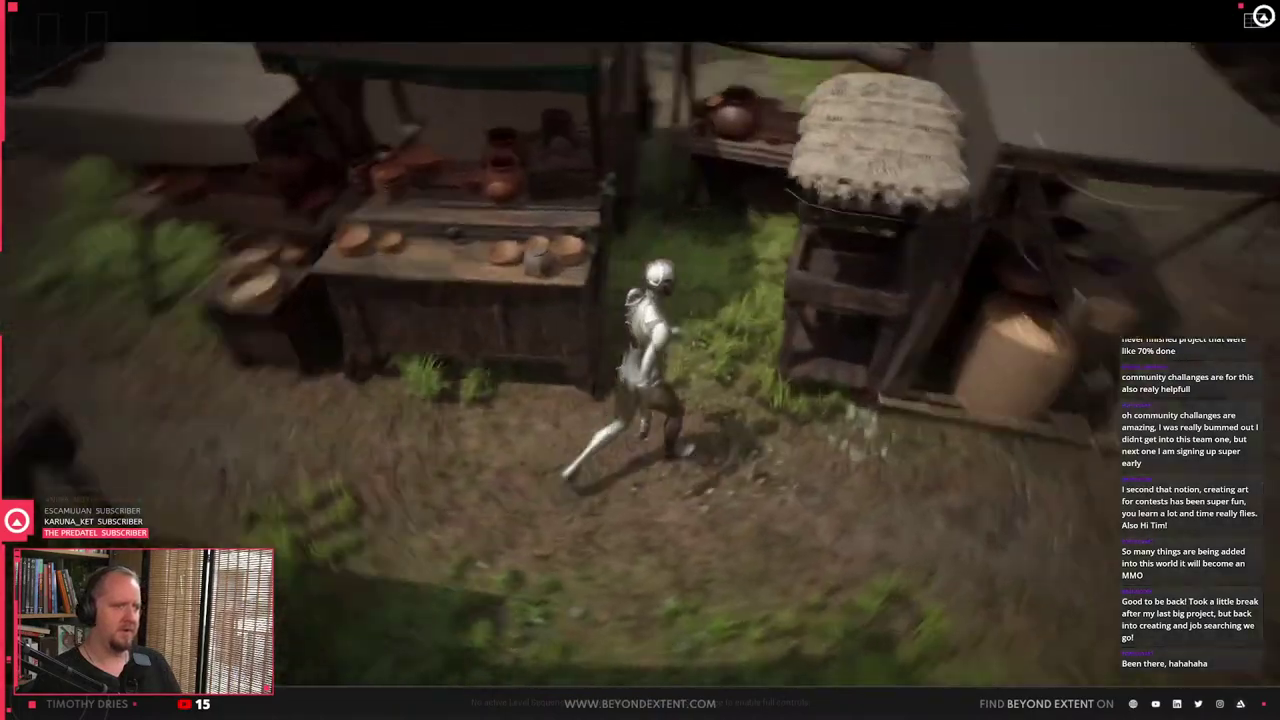
{"action": "key", "text": "d"}
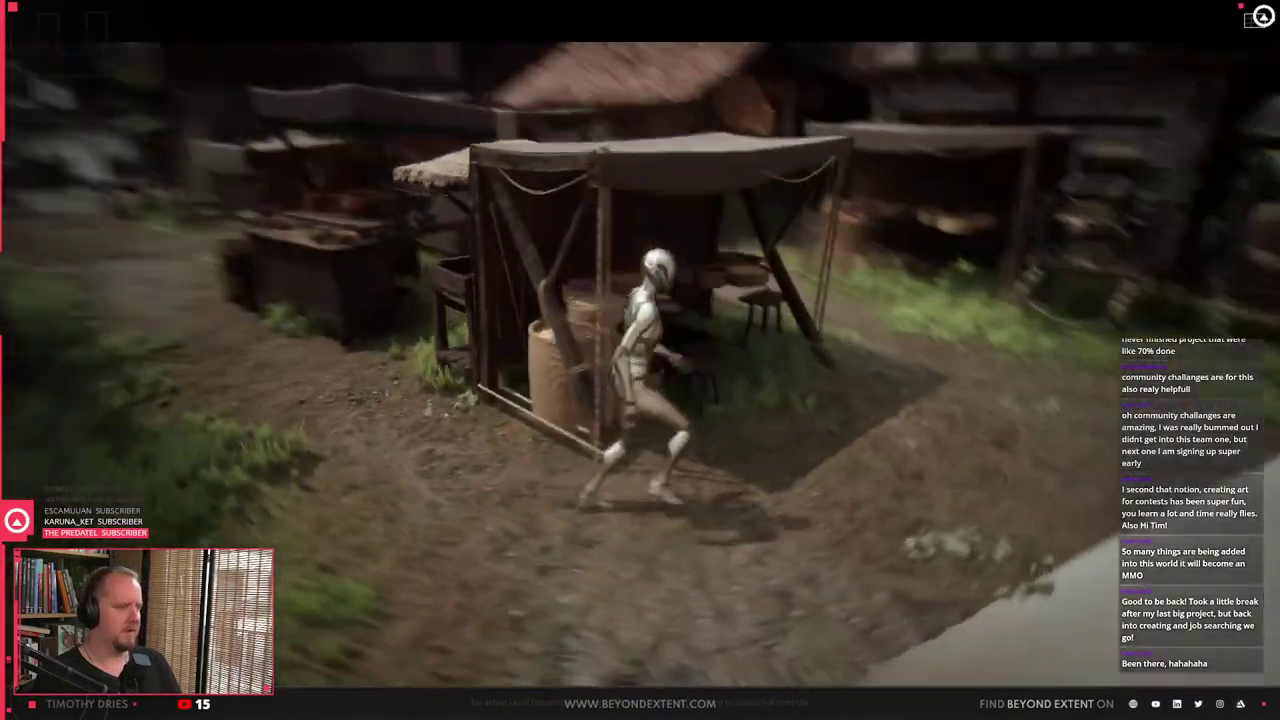
{"action": "key", "text": "w"}
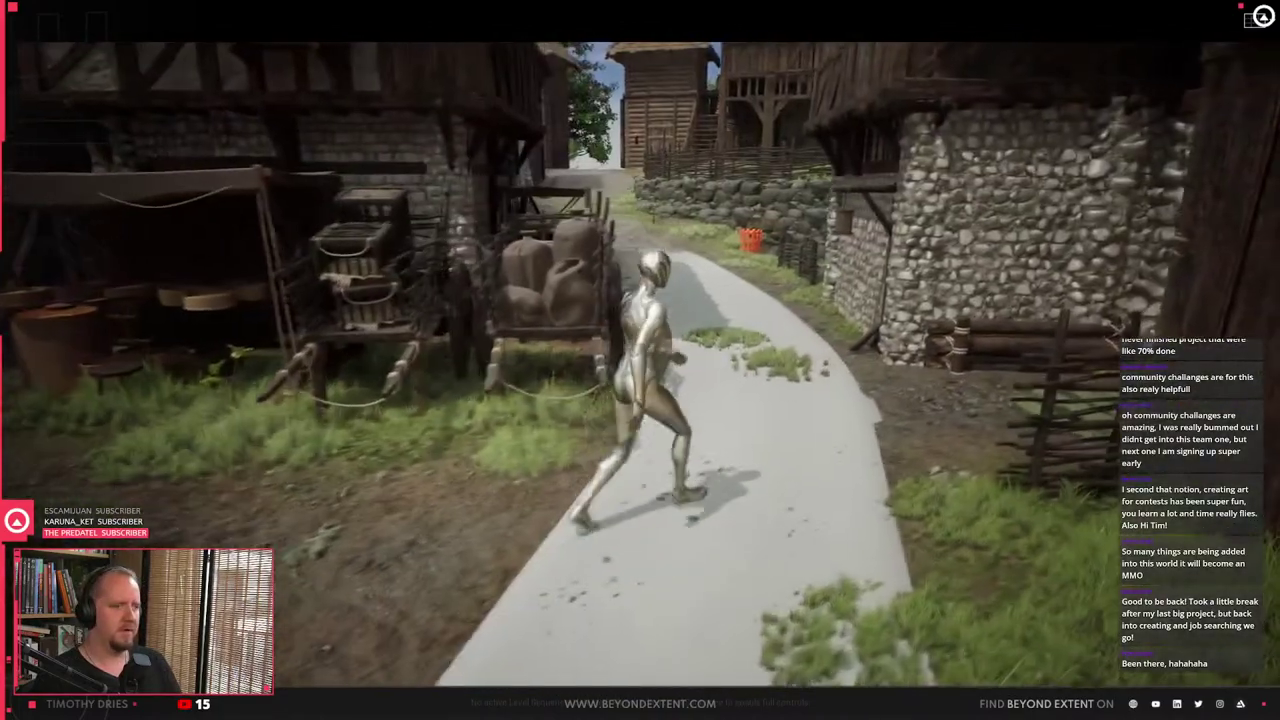
{"action": "key", "text": "w"}
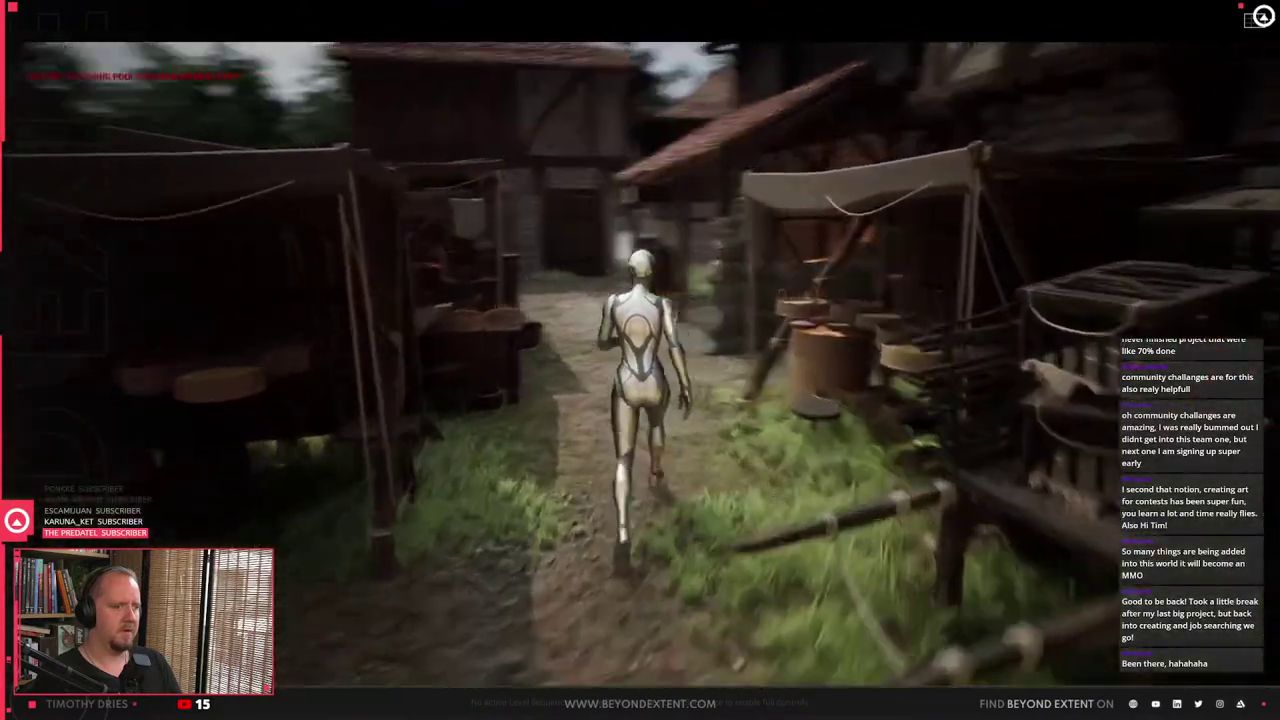
{"action": "key", "text": "w"}
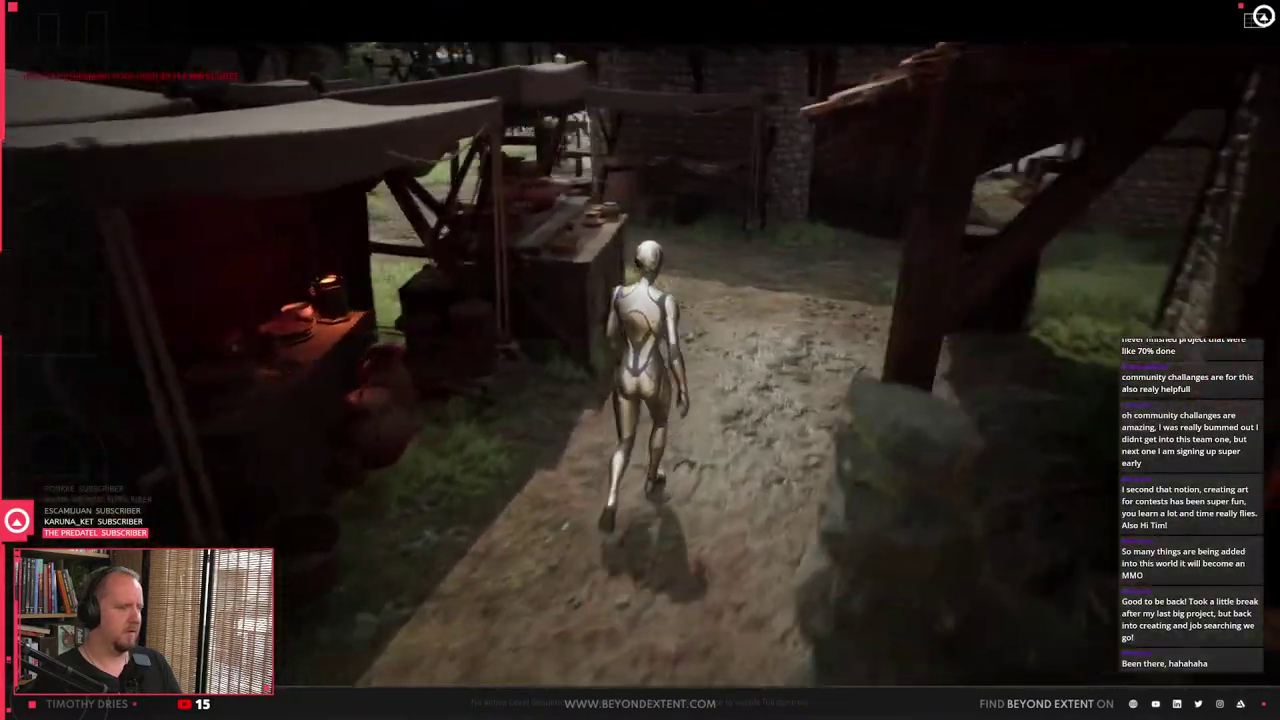
{"action": "key", "text": "w"}
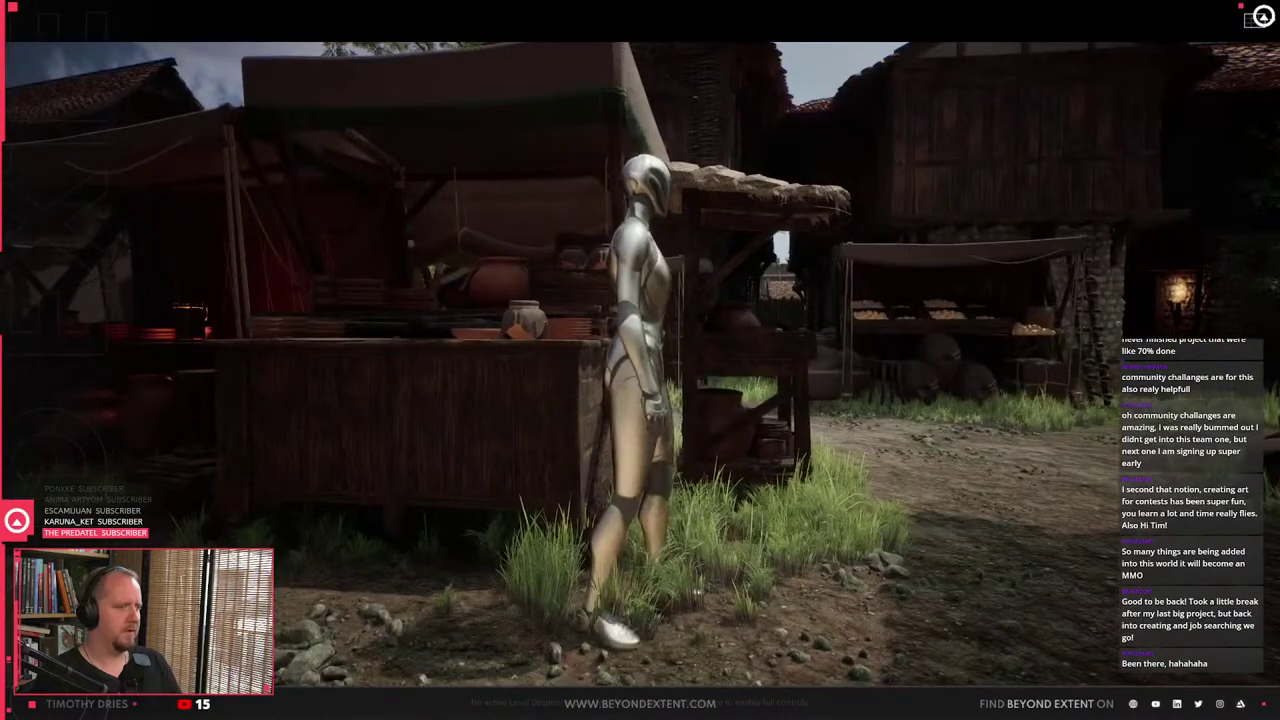
{"action": "key", "text": "d"}
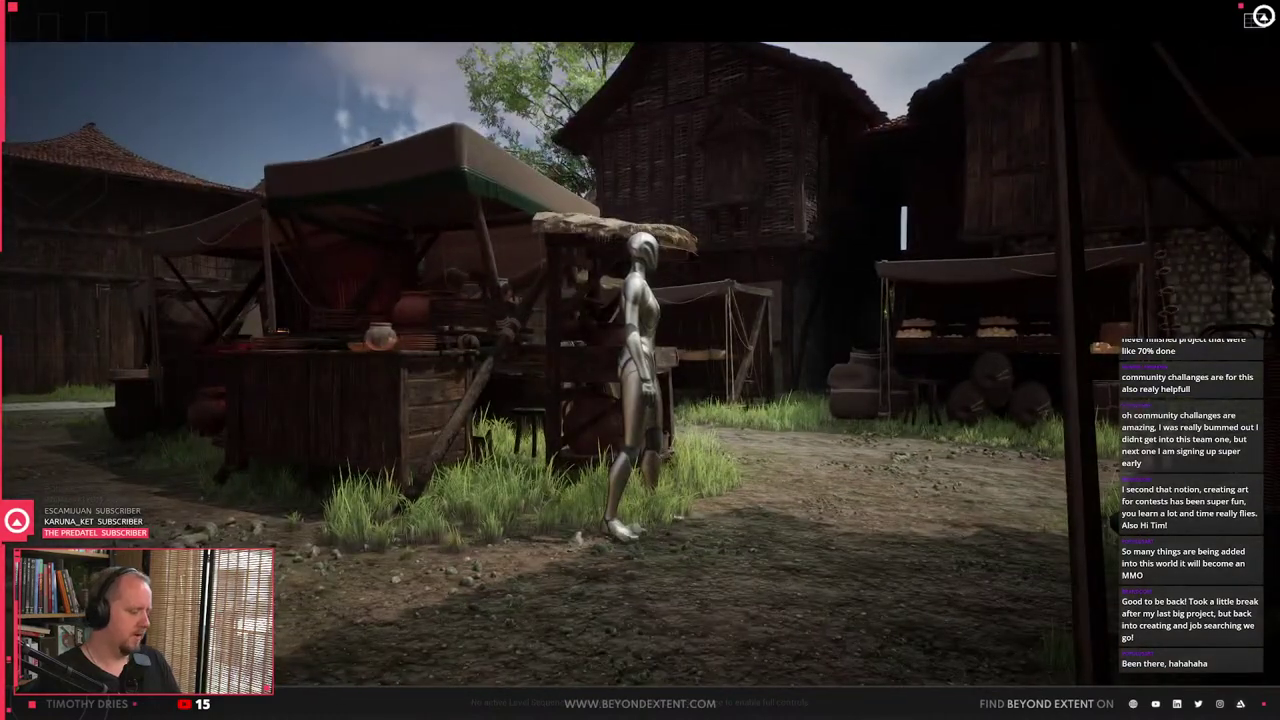
{"action": "key", "text": "Escape"}
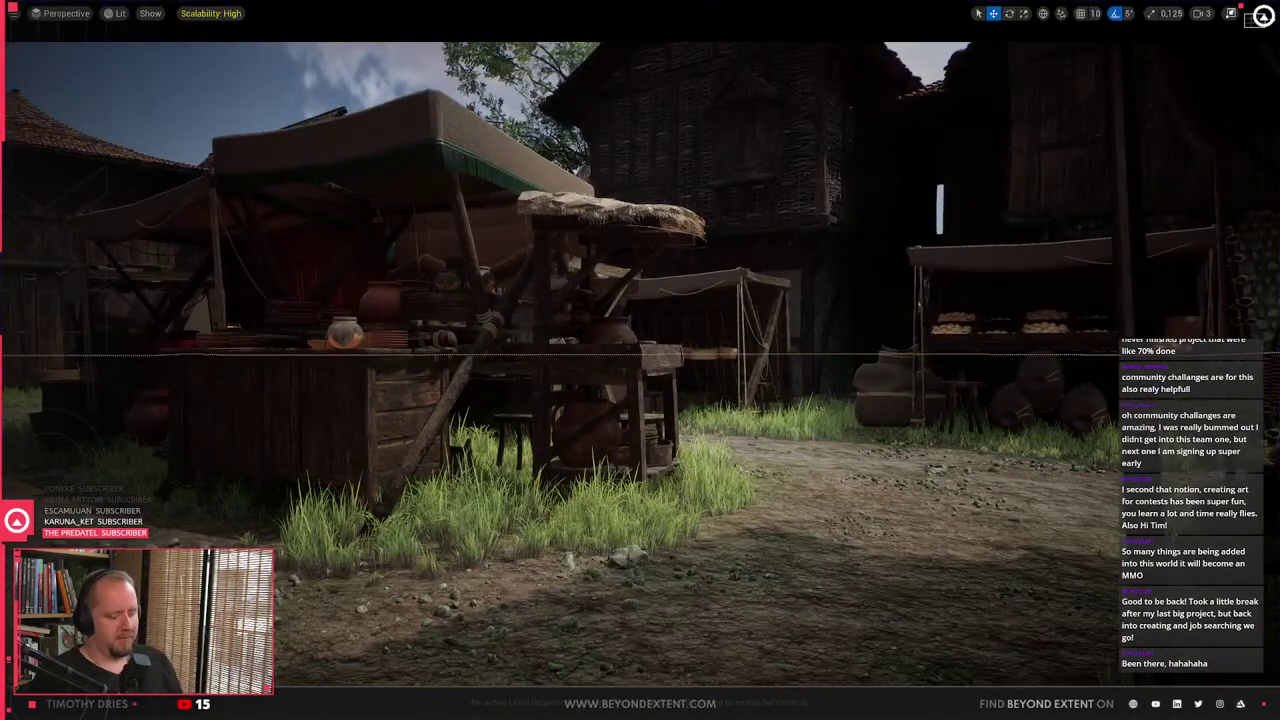
{"action": "key", "text": "F11"}
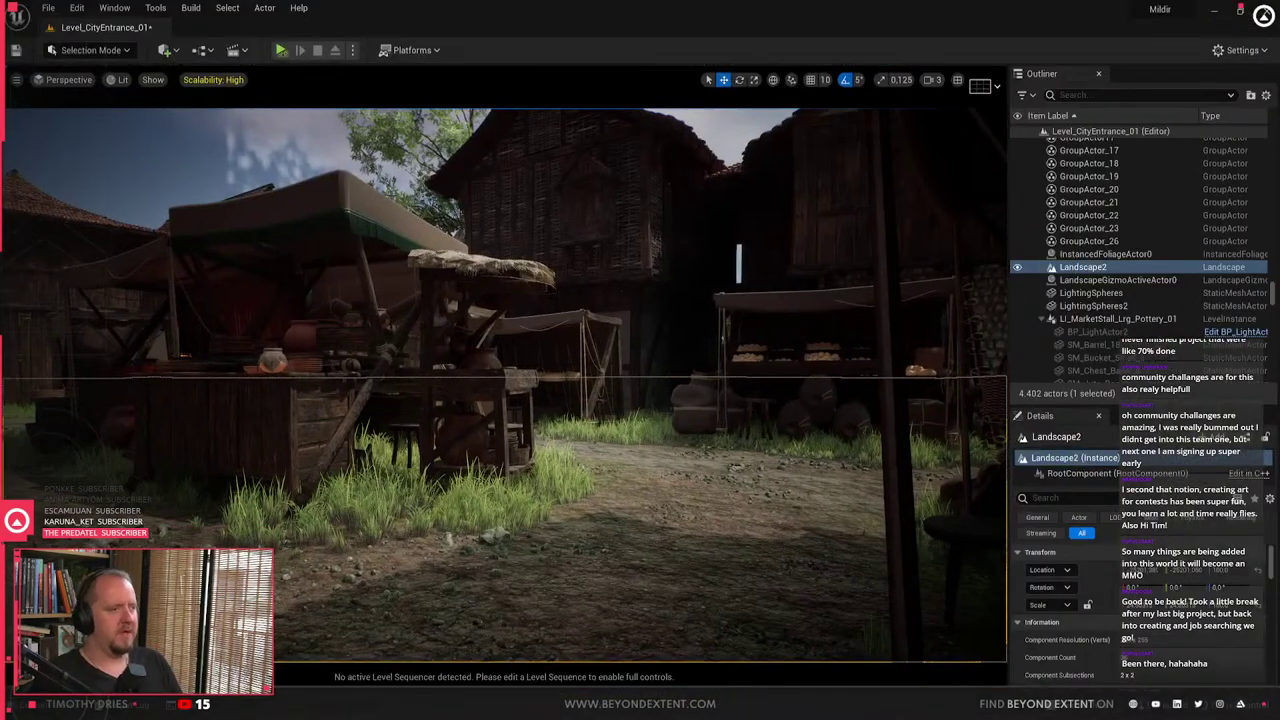
- Place a Prop_Clutter level of barrels, basket and sacks from the BluePrints folder on the ground in front of the pottery stalls
{"action": "right_click_drag", "start_coordinate": [506, 385], "coordinate": [590, 315]}
{"action": "left_click", "coordinate": [406, 370]}
{"action": "left_click", "coordinate": [515, 345]}
{"action": "right_click_drag", "start_coordinate": [515, 345], "coordinate": [190, 345]}
{"action": "key", "text": "ctrl+space"}
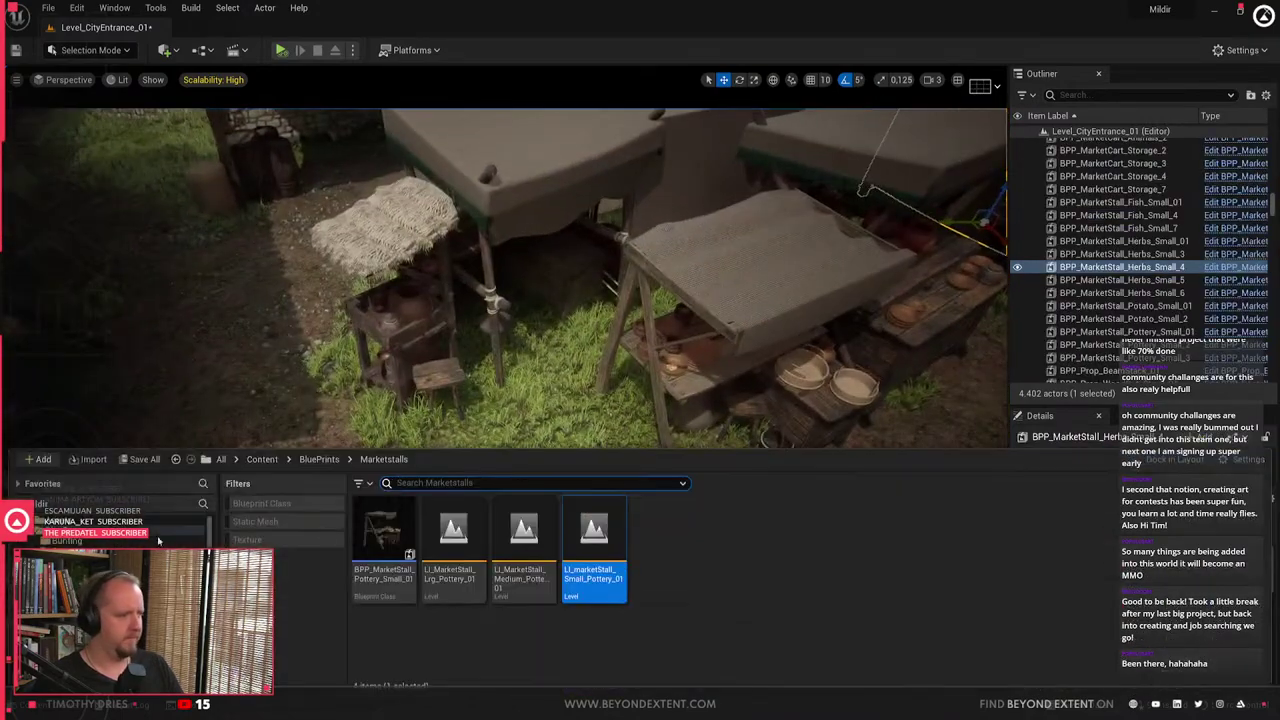
{"action": "left_click", "coordinate": [85, 540]}
{"action": "left_click", "coordinate": [88, 531]}
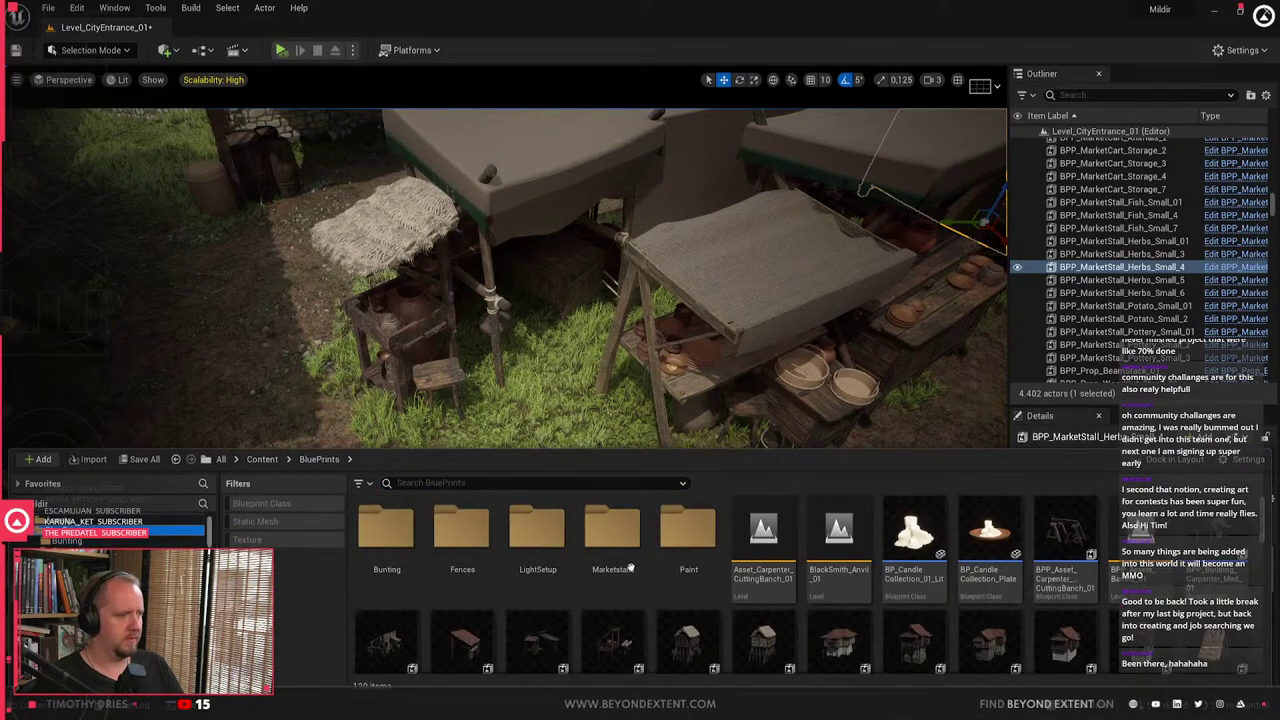
{"action": "scroll", "coordinate": [749, 565], "scroll_direction": "down", "scroll_amount": 6}
{"action": "scroll", "coordinate": [748, 565], "scroll_direction": "down", "scroll_amount": 2}
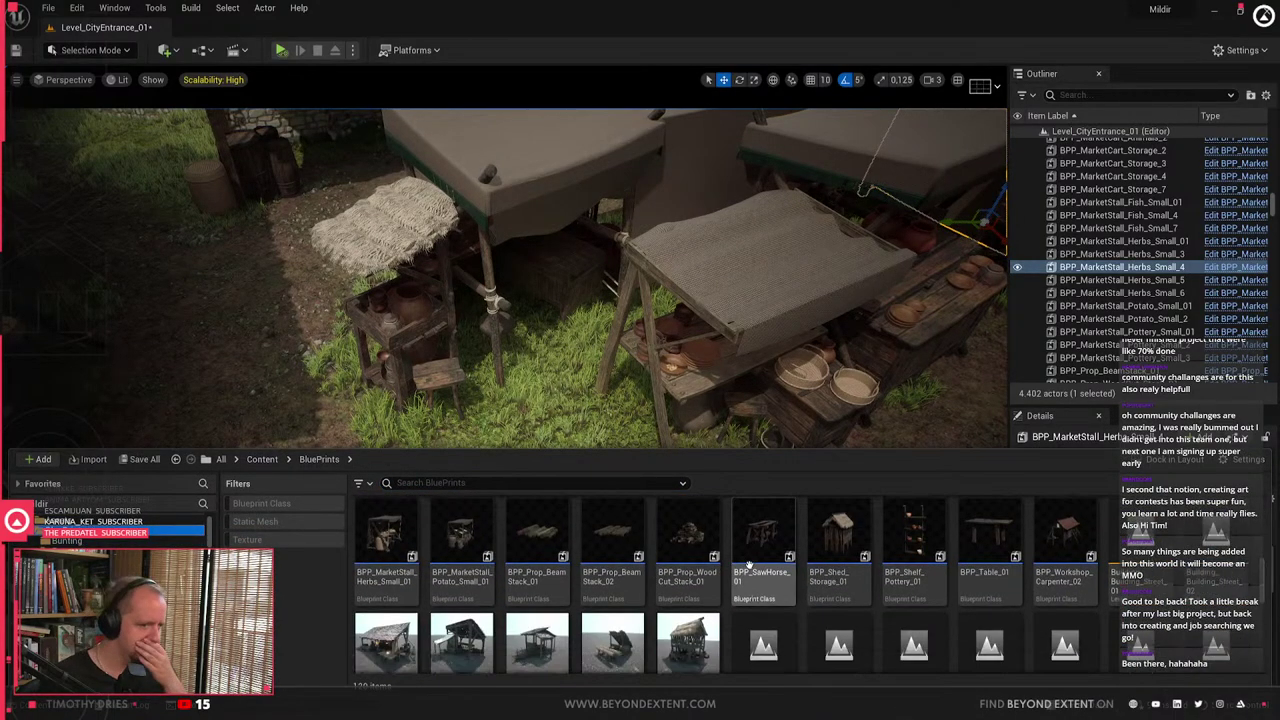
{"action": "scroll", "coordinate": [748, 565], "scroll_direction": "down", "scroll_amount": 5}
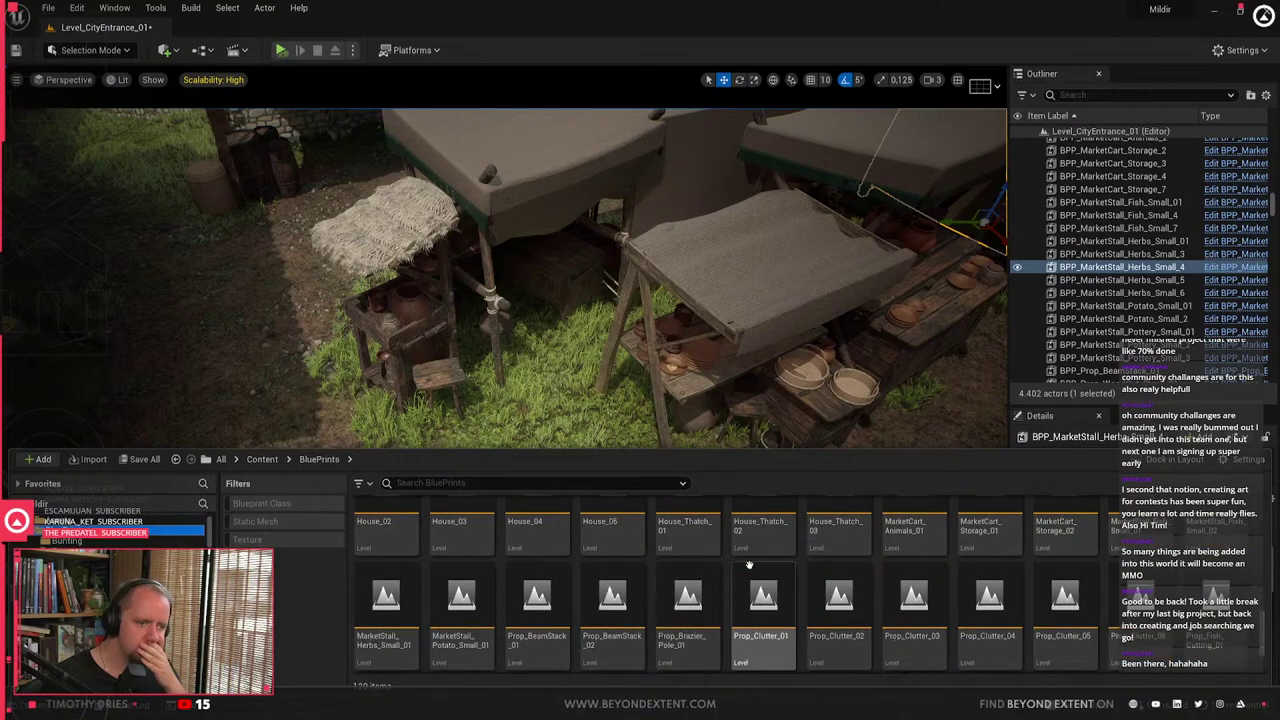
{"action": "scroll", "coordinate": [748, 565], "scroll_direction": "up", "scroll_amount": 1}
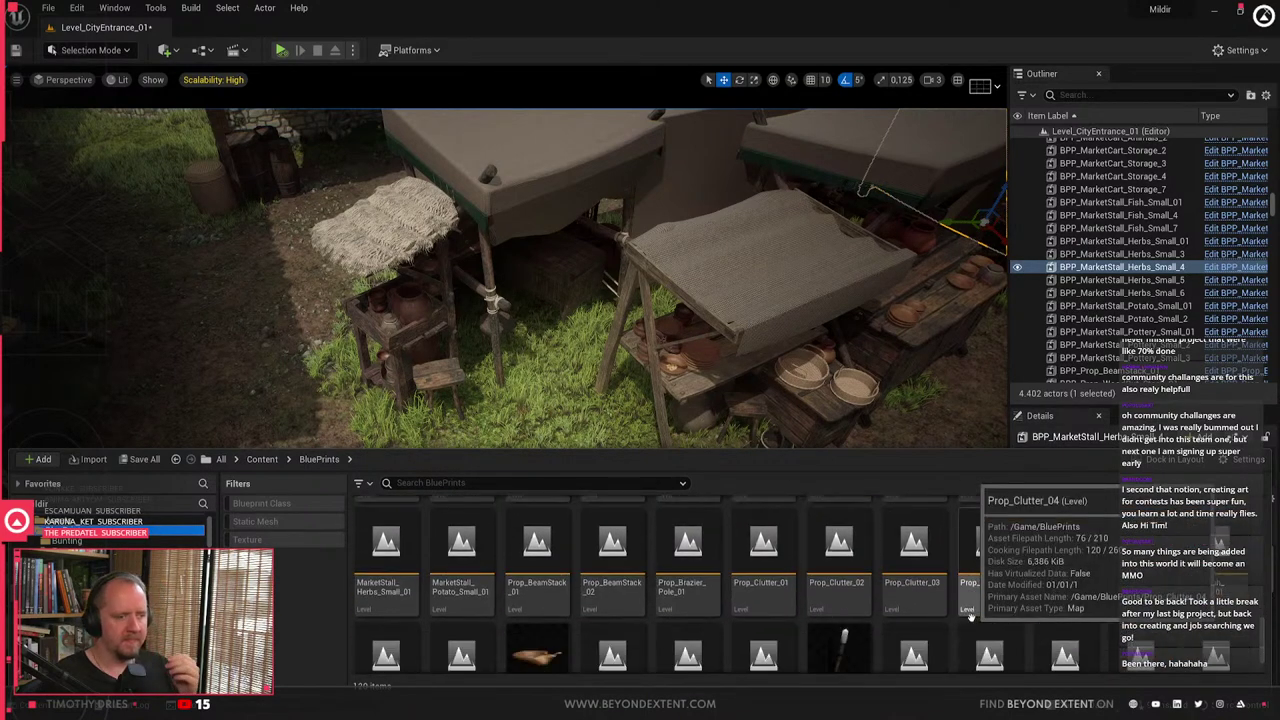
{"action": "left_click_drag", "start_coordinate": [688, 260], "coordinate": [560, 500]}
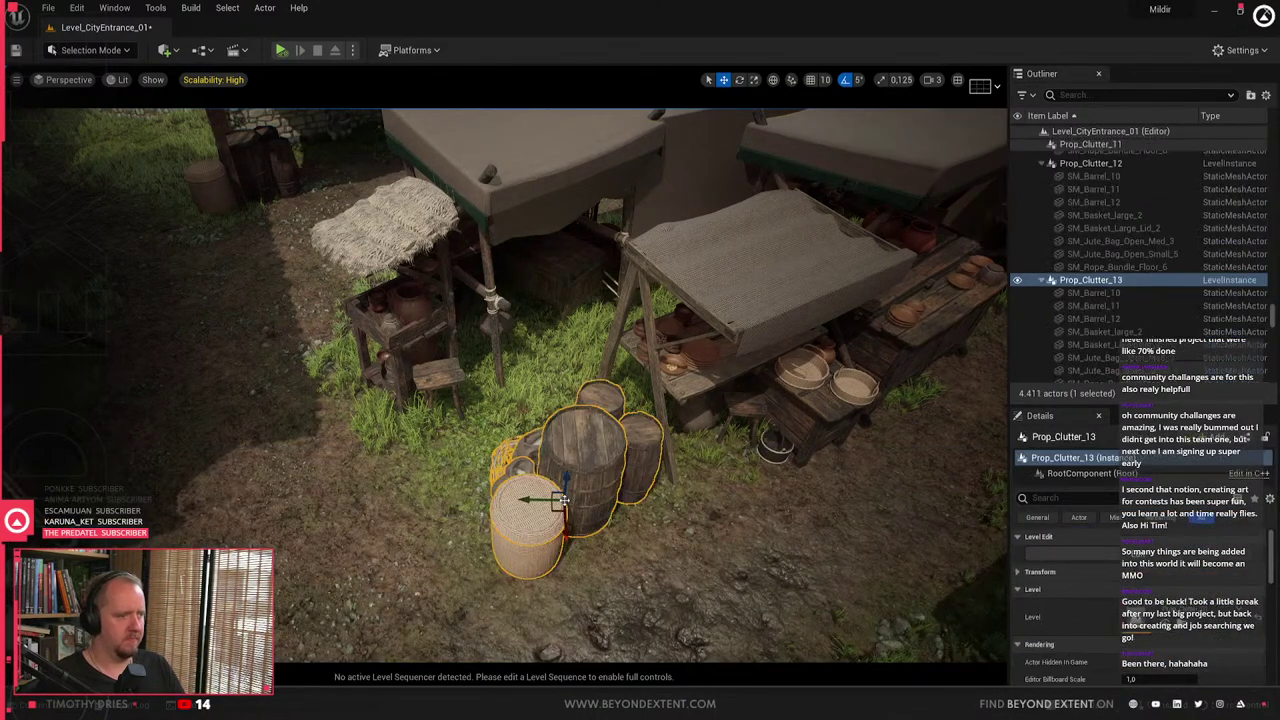
- Rotate the barrel and sack clutter and move it beside the small thatched pottery stall at the corner
{"action": "key", "text": "w"}
{"action": "right_click_drag", "start_coordinate": [560, 500], "coordinate": [542, 516]}
{"action": "key", "text": "e"}
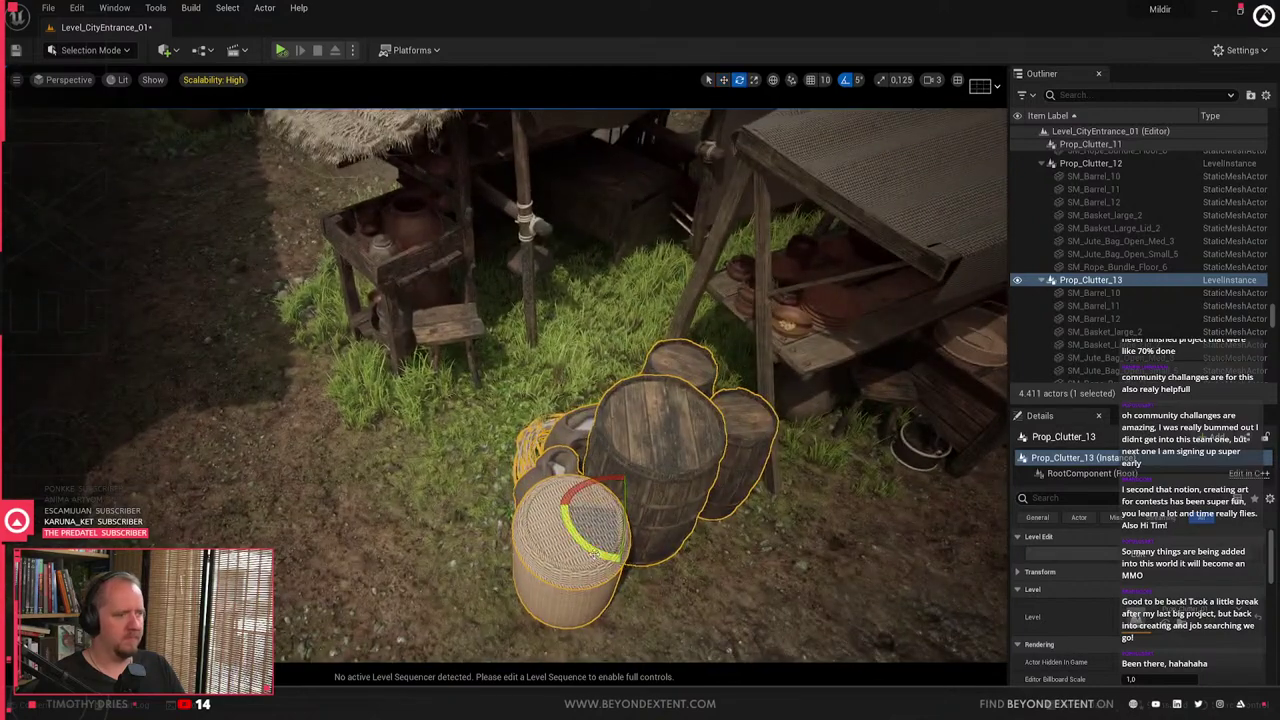
{"action": "key", "text": "w"}
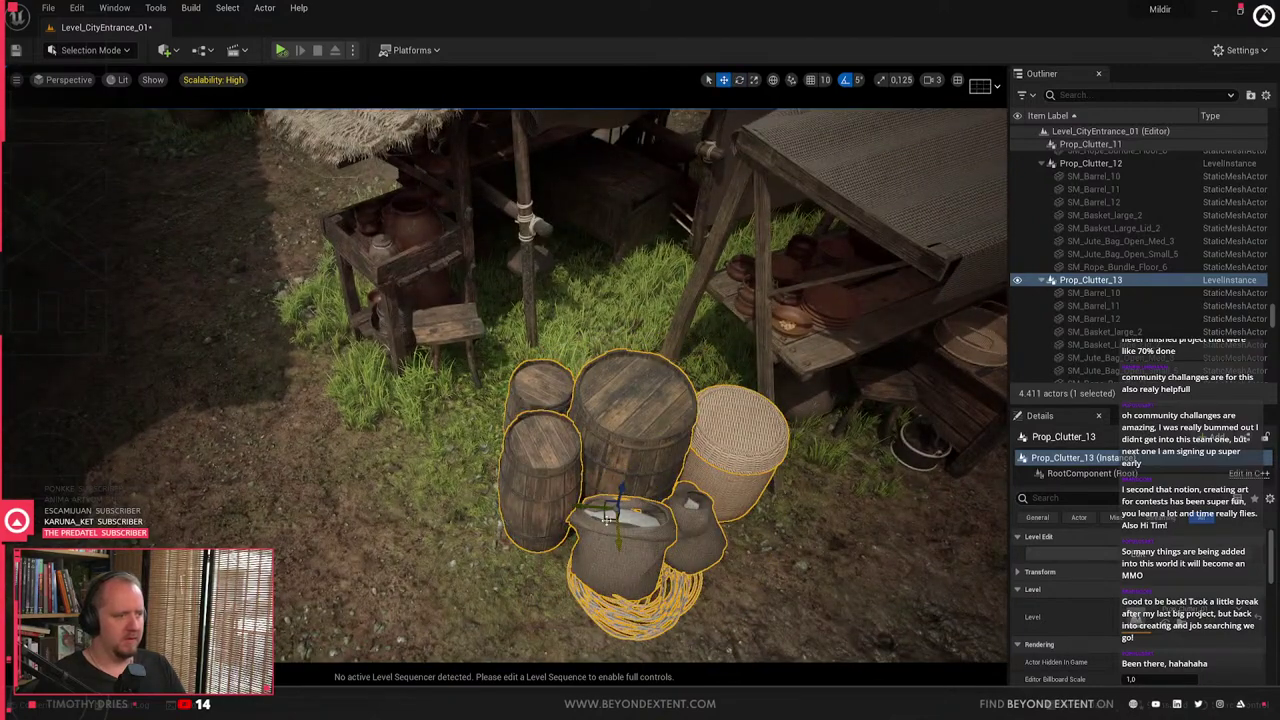
{"action": "left_click_drag", "start_coordinate": [607, 517], "coordinate": [437, 421]}
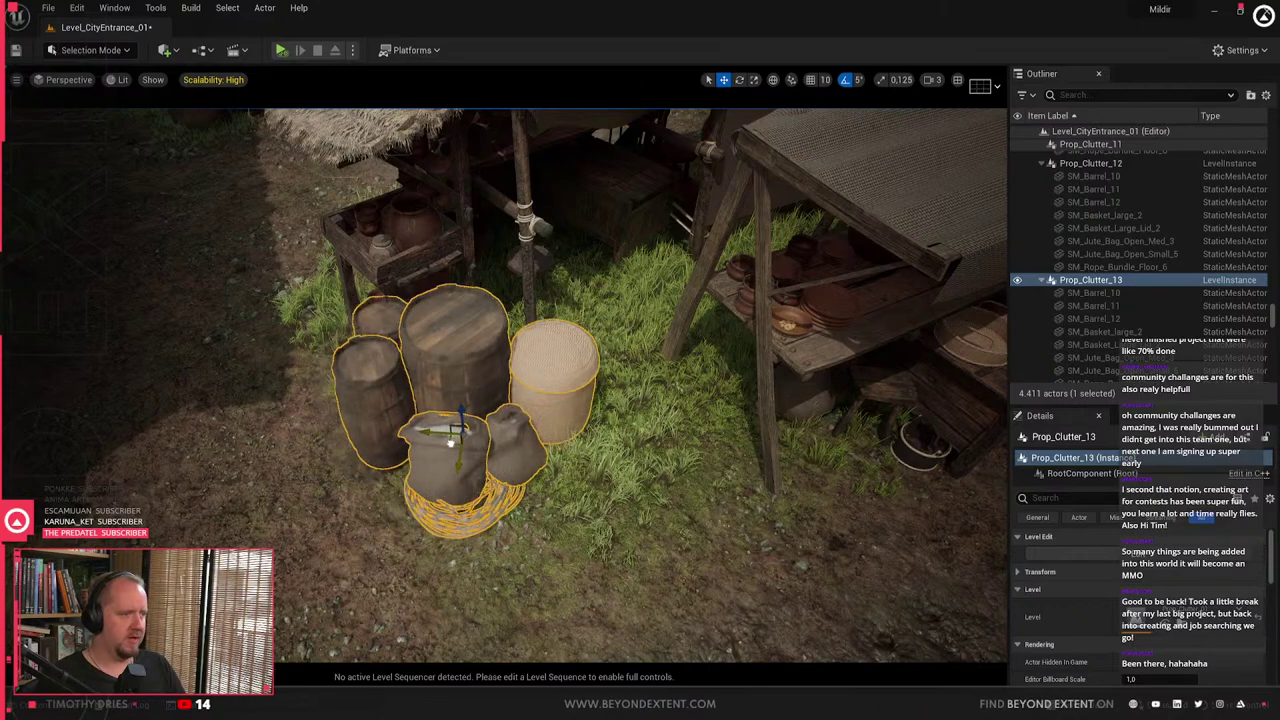
{"action": "key", "text": "e"}
{"action": "right_click_drag", "start_coordinate": [451, 442], "coordinate": [507, 442]}
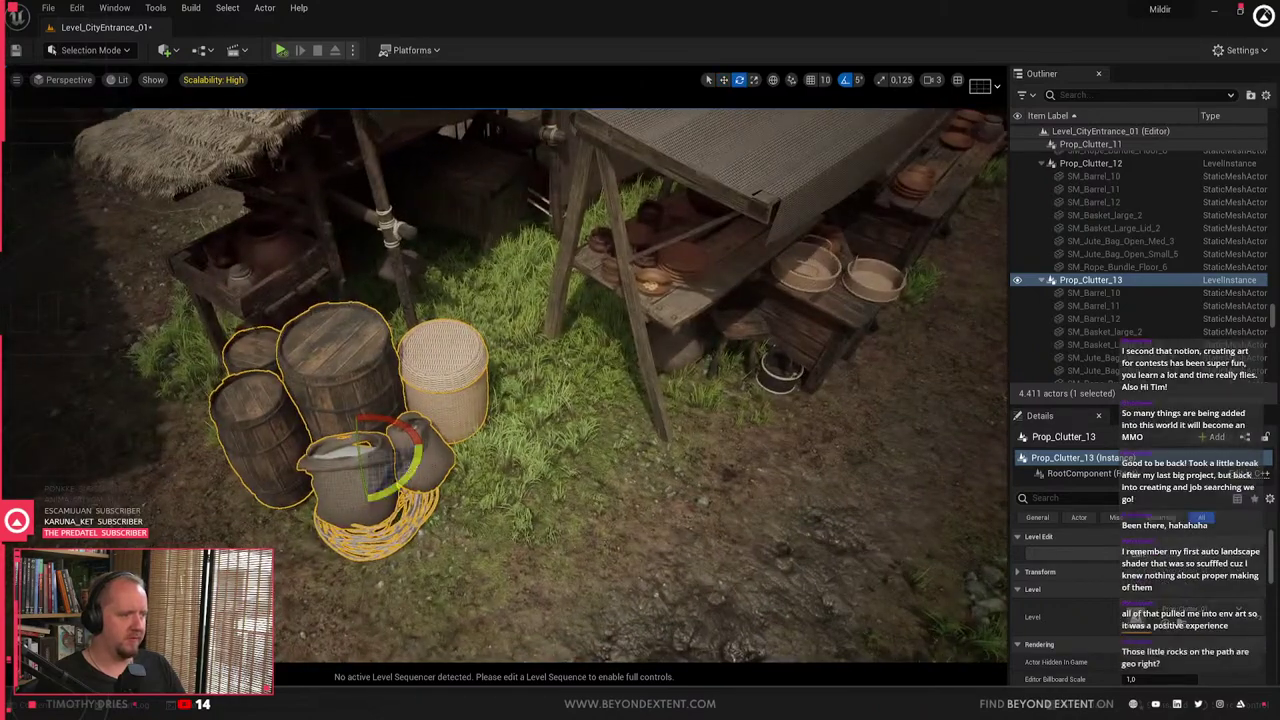
{"action": "left_click_drag", "start_coordinate": [408, 482], "coordinate": [450, 466]}
{"action": "right_click_drag", "start_coordinate": [450, 466], "coordinate": [600, 390]}
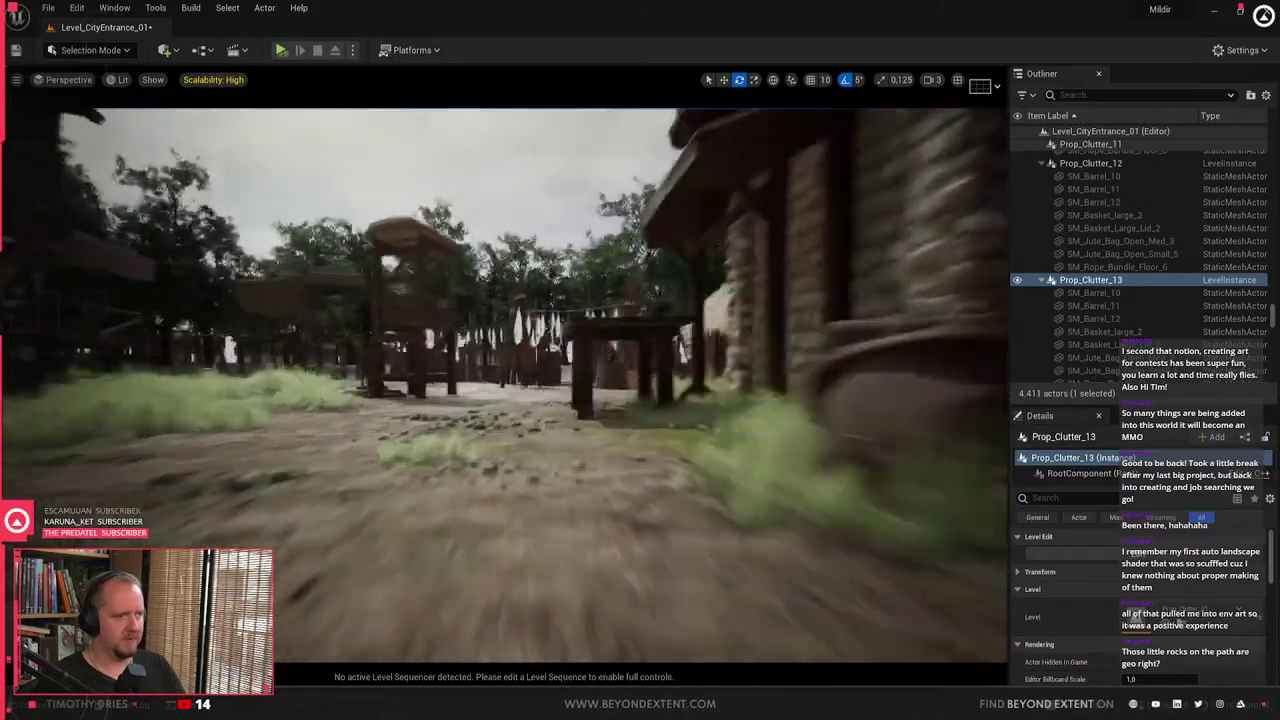
{"action": "right_click_drag", "start_coordinate": [455, 435], "coordinate": [444, 475]}
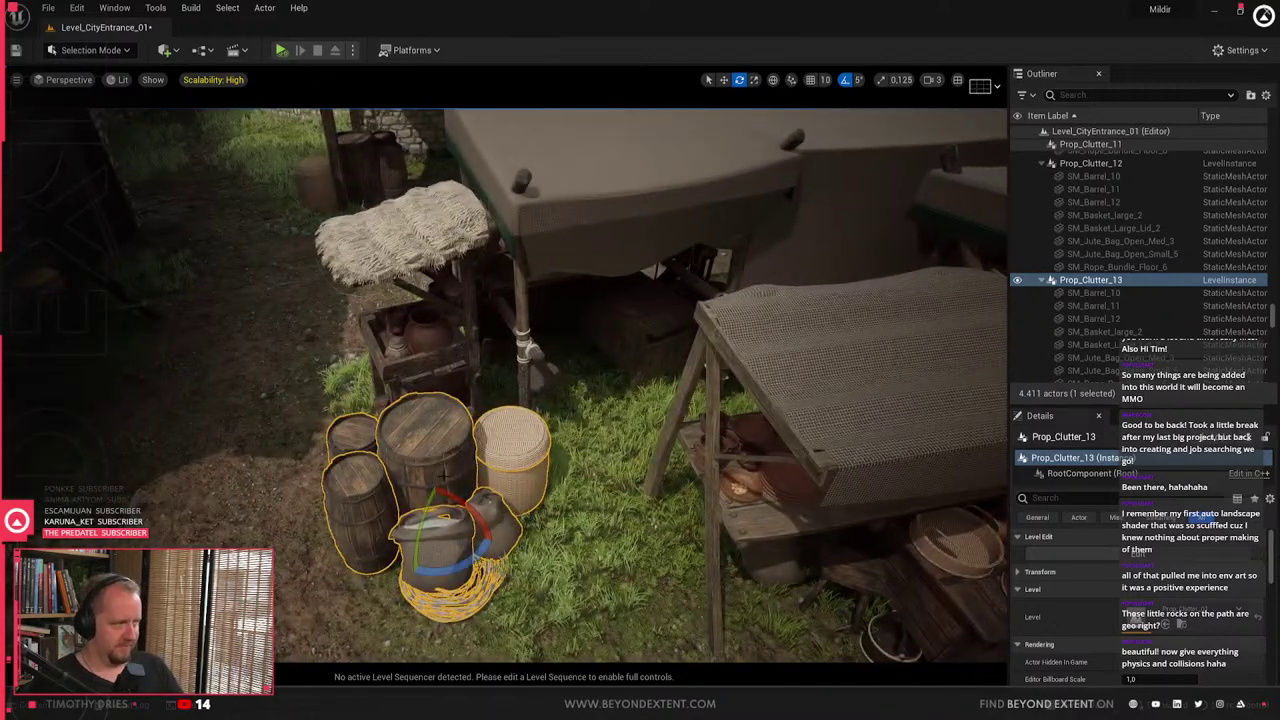
{"action": "key", "text": "Escape"}
- Rotate the small thatched pottery stall, switch to local-space transforms and shift the stall slightly toward the open path
{"action": "mouse_move", "coordinate": [452, 450]}
{"action": "right_mouse_down"}
{"action": "mouse_move", "coordinate": [450, 462]}
{"action": "mouse_move", "coordinate": [455, 445]}
{"action": "right_mouse_up"}
{"action": "left_click", "coordinate": [440, 330]}
{"action": "right_click_drag", "start_coordinate": [440, 330], "coordinate": [385, 340]}
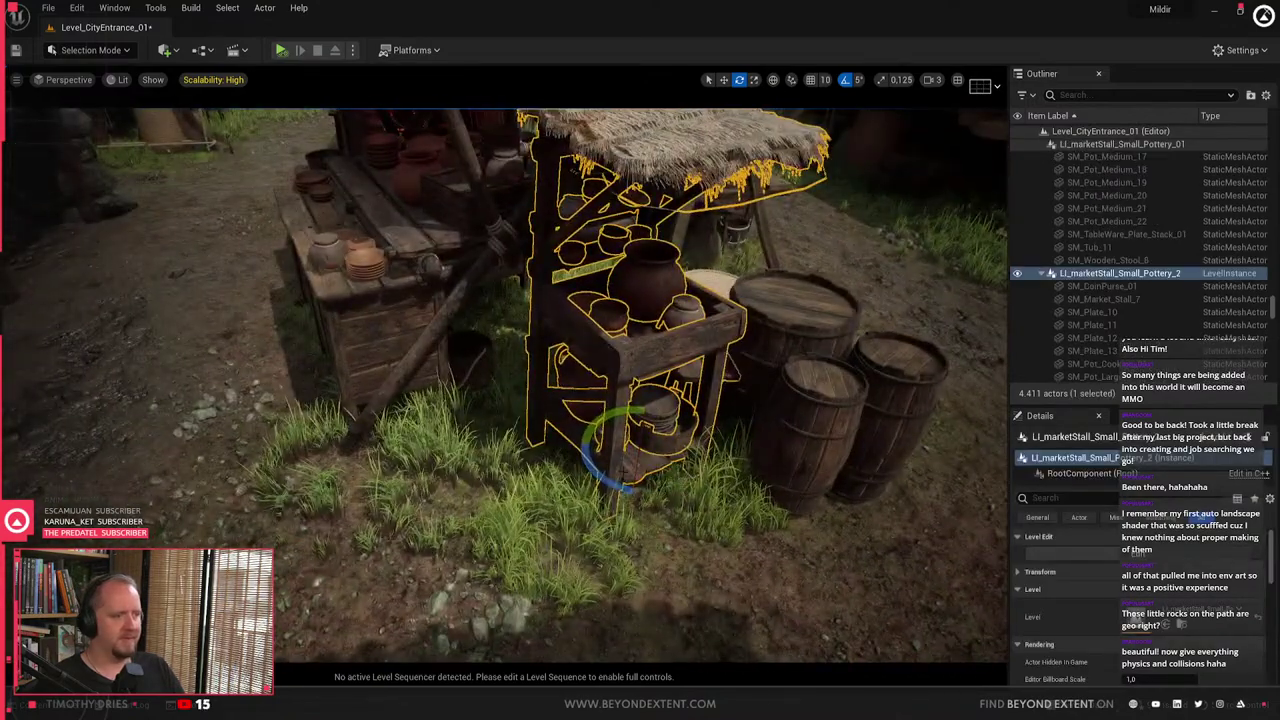
{"action": "left_click_drag", "start_coordinate": [680, 485], "coordinate": [696, 474]}
{"action": "mouse_move", "coordinate": [690, 470]}
{"action": "right_mouse_down"}
{"action": "mouse_move", "coordinate": [676, 530]}
{"action": "mouse_move", "coordinate": [704, 486]}
{"action": "right_mouse_up"}
{"action": "key", "text": "w"}
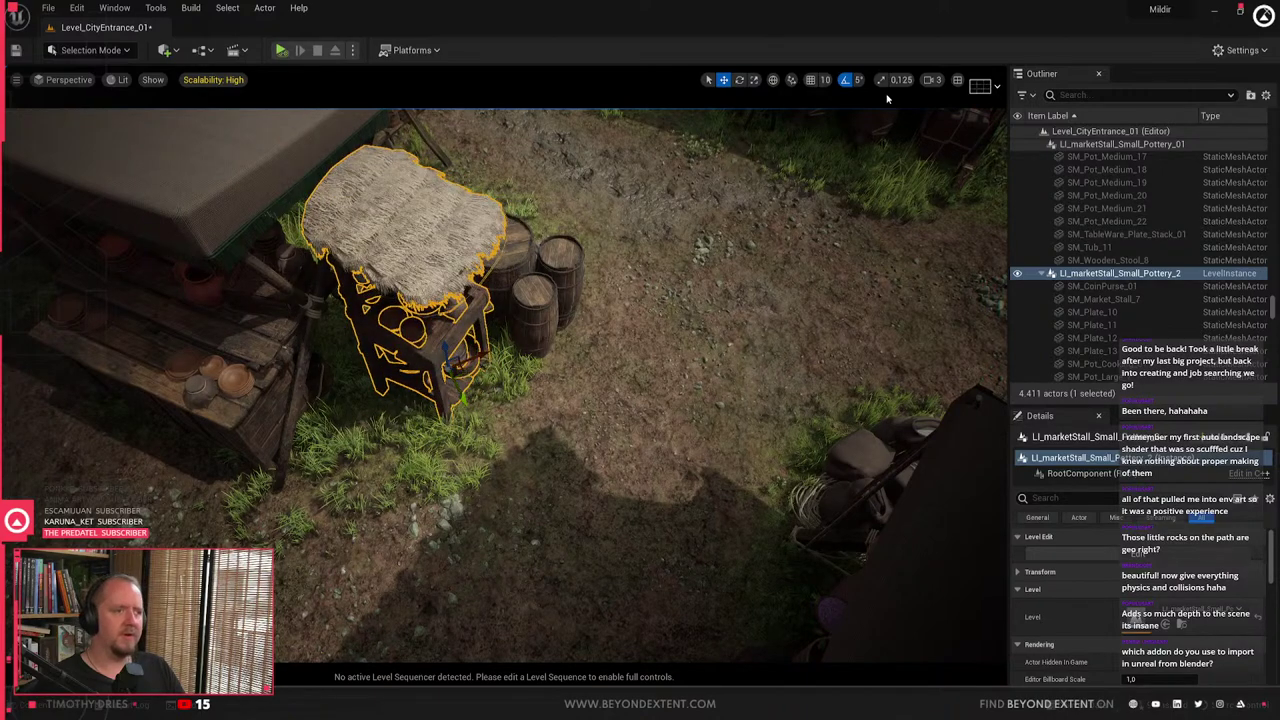
{"action": "left_click", "coordinate": [772, 80]}
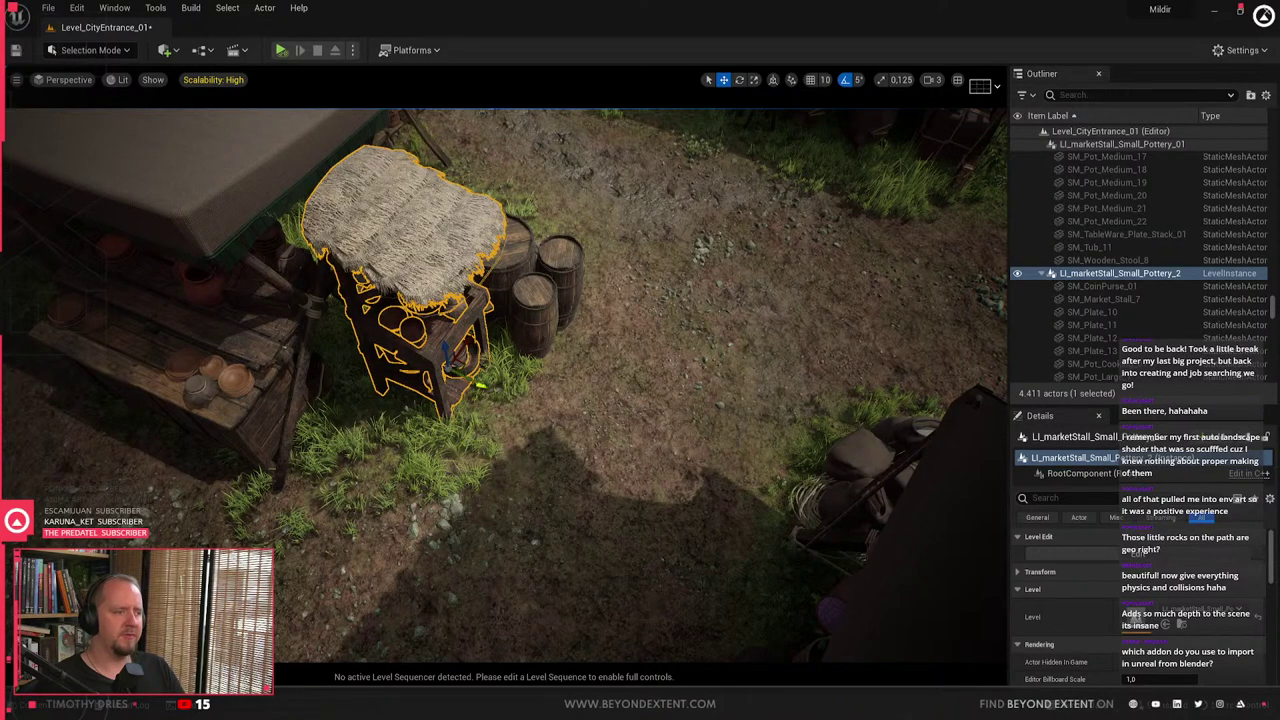
{"action": "key", "text": "e"}
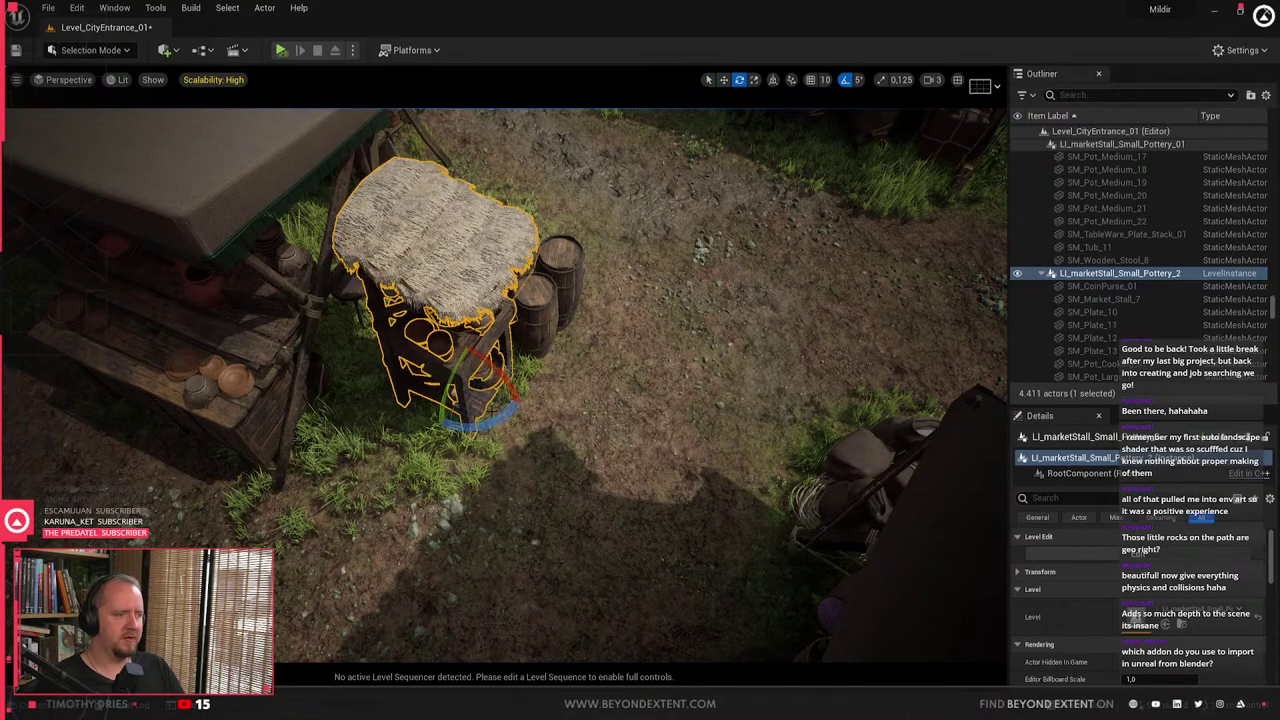
- Duplicate the small thatched pottery stall and set the copy next to it, rotated to a different angle
{"action": "left_click_drag", "start_coordinate": [490, 347], "coordinate": [449, 412], "text": "alt"}
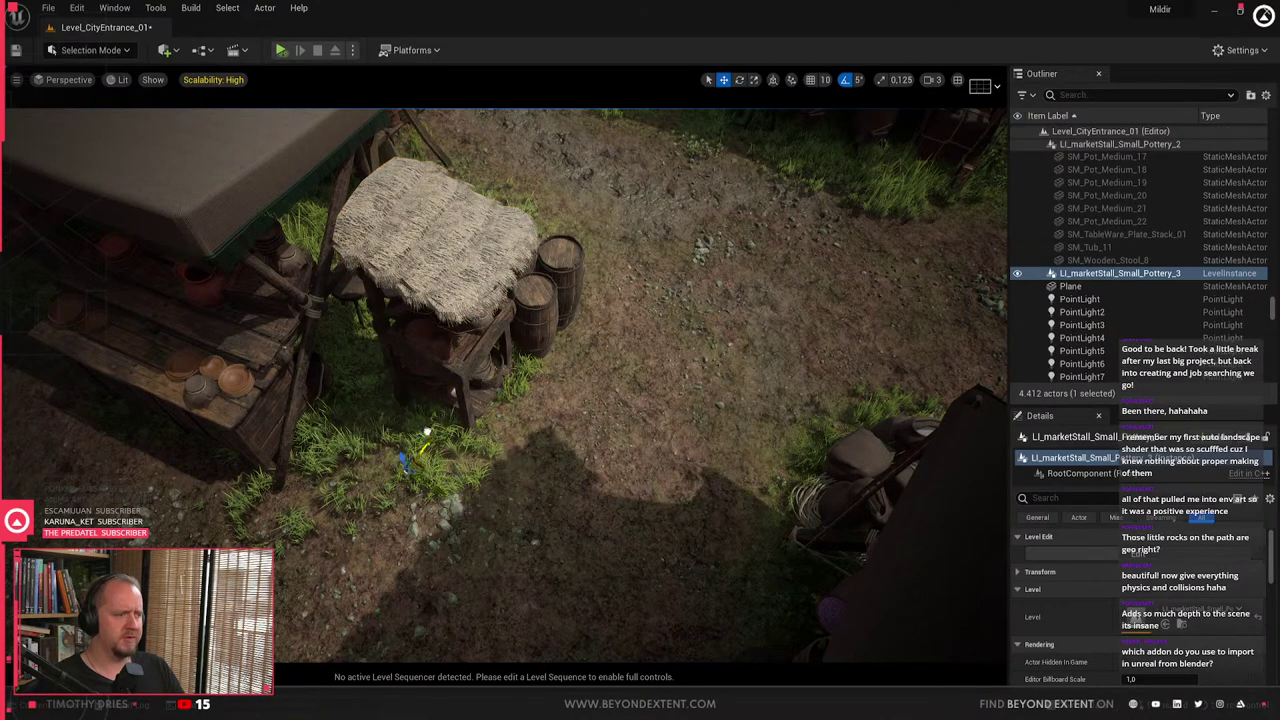
{"action": "key", "text": "e"}
{"action": "left_click_drag", "start_coordinate": [432, 524], "coordinate": [407, 470]}
{"action": "key", "text": "w"}
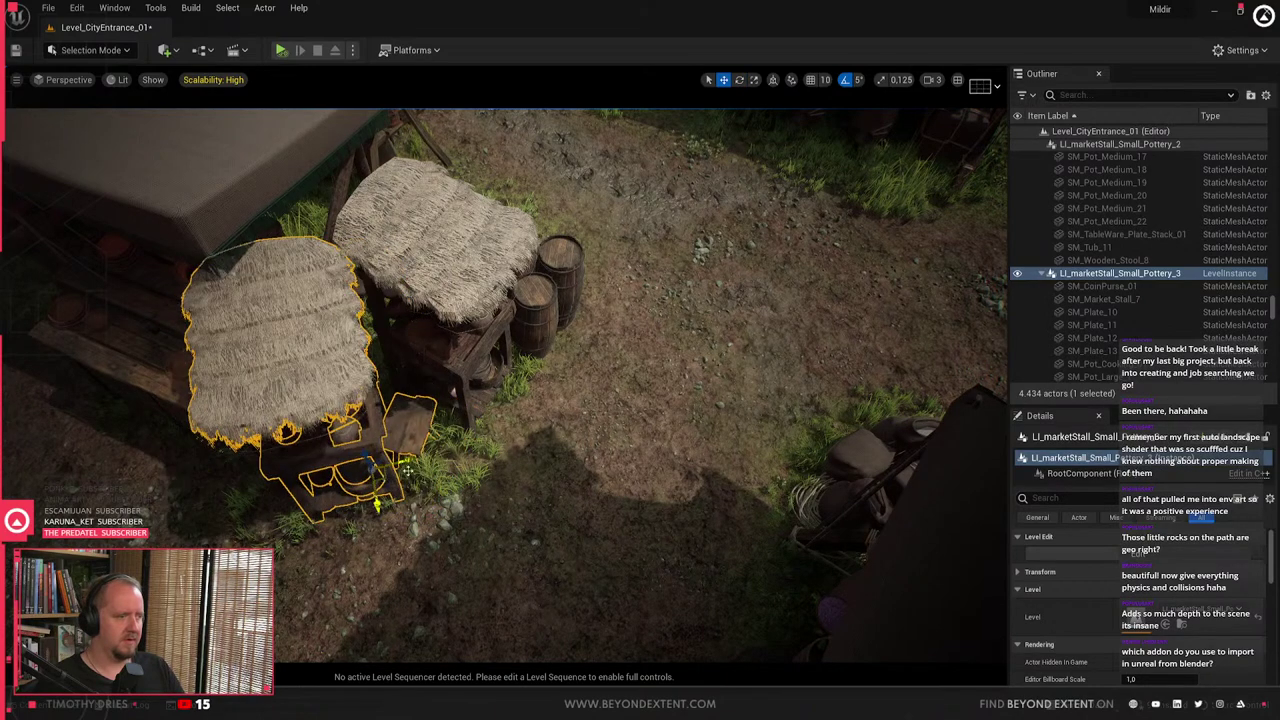
- Move the barrel and sack clutter behind the thatched stall's stool and rotate it to fit the gap
{"action": "right_click_drag", "start_coordinate": [407, 470], "coordinate": [494, 386]}
{"action": "left_click", "coordinate": [494, 386]}
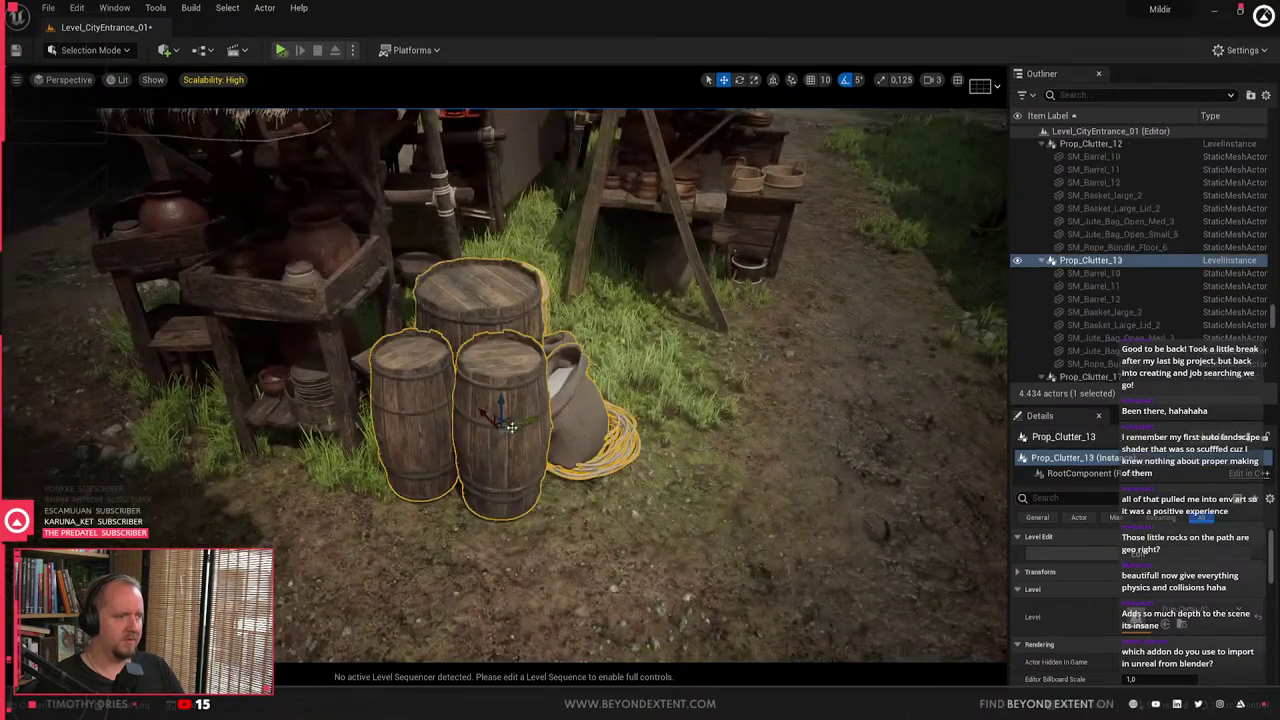
{"action": "left_click_drag", "start_coordinate": [508, 424], "coordinate": [529, 363]}
{"action": "key", "text": "e"}
{"action": "key", "text": "w"}
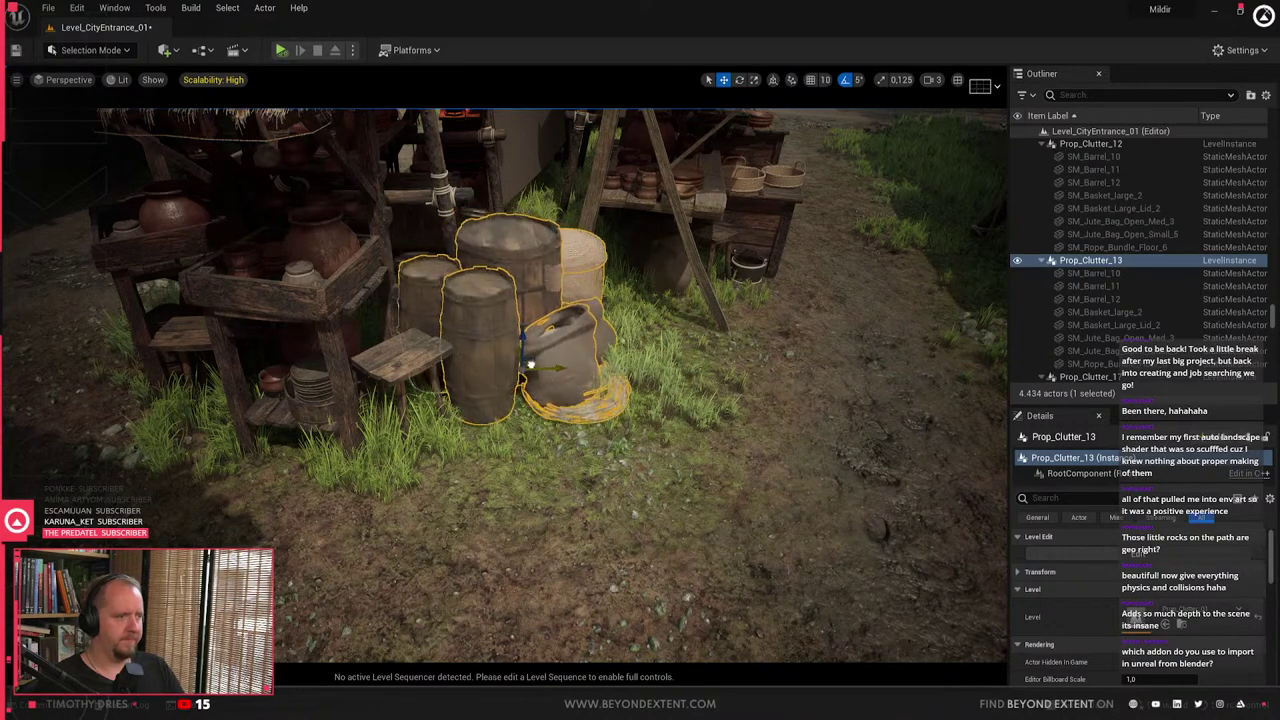
{"action": "key", "text": "Escape"}
{"action": "right_click_drag", "start_coordinate": [529, 363], "coordinate": [380, 350]}
{"action": "right_click_drag", "start_coordinate": [505, 385], "coordinate": [680, 455]}
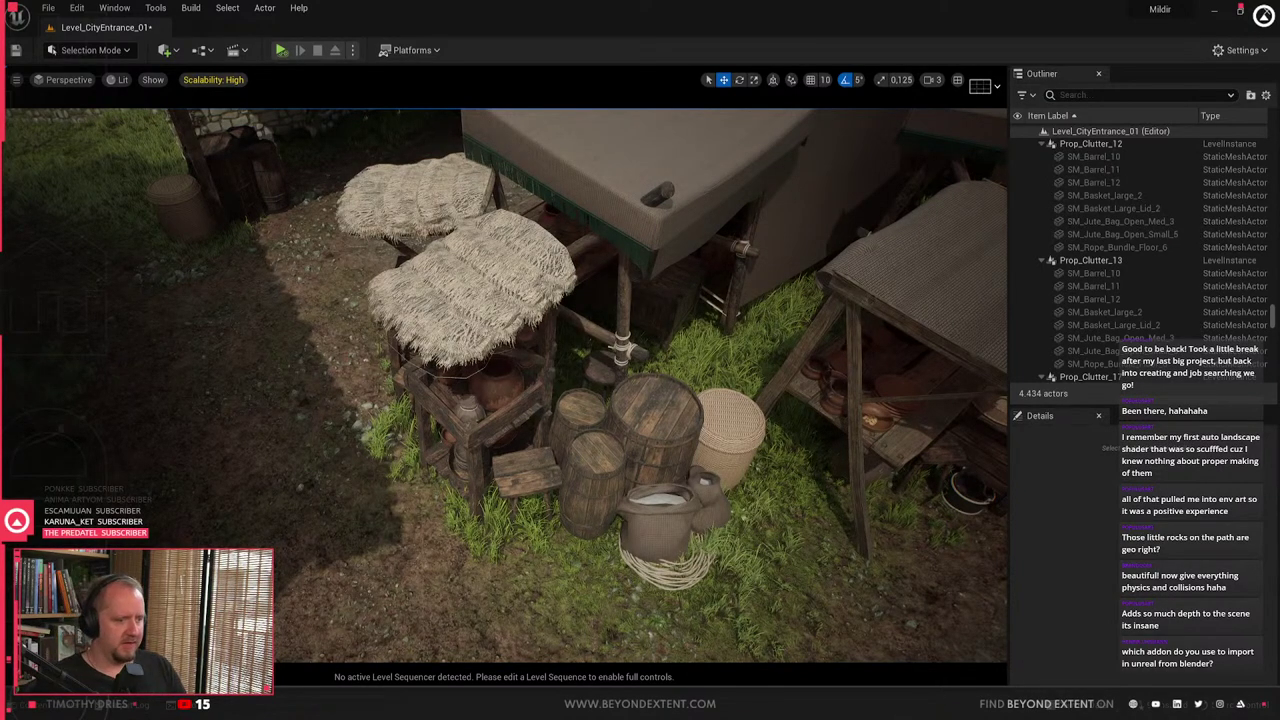
- Switch to Blender and examine the Blender for Unreal Engine add-on's object and export settings for the market stall
{"action": "key", "text": "alt+Tab"}
{"action": "middle_click_drag", "start_coordinate": [611, 374], "coordinate": [540, 392]}
{"action": "key", "text": "q"}
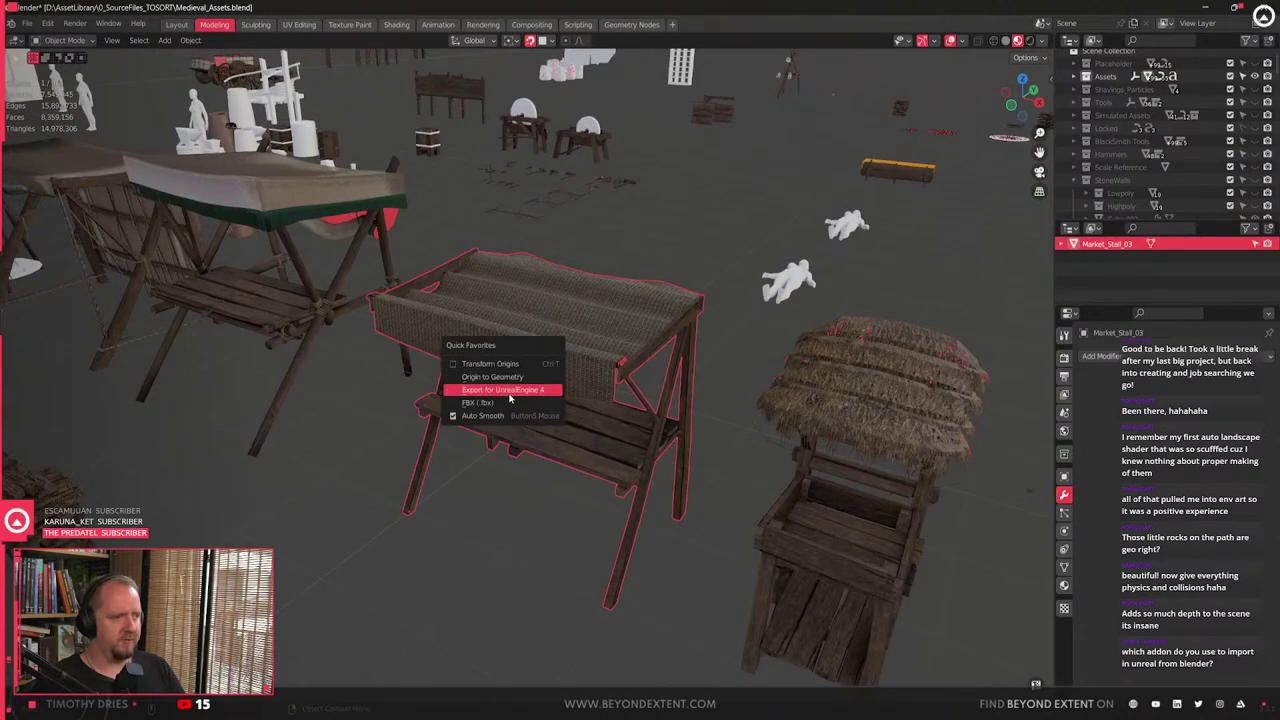
{"action": "left_click", "coordinate": [516, 390]}
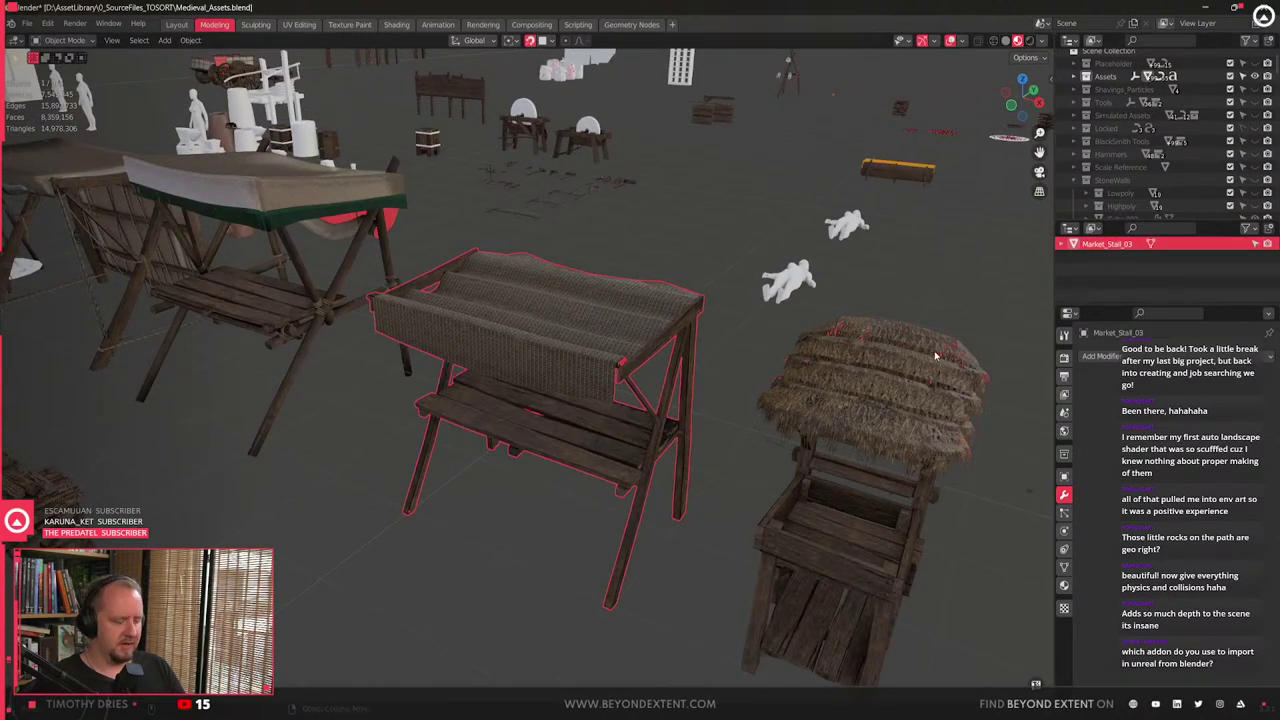
{"action": "key", "text": "n"}
{"action": "left_click", "coordinate": [1046, 180]}
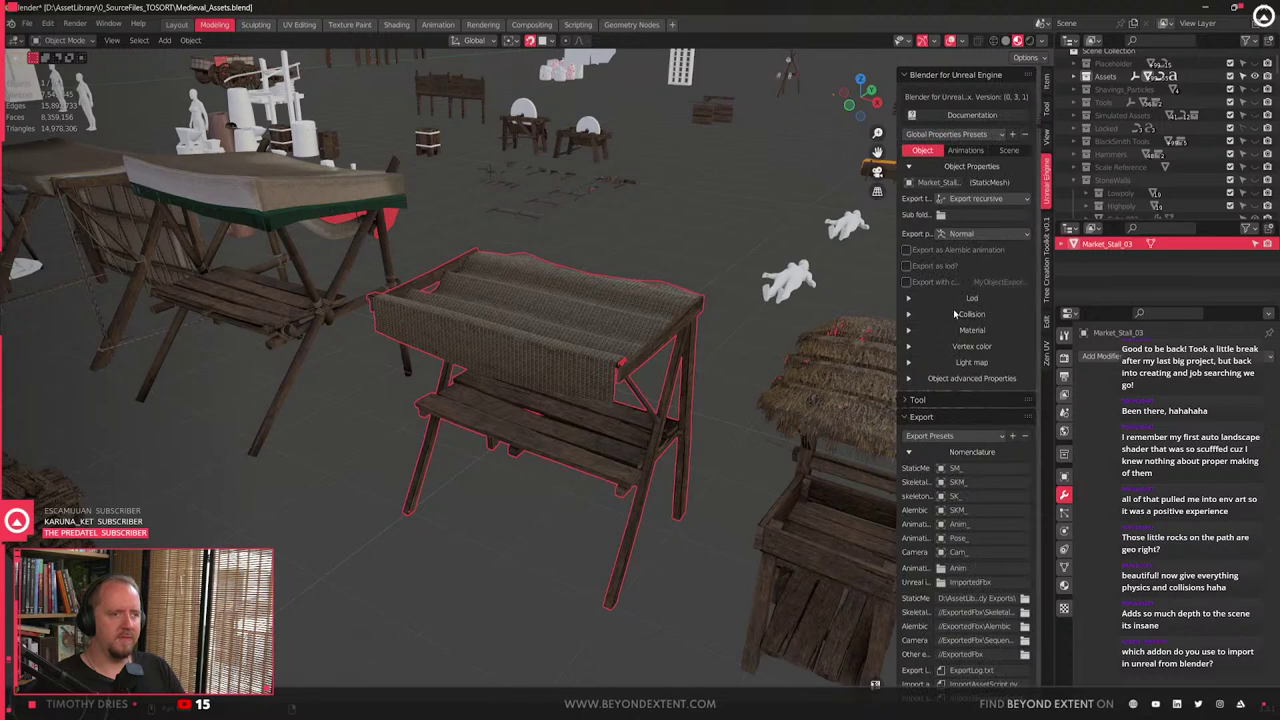
{"action": "scroll", "coordinate": [953, 309], "scroll_direction": "down", "scroll_amount": 9}
{"action": "scroll", "coordinate": [939, 303], "scroll_direction": "up", "scroll_amount": 9}
{"action": "middle_click_drag", "start_coordinate": [565, 455], "coordinate": [554, 488], "text": "shift"}
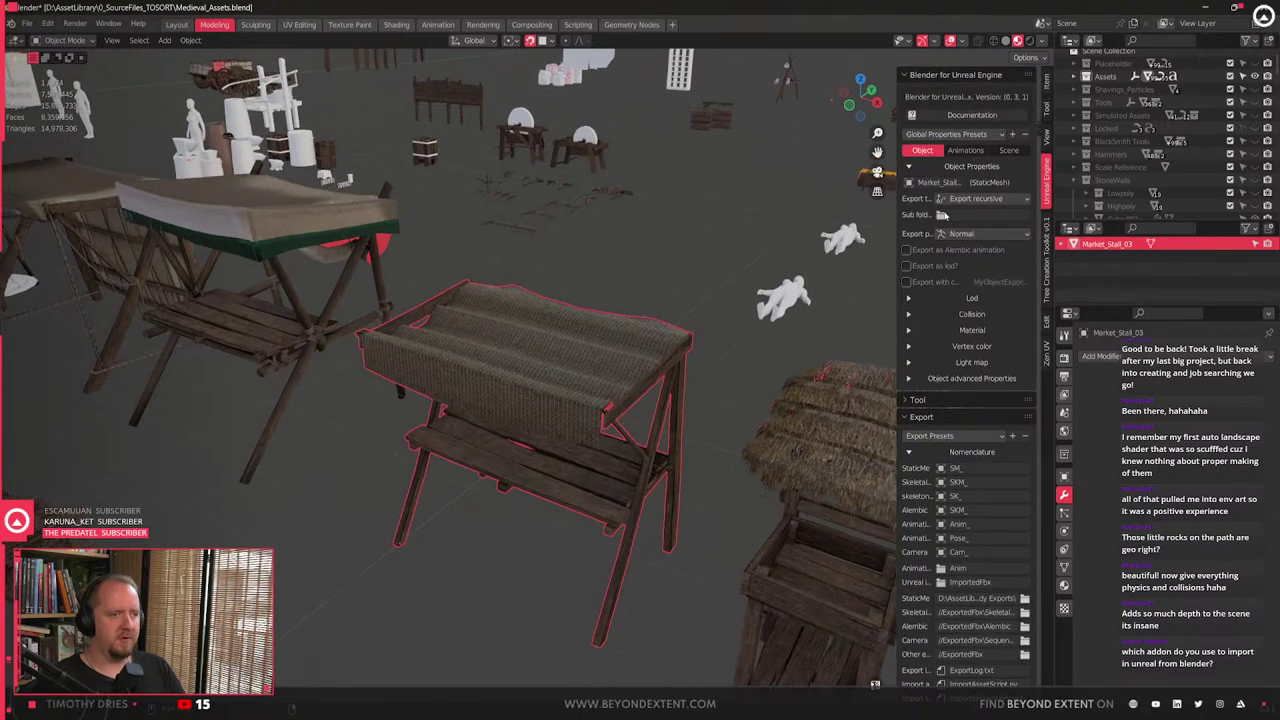
{"action": "scroll", "coordinate": [937, 363], "scroll_direction": "down", "scroll_amount": 5}
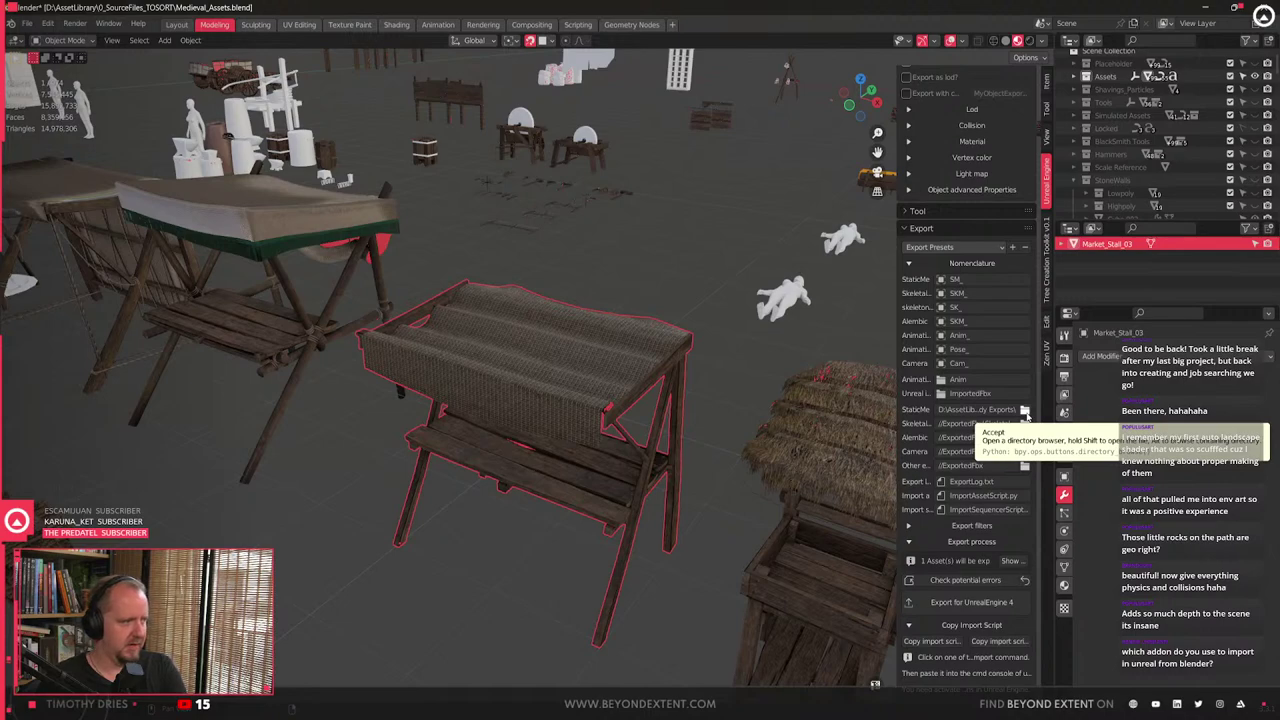
- Return to Unreal Editor and examine the market street's stalls and props from several angles
{"action": "key", "text": "alt+Tab"}
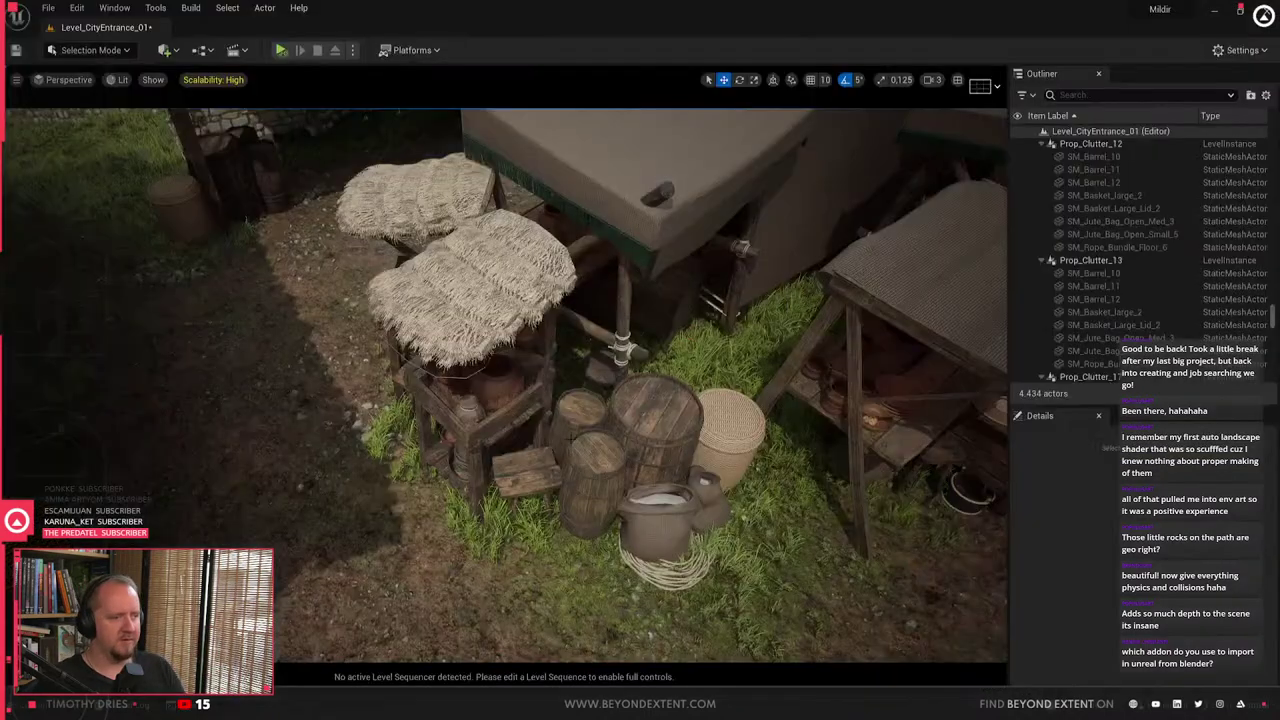
{"action": "left_click", "coordinate": [583, 436]}
{"action": "key", "text": "Escape"}
{"action": "right_click_drag", "start_coordinate": [594, 469], "coordinate": [545, 450]}
{"action": "left_click", "coordinate": [655, 320]}
{"action": "right_click_drag", "start_coordinate": [655, 320], "coordinate": [575, 310]}
{"action": "key", "text": "Escape"}
{"action": "right_click_drag", "start_coordinate": [536, 448], "coordinate": [400, 430]}
{"action": "left_click", "coordinate": [618, 335]}
{"action": "right_click_drag", "start_coordinate": [618, 335], "coordinate": [515, 300]}
{"action": "left_click", "coordinate": [380, 372]}
{"action": "right_click_drag", "start_coordinate": [380, 372], "coordinate": [510, 426]}
{"action": "key", "text": "Escape"}
- Switch to Blender and examine the complete medieval asset scene around the market stalls
{"action": "key", "text": "alt+Tab"}
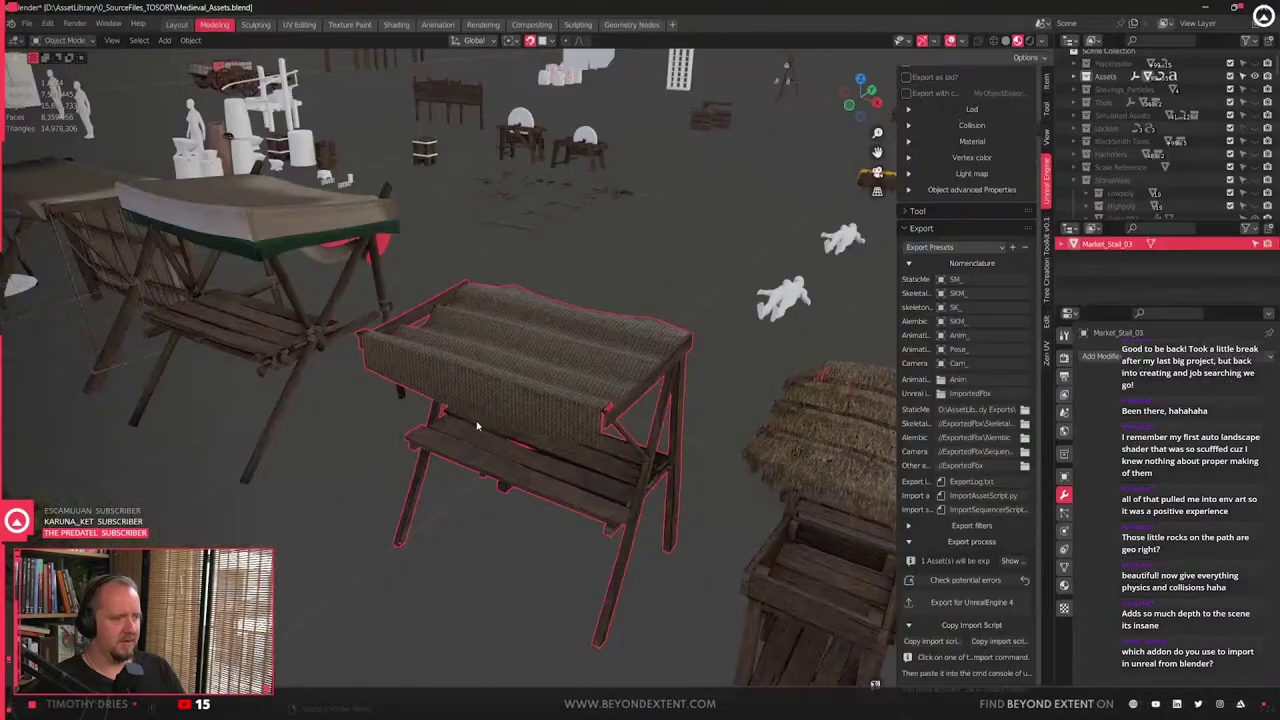
{"action": "scroll", "coordinate": [1005, 225], "scroll_direction": "up", "scroll_amount": 5}
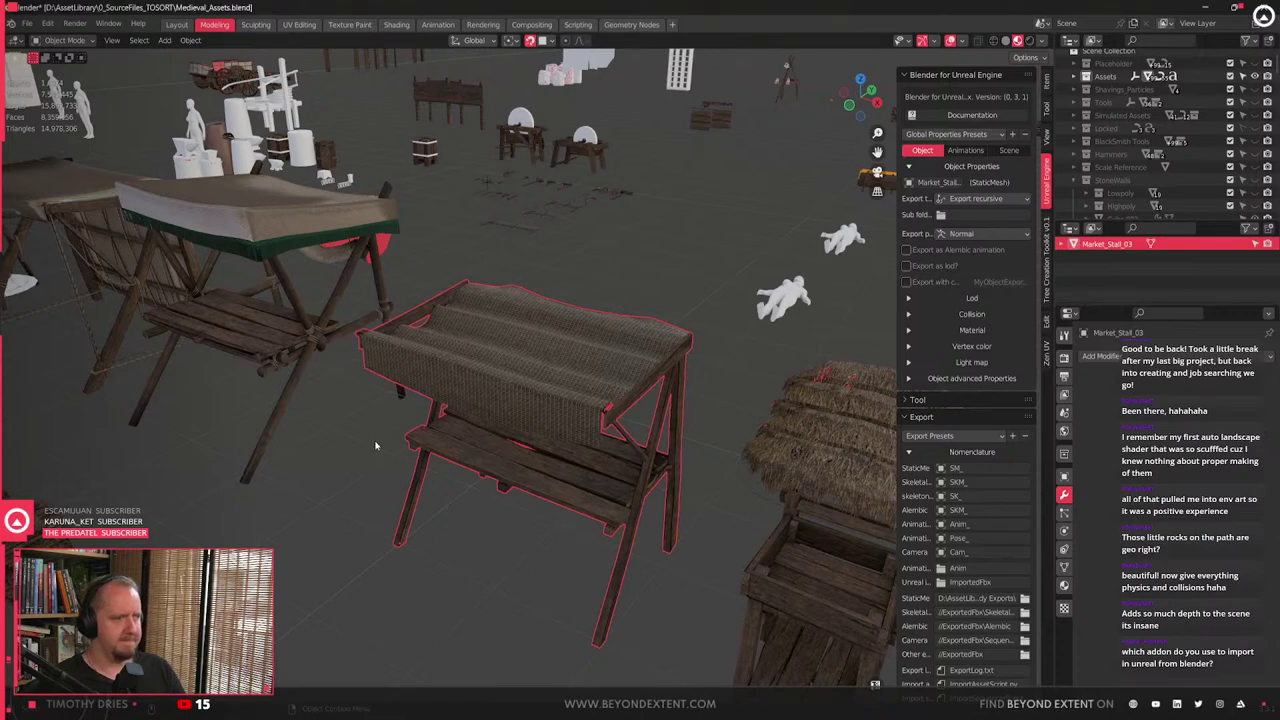
{"action": "key", "text": "Home"}
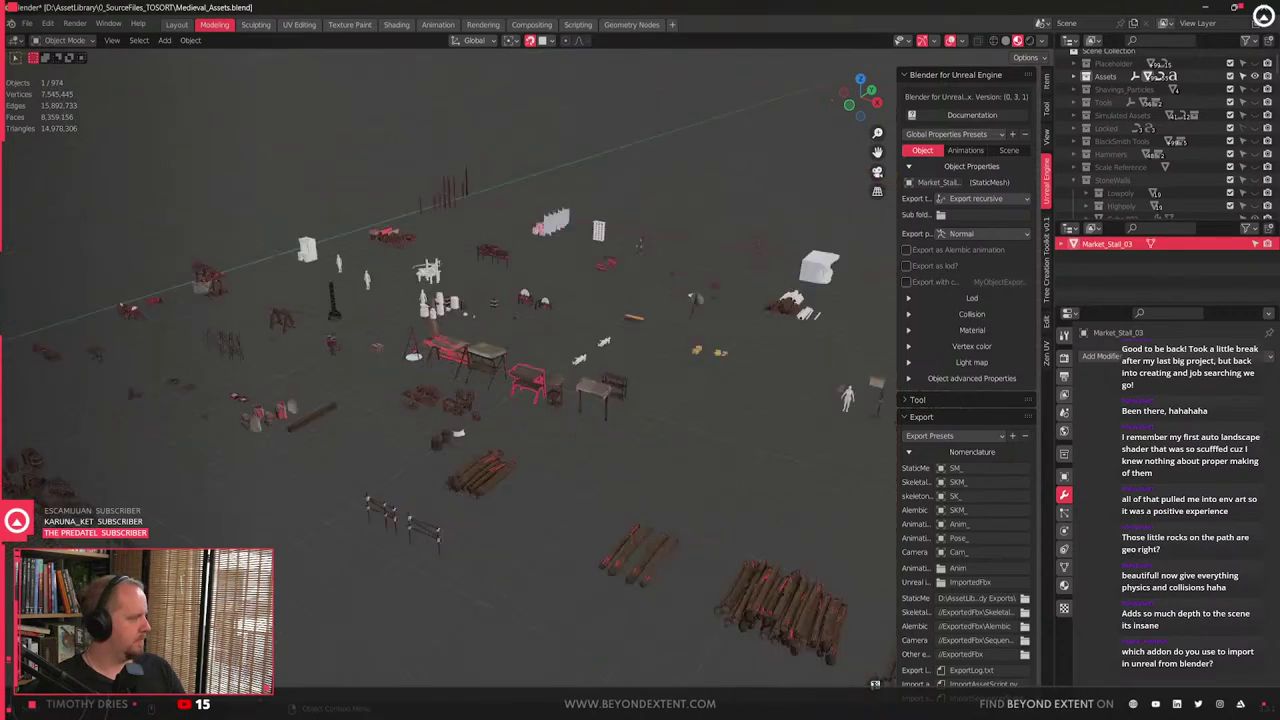
{"action": "scroll", "coordinate": [423, 420], "scroll_direction": "up", "scroll_amount": 10}
{"action": "middle_click_drag", "start_coordinate": [488, 432], "coordinate": [558, 436]}
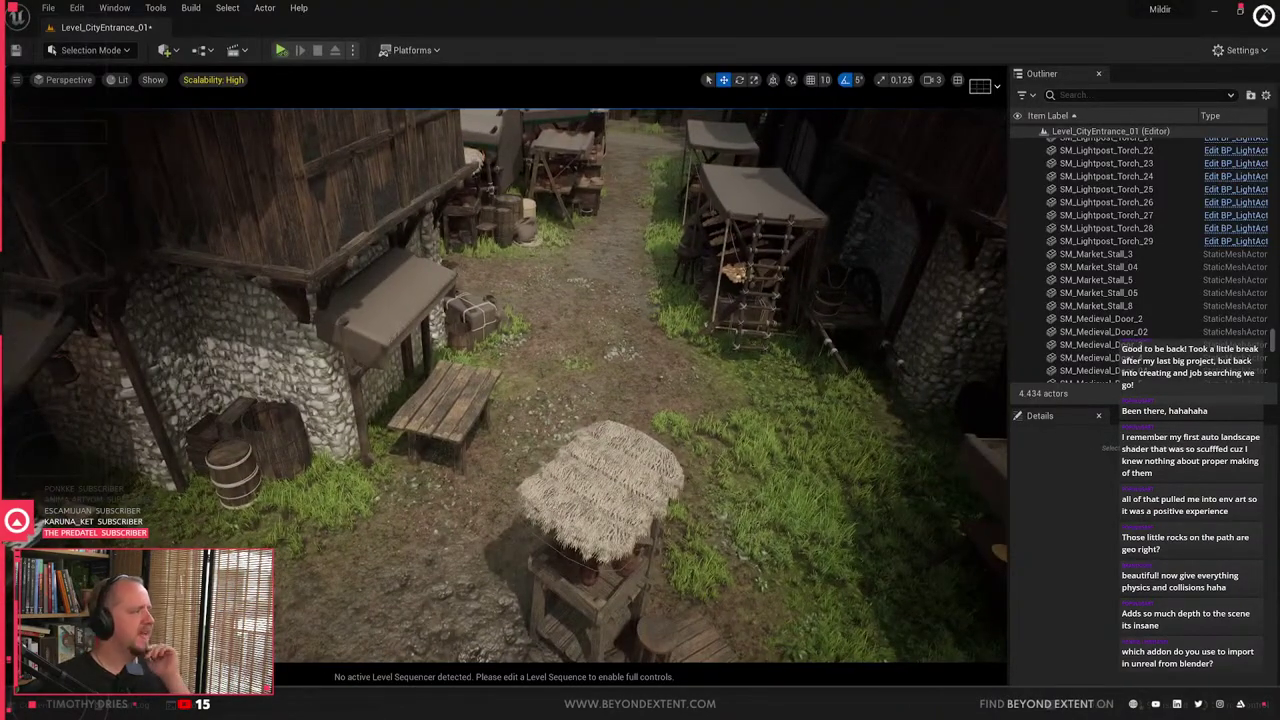
- In Unreal Editor, try rotating the barrel and sack clutter beside the thatched stalls, and undo the rotation
{"action": "key", "text": "w"}
{"action": "right_click_drag", "start_coordinate": [506, 386], "coordinate": [445, 395]}
{"action": "left_click", "coordinate": [515, 455]}
{"action": "right_click_drag", "start_coordinate": [515, 455], "coordinate": [455, 495]}
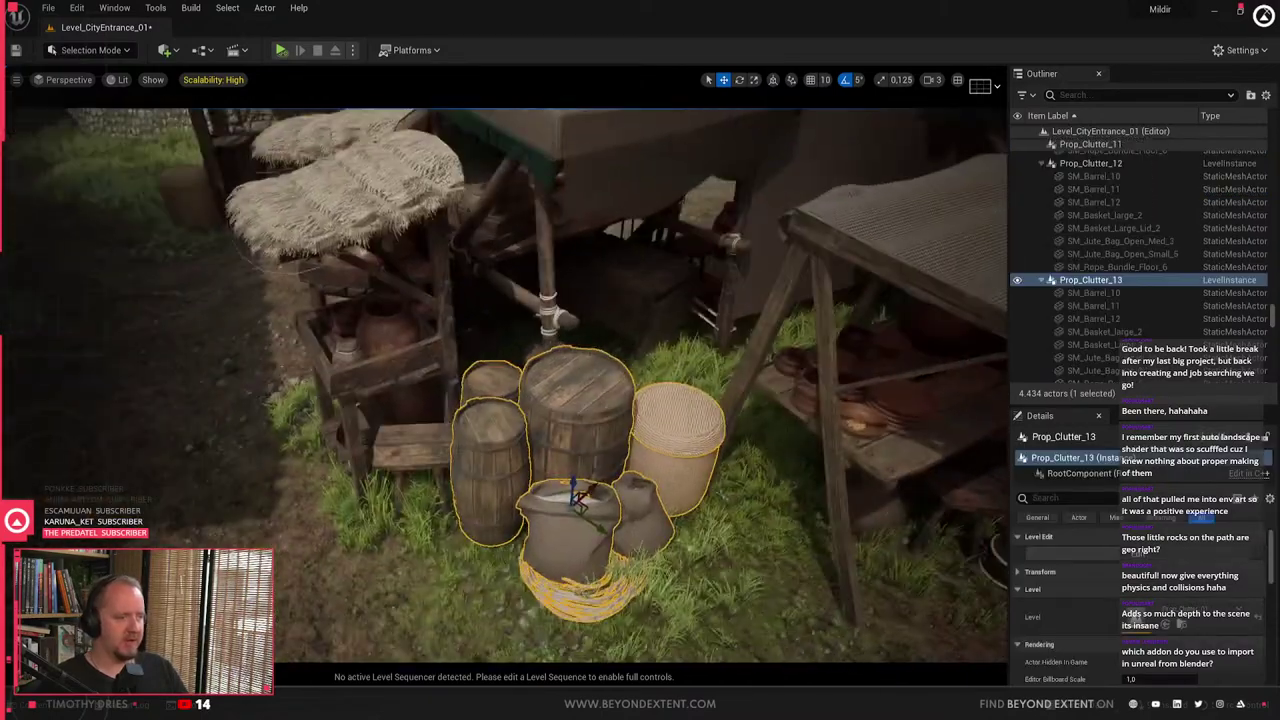
{"action": "key", "text": "e"}
{"action": "right_click_drag", "start_coordinate": [595, 503], "coordinate": [610, 585]}
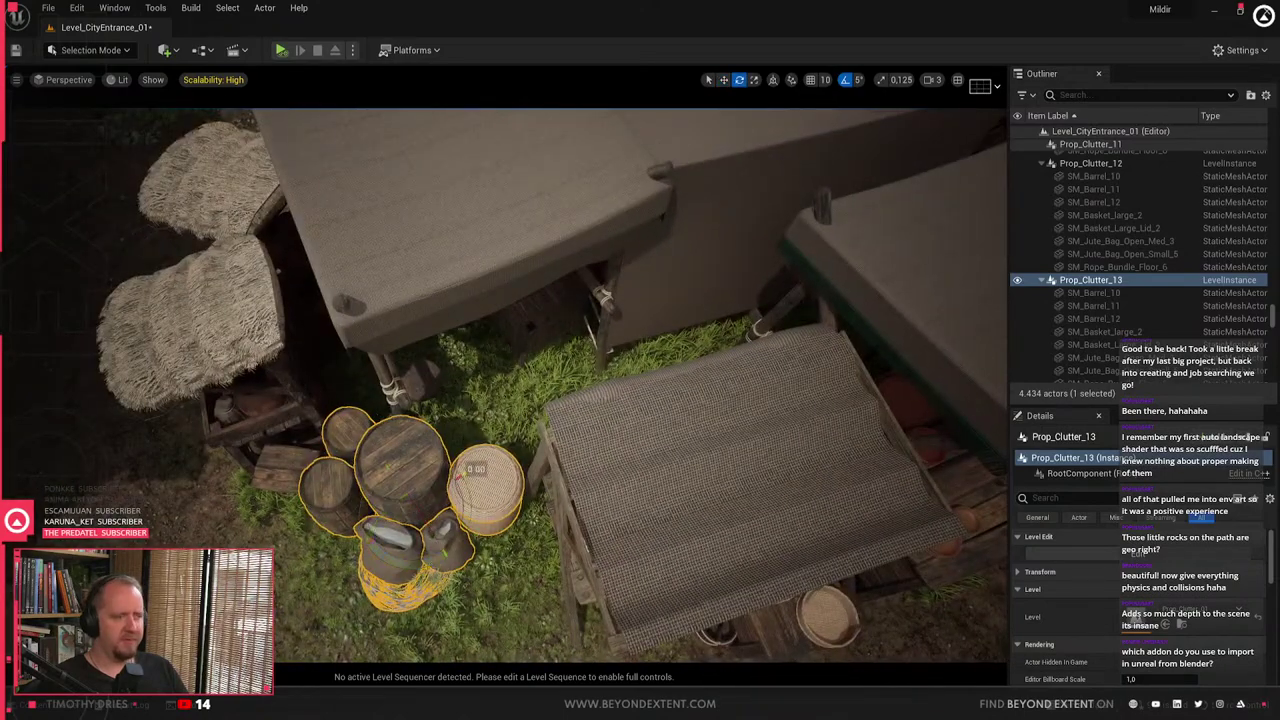
{"action": "mouse_move", "coordinate": [462, 476]}
{"action": "left_mouse_down"}
{"action": "mouse_move", "coordinate": [424, 446]}
{"action": "mouse_move", "coordinate": [458, 466]}
{"action": "left_mouse_up"}
{"action": "key", "text": "ctrl+z"}
{"action": "key", "text": "w"}
{"action": "right_click_drag", "start_coordinate": [520, 350], "coordinate": [497, 373]}
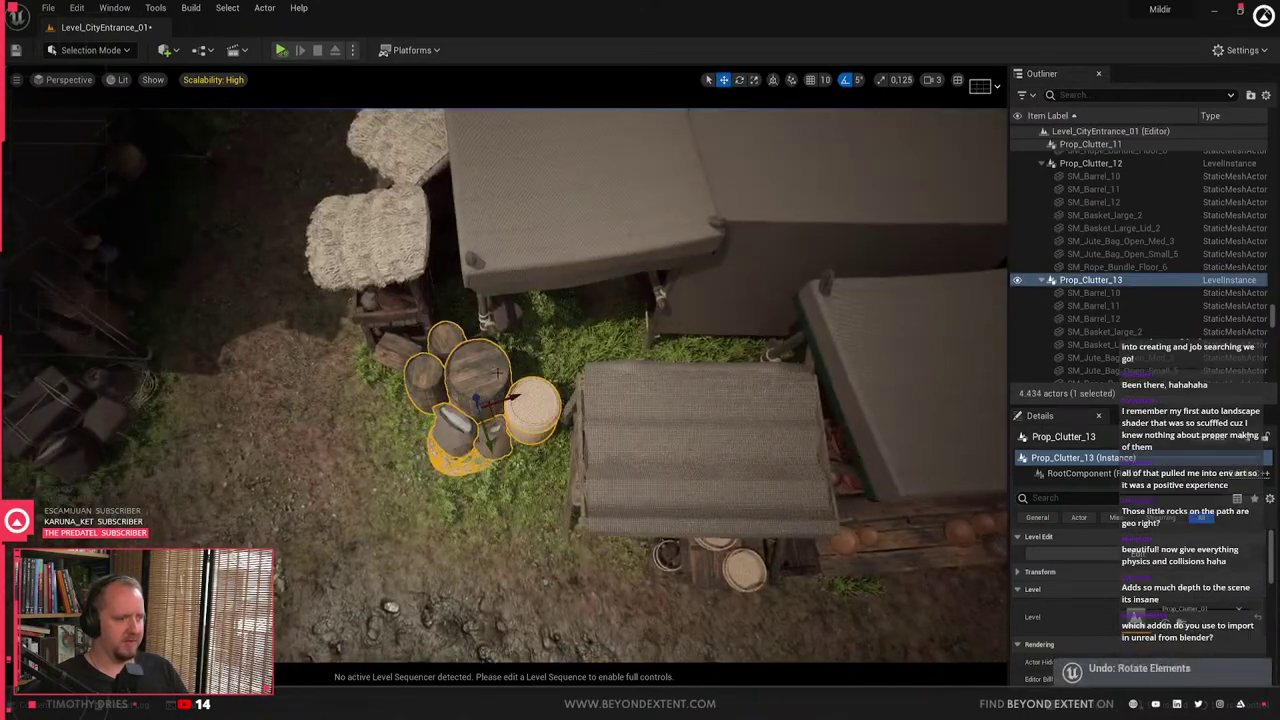
- Delete the small thatched stall among the canvas pottery stalls and place the Prop_Clutter_02 barrel and sack group in its spot
{"action": "left_click", "coordinate": [645, 445]}
{"action": "key", "text": "d"}
{"action": "mouse_move", "coordinate": [645, 445]}
{"action": "right_mouse_down"}
{"action": "mouse_move", "coordinate": [660, 447]}
{"action": "mouse_move", "coordinate": [600, 380]}
{"action": "mouse_move", "coordinate": [610, 320]}
{"action": "mouse_move", "coordinate": [640, 440]}
{"action": "right_mouse_up"}
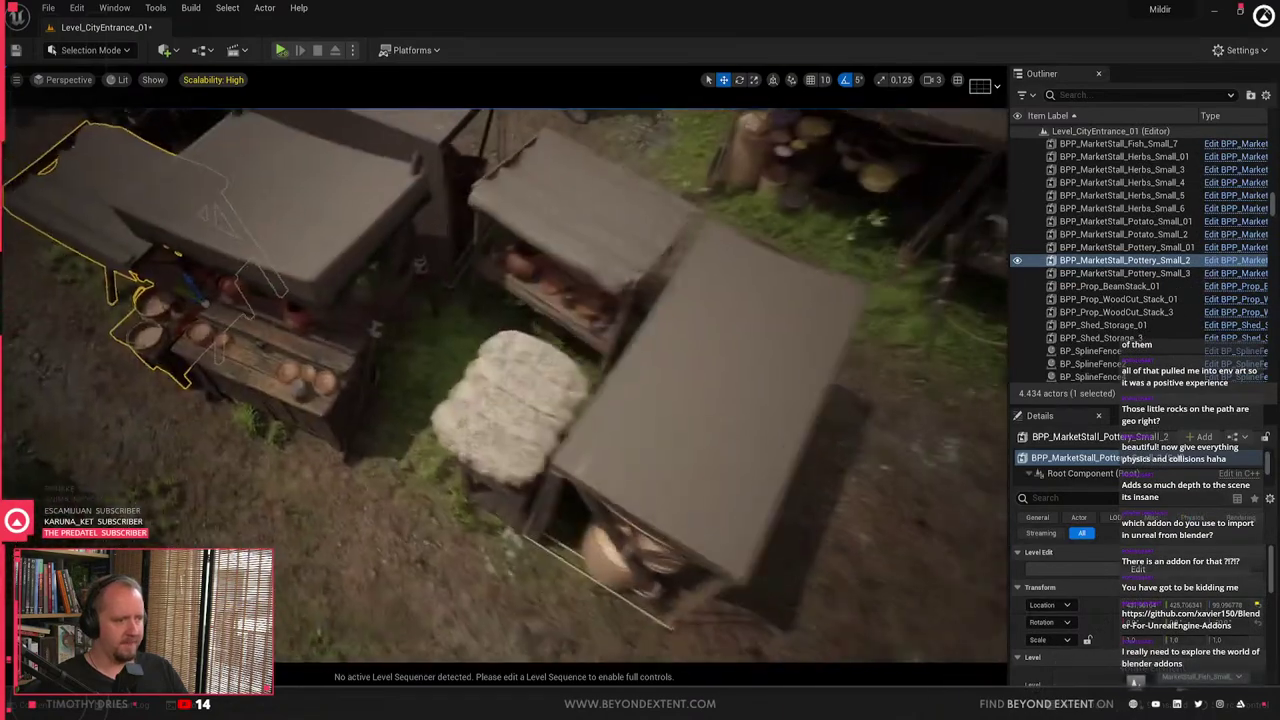
{"action": "right_click_drag", "start_coordinate": [530, 430], "coordinate": [480, 385]}
{"action": "left_click", "coordinate": [519, 401]}
{"action": "key", "text": "Delete"}
{"action": "key", "text": "ctrl+space"}
{"action": "left_click_drag", "start_coordinate": [820, 545], "coordinate": [888, 343]}
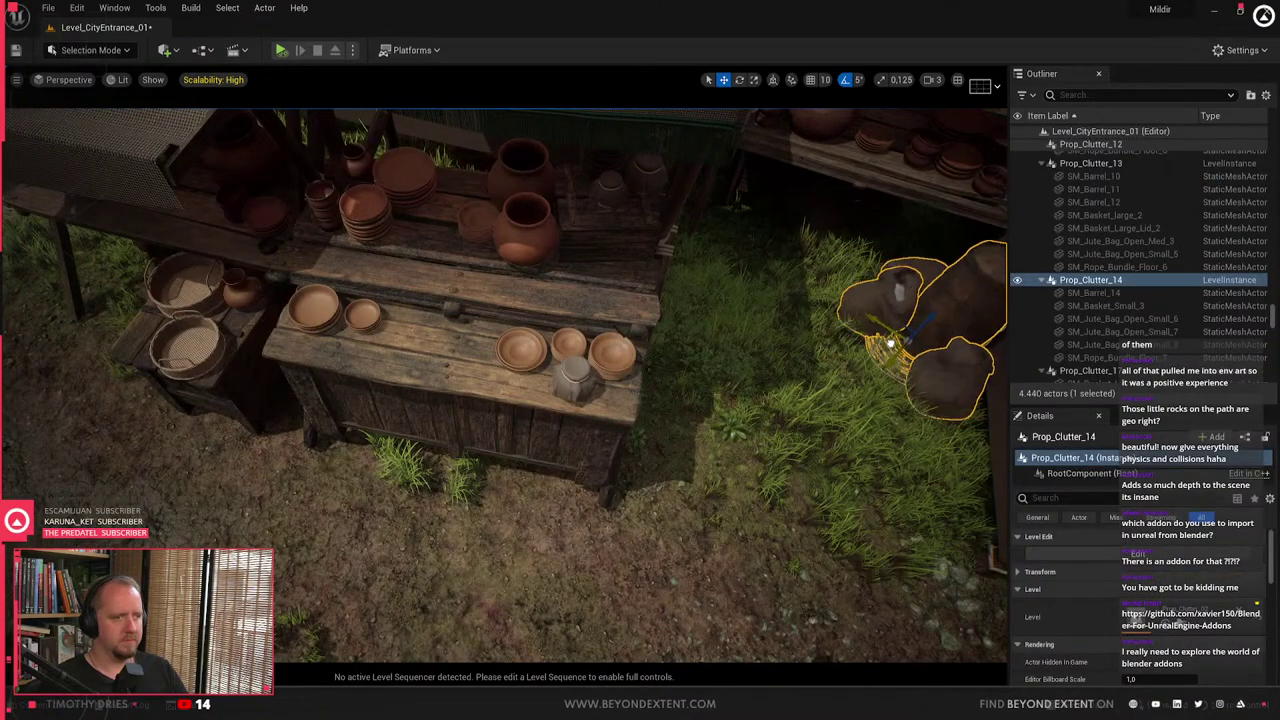
- Try placing the Prop_Clutter_03 group in the market area, and remove it
{"action": "right_click_drag", "start_coordinate": [888, 343], "coordinate": [955, 335]}
{"action": "key", "text": "ctrl+space"}
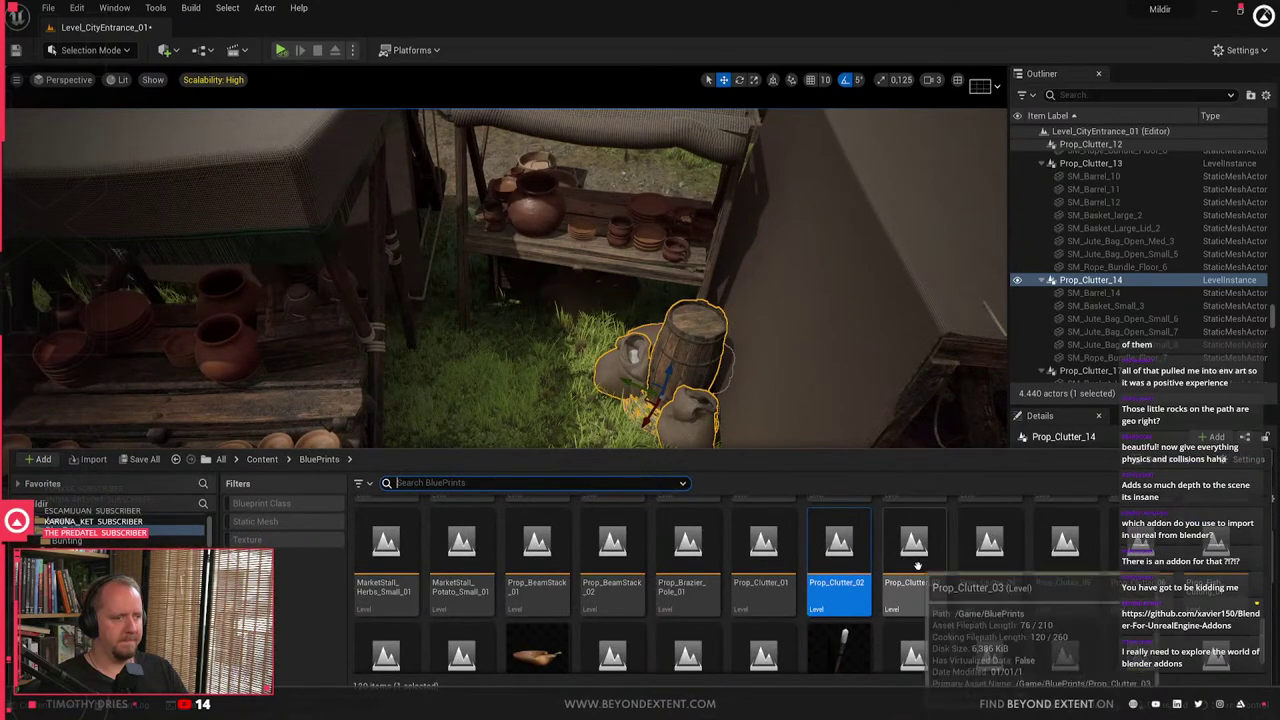
{"action": "left_click_drag", "start_coordinate": [837, 582], "coordinate": [462, 475]}
{"action": "key", "text": "Delete"}
{"action": "mouse_move", "coordinate": [618, 456]}
{"action": "right_mouse_down"}
{"action": "mouse_move", "coordinate": [606, 460]}
{"action": "mouse_move", "coordinate": [618, 456]}
{"action": "right_mouse_up"}
- Place the Prop_Clutter_04 group by the timber house, turning and moving it to sit beside the canvas stall's front corner
{"action": "key", "text": "ctrl+space"}
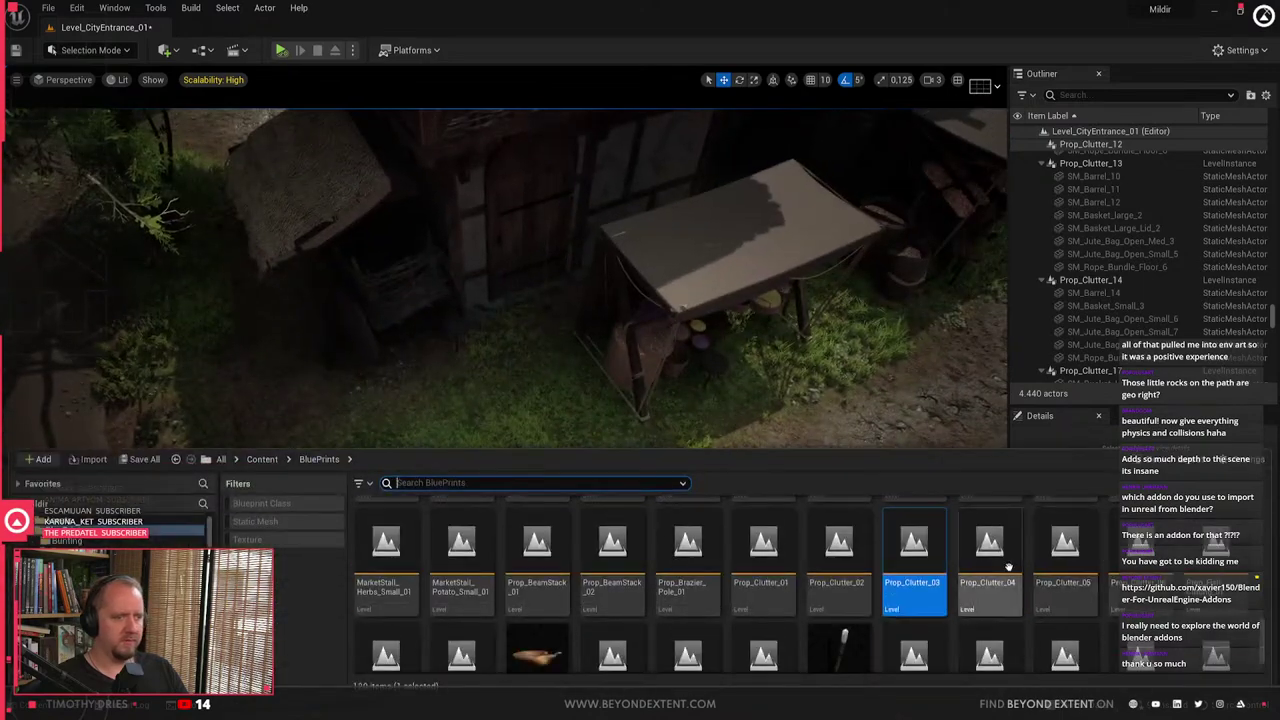
{"action": "left_click_drag", "start_coordinate": [1008, 567], "coordinate": [480, 378]}
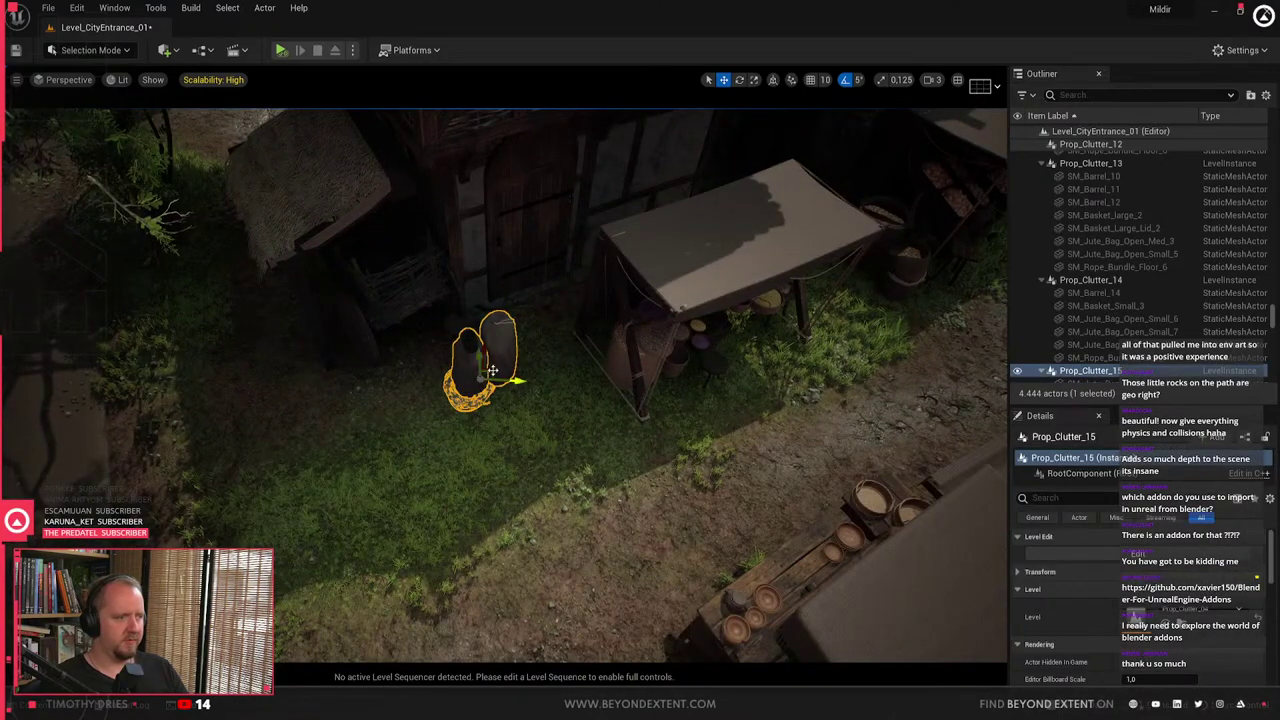
{"action": "mouse_move", "coordinate": [492, 371]}
{"action": "right_mouse_down"}
{"action": "mouse_move", "coordinate": [462, 376]}
{"action": "mouse_move", "coordinate": [510, 368]}
{"action": "mouse_move", "coordinate": [492, 371]}
{"action": "right_mouse_up"}
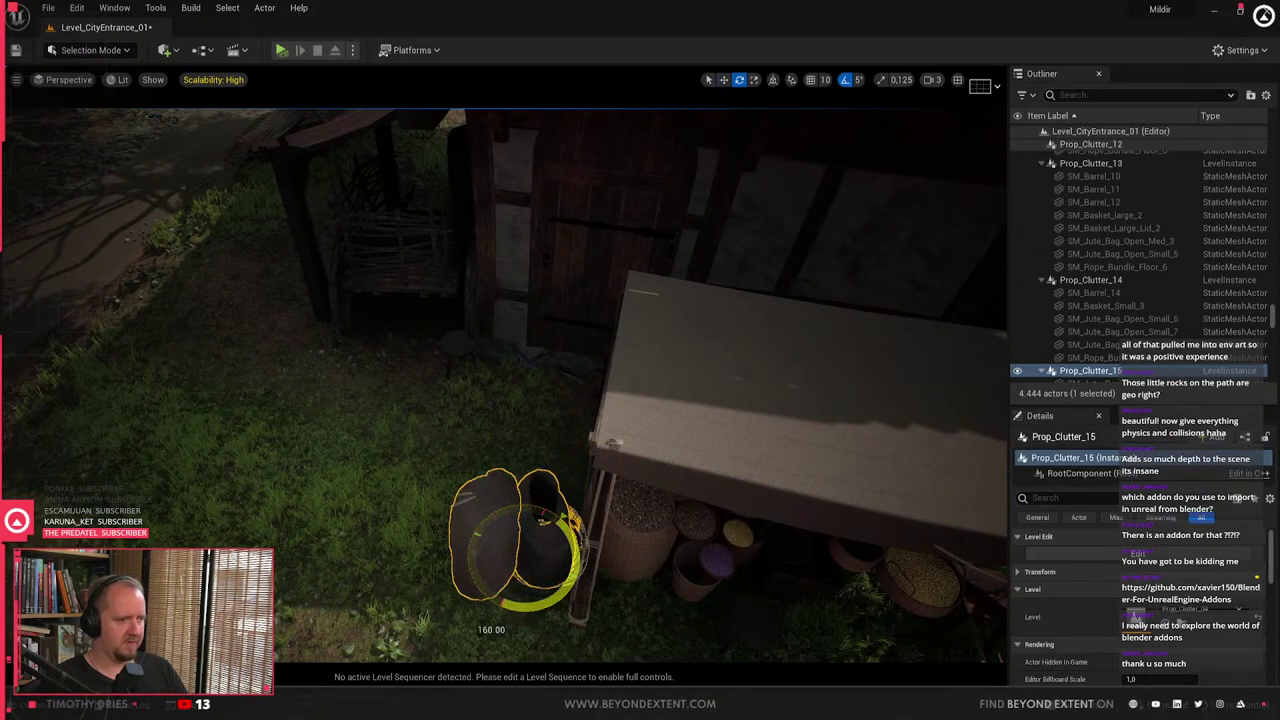
{"action": "right_click_drag", "start_coordinate": [580, 560], "coordinate": [666, 414]}
{"action": "key", "text": "w"}
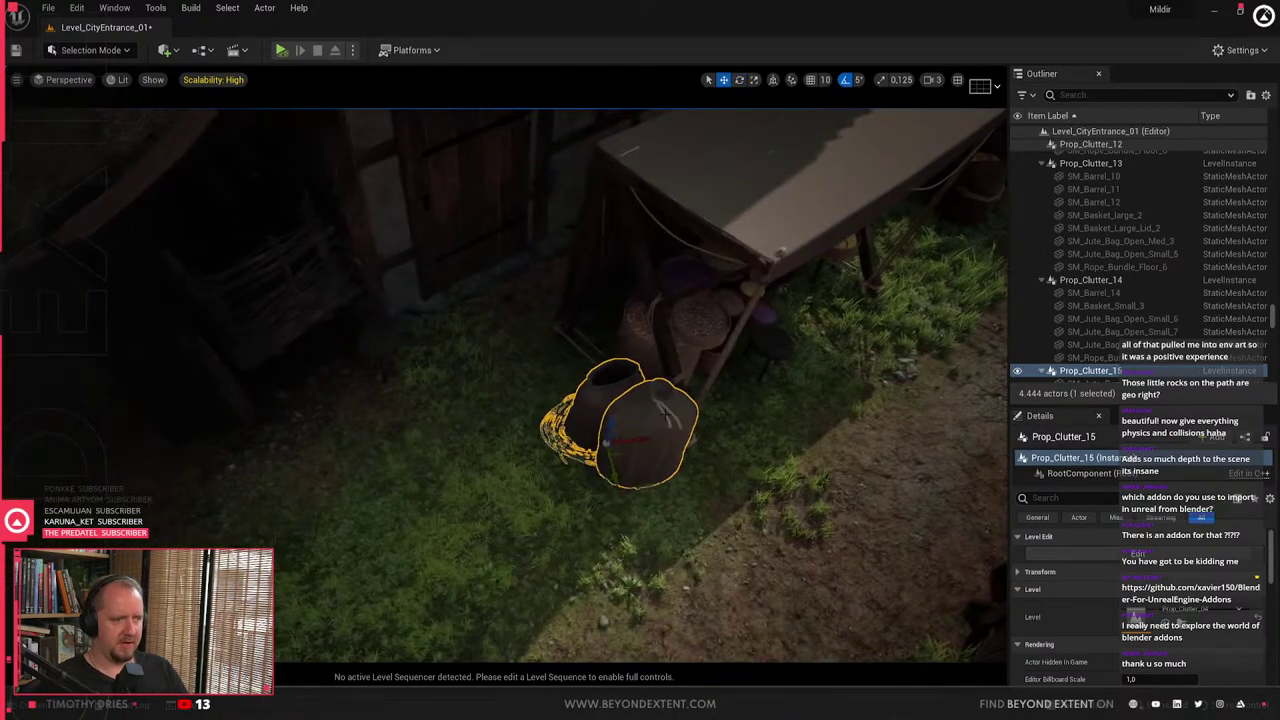
{"action": "left_click_drag", "start_coordinate": [619, 456], "coordinate": [566, 396]}
{"action": "right_click_drag", "start_coordinate": [566, 396], "coordinate": [820, 345]}
{"action": "key", "text": "Escape"}
- Shift the small forge slightly sideways under the tiled shed roof near the barrel clutter
{"action": "right_click_drag", "start_coordinate": [640, 385], "coordinate": [420, 385]}
{"action": "right_click_drag", "start_coordinate": [560, 385], "coordinate": [375, 368]}
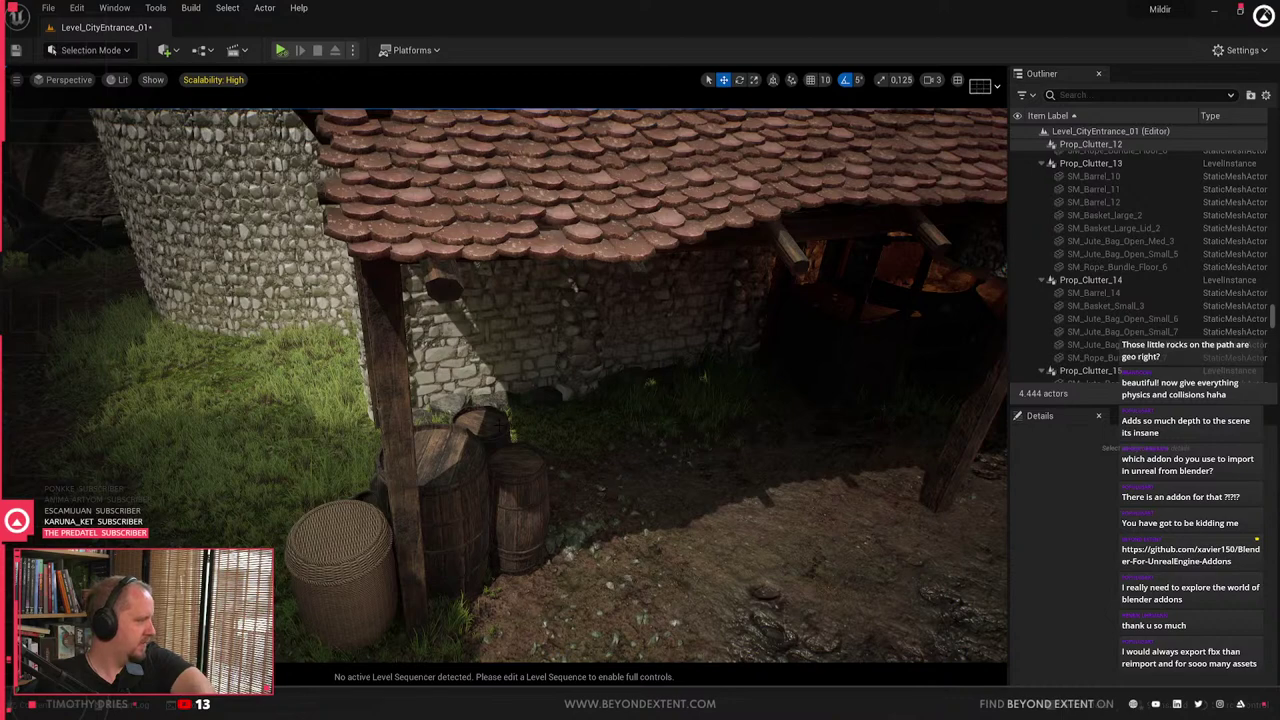
{"action": "left_click", "coordinate": [503, 426]}
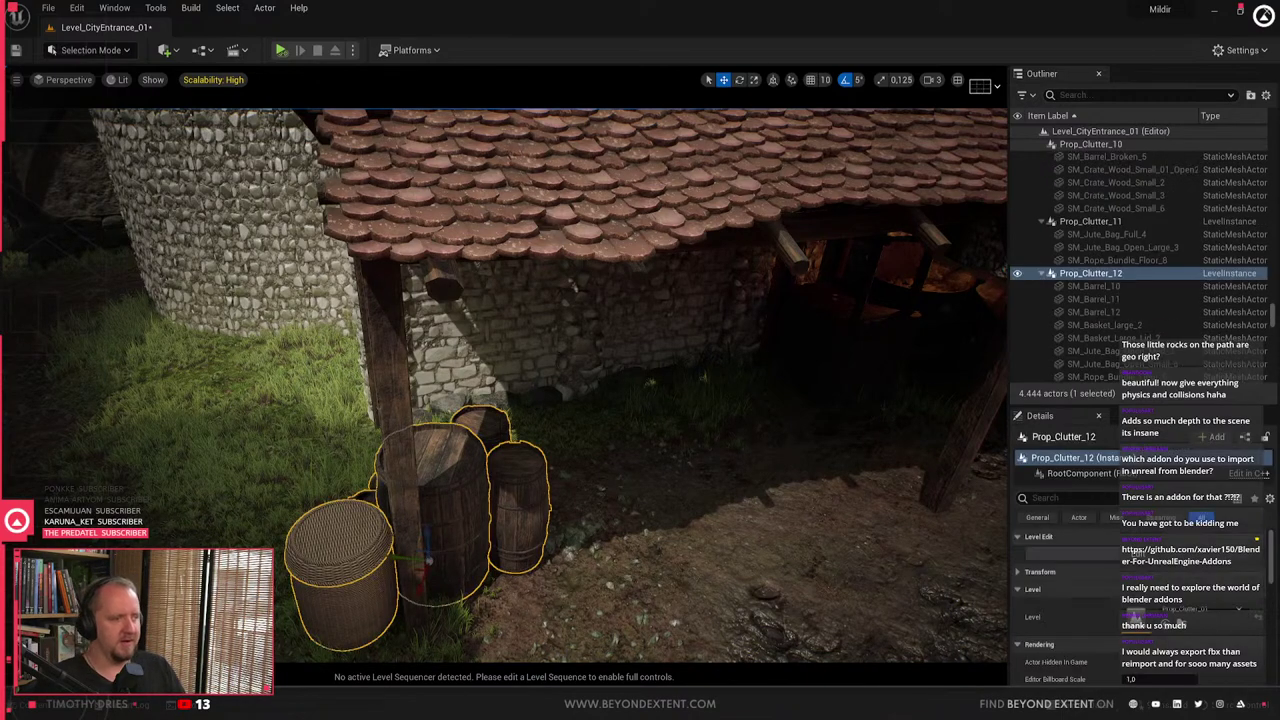
{"action": "key", "text": "Escape"}
{"action": "mouse_move", "coordinate": [490, 424]}
{"action": "right_mouse_down"}
{"action": "mouse_move", "coordinate": [520, 424]}
{"action": "mouse_move", "coordinate": [490, 422]}
{"action": "right_mouse_up"}
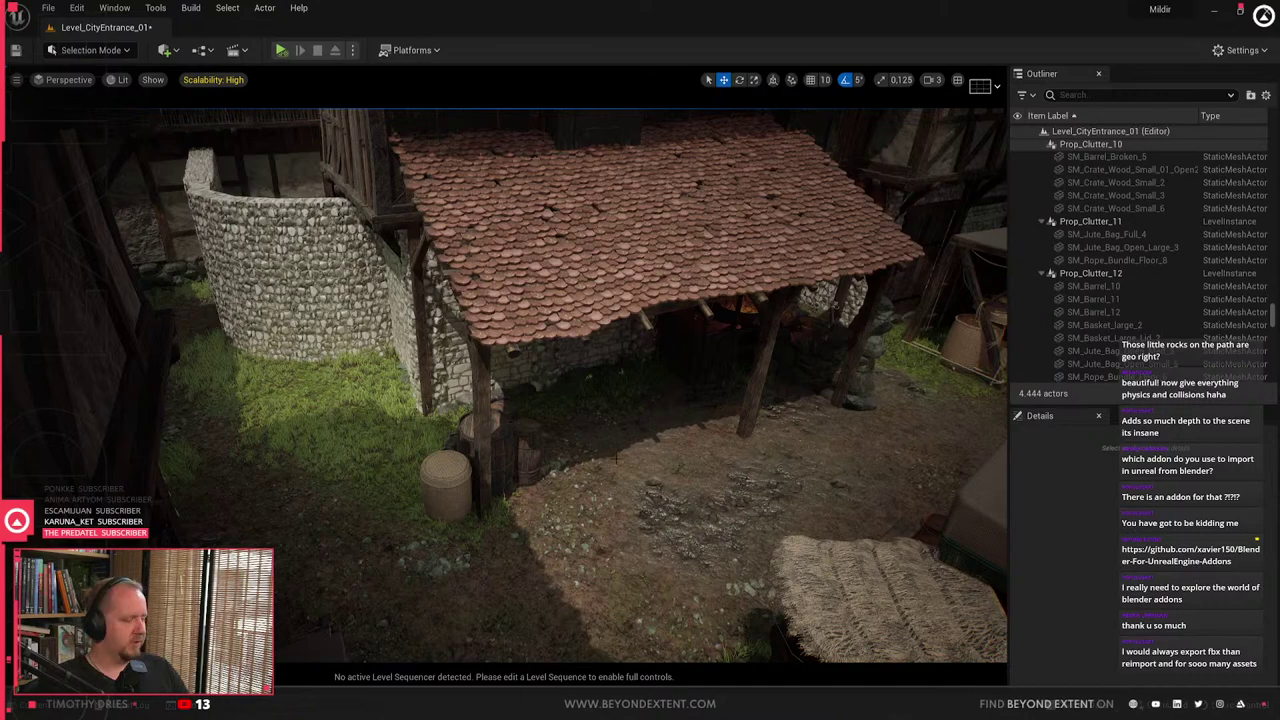
{"action": "right_click_drag", "start_coordinate": [616, 458], "coordinate": [665, 390]}
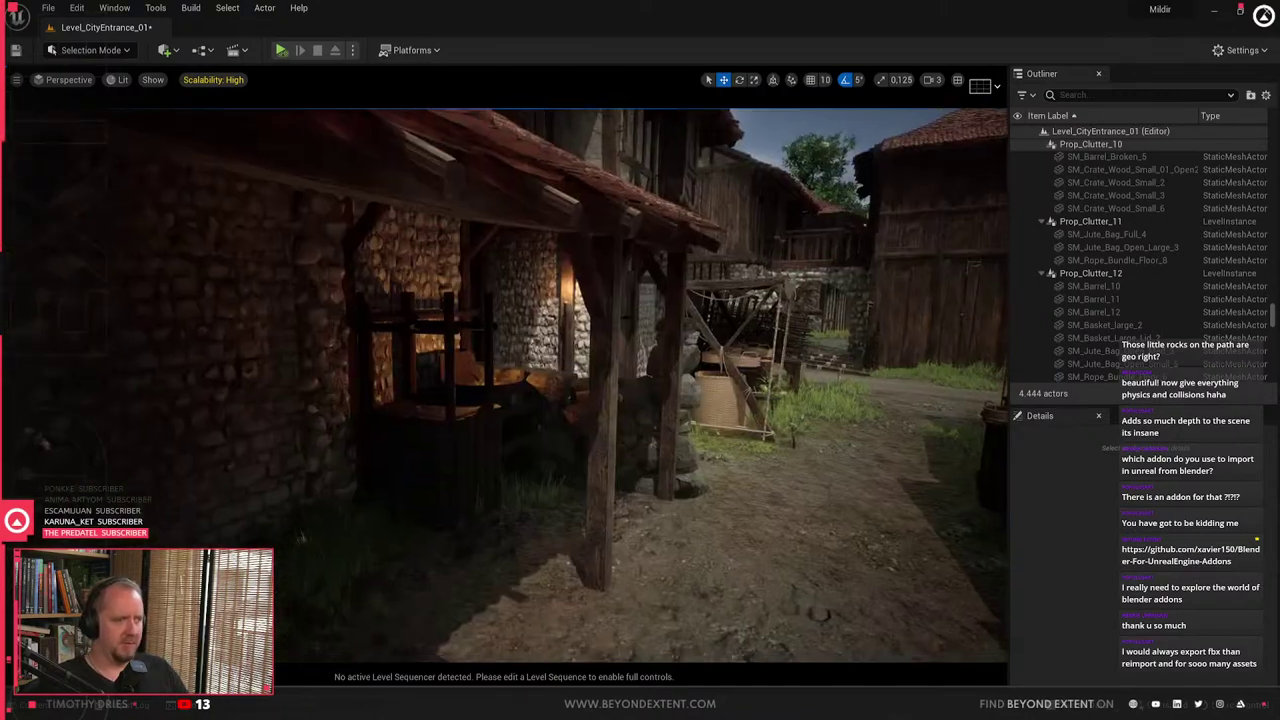
{"action": "left_click", "coordinate": [440, 450]}
{"action": "right_click_drag", "start_coordinate": [440, 450], "coordinate": [315, 455]}
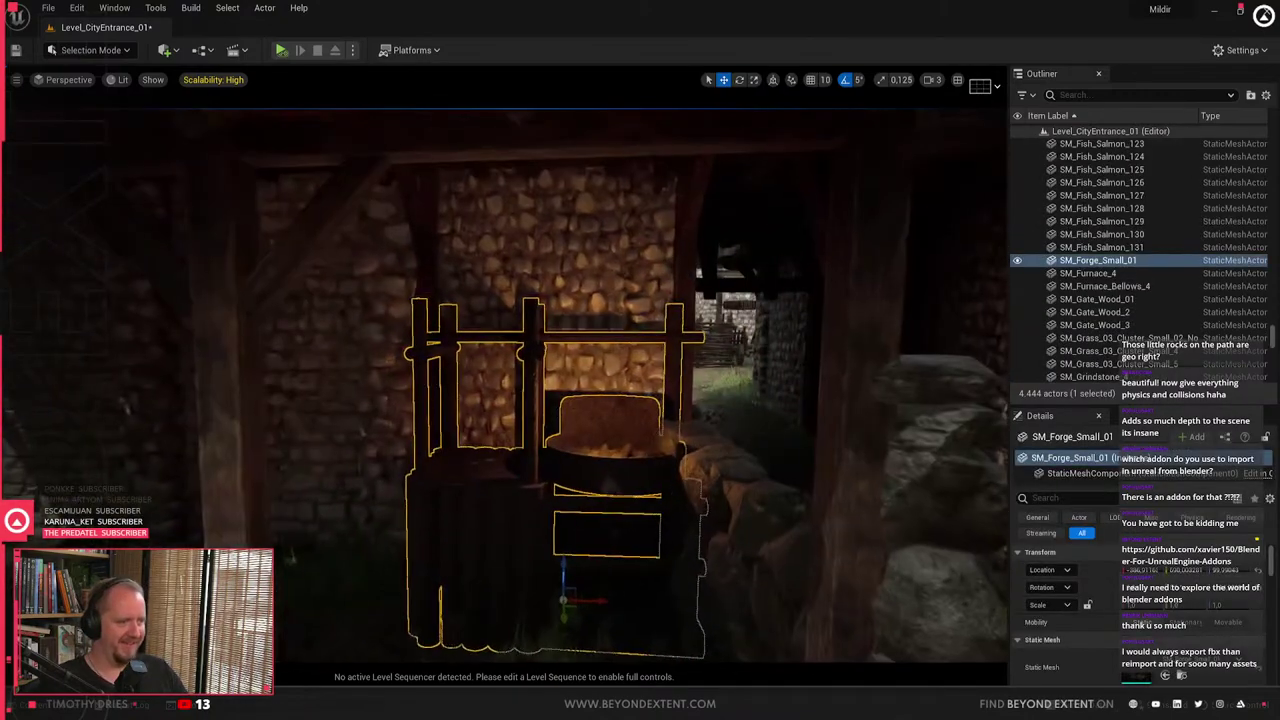
{"action": "left_click_drag", "start_coordinate": [592, 602], "coordinate": [573, 602]}
{"action": "left_click", "coordinate": [250, 522]}
- Check the thatched pottery stall's roof edge, switch to Blender, and locate and frame its source mesh Market_Stall_04
{"action": "right_click_drag", "start_coordinate": [250, 522], "coordinate": [180, 478]}
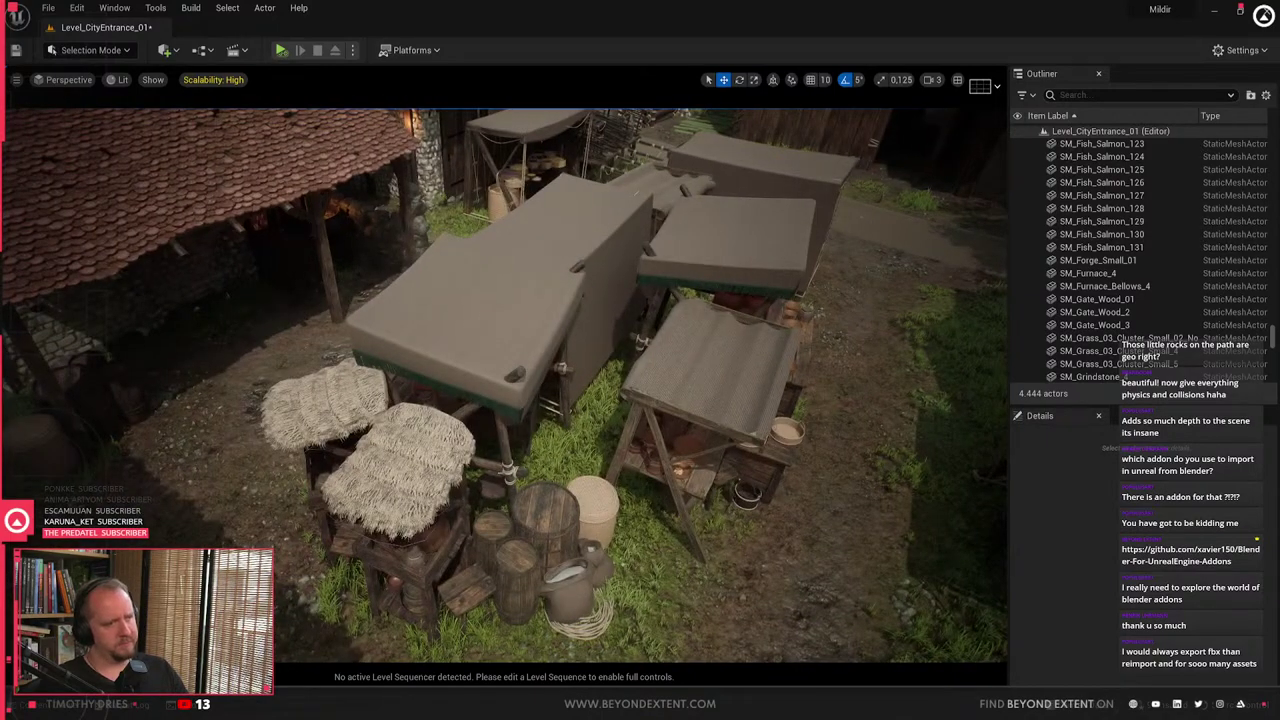
{"action": "right_click_drag", "start_coordinate": [505, 385], "coordinate": [555, 345]}
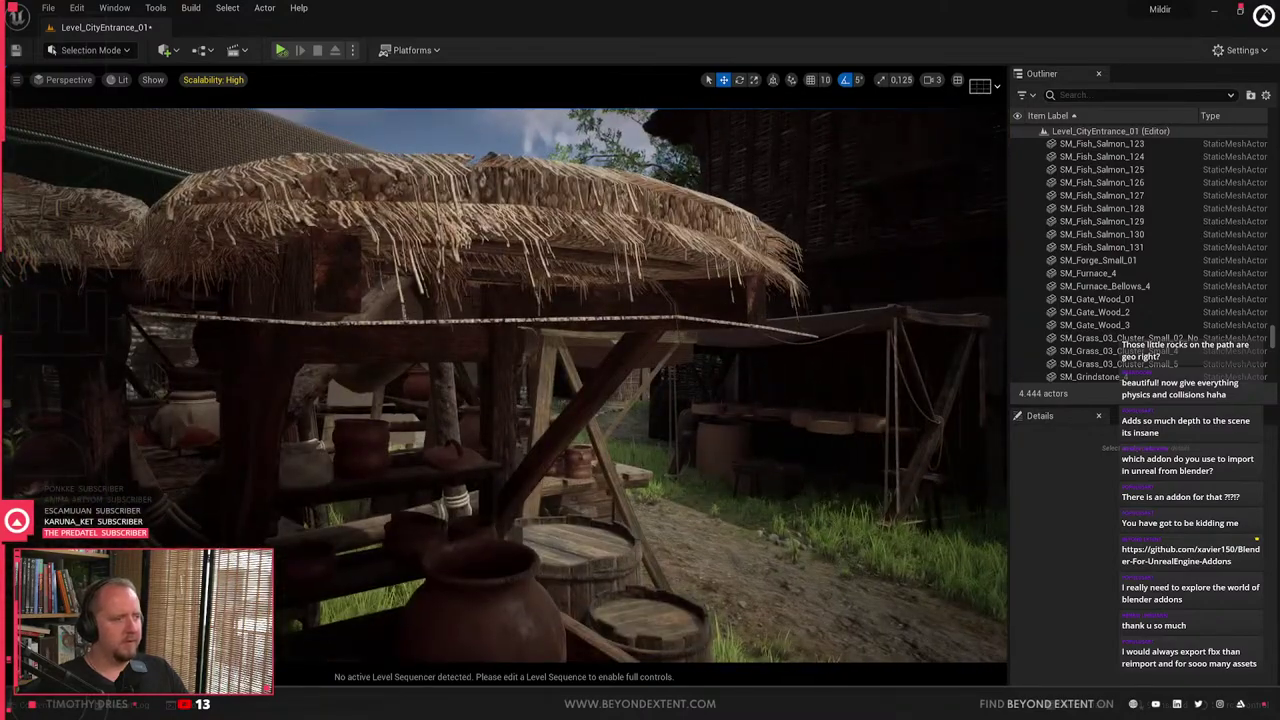
{"action": "key", "text": "alt+Tab"}
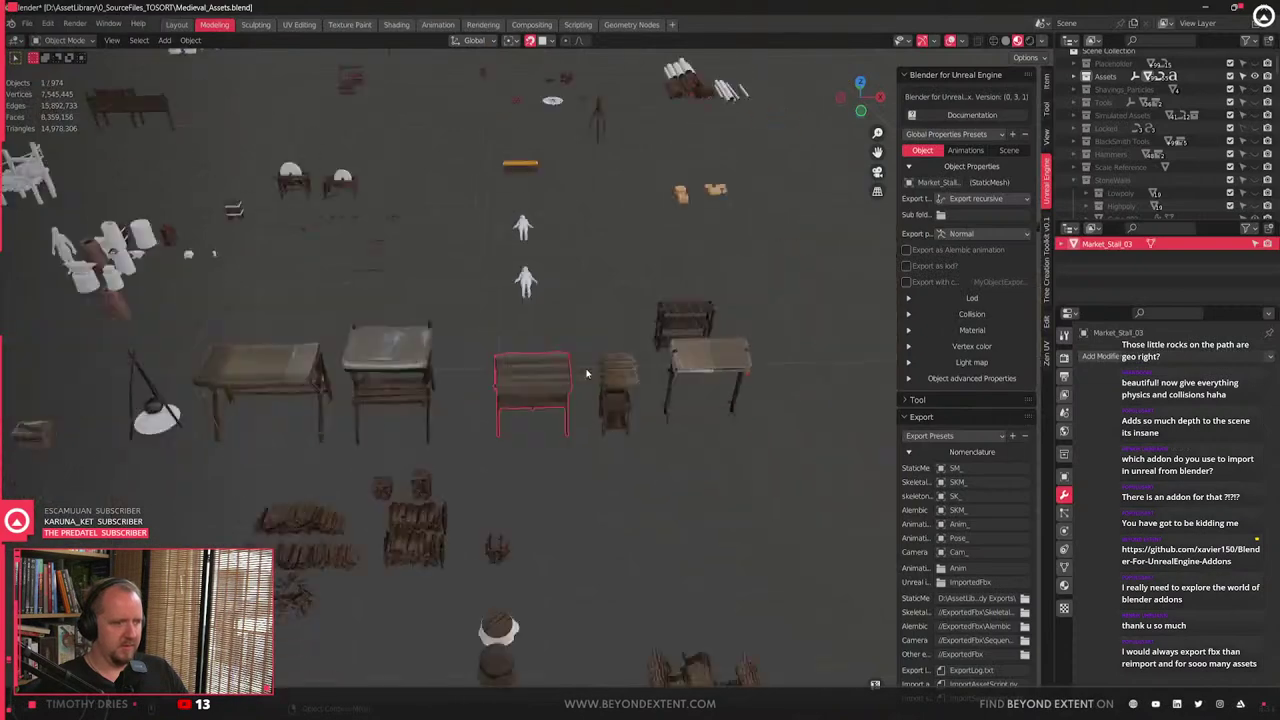
{"action": "scroll", "coordinate": [588, 371], "scroll_direction": "down", "scroll_amount": 2}
{"action": "middle_click_drag", "start_coordinate": [588, 371], "coordinate": [599, 407]}
{"action": "scroll", "coordinate": [599, 407], "scroll_direction": "up", "scroll_amount": 3}
{"action": "key", "text": "KP_Decimal"}
{"action": "scroll", "coordinate": [371, 496], "scroll_direction": "down", "scroll_amount": 14}
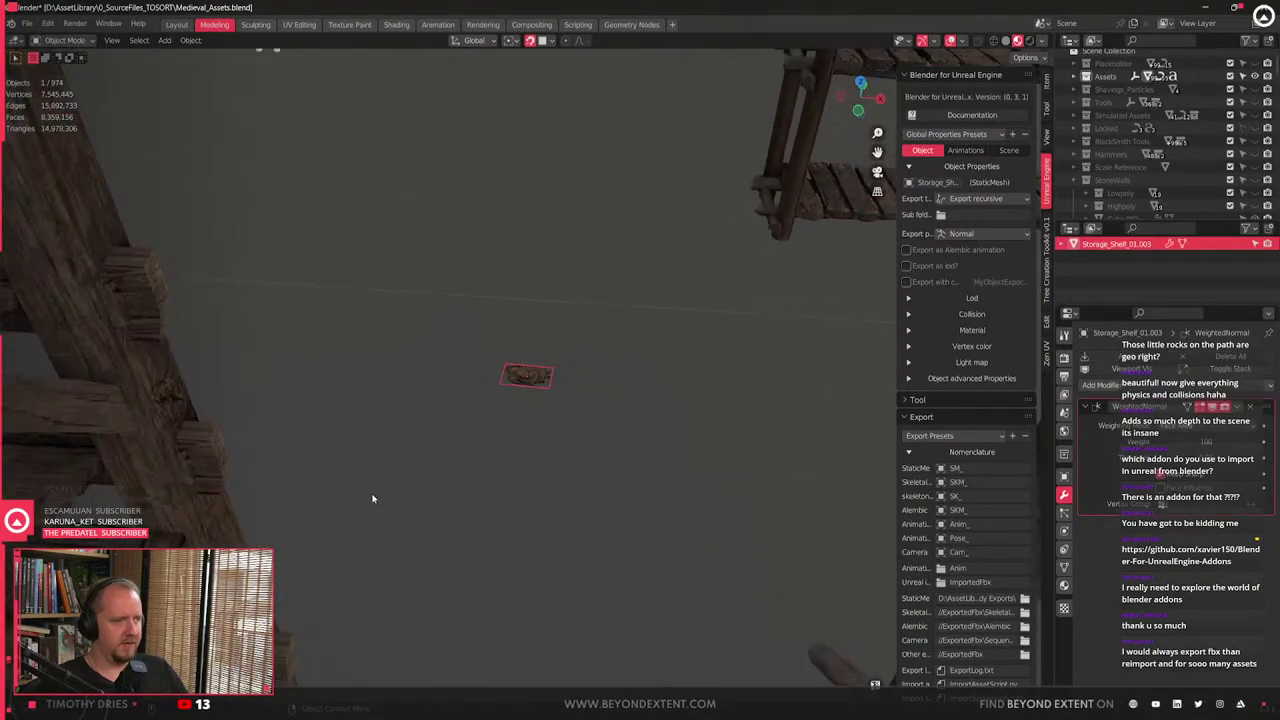
{"action": "left_click", "coordinate": [367, 484]}
{"action": "key", "text": "KP_Decimal"}
- Raise the lower edge loop of Market_Stall_04's thatched roof slightly in Edit Mode
{"action": "middle_click_drag", "start_coordinate": [336, 508], "coordinate": [653, 404]}
{"action": "scroll", "coordinate": [537, 346], "scroll_direction": "up", "scroll_amount": 3}
{"action": "key", "text": "Tab"}
{"action": "scroll", "coordinate": [653, 404], "scroll_direction": "up", "scroll_amount": 2}
{"action": "middle_click_drag", "start_coordinate": [731, 248], "coordinate": [736, 344]}
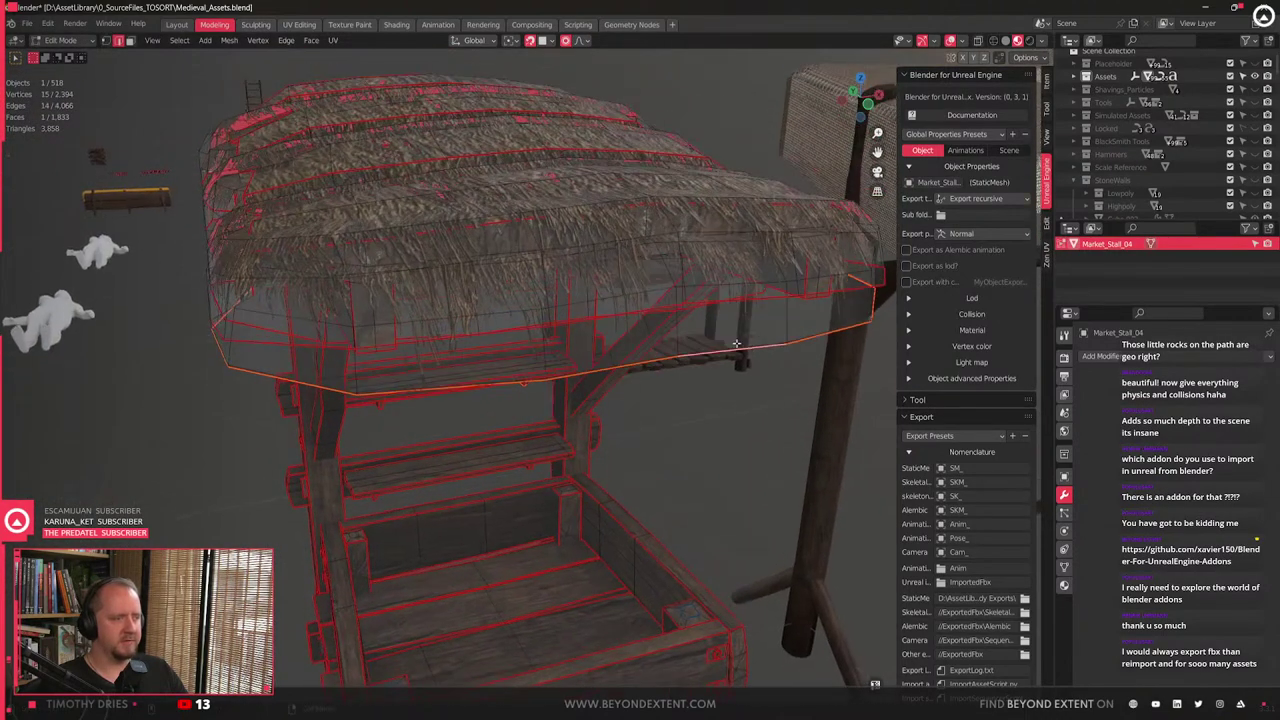
{"action": "right_click", "coordinate": [750, 296]}
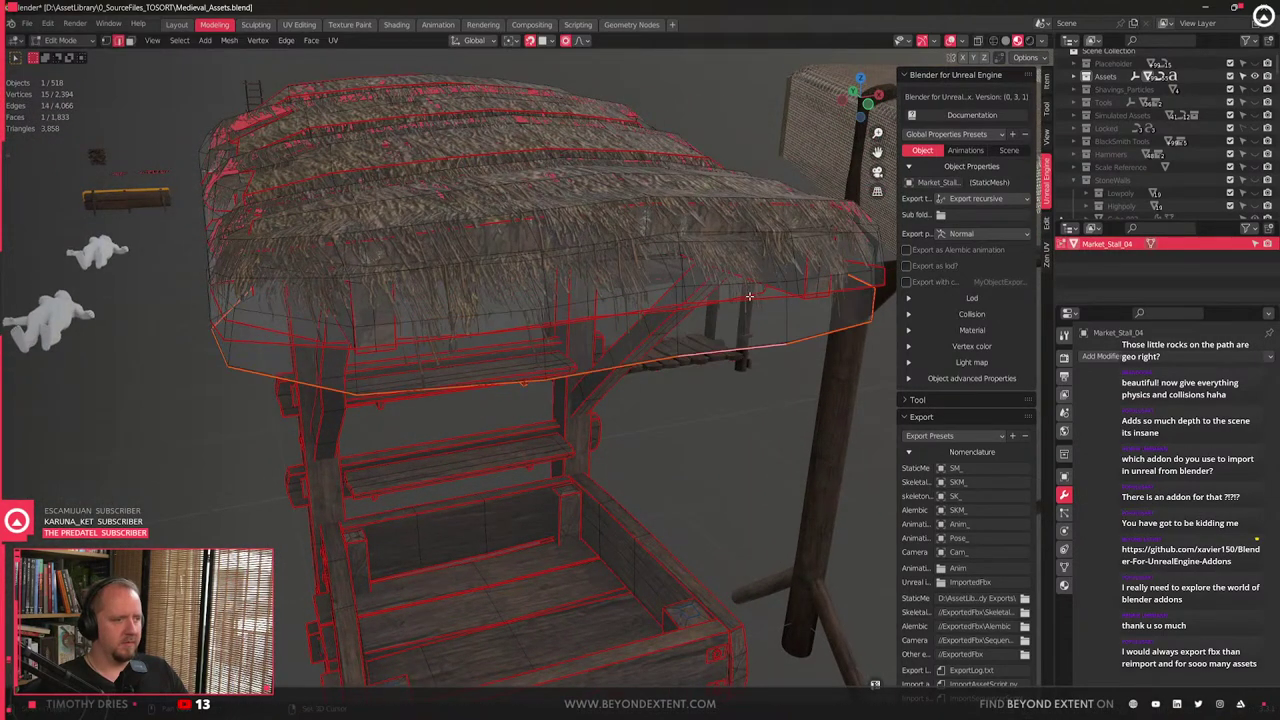
{"action": "key", "text": "g"}
{"action": "left_click", "coordinate": [728, 360]}
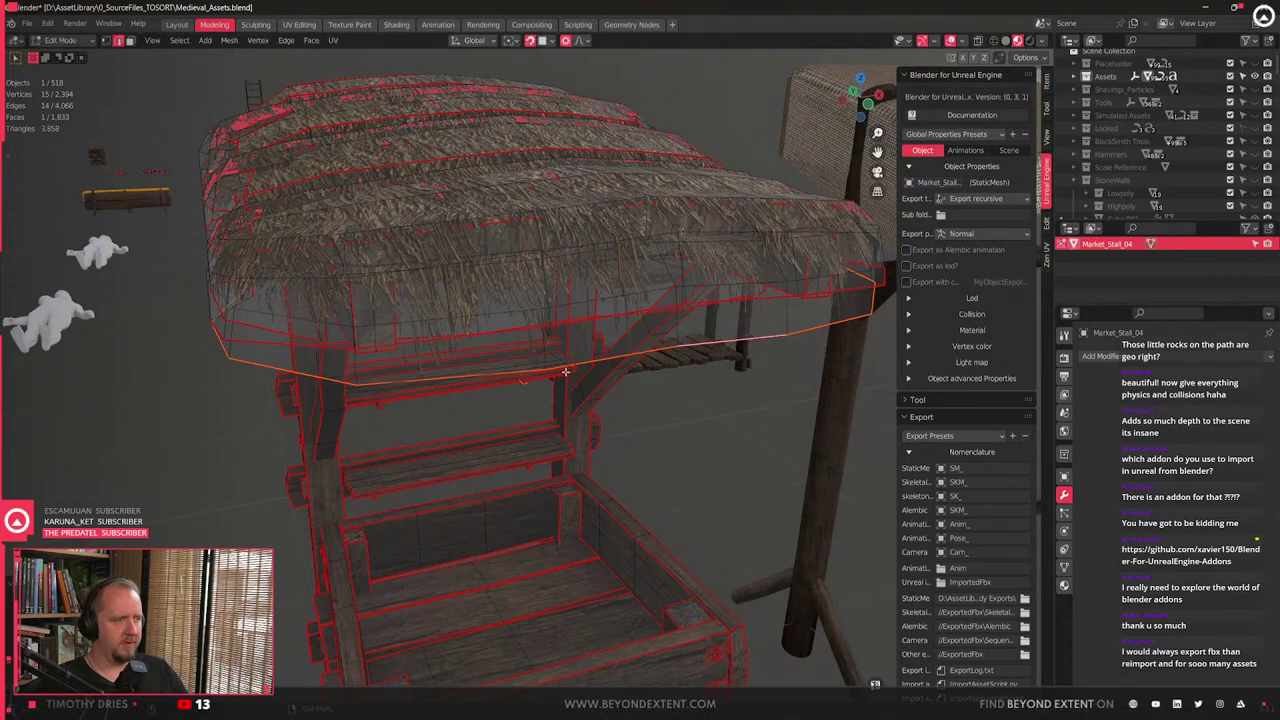
- Return to Object Mode and export Market_Stall_04 with Export for UnrealEngine 4
{"action": "key", "text": "Tab"}
{"action": "key", "text": "q"}
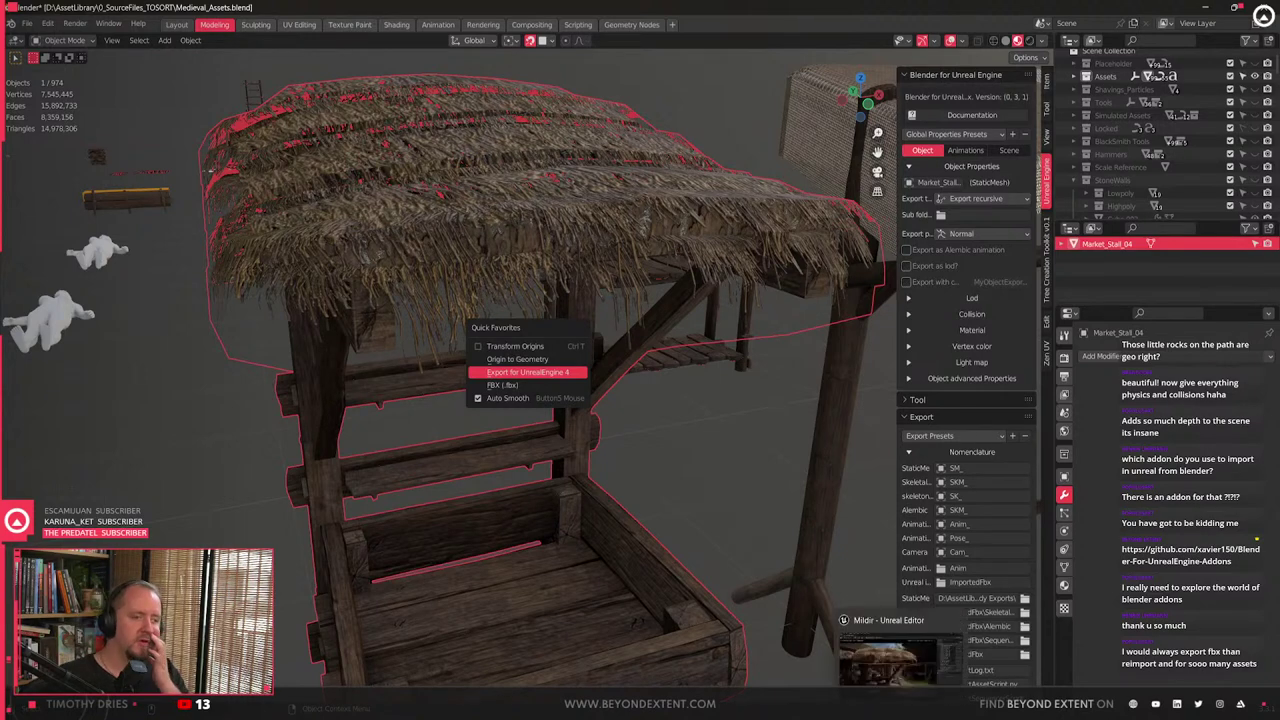
{"action": "key", "text": "Escape"}
{"action": "scroll", "coordinate": [542, 272], "scroll_direction": "down", "scroll_amount": 5}
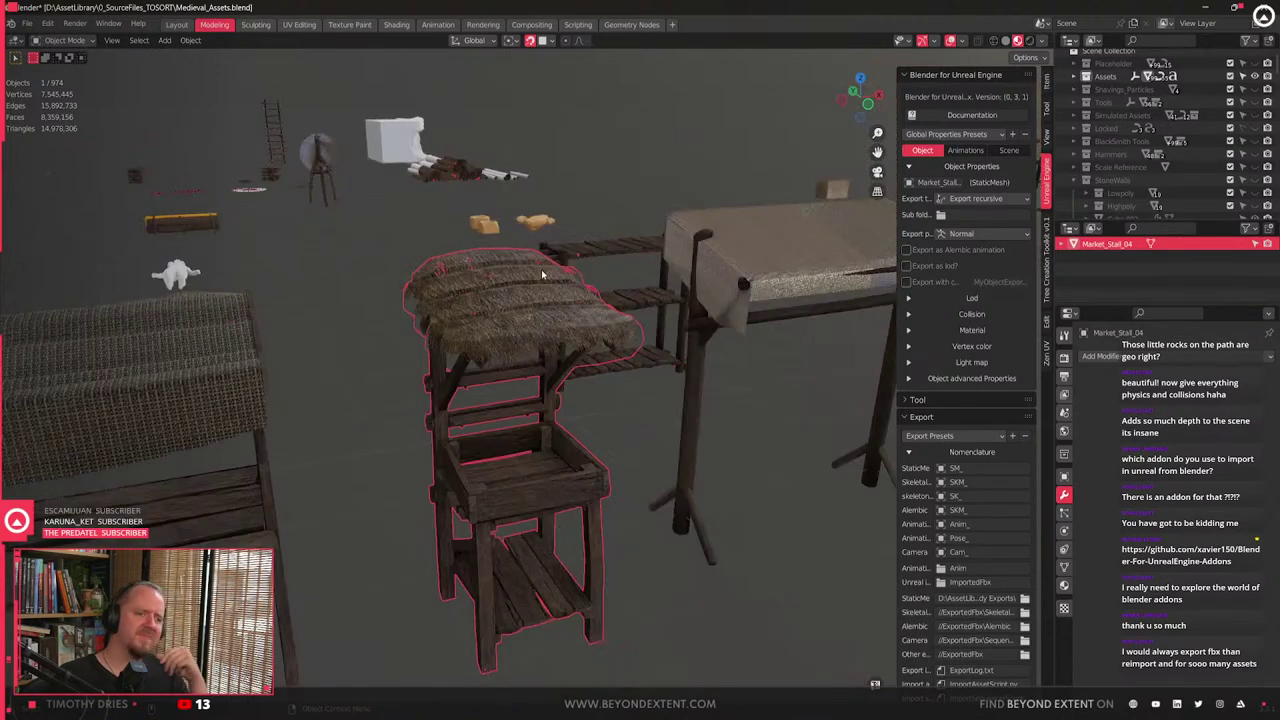
- Switch to Unreal Editor and open the thatched small pottery stall's level instance for editing
{"action": "left_click", "coordinate": [923, 715]}
{"action": "right_click", "coordinate": [534, 224]}
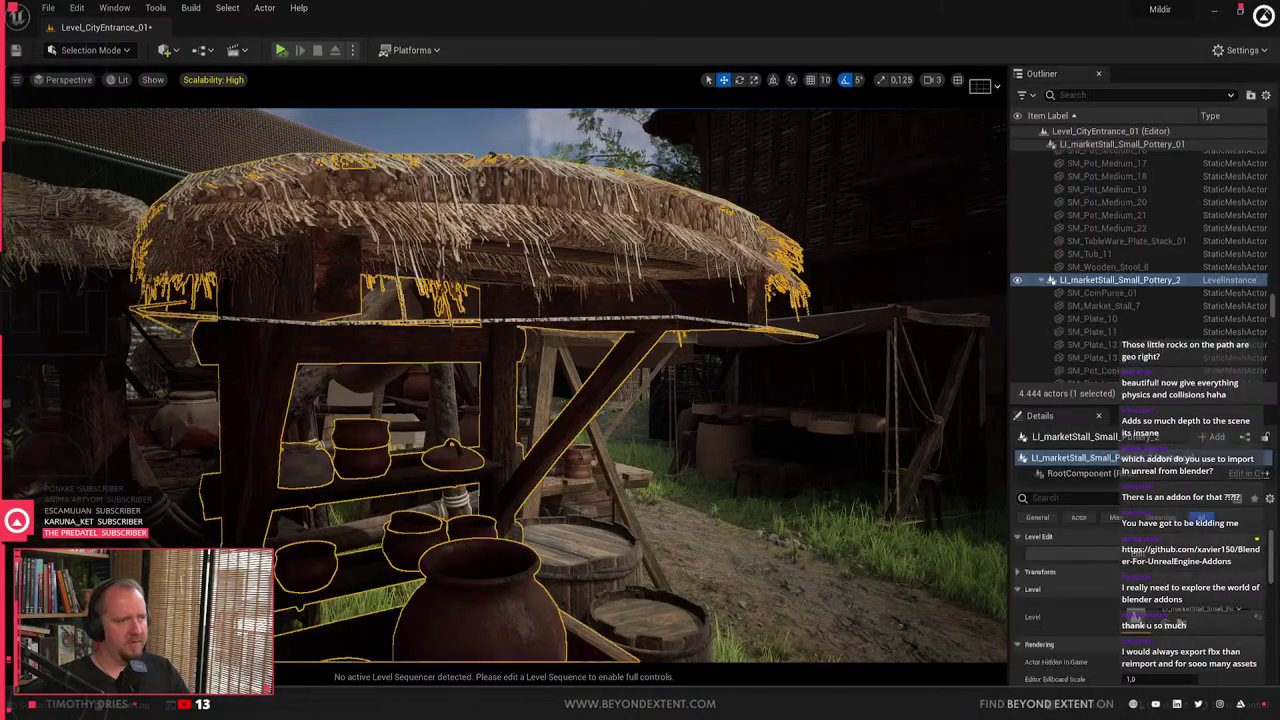
{"action": "left_click", "coordinate": [596, 251]}
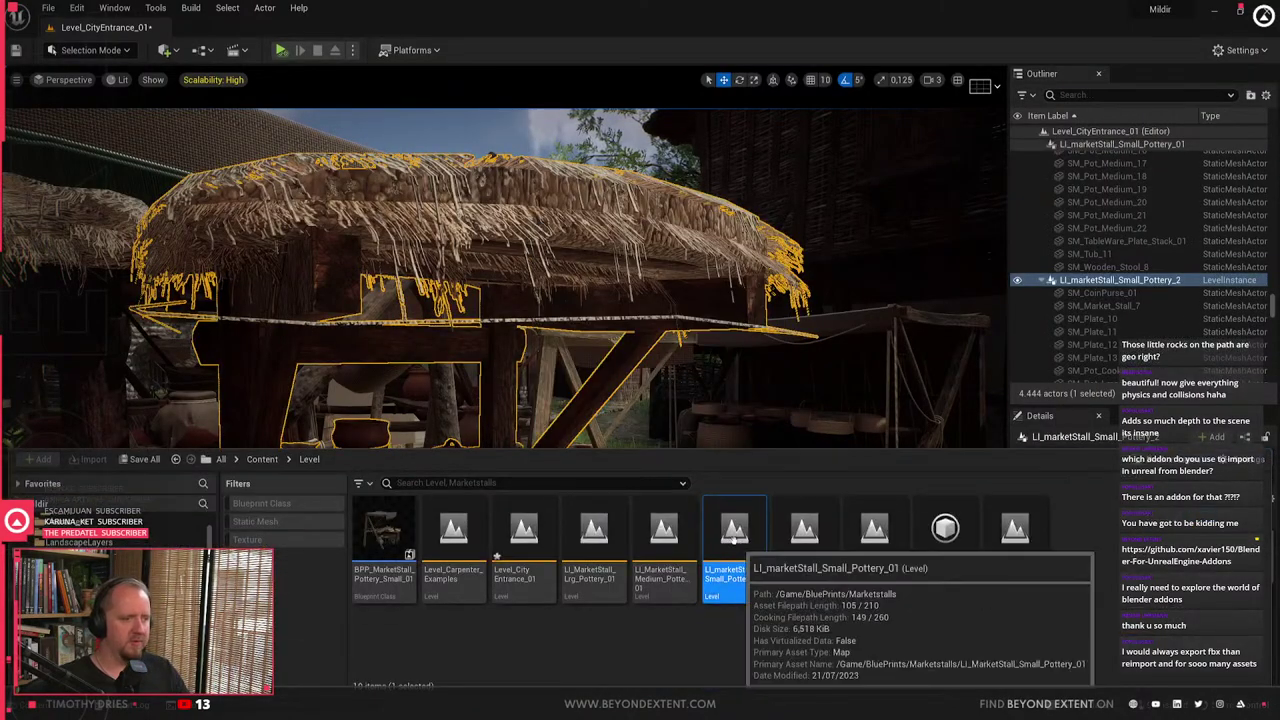
{"action": "key", "text": "ctrl+space"}
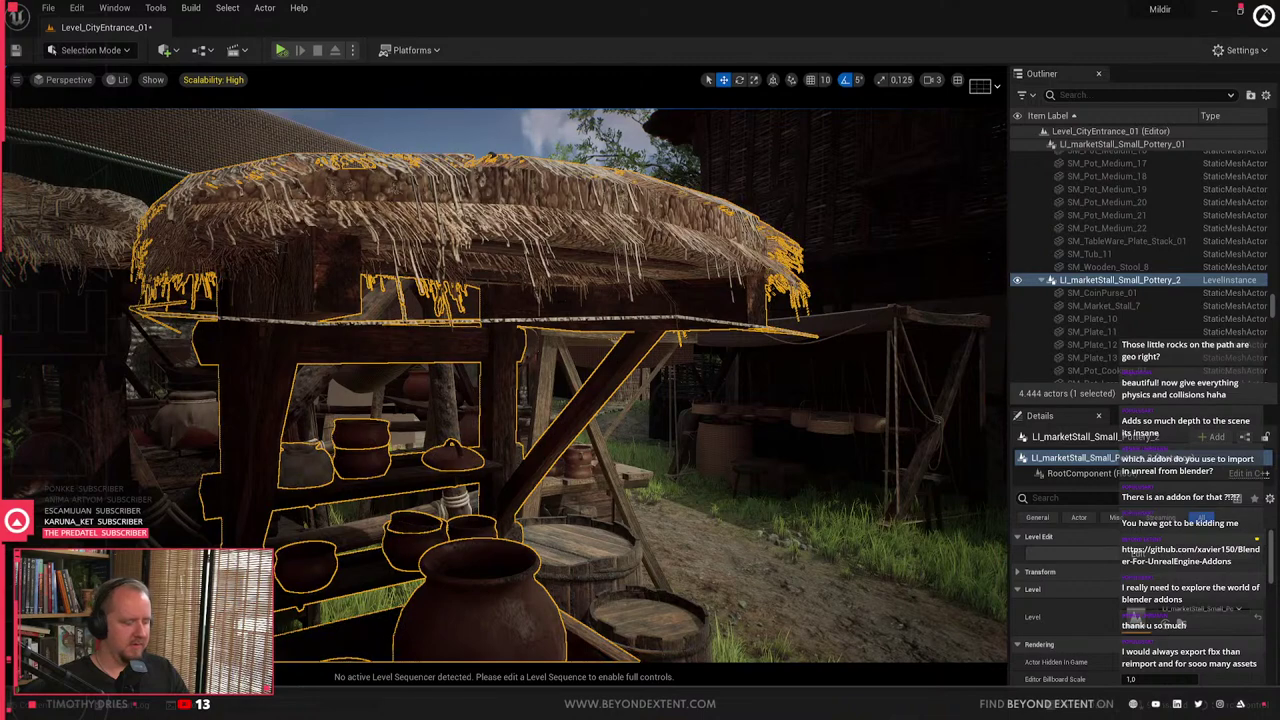
{"action": "key", "text": "ctrl+space"}
{"action": "key", "text": "ctrl+space"}
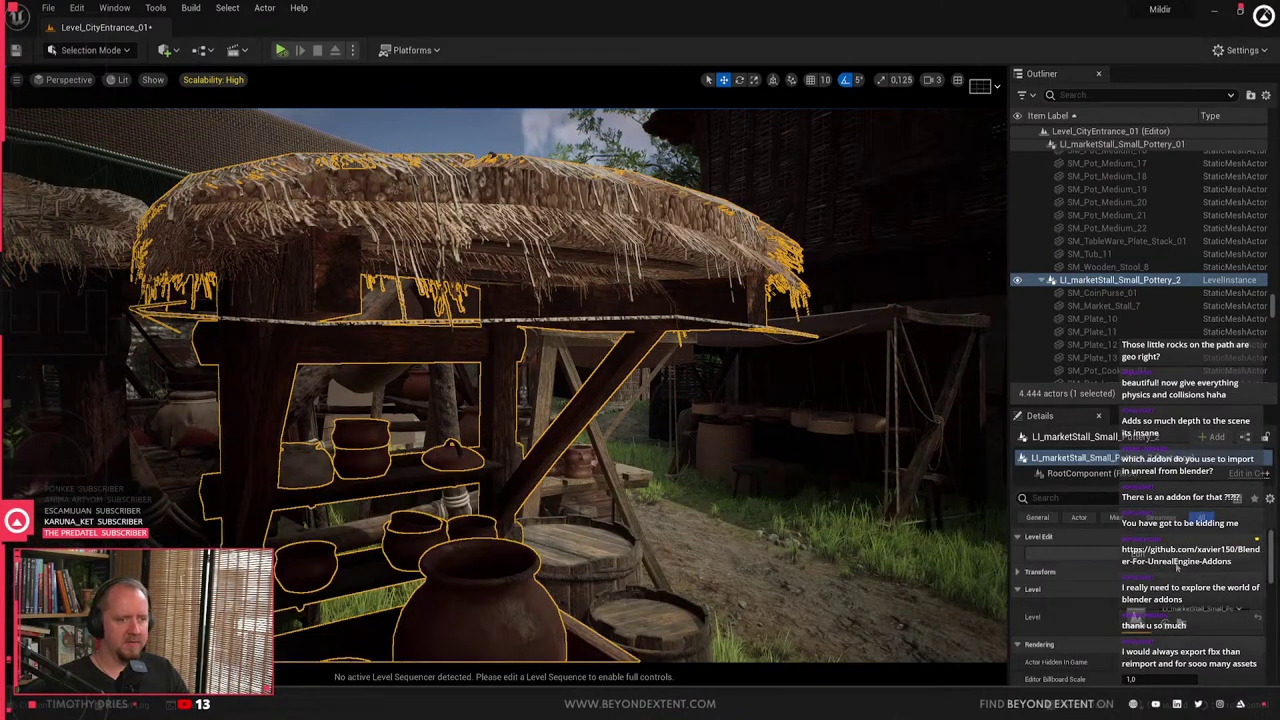
{"action": "left_click", "coordinate": [1203, 556]}
- Locate the SM_Market_Stall_04 static mesh among the project assets and reimport it from its source file
{"action": "key", "text": "ctrl+space"}
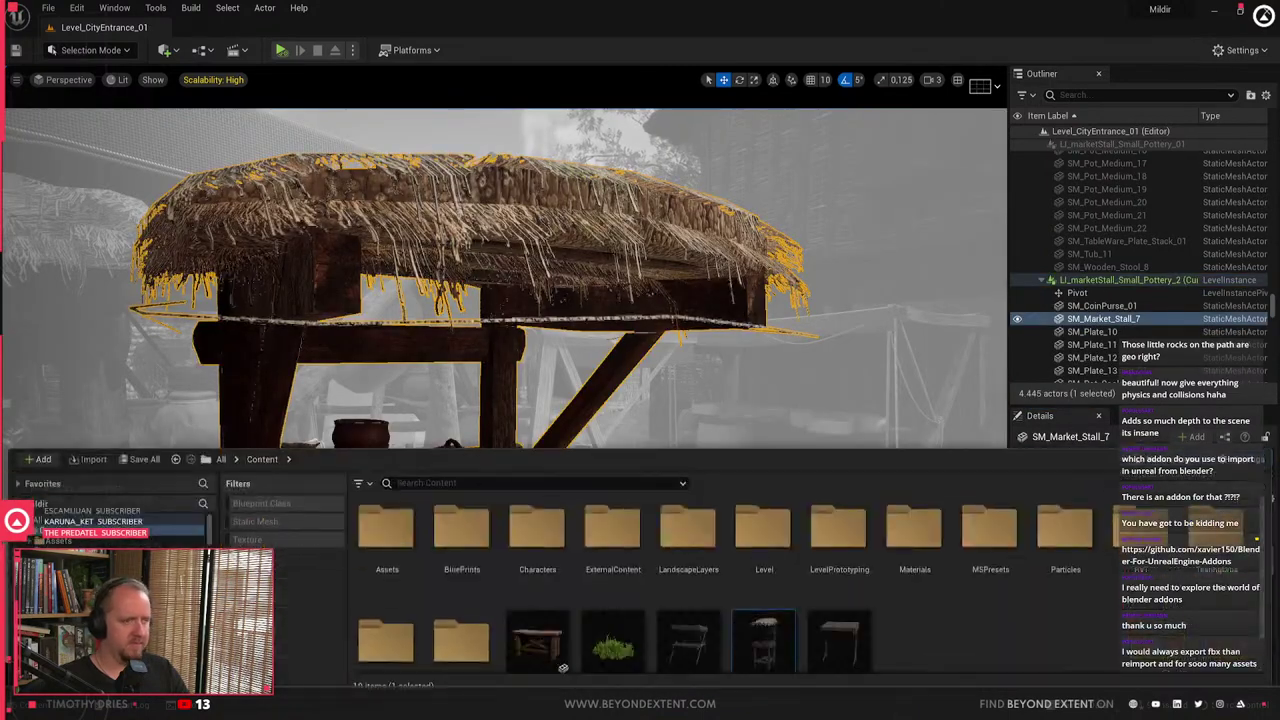
{"action": "scroll", "coordinate": [700, 620], "scroll_direction": "down", "scroll_amount": 1}
{"action": "left_click", "coordinate": [763, 635]}
{"action": "right_click", "coordinate": [763, 635]}
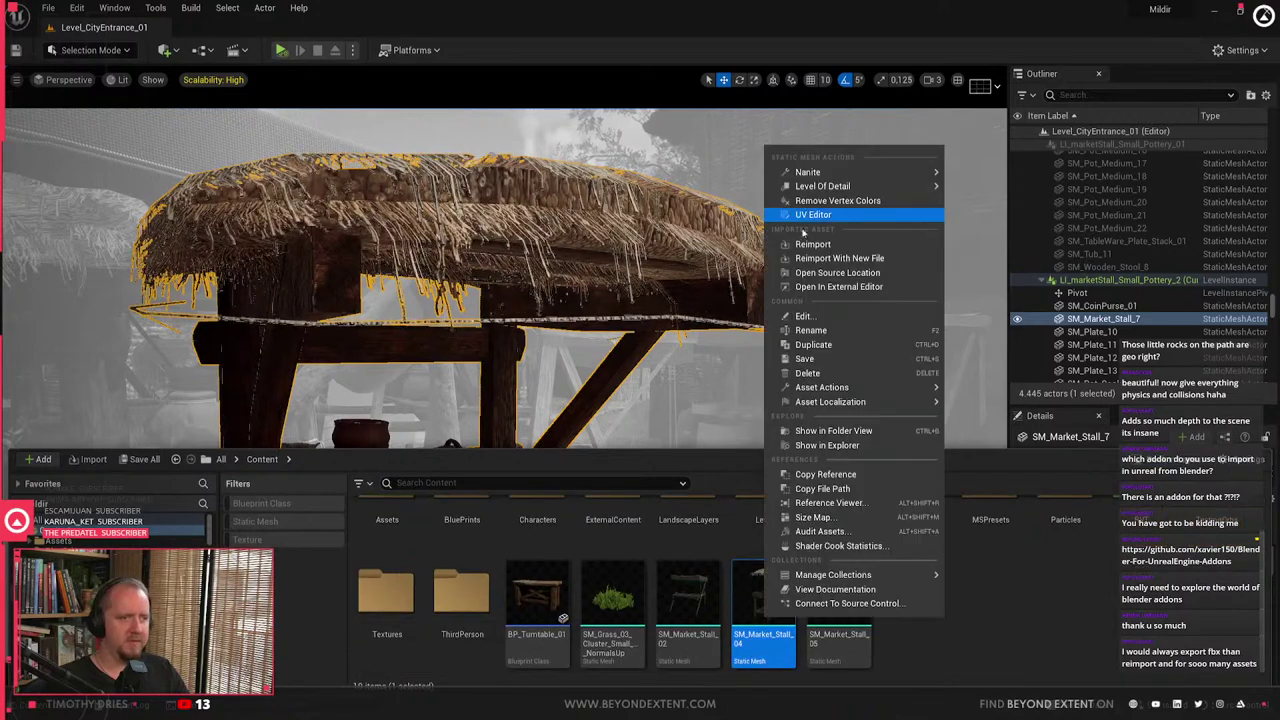
{"action": "left_click", "coordinate": [812, 244]}
{"action": "left_click", "coordinate": [578, 335]}
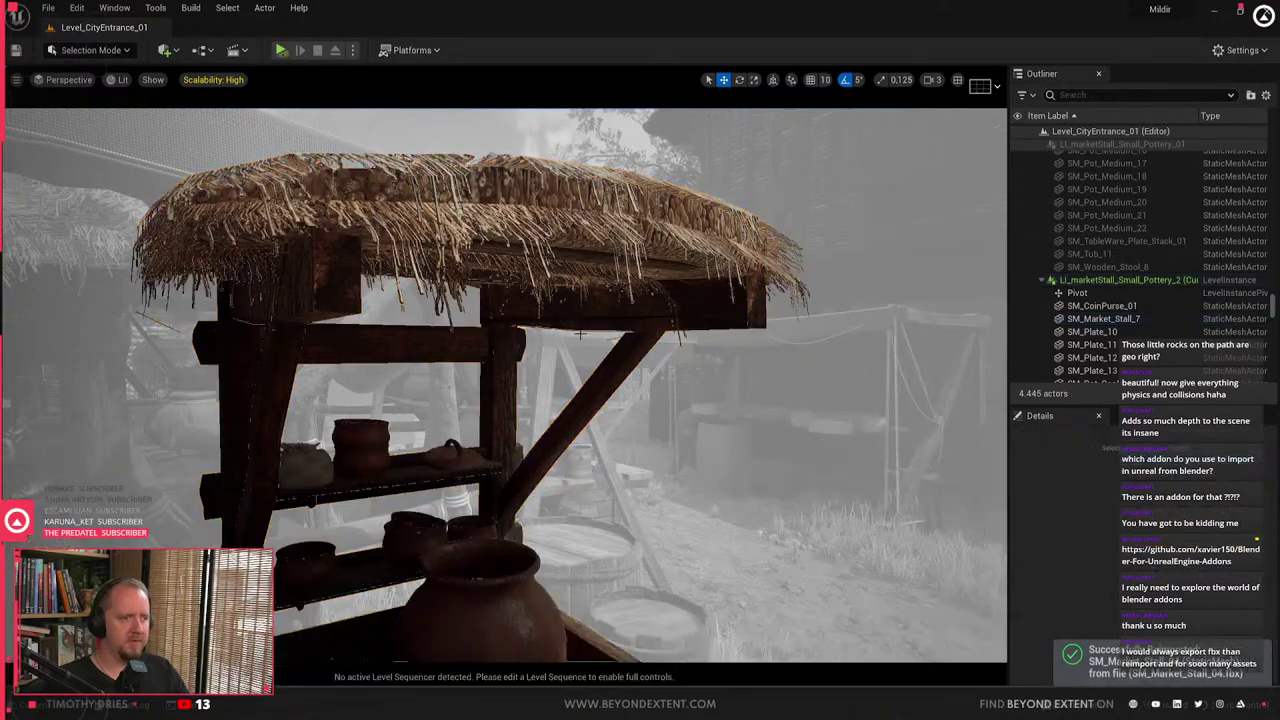
- Leave the pottery stall's level instance editing and return to the full market level
{"action": "right_click_drag", "start_coordinate": [582, 335], "coordinate": [620, 366]}
{"action": "key", "text": "Escape"}
{"action": "left_click", "coordinate": [636, 425]}
{"action": "key", "text": "Escape"}
{"action": "right_click_drag", "start_coordinate": [636, 425], "coordinate": [545, 410]}
- Delete the standalone thatched stall SM_Market_Stall_04 and the wooden stool beside it near the fish-drying racks
{"action": "mouse_move", "coordinate": [492, 376]}
{"action": "right_mouse_down"}
{"action": "mouse_move", "coordinate": [505, 398]}
{"action": "mouse_move", "coordinate": [498, 385]}
{"action": "right_mouse_up"}
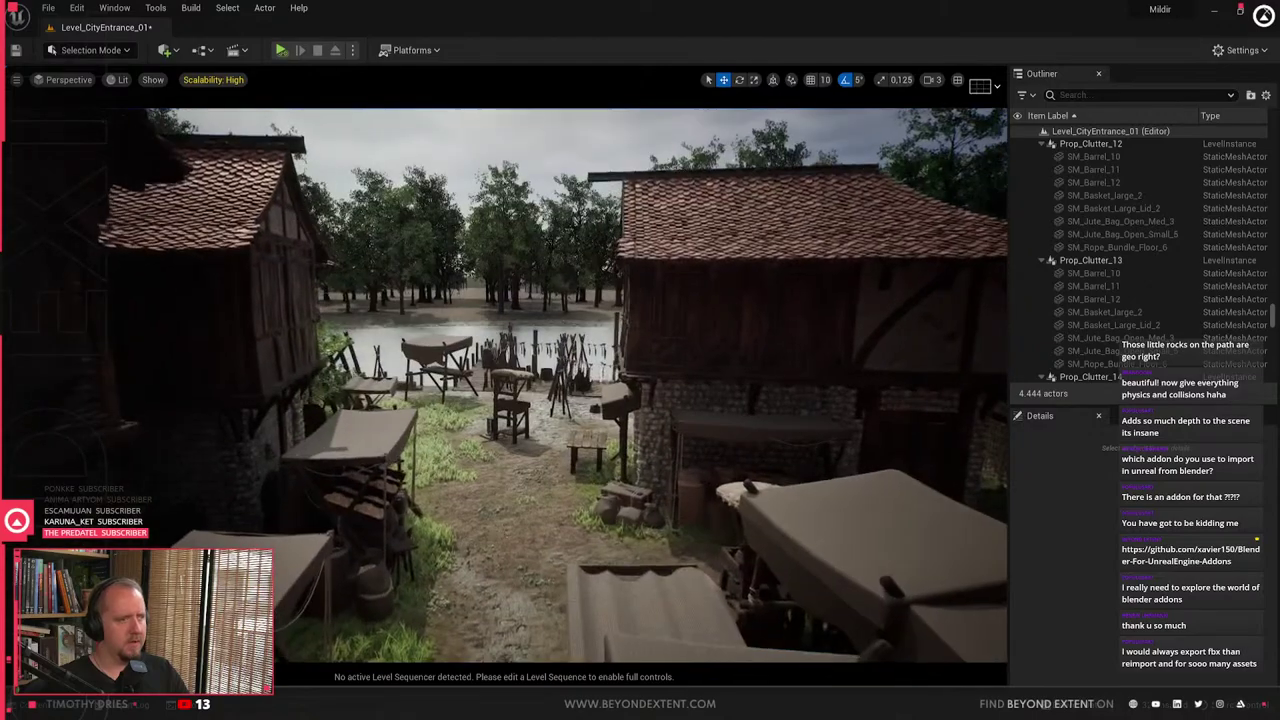
{"action": "right_click_drag", "start_coordinate": [560, 460], "coordinate": [571, 484]}
{"action": "left_click", "coordinate": [571, 484]}
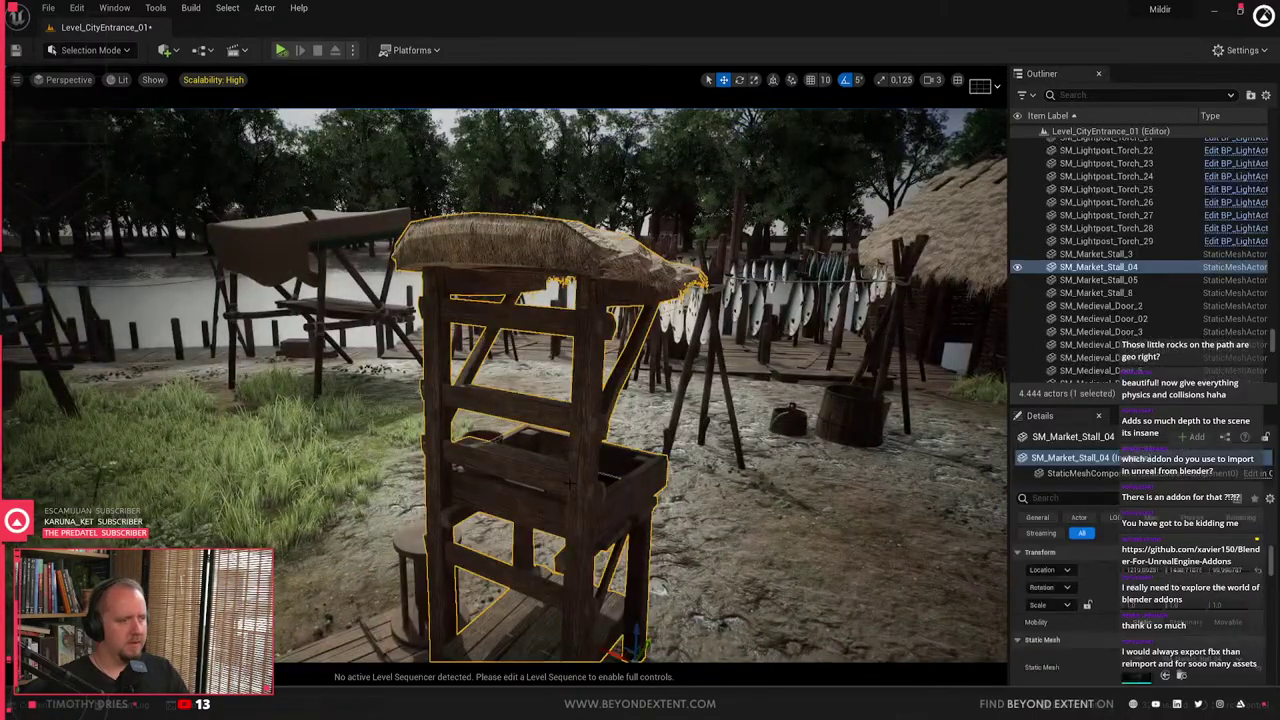
{"action": "key", "text": "Delete"}
{"action": "left_click", "coordinate": [446, 532]}
{"action": "key", "text": "Delete"}
- Delete the loose clay pots left floating where the standalone thatched stall stood
{"action": "left_click", "coordinate": [482, 450]}
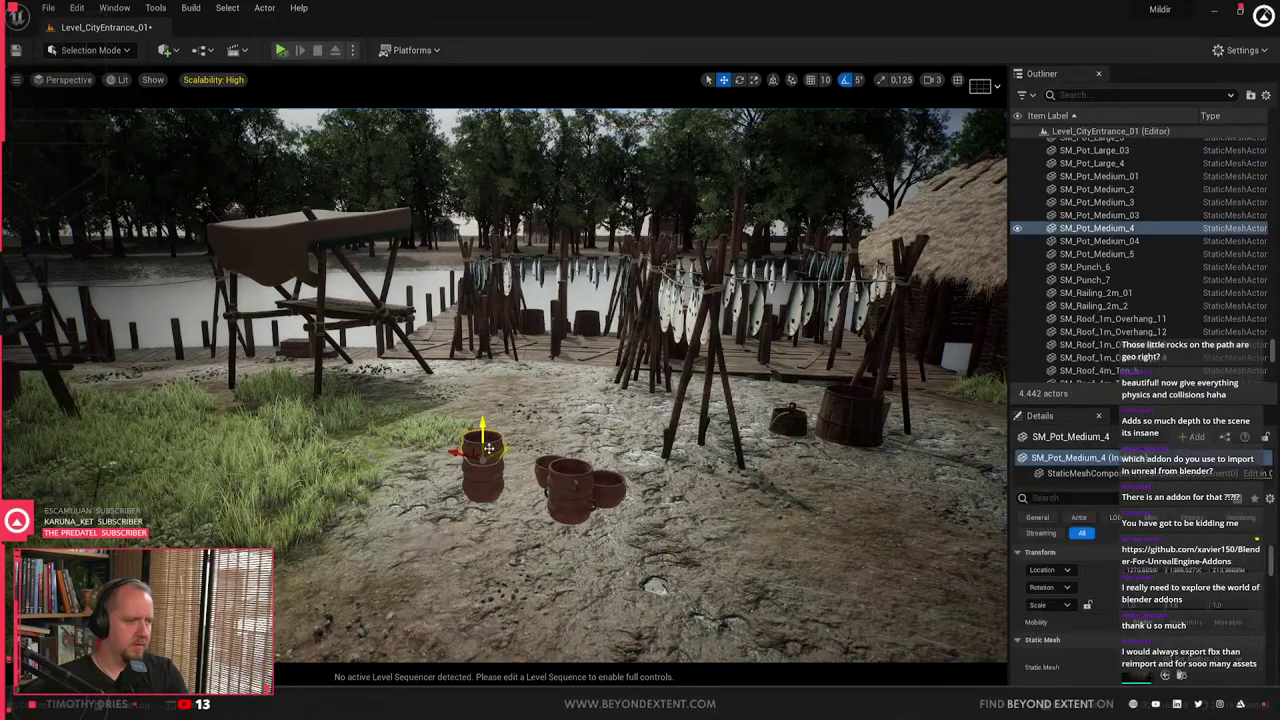
{"action": "key", "text": "Delete"}
{"action": "left_click", "coordinate": [483, 469]}
{"action": "key", "text": "Delete"}
{"action": "left_click", "coordinate": [484, 488]}
{"action": "key", "text": "Delete"}
{"action": "left_click", "coordinate": [570, 474]}
{"action": "key", "text": "Delete"}
{"action": "left_click", "coordinate": [549, 474]}
{"action": "key", "text": "Delete"}
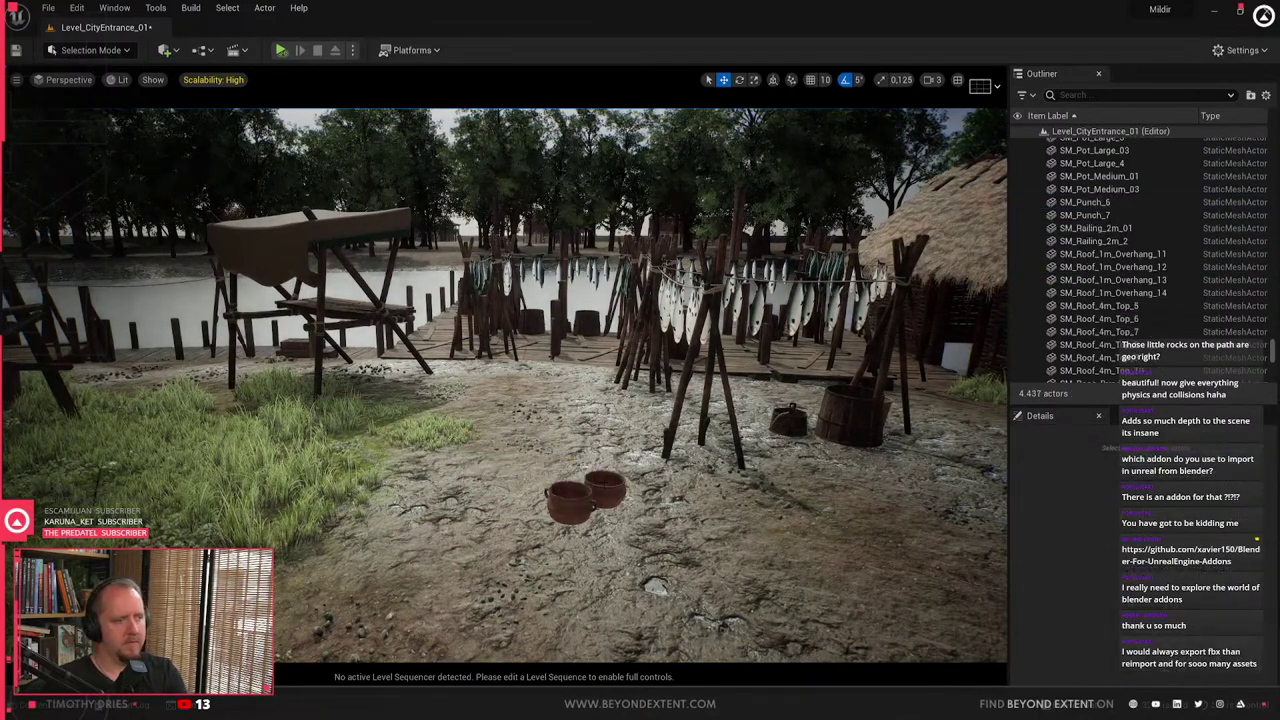
{"action": "left_click", "coordinate": [608, 489]}
{"action": "key", "text": "Delete"}
{"action": "right_click_drag", "start_coordinate": [400, 474], "coordinate": [368, 480]}
- Switch to Blender and examine the medieval asset scene from the market stalls out to the surrounding props
{"action": "scroll", "coordinate": [655, 390], "scroll_direction": "down", "scroll_amount": 12}
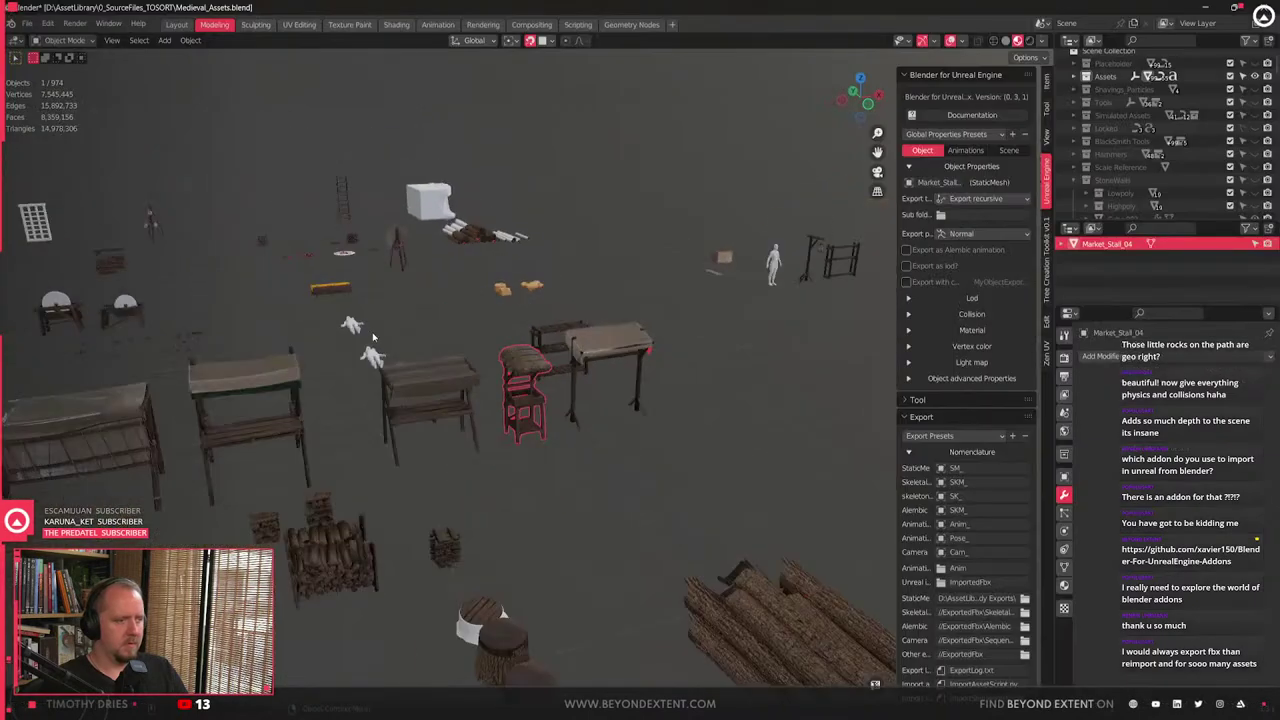
{"action": "middle_click_drag", "start_coordinate": [655, 390], "coordinate": [612, 316]}
{"action": "scroll", "coordinate": [617, 443], "scroll_direction": "up", "scroll_amount": 4}
{"action": "scroll", "coordinate": [604, 438], "scroll_direction": "down", "scroll_amount": 4}
{"action": "scroll", "coordinate": [602, 437], "scroll_direction": "down", "scroll_amount": 6}
{"action": "scroll", "coordinate": [440, 446], "scroll_direction": "up", "scroll_amount": 7}
{"action": "middle_click_drag", "start_coordinate": [400, 449], "coordinate": [398, 406]}
{"action": "middle_click_drag", "start_coordinate": [398, 406], "coordinate": [201, 288], "text": "shift"}
- Box-select the long row of furniture and barrel assets across the middle of the medieval asset scene
{"action": "left_click_drag", "start_coordinate": [201, 288], "coordinate": [876, 404]}
{"action": "middle_click_drag", "start_coordinate": [876, 404], "coordinate": [831, 411], "text": "shift"}
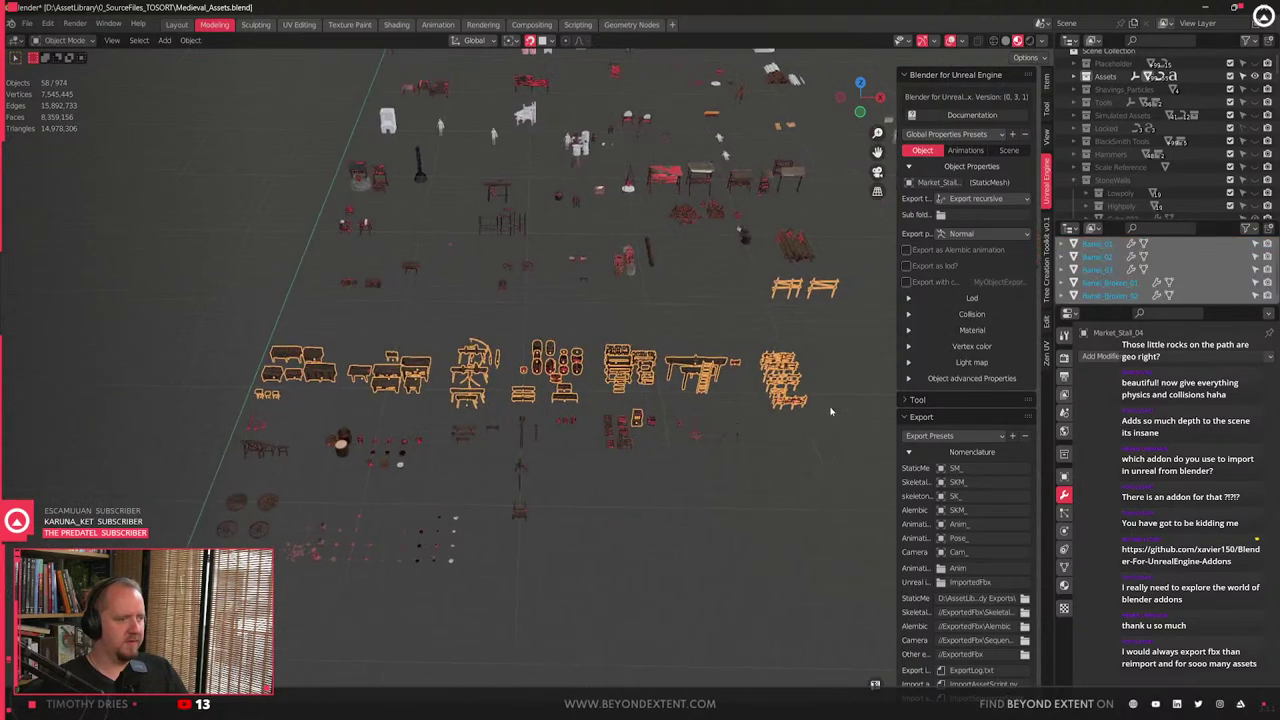
{"action": "scroll", "coordinate": [831, 412], "scroll_direction": "up", "scroll_amount": 1}
{"action": "scroll", "coordinate": [831, 405], "scroll_direction": "down", "scroll_amount": 2}
{"action": "left_click", "coordinate": [822, 356]}
{"action": "left_click_drag", "start_coordinate": [800, 347], "coordinate": [178, 404]}
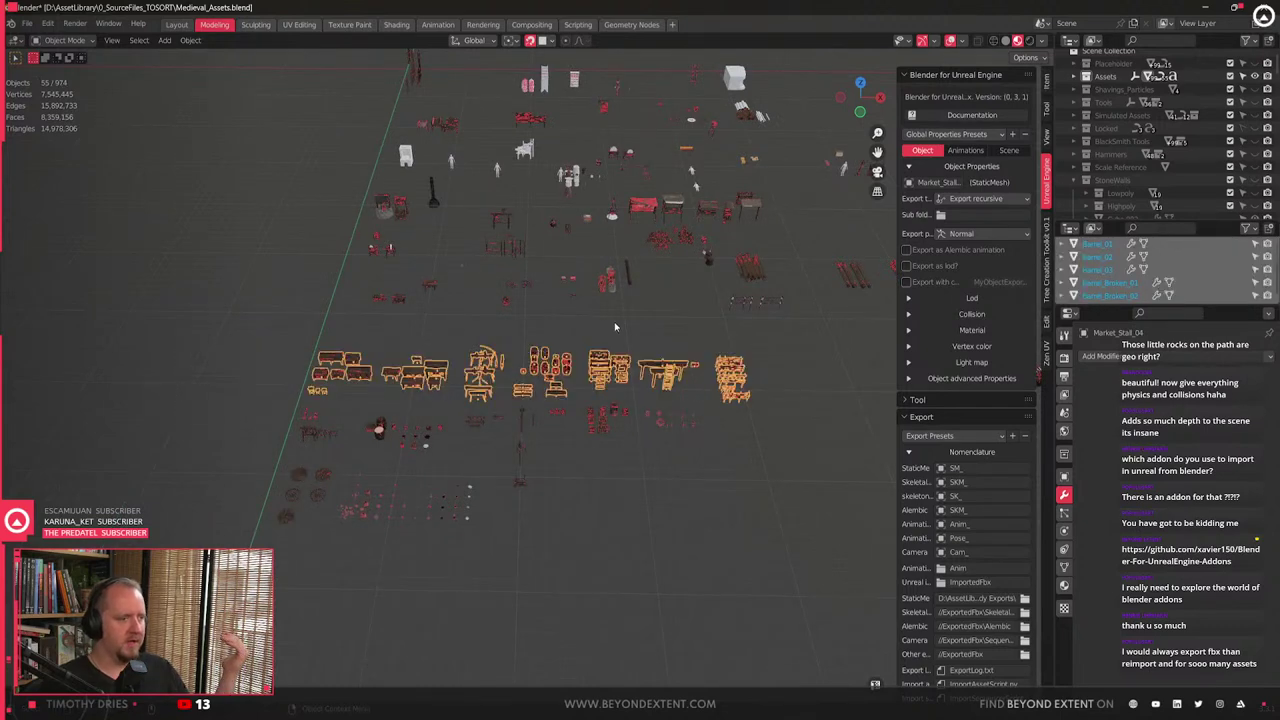
- Focus on the barrels and examine the broken barrel Barrel_Broken_01 and the props around it
{"action": "key", "text": "KP_Decimal"}
{"action": "scroll", "coordinate": [612, 330], "scroll_direction": "up", "scroll_amount": 4}
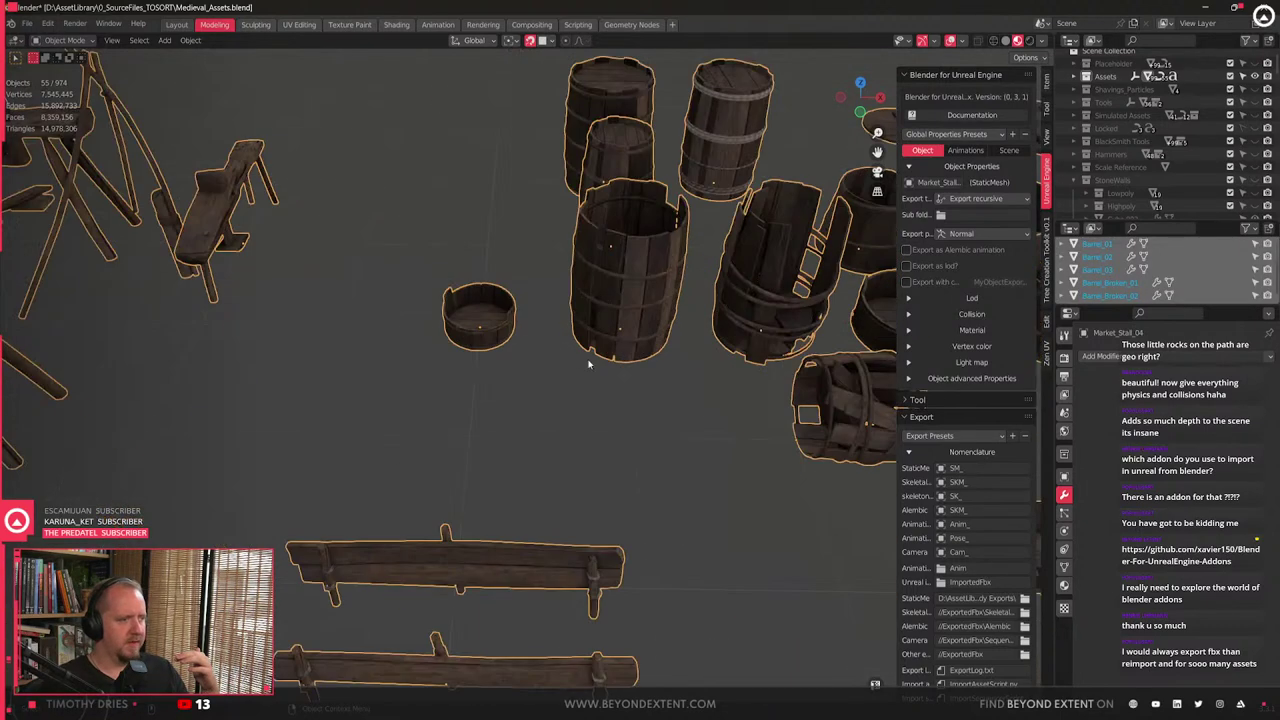
{"action": "left_click", "coordinate": [608, 343]}
{"action": "scroll", "coordinate": [608, 343], "scroll_direction": "down", "scroll_amount": 6}
{"action": "scroll", "coordinate": [640, 380], "scroll_direction": "up", "scroll_amount": 1}
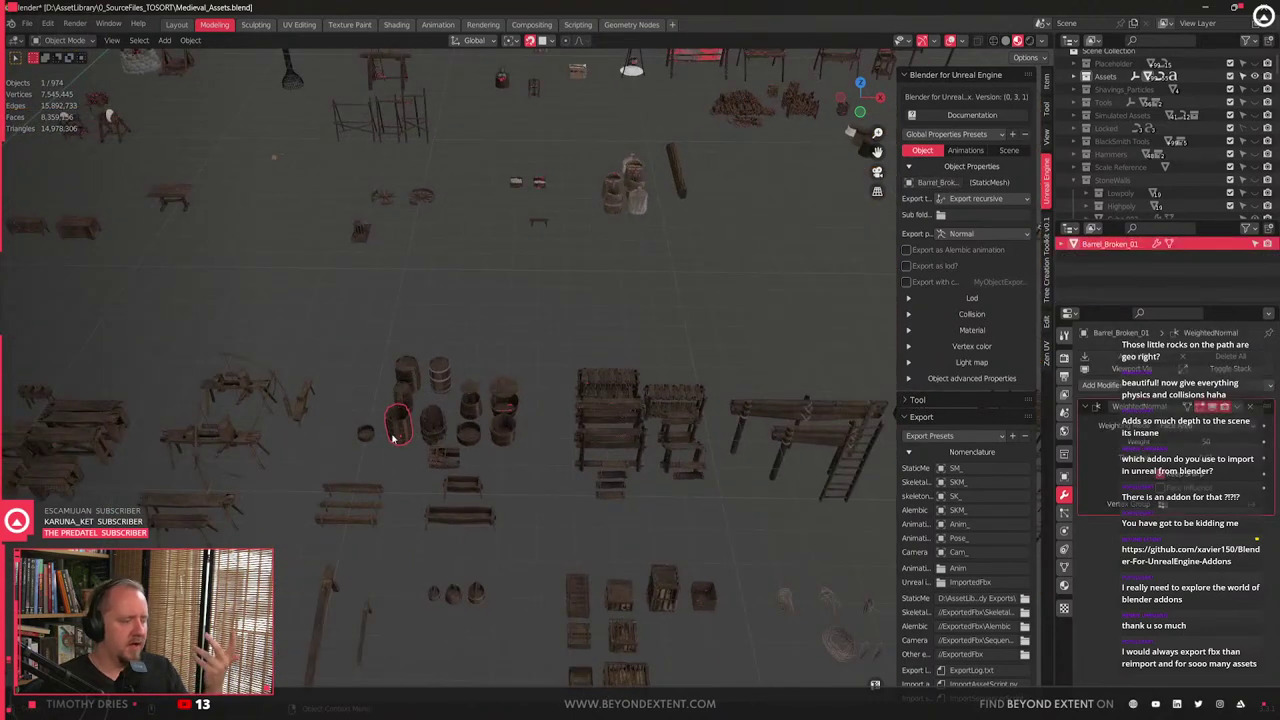
{"action": "scroll", "coordinate": [398, 432], "scroll_direction": "up", "scroll_amount": 3}
{"action": "scroll", "coordinate": [559, 420], "scroll_direction": "up", "scroll_amount": 2}
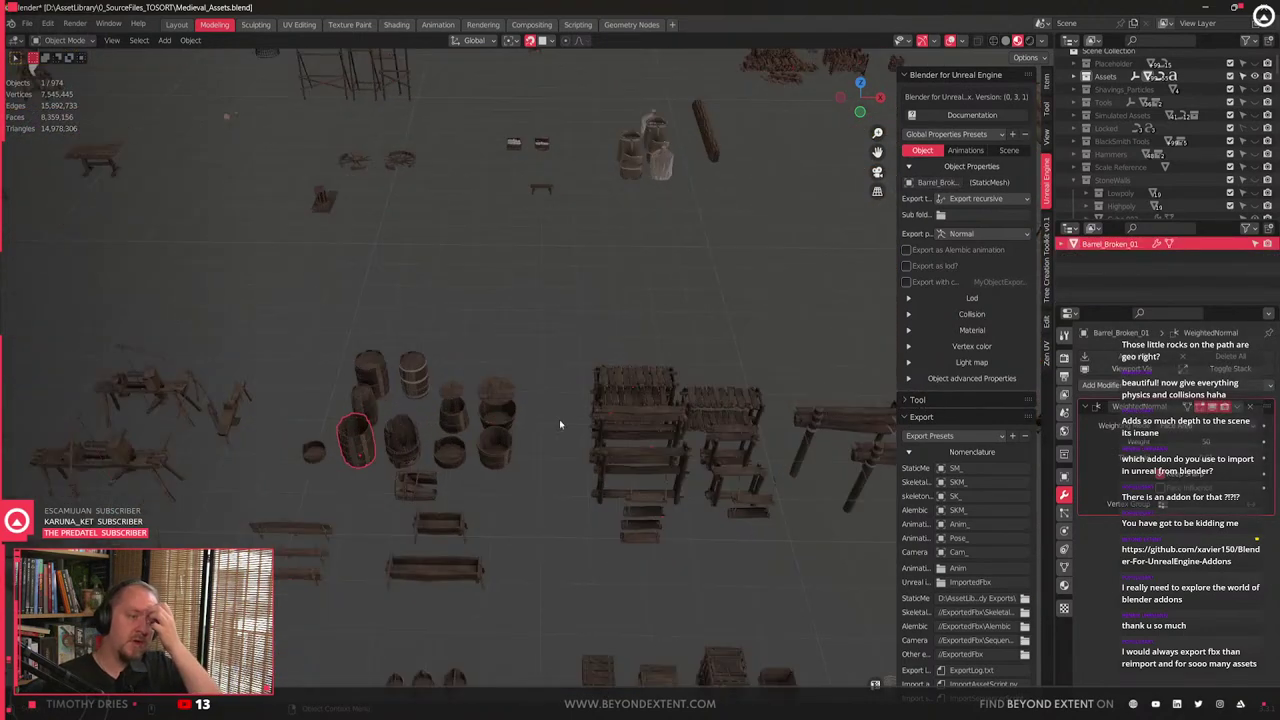
- Select the large shelf Storage_Shelf_01 and check its Unreal export subfolder setting without entering a folder
{"action": "left_click", "coordinate": [631, 385]}
{"action": "scroll", "coordinate": [770, 445], "scroll_direction": "up", "scroll_amount": 1}
{"action": "middle_click_drag", "start_coordinate": [771, 445], "coordinate": [711, 425], "text": "shift"}
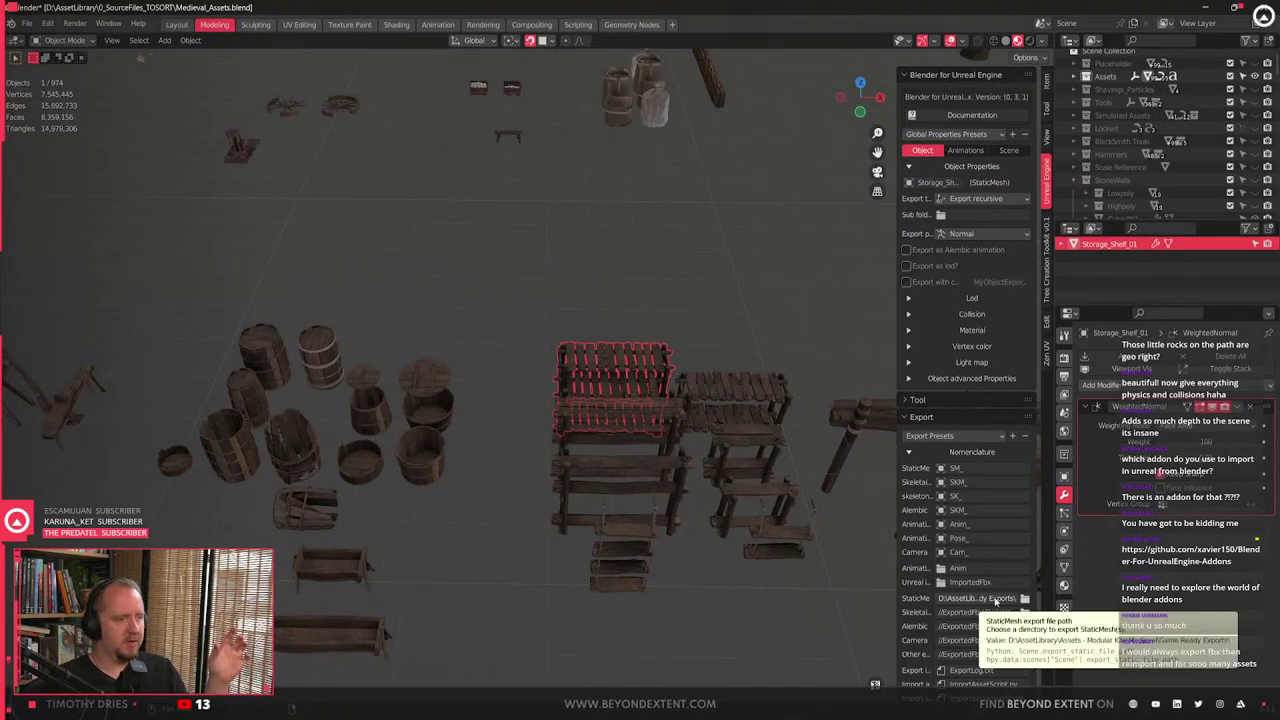
{"action": "left_click", "coordinate": [968, 213]}
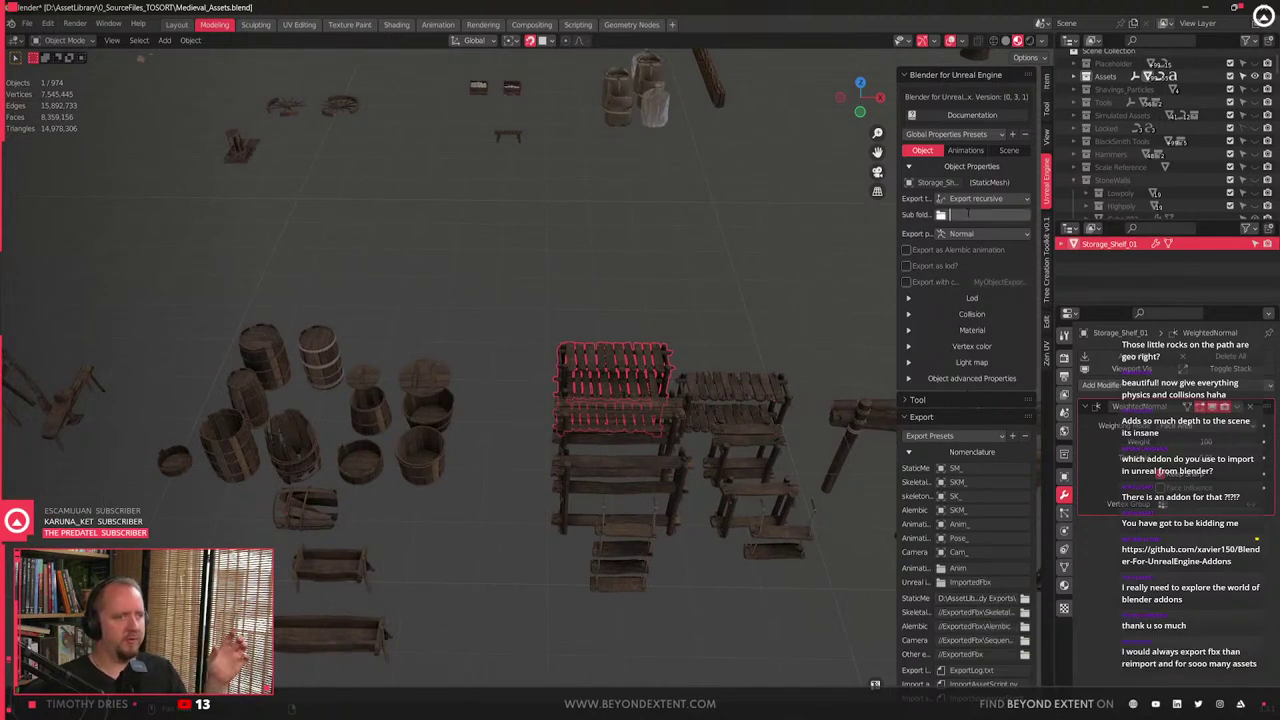
{"action": "left_click", "coordinate": [599, 292]}
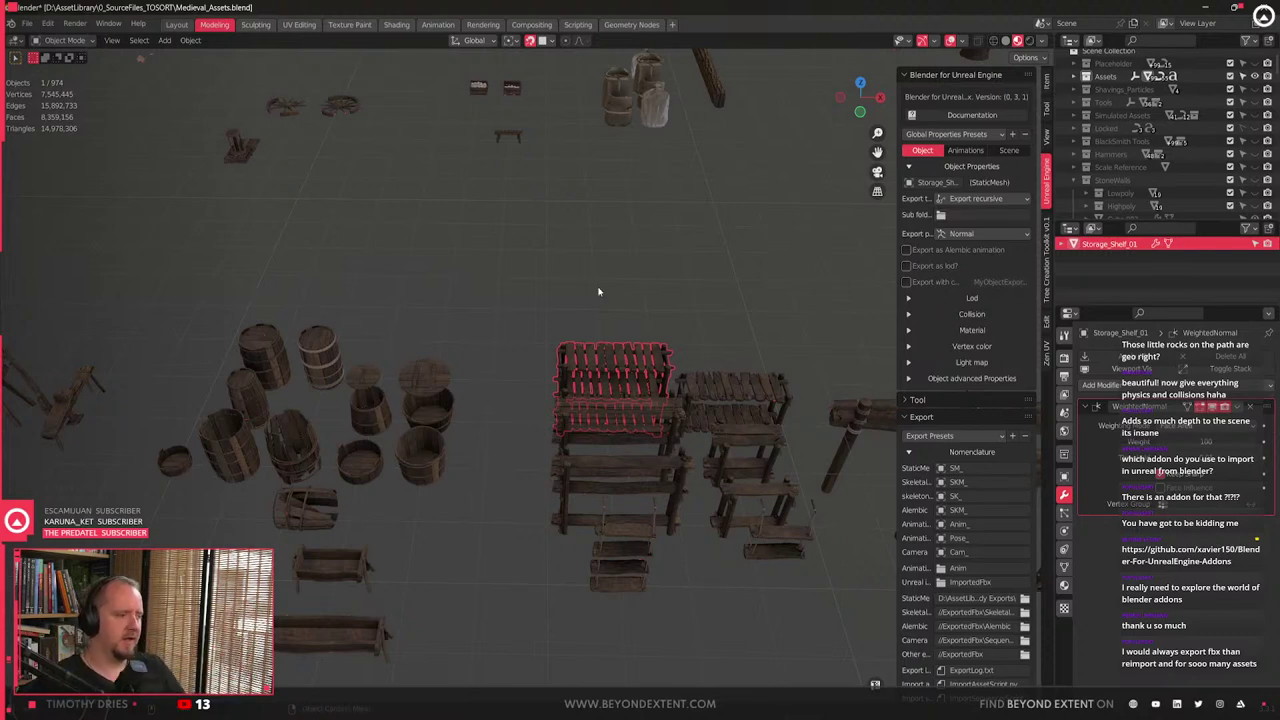
- Examine Storage_Shelf_01 and the smaller Storage_Shelf_01_Small beside it, finishing with nothing selected
{"action": "scroll", "coordinate": [609, 460], "scroll_direction": "down", "scroll_amount": 5}
{"action": "scroll", "coordinate": [571, 474], "scroll_direction": "up", "scroll_amount": 4}
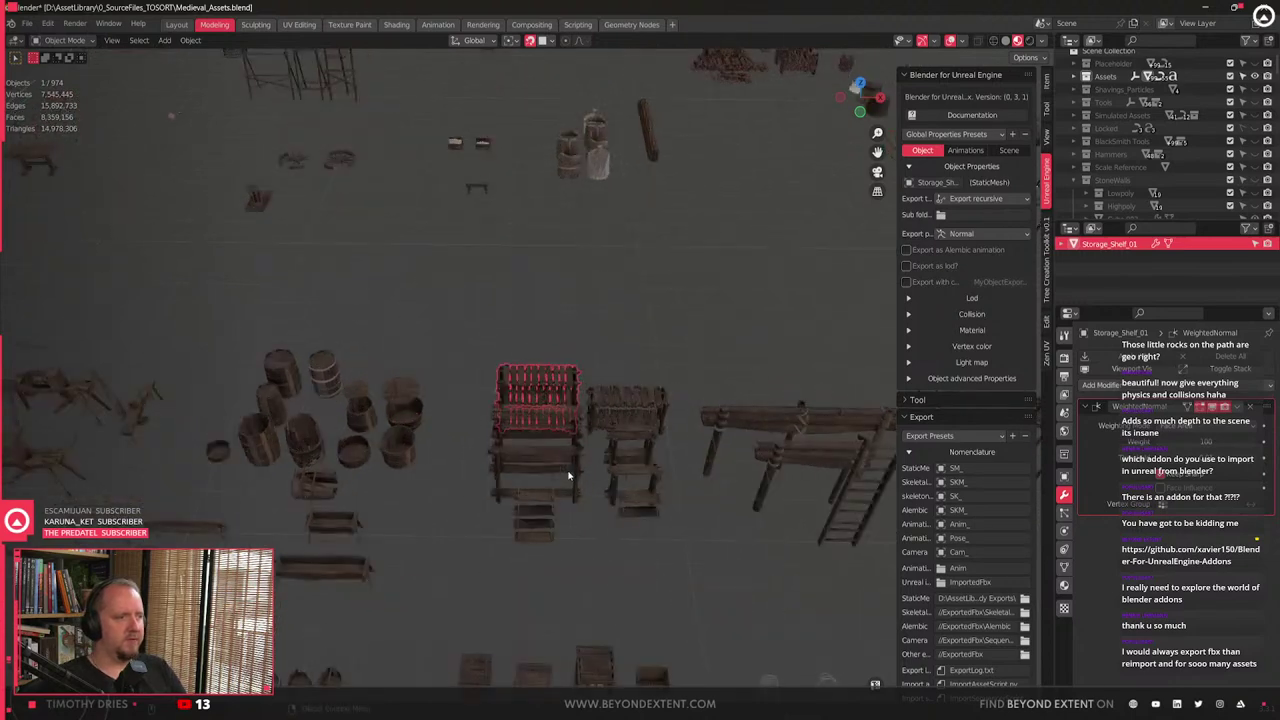
{"action": "scroll", "coordinate": [585, 422], "scroll_direction": "up", "scroll_amount": 3}
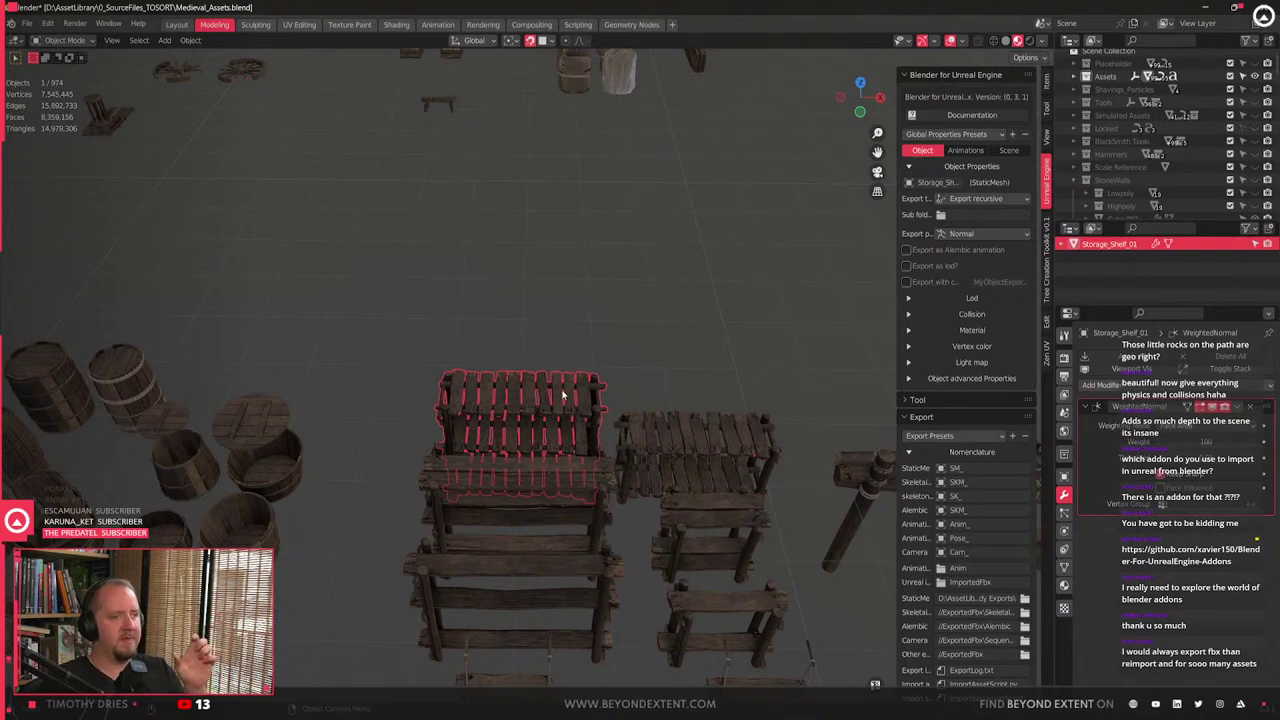
{"action": "scroll", "coordinate": [561, 398], "scroll_direction": "down", "scroll_amount": 3}
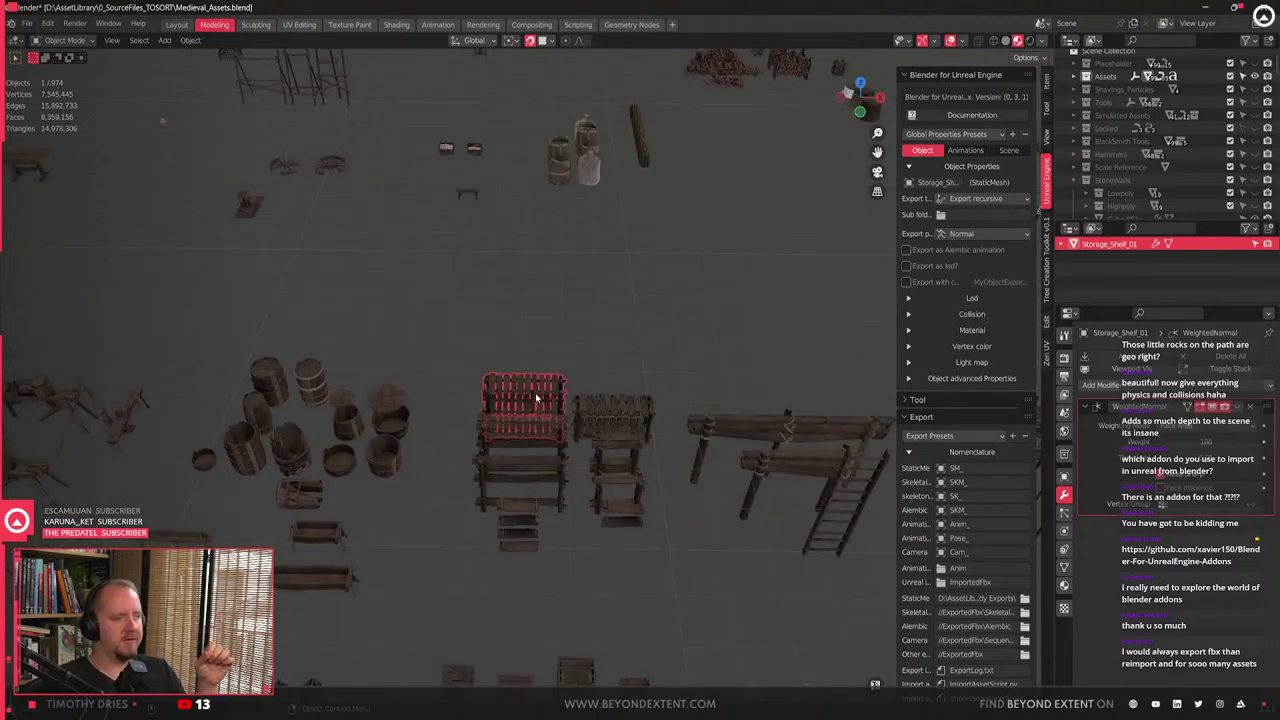
{"action": "left_click", "coordinate": [606, 421]}
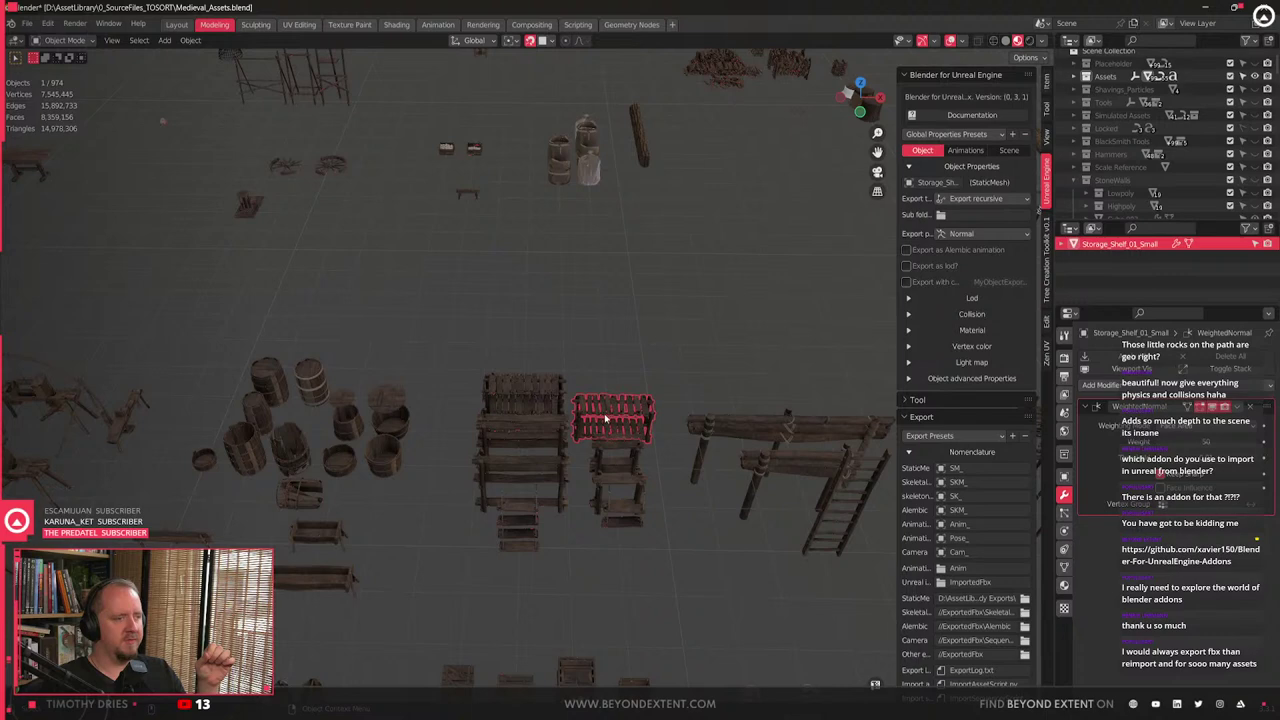
{"action": "left_click", "coordinate": [656, 336]}
- Switch to Unreal Editor and examine the cluster of market stalls from above, down to the two thatched-roof stalls
{"action": "key", "text": "alt+Tab"}
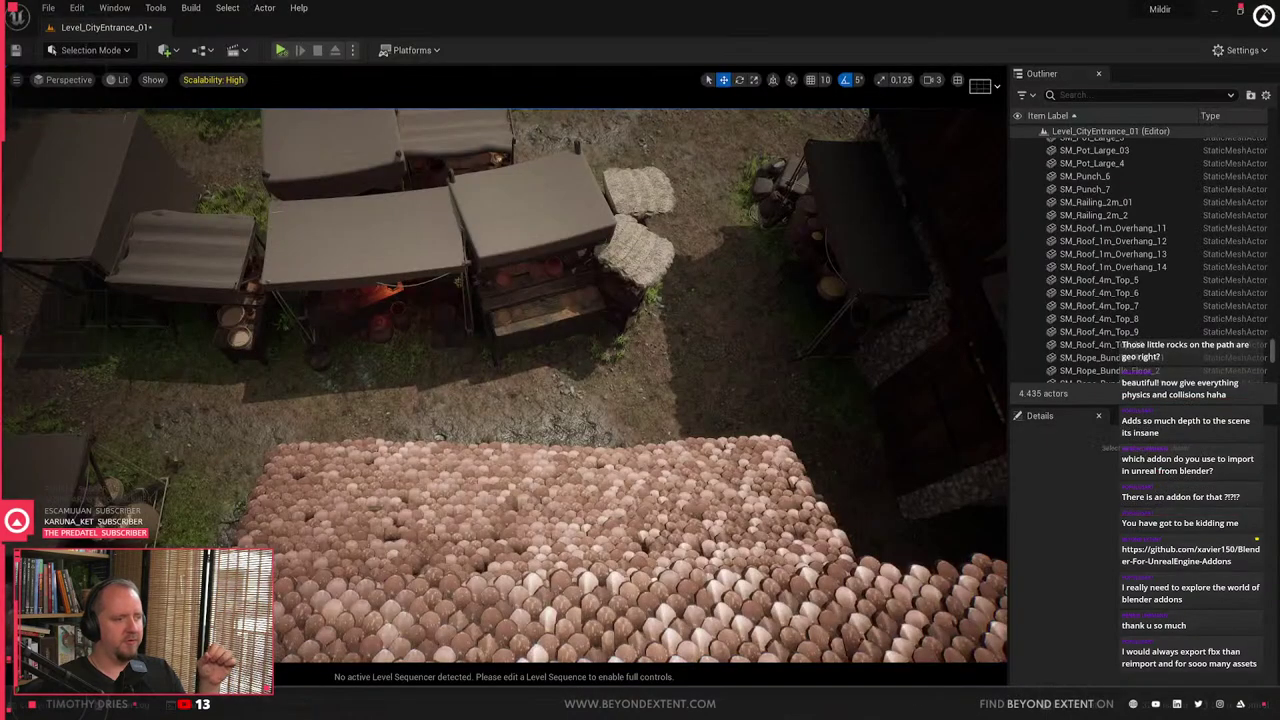
{"action": "left_click", "coordinate": [418, 291]}
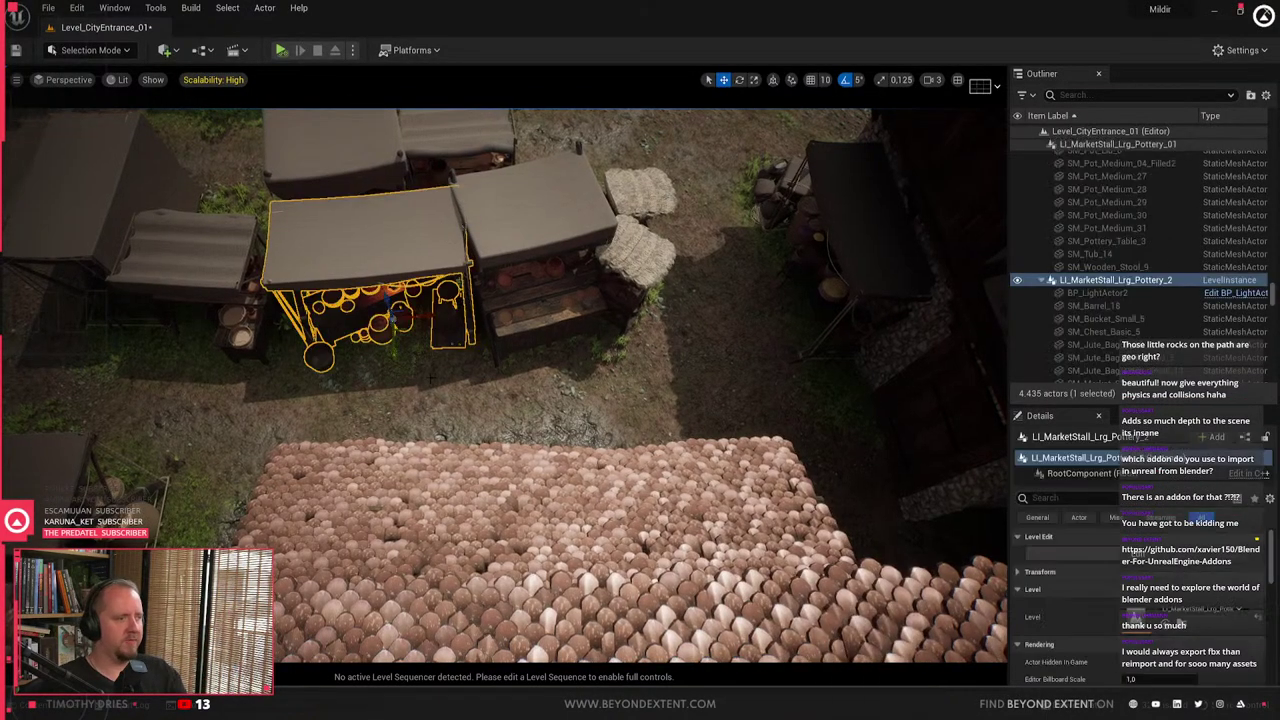
{"action": "key", "text": "Escape"}
{"action": "right_click_drag", "start_coordinate": [517, 462], "coordinate": [450, 415]}
{"action": "key", "text": "w"}
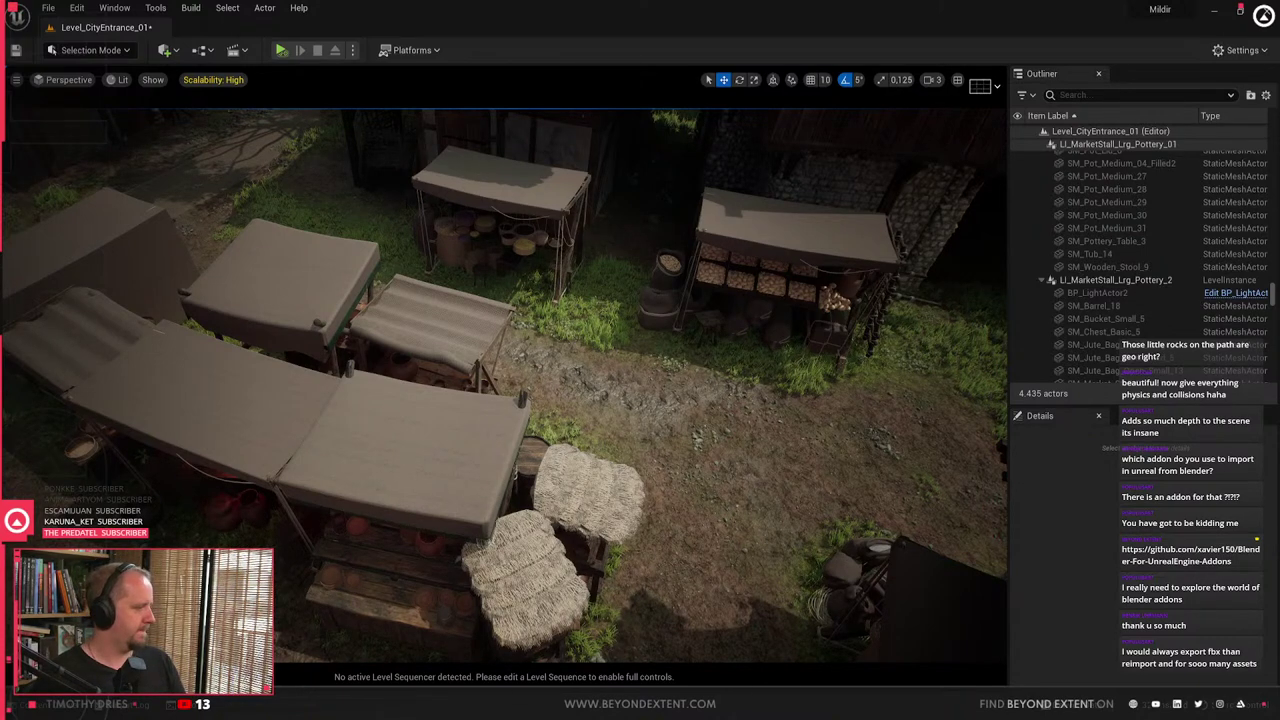
{"action": "left_click", "coordinate": [595, 548]}
{"action": "key", "text": "Escape"}
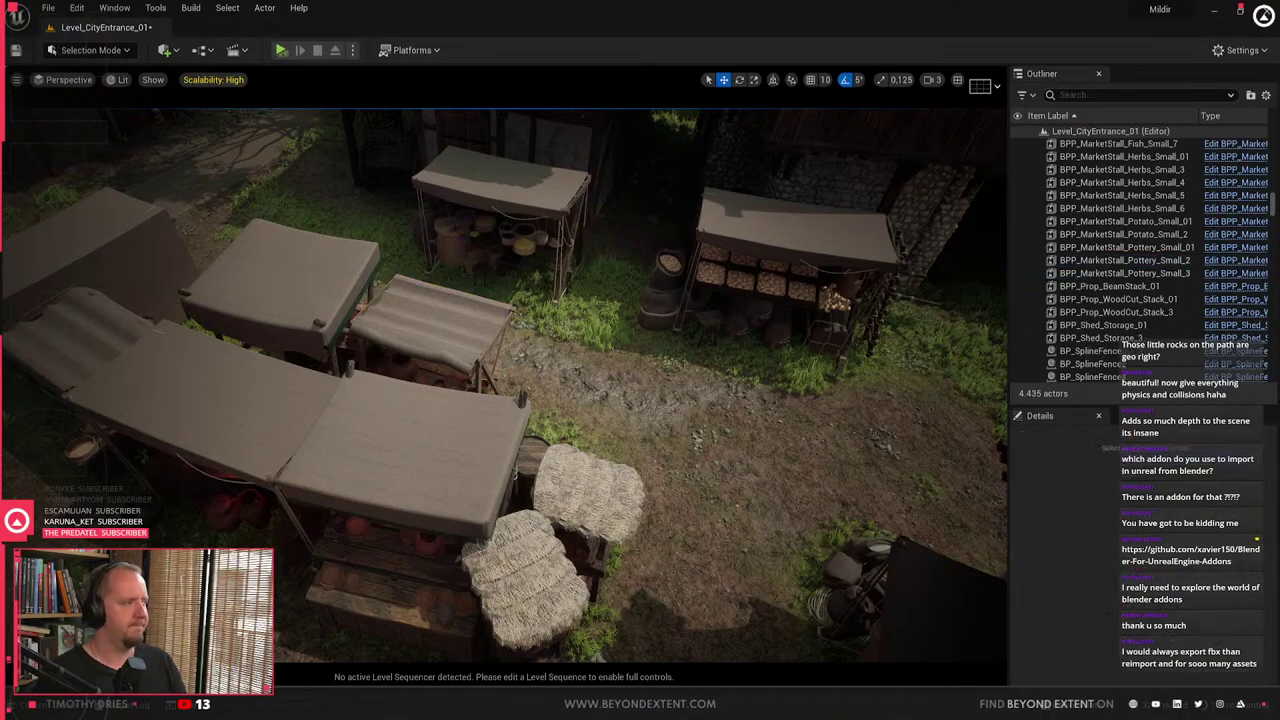
{"action": "right_click_drag", "start_coordinate": [595, 548], "coordinate": [557, 512]}
- Open BPP_MarketStall_Pottery_Small_2 for editing and nudge the stack of four plates on its tabletop vertically
{"action": "left_click", "coordinate": [560, 500]}
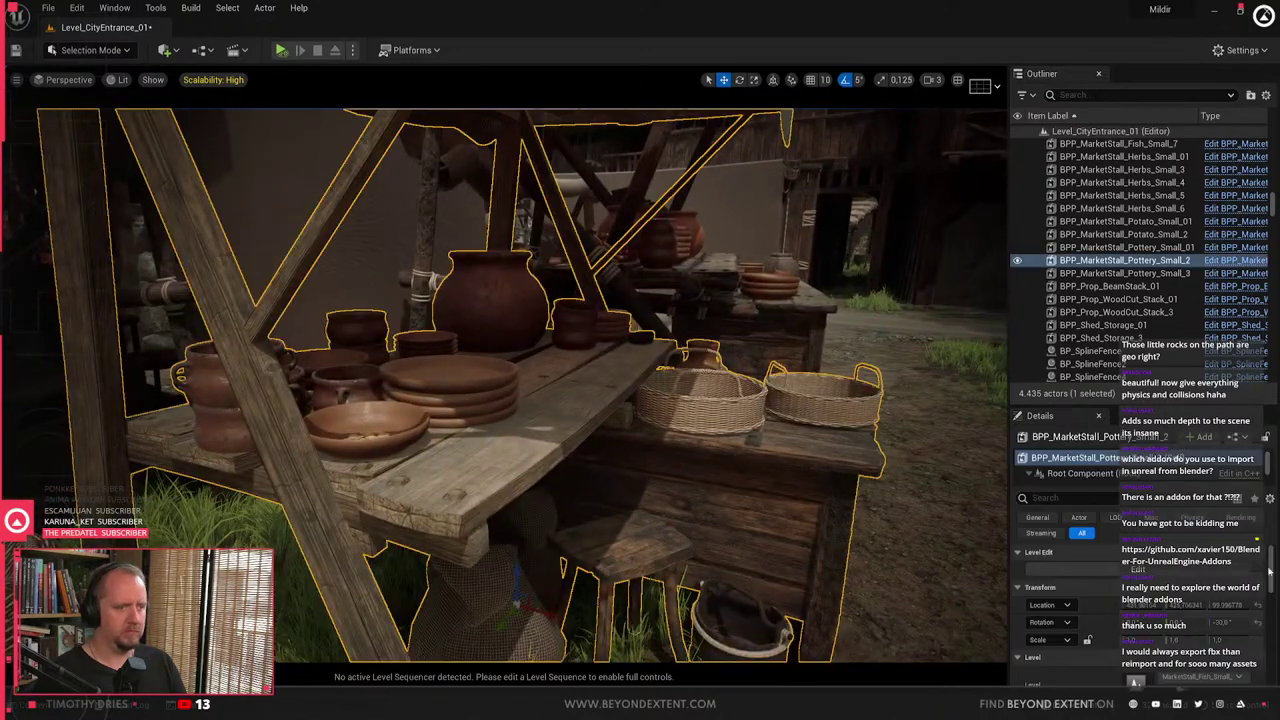
{"action": "left_click", "coordinate": [1176, 571]}
{"action": "left_click", "coordinate": [474, 418]}
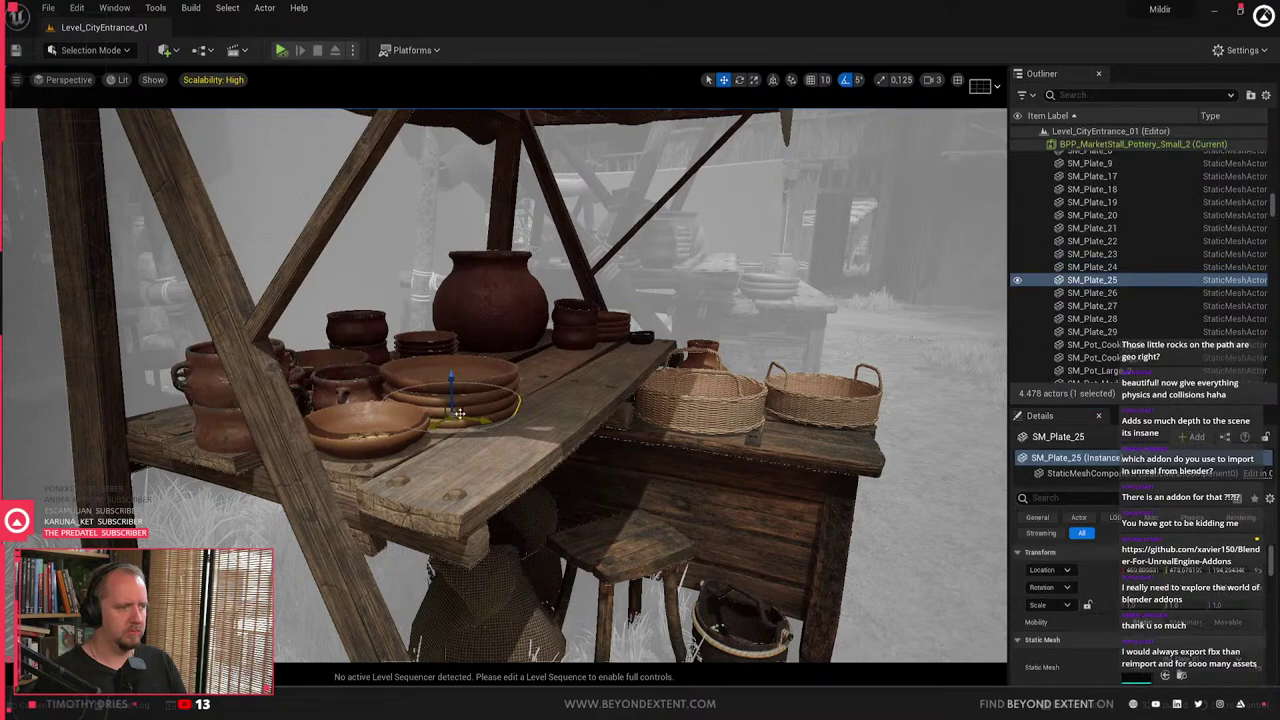
{"action": "left_click", "coordinate": [476, 405], "text": "ctrl"}
{"action": "left_click", "coordinate": [462, 378], "text": "ctrl"}
{"action": "left_click", "coordinate": [447, 352], "text": "ctrl"}
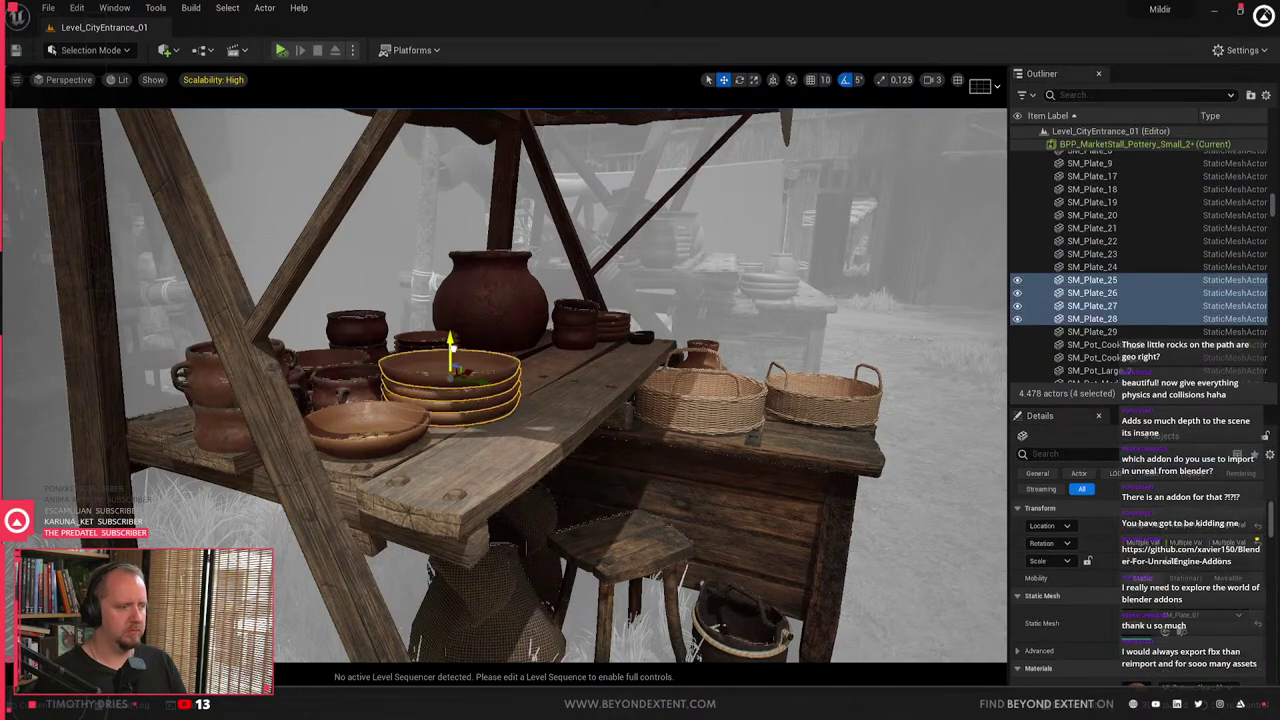
{"action": "right_click_drag", "start_coordinate": [450, 356], "coordinate": [450, 356]}
- Leave the edit of BPP_MarketStall_Pottery_Small_2 and check the pottery on the adjoining stall tables, leaving nothing selected
{"action": "right_click_drag", "start_coordinate": [369, 414], "coordinate": [369, 414]}
{"action": "key", "text": "Escape"}
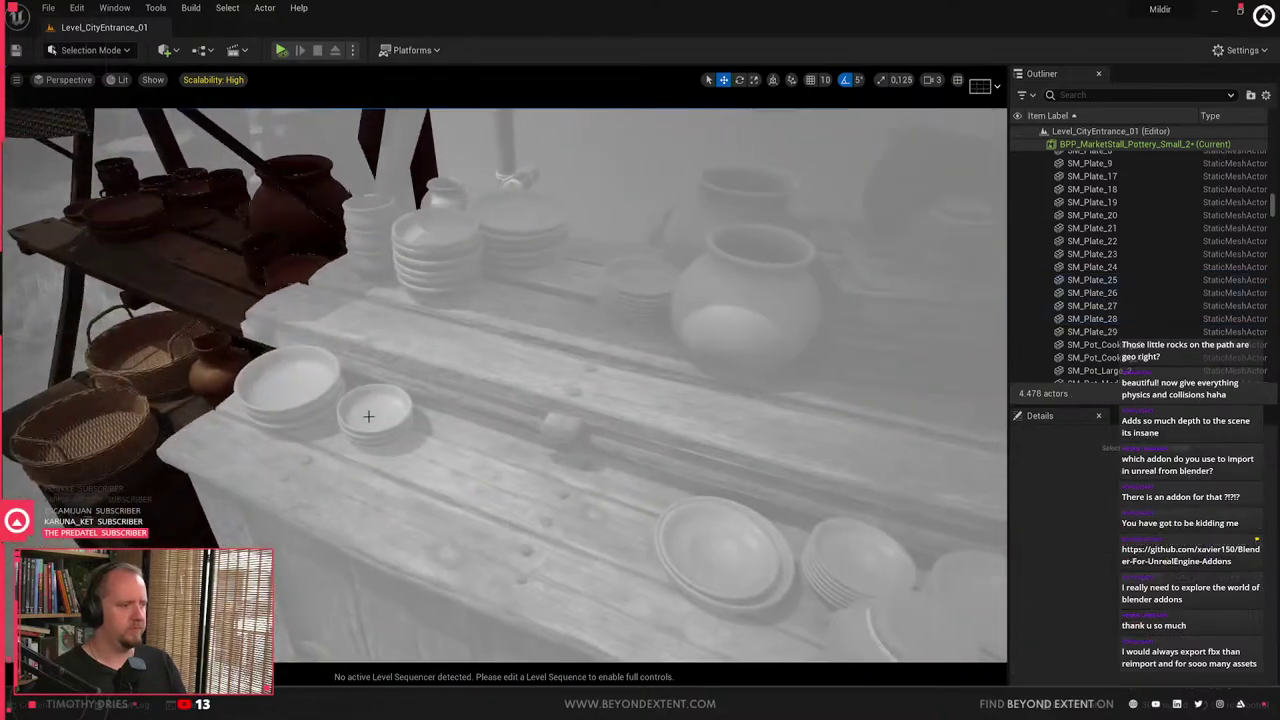
{"action": "key", "text": "Escape"}
{"action": "left_click", "coordinate": [662, 389]}
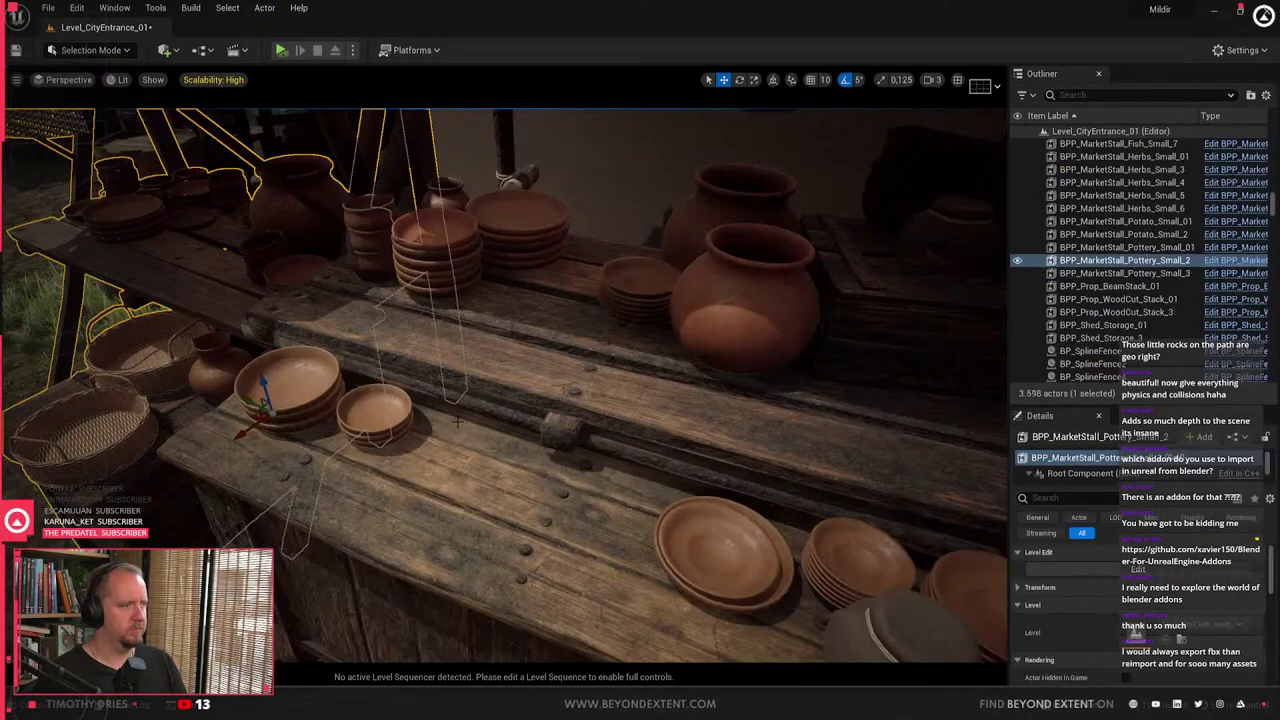
{"action": "left_click", "coordinate": [511, 495]}
{"action": "right_click_drag", "start_coordinate": [511, 495], "coordinate": [511, 495]}
{"action": "key", "text": "Escape"}
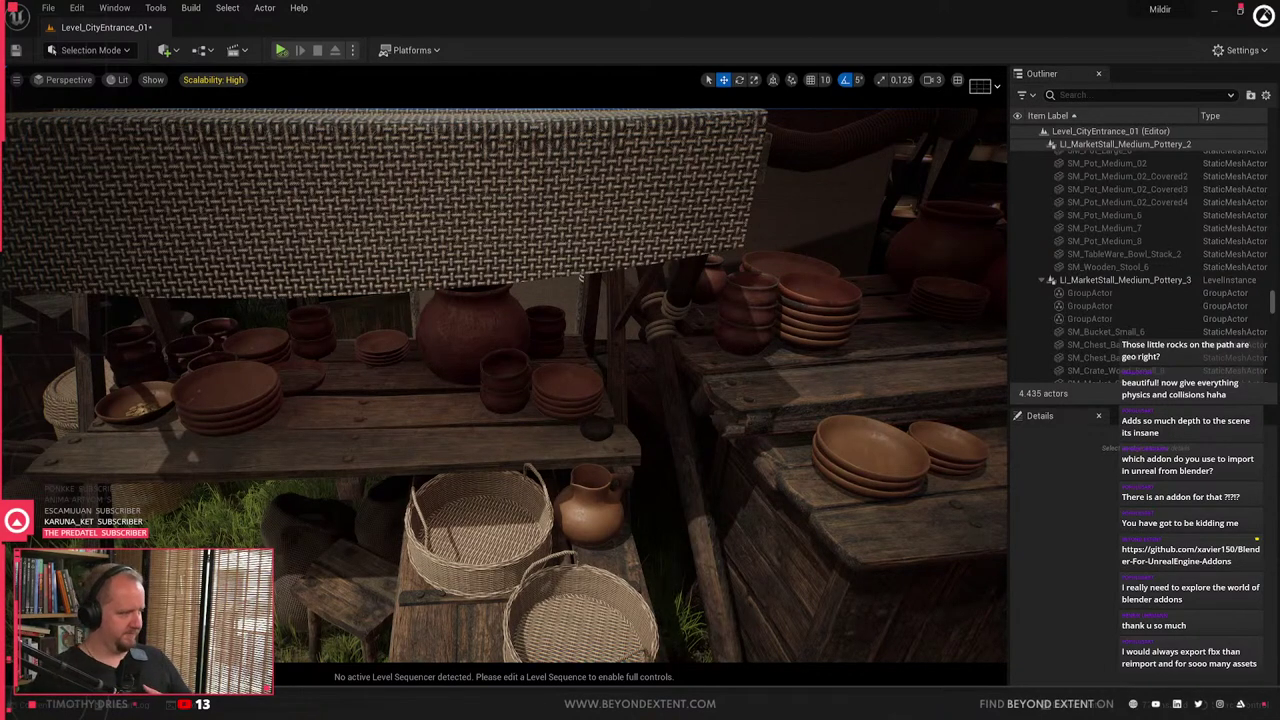
- Switch to Blender, select the large shelf Storage_Shelf_01 and examine it from below and above
{"action": "key", "text": "alt+Tab"}
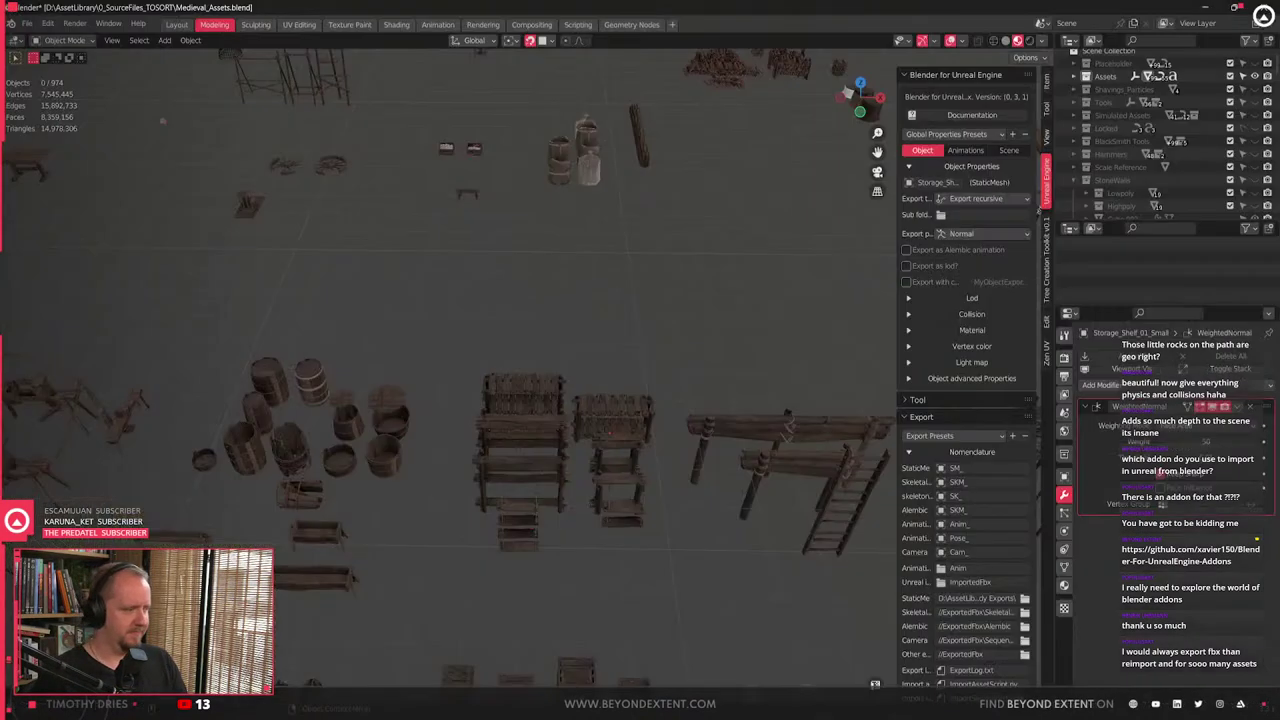
{"action": "scroll", "coordinate": [483, 371], "scroll_direction": "down", "scroll_amount": 6}
{"action": "scroll", "coordinate": [497, 409], "scroll_direction": "up", "scroll_amount": 3}
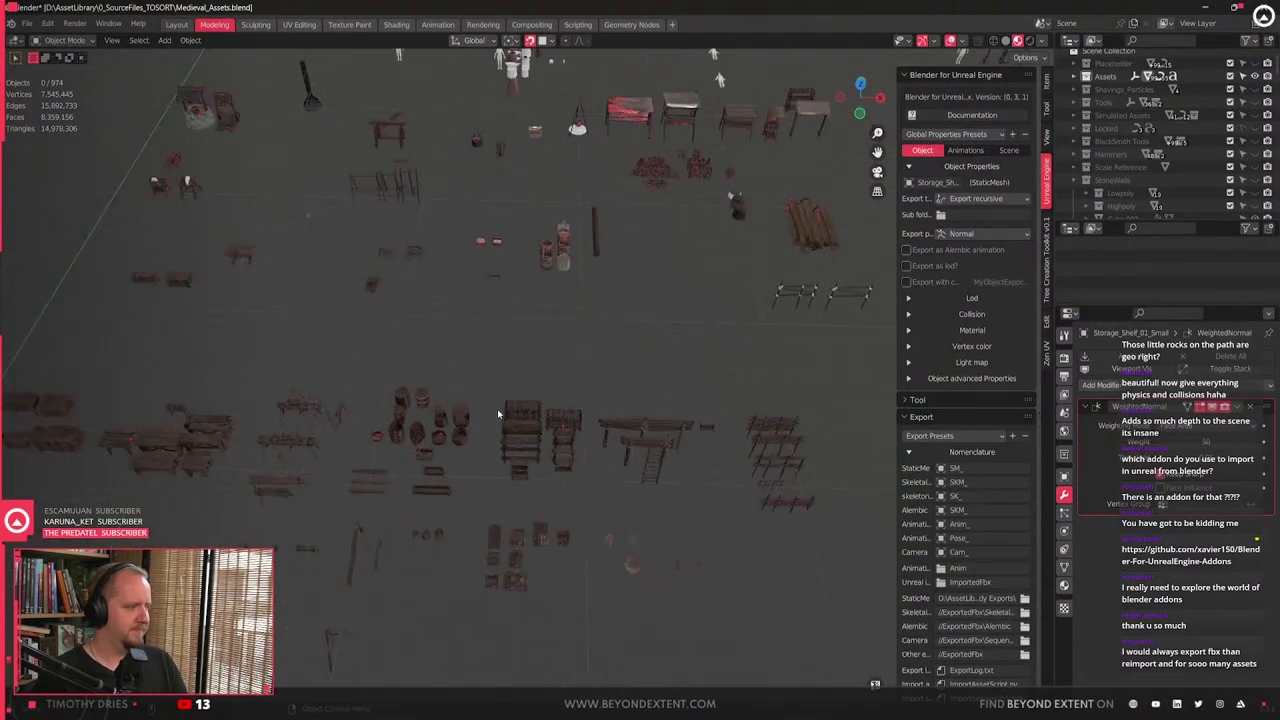
{"action": "left_click", "coordinate": [525, 443]}
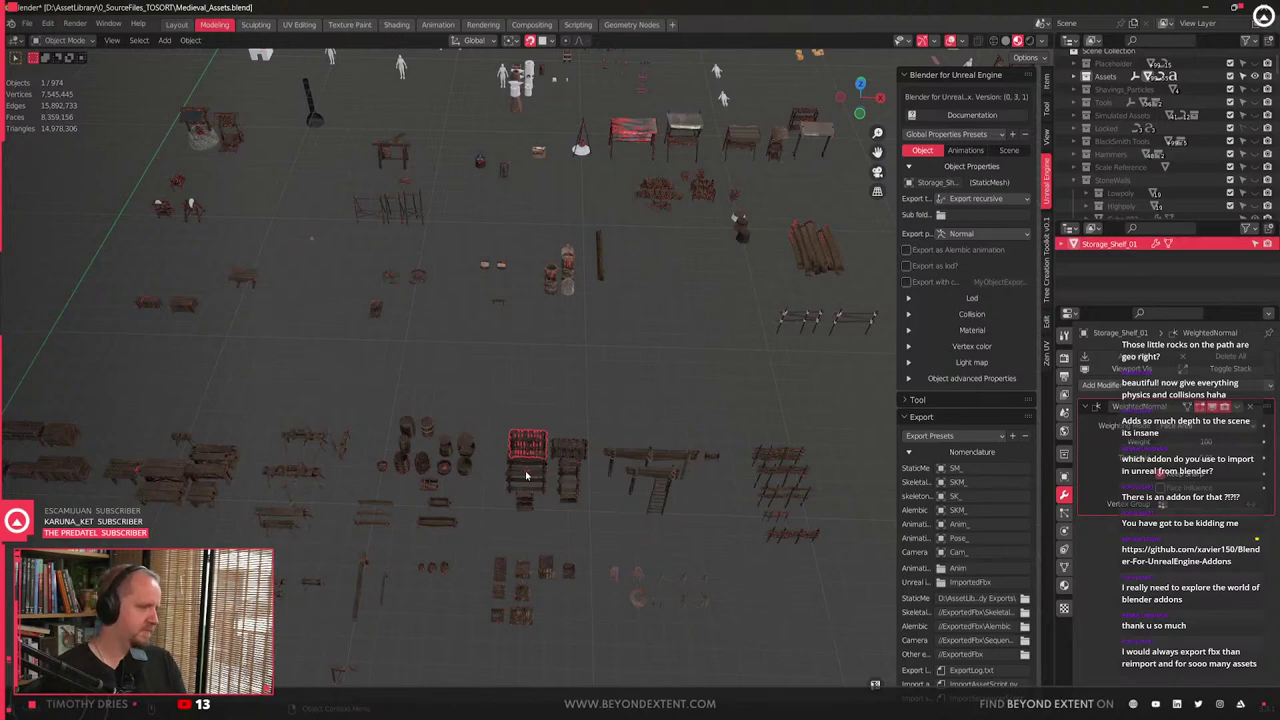
{"action": "key", "text": "KP_Decimal"}
{"action": "middle_click_drag", "start_coordinate": [526, 475], "coordinate": [579, 355]}
{"action": "scroll", "coordinate": [623, 448], "scroll_direction": "up", "scroll_amount": 2}
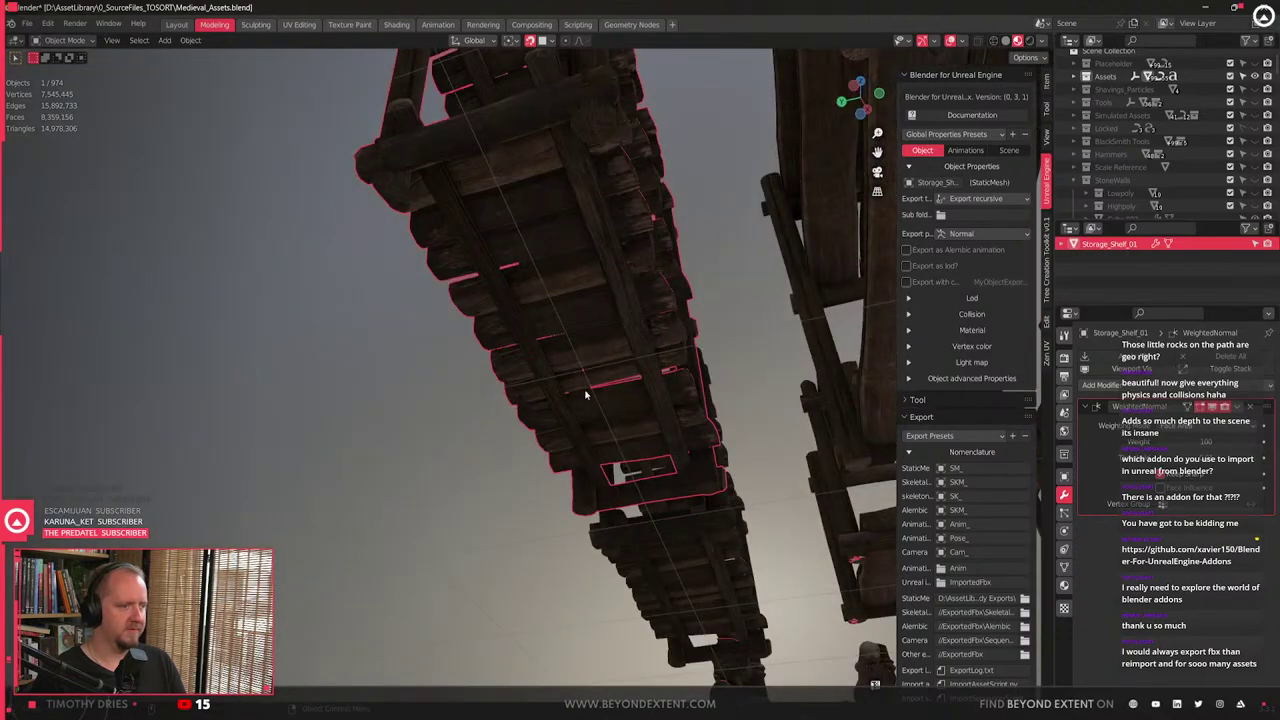
{"action": "scroll", "coordinate": [586, 380], "scroll_direction": "down", "scroll_amount": 8}
{"action": "middle_click_drag", "start_coordinate": [531, 420], "coordinate": [513, 401]}
{"action": "scroll", "coordinate": [520, 420], "scroll_direction": "up", "scroll_amount": 4}
- Review the FBX export options, including object types and transform settings, and close the export dialog without exporting
{"action": "key", "text": "q"}
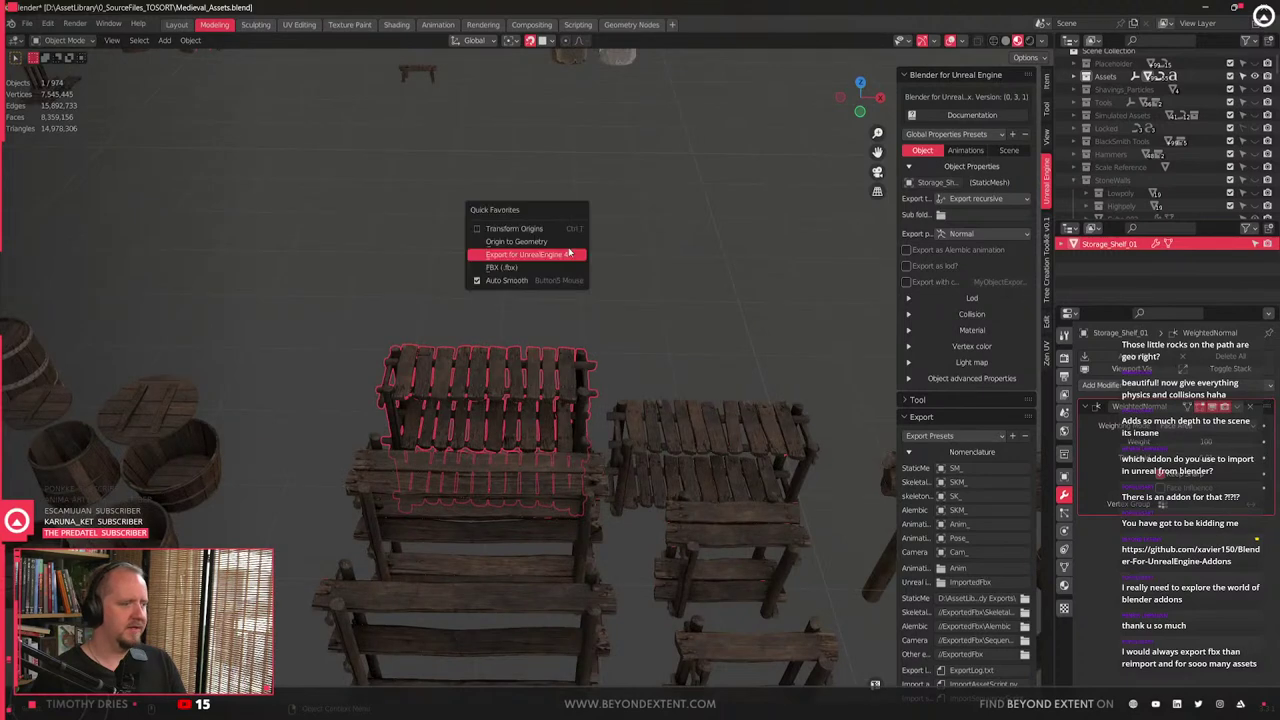
{"action": "left_click", "coordinate": [530, 273]}
{"action": "scroll", "coordinate": [852, 357], "scroll_direction": "down", "scroll_amount": 4}
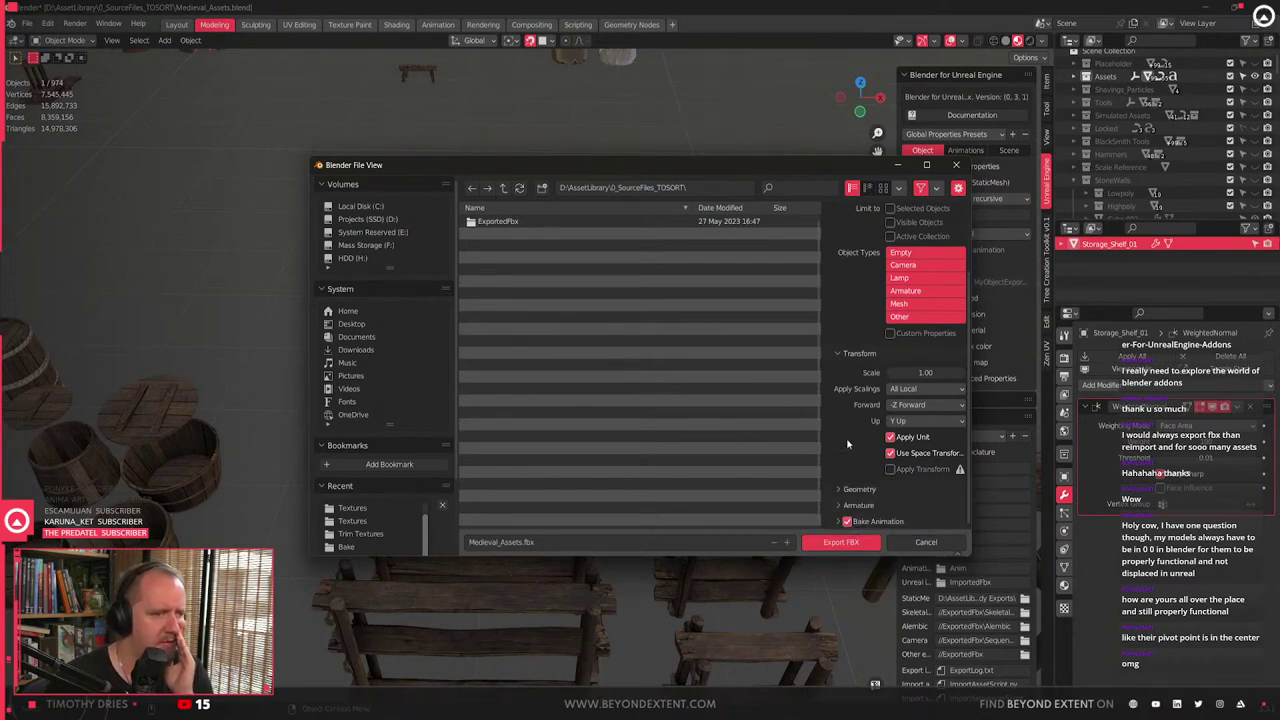
{"action": "scroll", "coordinate": [850, 440], "scroll_direction": "up", "scroll_amount": 3}
{"action": "scroll", "coordinate": [870, 420], "scroll_direction": "down", "scroll_amount": 3}
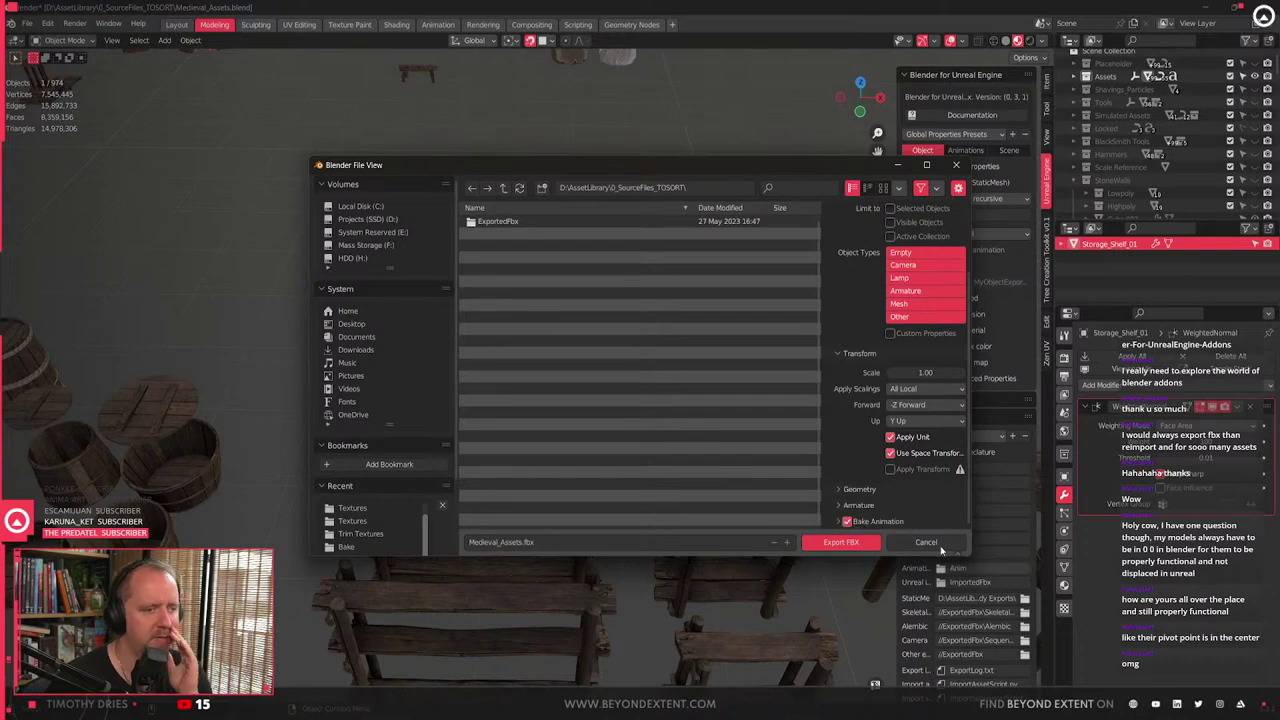
{"action": "left_click", "coordinate": [926, 542]}
- Examine how the medieval assets are spread out across the scene relative to the world origin
{"action": "scroll", "coordinate": [462, 490], "scroll_direction": "down", "scroll_amount": 8}
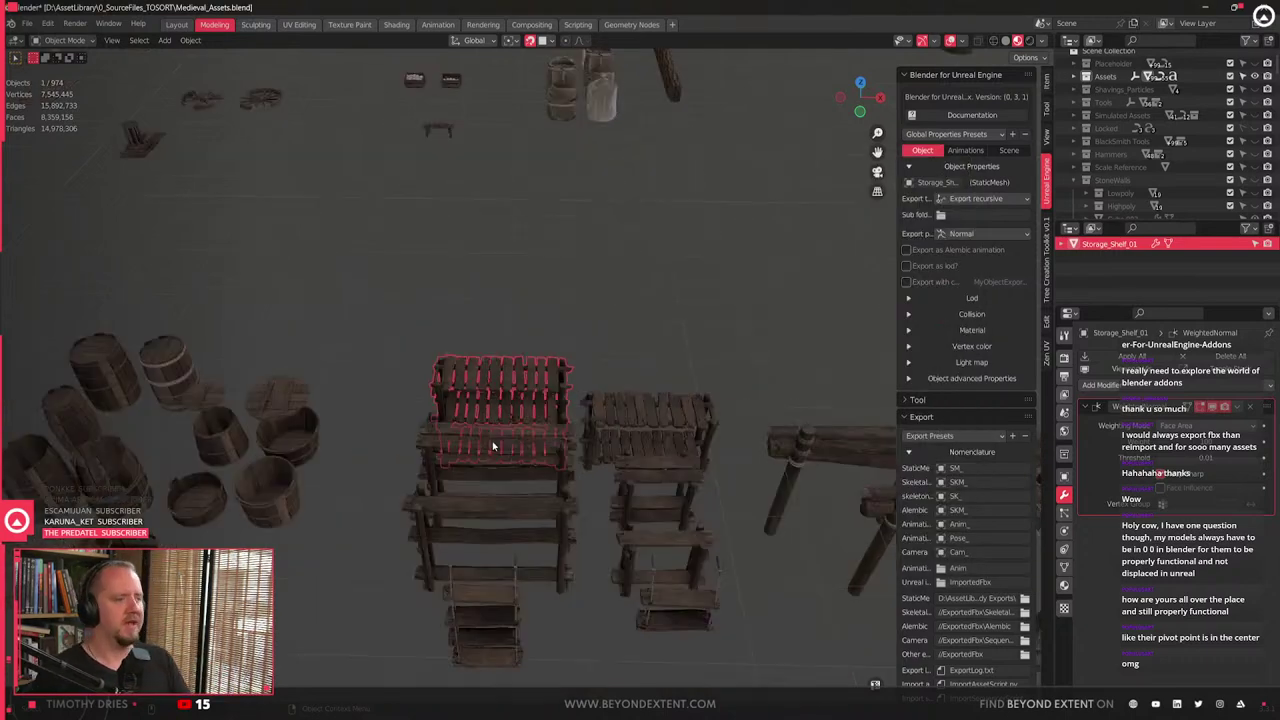
{"action": "scroll", "coordinate": [492, 441], "scroll_direction": "down", "scroll_amount": 4}
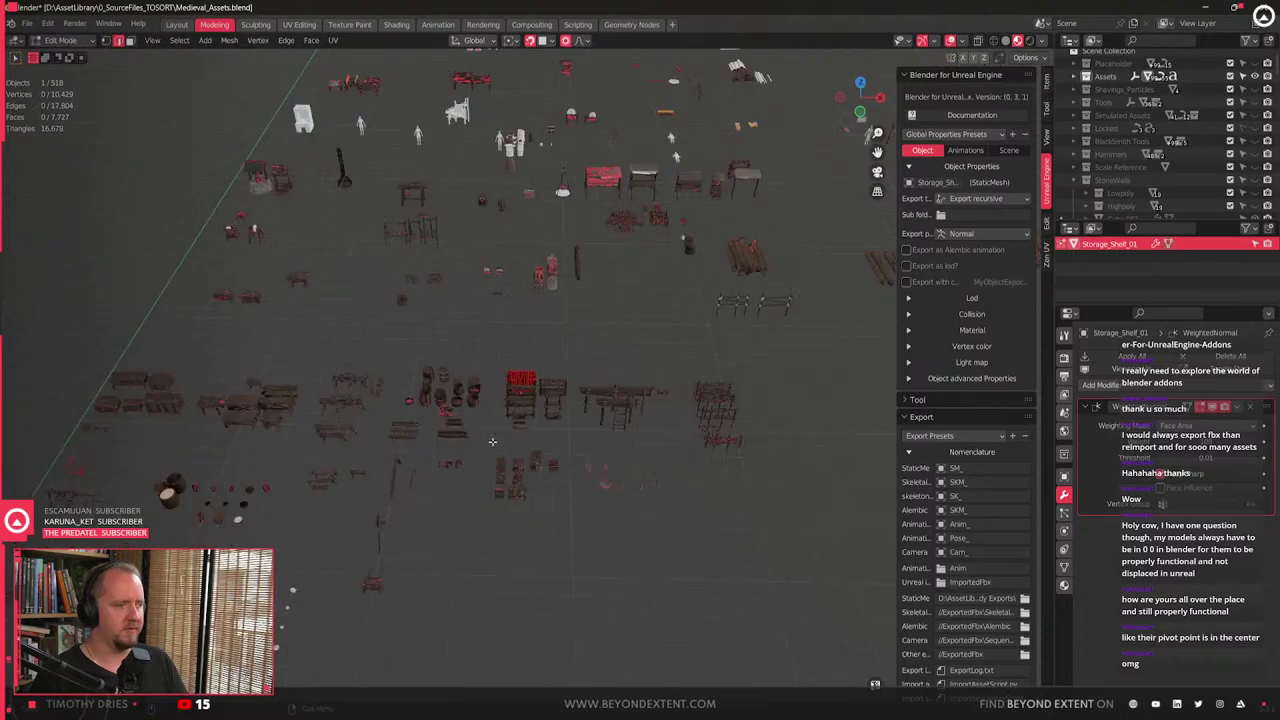
{"action": "scroll", "coordinate": [510, 420], "scroll_direction": "up", "scroll_amount": 4}
{"action": "scroll", "coordinate": [530, 400], "scroll_direction": "down", "scroll_amount": 5}
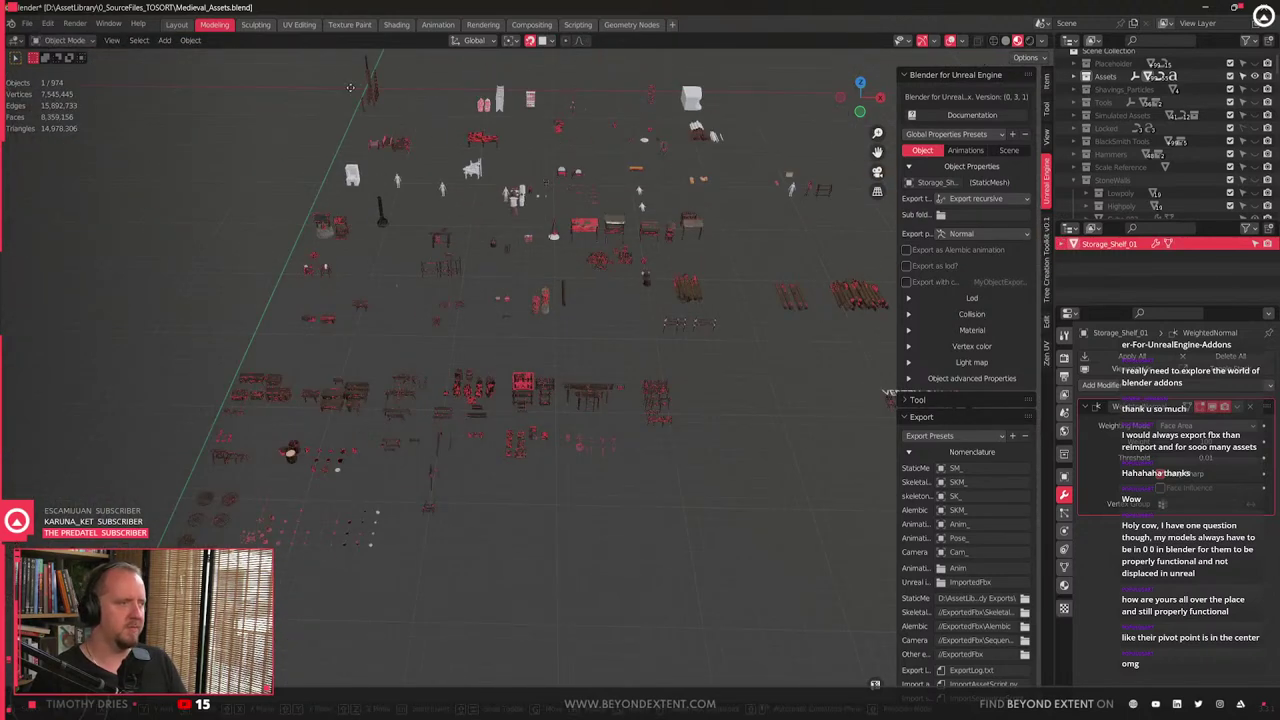
{"action": "key", "text": "shift+z"}
{"action": "right_click", "coordinate": [604, 391]}
{"action": "scroll", "coordinate": [607, 391], "scroll_direction": "down", "scroll_amount": 2}
{"action": "middle_click_drag", "start_coordinate": [677, 347], "coordinate": [678, 393], "text": "shift"}
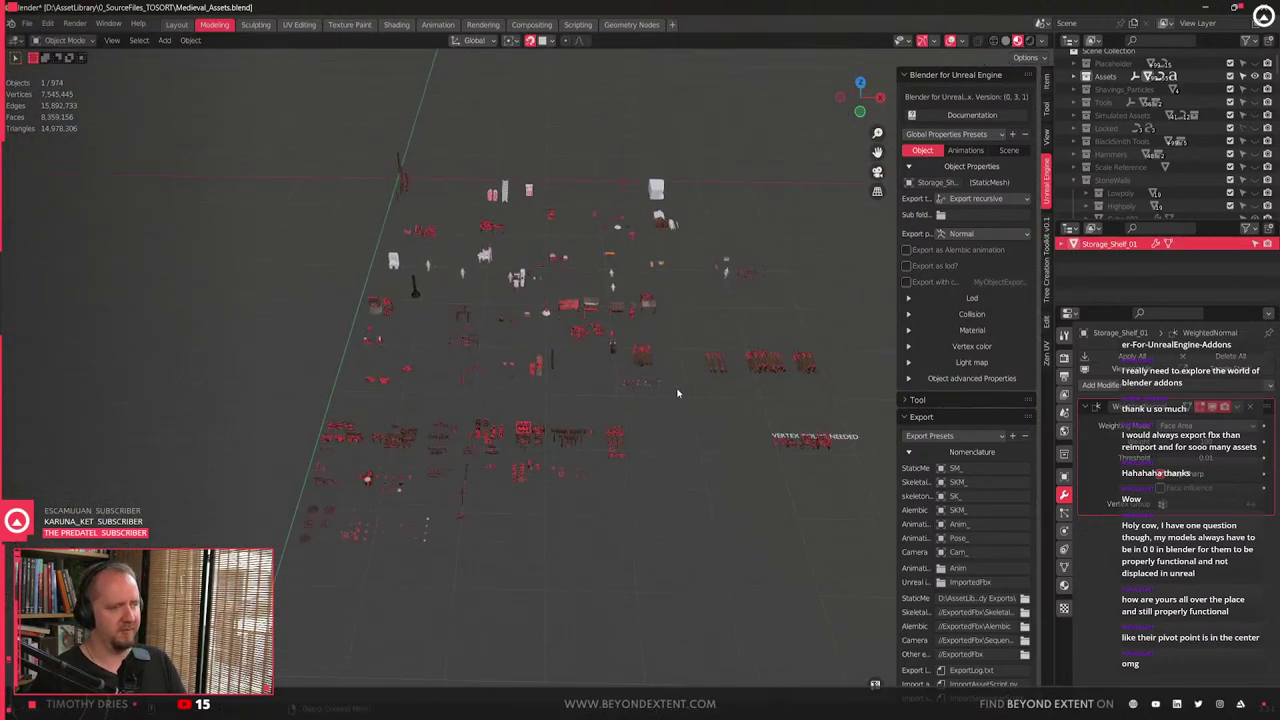
{"action": "scroll", "coordinate": [677, 393], "scroll_direction": "up", "scroll_amount": 3}
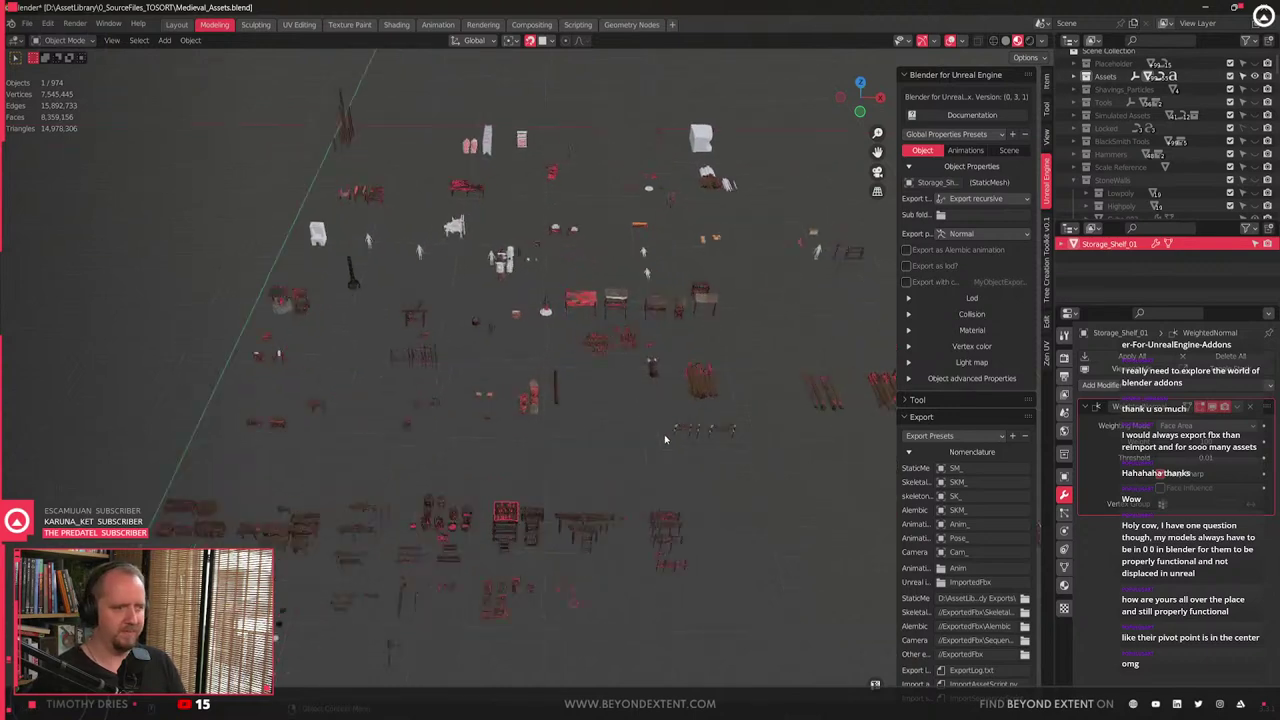
{"action": "scroll", "coordinate": [664, 437], "scroll_direction": "up", "scroll_amount": 1}
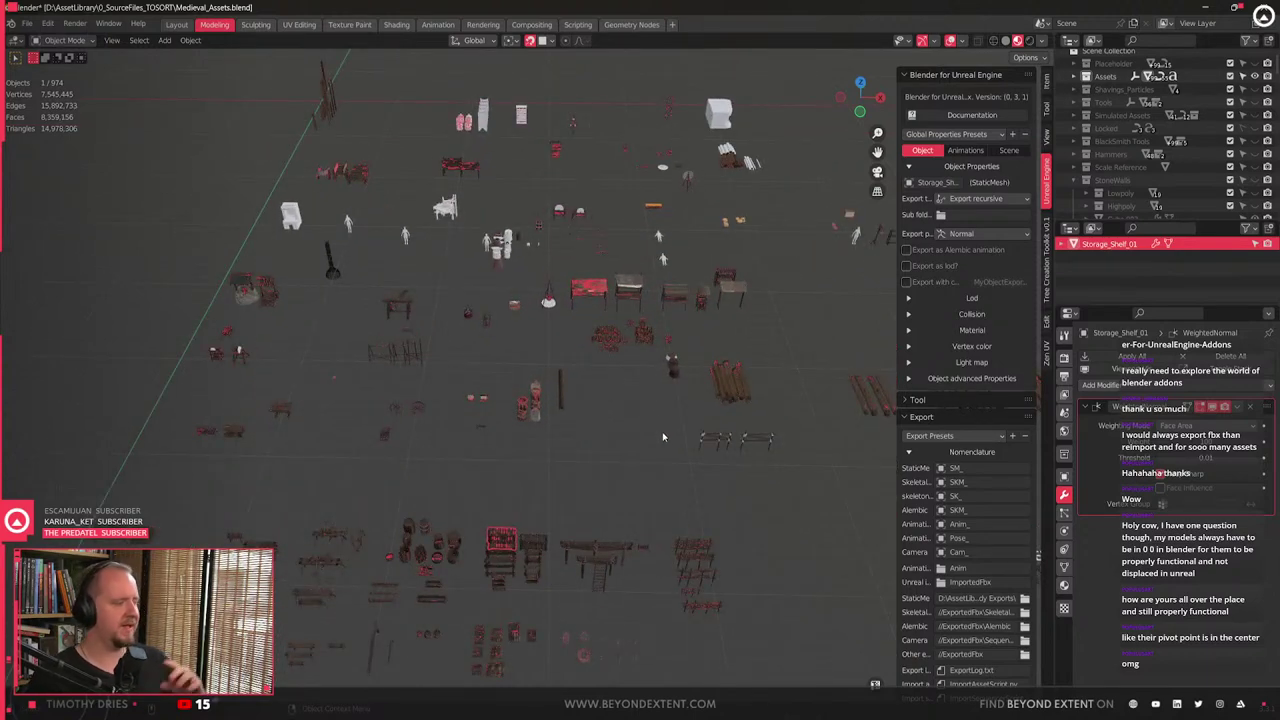
{"action": "middle_click_drag", "start_coordinate": [662, 436], "coordinate": [558, 325]}
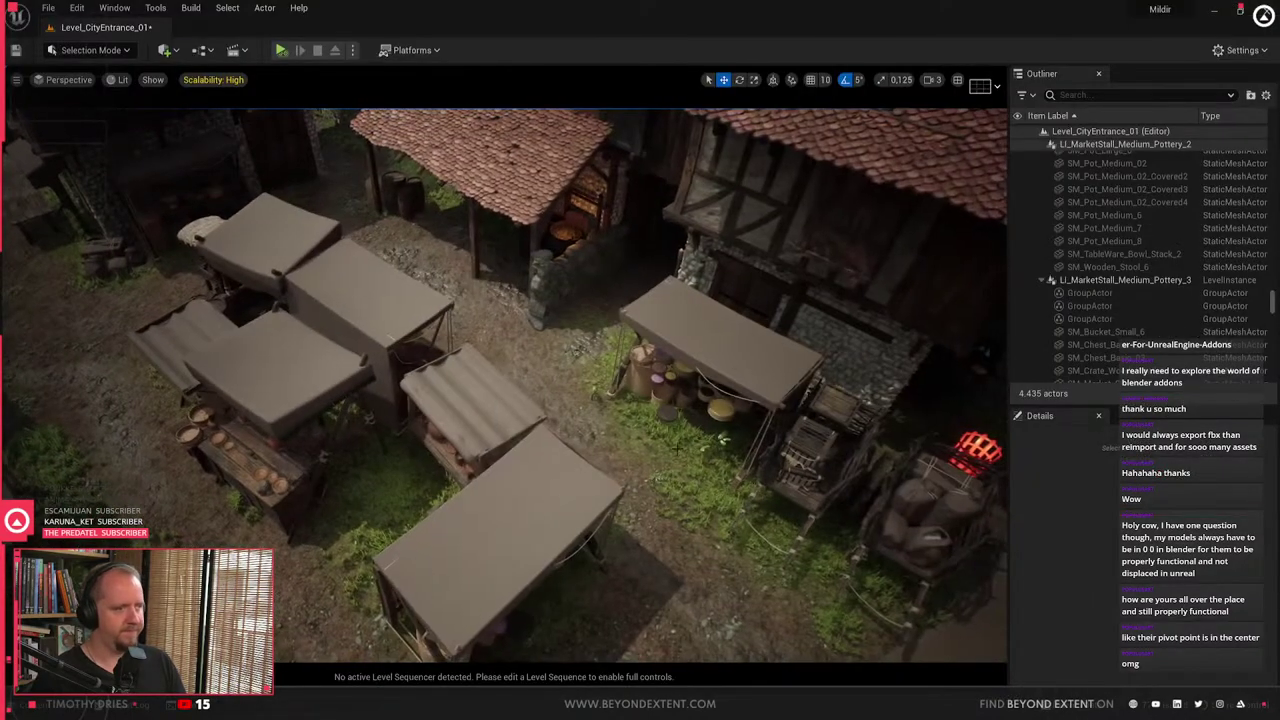
- Find the cart assets in the BluePrints folder and place BPP_MarketCart_Animals_01 in the gap between the pottery stalls
{"action": "right_click_drag", "start_coordinate": [677, 449], "coordinate": [815, 500]}
{"action": "key", "text": "ctrl+space"}
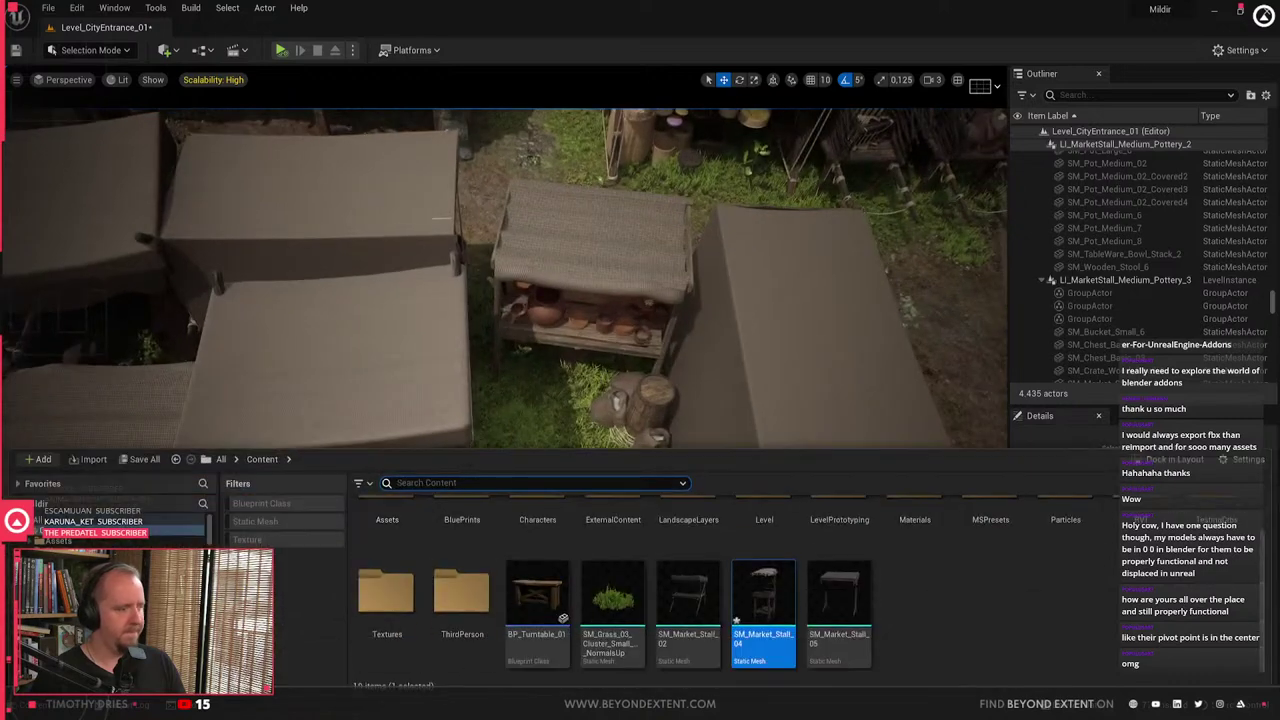
{"action": "double_click", "coordinate": [462, 519]}
{"action": "scroll", "coordinate": [592, 568], "scroll_direction": "down", "scroll_amount": 2}
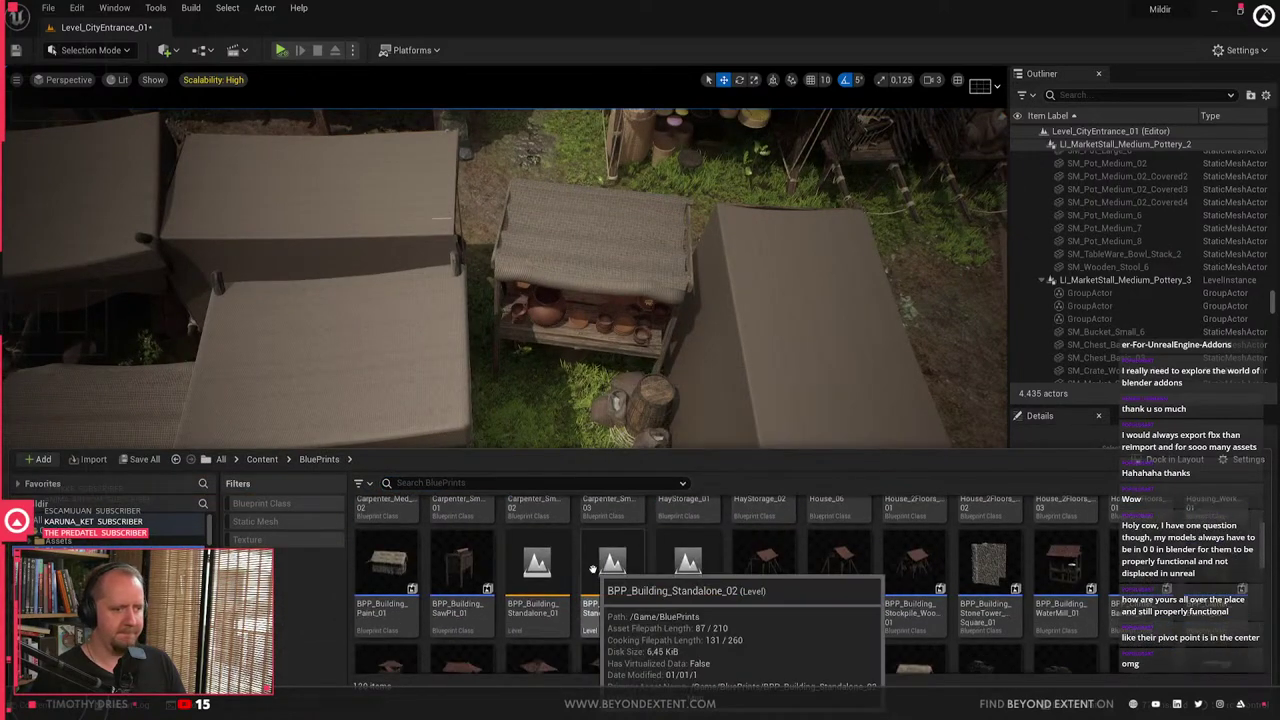
{"action": "scroll", "coordinate": [592, 568], "scroll_direction": "down", "scroll_amount": 3}
{"action": "scroll", "coordinate": [592, 569], "scroll_direction": "down", "scroll_amount": 1}
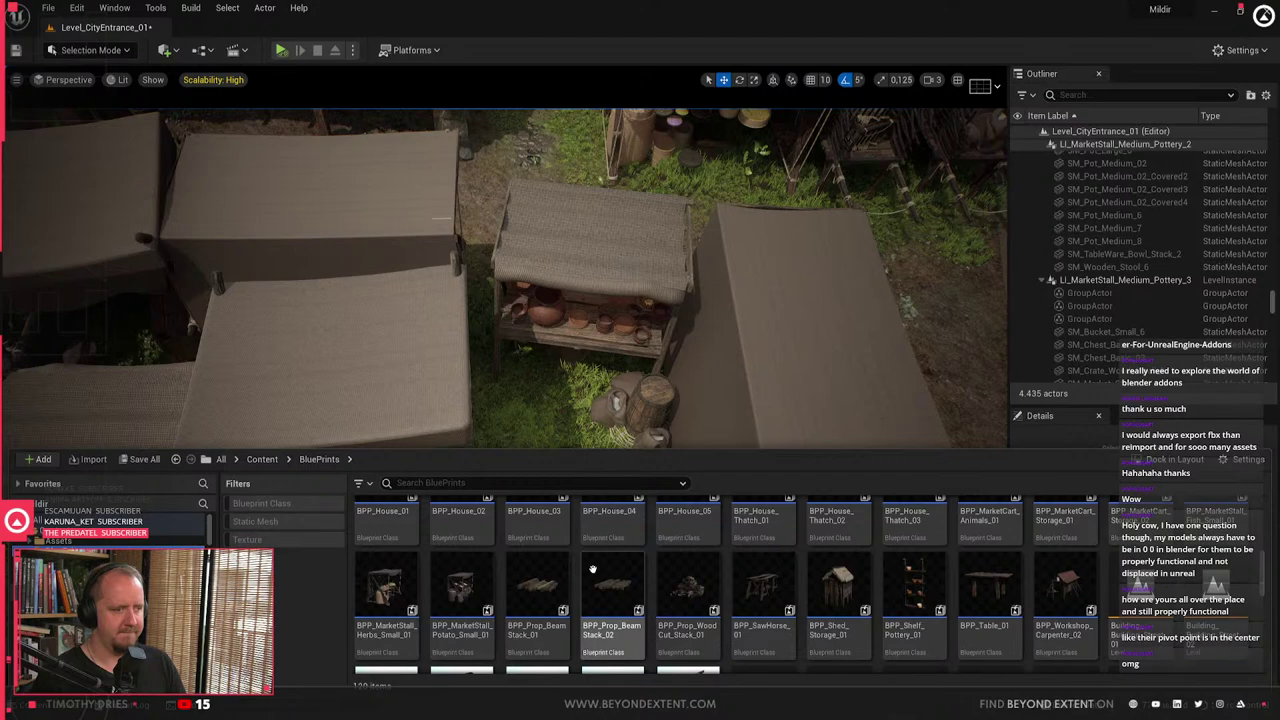
{"action": "scroll", "coordinate": [592, 568], "scroll_direction": "down", "scroll_amount": 10}
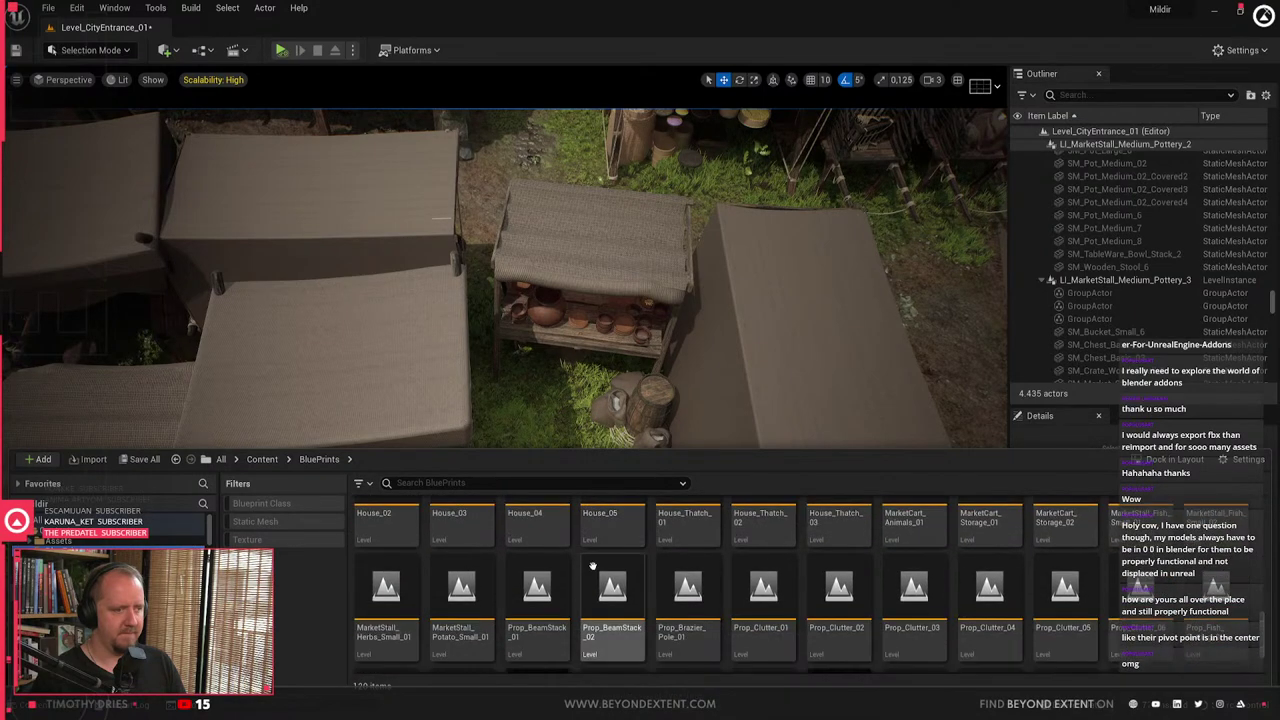
{"action": "scroll", "coordinate": [592, 565], "scroll_direction": "up", "scroll_amount": 10}
{"action": "left_click", "coordinate": [560, 483]}
{"action": "type", "text": "c"}
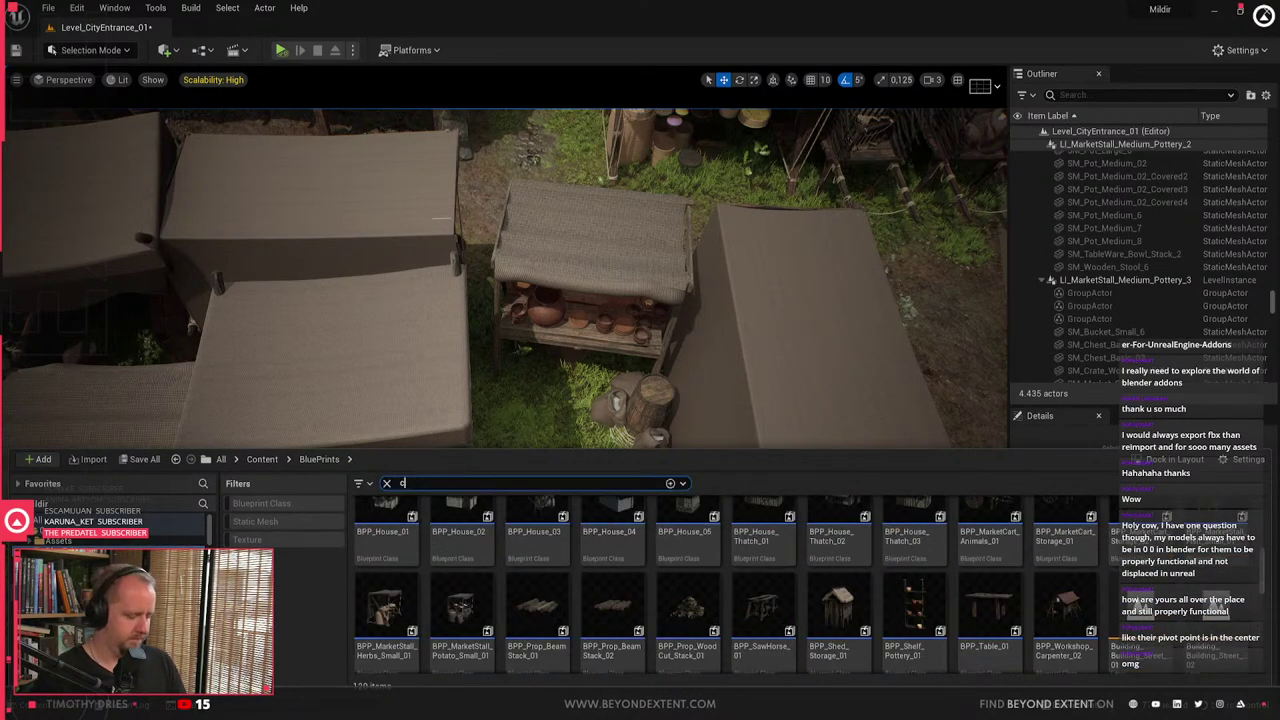
{"action": "type", "text": "art"}
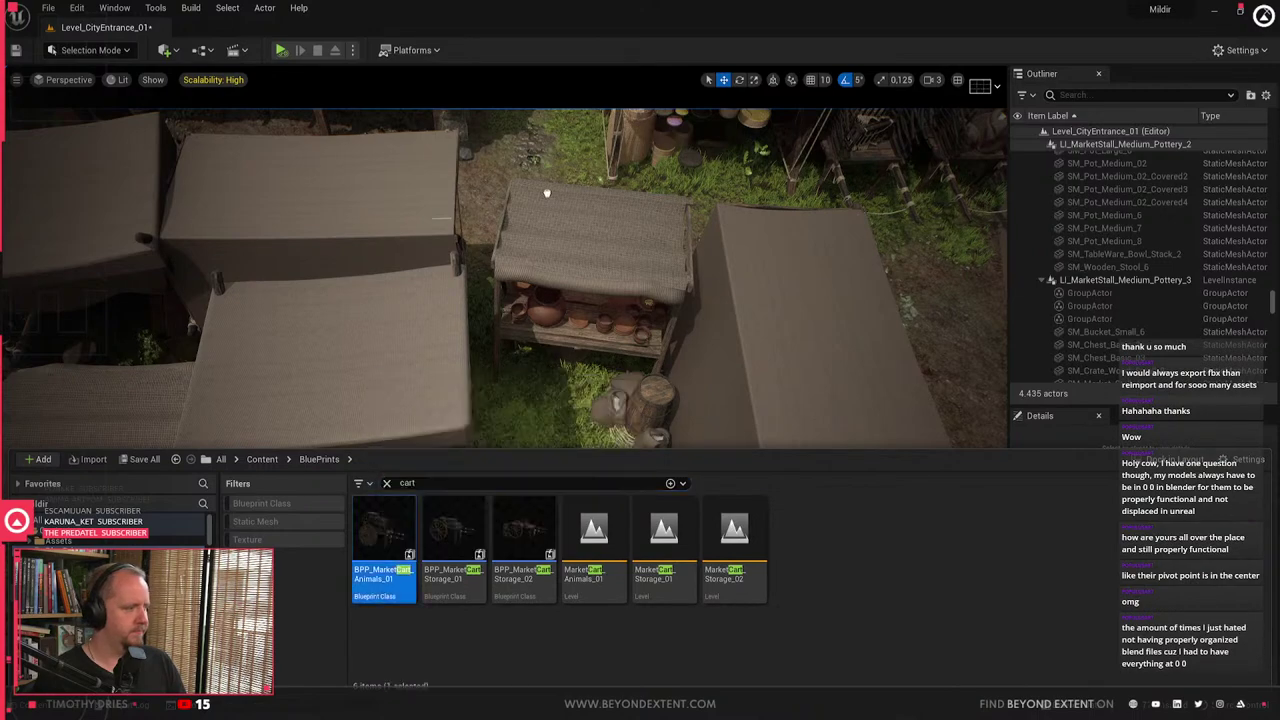
{"action": "left_click_drag", "start_coordinate": [547, 193], "coordinate": [515, 530]}
- Rotate and reposition the new animal cart so it stands alongside the pottery stall tables
{"action": "right_click_drag", "start_coordinate": [515, 530], "coordinate": [435, 515]}
{"action": "key", "text": "e"}
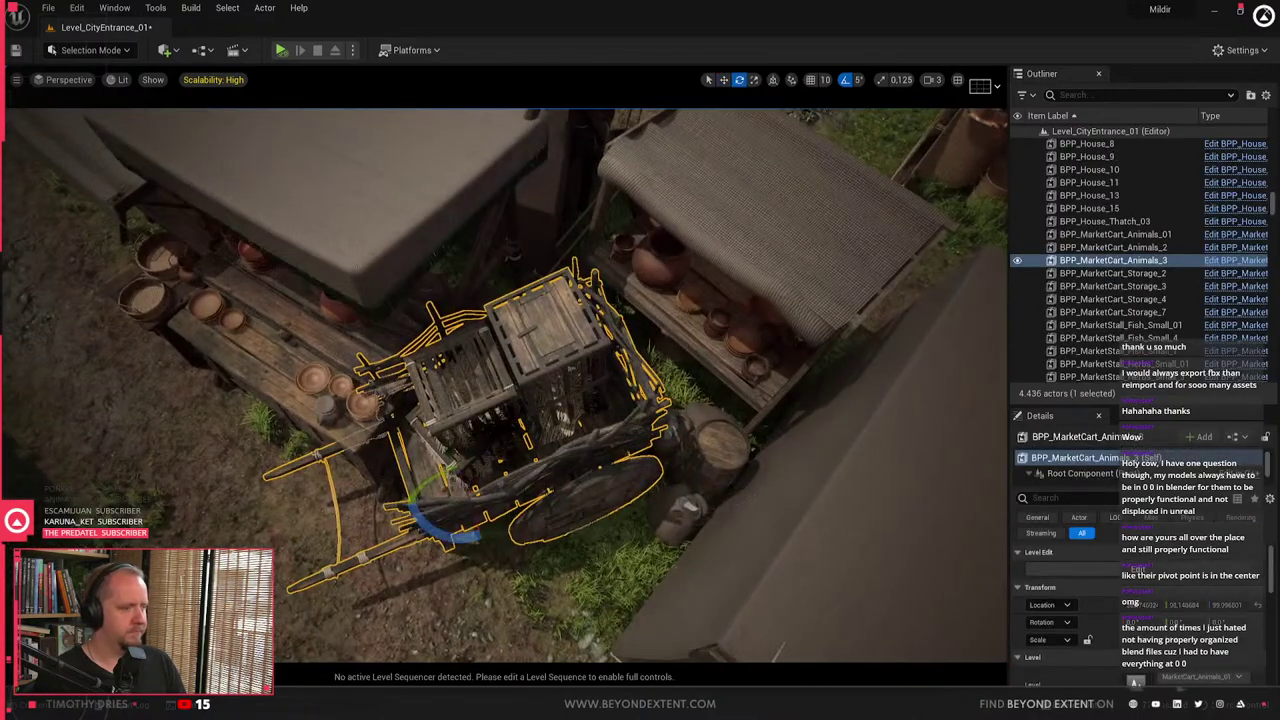
{"action": "left_click_drag", "start_coordinate": [441, 532], "coordinate": [485, 540]}
{"action": "key", "text": "w"}
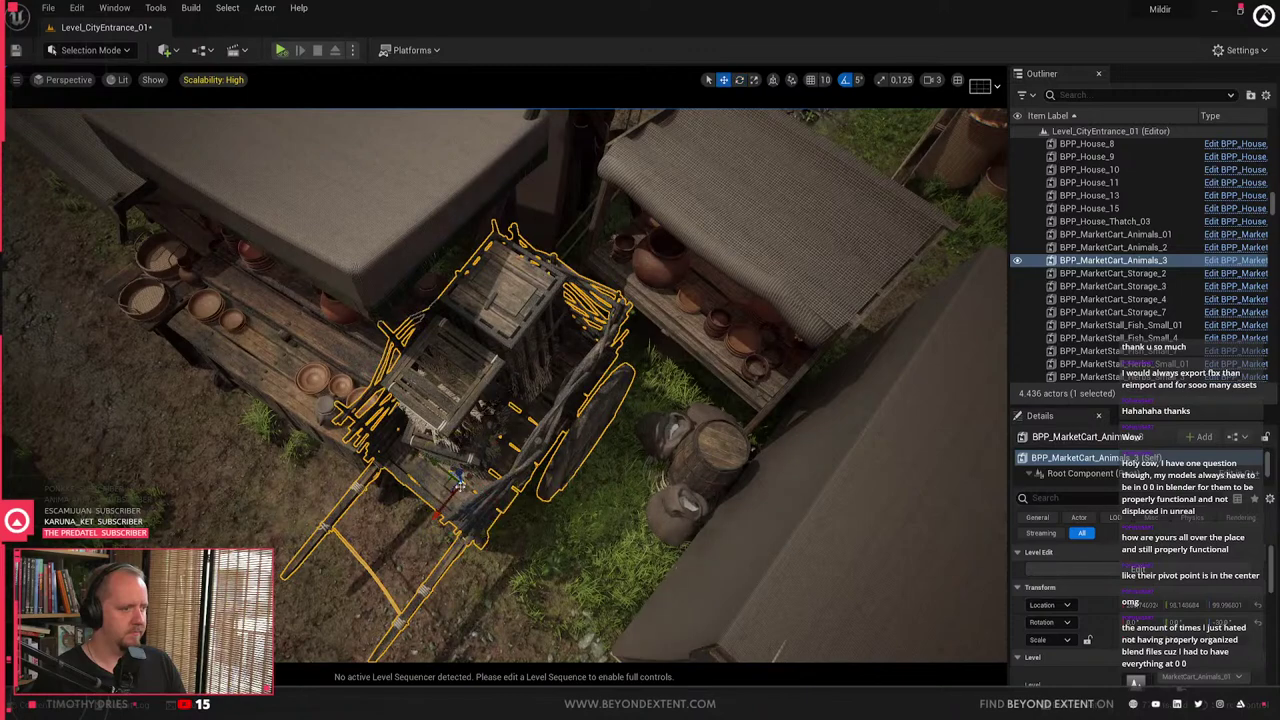
{"action": "left_click_drag", "start_coordinate": [445, 487], "coordinate": [493, 574]}
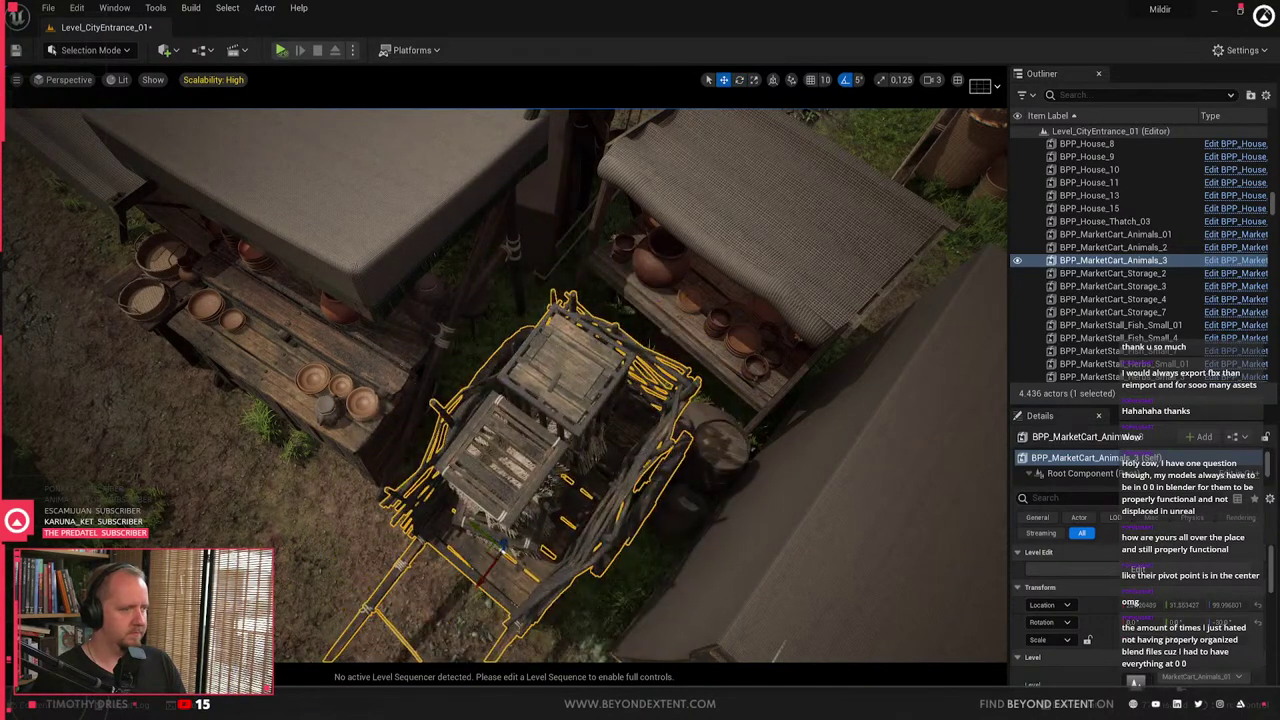
{"action": "right_click_drag", "start_coordinate": [493, 574], "coordinate": [620, 537]}
{"action": "key", "text": "e"}
{"action": "left_click_drag", "start_coordinate": [543, 580], "coordinate": [590, 592]}
{"action": "key", "text": "w"}
- Delete the barrel and jute bag group Prop_Clutter_14 beside the cart
{"action": "left_click", "coordinate": [702, 348]}
{"action": "right_click_drag", "start_coordinate": [702, 348], "coordinate": [612, 360]}
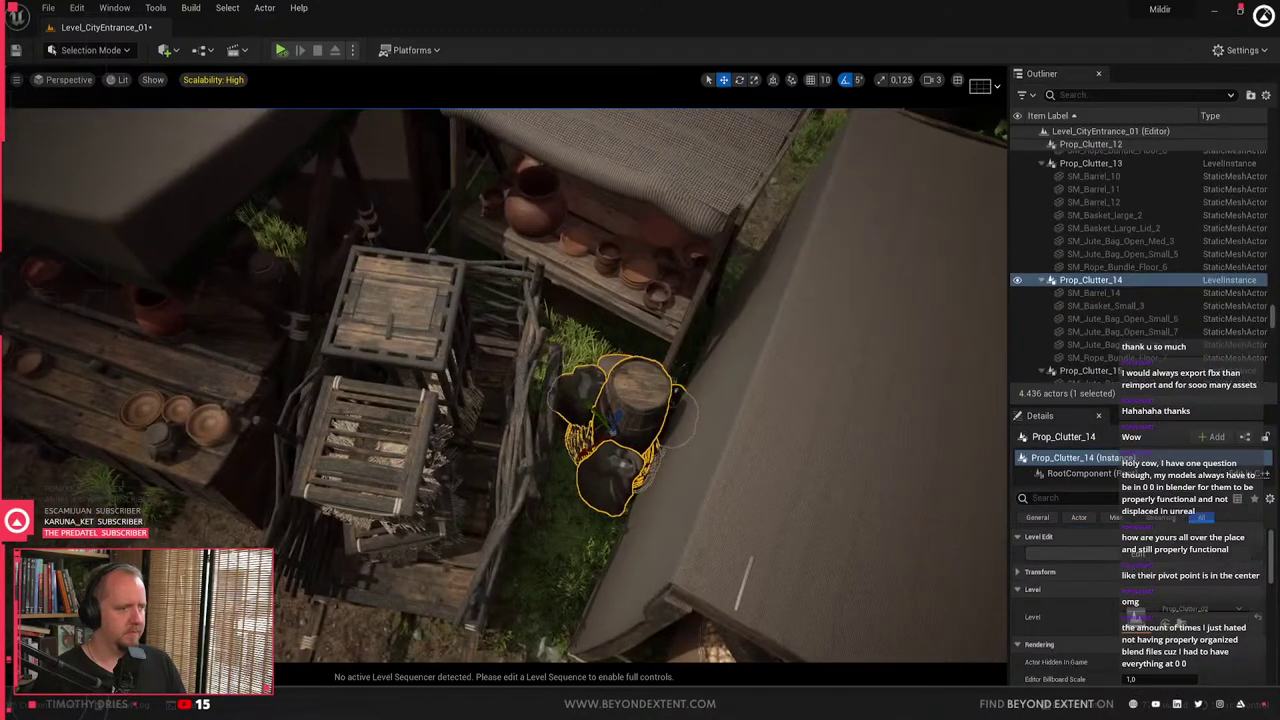
{"action": "key", "text": "Delete"}
- Shift the animal cart sideways into the freed space next to the large pottery stall's canopy
{"action": "left_click", "coordinate": [420, 430]}
{"action": "right_click_drag", "start_coordinate": [420, 430], "coordinate": [436, 442]}
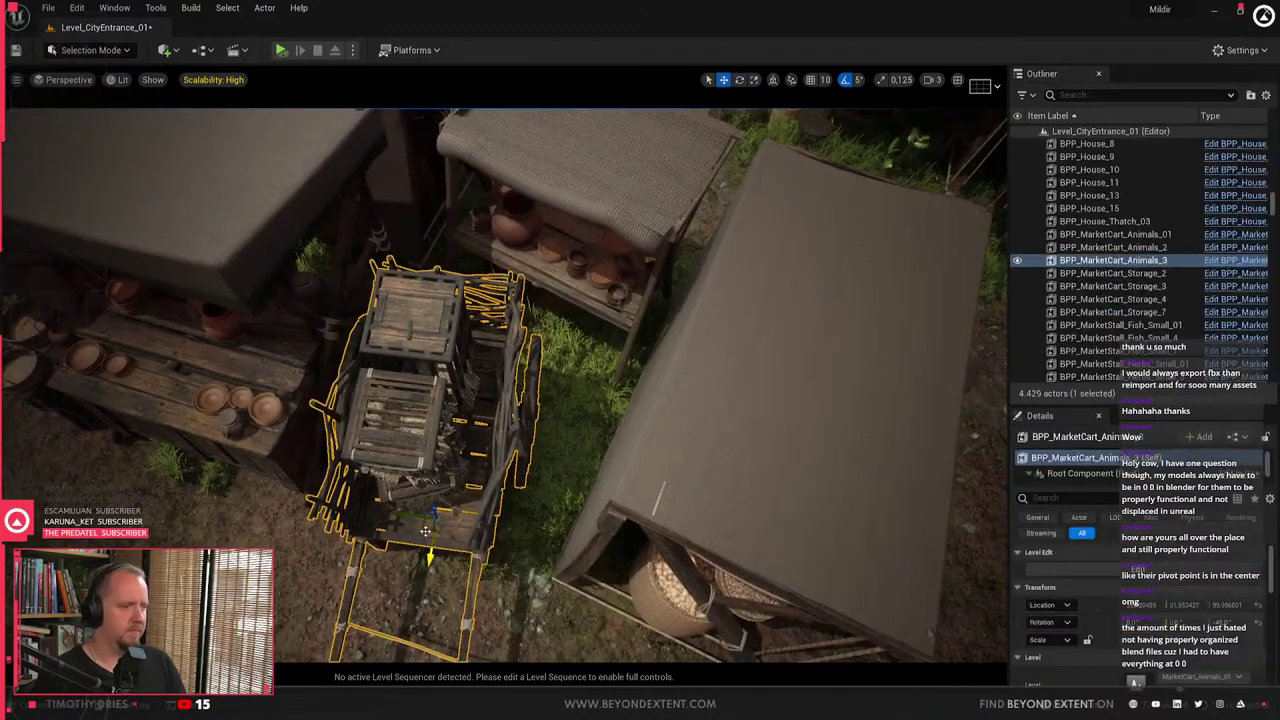
{"action": "left_click_drag", "start_coordinate": [420, 530], "coordinate": [494, 528]}
{"action": "key", "text": "Escape"}
{"action": "right_click_drag", "start_coordinate": [494, 528], "coordinate": [640, 516]}
{"action": "left_click", "coordinate": [677, 516]}
{"action": "left_click_drag", "start_coordinate": [652, 528], "coordinate": [675, 551]}
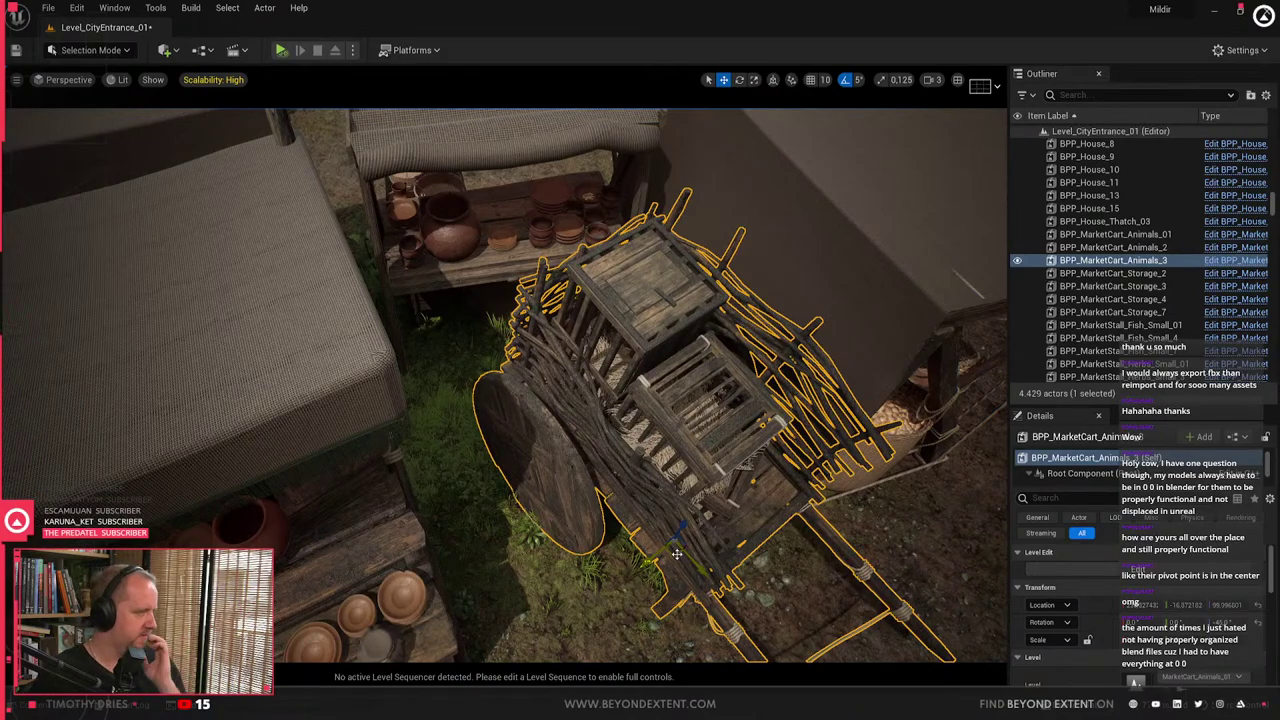
- Lower the animal cart slightly so its wheels and support leg rest on the ground
{"action": "key", "text": "w"}
{"action": "right_click_drag", "start_coordinate": [677, 554], "coordinate": [668, 488]}
{"action": "key", "text": "s"}
{"action": "key", "text": "w"}
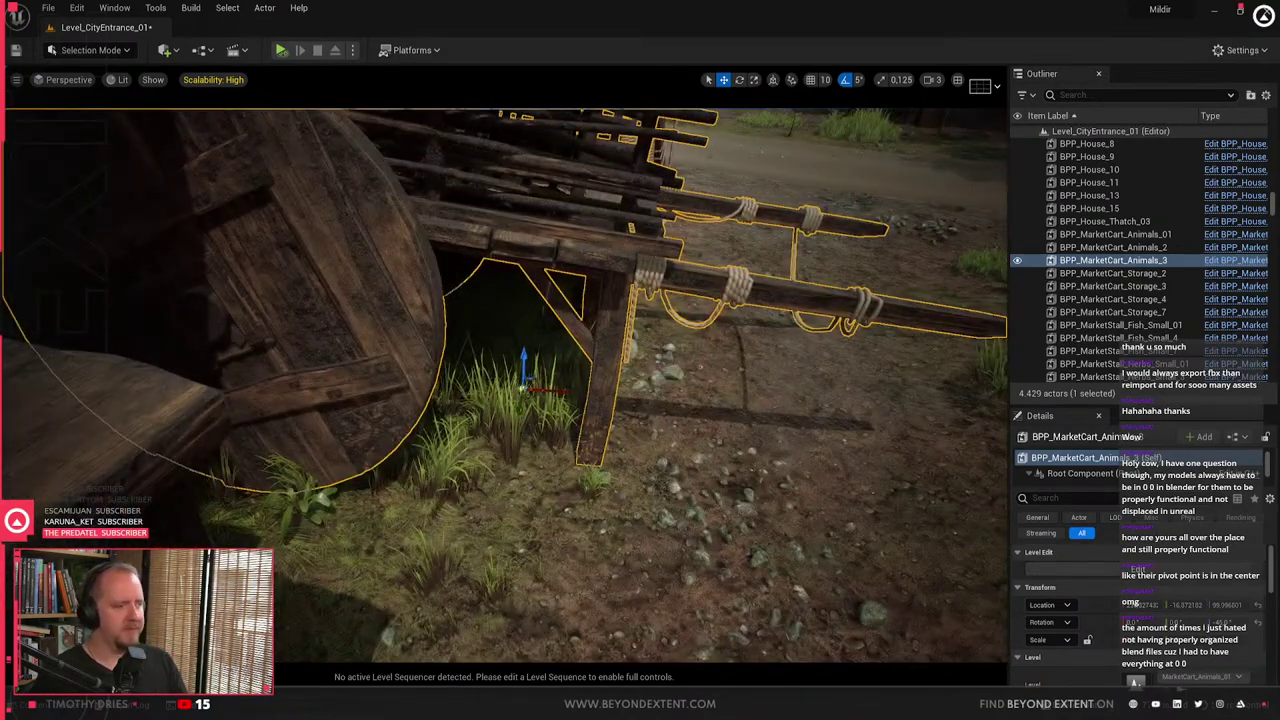
{"action": "left_click_drag", "start_coordinate": [527, 357], "coordinate": [527, 366]}
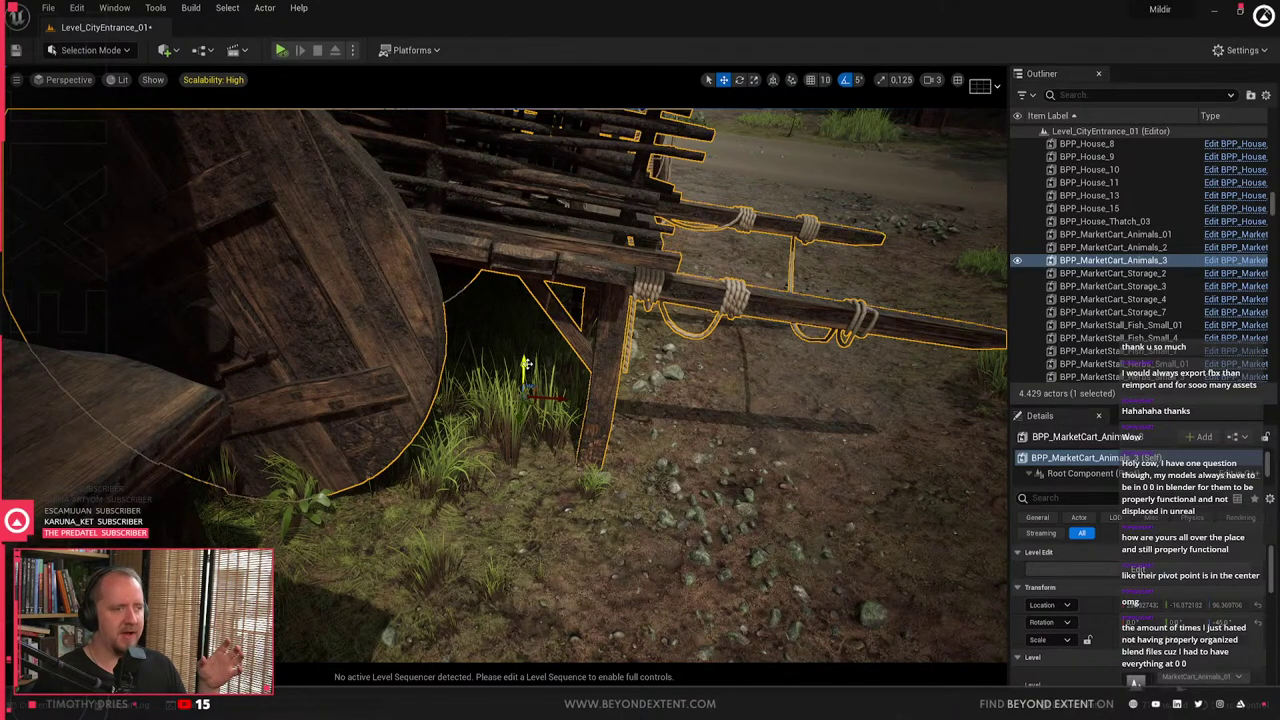
- Deselect the cart and examine it together with the neighbouring small and medium pottery stalls at eye level
{"action": "left_click", "coordinate": [650, 410]}
{"action": "right_click_drag", "start_coordinate": [650, 410], "coordinate": [560, 400]}
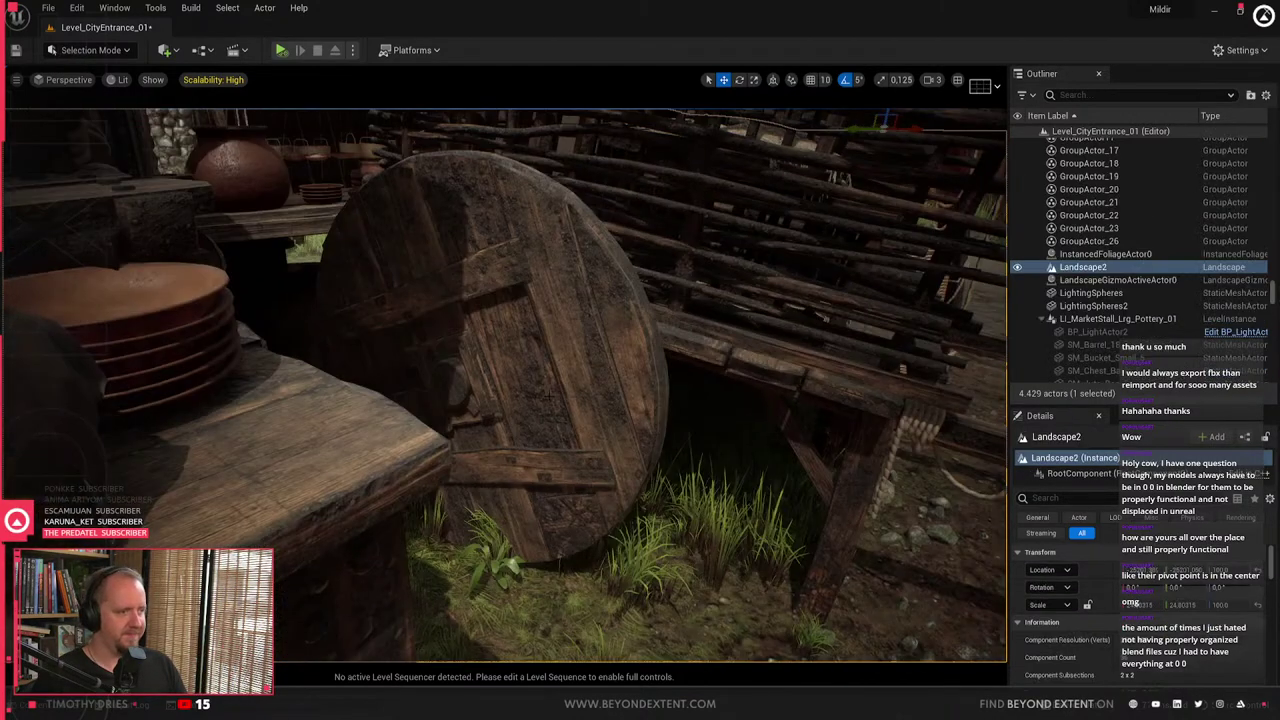
{"action": "left_click", "coordinate": [650, 400]}
{"action": "key", "text": "Escape"}
{"action": "right_click_drag", "start_coordinate": [650, 400], "coordinate": [500, 325]}
{"action": "right_click_drag", "start_coordinate": [385, 376], "coordinate": [375, 378]}
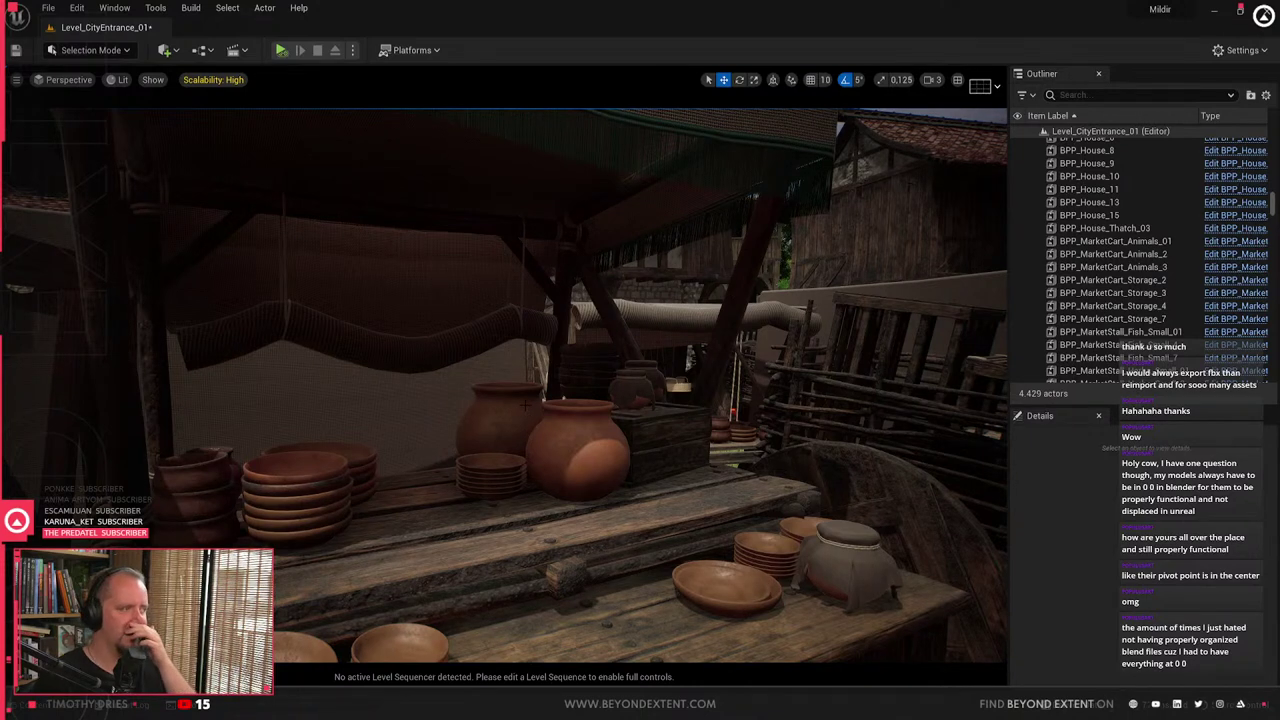
{"action": "right_click_drag", "start_coordinate": [524, 405], "coordinate": [470, 535]}
{"action": "left_click", "coordinate": [538, 538]}
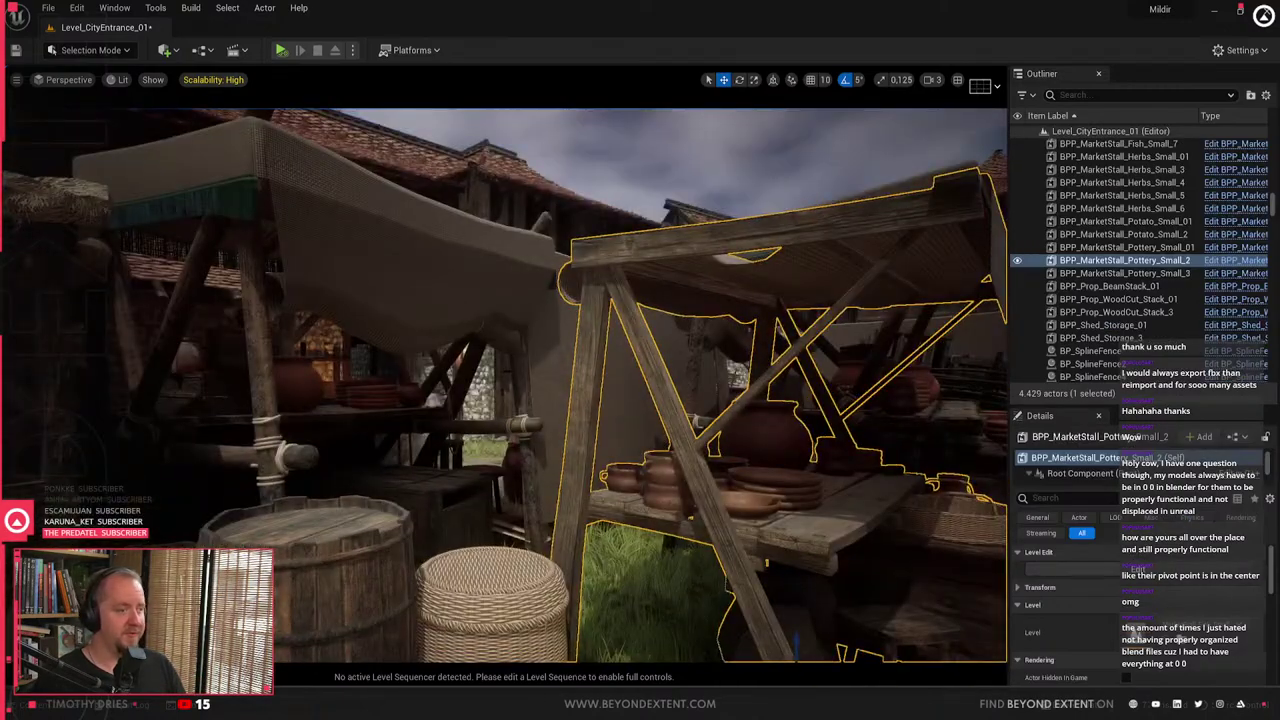
{"action": "left_click", "coordinate": [430, 288]}
{"action": "key", "text": "f"}
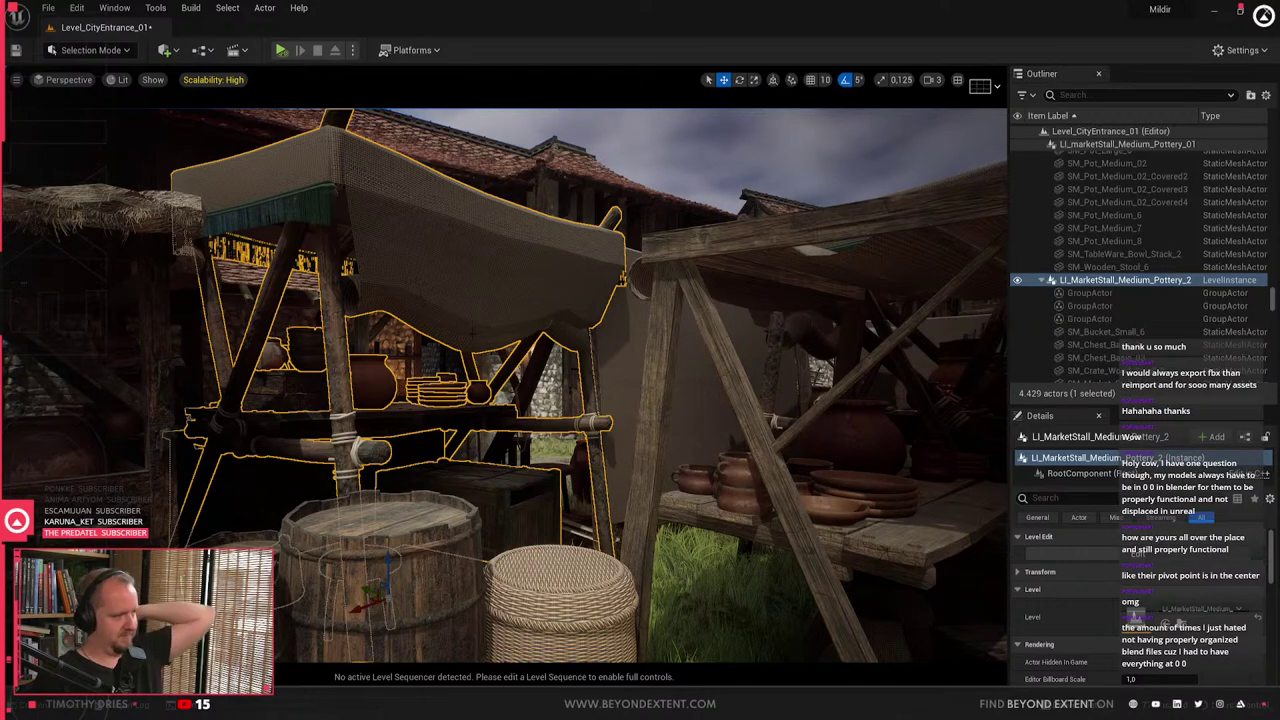
{"action": "left_click", "coordinate": [520, 176]}
{"action": "key", "text": "Escape"}
- Examine the remaining market and the source stalls on the open ground, including LI_marketStall_Medium_Pottery_01 and LI_marketStall_Small_Pottery_01
{"action": "key", "text": "s"}
{"action": "right_click_drag", "start_coordinate": [520, 340], "coordinate": [400, 285]}
{"action": "left_click", "coordinate": [468, 345]}
{"action": "key", "text": "w"}
{"action": "key", "text": "s"}
{"action": "right_click_drag", "start_coordinate": [505, 385], "coordinate": [530, 550]}
{"action": "key", "text": "w"}
{"action": "right_click_drag", "start_coordinate": [690, 410], "coordinate": [410, 230]}
{"action": "left_click", "coordinate": [700, 430]}
{"action": "key", "text": "s"}
{"action": "key", "text": "w"}
{"action": "key", "text": "s"}
{"action": "key", "text": "s"}
{"action": "right_click_drag", "start_coordinate": [500, 385], "coordinate": [60, 320]}
{"action": "key", "text": "w"}
{"action": "right_click_drag", "start_coordinate": [305, 352], "coordinate": [305, 352]}
{"action": "right_click_drag", "start_coordinate": [505, 352], "coordinate": [545, 460]}
{"action": "left_click", "coordinate": [520, 470]}
{"action": "left_click", "coordinate": [475, 378]}
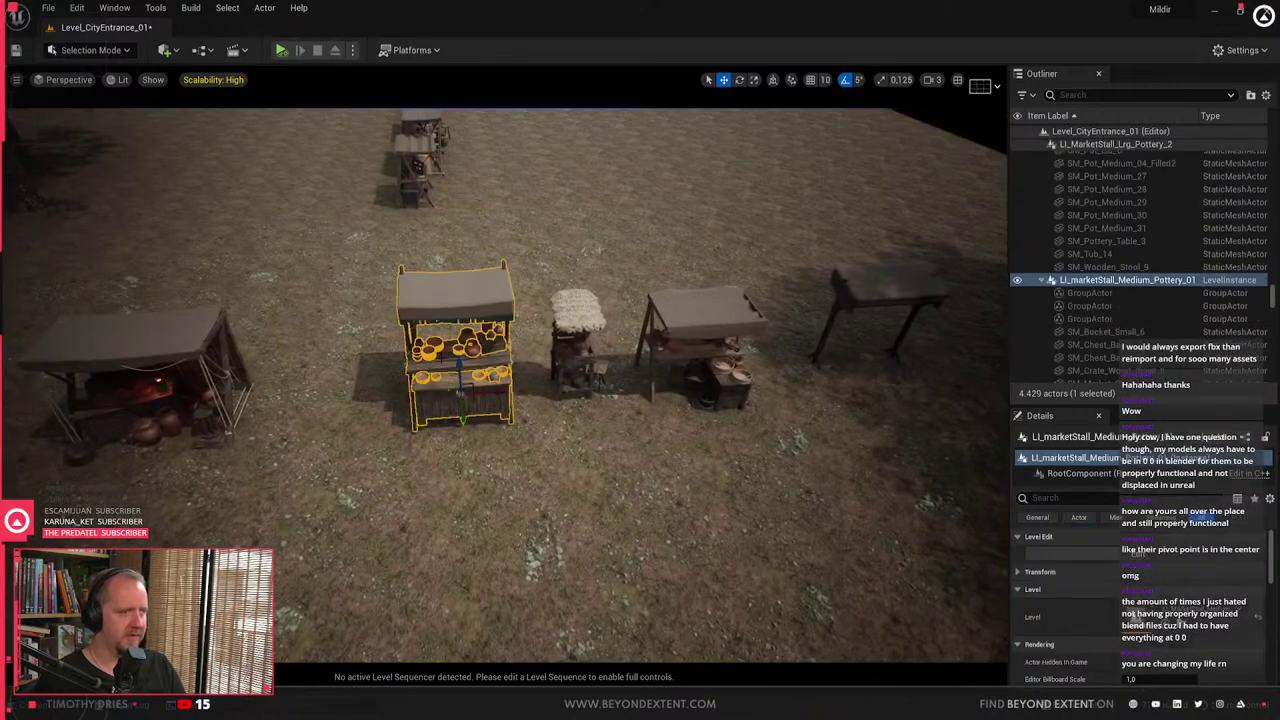
{"action": "right_click_drag", "start_coordinate": [475, 378], "coordinate": [400, 340]}
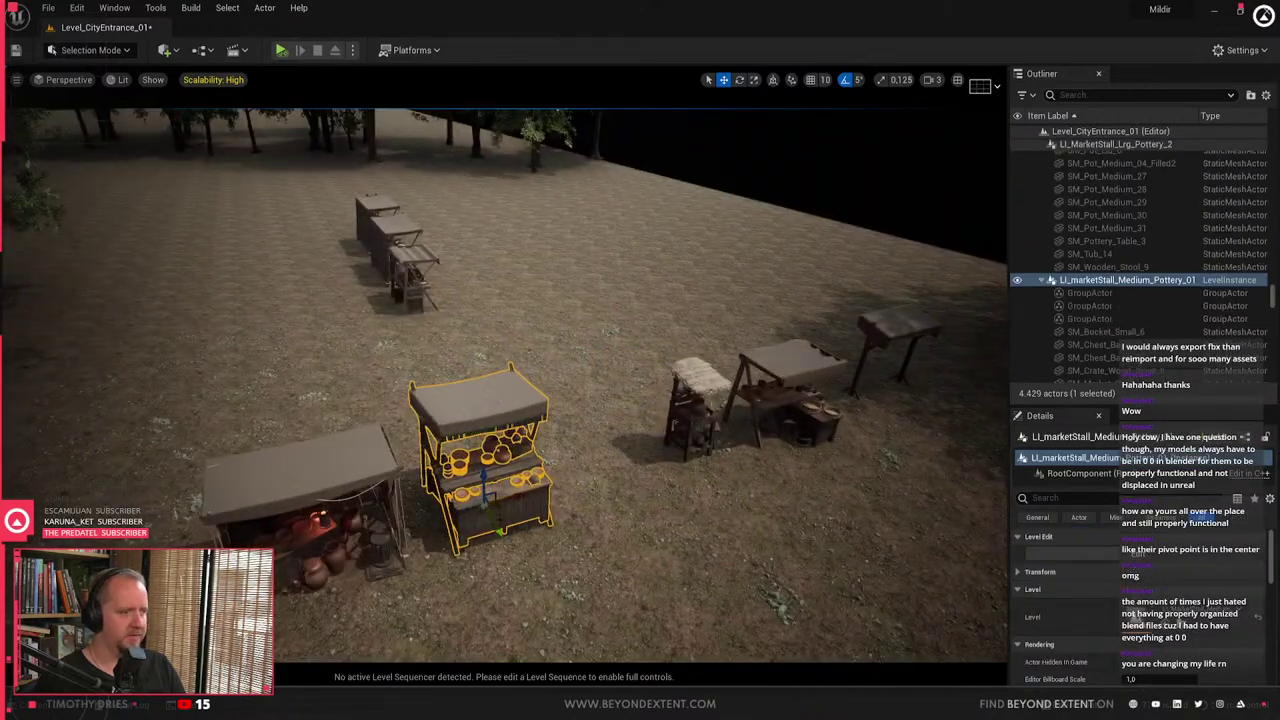
{"action": "right_click_drag", "start_coordinate": [540, 538], "coordinate": [560, 520]}
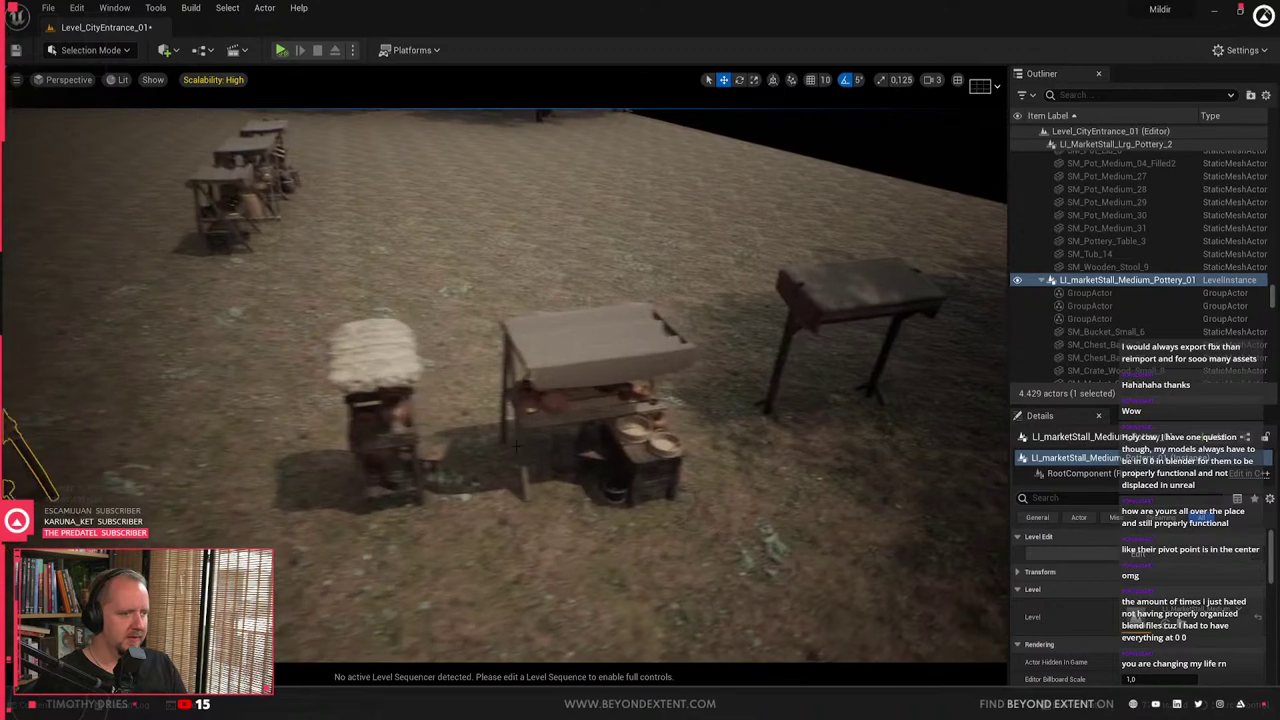
{"action": "left_click", "coordinate": [388, 420]}
{"action": "right_click_drag", "start_coordinate": [388, 420], "coordinate": [586, 447]}
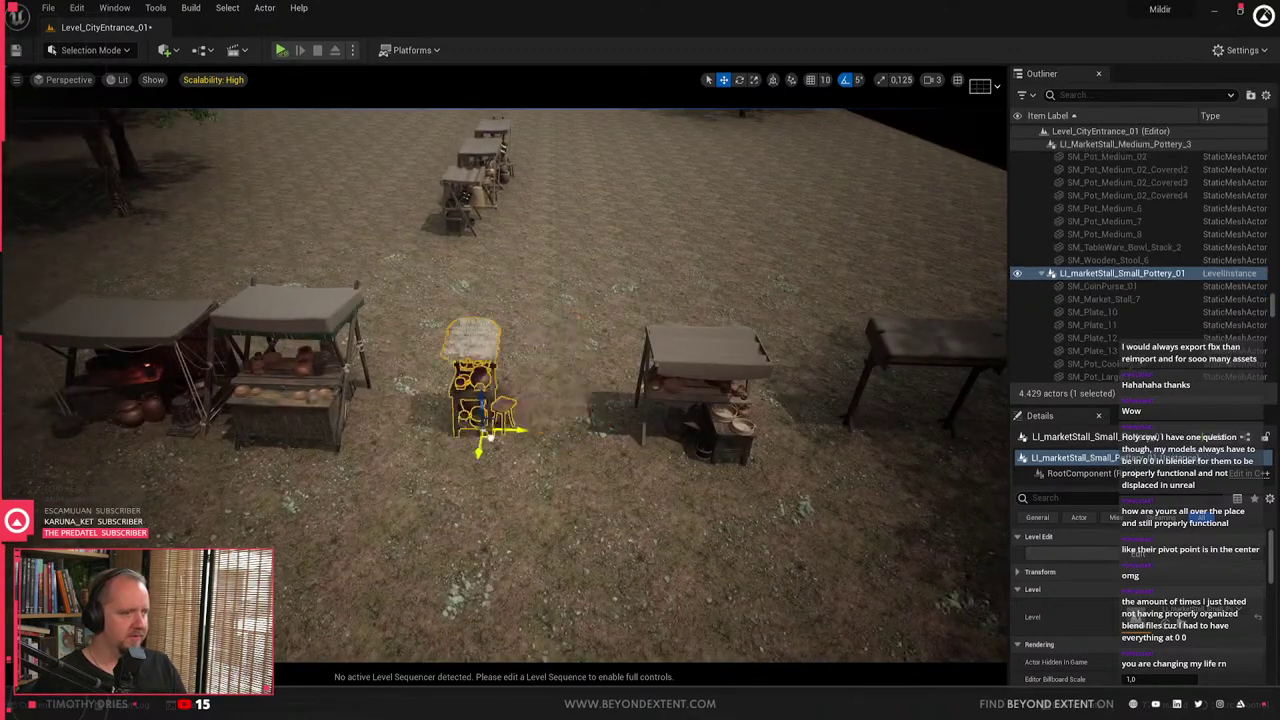
- Move BPP_MarketStall_Pottery_Small_01 along the row, closer to the thatched small pottery stall
{"action": "left_click", "coordinate": [692, 385]}
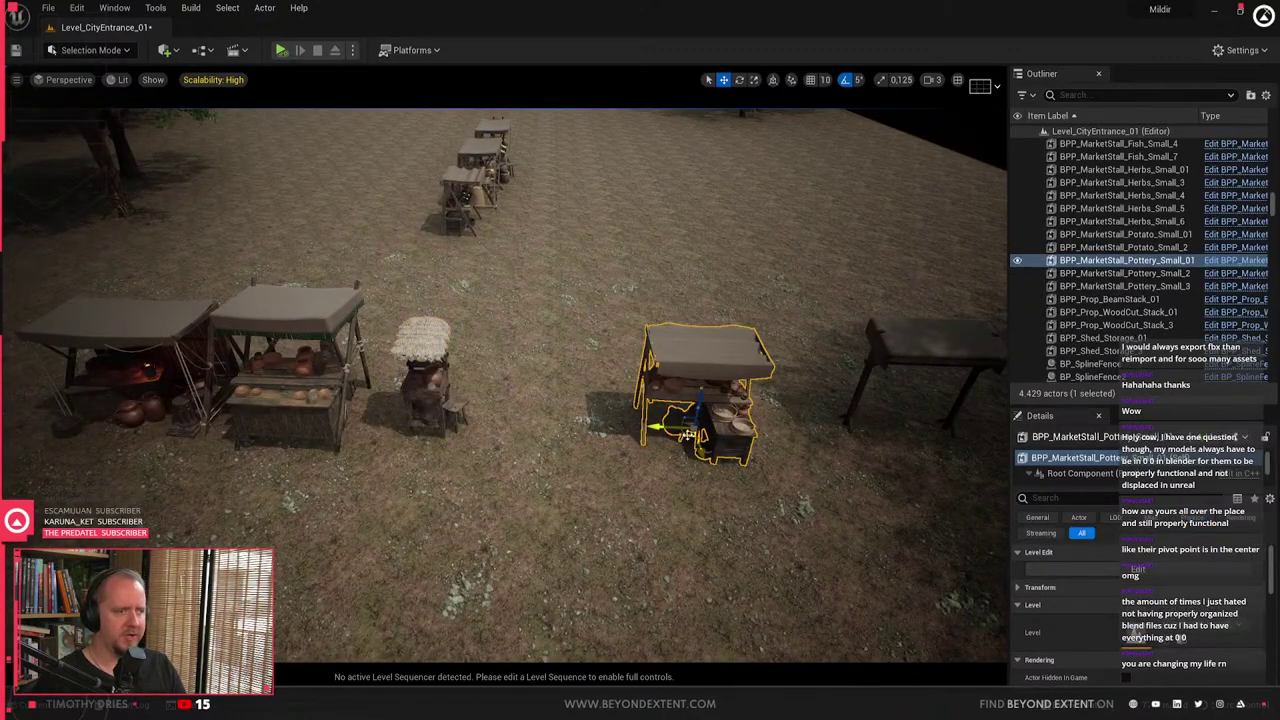
{"action": "left_click_drag", "start_coordinate": [695, 428], "coordinate": [560, 426]}
{"action": "right_click_drag", "start_coordinate": [560, 426], "coordinate": [590, 410]}
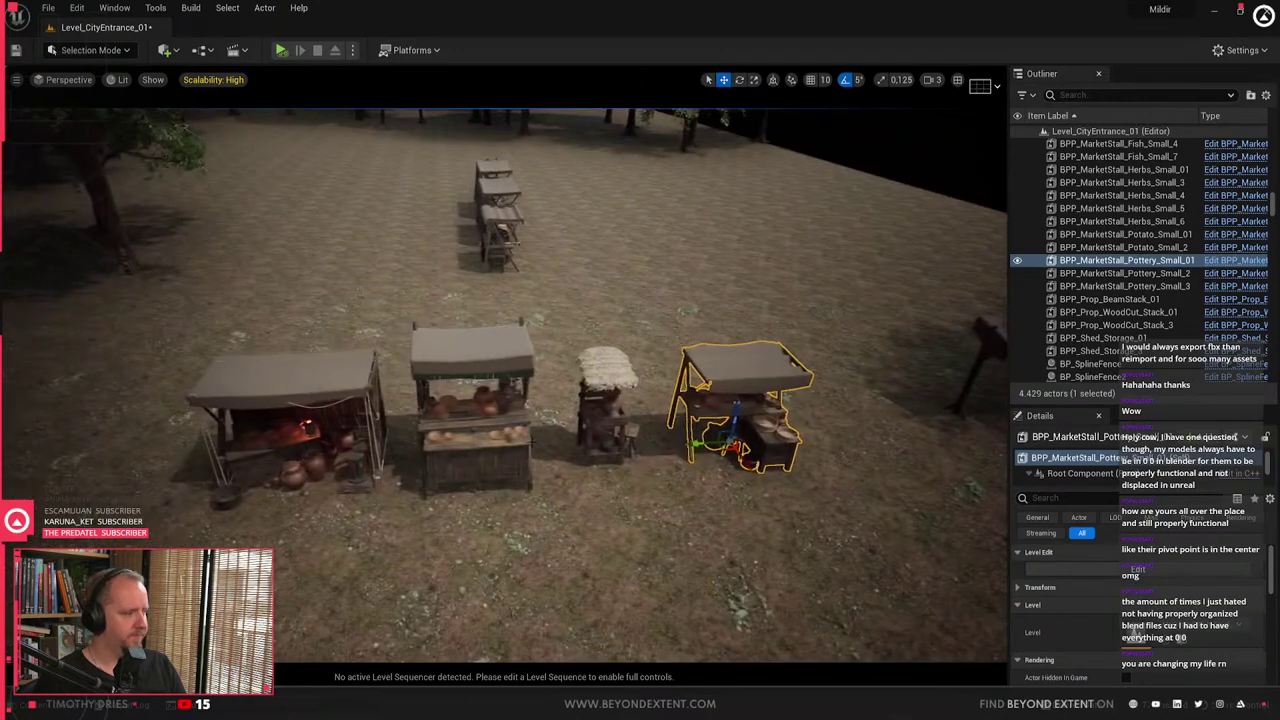
- Select the source pottery stalls one after another and together to review the row from several angles
{"action": "left_click", "coordinate": [515, 434]}
{"action": "left_click", "coordinate": [338, 428]}
{"action": "mouse_move", "coordinate": [338, 428]}
{"action": "right_mouse_down"}
{"action": "mouse_move", "coordinate": [325, 424]}
{"action": "mouse_move", "coordinate": [345, 430]}
{"action": "mouse_move", "coordinate": [350, 408]}
{"action": "mouse_move", "coordinate": [335, 405]}
{"action": "right_mouse_up"}
{"action": "left_click", "coordinate": [375, 412]}
{"action": "left_click", "coordinate": [401, 404], "text": "shift"}
{"action": "left_click", "coordinate": [210, 342], "text": "shift"}
{"action": "left_click", "coordinate": [543, 421], "text": "shift"}
{"action": "right_click_drag", "start_coordinate": [543, 421], "coordinate": [485, 440]}
{"action": "left_click", "coordinate": [354, 183]}
{"action": "mouse_move", "coordinate": [358, 186]}
{"action": "right_mouse_down"}
{"action": "mouse_move", "coordinate": [322, 180]}
{"action": "mouse_move", "coordinate": [345, 190]}
{"action": "right_mouse_up"}
{"action": "right_click_drag", "start_coordinate": [409, 245], "coordinate": [409, 245]}
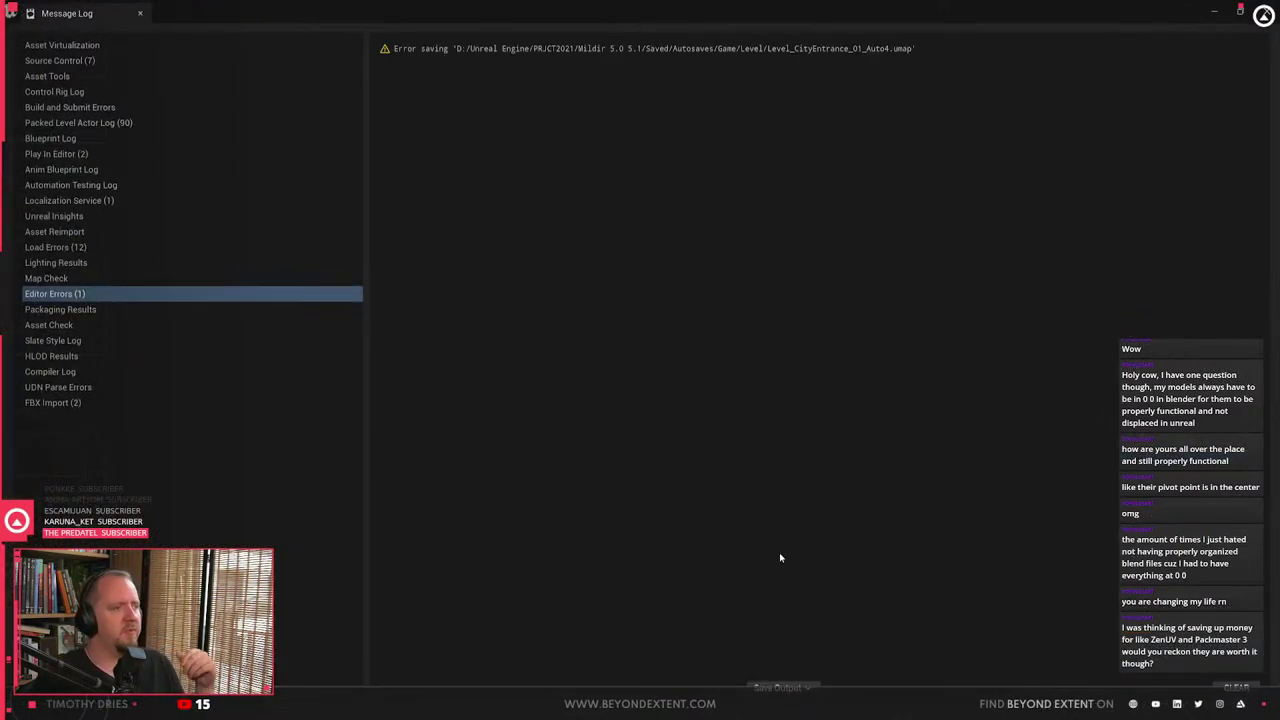
- Close the Message Log and examine LI_MarketStall_Lrg_Pottery_01 up close, leaving nothing selected
{"action": "left_click", "coordinate": [1275, 5]}
{"action": "key", "text": "Escape"}
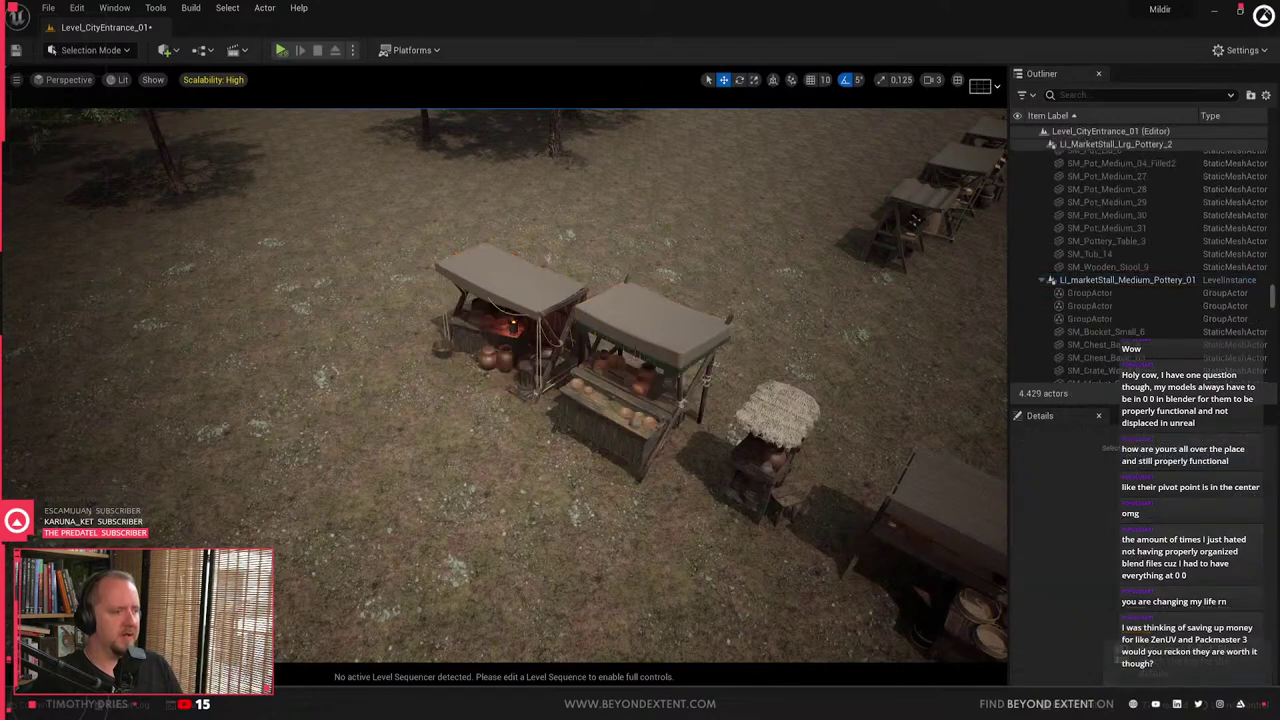
{"action": "left_click", "coordinate": [505, 291]}
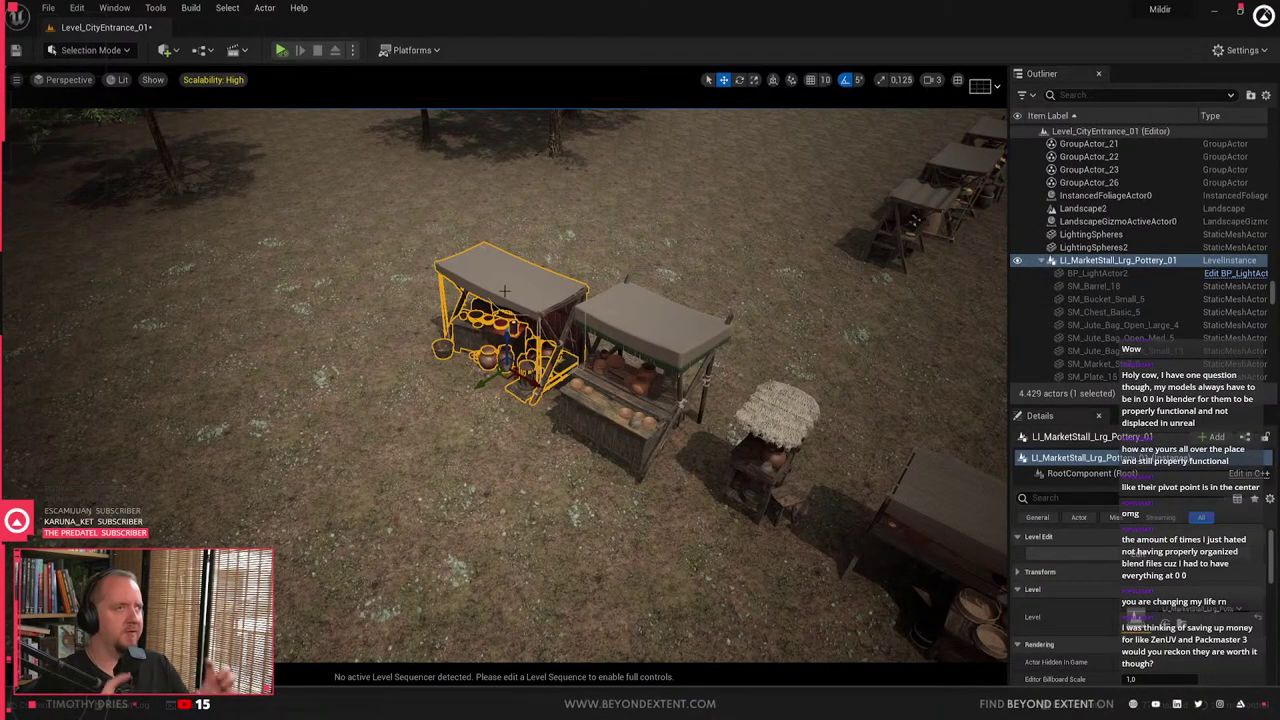
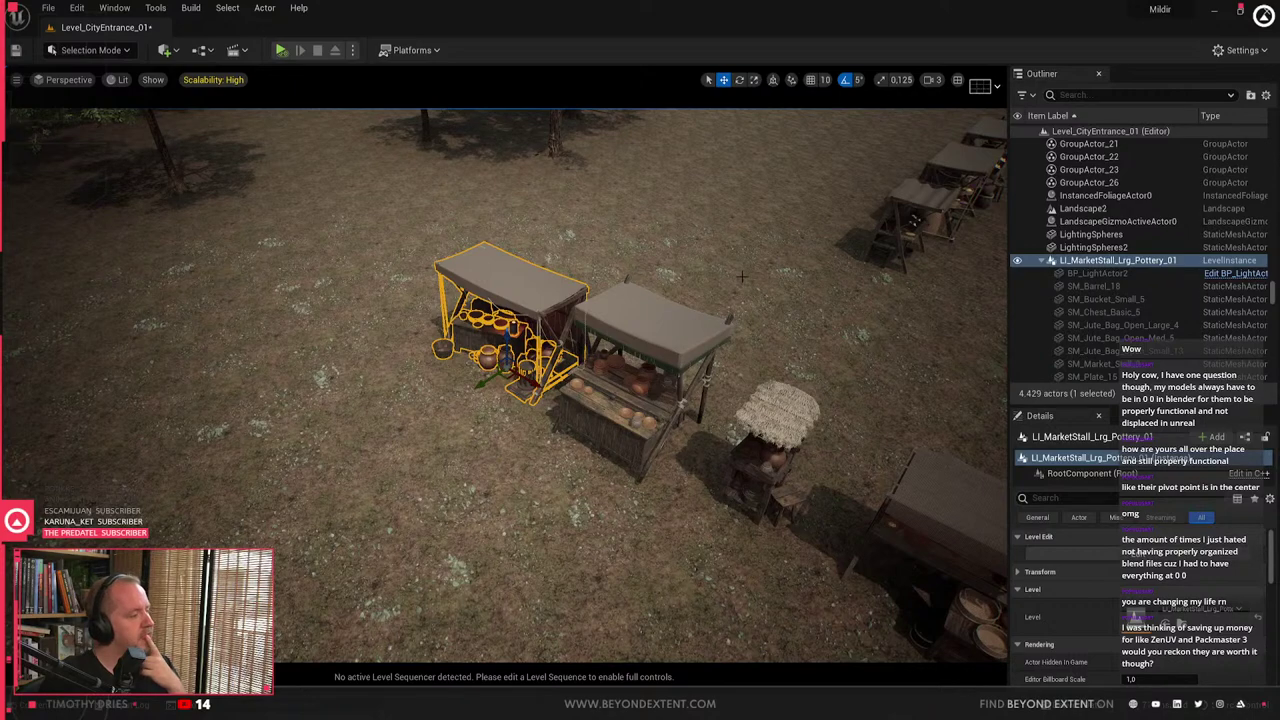
{"action": "key", "text": "Escape"}
{"action": "mouse_move", "coordinate": [742, 276]}
{"action": "right_mouse_down"}
{"action": "mouse_move", "coordinate": [722, 240]}
{"action": "mouse_move", "coordinate": [742, 258]}
{"action": "right_mouse_up"}
{"action": "key", "text": "w"}
{"action": "key", "text": "s"}
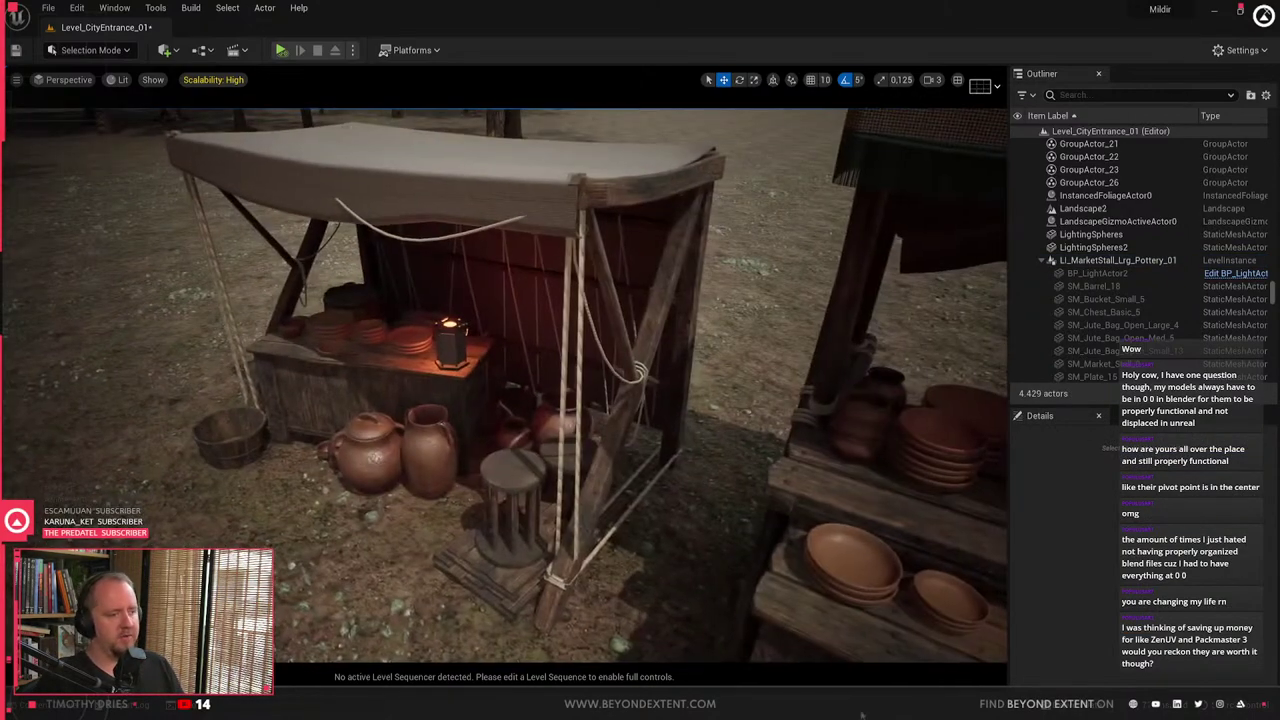
- Switch to Blender and select the felled log stack Tree_Felled_Stack_01.001, checking its mesh in Edit Mode
{"action": "left_click", "coordinate": [862, 714]}
{"action": "middle_click_drag", "start_coordinate": [600, 312], "coordinate": [577, 463]}
{"action": "left_click", "coordinate": [557, 449]}
{"action": "scroll", "coordinate": [557, 449], "scroll_direction": "up", "scroll_amount": 3}
{"action": "key", "text": "Tab"}
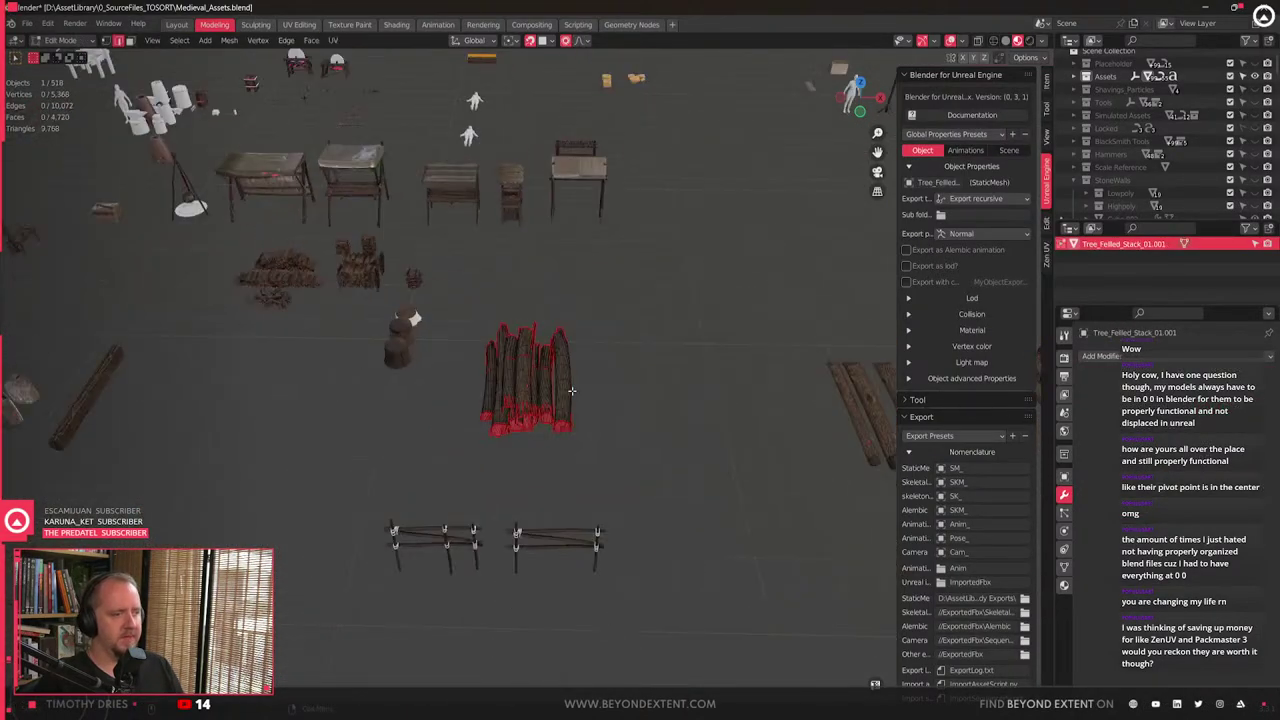
{"action": "key", "text": "Tab"}
{"action": "key", "text": "q"}
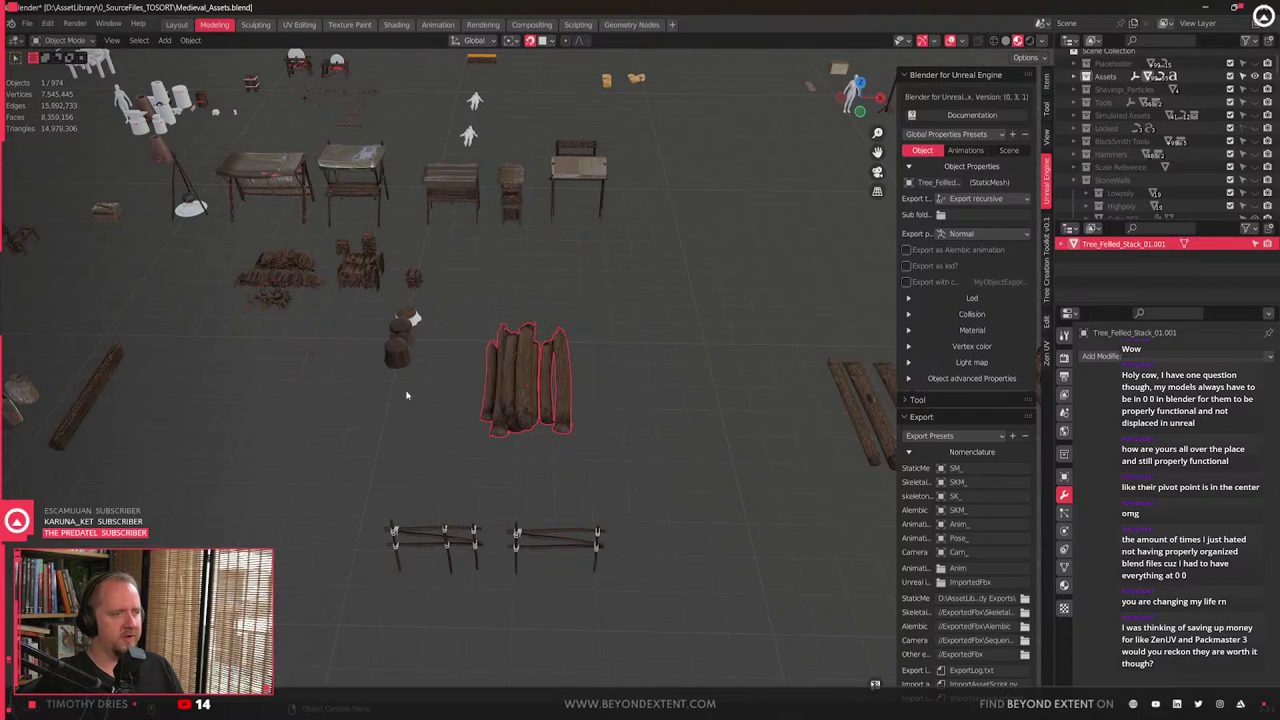
- Show the Zen UV tools for the log stack in Edit Mode and examine the UV map, Unwrap and Transform tools
{"action": "left_click", "coordinate": [1047, 110]}
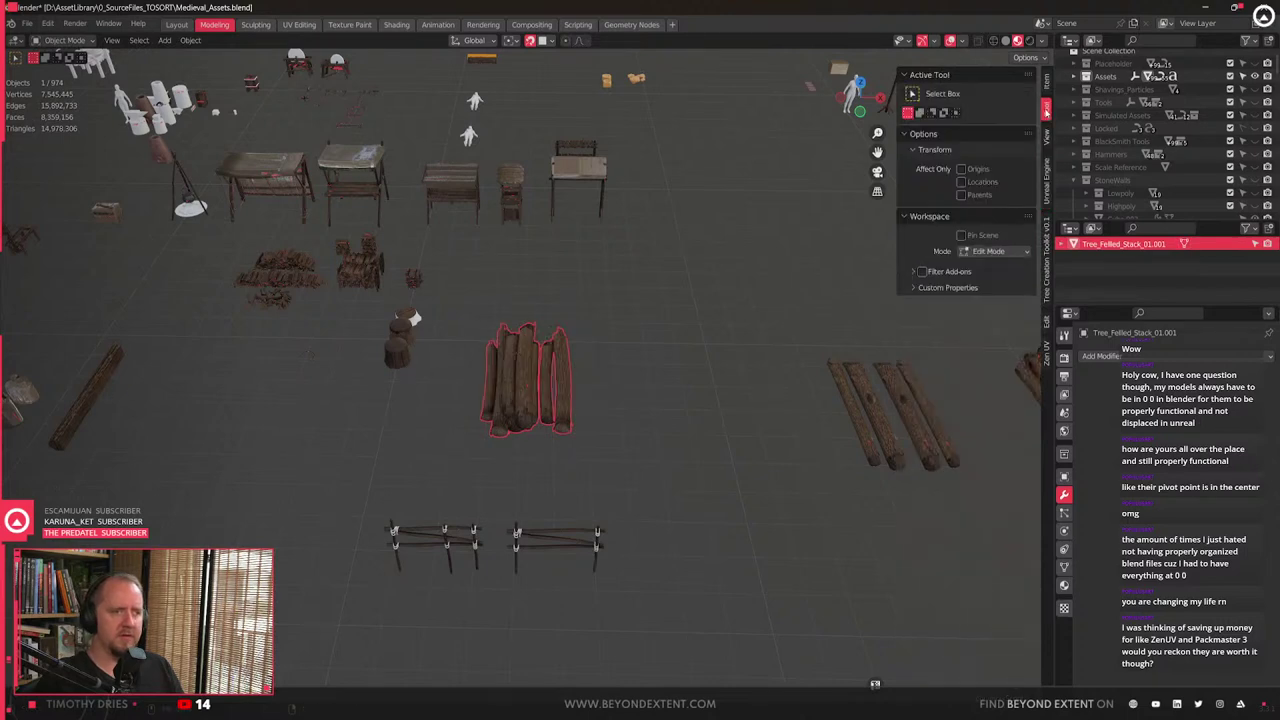
{"action": "left_click", "coordinate": [1047, 350]}
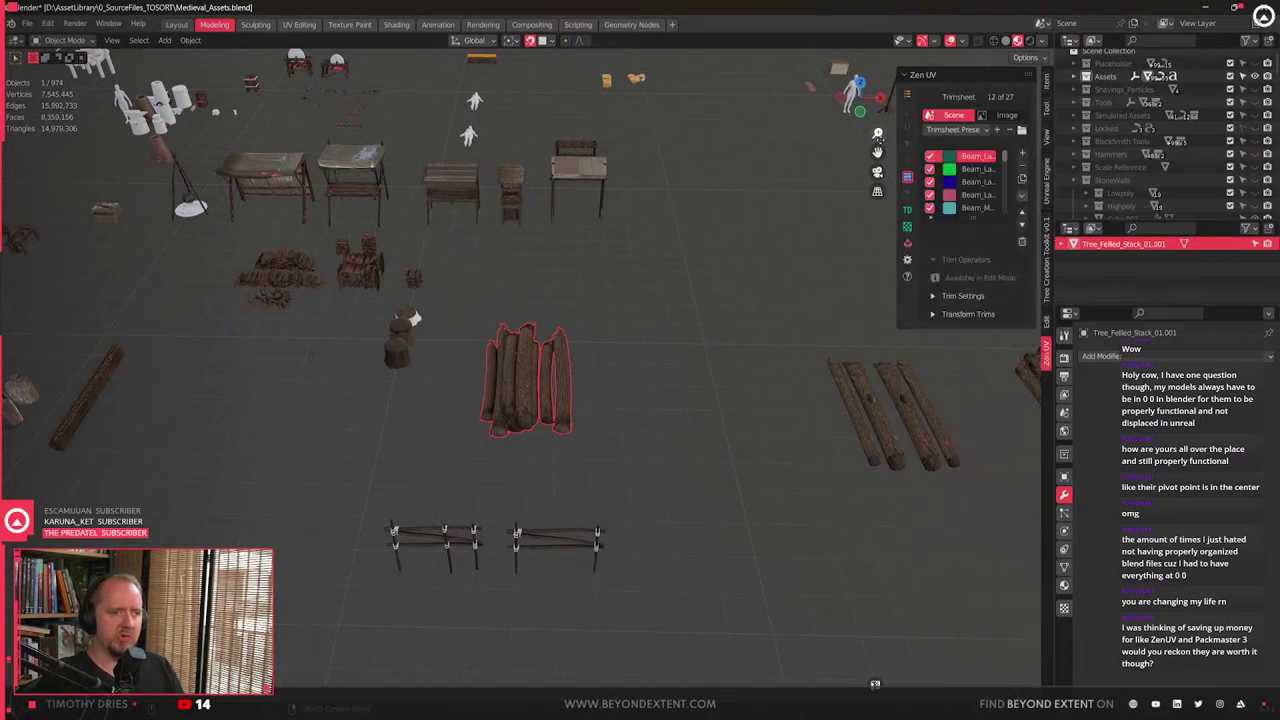
{"action": "left_click", "coordinate": [907, 95]}
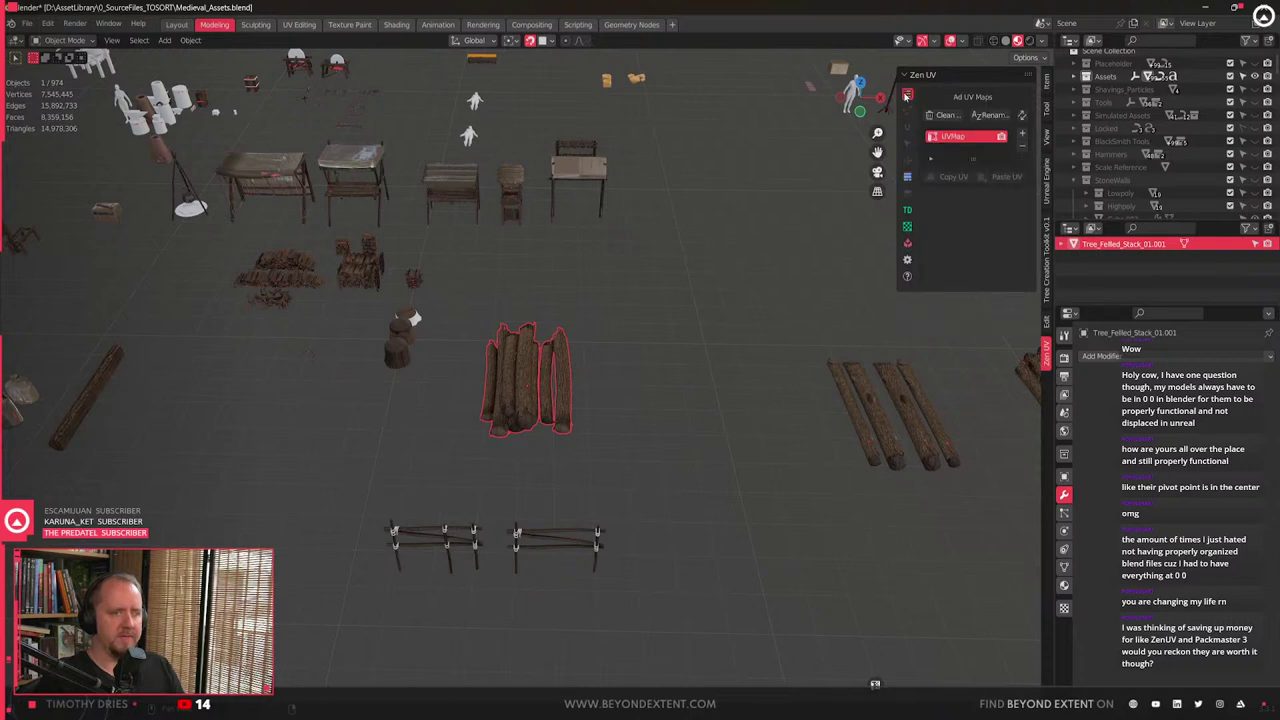
{"action": "key", "text": "Tab"}
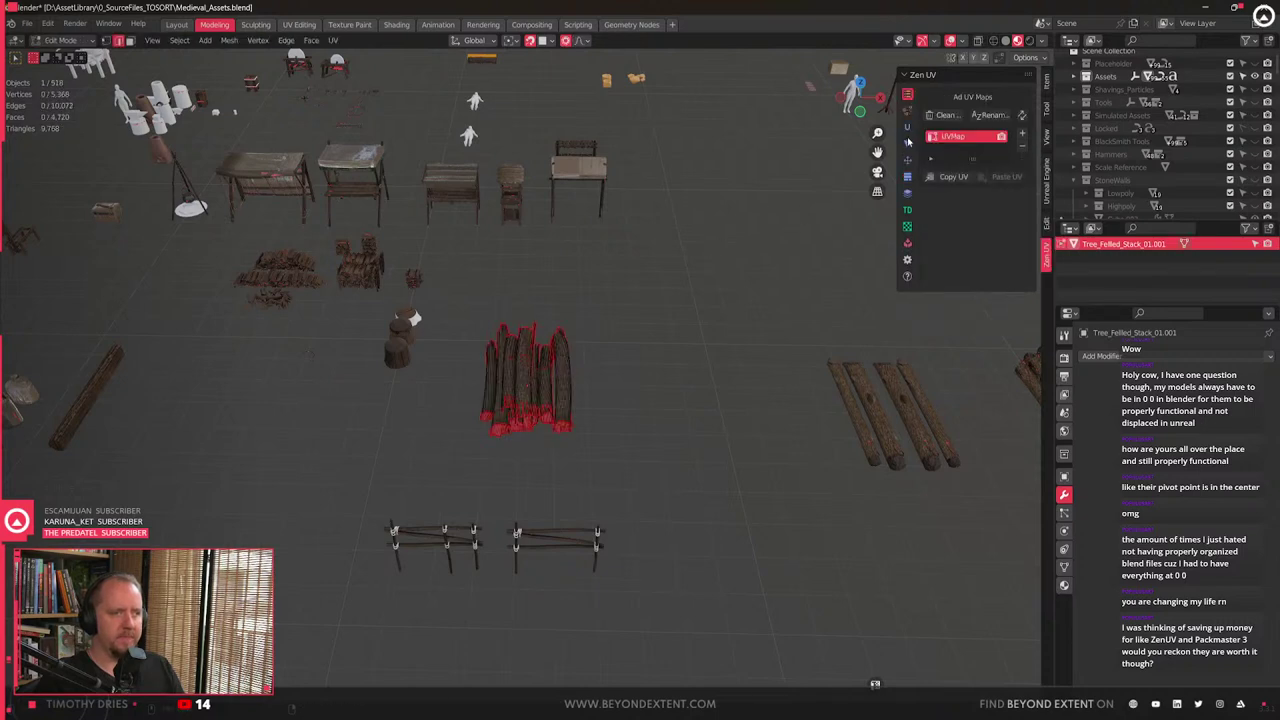
{"action": "left_click", "coordinate": [907, 127]}
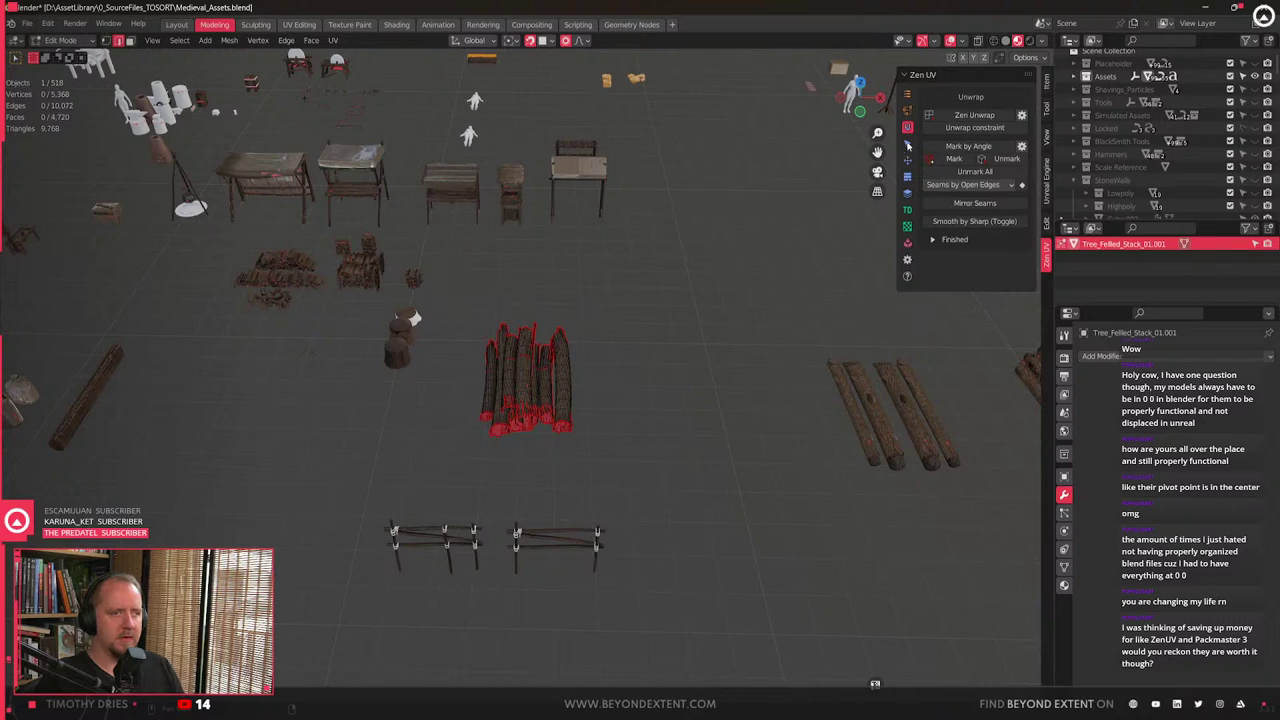
{"action": "left_click", "coordinate": [908, 145]}
{"action": "left_click", "coordinate": [908, 160]}
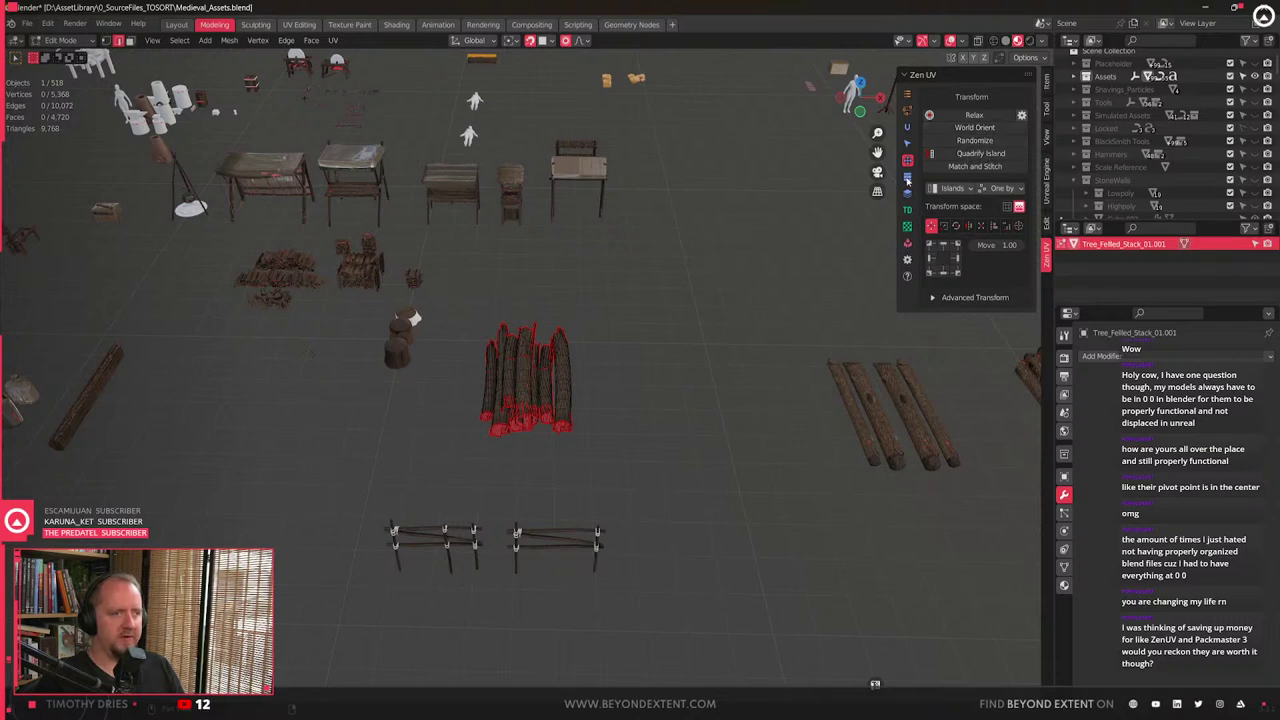
- Review Zen UV's Trimsheet and Stack tools, returning through Transform to the Unwrap tools
{"action": "left_click", "coordinate": [907, 179]}
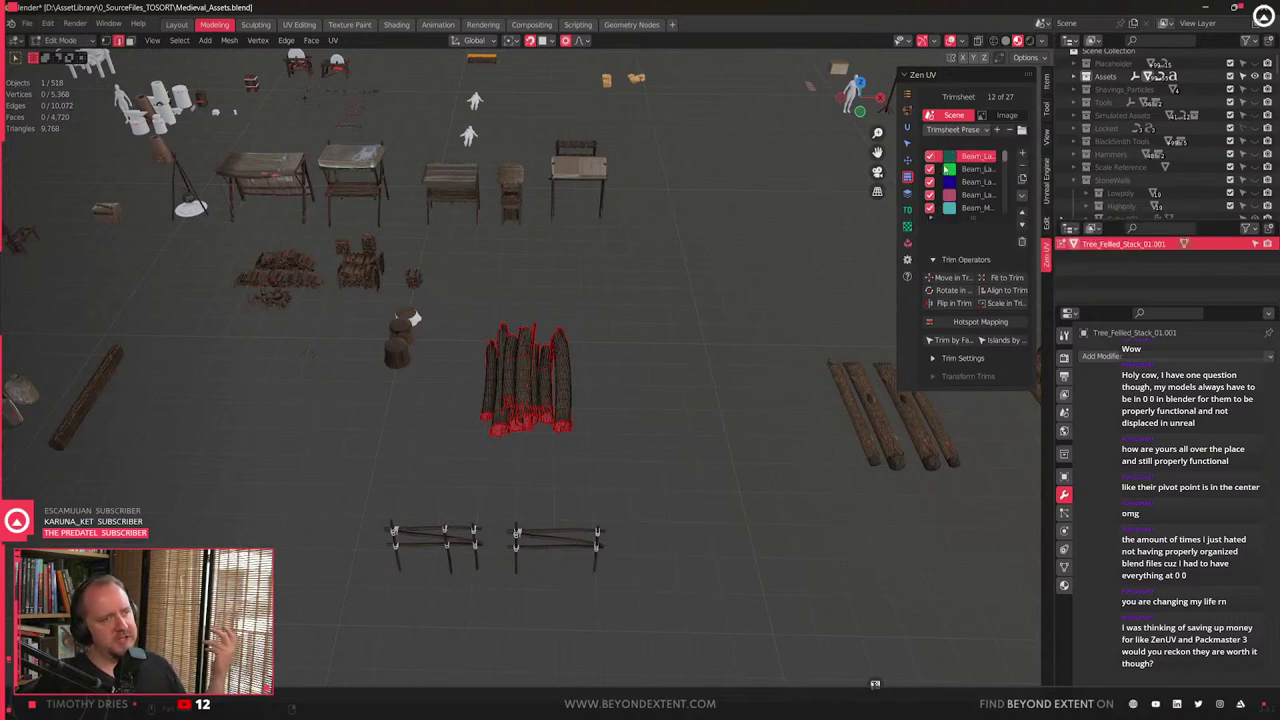
{"action": "left_click", "coordinate": [909, 195]}
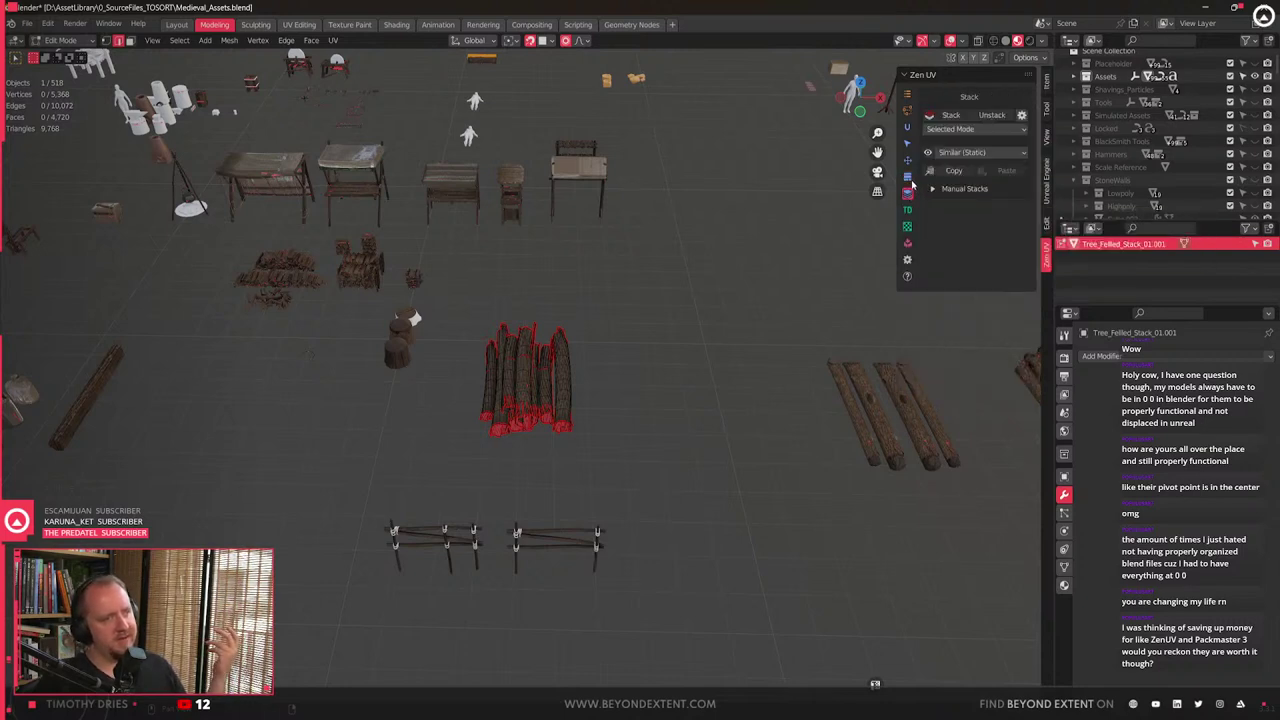
{"action": "left_click", "coordinate": [911, 182]}
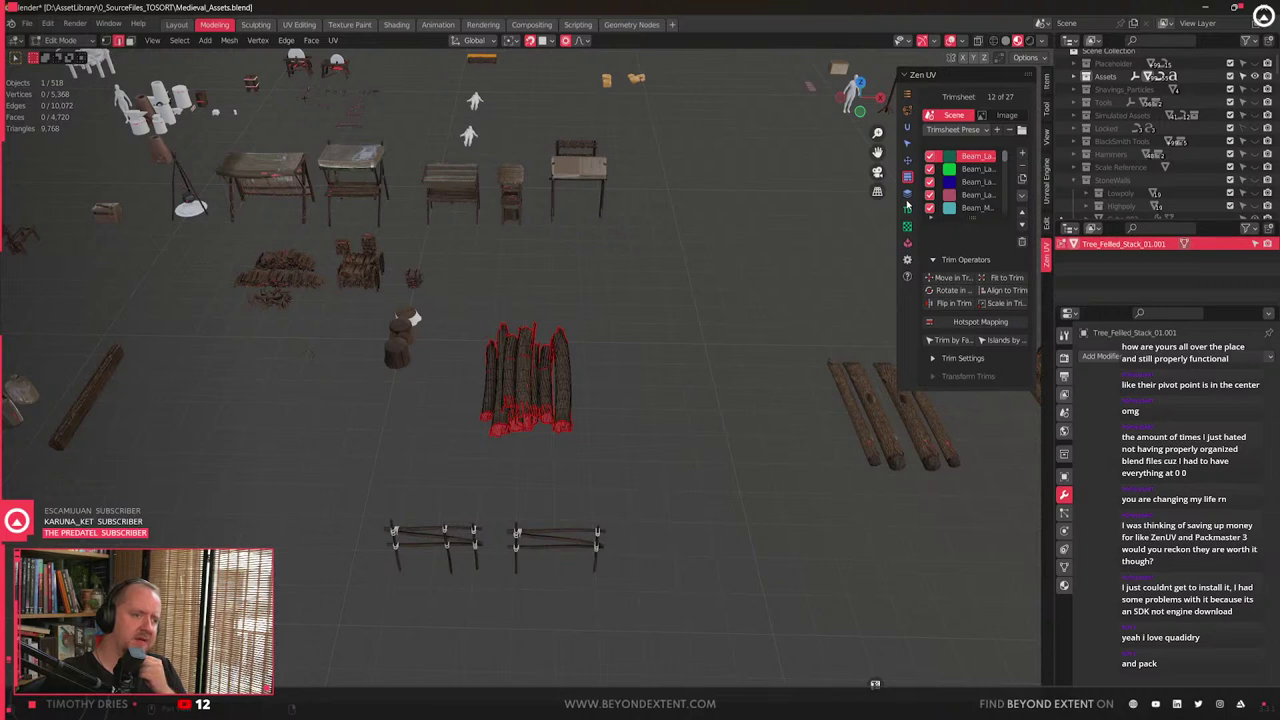
{"action": "left_click", "coordinate": [908, 190]}
{"action": "left_click", "coordinate": [908, 180]}
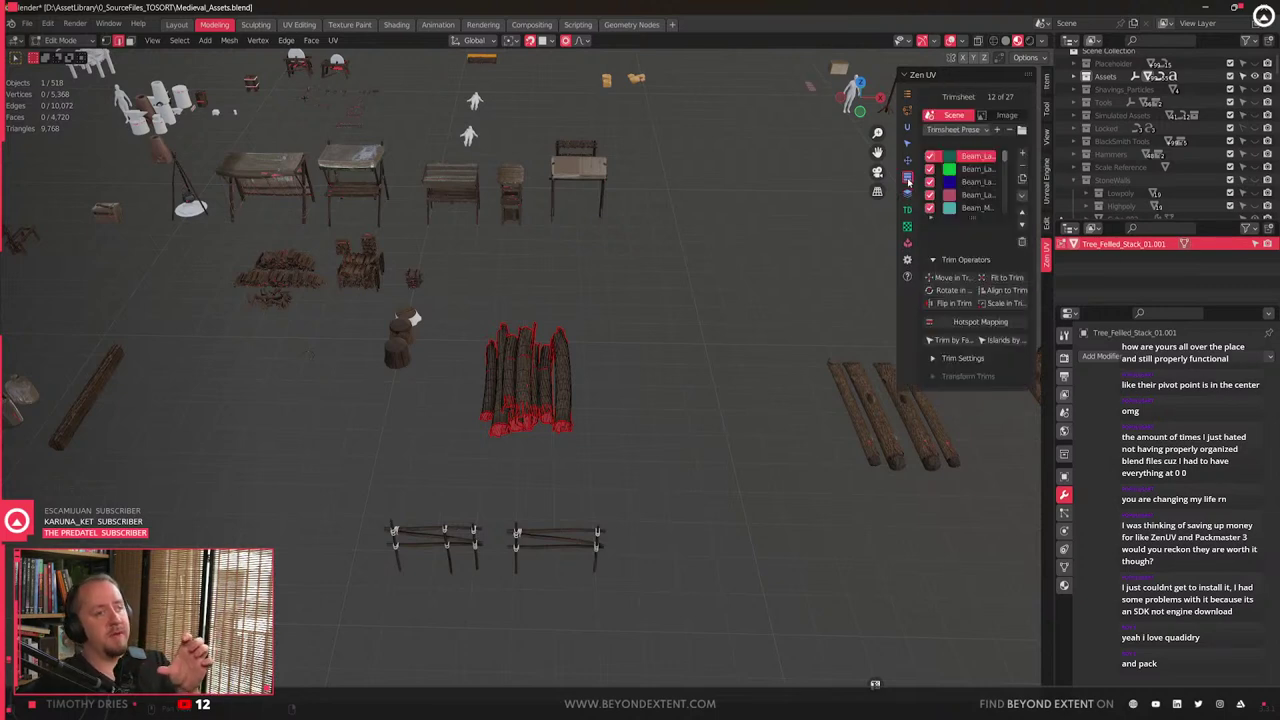
{"action": "left_click", "coordinate": [908, 162]}
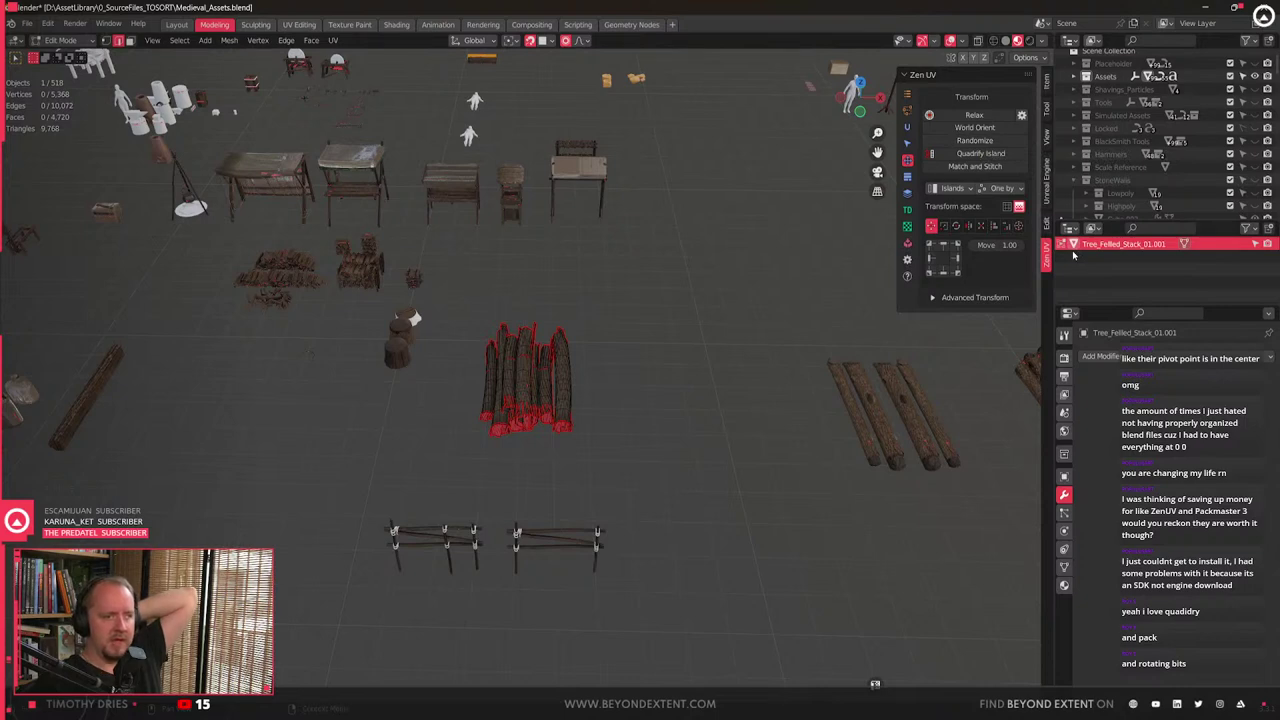
{"action": "left_click", "coordinate": [907, 143]}
{"action": "left_click", "coordinate": [907, 127]}
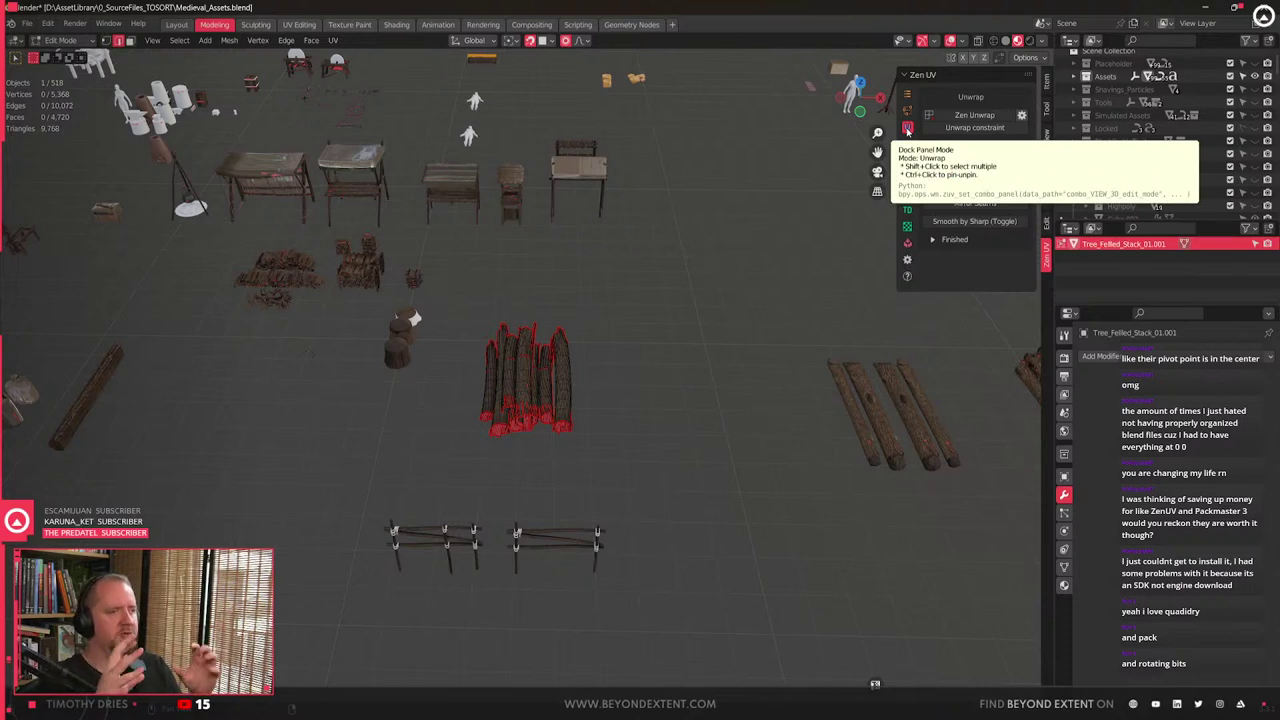
- Leave Edit Mode and examine the bark and cut ends of the felled log stack from several angles
{"action": "scroll", "coordinate": [548, 466], "scroll_direction": "up", "scroll_amount": 5}
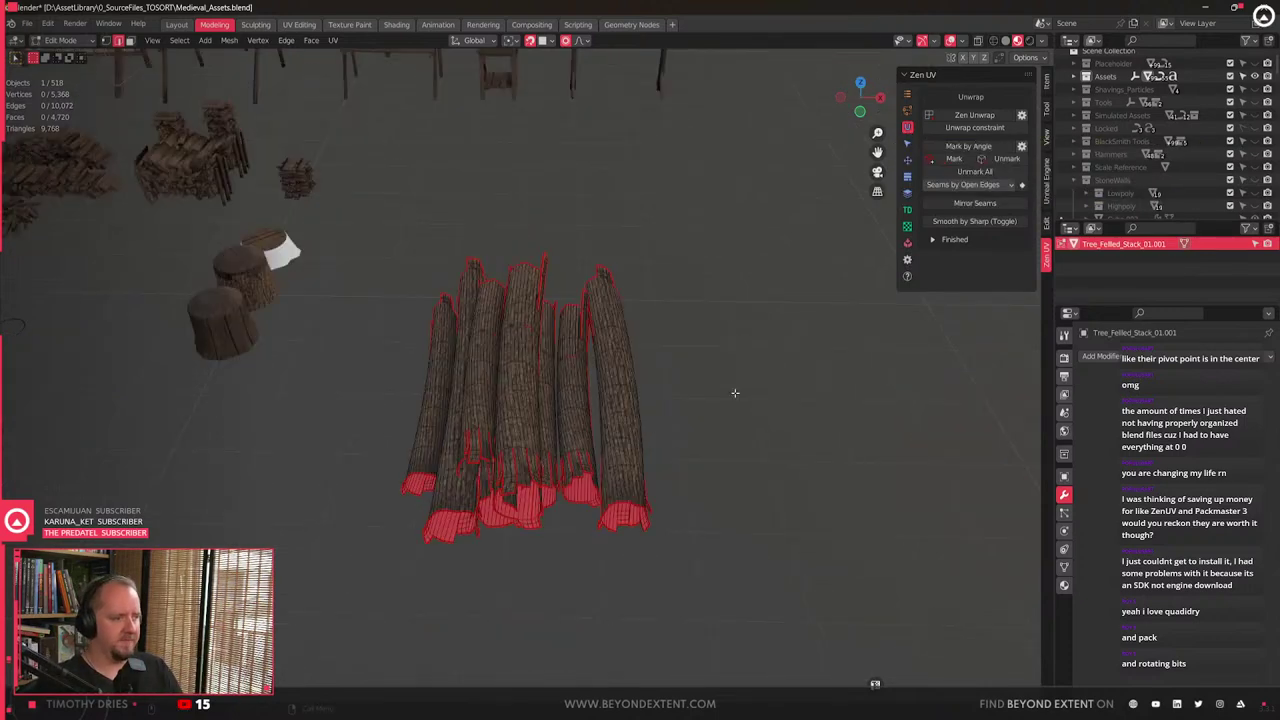
{"action": "scroll", "coordinate": [732, 394], "scroll_direction": "down", "scroll_amount": 3}
{"action": "key", "text": "Tab"}
{"action": "middle_click_drag", "start_coordinate": [715, 432], "coordinate": [583, 467]}
{"action": "scroll", "coordinate": [583, 467], "scroll_direction": "up", "scroll_amount": 4}
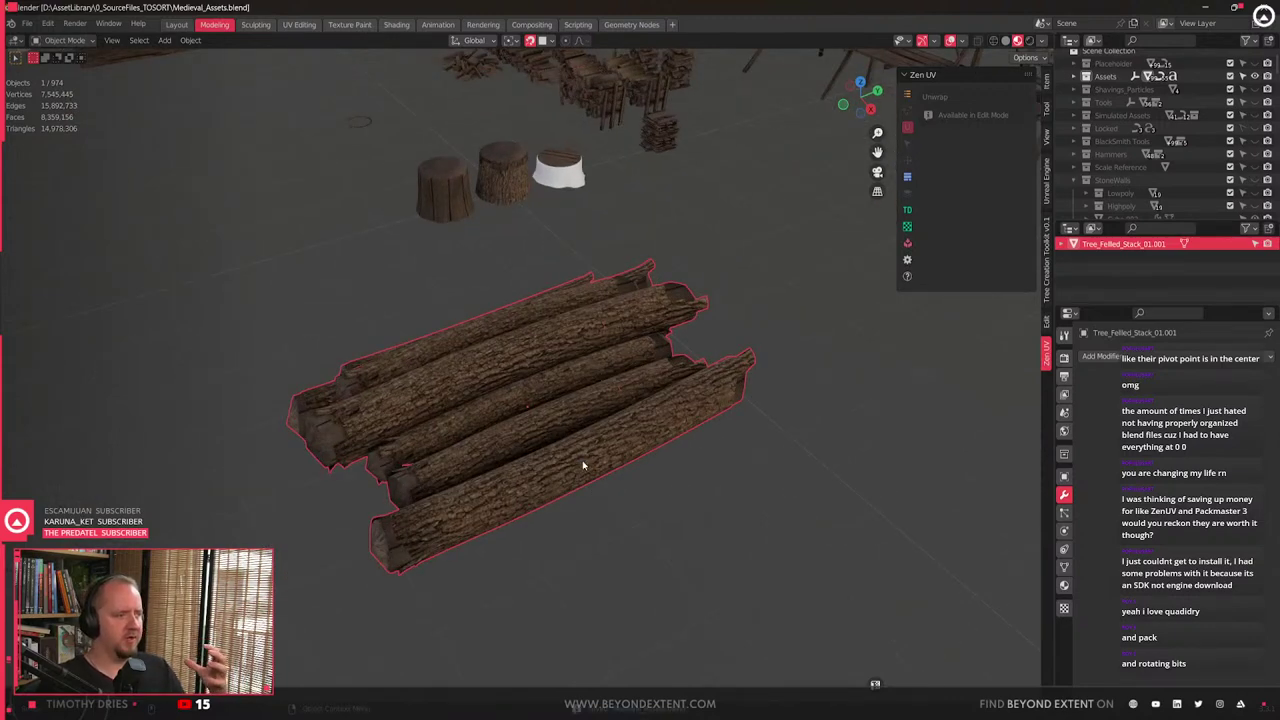
{"action": "scroll", "coordinate": [584, 458], "scroll_direction": "down", "scroll_amount": 2}
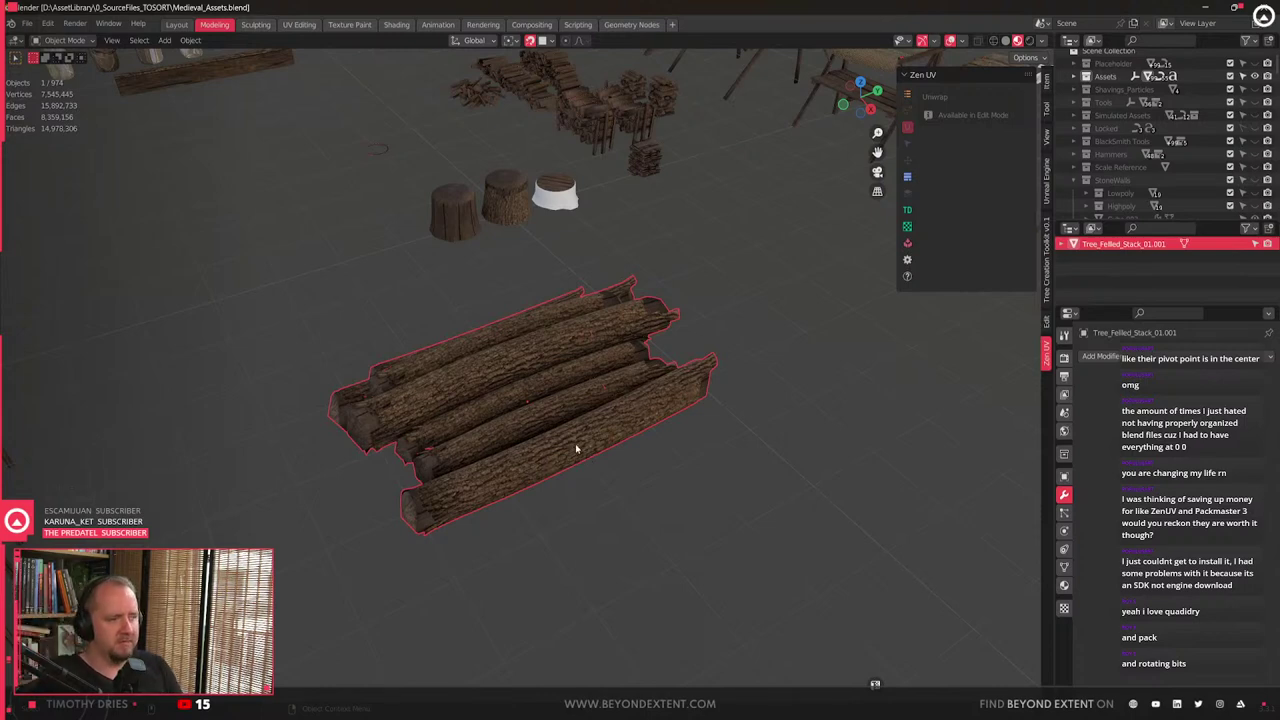
{"action": "scroll", "coordinate": [584, 444], "scroll_direction": "down", "scroll_amount": 4}
{"action": "middle_click_drag", "start_coordinate": [600, 431], "coordinate": [725, 533]}
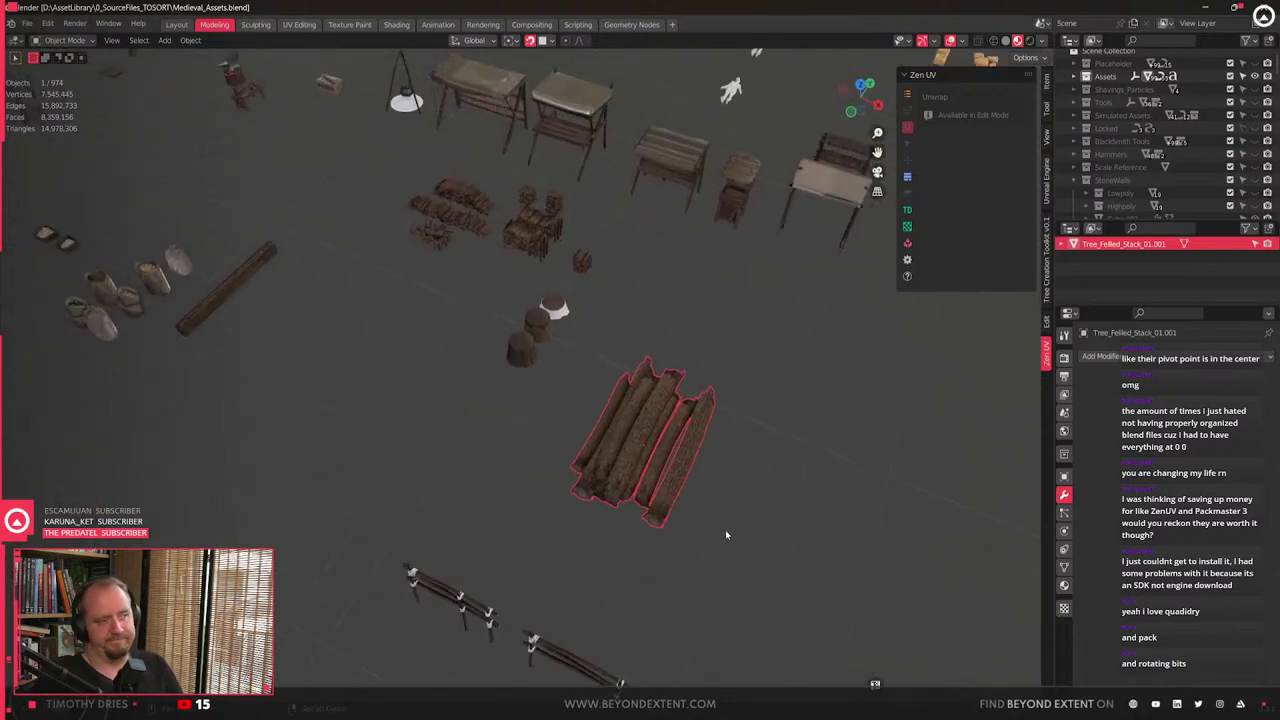
- Select and frame the thin ring near the tree stumps for inspection, leaving nothing selected
{"action": "scroll", "coordinate": [390, 318], "scroll_direction": "up", "scroll_amount": 3}
{"action": "left_click_drag", "start_coordinate": [337, 263], "coordinate": [390, 321]}
{"action": "key", "text": "KP_Decimal"}
{"action": "scroll", "coordinate": [760, 423], "scroll_direction": "down", "scroll_amount": 10}
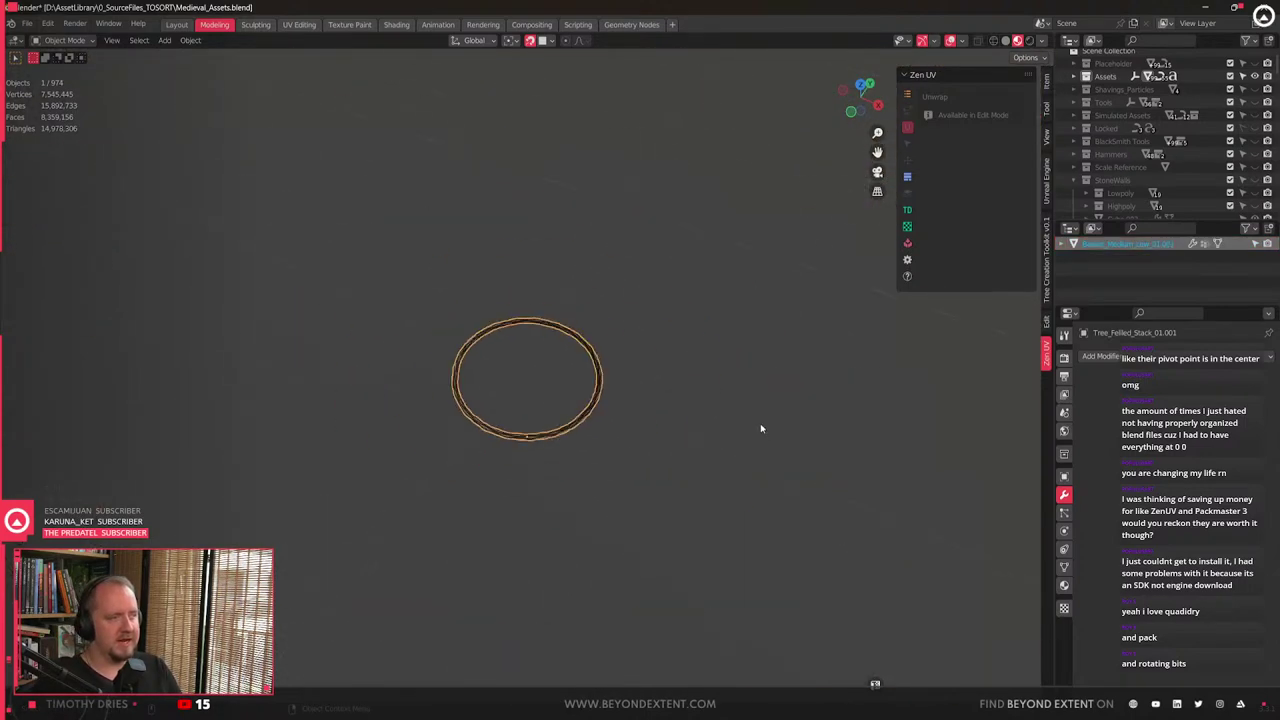
{"action": "scroll", "coordinate": [760, 429], "scroll_direction": "down", "scroll_amount": 8}
{"action": "left_click", "coordinate": [619, 294]}
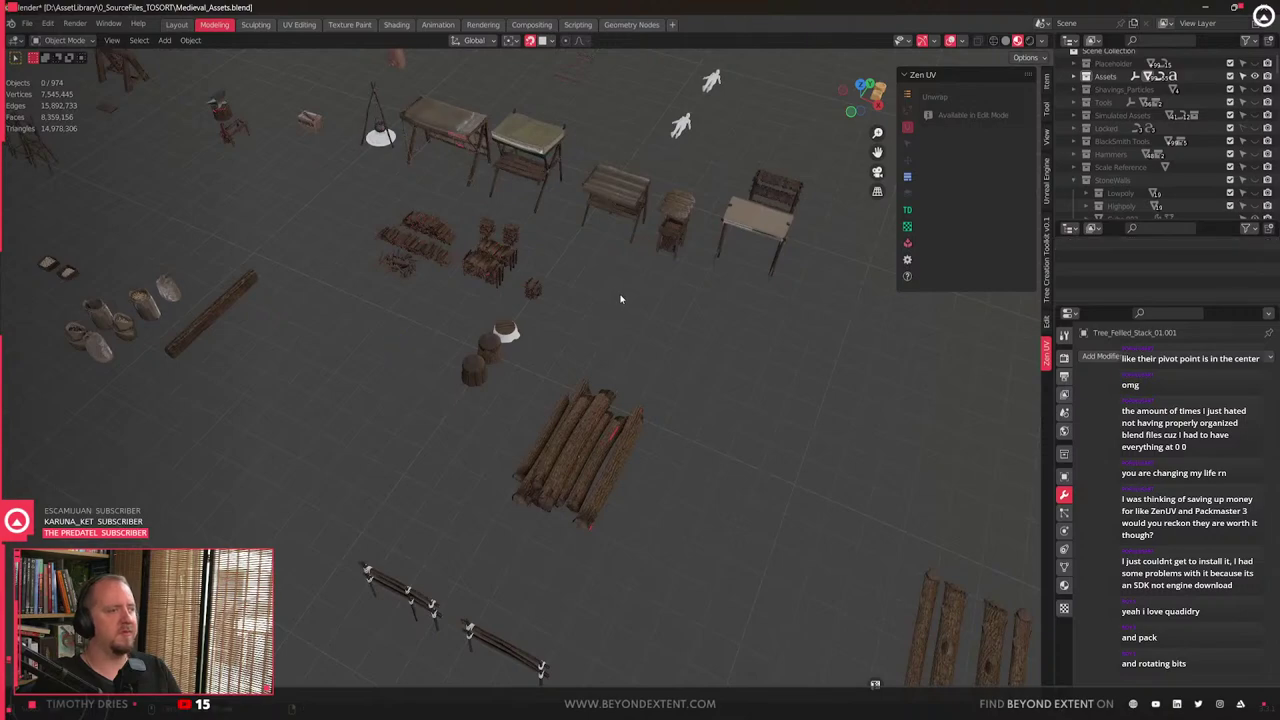
- Switch to Unreal Engine and move LI_marketStall_Small_Pottery_01 along the row, closer to the medium pottery stall
{"action": "left_click", "coordinate": [877, 712]}
{"action": "key", "text": "s"}
{"action": "right_click_drag", "start_coordinate": [505, 385], "coordinate": [540, 400]}
{"action": "key", "text": "w"}
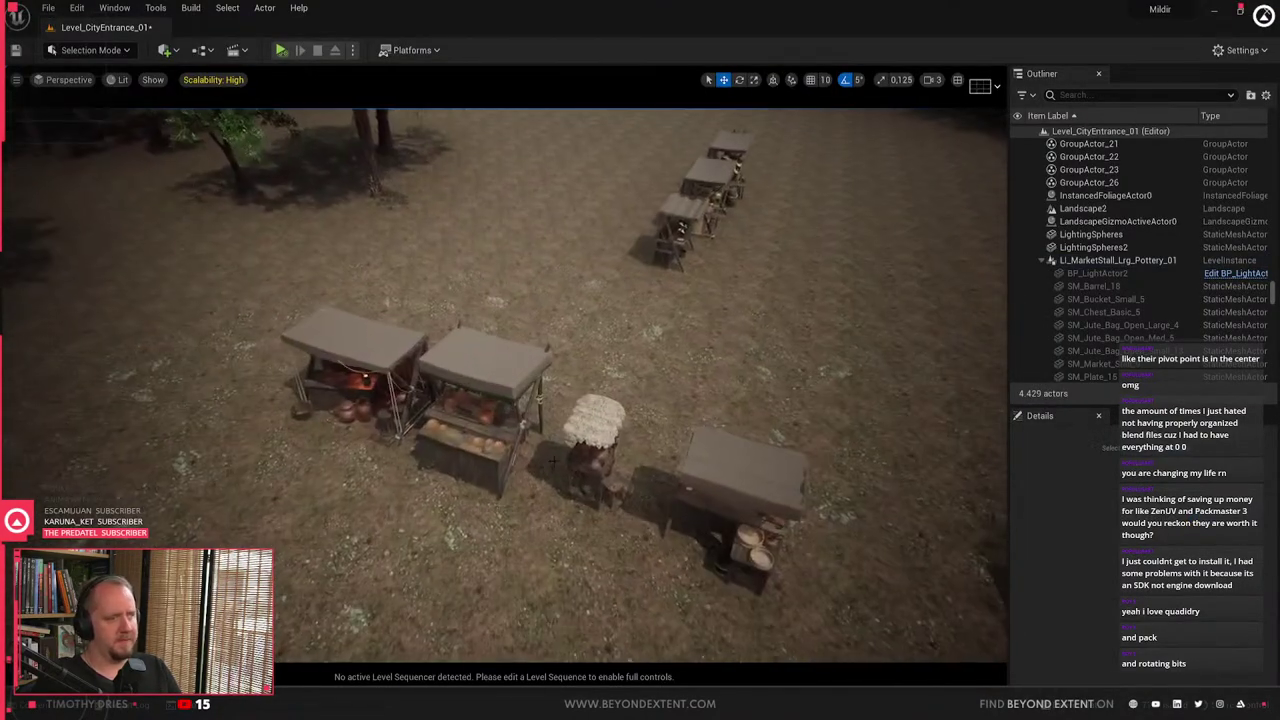
{"action": "left_click", "coordinate": [640, 410]}
{"action": "right_click_drag", "start_coordinate": [640, 410], "coordinate": [590, 415]}
{"action": "key", "text": "w"}
{"action": "left_click", "coordinate": [716, 395]}
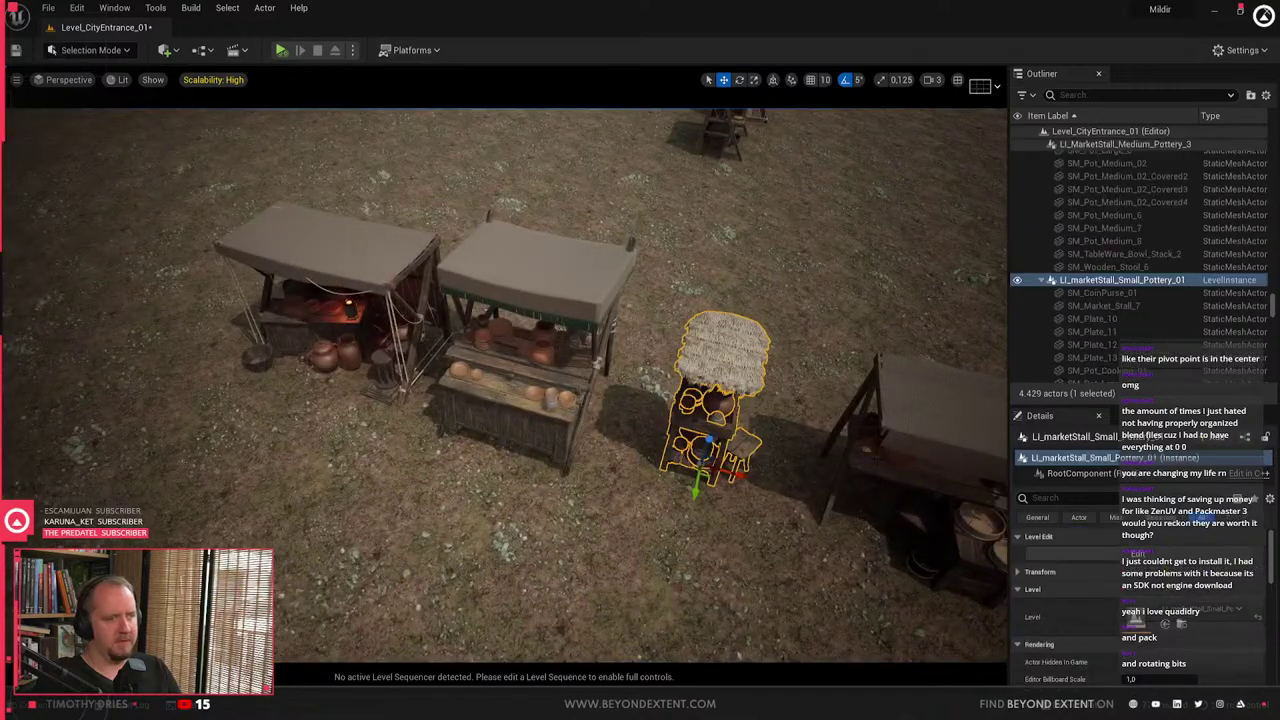
{"action": "left_click", "coordinate": [893, 432]}
{"action": "left_click", "coordinate": [716, 398]}
{"action": "left_click_drag", "start_coordinate": [733, 473], "coordinate": [713, 467]}
- Move BPP_MarketStall_Pottery_Small_01 along the row, closing the gap to the thatched small stall
{"action": "left_click", "coordinate": [908, 518]}
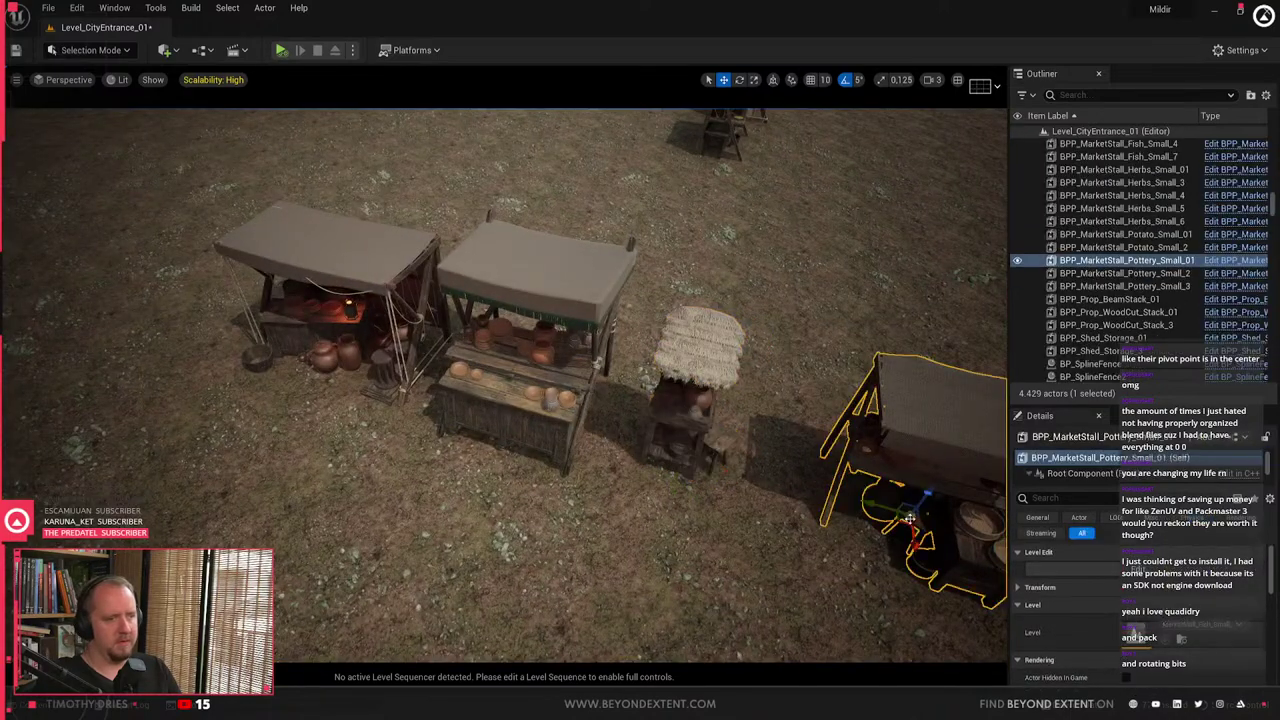
{"action": "left_click_drag", "start_coordinate": [880, 508], "coordinate": [832, 498]}
{"action": "right_click_drag", "start_coordinate": [700, 430], "coordinate": [725, 435]}
{"action": "key", "text": "s"}
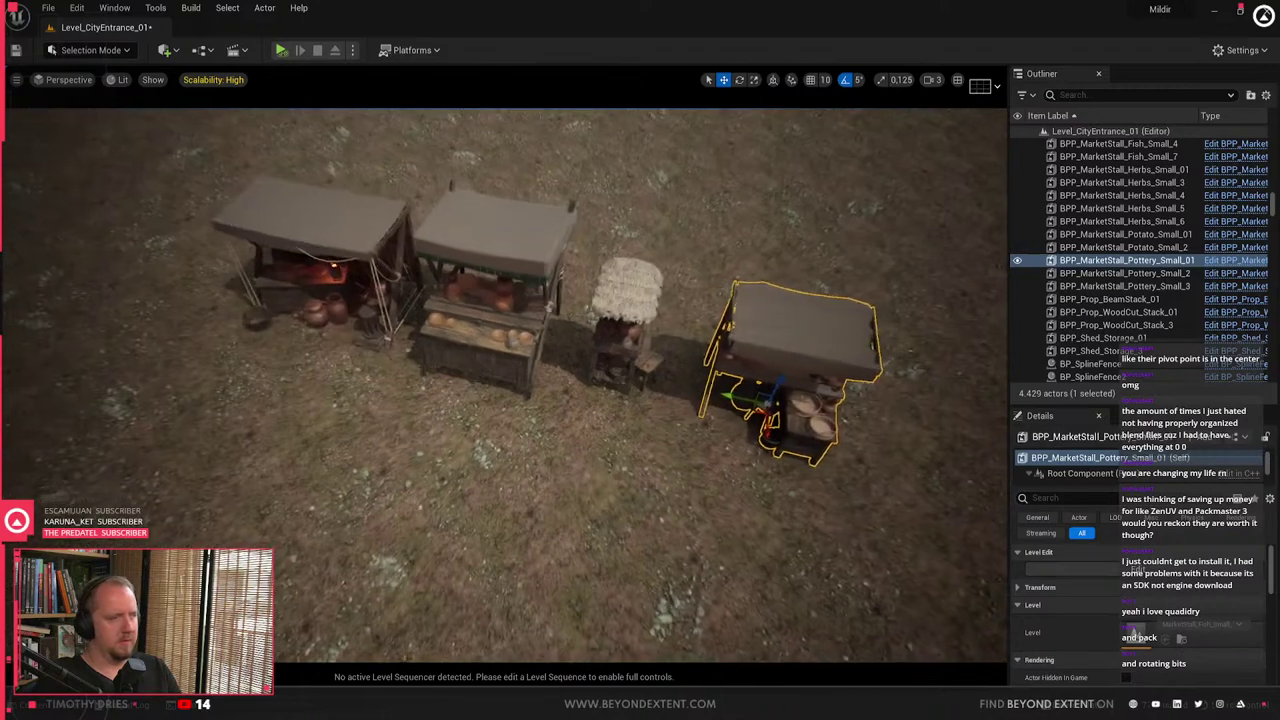
- Search the Assets folder for "stall" and place SM_Market_Stall_01 on the ground in front of the large pottery stall
{"action": "left_click", "coordinate": [325, 265]}
{"action": "key", "text": "s"}
{"action": "mouse_move", "coordinate": [325, 265]}
{"action": "right_mouse_down"}
{"action": "mouse_move", "coordinate": [370, 265]}
{"action": "mouse_move", "coordinate": [320, 260]}
{"action": "right_mouse_up"}
{"action": "key", "text": "ctrl+space"}
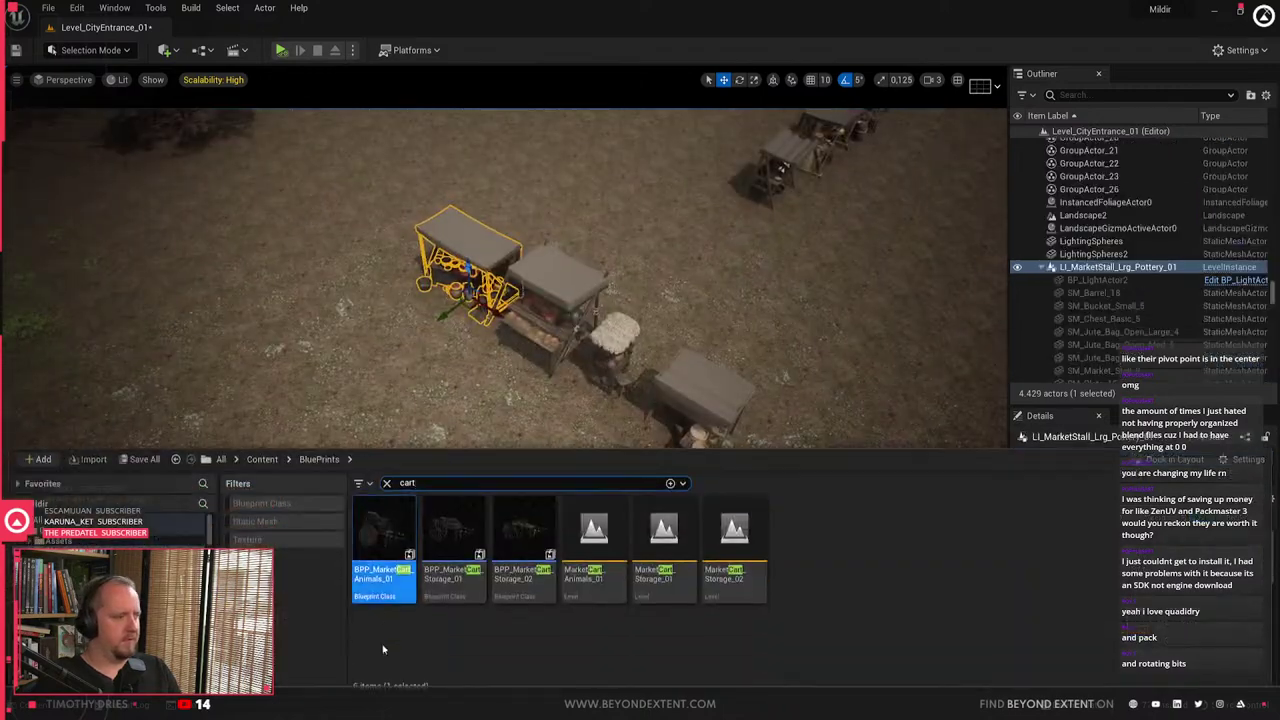
{"action": "type", "text": "stall"}
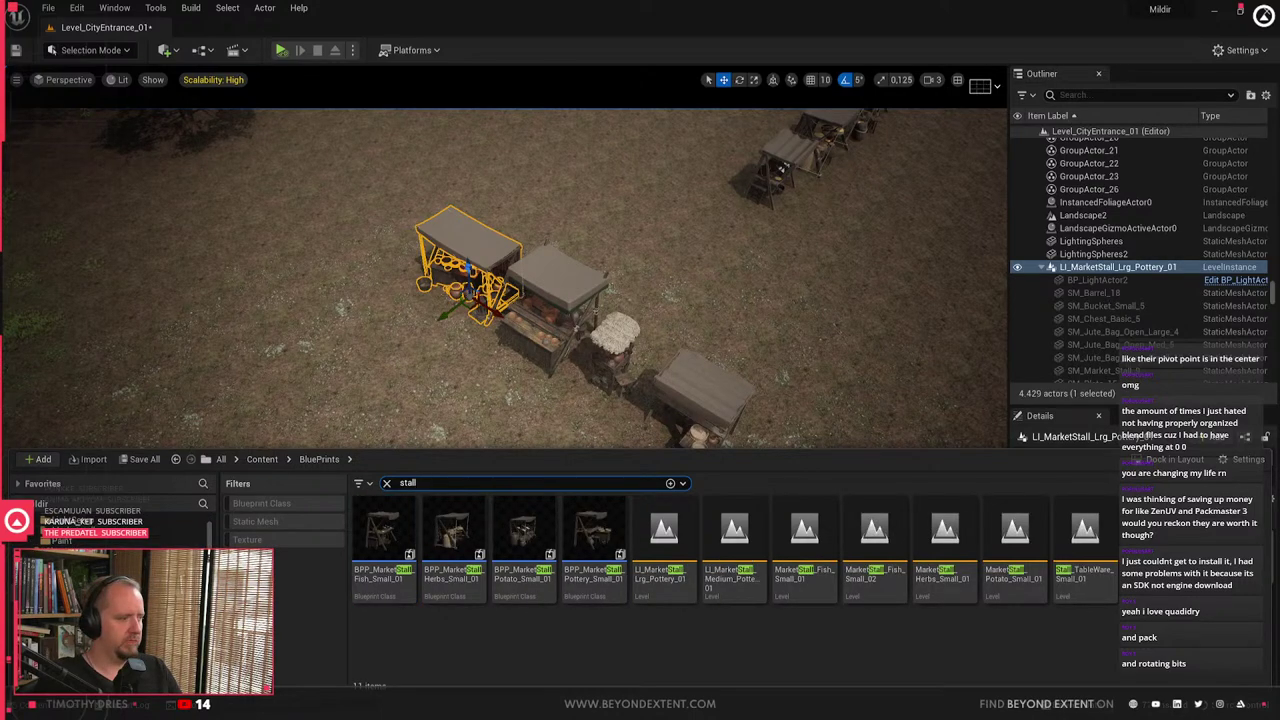
{"action": "scroll", "coordinate": [91, 540], "scroll_direction": "up", "scroll_amount": 5}
{"action": "left_click", "coordinate": [91, 540]}
{"action": "left_click_drag", "start_coordinate": [369, 532], "coordinate": [311, 353]}
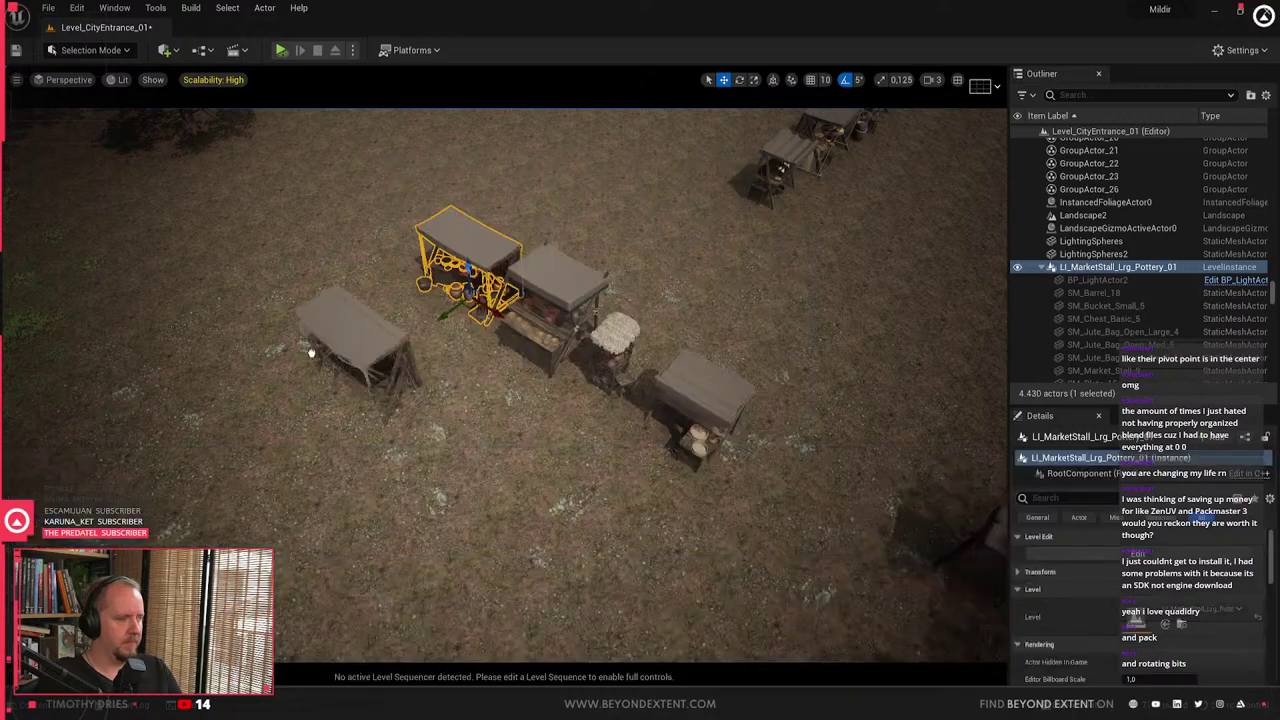
- Place SM_Market_Stall_03 on the ground beside SM_Market_Stall_01
{"action": "key", "text": "ctrl+space"}
{"action": "left_click", "coordinate": [427, 548]}
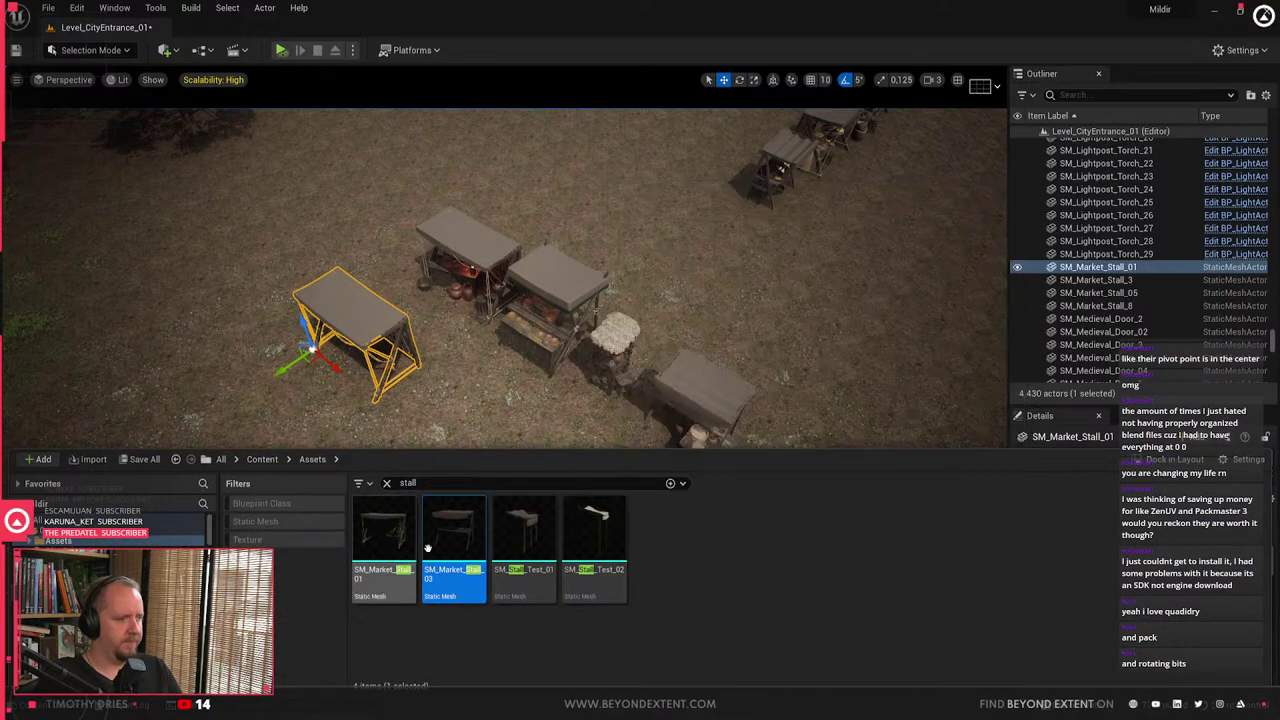
{"action": "left_click_drag", "start_coordinate": [427, 548], "coordinate": [414, 423]}
- Search the whole Content folder for "market" and browse the matching stall and cart assets
{"action": "key", "text": "ctrl+space"}
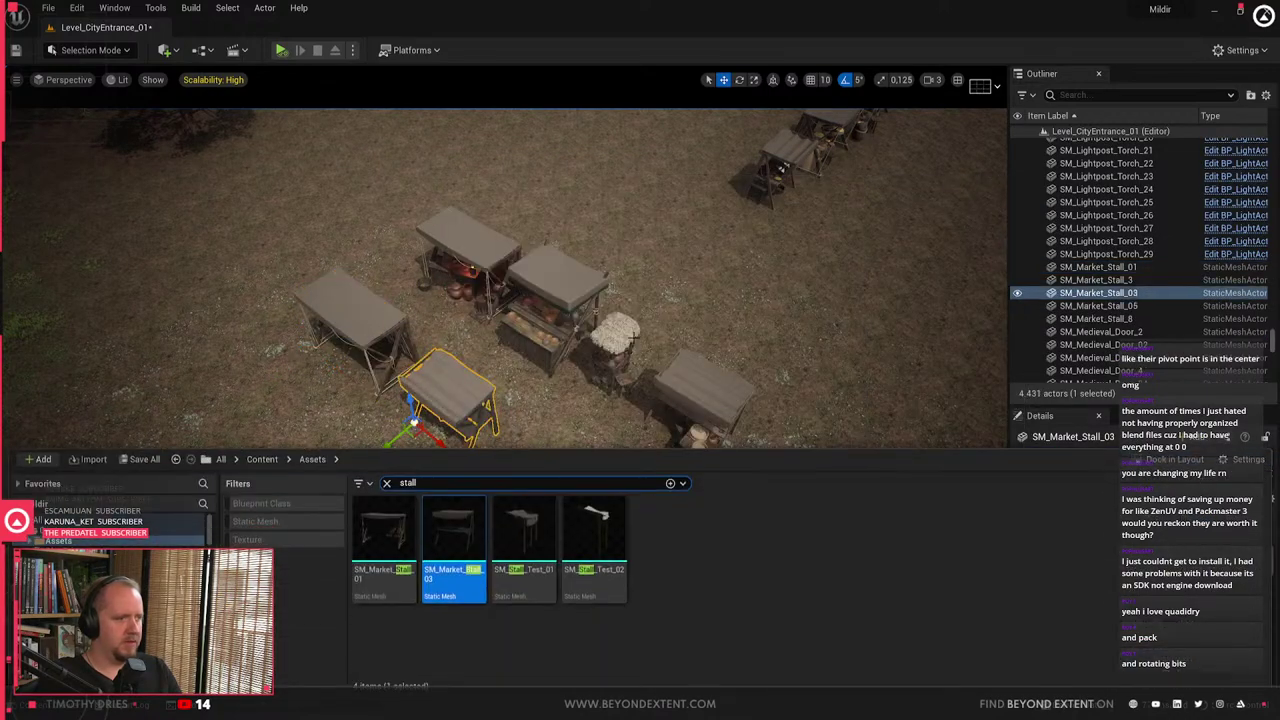
{"action": "left_click_drag", "start_coordinate": [451, 482], "coordinate": [128, 478]}
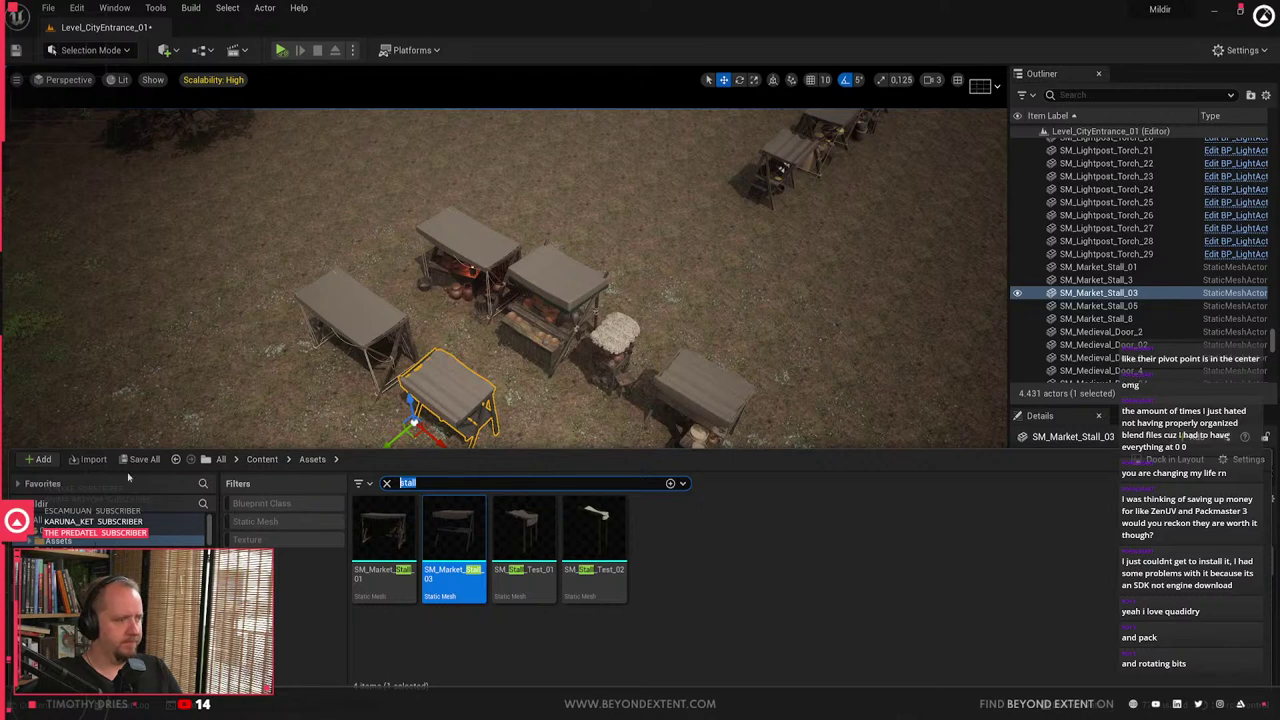
{"action": "type", "text": "market"}
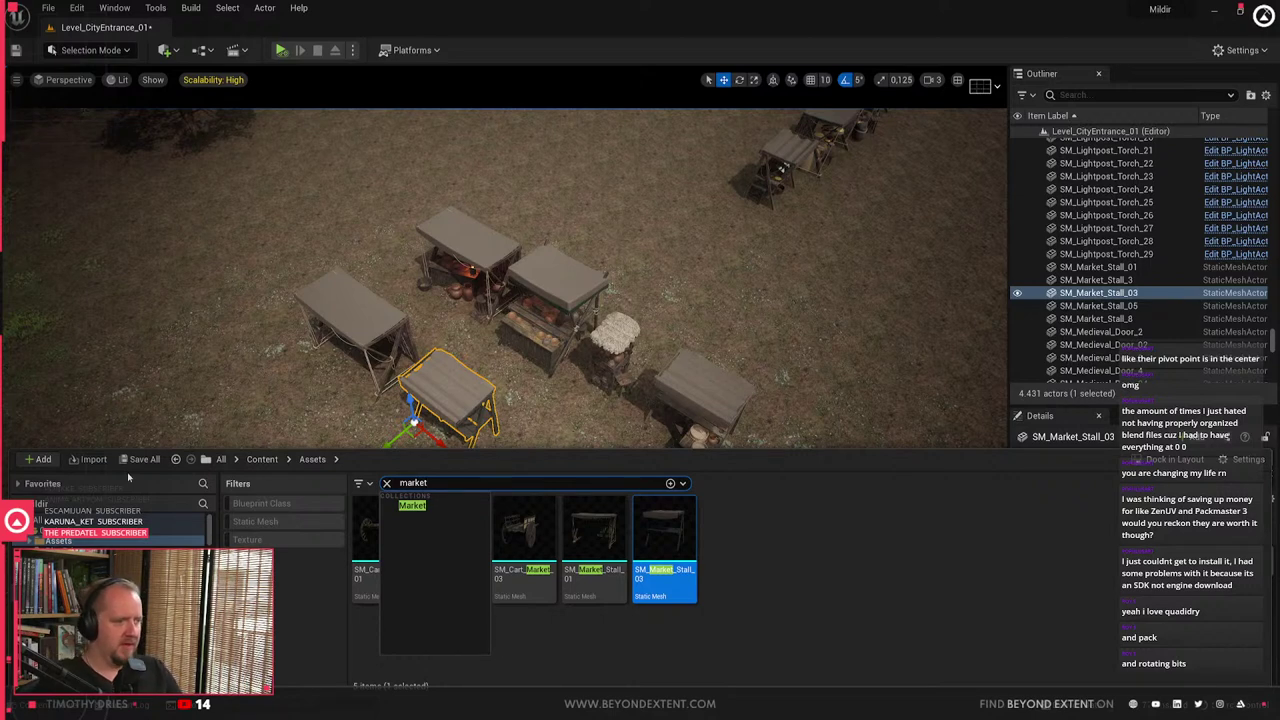
{"action": "left_click", "coordinate": [799, 556]}
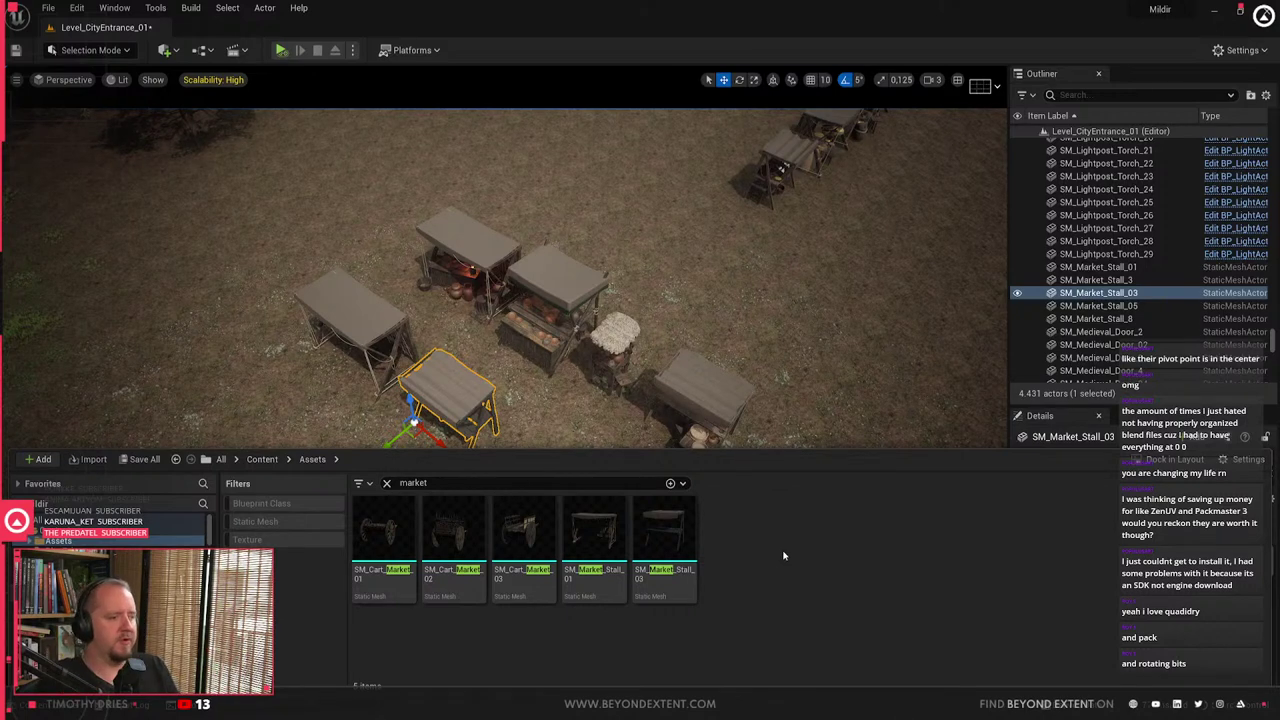
{"action": "left_click", "coordinate": [150, 530]}
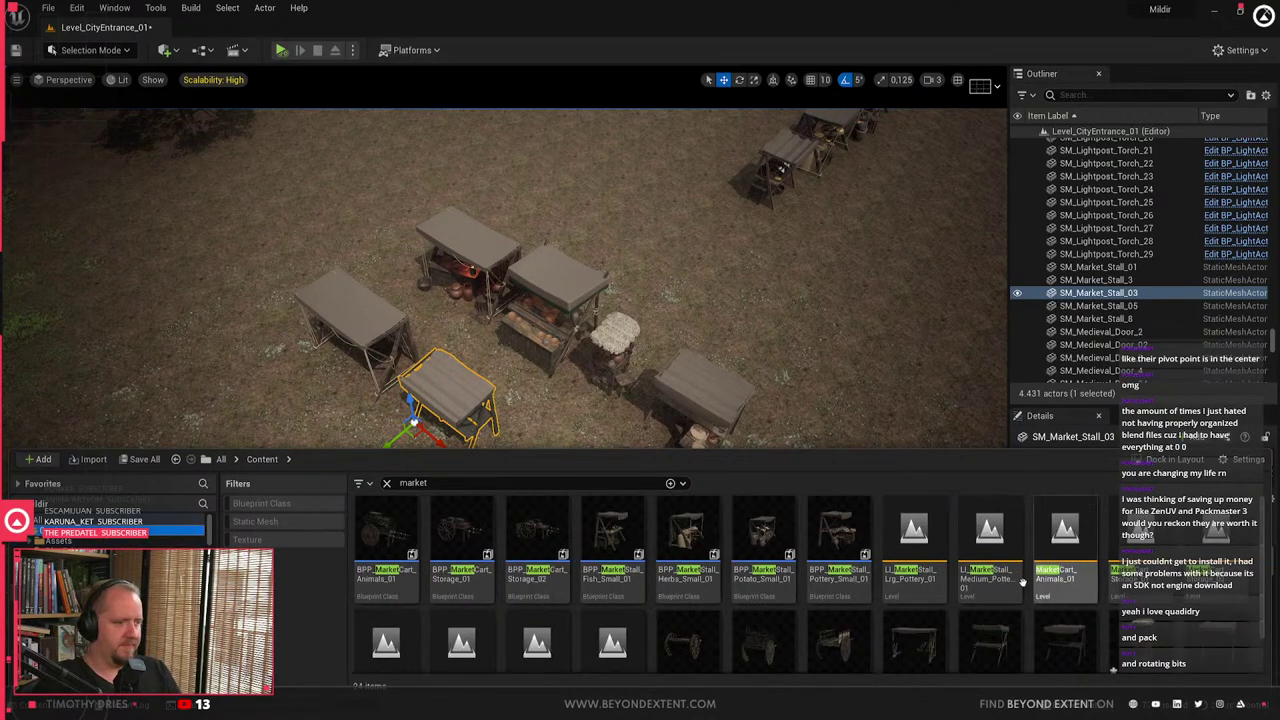
{"action": "scroll", "coordinate": [896, 567], "scroll_direction": "down", "scroll_amount": 2}
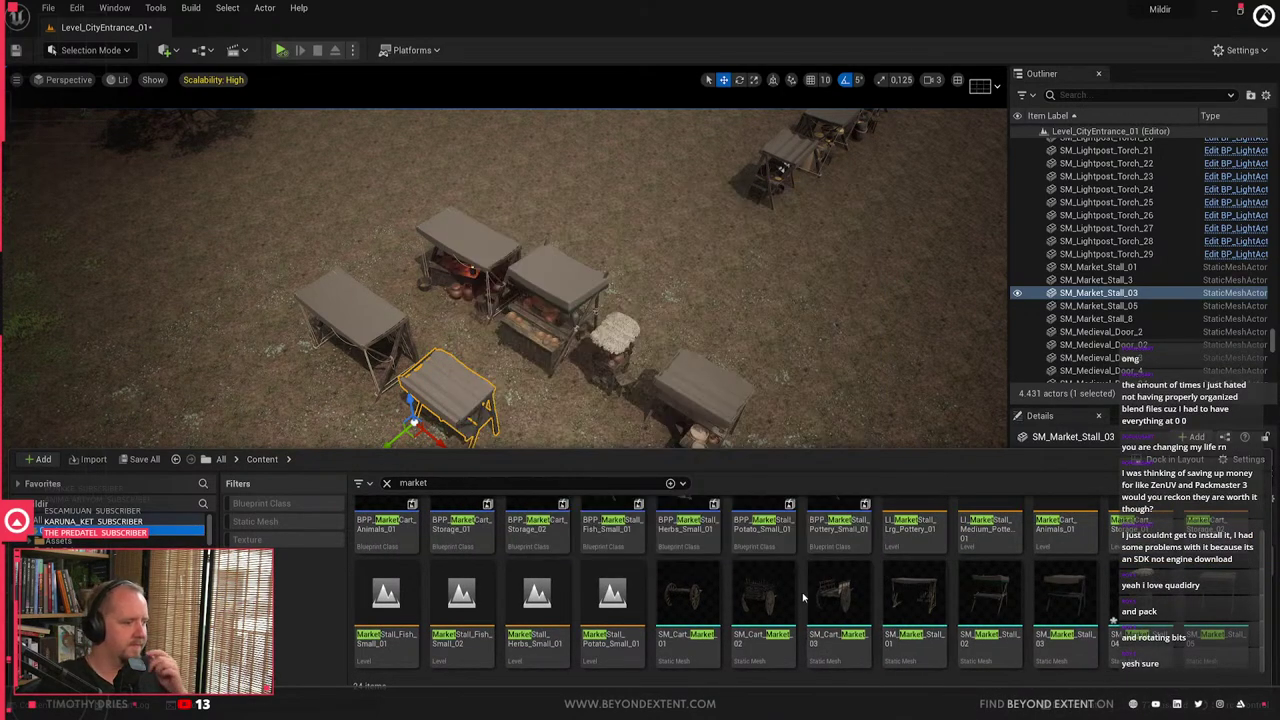
{"action": "scroll", "coordinate": [850, 585], "scroll_direction": "up", "scroll_amount": 1}
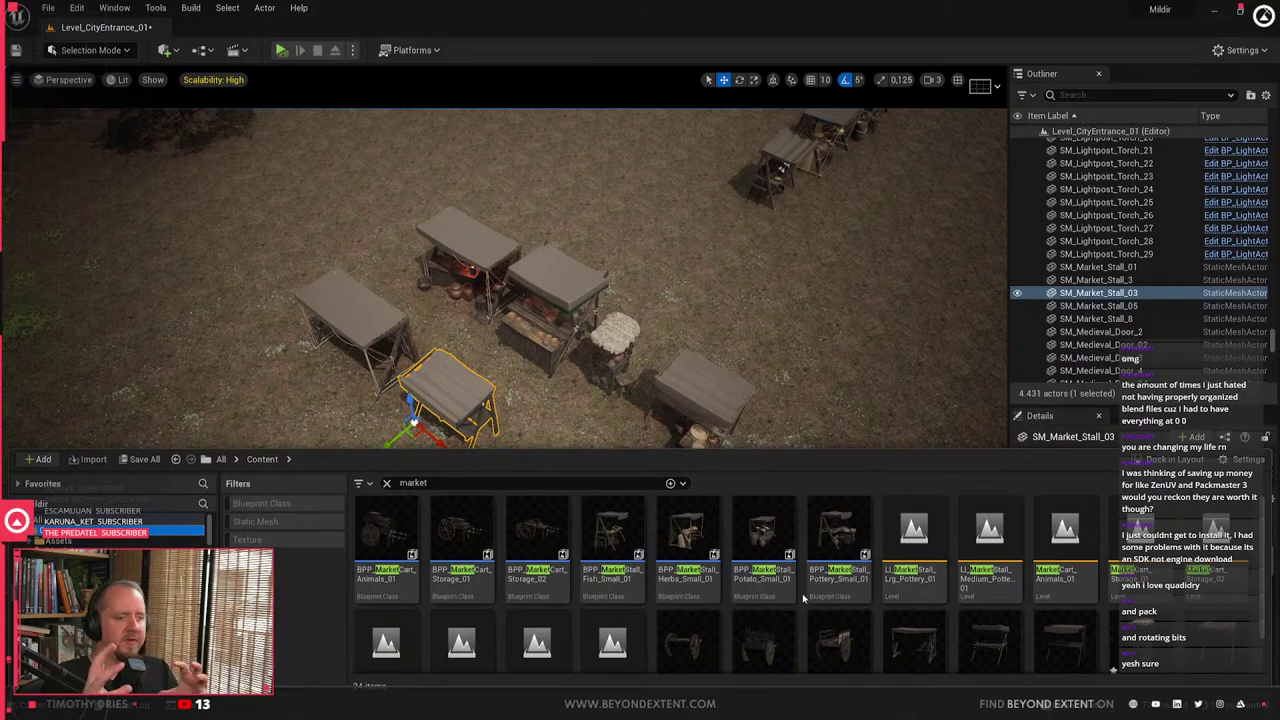
- Place SM_Market_Stall_02 on the ground beside SM_Market_Stall_03, in front of the source pottery stalls
{"action": "right_click_drag", "start_coordinate": [522, 409], "coordinate": [620, 450]}
{"action": "key", "text": "w"}
{"action": "key", "text": "s"}
{"action": "key", "text": "ctrl+space"}
{"action": "scroll", "coordinate": [1045, 635], "scroll_direction": "down", "scroll_amount": 1}
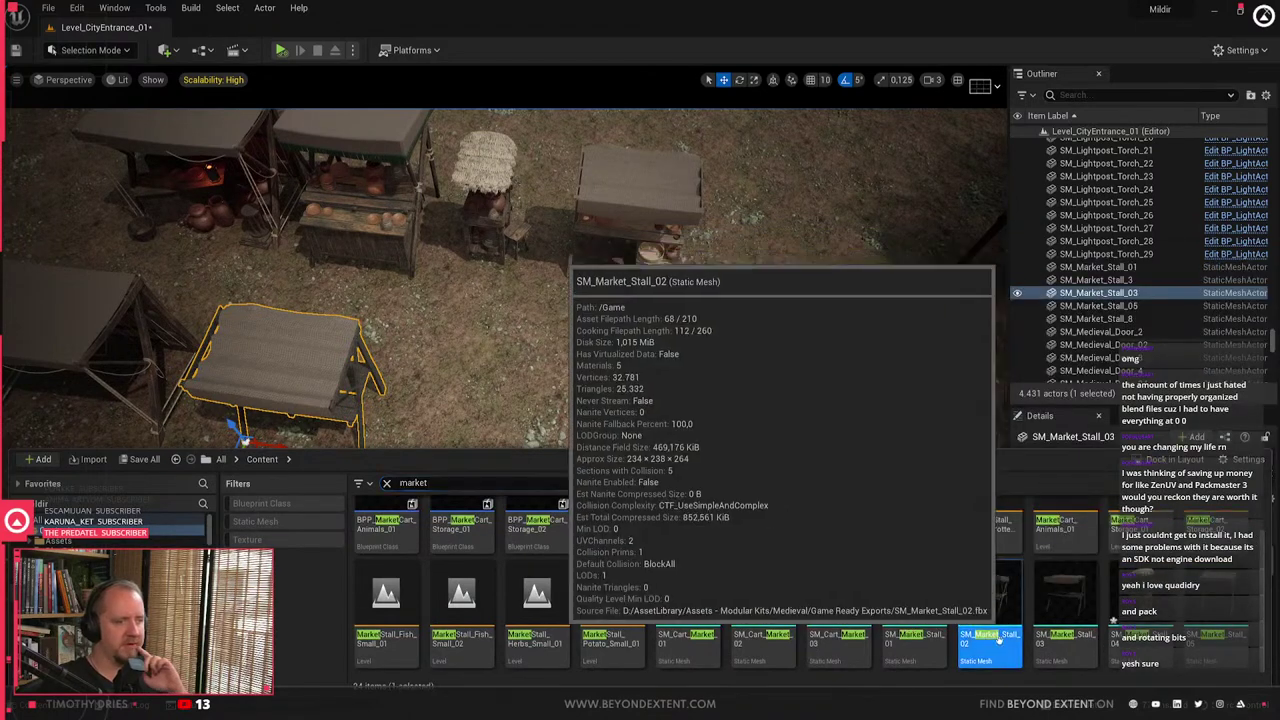
{"action": "left_click", "coordinate": [960, 600]}
{"action": "left_click_drag", "start_coordinate": [960, 600], "coordinate": [609, 465]}
- Rearrange the bare stalls so SM_Market_Stall_02 stands between SM_Market_Stall_01 and SM_Market_Stall_03 in one evenly spaced row
{"action": "right_click_drag", "start_coordinate": [611, 467], "coordinate": [530, 440]}
{"action": "left_click", "coordinate": [611, 467]}
{"action": "left_click", "coordinate": [525, 443]}
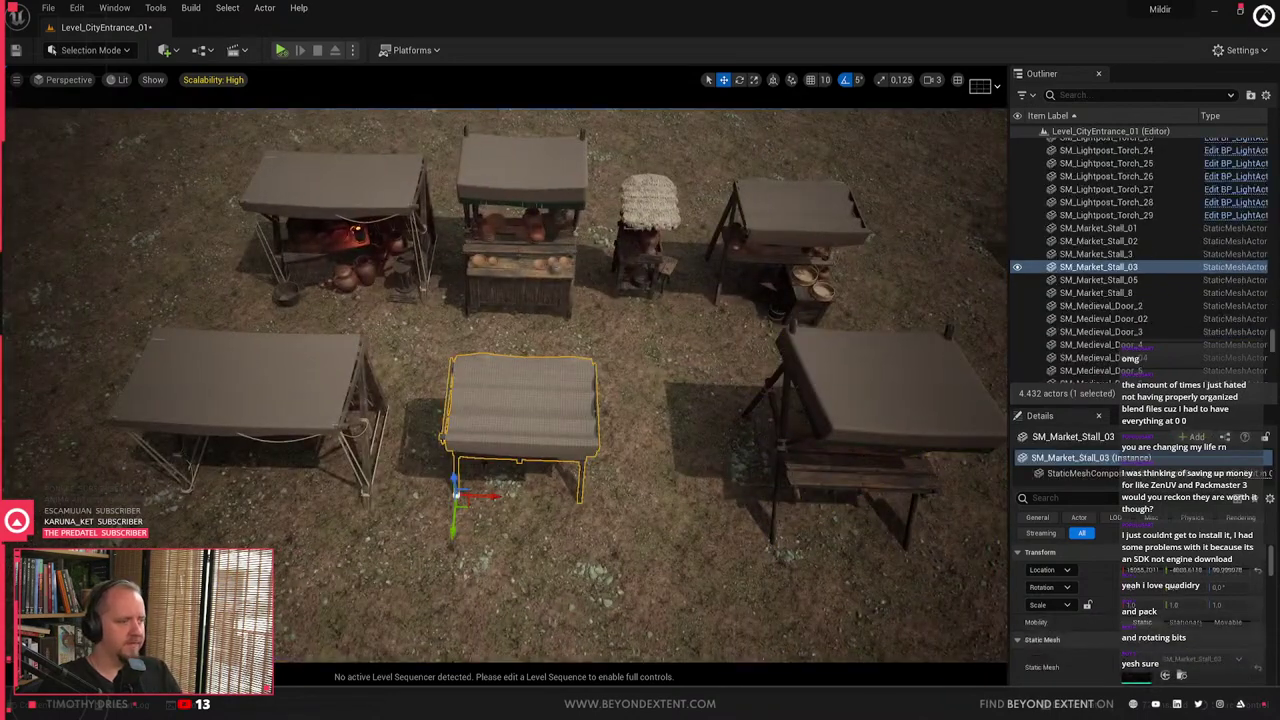
{"action": "left_click_drag", "start_coordinate": [484, 500], "coordinate": [652, 512]}
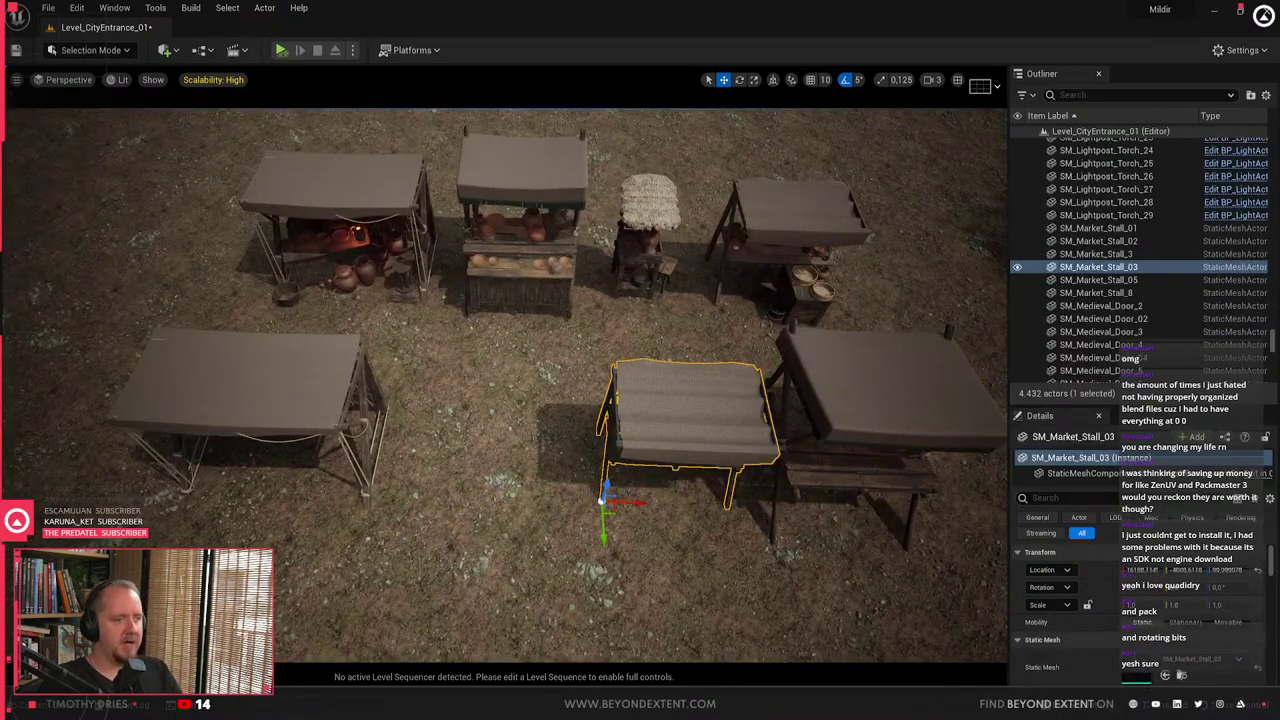
{"action": "left_click", "coordinate": [866, 478]}
{"action": "left_click_drag", "start_coordinate": [866, 478], "coordinate": [498, 446]}
{"action": "left_click", "coordinate": [700, 455]}
{"action": "left_click_drag", "start_coordinate": [637, 499], "coordinate": [616, 500]}
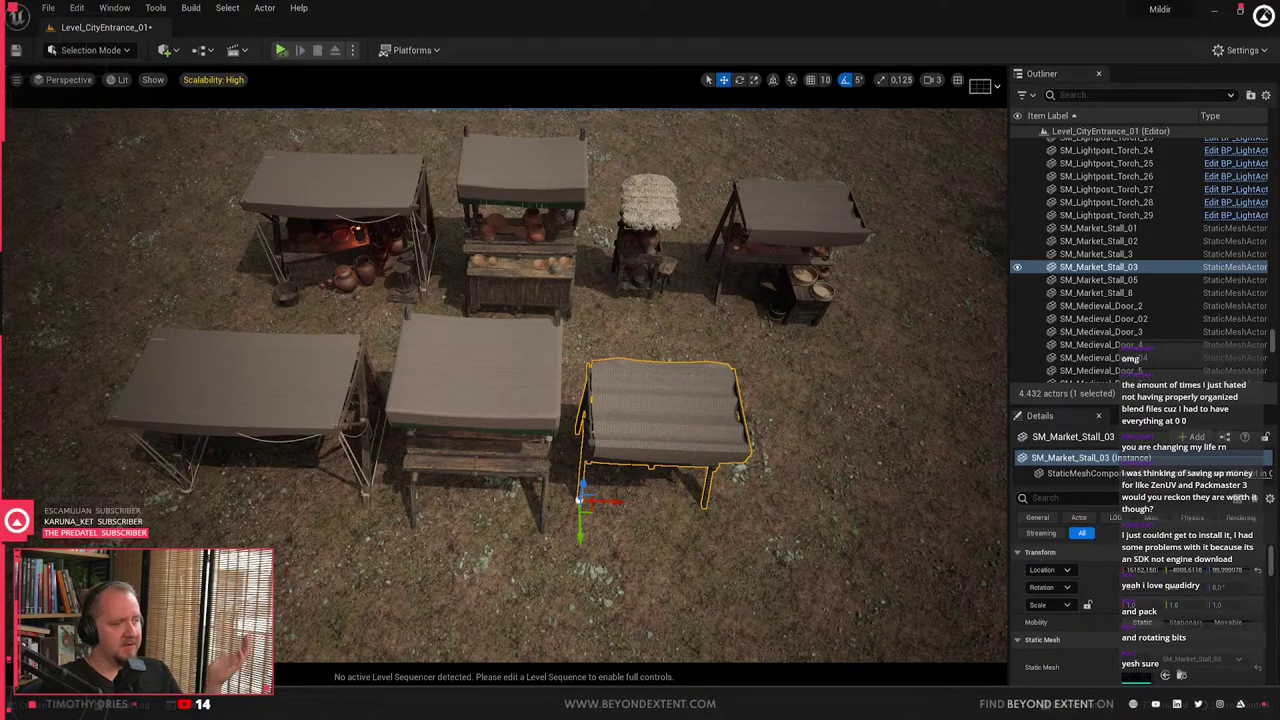
- Look over the row of bare stalls from several angles and compare it with the source pottery stalls behind it
{"action": "right_click_drag", "start_coordinate": [616, 502], "coordinate": [470, 490]}
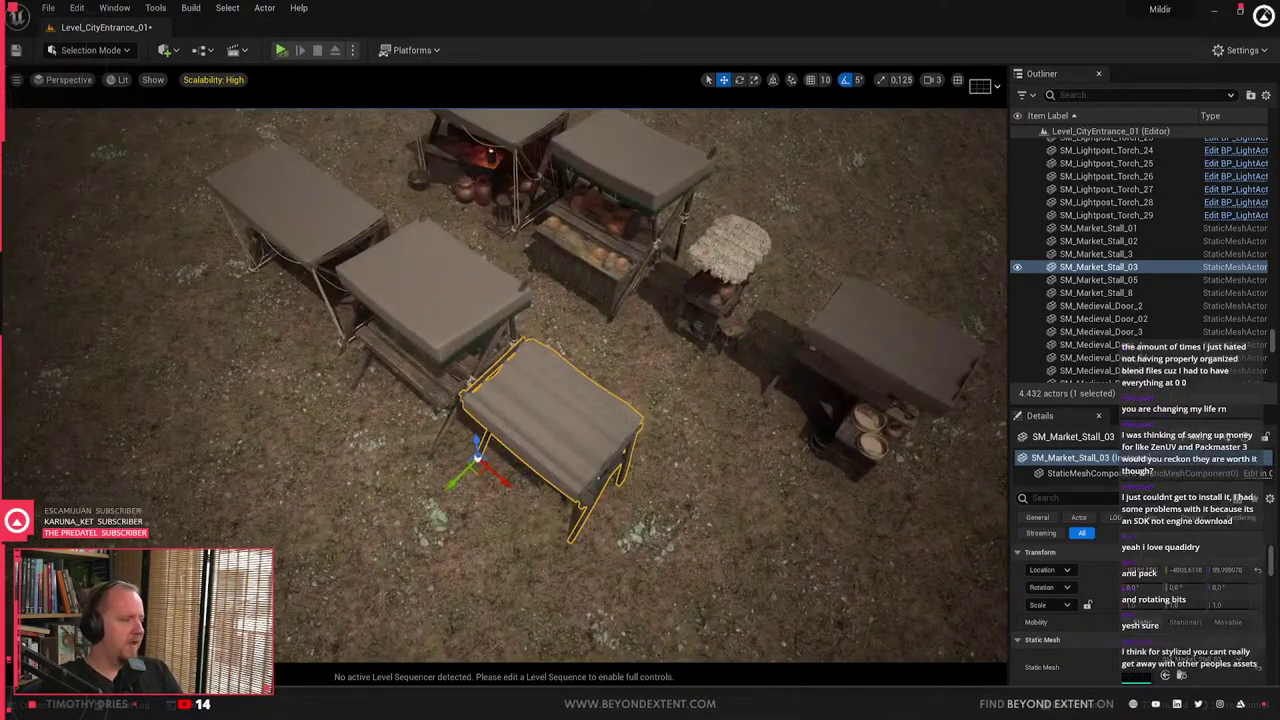
{"action": "scroll", "coordinate": [506, 385], "scroll_direction": "up", "scroll_amount": 4}
{"action": "key", "text": "Escape"}
{"action": "key", "text": "s"}
{"action": "right_click_drag", "start_coordinate": [634, 478], "coordinate": [622, 486]}
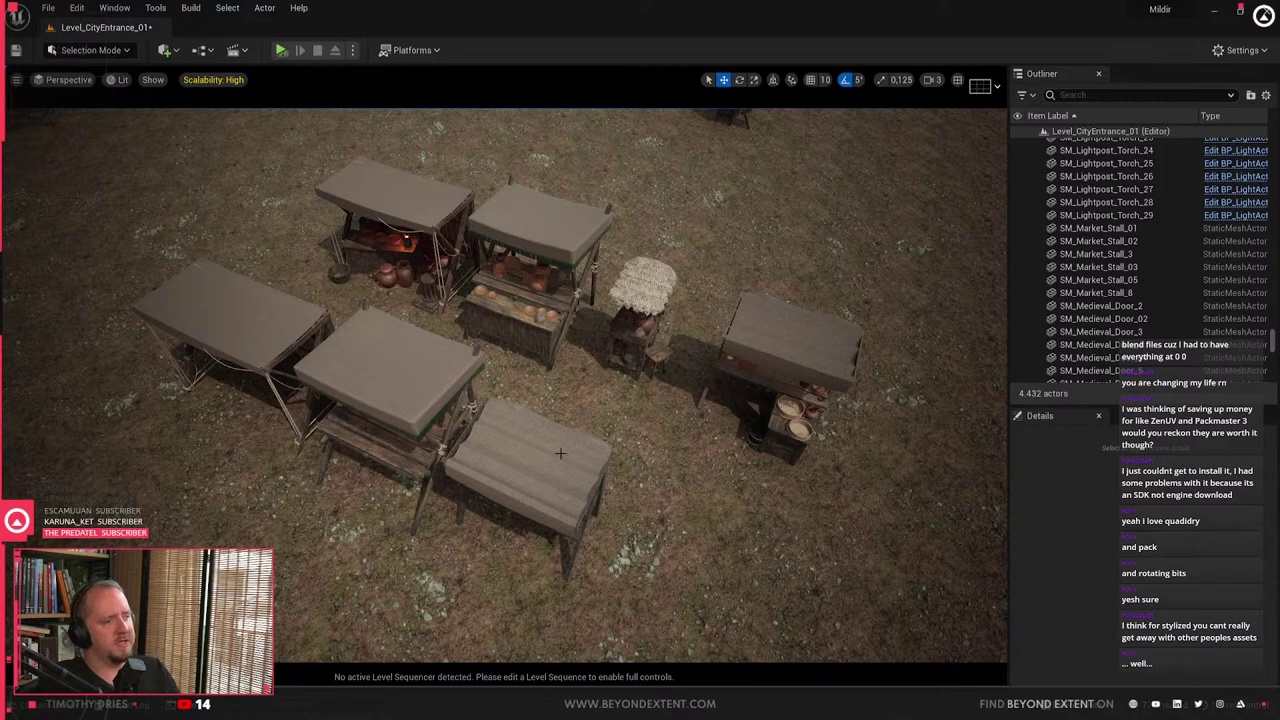
{"action": "right_click_drag", "start_coordinate": [560, 456], "coordinate": [565, 530]}
{"action": "left_click", "coordinate": [567, 481]}
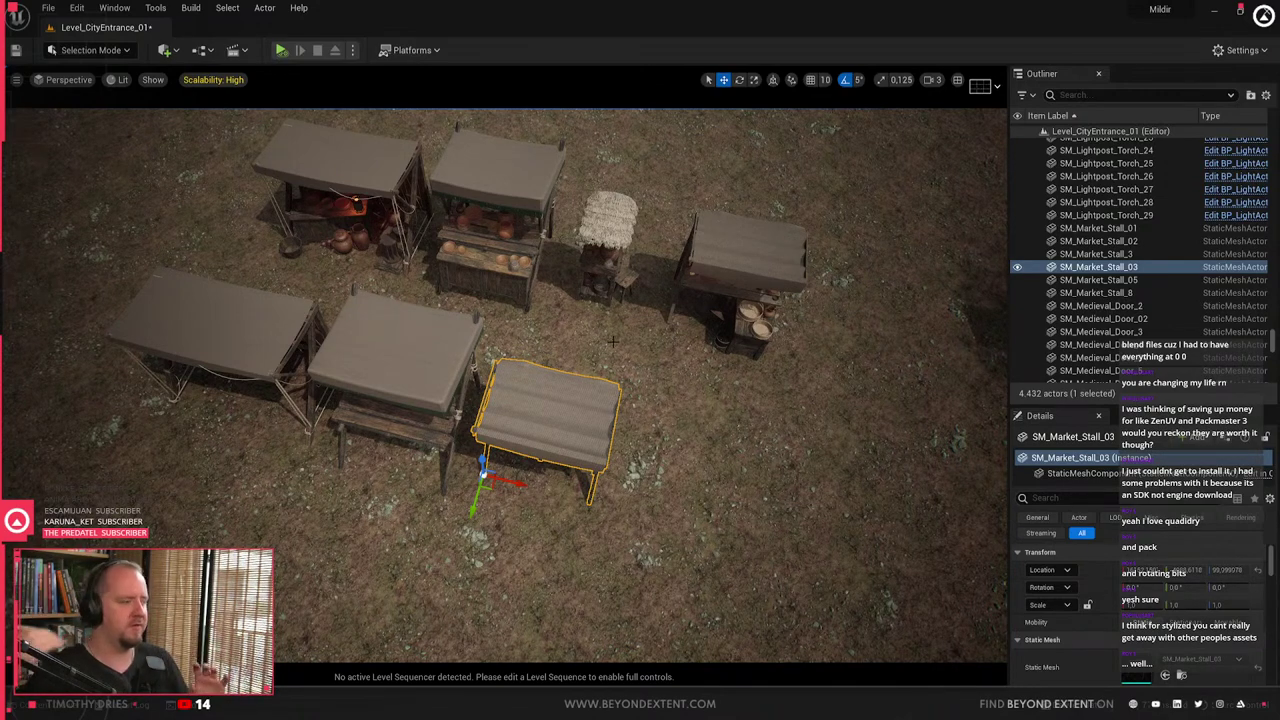
{"action": "key", "text": "f"}
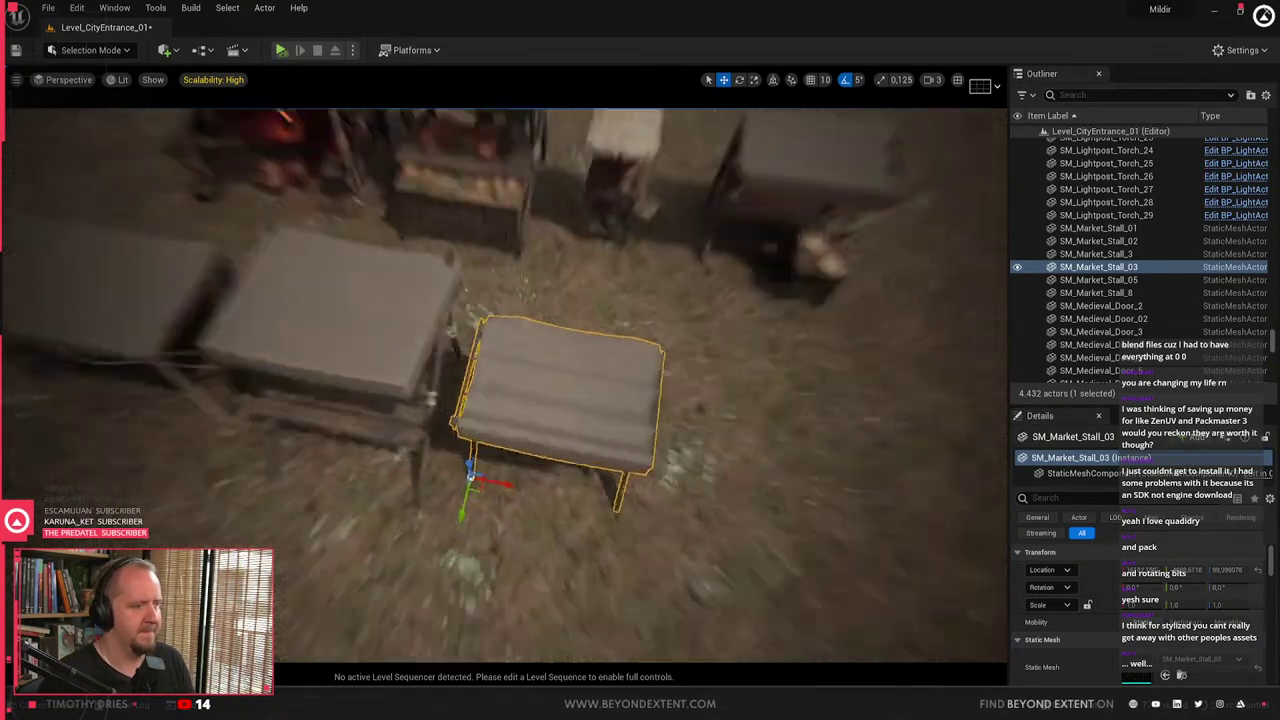
{"action": "key", "text": "s"}
{"action": "right_click_drag", "start_coordinate": [498, 519], "coordinate": [550, 520]}
- Try placing a second copy of SM_Market_Stall_03 on the ground beside the existing one
{"action": "key", "text": "ctrl+space"}
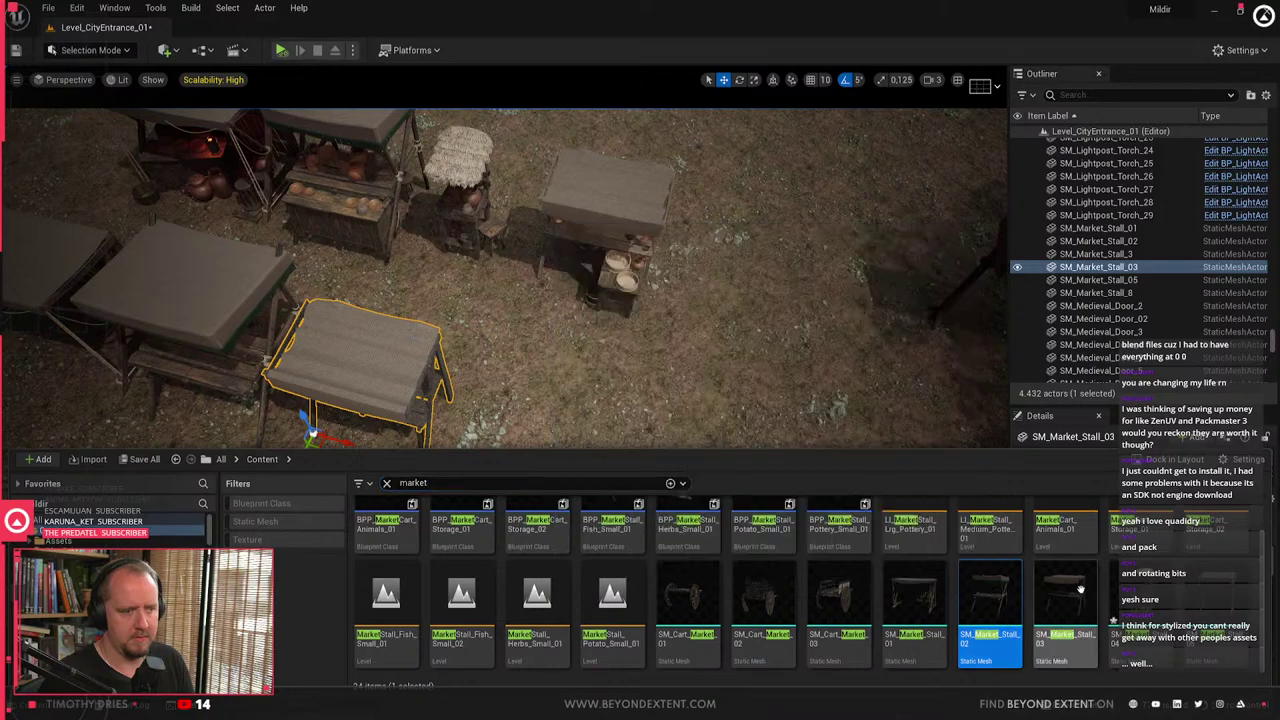
{"action": "left_click_drag", "start_coordinate": [988, 595], "coordinate": [464, 474]}
{"action": "key", "text": "w"}
{"action": "mouse_move", "coordinate": [464, 474]}
{"action": "right_mouse_down"}
{"action": "mouse_move", "coordinate": [400, 470]}
{"action": "mouse_move", "coordinate": [400, 410]}
{"action": "mouse_move", "coordinate": [490, 420]}
{"action": "mouse_move", "coordinate": [464, 470]}
{"action": "right_mouse_up"}
{"action": "key", "text": "s"}
{"action": "left_click", "coordinate": [464, 430]}
{"action": "key", "text": "w"}
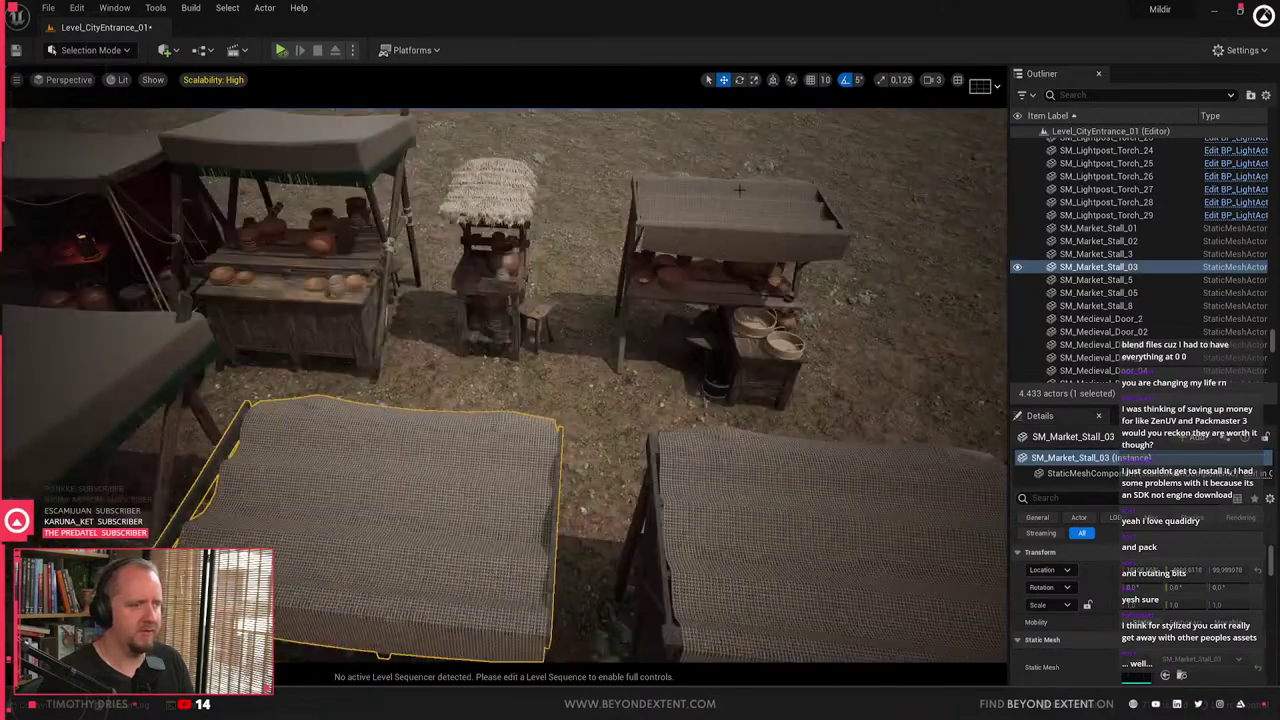
- Compare the small pottery stall in the level with the SM_Market_Stall_02 and SM_Market_Stall_03 assets
{"action": "left_click", "coordinate": [740, 190]}
{"action": "key", "text": "s"}
{"action": "right_click_drag", "start_coordinate": [740, 190], "coordinate": [740, 220]}
{"action": "key", "text": "ctrl+space"}
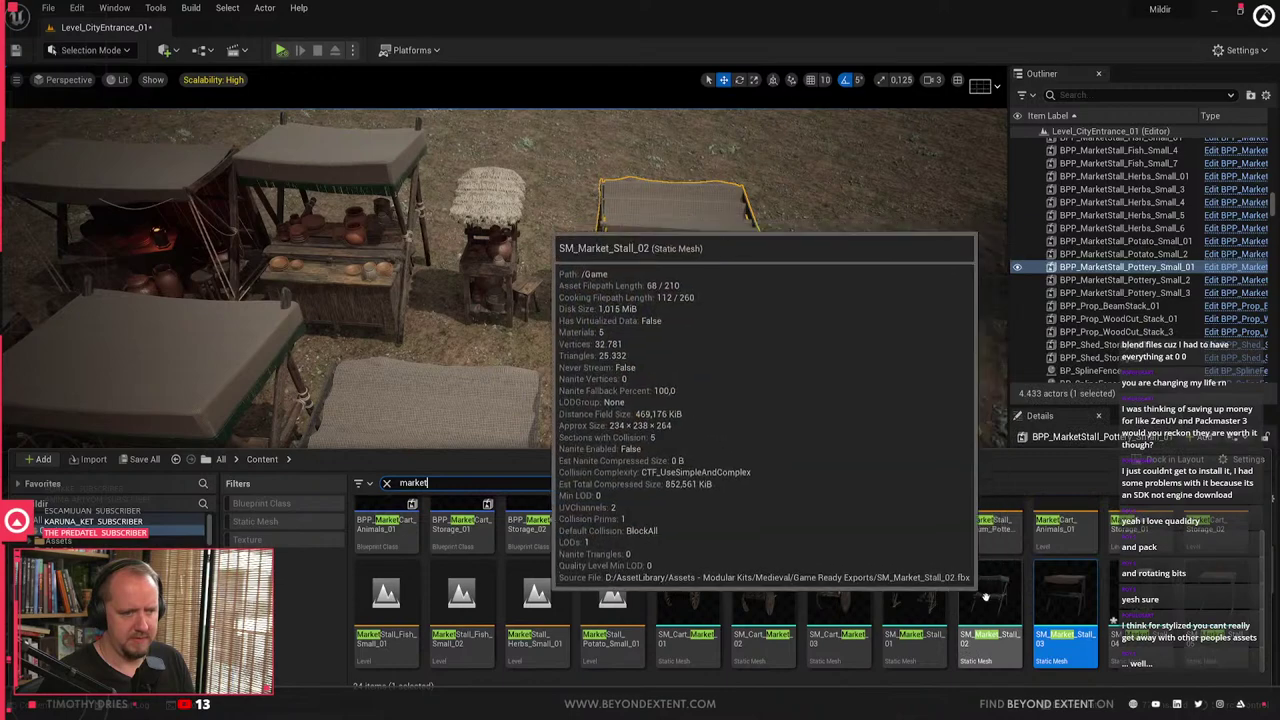
{"action": "left_click", "coordinate": [1000, 584]}
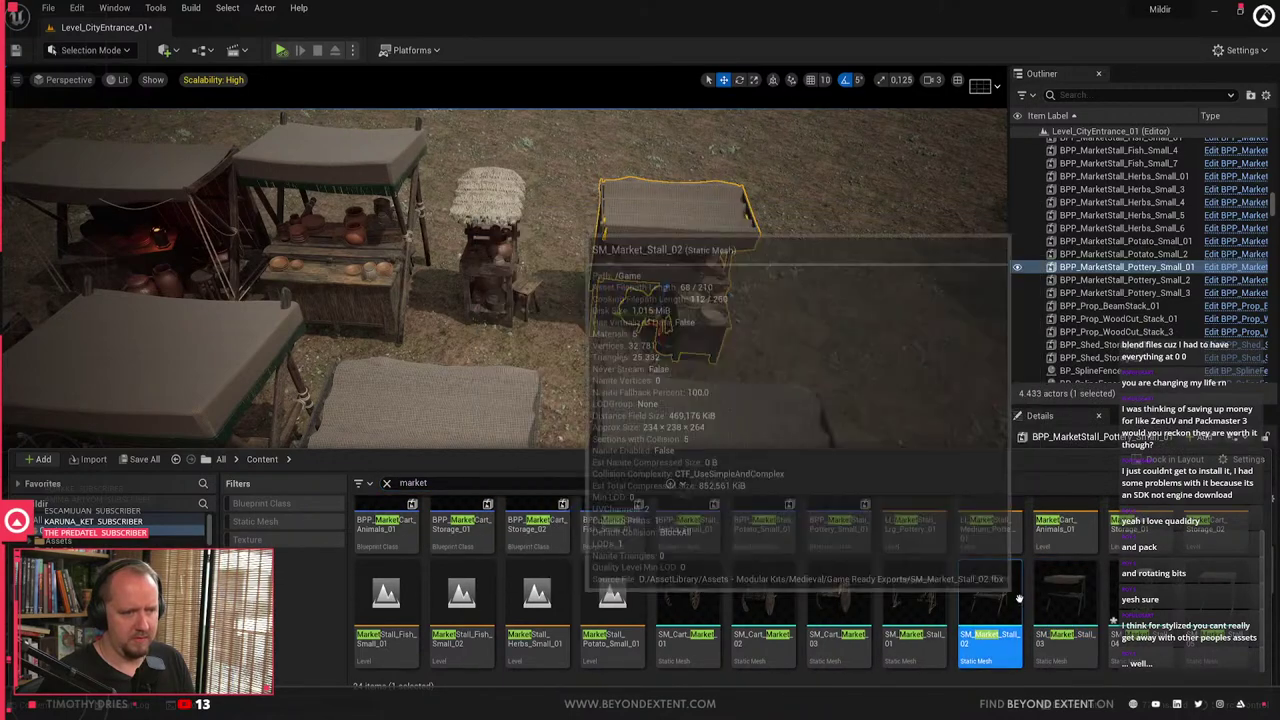
{"action": "left_click", "coordinate": [1065, 600]}
{"action": "left_click_drag", "start_coordinate": [1065, 600], "coordinate": [408, 432]}
{"action": "left_click", "coordinate": [691, 448]}
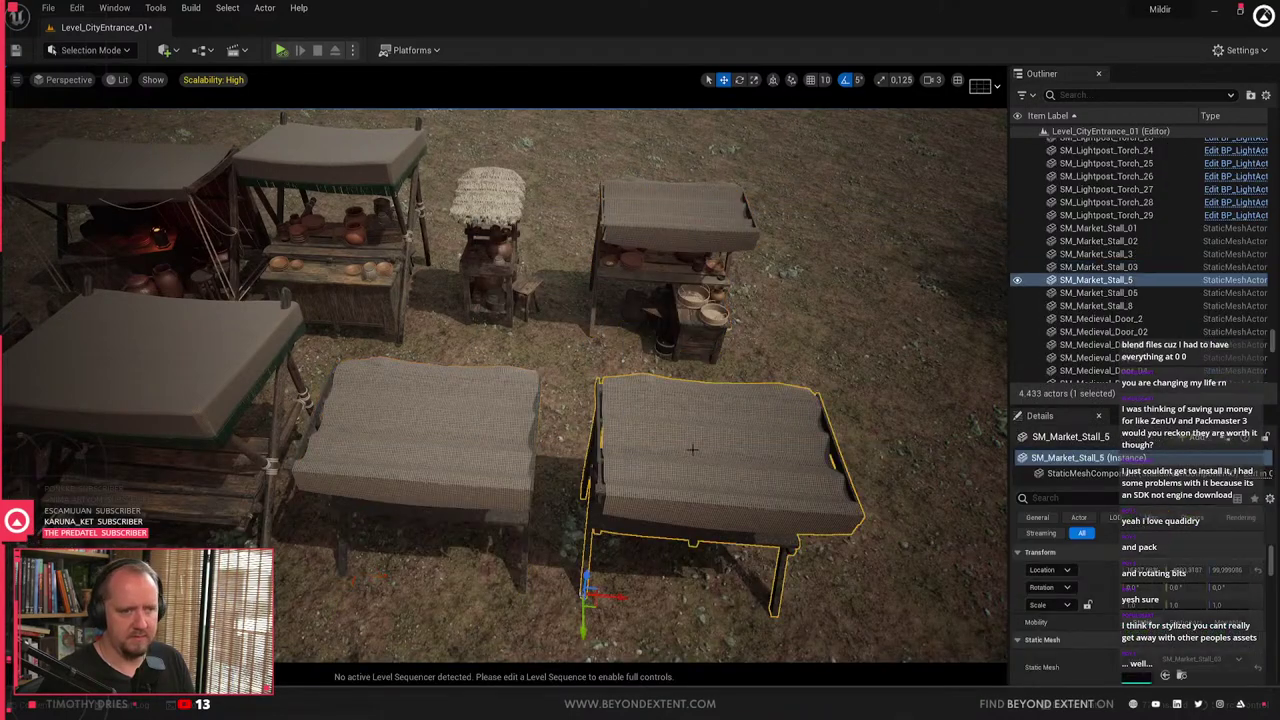
- Delete the extra copy of SM_Market_Stall_03 at the end of the bare stall row
{"action": "left_click", "coordinate": [491, 443]}
{"action": "left_click", "coordinate": [761, 464]}
{"action": "key", "text": "Delete"}
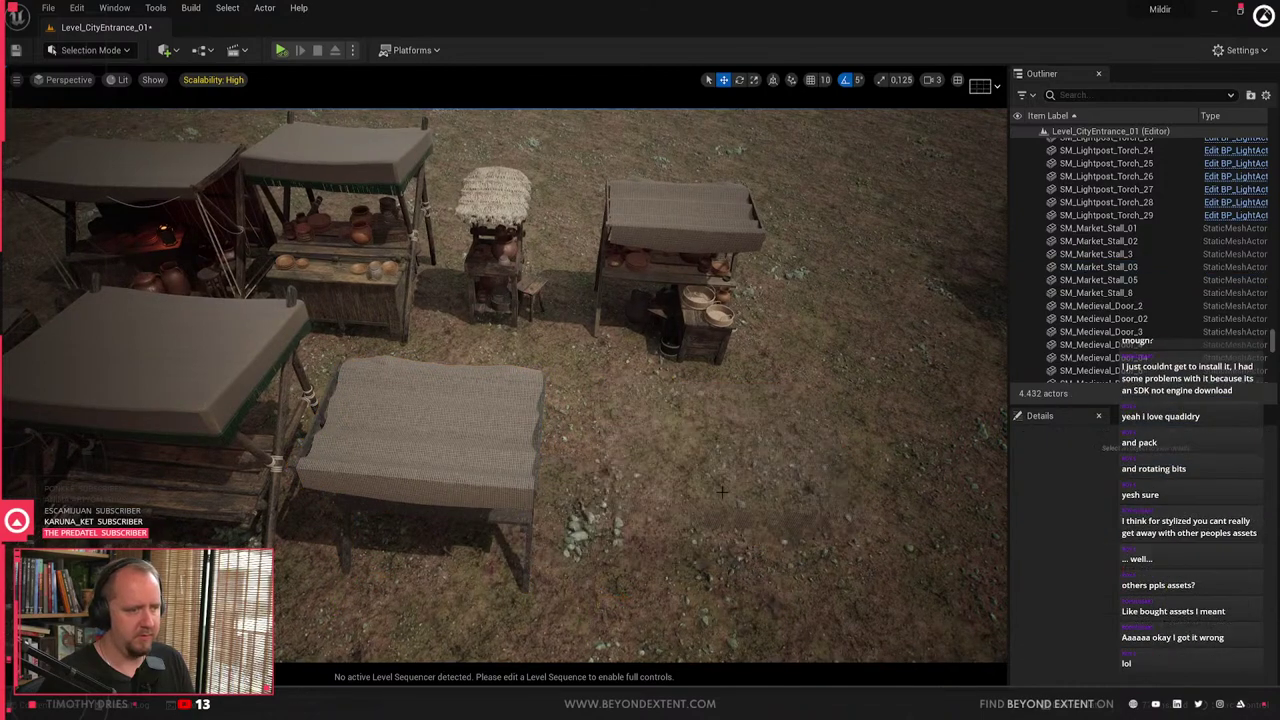
- Place SM_Market_Stall_04, the thatched stall mesh, on the ground beside SM_Market_Stall_03
{"action": "key", "text": "ctrl+space"}
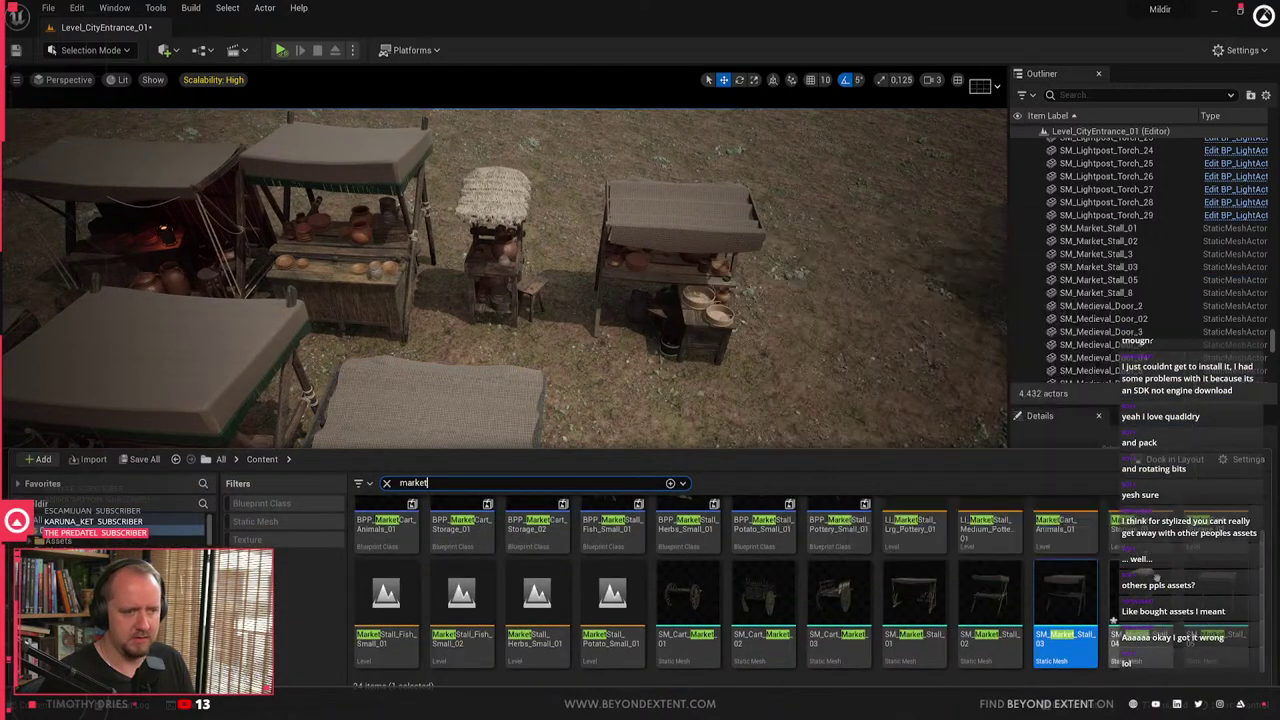
{"action": "left_click_drag", "start_coordinate": [1138, 588], "coordinate": [586, 571]}
{"action": "right_click_drag", "start_coordinate": [586, 571], "coordinate": [620, 530]}
{"action": "left_click", "coordinate": [586, 571]}
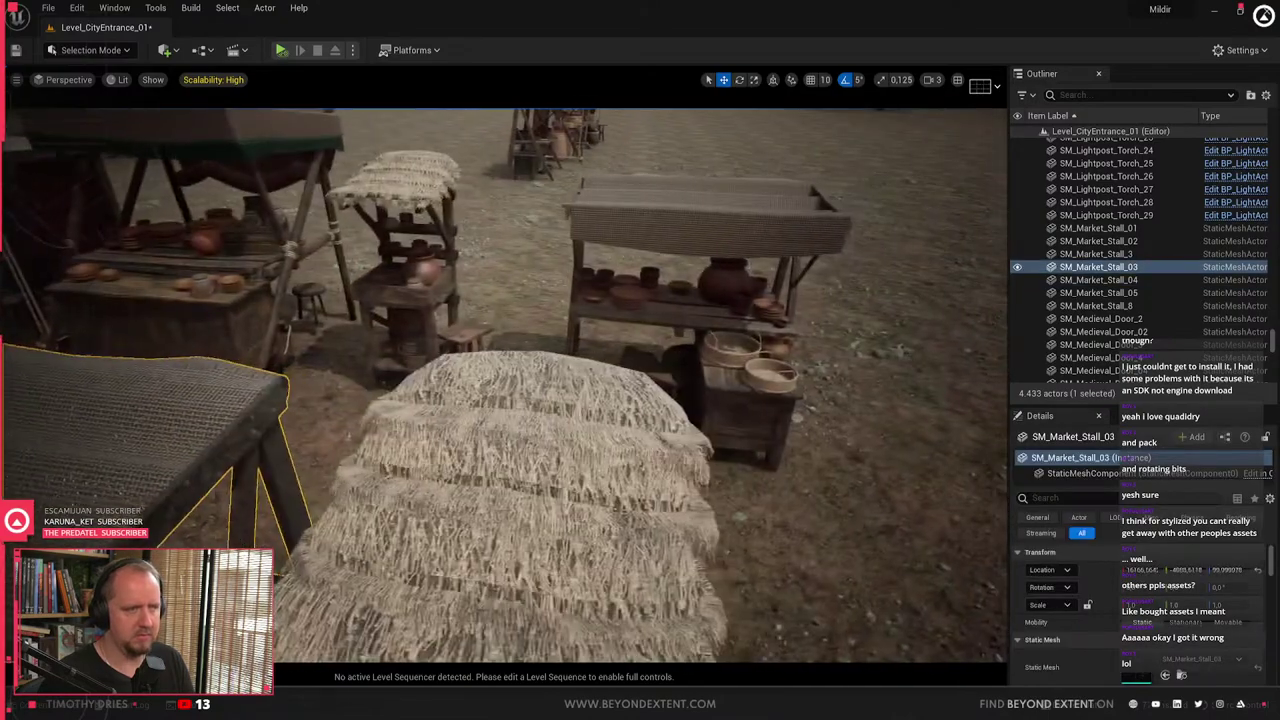
- Compare SM_Market_Stall_03 with the small pottery stall and open its mesh asset to examine the assigned materials
{"action": "left_click", "coordinate": [728, 285]}
{"action": "right_click_drag", "start_coordinate": [728, 285], "coordinate": [575, 285]}
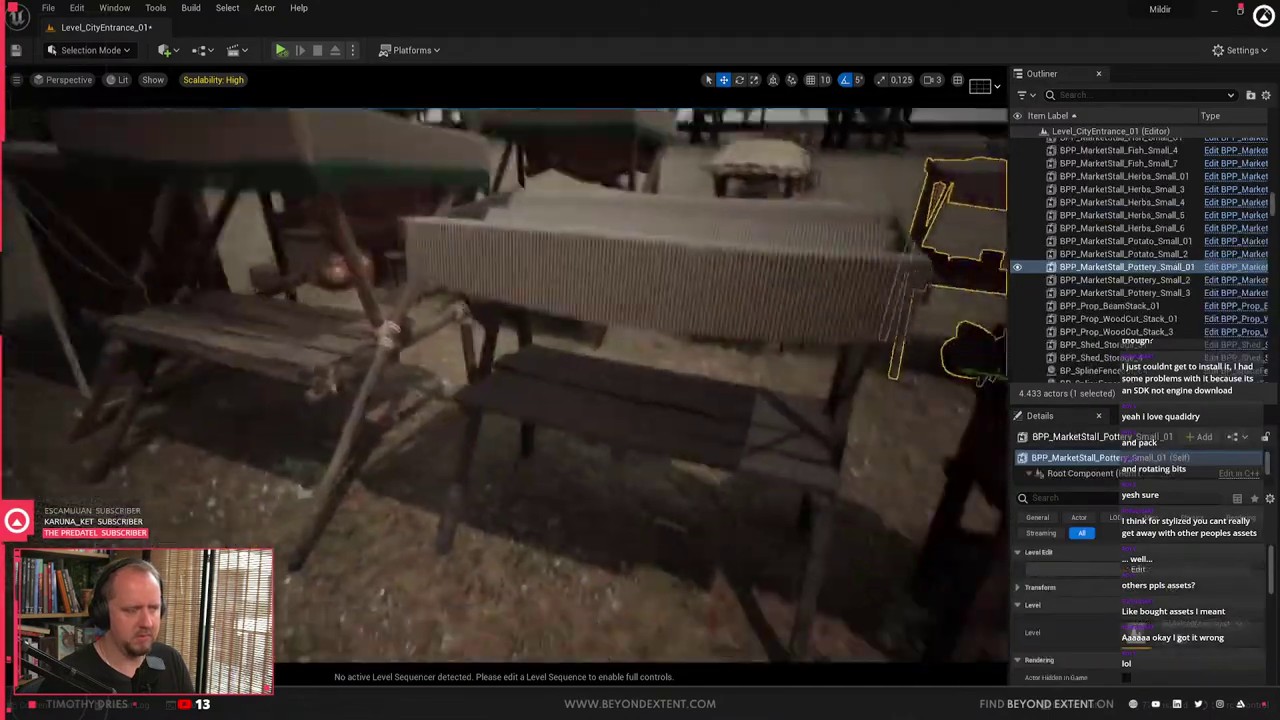
{"action": "mouse_move", "coordinate": [690, 275]}
{"action": "right_mouse_down"}
{"action": "mouse_move", "coordinate": [688, 290]}
{"action": "mouse_move", "coordinate": [675, 262]}
{"action": "mouse_move", "coordinate": [775, 240]}
{"action": "mouse_move", "coordinate": [810, 345]}
{"action": "mouse_move", "coordinate": [765, 350]}
{"action": "mouse_move", "coordinate": [665, 270]}
{"action": "right_mouse_up"}
{"action": "left_click", "coordinate": [690, 275]}
{"action": "right_click_drag", "start_coordinate": [505, 385], "coordinate": [671, 427]}
{"action": "key", "text": "ctrl+space"}
{"action": "key", "text": "ctrl+space"}
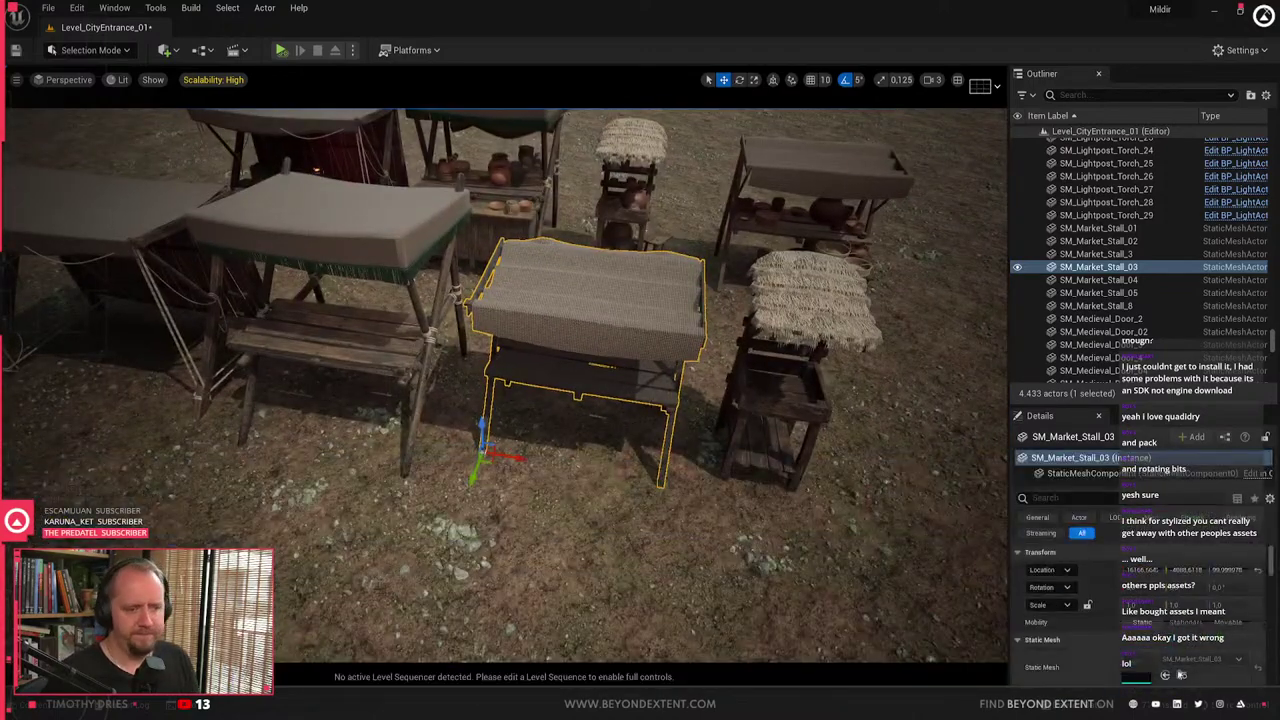
{"action": "scroll", "coordinate": [1125, 590], "scroll_direction": "down", "scroll_amount": 3}
{"action": "double_click", "coordinate": [1135, 574]}
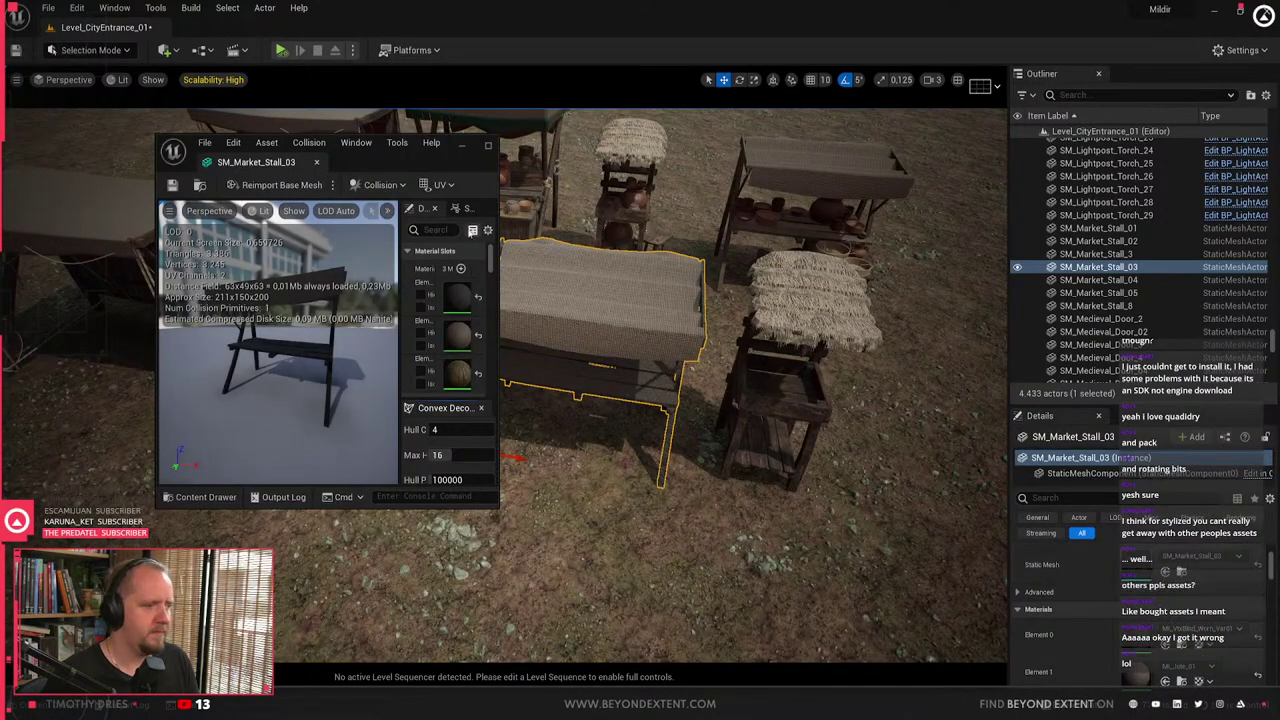
{"action": "left_click", "coordinate": [487, 146]}
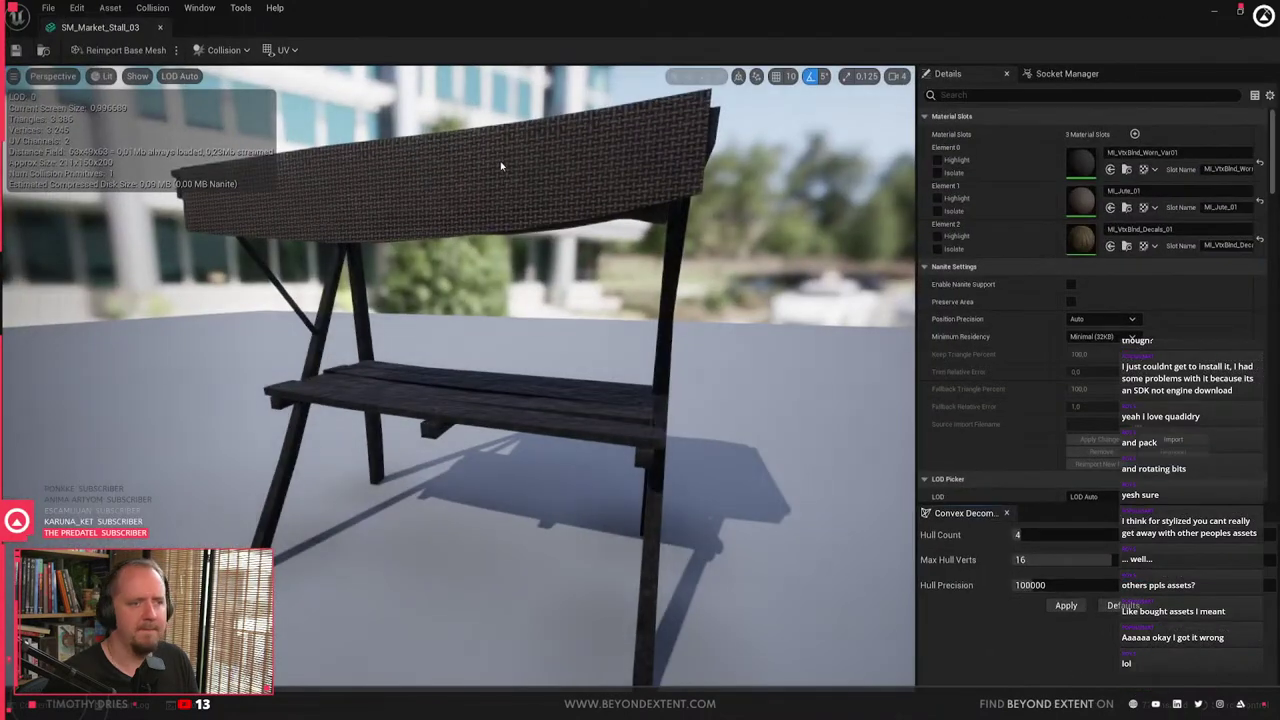
{"action": "left_click", "coordinate": [1166, 155]}
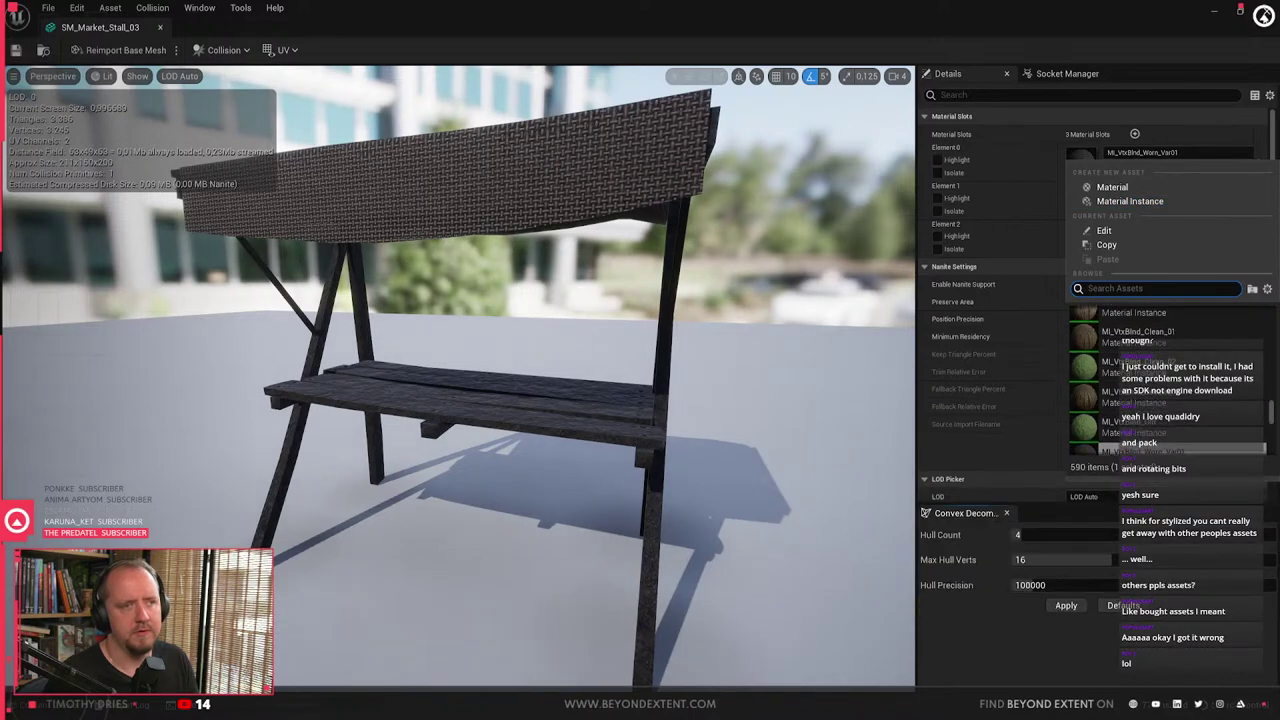
{"action": "key", "text": "alt+Tab"}
- Bake vertex colors onto SM_Market_Stall_03 with curvature in R and ambient occlusion in G, and return to Selection mode
{"action": "left_click", "coordinate": [106, 52]}
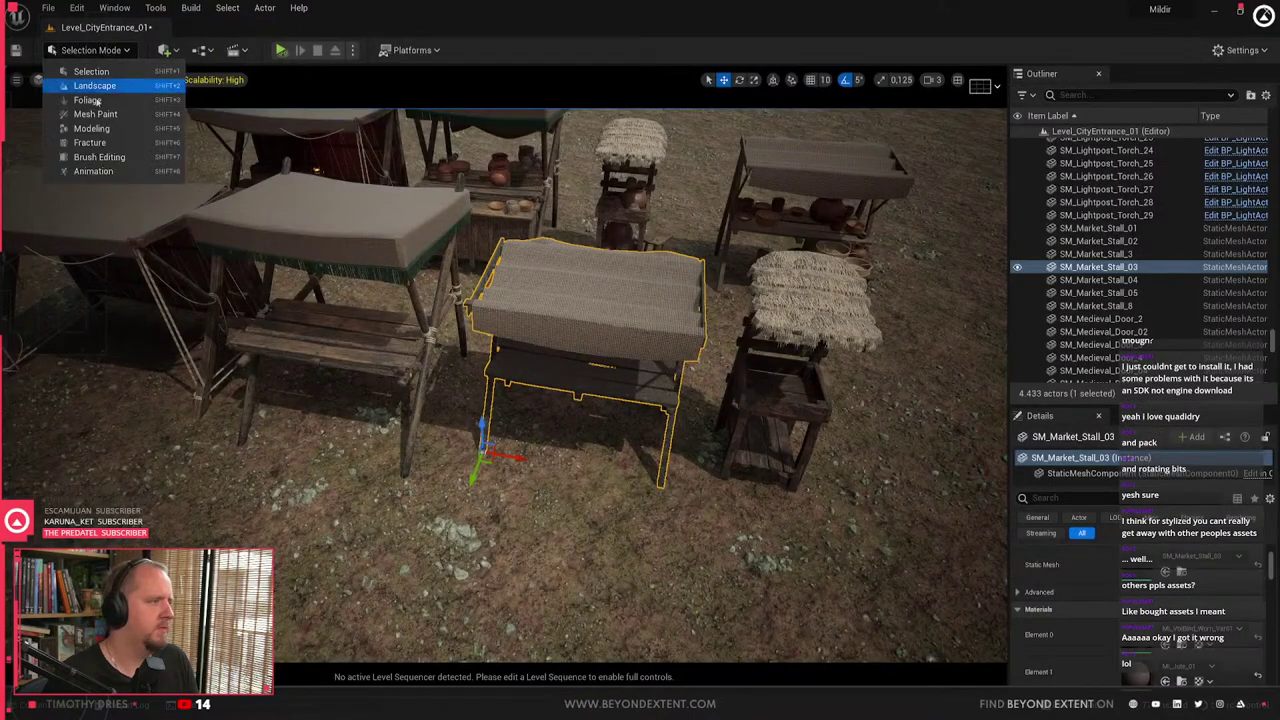
{"action": "left_click", "coordinate": [97, 116]}
{"action": "left_click", "coordinate": [113, 51]}
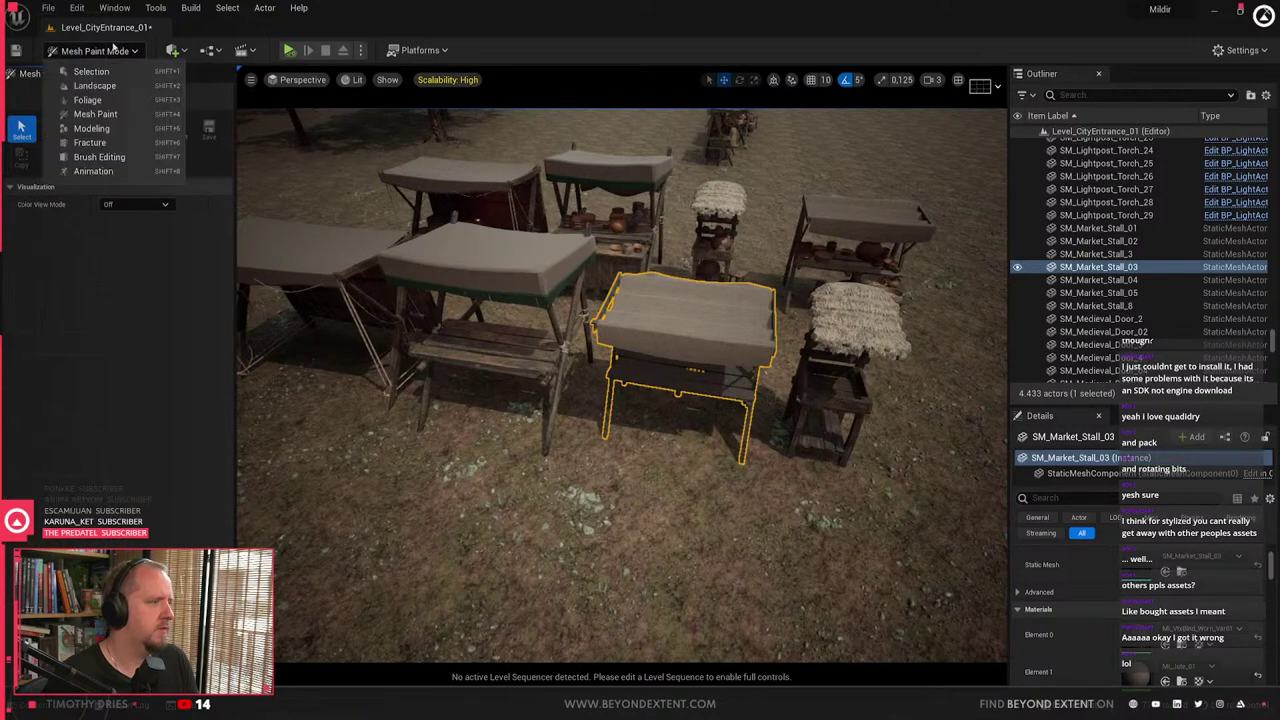
{"action": "left_click", "coordinate": [91, 128]}
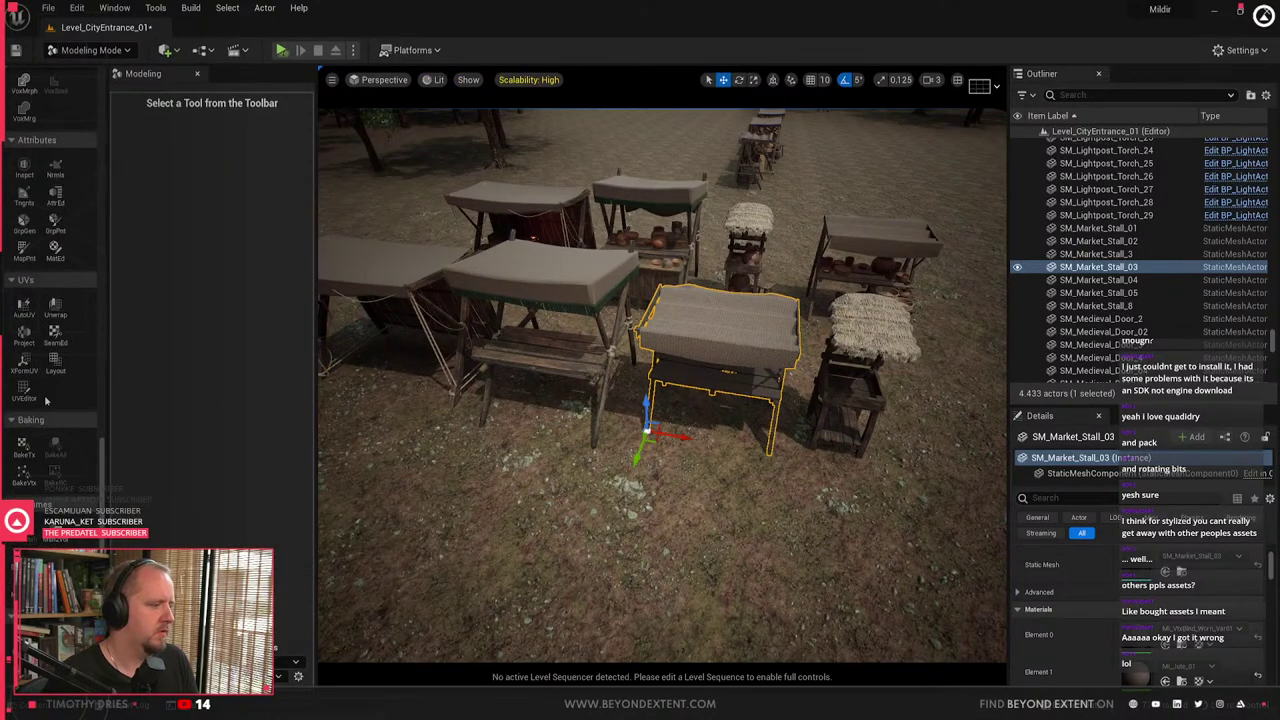
{"action": "left_click", "coordinate": [23, 472]}
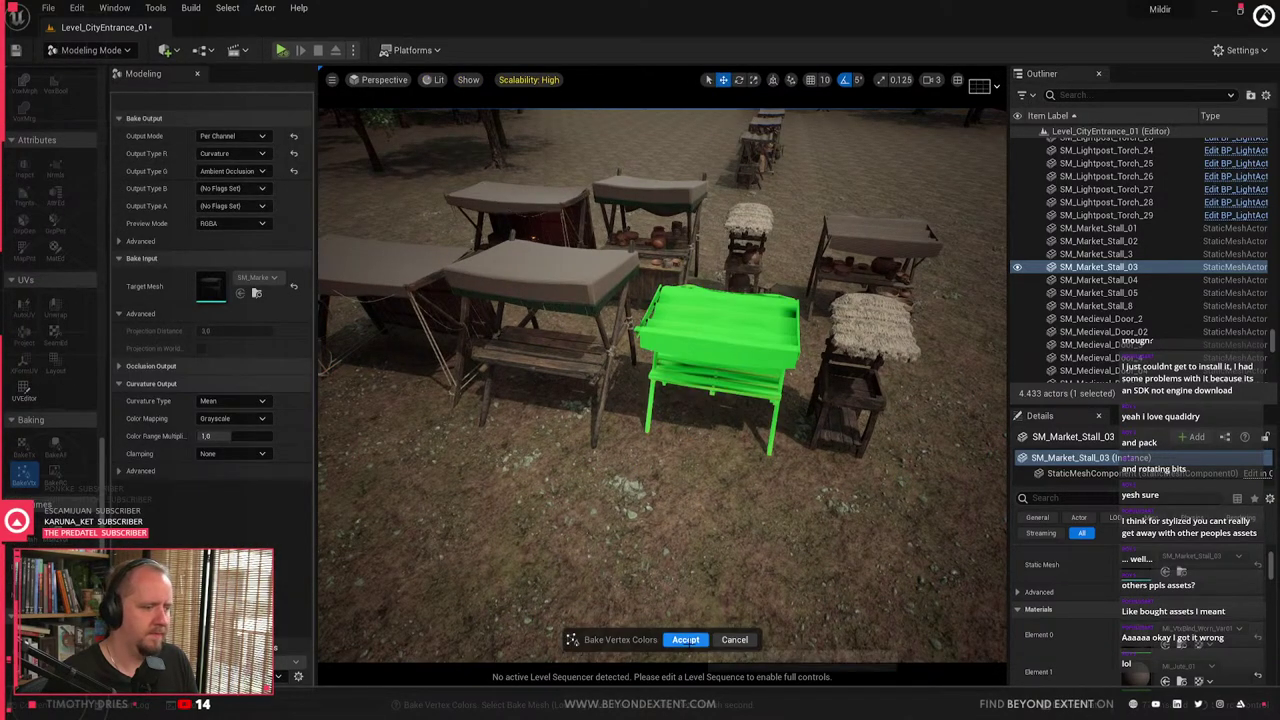
{"action": "left_click", "coordinate": [686, 640]}
{"action": "left_click", "coordinate": [52, 50]}
{"action": "left_click", "coordinate": [91, 72]}
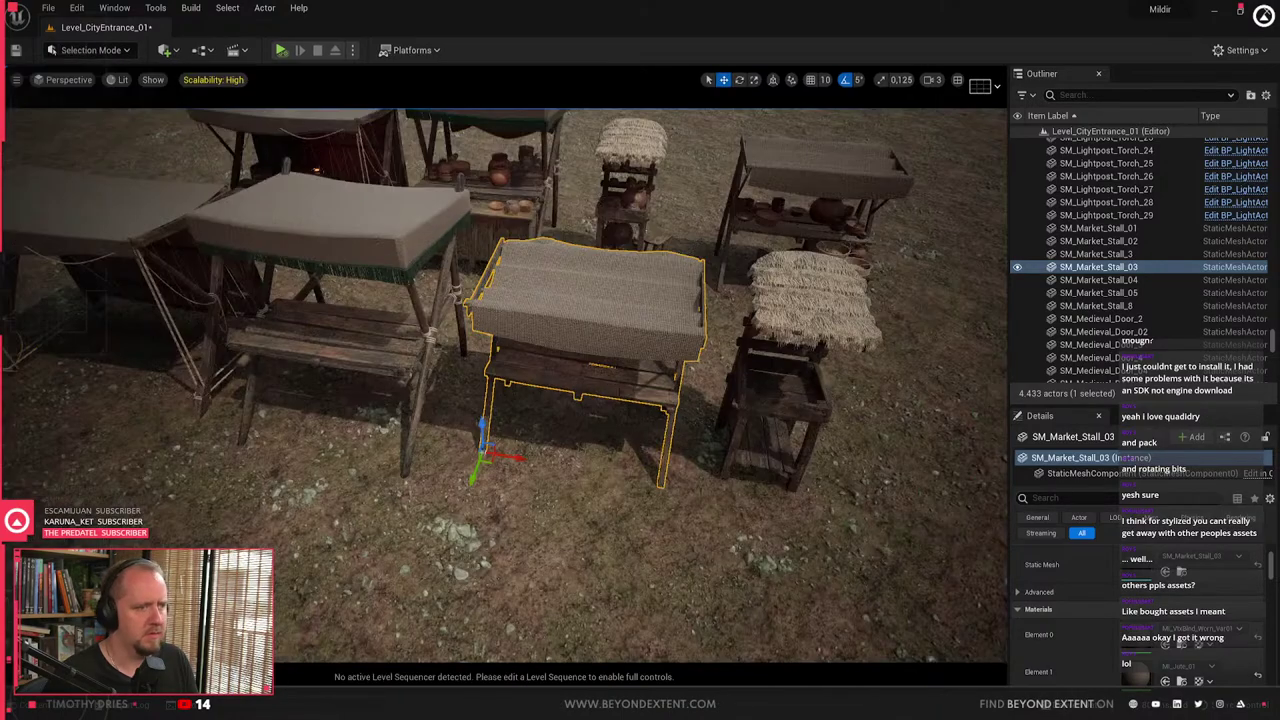
- Inspect the baked wood shading on SM_Market_Stall_03 against the neighbouring SM_Market_Stall_01 and SM_Market_Stall_02
{"action": "key", "text": "Escape"}
{"action": "key", "text": "w"}
{"action": "right_click_drag", "start_coordinate": [505, 385], "coordinate": [530, 445]}
{"action": "key", "text": "s"}
{"action": "left_click", "coordinate": [500, 400]}
{"action": "left_click", "coordinate": [450, 420]}
{"action": "left_click", "coordinate": [563, 447]}
{"action": "key", "text": "Escape"}
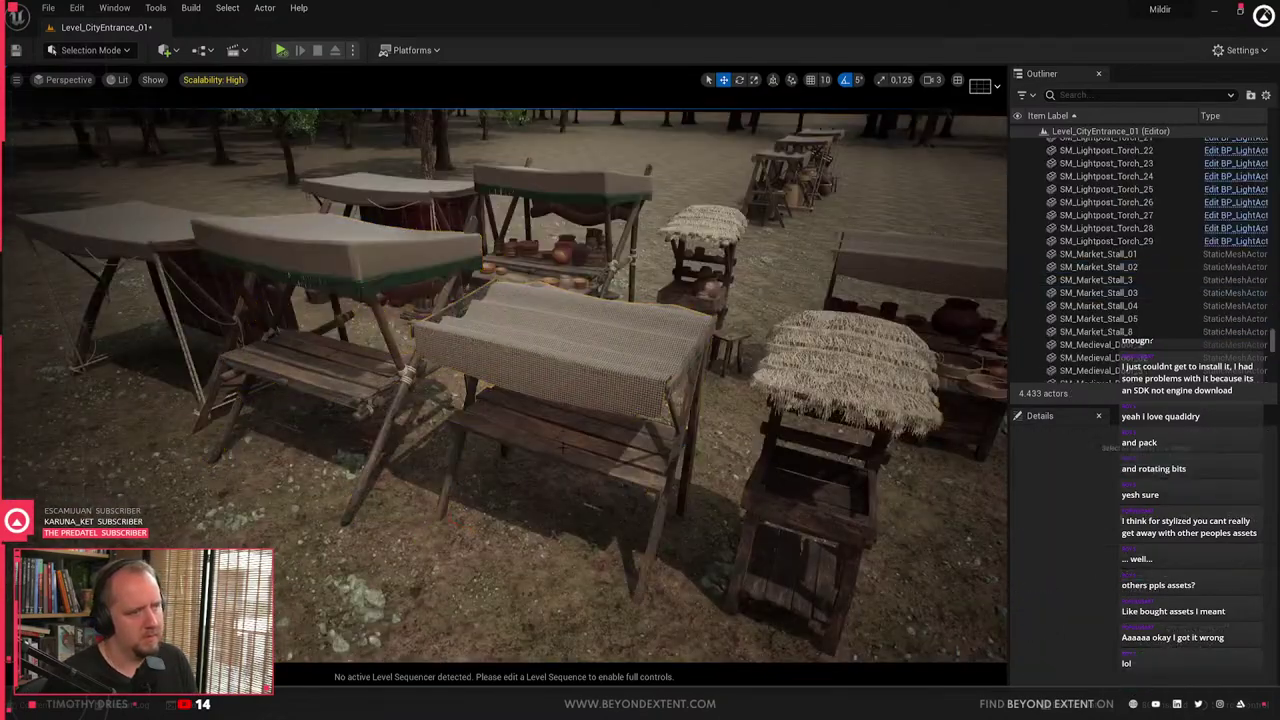
{"action": "mouse_move", "coordinate": [505, 385]}
{"action": "right_mouse_down"}
{"action": "mouse_move", "coordinate": [522, 396]}
{"action": "mouse_move", "coordinate": [505, 385]}
{"action": "right_mouse_up"}
{"action": "left_click", "coordinate": [510, 392]}
{"action": "left_click", "coordinate": [390, 308]}
{"action": "left_click", "coordinate": [566, 354], "text": "ctrl"}
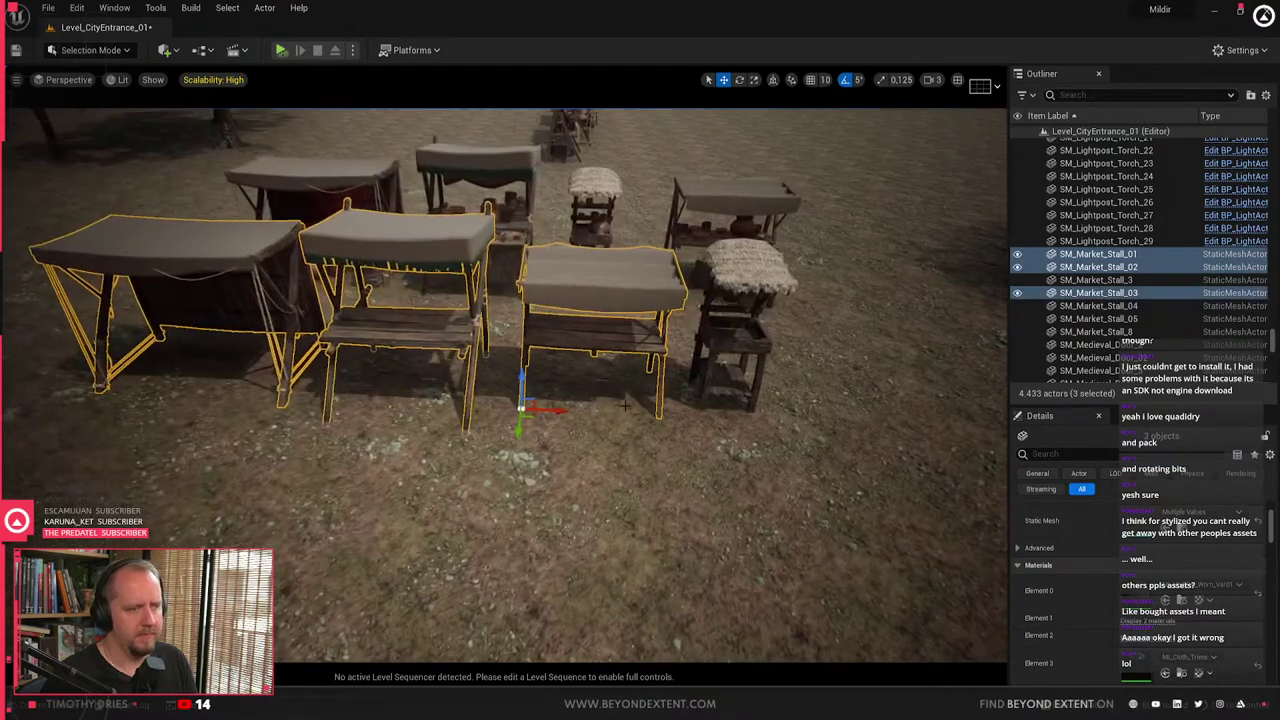
- Place SM_Market_Stall_05 on the ground at the end of the row, beside the thatched SM_Market_Stall_04
{"action": "key", "text": "ctrl+space"}
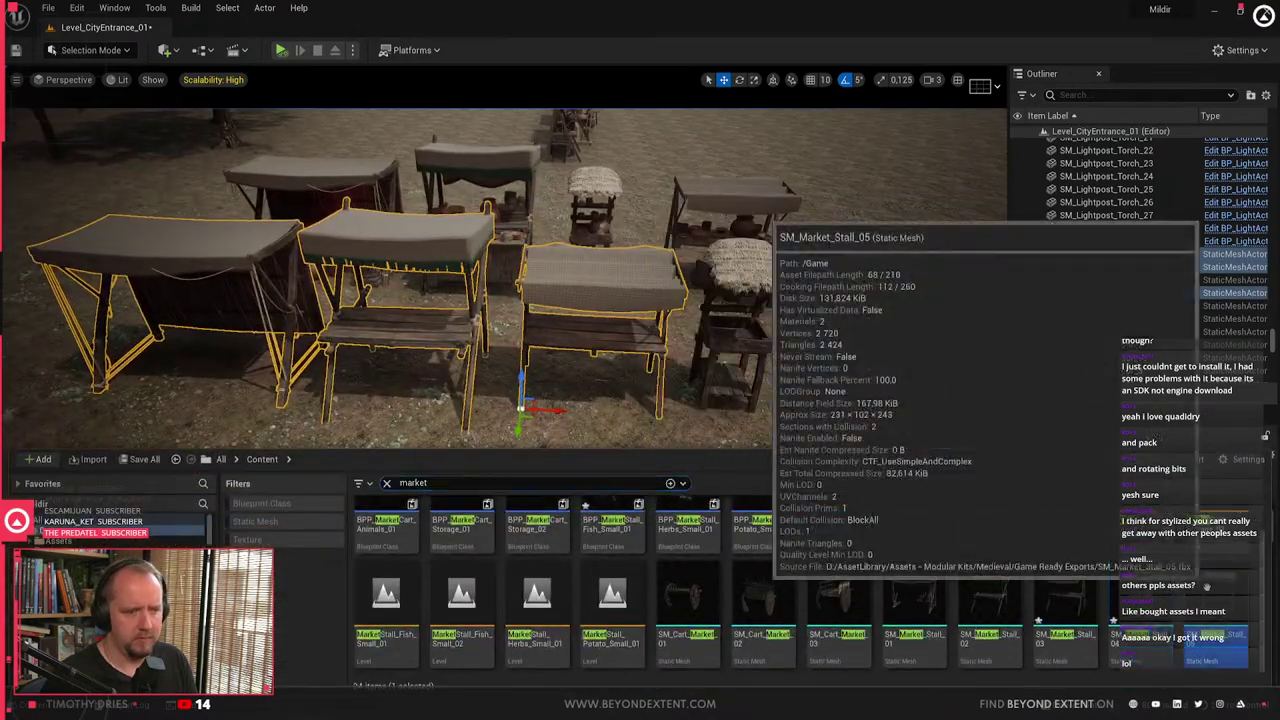
{"action": "left_click_drag", "start_coordinate": [1078, 581], "coordinate": [884, 404]}
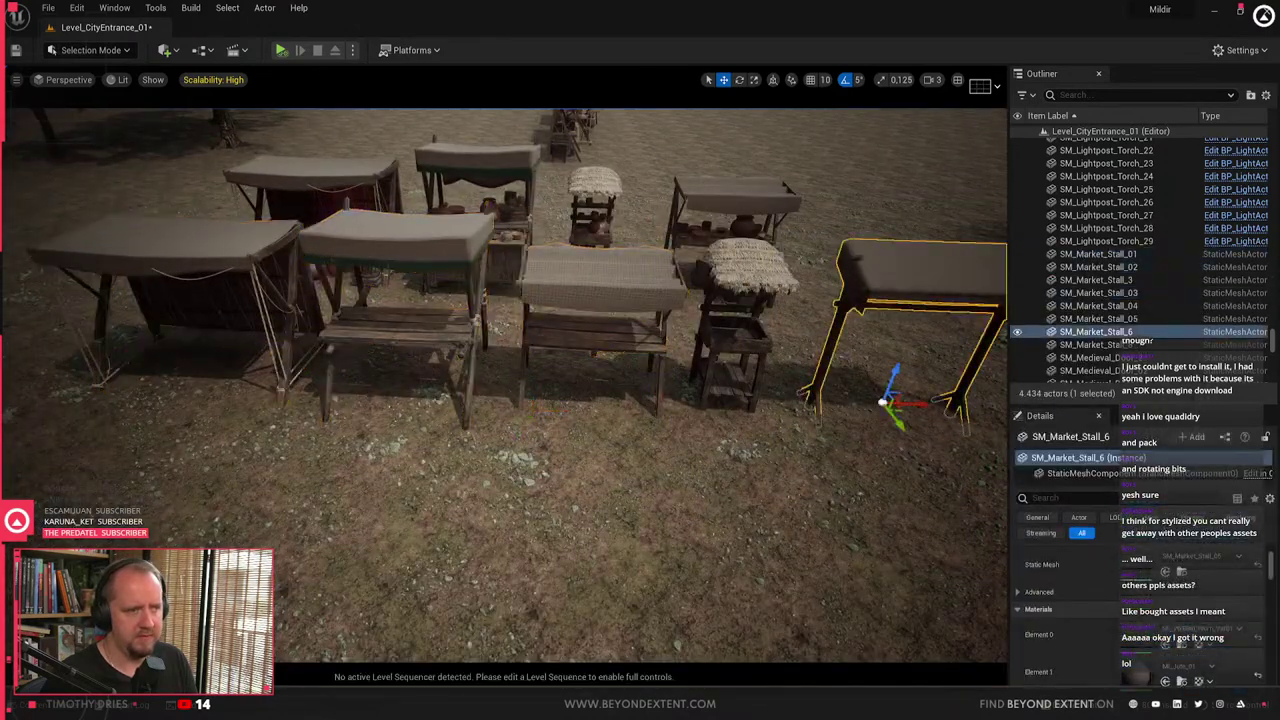
{"action": "right_click_drag", "start_coordinate": [884, 404], "coordinate": [884, 404]}
{"action": "key", "text": "ctrl+space"}
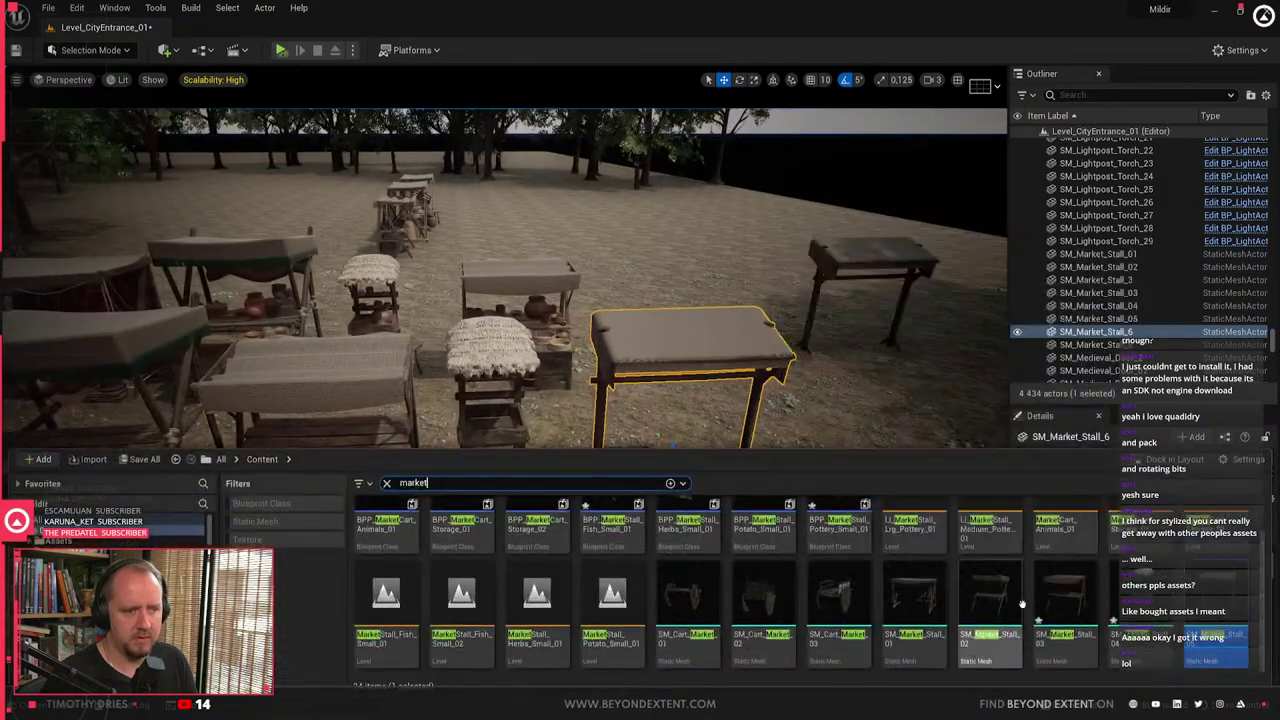
{"action": "left_click_drag", "start_coordinate": [1022, 603], "coordinate": [557, 627]}
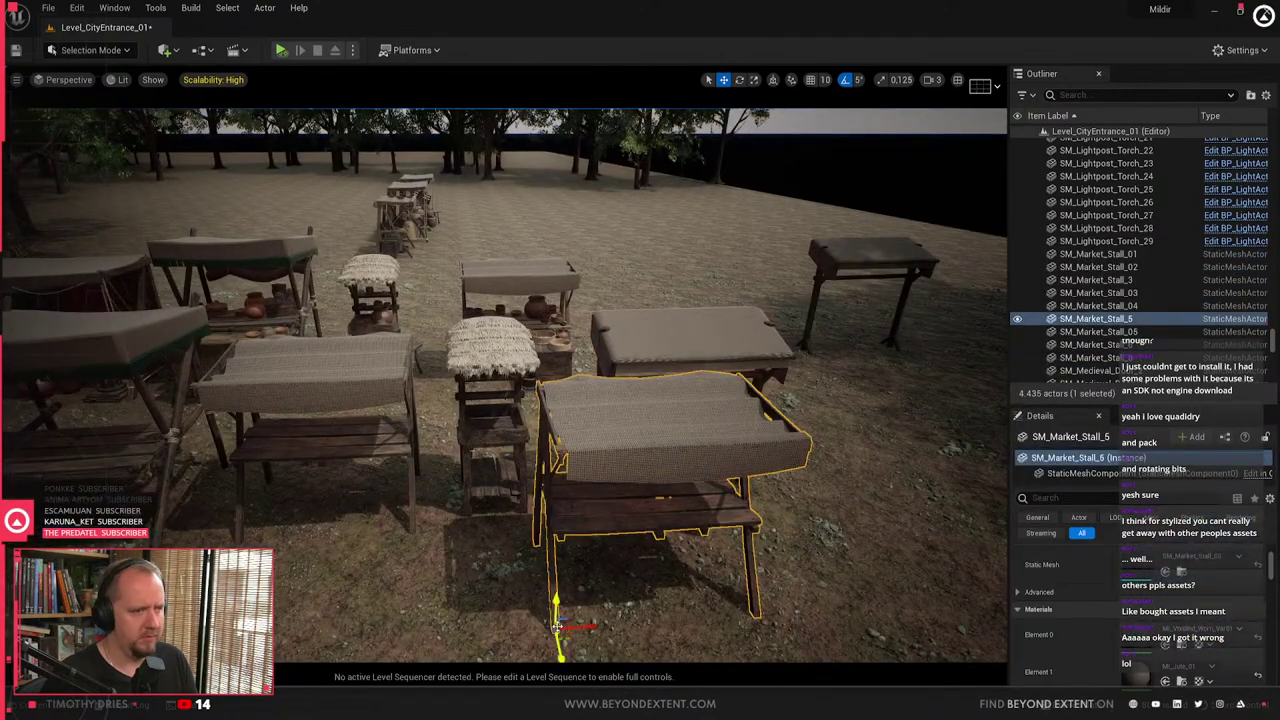
{"action": "key", "text": "Delete"}
- Check the market stall mesh assets against the bare stalls already laid out in the row
{"action": "key", "text": "ctrl+space"}
{"action": "left_click", "coordinate": [985, 613]}
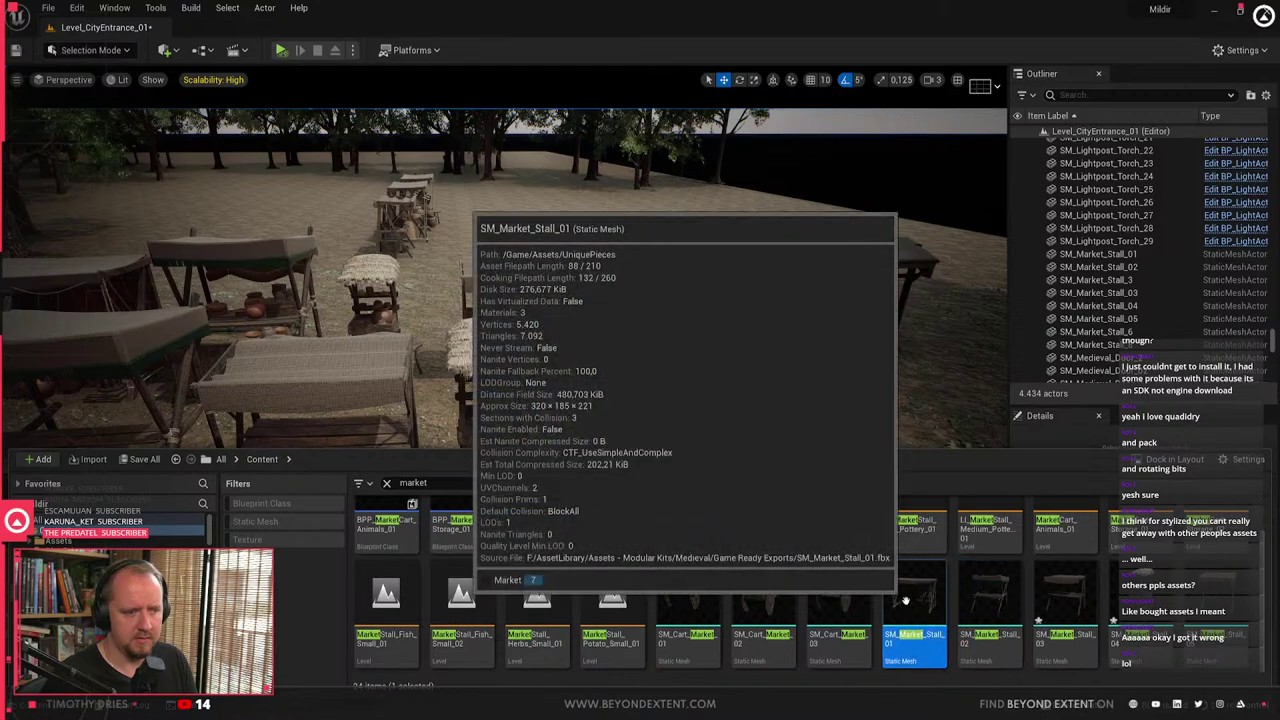
{"action": "left_click", "coordinate": [1200, 600]}
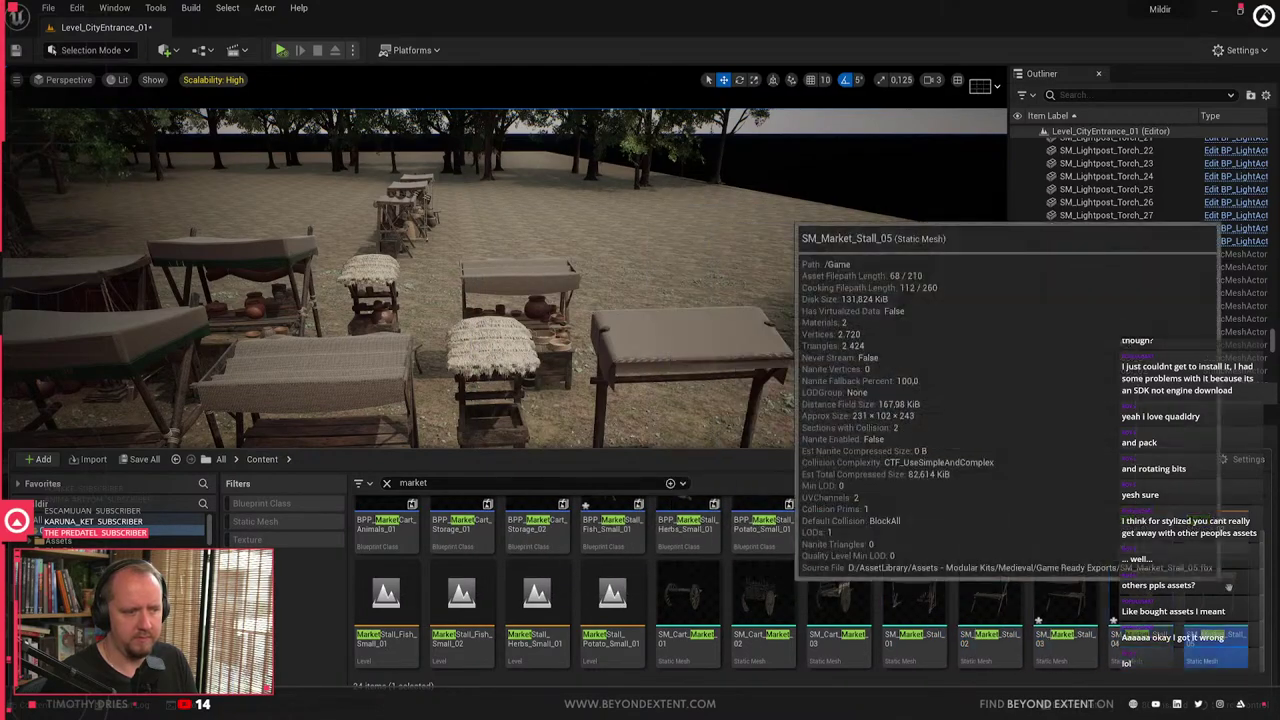
{"action": "left_click", "coordinate": [672, 328]}
{"action": "mouse_move", "coordinate": [720, 400]}
{"action": "right_mouse_down"}
{"action": "mouse_move", "coordinate": [700, 390]}
{"action": "mouse_move", "coordinate": [690, 410]}
{"action": "mouse_move", "coordinate": [715, 420]}
{"action": "mouse_move", "coordinate": [720, 400]}
{"action": "right_mouse_up"}
- Select the five bare stalls in the row together and move them across the ground, well away from the dressed stalls
{"action": "left_click", "coordinate": [530, 346]}
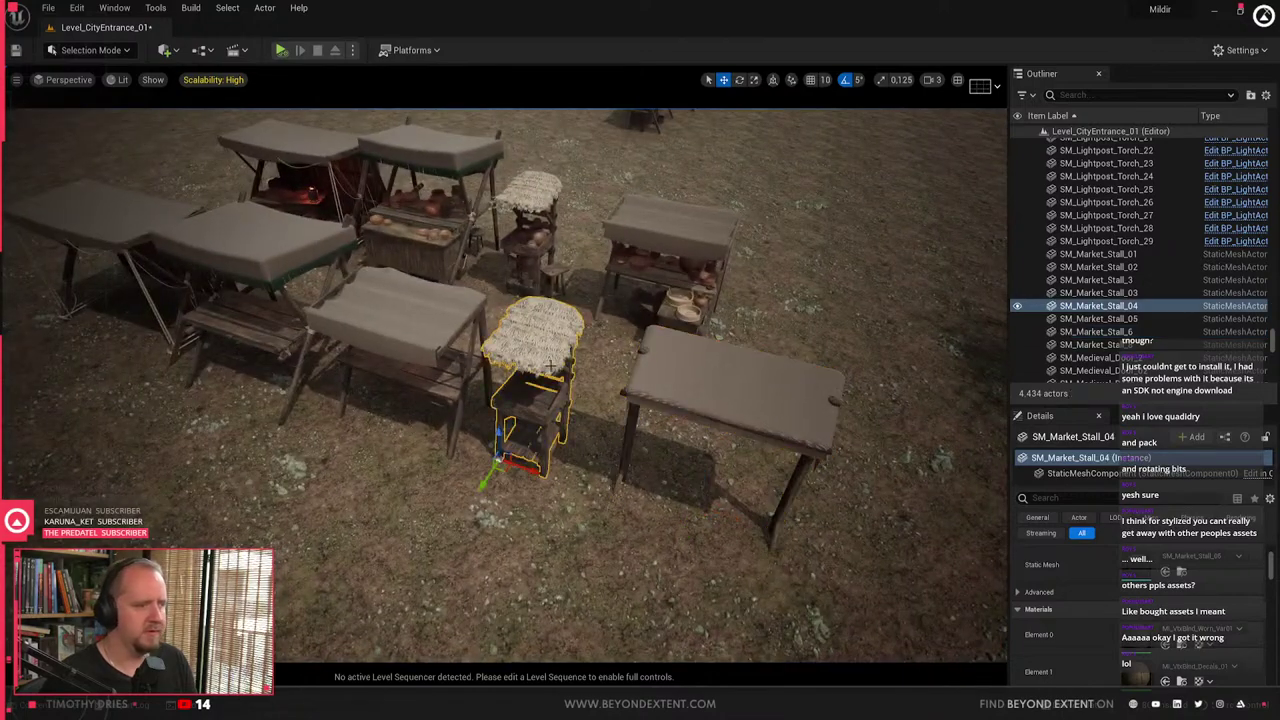
{"action": "right_click_drag", "start_coordinate": [489, 386], "coordinate": [502, 434]}
{"action": "left_click", "coordinate": [489, 386]}
{"action": "left_click", "coordinate": [560, 192], "text": "ctrl"}
{"action": "left_click", "coordinate": [478, 262]}
{"action": "left_click", "coordinate": [403, 218], "text": "ctrl"}
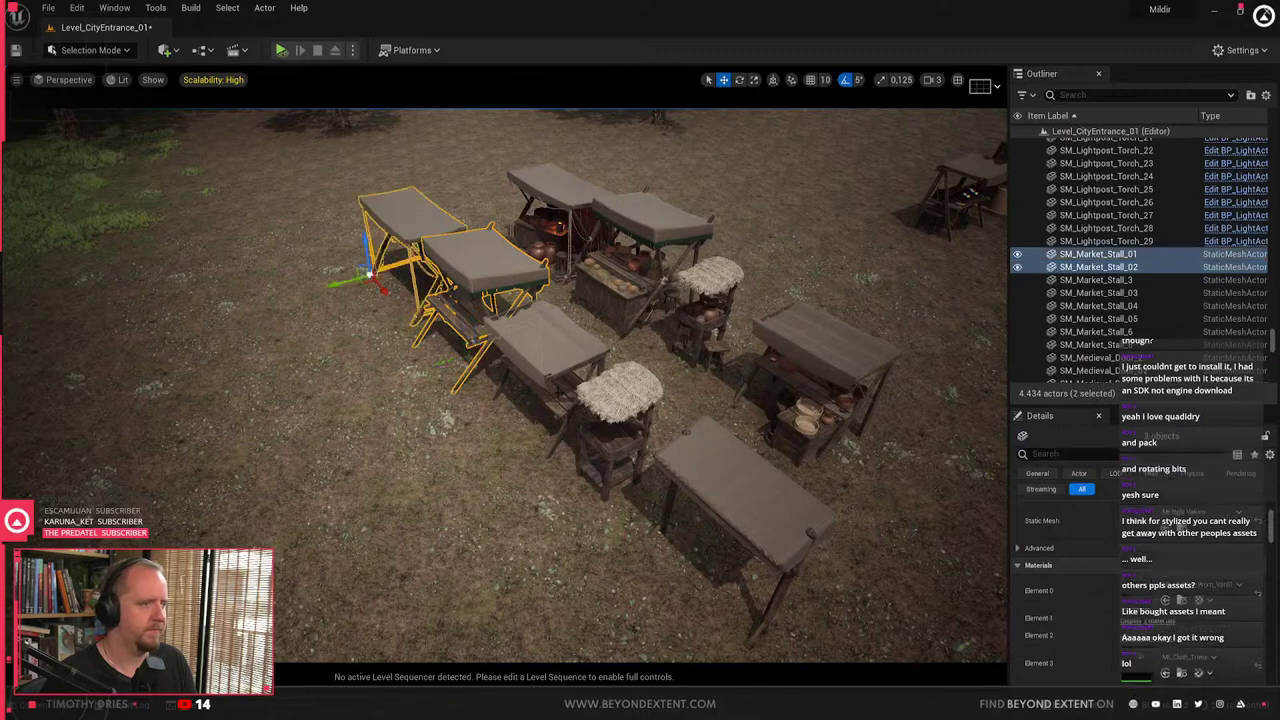
{"action": "left_click", "coordinate": [540, 345], "text": "ctrl"}
{"action": "left_click", "coordinate": [618, 396], "text": "ctrl"}
{"action": "left_click", "coordinate": [716, 483], "text": "ctrl"}
{"action": "right_click_drag", "start_coordinate": [716, 483], "coordinate": [698, 478]}
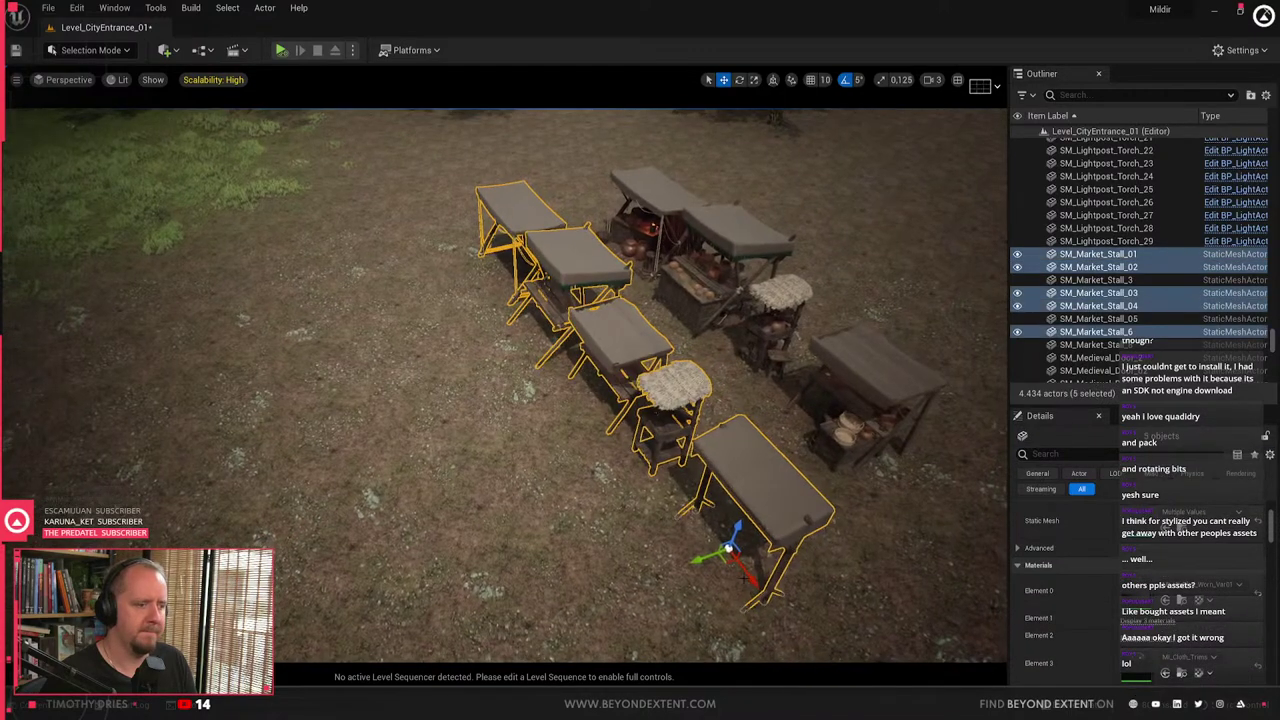
{"action": "left_click_drag", "start_coordinate": [705, 552], "coordinate": [166, 690]}
{"action": "key", "text": "f"}
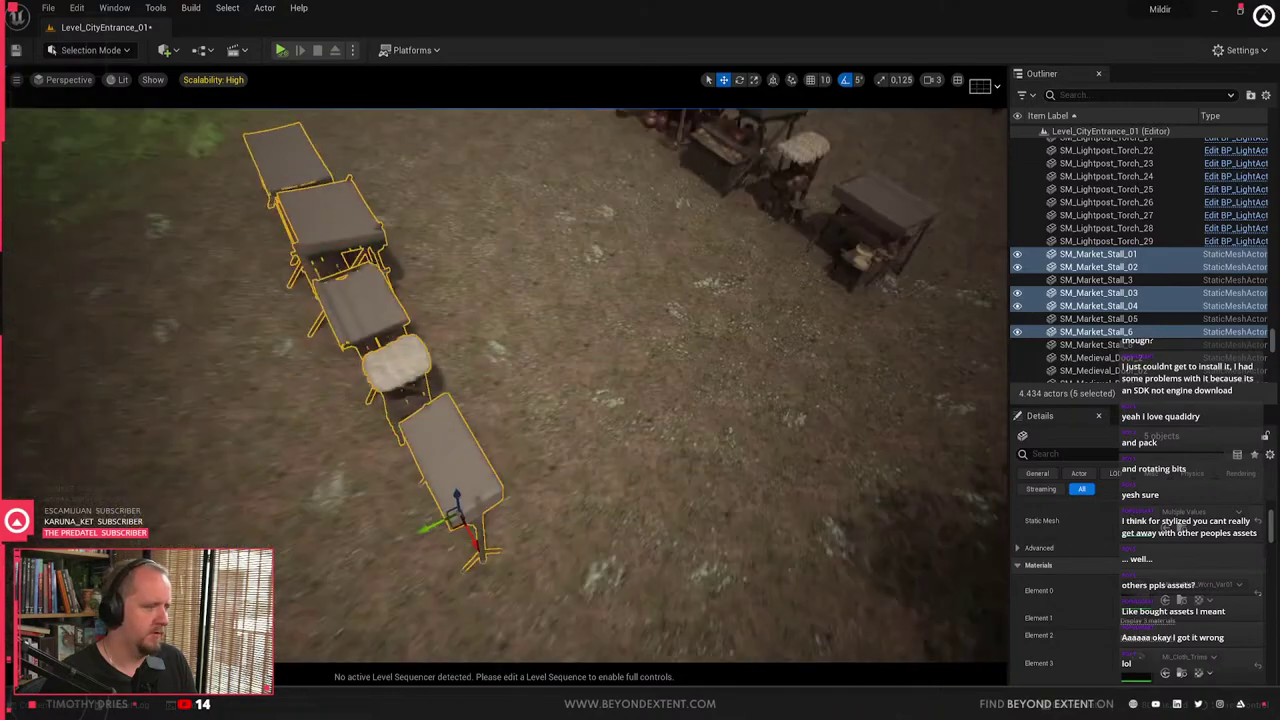
- Duplicate the five selected bare stalls and place the copies in a row beside the dressed stalls
{"action": "left_click_drag", "start_coordinate": [444, 507], "coordinate": [752, 349], "text": "alt"}
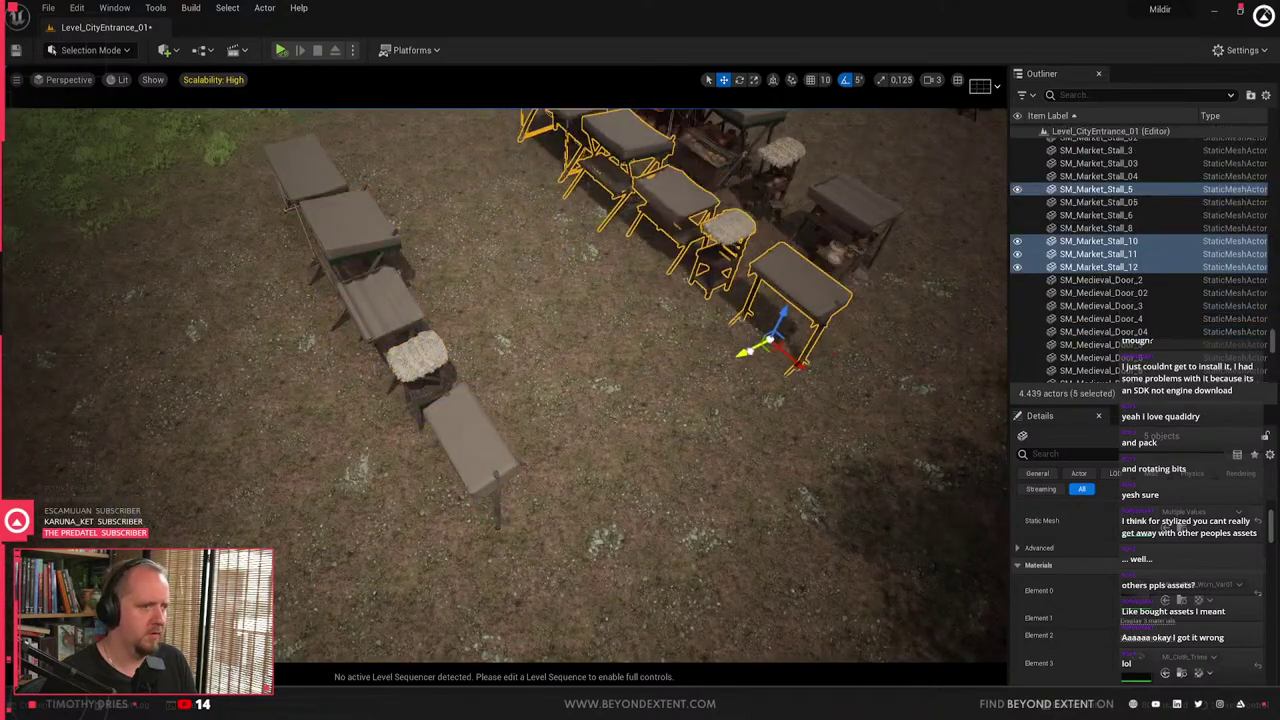
{"action": "key", "text": "w"}
{"action": "right_click_drag", "start_coordinate": [752, 349], "coordinate": [800, 350]}
{"action": "key", "text": "Escape"}
- Search the Assets folder for "table" static meshes and place SM_StoneMason_WorkTable_01 under the canopy of the first copied stall
{"action": "key", "text": "ctrl+space"}
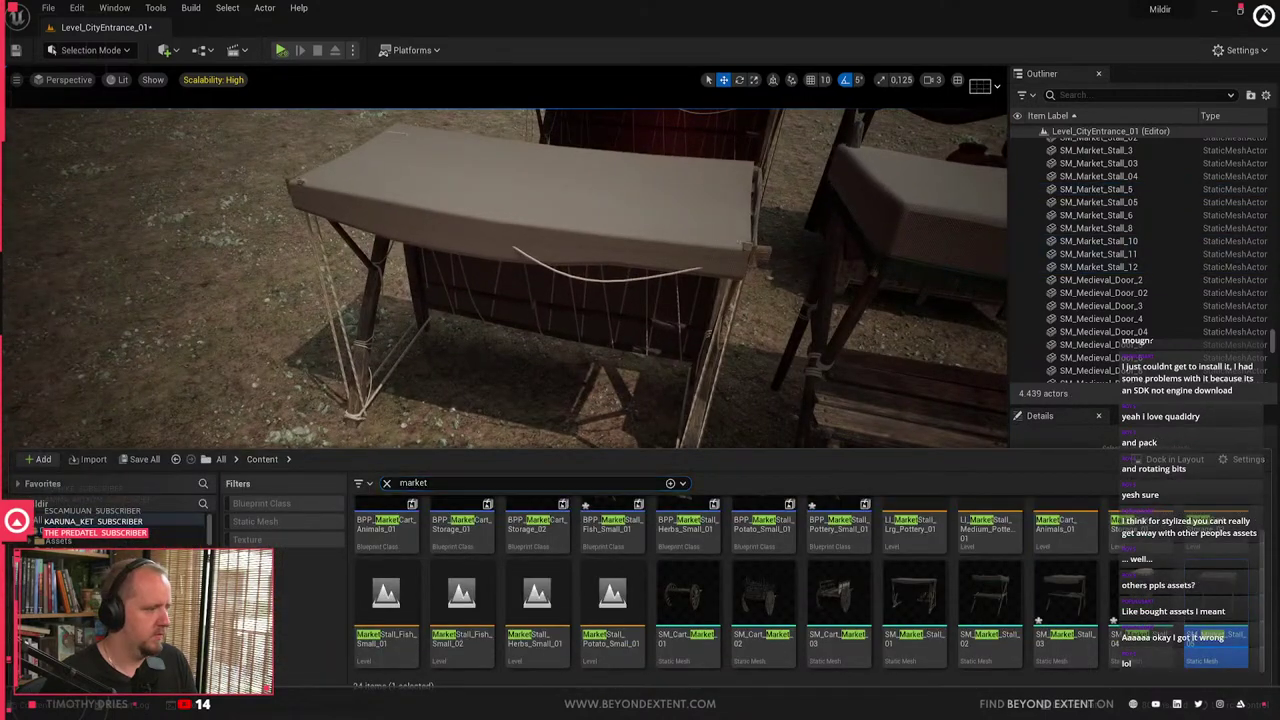
{"action": "left_click", "coordinate": [65, 553]}
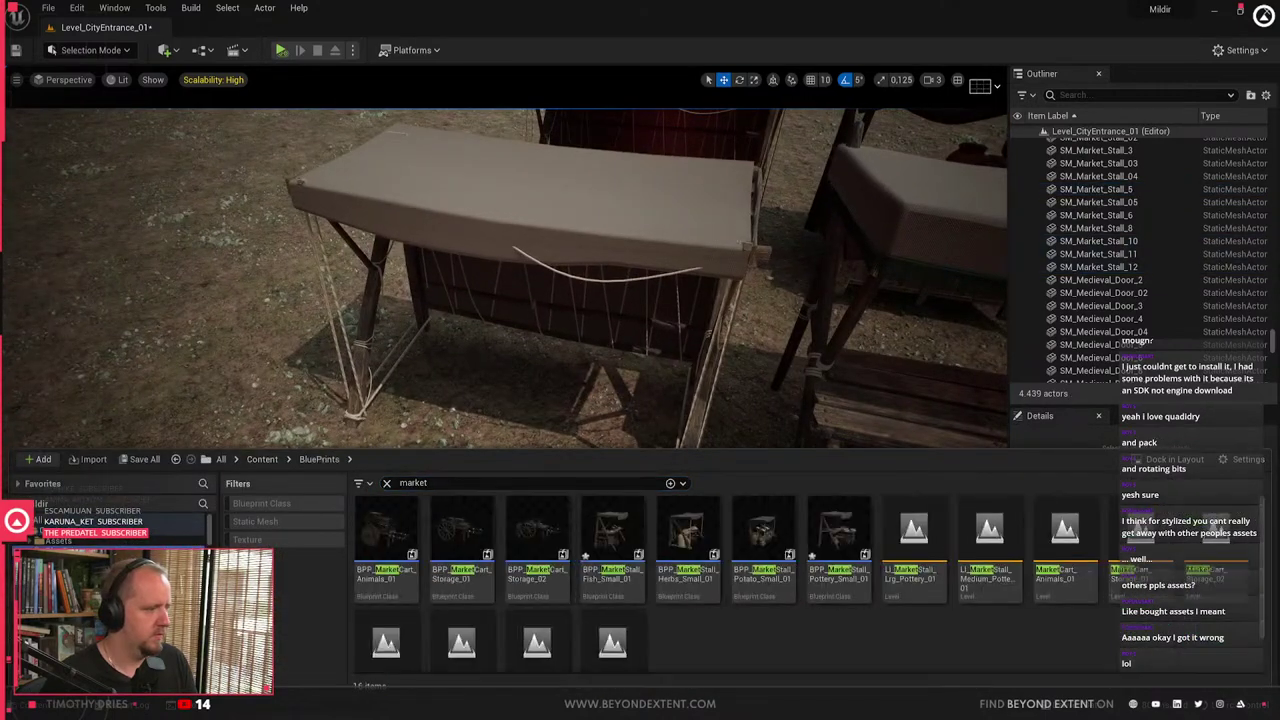
{"action": "left_click", "coordinate": [388, 483]}
{"action": "scroll", "coordinate": [806, 606], "scroll_direction": "down", "scroll_amount": 5}
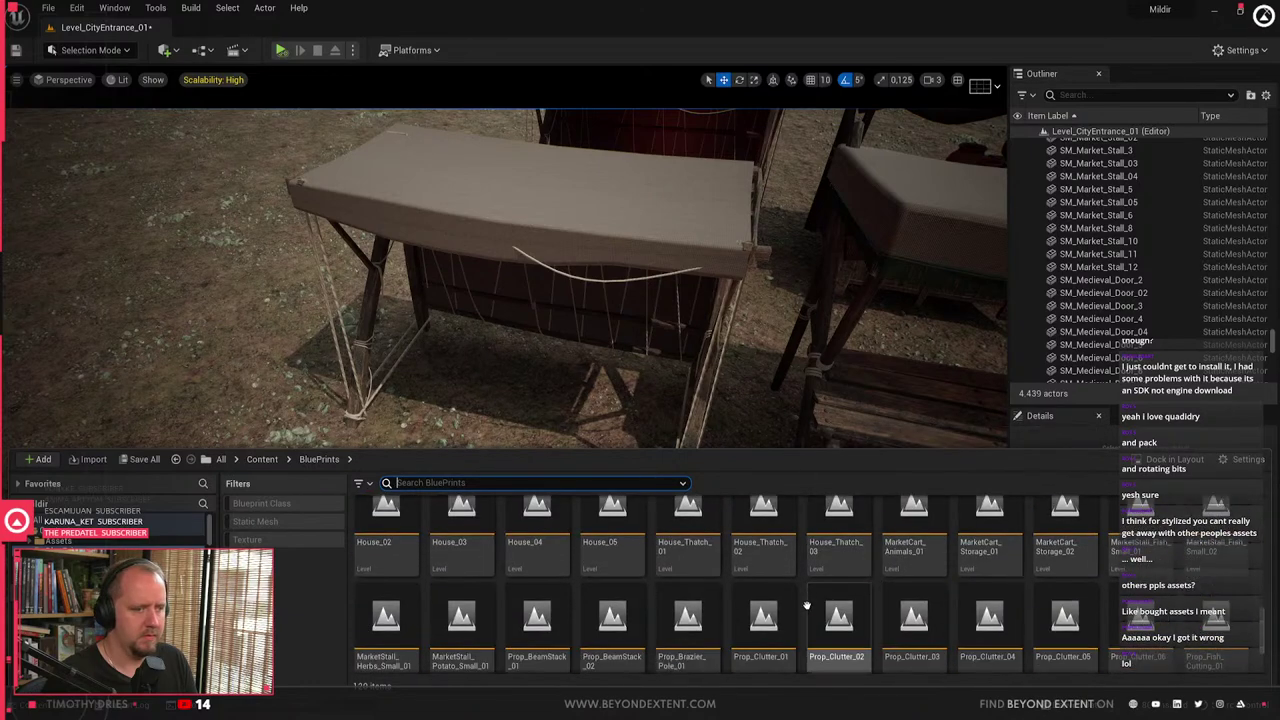
{"action": "scroll", "coordinate": [806, 606], "scroll_direction": "up", "scroll_amount": 5}
{"action": "left_click", "coordinate": [140, 540]}
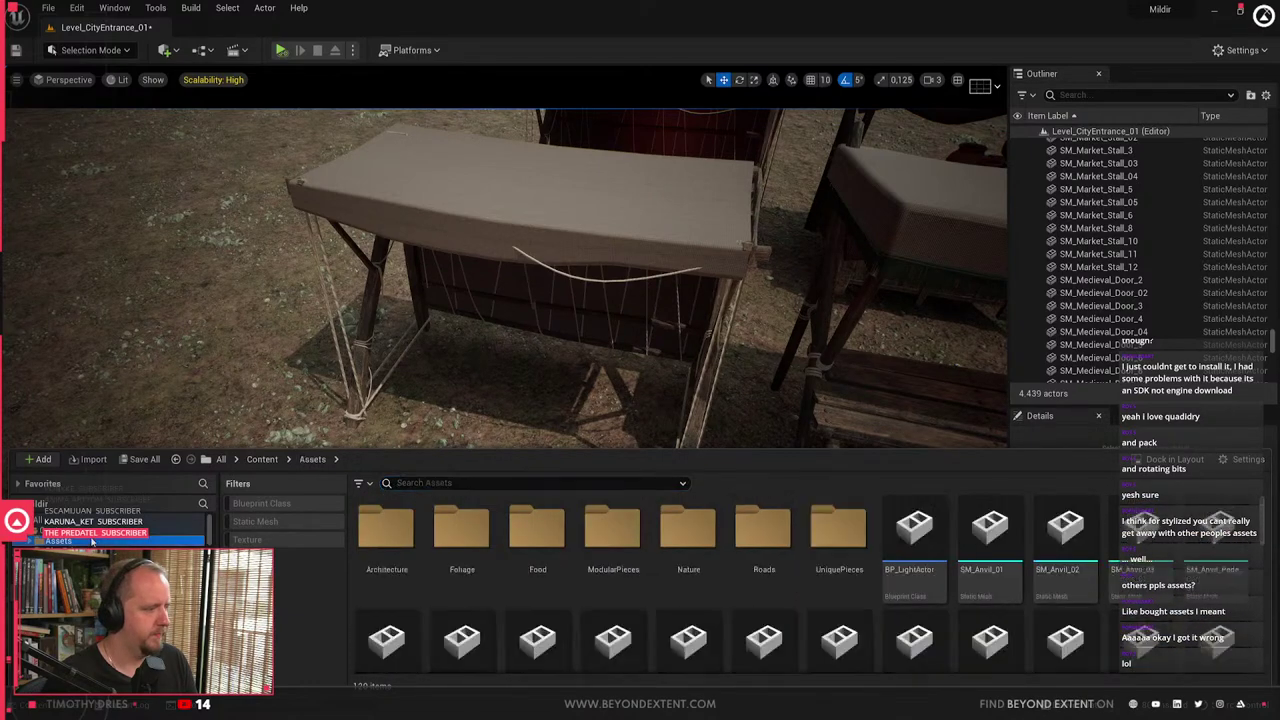
{"action": "type", "text": "table"}
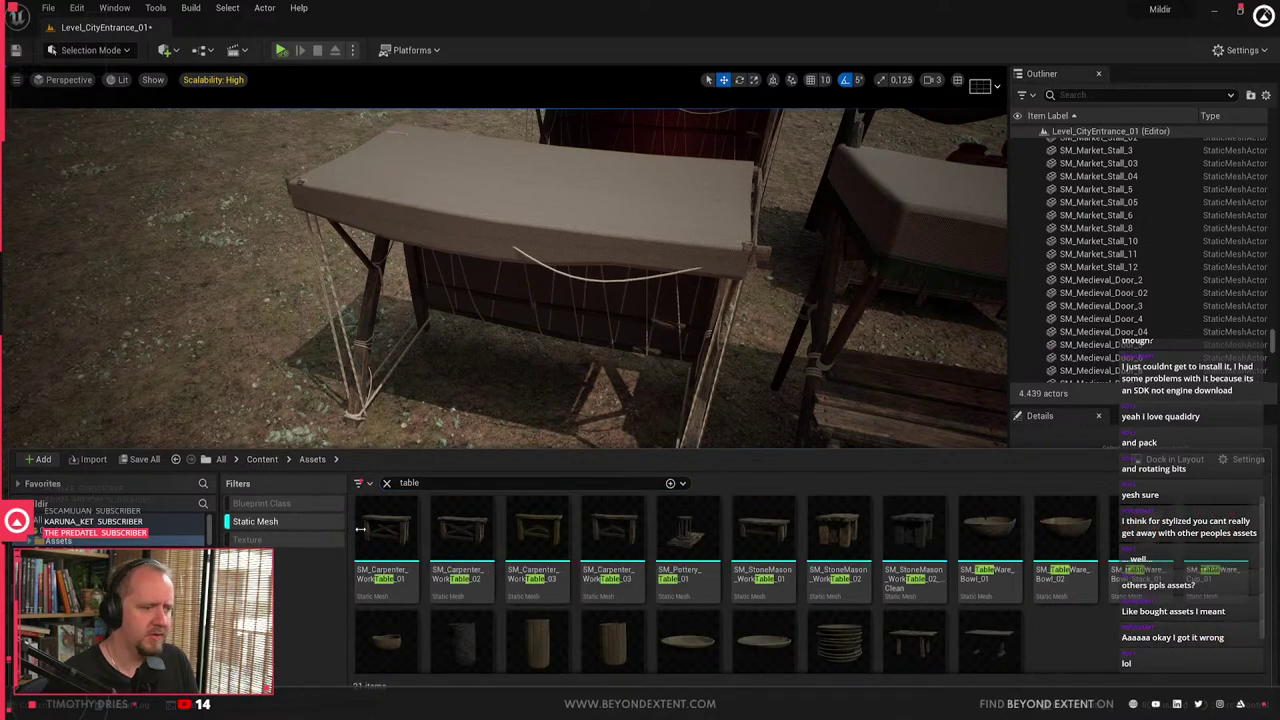
{"action": "left_click_drag", "start_coordinate": [740, 540], "coordinate": [471, 433]}
{"action": "right_click_drag", "start_coordinate": [471, 433], "coordinate": [494, 452]}
- Replace the stone mason work table under the first copied stall with SM_Wooden_Table_01
{"action": "key", "text": "ctrl+space"}
{"action": "scroll", "coordinate": [1060, 596], "scroll_direction": "down", "scroll_amount": 1}
{"action": "left_click_drag", "start_coordinate": [944, 614], "coordinate": [800, 440]}
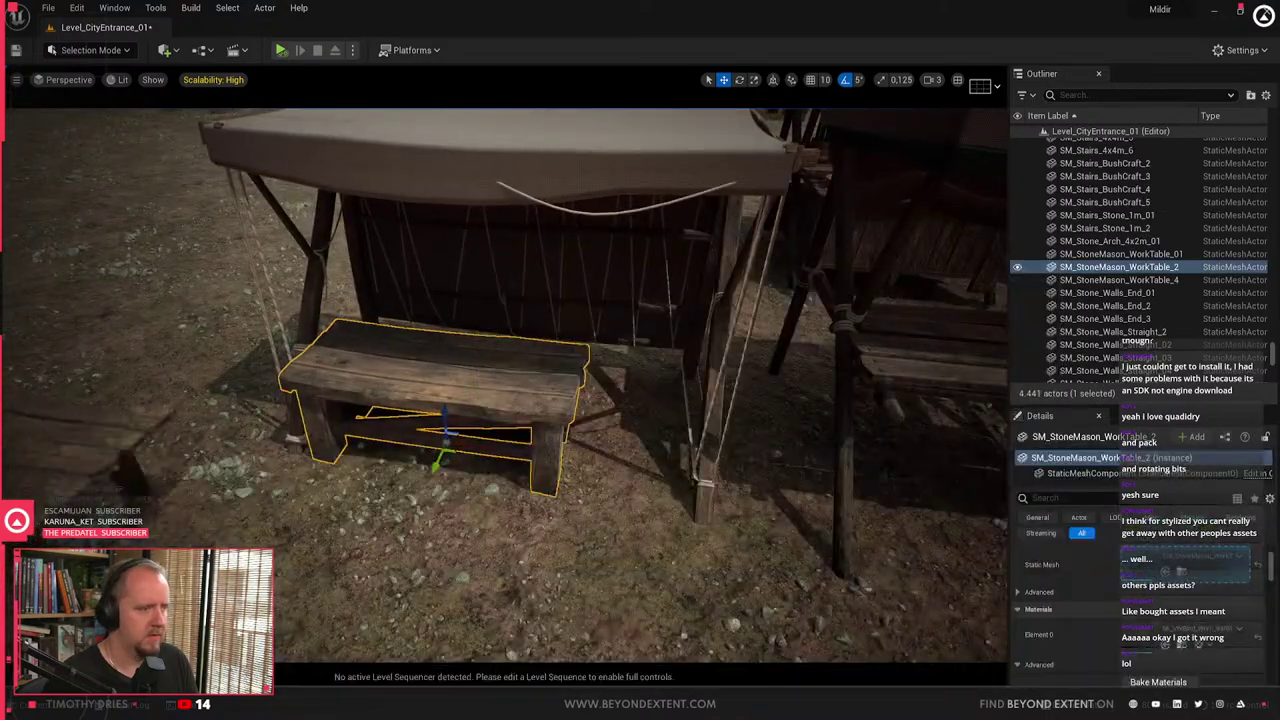
{"action": "left_click_drag", "start_coordinate": [70, 535], "coordinate": [420, 450]}
{"action": "left_click", "coordinate": [375, 378]}
{"action": "key", "text": "Delete"}
{"action": "left_click", "coordinate": [227, 497]}
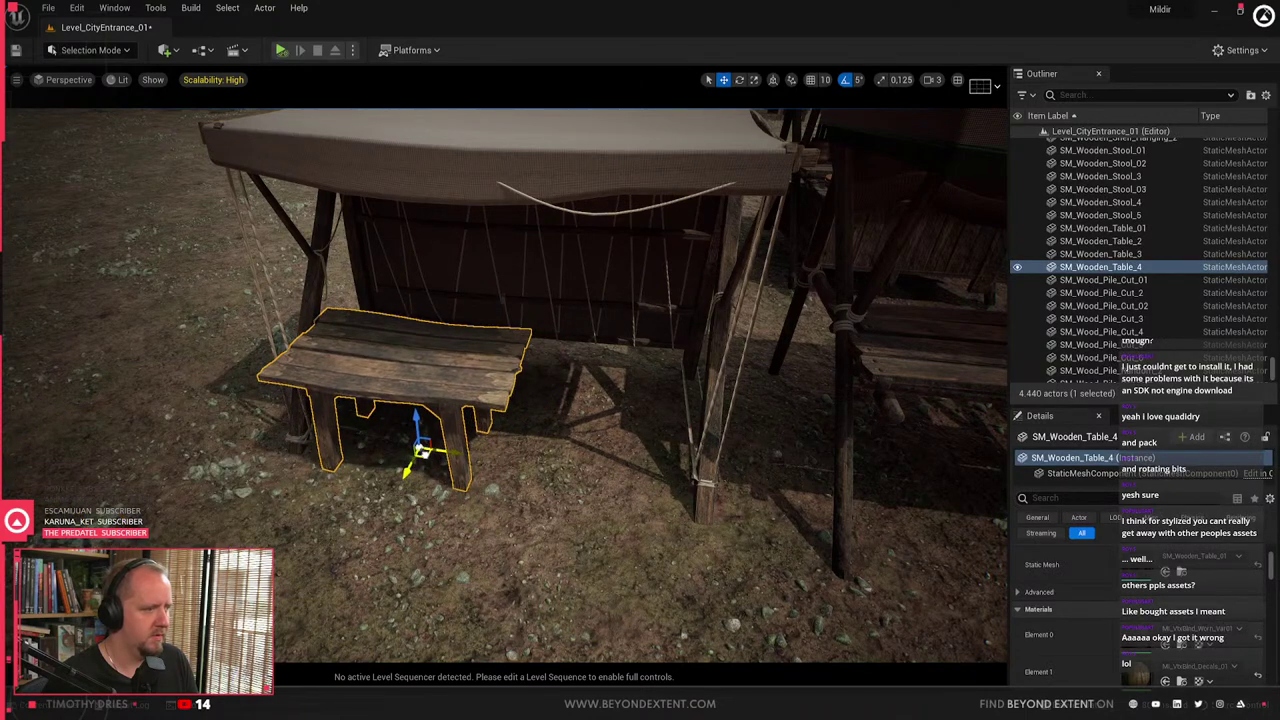
- Open the Storage collection without the table search and place SM_Barrel_01 on the ground beside the wooden table
{"action": "key", "text": "ctrl+space"}
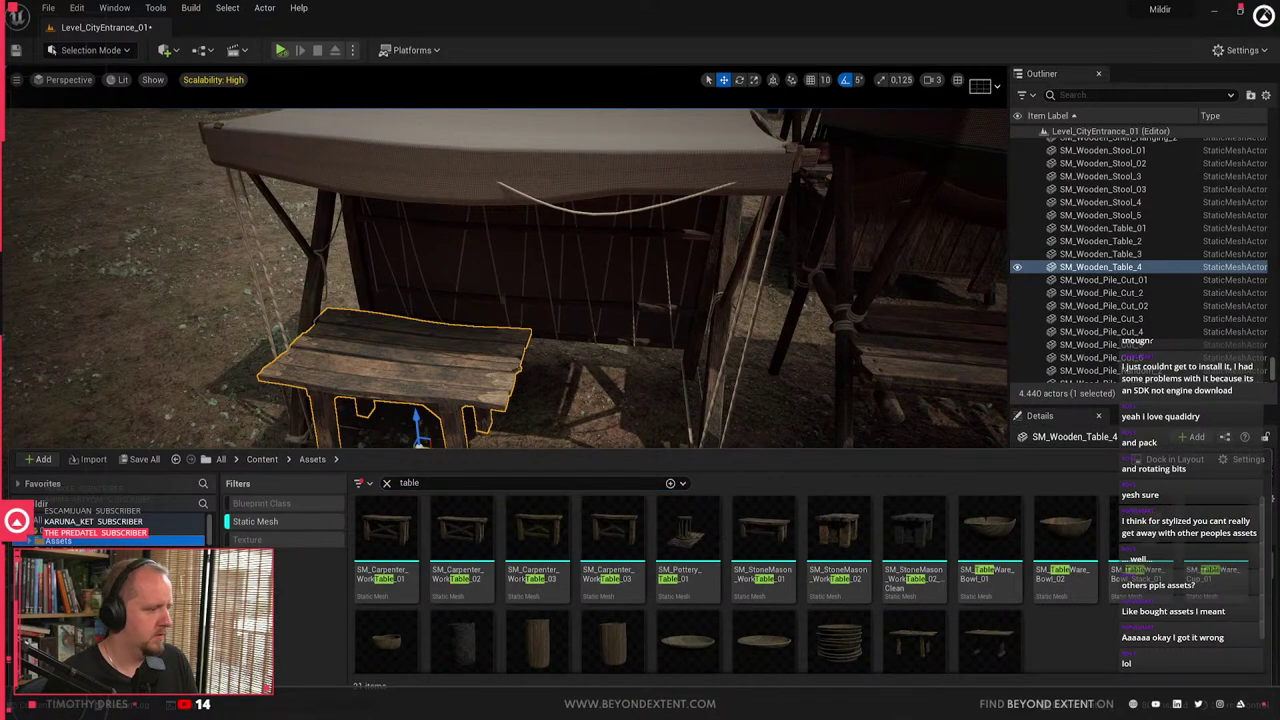
{"action": "left_click", "coordinate": [75, 640]}
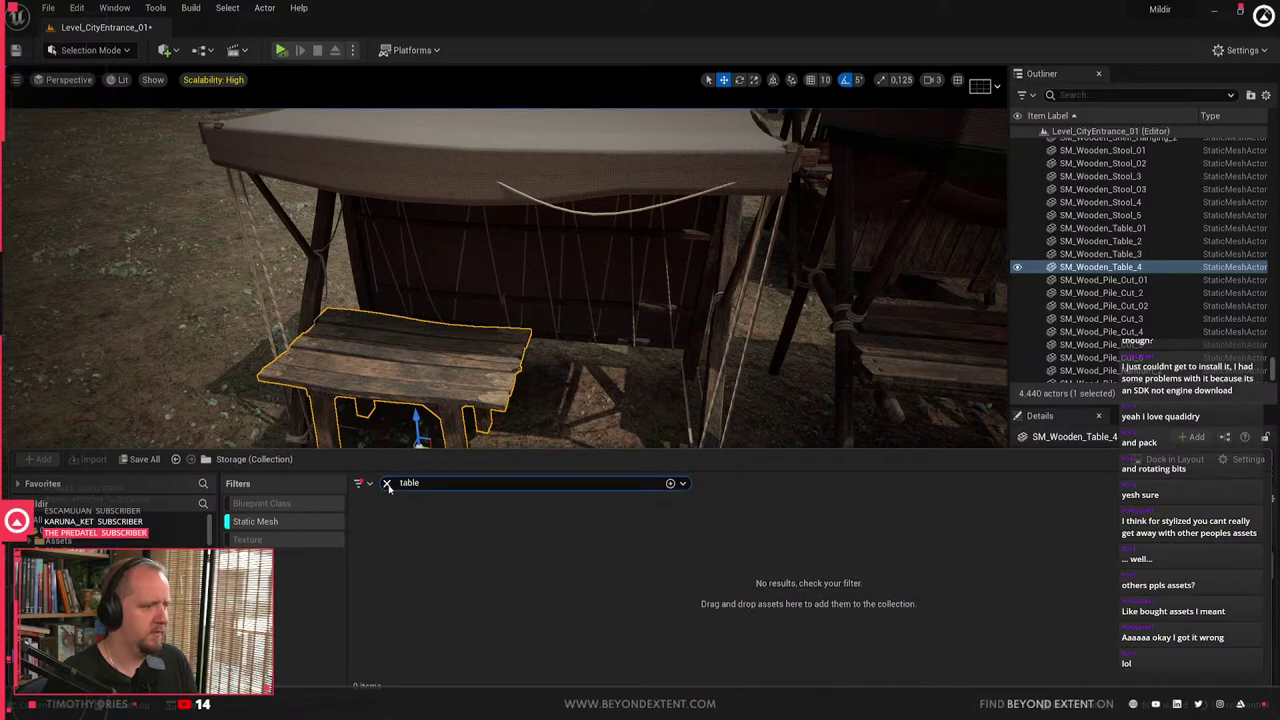
{"action": "left_click", "coordinate": [387, 483]}
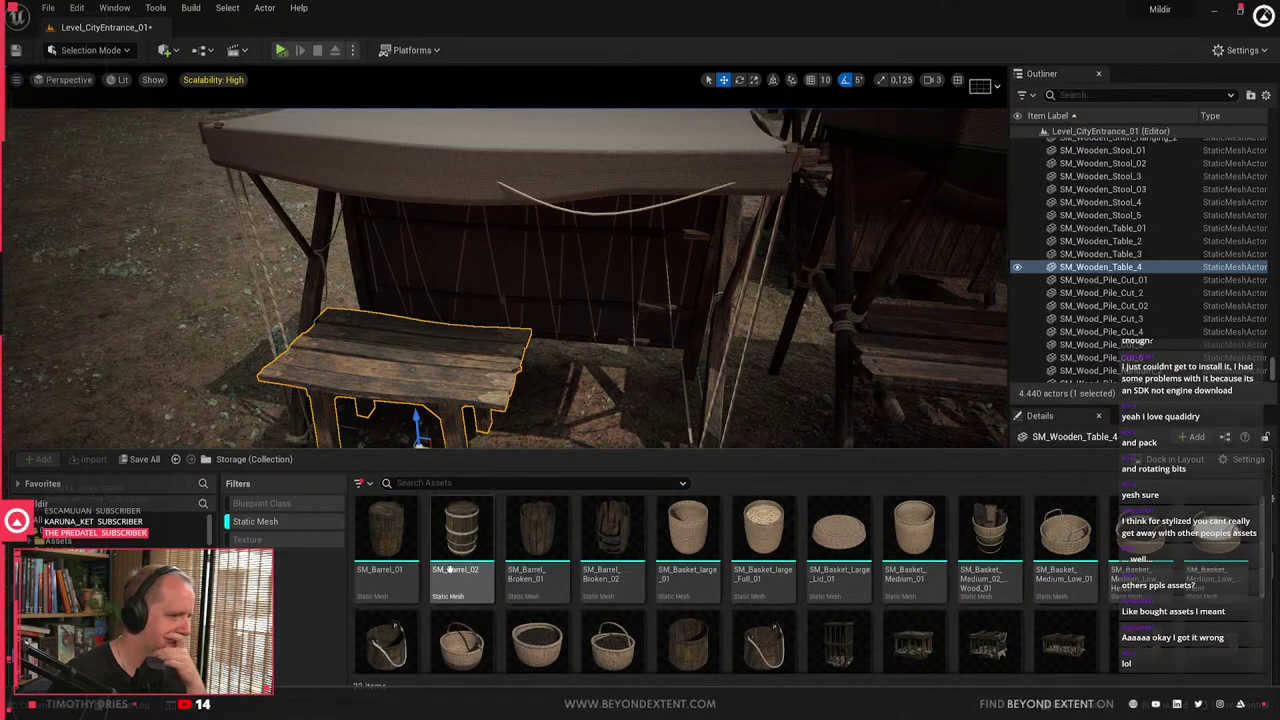
{"action": "left_click_drag", "start_coordinate": [388, 552], "coordinate": [236, 456]}
- Look through the baskets, cages, crates and shelves in the Storage collection for props that suit the stalls
{"action": "key", "text": "ctrl+space"}
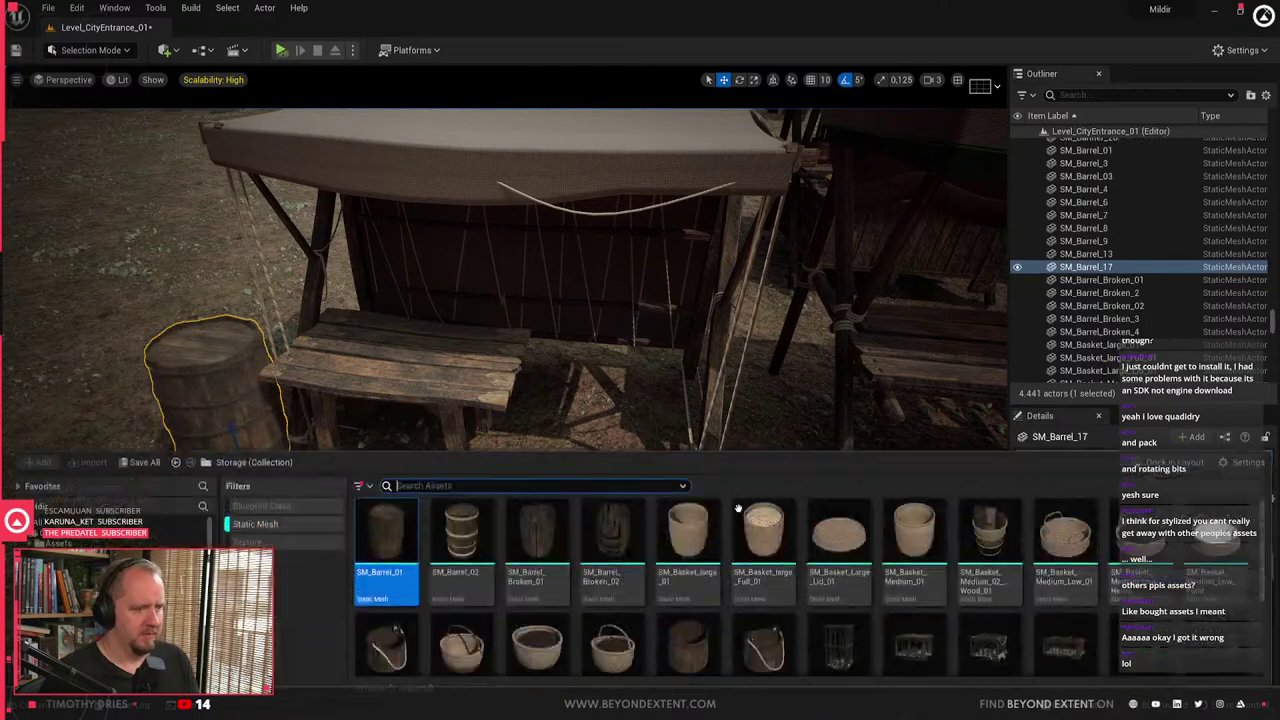
{"action": "scroll", "coordinate": [833, 601], "scroll_direction": "down", "scroll_amount": 1}
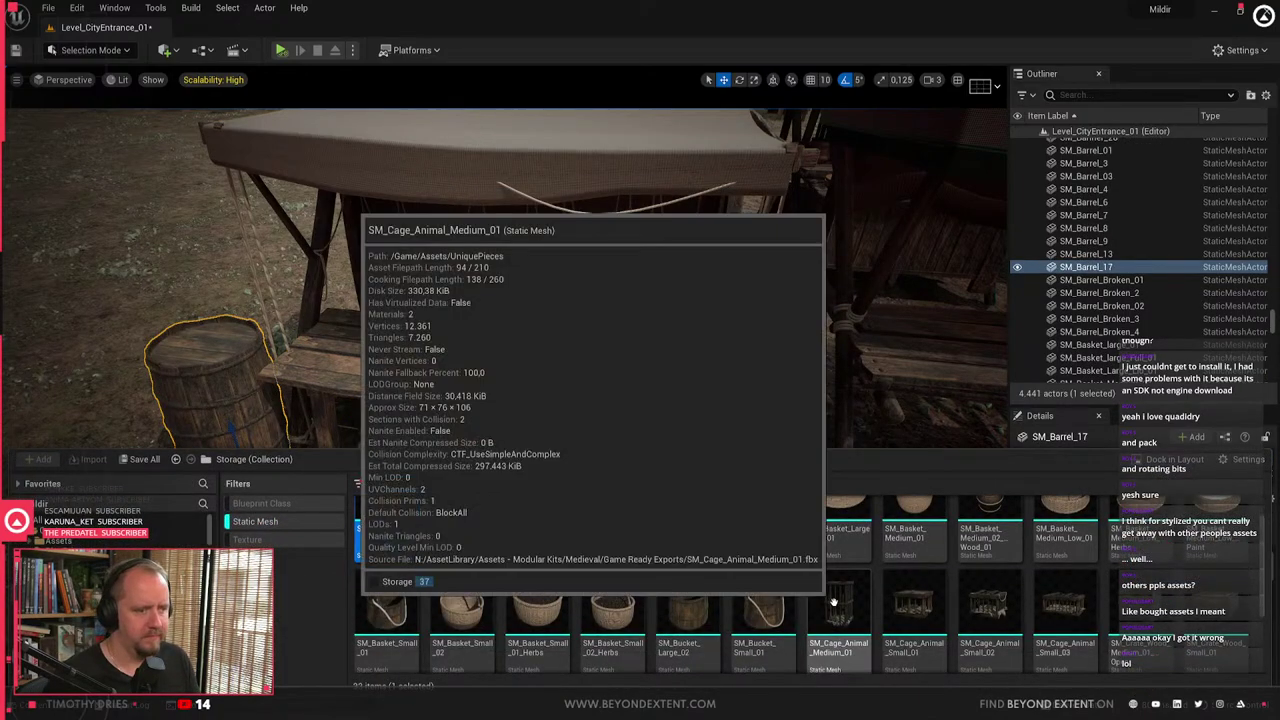
{"action": "left_click", "coordinate": [420, 345]}
{"action": "right_click_drag", "start_coordinate": [420, 345], "coordinate": [355, 385]}
{"action": "key", "text": "ctrl+space"}
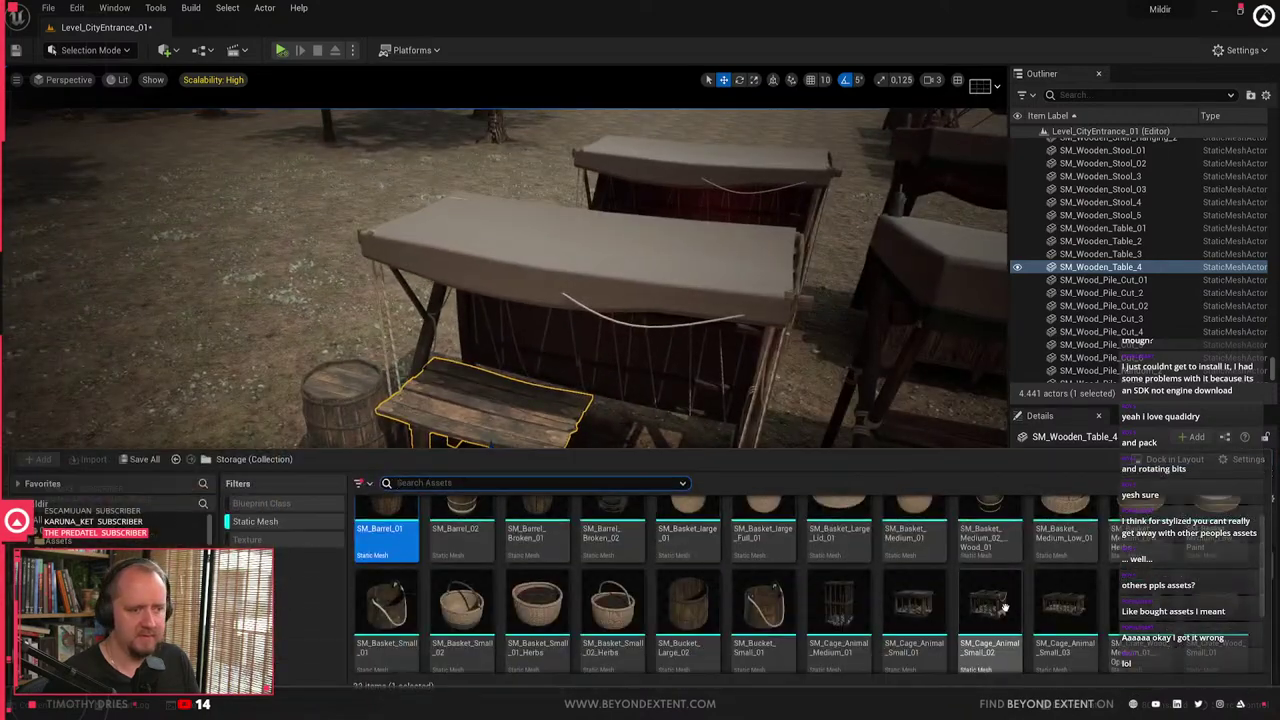
{"action": "scroll", "coordinate": [1005, 607], "scroll_direction": "down", "scroll_amount": 1}
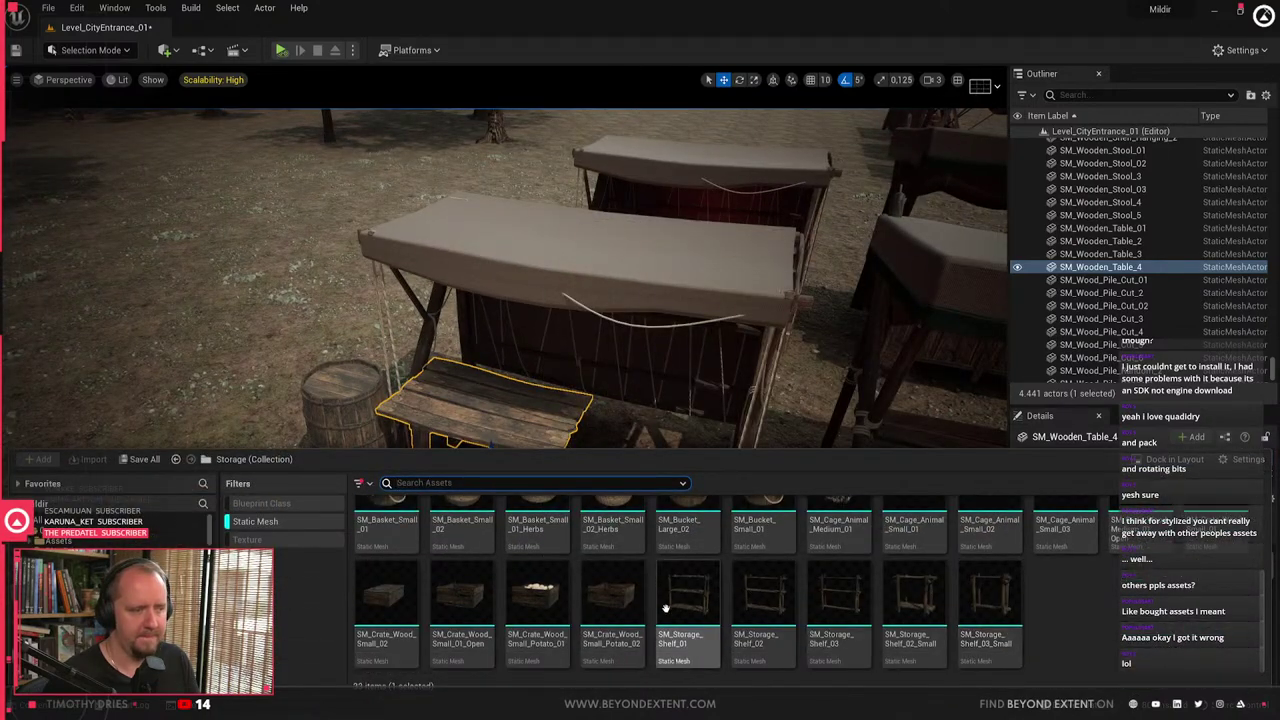
{"action": "right_click_drag", "start_coordinate": [230, 357], "coordinate": [325, 345]}
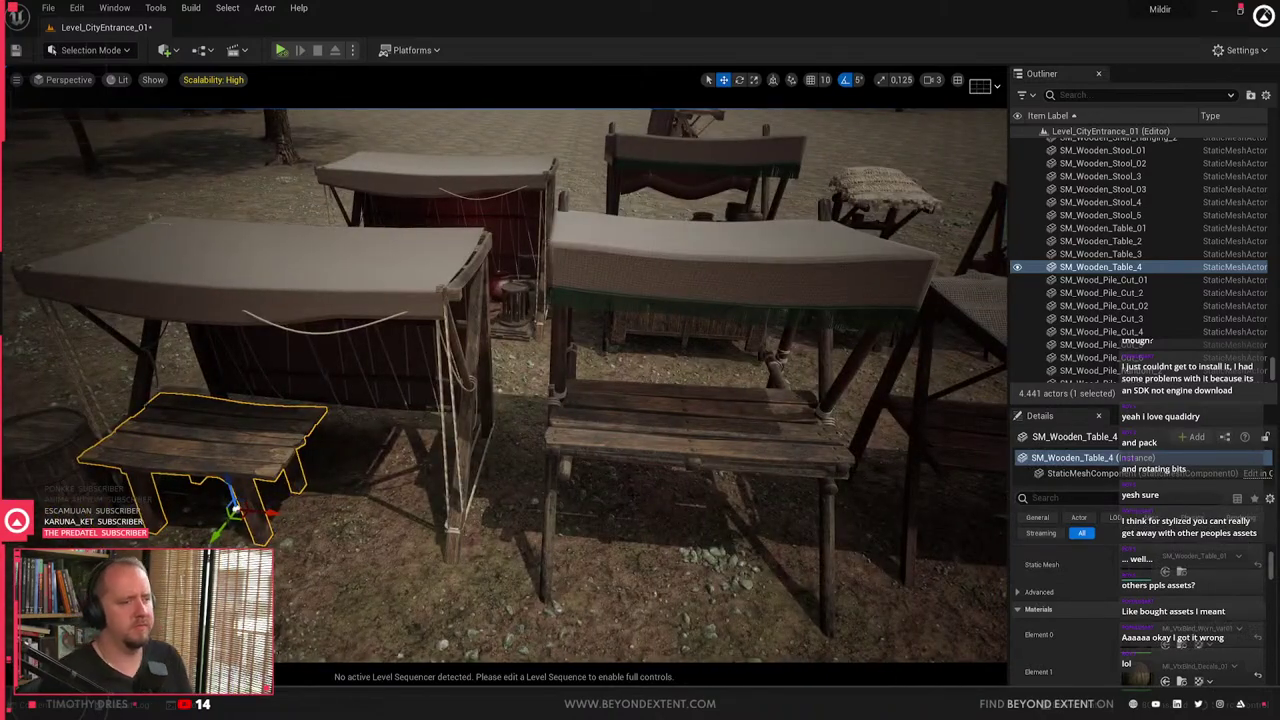
- Try a storage shelf from the Storage collection at the back of the green-fringed stall and delete it
{"action": "right_click_drag", "start_coordinate": [632, 492], "coordinate": [330, 520]}
{"action": "right_click_drag", "start_coordinate": [692, 318], "coordinate": [692, 320]}
{"action": "key", "text": "ctrl+space"}
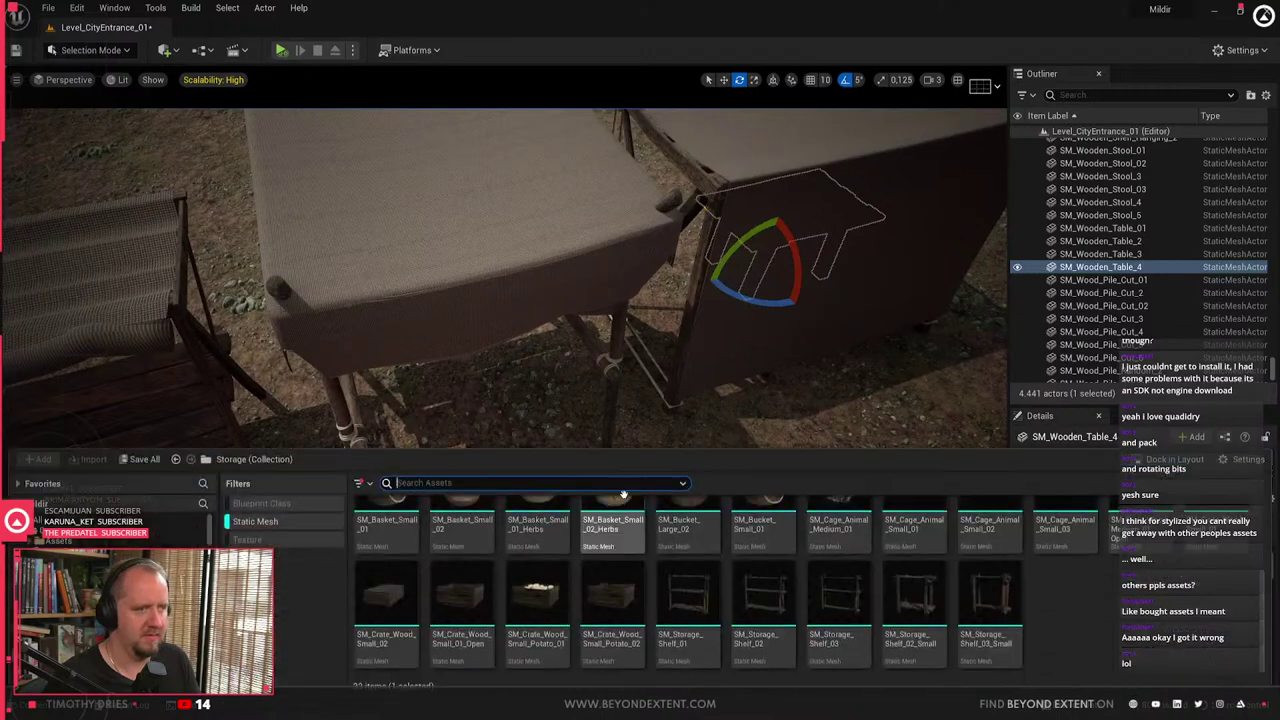
{"action": "left_click_drag", "start_coordinate": [873, 600], "coordinate": [558, 438]}
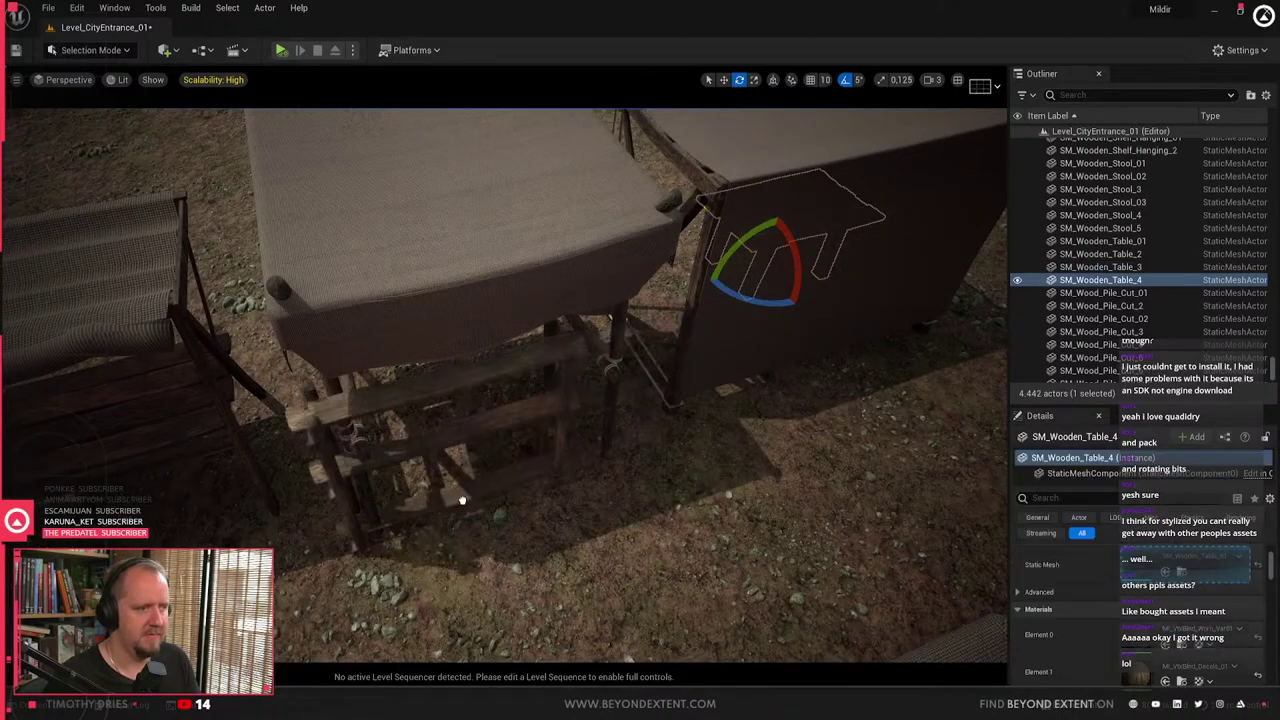
{"action": "left_click", "coordinate": [496, 479]}
{"action": "right_click_drag", "start_coordinate": [497, 482], "coordinate": [497, 480]}
{"action": "key", "text": "Delete"}
{"action": "left_click", "coordinate": [497, 480]}
{"action": "key", "text": "Delete"}
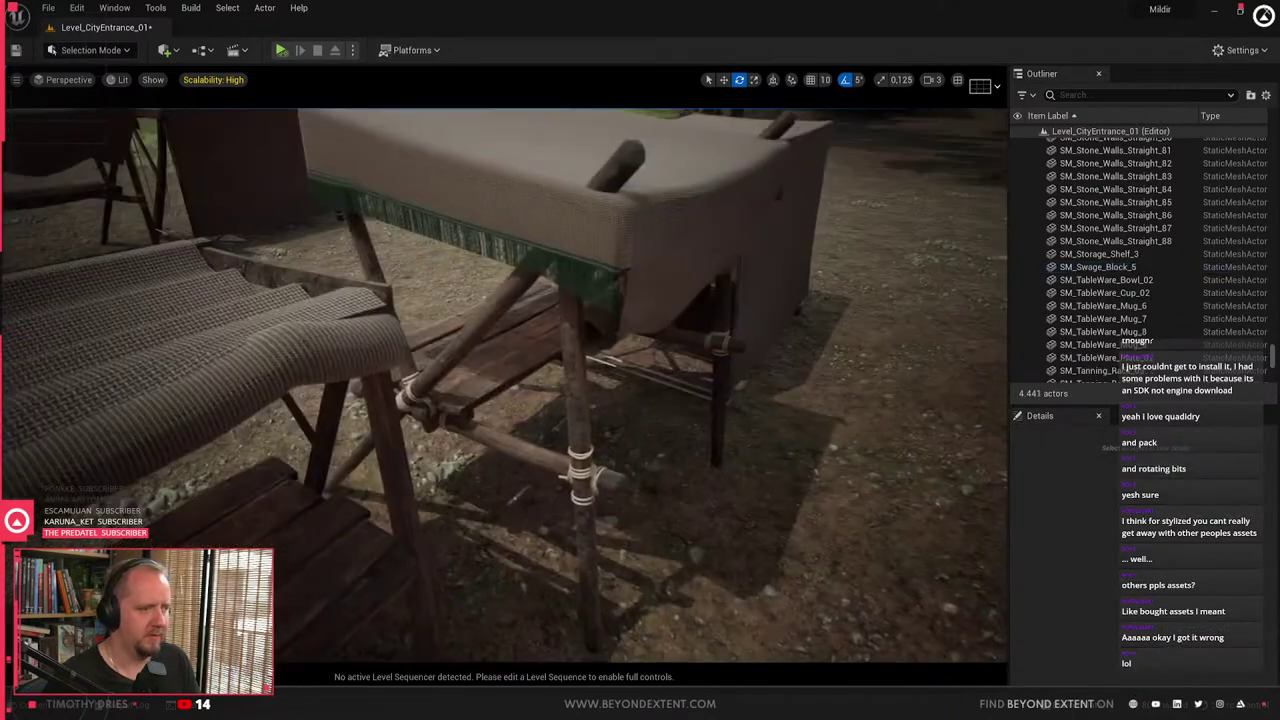
- Place SM_Storage_Shelf_02_Small behind the green-fringed stall's table, rotated -90 degrees
{"action": "key", "text": "ctrl+space"}
{"action": "left_click_drag", "start_coordinate": [457, 586], "coordinate": [804, 491]}
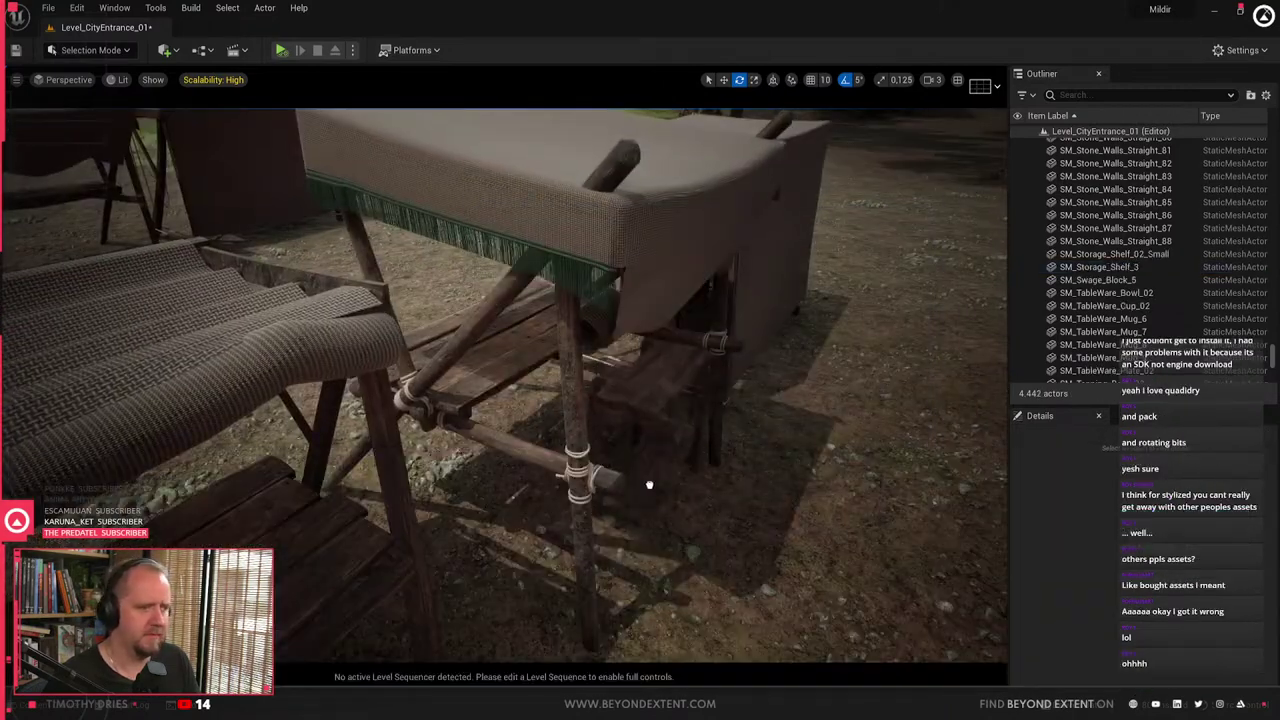
{"action": "left_click_drag", "start_coordinate": [649, 505], "coordinate": [649, 505]}
{"action": "right_click_drag", "start_coordinate": [649, 505], "coordinate": [649, 505]}
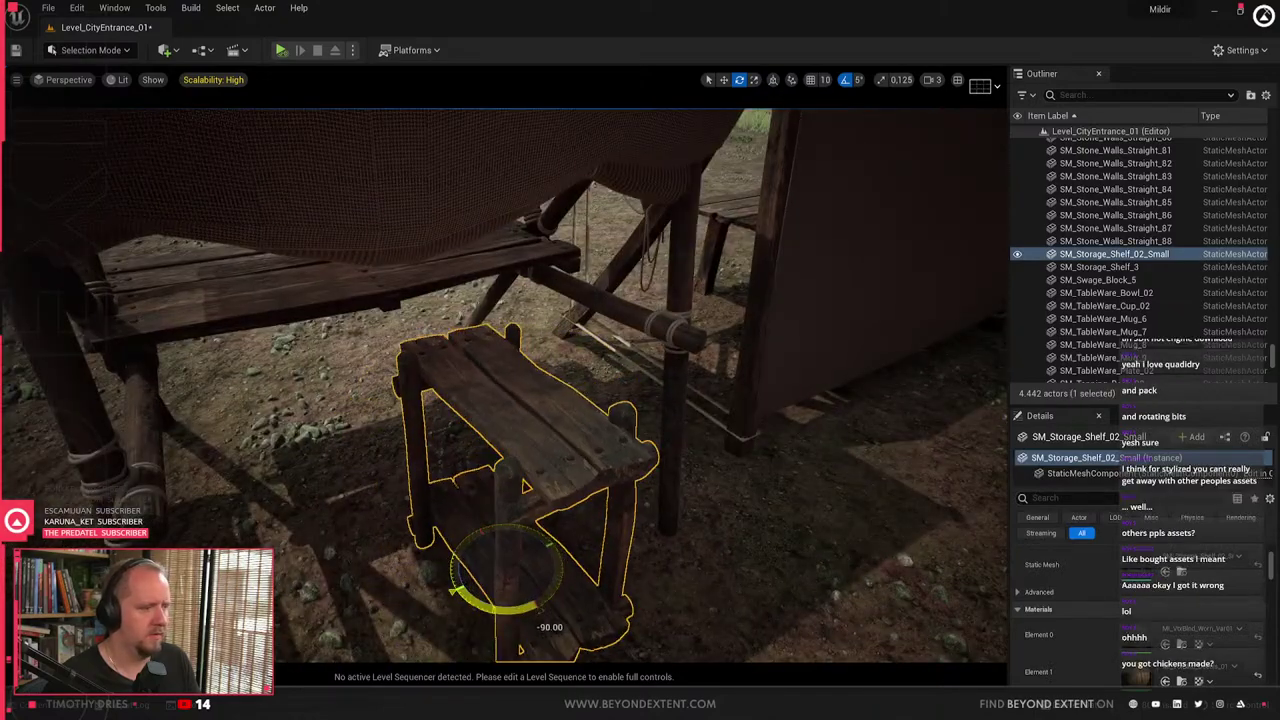
{"action": "right_click_drag", "start_coordinate": [537, 605], "coordinate": [537, 605]}
{"action": "key", "text": "w"}
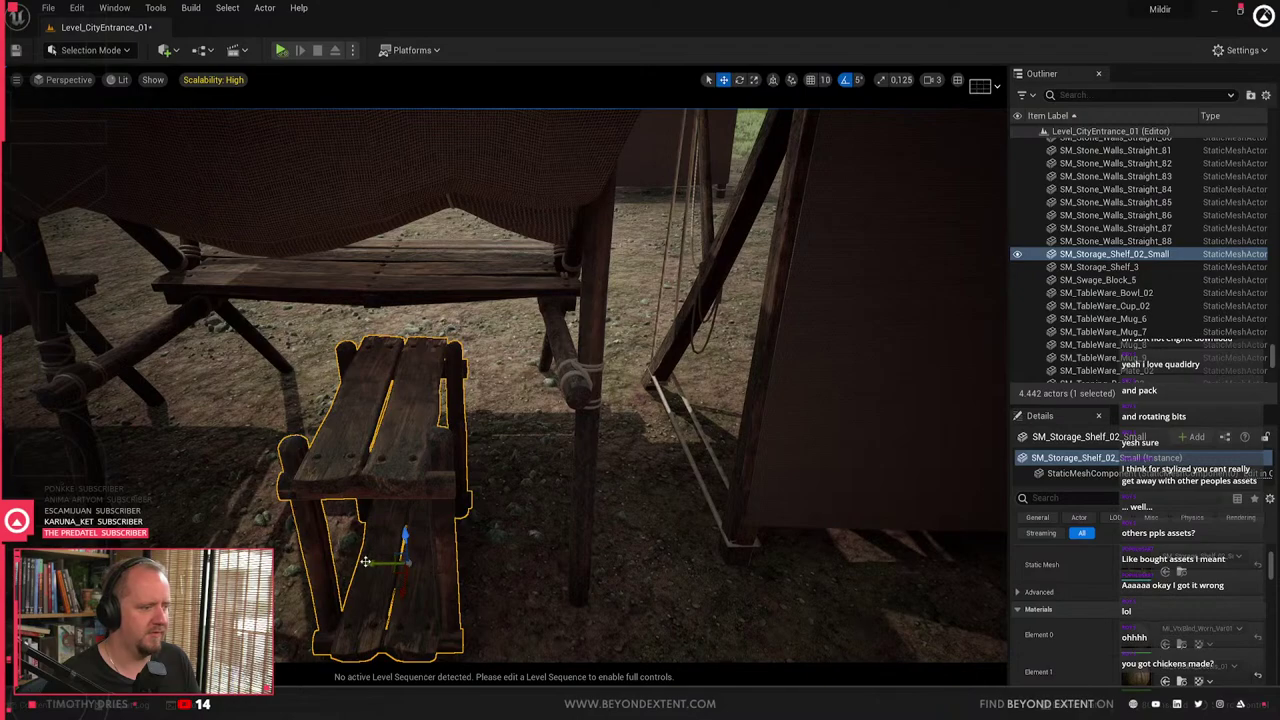
{"action": "right_click_drag", "start_coordinate": [454, 570], "coordinate": [454, 570]}
- Place the animal cage SM_Cage_Animal_Small_01 from the Storage collection on the ground by the stalls
{"action": "key", "text": "ctrl+space"}
{"action": "scroll", "coordinate": [890, 560], "scroll_direction": "up", "scroll_amount": 1}
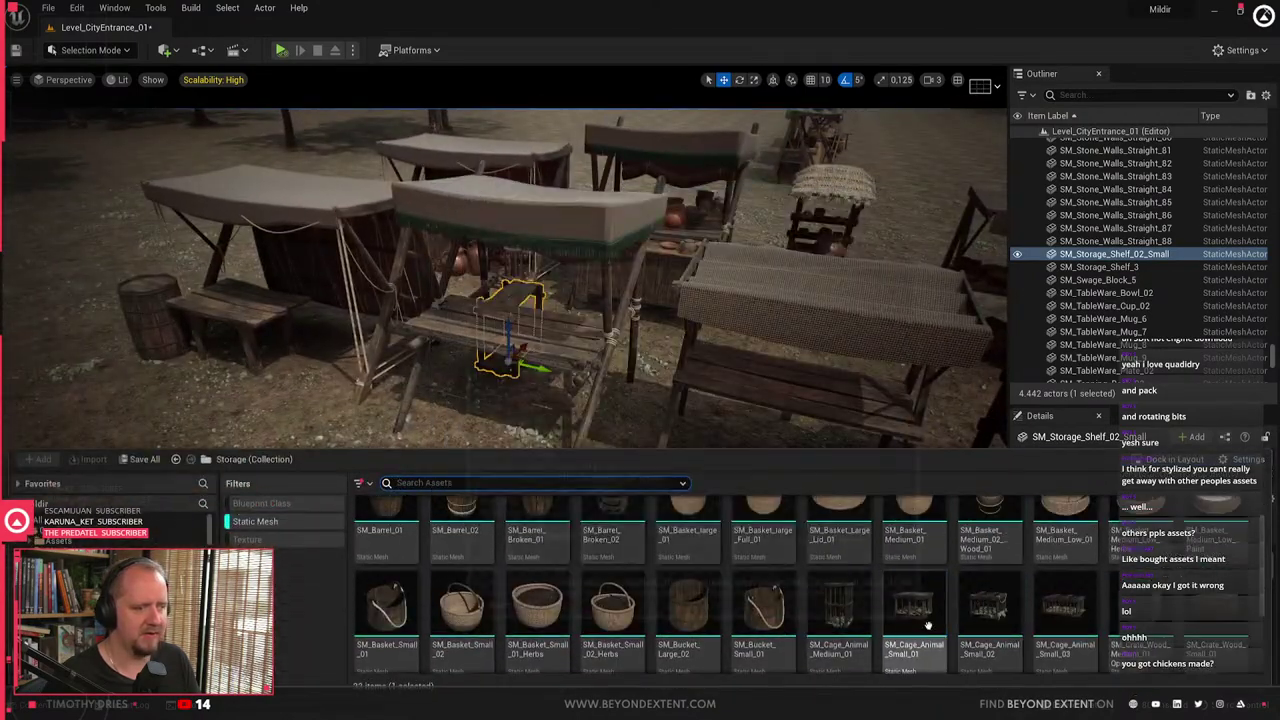
{"action": "left_click_drag", "start_coordinate": [928, 625], "coordinate": [505, 345]}
{"action": "key", "text": "f"}
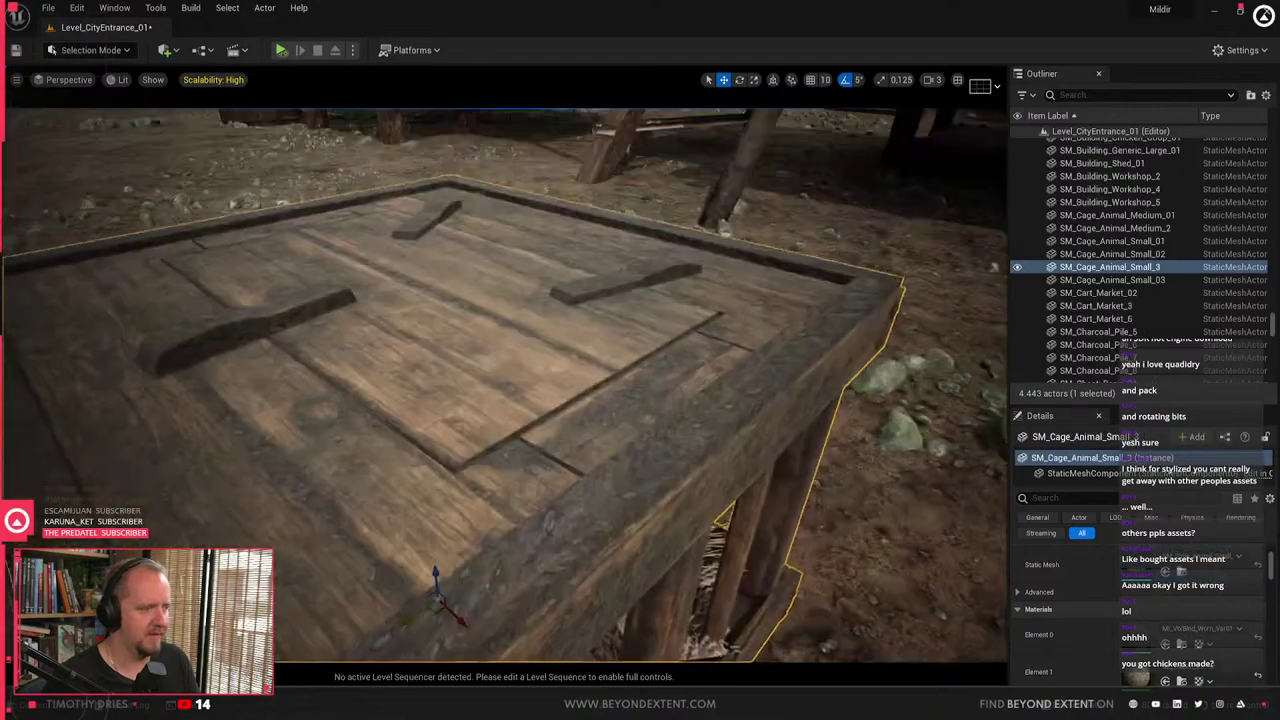
{"action": "right_click_drag", "start_coordinate": [505, 345], "coordinate": [505, 345]}
- Add SM_Cage_Animal_Medium_01, SM_Cage_Animal_Small_02 and SM_Cage_Animal_Small_03 on the ground around the first animal cage
{"action": "key", "text": "ctrl+space"}
{"action": "left_click_drag", "start_coordinate": [838, 628], "coordinate": [696, 502]}
{"action": "right_click_drag", "start_coordinate": [696, 502], "coordinate": [696, 450]}
{"action": "key", "text": "ctrl+space"}
{"action": "left_click_drag", "start_coordinate": [968, 594], "coordinate": [316, 472]}
{"action": "key", "text": "ctrl+space"}
{"action": "left_click_drag", "start_coordinate": [1064, 608], "coordinate": [336, 365]}
{"action": "mouse_move", "coordinate": [336, 365]}
{"action": "right_mouse_down"}
{"action": "mouse_move", "coordinate": [410, 352]}
{"action": "mouse_move", "coordinate": [370, 345]}
{"action": "mouse_move", "coordinate": [335, 380]}
{"action": "mouse_move", "coordinate": [345, 385]}
{"action": "right_mouse_up"}
{"action": "key", "text": "Escape"}
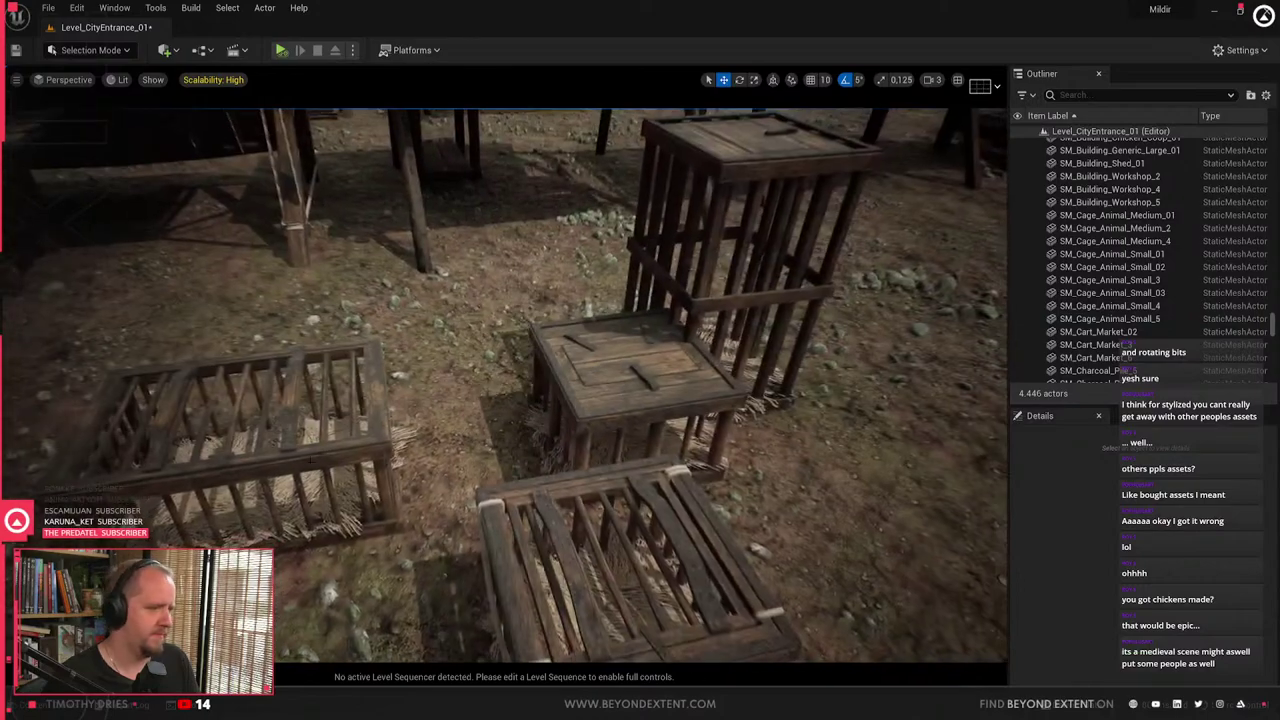
- Examine the four placed animal cages, the remaining Storage collection props and the copied stalls
{"action": "left_click", "coordinate": [335, 400]}
{"action": "left_click", "coordinate": [660, 386], "text": "ctrl"}
{"action": "right_click_drag", "start_coordinate": [660, 386], "coordinate": [670, 400]}
{"action": "left_click", "coordinate": [735, 310], "text": "ctrl"}
{"action": "left_click", "coordinate": [645, 385]}
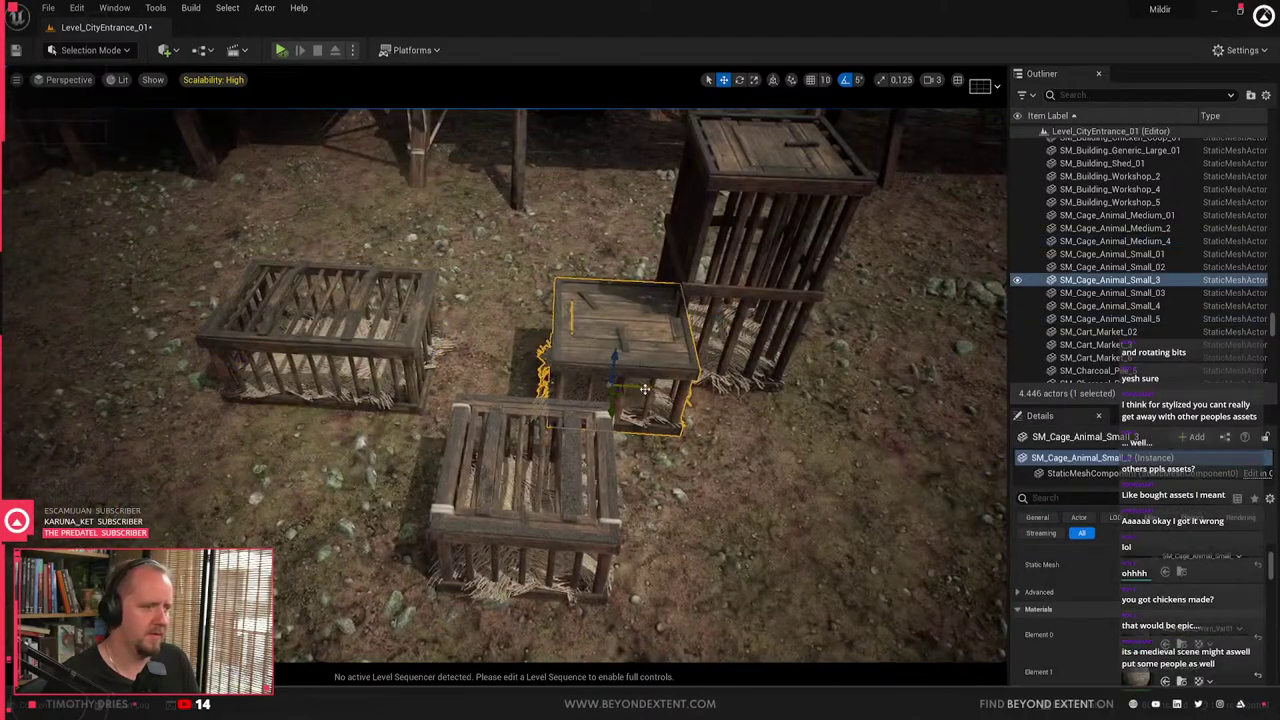
{"action": "key", "text": "Escape"}
{"action": "right_click_drag", "start_coordinate": [576, 398], "coordinate": [534, 418]}
{"action": "key", "text": "ctrl+space"}
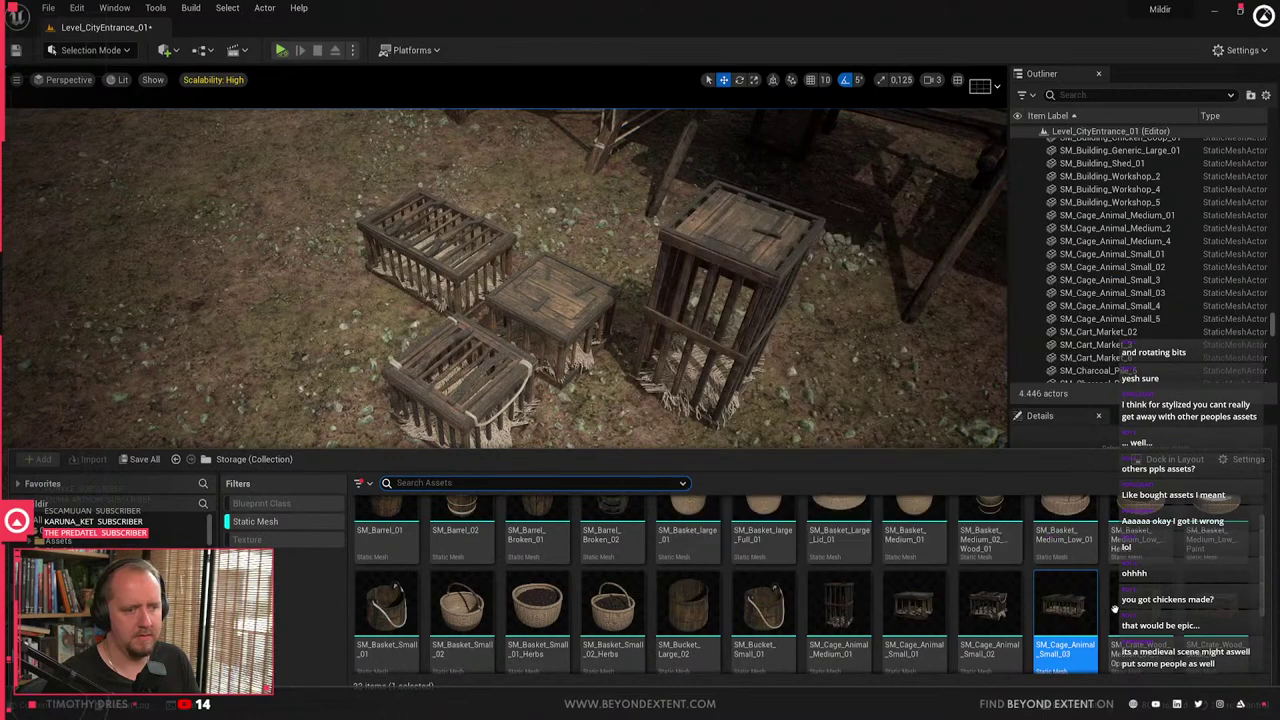
{"action": "scroll", "coordinate": [615, 590], "scroll_direction": "down", "scroll_amount": 1}
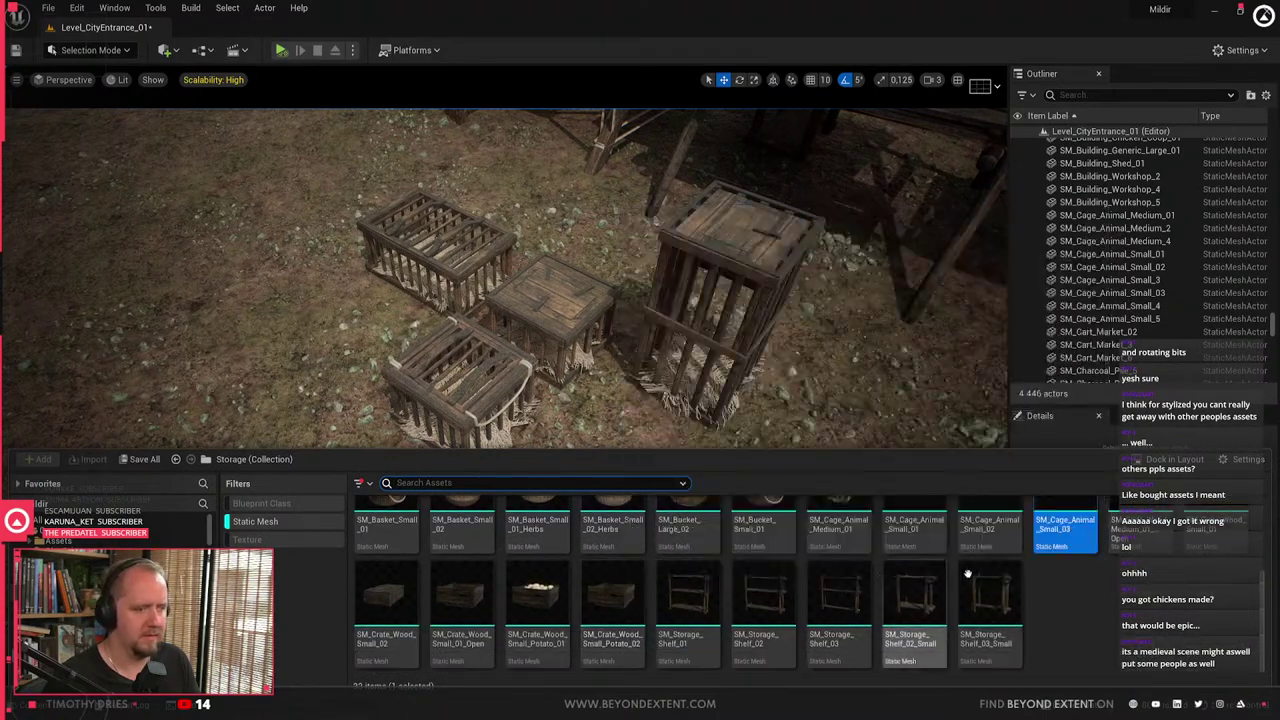
{"action": "scroll", "coordinate": [967, 573], "scroll_direction": "up", "scroll_amount": 1}
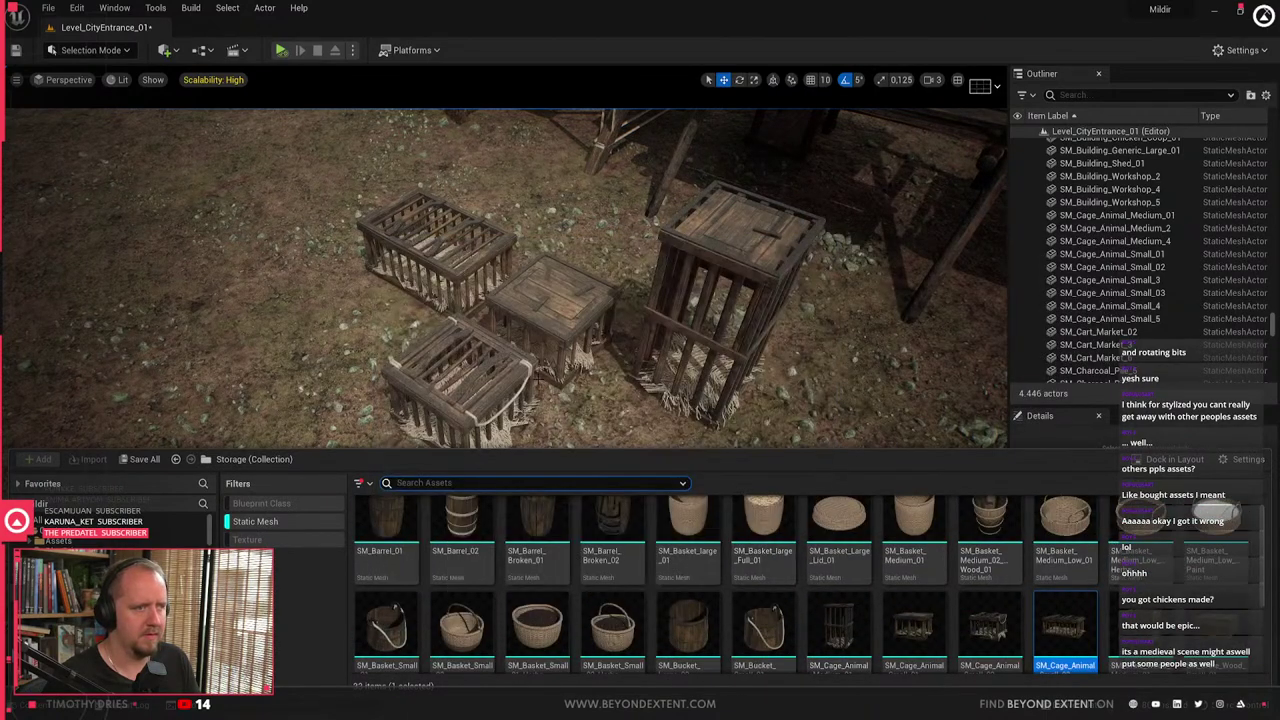
{"action": "right_click_drag", "start_coordinate": [538, 377], "coordinate": [485, 380]}
{"action": "left_click", "coordinate": [538, 378]}
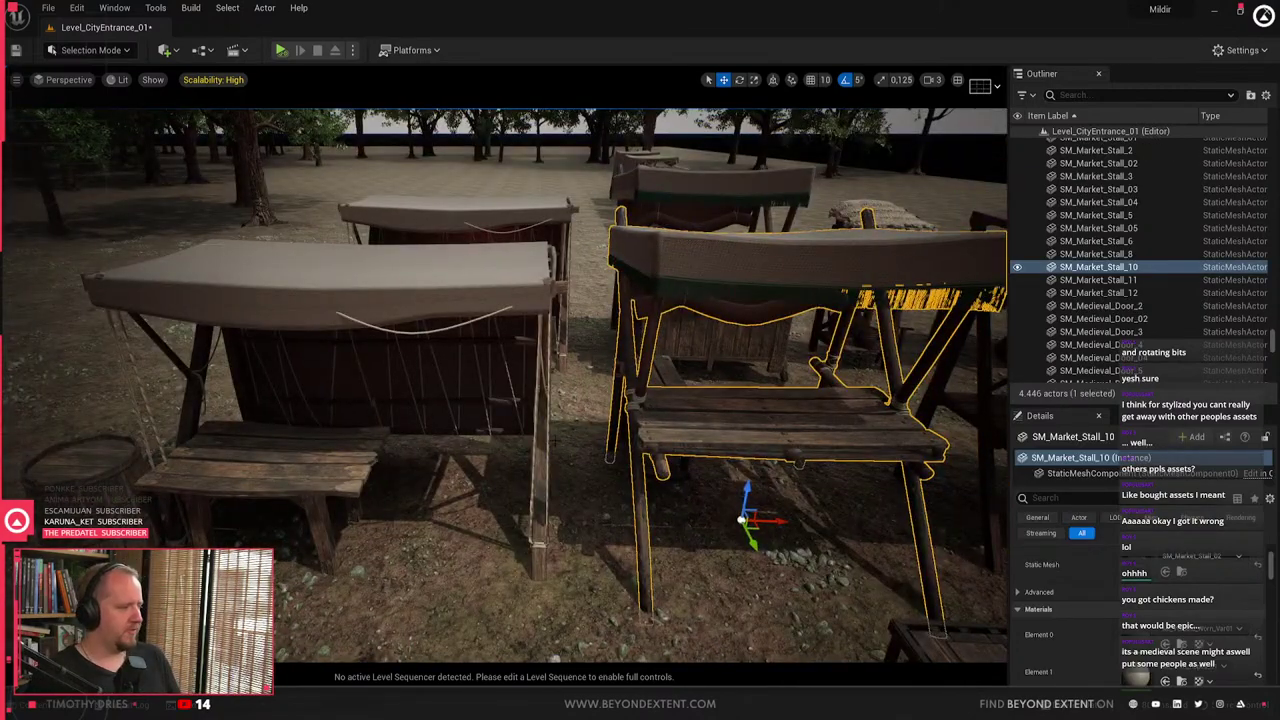
{"action": "key", "text": "Escape"}
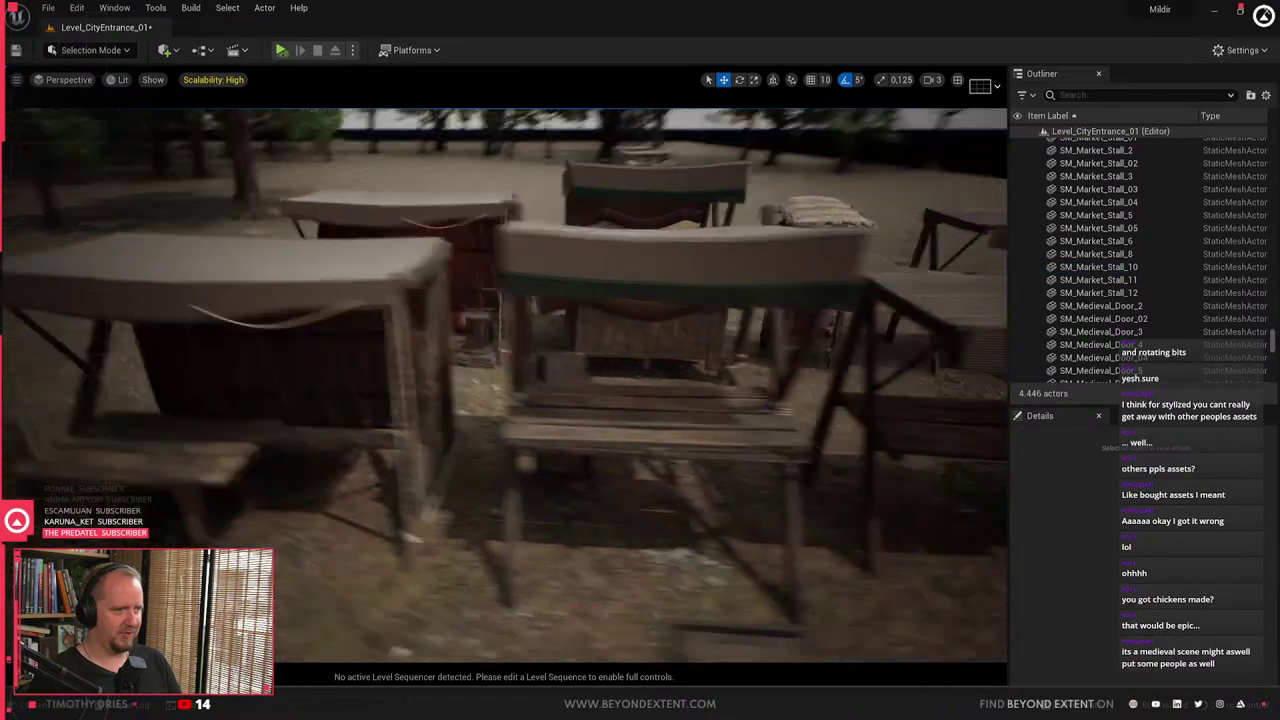
- Examine the copied market stalls and the four animal cages placed on the ground in front of them
{"action": "right_click_drag", "start_coordinate": [597, 488], "coordinate": [625, 515]}
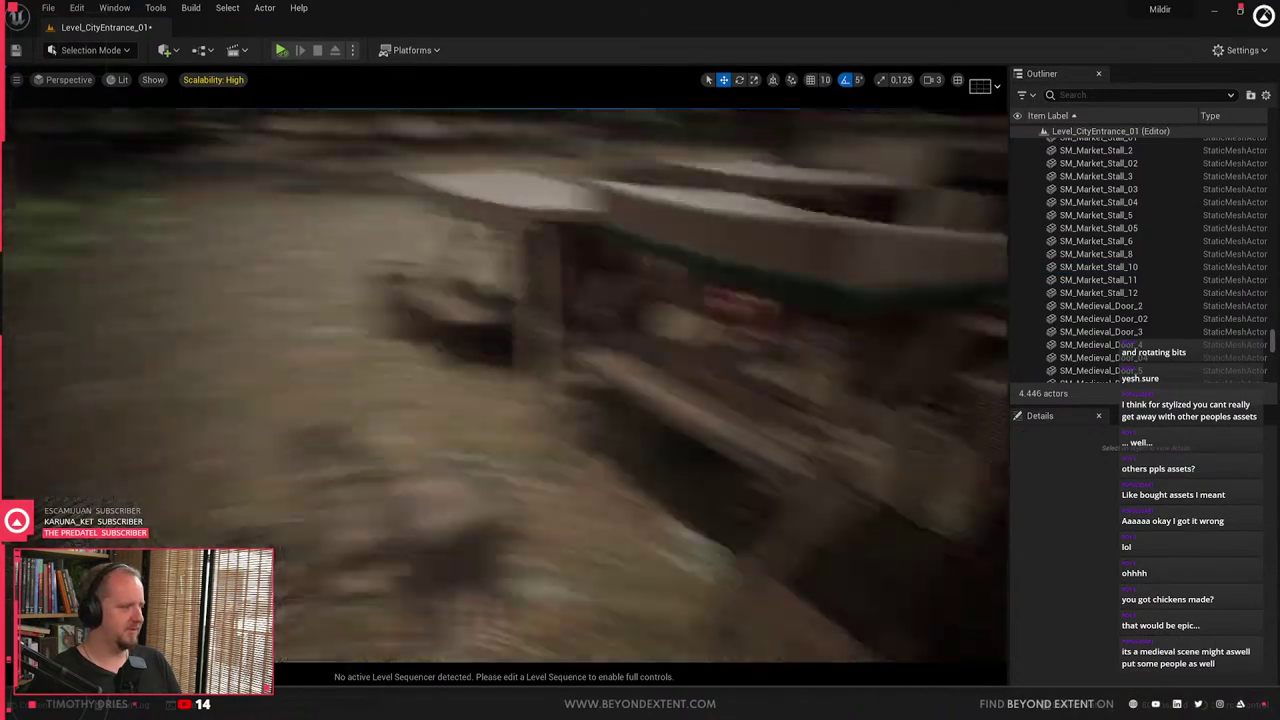
{"action": "right_click_drag", "start_coordinate": [505, 385], "coordinate": [565, 392]}
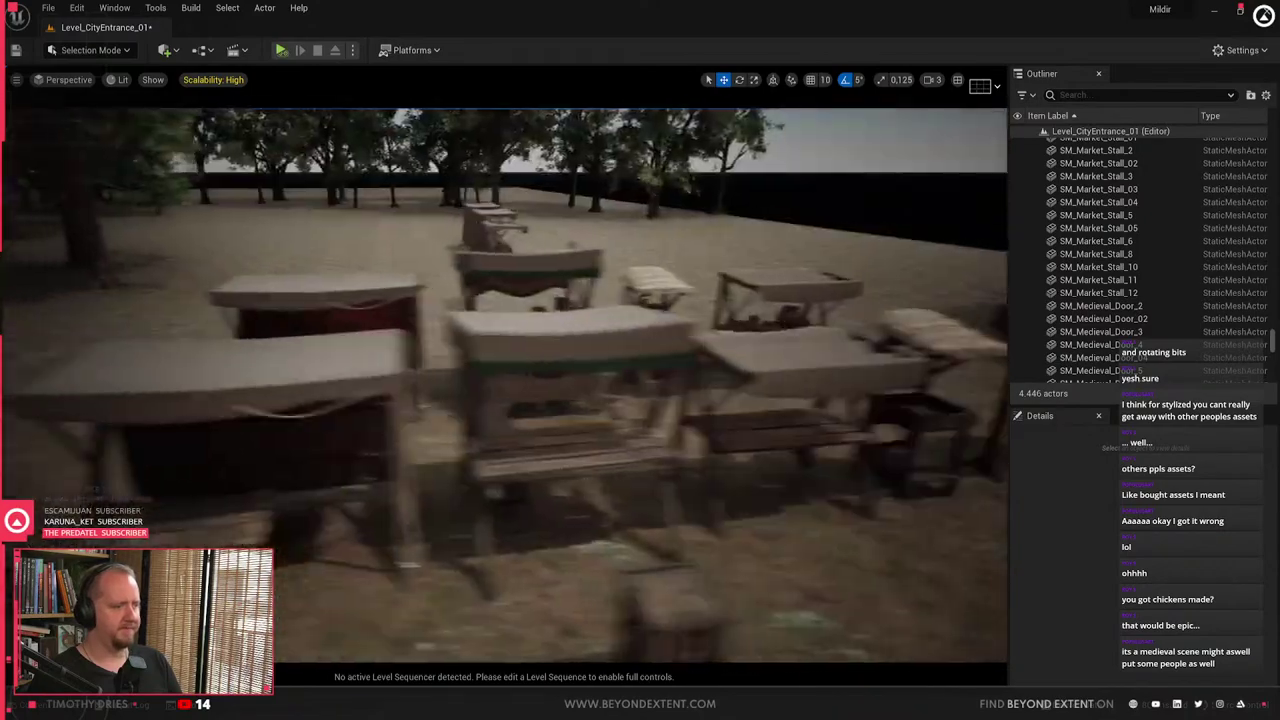
{"action": "right_click_drag", "start_coordinate": [505, 385], "coordinate": [590, 435]}
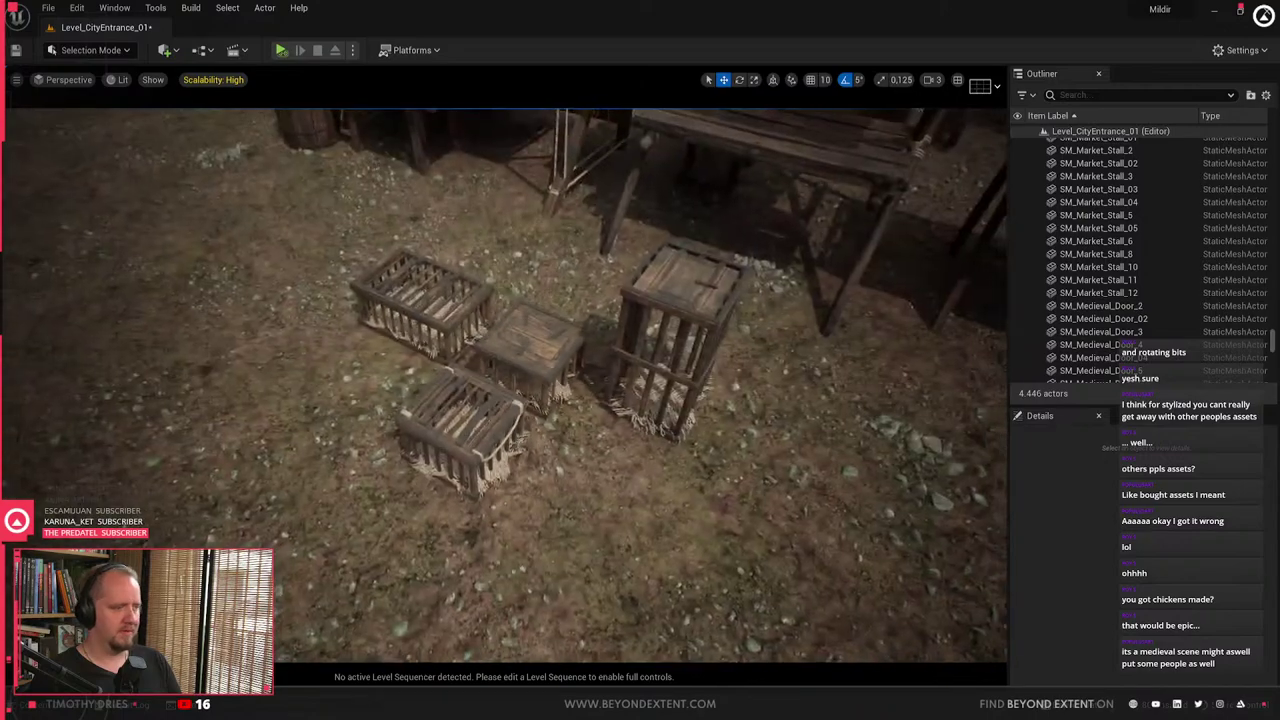
{"action": "left_click", "coordinate": [532, 345]}
{"action": "left_click", "coordinate": [428, 308]}
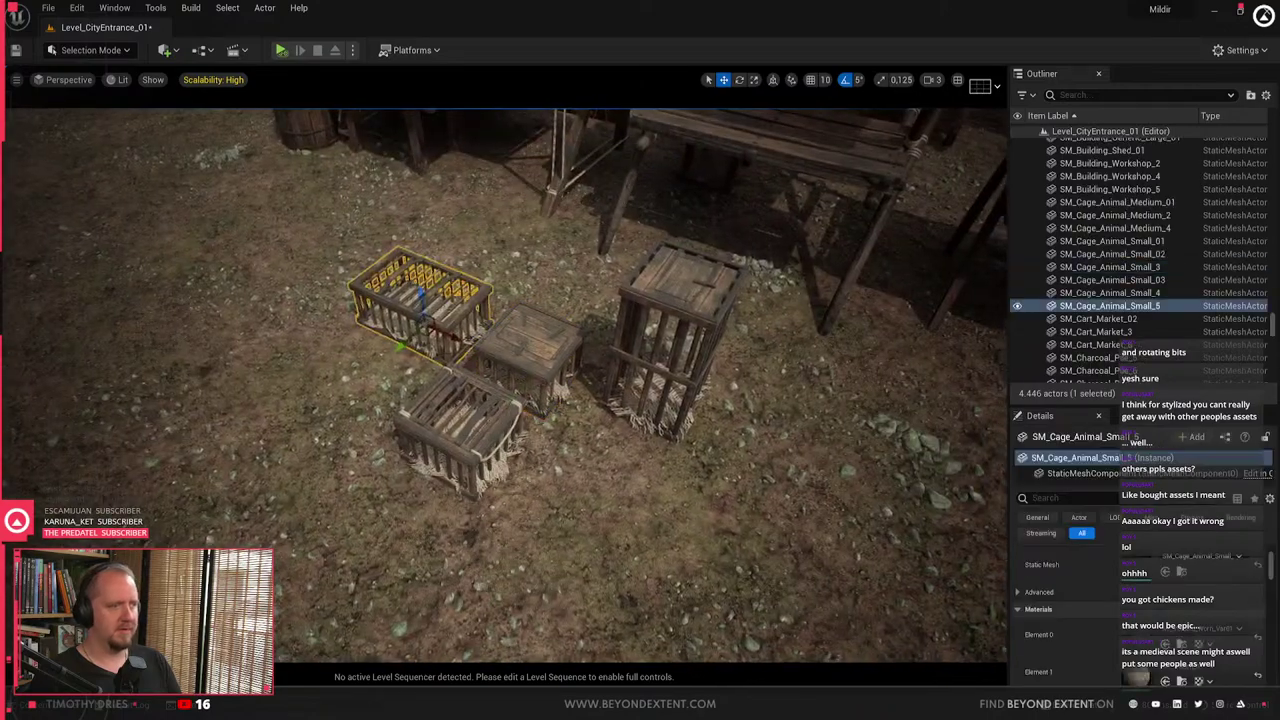
{"action": "left_click", "coordinate": [628, 424]}
{"action": "left_click", "coordinate": [568, 384]}
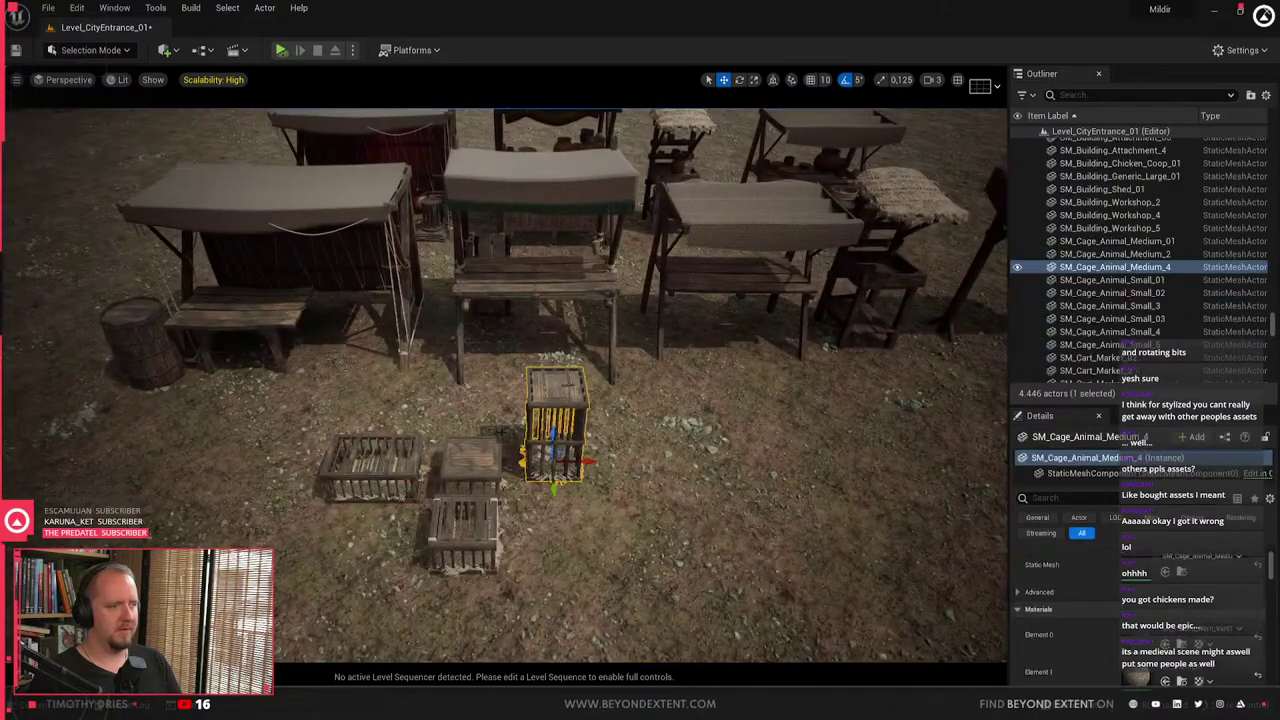
{"action": "left_click", "coordinate": [571, 417]}
- Place SM_Crate_Wood_Small_Potato_01 from the Storage collection on the wooden table under the cloth-roofed stall next to the barrel
{"action": "right_click_drag", "start_coordinate": [506, 385], "coordinate": [400, 425]}
{"action": "left_click", "coordinate": [389, 375]}
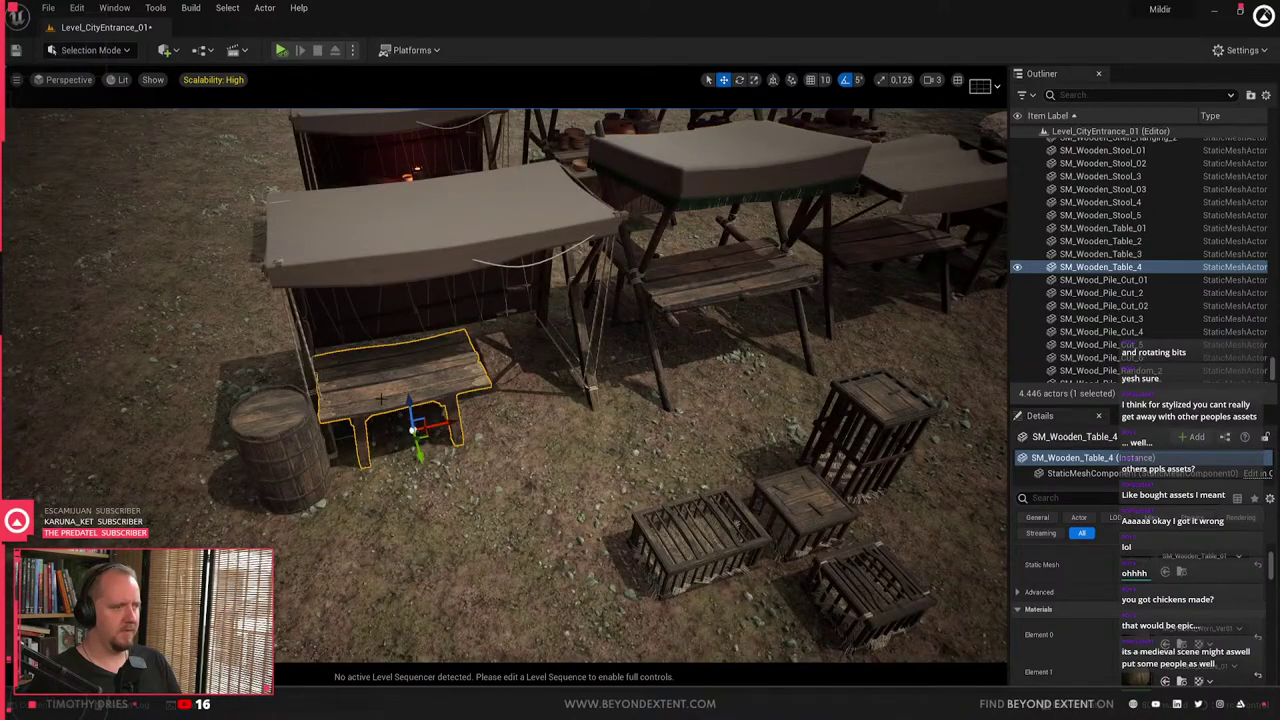
{"action": "key", "text": "ctrl+space"}
{"action": "scroll", "coordinate": [1037, 641], "scroll_direction": "down", "scroll_amount": 2}
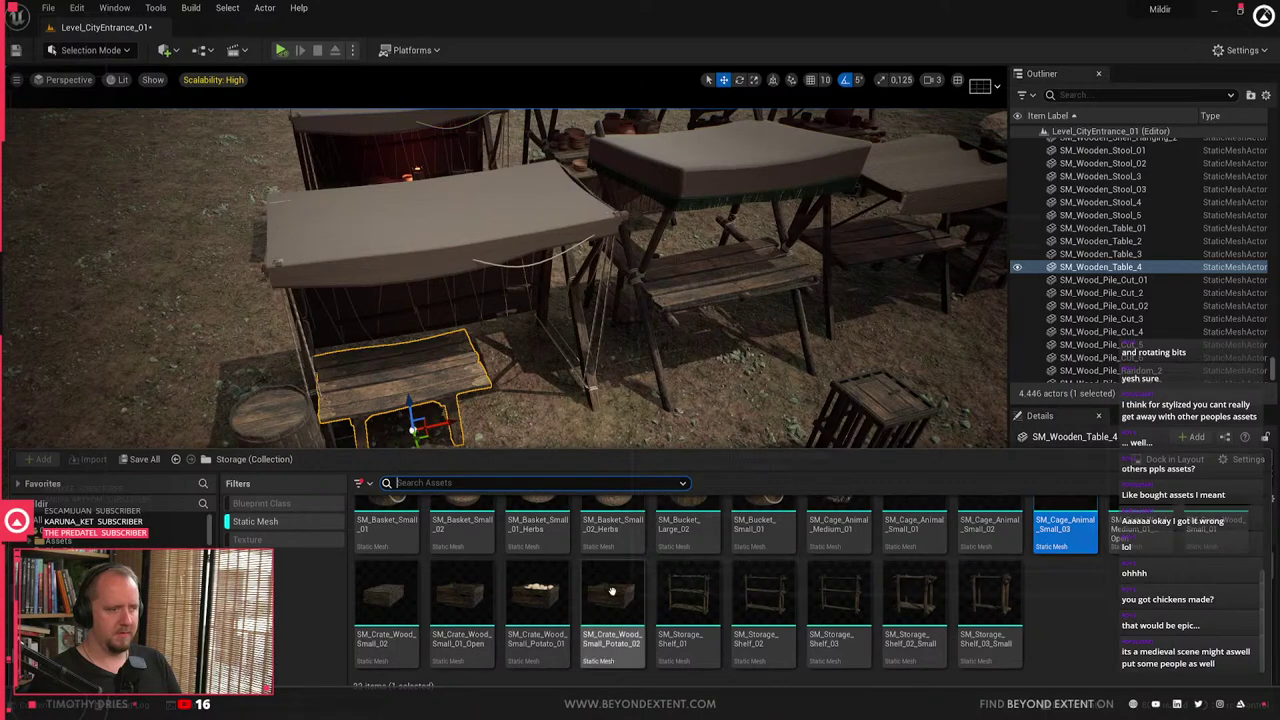
{"action": "scroll", "coordinate": [612, 600], "scroll_direction": "up", "scroll_amount": 3}
{"action": "scroll", "coordinate": [612, 594], "scroll_direction": "down", "scroll_amount": 2}
{"action": "key", "text": "f"}
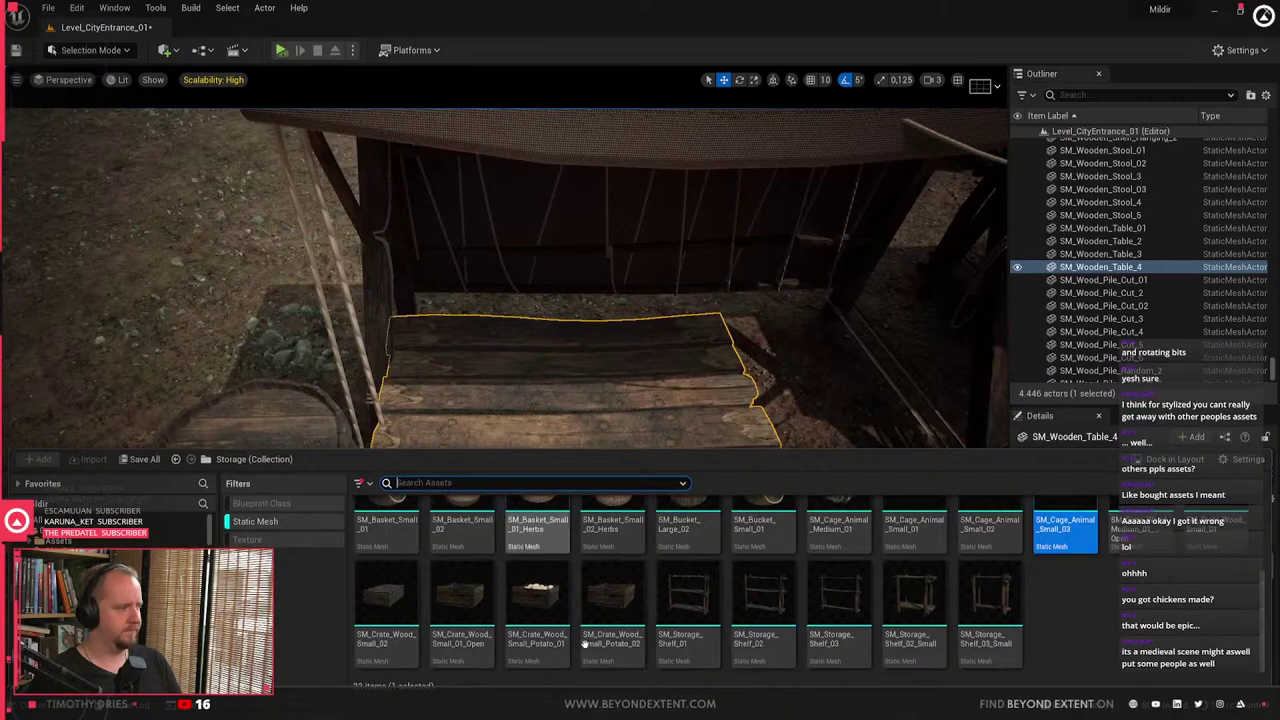
{"action": "left_click_drag", "start_coordinate": [585, 644], "coordinate": [460, 348]}
{"action": "left_click", "coordinate": [453, 362]}
{"action": "key", "text": "f"}
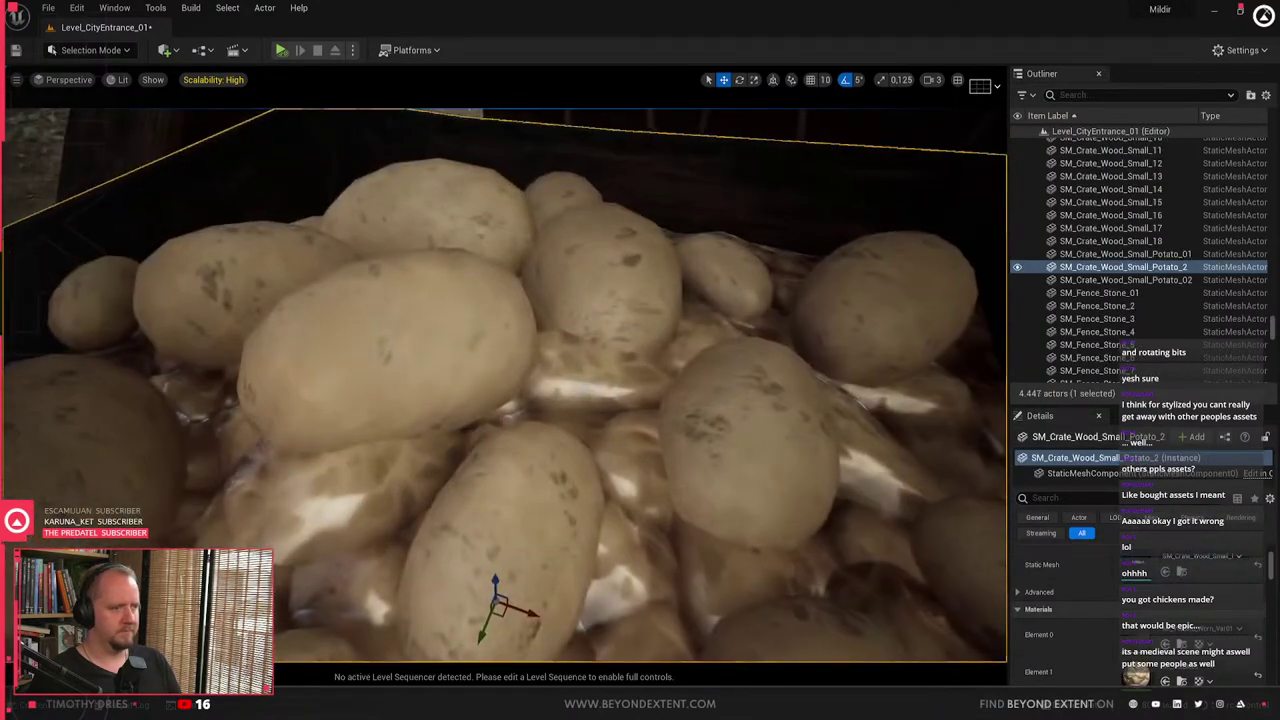
{"action": "key", "text": "s"}
{"action": "mouse_move", "coordinate": [475, 447]}
{"action": "right_mouse_down"}
{"action": "mouse_move", "coordinate": [553, 423]}
{"action": "mouse_move", "coordinate": [600, 480]}
{"action": "mouse_move", "coordinate": [470, 455]}
{"action": "right_mouse_up"}
- Duplicate the potato crate beside the first one and shift both crates together toward the barrel end of the table
{"action": "left_click_drag", "start_coordinate": [449, 478], "coordinate": [677, 452], "text": "alt"}
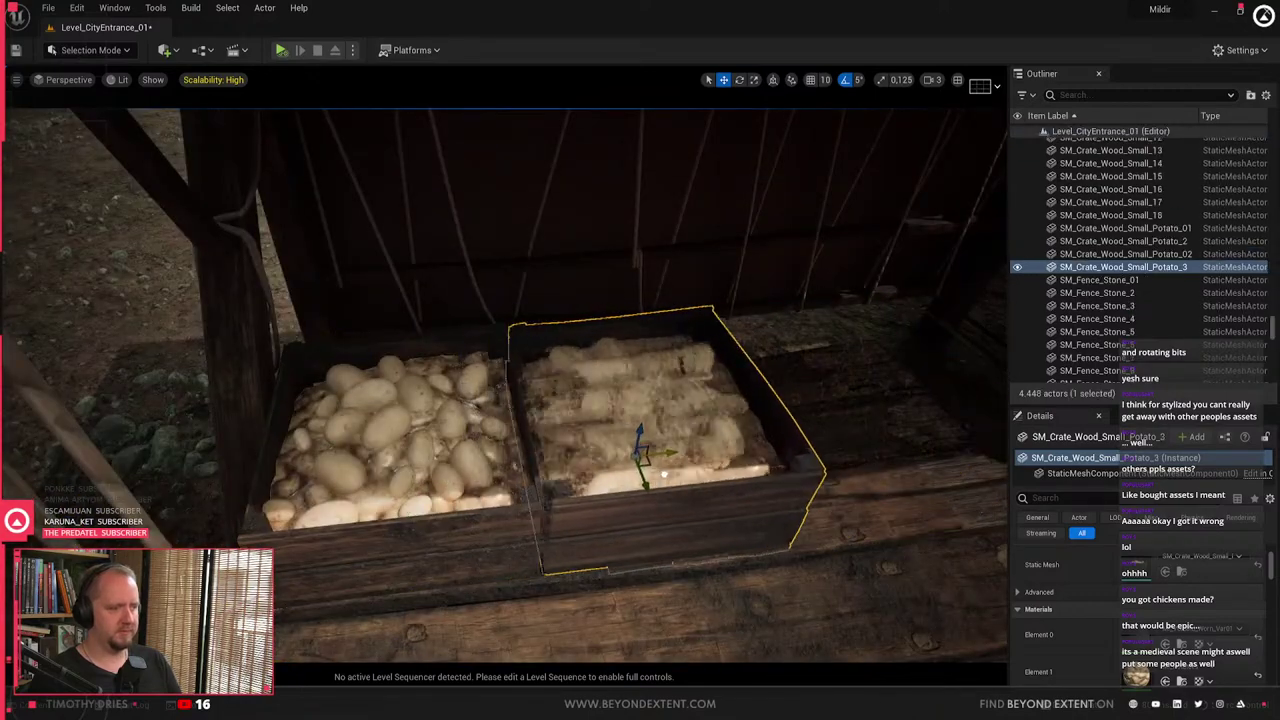
{"action": "key", "text": "s"}
{"action": "right_click_drag", "start_coordinate": [677, 452], "coordinate": [570, 450]}
{"action": "left_click", "coordinate": [470, 335], "text": "ctrl"}
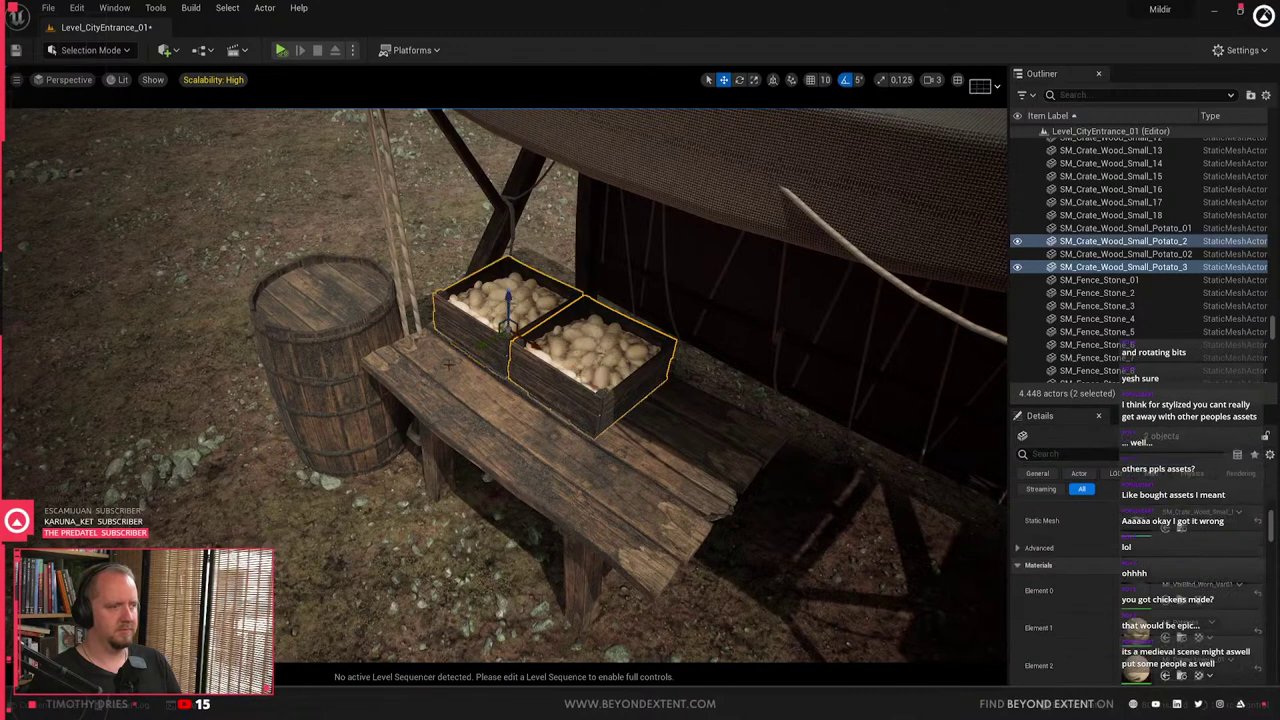
{"action": "left_click_drag", "start_coordinate": [491, 336], "coordinate": [454, 361]}
- Tilt the two potato crates together by 15 degrees toward the customer side and move them to the table's front edge
{"action": "key", "text": "d"}
{"action": "right_click_drag", "start_coordinate": [454, 361], "coordinate": [408, 359]}
{"action": "key", "text": "e"}
{"action": "left_click_drag", "start_coordinate": [476, 379], "coordinate": [520, 362]}
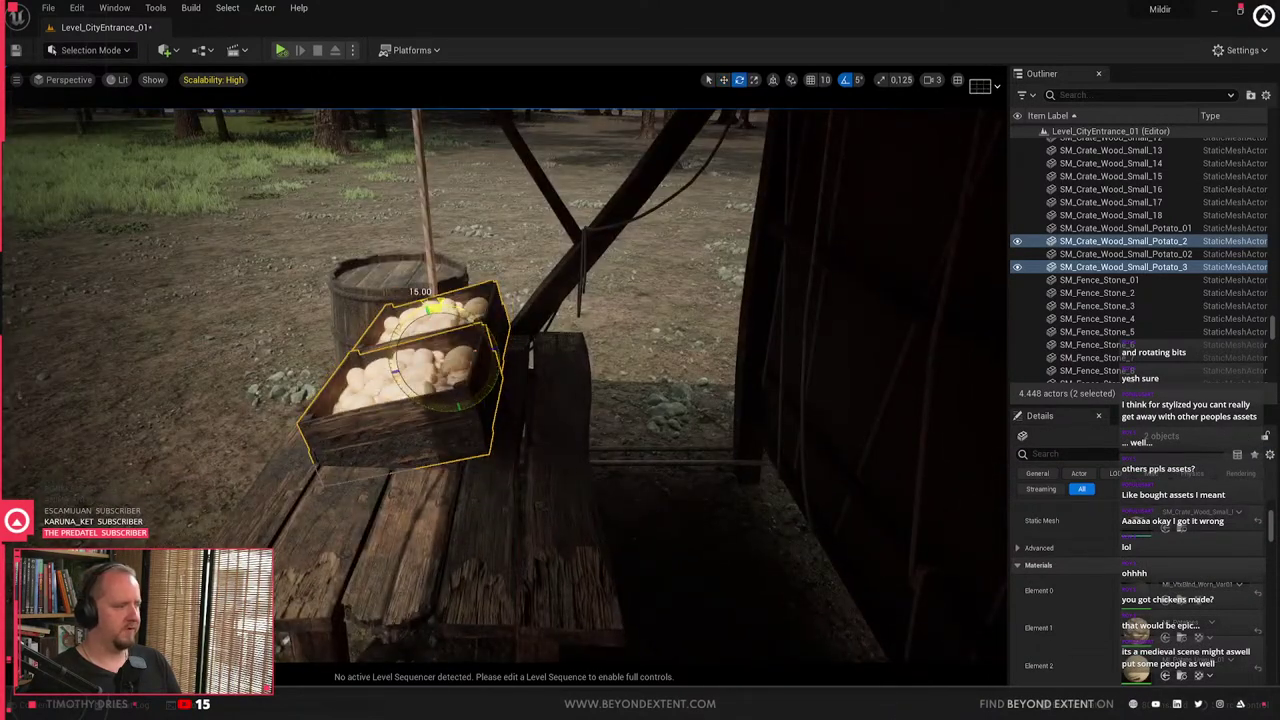
{"action": "key", "text": "a"}
{"action": "right_click_drag", "start_coordinate": [520, 362], "coordinate": [554, 423]}
{"action": "key", "text": "w"}
{"action": "key", "text": "s"}
{"action": "key", "text": "w"}
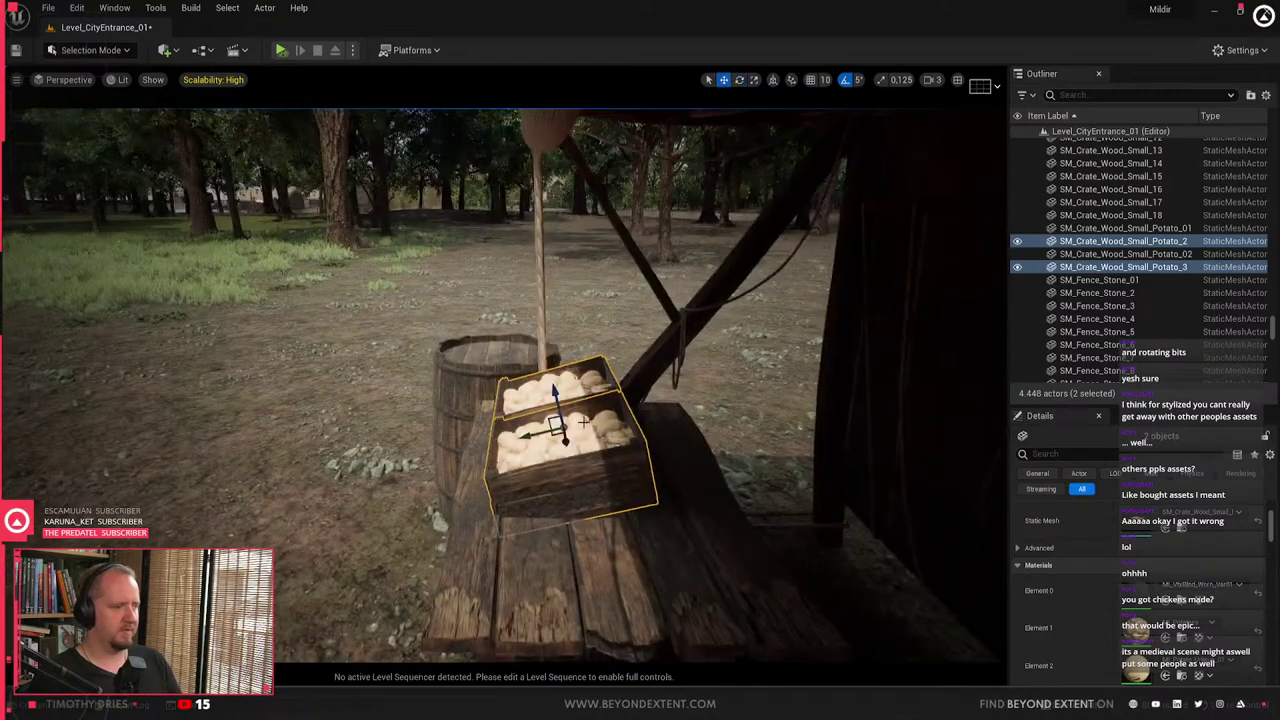
{"action": "left_click_drag", "start_coordinate": [553, 420], "coordinate": [527, 400]}
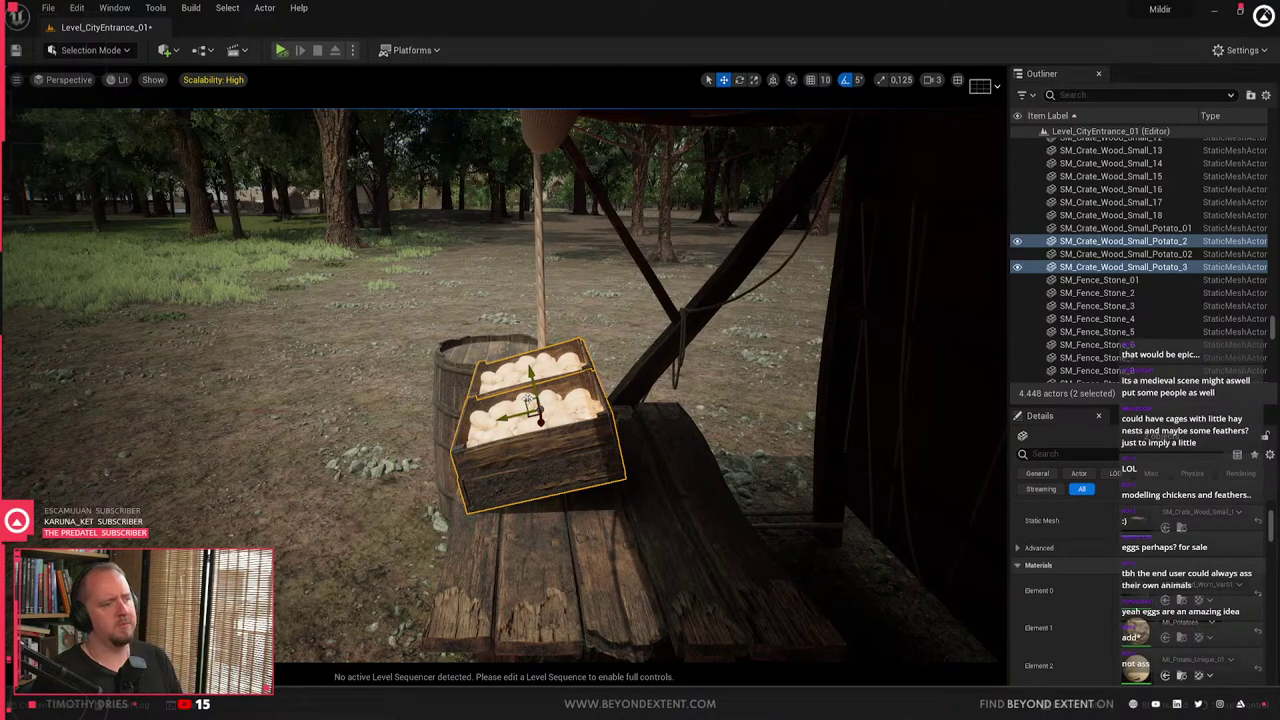
- Tilt the two potato crates slightly further and nudge them into place on the table's front edge
{"action": "key", "text": "e"}
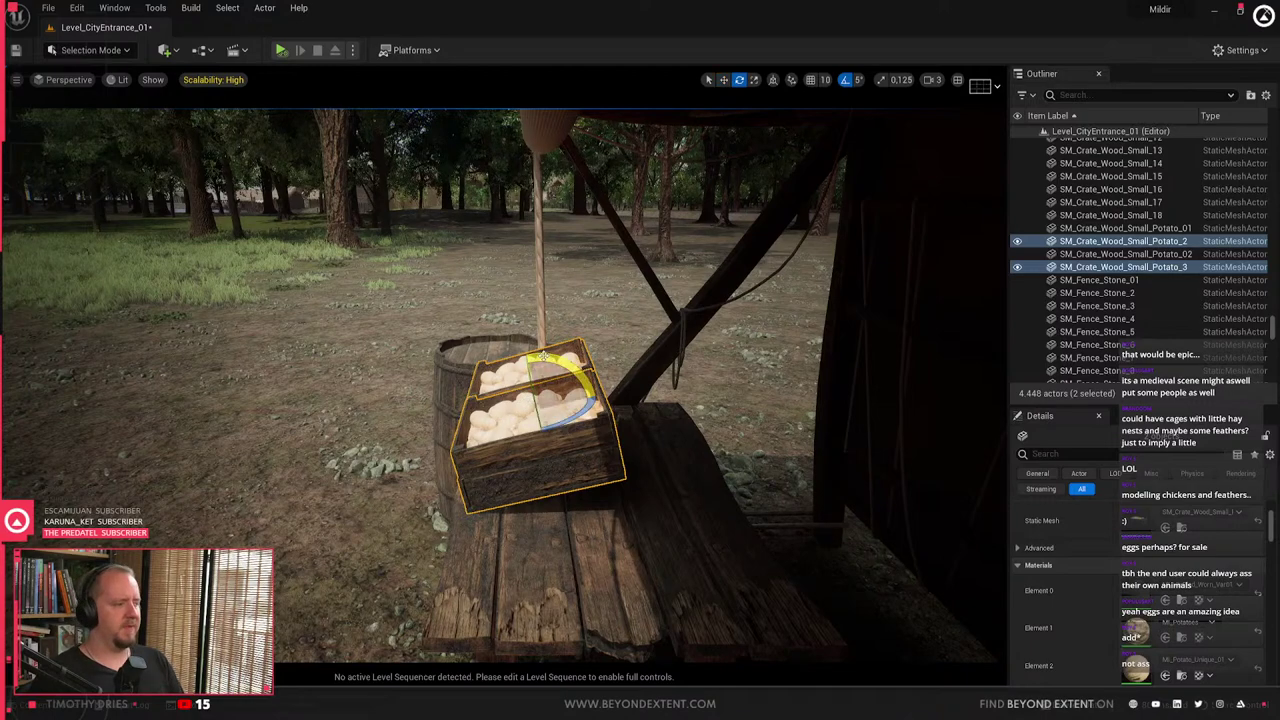
{"action": "left_click_drag", "start_coordinate": [590, 368], "coordinate": [588, 400]}
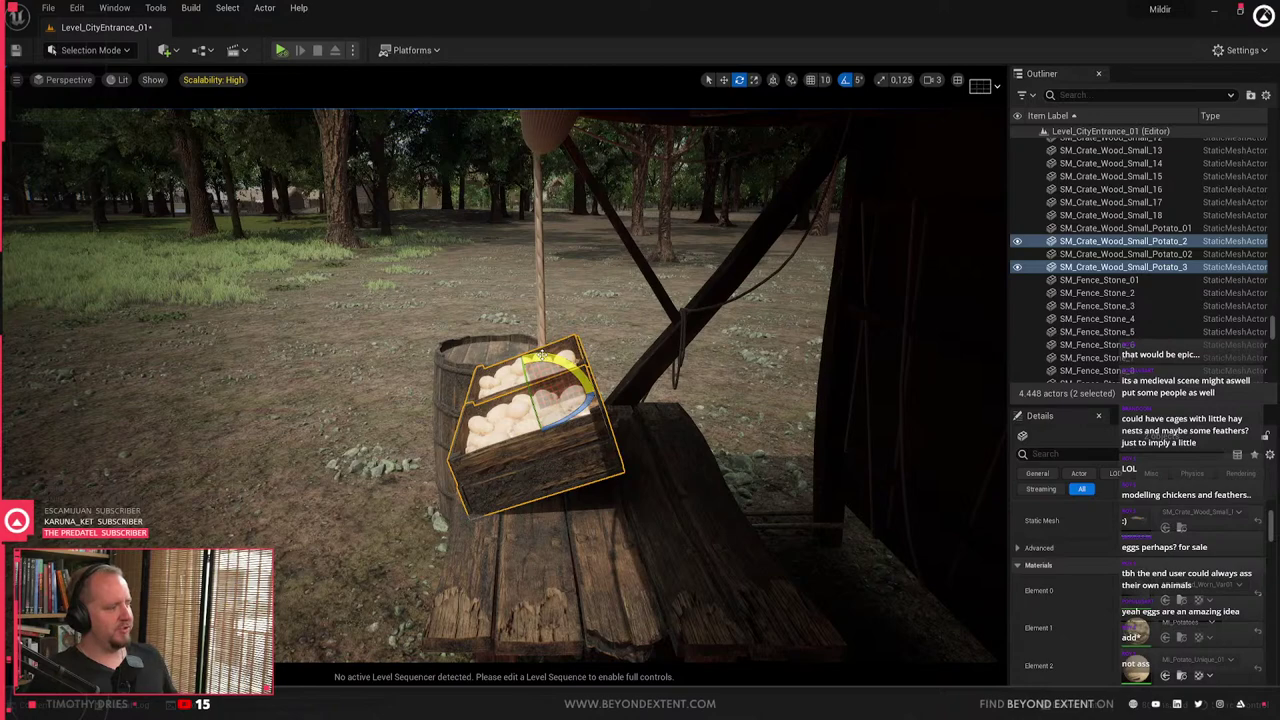
{"action": "key", "text": "w"}
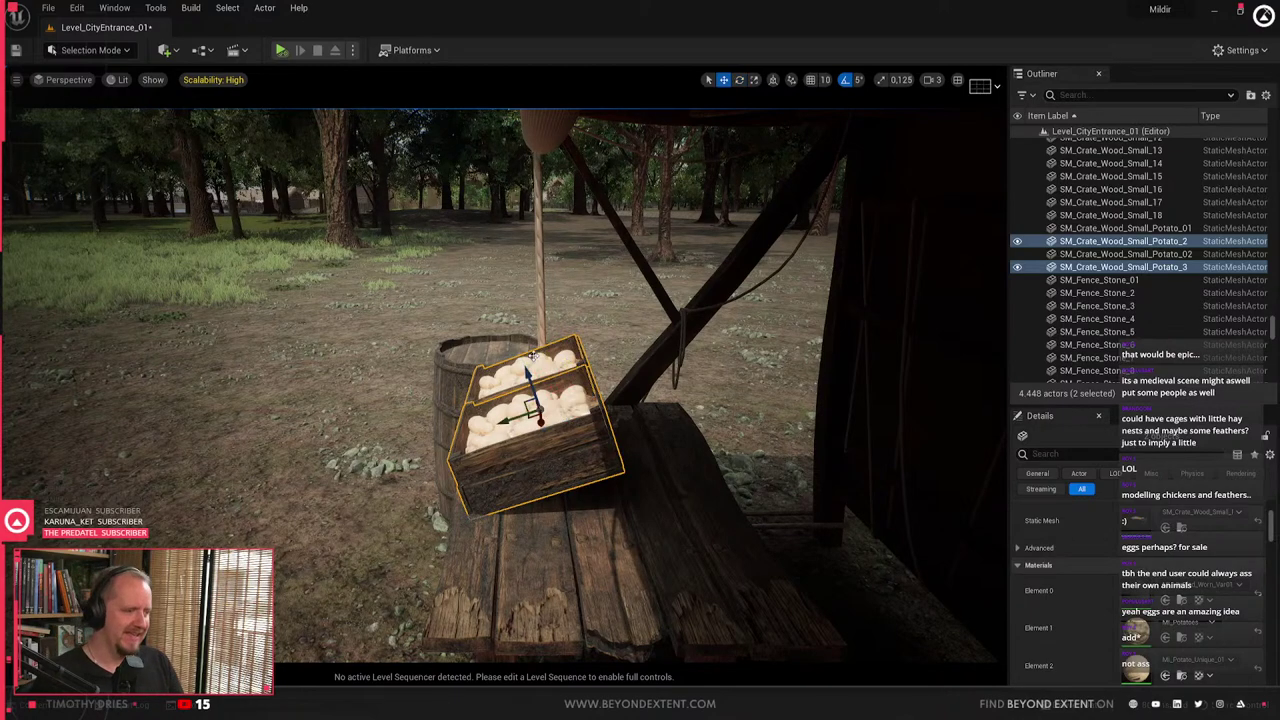
{"action": "left_click_drag", "start_coordinate": [522, 404], "coordinate": [518, 400]}
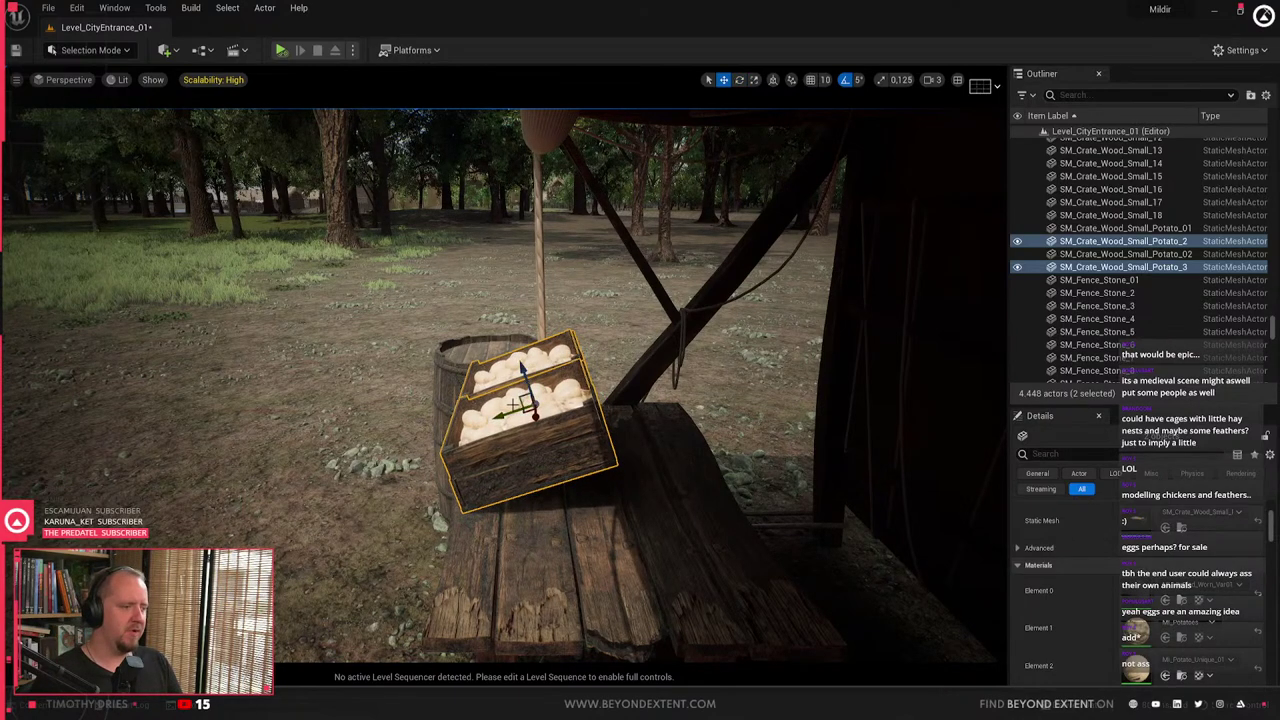
- Duplicate the two tilted potato crates up and back to form a raised second row behind them
{"action": "key", "text": "a"}
{"action": "right_click_drag", "start_coordinate": [513, 404], "coordinate": [572, 398]}
{"action": "left_click_drag", "start_coordinate": [528, 390], "coordinate": [680, 382], "text": "alt"}
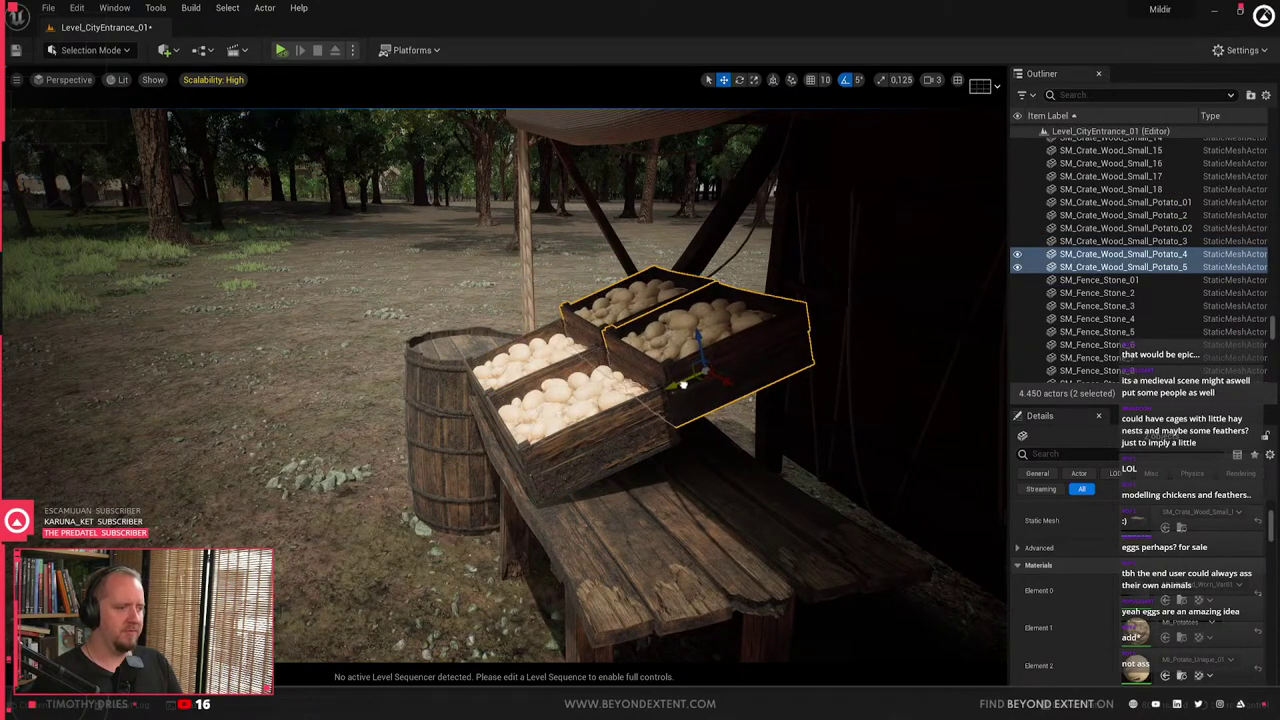
{"action": "right_click_drag", "start_coordinate": [680, 384], "coordinate": [750, 392]}
{"action": "key", "text": "w"}
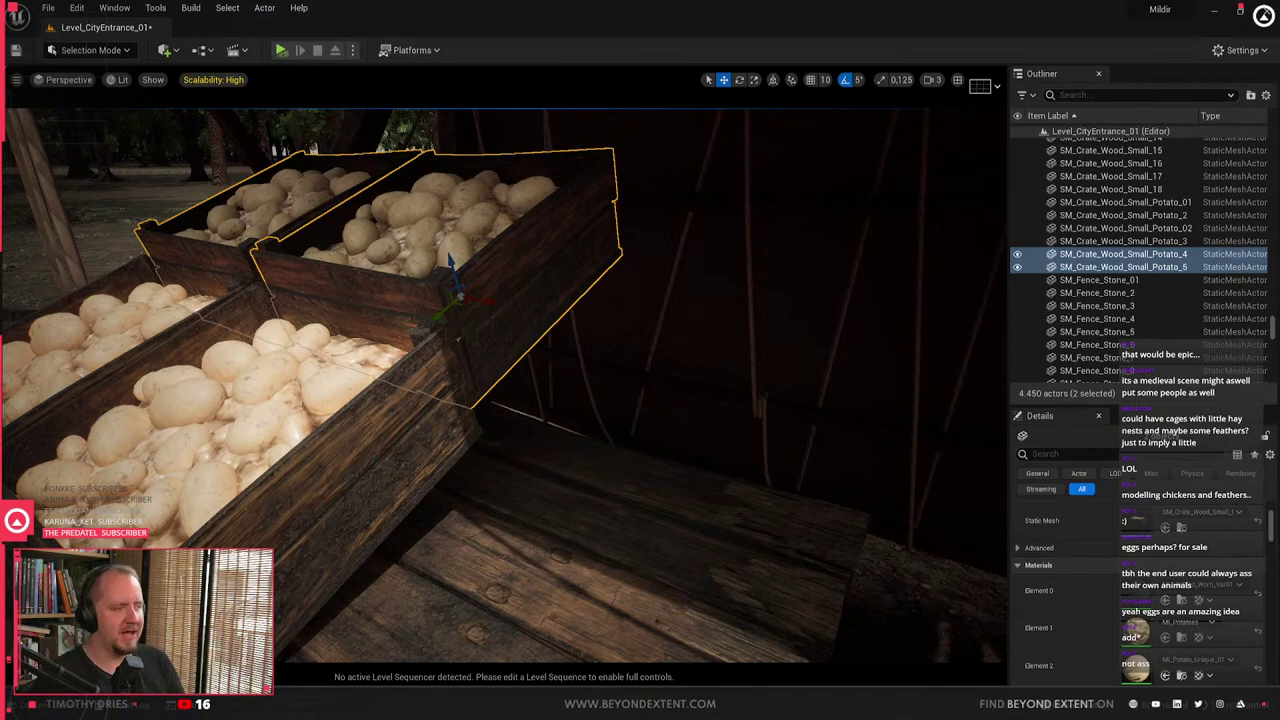
{"action": "right_click_drag", "start_coordinate": [762, 397], "coordinate": [600, 380]}
{"action": "key", "text": "s"}
{"action": "left_click", "coordinate": [560, 349]}
{"action": "key", "text": "Escape"}
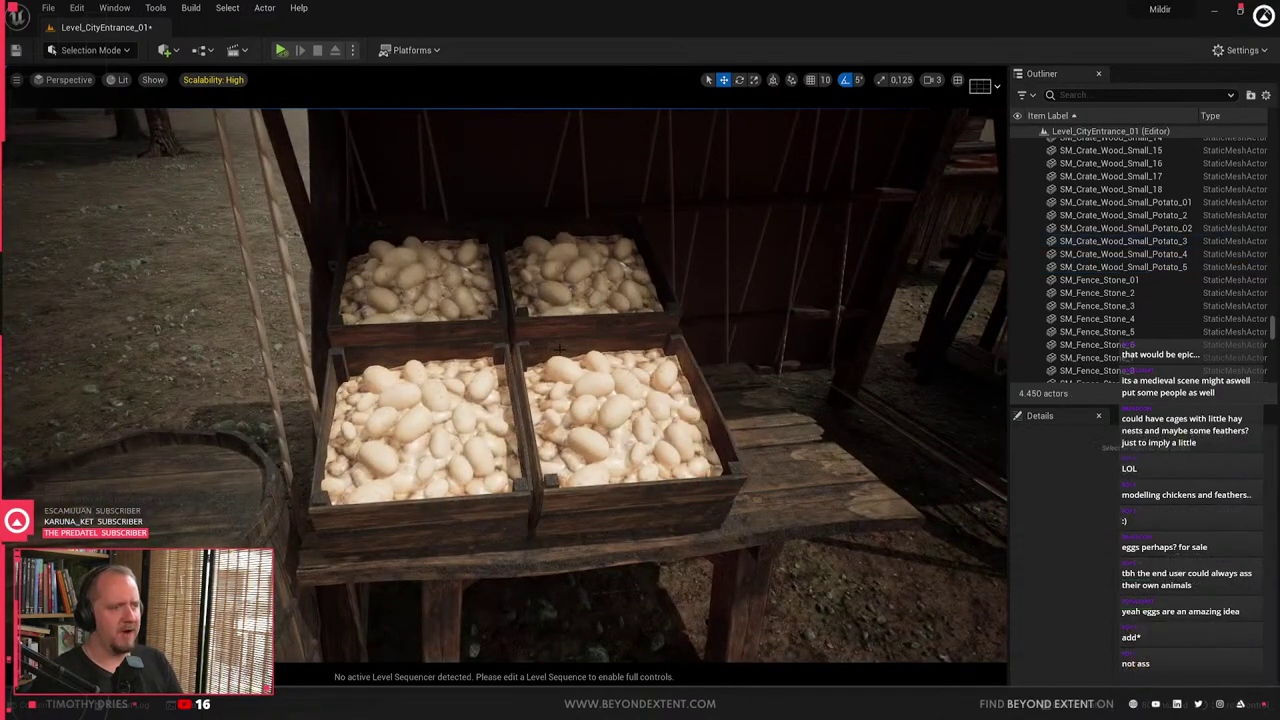
- Examine the Storage collection and the four potato crates for a way to support the raised back row
{"action": "key", "text": "ctrl+space"}
{"action": "scroll", "coordinate": [690, 600], "scroll_direction": "up", "scroll_amount": 2}
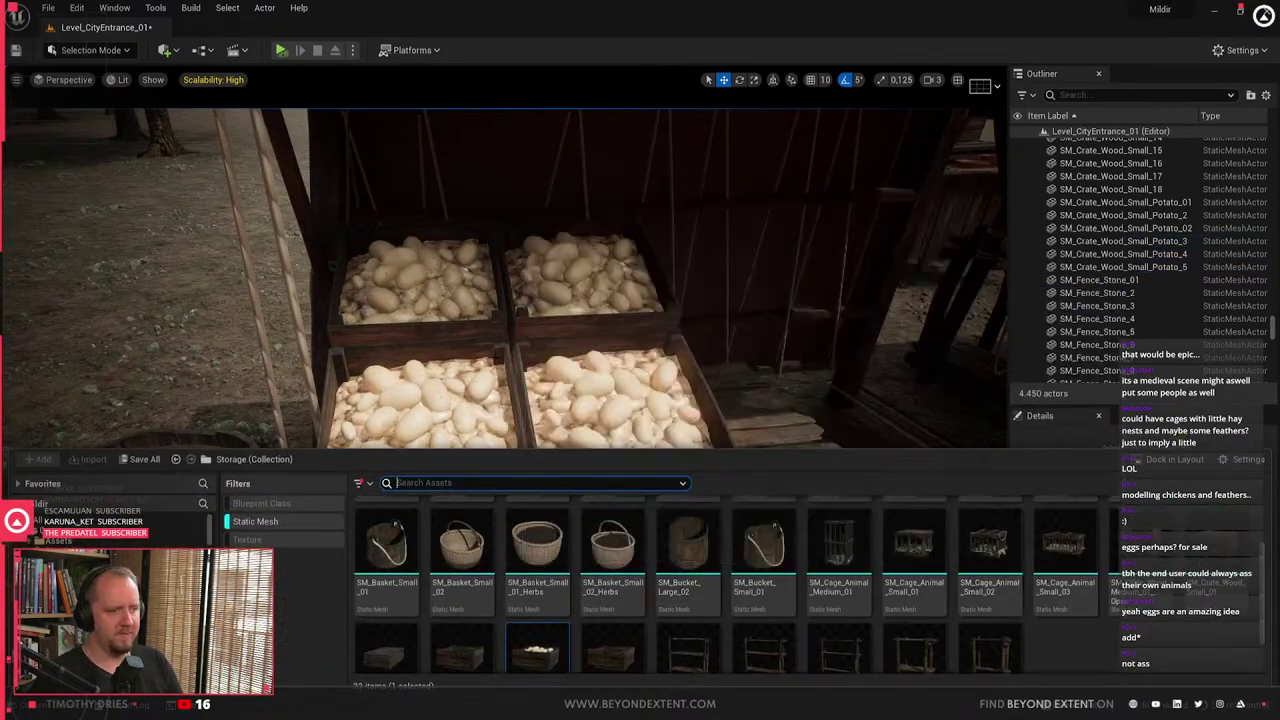
{"action": "left_click", "coordinate": [583, 276]}
{"action": "left_click", "coordinate": [366, 276]}
{"action": "key", "text": "d"}
{"action": "right_click_drag", "start_coordinate": [366, 276], "coordinate": [318, 280]}
{"action": "left_click", "coordinate": [318, 397]}
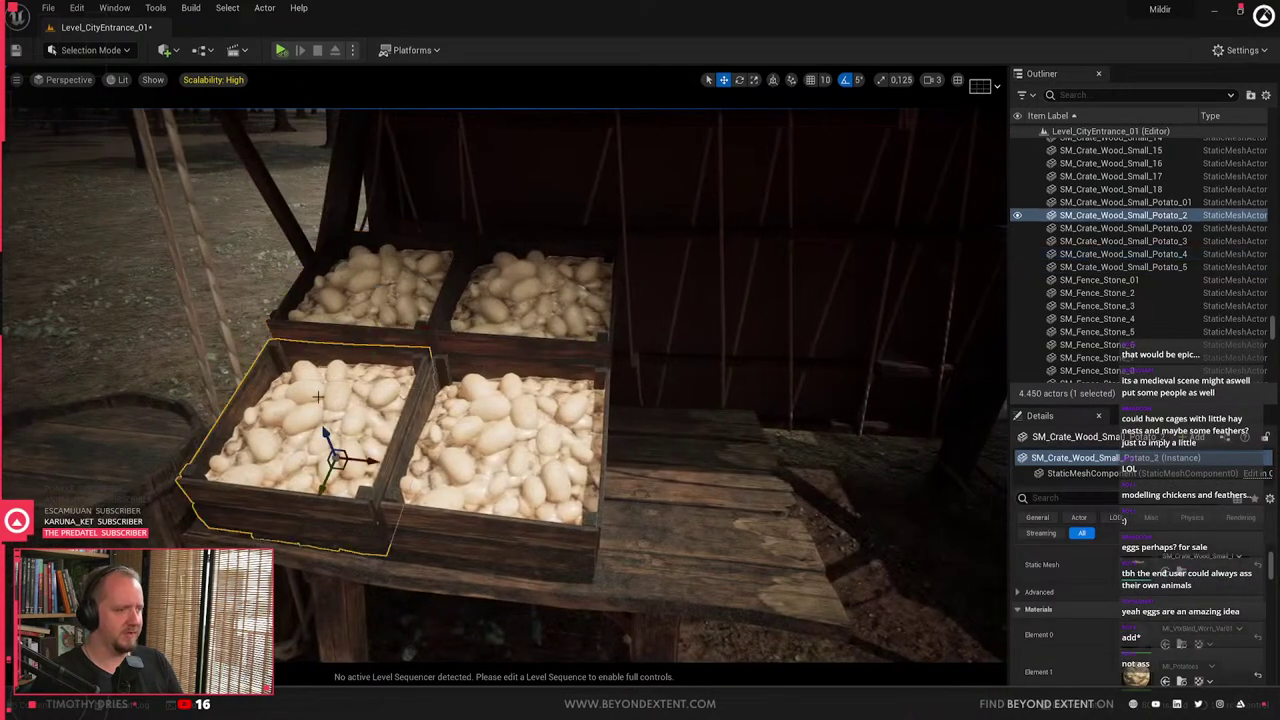
{"action": "key", "text": "d"}
{"action": "mouse_move", "coordinate": [446, 434]}
{"action": "right_mouse_down"}
{"action": "mouse_move", "coordinate": [460, 436]}
{"action": "mouse_move", "coordinate": [446, 436]}
{"action": "right_mouse_up"}
{"action": "left_click", "coordinate": [414, 481]}
{"action": "key", "text": "d"}
{"action": "right_click_drag", "start_coordinate": [414, 481], "coordinate": [340, 481]}
- Place the crate SM_Crate_Wood_Small_02 on the table beneath the raised rear potato crates as a support, rotated to line up with them
{"action": "key", "text": "ctrl+space"}
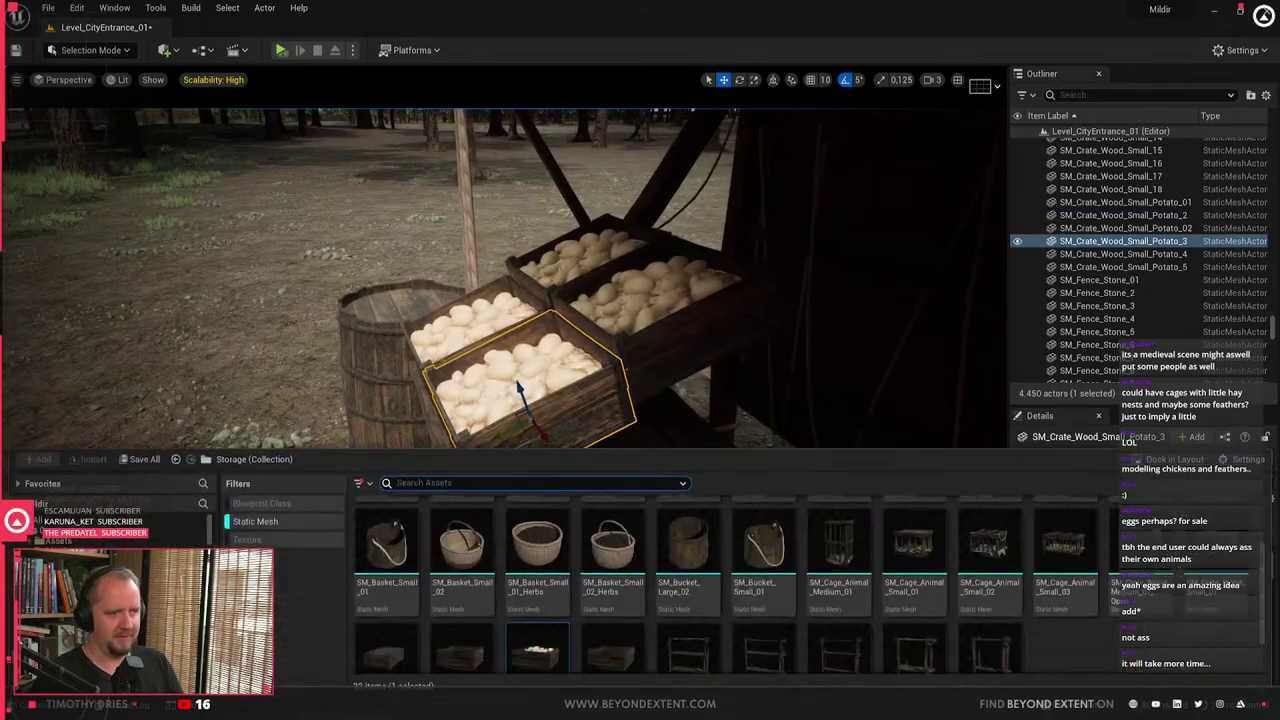
{"action": "scroll", "coordinate": [760, 600], "scroll_direction": "down", "scroll_amount": 1}
{"action": "left_click", "coordinate": [537, 600]}
{"action": "left_click_drag", "start_coordinate": [386, 612], "coordinate": [703, 480]}
{"action": "key", "text": "e"}
{"action": "left_click_drag", "start_coordinate": [741, 518], "coordinate": [765, 482]}
{"action": "key", "text": "d"}
{"action": "right_click_drag", "start_coordinate": [741, 518], "coordinate": [580, 525]}
{"action": "key", "text": "w"}
{"action": "left_click_drag", "start_coordinate": [463, 540], "coordinate": [539, 414]}
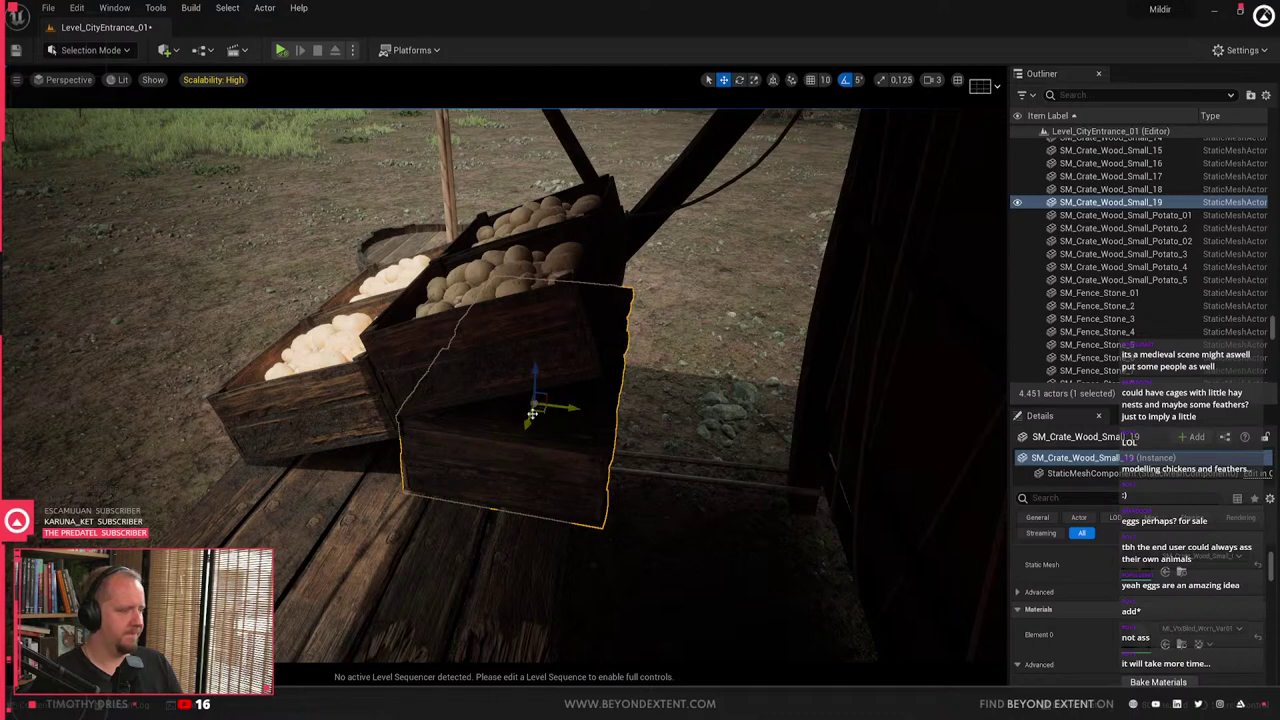
{"action": "key", "text": "a"}
{"action": "right_click_drag", "start_coordinate": [532, 414], "coordinate": [760, 385]}
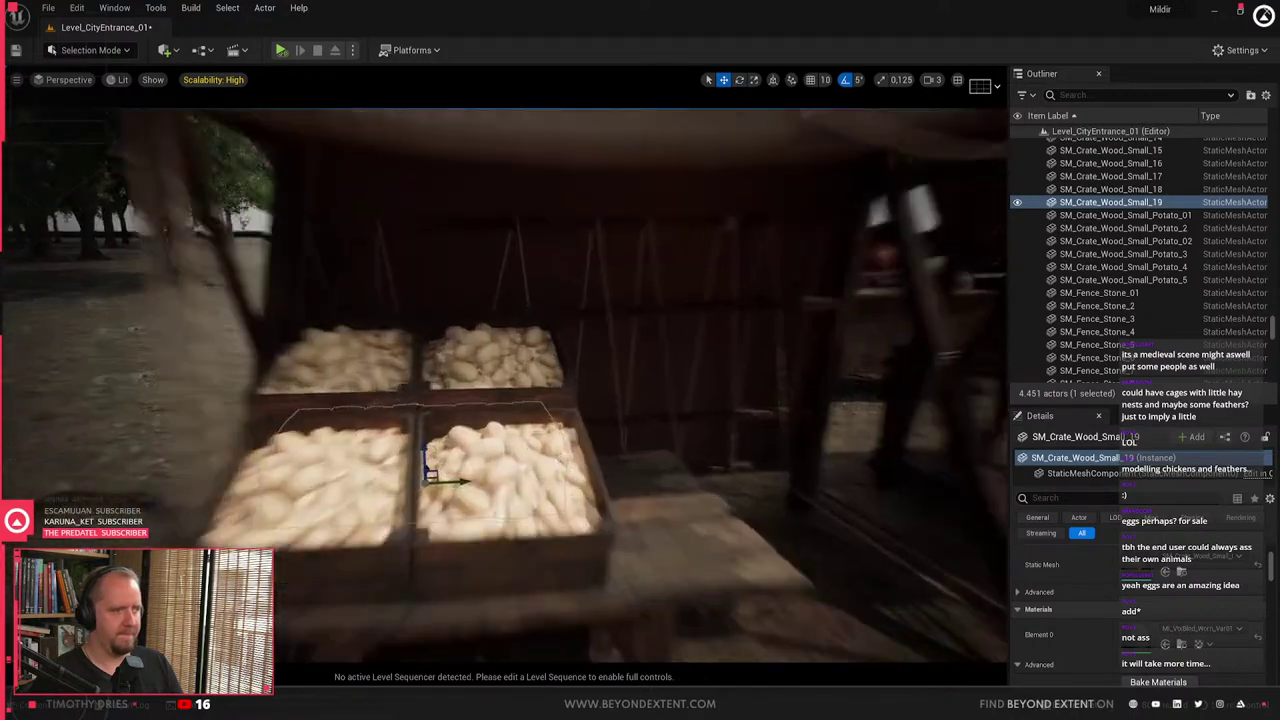
- Duplicate the front potato crate farthest from the barrel toward the table's free end as a third front crate
{"action": "right_click_drag", "start_coordinate": [640, 412], "coordinate": [640, 440]}
{"action": "left_click", "coordinate": [528, 500]}
{"action": "right_click_drag", "start_coordinate": [528, 500], "coordinate": [450, 510]}
{"action": "key", "text": "s"}
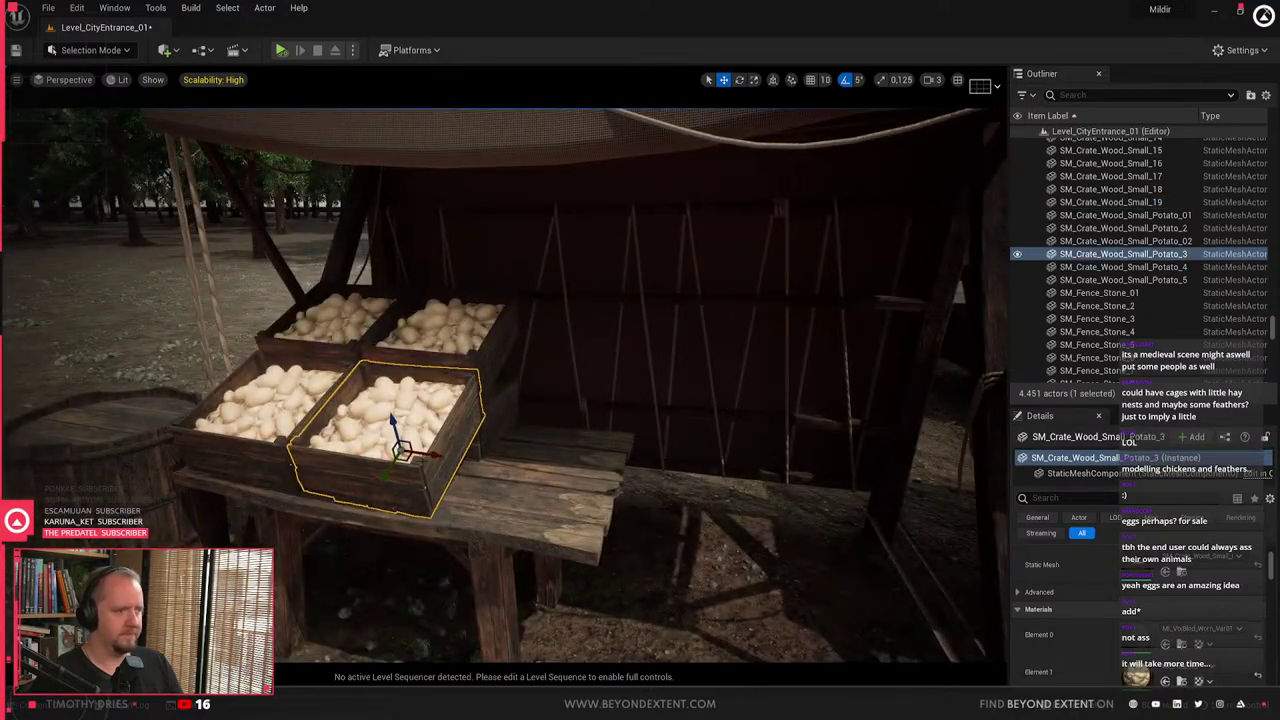
{"action": "left_click_drag", "start_coordinate": [436, 453], "coordinate": [570, 483], "text": "alt"}
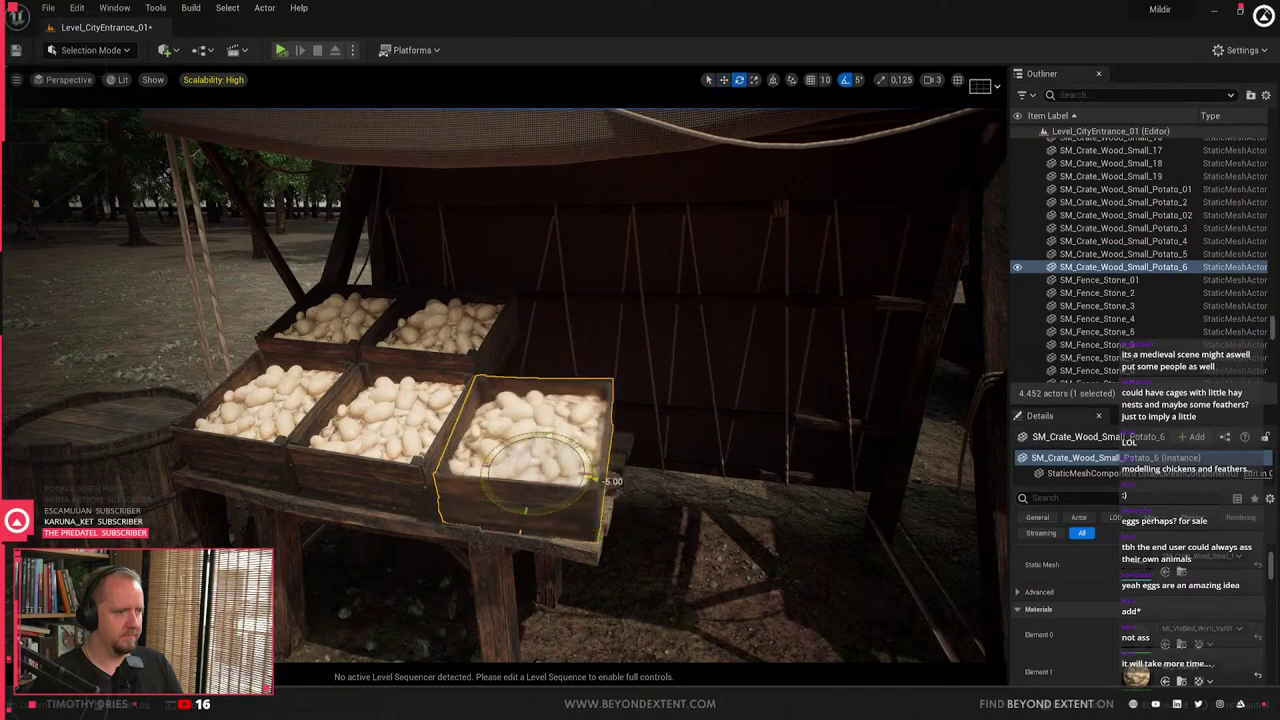
- Undo the third front crate's last rotation and switch the transform gizmo to world space for turning it
{"action": "key", "text": "ctrl+z"}
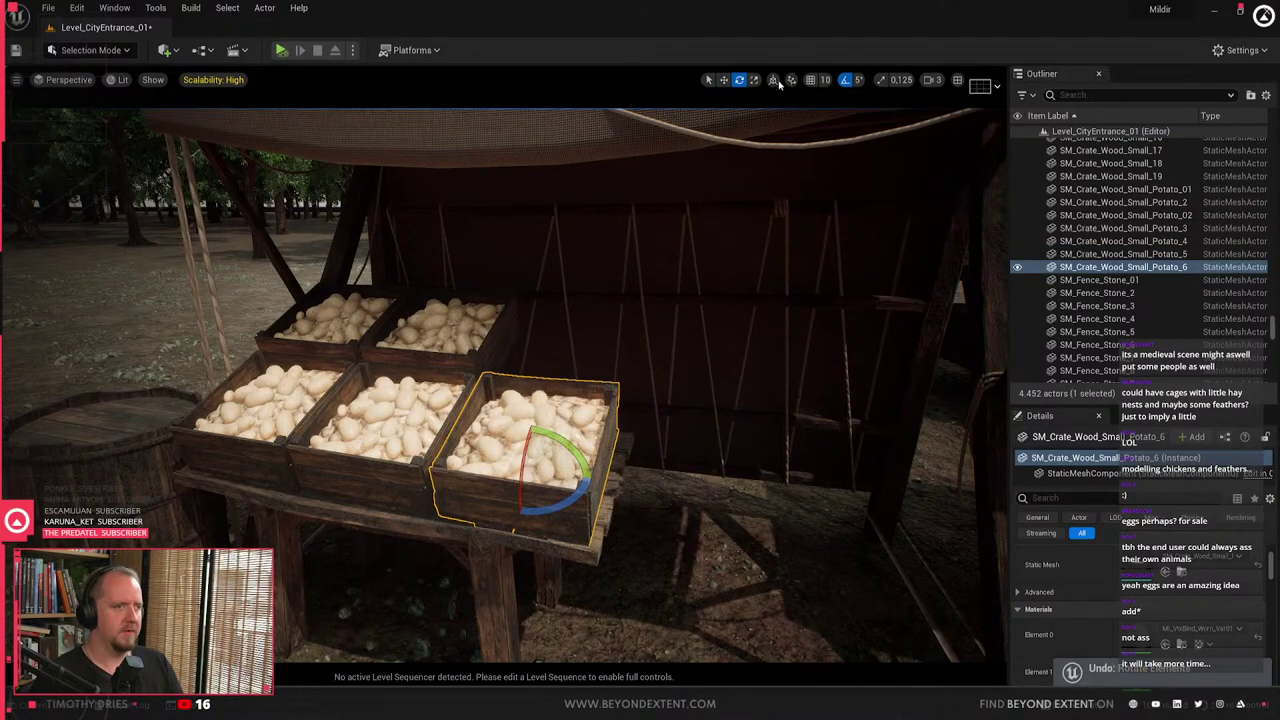
{"action": "left_click", "coordinate": [774, 82]}
{"action": "mouse_move", "coordinate": [534, 430]}
{"action": "right_mouse_down"}
{"action": "mouse_move", "coordinate": [510, 460]}
{"action": "mouse_move", "coordinate": [534, 430]}
{"action": "right_mouse_up"}
{"action": "key", "text": "w"}
{"action": "key", "text": "s"}
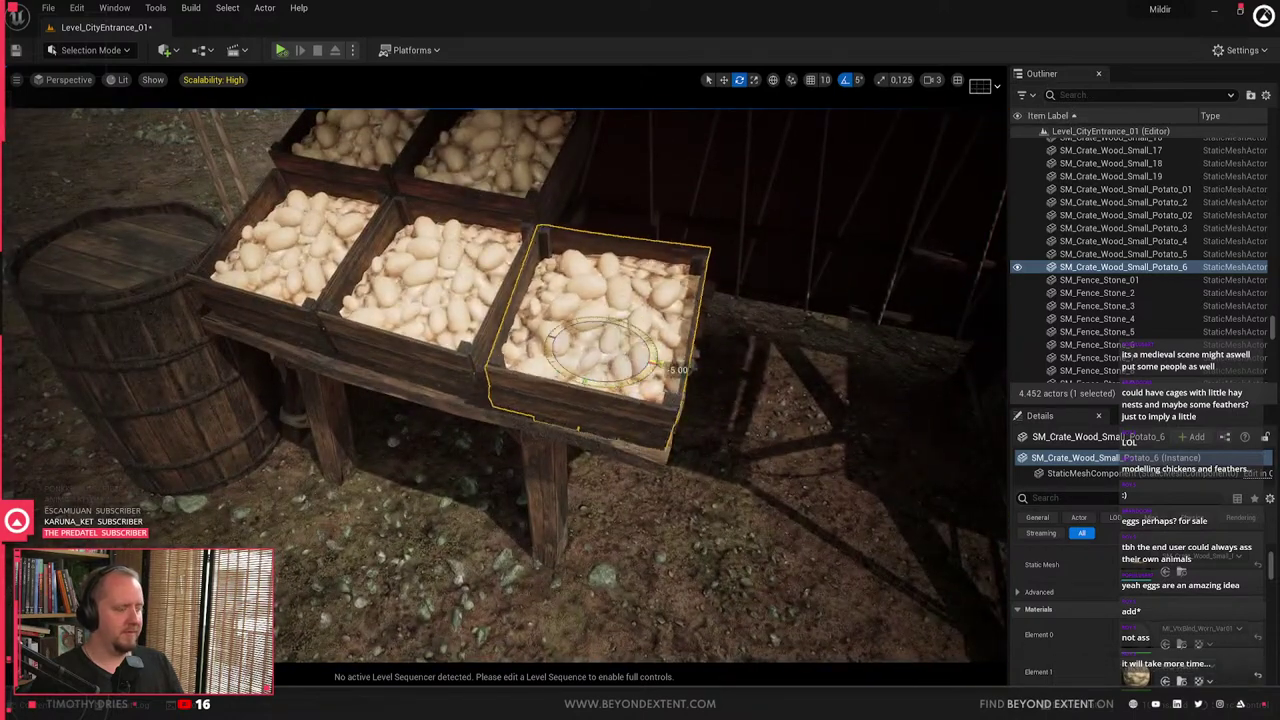